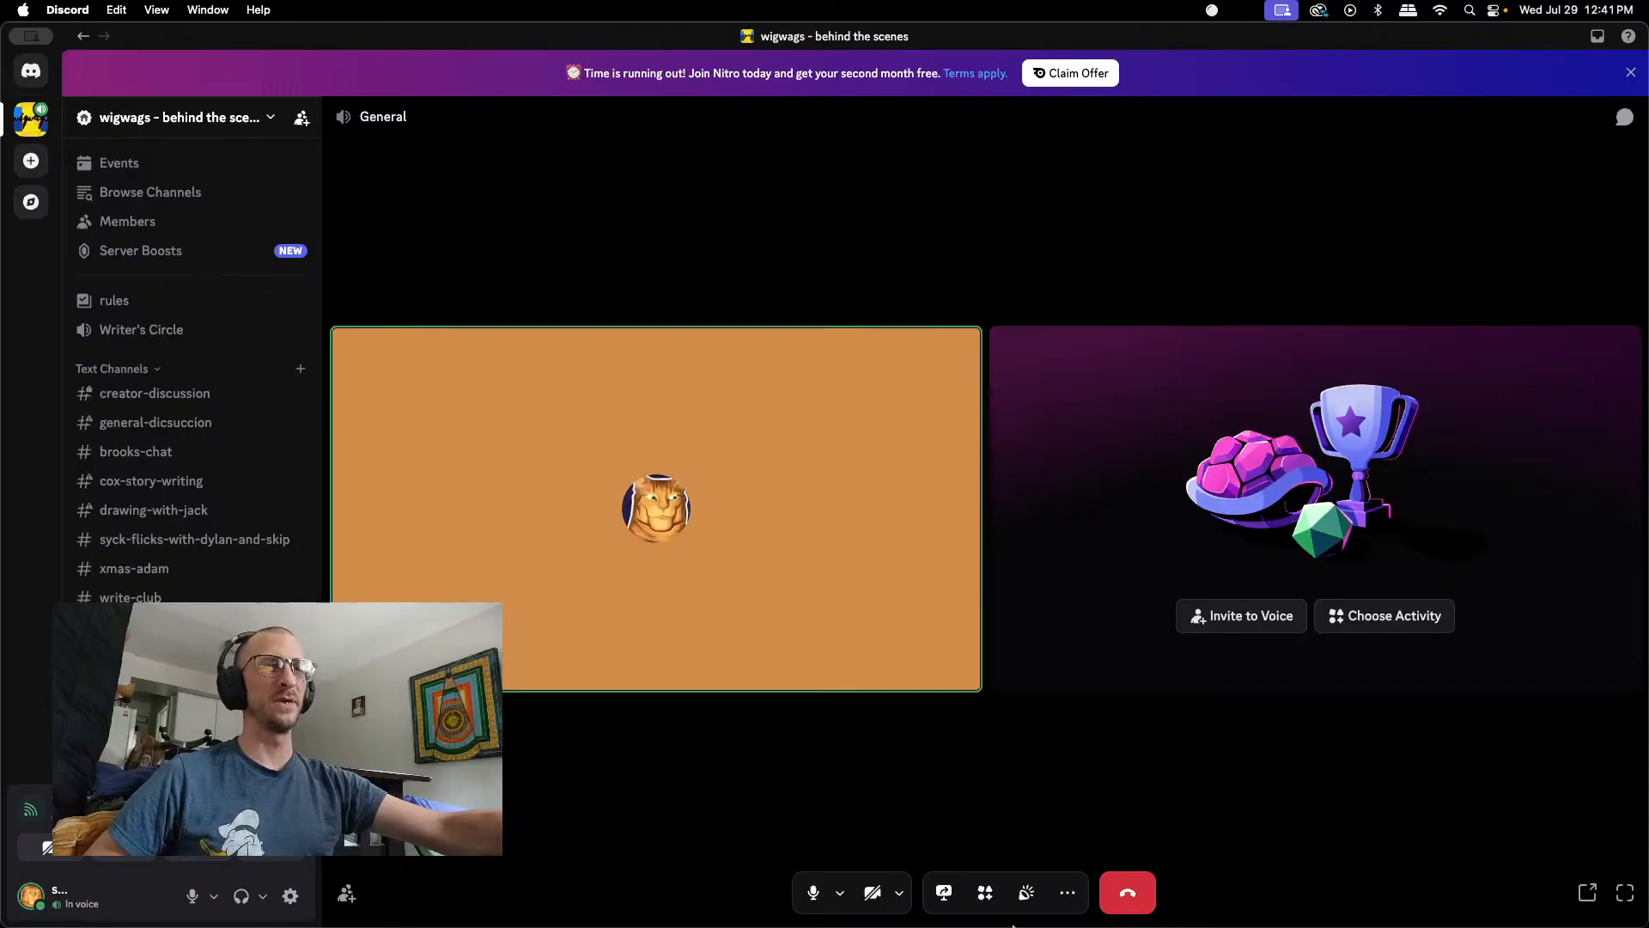
- Switch to Photopea and select the large orange cat in the comic page's top panel with a lasso outline
{"action": "left_click", "coordinate": [905, 898]}
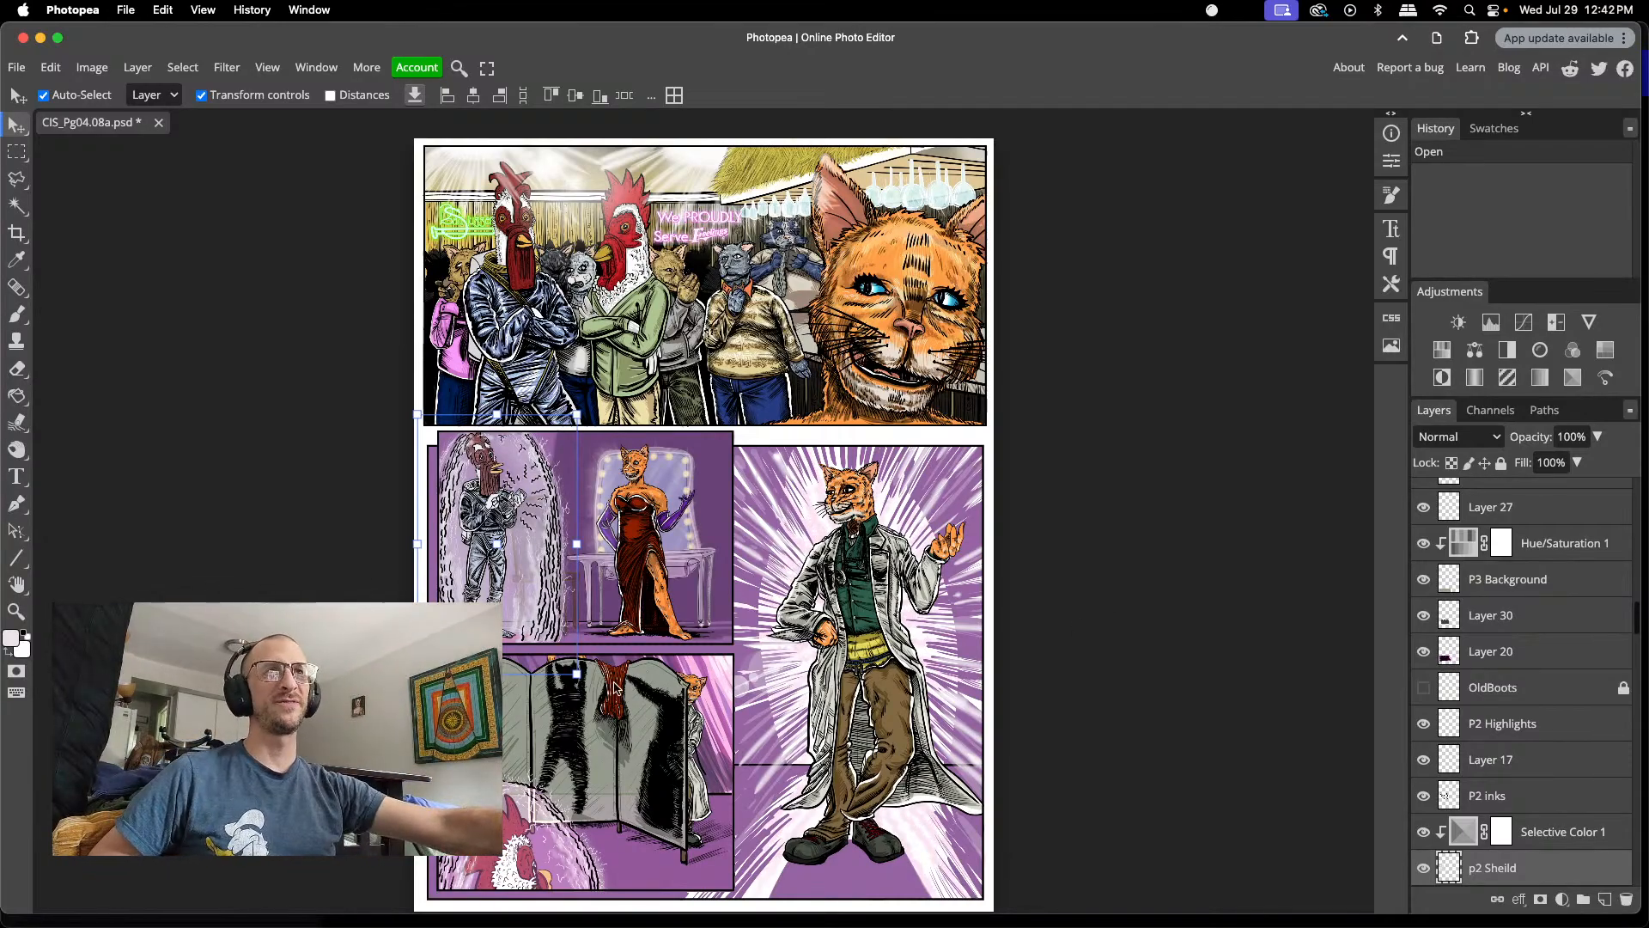
{"action": "key", "text": "Escape"}
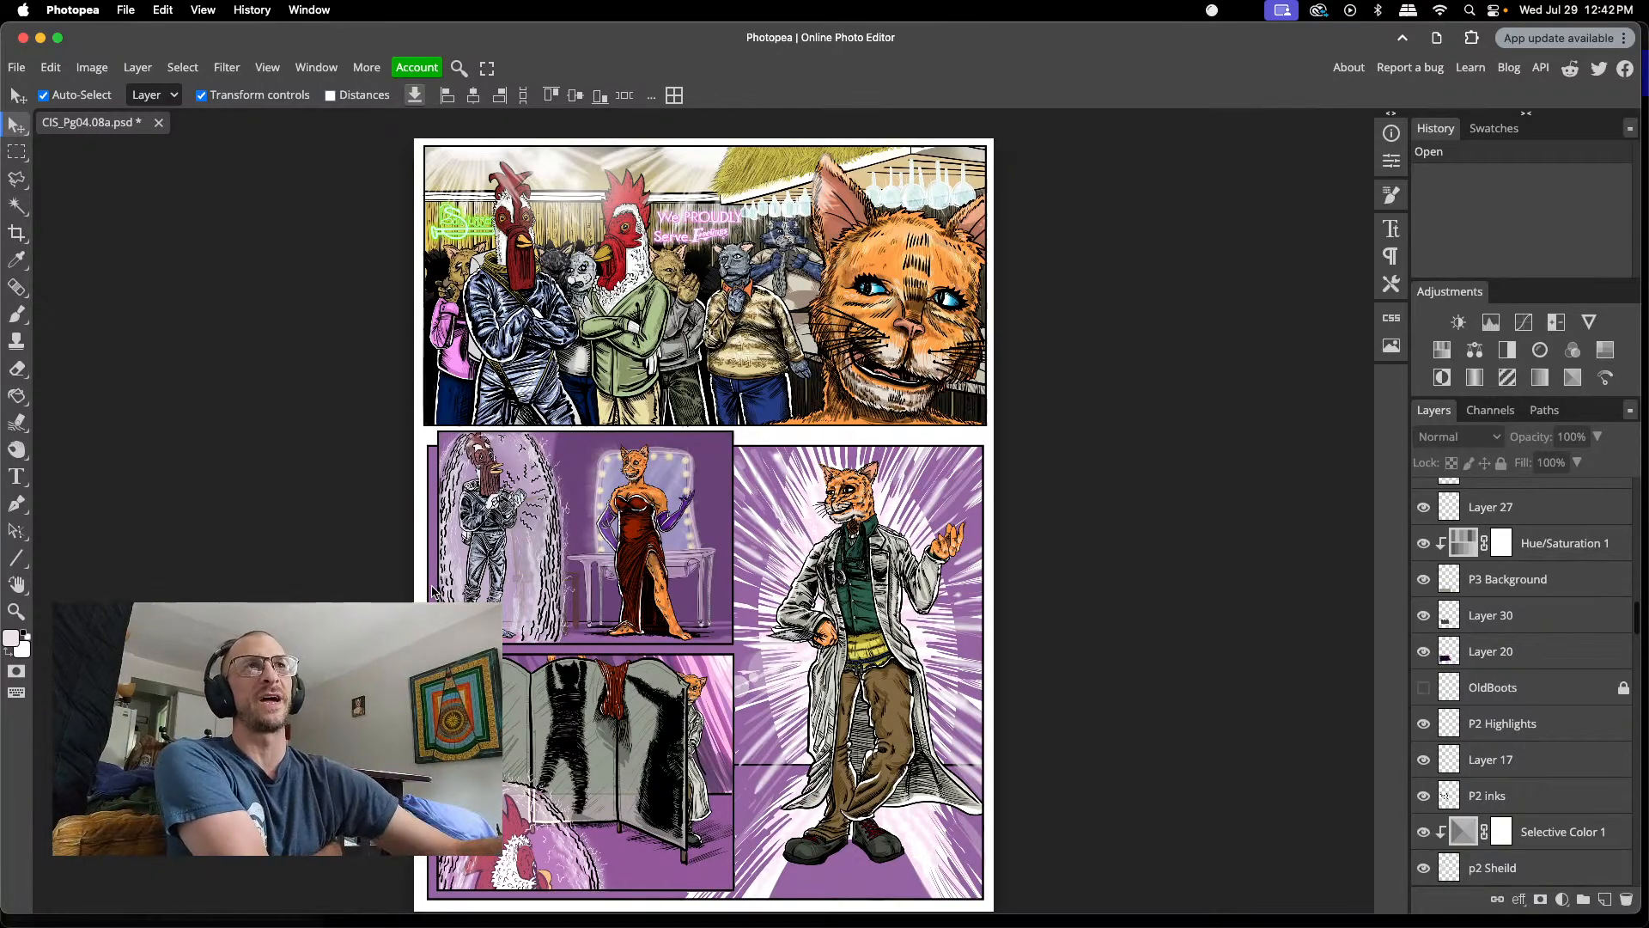
{"action": "scroll", "coordinate": [937, 378], "scroll_direction": "up", "scroll_amount": 1}
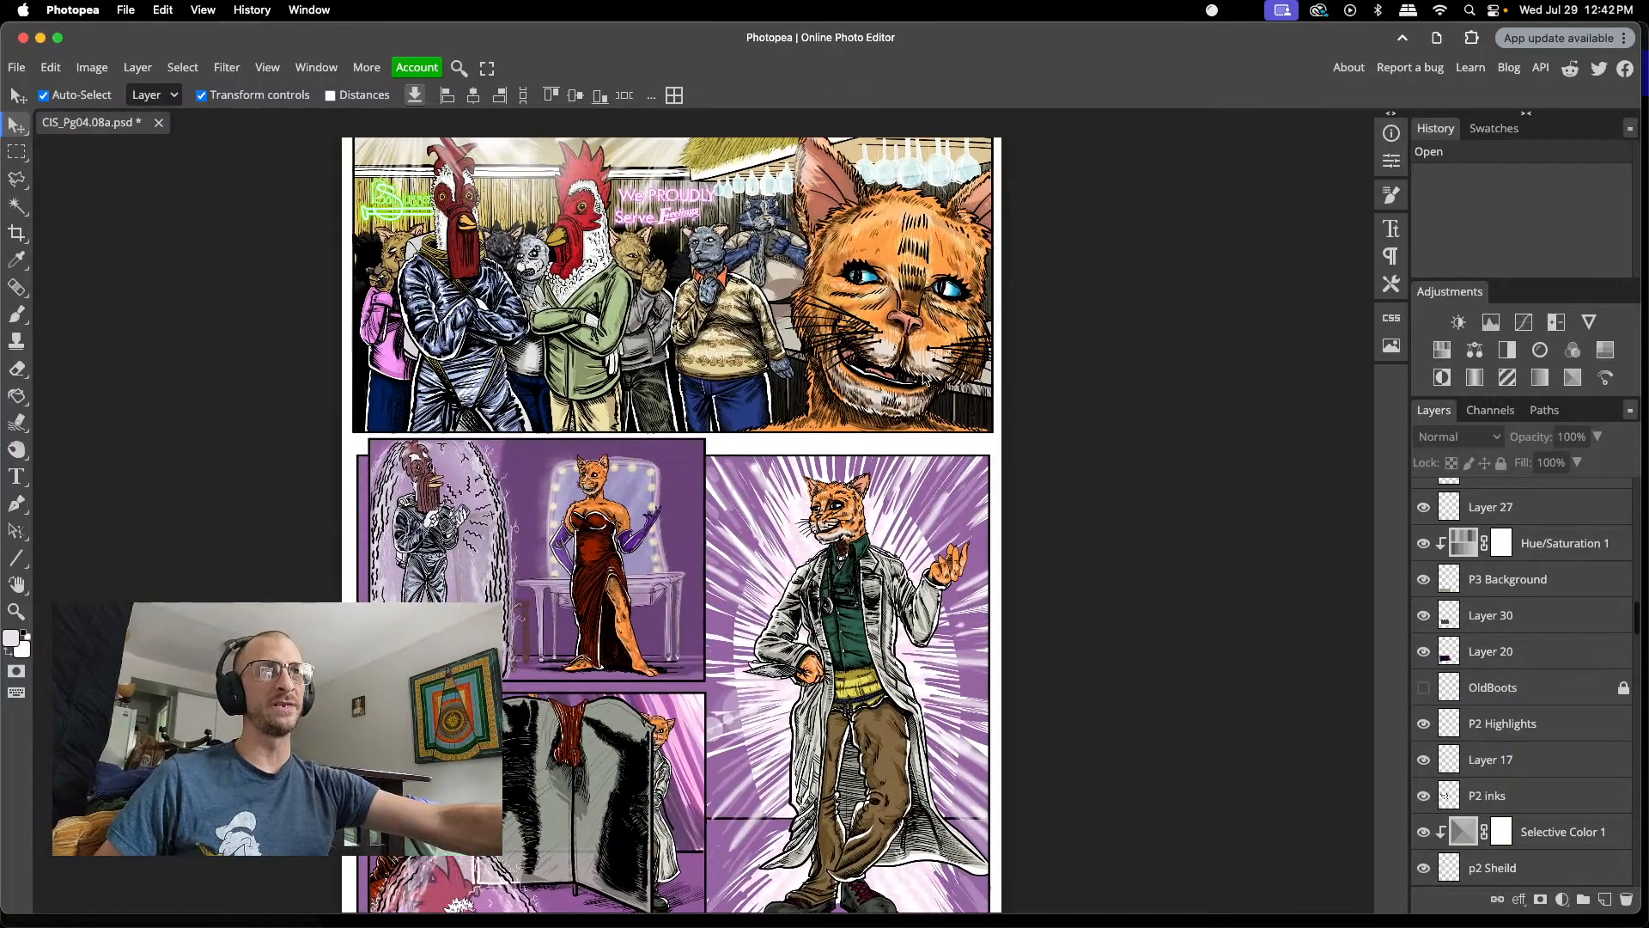
{"action": "scroll", "coordinate": [921, 378], "scroll_direction": "up", "scroll_amount": 2}
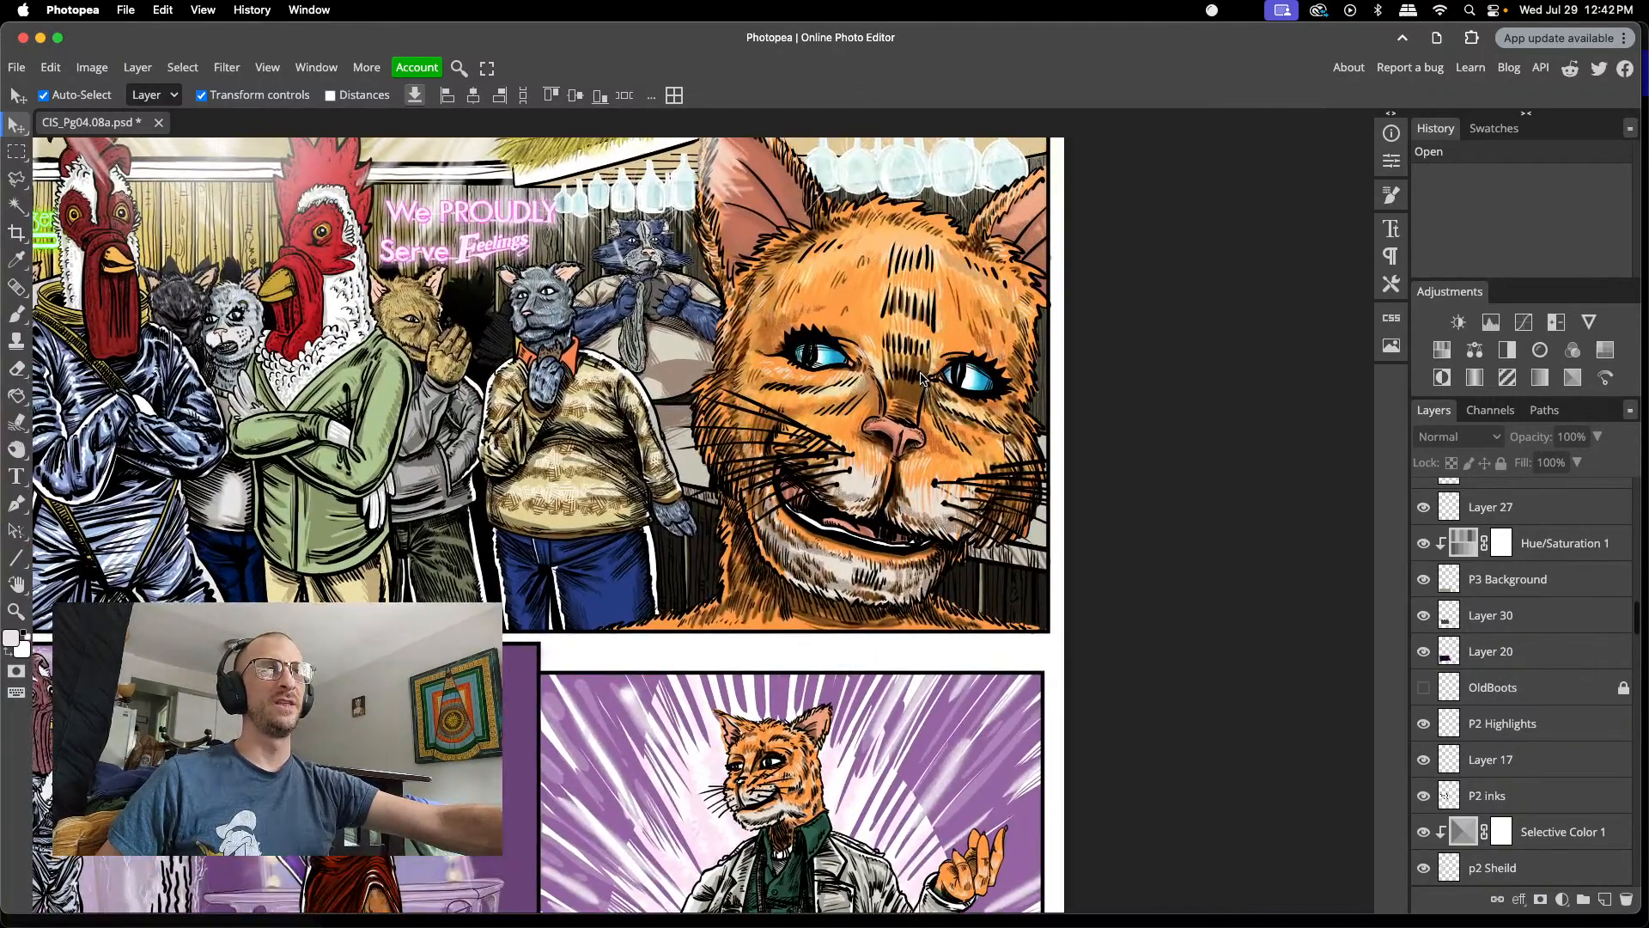
{"action": "scroll", "coordinate": [921, 378], "scroll_direction": "up", "scroll_amount": 2}
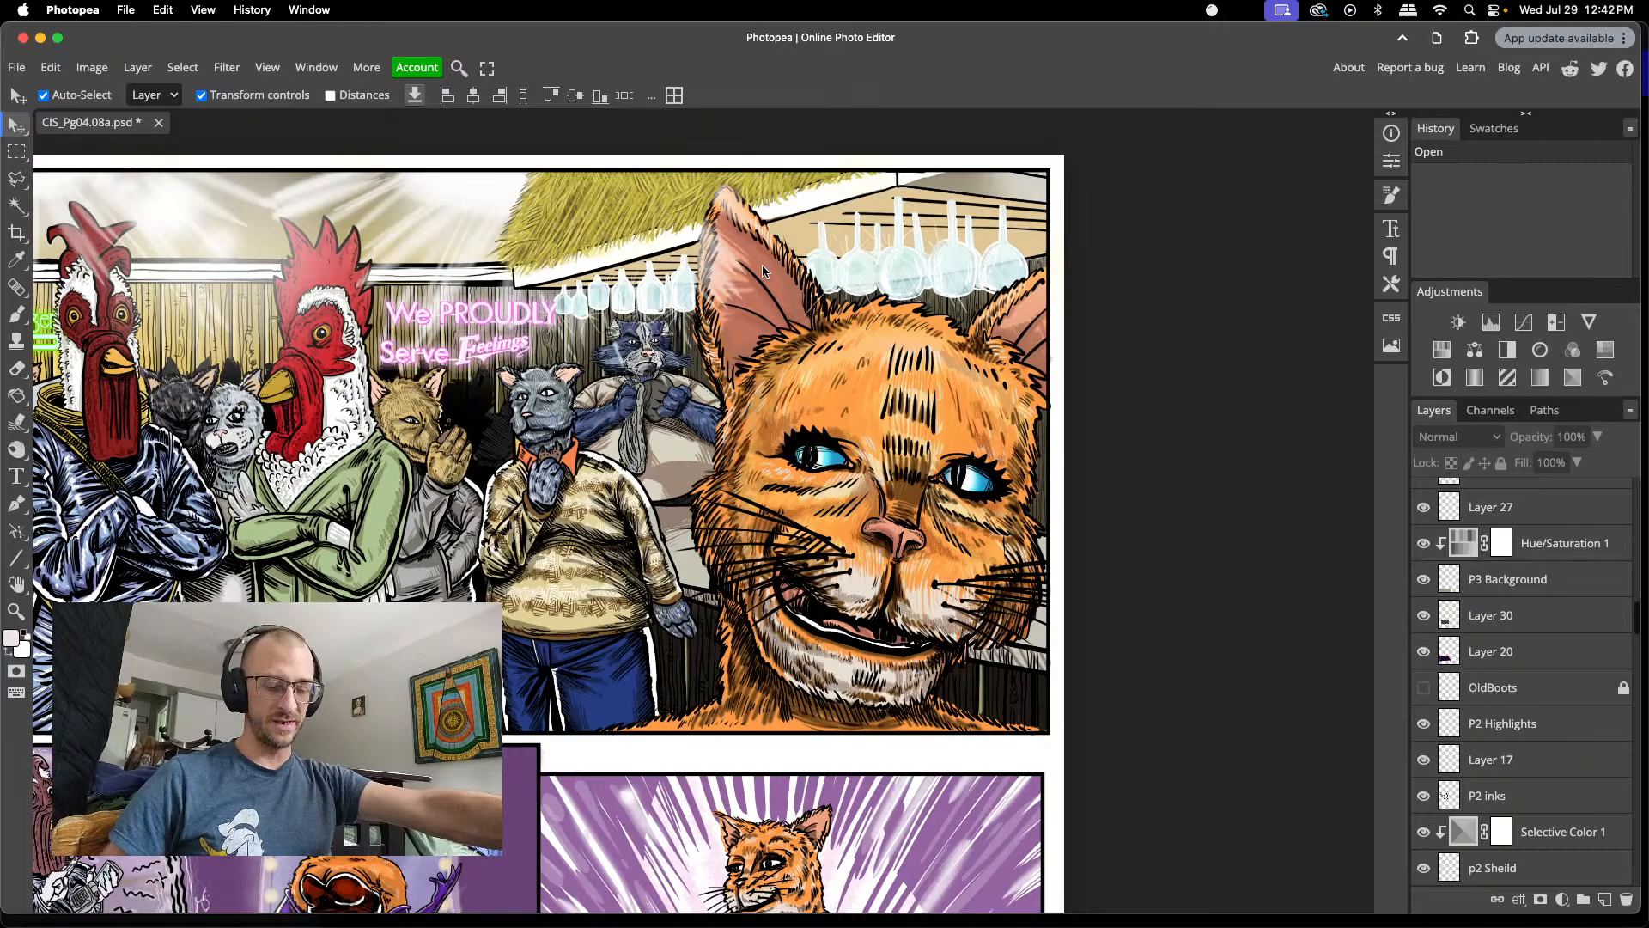
{"action": "key", "text": "l"}
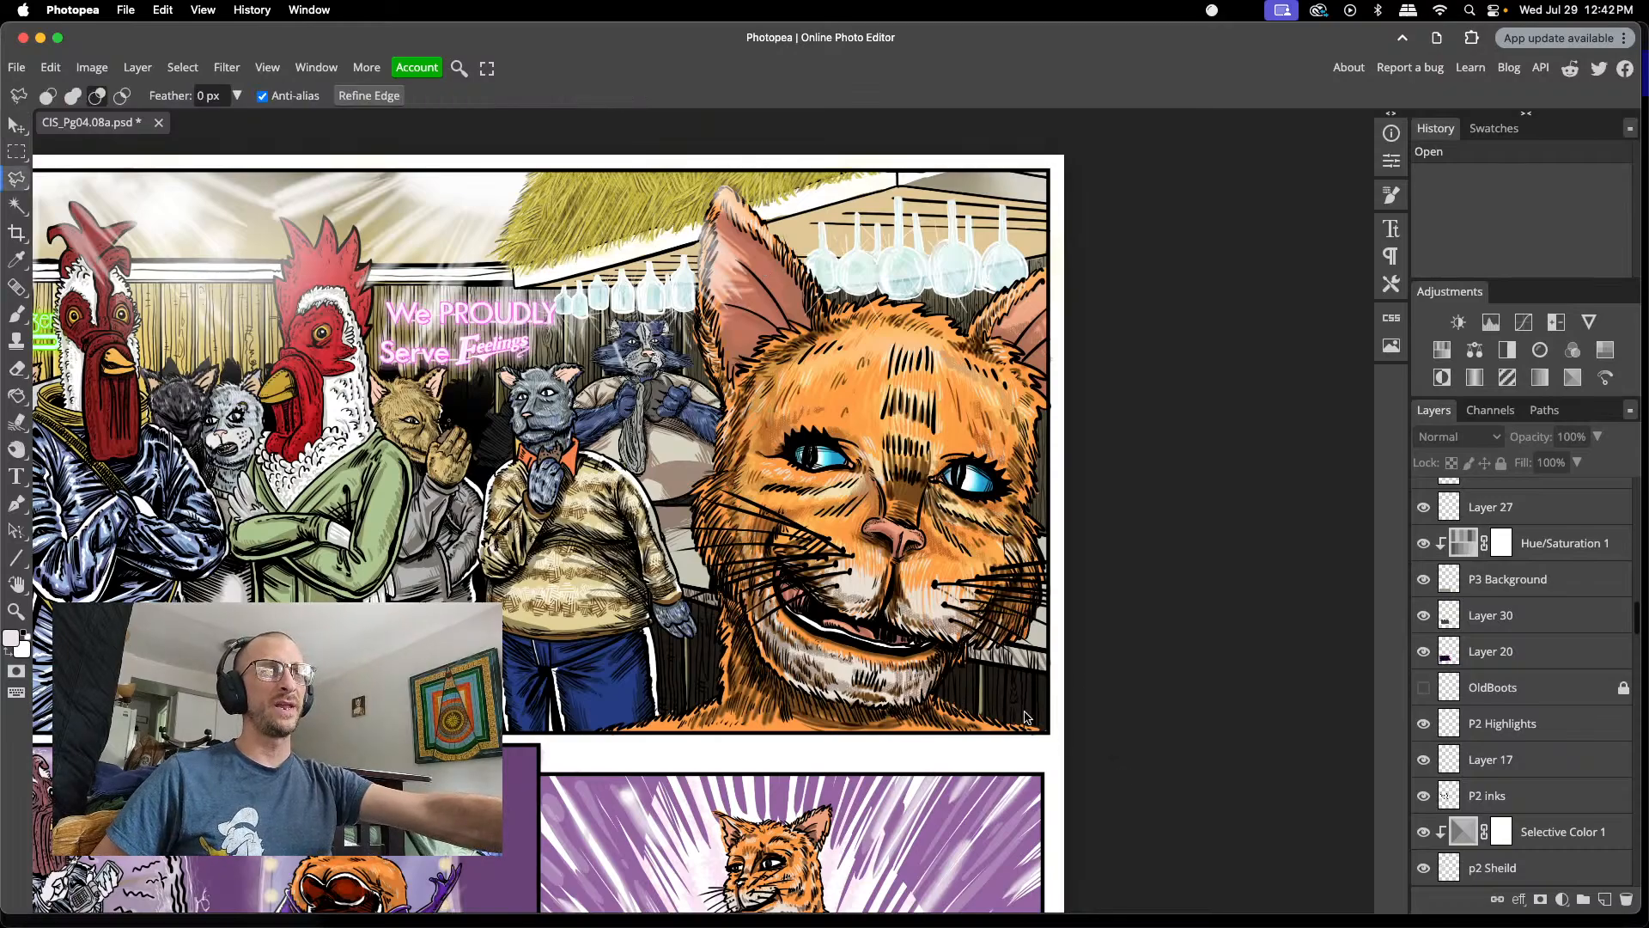
{"action": "left_click", "coordinate": [1045, 731]}
{"action": "left_click", "coordinate": [1029, 722]}
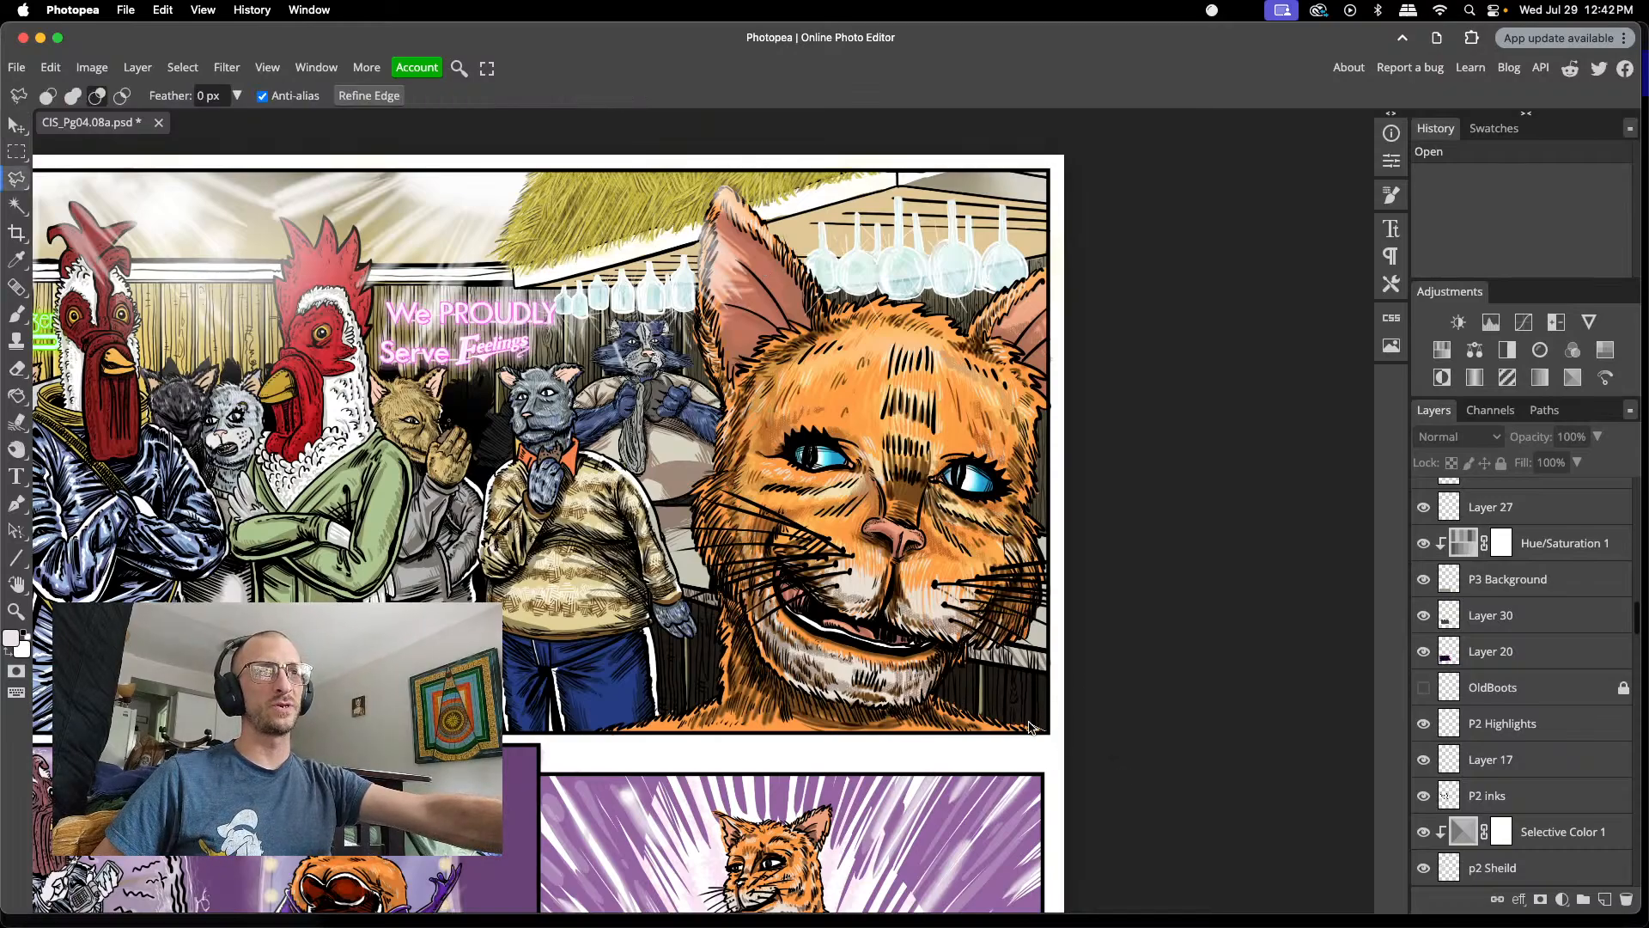
{"action": "left_click", "coordinate": [985, 713]}
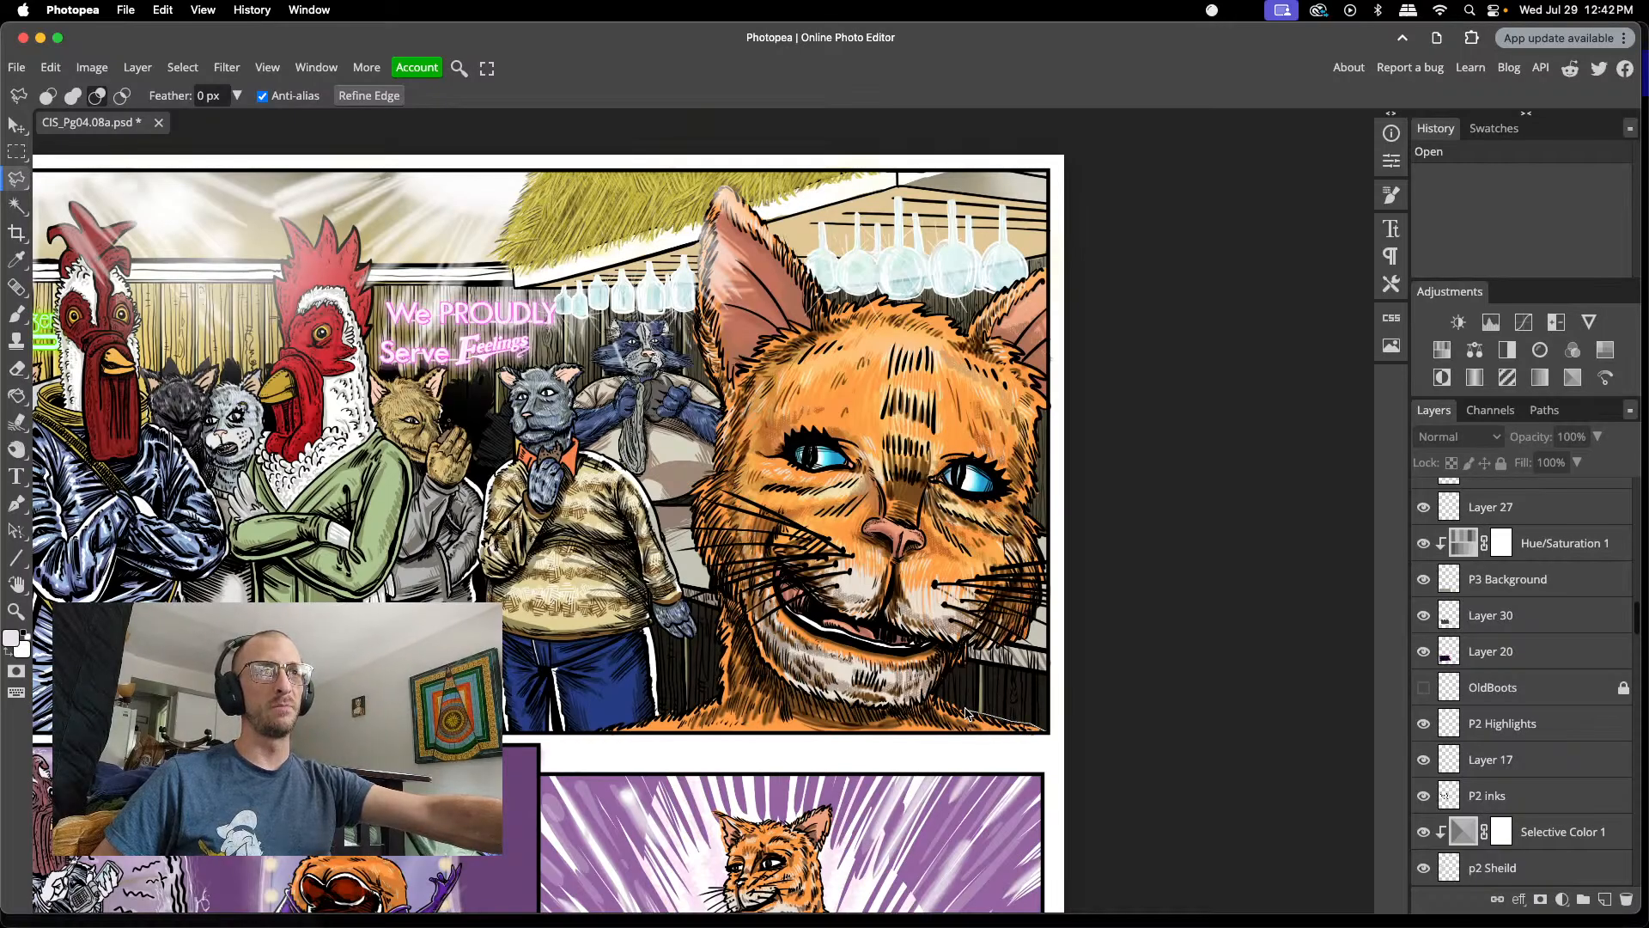
{"action": "left_click", "coordinate": [937, 692]}
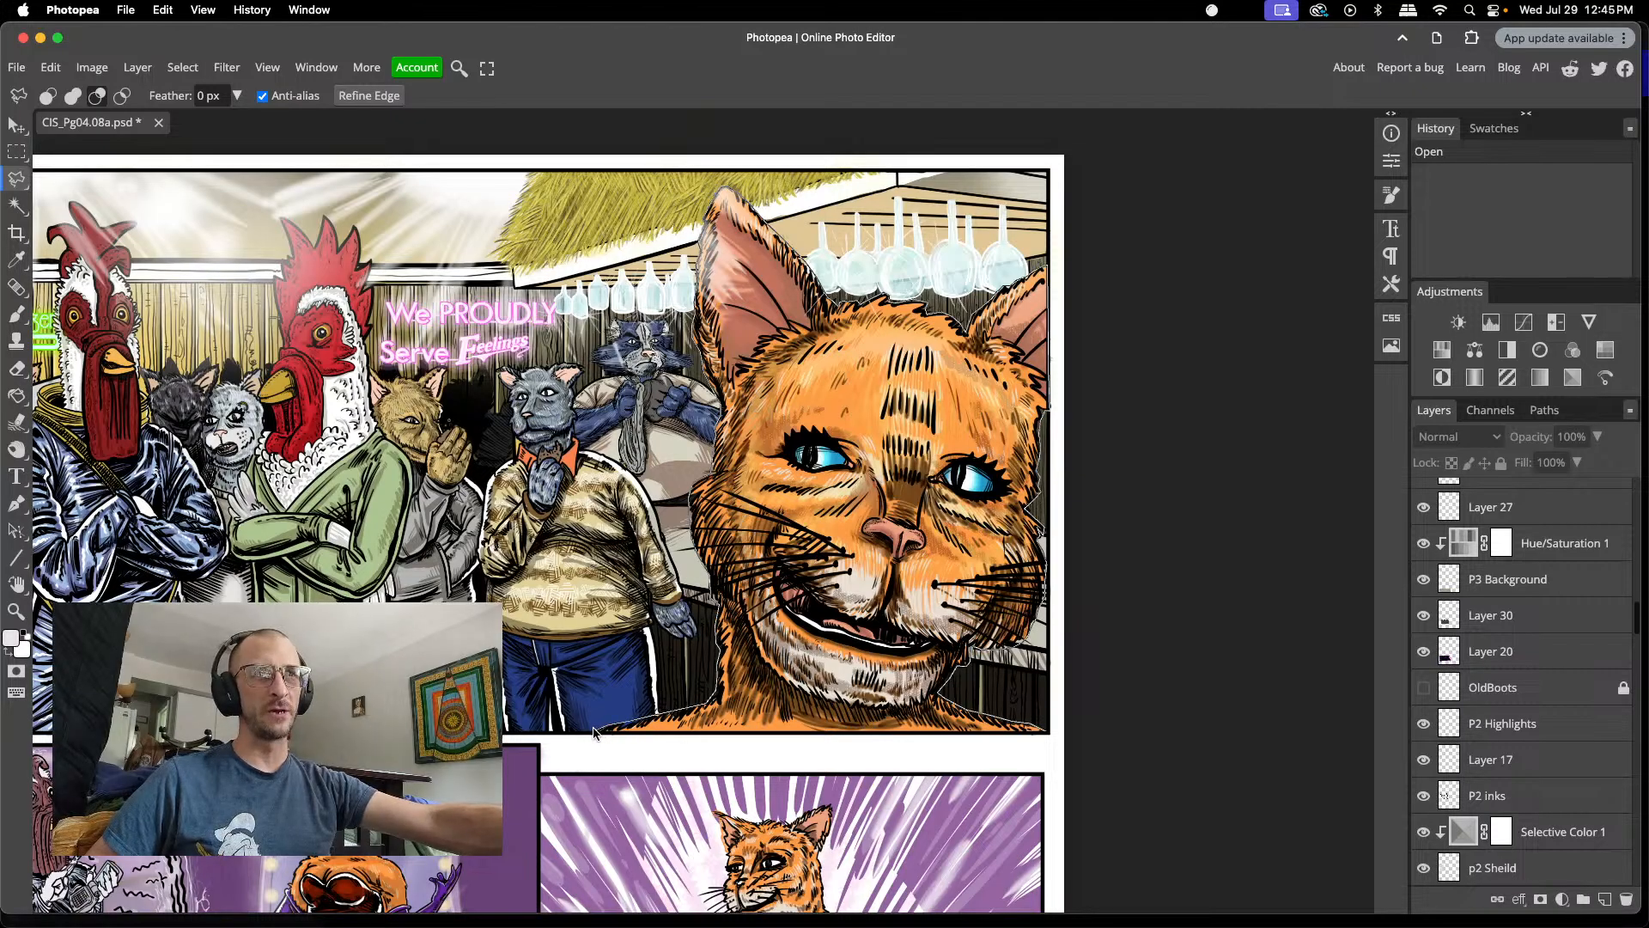
{"action": "left_click", "coordinate": [597, 731]}
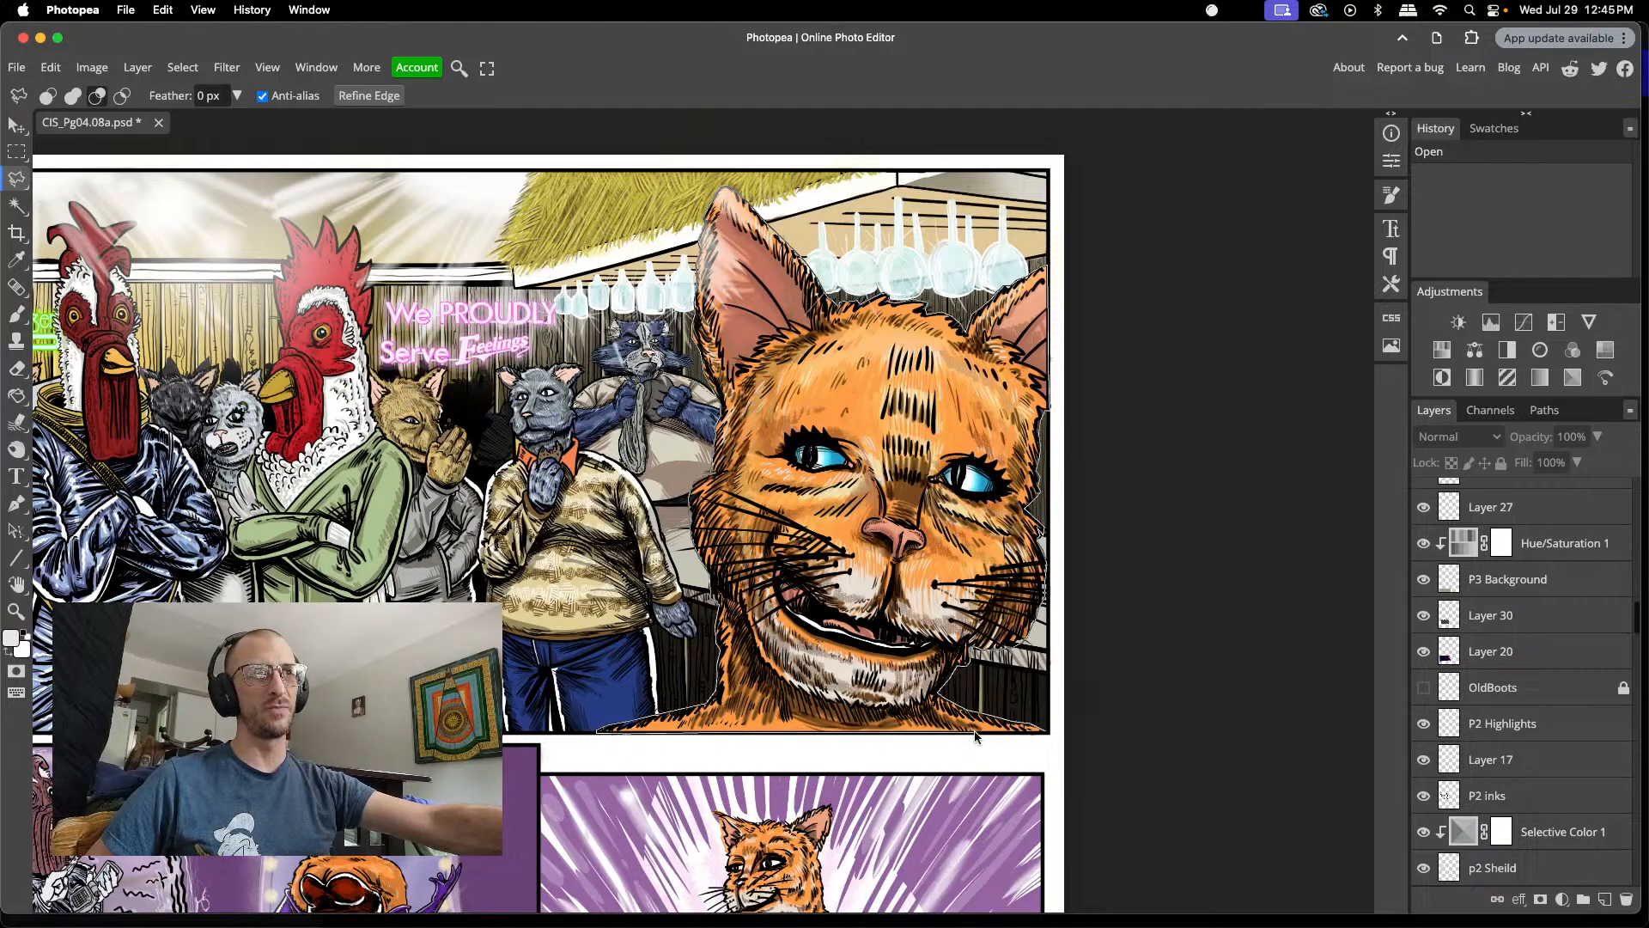
{"action": "double_click", "coordinate": [1048, 738]}
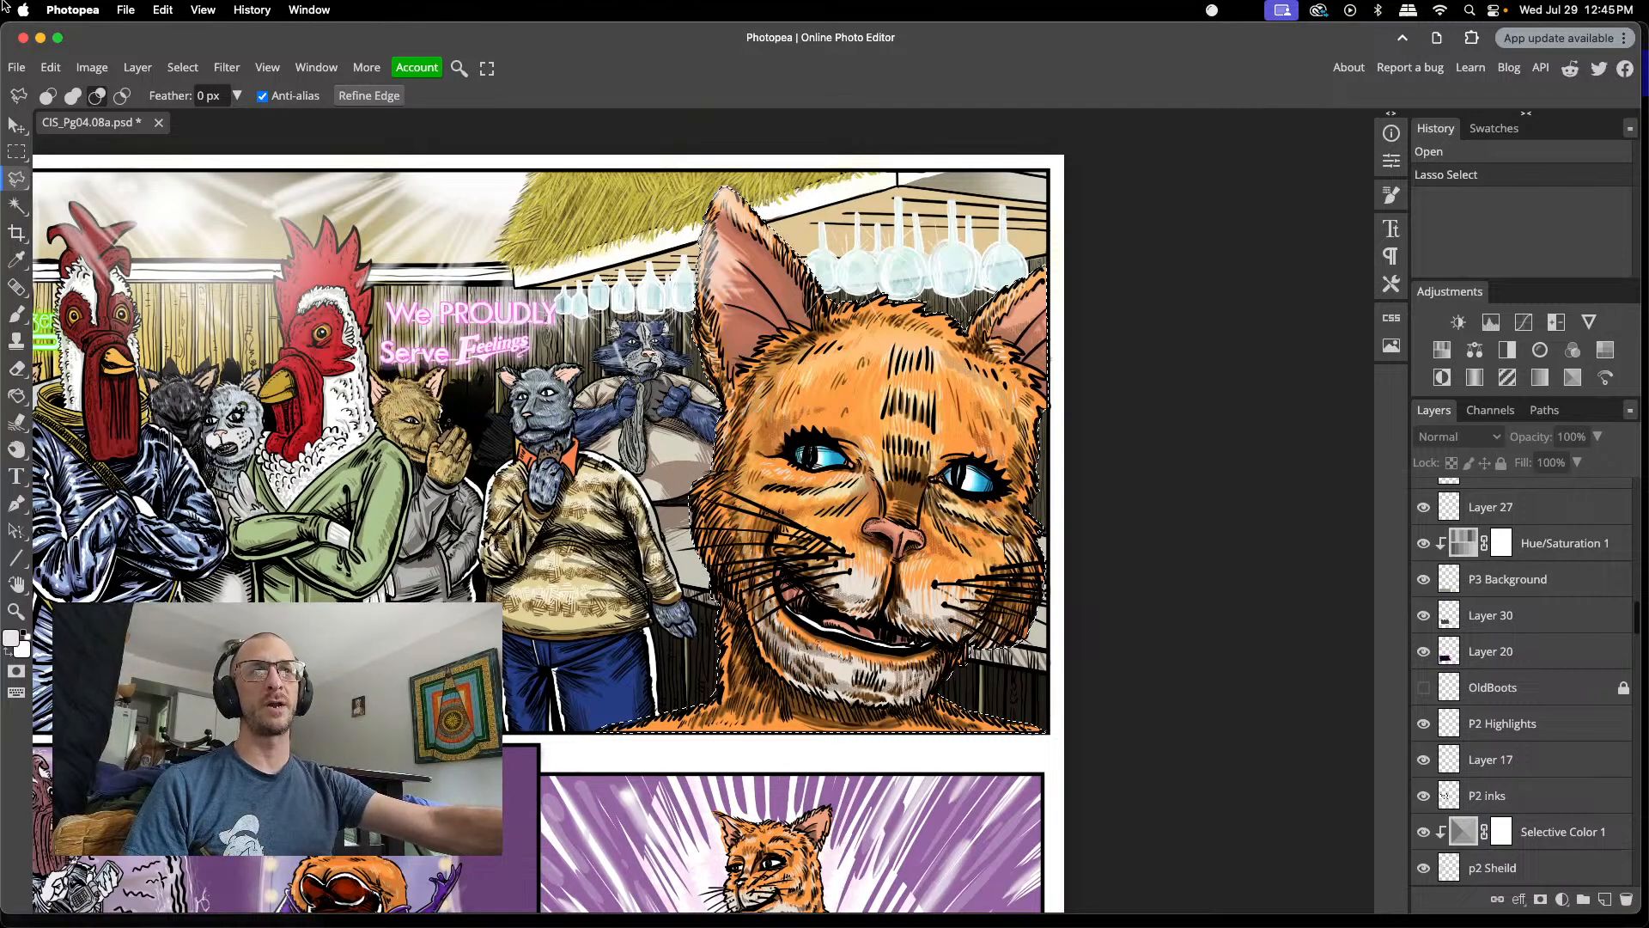
- Examine the artwork in the comic page's panels, from the bar scene down to the folding screen and lab coat panels
{"action": "scroll", "coordinate": [704, 533], "scroll_direction": "left", "scroll_amount": 5}
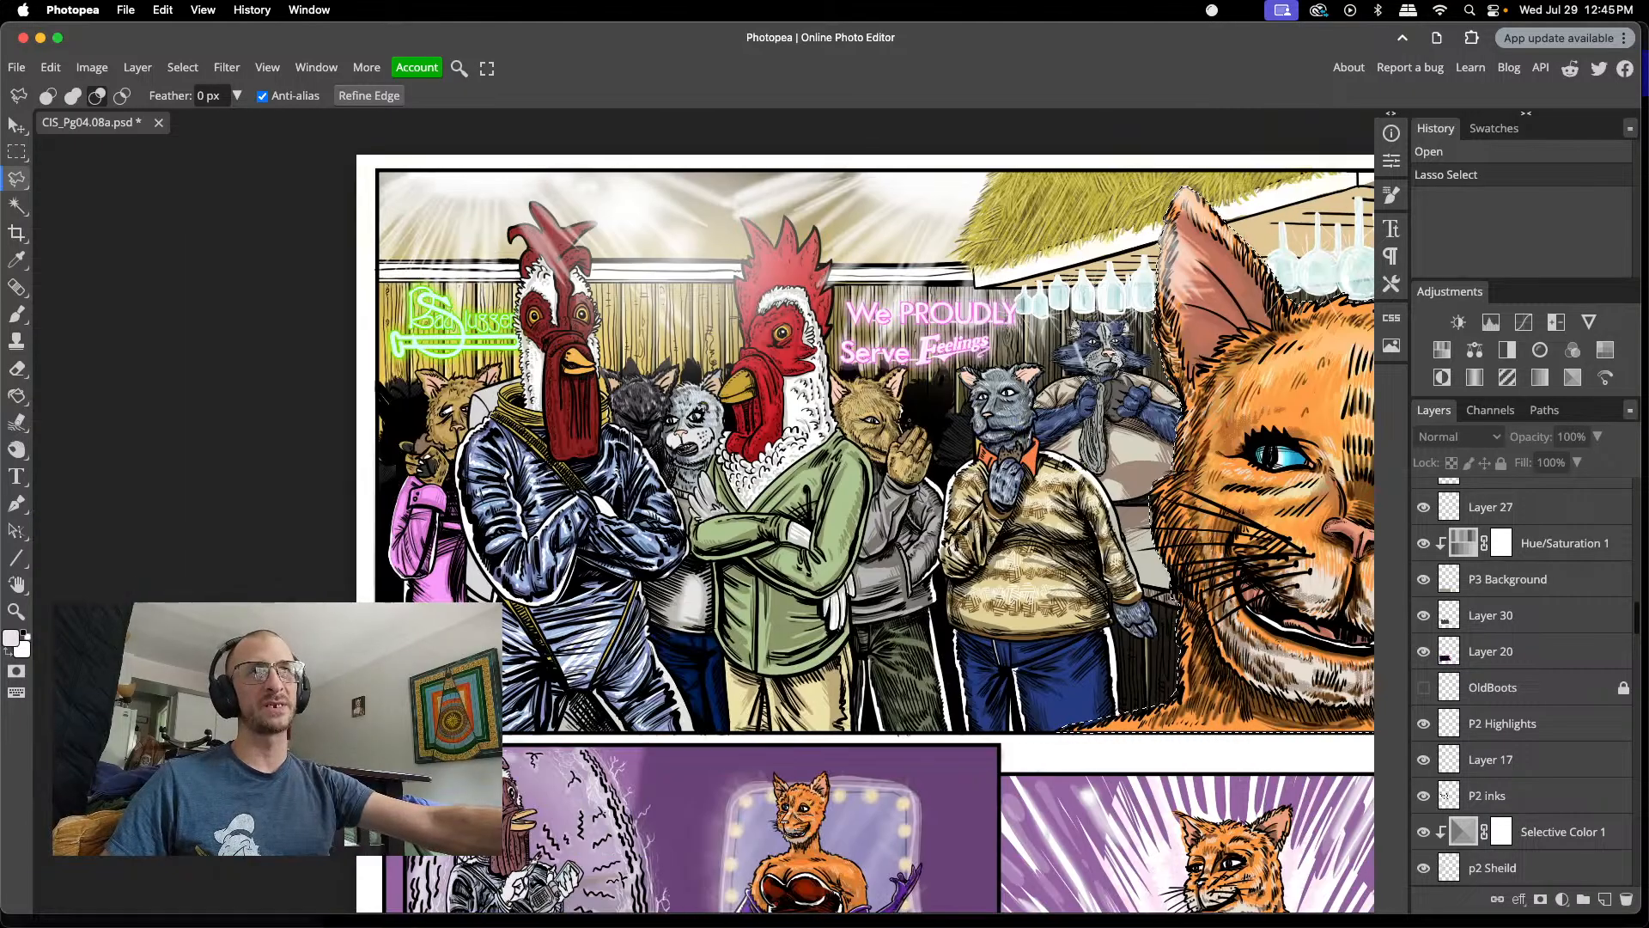
{"action": "scroll", "coordinate": [704, 533], "scroll_direction": "right", "scroll_amount": 5}
{"action": "scroll", "coordinate": [704, 532], "scroll_direction": "left", "scroll_amount": 2}
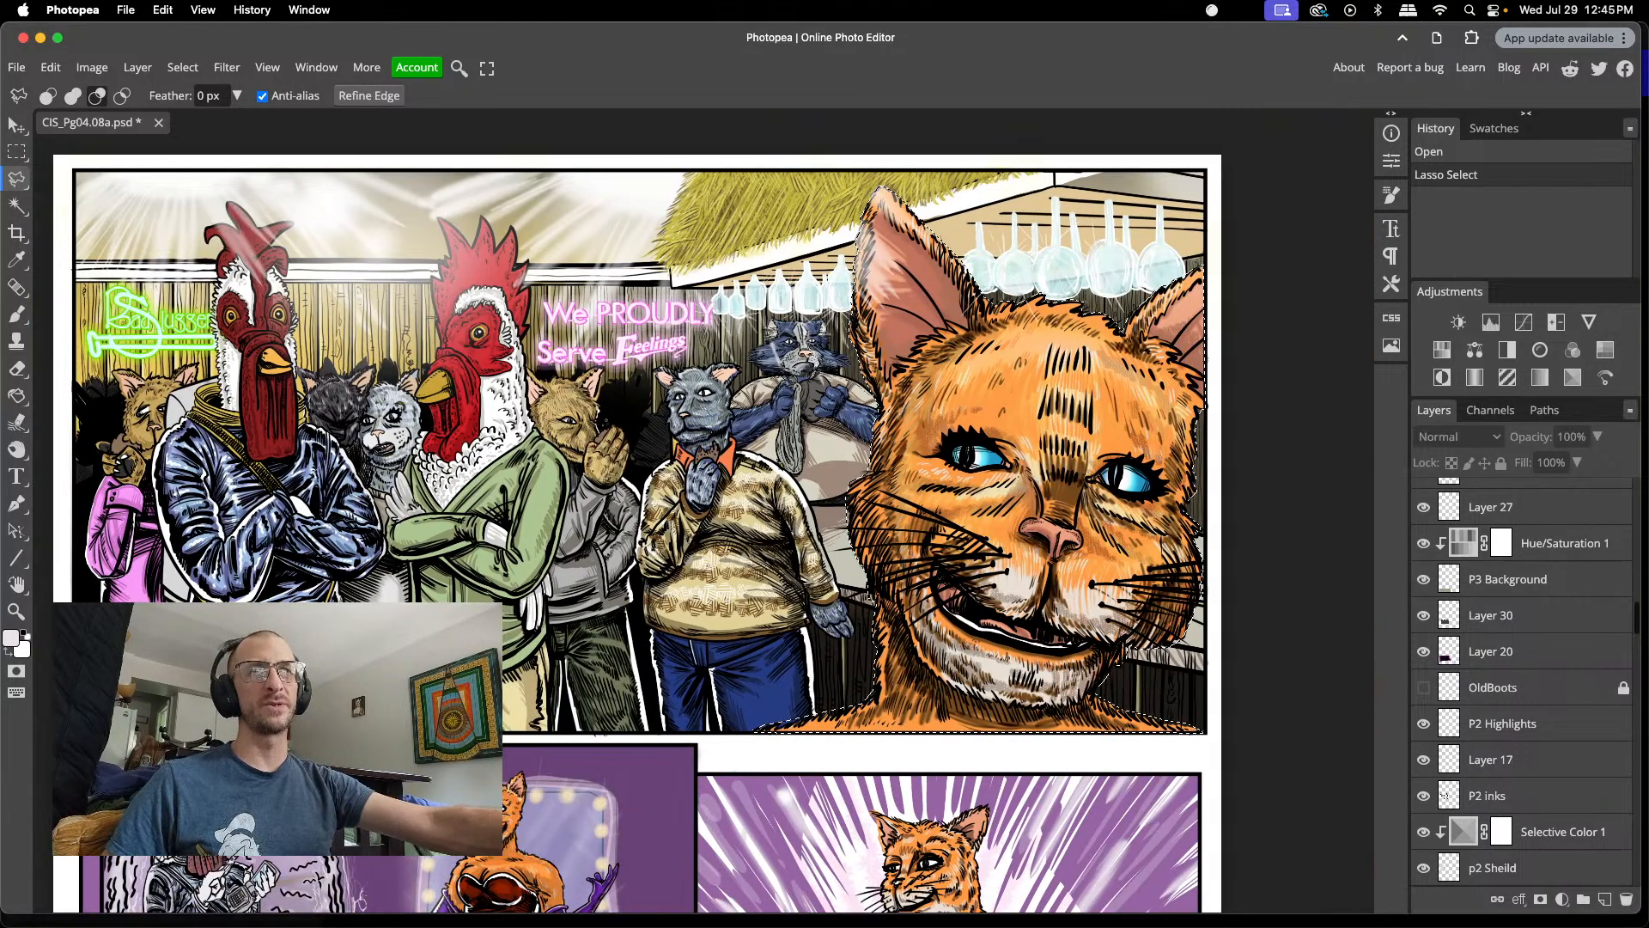
{"action": "scroll", "coordinate": [636, 525], "scroll_direction": "down", "scroll_amount": 10}
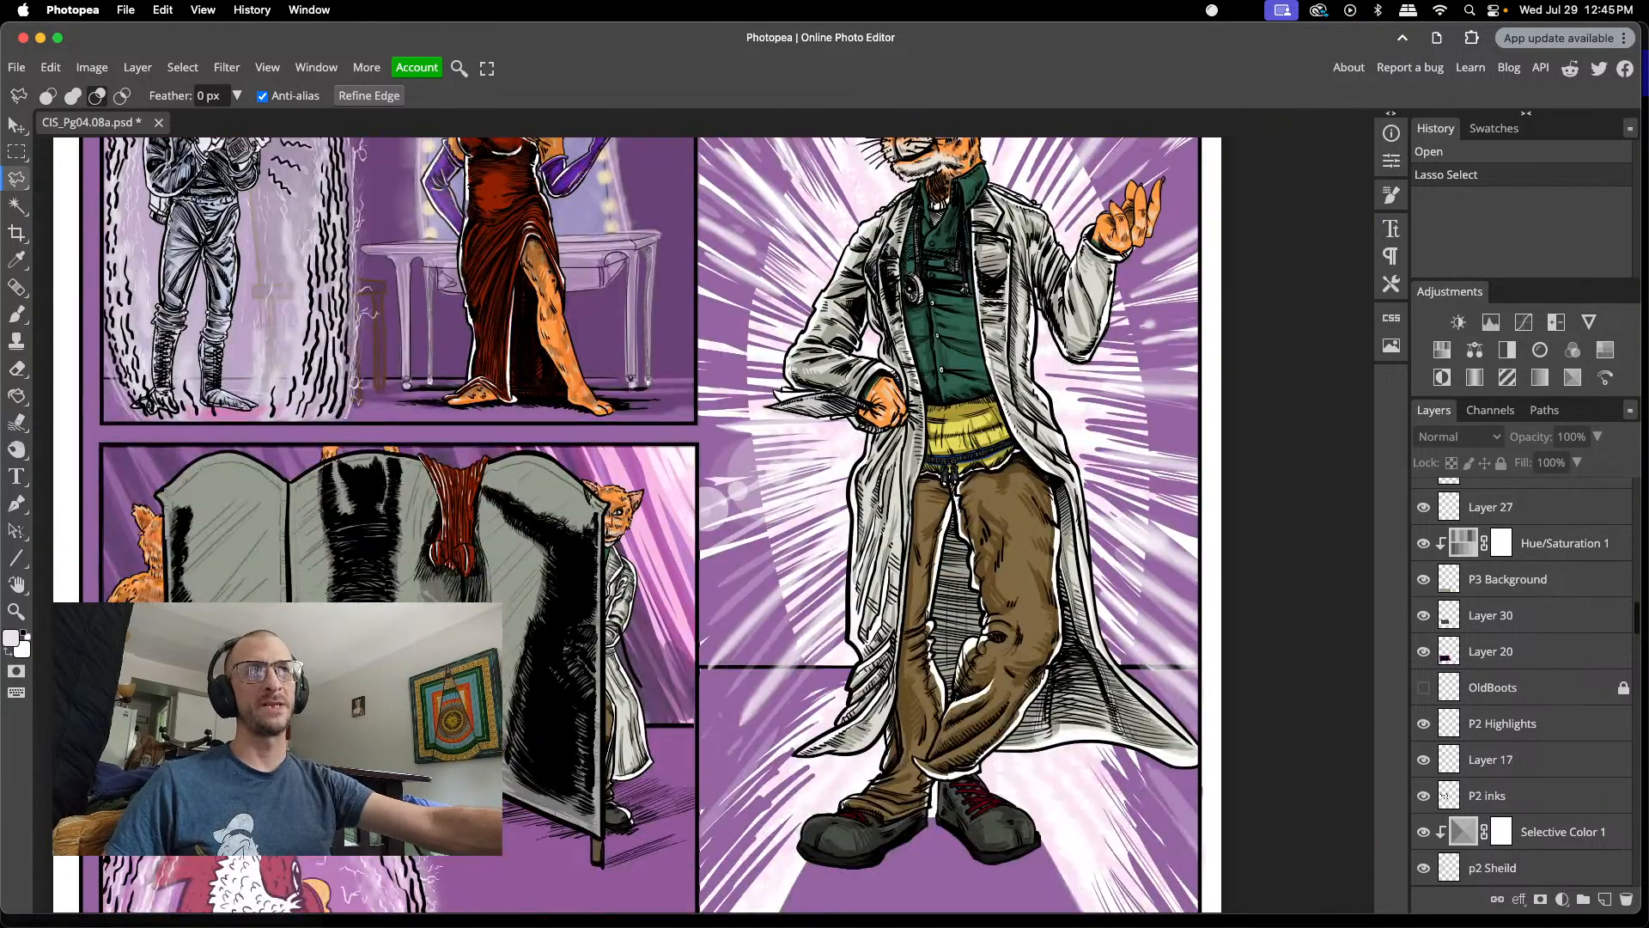
{"action": "scroll", "coordinate": [637, 525], "scroll_direction": "down", "scroll_amount": 3}
{"action": "scroll", "coordinate": [637, 526], "scroll_direction": "up", "scroll_amount": 6}
{"action": "scroll", "coordinate": [637, 526], "scroll_direction": "down", "scroll_amount": 3}
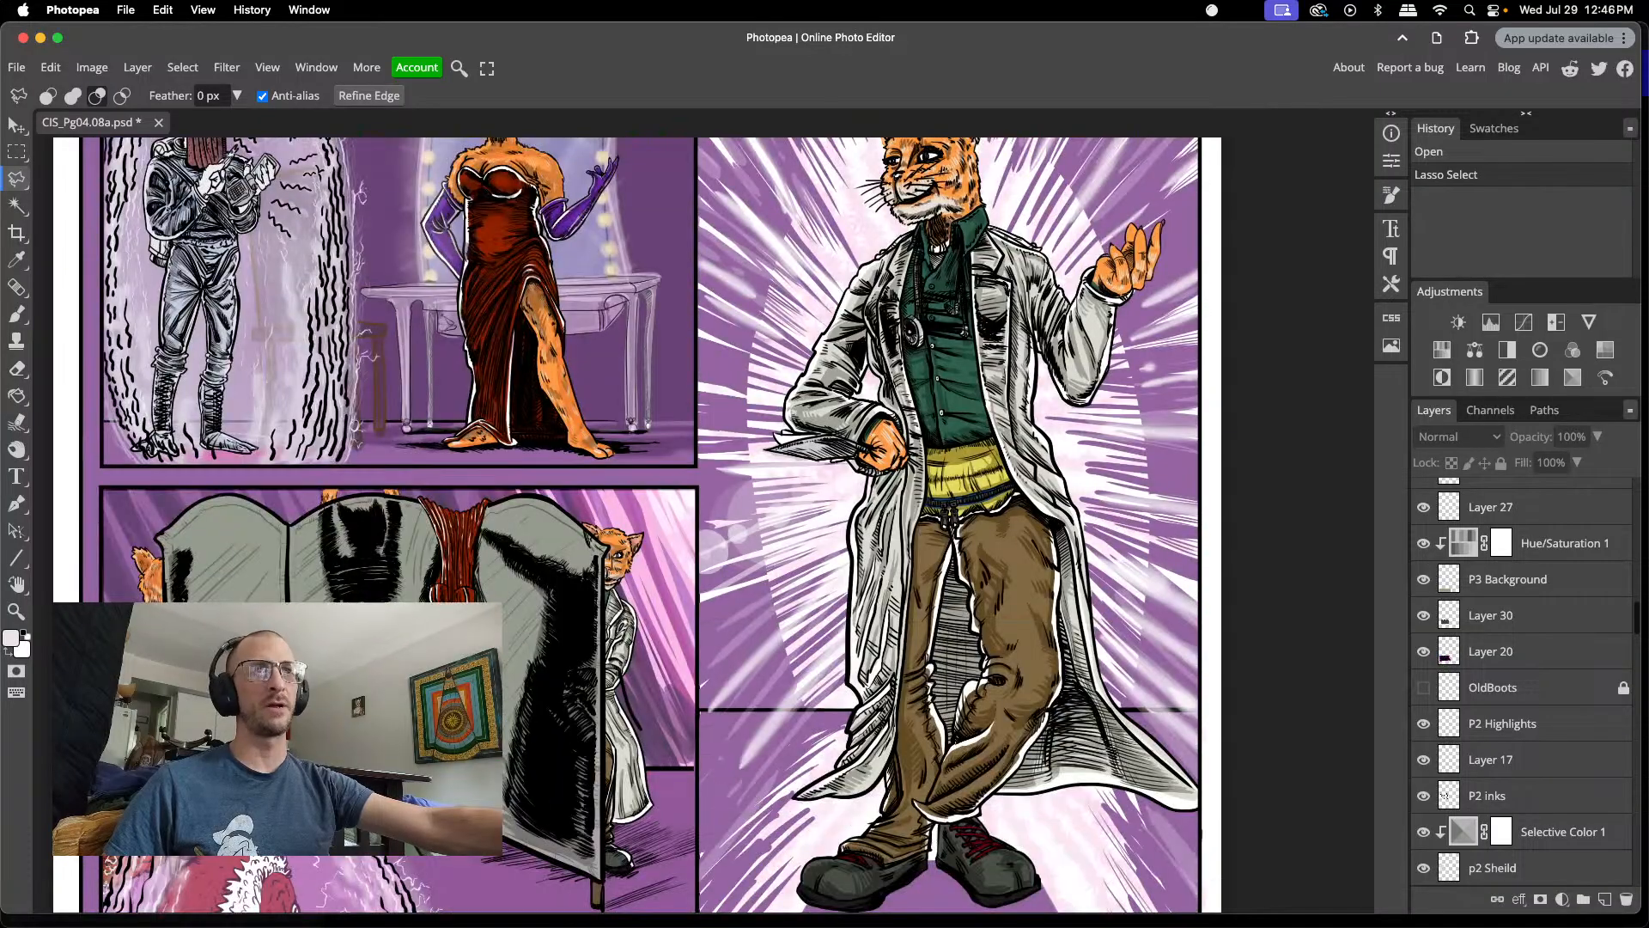
{"action": "scroll", "coordinate": [490, 424], "scroll_direction": "down", "scroll_amount": 4}
{"action": "scroll", "coordinate": [489, 424], "scroll_direction": "up", "scroll_amount": 7}
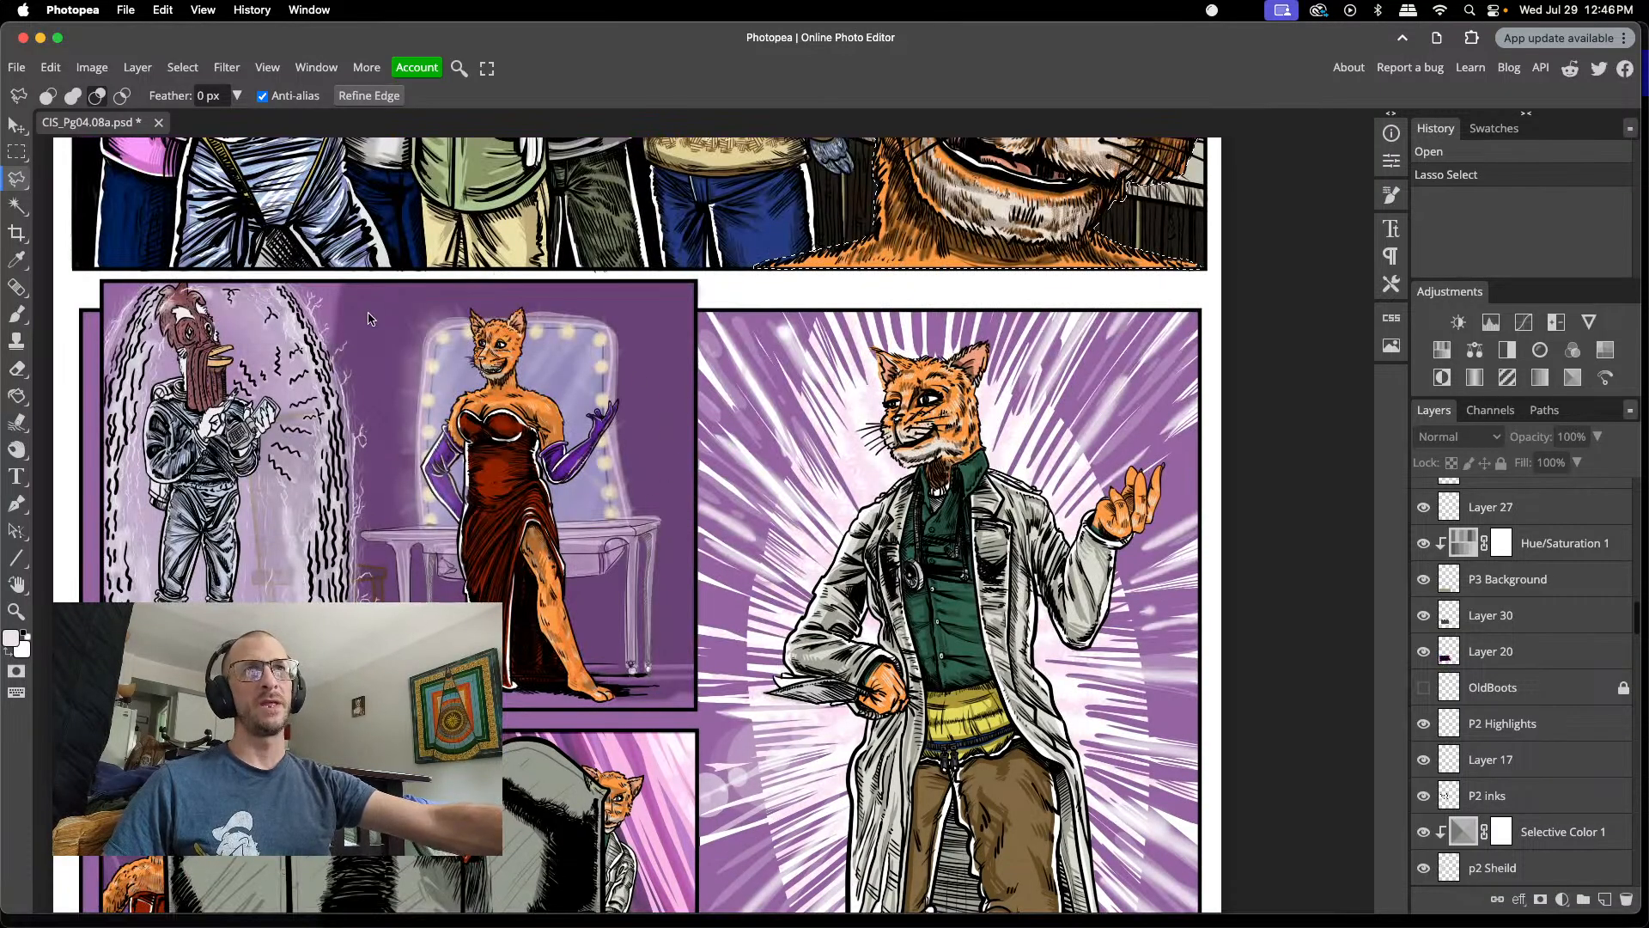
{"action": "scroll", "coordinate": [324, 543], "scroll_direction": "down", "scroll_amount": 3}
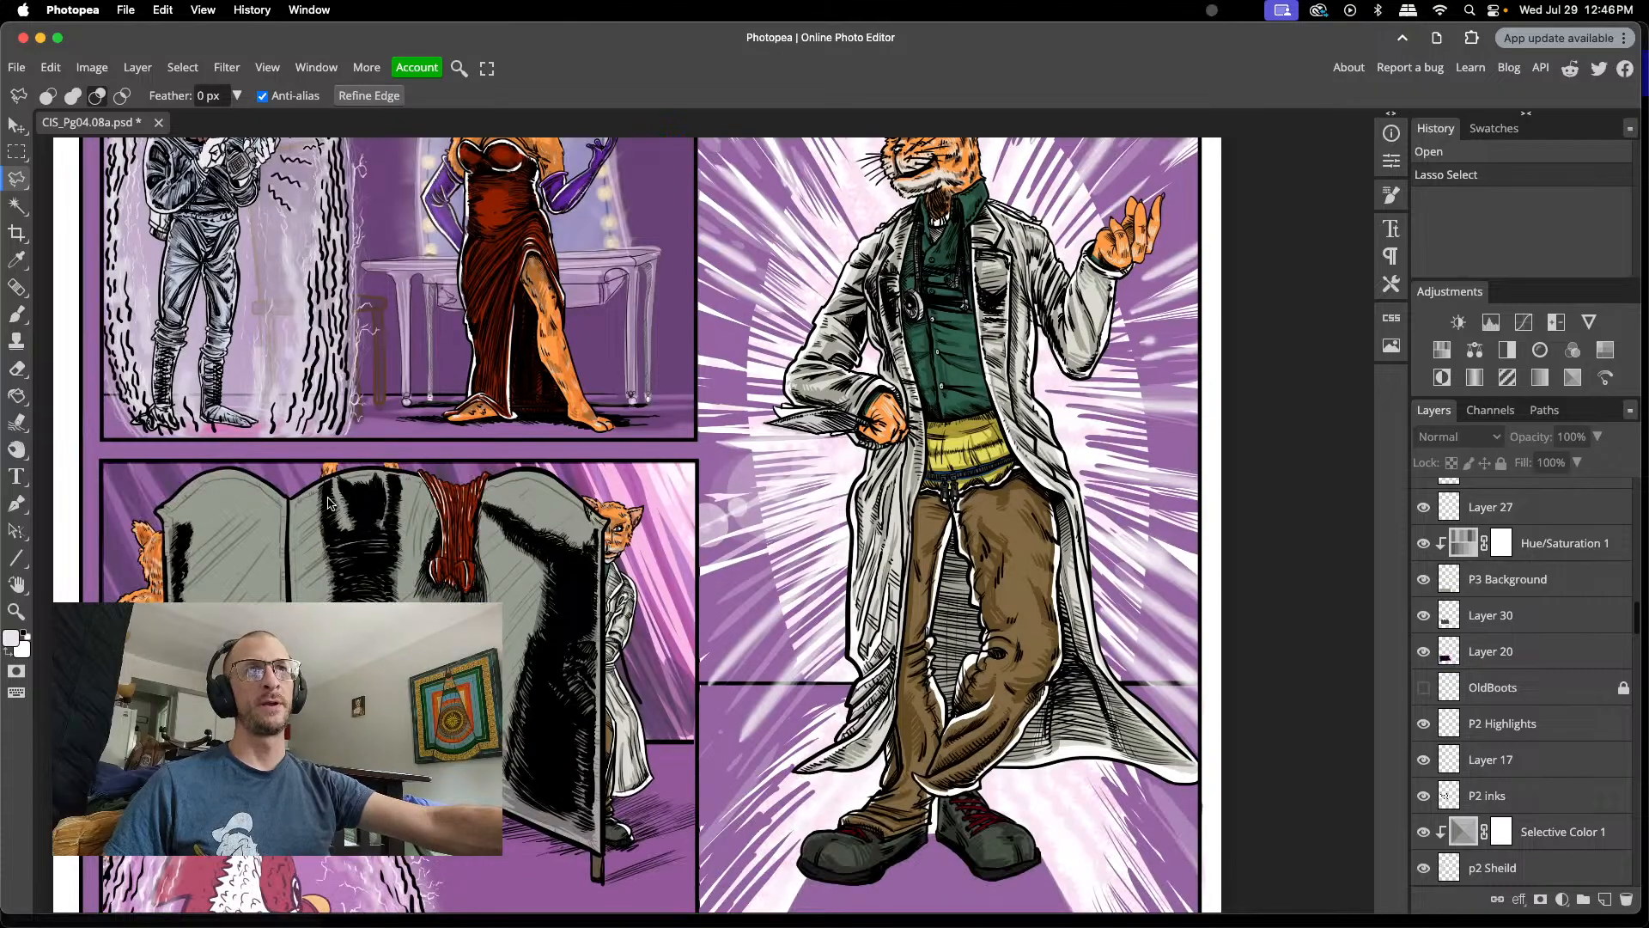
{"action": "scroll", "coordinate": [335, 481], "scroll_direction": "up", "scroll_amount": 4}
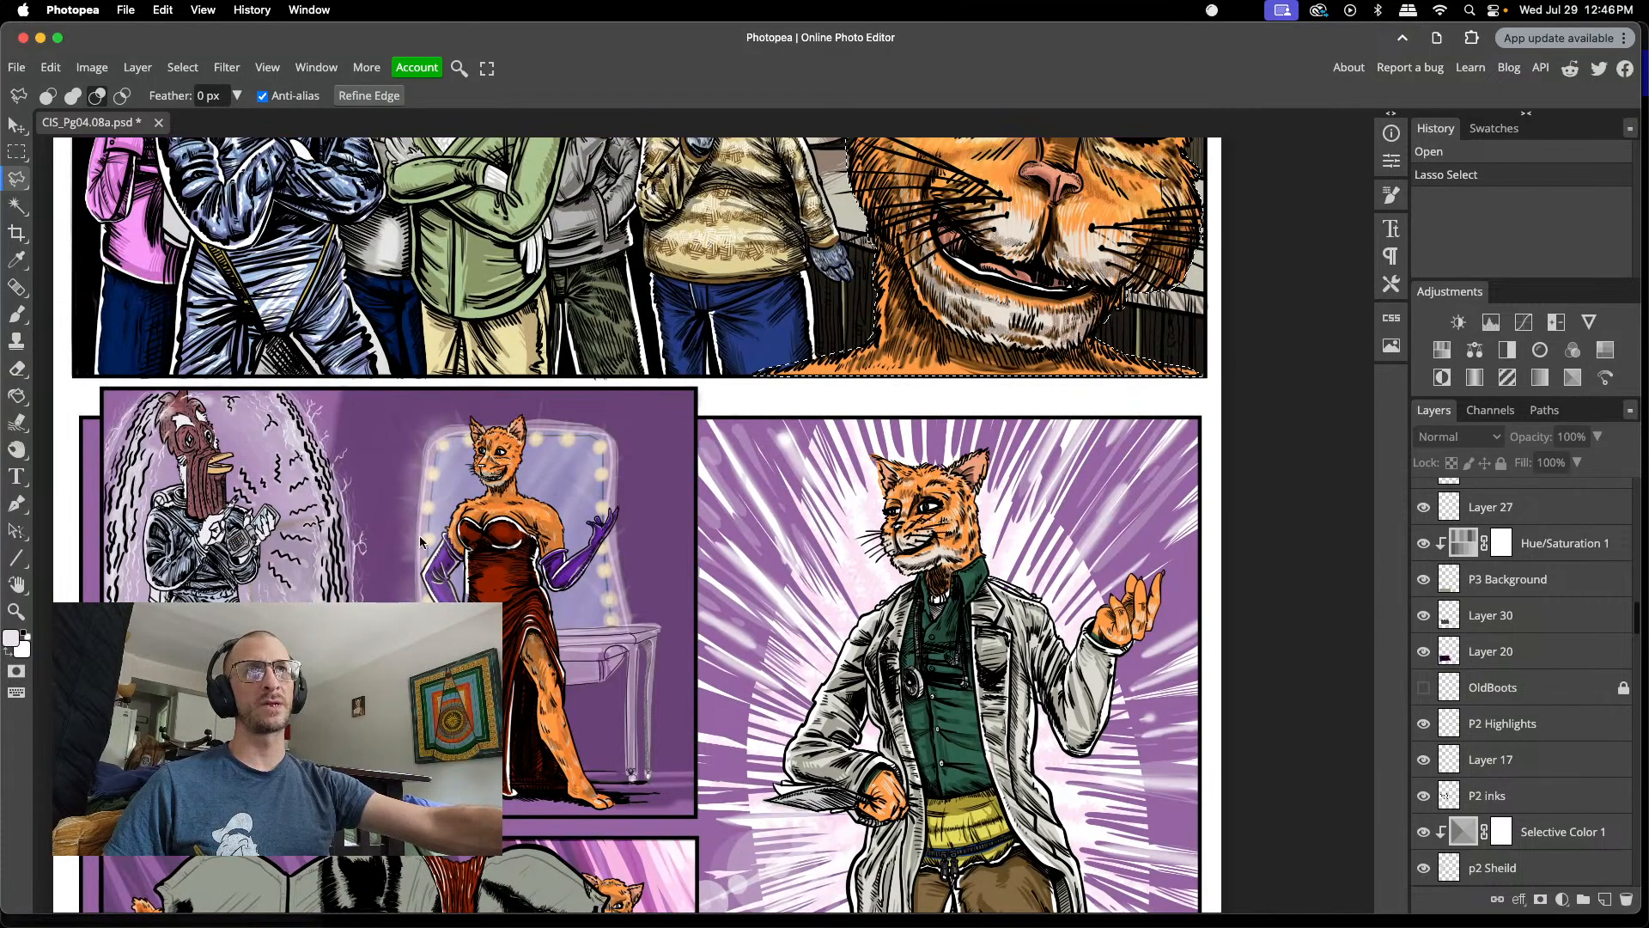
{"action": "scroll", "coordinate": [496, 489], "scroll_direction": "down", "scroll_amount": 3}
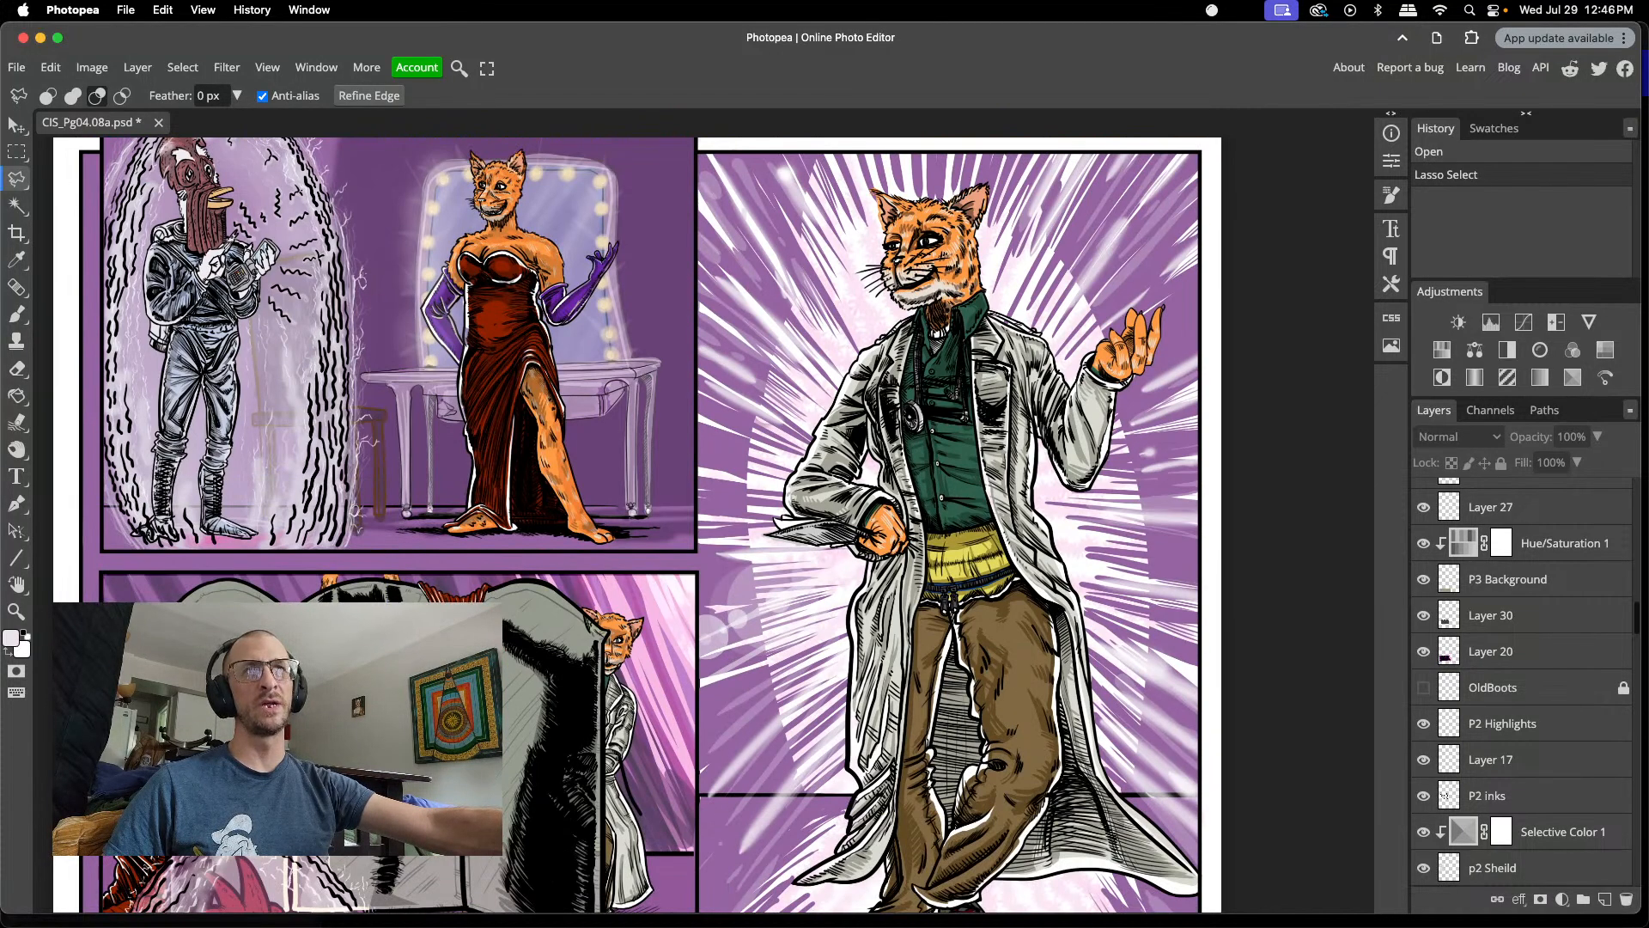
{"action": "scroll", "coordinate": [640, 524], "scroll_direction": "down", "scroll_amount": 4}
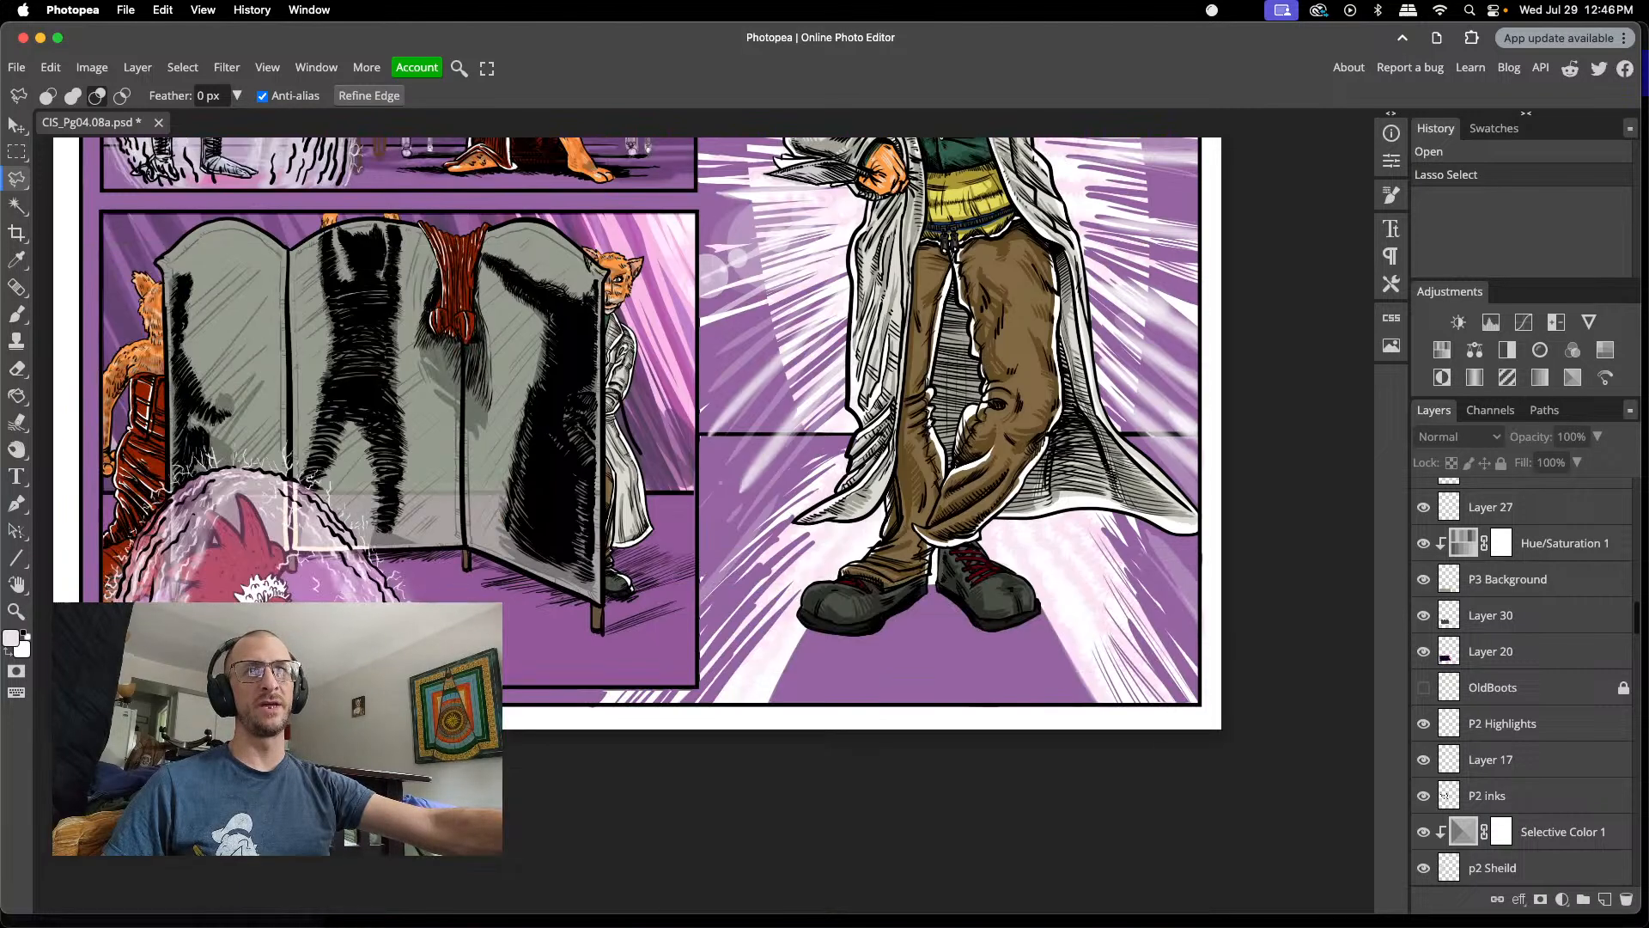
{"action": "scroll", "coordinate": [640, 524], "scroll_direction": "up", "scroll_amount": 7}
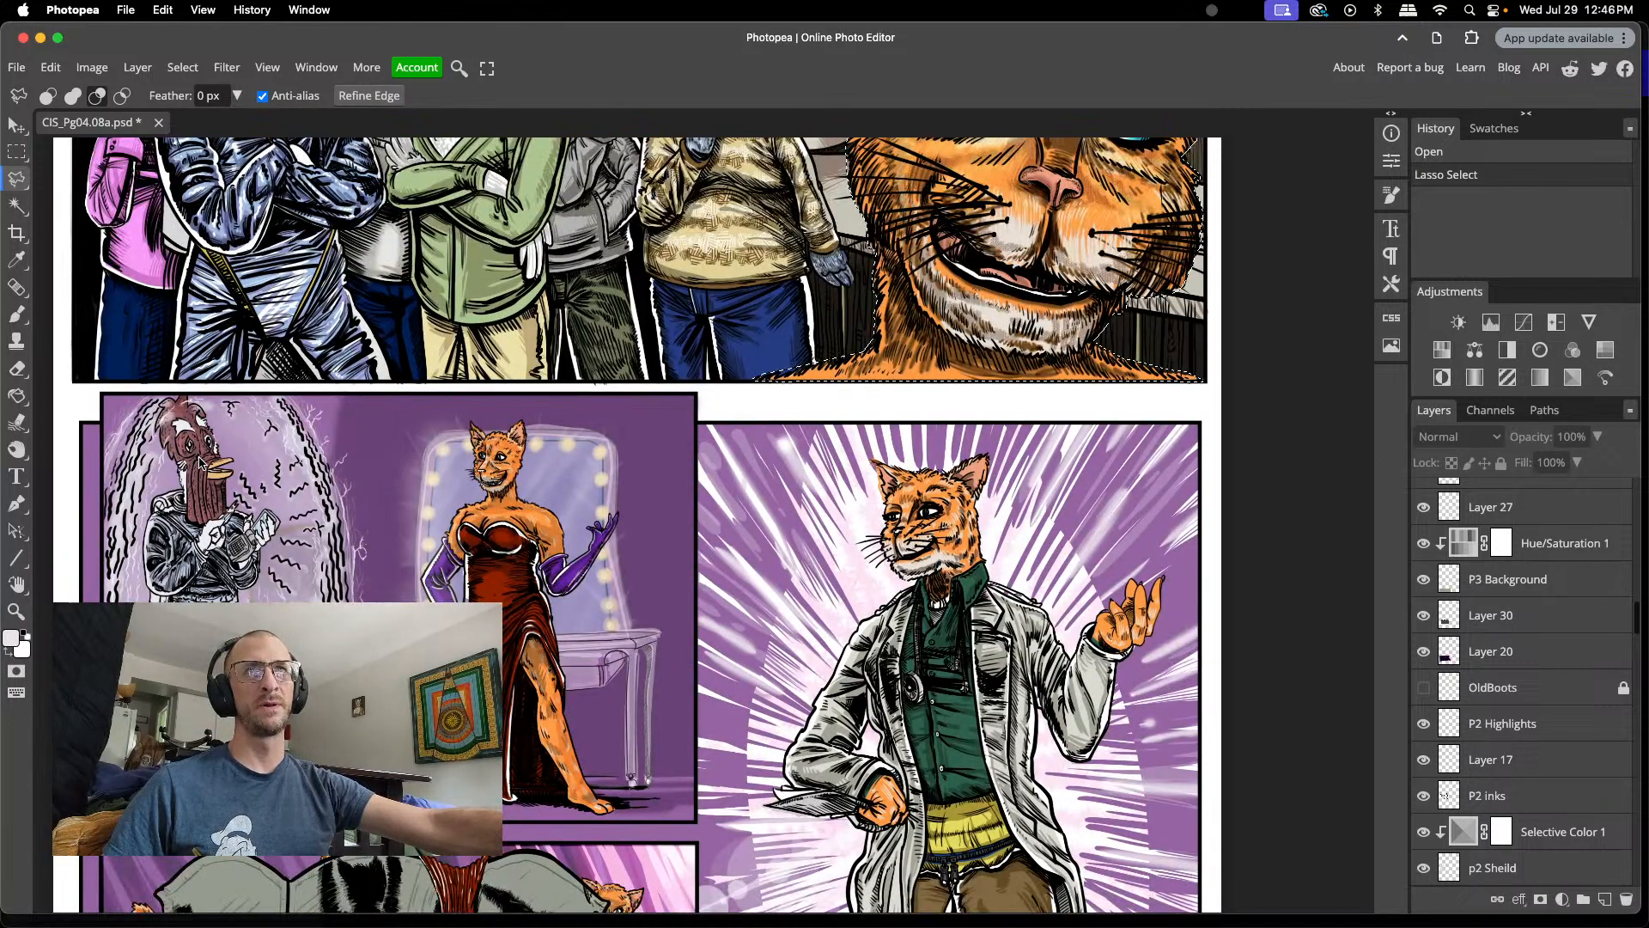
{"action": "scroll", "coordinate": [187, 505], "scroll_direction": "down", "scroll_amount": 5}
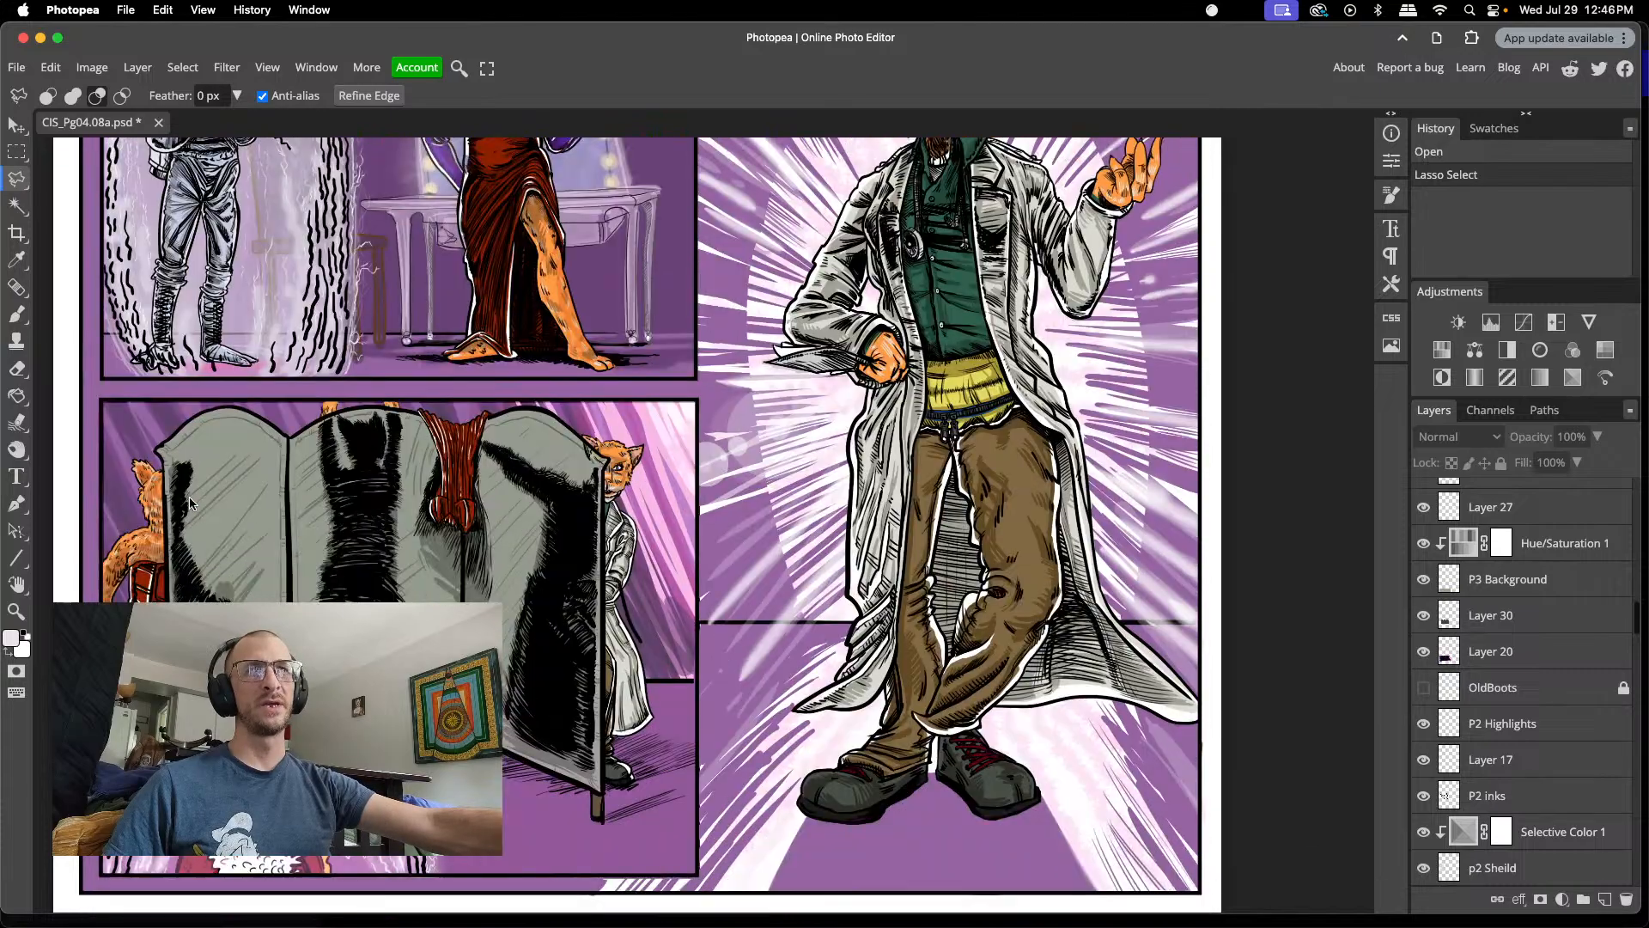
{"action": "scroll", "coordinate": [189, 497], "scroll_direction": "up", "scroll_amount": 1}
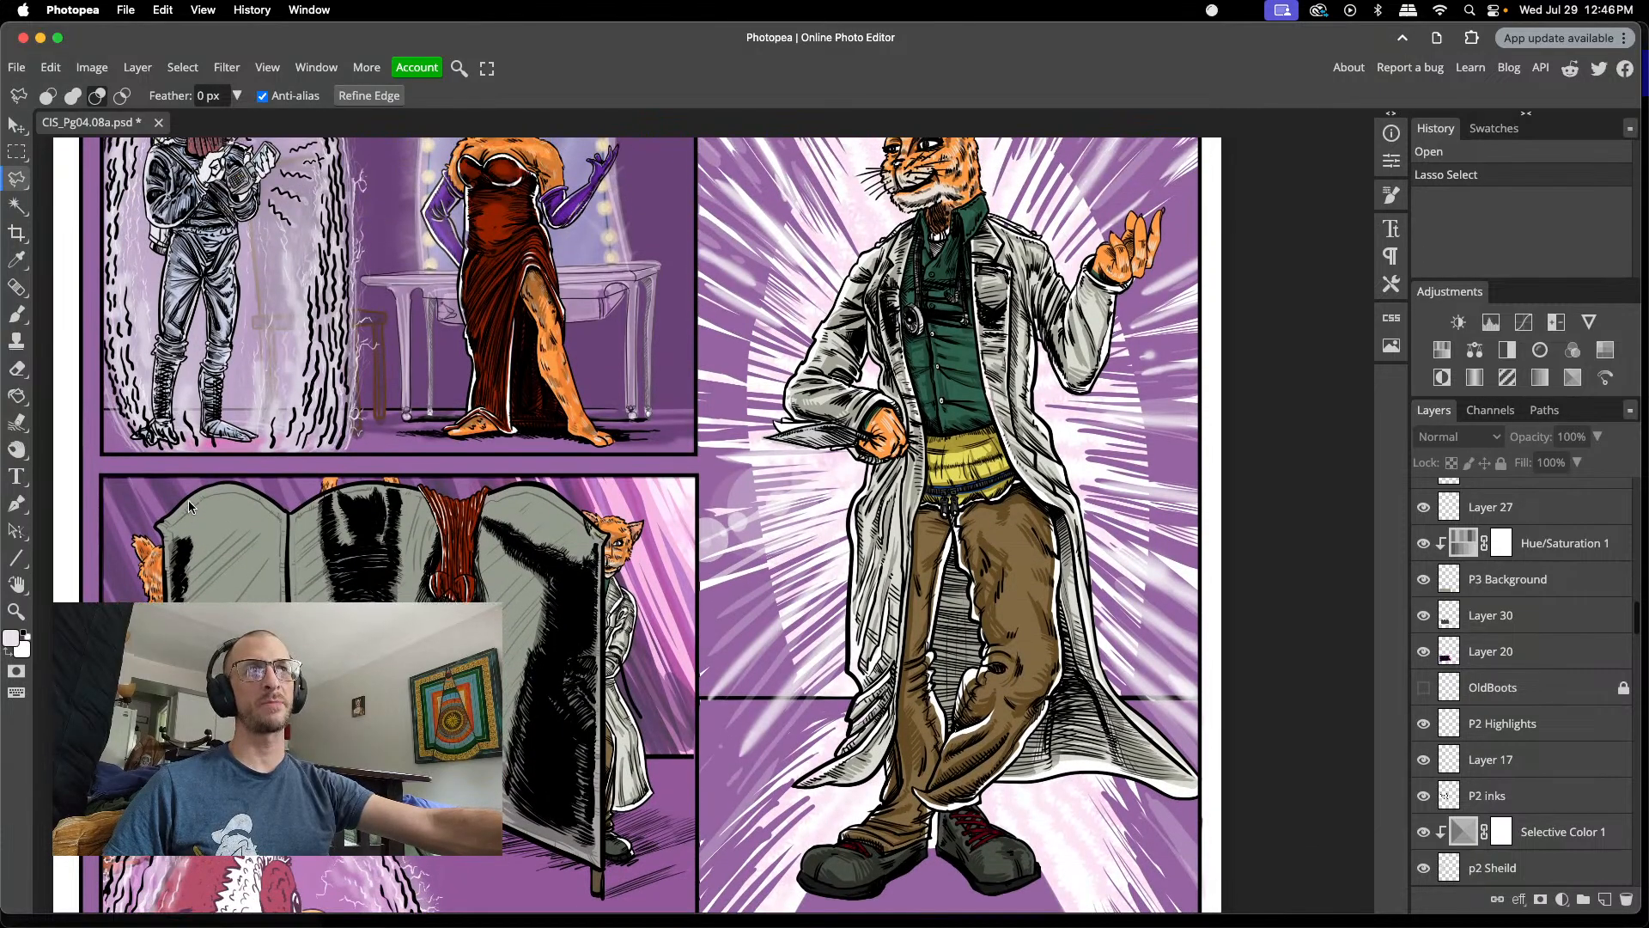
{"action": "scroll", "coordinate": [189, 505], "scroll_direction": "down", "scroll_amount": 2}
{"action": "scroll", "coordinate": [189, 505], "scroll_direction": "up", "scroll_amount": 6}
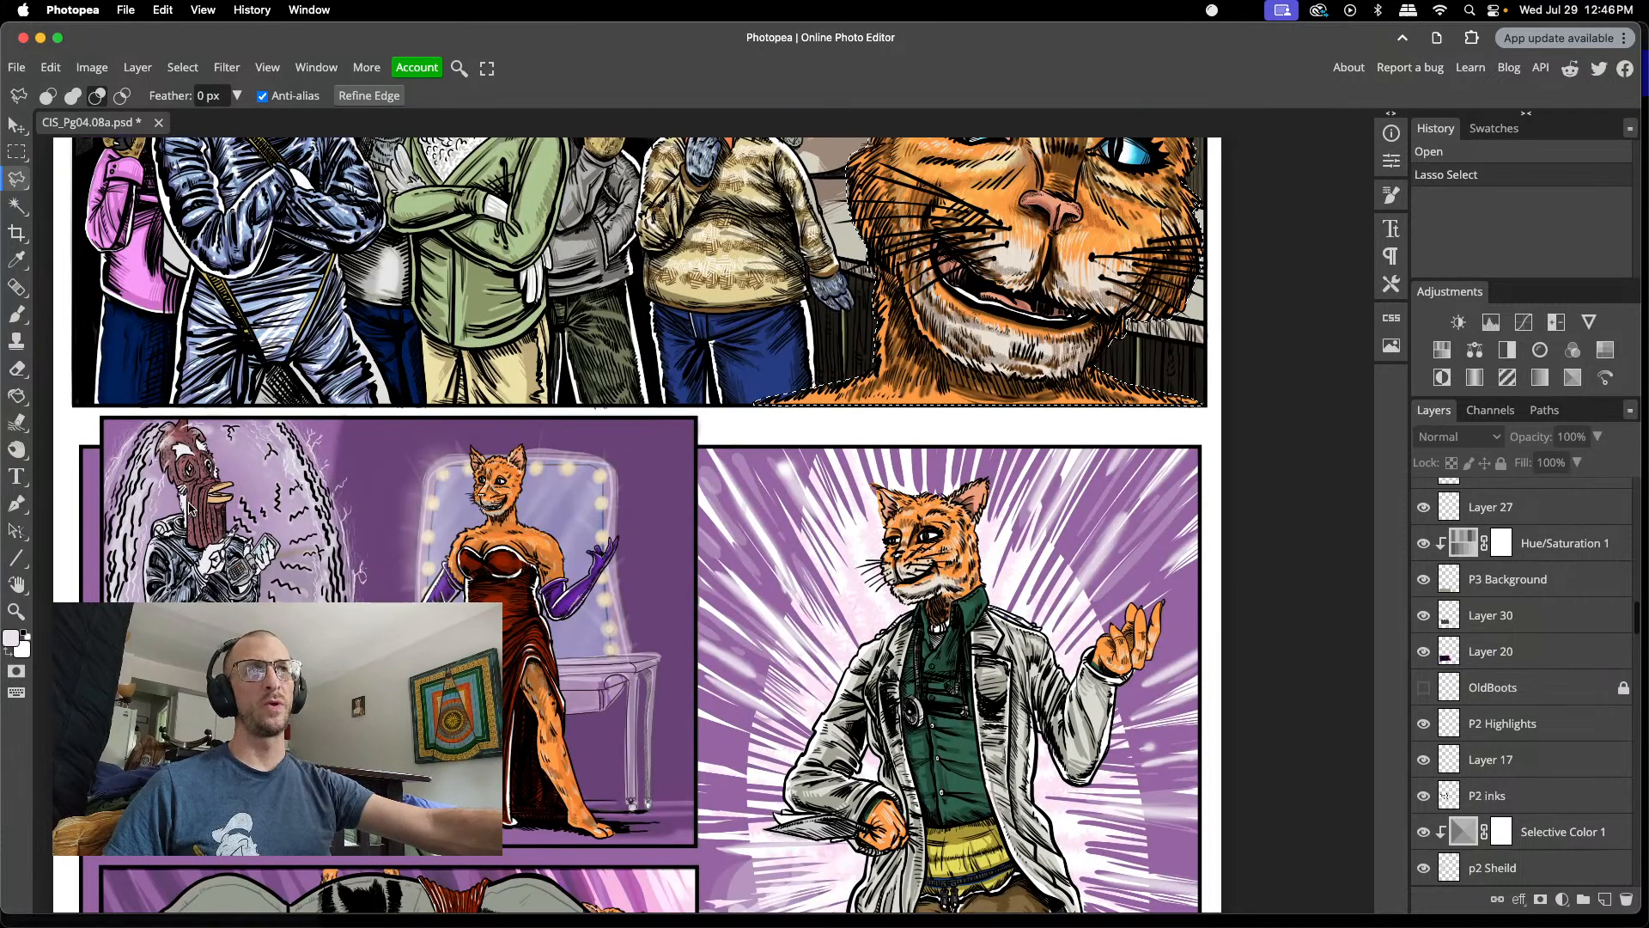
{"action": "scroll", "coordinate": [189, 507], "scroll_direction": "down", "scroll_amount": 4}
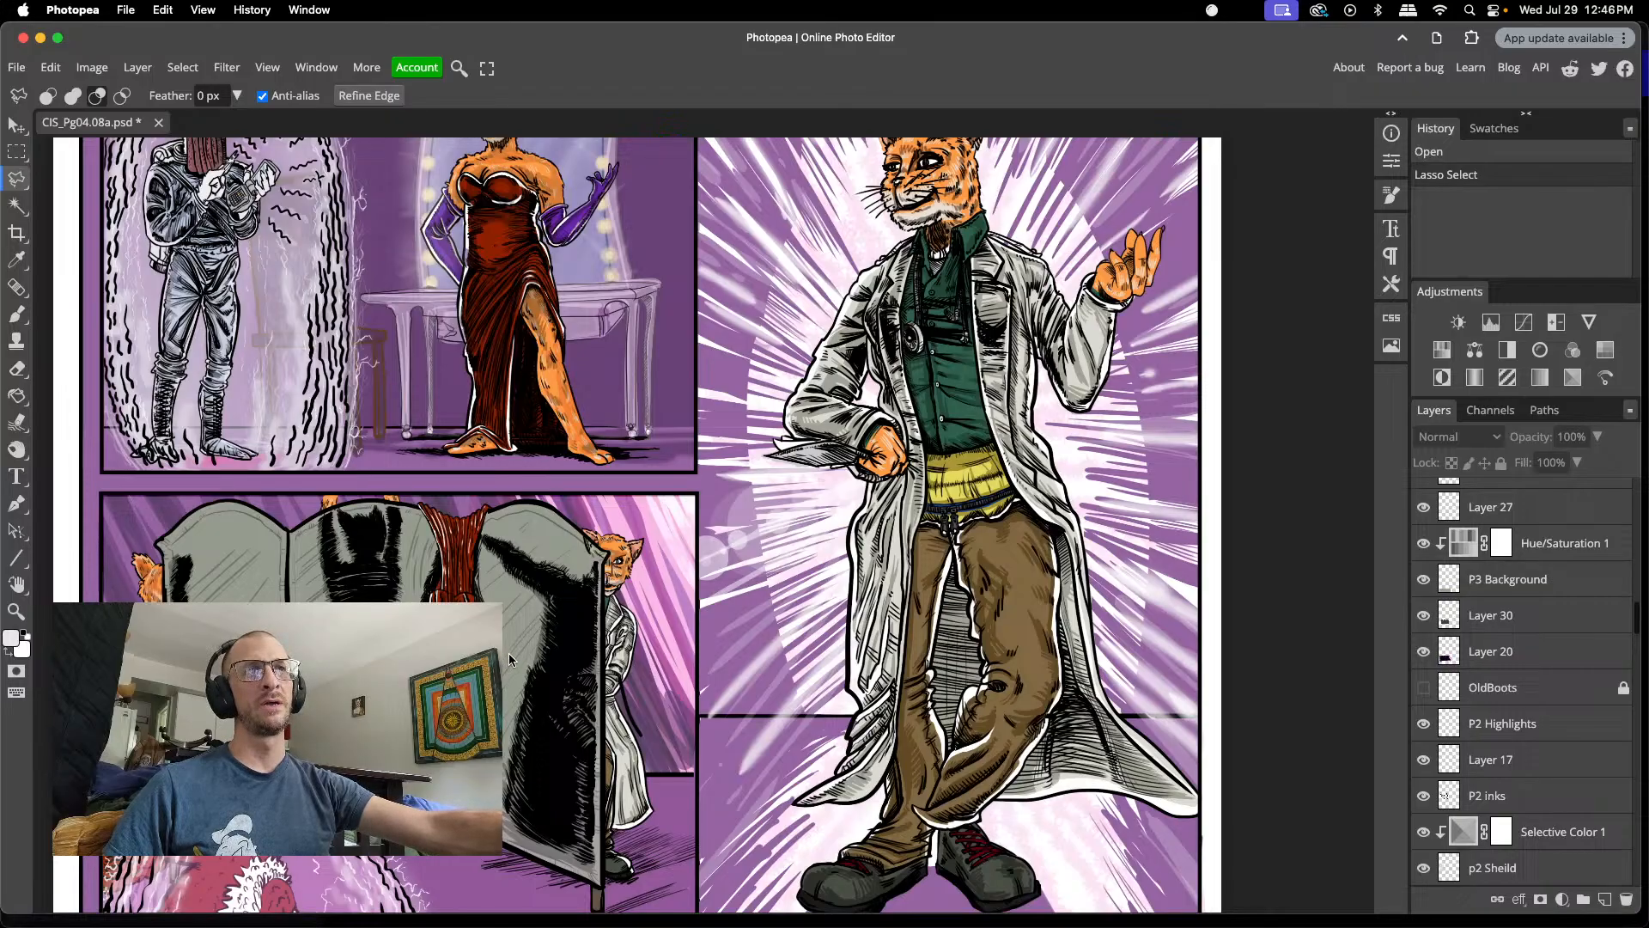
{"action": "scroll", "coordinate": [526, 664], "scroll_direction": "up", "scroll_amount": 4}
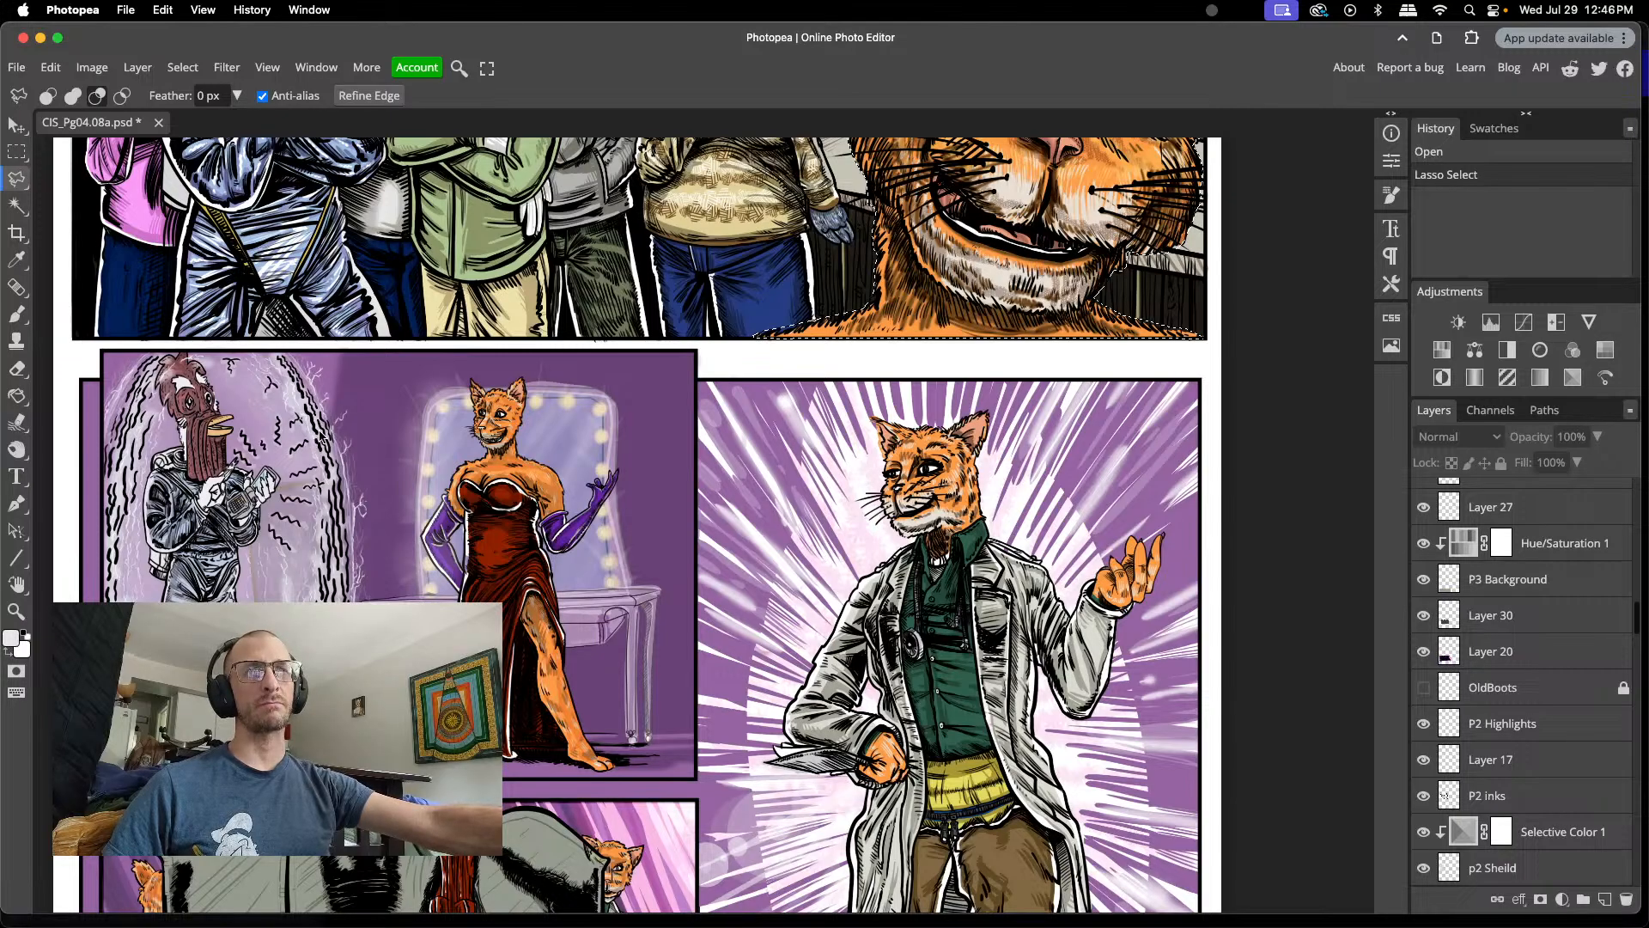
{"action": "scroll", "coordinate": [321, 438], "scroll_direction": "down", "scroll_amount": 6}
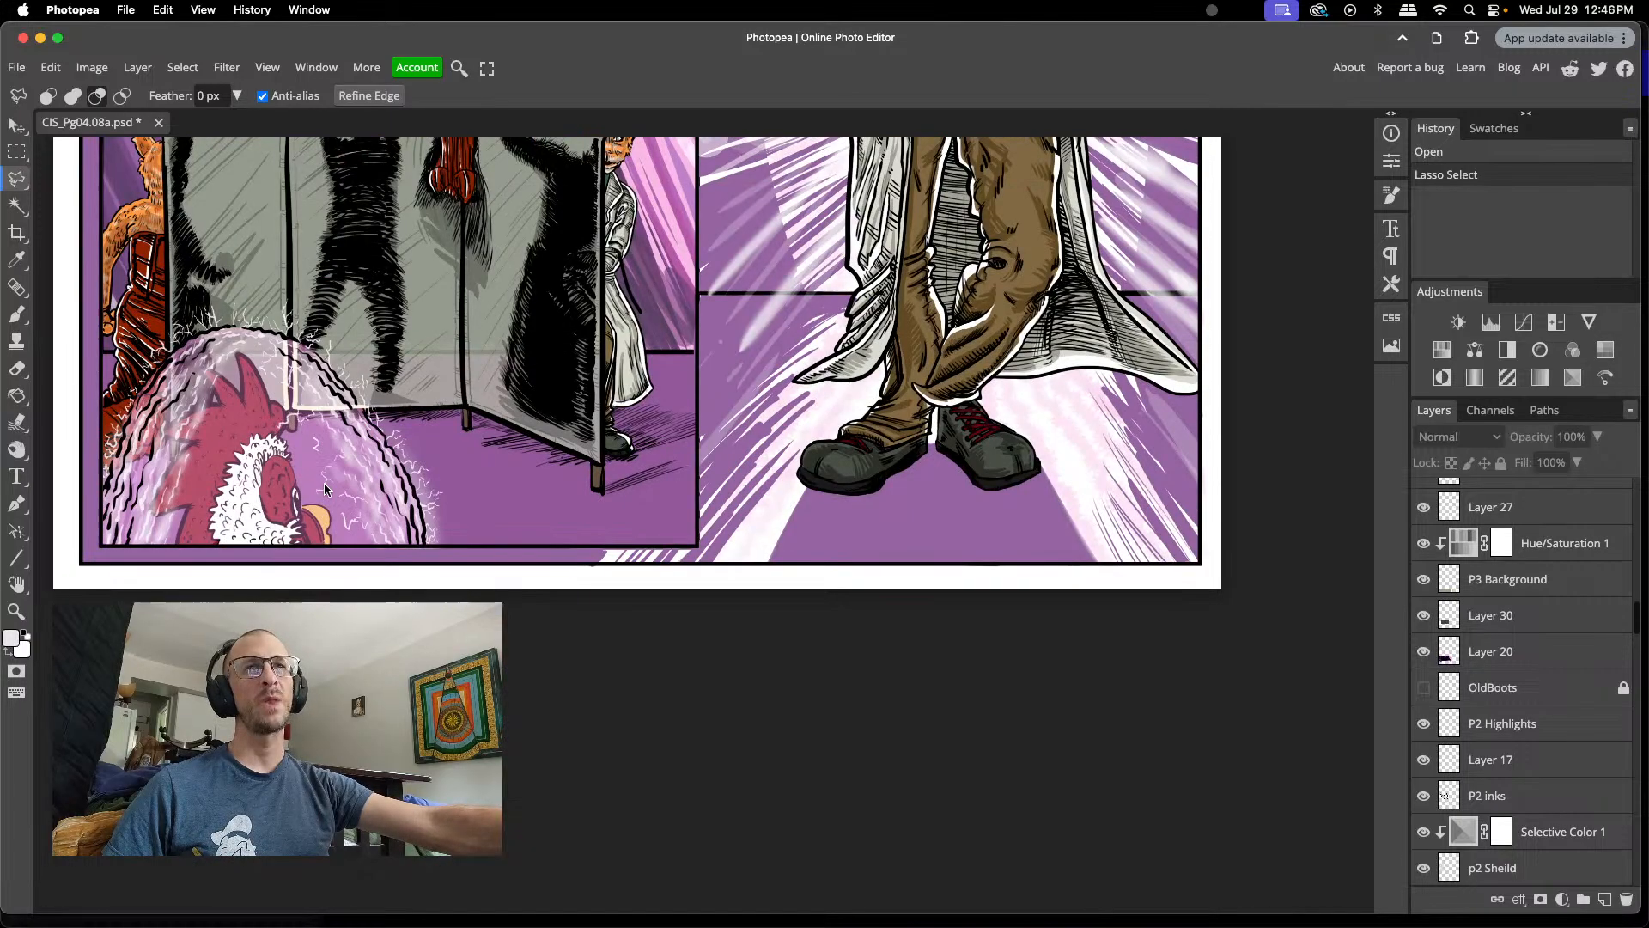
{"action": "scroll", "coordinate": [326, 488], "scroll_direction": "up", "scroll_amount": 9}
{"action": "scroll", "coordinate": [324, 488], "scroll_direction": "up", "scroll_amount": 4}
{"action": "scroll", "coordinate": [325, 487], "scroll_direction": "down", "scroll_amount": 2}
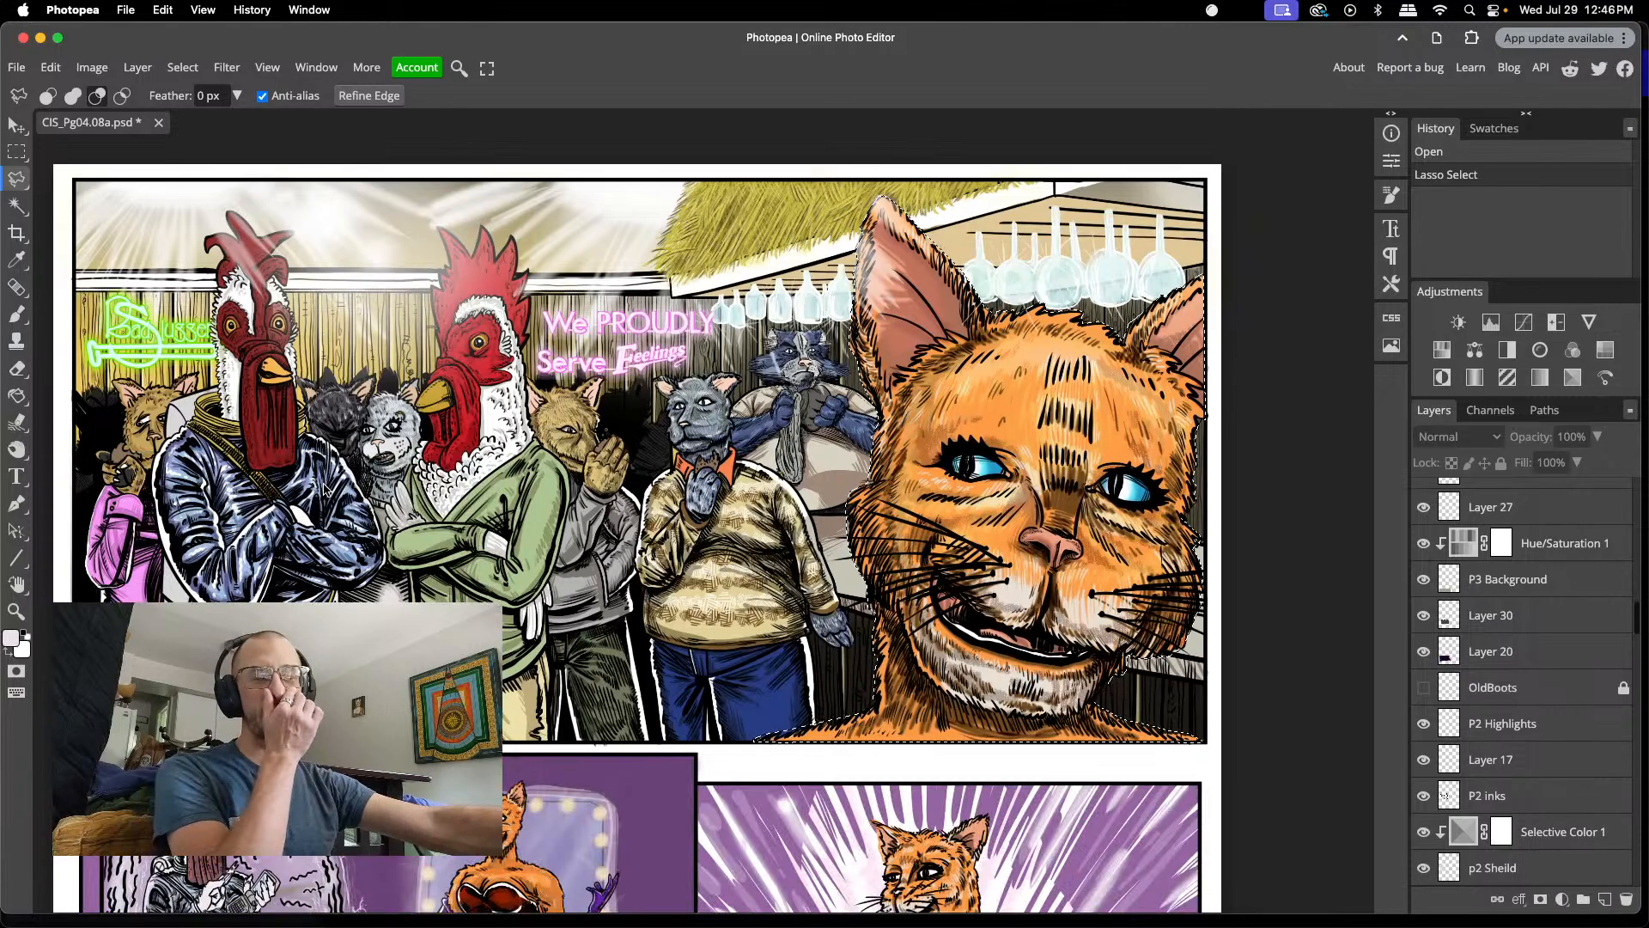
{"action": "scroll", "coordinate": [325, 488], "scroll_direction": "down", "scroll_amount": 3}
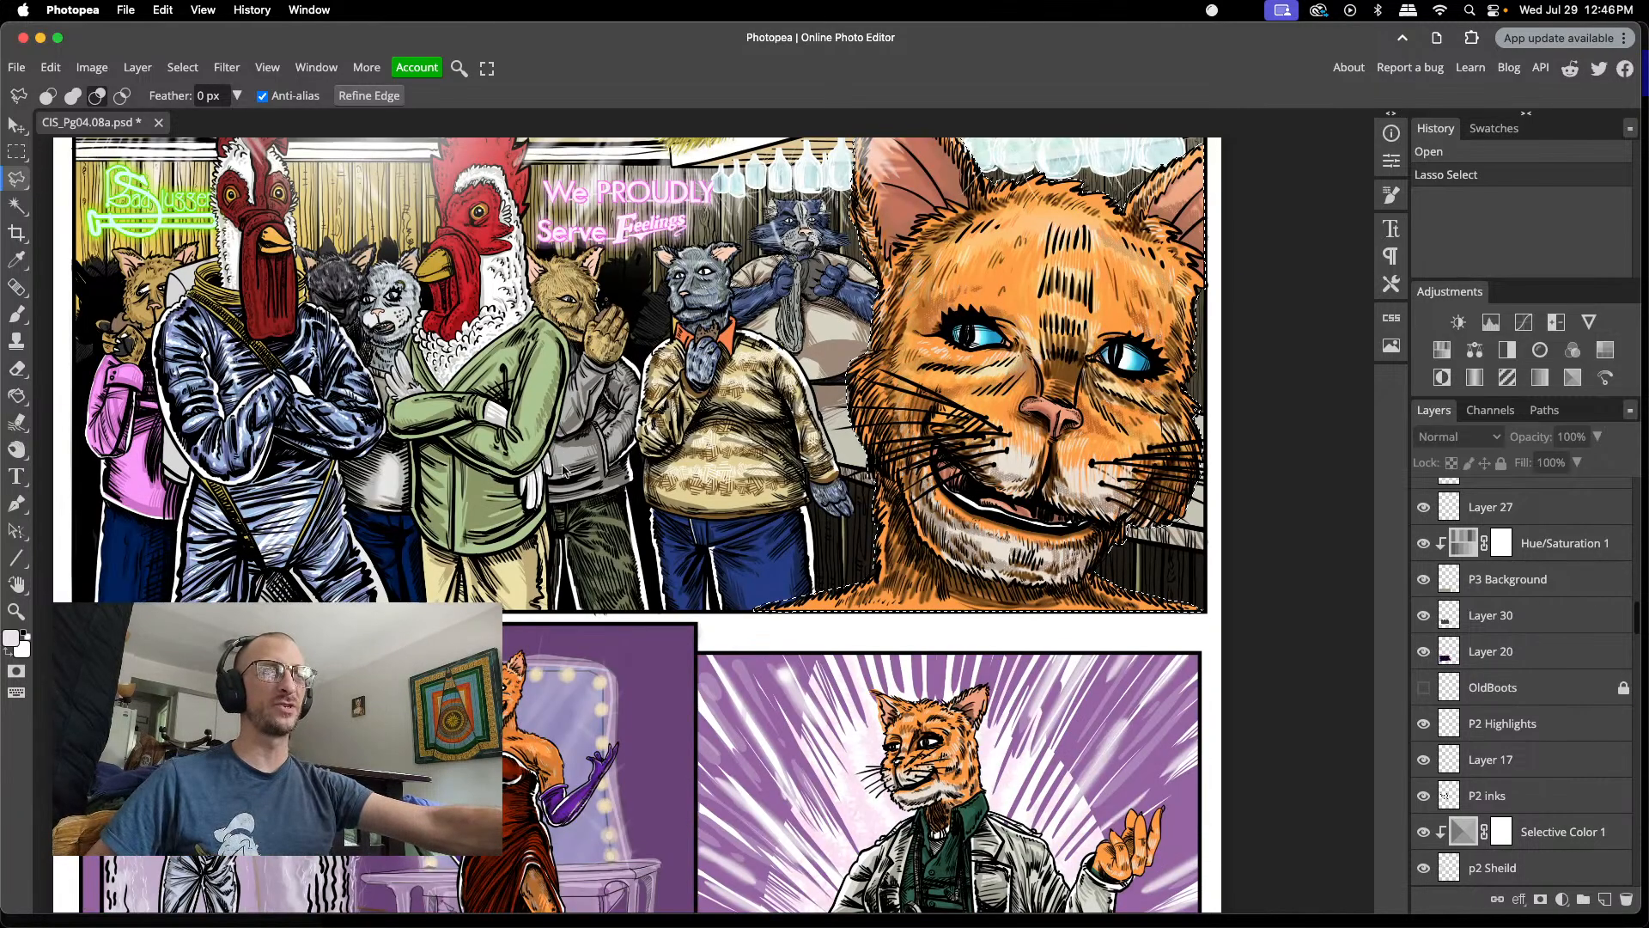
- Start a new project with the 1600 x 900 px screen preset
{"action": "key", "text": "super+n"}
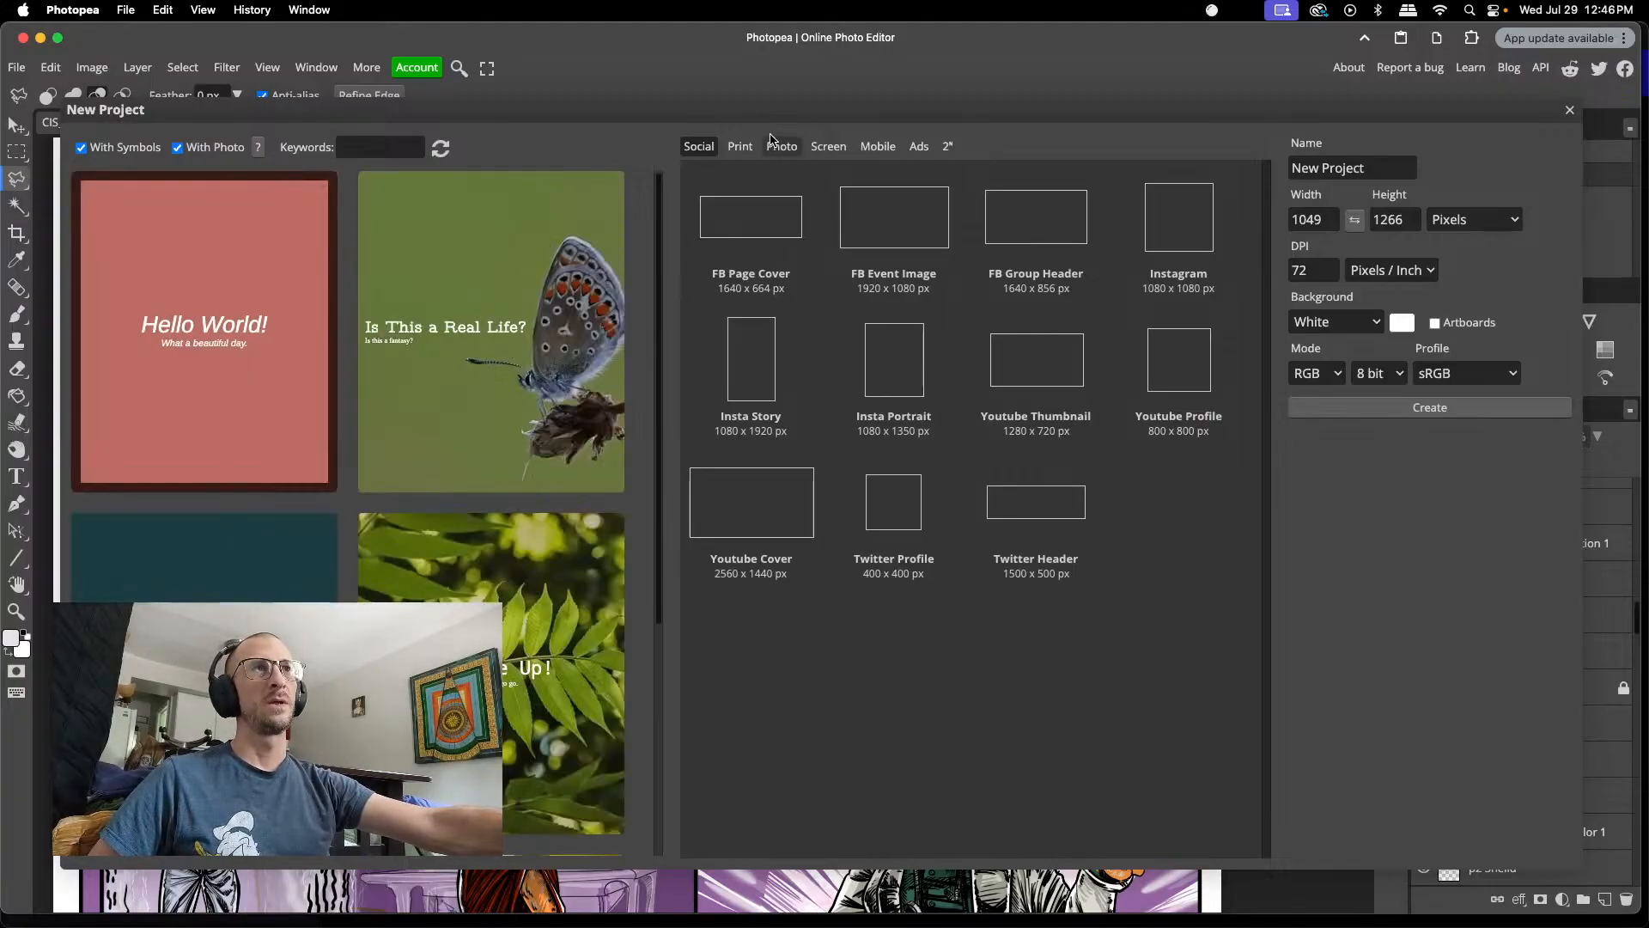
{"action": "left_click", "coordinate": [743, 147]}
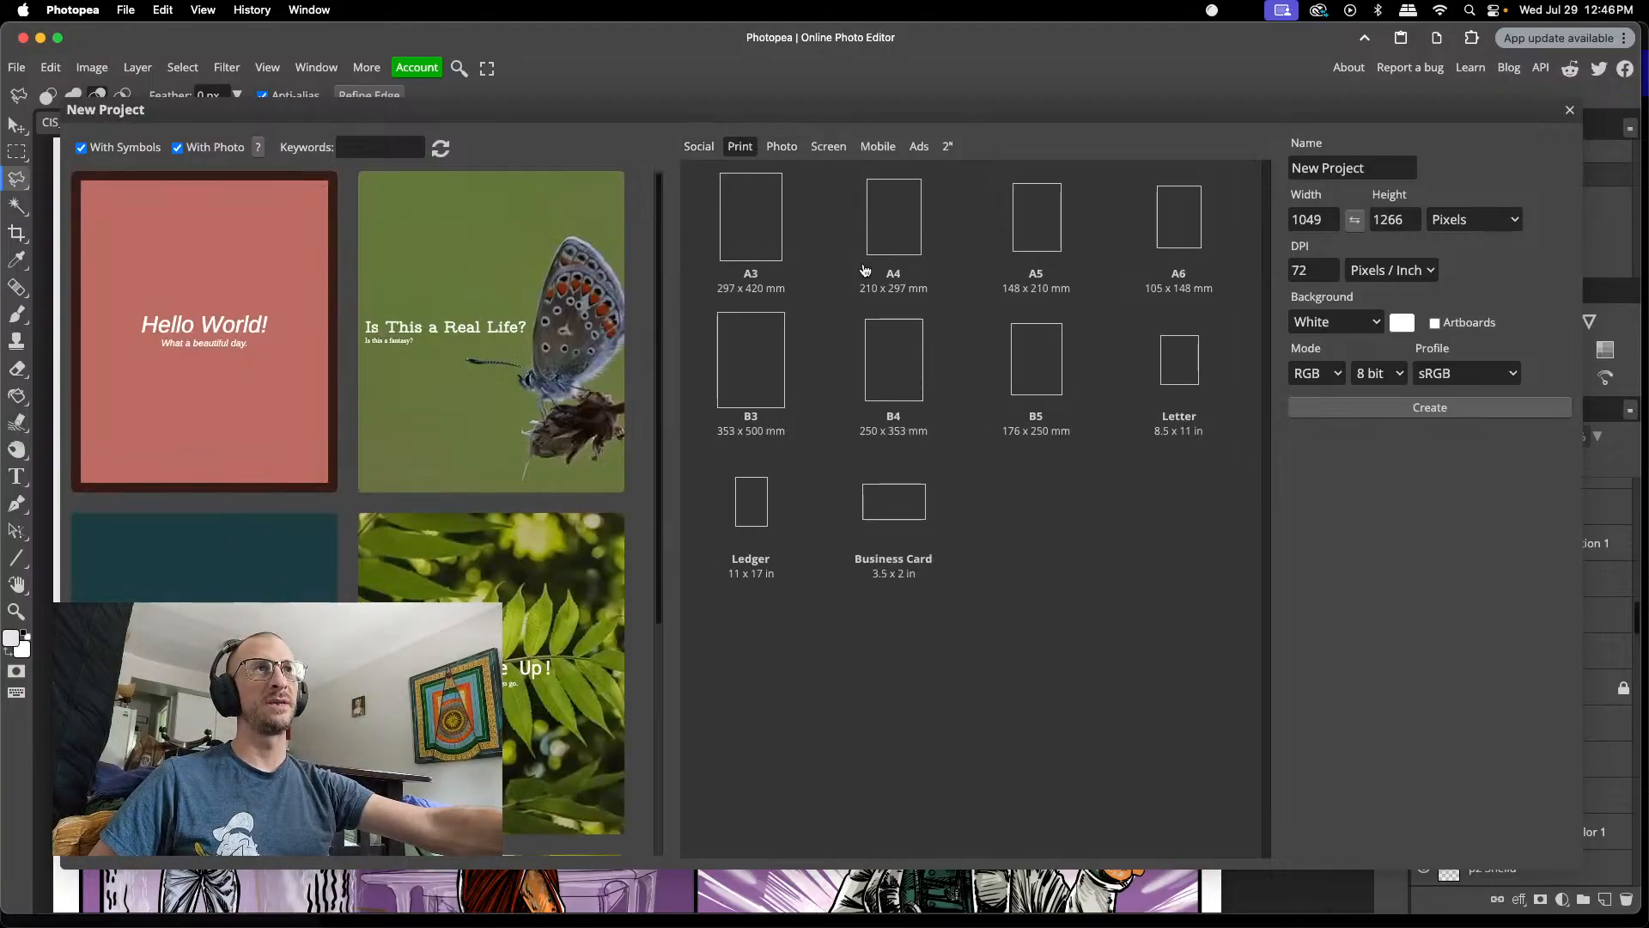
{"action": "left_click", "coordinate": [829, 147]}
{"action": "left_click", "coordinate": [729, 348]}
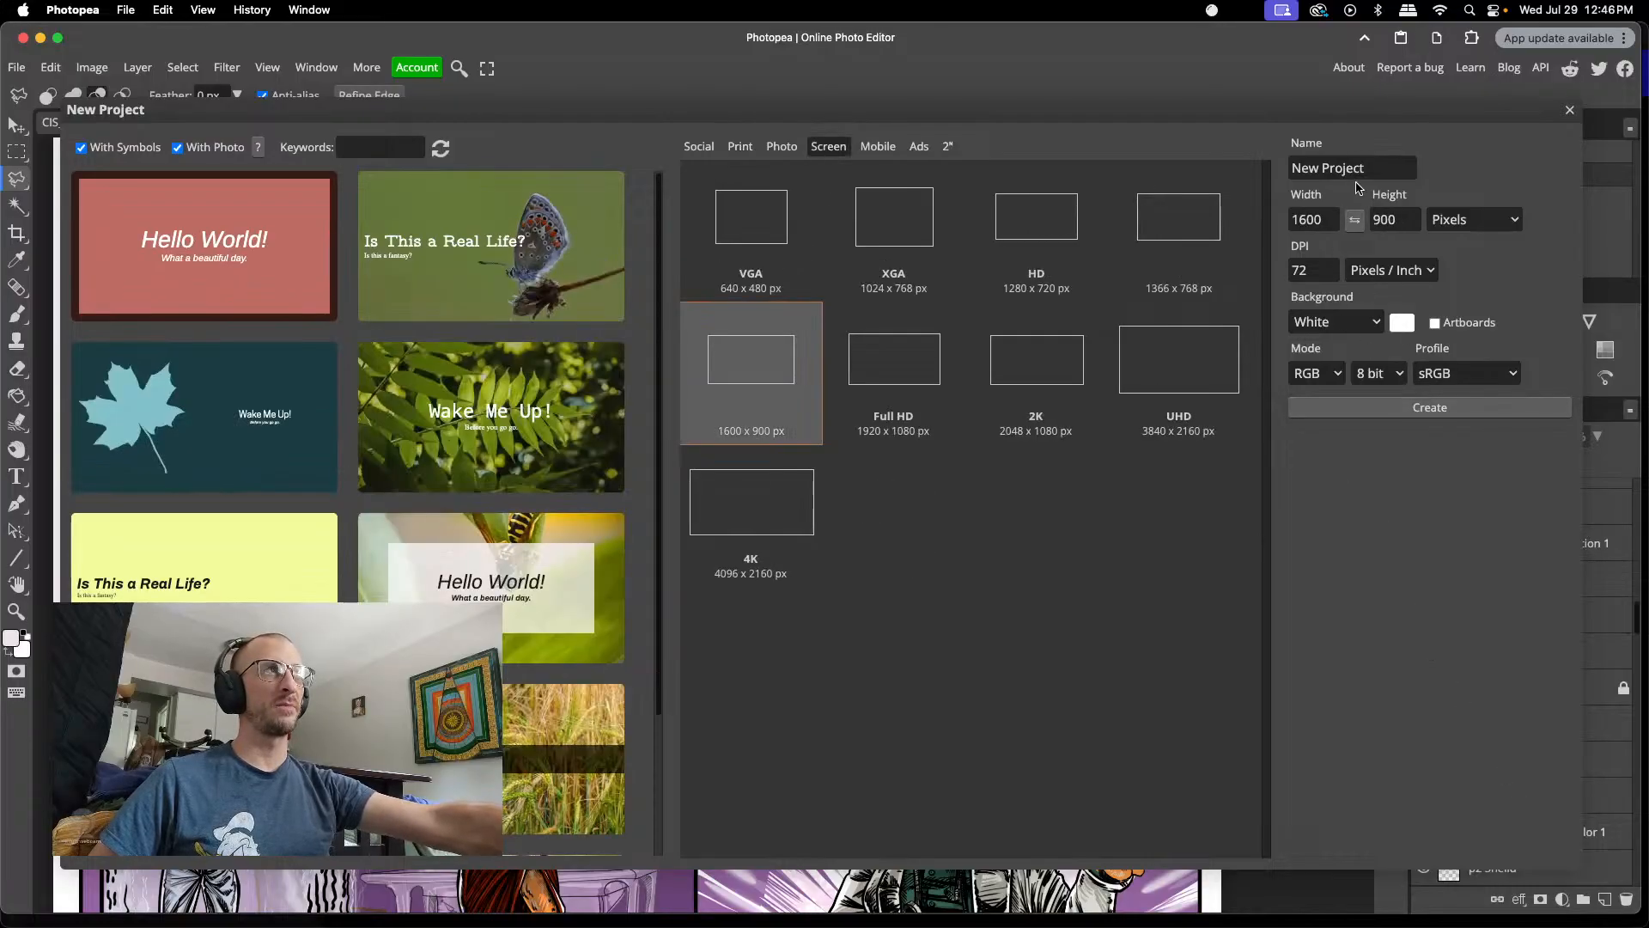
- Name the new project lunaWalks and create it
{"action": "left_click_drag", "start_coordinate": [1371, 175], "coordinate": [1236, 174]}
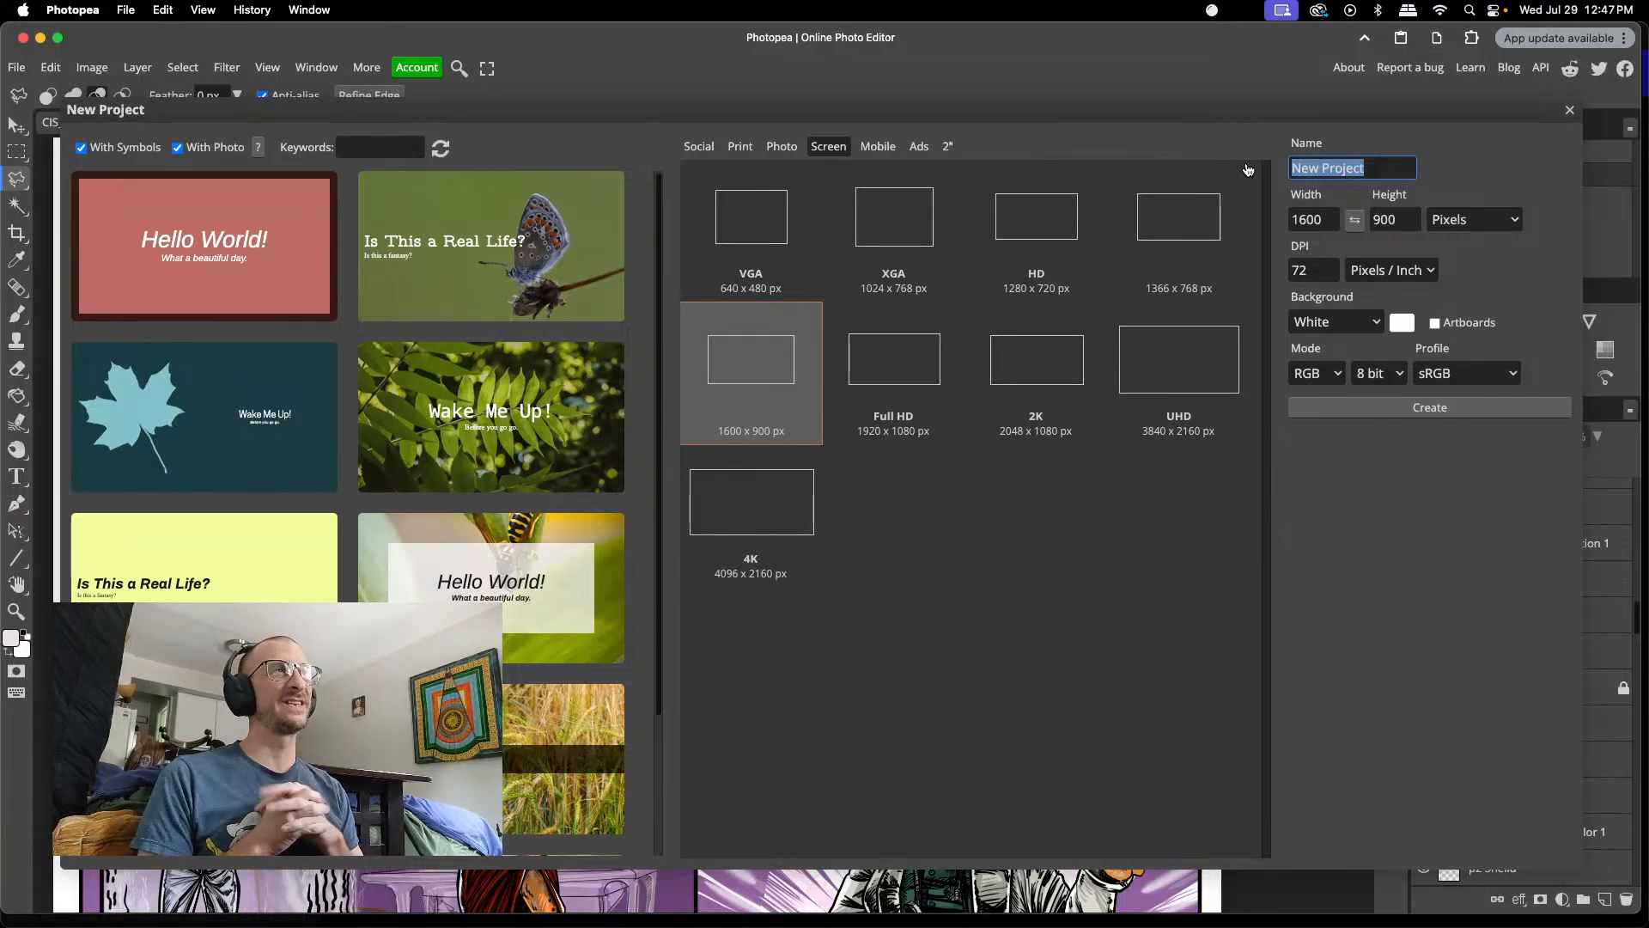
{"action": "type", "text": "Luna"}
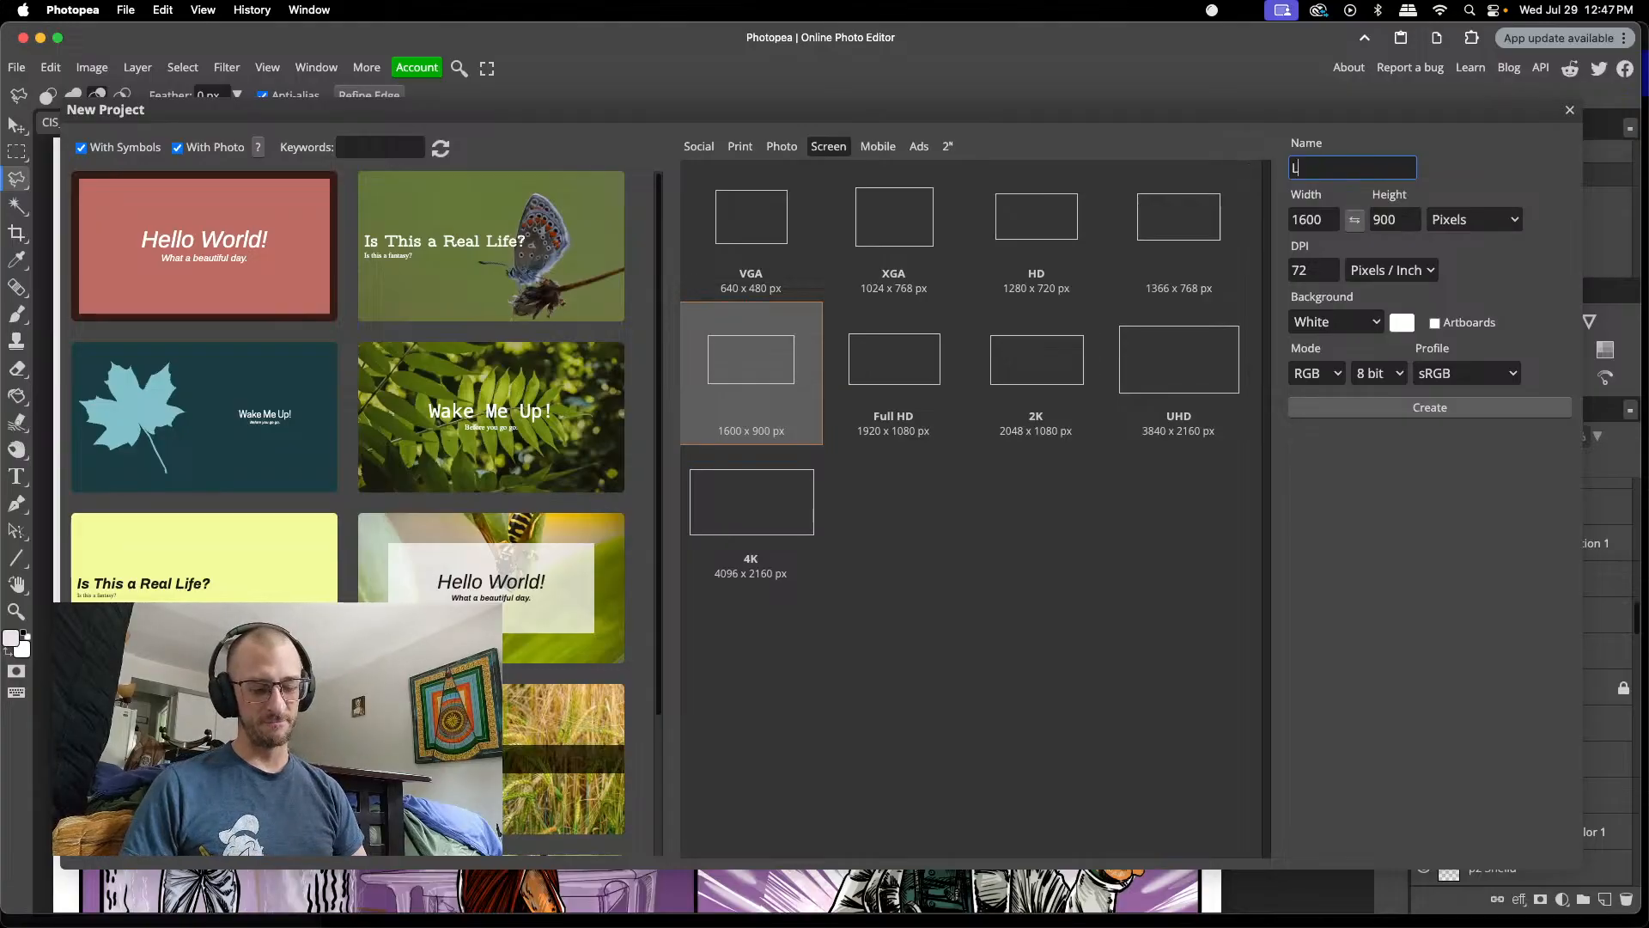
{"action": "key", "text": "BackSpace"}
{"action": "key", "text": "BackSpace"}
{"action": "key", "text": "BackSpace"}
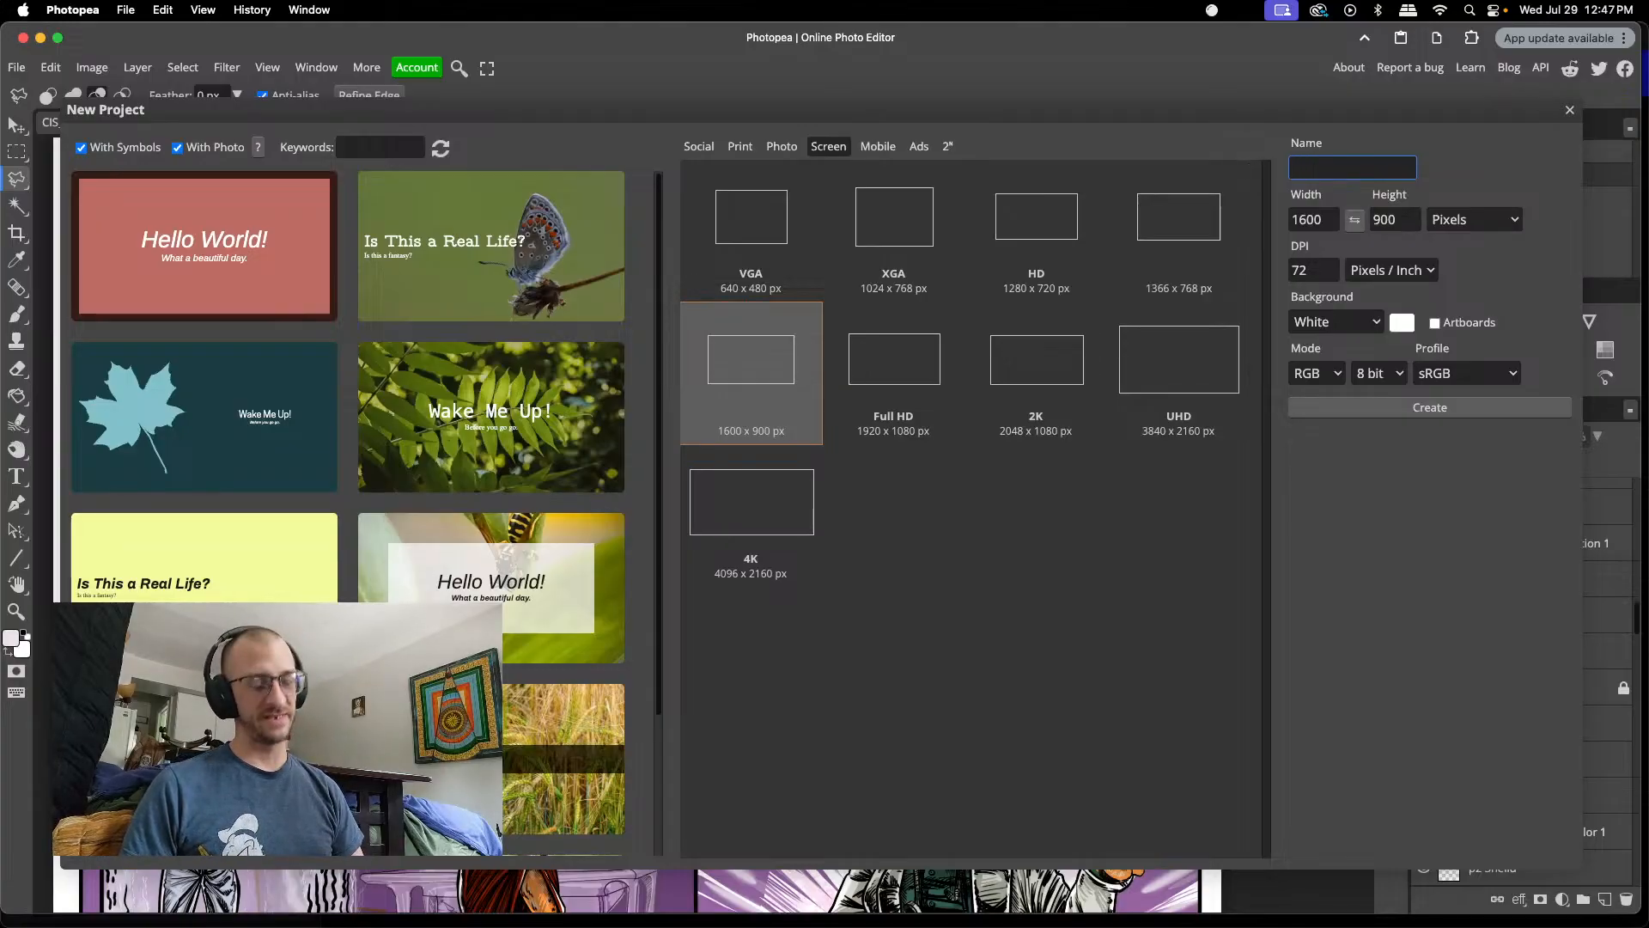
{"action": "type", "text": "lunaWalks"}
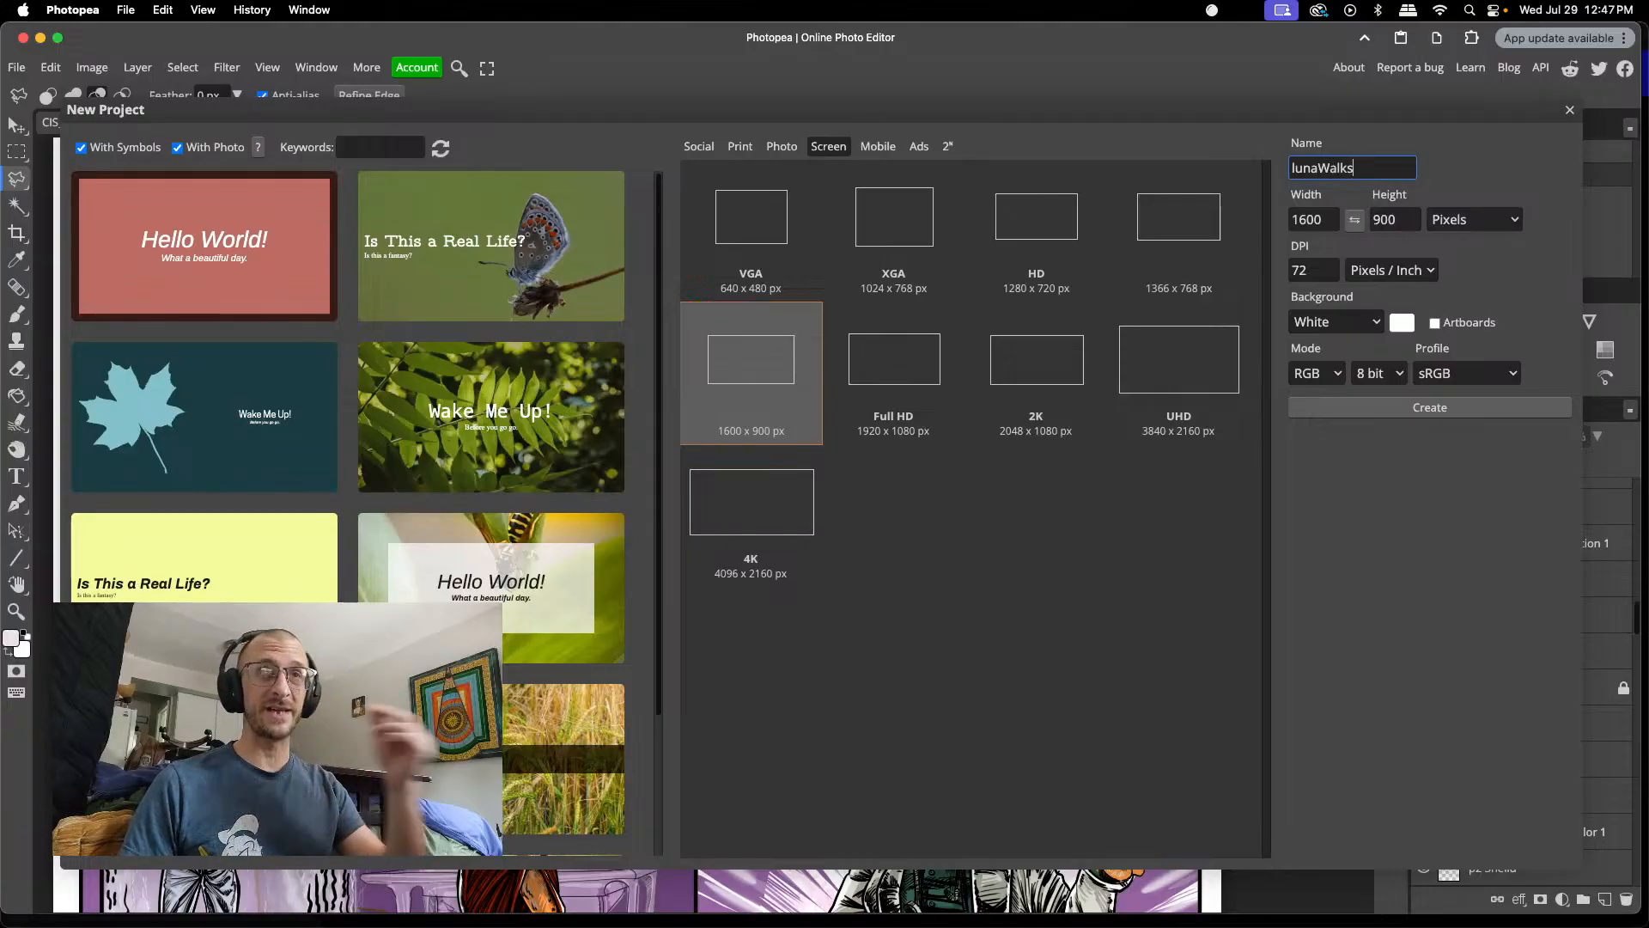
{"action": "left_click", "coordinate": [1500, 405]}
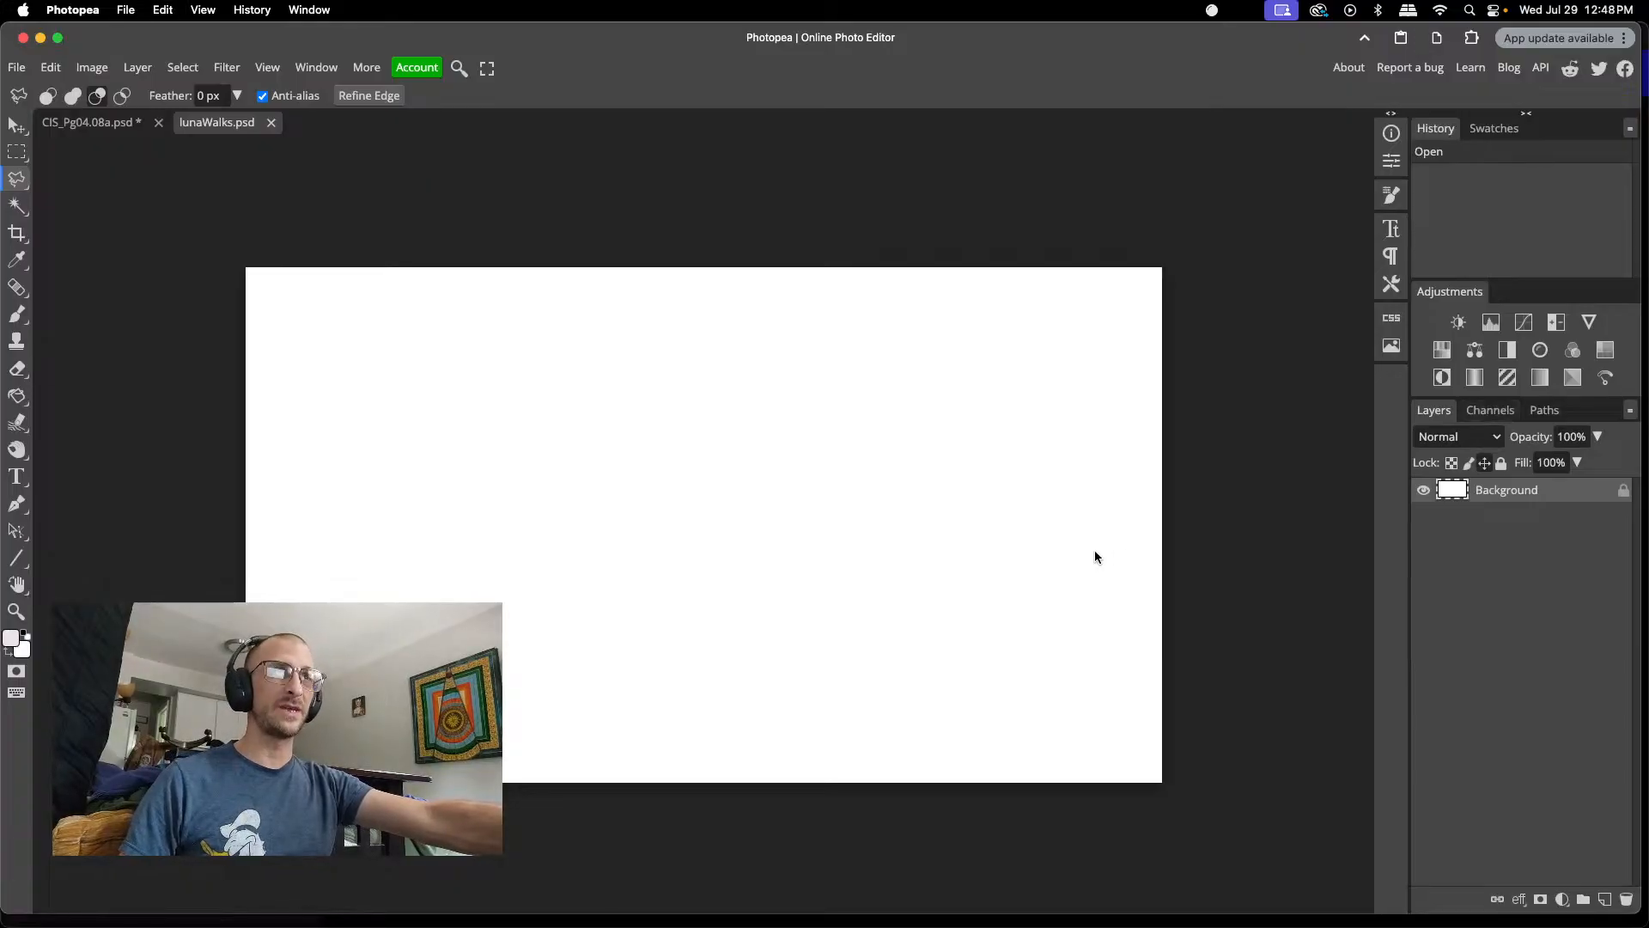
- Copy the selected cat from the comic page into lunaWalks, scaling it to about 71% against the canvas's right edge
{"action": "left_click", "coordinate": [86, 122]}
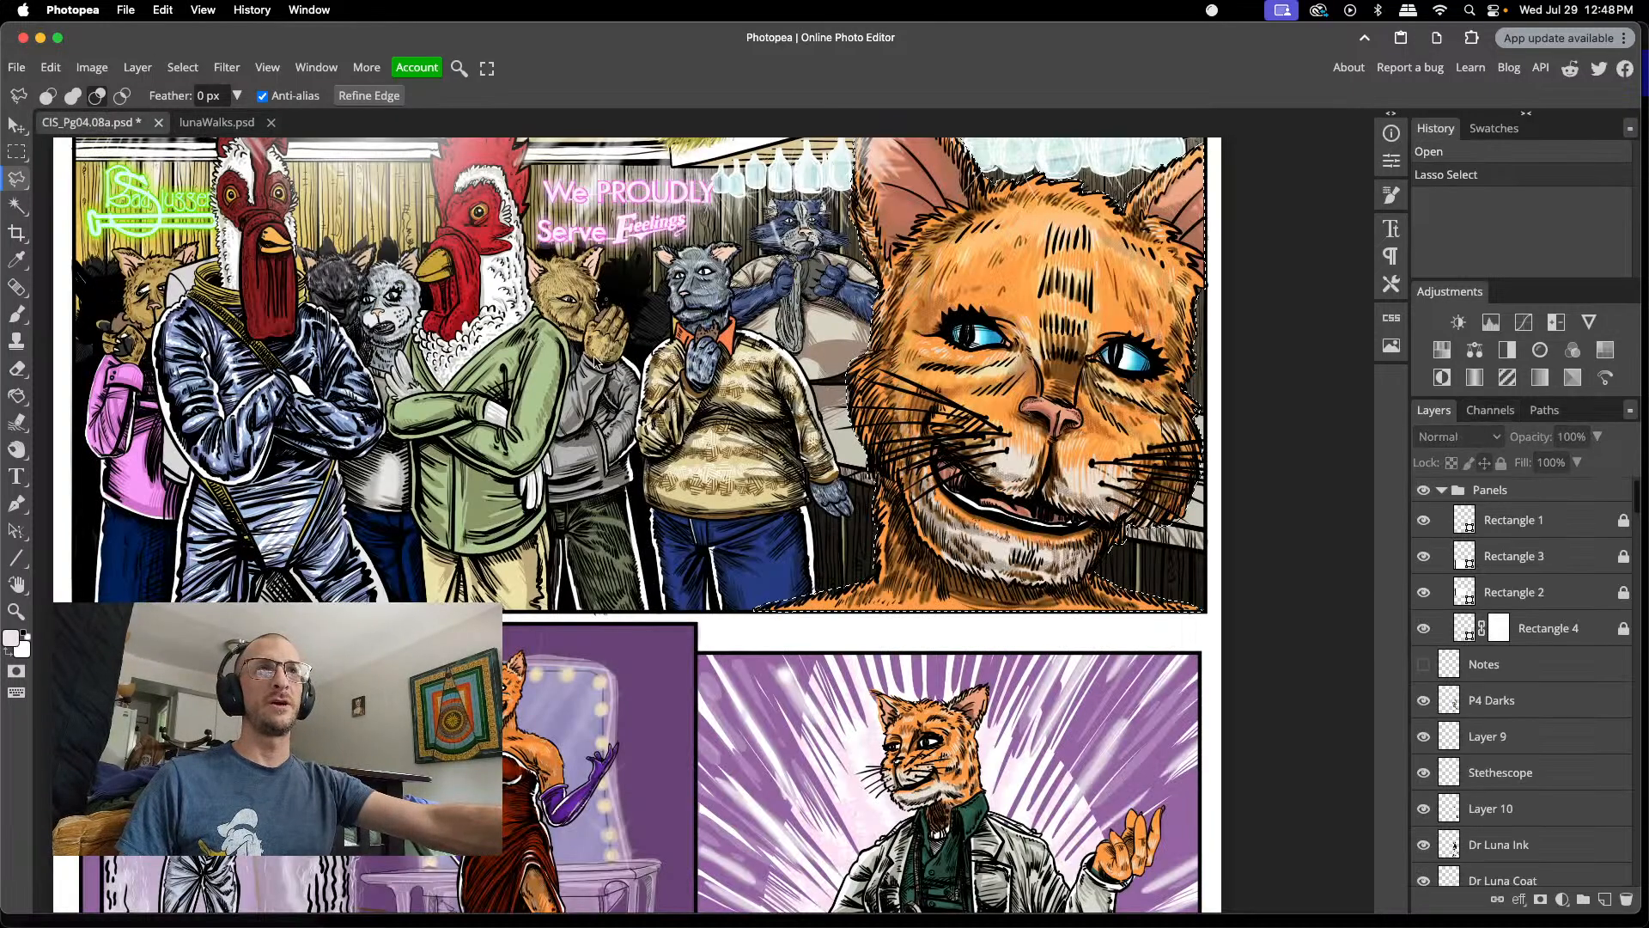
{"action": "left_click", "coordinate": [51, 67]}
{"action": "left_click", "coordinate": [59, 263]}
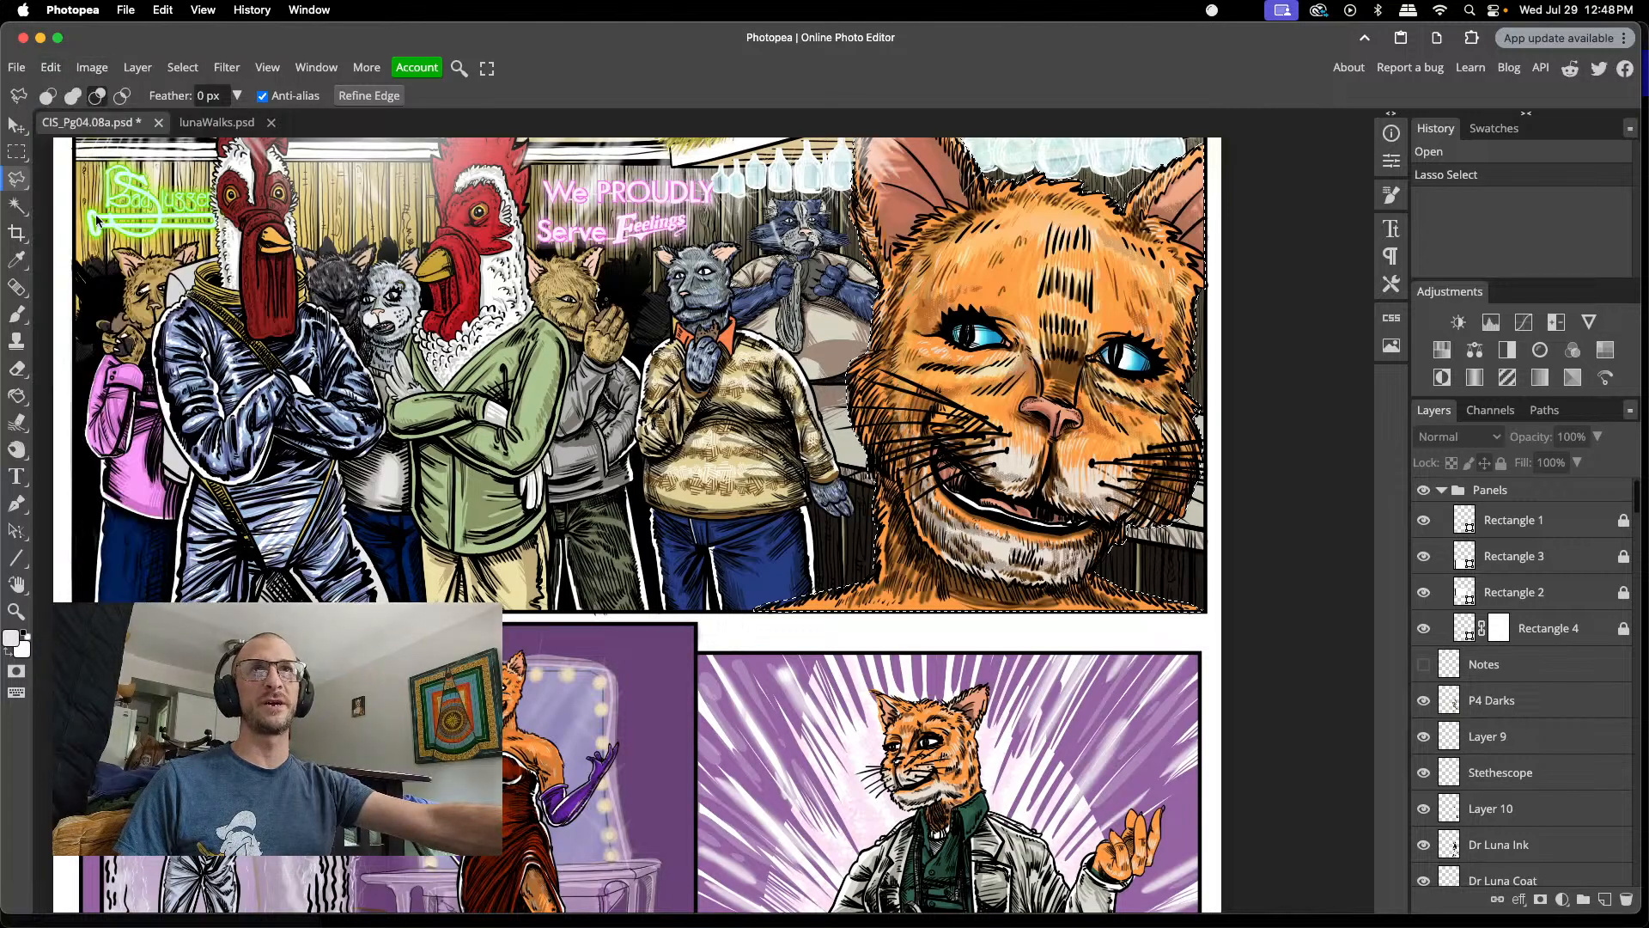
{"action": "left_click", "coordinate": [216, 122]}
{"action": "key", "text": "super+v"}
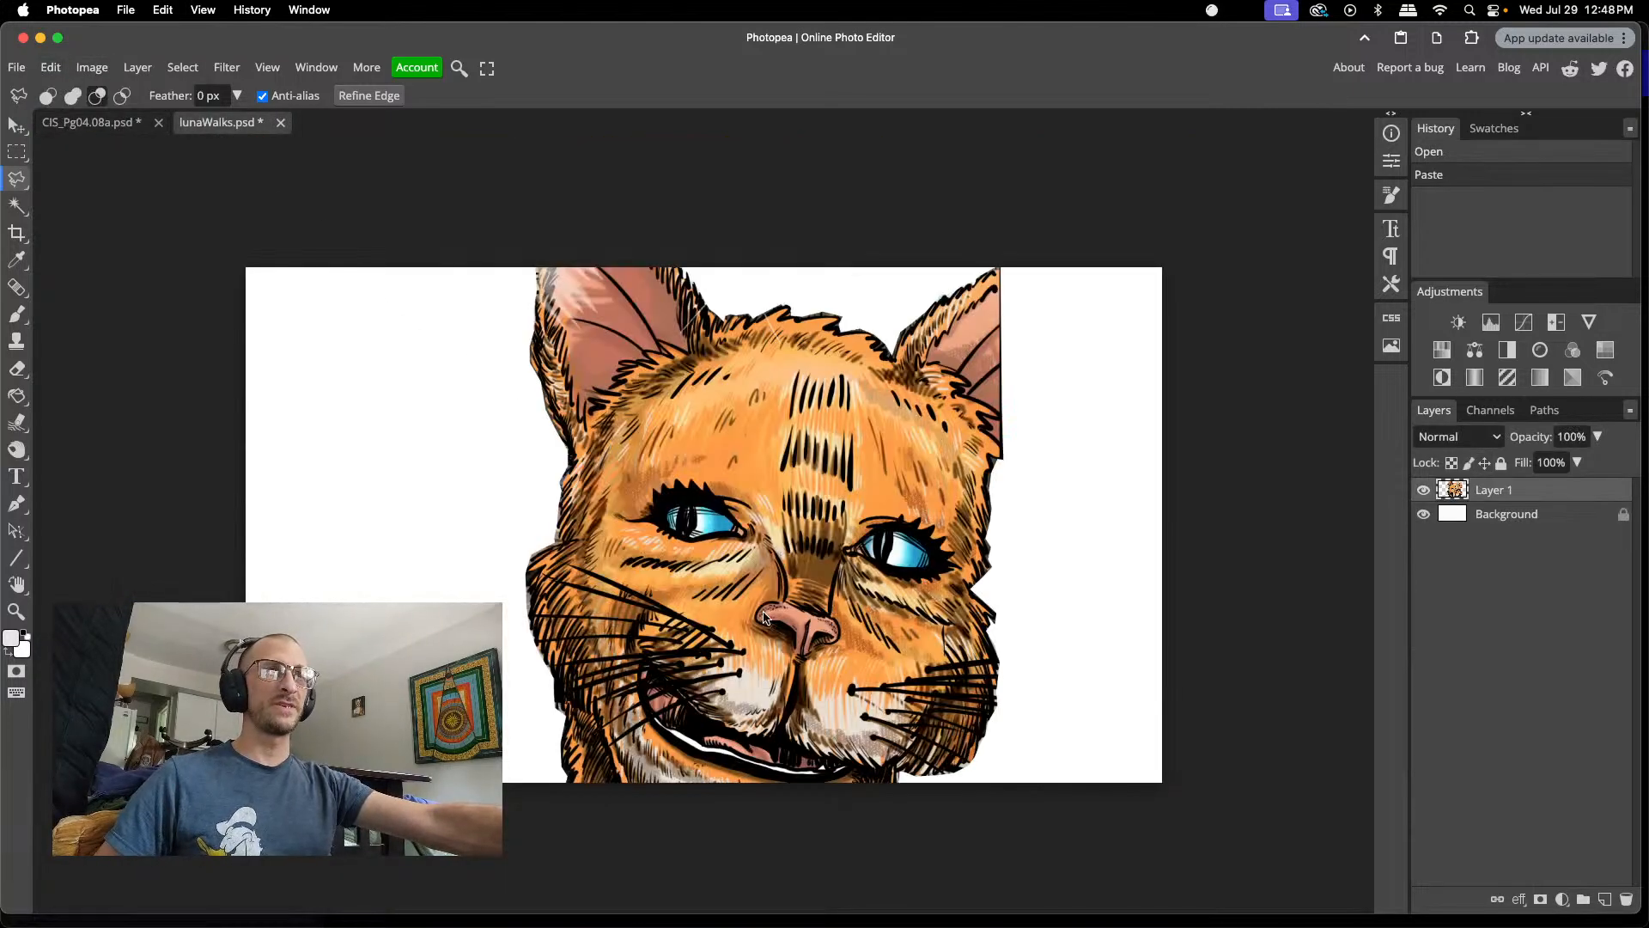
{"action": "key", "text": "v"}
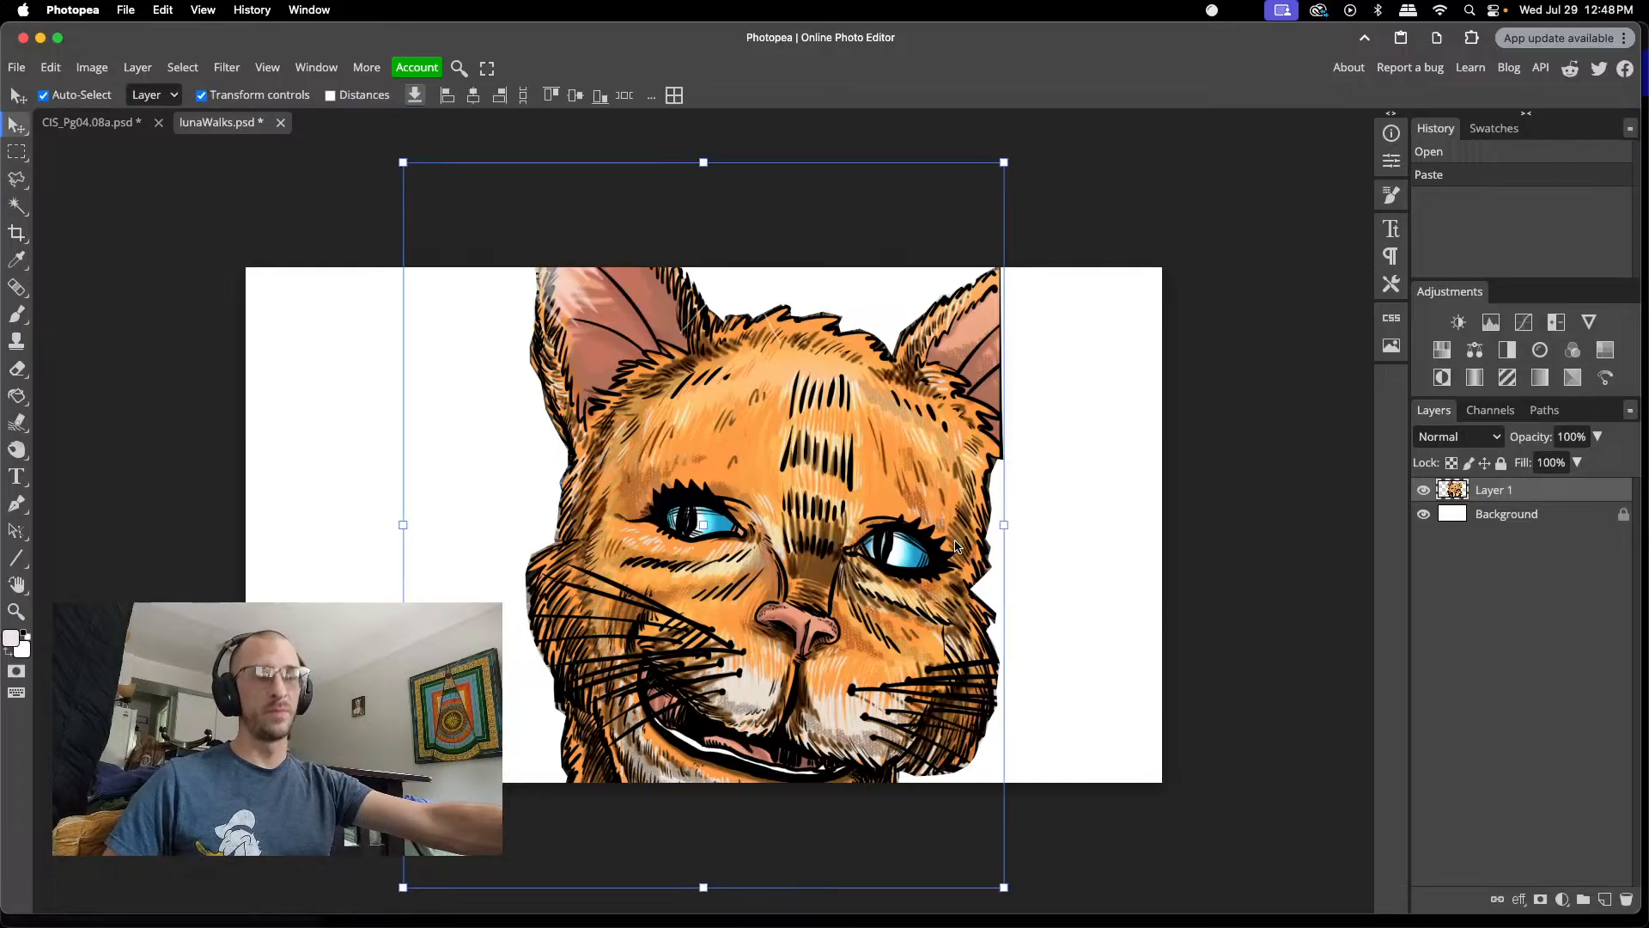
{"action": "left_click_drag", "start_coordinate": [1002, 524], "coordinate": [1059, 546]}
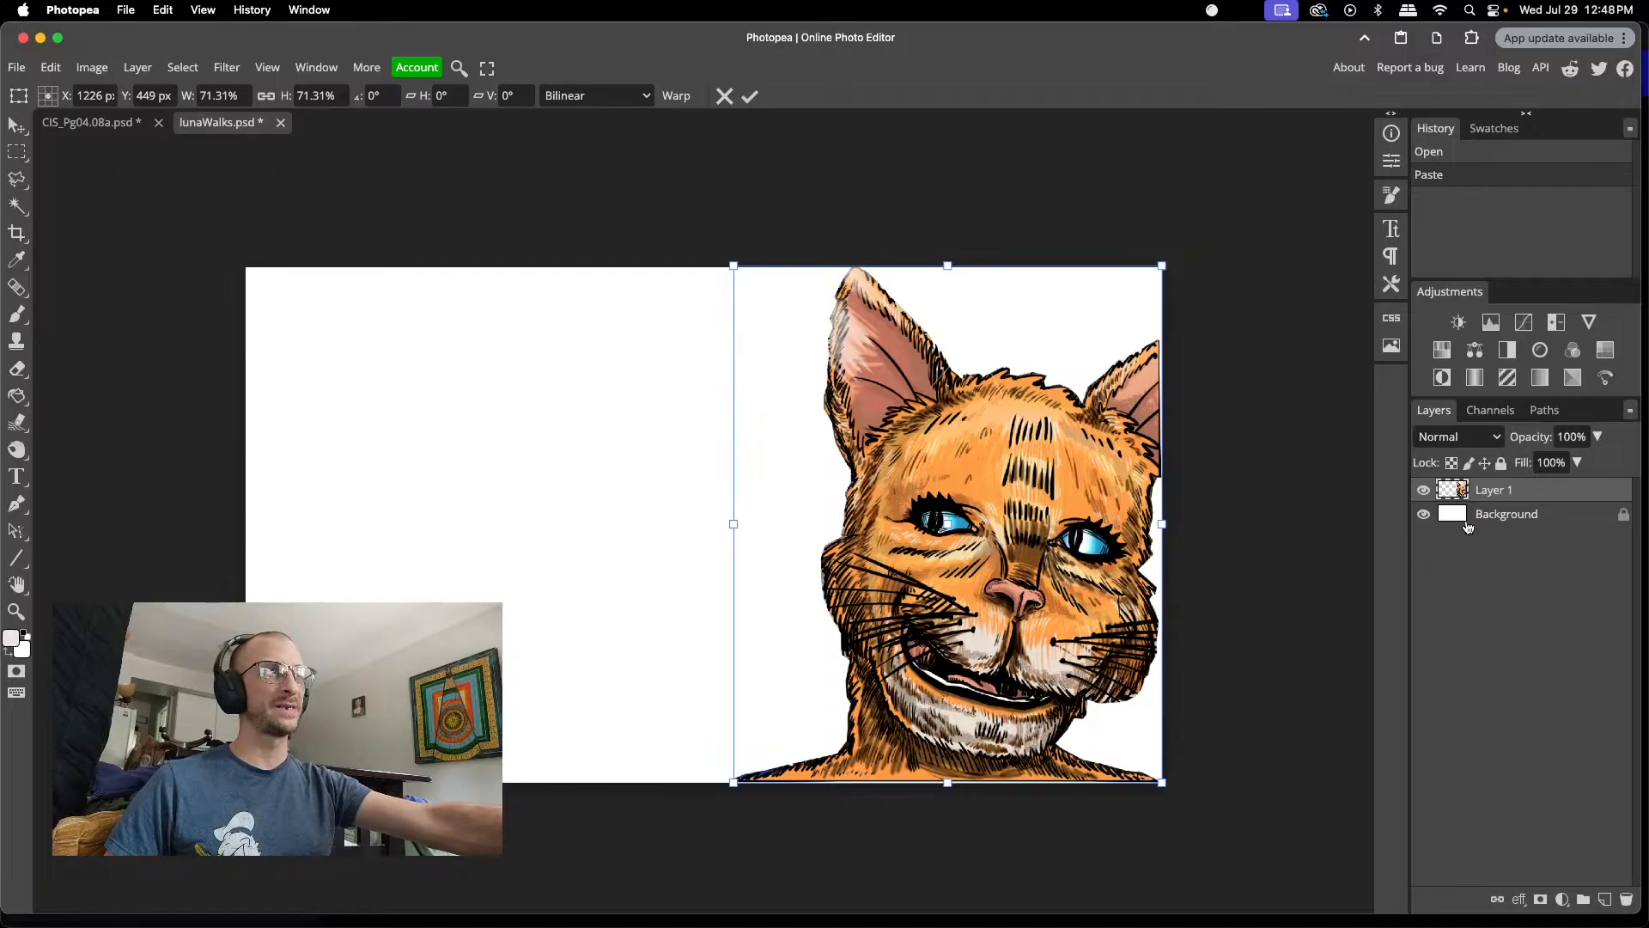
- Delete the white Background layer and move the cat to about the middle of the canvas
{"action": "left_click", "coordinate": [1501, 515]}
{"action": "key", "text": "BackSpace"}
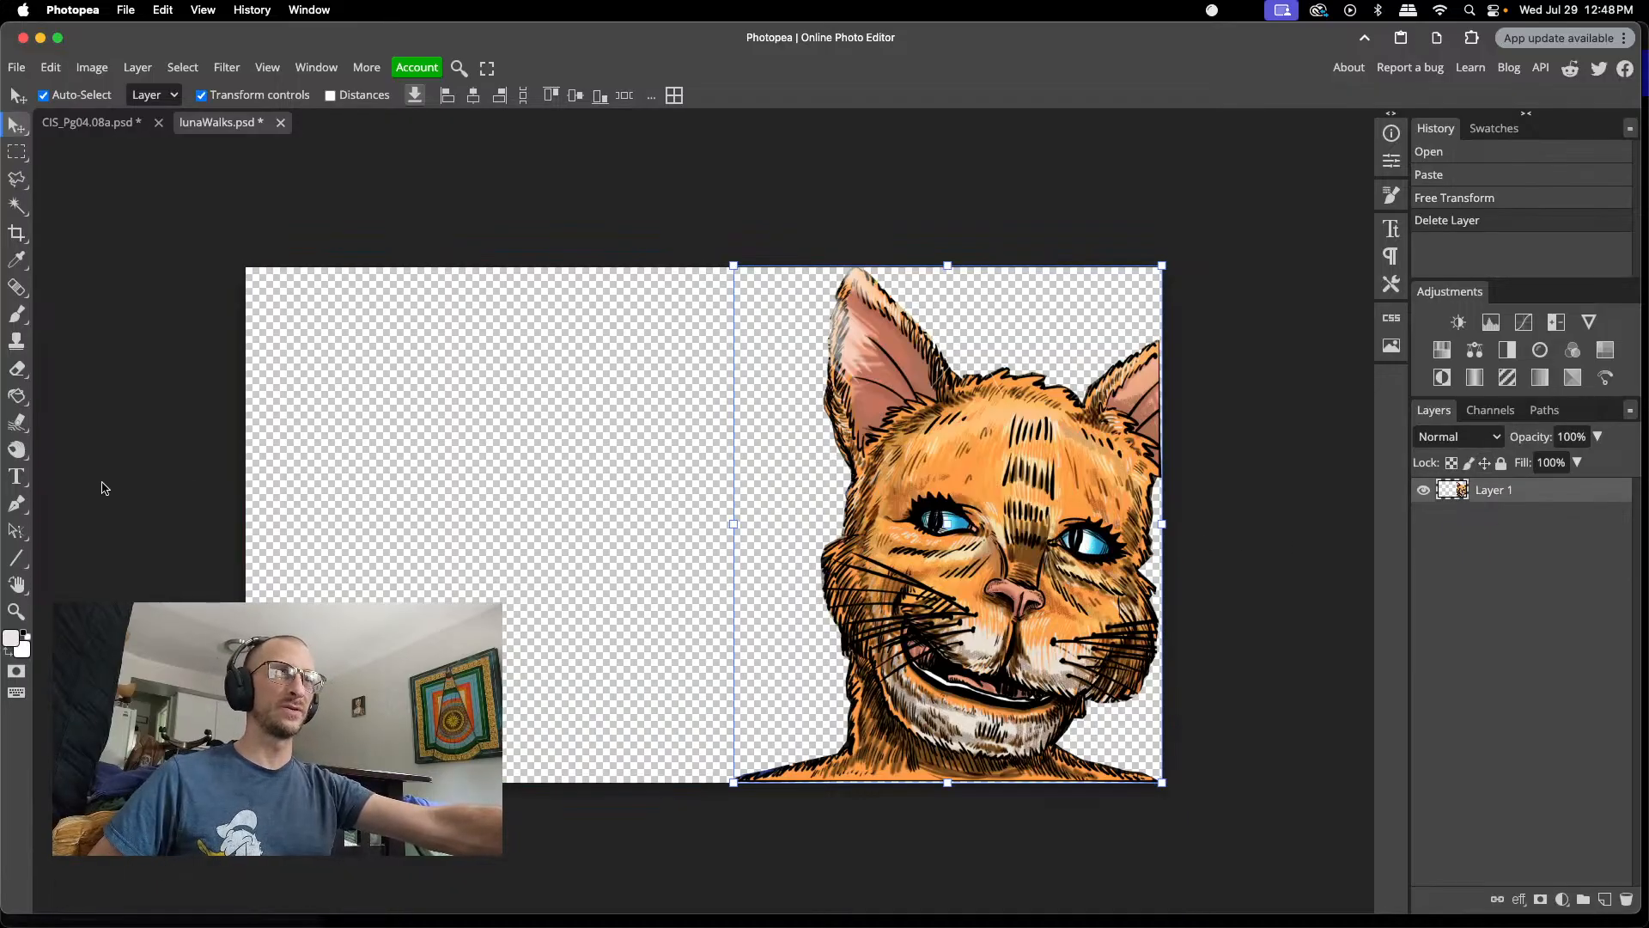
{"action": "left_click", "coordinate": [146, 466]}
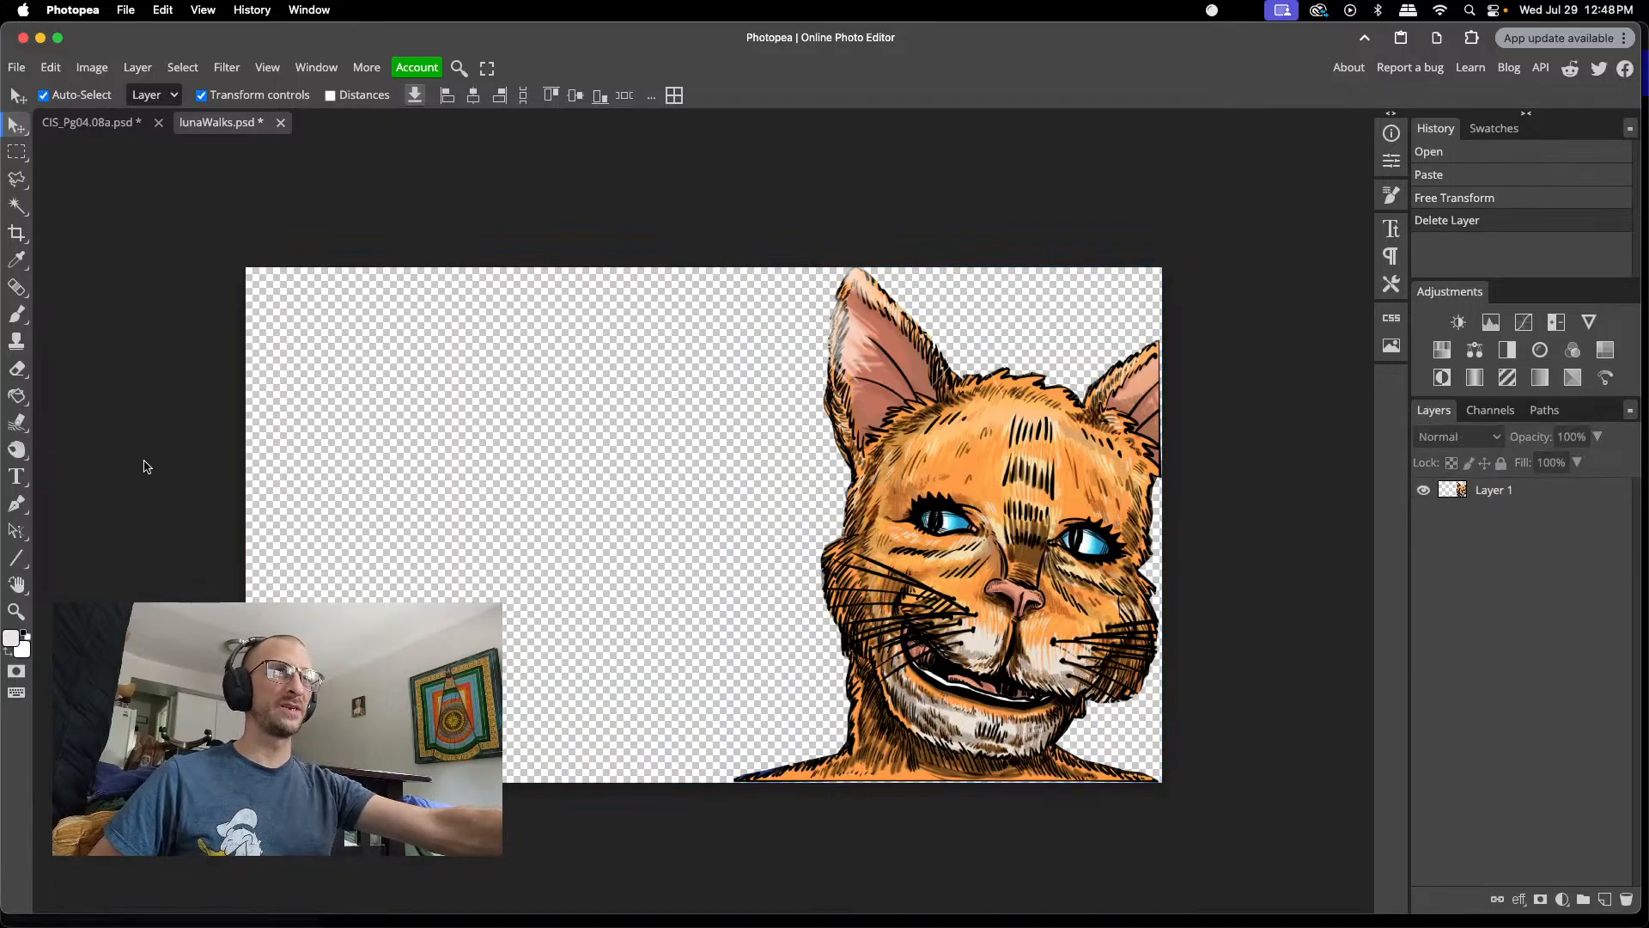
{"action": "left_click_drag", "start_coordinate": [971, 574], "coordinate": [763, 574]}
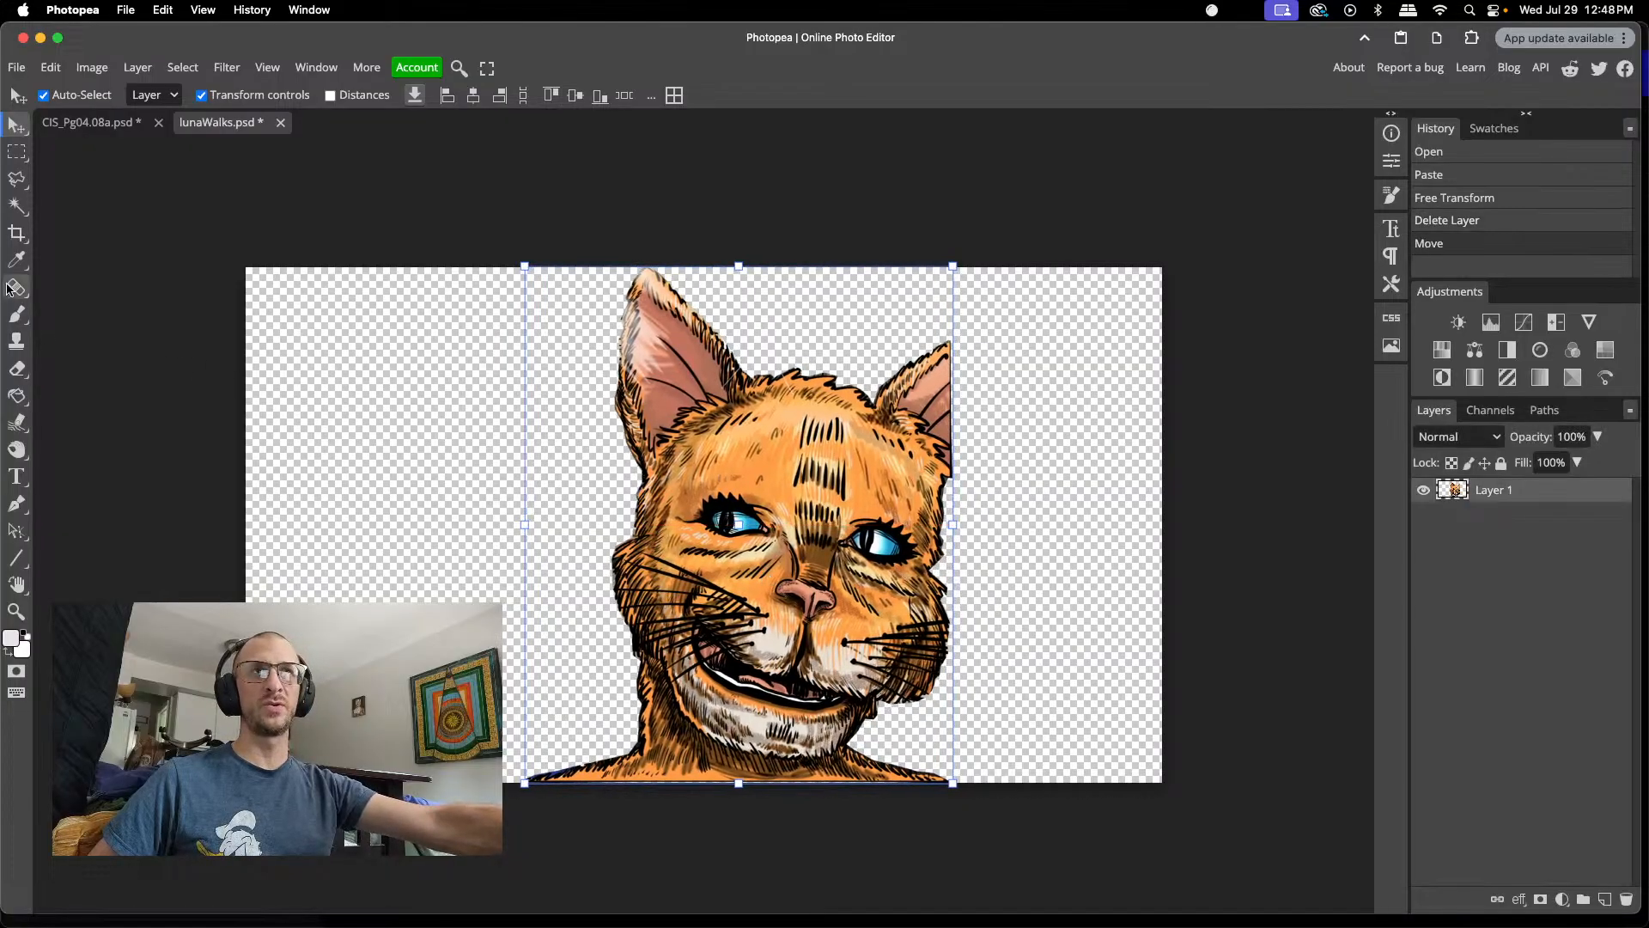
- Outline the cat's complete, taller ear with the lasso and copy it to a new layer
{"action": "key", "text": "l"}
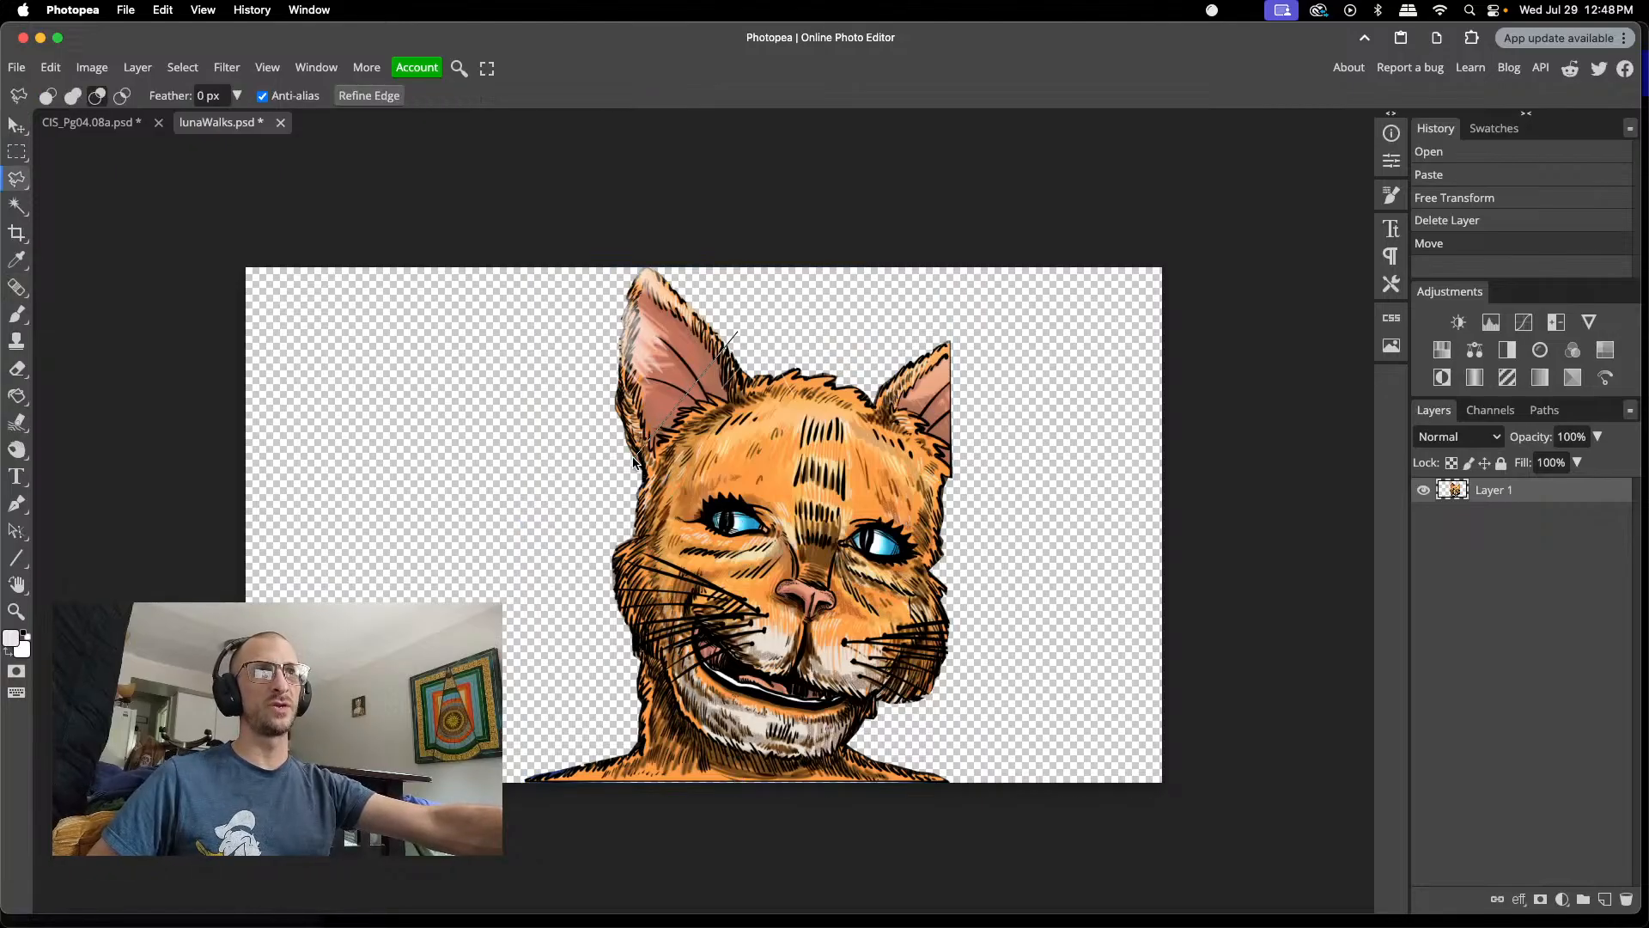
{"action": "left_click", "coordinate": [574, 418]}
{"action": "left_click", "coordinate": [565, 284]}
{"action": "left_click", "coordinate": [630, 256]}
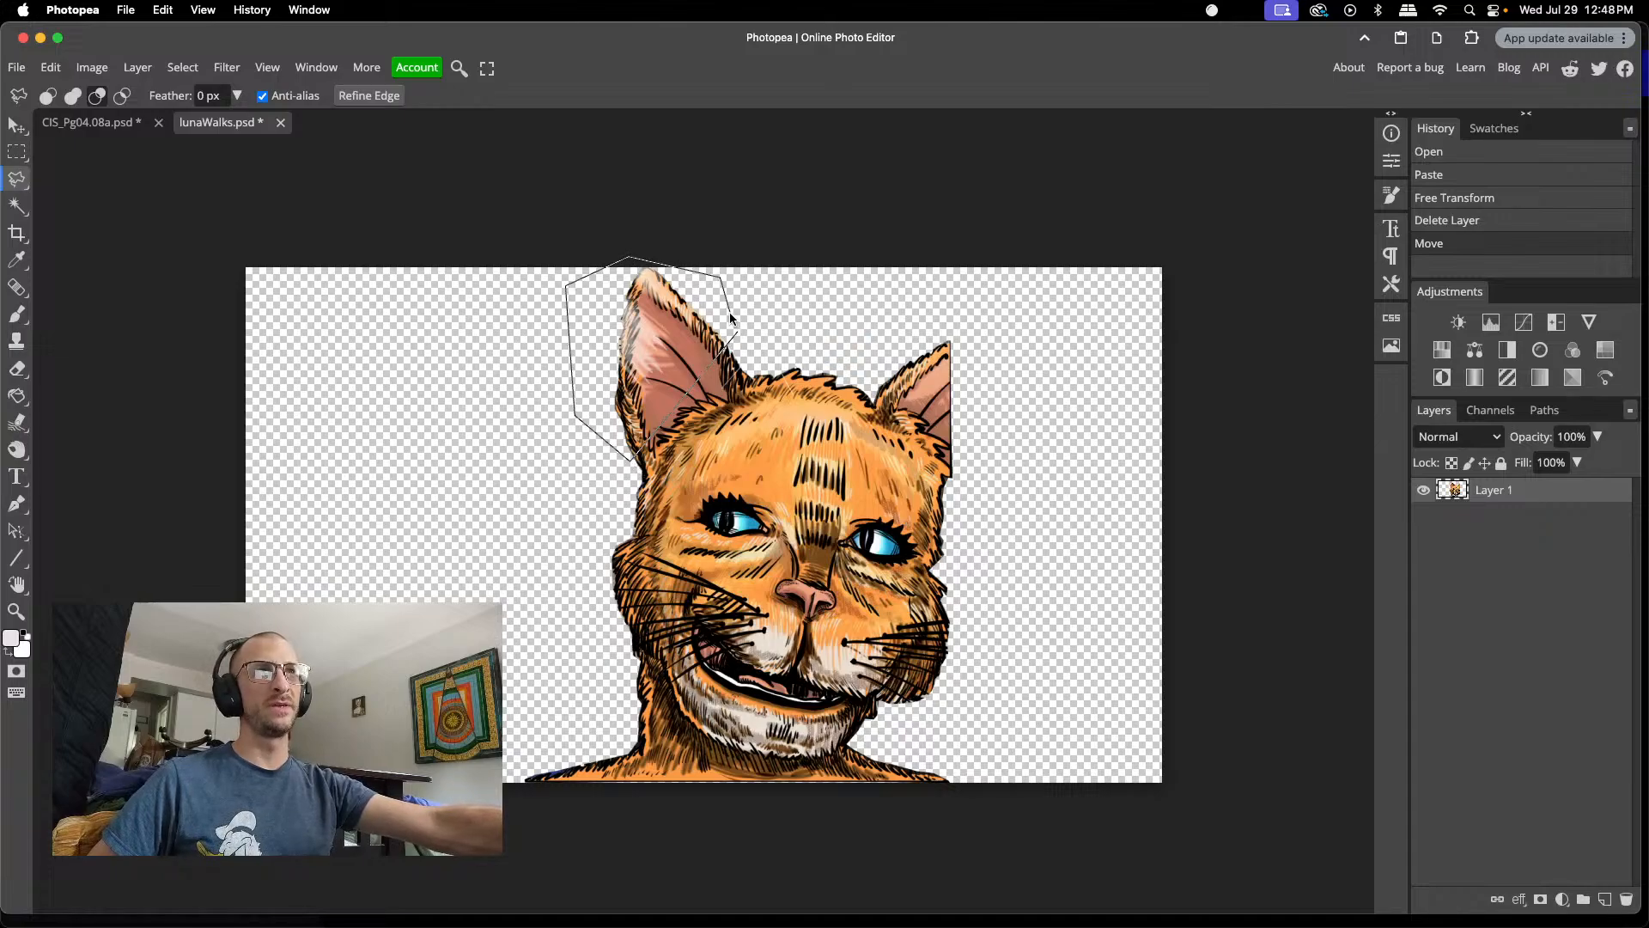
{"action": "left_click", "coordinate": [738, 332]}
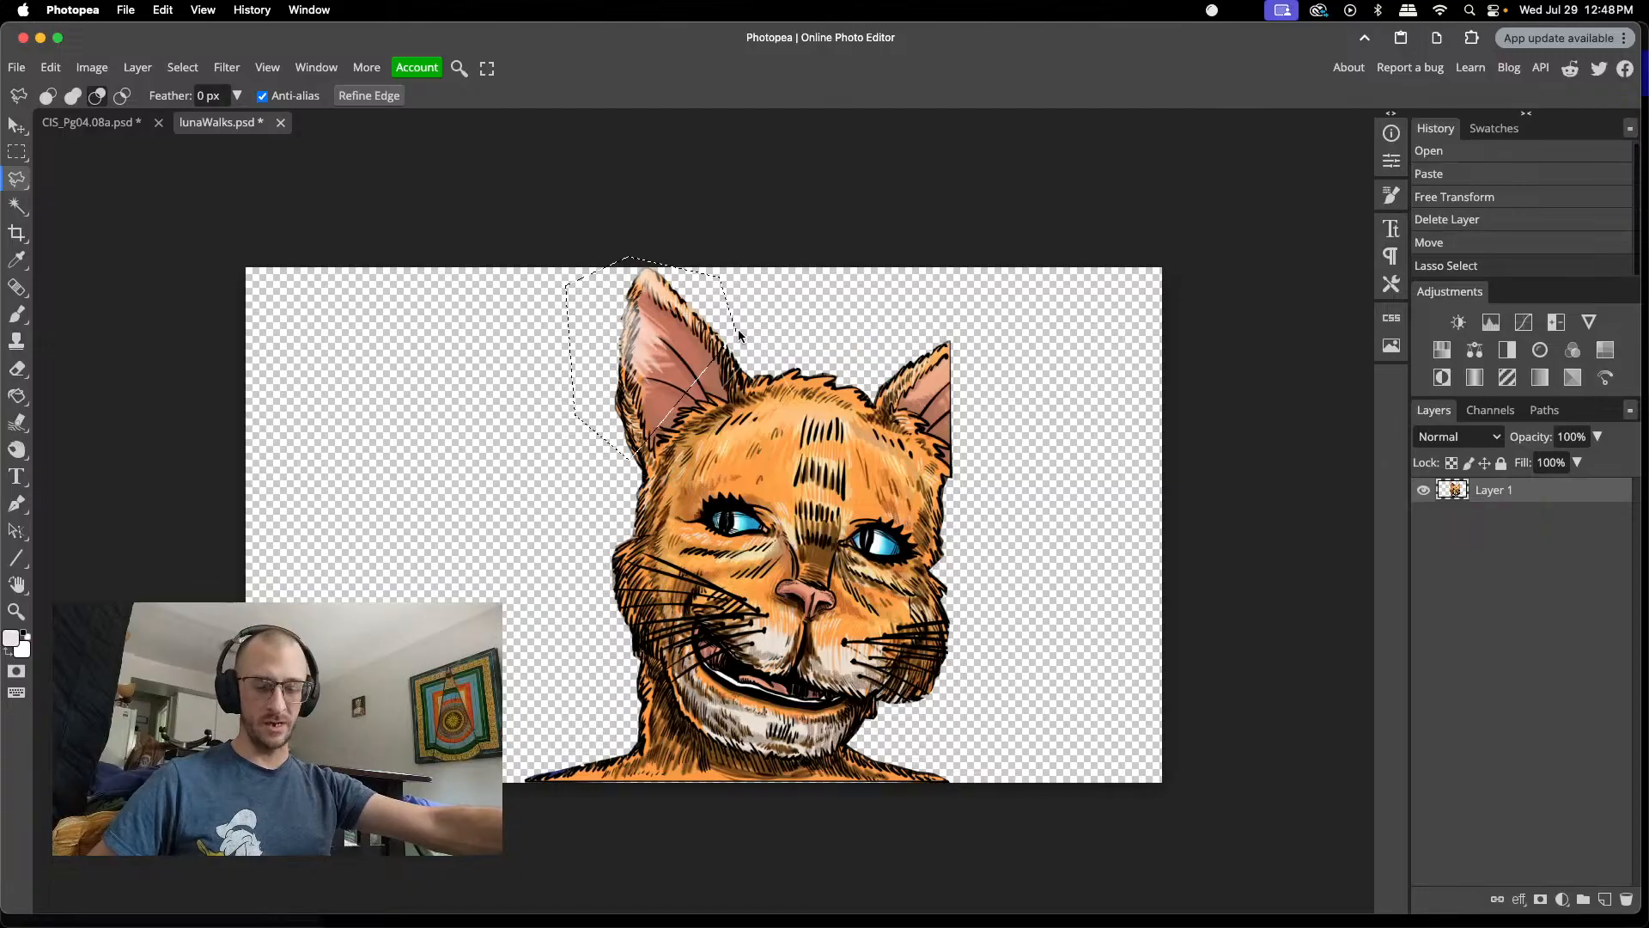
{"action": "key", "text": "super+j"}
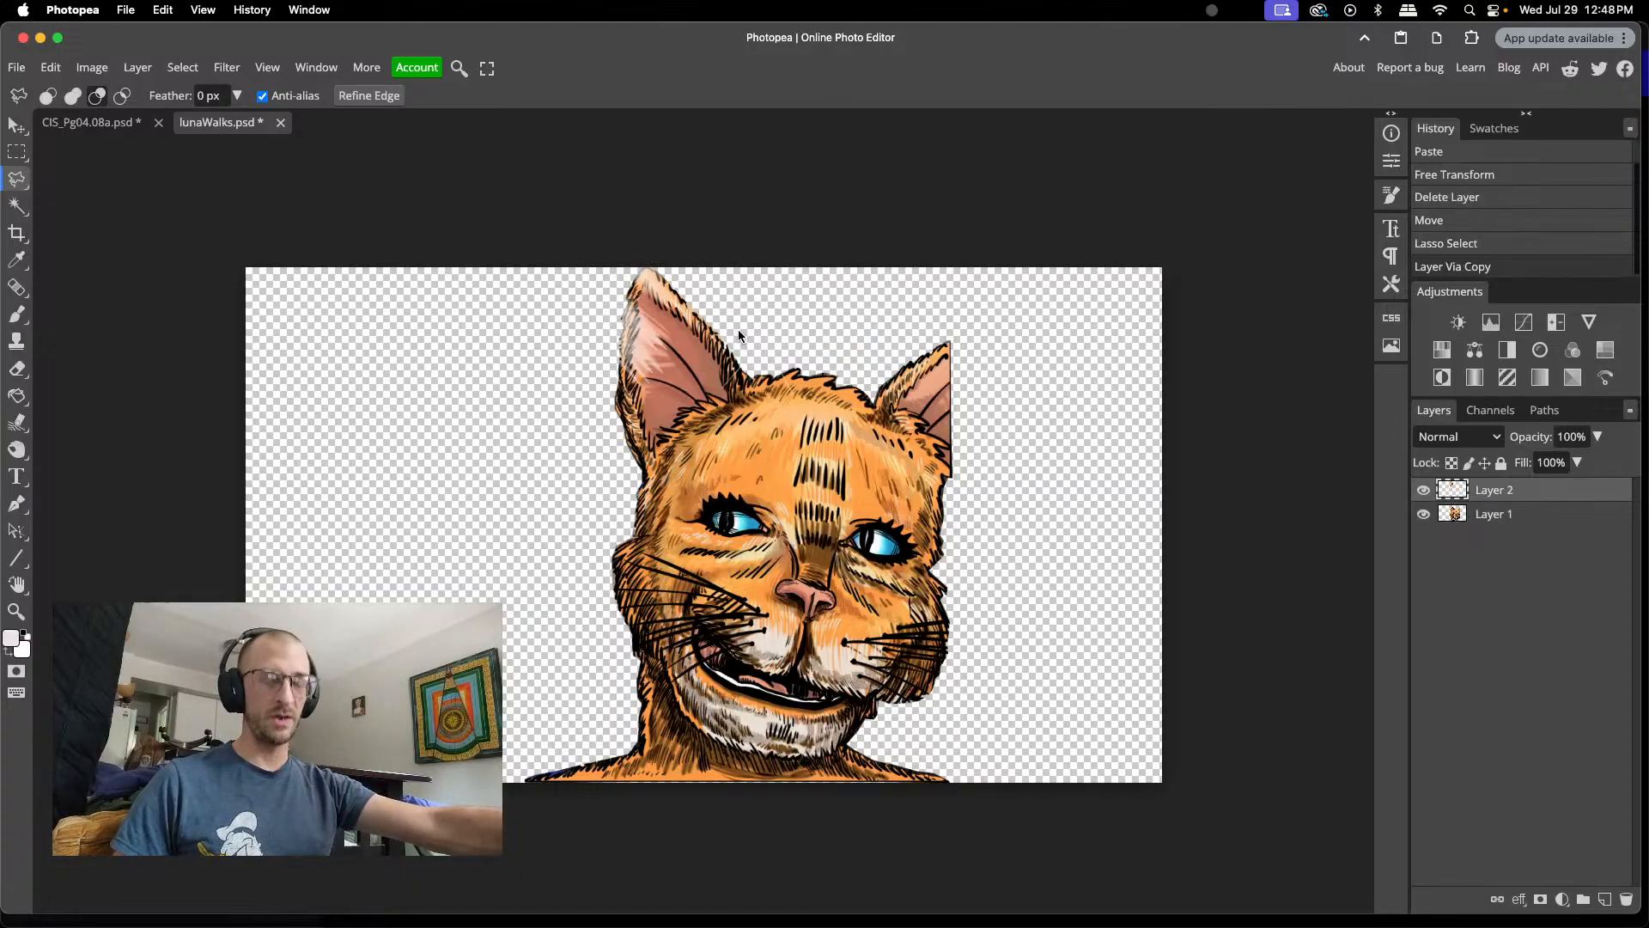
- Move the ear copy to the empty area right of the head and mirror it horizontally with a width of -100%
{"action": "key", "text": "v"}
{"action": "left_click_drag", "start_coordinate": [683, 357], "coordinate": [1039, 367]}
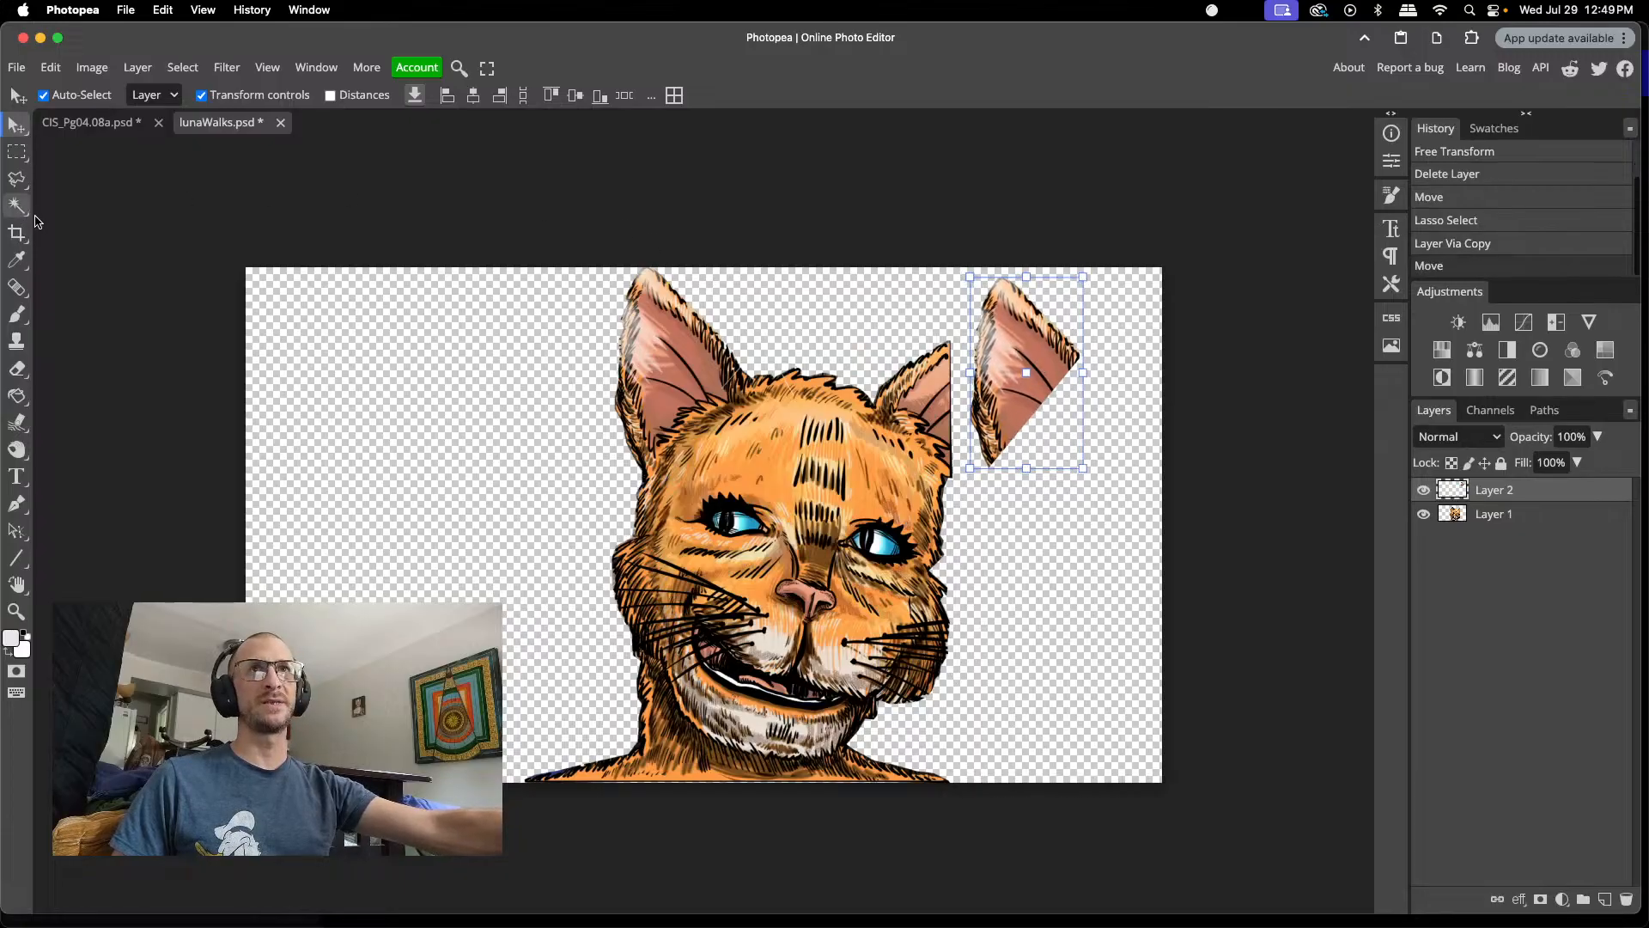
{"action": "left_click", "coordinate": [1085, 321]}
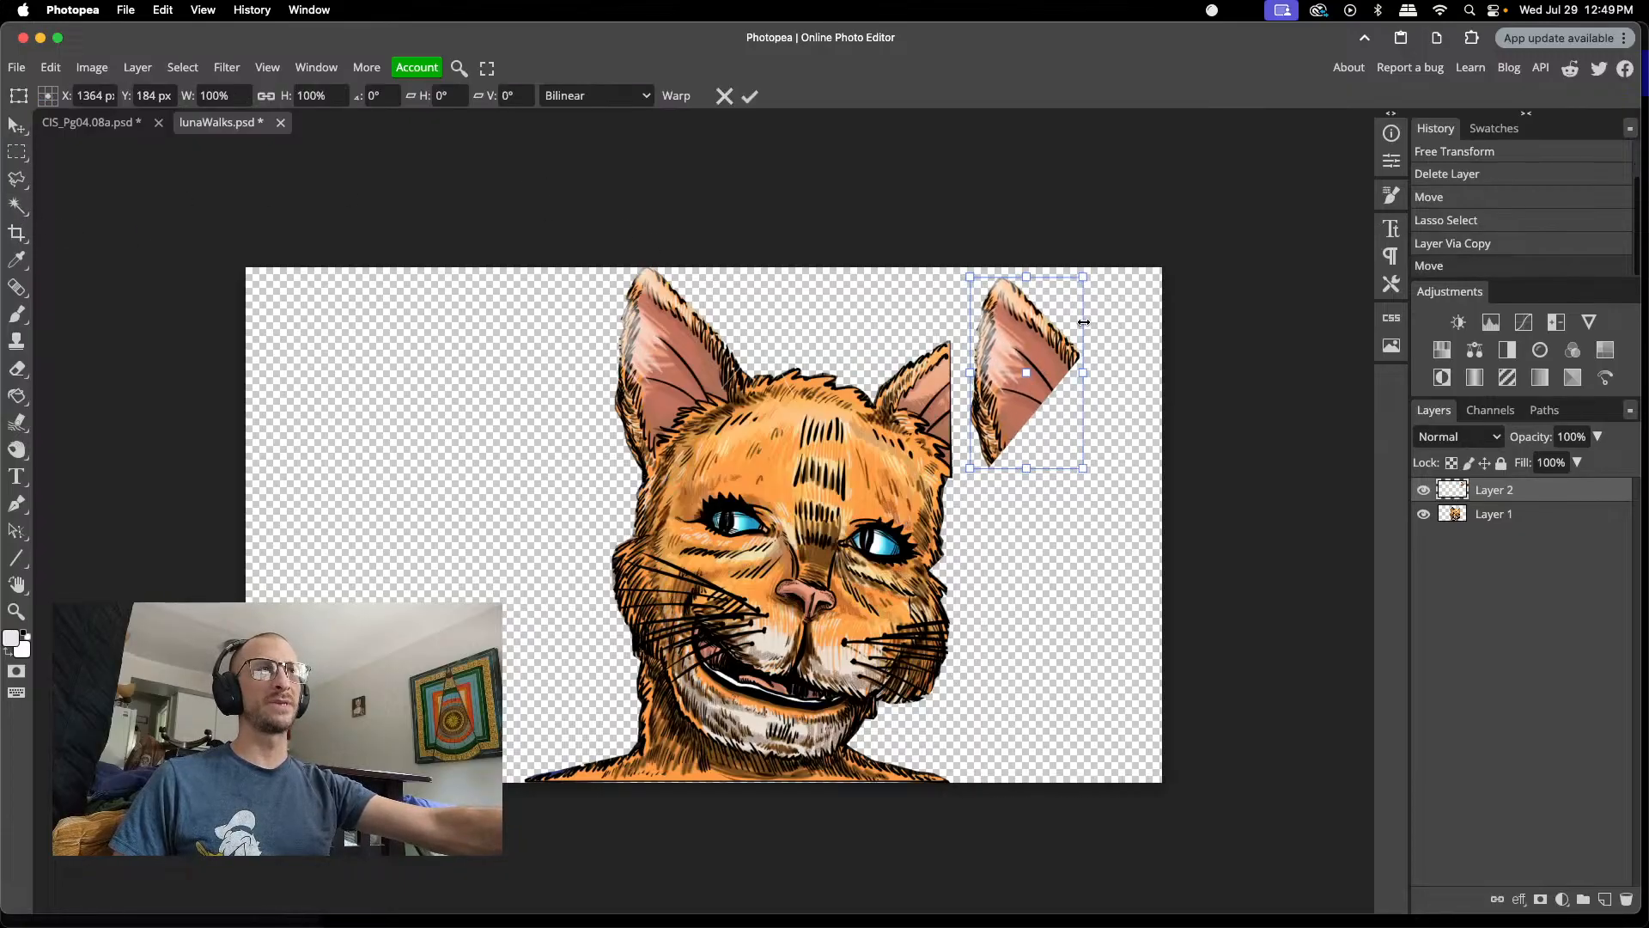
{"action": "left_click", "coordinate": [204, 95]}
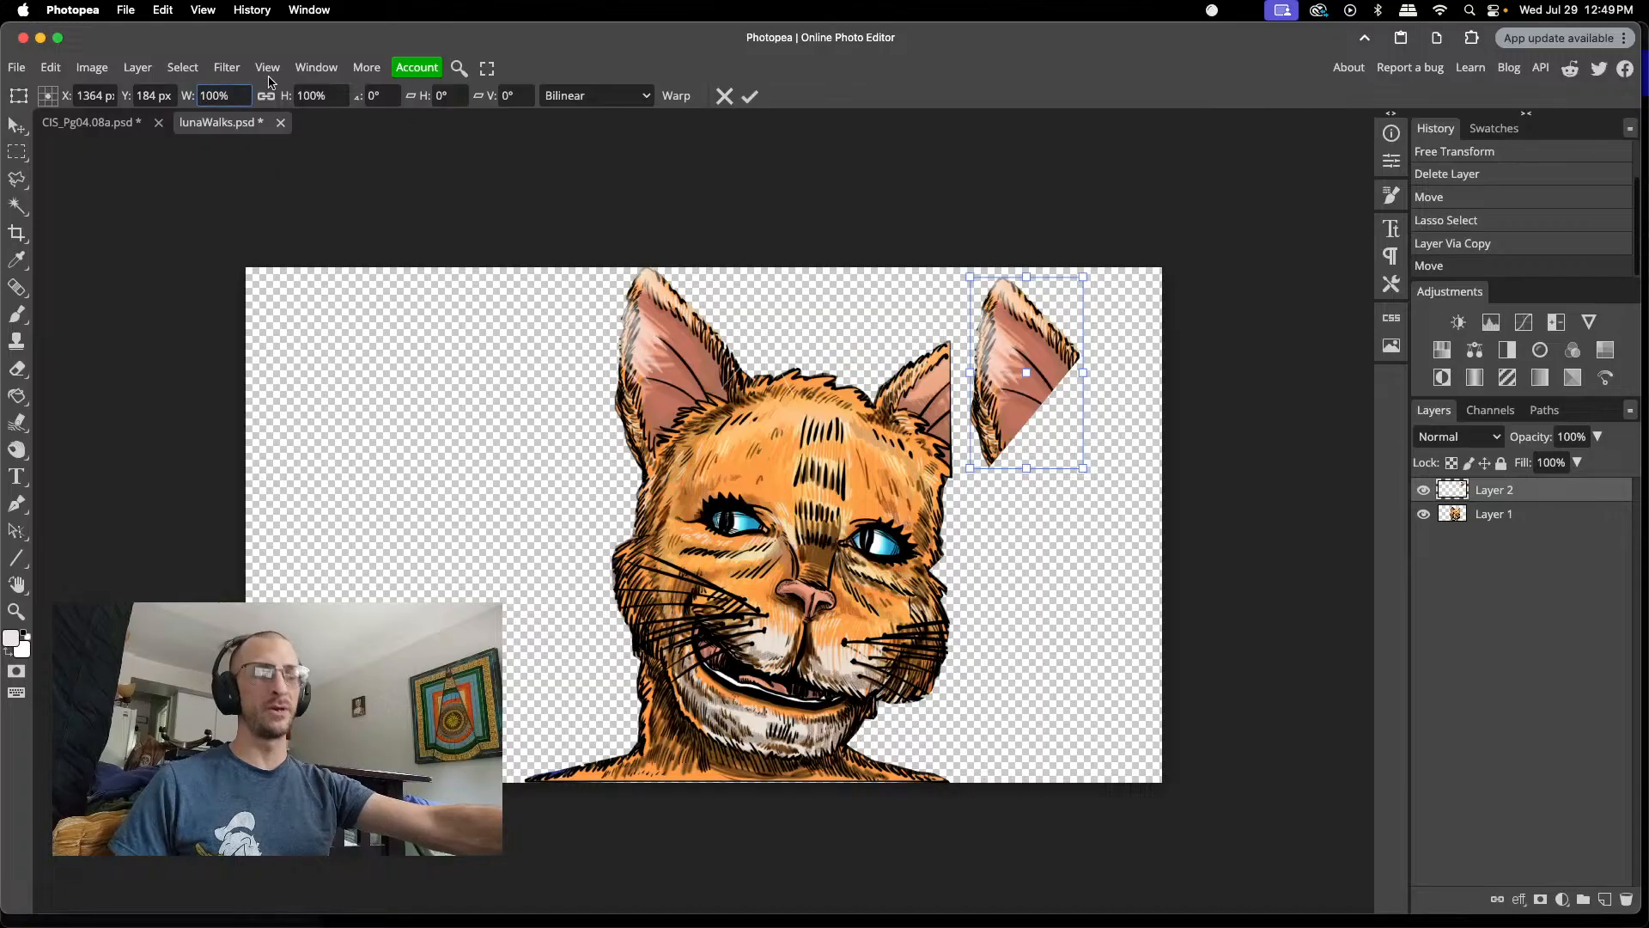
{"action": "type", "text": "-"}
{"action": "key", "text": "Return"}
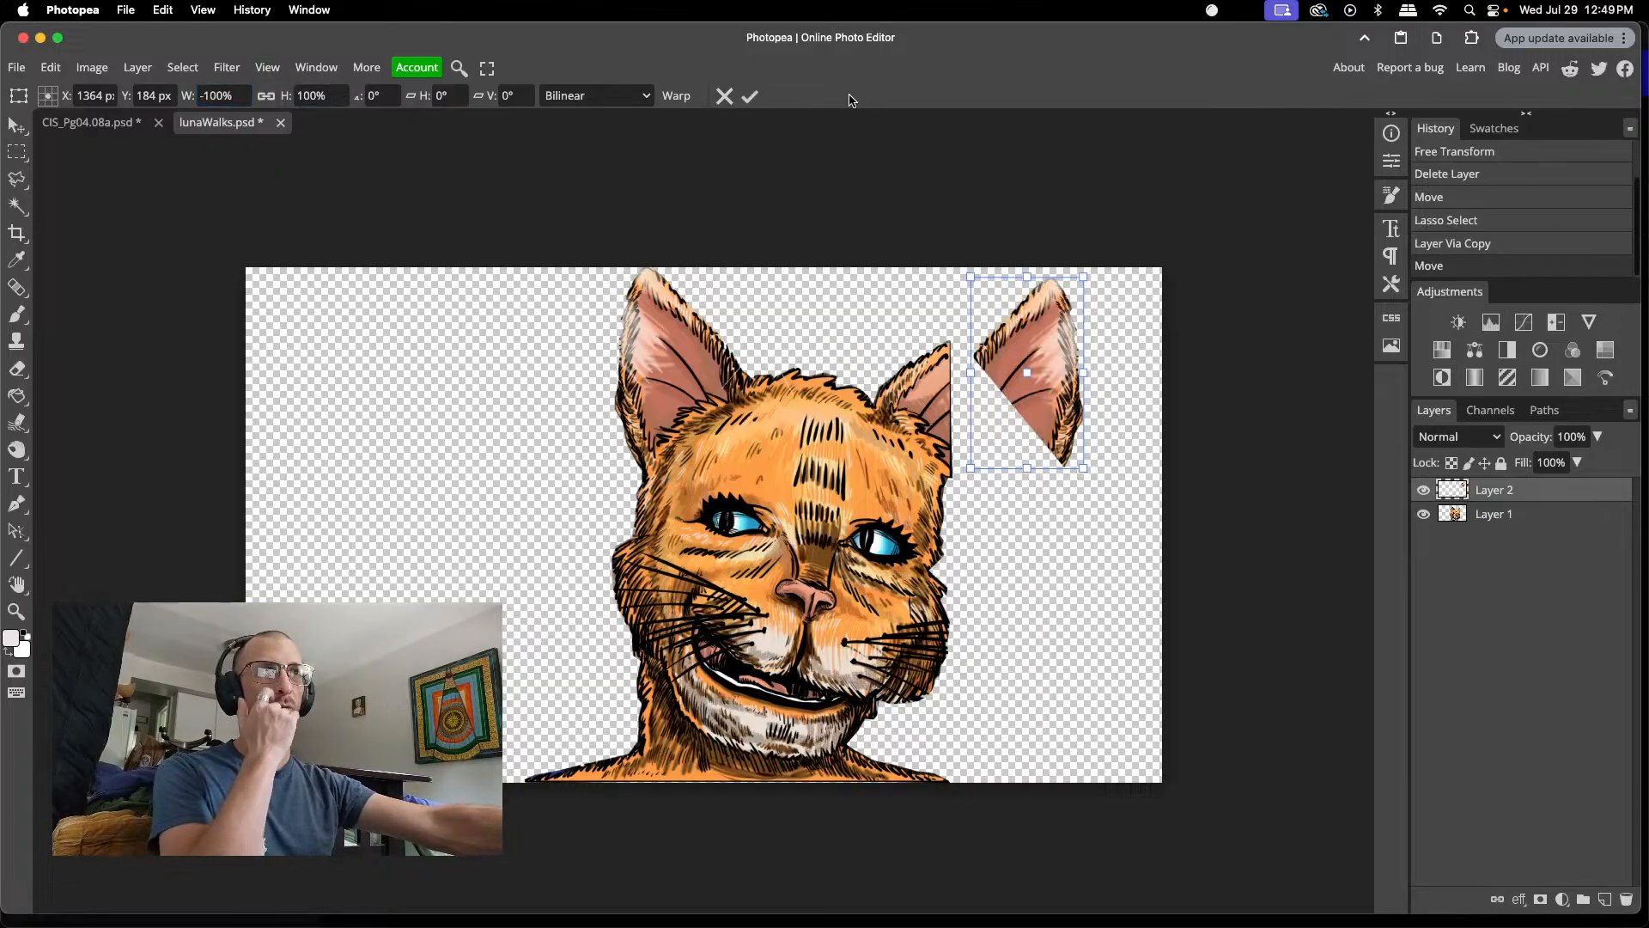
{"action": "left_click", "coordinate": [749, 97]}
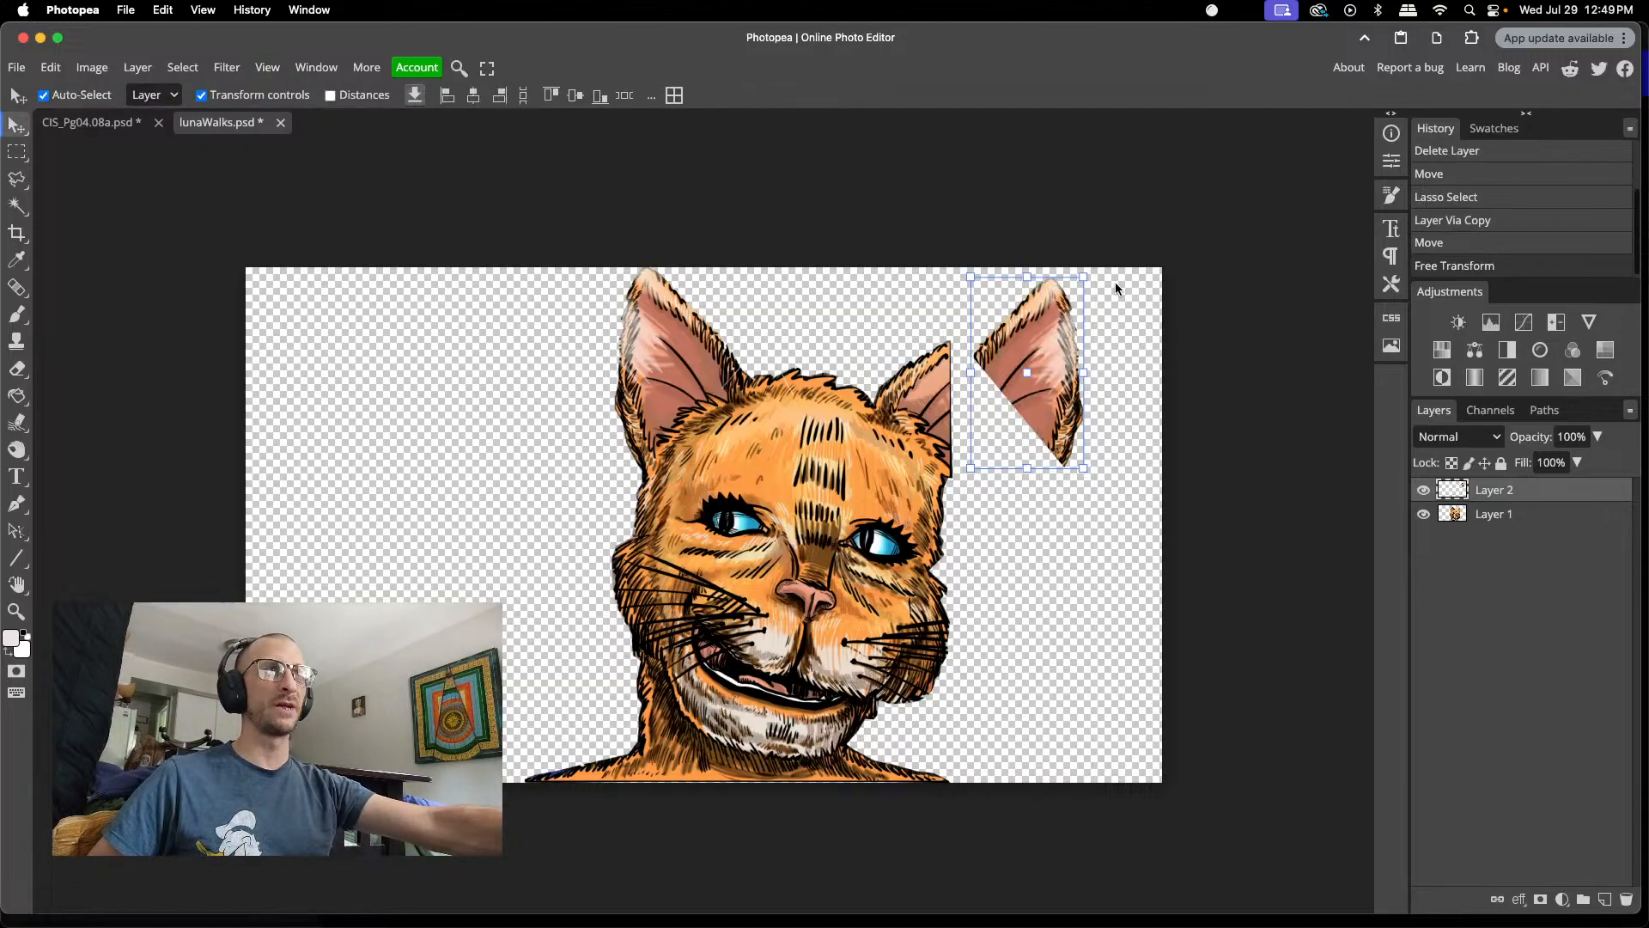
- Scale the mirrored ear to about 80%, rotate it about 14.6°, and fit it over the cat's cropped ear
{"action": "left_click_drag", "start_coordinate": [1102, 276], "coordinate": [1061, 432]}
{"action": "key", "text": "Return"}
{"action": "key", "text": "Escape"}
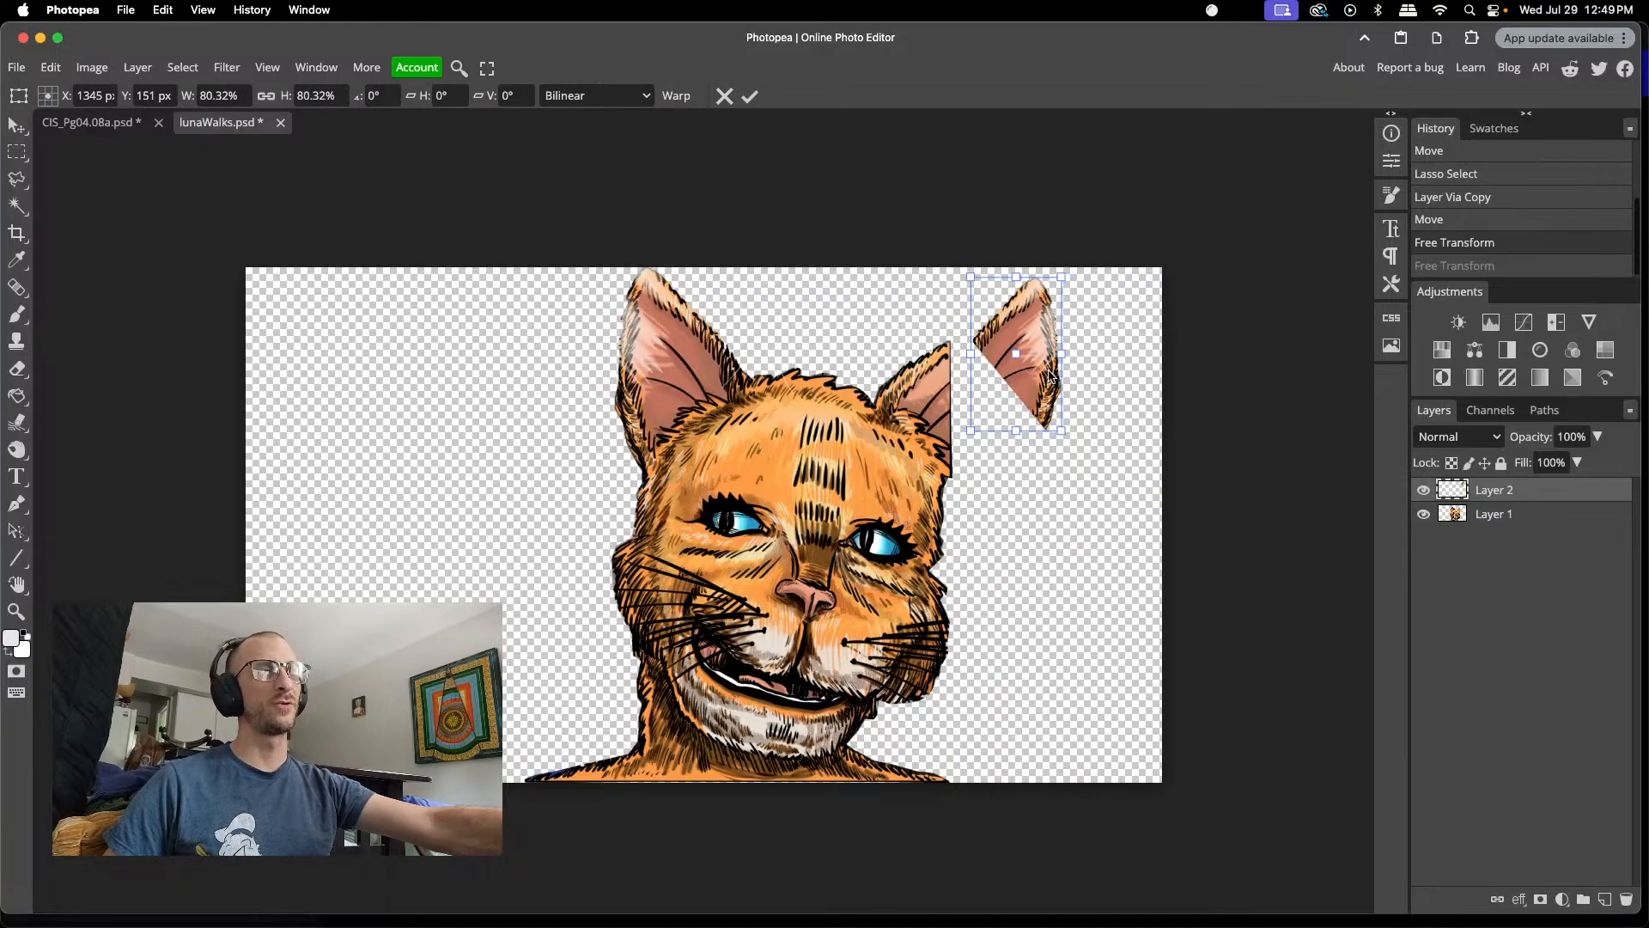
{"action": "left_click_drag", "start_coordinate": [1038, 354], "coordinate": [927, 423]}
{"action": "left_click_drag", "start_coordinate": [1017, 384], "coordinate": [1024, 414]}
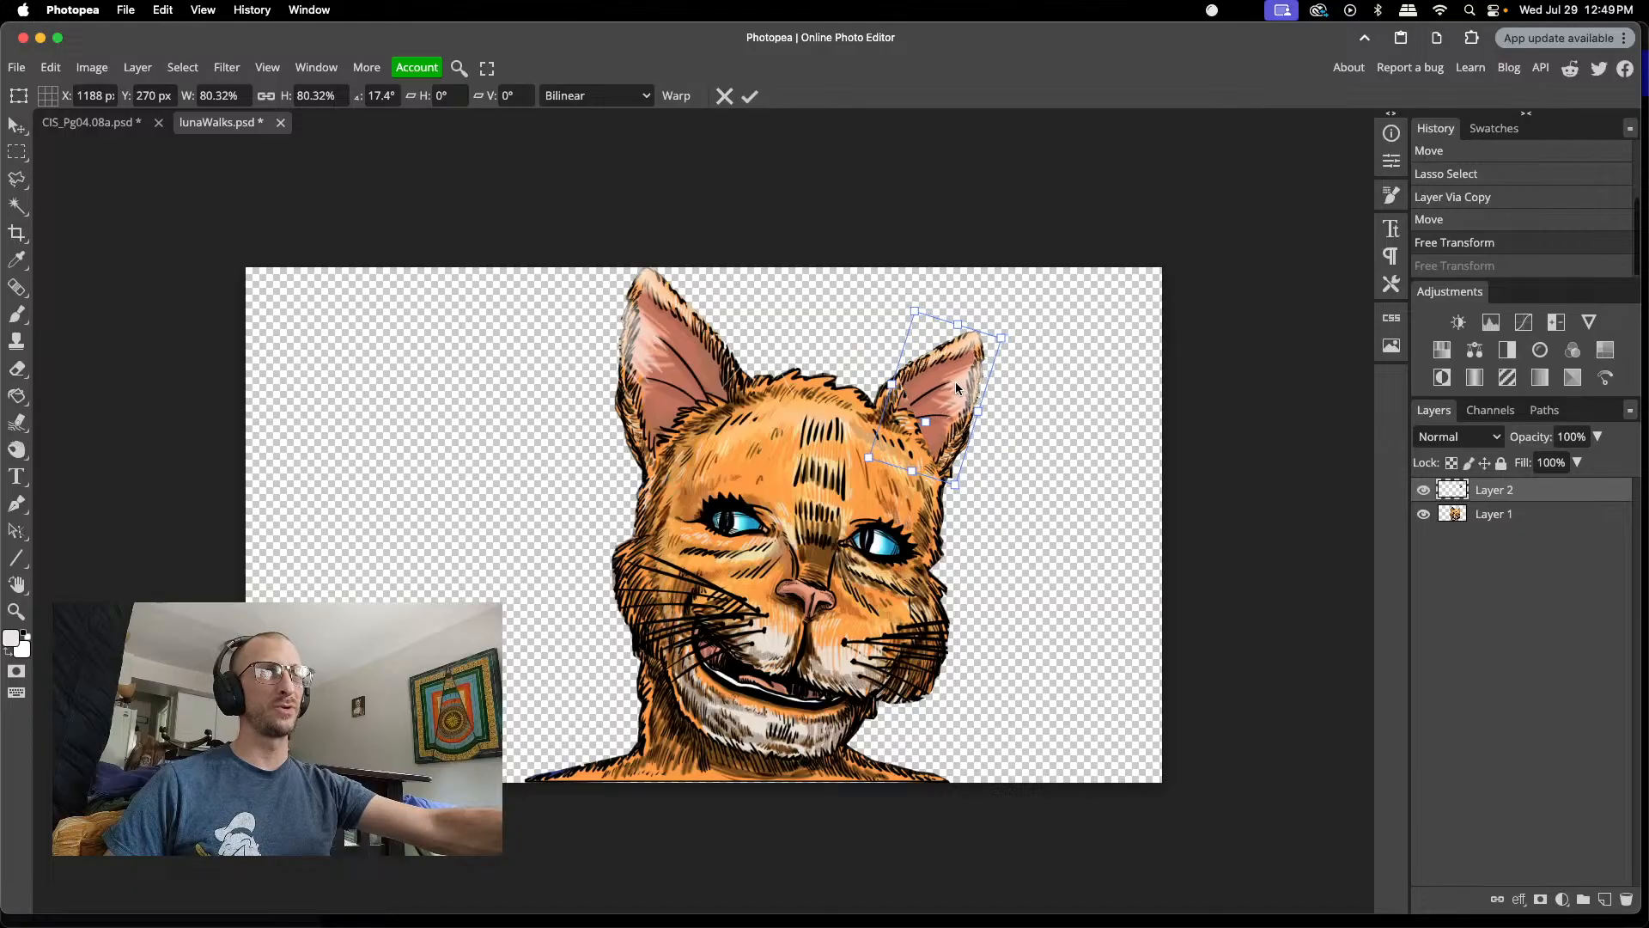
{"action": "left_click_drag", "start_coordinate": [961, 381], "coordinate": [935, 438]}
{"action": "left_click_drag", "start_coordinate": [909, 300], "coordinate": [902, 302]}
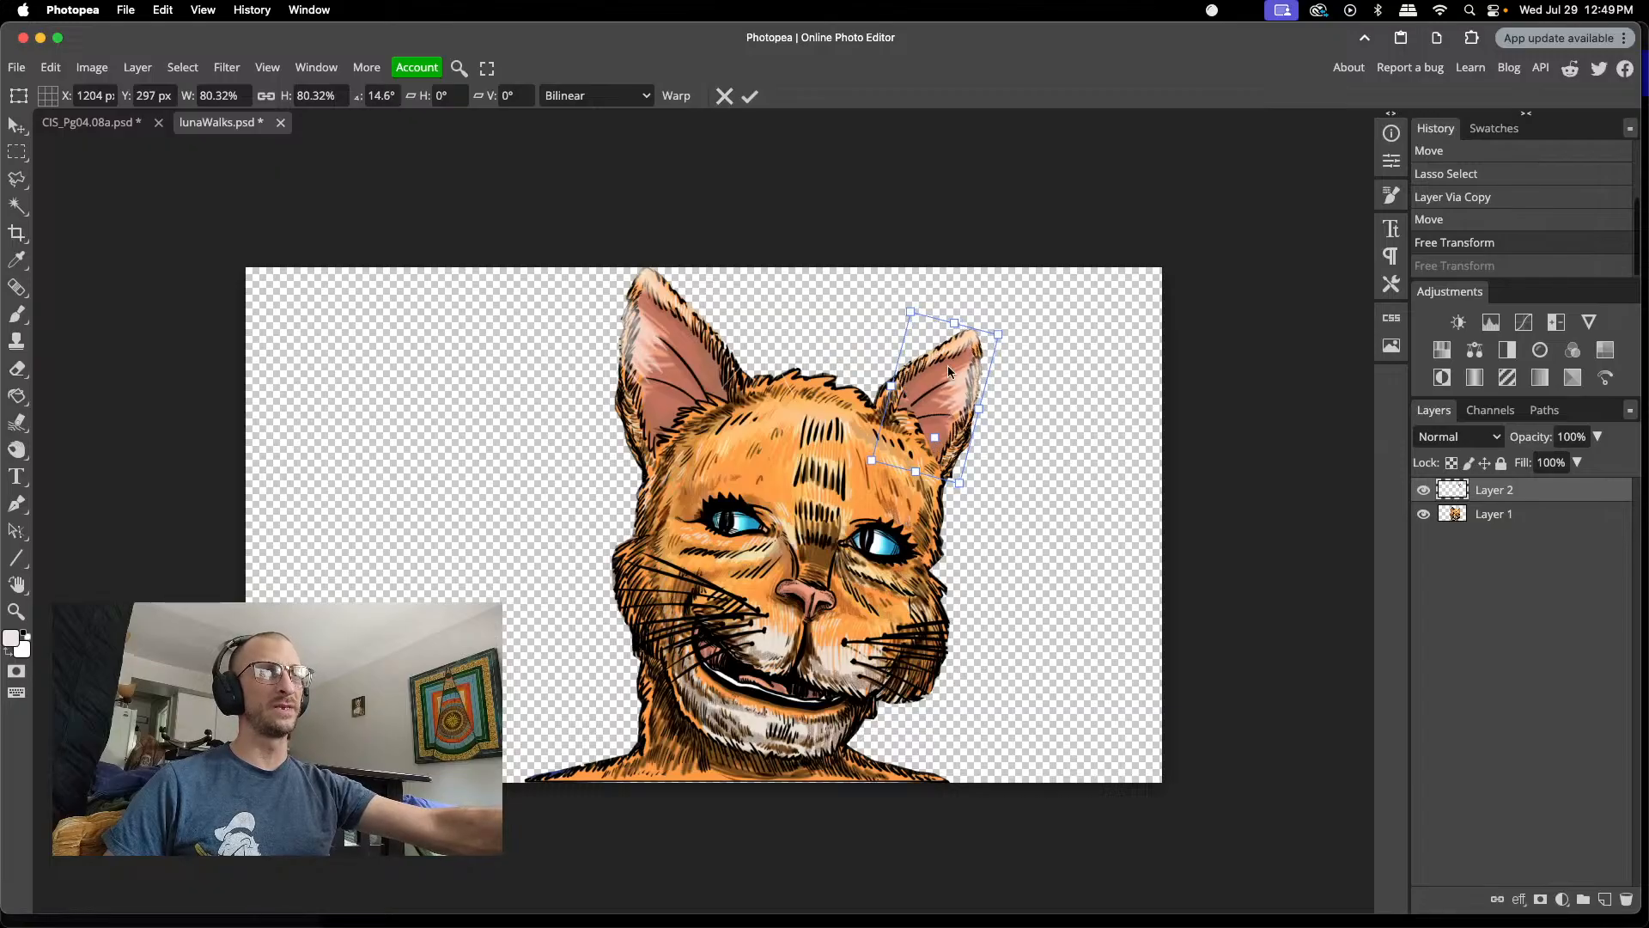
- Nudge the mirrored ear into line with the cropped ear and place its layer beneath the cat layer
{"action": "mouse_move", "coordinate": [949, 371]}
{"action": "left_mouse_down"}
{"action": "mouse_move", "coordinate": [967, 366]}
{"action": "mouse_move", "coordinate": [954, 376]}
{"action": "left_mouse_up"}
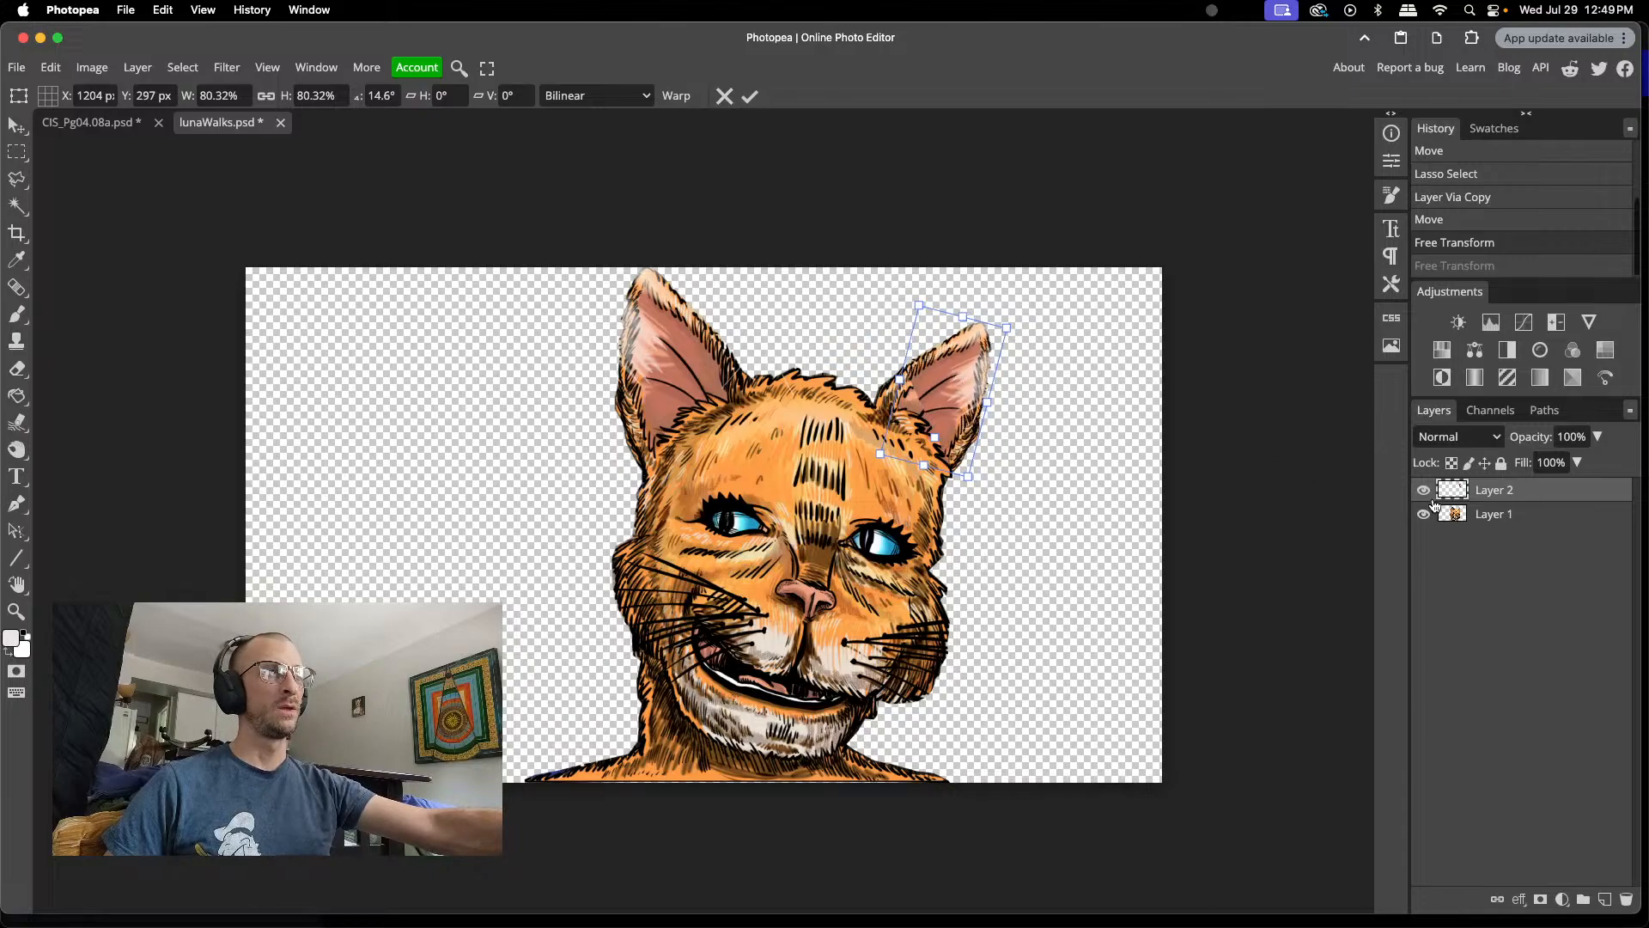
{"action": "left_click_drag", "start_coordinate": [1434, 505], "coordinate": [1500, 526]}
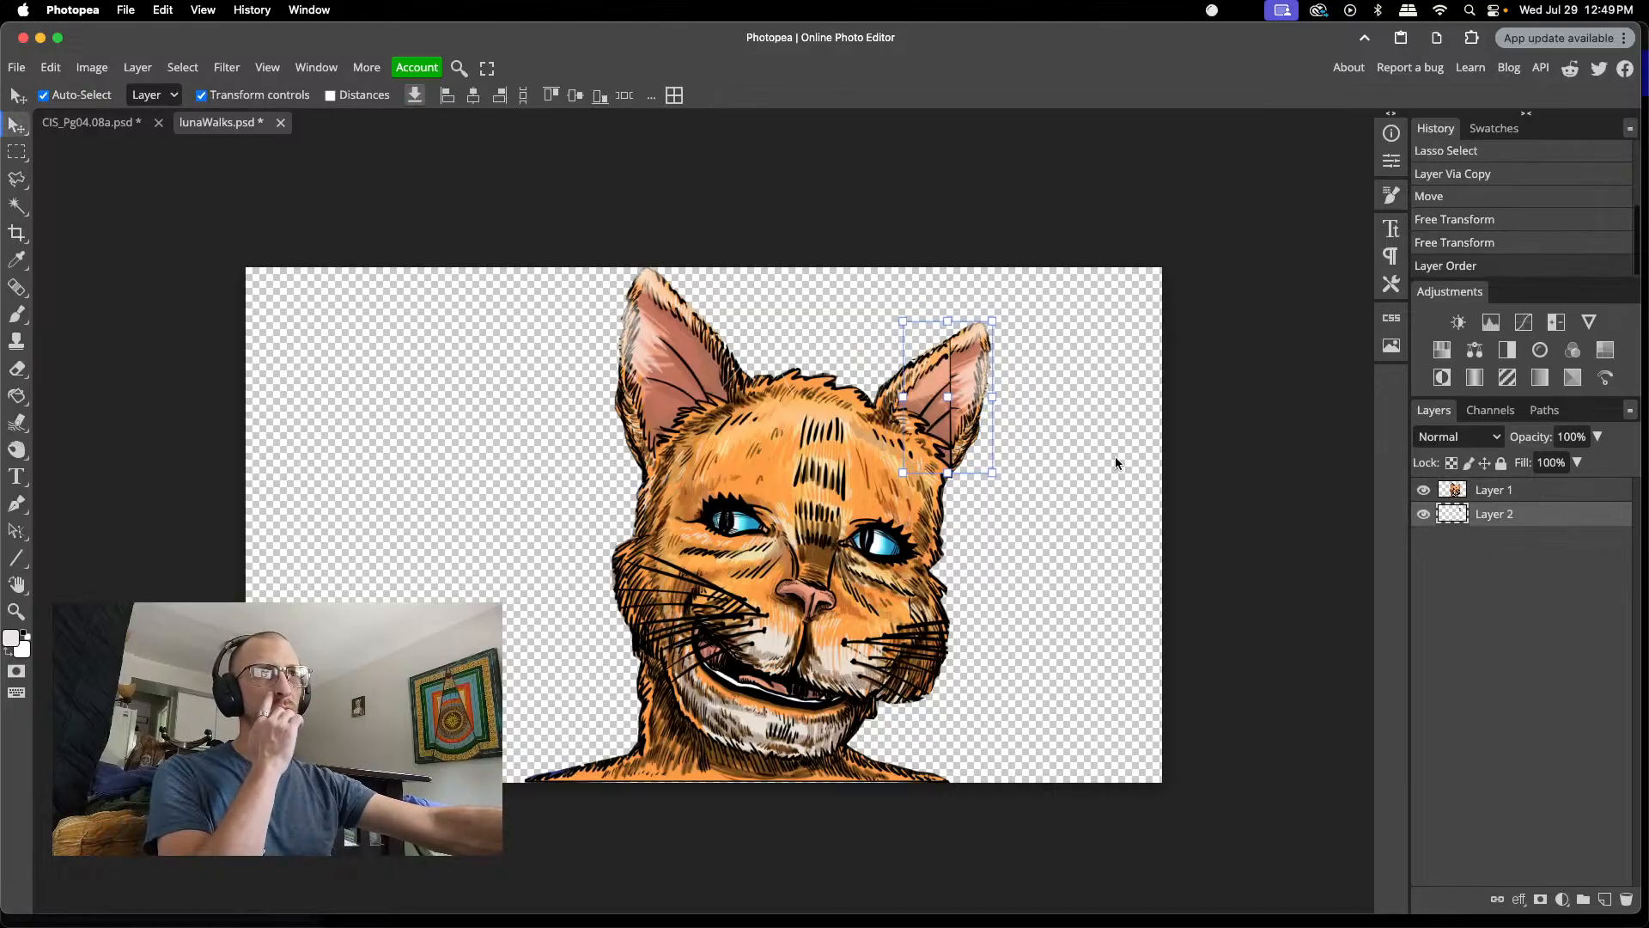
{"action": "left_click_drag", "start_coordinate": [967, 363], "coordinate": [973, 372]}
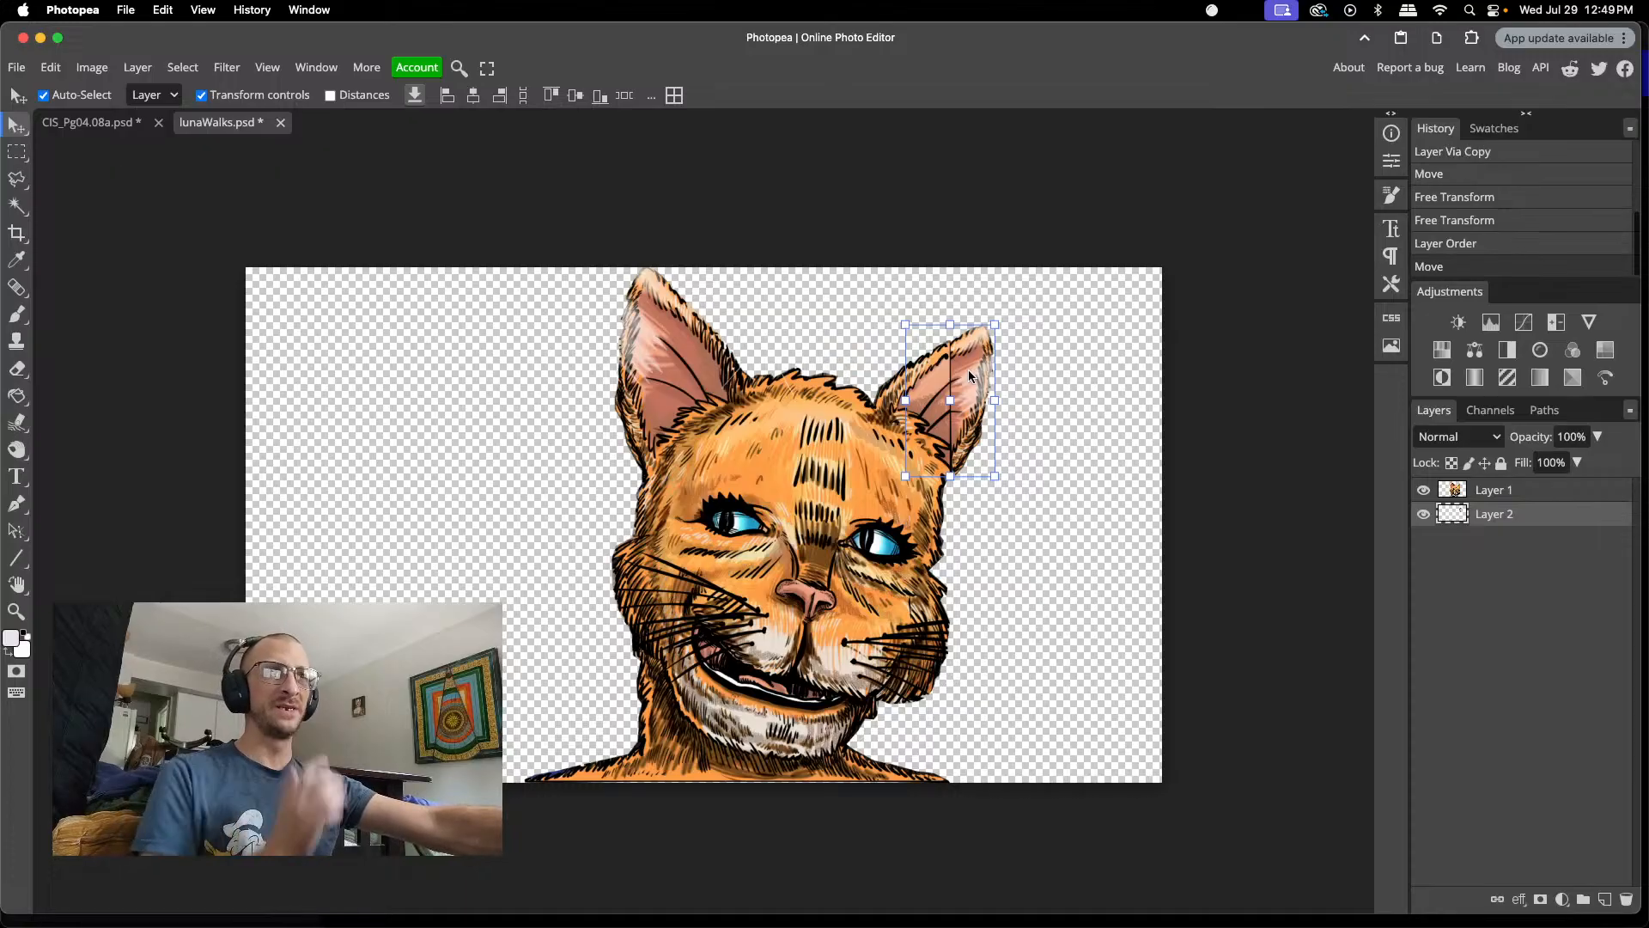
- Erase the black vertical crop line through the inside and base of the ear on the cat layer, Layer 1
{"action": "scroll", "coordinate": [954, 402], "scroll_direction": "up", "scroll_amount": 5}
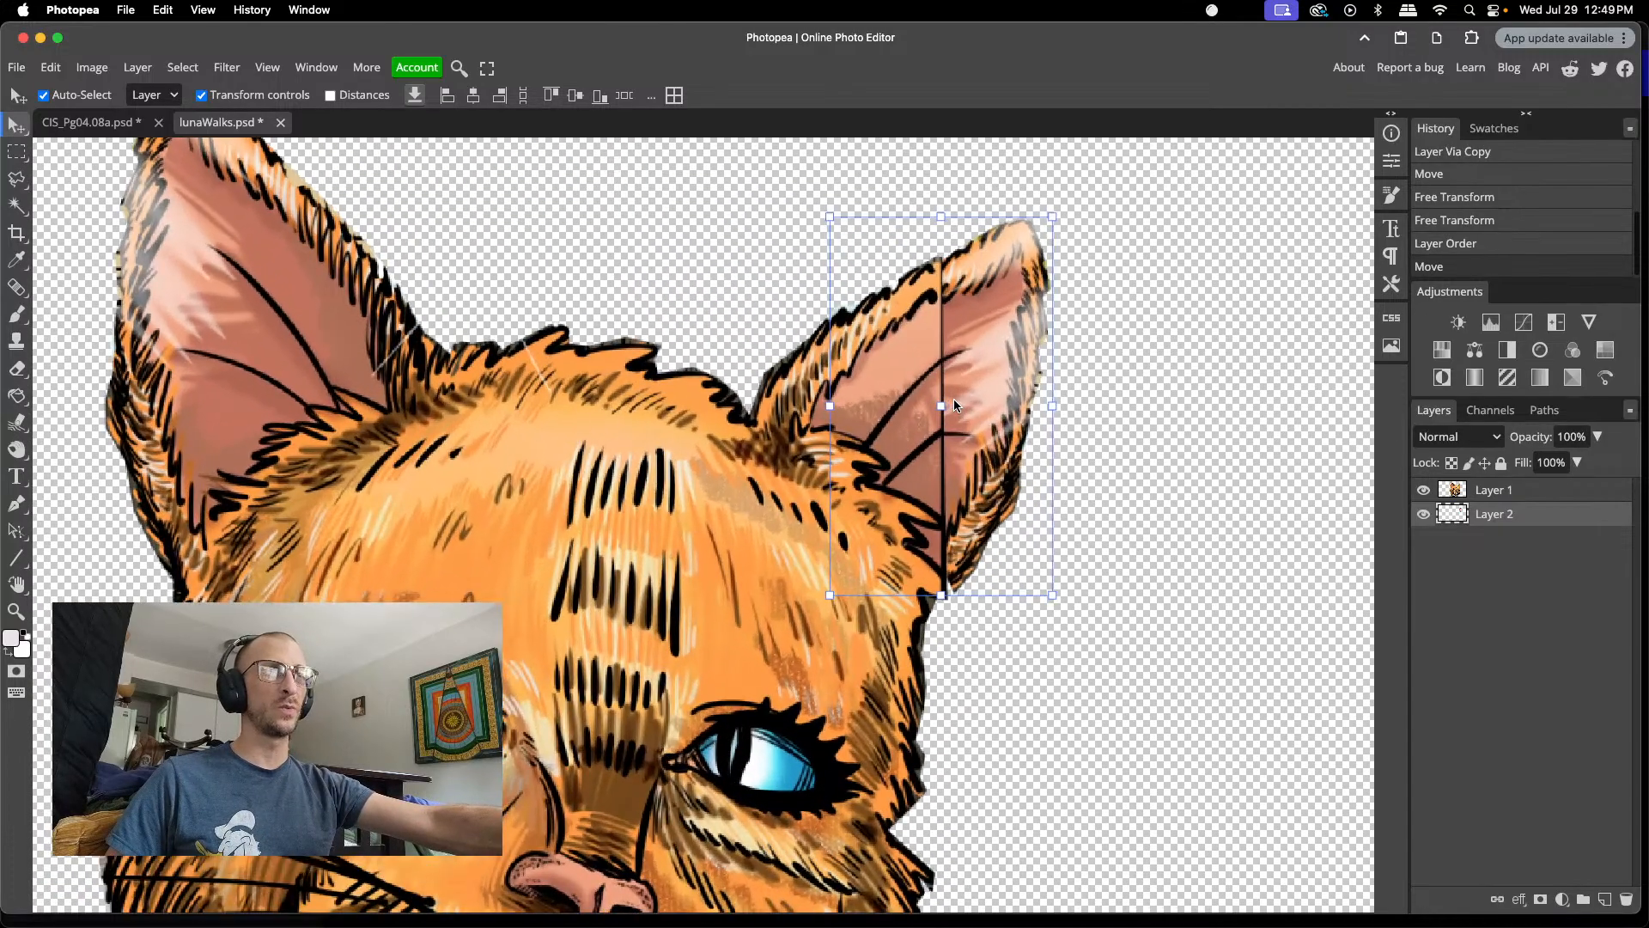
{"action": "scroll", "coordinate": [953, 402], "scroll_direction": "up", "scroll_amount": 2}
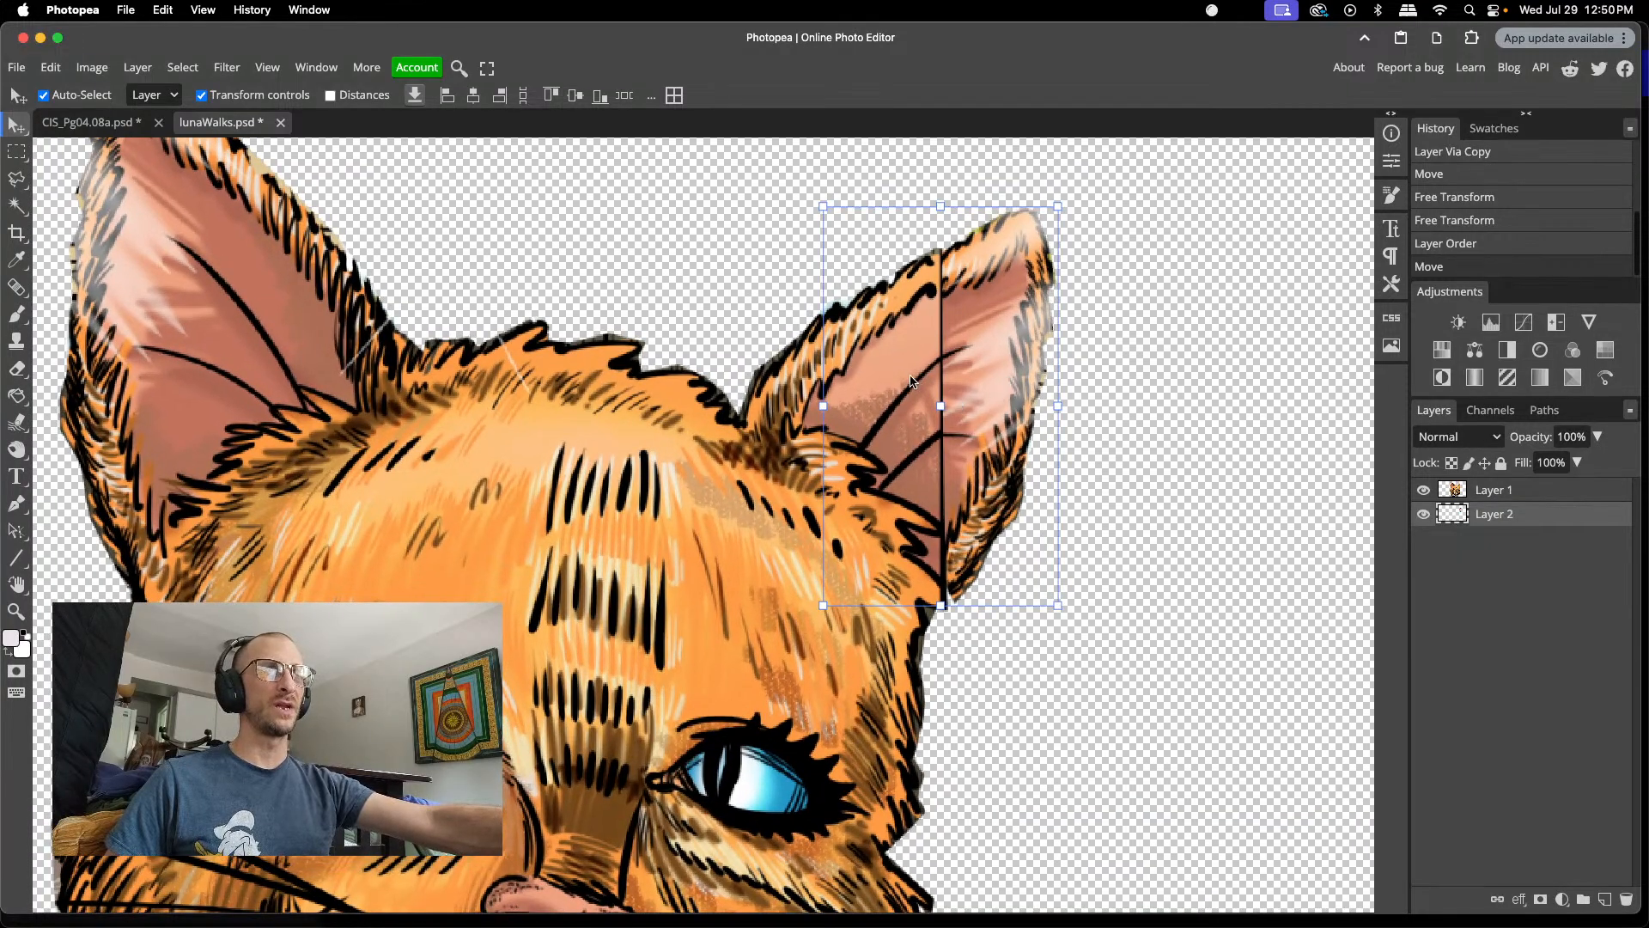
{"action": "key", "text": "e"}
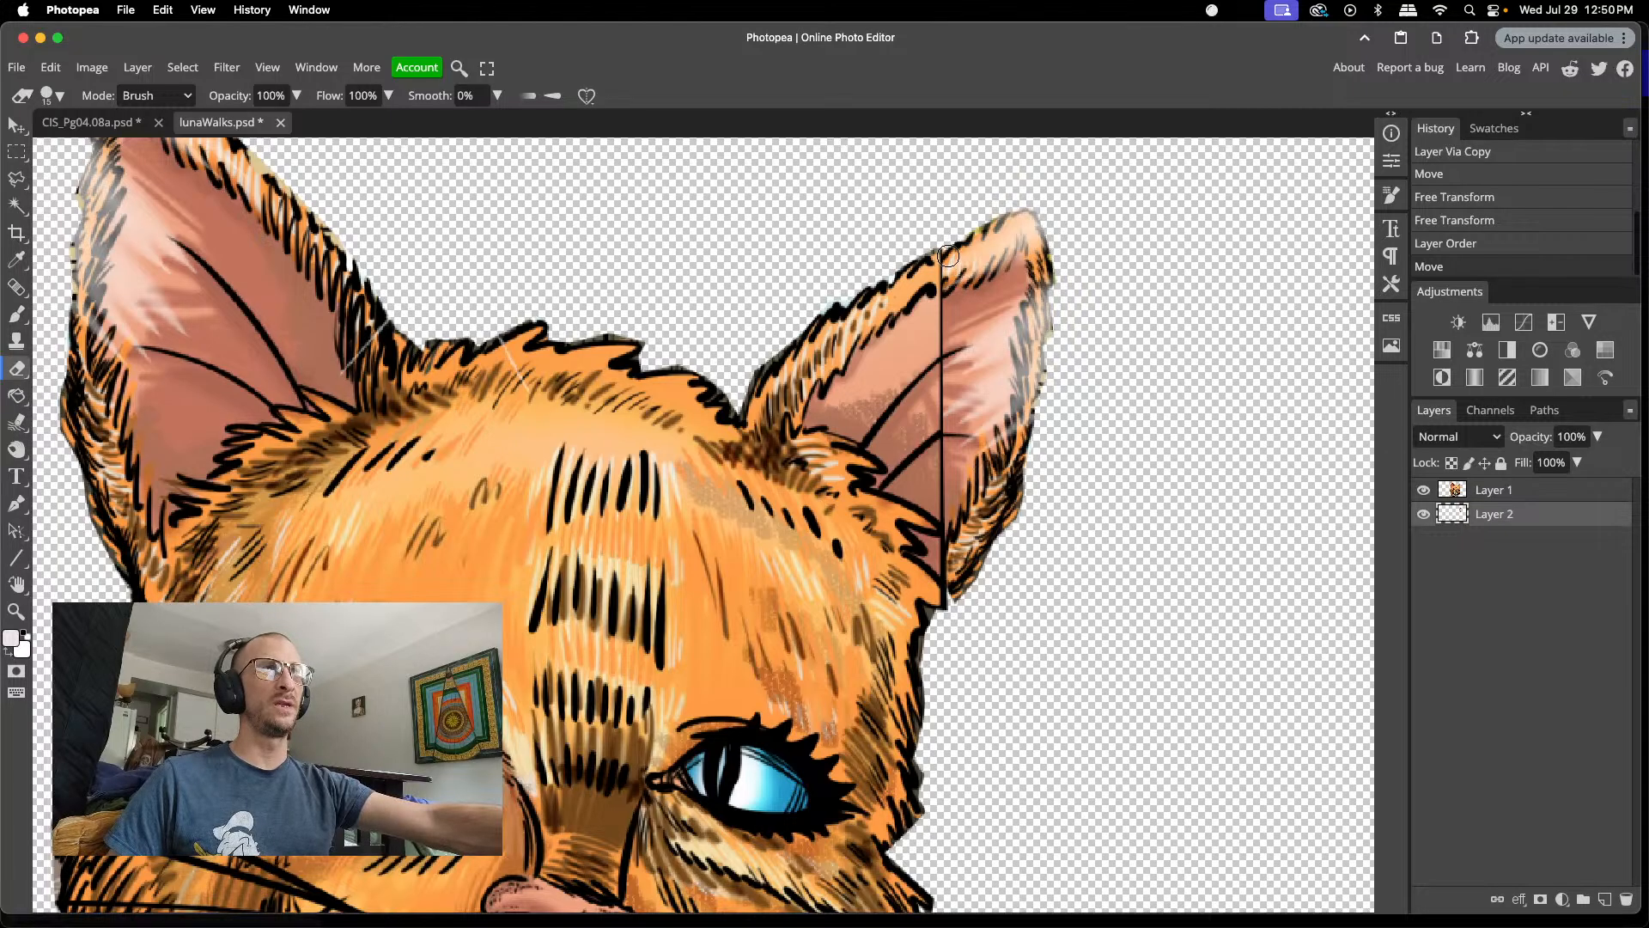
{"action": "left_click", "coordinate": [949, 303]}
{"action": "key", "text": "super+z"}
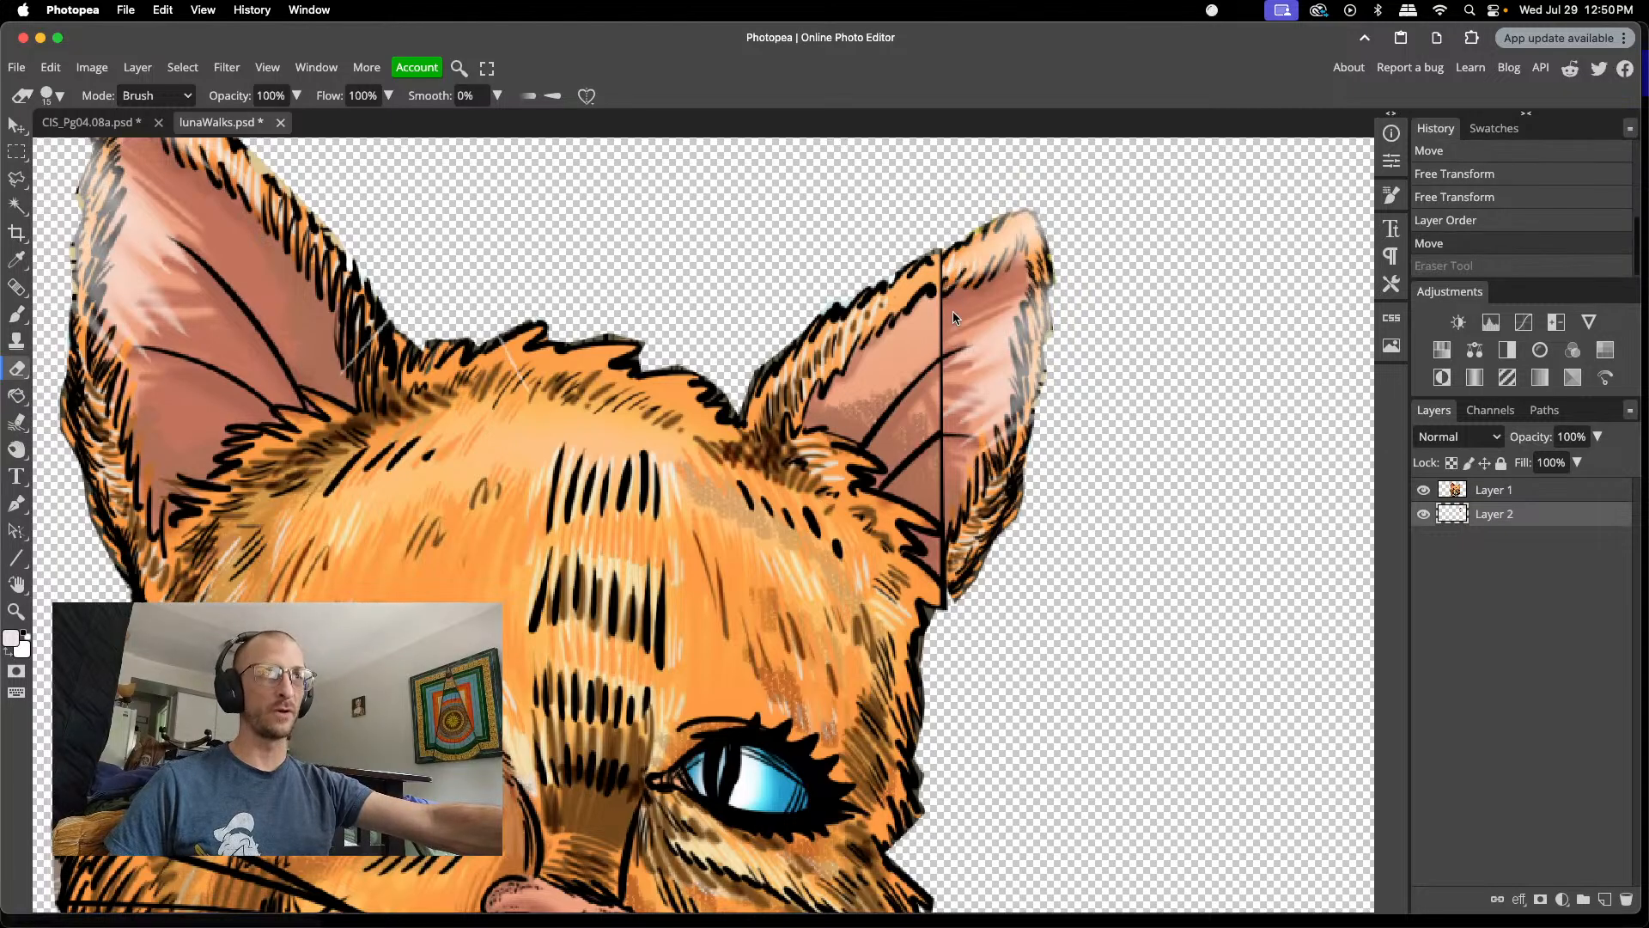
{"action": "left_click", "coordinate": [1515, 490]}
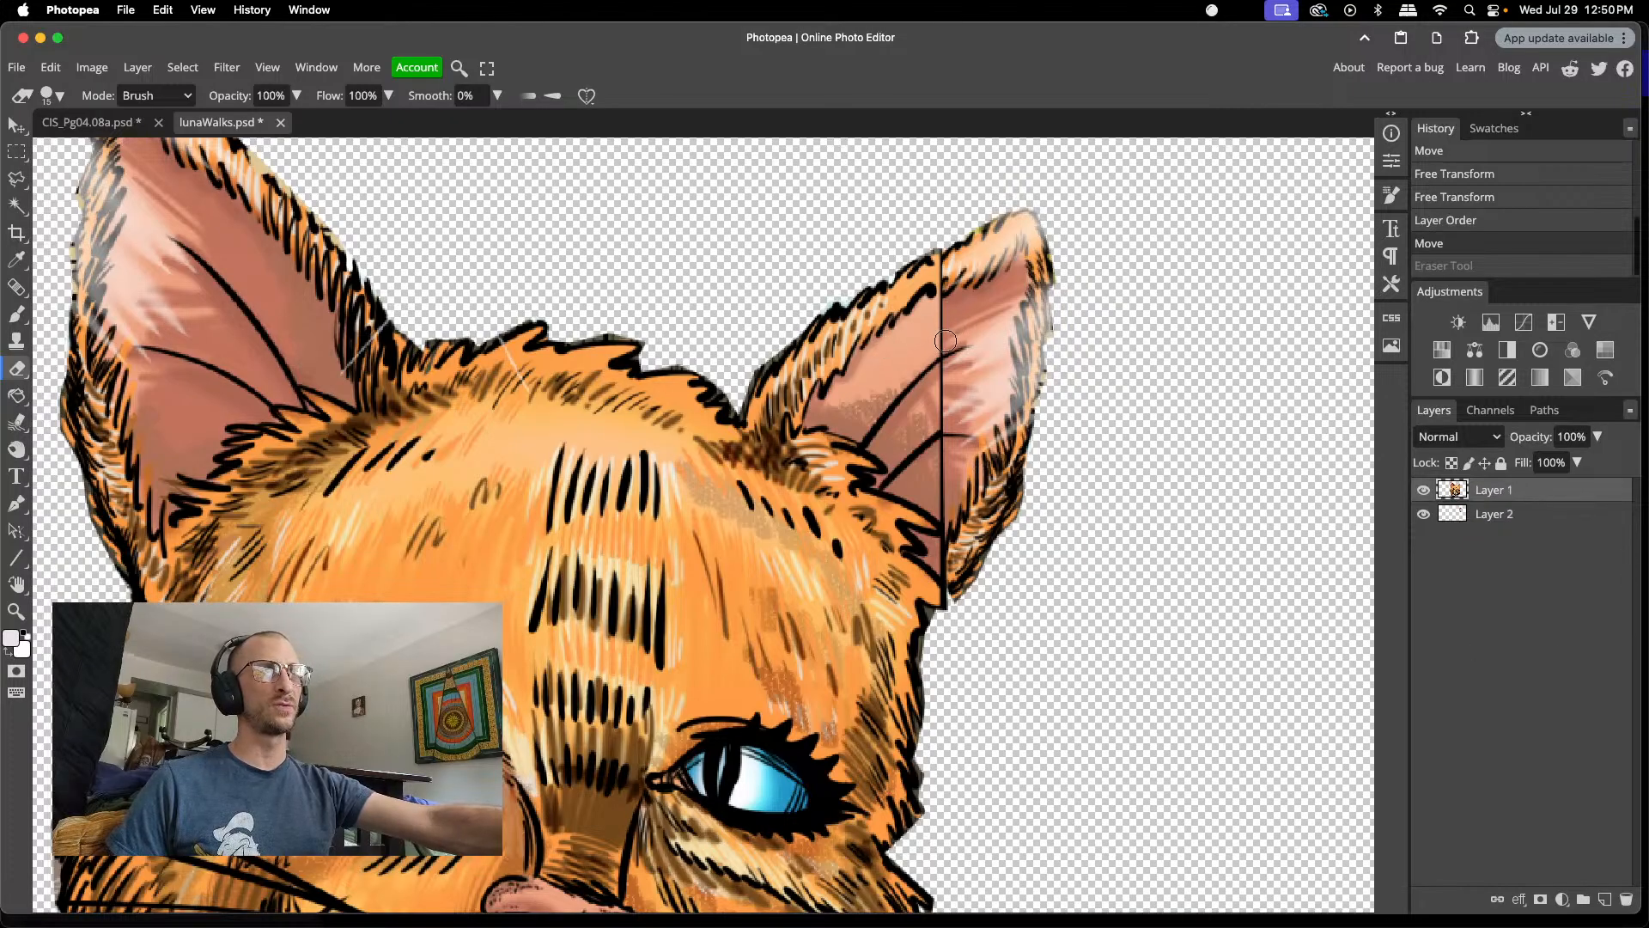
{"action": "left_click_drag", "start_coordinate": [945, 344], "coordinate": [947, 305]}
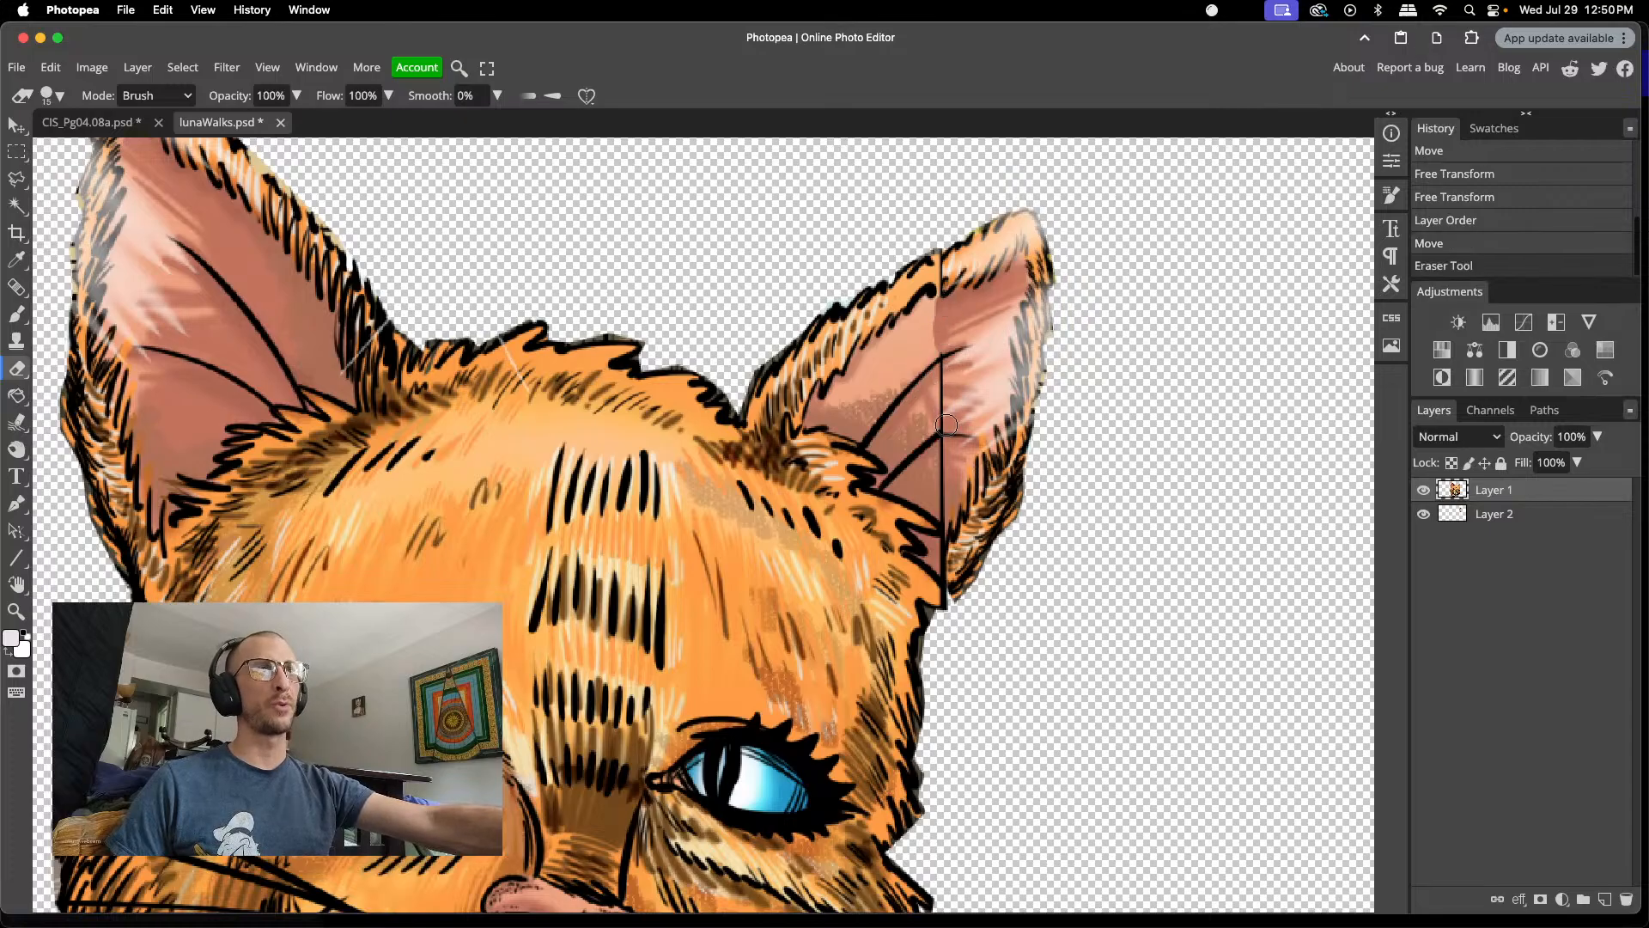
{"action": "left_click_drag", "start_coordinate": [946, 416], "coordinate": [947, 367]}
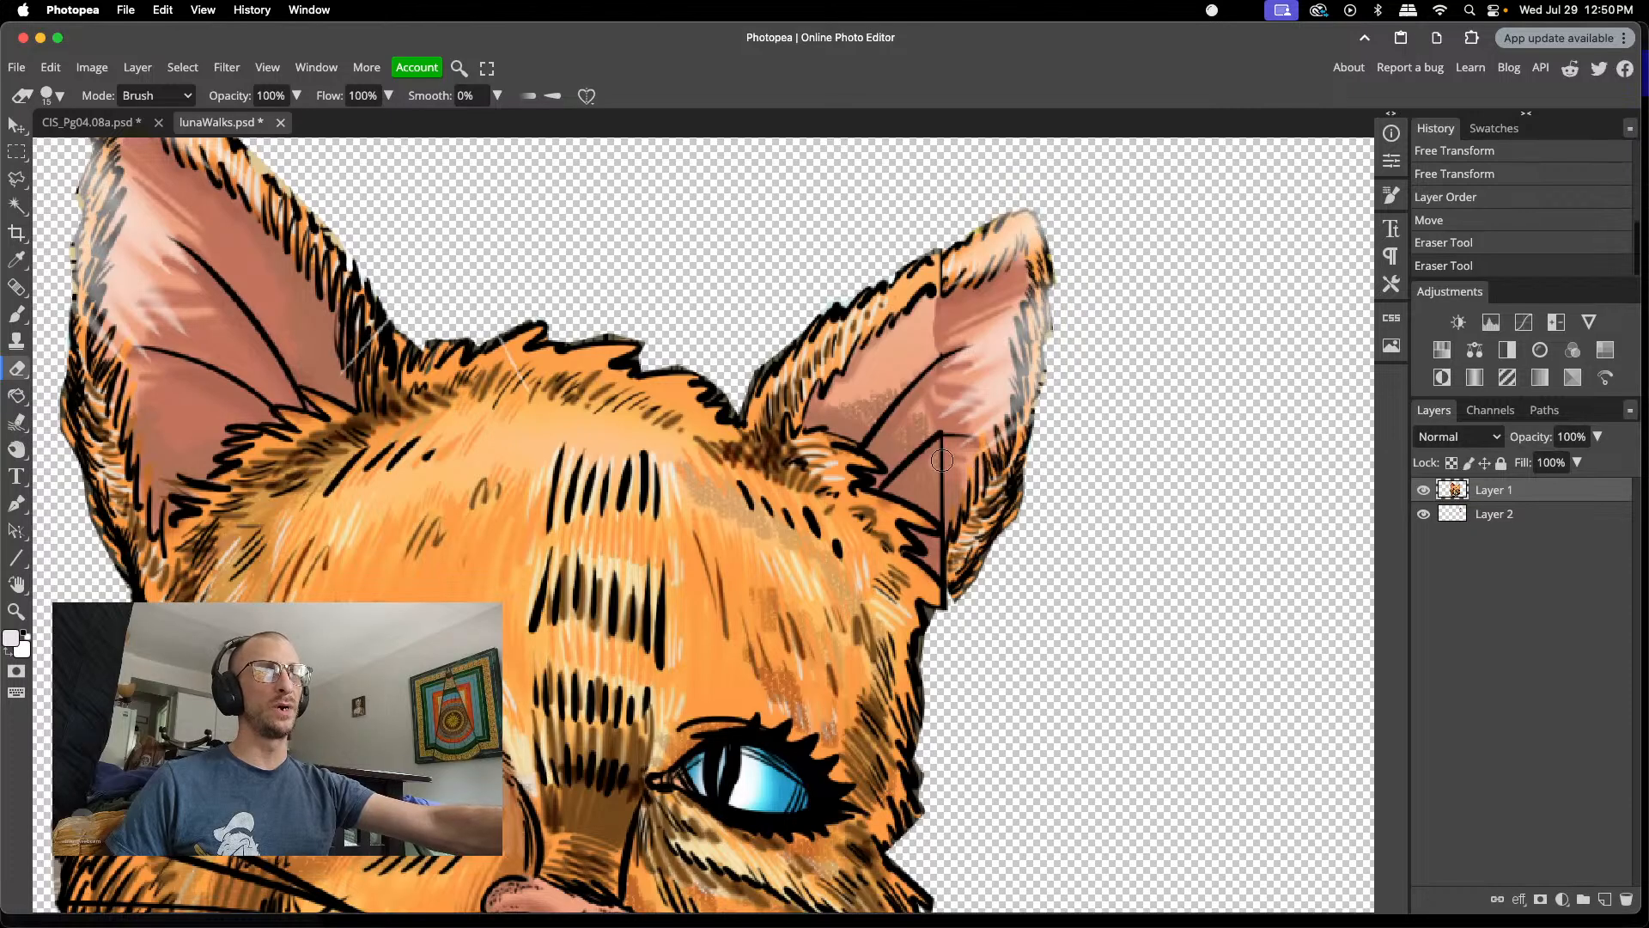
{"action": "left_click_drag", "start_coordinate": [948, 450], "coordinate": [945, 519]}
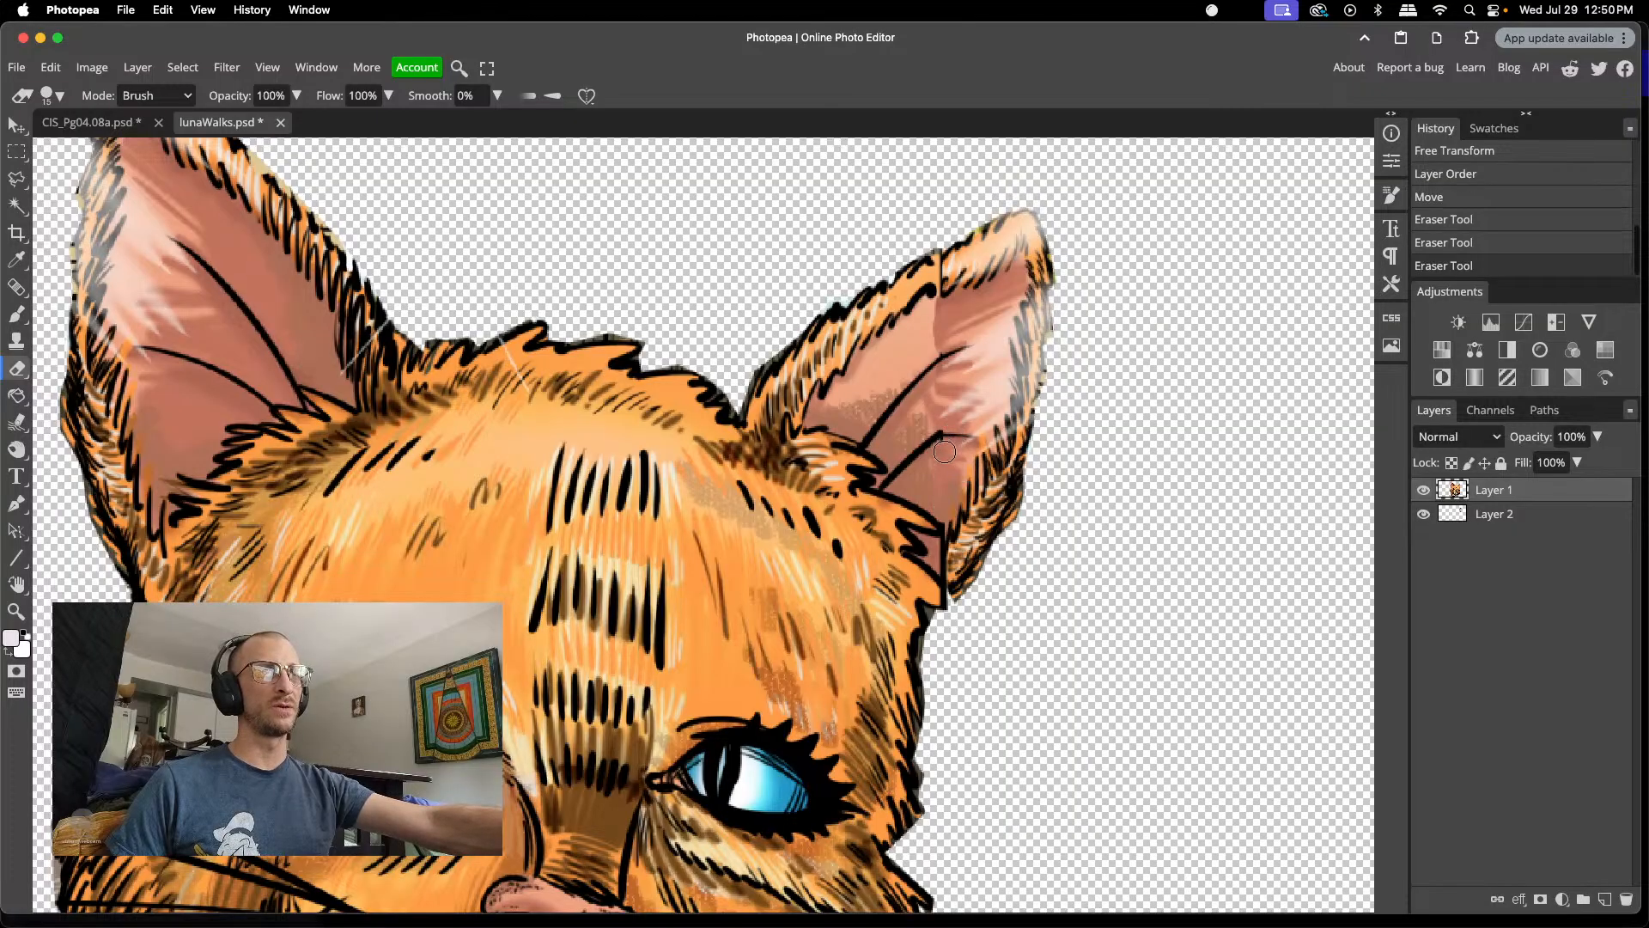
{"action": "left_click", "coordinate": [946, 449]}
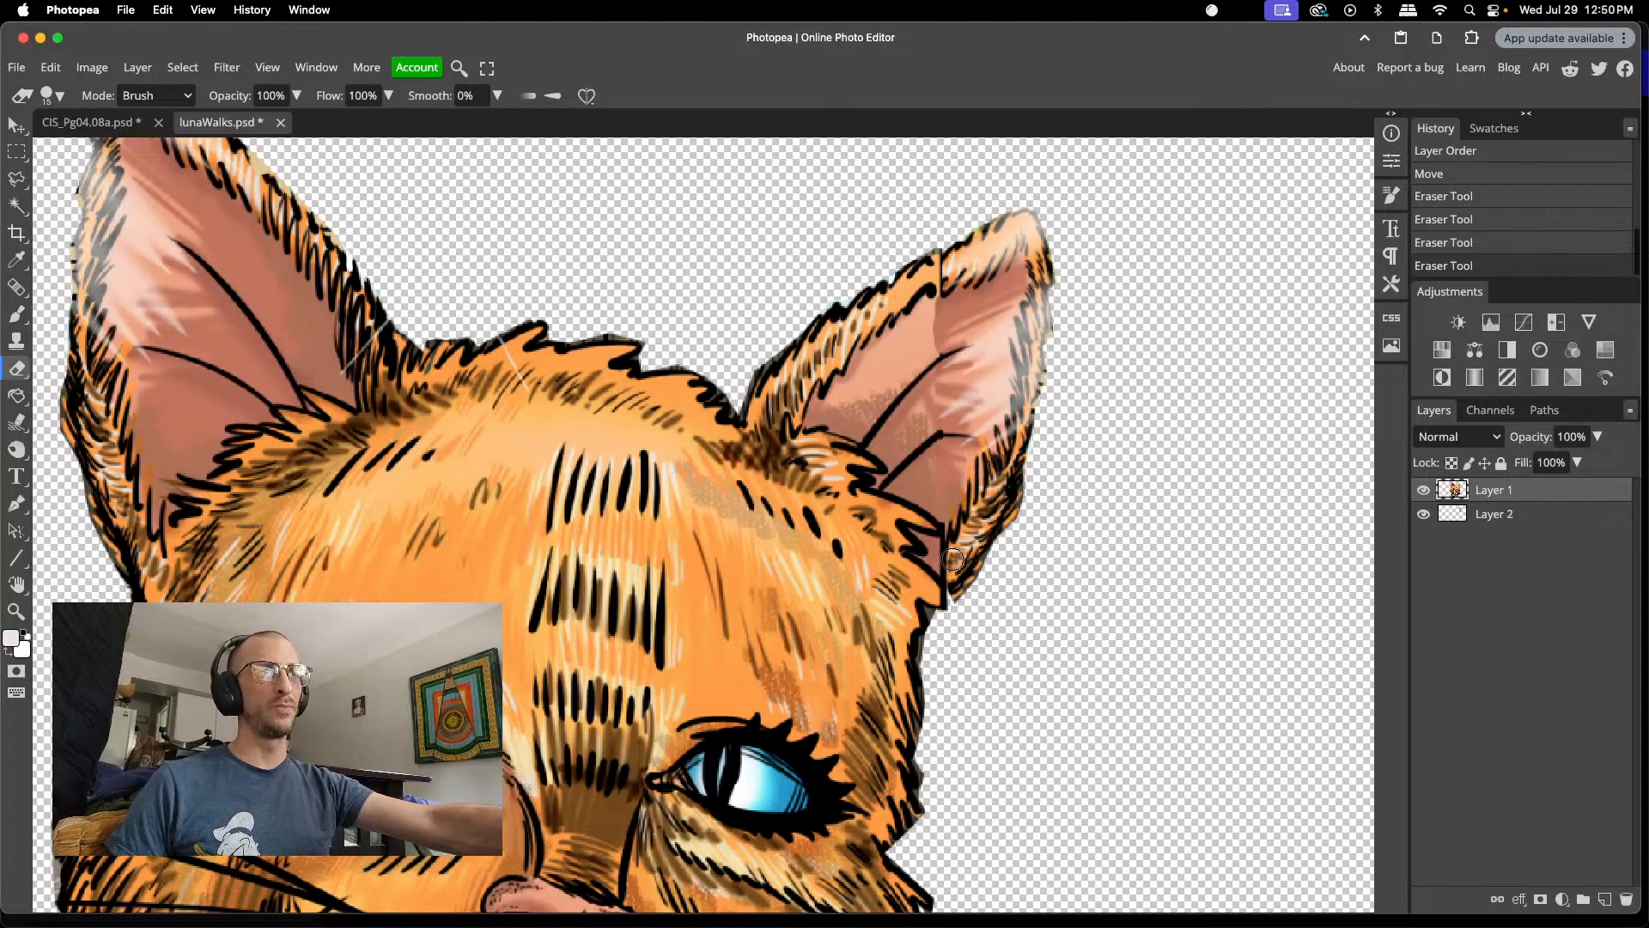
{"action": "left_click_drag", "start_coordinate": [946, 559], "coordinate": [951, 520]}
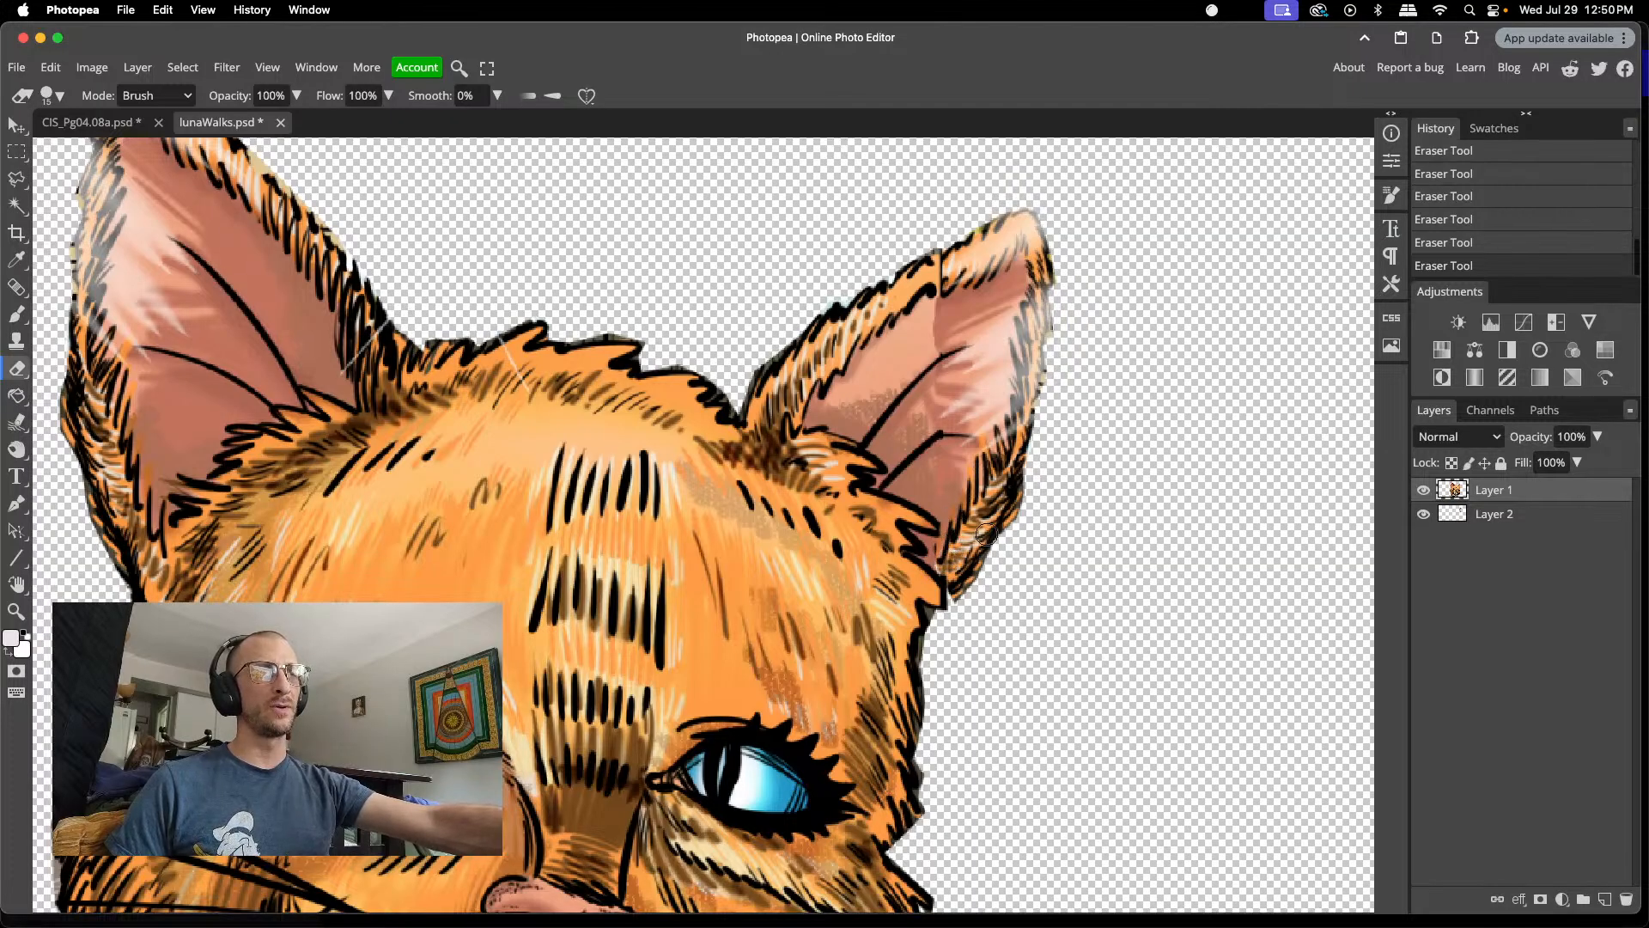
{"action": "left_click_drag", "start_coordinate": [952, 604], "coordinate": [952, 575]}
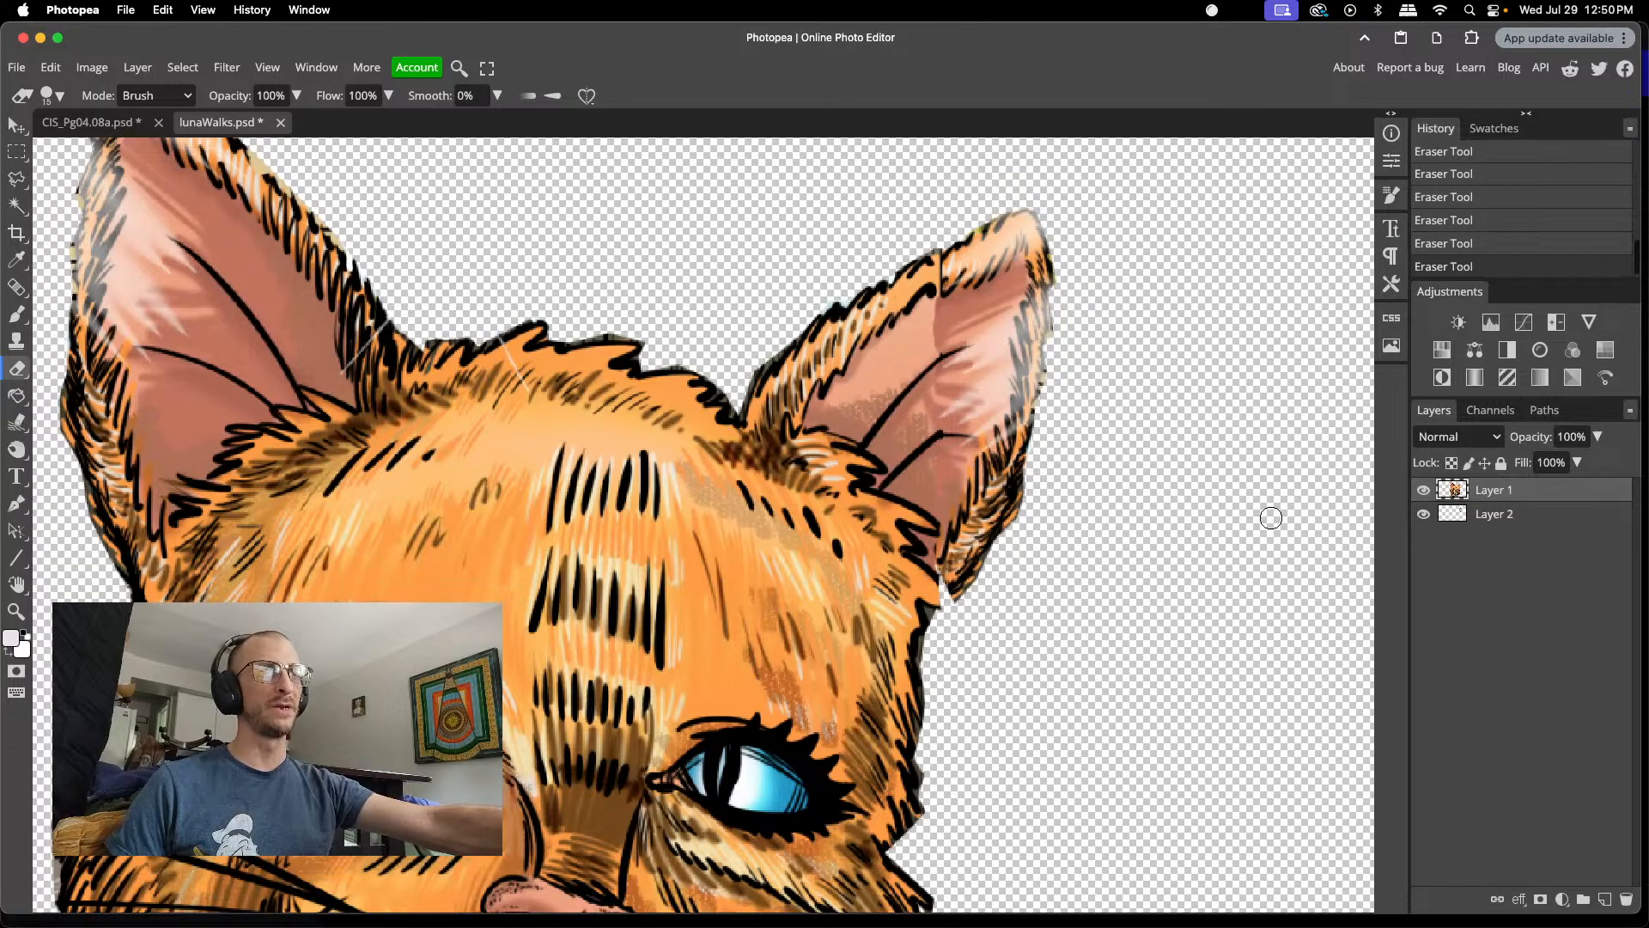
- Free-transform the mirrored ear on Layer 2, rotating it 2.2° around a pivot near the ear's upper seam and stretching its height to 101.94%
{"action": "left_click", "coordinate": [1474, 518]}
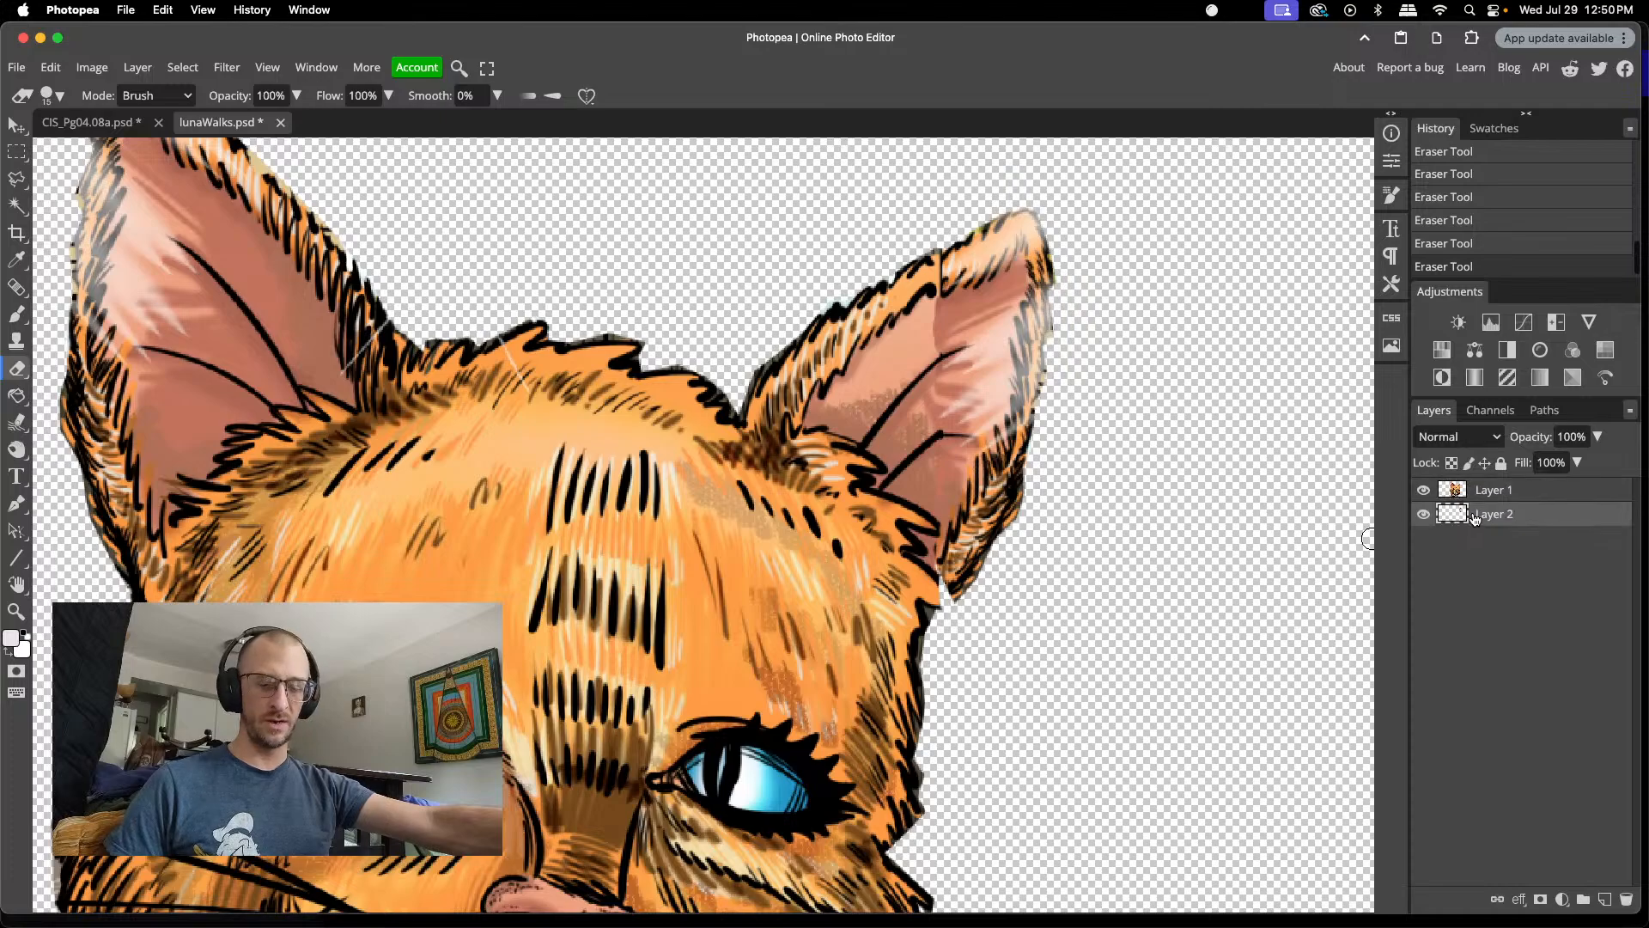
{"action": "key", "text": "alt+super+t"}
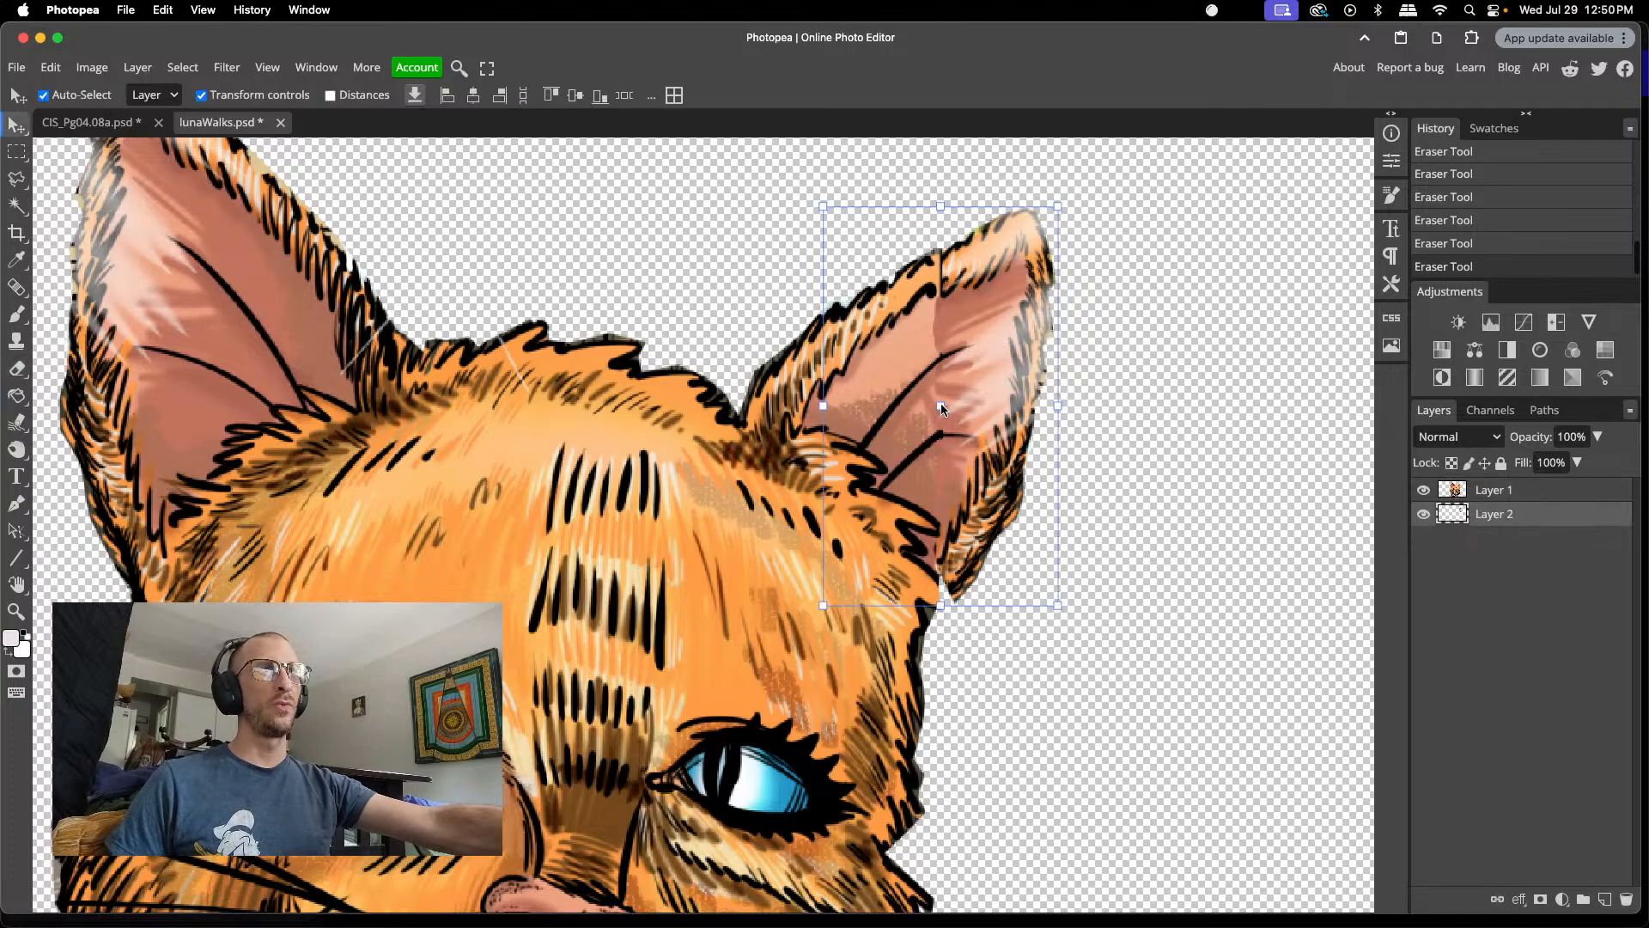
{"action": "left_click_drag", "start_coordinate": [944, 278], "coordinate": [937, 275]}
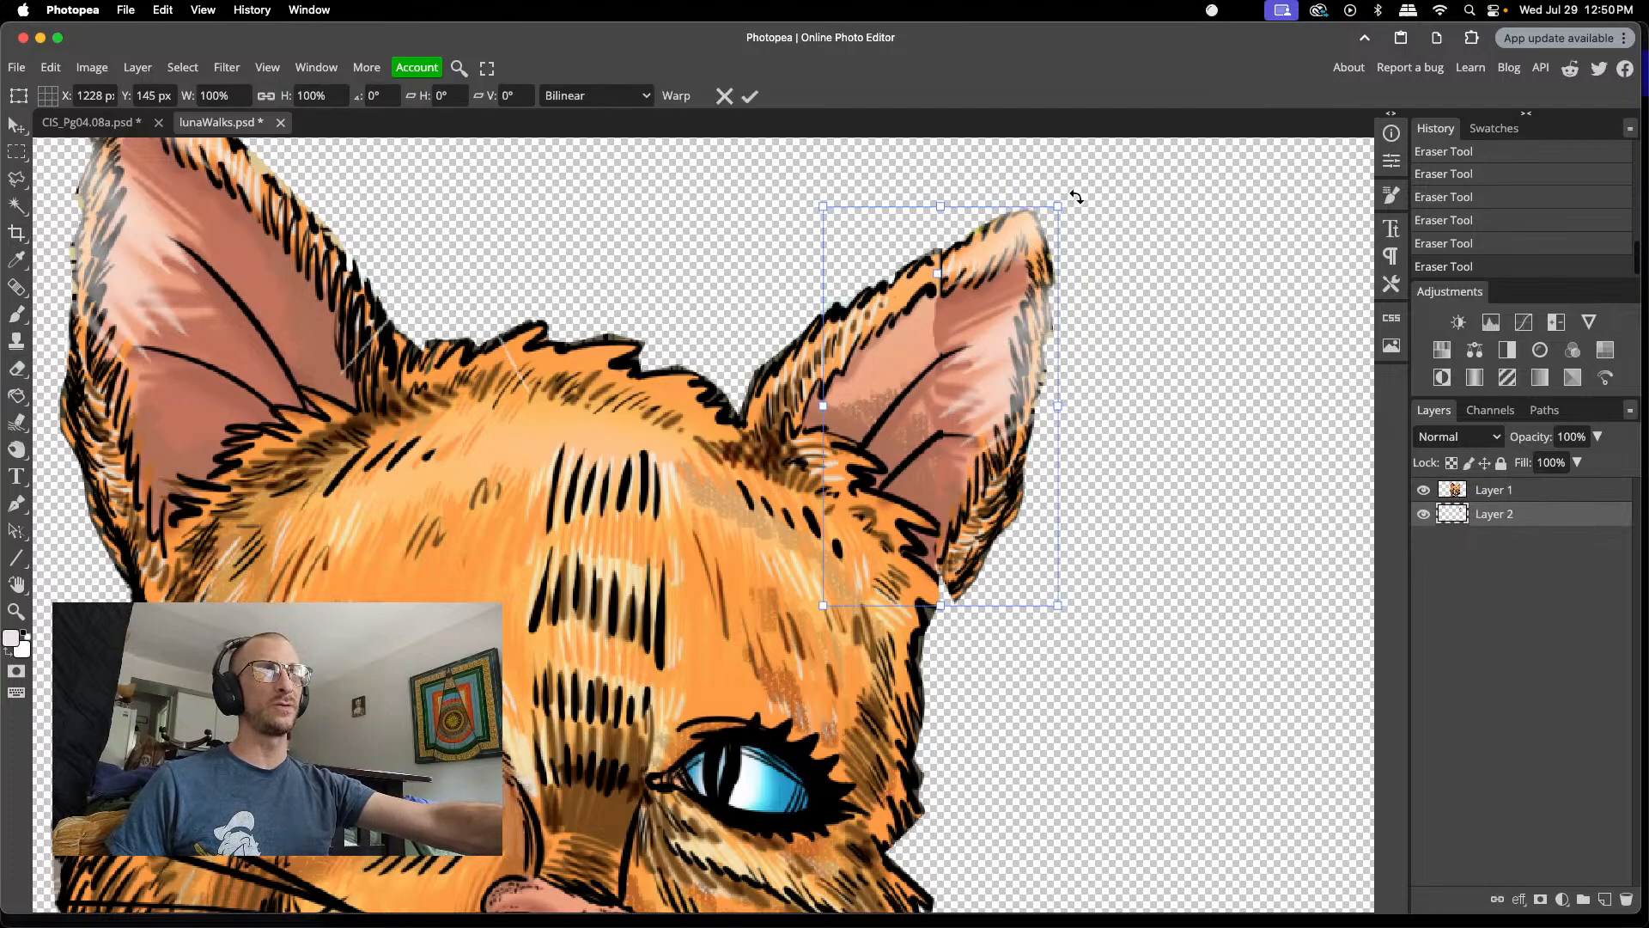
{"action": "left_click_drag", "start_coordinate": [1076, 197], "coordinate": [1081, 201]}
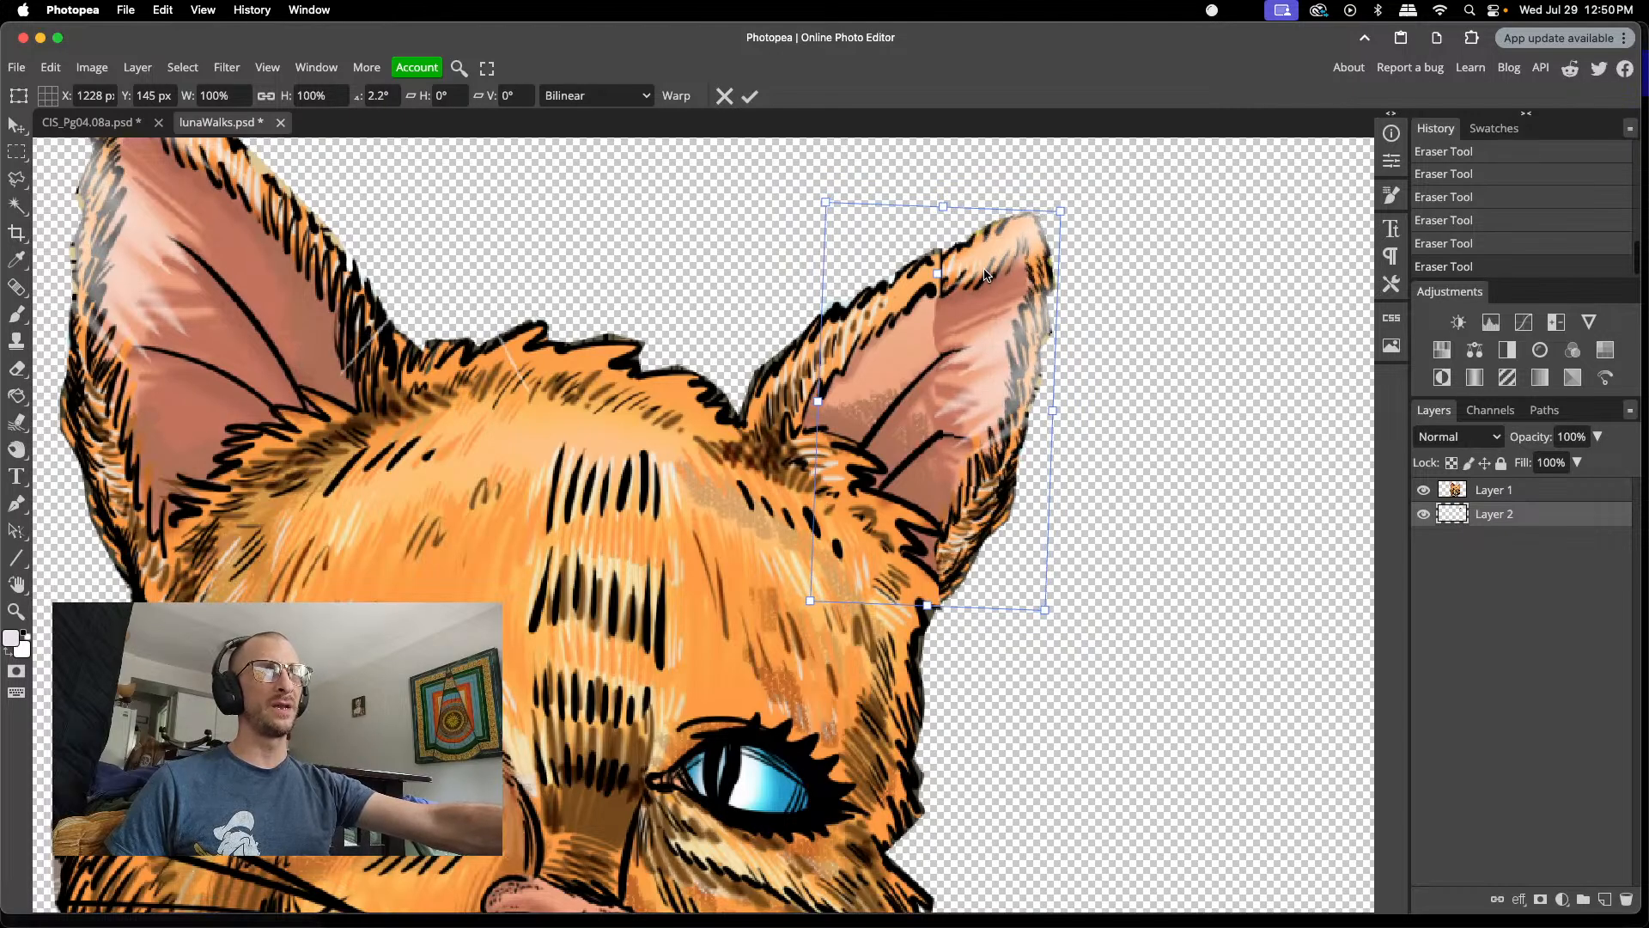
{"action": "left_click_drag", "start_coordinate": [942, 206], "coordinate": [942, 203]}
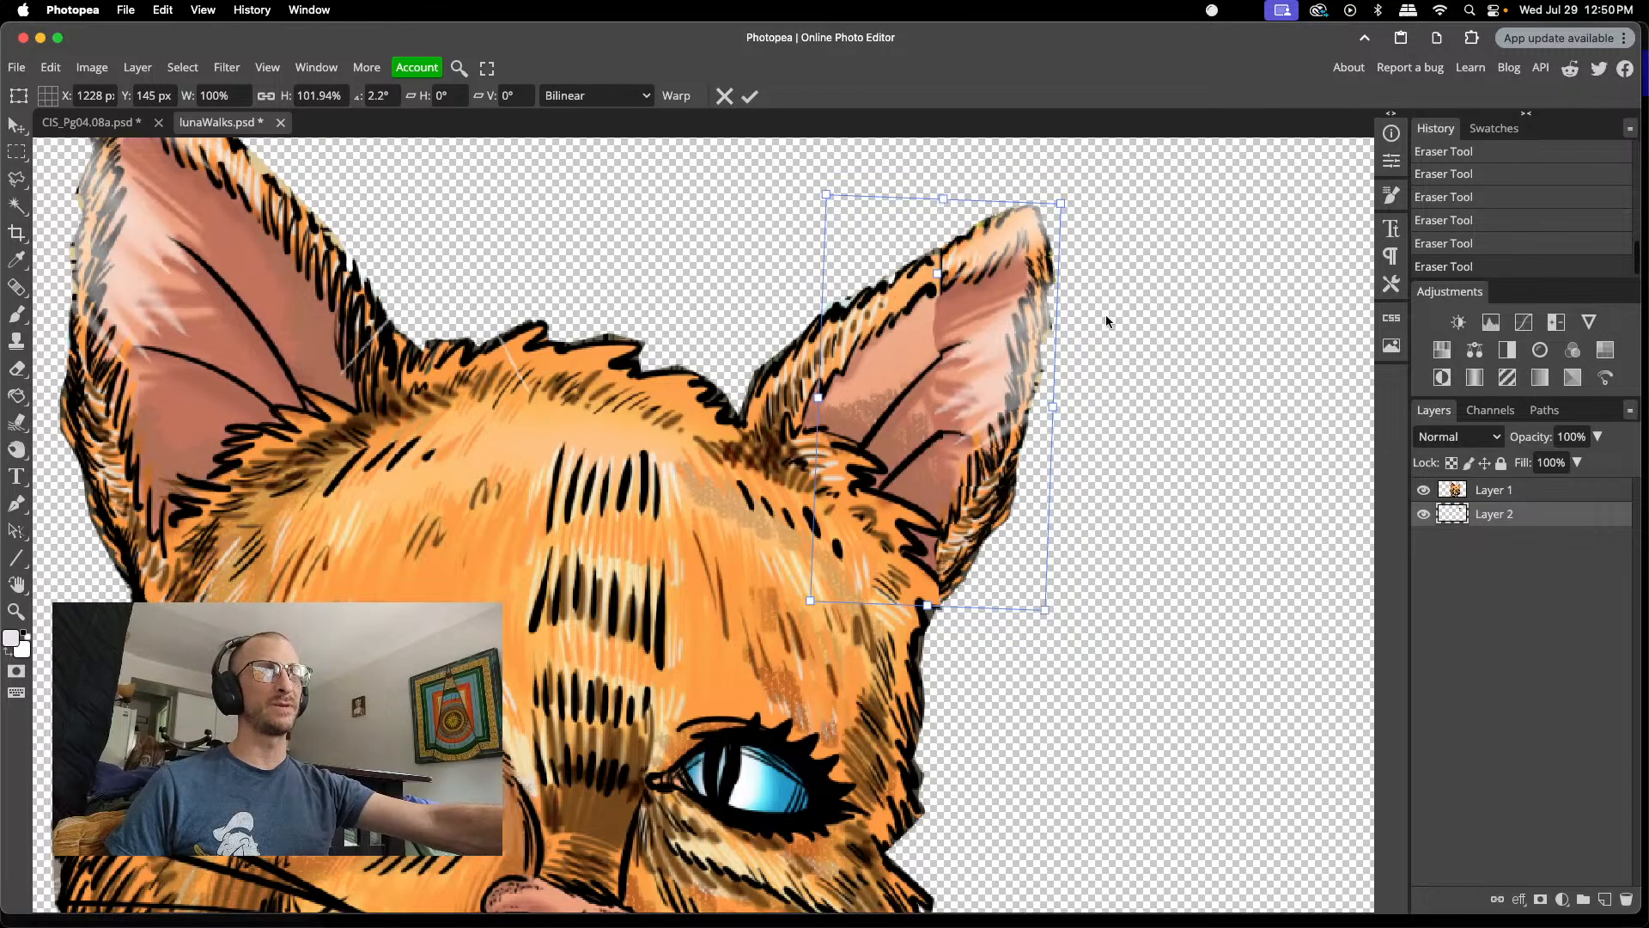
- Smudge the pink seam inside the completed ear on Layer 1 at 50% strength to blend the two halves
{"action": "left_click", "coordinate": [1490, 496]}
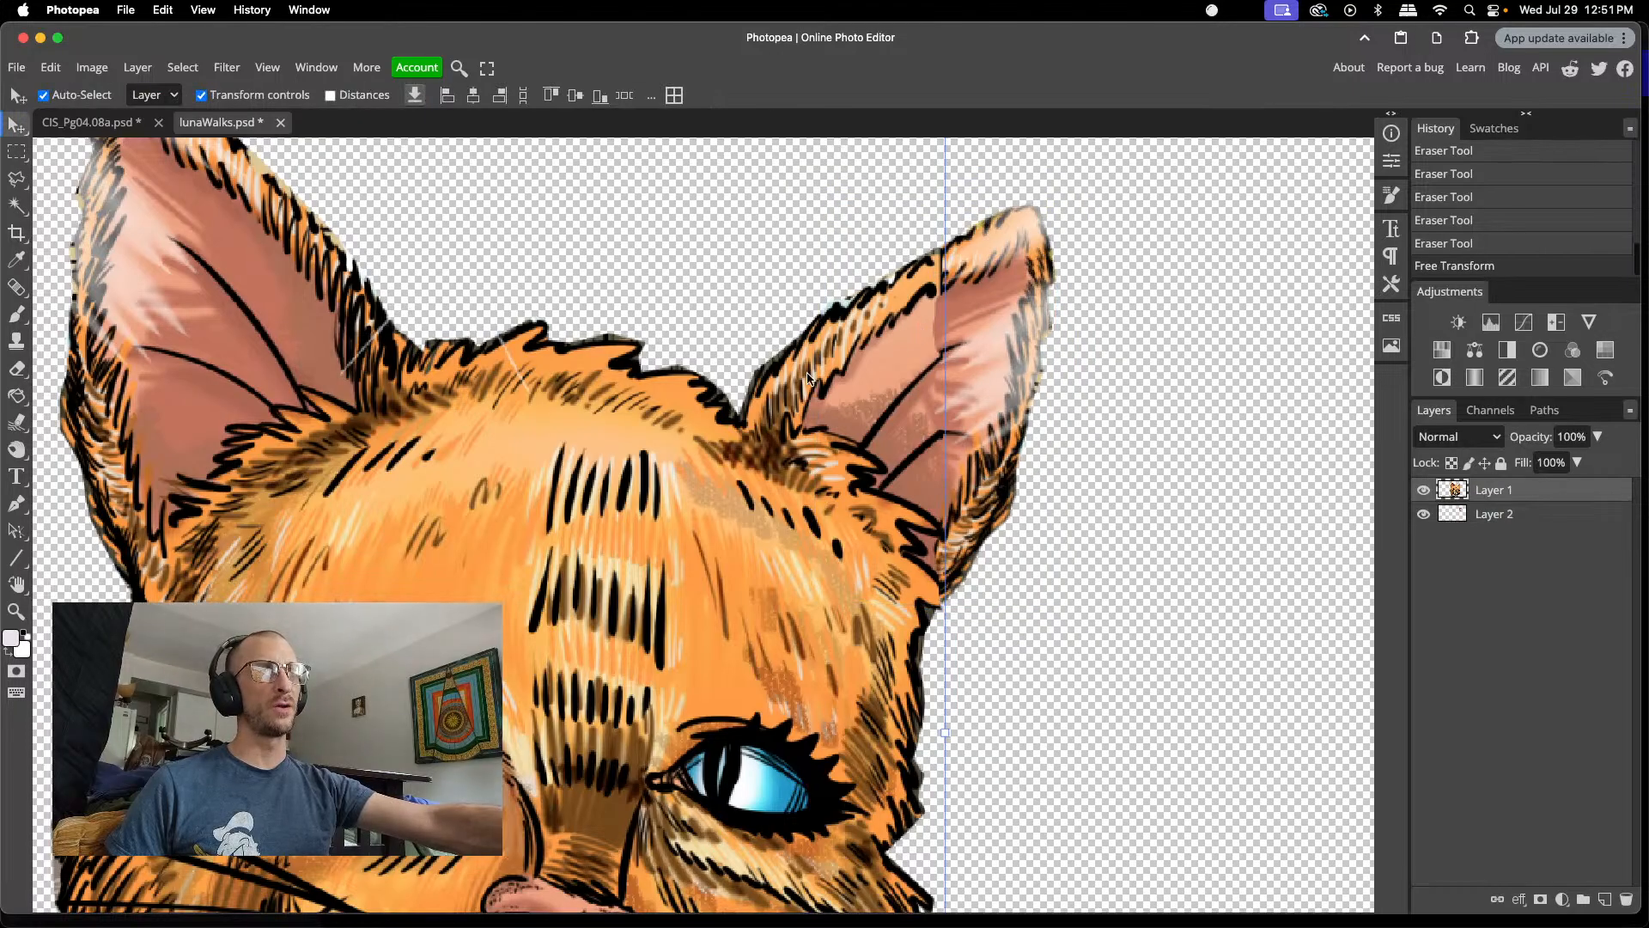
{"action": "left_click", "coordinate": [16, 422]}
{"action": "mouse_move", "coordinate": [936, 335]}
{"action": "left_mouse_down"}
{"action": "mouse_move", "coordinate": [962, 297]}
{"action": "mouse_move", "coordinate": [926, 327]}
{"action": "mouse_move", "coordinate": [946, 316]}
{"action": "mouse_move", "coordinate": [934, 349]}
{"action": "mouse_move", "coordinate": [947, 295]}
{"action": "mouse_move", "coordinate": [935, 328]}
{"action": "left_mouse_up"}
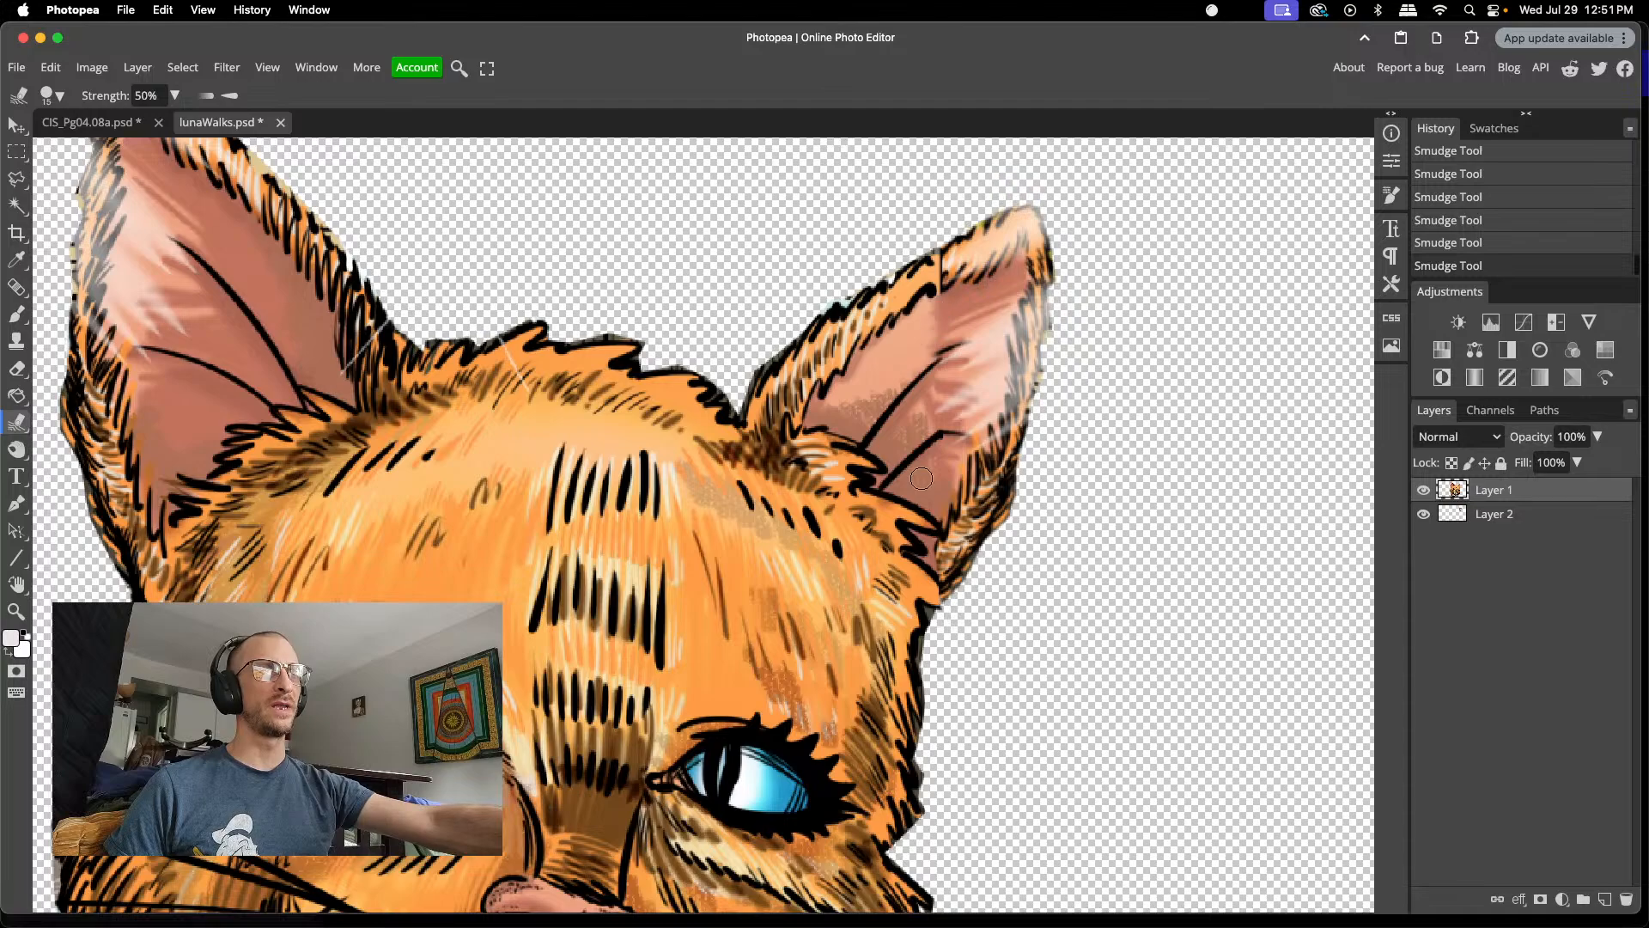
{"action": "left_click_drag", "start_coordinate": [935, 455], "coordinate": [933, 480]}
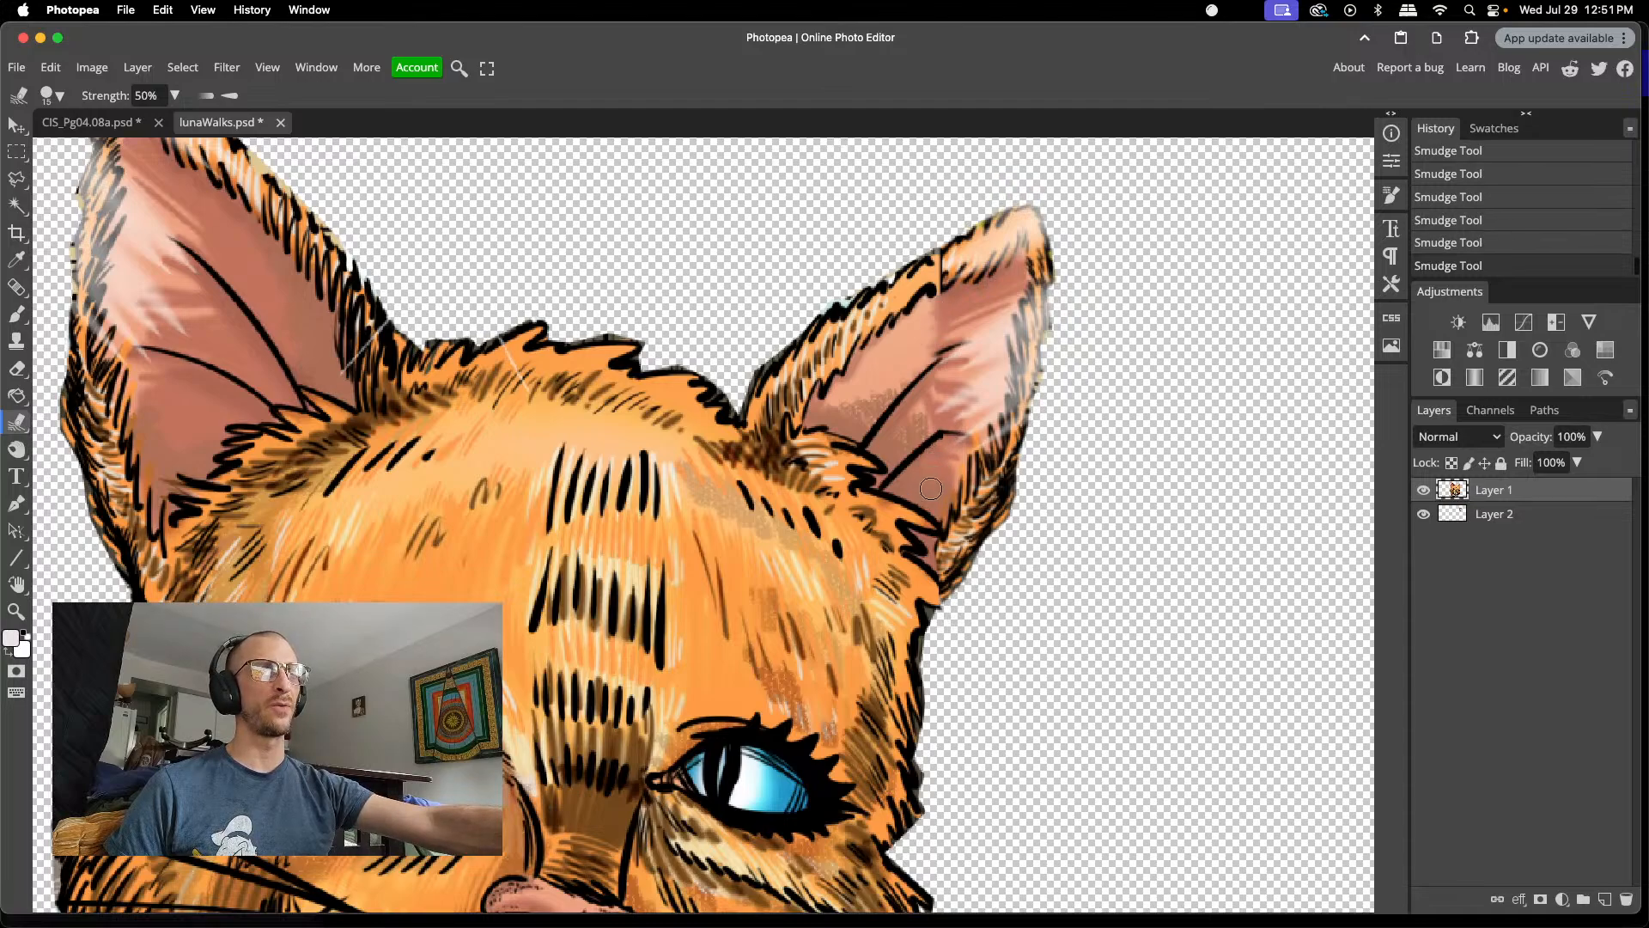
{"action": "left_click_drag", "start_coordinate": [930, 384], "coordinate": [941, 406]}
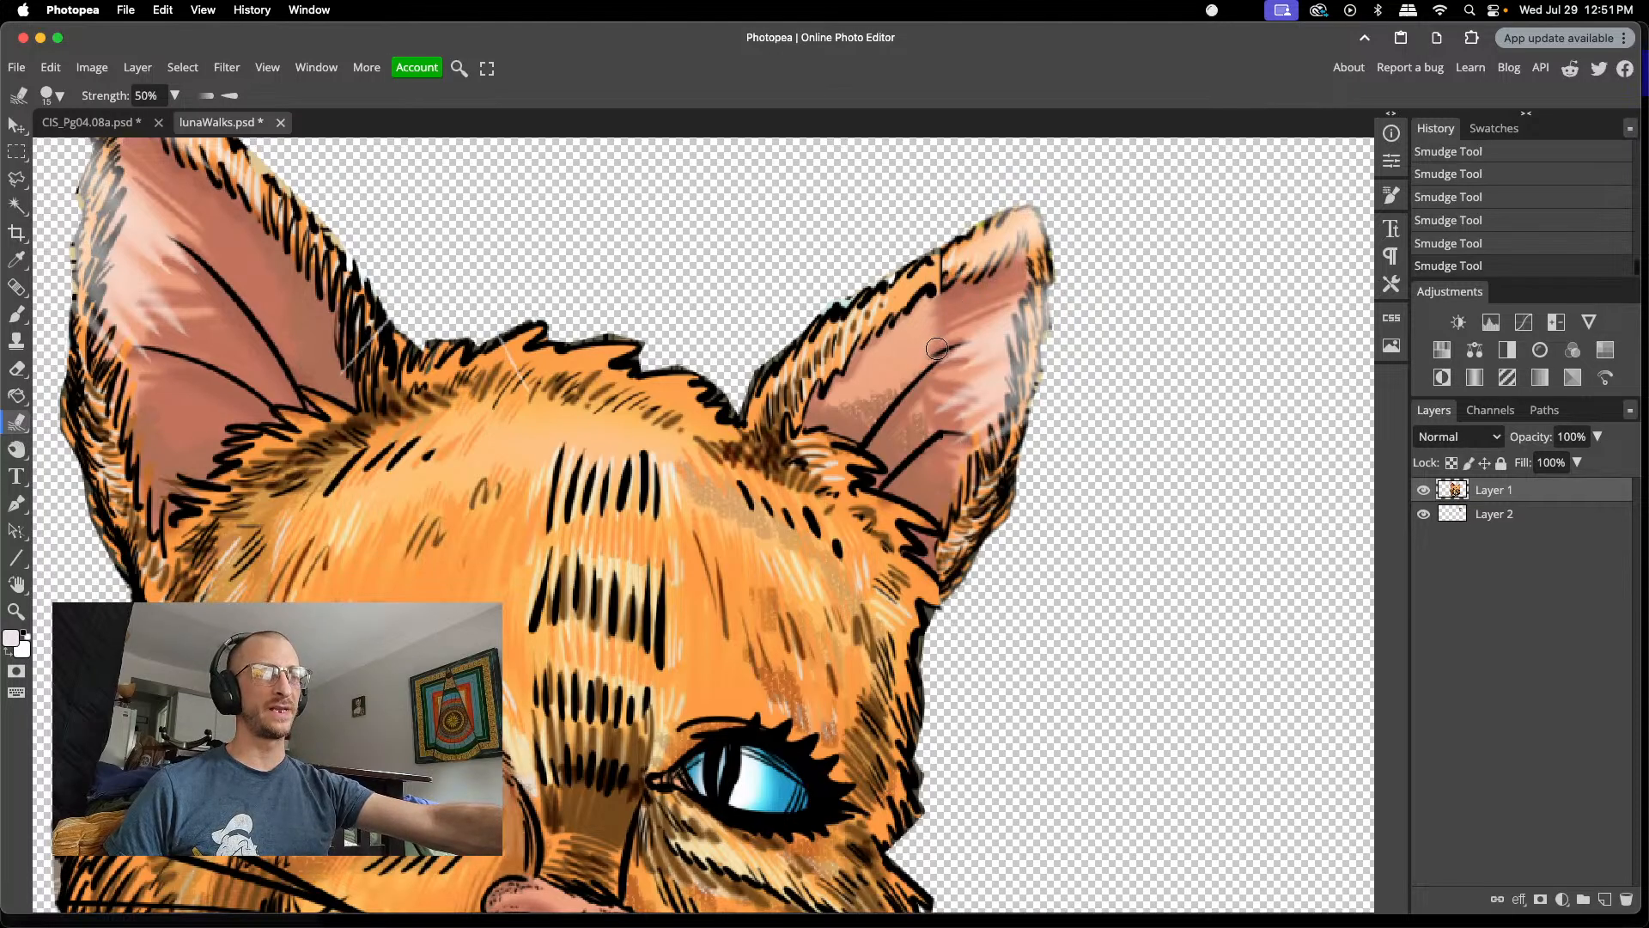
- Paint short strokes over the inner ear's seam on Layer 1 with a 4 px brush in a reddish pink sampled from the artwork
{"action": "key", "text": "i"}
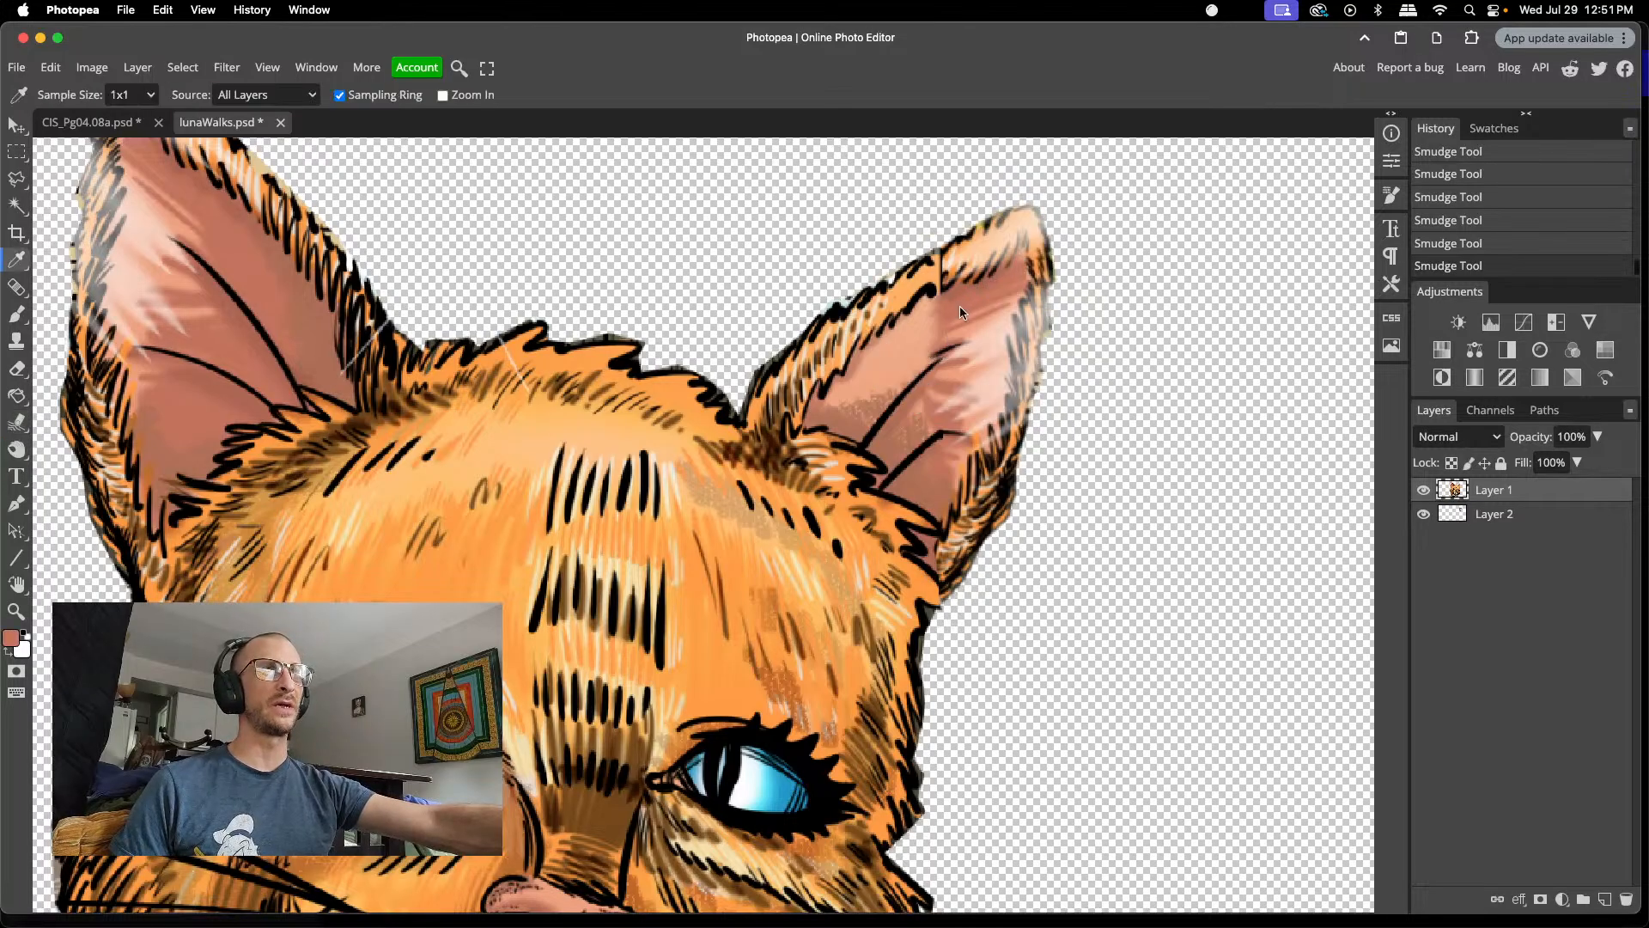
{"action": "key", "text": "b"}
{"action": "right_click", "coordinate": [951, 351]}
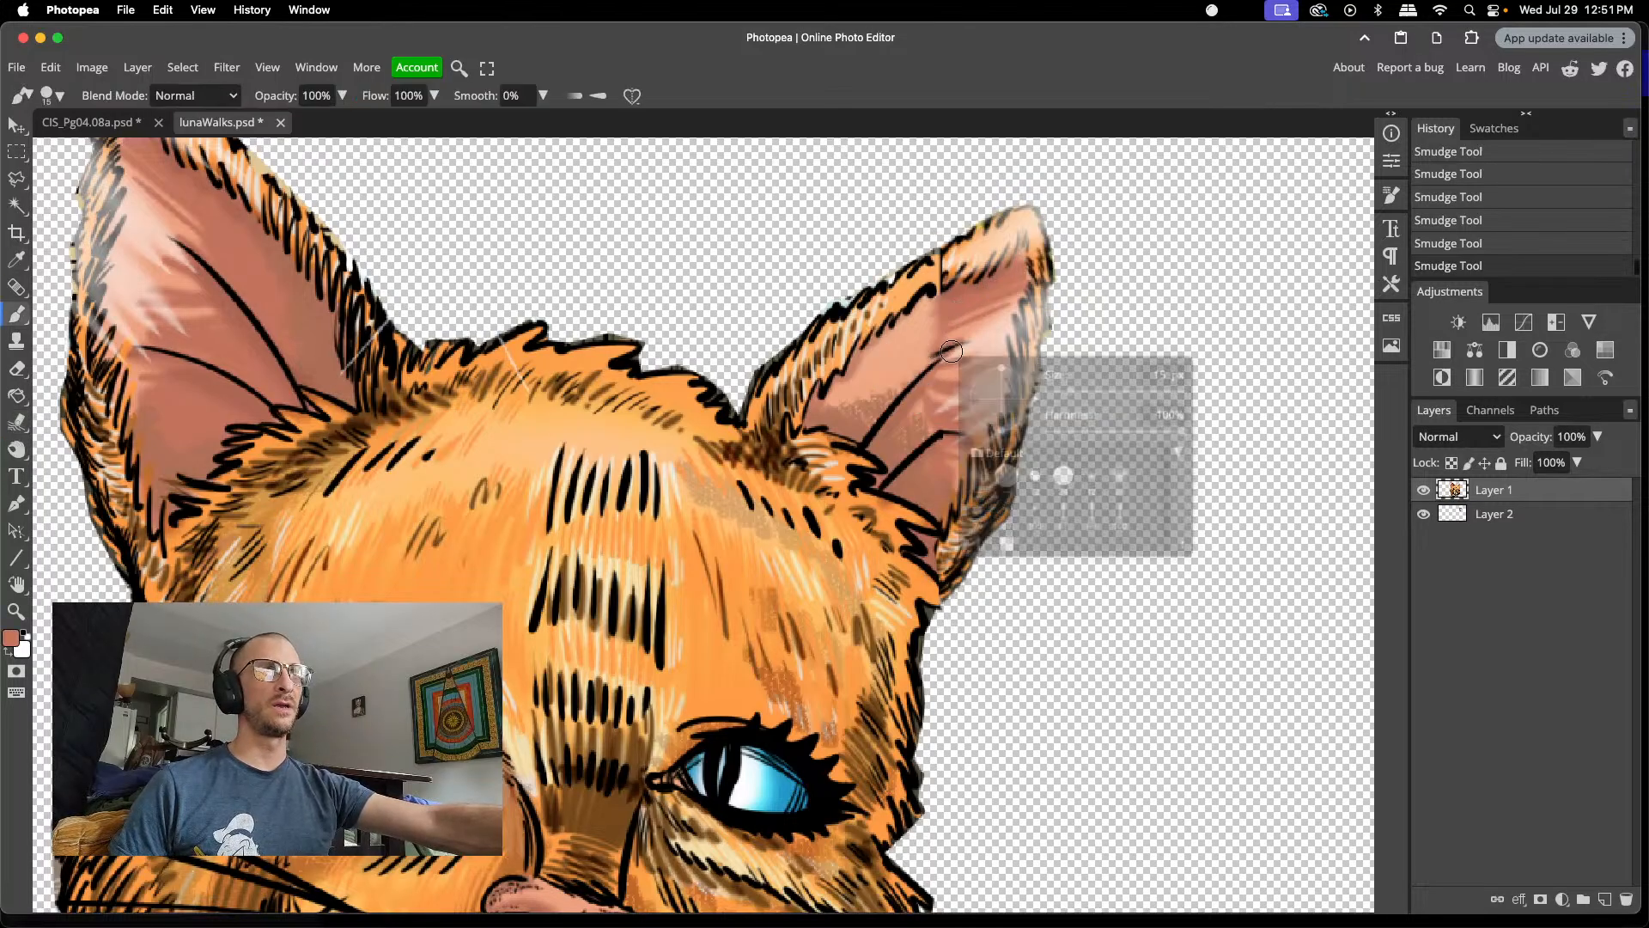
{"action": "left_click", "coordinate": [1058, 390]}
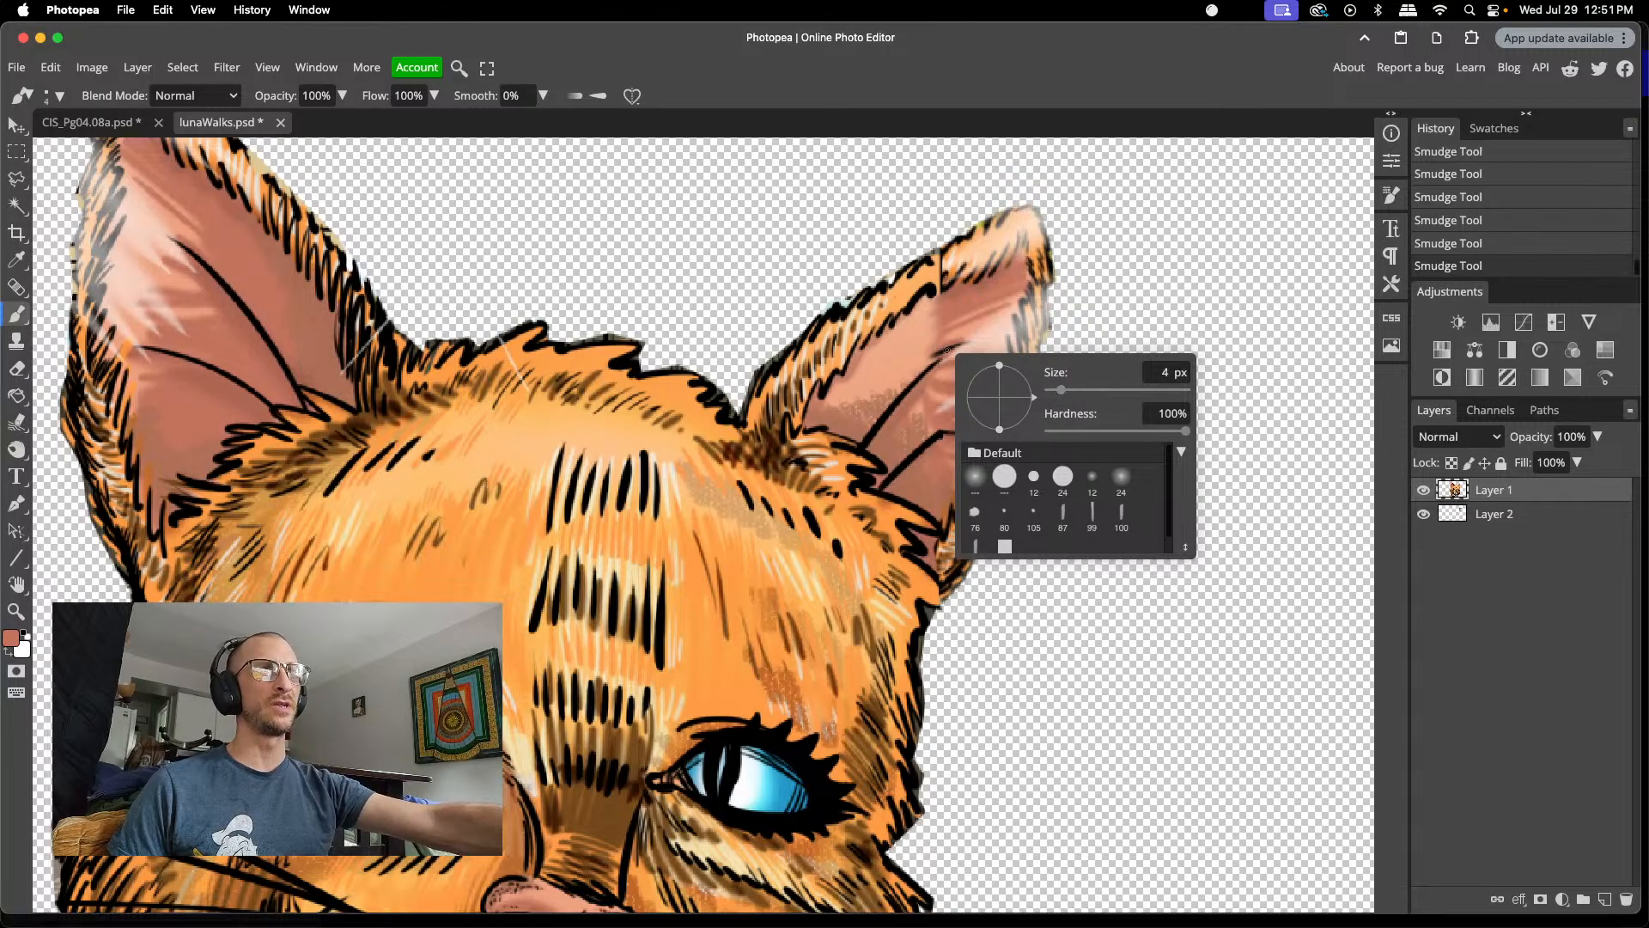
{"action": "left_click", "coordinate": [939, 353]}
{"action": "left_click_drag", "start_coordinate": [948, 350], "coordinate": [936, 353]}
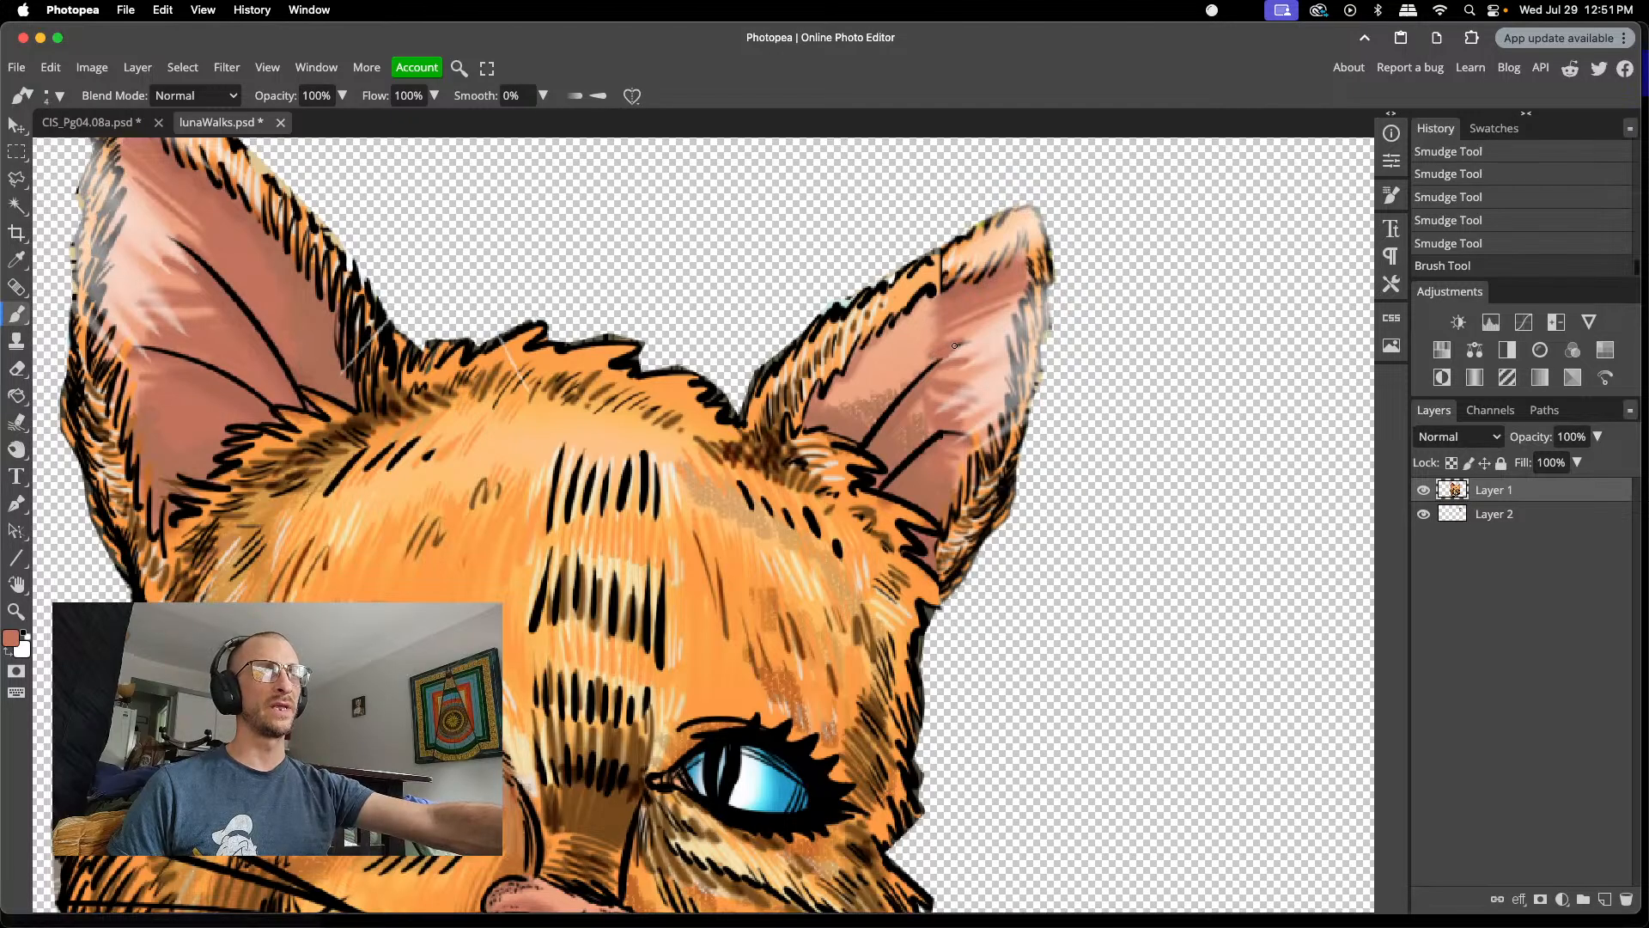
{"action": "left_click_drag", "start_coordinate": [966, 343], "coordinate": [839, 379]}
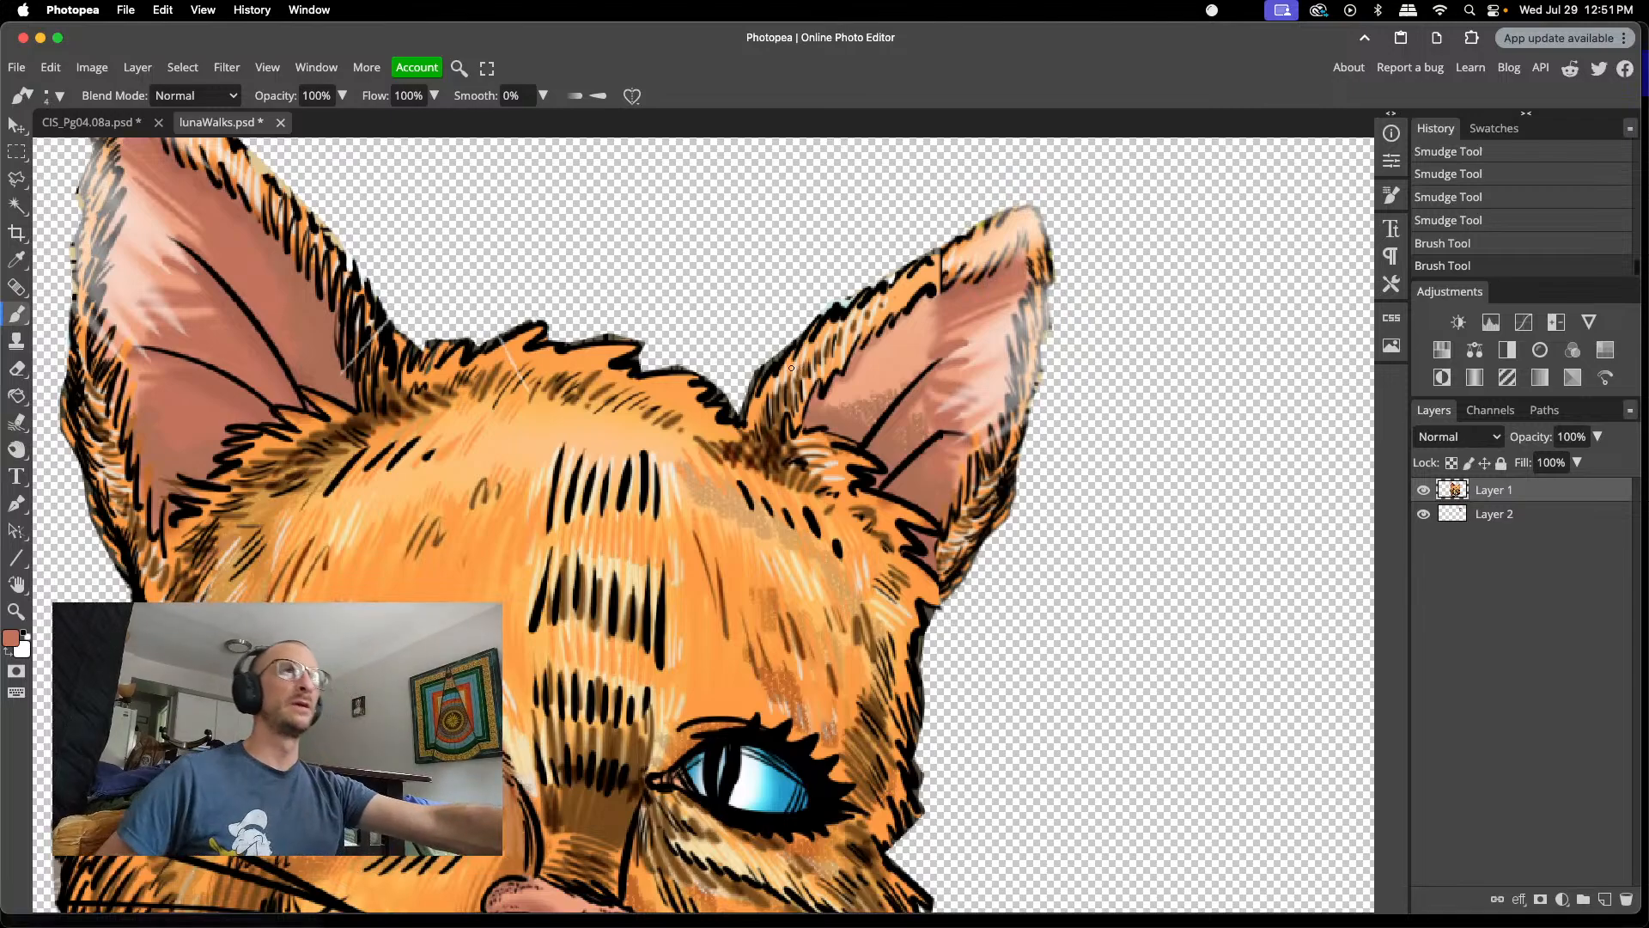
- Smudge the fresh pink strokes on Layer 1 into the surrounding inner ear at 50% strength
{"action": "left_click", "coordinate": [1499, 515]}
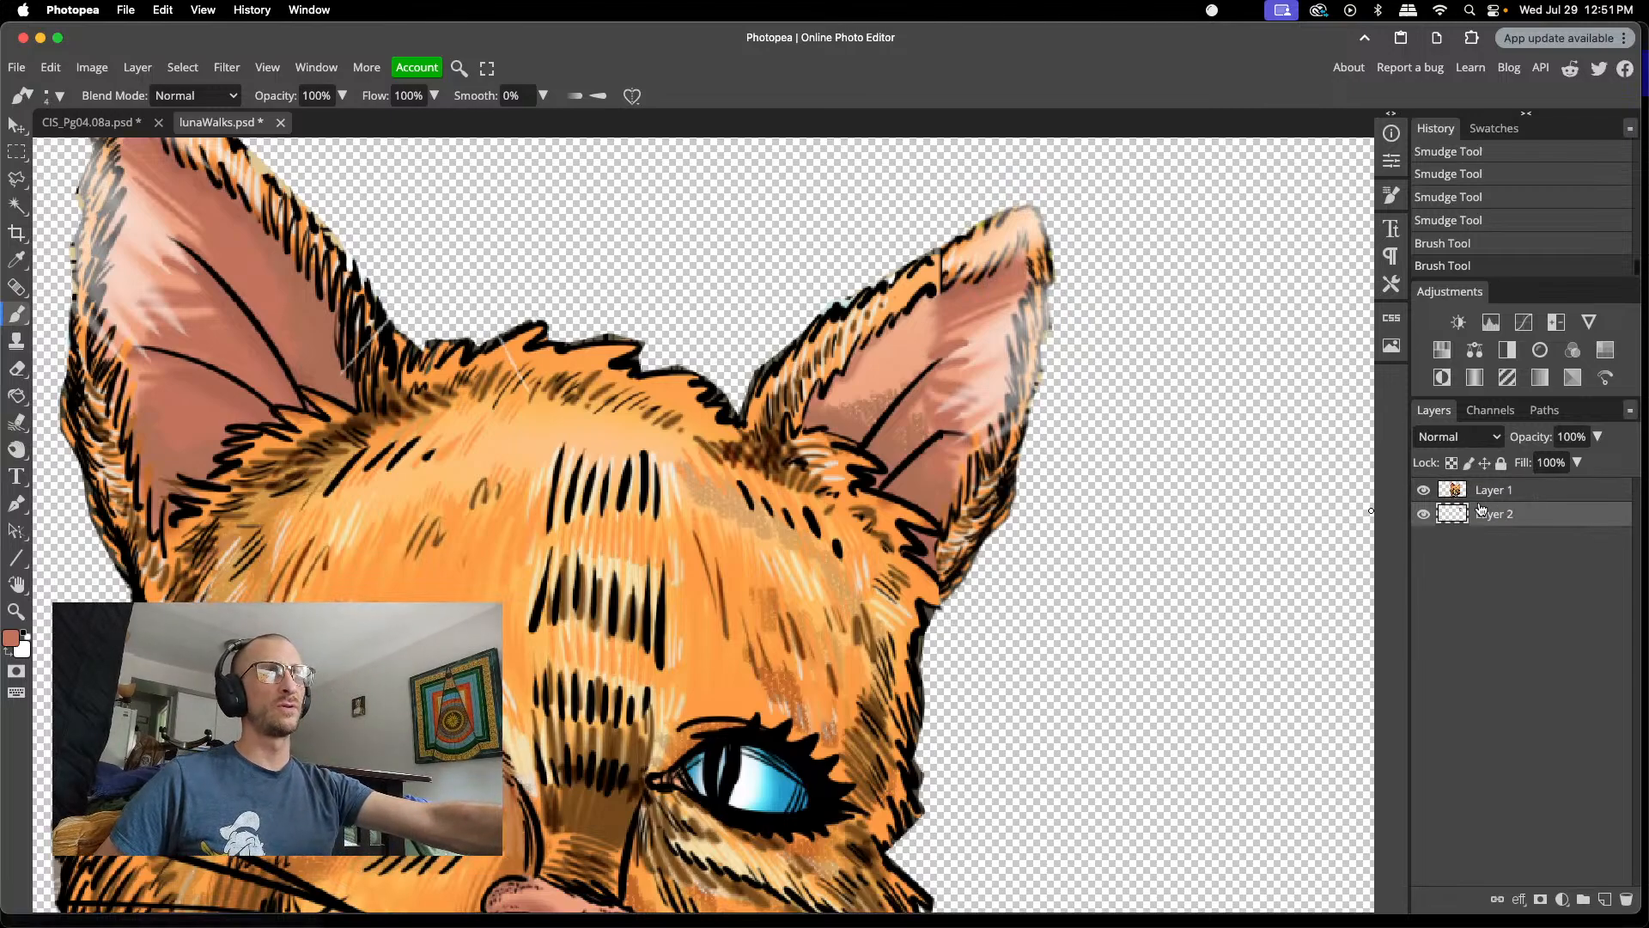
{"action": "left_click", "coordinate": [1472, 490]}
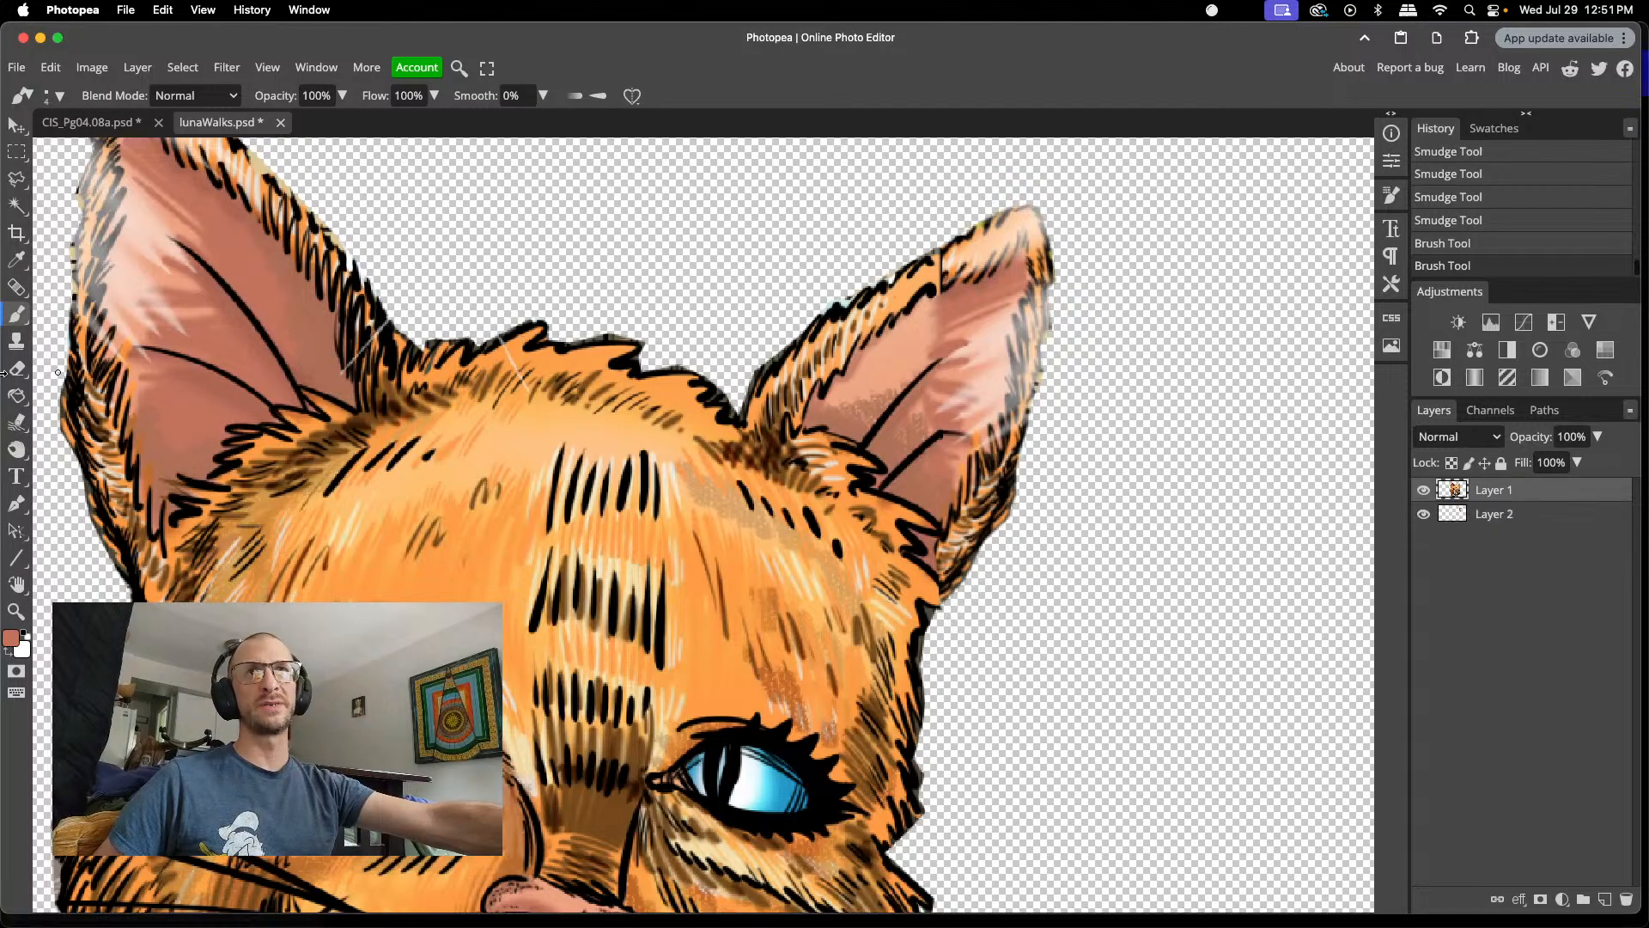
{"action": "left_click", "coordinate": [17, 423]}
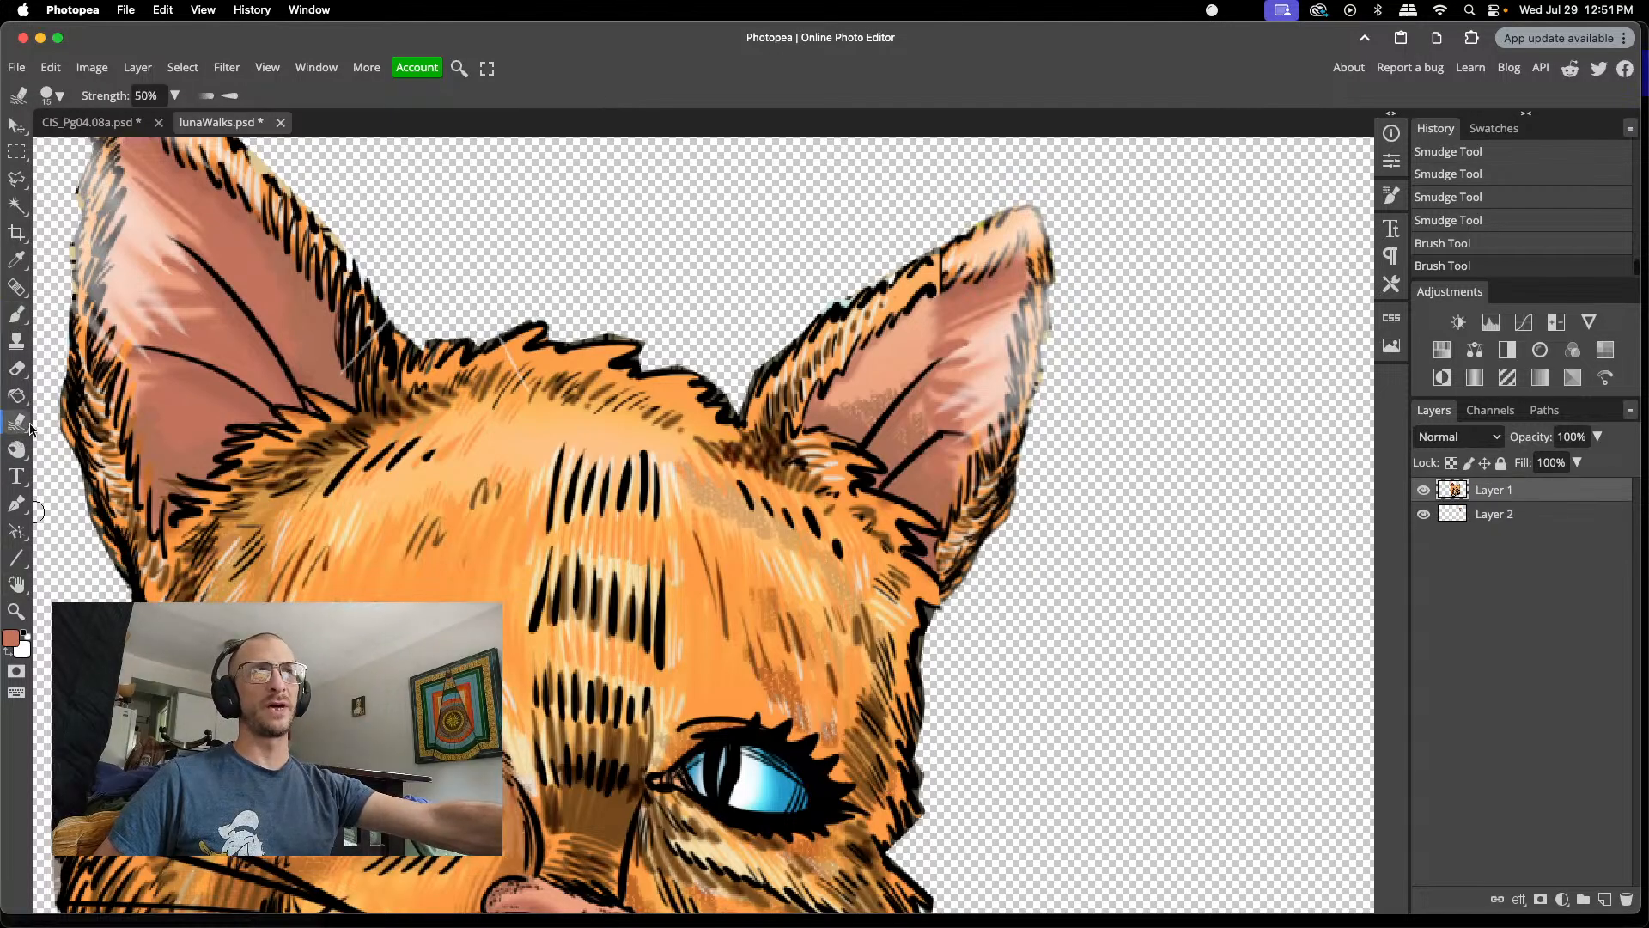
{"action": "left_click_drag", "start_coordinate": [920, 348], "coordinate": [952, 347]}
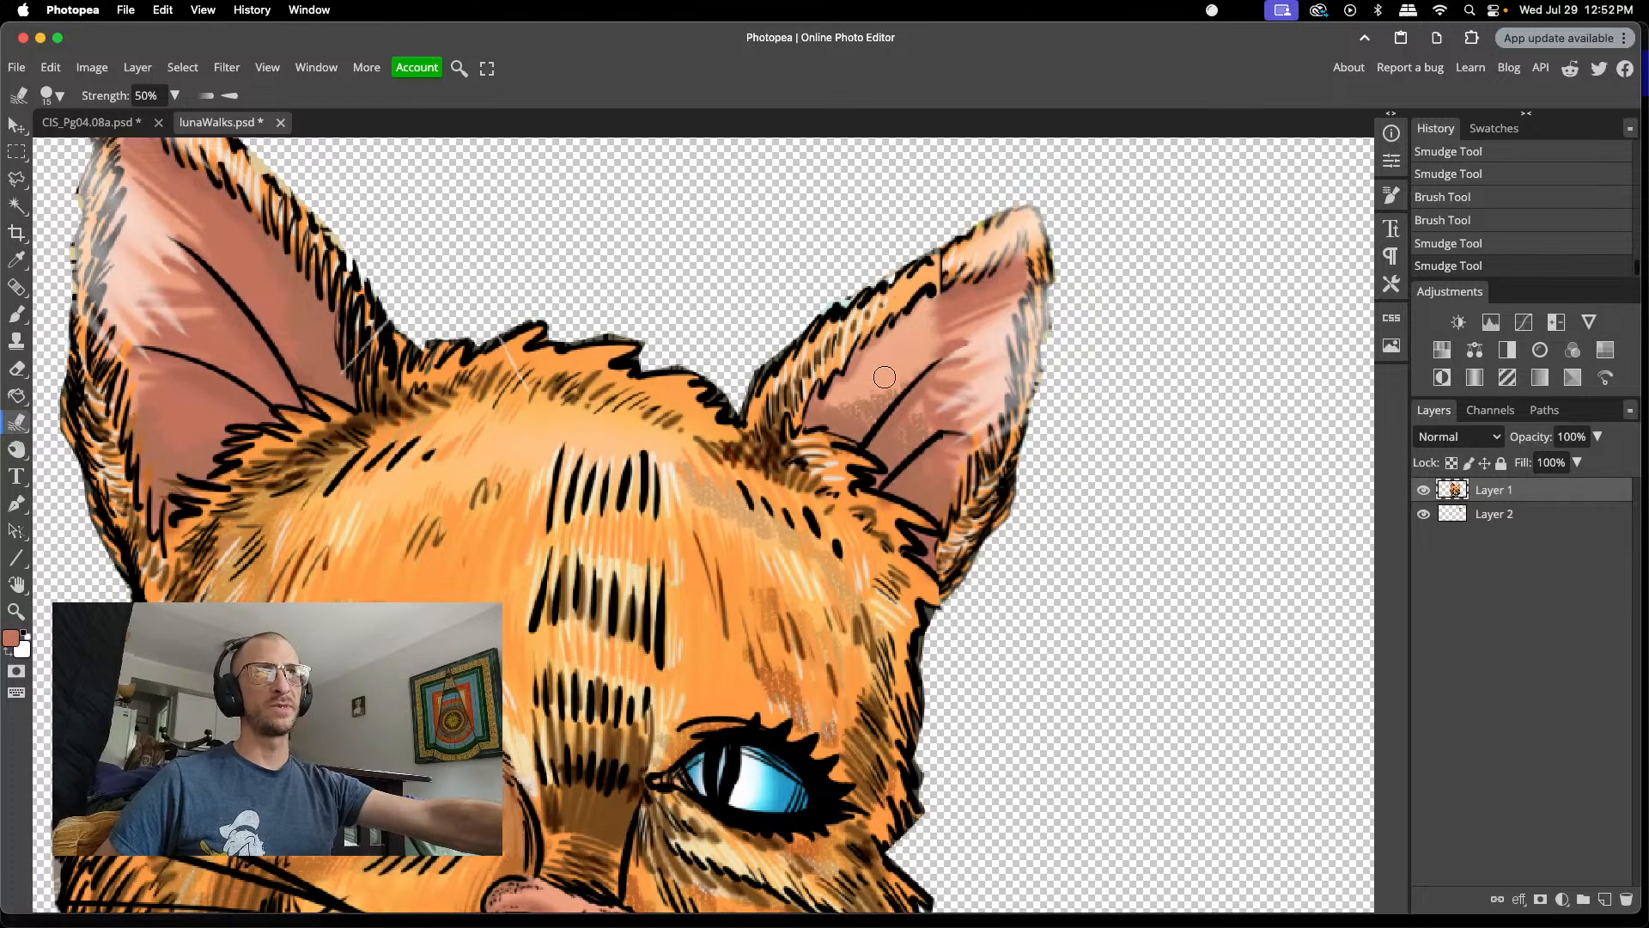
- Erase the remaining black crop line across the fur on the ear's upper edge on Layer 1 with a 7 px eraser
{"action": "scroll", "coordinate": [912, 274], "scroll_direction": "up", "scroll_amount": 2}
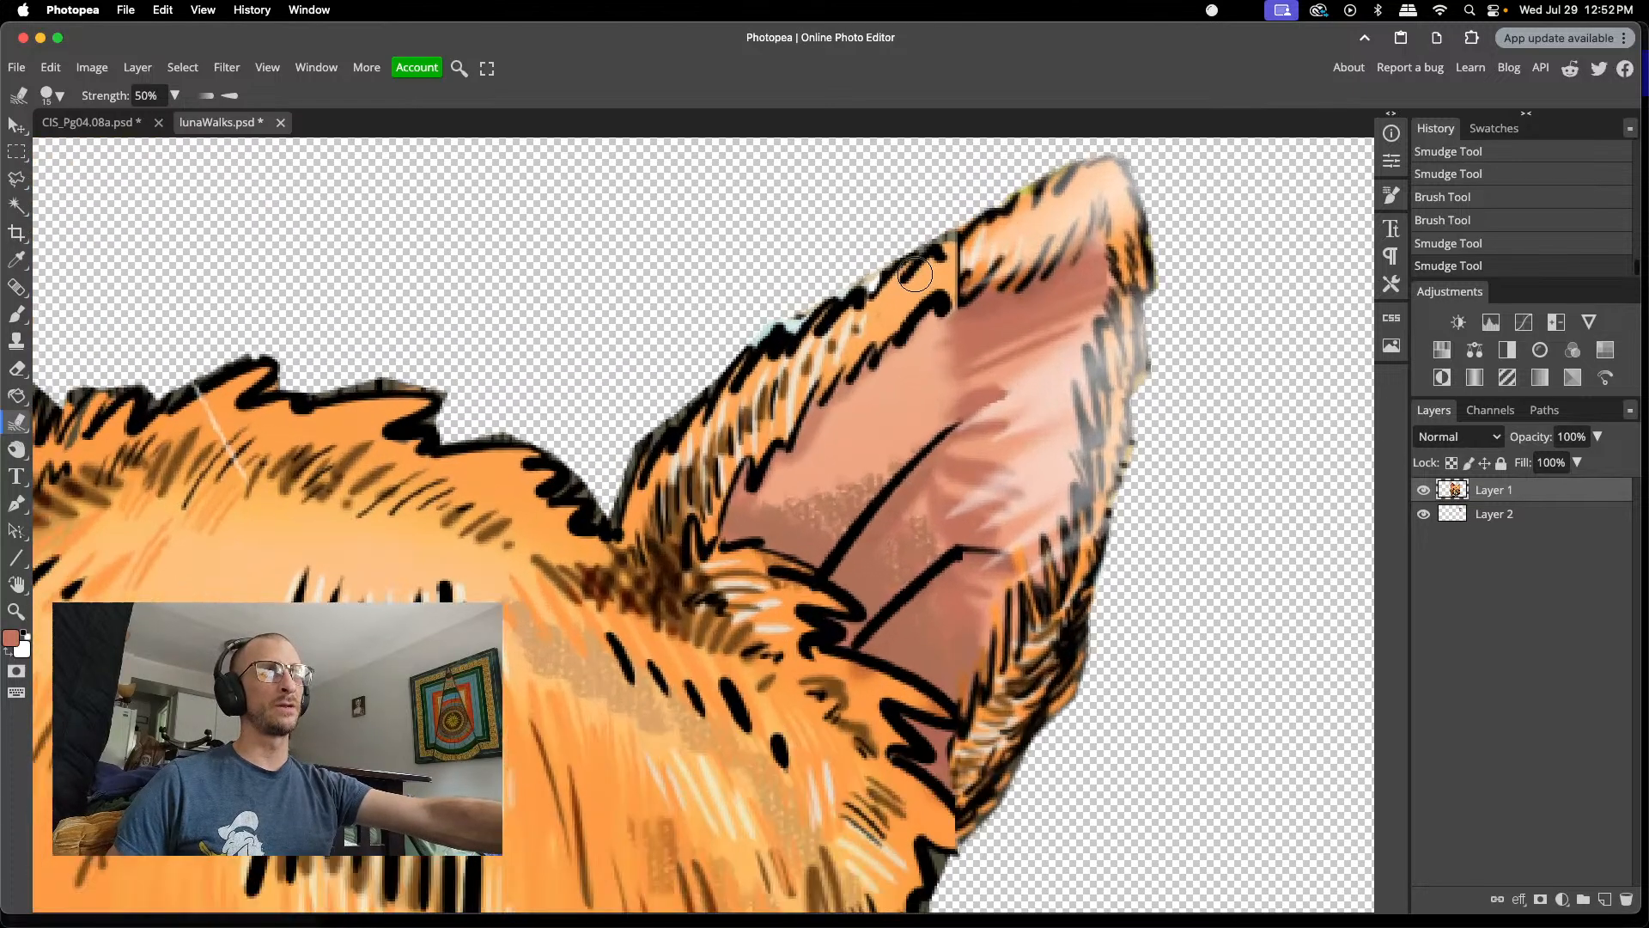
{"action": "scroll", "coordinate": [937, 275], "scroll_direction": "up", "scroll_amount": 1}
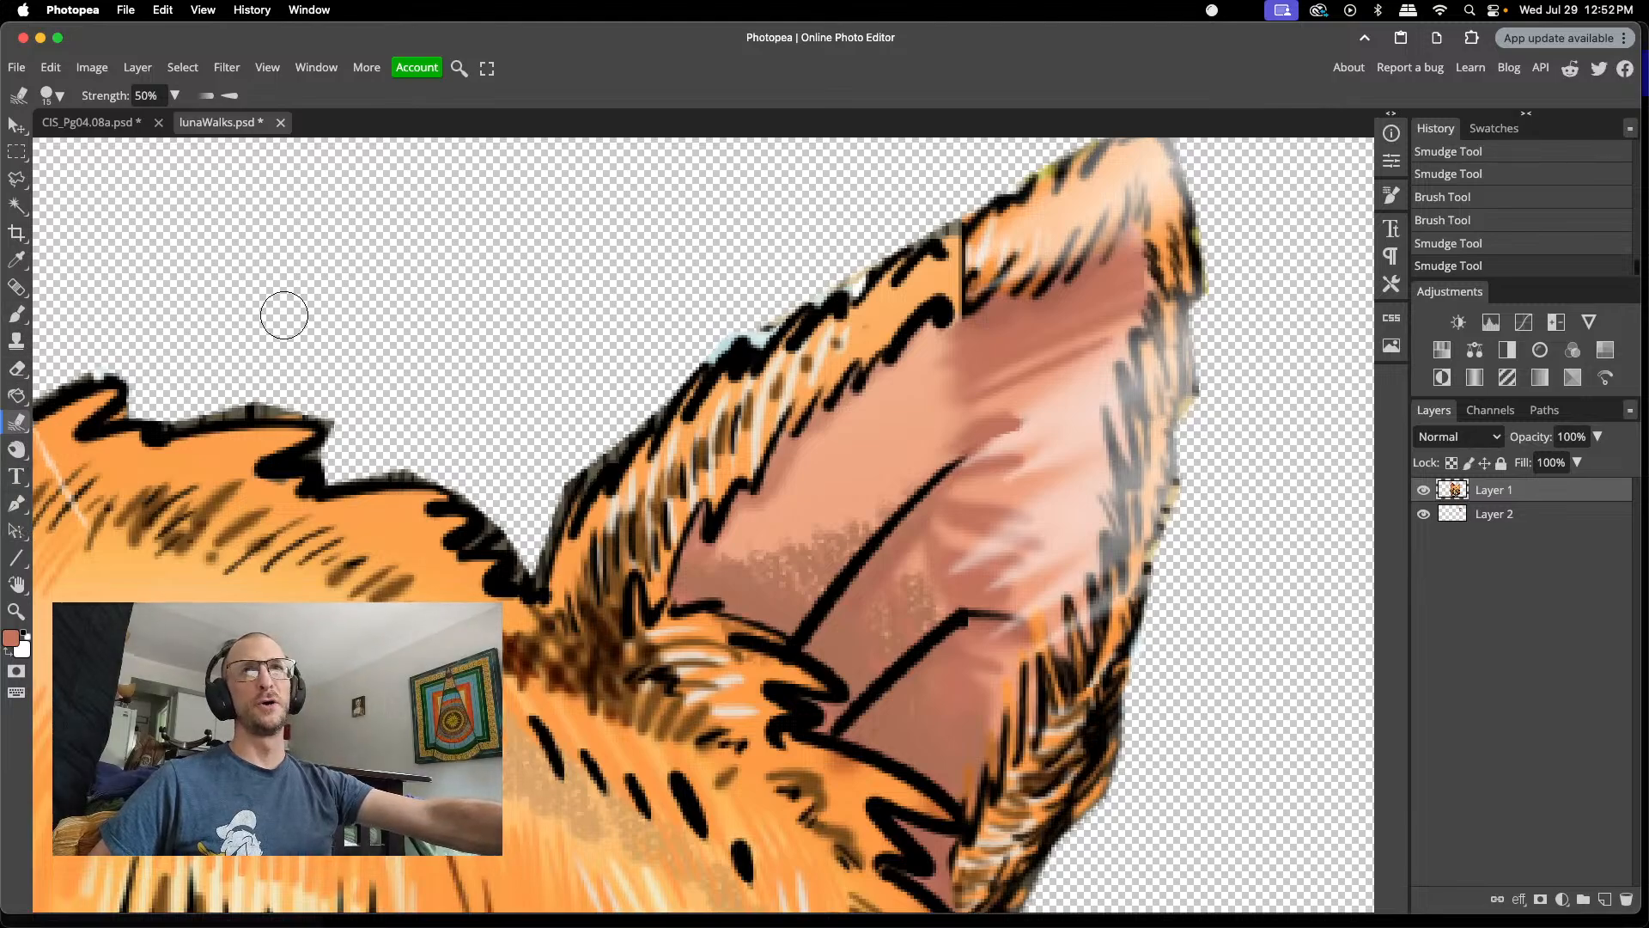
{"action": "left_click", "coordinate": [18, 368]}
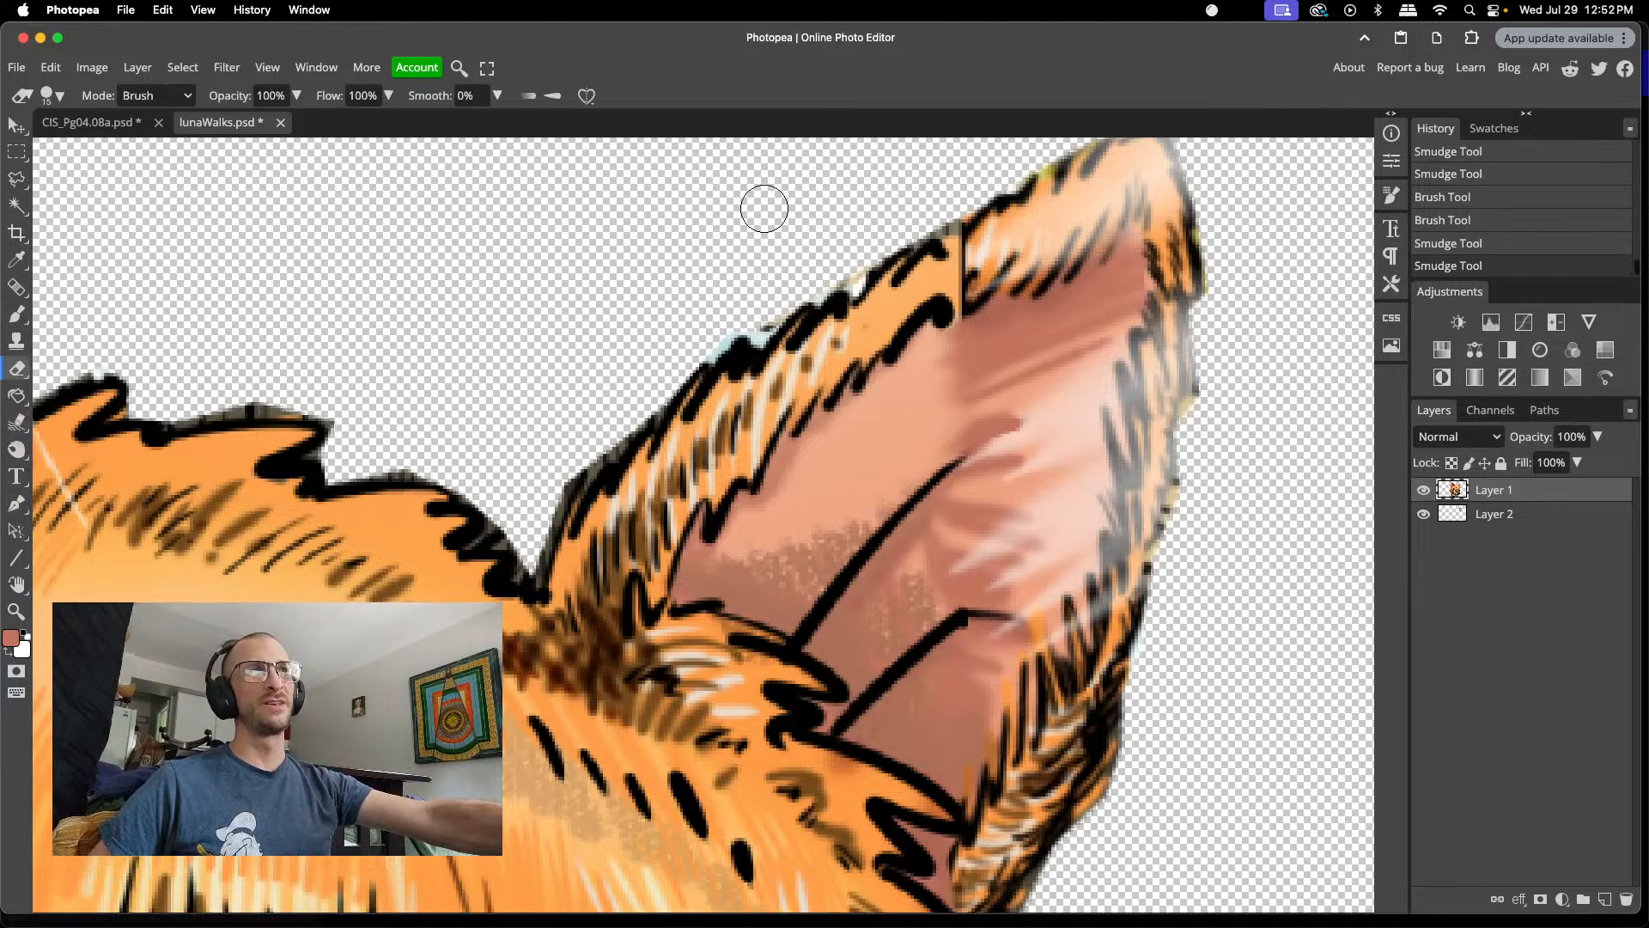
{"action": "right_click", "coordinate": [962, 256]}
{"action": "left_click", "coordinate": [1066, 296]}
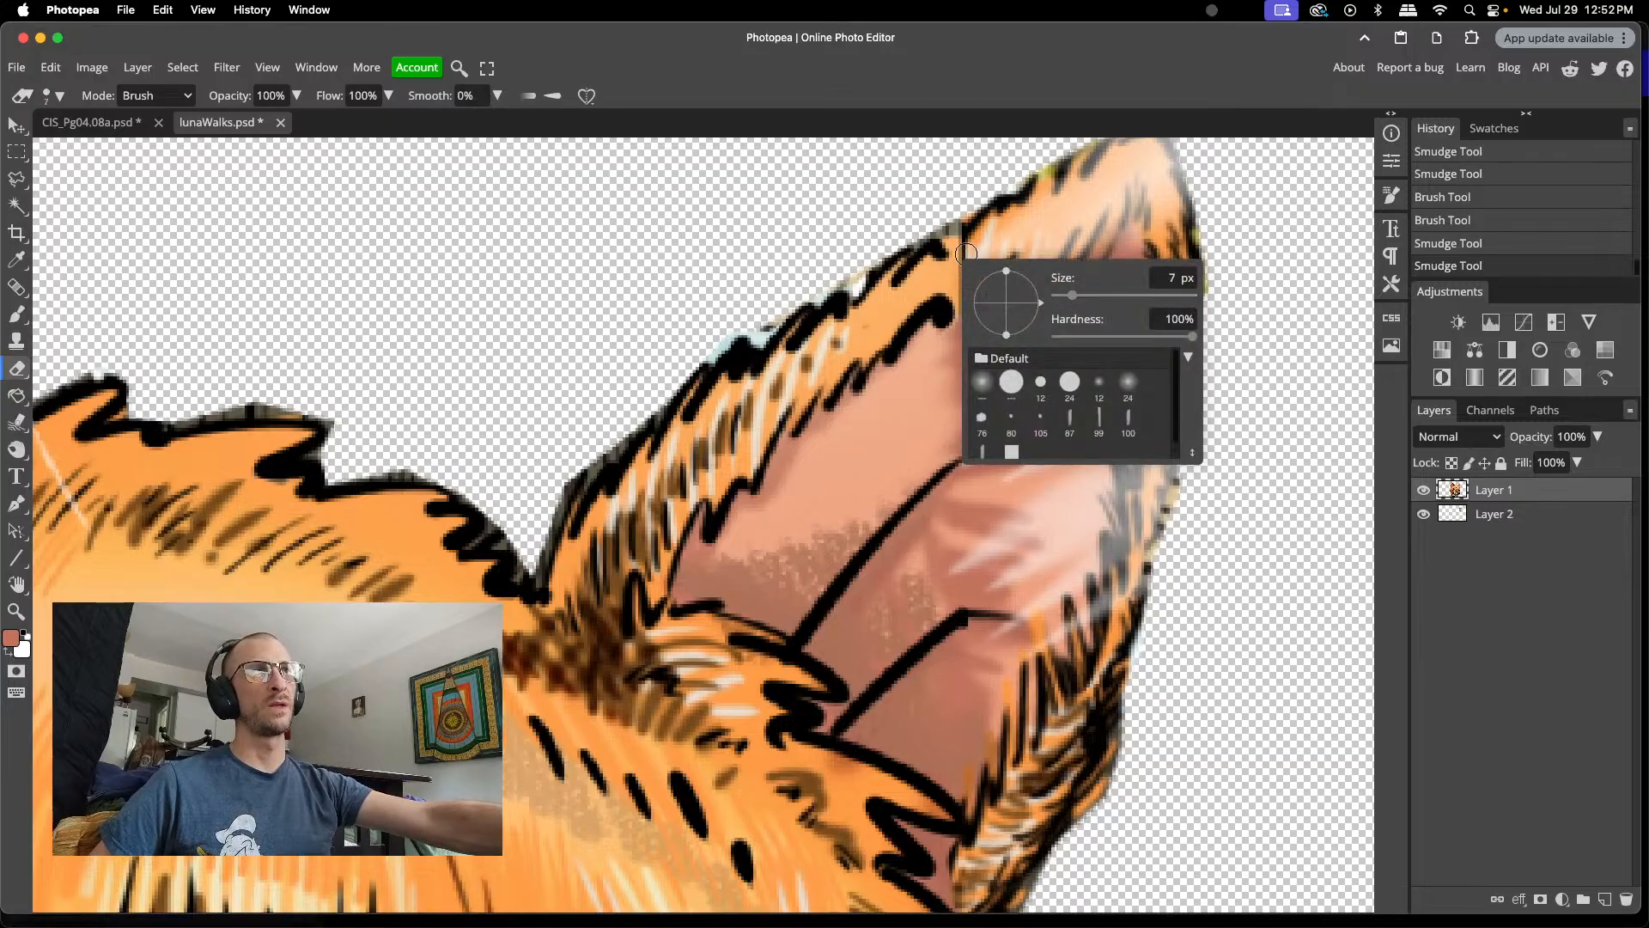
{"action": "left_click", "coordinate": [963, 260]}
{"action": "left_click", "coordinate": [964, 277]}
{"action": "left_click", "coordinate": [963, 287]}
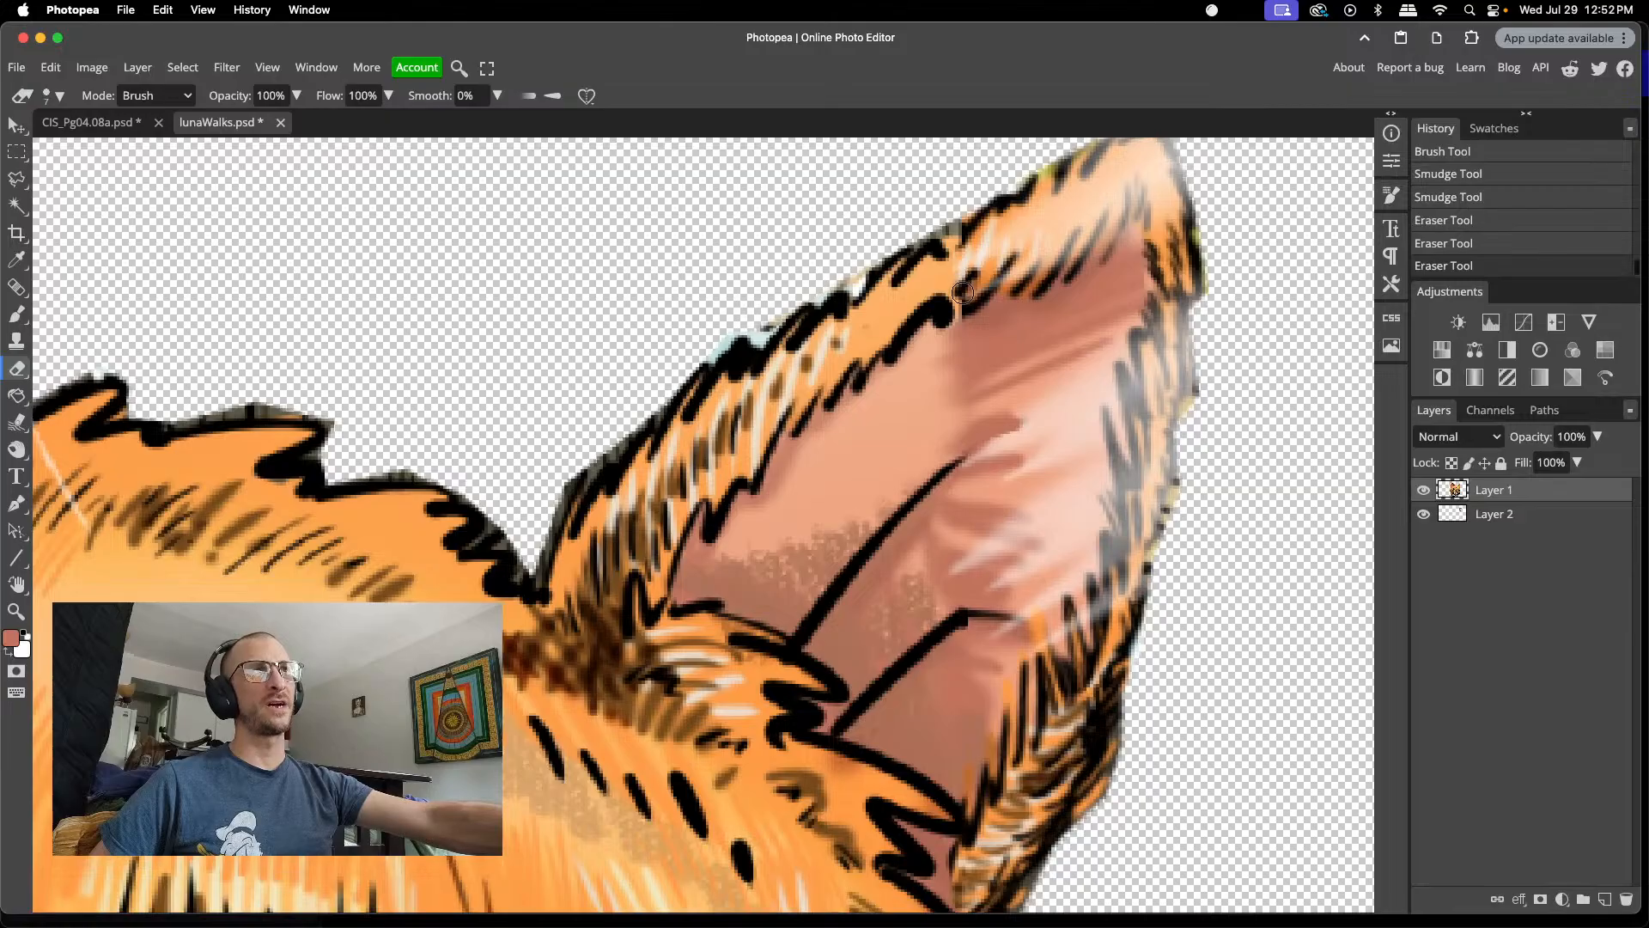
{"action": "left_click", "coordinate": [961, 298]}
{"action": "left_click", "coordinate": [960, 308]}
{"action": "left_click", "coordinate": [961, 242]}
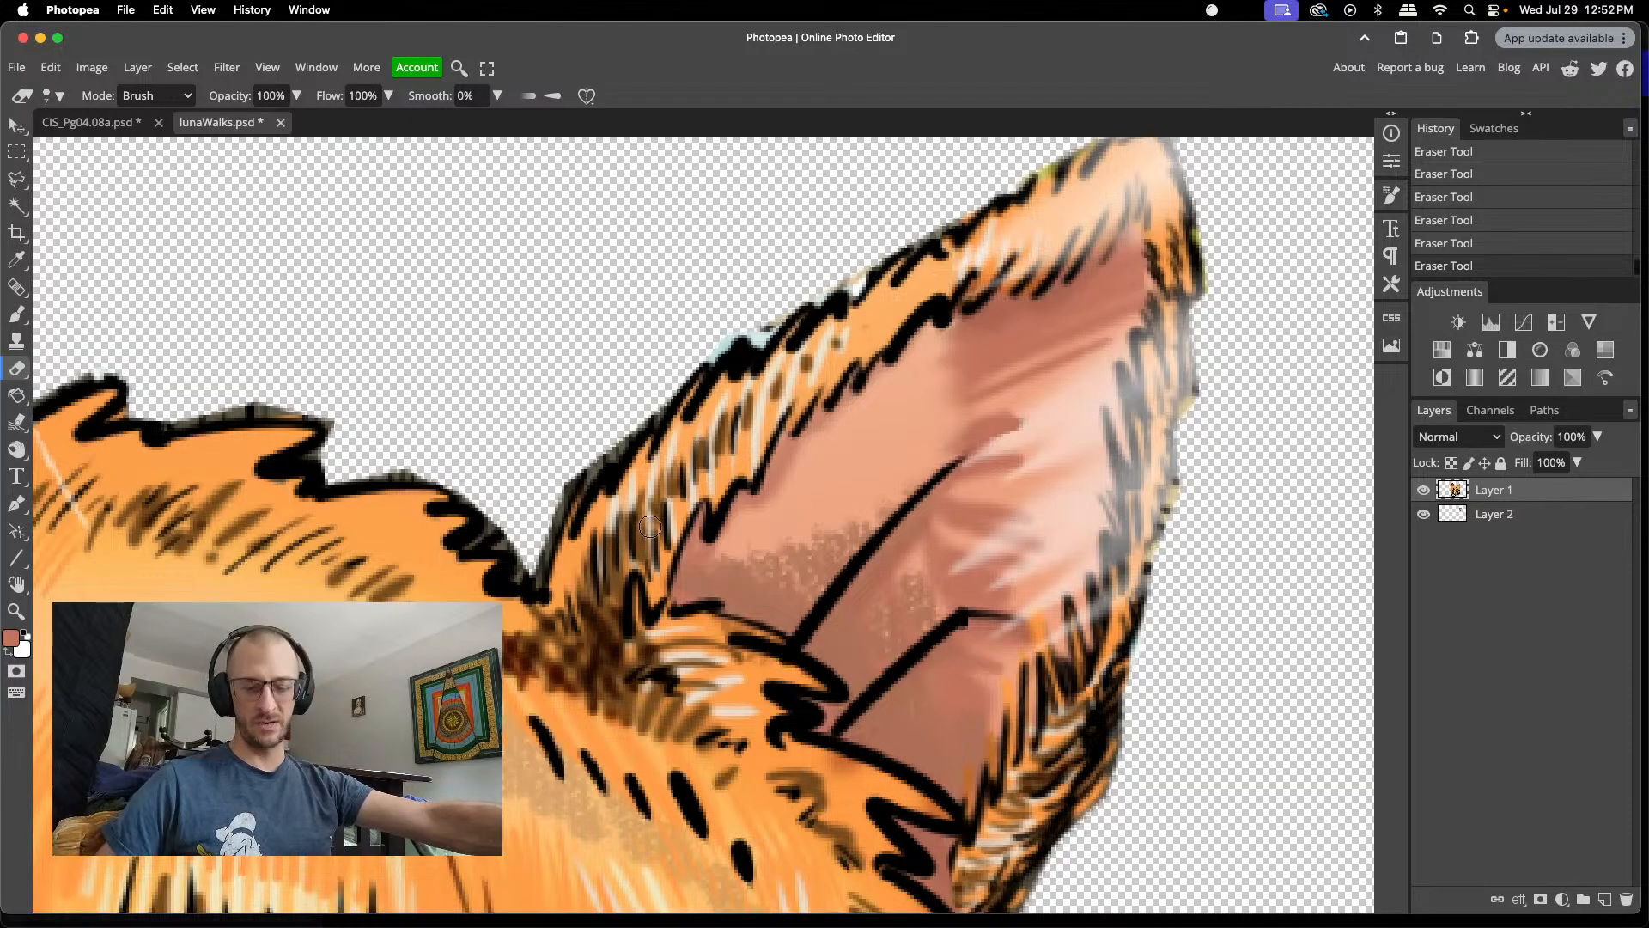
- Inspect the whole cat cutout, from the ears to the shoulders, for spots that still need cleanup
{"action": "scroll", "coordinate": [650, 527], "scroll_direction": "down", "scroll_amount": 6}
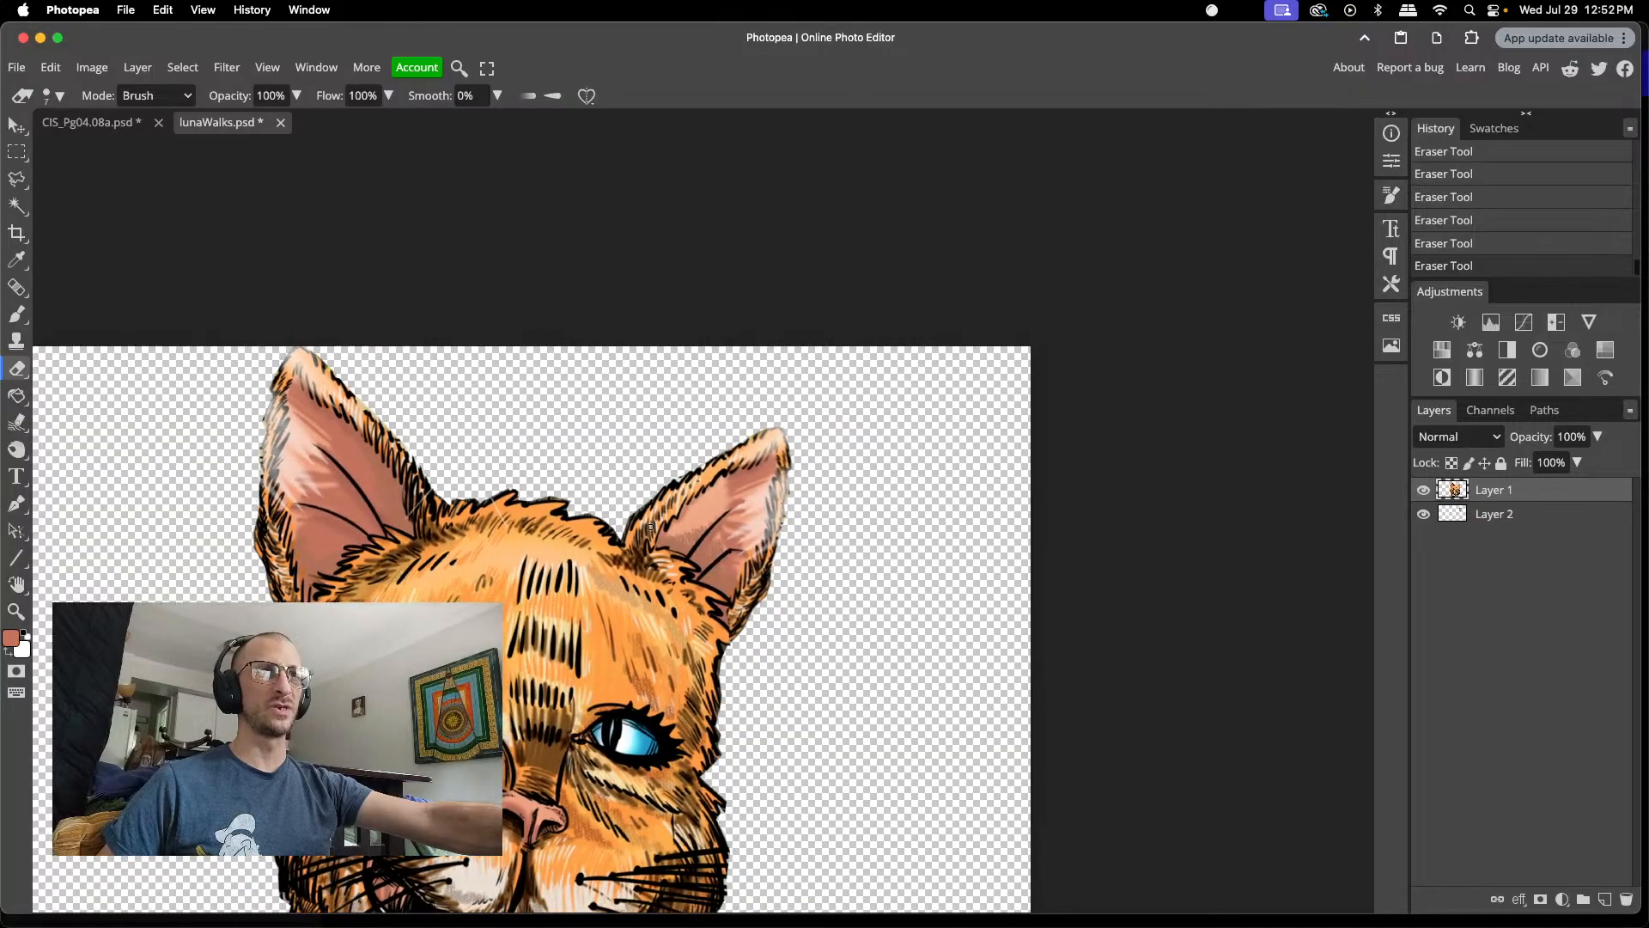
{"action": "scroll", "coordinate": [687, 539], "scroll_direction": "down", "scroll_amount": 1}
{"action": "scroll", "coordinate": [742, 565], "scroll_direction": "down", "scroll_amount": 8}
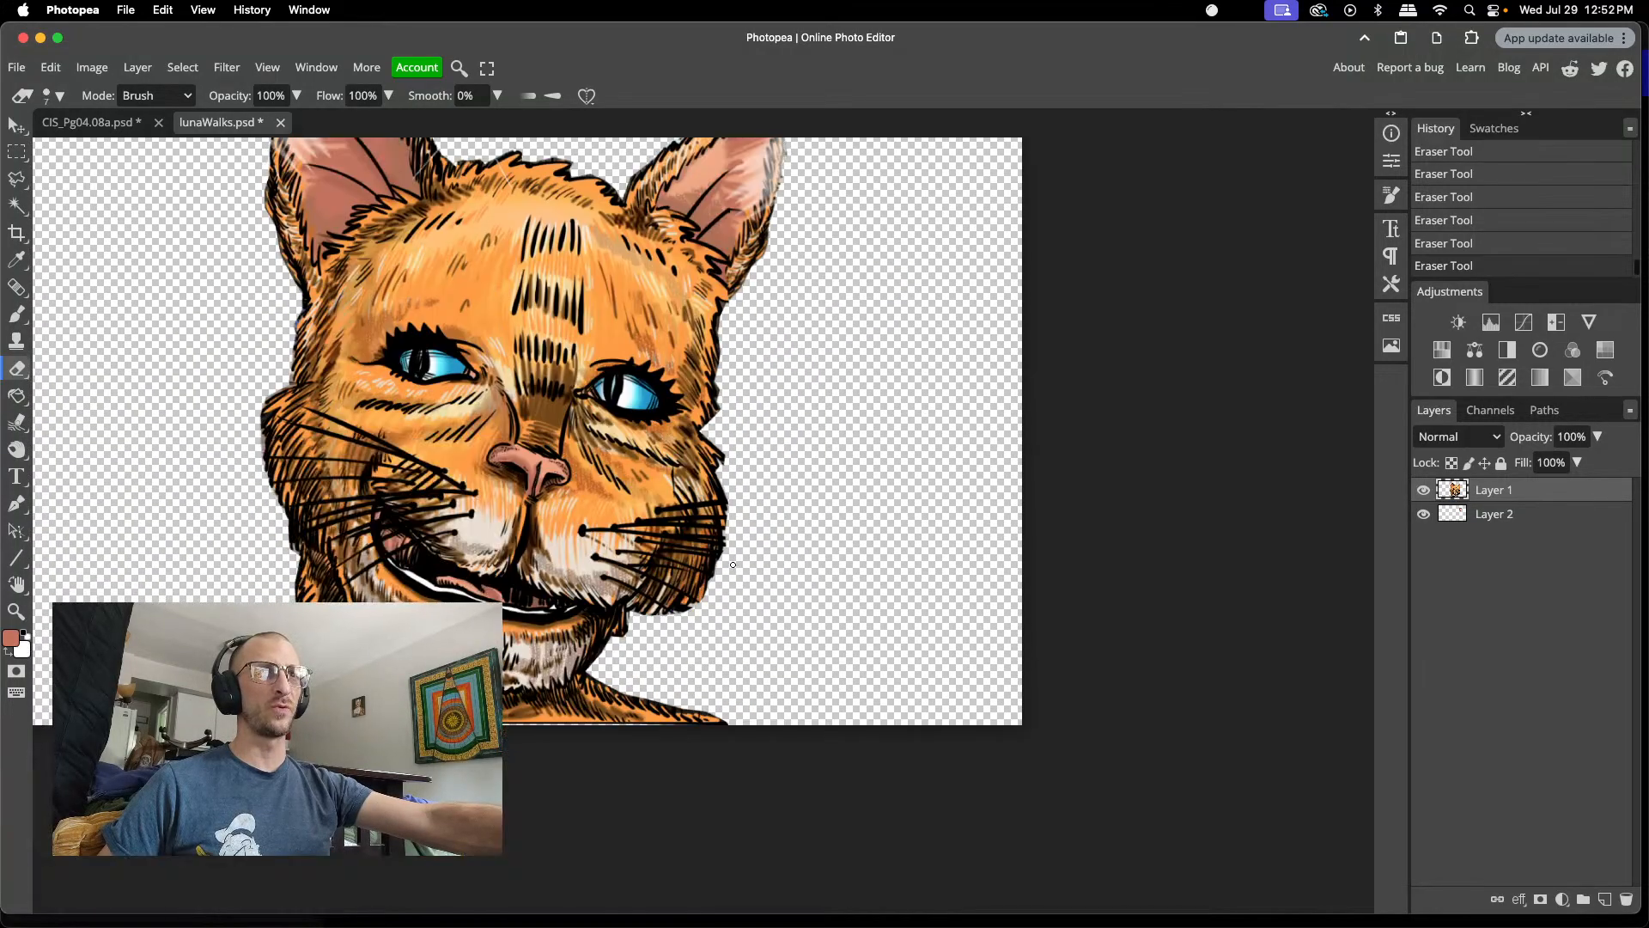
{"action": "scroll", "coordinate": [666, 587], "scroll_direction": "up", "scroll_amount": 3}
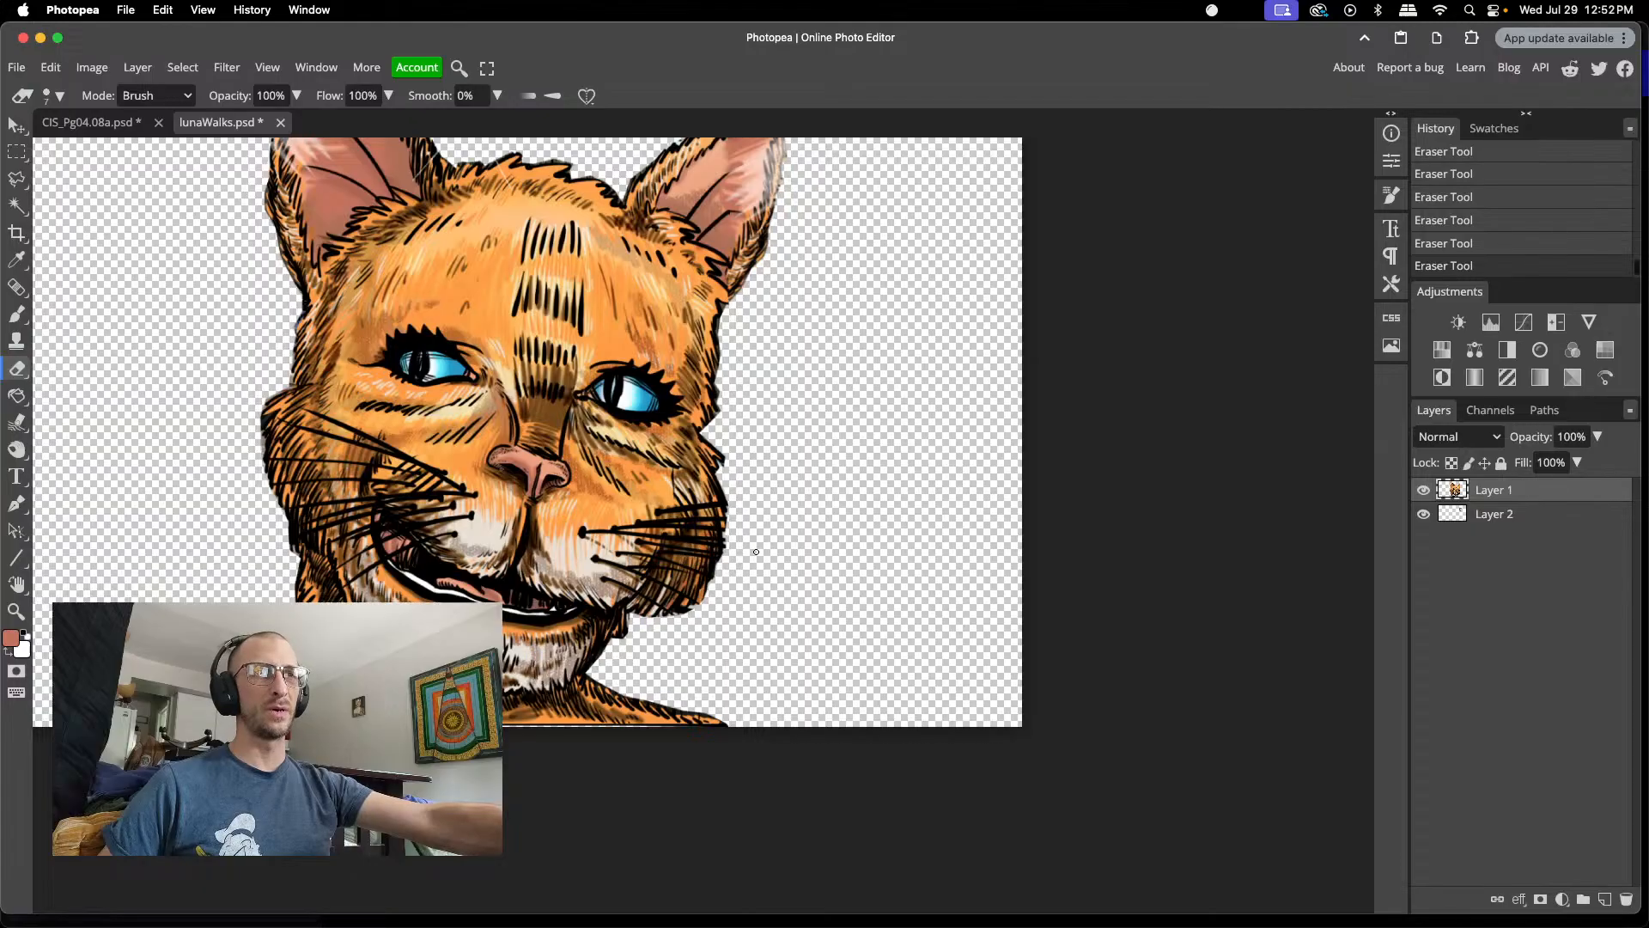
{"action": "scroll", "coordinate": [756, 551], "scroll_direction": "up", "scroll_amount": 3}
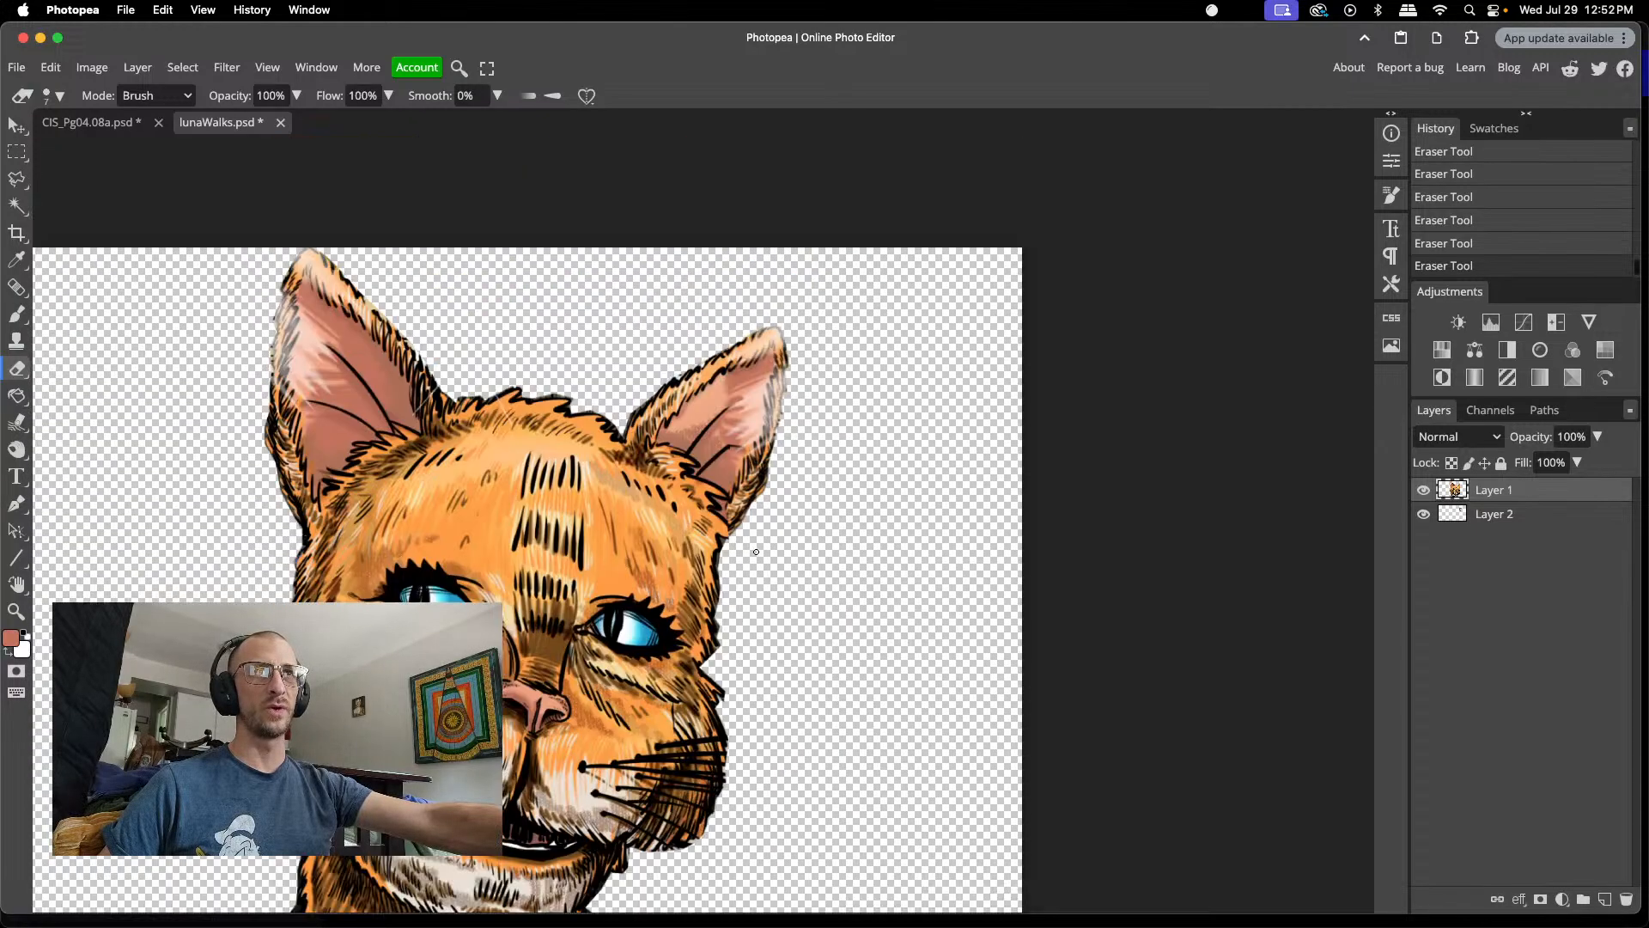
{"action": "scroll", "coordinate": [756, 552], "scroll_direction": "down", "scroll_amount": 1}
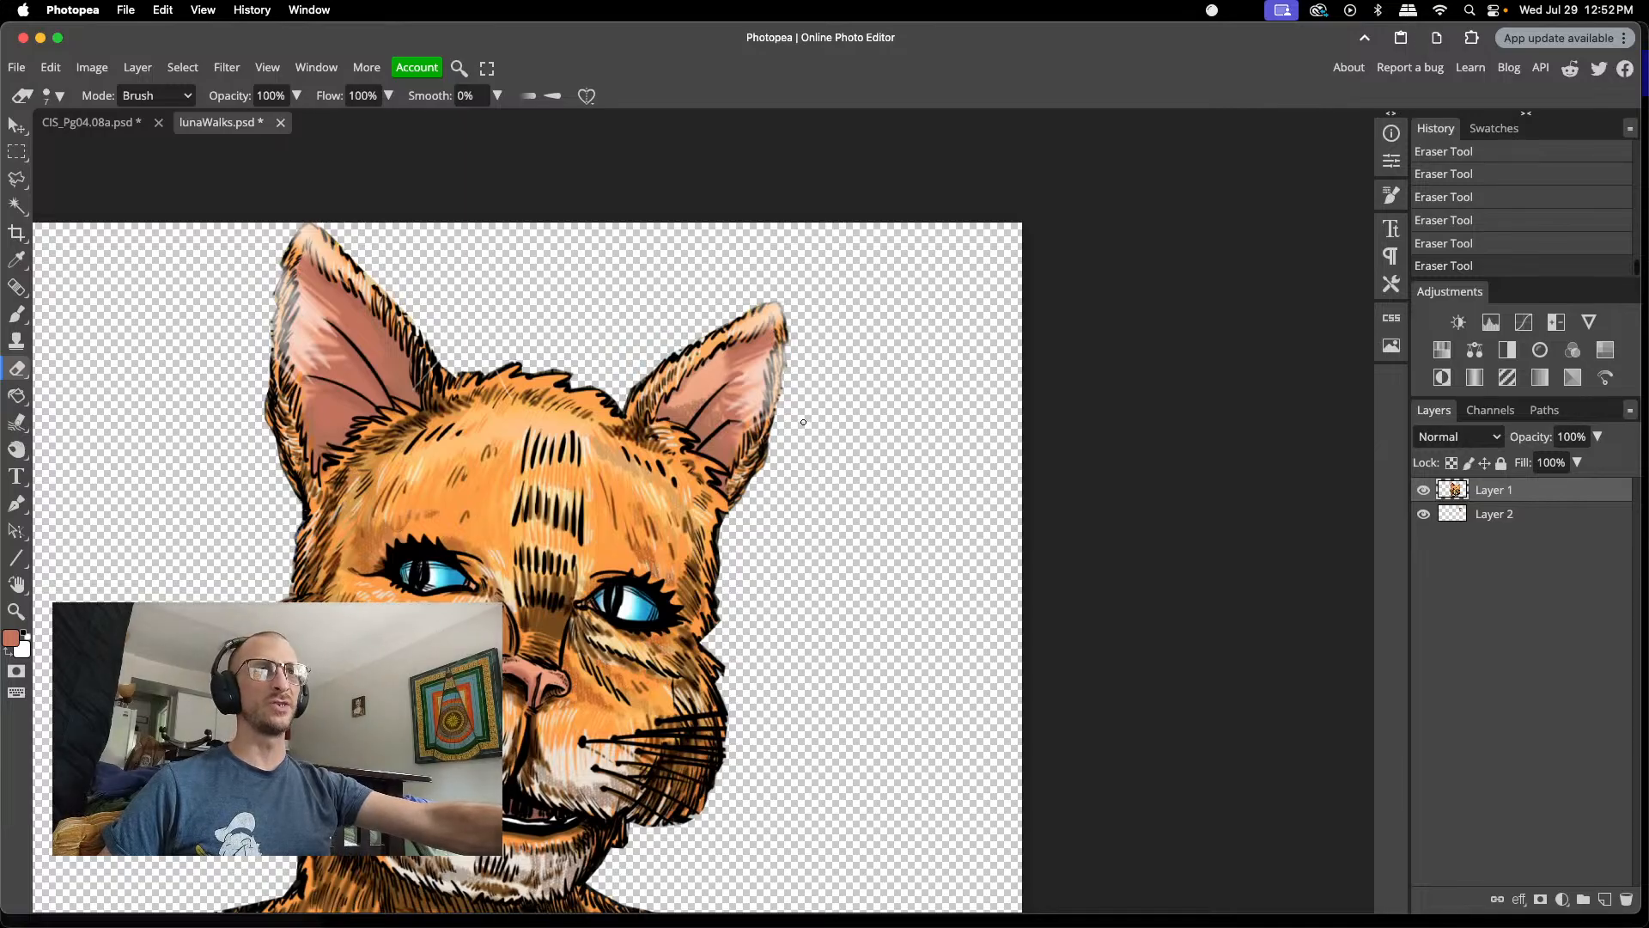
- Extend the lower black inner-ear line on Layer 1 diagonally across the seam with a 5 px Clone Stamp sampled from the existing line
{"action": "scroll", "coordinate": [803, 422], "scroll_direction": "up", "scroll_amount": 10}
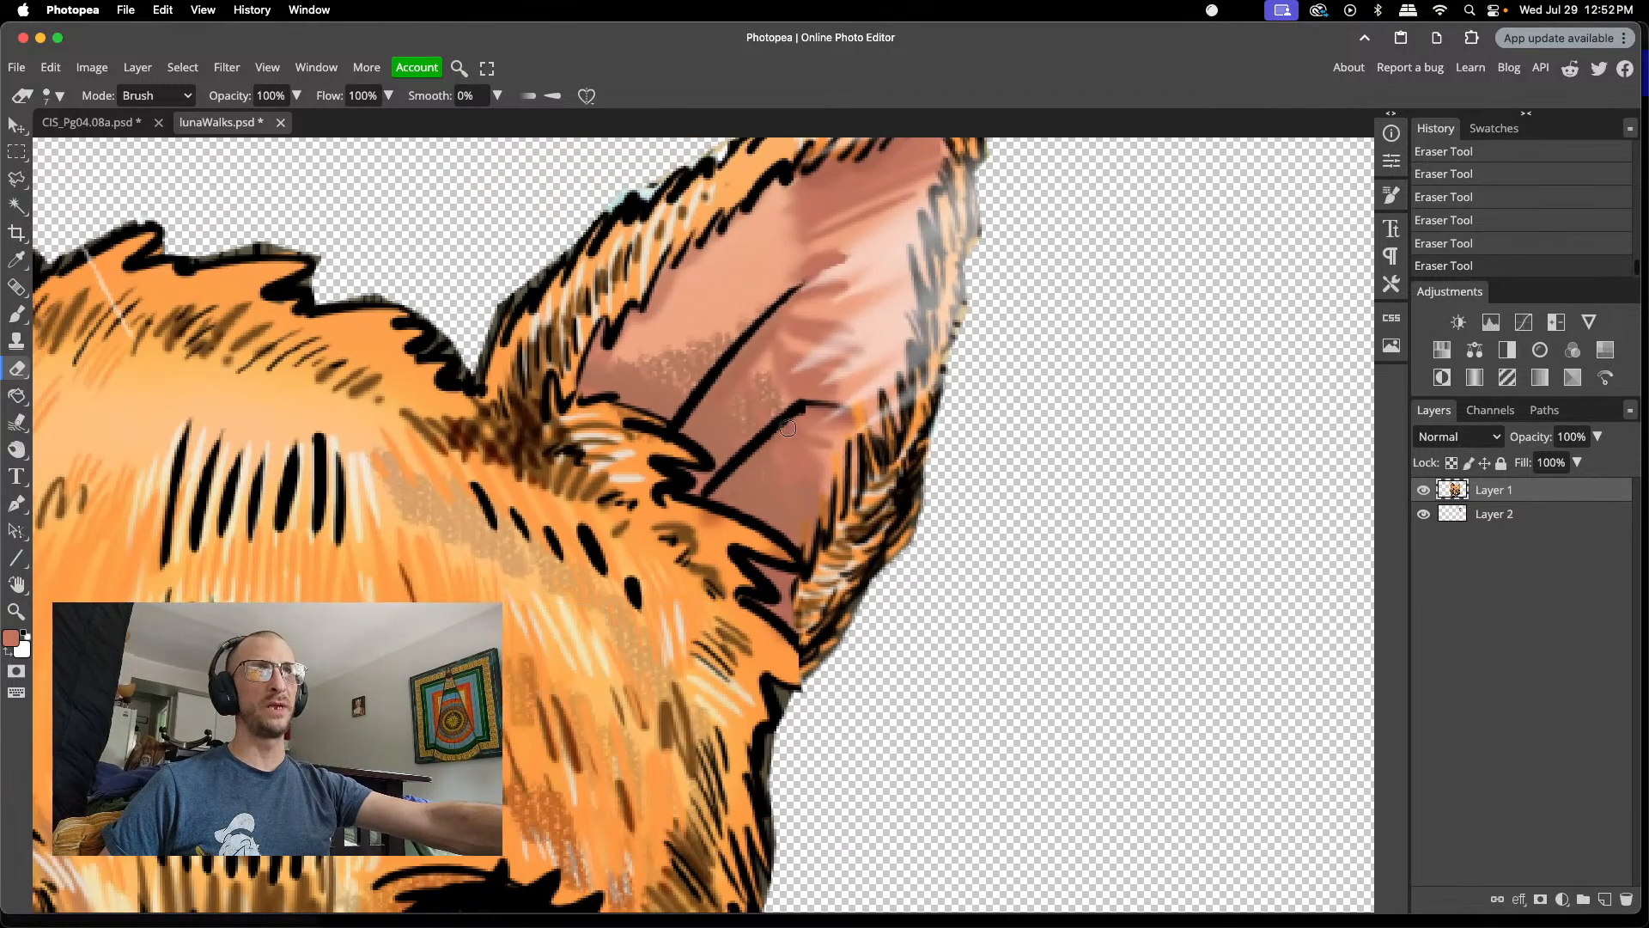
{"action": "scroll", "coordinate": [788, 427], "scroll_direction": "up", "scroll_amount": 4}
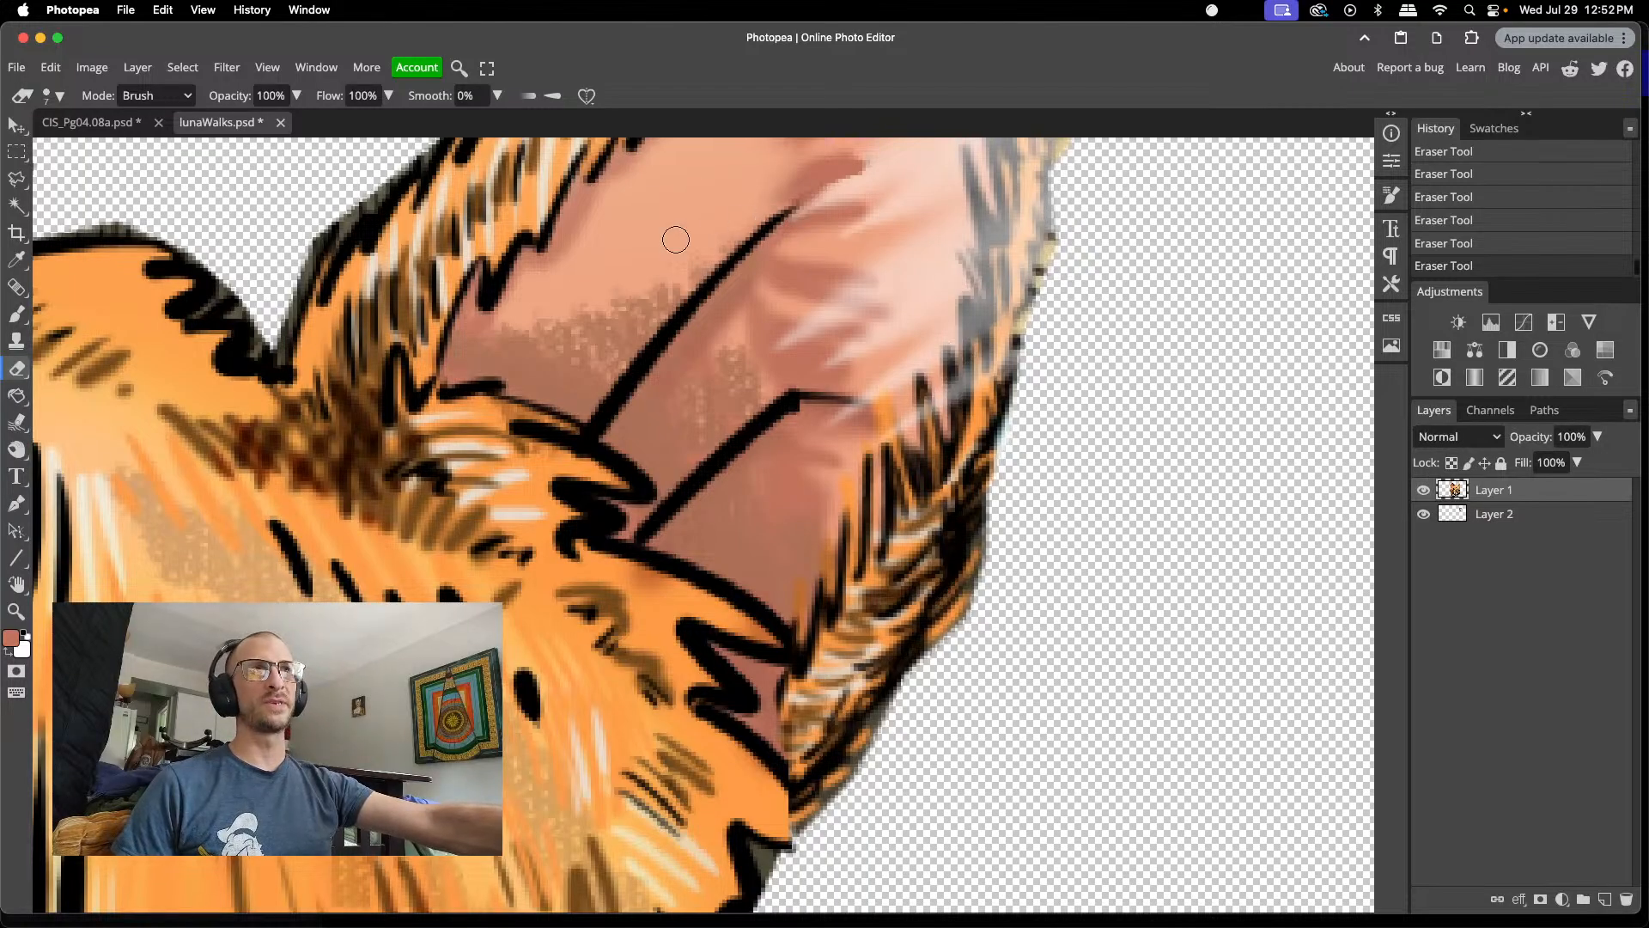
{"action": "left_click", "coordinate": [18, 343]}
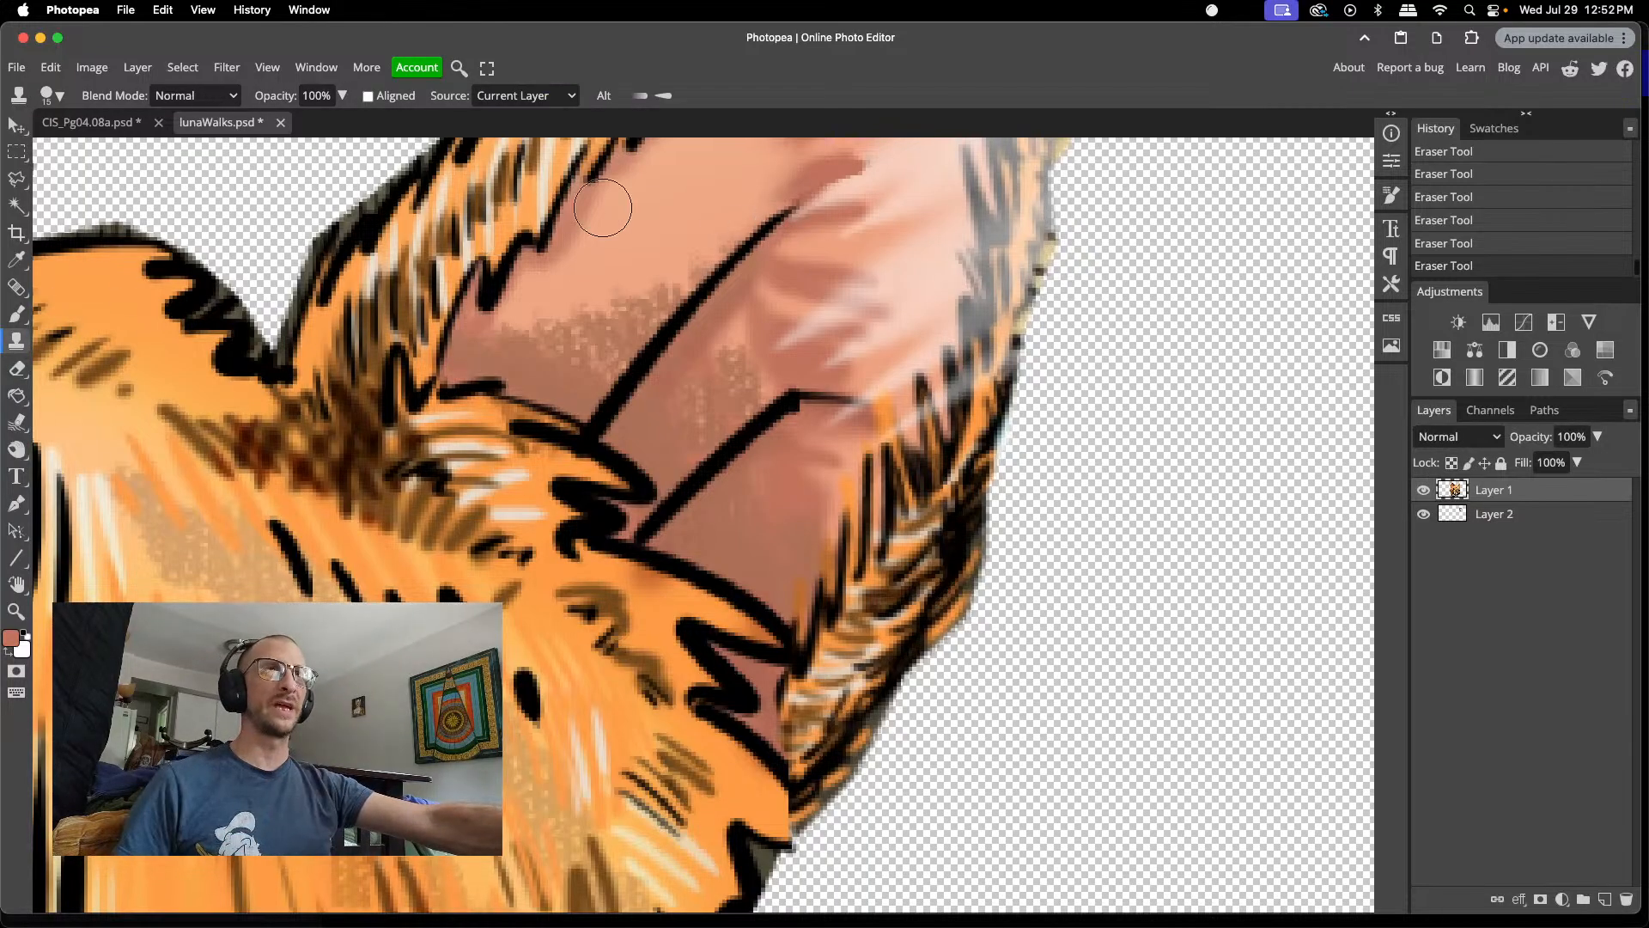
{"action": "right_click", "coordinate": [763, 220]}
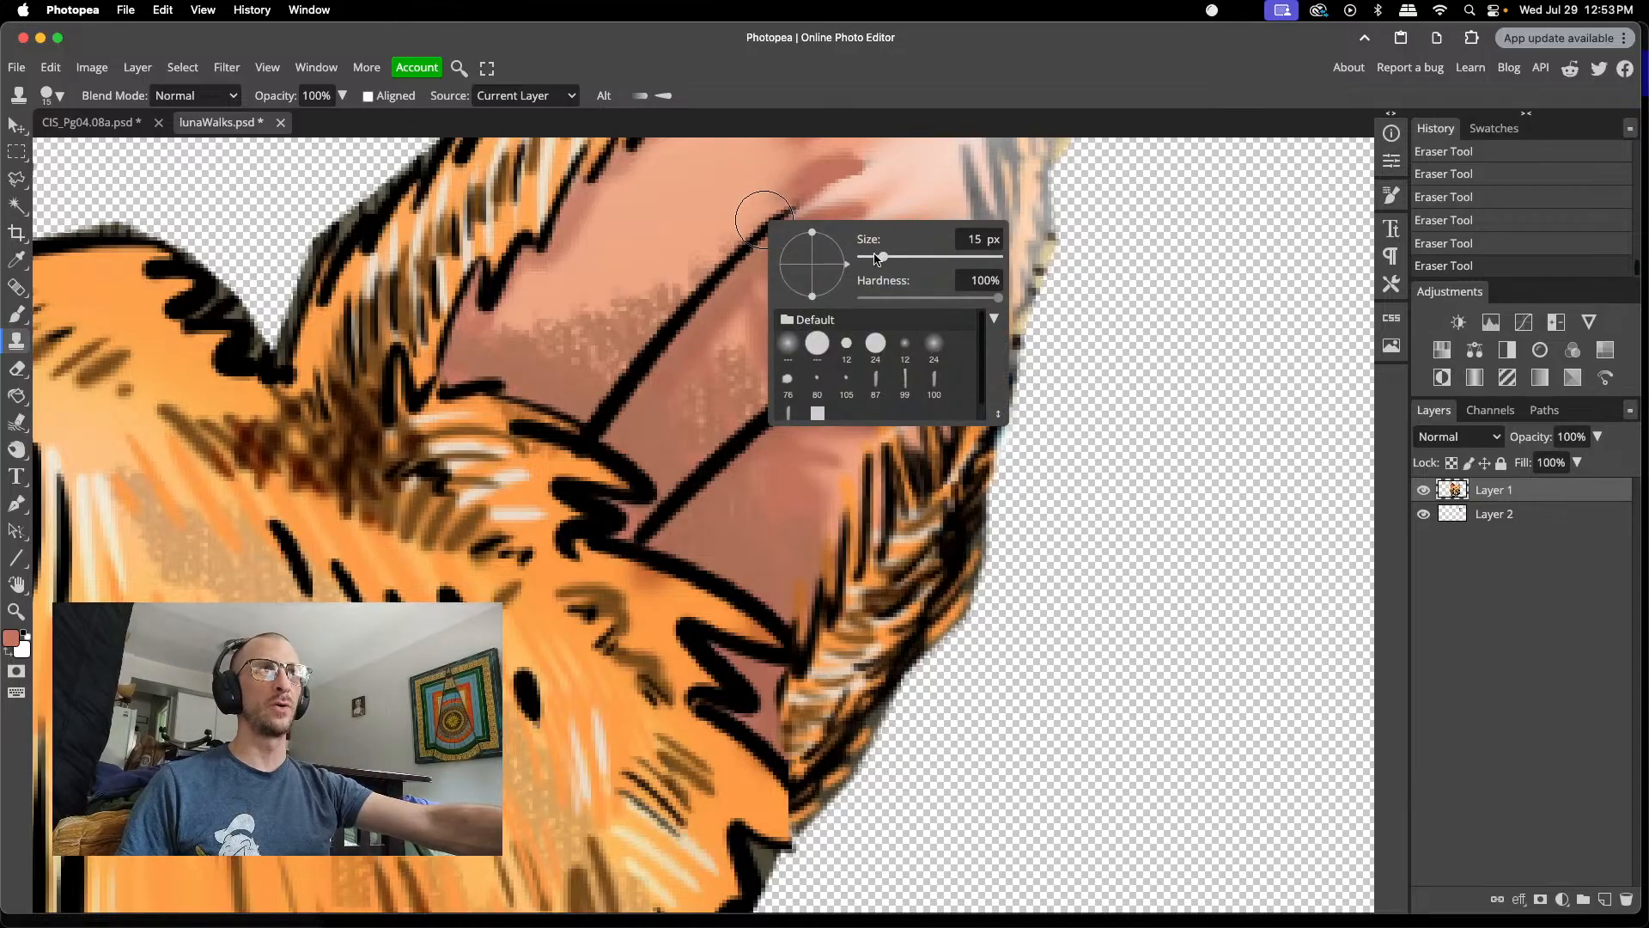
{"action": "left_click_drag", "start_coordinate": [877, 259], "coordinate": [877, 263]}
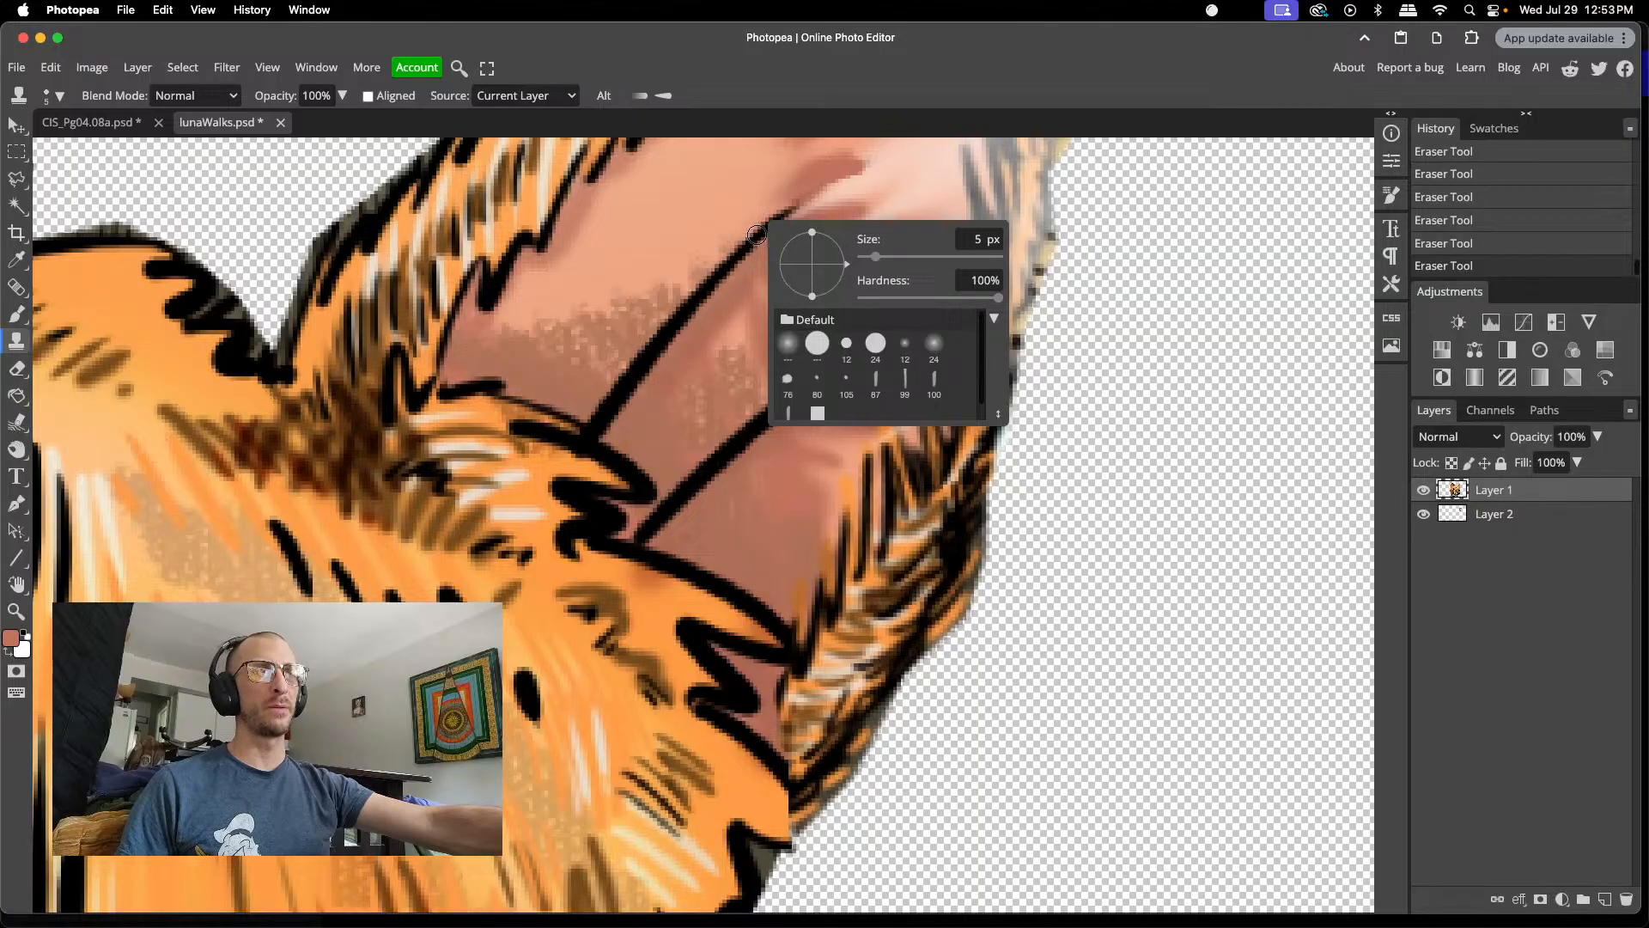
{"action": "left_click", "coordinate": [756, 234]}
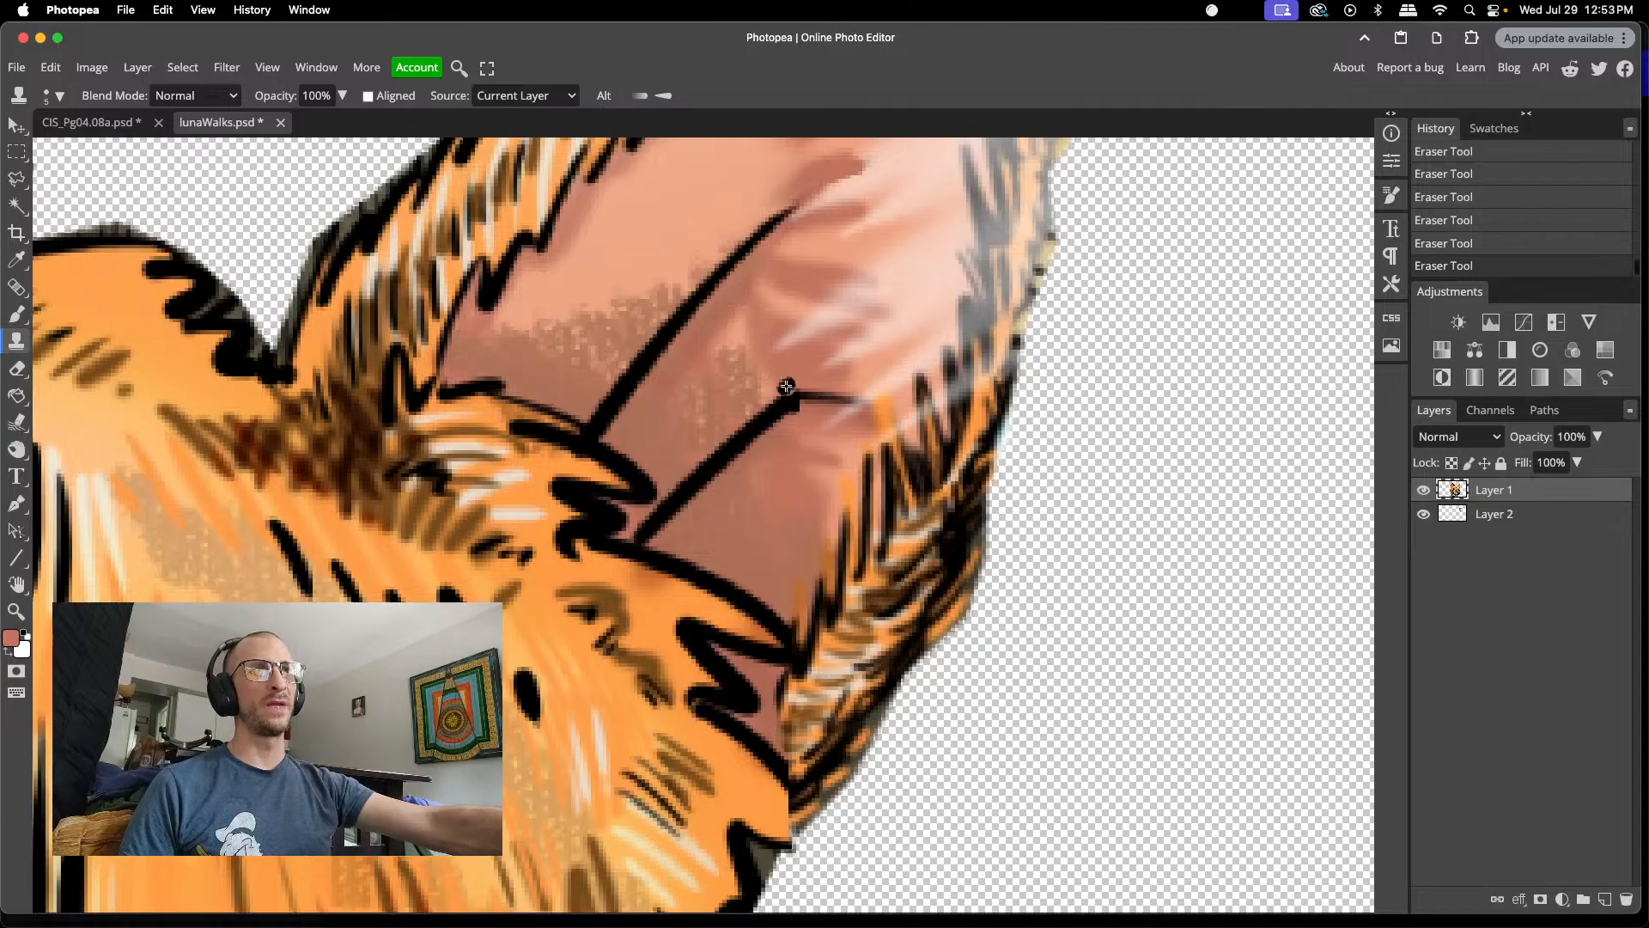
{"action": "left_click_drag", "start_coordinate": [788, 392], "coordinate": [864, 329]}
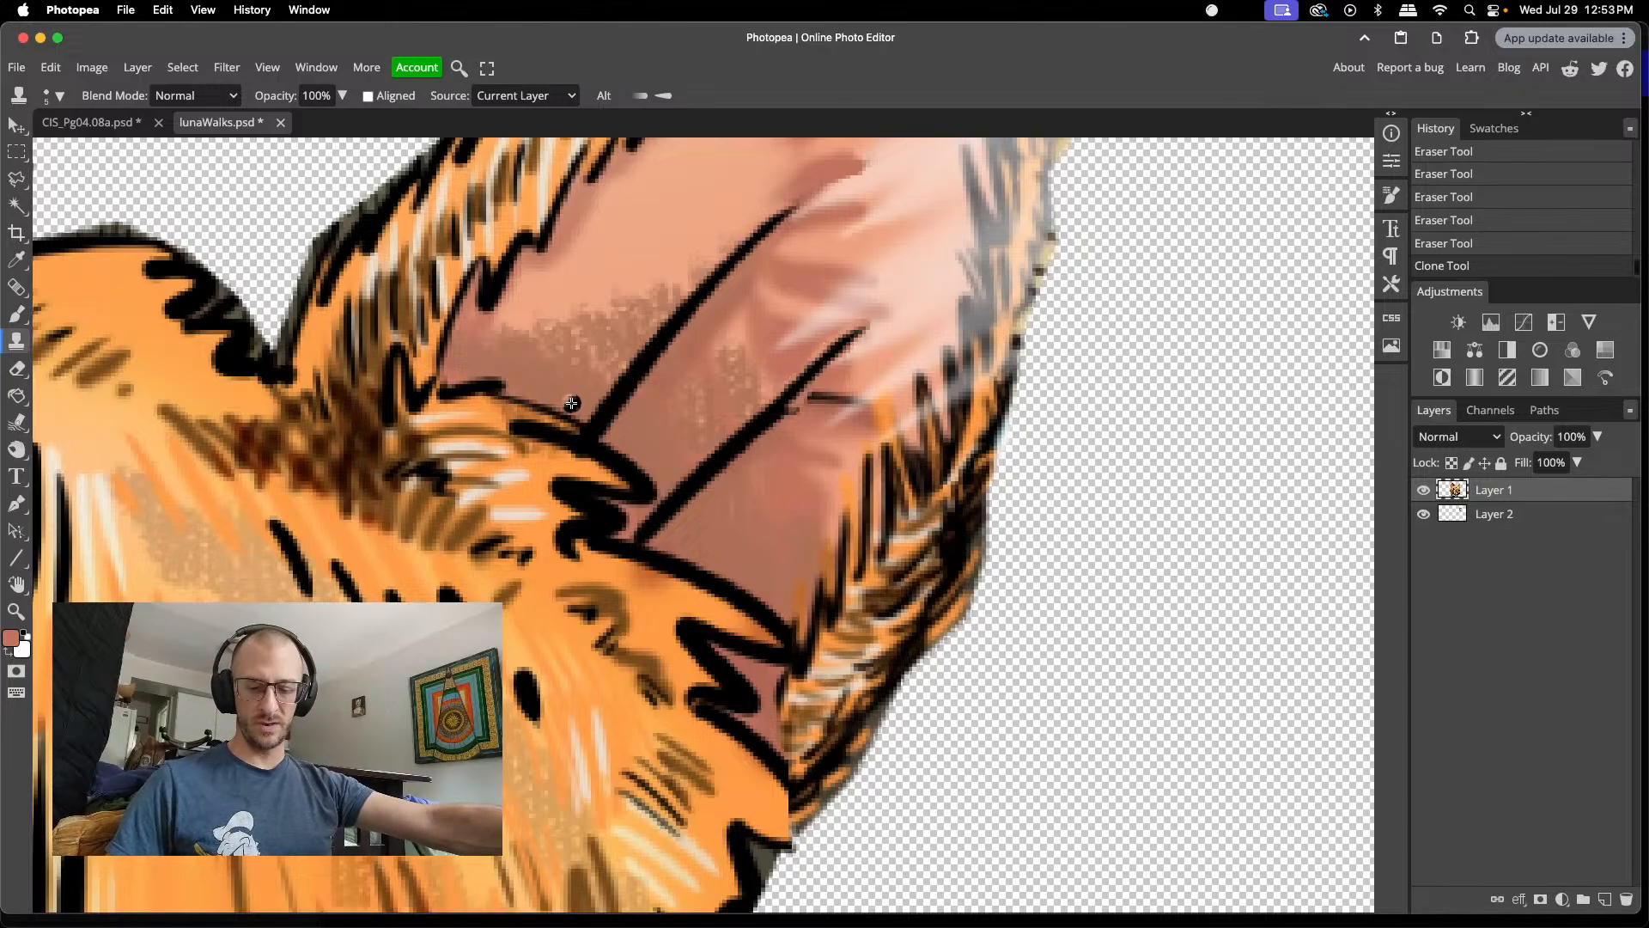
- Try to smudge the stray black pixels beside the extended inner-ear line on Layer 2 with a 3 px brush at 50% strength
{"action": "scroll", "coordinate": [571, 403], "scroll_direction": "down", "scroll_amount": 2}
{"action": "scroll", "coordinate": [572, 403], "scroll_direction": "down", "scroll_amount": 2}
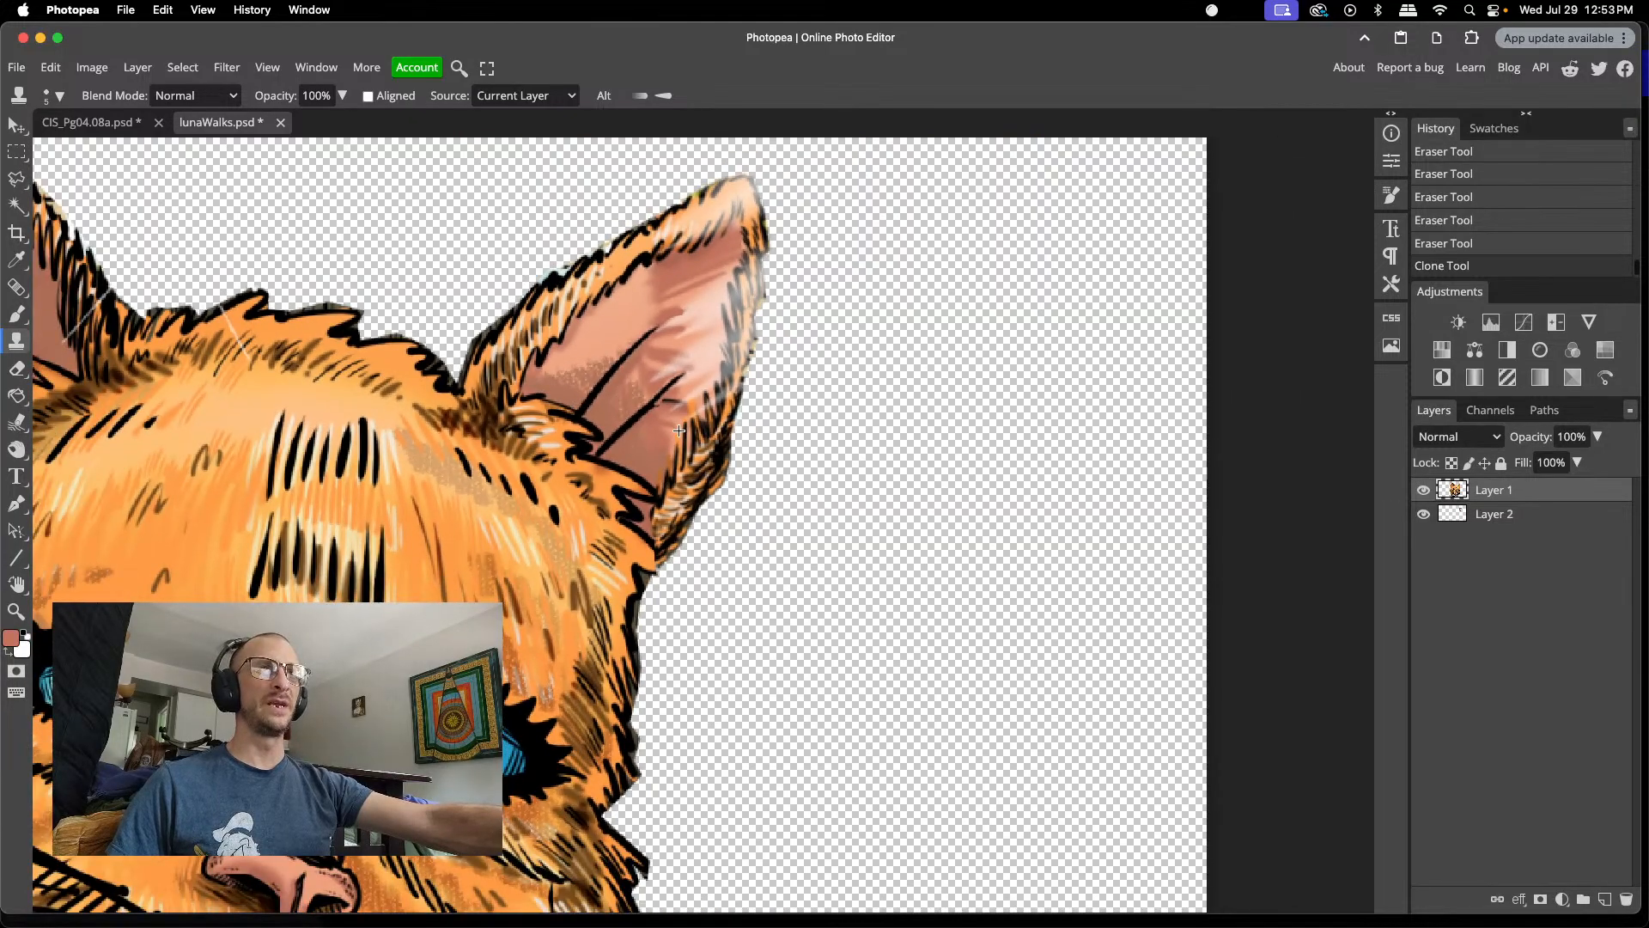
{"action": "scroll", "coordinate": [679, 430], "scroll_direction": "up", "scroll_amount": 4}
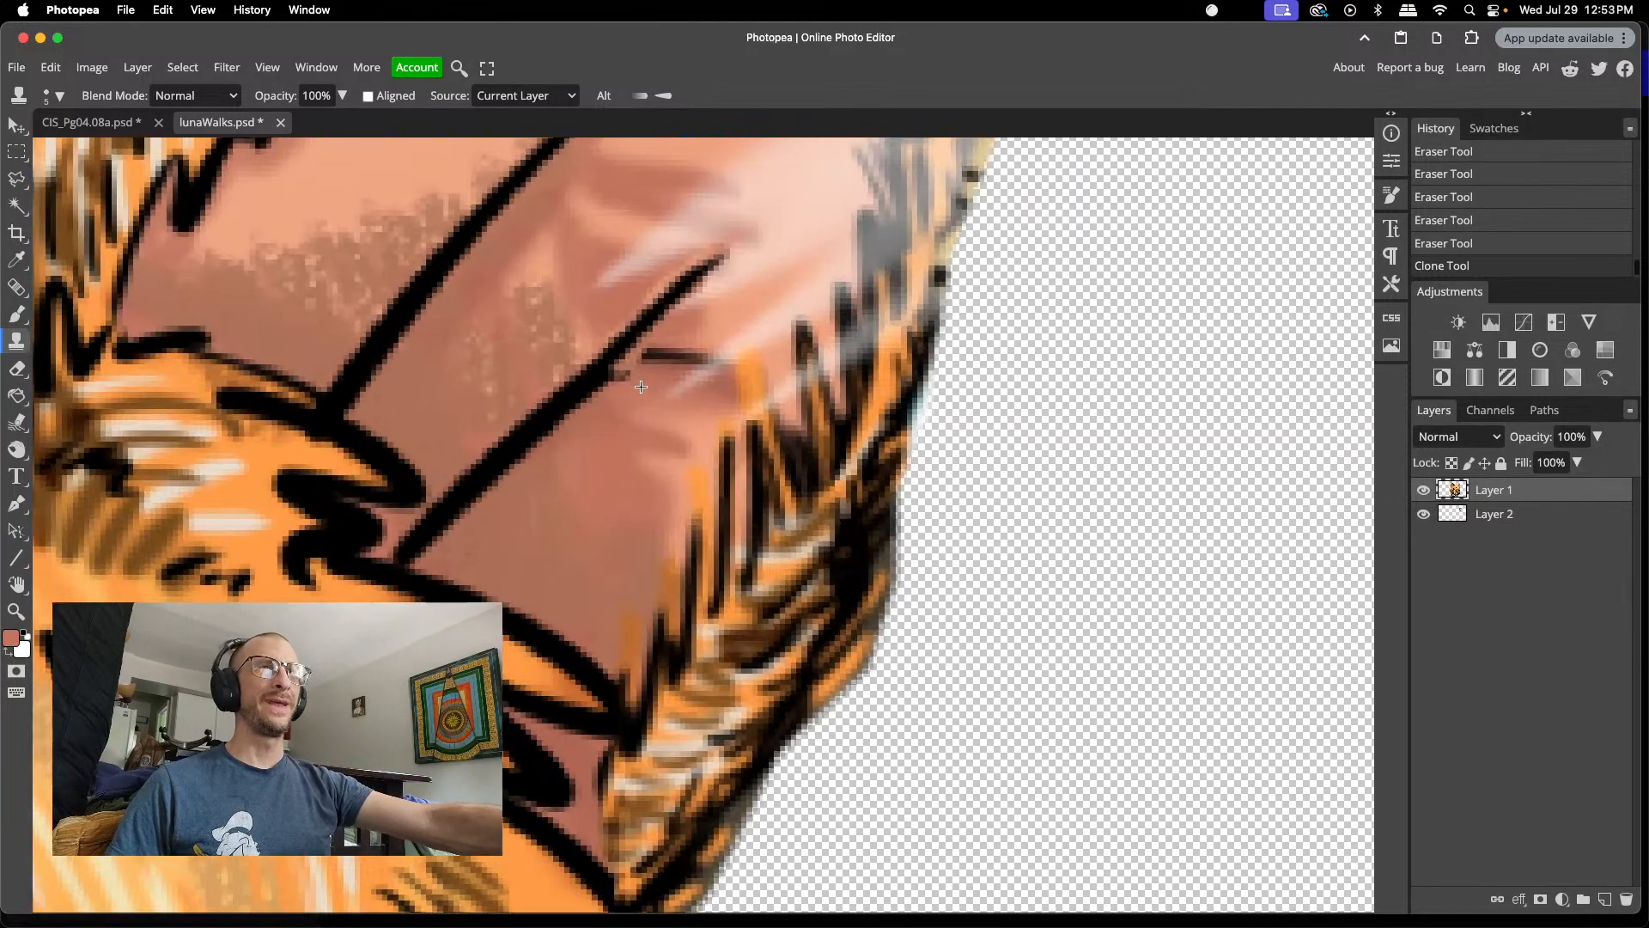
{"action": "scroll", "coordinate": [641, 387], "scroll_direction": "up", "scroll_amount": 1}
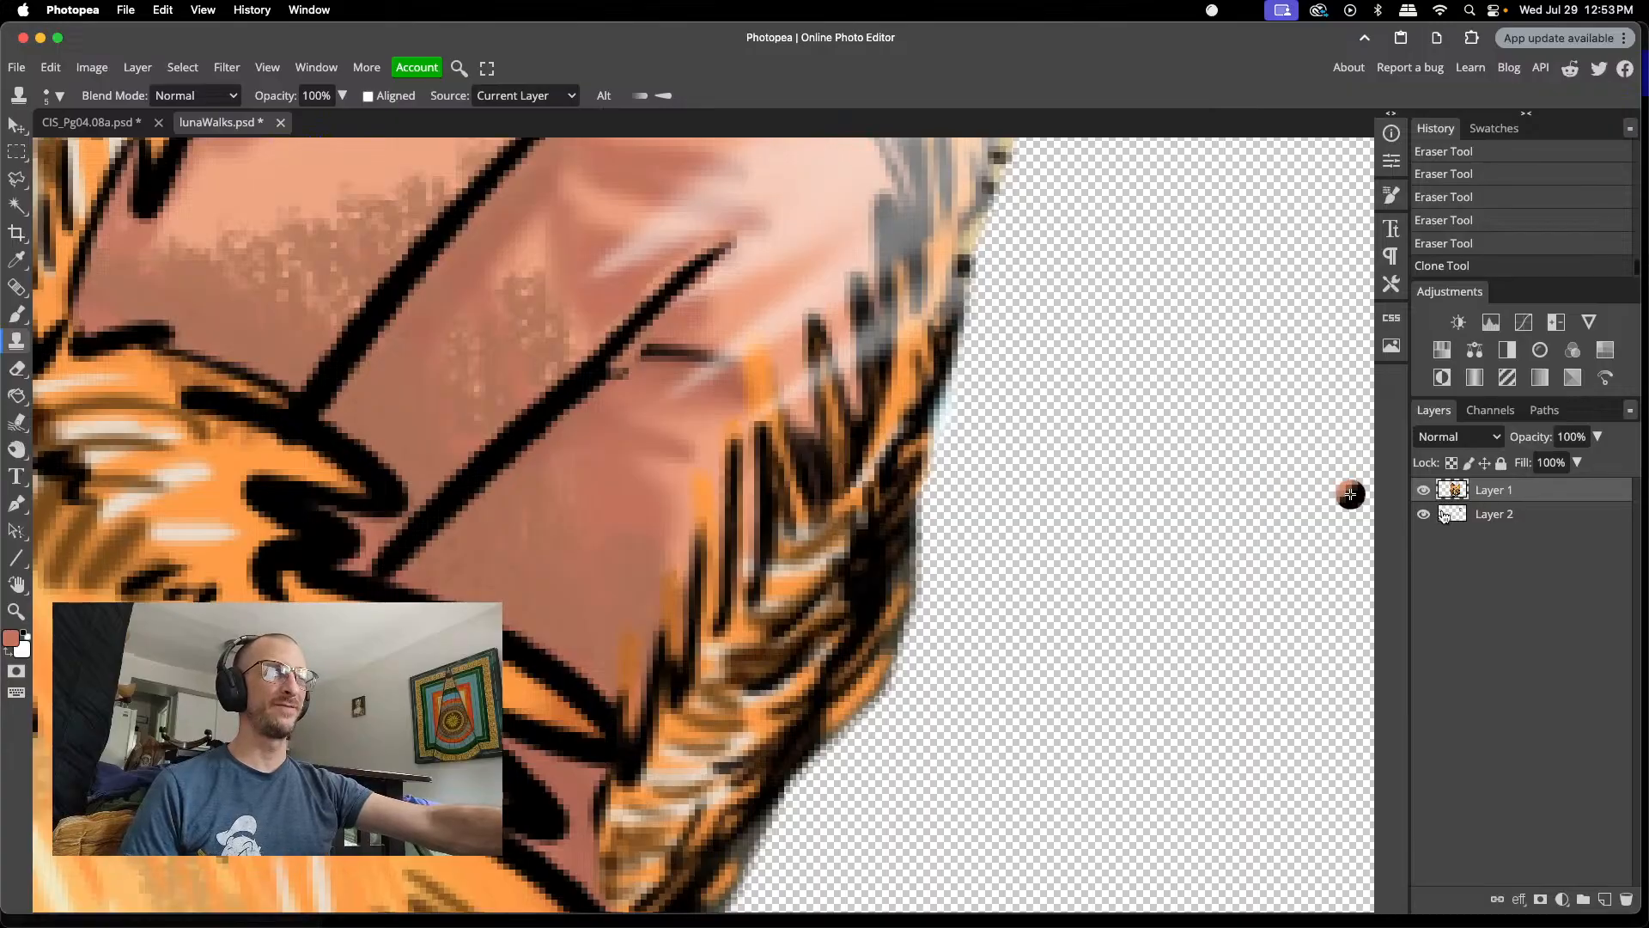
{"action": "left_click", "coordinate": [1425, 515]}
{"action": "left_click", "coordinate": [1424, 516]}
{"action": "left_click", "coordinate": [1481, 515]}
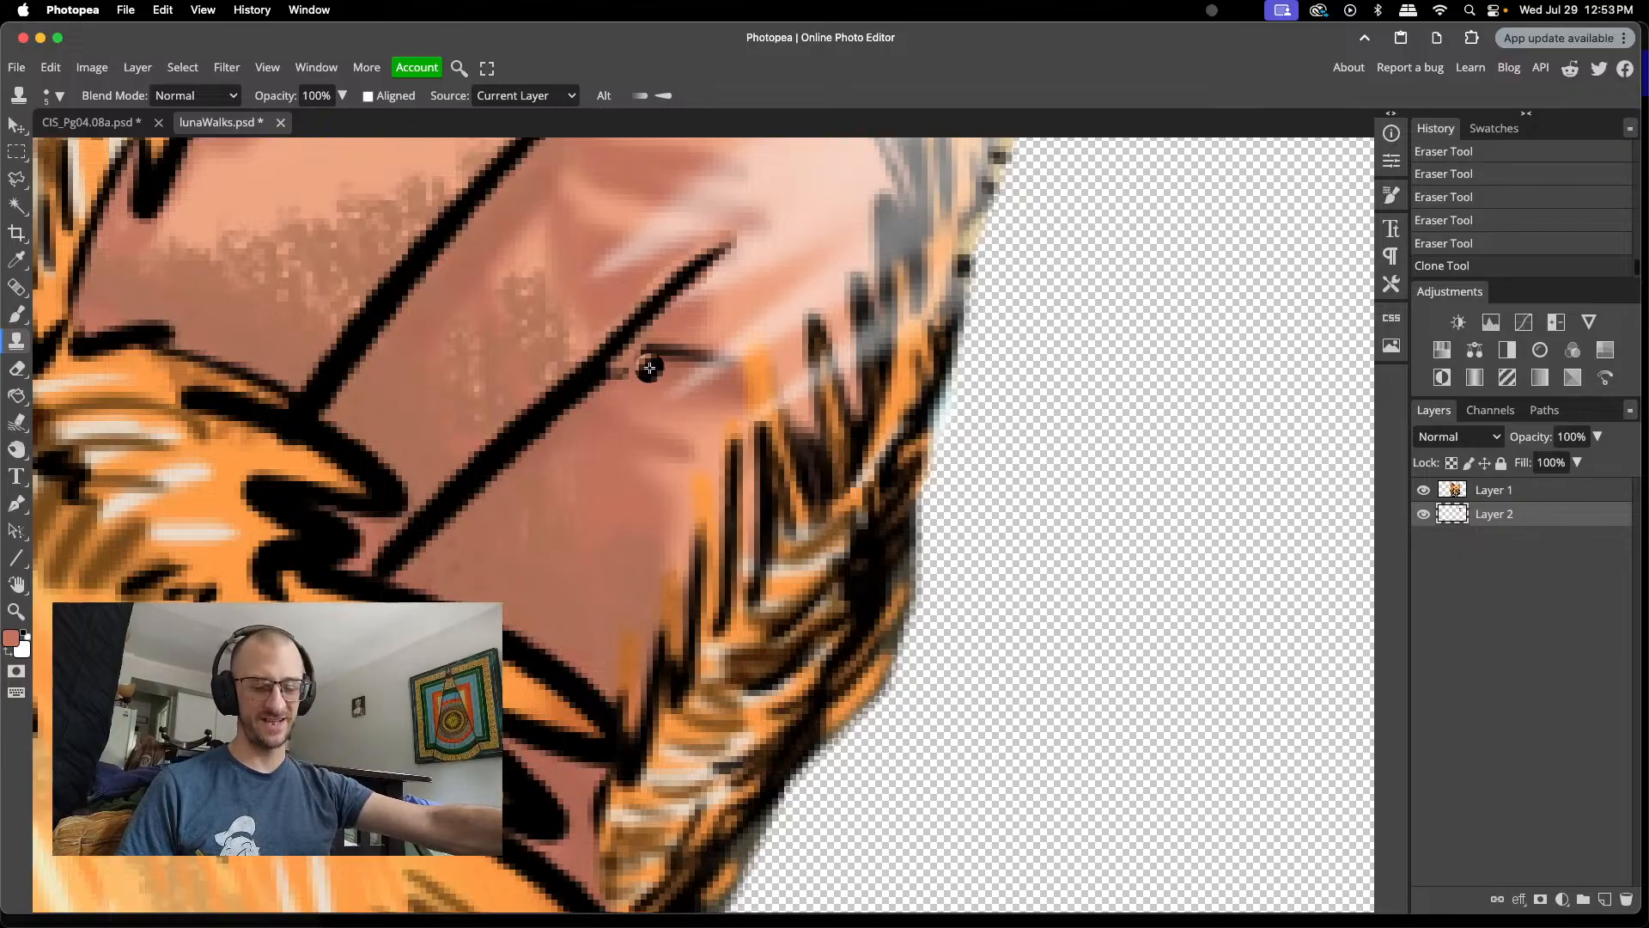
{"action": "left_click", "coordinate": [17, 422]}
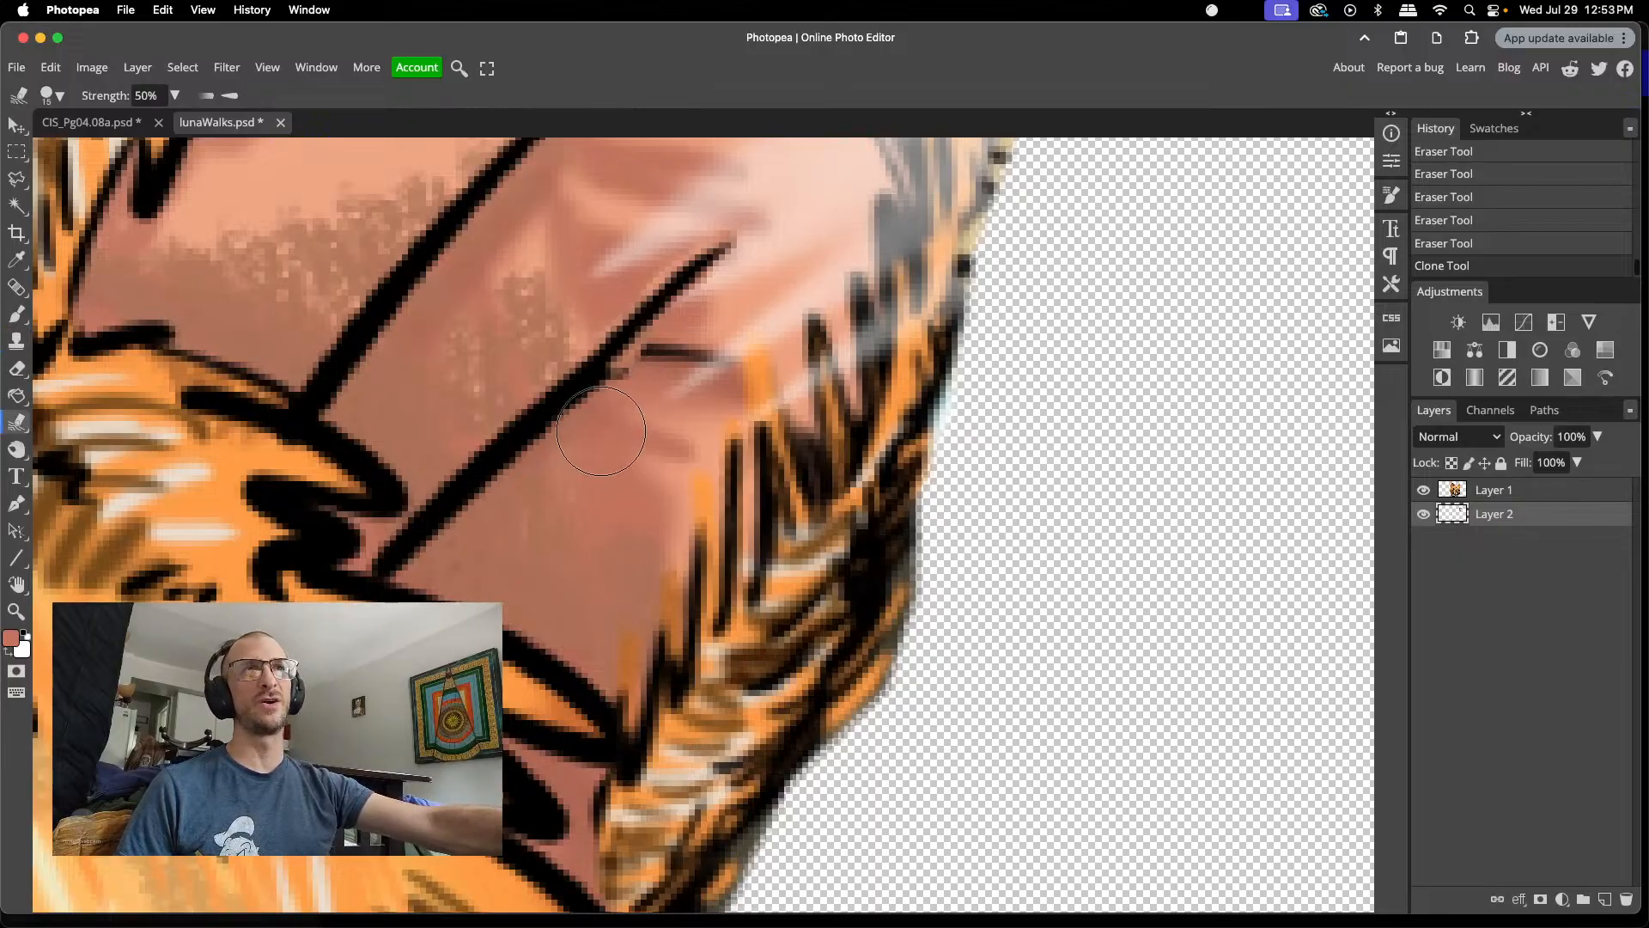
{"action": "right_click", "coordinate": [664, 395]}
{"action": "left_click_drag", "start_coordinate": [780, 432], "coordinate": [772, 436]}
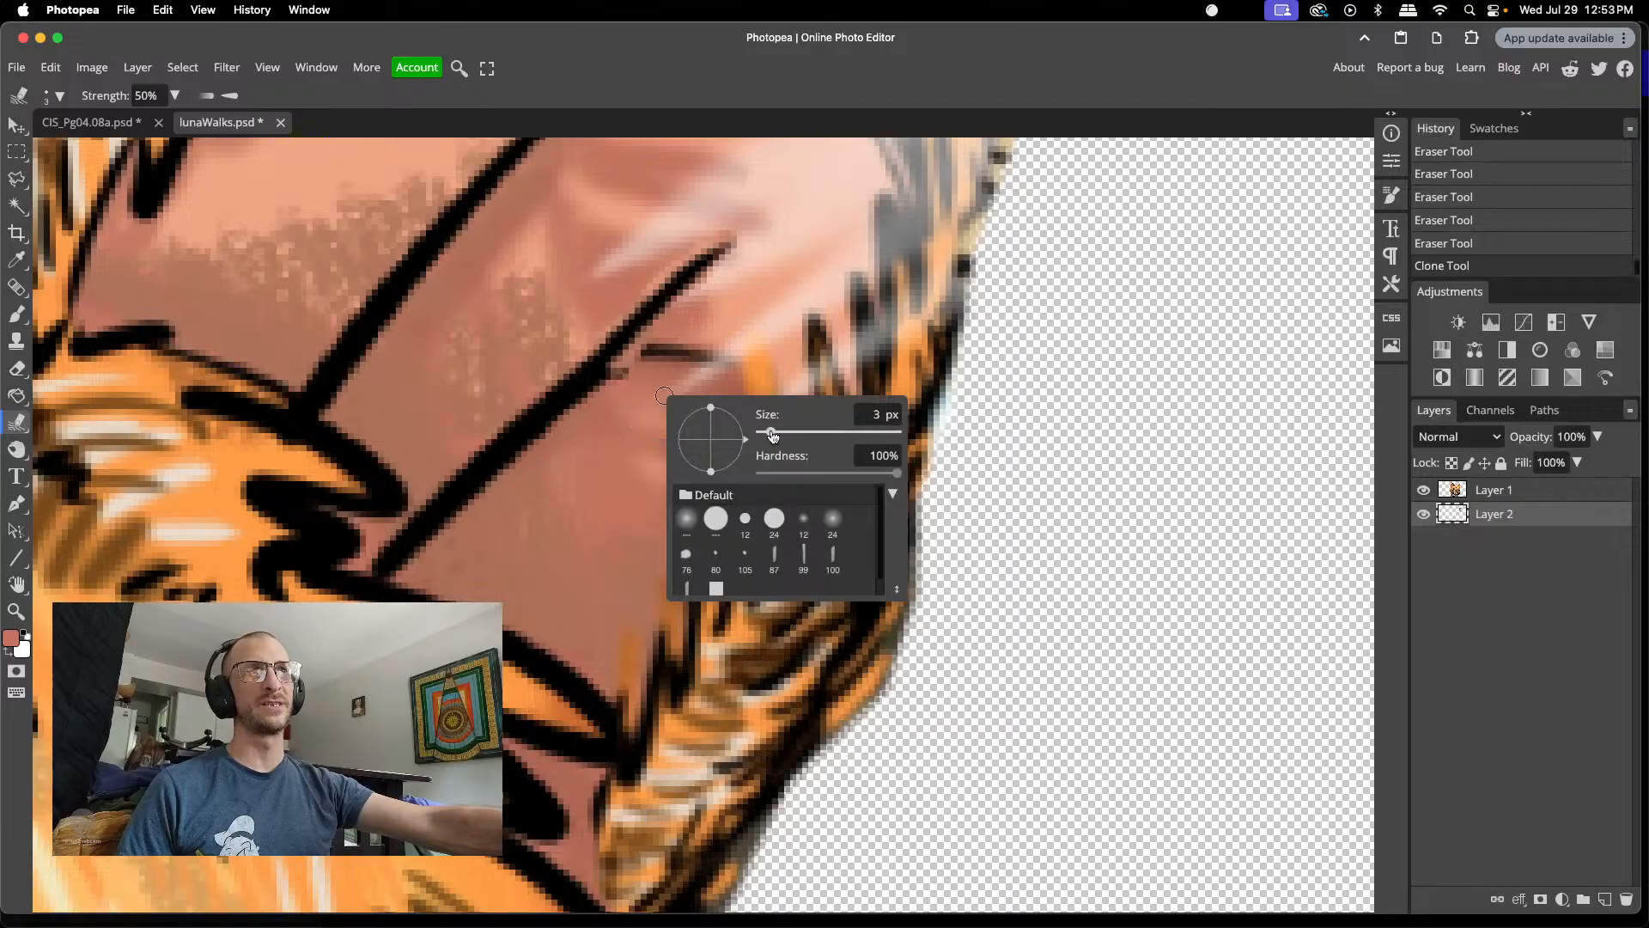
{"action": "left_click", "coordinate": [625, 368]}
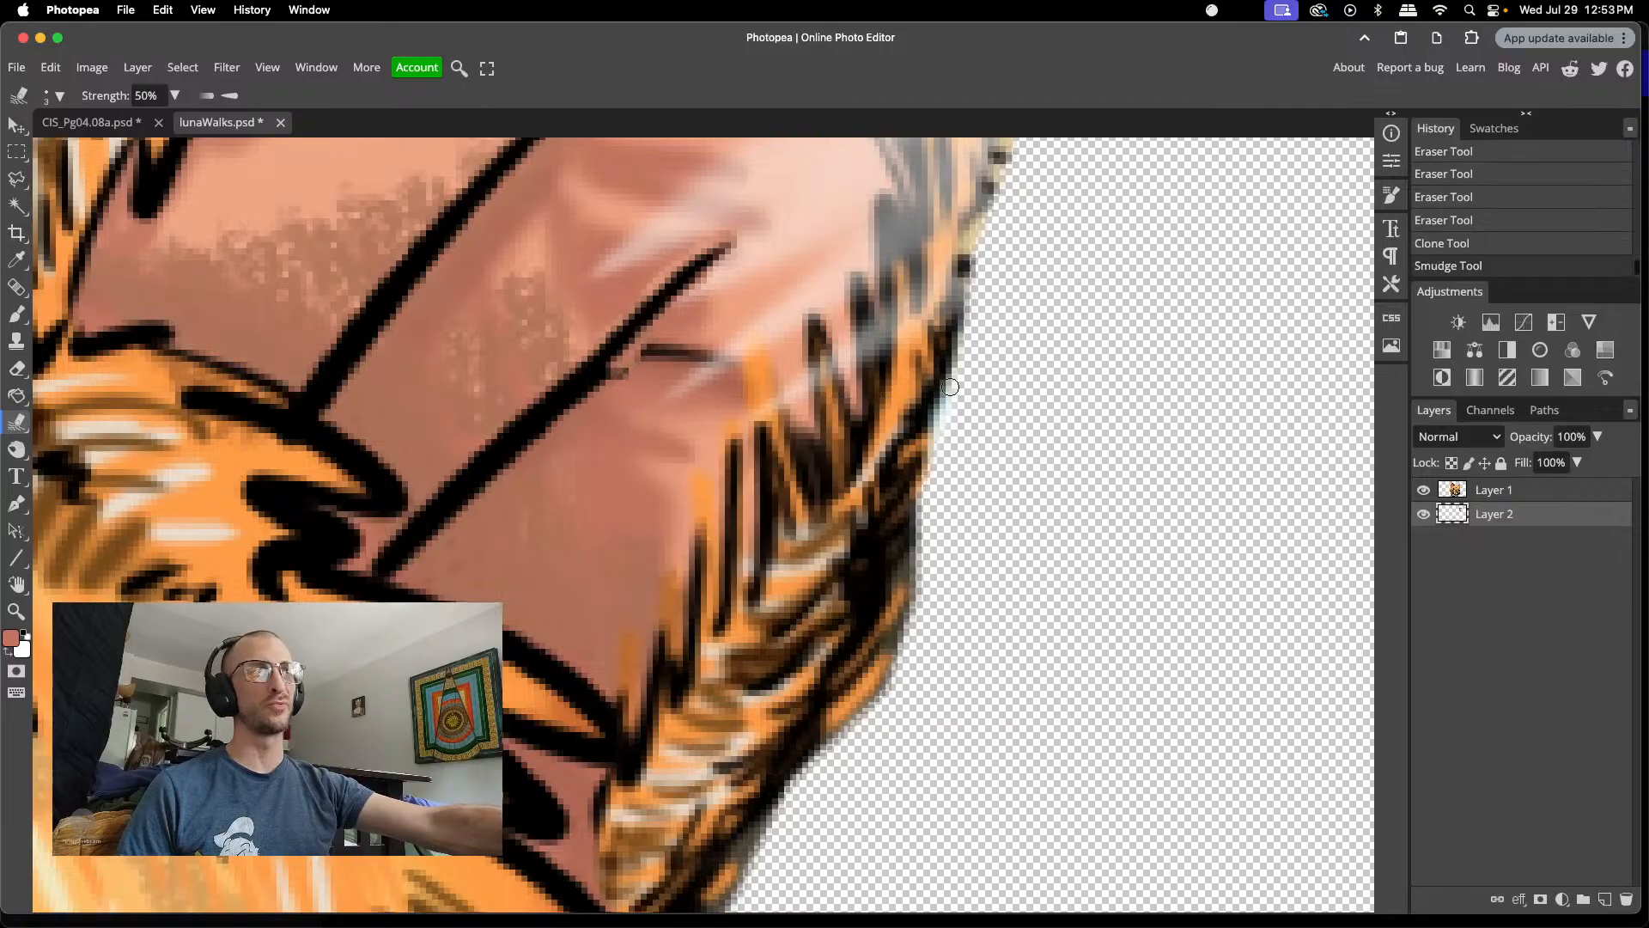
- Smudge the stray black pixels beside the inner-ear line on Layer 1 at 50% strength, and undo the last smudge
{"action": "left_click", "coordinate": [1502, 491]}
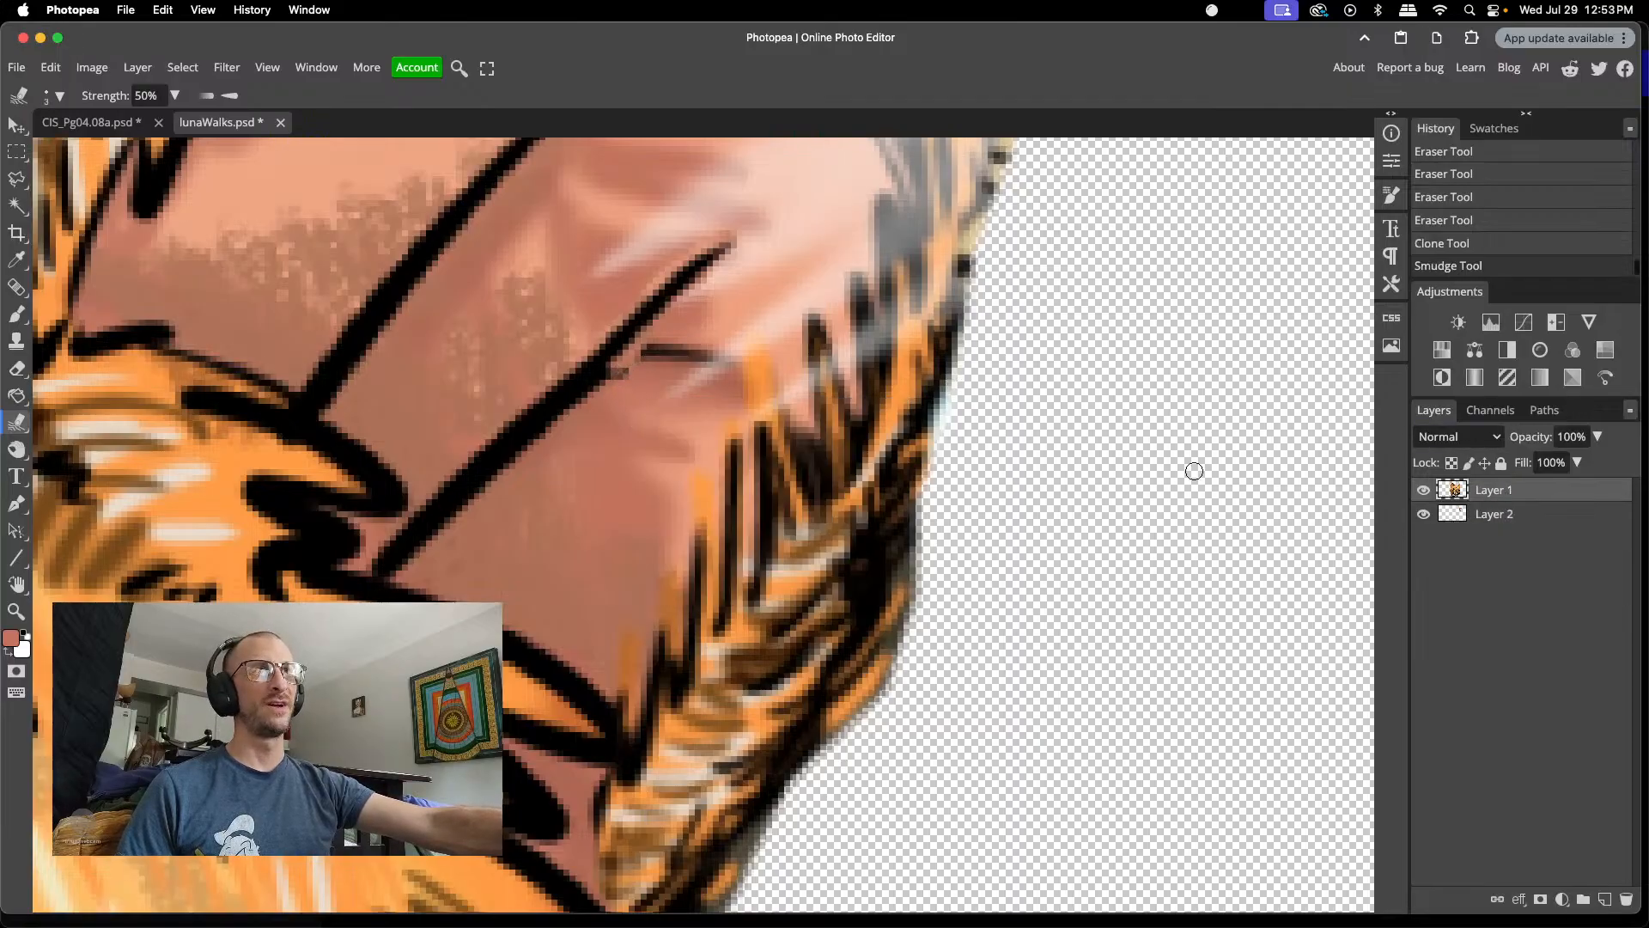
{"action": "left_click", "coordinate": [621, 383]}
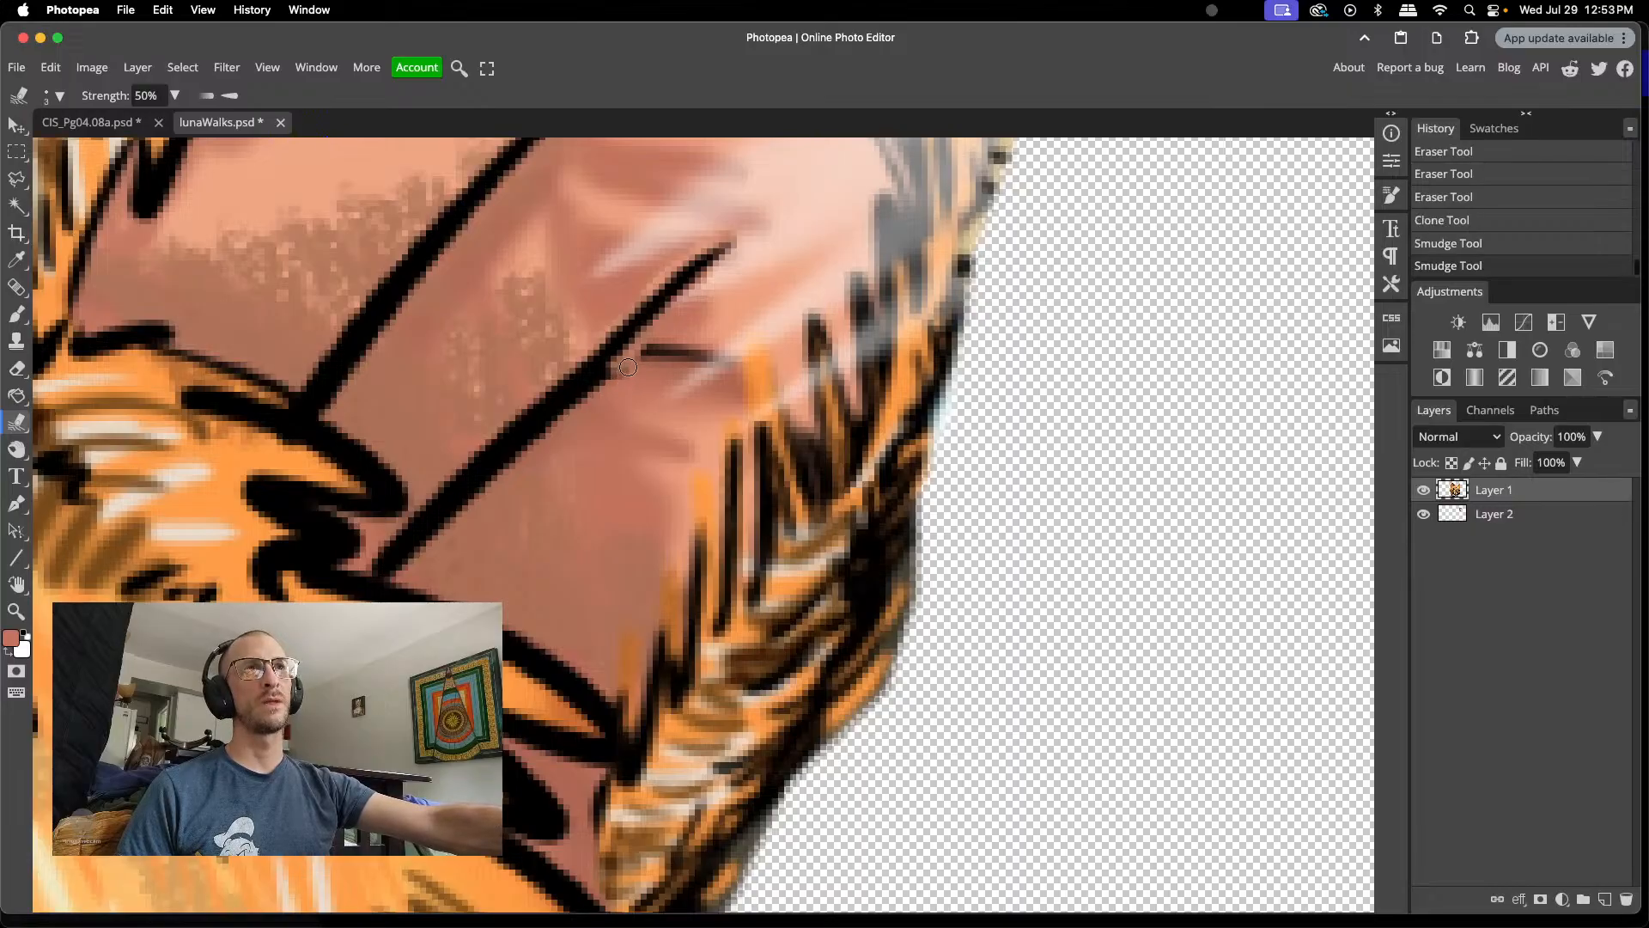
{"action": "left_click", "coordinate": [649, 364]}
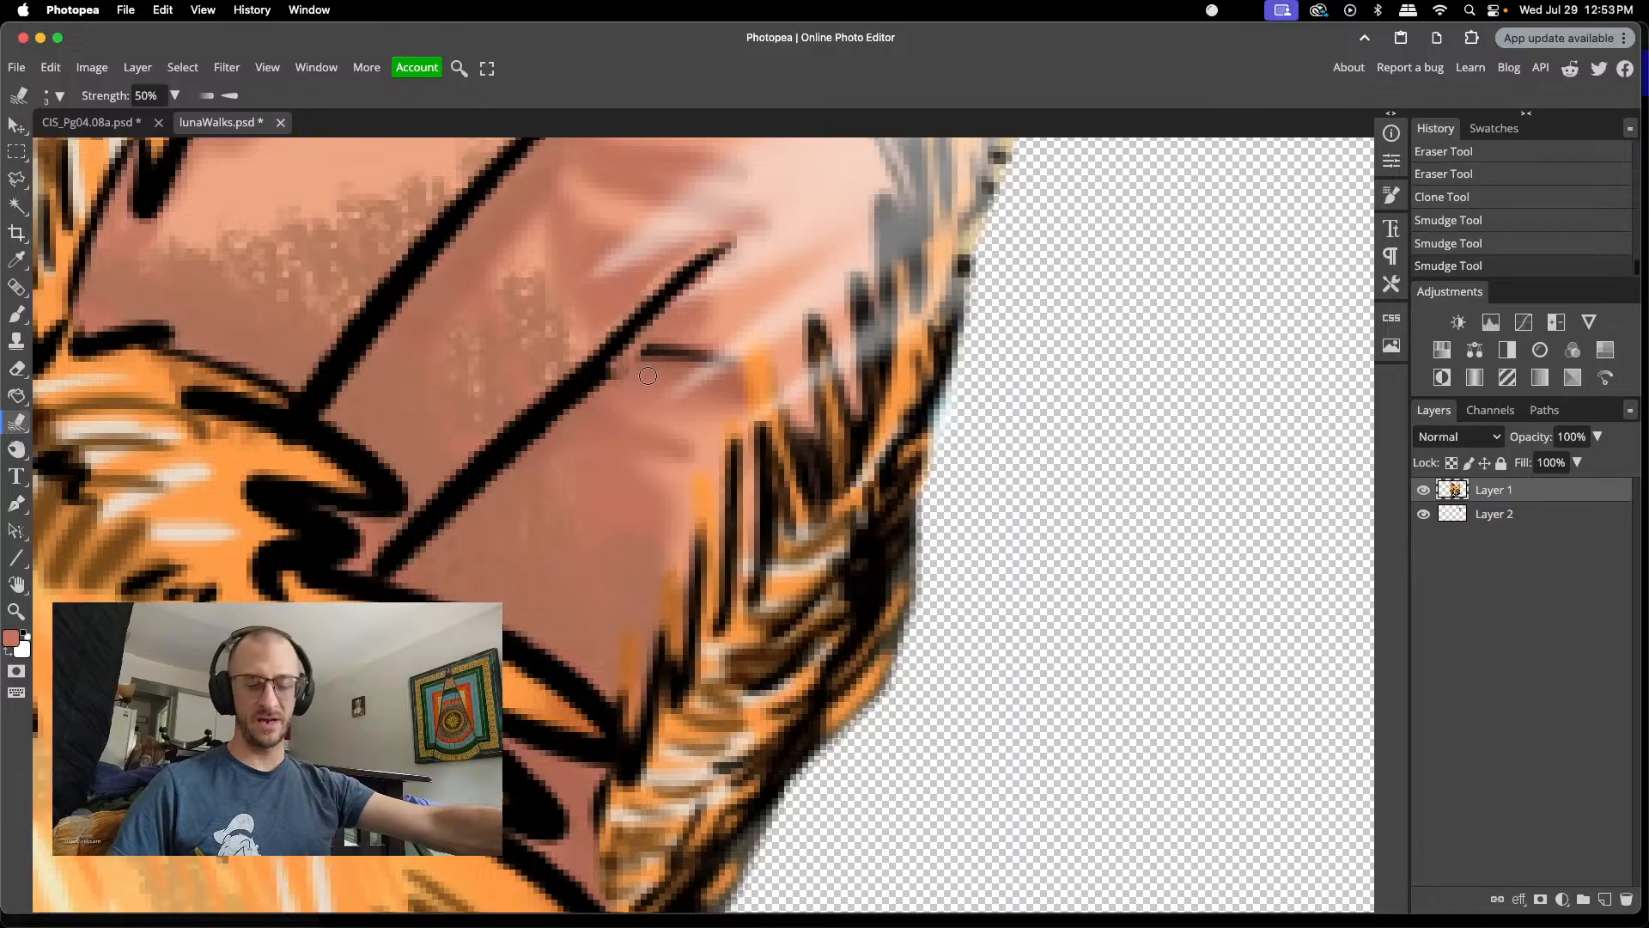
{"action": "key", "text": "ctrl+z"}
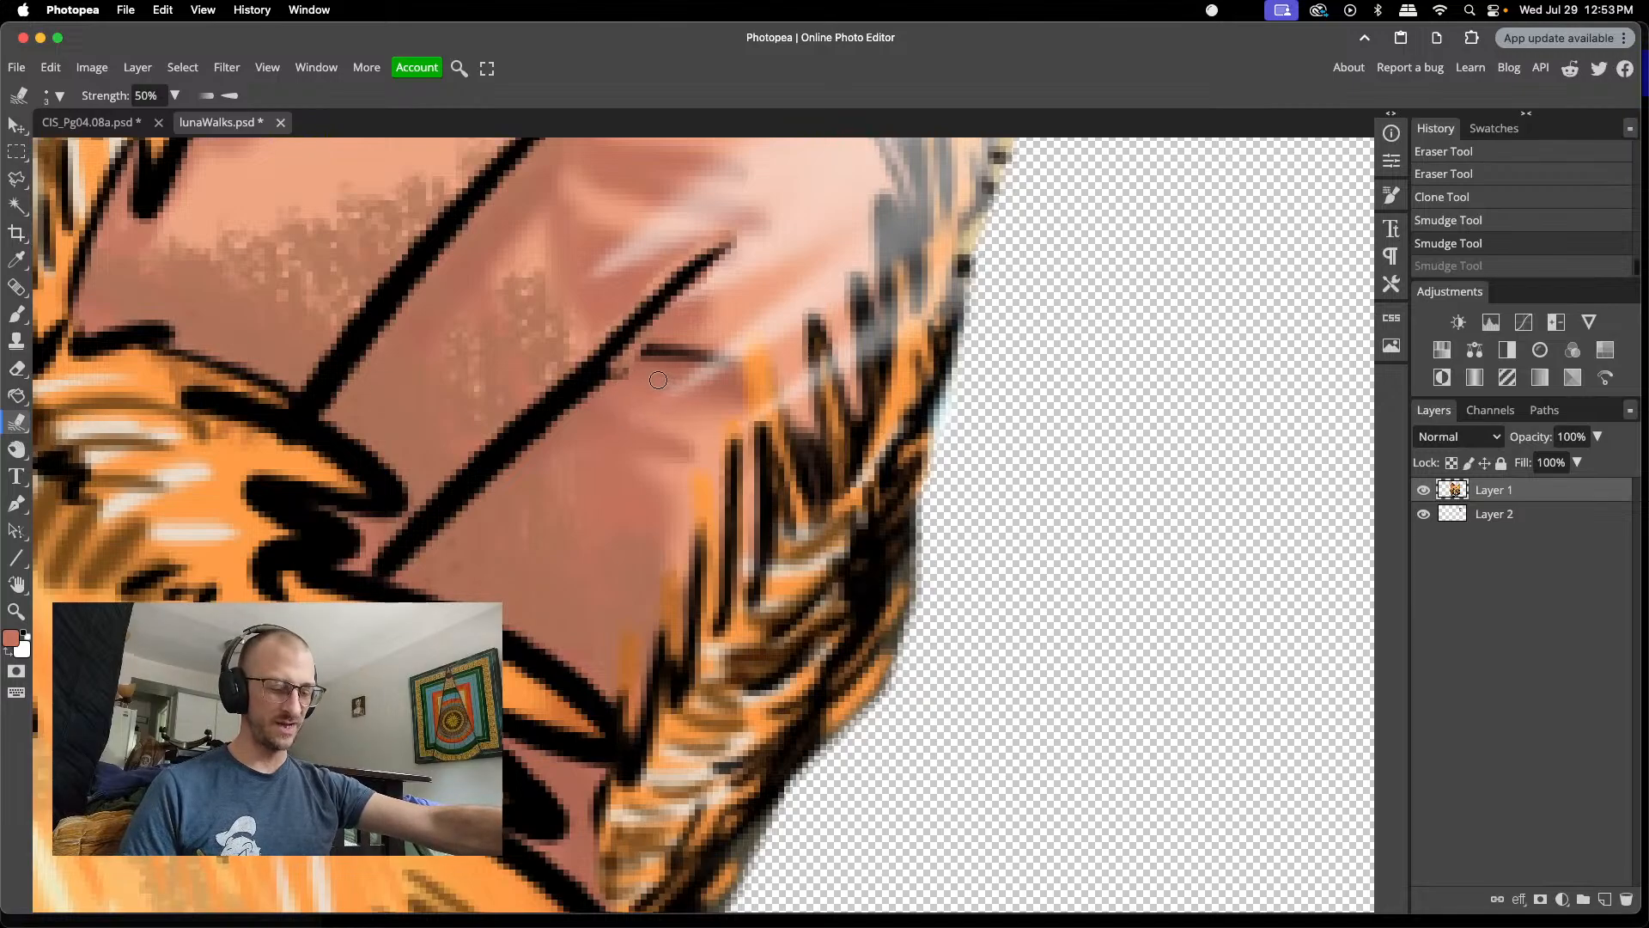
- Paint over the stray pixels and leftover horizontal black line in the inner ear on Layer 1 with pink 4 px brush strokes
{"action": "key", "text": "i"}
{"action": "key", "text": "b"}
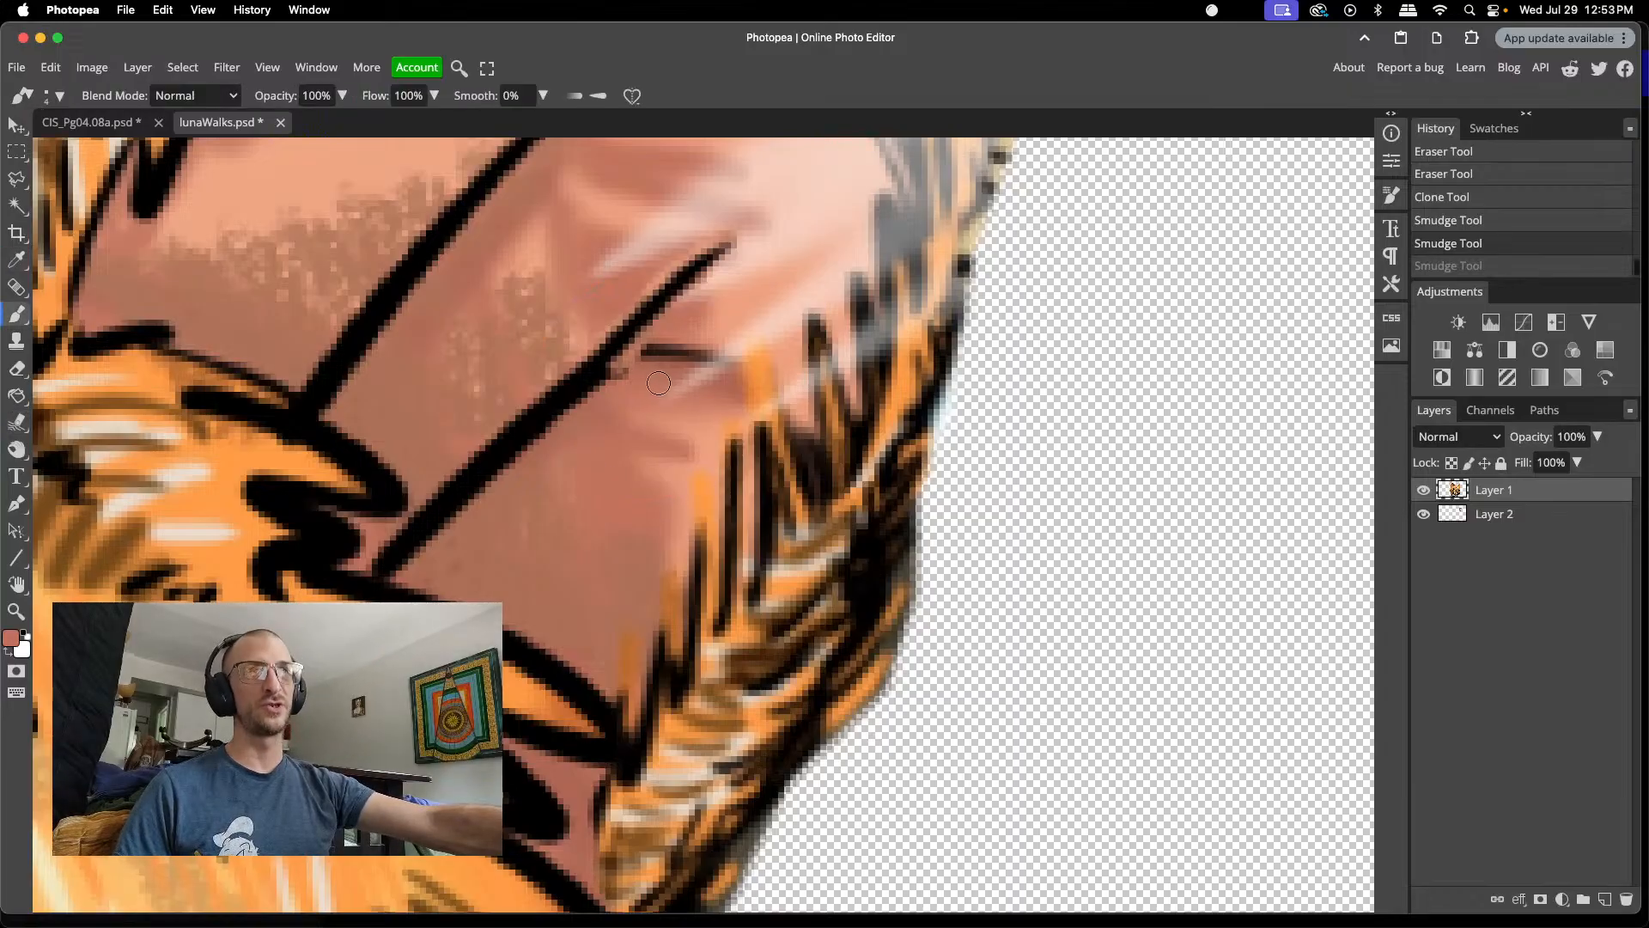
{"action": "mouse_move", "coordinate": [632, 379]}
{"action": "left_mouse_down"}
{"action": "mouse_move", "coordinate": [615, 371]}
{"action": "mouse_move", "coordinate": [679, 339]}
{"action": "mouse_move", "coordinate": [670, 361]}
{"action": "mouse_move", "coordinate": [691, 350]}
{"action": "mouse_move", "coordinate": [653, 356]}
{"action": "left_mouse_up"}
{"action": "left_click_drag", "start_coordinate": [643, 360], "coordinate": [689, 356]}
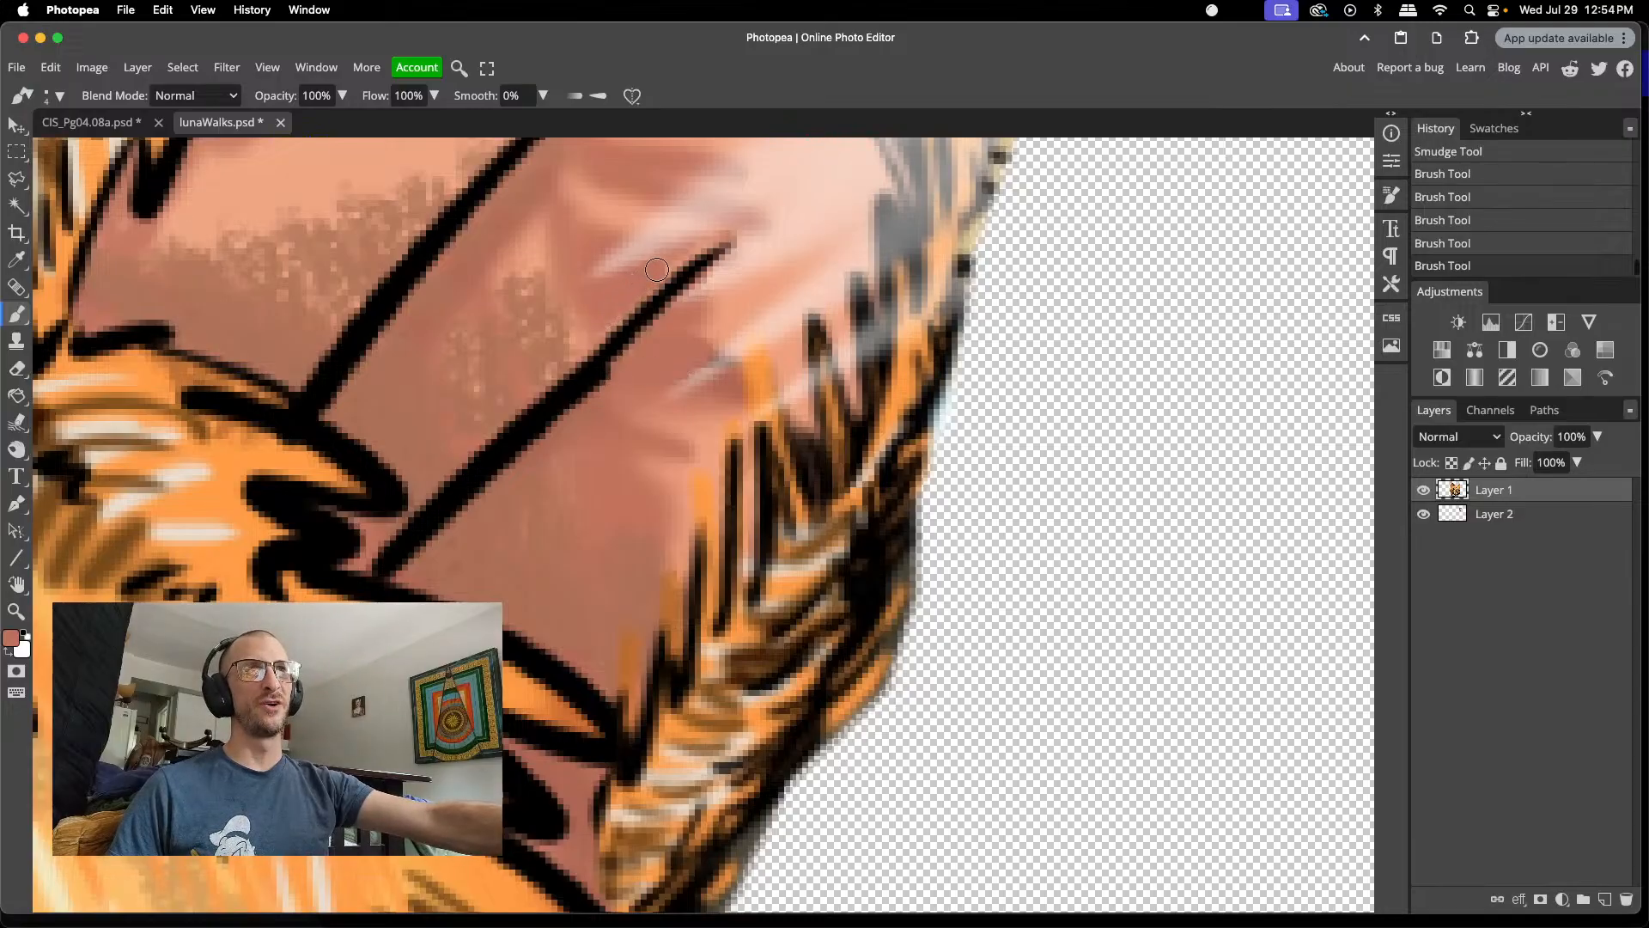
- Touch up the upper edge of the extended inner-ear line on Layer 1 in pink, reducing the brush to 2 px
{"action": "left_click_drag", "start_coordinate": [653, 273], "coordinate": [577, 313]}
{"action": "right_click", "coordinate": [624, 283]}
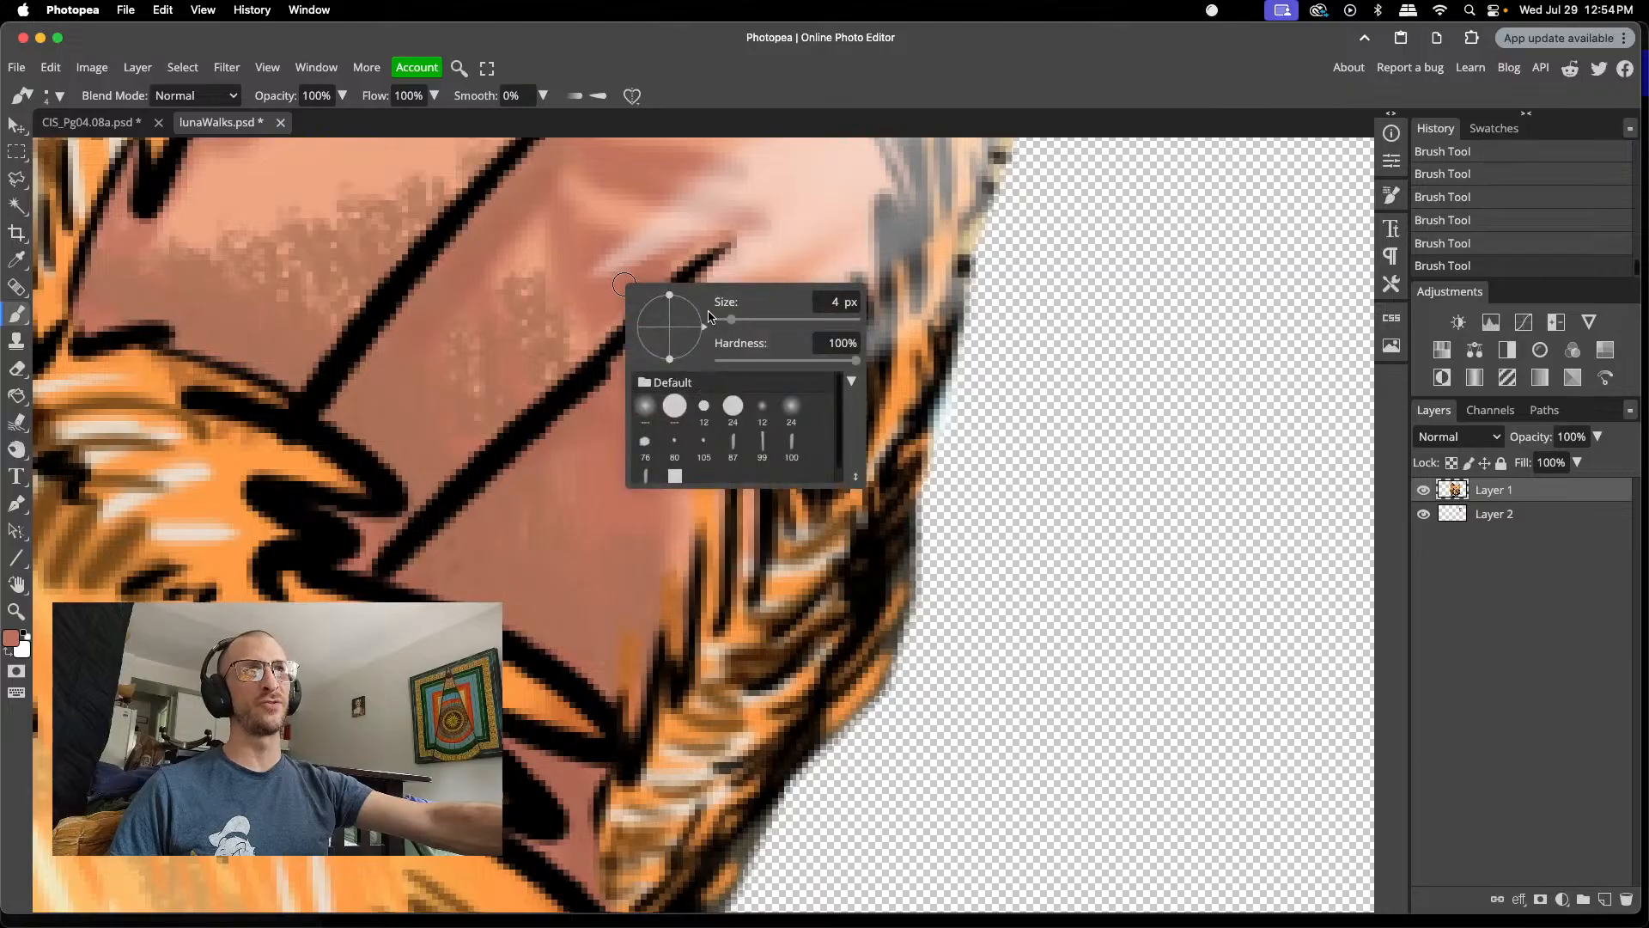
{"action": "left_click_drag", "start_coordinate": [731, 319], "coordinate": [729, 321]}
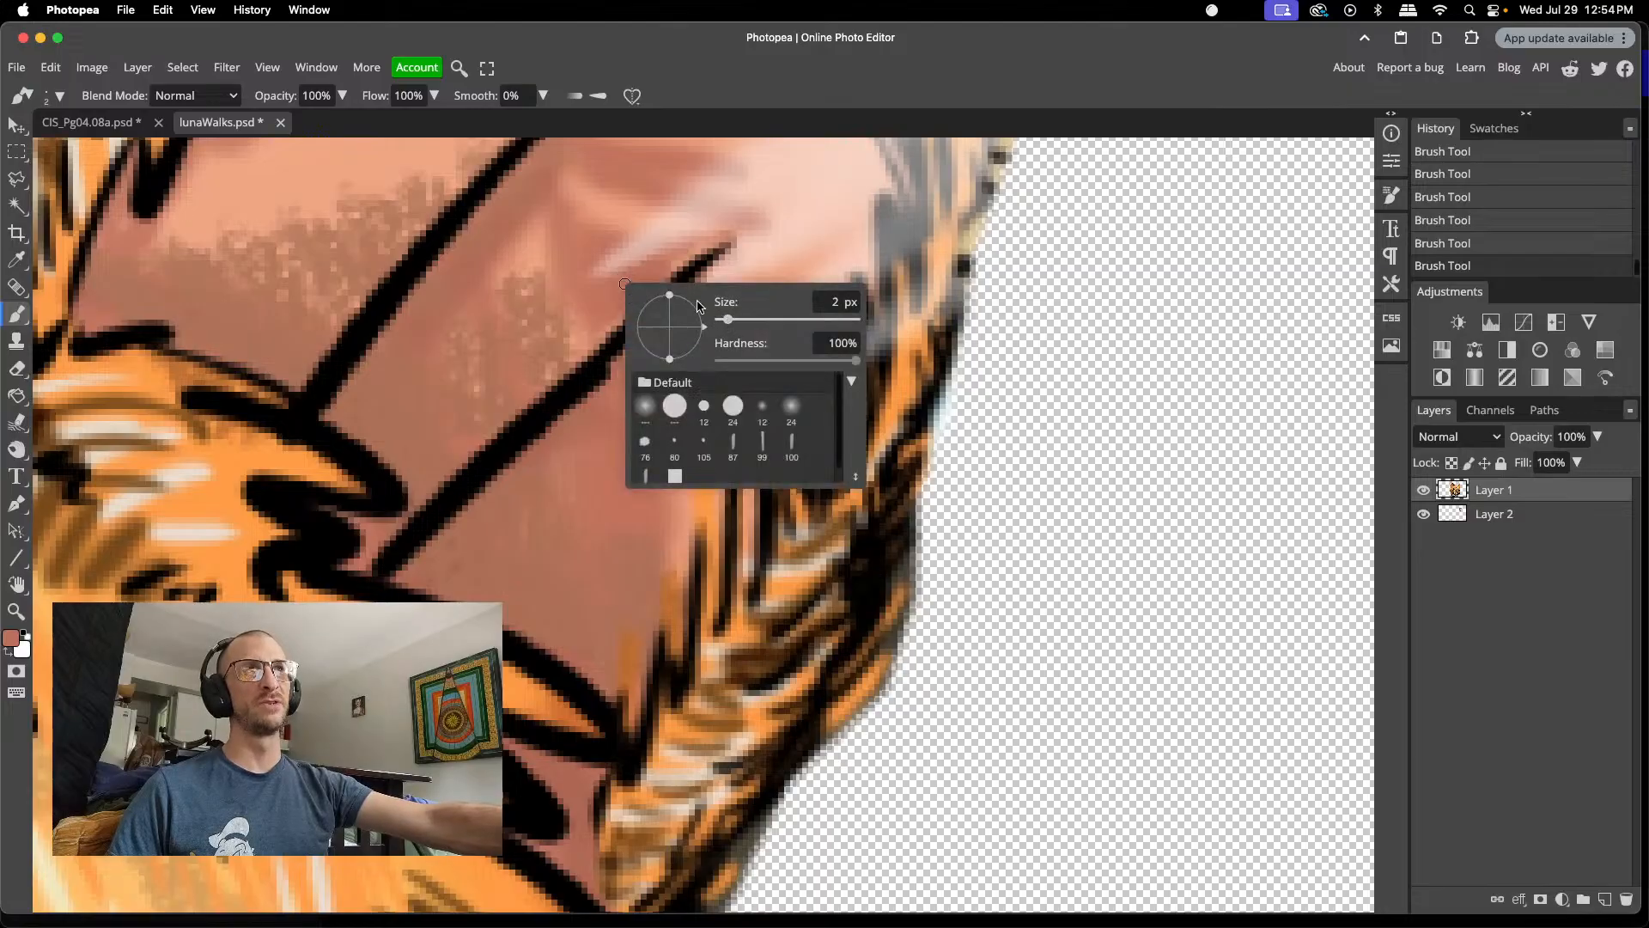
{"action": "left_click", "coordinate": [671, 264]}
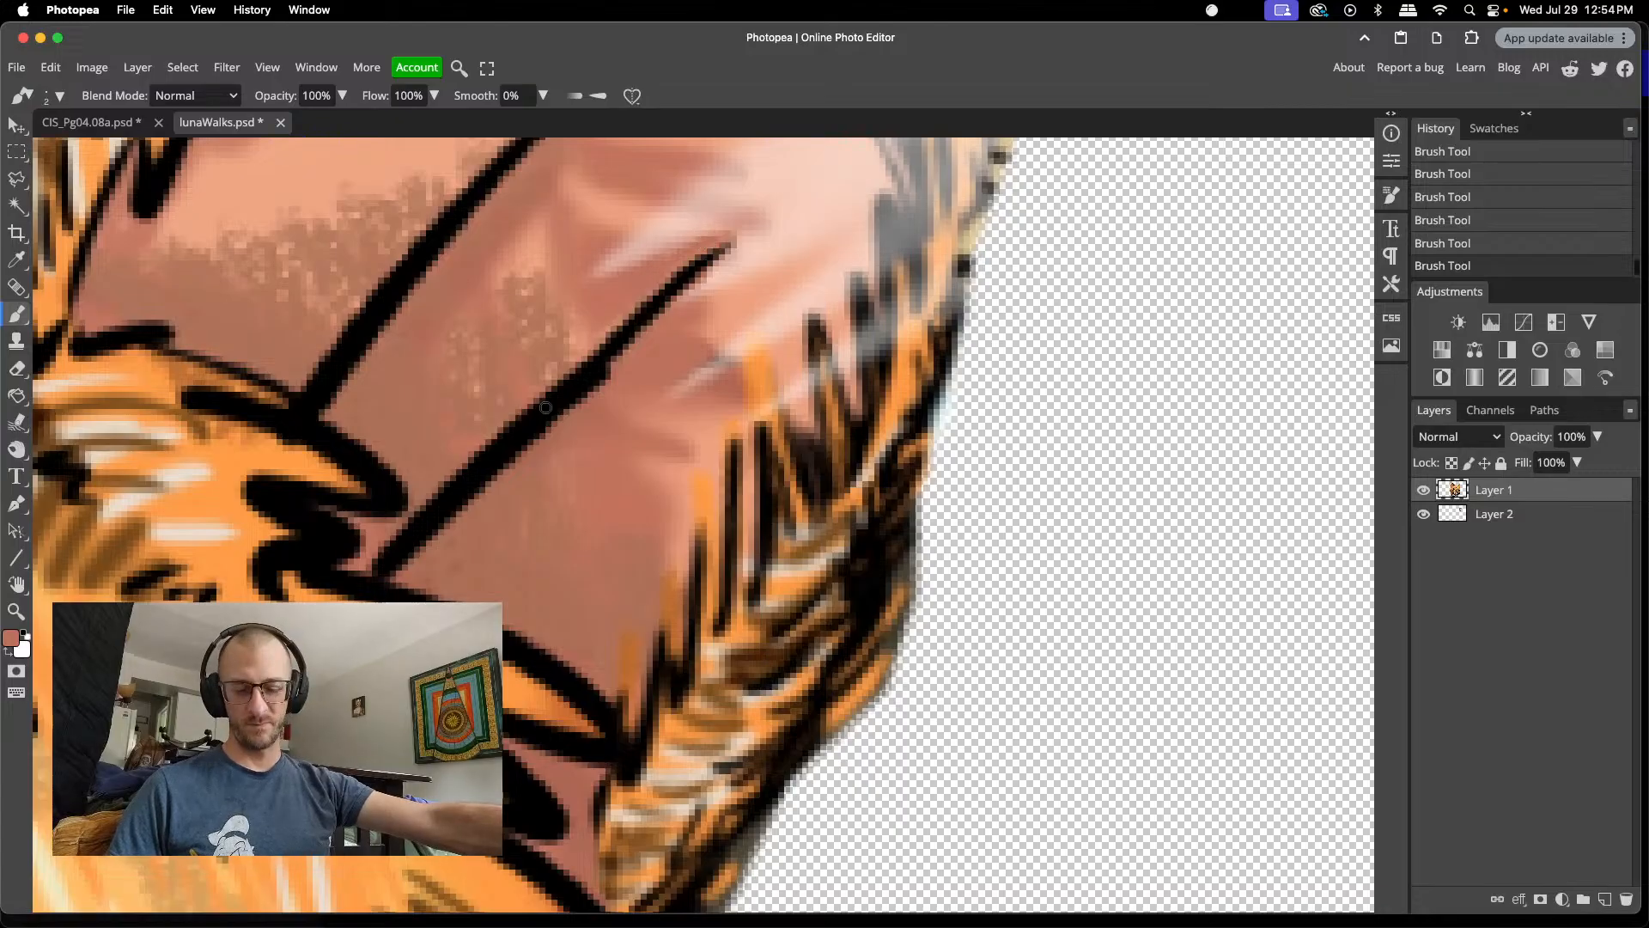
- Review the whole cat and merge Layer 1 down into Layer 2
{"action": "scroll", "coordinate": [542, 411], "scroll_direction": "down", "scroll_amount": 6}
{"action": "scroll", "coordinate": [547, 408], "scroll_direction": "down", "scroll_amount": 5}
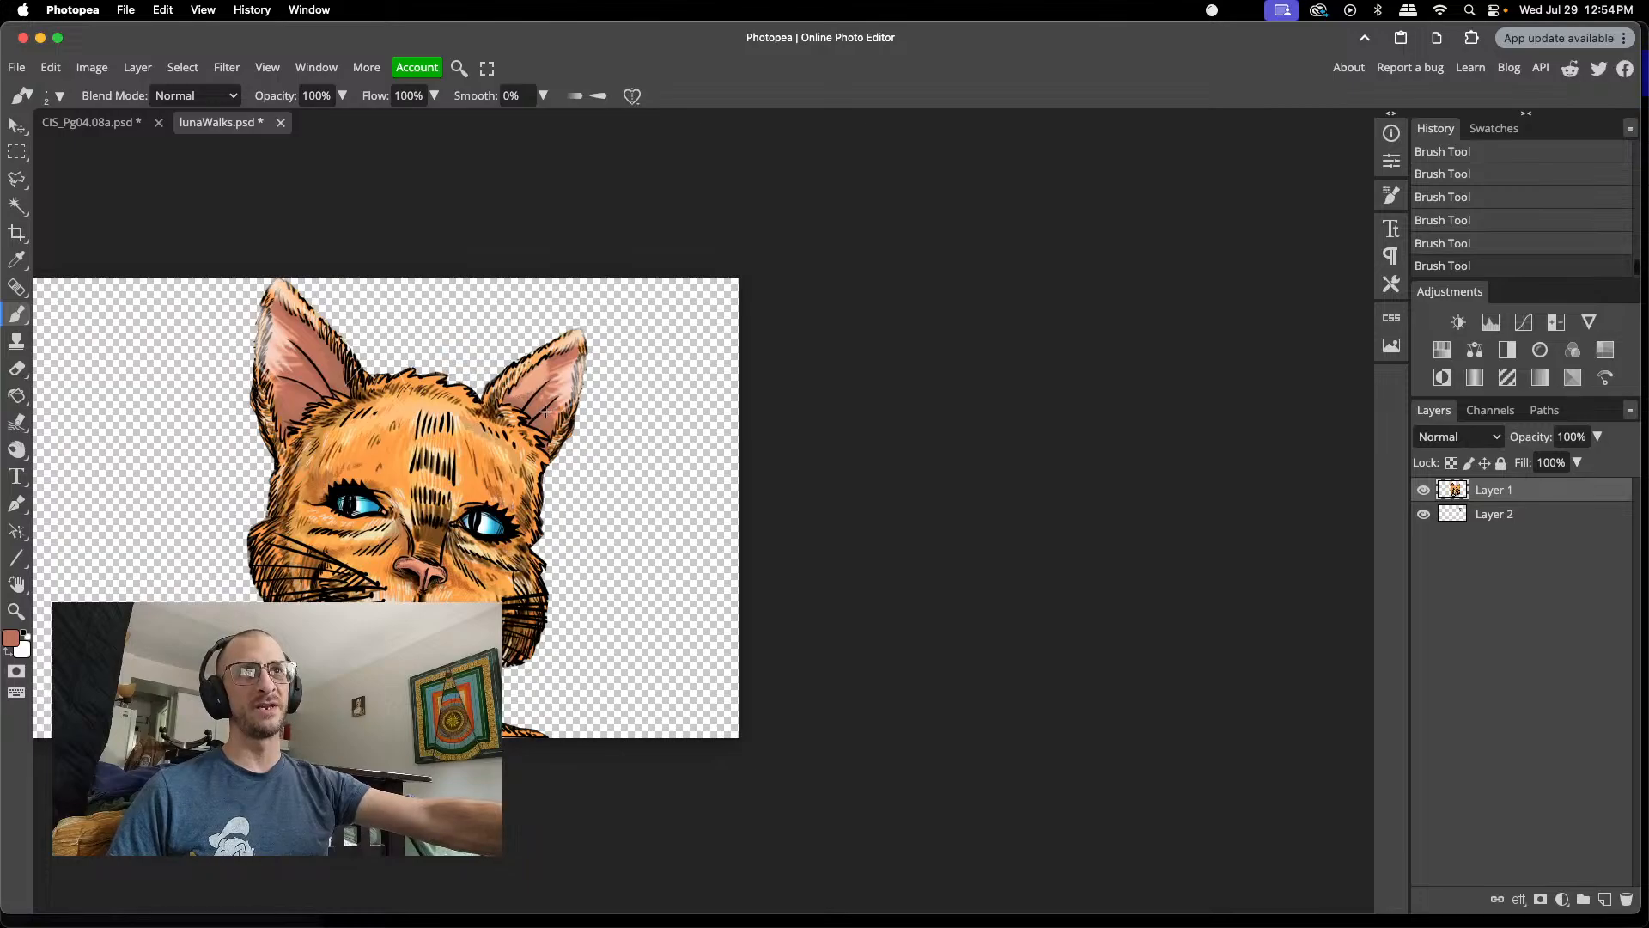
{"action": "scroll", "coordinate": [546, 411], "scroll_direction": "down", "scroll_amount": 2}
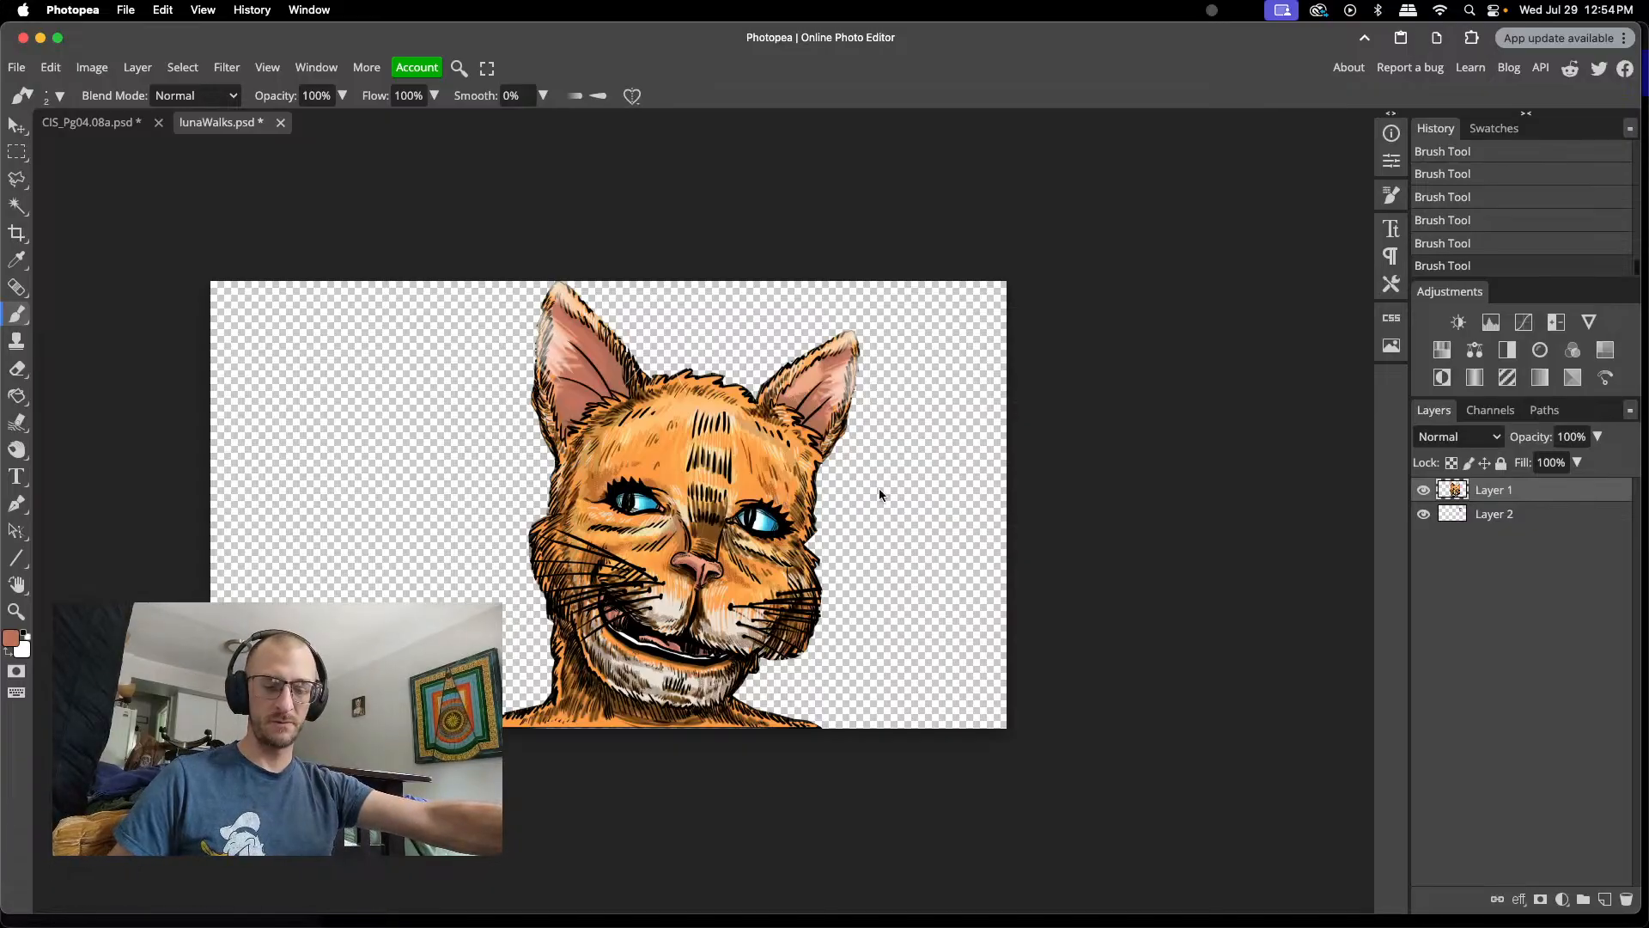
{"action": "key", "text": "super+e"}
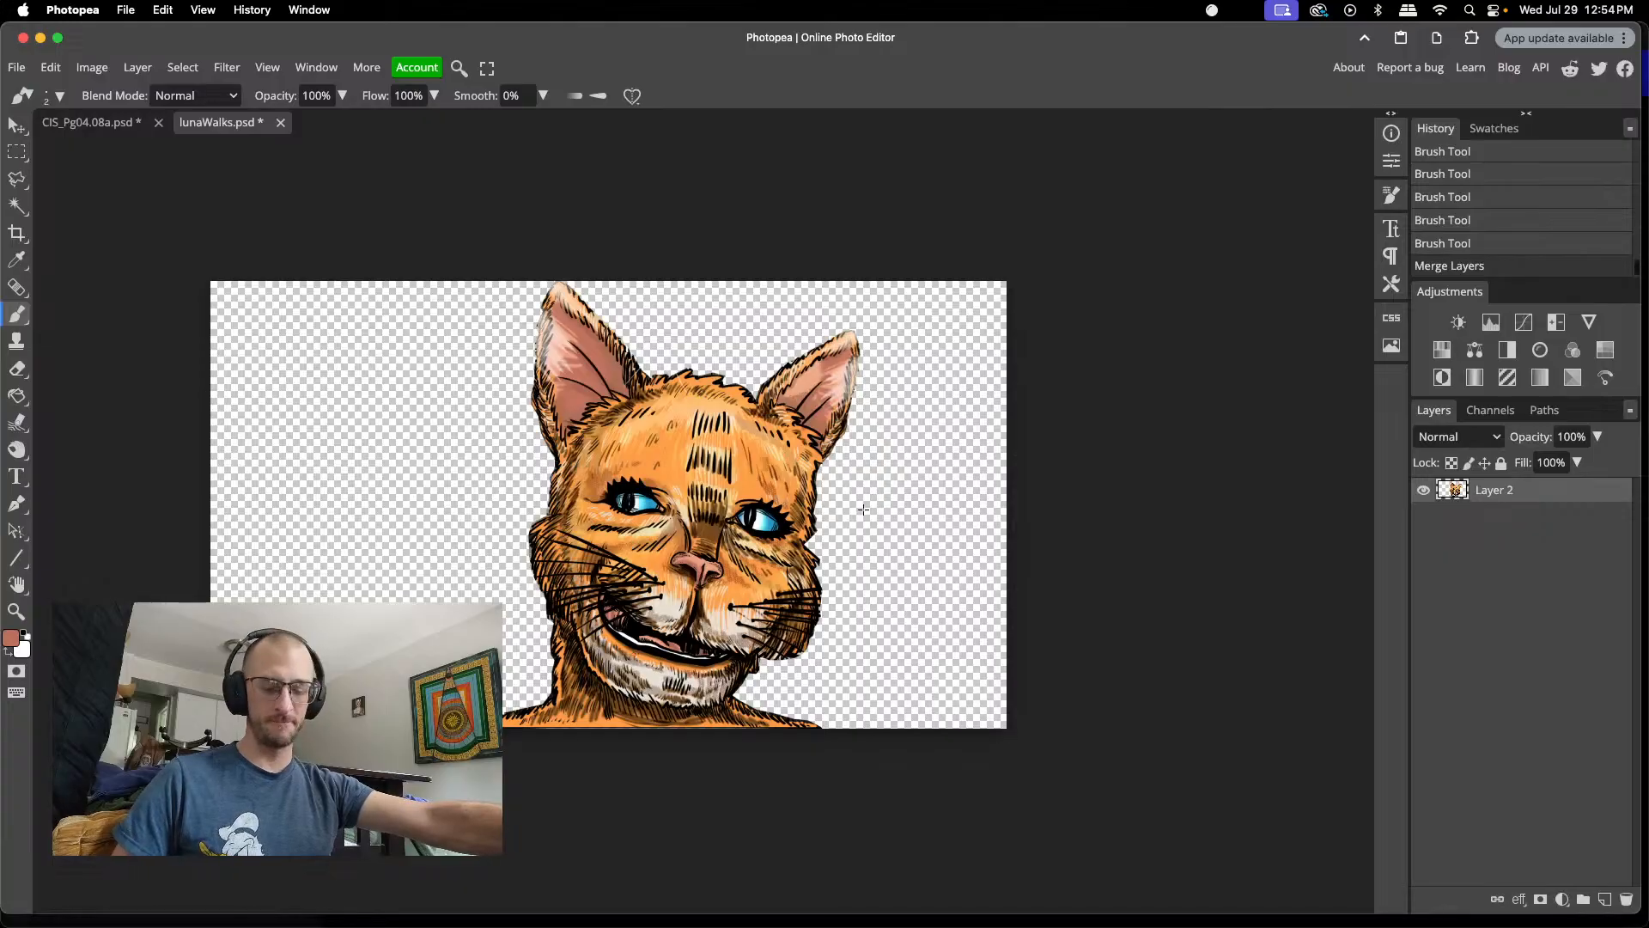
- Undo a first horizontal squeeze of the merged cat, and scale it down slightly in both width and height within the canvas
{"action": "key", "text": "v"}
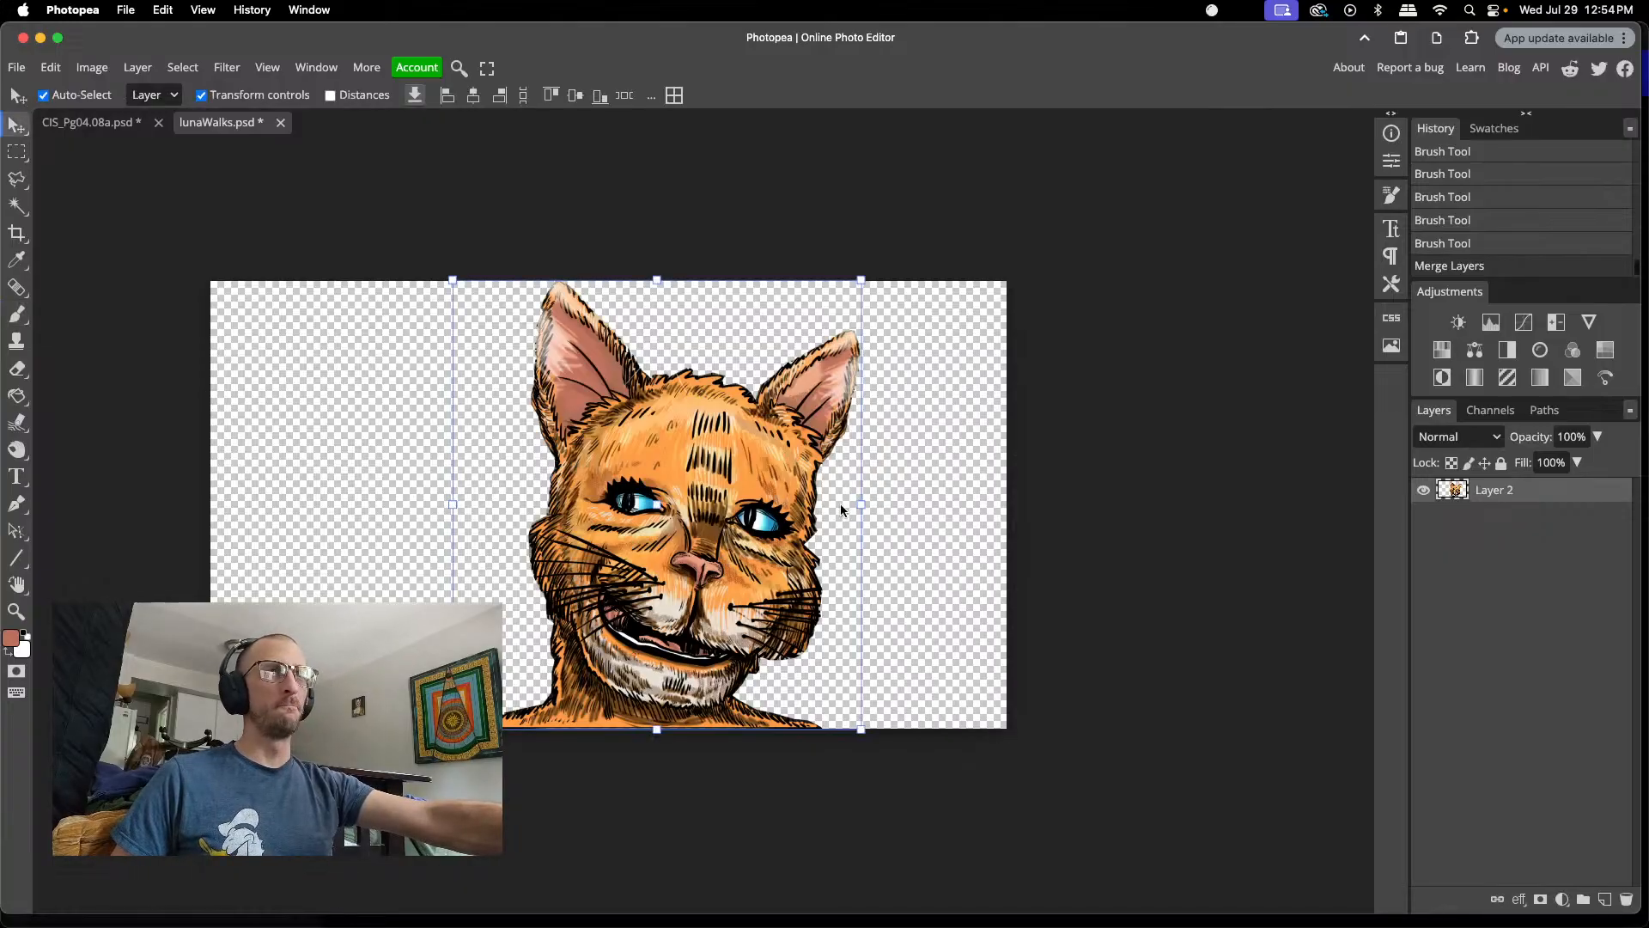
{"action": "left_click_drag", "start_coordinate": [863, 503], "coordinate": [853, 500]}
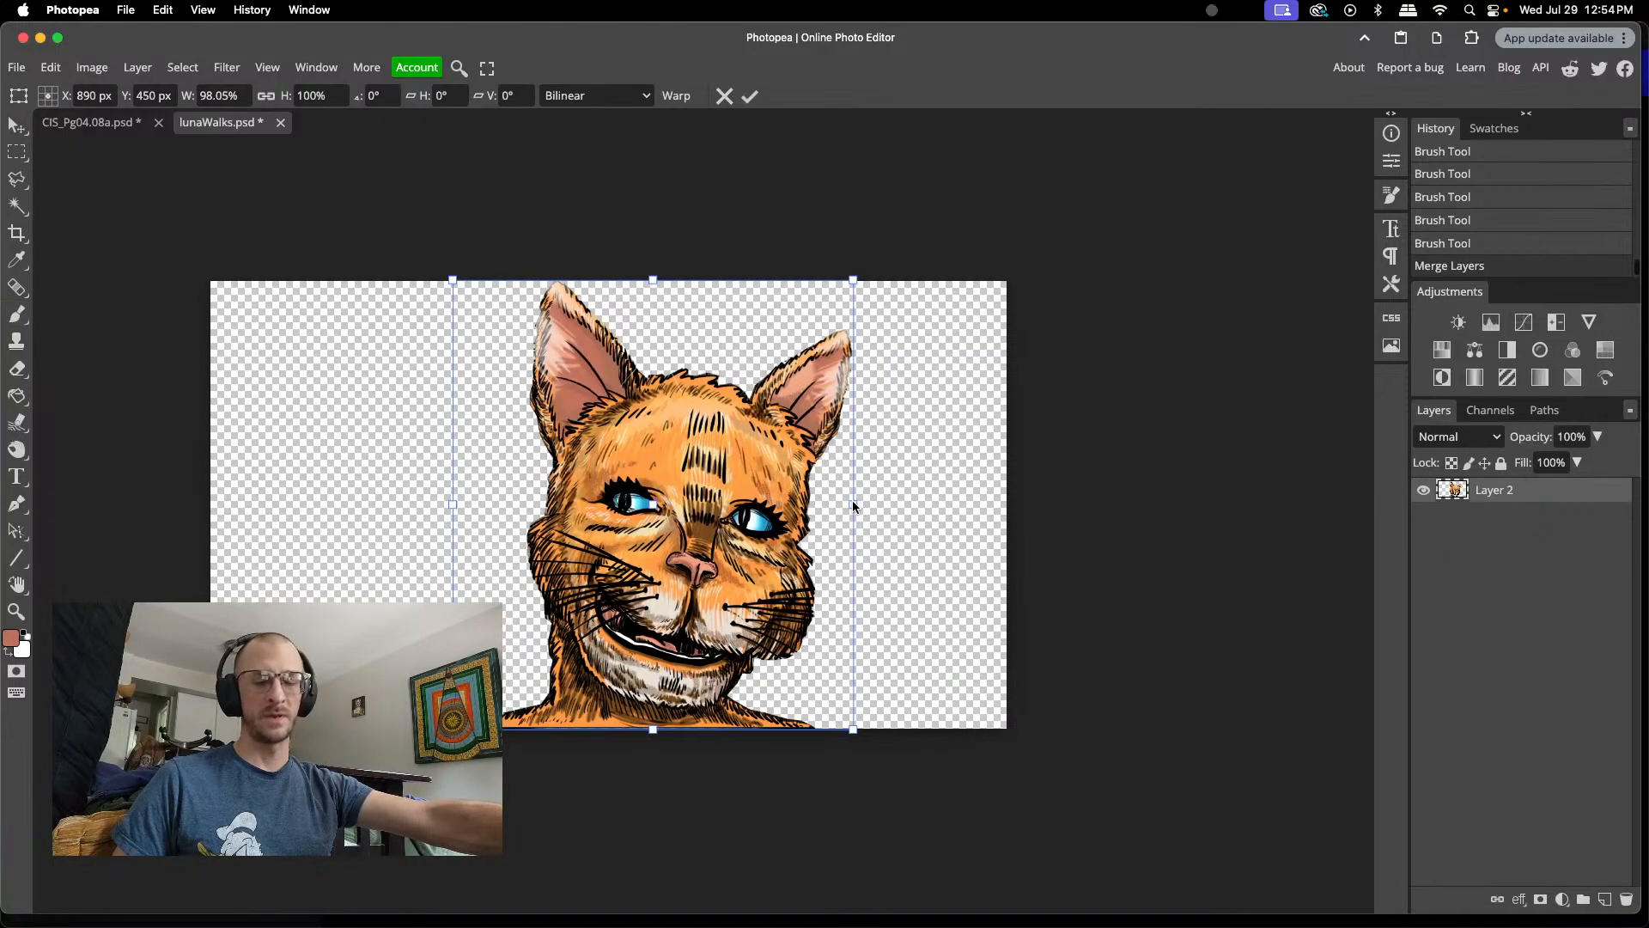
{"action": "key", "text": "super+z"}
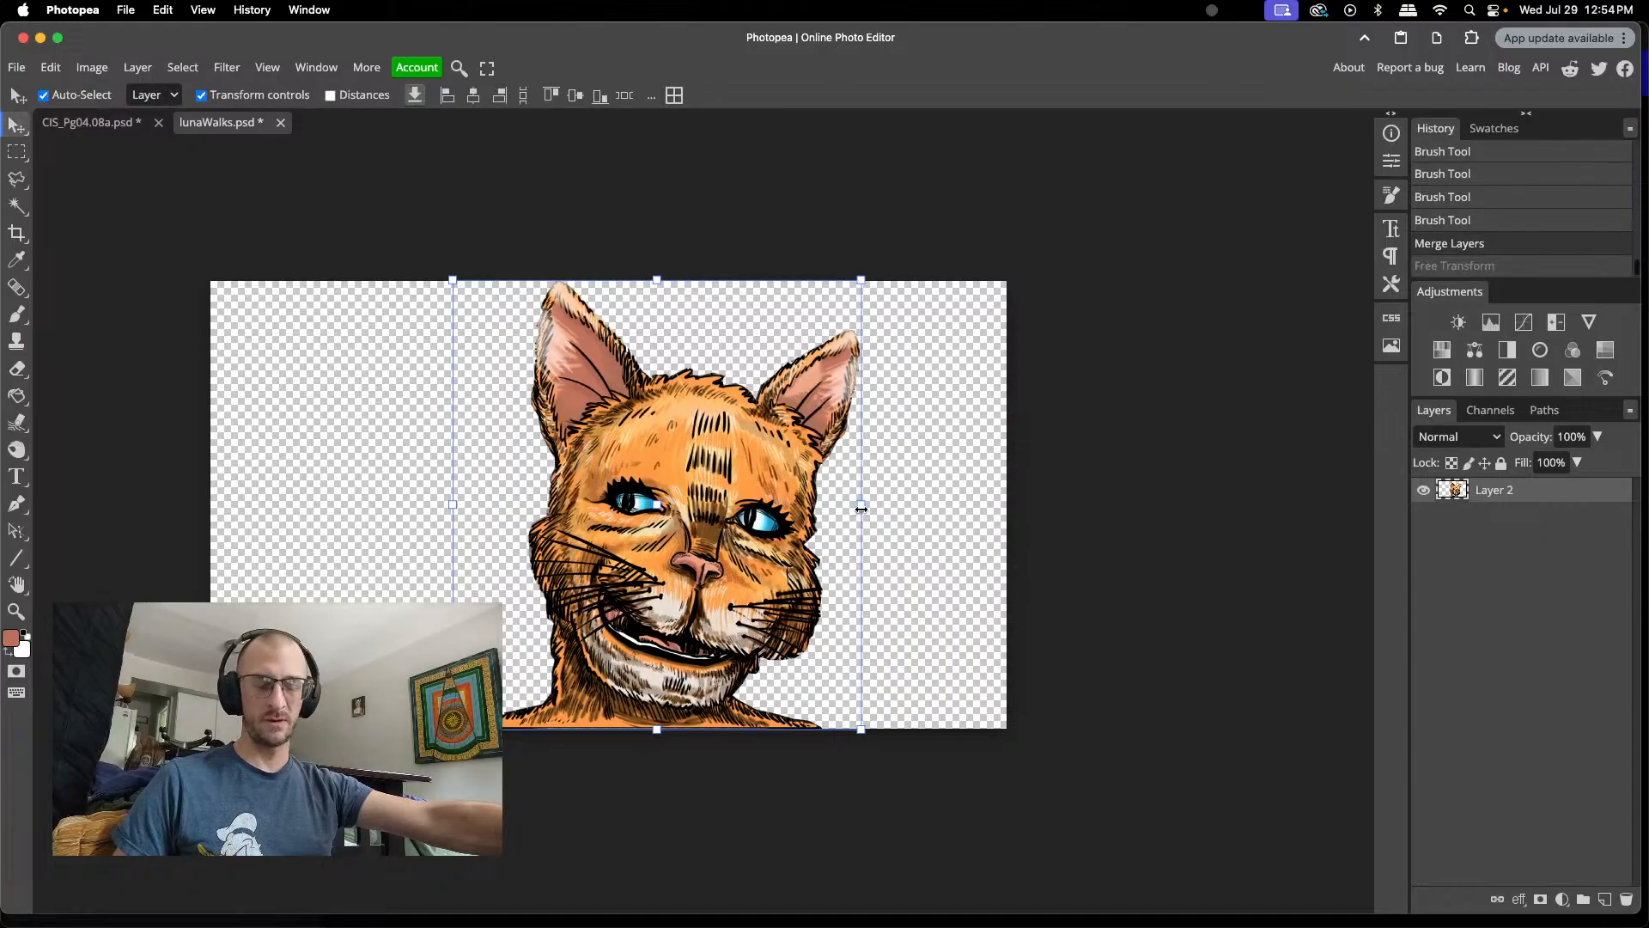
{"action": "left_click_drag", "start_coordinate": [861, 509], "coordinate": [843, 505]}
{"action": "left_click", "coordinate": [750, 96]}
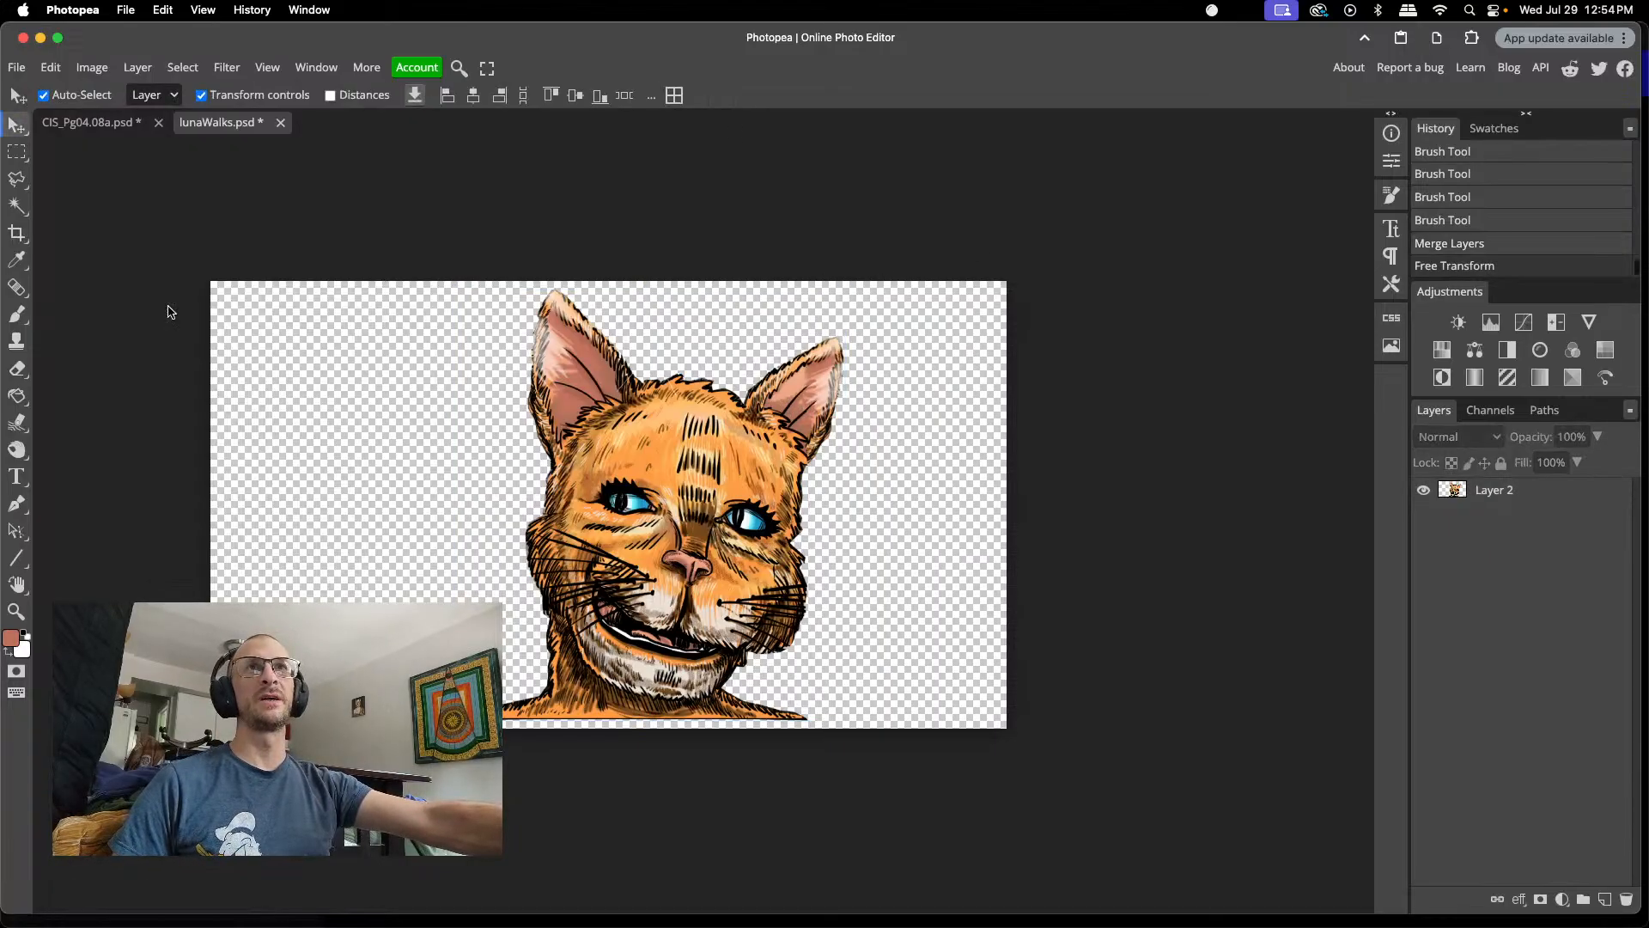
- Create a folder named lounge2 inside the Perspectives PP folder while saving lunaWalks.psd, and cancel the PSD save
{"action": "key", "text": "super+s"}
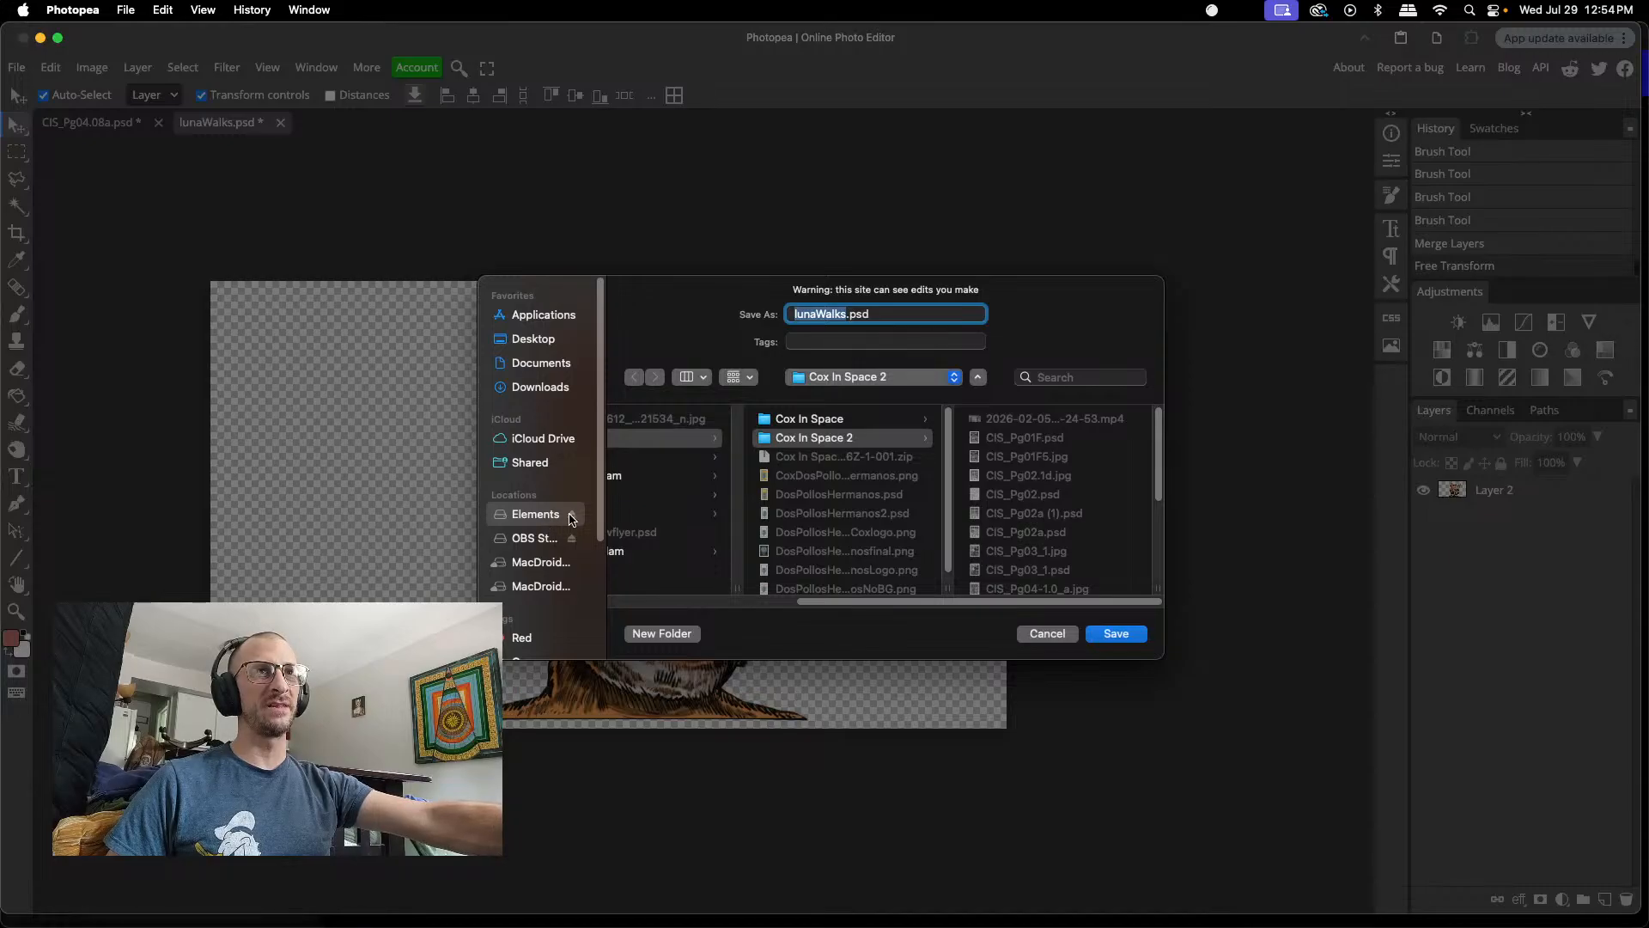
{"action": "left_click", "coordinate": [785, 602]}
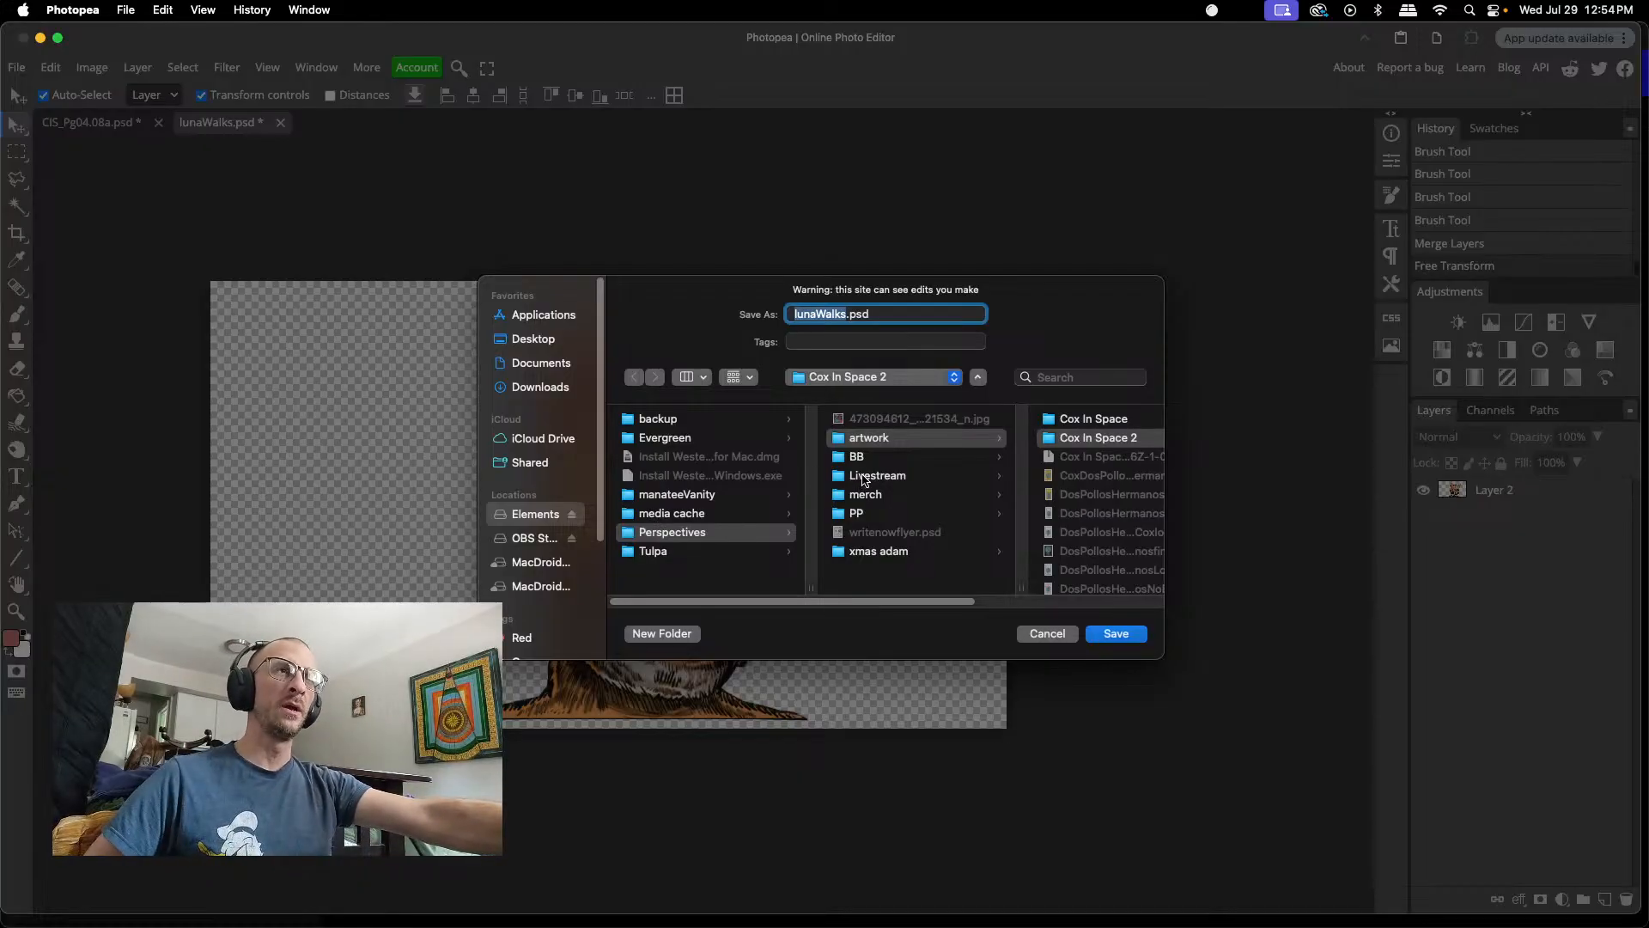
{"action": "left_click", "coordinate": [840, 514]}
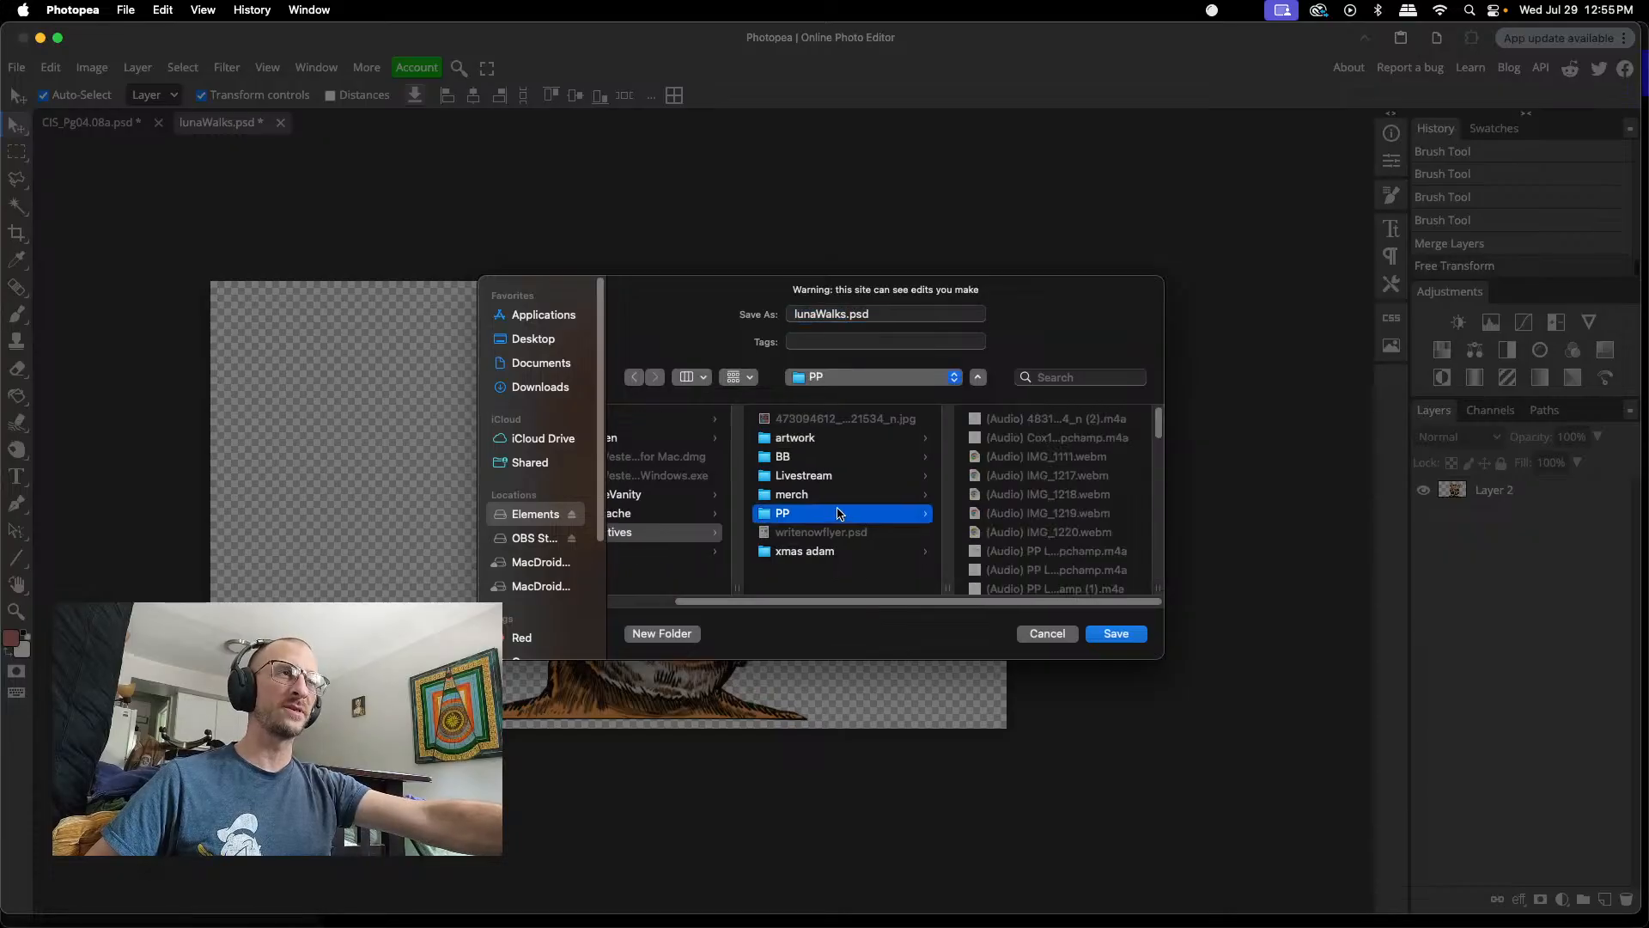
{"action": "scroll", "coordinate": [986, 472], "scroll_direction": "down", "scroll_amount": 5}
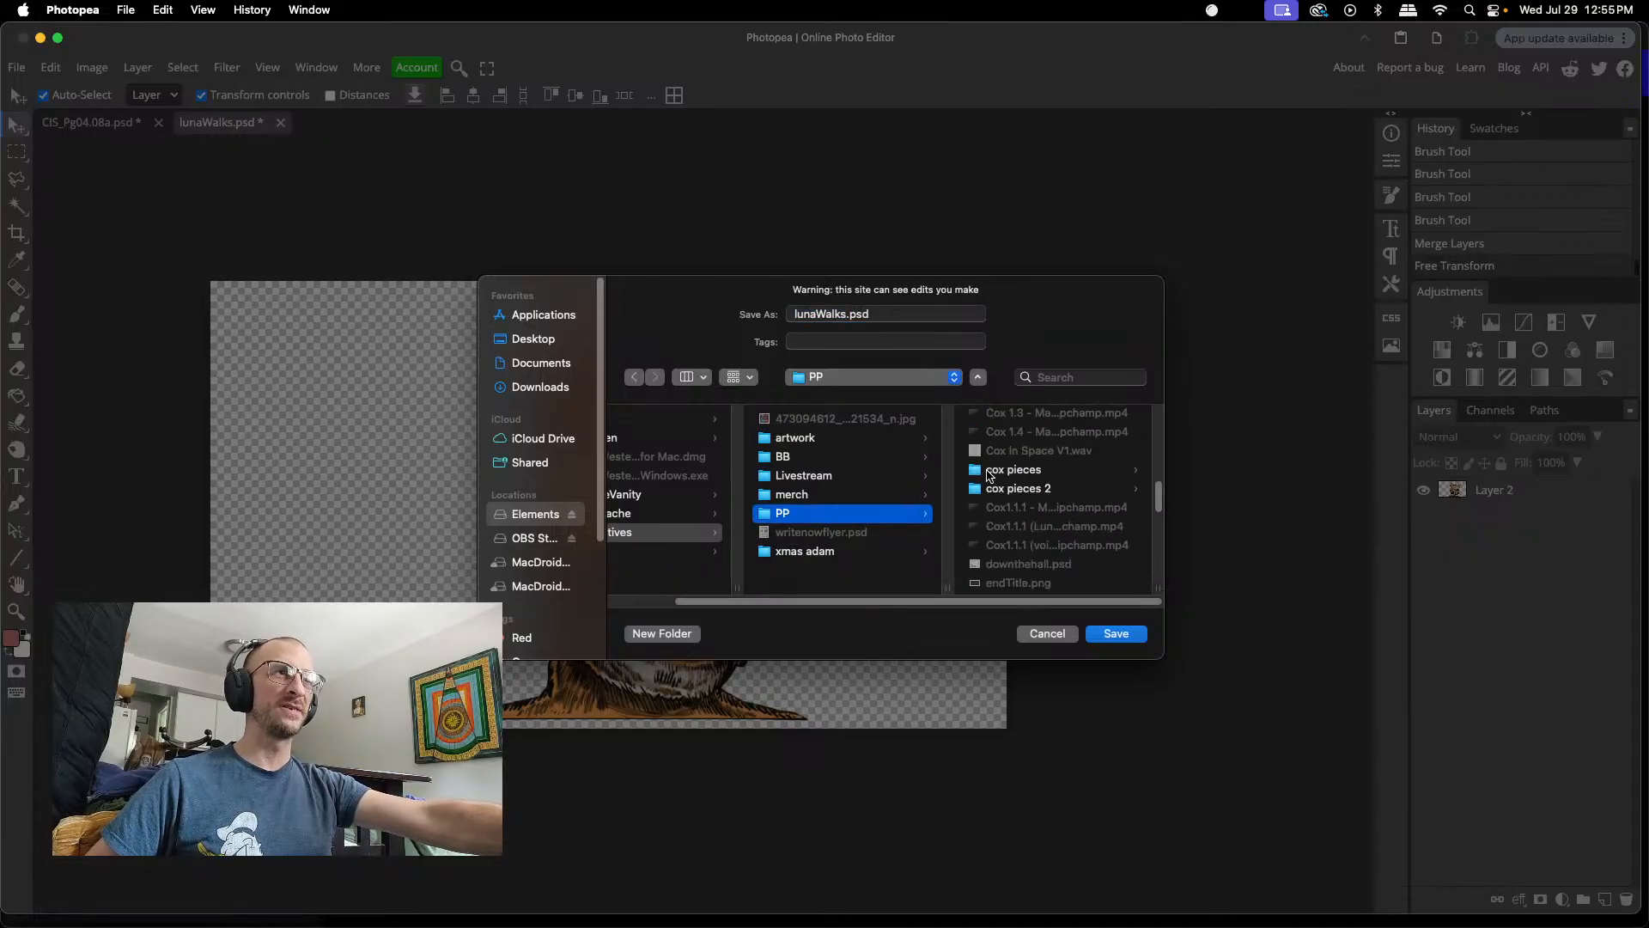
{"action": "left_click", "coordinate": [663, 633]}
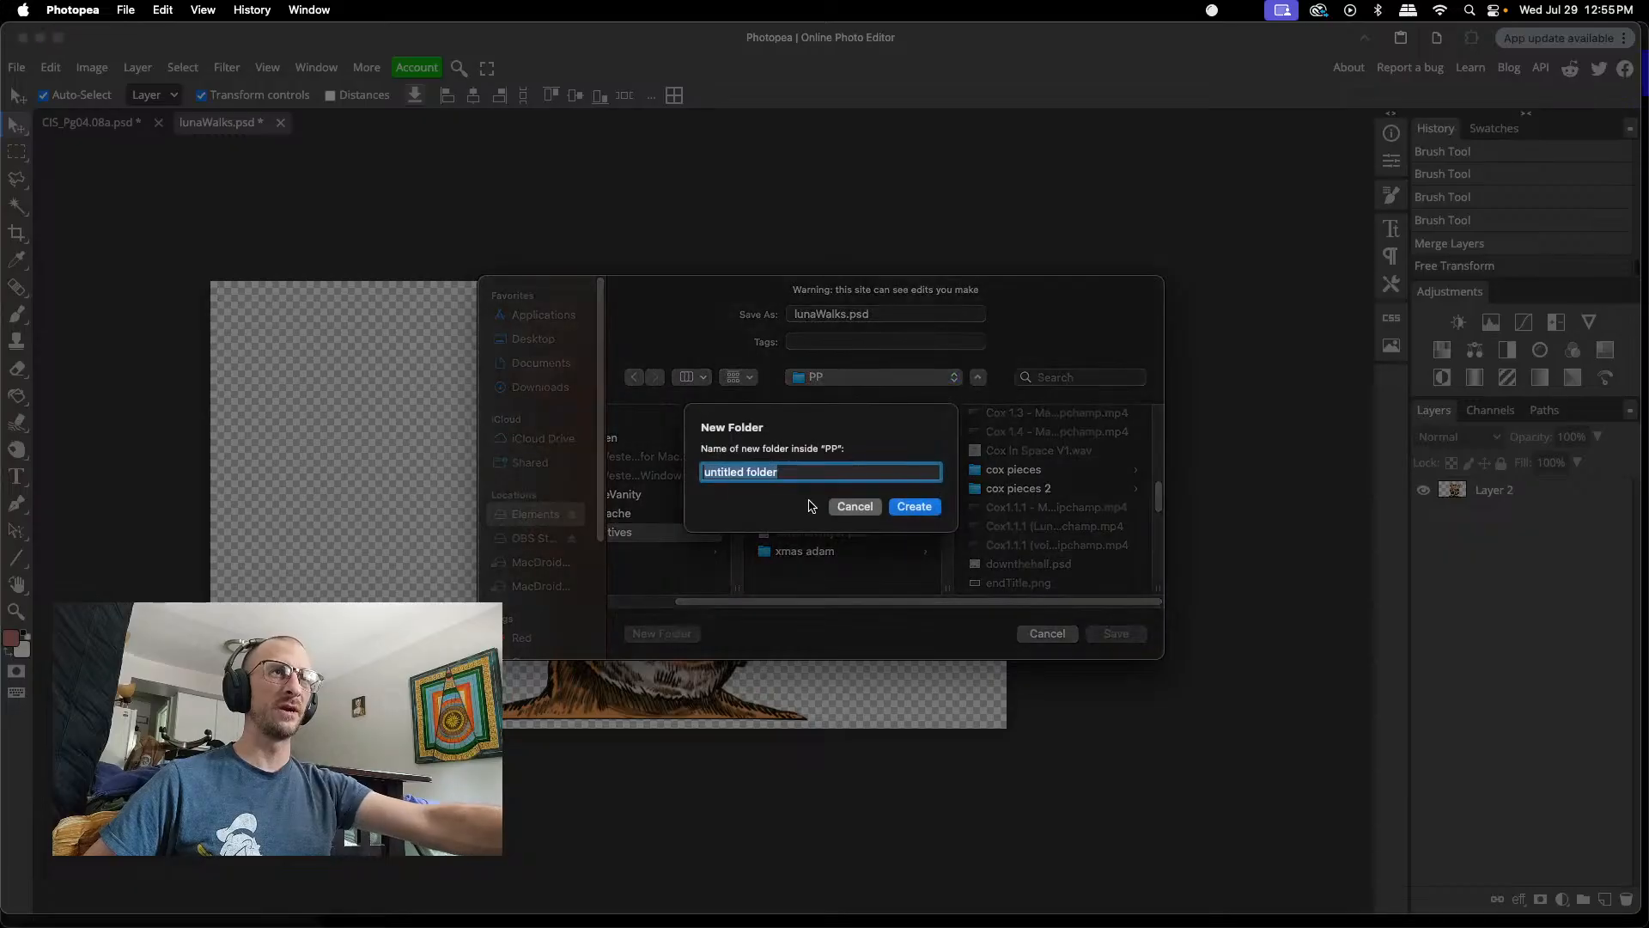
{"action": "type", "text": "lounge2"}
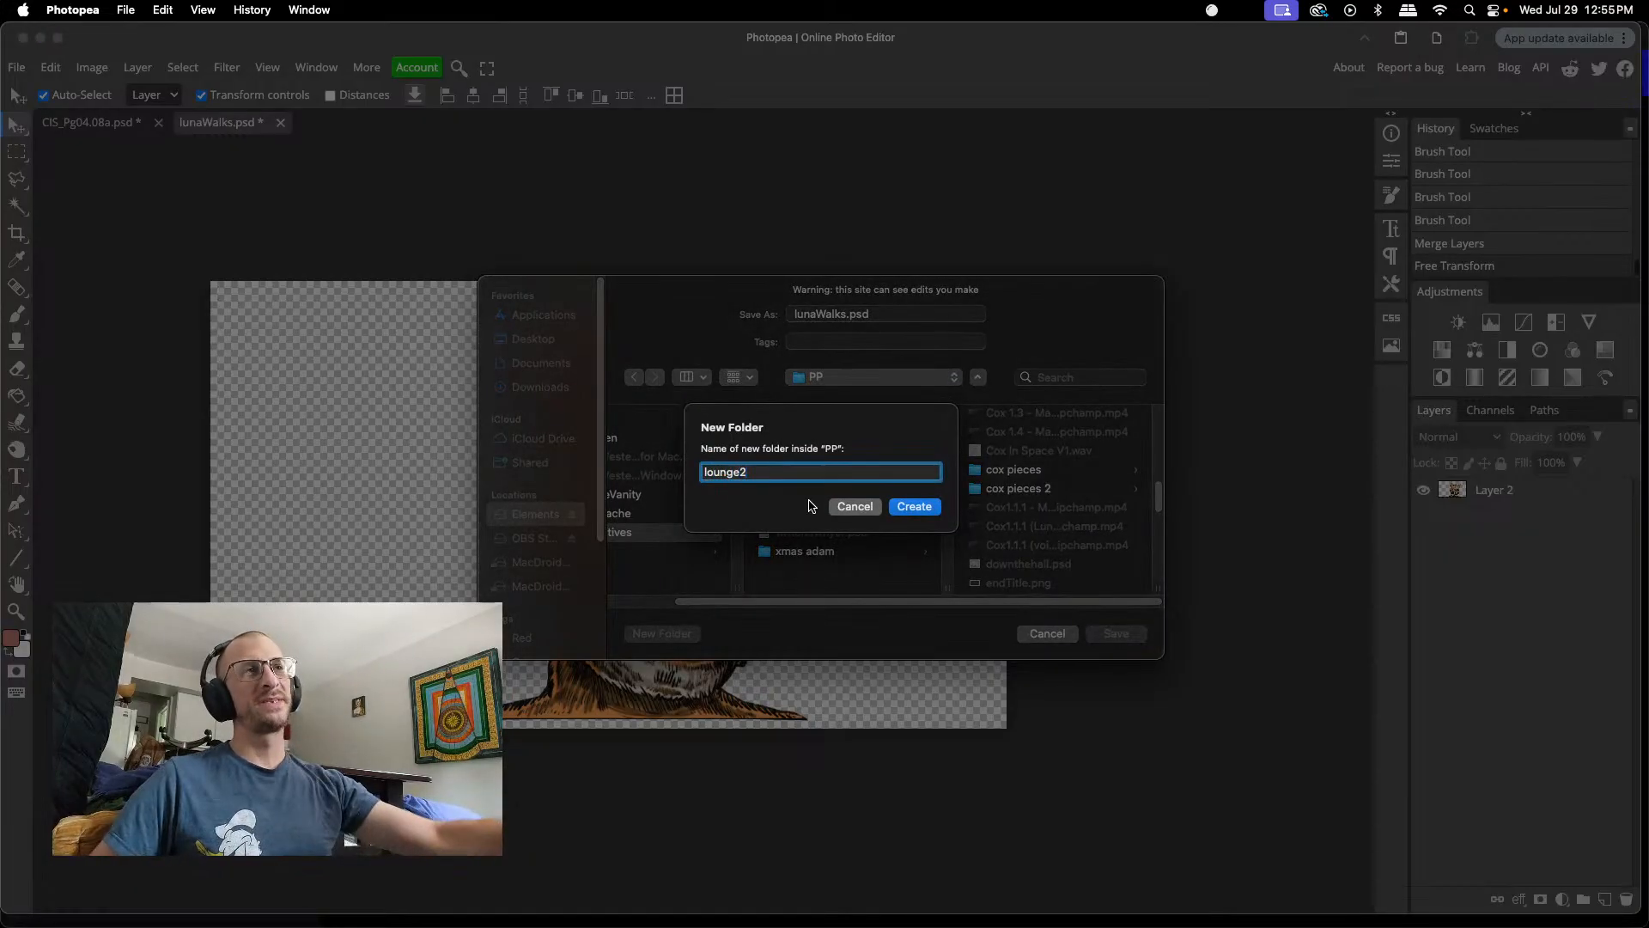
{"action": "left_click", "coordinate": [916, 509]}
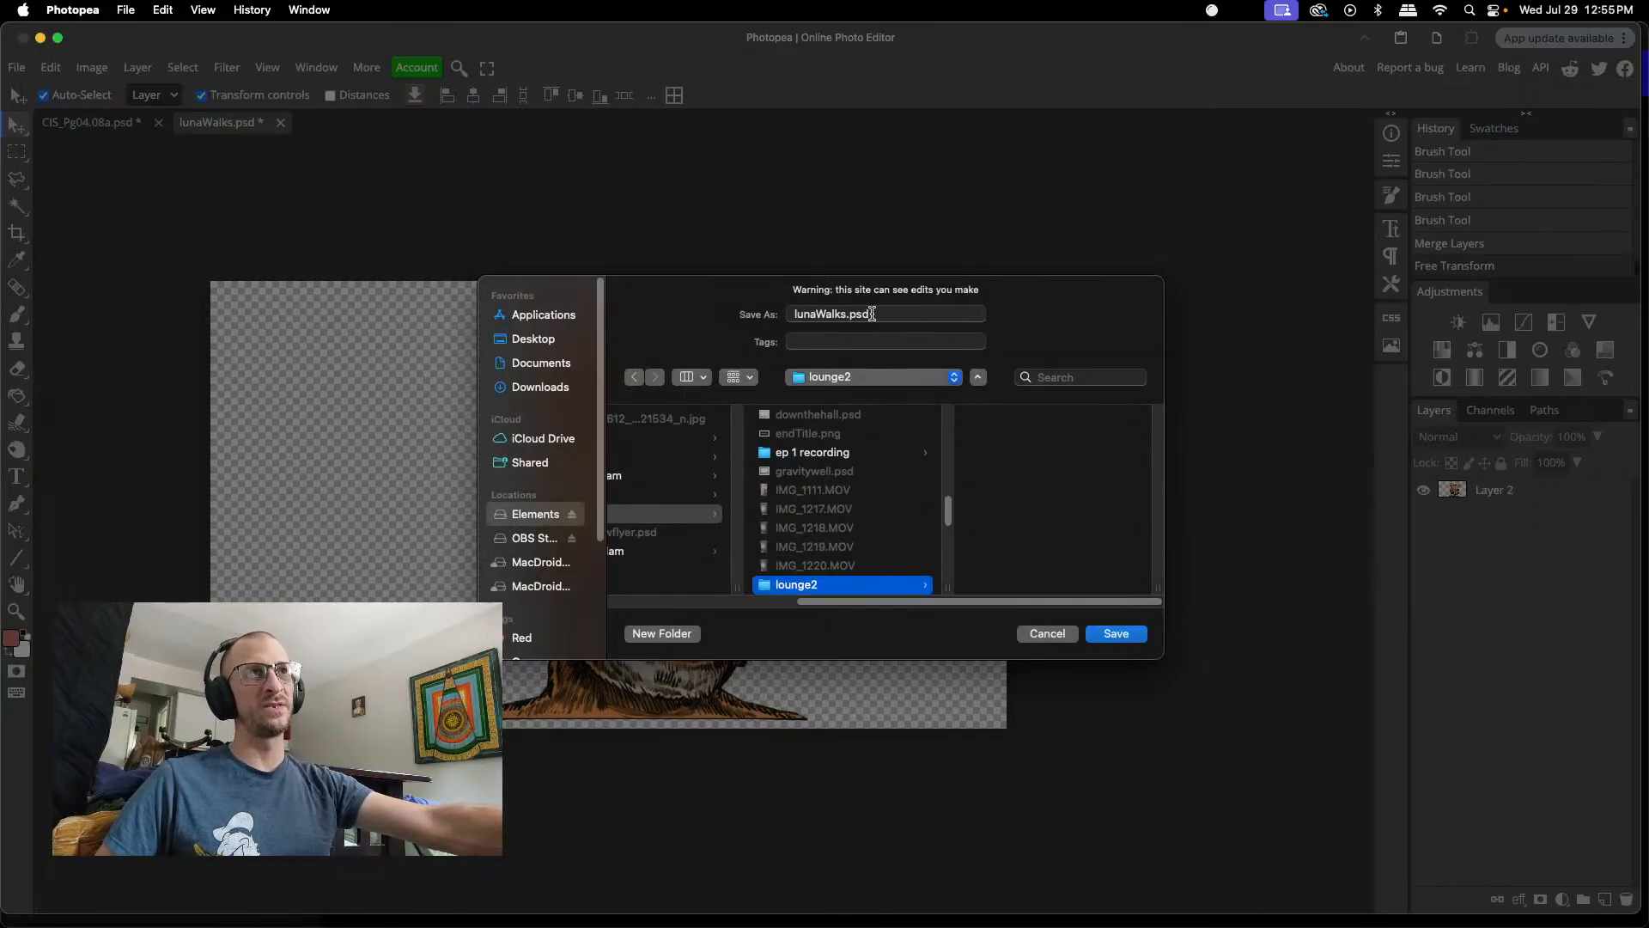
{"action": "left_click", "coordinate": [1046, 633]}
- Export lunaWalks as a 1600 × 900 px PNG at 100% quality
{"action": "left_click", "coordinate": [17, 67]}
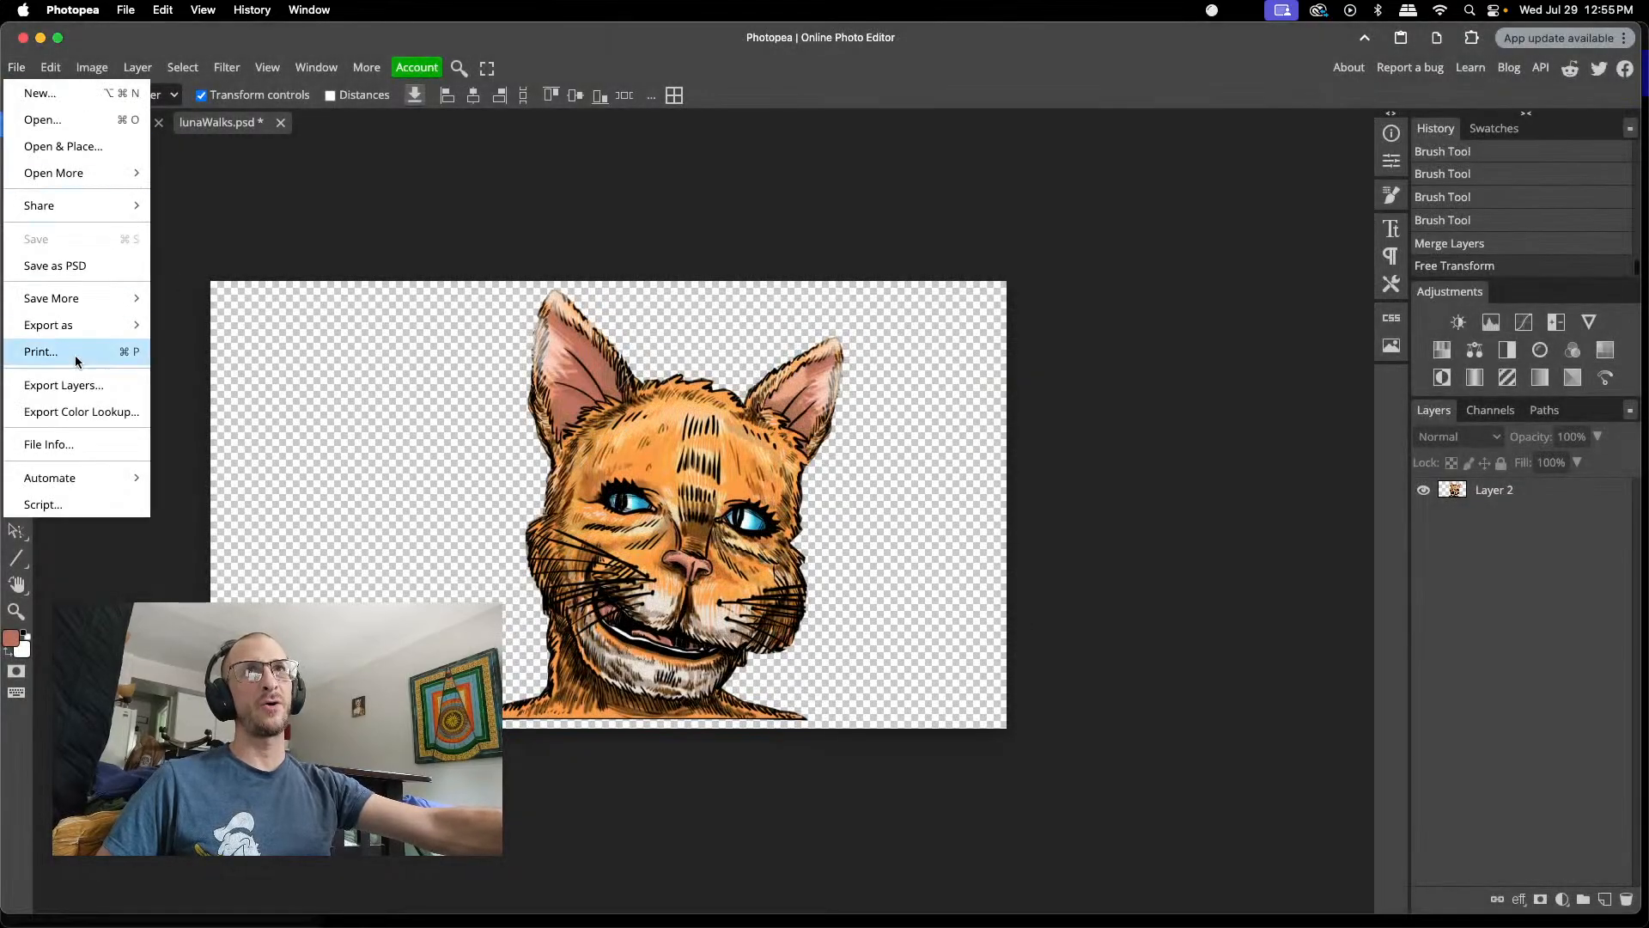
{"action": "left_click", "coordinate": [169, 326]}
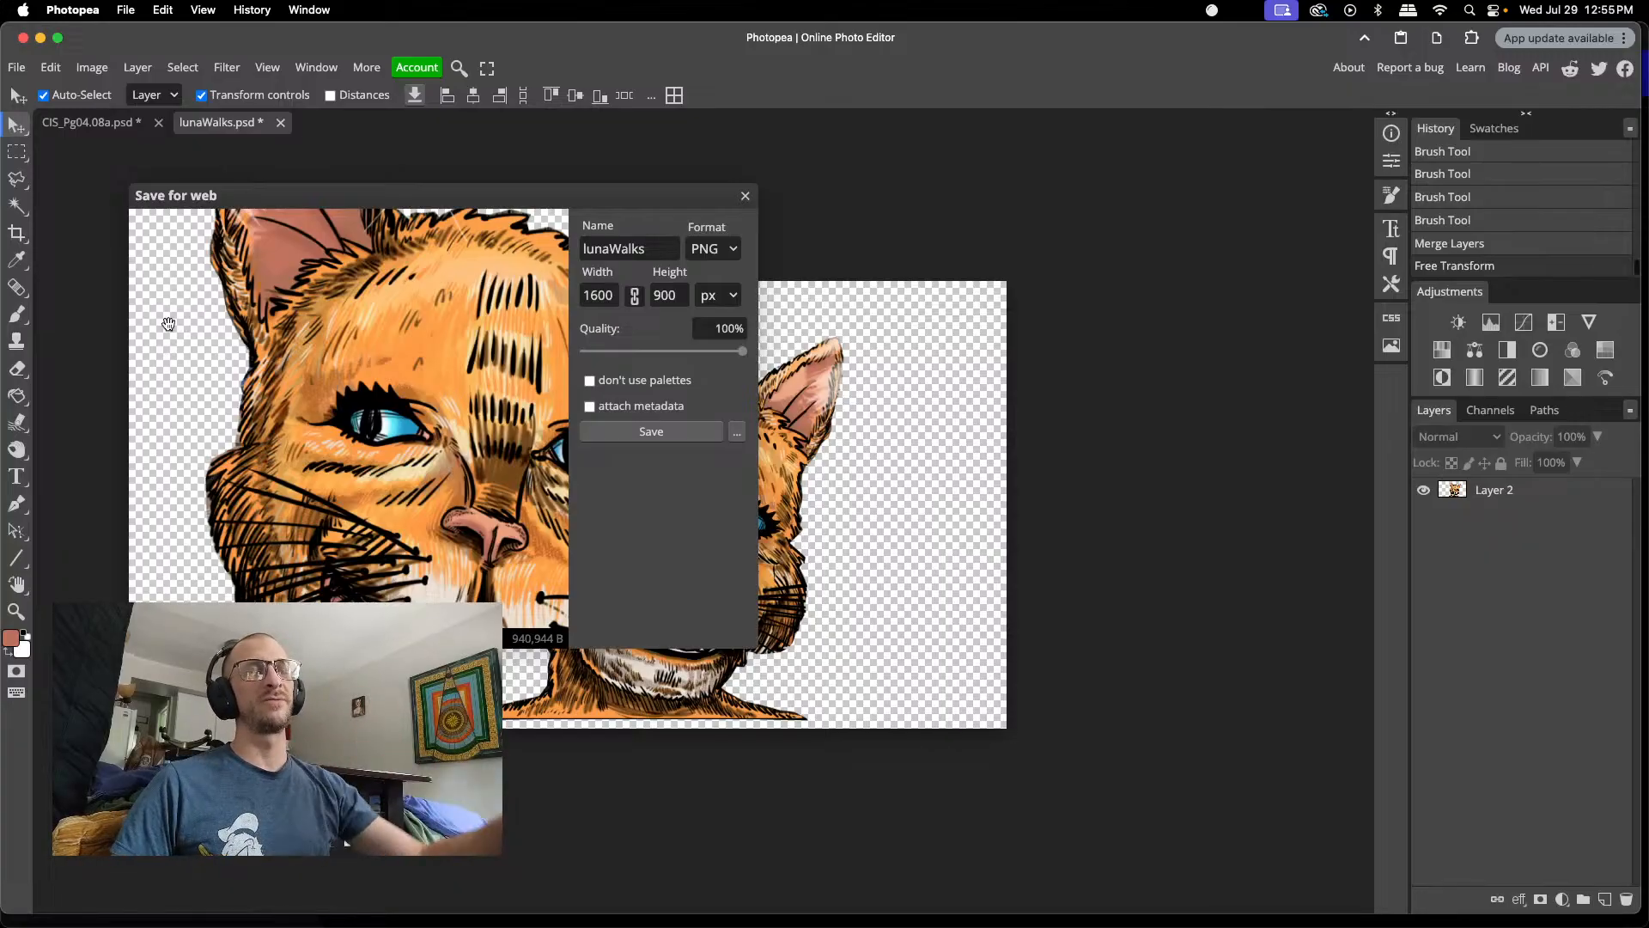
{"action": "left_click", "coordinate": [634, 432]}
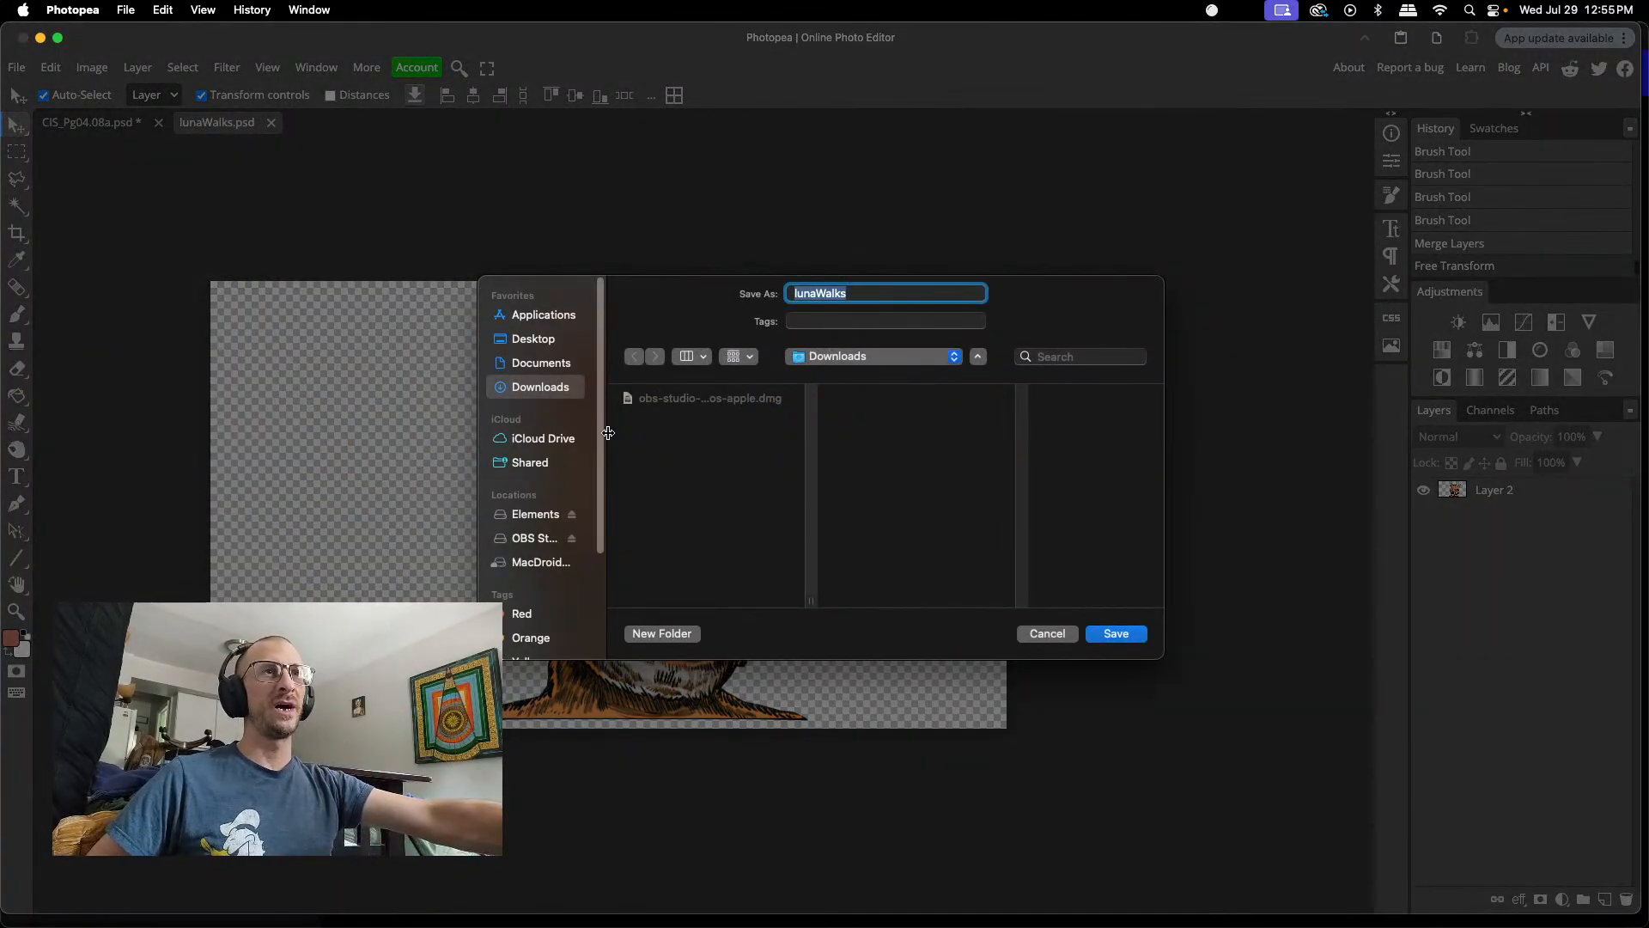
- Save the lunaWalks PNG on the Elements drive in the lounge2 folder under Perspectives and PP
{"action": "left_click", "coordinate": [527, 513]}
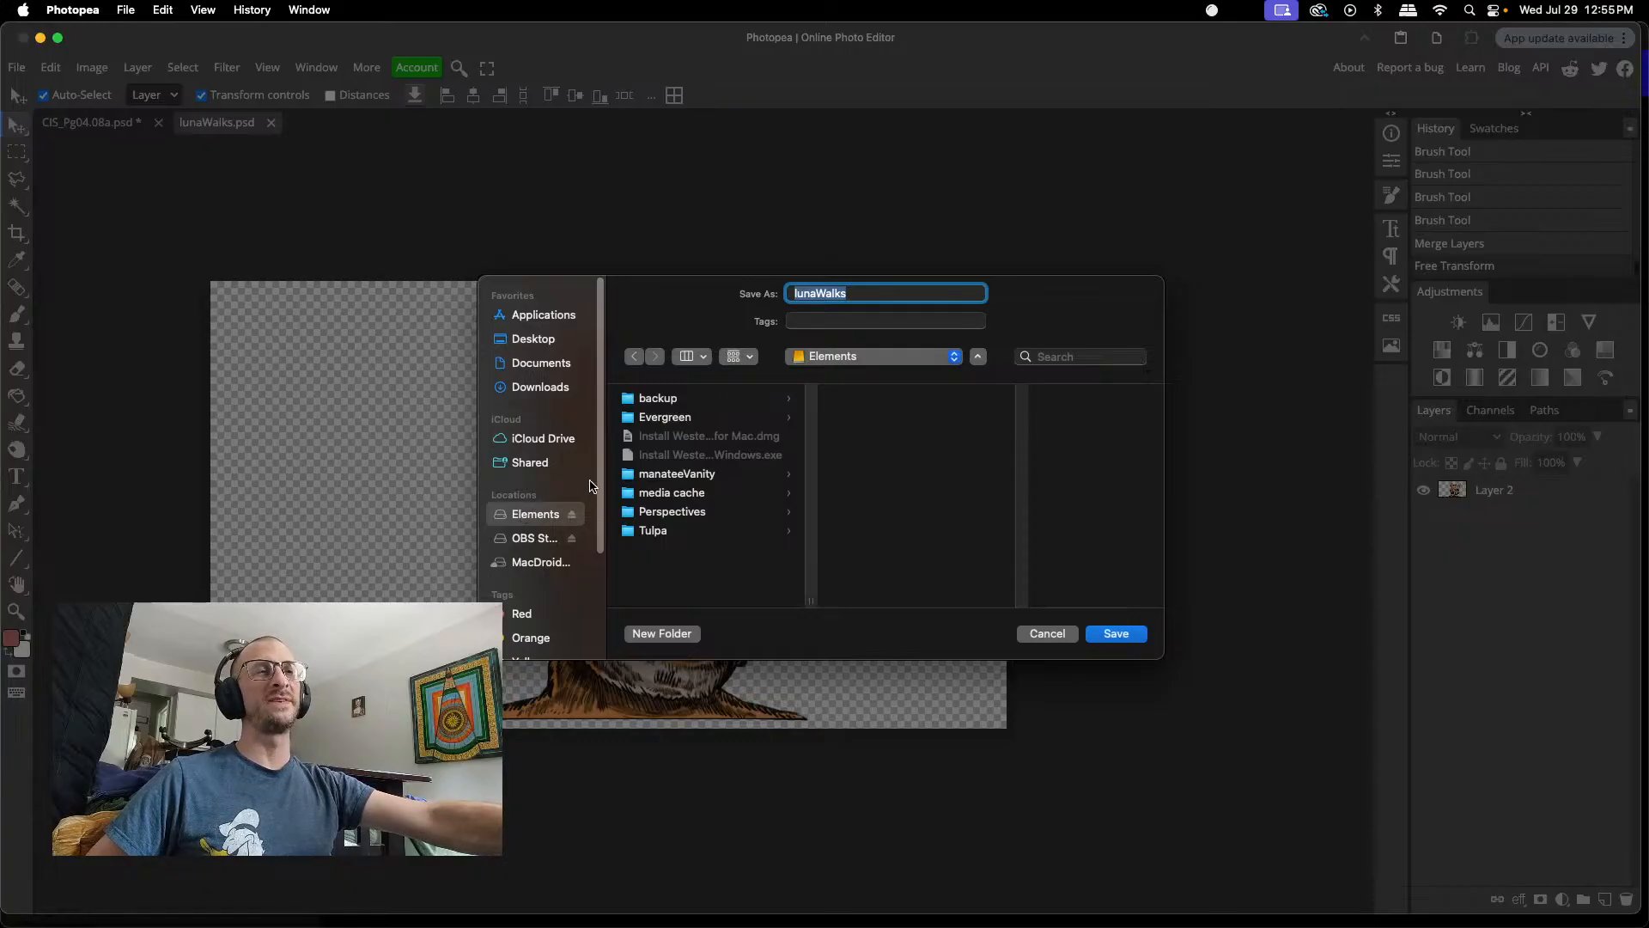
{"action": "left_click", "coordinate": [675, 513]}
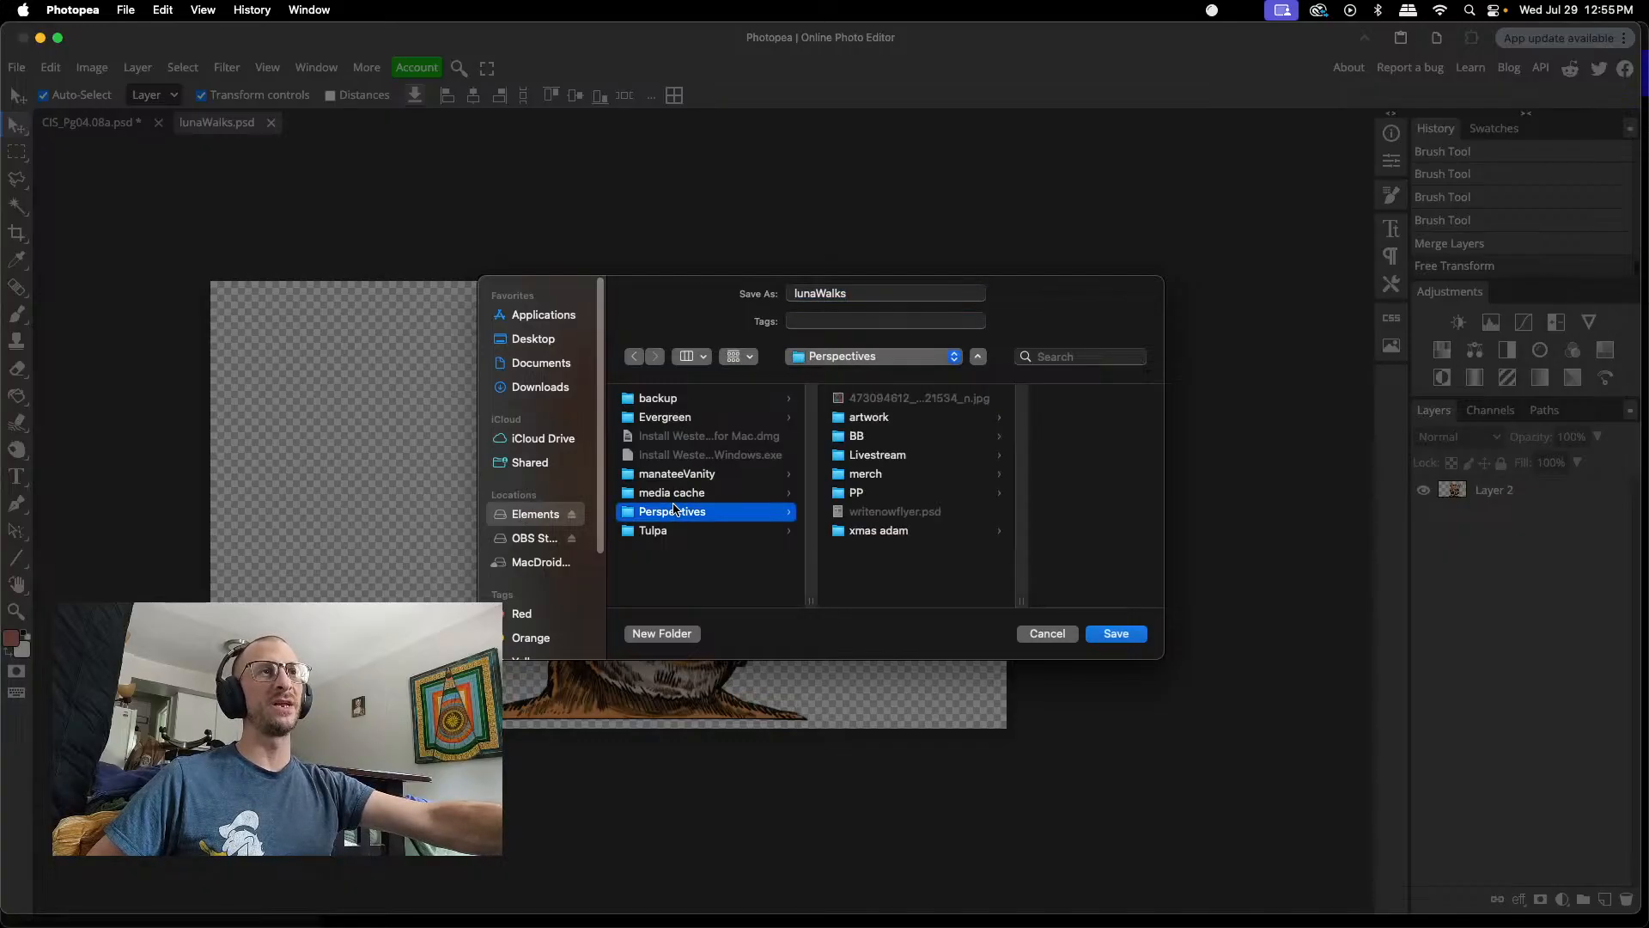
{"action": "left_click", "coordinate": [856, 497]}
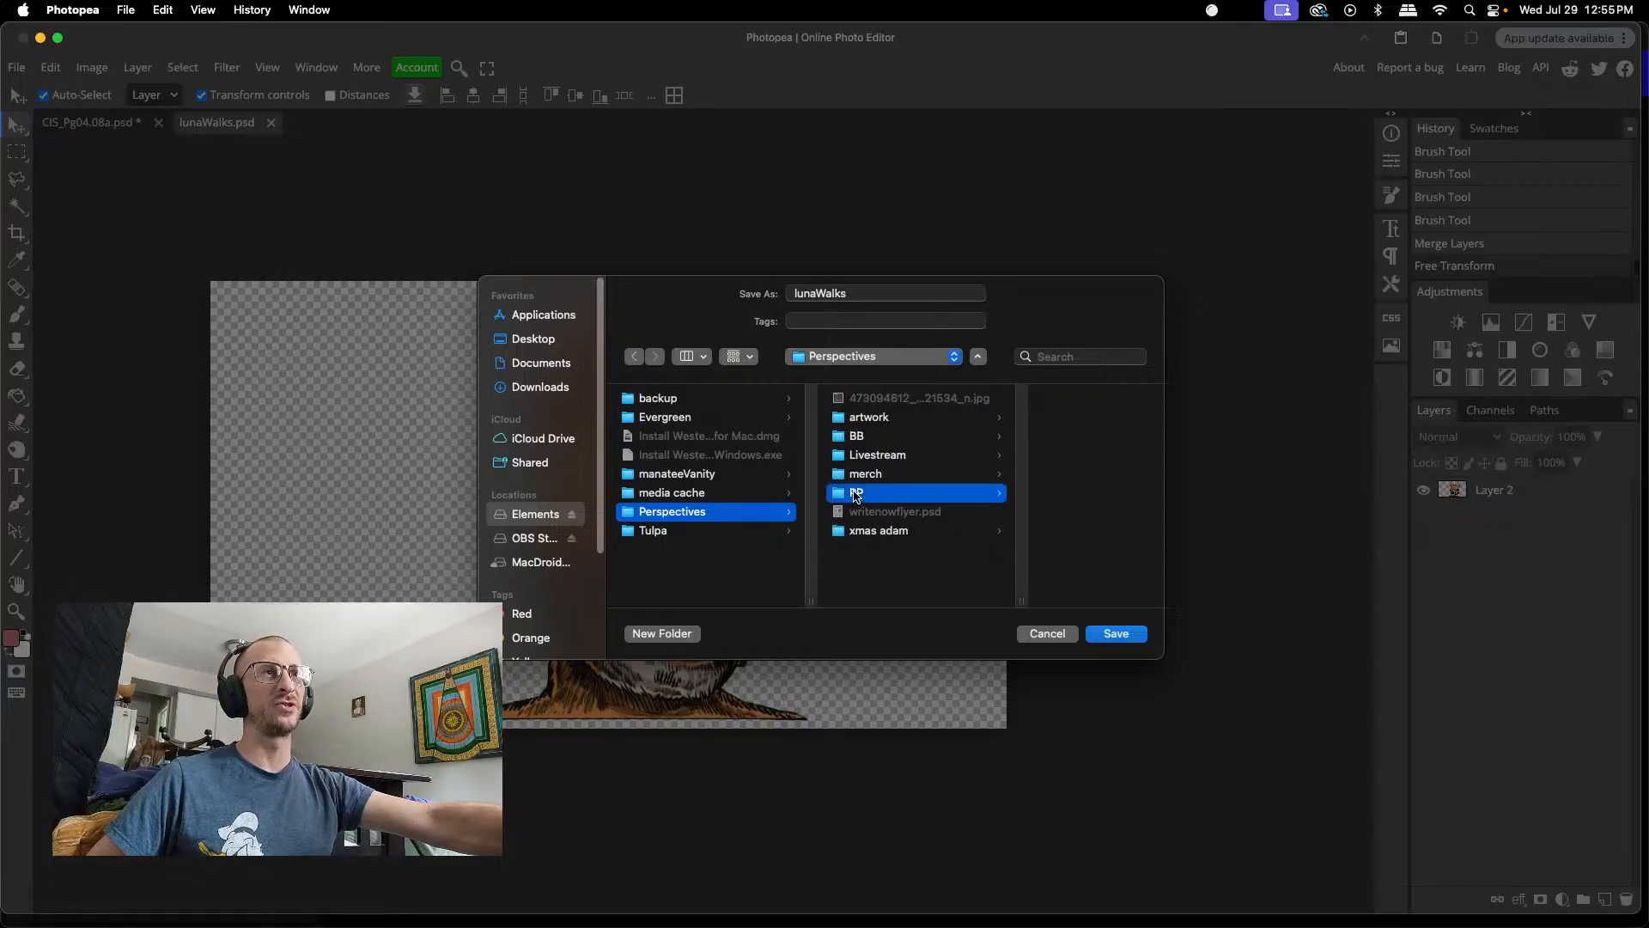
{"action": "scroll", "coordinate": [1031, 461], "scroll_direction": "down", "scroll_amount": 3}
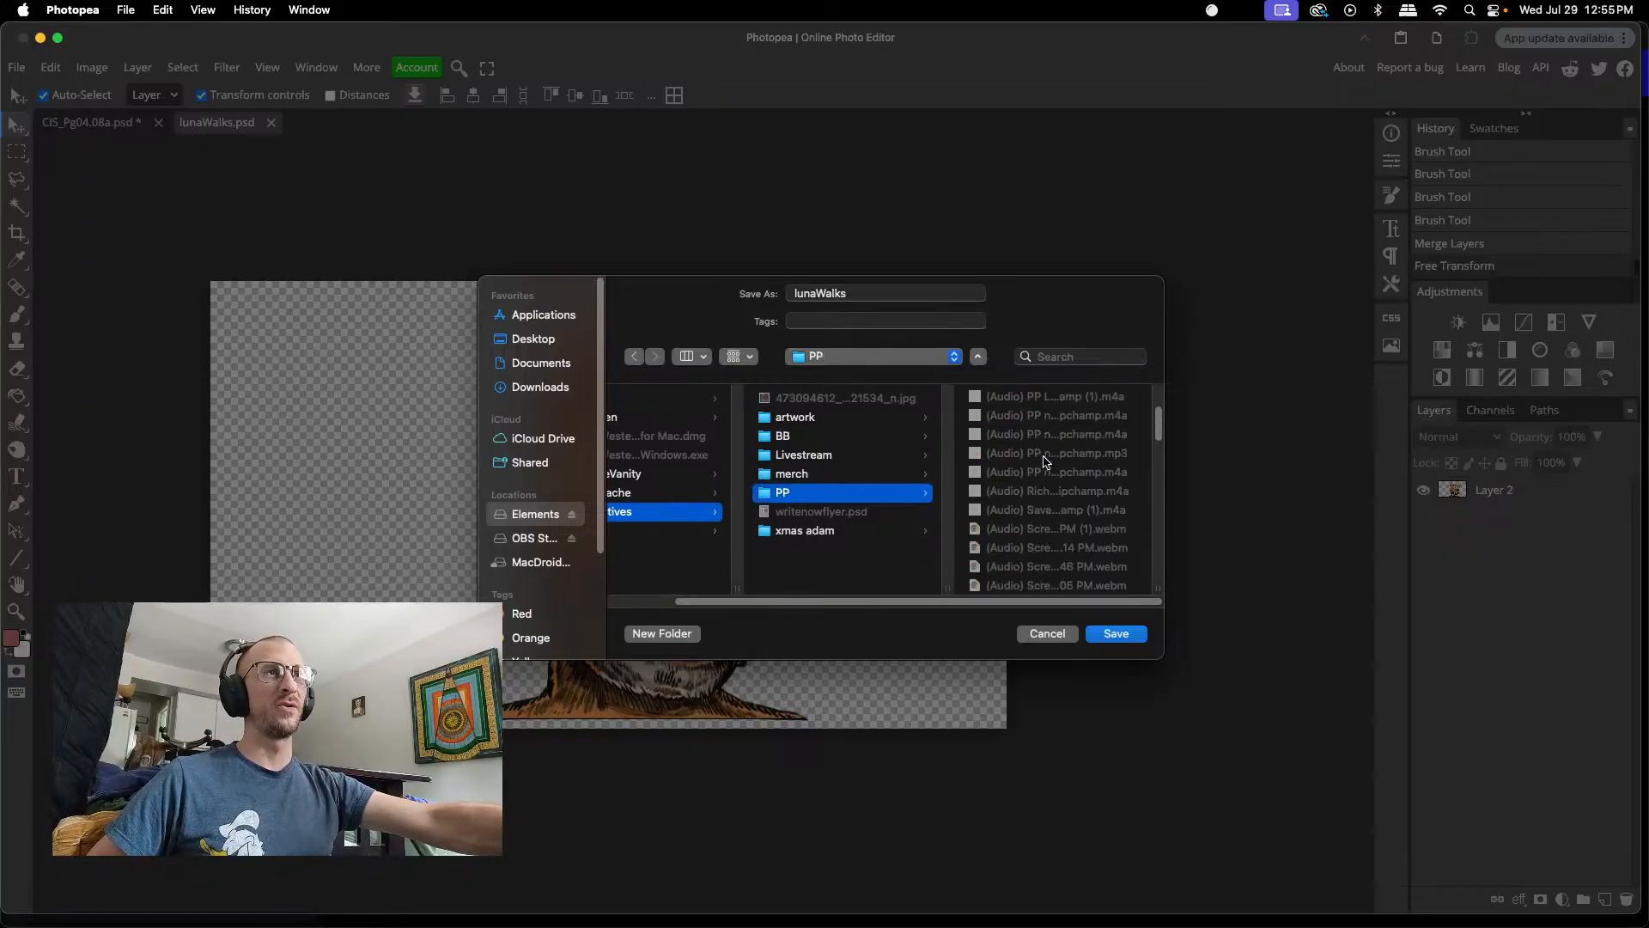
{"action": "scroll", "coordinate": [1045, 462], "scroll_direction": "down", "scroll_amount": 10}
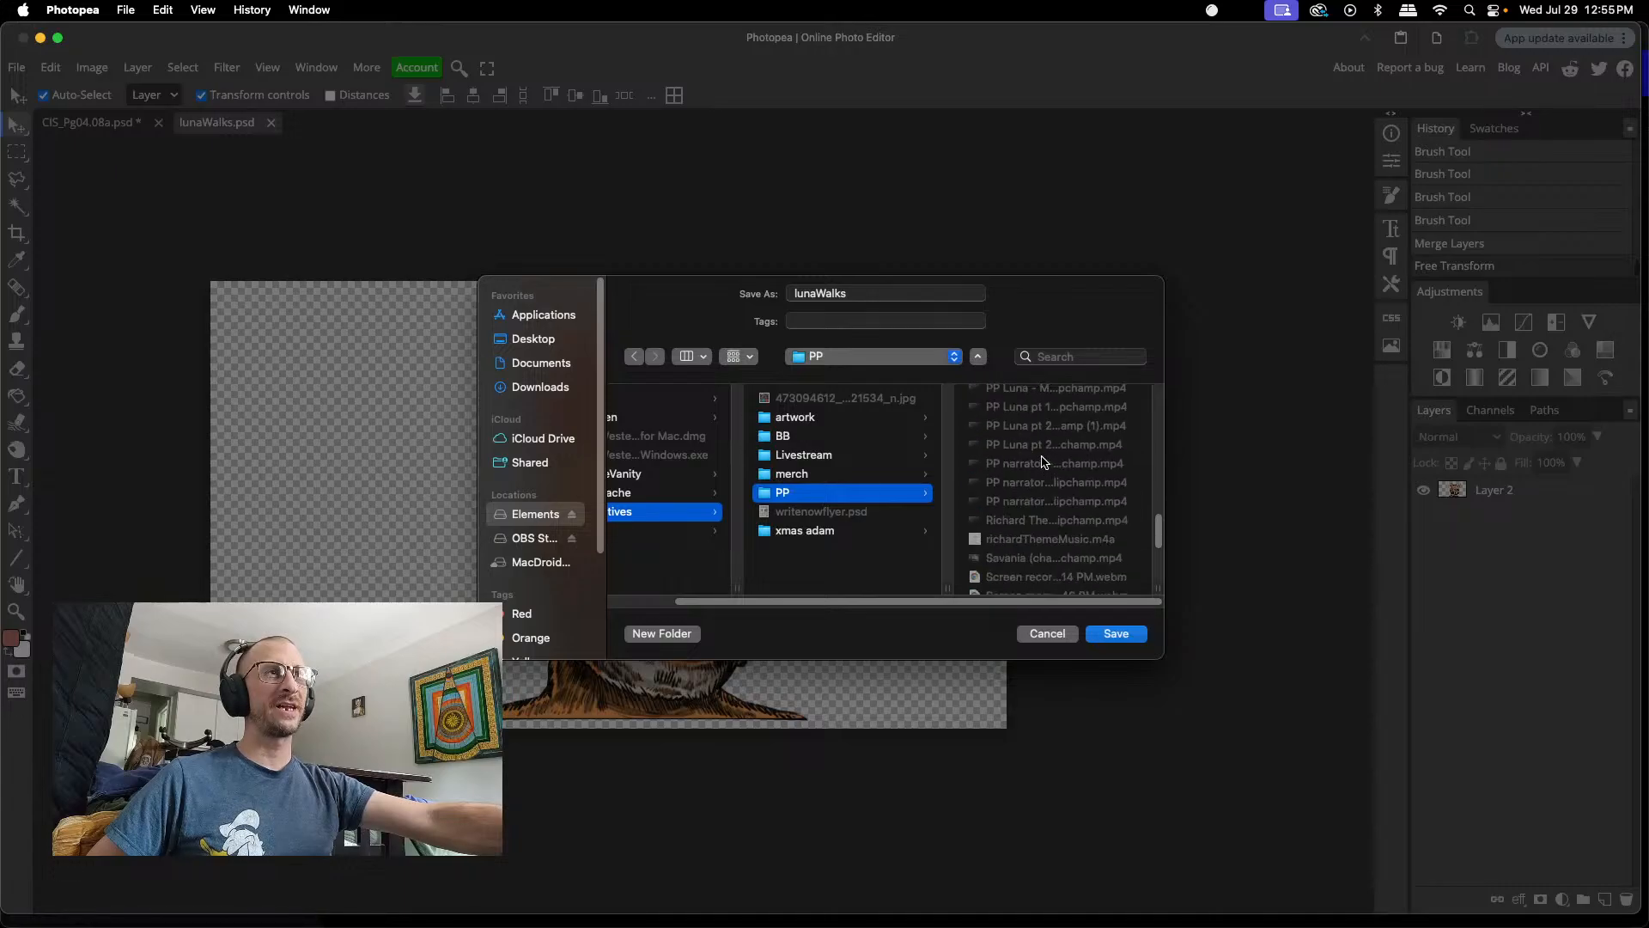
{"action": "scroll", "coordinate": [1044, 463], "scroll_direction": "up", "scroll_amount": 5}
{"action": "left_click", "coordinate": [1005, 497]}
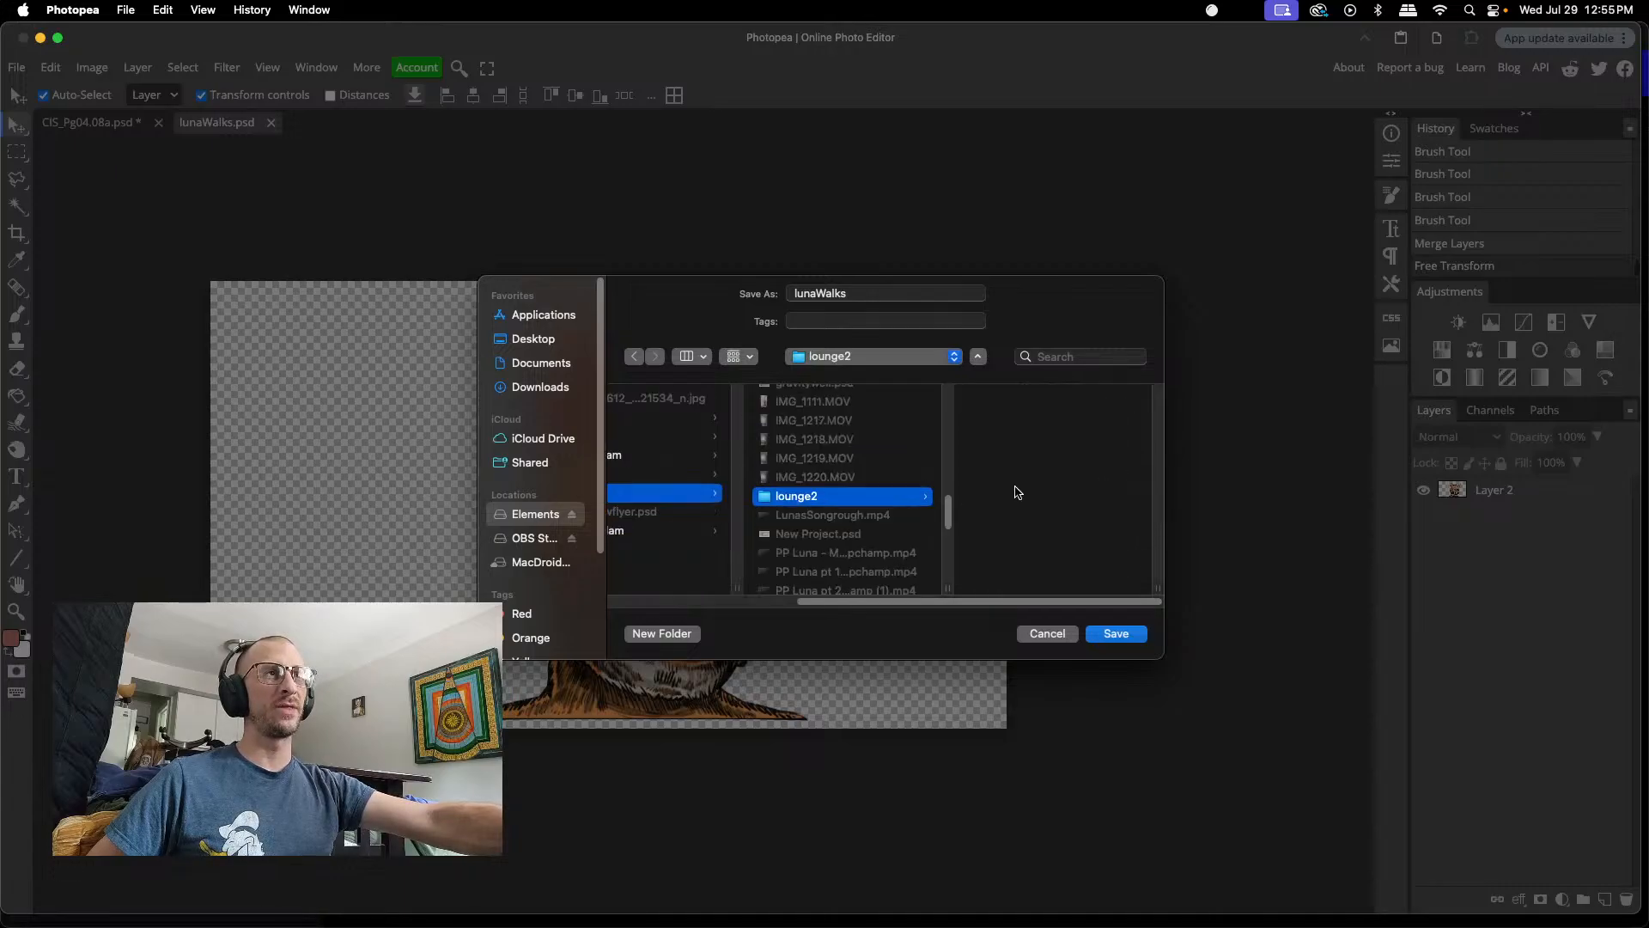
{"action": "left_click", "coordinate": [1115, 635]}
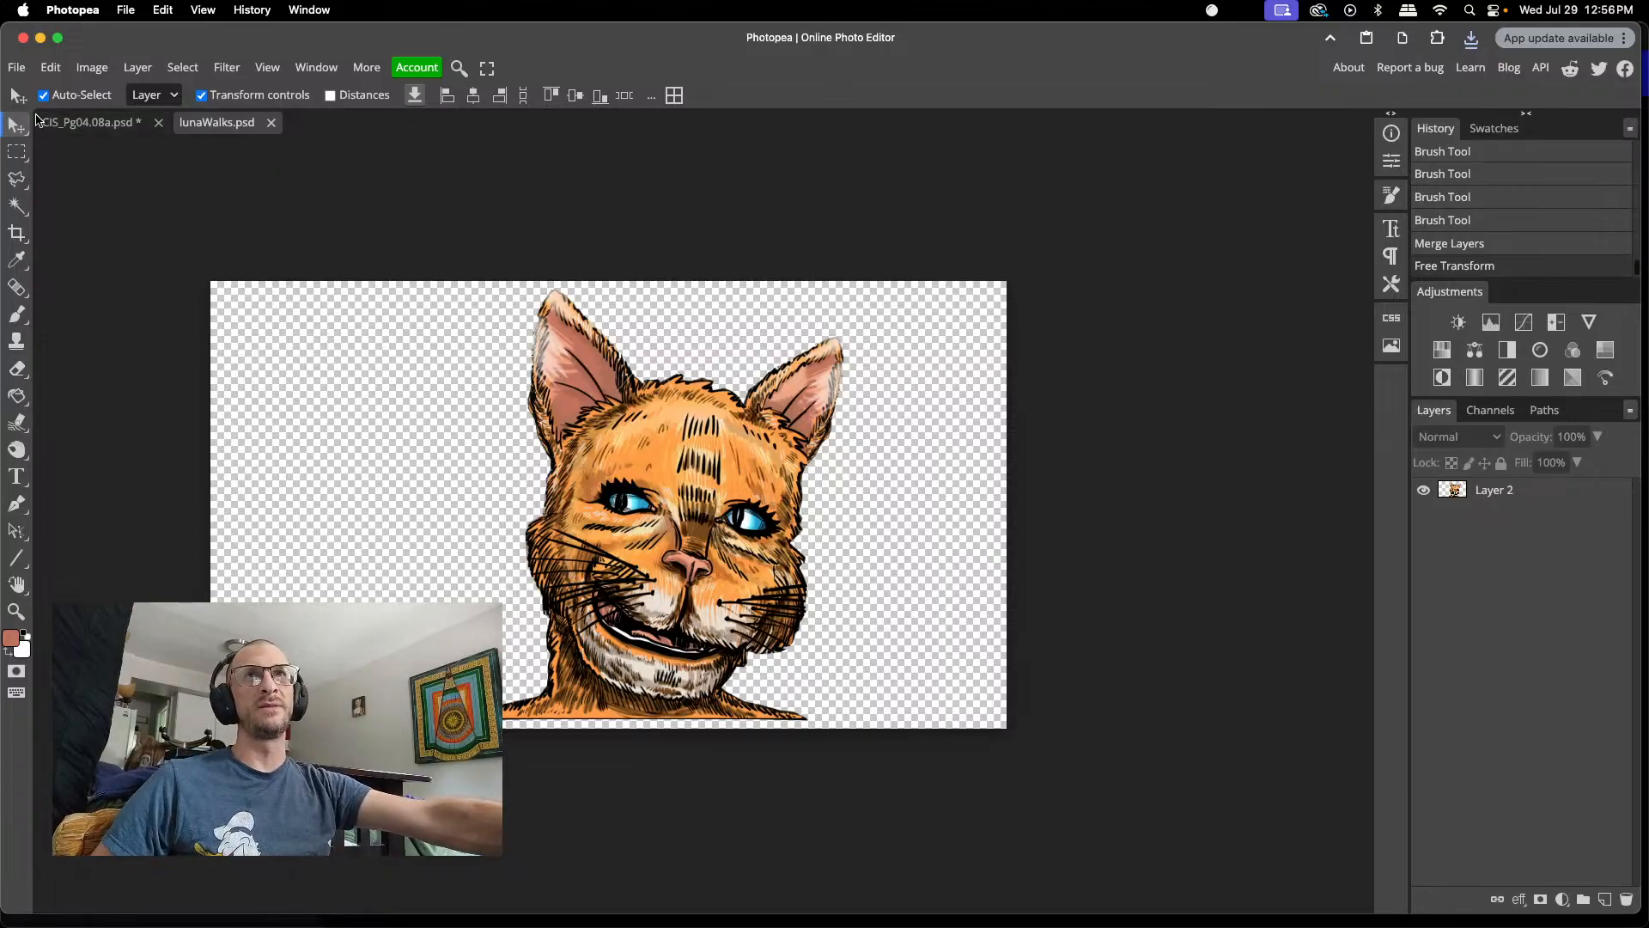
{"action": "left_click", "coordinate": [17, 67]}
{"action": "left_click", "coordinate": [17, 68]}
{"action": "left_click", "coordinate": [17, 68]}
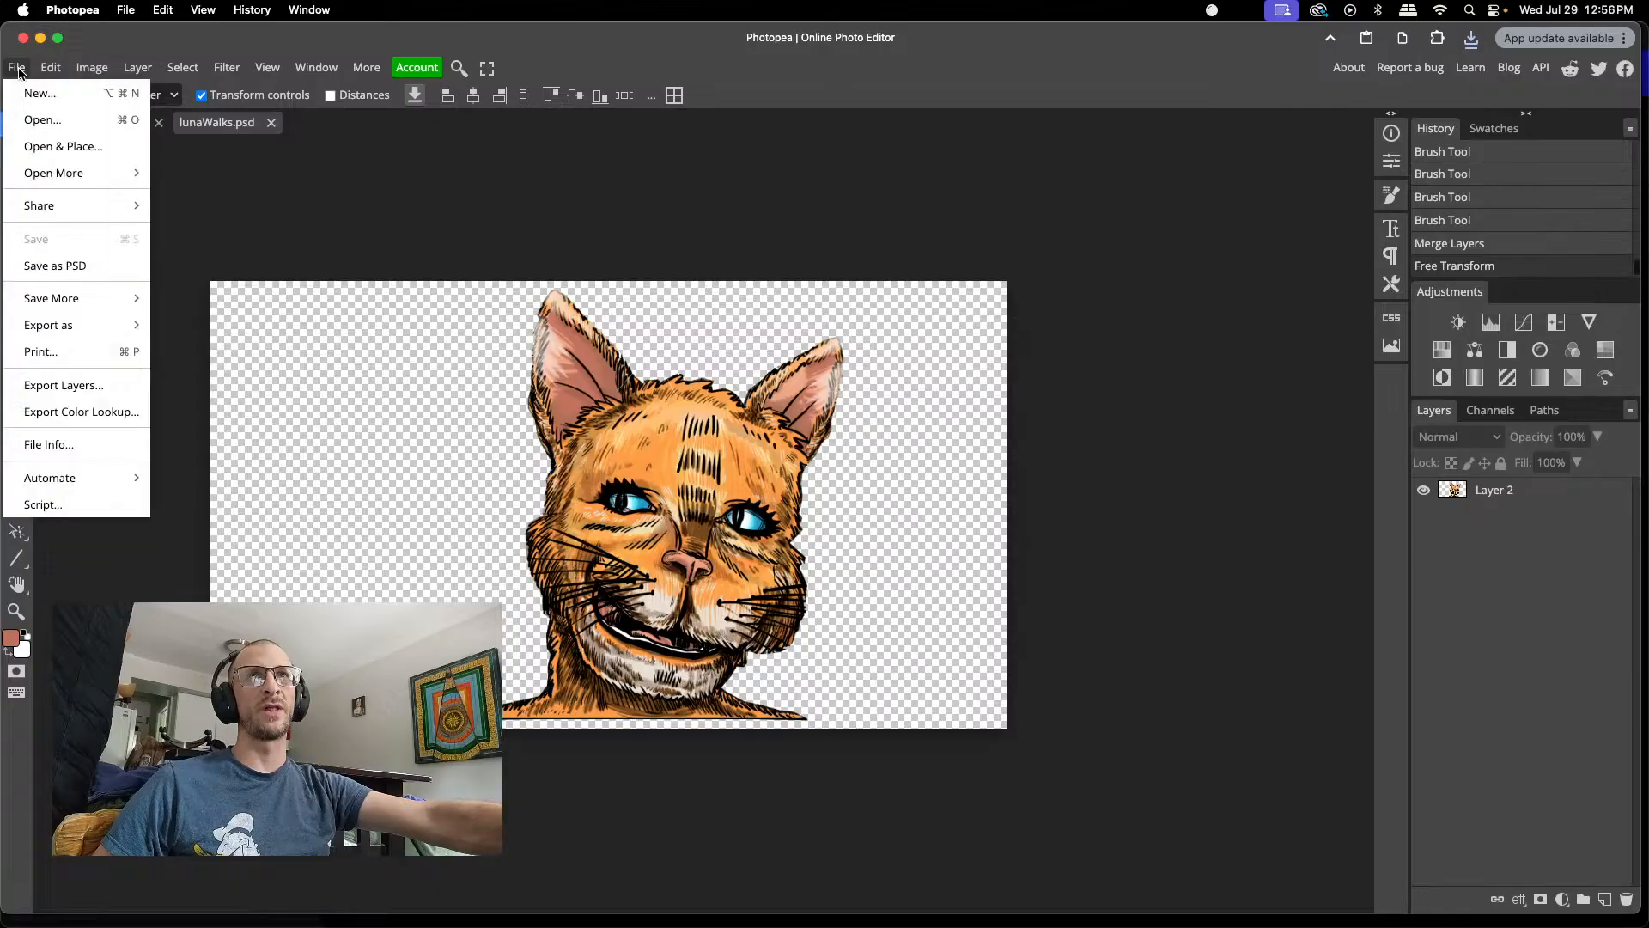
{"action": "left_click", "coordinate": [17, 68]}
- Switch back to the CIS_Pg04.08a.psd comic page and look over its uppermost panel
{"action": "left_click", "coordinate": [65, 123]}
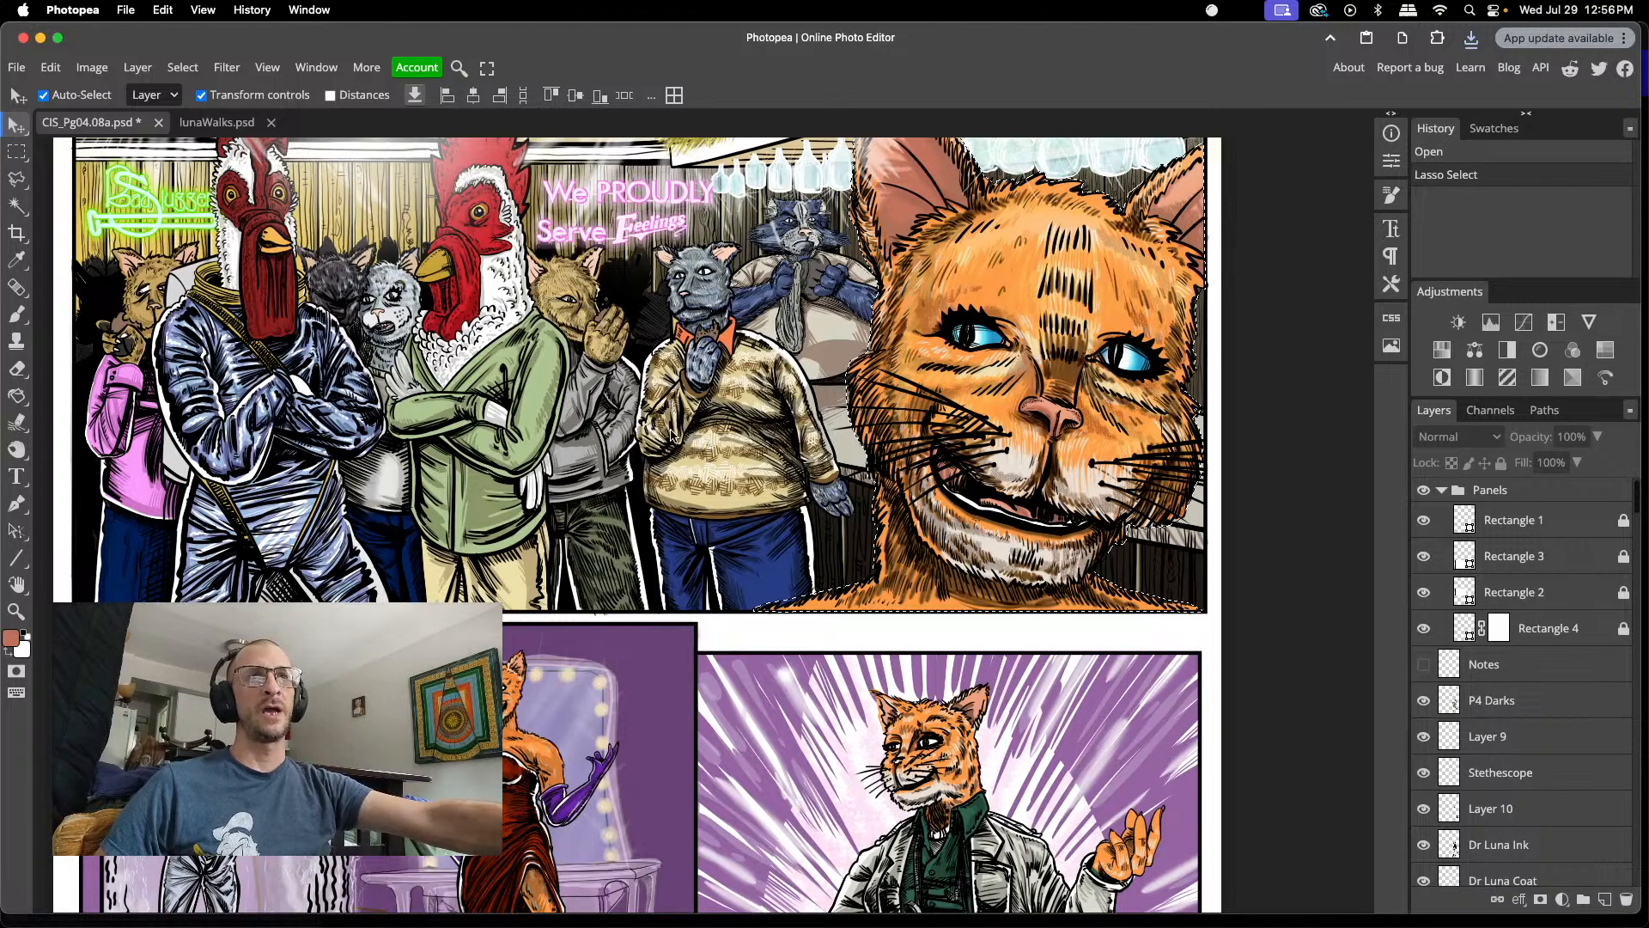
{"action": "scroll", "coordinate": [582, 449], "scroll_direction": "up", "scroll_amount": 4}
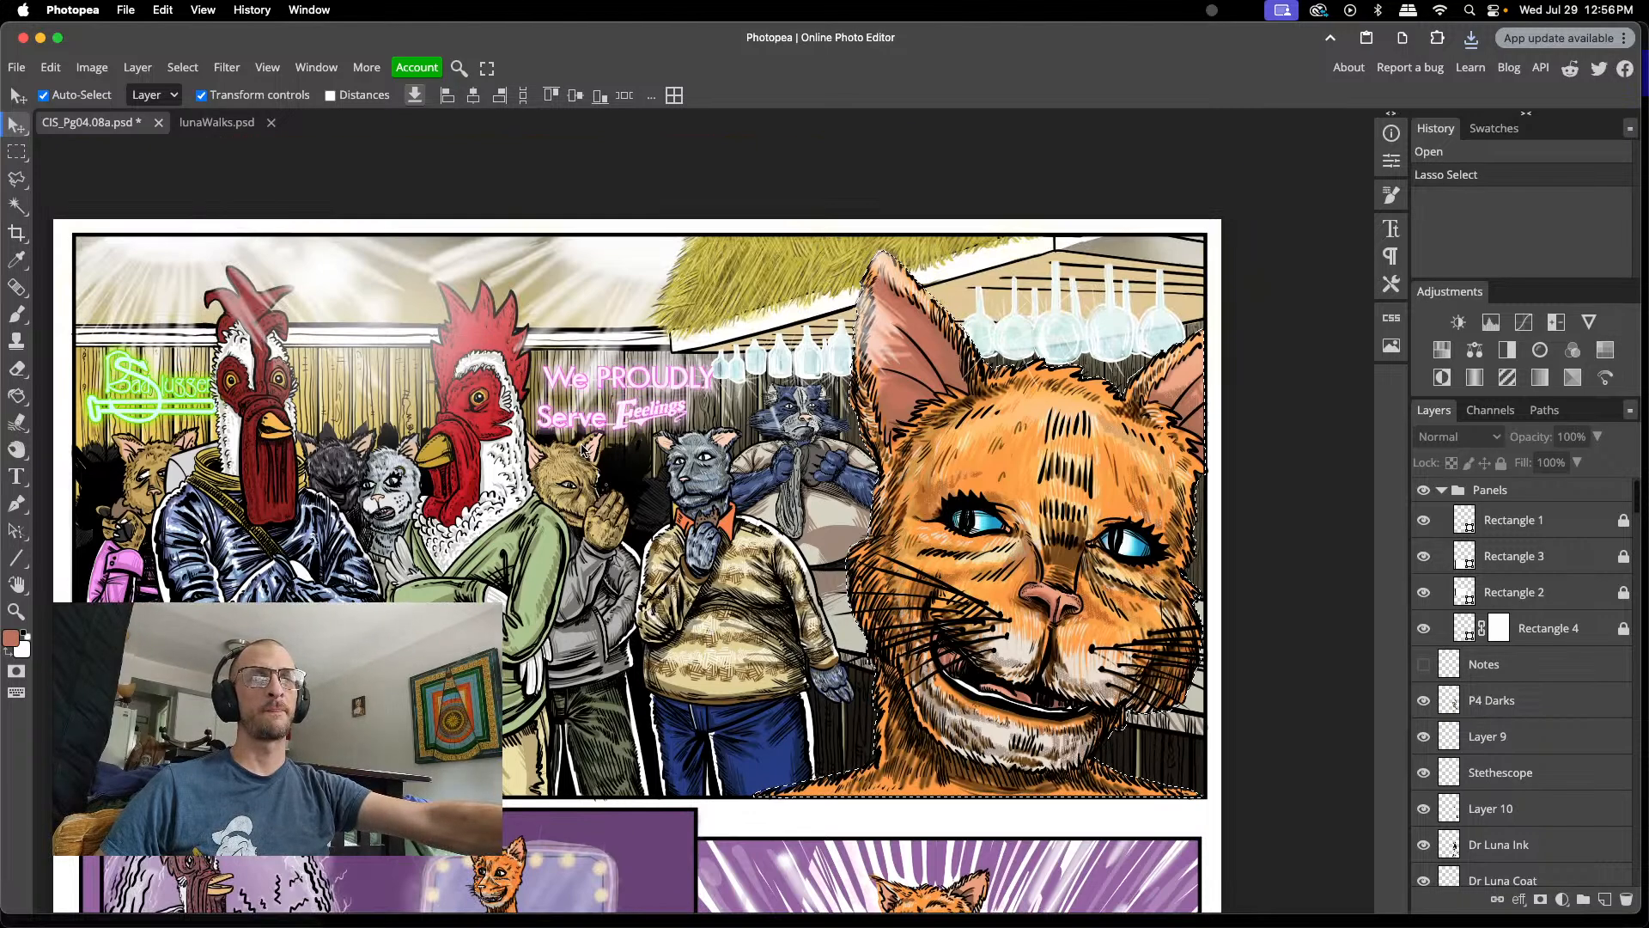
{"action": "scroll", "coordinate": [593, 445], "scroll_direction": "down", "scroll_amount": 2}
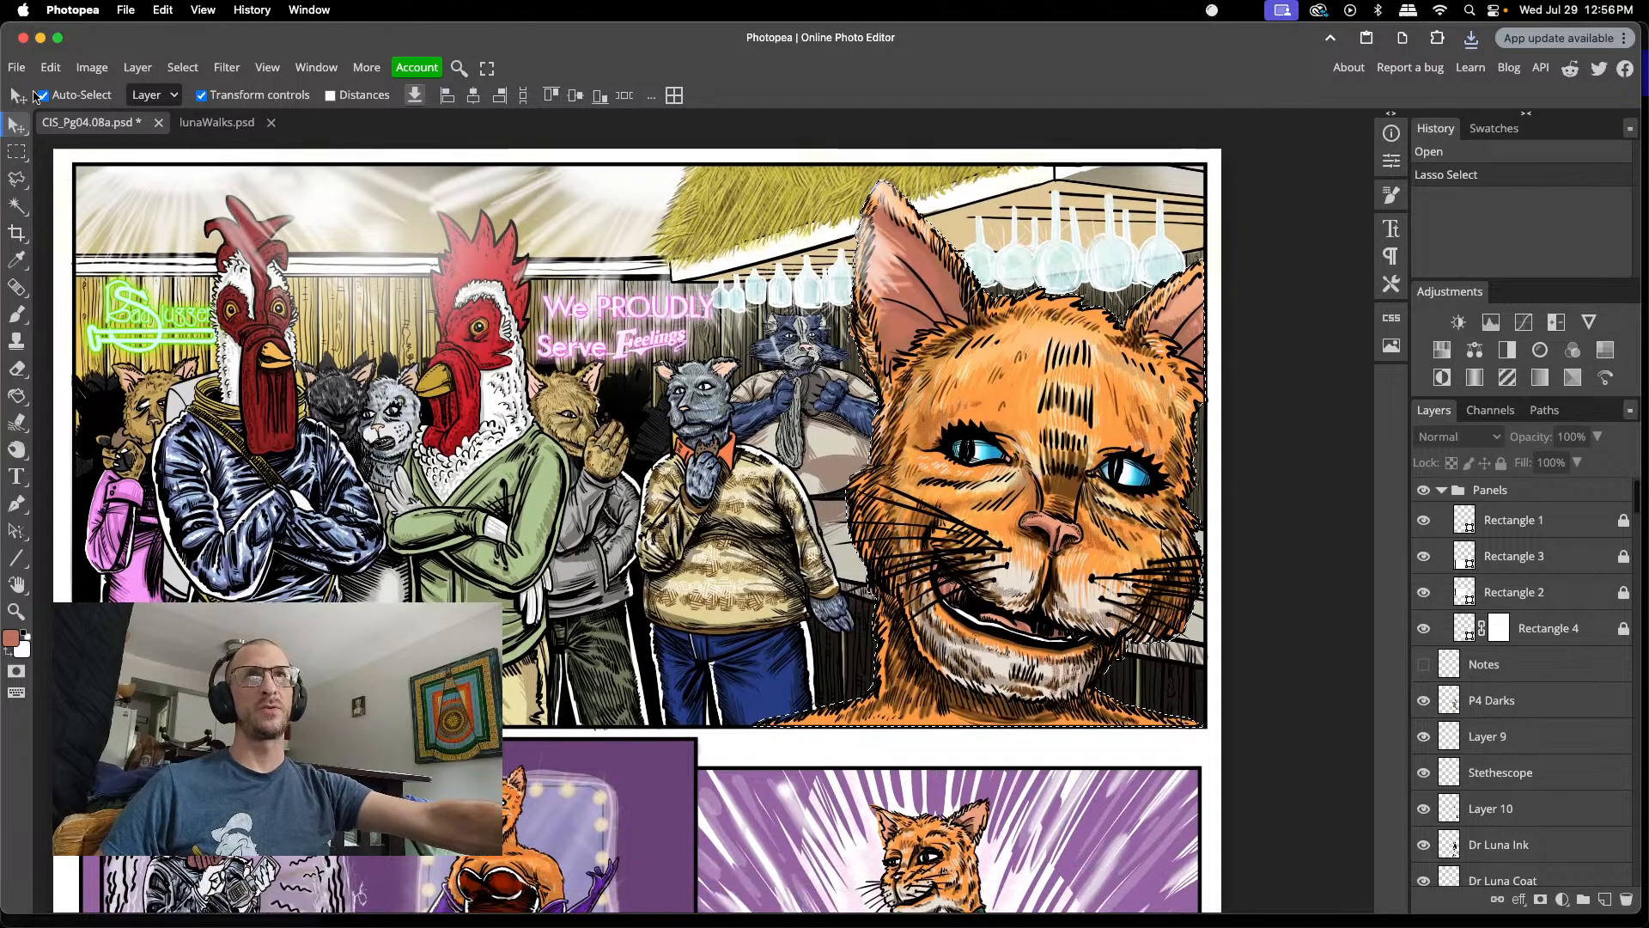
- Start opening a file and navigate from Cox In Space 2 through Perspectives into the PP folder
{"action": "left_click", "coordinate": [16, 67]}
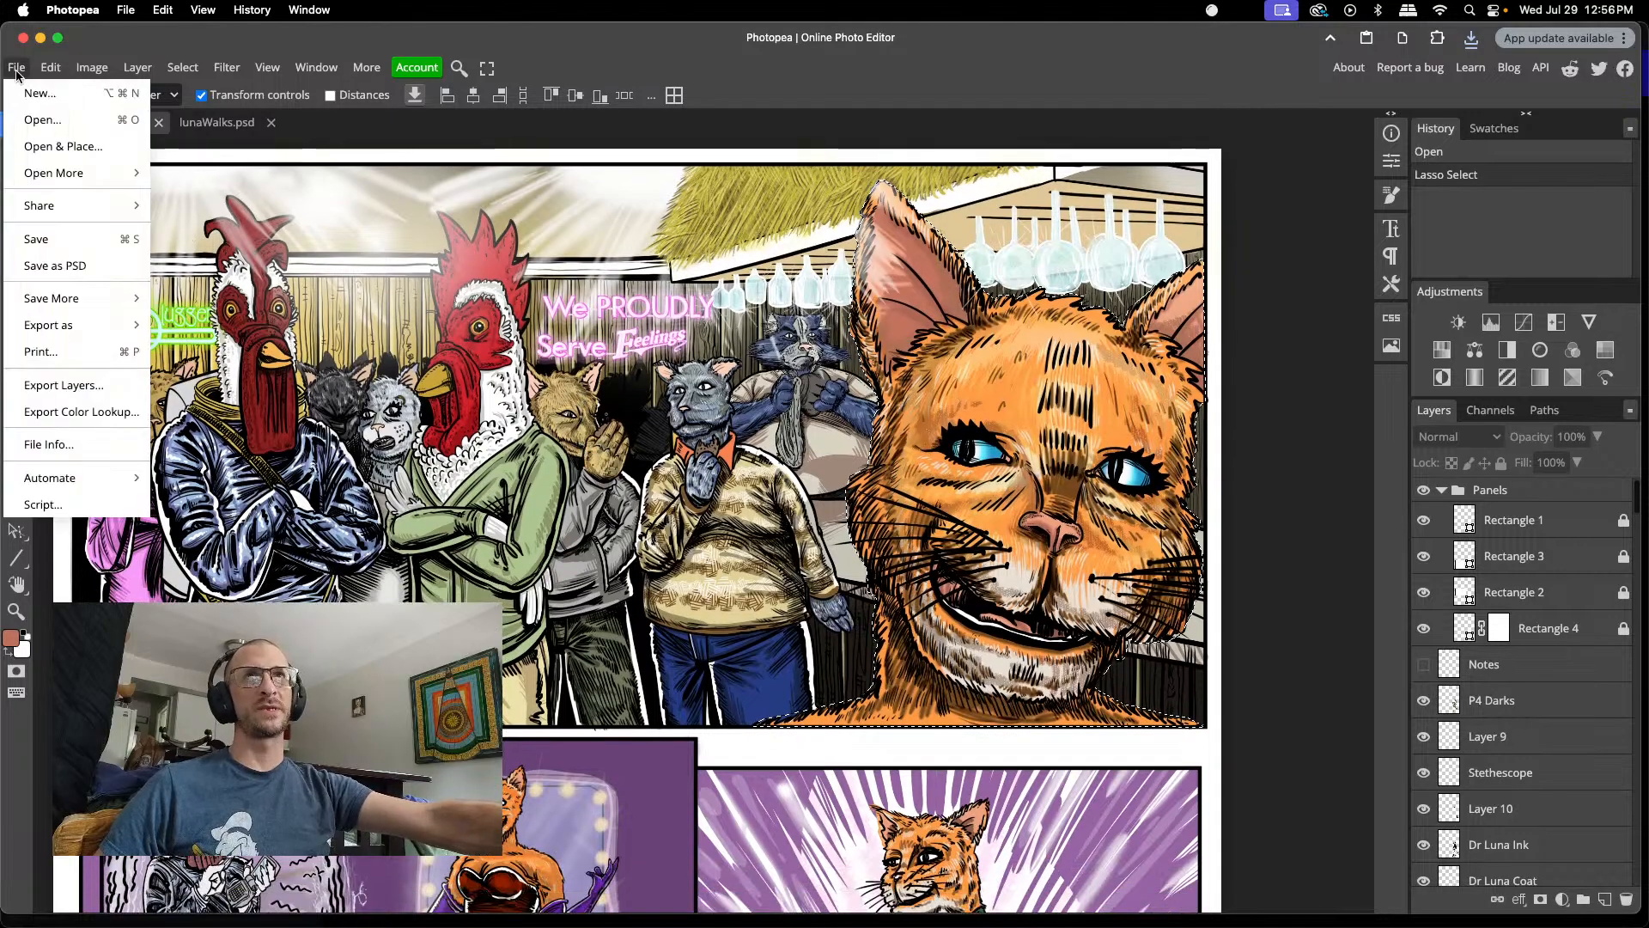
{"action": "left_click", "coordinate": [34, 119]}
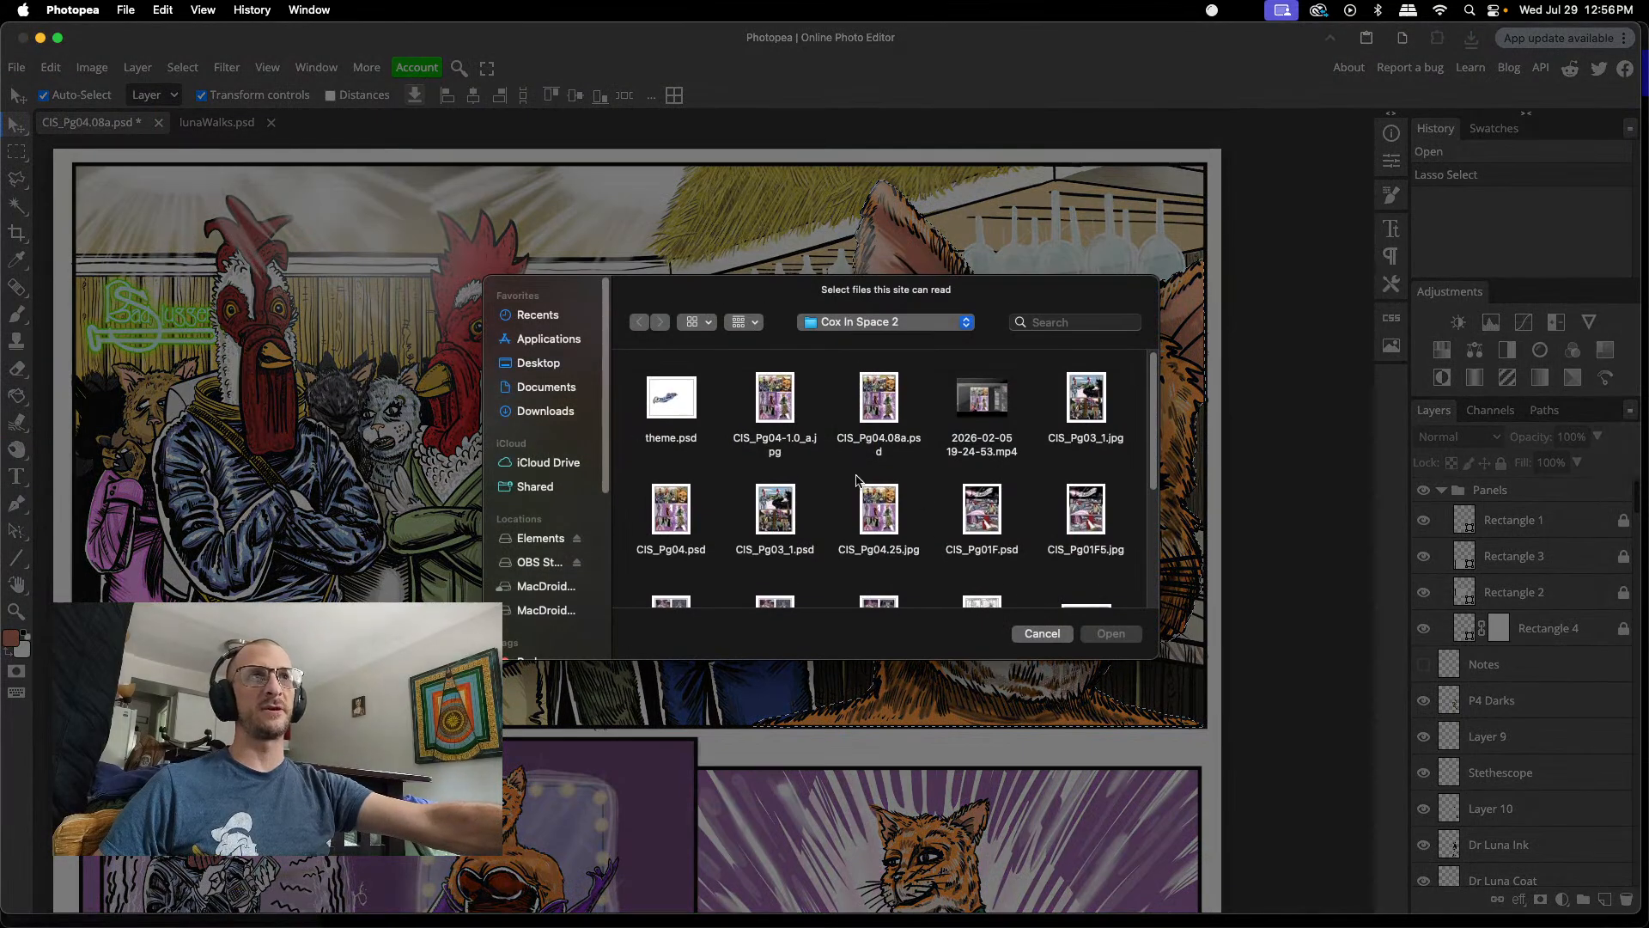
{"action": "left_click", "coordinate": [851, 323]}
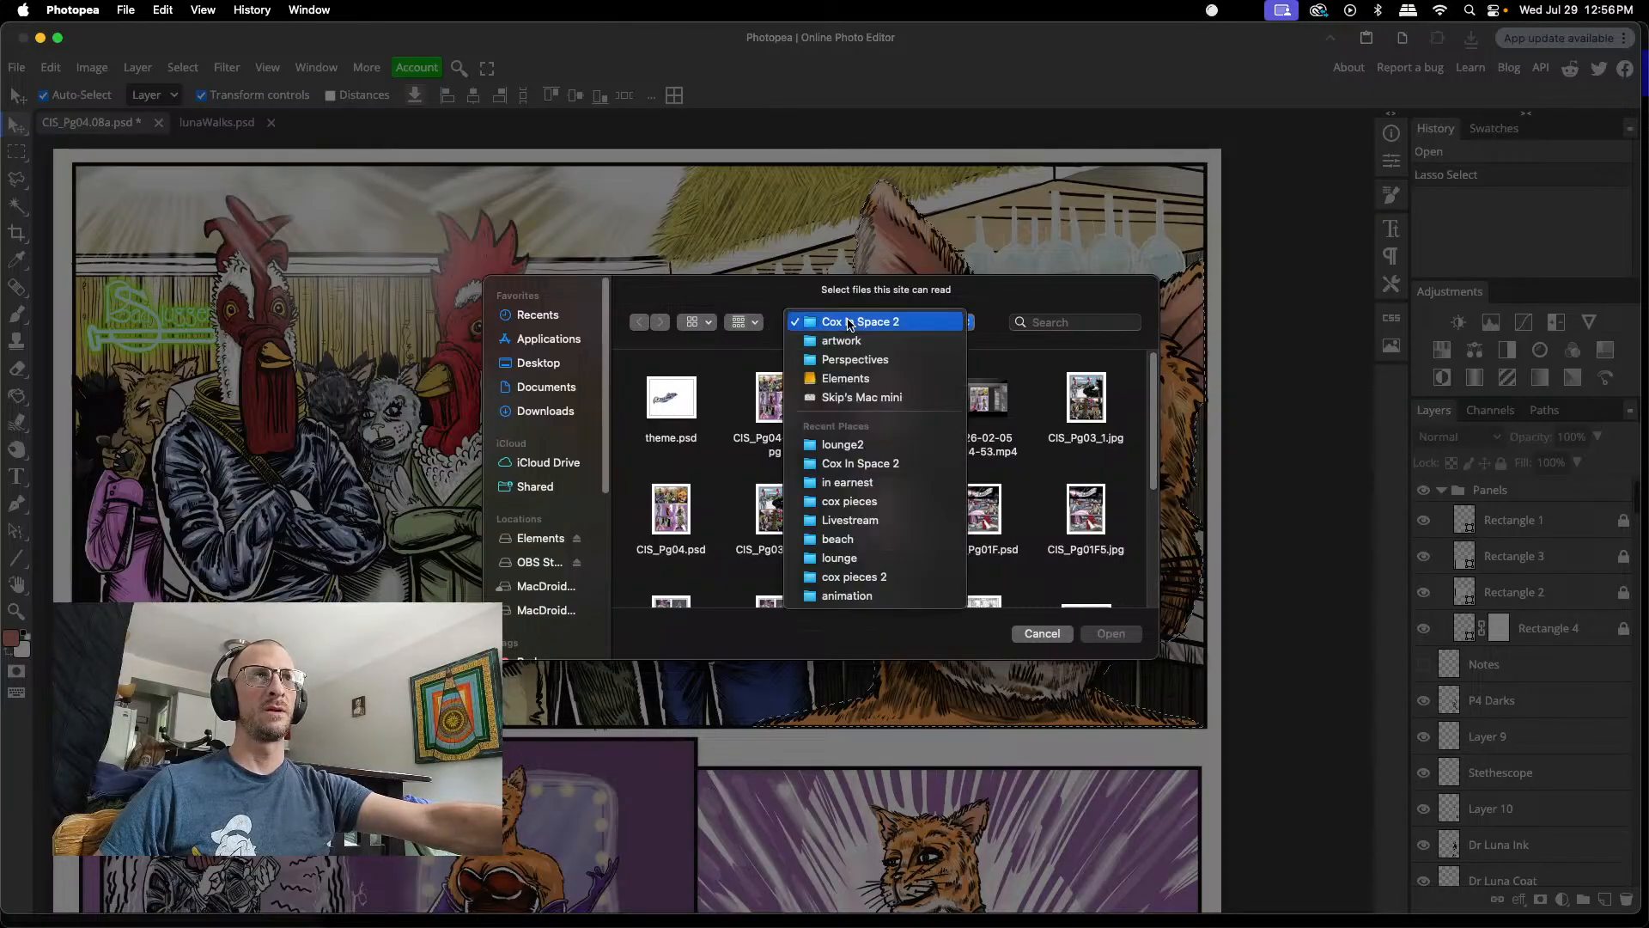
{"action": "left_click", "coordinate": [849, 342]}
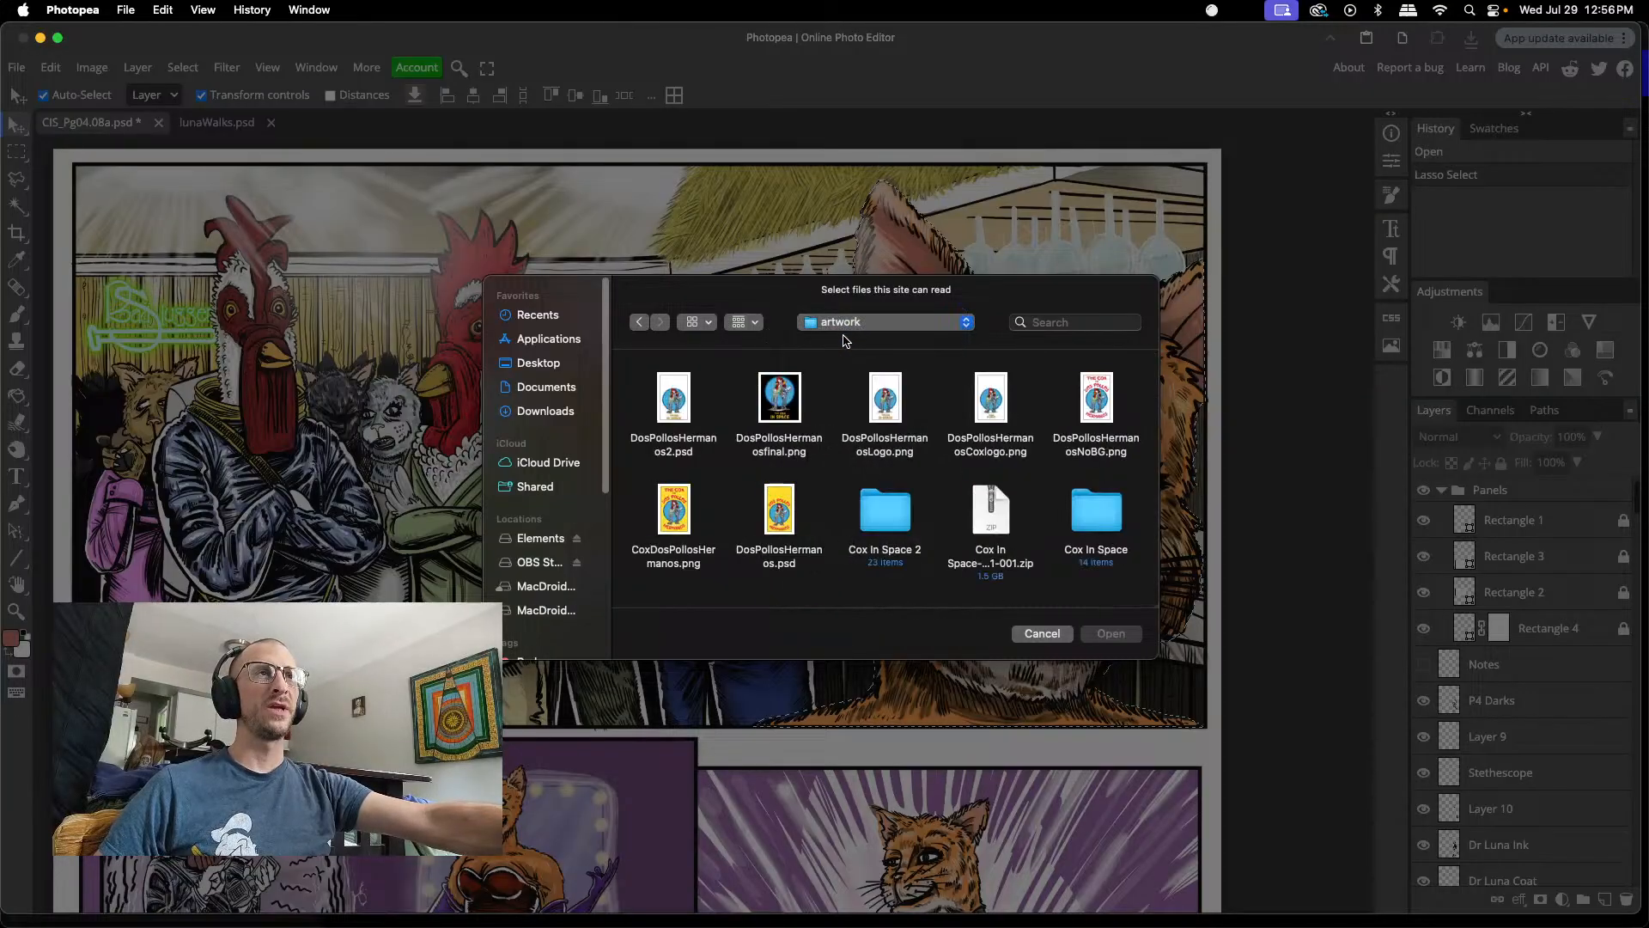
{"action": "left_click", "coordinate": [829, 323]}
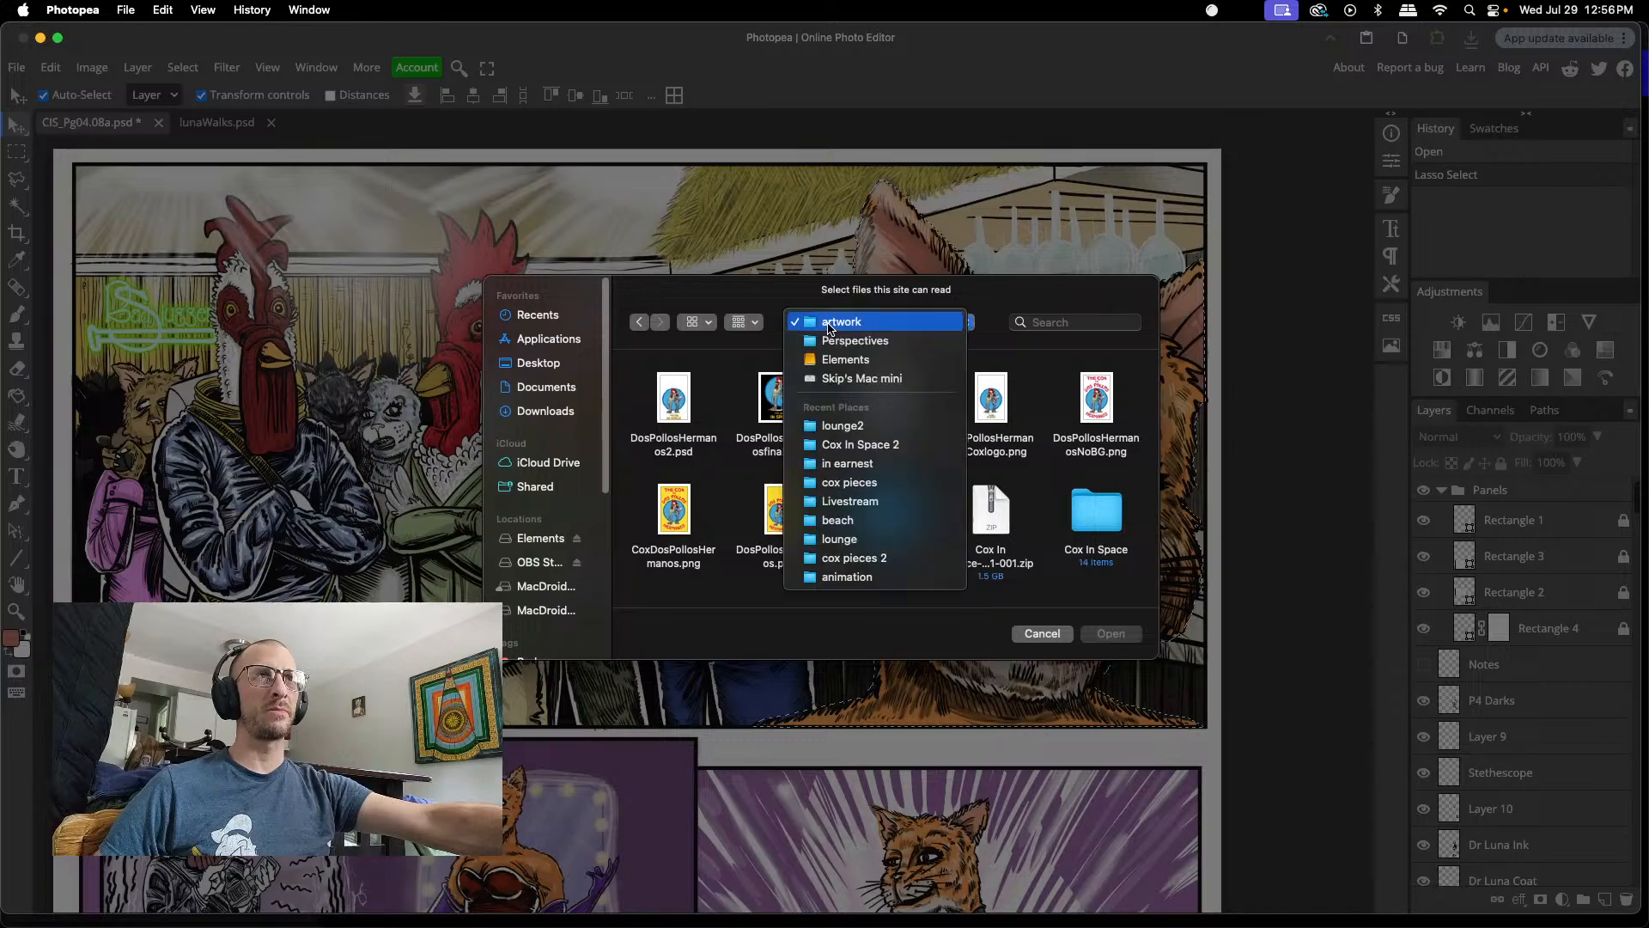
{"action": "left_click", "coordinate": [830, 340]}
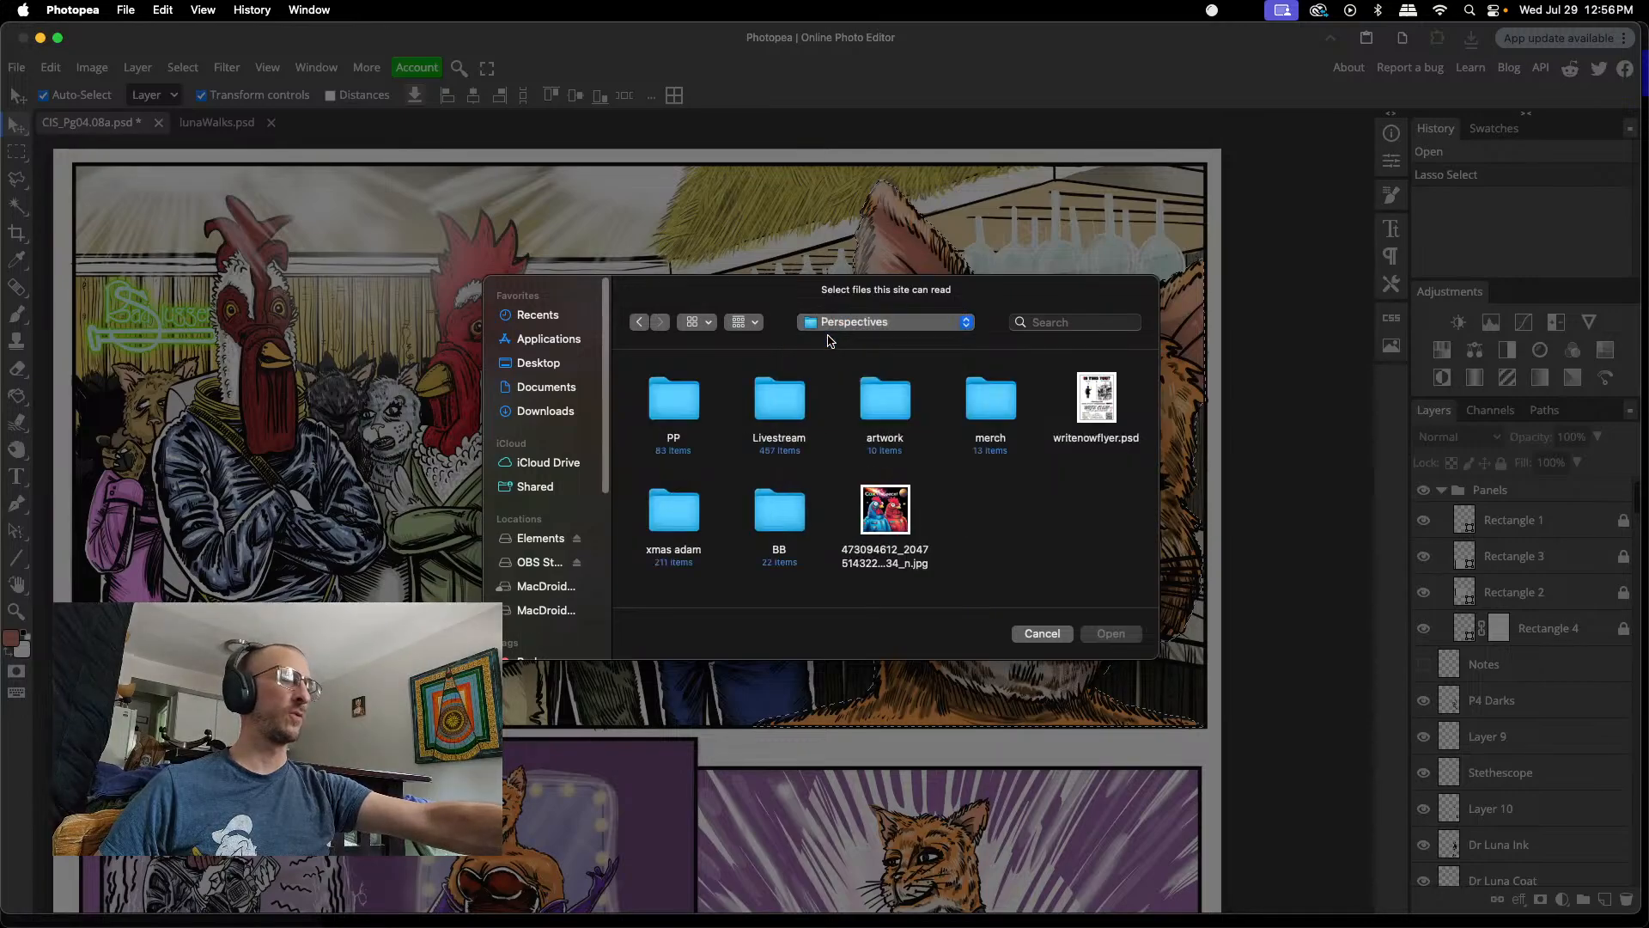
{"action": "double_click", "coordinate": [792, 405]}
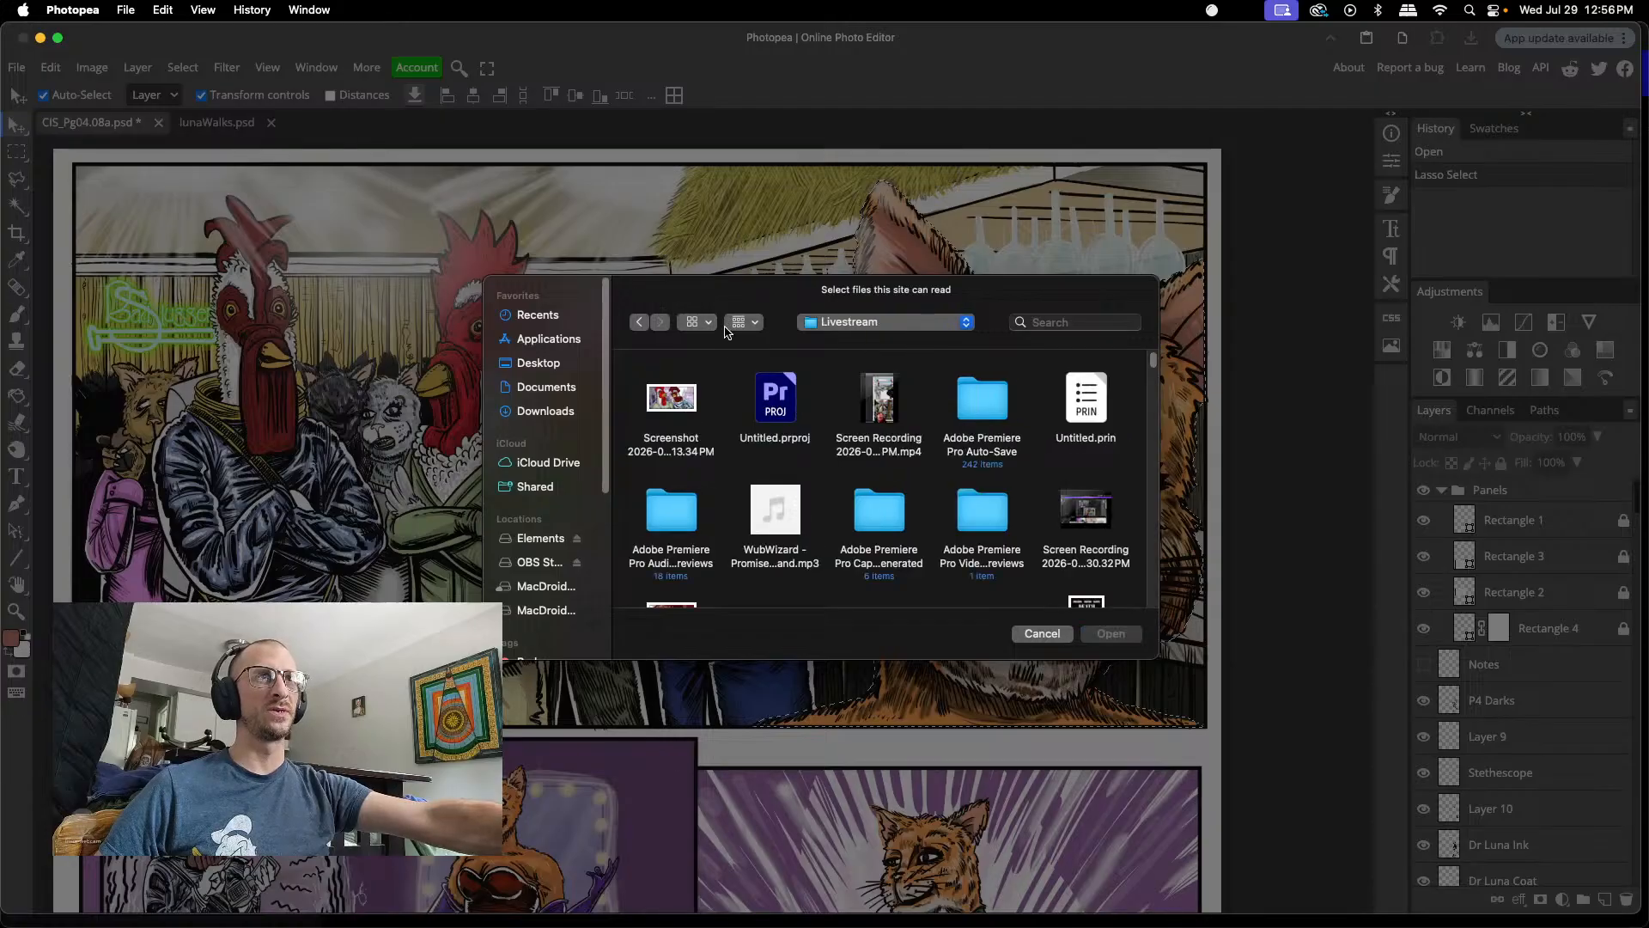
{"action": "left_click", "coordinate": [640, 322]}
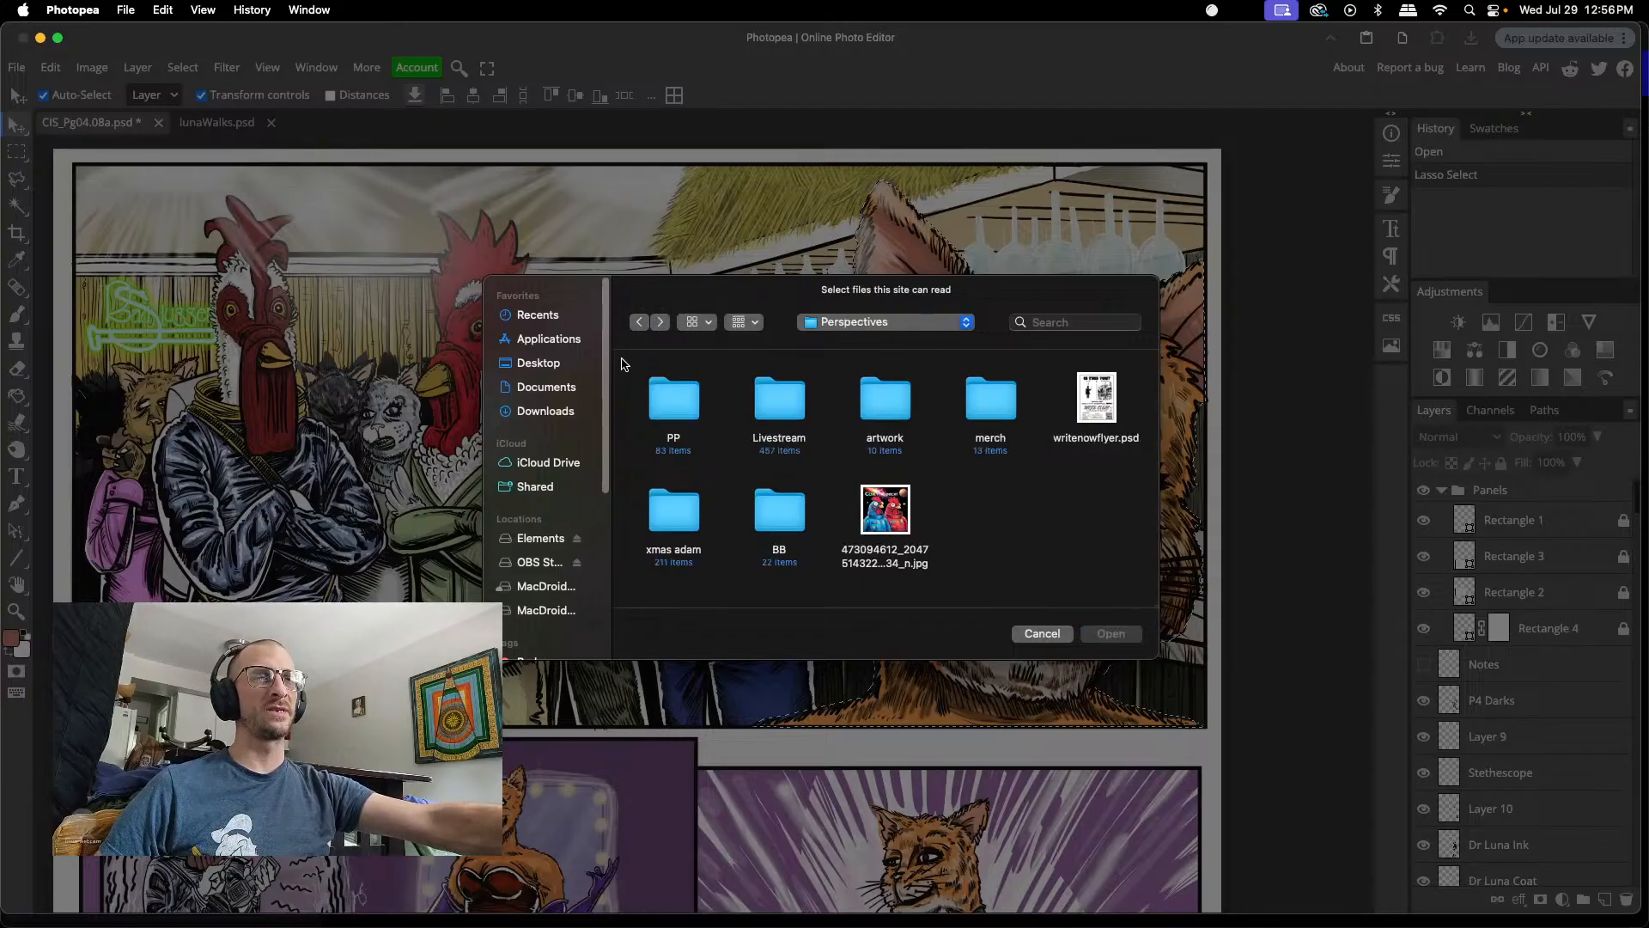
{"action": "double_click", "coordinate": [683, 421]}
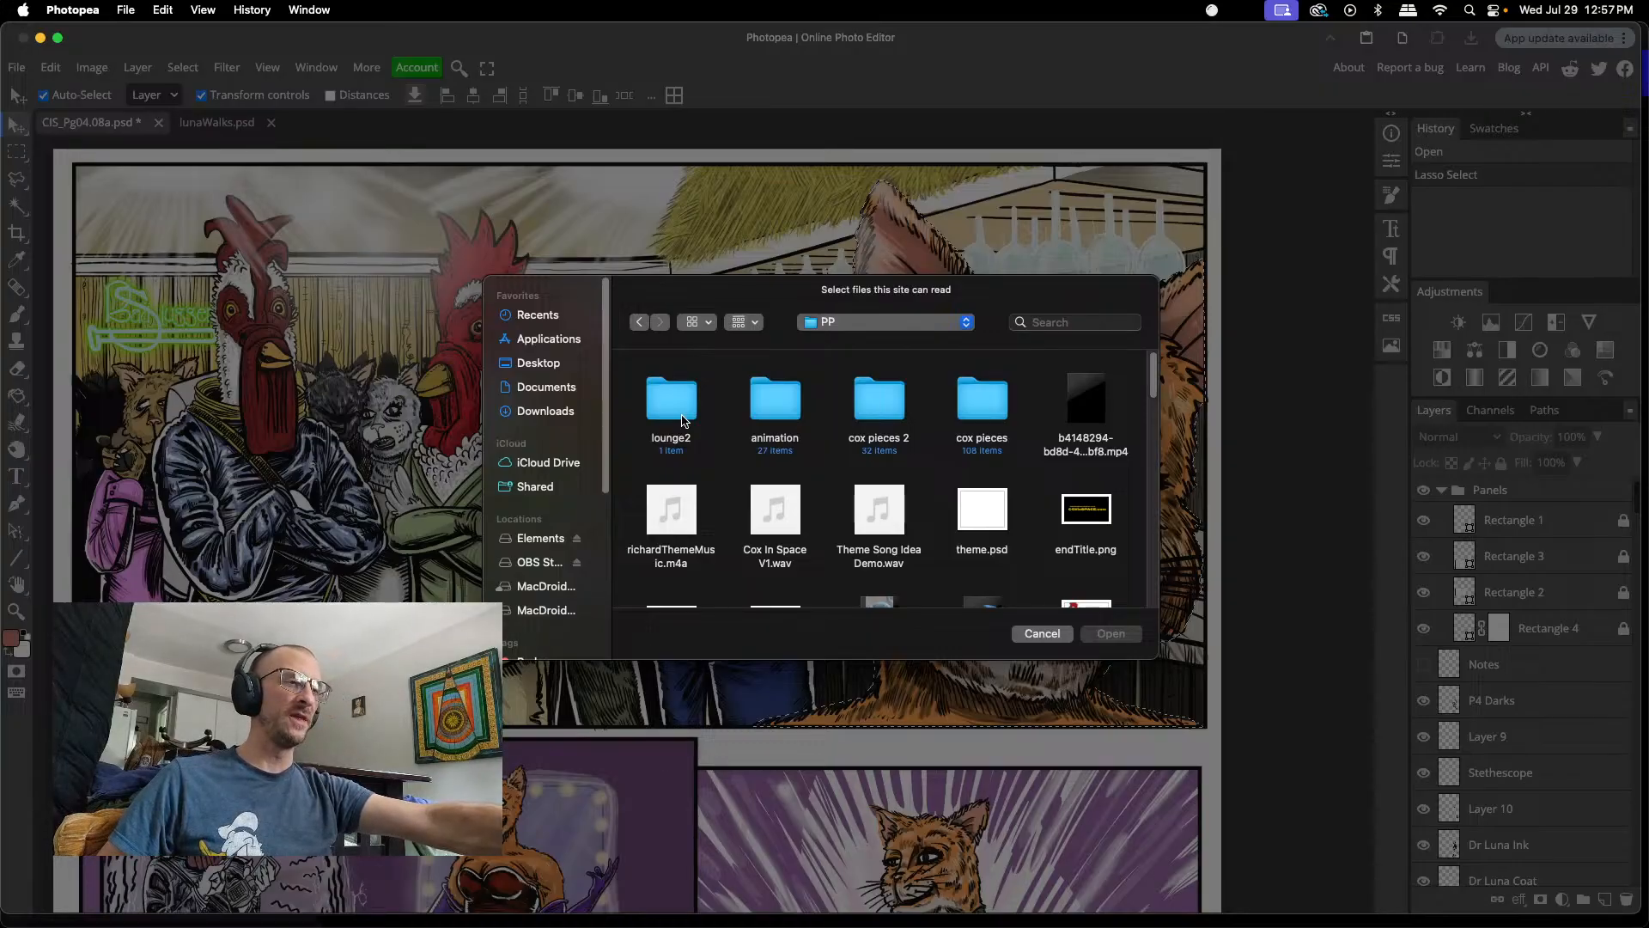
- Look through the contents of the PP folder for the rooster artwork
{"action": "scroll", "coordinate": [846, 499], "scroll_direction": "down", "scroll_amount": 5}
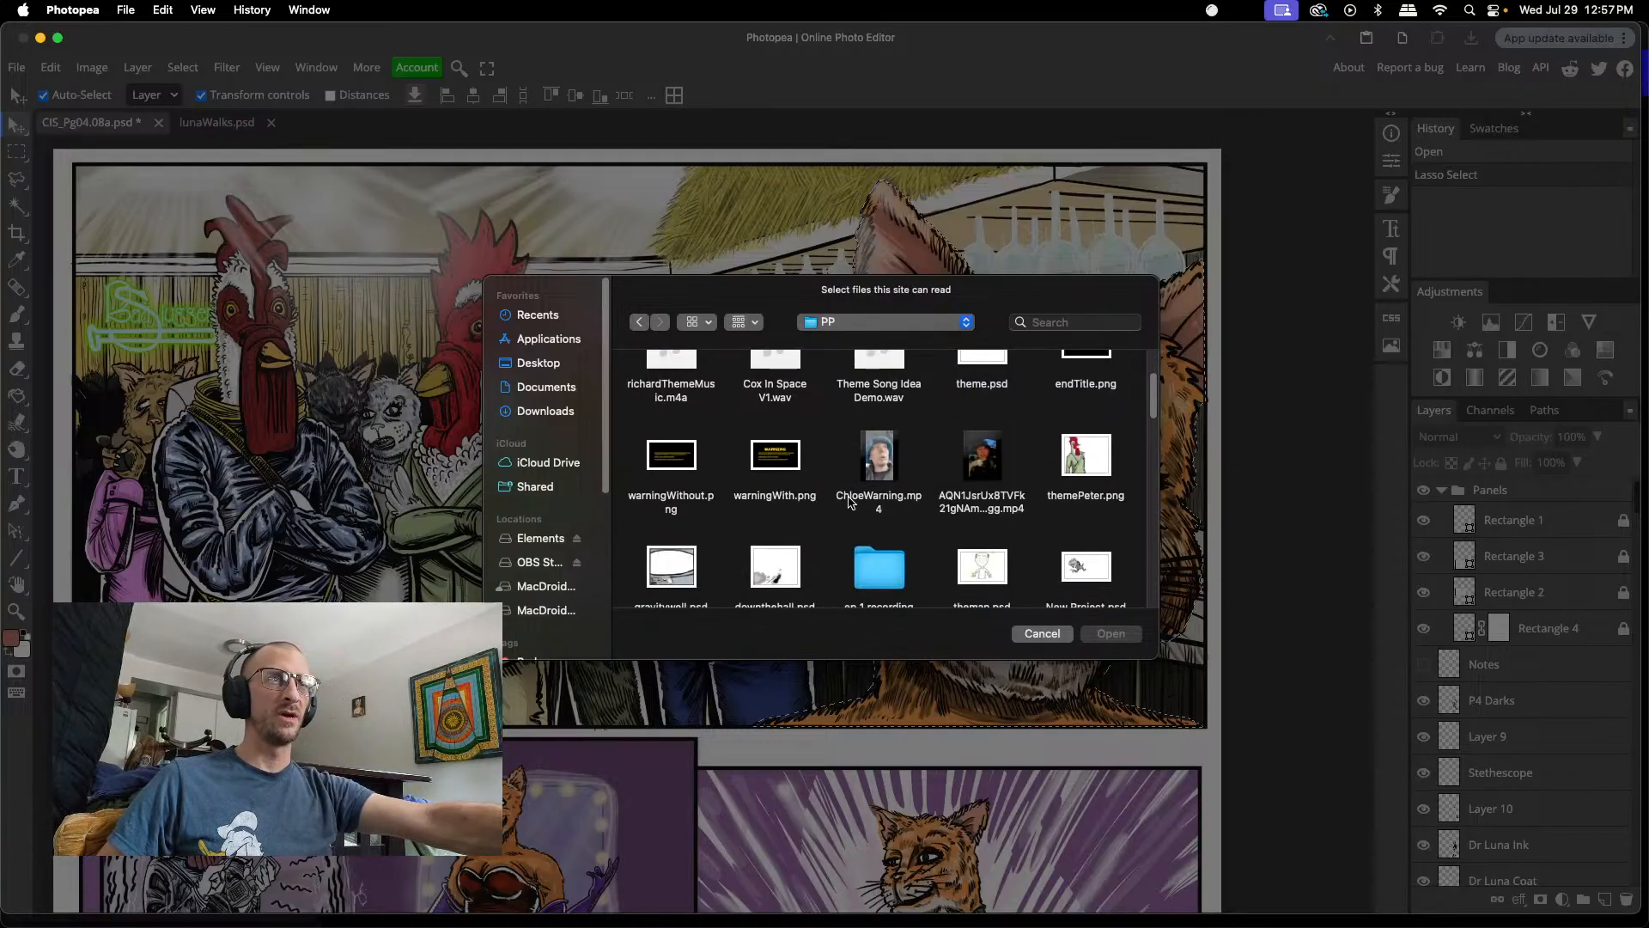
{"action": "scroll", "coordinate": [849, 501], "scroll_direction": "down", "scroll_amount": 8}
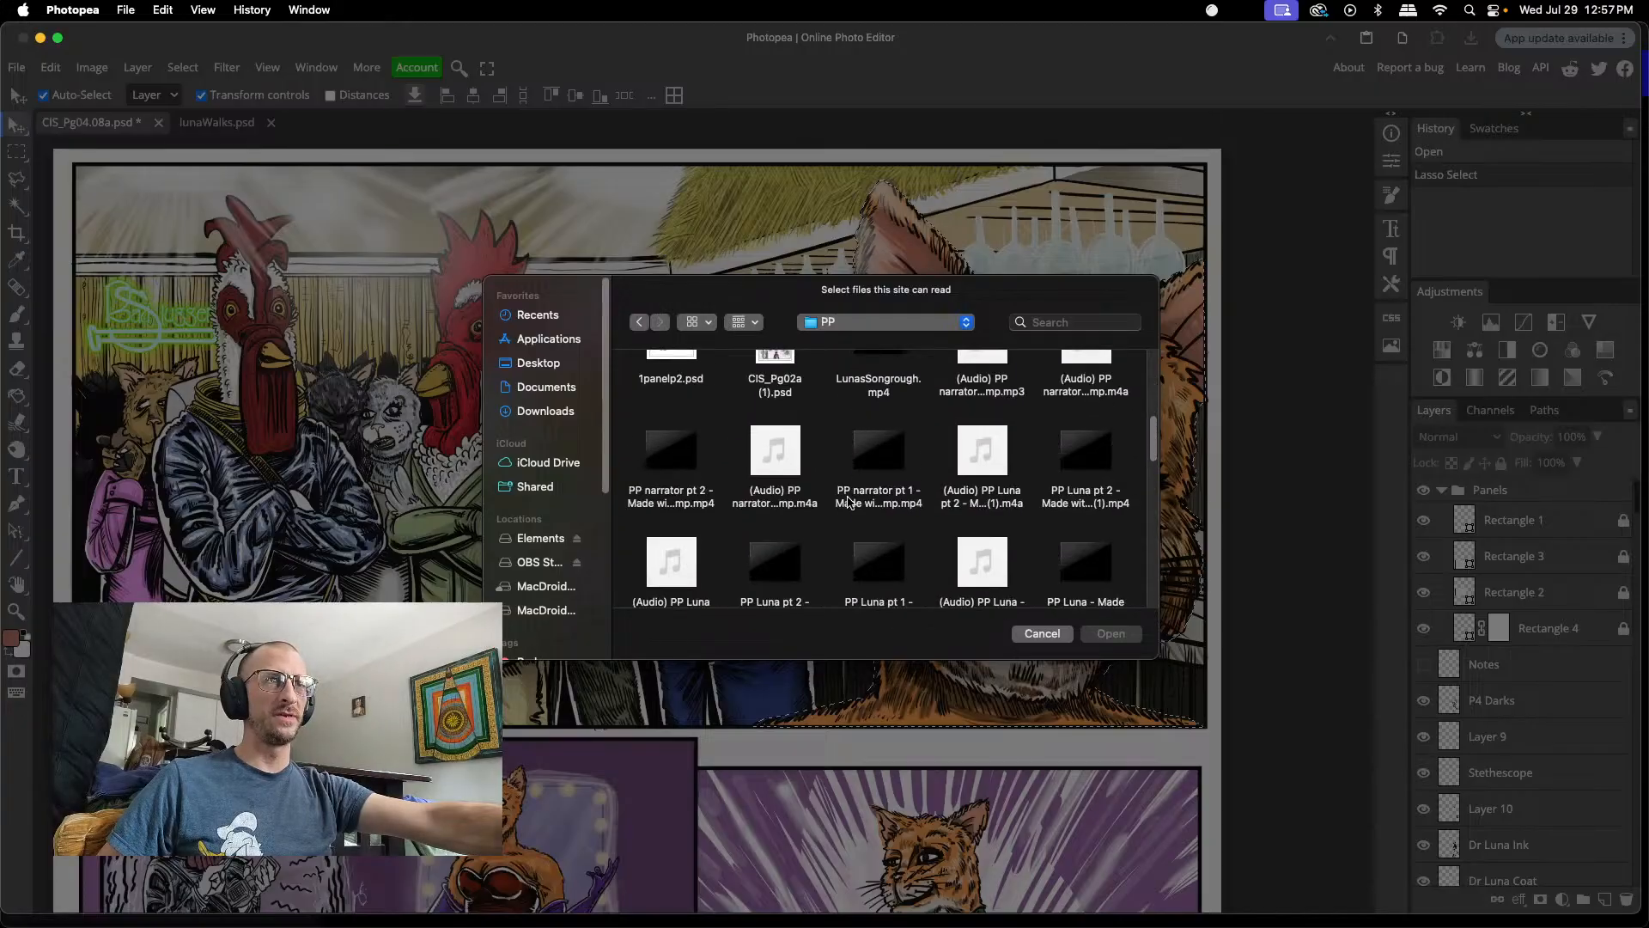
{"action": "scroll", "coordinate": [849, 502], "scroll_direction": "down", "scroll_amount": 8}
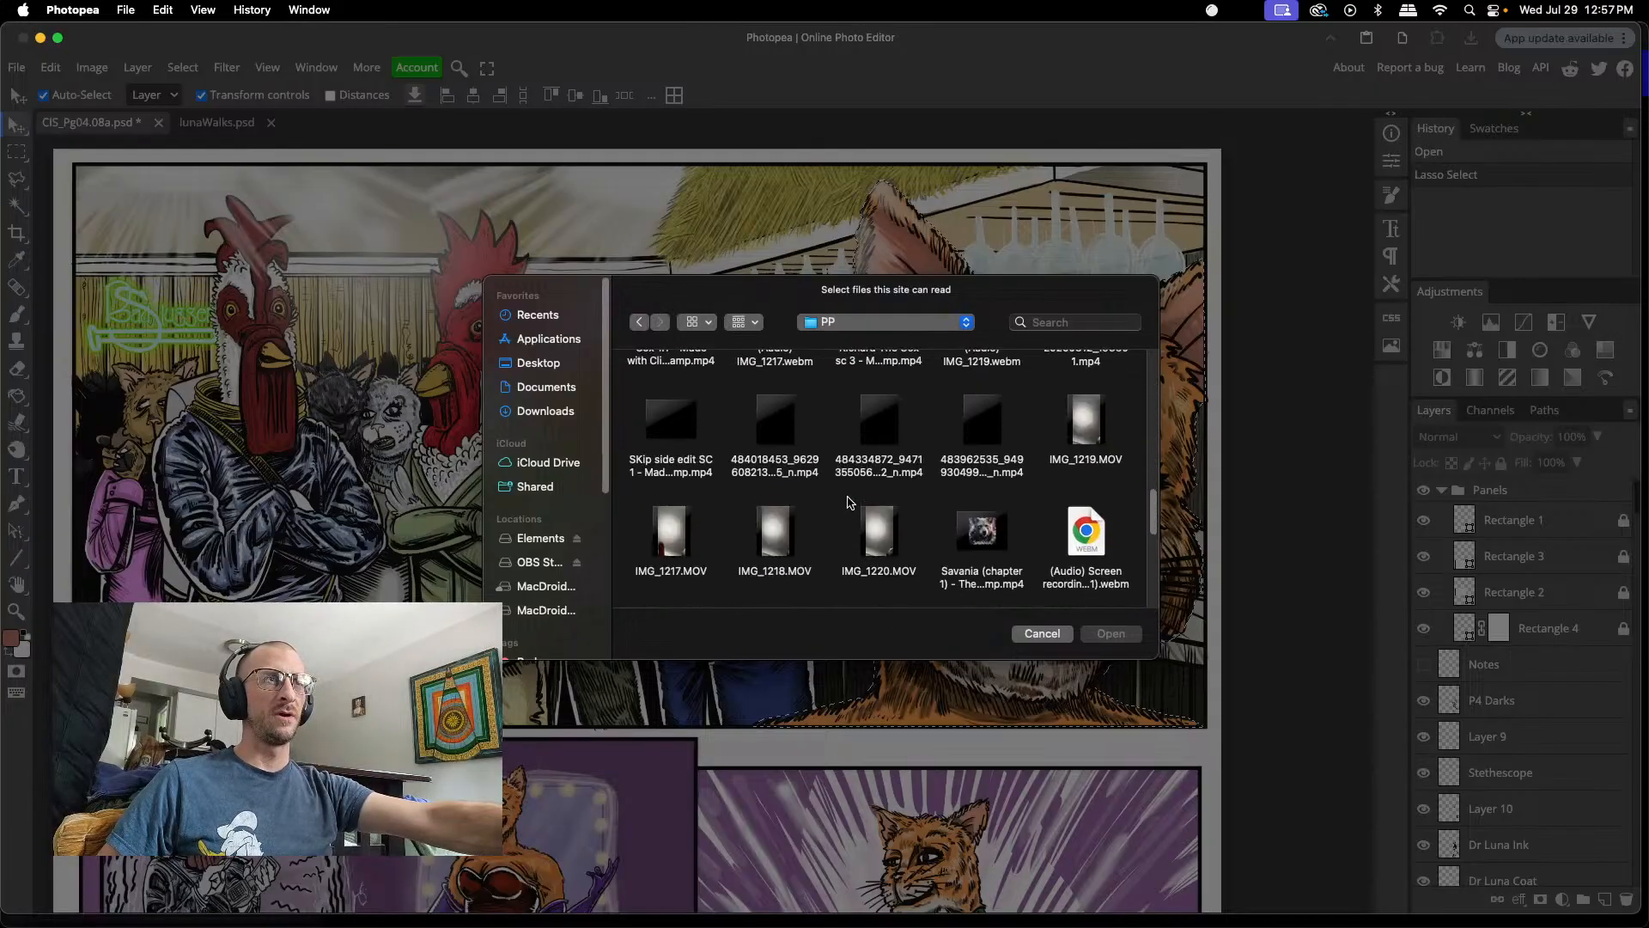
{"action": "scroll", "coordinate": [849, 501], "scroll_direction": "down", "scroll_amount": 8}
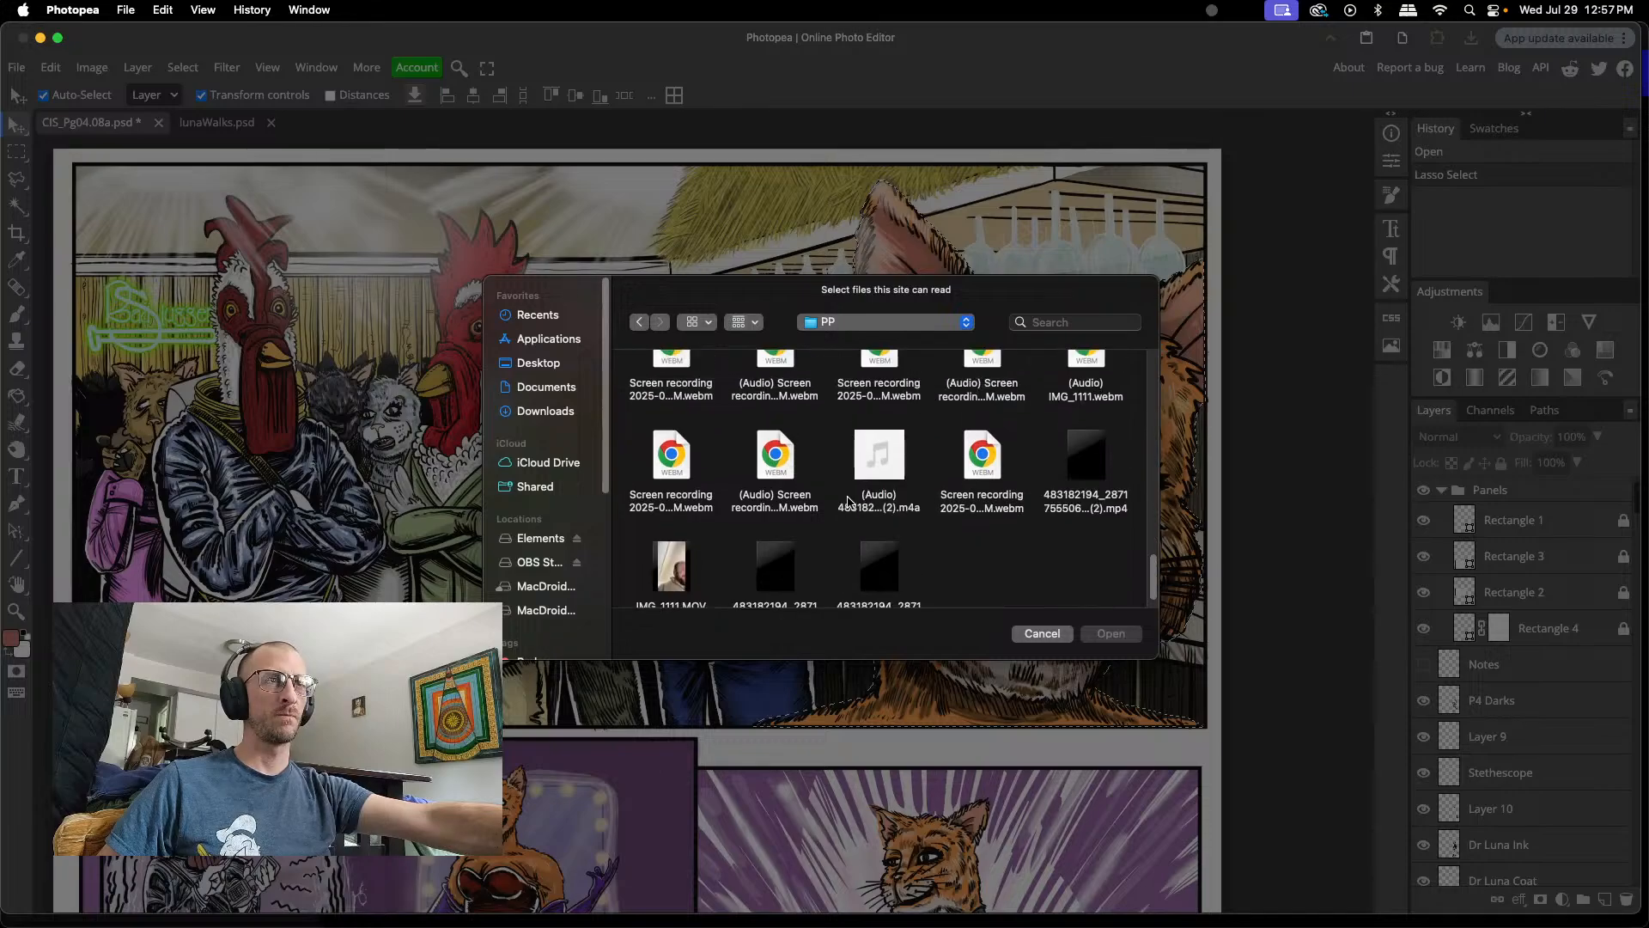
{"action": "scroll", "coordinate": [849, 502], "scroll_direction": "up", "scroll_amount": 10}
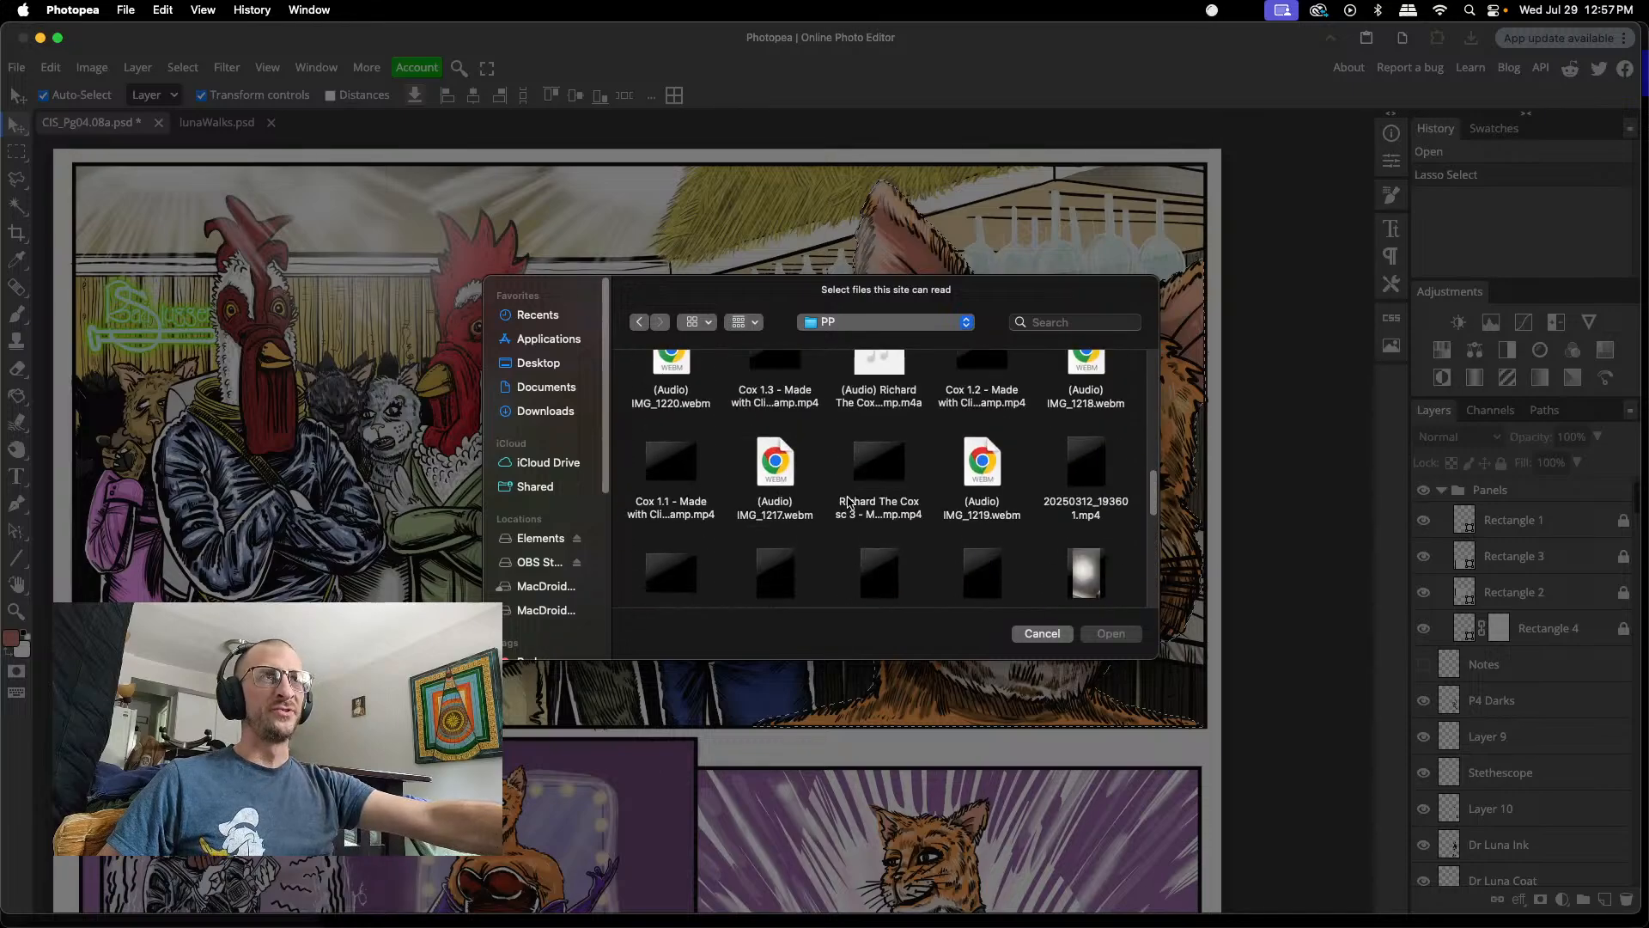
{"action": "scroll", "coordinate": [849, 502], "scroll_direction": "up", "scroll_amount": 10}
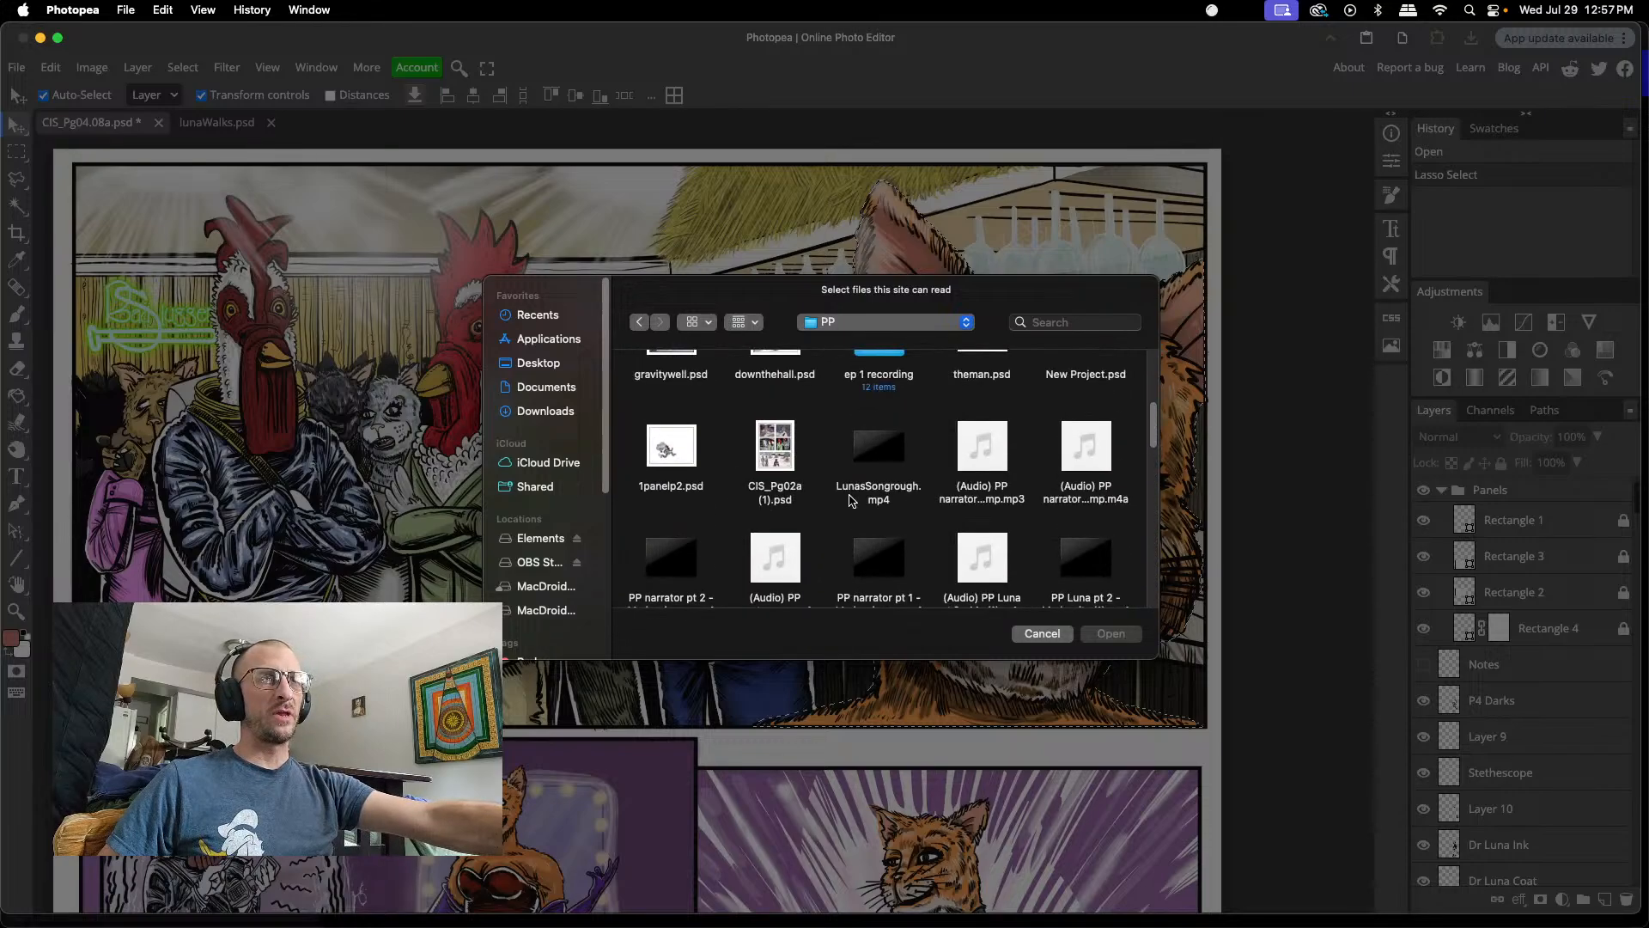
{"action": "scroll", "coordinate": [849, 502], "scroll_direction": "up", "scroll_amount": 8}
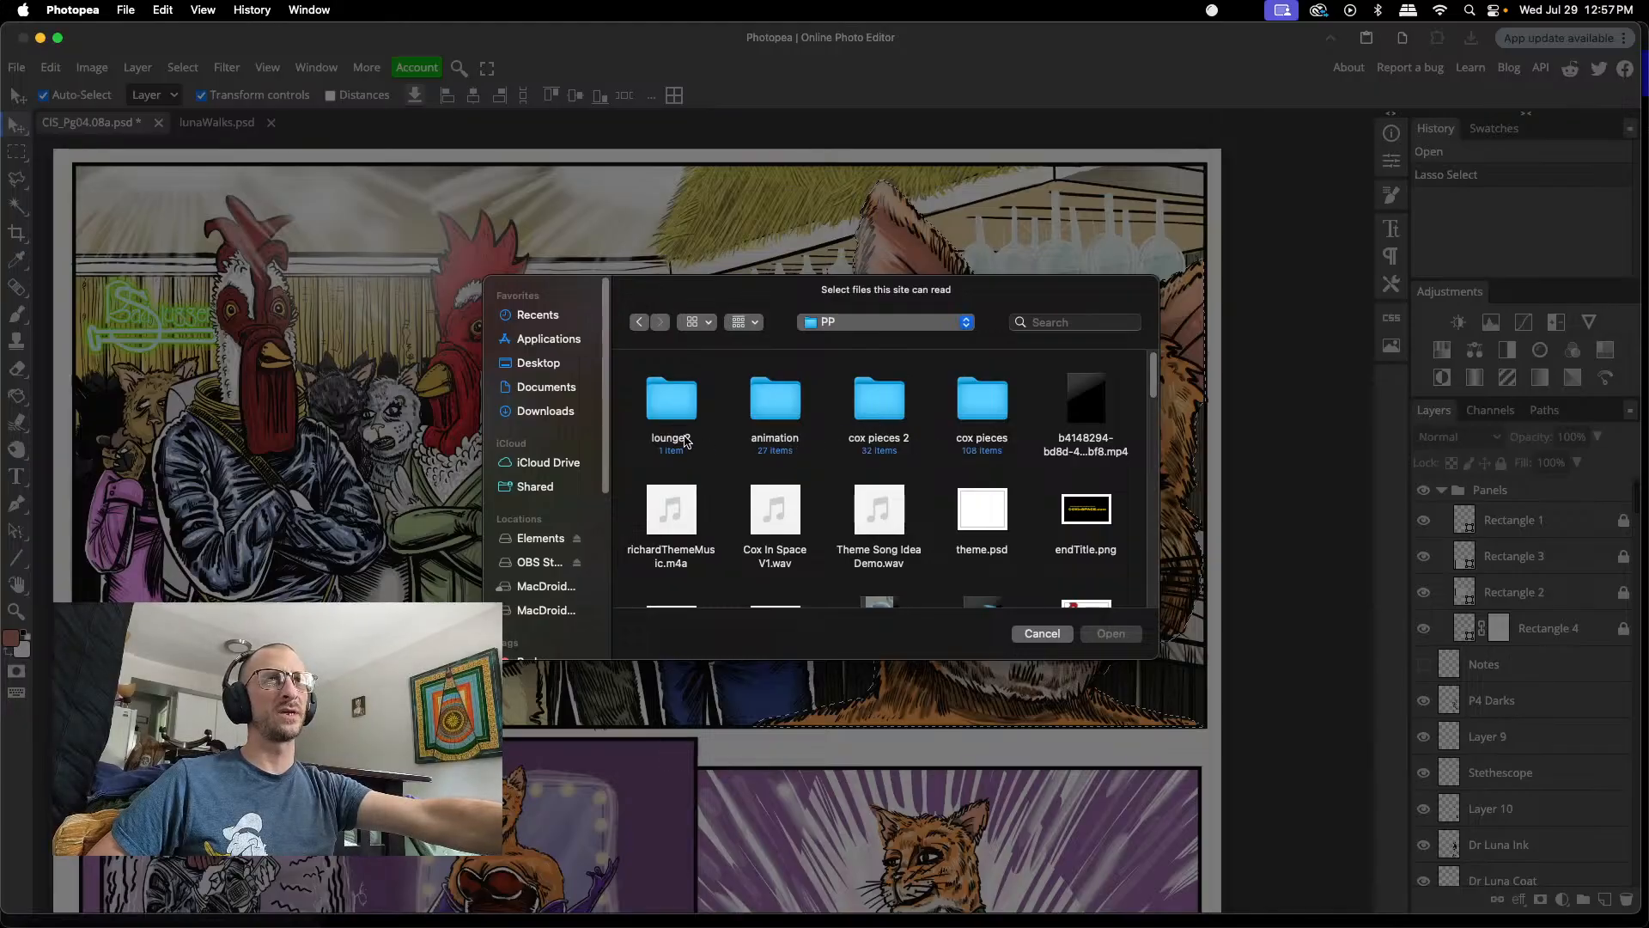
- Go into the cox pieces 2 folder and open its lounge subfolder
{"action": "double_click", "coordinate": [885, 417]}
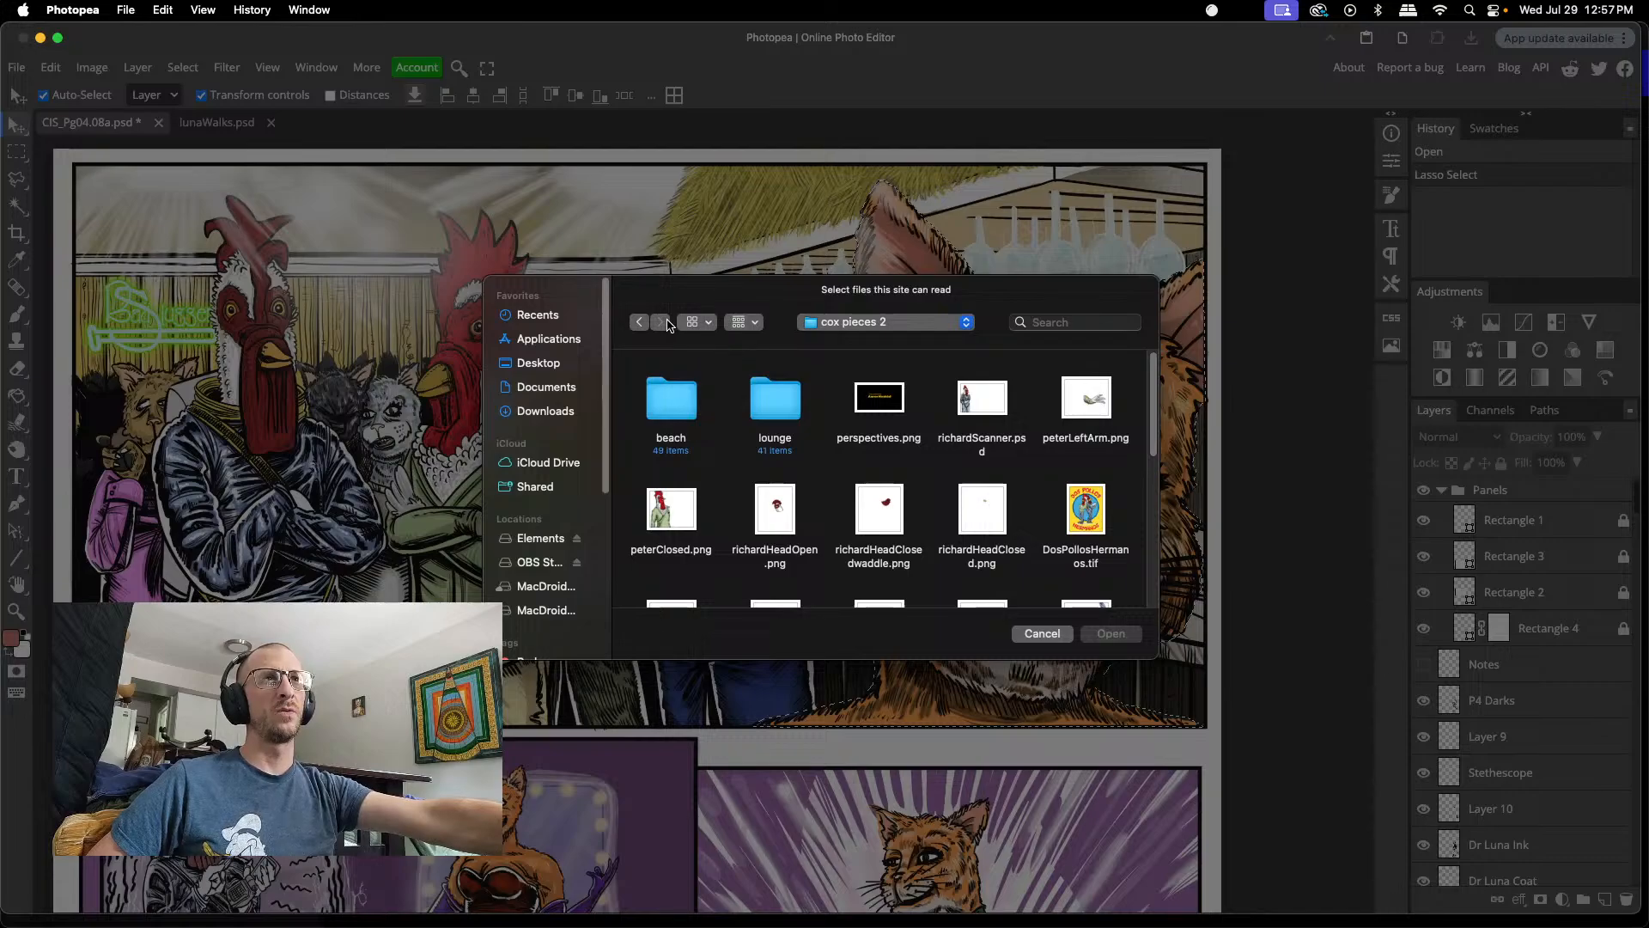
{"action": "left_click", "coordinate": [641, 323]}
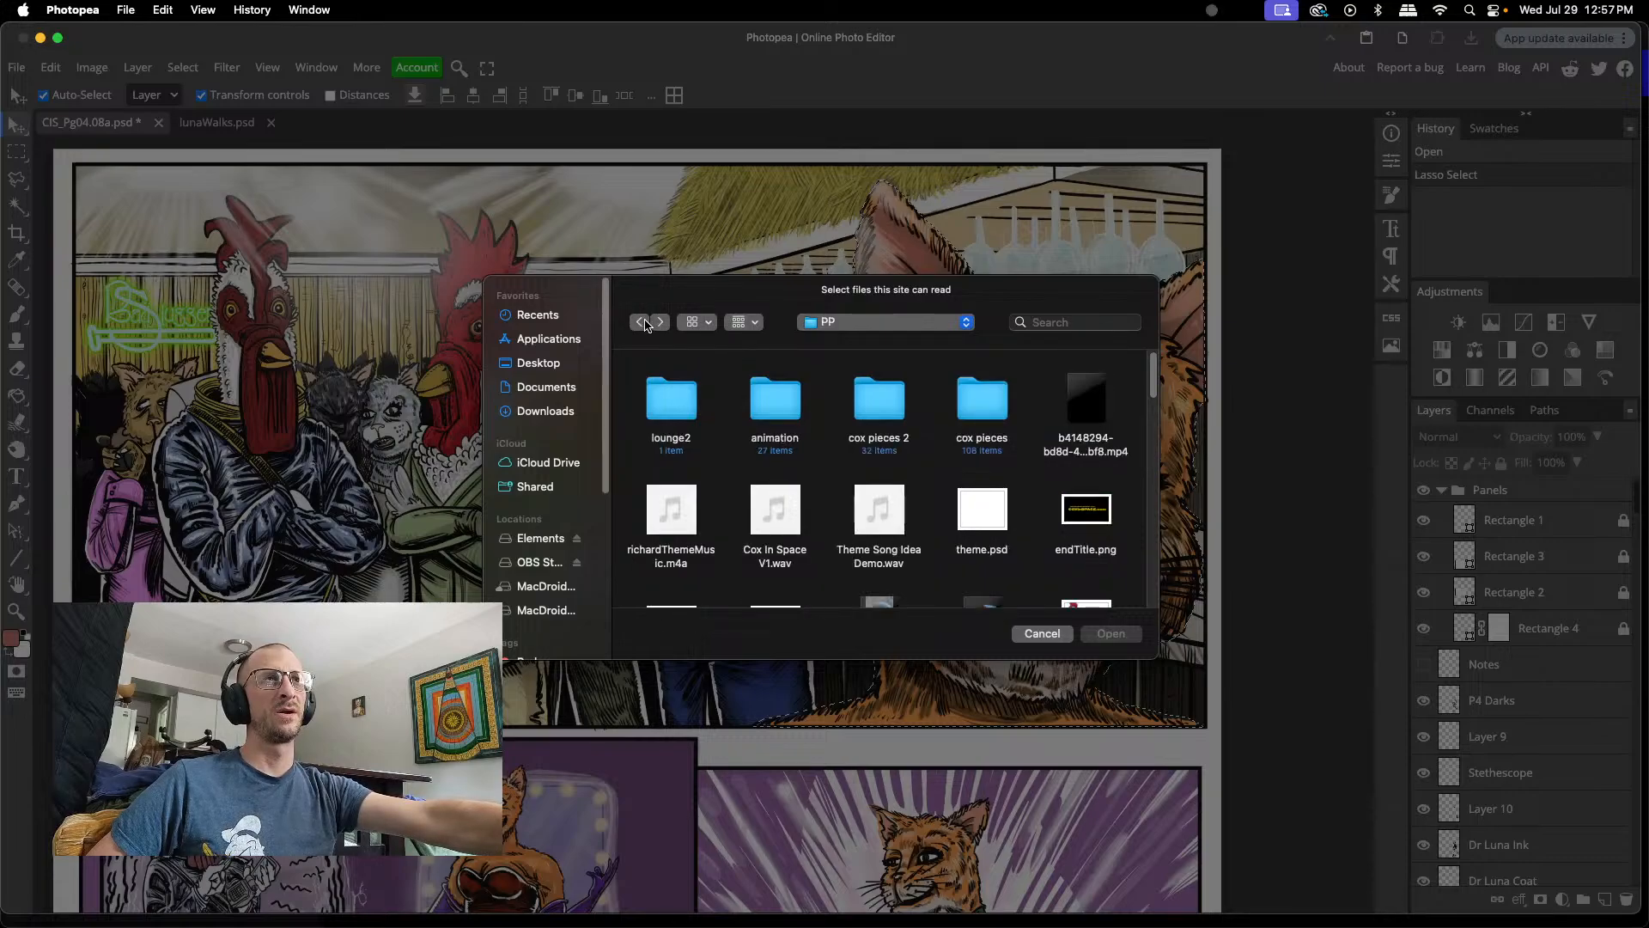
{"action": "left_click", "coordinate": [660, 322]}
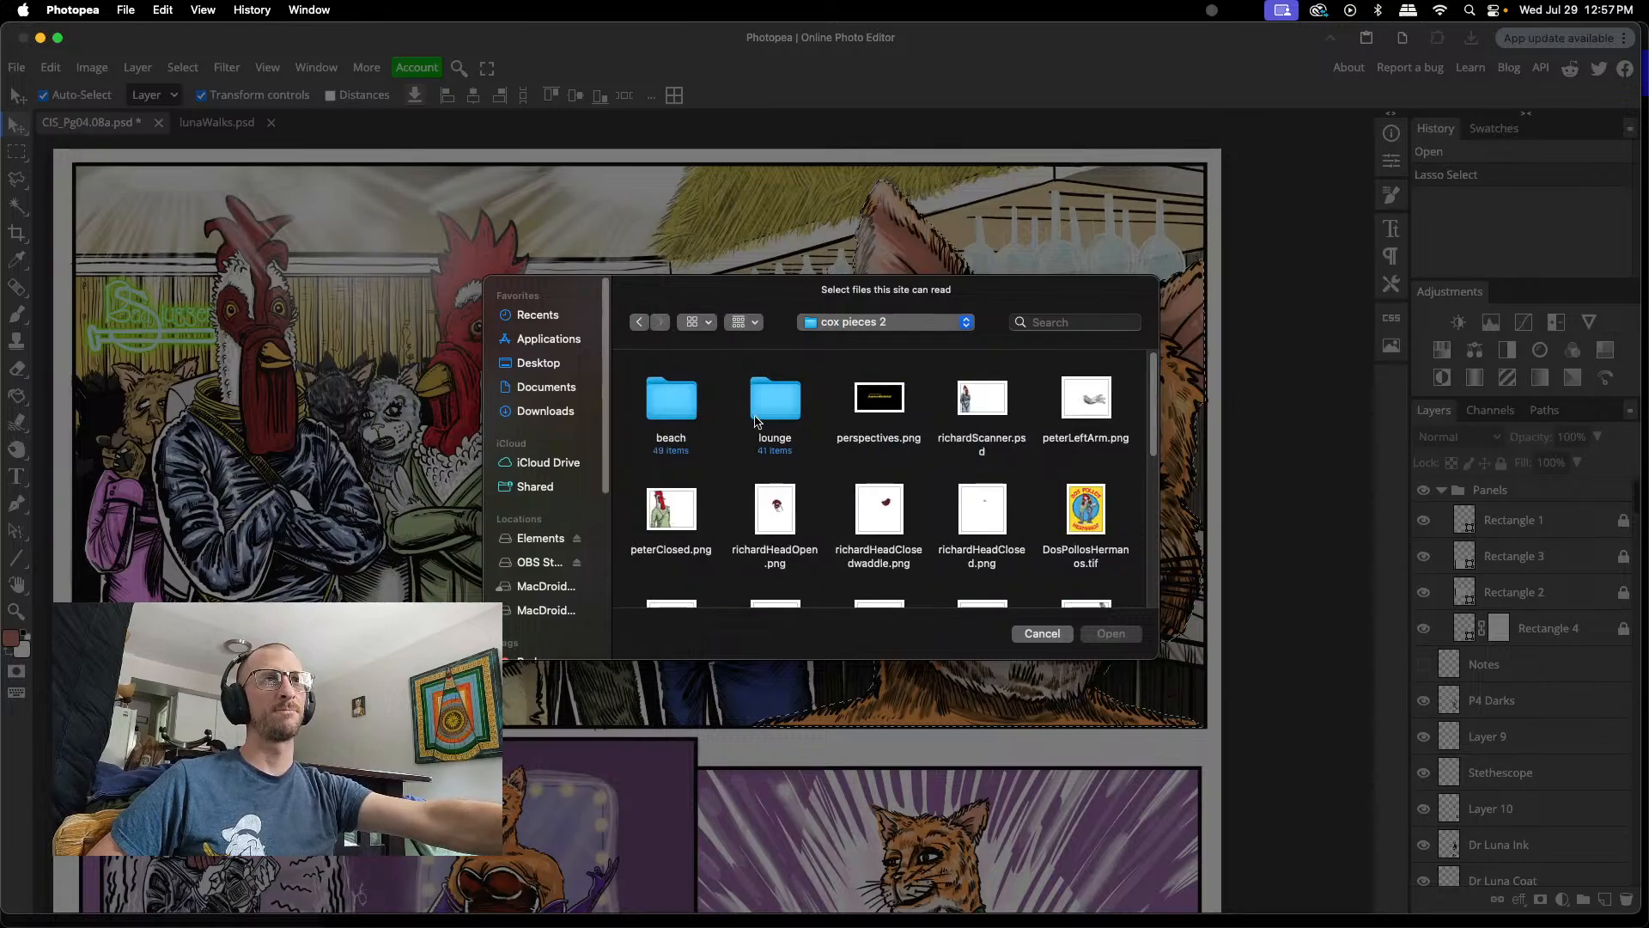
{"action": "double_click", "coordinate": [768, 417]}
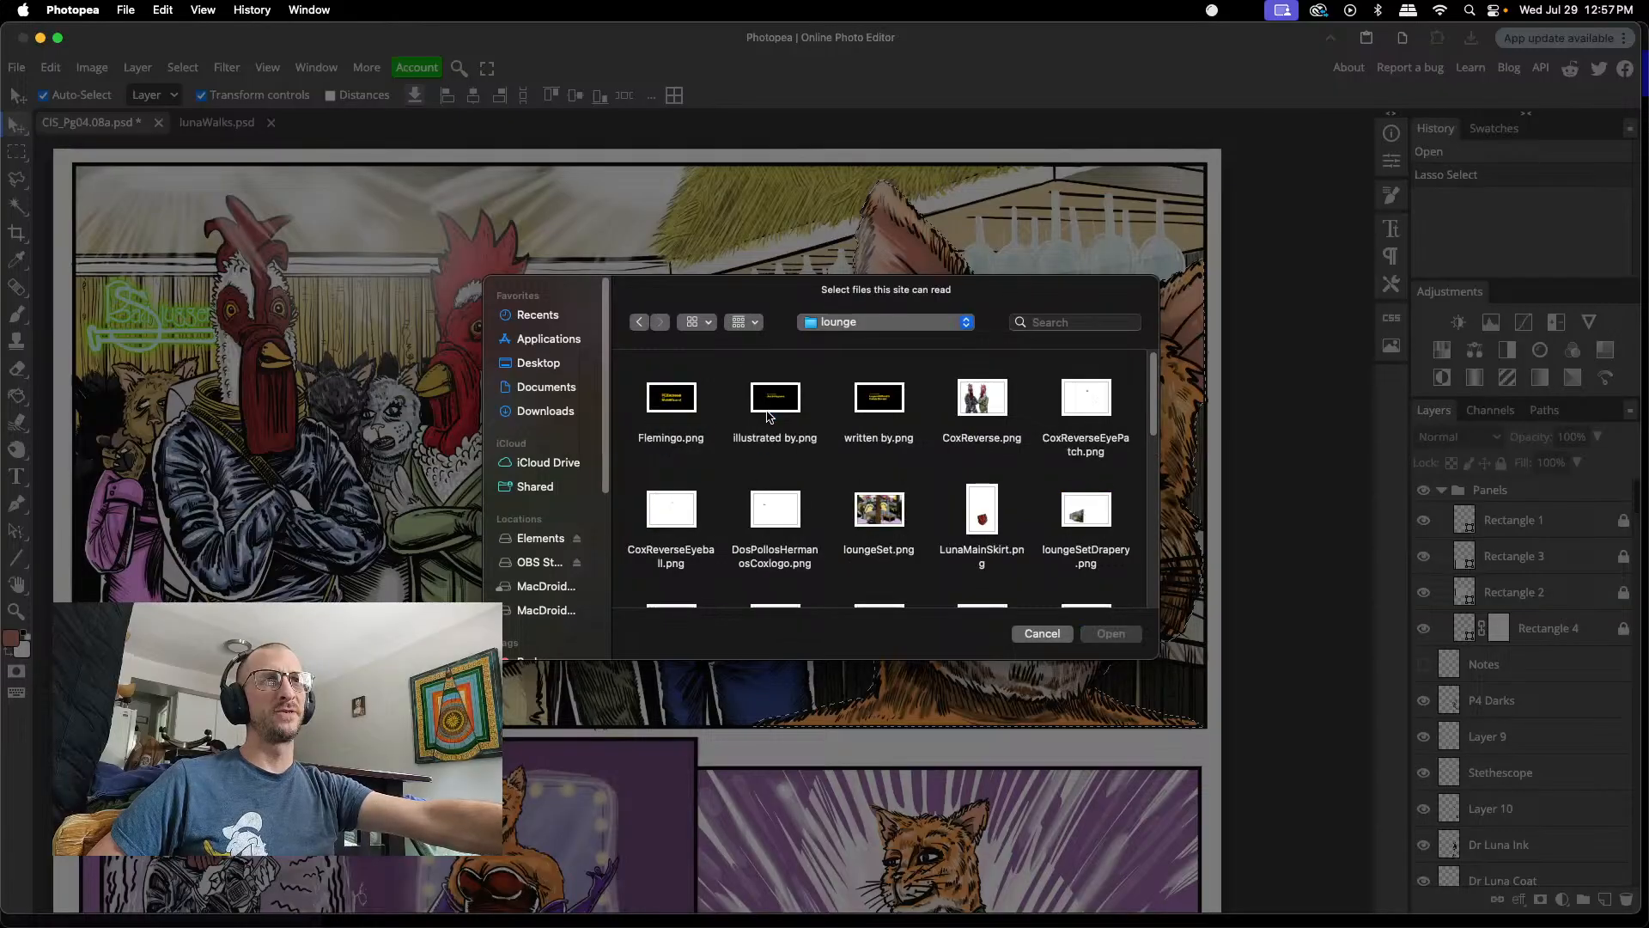
- Examine the image and PSD thumbnails in the lounge folder to find the file with both roosters
{"action": "scroll", "coordinate": [789, 485], "scroll_direction": "down", "scroll_amount": 2}
{"action": "scroll", "coordinate": [788, 486], "scroll_direction": "down", "scroll_amount": 6}
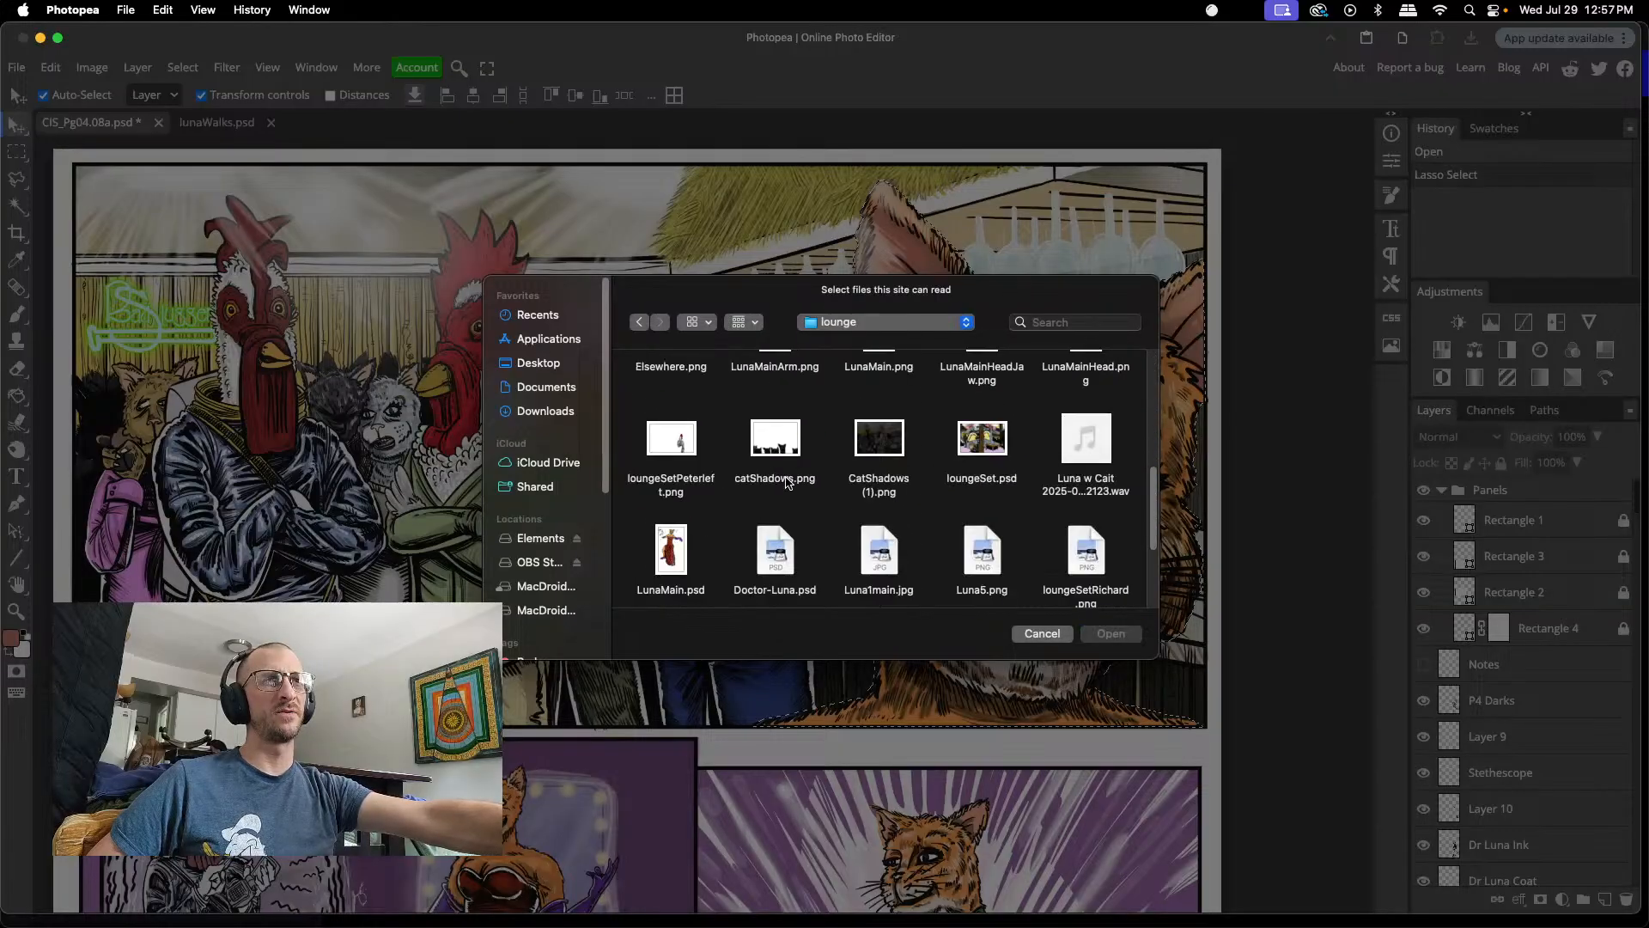
{"action": "scroll", "coordinate": [788, 484], "scroll_direction": "up", "scroll_amount": 8}
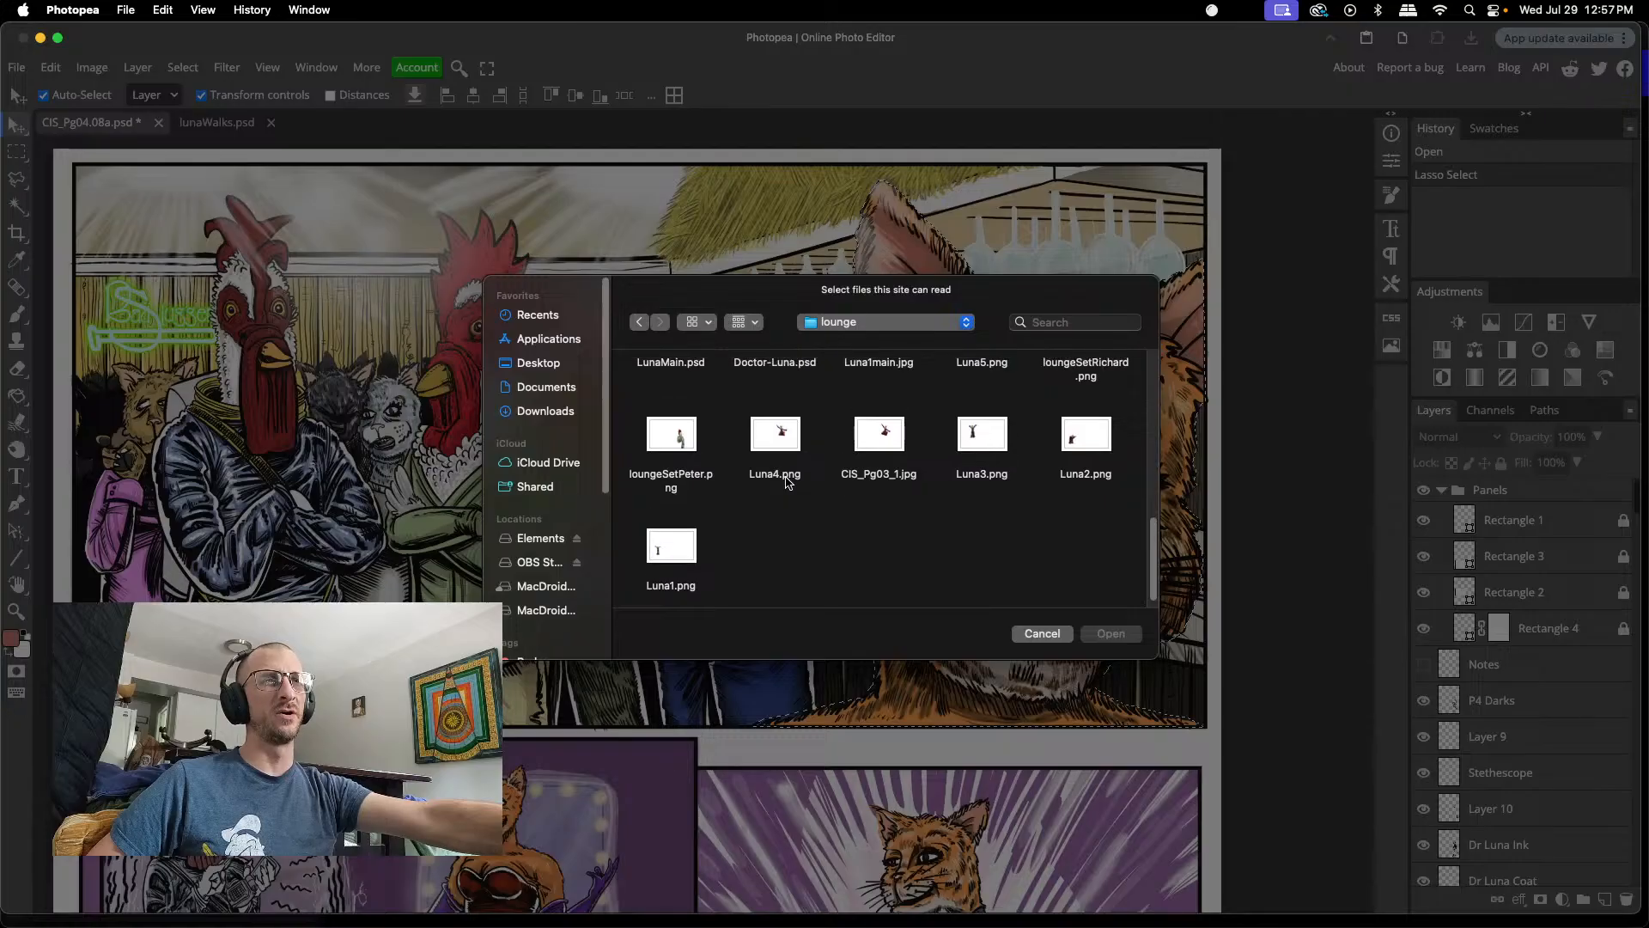
{"action": "scroll", "coordinate": [786, 483], "scroll_direction": "up", "scroll_amount": 3}
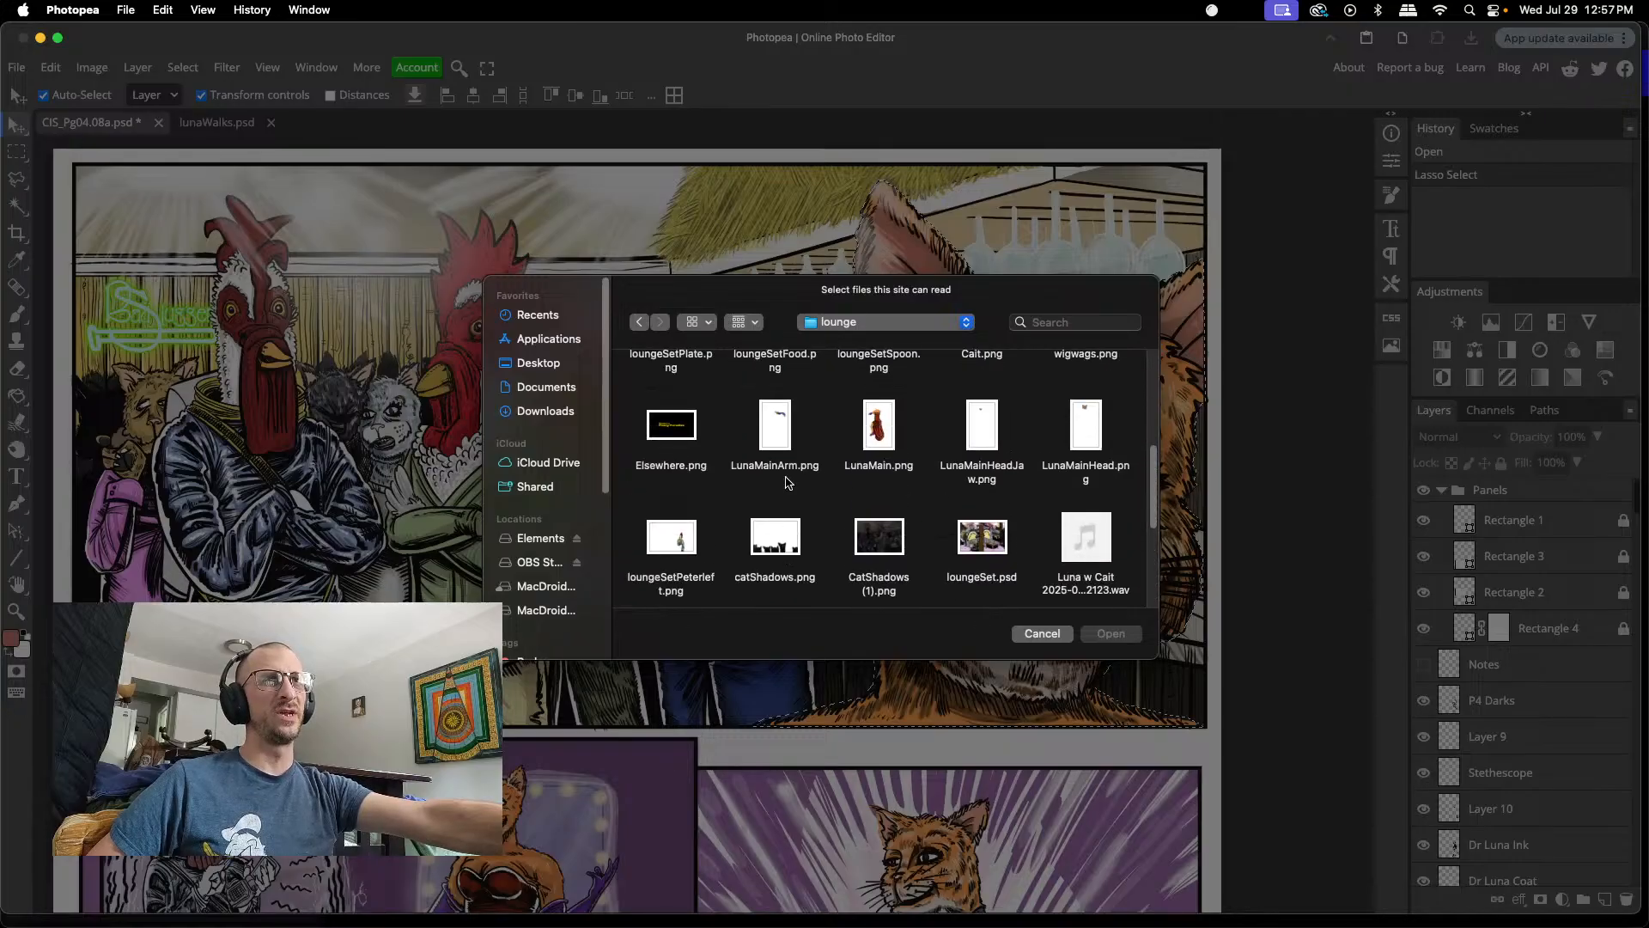
{"action": "scroll", "coordinate": [786, 483], "scroll_direction": "up", "scroll_amount": 4}
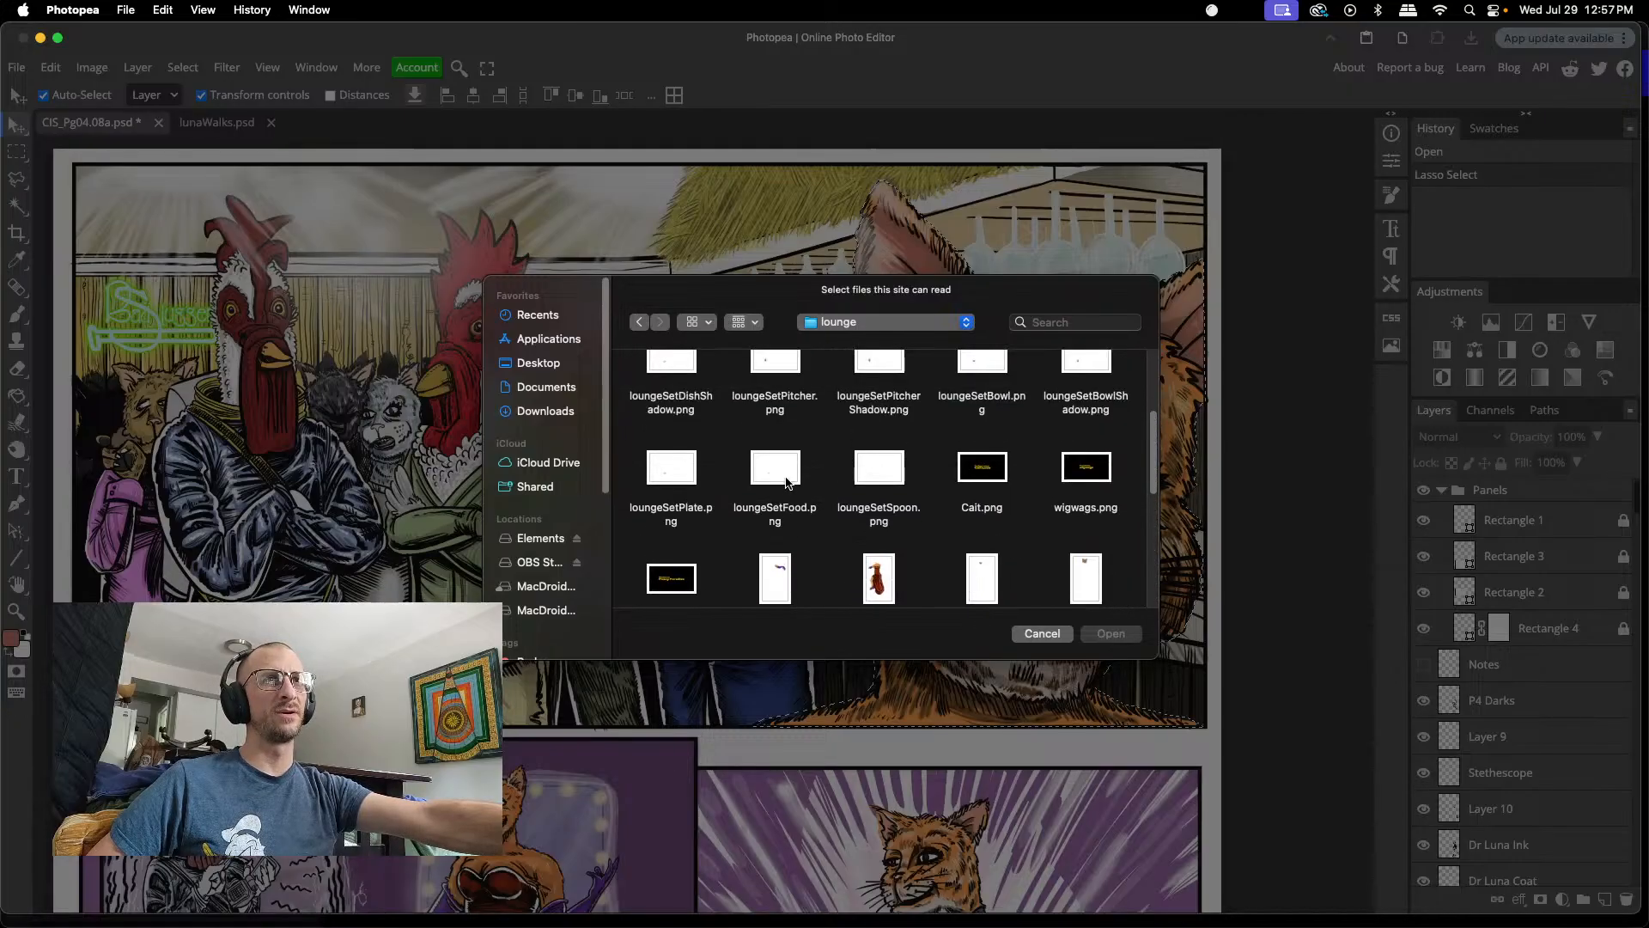
{"action": "scroll", "coordinate": [788, 483], "scroll_direction": "up", "scroll_amount": 1}
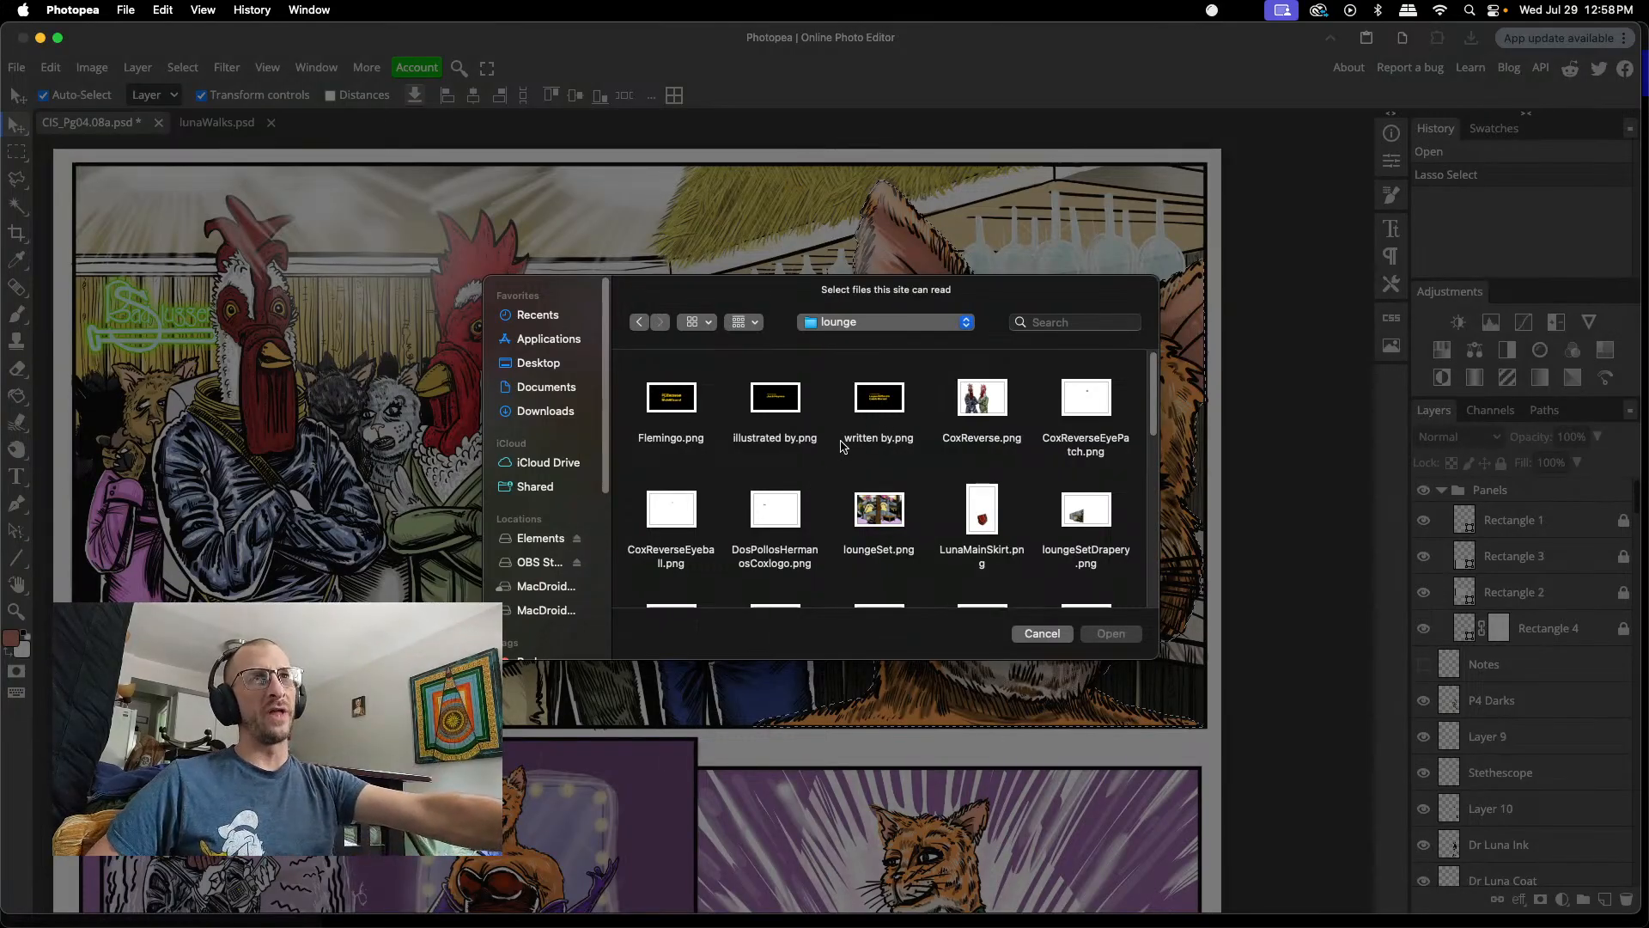
{"action": "scroll", "coordinate": [841, 445], "scroll_direction": "down", "scroll_amount": 1}
{"action": "scroll", "coordinate": [841, 445], "scroll_direction": "down", "scroll_amount": 1}
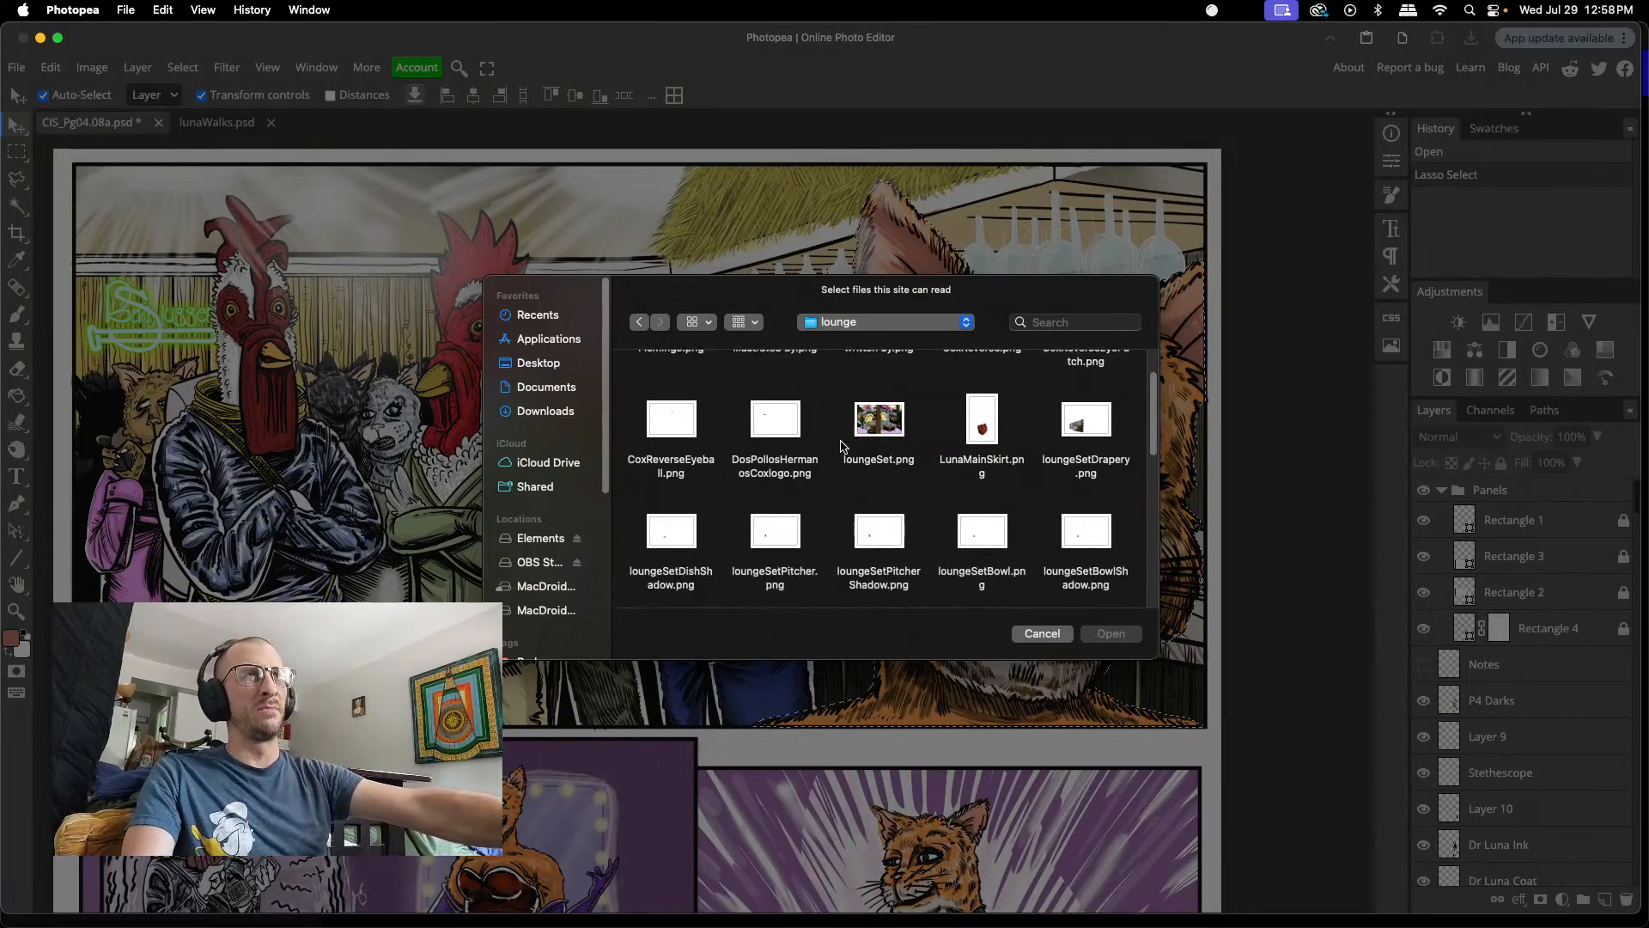
{"action": "scroll", "coordinate": [841, 445], "scroll_direction": "down", "scroll_amount": 5}
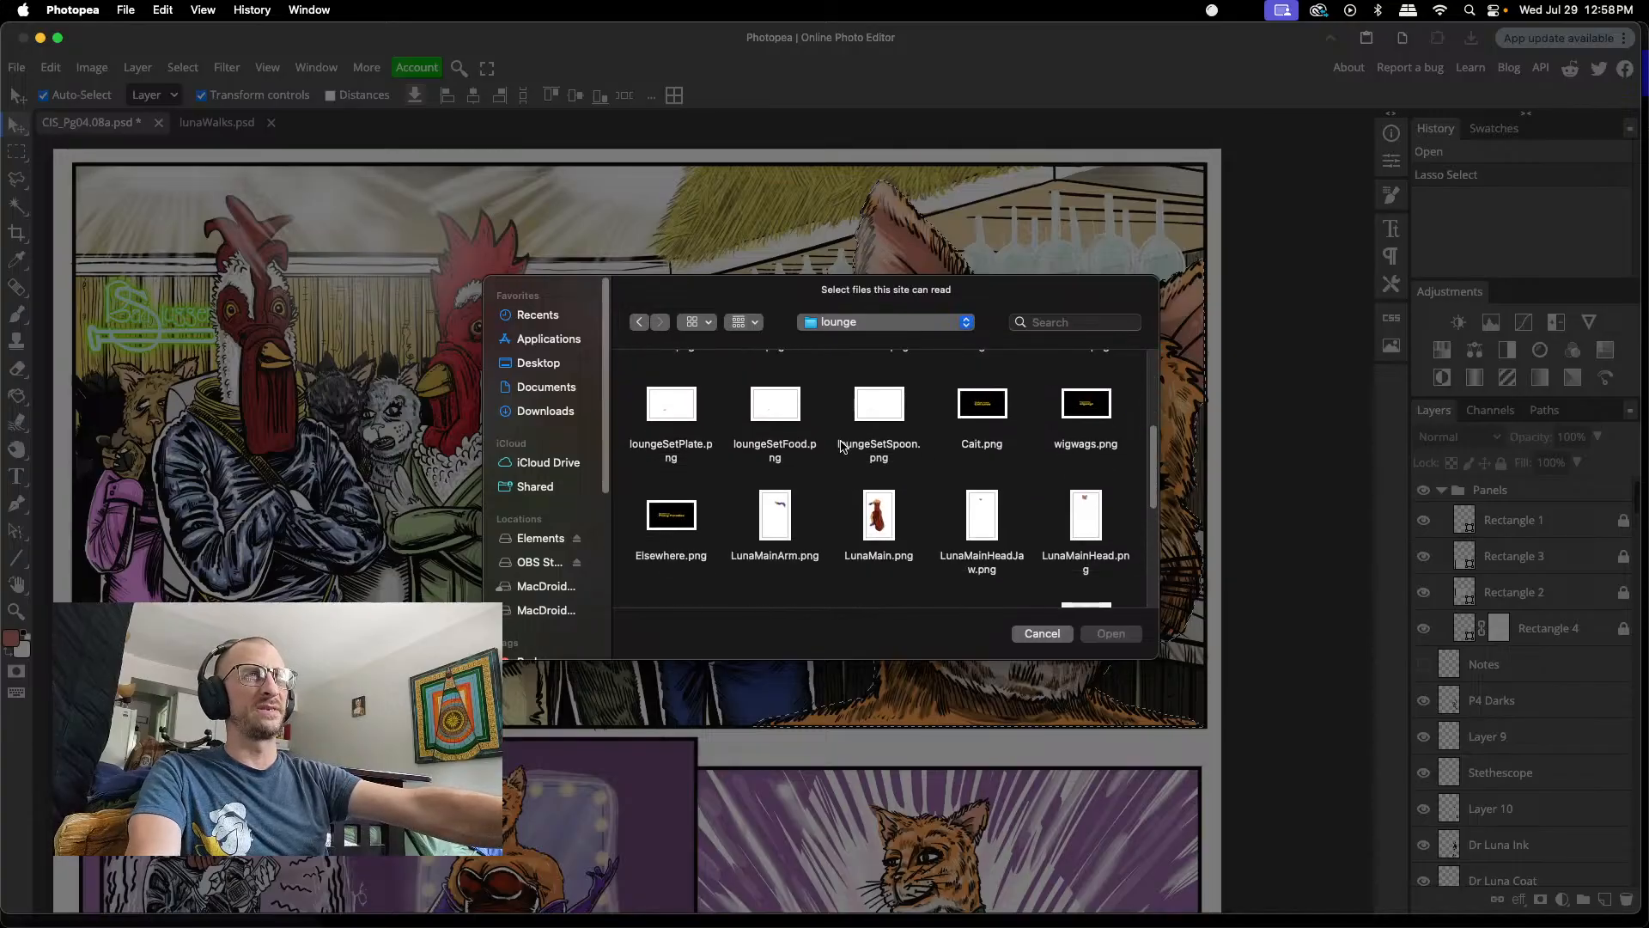
{"action": "scroll", "coordinate": [841, 445], "scroll_direction": "down", "scroll_amount": 6}
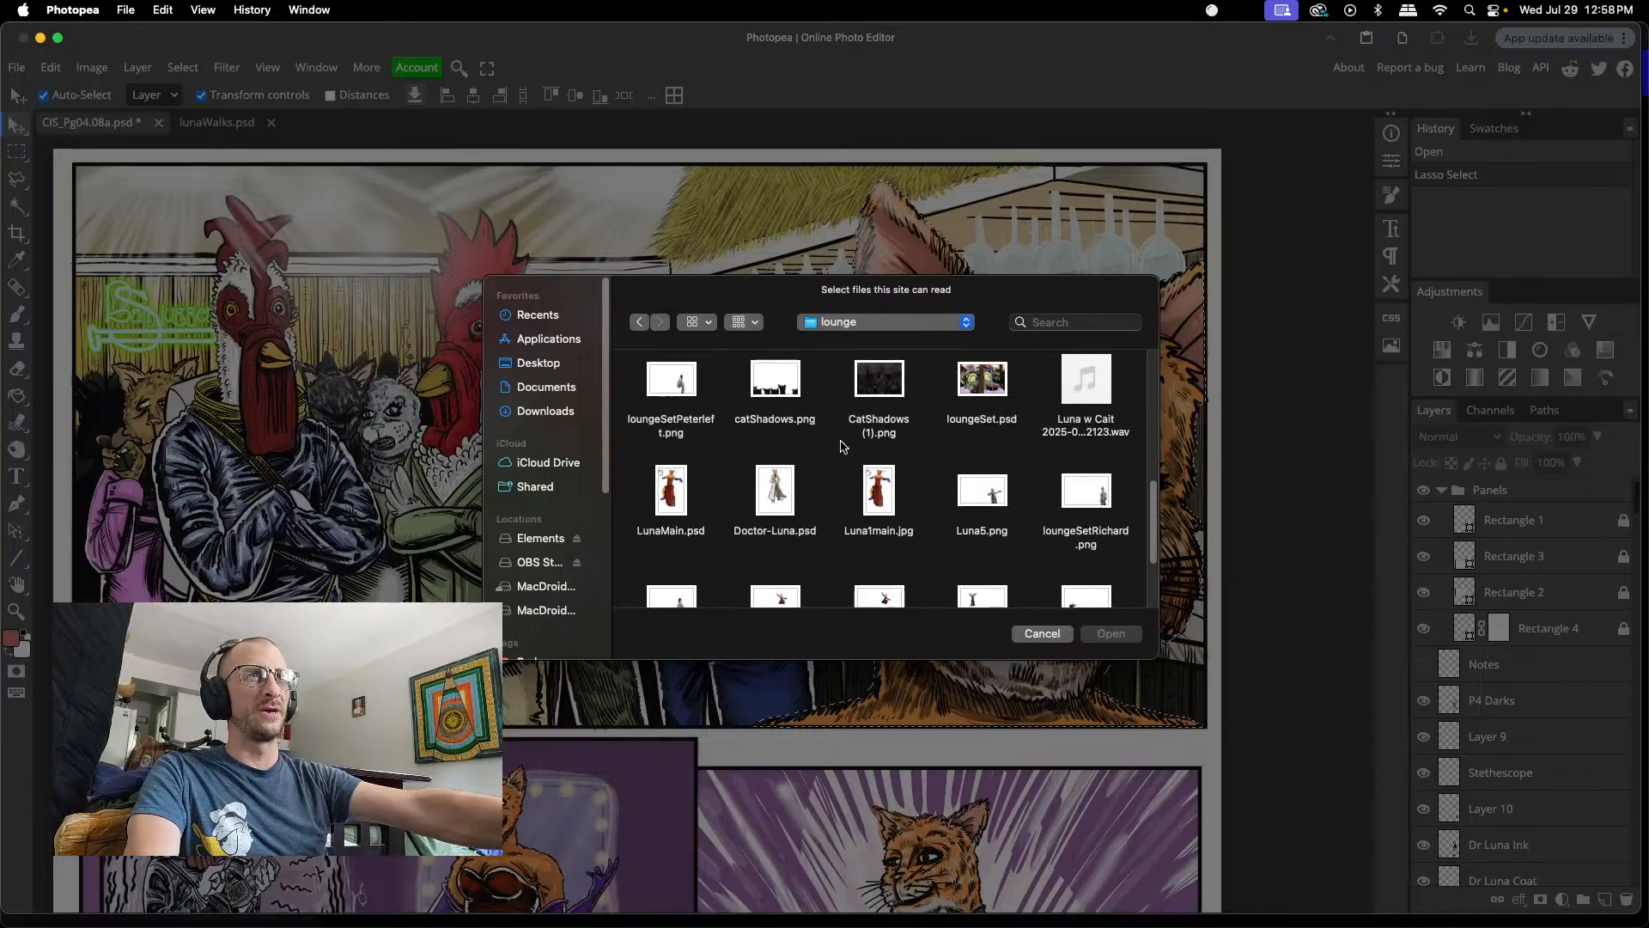
- Open CoxReverse.png from the lounge folder
{"action": "scroll", "coordinate": [841, 445], "scroll_direction": "up", "scroll_amount": 5}
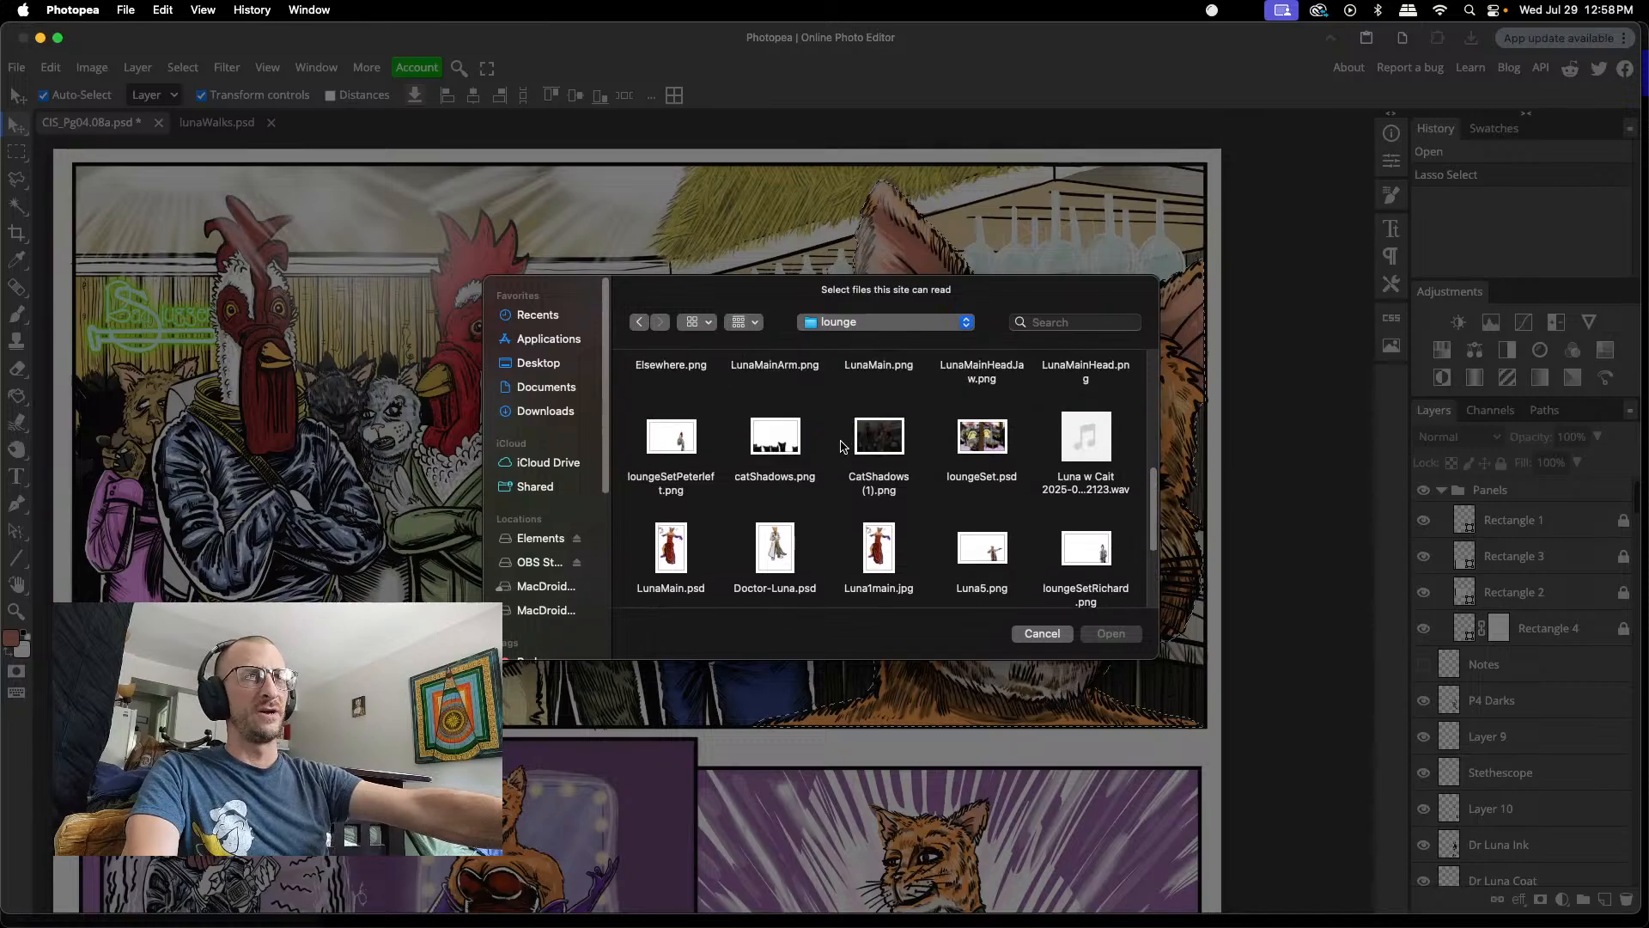
{"action": "scroll", "coordinate": [841, 445], "scroll_direction": "up", "scroll_amount": 10}
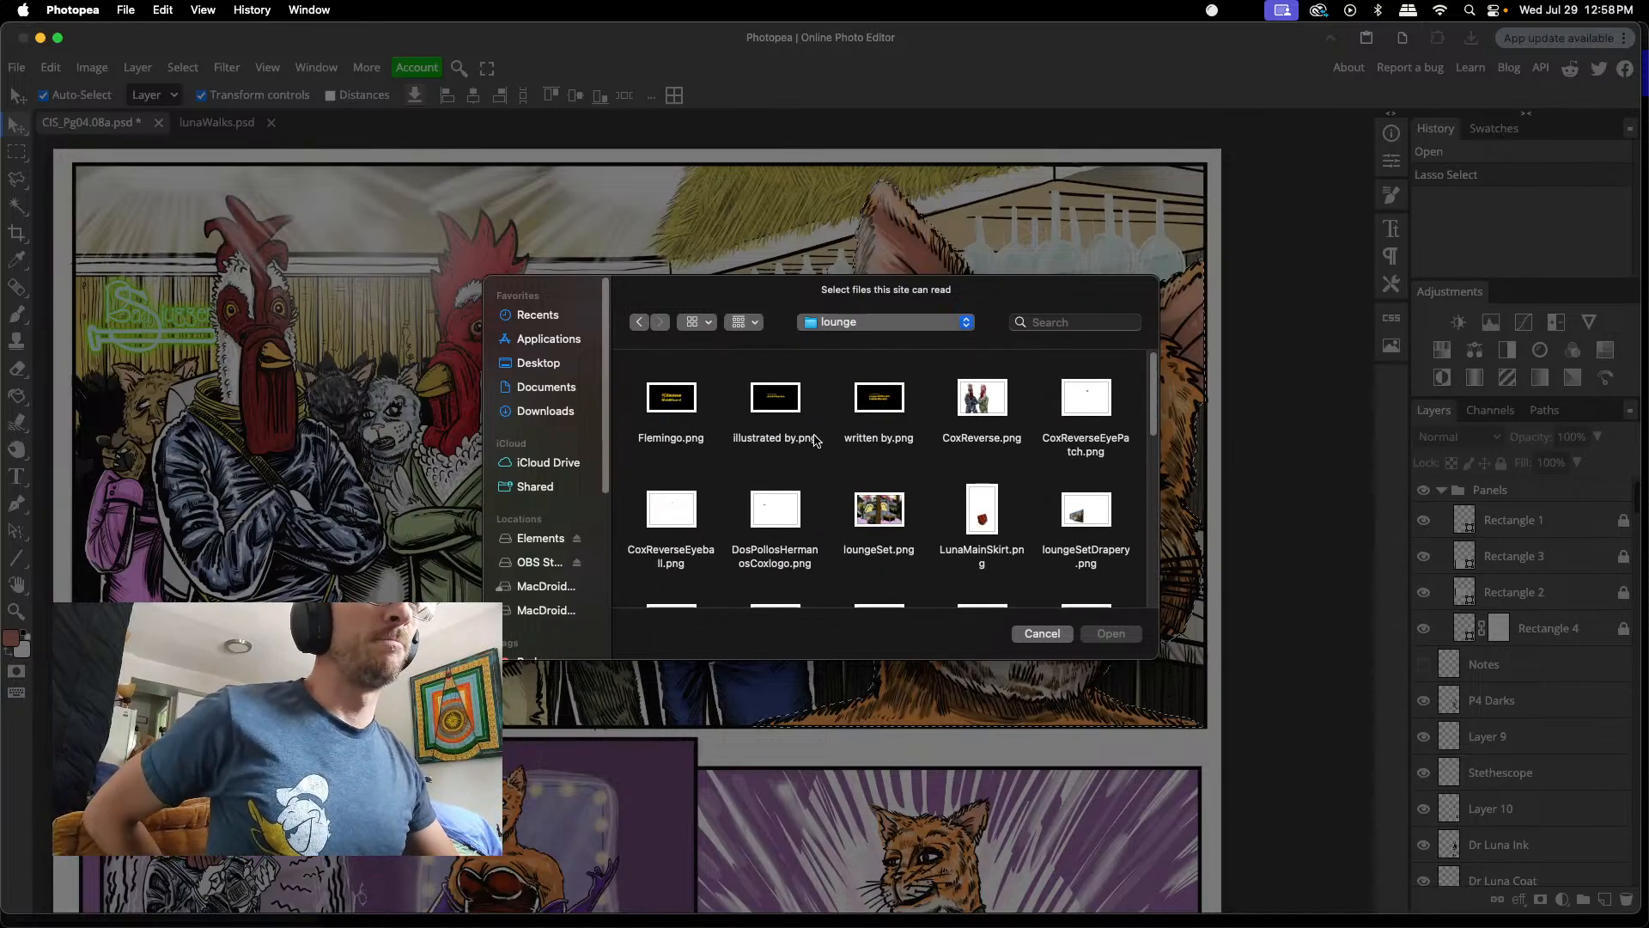
{"action": "left_click", "coordinate": [992, 404]}
{"action": "left_click", "coordinate": [1122, 636]}
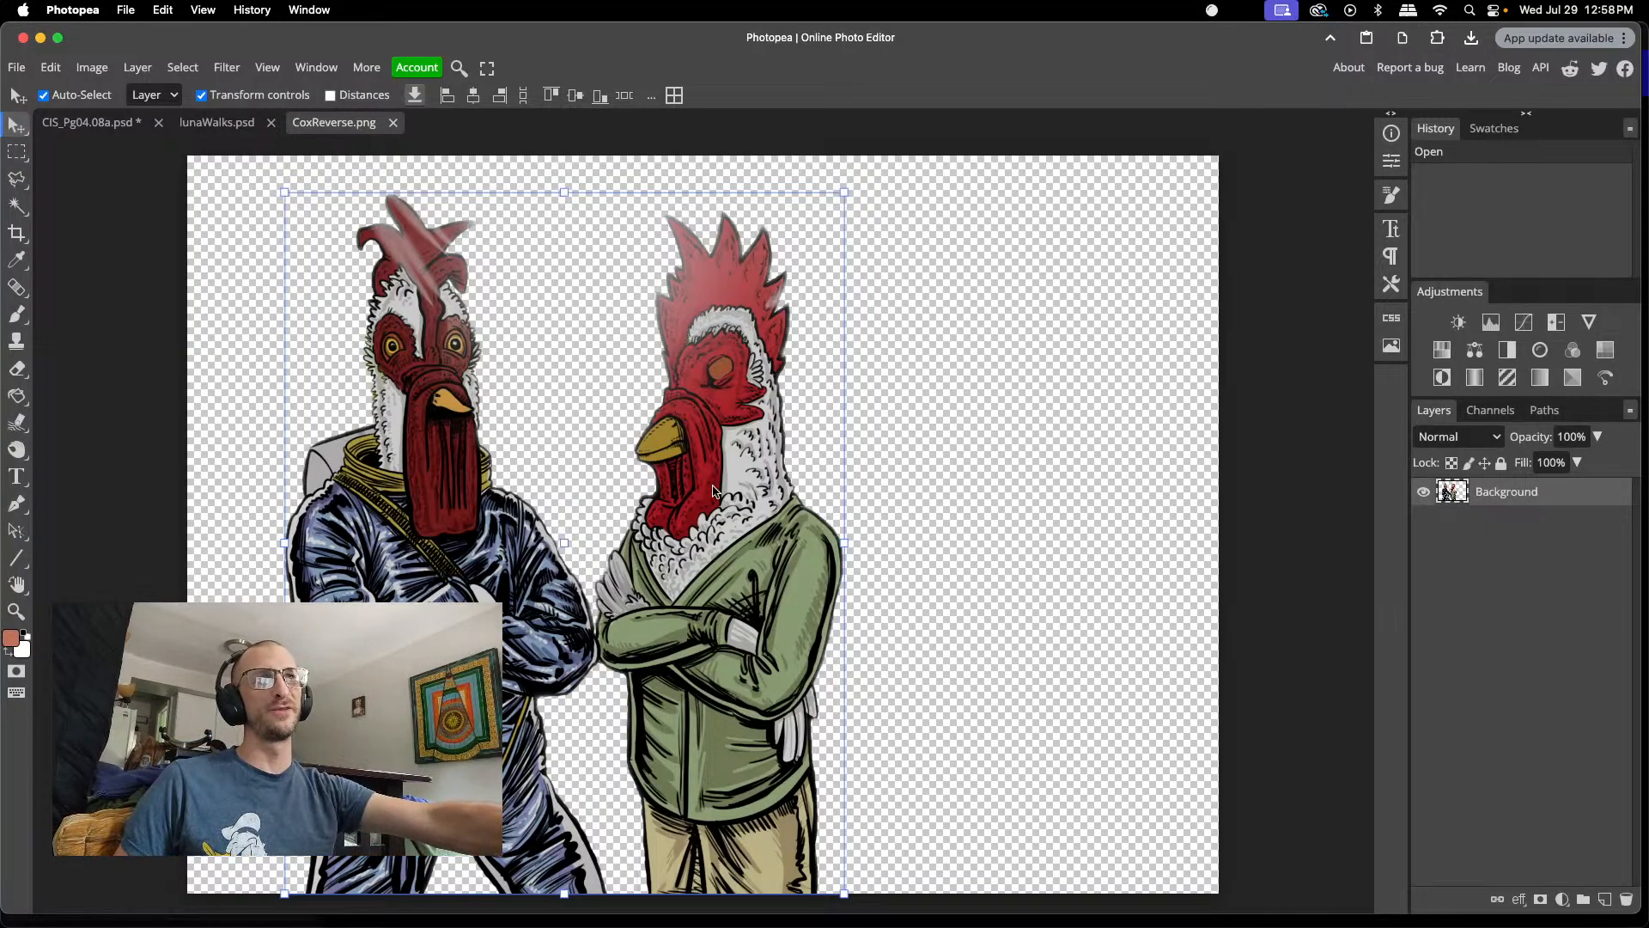
- Lasso the lower beak of the rooster in the green robe and copy it to a new layer
{"action": "scroll", "coordinate": [669, 482], "scroll_direction": "up", "scroll_amount": 5}
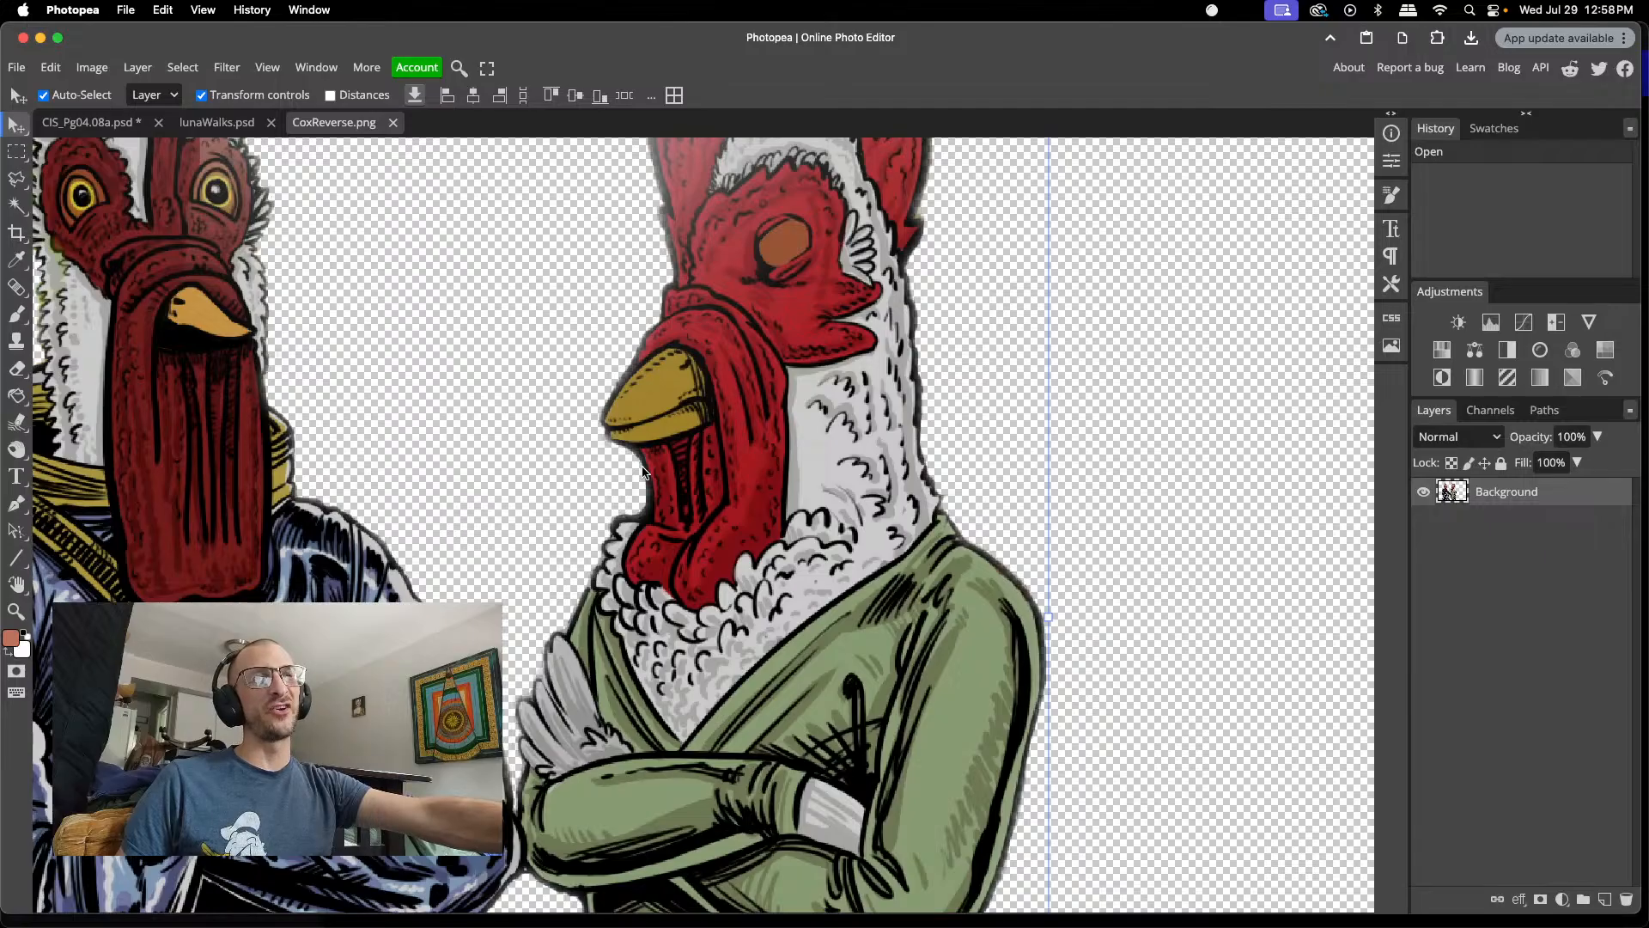
{"action": "scroll", "coordinate": [642, 471], "scroll_direction": "up", "scroll_amount": 2}
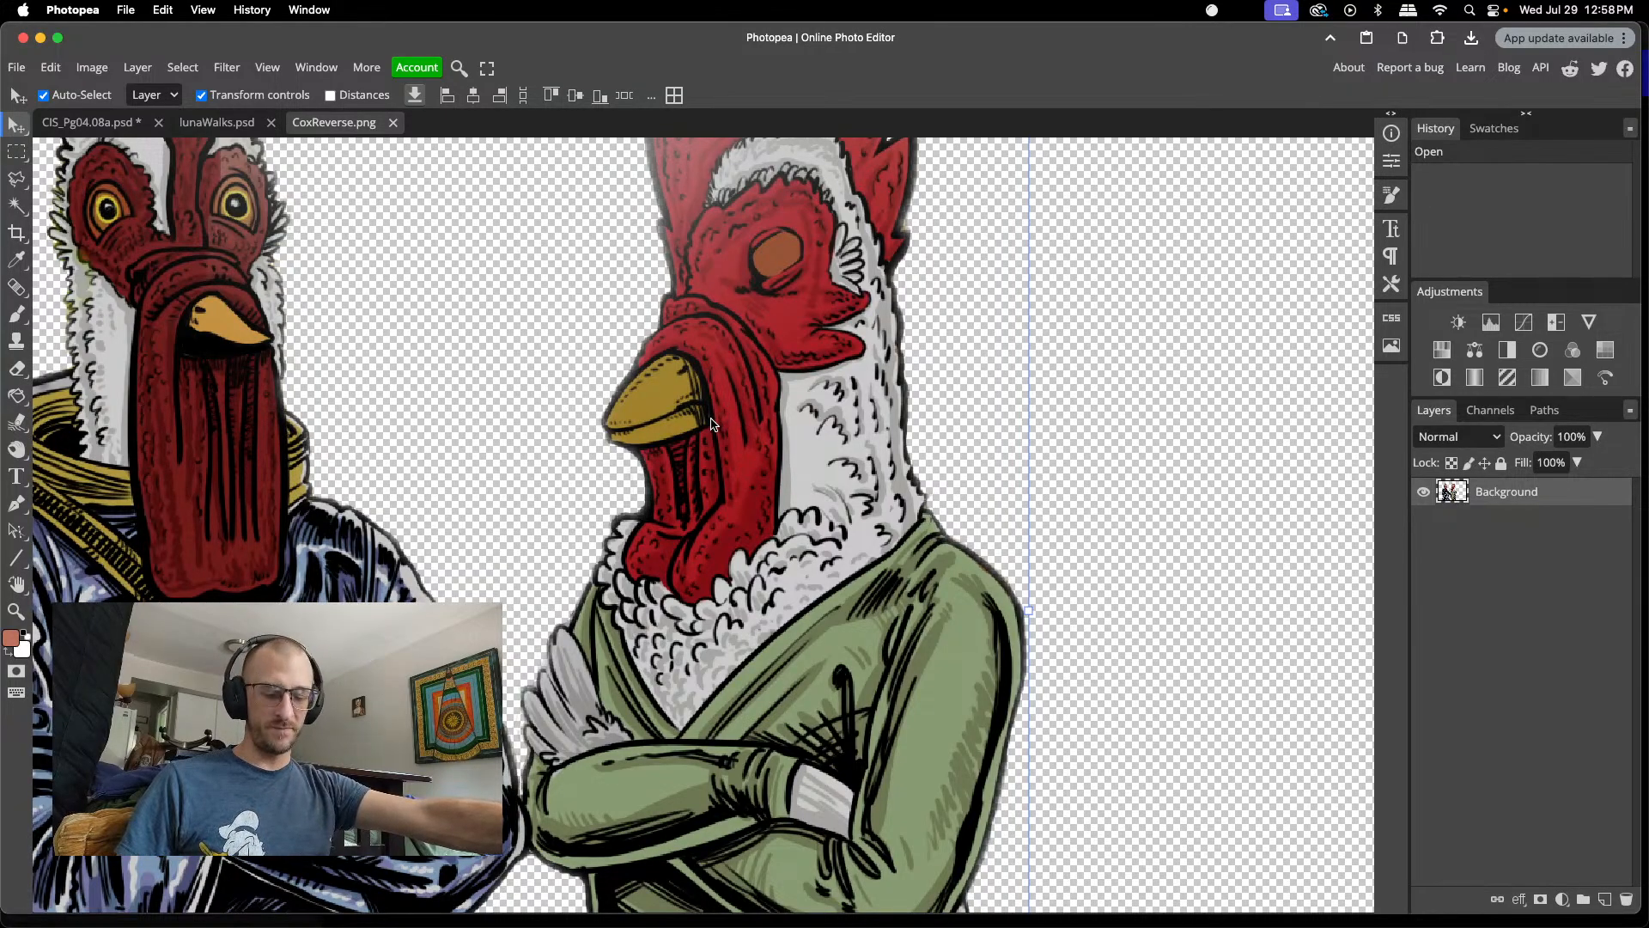
{"action": "key", "text": "l"}
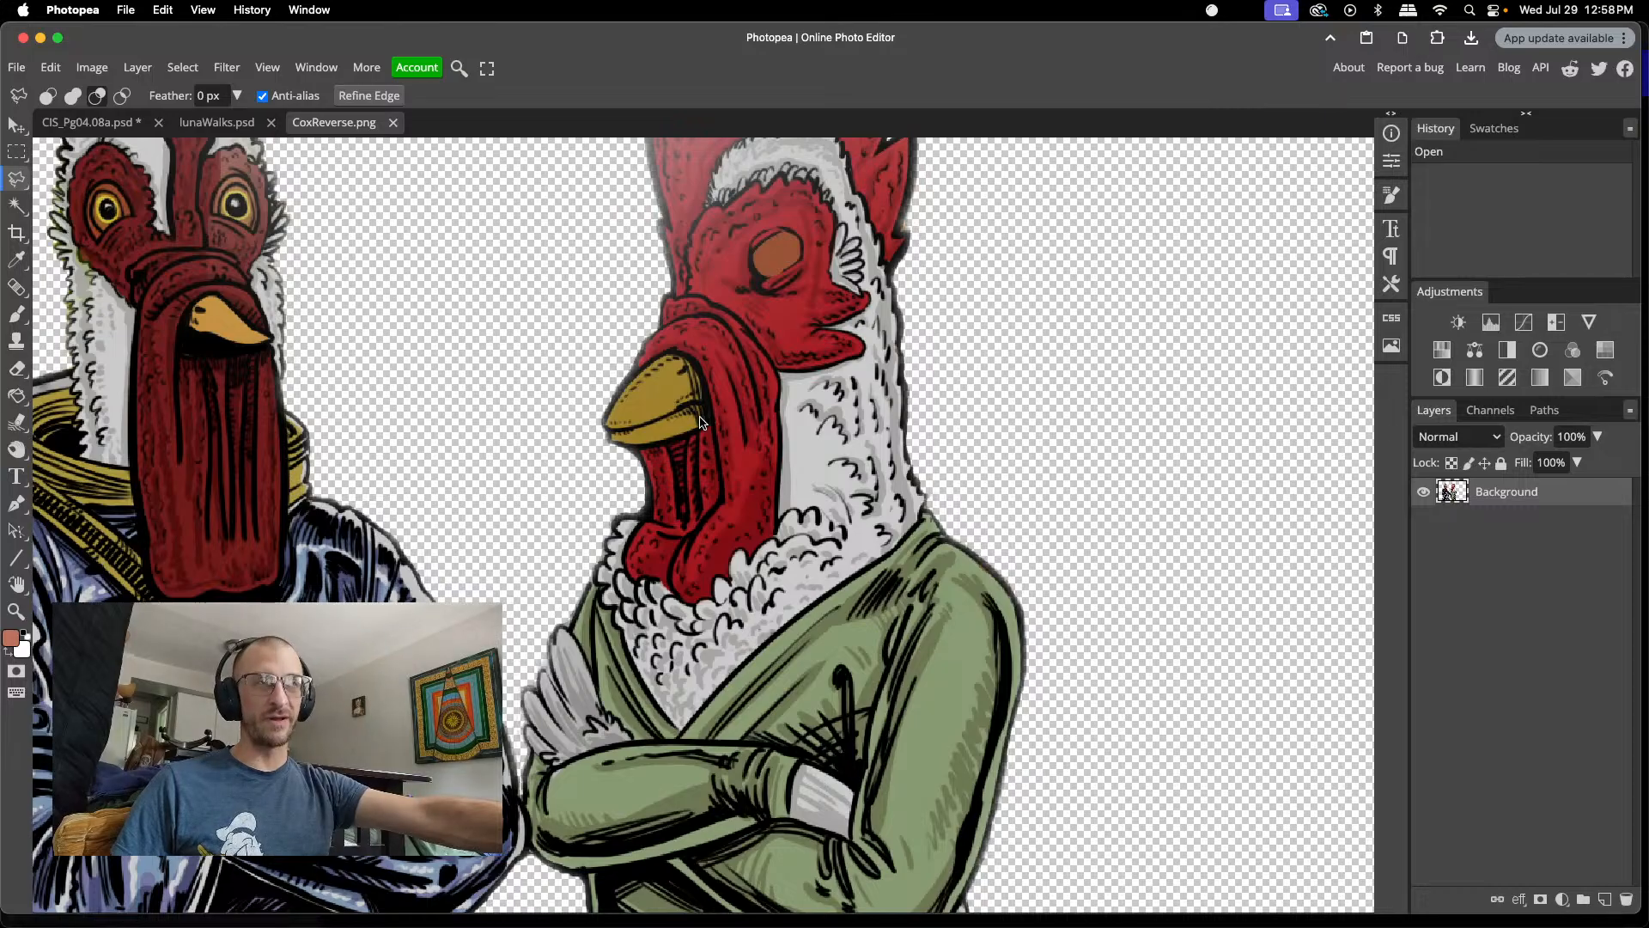
{"action": "scroll", "coordinate": [711, 423], "scroll_direction": "up", "scroll_amount": 2}
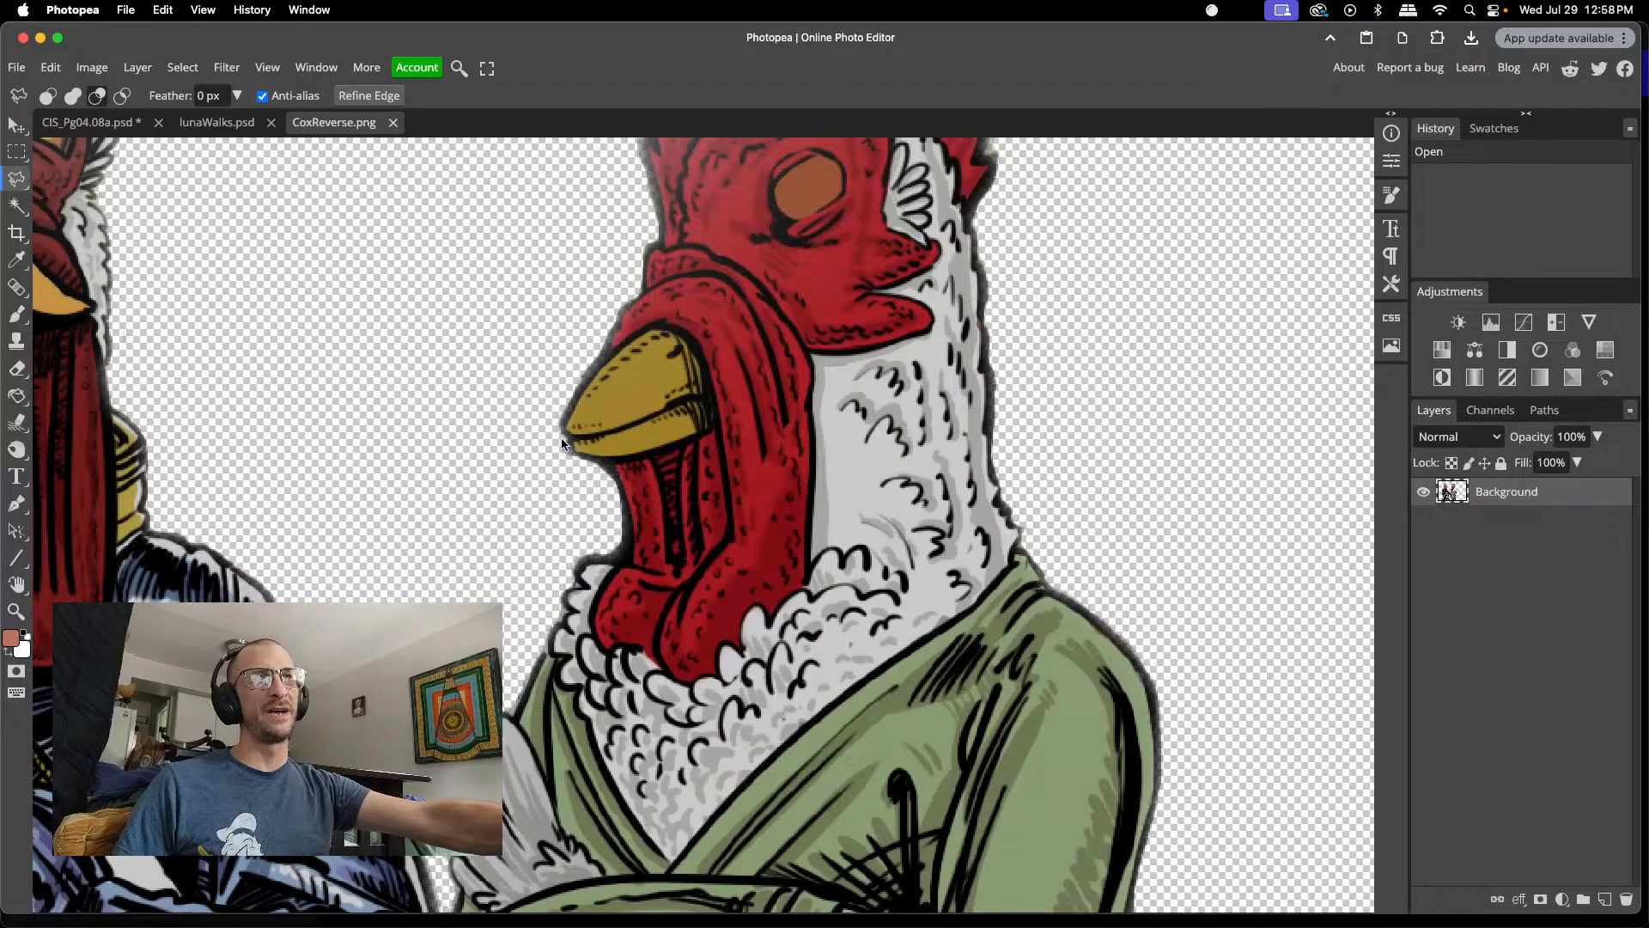
{"action": "left_click_drag", "start_coordinate": [581, 444], "coordinate": [683, 409]}
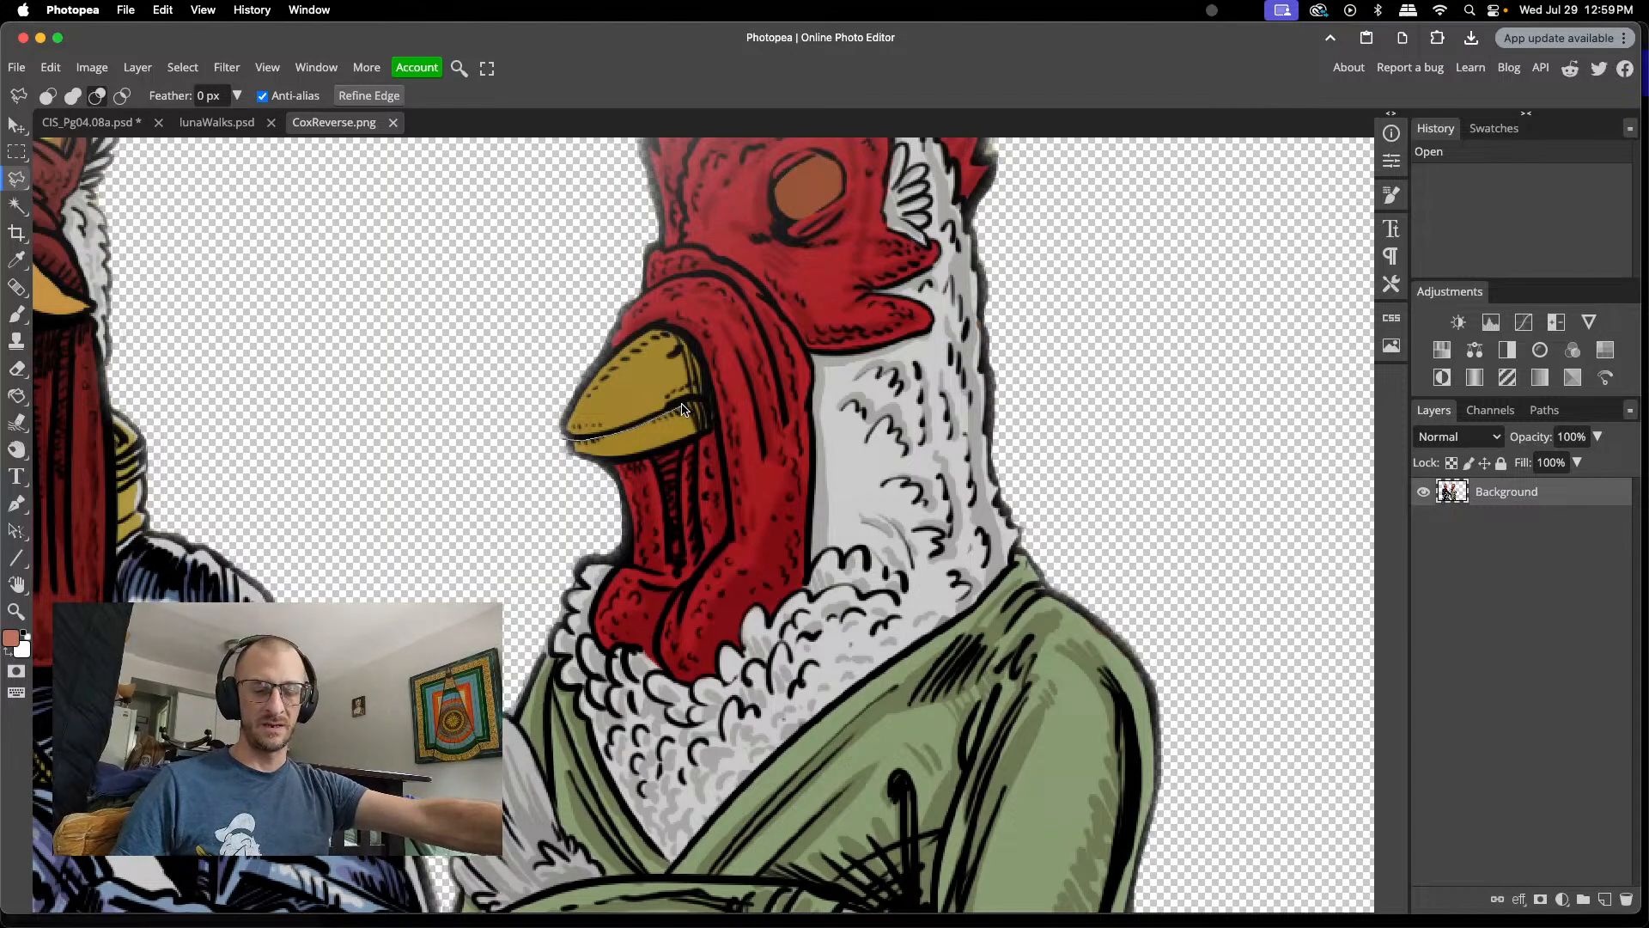
{"action": "key", "text": "Escape"}
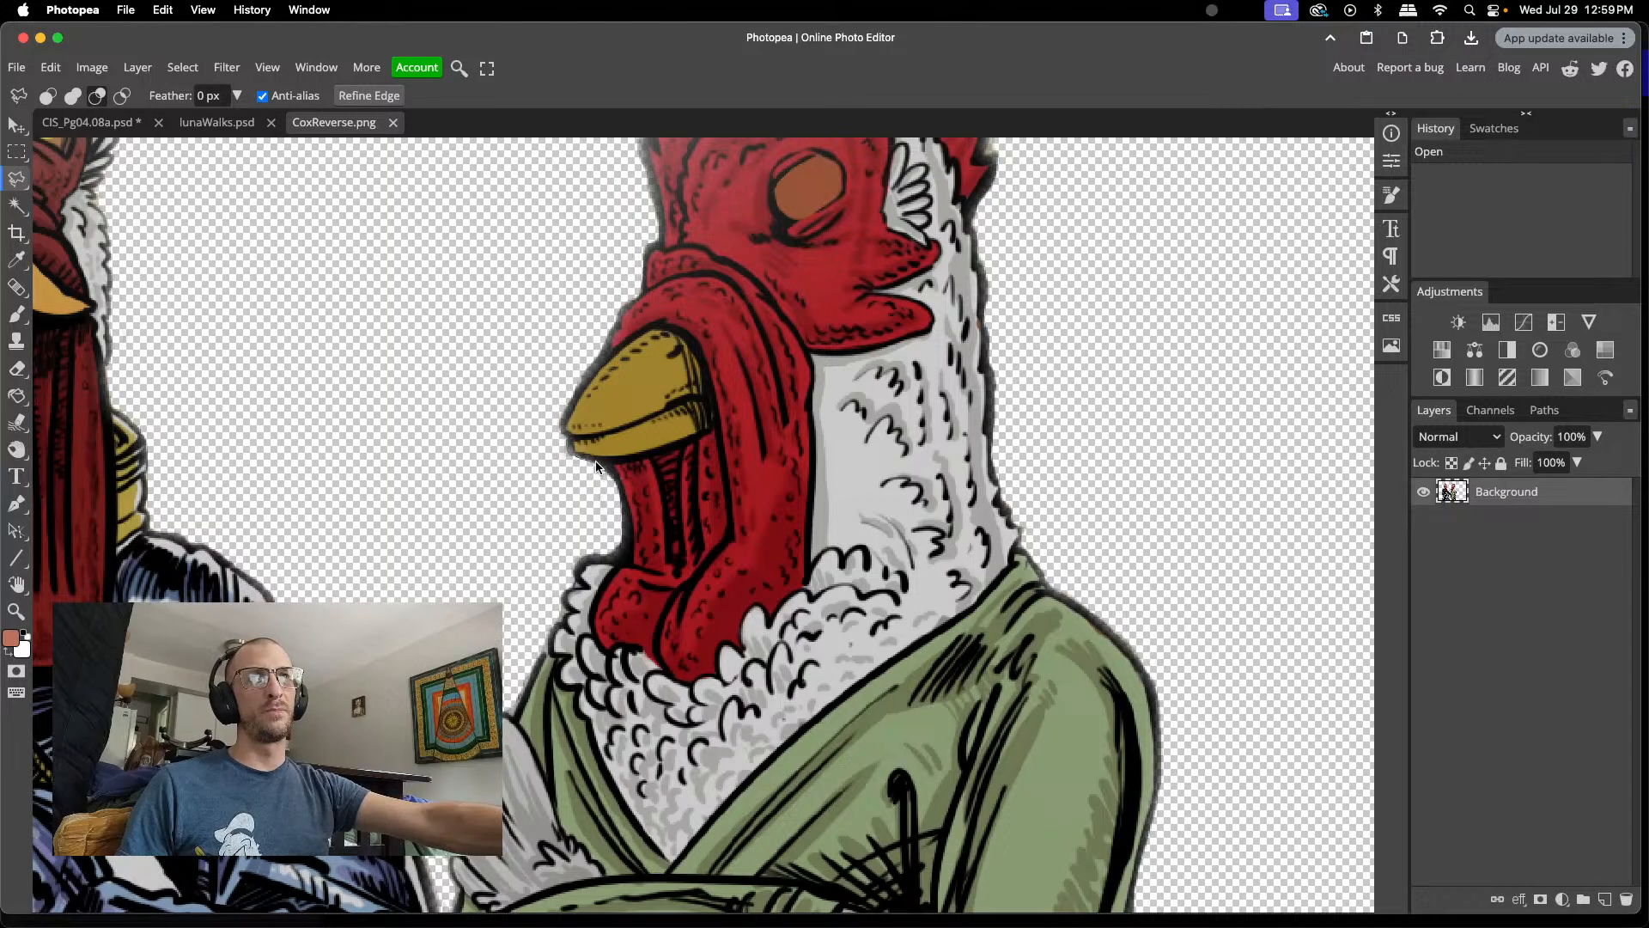
{"action": "left_click", "coordinate": [596, 462]}
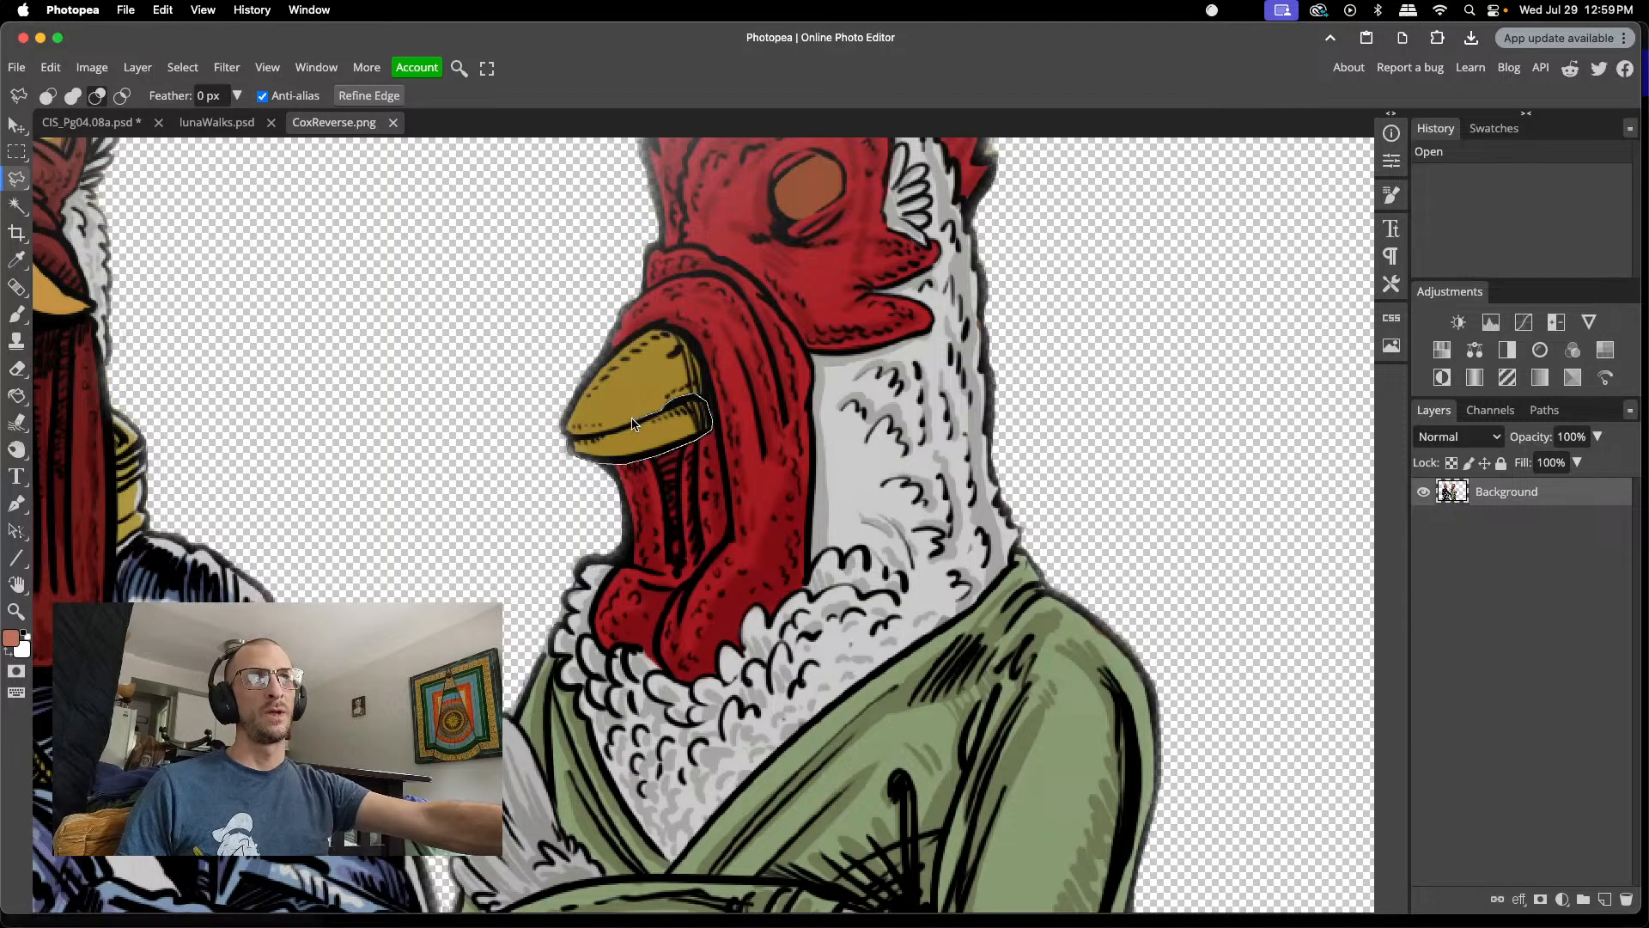
{"action": "left_click", "coordinate": [572, 440]}
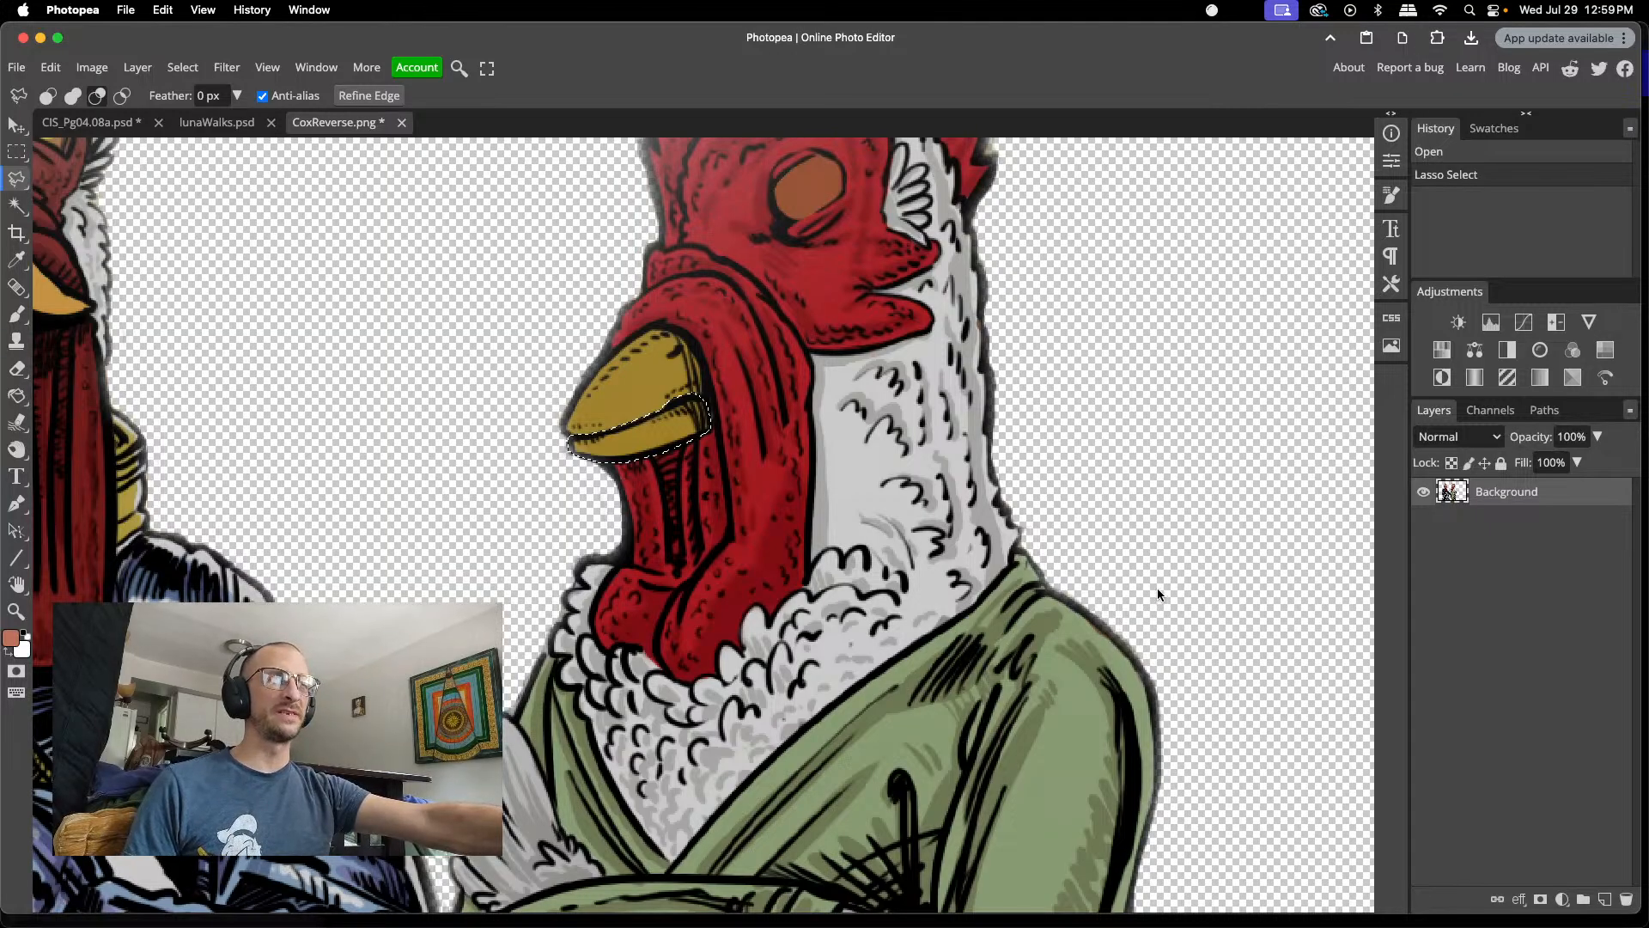
{"action": "key", "text": "super+j"}
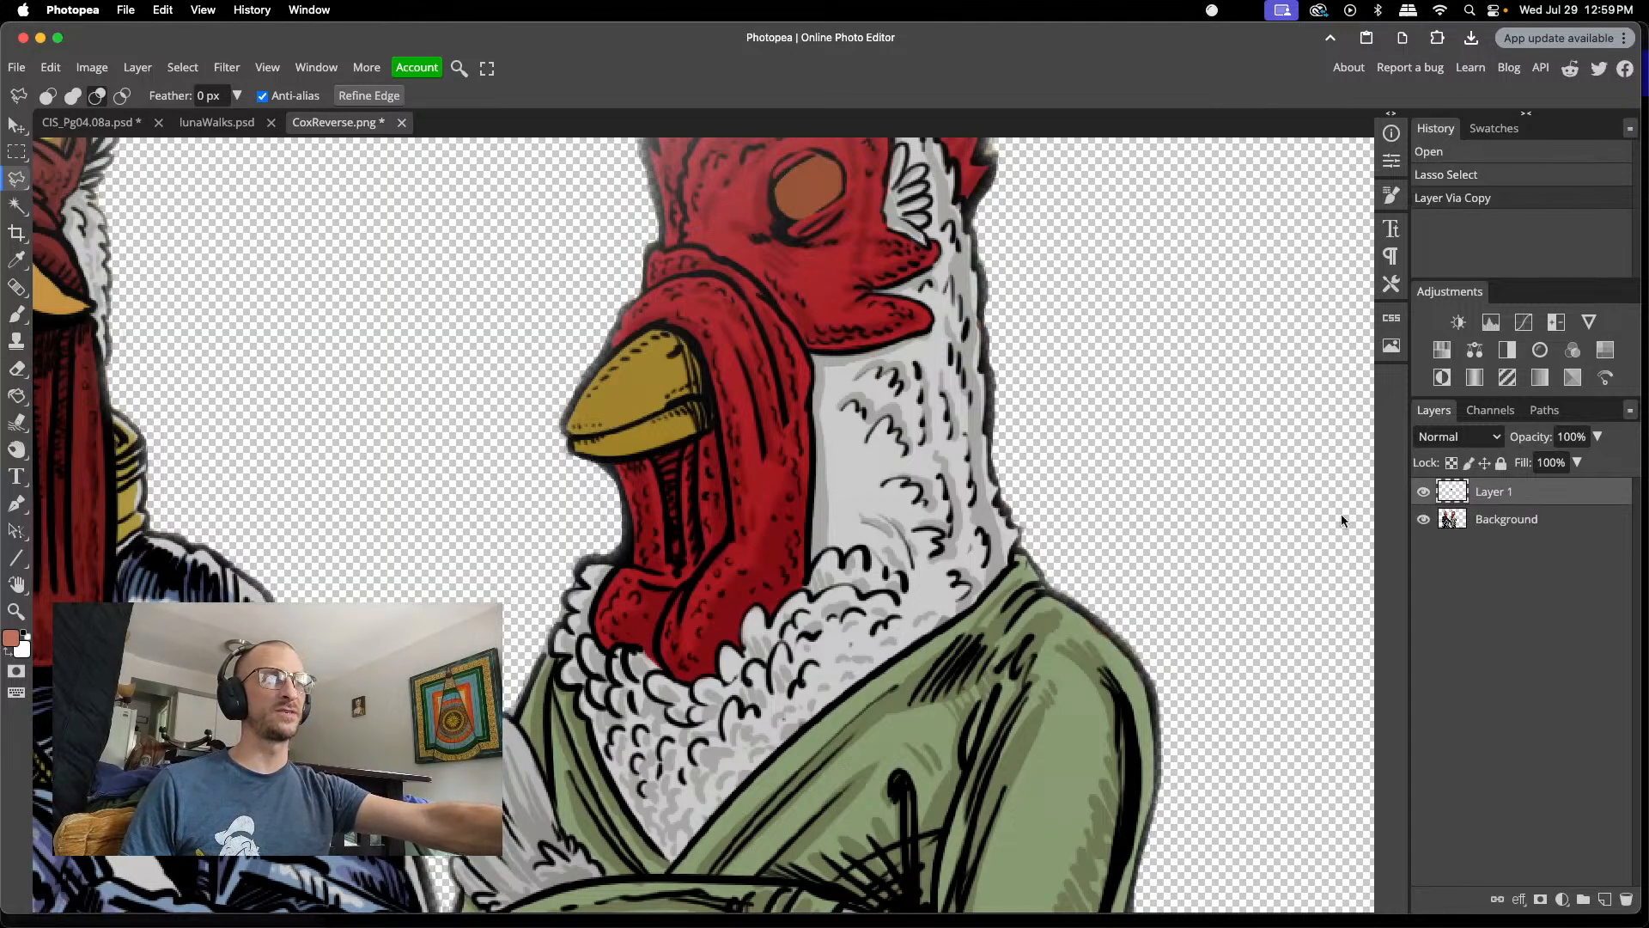
- Compare the copied beak with the original artwork and leave the Background layer hidden
{"action": "left_click", "coordinate": [1423, 519]}
{"action": "left_click", "coordinate": [1422, 520]}
{"action": "left_click", "coordinate": [1422, 521]}
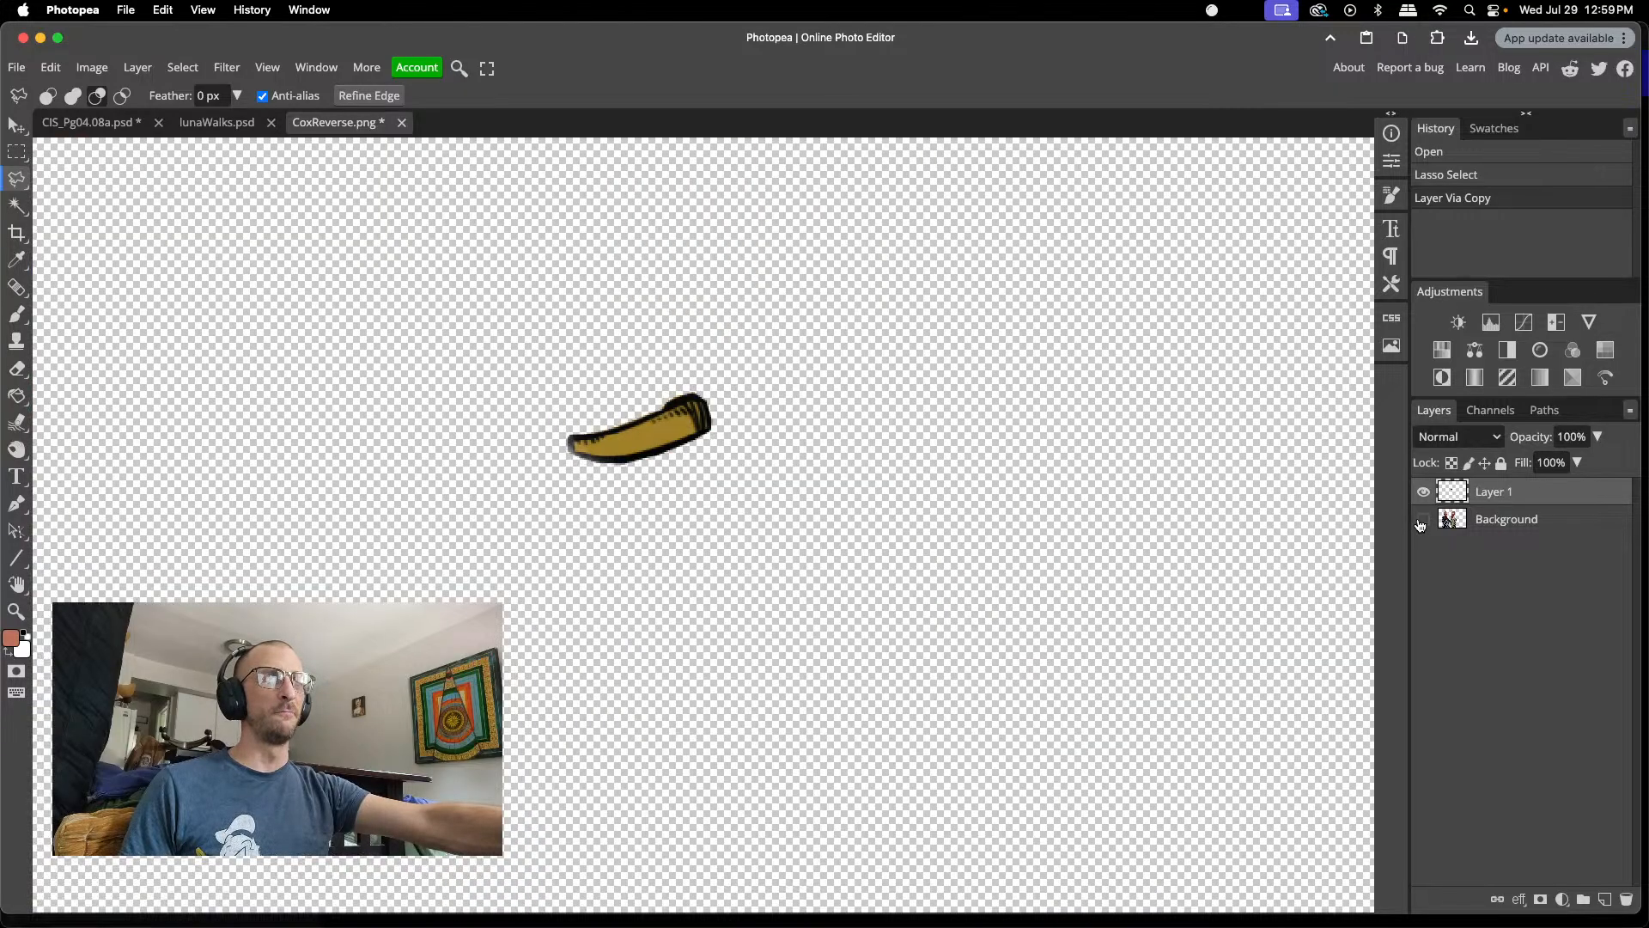
{"action": "left_click", "coordinate": [1422, 521]}
{"action": "left_click", "coordinate": [1422, 521]}
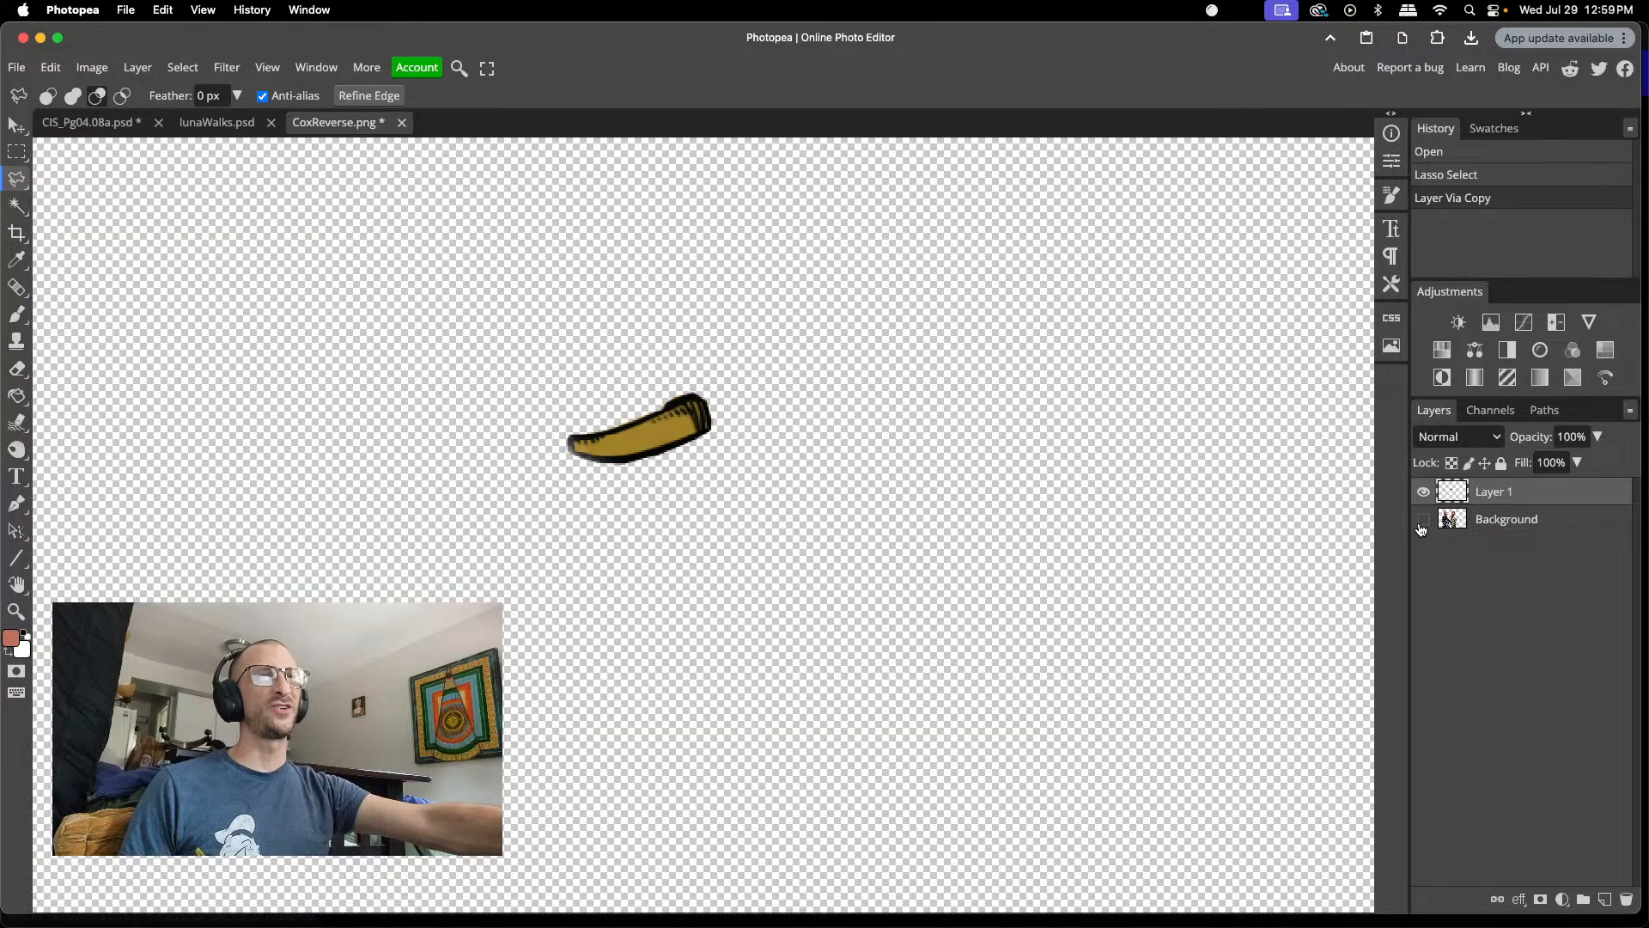
- Export the isolated lower beak as a PNG named CoxReversePeterBottomBeak into the lounge2 folder
{"action": "left_click", "coordinate": [8, 66]}
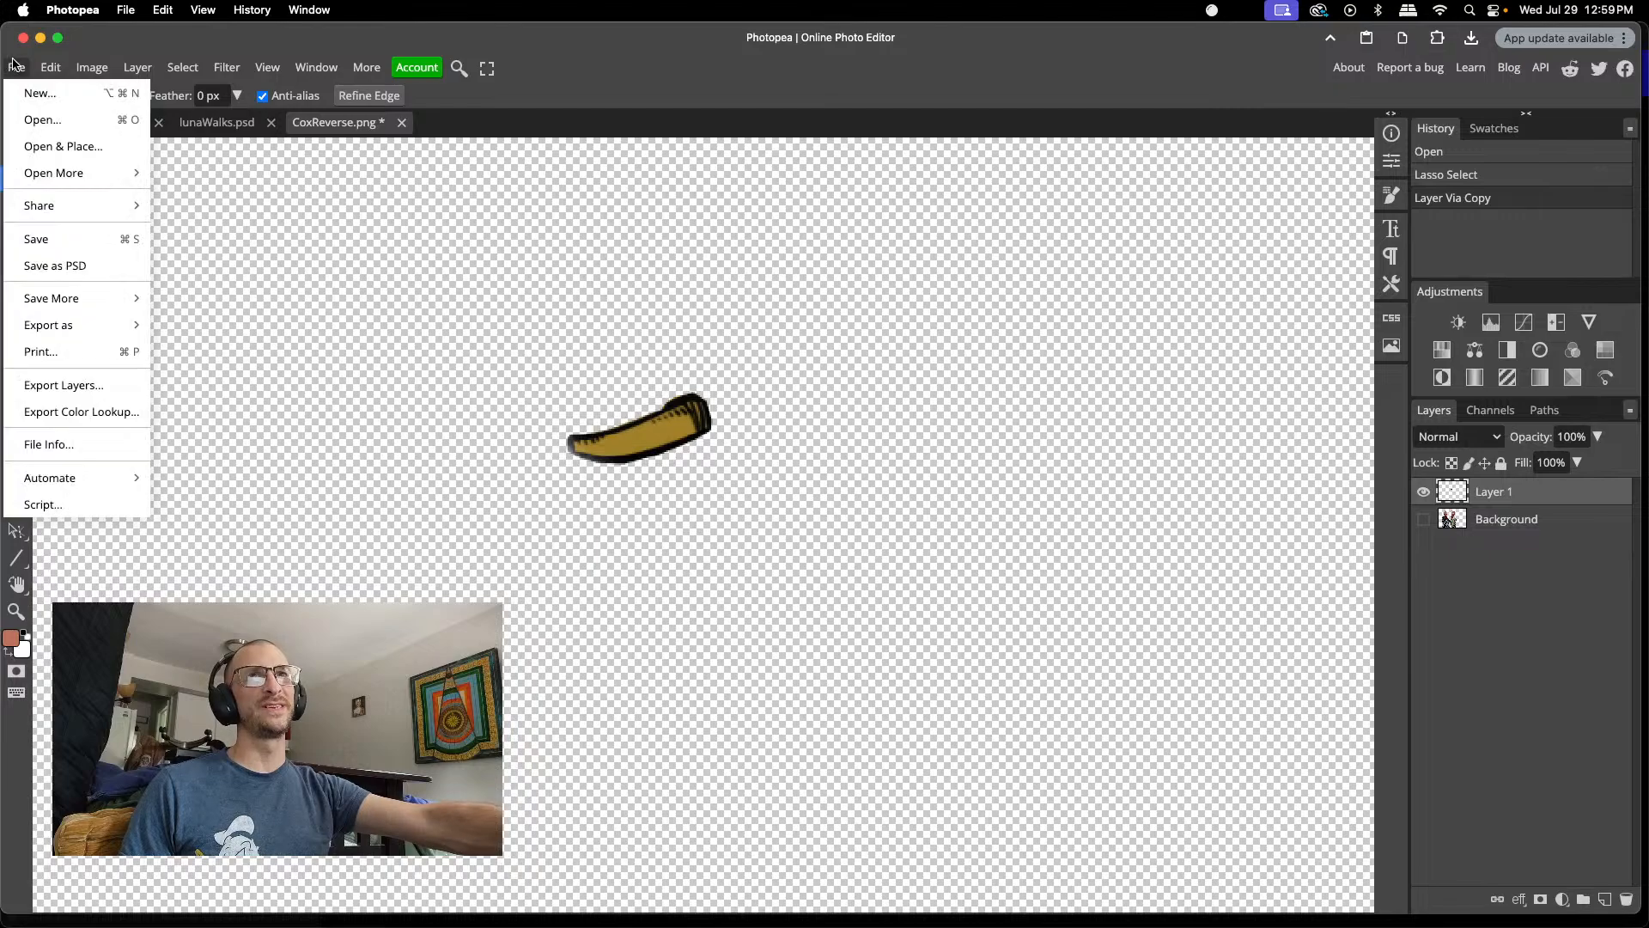
{"action": "mouse_move", "coordinate": [54, 322]}
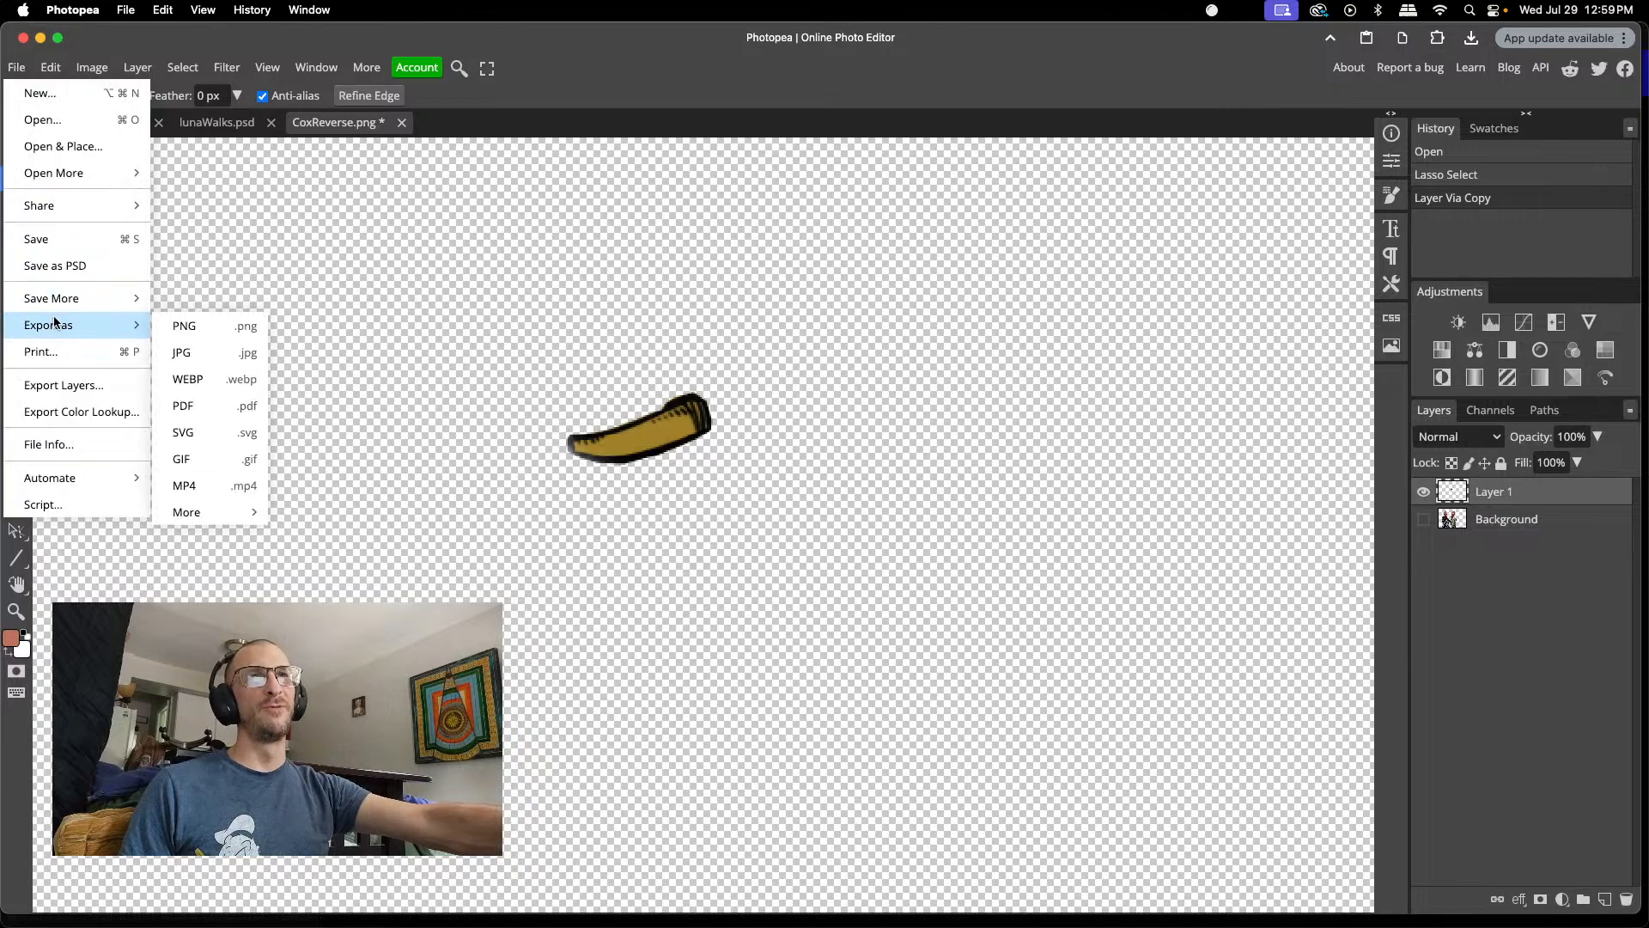
{"action": "left_click", "coordinate": [173, 334]}
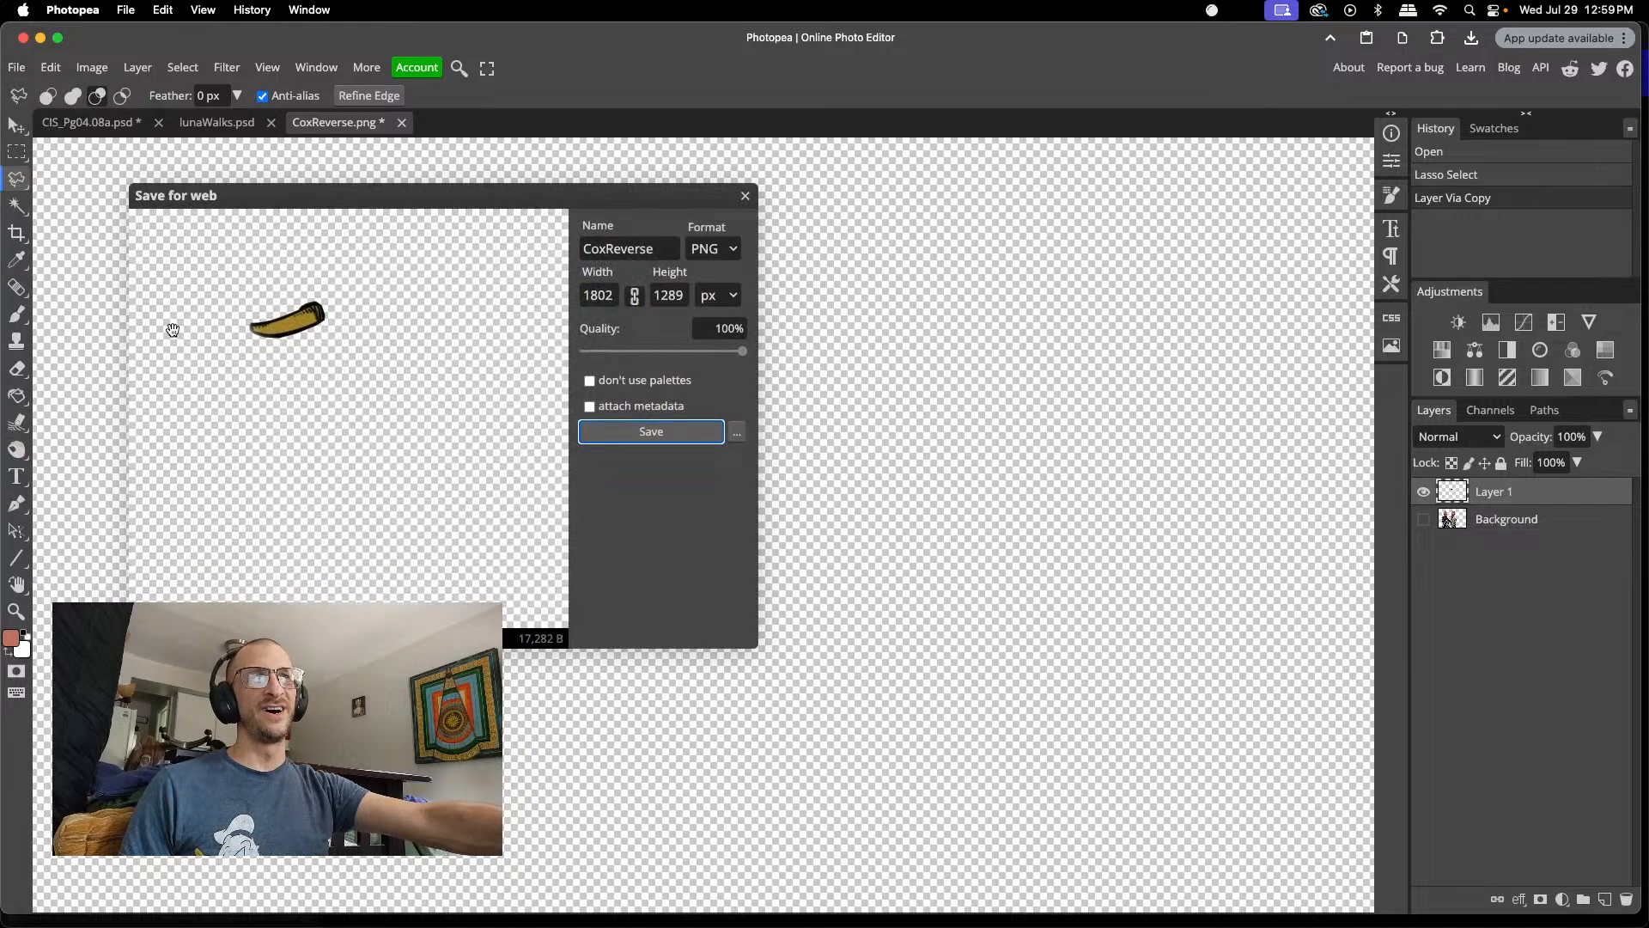
{"action": "left_click", "coordinate": [660, 251]}
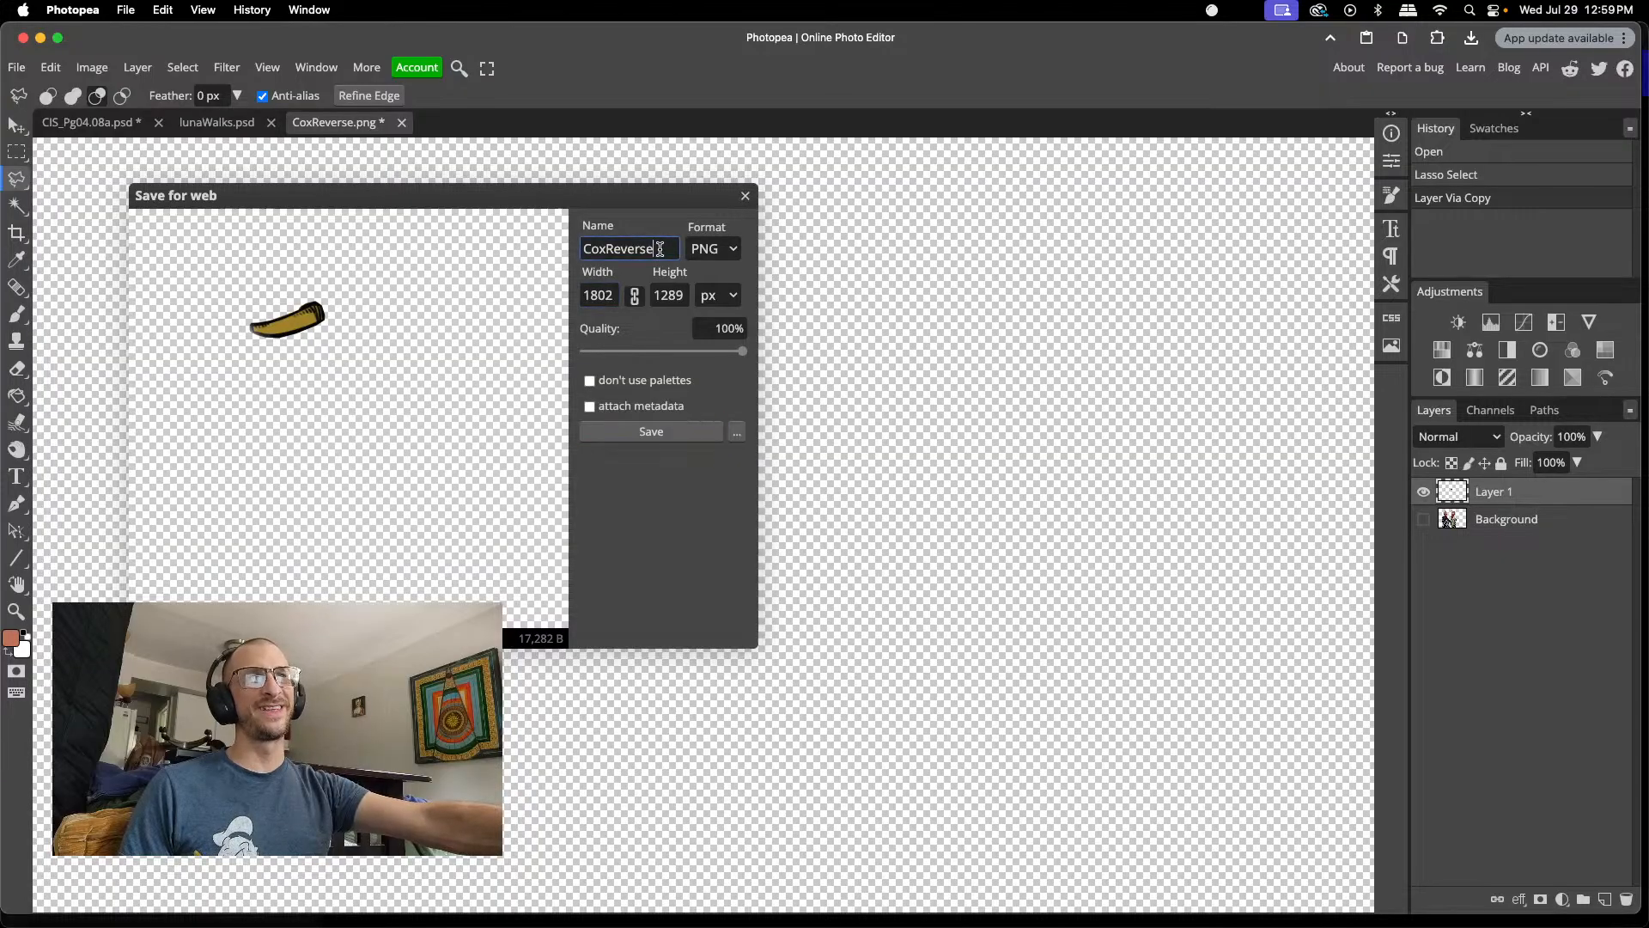
{"action": "type", "text": "Peter"}
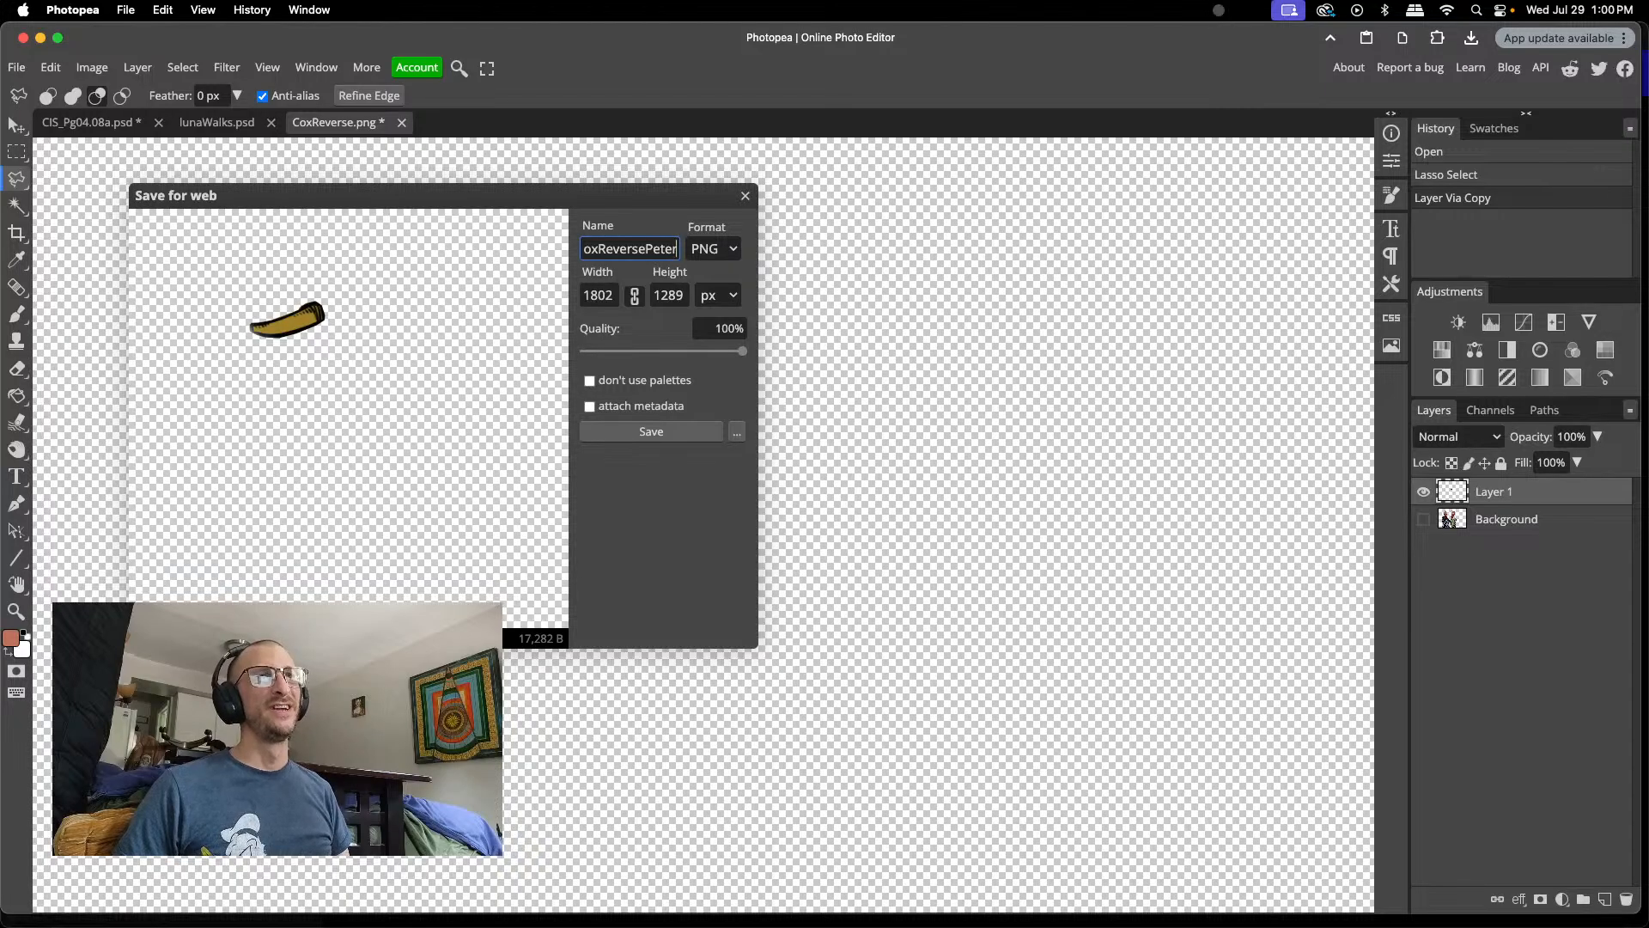
{"action": "type", "text": "Botto"}
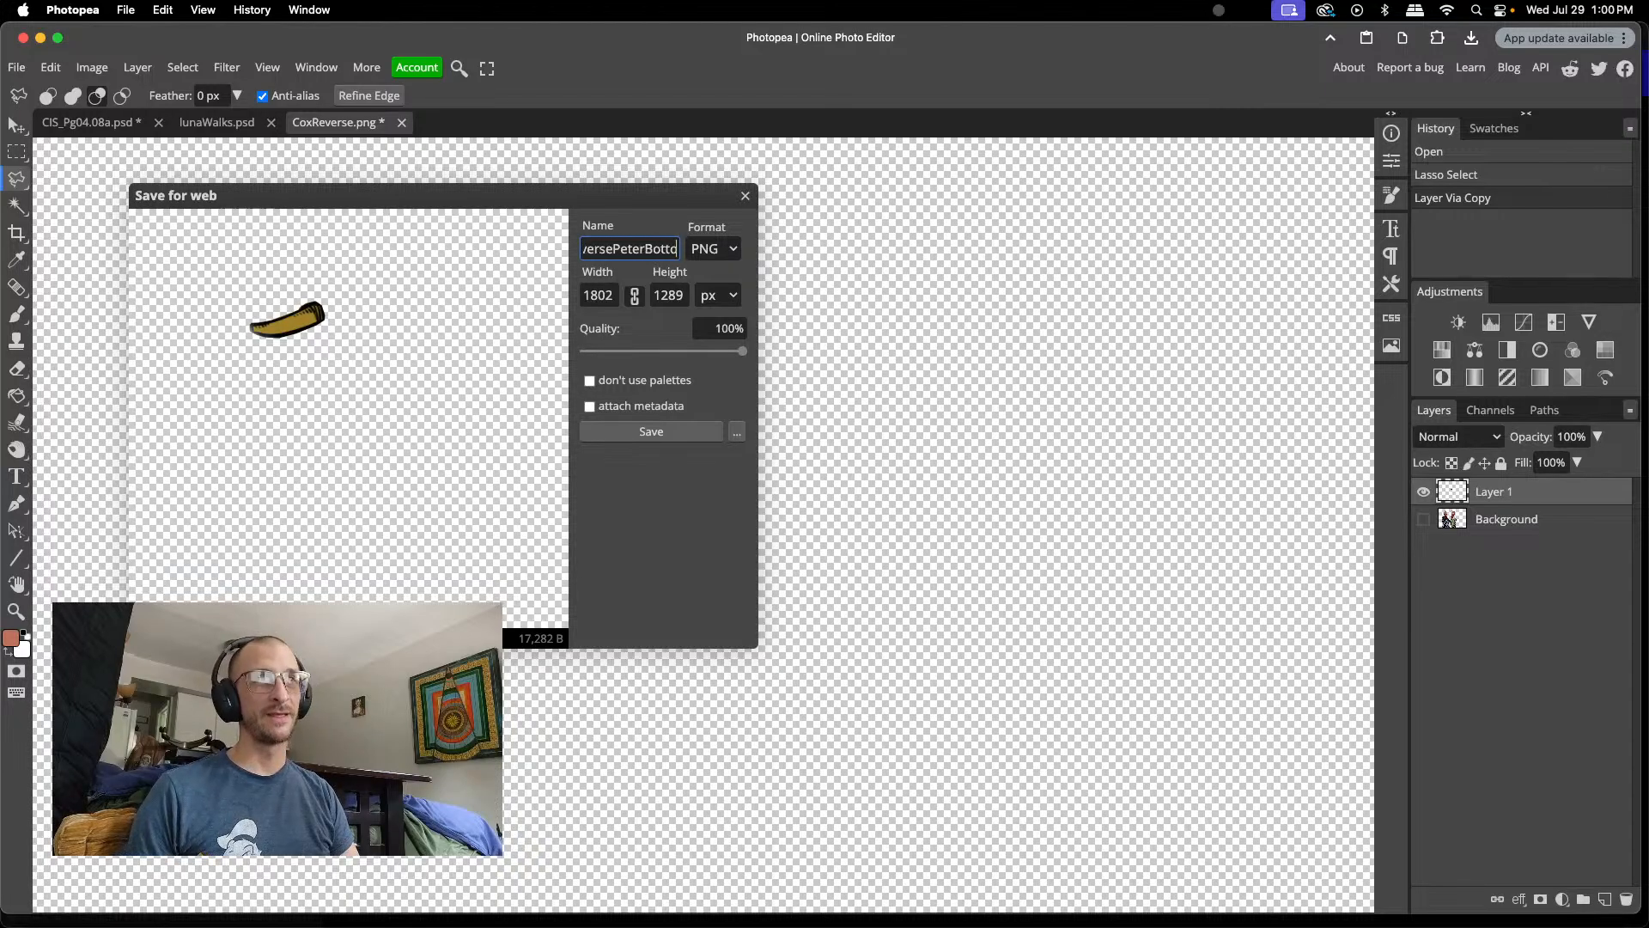
{"action": "type", "text": "mBeak"}
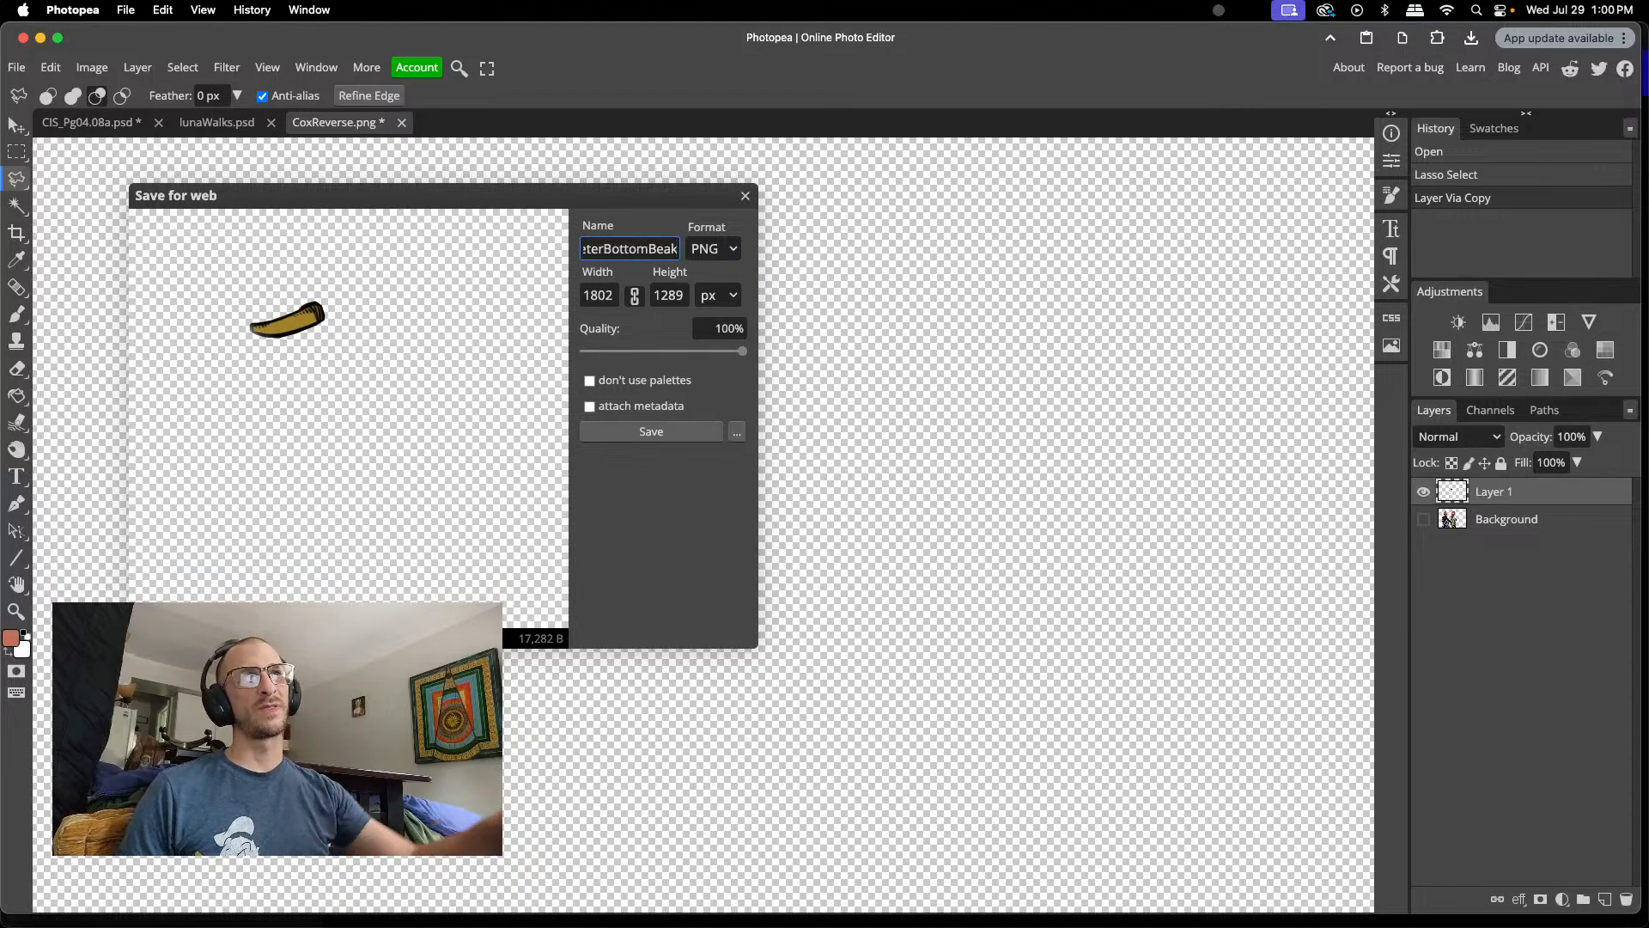
{"action": "left_click", "coordinate": [632, 432]}
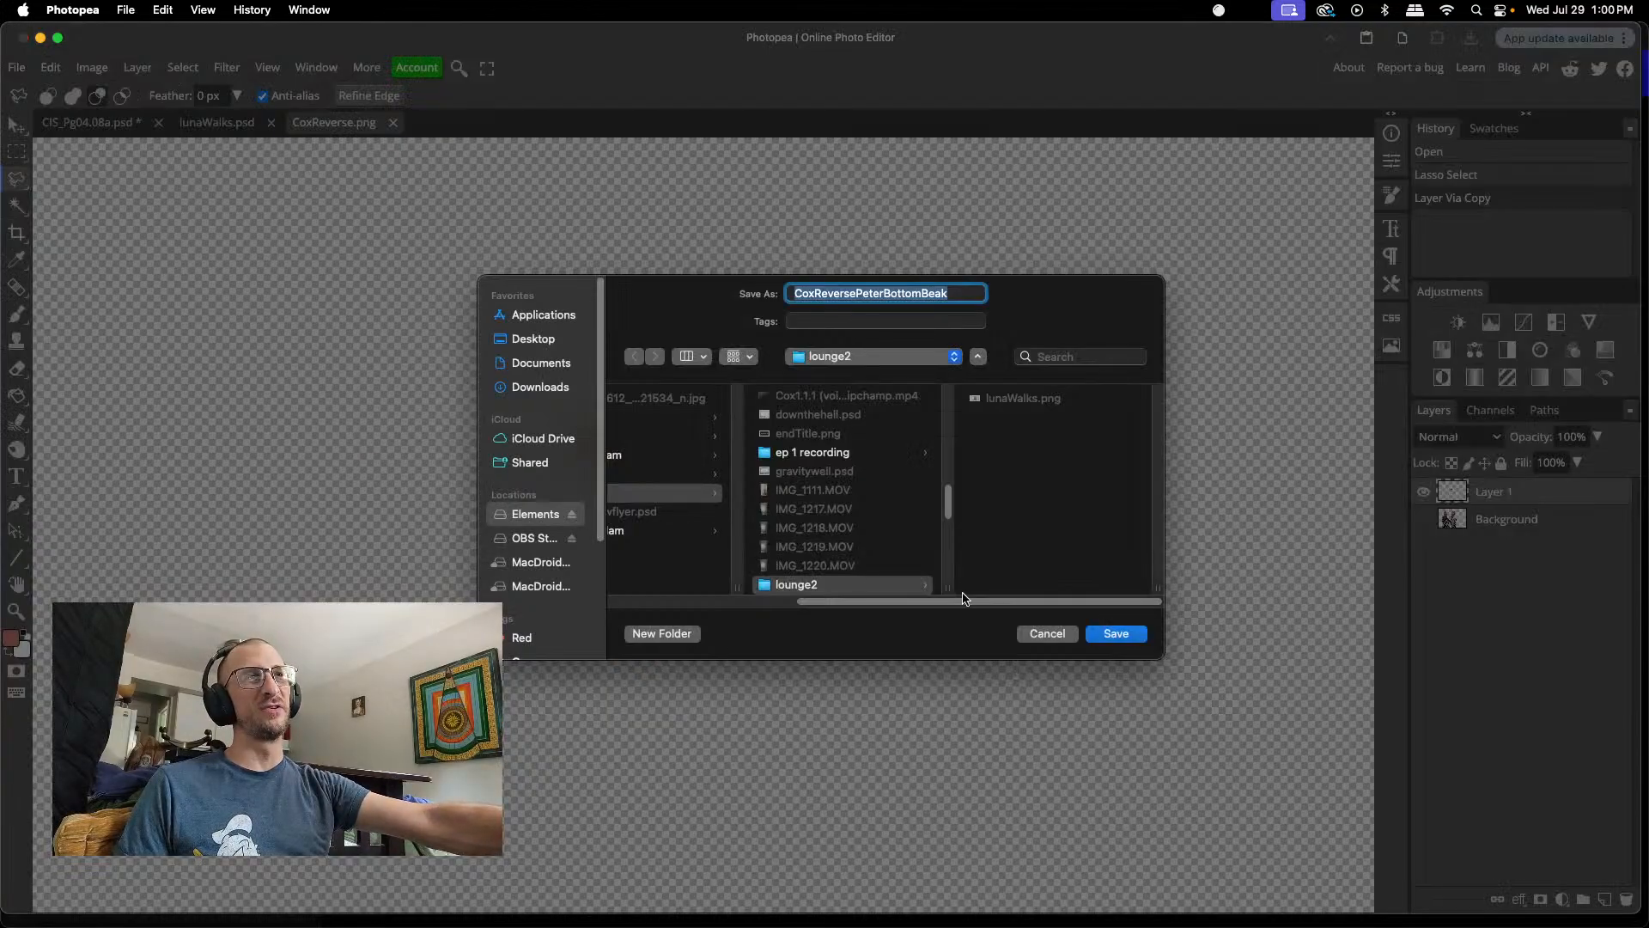
{"action": "left_click", "coordinate": [1115, 633]}
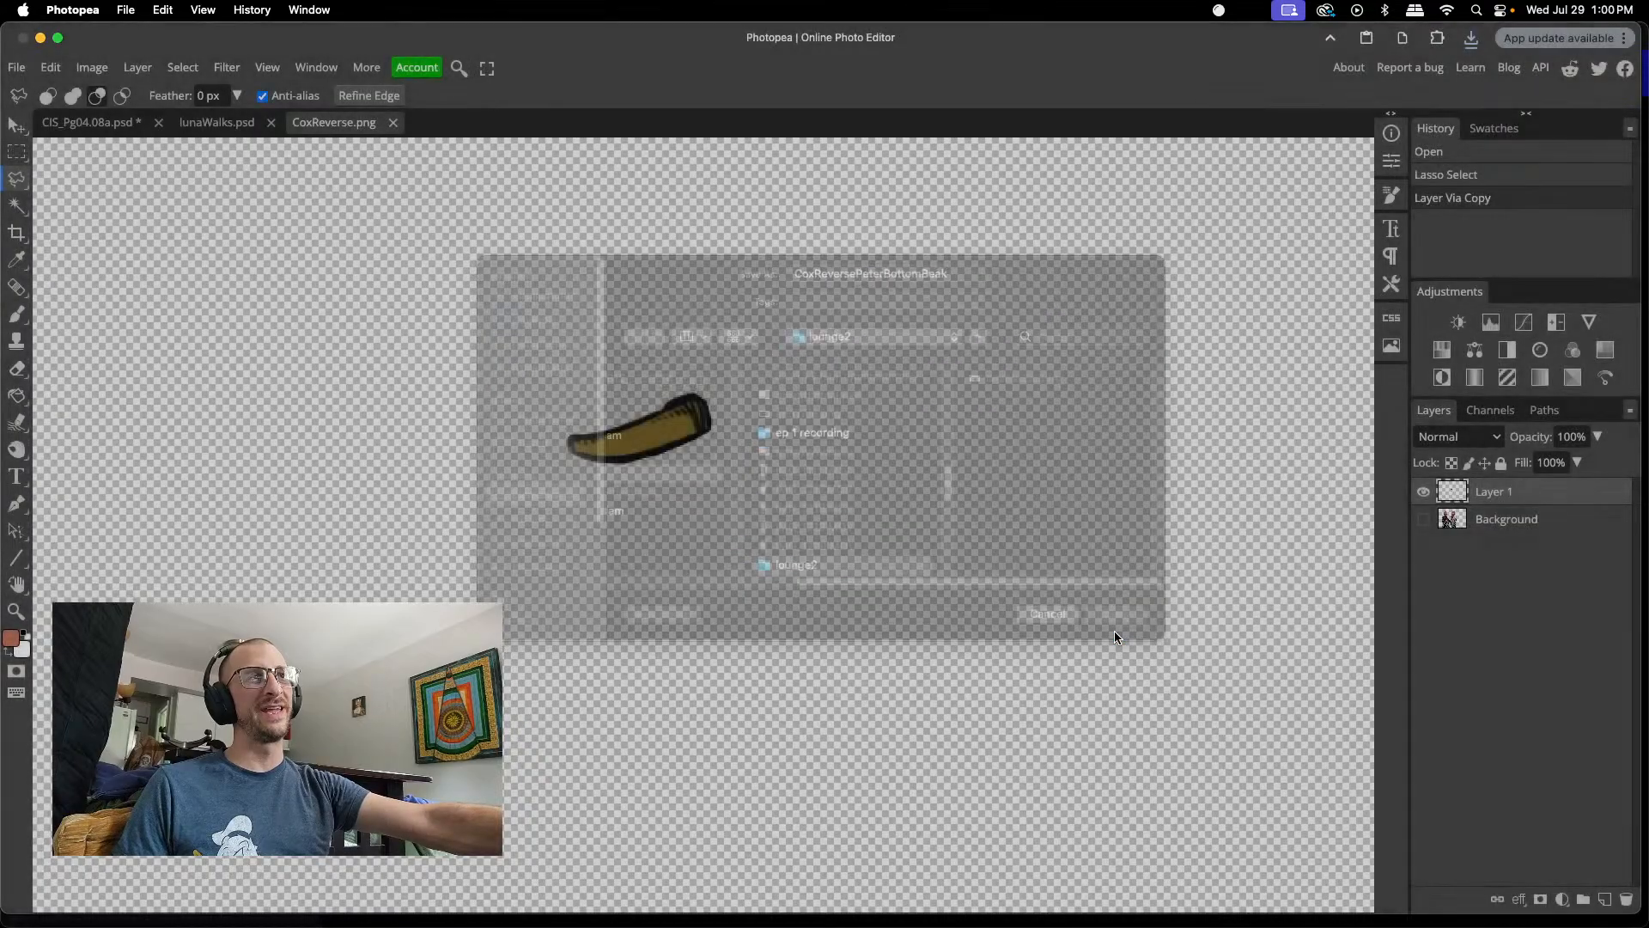
- Close CoxReverse.png and lunaWalks.psd, and reopen the original CoxReverse.png from the lounge folder
{"action": "left_click", "coordinate": [393, 123]}
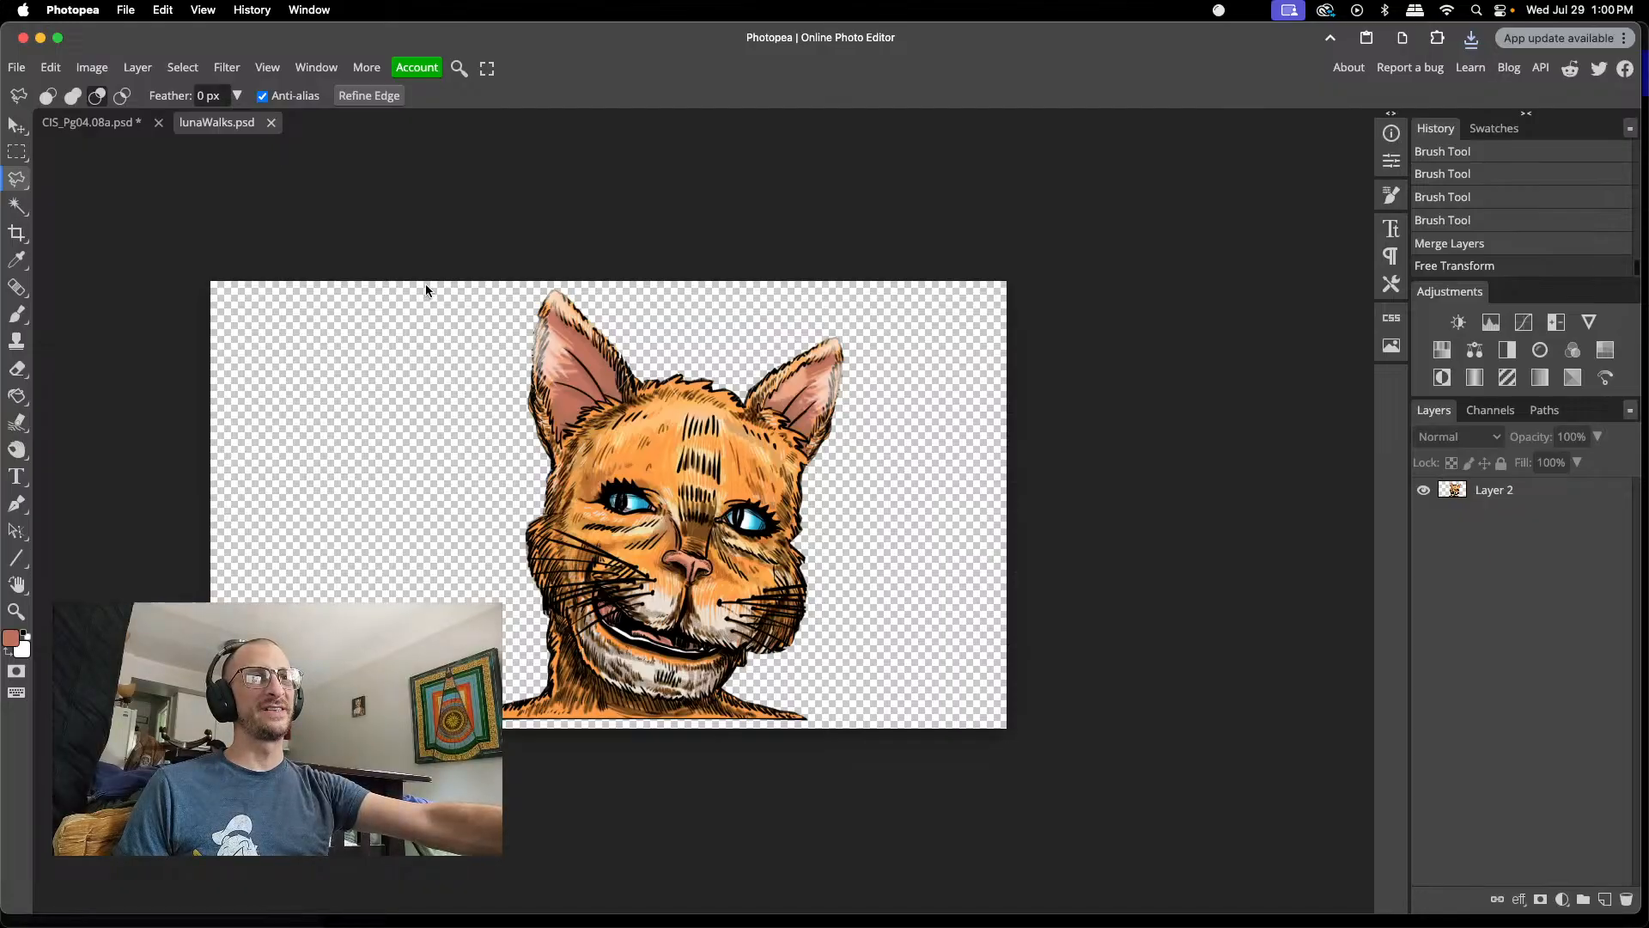
{"action": "left_click", "coordinate": [272, 123]}
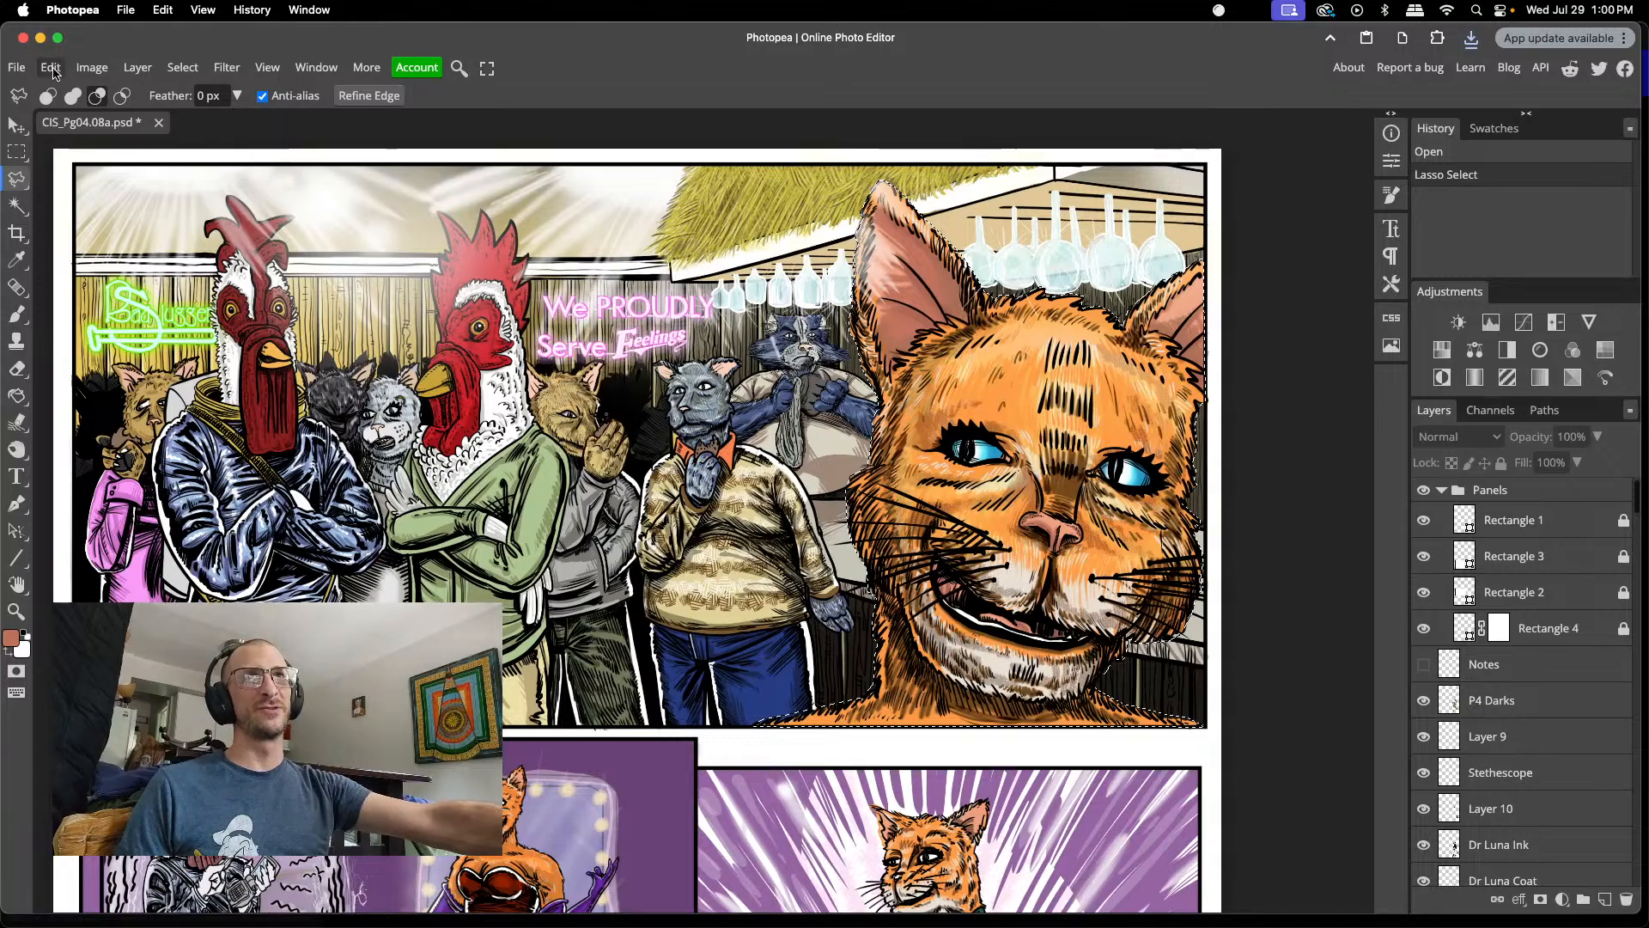
{"action": "left_click", "coordinate": [17, 67]}
{"action": "left_click", "coordinate": [39, 119]}
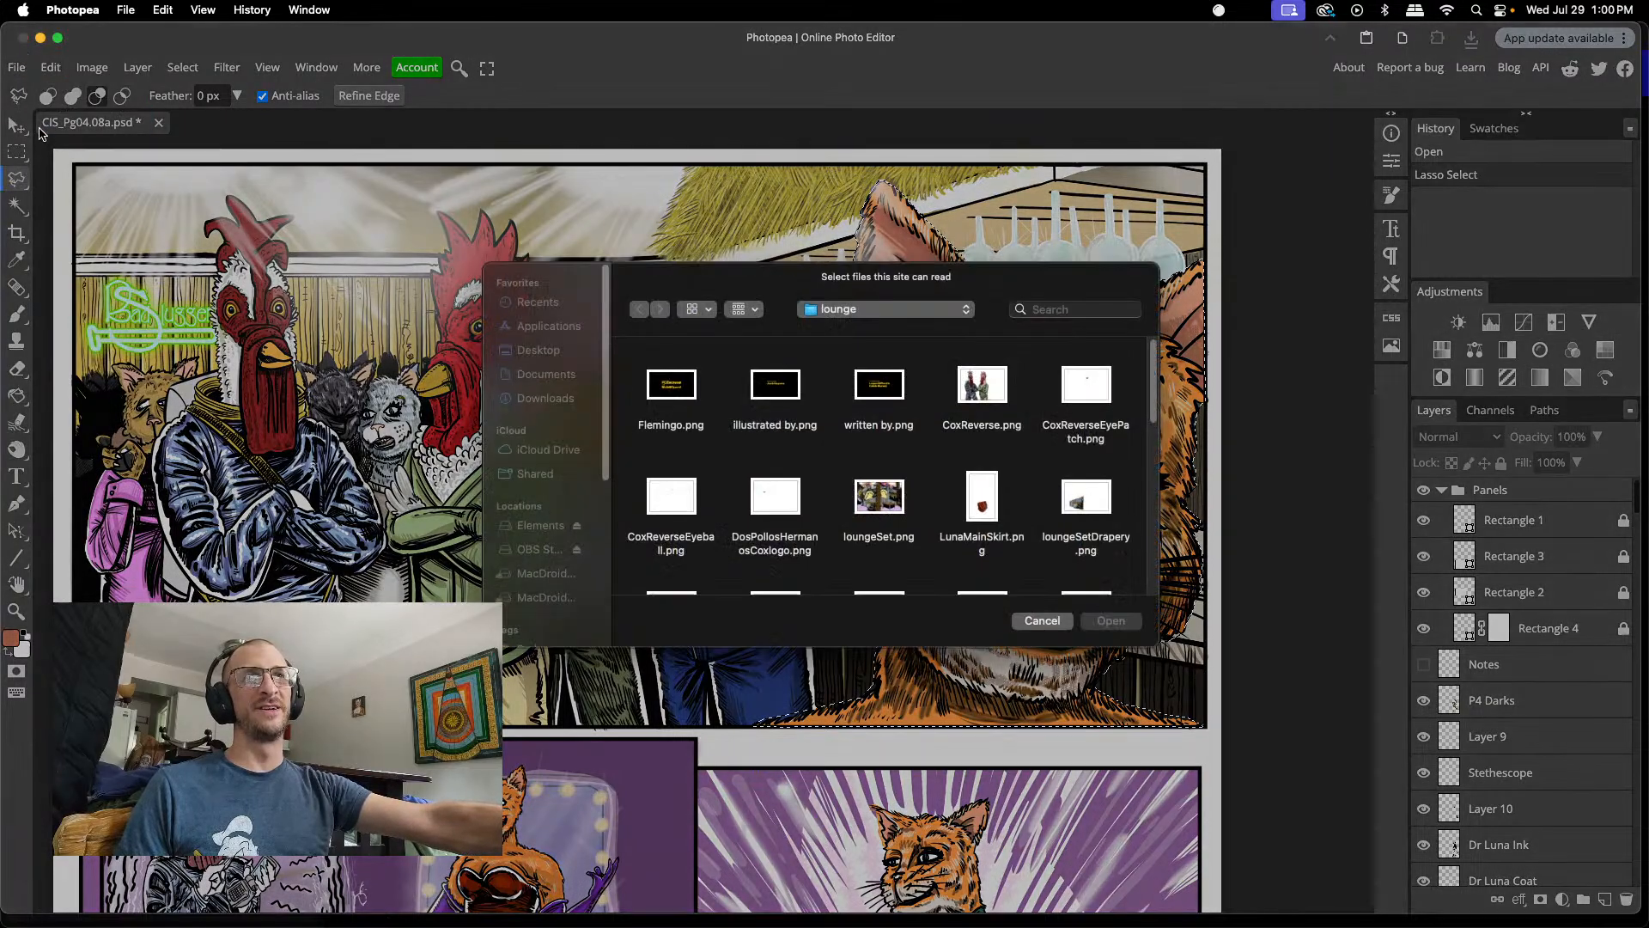
{"action": "left_click", "coordinate": [980, 405]}
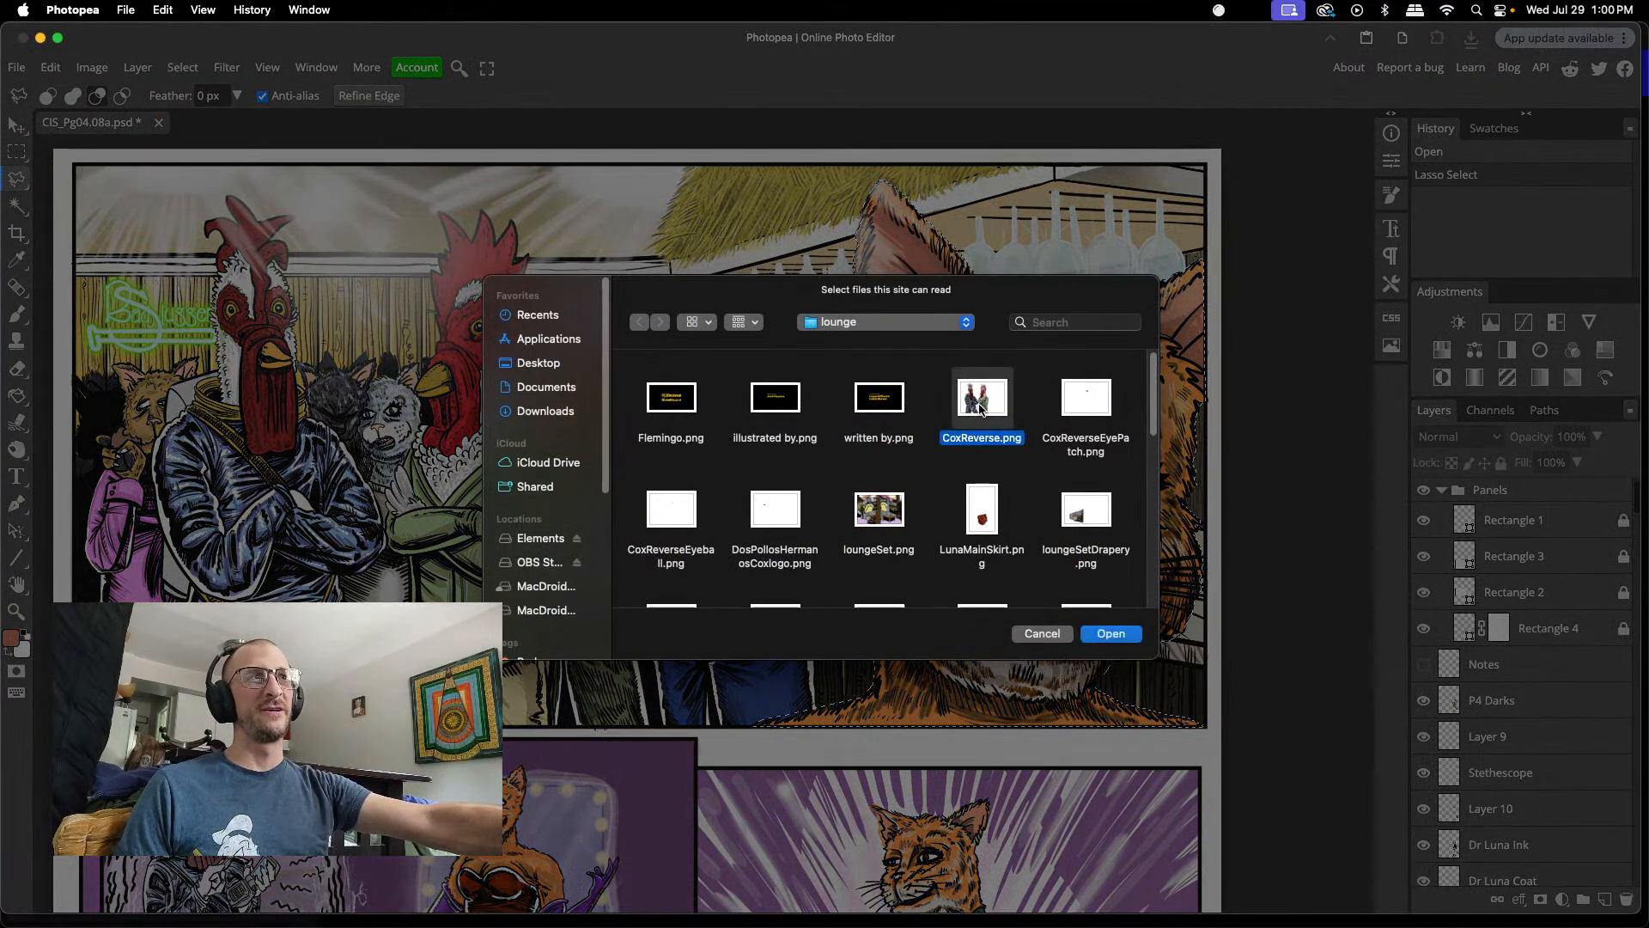
{"action": "left_click", "coordinate": [1111, 633]}
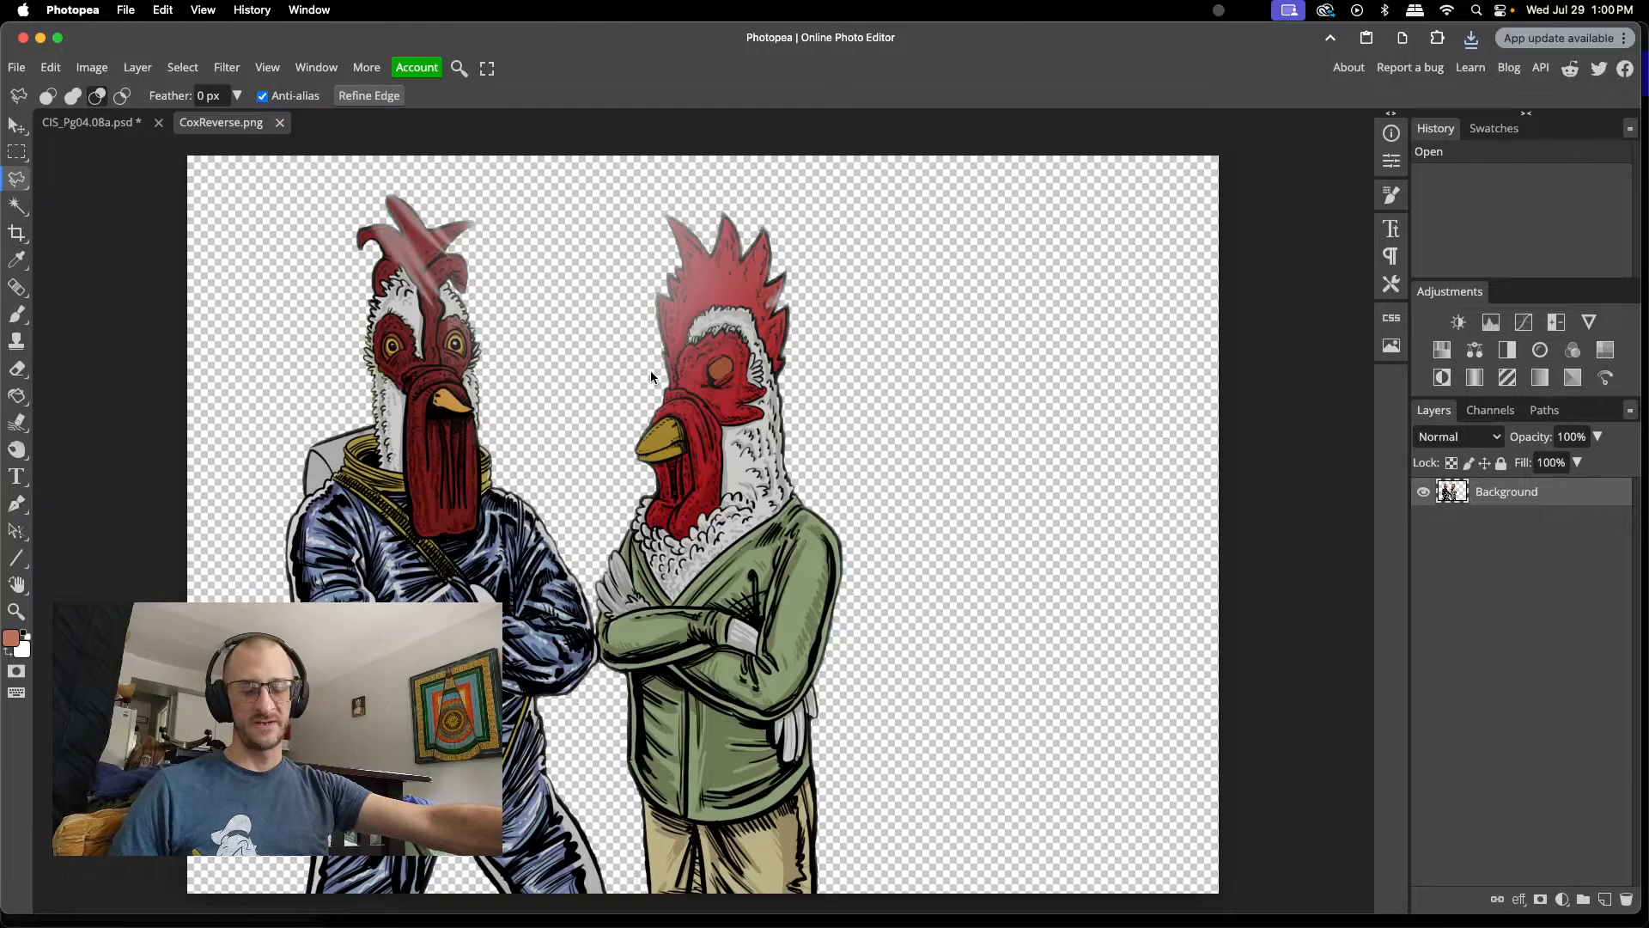
- Export the unedited artwork of both roosters as a PNG named CoxReverse into the lounge2 folder
{"action": "scroll", "coordinate": [685, 403], "scroll_direction": "up", "scroll_amount": 5}
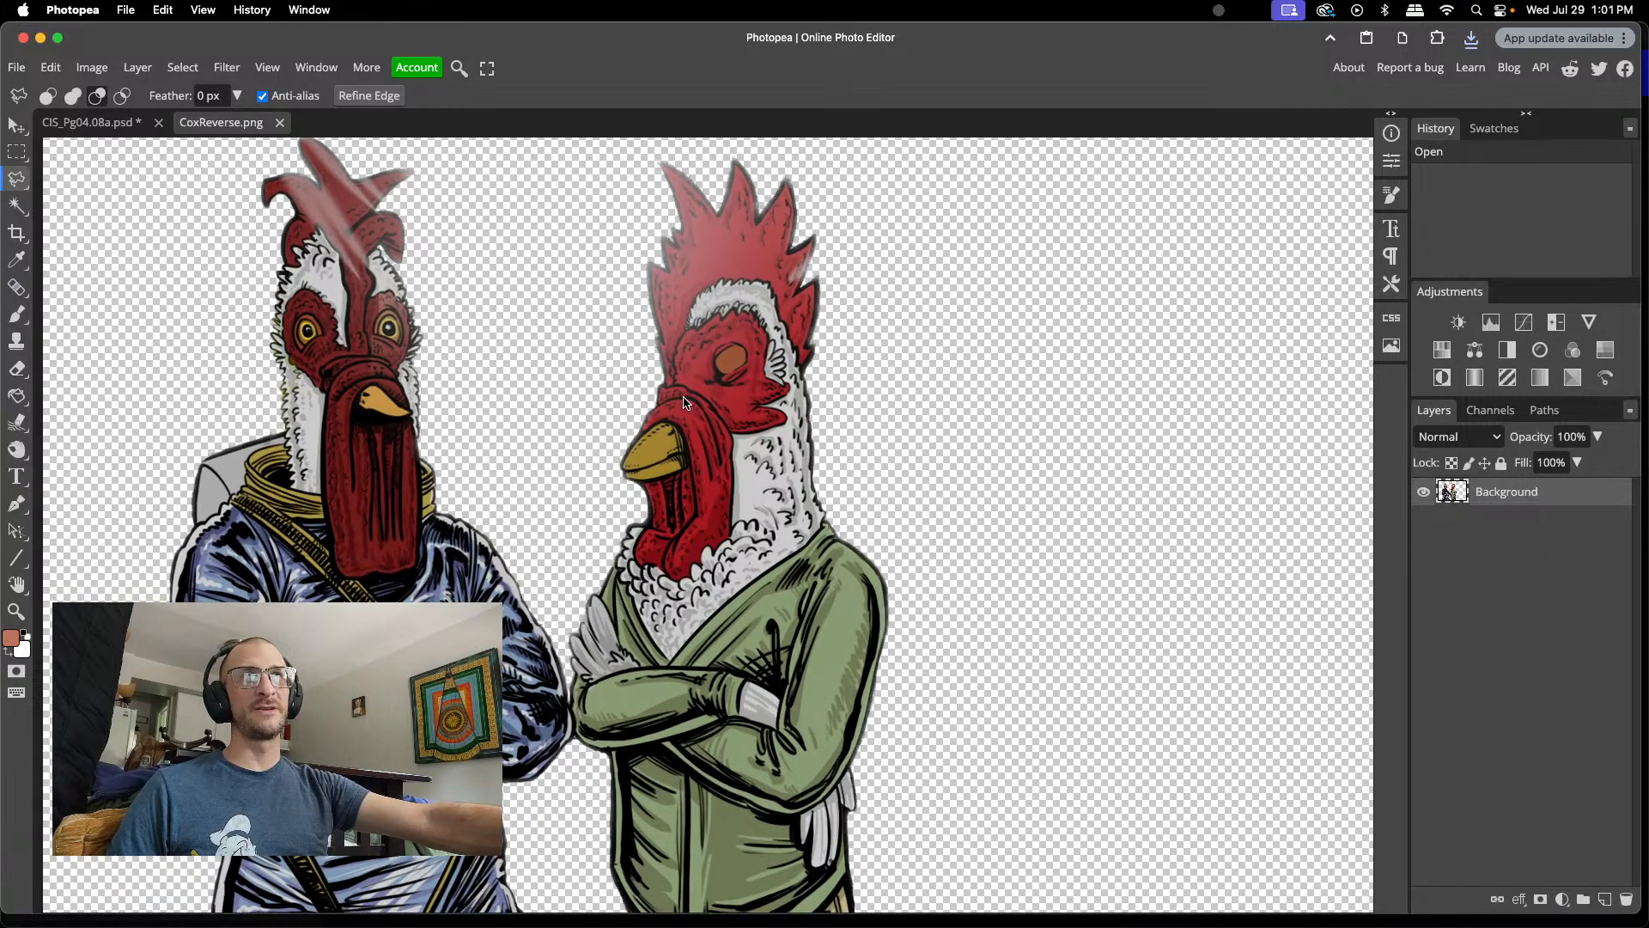
{"action": "scroll", "coordinate": [686, 402], "scroll_direction": "up", "scroll_amount": 3}
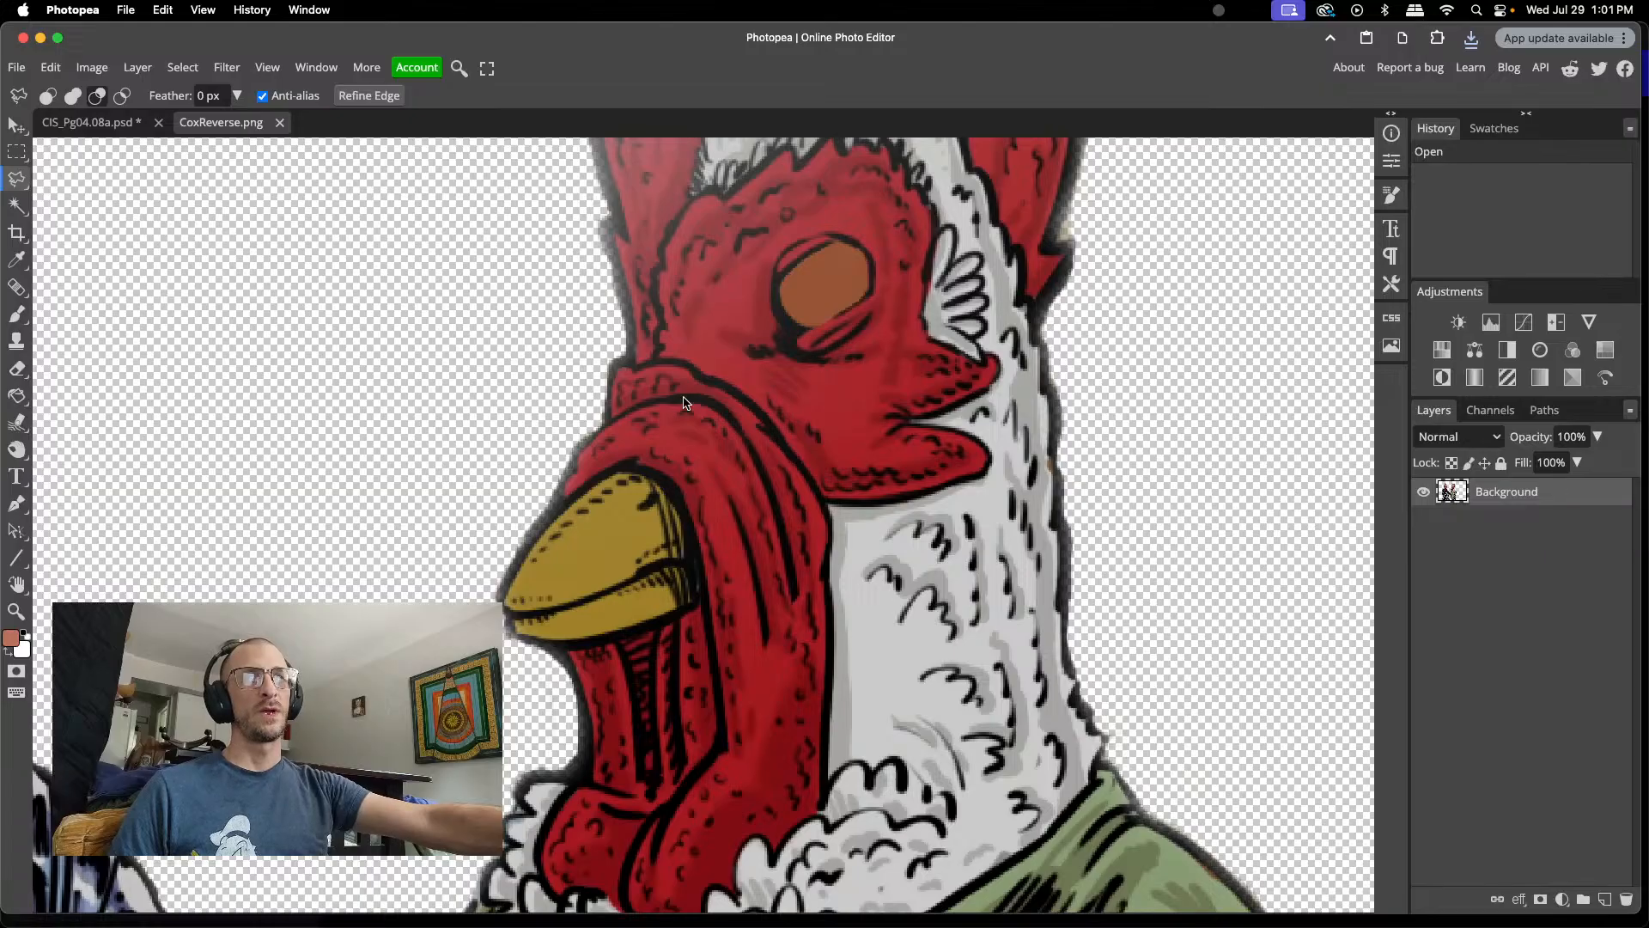
{"action": "scroll", "coordinate": [685, 402], "scroll_direction": "down", "scroll_amount": 1}
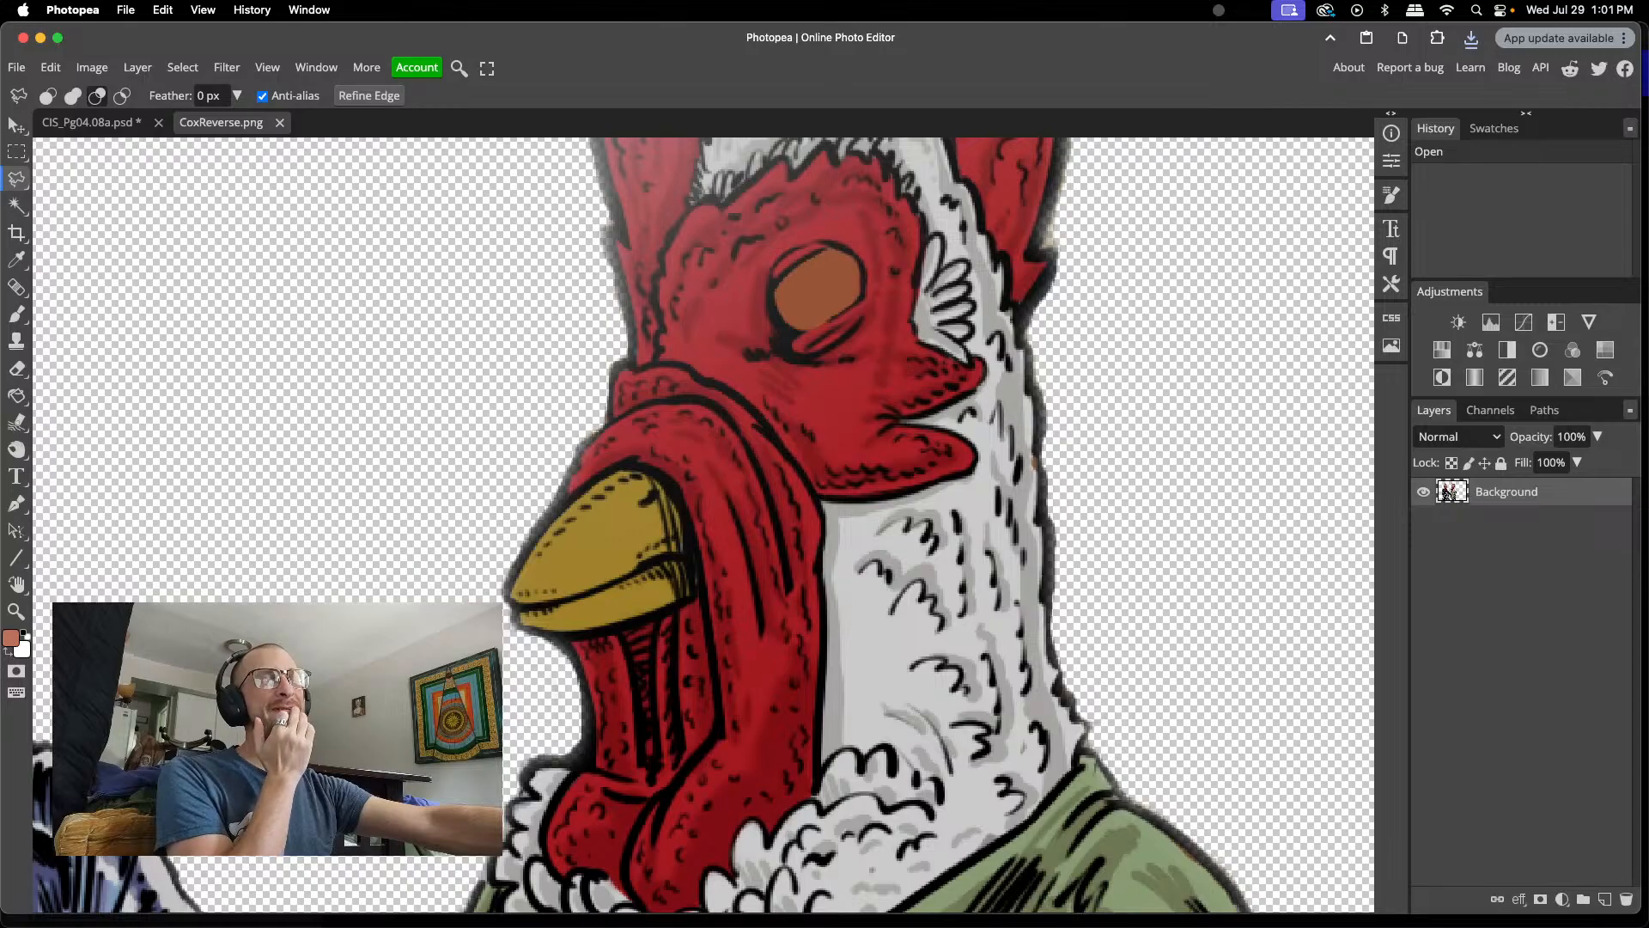
{"action": "left_click", "coordinate": [17, 67]}
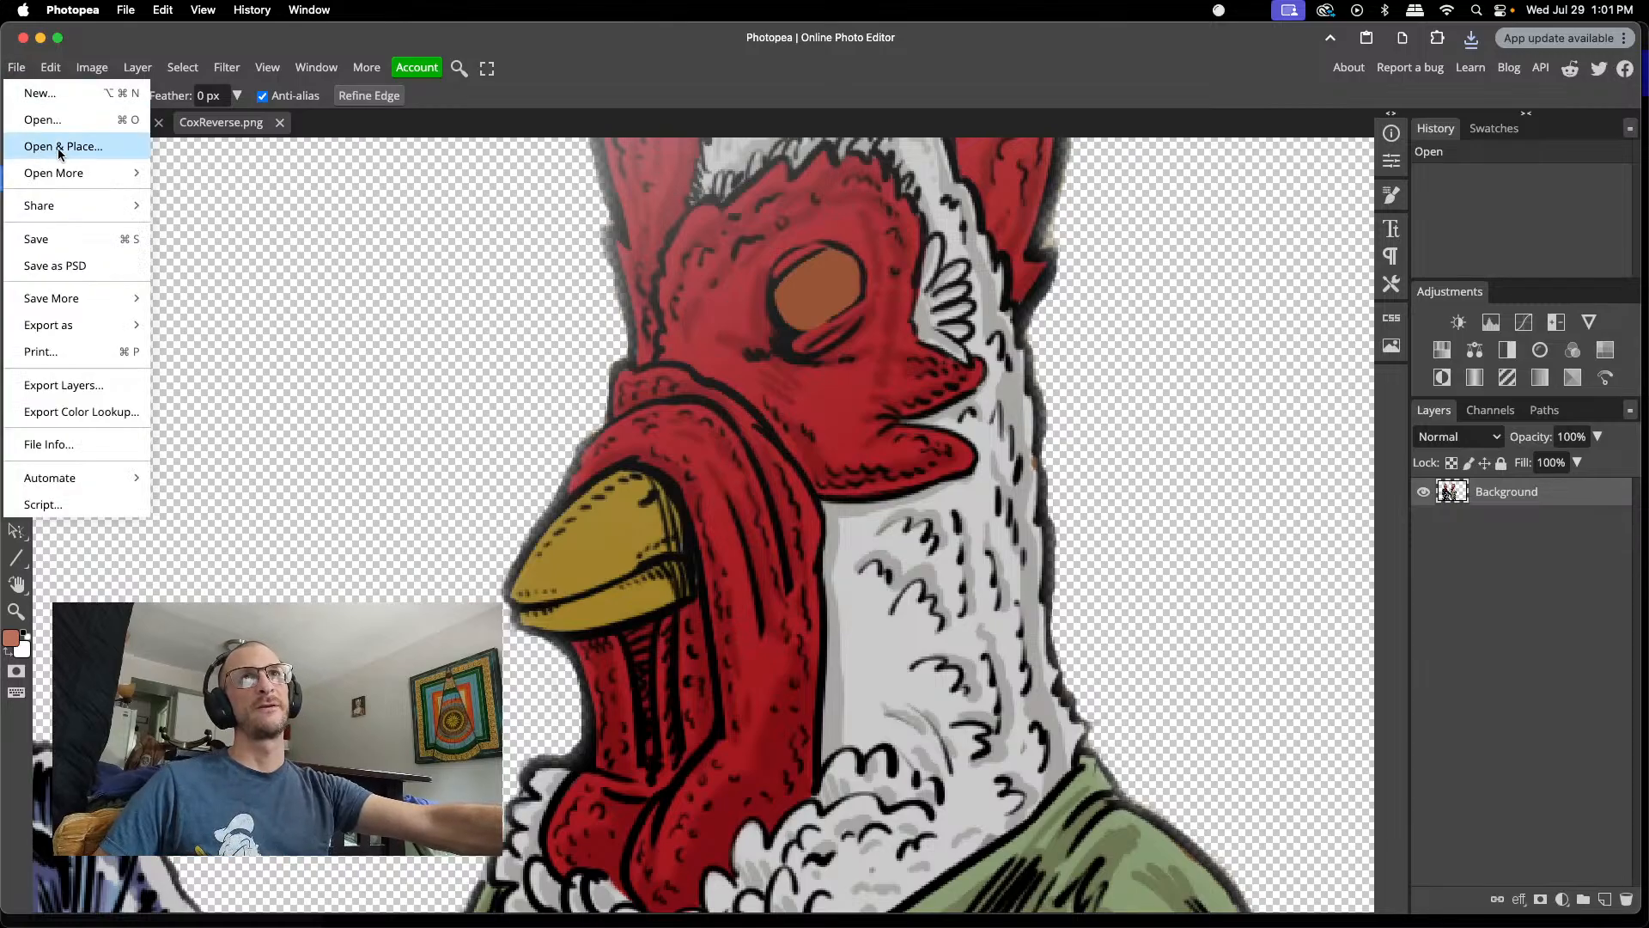
{"action": "mouse_move", "coordinate": [99, 331]}
{"action": "left_click", "coordinate": [185, 324]}
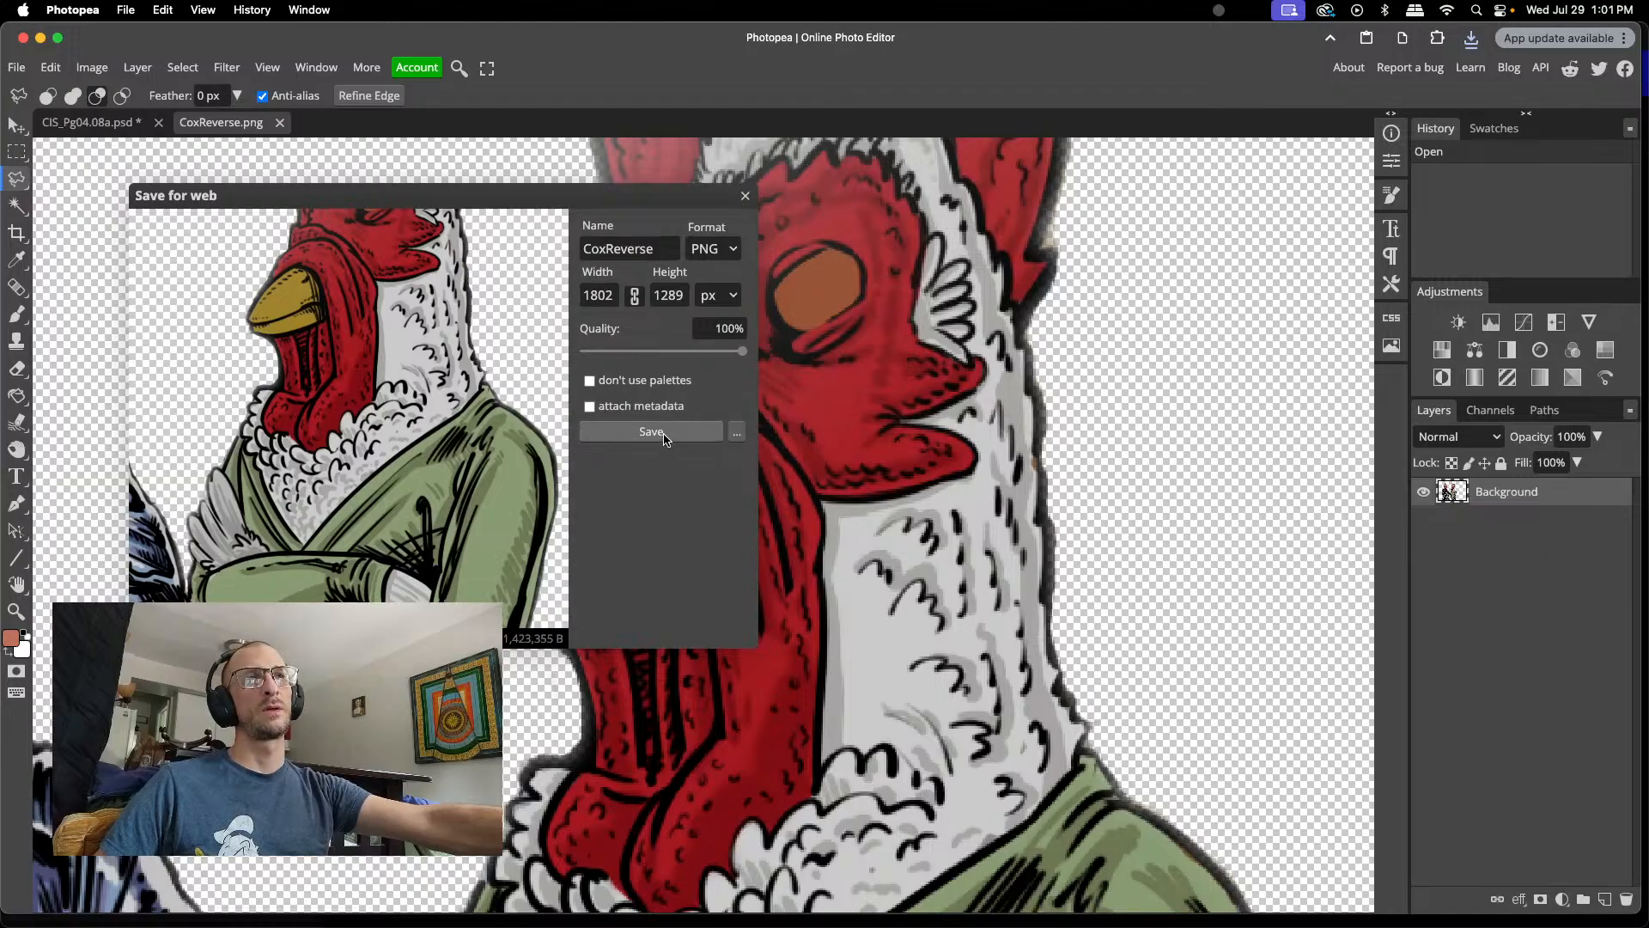
{"action": "left_click", "coordinate": [663, 432]}
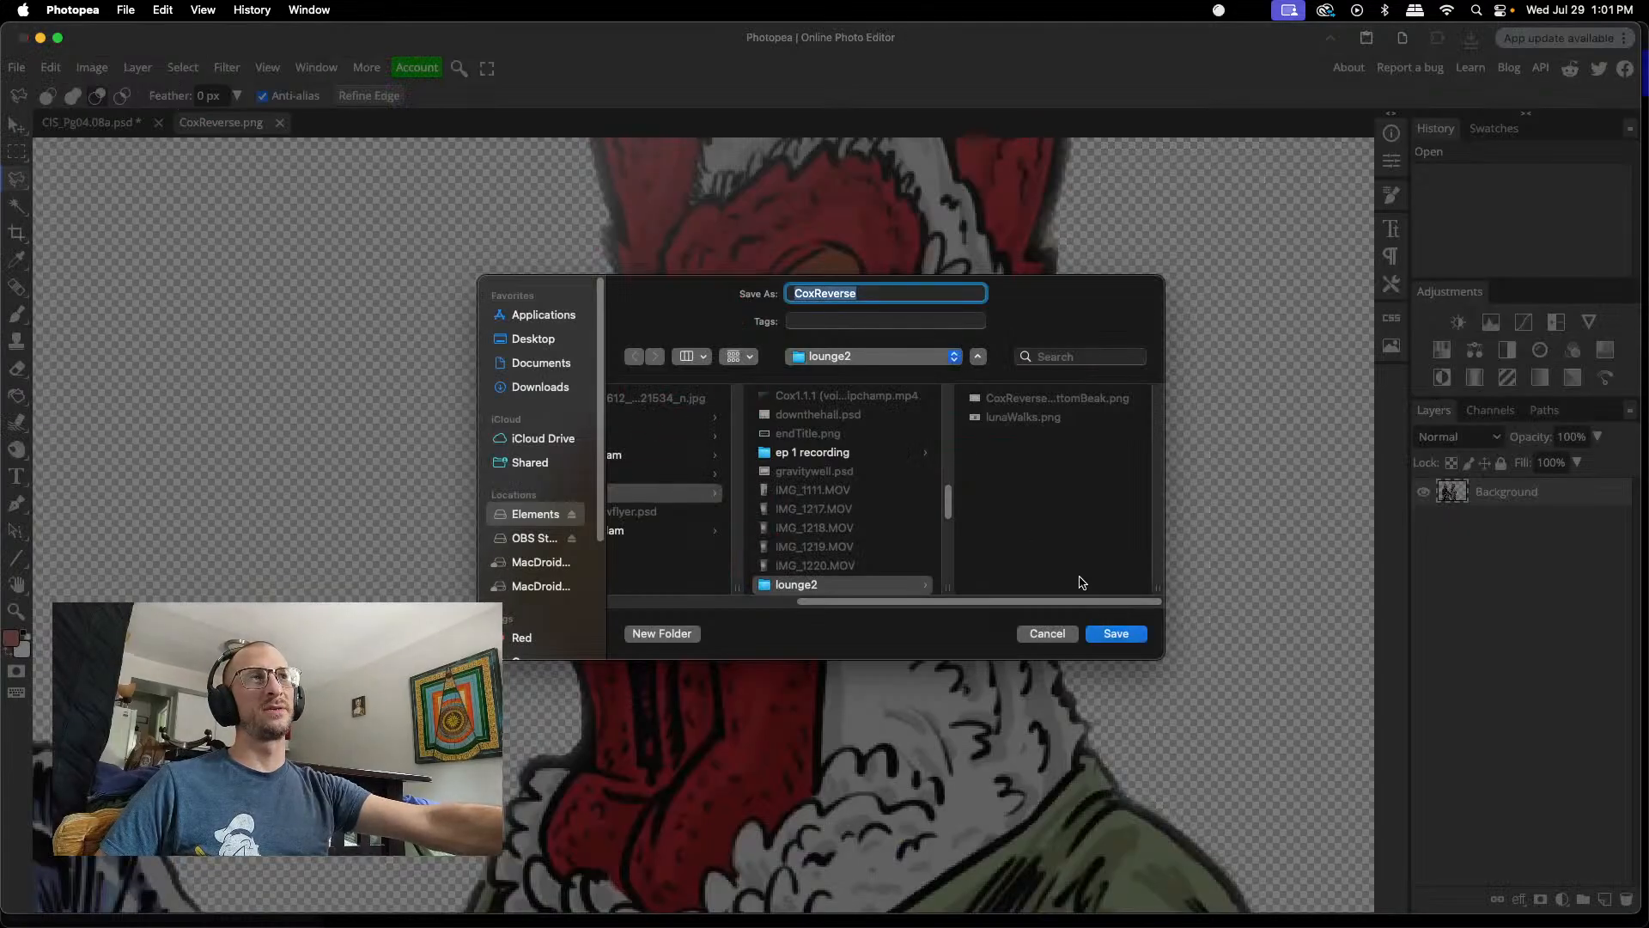
{"action": "left_click", "coordinate": [1115, 634]}
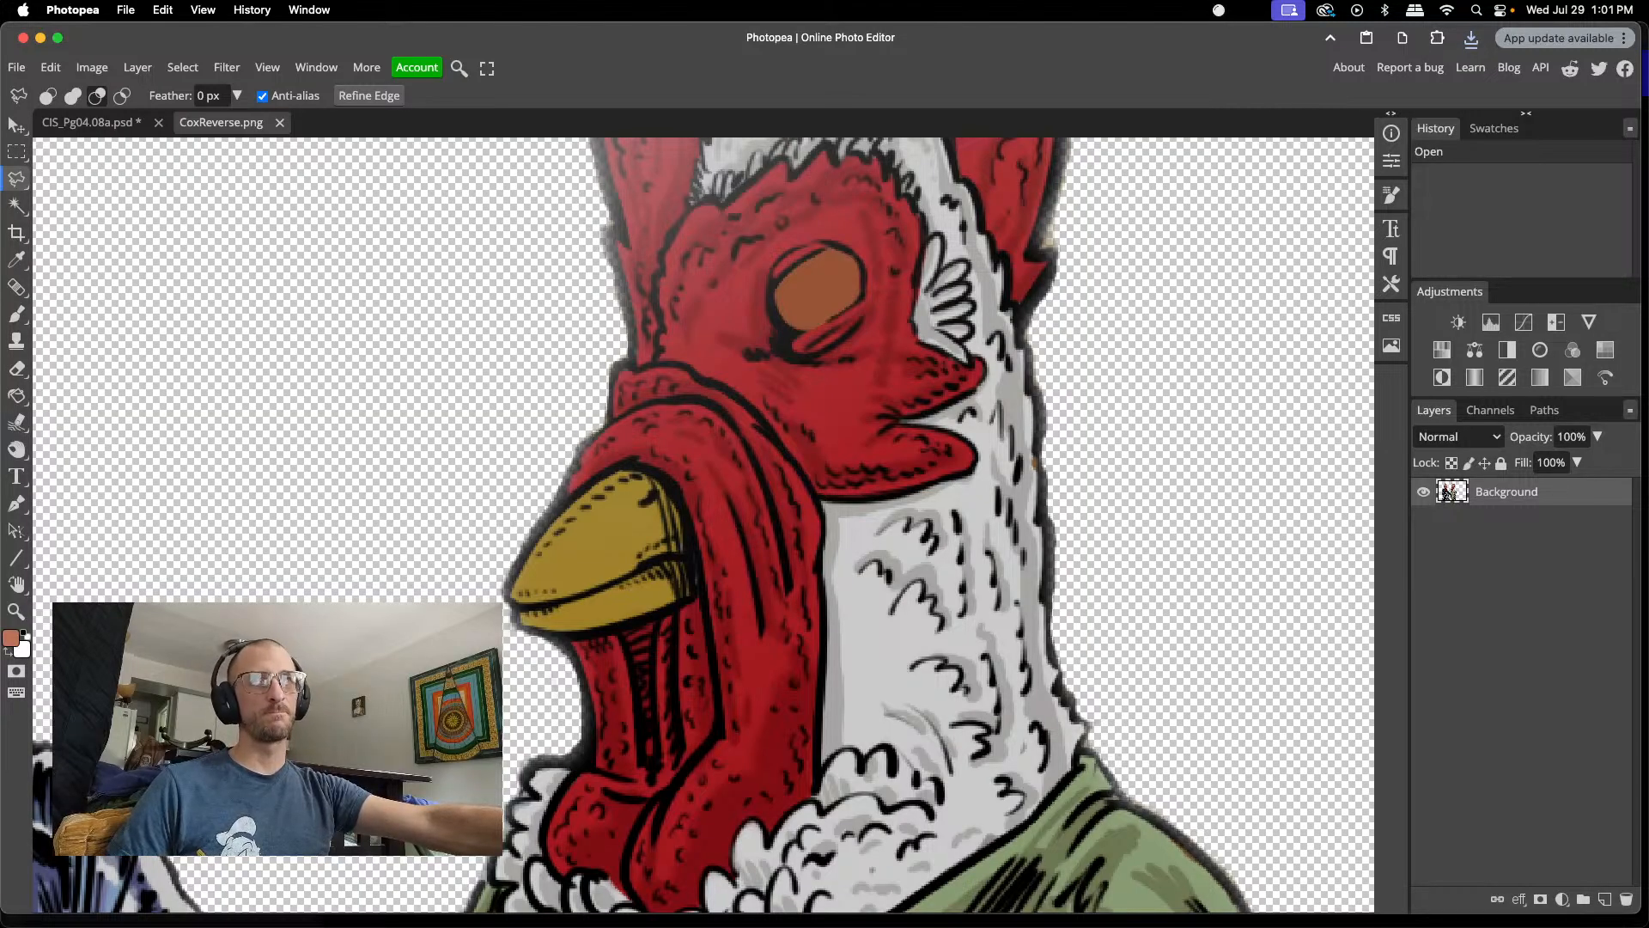
- Erase the tip of the green-robed rooster's lower beak where it overhangs the transparent background
{"action": "key", "text": "e"}
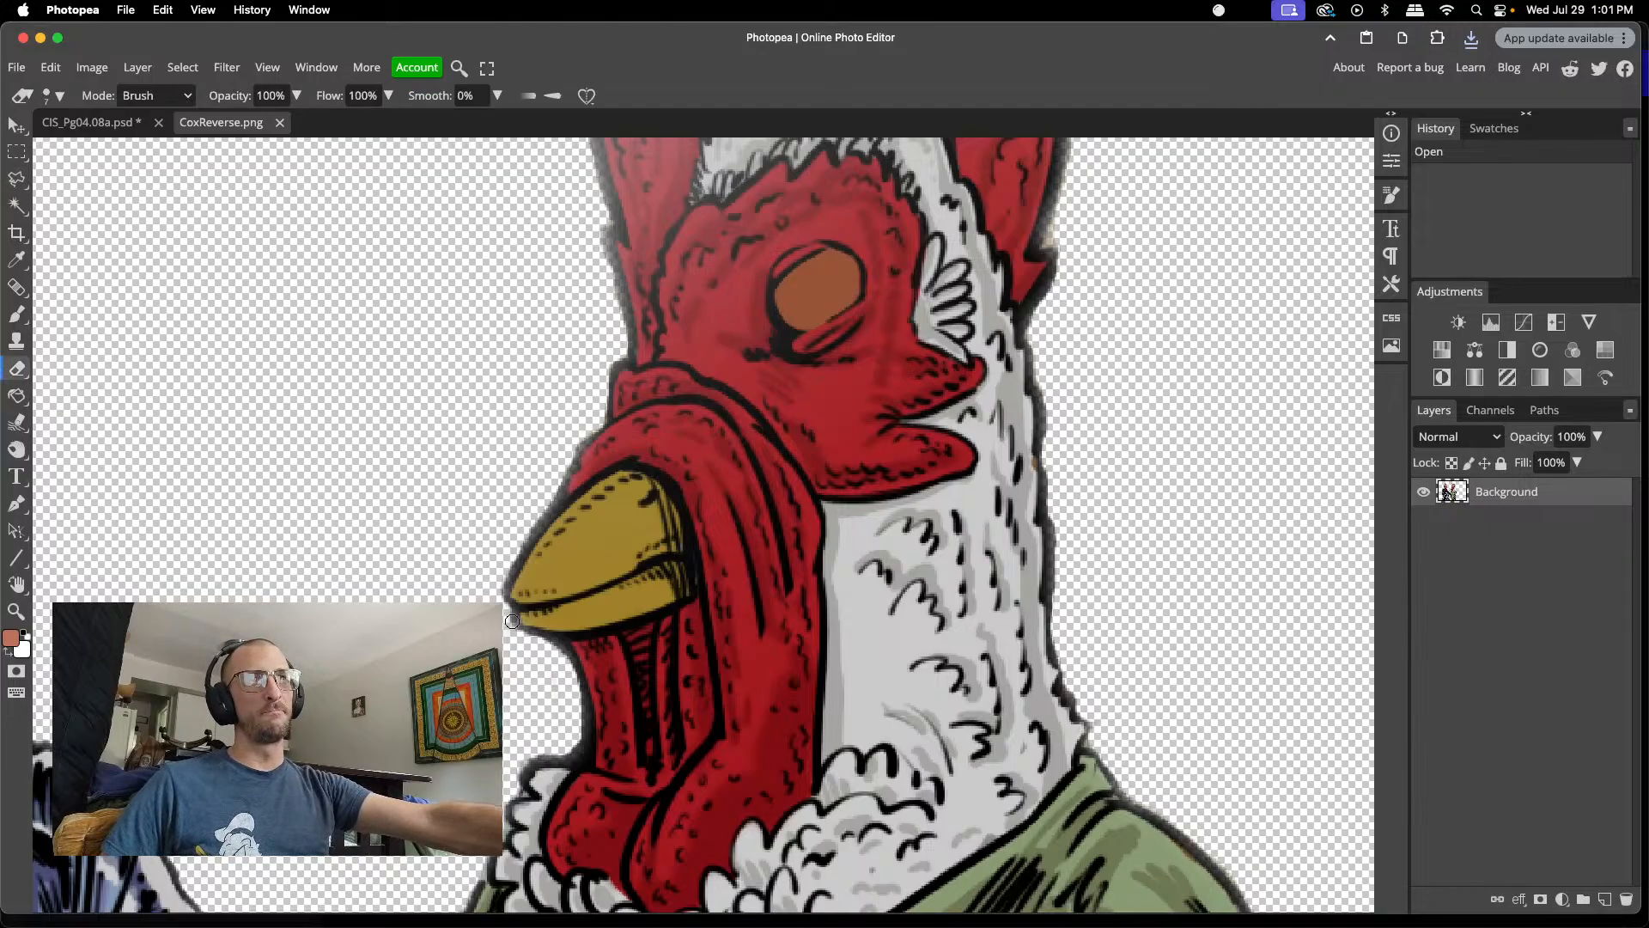
{"action": "mouse_move", "coordinate": [515, 619]}
{"action": "left_mouse_down"}
{"action": "mouse_move", "coordinate": [548, 640]}
{"action": "mouse_move", "coordinate": [508, 619]}
{"action": "left_mouse_up"}
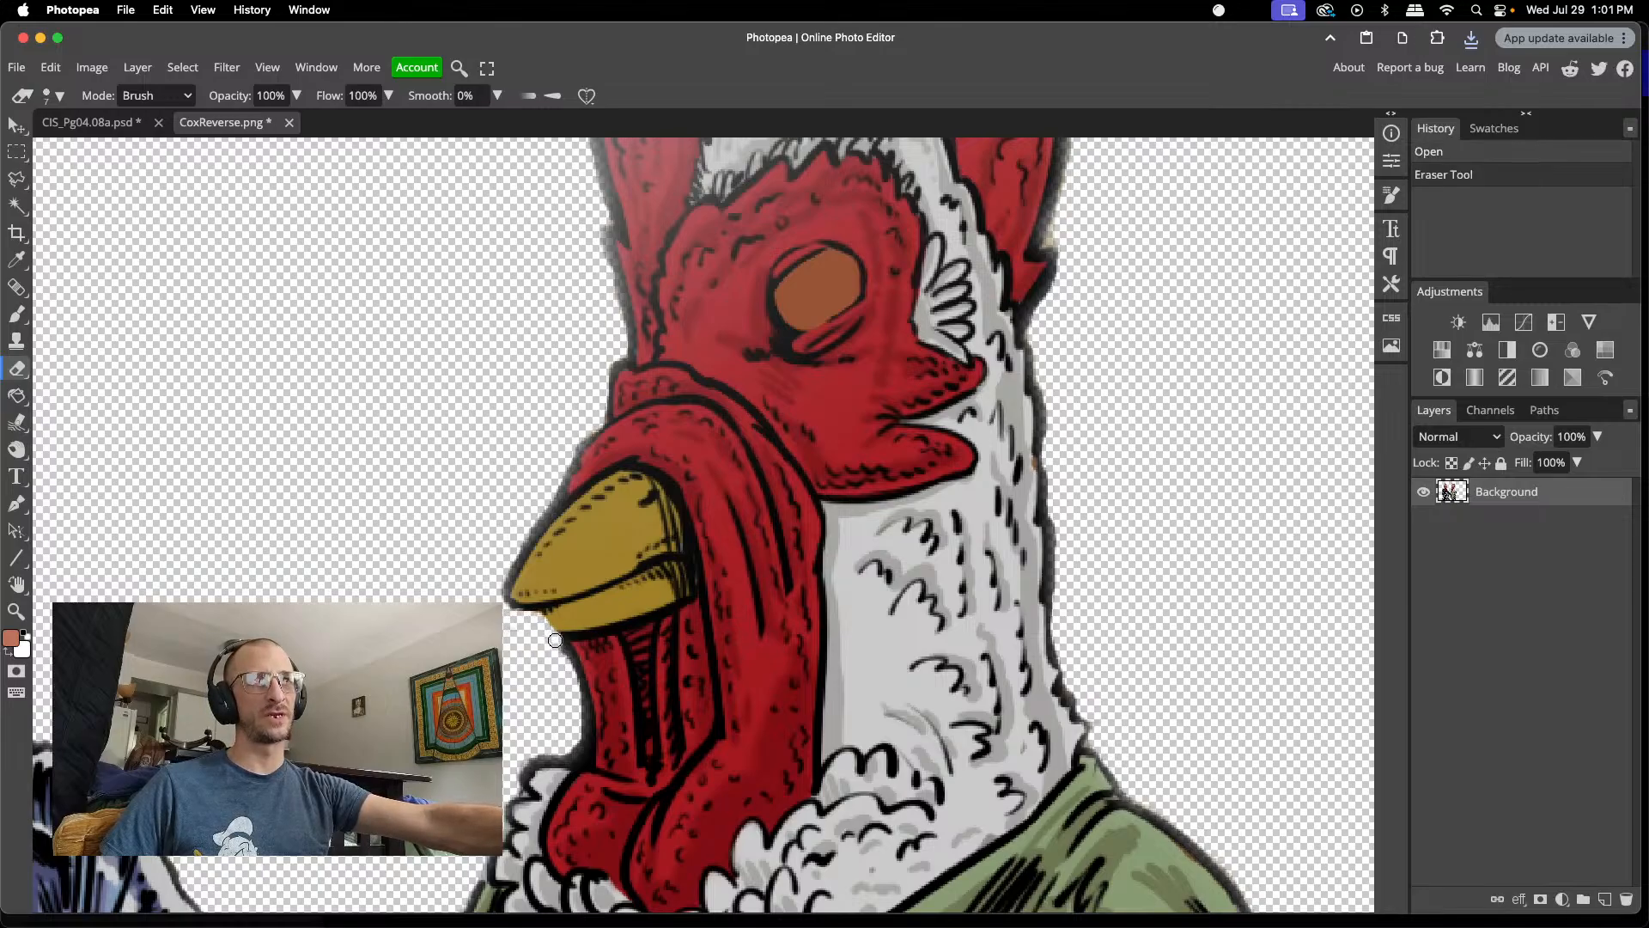
{"action": "mouse_move", "coordinate": [546, 624]}
{"action": "left_mouse_down"}
{"action": "mouse_move", "coordinate": [527, 633]}
{"action": "mouse_move", "coordinate": [554, 645]}
{"action": "left_mouse_up"}
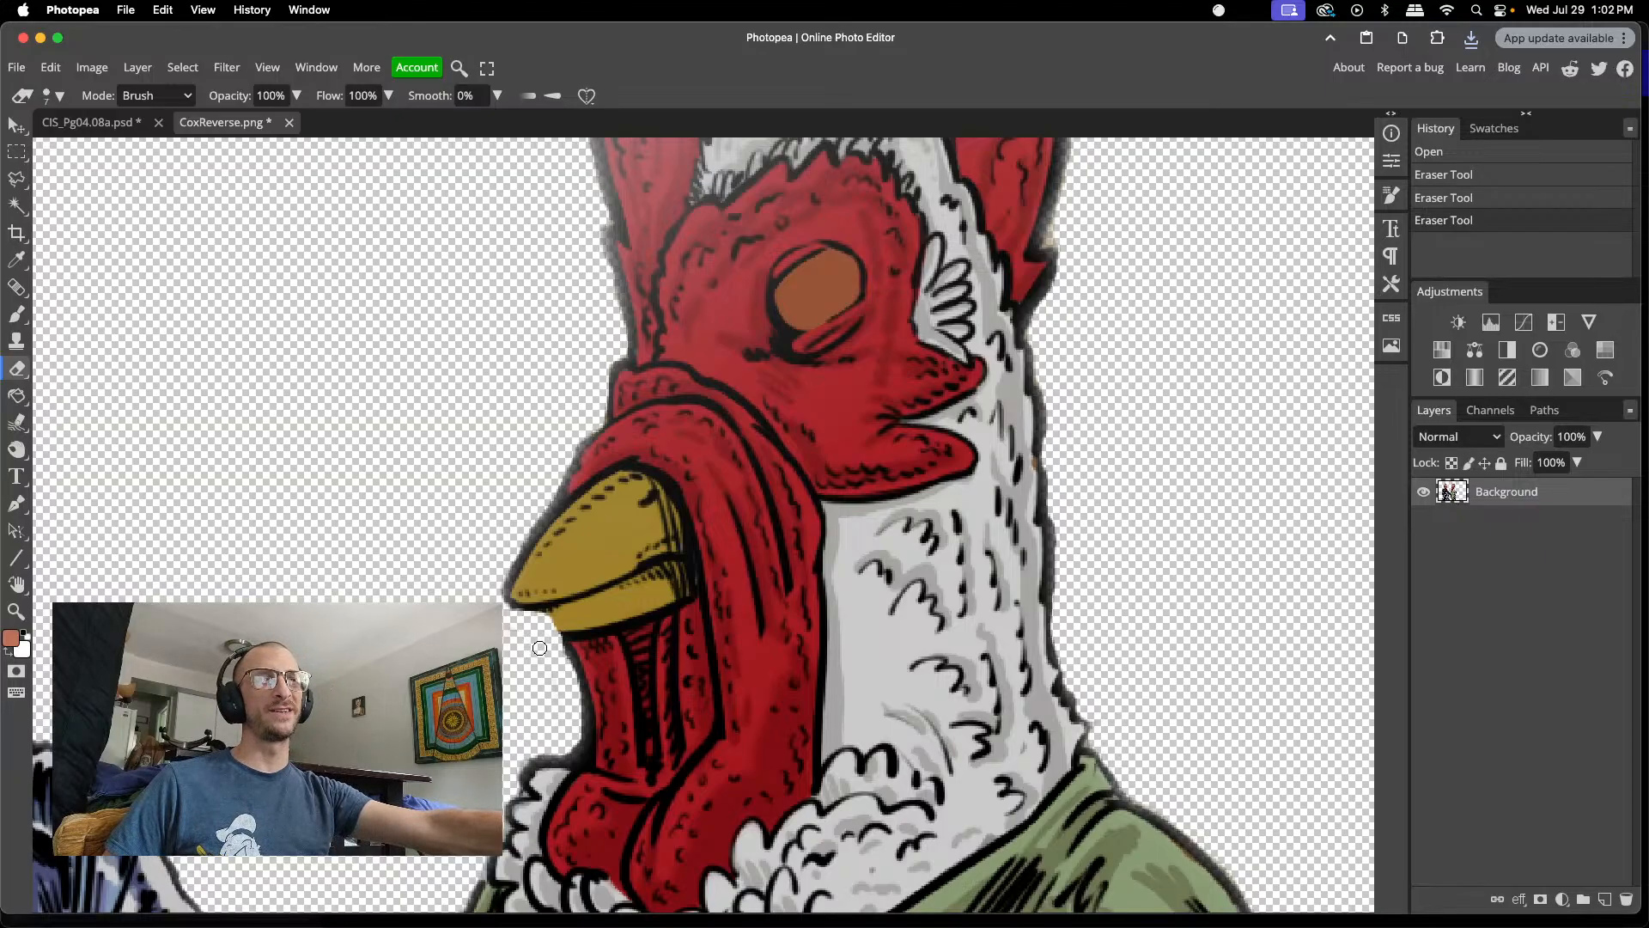
{"action": "scroll", "coordinate": [539, 647], "scroll_direction": "down", "scroll_amount": 3}
{"action": "scroll", "coordinate": [540, 648], "scroll_direction": "up", "scroll_amount": 3}
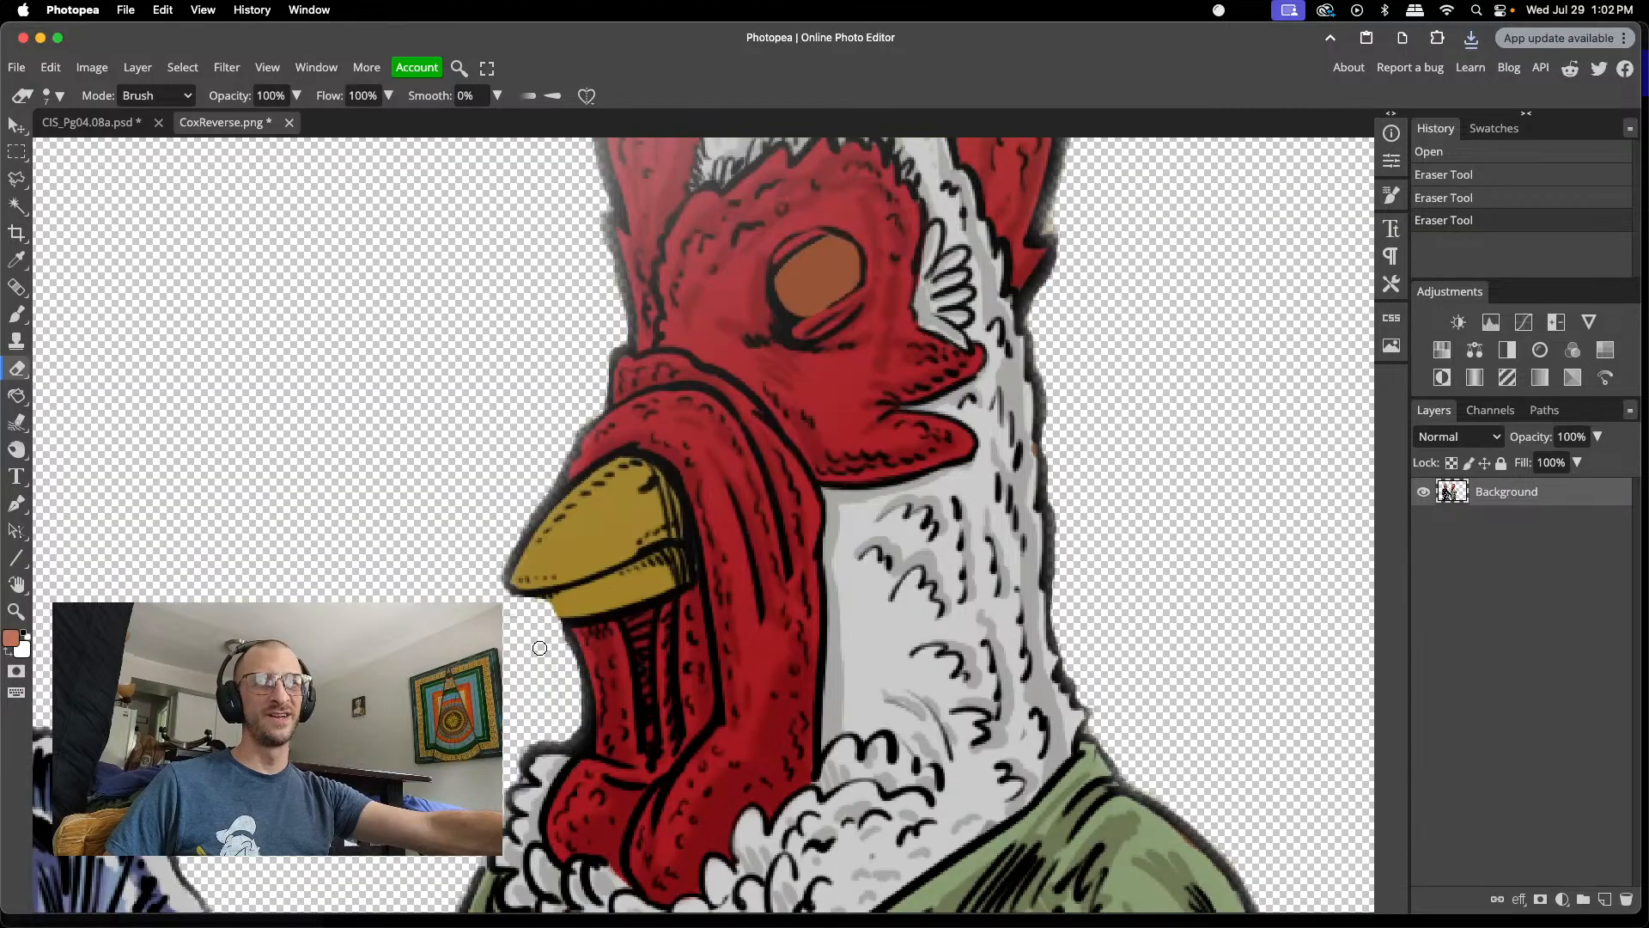
- Try to cover the bottom edge of the lower beak with red wattle texture using the Clone tool
{"action": "scroll", "coordinate": [539, 648], "scroll_direction": "up", "scroll_amount": 4}
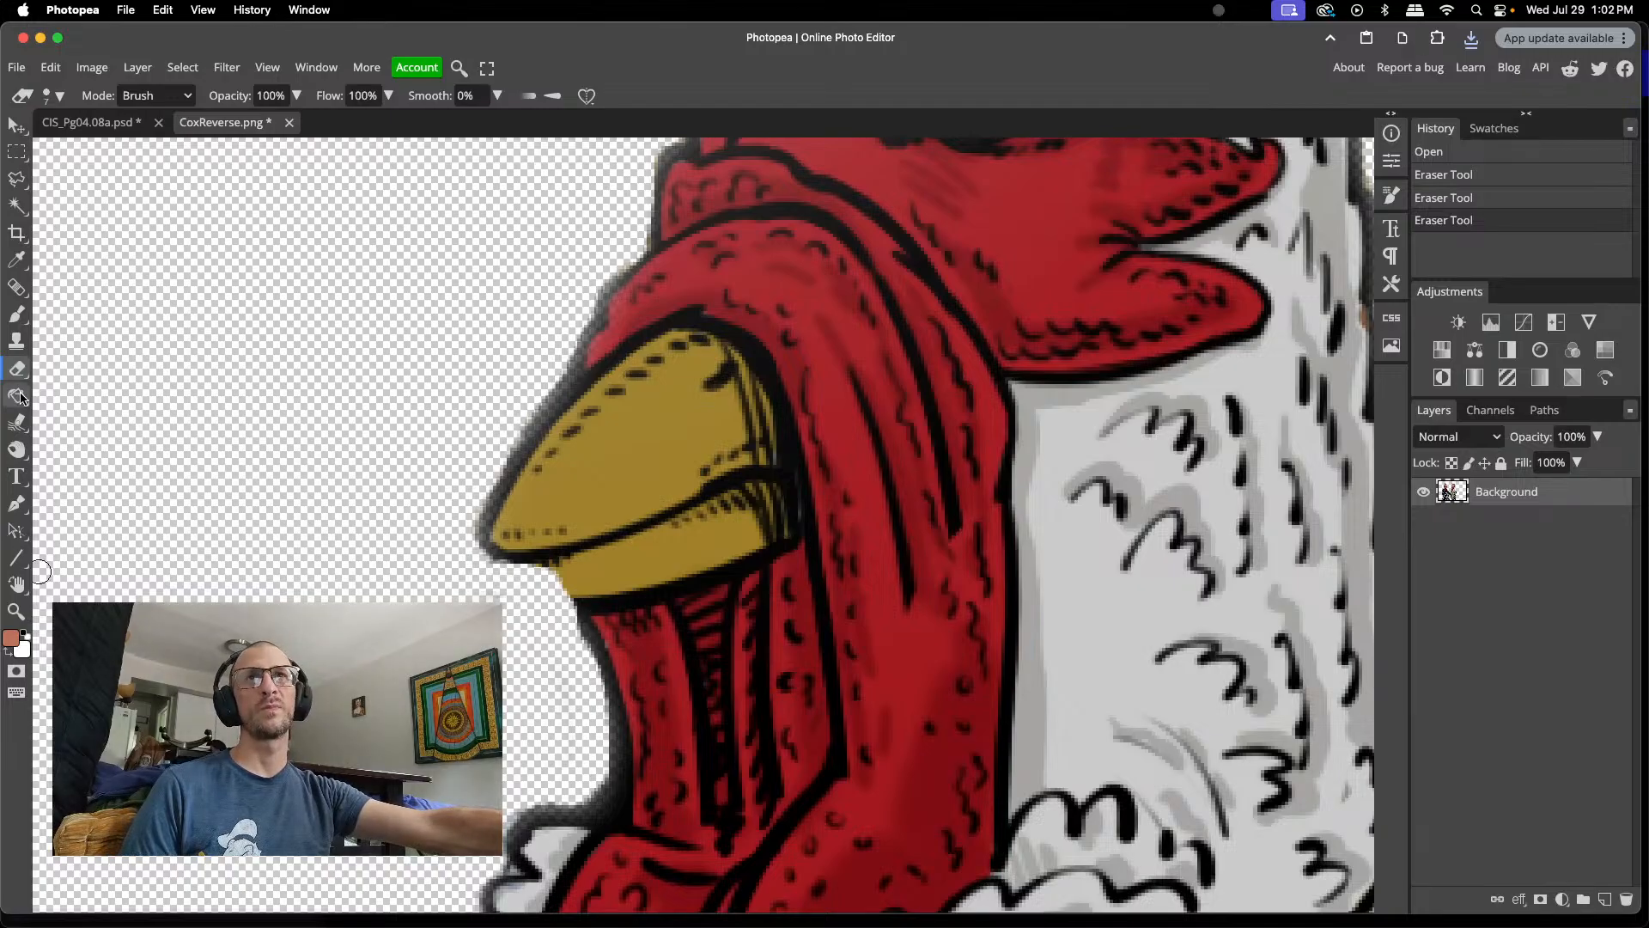
{"action": "left_click", "coordinate": [15, 341]}
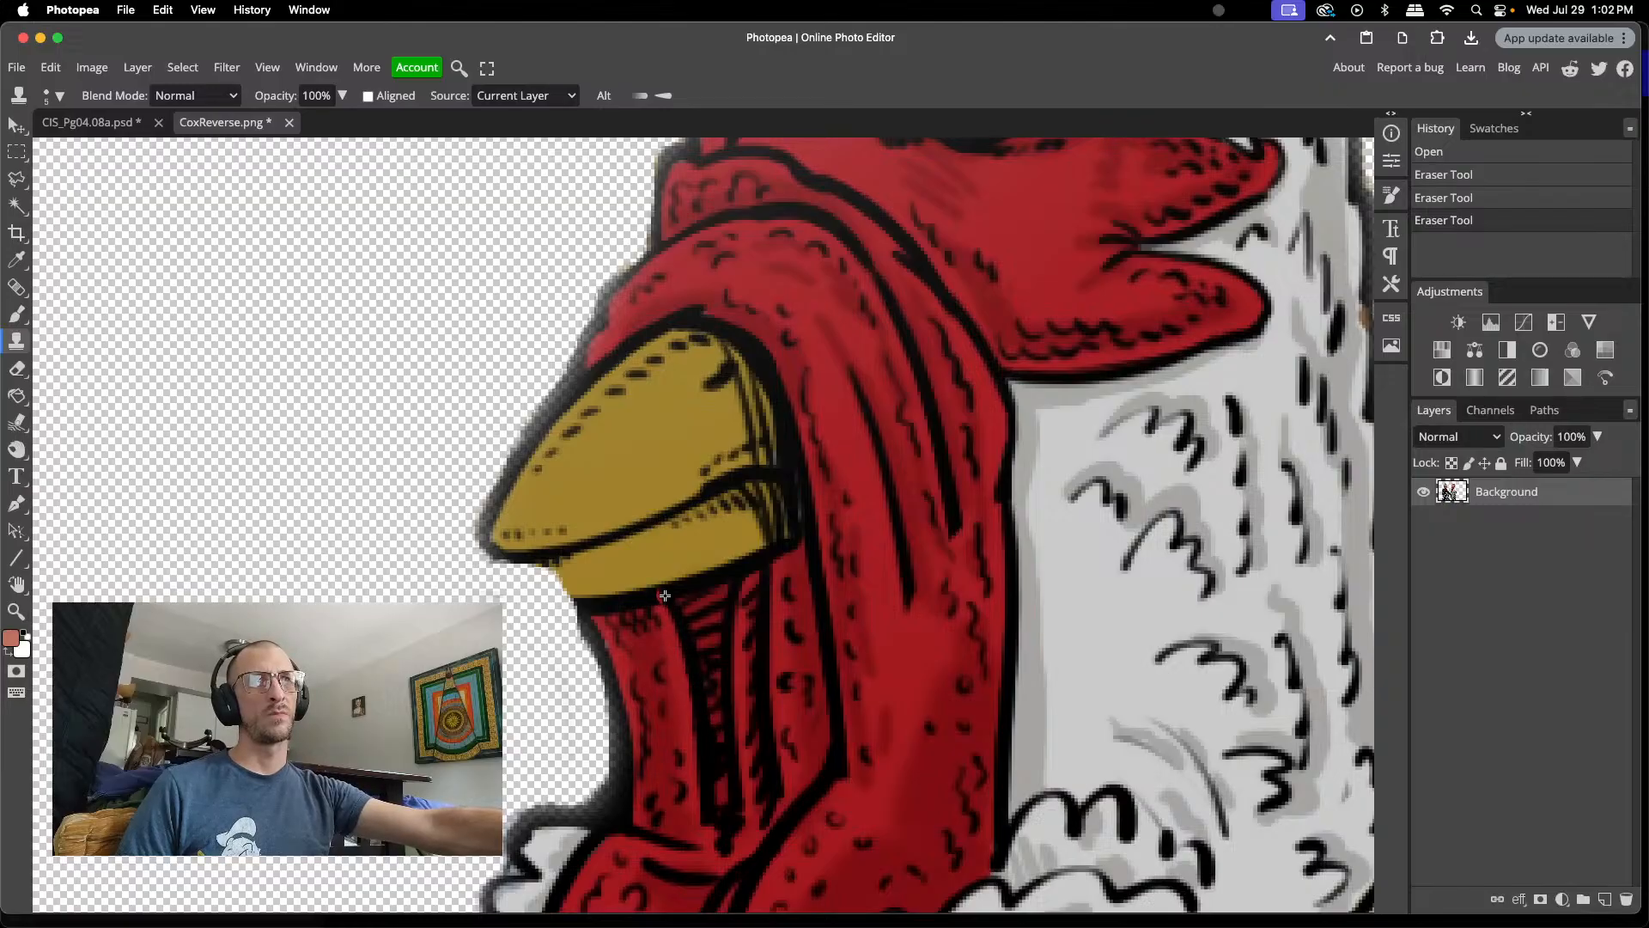
{"action": "mouse_move", "coordinate": [665, 596]}
{"action": "left_mouse_down"}
{"action": "mouse_move", "coordinate": [641, 594]}
{"action": "mouse_move", "coordinate": [717, 575]}
{"action": "left_mouse_up"}
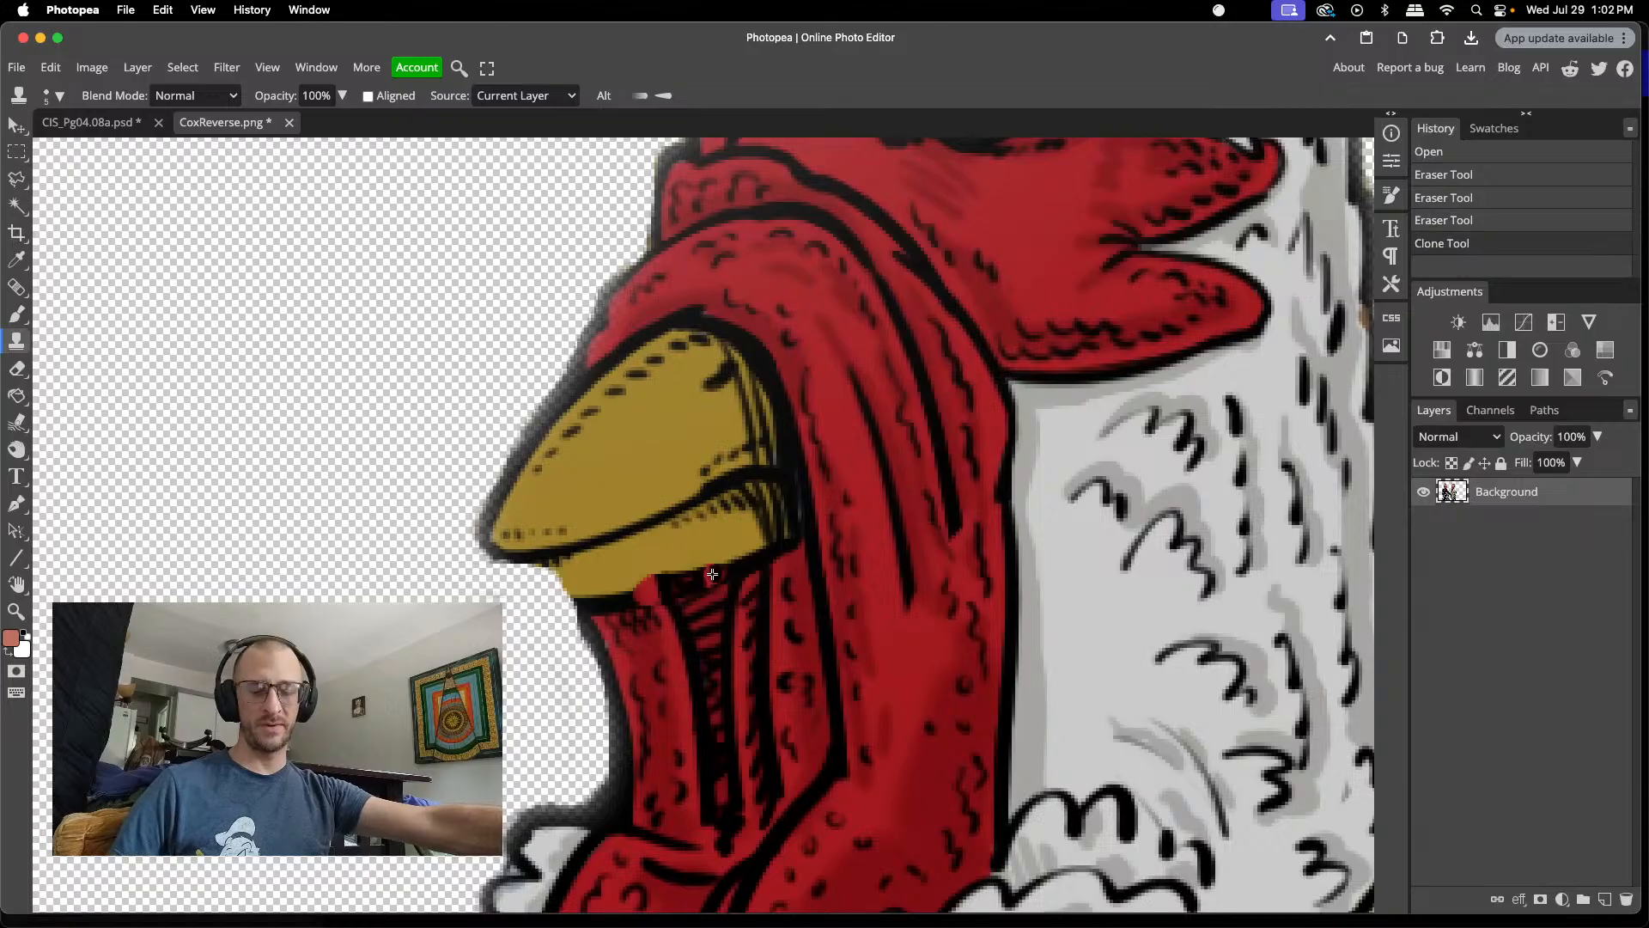
{"action": "key", "text": "super+z"}
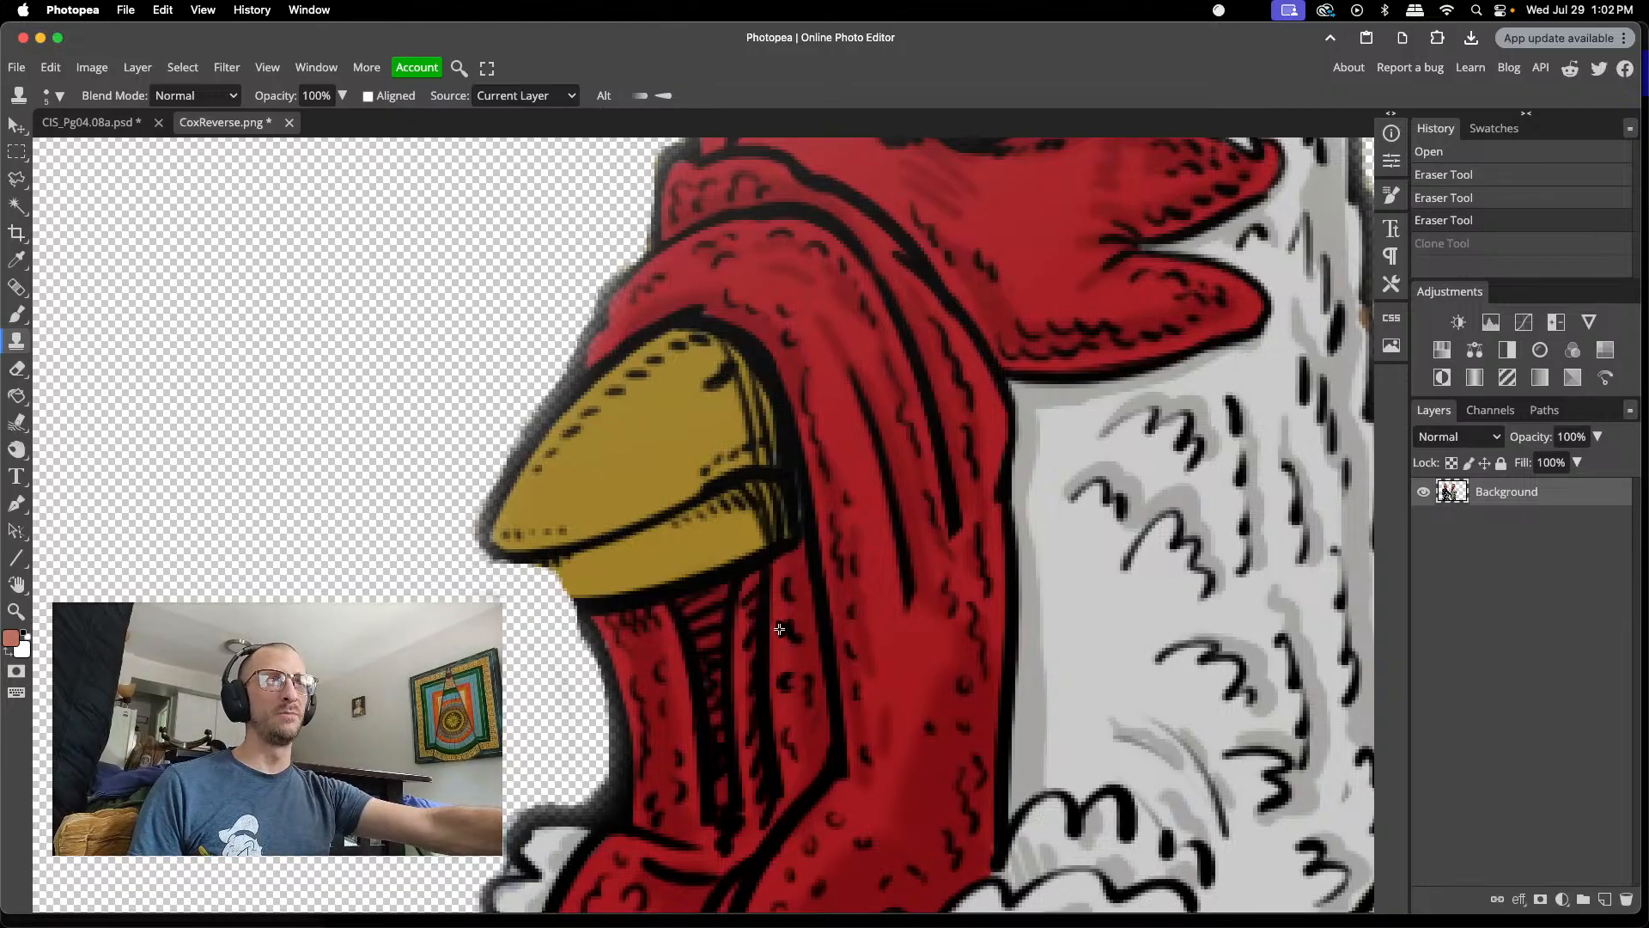
- Lasso the red wattle area just below the lower beak and copy it to a new layer
{"action": "key", "text": "l"}
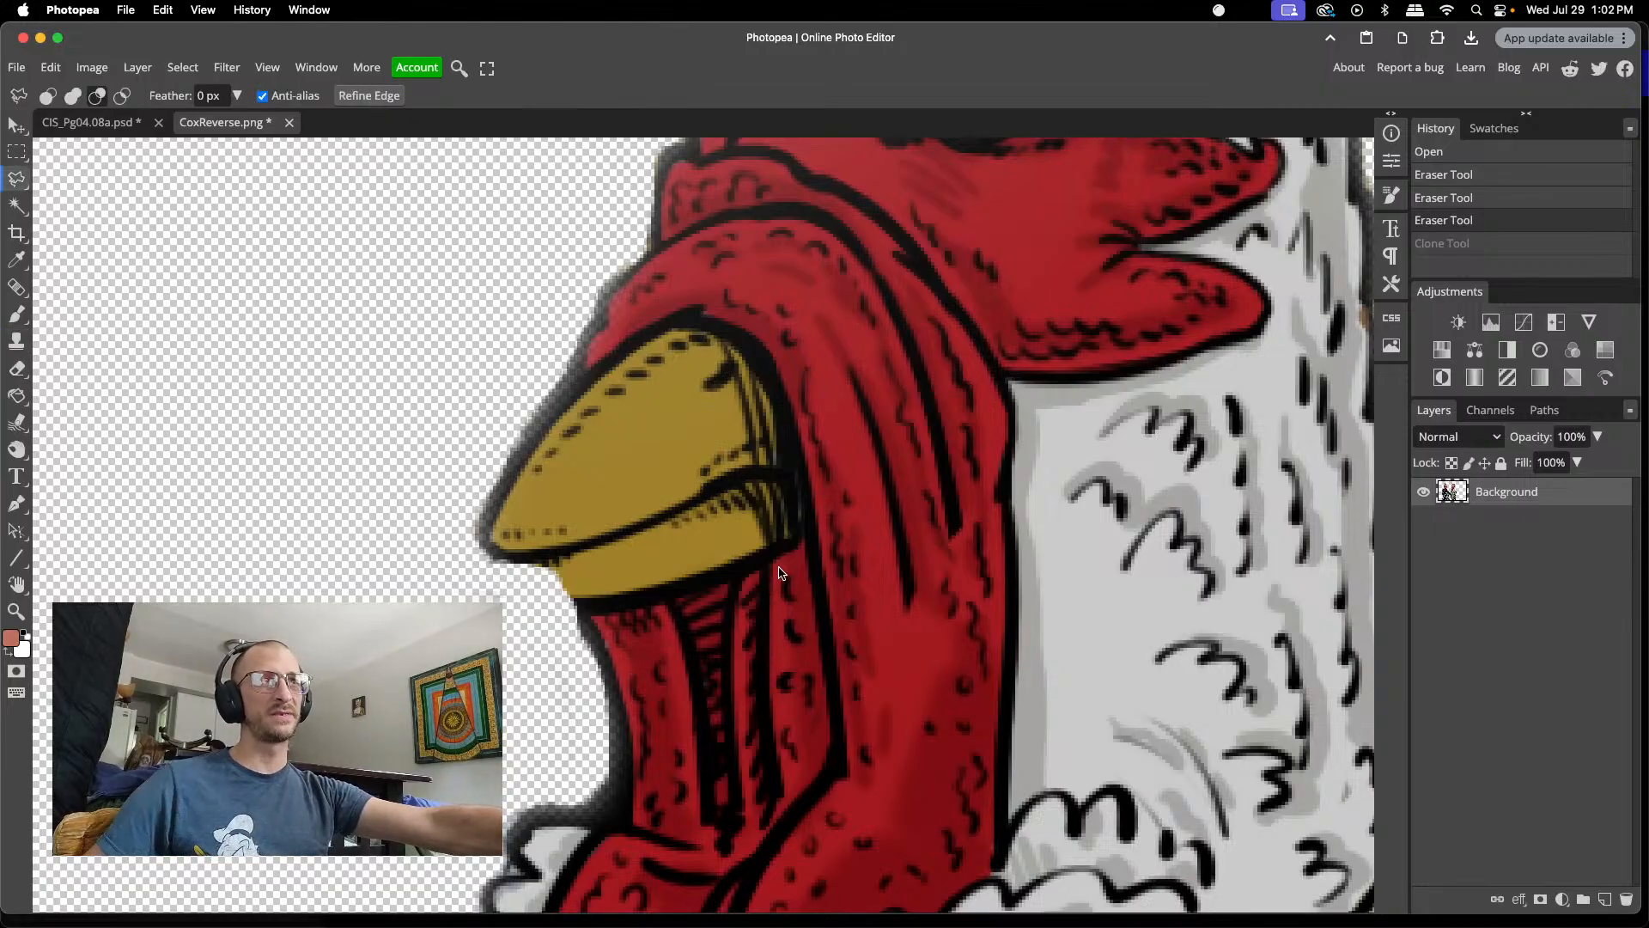
{"action": "mouse_move", "coordinate": [807, 547]}
{"action": "left_mouse_down"}
{"action": "mouse_move", "coordinate": [799, 628]}
{"action": "mouse_move", "coordinate": [814, 629]}
{"action": "mouse_move", "coordinate": [819, 700]}
{"action": "mouse_move", "coordinate": [824, 685]}
{"action": "mouse_move", "coordinate": [769, 691]}
{"action": "mouse_move", "coordinate": [684, 738]}
{"action": "mouse_move", "coordinate": [611, 736]}
{"action": "mouse_move", "coordinate": [564, 608]}
{"action": "mouse_move", "coordinate": [685, 597]}
{"action": "mouse_move", "coordinate": [808, 545]}
{"action": "left_mouse_up"}
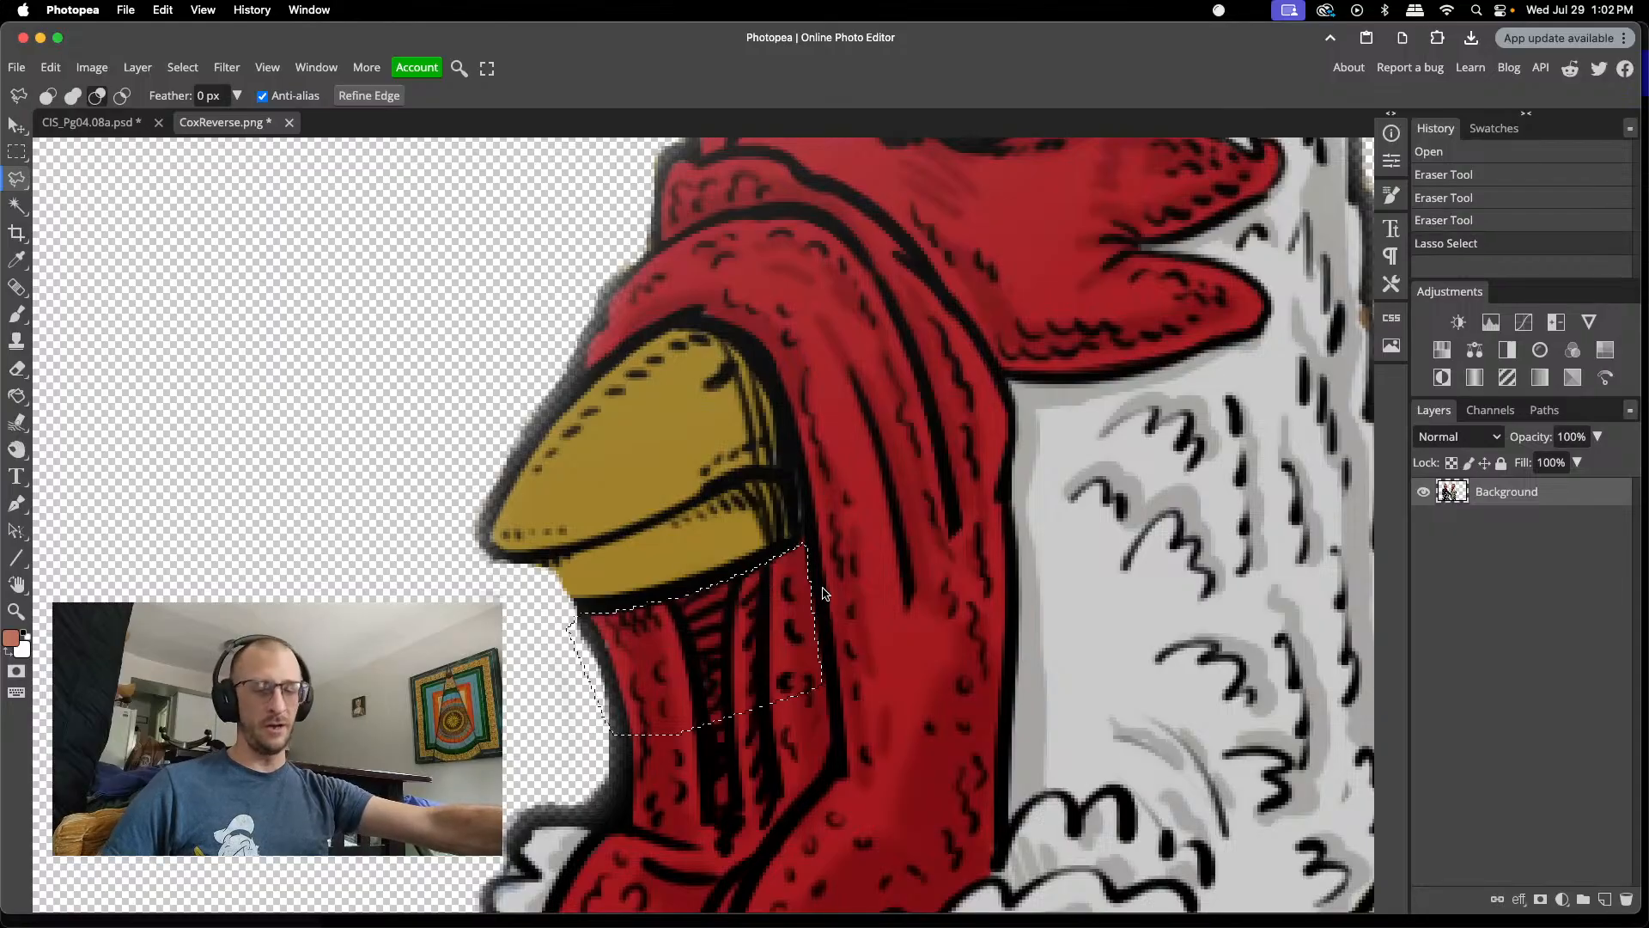
{"action": "key", "text": "super+j"}
- Move the copied wattle patch up over the lower beak beneath the upper beak and rotate it by -1.4°
{"action": "key", "text": "v"}
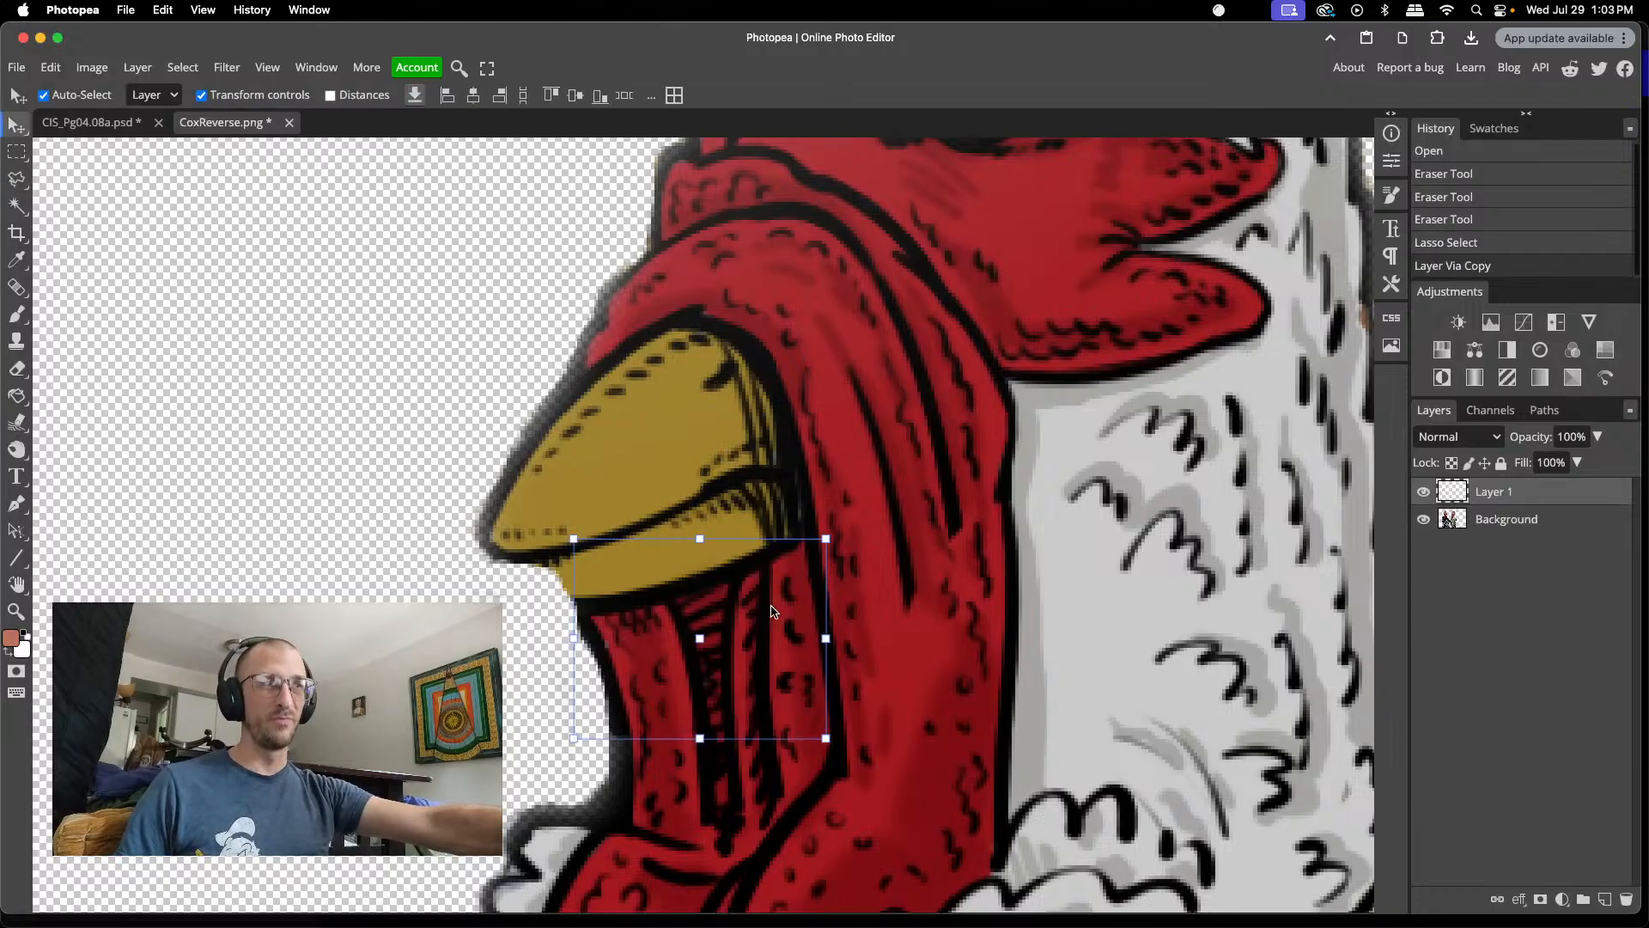
{"action": "mouse_move", "coordinate": [748, 617]}
{"action": "left_mouse_down"}
{"action": "mouse_move", "coordinate": [726, 544]}
{"action": "mouse_move", "coordinate": [746, 547]}
{"action": "left_mouse_up"}
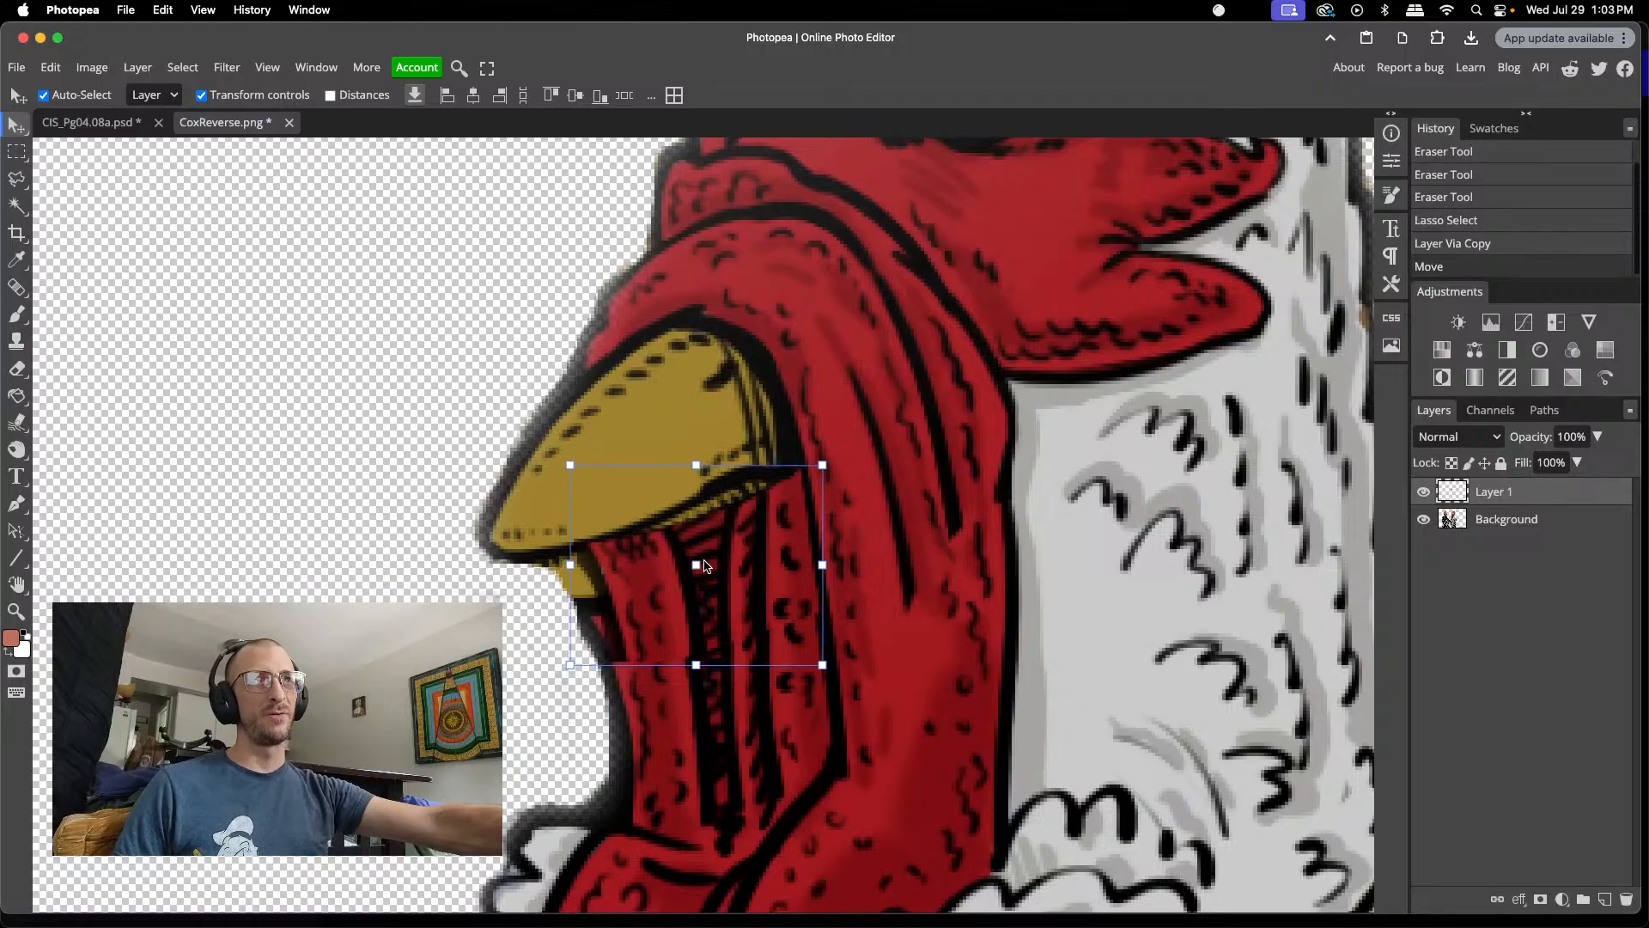
{"action": "key", "text": "super+t"}
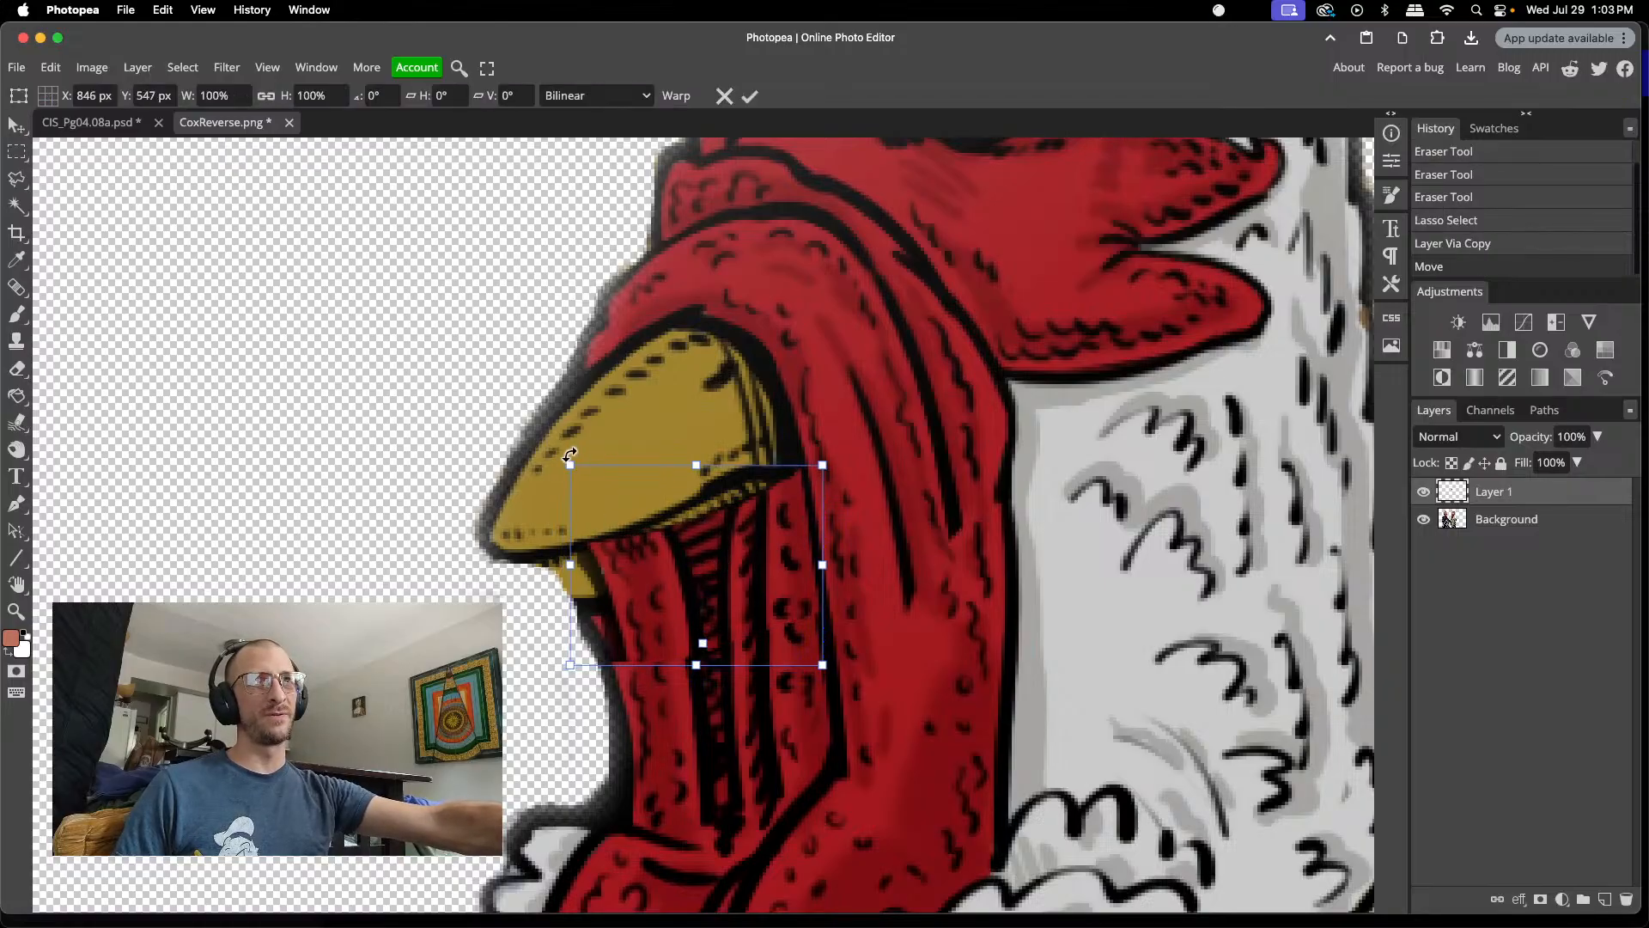
{"action": "left_click_drag", "start_coordinate": [562, 450], "coordinate": [560, 453]}
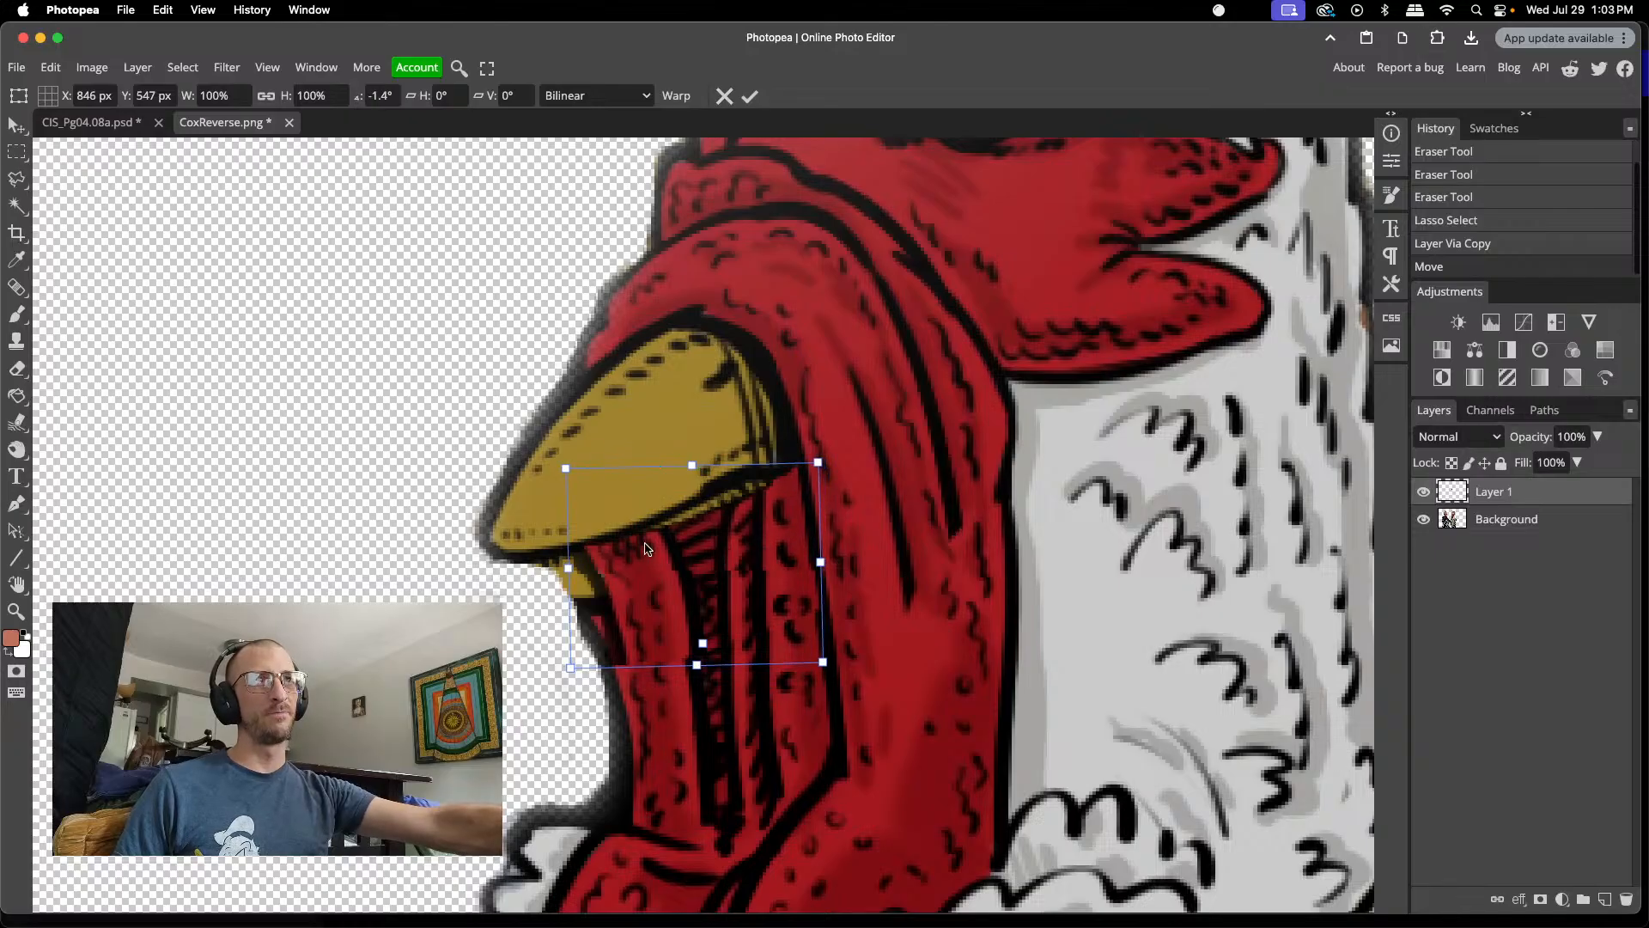
{"action": "left_click", "coordinate": [750, 95]}
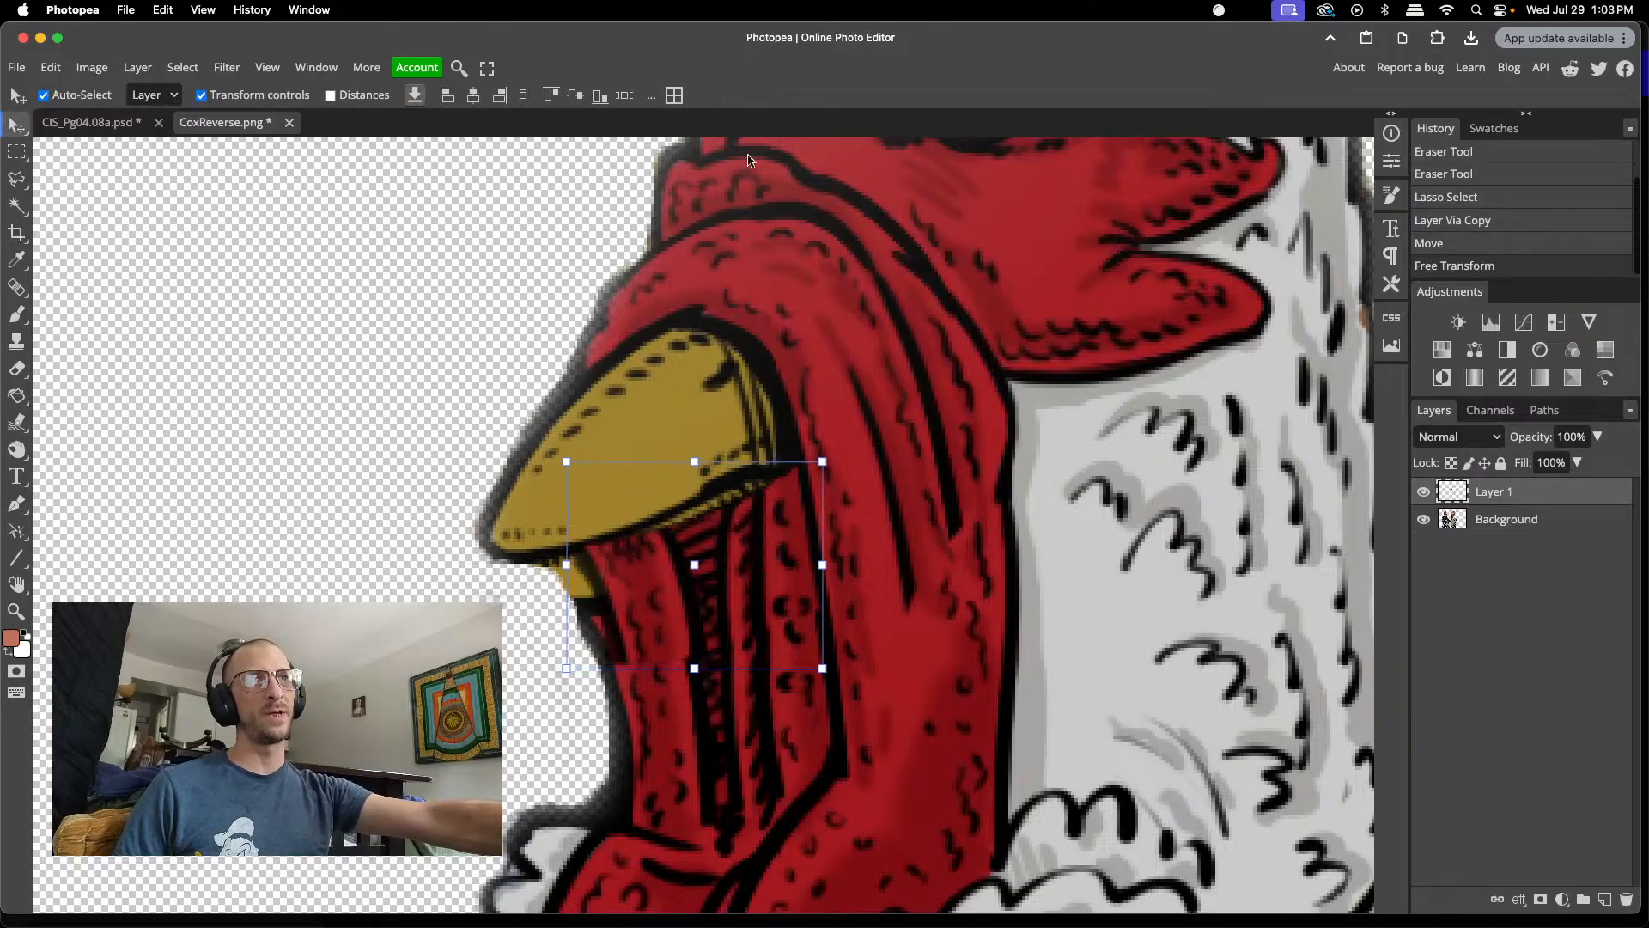
{"action": "left_click", "coordinate": [939, 541]}
{"action": "left_click_drag", "start_coordinate": [749, 556], "coordinate": [758, 560]}
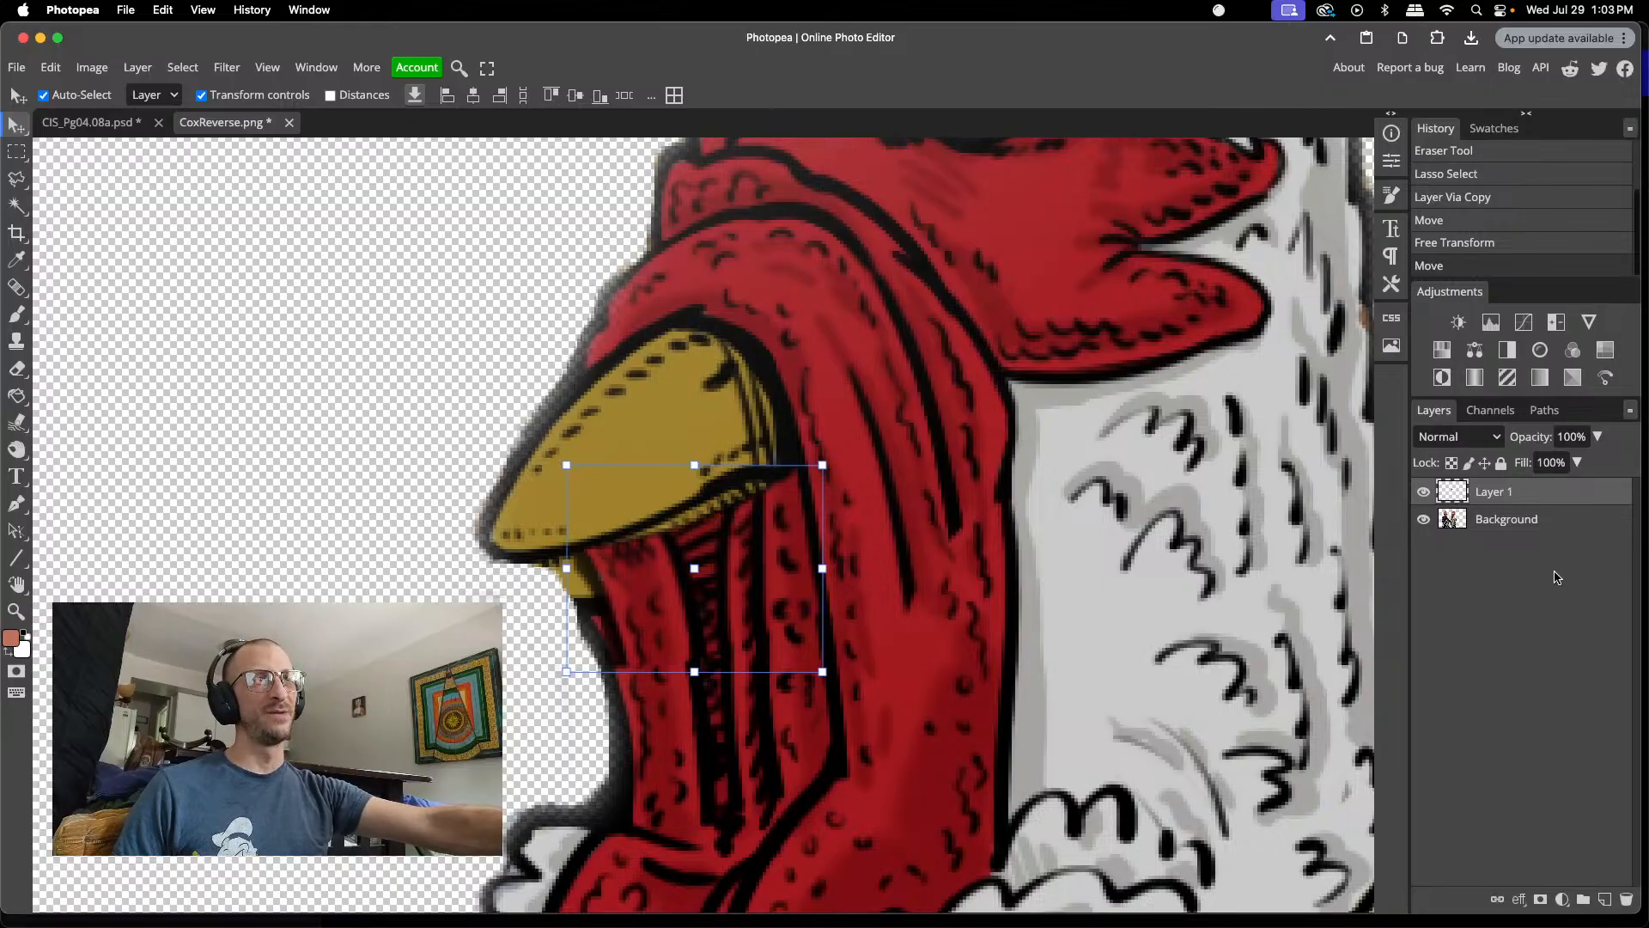
- Erase the rear edge of the wattle patch on Layer 1 along the black outline of the face
{"action": "left_click", "coordinate": [1517, 525]}
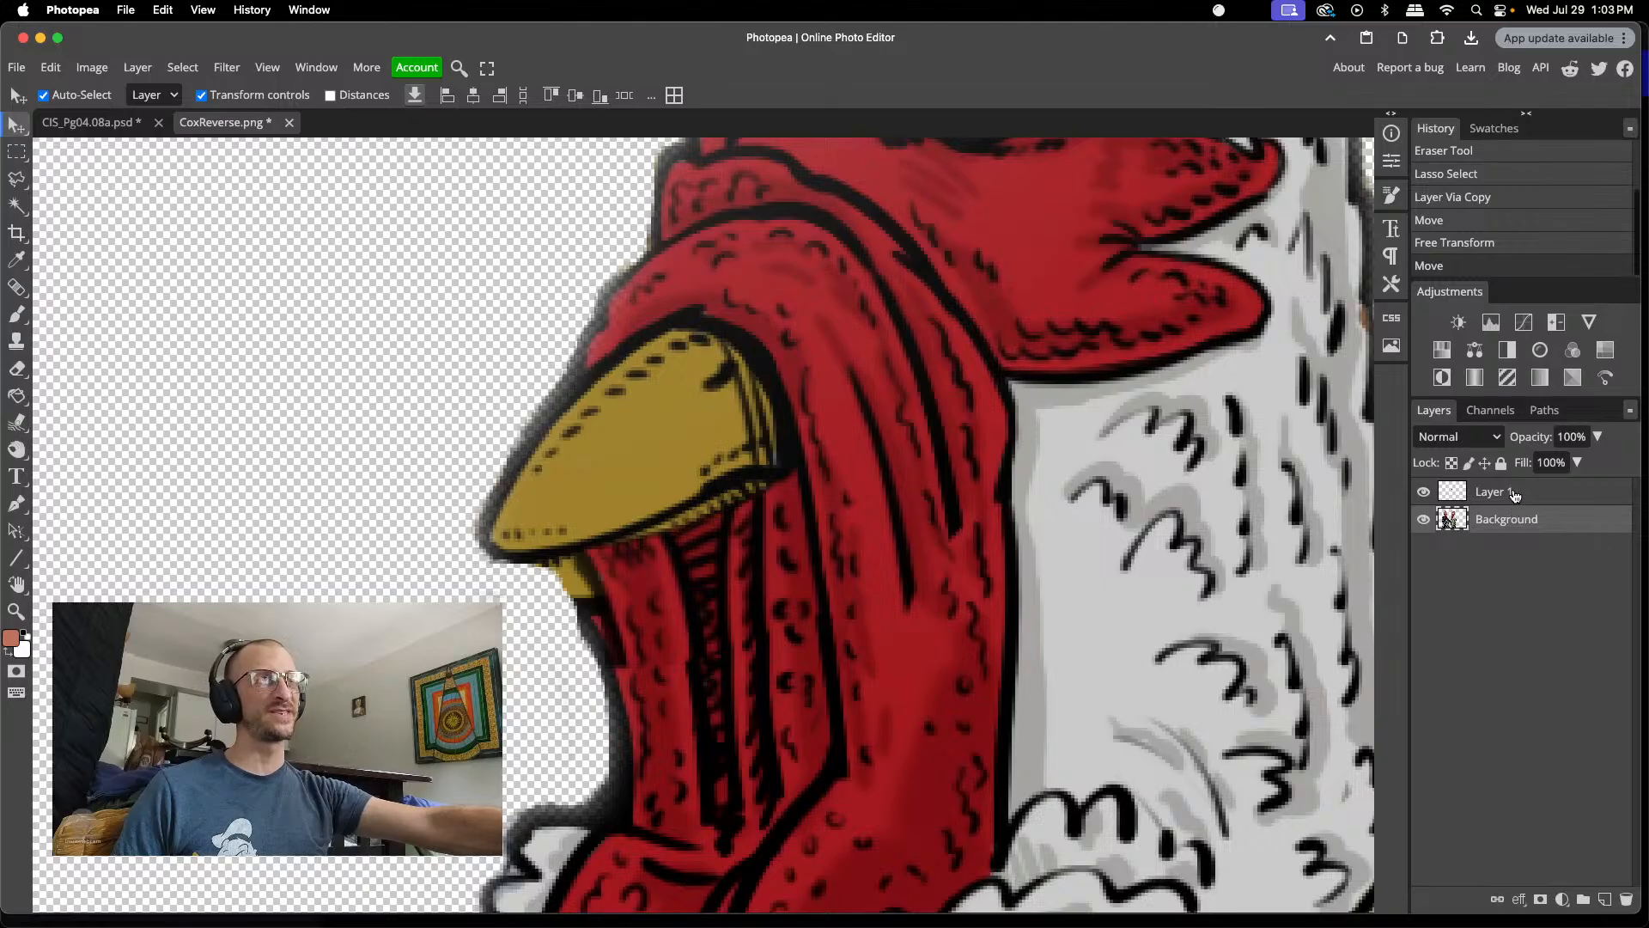
{"action": "left_click", "coordinate": [1514, 495]}
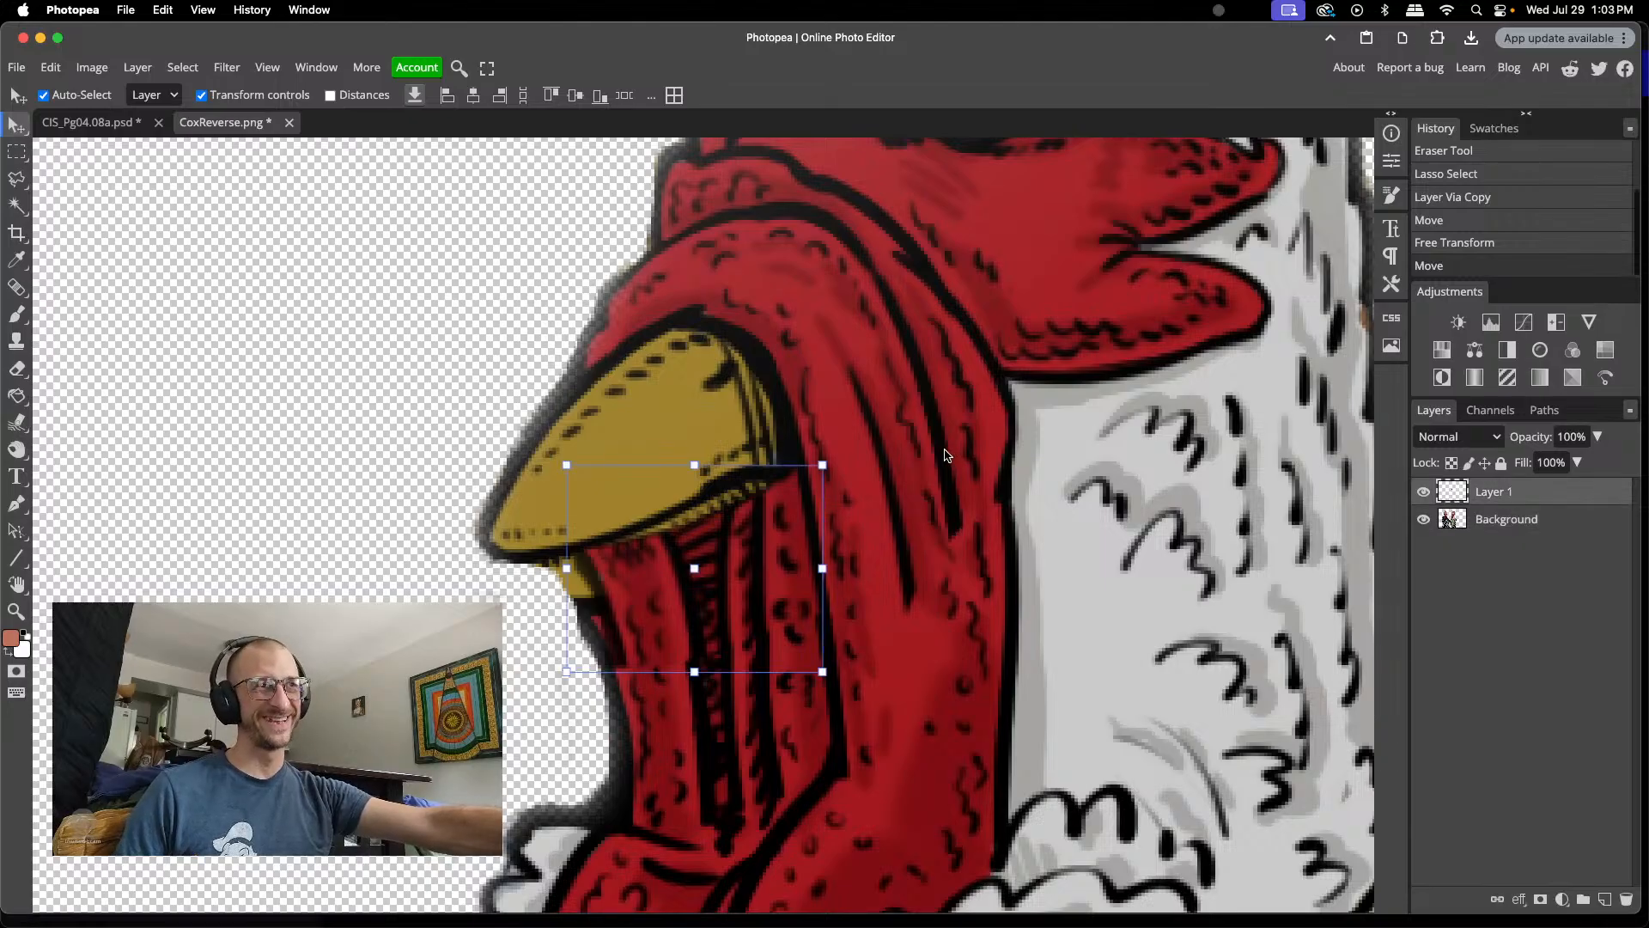
{"action": "key", "text": "e"}
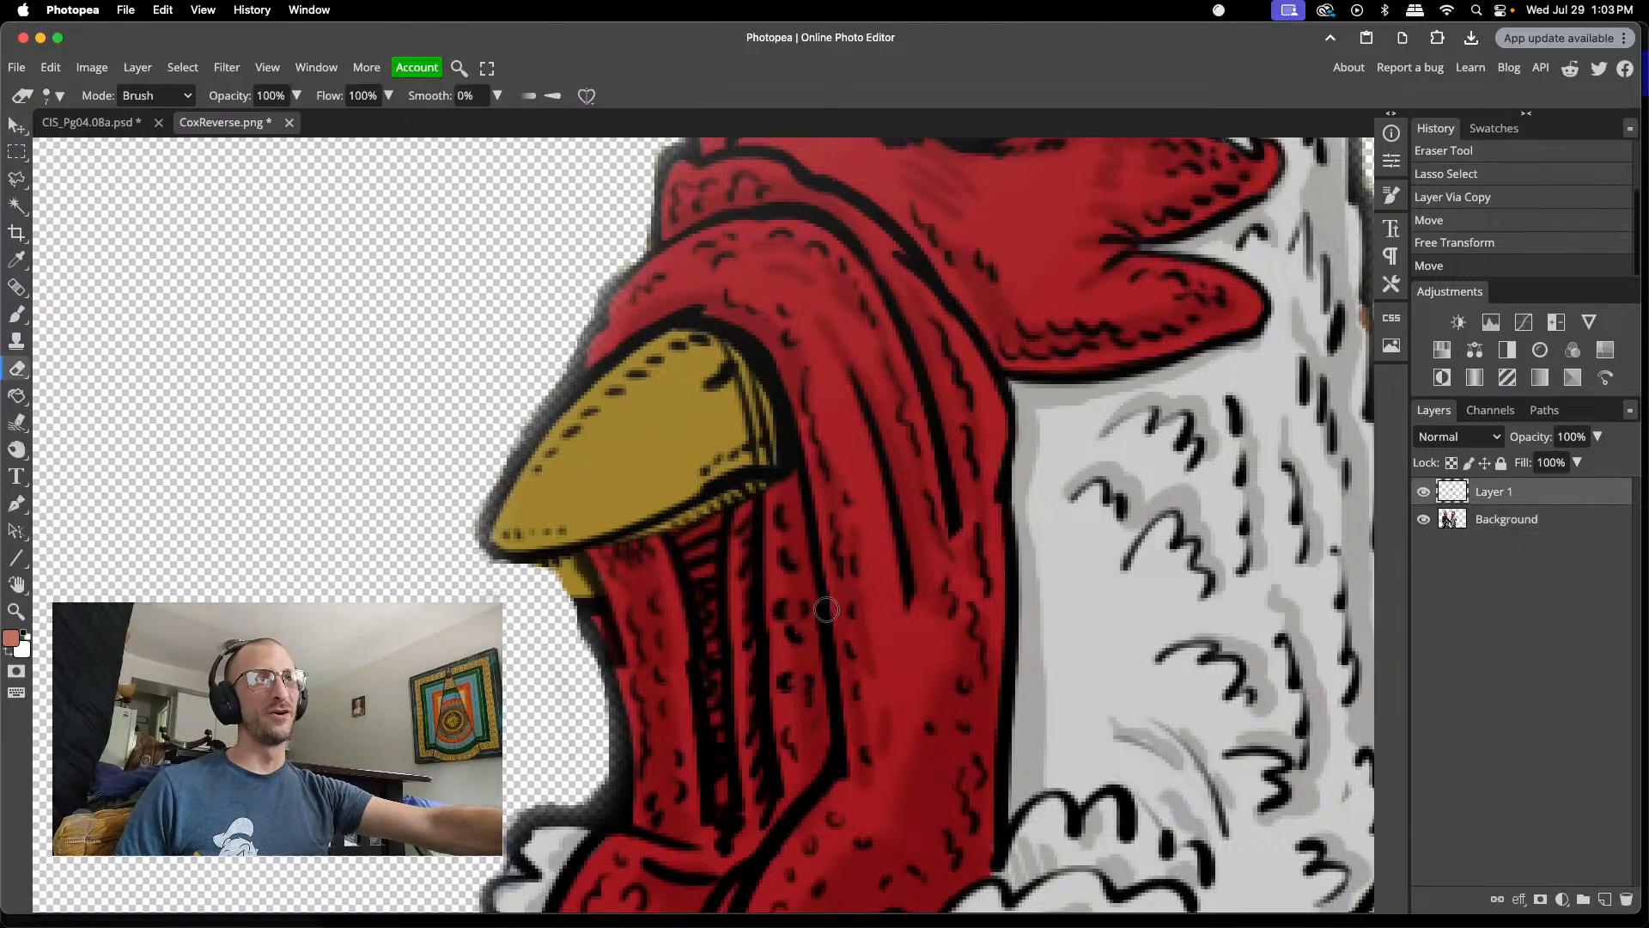
{"action": "left_click_drag", "start_coordinate": [824, 583], "coordinate": [803, 469]}
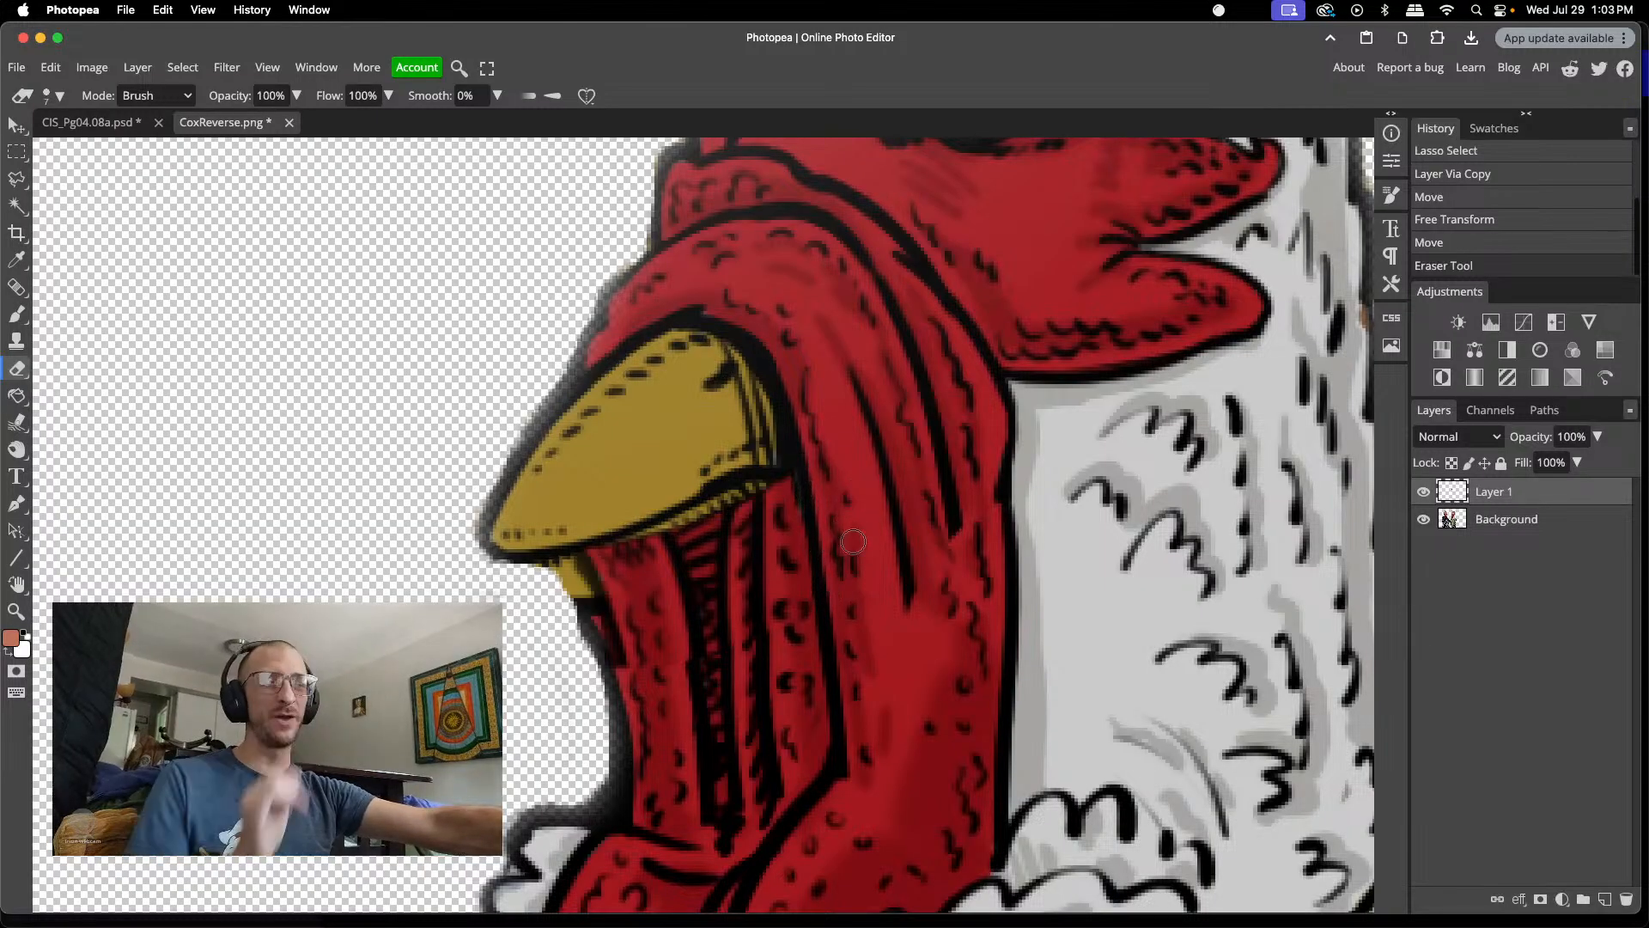
- Lasso the front strip of the wattle patch just below the upper beak and copy it to a new layer
{"action": "key", "text": "l"}
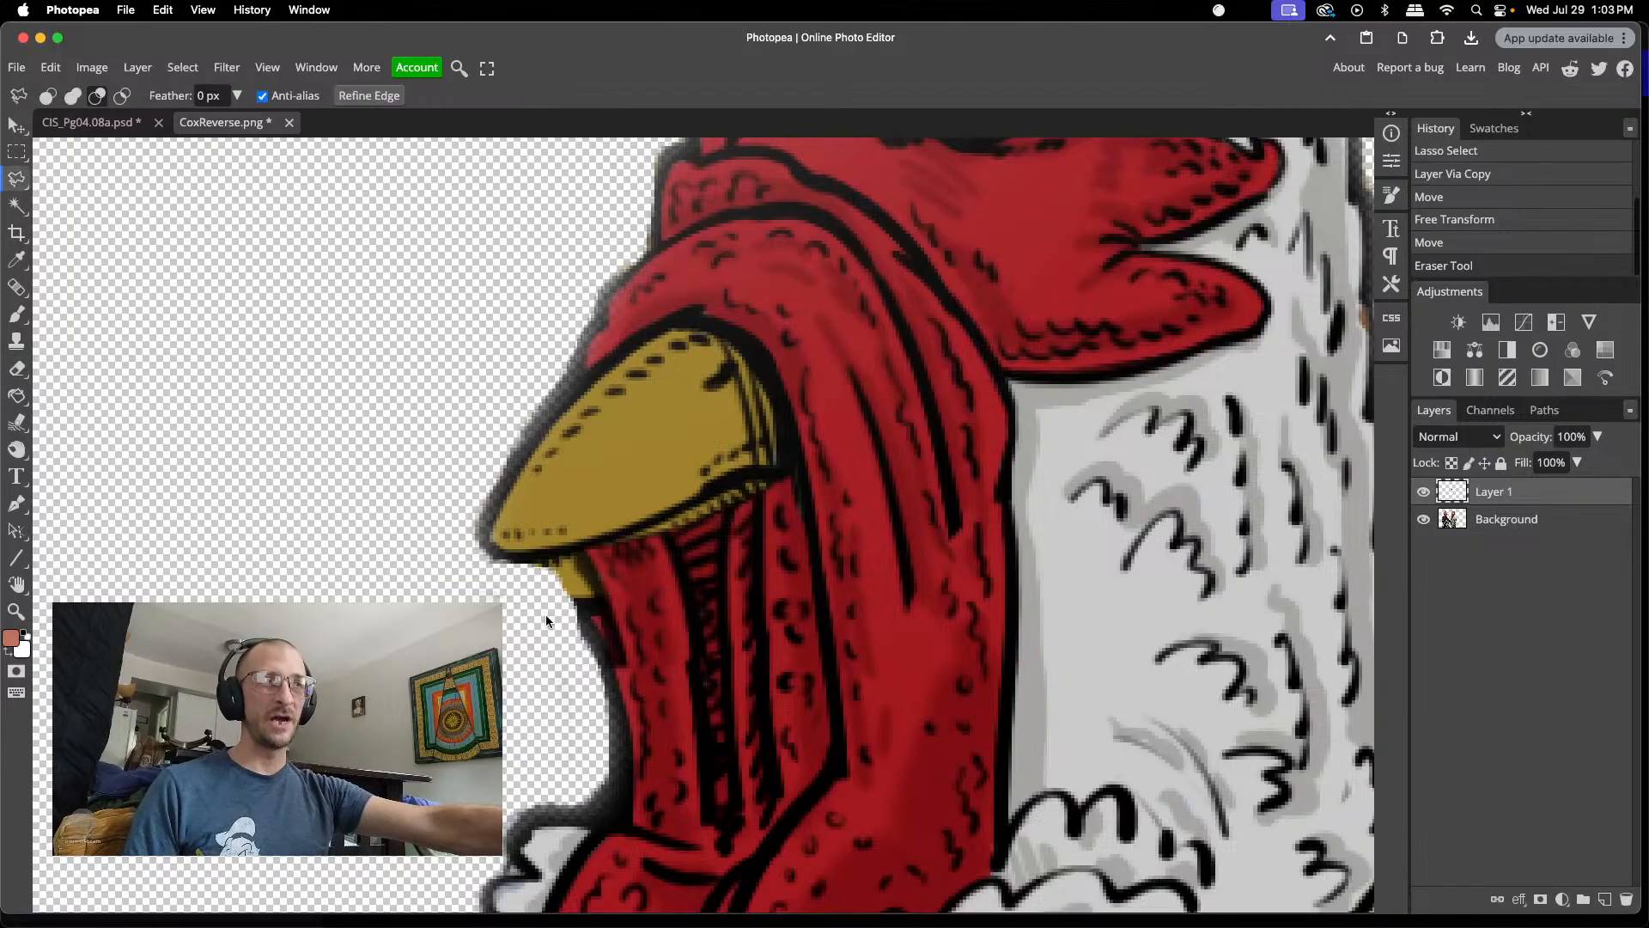
{"action": "left_click", "coordinate": [685, 610]}
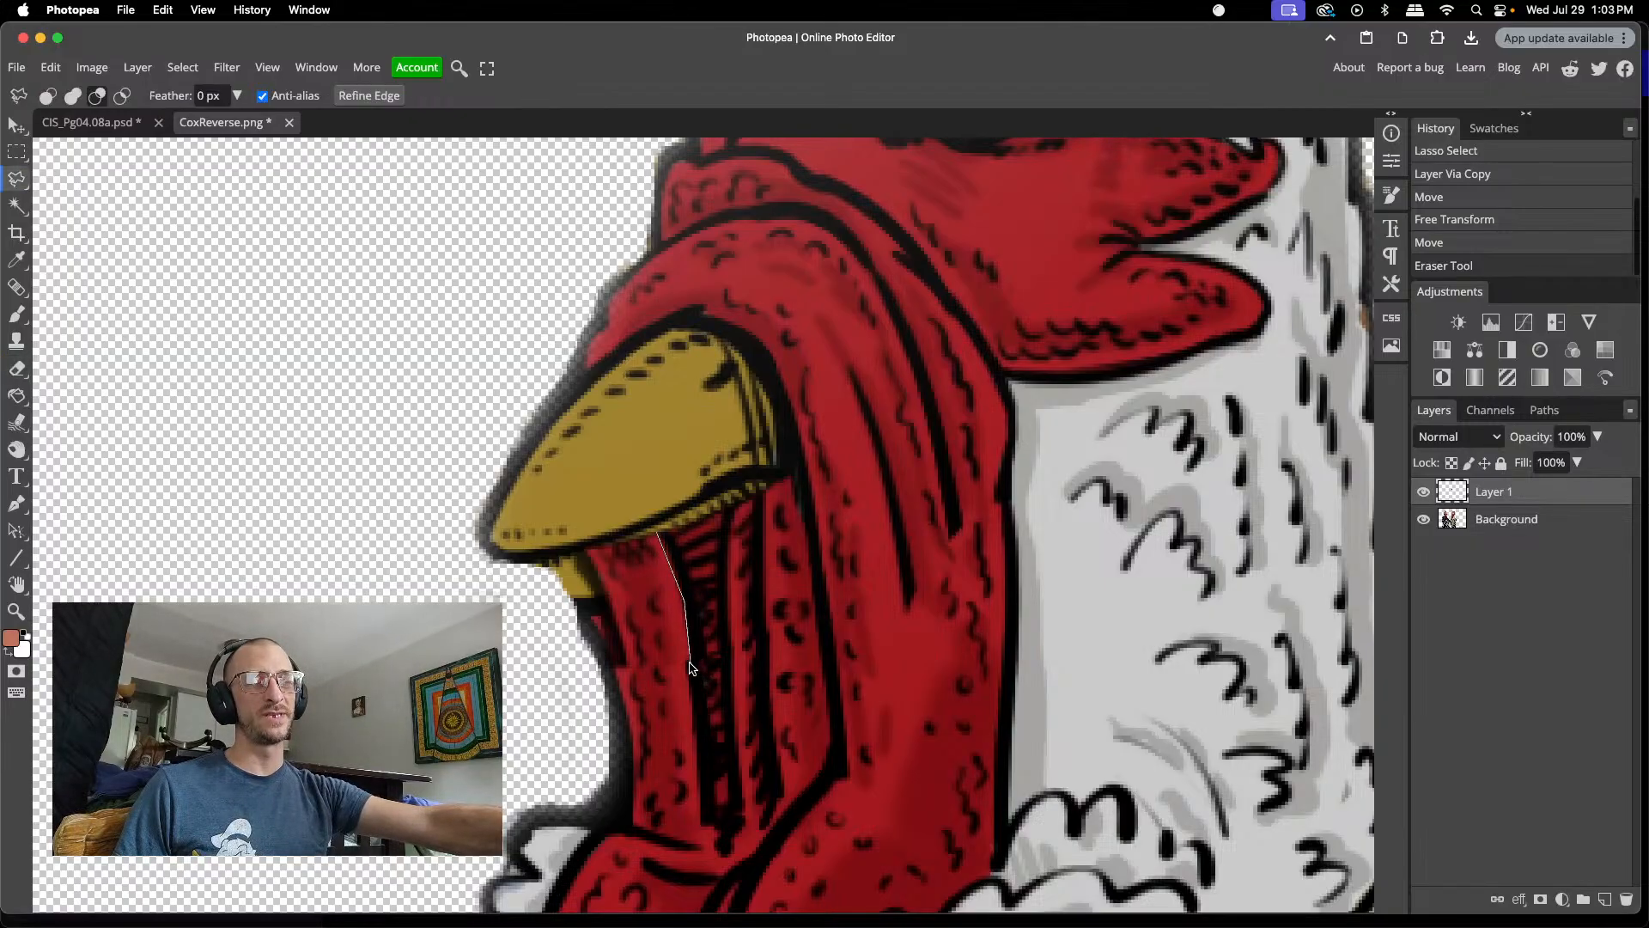
{"action": "left_click", "coordinate": [690, 665]}
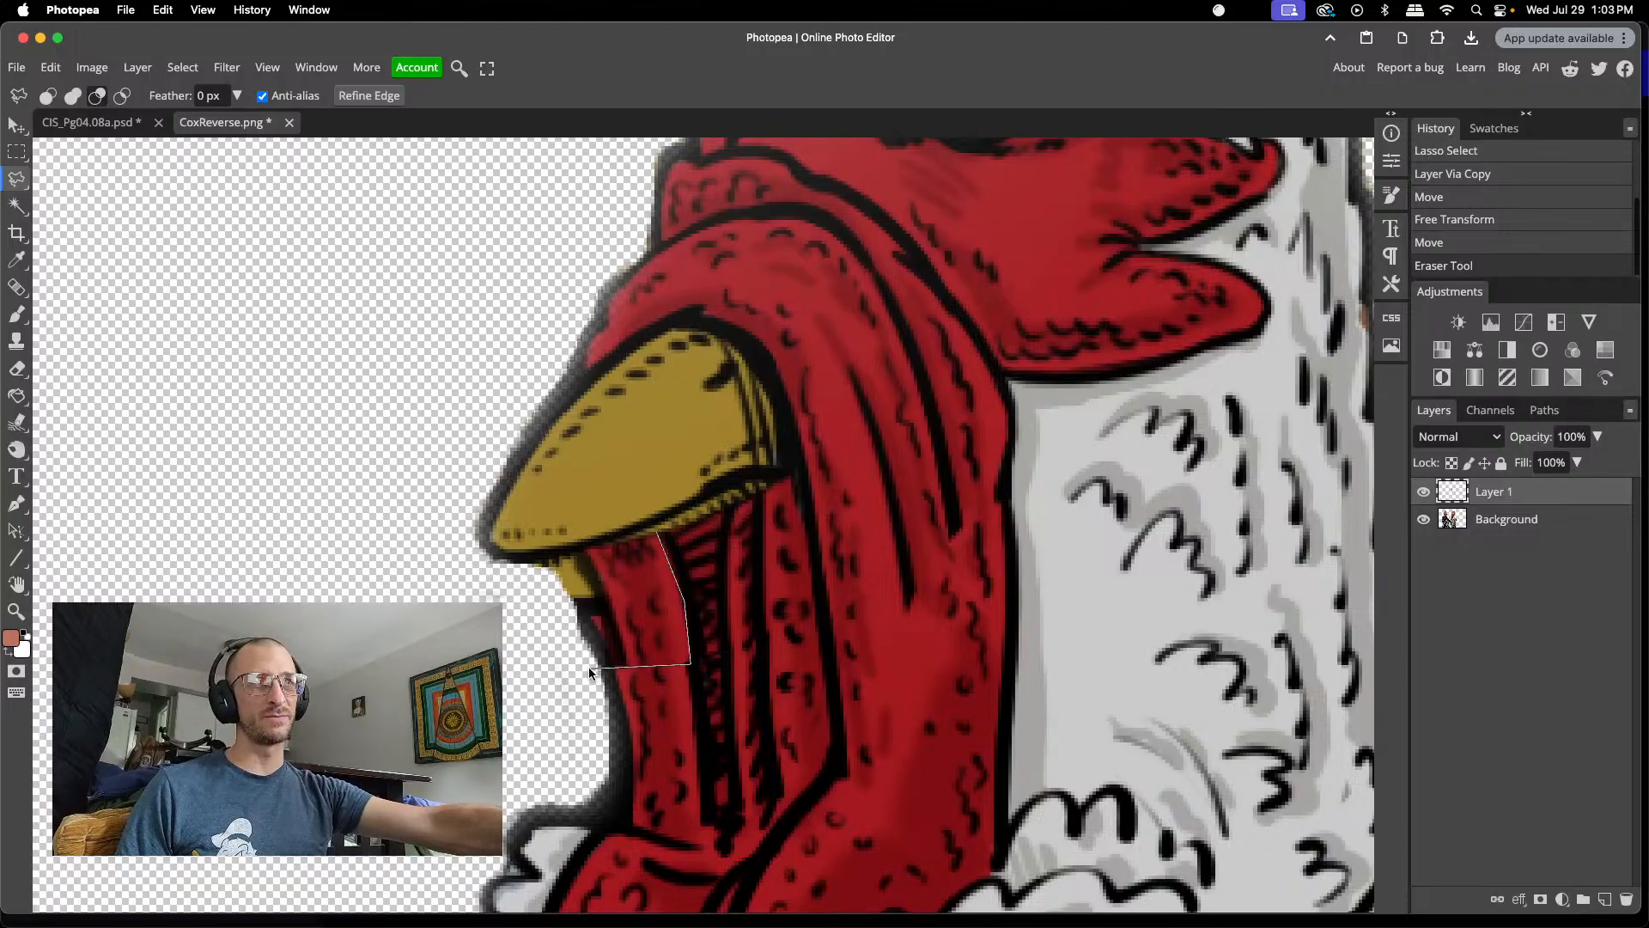
{"action": "left_click", "coordinate": [589, 667]}
{"action": "left_click", "coordinate": [555, 552]}
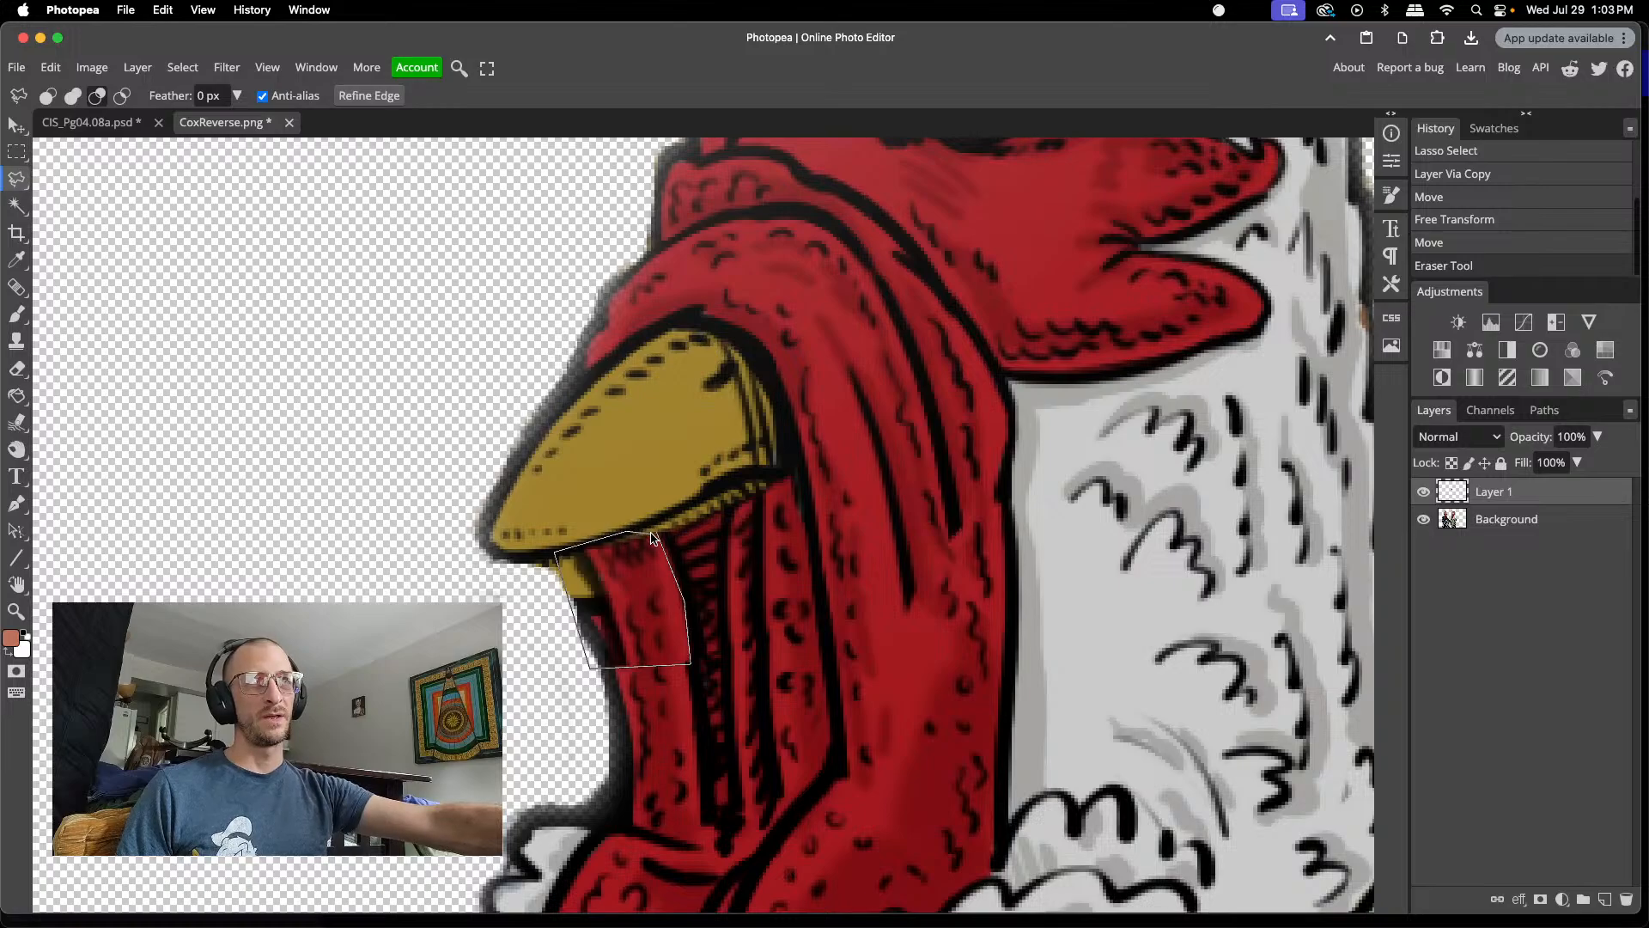
{"action": "left_click", "coordinate": [658, 532]}
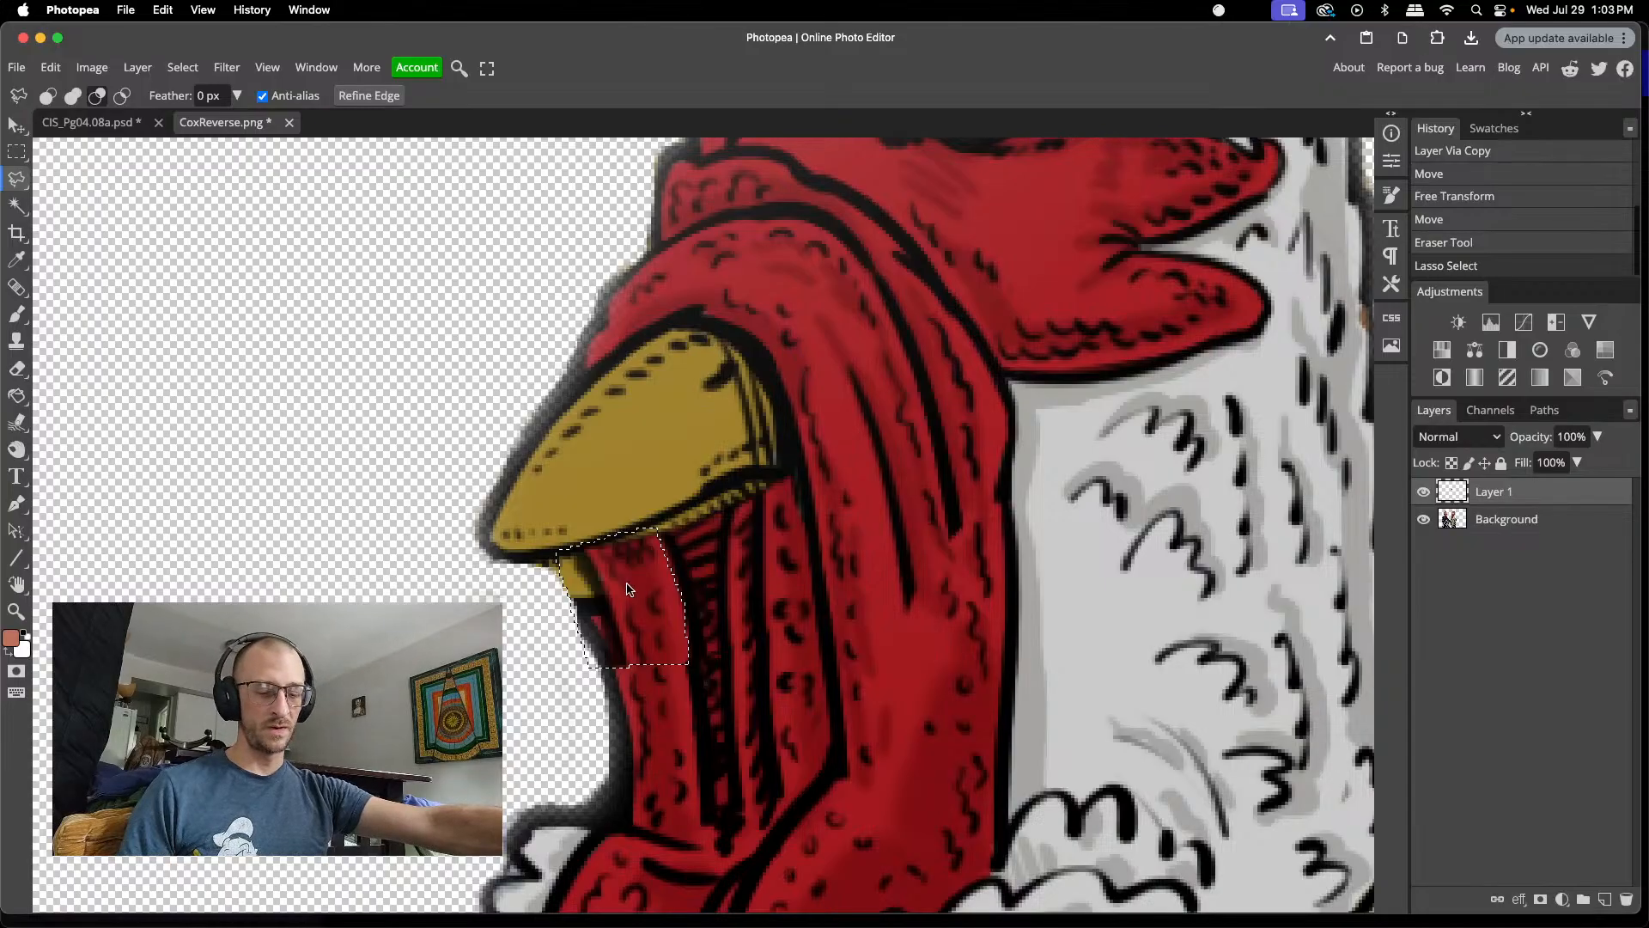
{"action": "key", "text": "super+j"}
- Shift the copied wattle strip forward over the remaining yellow beak tip and rotate it by -1.4°
{"action": "key", "text": "v"}
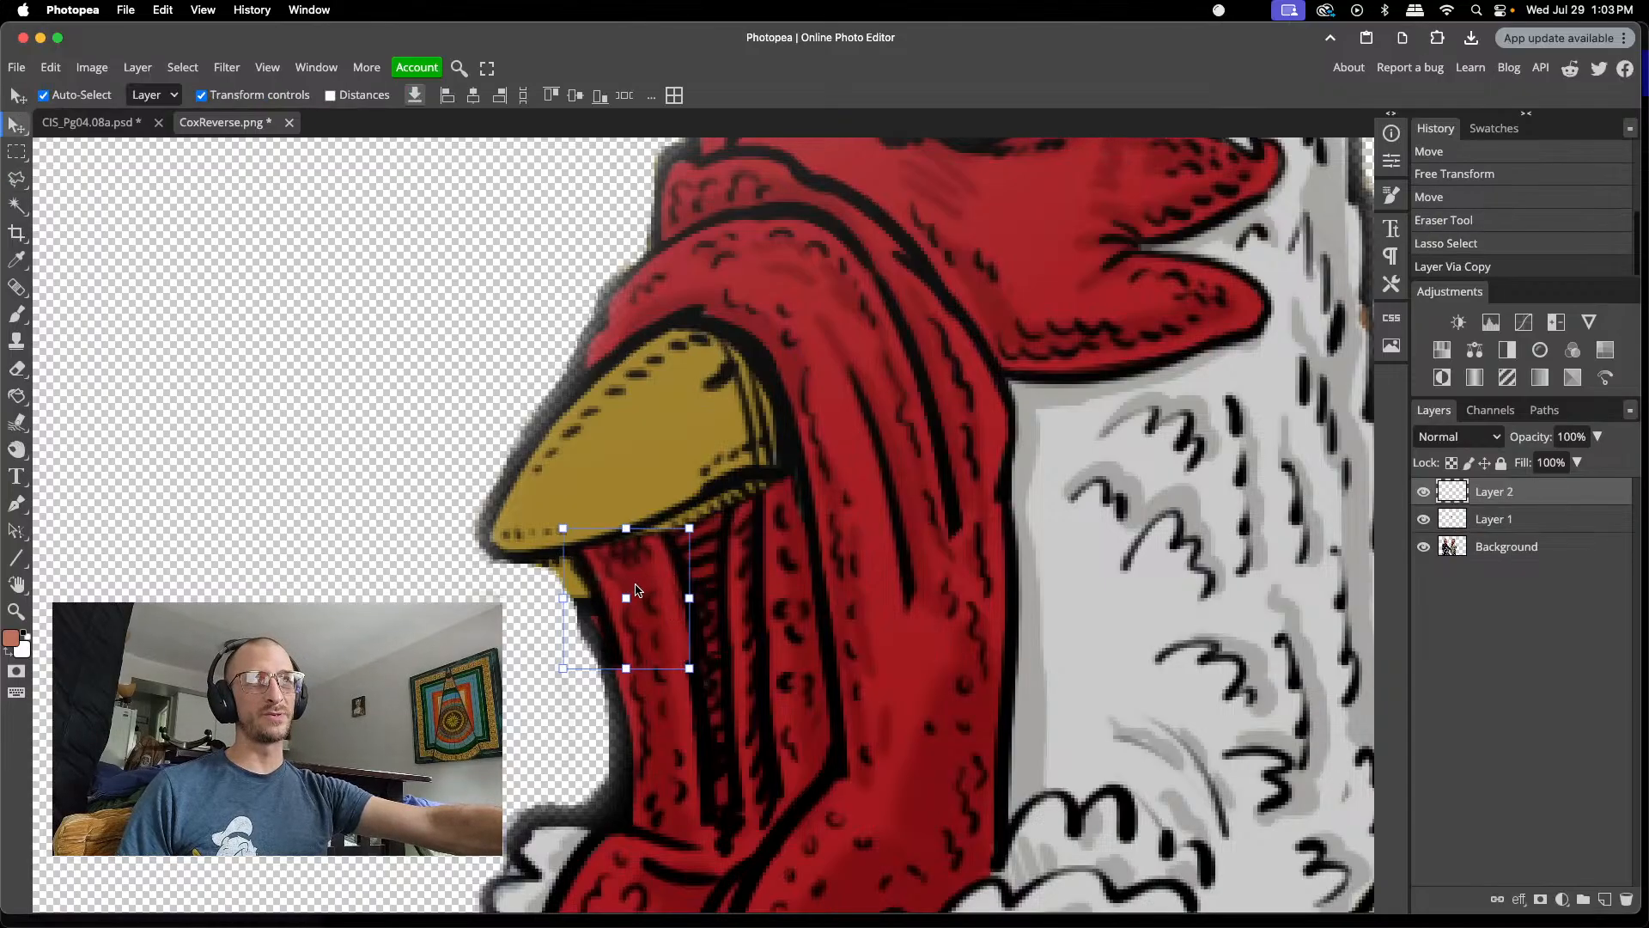
{"action": "left_click_drag", "start_coordinate": [621, 589], "coordinate": [621, 596]}
{"action": "left_click", "coordinate": [402, 261]}
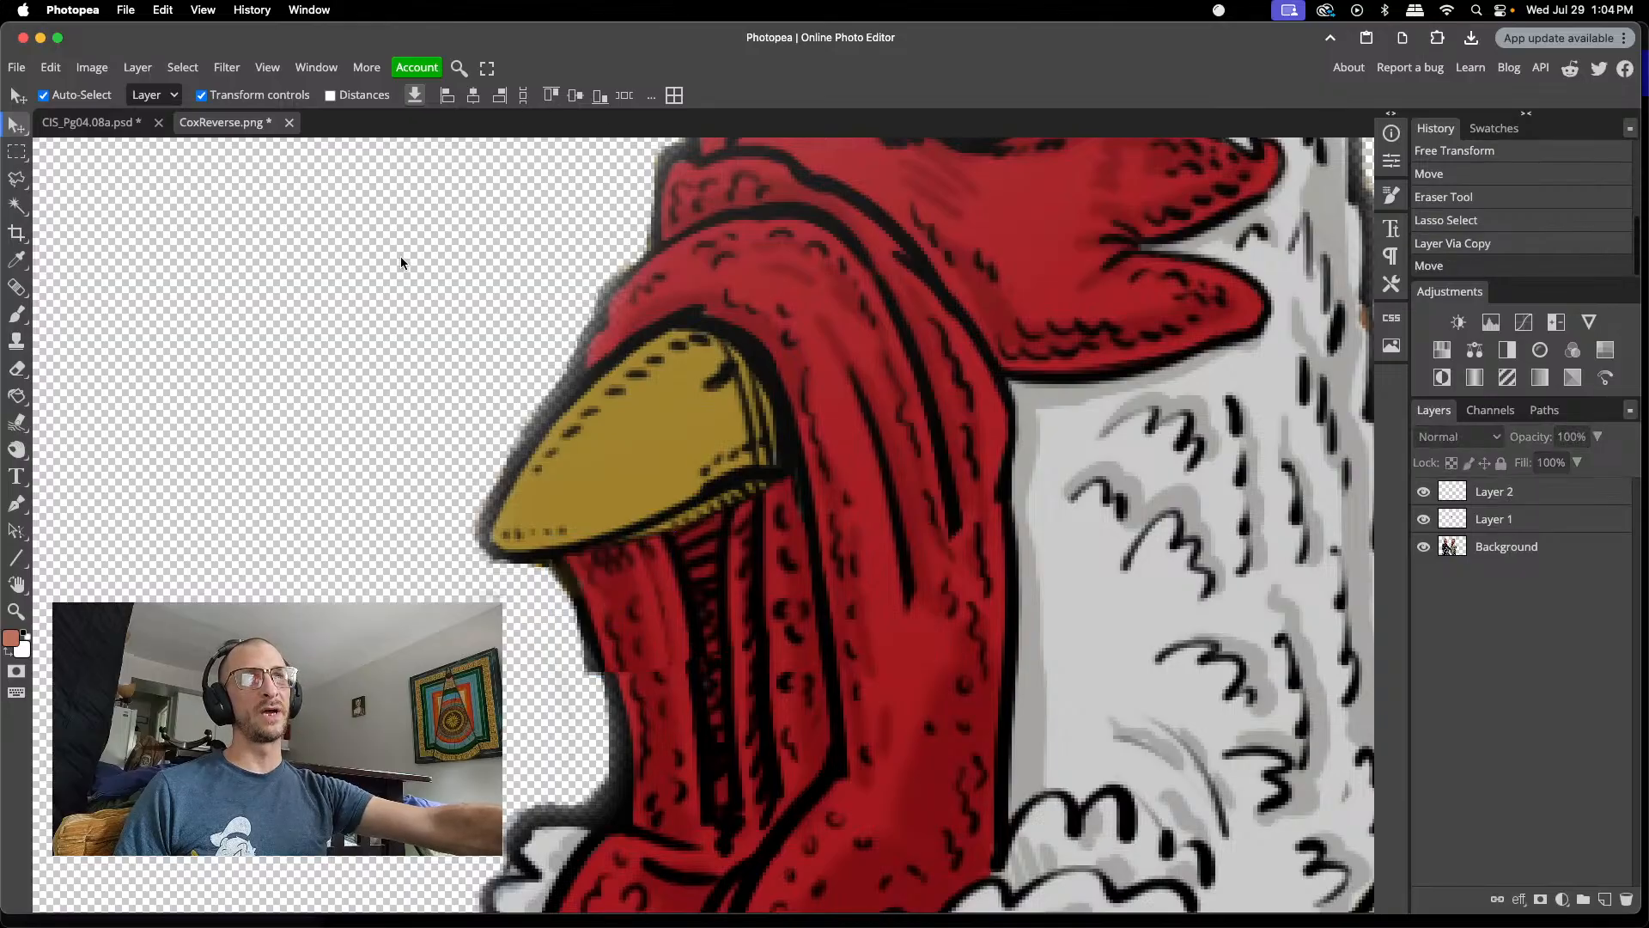
{"action": "left_click", "coordinate": [647, 651]}
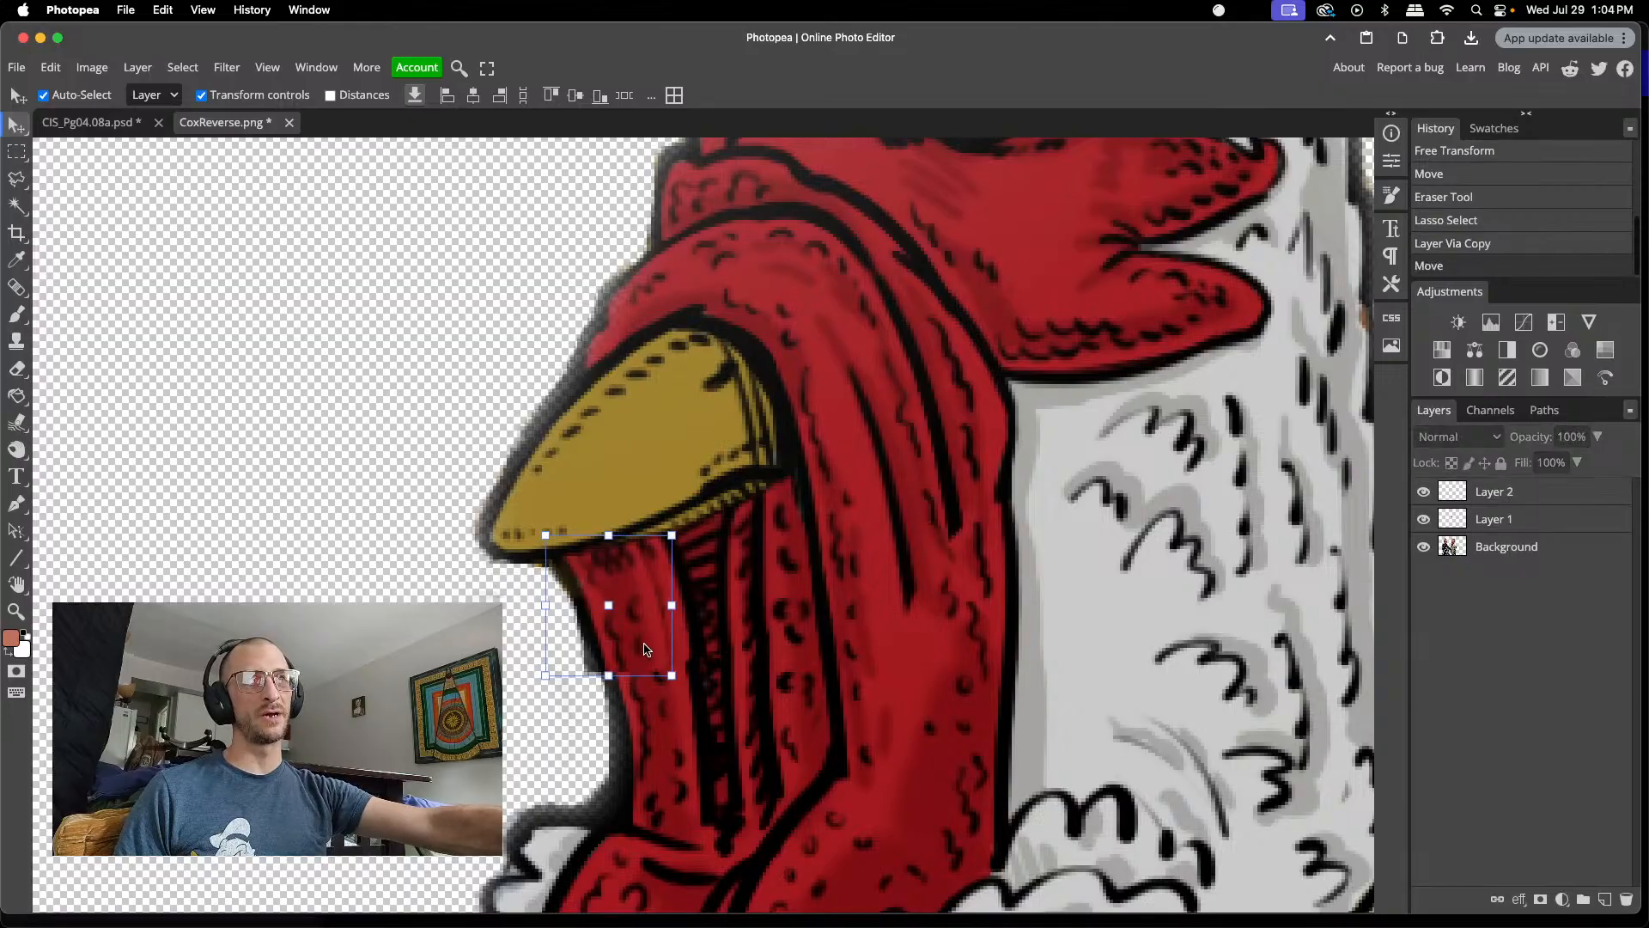
{"action": "left_click_drag", "start_coordinate": [647, 652], "coordinate": [654, 656]}
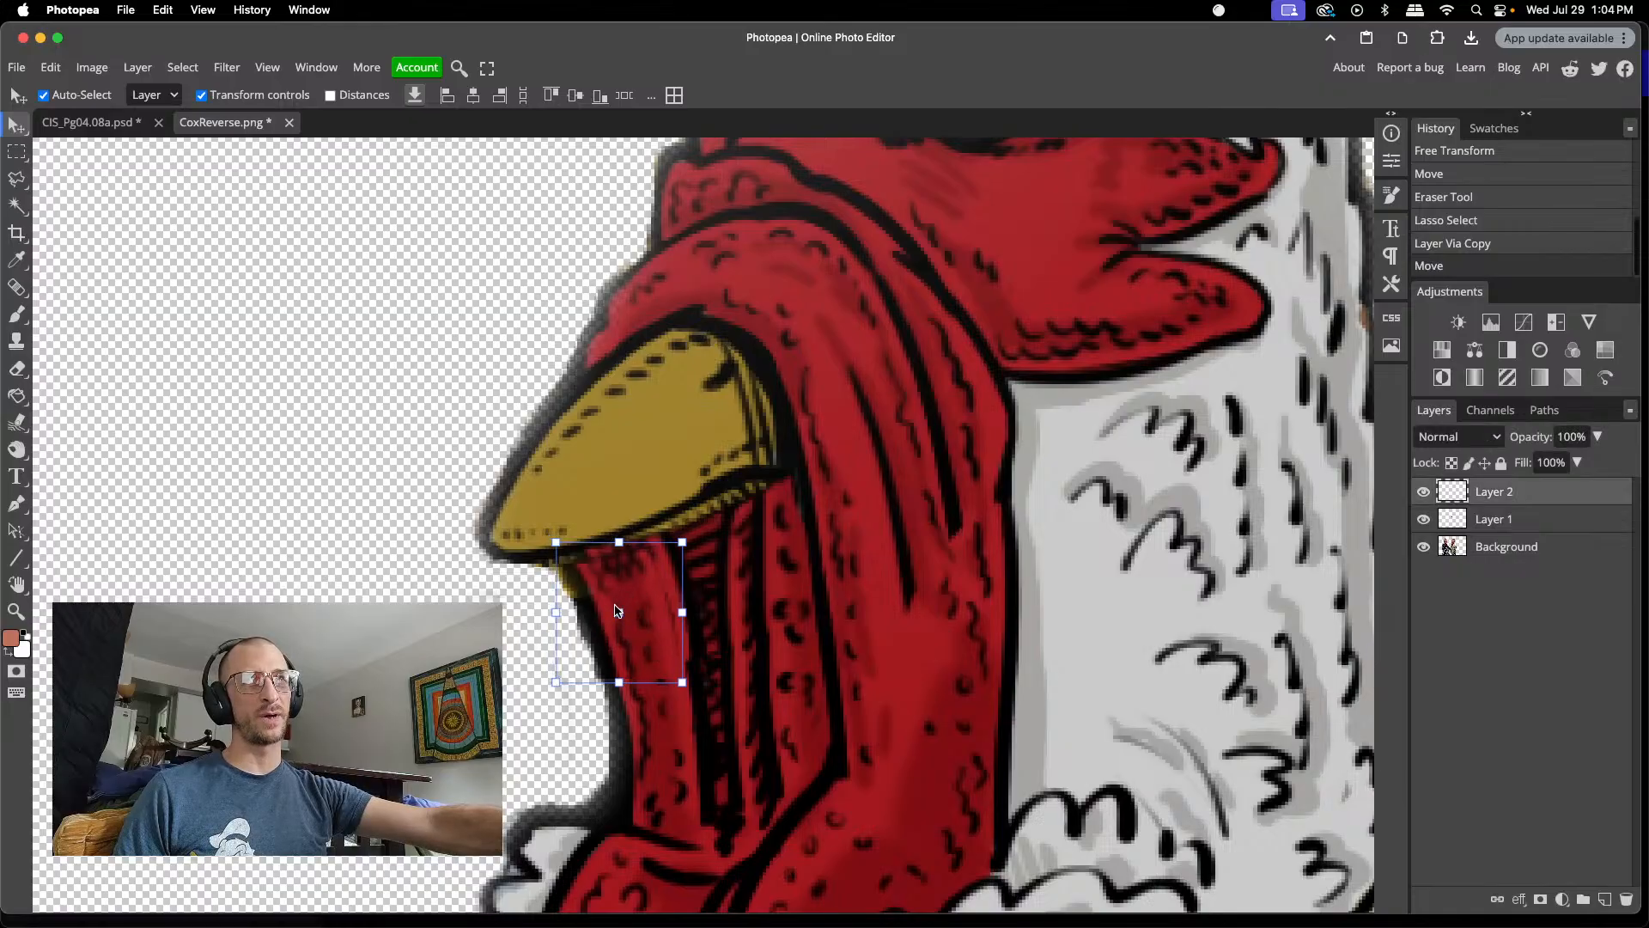
{"action": "key", "text": "super+t"}
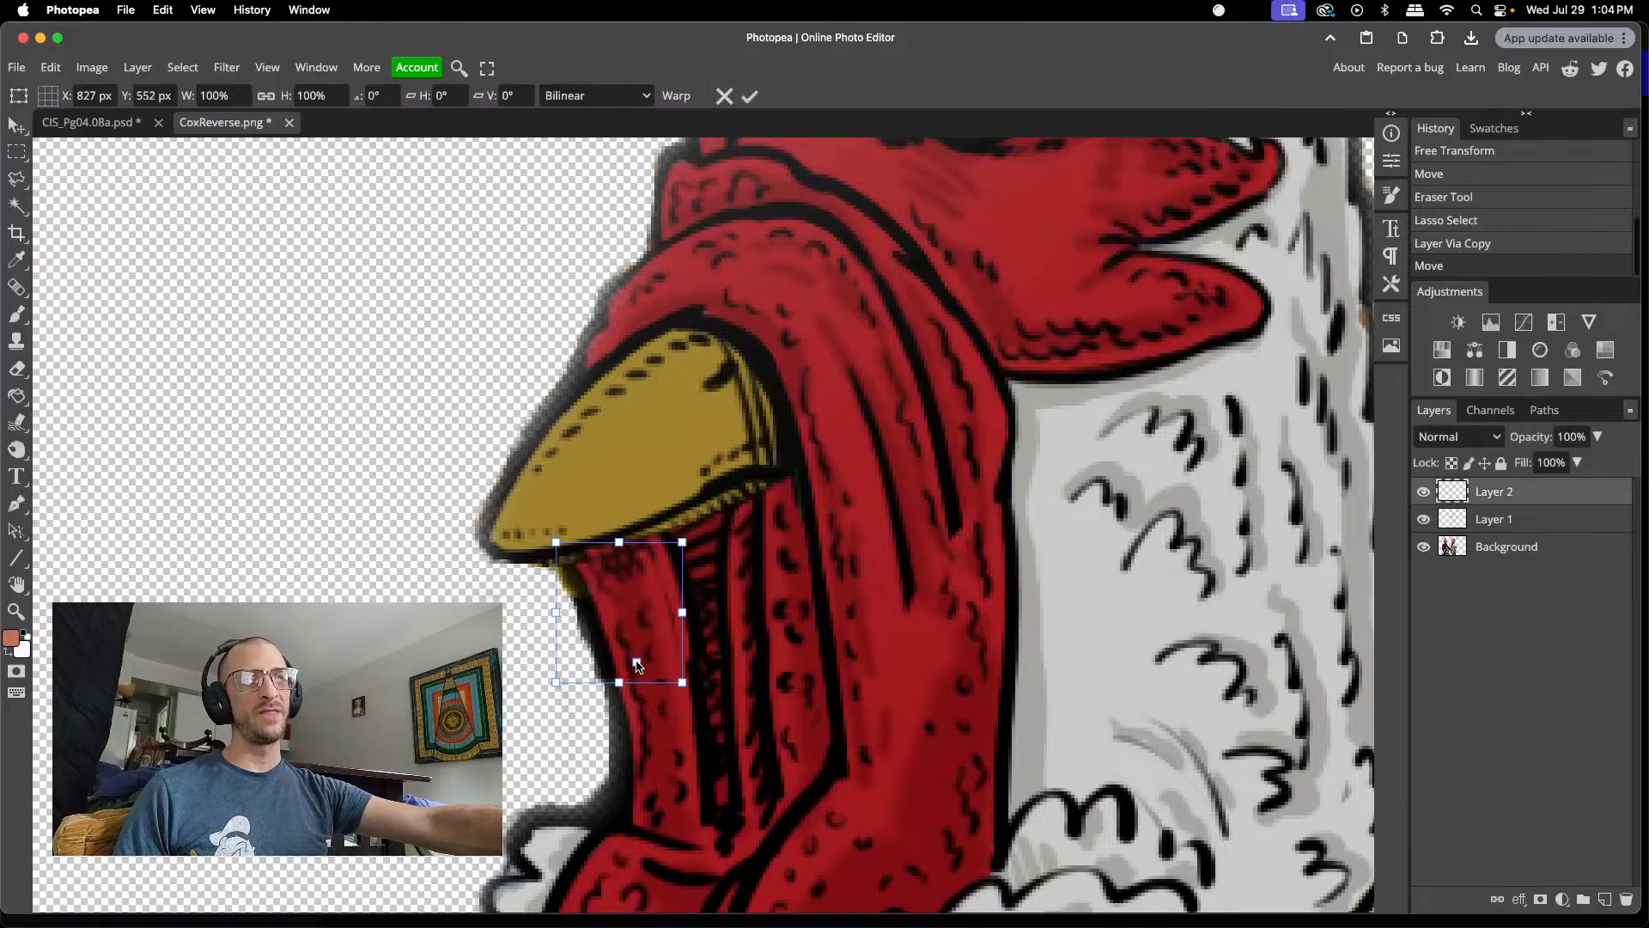
{"action": "left_click_drag", "start_coordinate": [604, 521], "coordinate": [602, 521]}
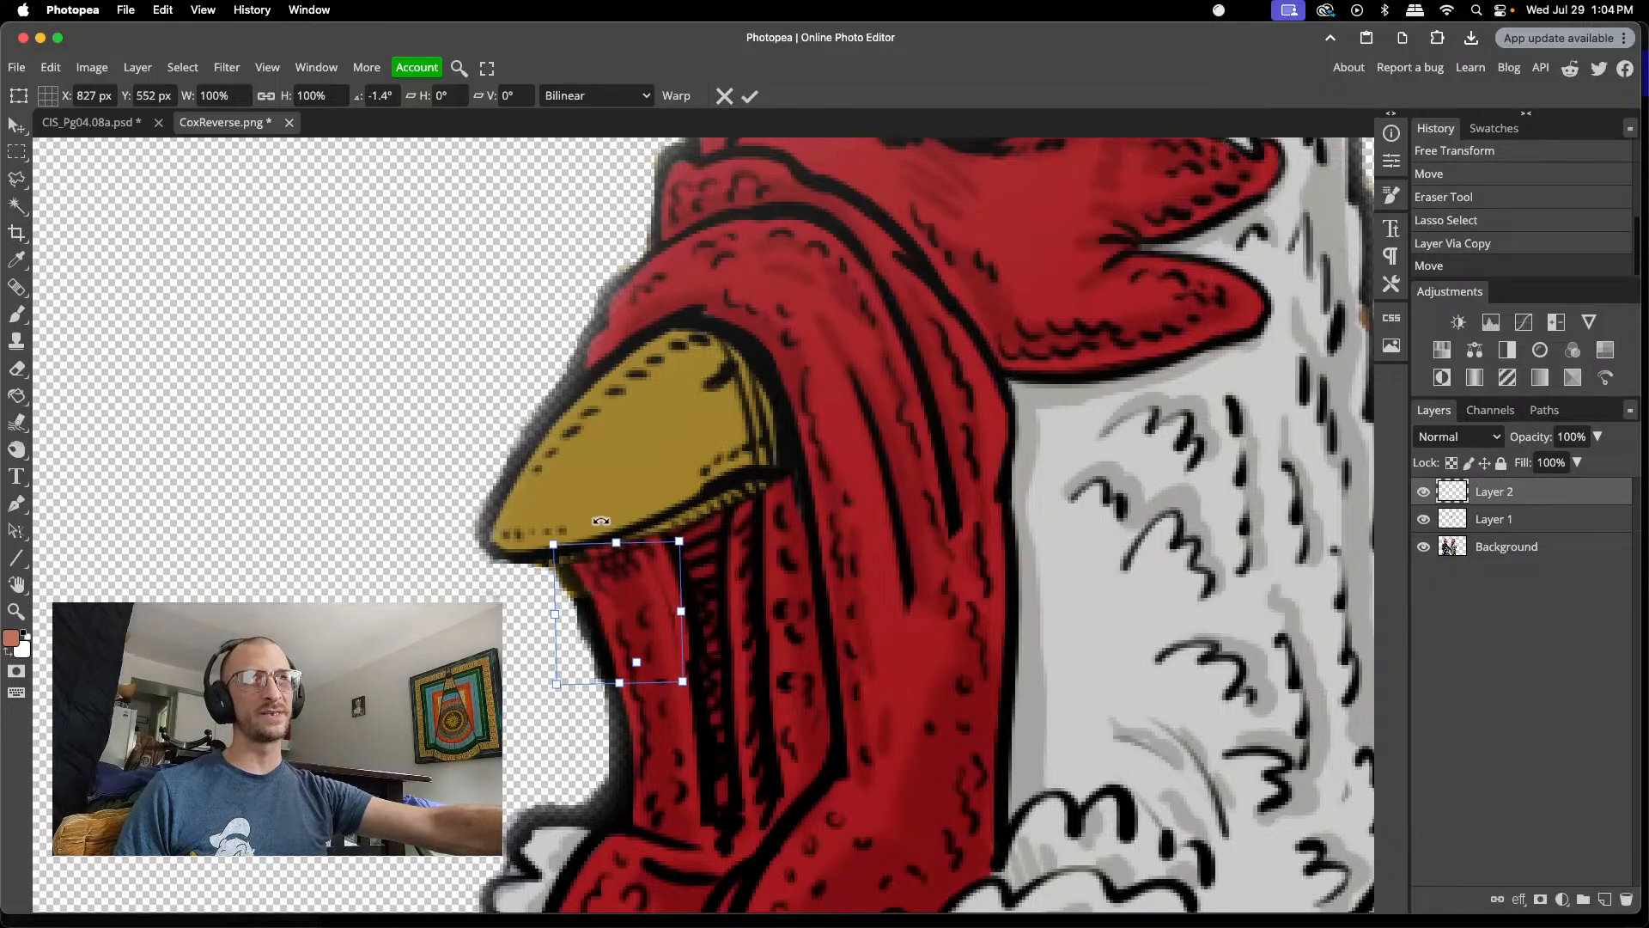
{"action": "left_click", "coordinate": [750, 95]}
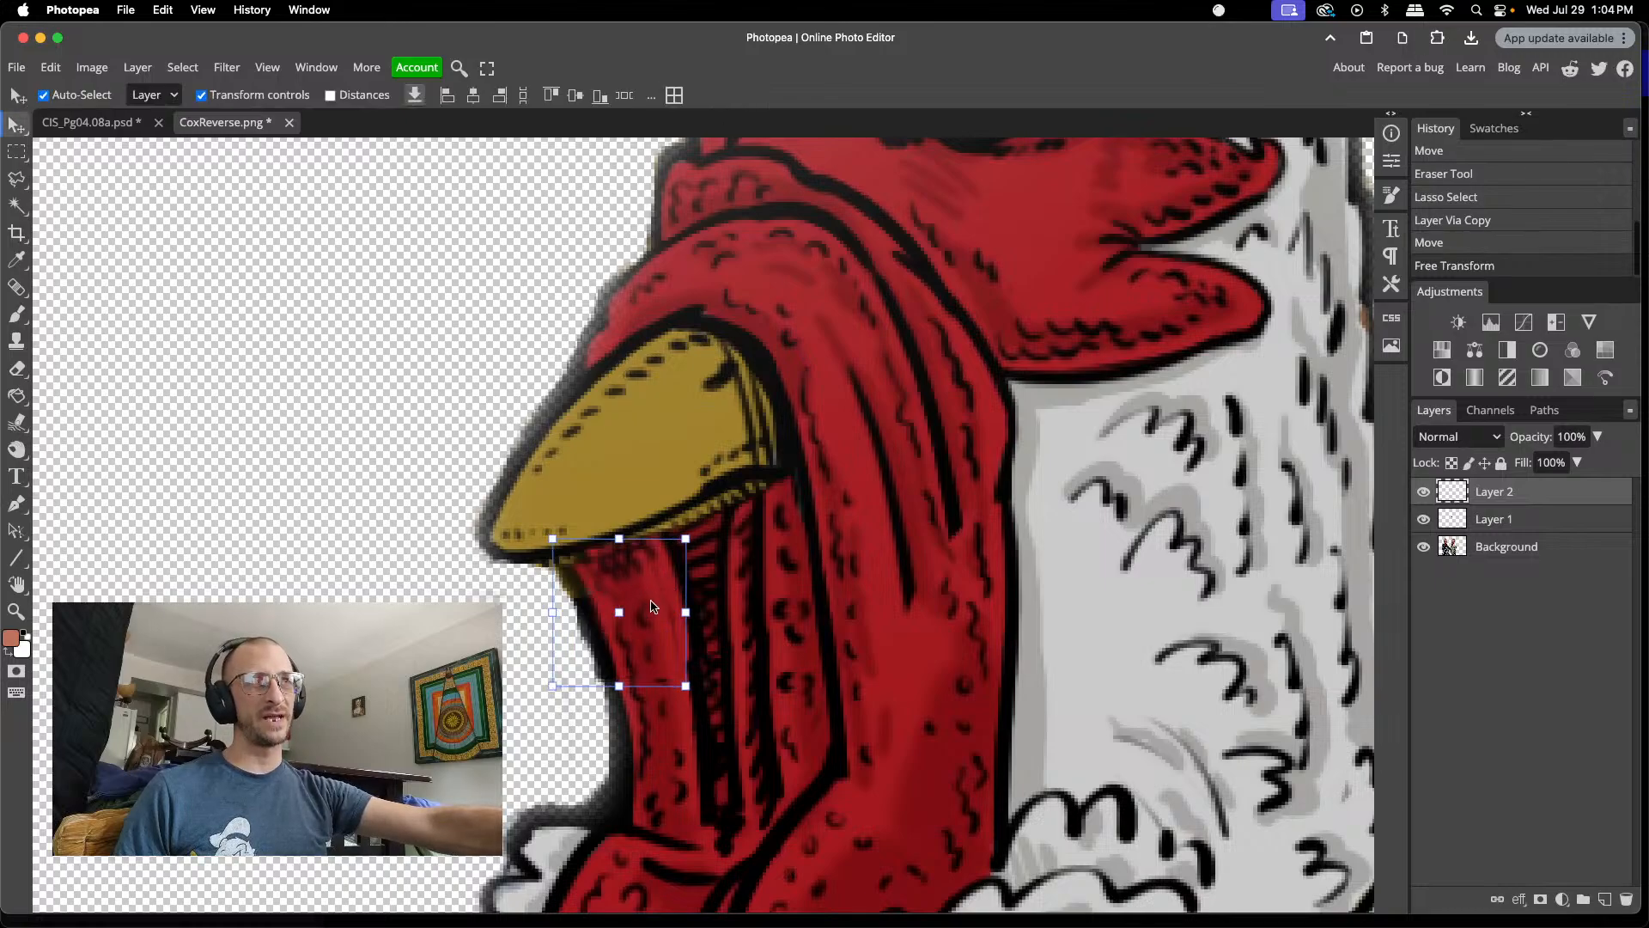
- Blend the edges of the wattle strip on Layer 2 into the surrounding red texture with the Smudge tool at 50% strength
{"action": "key", "text": "i"}
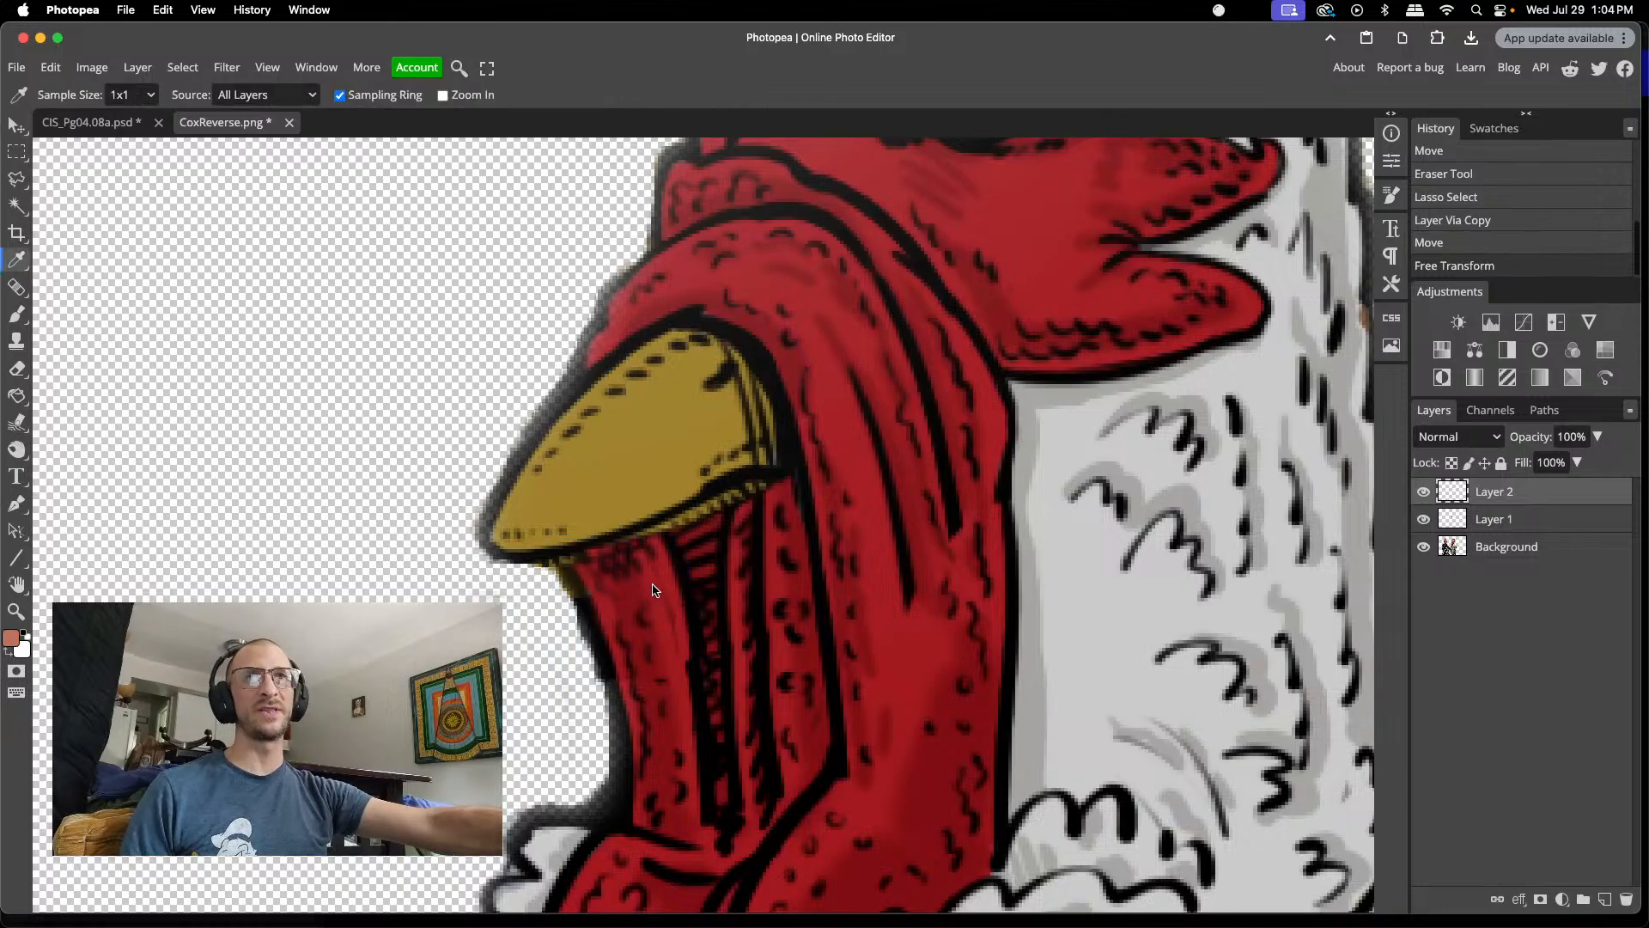
{"action": "left_click", "coordinate": [17, 422]}
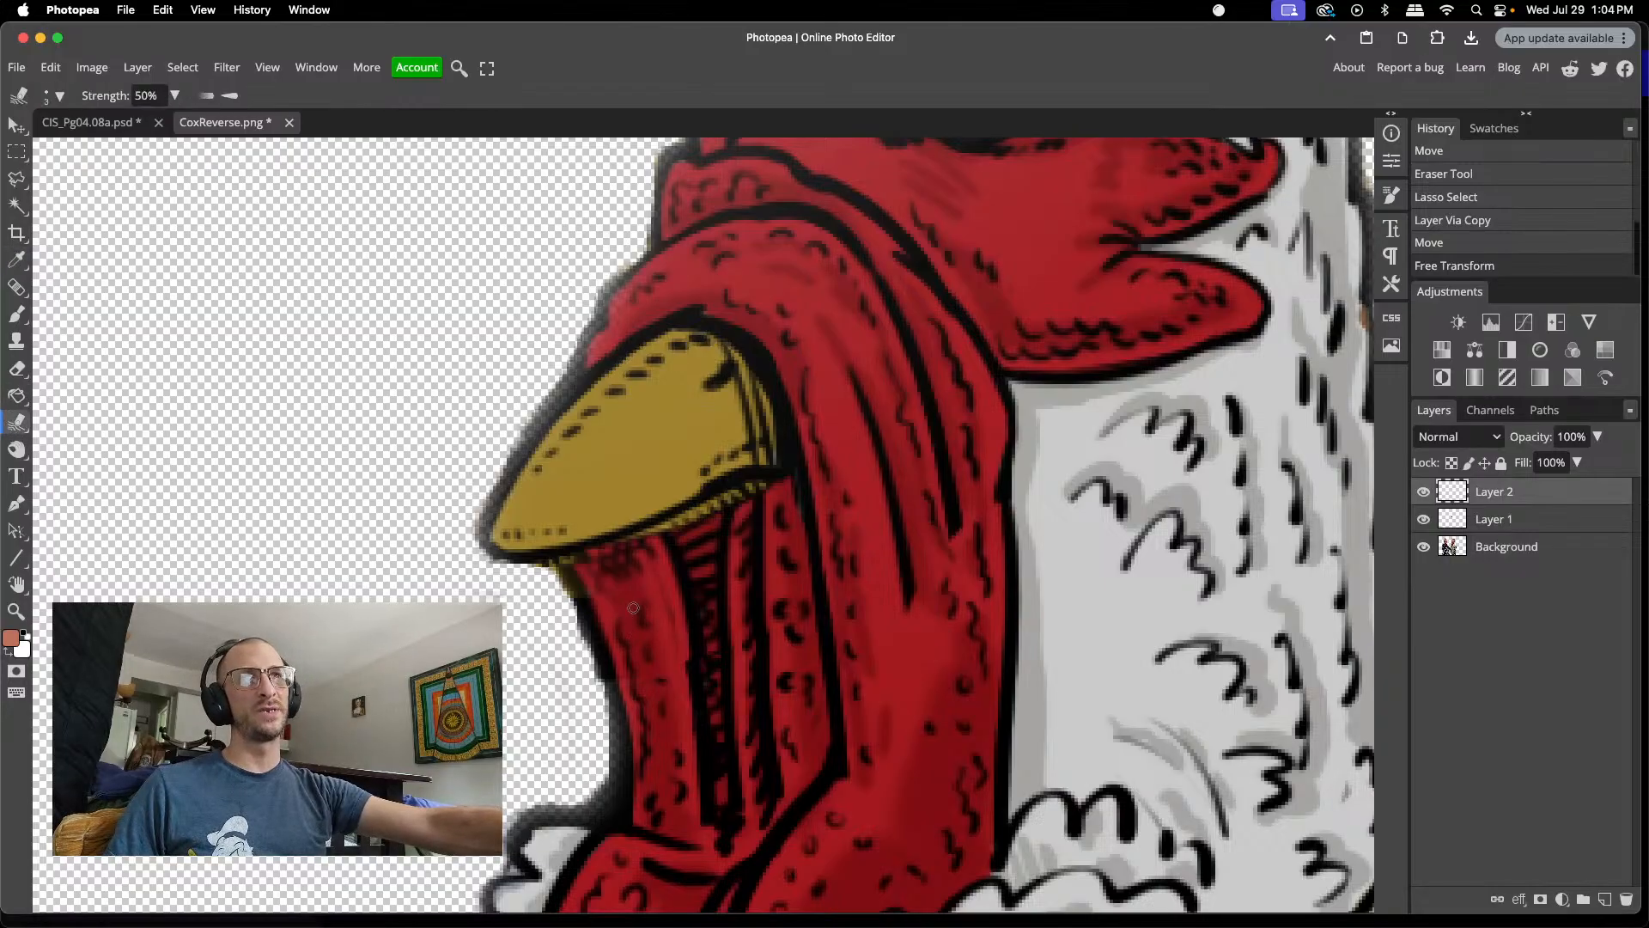
{"action": "left_click_drag", "start_coordinate": [670, 617], "coordinate": [678, 630]}
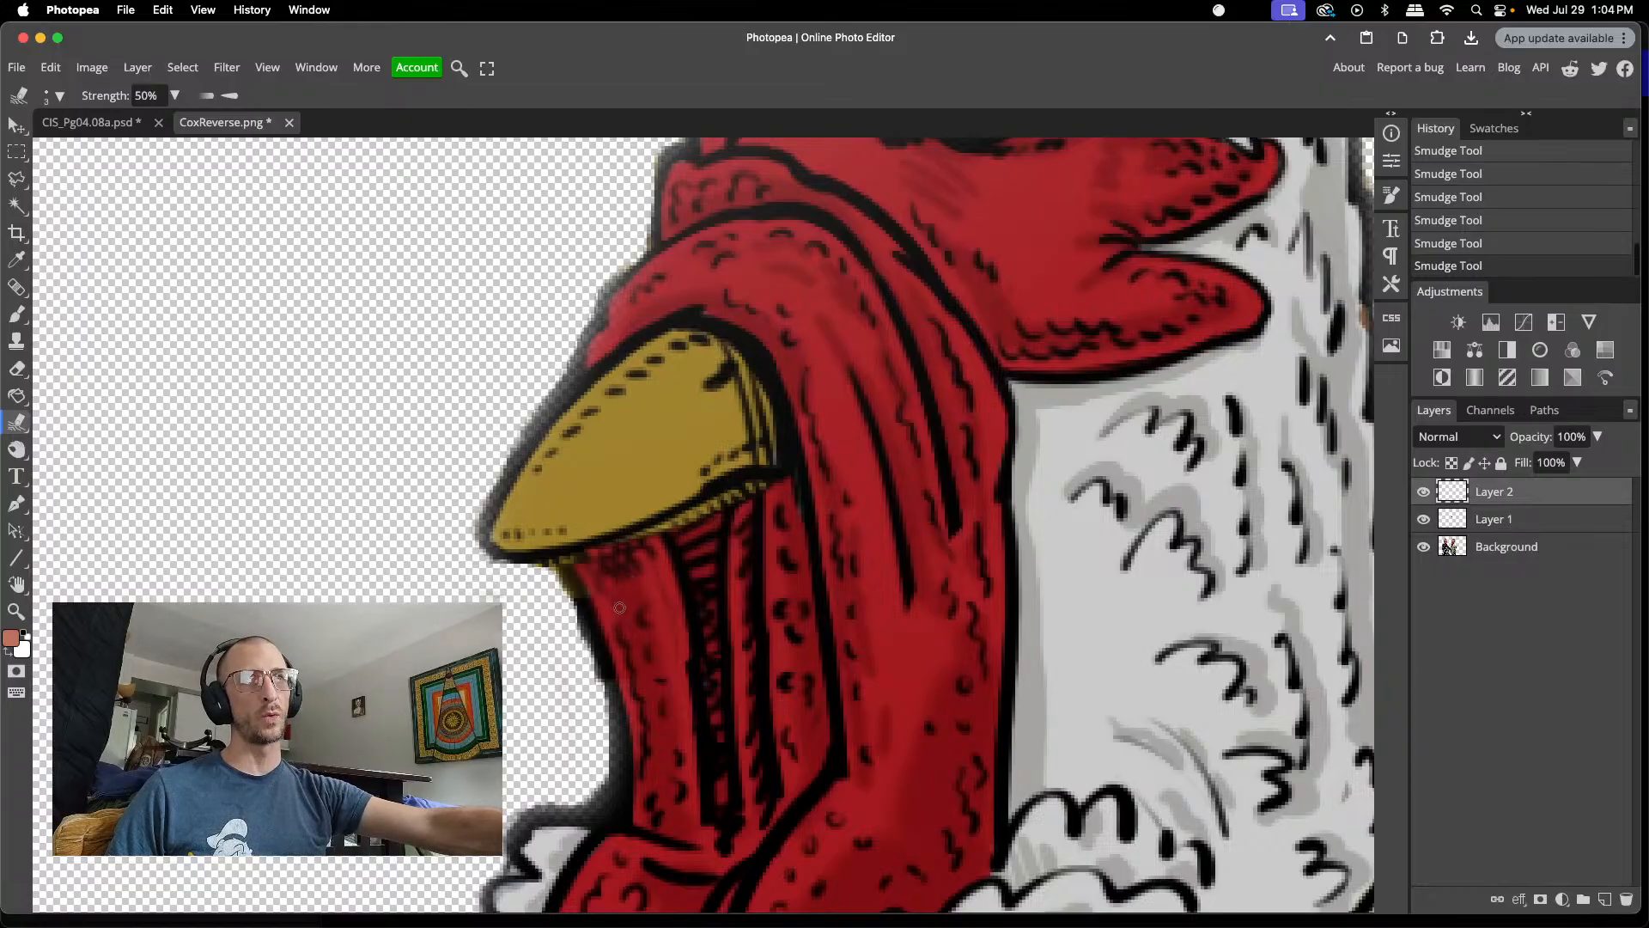
{"action": "left_click_drag", "start_coordinate": [659, 673], "coordinate": [666, 682]}
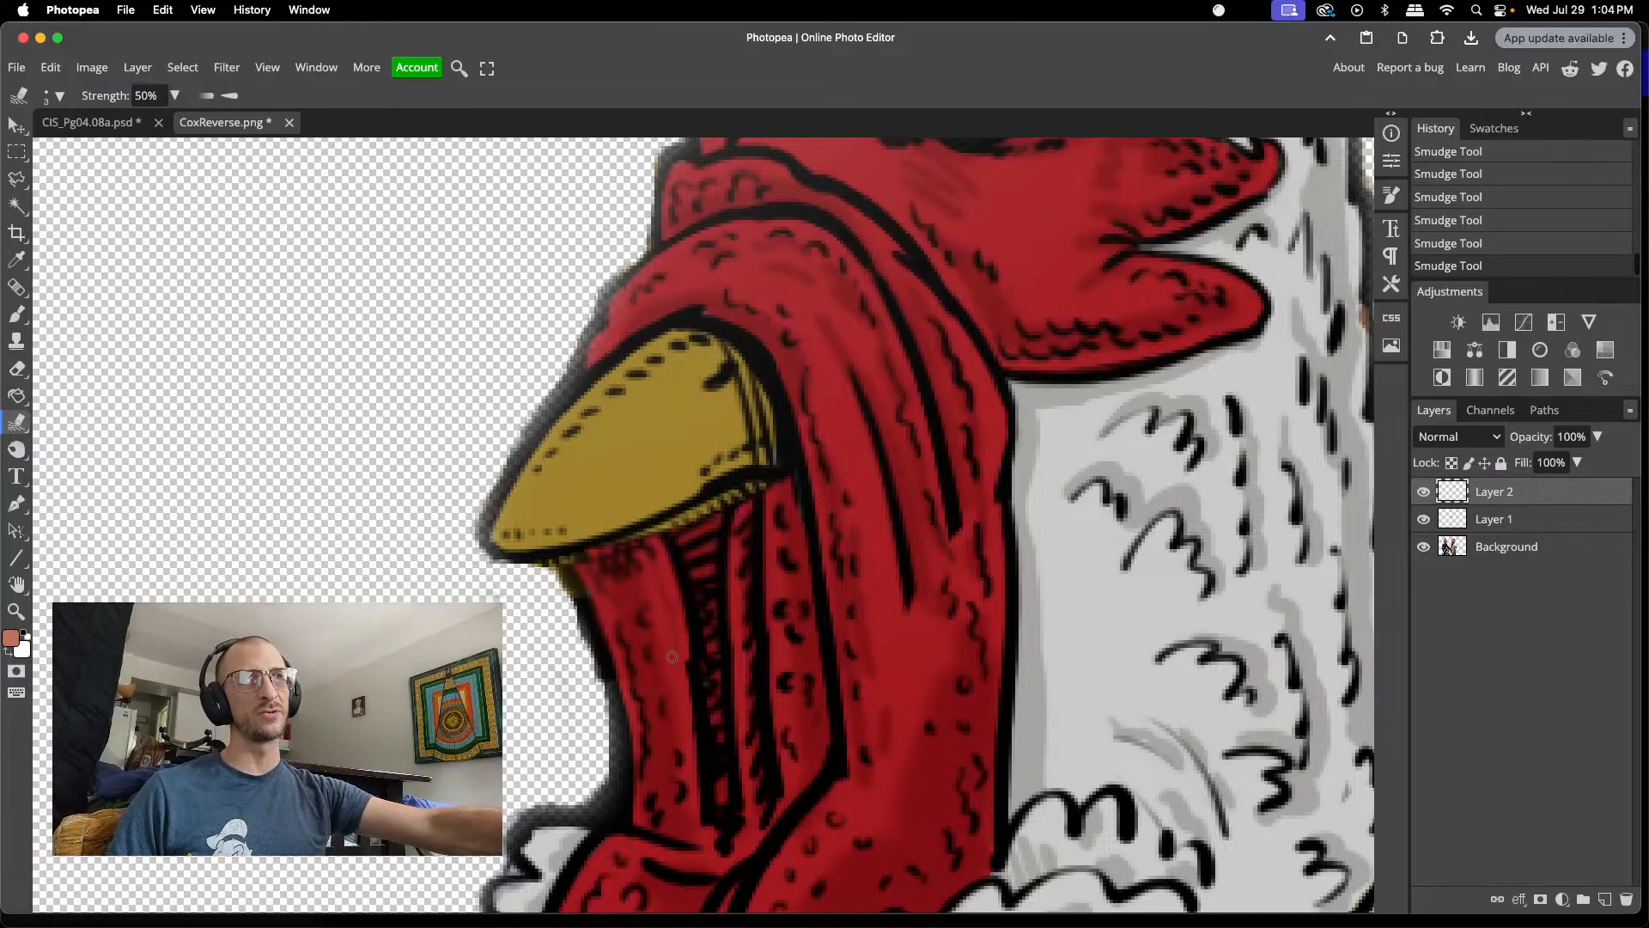
{"action": "left_click_drag", "start_coordinate": [679, 647], "coordinate": [661, 666]}
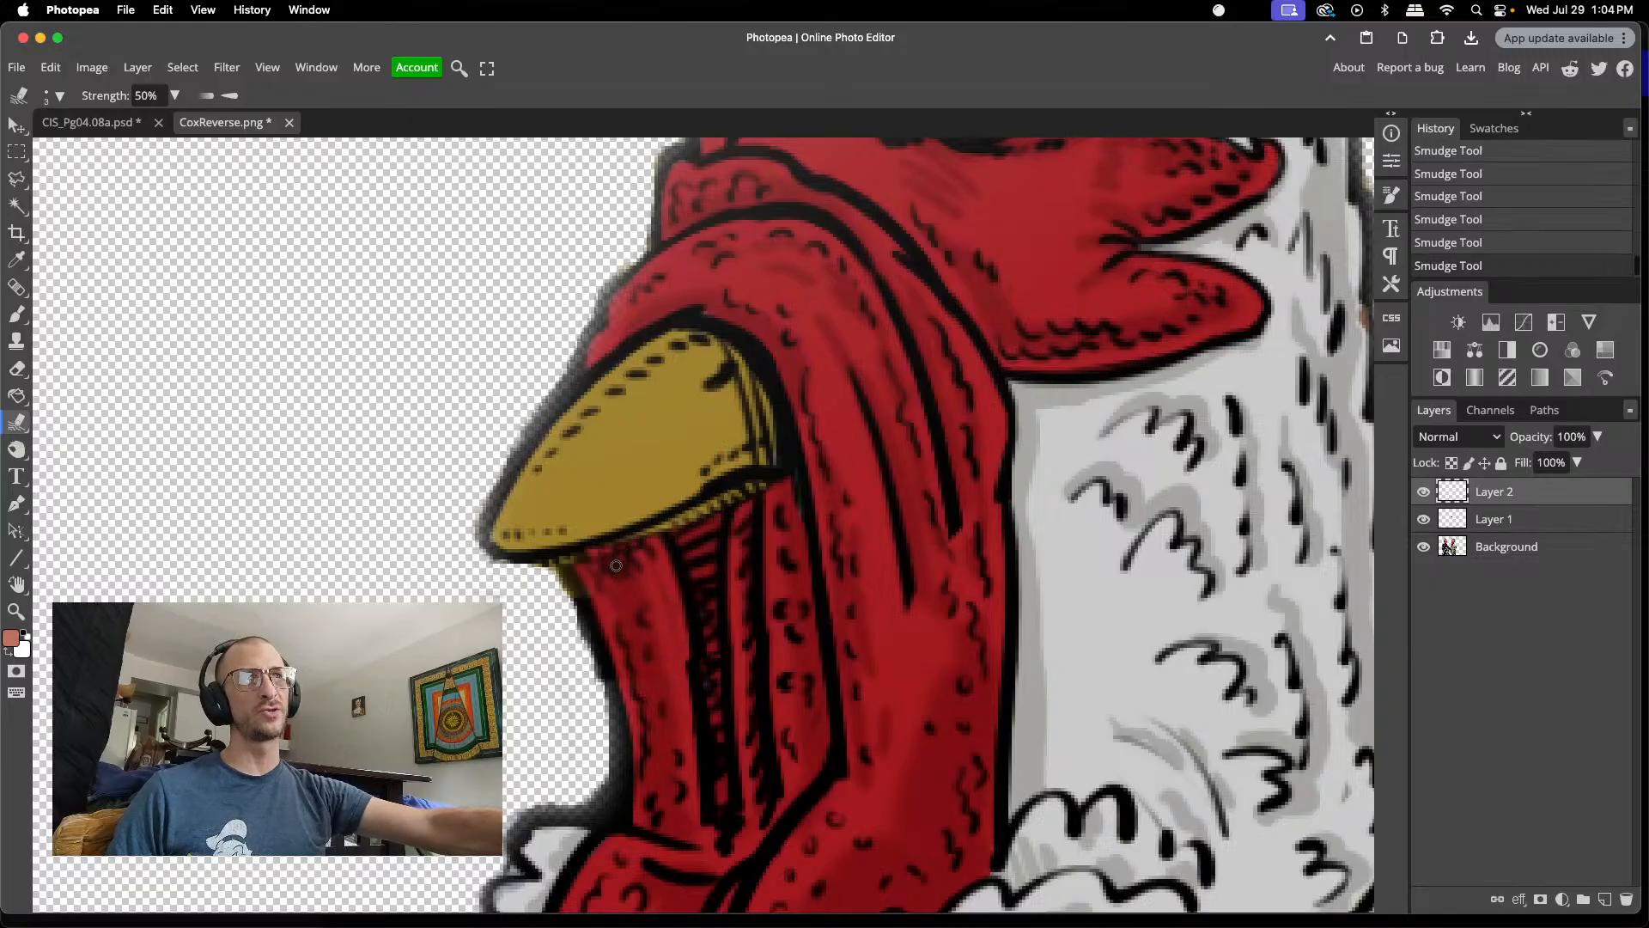
- Stretch the wattle strip upward toward the upper beak to a height of 106.38%, with its pivot near the lower end
{"action": "key", "text": "v"}
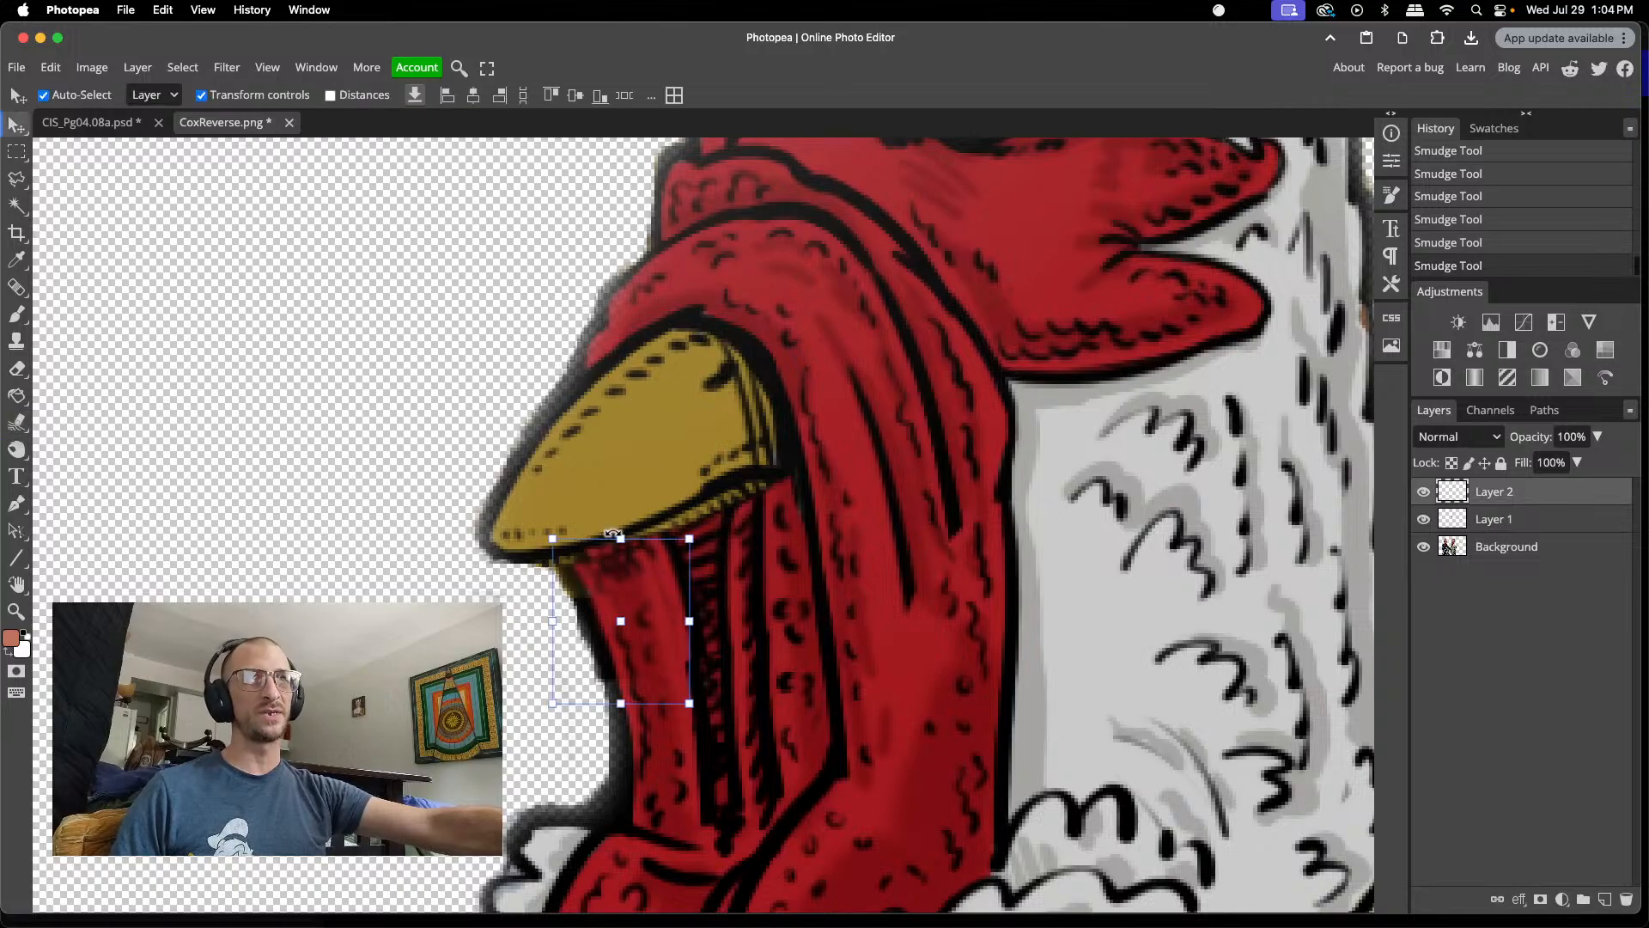
{"action": "left_click_drag", "start_coordinate": [622, 624], "coordinate": [637, 662]}
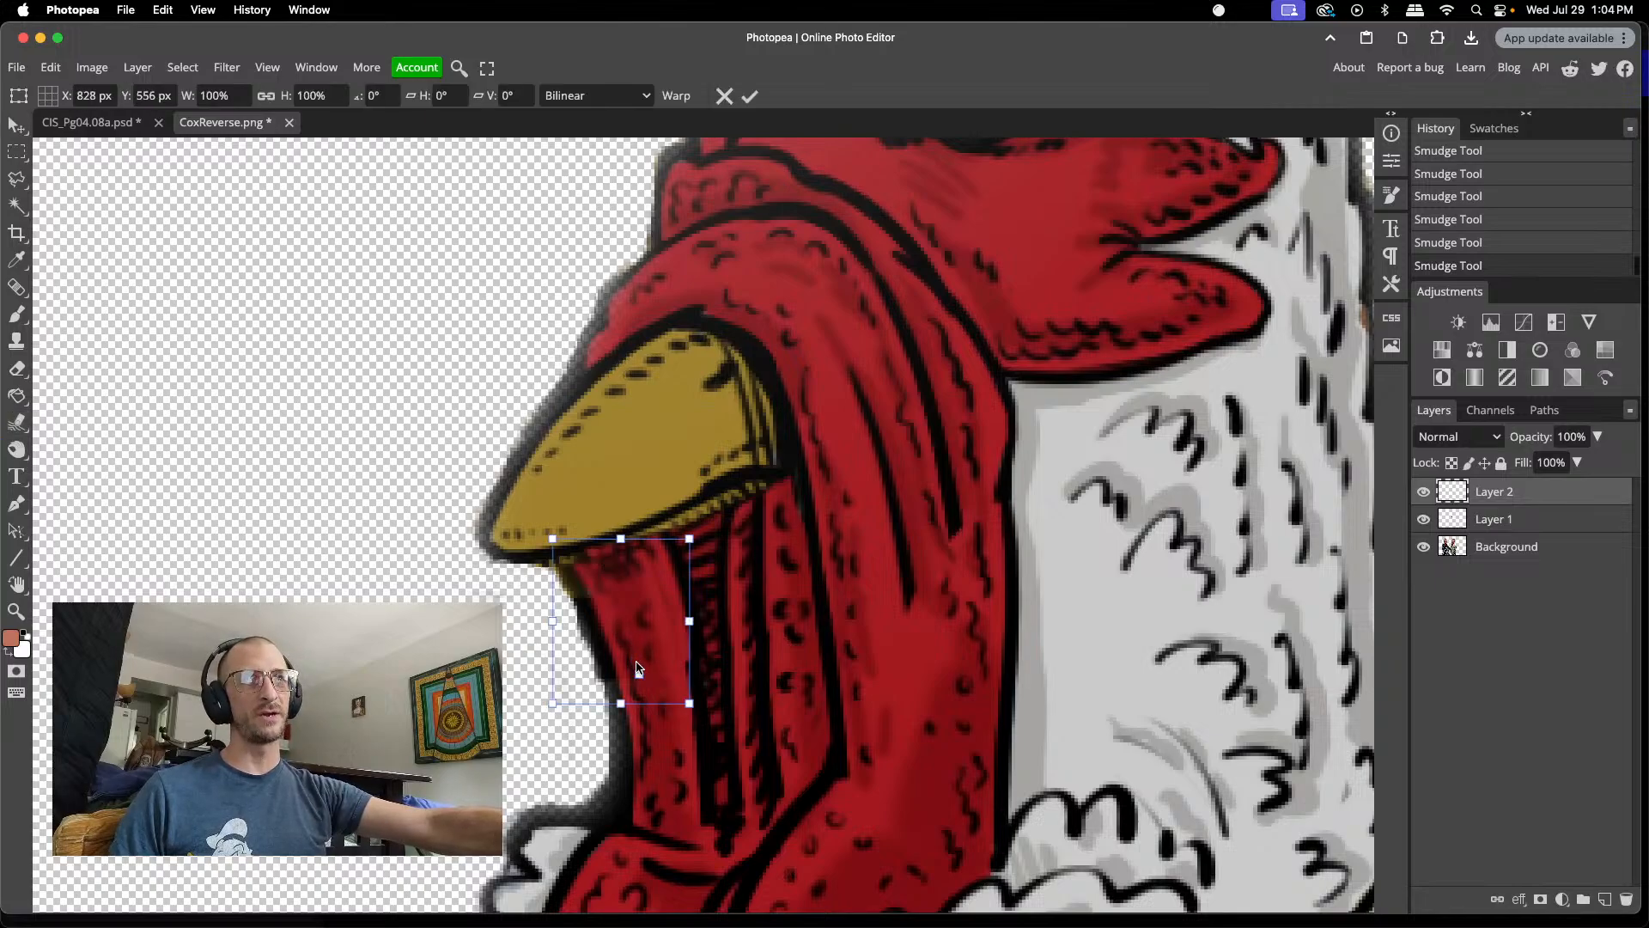
{"action": "left_click_drag", "start_coordinate": [622, 538], "coordinate": [619, 529]}
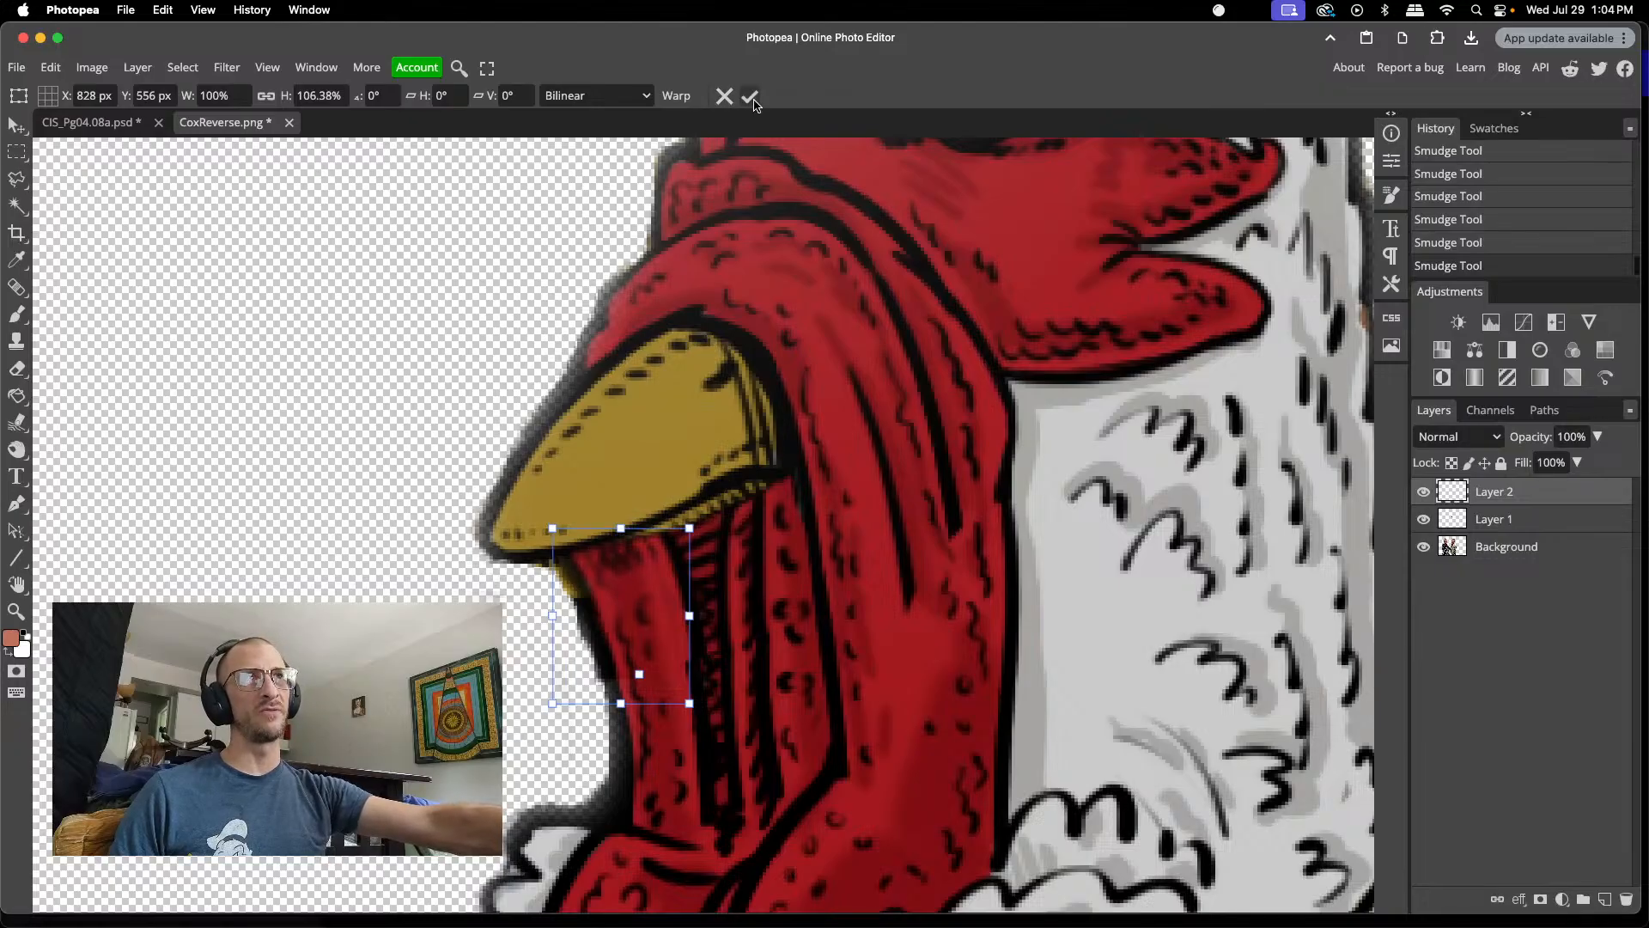
{"action": "left_click", "coordinate": [750, 95]}
{"action": "left_click", "coordinate": [581, 289]}
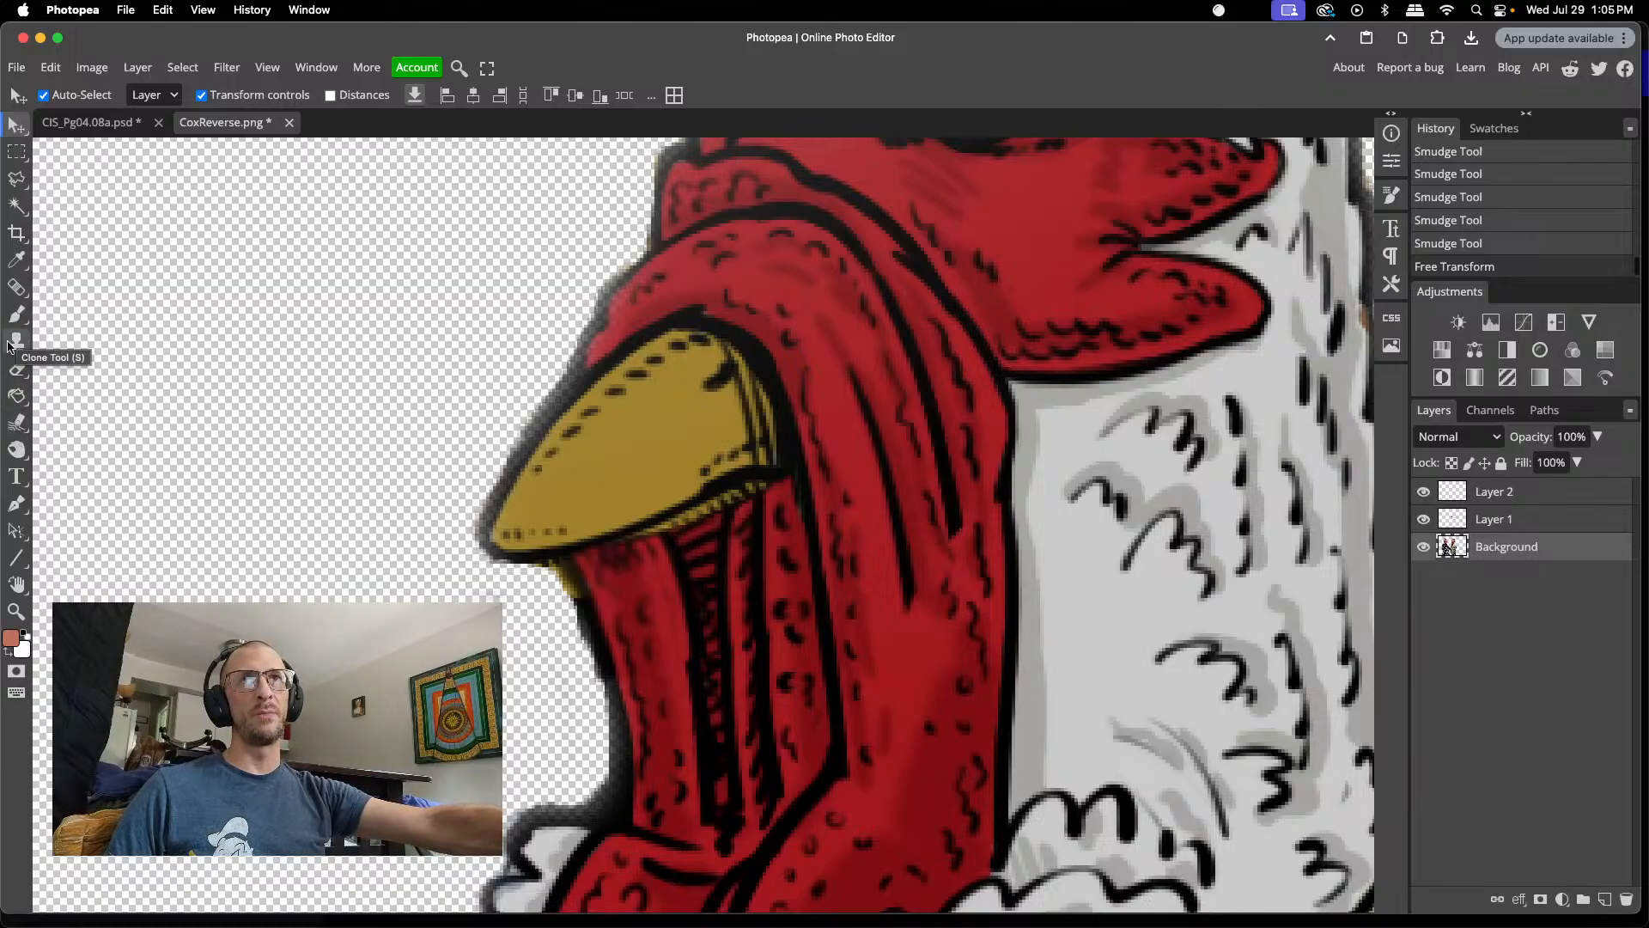
{"action": "left_click", "coordinate": [13, 374]}
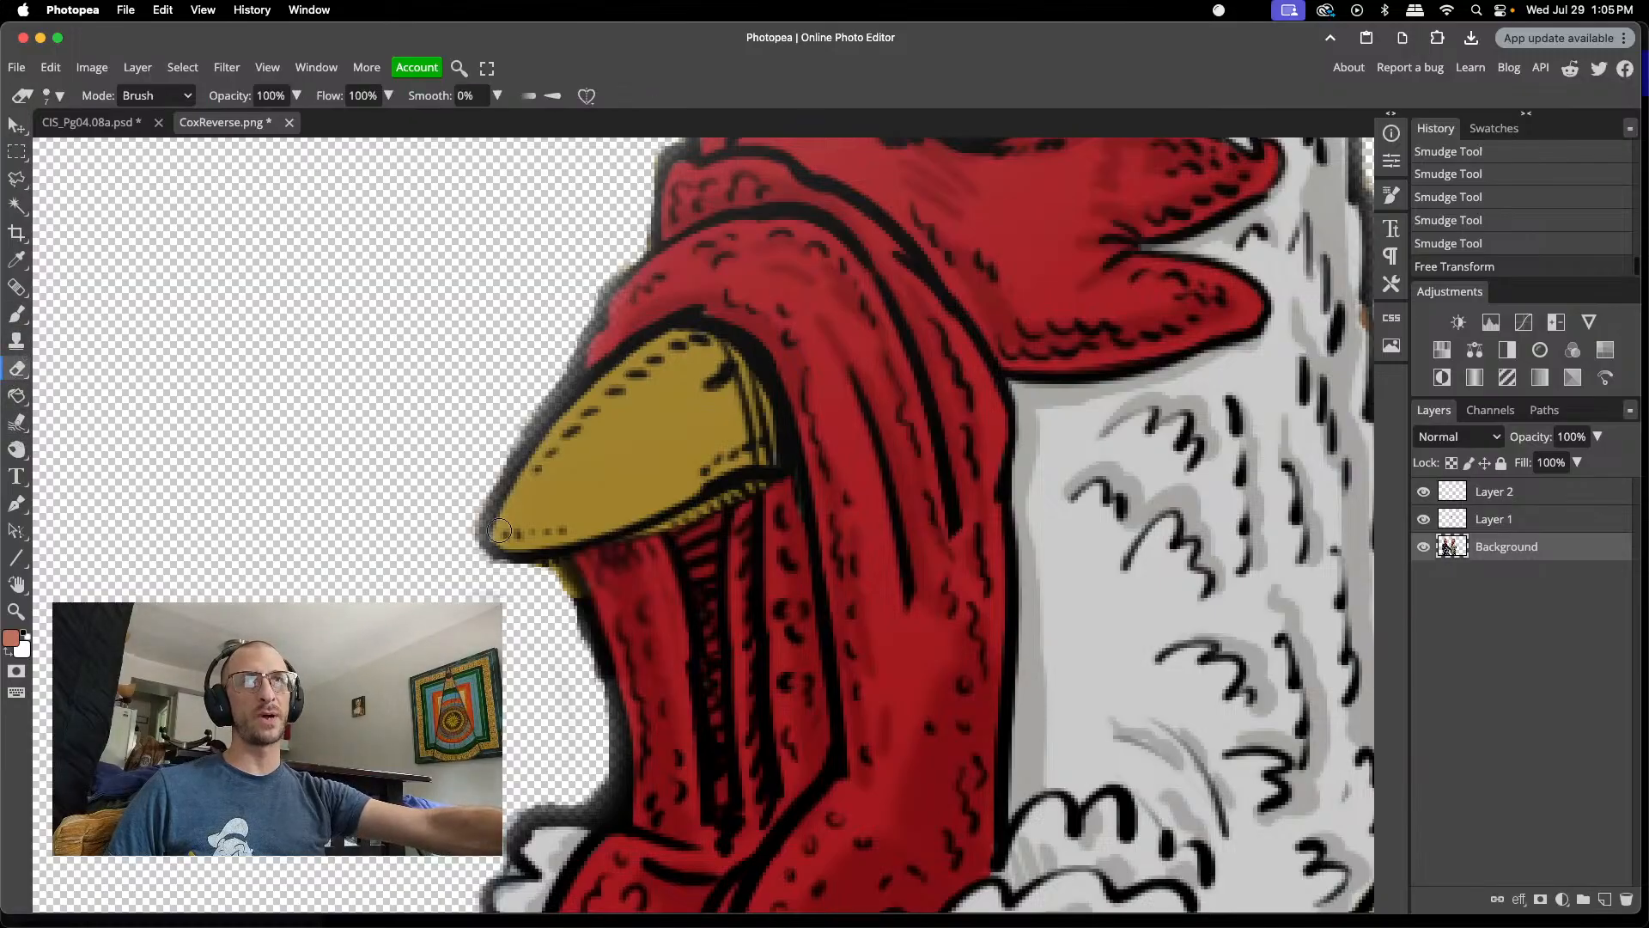
{"action": "left_click", "coordinate": [663, 574]}
{"action": "left_click_drag", "start_coordinate": [664, 574], "coordinate": [676, 625]}
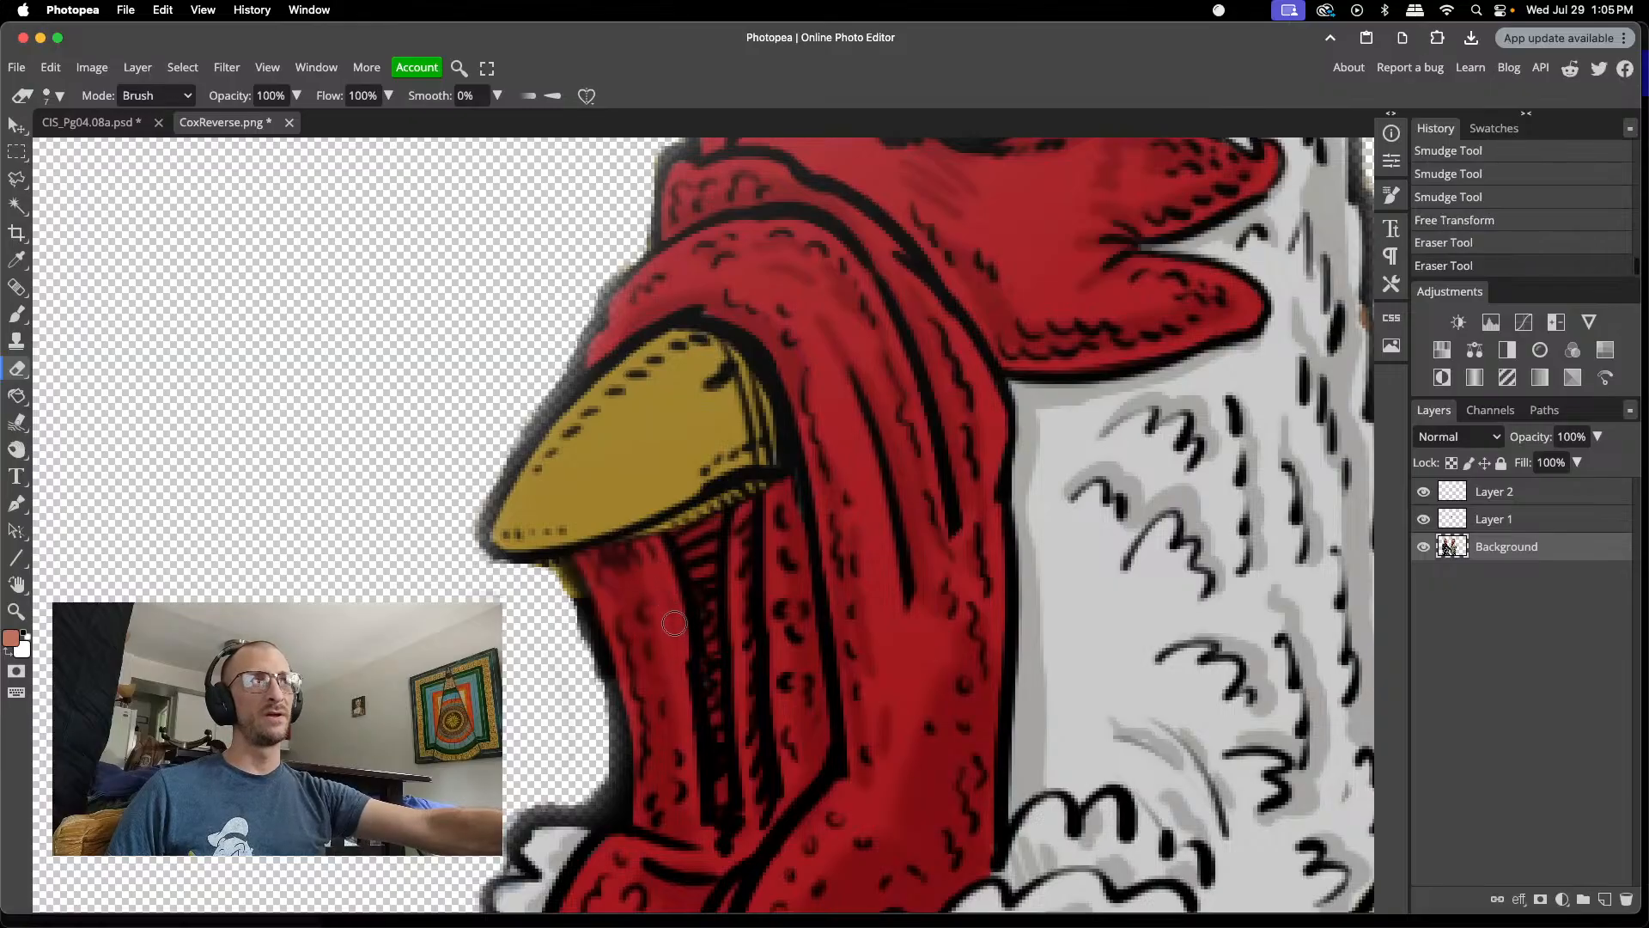
{"action": "key", "text": "ctrl+z"}
{"action": "key", "text": "ctrl+z"}
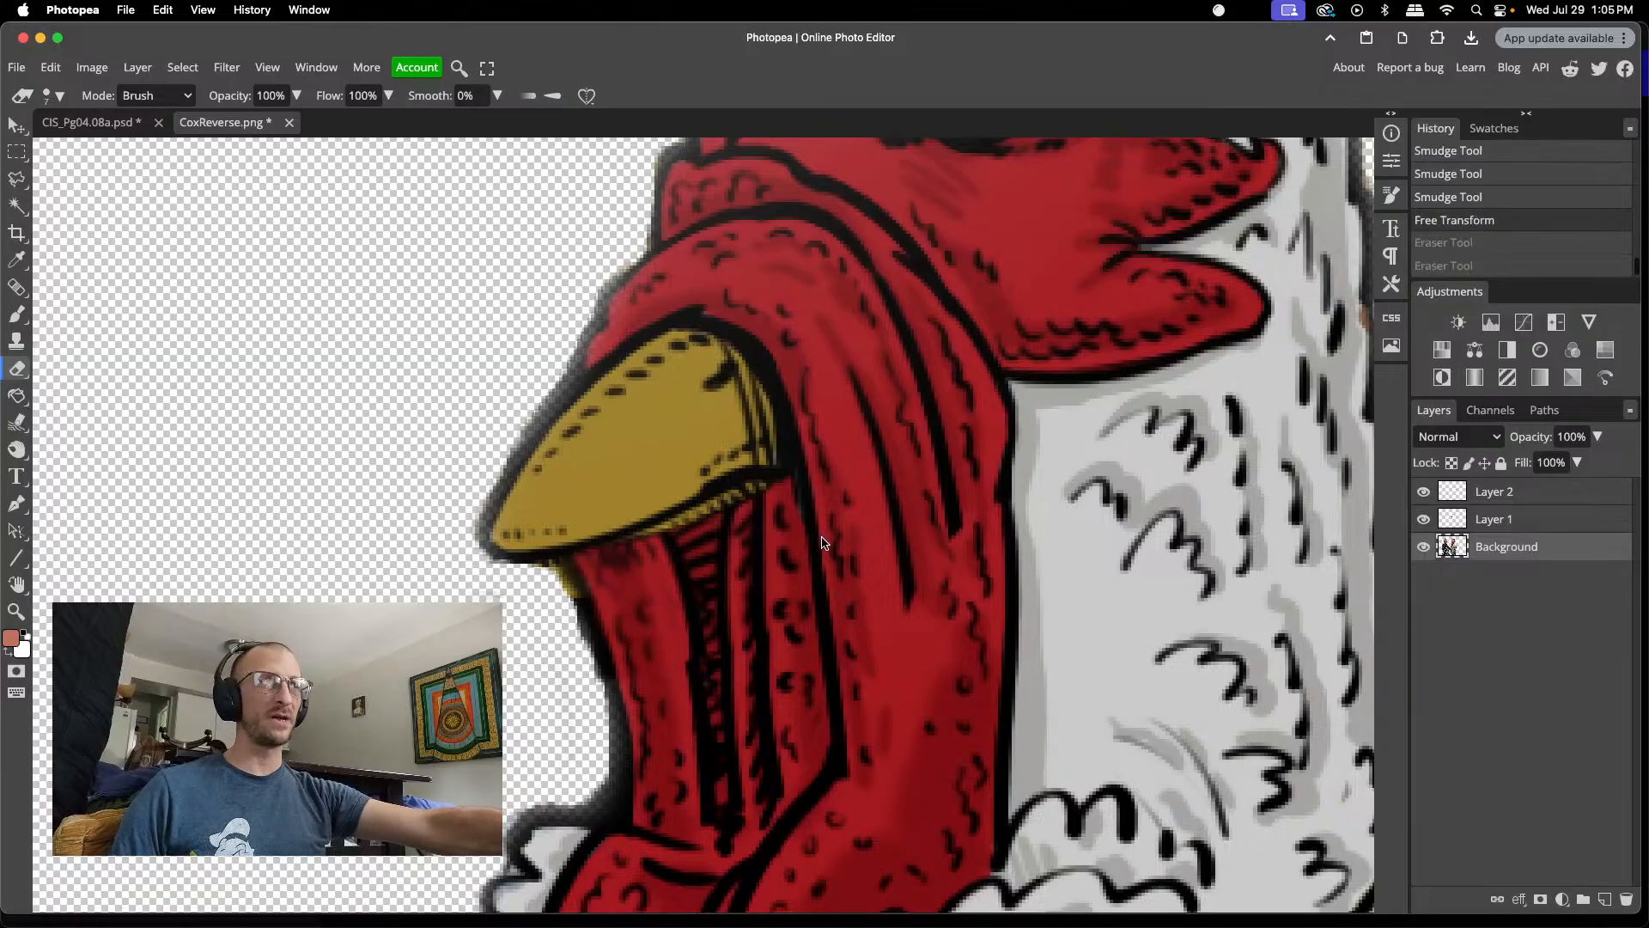
- Select Layer 2 and set the eraser's brush size to 2 px
{"action": "left_click", "coordinate": [1484, 491]}
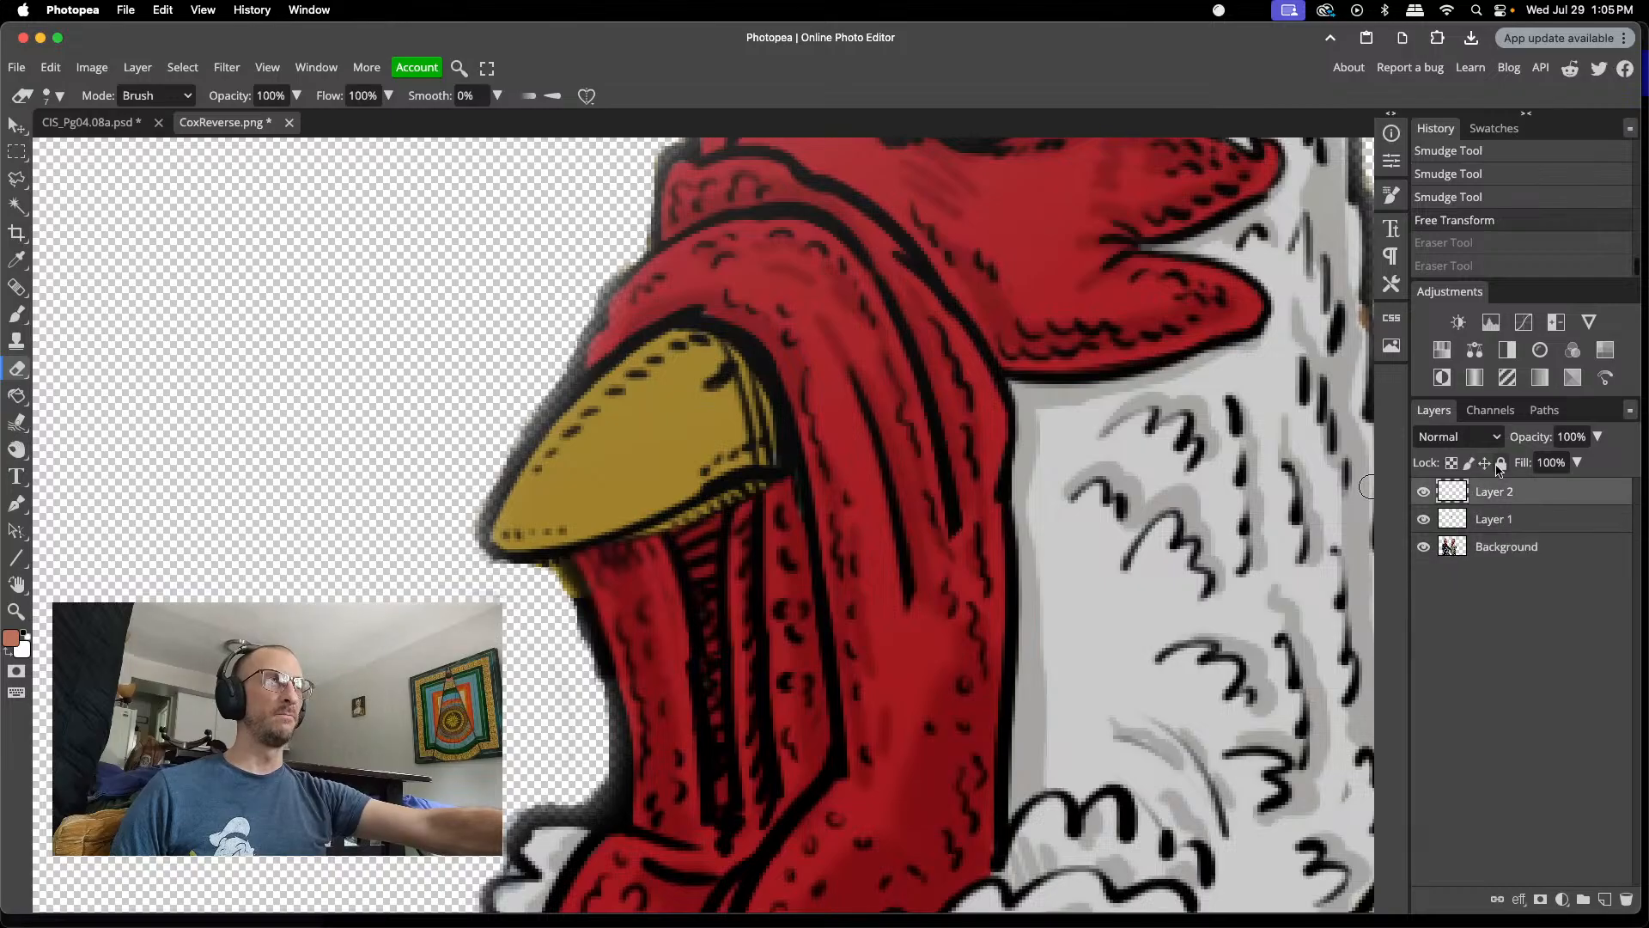
{"action": "left_click", "coordinate": [658, 576]}
{"action": "key", "text": "super+z"}
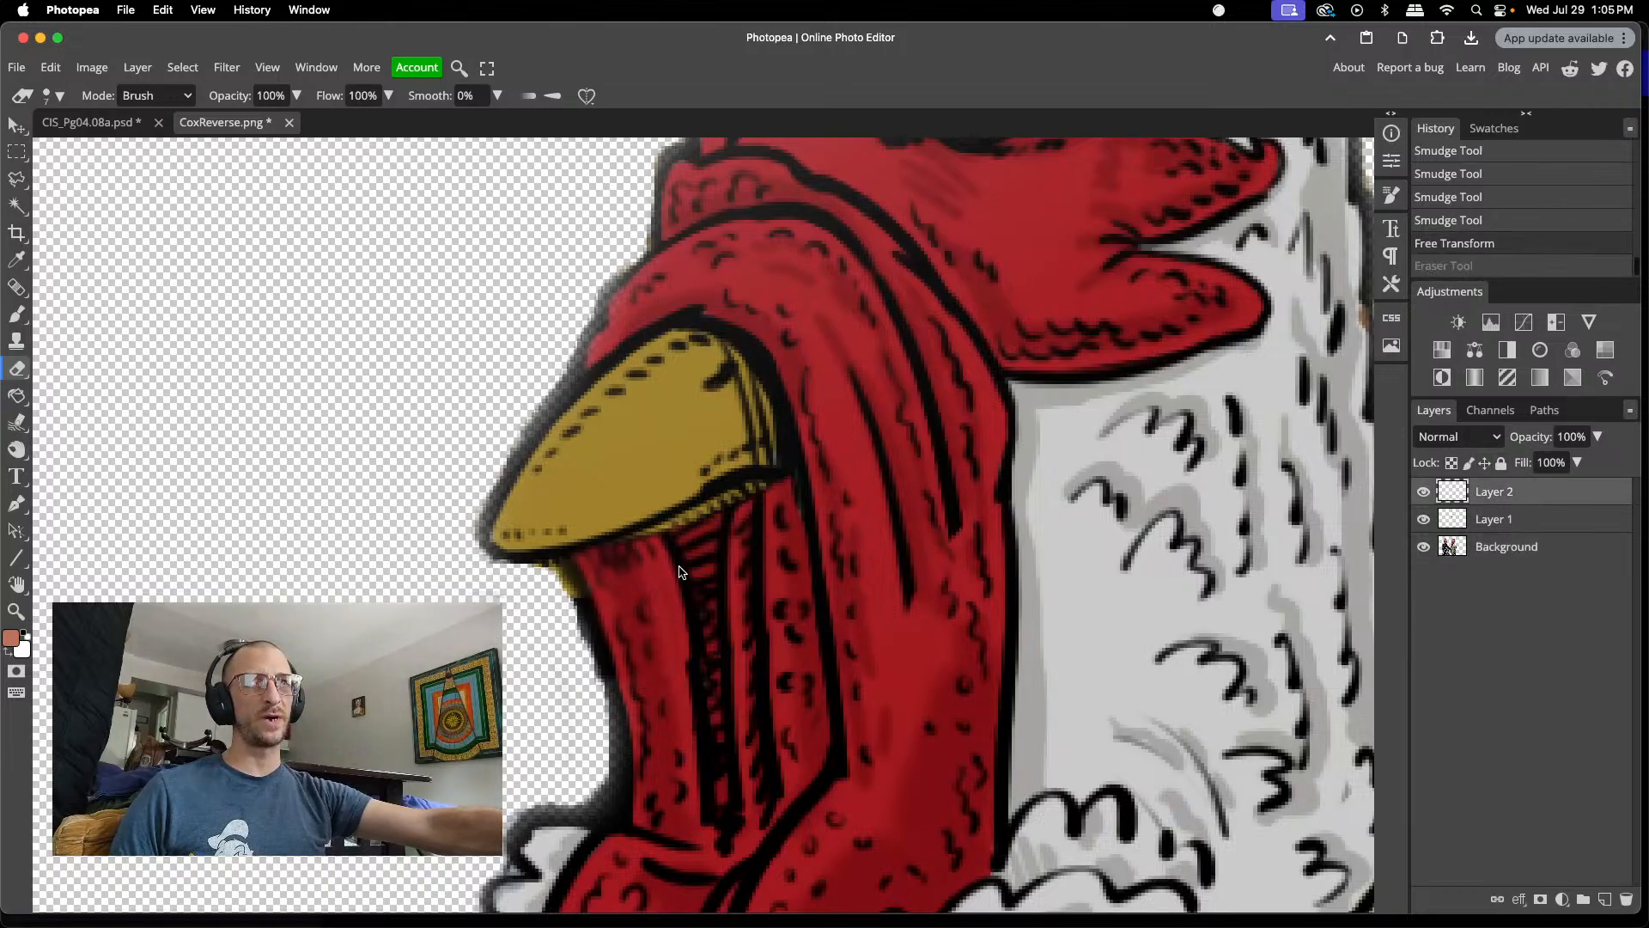
{"action": "right_click", "coordinate": [679, 641]}
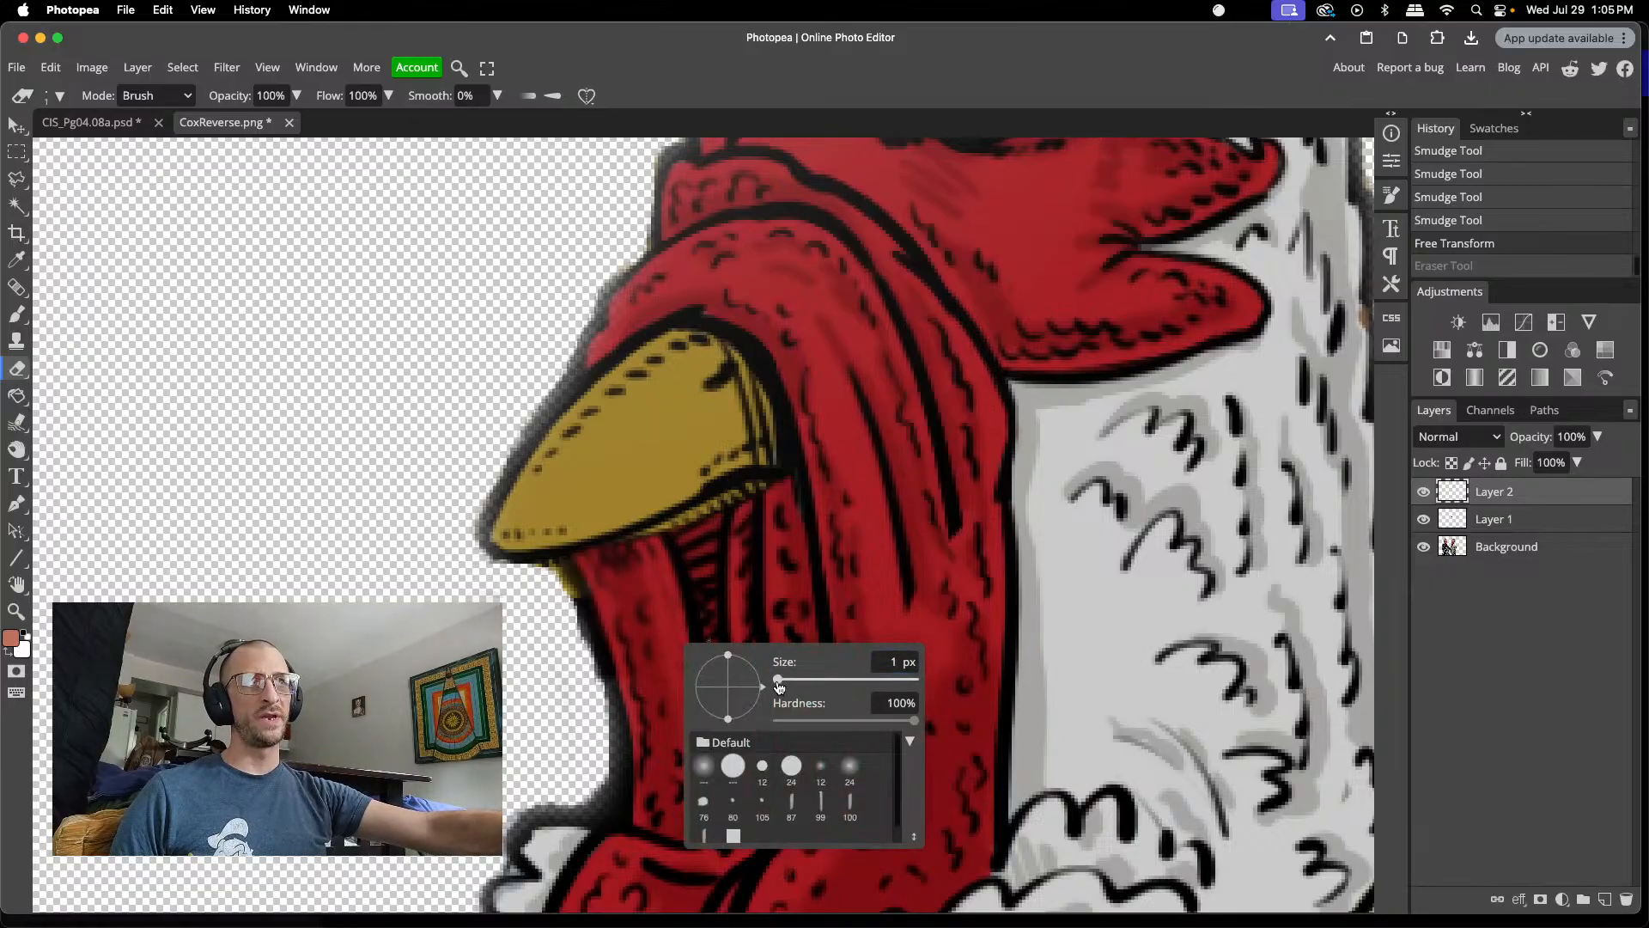
{"action": "left_click_drag", "start_coordinate": [784, 685], "coordinate": [791, 684]}
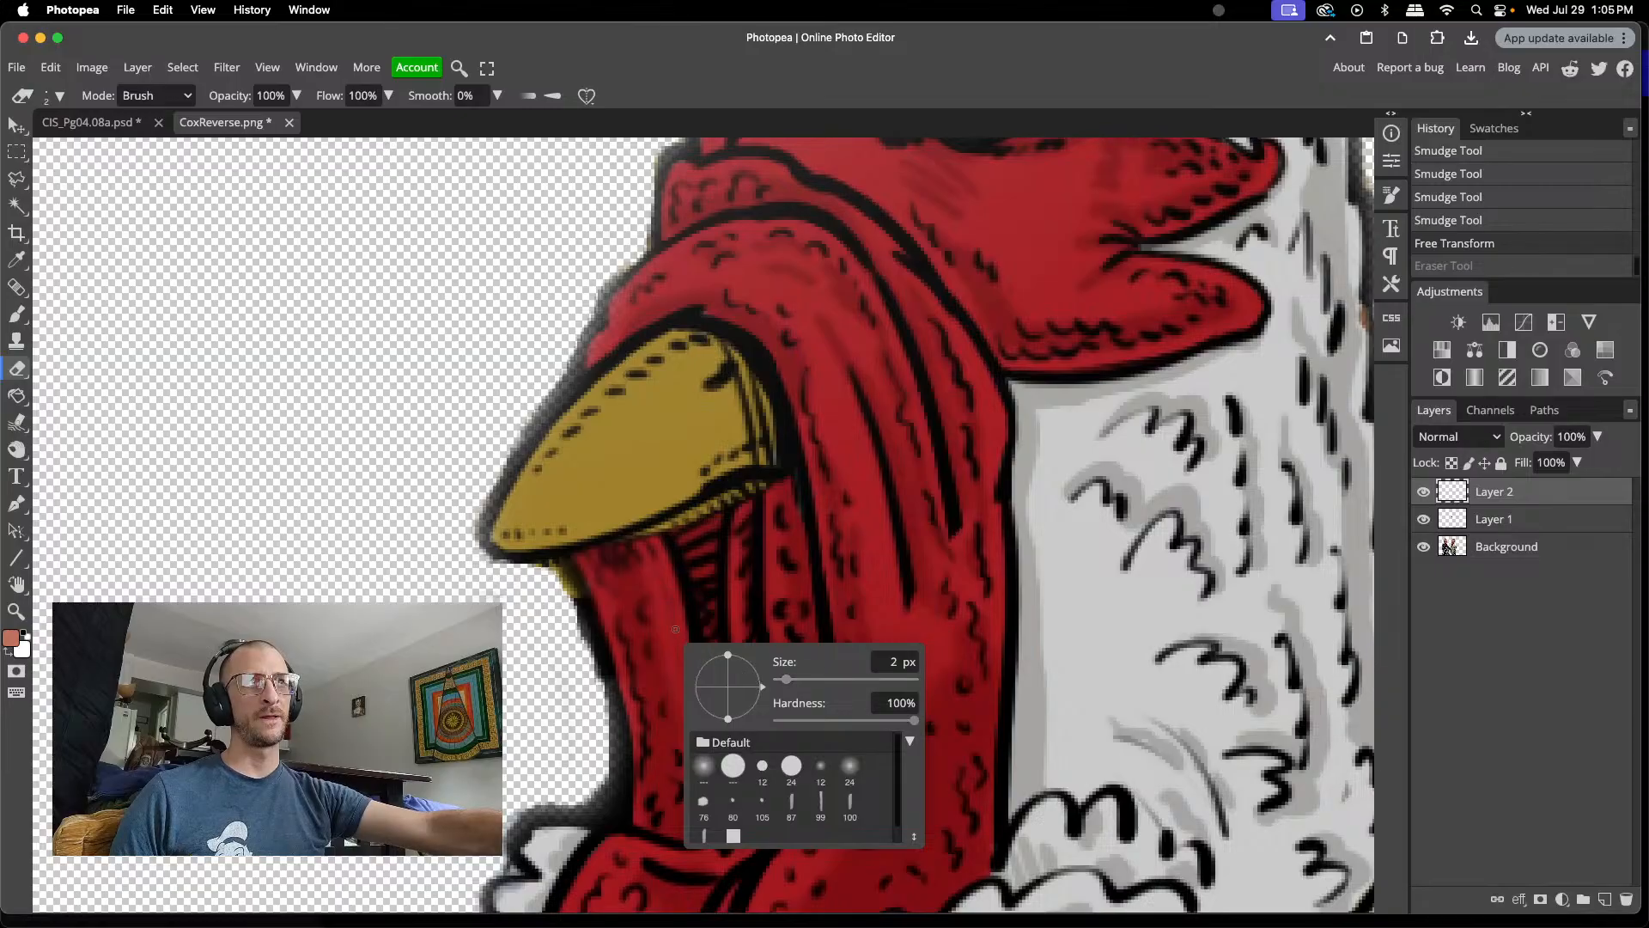
{"action": "left_click_drag", "start_coordinate": [791, 684], "coordinate": [788, 684]}
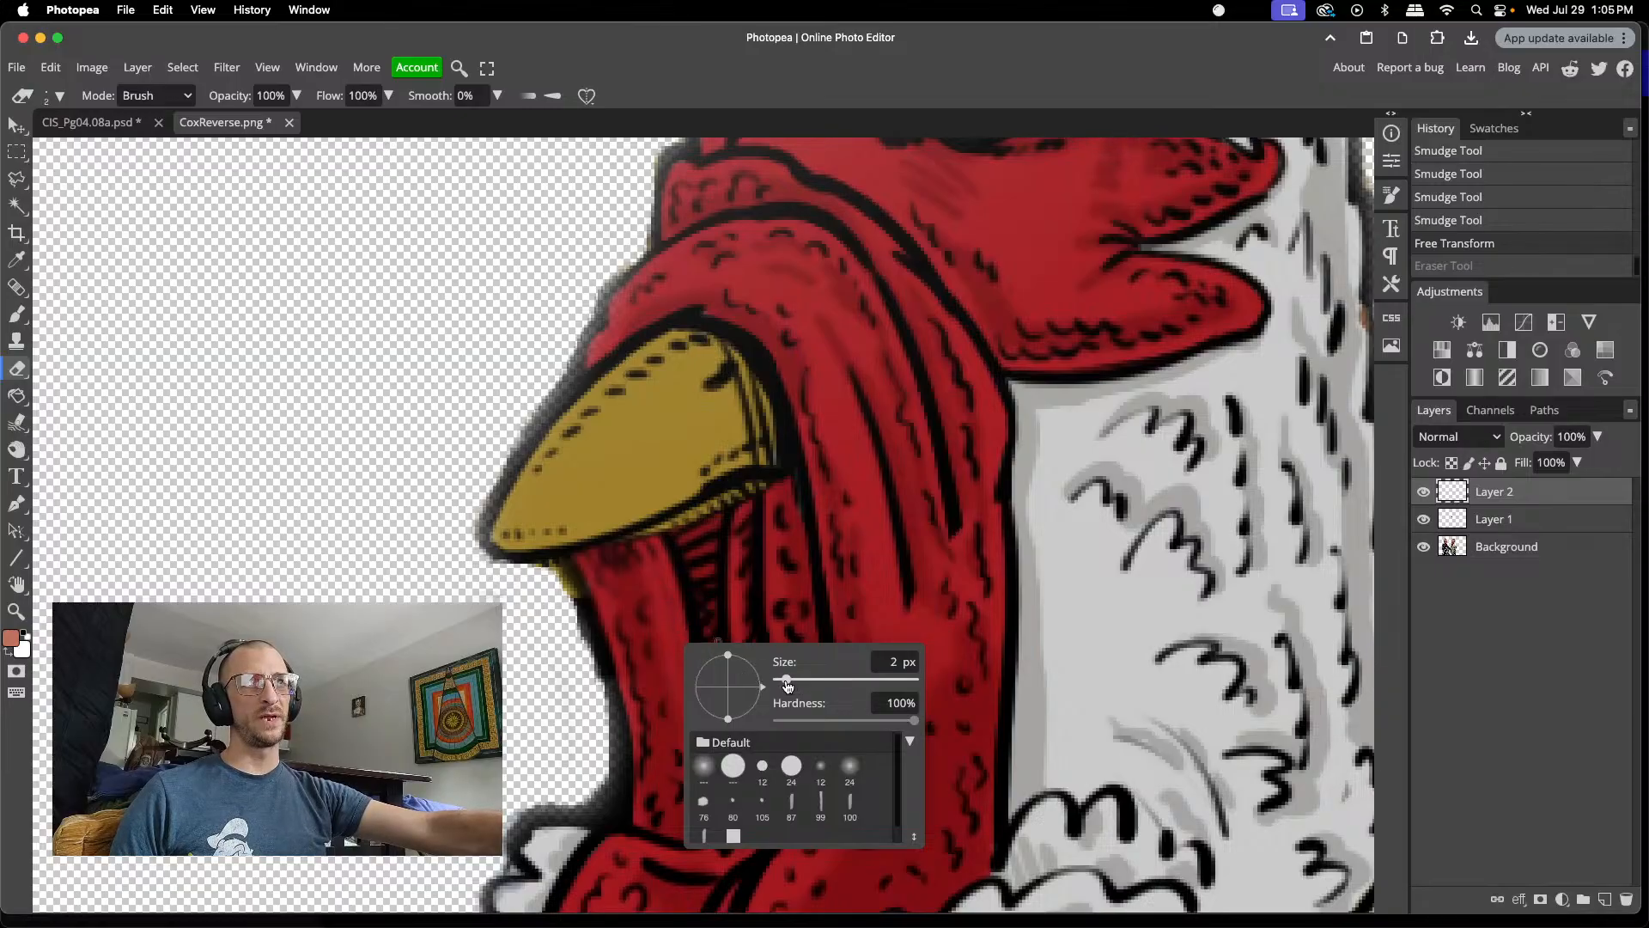
- Try erasing the rear edge of the wattle strip on Layer 2 with the small eraser, and undo the stroke
{"action": "left_click", "coordinate": [678, 639]}
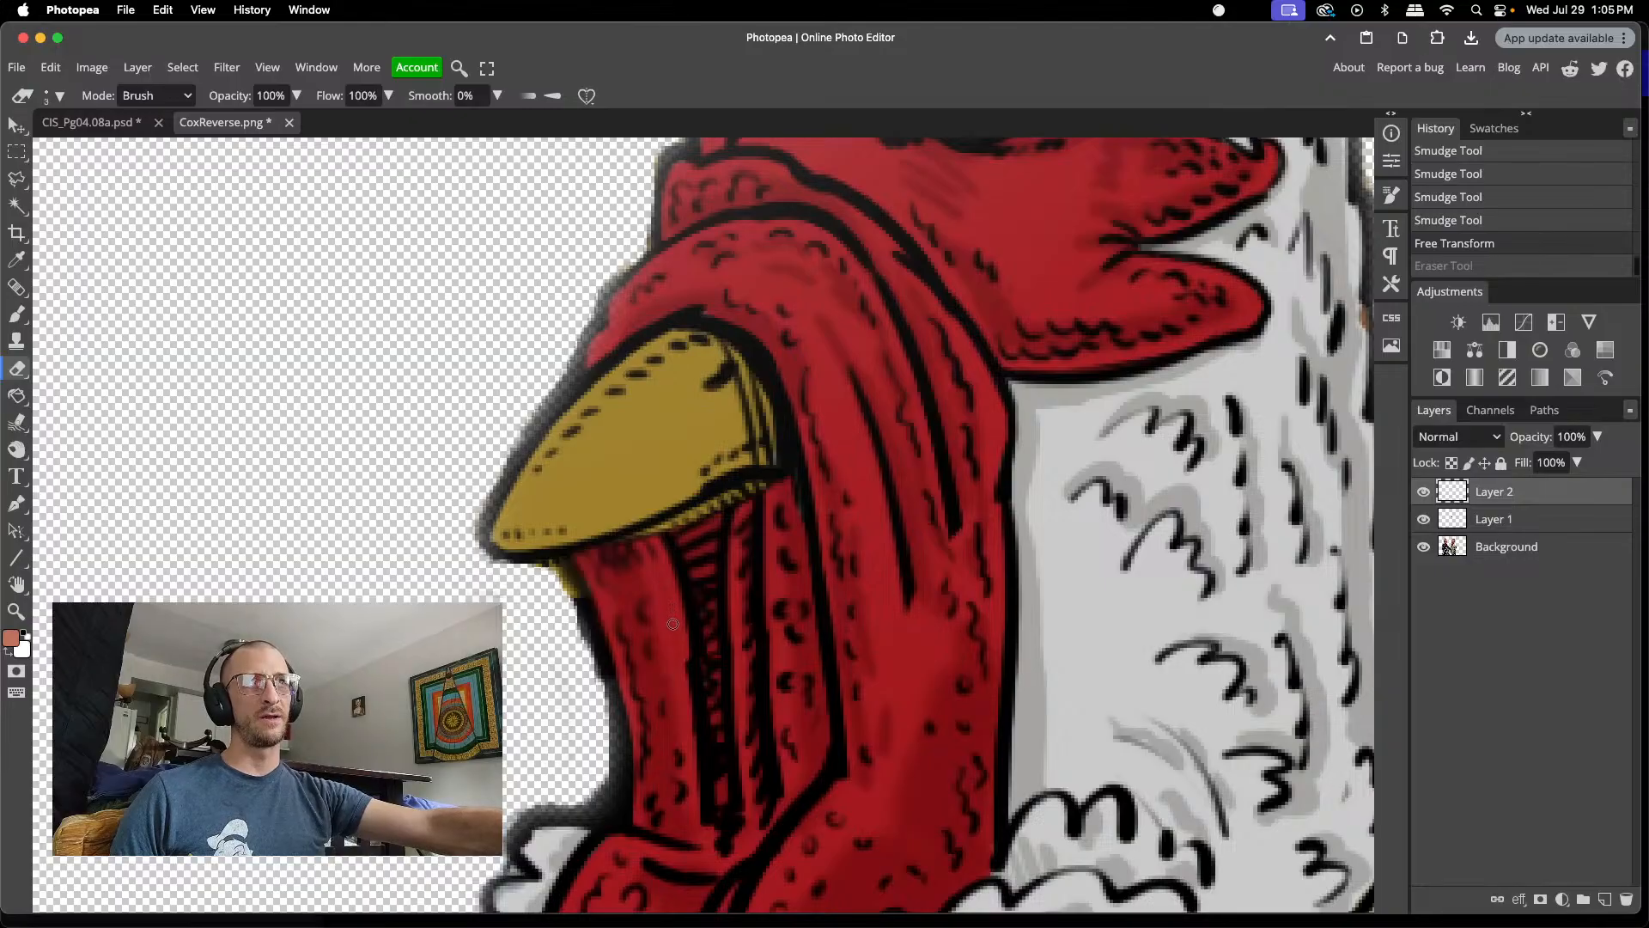
{"action": "left_click", "coordinate": [677, 651]}
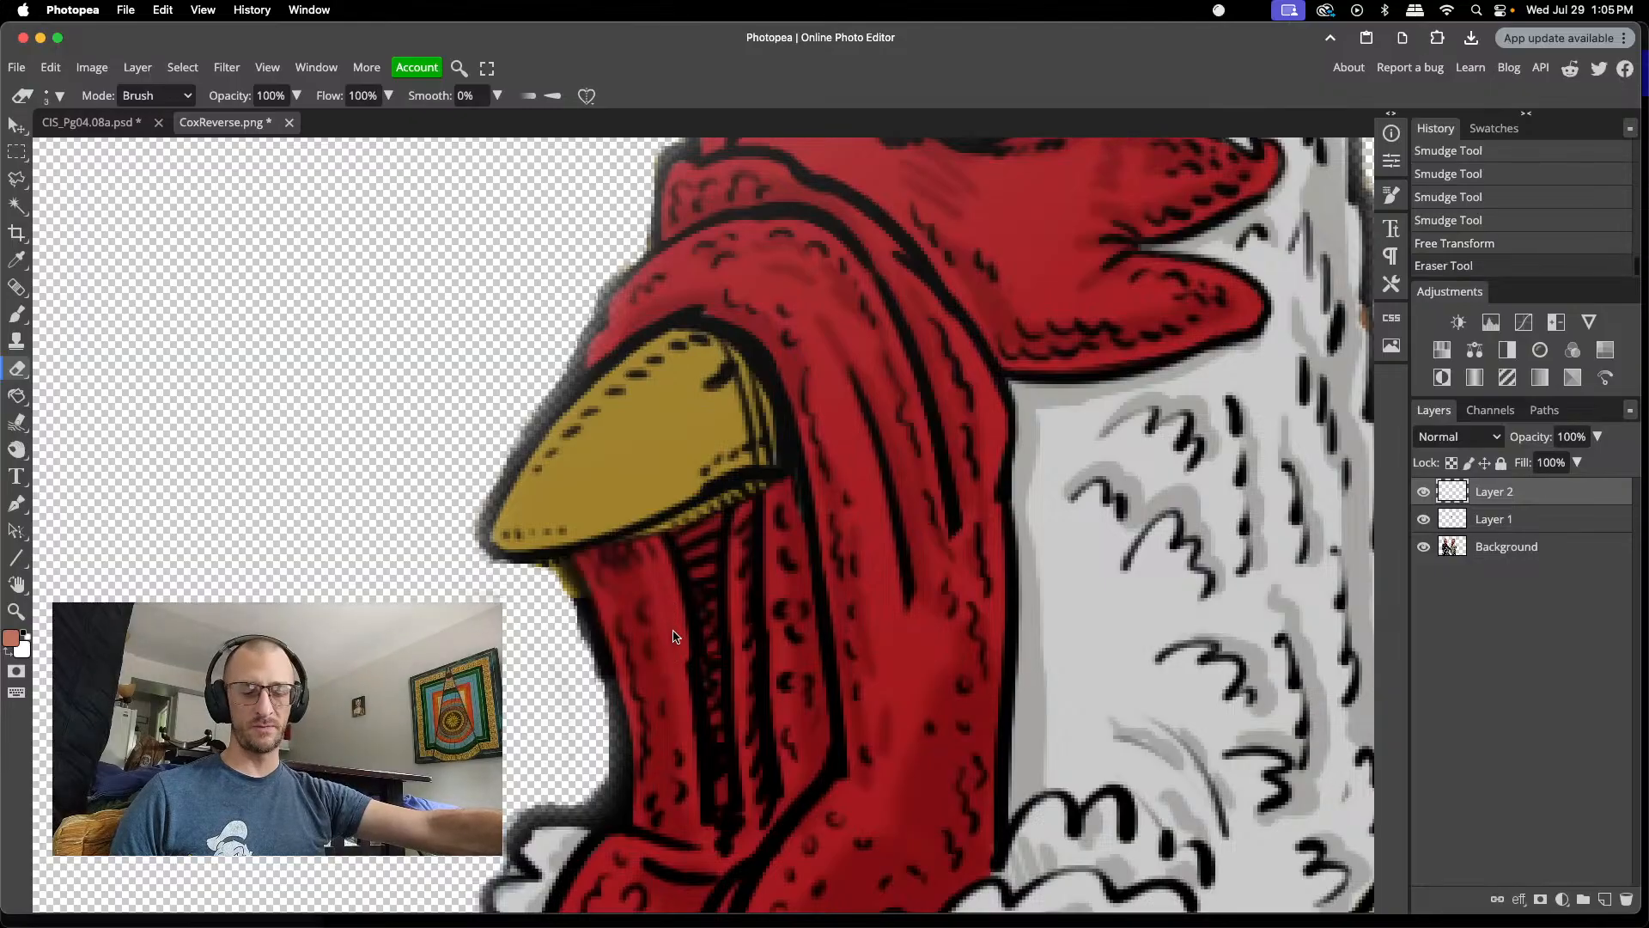
{"action": "key", "text": "super+z"}
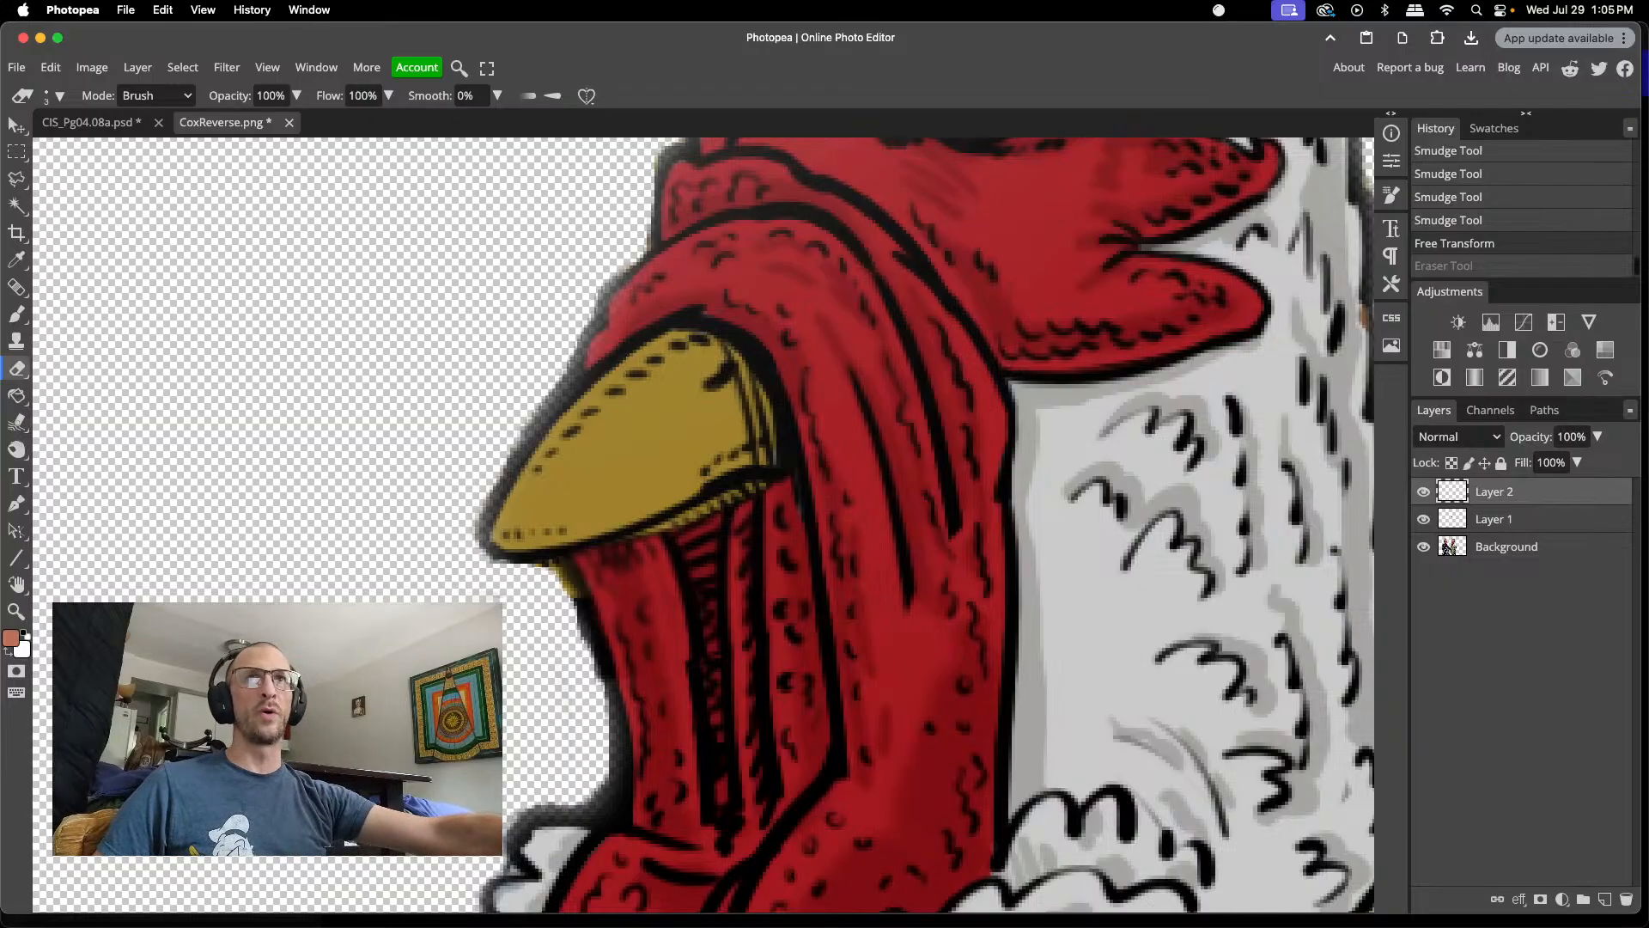
- Blend the upper rear edge of the wattle strip on Layer 2 with short Smudge strokes at 50% strength
{"action": "left_click", "coordinate": [17, 421]}
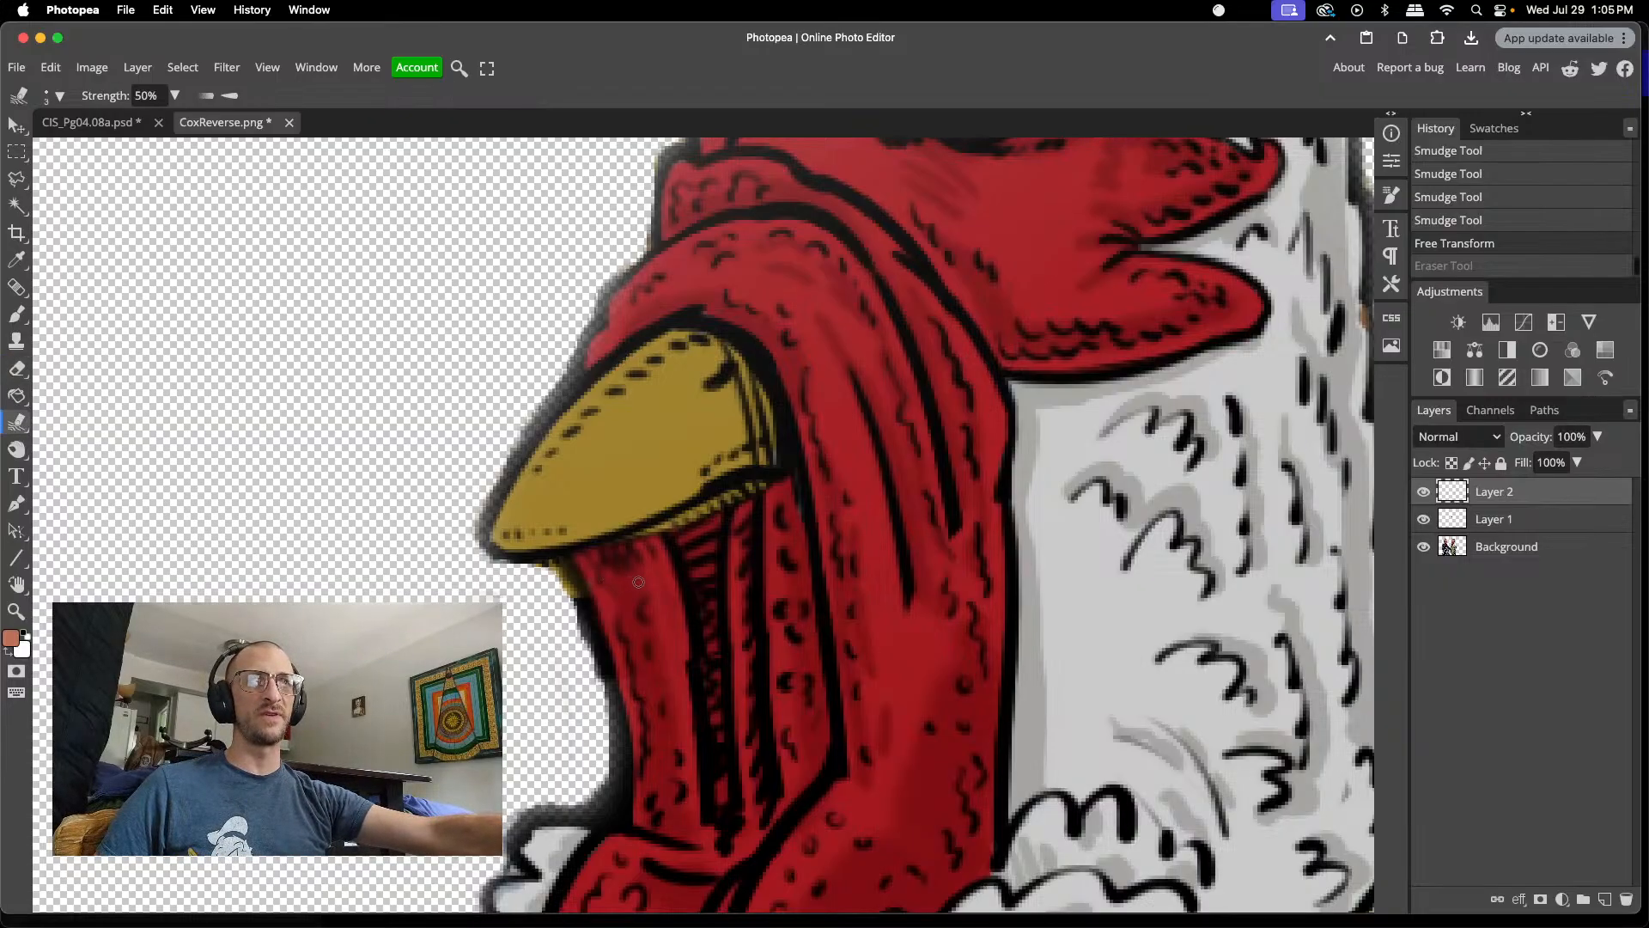
{"action": "left_click_drag", "start_coordinate": [663, 571], "coordinate": [657, 585]}
{"action": "left_click", "coordinate": [669, 586]}
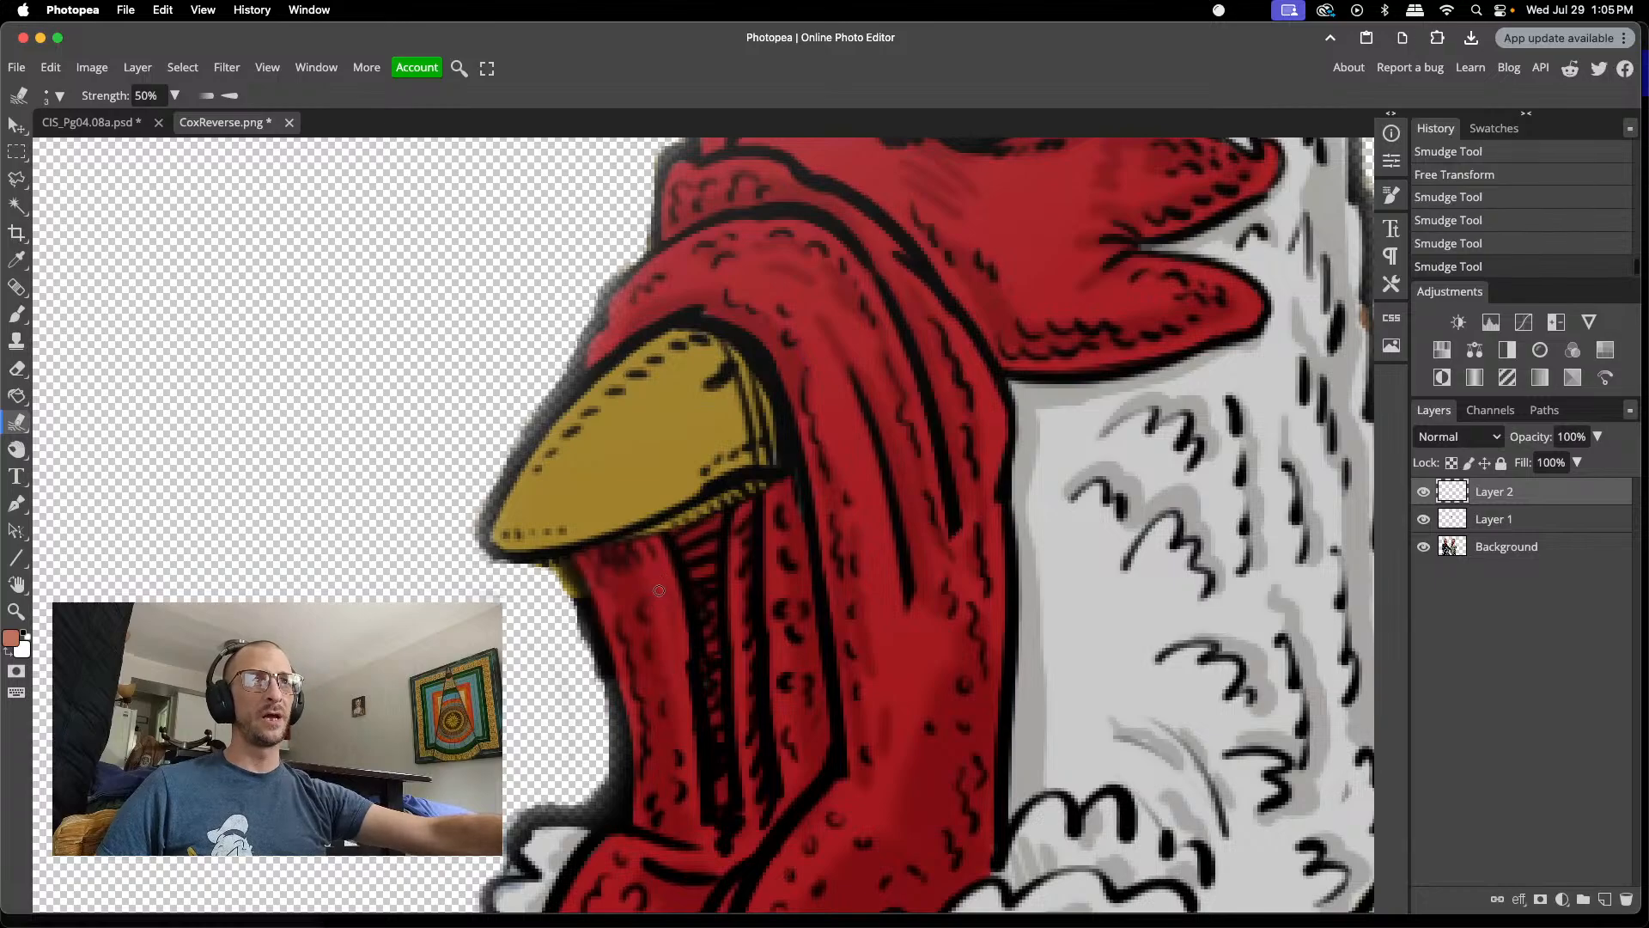
{"action": "left_click", "coordinate": [664, 589]}
{"action": "left_click_drag", "start_coordinate": [676, 595], "coordinate": [664, 605]}
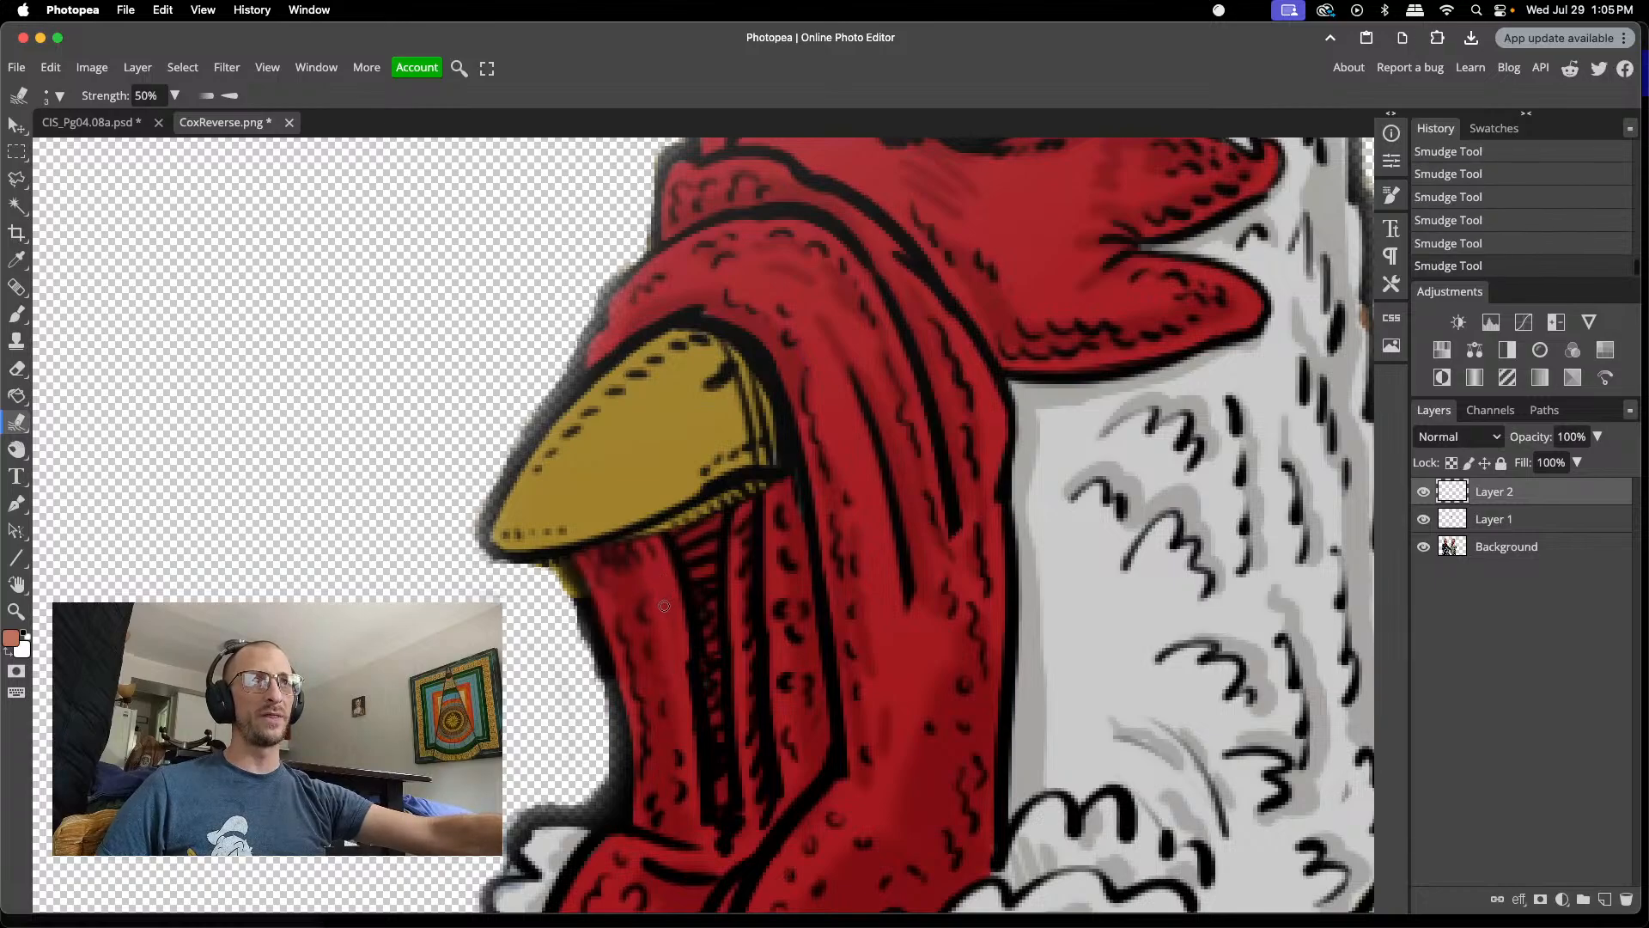
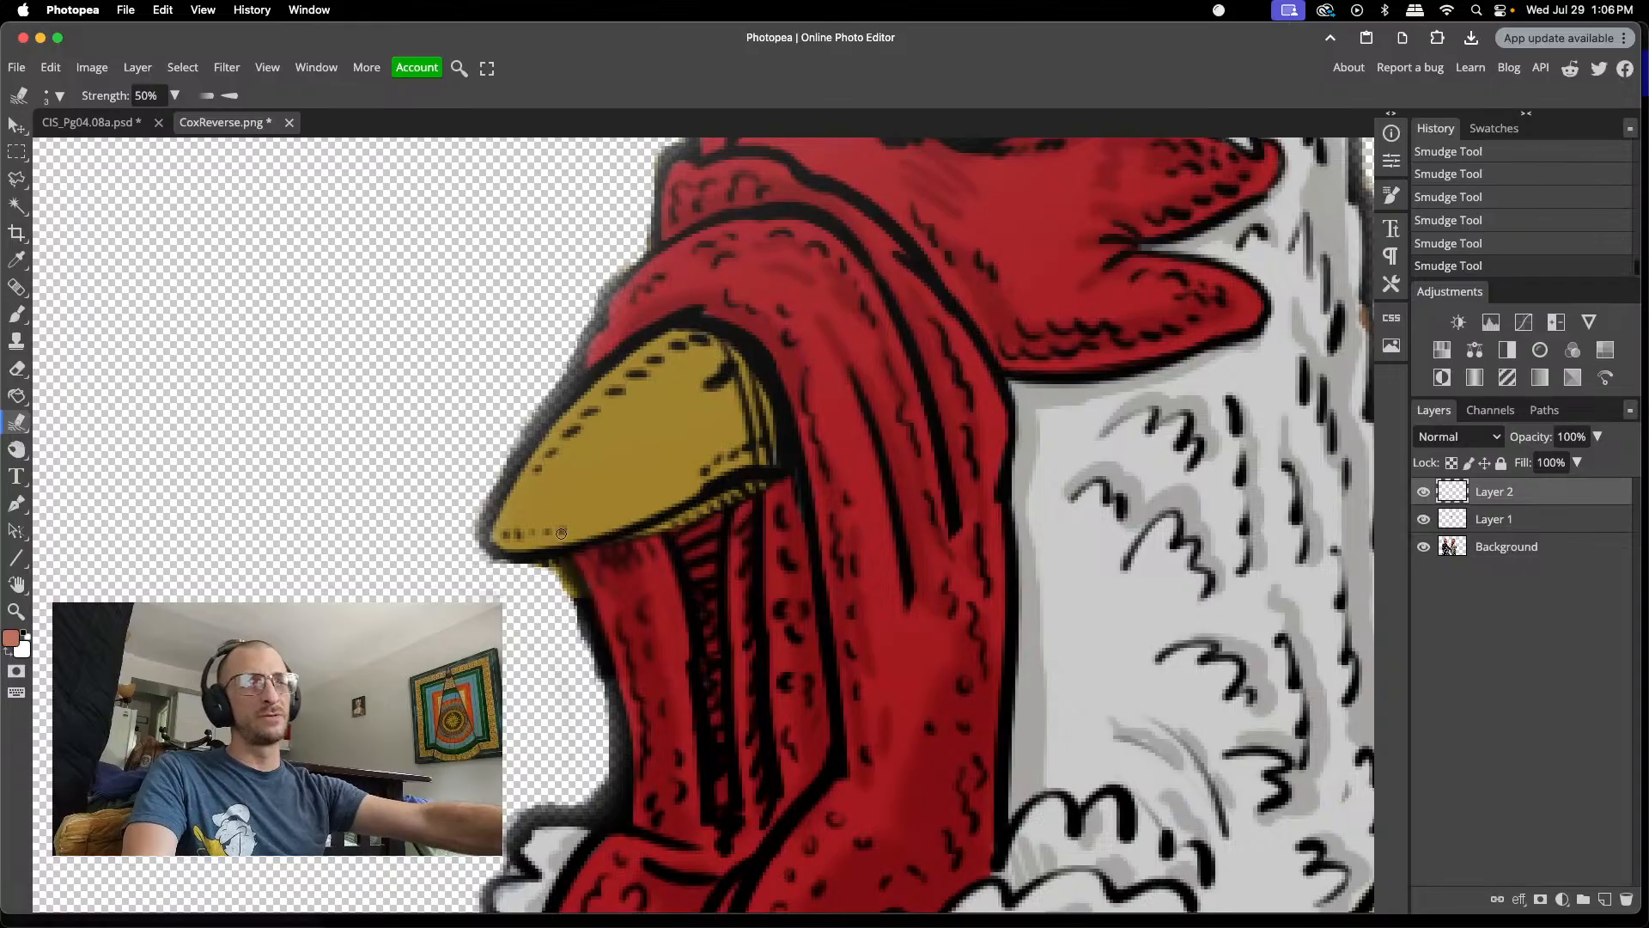
- Erase the leftover yellow and dark fringe in front of the wattle, below the beak tip, on the Background layer
{"action": "left_click", "coordinate": [1460, 545]}
{"action": "key", "text": "e"}
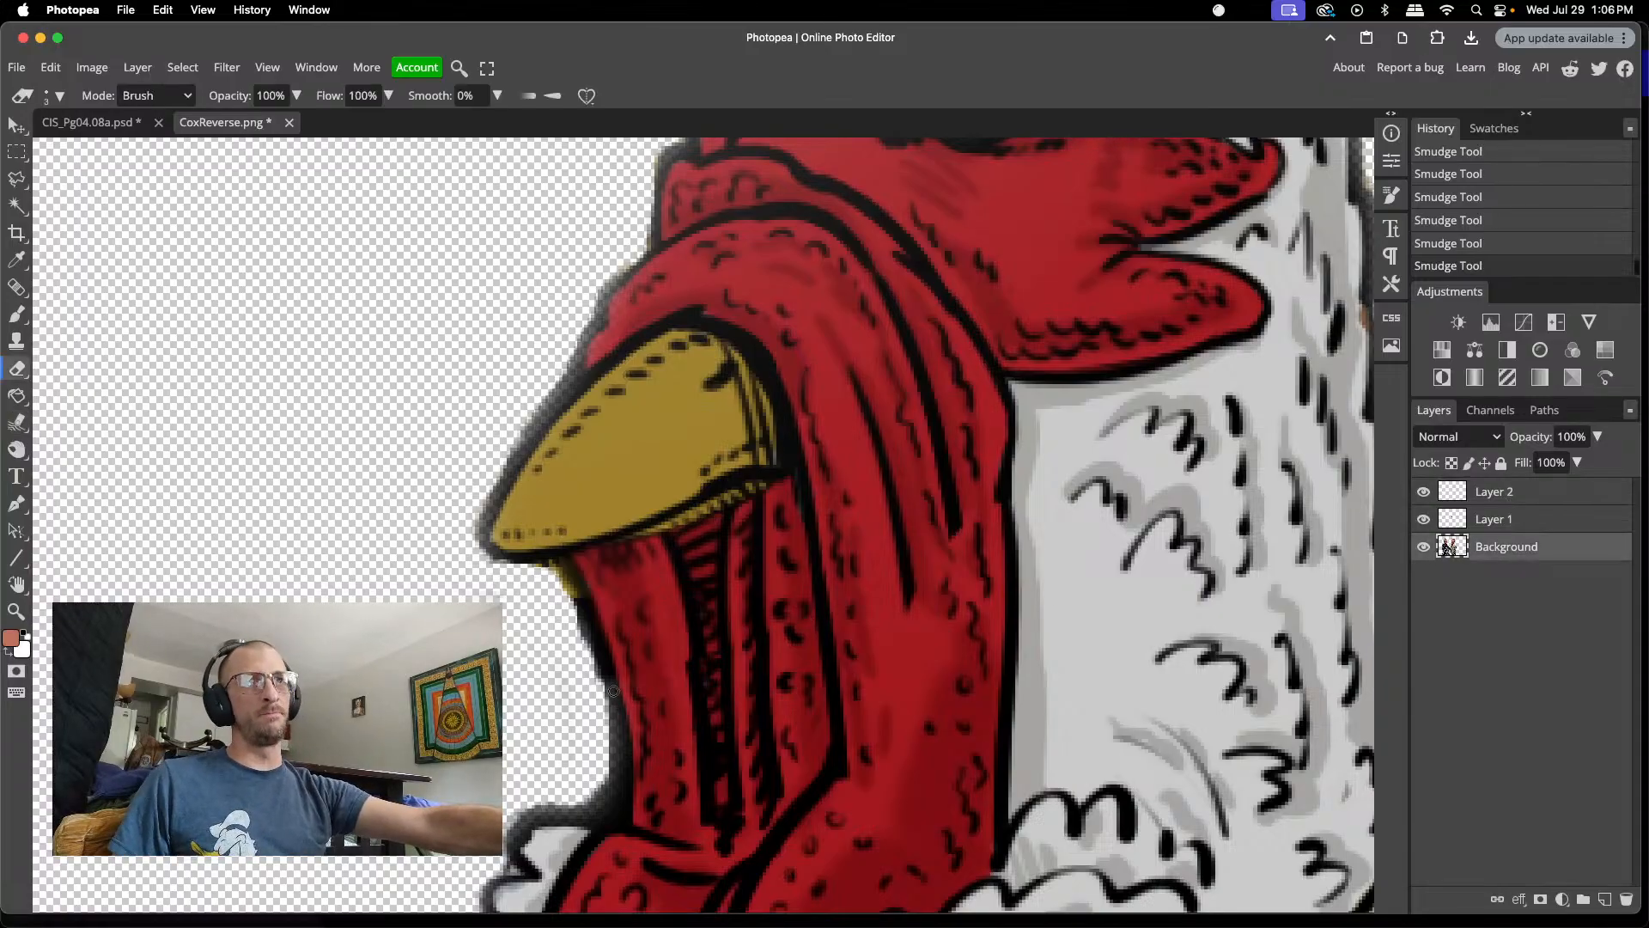
{"action": "left_click_drag", "start_coordinate": [589, 656], "coordinate": [554, 573]}
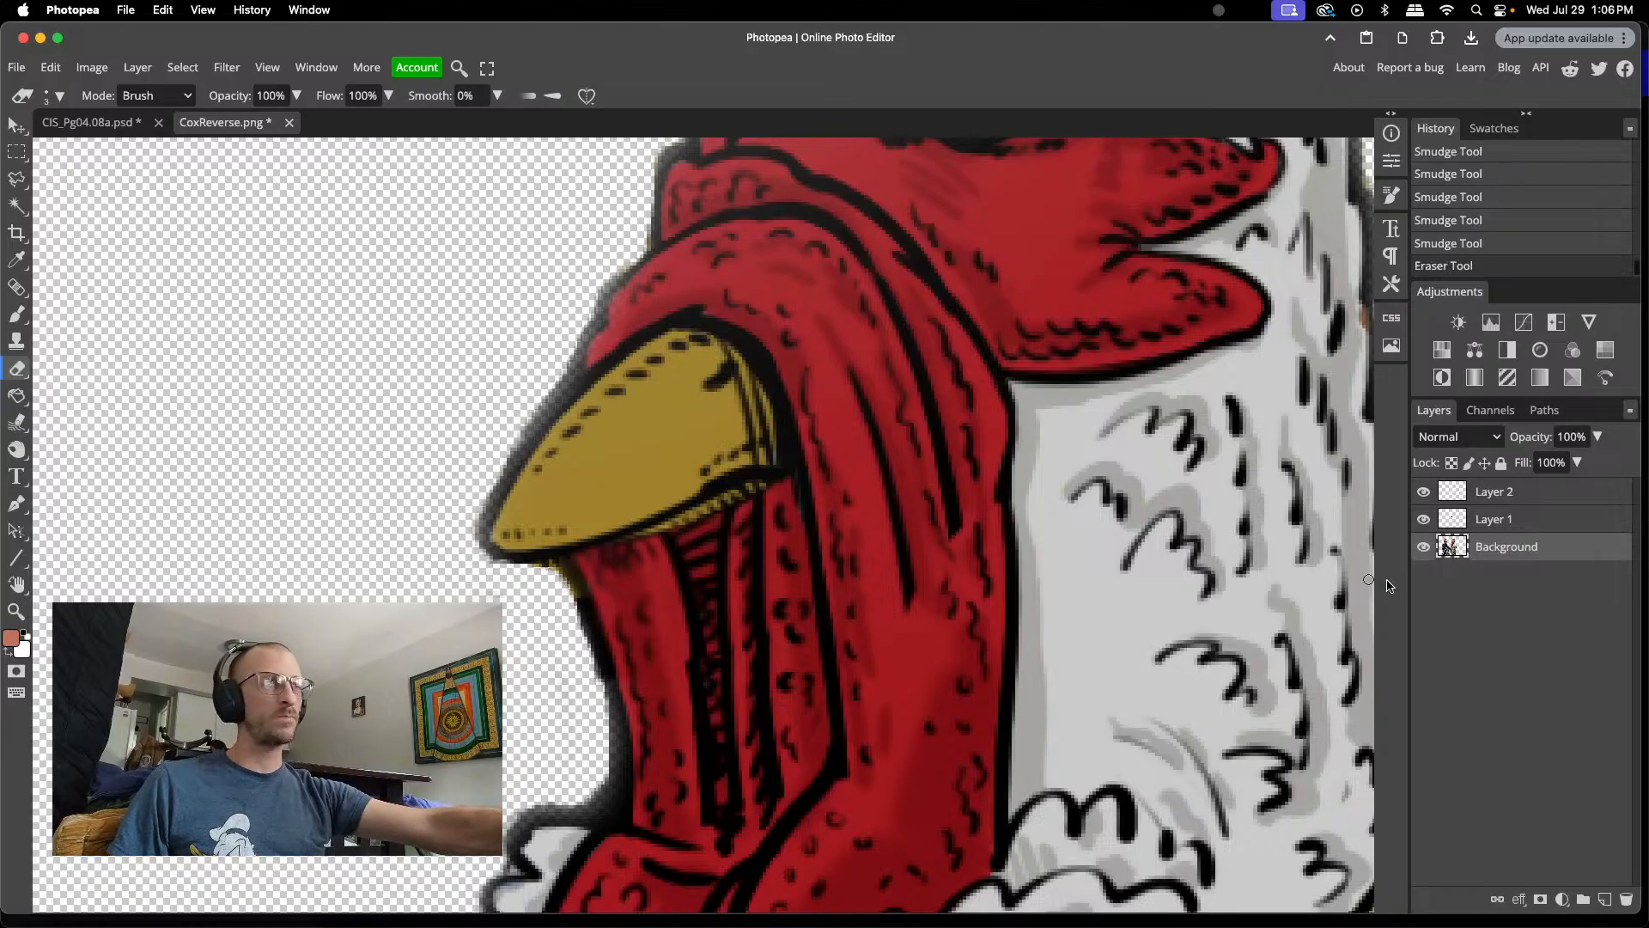
- Try erasing the same front fringe below the beak tip on Layer 1, and undo the stroke
{"action": "left_click", "coordinate": [1492, 519]}
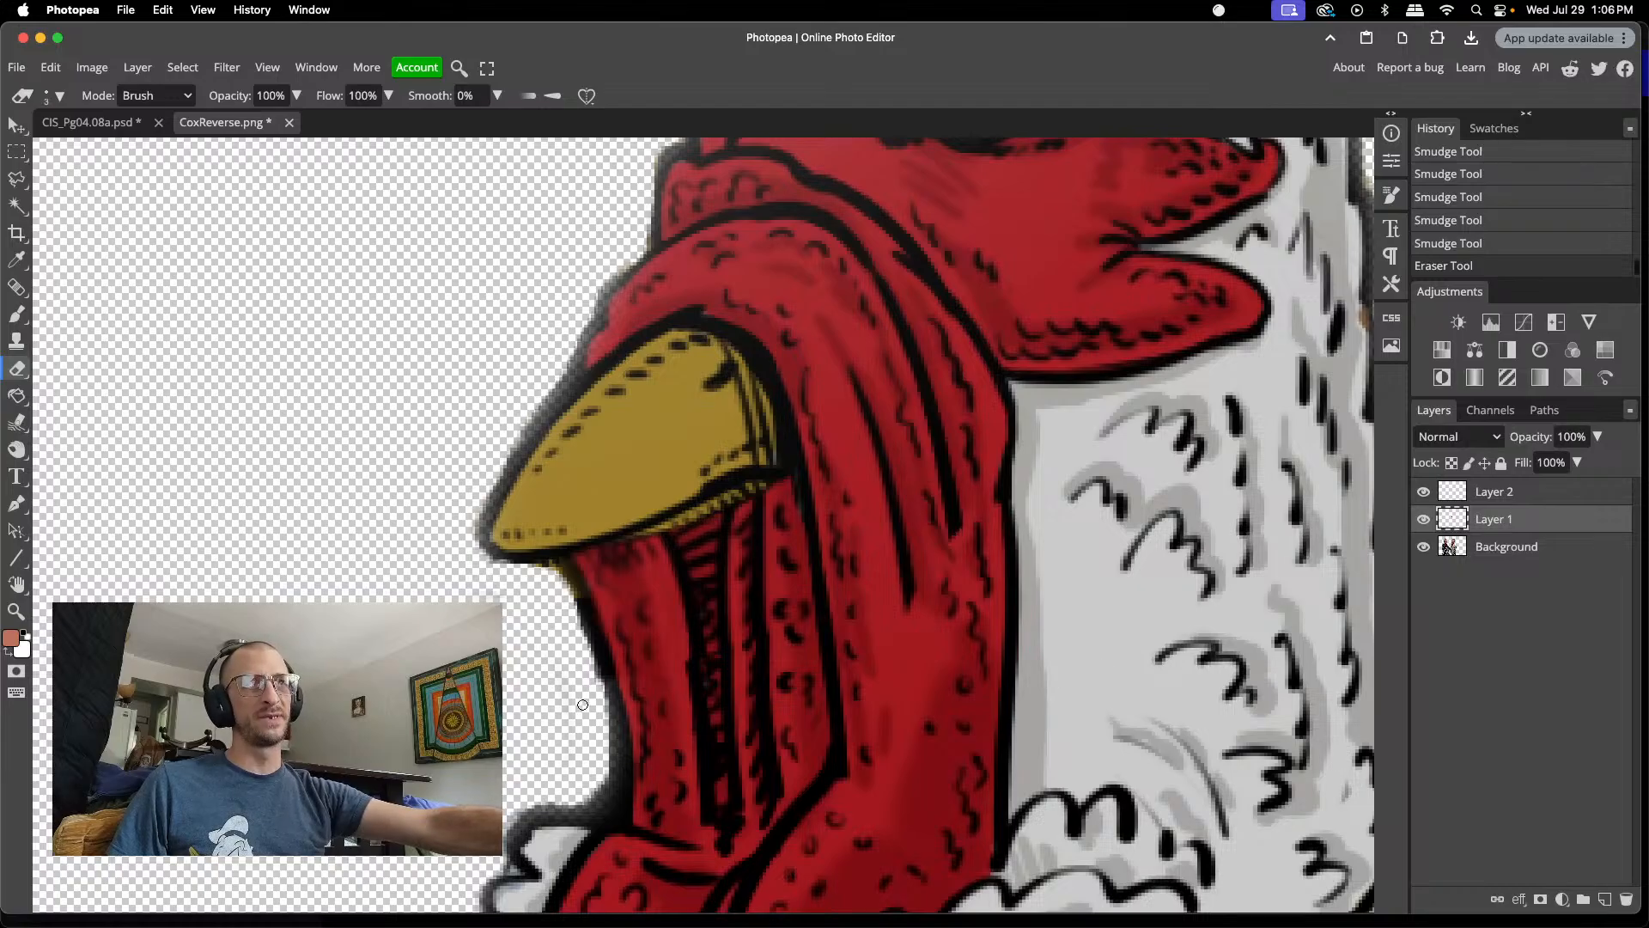
{"action": "left_click_drag", "start_coordinate": [586, 646], "coordinate": [562, 573]}
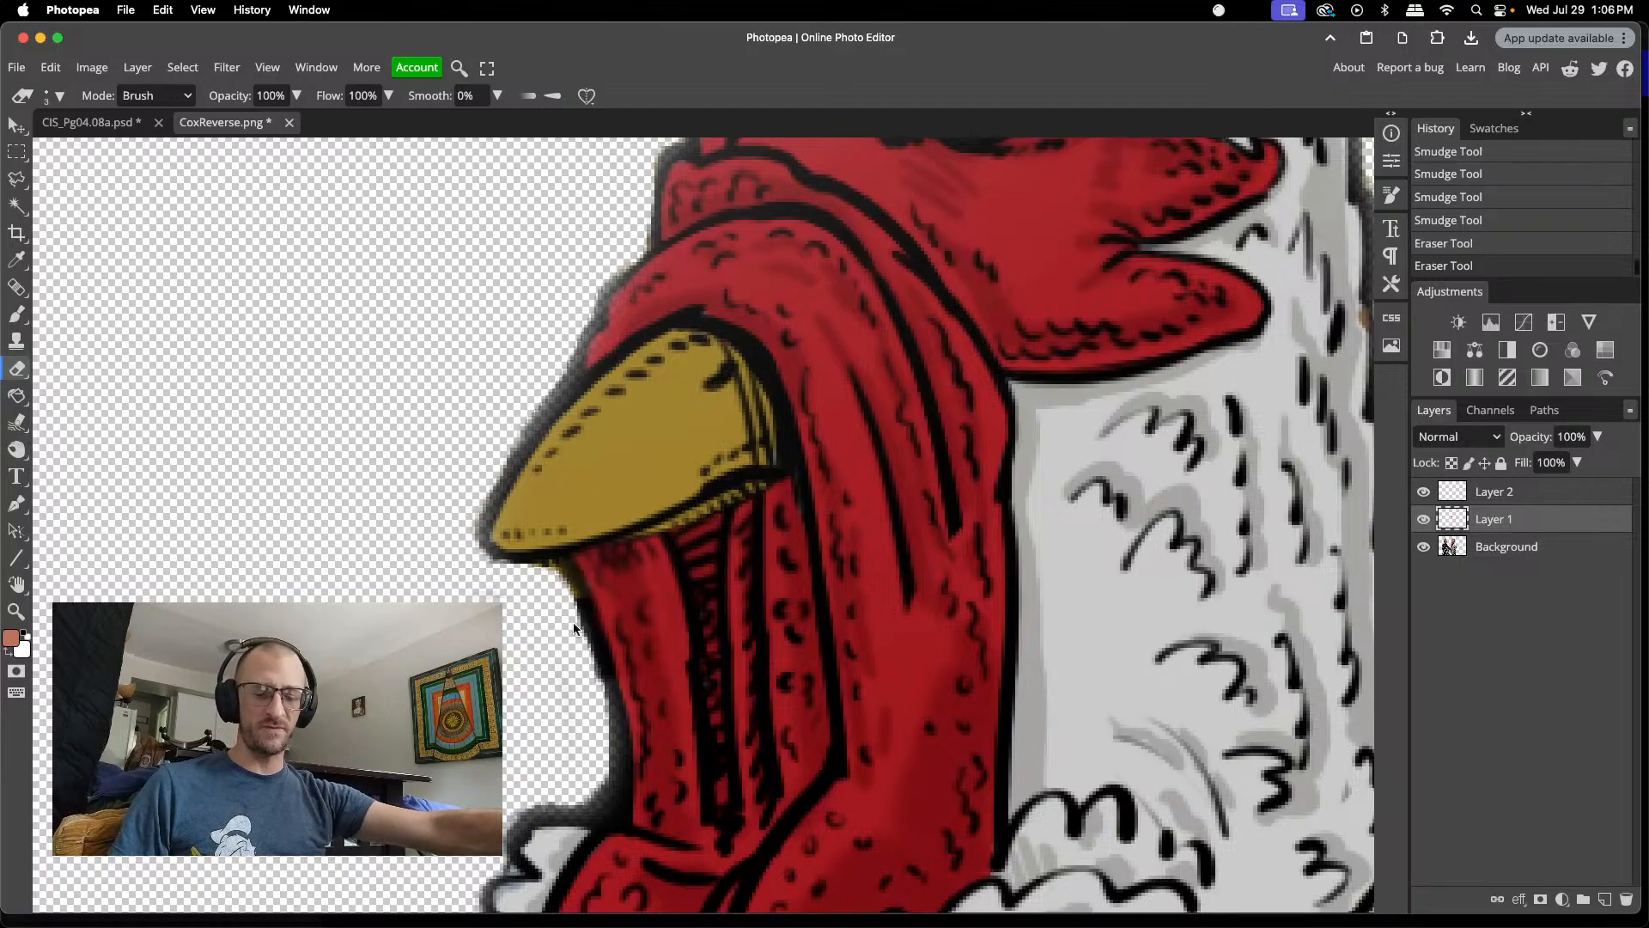
{"action": "key", "text": "super+z"}
- Clean up the front wattle edge below the beak tip with small eraser strokes on Layer 2, Layer 1 and Background
{"action": "left_click", "coordinate": [1513, 499]}
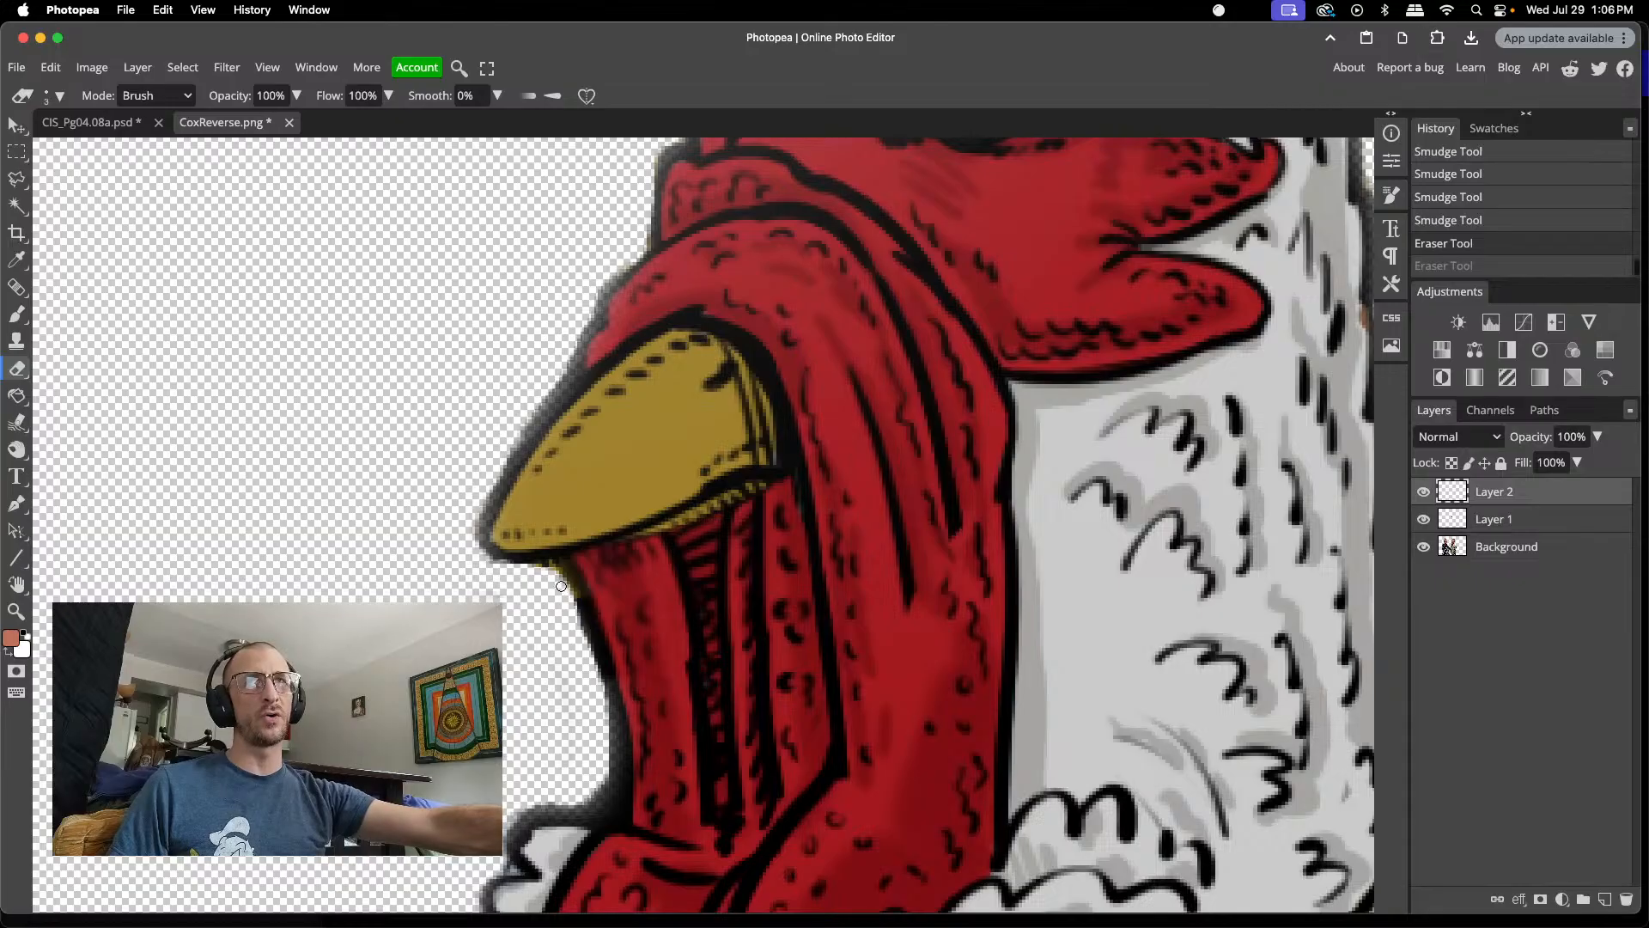
{"action": "left_click_drag", "start_coordinate": [542, 567], "coordinate": [533, 571]}
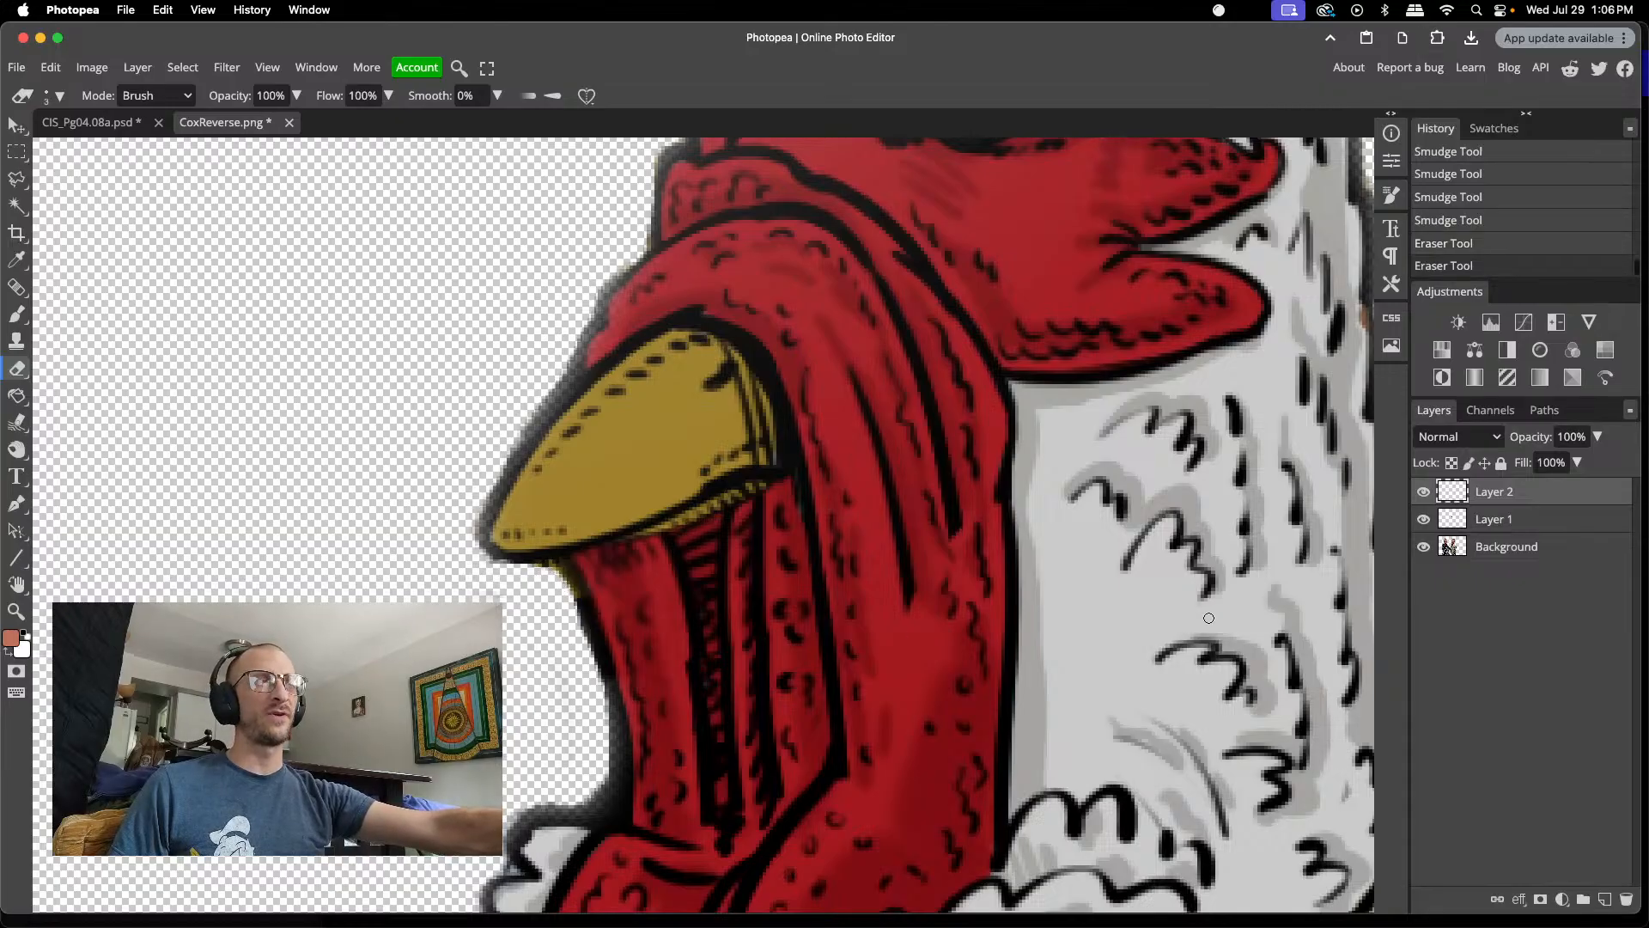
{"action": "left_click", "coordinate": [1470, 520]}
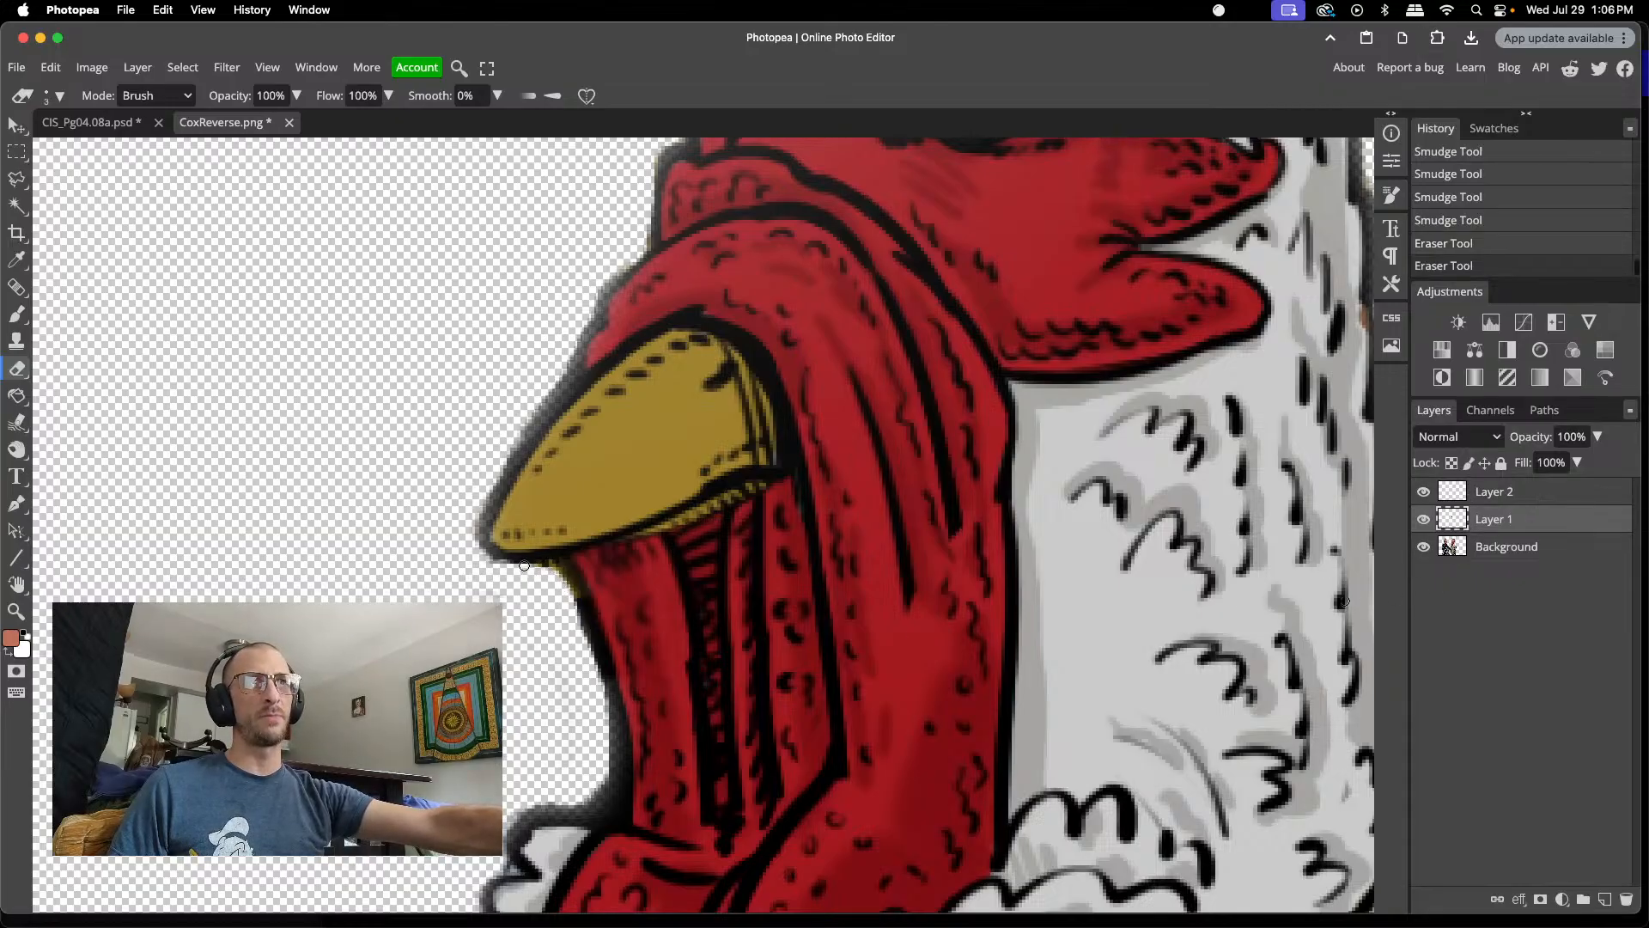
{"action": "left_click", "coordinate": [566, 592]}
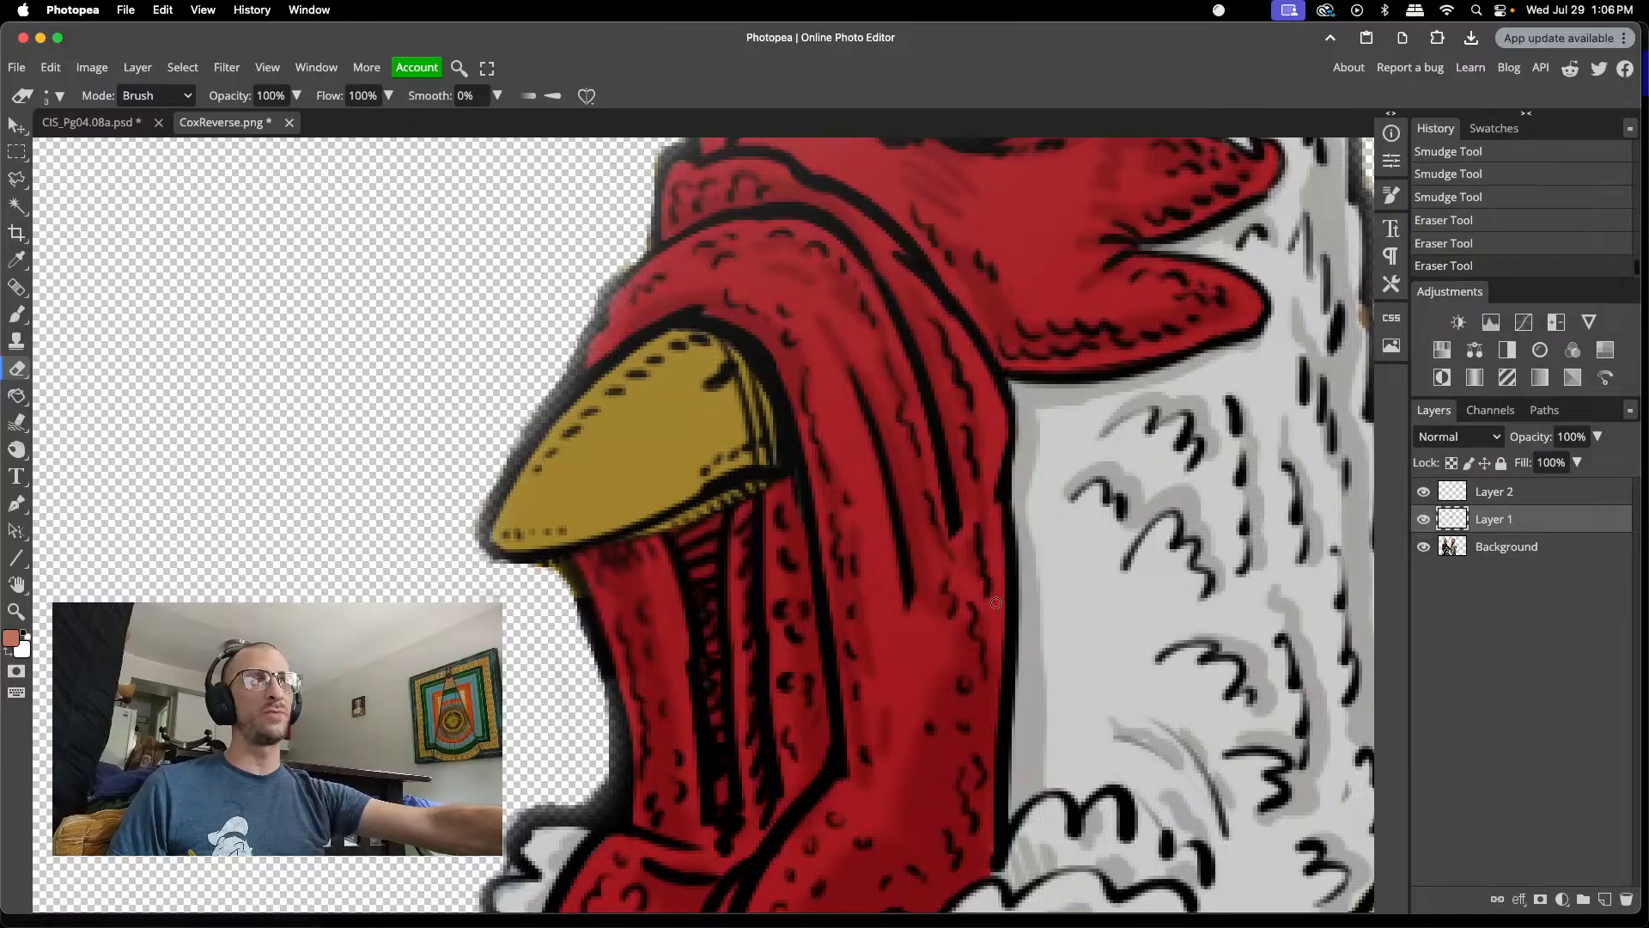
{"action": "left_click", "coordinate": [1484, 551]}
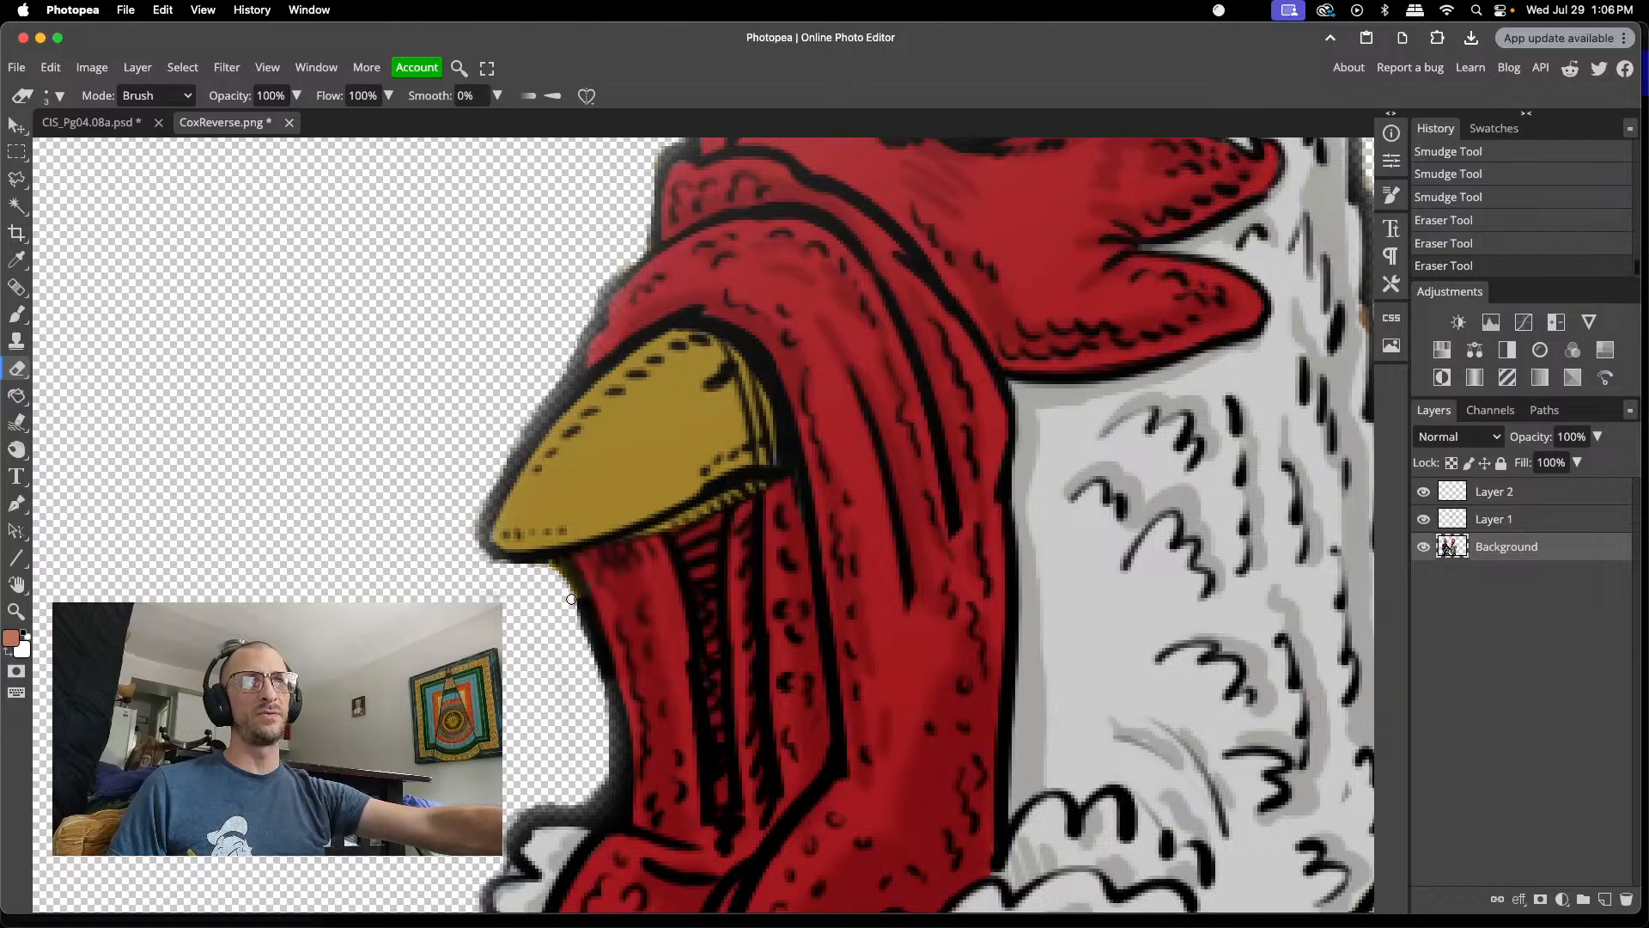
{"action": "left_click", "coordinate": [587, 654]}
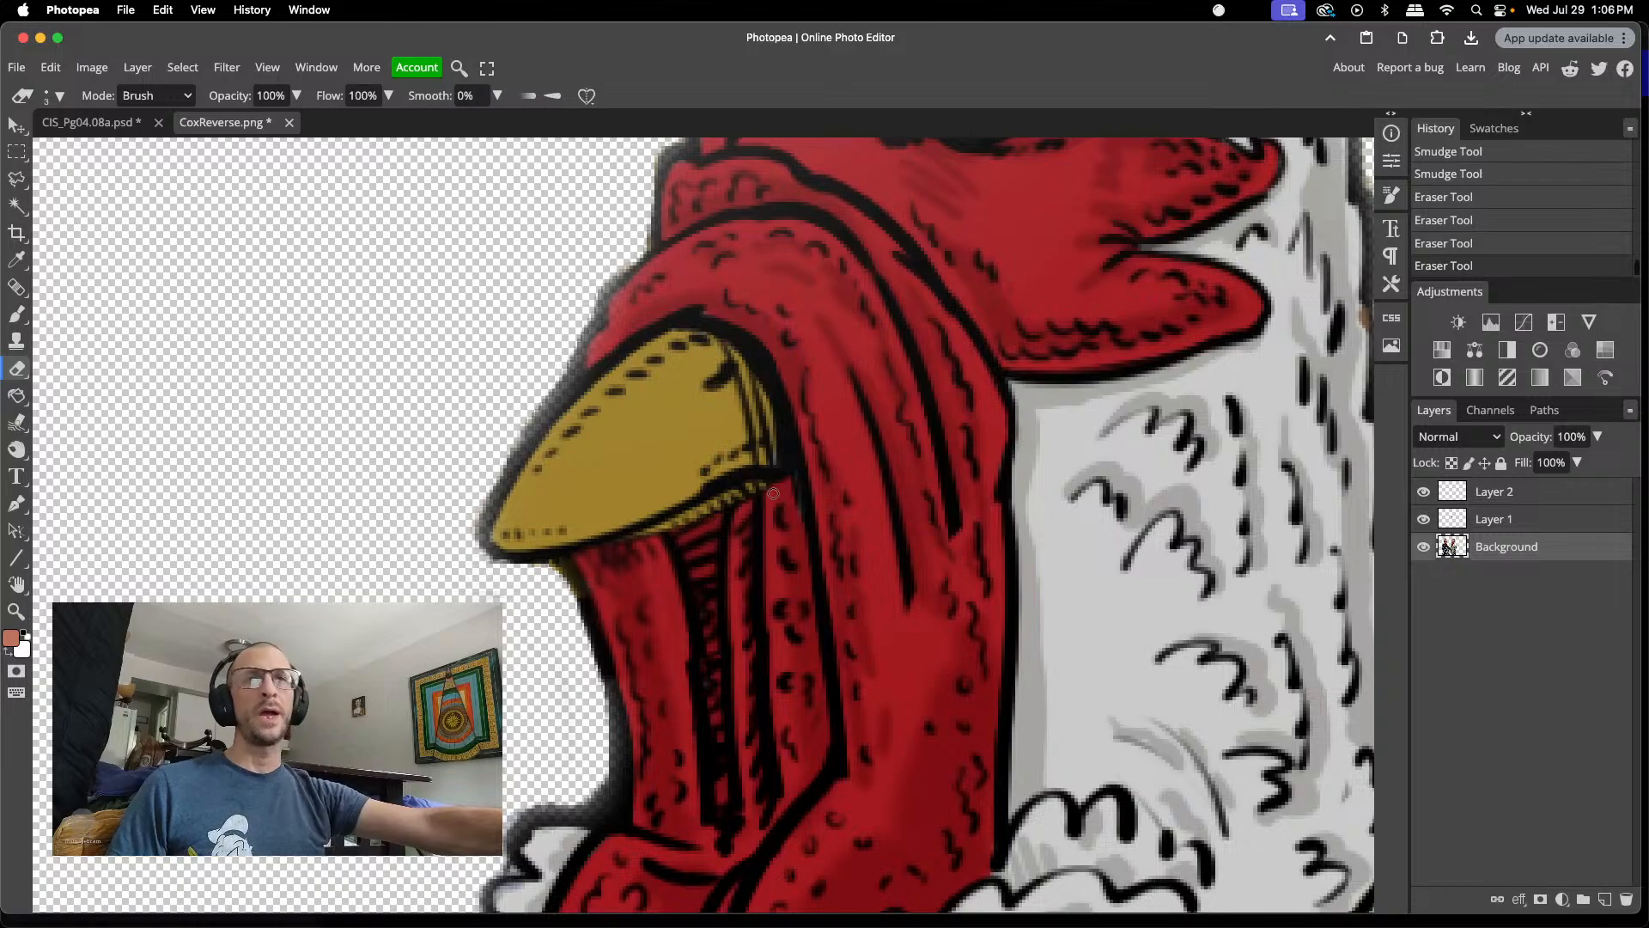
- Merge Layer 2 and Layer 1 down into the Background layer
{"action": "left_click", "coordinate": [16, 338]}
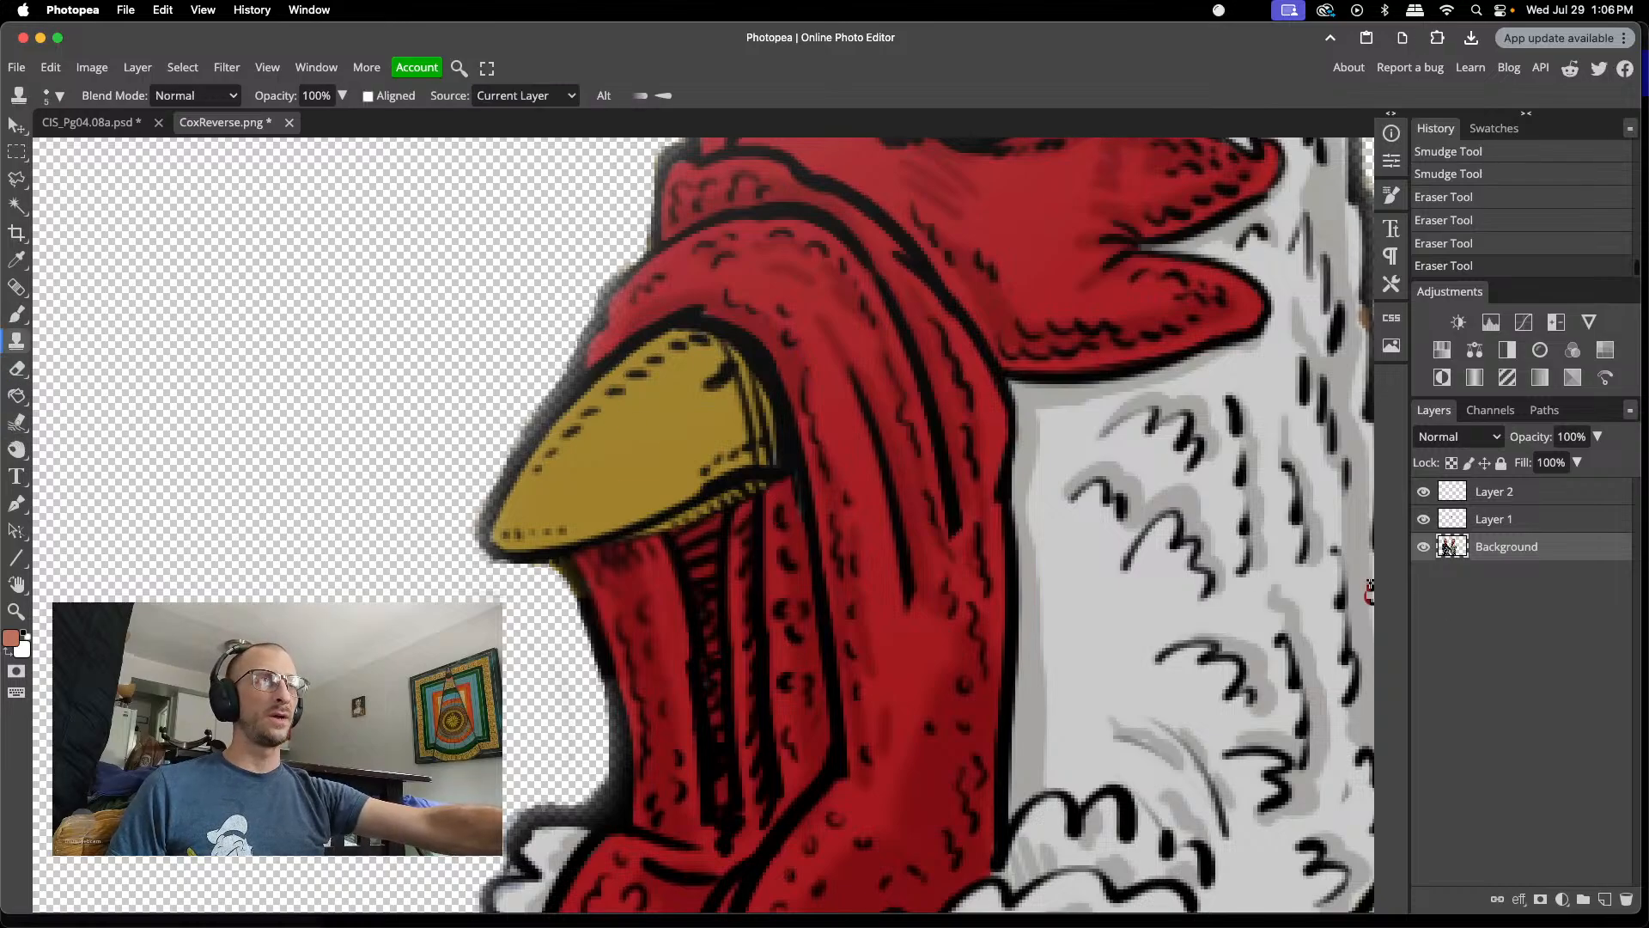
{"action": "left_click", "coordinate": [1527, 497]}
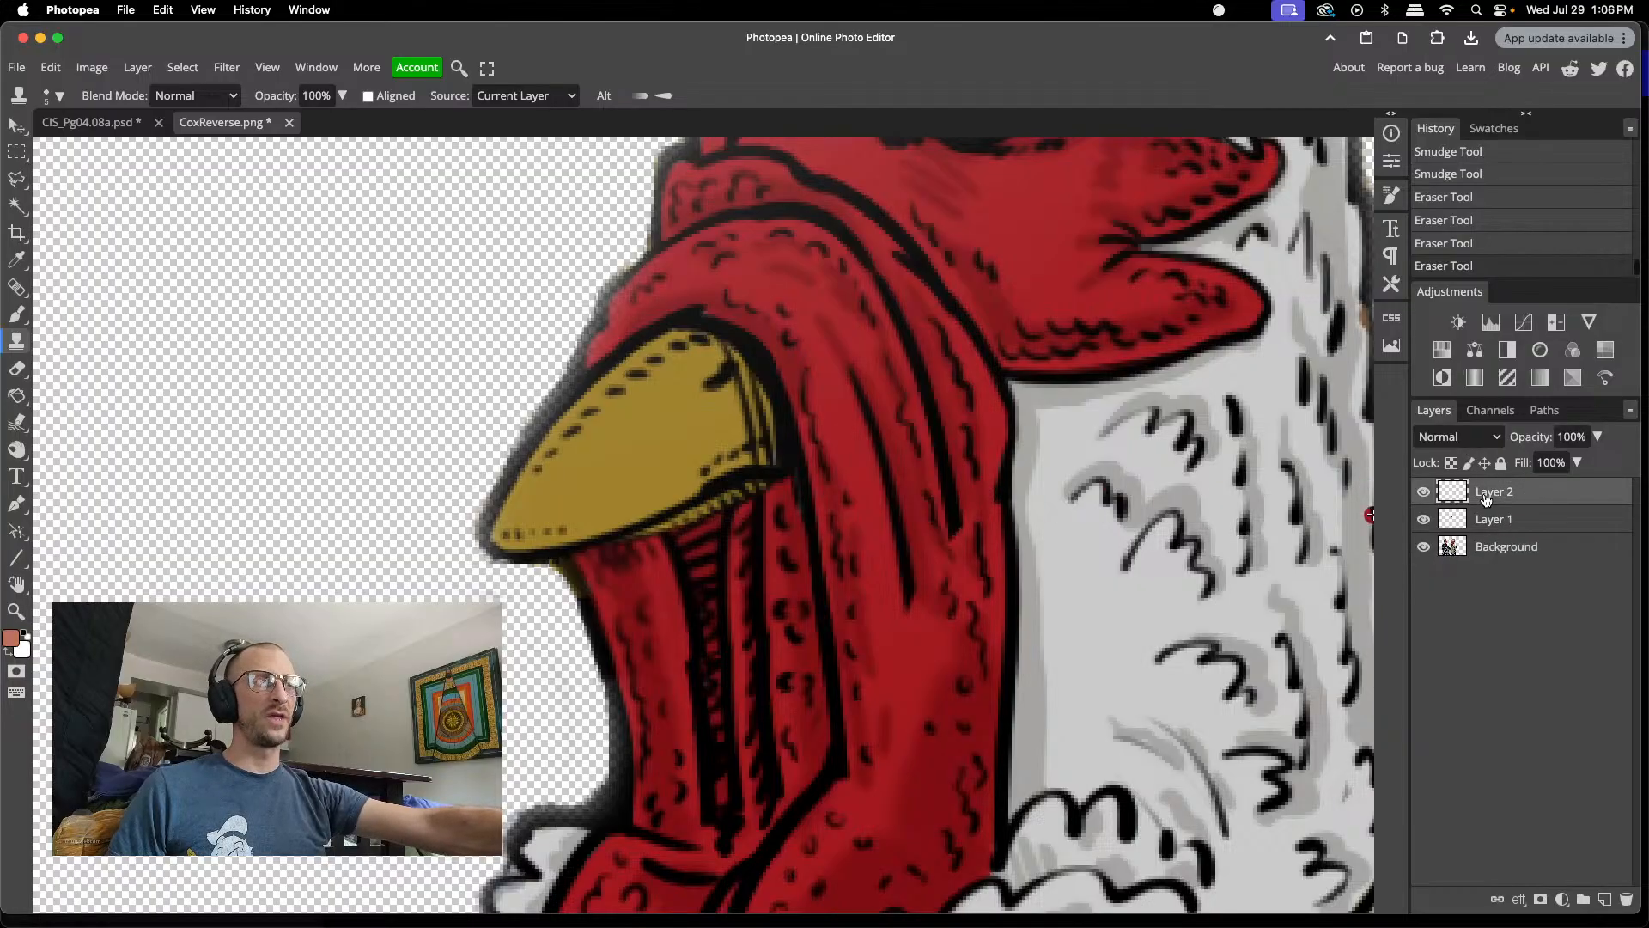
{"action": "key", "text": "ctrl+e"}
{"action": "key", "text": "ctrl+e"}
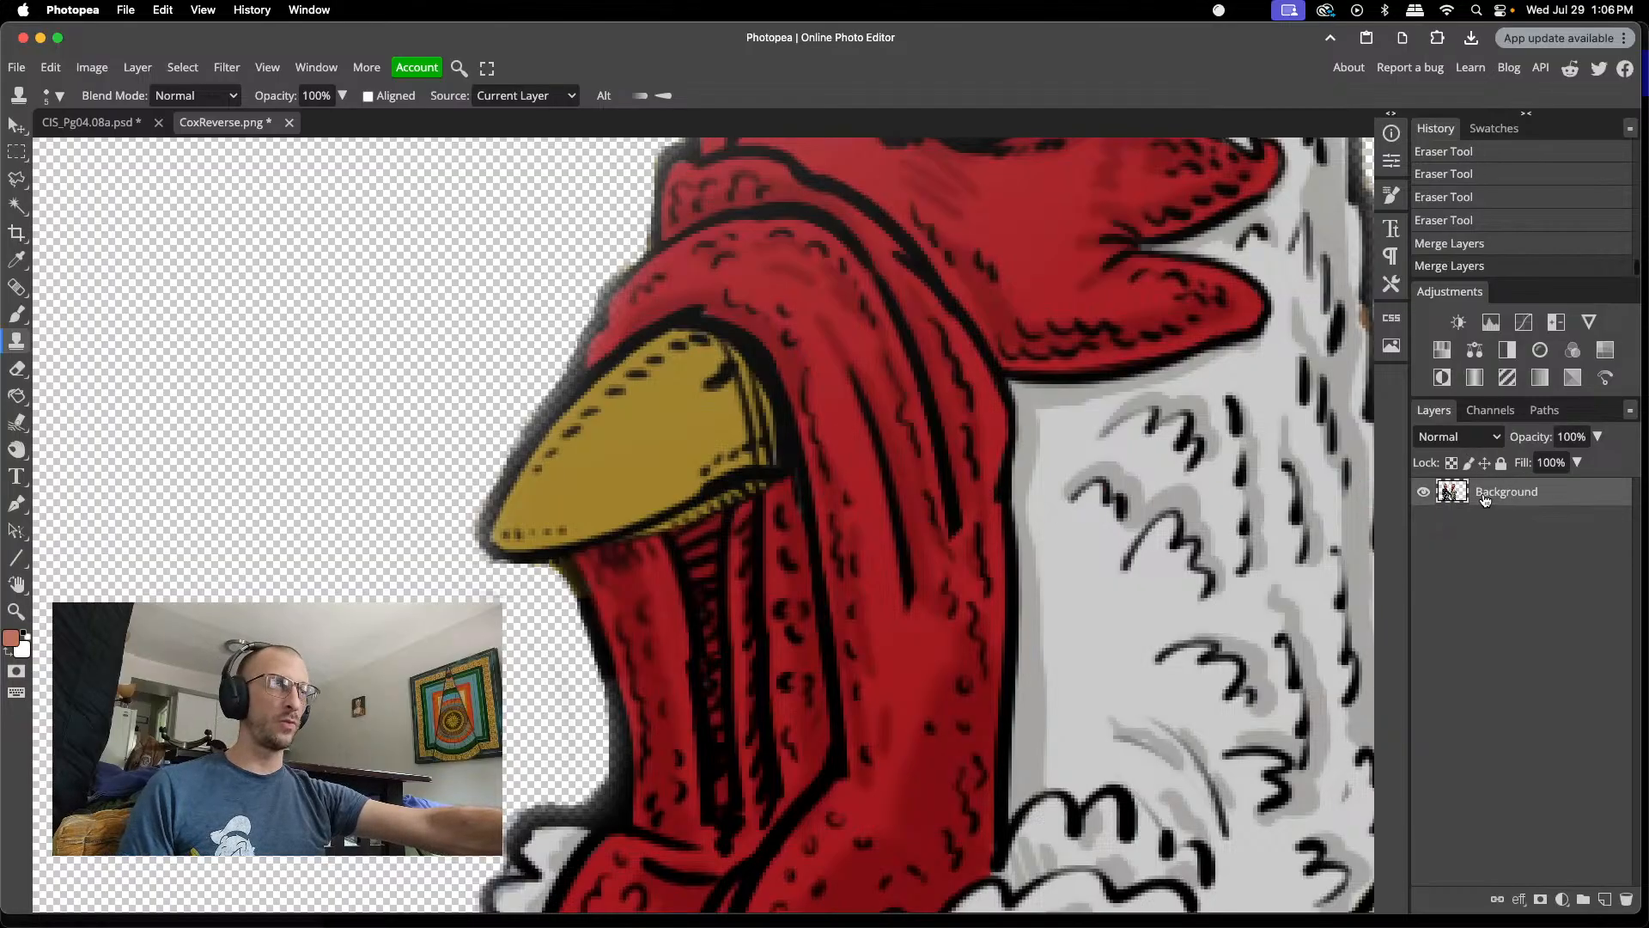
- Clone nearby wattle texture over the remaining yellow band along the underside of the upper beak with the Clone tool
{"action": "left_click", "coordinate": [758, 517], "text": "alt"}
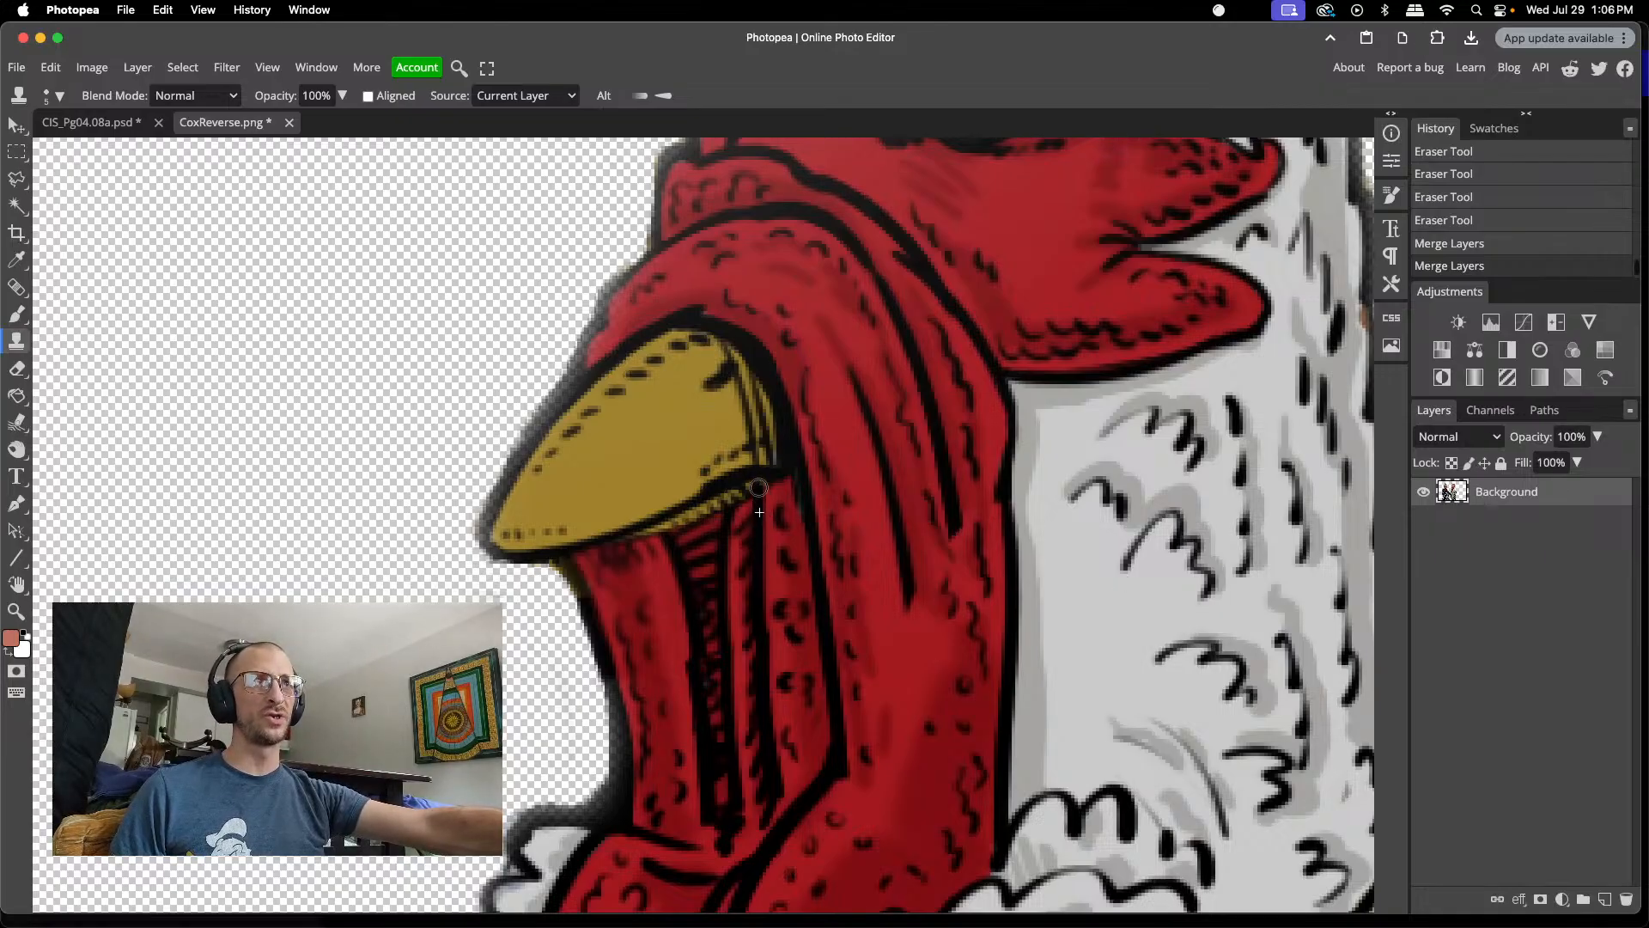
{"action": "left_click", "coordinate": [761, 487]}
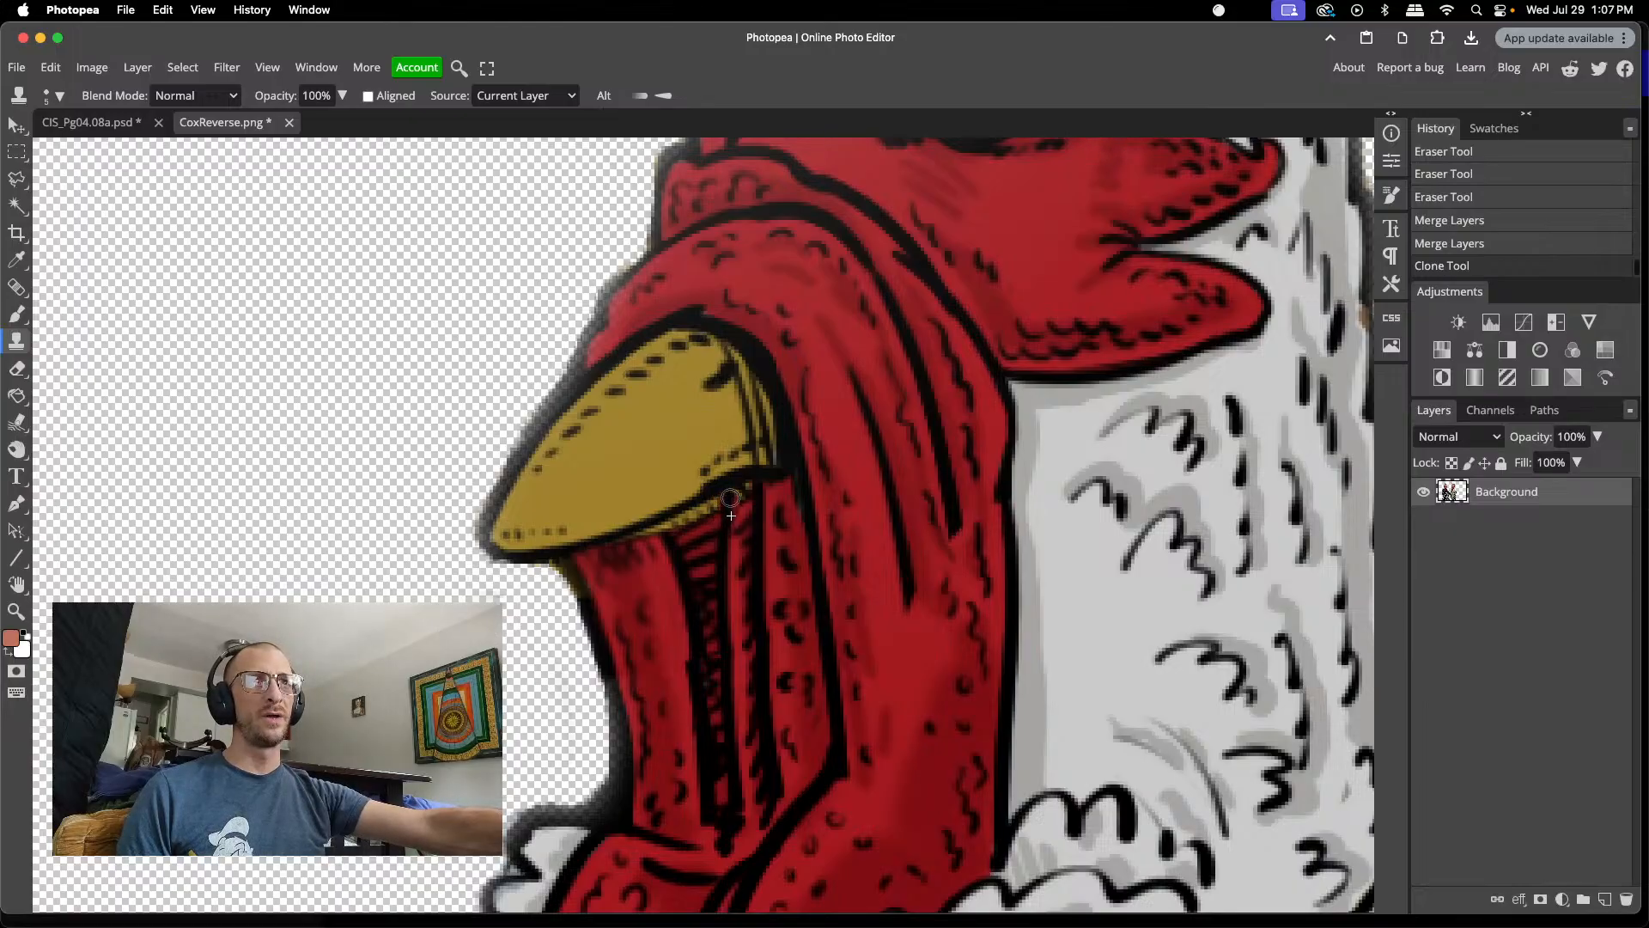
{"action": "left_click", "coordinate": [729, 498]}
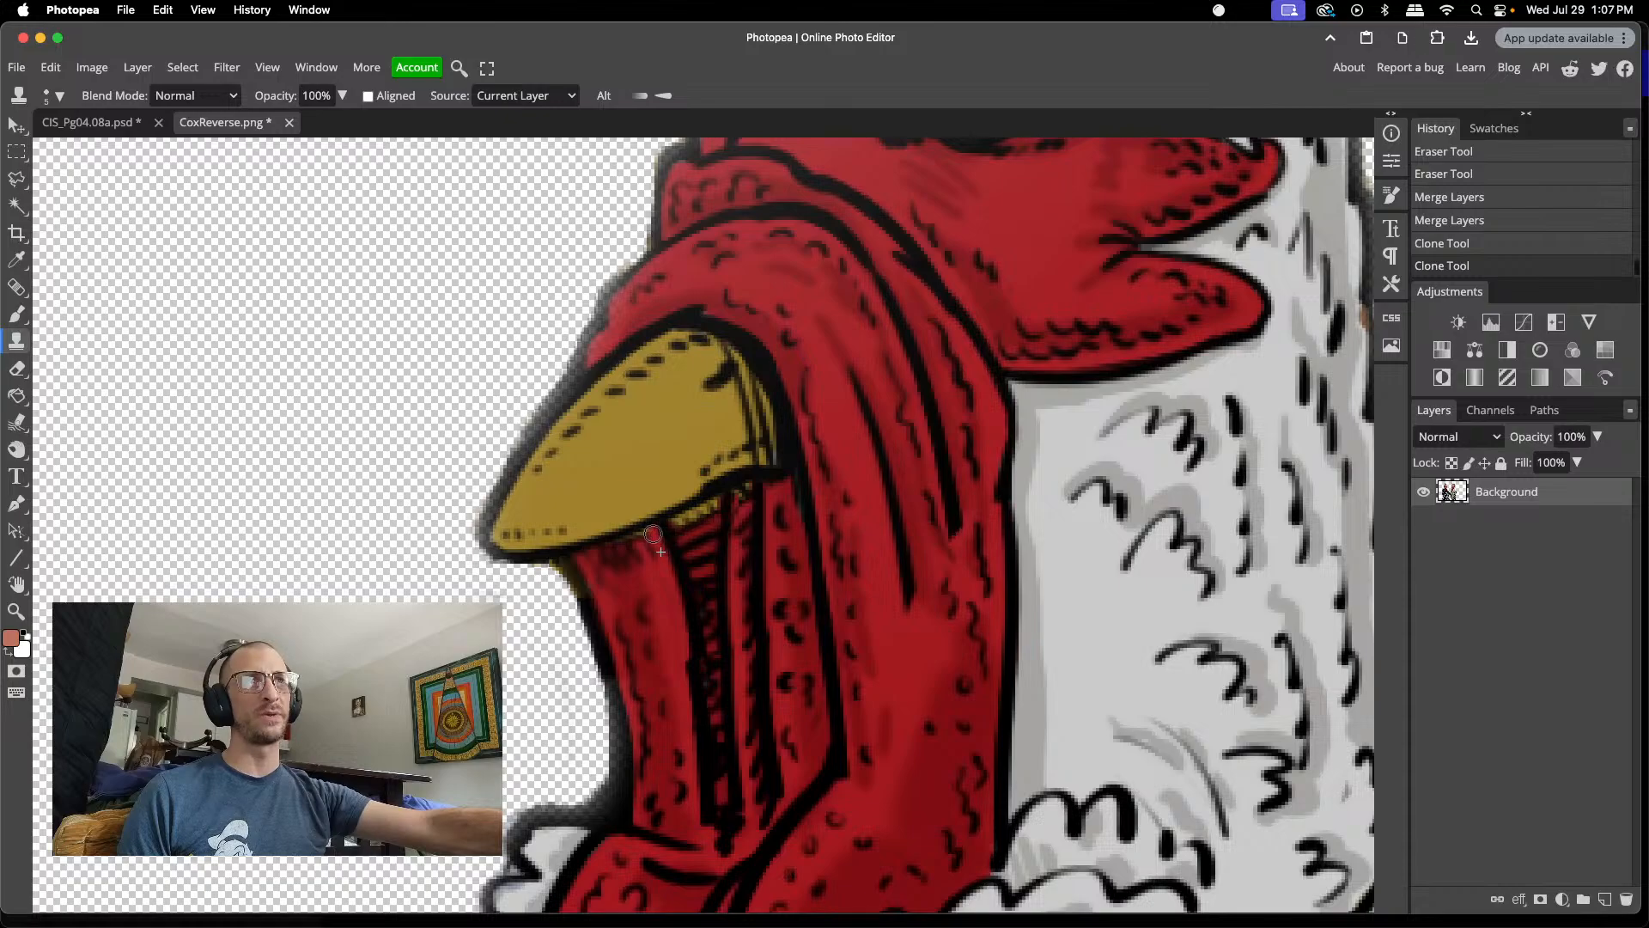
{"action": "left_click", "coordinate": [635, 537]}
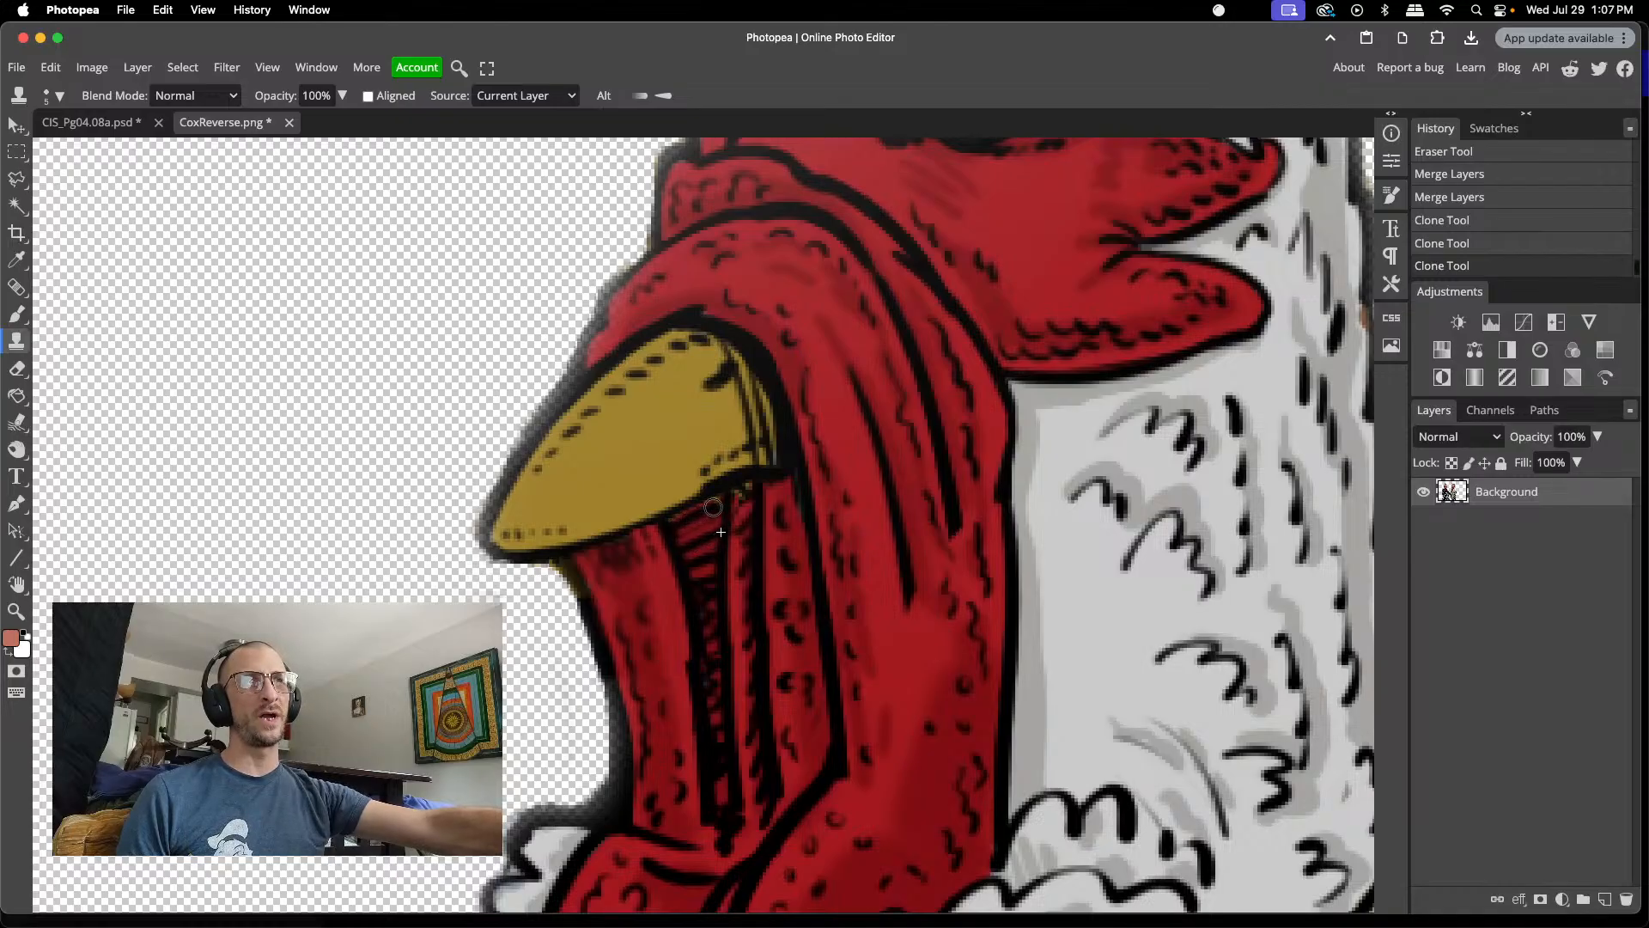
{"action": "left_click", "coordinate": [713, 506]}
{"action": "key", "text": "ctrl+z"}
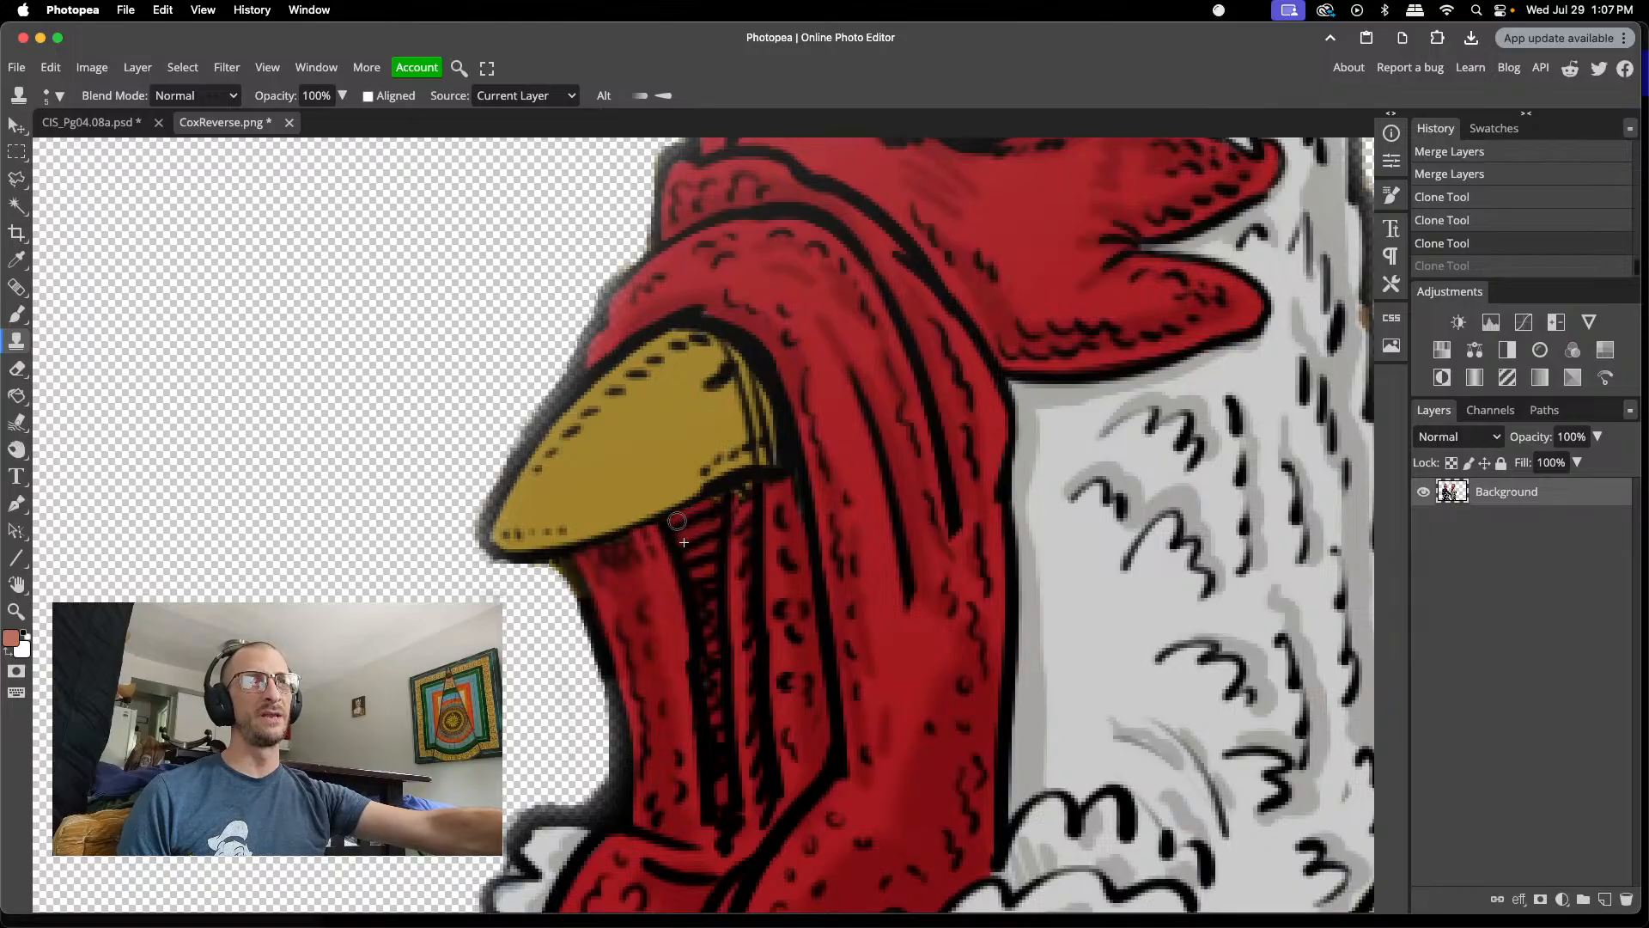
{"action": "left_click_drag", "start_coordinate": [677, 520], "coordinate": [715, 505]}
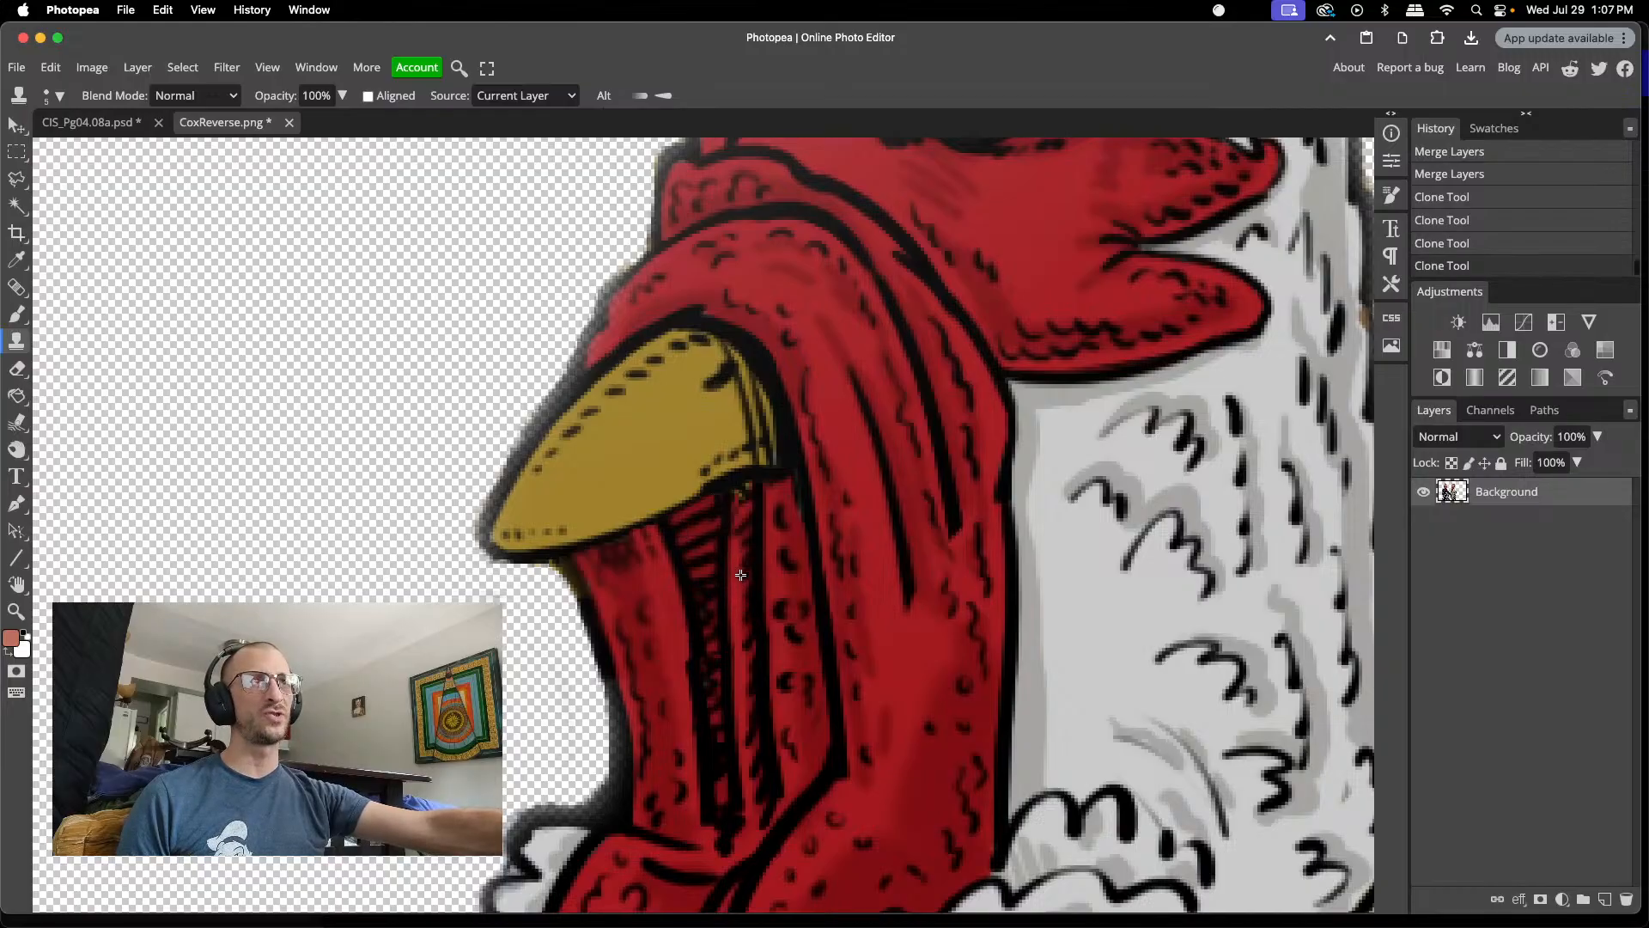
{"action": "left_click", "coordinate": [747, 487]}
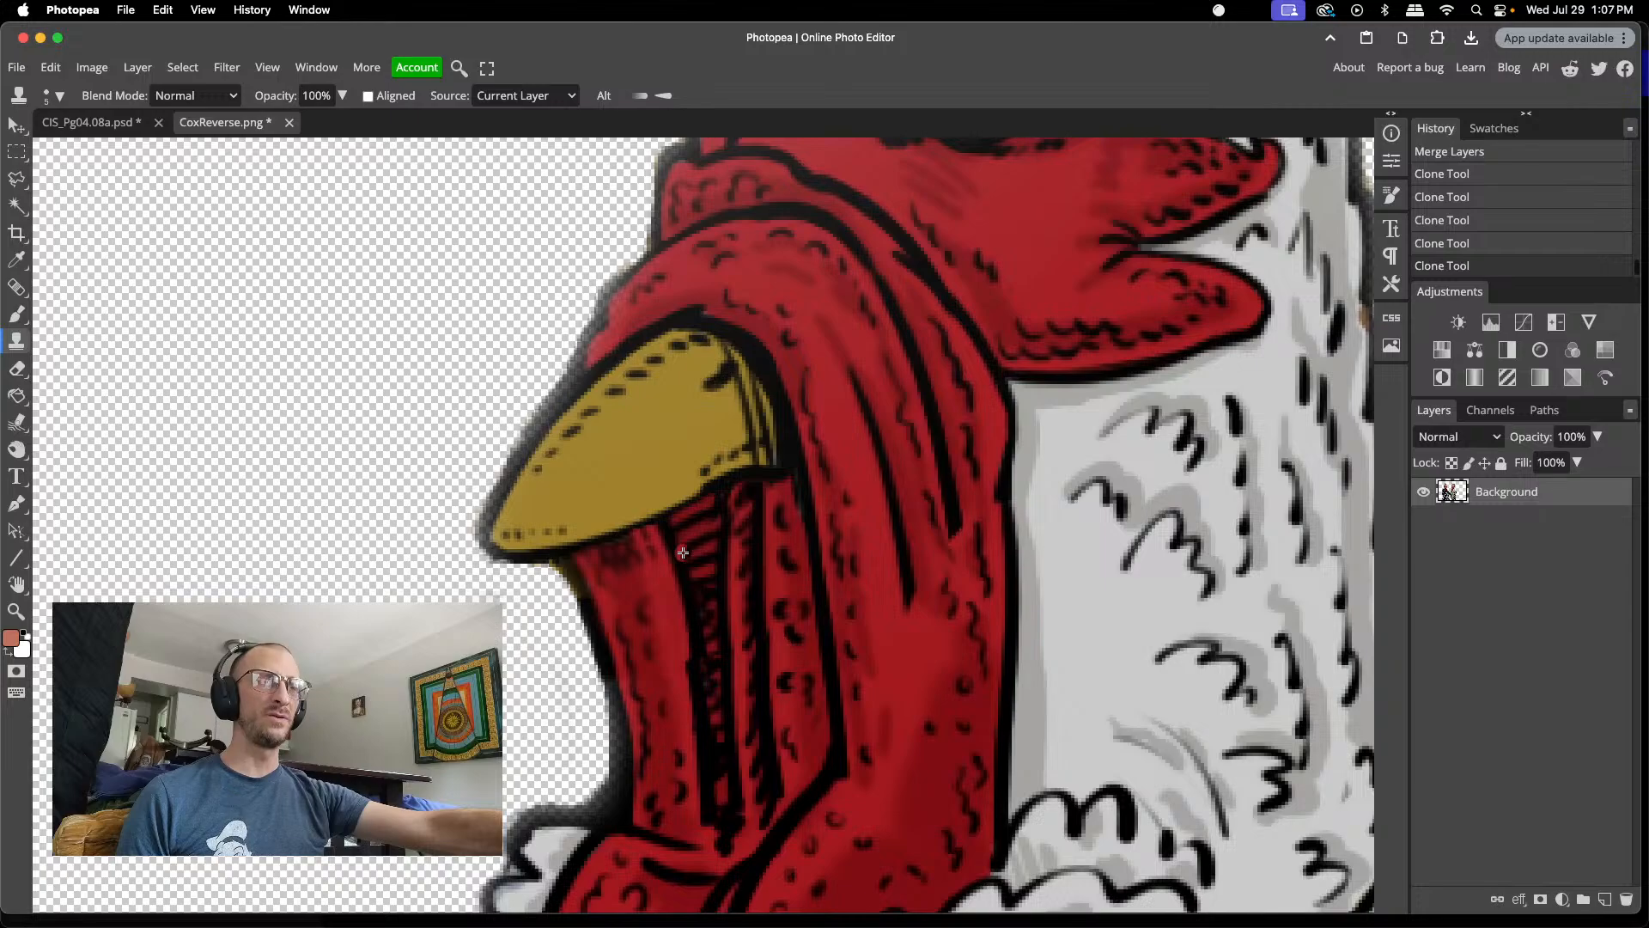
- Undo the last clone stroke on the wattle below the beak and clone there again with a smaller brush
{"action": "left_click", "coordinate": [728, 486]}
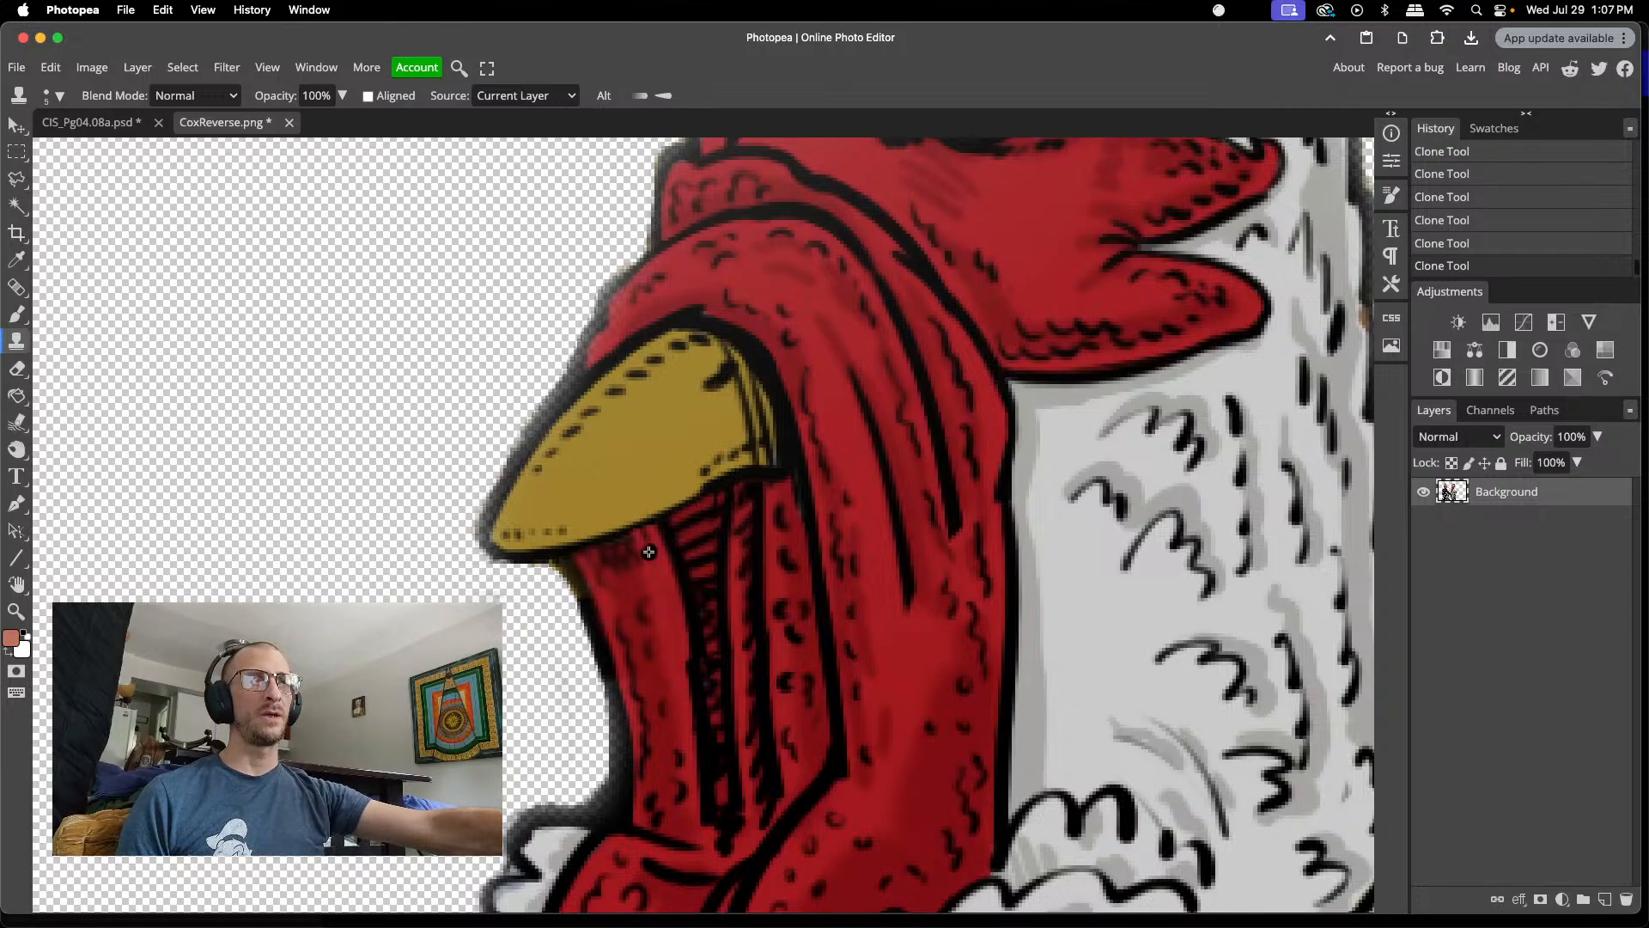
{"action": "key", "text": "super+z"}
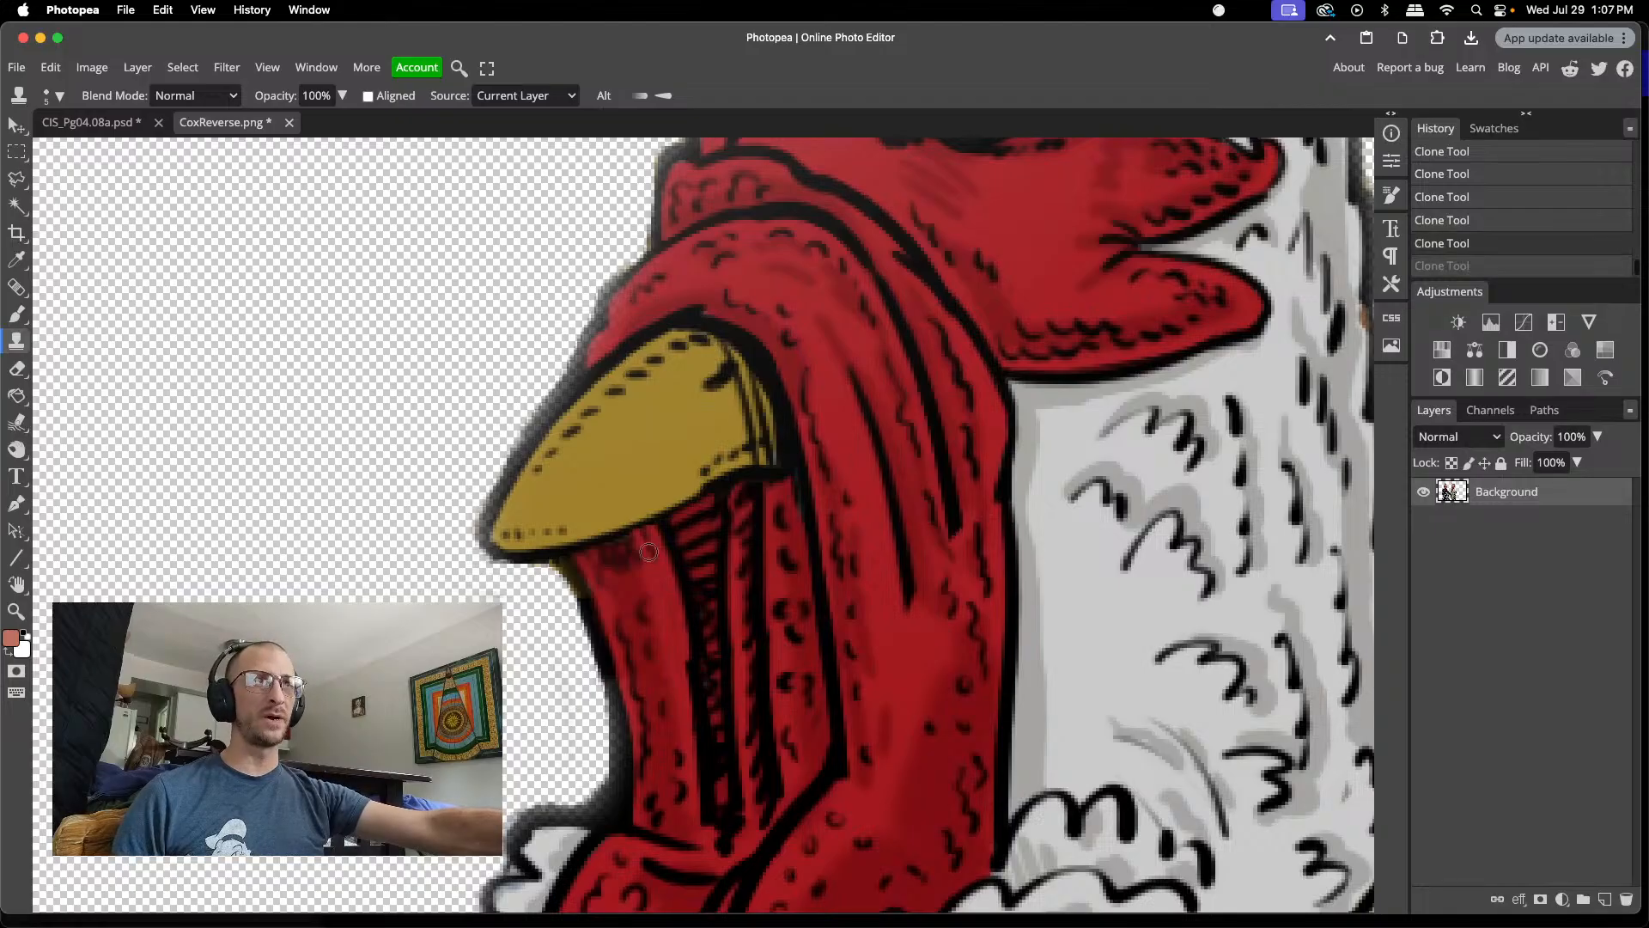
{"action": "right_click", "coordinate": [733, 530]}
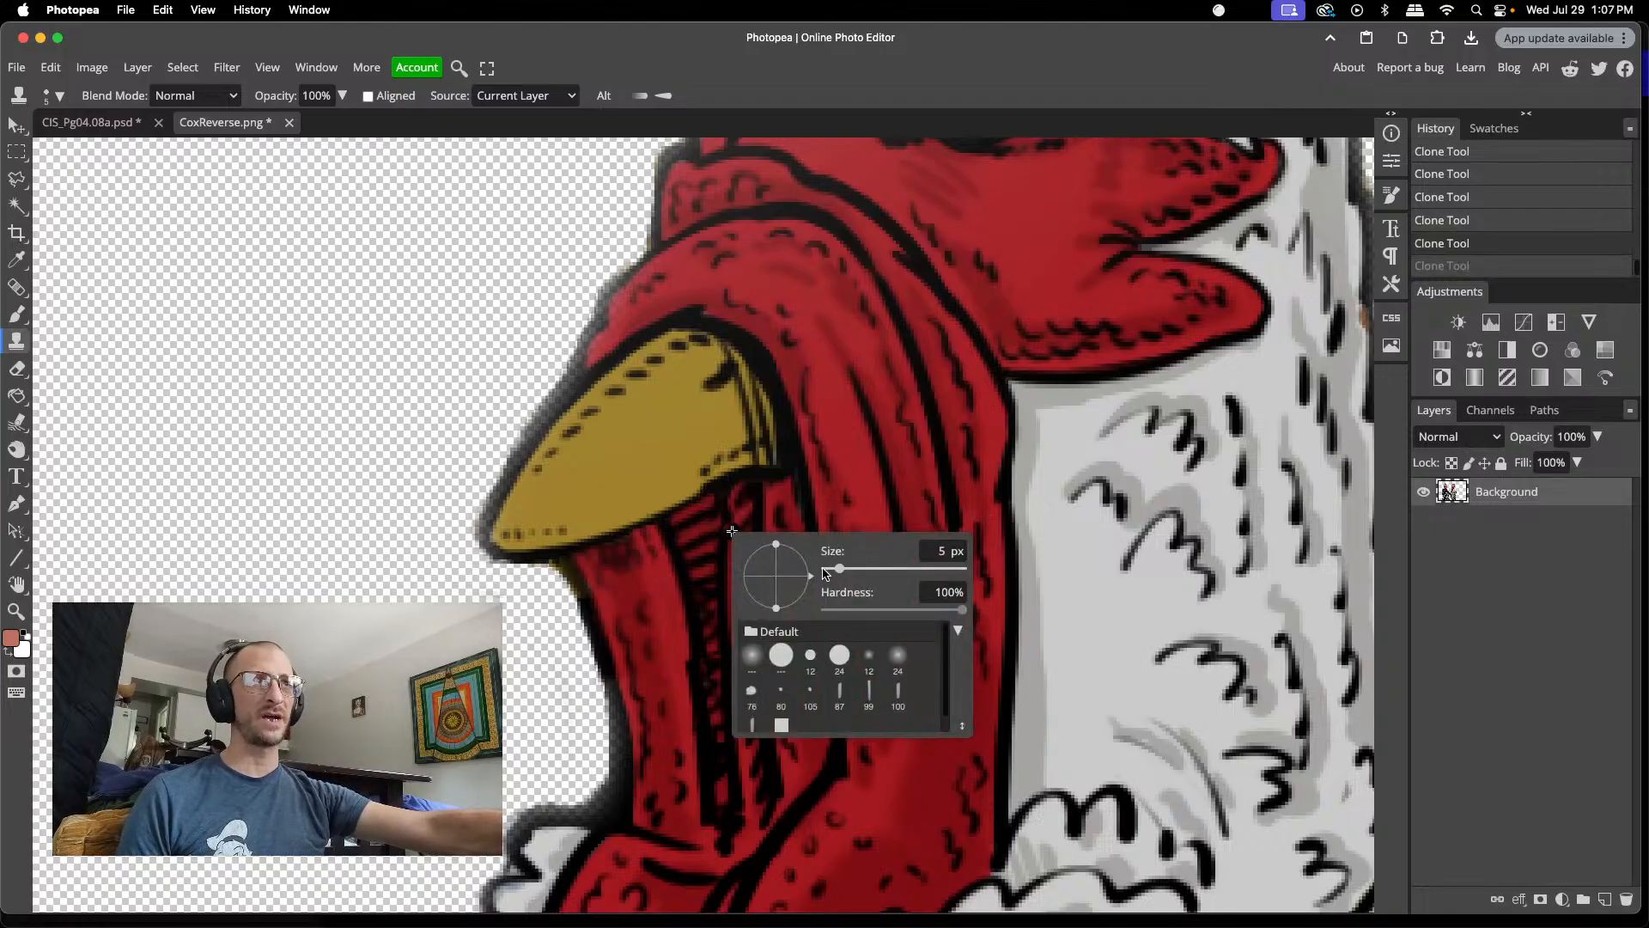
{"action": "left_click", "coordinate": [835, 571]}
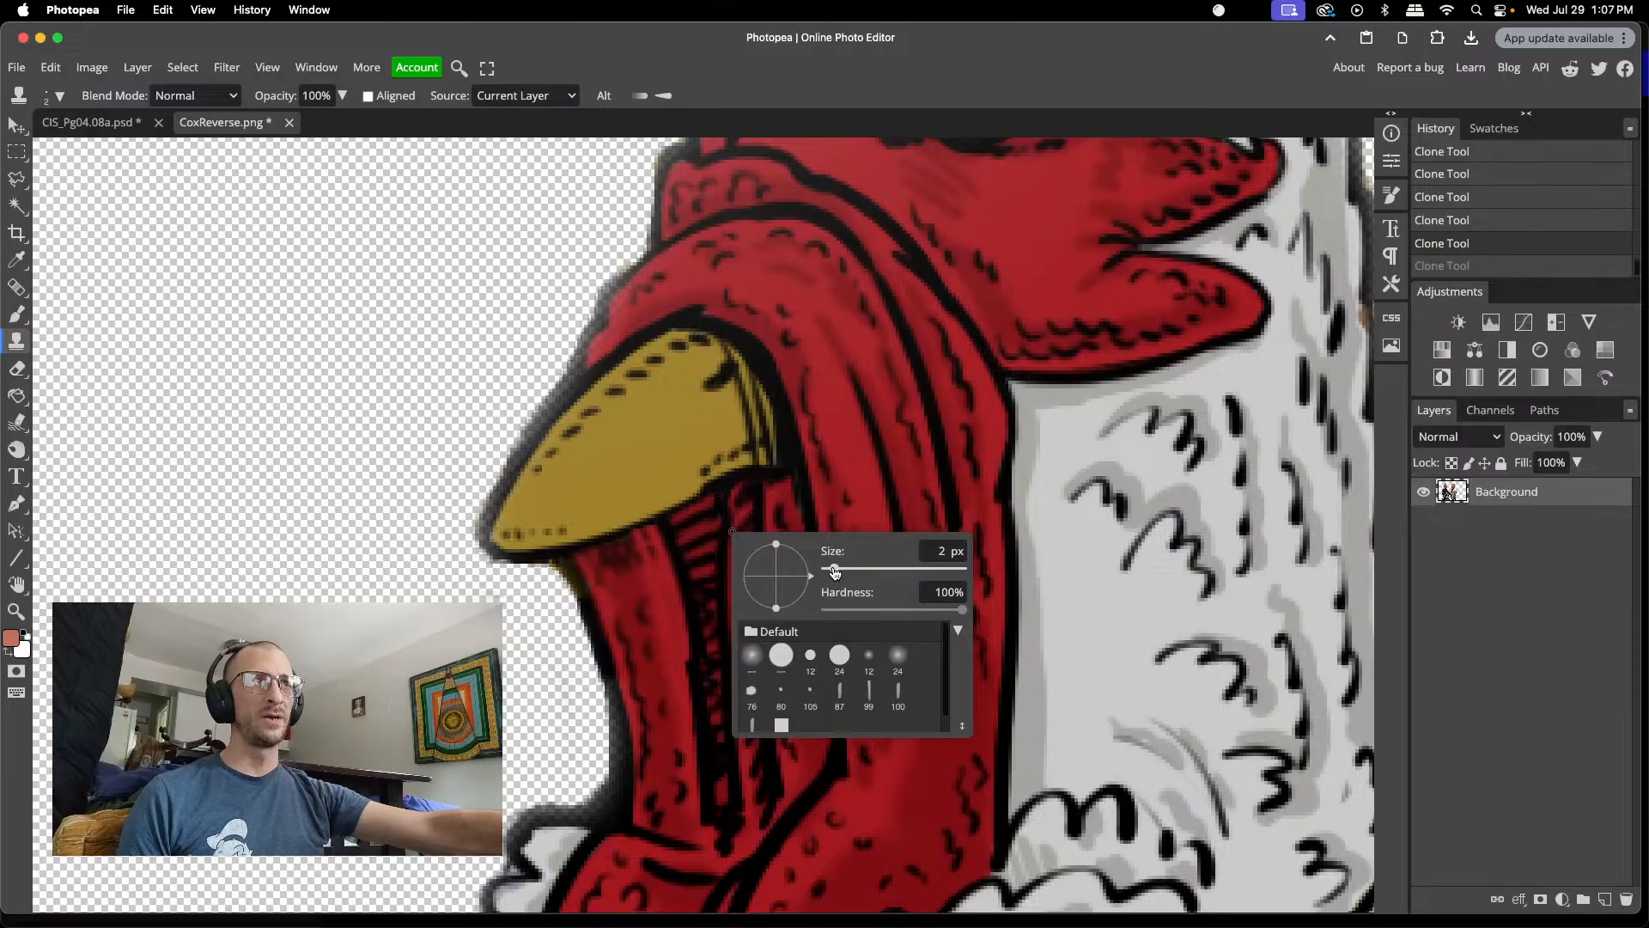
{"action": "left_click", "coordinate": [837, 570]}
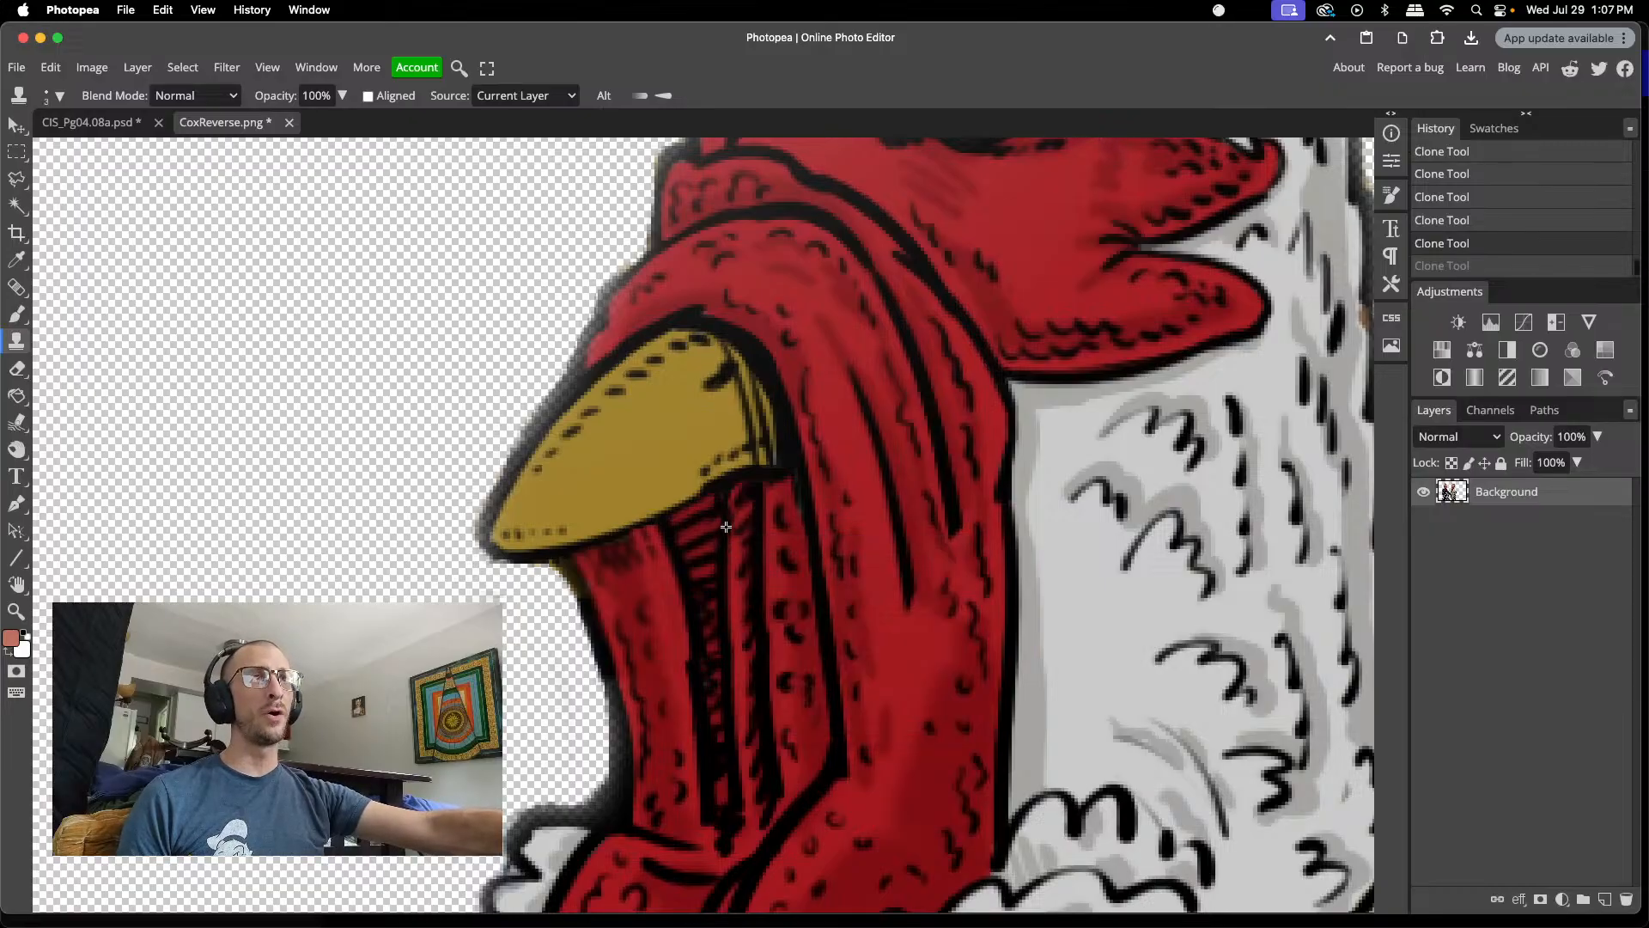
{"action": "left_click_drag", "start_coordinate": [724, 528], "coordinate": [704, 570]}
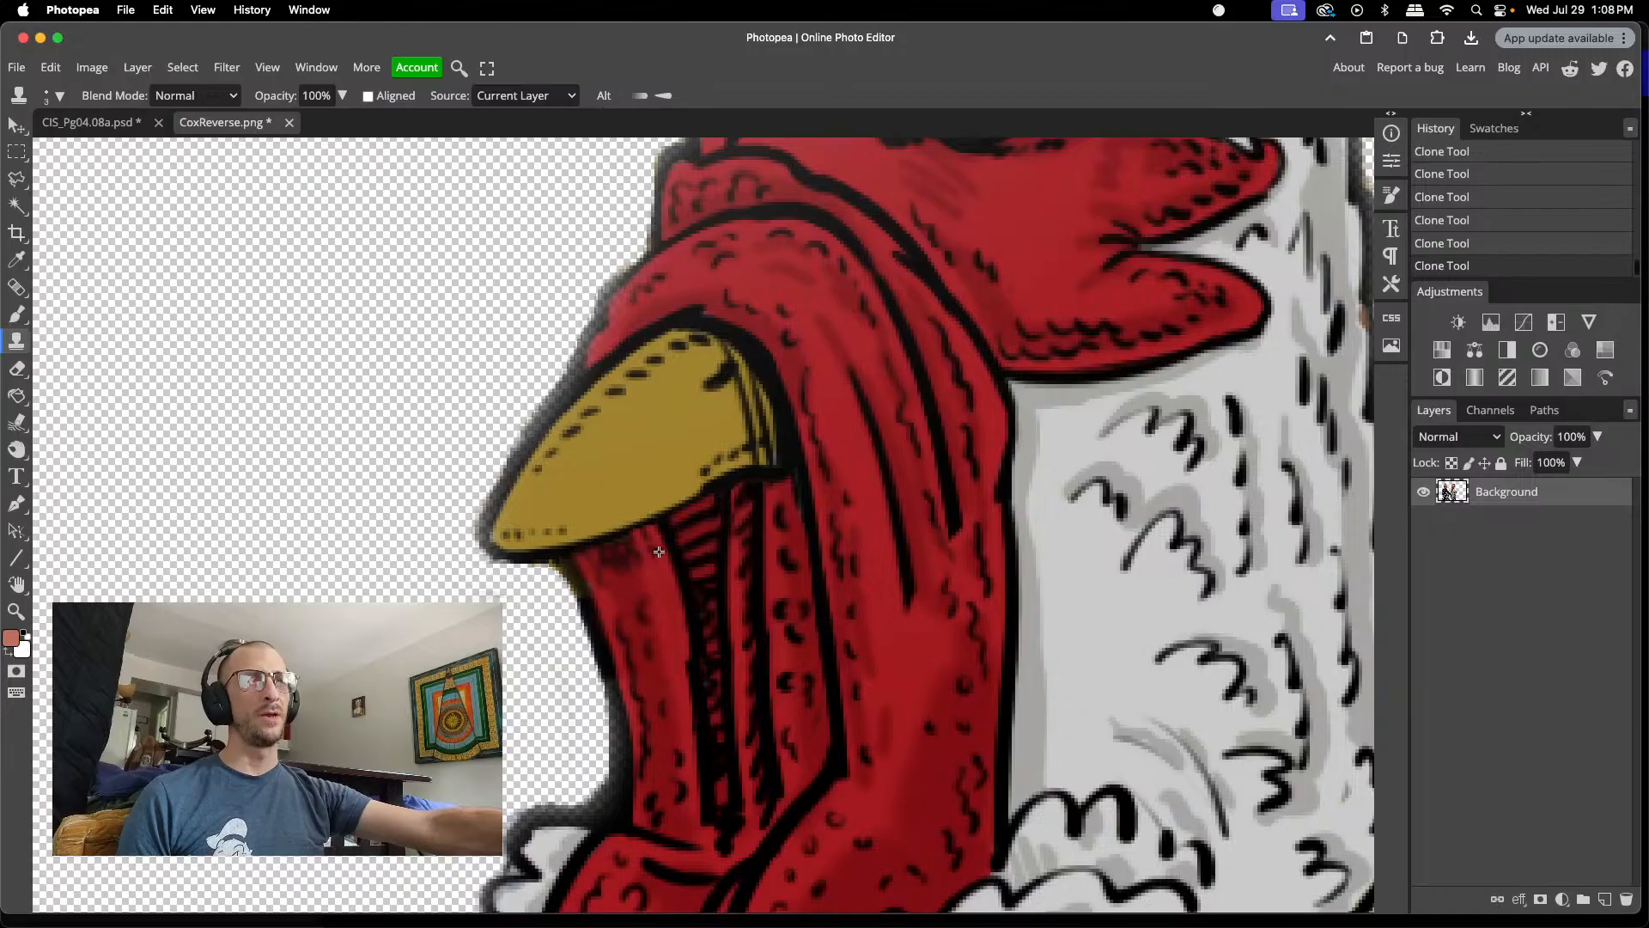
- Reset the colours to default black and white and add a new layer above Background for brush painting
{"action": "scroll", "coordinate": [663, 554], "scroll_direction": "down", "scroll_amount": 2}
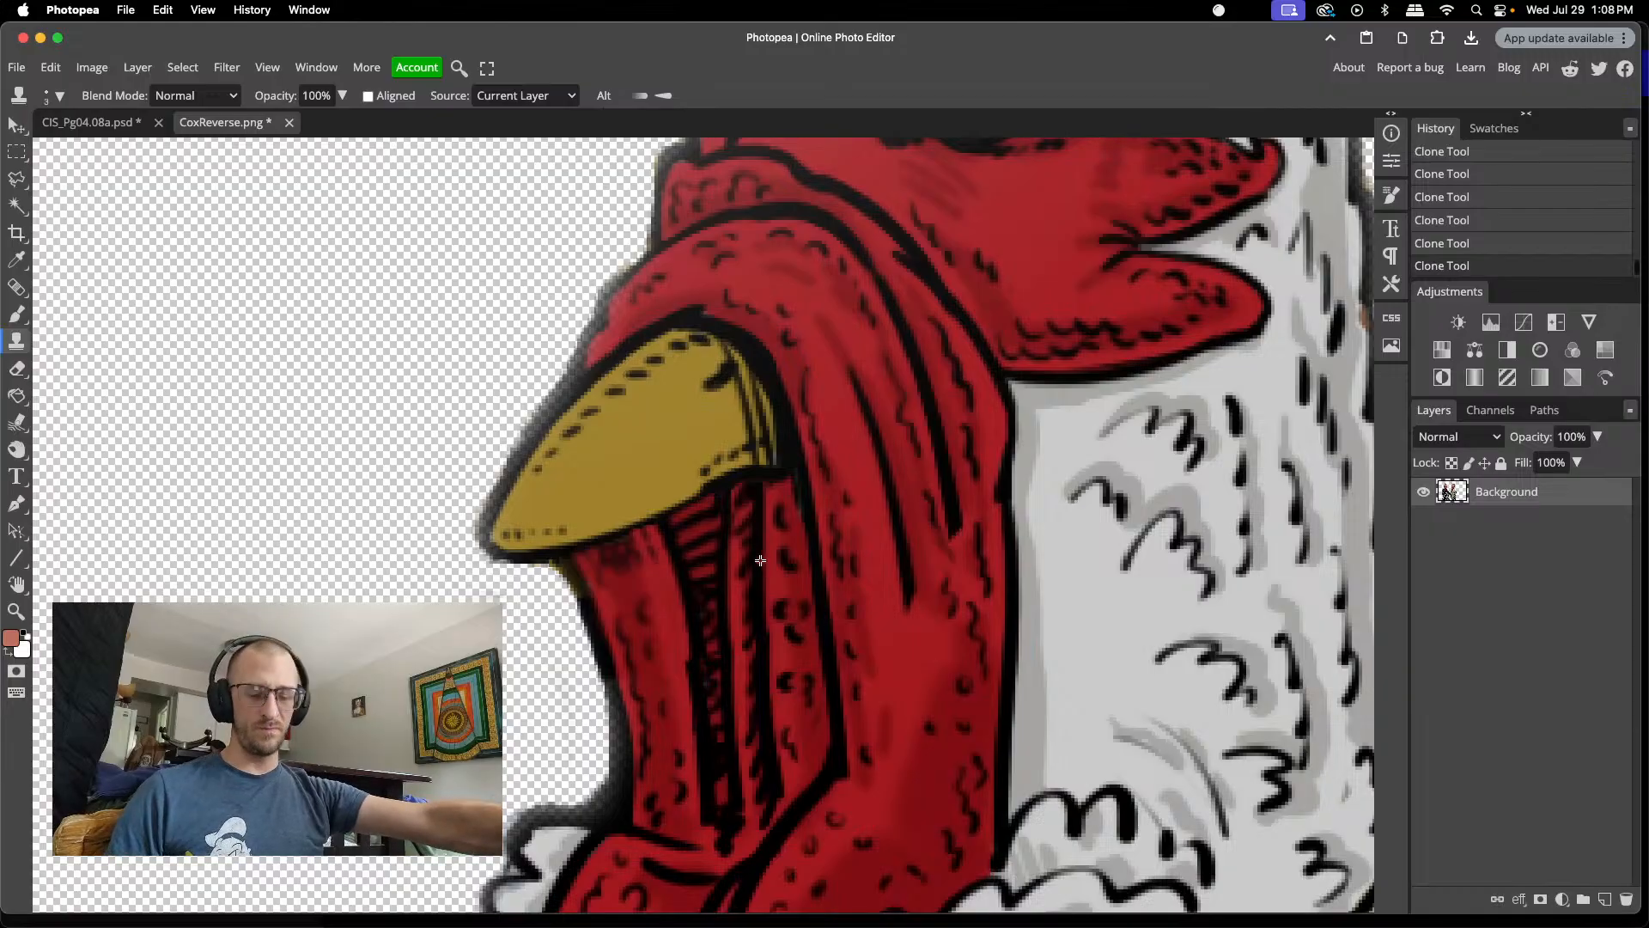
{"action": "scroll", "coordinate": [760, 560], "scroll_direction": "down", "scroll_amount": 2}
{"action": "scroll", "coordinate": [761, 560], "scroll_direction": "down", "scroll_amount": 3}
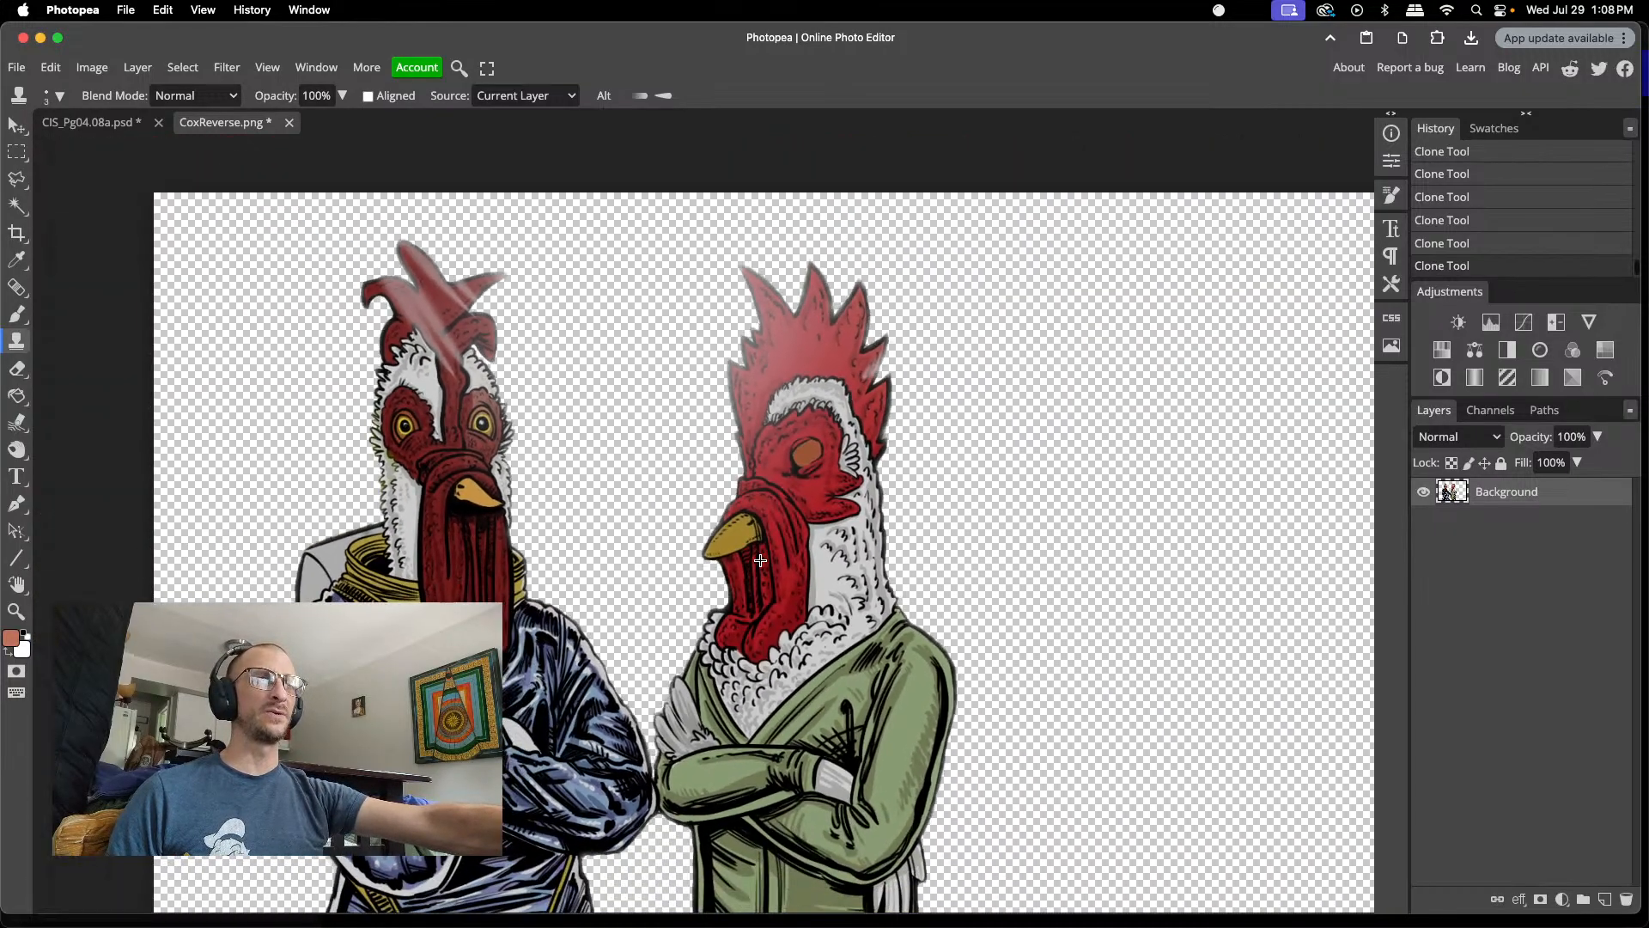
{"action": "scroll", "coordinate": [751, 585], "scroll_direction": "up", "scroll_amount": 5}
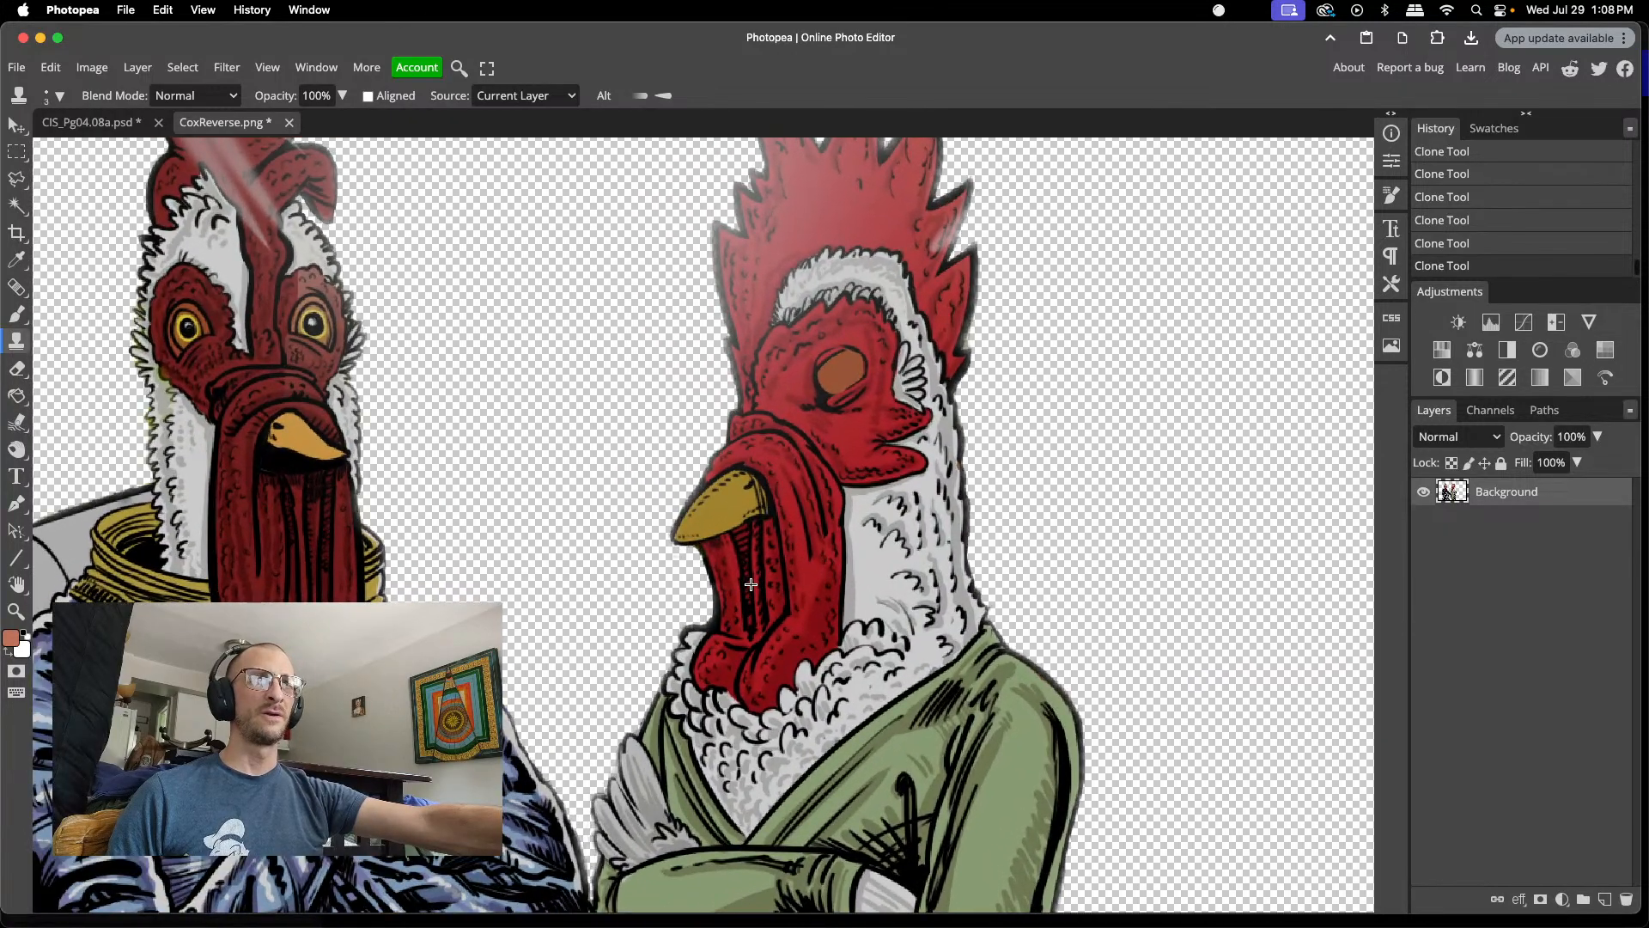
{"action": "scroll", "coordinate": [750, 584], "scroll_direction": "up", "scroll_amount": 4}
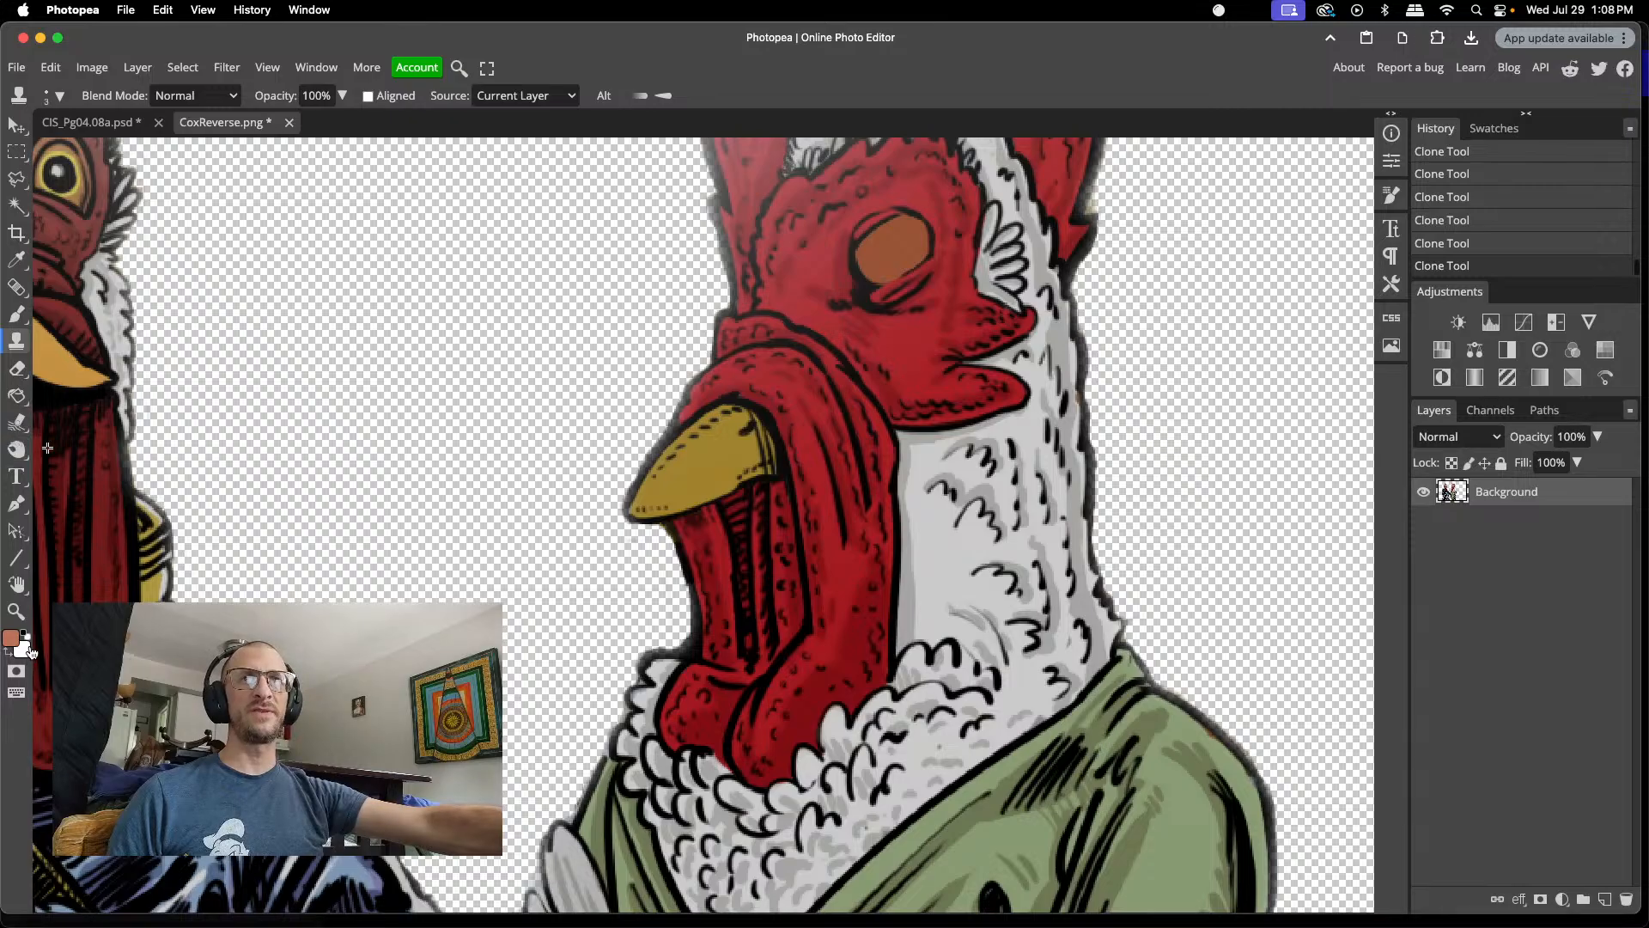
{"action": "key", "text": "d"}
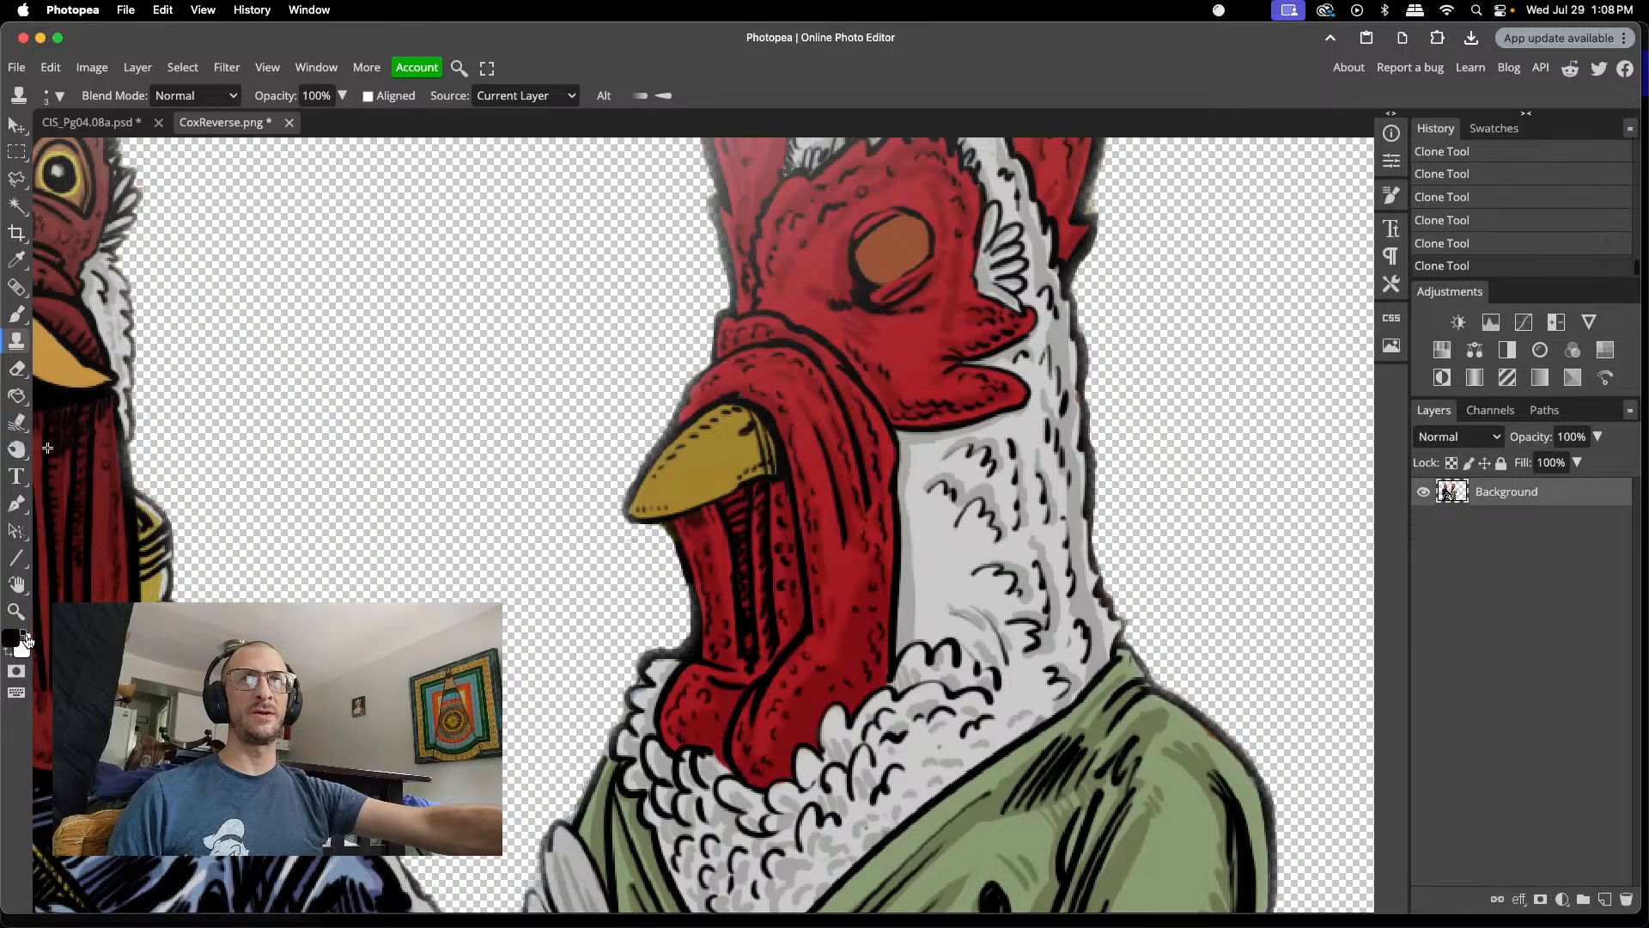
{"action": "left_click", "coordinate": [18, 315]}
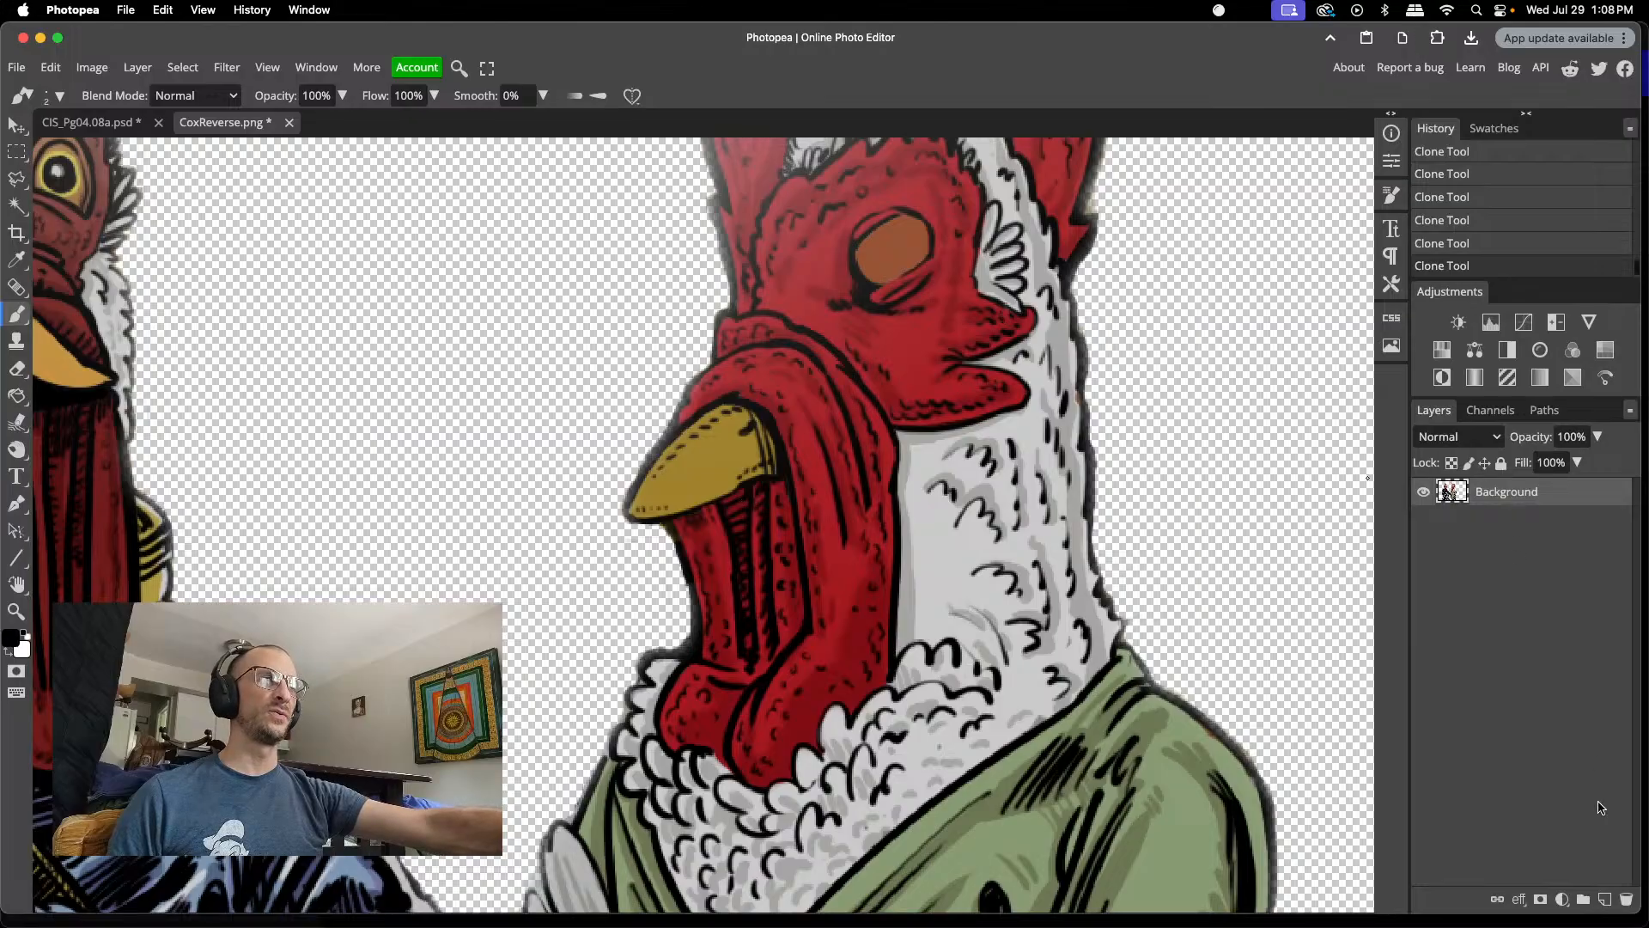
{"action": "left_click", "coordinate": [1605, 899]}
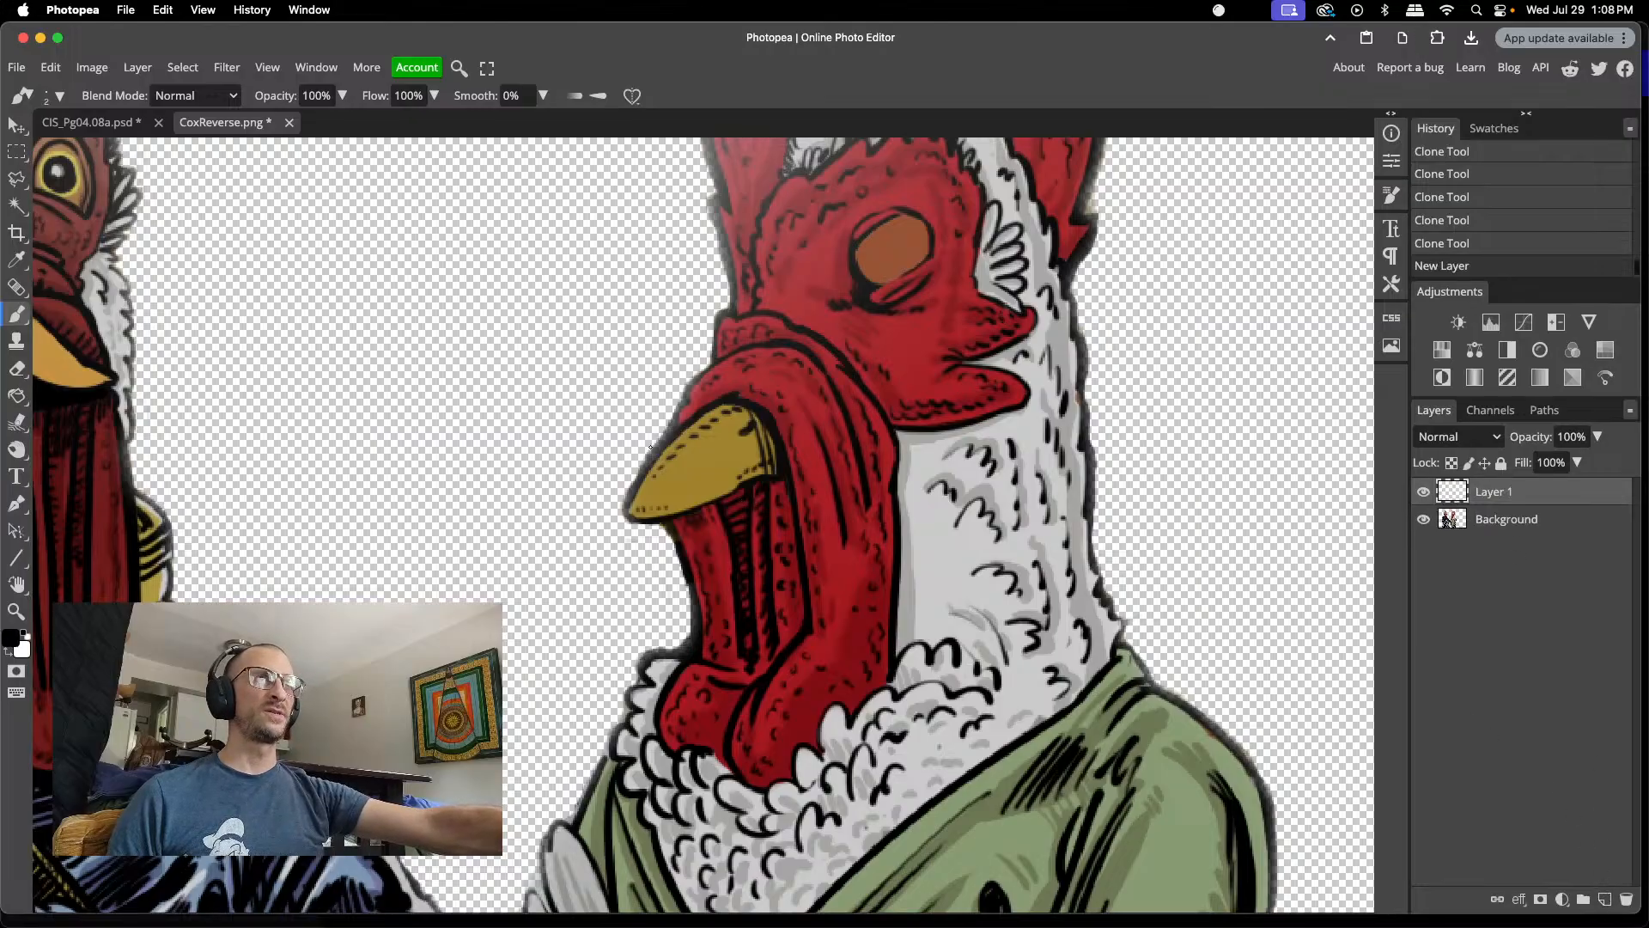
- Paint a solid black mouth shadow under the base of the upper beak with a 9 px brush
{"action": "right_click", "coordinate": [767, 479]}
{"action": "left_click_drag", "start_coordinate": [840, 521], "coordinate": [879, 523]}
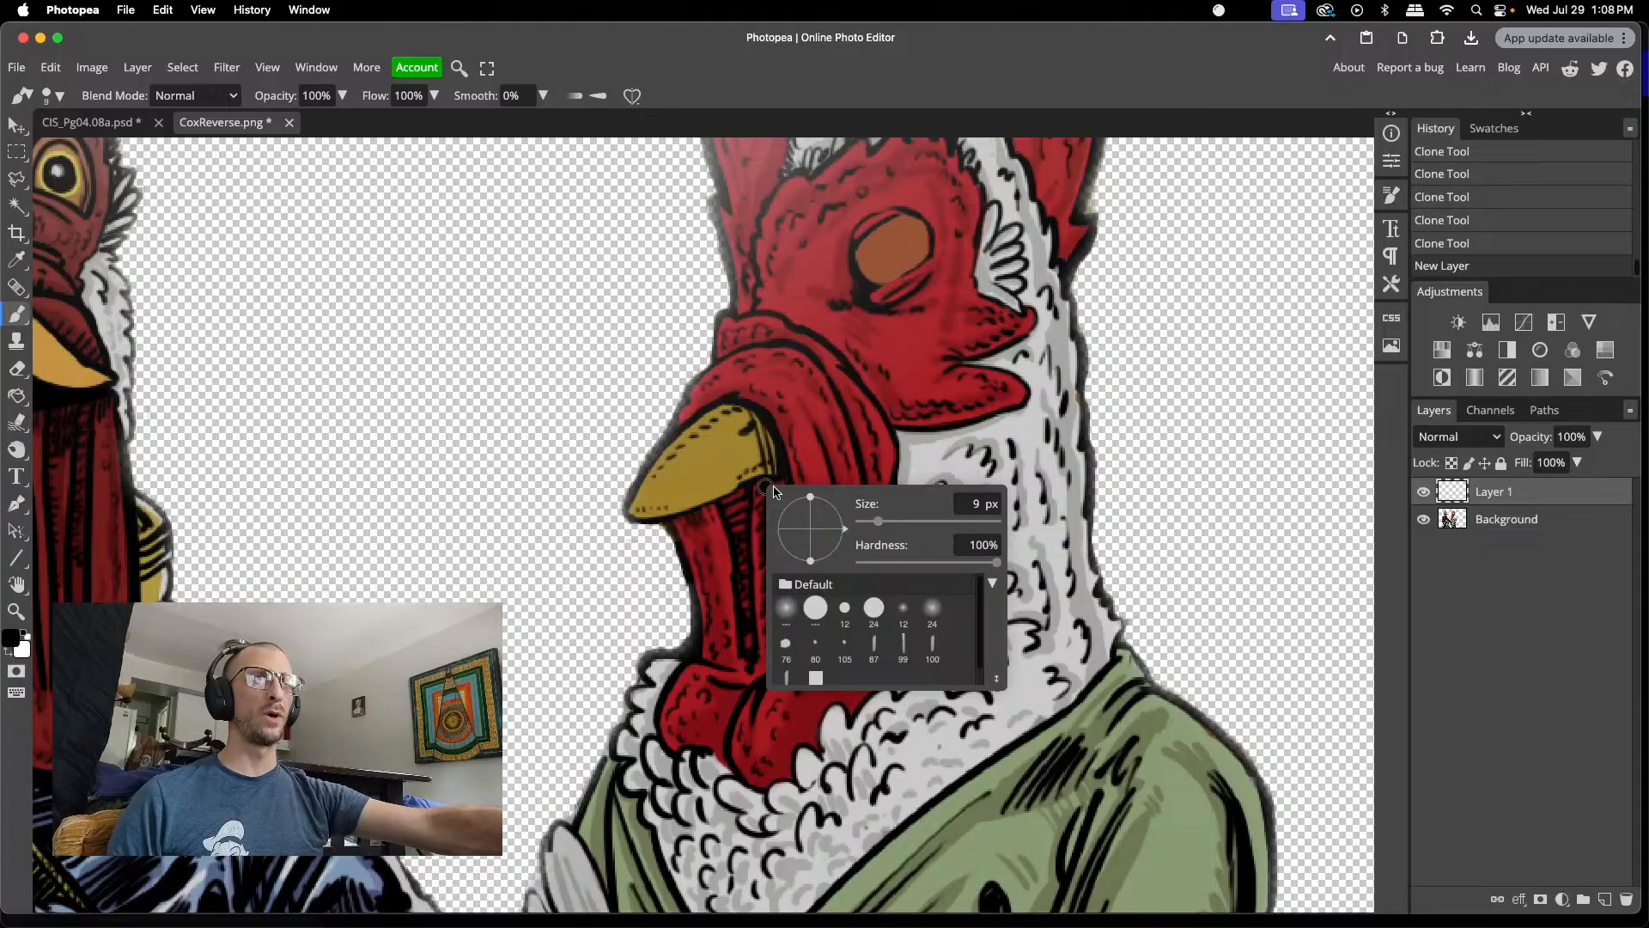
{"action": "left_click", "coordinate": [761, 487]}
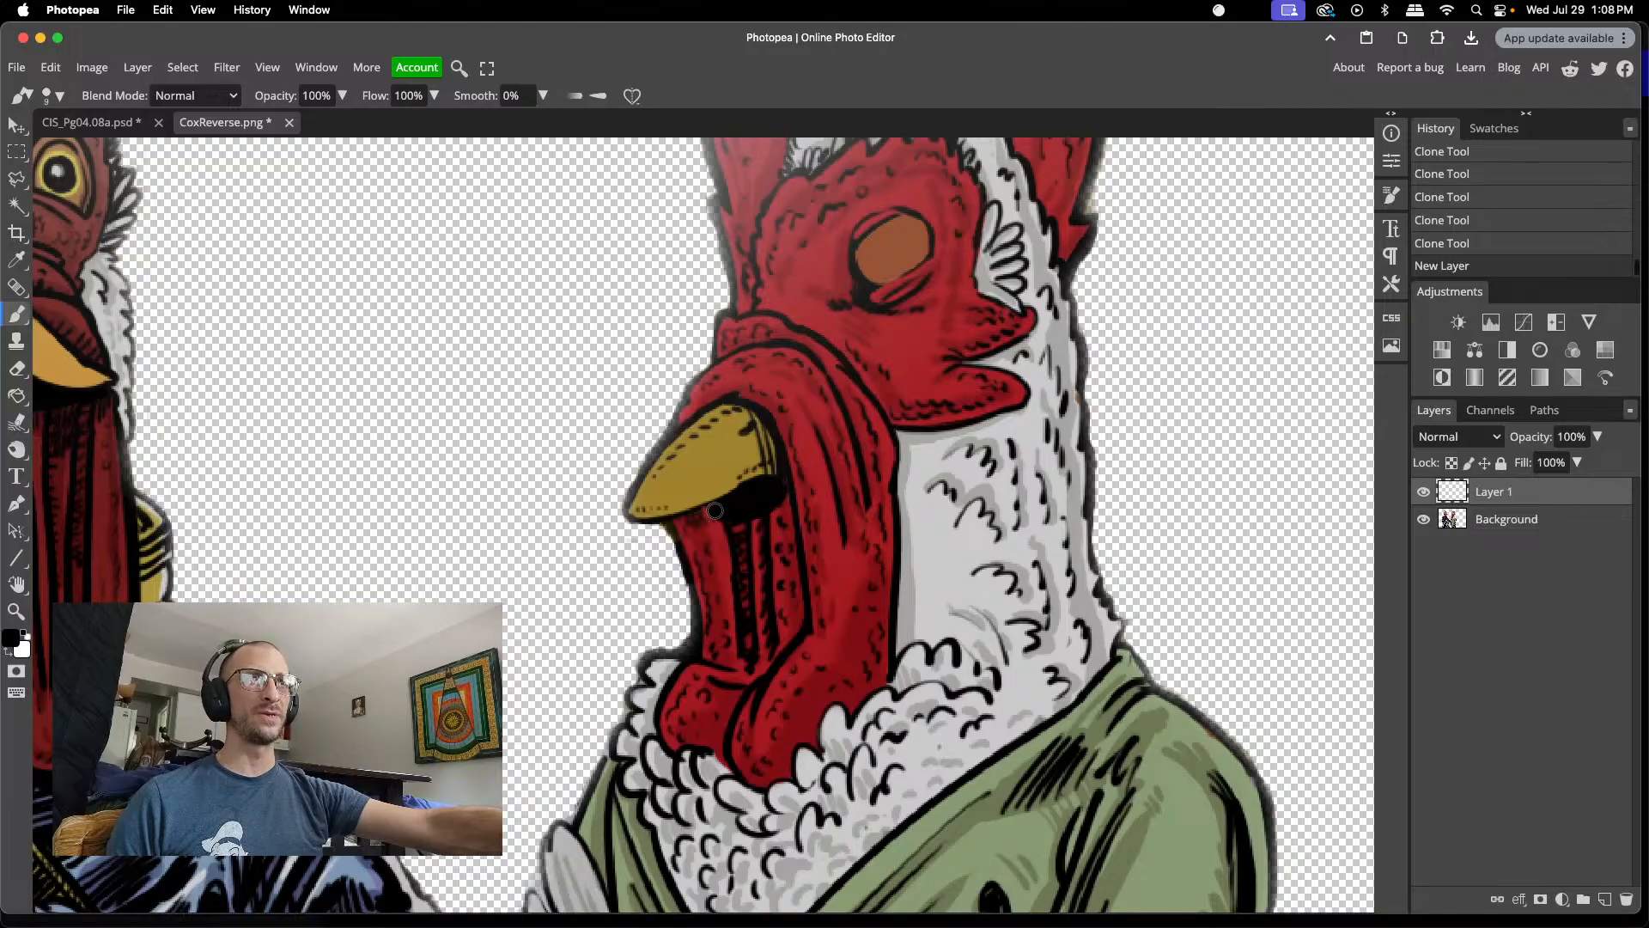
{"action": "left_click_drag", "start_coordinate": [752, 517], "coordinate": [779, 481]}
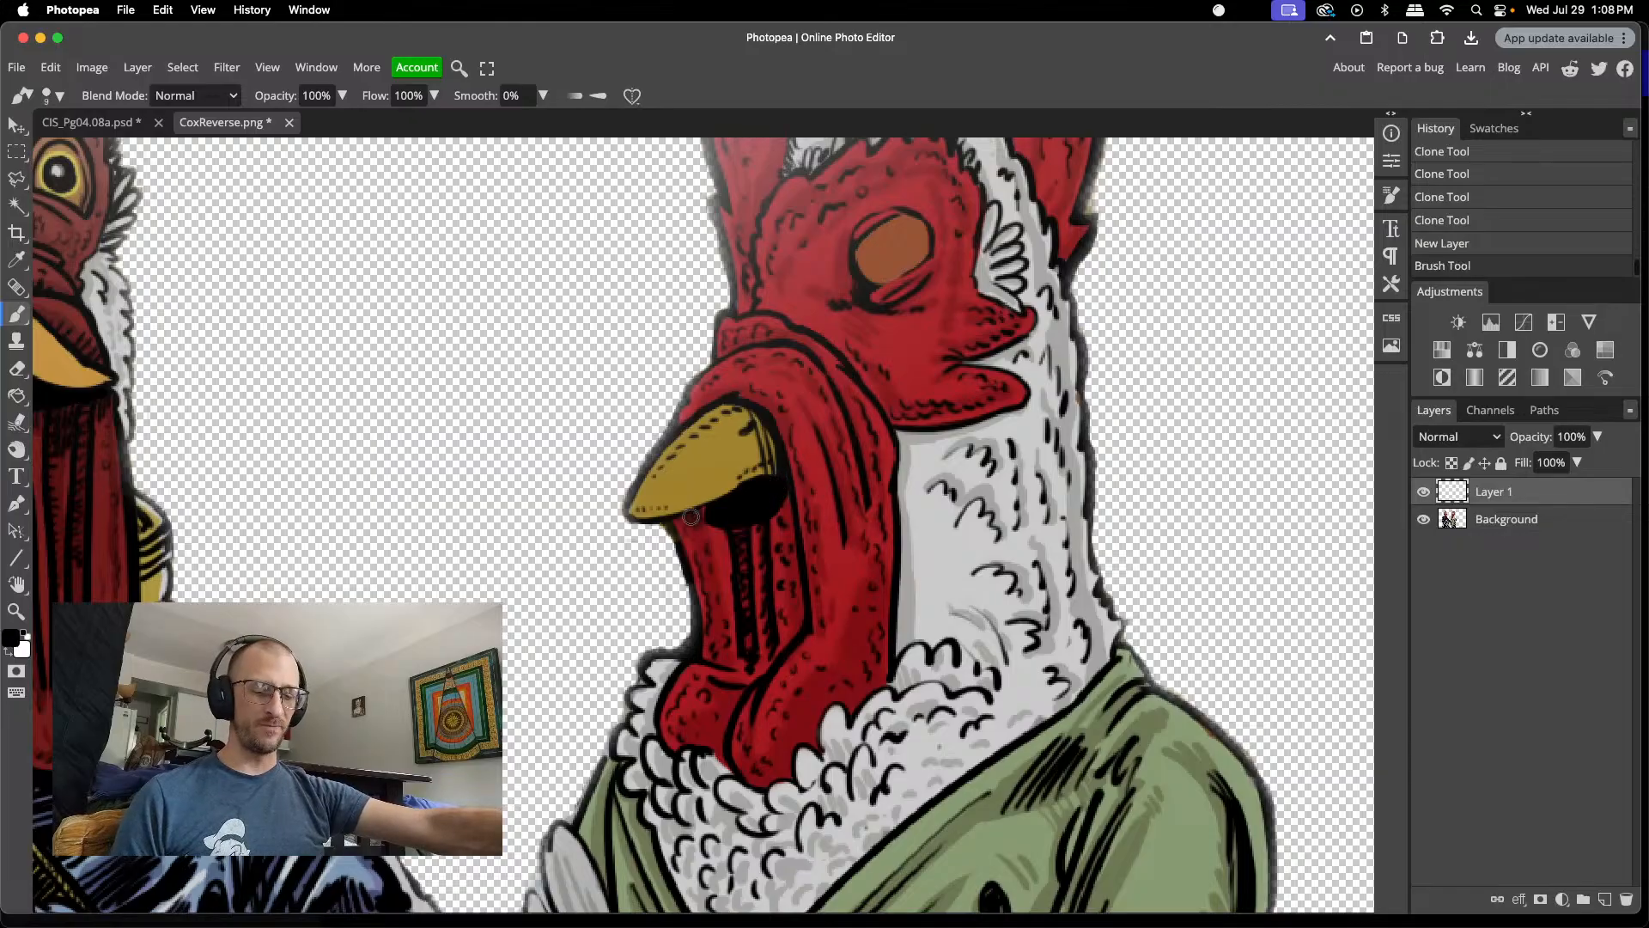
- Erase the black overlapping the beak's lower rear edge and nudge the shadow on Layer 1 slightly downward
{"action": "key", "text": "e"}
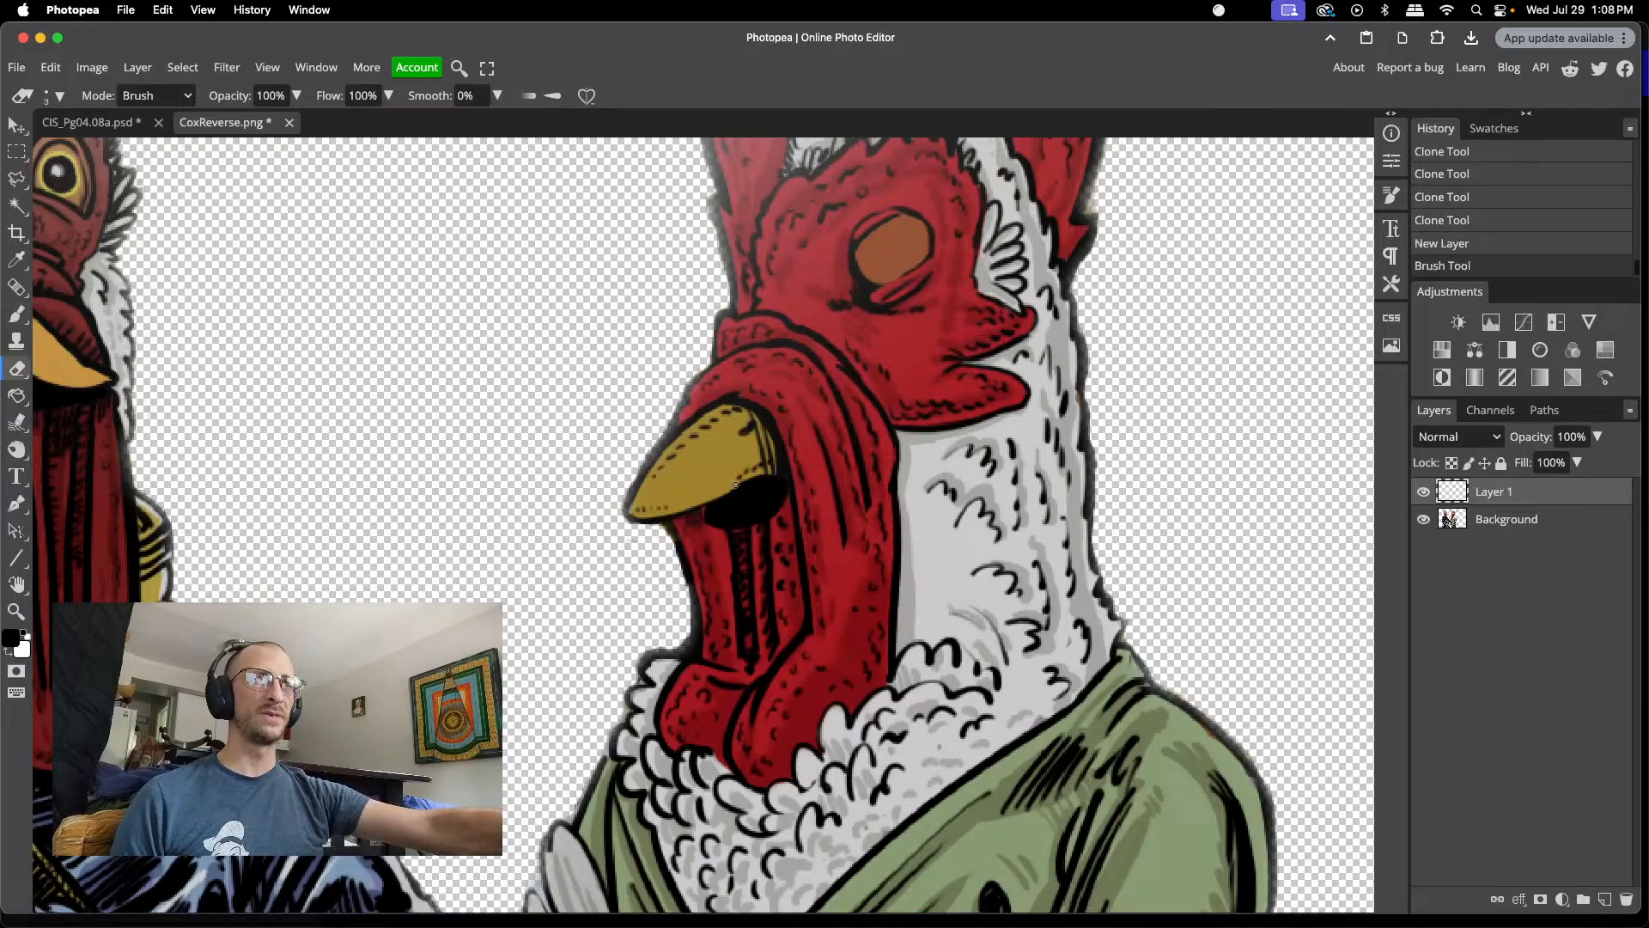
{"action": "left_click_drag", "start_coordinate": [767, 472], "coordinate": [762, 472]}
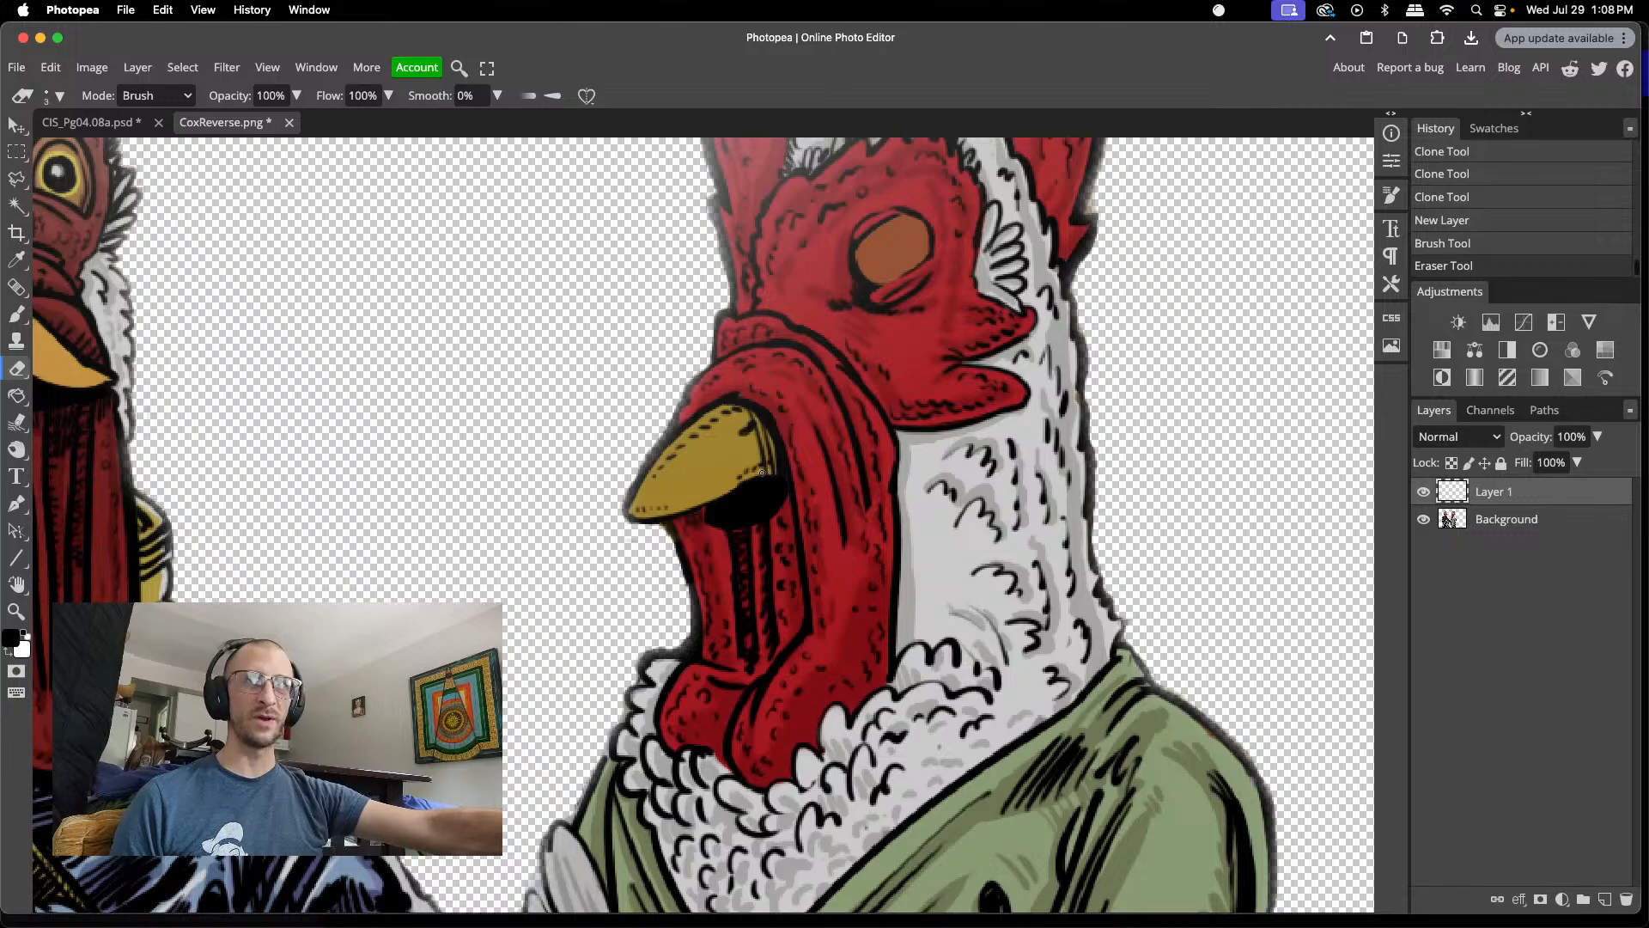
{"action": "key", "text": "v"}
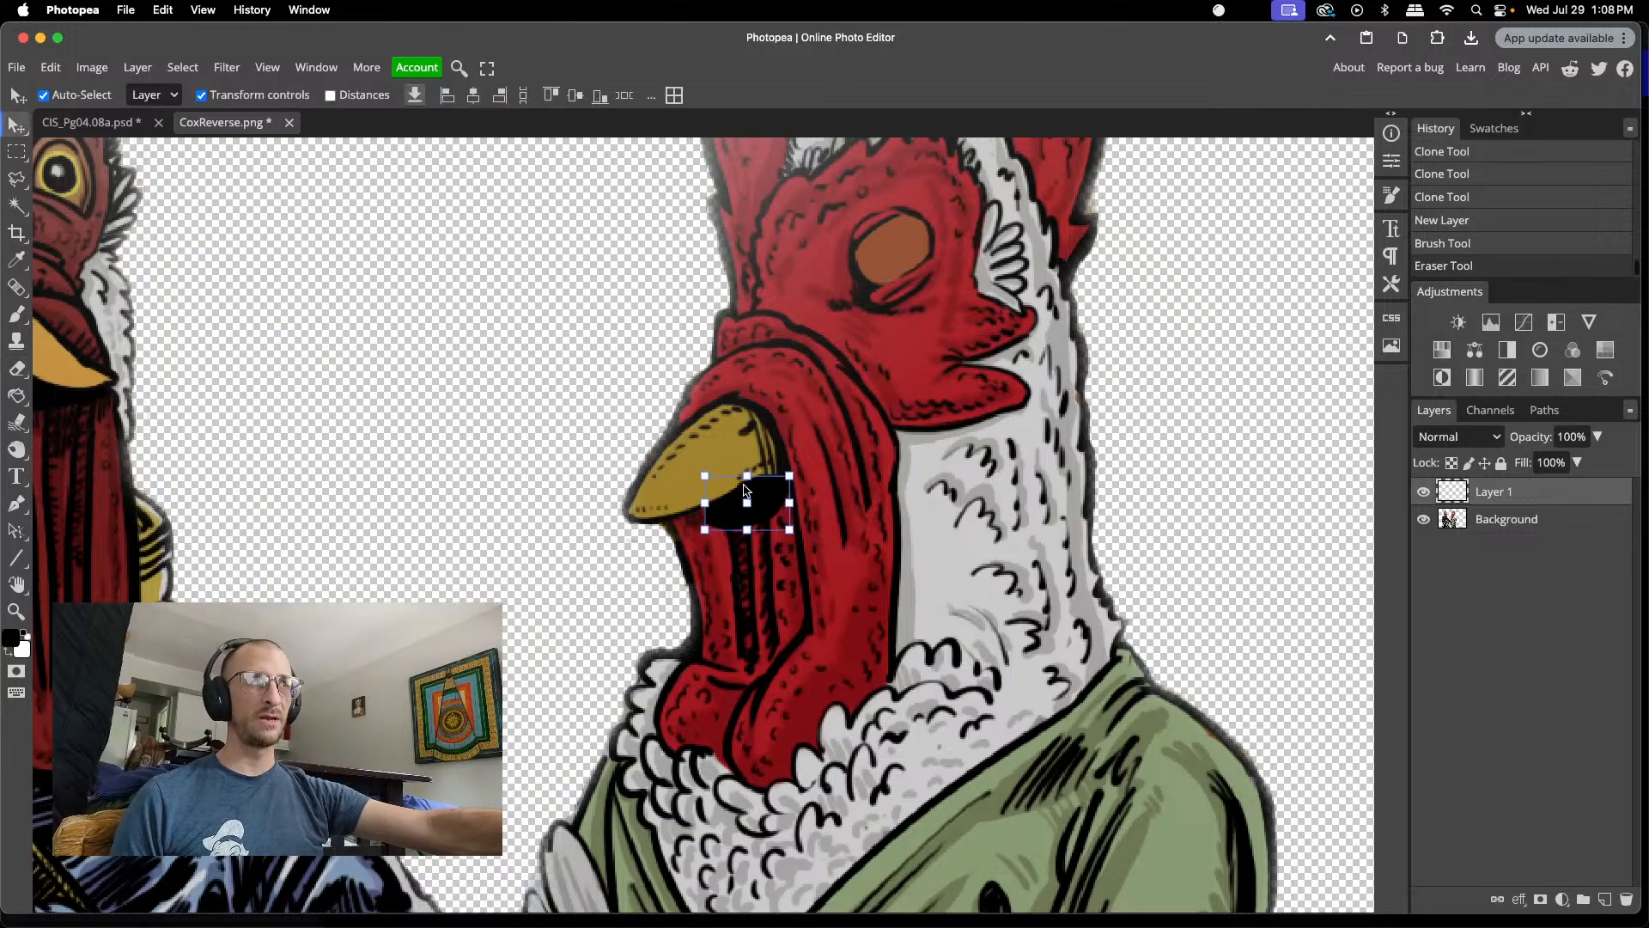
{"action": "left_click", "coordinate": [749, 500]}
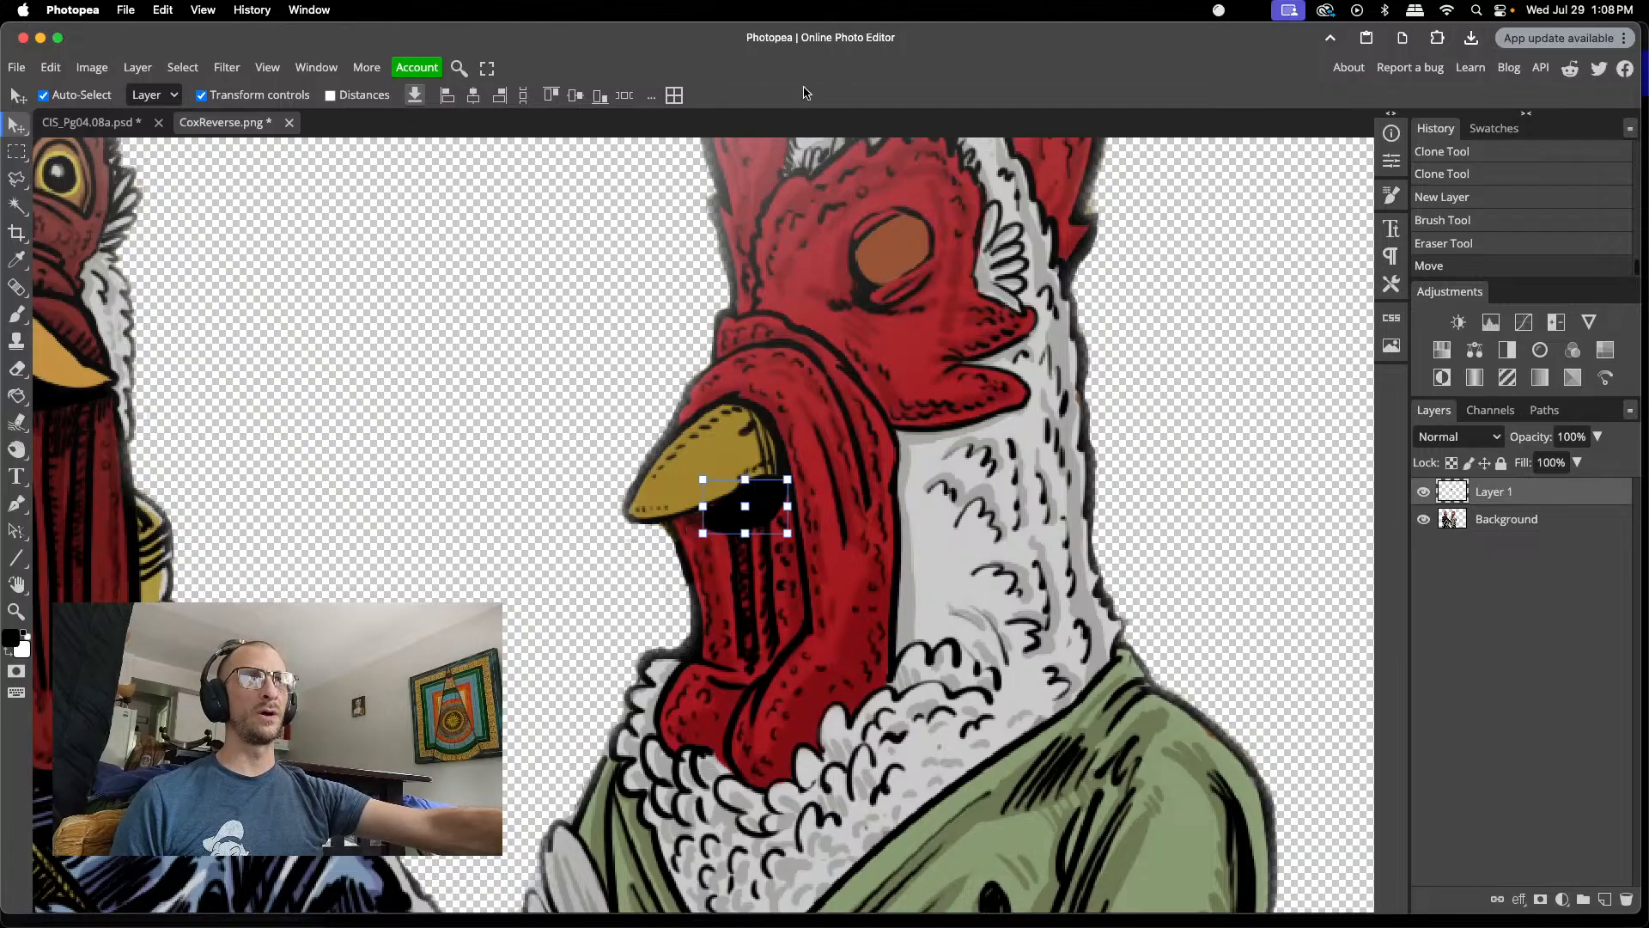
{"action": "left_click", "coordinate": [1517, 520]}
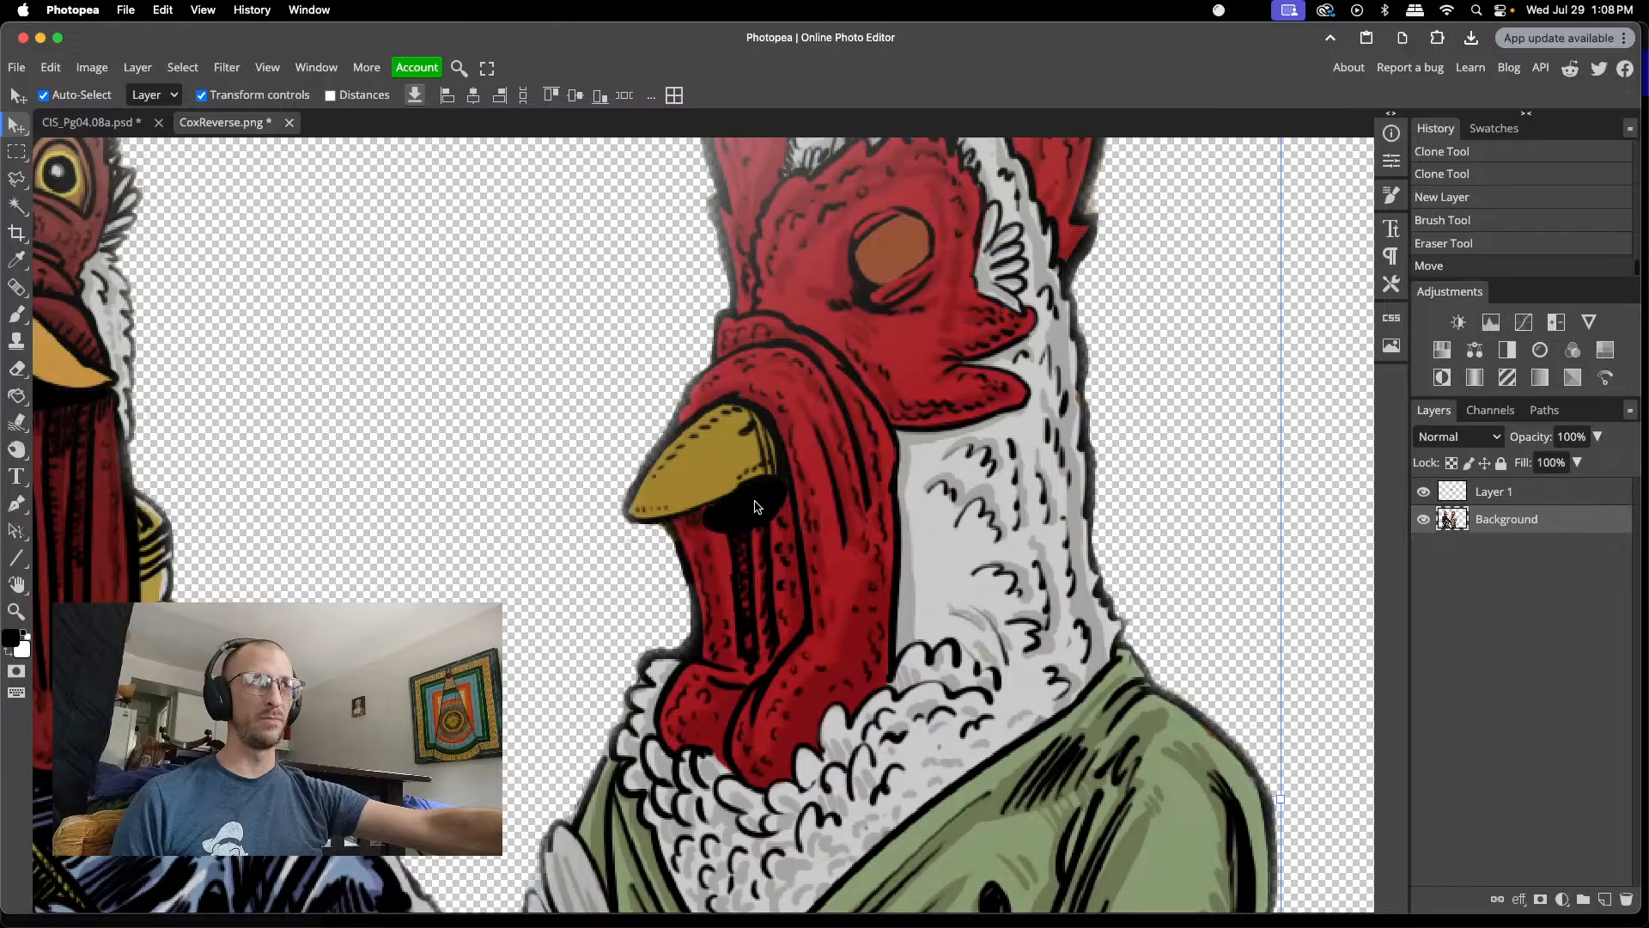
{"action": "left_click", "coordinate": [679, 893]}
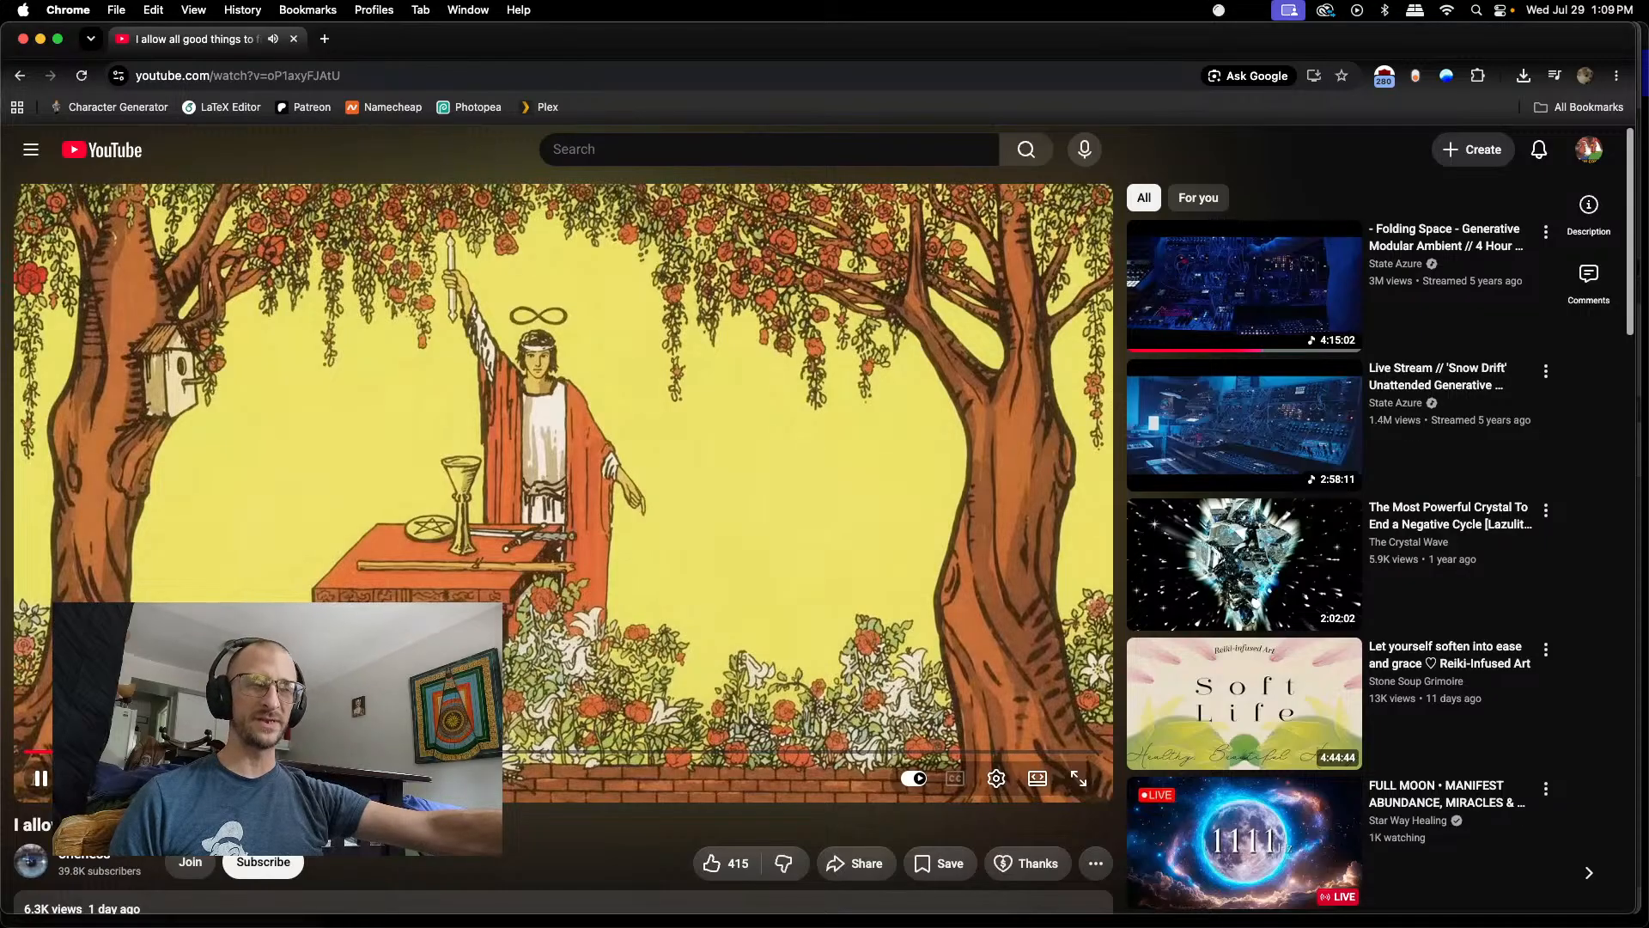
{"action": "key", "text": "super+Tab"}
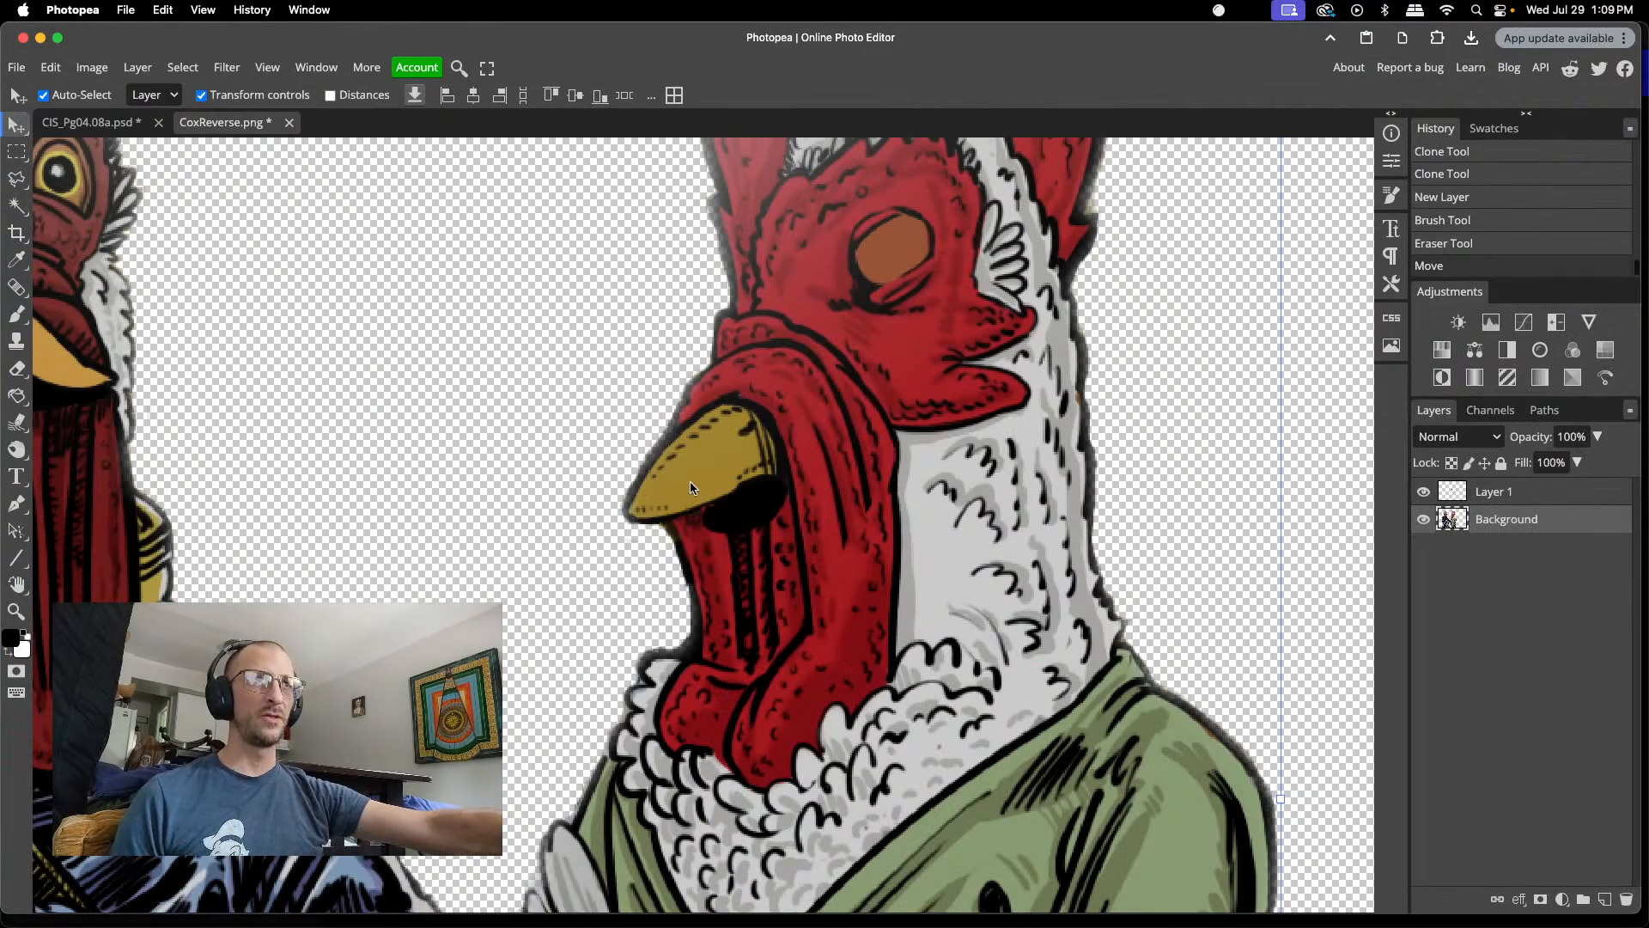
- Reposition the black shadow on Layer 1 slightly toward the beak tip so it tucks under the beak
{"action": "left_click", "coordinate": [764, 512]}
{"action": "mouse_move", "coordinate": [764, 512]}
{"action": "left_mouse_down"}
{"action": "mouse_move", "coordinate": [753, 538]}
{"action": "mouse_move", "coordinate": [758, 509]}
{"action": "left_mouse_up"}
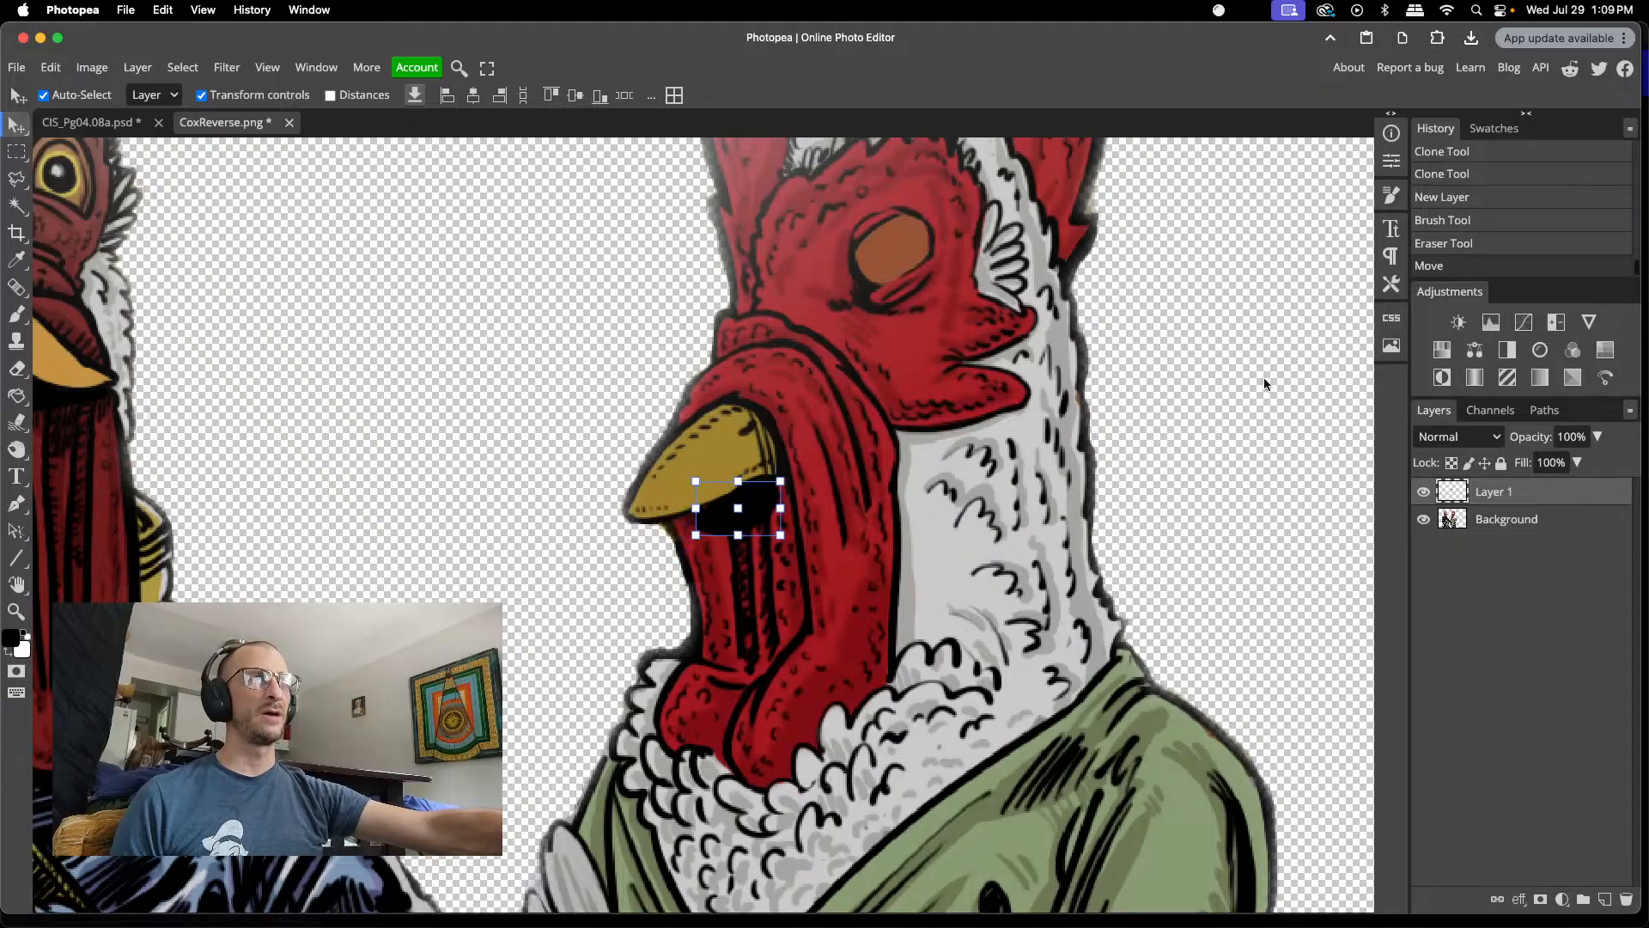
{"action": "left_click", "coordinate": [1261, 377]}
{"action": "left_click", "coordinate": [727, 518]}
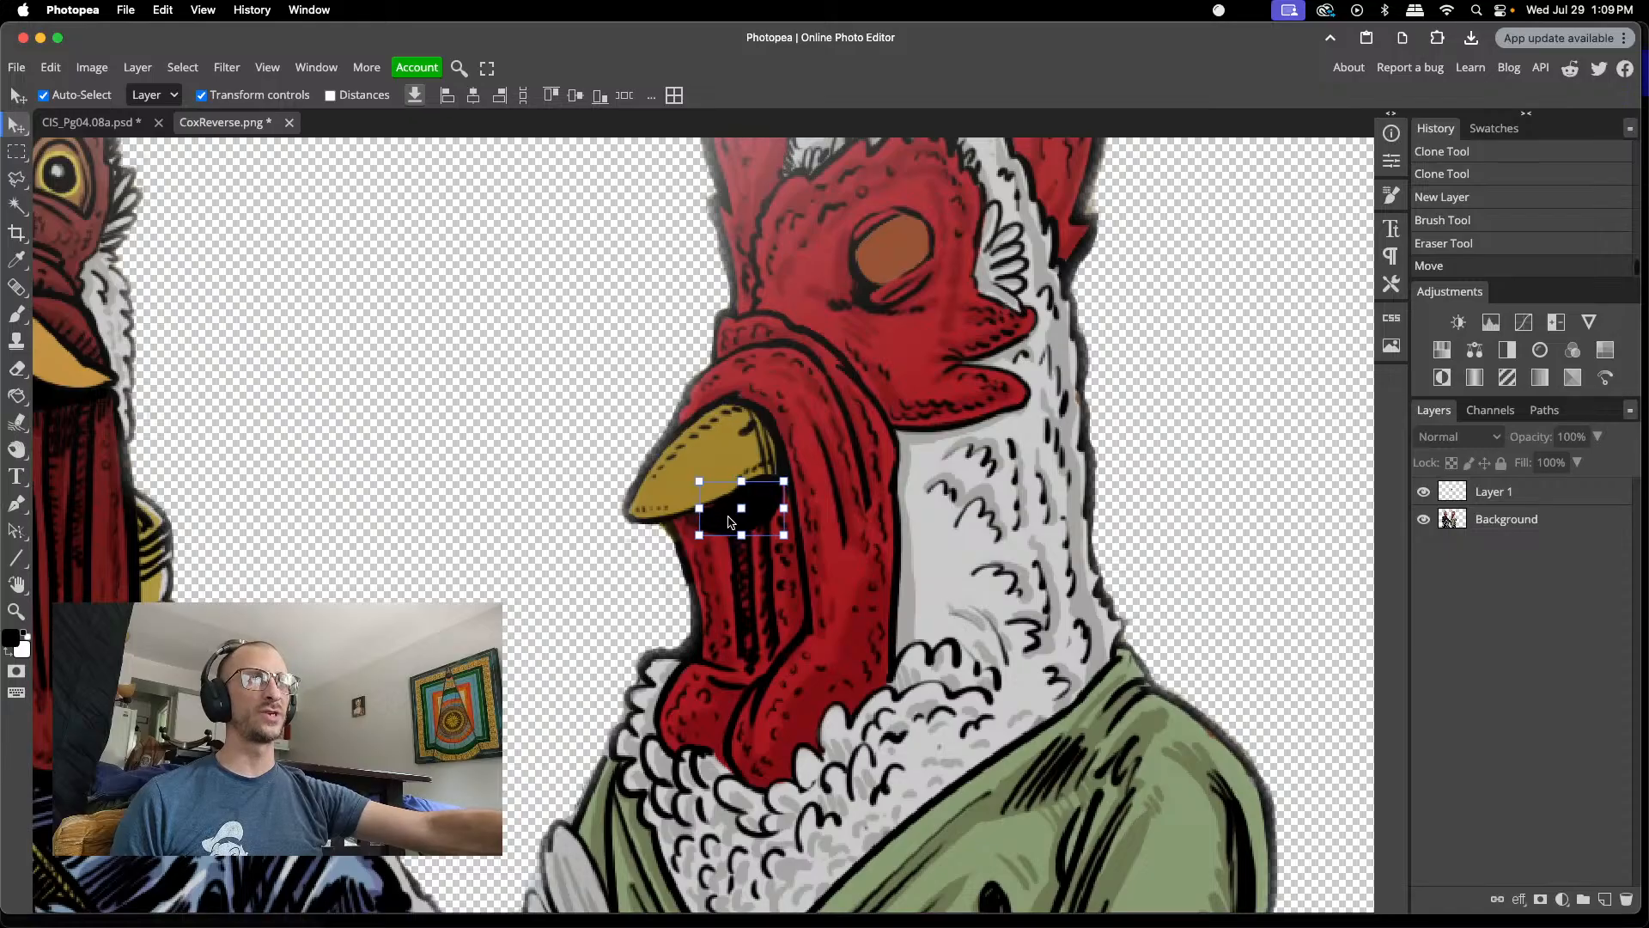
{"action": "left_click_drag", "start_coordinate": [728, 519], "coordinate": [726, 522]}
{"action": "left_click", "coordinate": [1165, 438]}
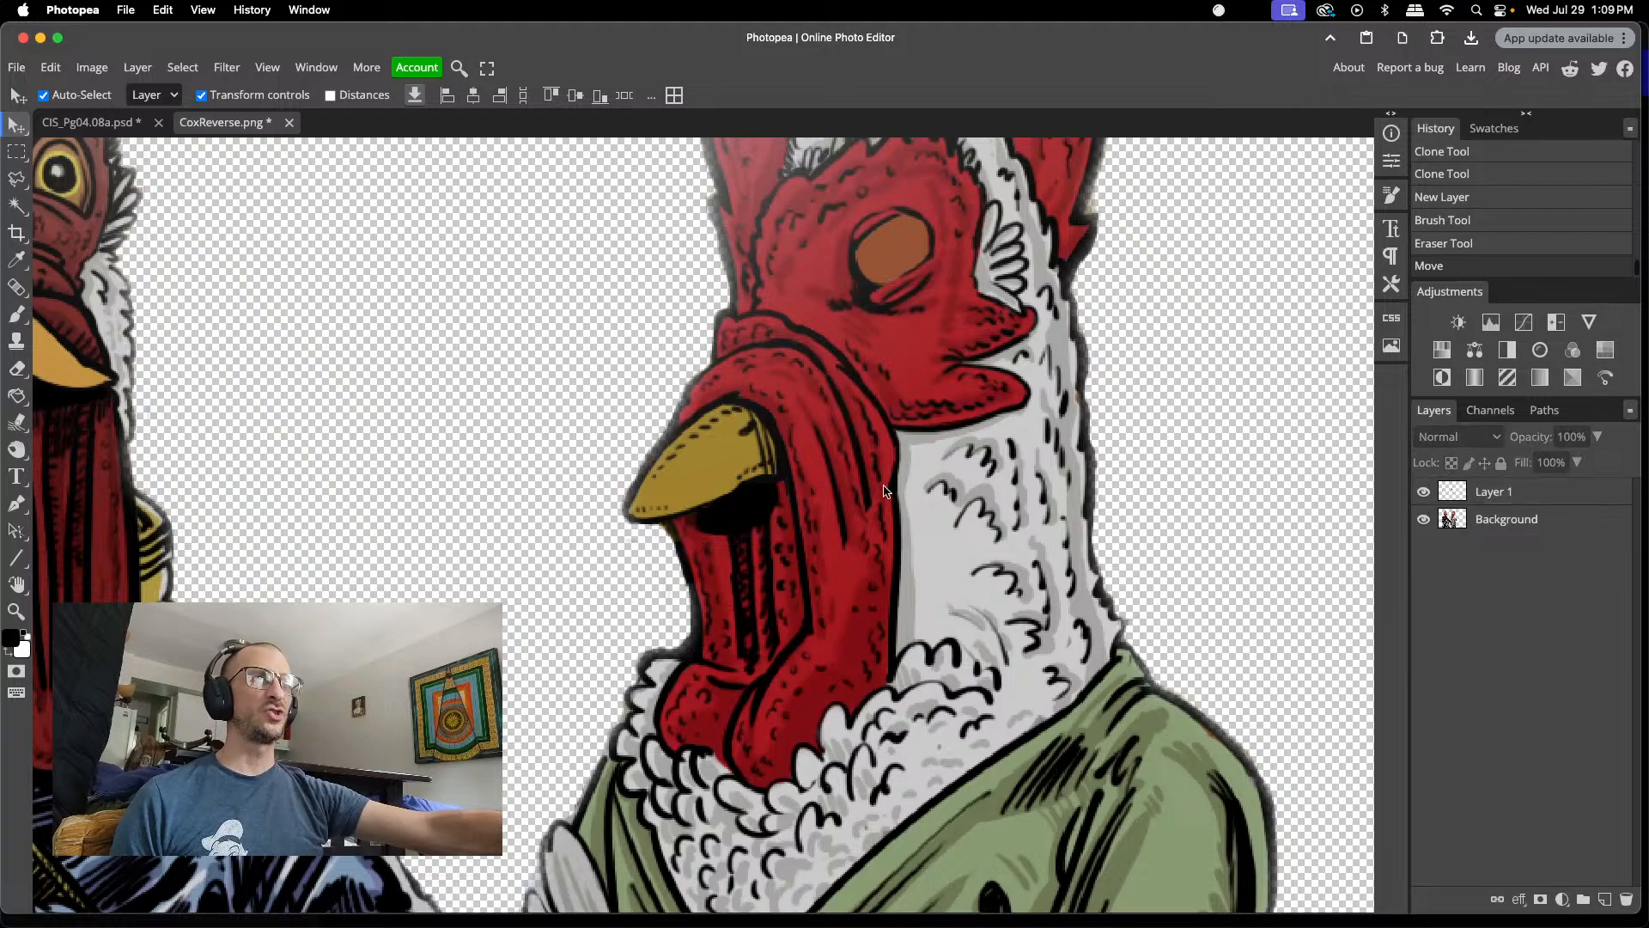
- Rotate the black shadow on Layer 1 to 6.1° around a shifted pivot and apply the transform
{"action": "left_click", "coordinate": [1495, 497]}
{"action": "key", "text": "ctrl+t"}
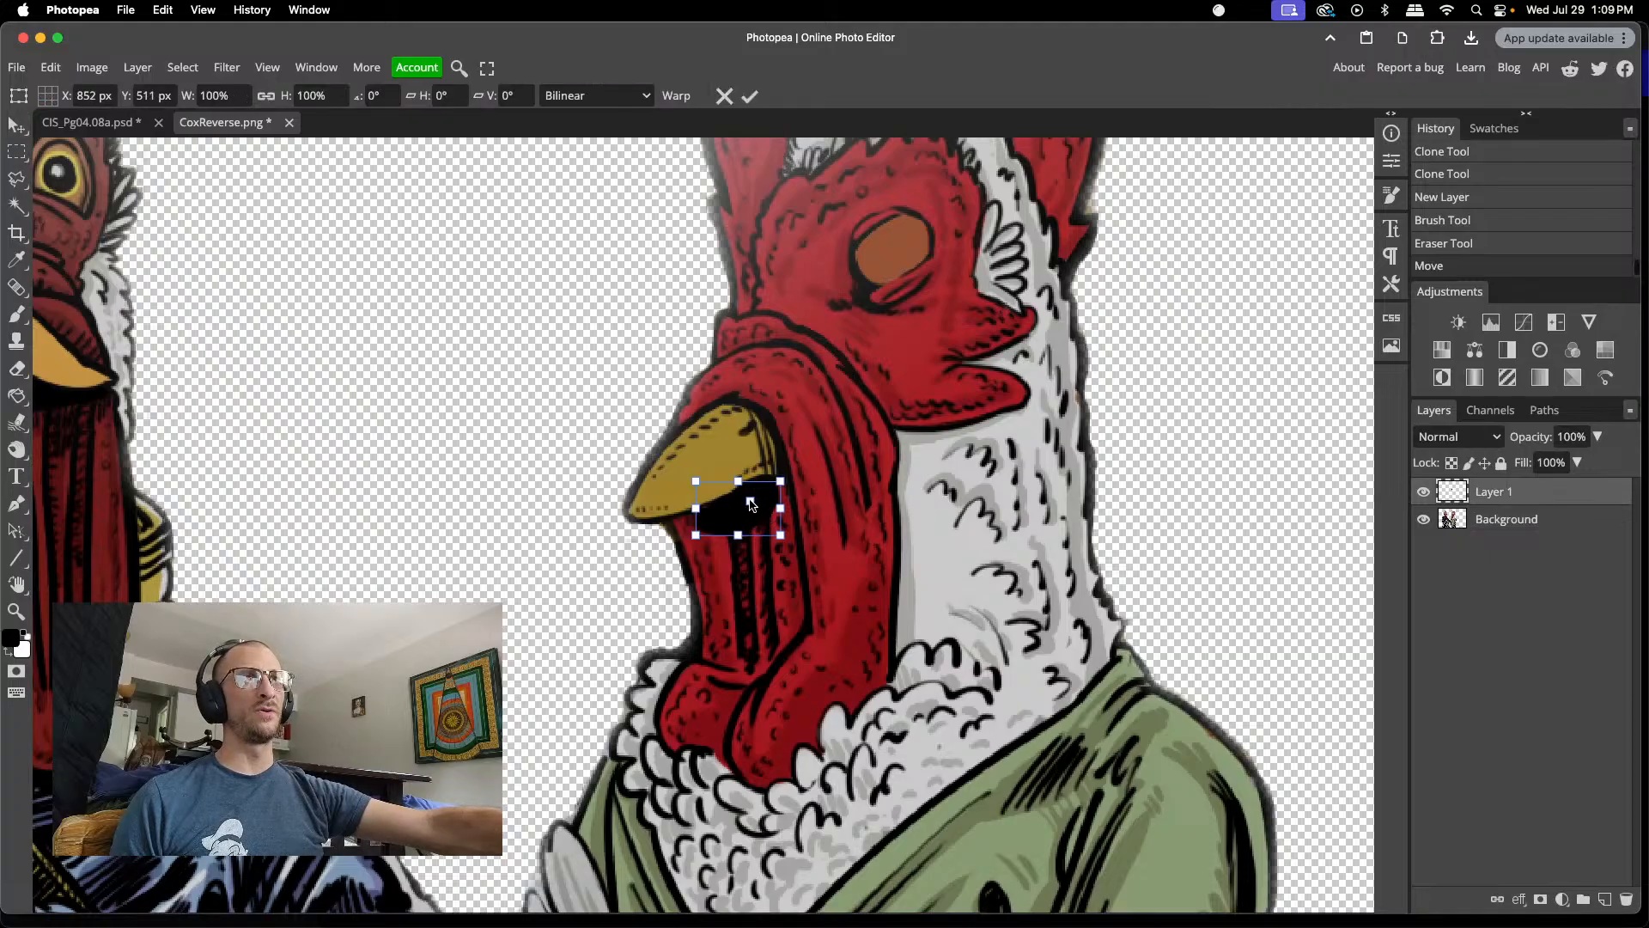
{"action": "left_click_drag", "start_coordinate": [683, 540], "coordinate": [679, 536]}
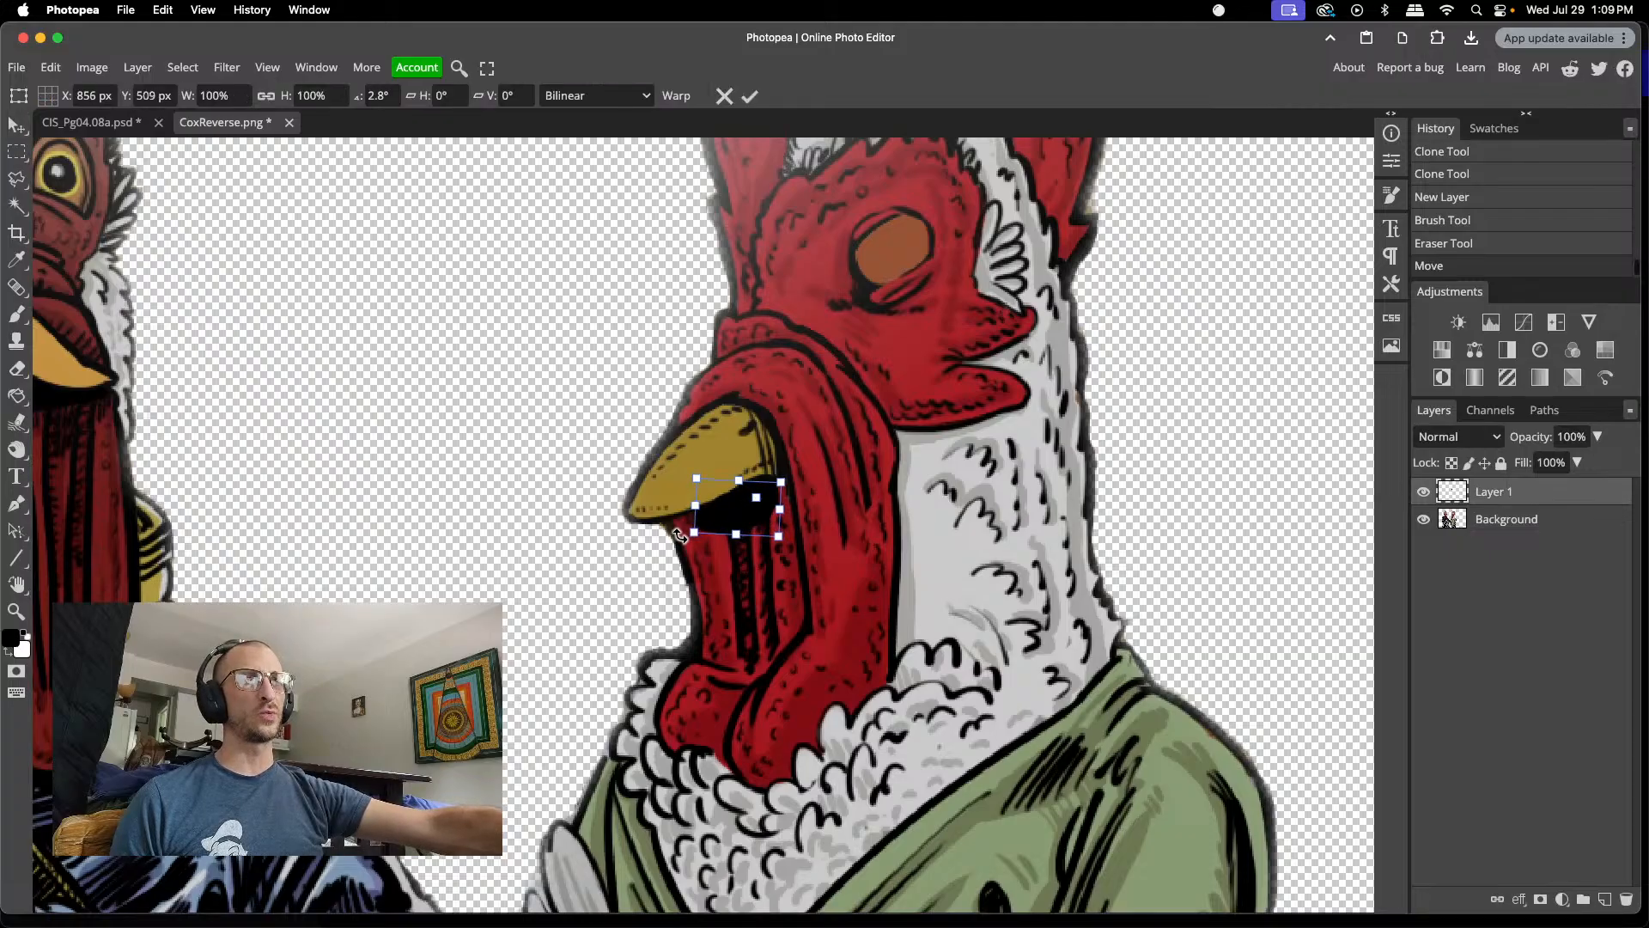
{"action": "left_click_drag", "start_coordinate": [756, 497], "coordinate": [726, 516]}
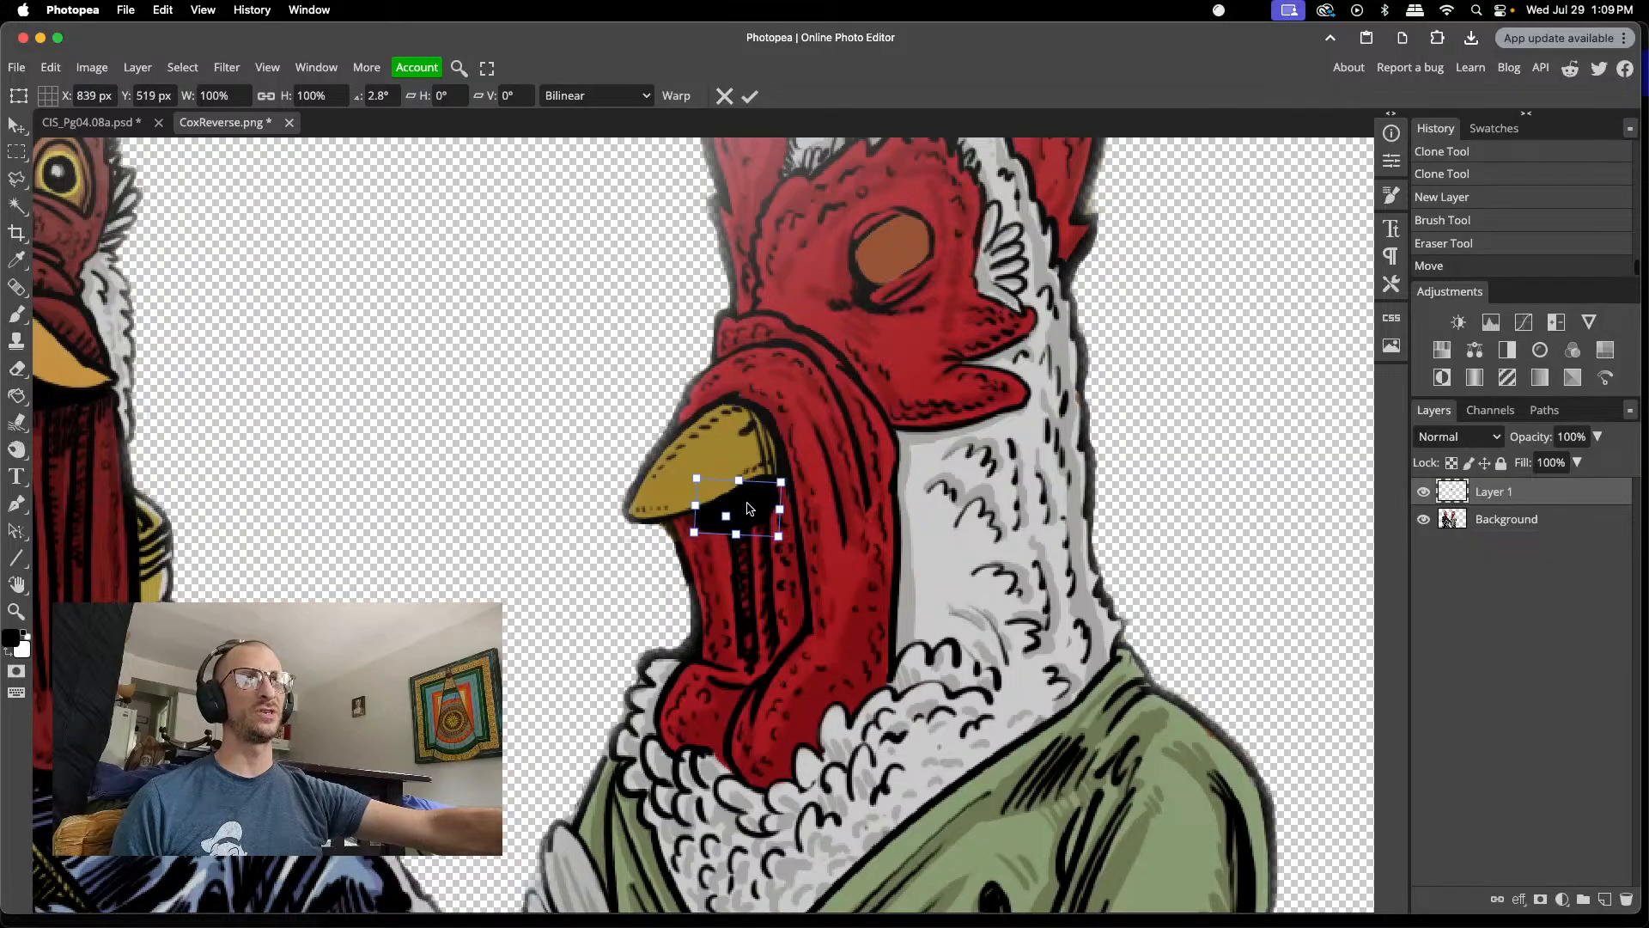
{"action": "left_click_drag", "start_coordinate": [790, 473], "coordinate": [774, 494]}
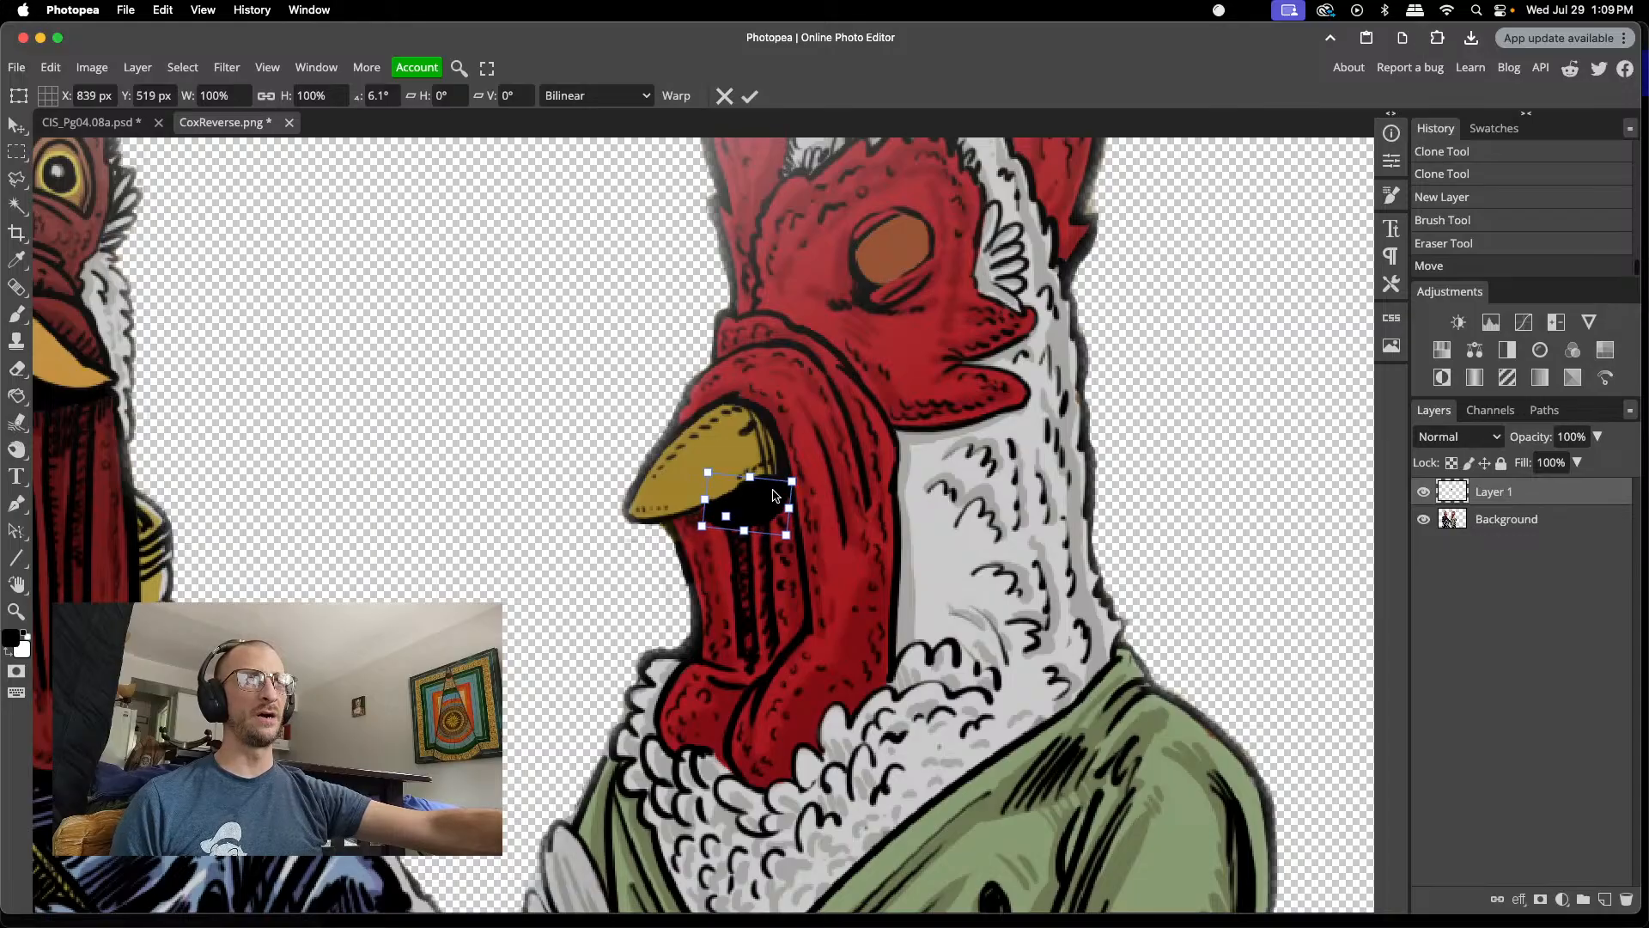
{"action": "left_click", "coordinate": [750, 95]}
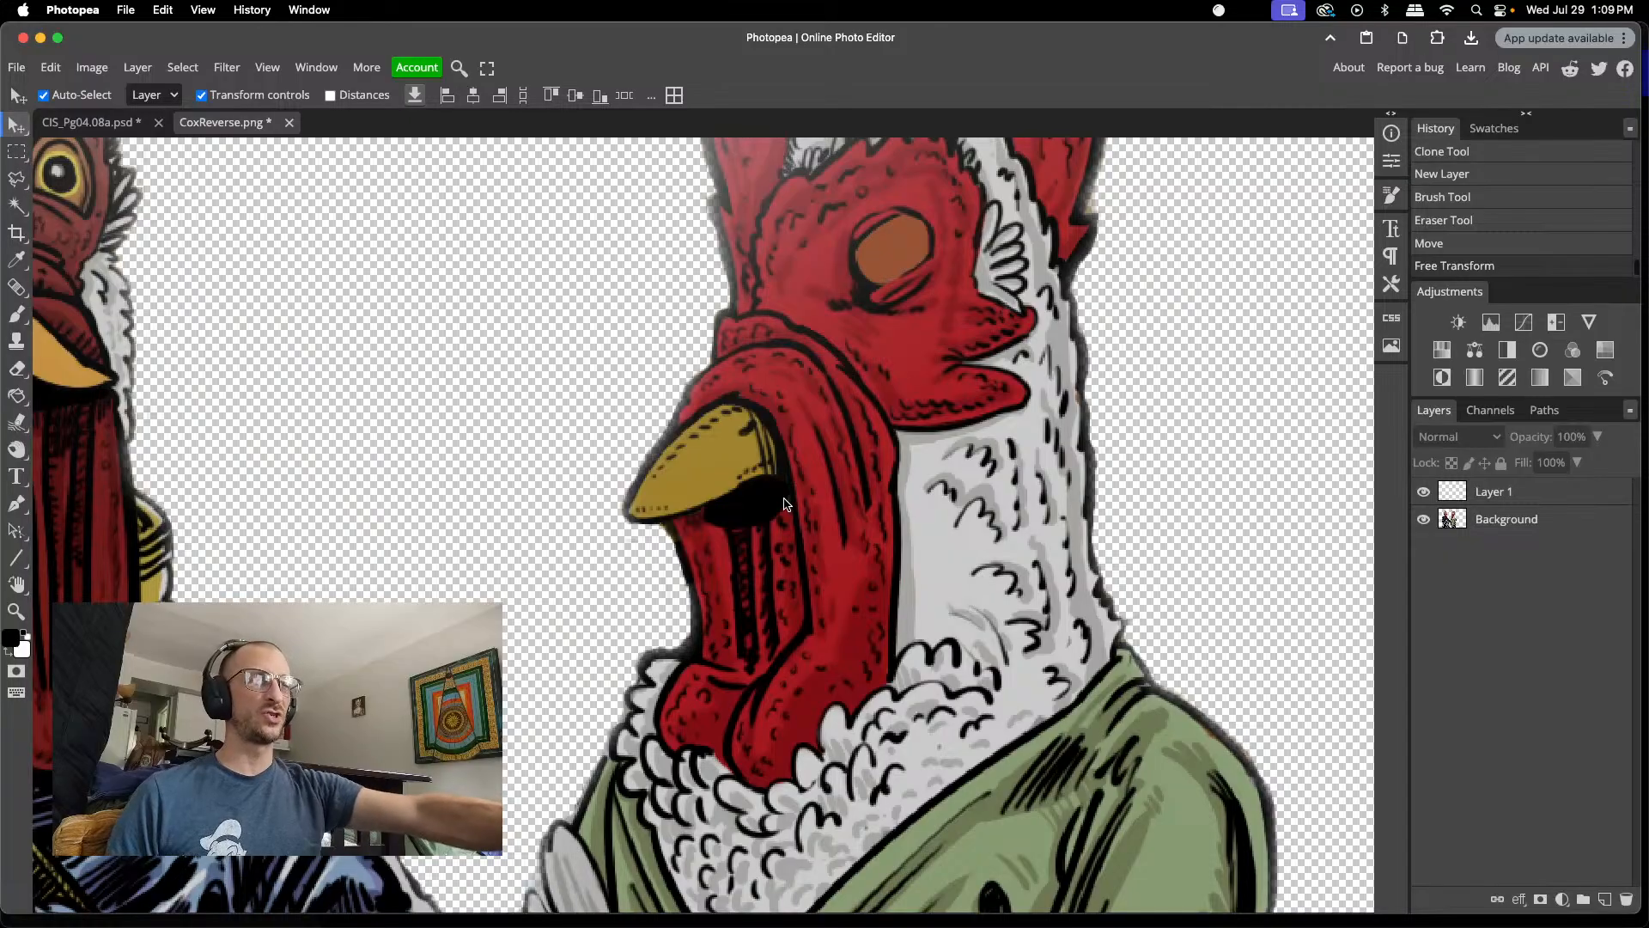
- Sample the beak's yellow and touch up its lower rear edge on the Background layer with a 2 px brush
{"action": "scroll", "coordinate": [767, 432], "scroll_direction": "up", "scroll_amount": 5}
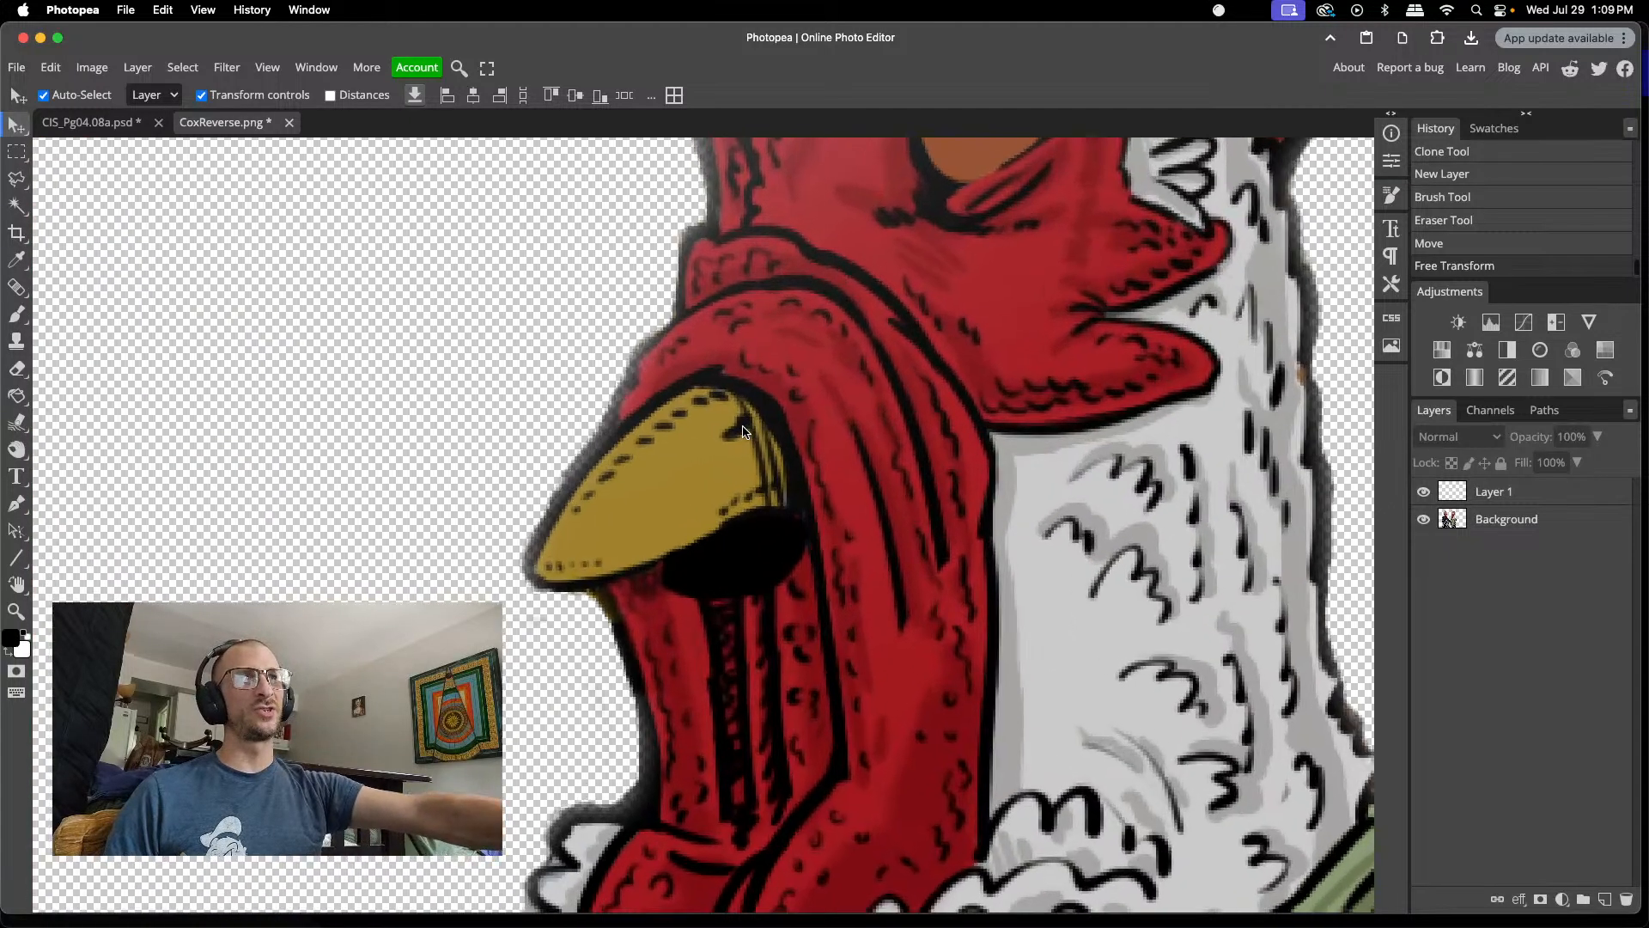
{"action": "scroll", "coordinate": [736, 455], "scroll_direction": "up", "scroll_amount": 2}
{"action": "scroll", "coordinate": [737, 448], "scroll_direction": "up", "scroll_amount": 1}
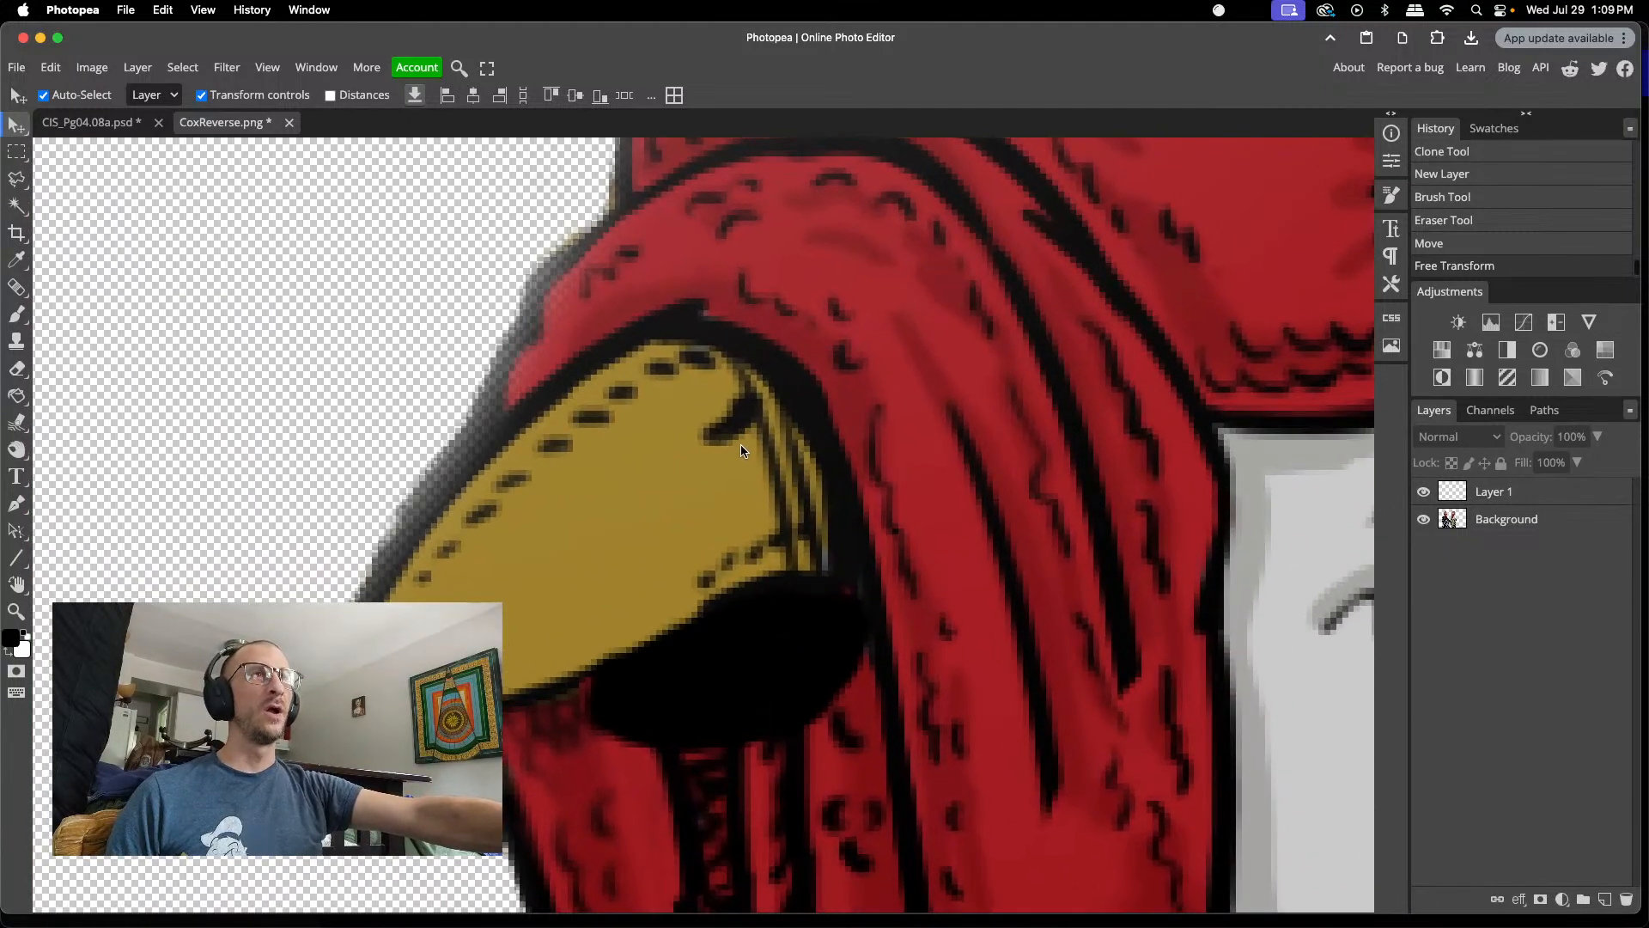
{"action": "key", "text": "i"}
{"action": "left_click", "coordinate": [545, 596]}
{"action": "key", "text": "b"}
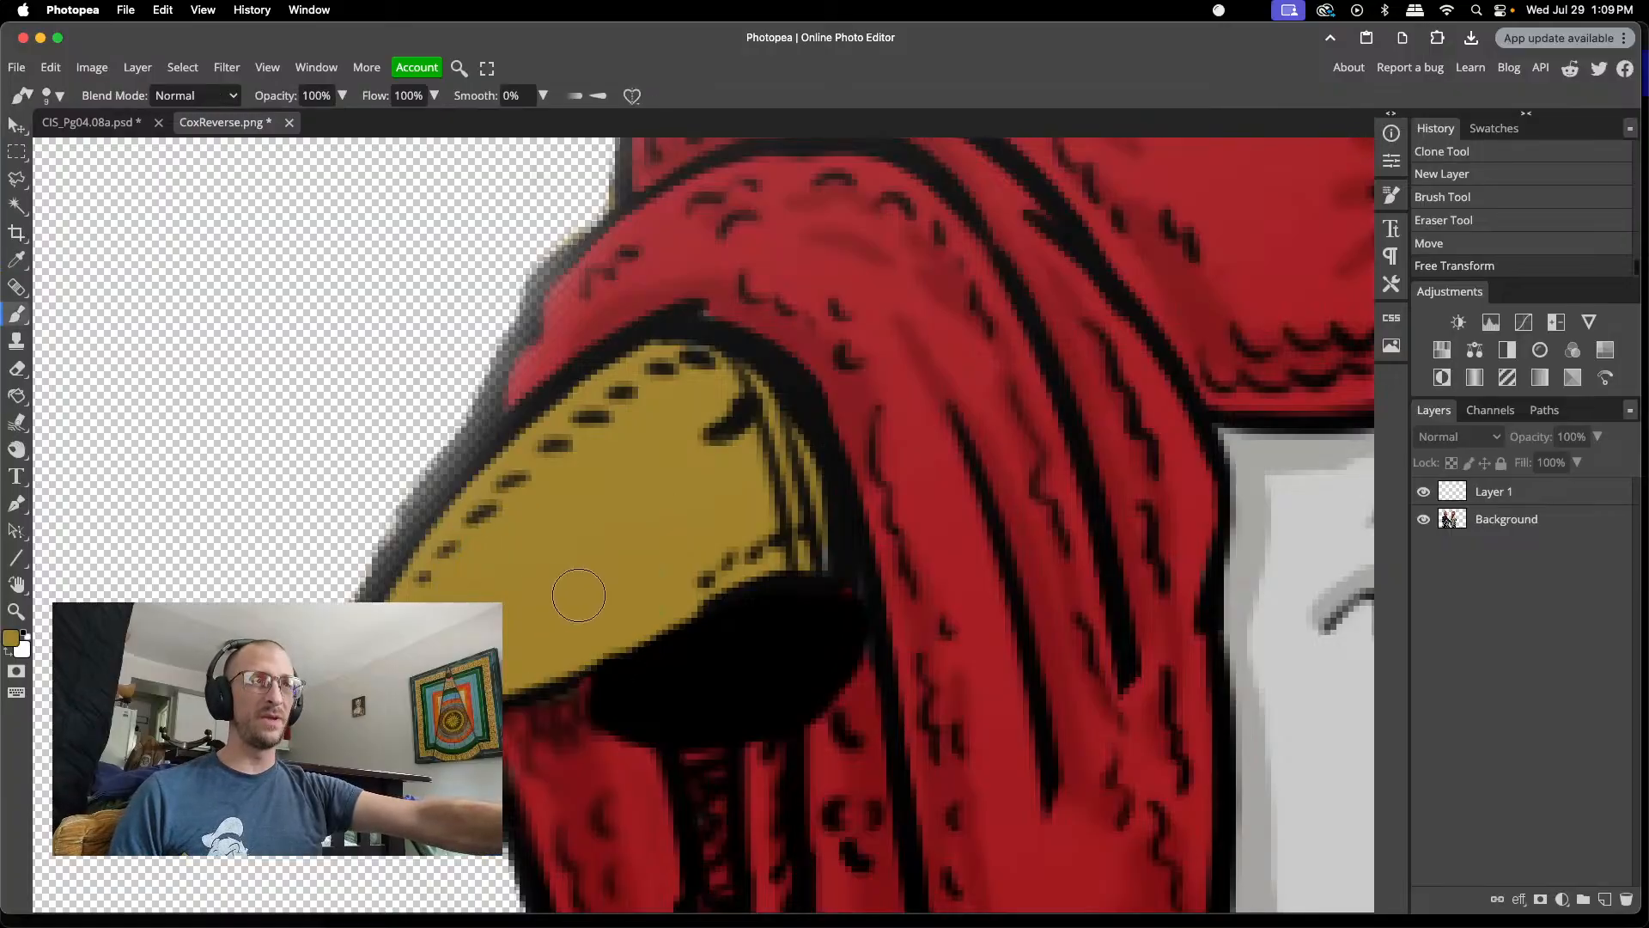
{"action": "right_click", "coordinate": [615, 572]}
{"action": "left_click_drag", "start_coordinate": [695, 609], "coordinate": [704, 610]}
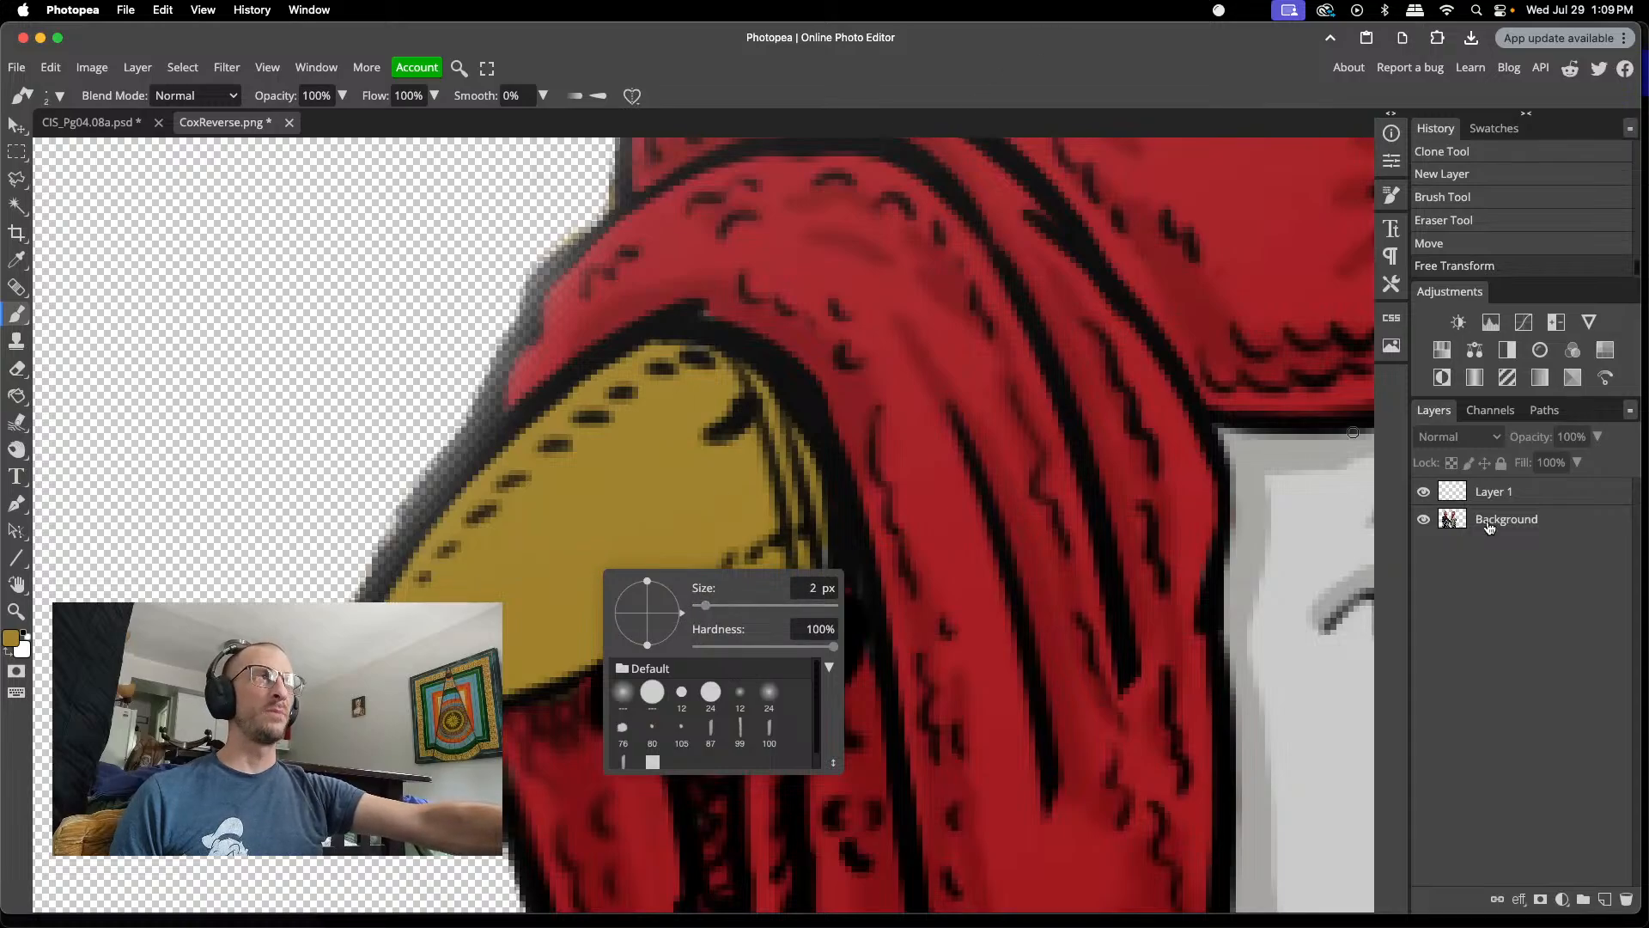
{"action": "left_click", "coordinate": [1529, 560]}
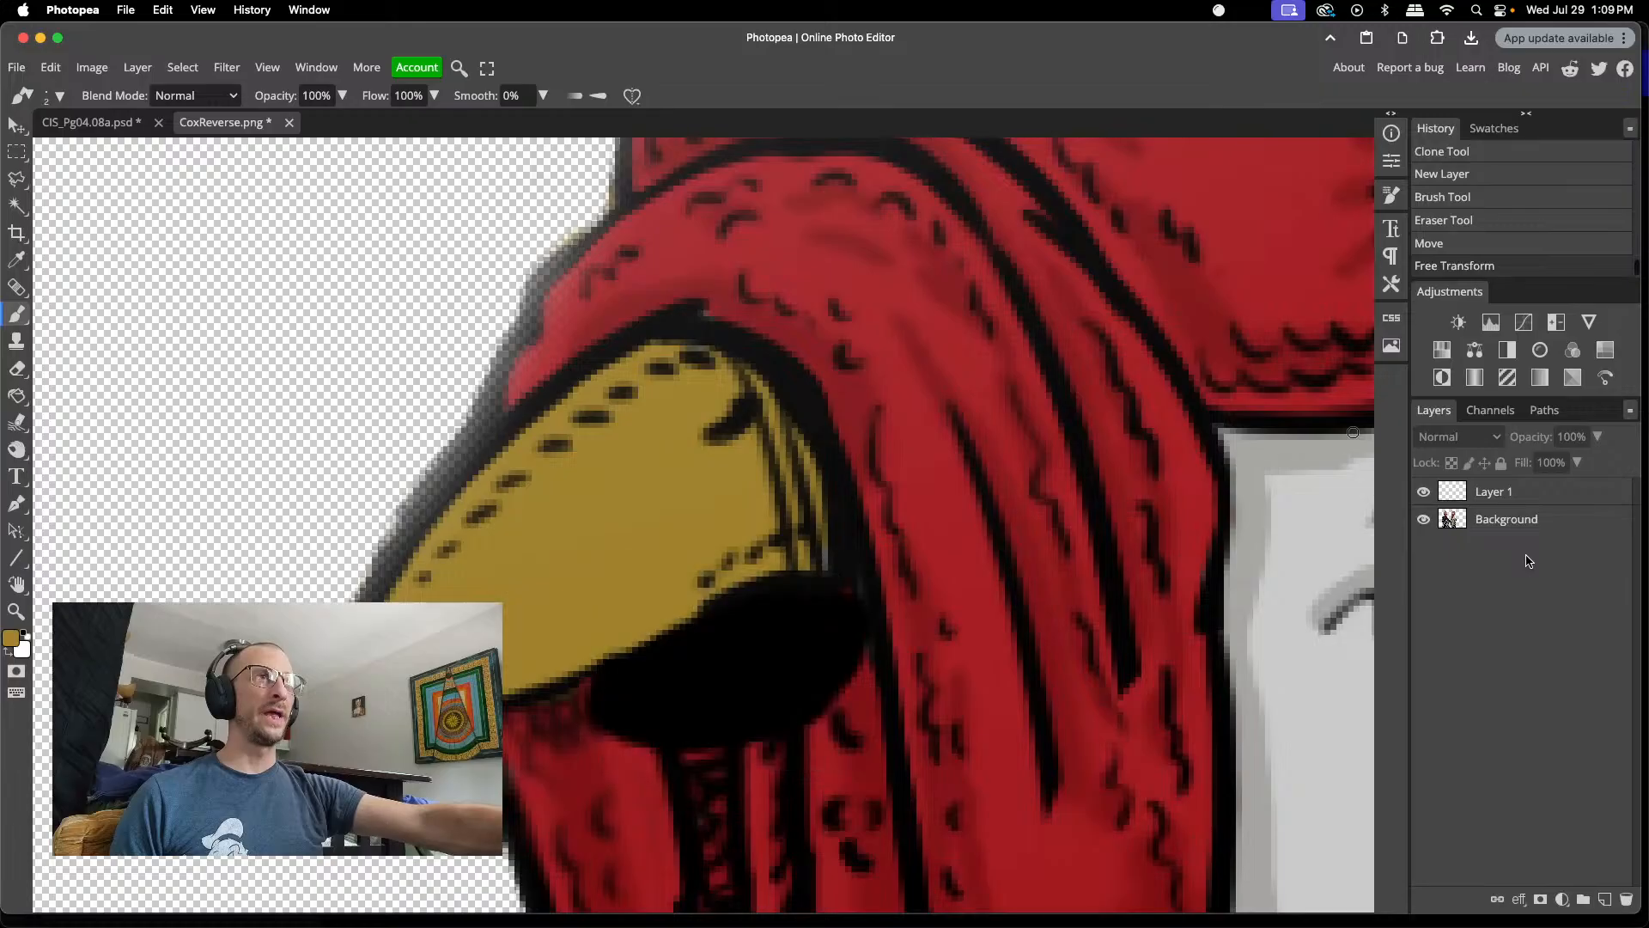
{"action": "left_click", "coordinate": [688, 610]}
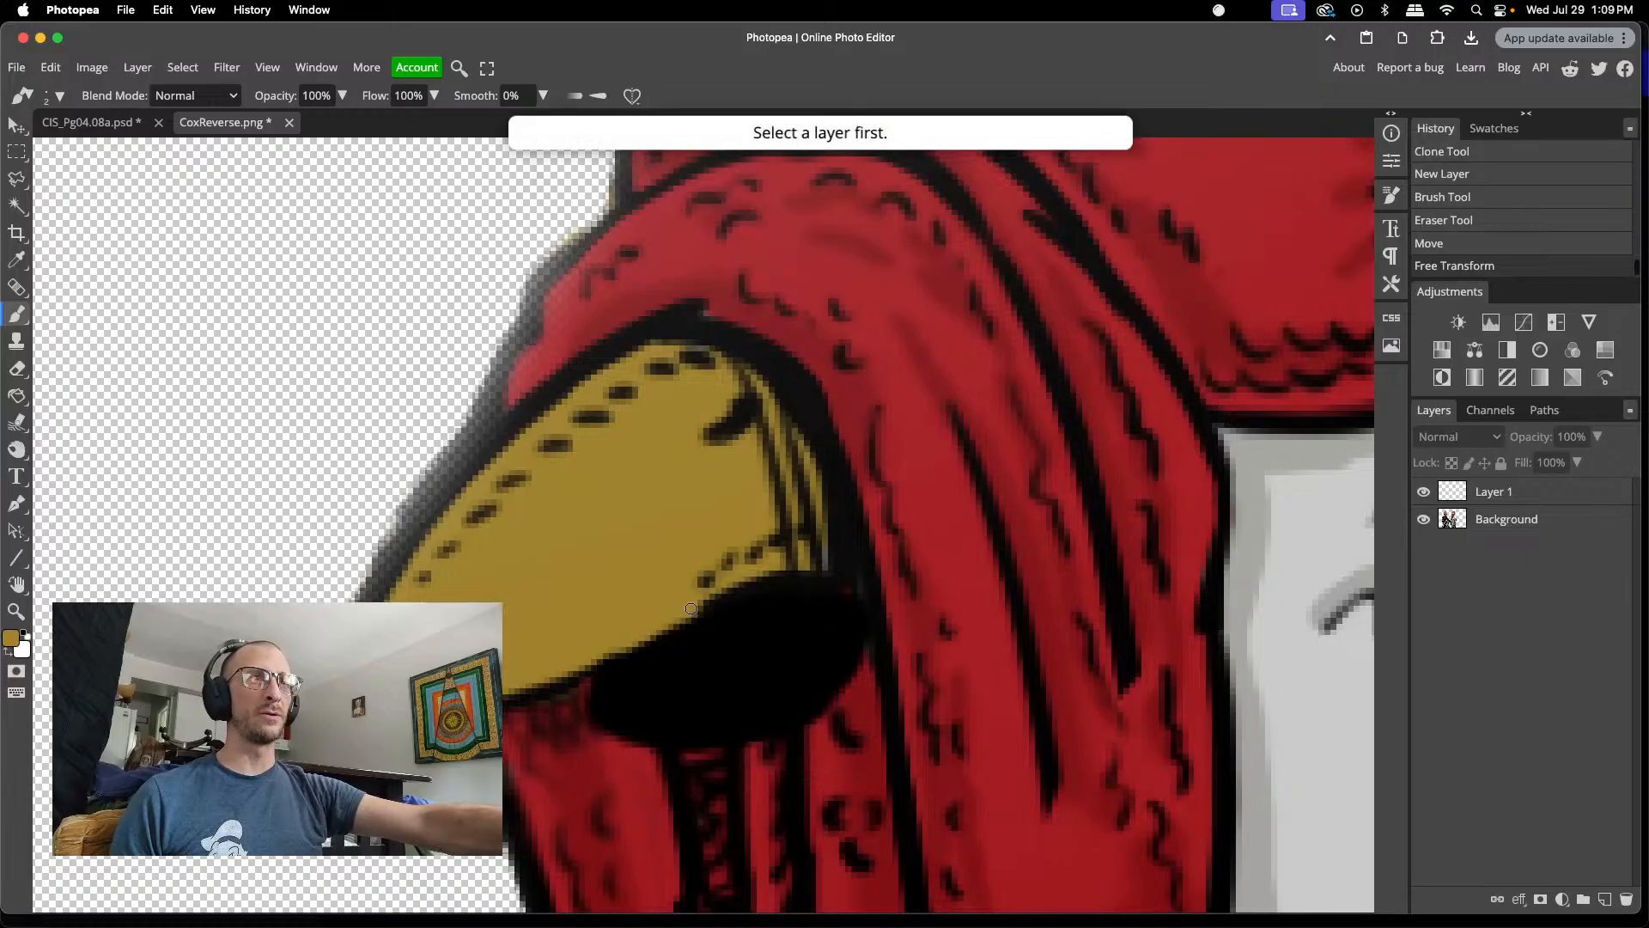
{"action": "left_click", "coordinate": [1511, 519]}
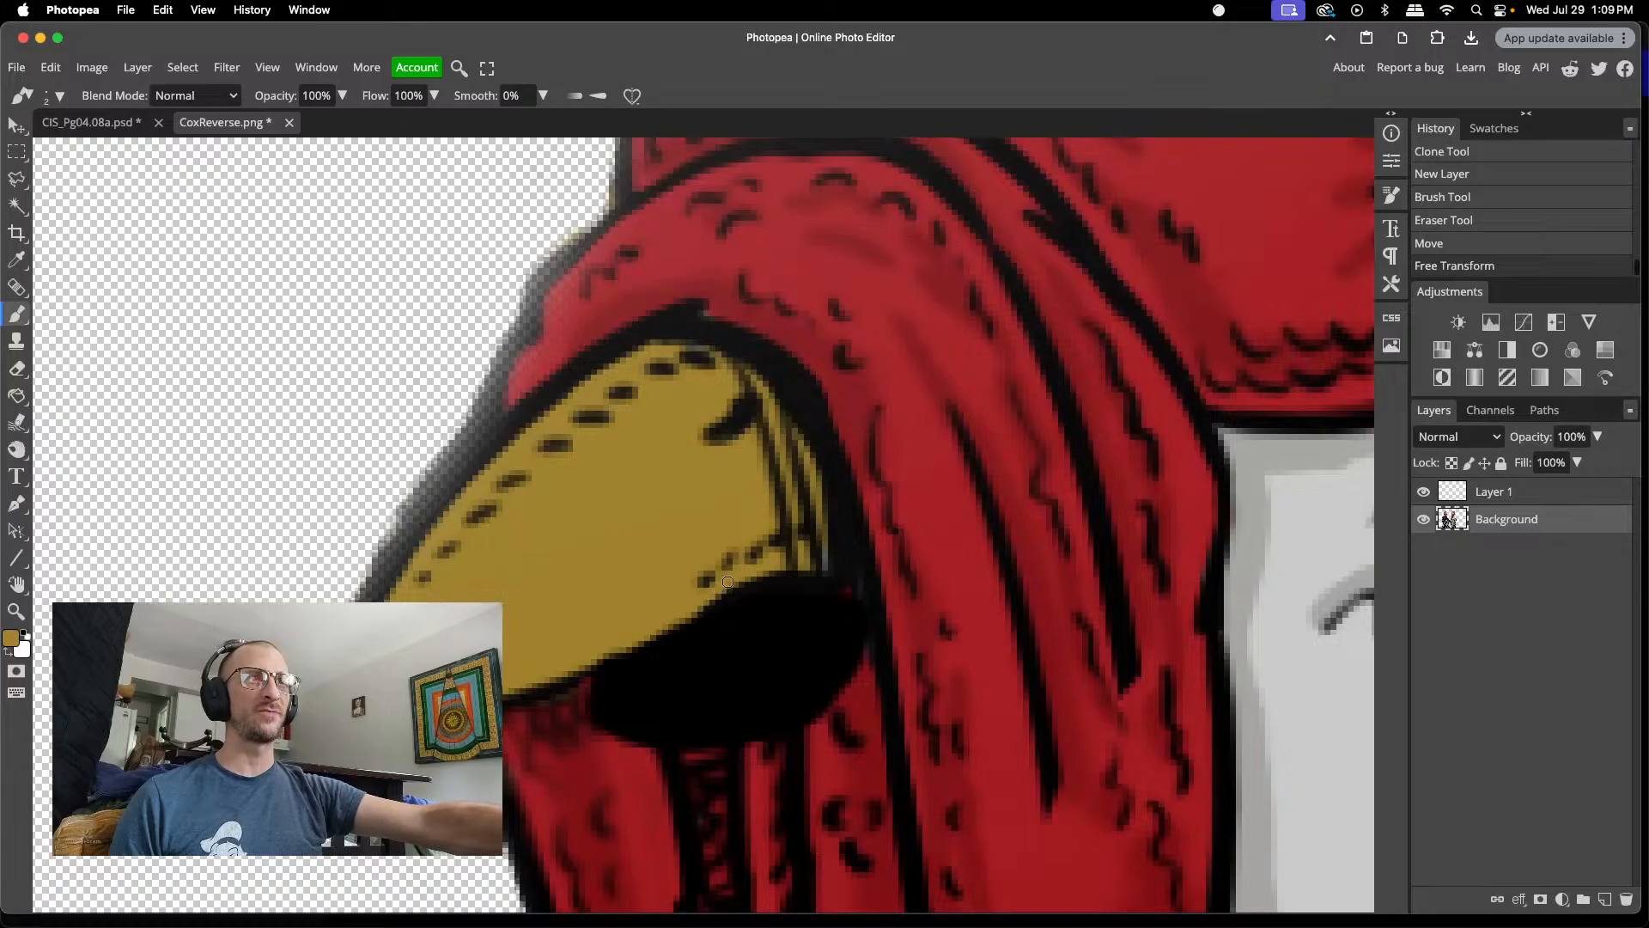
{"action": "mouse_move", "coordinate": [739, 577]}
{"action": "left_mouse_down"}
{"action": "mouse_move", "coordinate": [774, 568]}
{"action": "mouse_move", "coordinate": [700, 601]}
{"action": "left_mouse_up"}
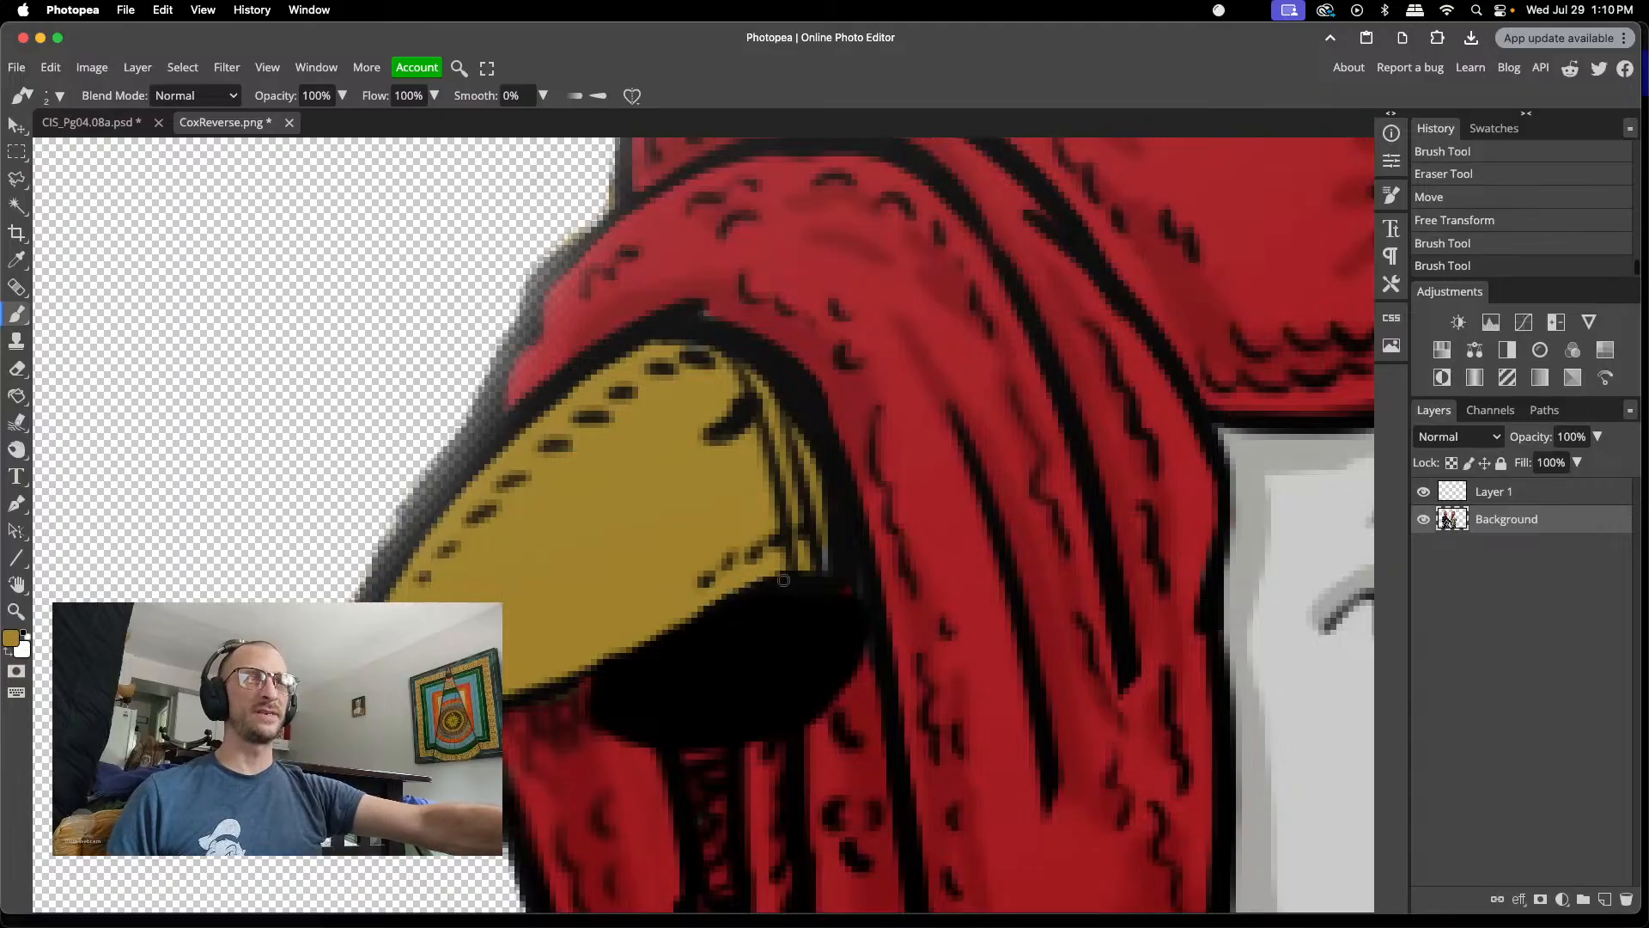
- Export the image as PNG, replacing CoxReverse.png in the lounge2 folder, and close the CoxReverse.png document
{"action": "scroll", "coordinate": [782, 580], "scroll_direction": "down", "scroll_amount": 15}
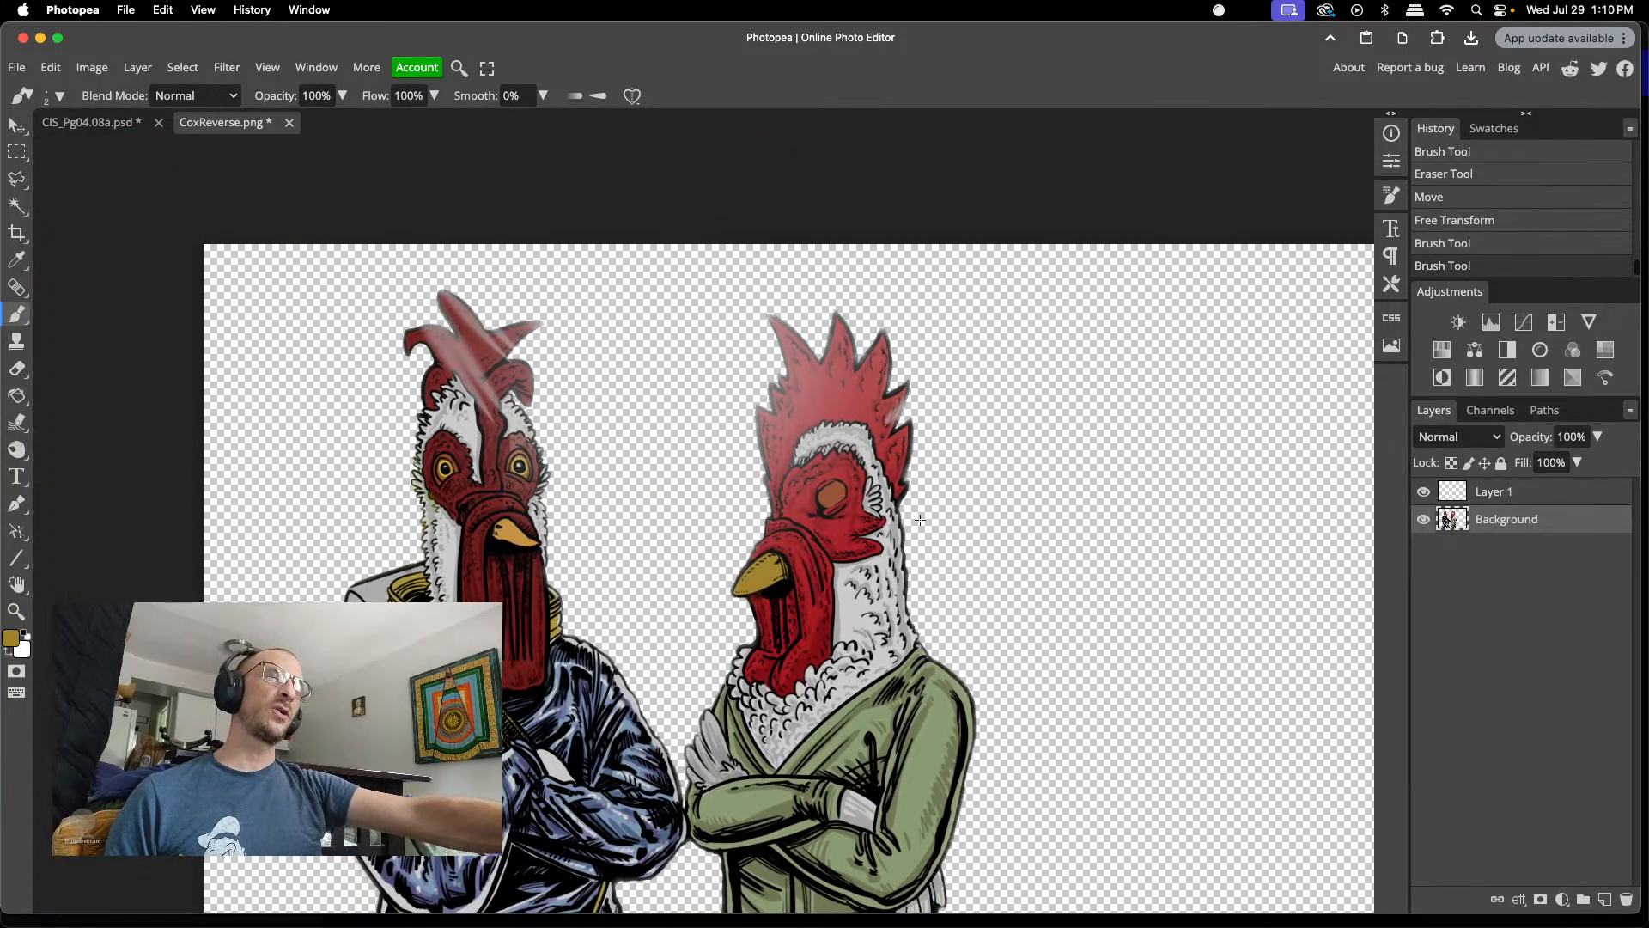
{"action": "scroll", "coordinate": [1035, 498], "scroll_direction": "down", "scroll_amount": 3}
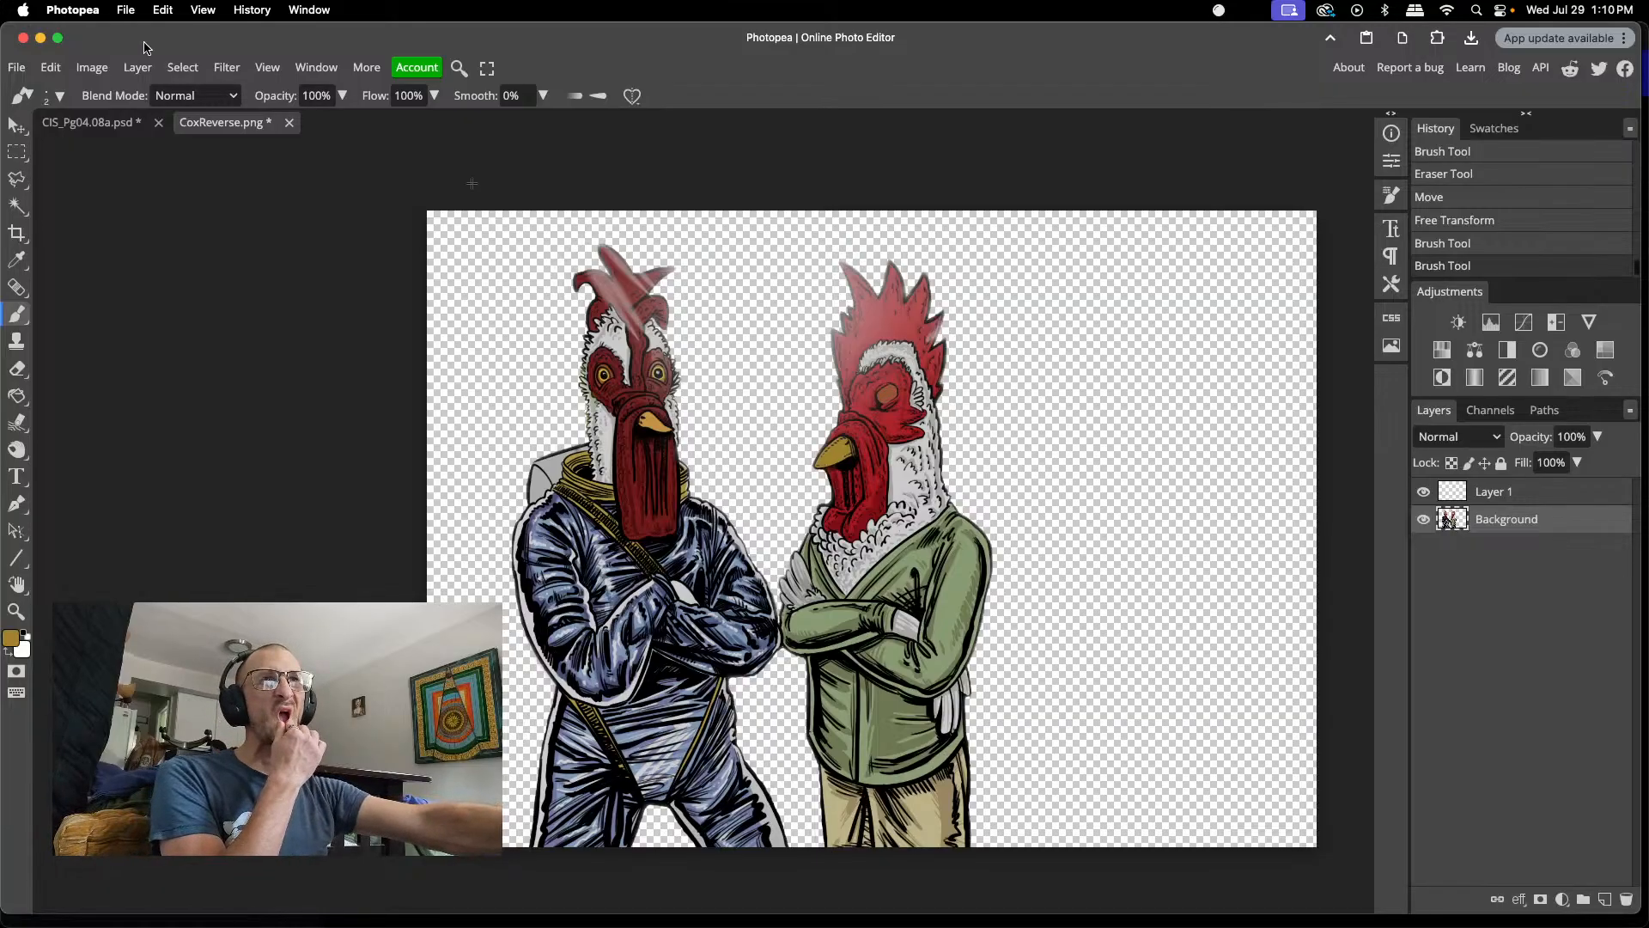
{"action": "left_click", "coordinate": [16, 67]}
{"action": "mouse_move", "coordinate": [55, 326]}
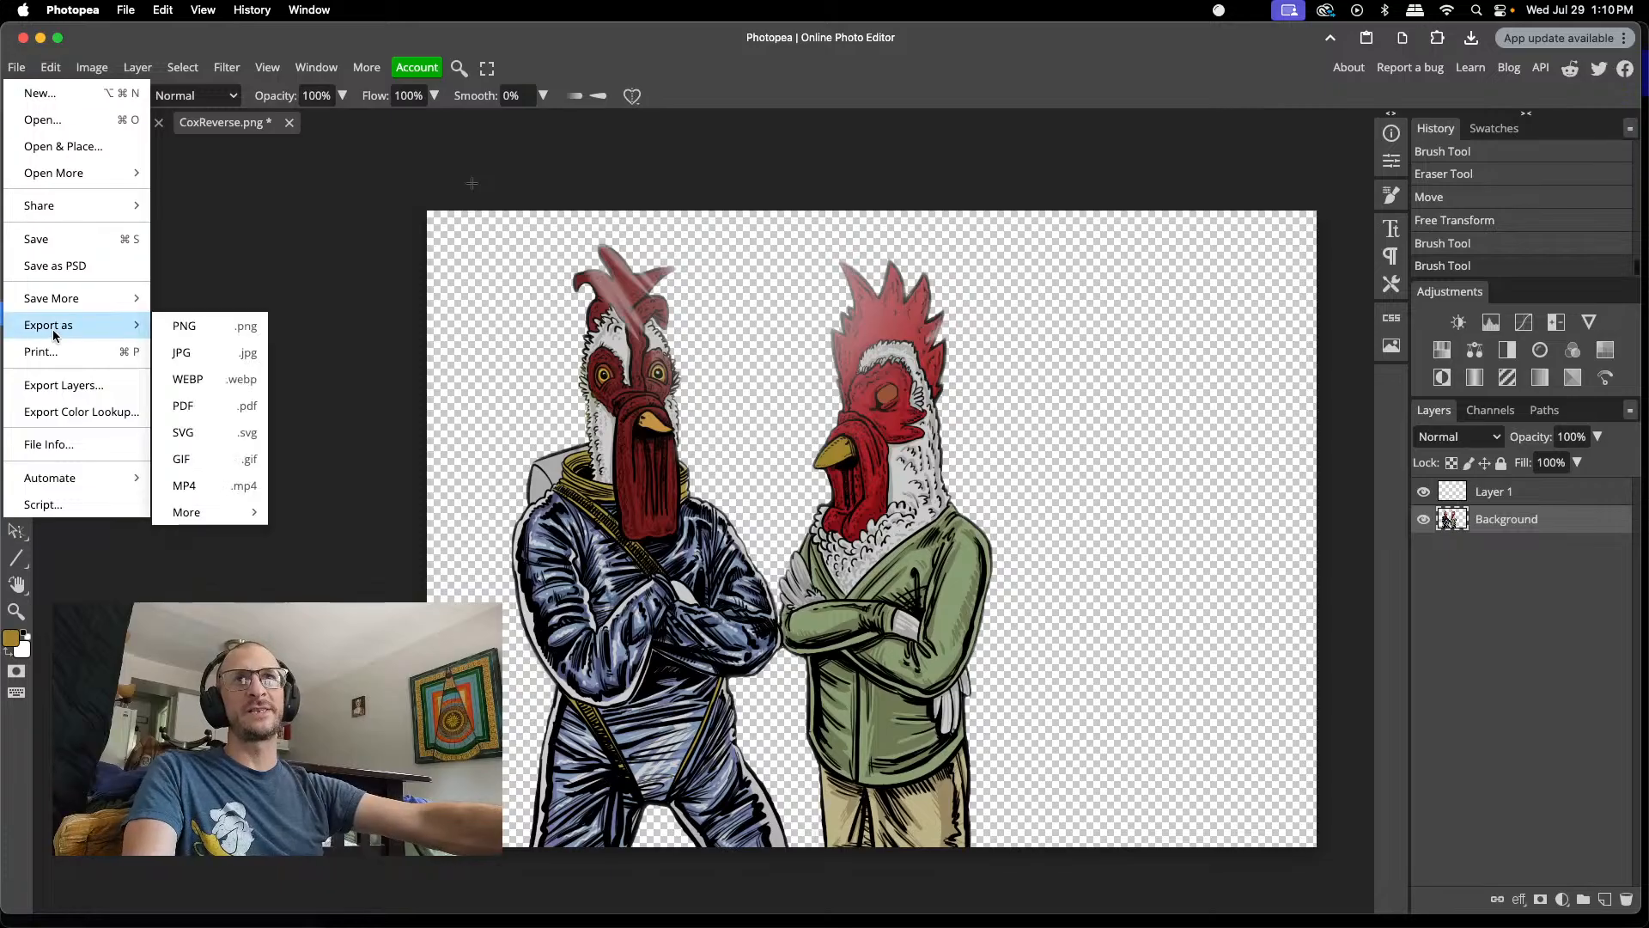
{"action": "left_click", "coordinate": [171, 326]}
{"action": "left_click", "coordinate": [664, 247]}
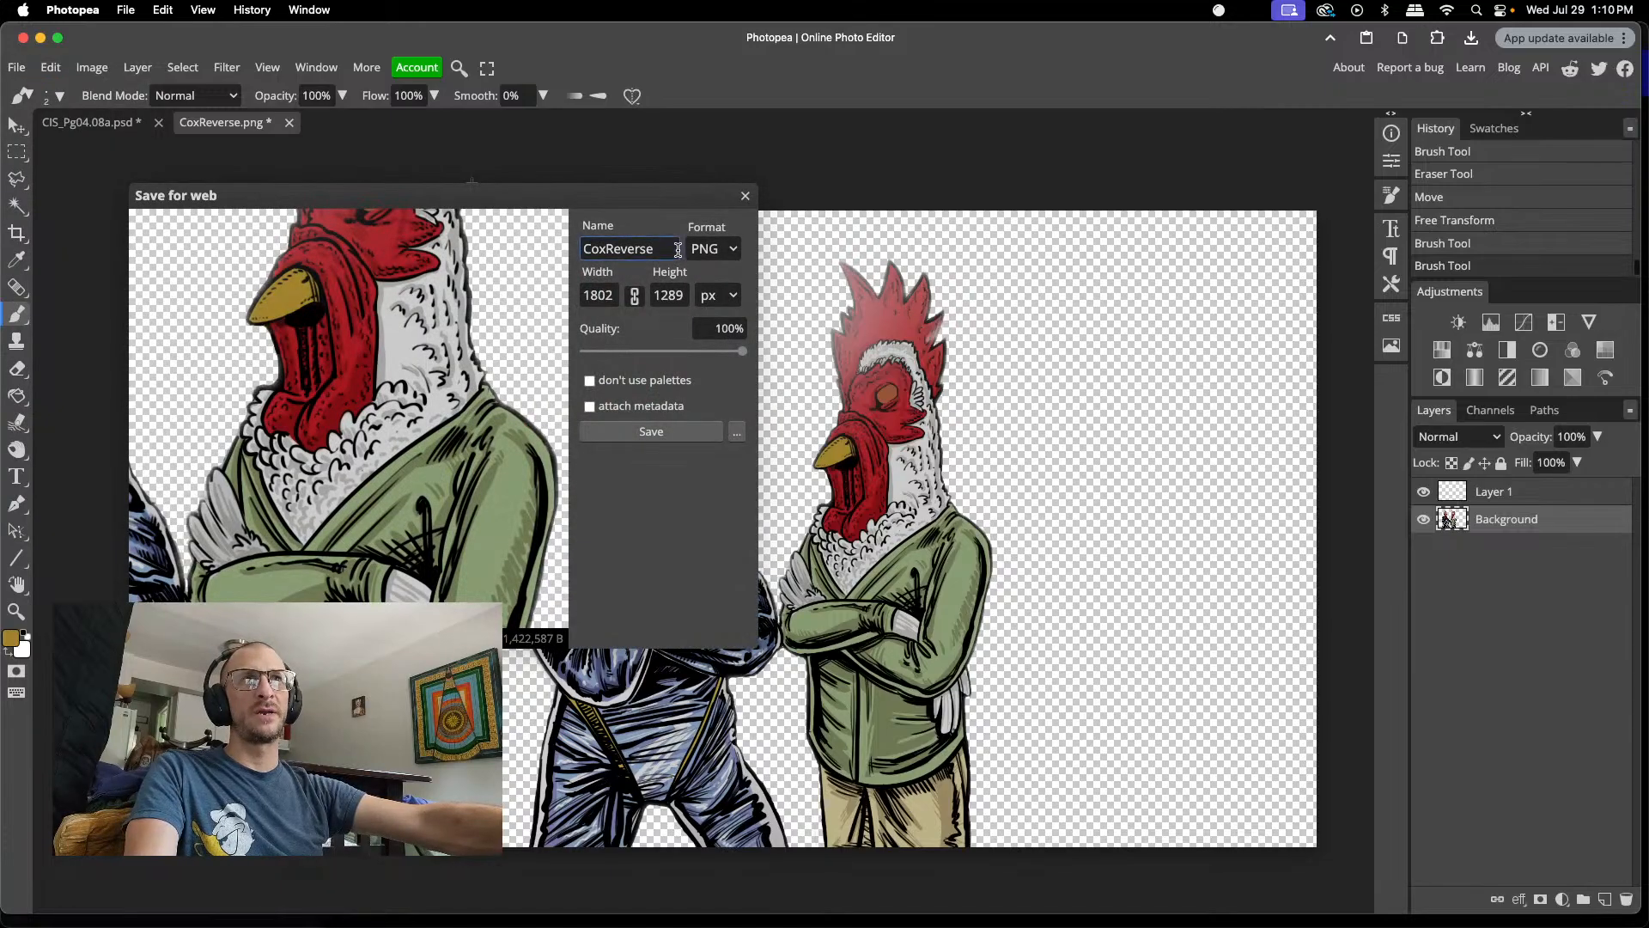
{"action": "left_click", "coordinate": [658, 431]}
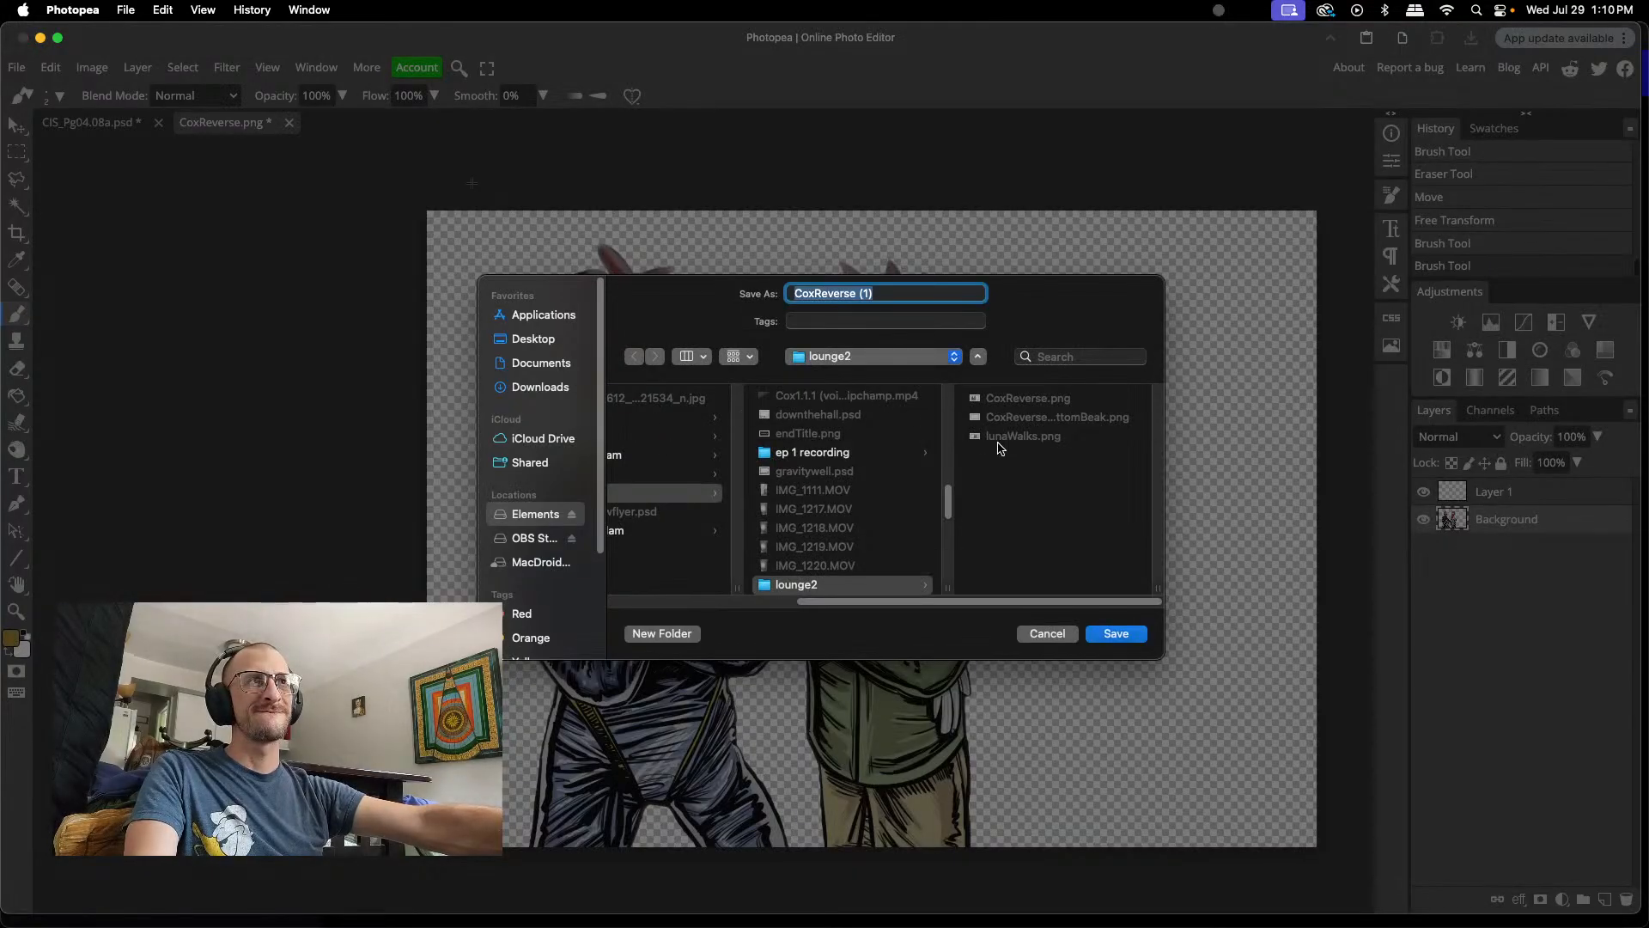
{"action": "left_click", "coordinate": [1029, 401]}
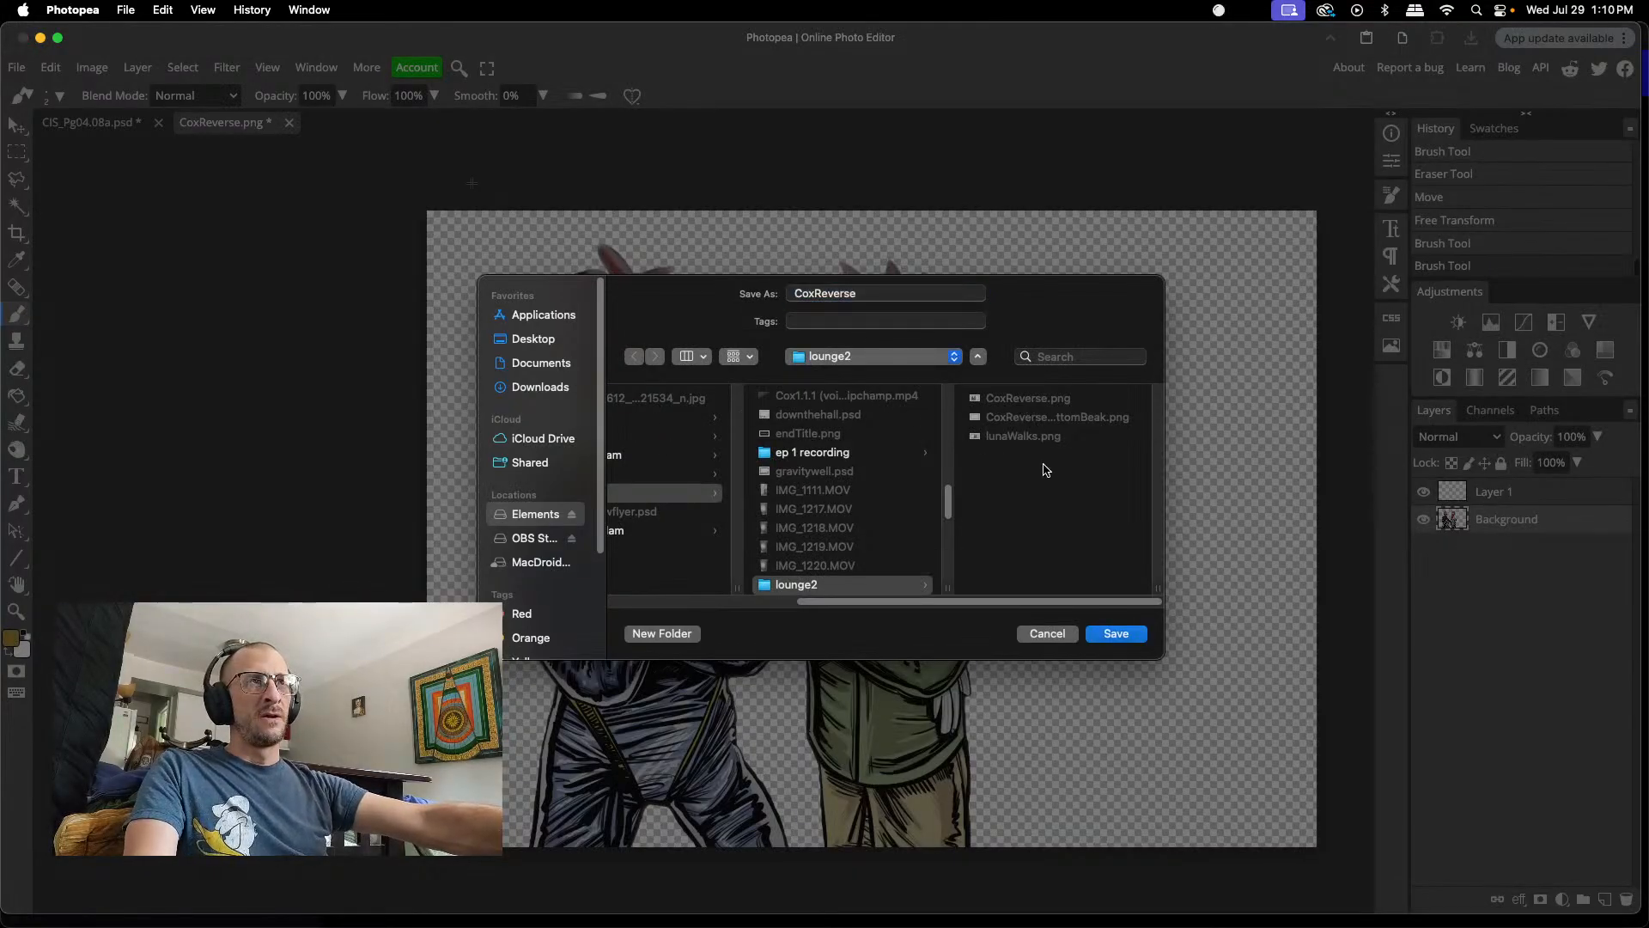
{"action": "left_click", "coordinate": [1117, 635]}
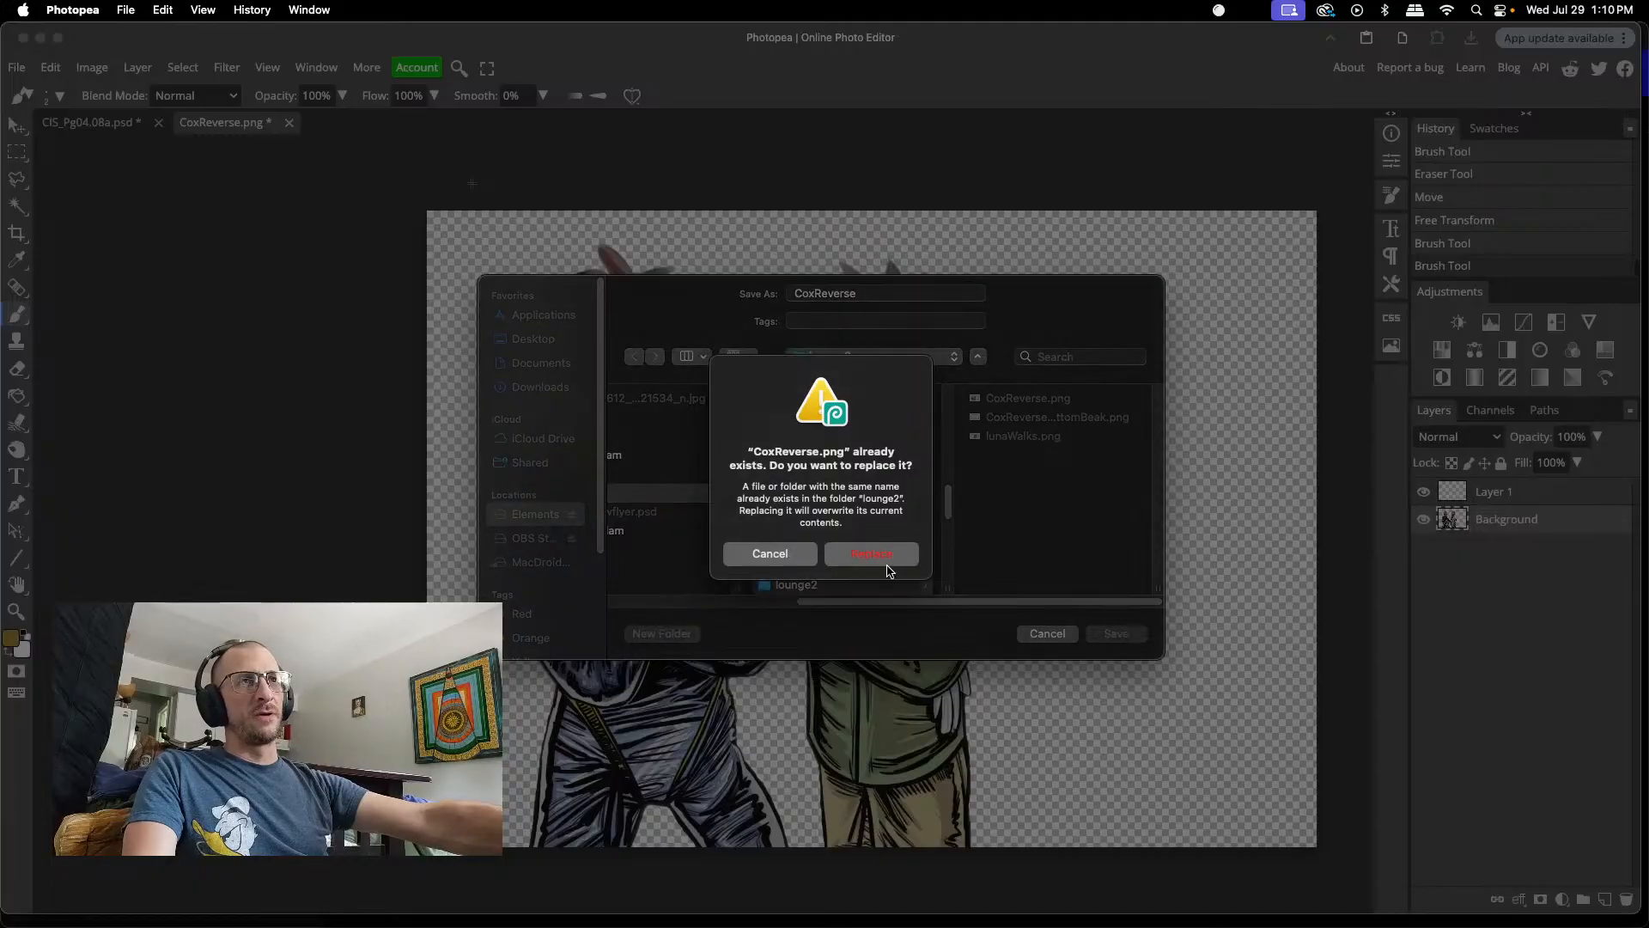
{"action": "left_click", "coordinate": [869, 556]}
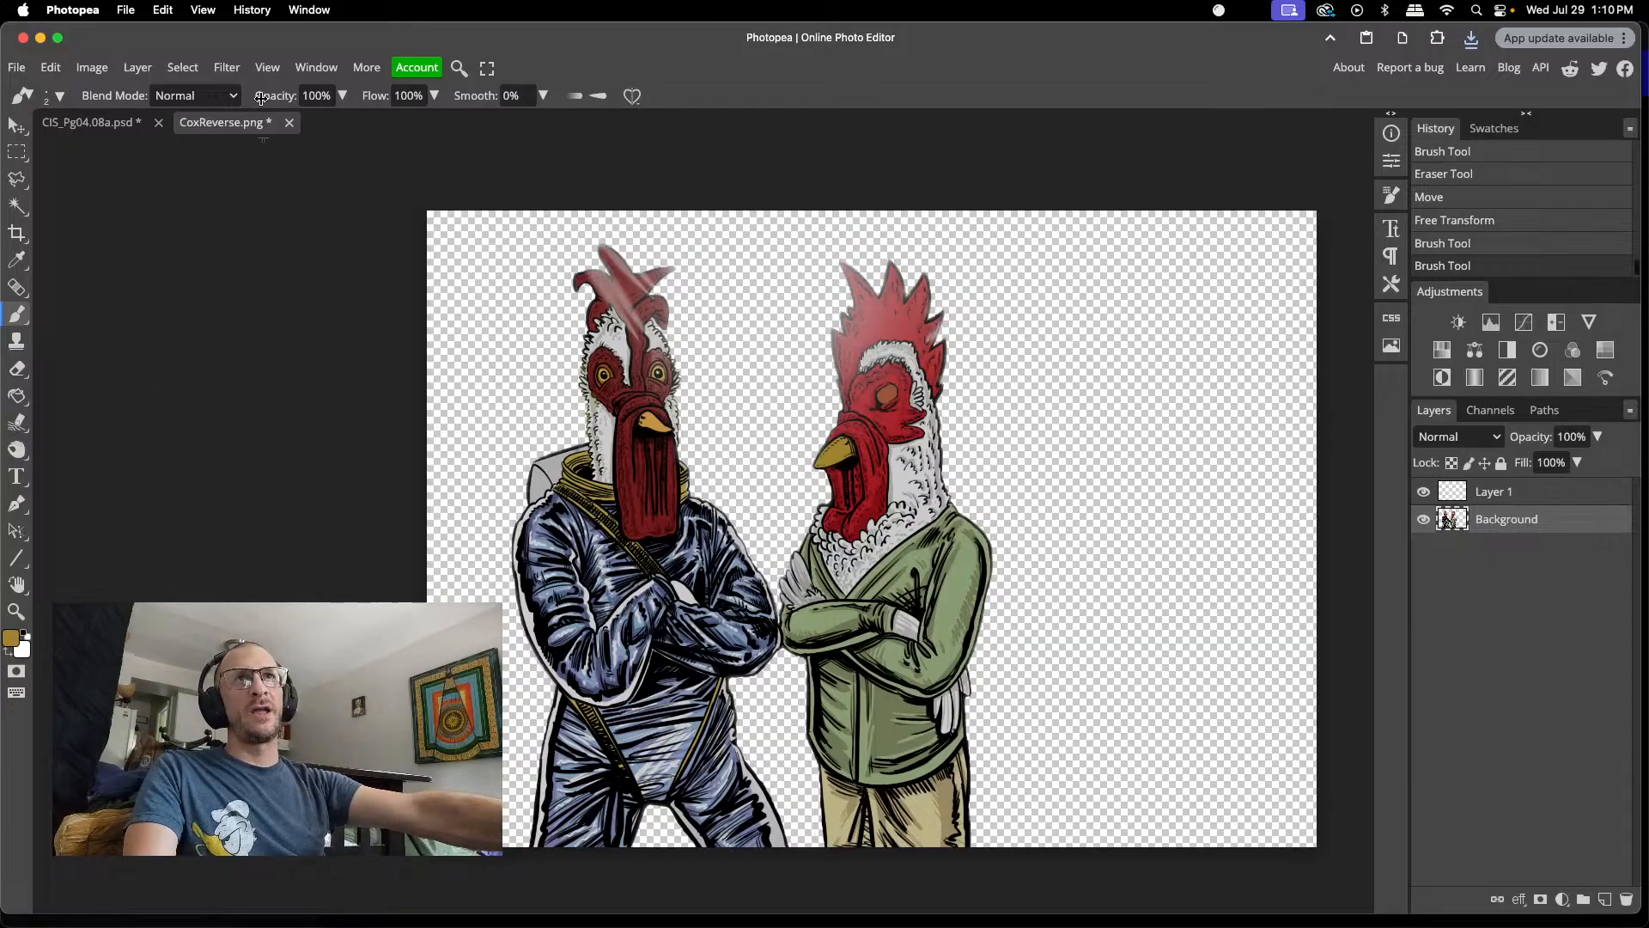
{"action": "left_click", "coordinate": [290, 122]}
{"action": "left_click", "coordinate": [954, 163]}
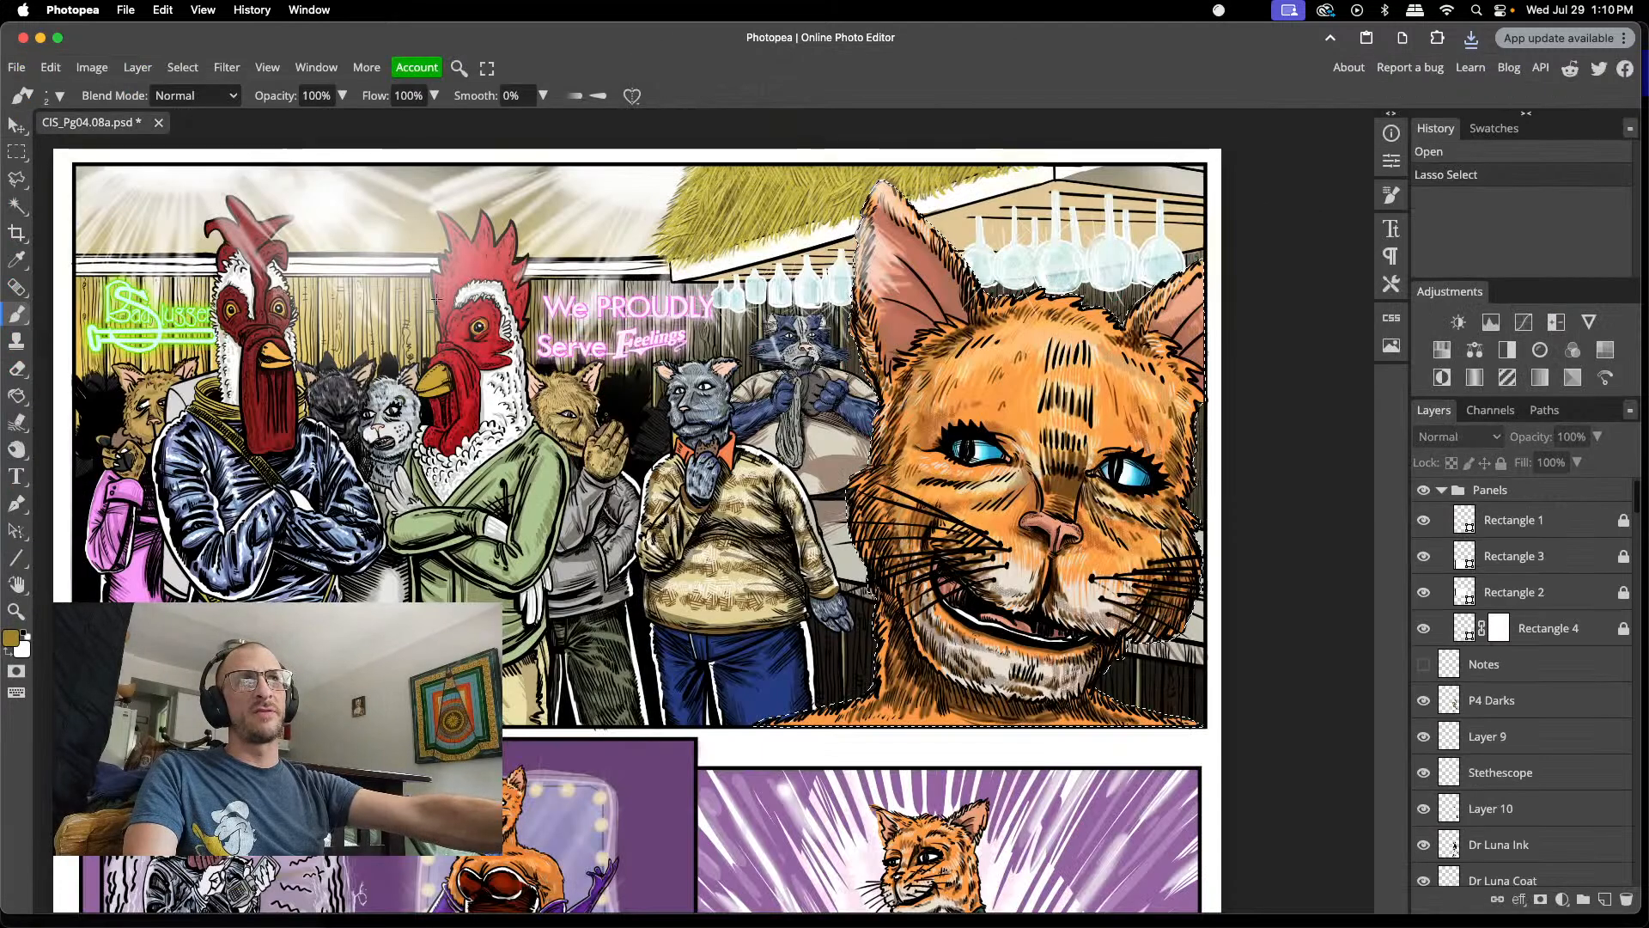
- Begin a polygonal lasso outline around the cat in the red dress, tracing the dress edge down past the hip below the bent gloved arm
{"action": "scroll", "coordinate": [360, 415], "scroll_direction": "down", "scroll_amount": 2}
{"action": "scroll", "coordinate": [360, 415], "scroll_direction": "up", "scroll_amount": 3}
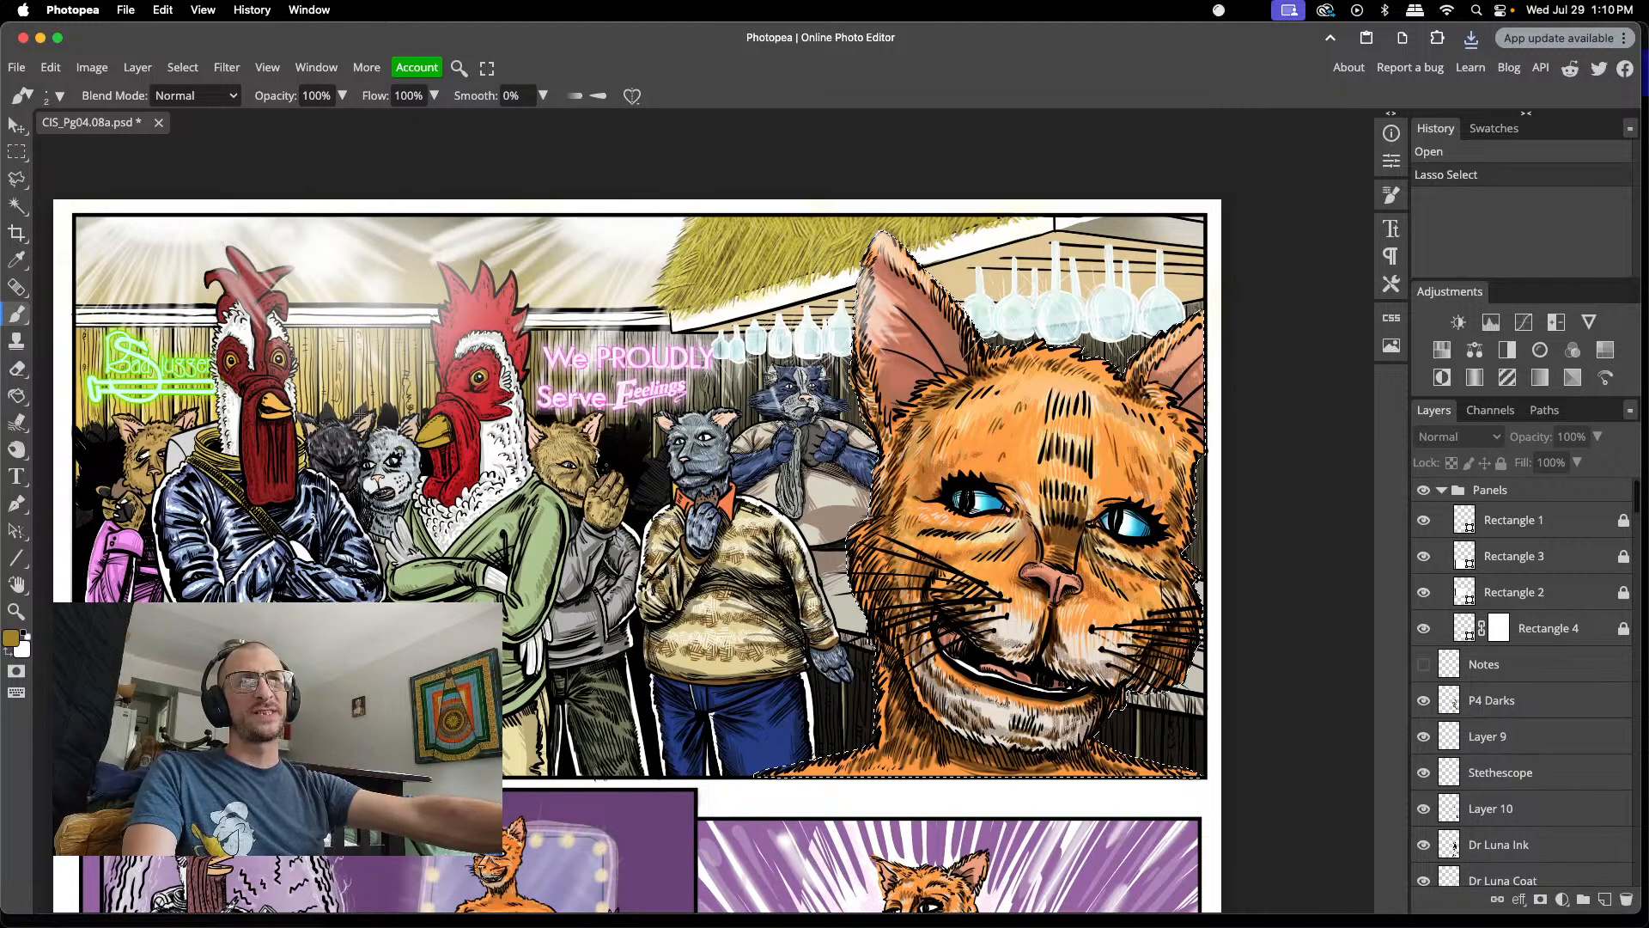
{"action": "scroll", "coordinate": [360, 415], "scroll_direction": "down", "scroll_amount": 8}
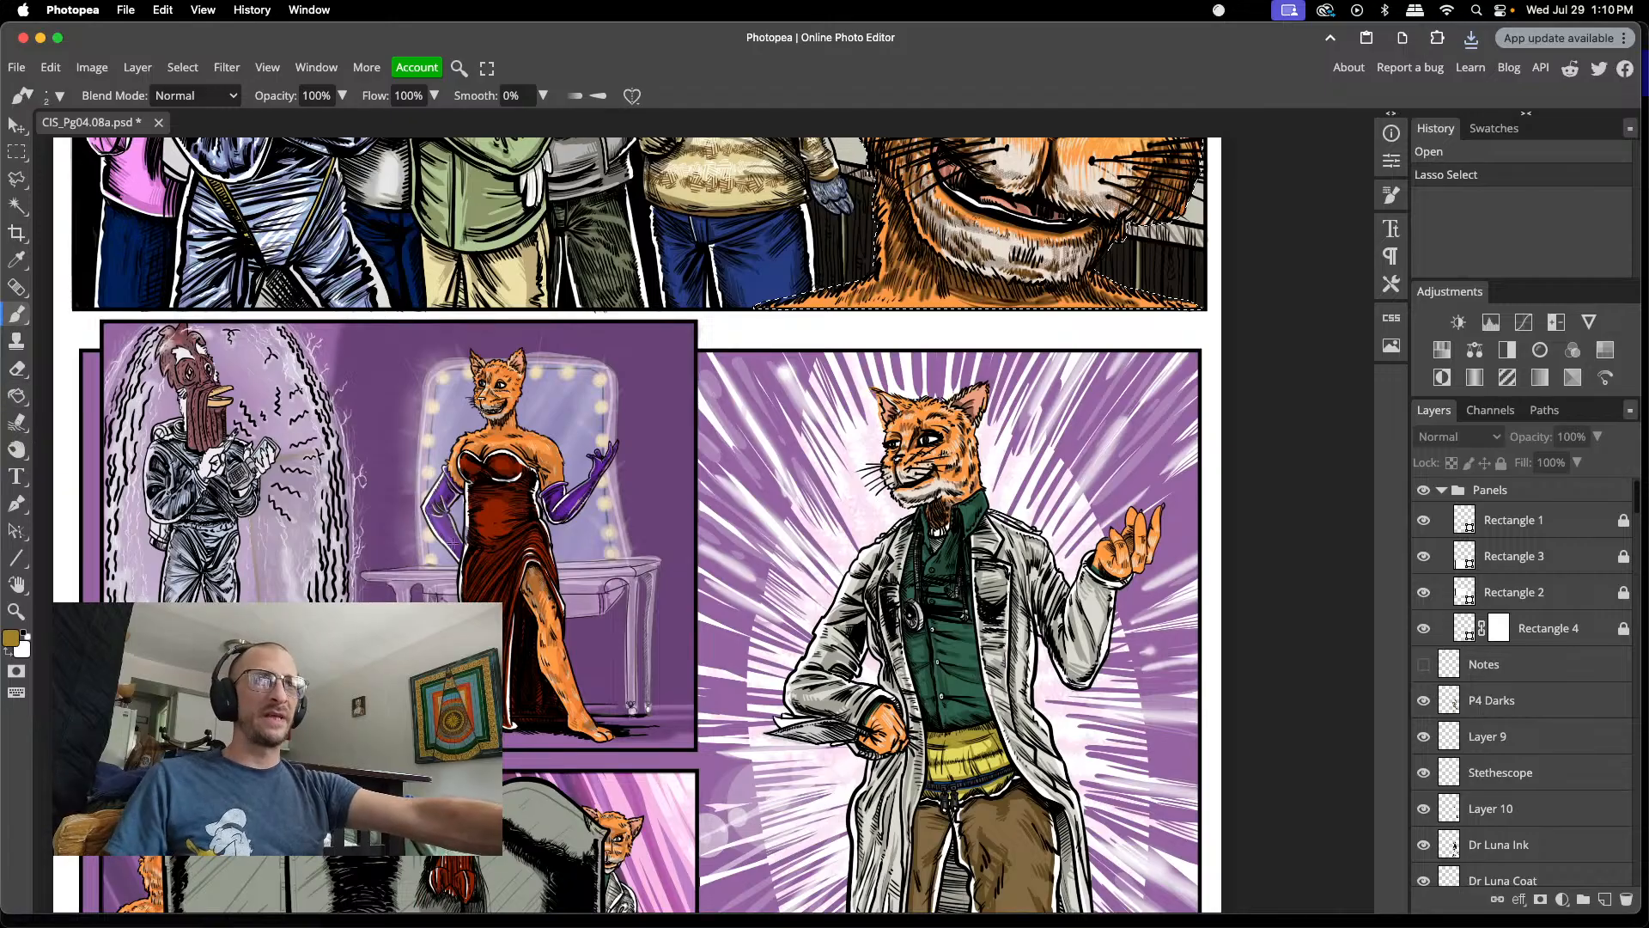
{"action": "scroll", "coordinate": [525, 570], "scroll_direction": "up", "scroll_amount": 5}
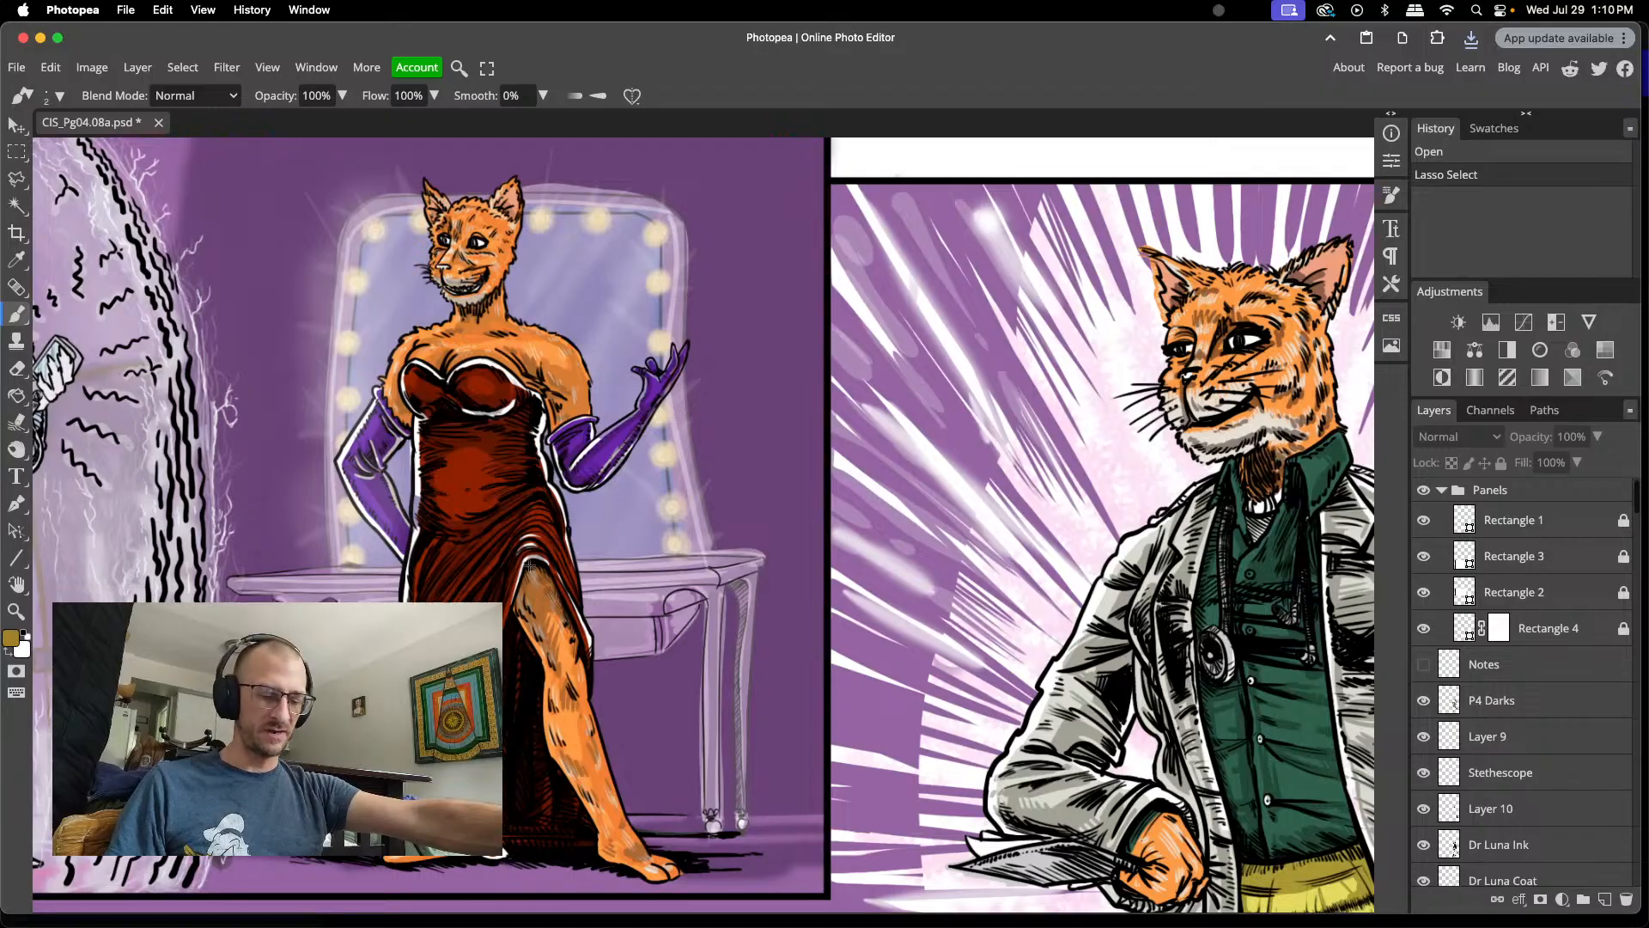
{"action": "key", "text": "l"}
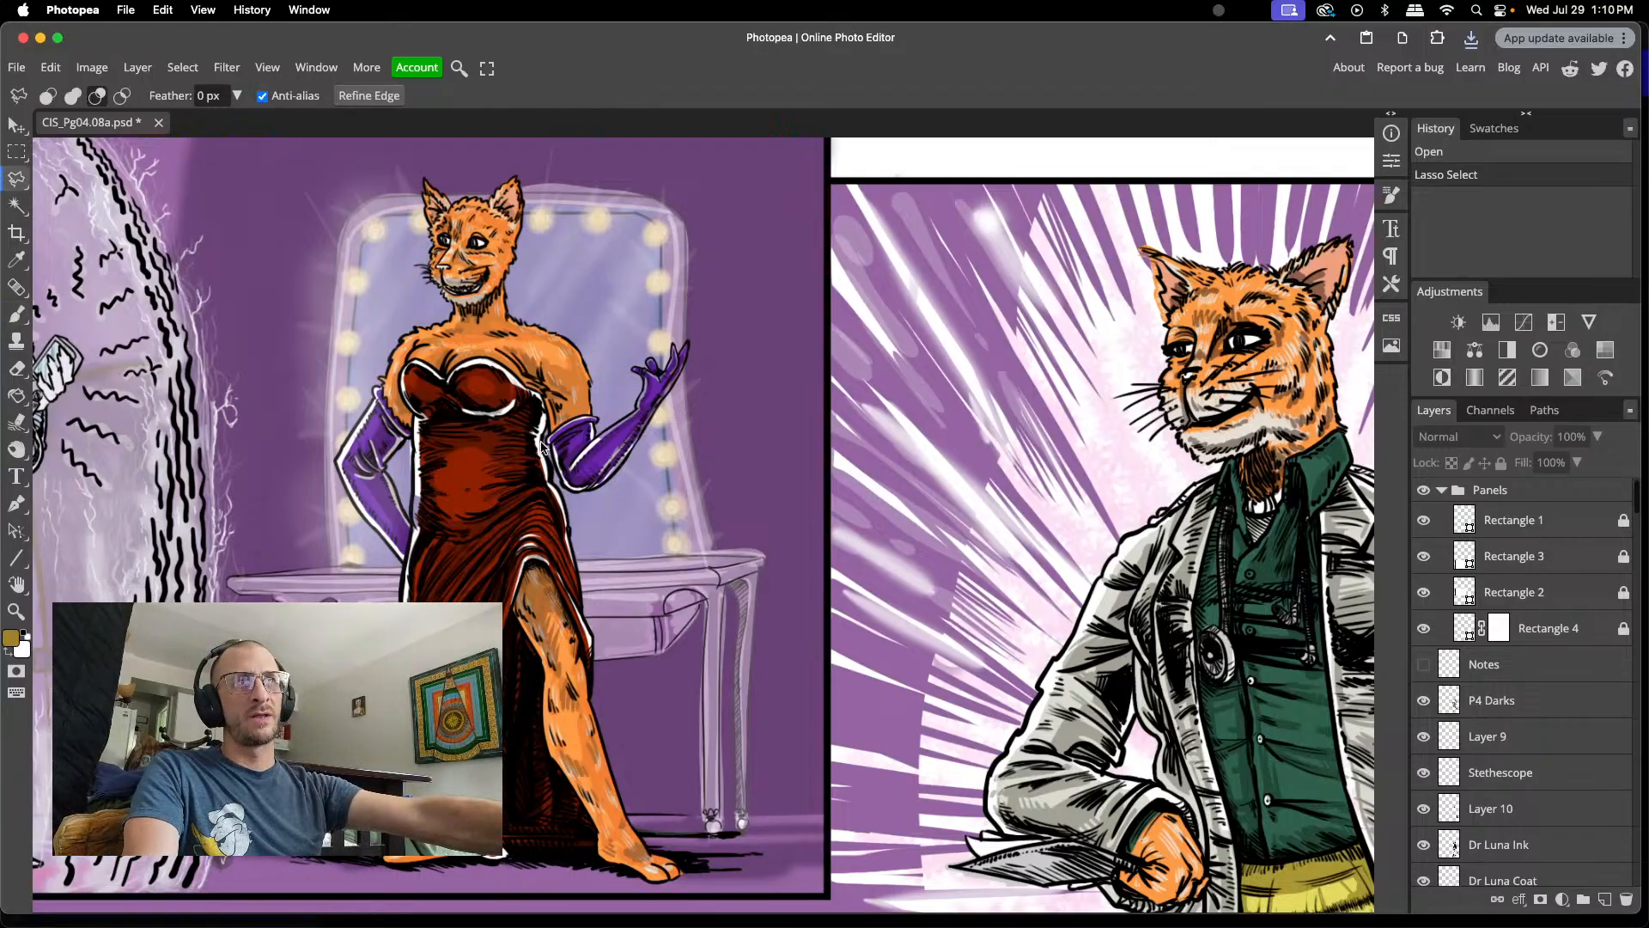
{"action": "scroll", "coordinate": [540, 444], "scroll_direction": "up", "scroll_amount": 5}
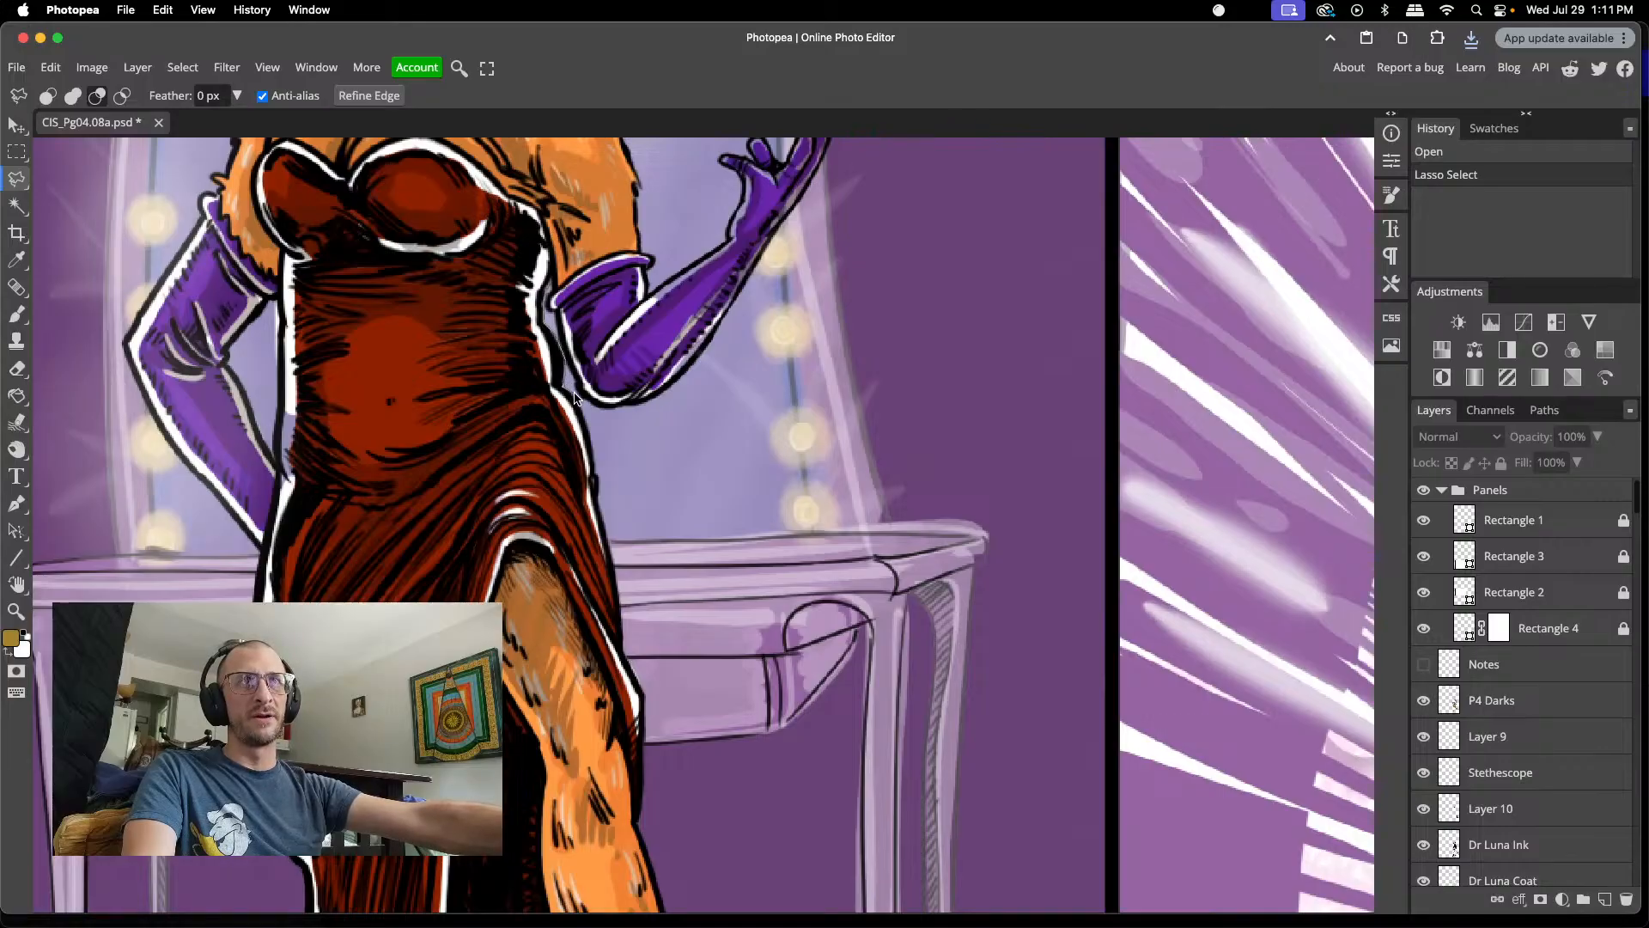
{"action": "scroll", "coordinate": [581, 400], "scroll_direction": "down", "scroll_amount": 1}
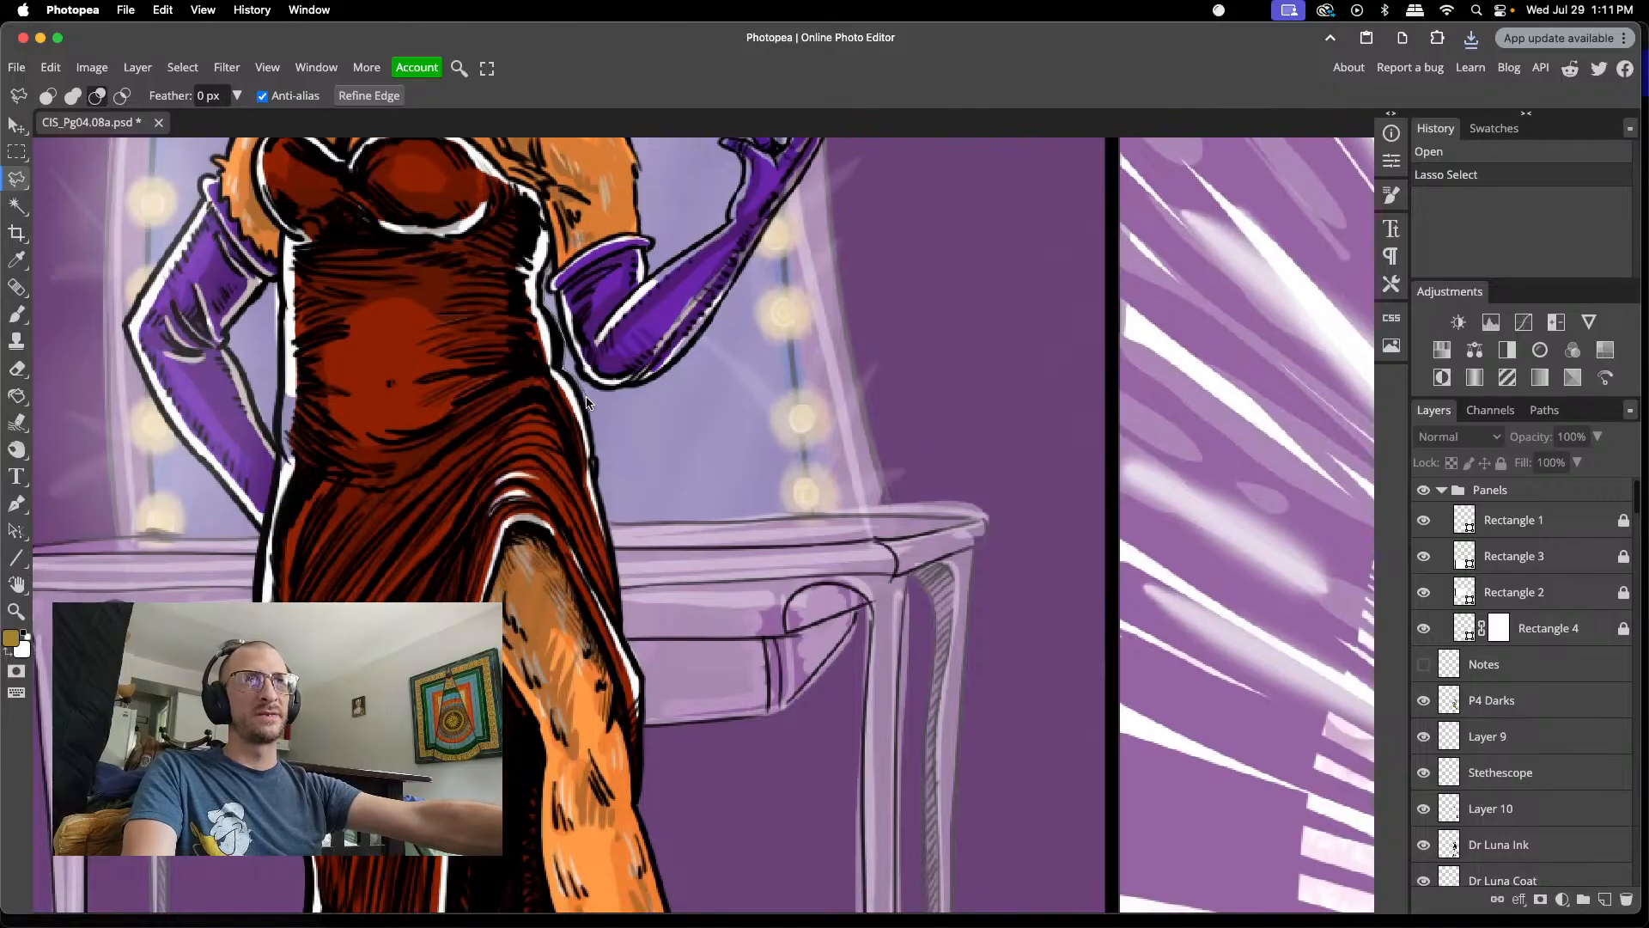
{"action": "scroll", "coordinate": [584, 410], "scroll_direction": "down", "scroll_amount": 2}
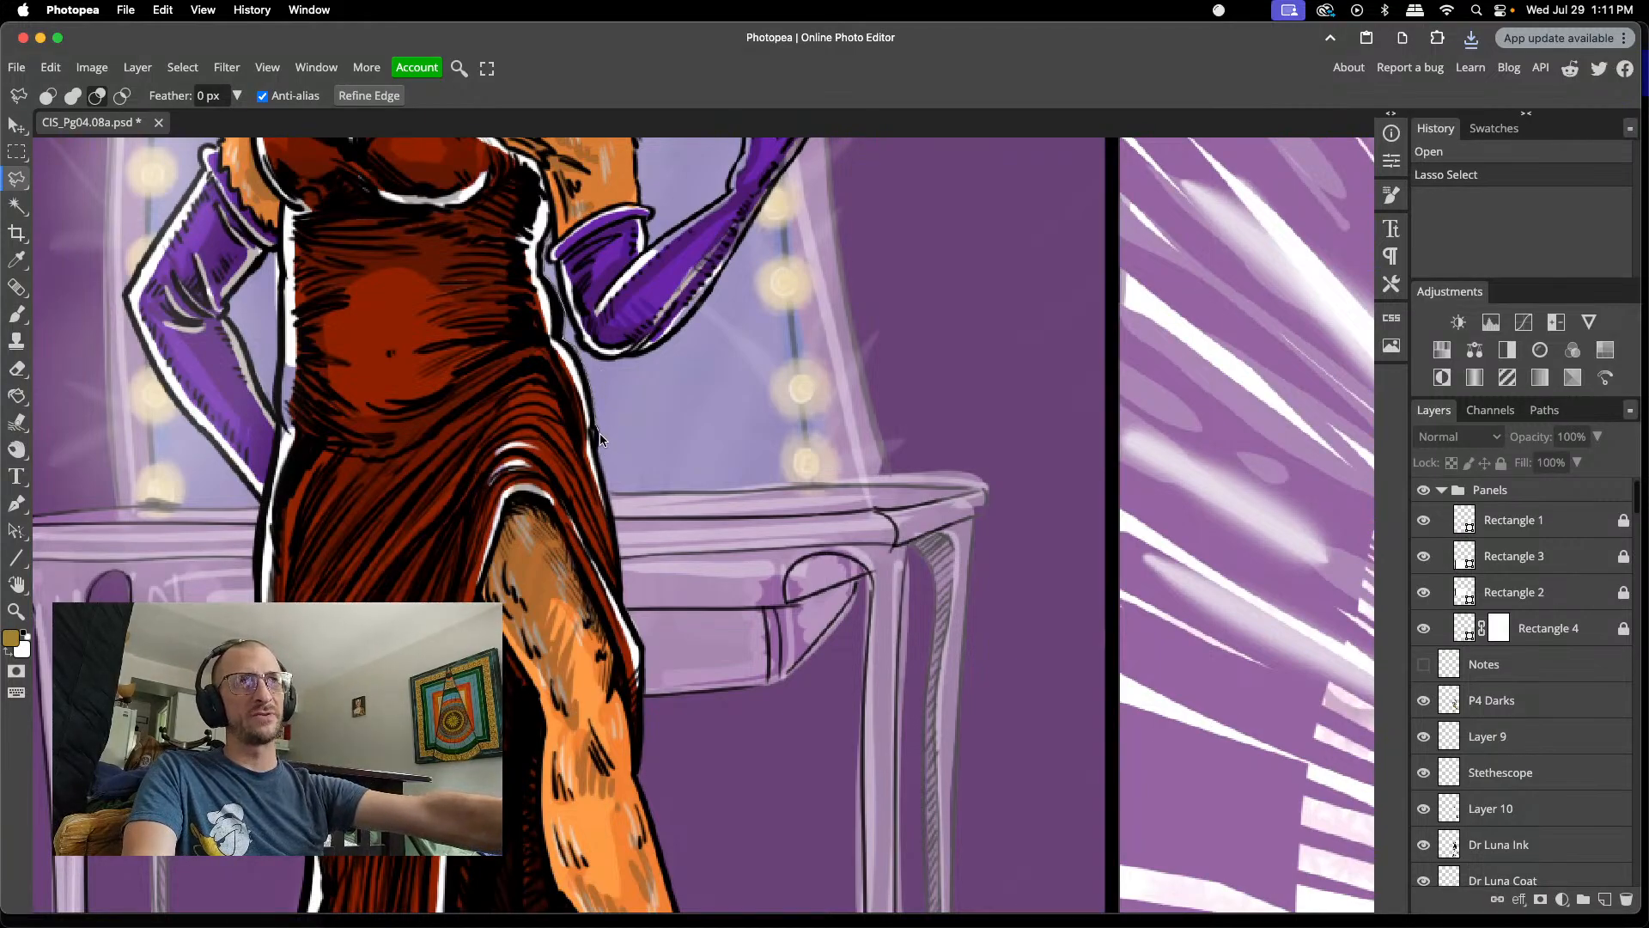
{"action": "left_click", "coordinate": [596, 440]}
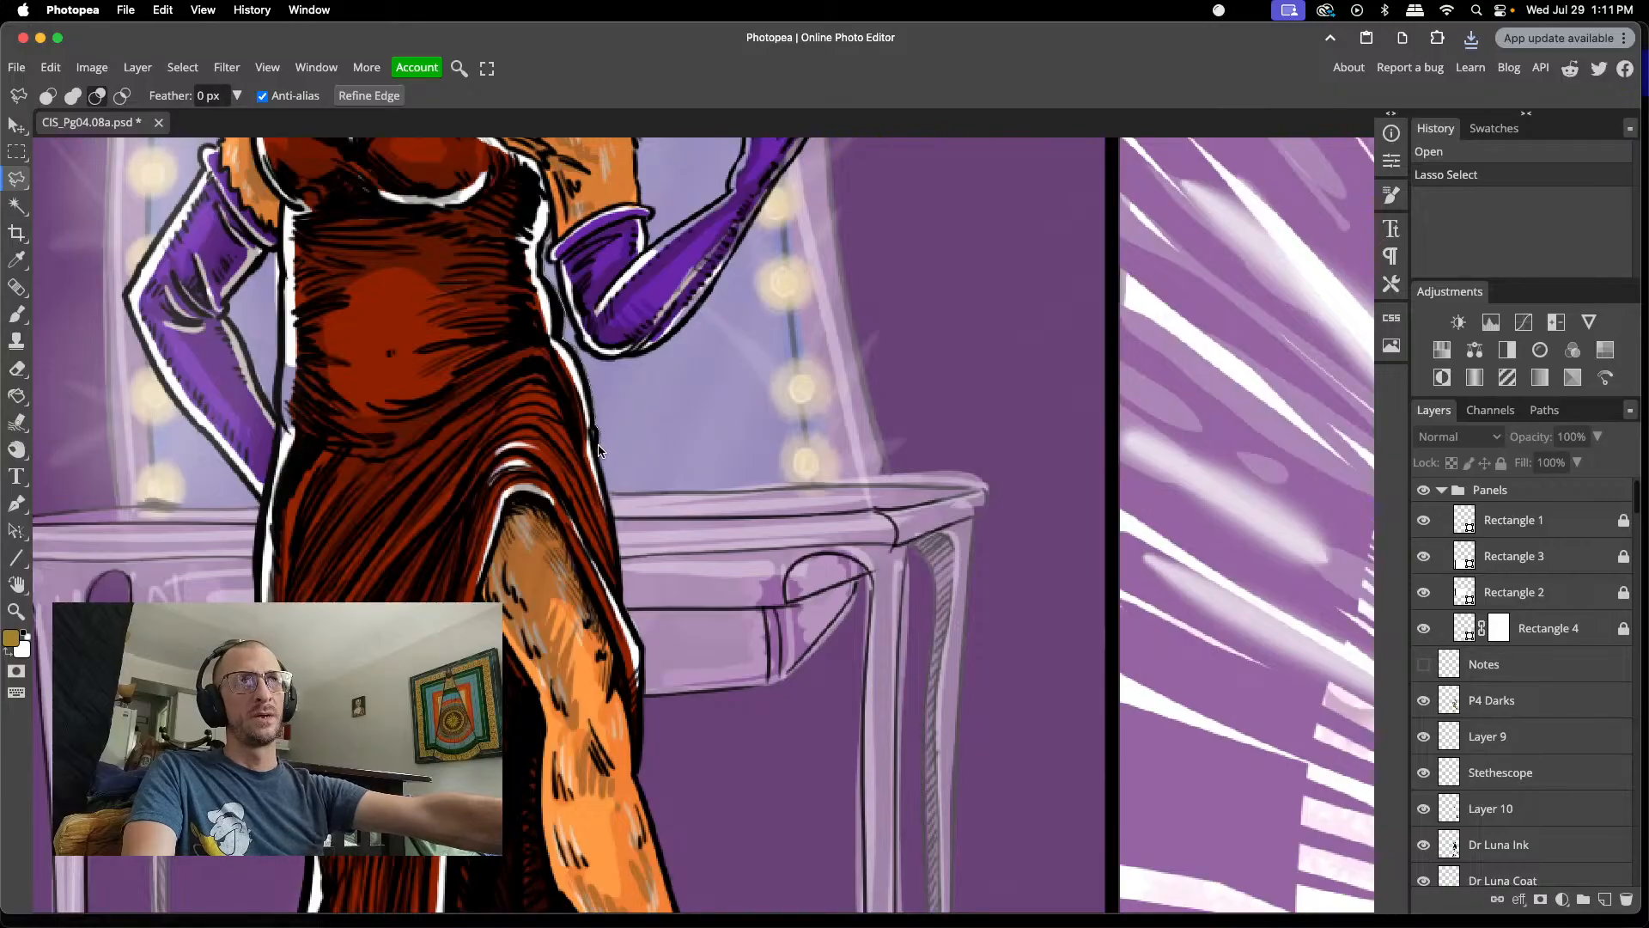
{"action": "scroll", "coordinate": [644, 487], "scroll_direction": "down", "scroll_amount": 2}
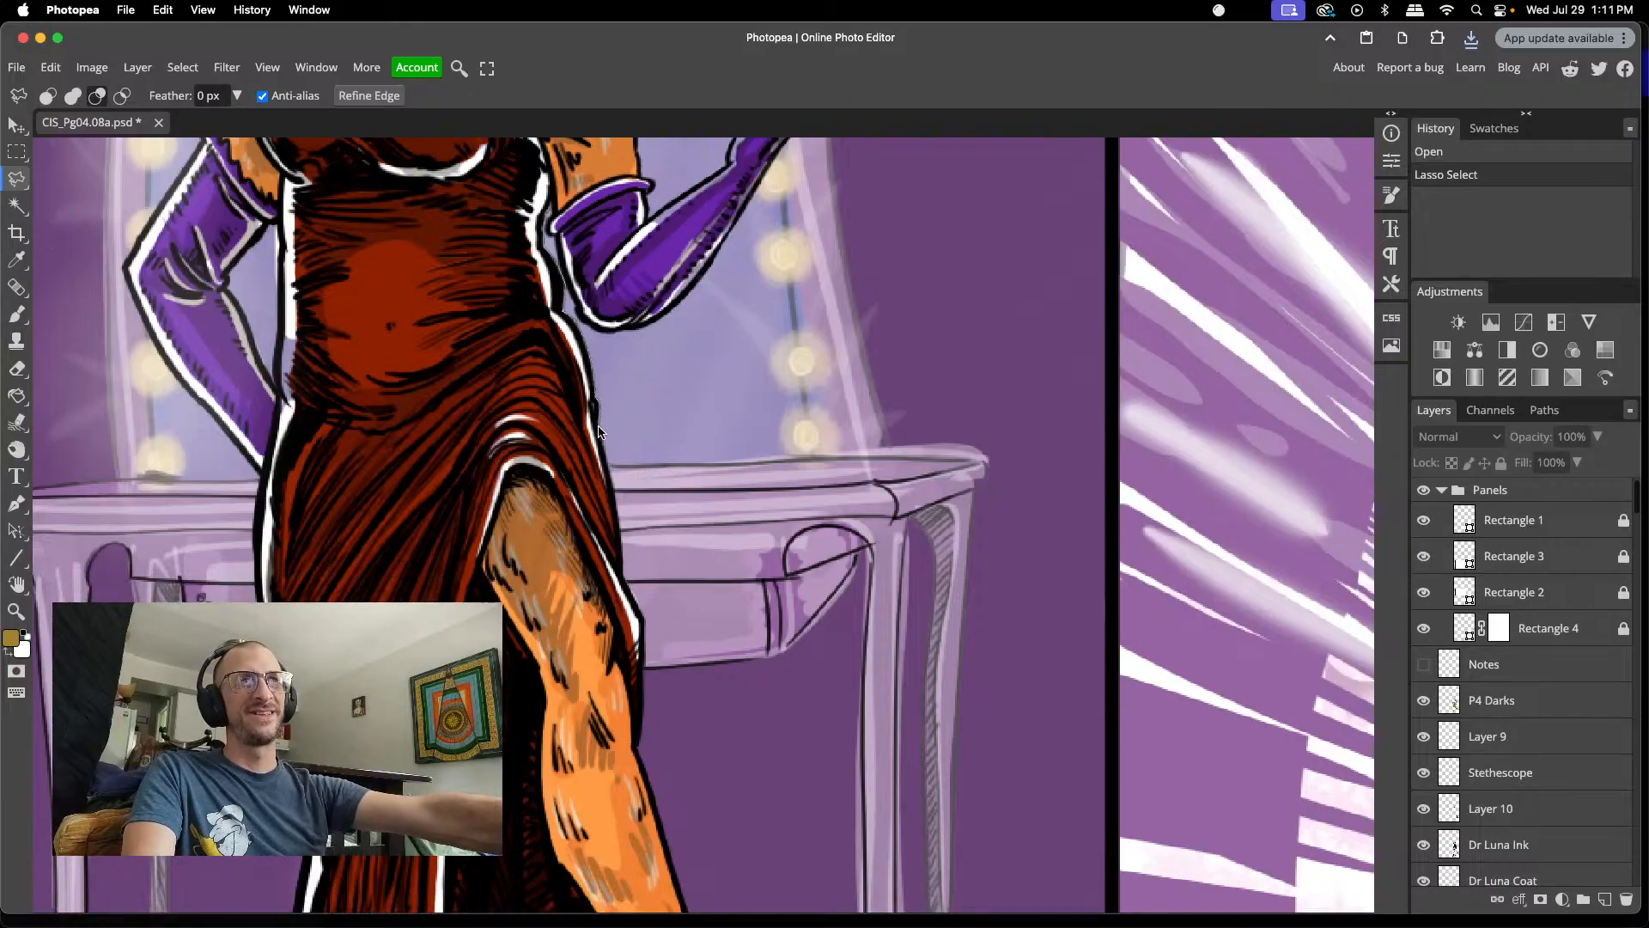
{"action": "scroll", "coordinate": [603, 438], "scroll_direction": "down", "scroll_amount": 2}
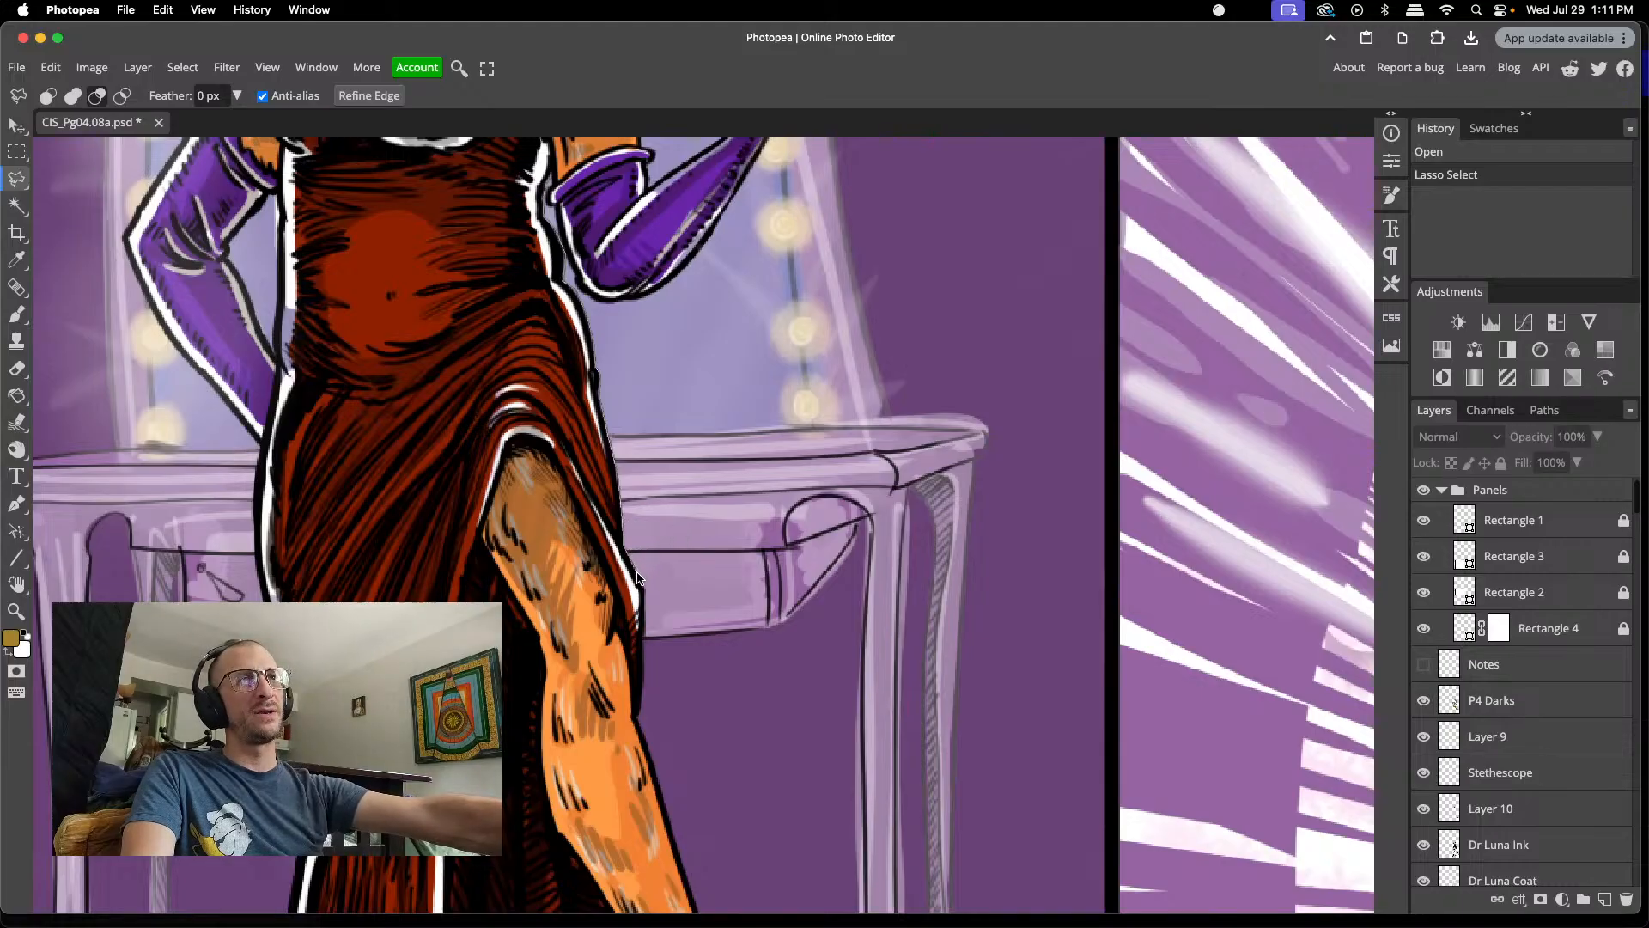
- Continue the lasso outline from the dress's hem down the outer edge of the bare leg to the ankle
{"action": "scroll", "coordinate": [657, 574], "scroll_direction": "down", "scroll_amount": 3}
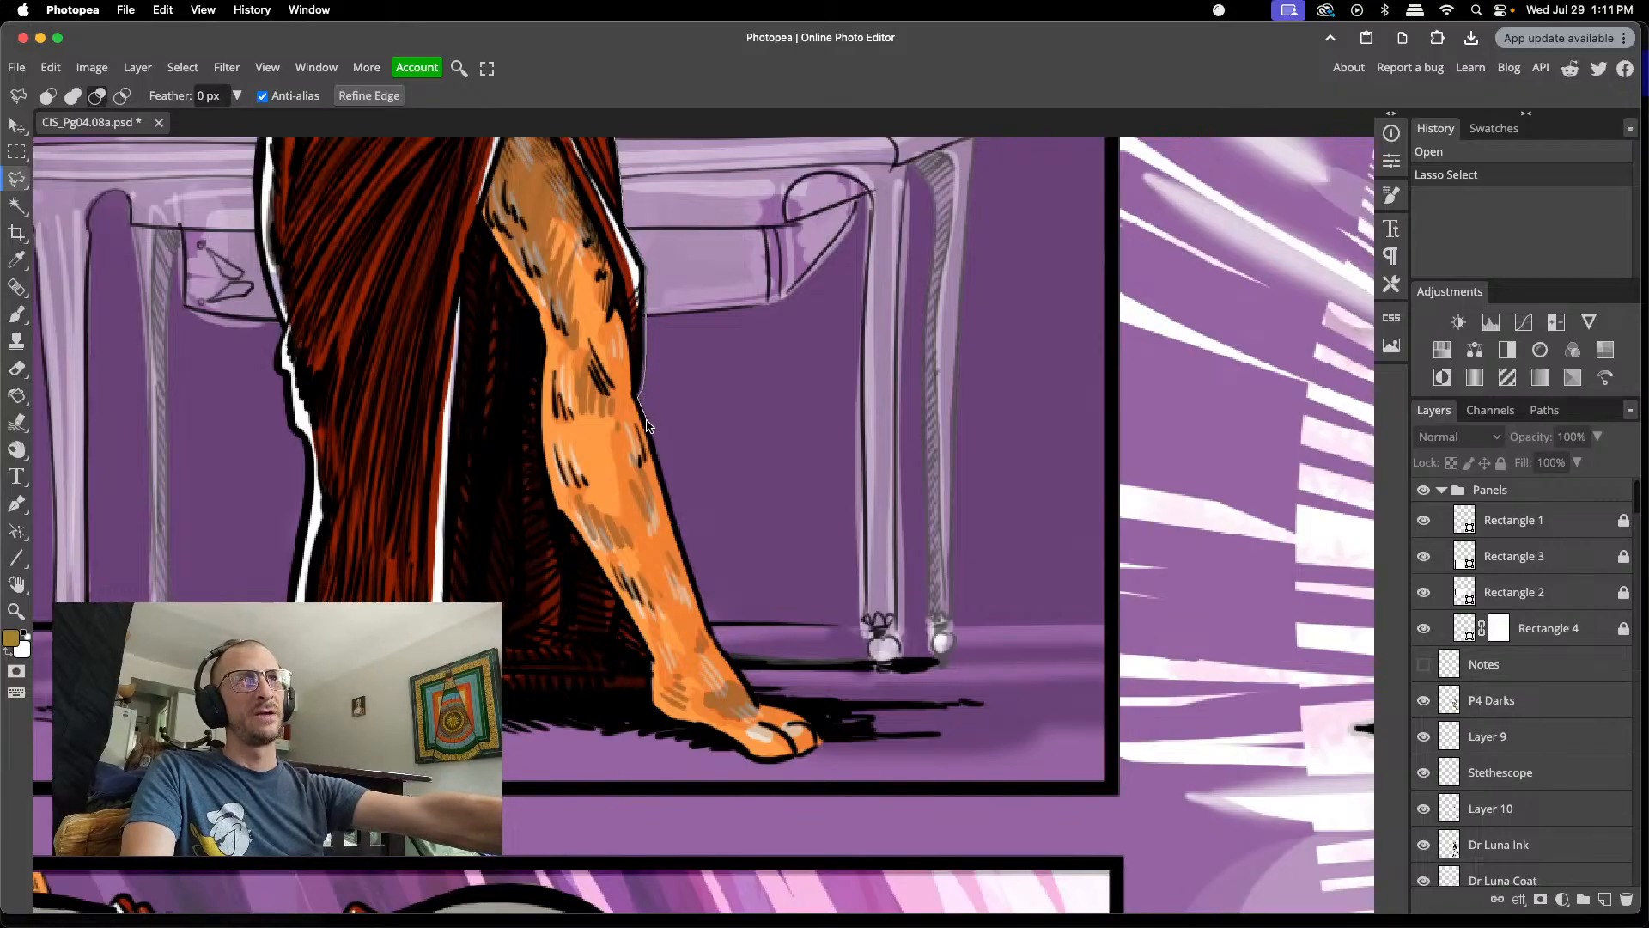
{"action": "scroll", "coordinate": [670, 421], "scroll_direction": "down", "scroll_amount": 4}
{"action": "scroll", "coordinate": [678, 421], "scroll_direction": "up", "scroll_amount": 4}
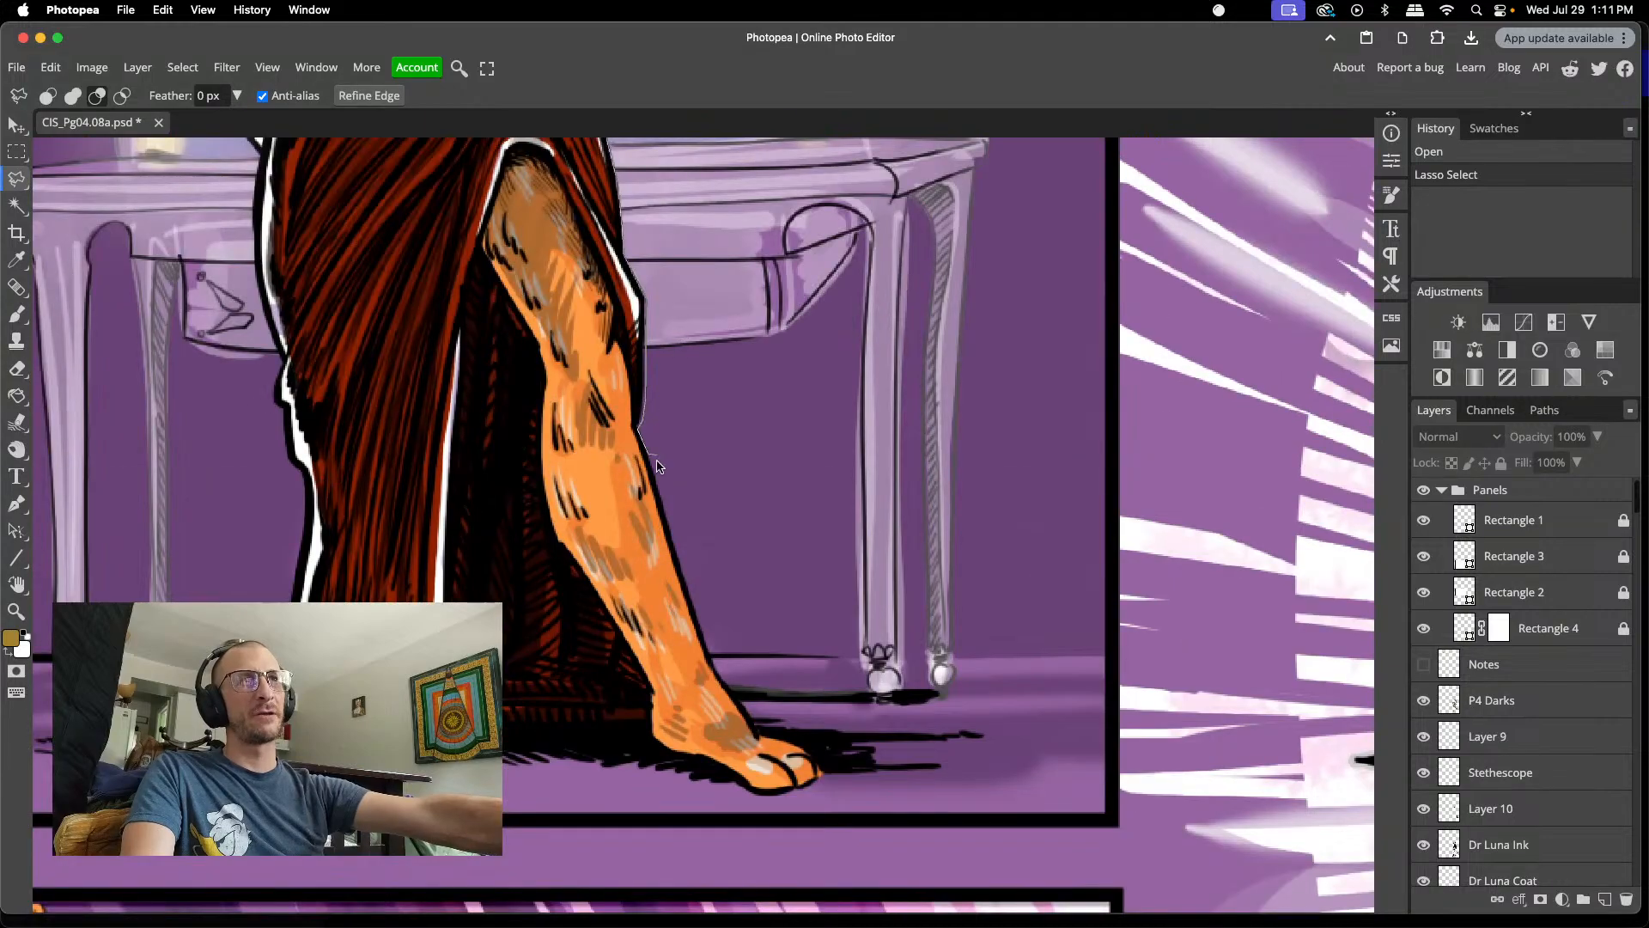
{"action": "left_click", "coordinate": [684, 577]}
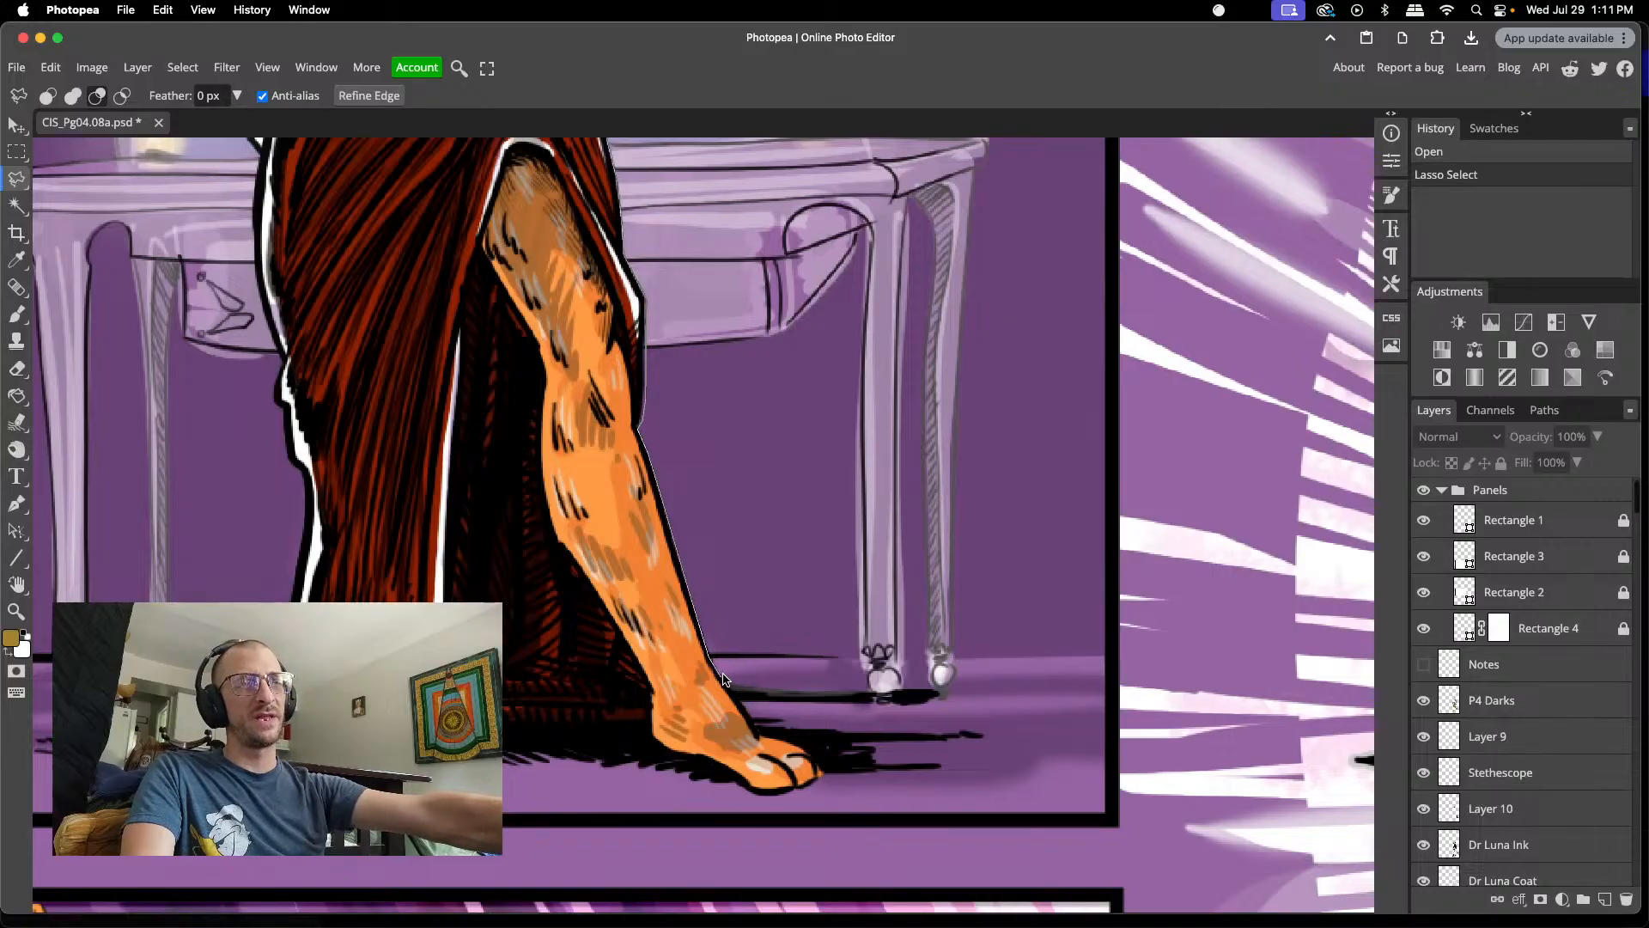
{"action": "left_click", "coordinate": [750, 716]}
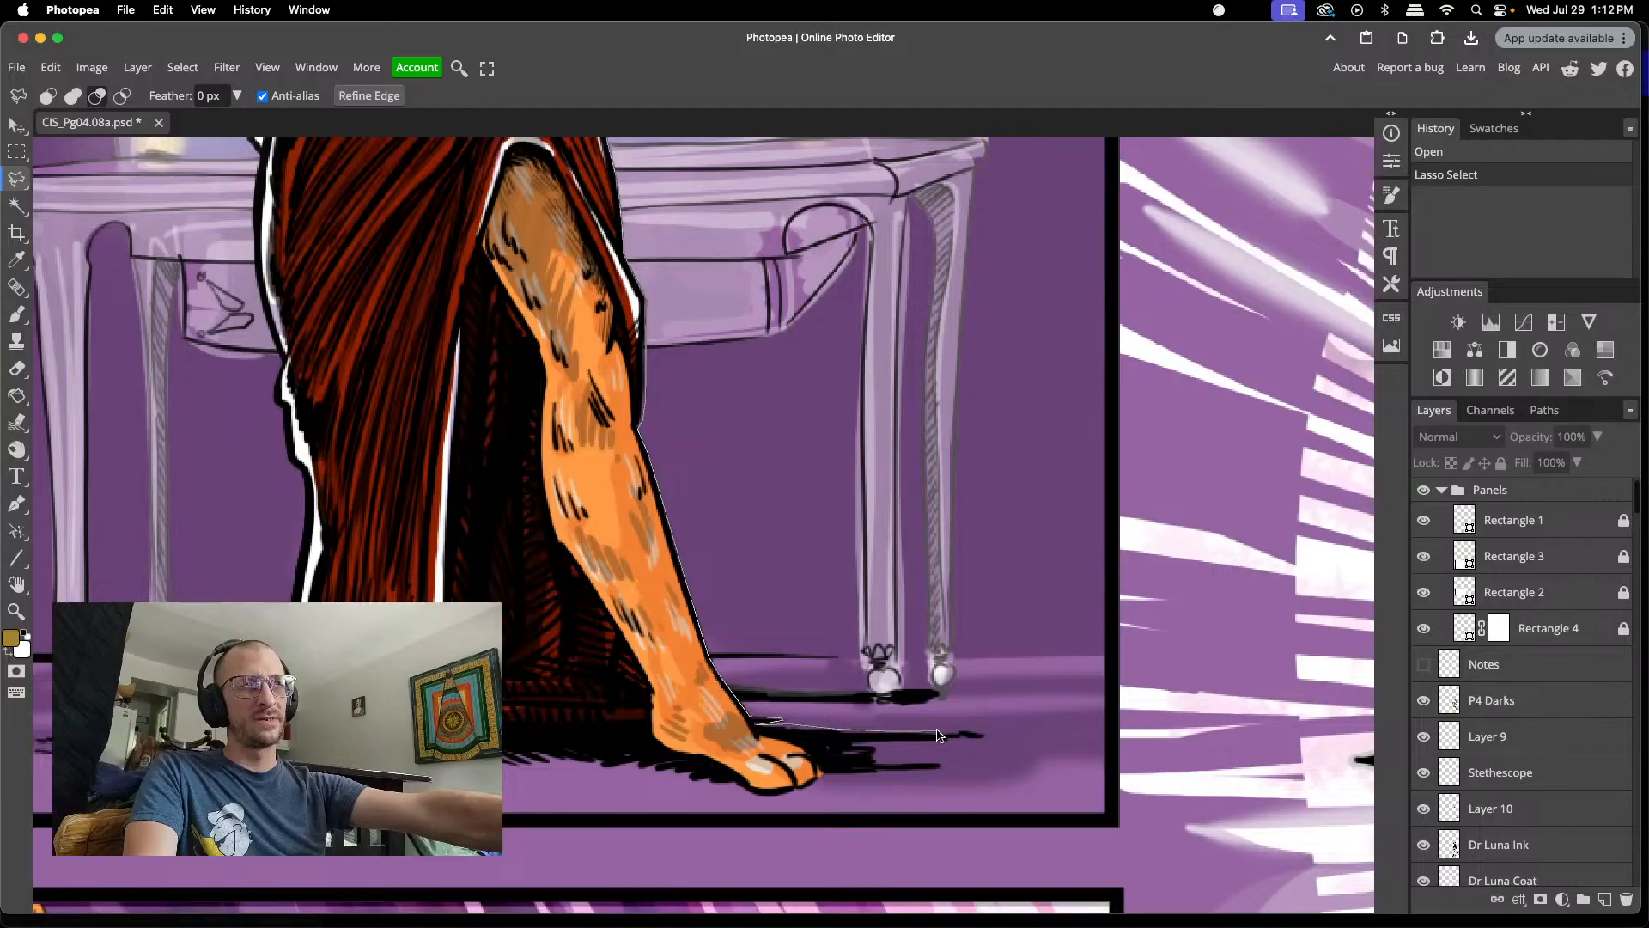
- Continue the lasso outline around the floor shadow, from its tips beside the bare foot's toes to its far end beyond the other foot
{"action": "left_click", "coordinate": [982, 735]}
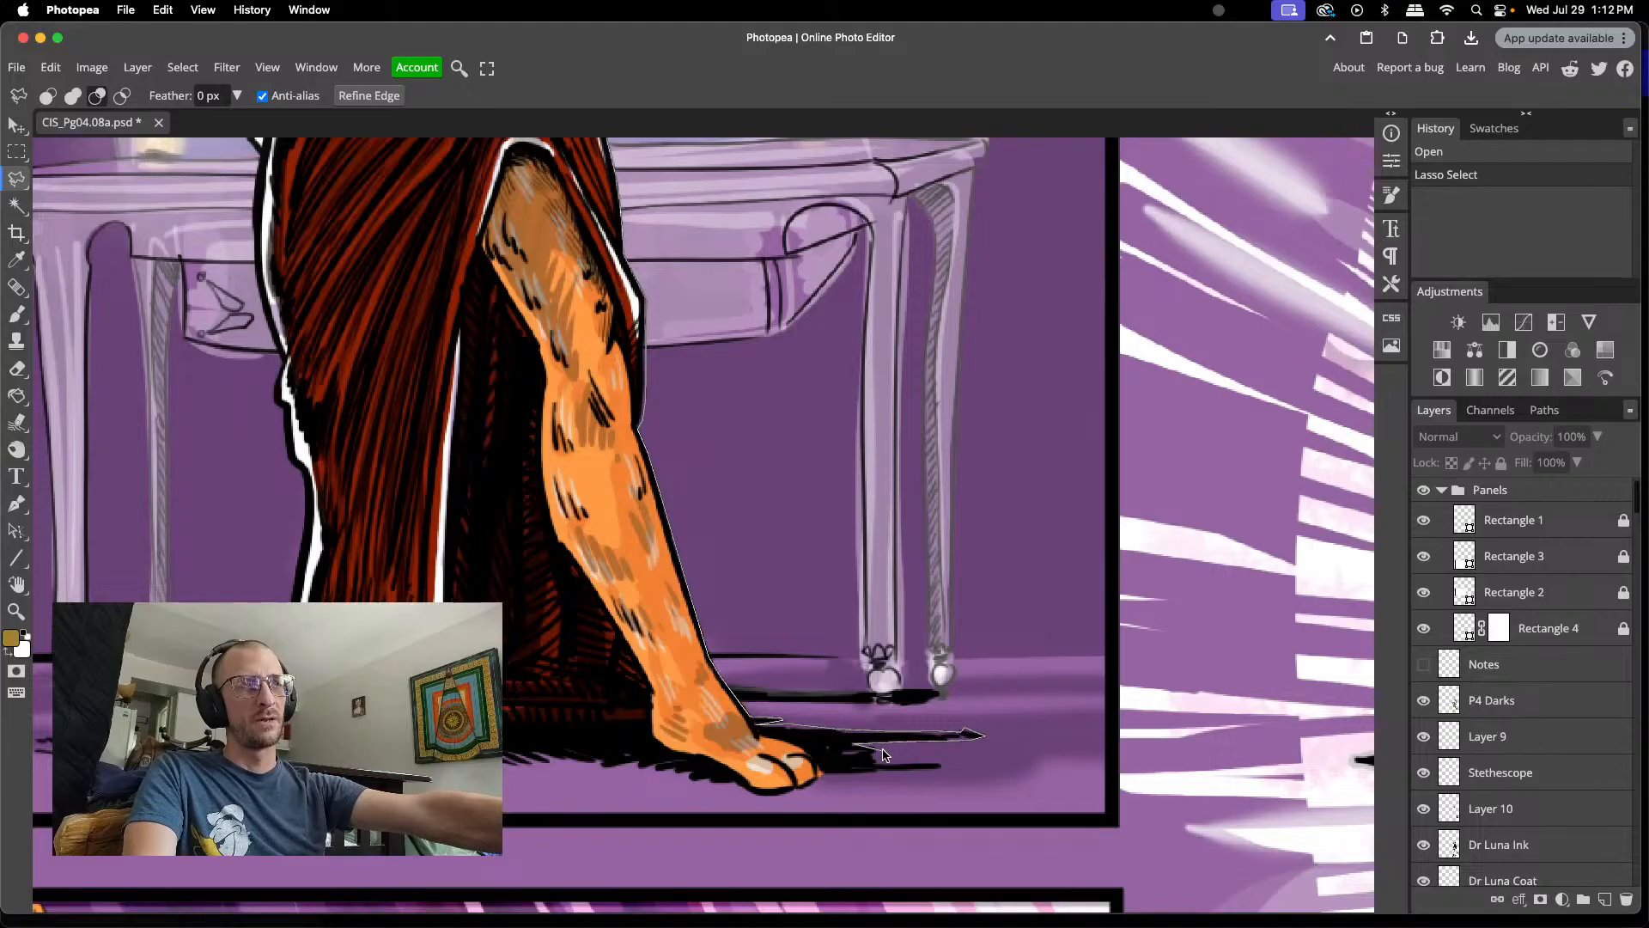
{"action": "left_click", "coordinate": [875, 761]}
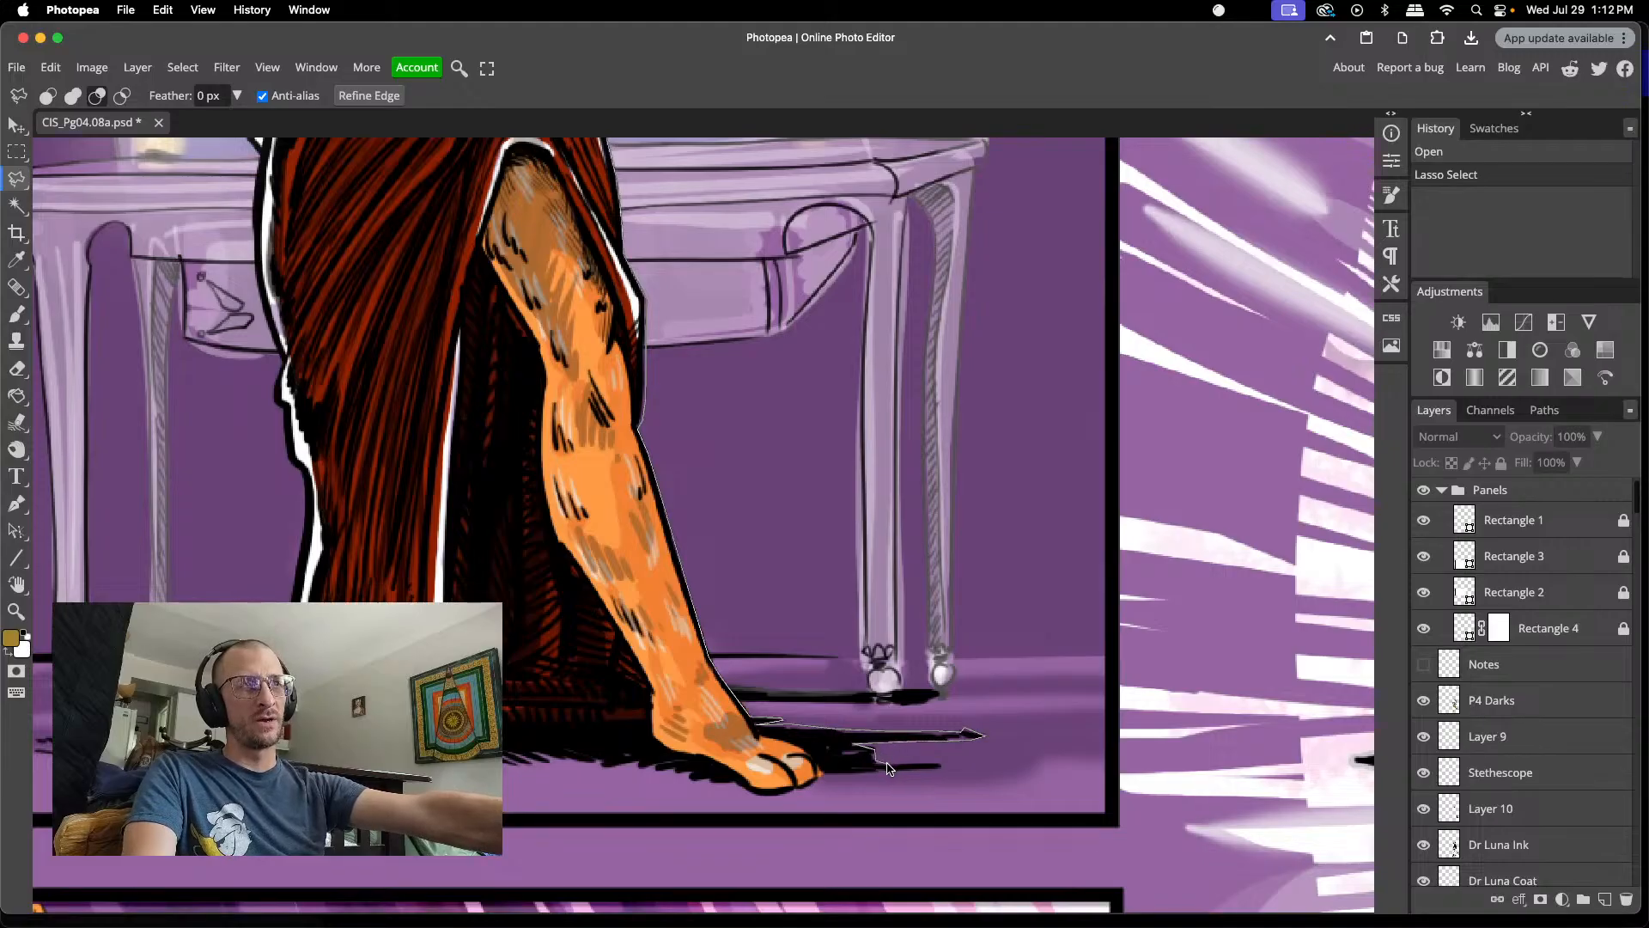
{"action": "left_click", "coordinate": [941, 764]}
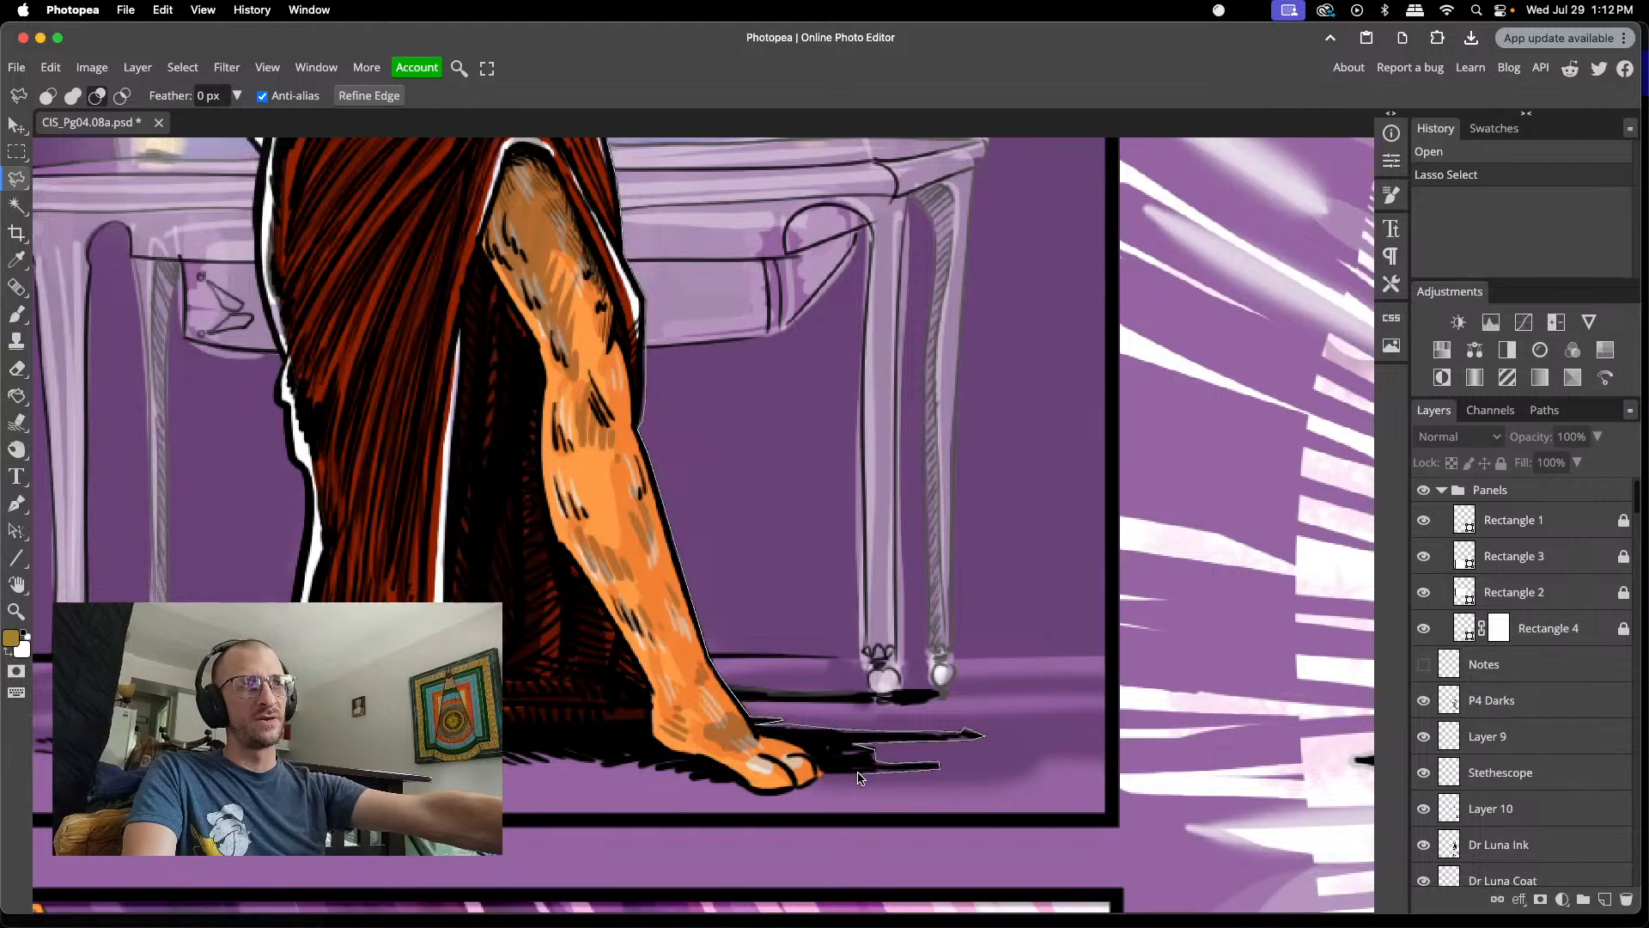
{"action": "left_click", "coordinate": [821, 776]}
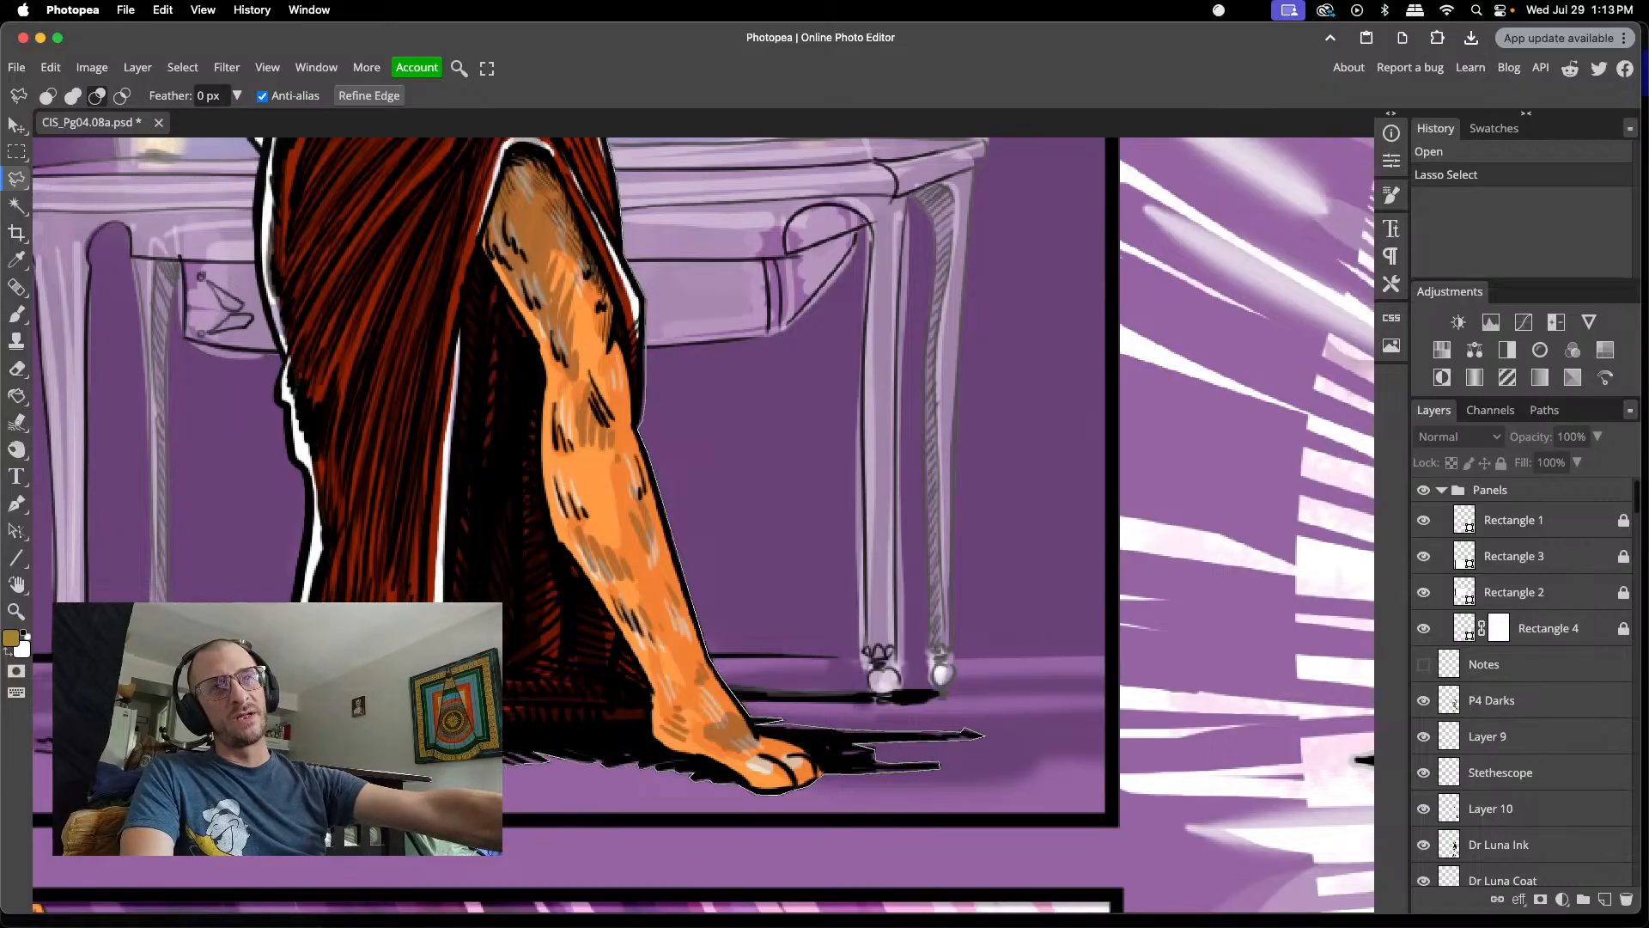
{"action": "scroll", "coordinate": [703, 524], "scroll_direction": "left", "scroll_amount": 4}
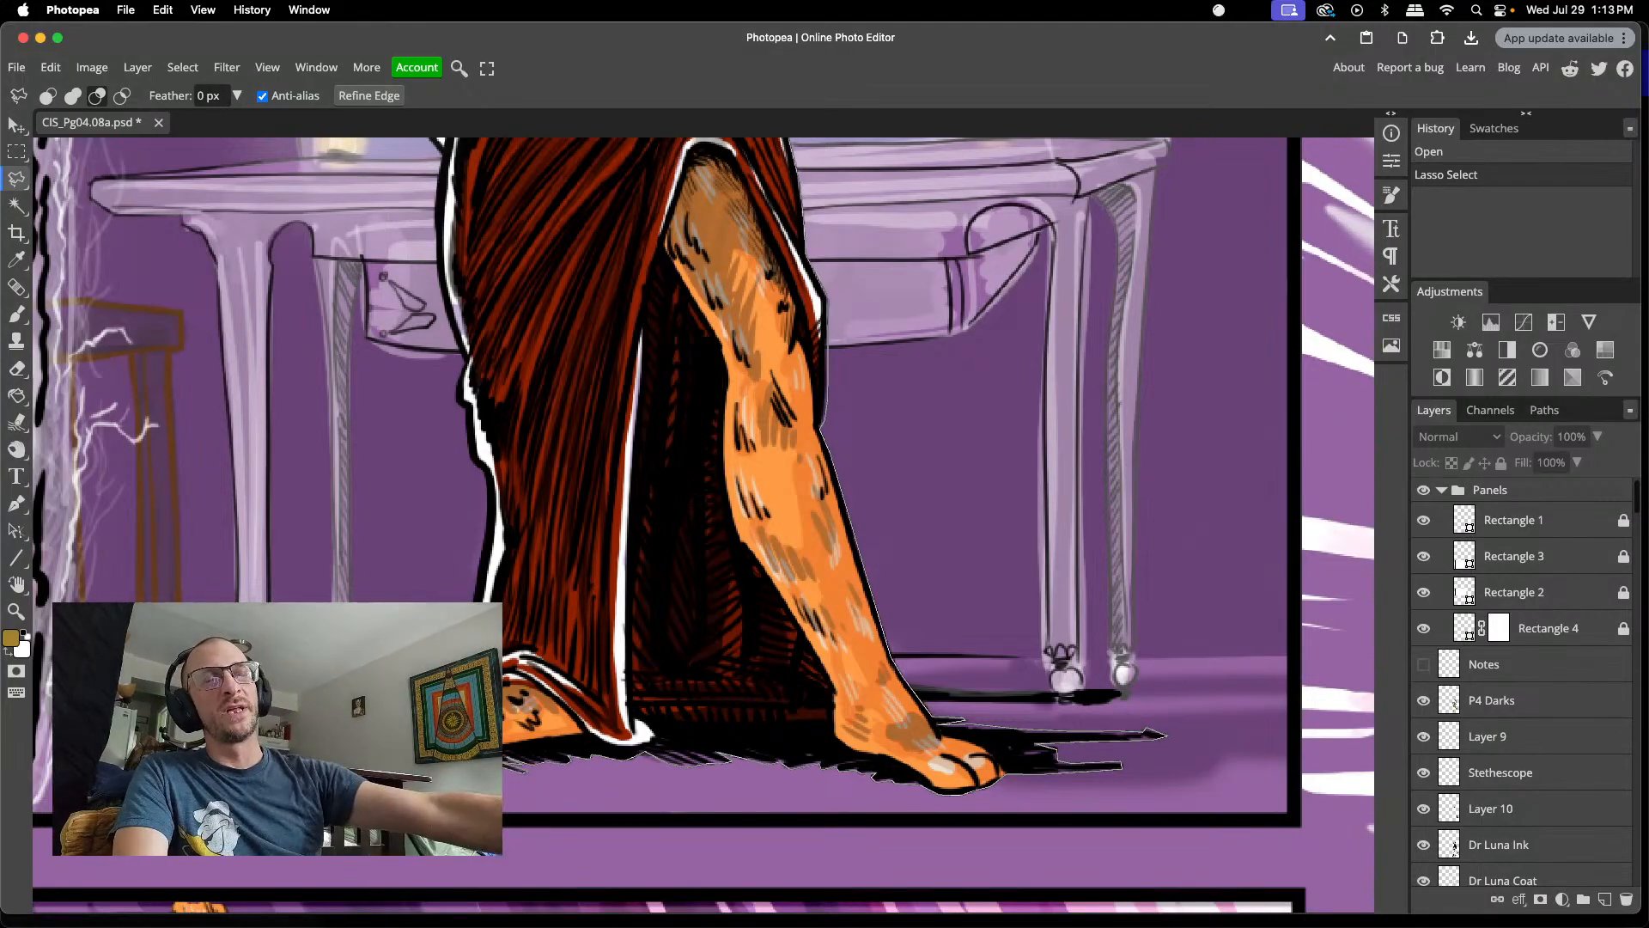
{"action": "scroll", "coordinate": [496, 563], "scroll_direction": "up", "scroll_amount": 4}
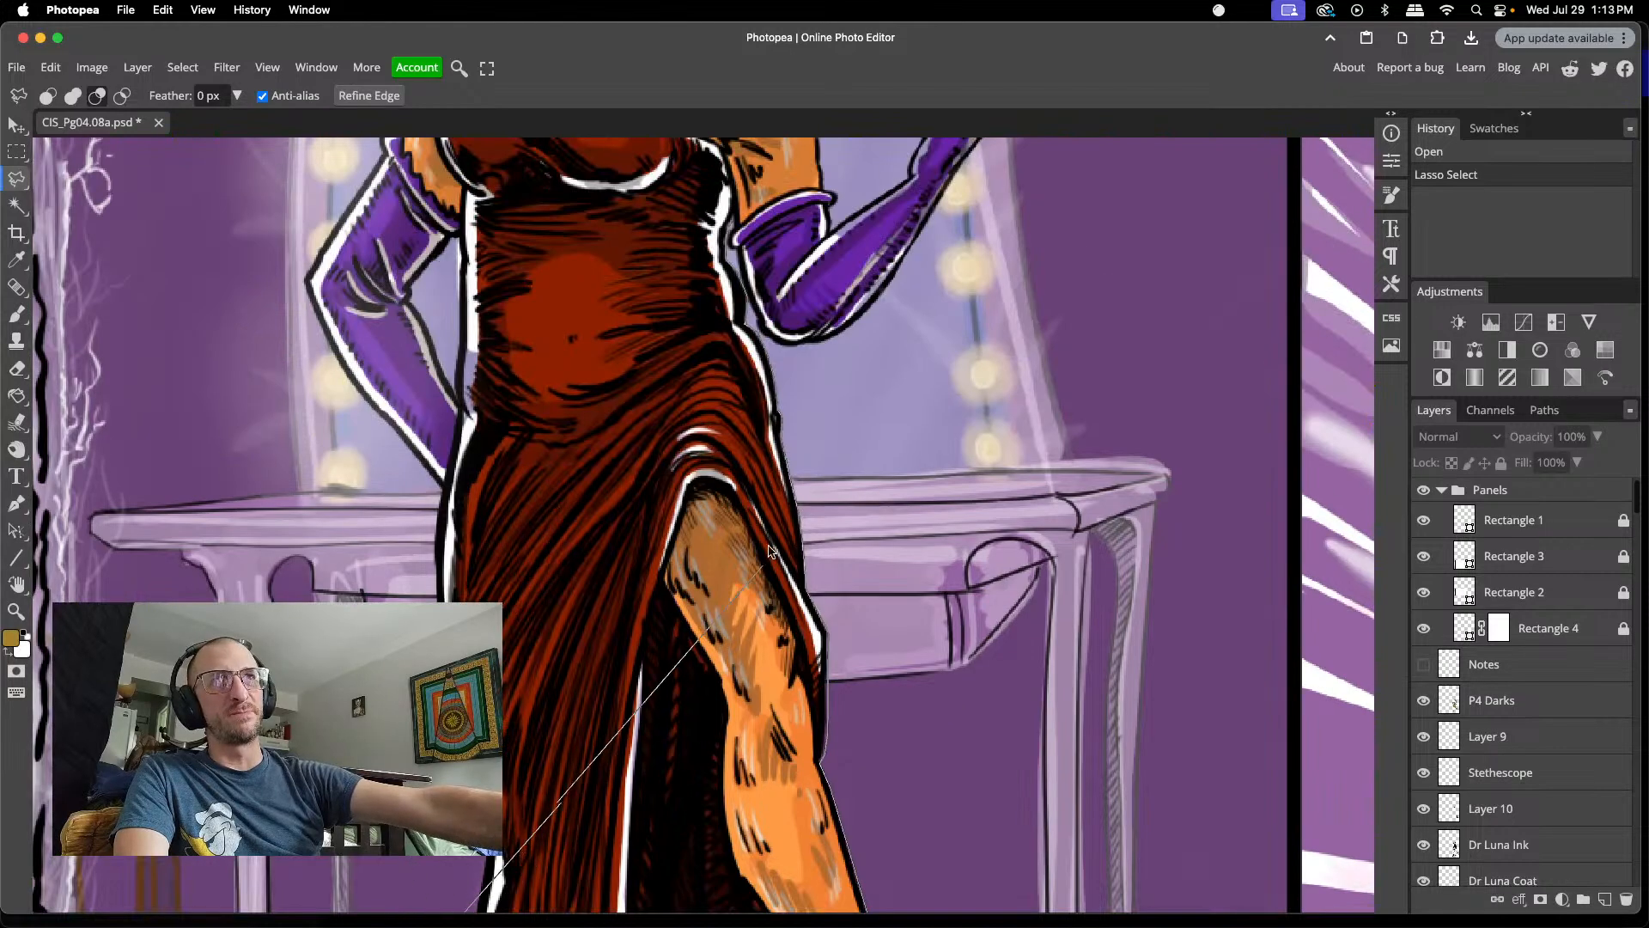
{"action": "scroll", "coordinate": [343, 554], "scroll_direction": "down", "scroll_amount": 7}
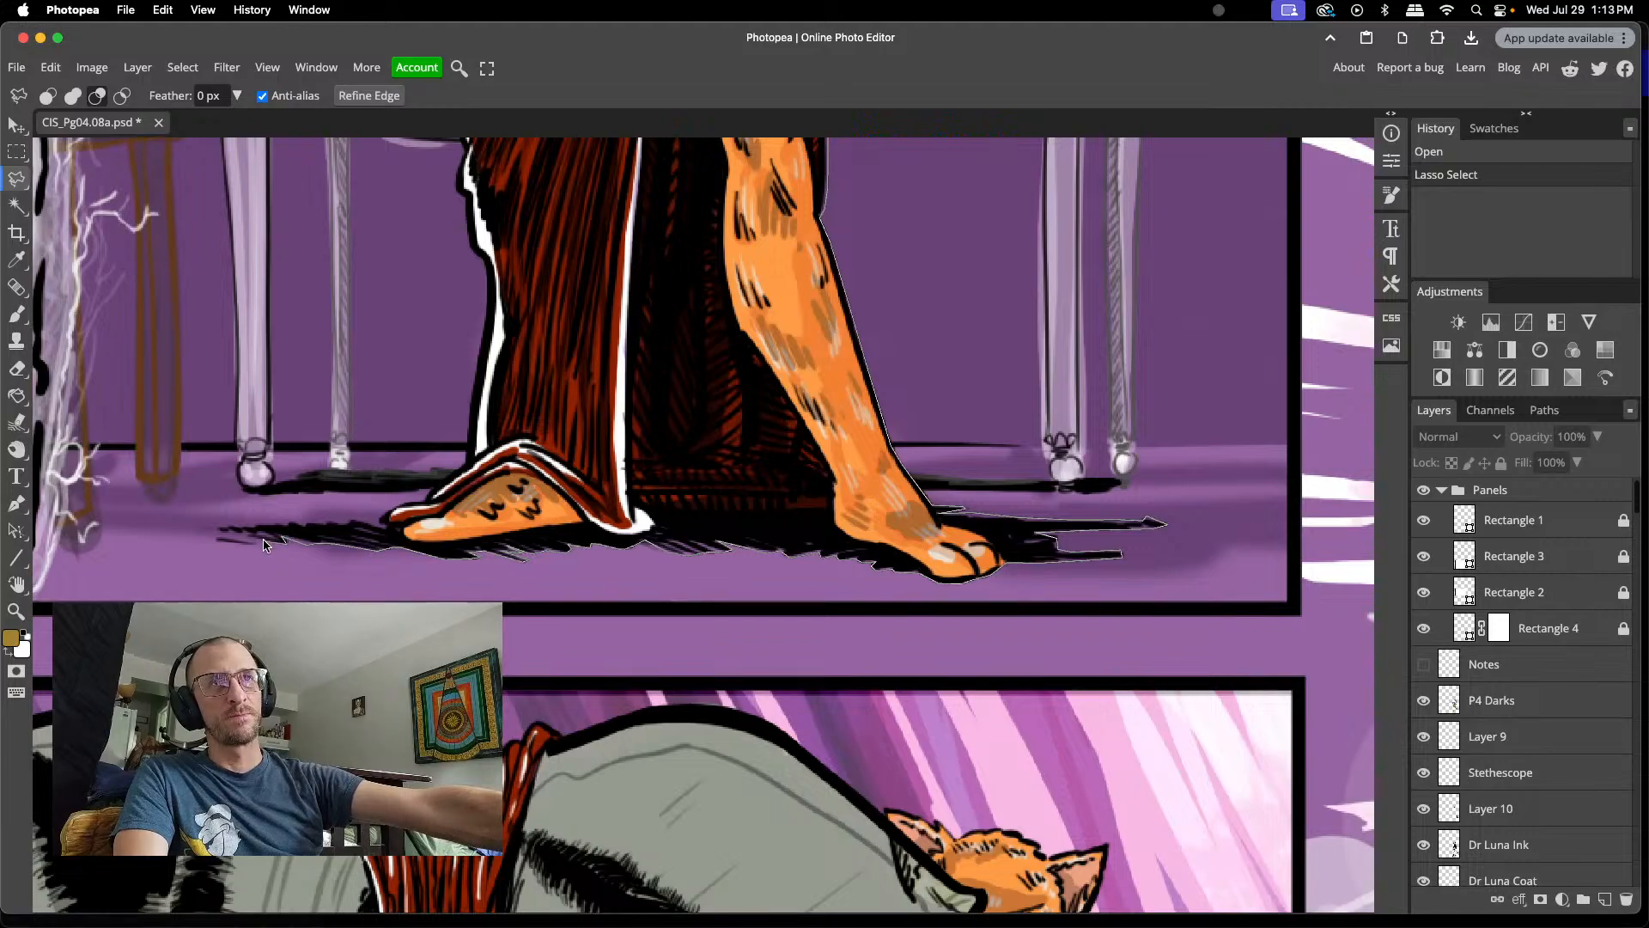
{"action": "left_click", "coordinate": [215, 539]}
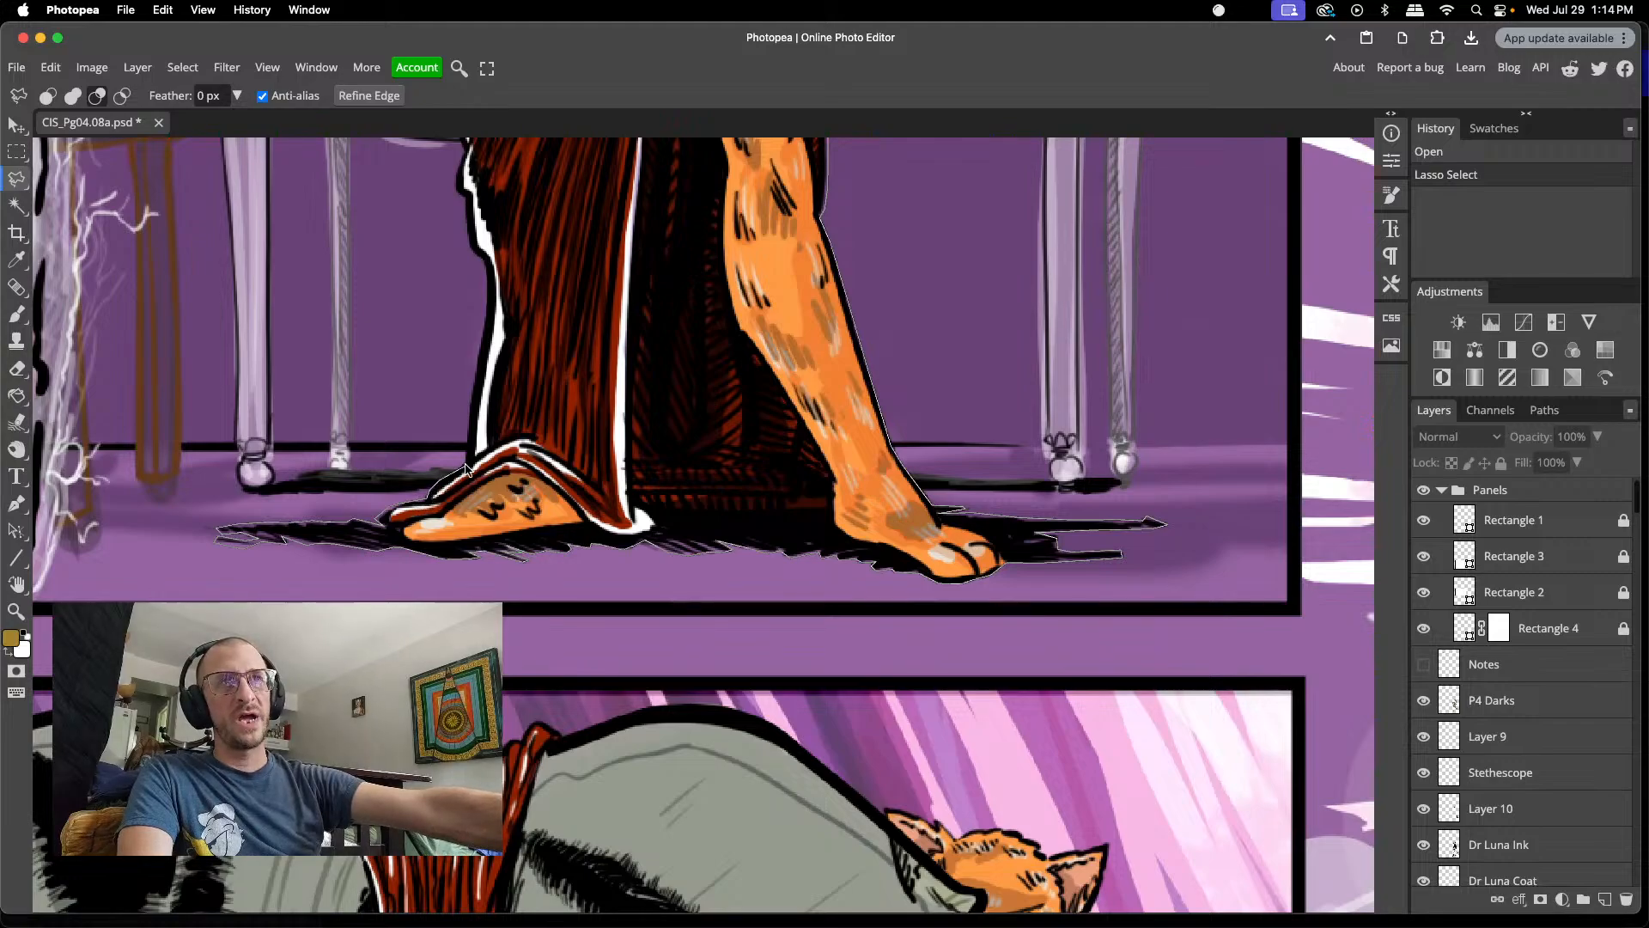
- Continue the lasso outline up the dress's rear edge, around the gloved arm on the hip and over the shoulder to the cat's muzzle
{"action": "scroll", "coordinate": [468, 468], "scroll_direction": "up", "scroll_amount": 3}
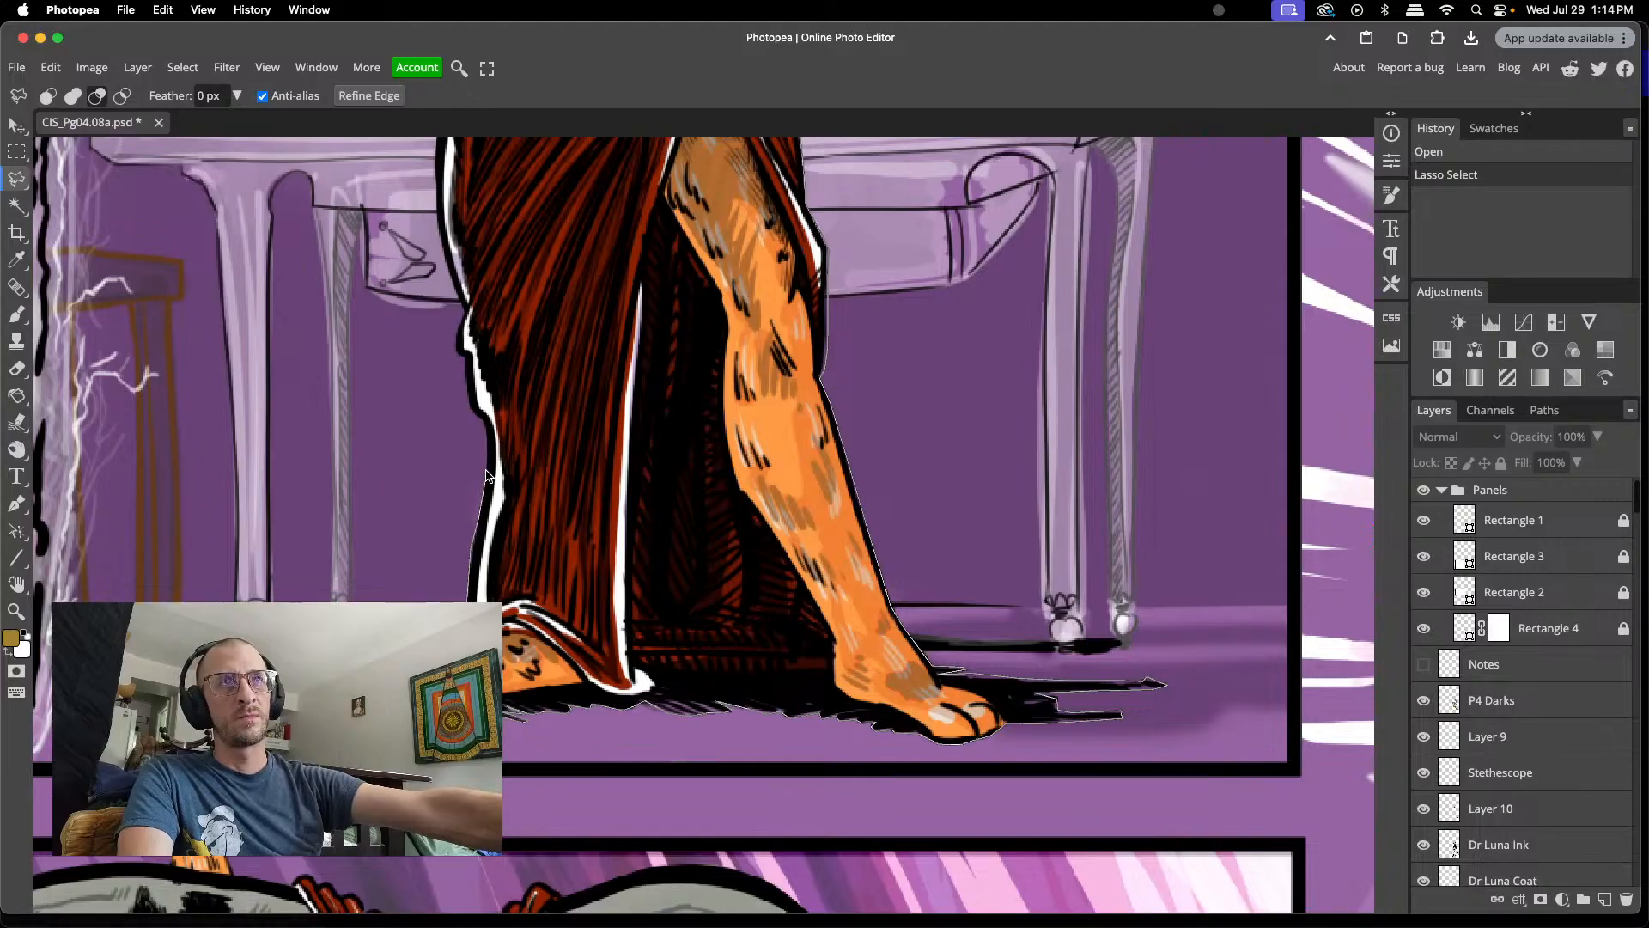
{"action": "scroll", "coordinate": [481, 479], "scroll_direction": "up", "scroll_amount": 6}
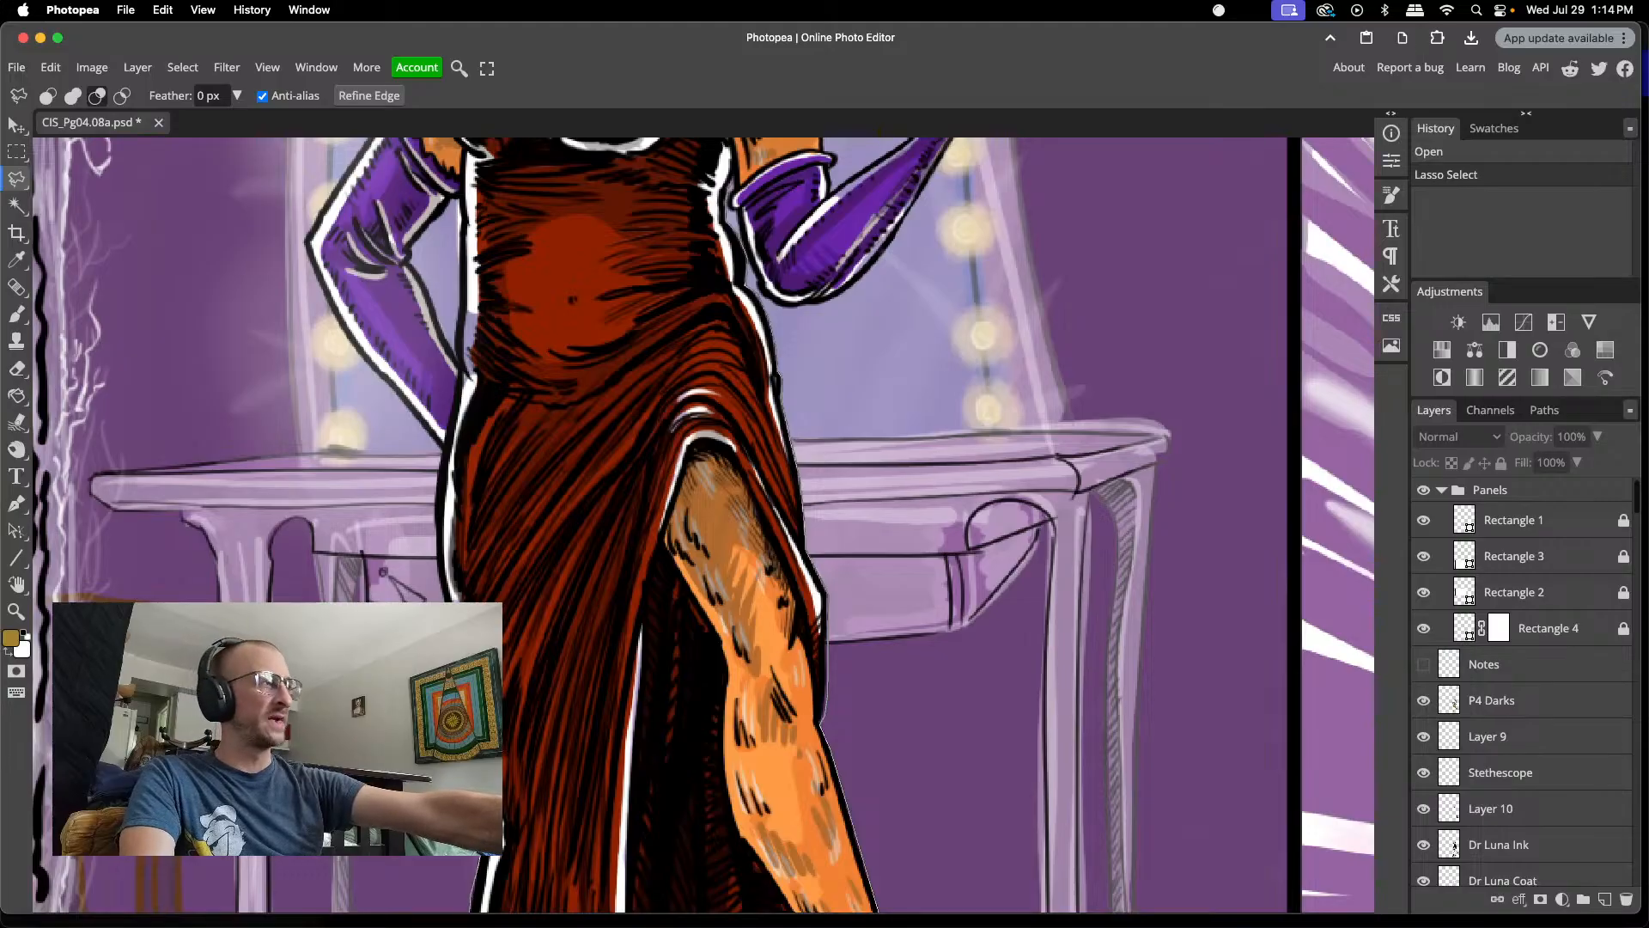
{"action": "scroll", "coordinate": [661, 524], "scroll_direction": "up", "scroll_amount": 3}
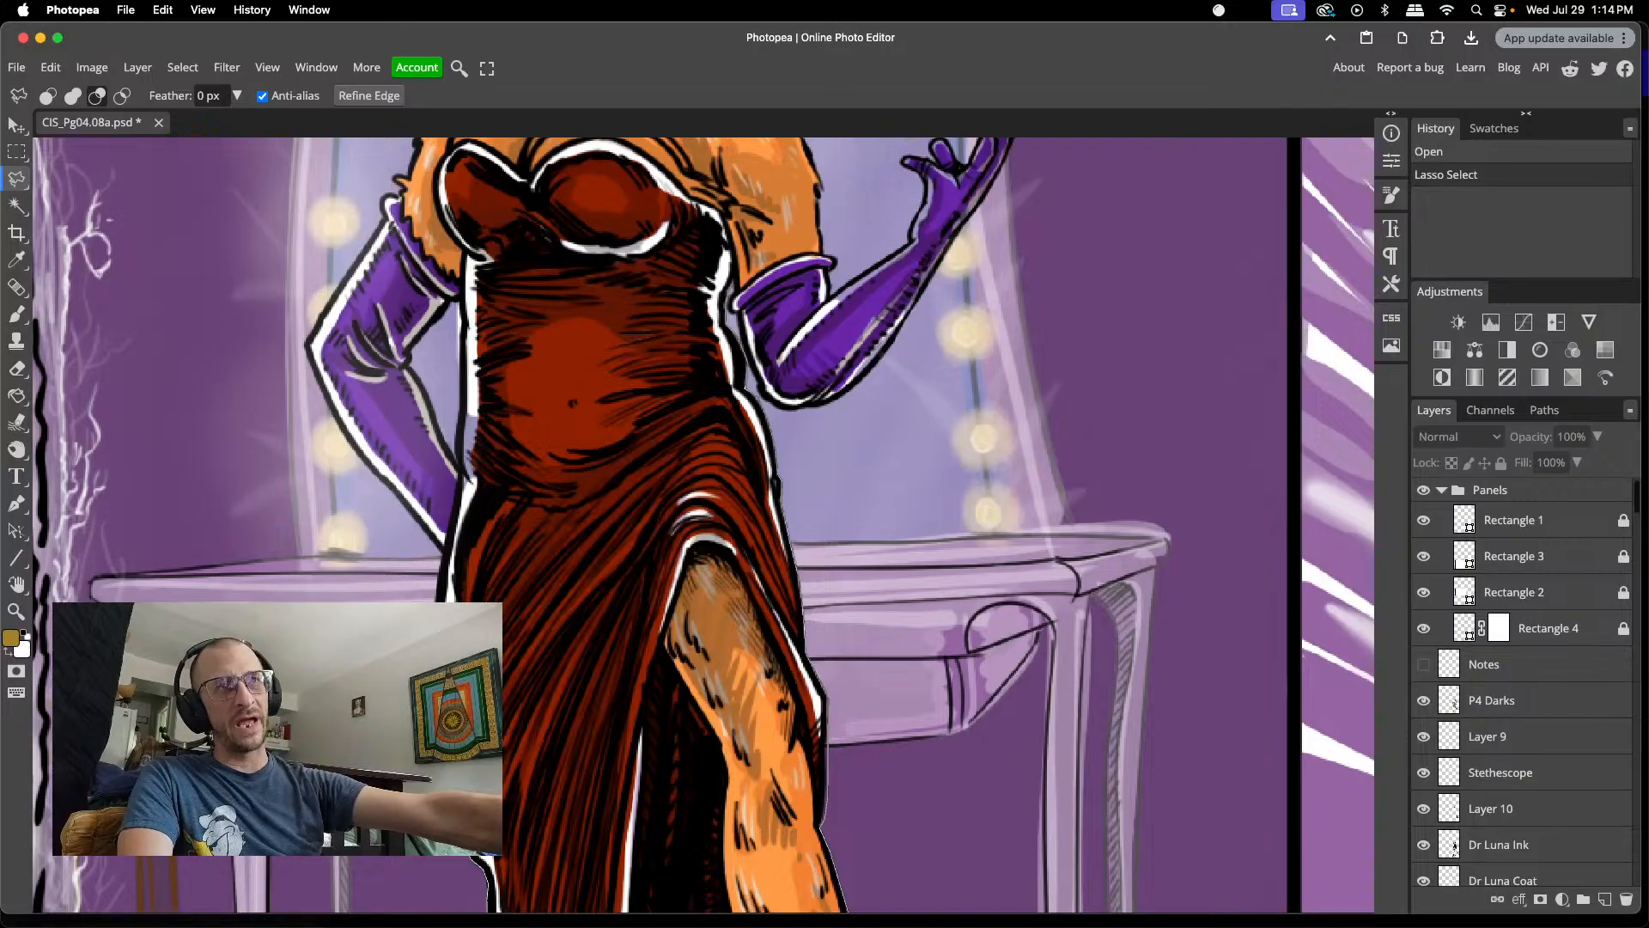
{"action": "scroll", "coordinate": [704, 525], "scroll_direction": "up", "scroll_amount": 3}
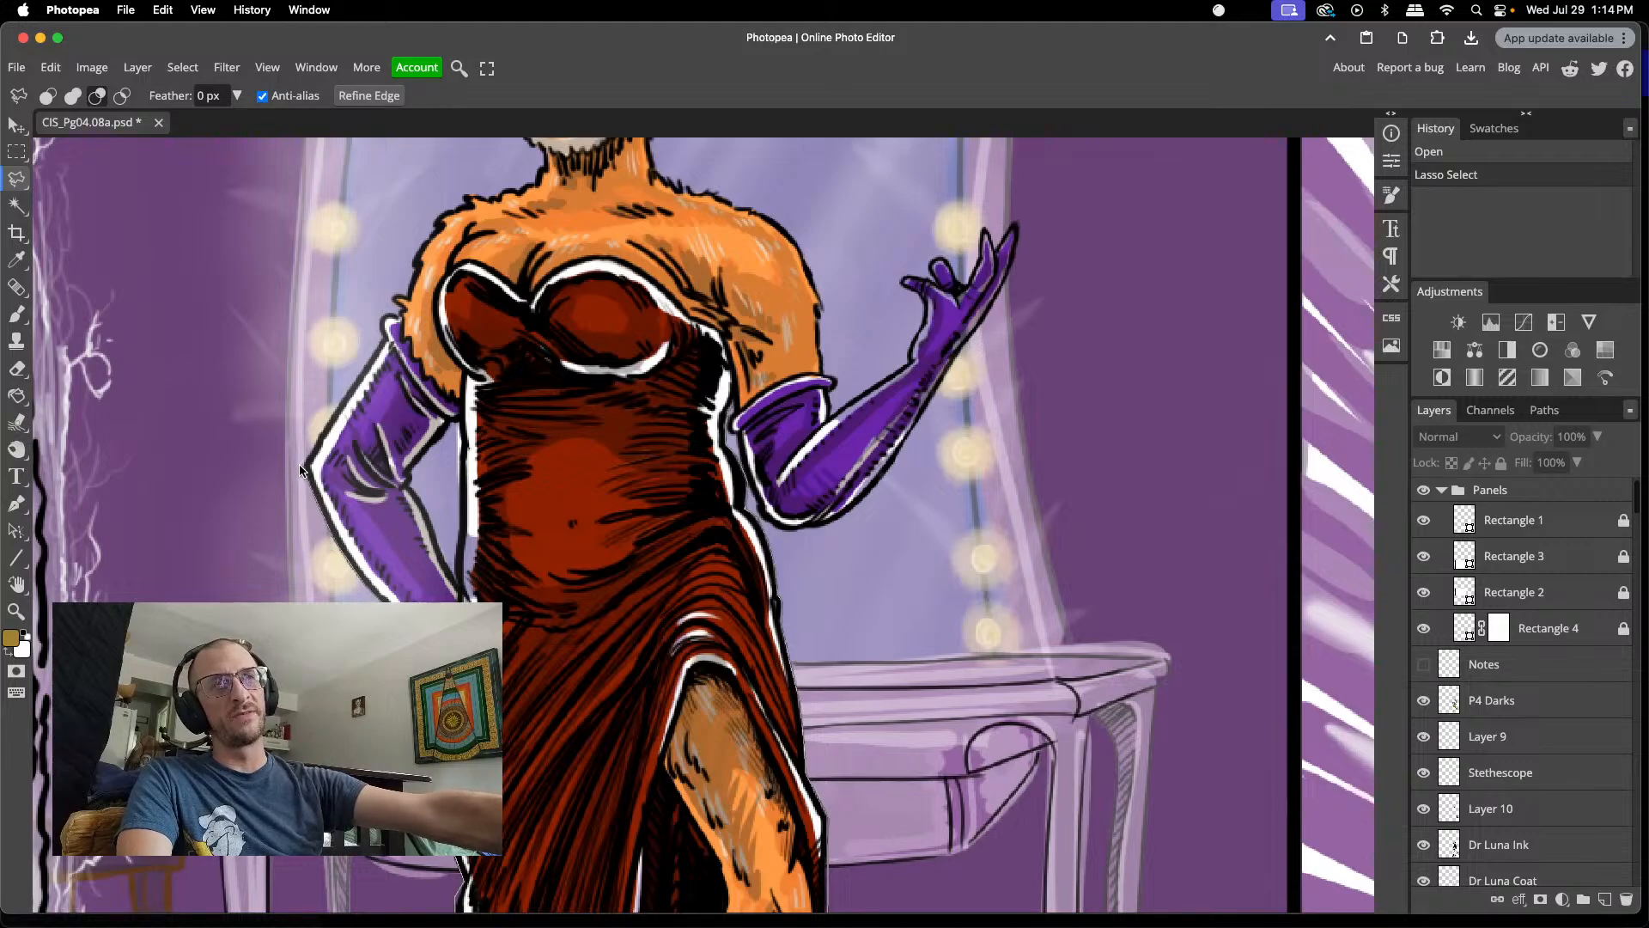
{"action": "scroll", "coordinate": [283, 455], "scroll_direction": "up", "scroll_amount": 3}
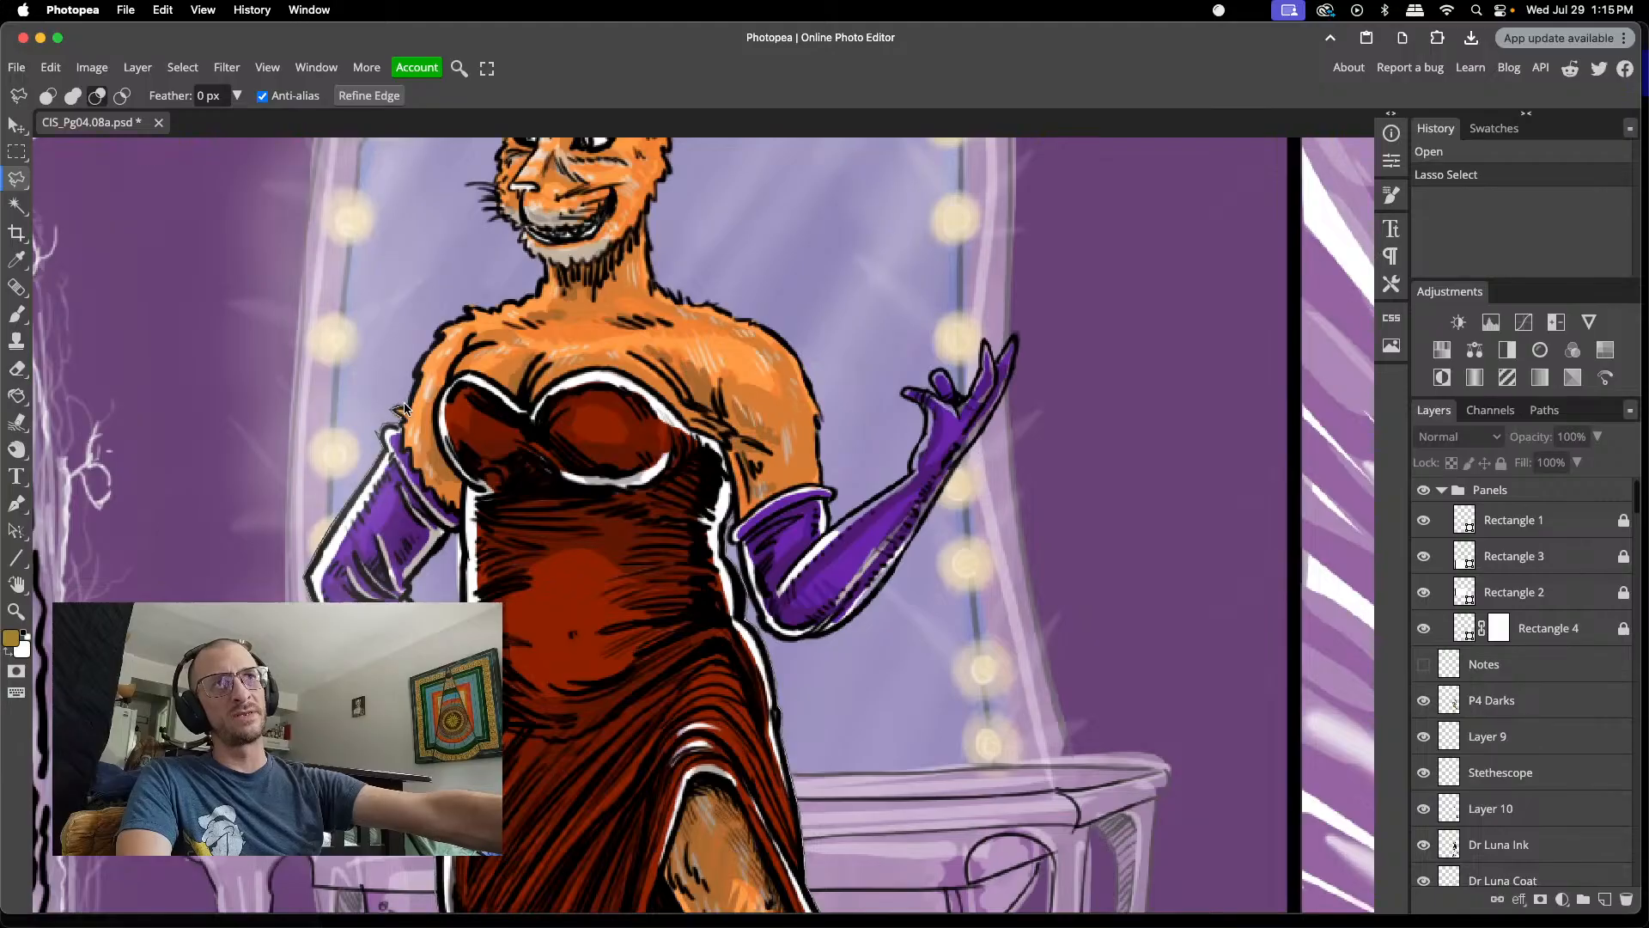
{"action": "scroll", "coordinate": [404, 410], "scroll_direction": "up", "scroll_amount": 3}
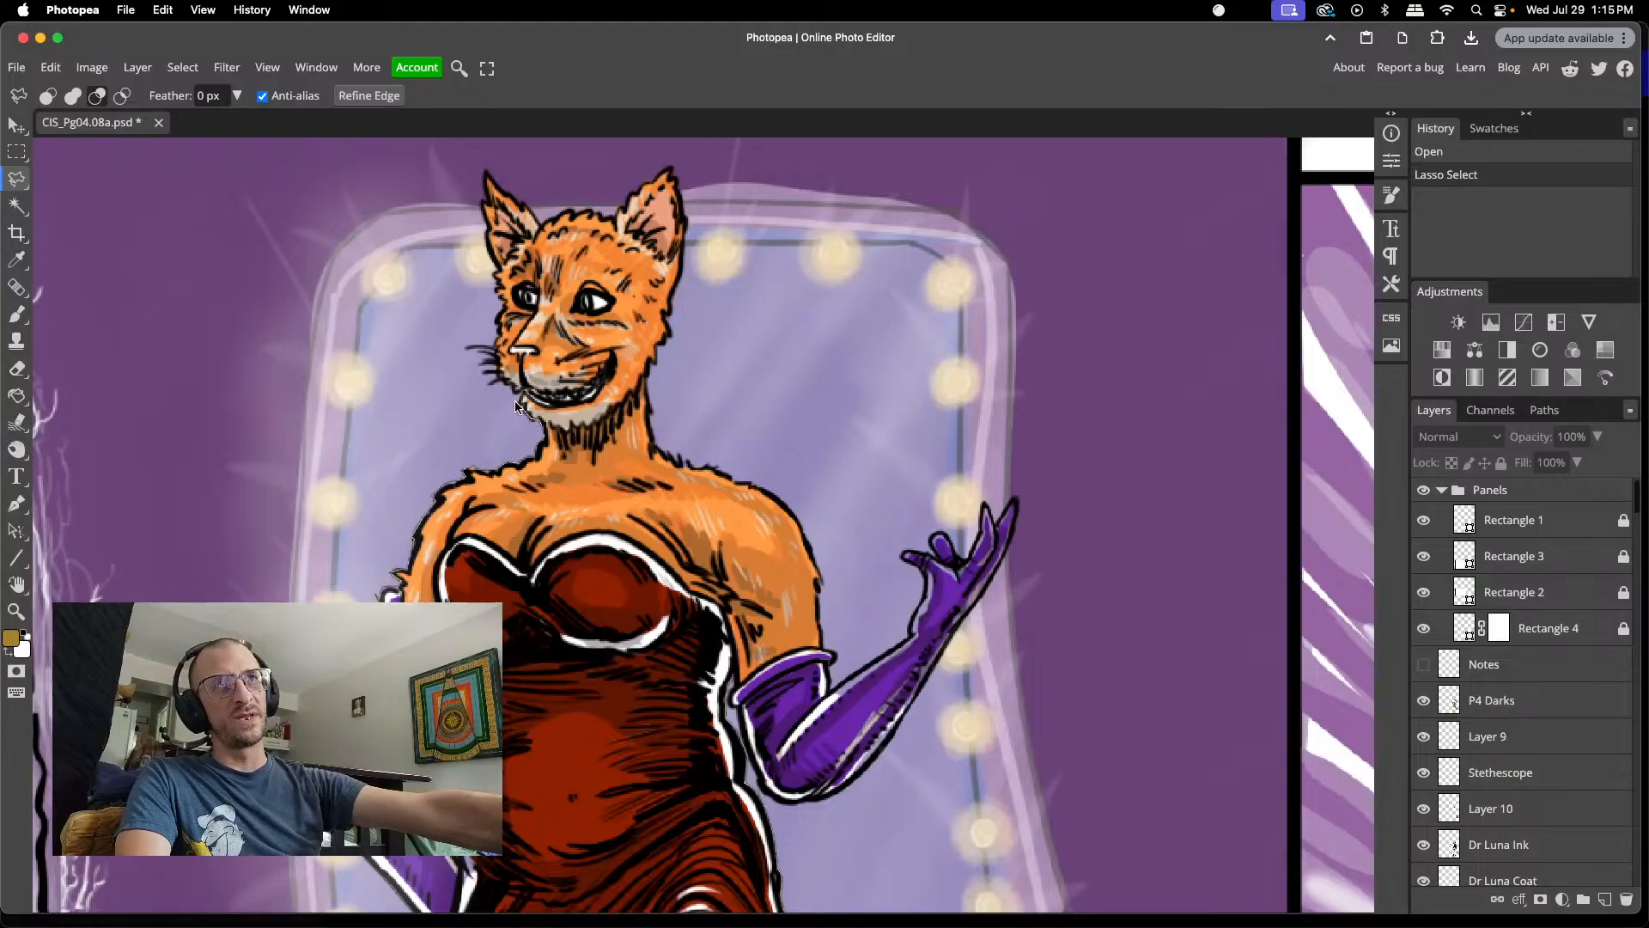
{"action": "scroll", "coordinate": [503, 395], "scroll_direction": "up", "scroll_amount": 2}
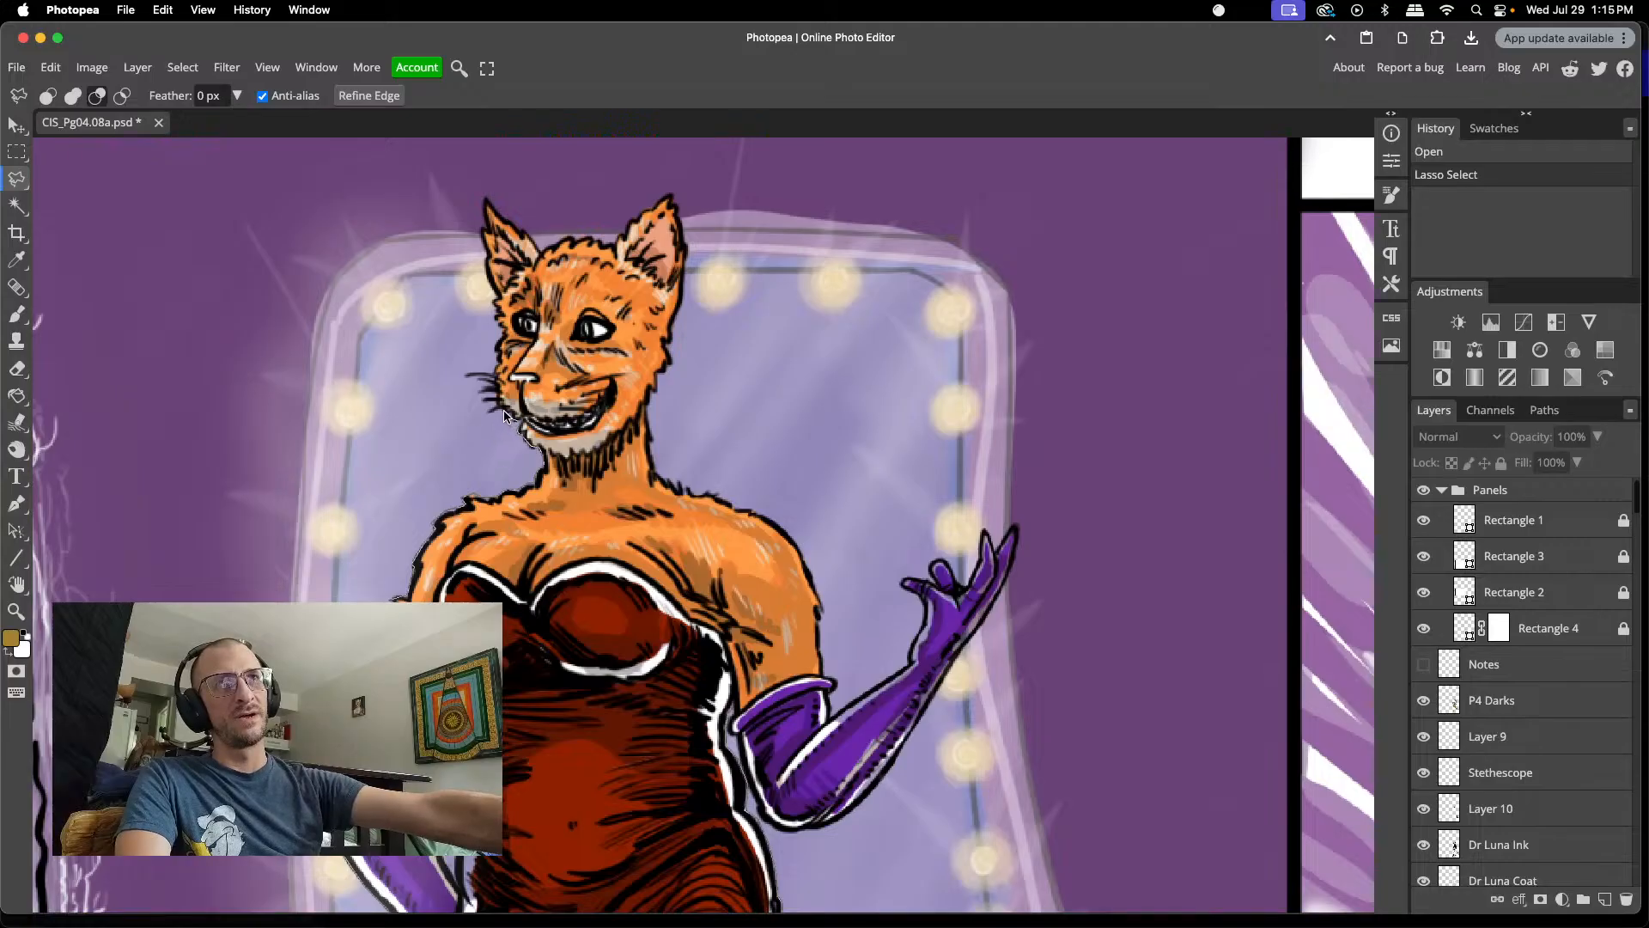
{"action": "scroll", "coordinate": [497, 409], "scroll_direction": "up", "scroll_amount": 3}
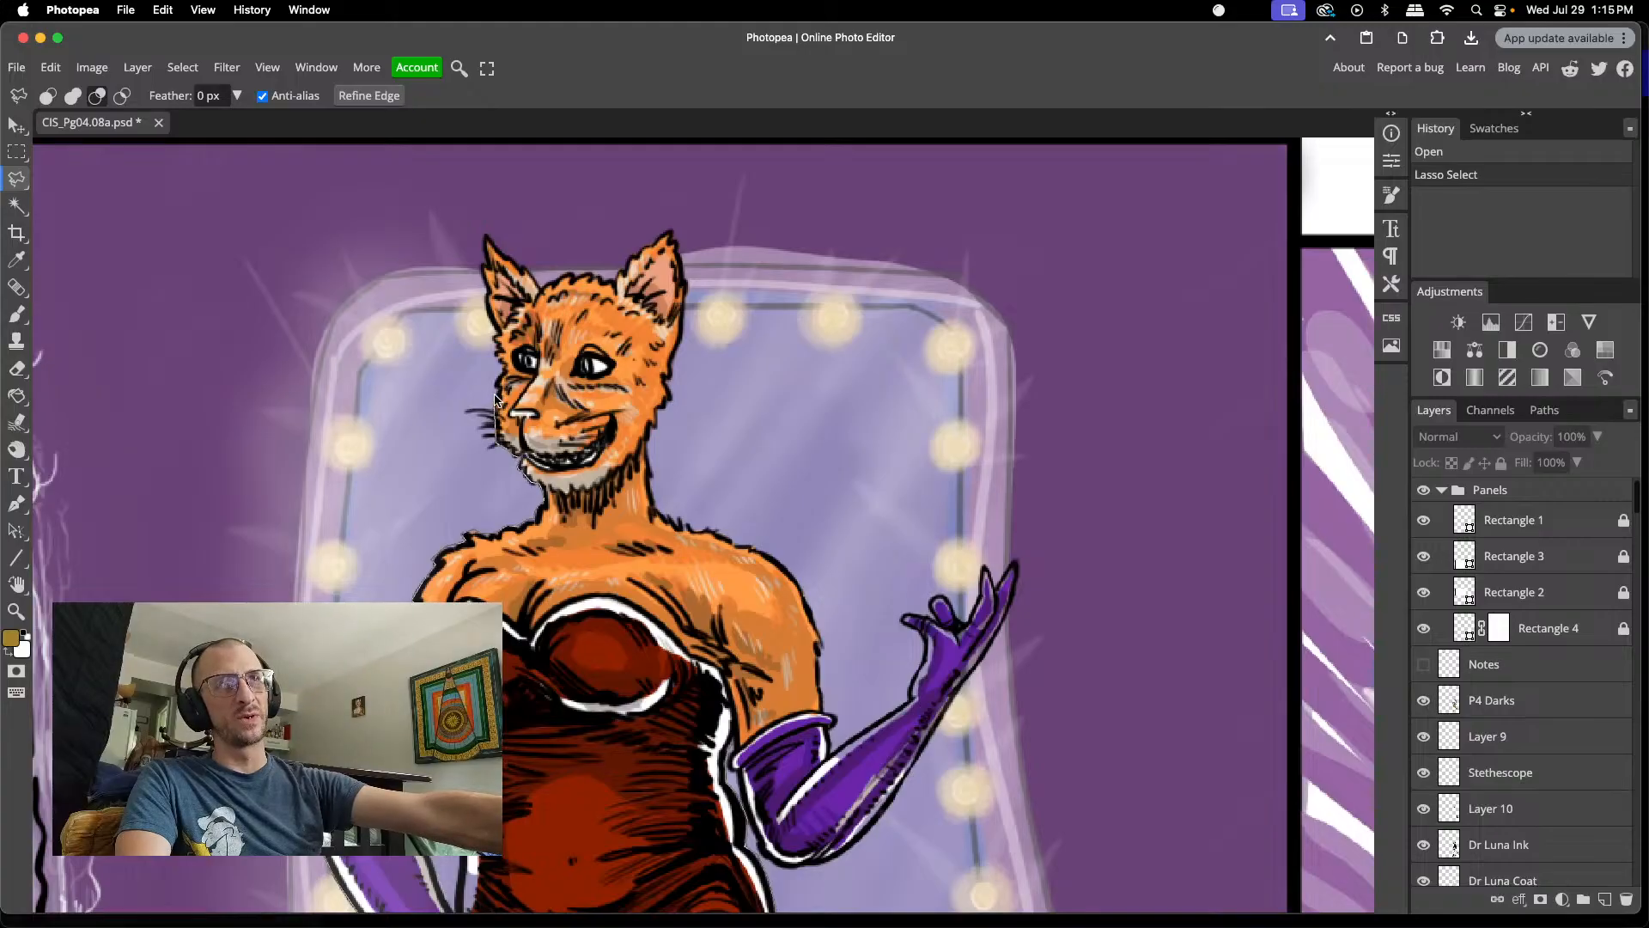
{"action": "scroll", "coordinate": [495, 407], "scroll_direction": "up", "scroll_amount": 3}
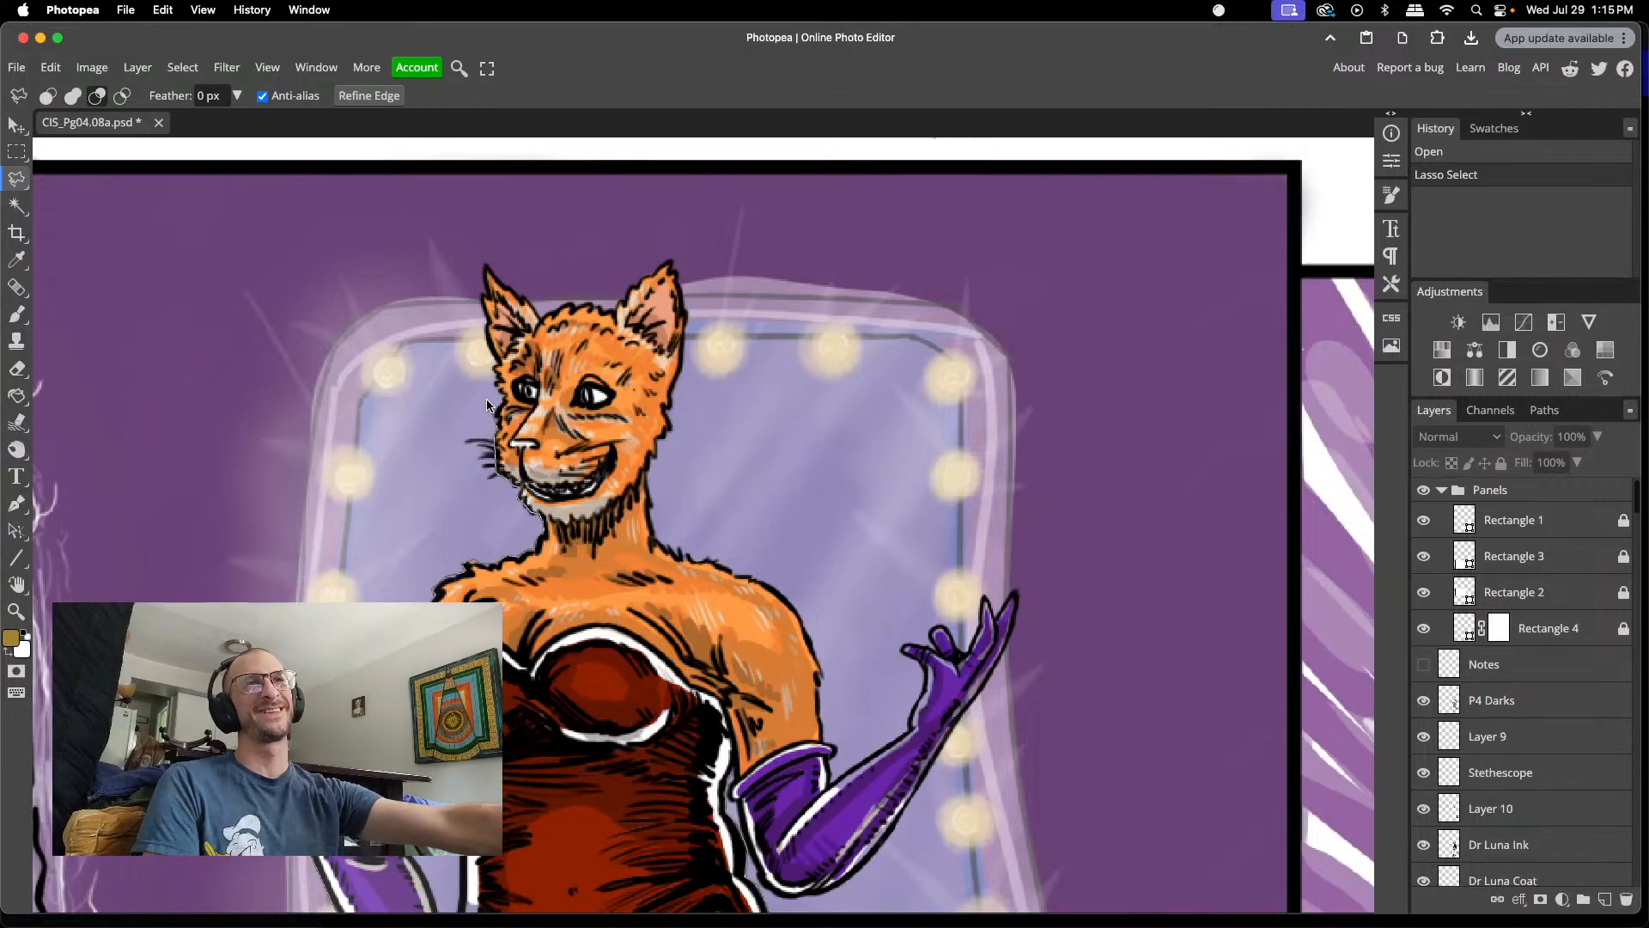
- Trace the lasso around the cat's head, ears, shoulder and raised gloved arm, closing the outline where the glove meets the dress
{"action": "left_click", "coordinate": [495, 426]}
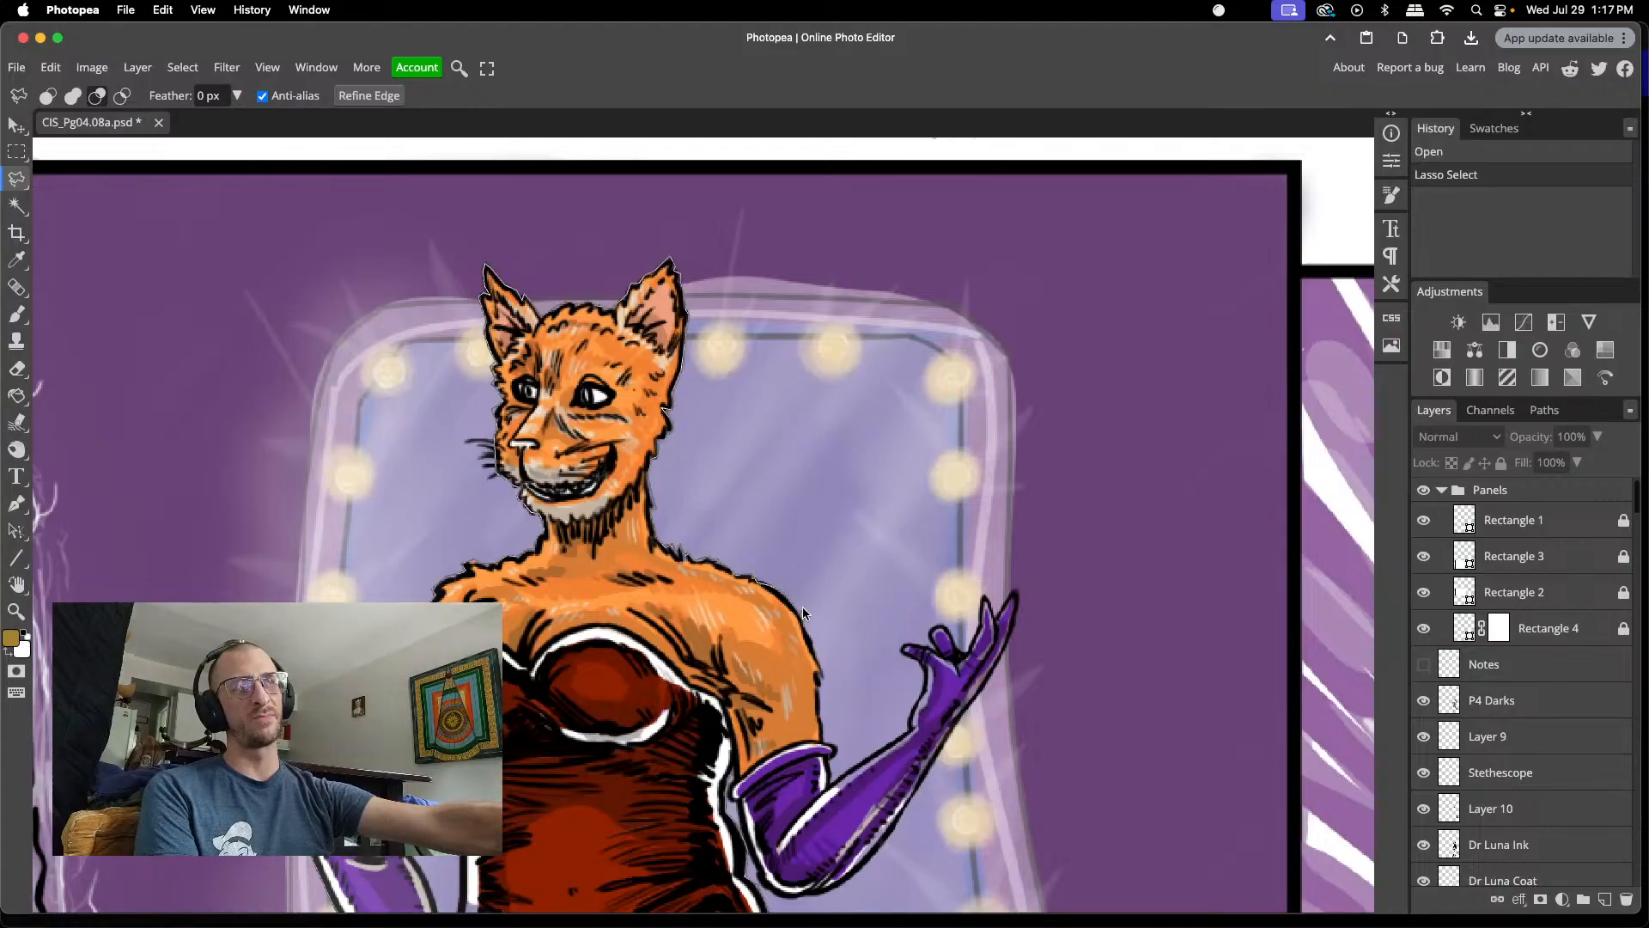
{"action": "left_click", "coordinate": [807, 629]}
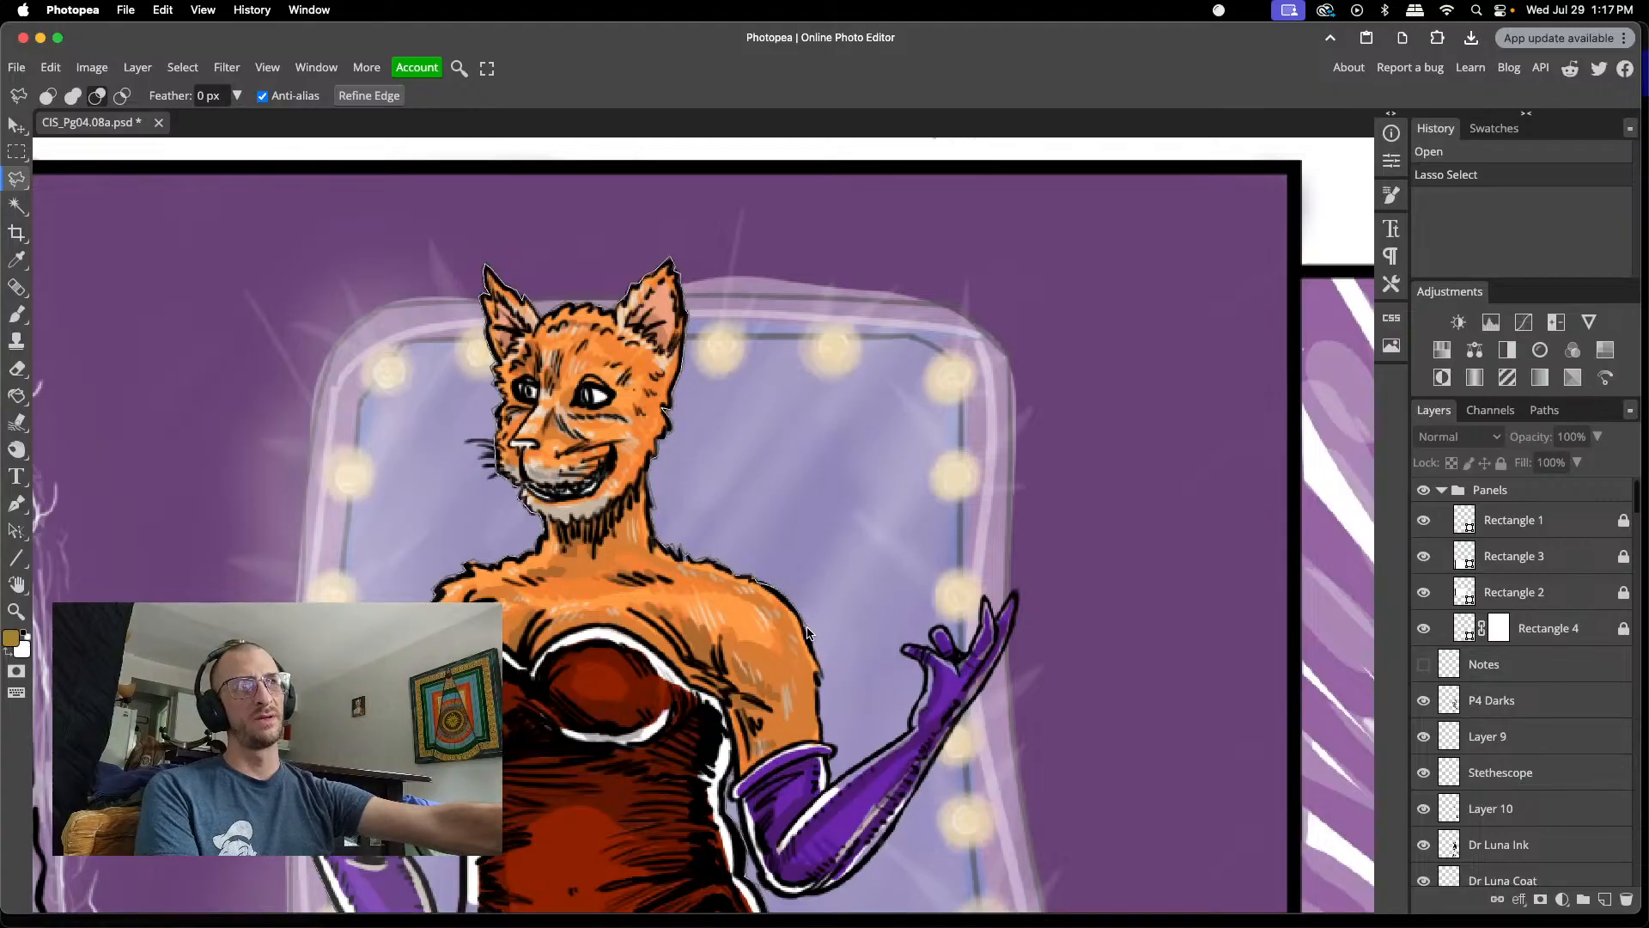
{"action": "left_click", "coordinate": [823, 678]}
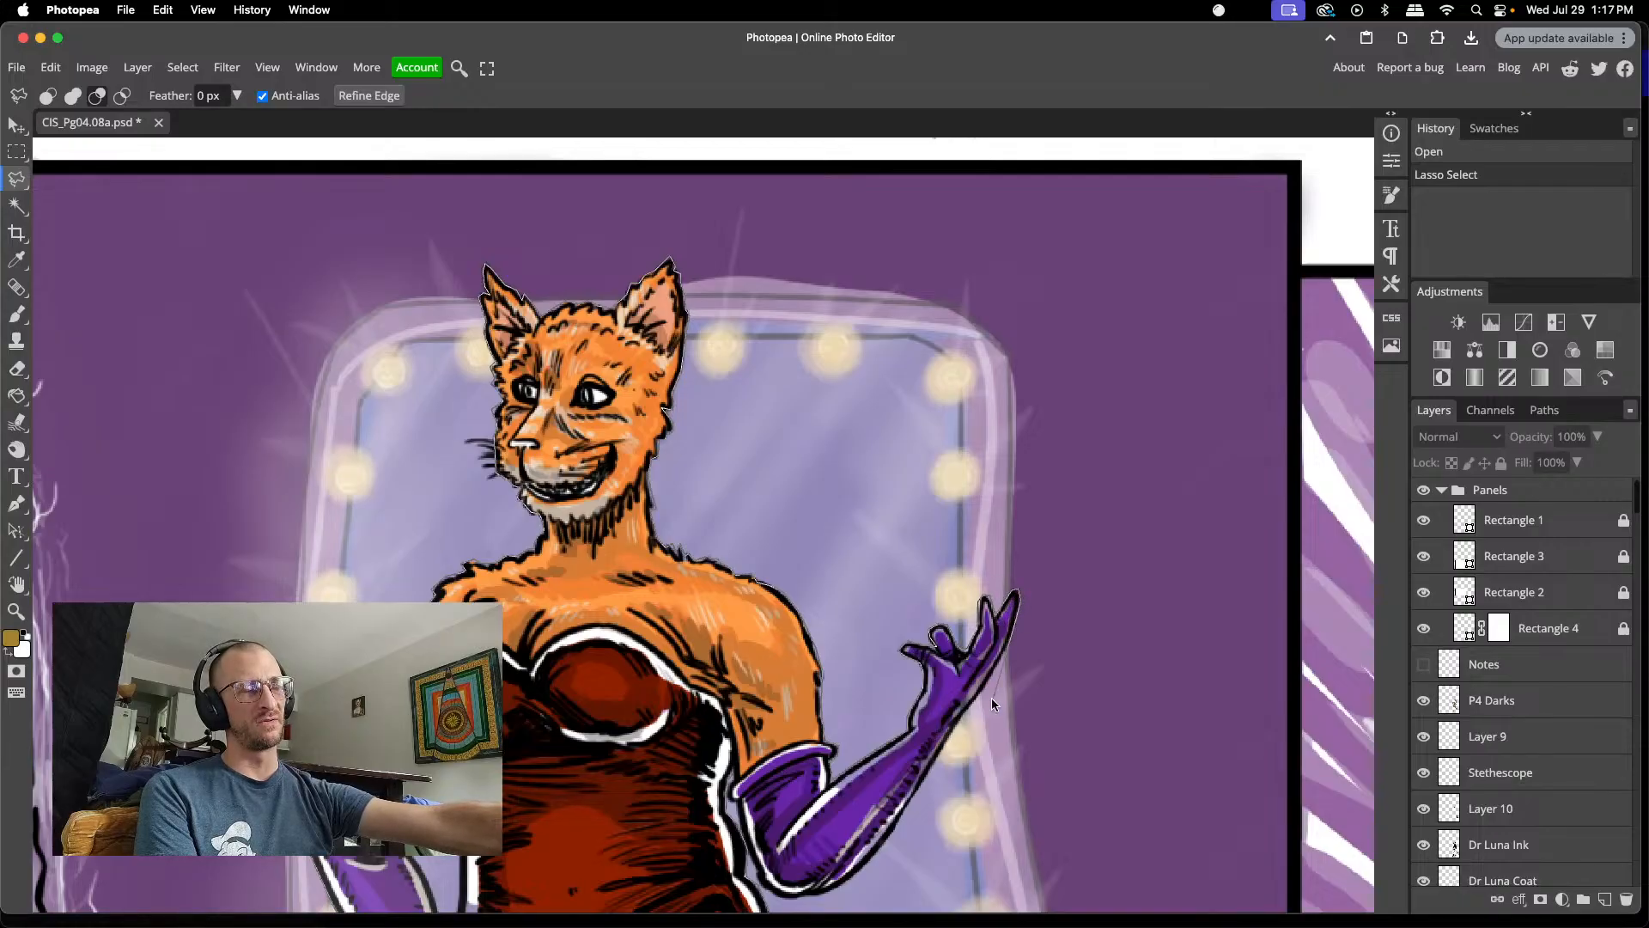
{"action": "scroll", "coordinate": [991, 697], "scroll_direction": "down", "scroll_amount": 3}
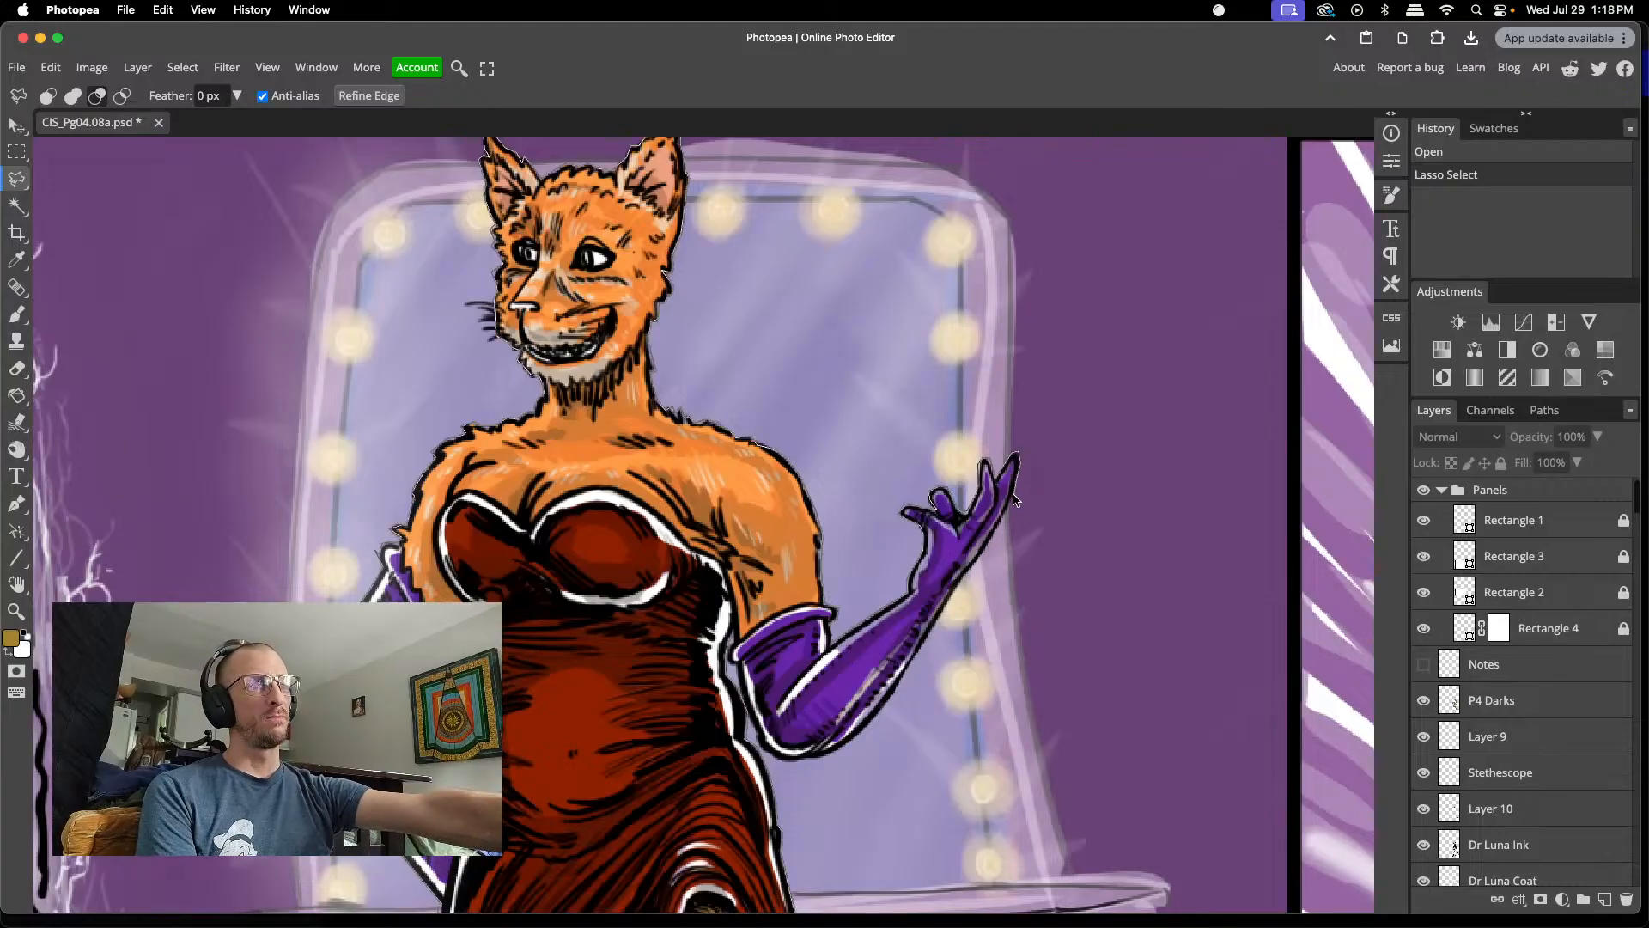
{"action": "left_click", "coordinate": [957, 591]}
{"action": "scroll", "coordinate": [946, 596], "scroll_direction": "down", "scroll_amount": 1}
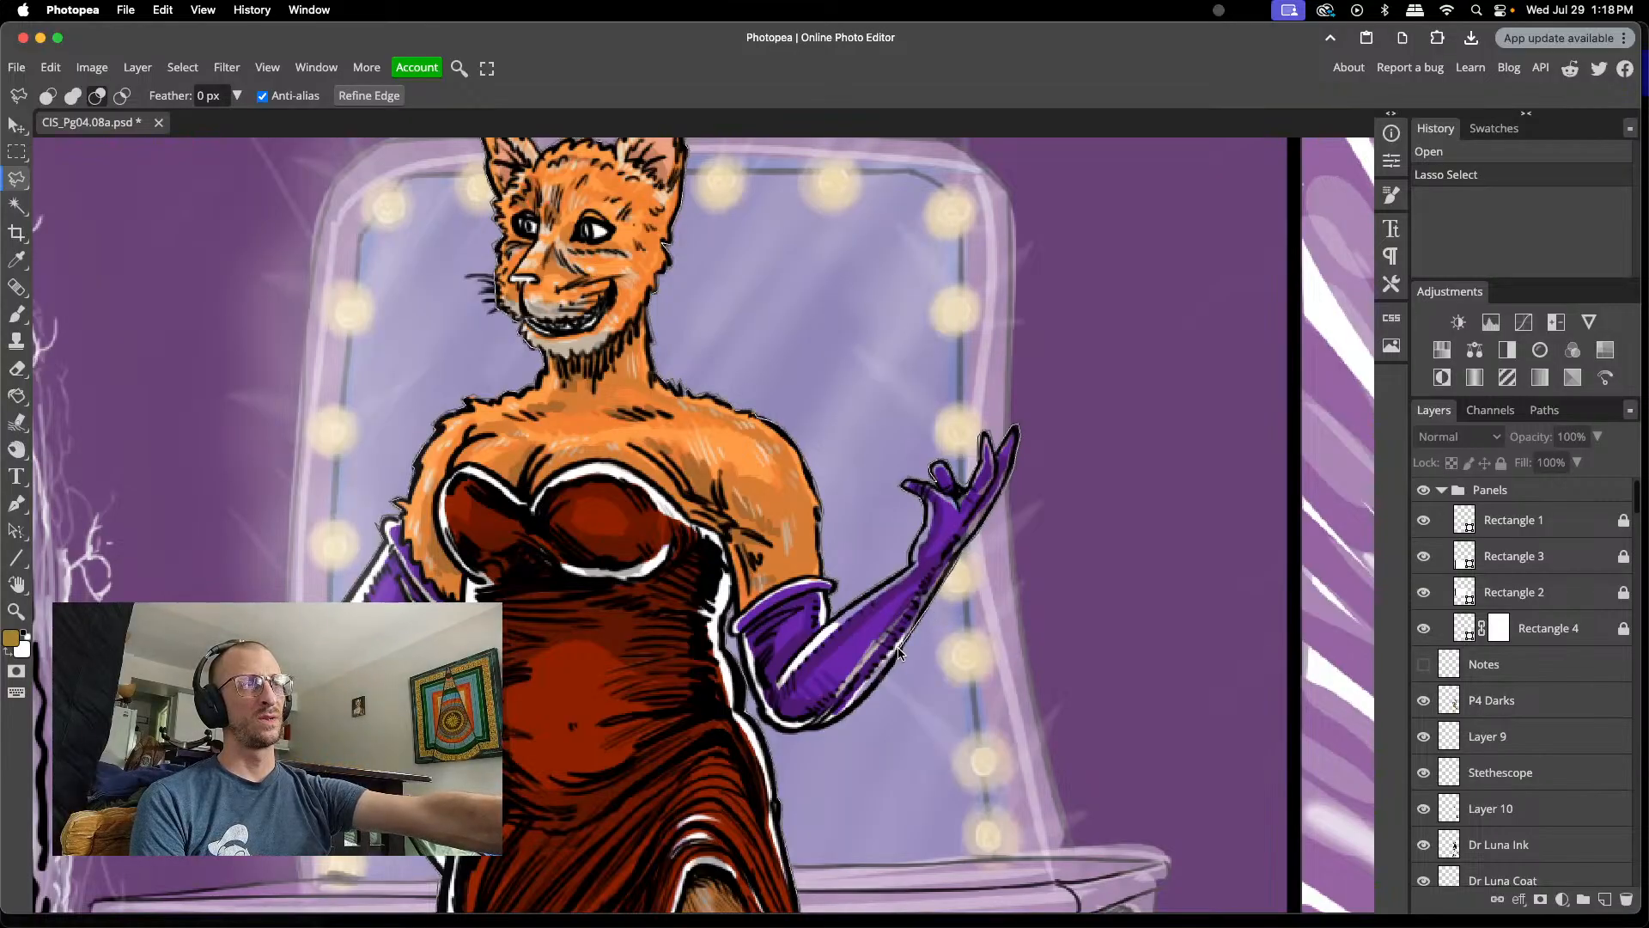
{"action": "scroll", "coordinate": [902, 648], "scroll_direction": "down", "scroll_amount": 1}
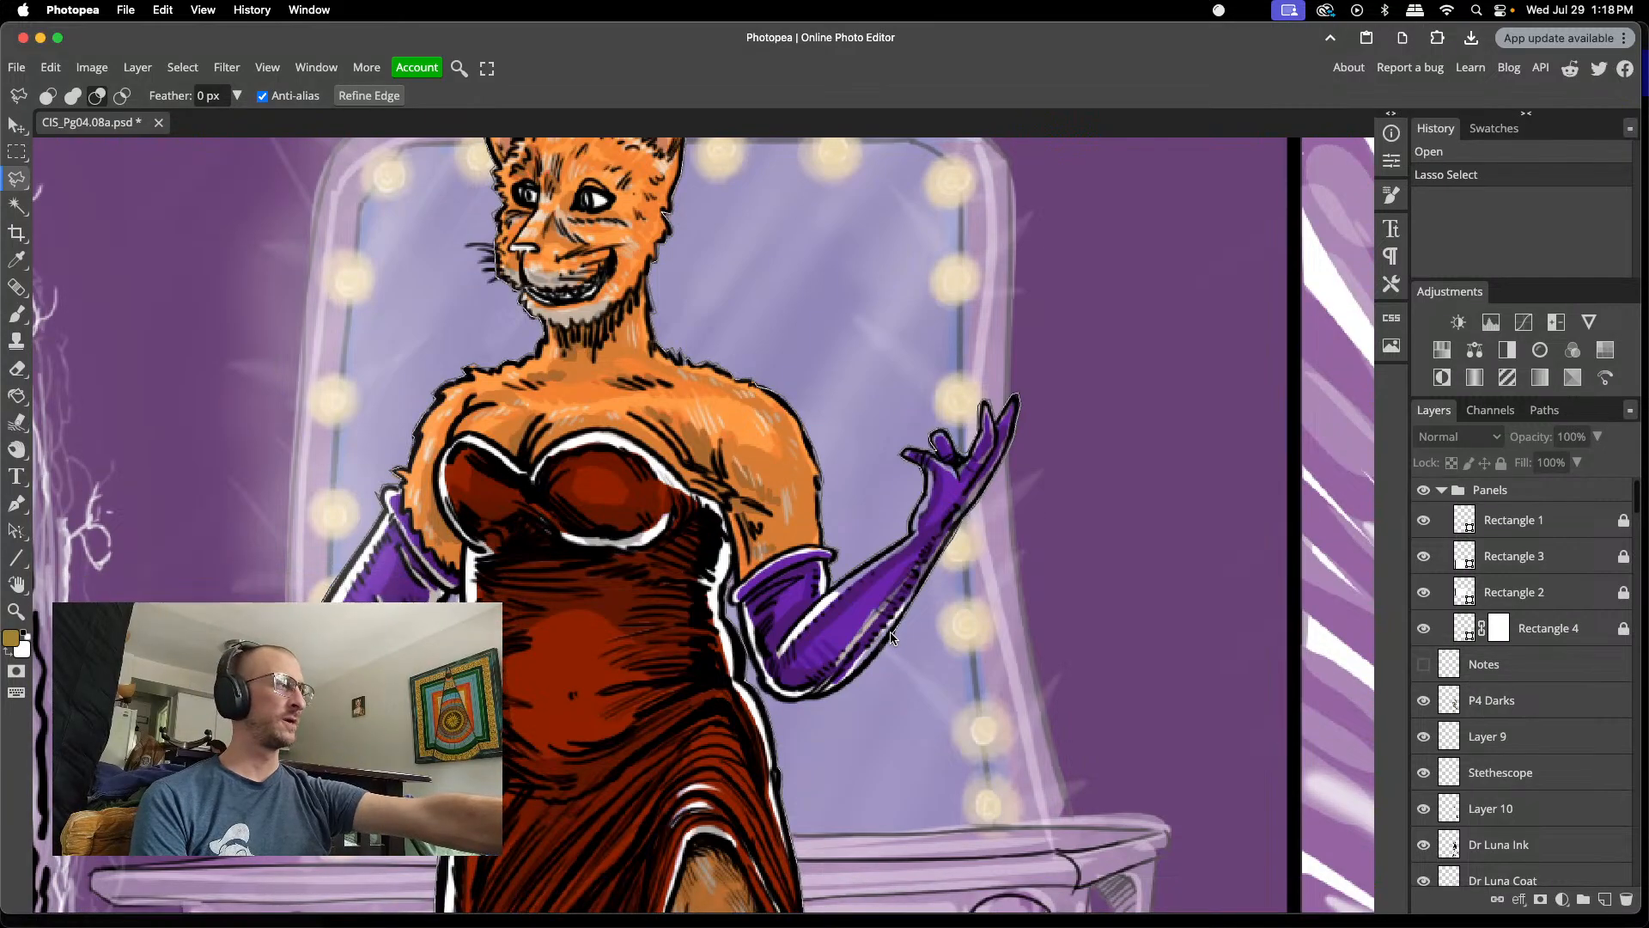
{"action": "mouse_move", "coordinate": [892, 634]}
{"action": "left_mouse_down"}
{"action": "mouse_move", "coordinate": [882, 672]}
{"action": "mouse_move", "coordinate": [818, 695]}
{"action": "left_mouse_up"}
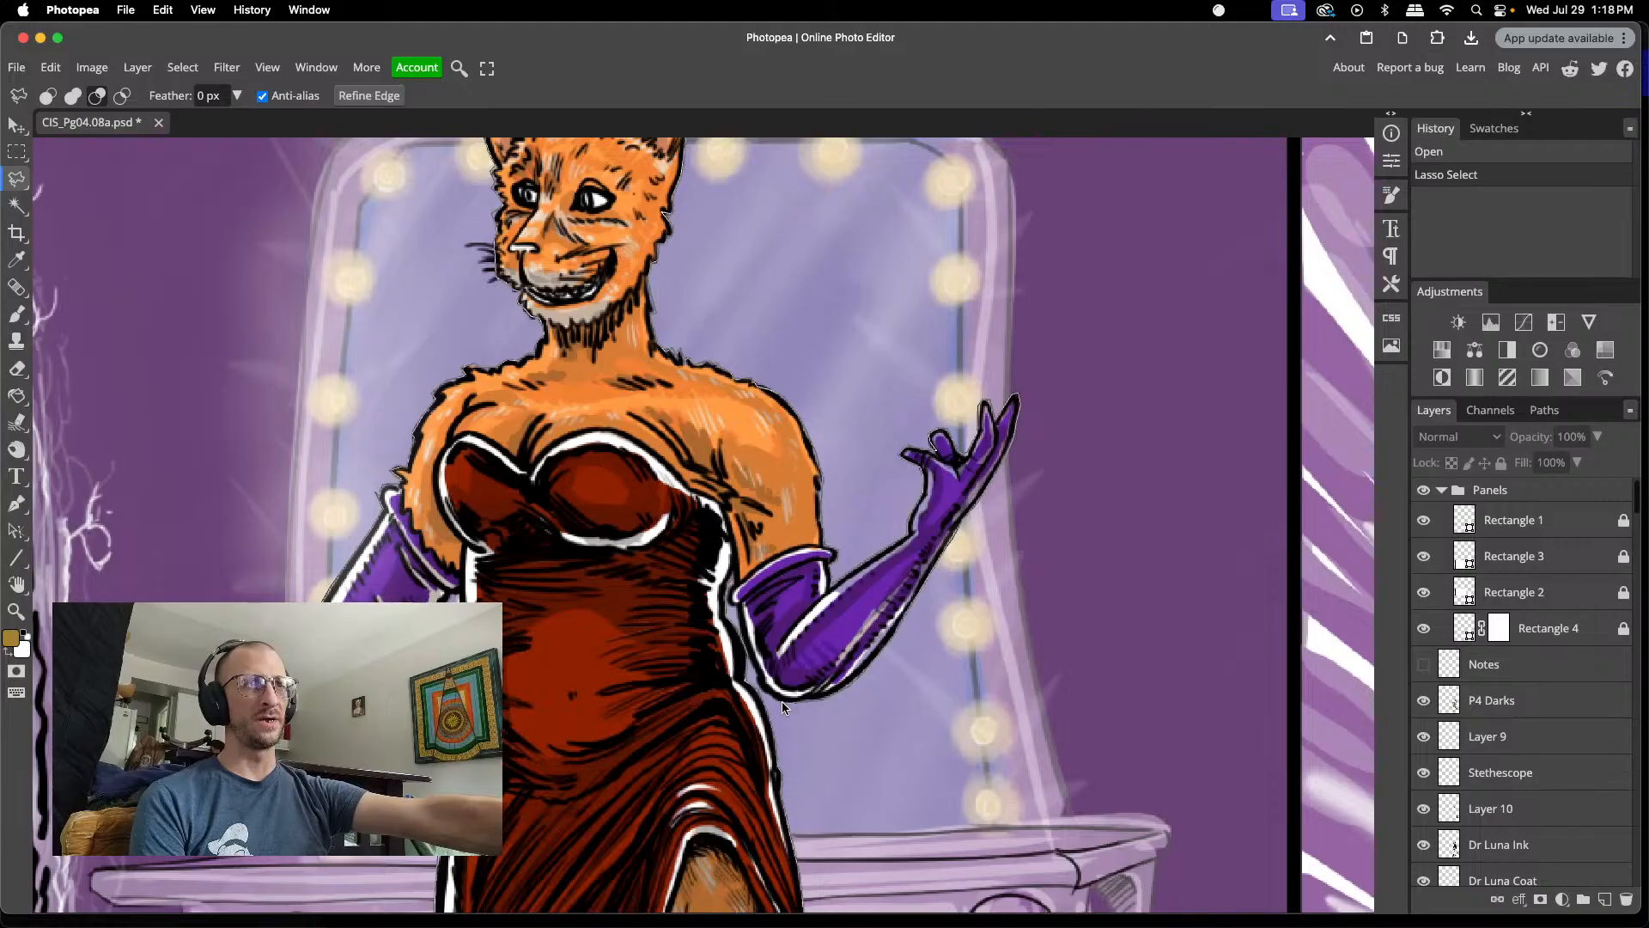
{"action": "mouse_move", "coordinate": [779, 705]}
{"action": "left_mouse_down"}
{"action": "mouse_move", "coordinate": [753, 682]}
{"action": "mouse_move", "coordinate": [731, 581]}
{"action": "left_mouse_up"}
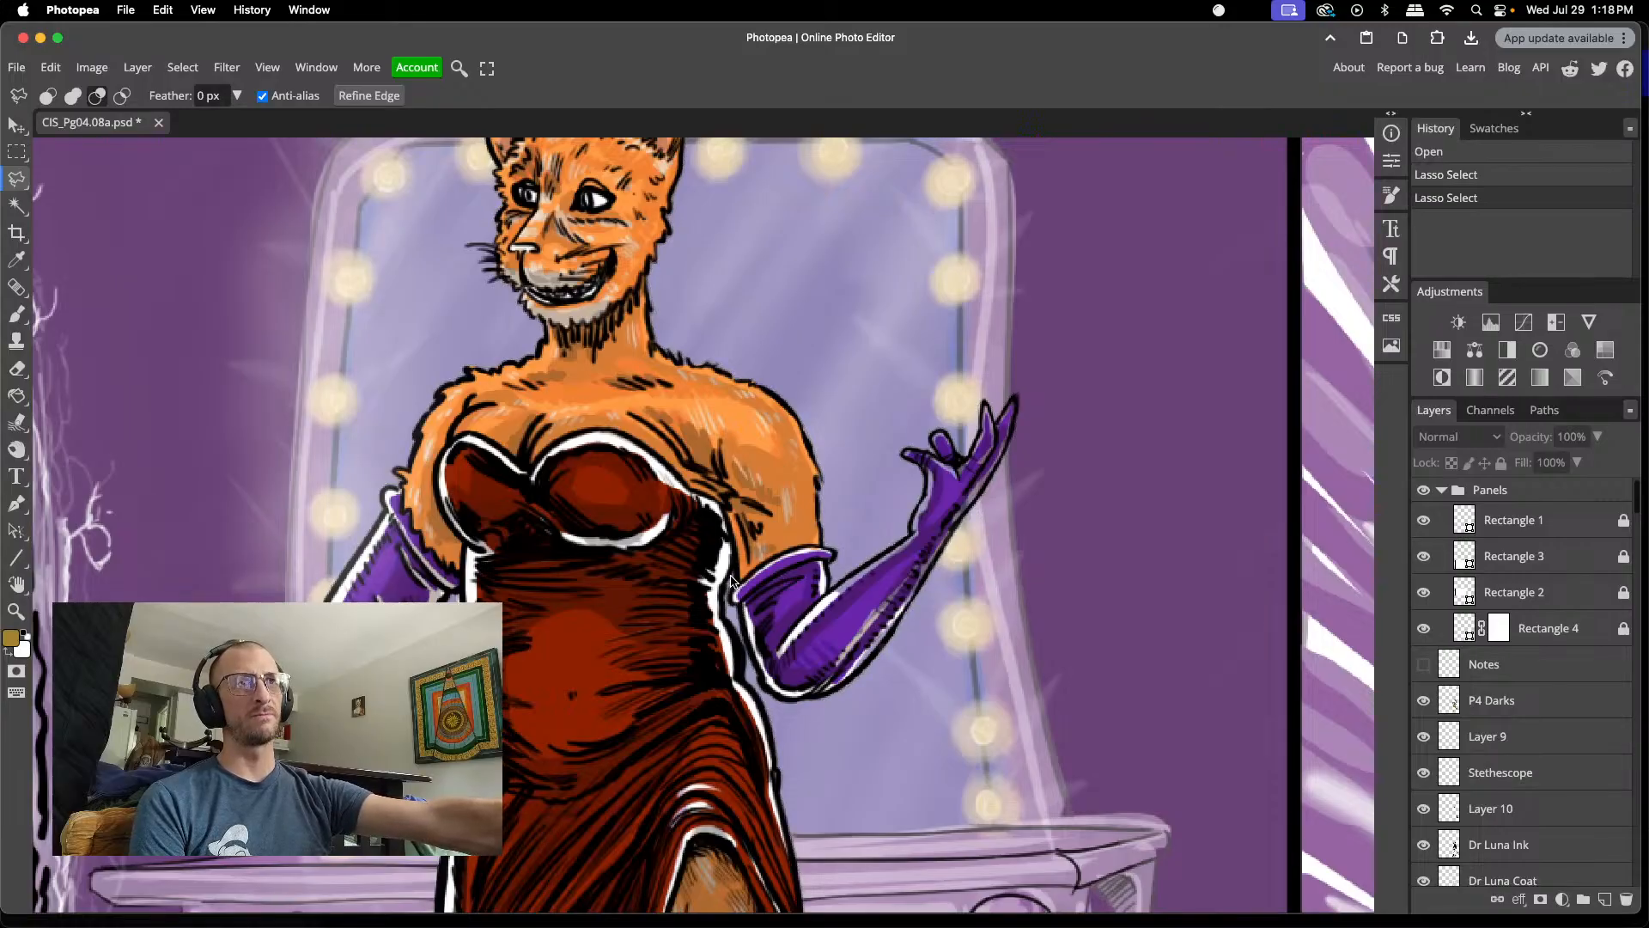
- Switch the lasso to new-selection mode and compare the two Lasso Select history states, ending on the latest one
{"action": "scroll", "coordinate": [728, 637], "scroll_direction": "down", "scroll_amount": 1}
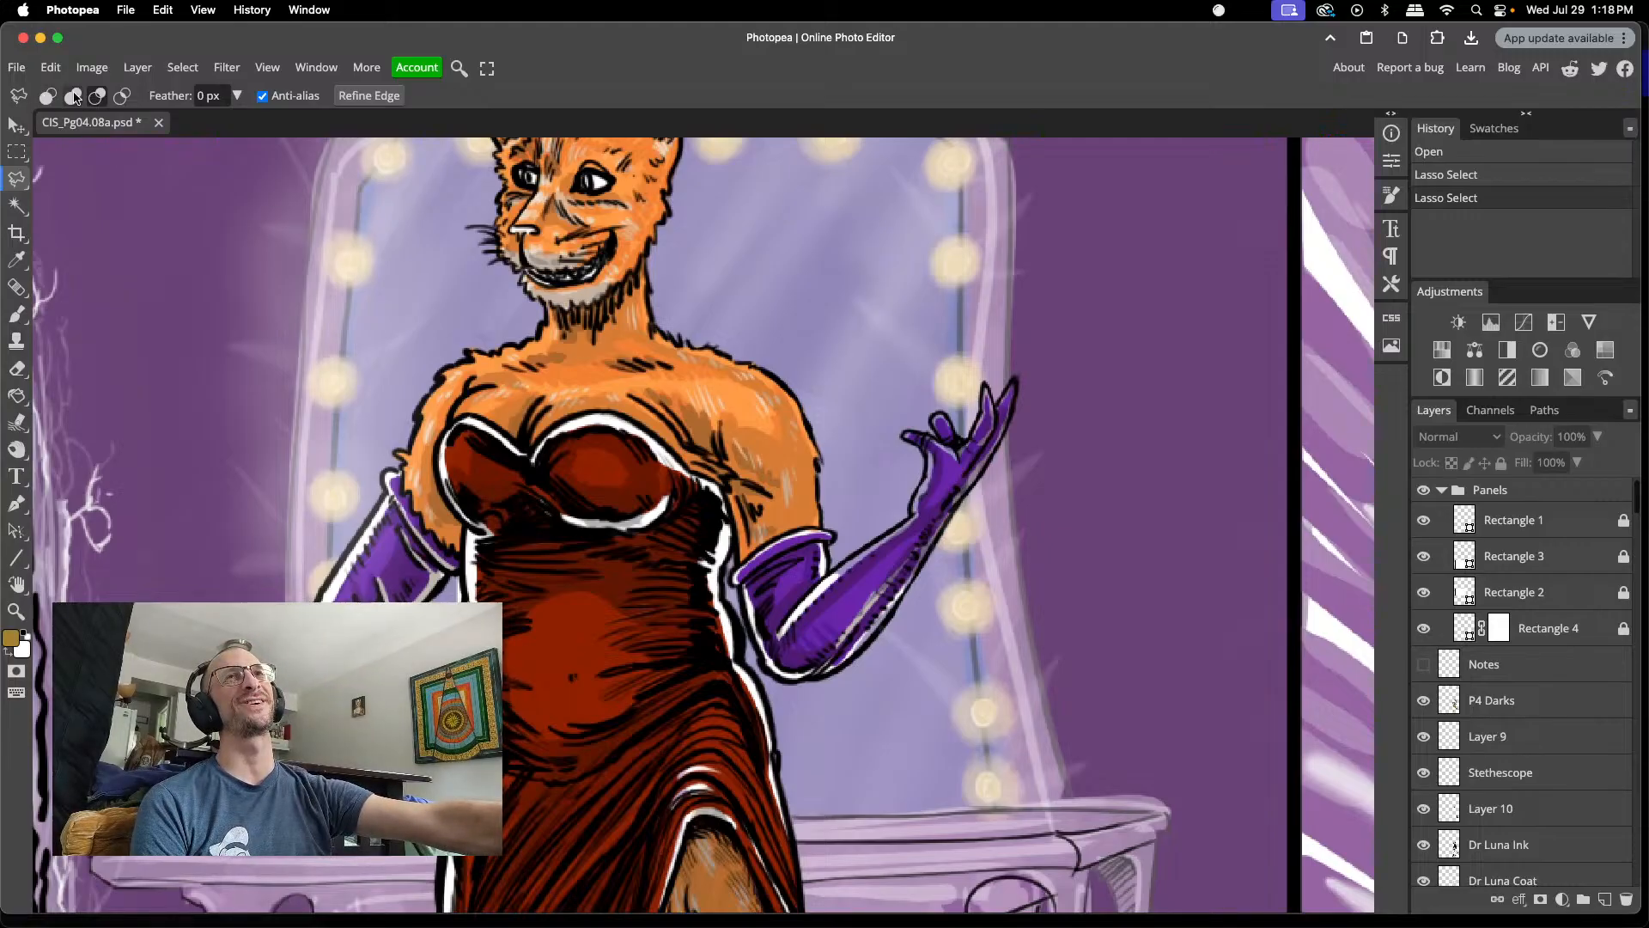
{"action": "left_click", "coordinate": [46, 97]}
{"action": "scroll", "coordinate": [393, 359], "scroll_direction": "up", "scroll_amount": 5}
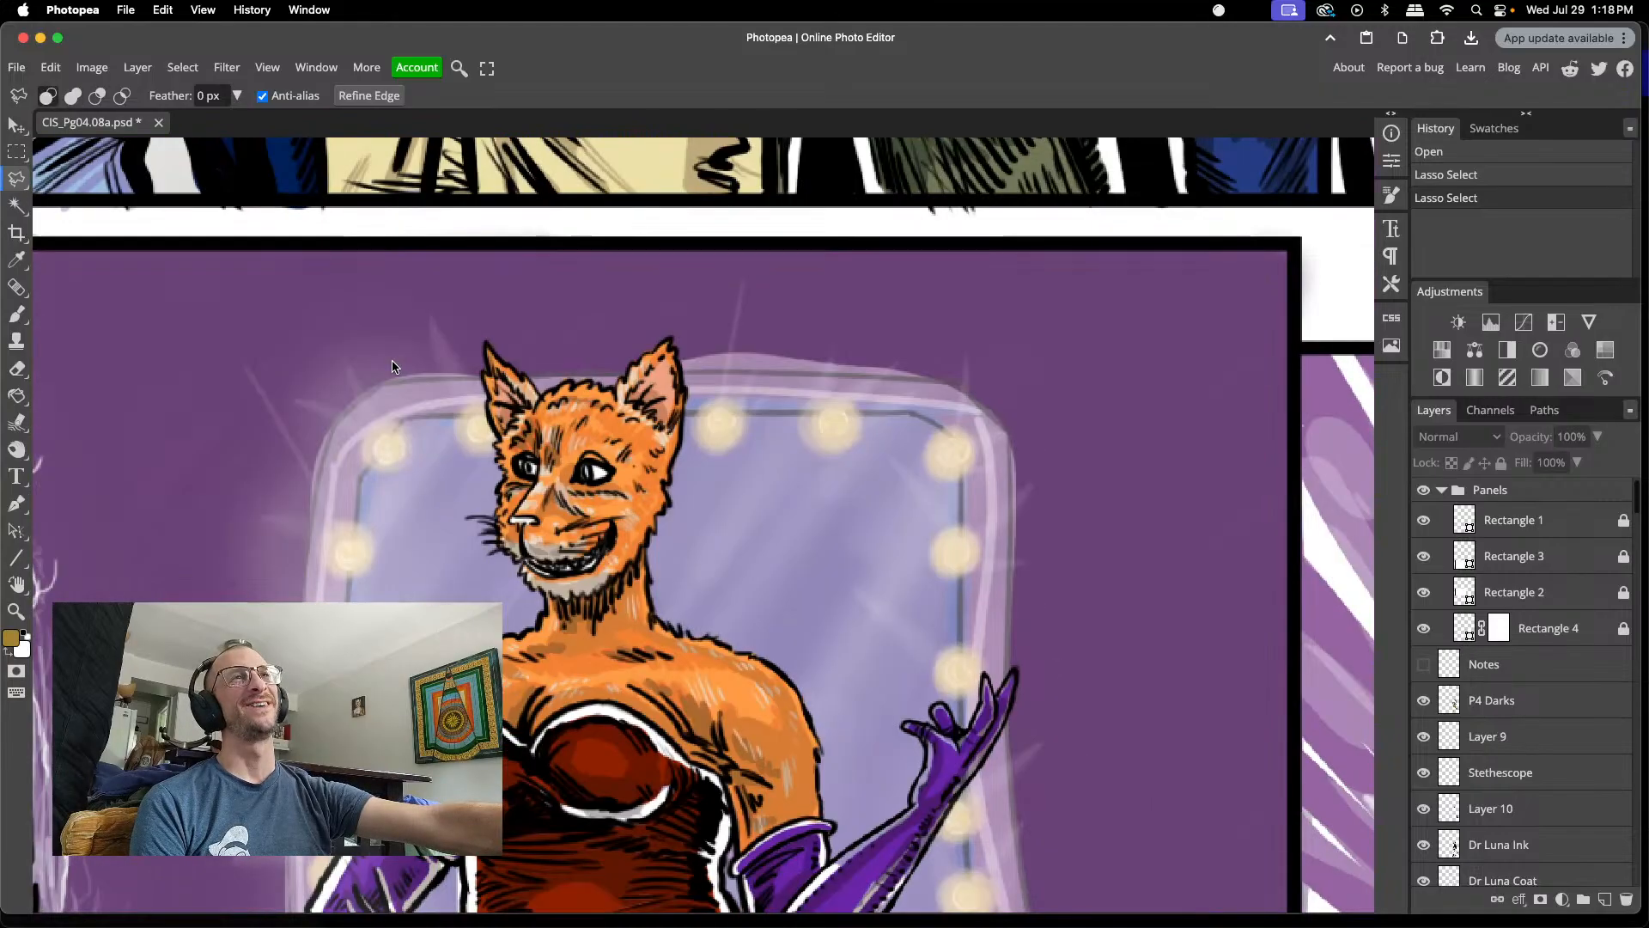
{"action": "left_click", "coordinate": [1452, 177]}
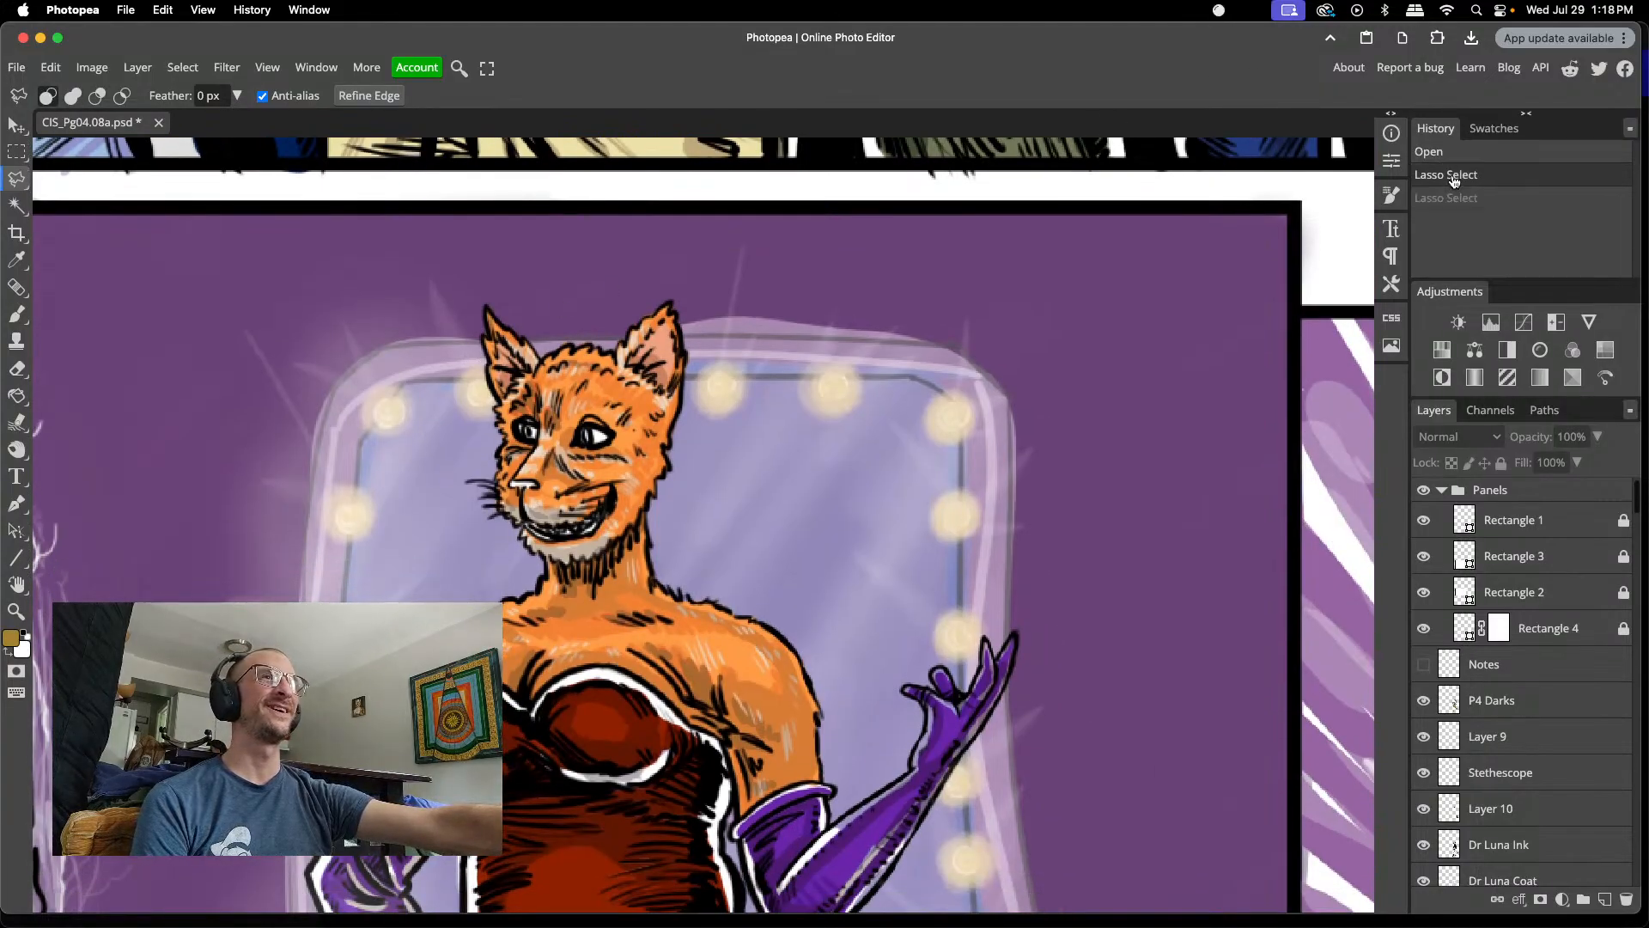
{"action": "left_click", "coordinate": [1439, 199]}
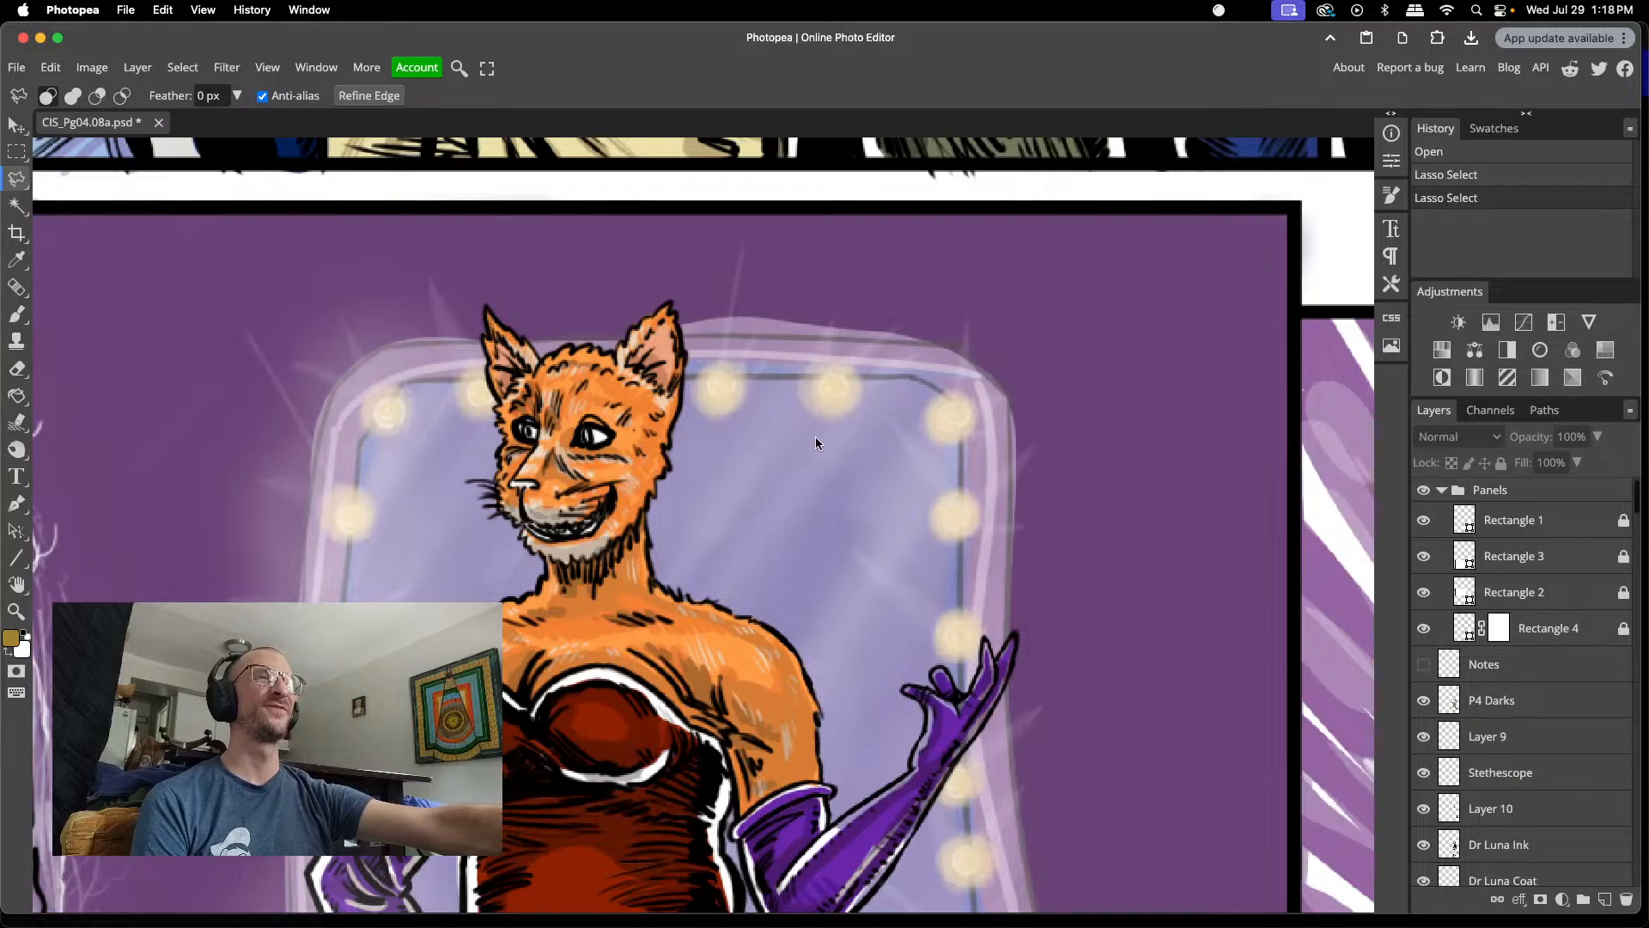
- Restart the polygonal lasso outline beside the raised arm's glove, tracing down the dress and bare leg and around the shadow tips to the toes
{"action": "scroll", "coordinate": [759, 409], "scroll_direction": "down", "scroll_amount": 12}
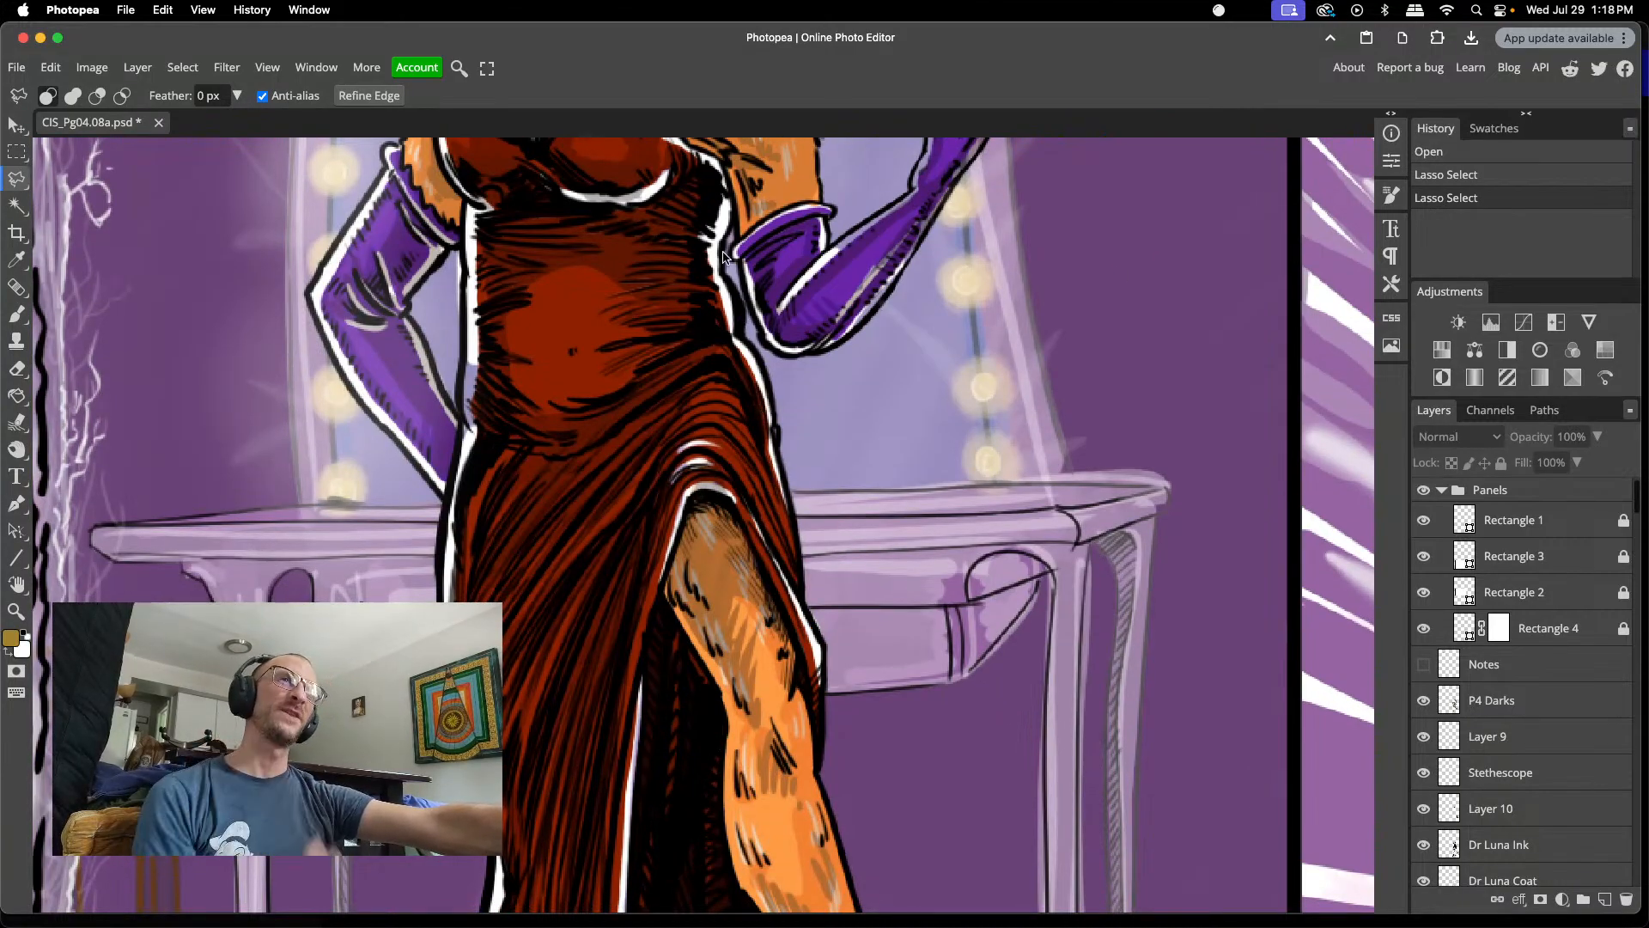
{"action": "scroll", "coordinate": [726, 387], "scroll_direction": "up", "scroll_amount": 3}
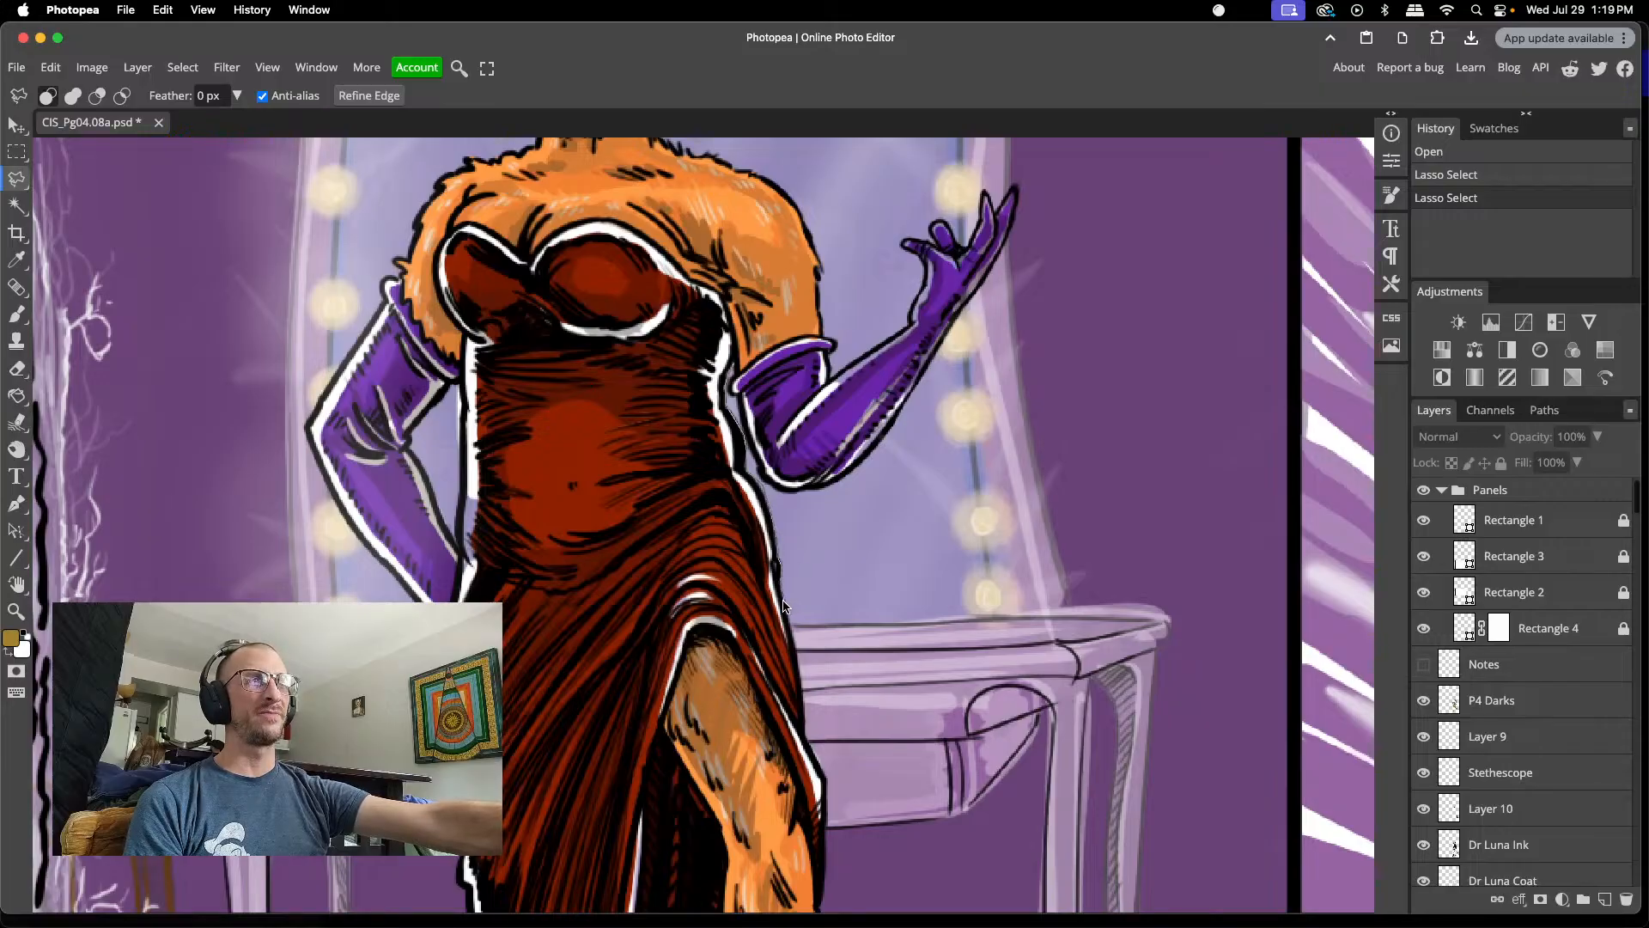
{"action": "scroll", "coordinate": [787, 600], "scroll_direction": "down", "scroll_amount": 5}
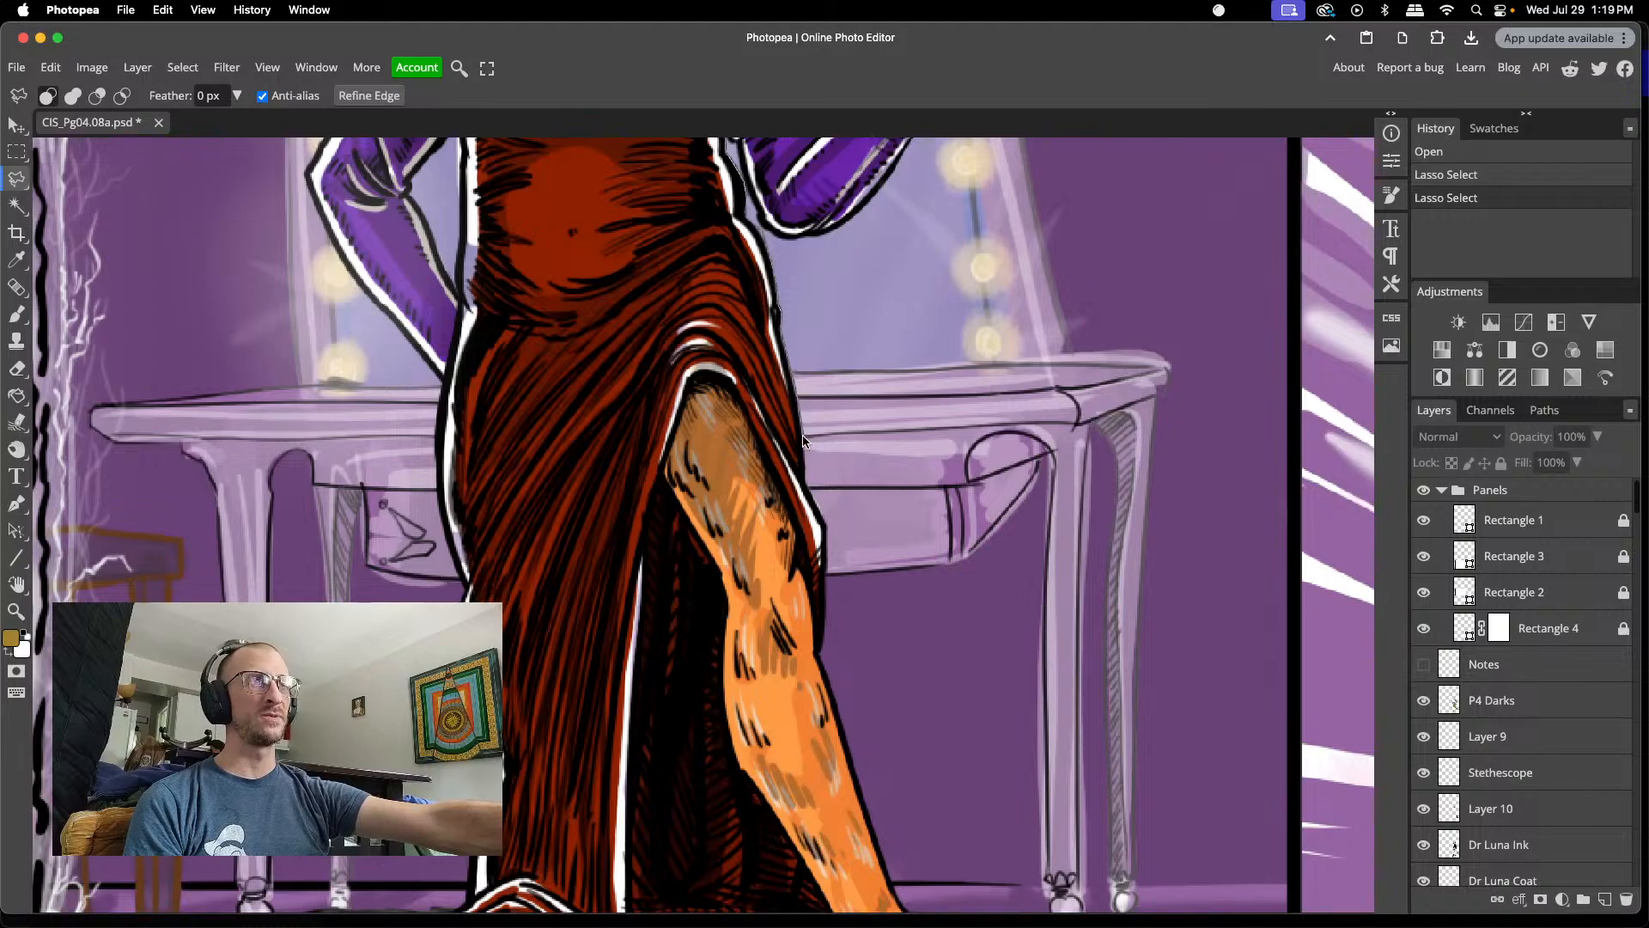
{"action": "left_click", "coordinate": [808, 473]}
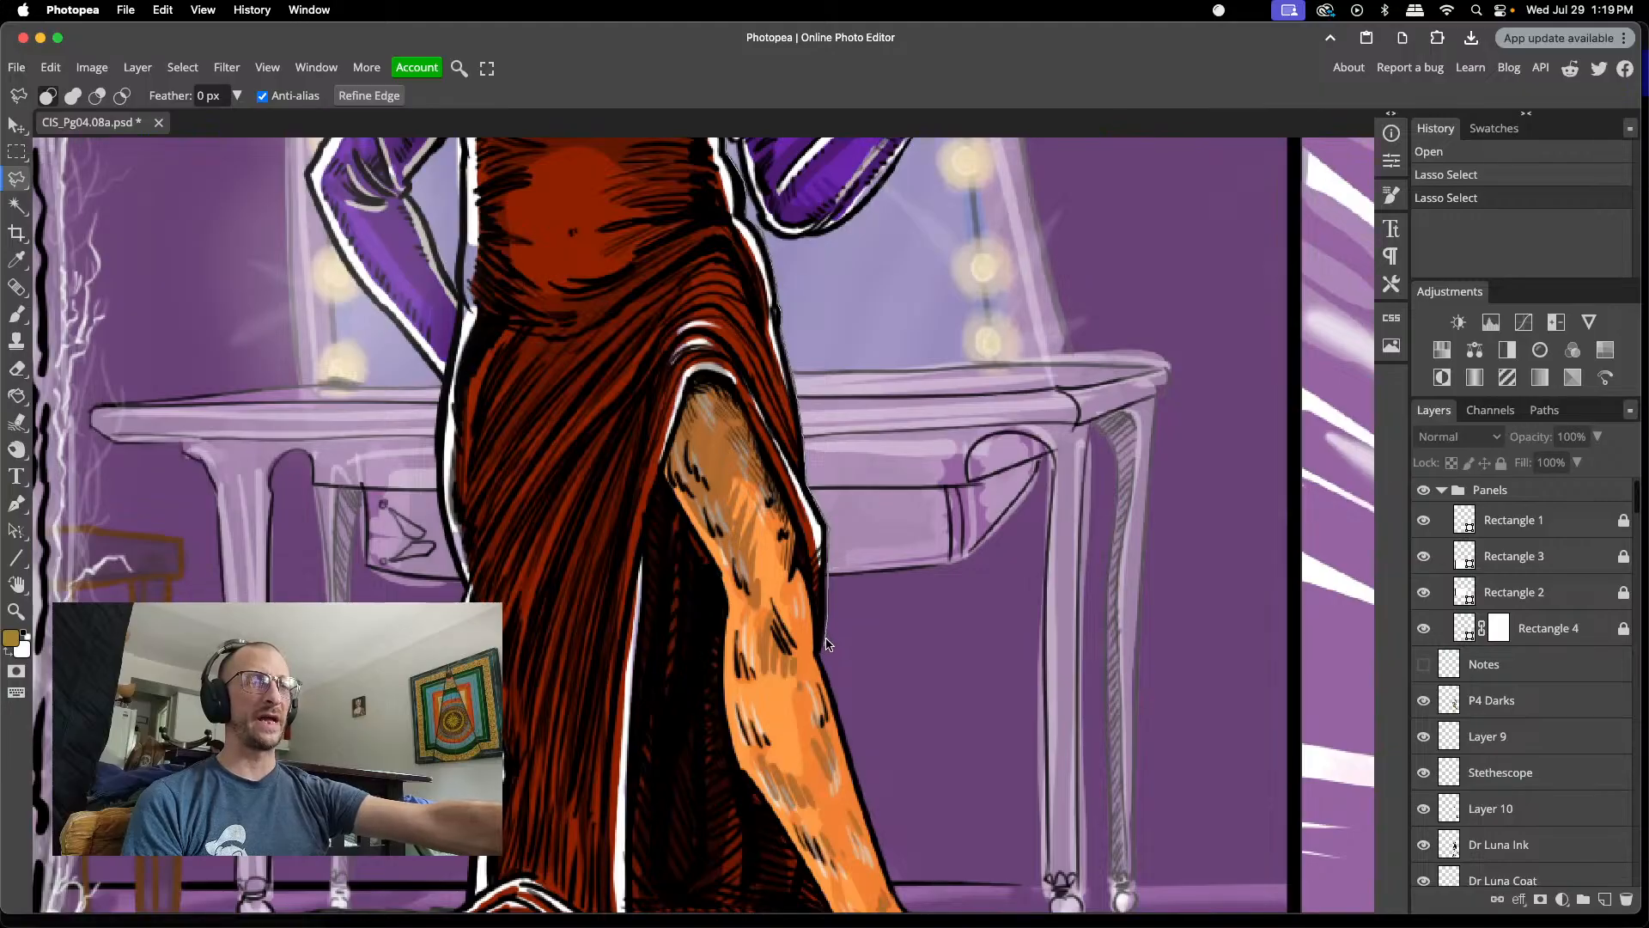
{"action": "scroll", "coordinate": [830, 631], "scroll_direction": "down", "scroll_amount": 3}
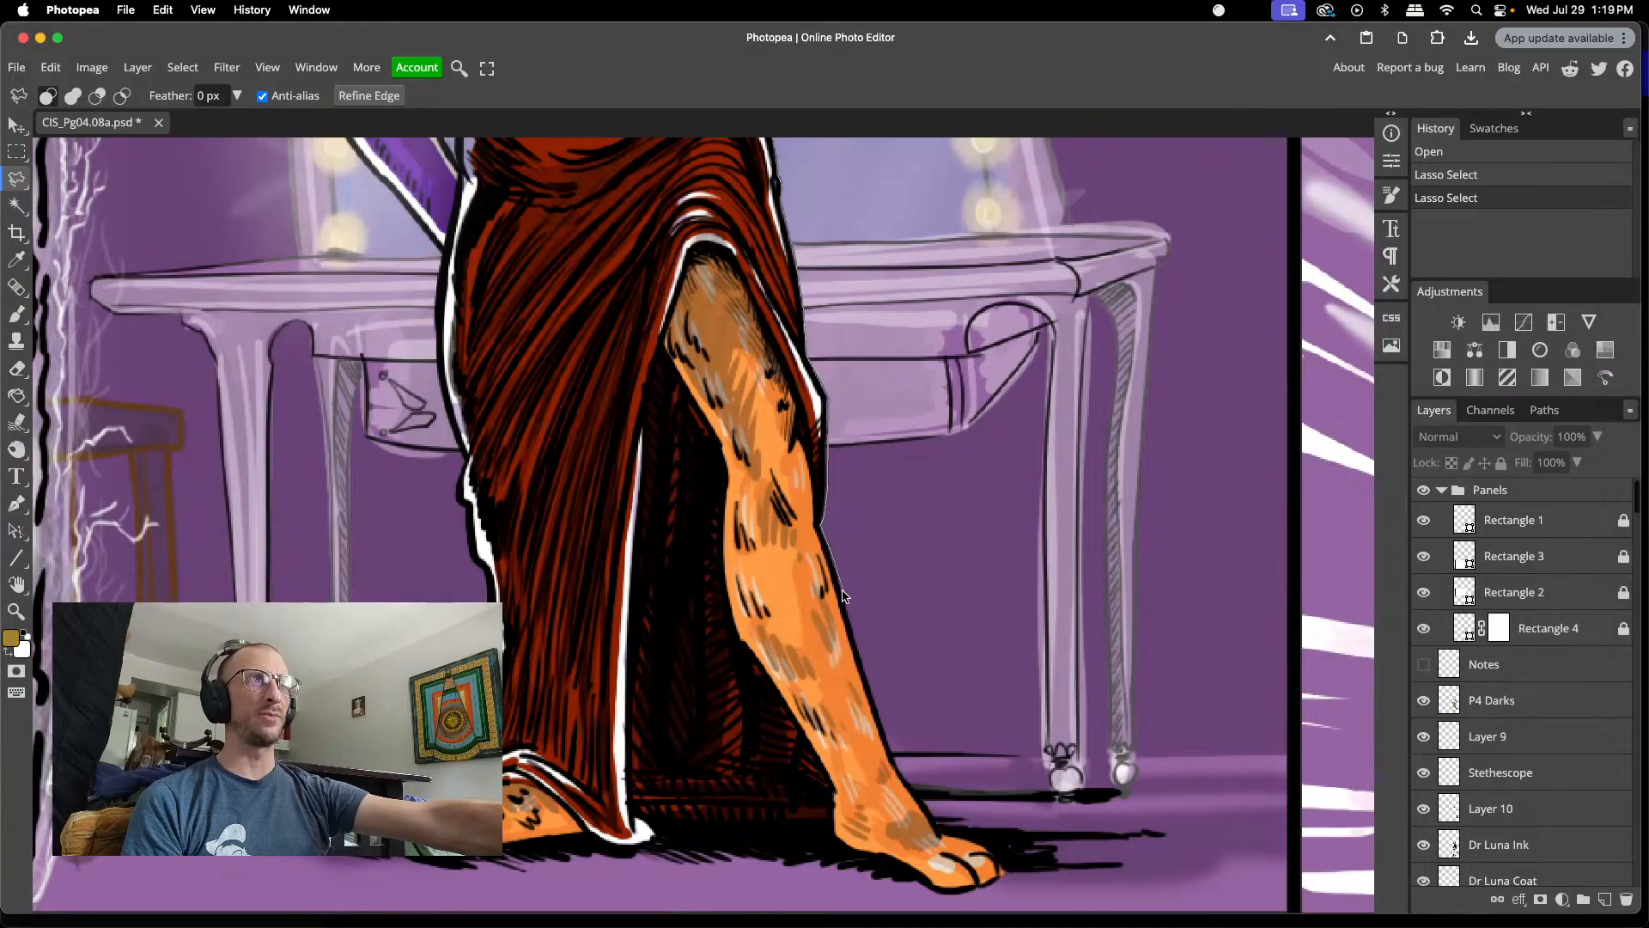
{"action": "left_click", "coordinate": [855, 642]}
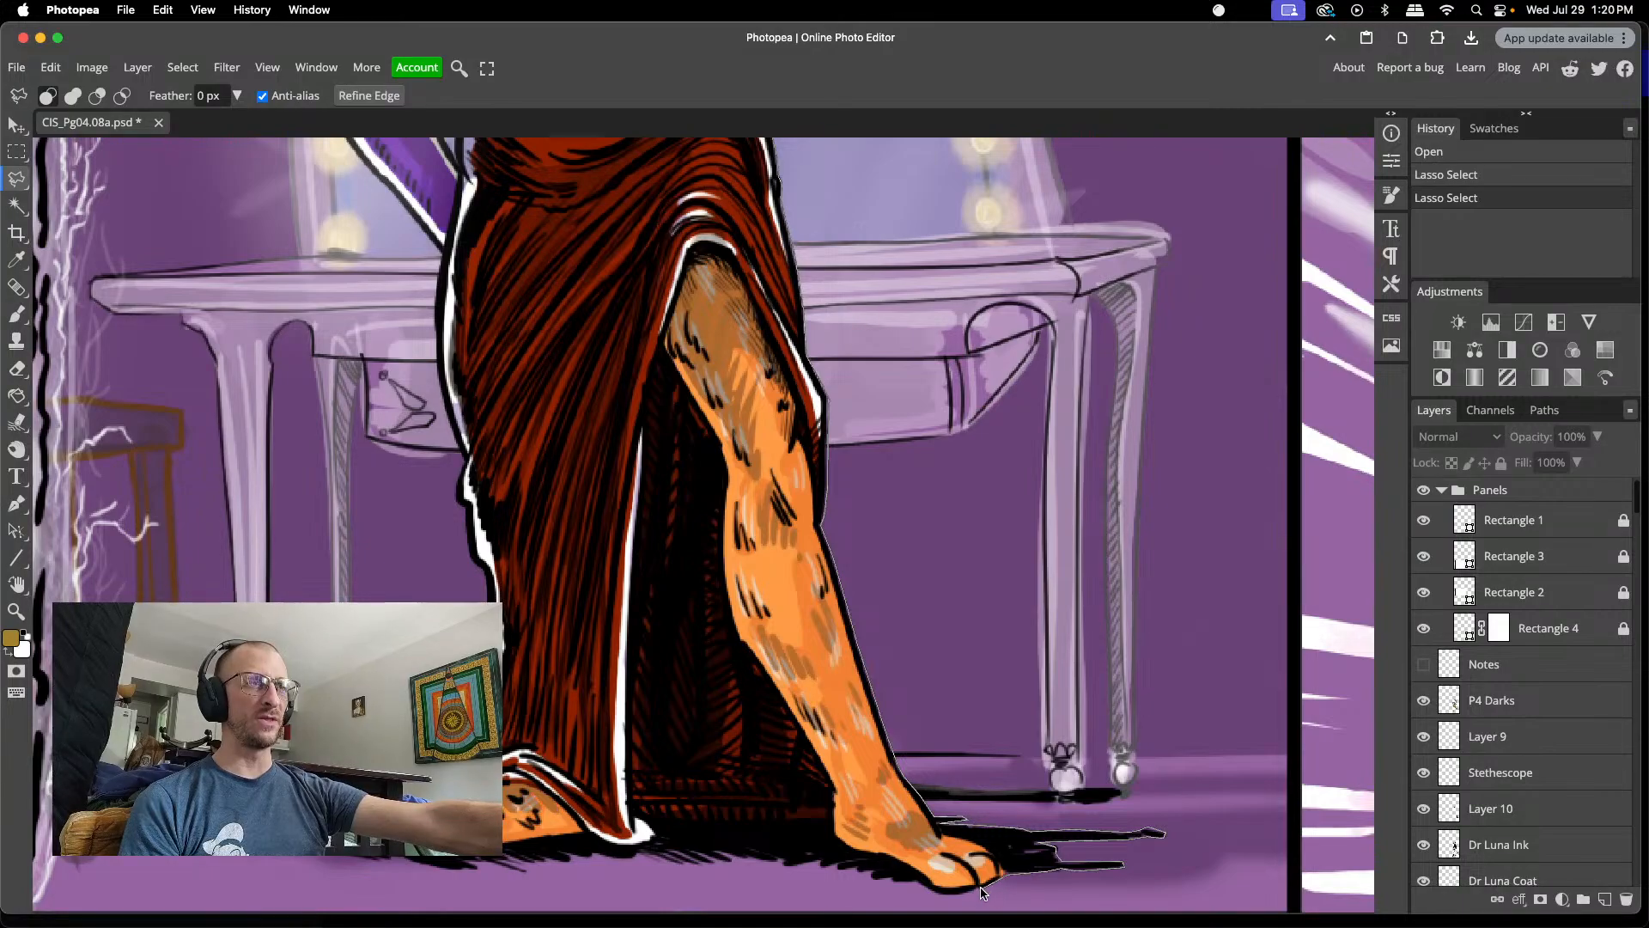
- Trace the lasso outline from the cat woman's foot and shadow up the dress, bent gloved arm, face and ears
{"action": "scroll", "coordinate": [961, 897], "scroll_direction": "down", "scroll_amount": 2}
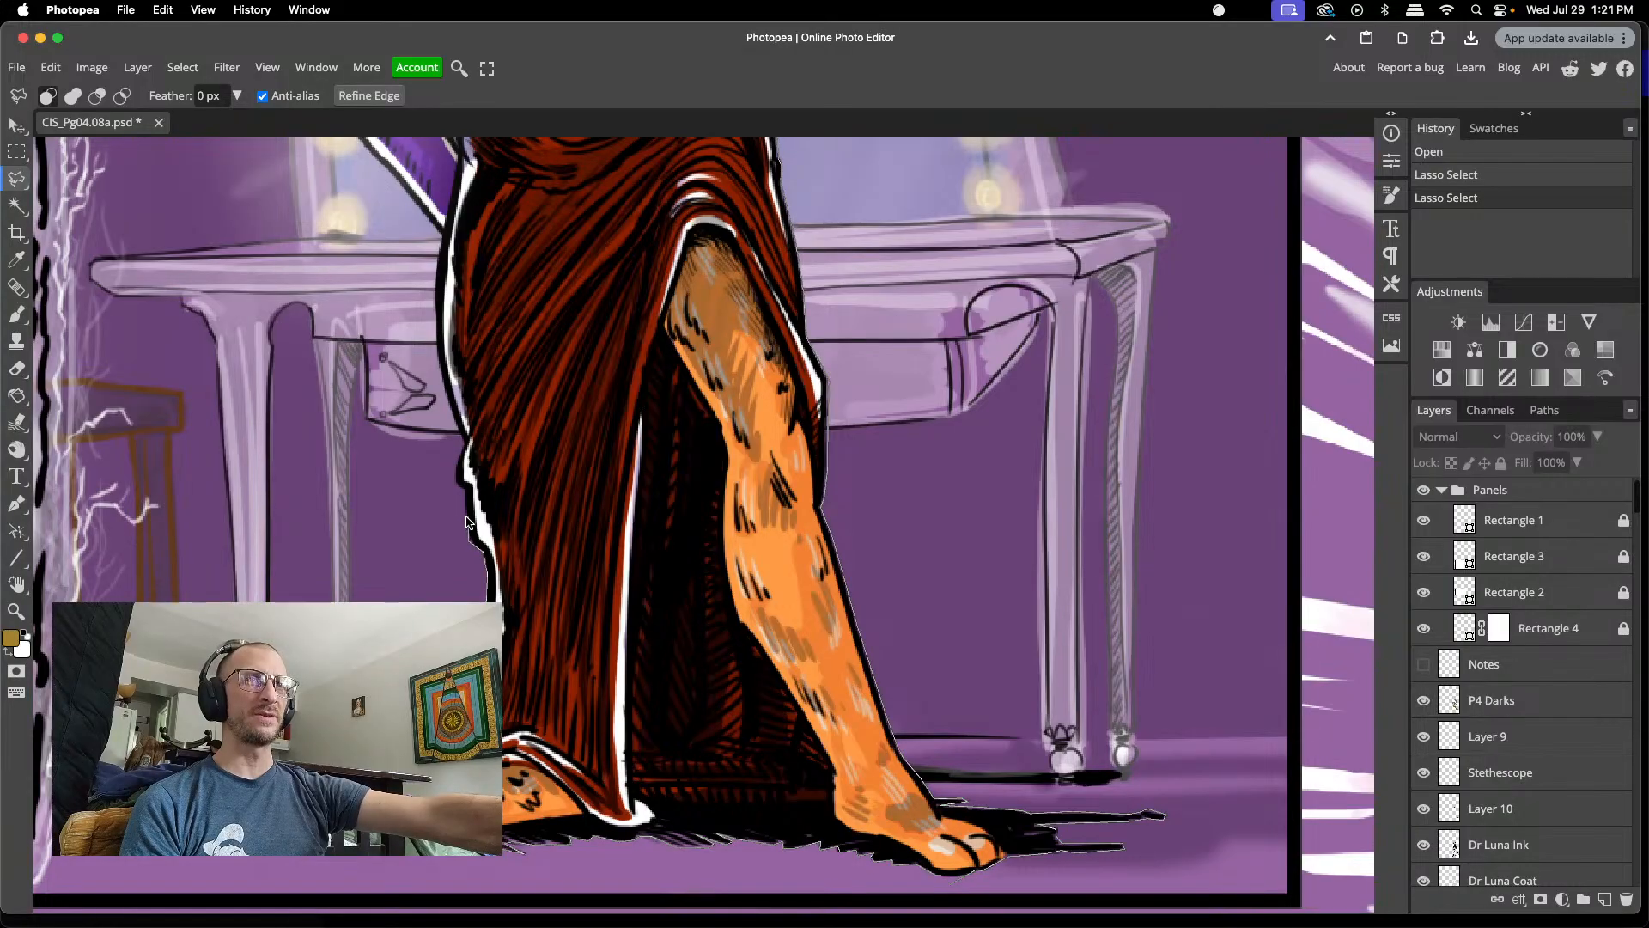
{"action": "left_click", "coordinate": [454, 472]}
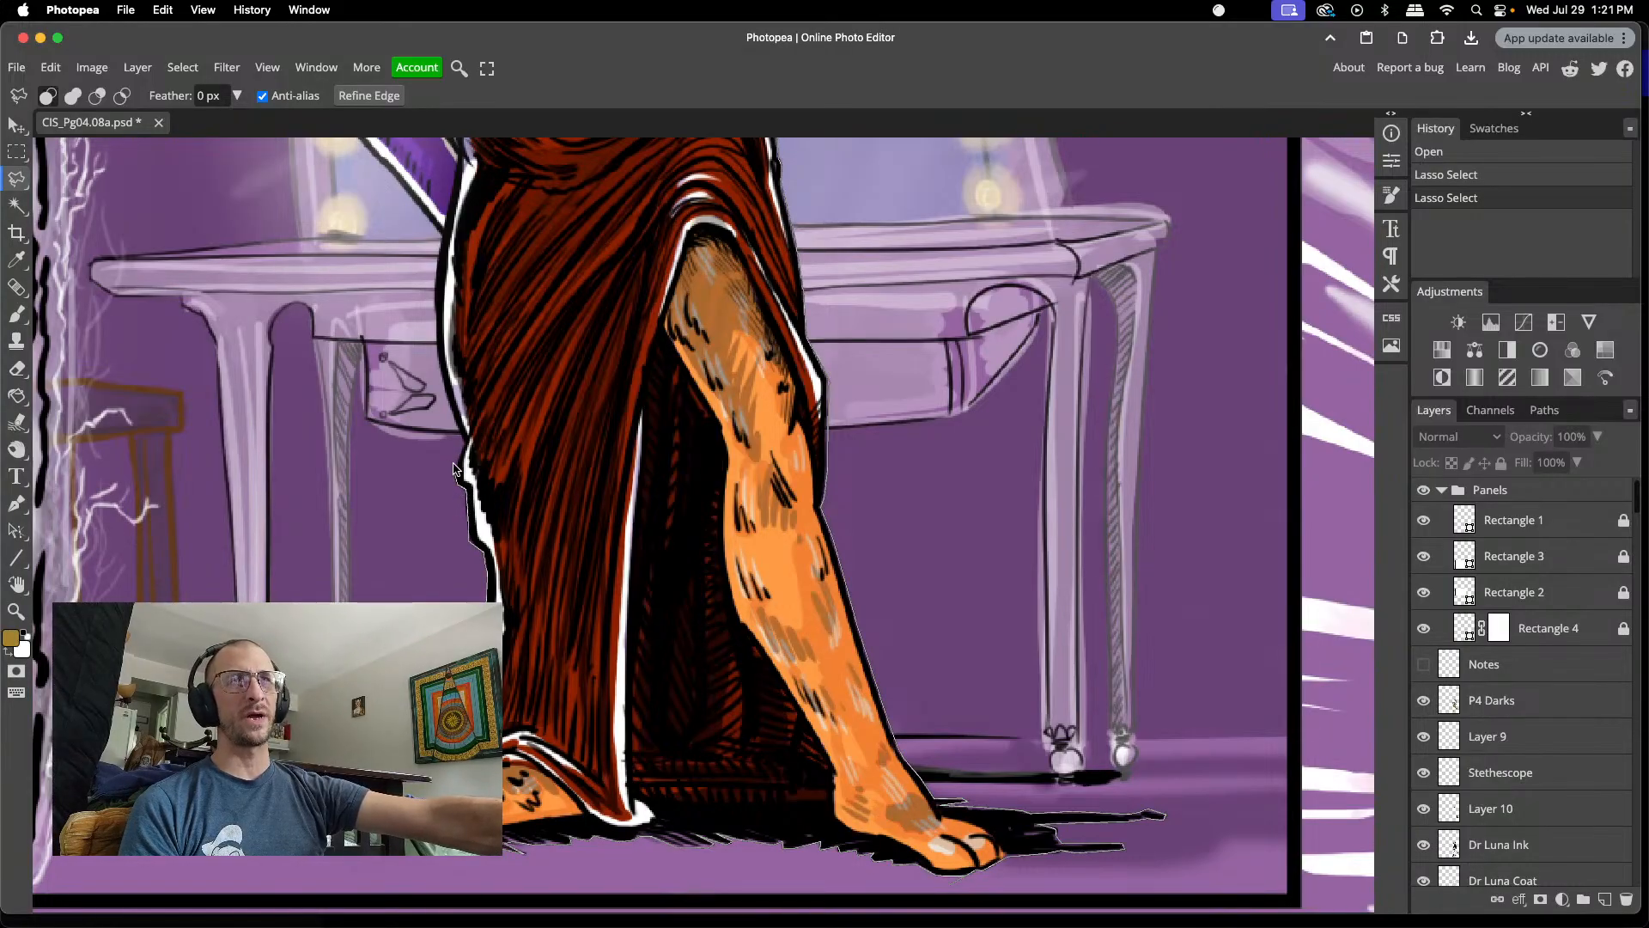
{"action": "scroll", "coordinate": [462, 446], "scroll_direction": "up", "scroll_amount": 2}
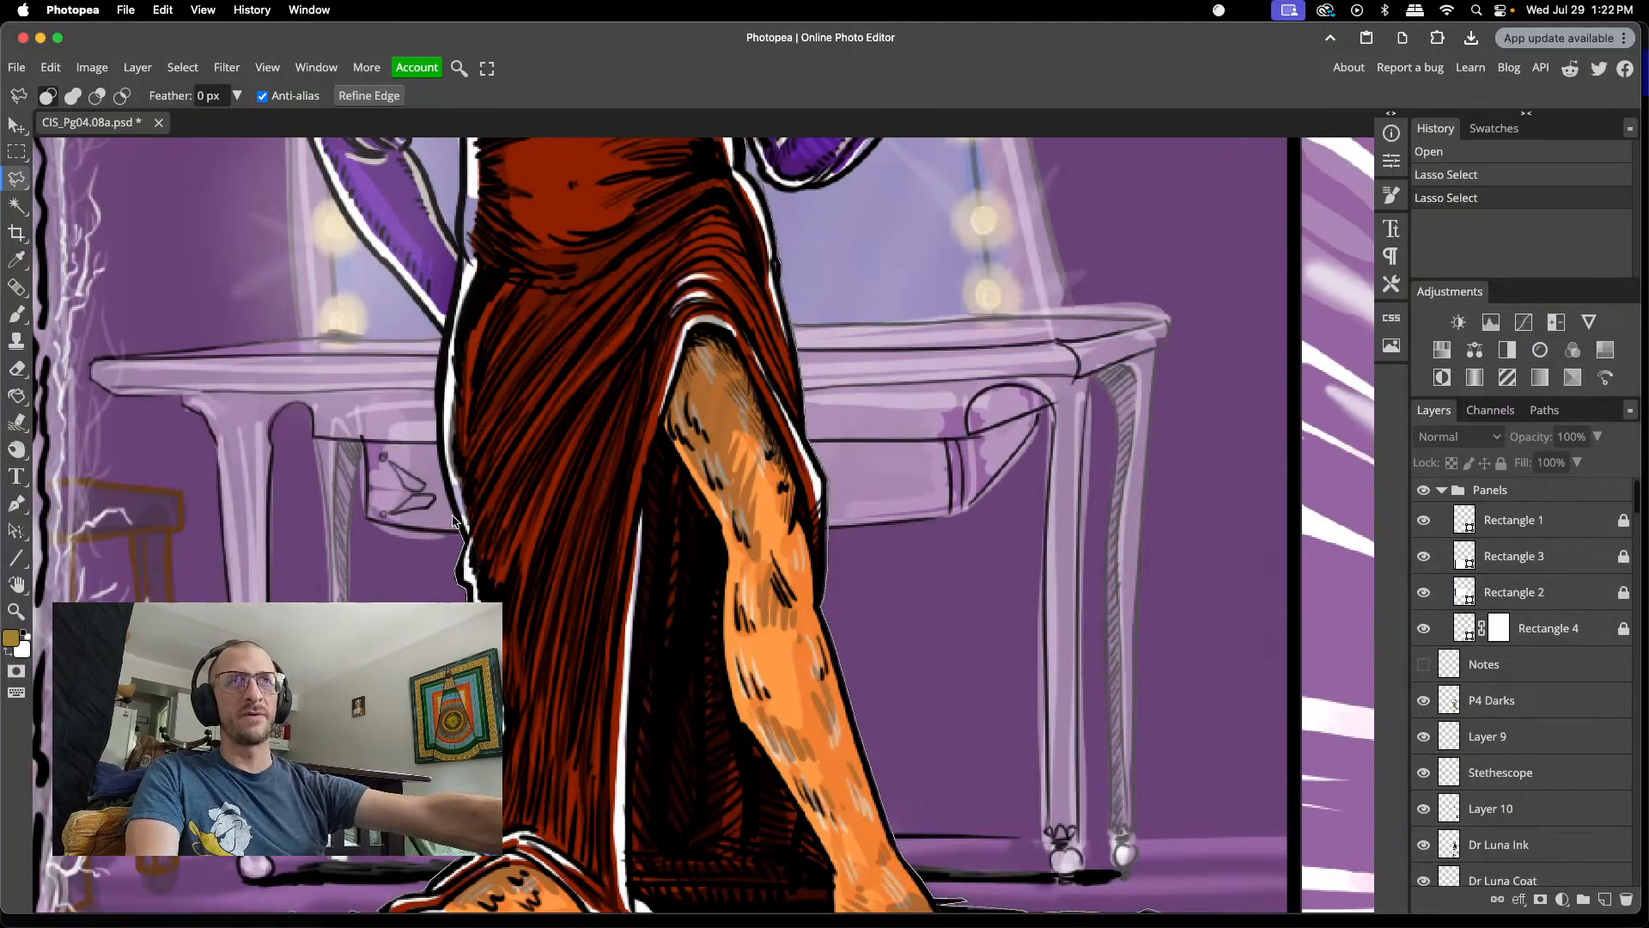
{"action": "scroll", "coordinate": [448, 518], "scroll_direction": "up", "scroll_amount": 2}
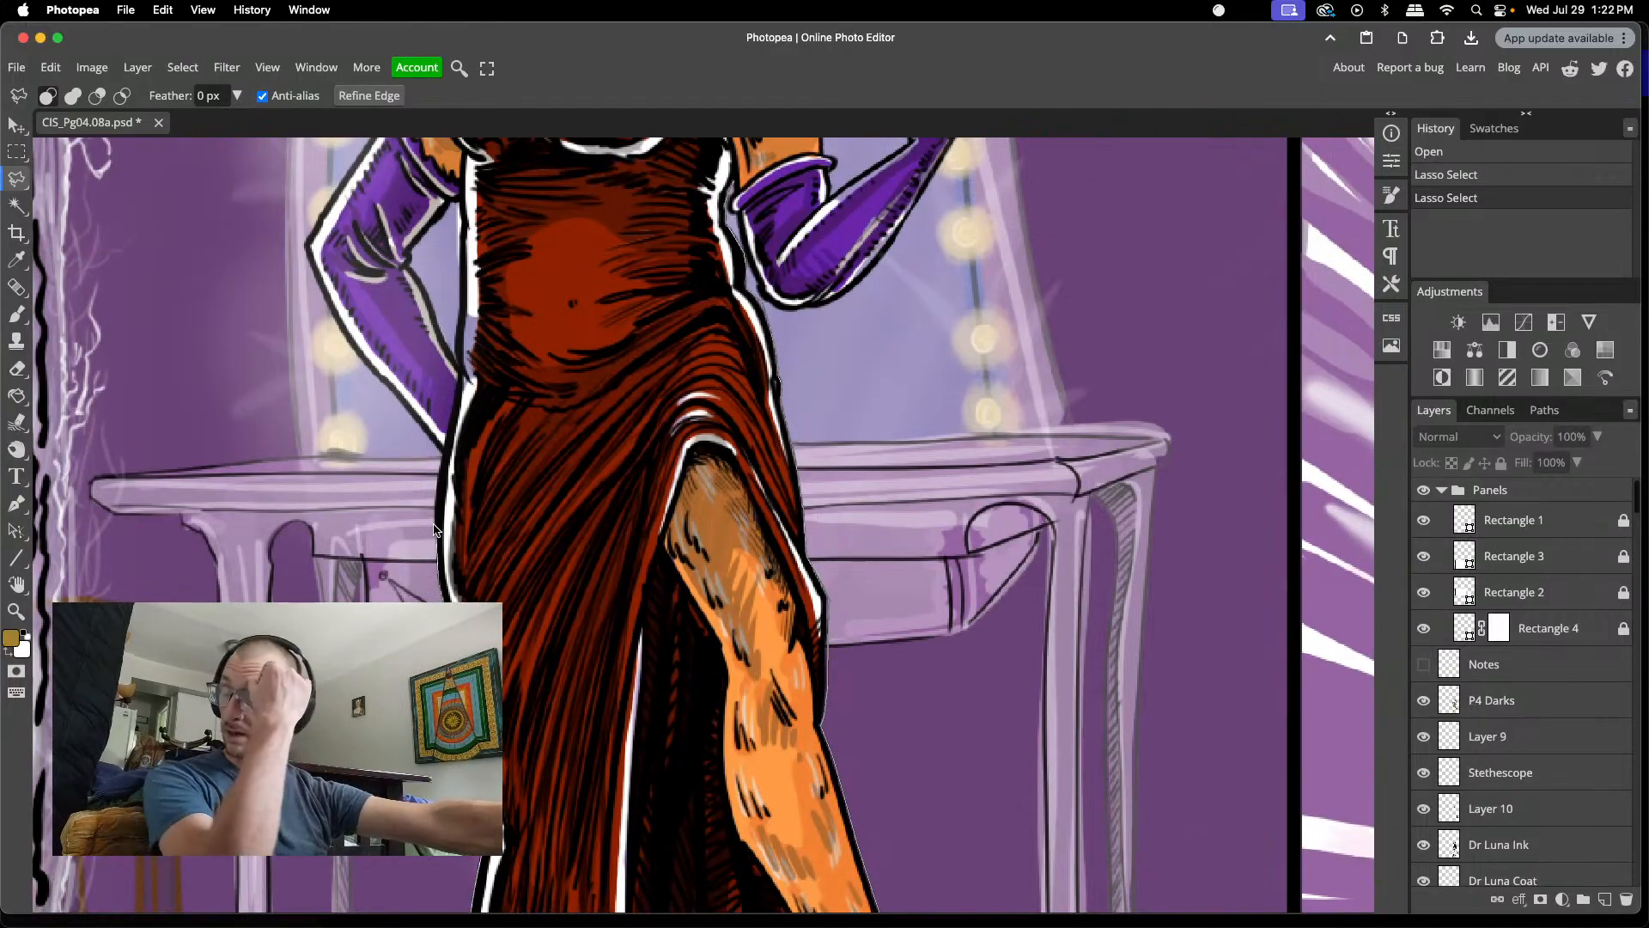
{"action": "scroll", "coordinate": [434, 530], "scroll_direction": "up", "scroll_amount": 3}
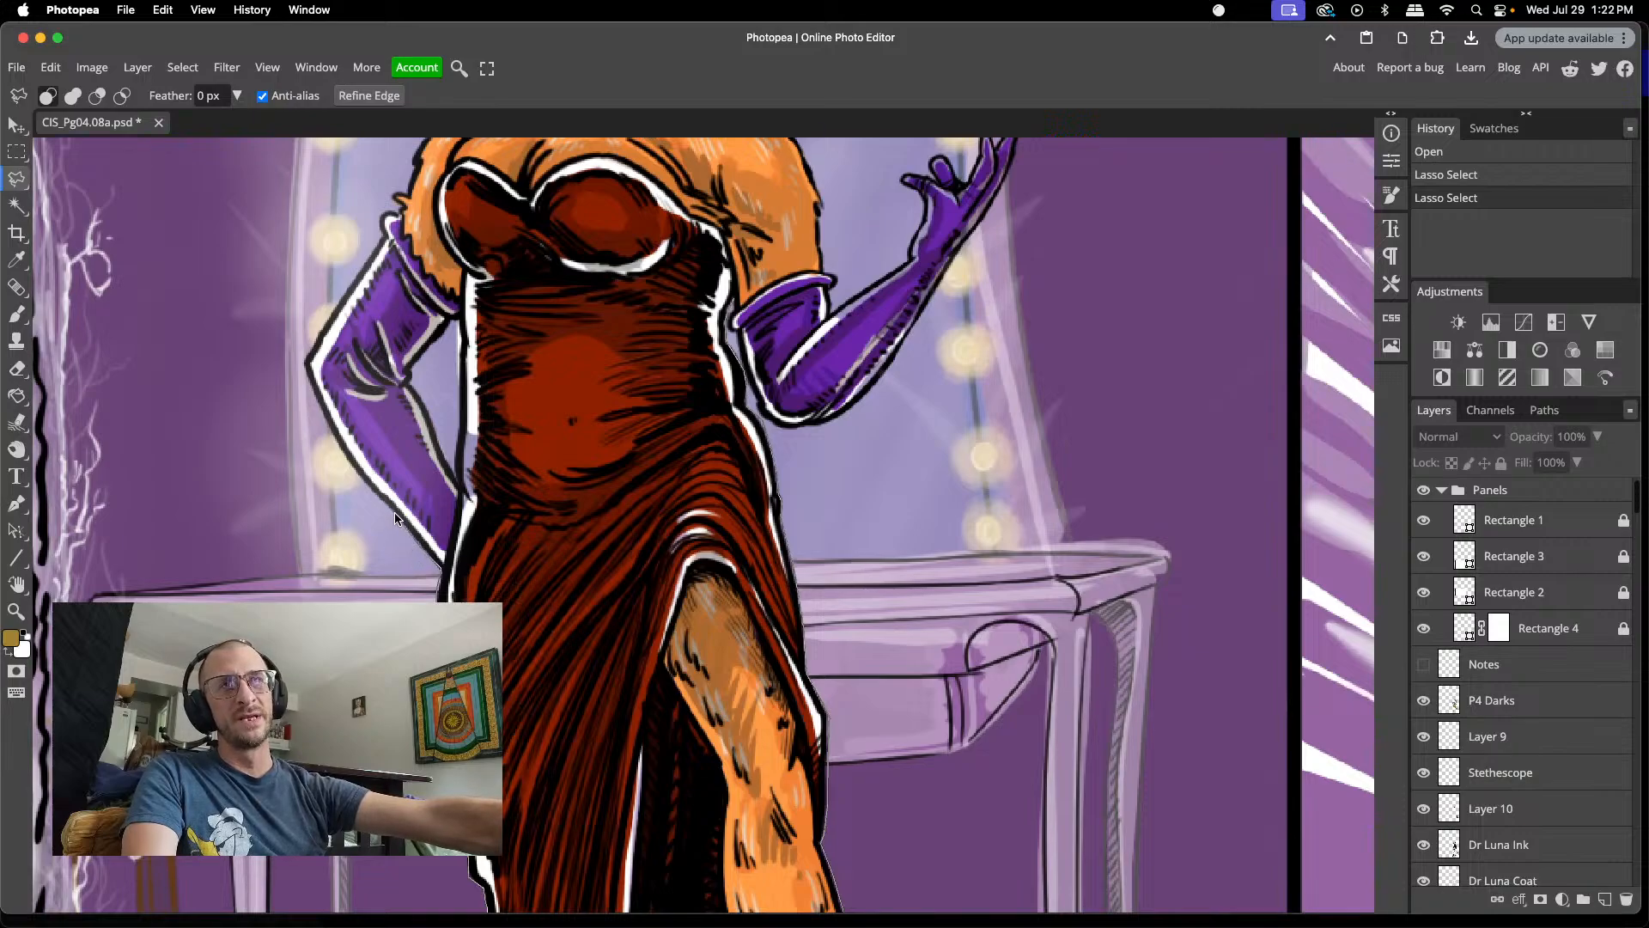
{"action": "scroll", "coordinate": [354, 500], "scroll_direction": "up", "scroll_amount": 1}
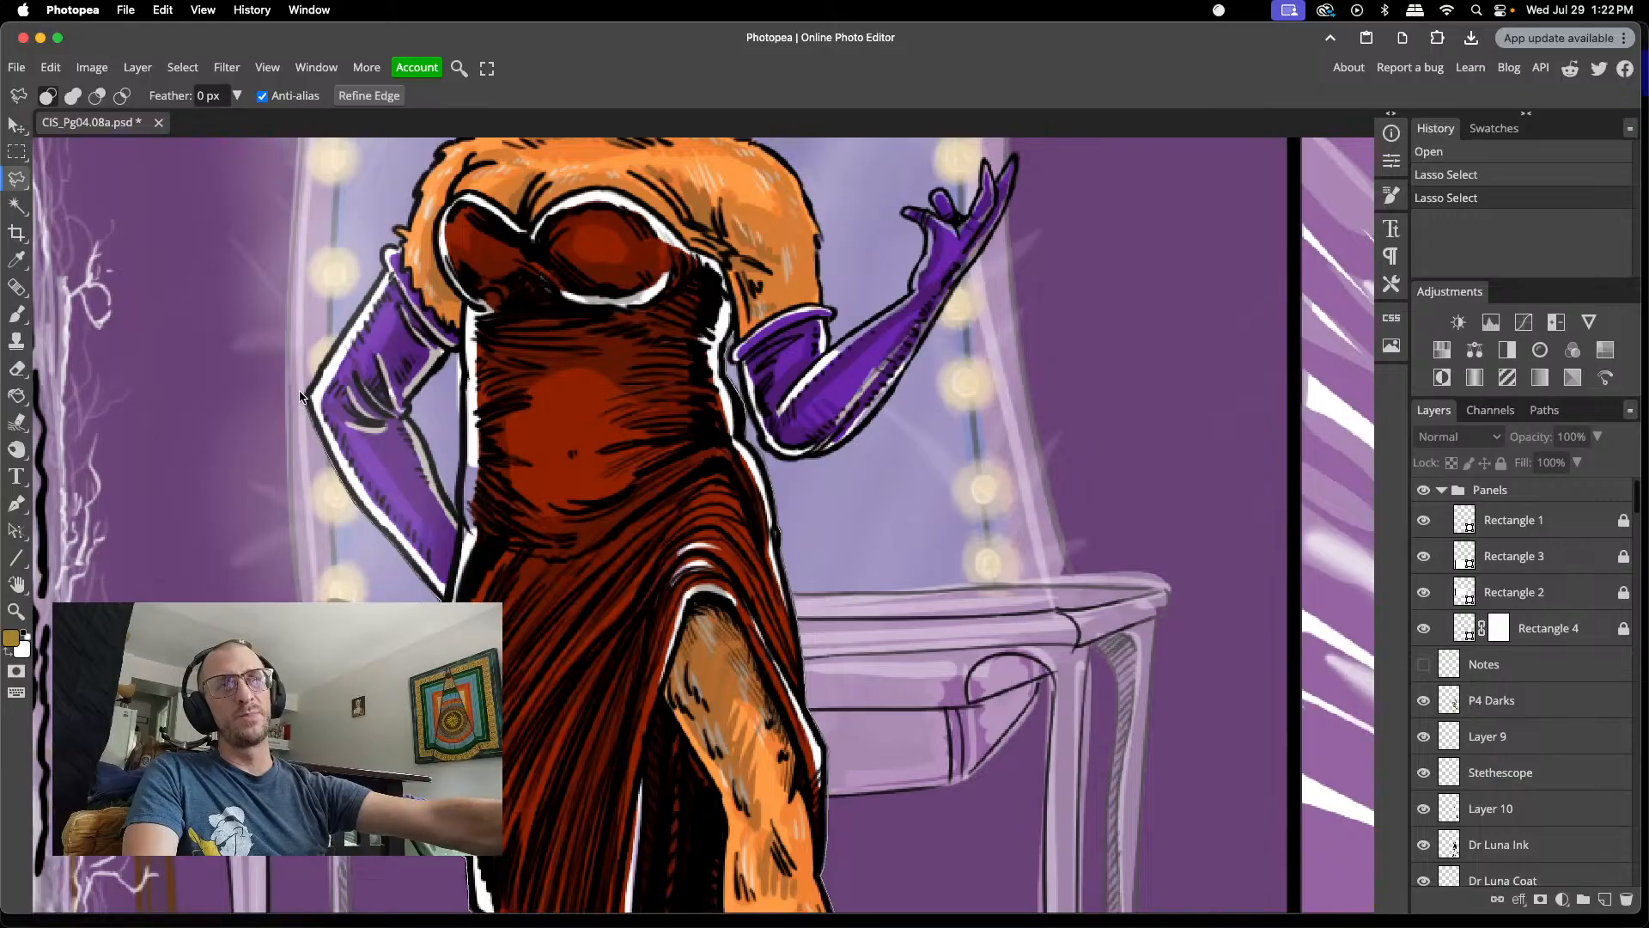
{"action": "scroll", "coordinate": [305, 394], "scroll_direction": "up", "scroll_amount": 1}
{"action": "scroll", "coordinate": [304, 389], "scroll_direction": "up", "scroll_amount": 3}
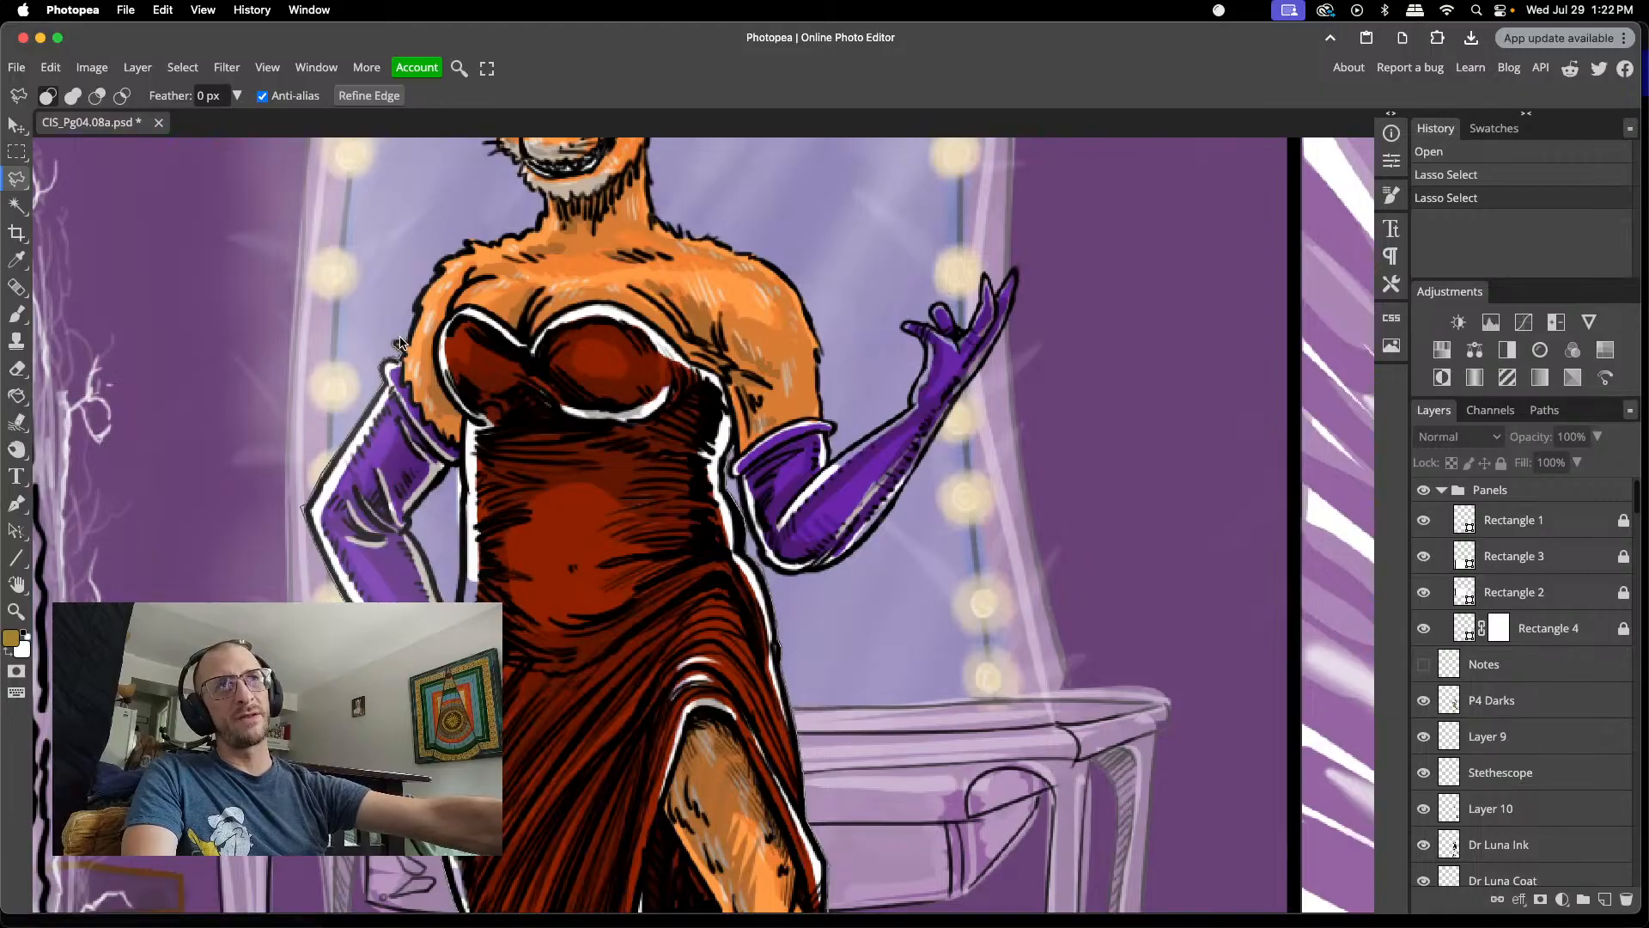
{"action": "scroll", "coordinate": [405, 348], "scroll_direction": "up", "scroll_amount": 3}
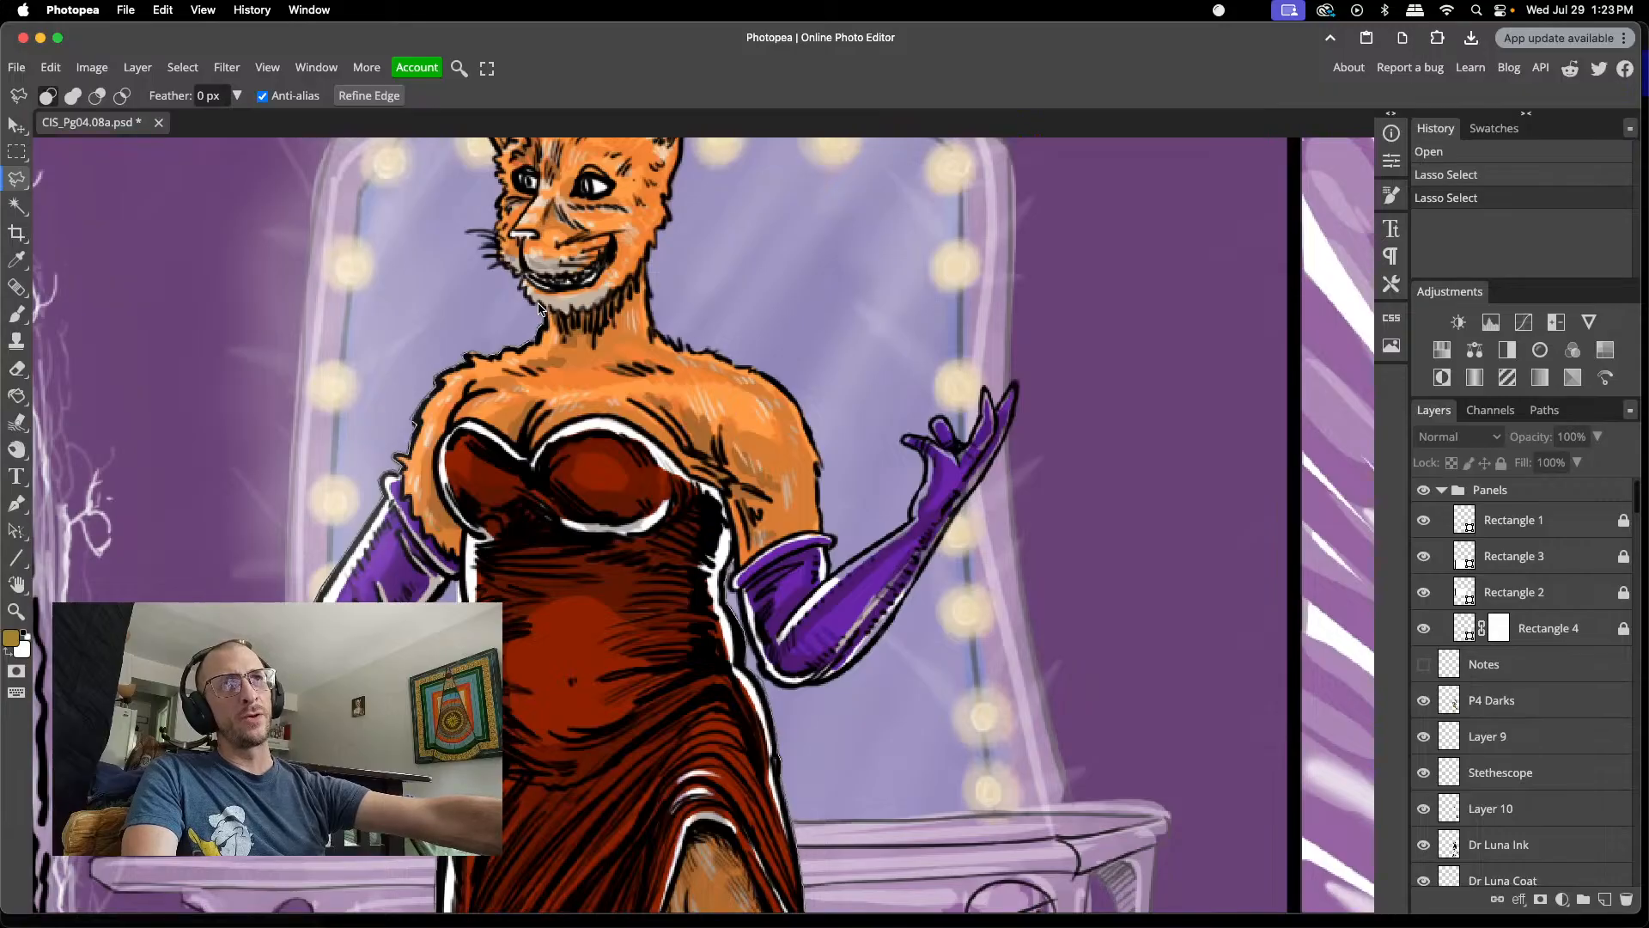
{"action": "scroll", "coordinate": [497, 318], "scroll_direction": "up", "scroll_amount": 2}
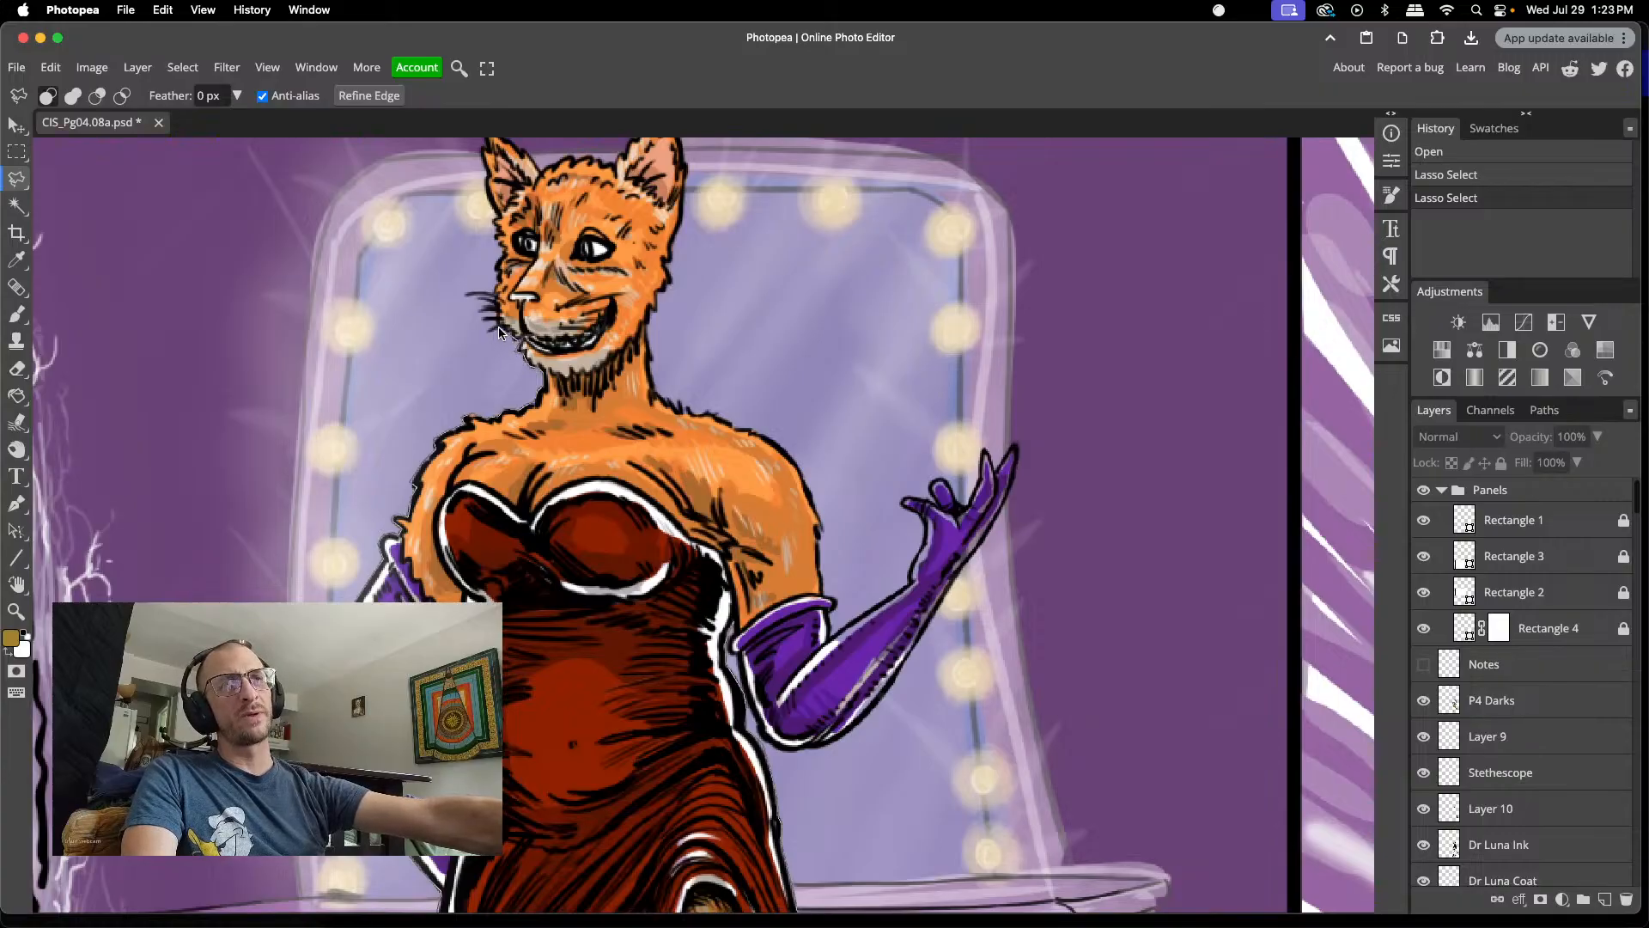
{"action": "scroll", "coordinate": [485, 331], "scroll_direction": "up", "scroll_amount": 1}
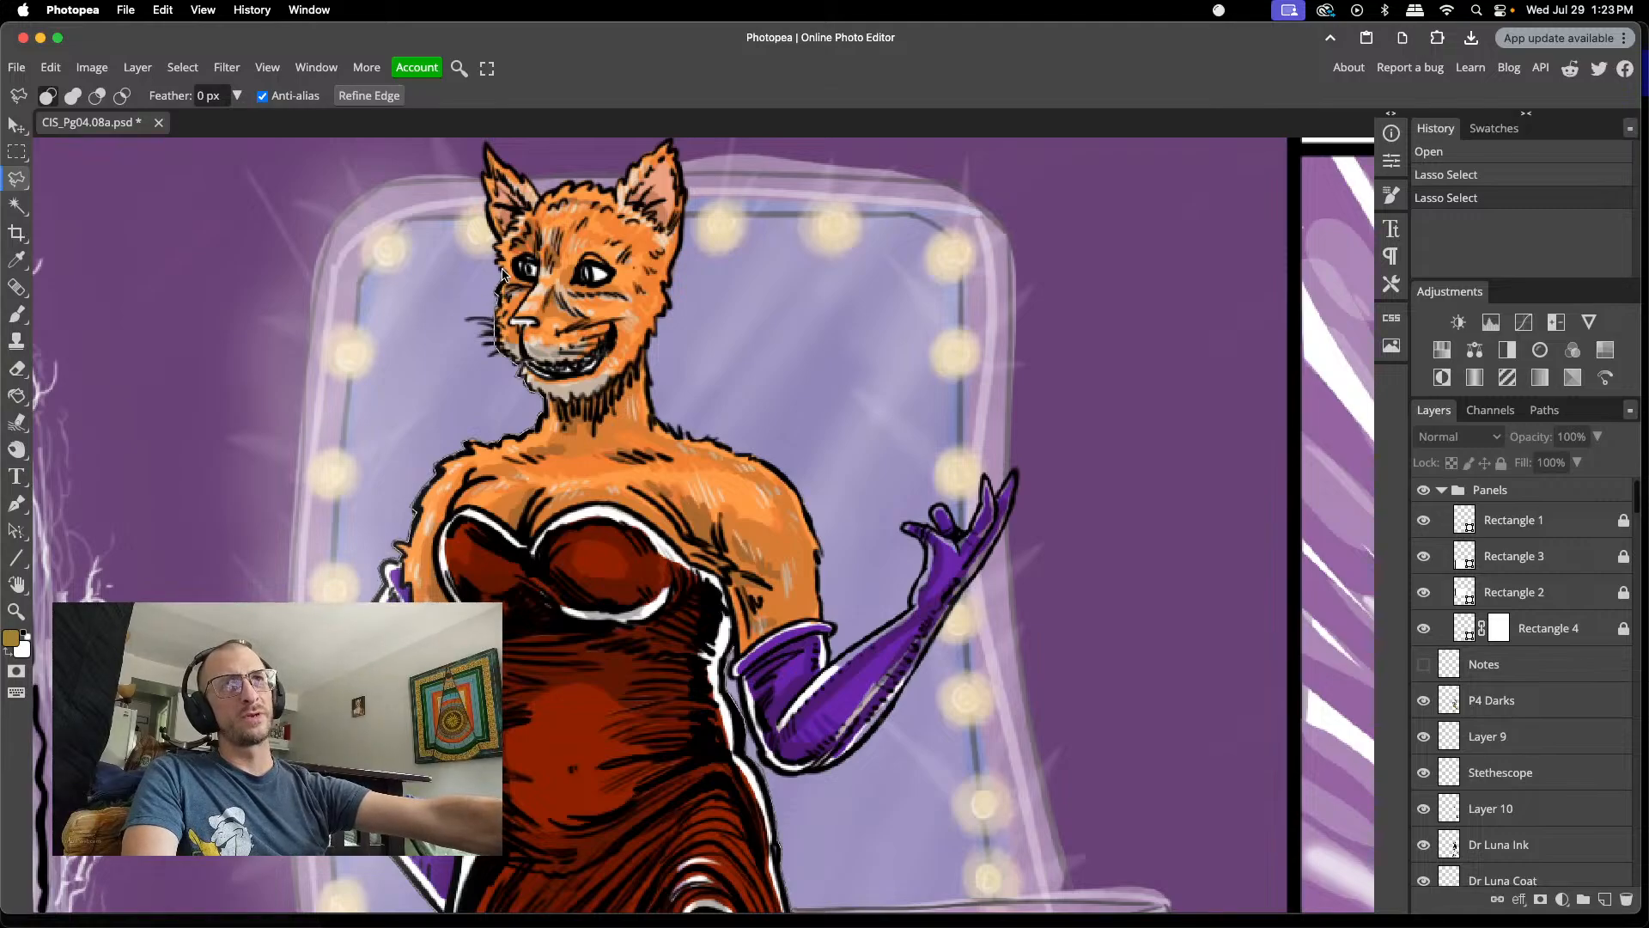
{"action": "scroll", "coordinate": [494, 269], "scroll_direction": "up", "scroll_amount": 1}
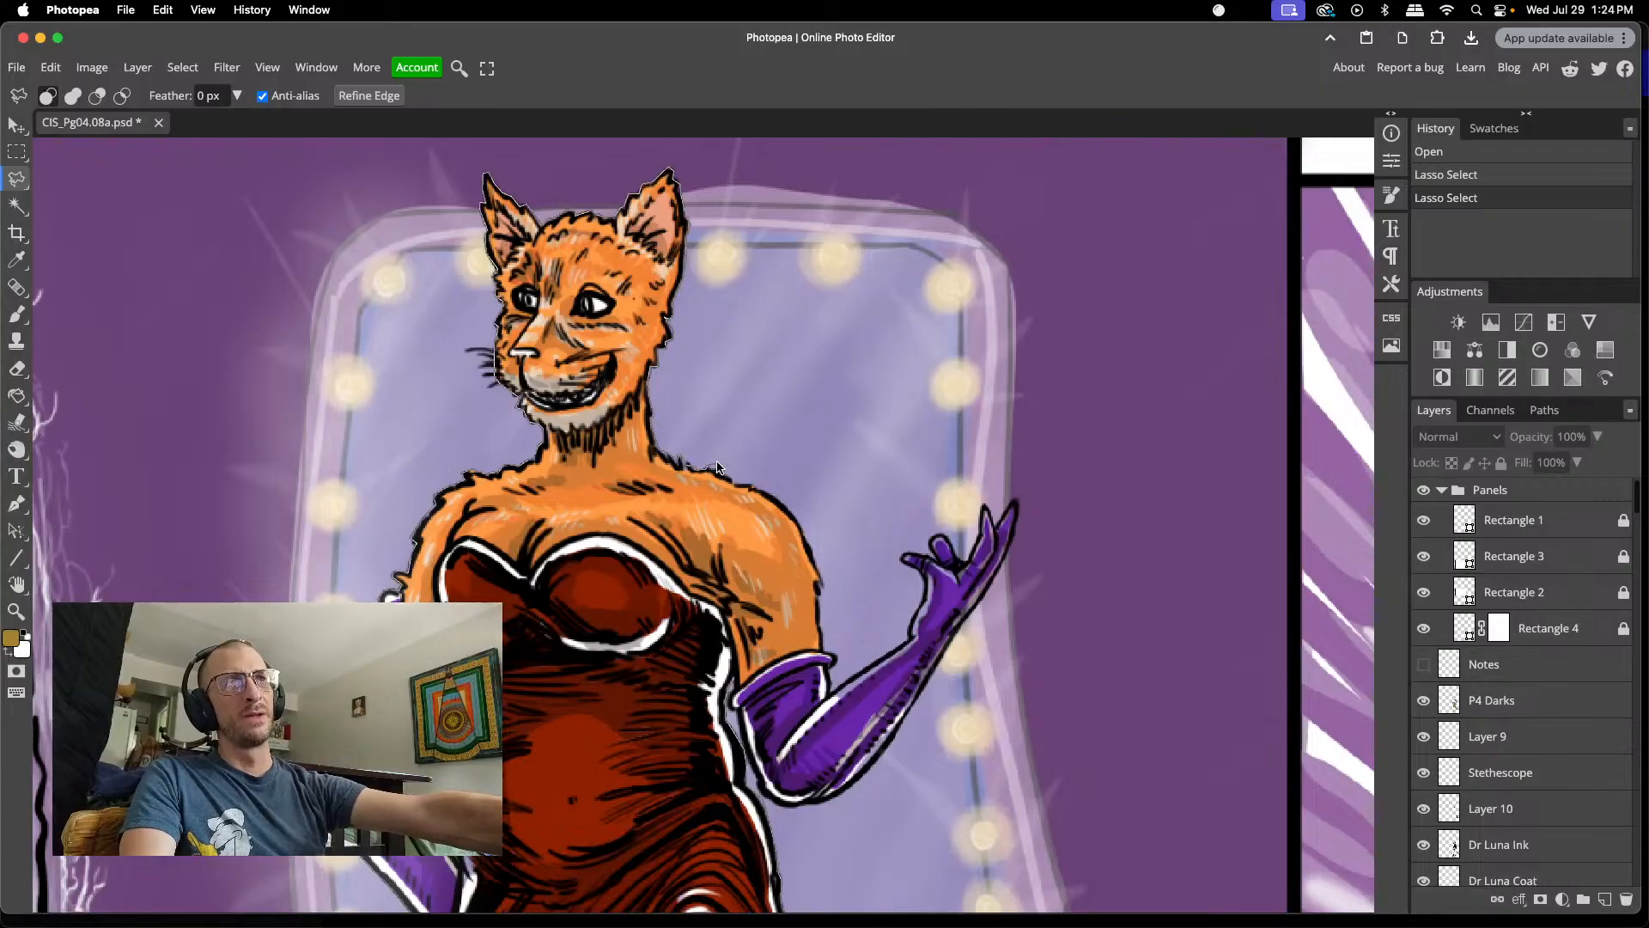
- Continue the lasso outline around the shoulder, raised gloved arm and elbow to the dress, and close the selection
{"action": "left_click", "coordinate": [764, 490]}
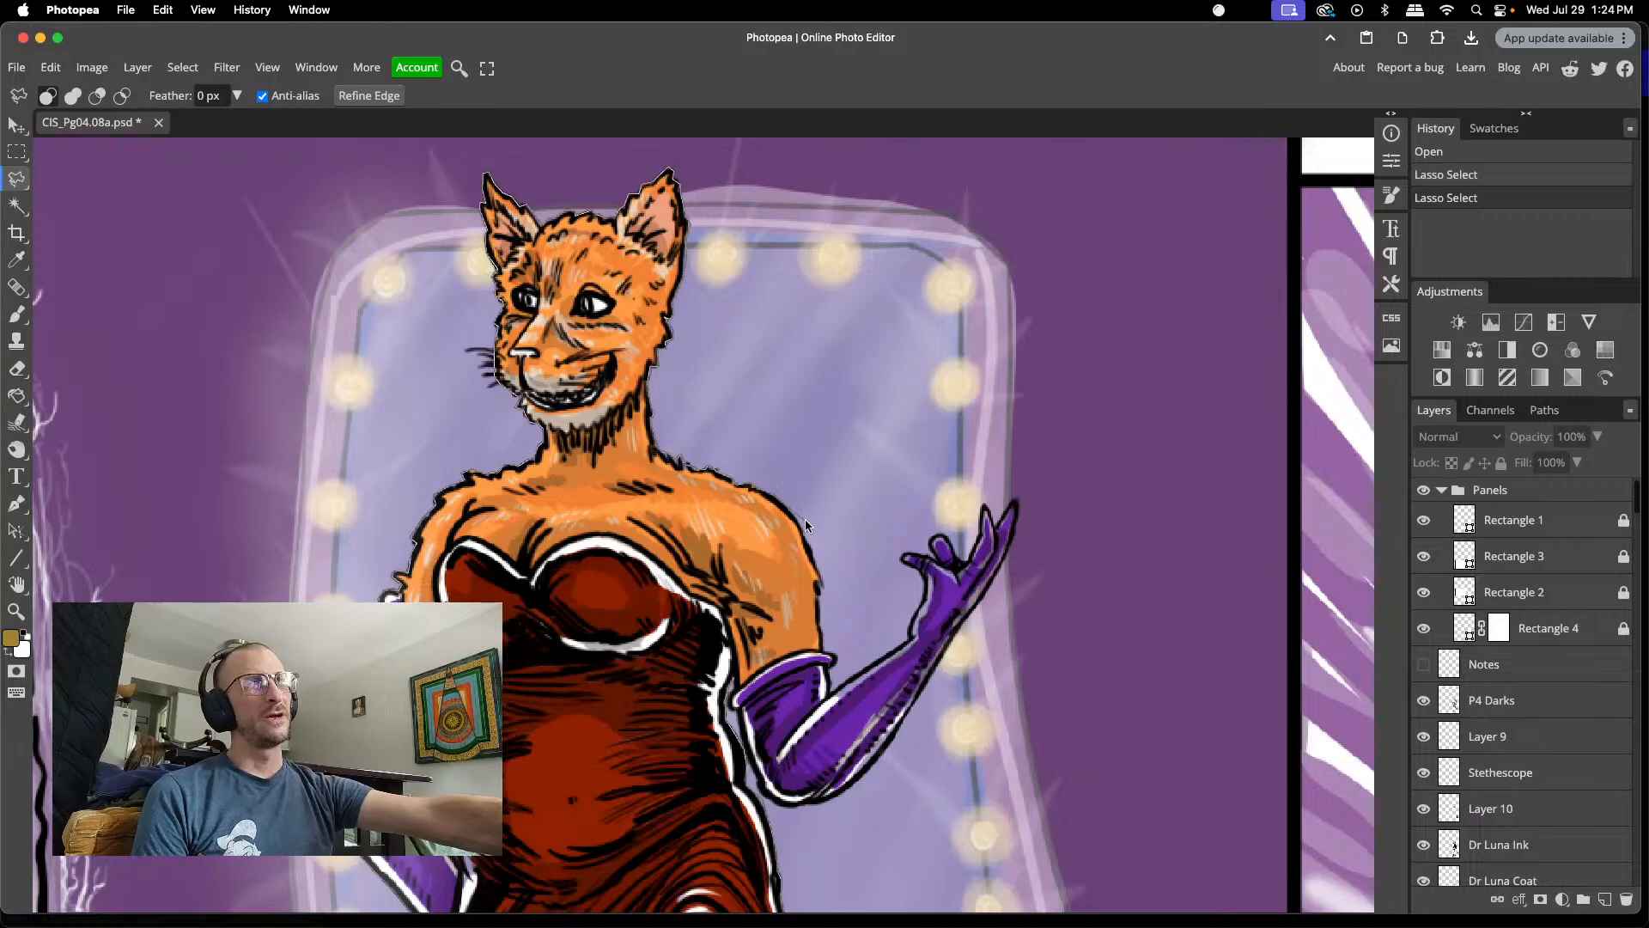
{"action": "scroll", "coordinate": [816, 551], "scroll_direction": "down", "scroll_amount": 1}
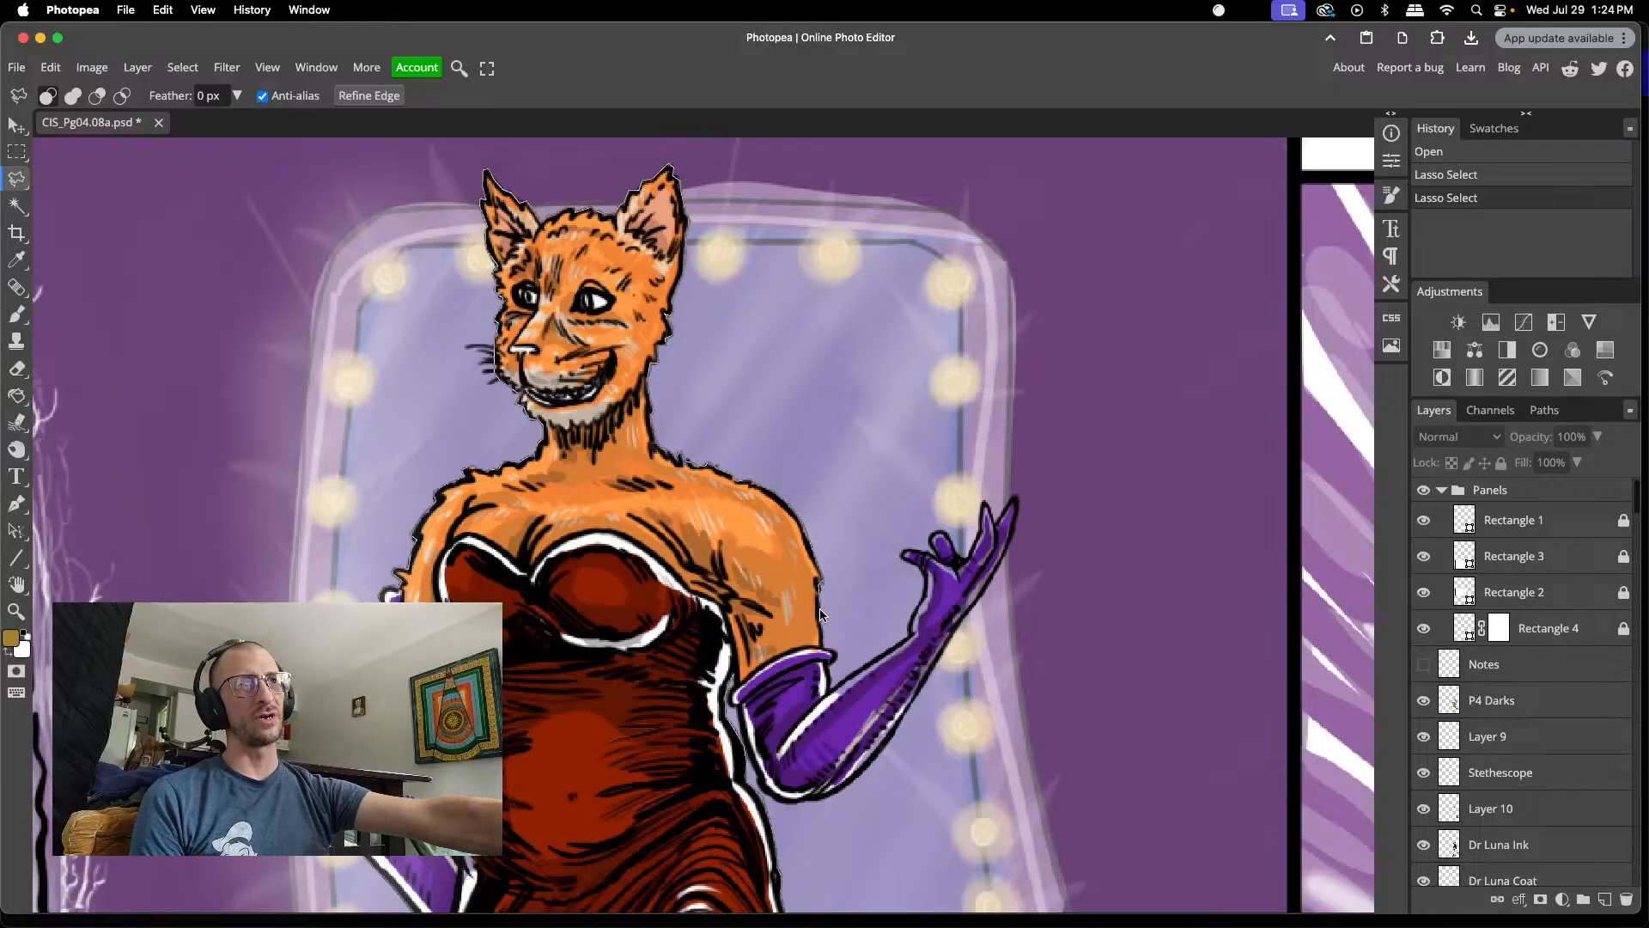
{"action": "scroll", "coordinate": [833, 593], "scroll_direction": "down", "scroll_amount": 3}
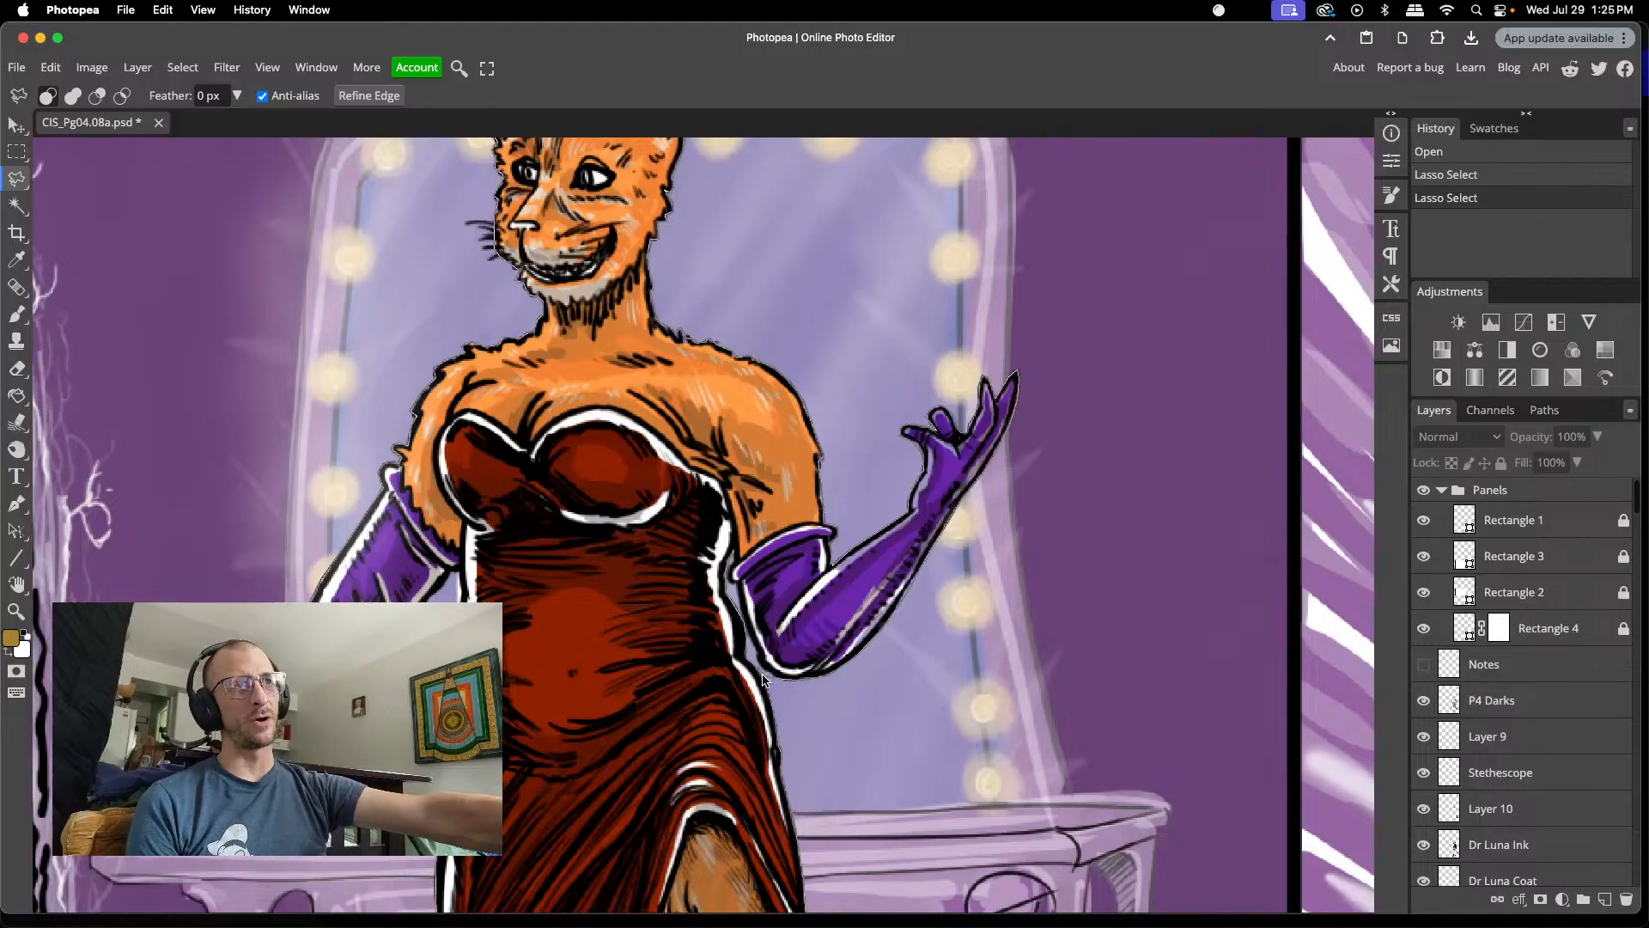
{"action": "left_click", "coordinate": [733, 560]}
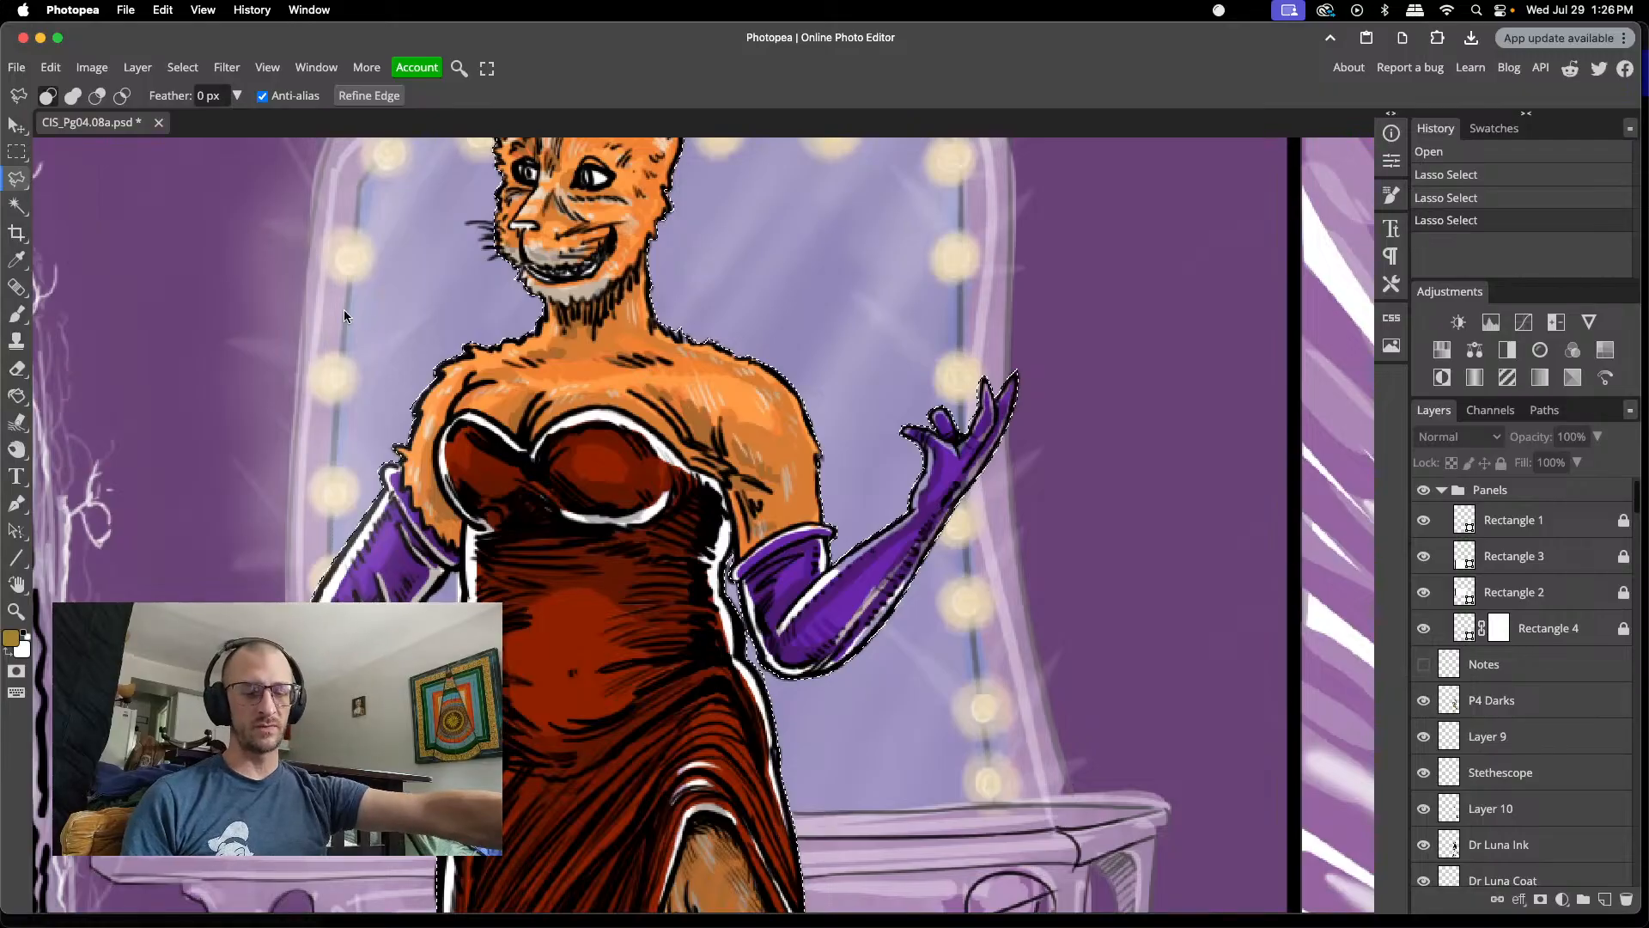
- Create a new 611 × 922 pixel document named lunaMirror with a white background and paste the copied figure into it
{"action": "key", "text": "ctrl+alt+n"}
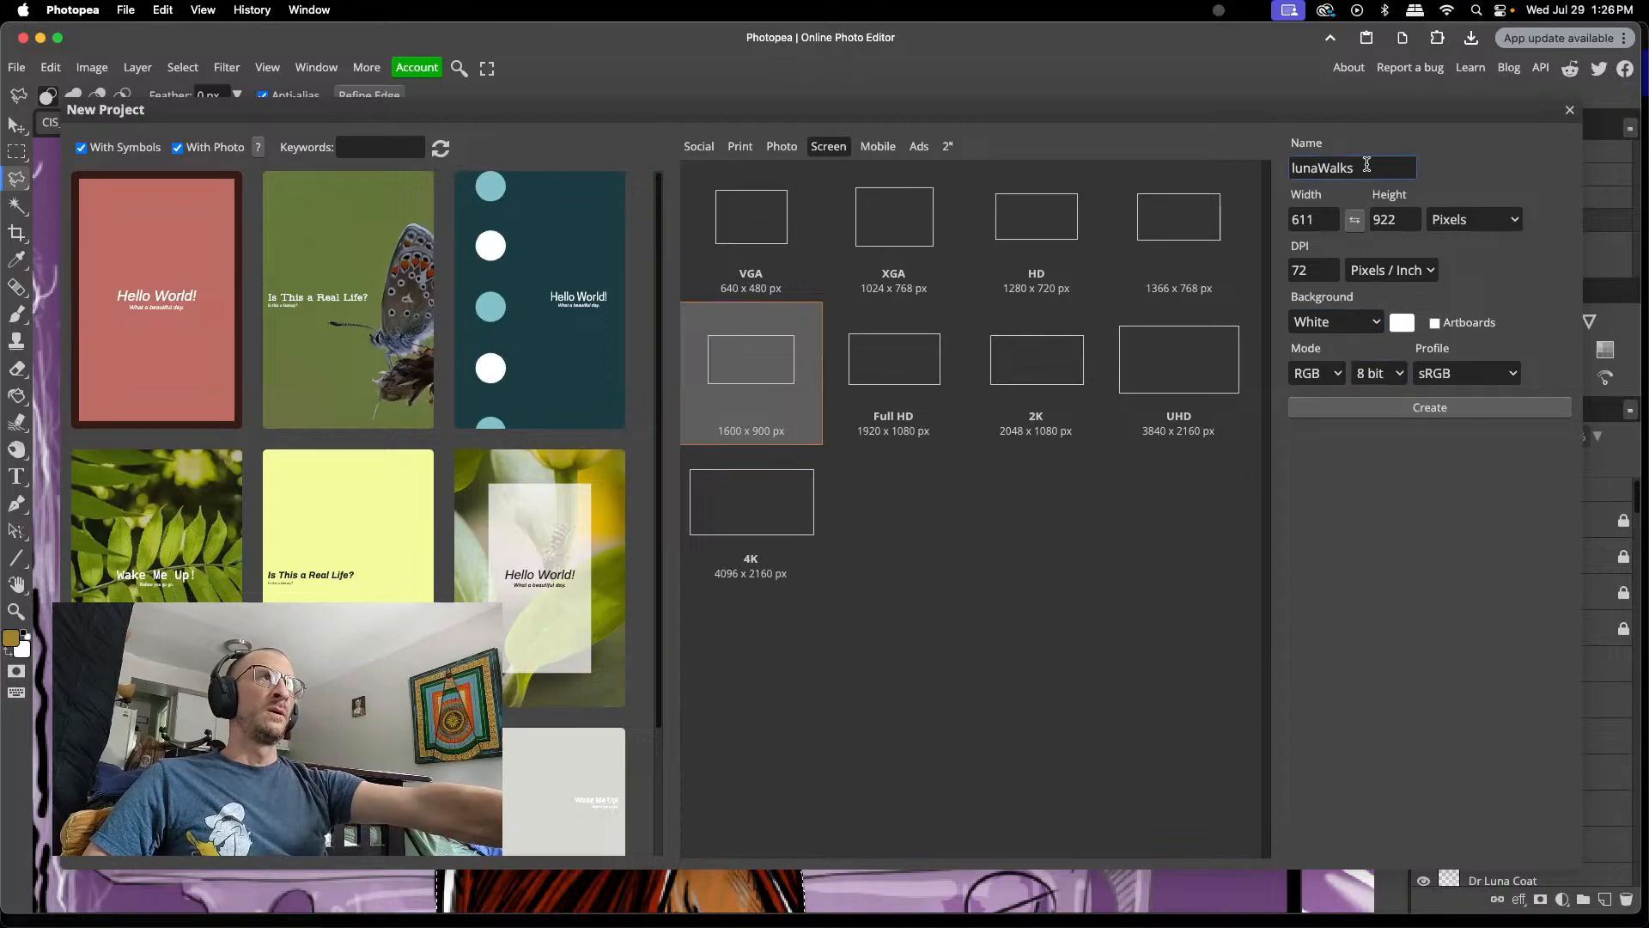
{"action": "left_click_drag", "start_coordinate": [1366, 167], "coordinate": [1280, 149]}
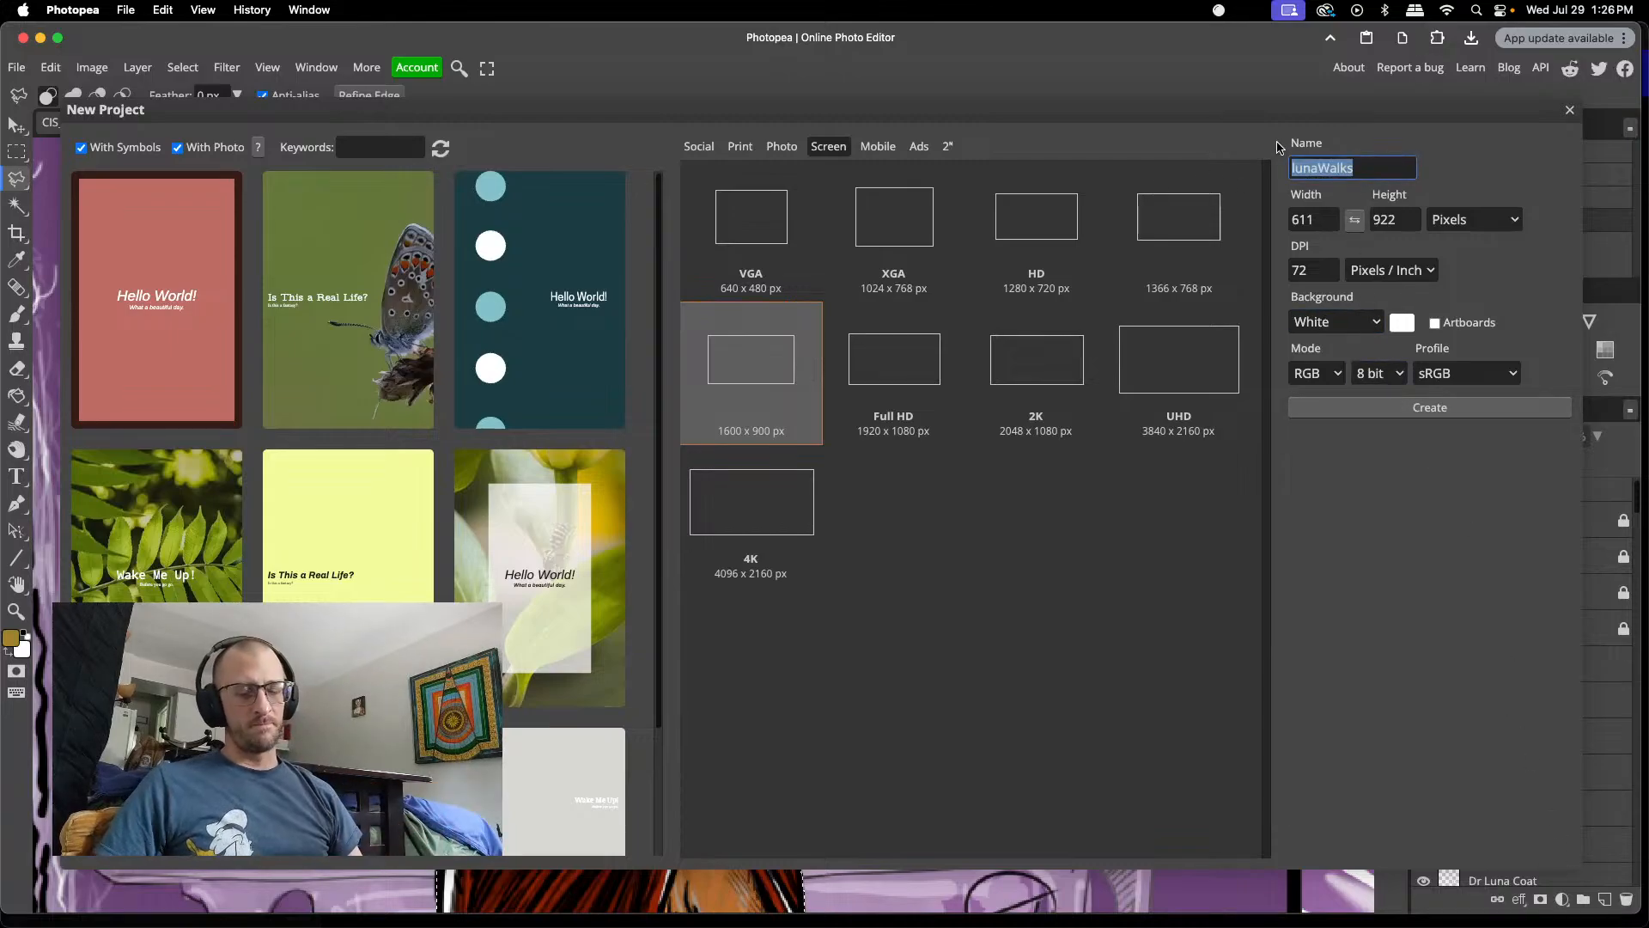
{"action": "type", "text": "lunaMirror"}
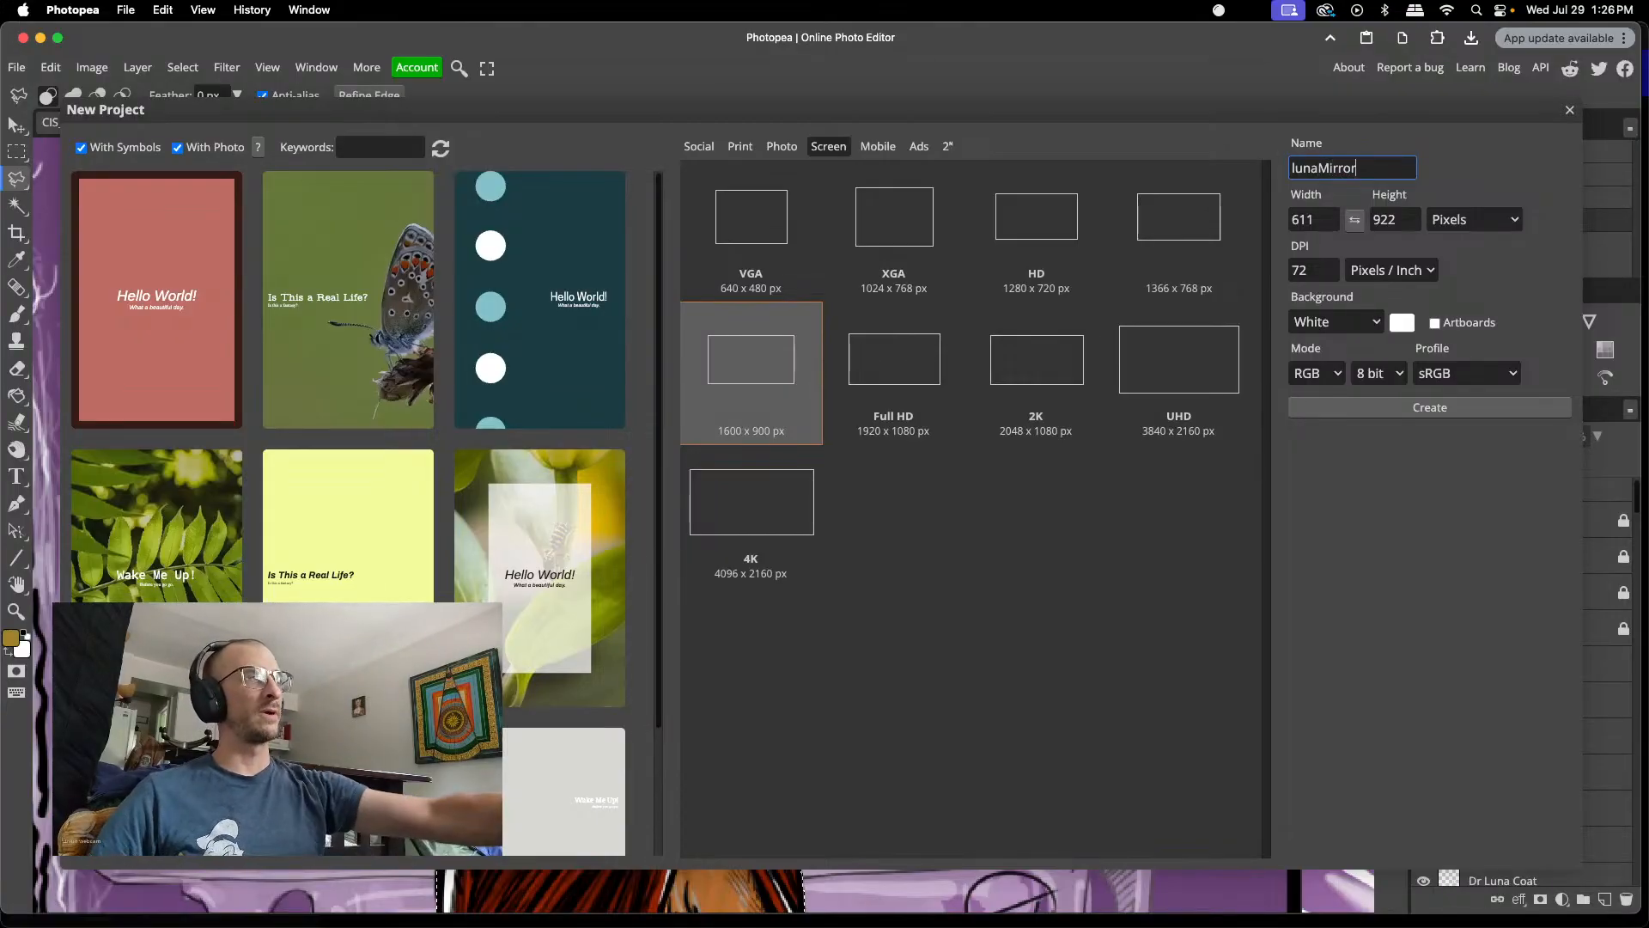
{"action": "left_click", "coordinate": [1404, 410]}
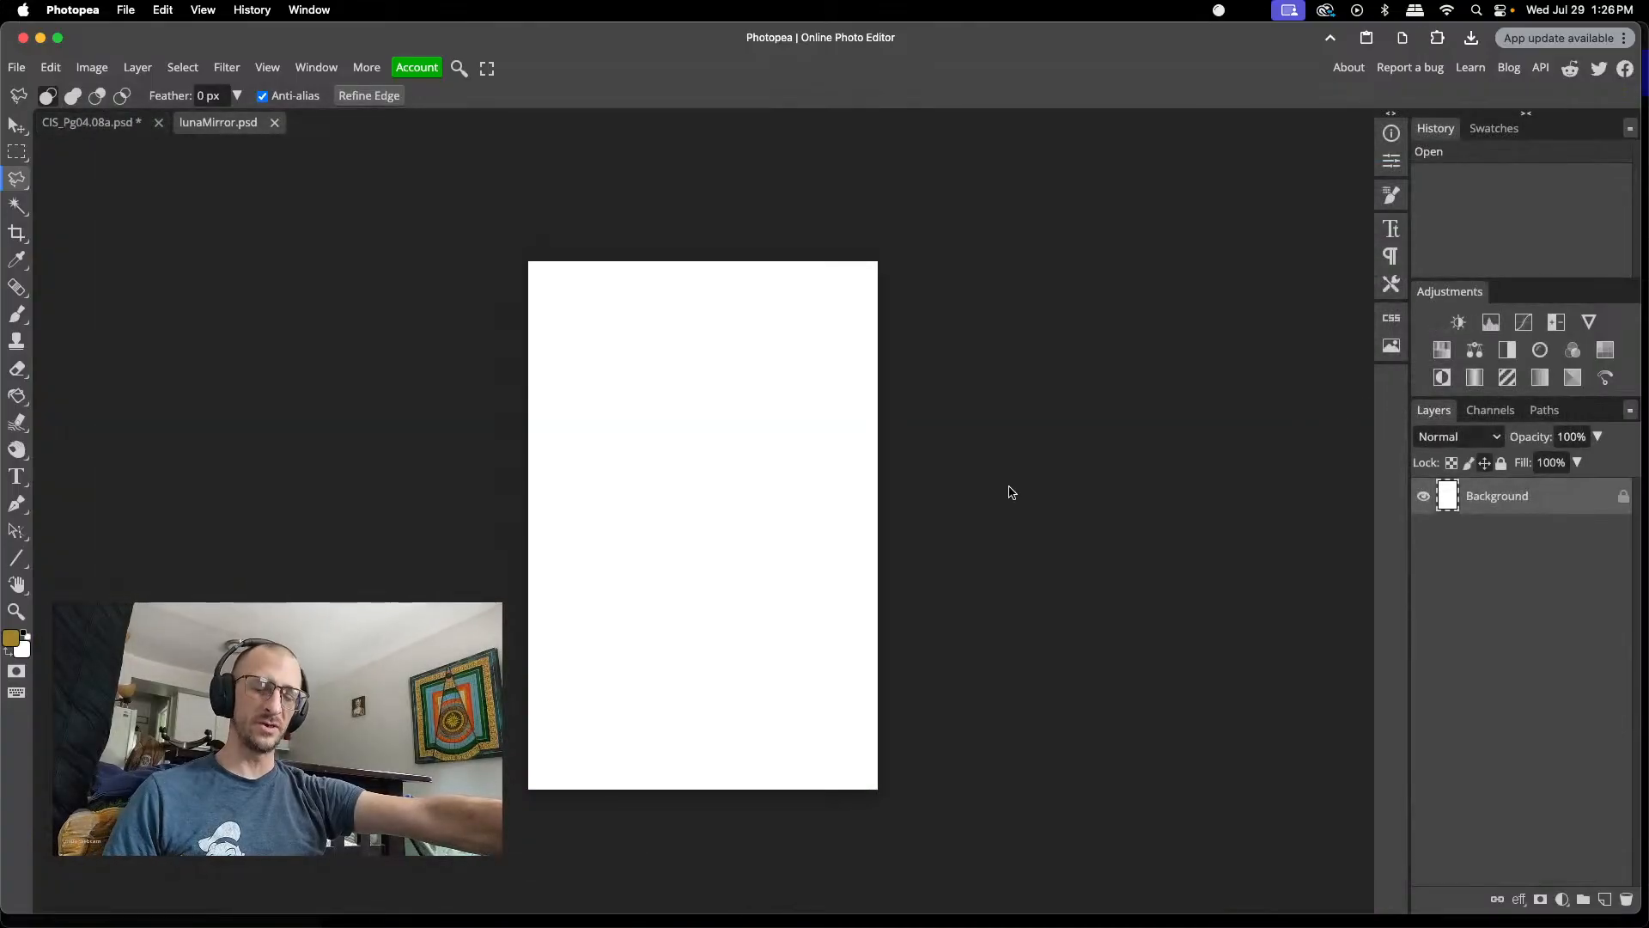
{"action": "key", "text": "super+v"}
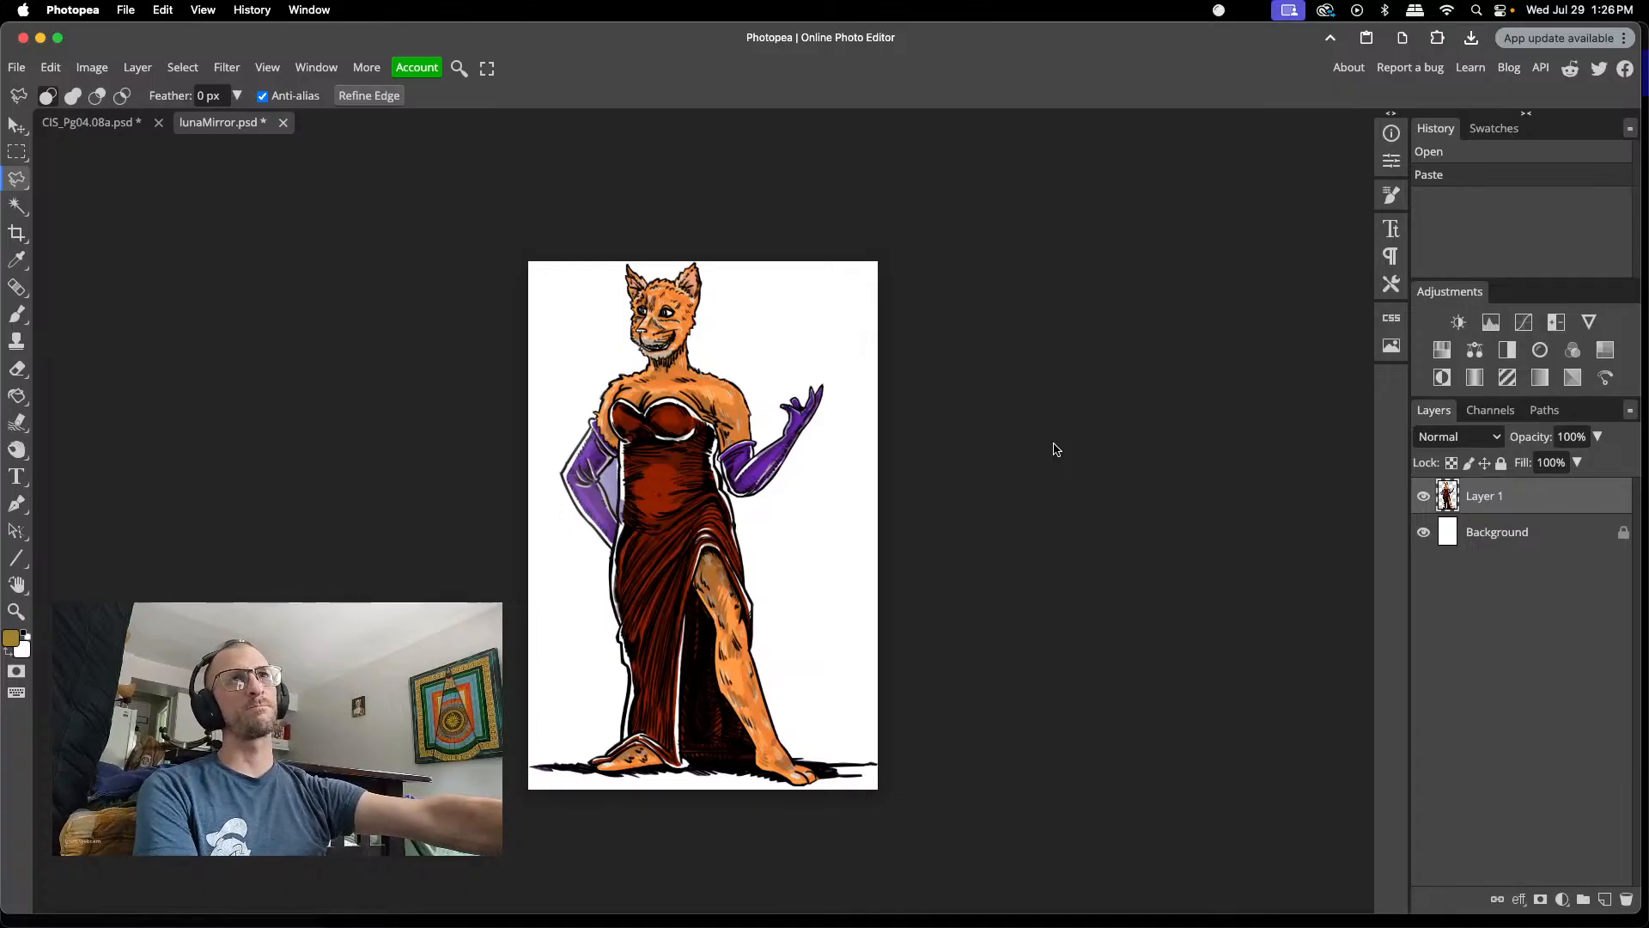
- Resize the lunaMirror canvas to 1920 × 1080 pixels, keeping the centre anchor
{"action": "left_click", "coordinate": [102, 69]}
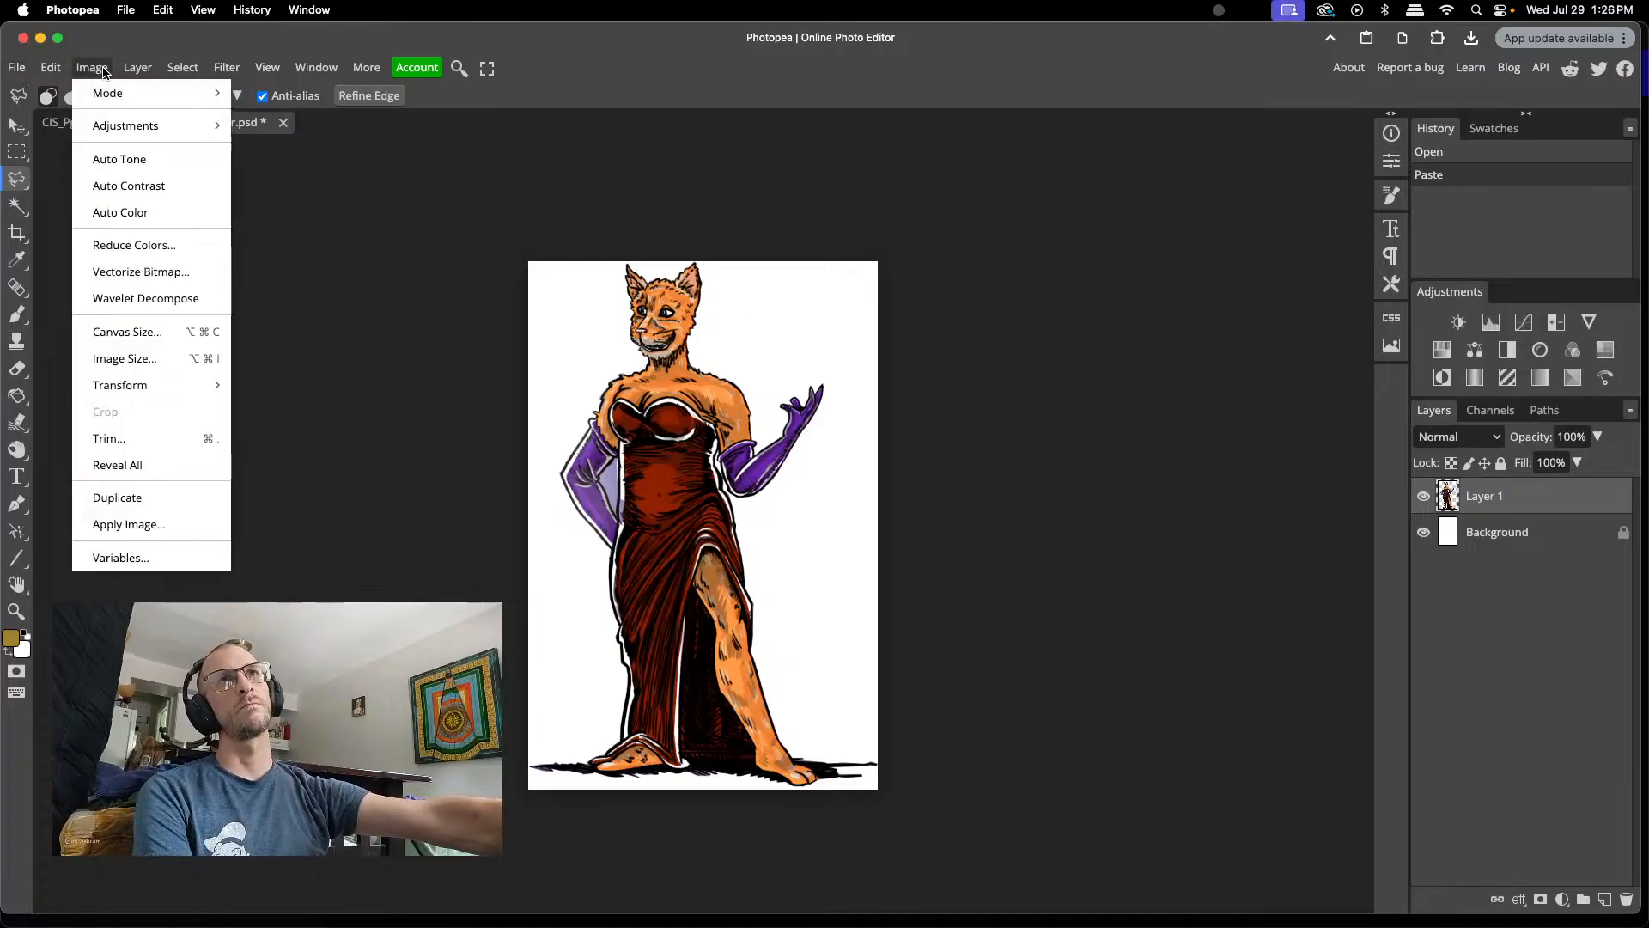
{"action": "mouse_move", "coordinate": [119, 125]}
{"action": "mouse_move", "coordinate": [136, 59]}
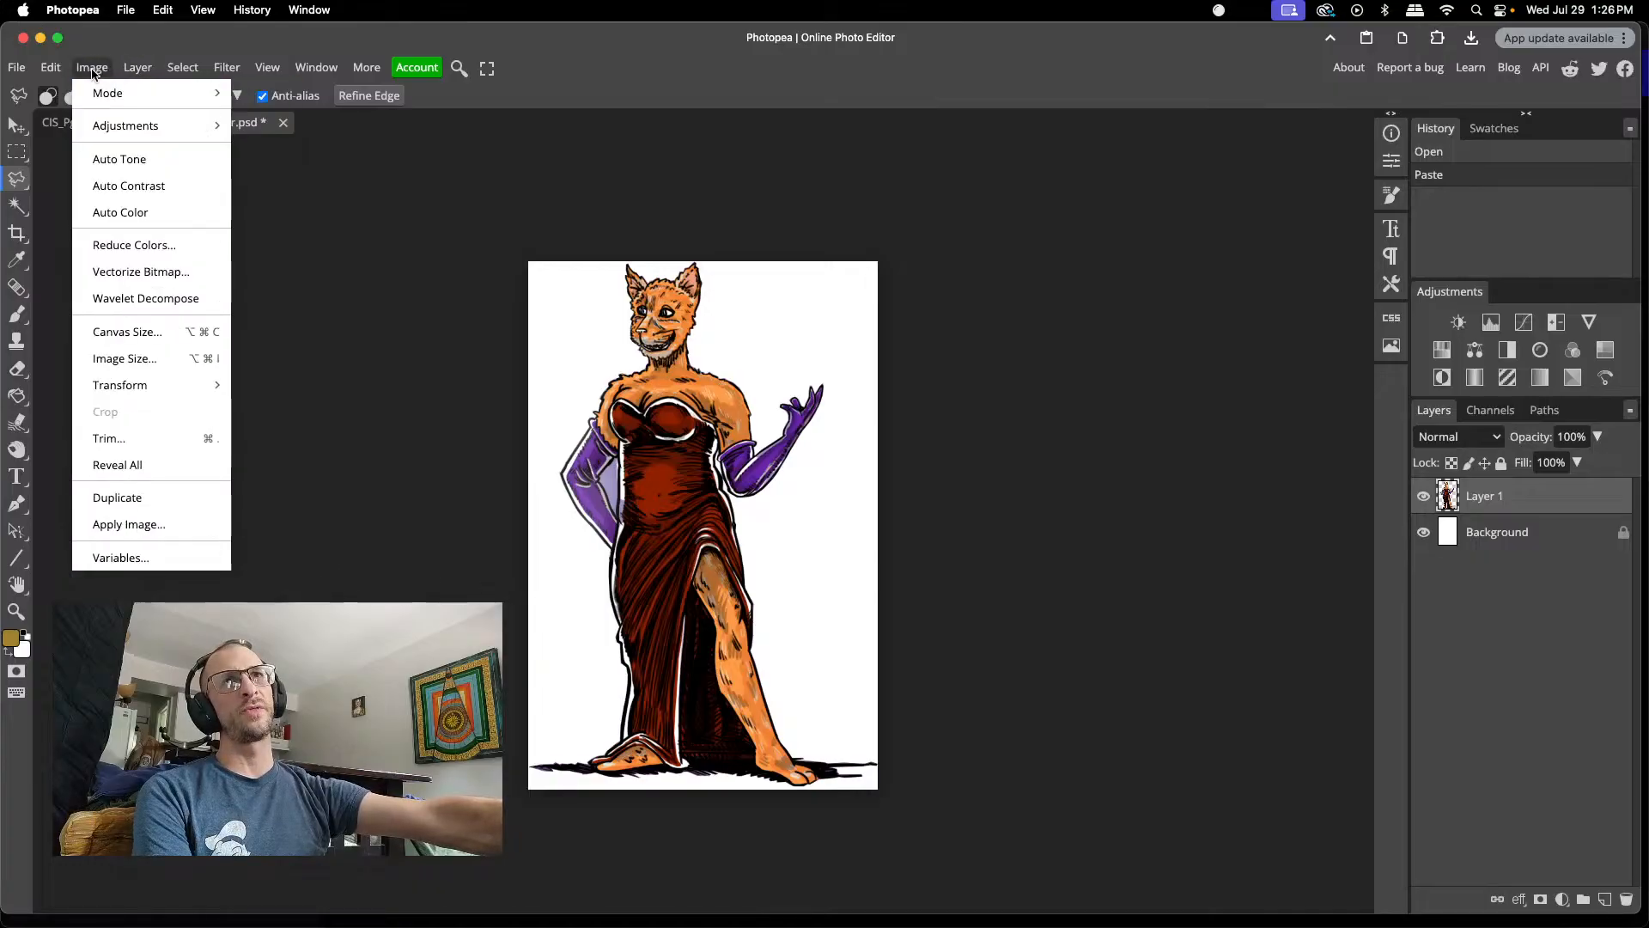
{"action": "left_click", "coordinate": [138, 332]}
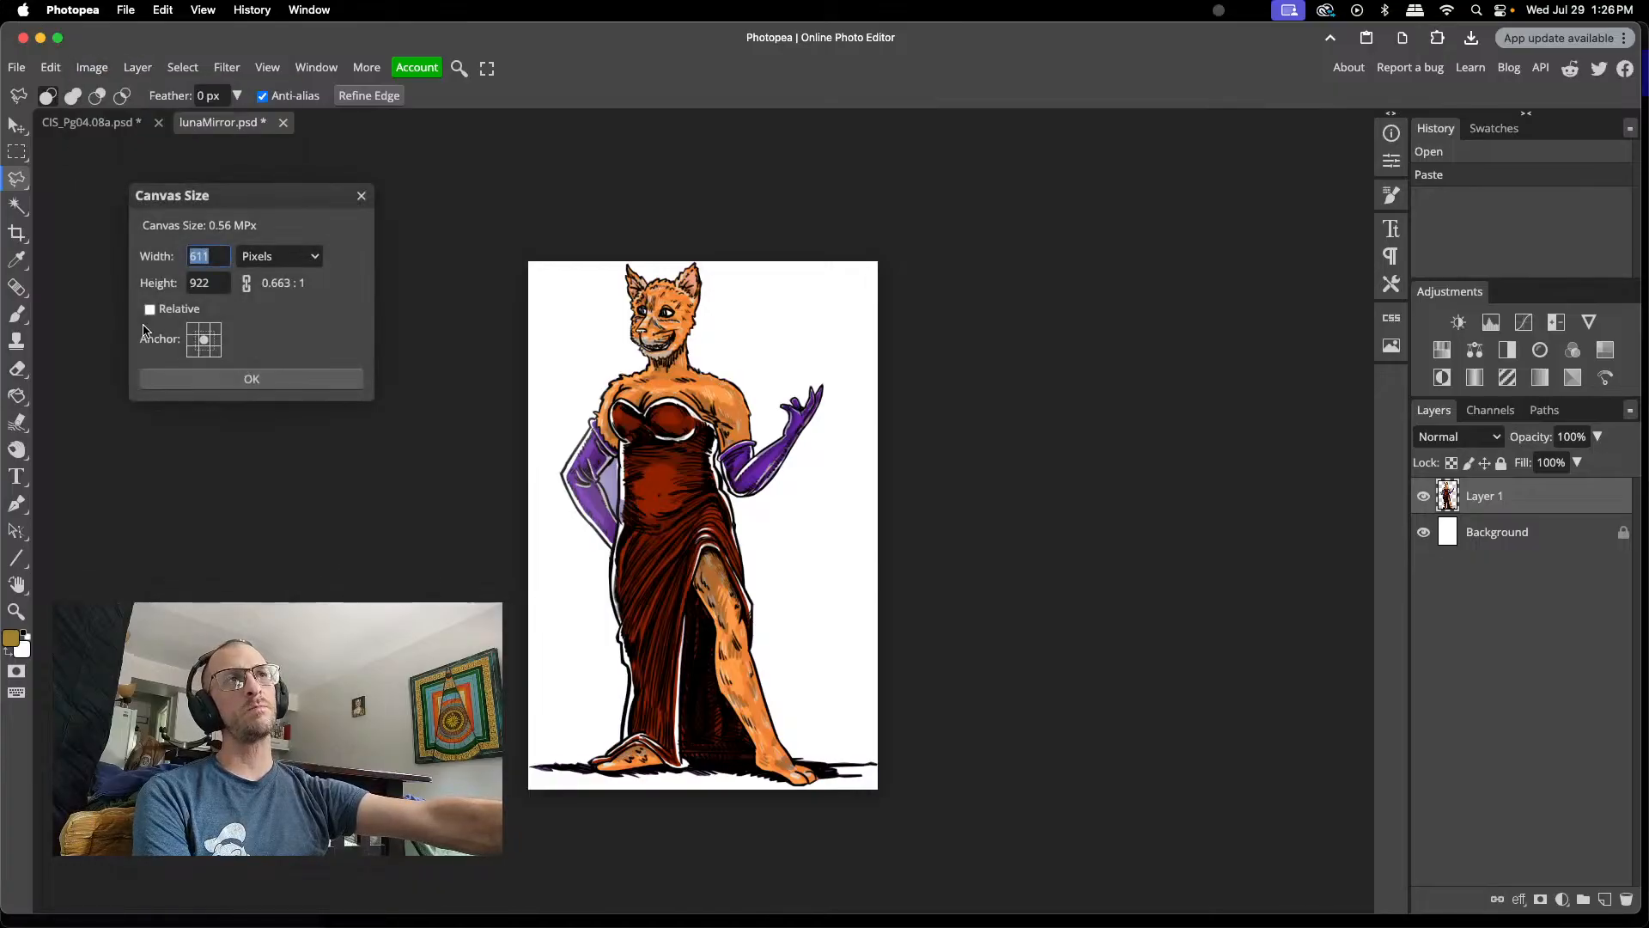
{"action": "left_click", "coordinate": [305, 263]}
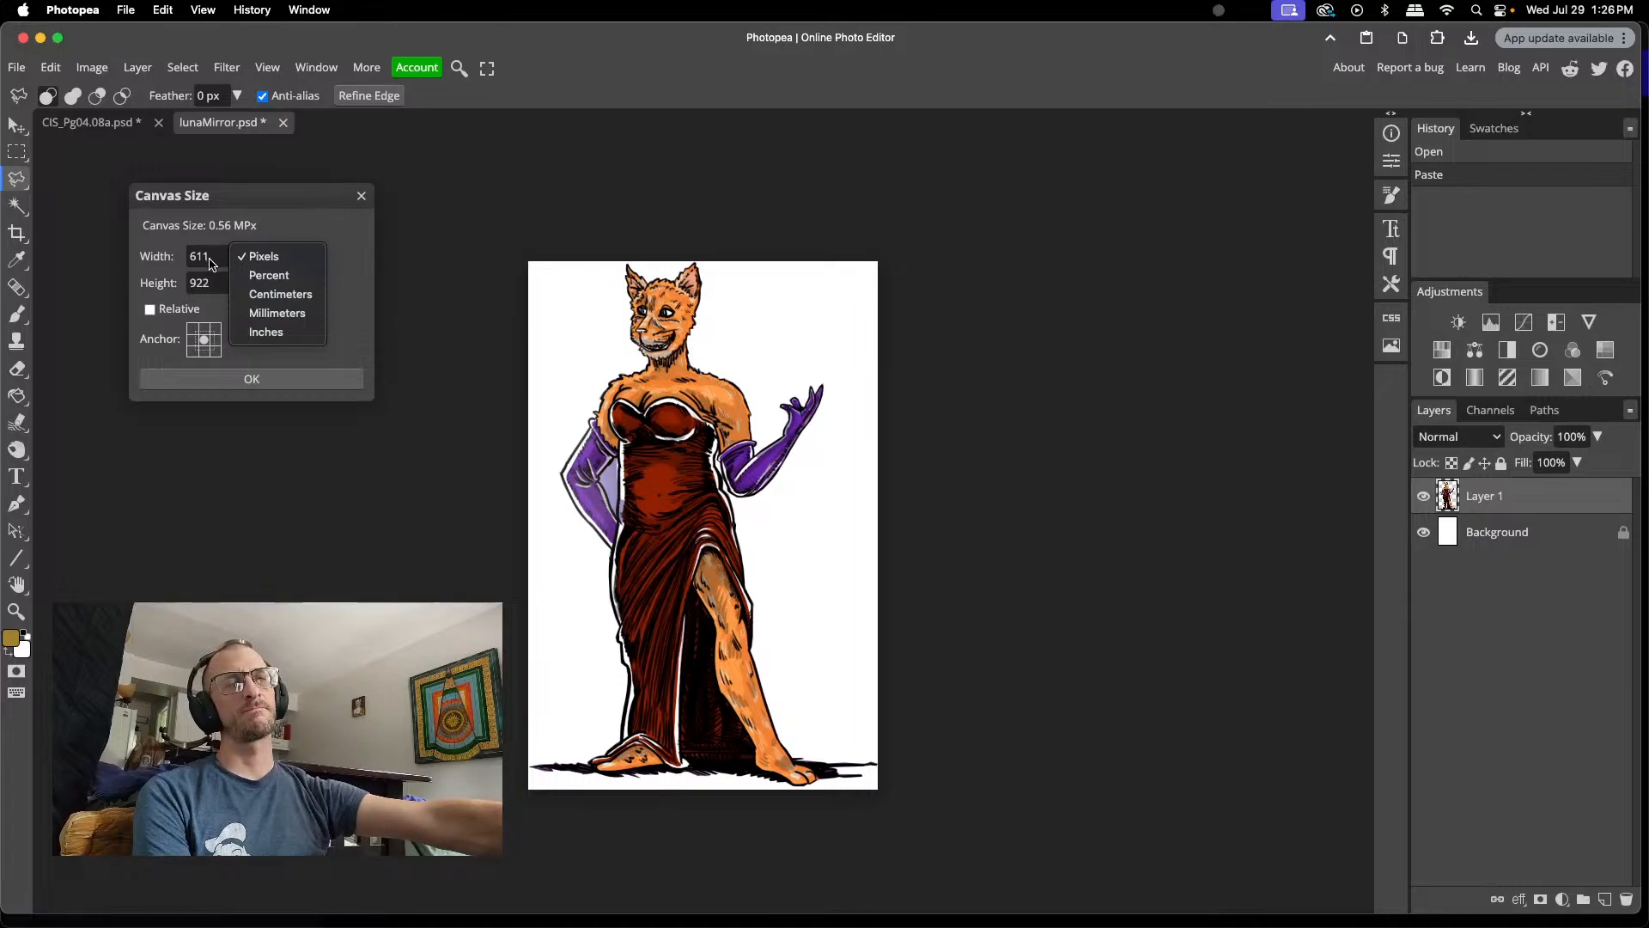
{"action": "left_click", "coordinate": [23, 63]}
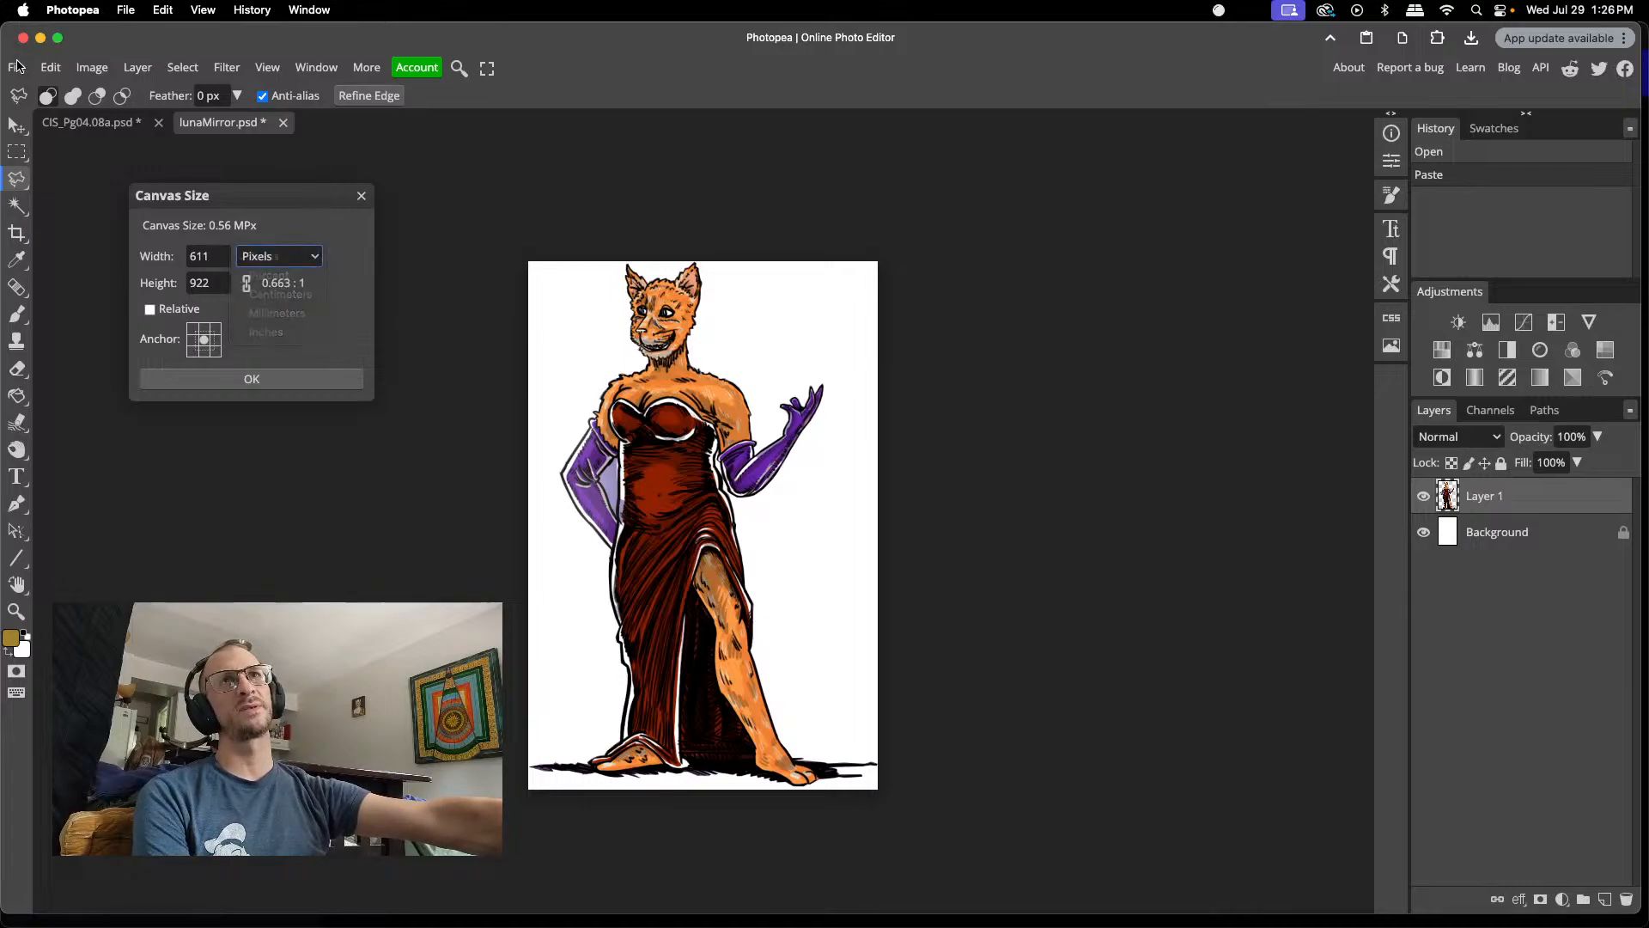
{"action": "left_click", "coordinate": [17, 67]}
{"action": "left_click", "coordinate": [29, 94]}
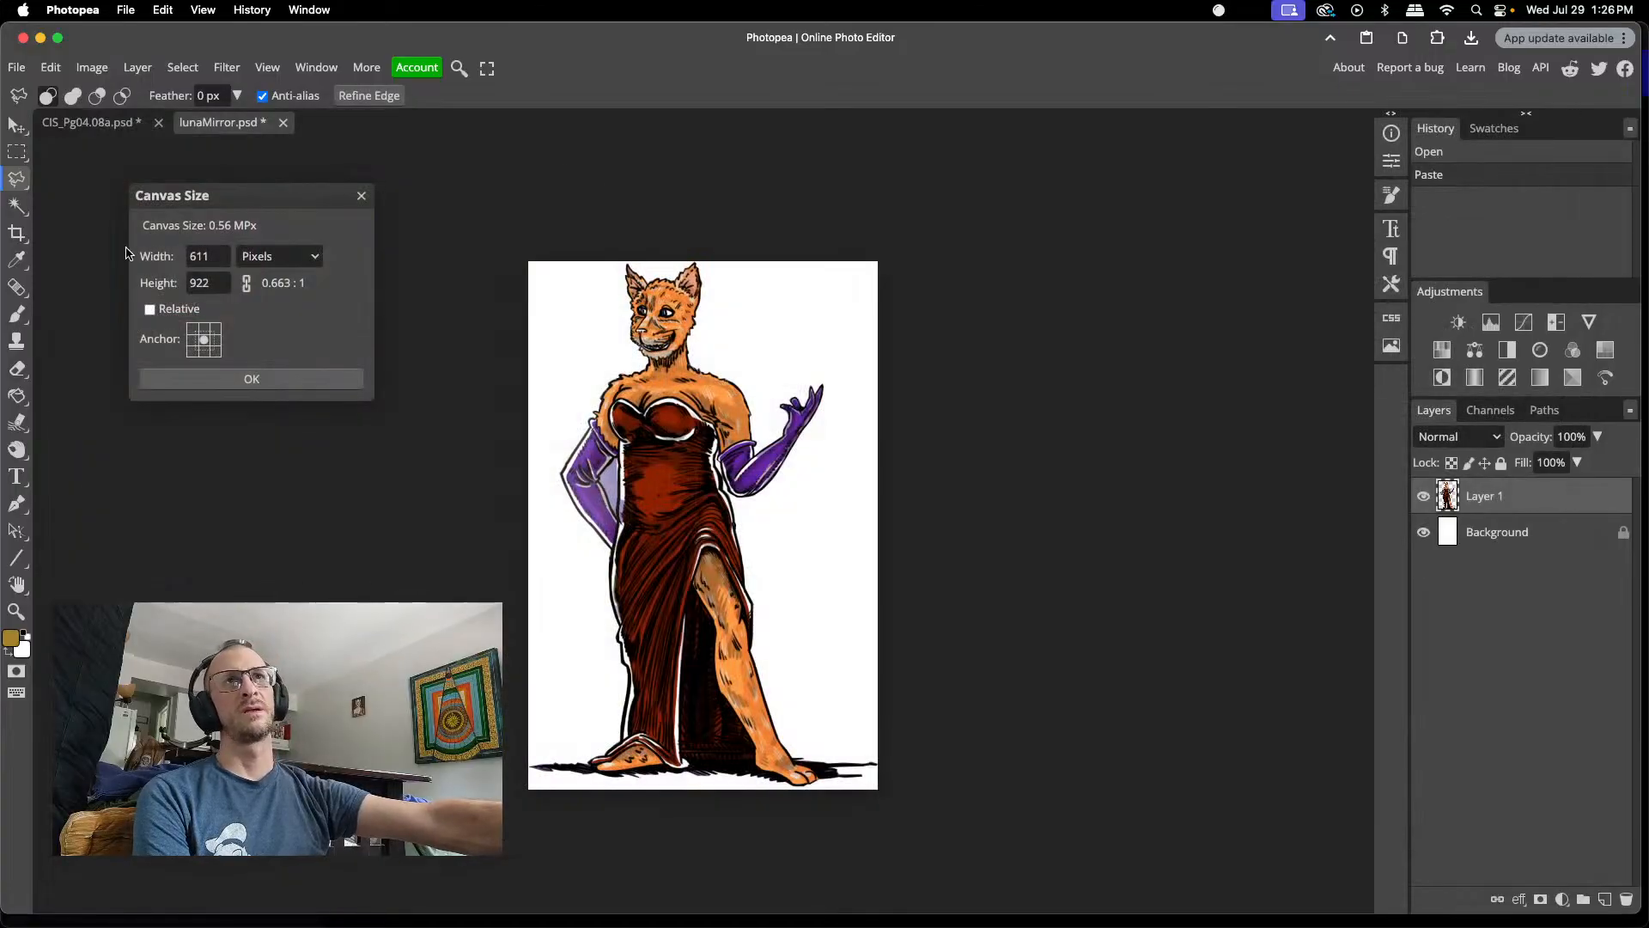
{"action": "type", "text": "1920"}
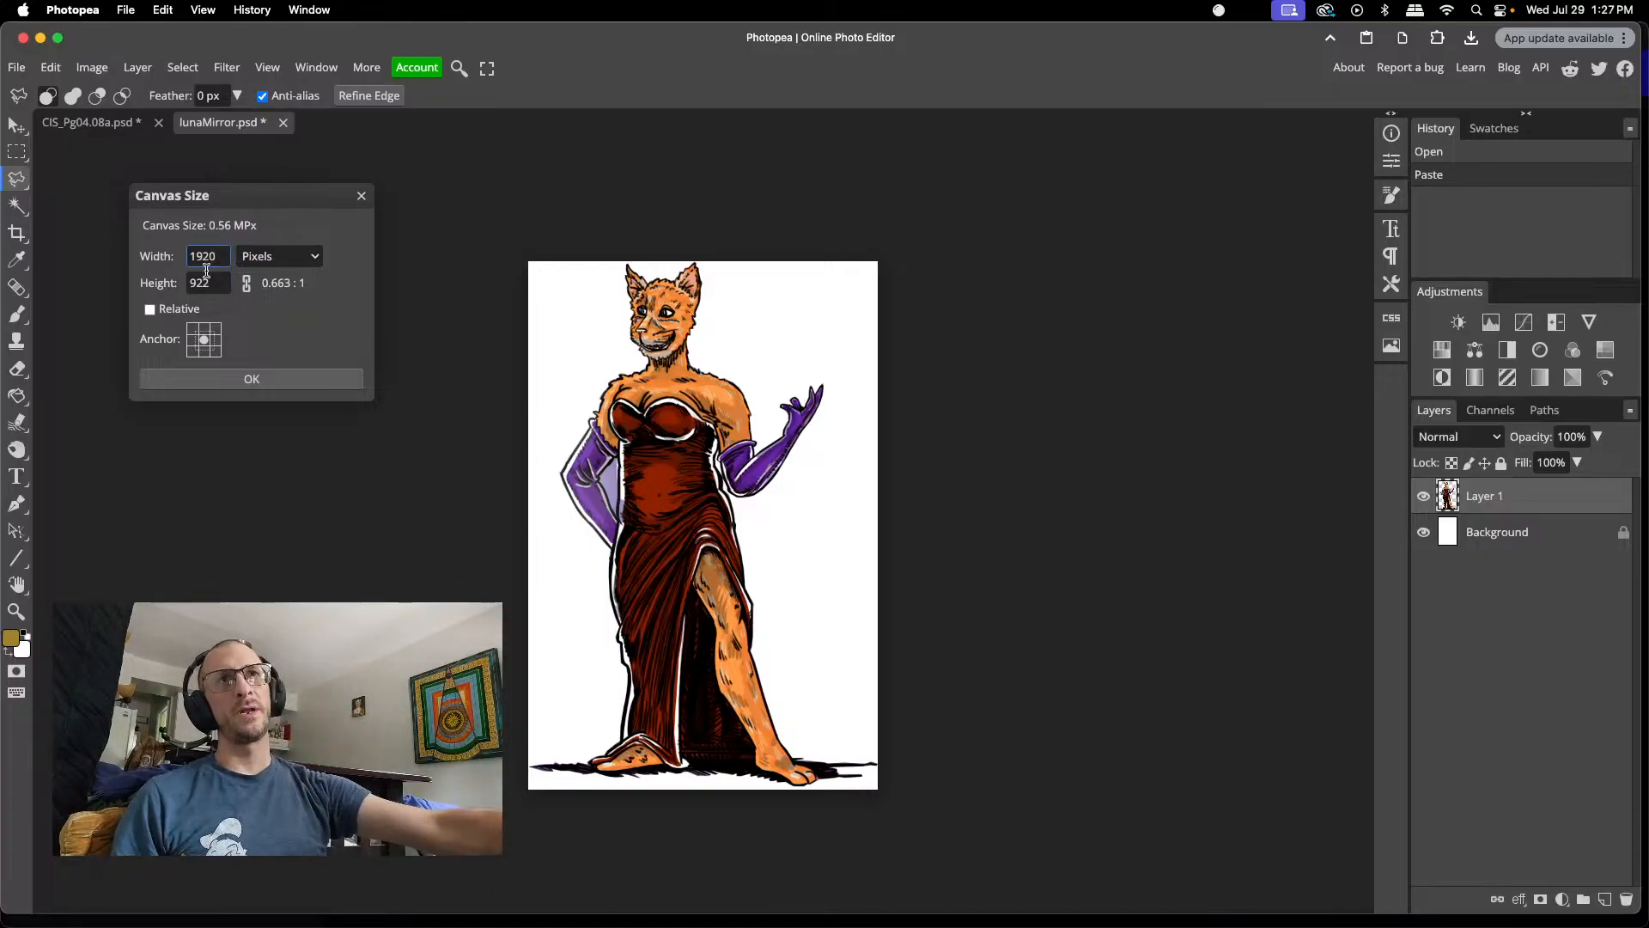
{"action": "key", "text": "Tab"}
{"action": "type", "text": "1080"}
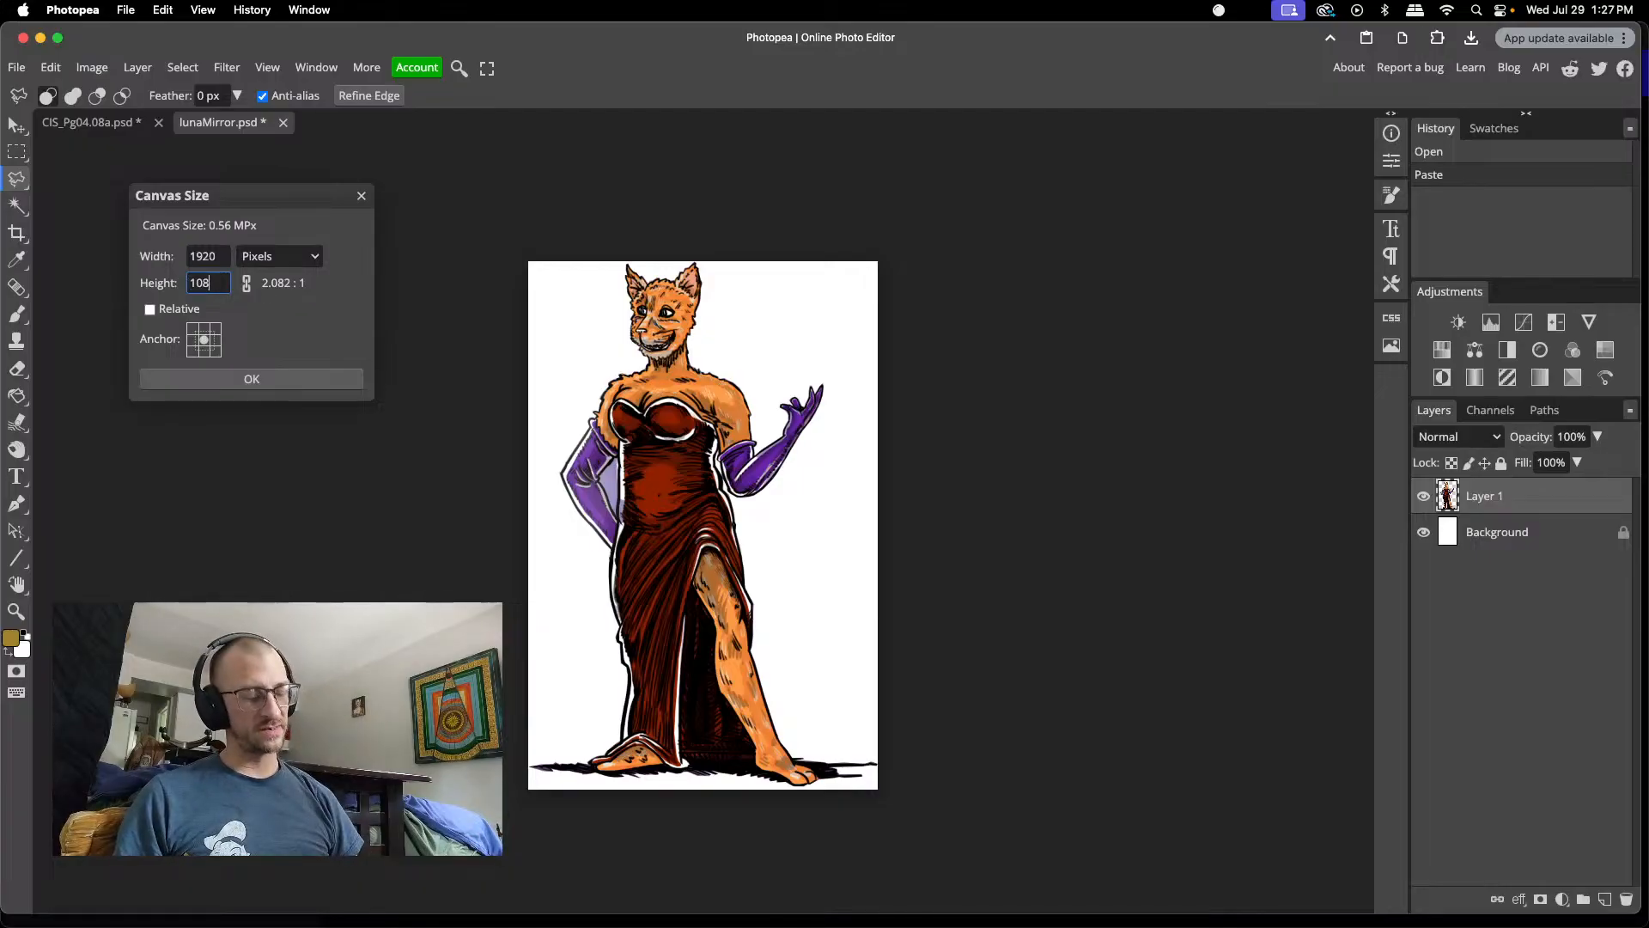
{"action": "left_click", "coordinate": [274, 384]}
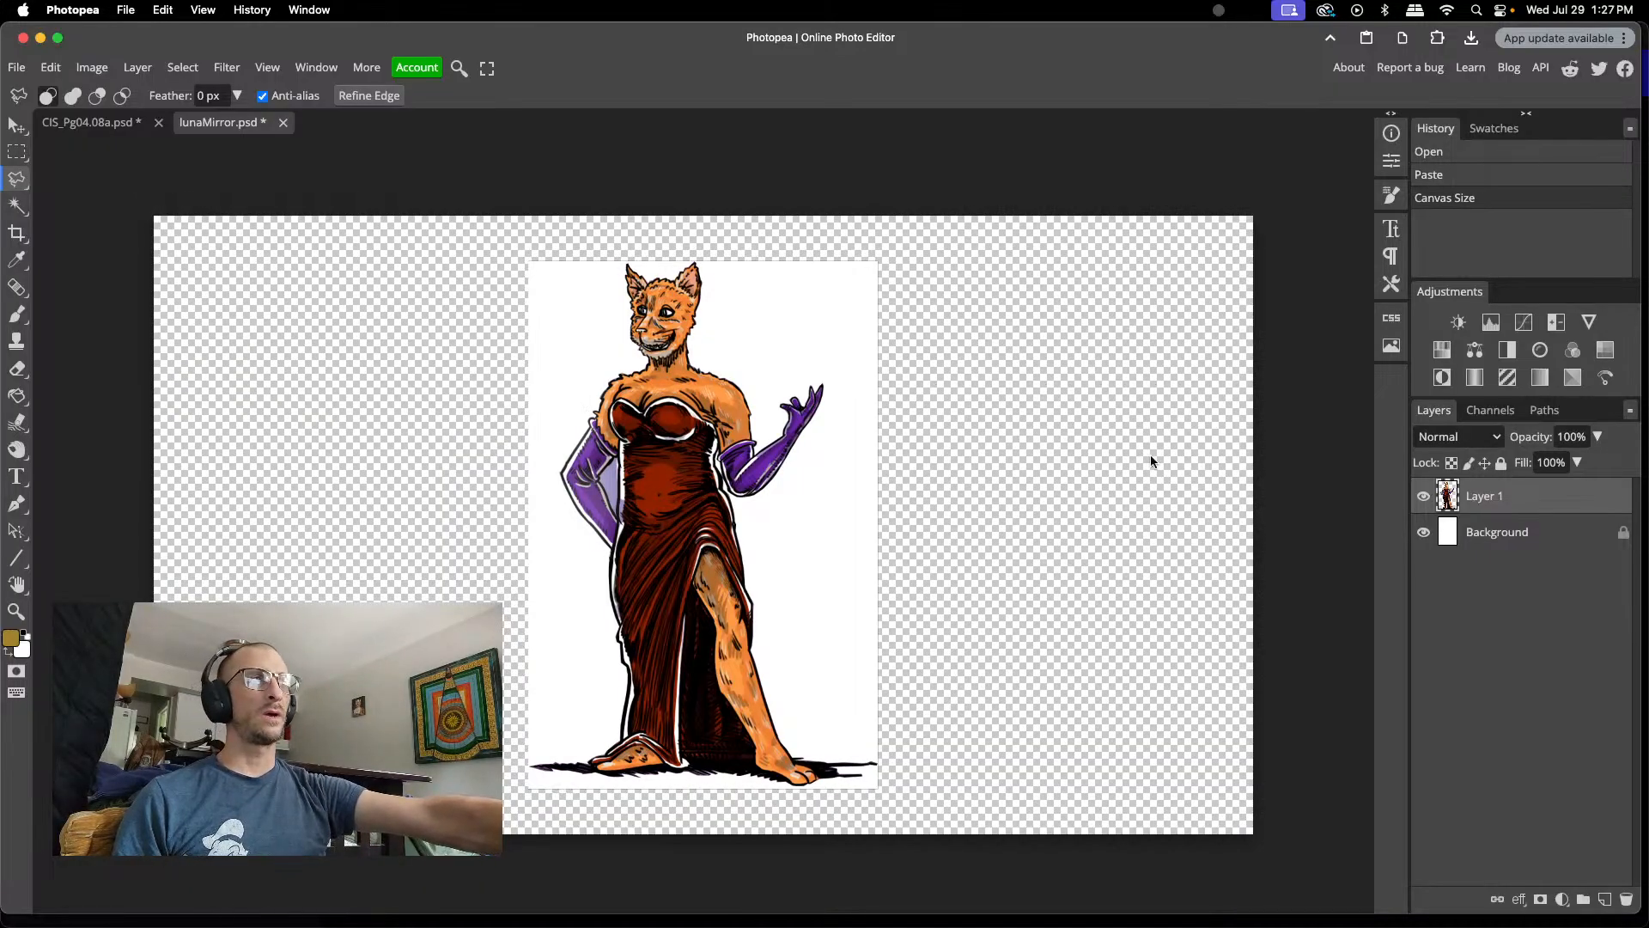
- Delete the white Background layer so only the figure layer remains
{"action": "left_click", "coordinate": [1484, 535]}
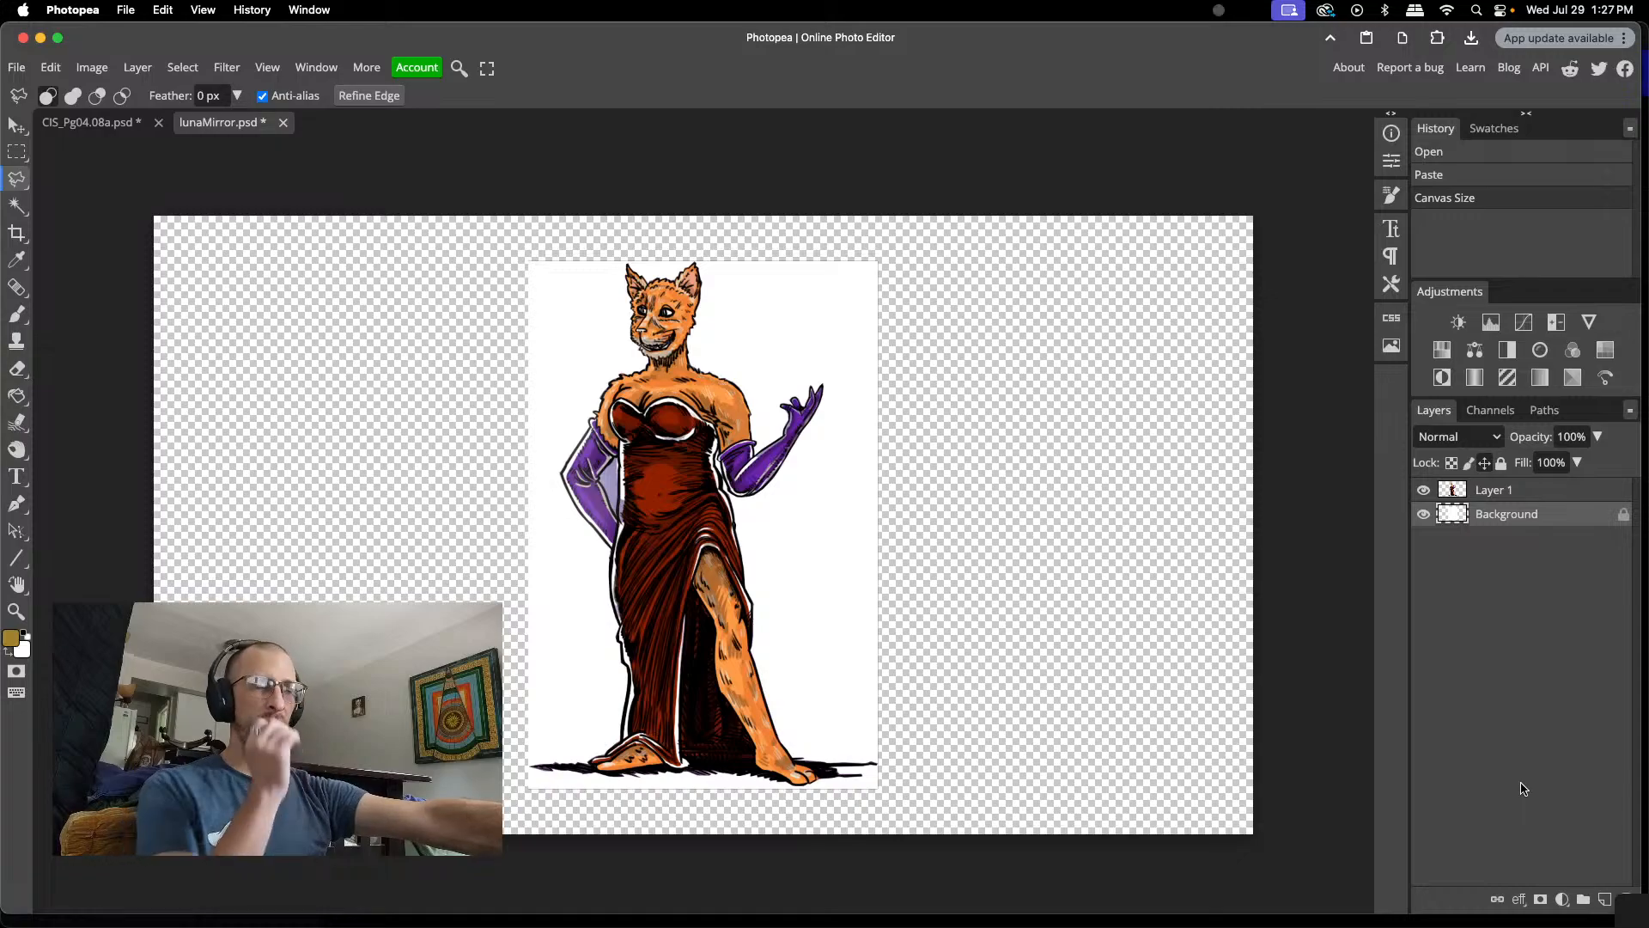
{"action": "left_click", "coordinate": [1628, 899]}
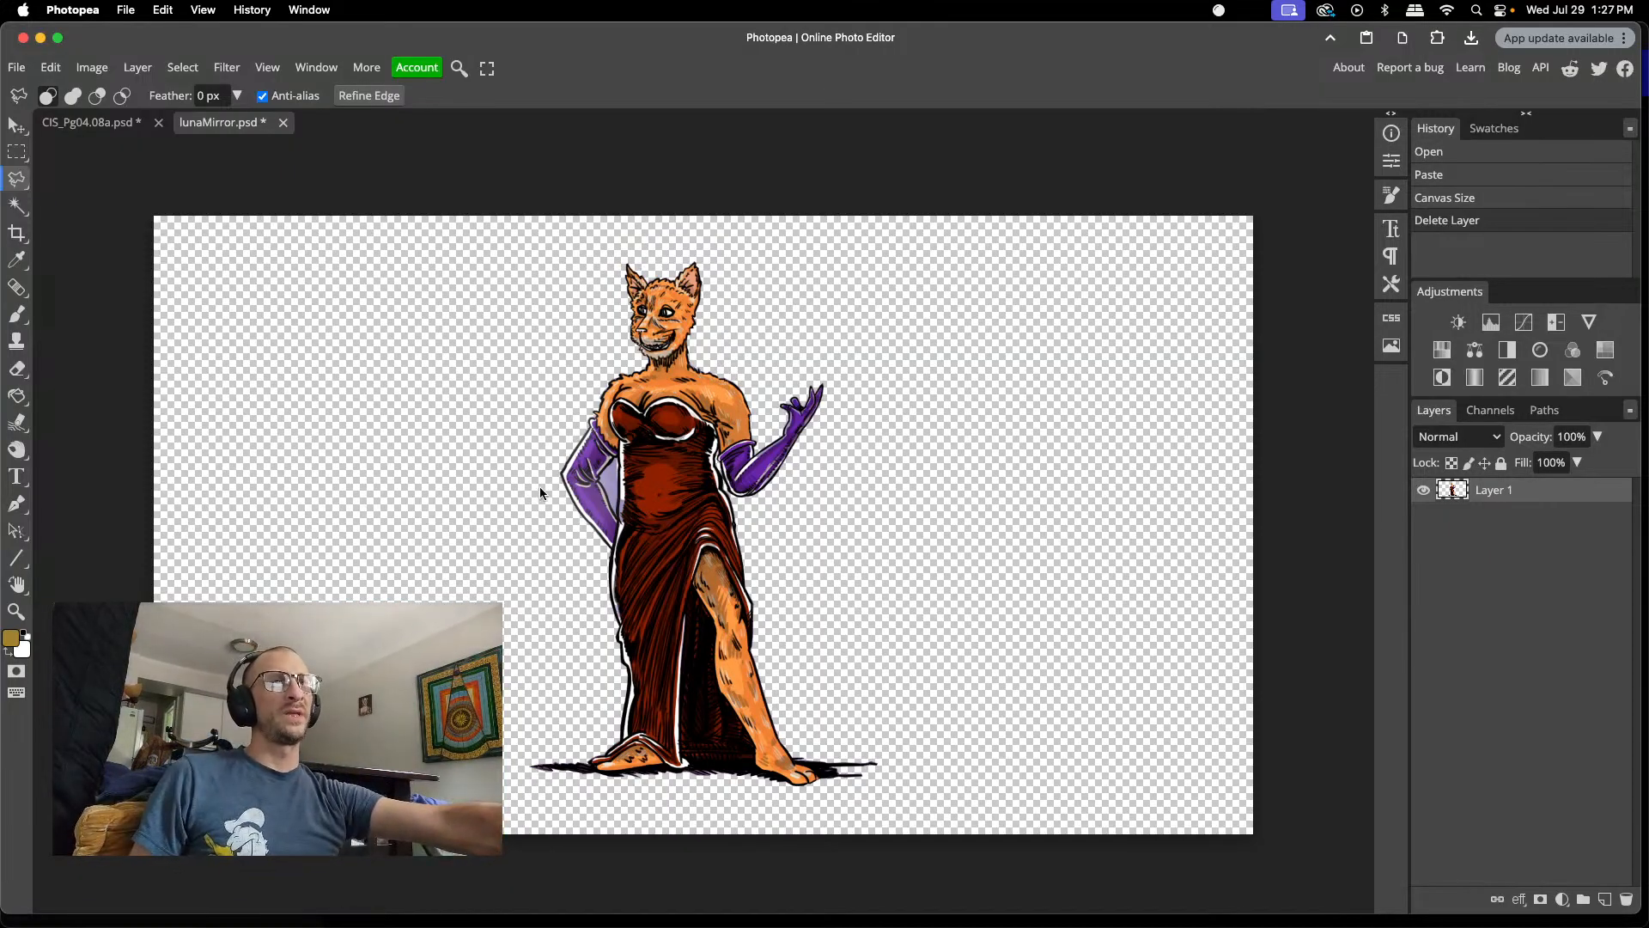
- Erase most of the leftover lavender background between the figure's bent arm and waist with a resized Eraser
{"action": "scroll", "coordinate": [587, 486], "scroll_direction": "up", "scroll_amount": 3}
{"action": "scroll", "coordinate": [587, 486], "scroll_direction": "up", "scroll_amount": 4}
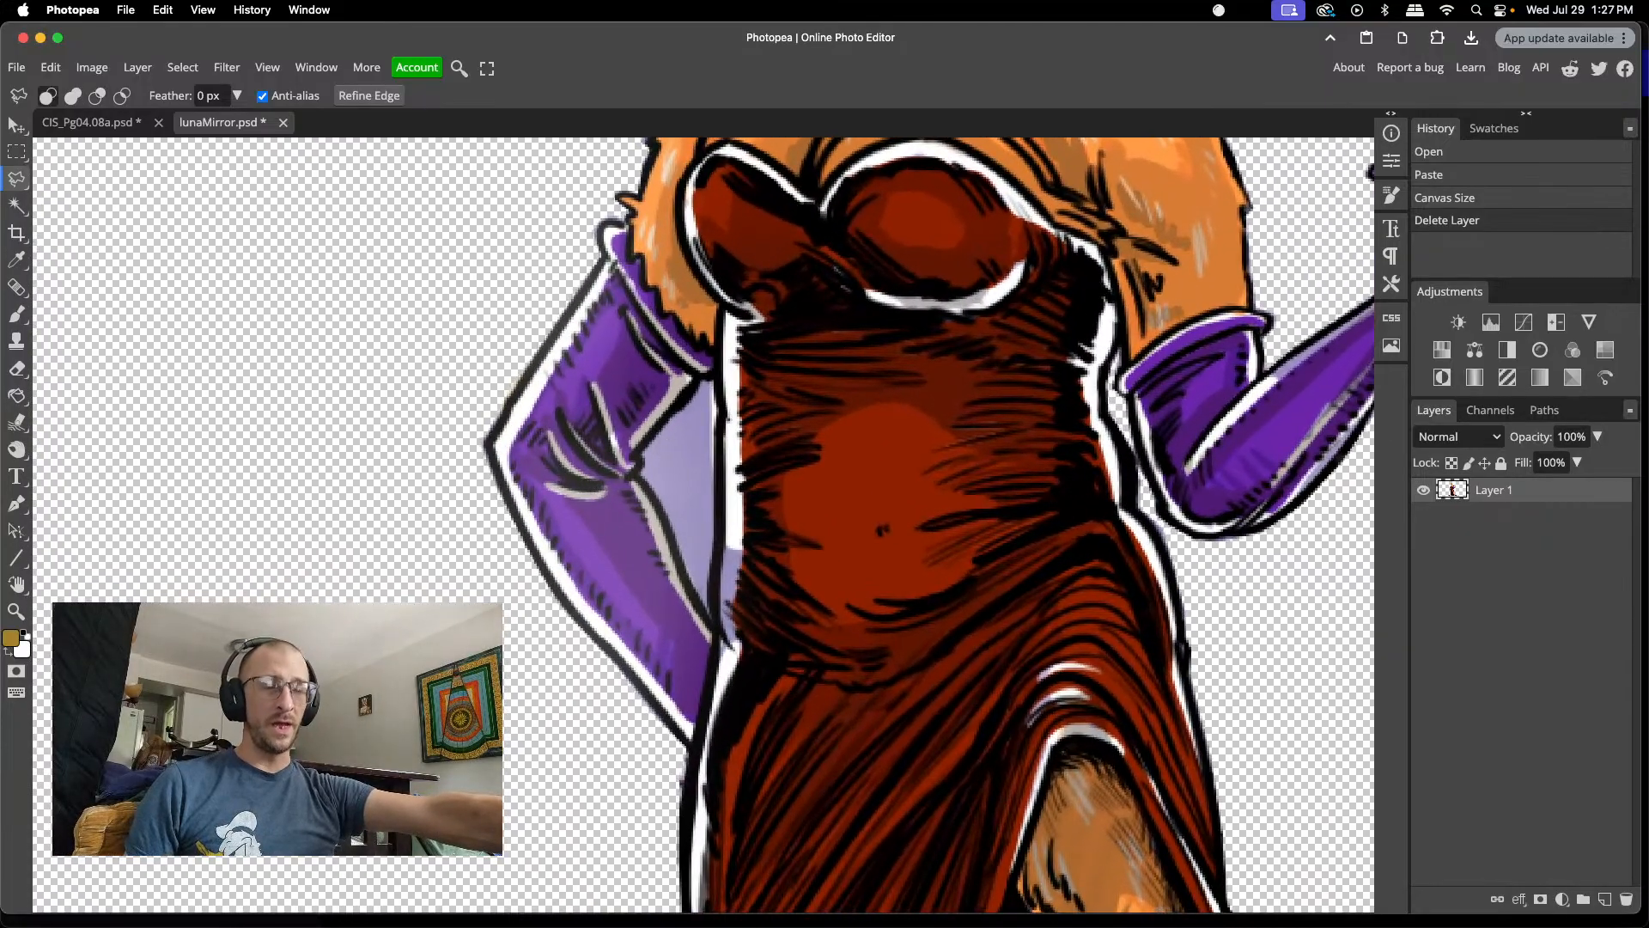
{"action": "key", "text": "e"}
{"action": "right_click", "coordinate": [685, 423]}
{"action": "left_click_drag", "start_coordinate": [786, 462], "coordinate": [805, 464]}
{"action": "left_click_drag", "start_coordinate": [666, 455], "coordinate": [701, 426]}
{"action": "mouse_move", "coordinate": [692, 424]}
{"action": "left_mouse_down"}
{"action": "mouse_move", "coordinate": [691, 481]}
{"action": "mouse_move", "coordinate": [666, 470]}
{"action": "left_mouse_up"}
{"action": "left_click_drag", "start_coordinate": [667, 470], "coordinate": [698, 410]}
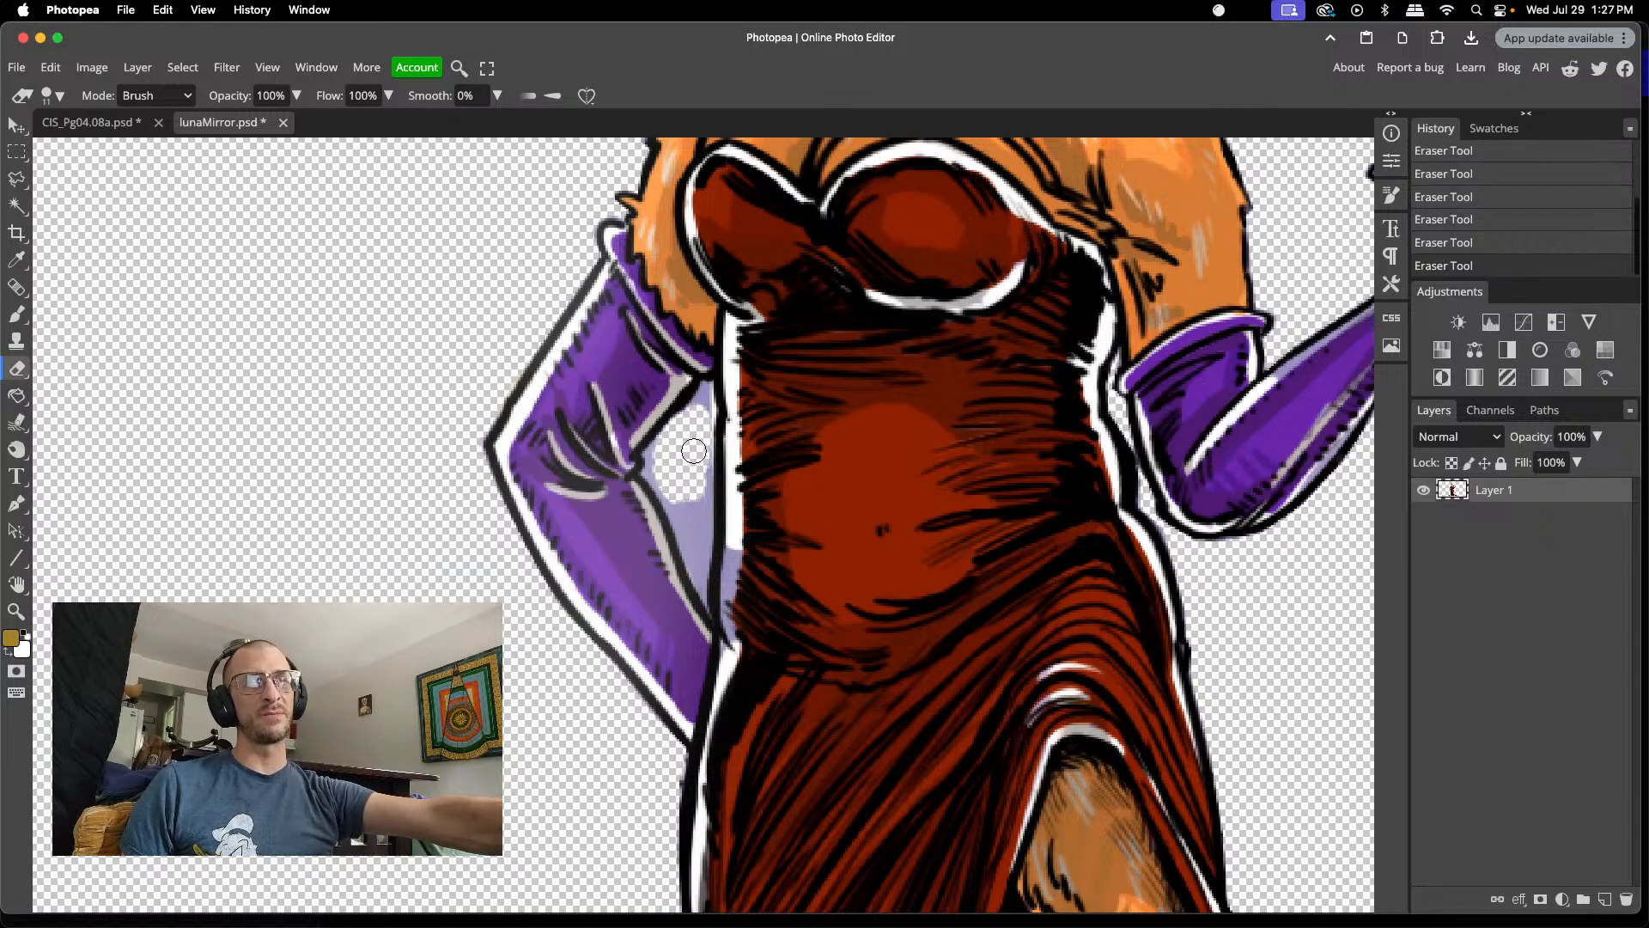
{"action": "mouse_move", "coordinate": [697, 490]}
{"action": "left_mouse_down"}
{"action": "mouse_move", "coordinate": [698, 529]}
{"action": "mouse_move", "coordinate": [658, 472]}
{"action": "mouse_move", "coordinate": [684, 524]}
{"action": "left_mouse_up"}
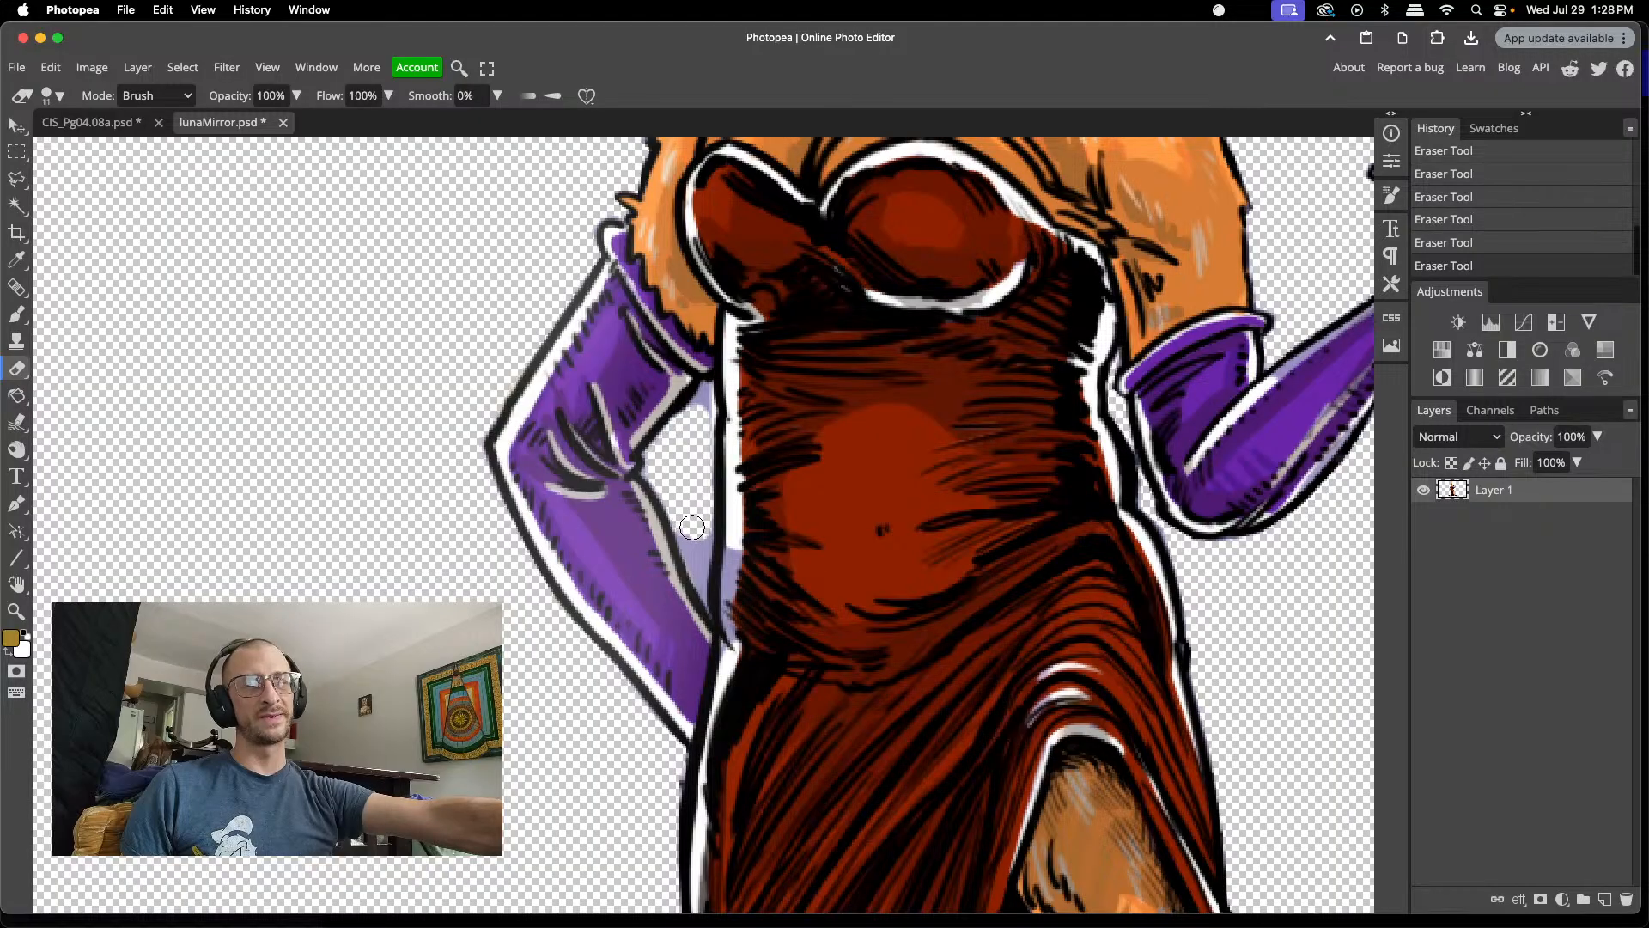
- Erase the remaining lavender fringe between the bent arm and the waist with a much smaller Eraser, following the black outlines
{"action": "right_click", "coordinate": [694, 526]}
{"action": "left_click_drag", "start_coordinate": [803, 564], "coordinate": [800, 565]}
{"action": "left_click", "coordinate": [691, 543]}
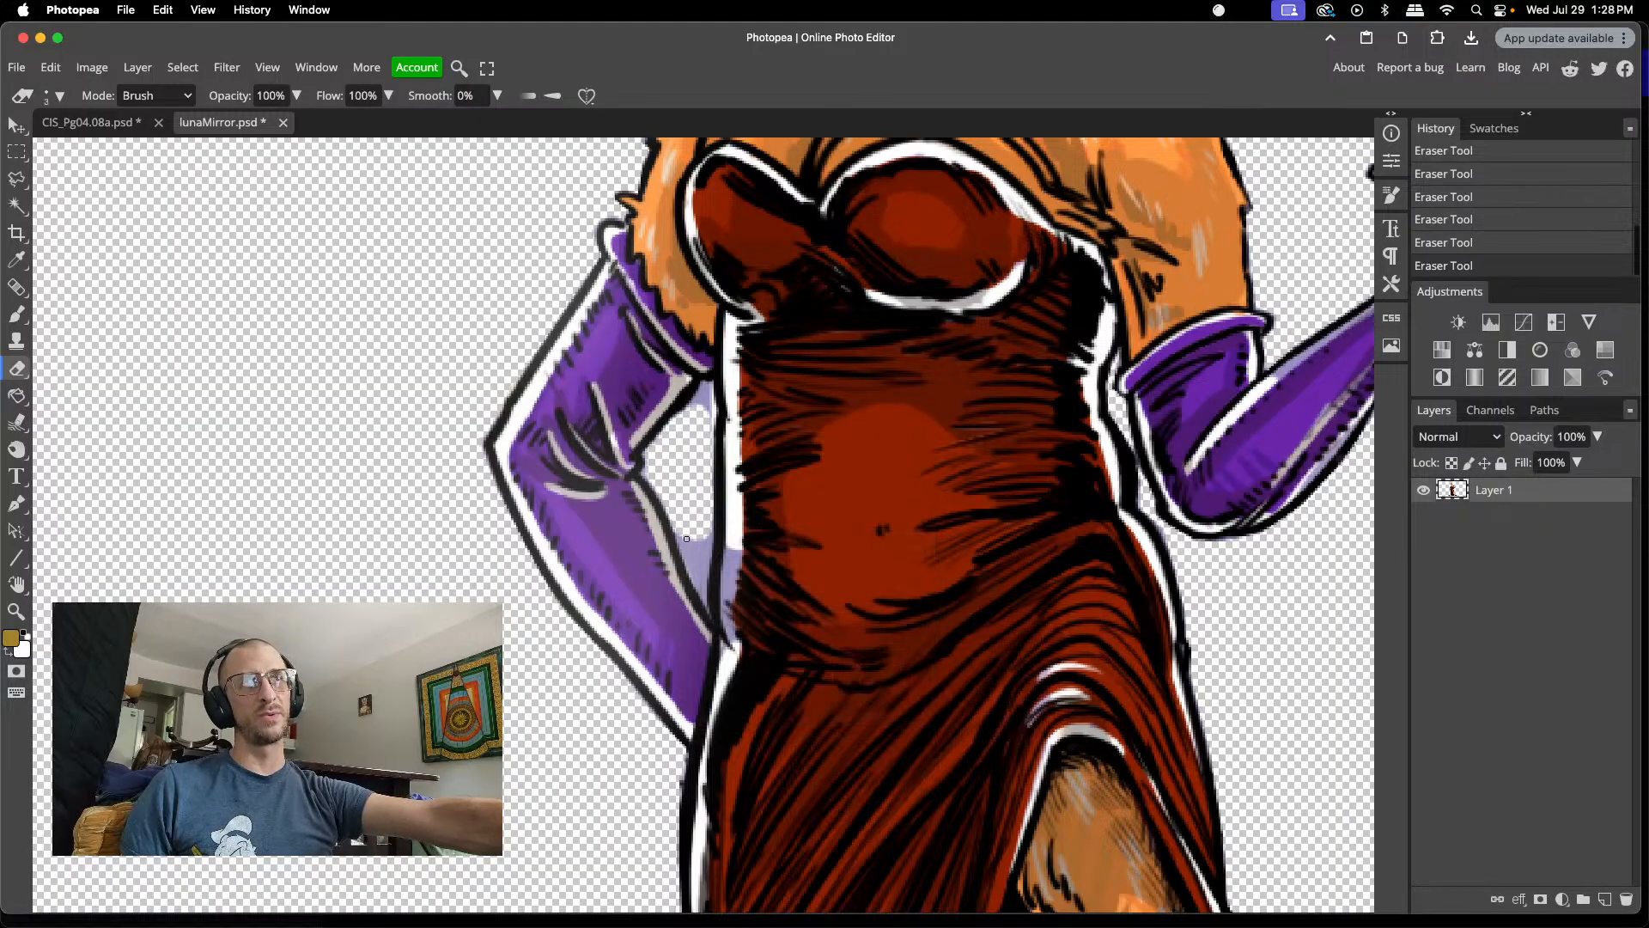
{"action": "scroll", "coordinate": [692, 543], "scroll_direction": "up", "scroll_amount": 5}
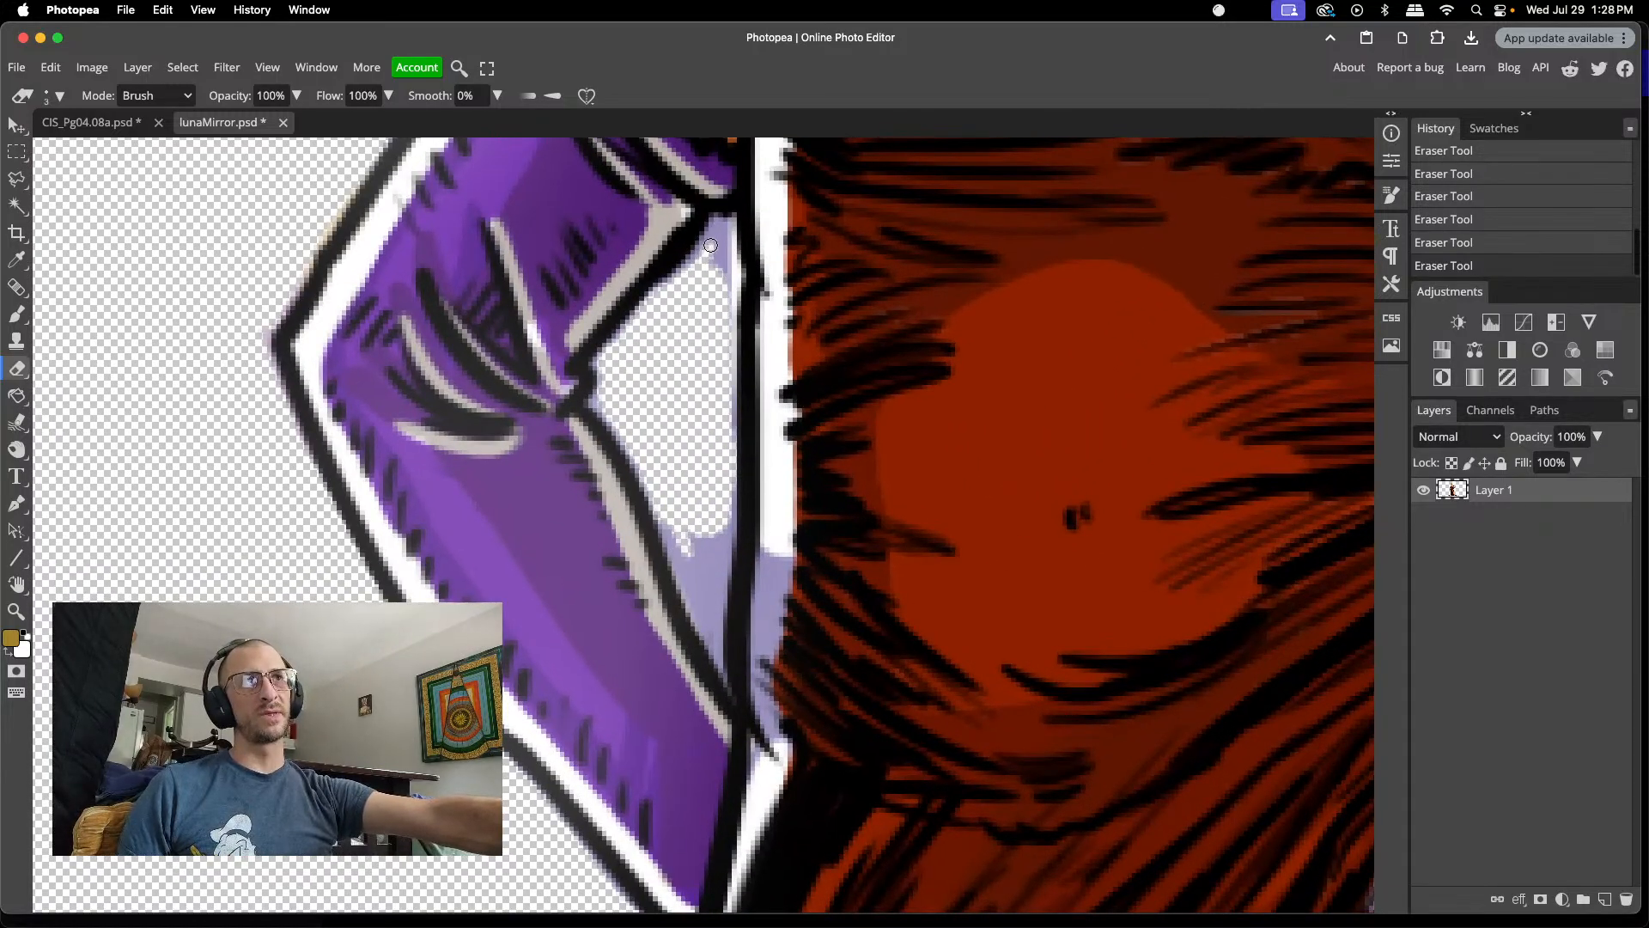
{"action": "left_click", "coordinate": [690, 273]}
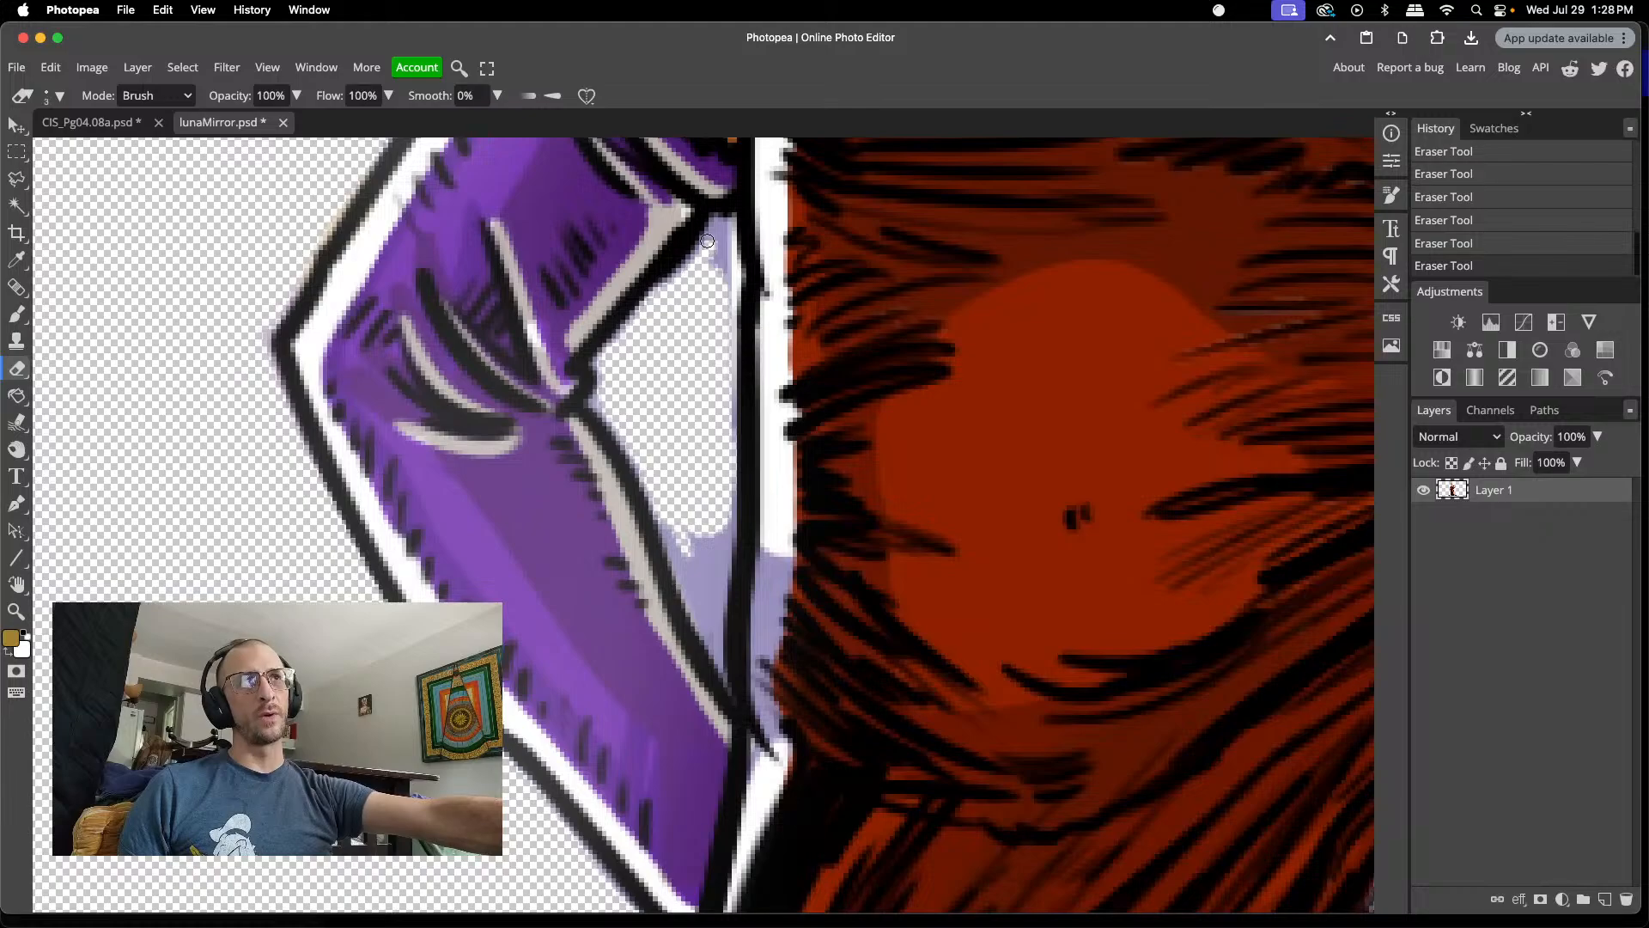
{"action": "mouse_move", "coordinate": [707, 245]}
{"action": "left_mouse_down"}
{"action": "mouse_move", "coordinate": [721, 225]}
{"action": "mouse_move", "coordinate": [726, 335]}
{"action": "mouse_move", "coordinate": [709, 344]}
{"action": "left_mouse_up"}
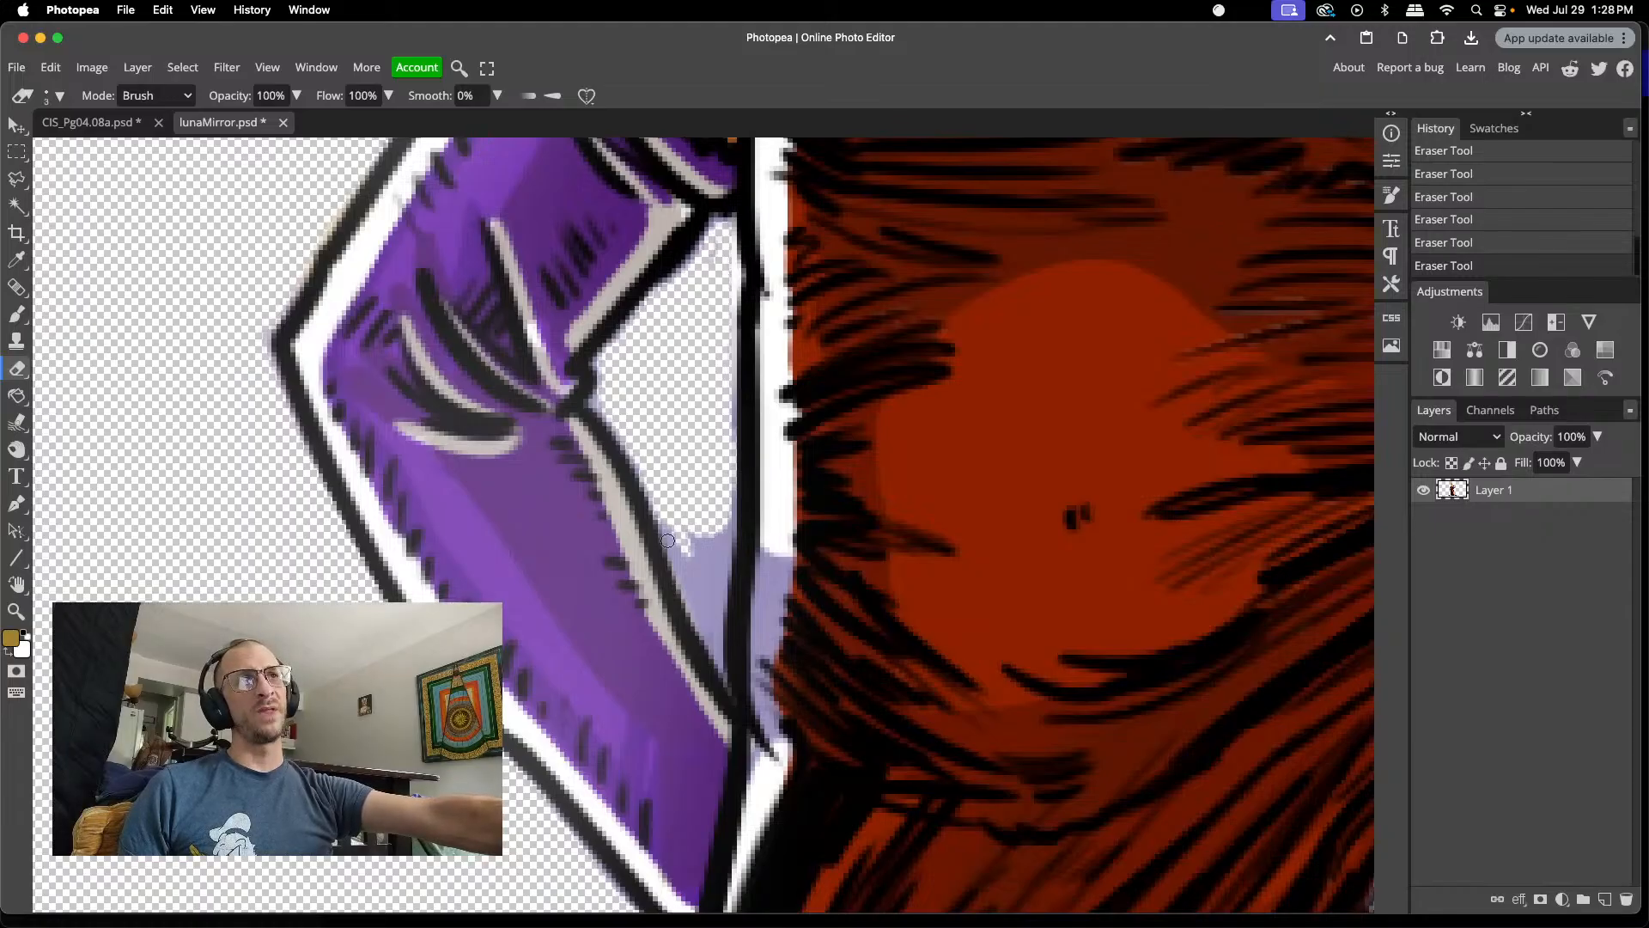
{"action": "mouse_move", "coordinate": [727, 503]}
{"action": "left_mouse_down"}
{"action": "mouse_move", "coordinate": [713, 573]}
{"action": "mouse_move", "coordinate": [700, 532]}
{"action": "mouse_move", "coordinate": [695, 577]}
{"action": "mouse_move", "coordinate": [690, 534]}
{"action": "mouse_move", "coordinate": [665, 518]}
{"action": "mouse_move", "coordinate": [694, 593]}
{"action": "mouse_move", "coordinate": [691, 547]}
{"action": "left_mouse_up"}
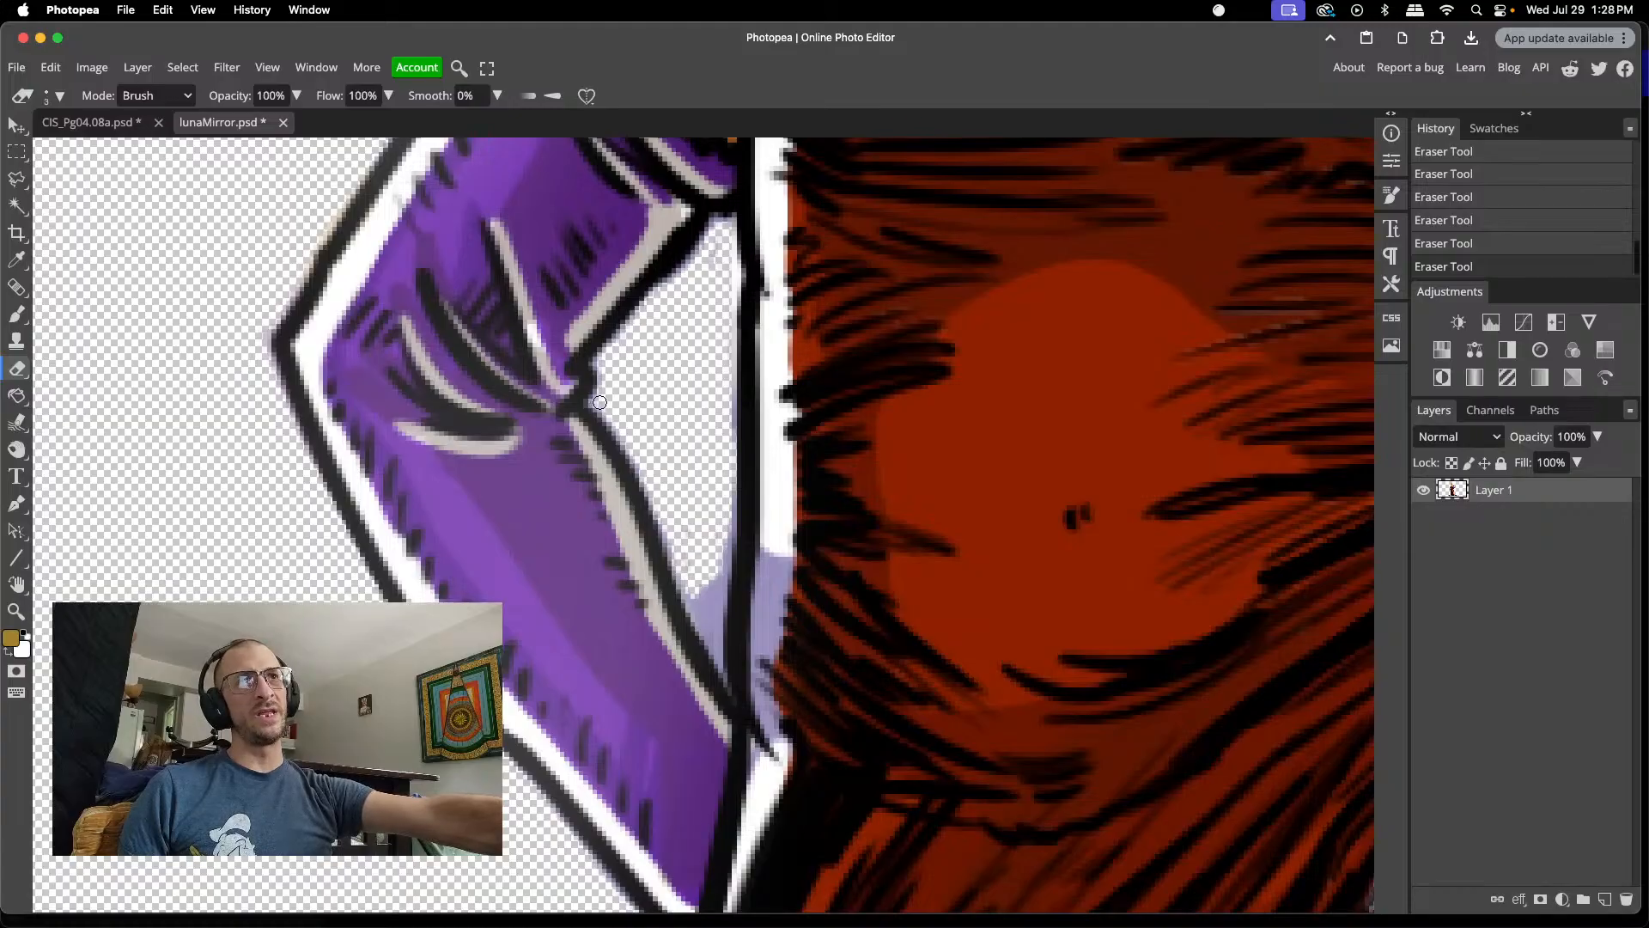
{"action": "mouse_move", "coordinate": [599, 402]}
{"action": "left_mouse_down"}
{"action": "mouse_move", "coordinate": [631, 442]}
{"action": "mouse_move", "coordinate": [601, 392]}
{"action": "left_mouse_up"}
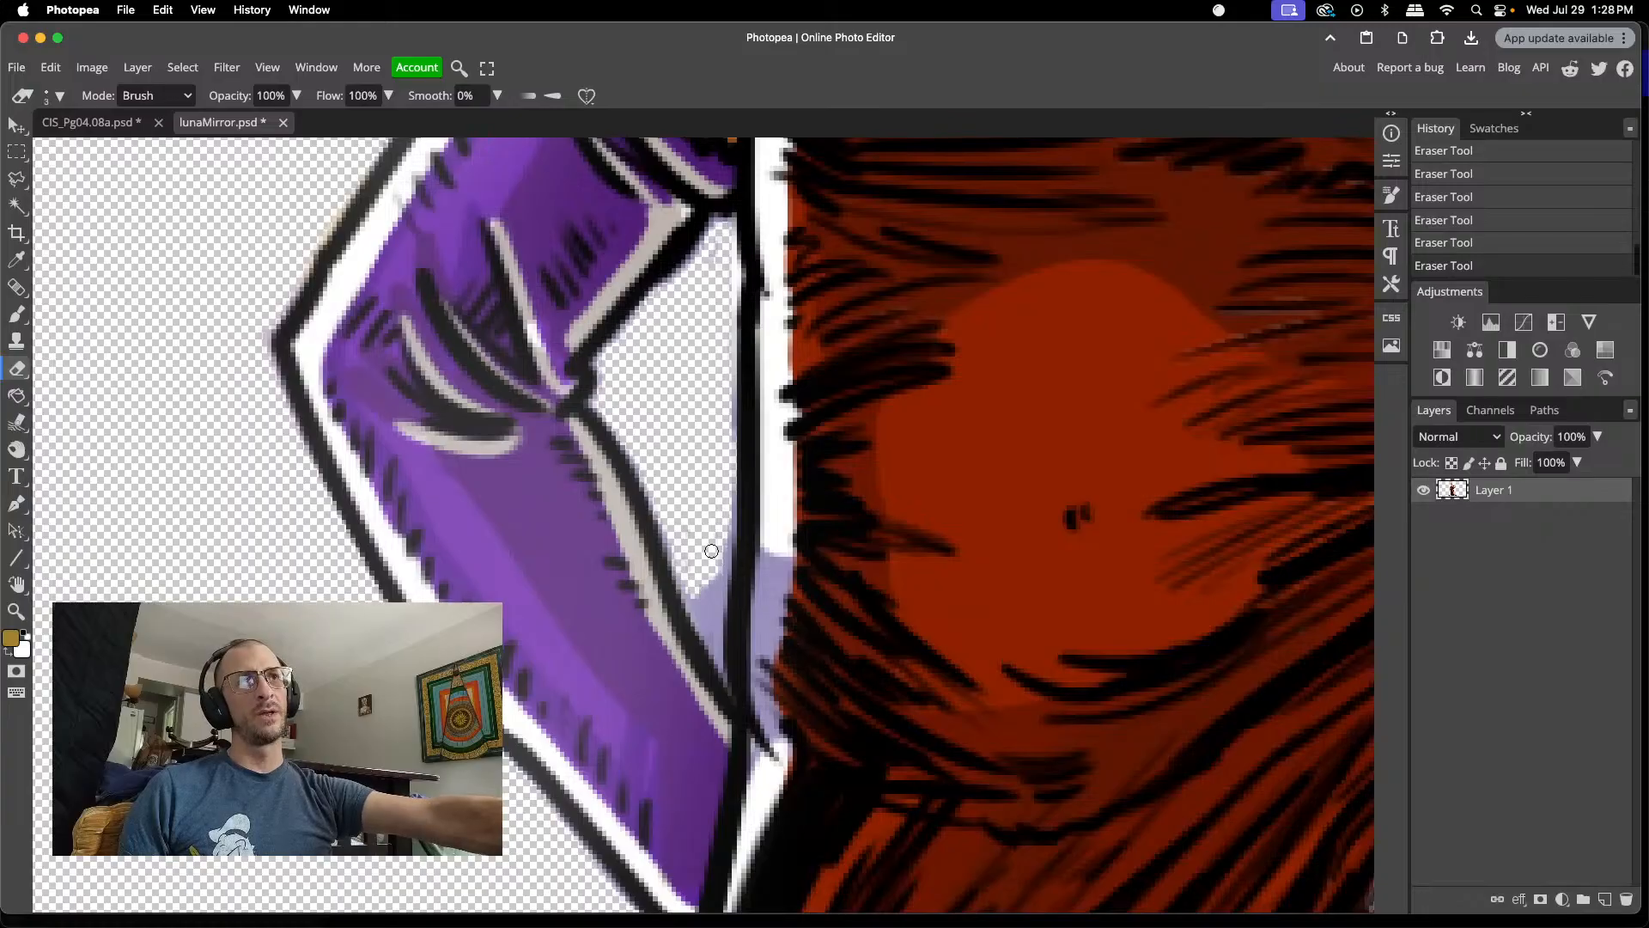
{"action": "left_click_drag", "start_coordinate": [720, 531], "coordinate": [715, 634]}
{"action": "mouse_move", "coordinate": [712, 638]}
{"action": "left_mouse_down"}
{"action": "mouse_move", "coordinate": [703, 580]}
{"action": "mouse_move", "coordinate": [707, 626]}
{"action": "mouse_move", "coordinate": [682, 557]}
{"action": "left_mouse_up"}
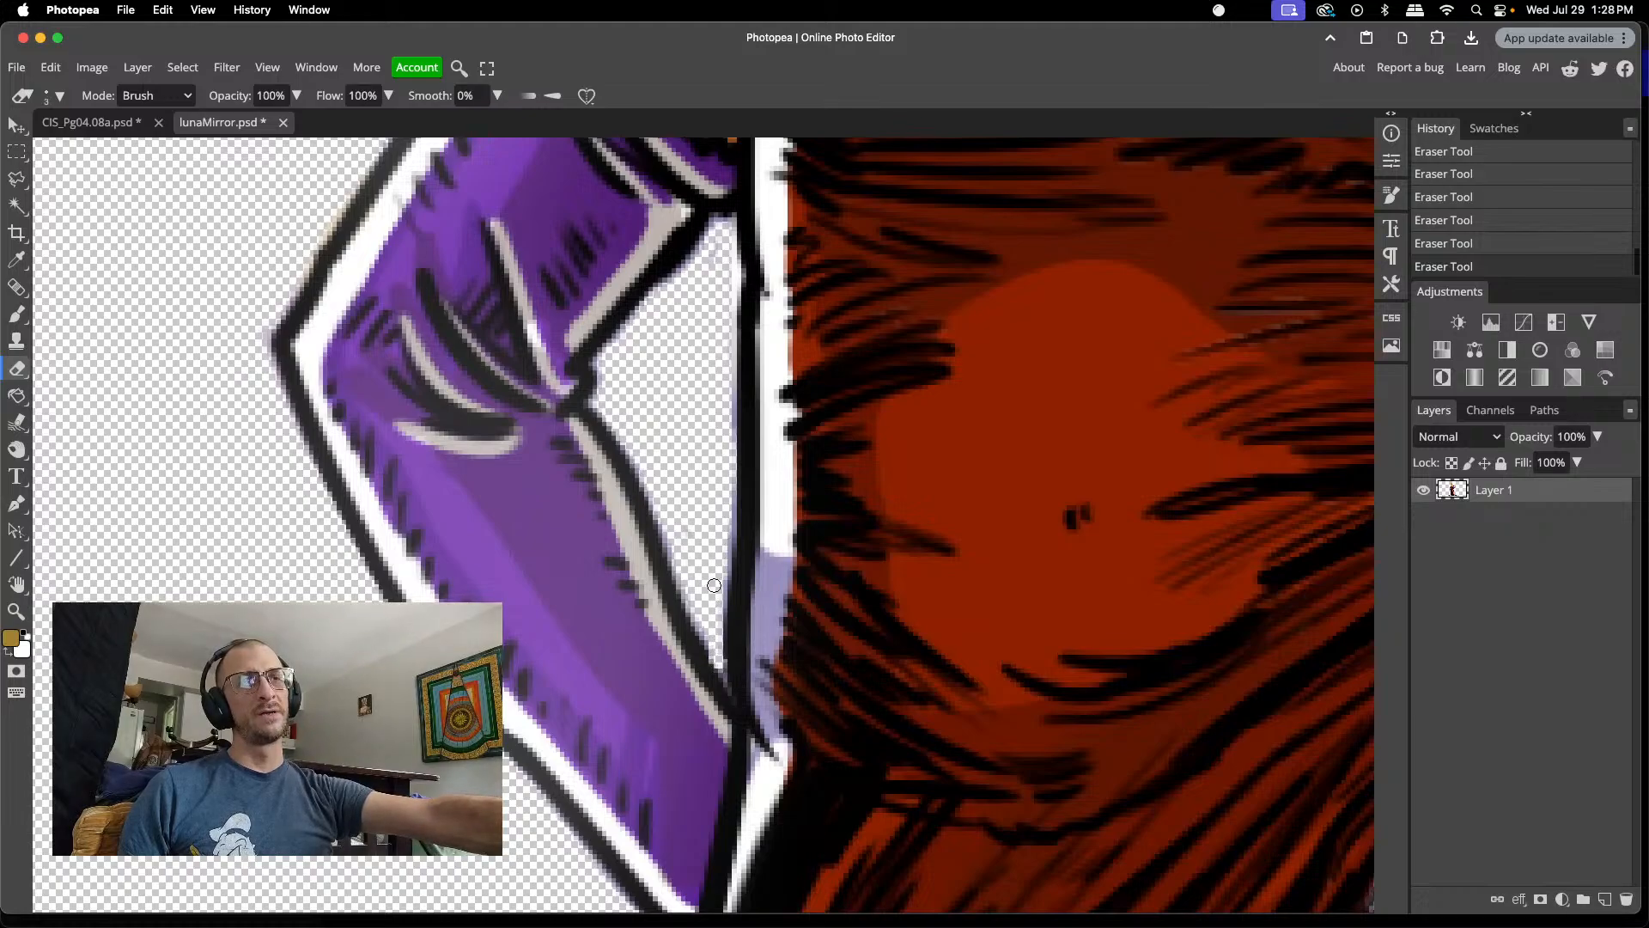
- Sample the white of the dress outline at the waist as the painting colour for the Brush
{"action": "key", "text": "i"}
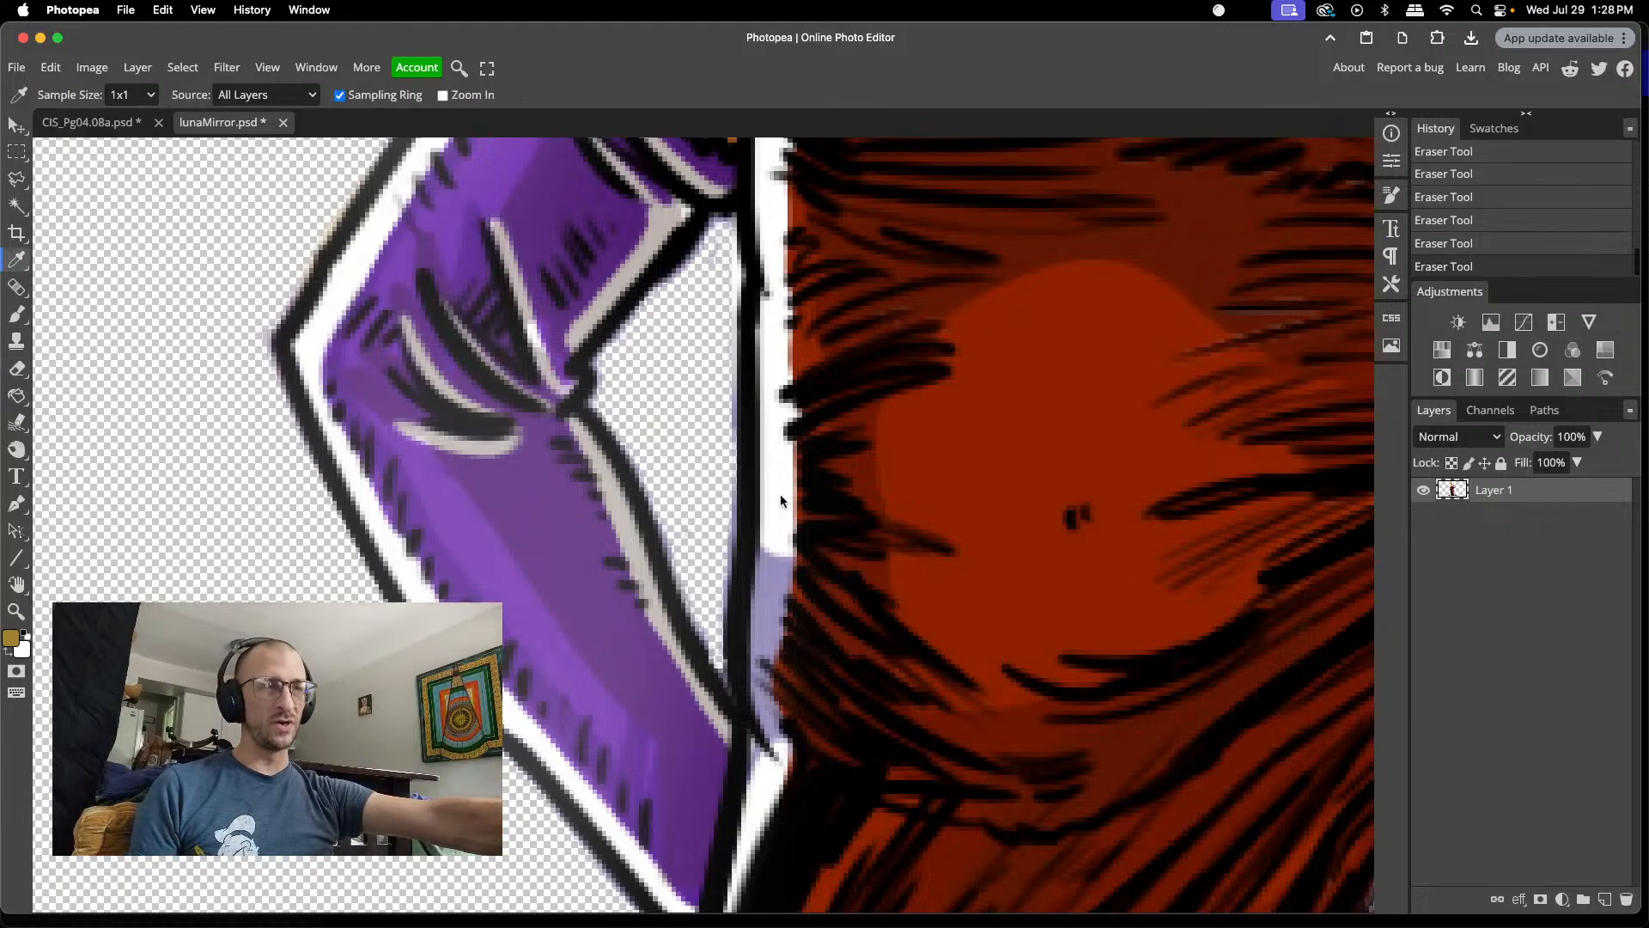
{"action": "left_click", "coordinate": [782, 488]}
{"action": "key", "text": "b"}
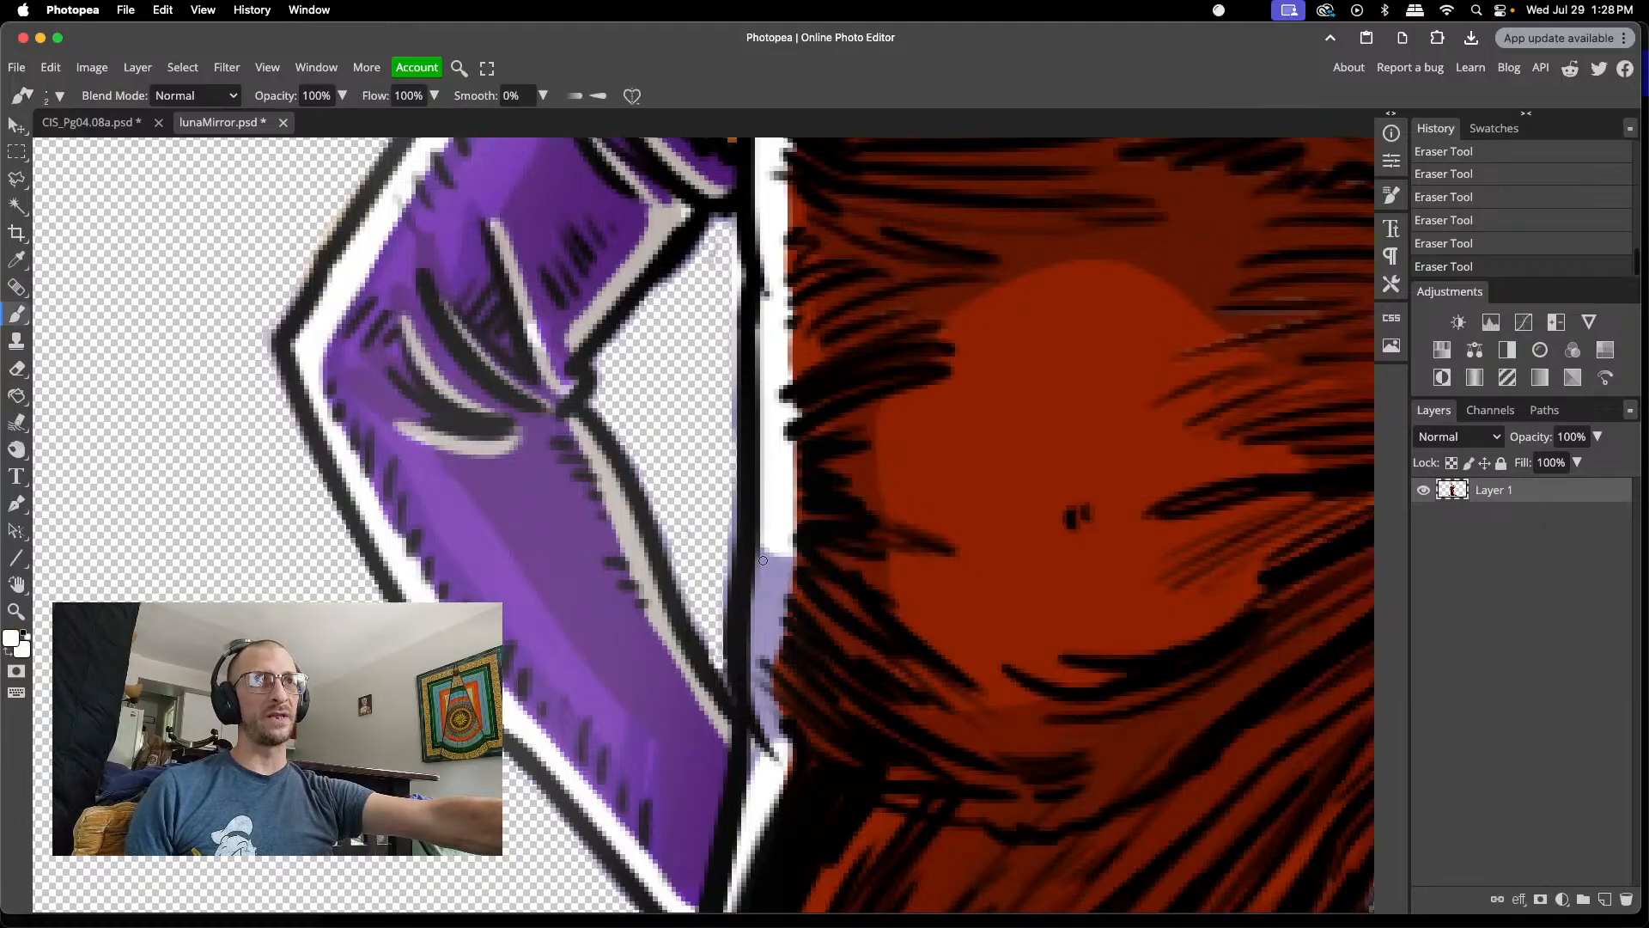
{"action": "scroll", "coordinate": [775, 555], "scroll_direction": "down", "scroll_amount": 1}
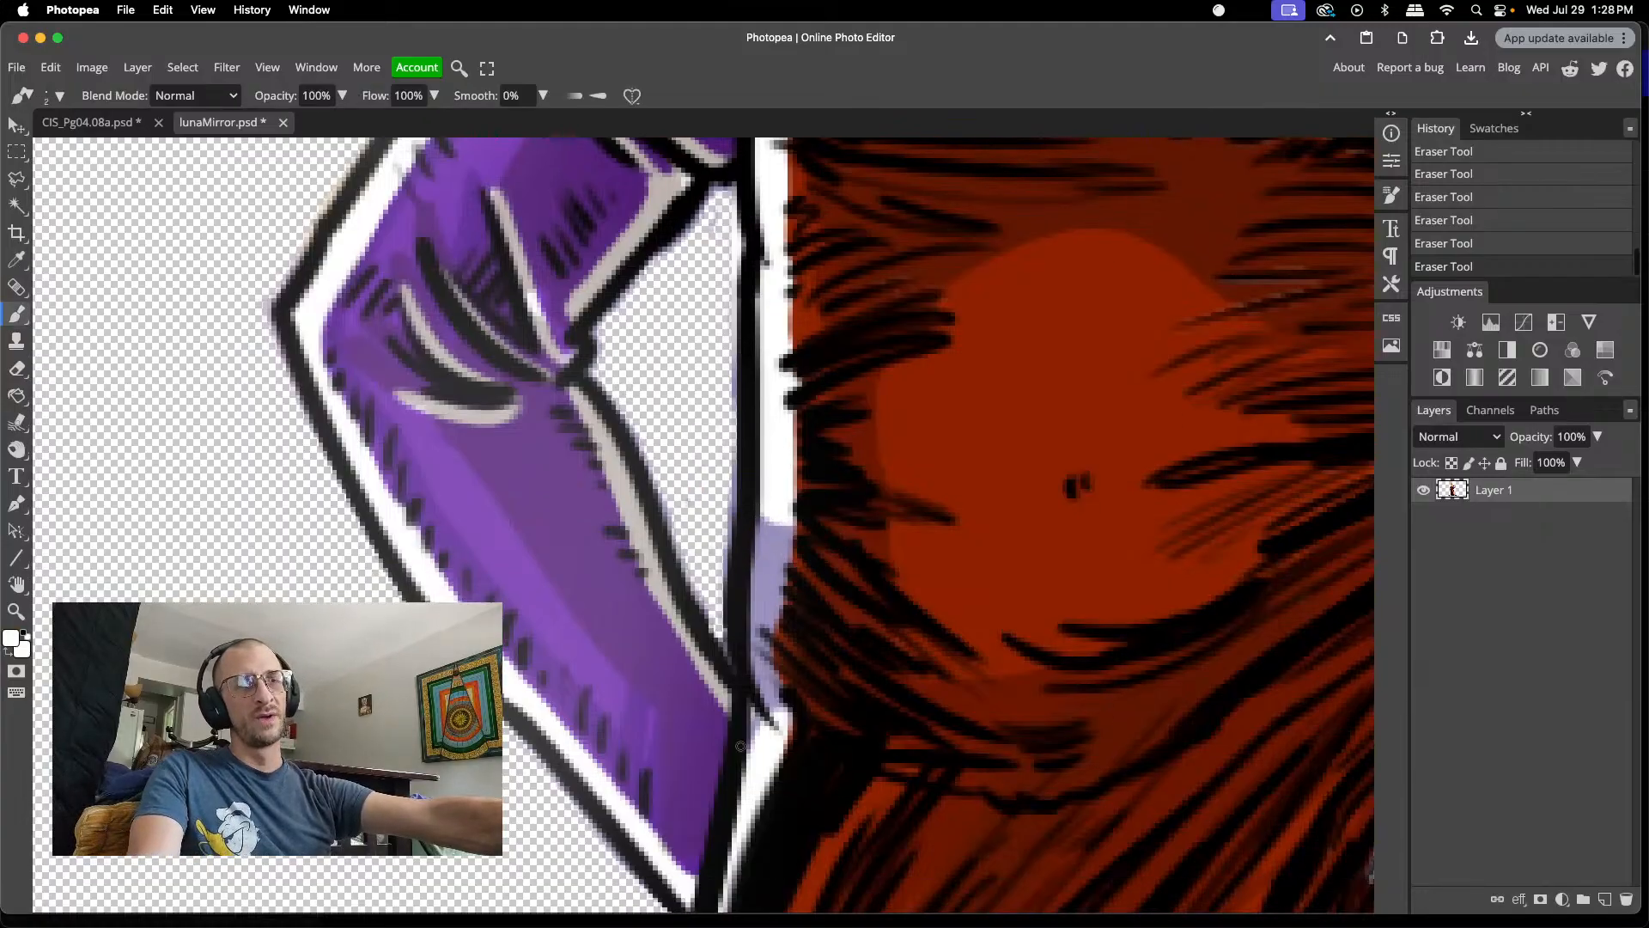
{"action": "mouse_move", "coordinate": [798, 923]}
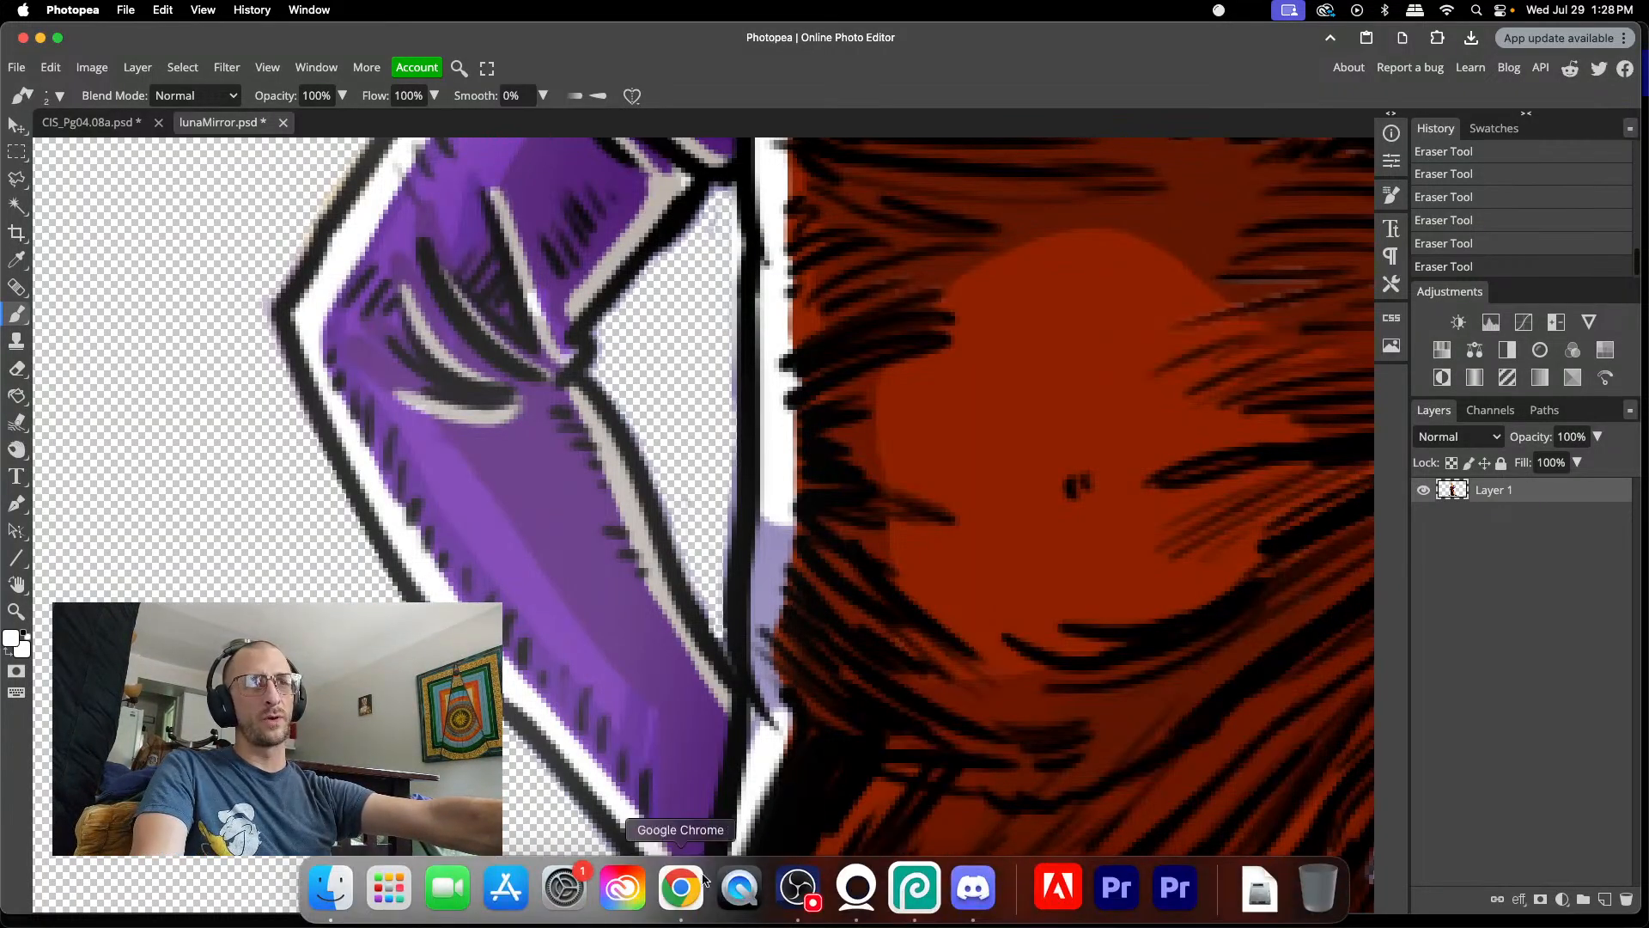
{"action": "left_click", "coordinate": [679, 888]}
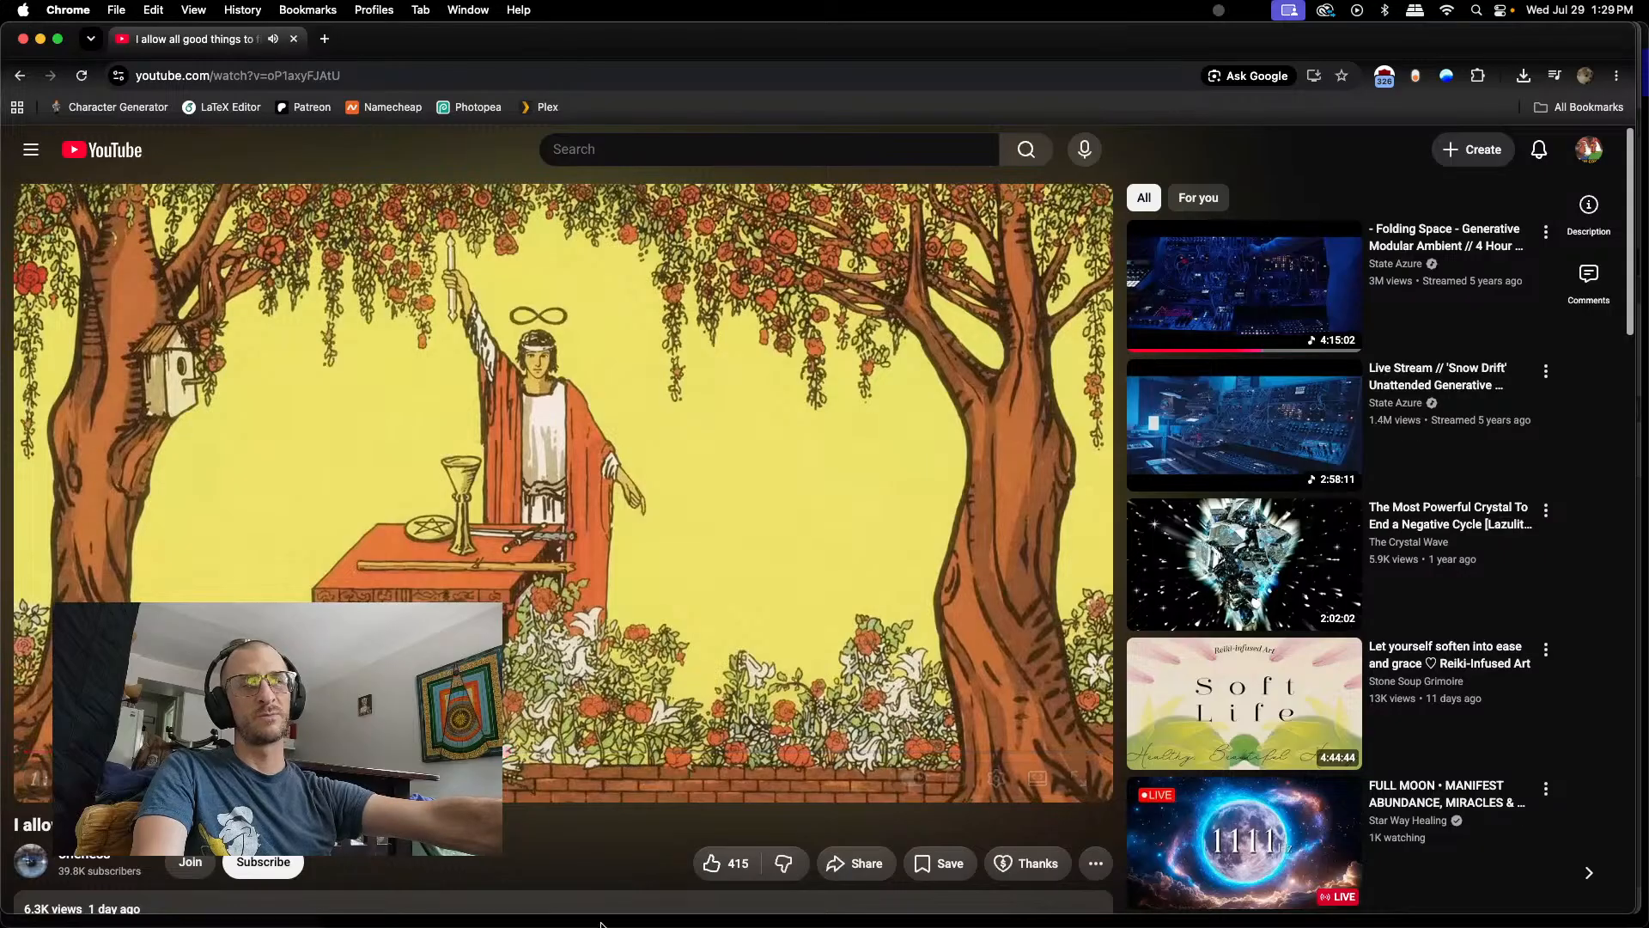
{"action": "mouse_move", "coordinate": [797, 924]}
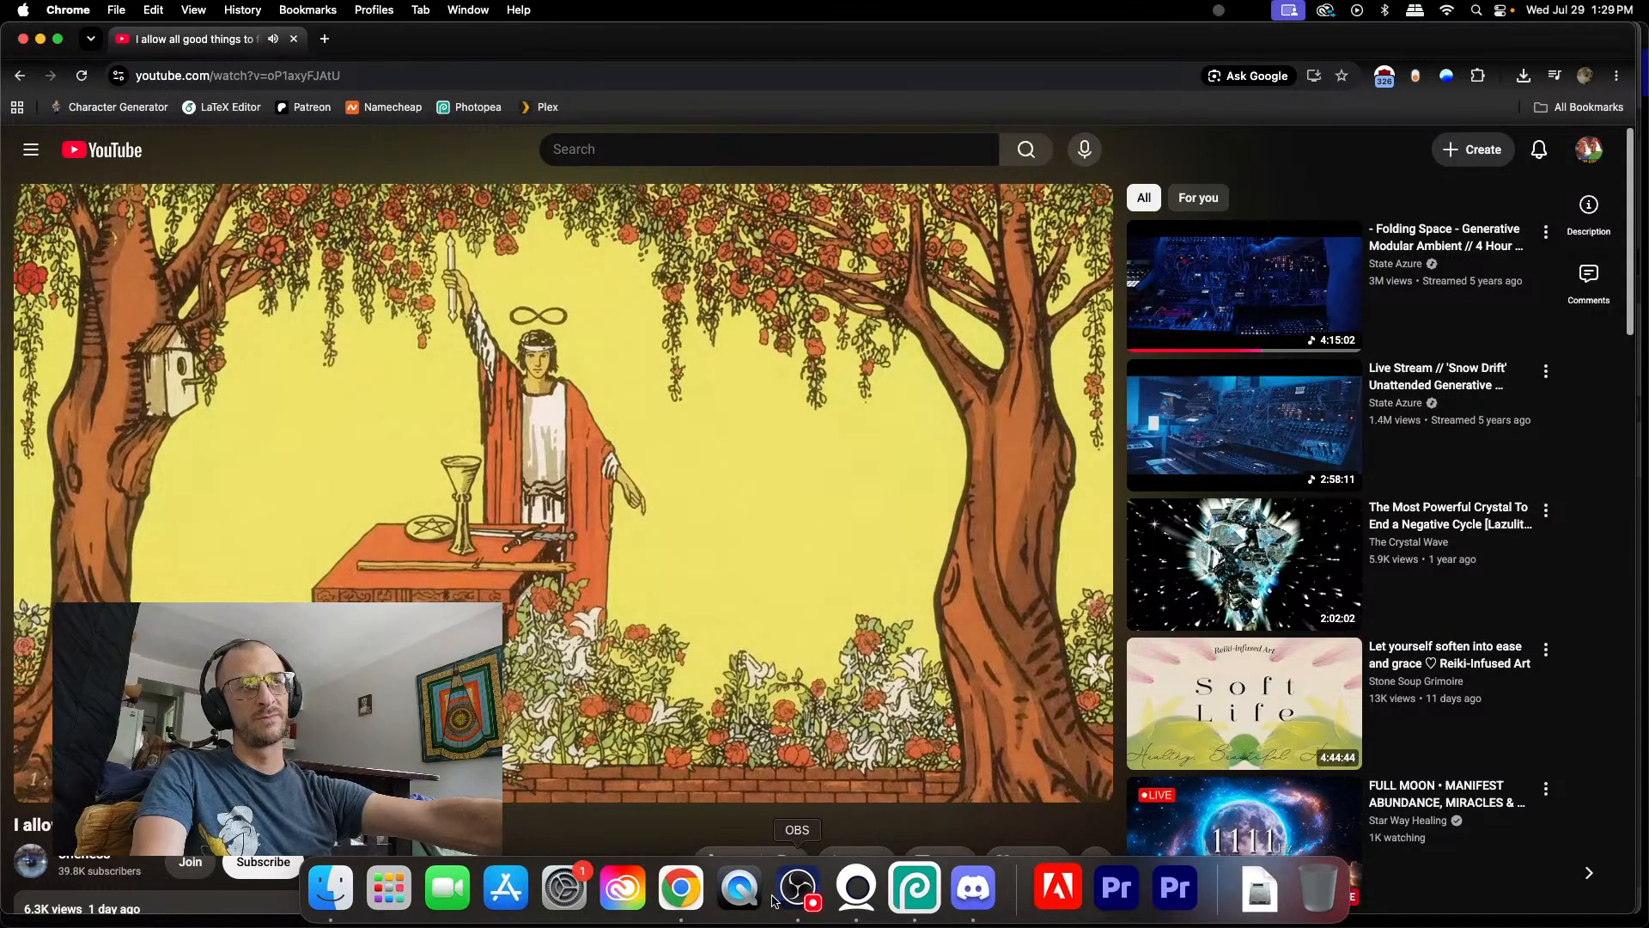
{"action": "left_click", "coordinate": [726, 892]}
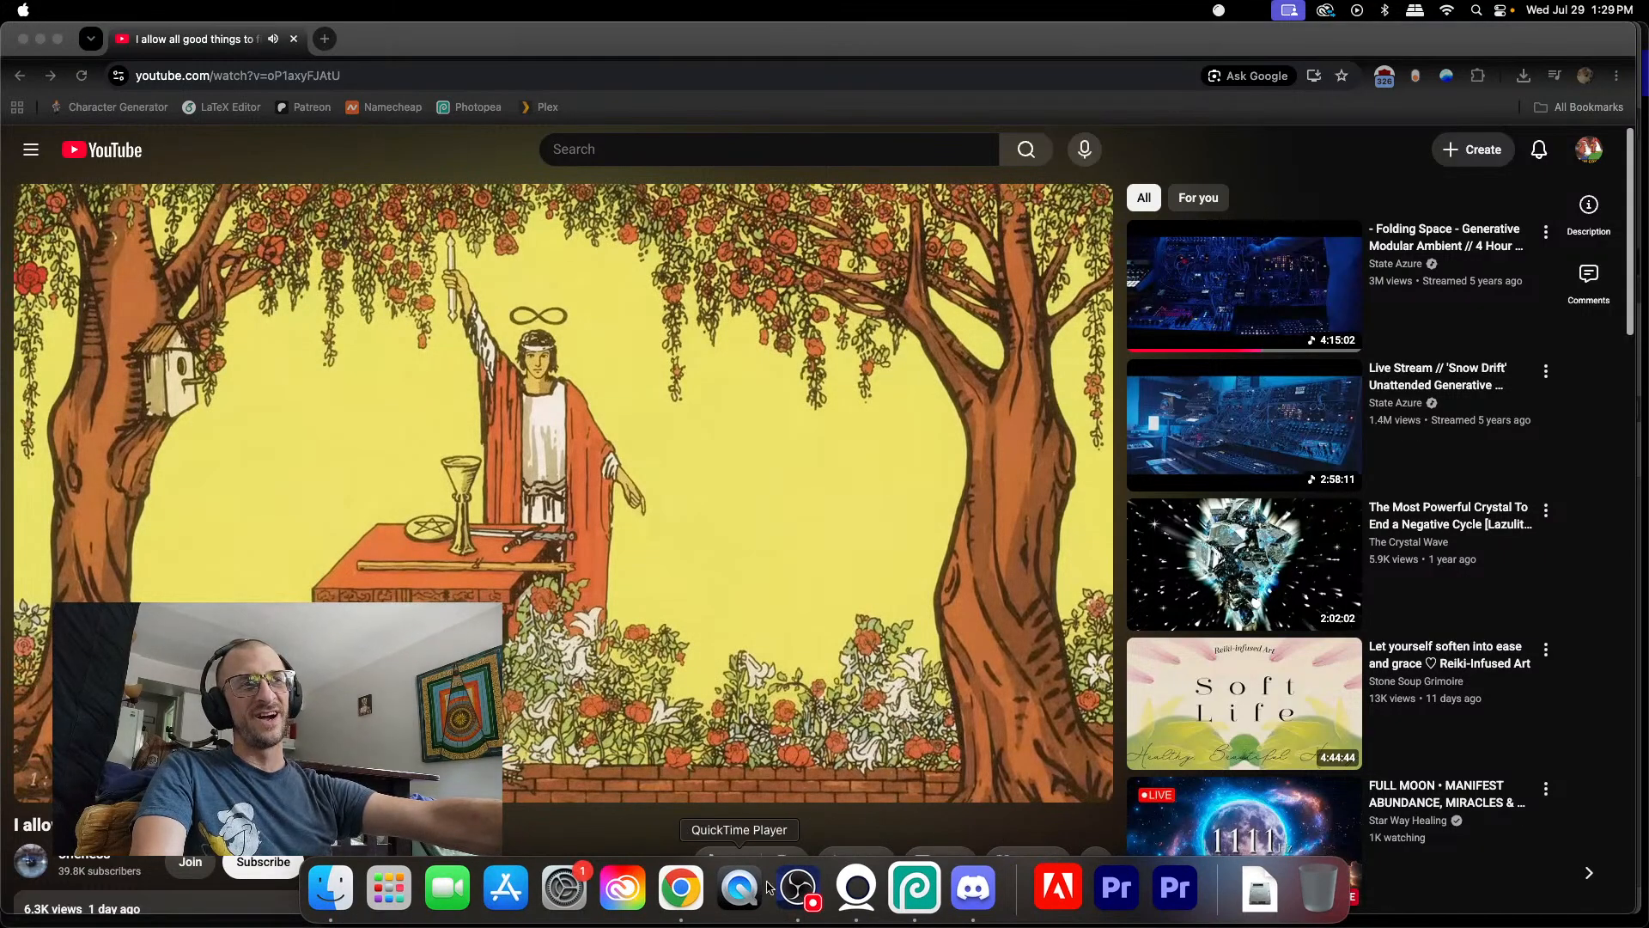
{"action": "left_click", "coordinate": [915, 888]}
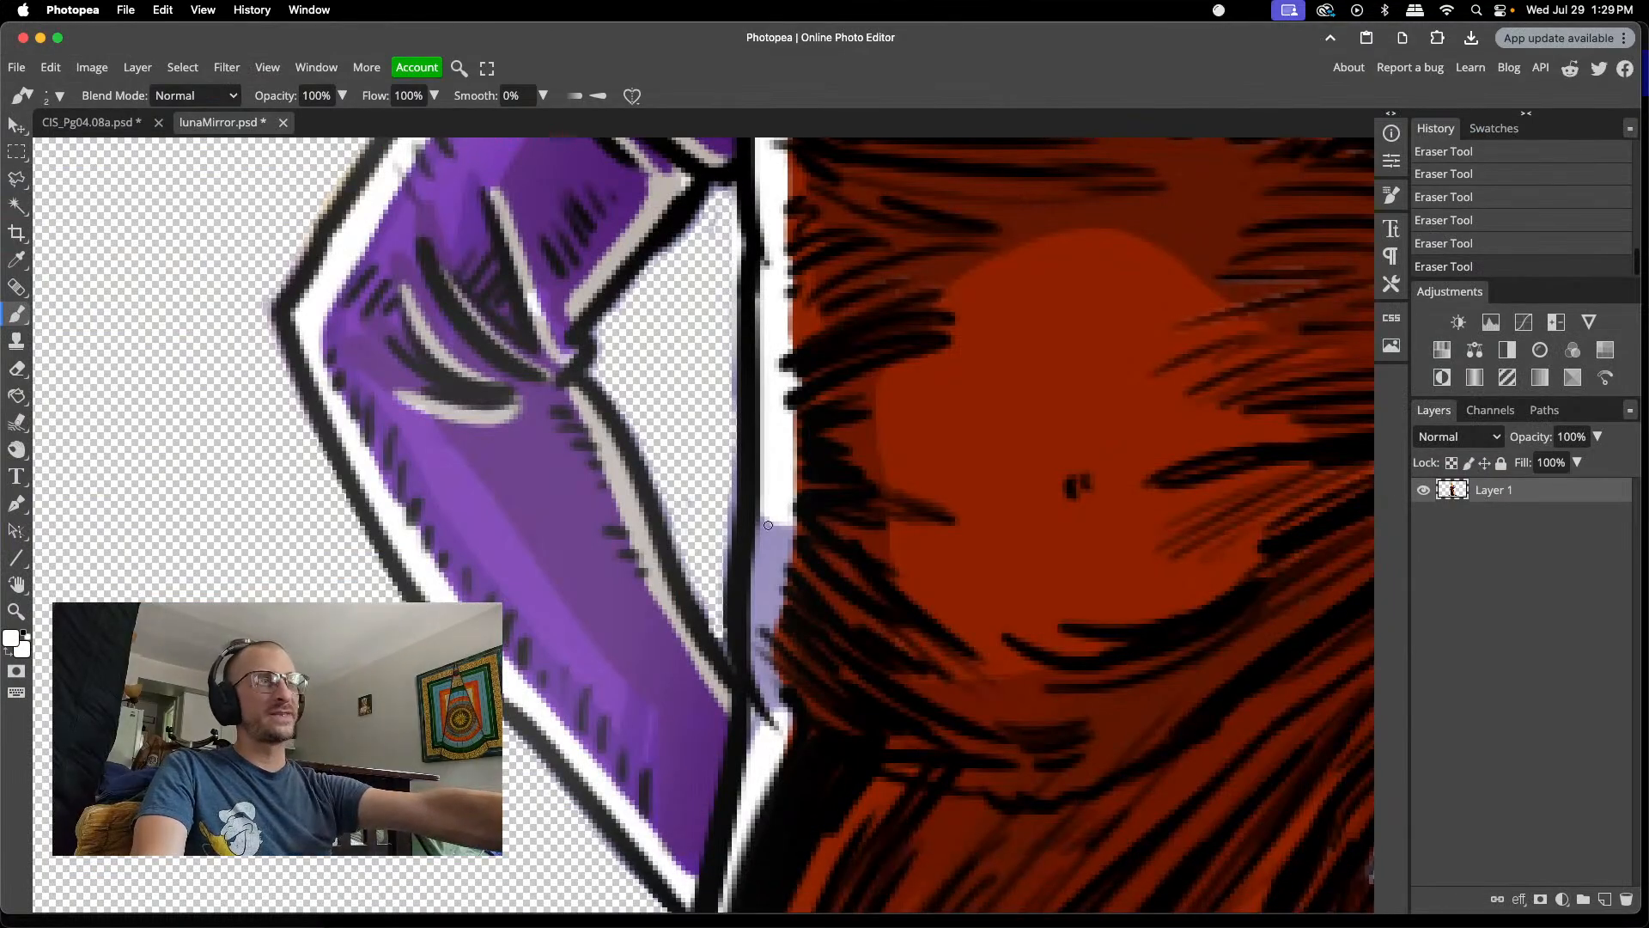
- Paint white over the lavender patches inside the dress's outline beside the bent arm and lower down along the hip
{"action": "mouse_move", "coordinate": [767, 521]}
{"action": "left_mouse_down"}
{"action": "mouse_move", "coordinate": [764, 554]}
{"action": "mouse_move", "coordinate": [775, 523]}
{"action": "mouse_move", "coordinate": [777, 553]}
{"action": "mouse_move", "coordinate": [786, 525]}
{"action": "mouse_move", "coordinate": [768, 564]}
{"action": "mouse_move", "coordinate": [767, 516]}
{"action": "mouse_move", "coordinate": [762, 533]}
{"action": "mouse_move", "coordinate": [767, 611]}
{"action": "mouse_move", "coordinate": [780, 552]}
{"action": "mouse_move", "coordinate": [763, 626]}
{"action": "mouse_move", "coordinate": [765, 548]}
{"action": "mouse_move", "coordinate": [760, 649]}
{"action": "left_mouse_up"}
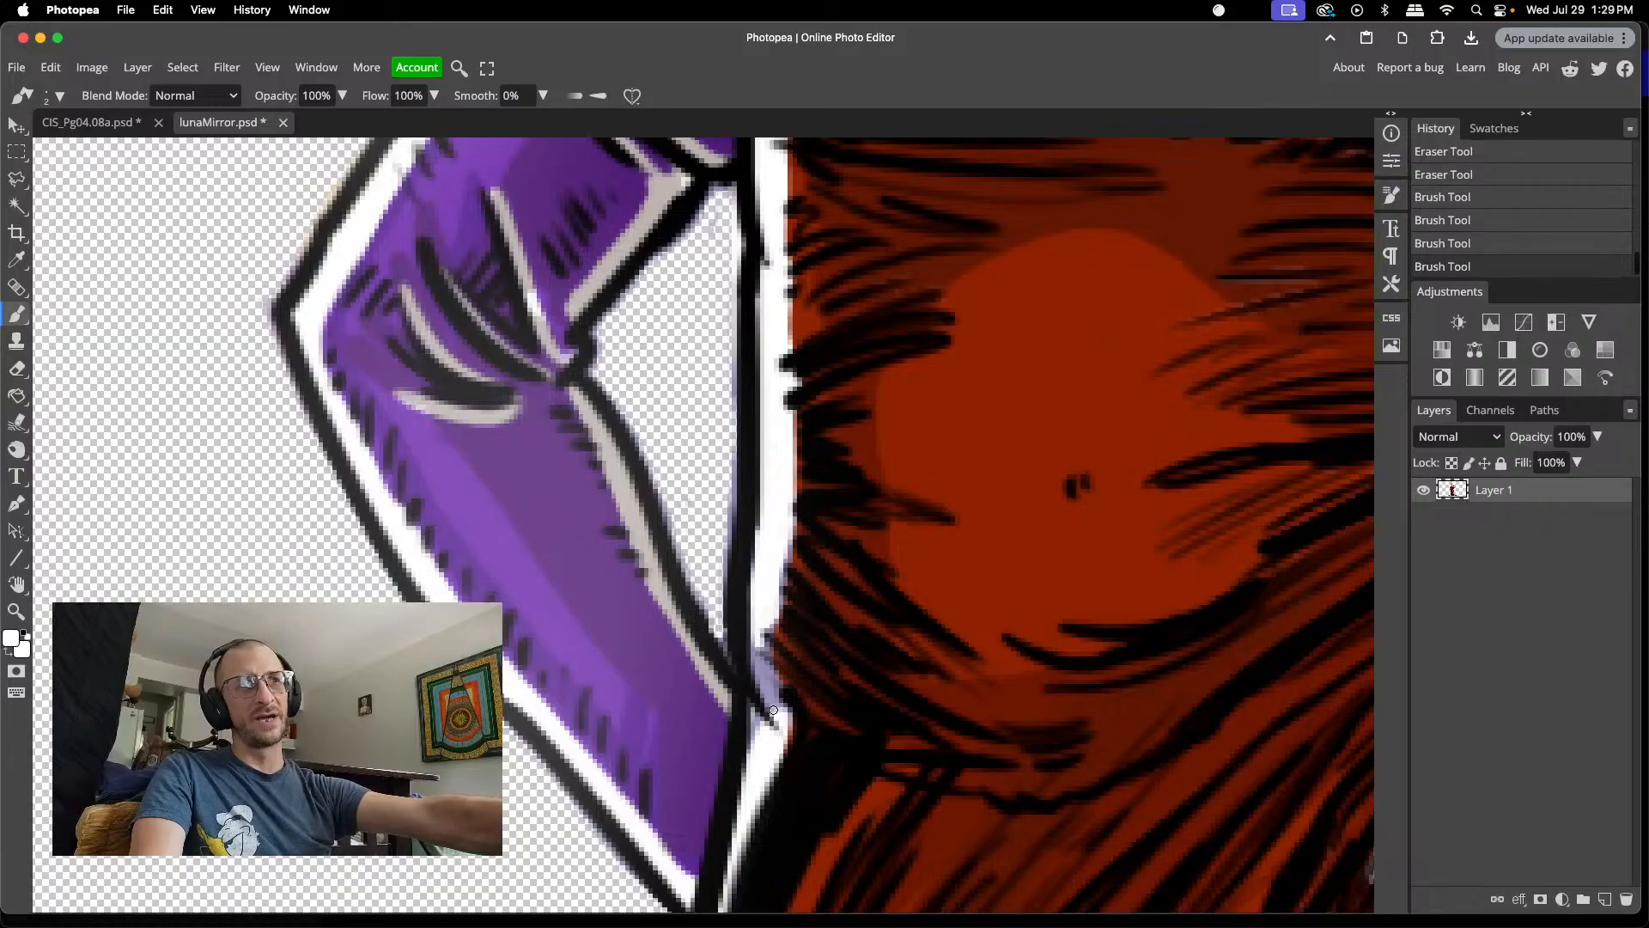
{"action": "mouse_move", "coordinate": [777, 732]}
{"action": "left_mouse_down"}
{"action": "mouse_move", "coordinate": [756, 738]}
{"action": "mouse_move", "coordinate": [760, 669]}
{"action": "mouse_move", "coordinate": [773, 701]}
{"action": "mouse_move", "coordinate": [772, 687]}
{"action": "mouse_move", "coordinate": [763, 715]}
{"action": "mouse_move", "coordinate": [757, 647]}
{"action": "mouse_move", "coordinate": [754, 669]}
{"action": "left_mouse_up"}
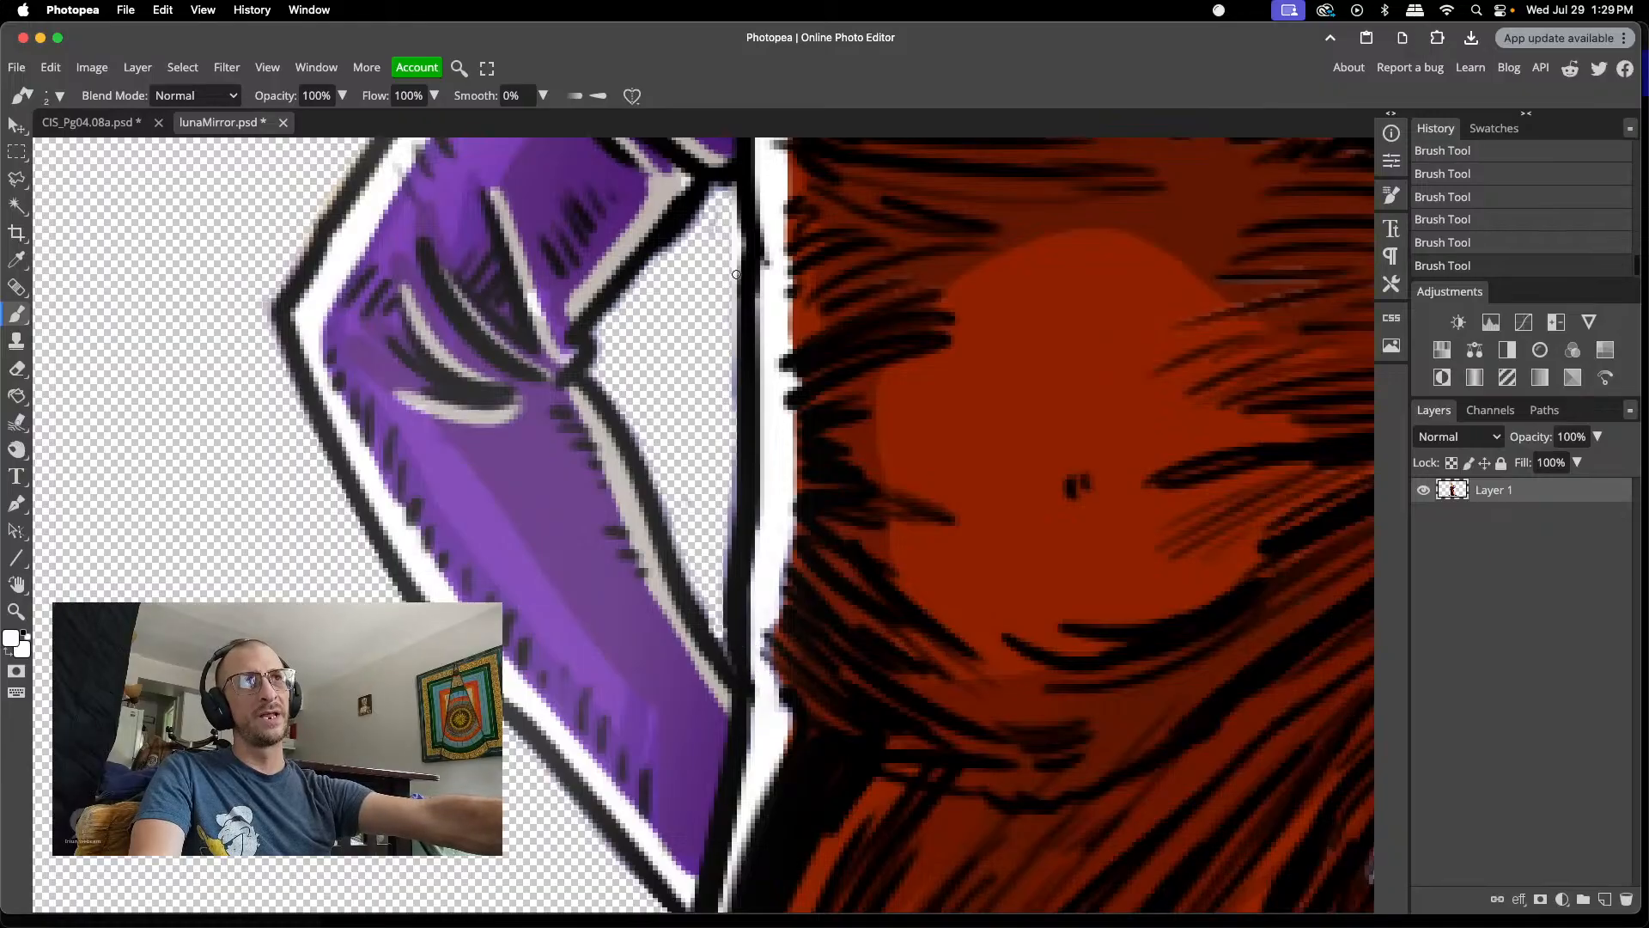
{"action": "mouse_move", "coordinate": [770, 268]}
{"action": "left_mouse_down"}
{"action": "mouse_move", "coordinate": [770, 228]}
{"action": "mouse_move", "coordinate": [766, 284]}
{"action": "mouse_move", "coordinate": [768, 263]}
{"action": "left_mouse_up"}
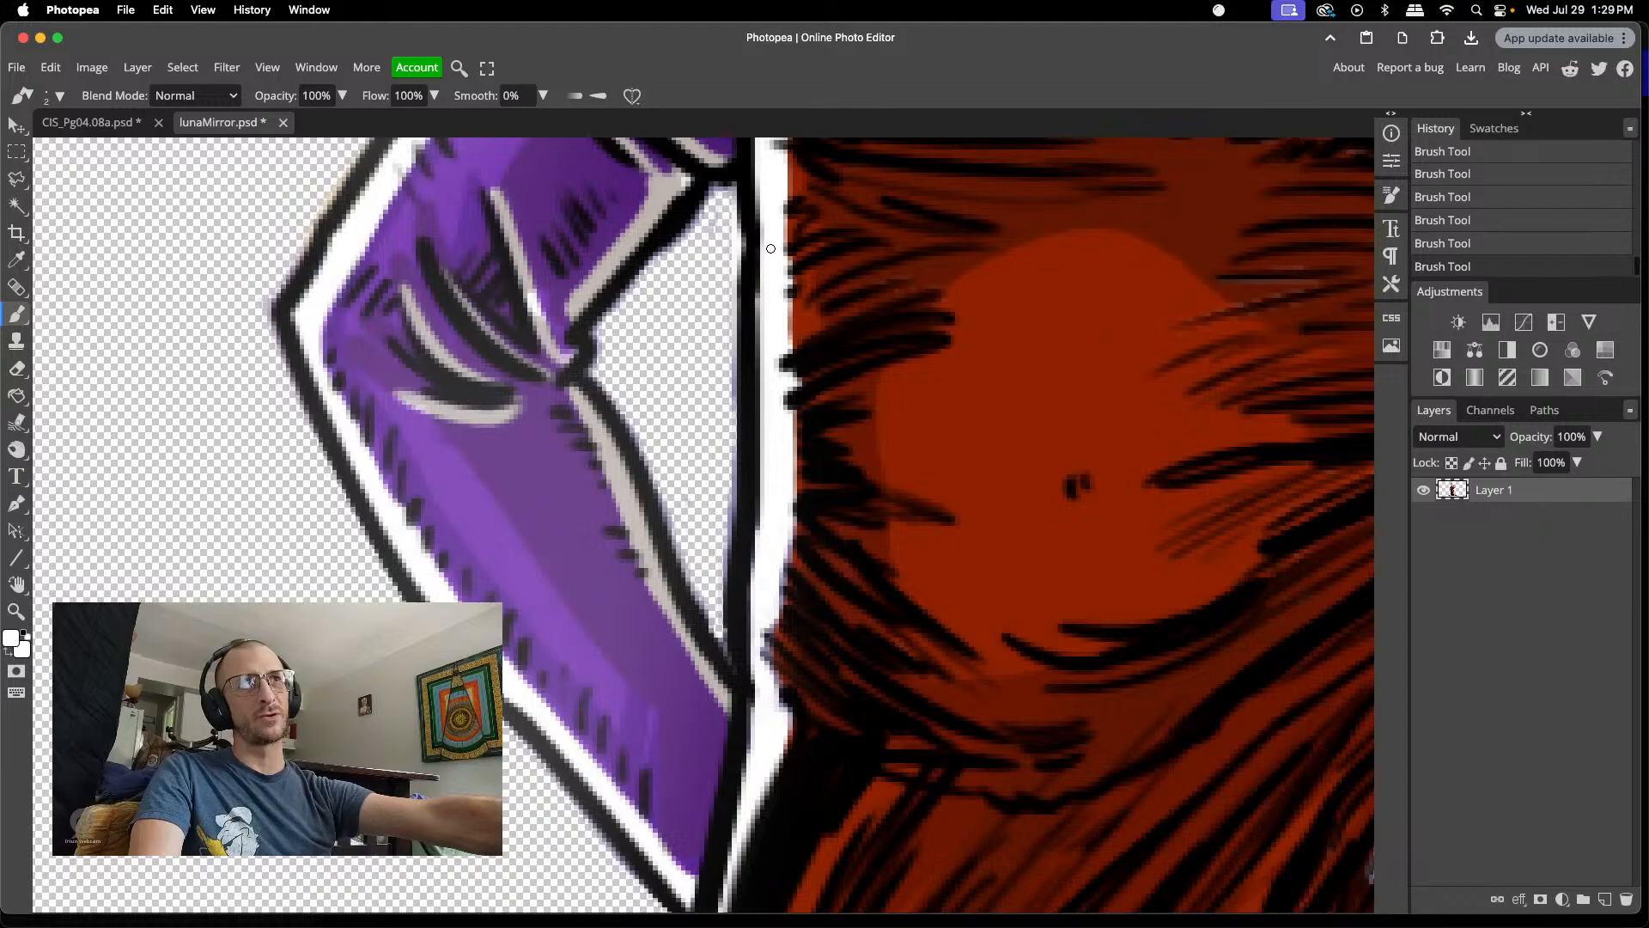
{"action": "scroll", "coordinate": [757, 274], "scroll_direction": "up", "scroll_amount": 3}
{"action": "scroll", "coordinate": [757, 274], "scroll_direction": "down", "scroll_amount": 5}
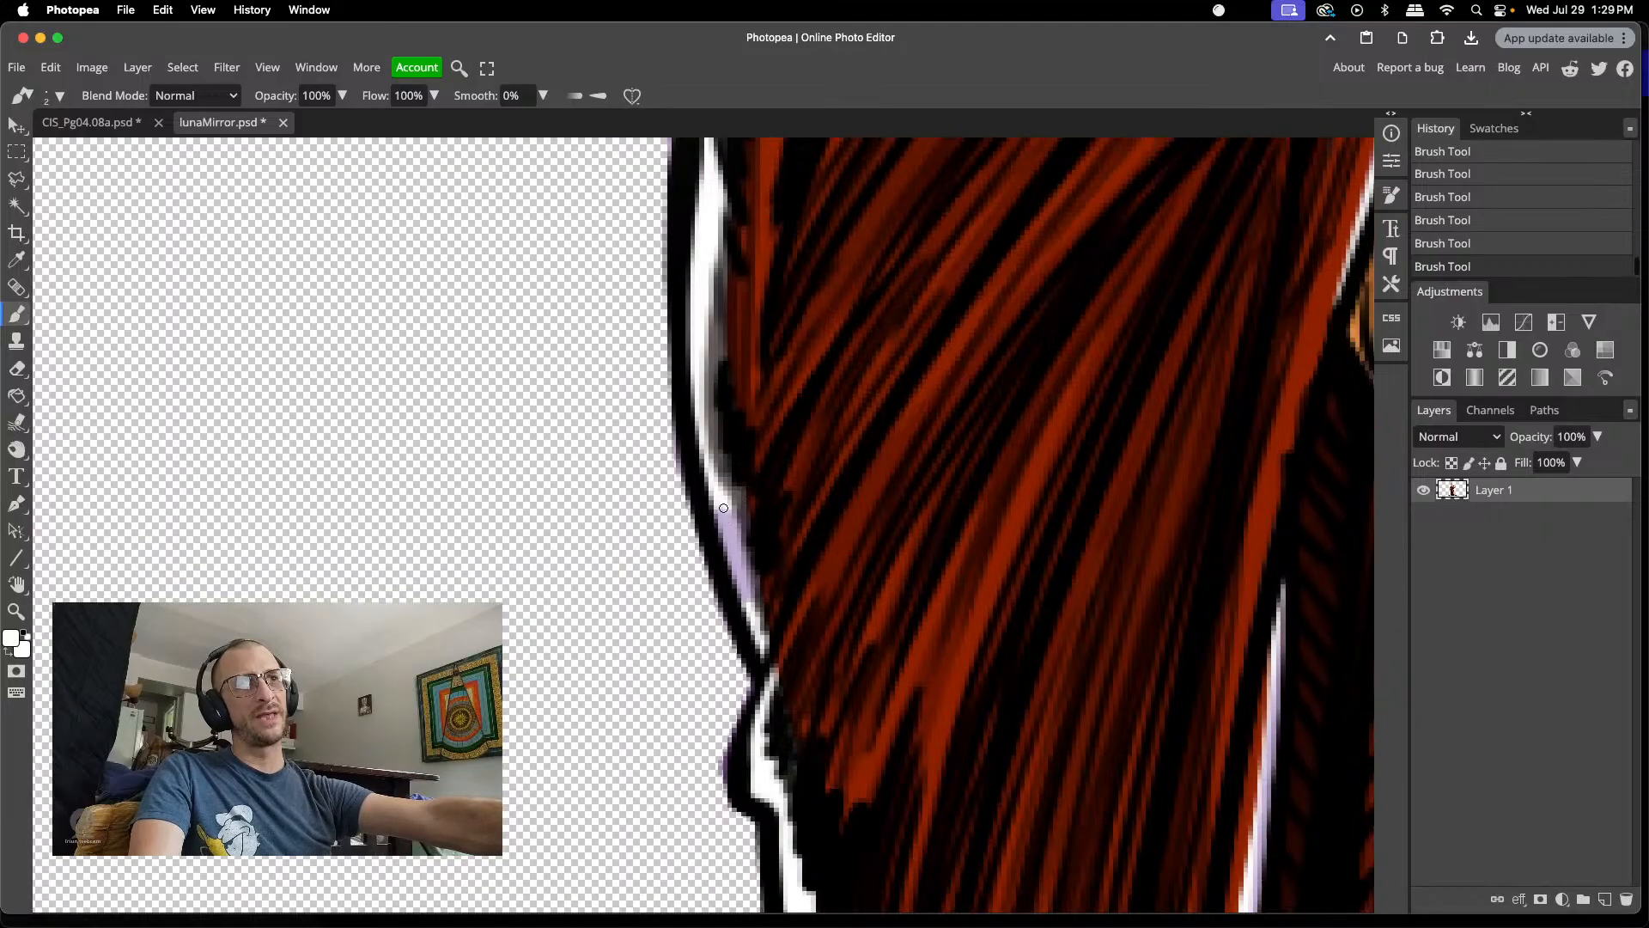
{"action": "mouse_move", "coordinate": [721, 508]}
{"action": "left_mouse_down"}
{"action": "mouse_move", "coordinate": [750, 611]}
{"action": "mouse_move", "coordinate": [731, 511]}
{"action": "left_mouse_up"}
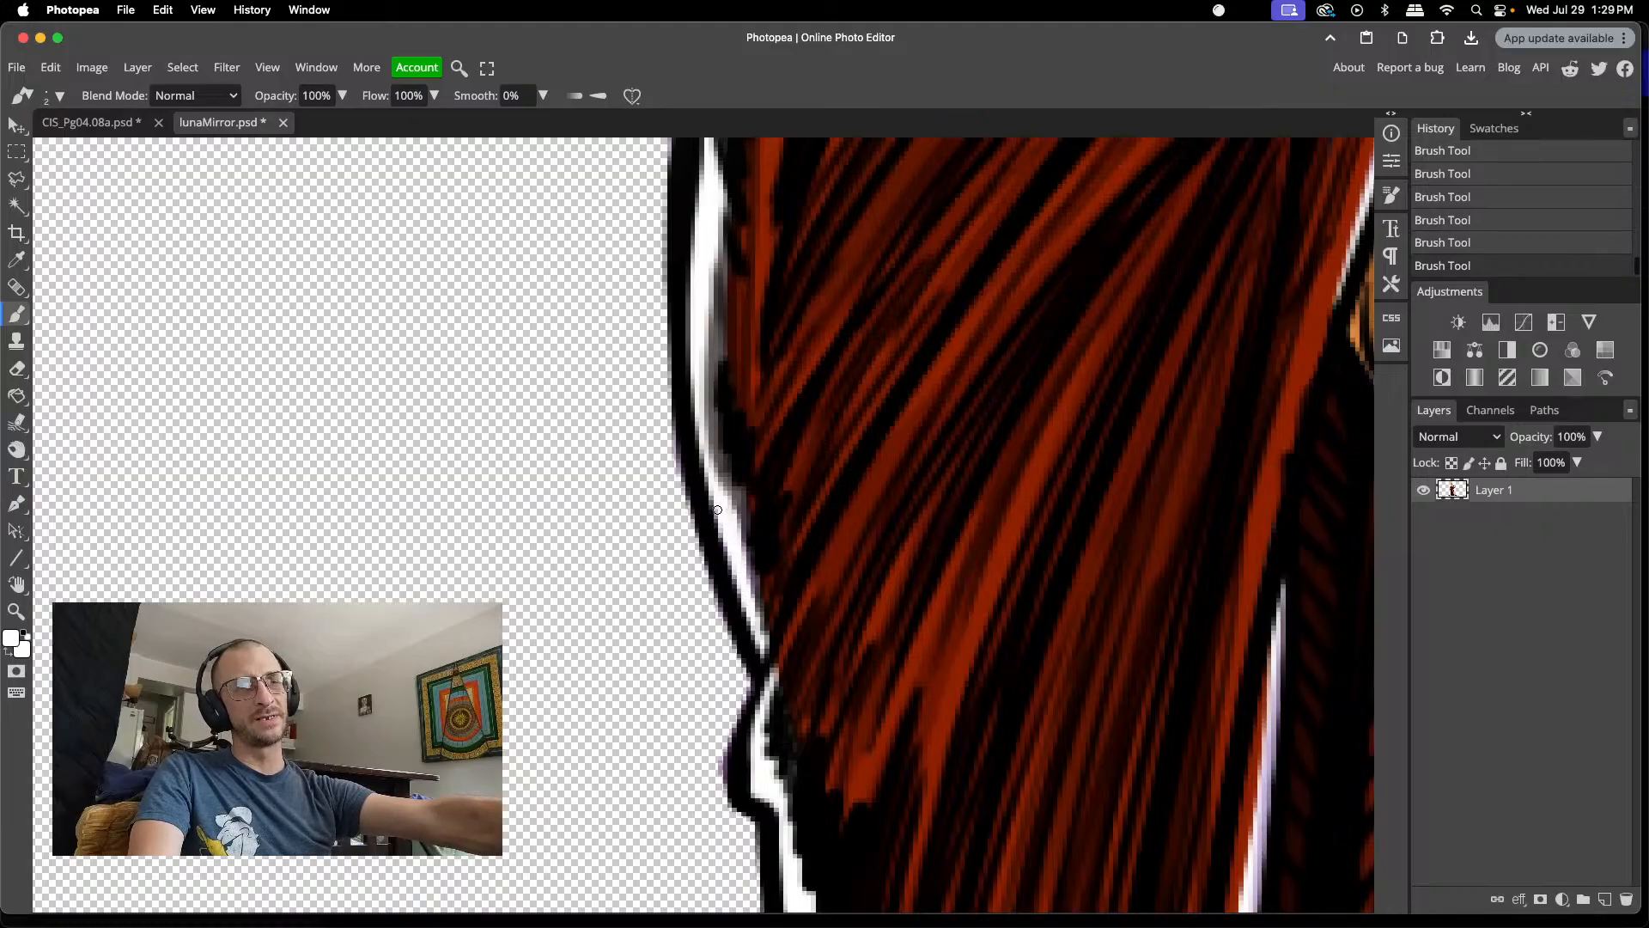
- Inspect the whole cut-out figure from ears to feet for leftover background and rough edges
{"action": "scroll", "coordinate": [901, 720], "scroll_direction": "down", "scroll_amount": 2}
{"action": "scroll", "coordinate": [901, 720], "scroll_direction": "down", "scroll_amount": 6}
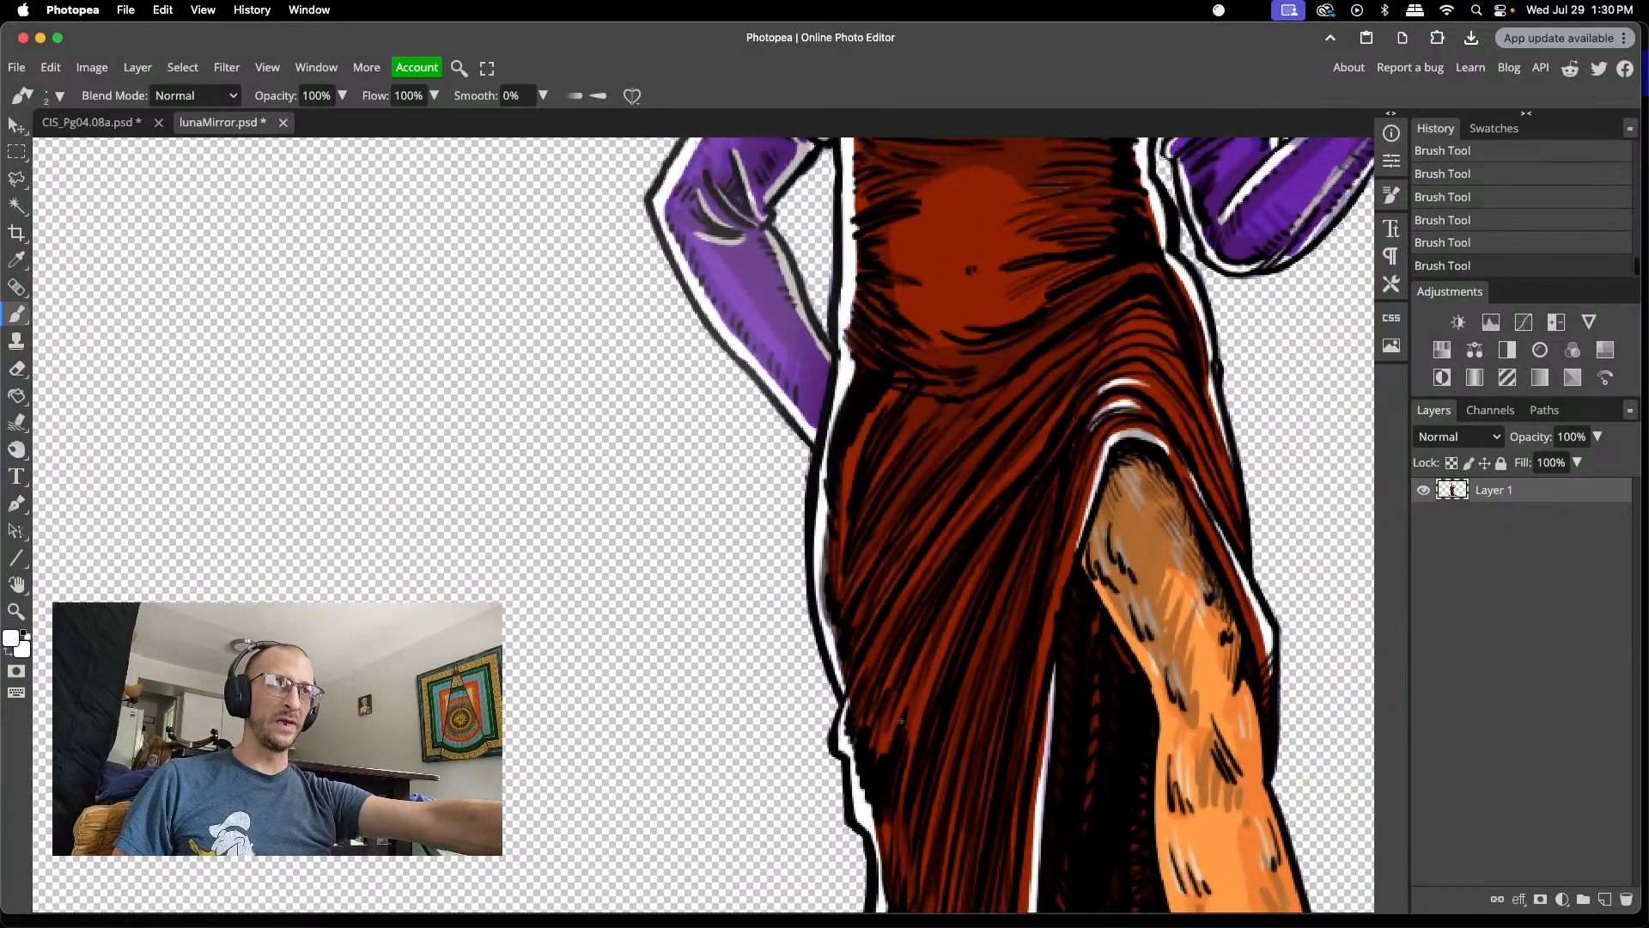
{"action": "scroll", "coordinate": [904, 717], "scroll_direction": "down", "scroll_amount": 3}
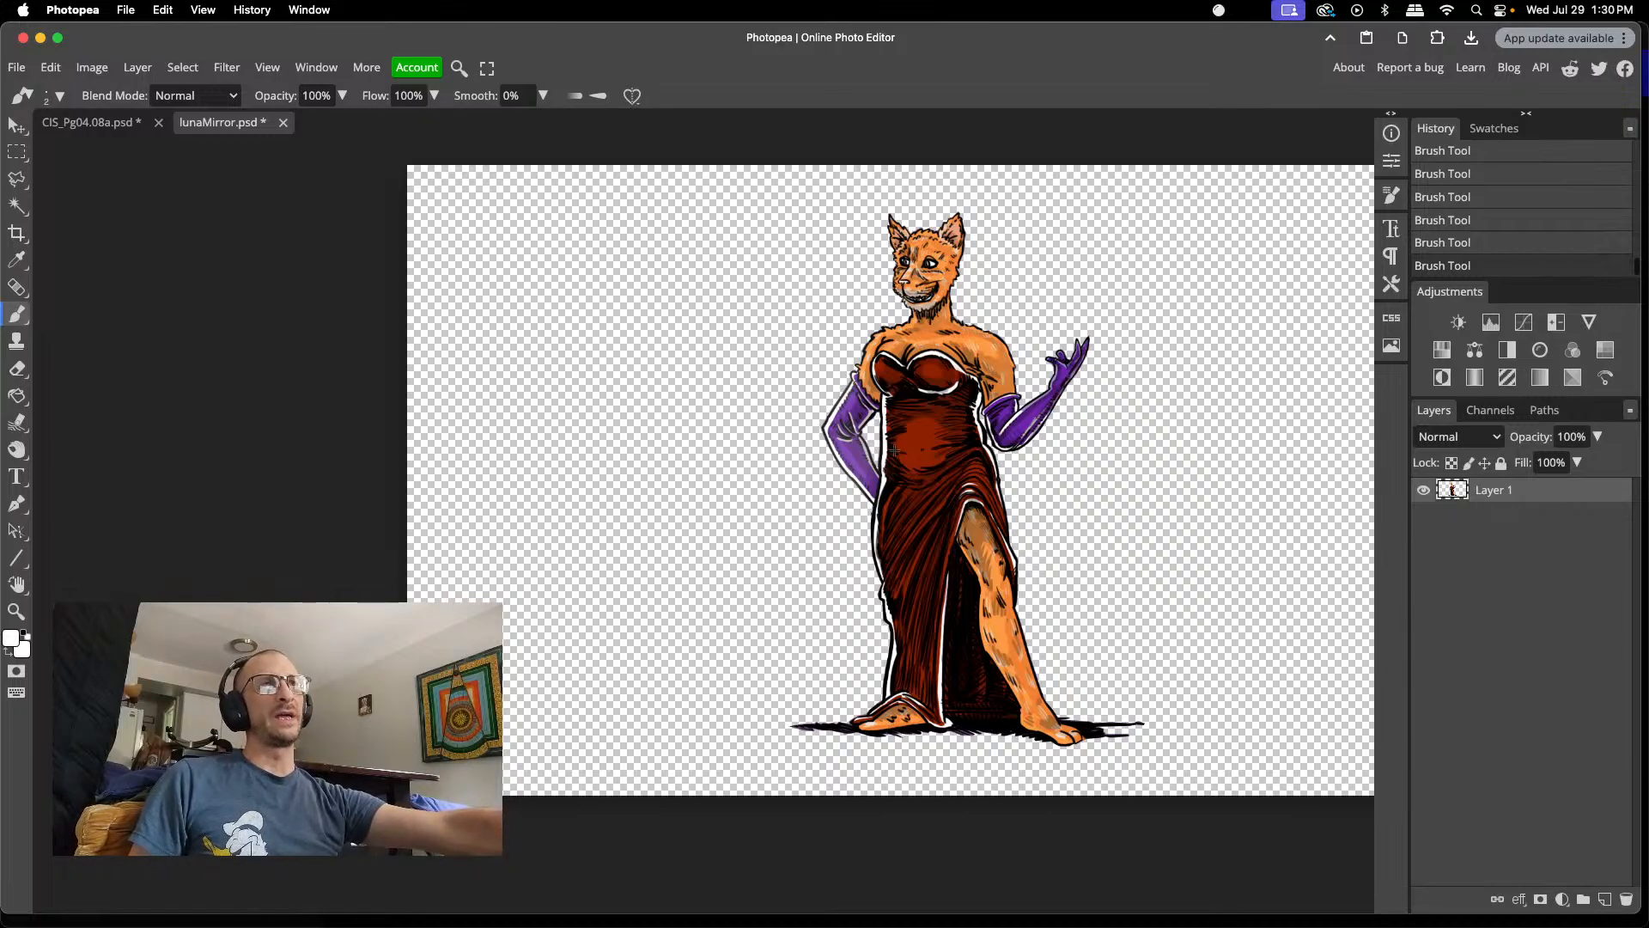
{"action": "scroll", "coordinate": [943, 282], "scroll_direction": "up", "scroll_amount": 10}
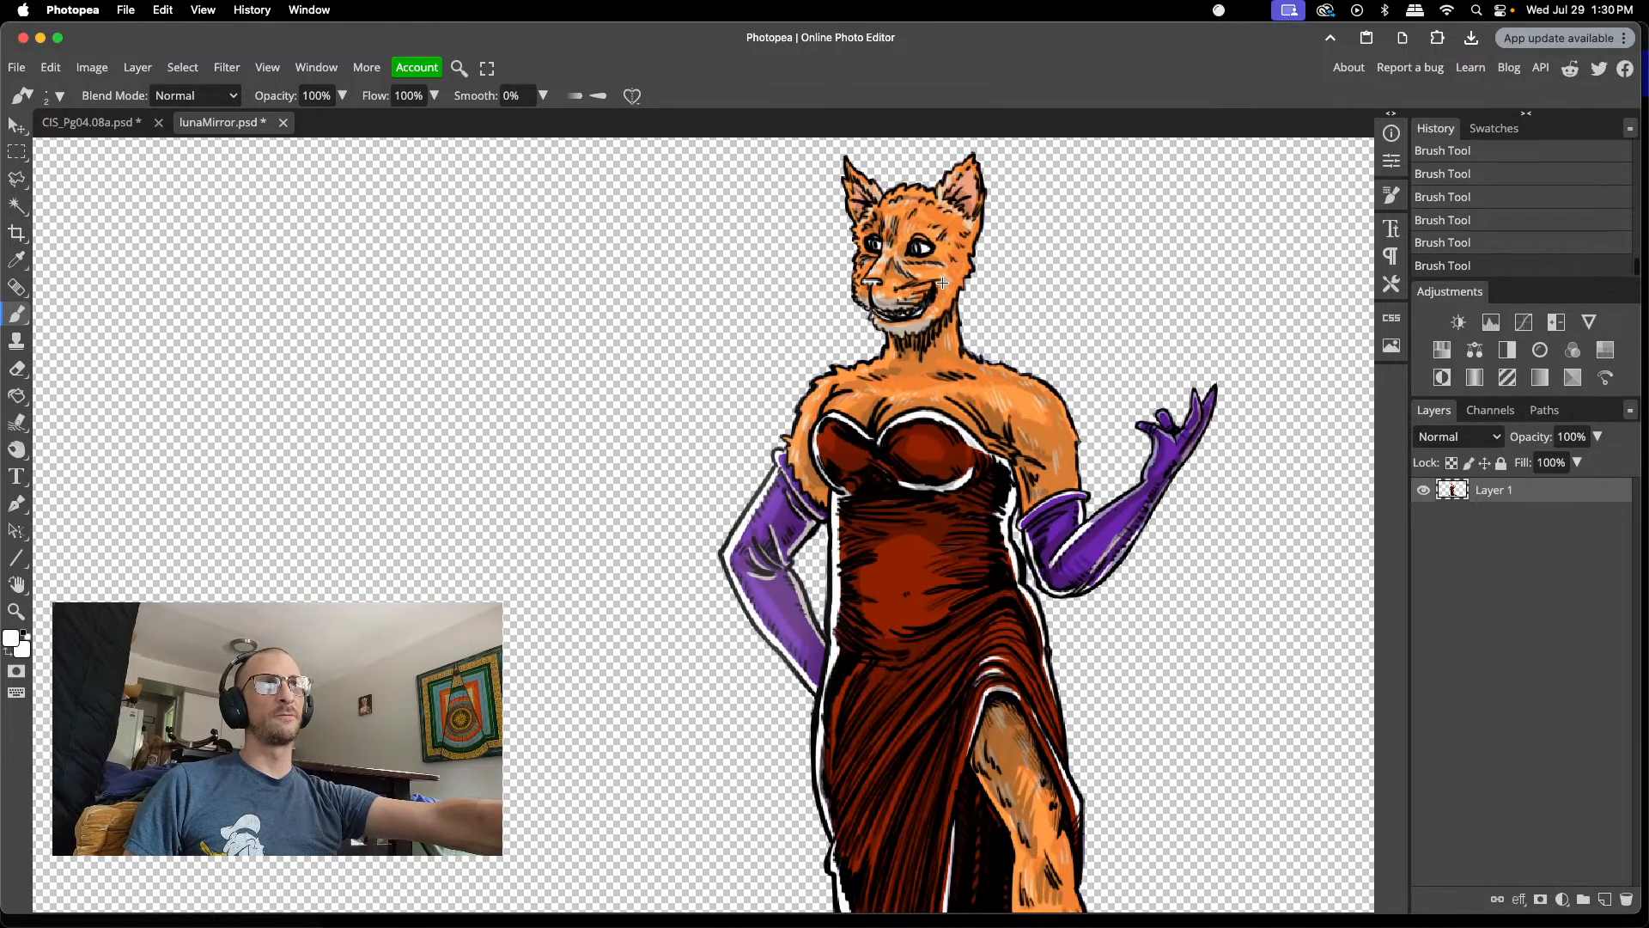
{"action": "scroll", "coordinate": [943, 283], "scroll_direction": "up", "scroll_amount": 5}
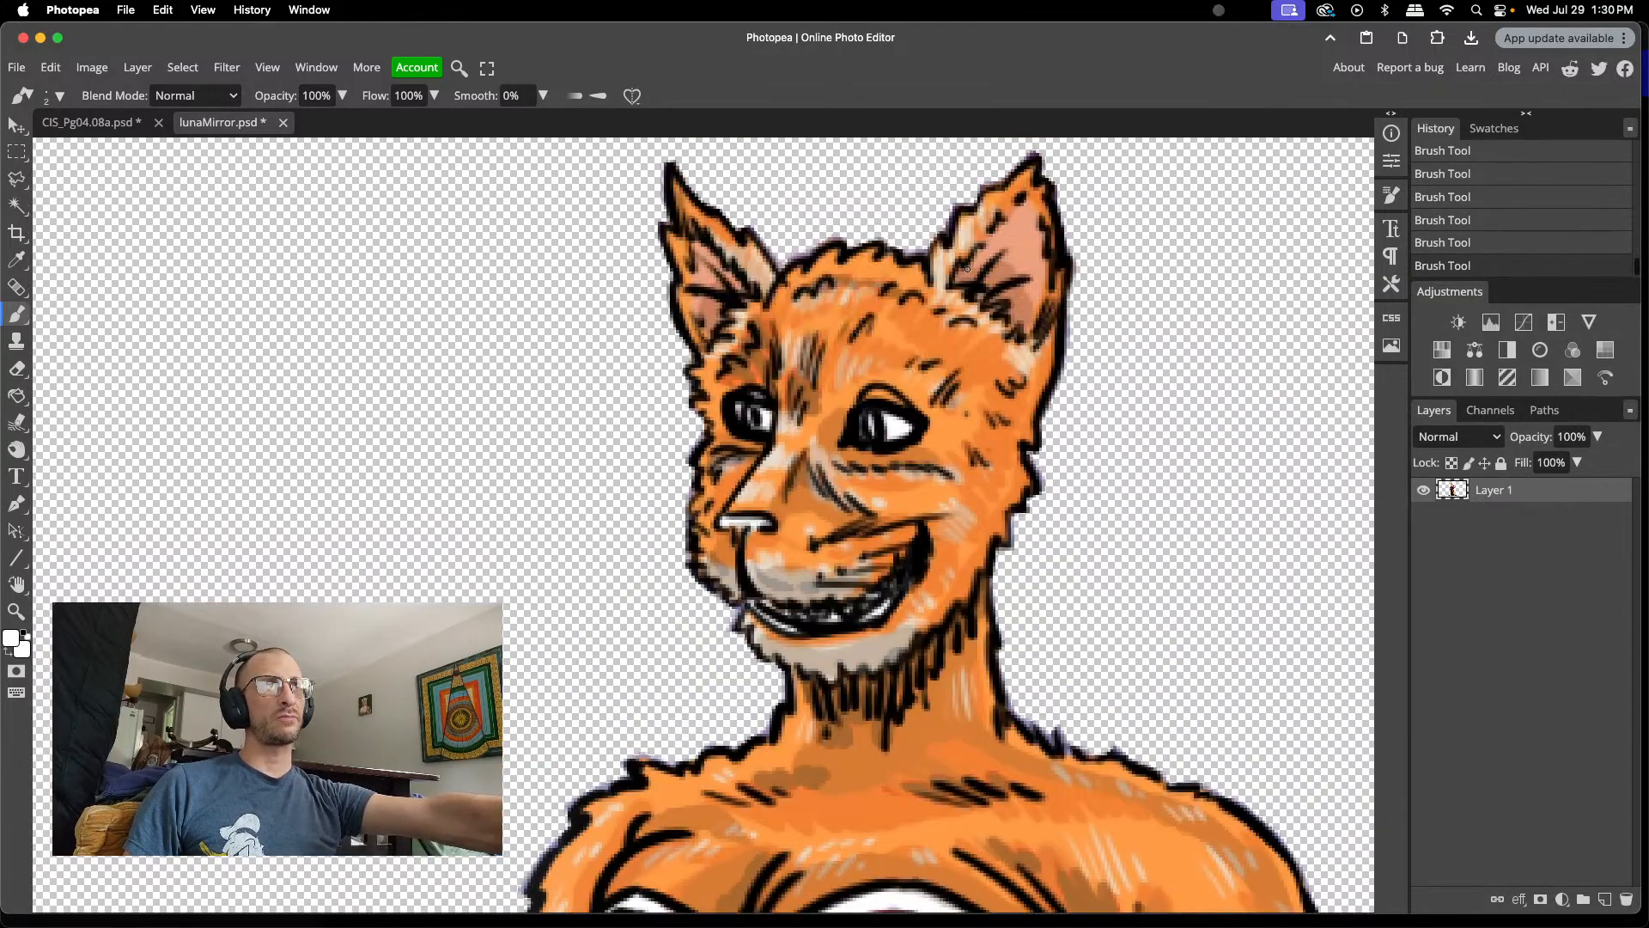
{"action": "scroll", "coordinate": [967, 269], "scroll_direction": "down", "scroll_amount": 15}
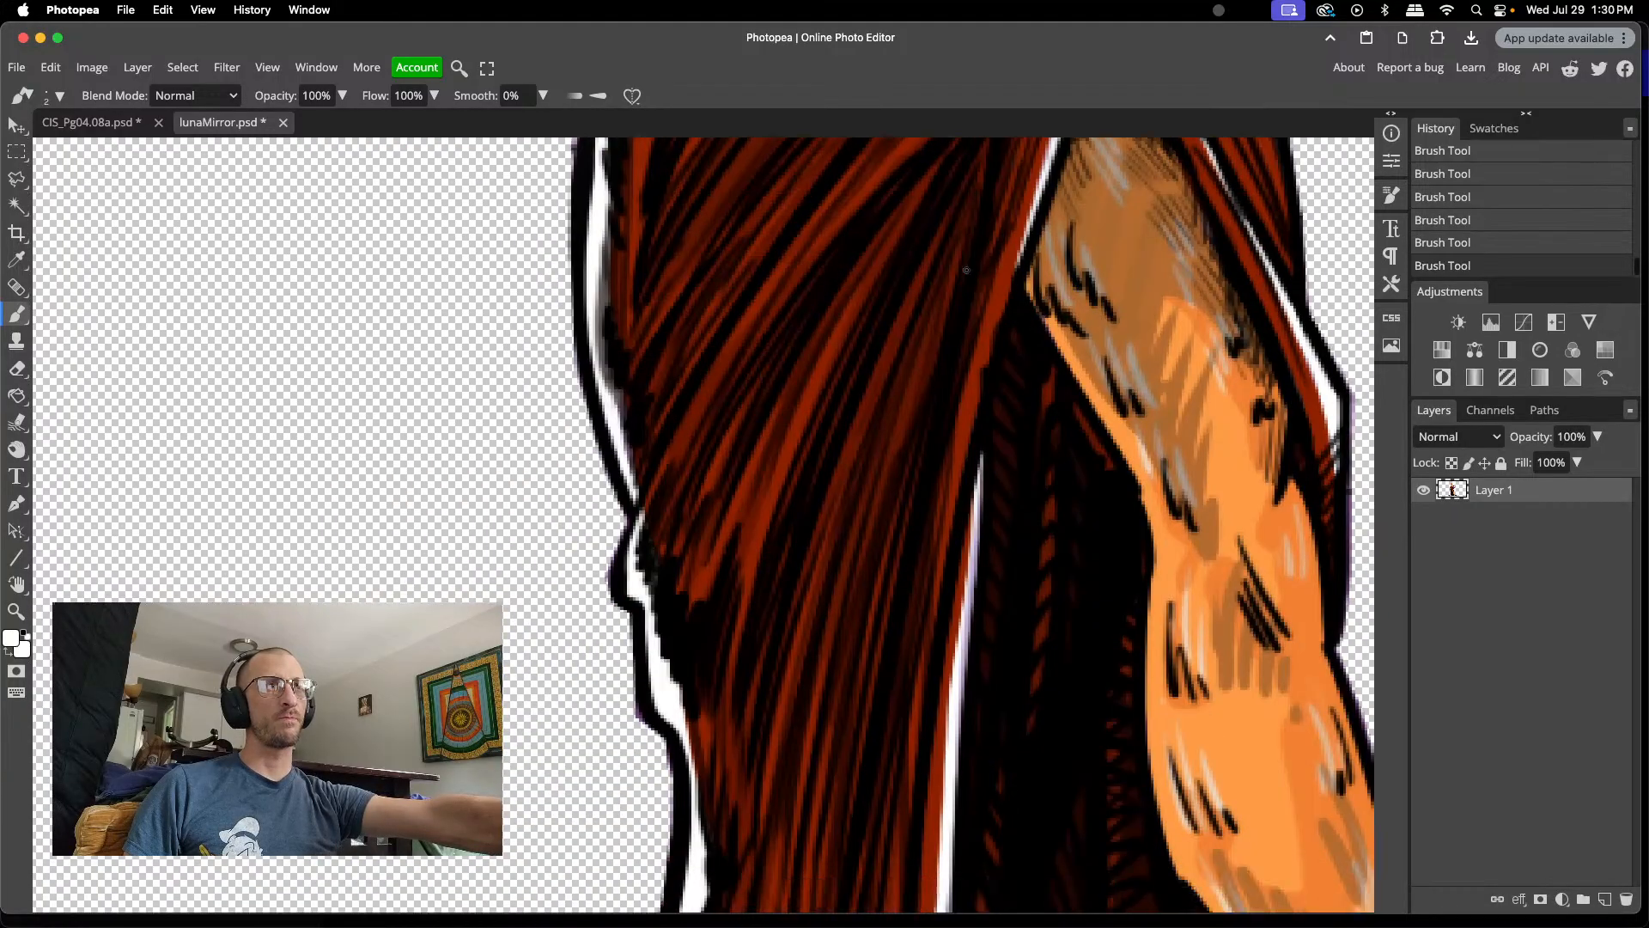
{"action": "scroll", "coordinate": [966, 270], "scroll_direction": "right", "scroll_amount": 10}
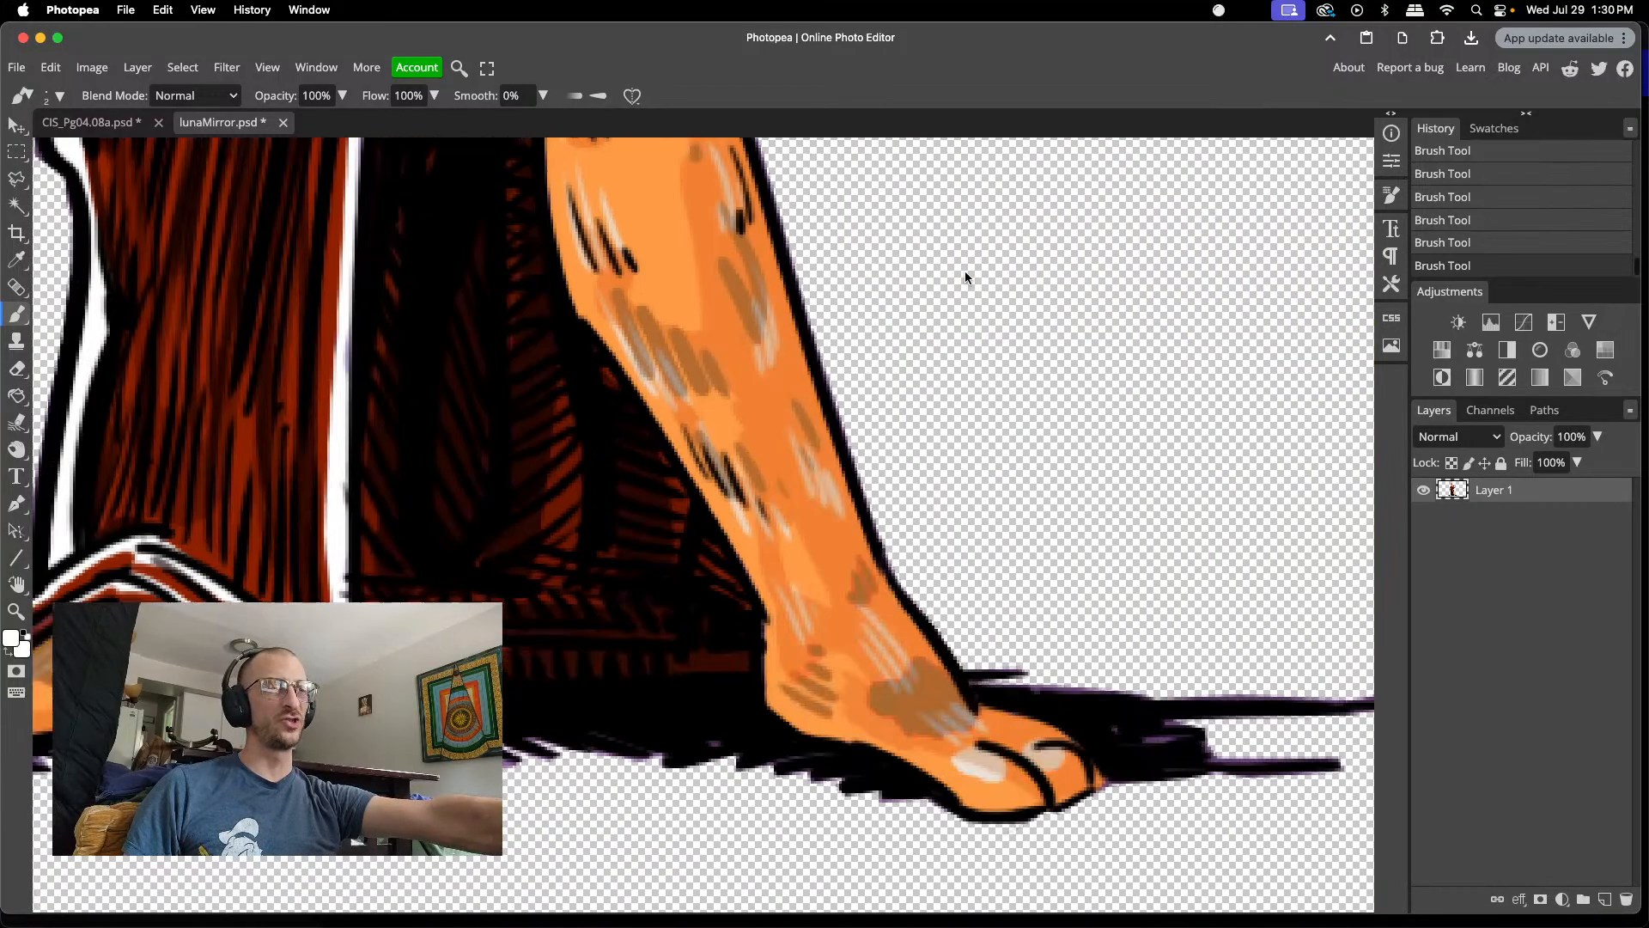
{"action": "scroll", "coordinate": [957, 283], "scroll_direction": "up", "scroll_amount": 4}
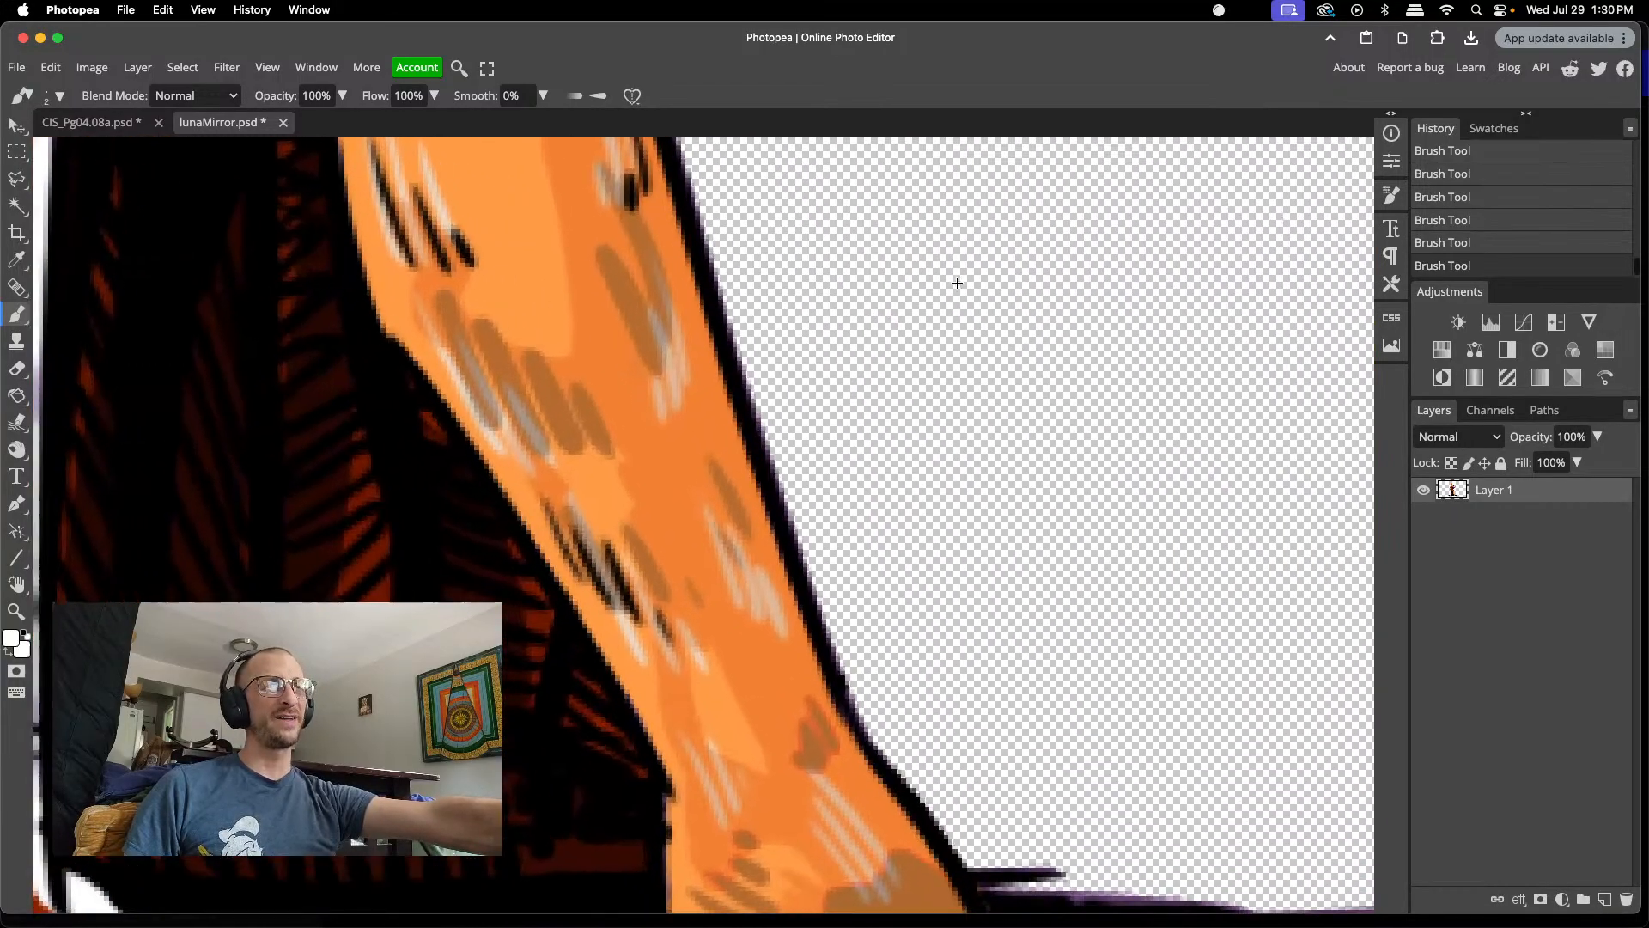
{"action": "scroll", "coordinate": [957, 282], "scroll_direction": "down", "scroll_amount": 6}
{"action": "scroll", "coordinate": [956, 281], "scroll_direction": "left", "scroll_amount": 4}
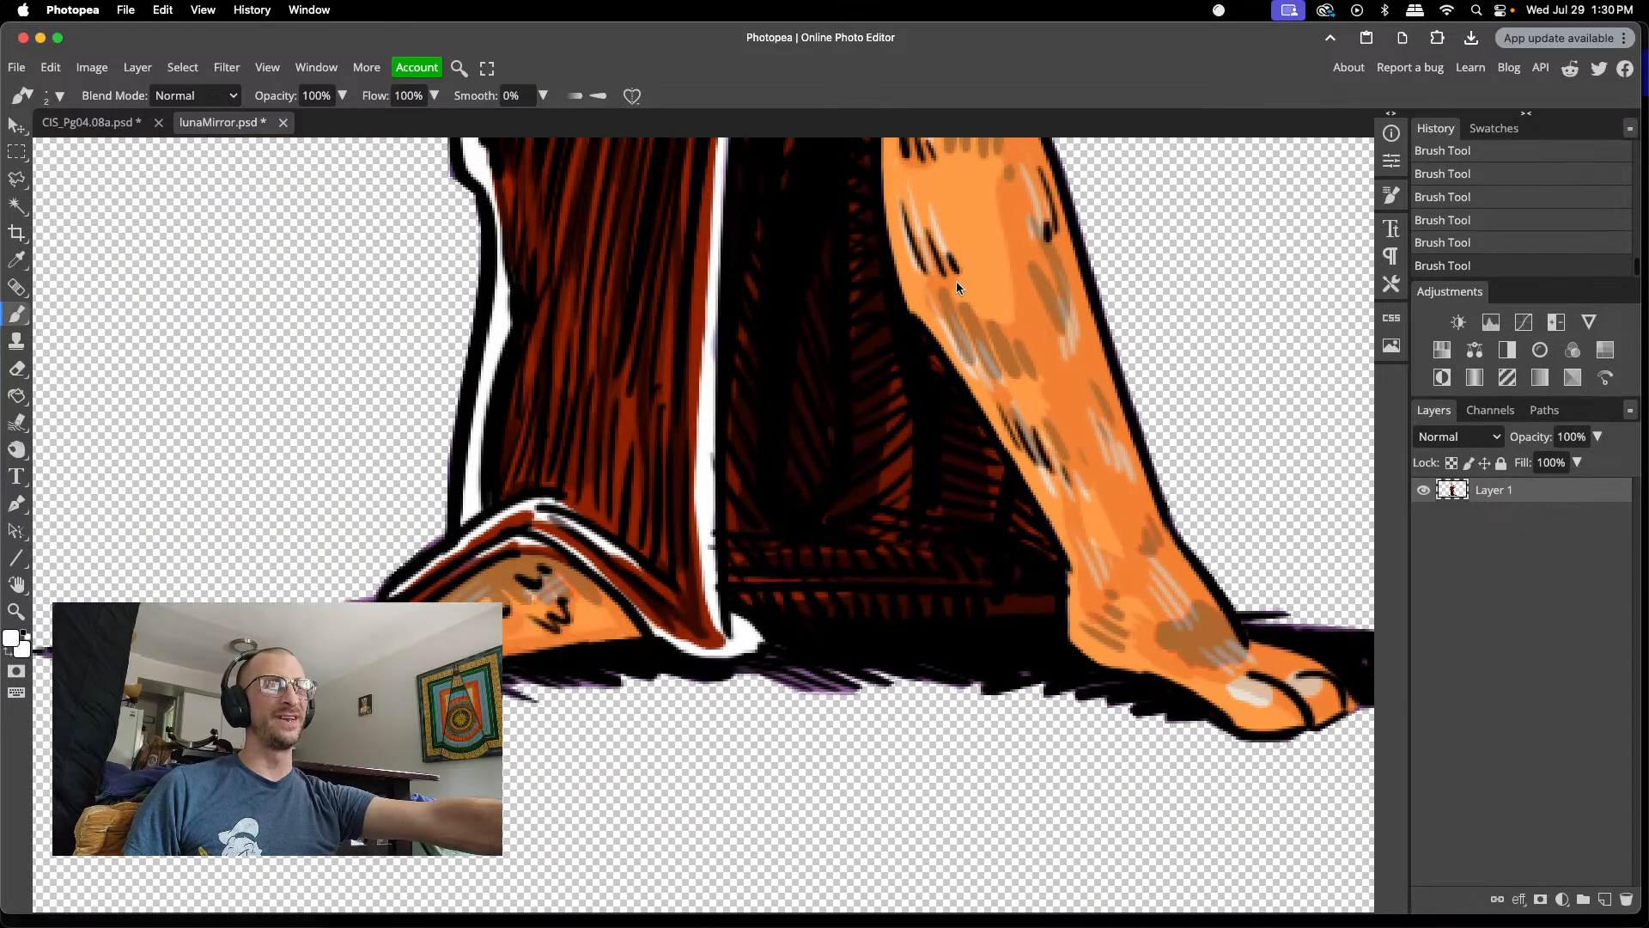
{"action": "scroll", "coordinate": [956, 281], "scroll_direction": "up", "scroll_amount": 8}
{"action": "scroll", "coordinate": [957, 284], "scroll_direction": "up", "scroll_amount": 12}
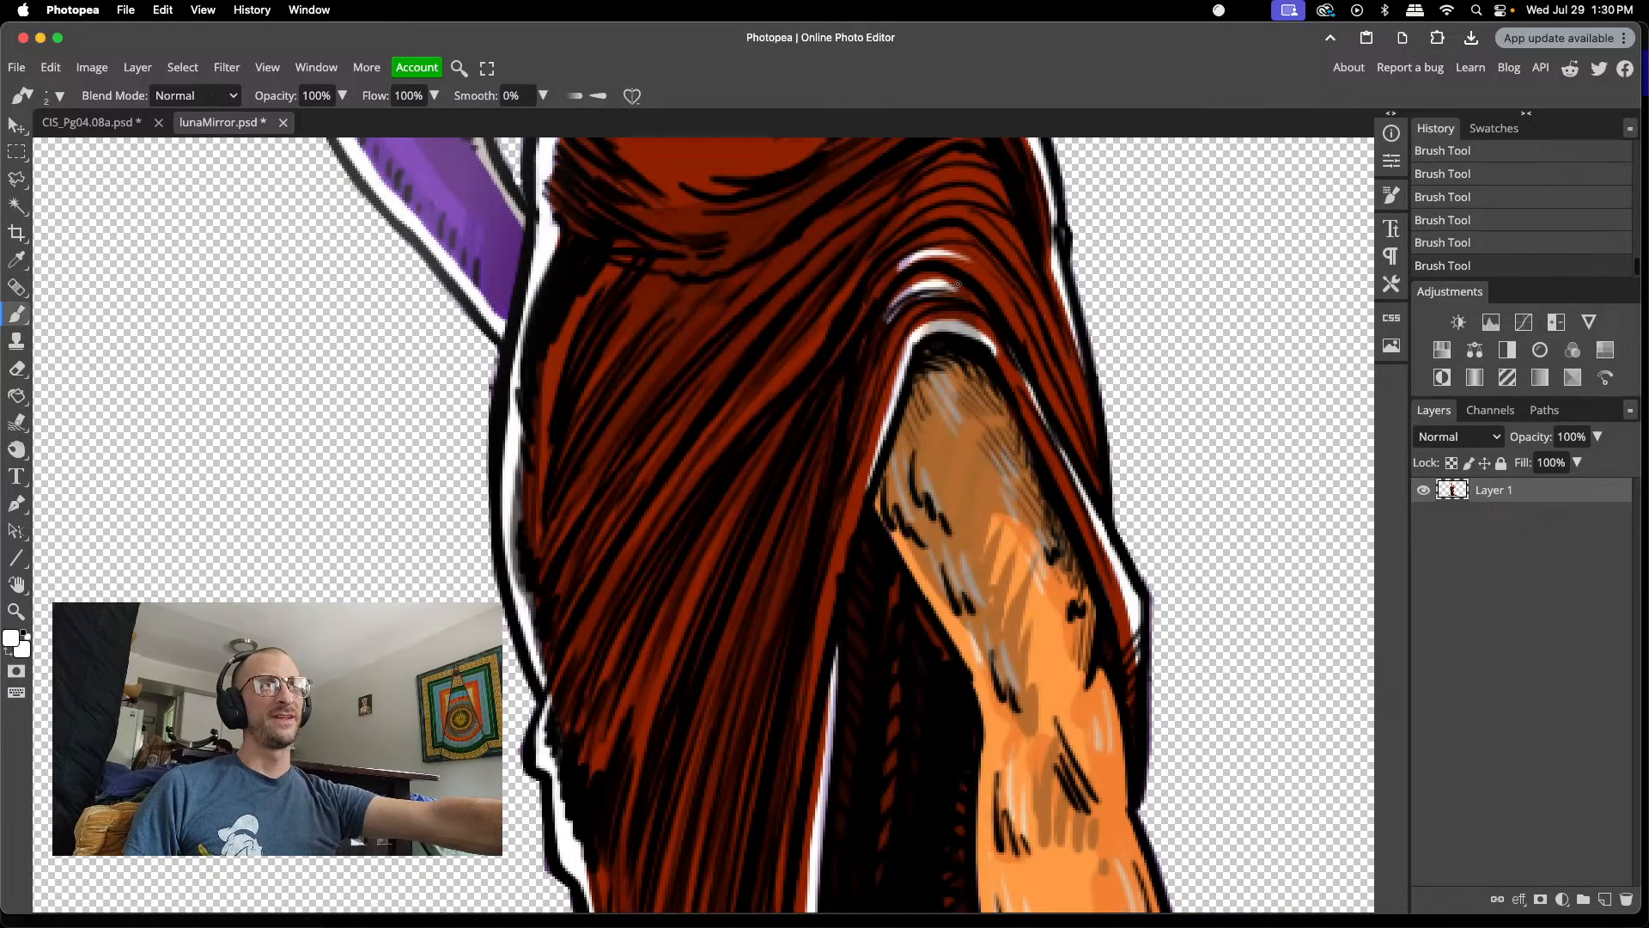
{"action": "scroll", "coordinate": [957, 284], "scroll_direction": "up", "scroll_amount": 5}
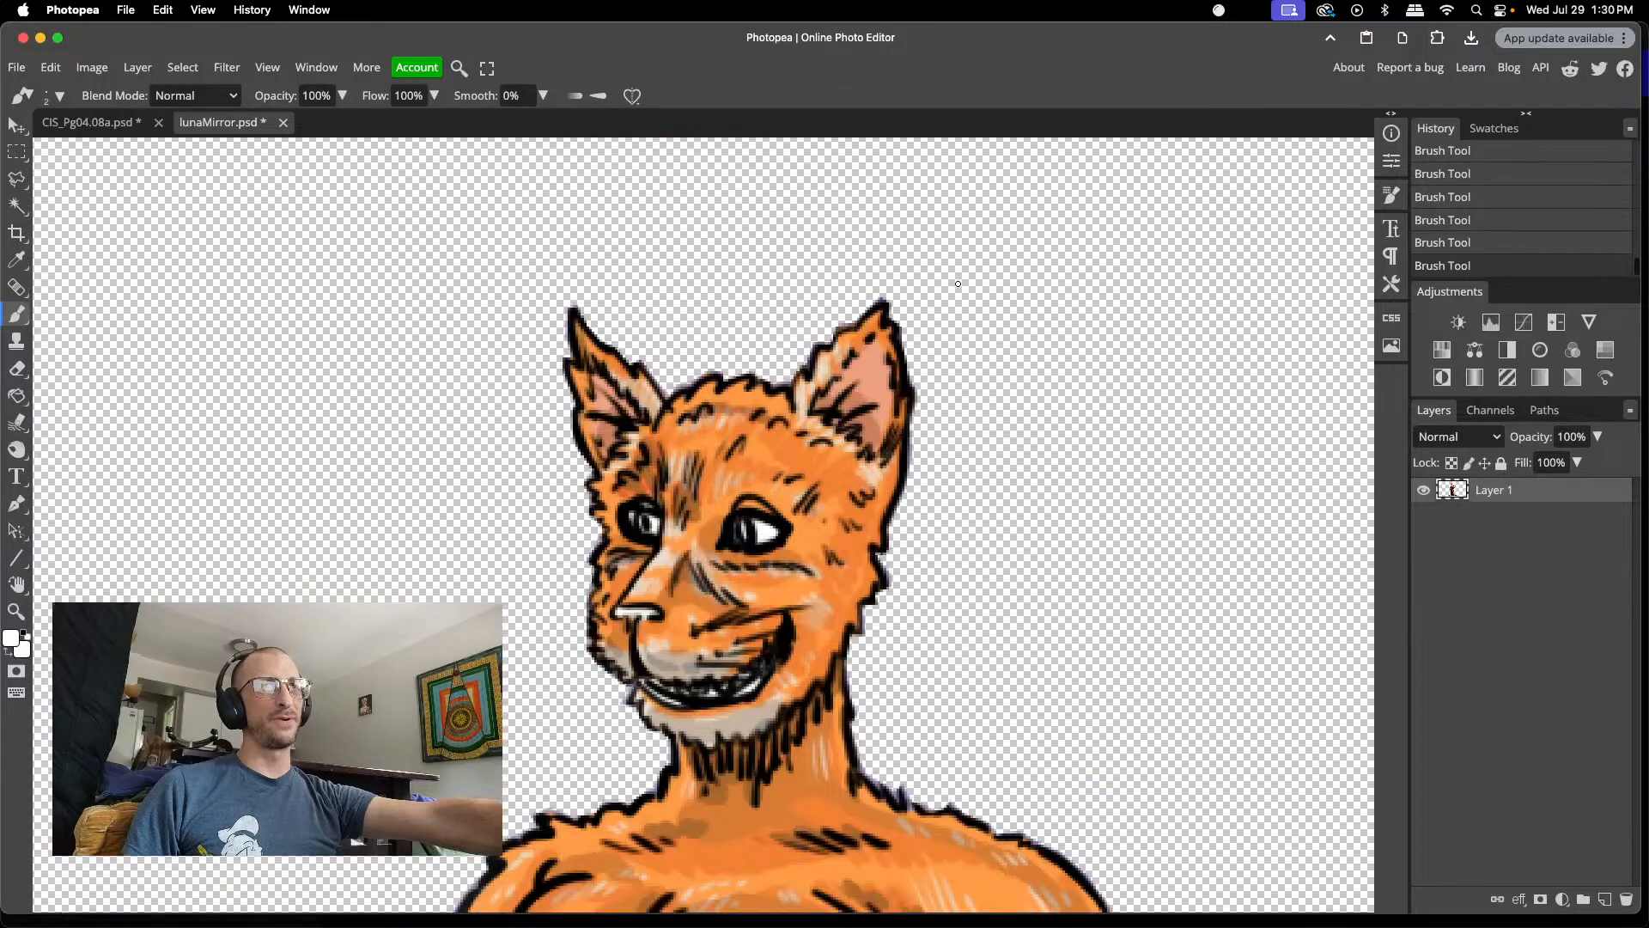
{"action": "scroll", "coordinate": [958, 283], "scroll_direction": "down", "scroll_amount": 3}
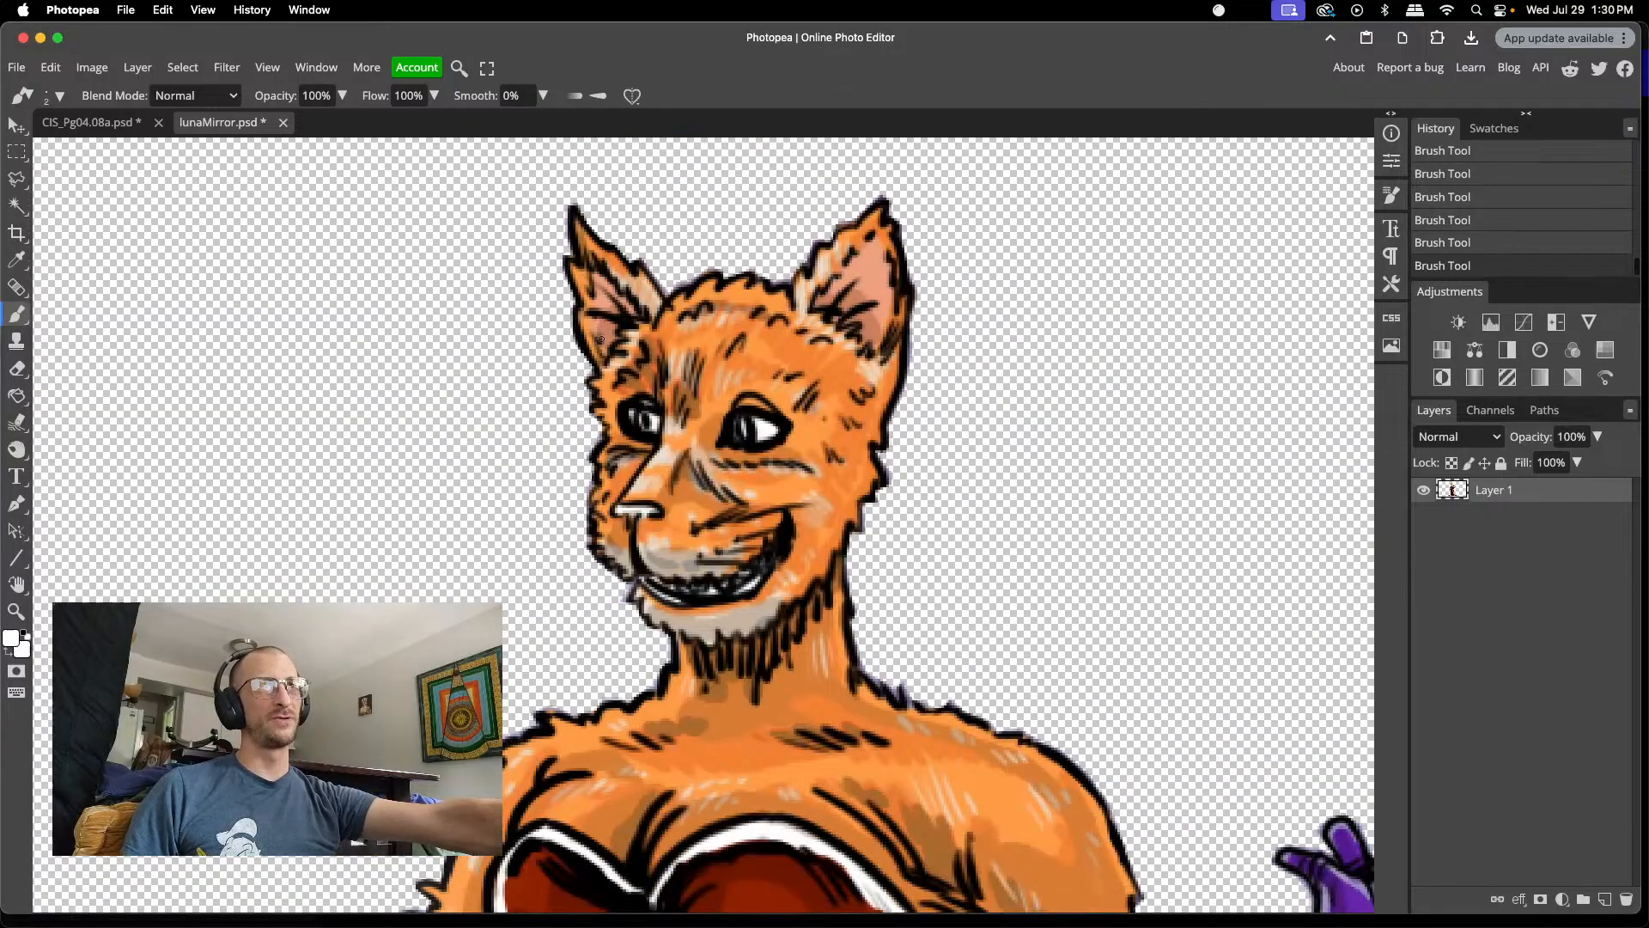
{"action": "scroll", "coordinate": [749, 222], "scroll_direction": "down", "scroll_amount": 3}
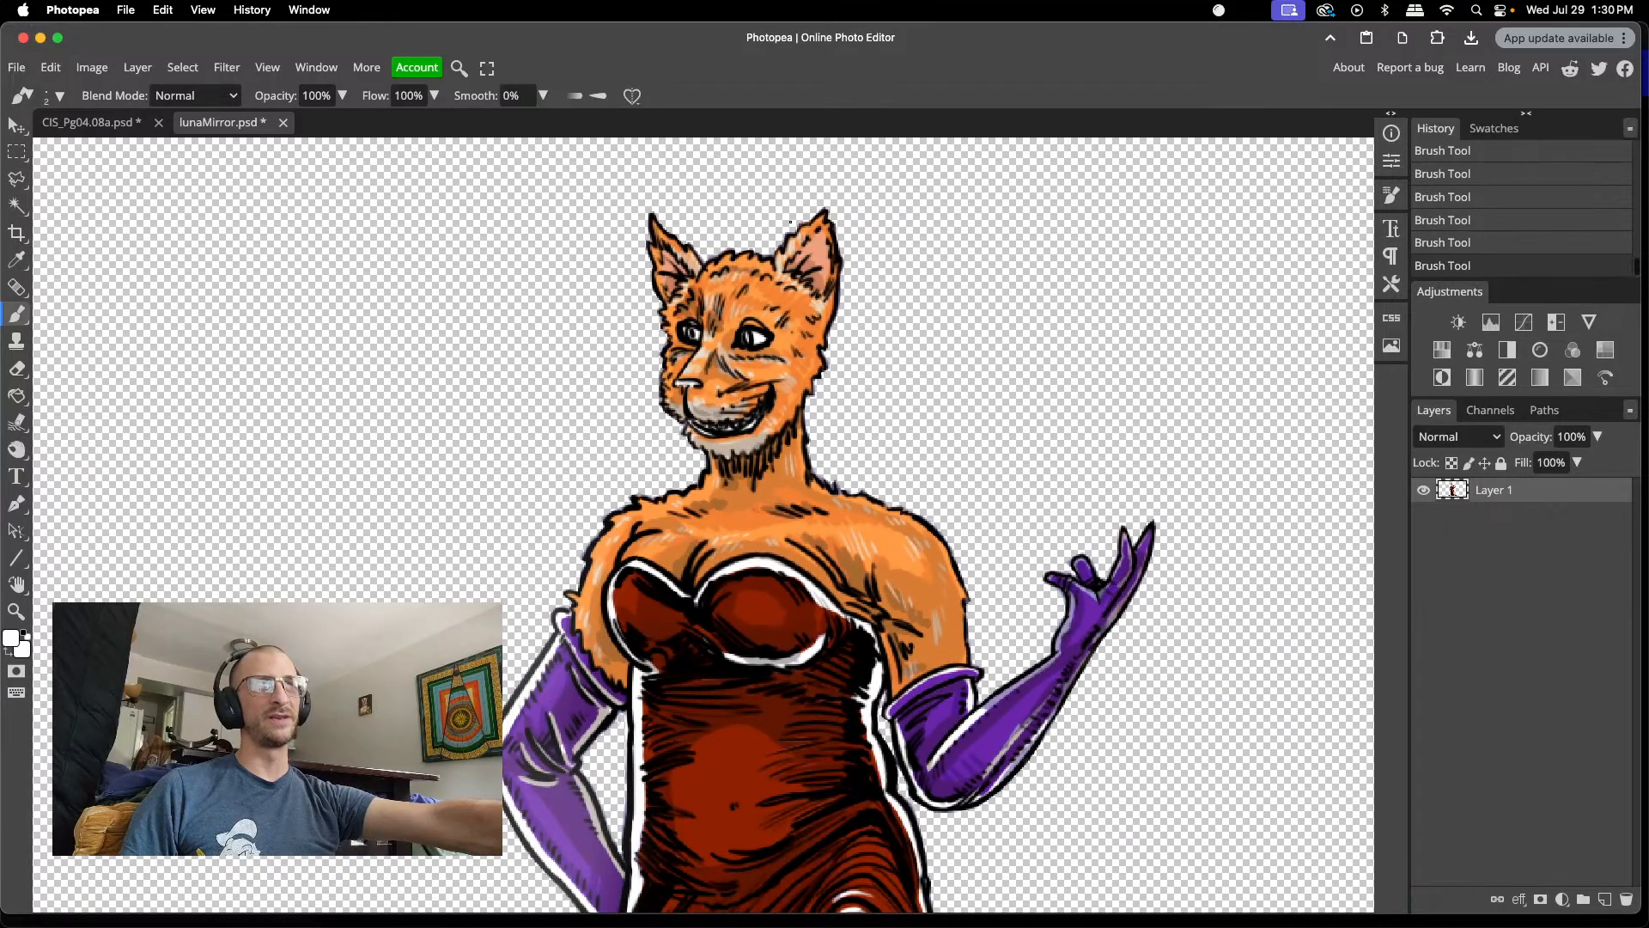
- Return to the CIS_Pg04.08a.psd comic page and look over its other panels and characters
{"action": "left_click", "coordinate": [97, 126]}
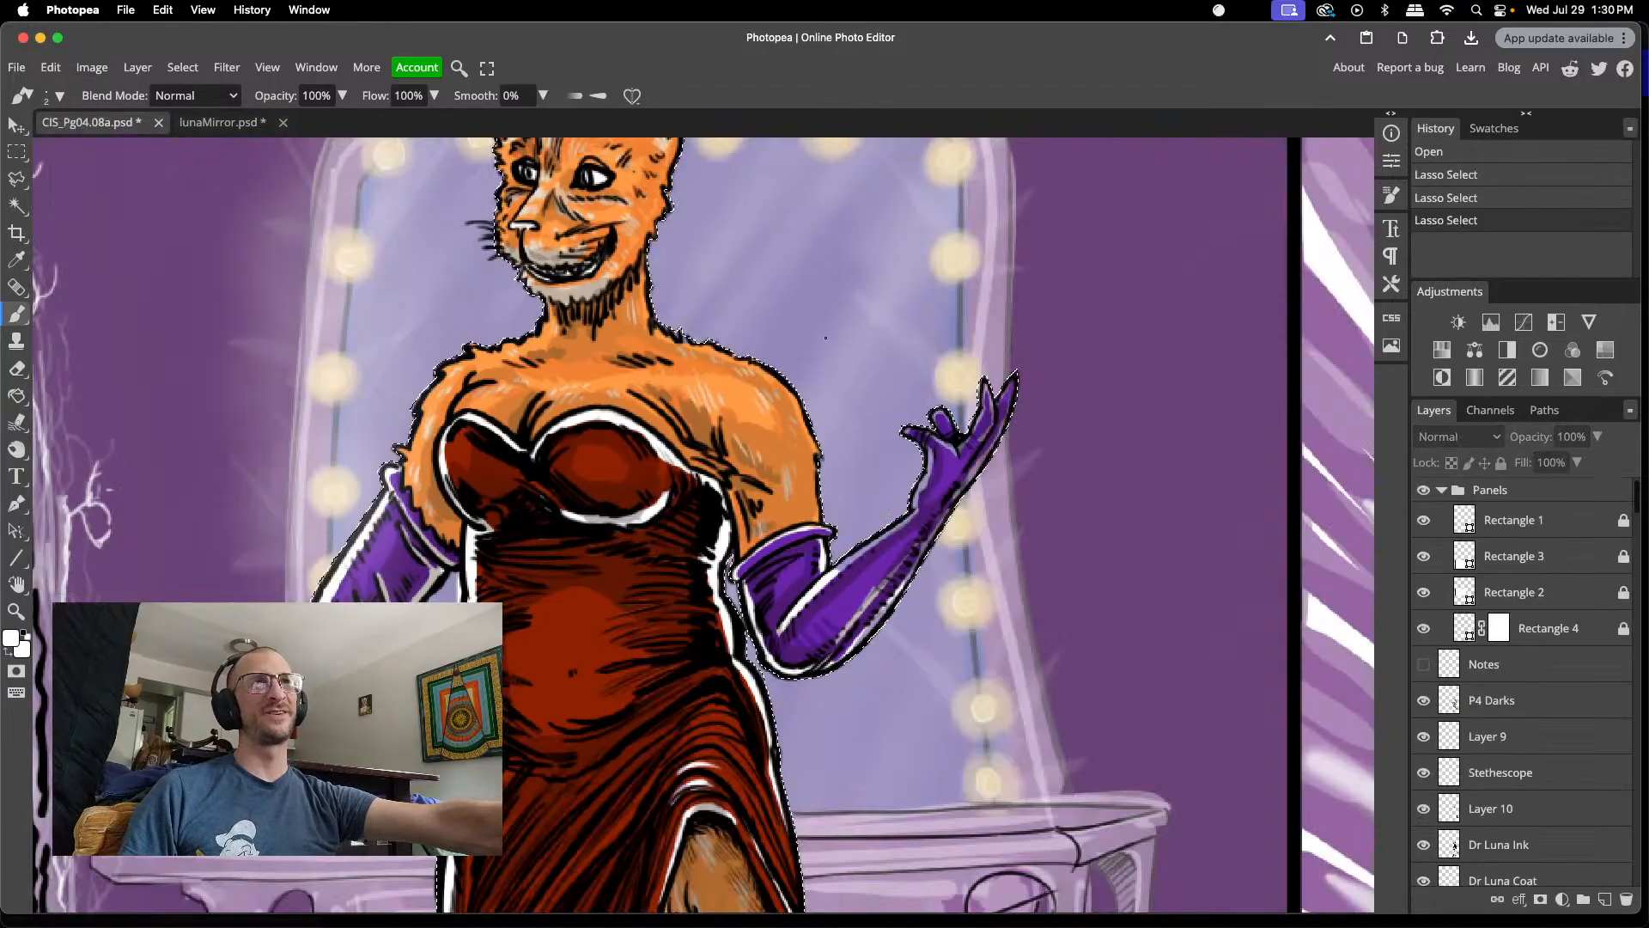
{"action": "scroll", "coordinate": [822, 331], "scroll_direction": "down", "scroll_amount": 8}
{"action": "scroll", "coordinate": [822, 331], "scroll_direction": "right", "scroll_amount": 5}
{"action": "scroll", "coordinate": [823, 328], "scroll_direction": "down", "scroll_amount": 10}
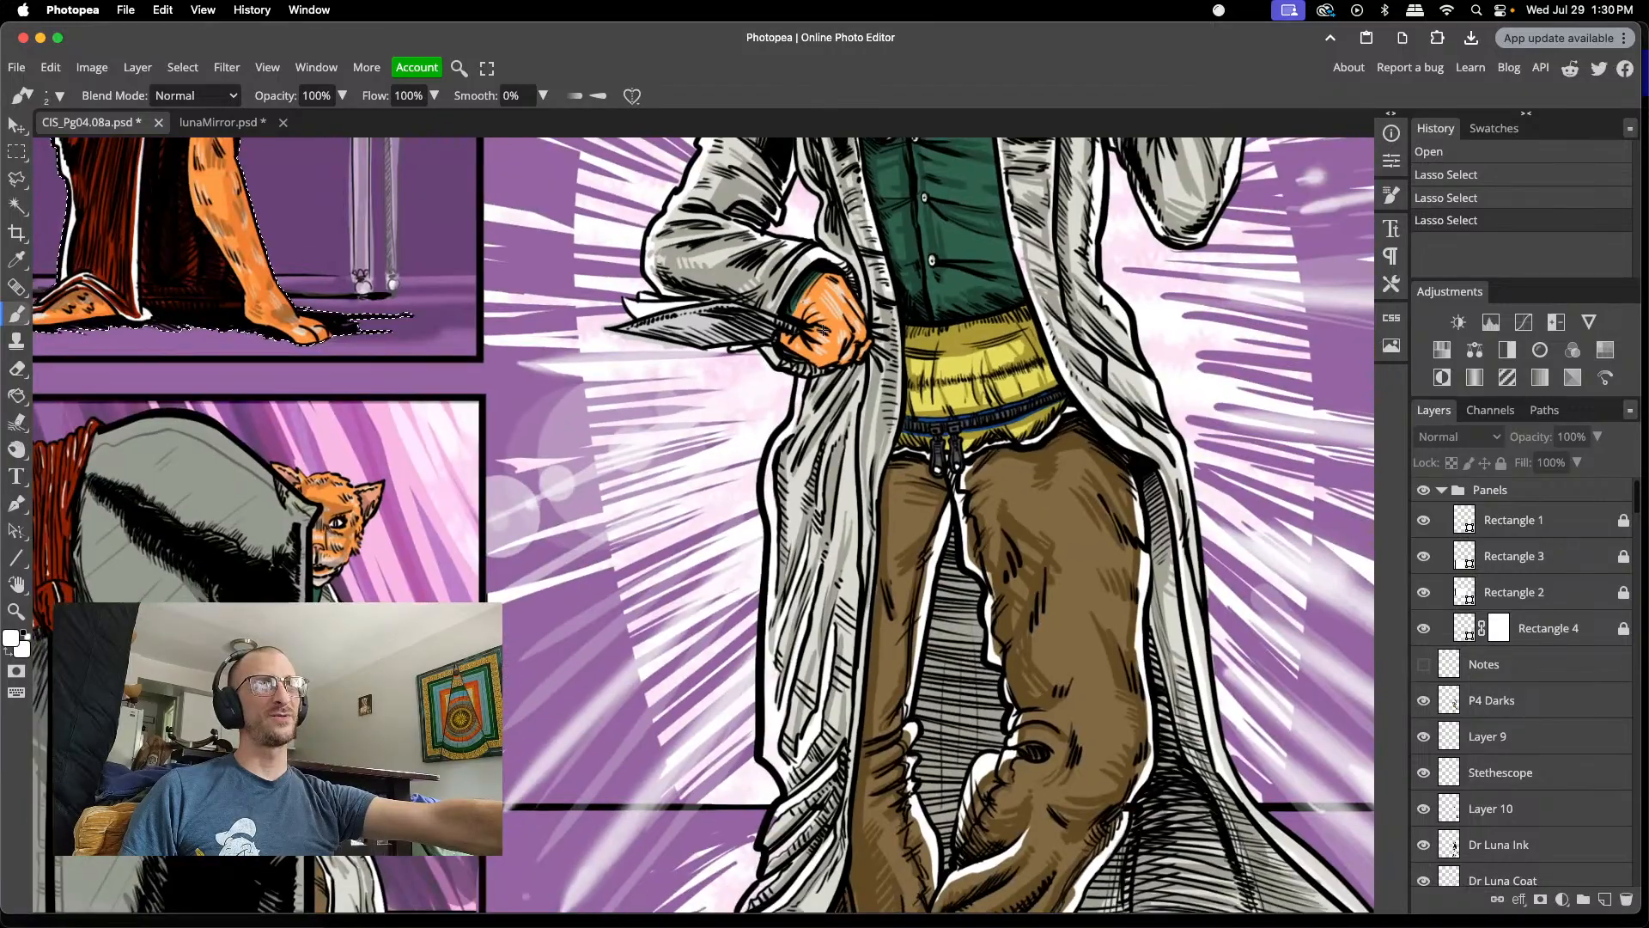
{"action": "scroll", "coordinate": [822, 328], "scroll_direction": "up", "scroll_amount": 4}
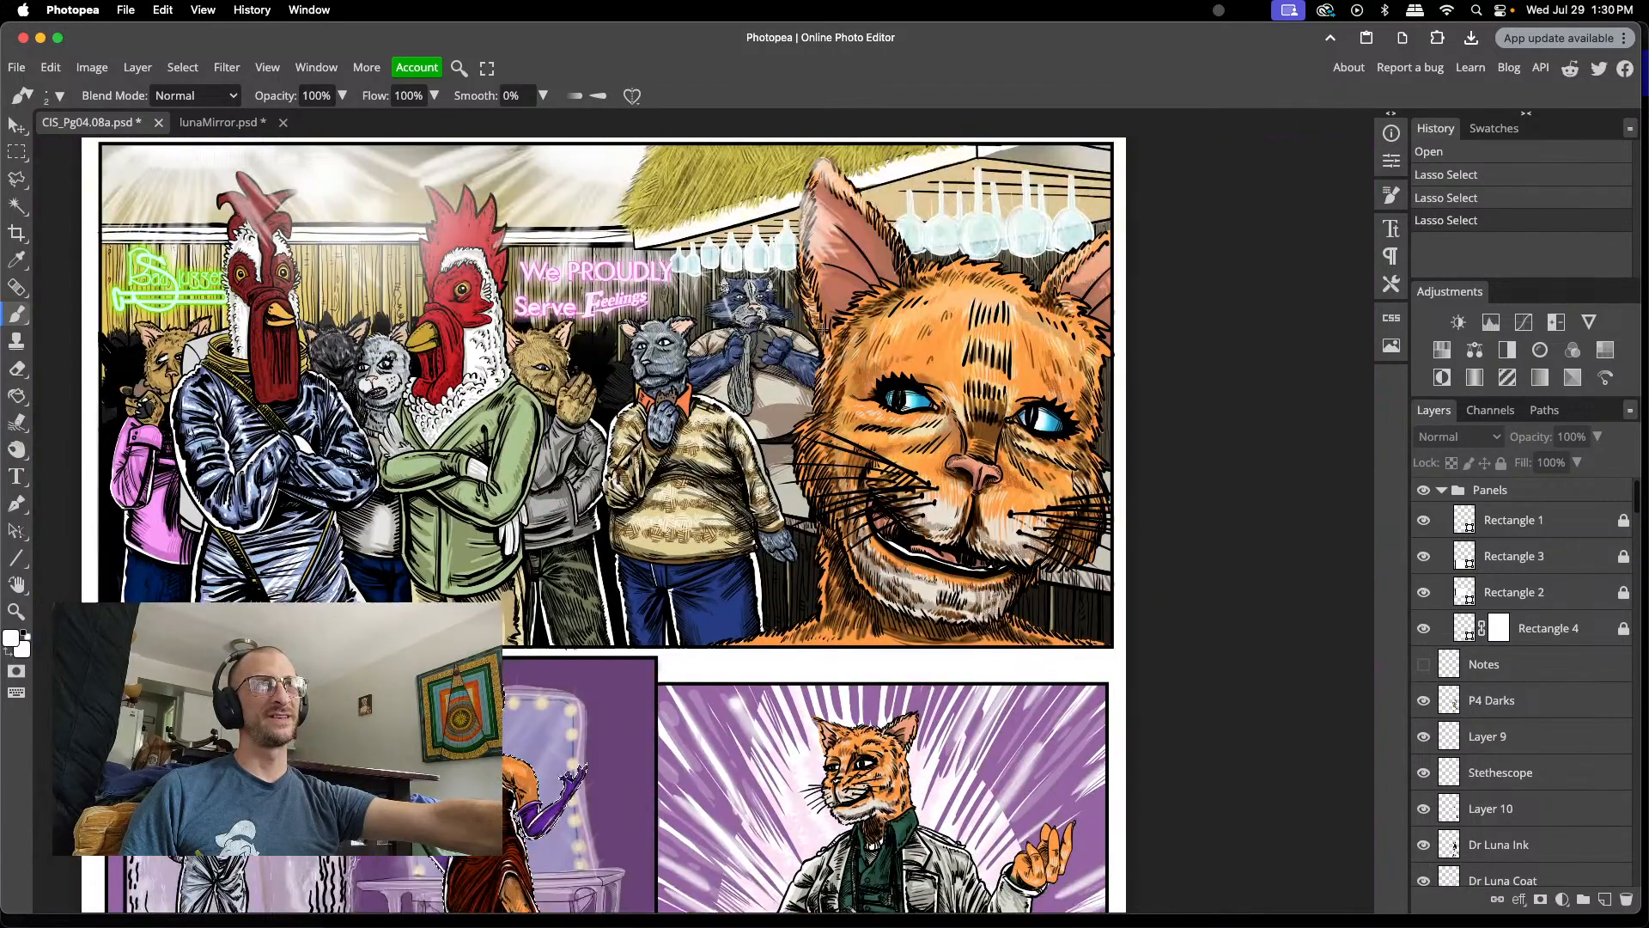
- Survey the whole comic page, from the crowd scene down to the mirror, folding-screen and doctor panels
{"action": "scroll", "coordinate": [822, 329], "scroll_direction": "left", "scroll_amount": 5}
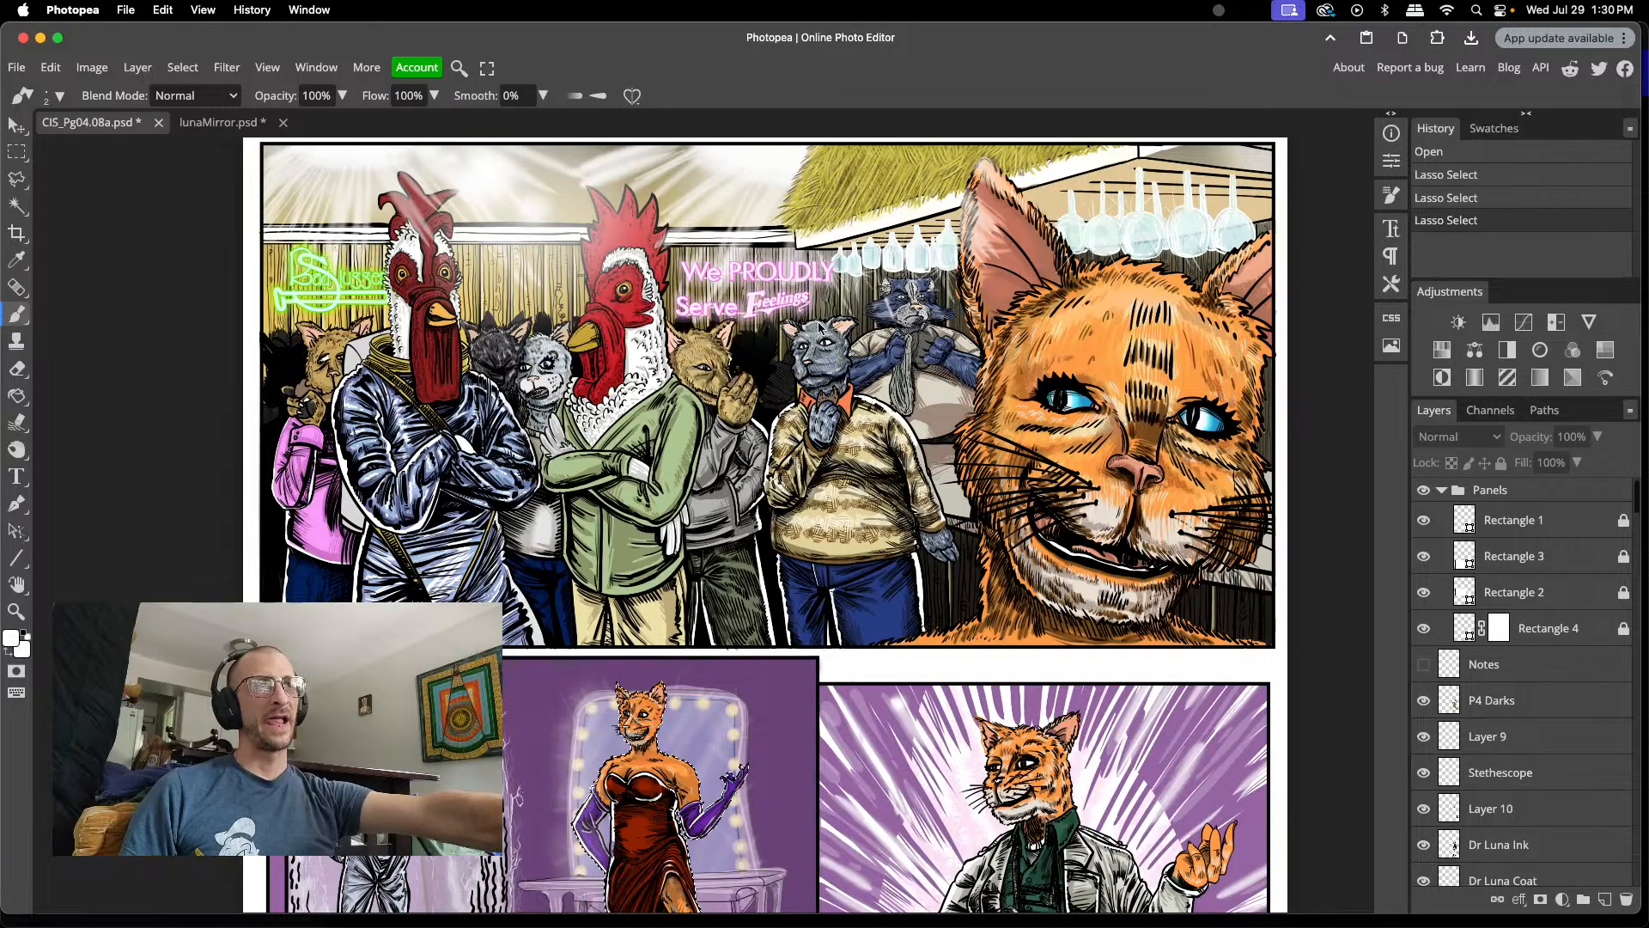
{"action": "scroll", "coordinate": [820, 325], "scroll_direction": "right", "scroll_amount": 10}
{"action": "scroll", "coordinate": [821, 326], "scroll_direction": "left", "scroll_amount": 8}
{"action": "scroll", "coordinate": [821, 327], "scroll_direction": "down", "scroll_amount": 2}
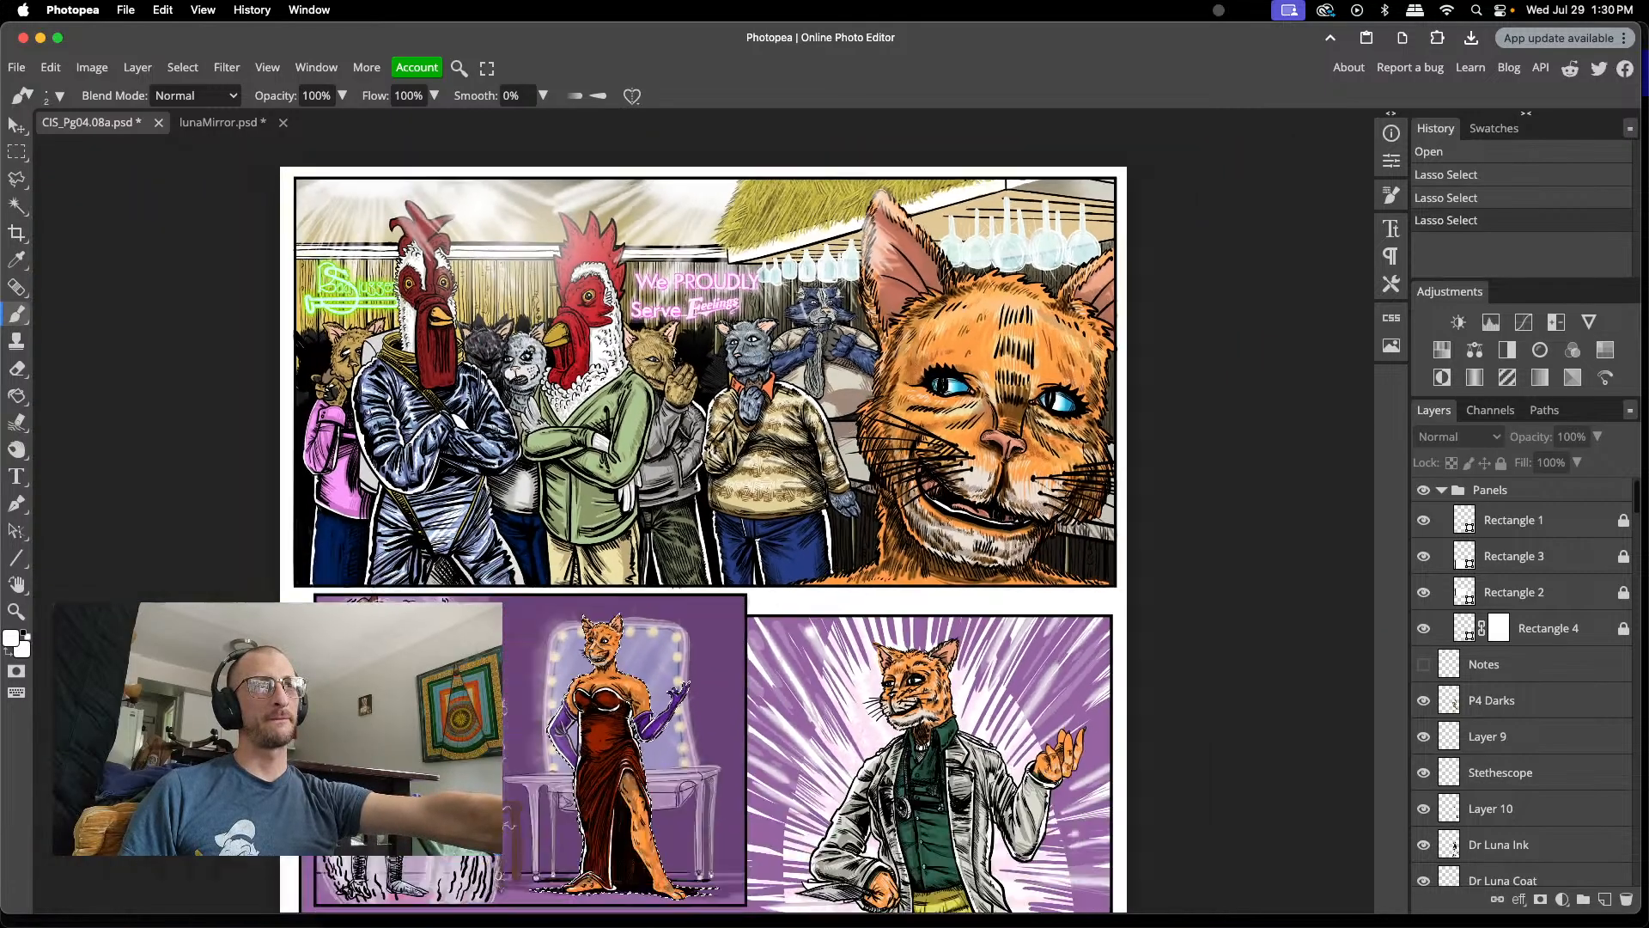
{"action": "scroll", "coordinate": [822, 327], "scroll_direction": "down", "scroll_amount": 3}
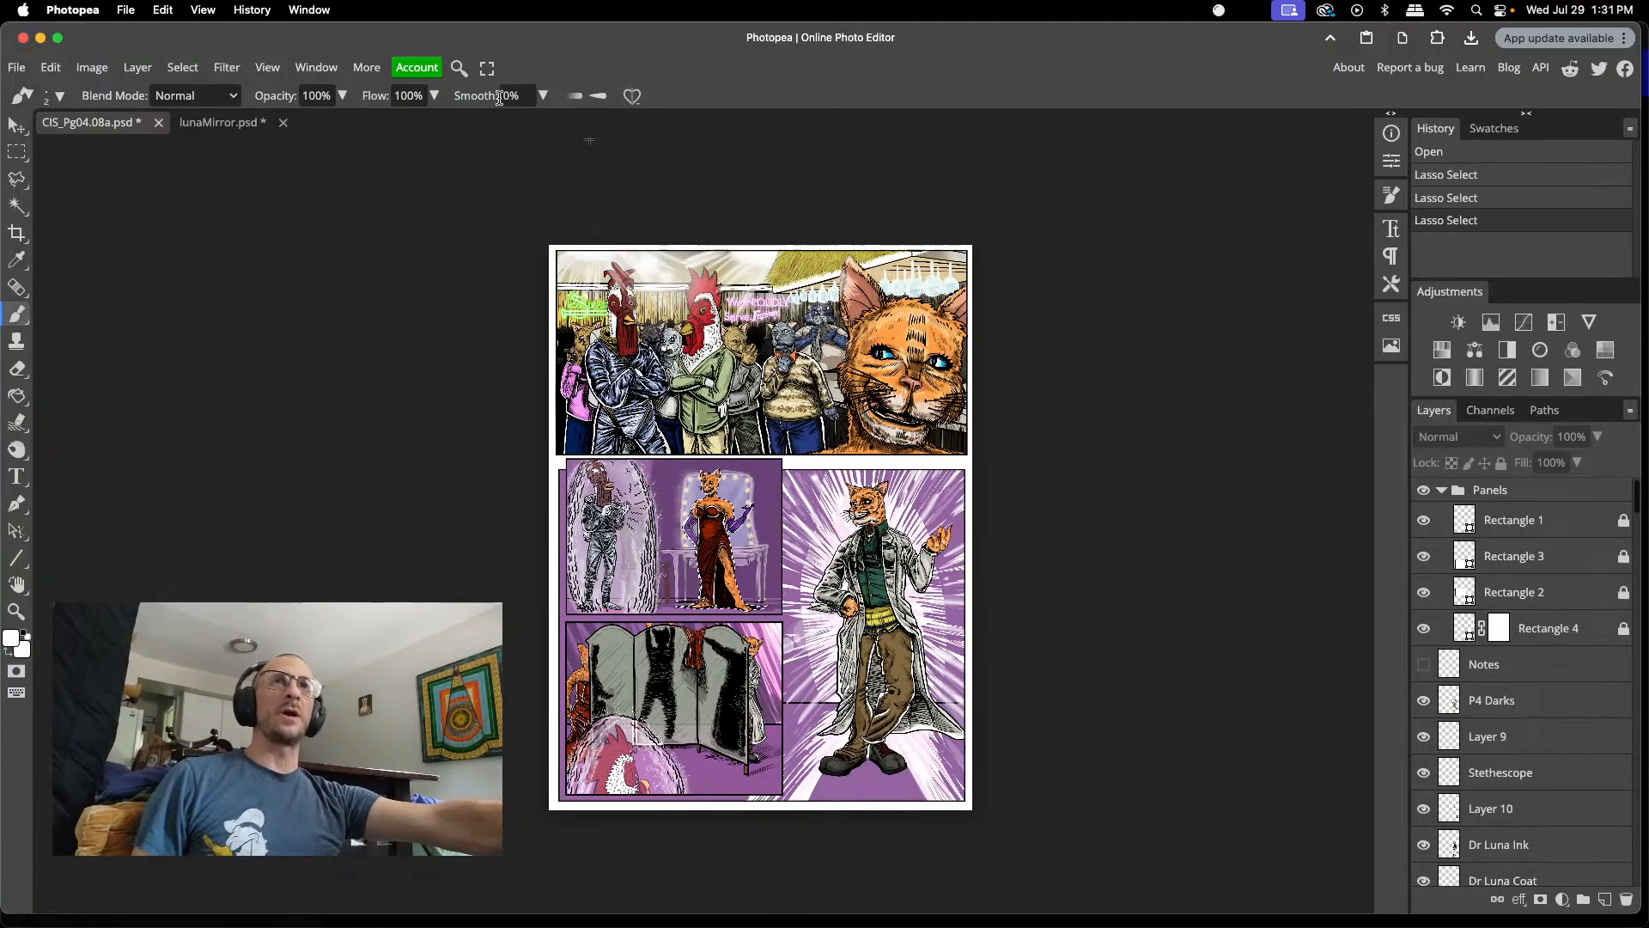
- Export the cut-out cat woman as lunaMirror.png into the lounge2 folder and close its document
{"action": "left_click", "coordinate": [249, 125]}
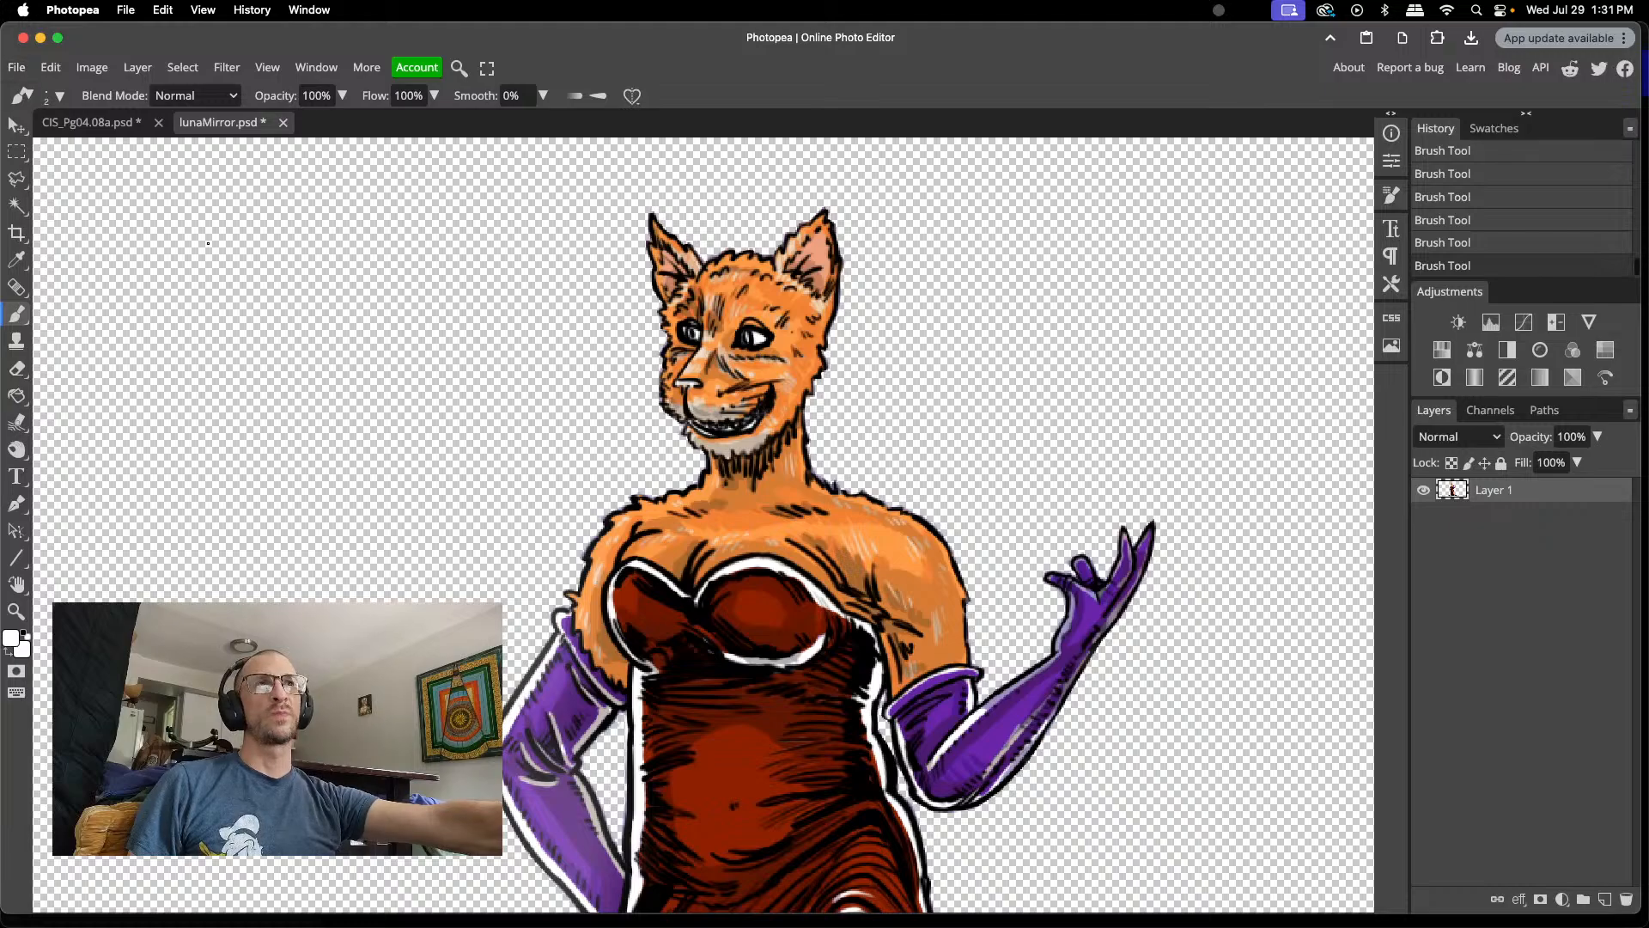
{"action": "left_click", "coordinate": [19, 69]}
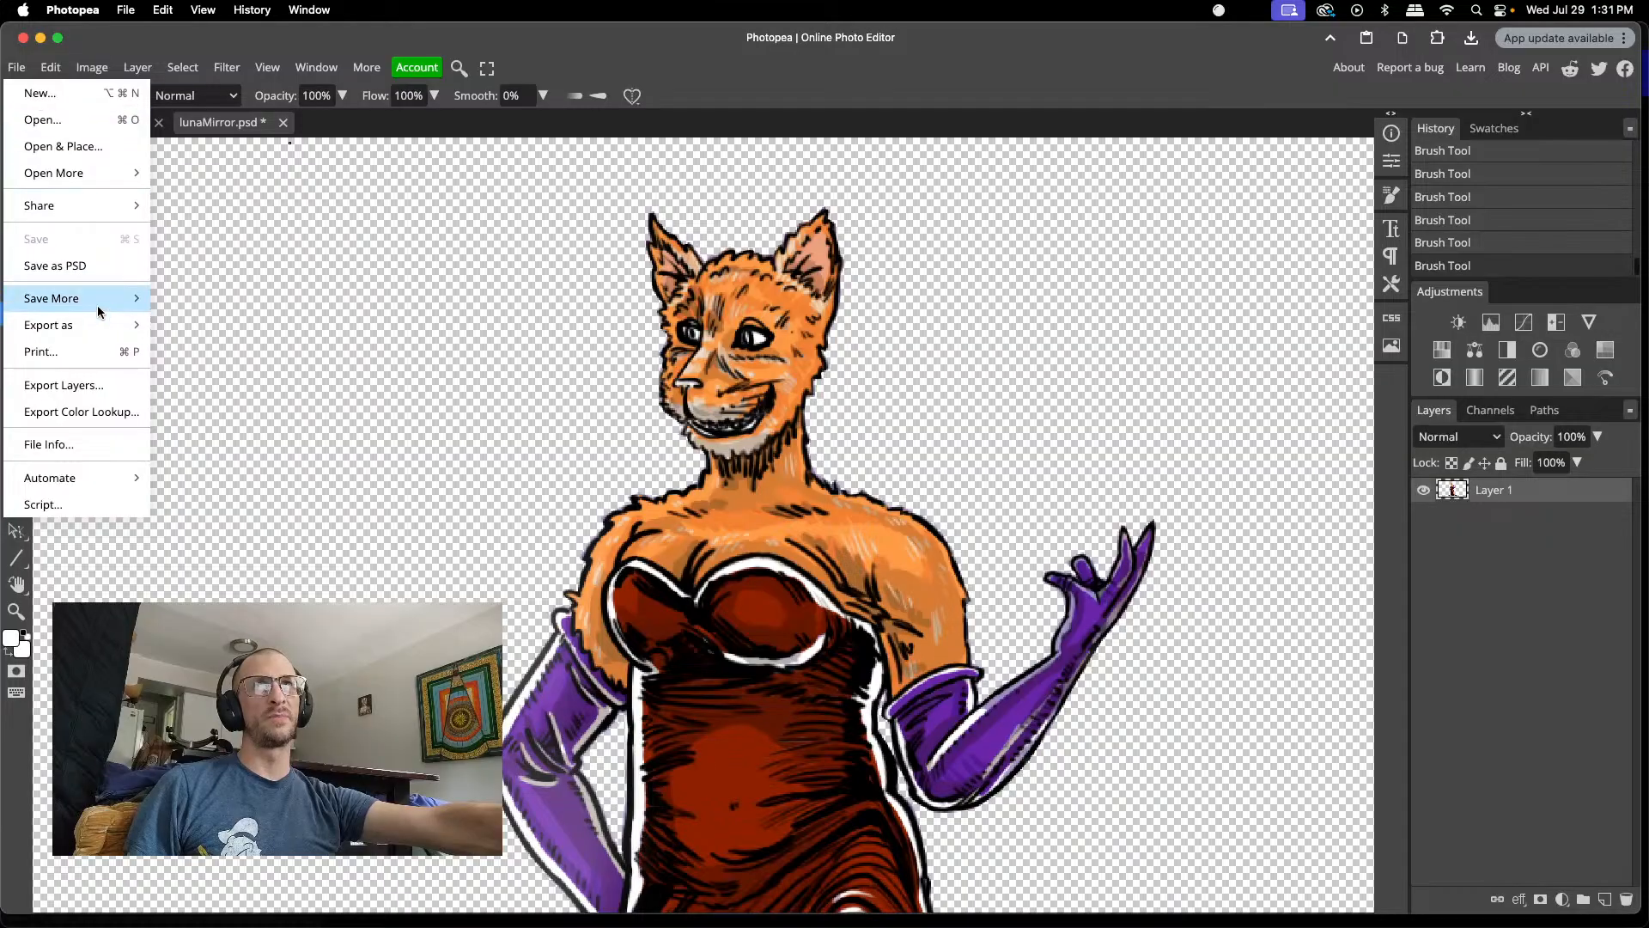
{"action": "mouse_move", "coordinate": [100, 324]}
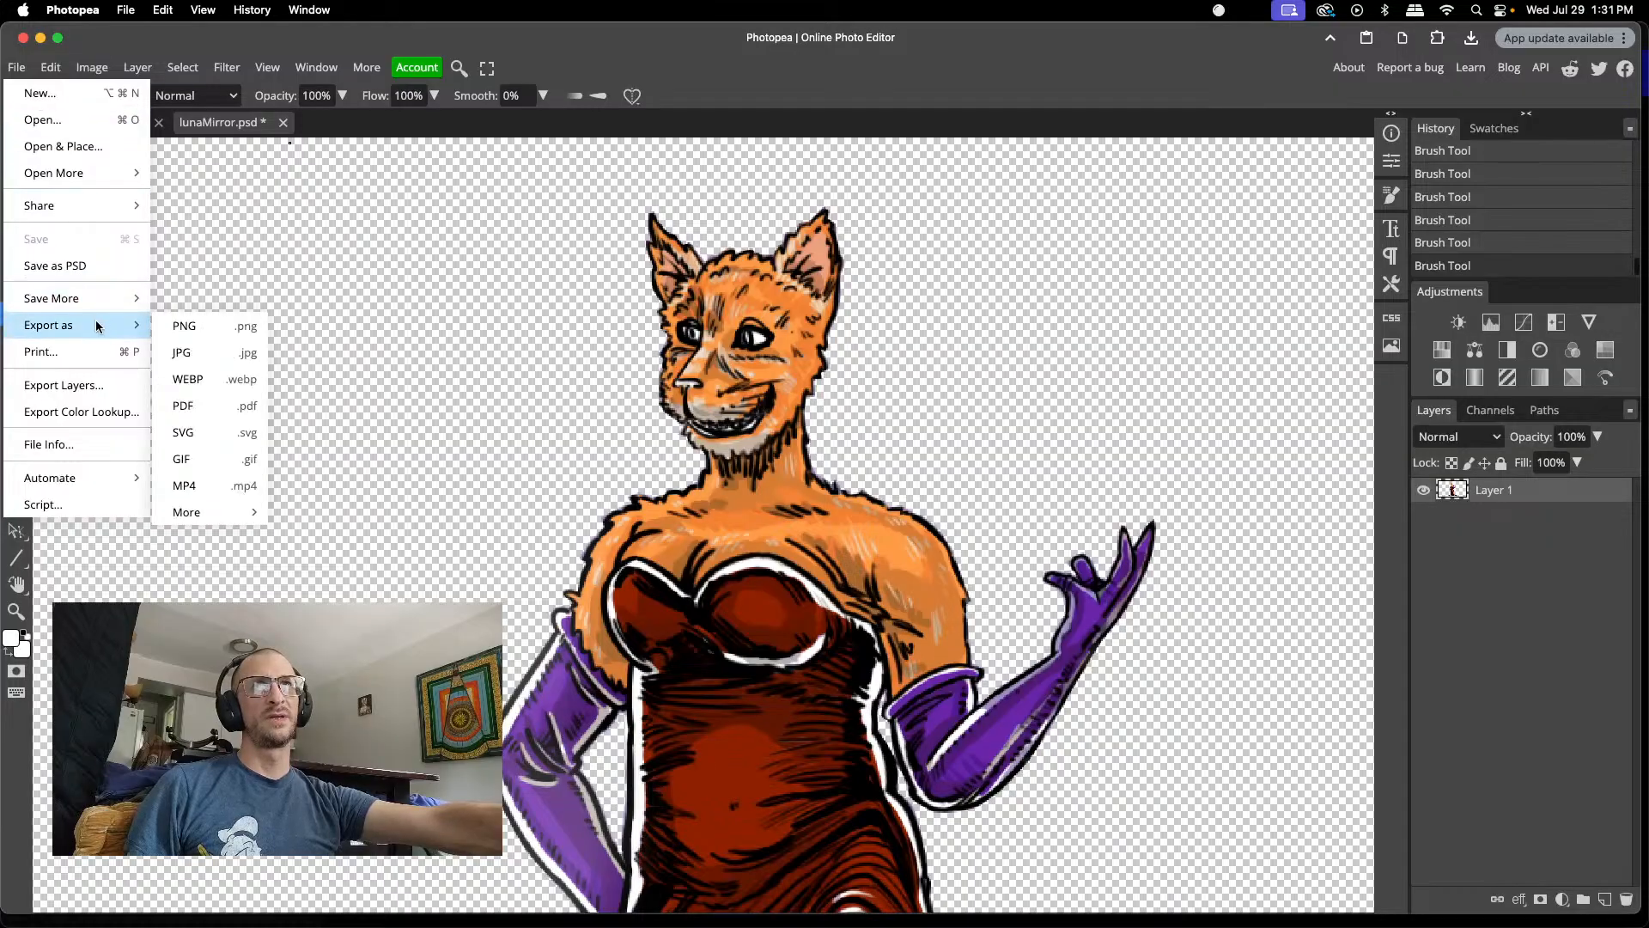
{"action": "left_click", "coordinate": [162, 333]}
{"action": "left_click", "coordinate": [655, 432]}
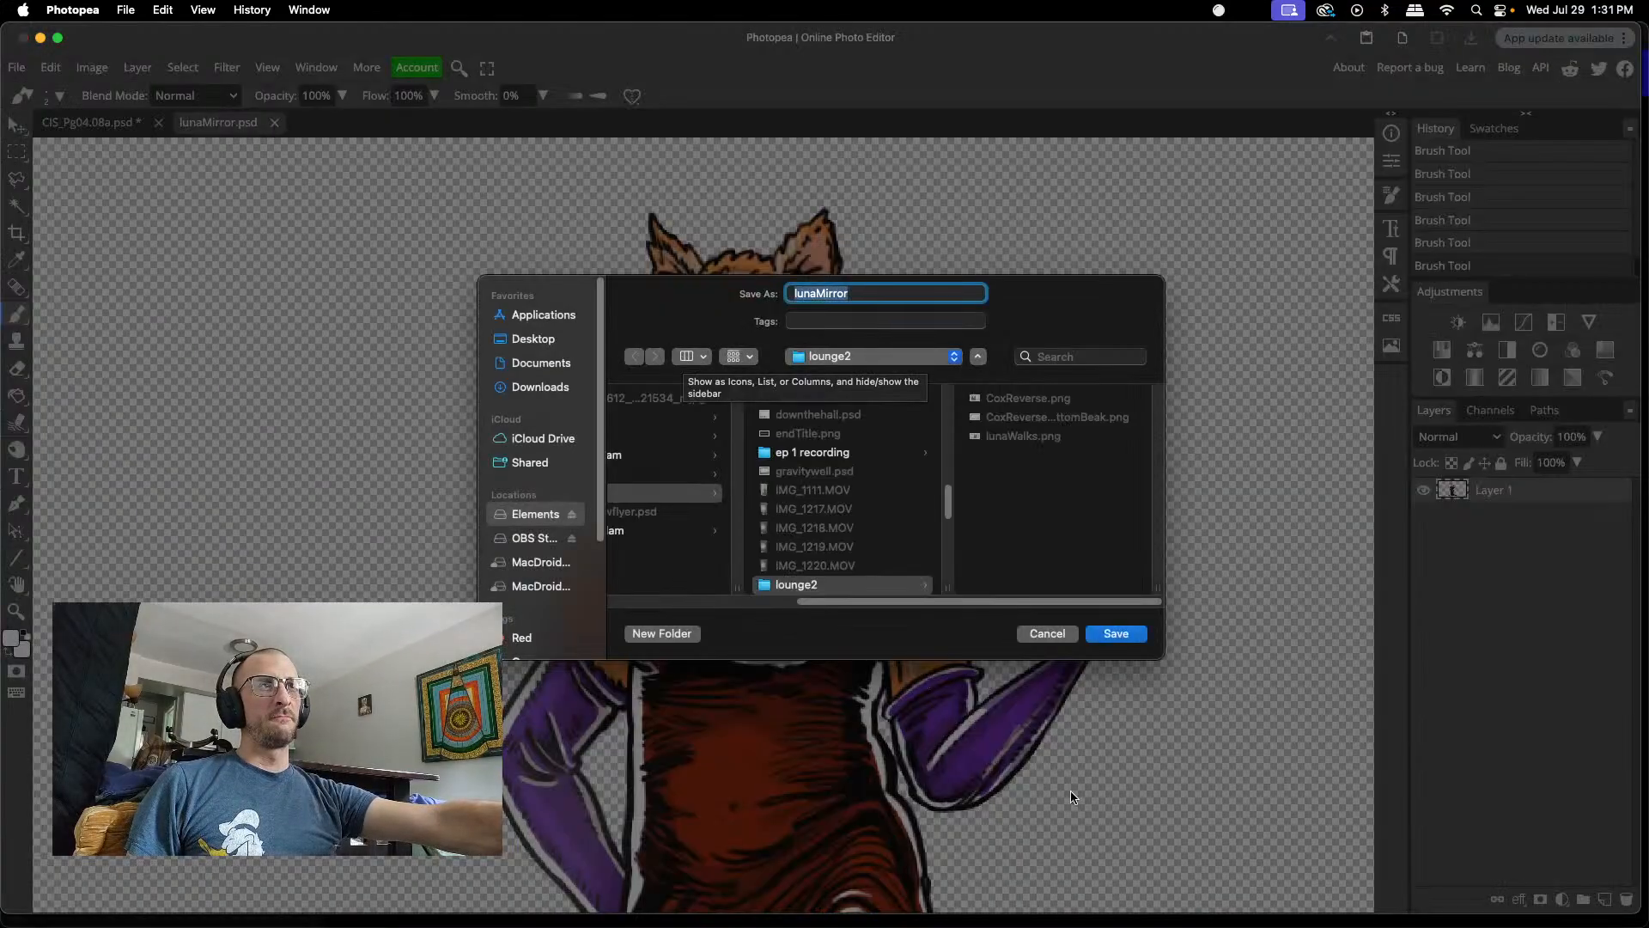
{"action": "left_click", "coordinate": [1120, 636]}
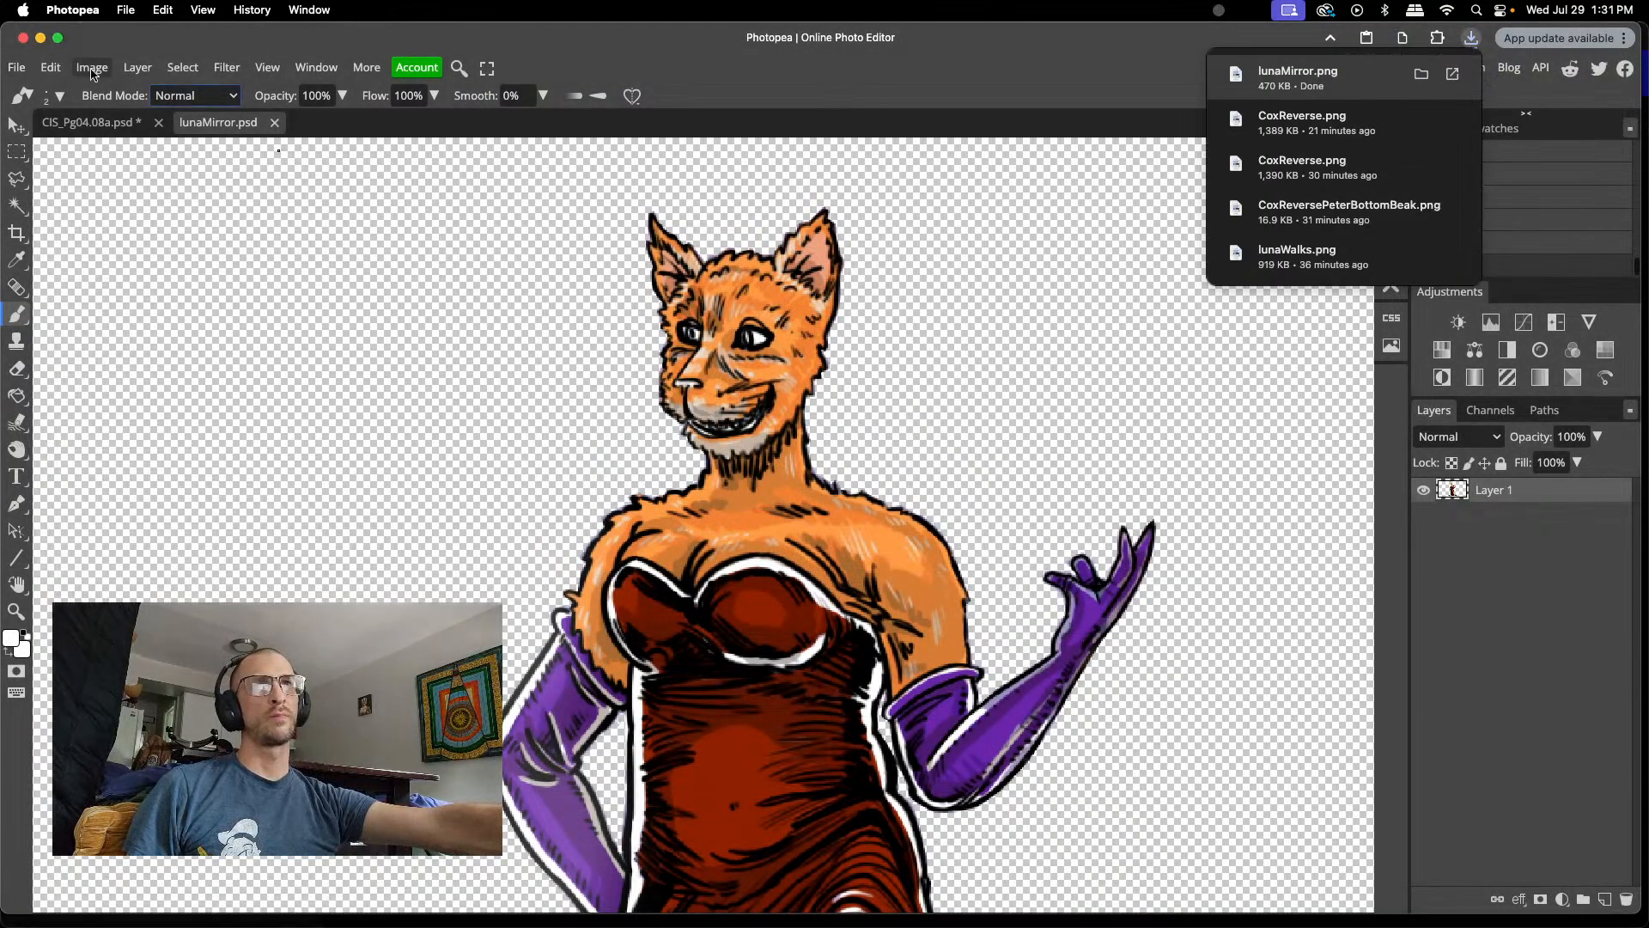
{"action": "left_click", "coordinate": [275, 123]}
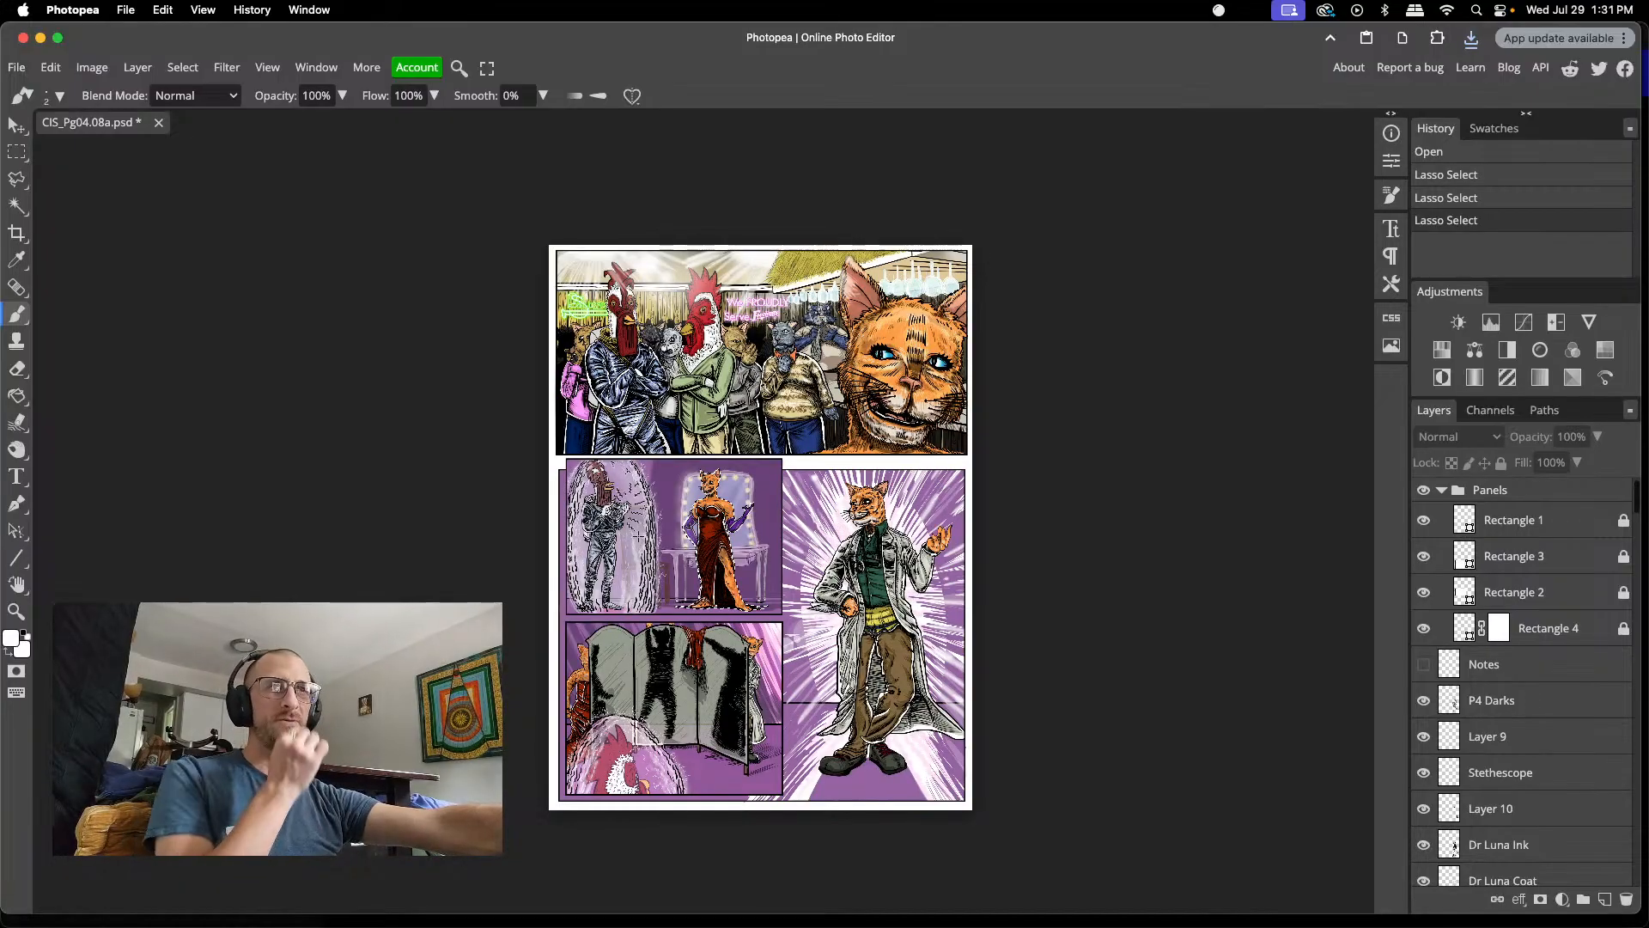
- Examine the mirror panel of the comic page, especially the rooster astronaut inside the energy shield
{"action": "scroll", "coordinate": [588, 481], "scroll_direction": "up", "scroll_amount": 5}
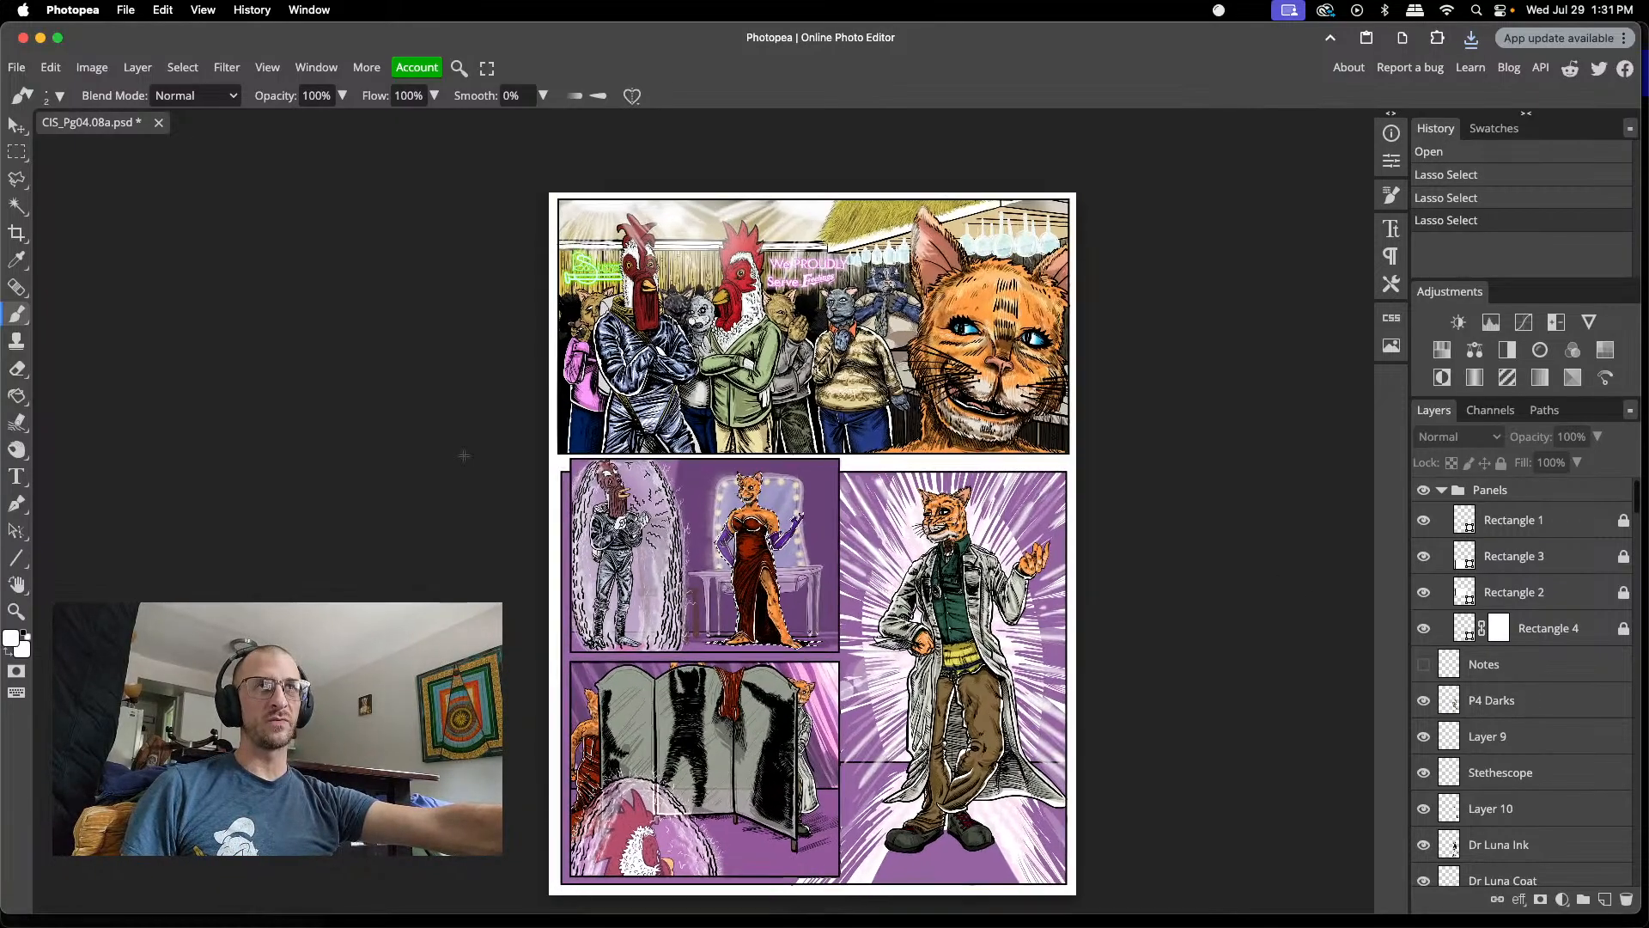
{"action": "scroll", "coordinate": [669, 478], "scroll_direction": "up", "scroll_amount": 3}
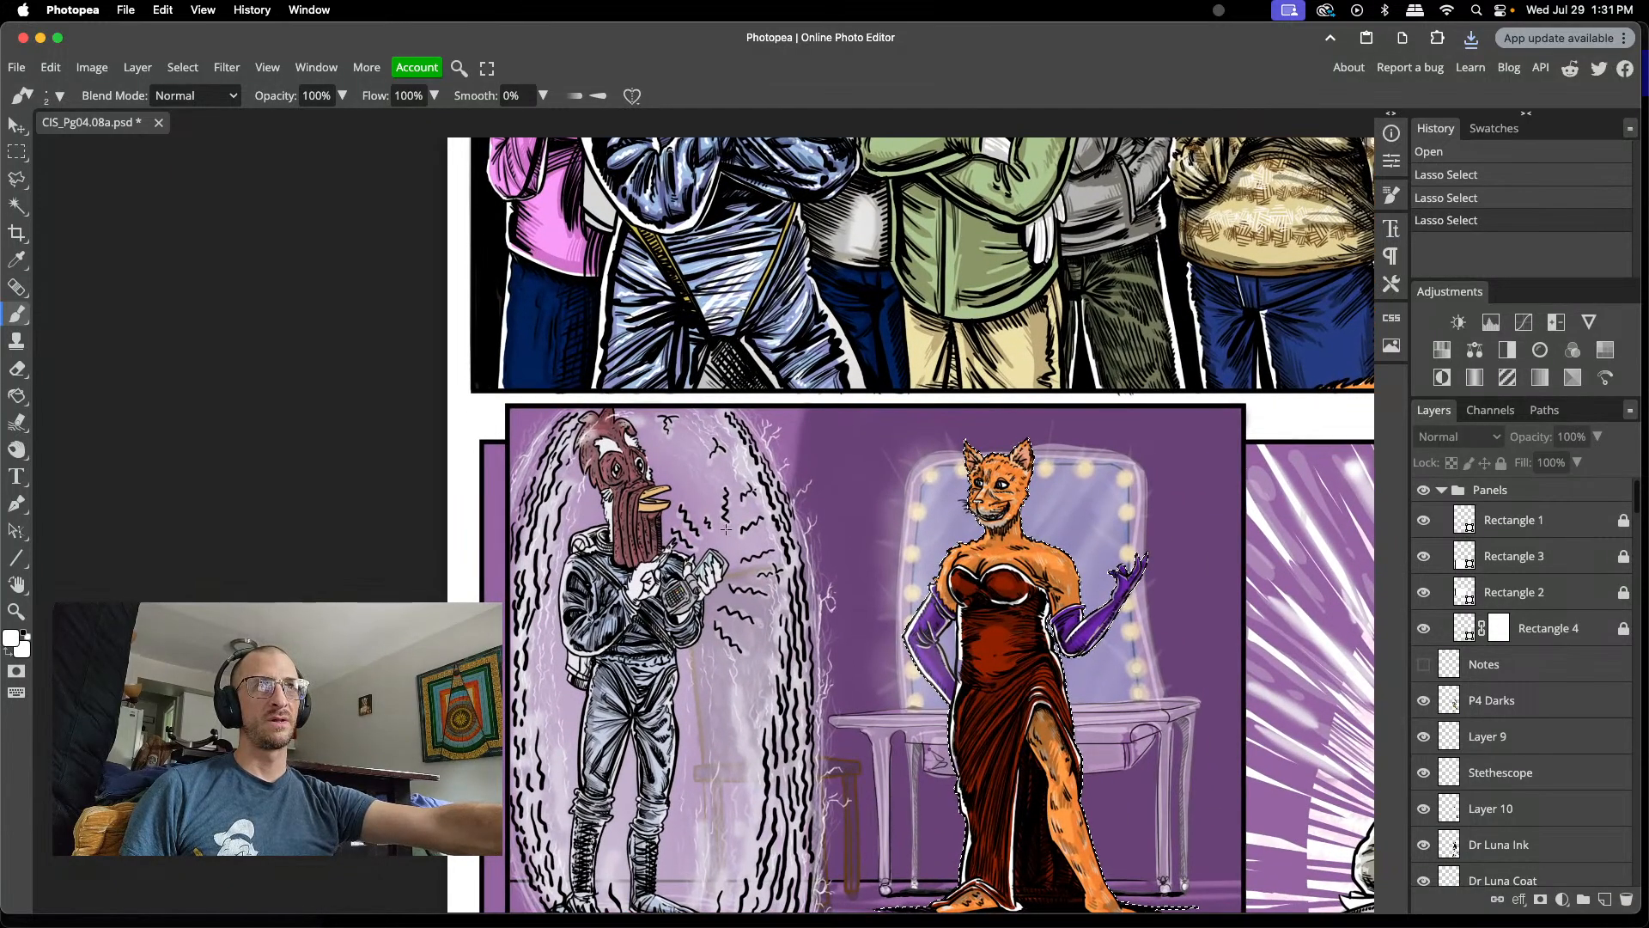
{"action": "scroll", "coordinate": [726, 529], "scroll_direction": "down", "scroll_amount": 2}
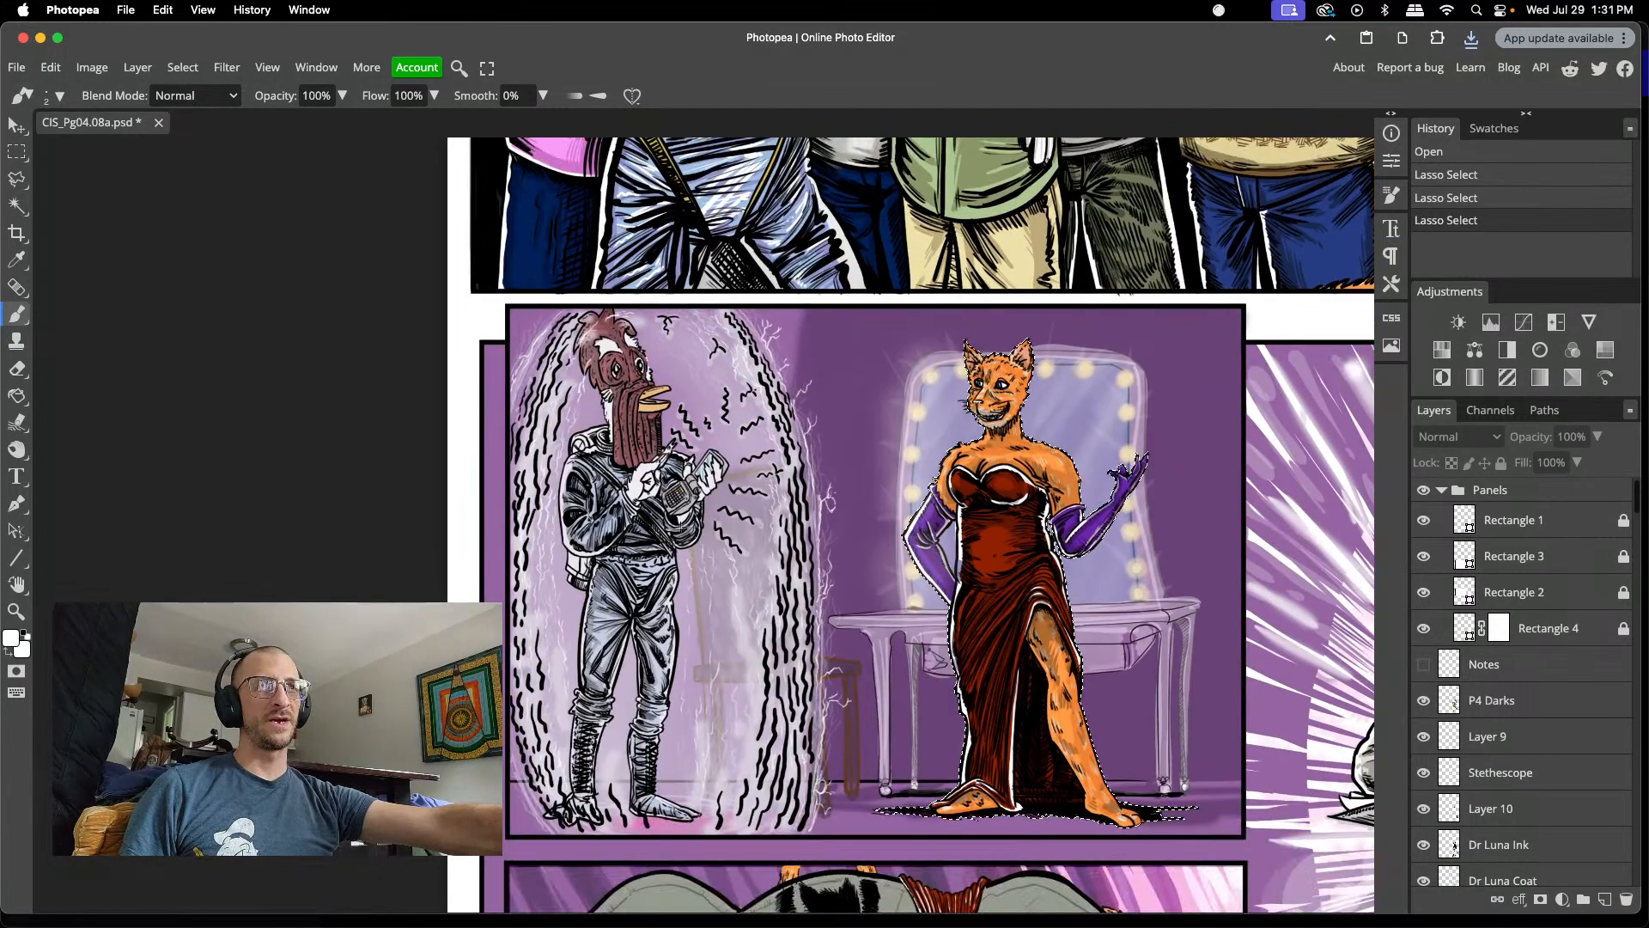
{"action": "scroll", "coordinate": [687, 526], "scroll_direction": "up", "scroll_amount": 3}
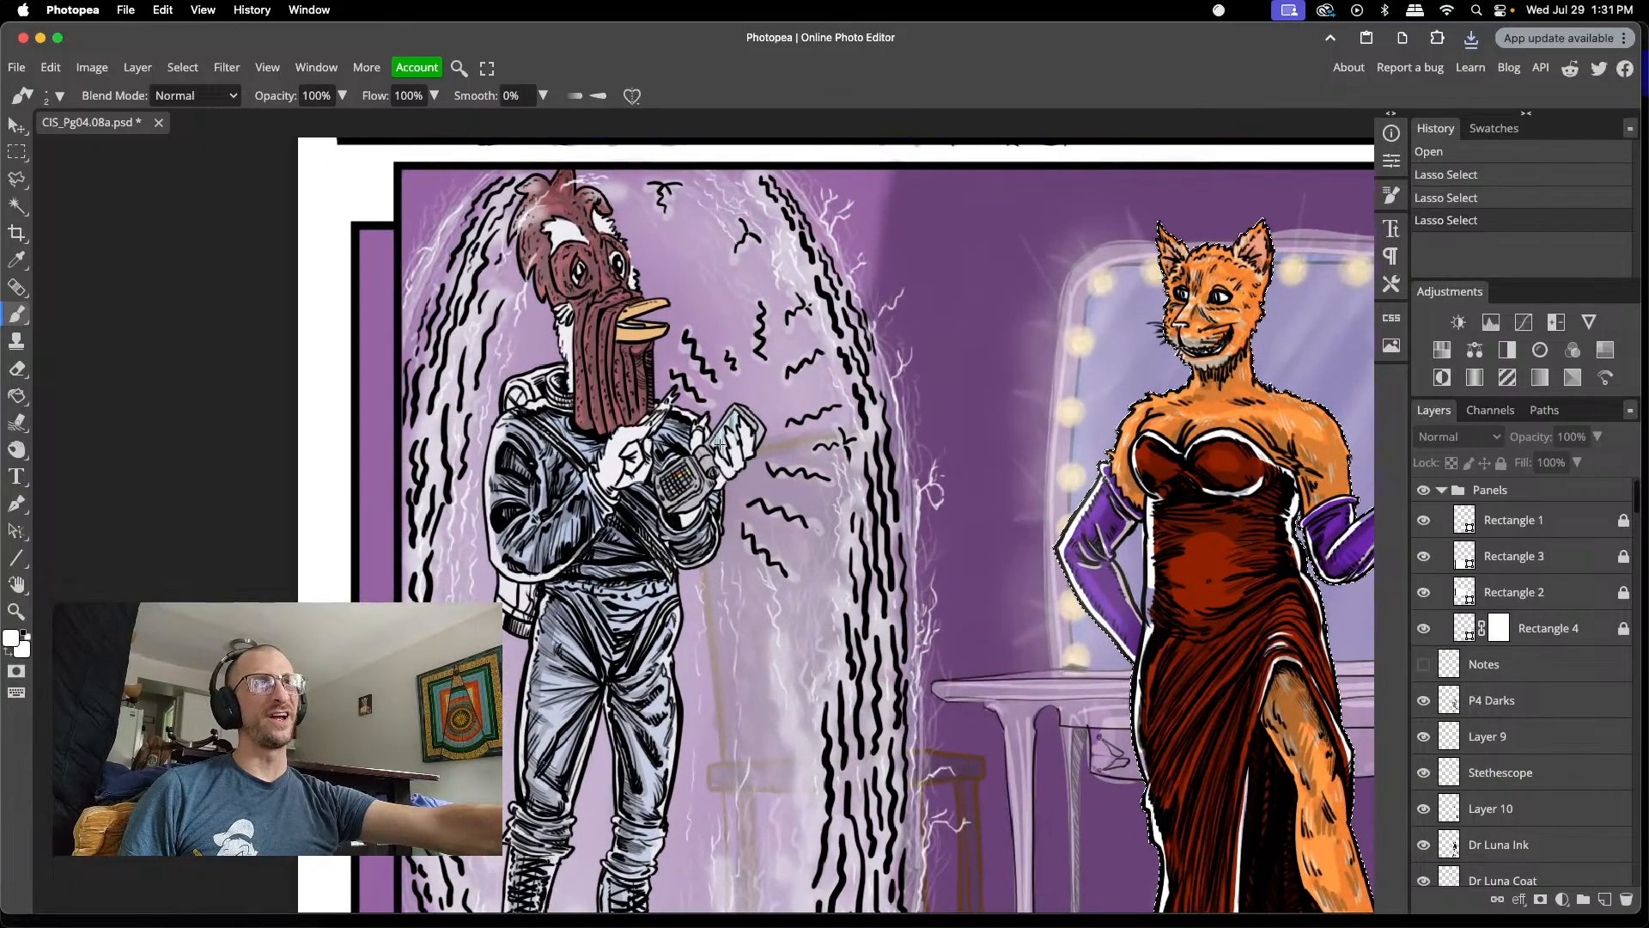
{"action": "scroll", "coordinate": [713, 421], "scroll_direction": "down", "scroll_amount": 3}
{"action": "scroll", "coordinate": [693, 367], "scroll_direction": "up", "scroll_amount": 3}
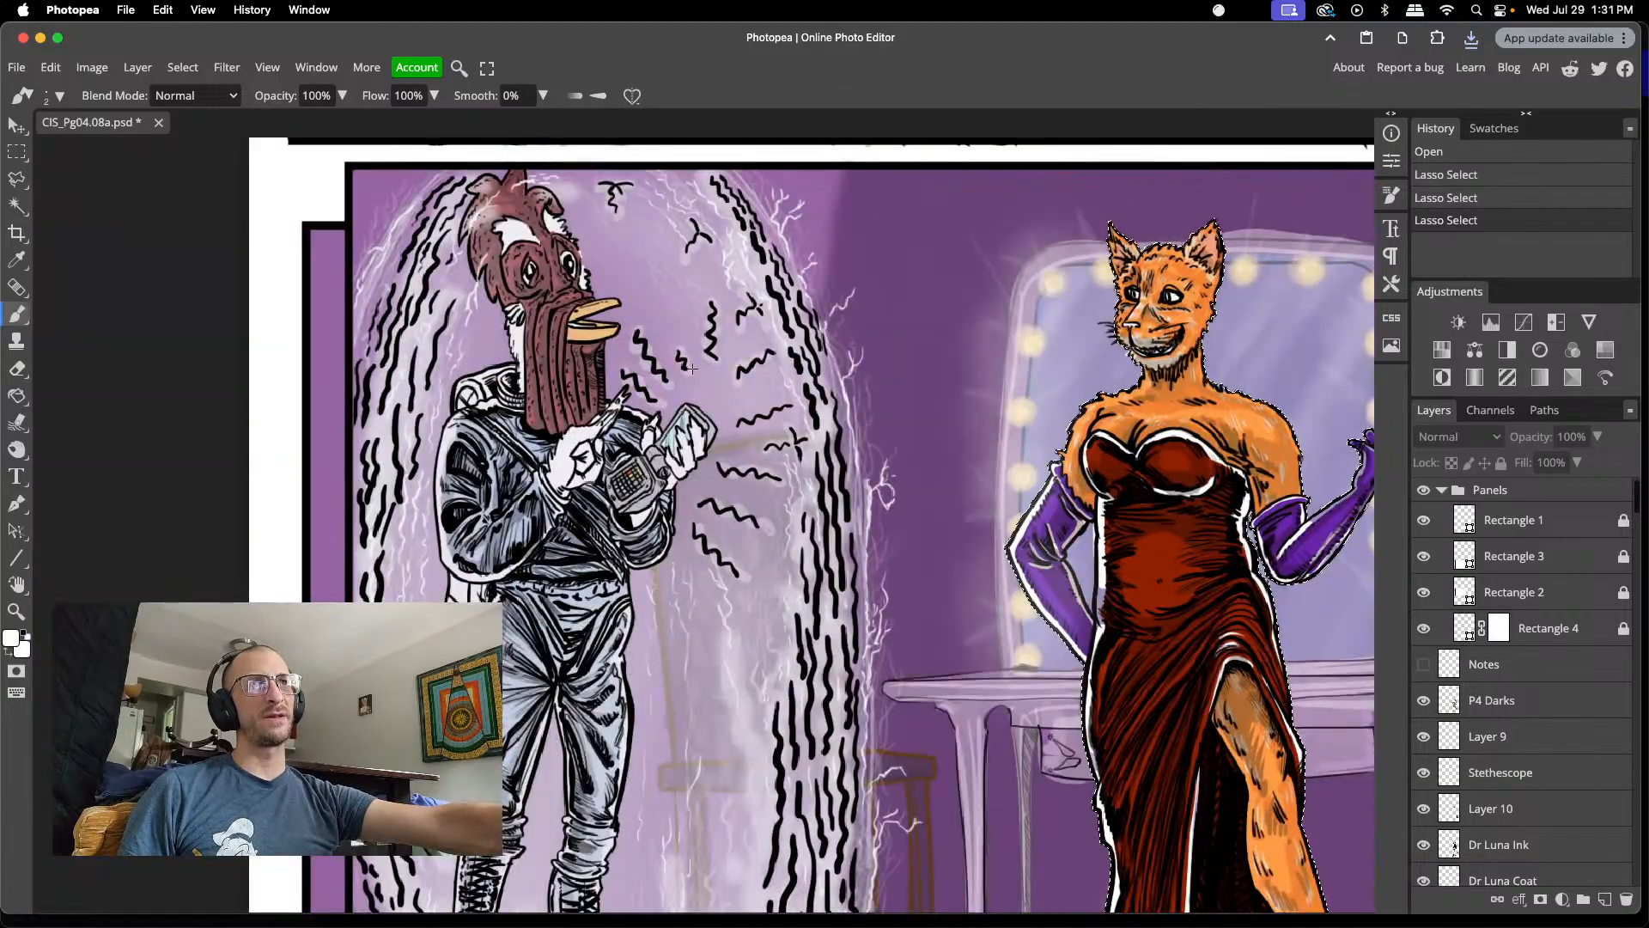
{"action": "scroll", "coordinate": [692, 368], "scroll_direction": "down", "scroll_amount": 3}
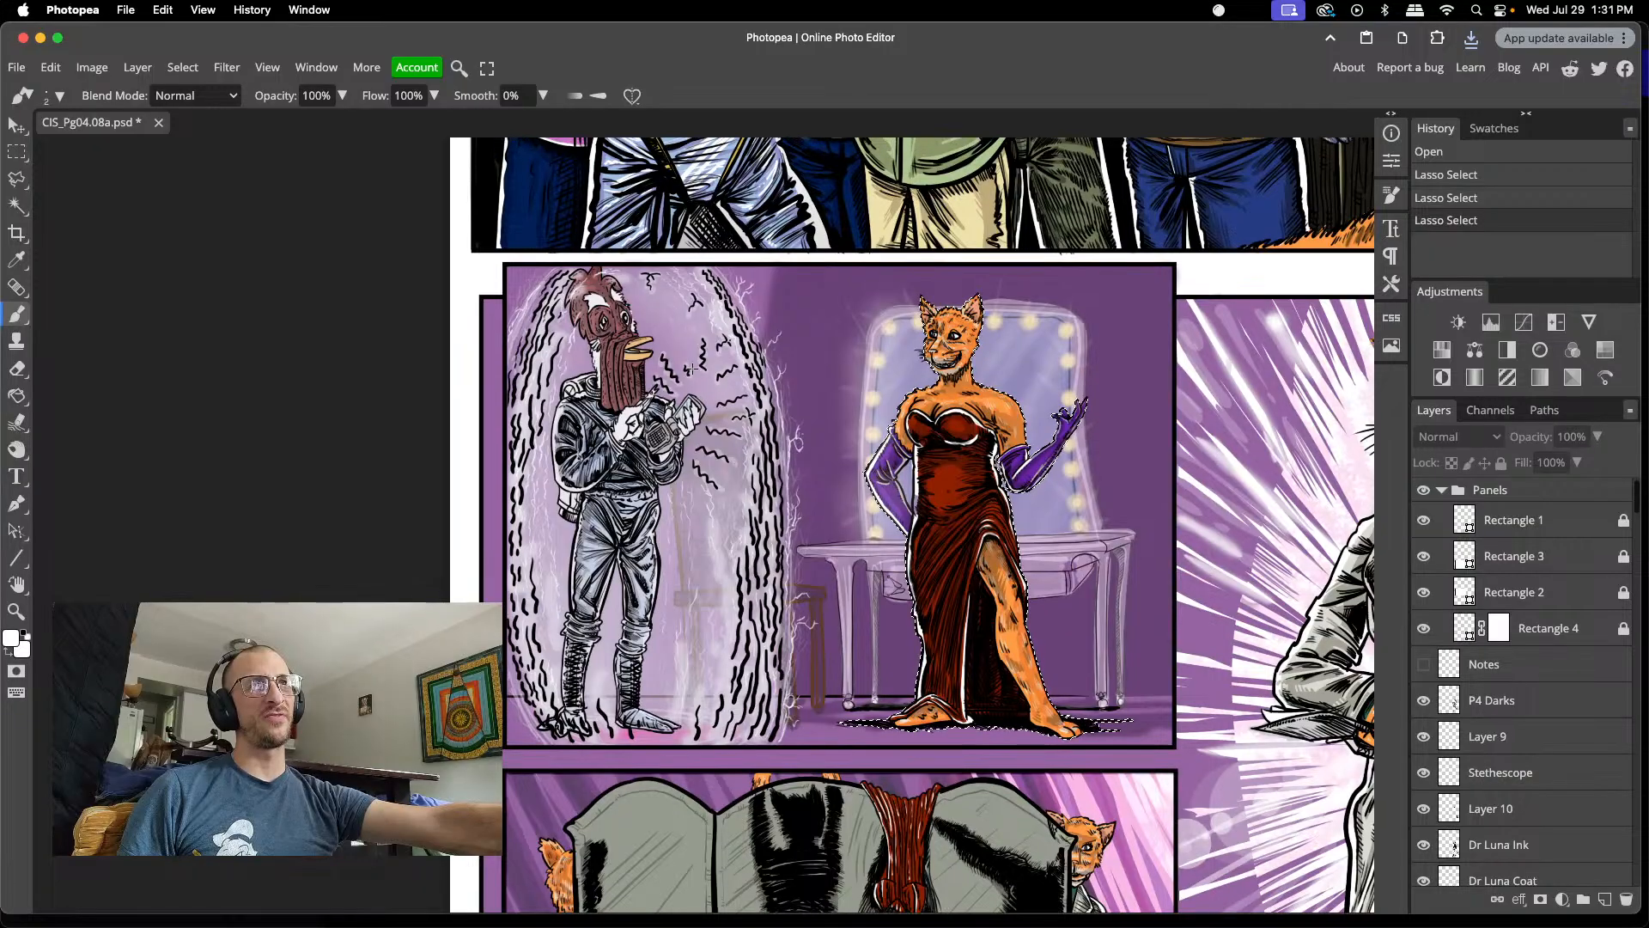
{"action": "scroll", "coordinate": [692, 367], "scroll_direction": "up", "scroll_amount": 2}
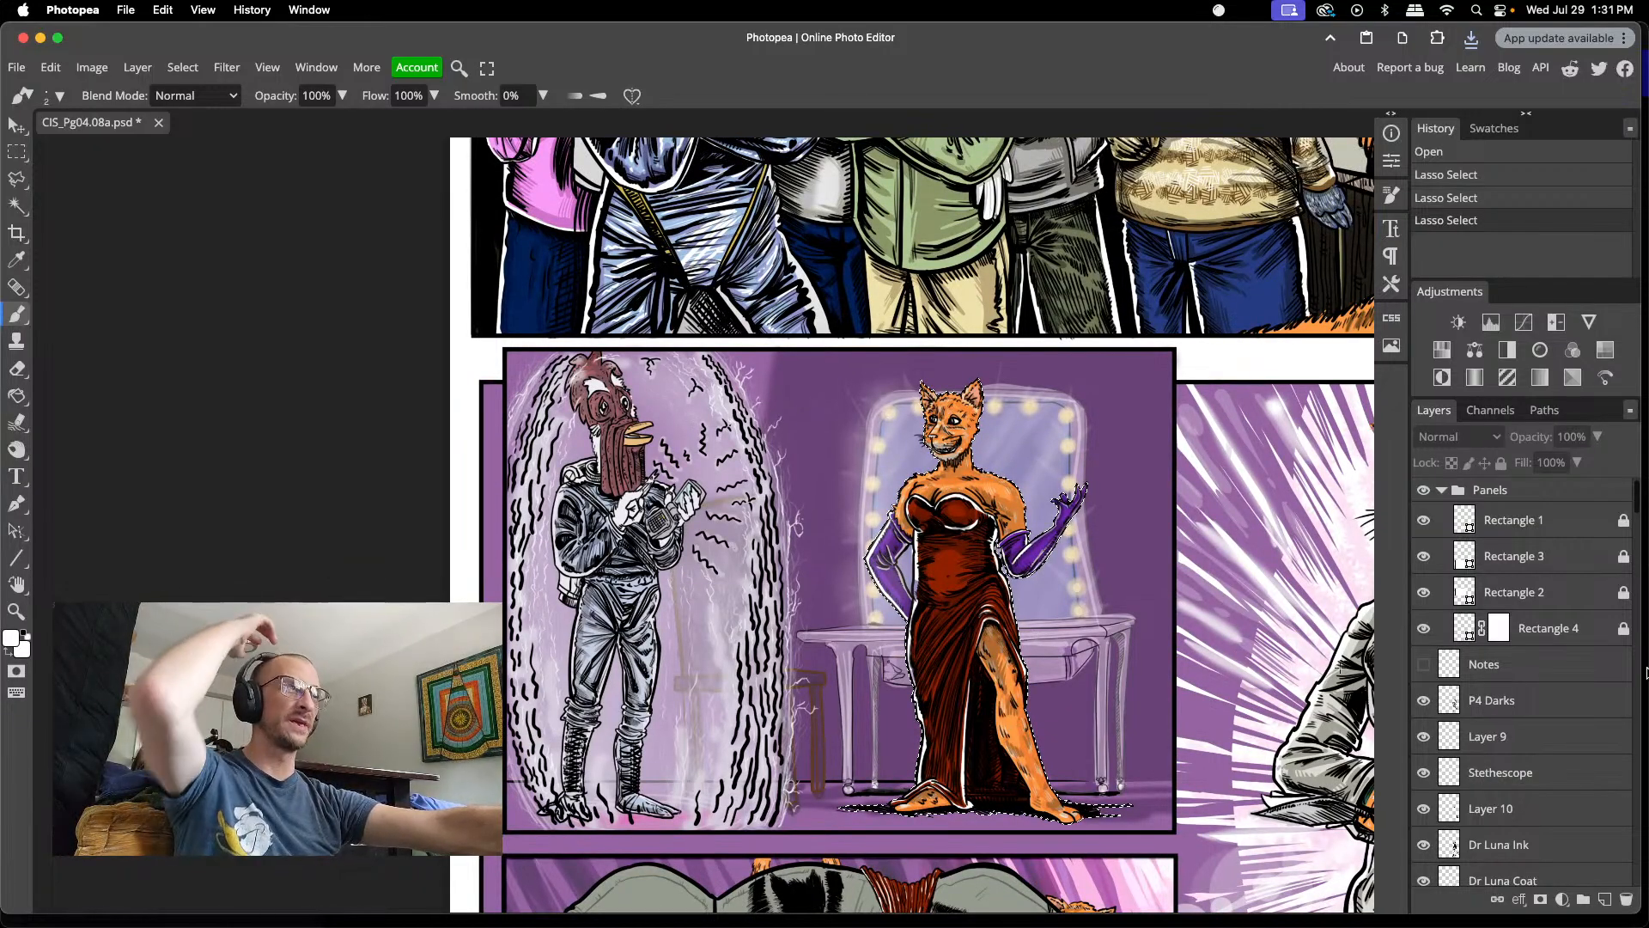
- Pick the p2 Sheild layer from the artwork around the astronaut and toggle its visibility to check its content
{"action": "scroll", "coordinate": [1517, 704], "scroll_direction": "down", "scroll_amount": 10}
{"action": "scroll", "coordinate": [1518, 705], "scroll_direction": "down", "scroll_amount": 5}
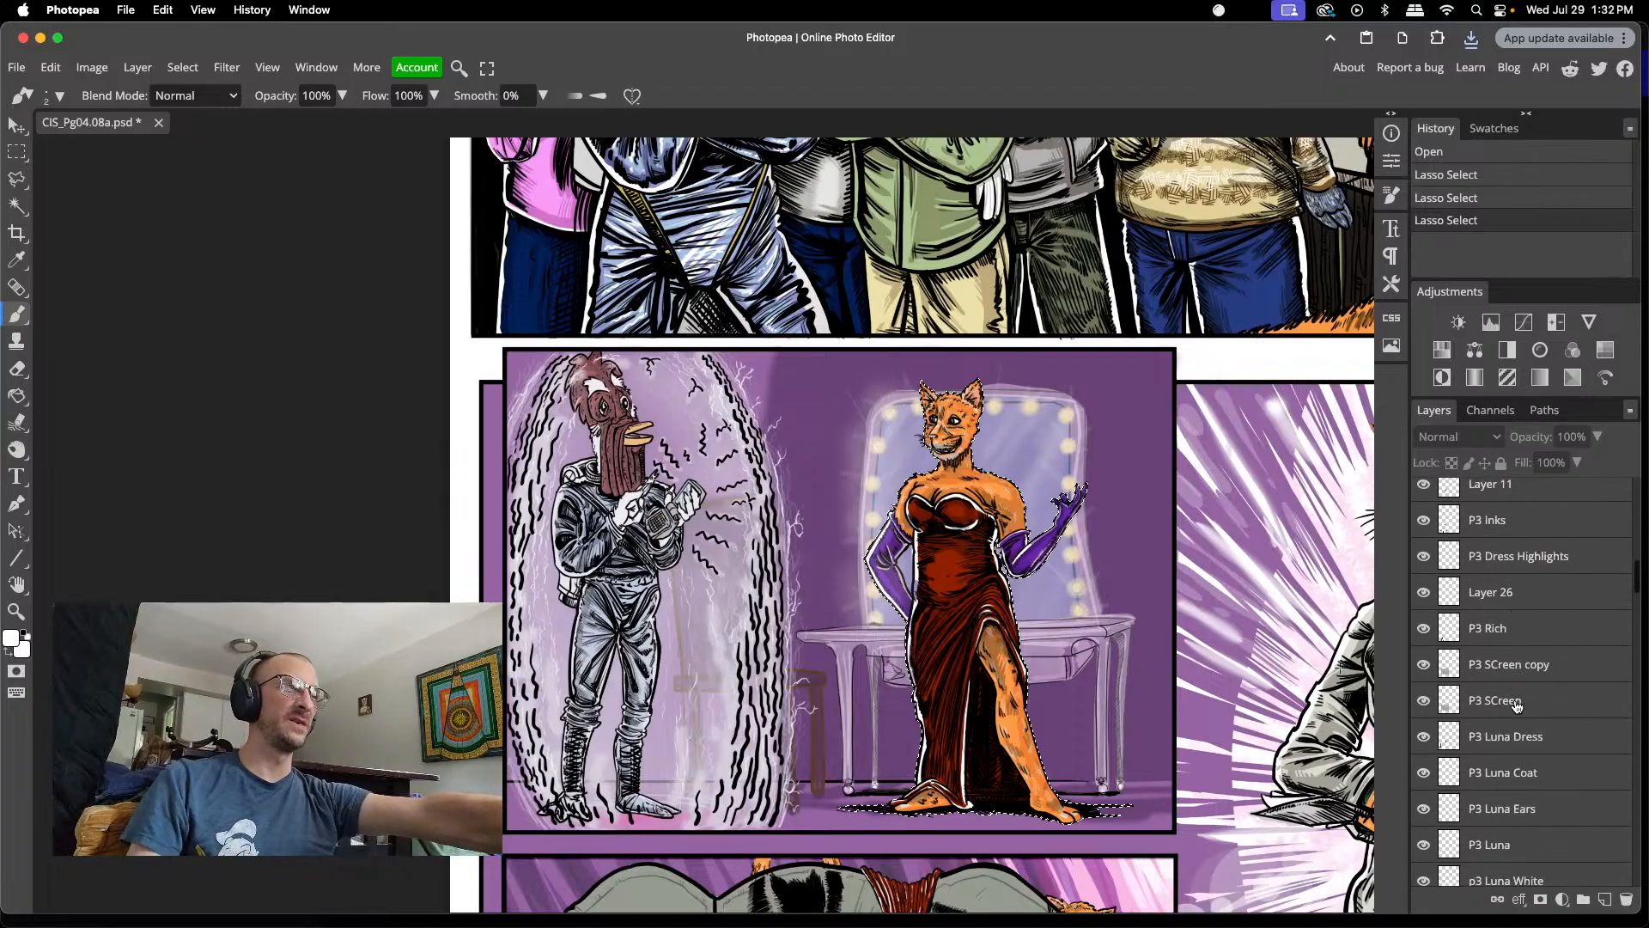
{"action": "key", "text": "v"}
{"action": "left_click", "coordinate": [683, 592]}
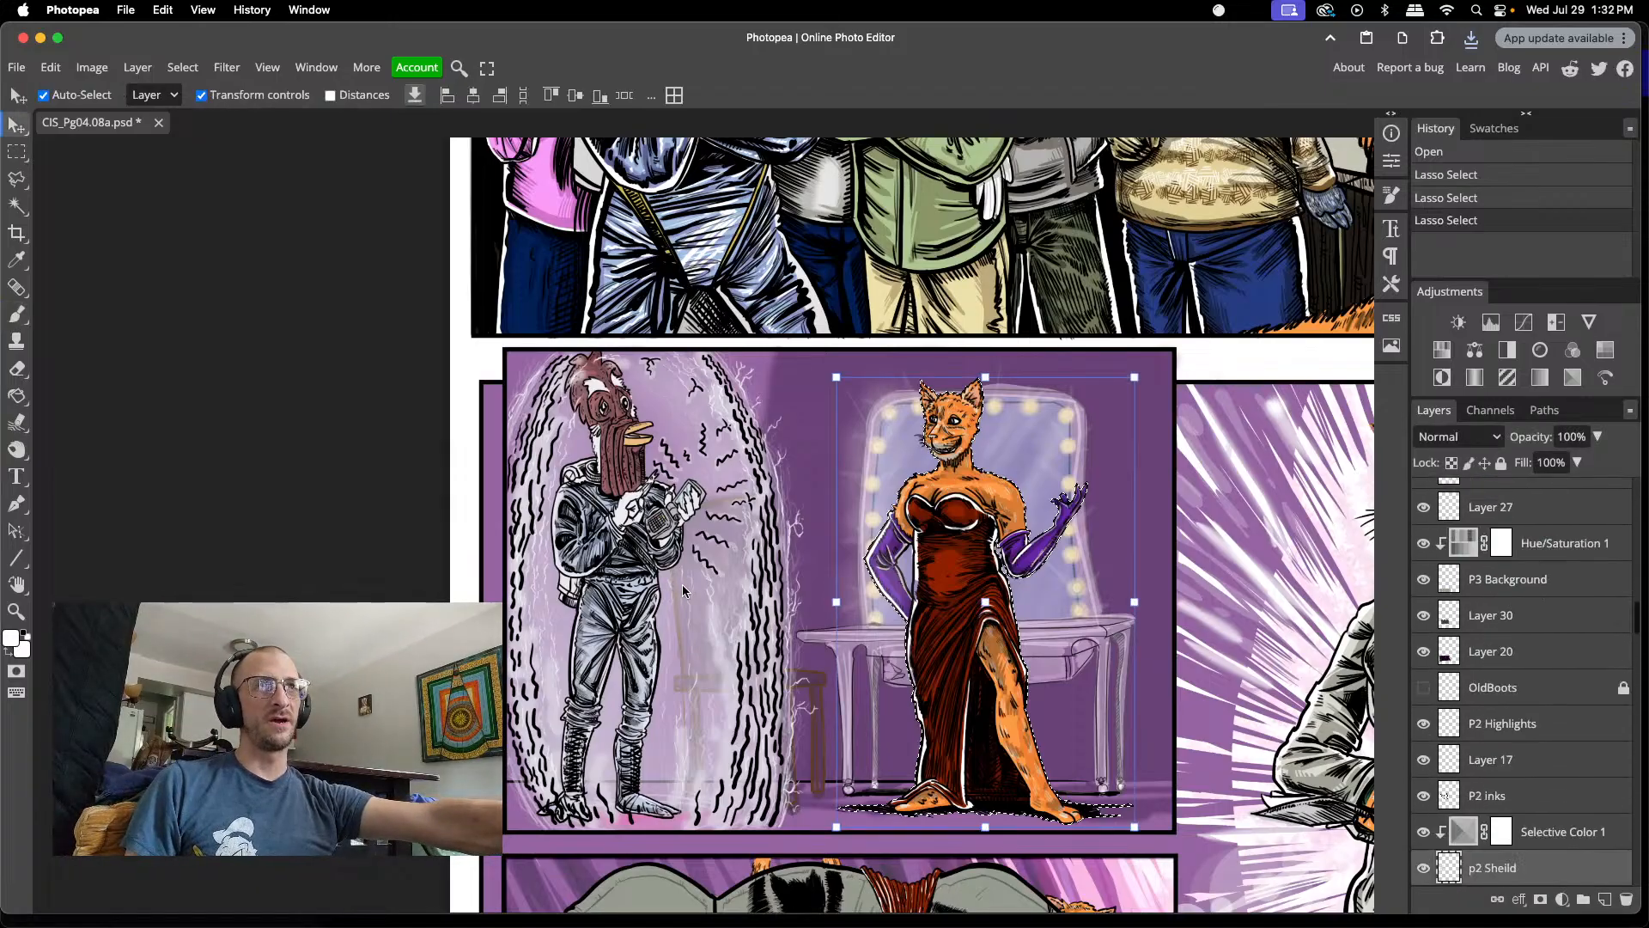
{"action": "left_click", "coordinate": [1425, 868]}
{"action": "left_click", "coordinate": [1427, 868]}
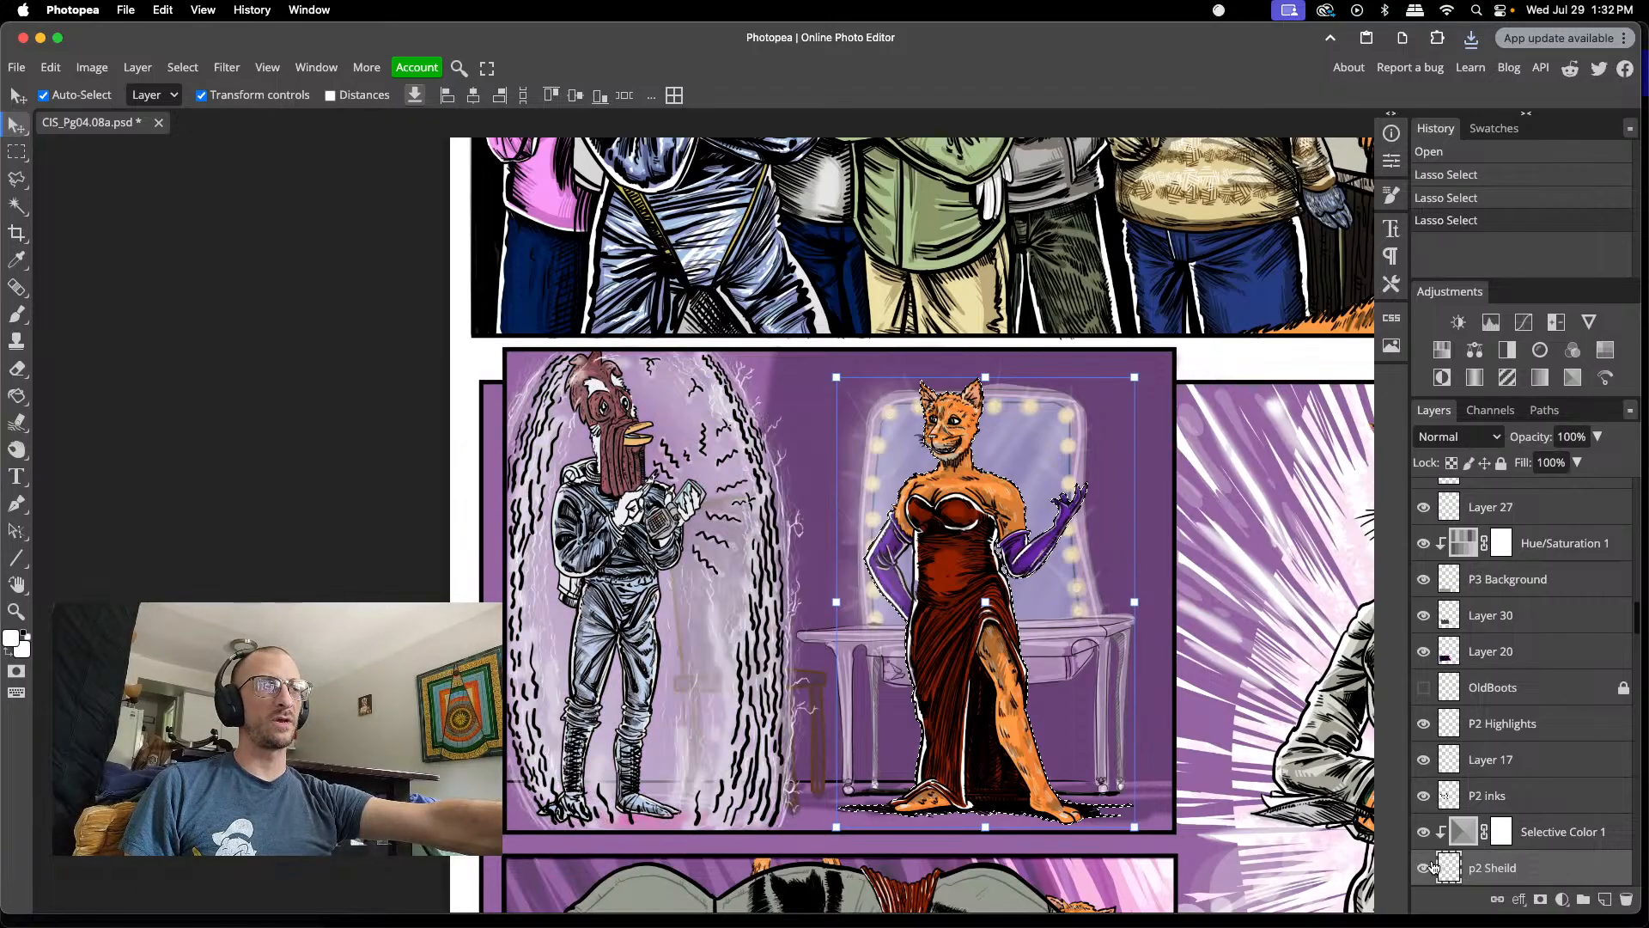
- Toggle the visibility of Layer 31 and P2 Darks to check what each contributes to the mirror panel
{"action": "scroll", "coordinate": [1514, 816], "scroll_direction": "down", "scroll_amount": 3}
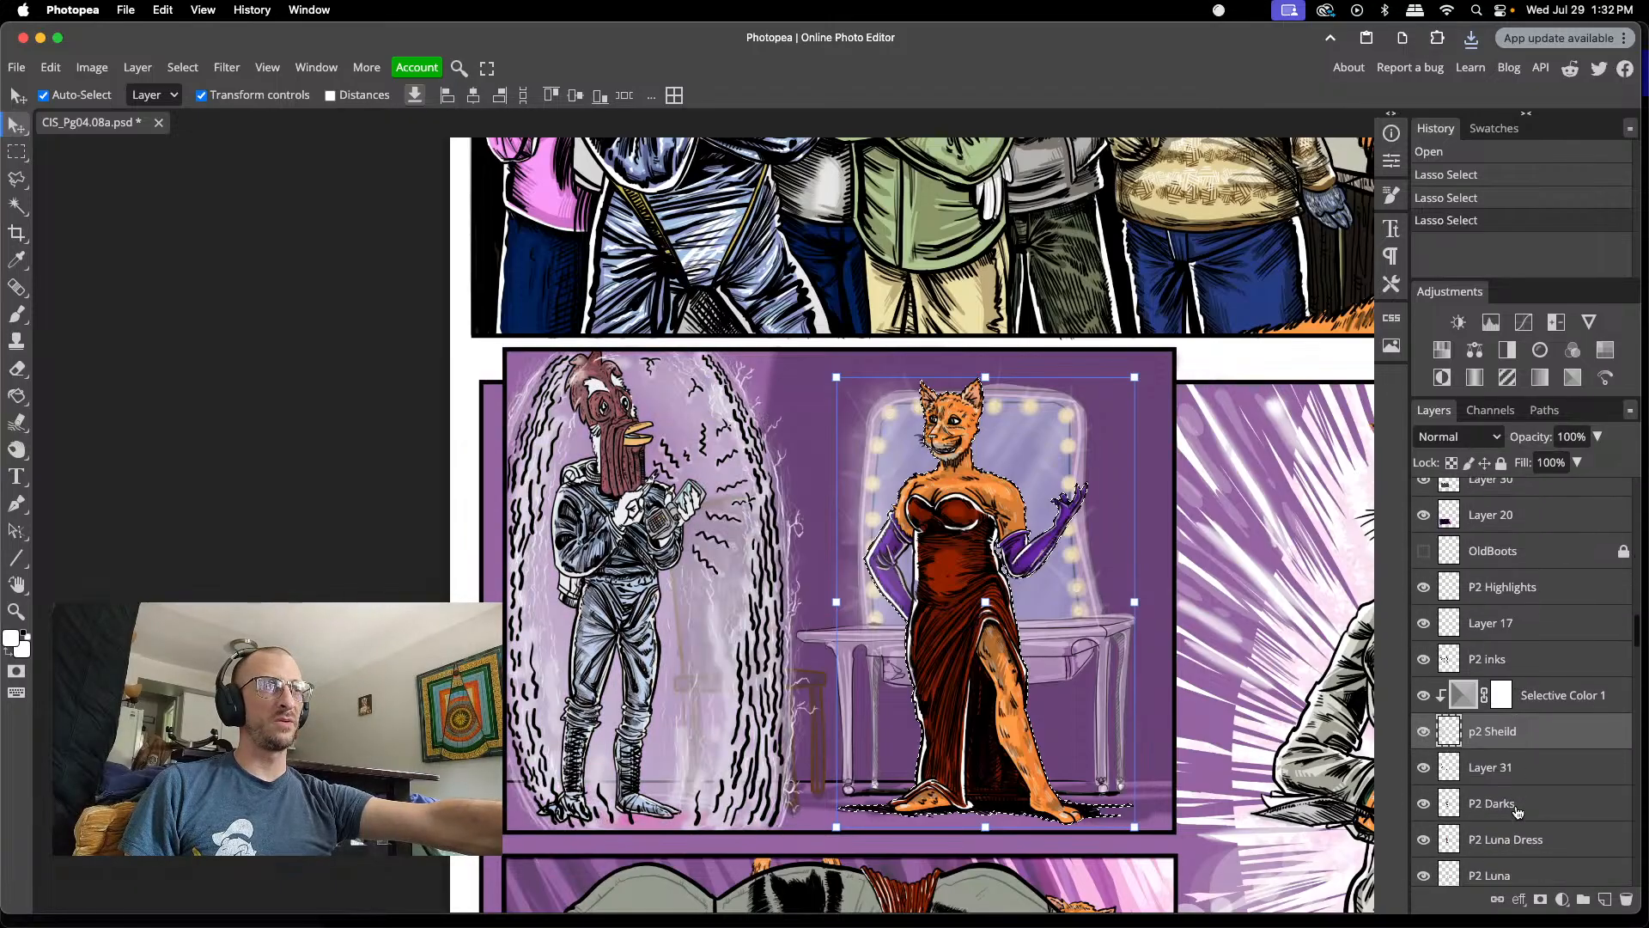
{"action": "left_click", "coordinate": [1425, 768]}
{"action": "left_click", "coordinate": [1427, 768]}
{"action": "left_click", "coordinate": [1425, 805]}
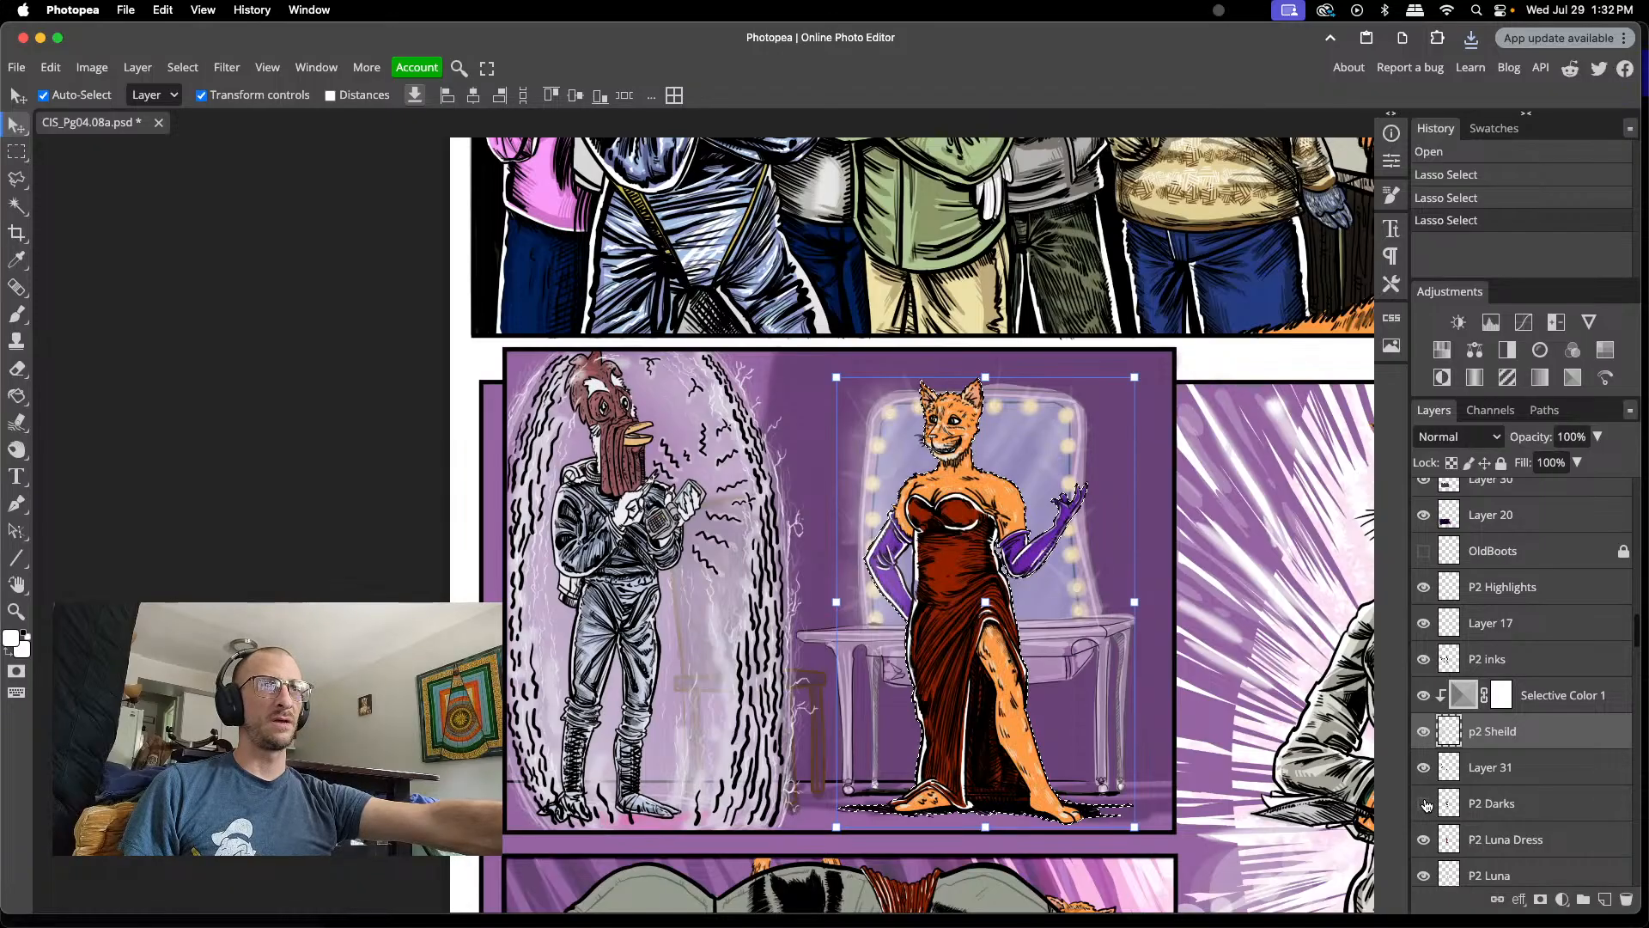
{"action": "left_click", "coordinate": [1426, 805]}
- Hide and show the P2 inks layer repeatedly to compare the panel with and without its line work
{"action": "left_click", "coordinate": [1426, 659]}
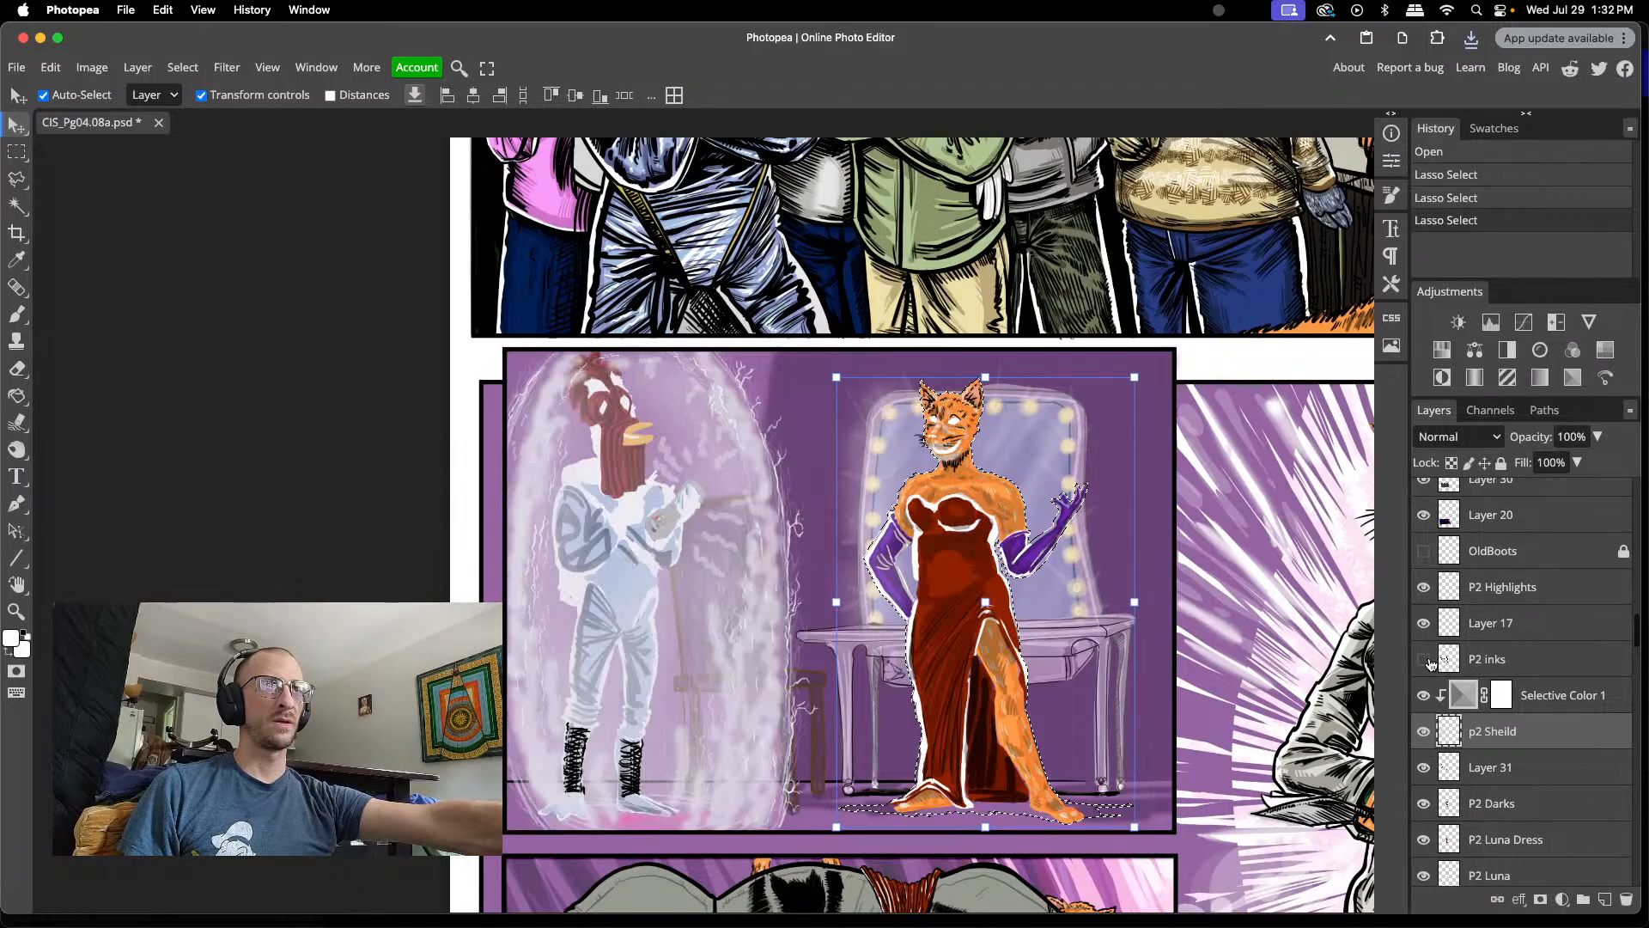
{"action": "left_click", "coordinate": [1426, 659]}
{"action": "left_click", "coordinate": [1425, 659]}
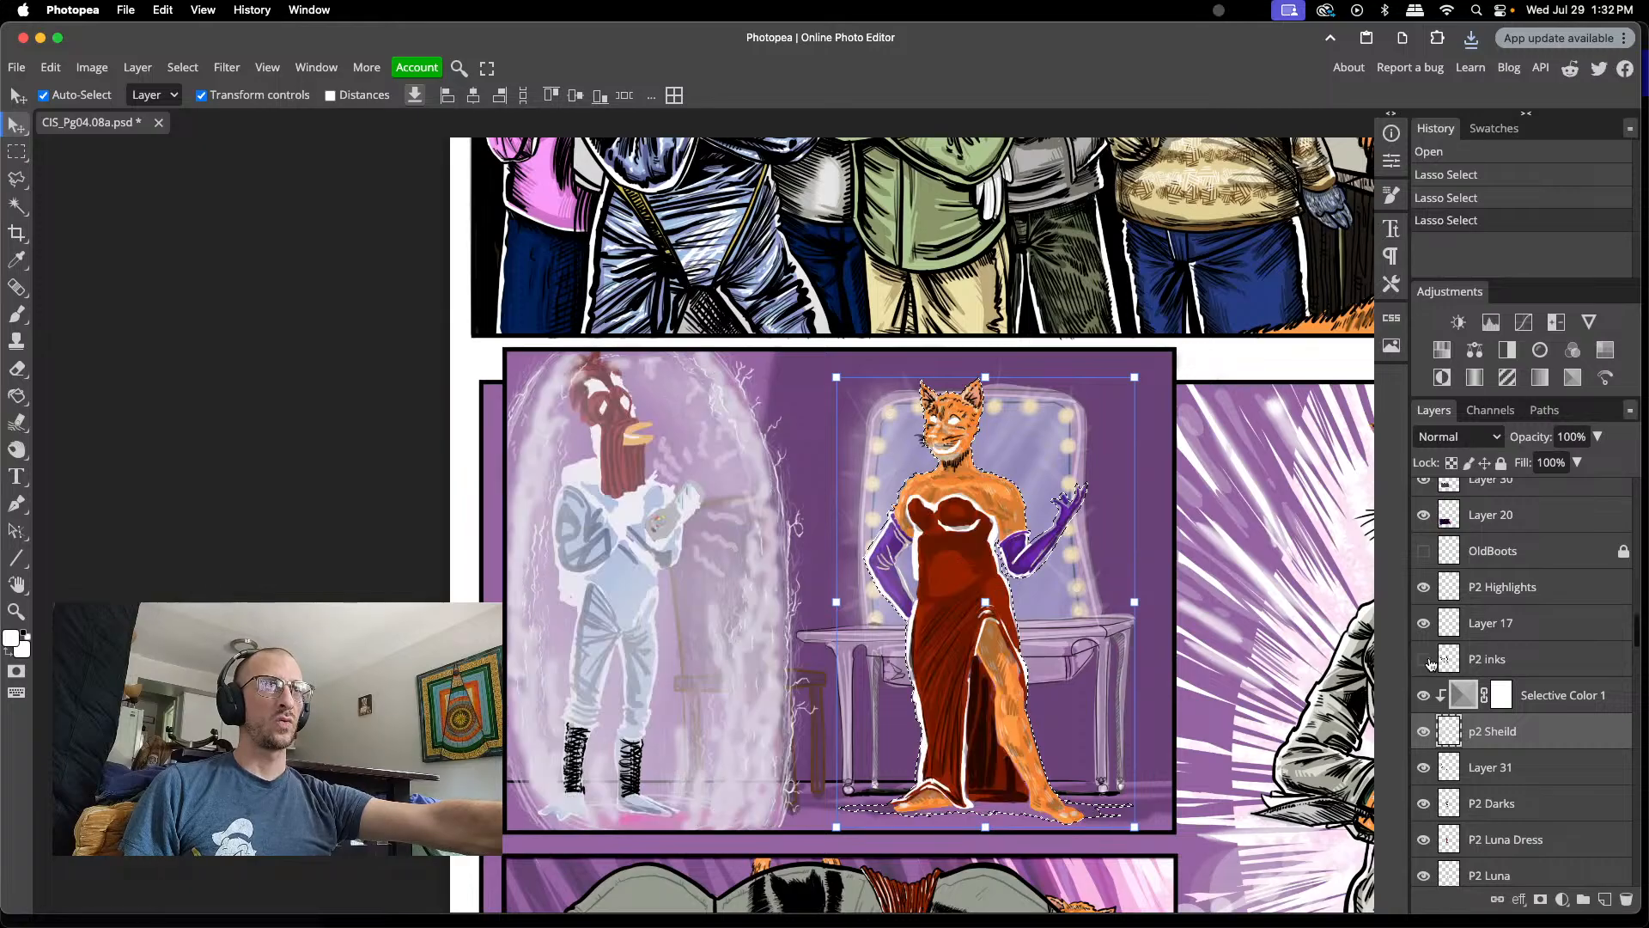
{"action": "left_click", "coordinate": [1425, 659]}
{"action": "left_click", "coordinate": [1425, 658]}
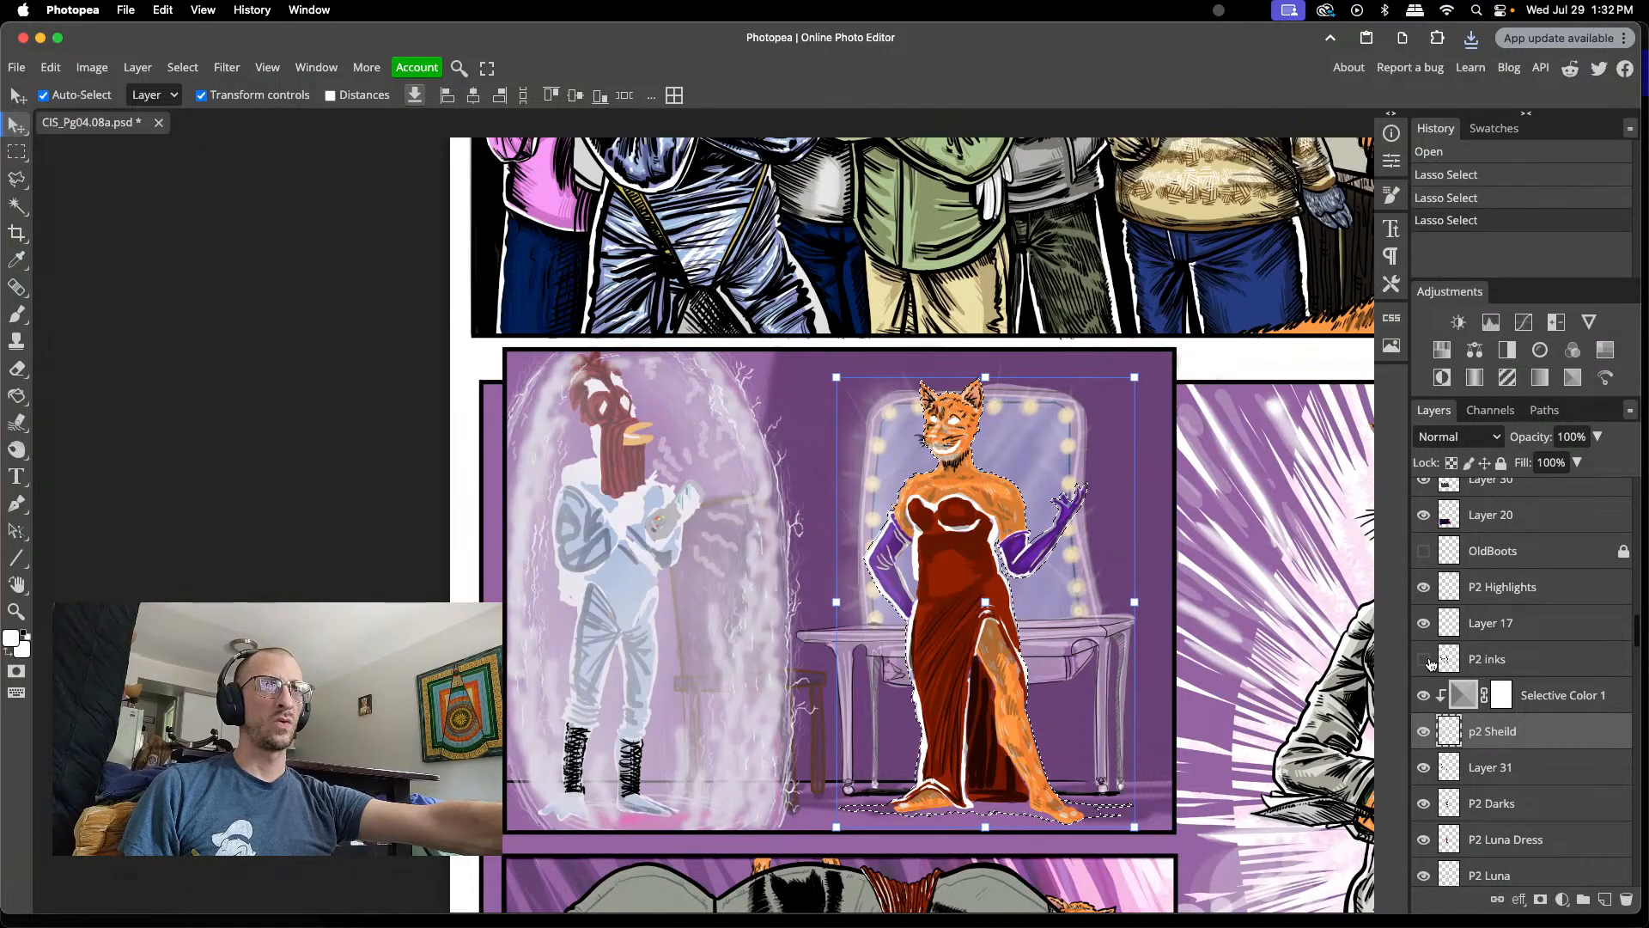
{"action": "left_click", "coordinate": [1426, 659]}
{"action": "left_click", "coordinate": [1425, 658]}
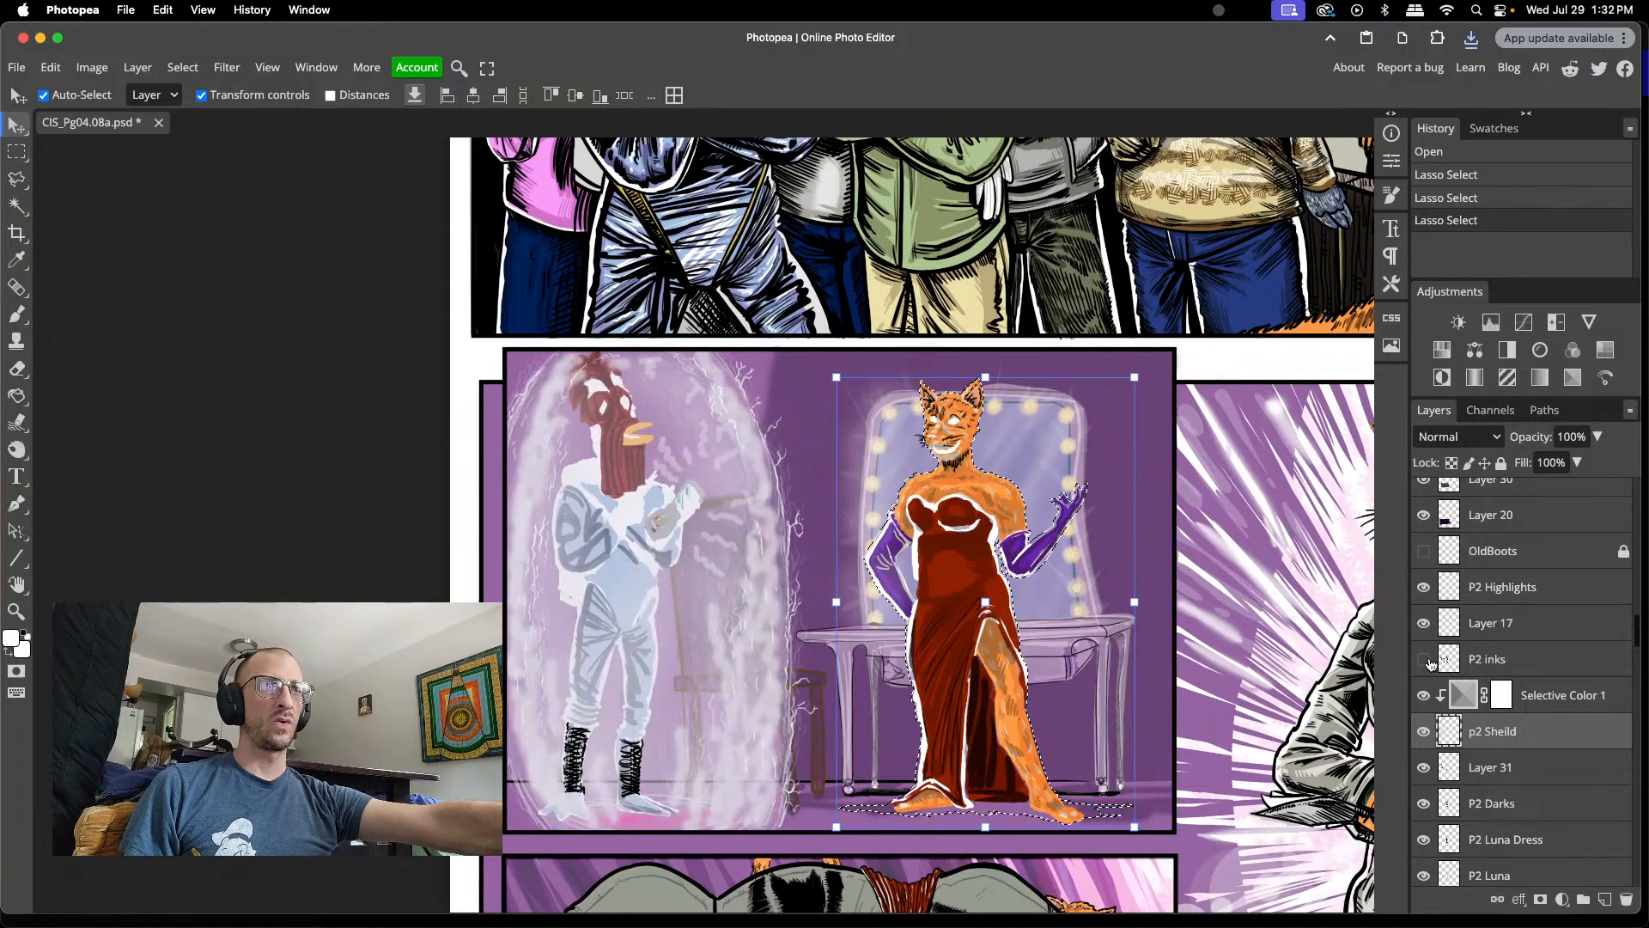
{"action": "left_click", "coordinate": [1425, 659]}
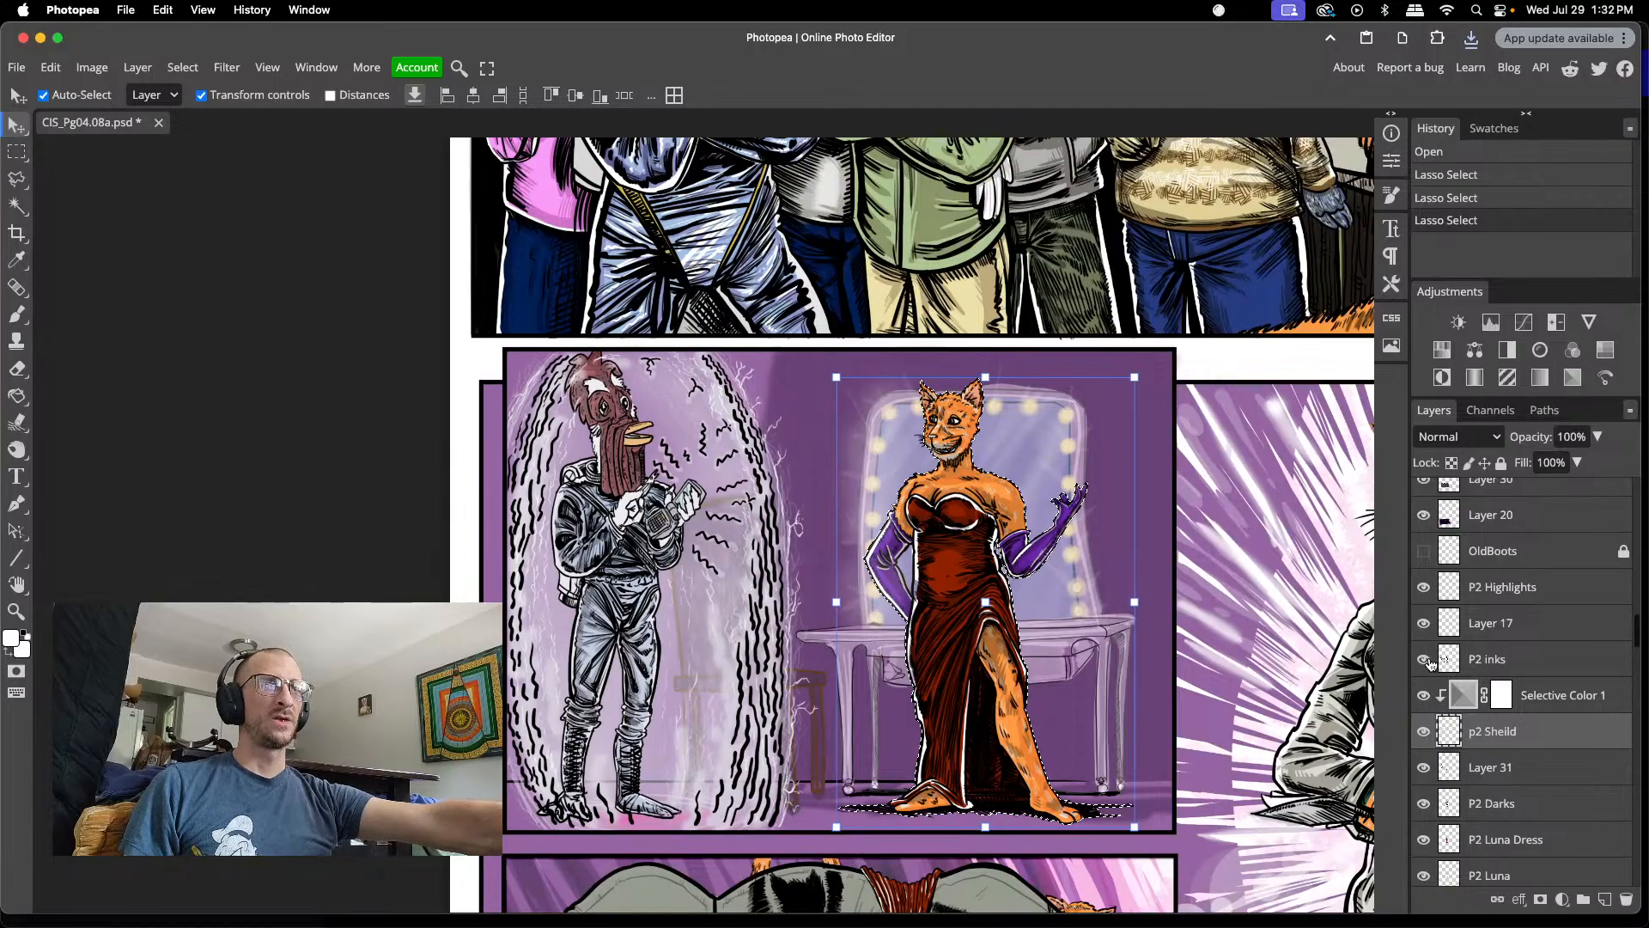
- Hide the p2 Sheild layer to remove the pale shield haze from the astronaut
{"action": "left_click", "coordinate": [1425, 731]}
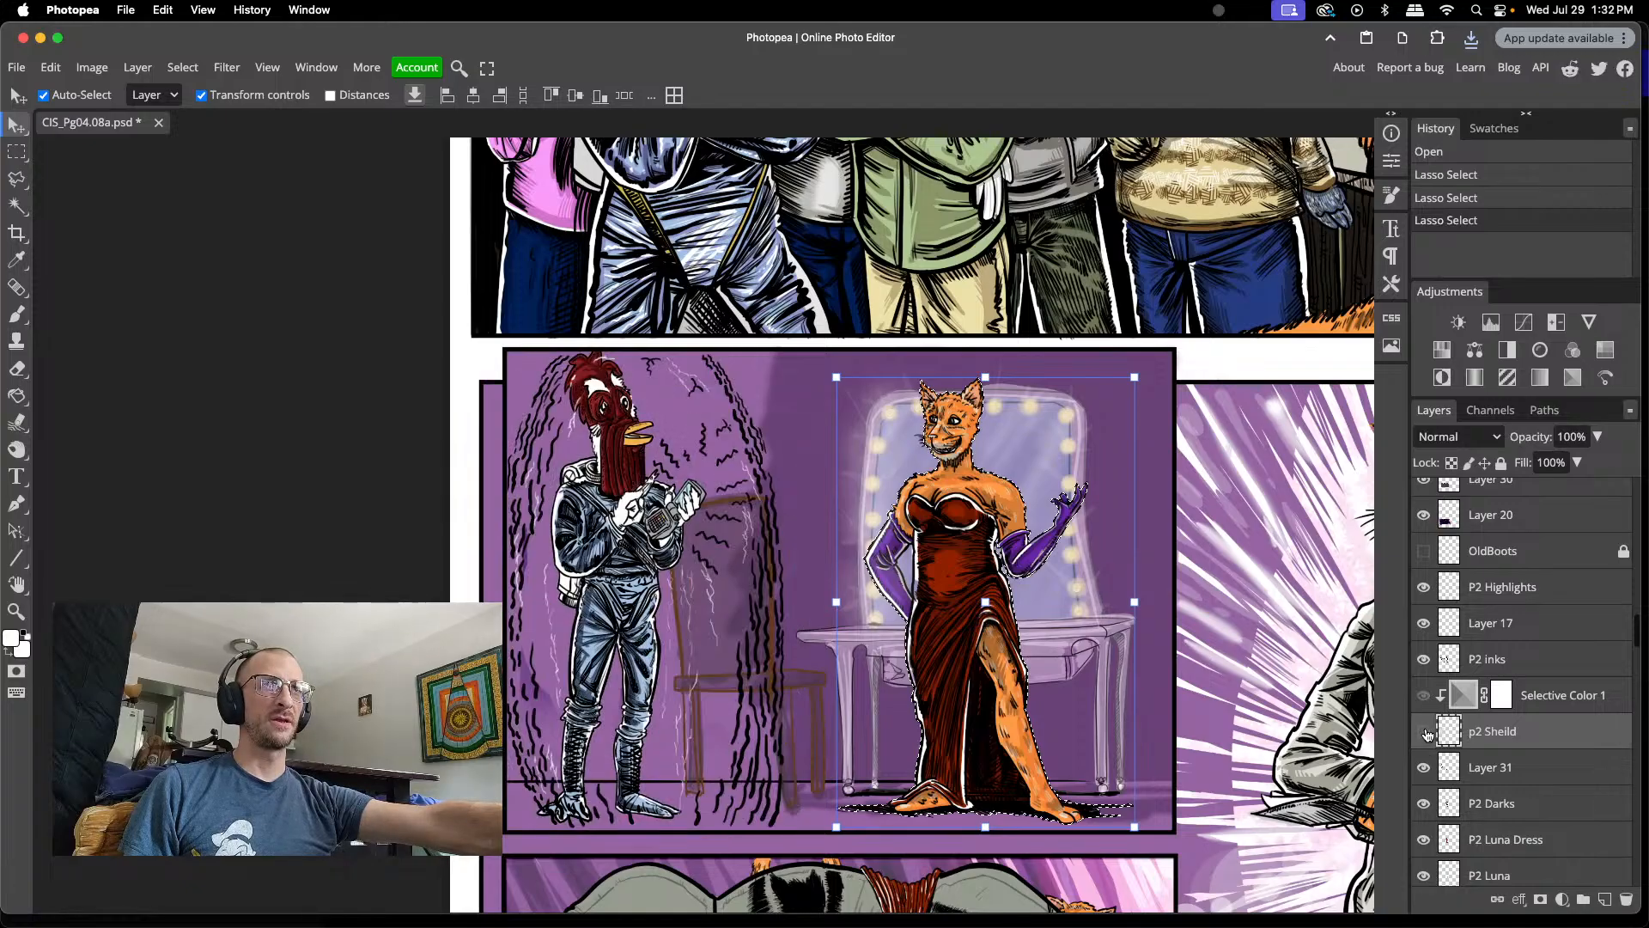
{"action": "left_click", "coordinate": [1426, 732]}
{"action": "left_click", "coordinate": [1427, 732]}
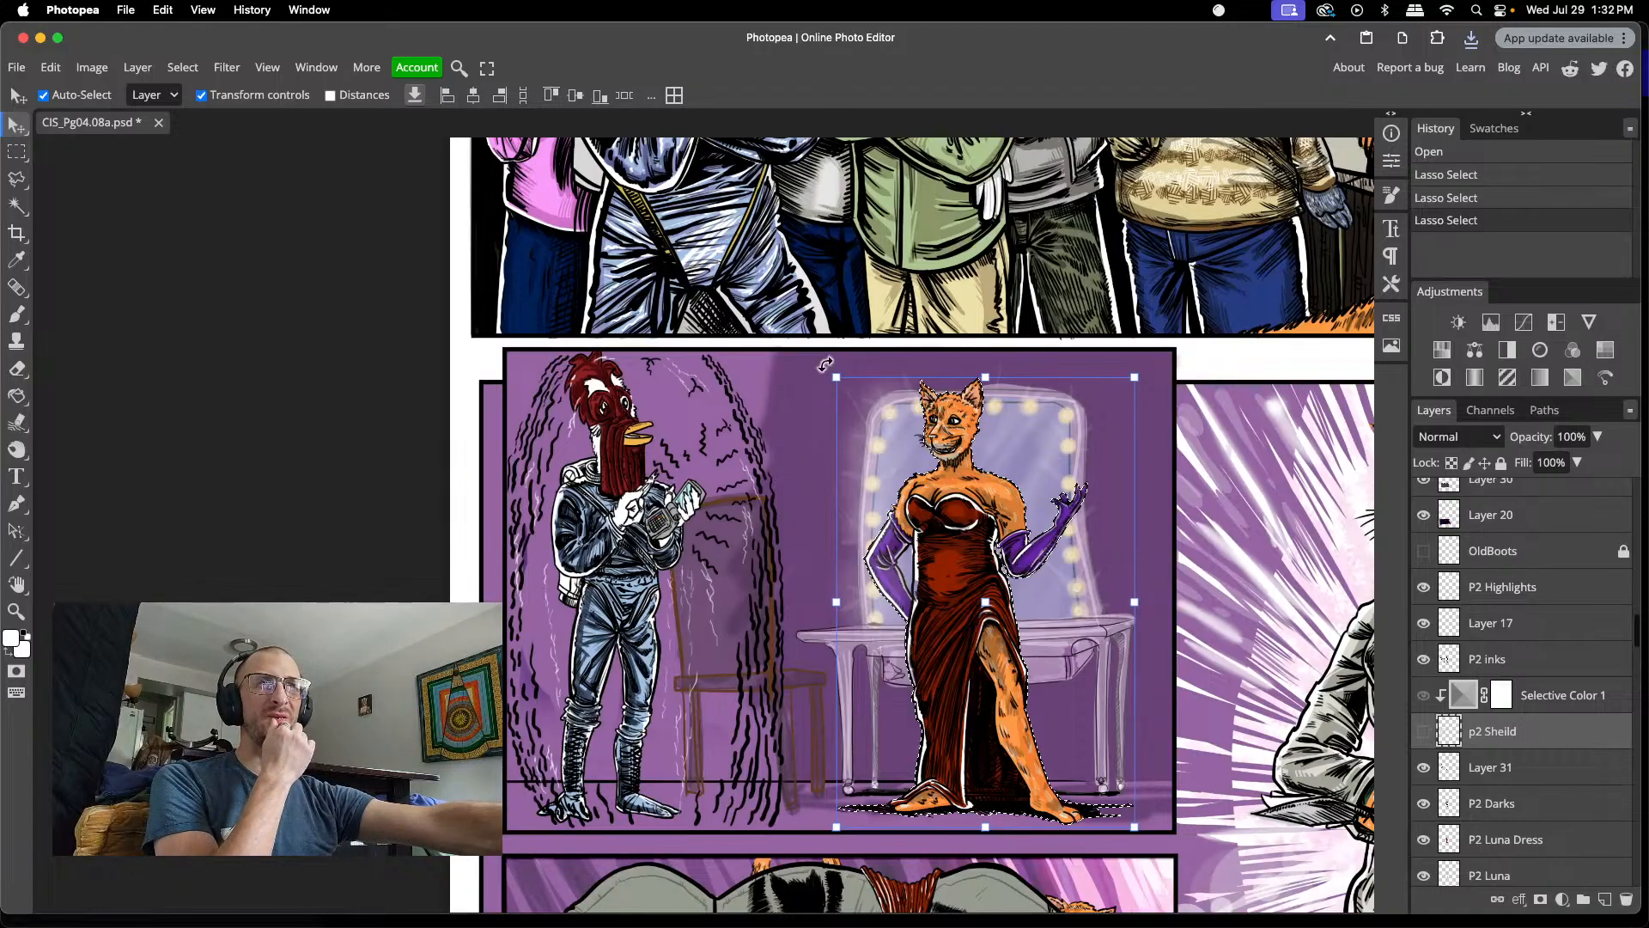
{"action": "scroll", "coordinate": [638, 398], "scroll_direction": "up", "scroll_amount": 5}
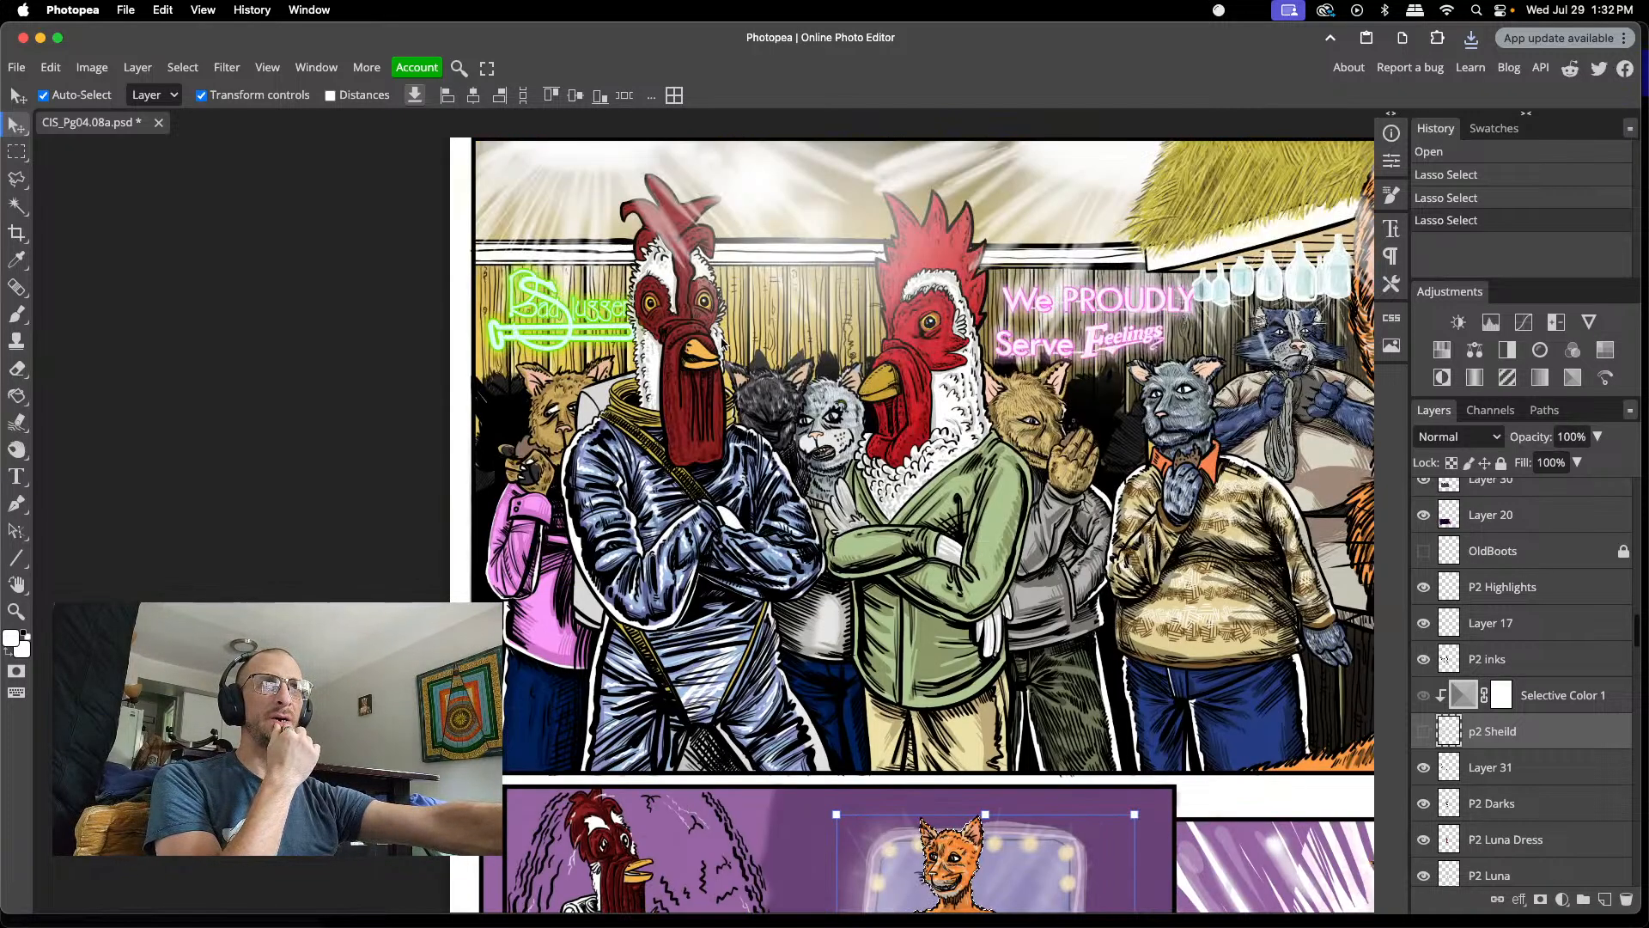
{"action": "scroll", "coordinate": [713, 496], "scroll_direction": "down", "scroll_amount": 6}
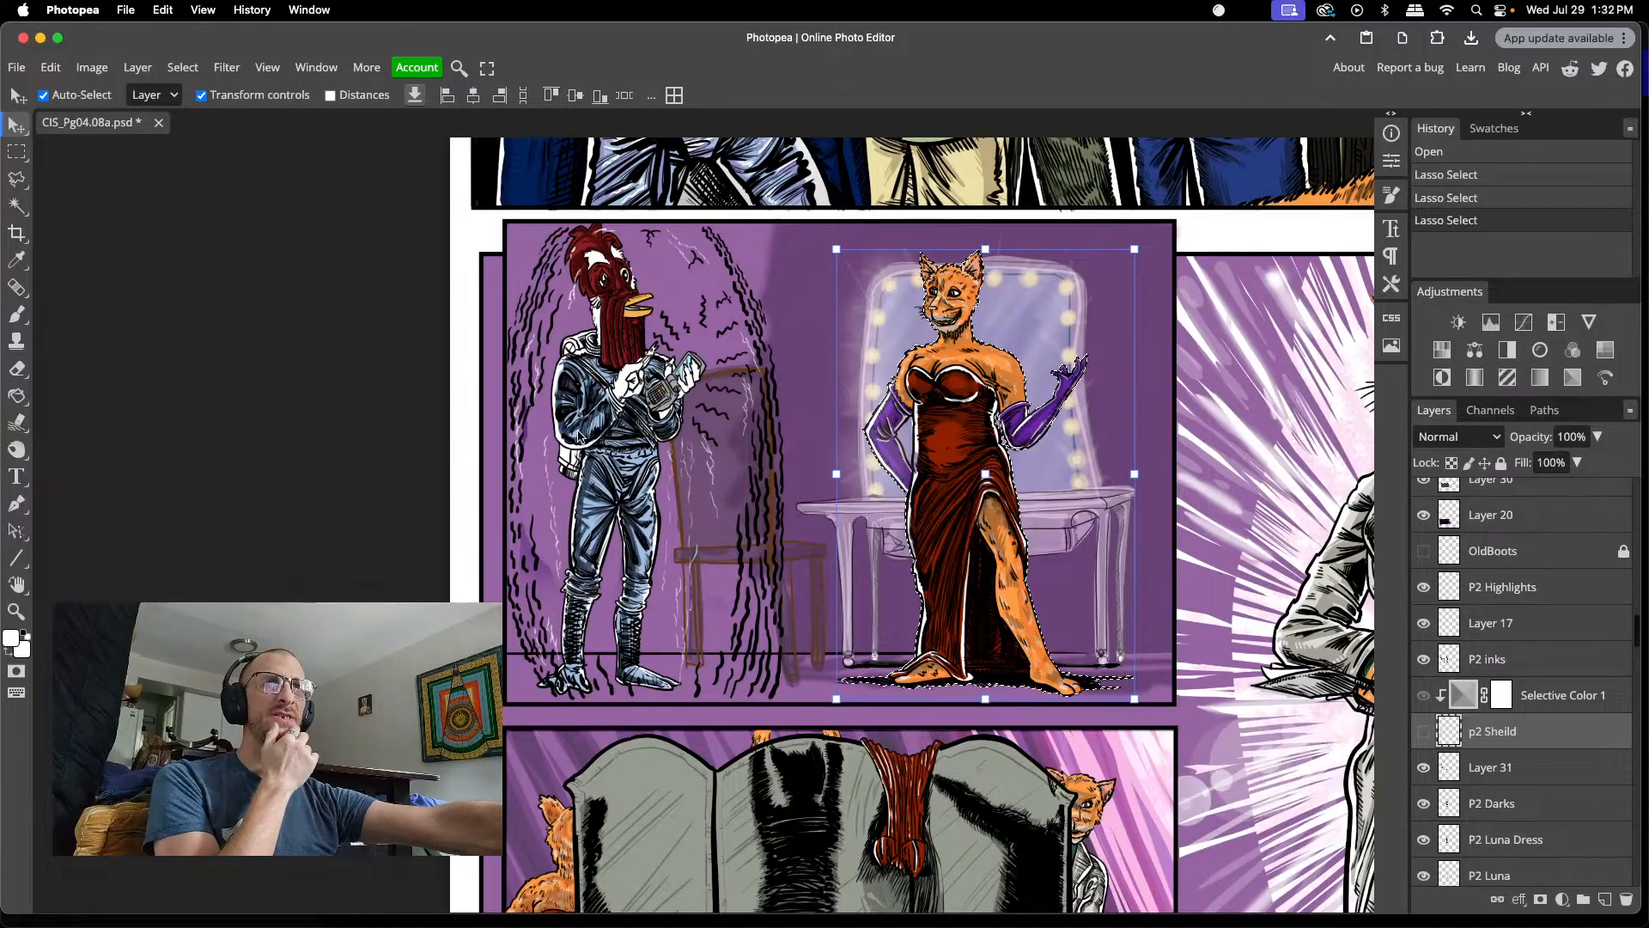
{"action": "scroll", "coordinate": [588, 444], "scroll_direction": "down", "scroll_amount": 3}
{"action": "scroll", "coordinate": [588, 444], "scroll_direction": "down", "scroll_amount": 4}
{"action": "scroll", "coordinate": [550, 451], "scroll_direction": "up", "scroll_amount": 9}
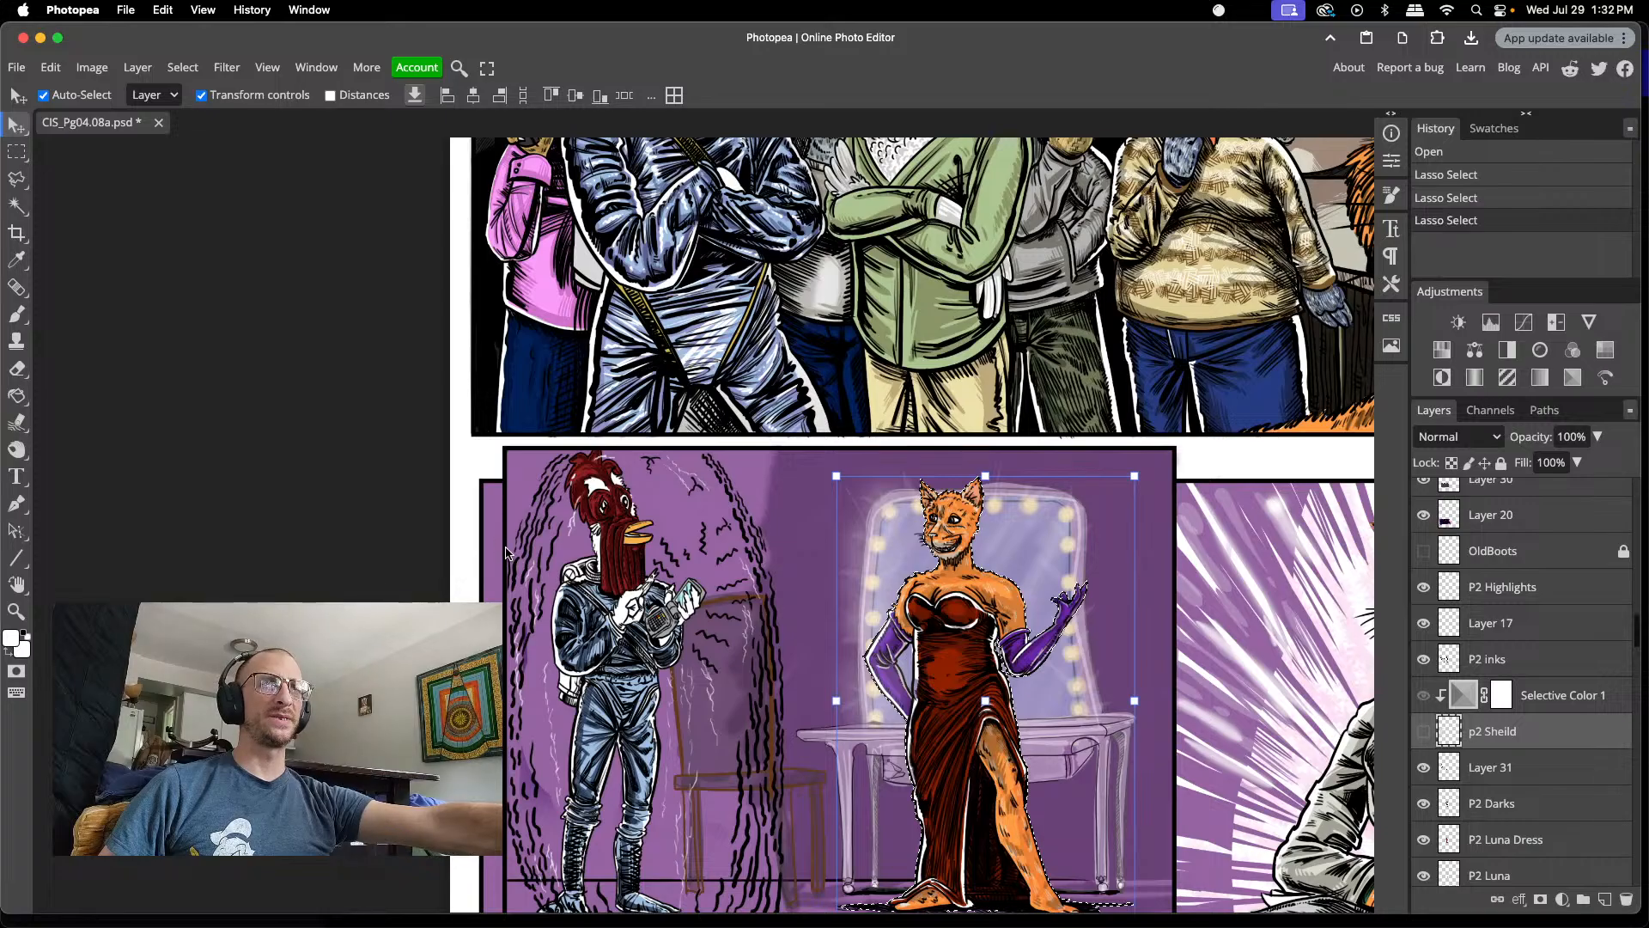
- Browse for another file to open in the Cox In Space 2 folder, inside the Perspectives artwork folder
{"action": "left_click", "coordinate": [17, 67]}
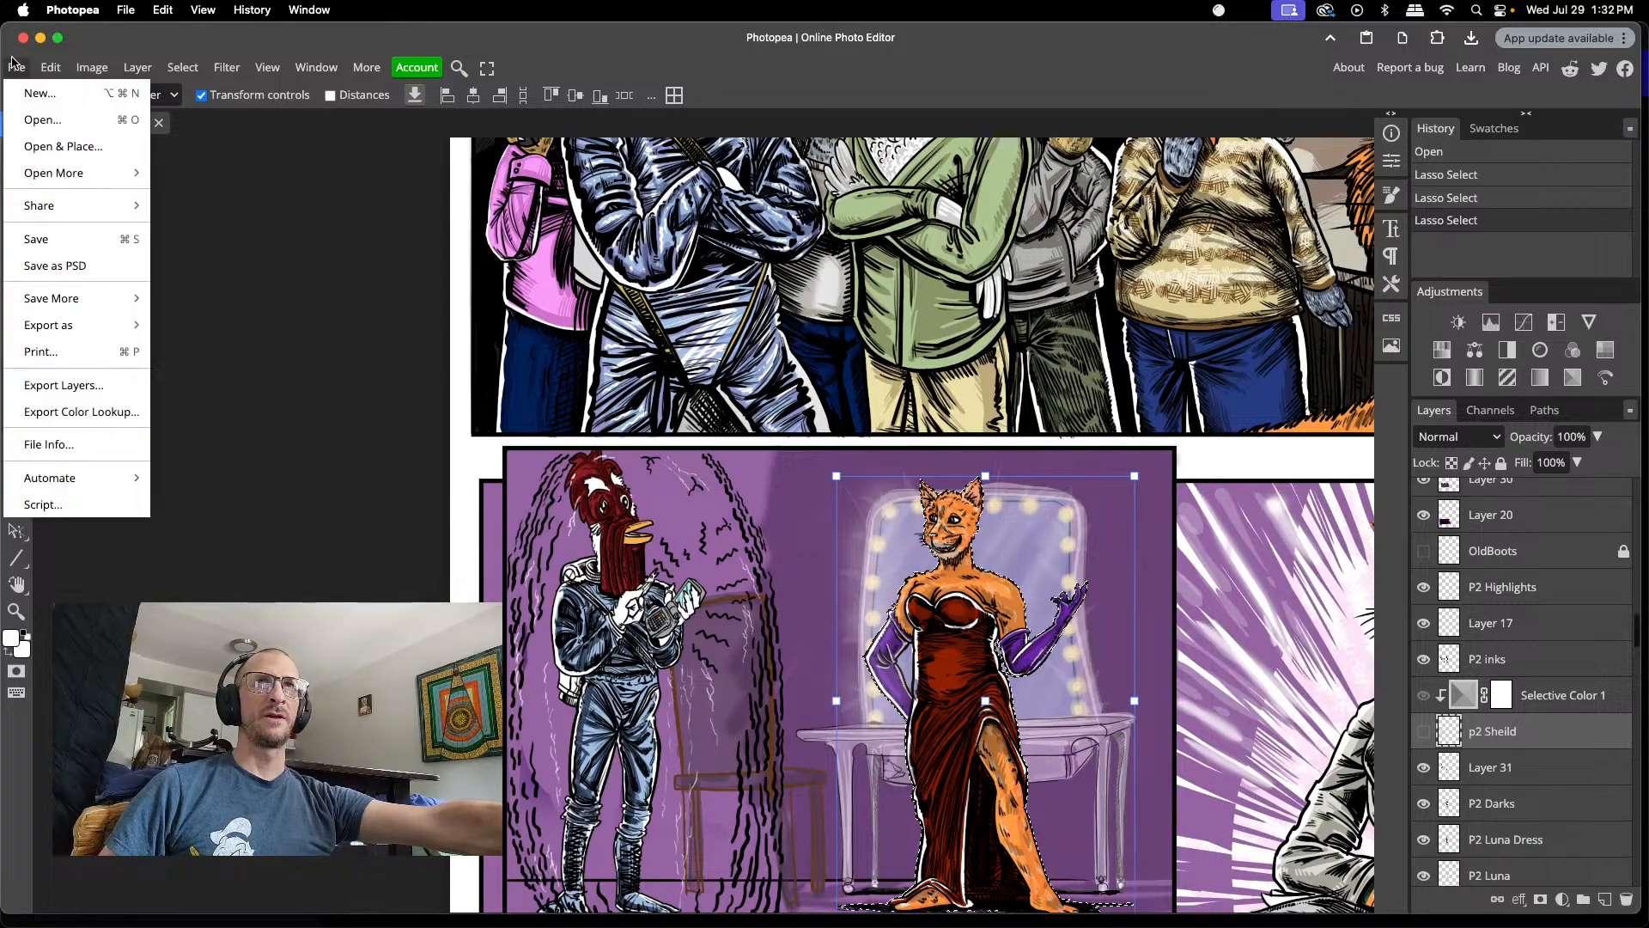
{"action": "left_click", "coordinate": [20, 123]}
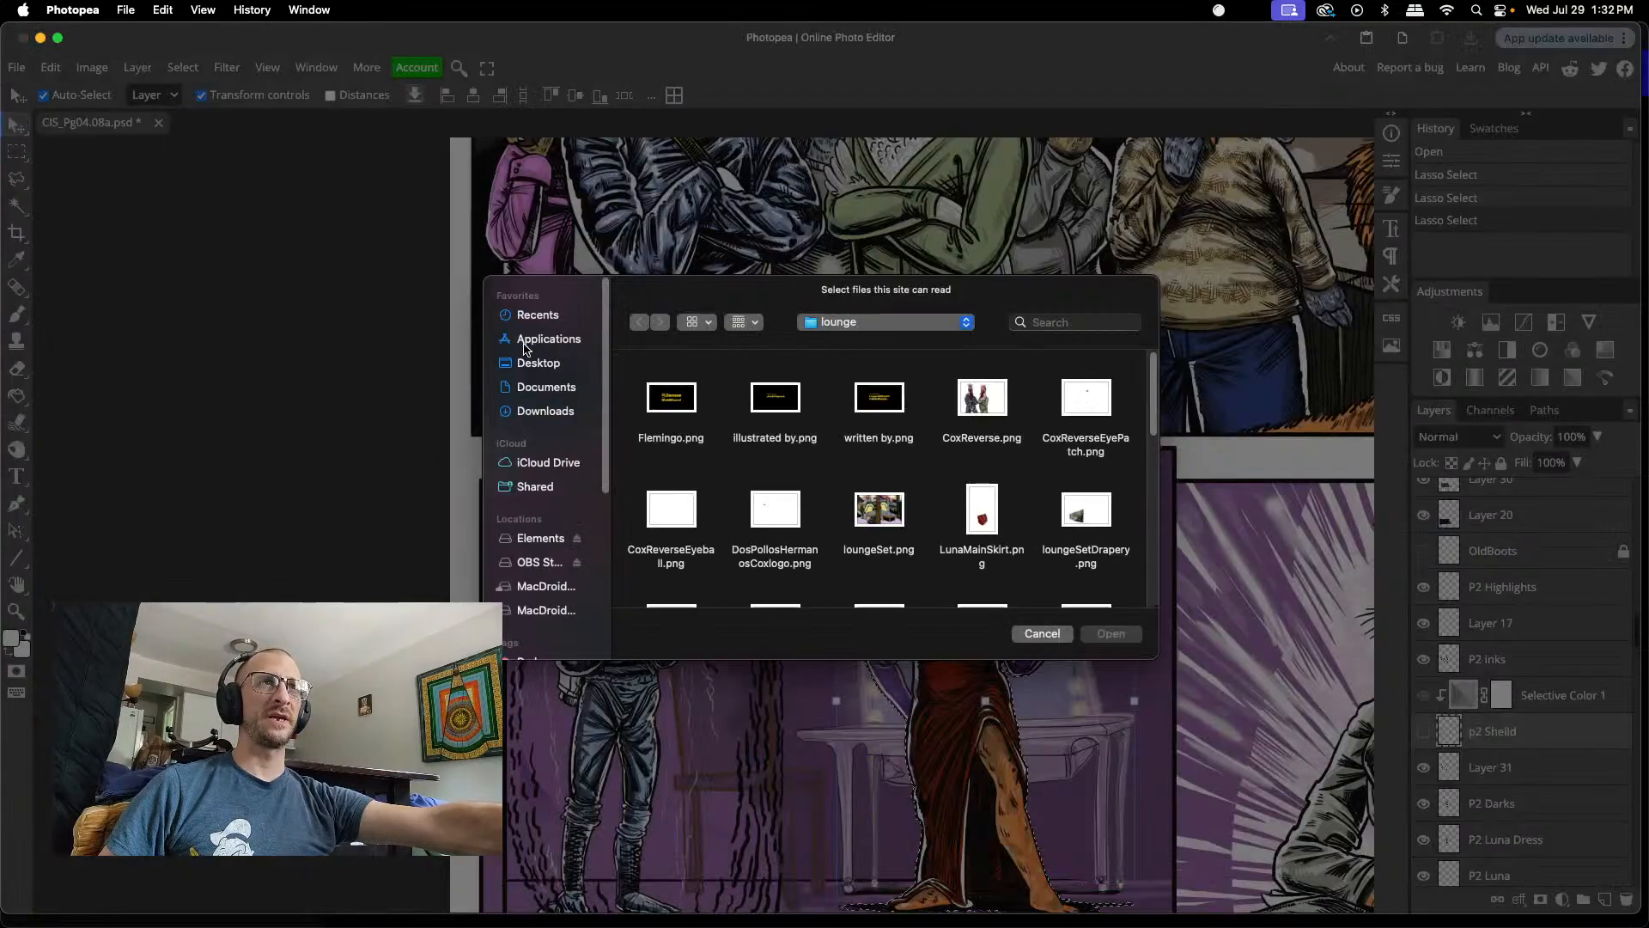
{"action": "left_click", "coordinate": [822, 317]}
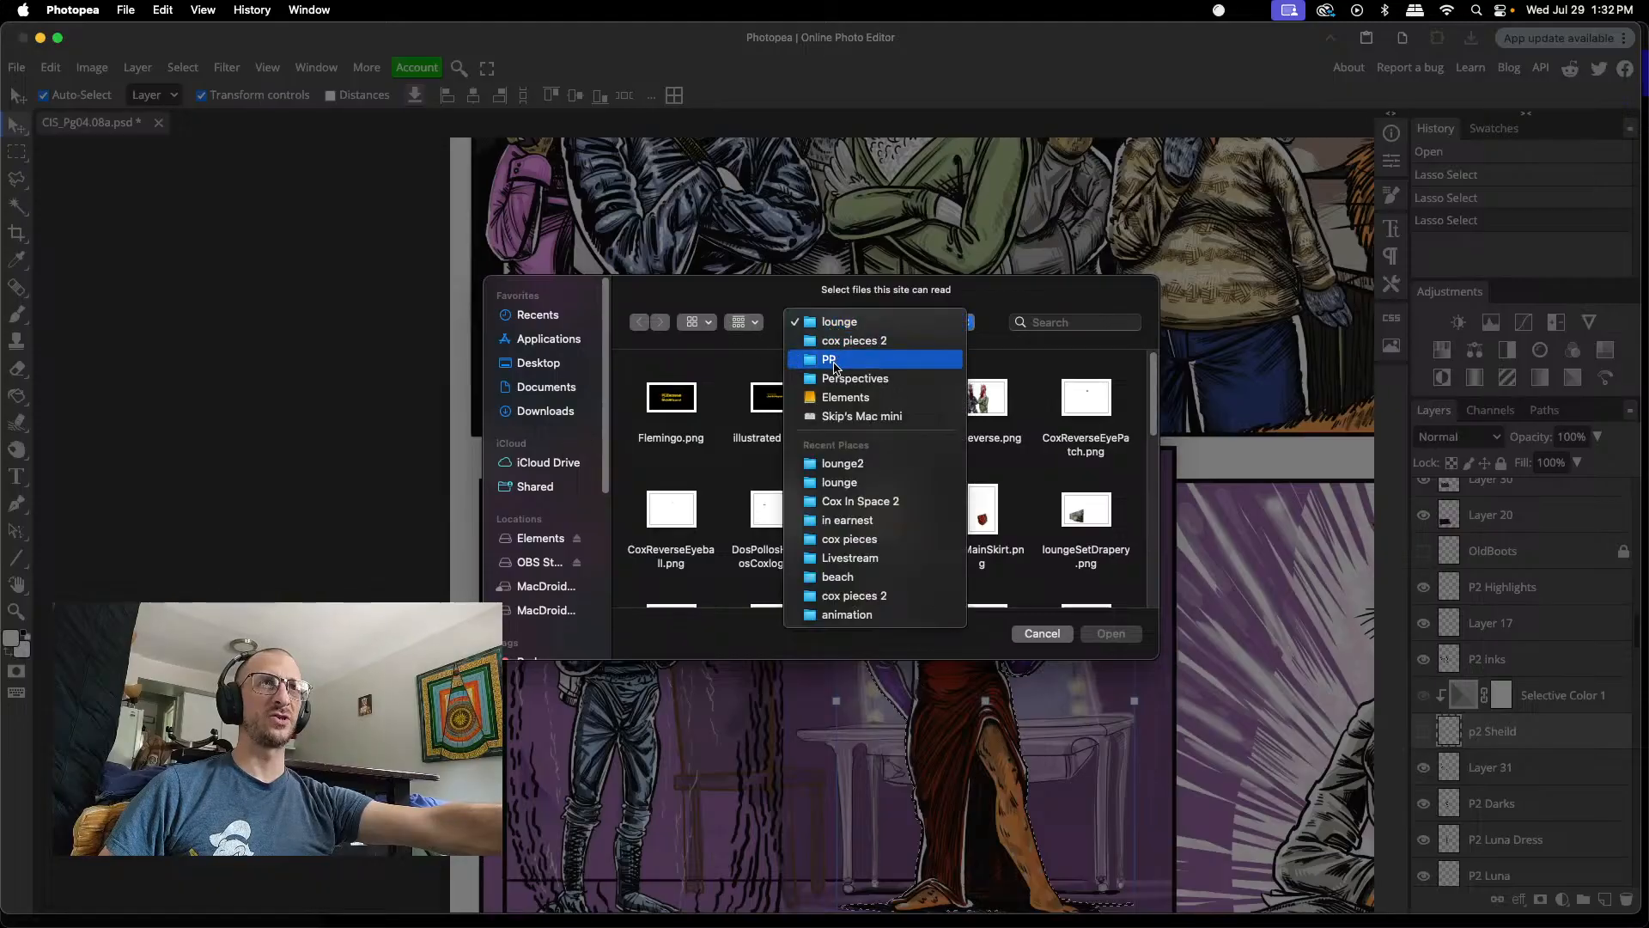
{"action": "left_click", "coordinate": [830, 376]}
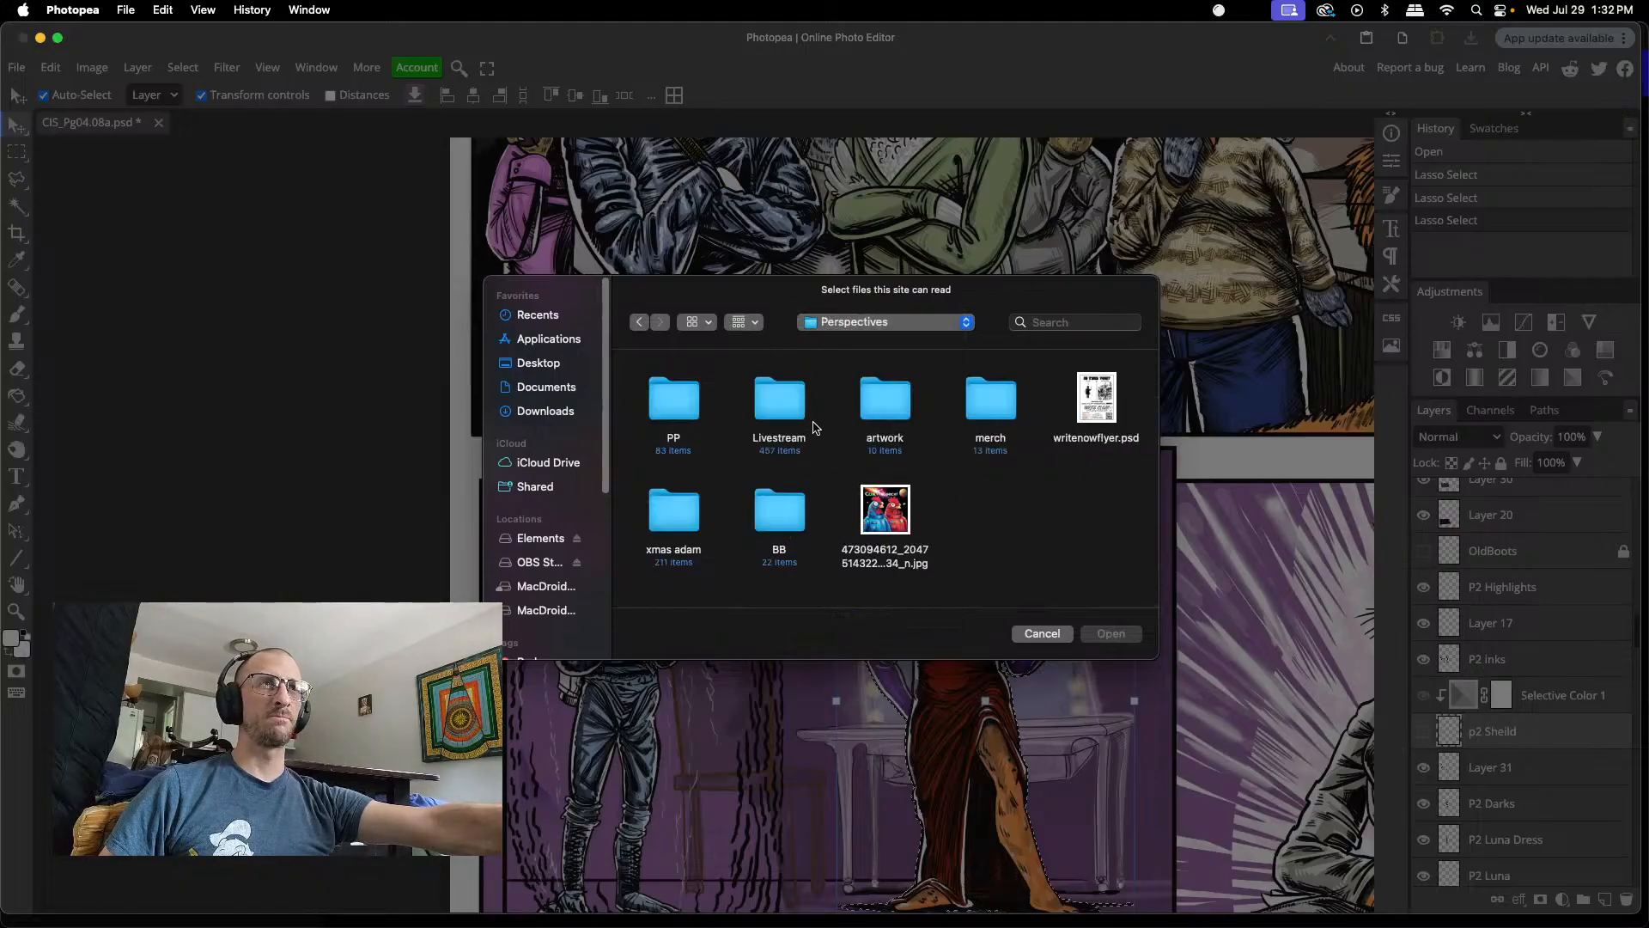
{"action": "left_click", "coordinate": [675, 410]}
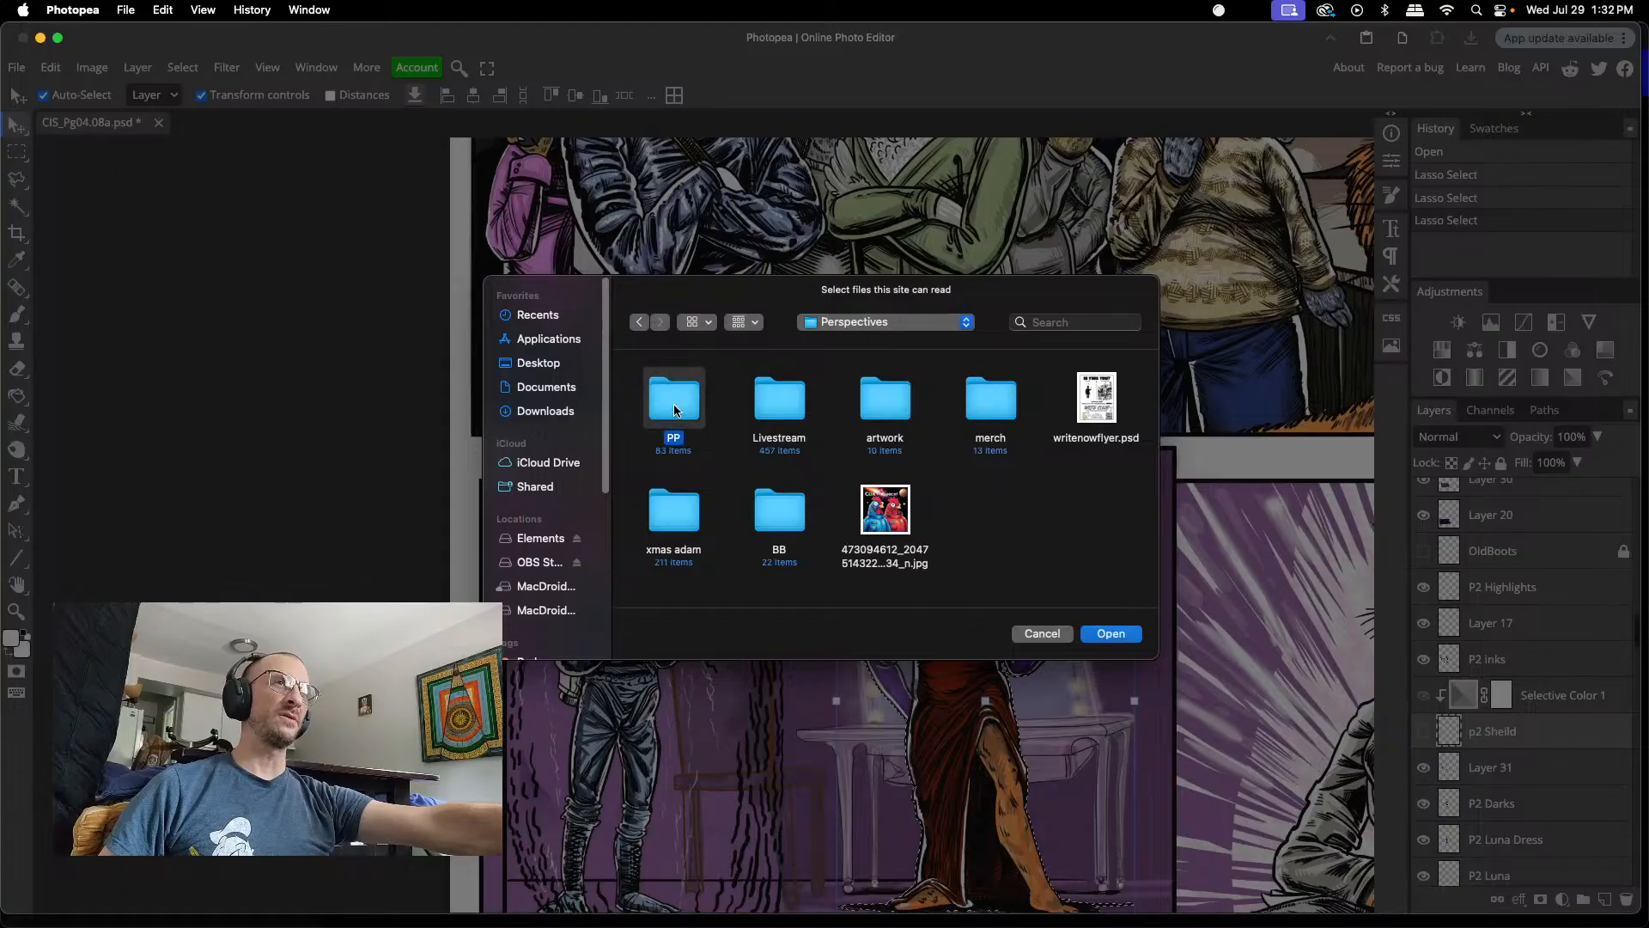
{"action": "double_click", "coordinate": [887, 396]}
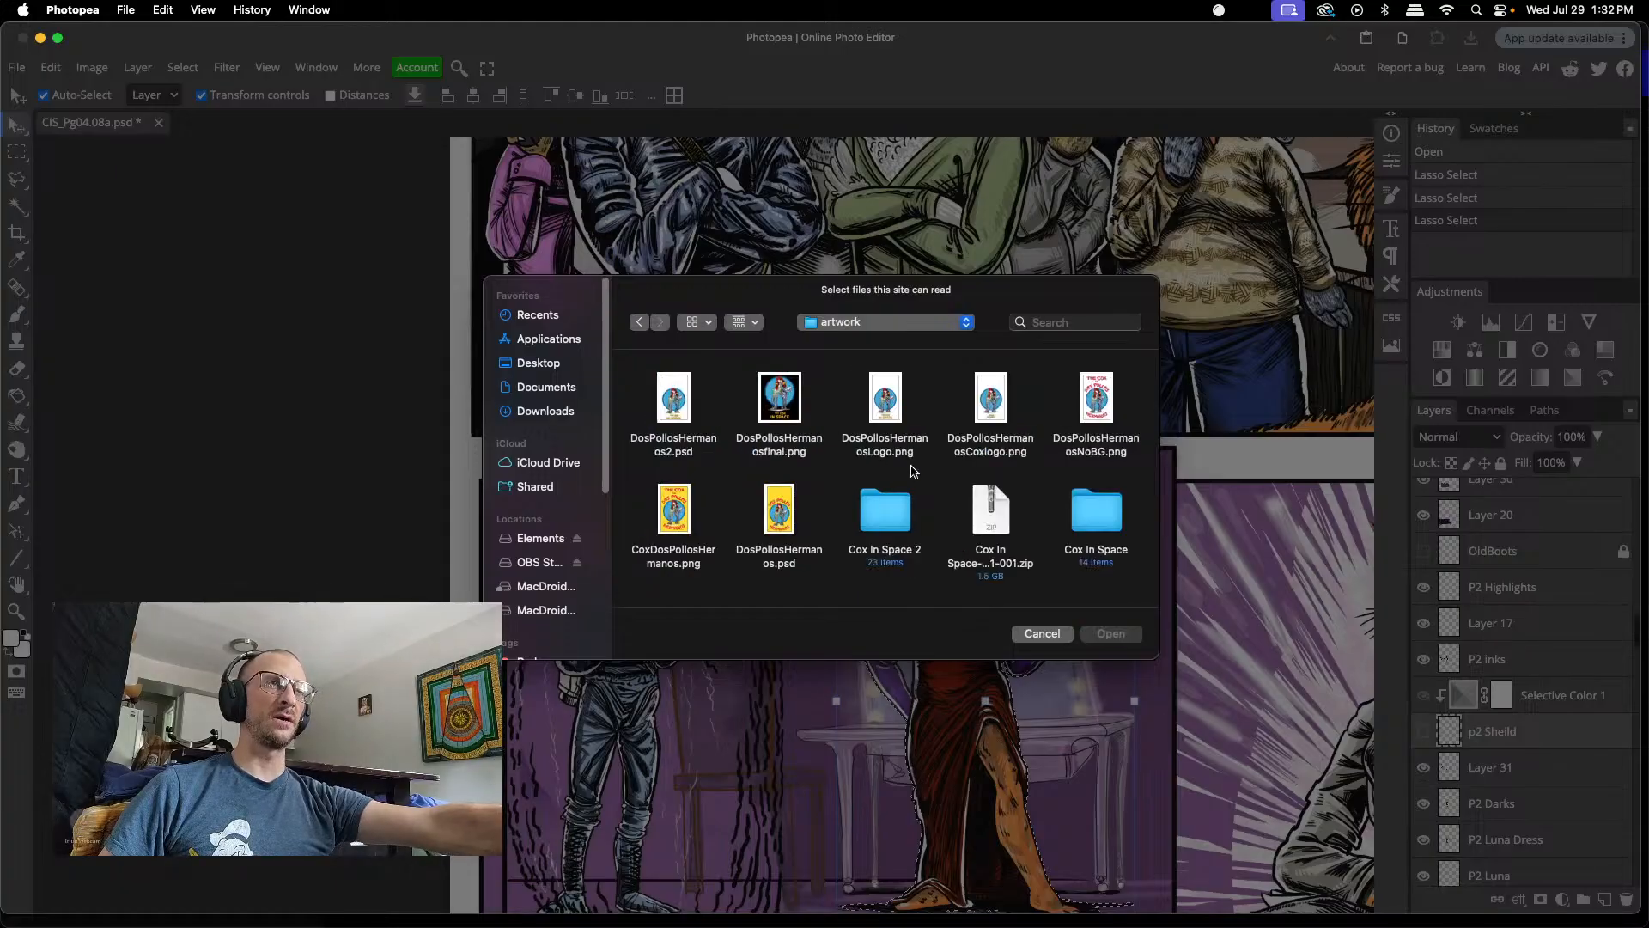
{"action": "double_click", "coordinate": [903, 519]}
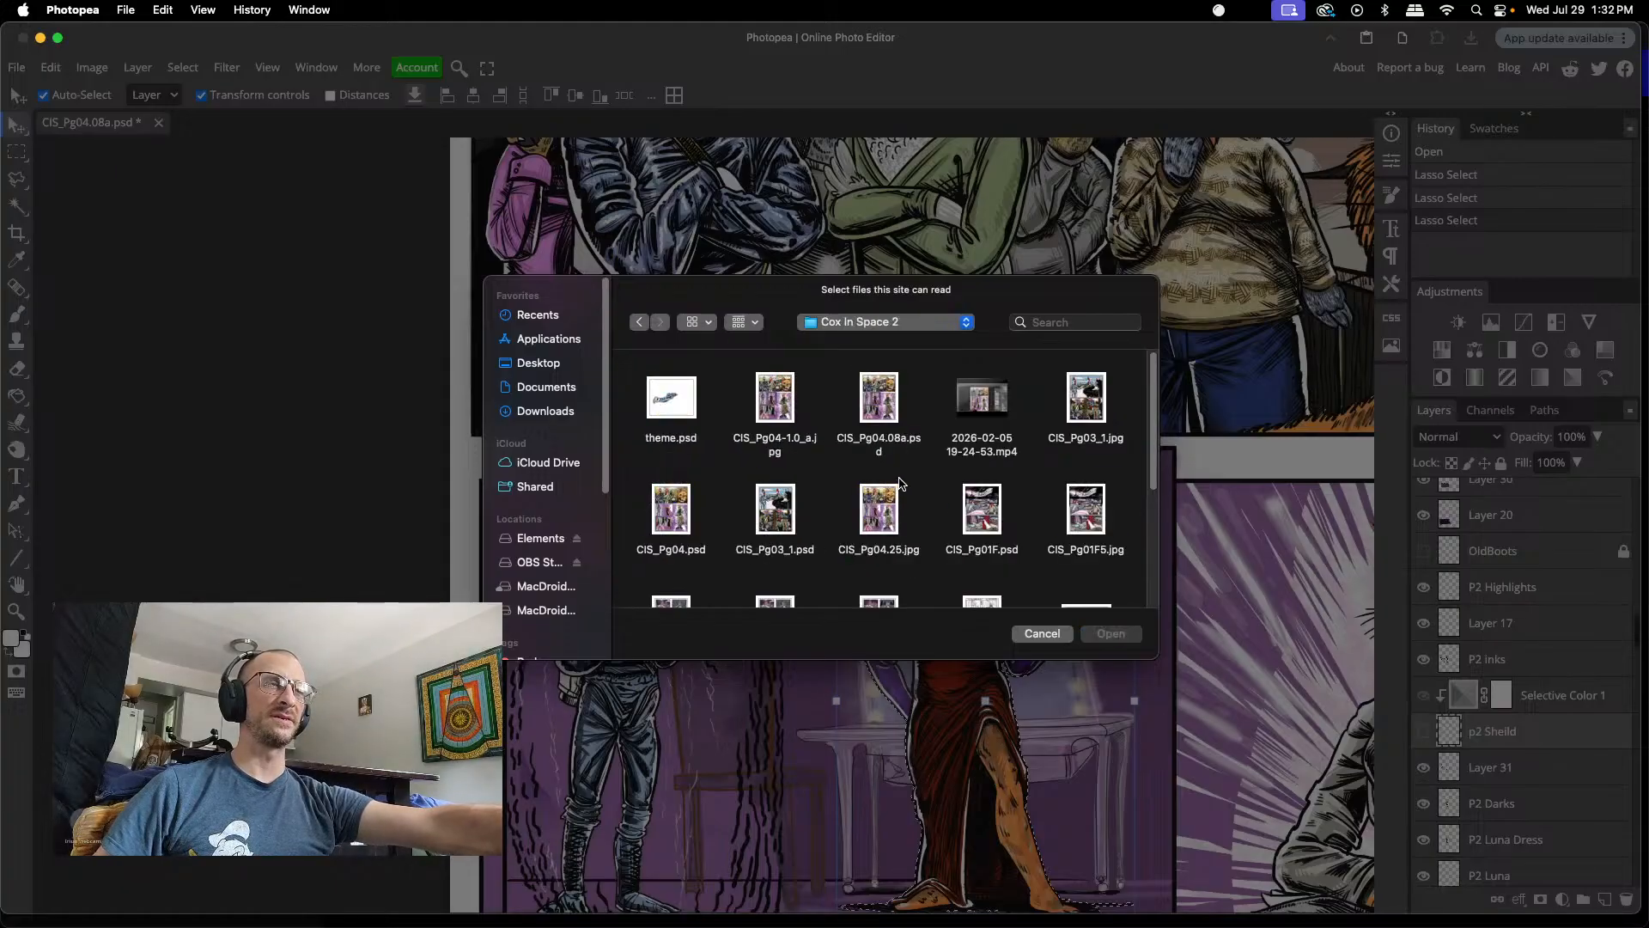
- Look through the comic page files, open CIS_Pg01F.psd to check its rooster artwork, and close it again
{"action": "scroll", "coordinate": [902, 516], "scroll_direction": "down", "scroll_amount": 5}
{"action": "scroll", "coordinate": [902, 485], "scroll_direction": "down", "scroll_amount": 1}
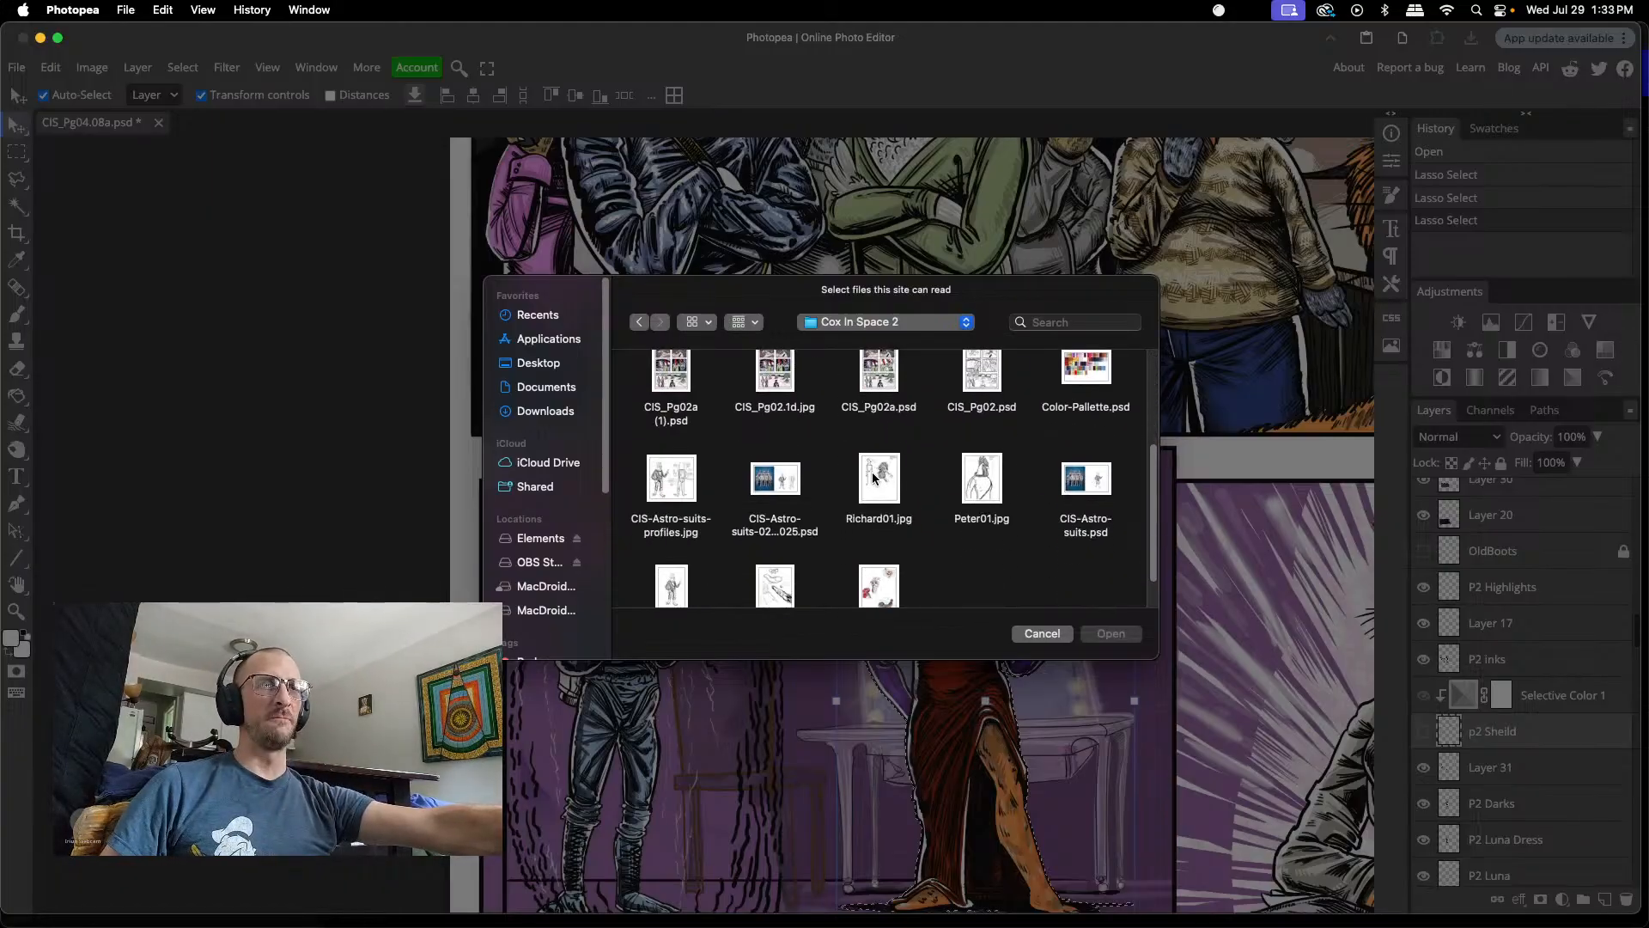
{"action": "scroll", "coordinate": [872, 481], "scroll_direction": "up", "scroll_amount": 2}
{"action": "scroll", "coordinate": [872, 481], "scroll_direction": "up", "scroll_amount": 2}
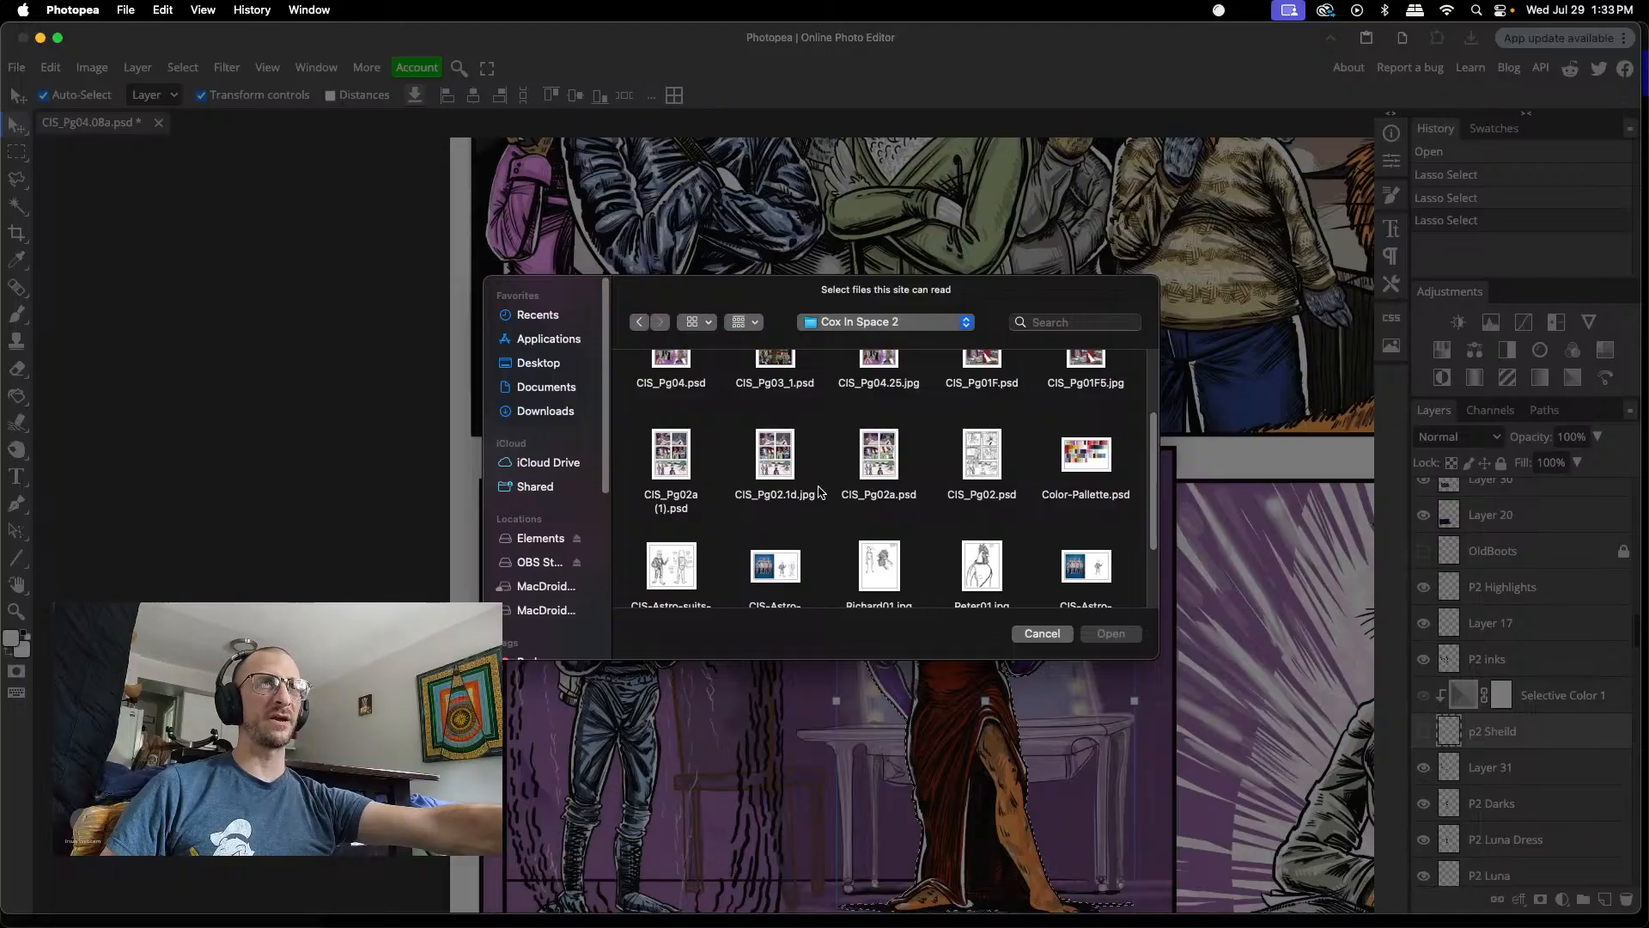
{"action": "scroll", "coordinate": [825, 485], "scroll_direction": "up", "scroll_amount": 5}
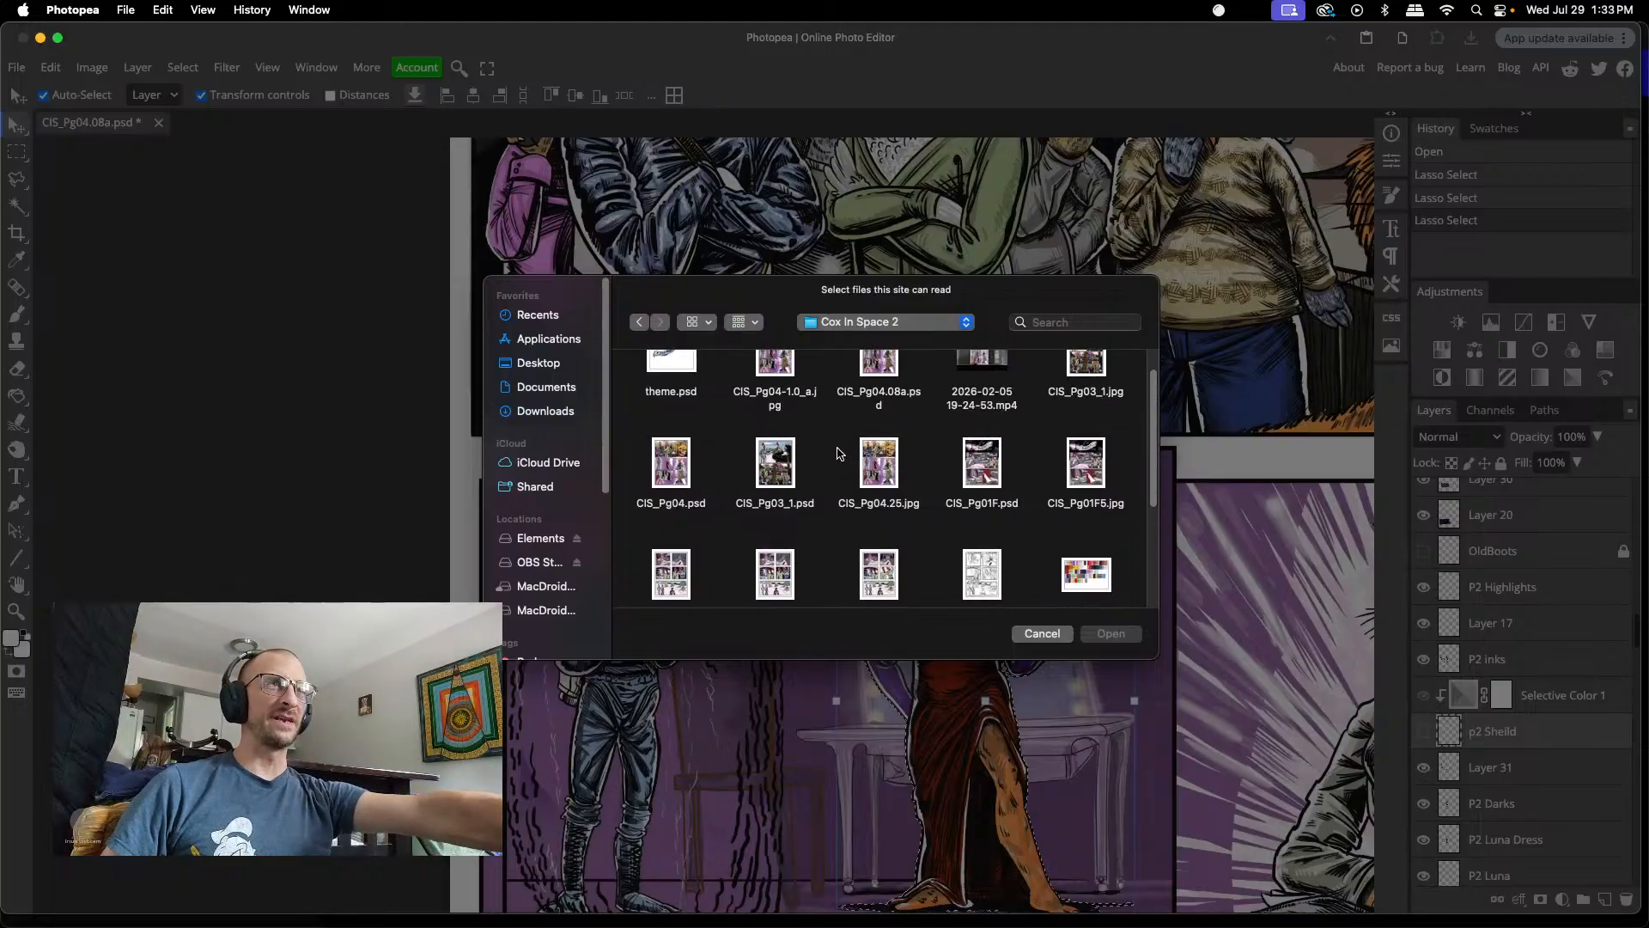
{"action": "scroll", "coordinate": [841, 468], "scroll_direction": "up", "scroll_amount": 2}
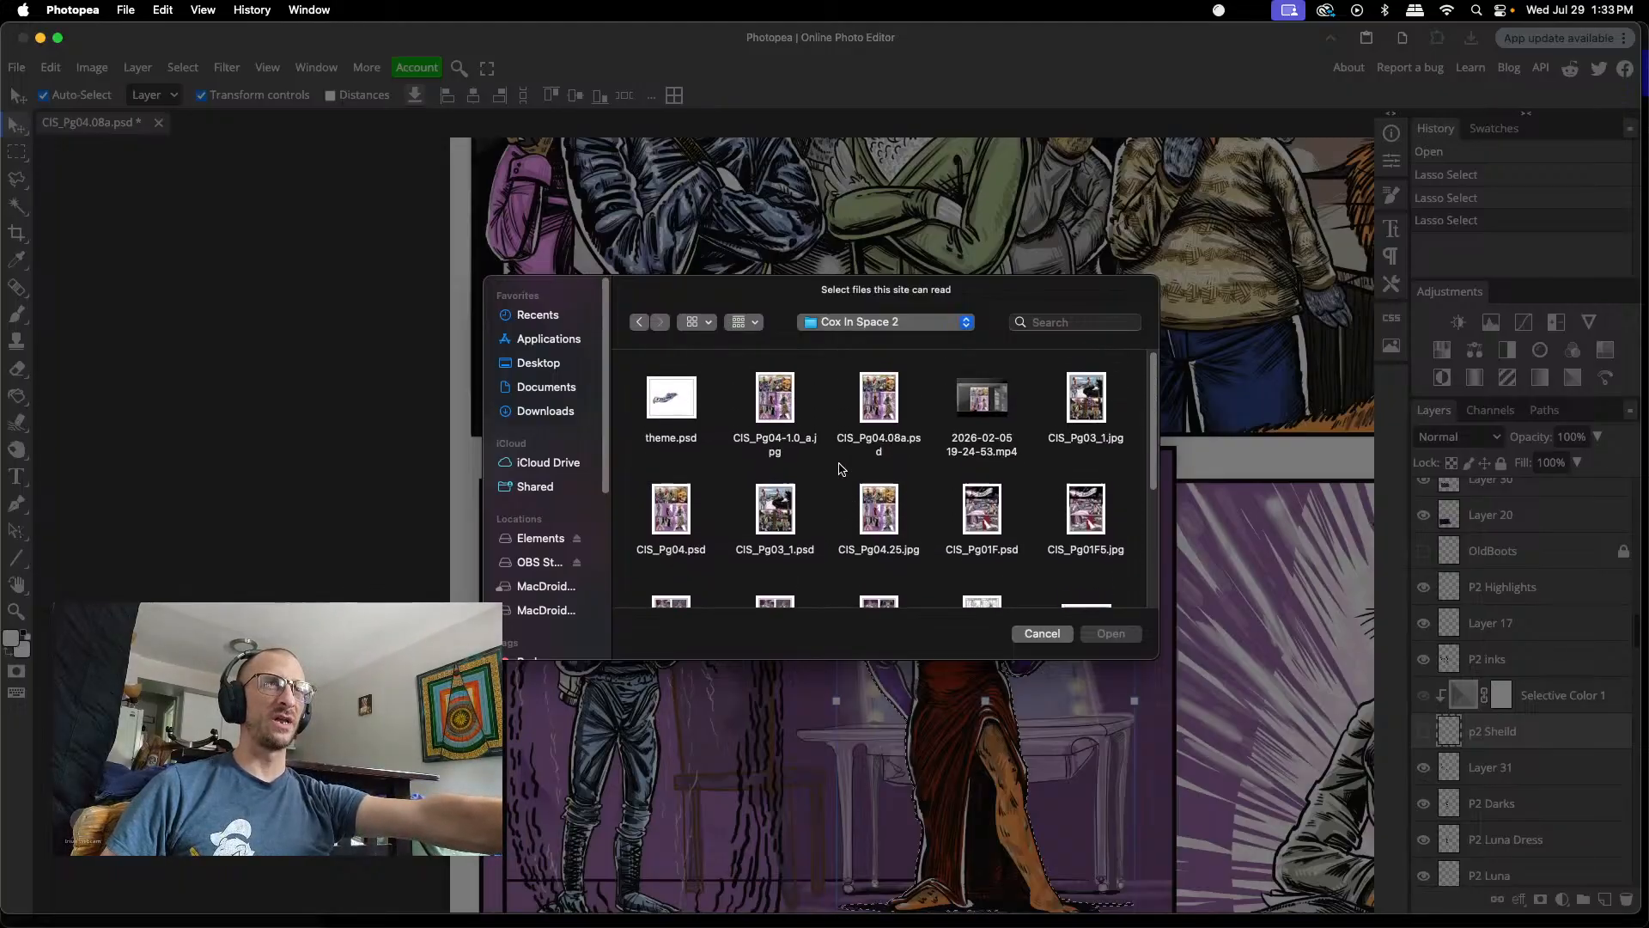
{"action": "scroll", "coordinate": [841, 469], "scroll_direction": "down", "scroll_amount": 3}
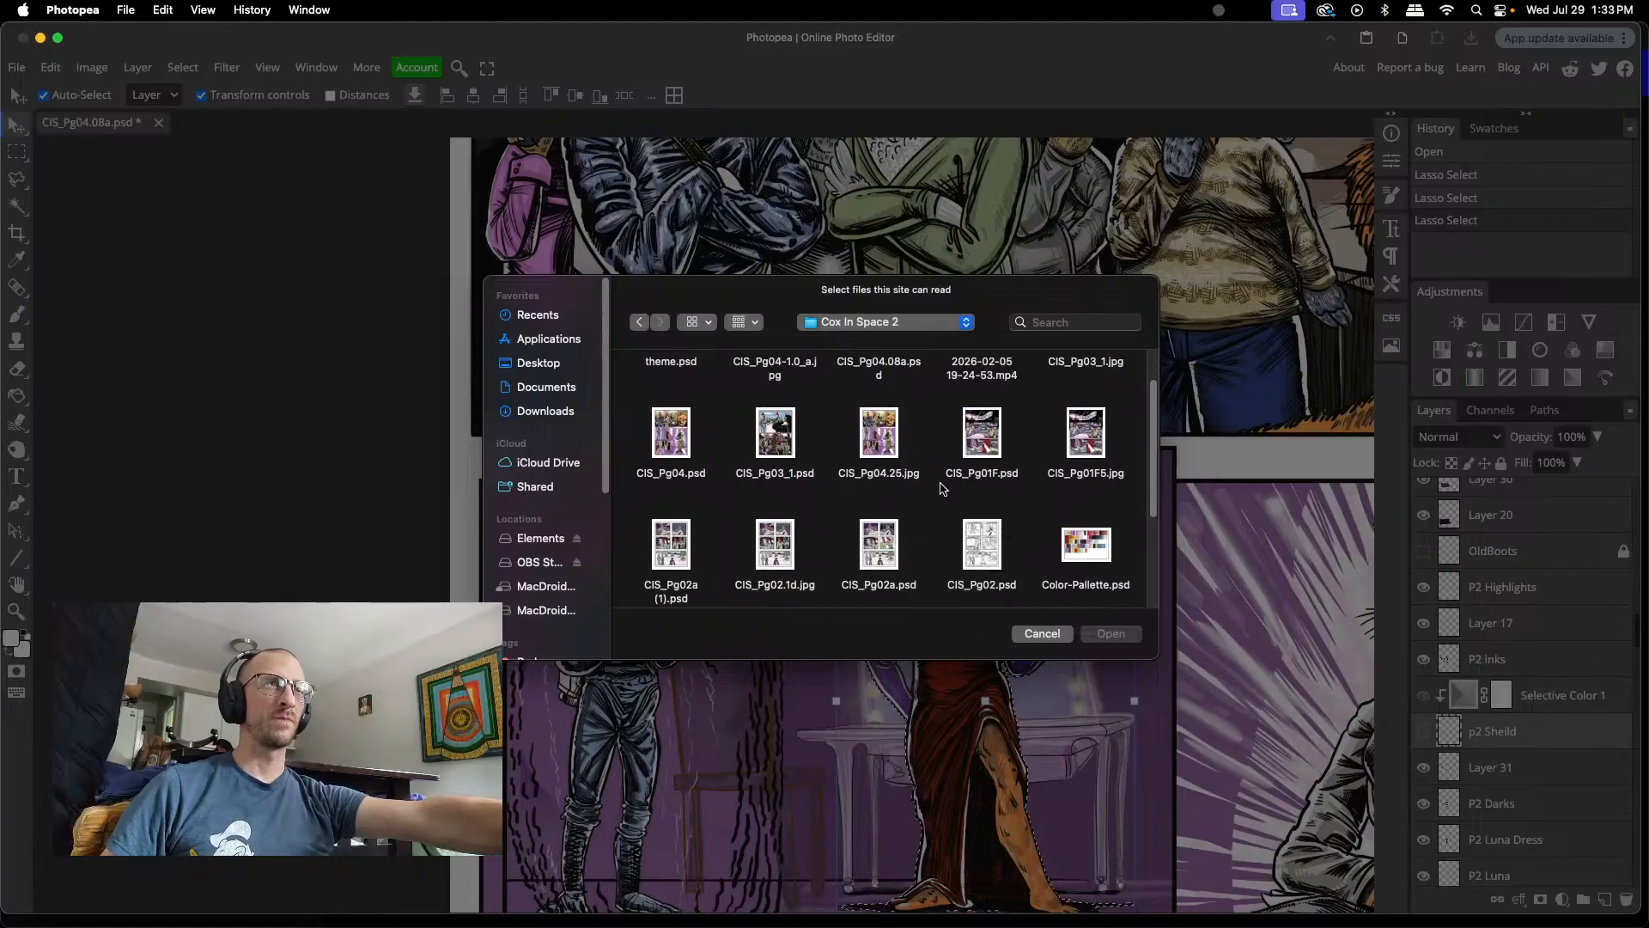
{"action": "left_click", "coordinate": [984, 434]}
{"action": "left_click", "coordinate": [1105, 636]}
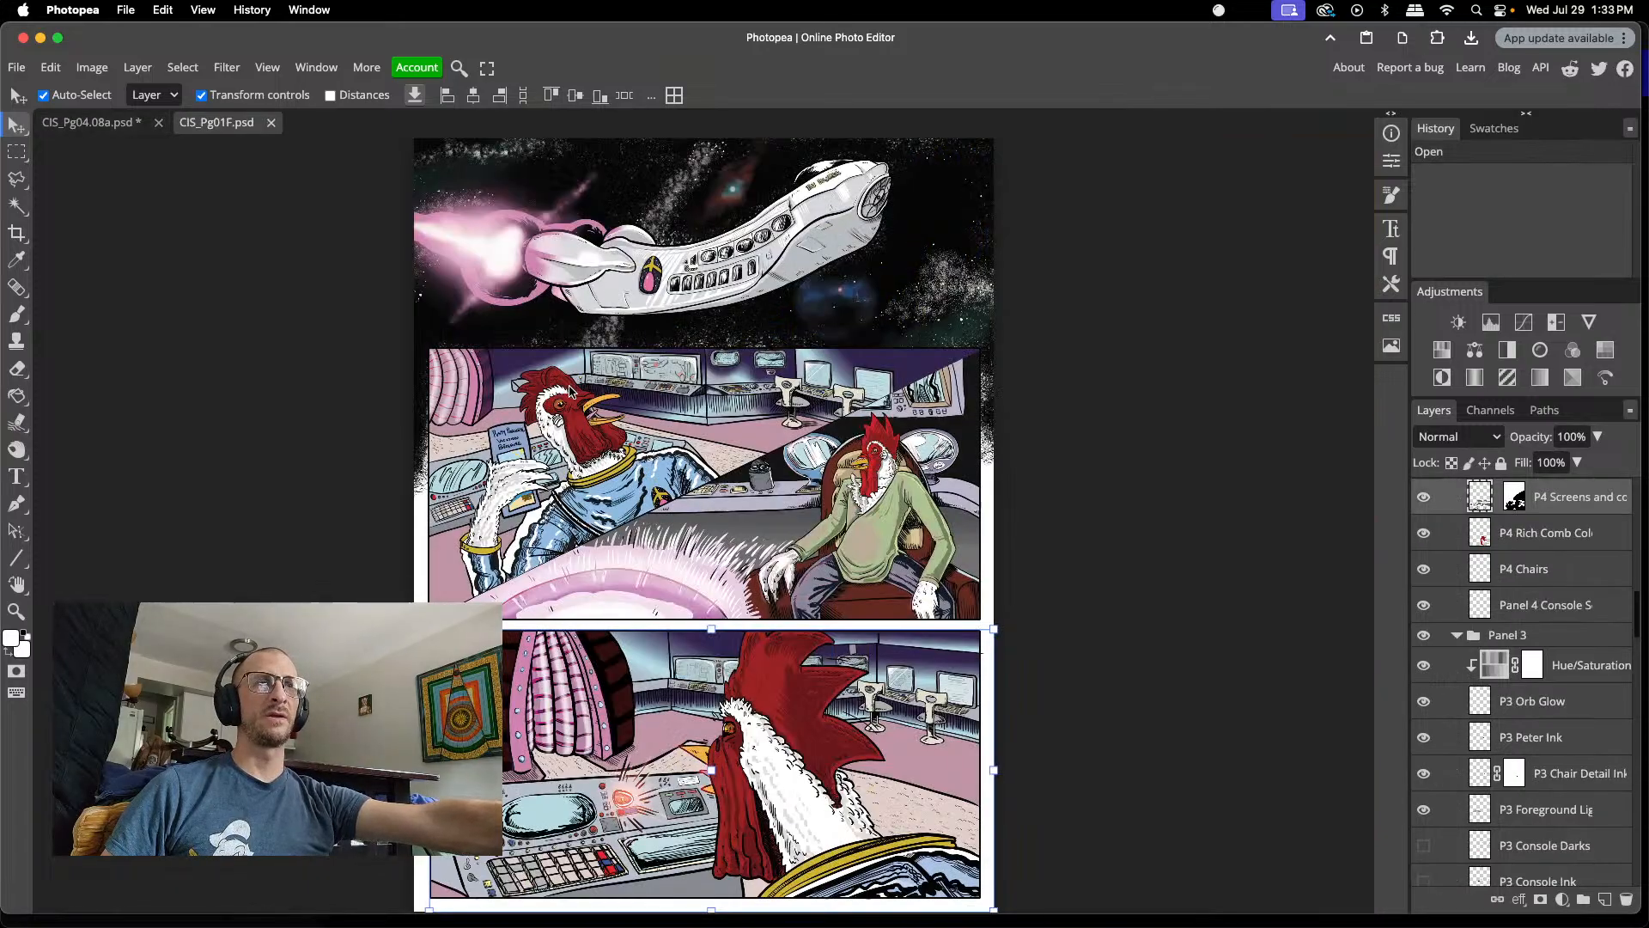
{"action": "left_click", "coordinate": [272, 122]}
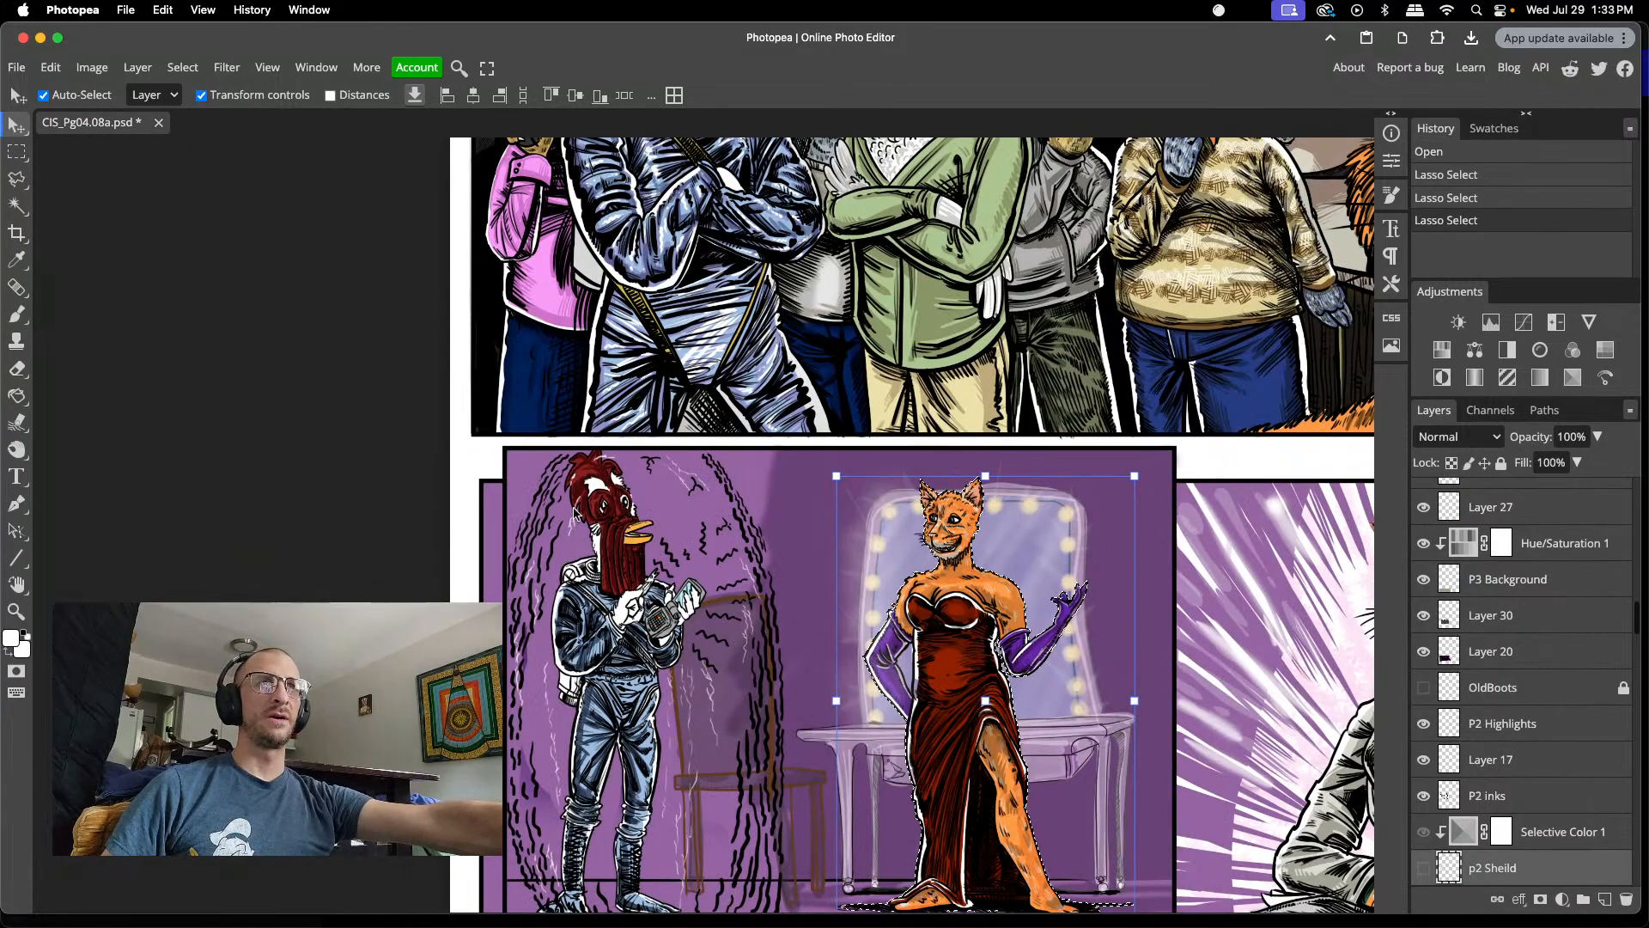
- Switch to the Polygonal Lasso on the astronaut panel and clear the existing selection around the cat woman
{"action": "scroll", "coordinate": [975, 644], "scroll_direction": "down", "scroll_amount": 3}
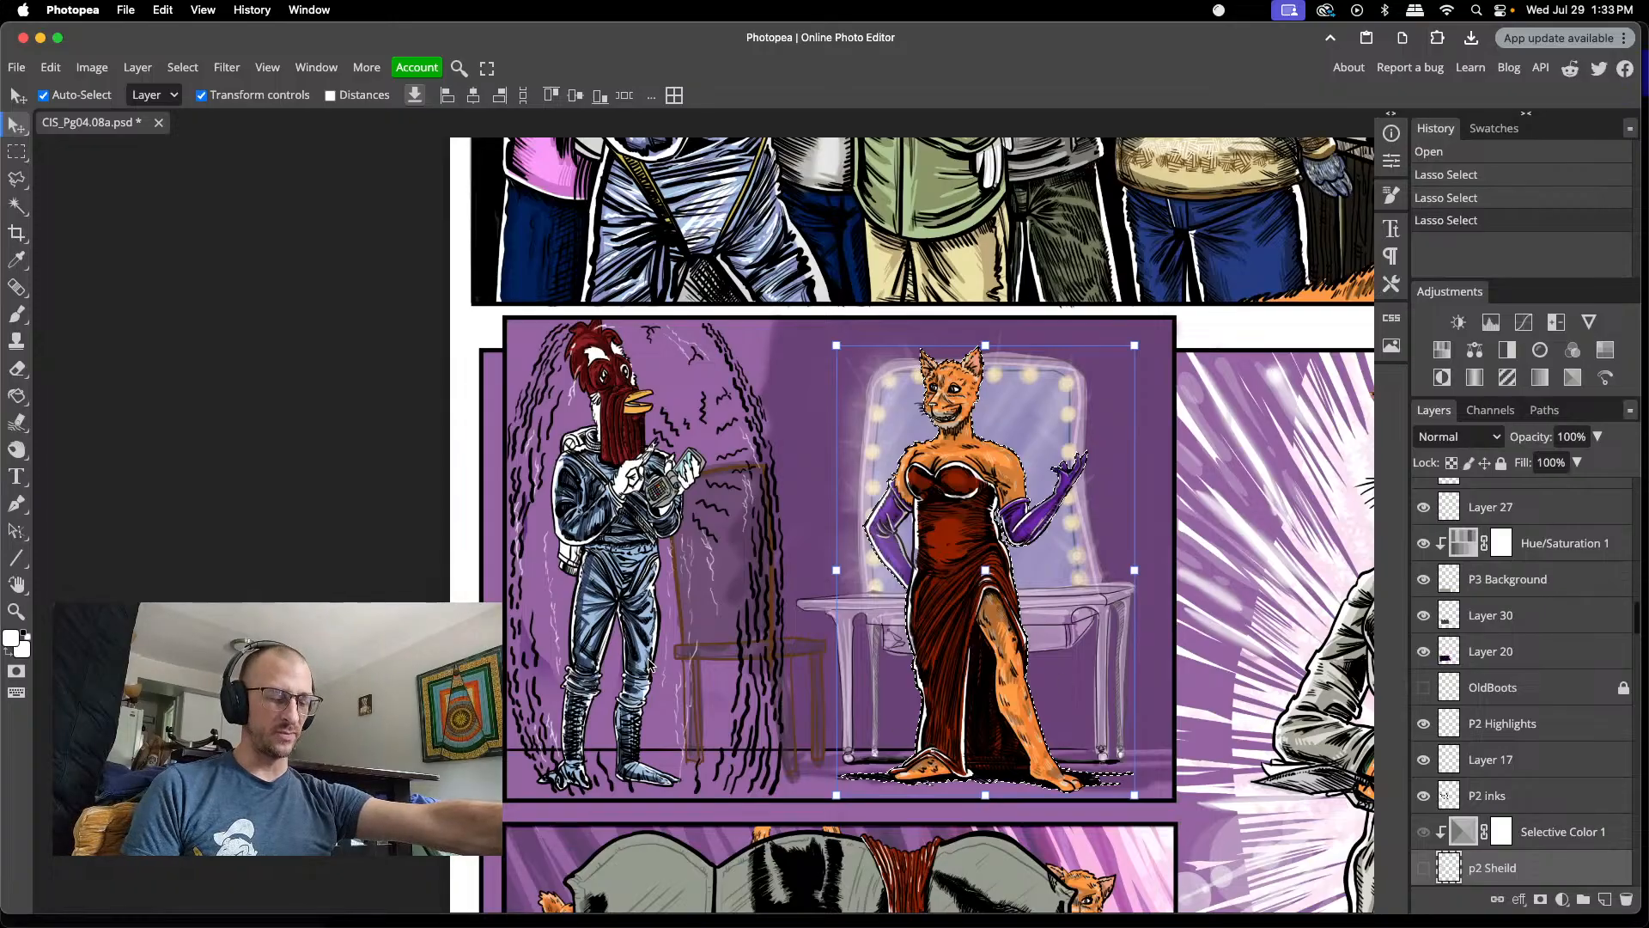
{"action": "key", "text": "l"}
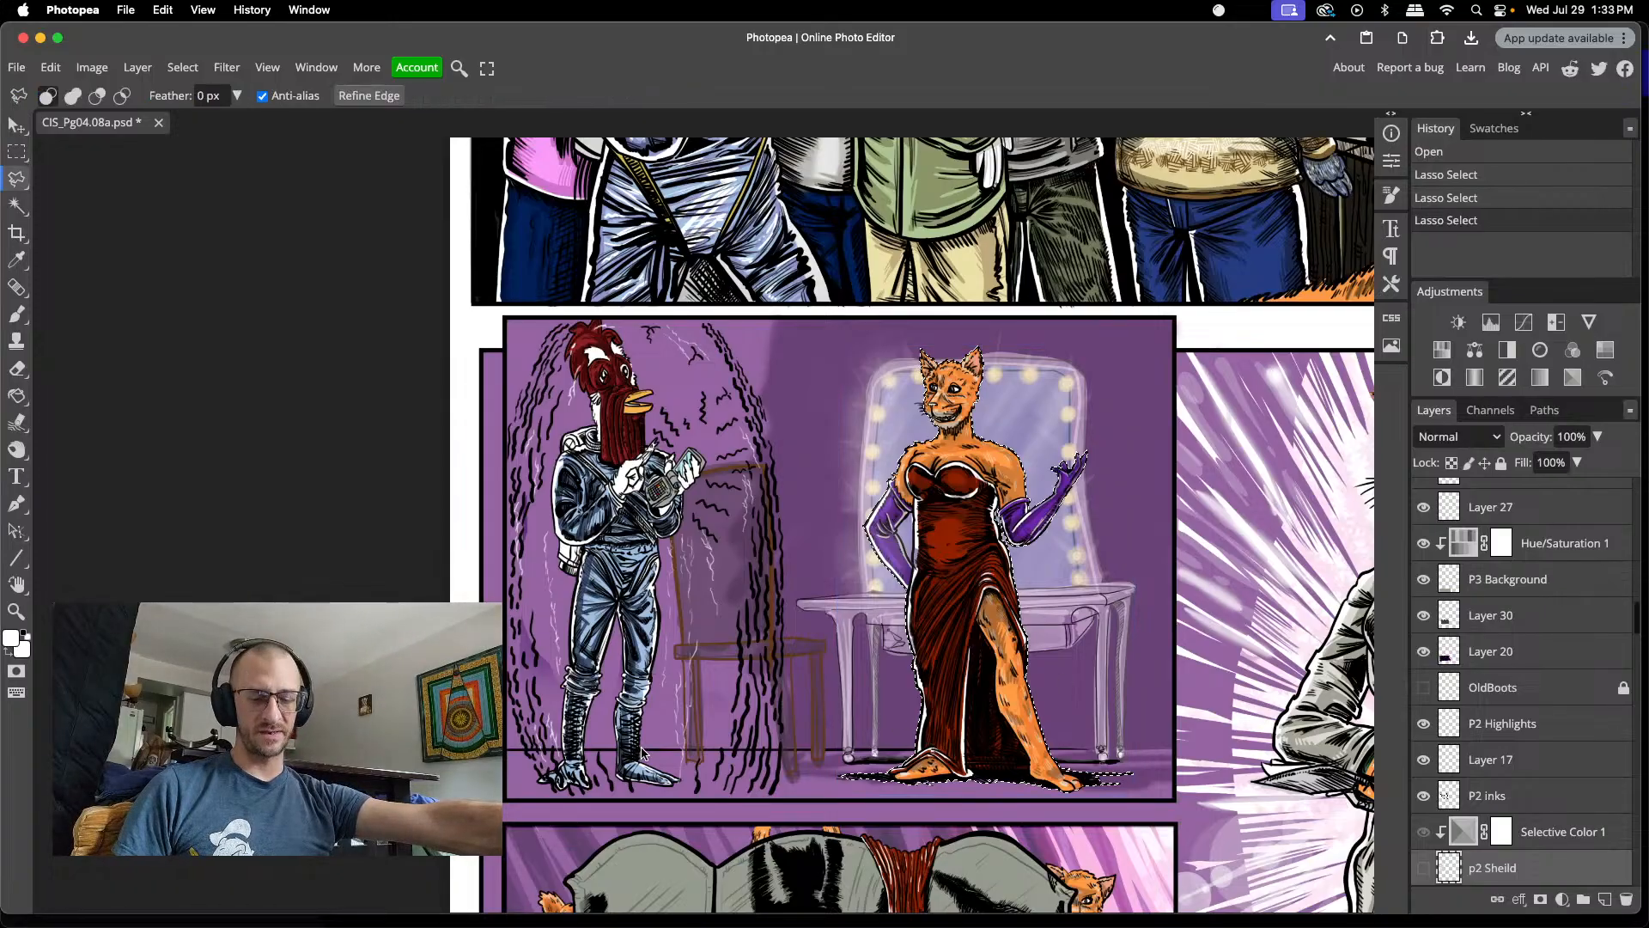
{"action": "scroll", "coordinate": [642, 753], "scroll_direction": "up", "scroll_amount": 2}
{"action": "scroll", "coordinate": [640, 756], "scroll_direction": "left", "scroll_amount": 2}
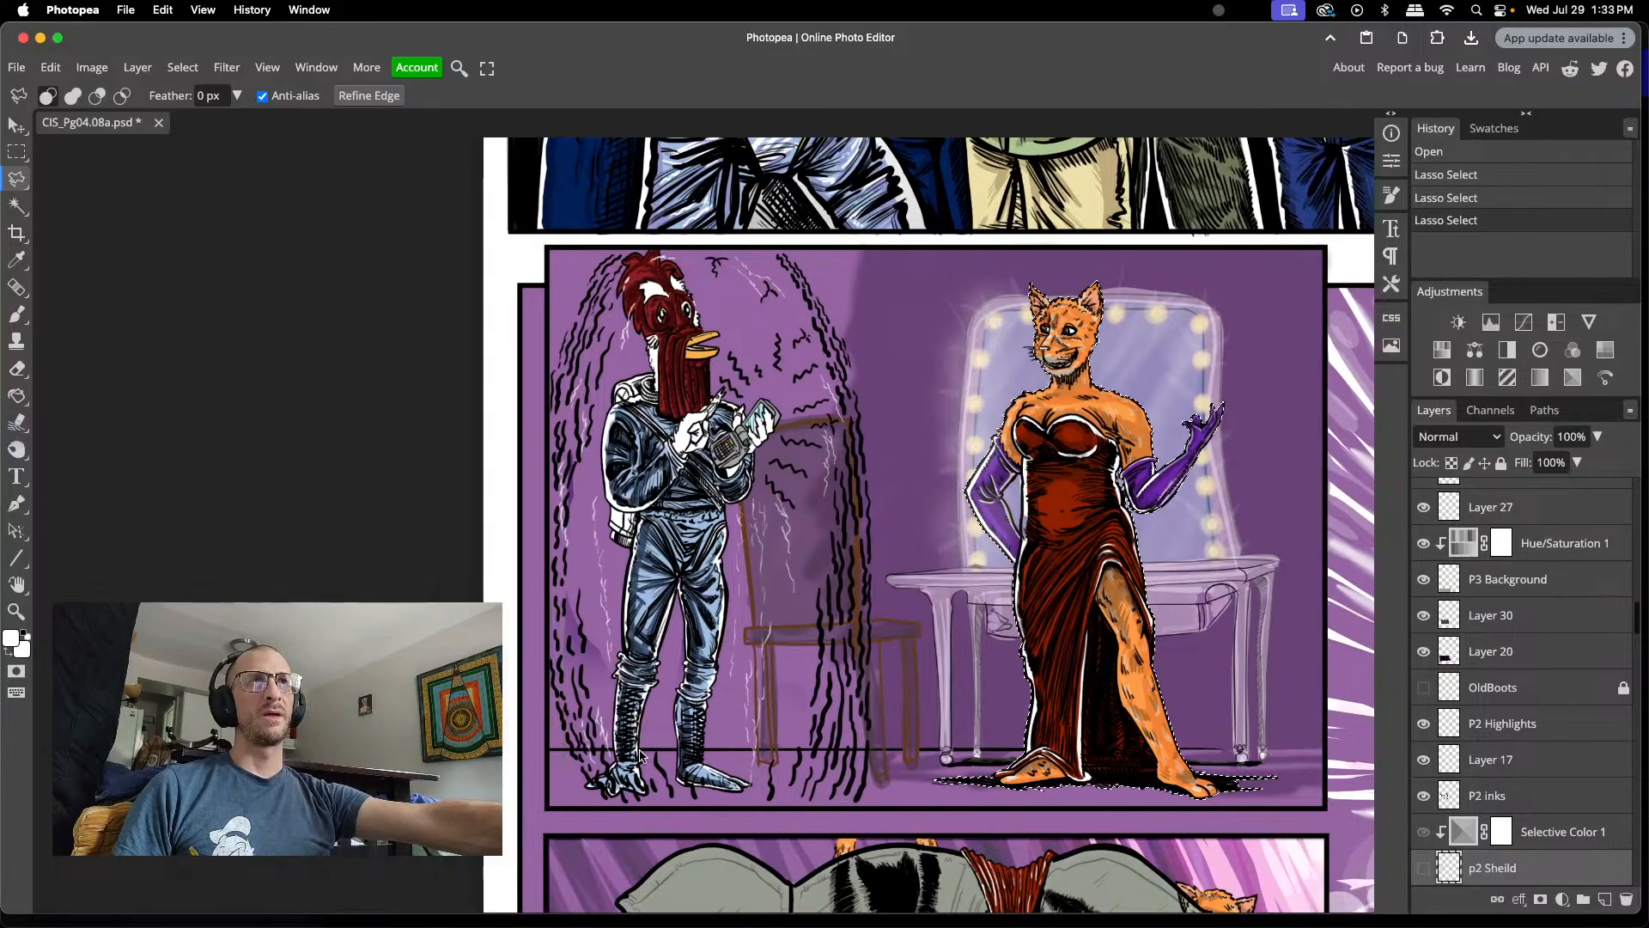
{"action": "scroll", "coordinate": [640, 756], "scroll_direction": "left", "scroll_amount": 1}
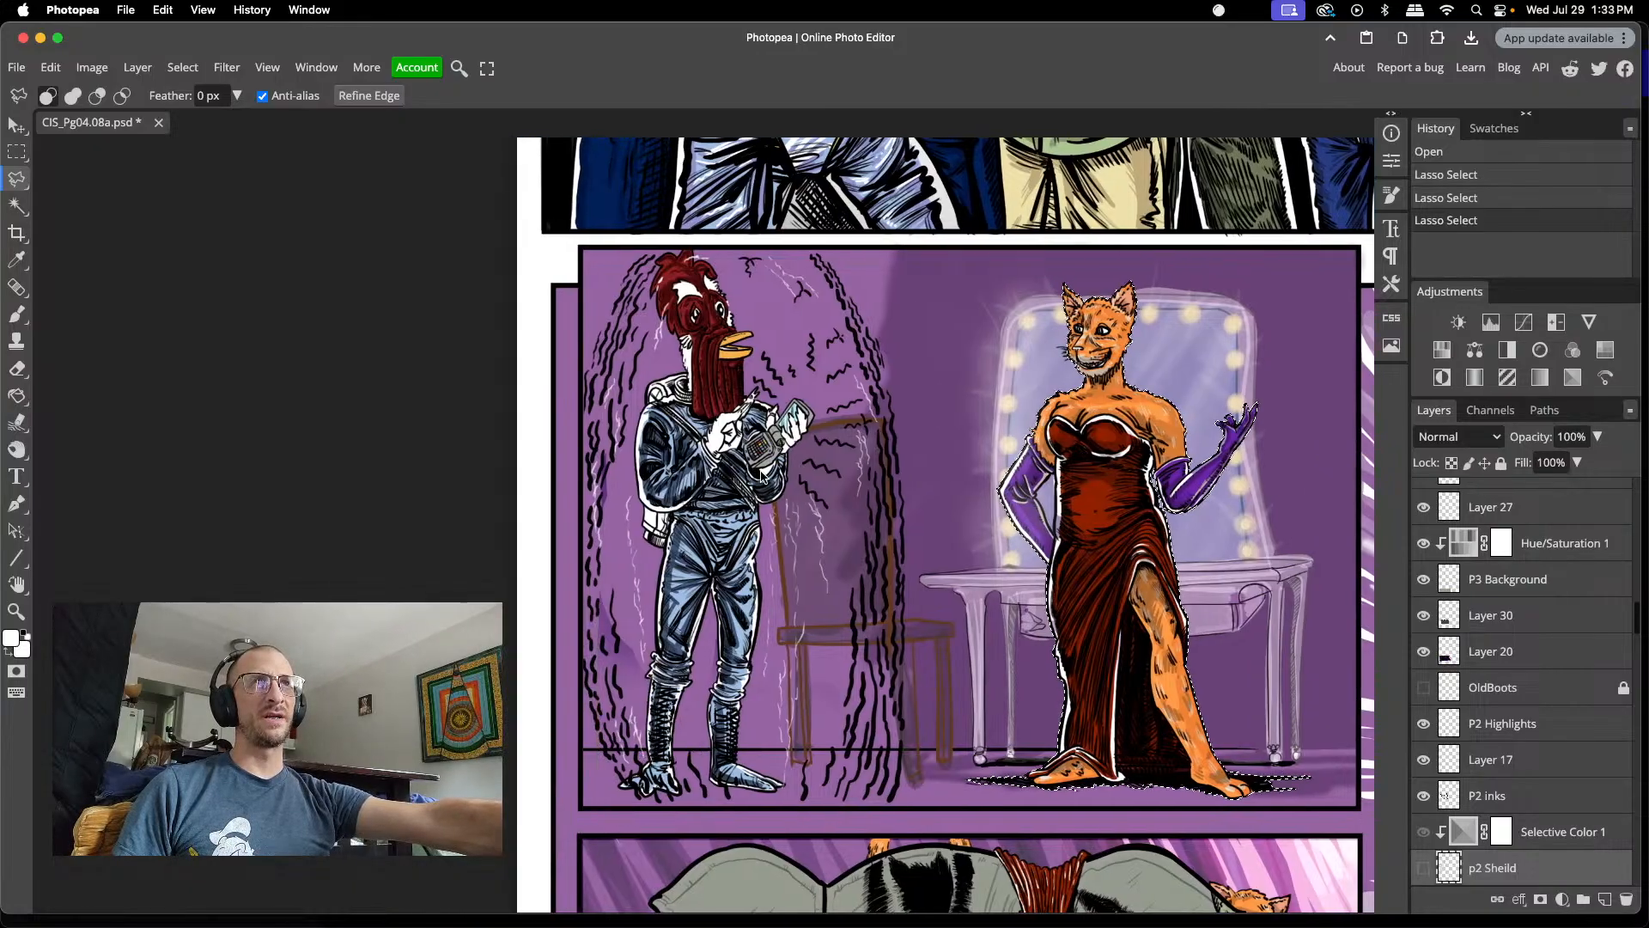
{"action": "scroll", "coordinate": [762, 436], "scroll_direction": "up", "scroll_amount": 2}
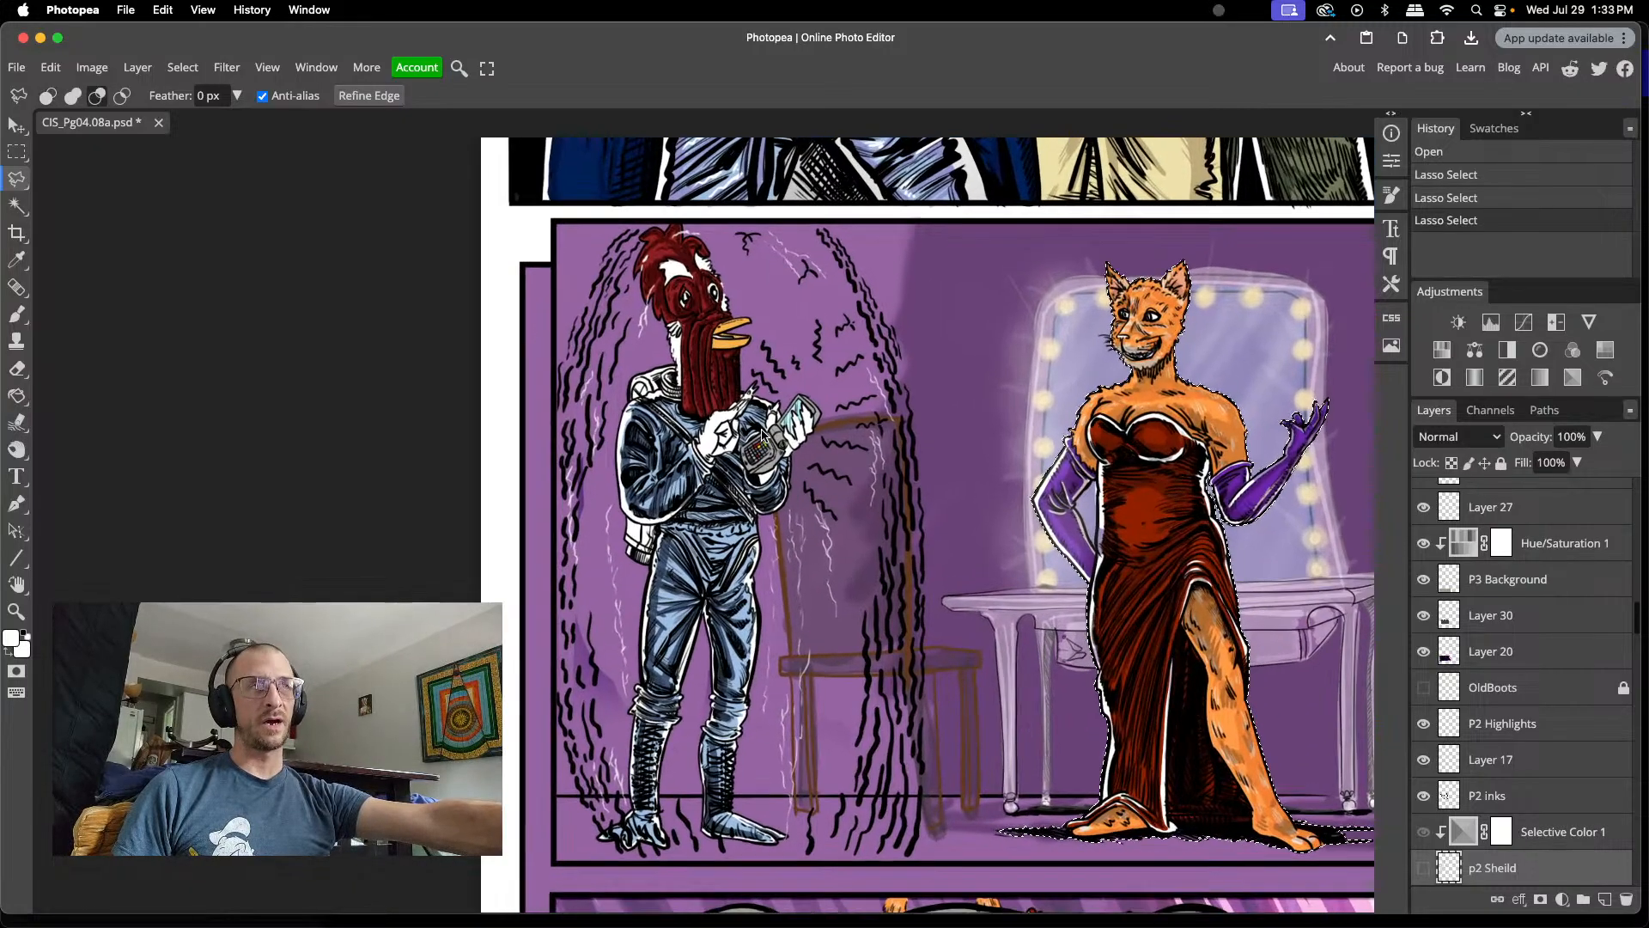
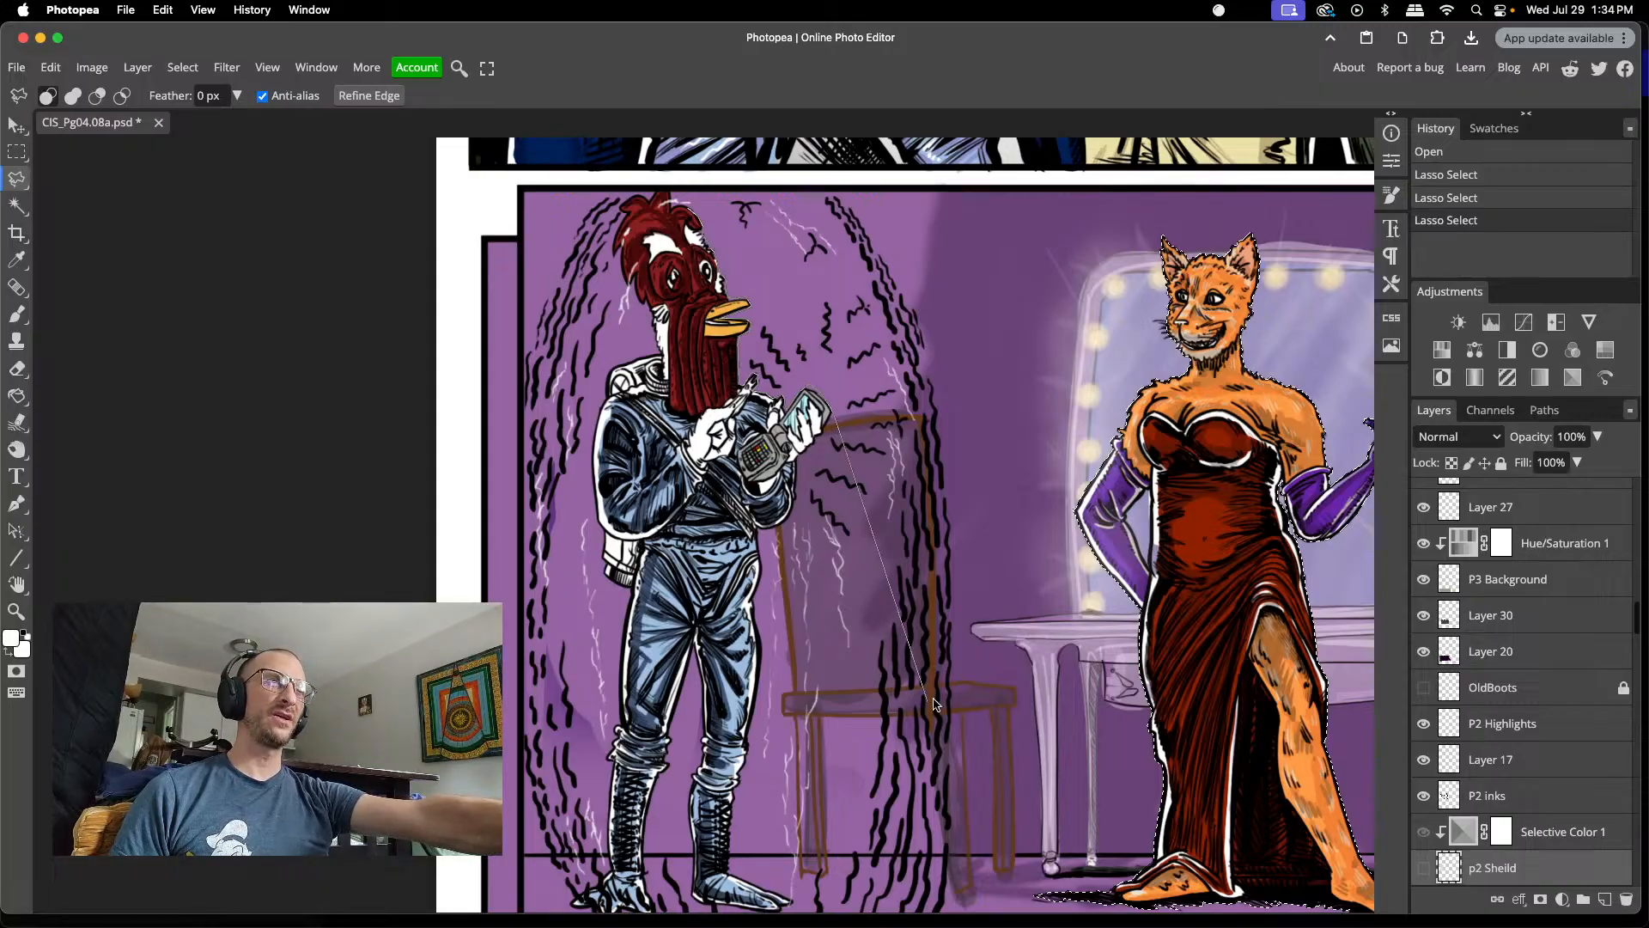
{"action": "left_click", "coordinate": [831, 415]}
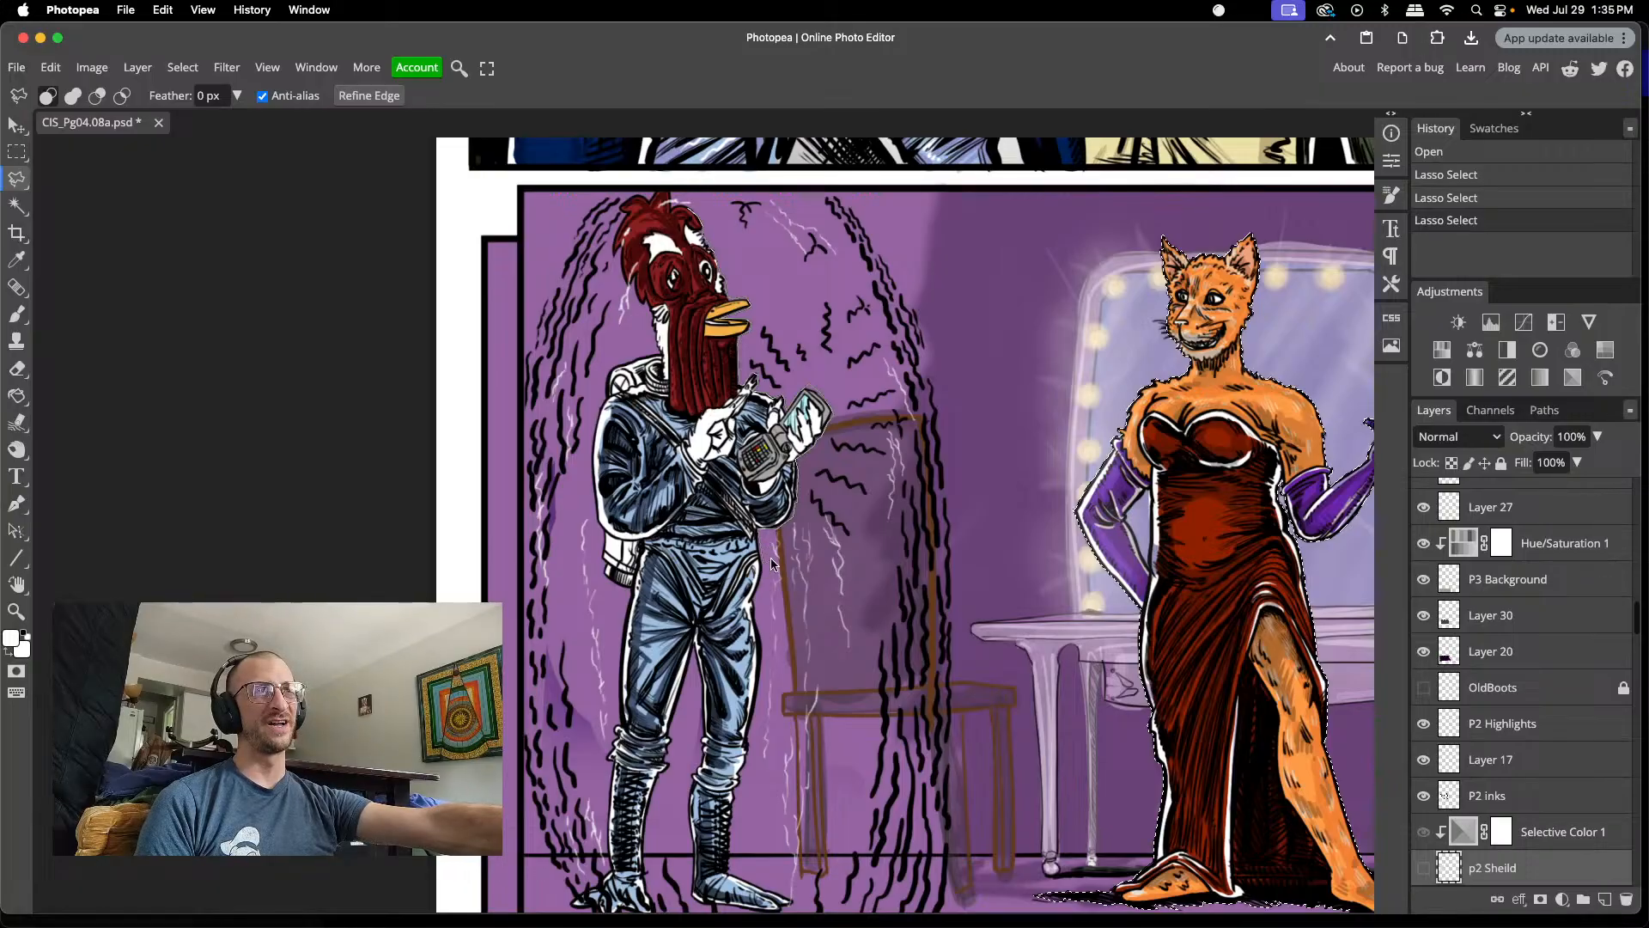
{"action": "scroll", "coordinate": [771, 562], "scroll_direction": "down", "scroll_amount": 3}
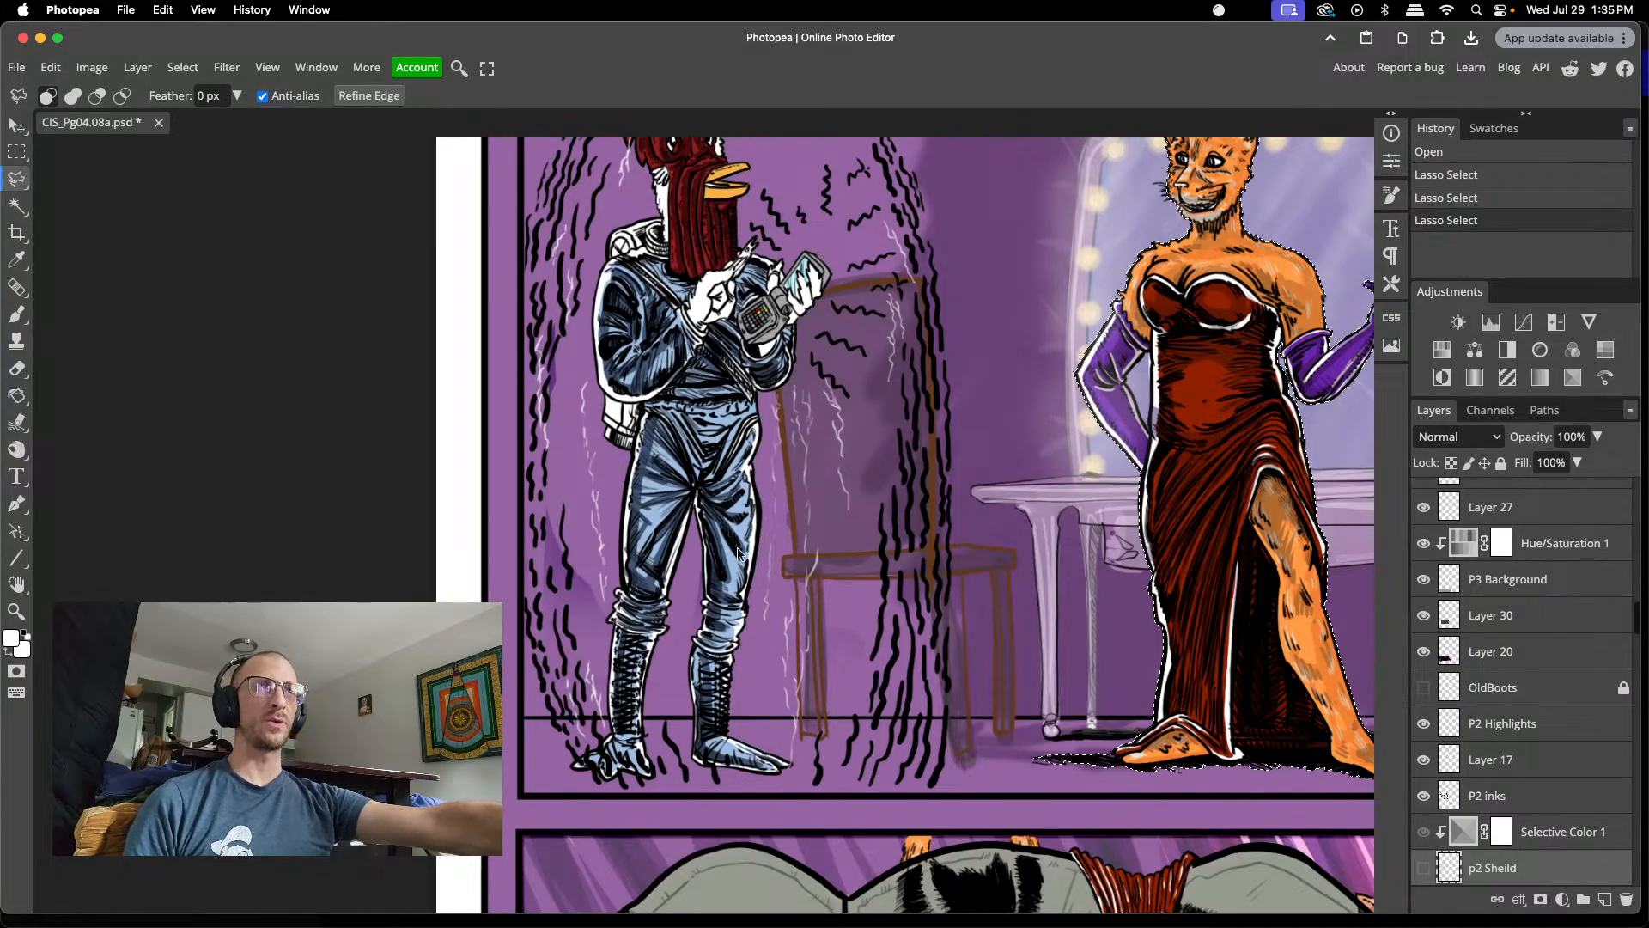
{"action": "key", "text": "super+d"}
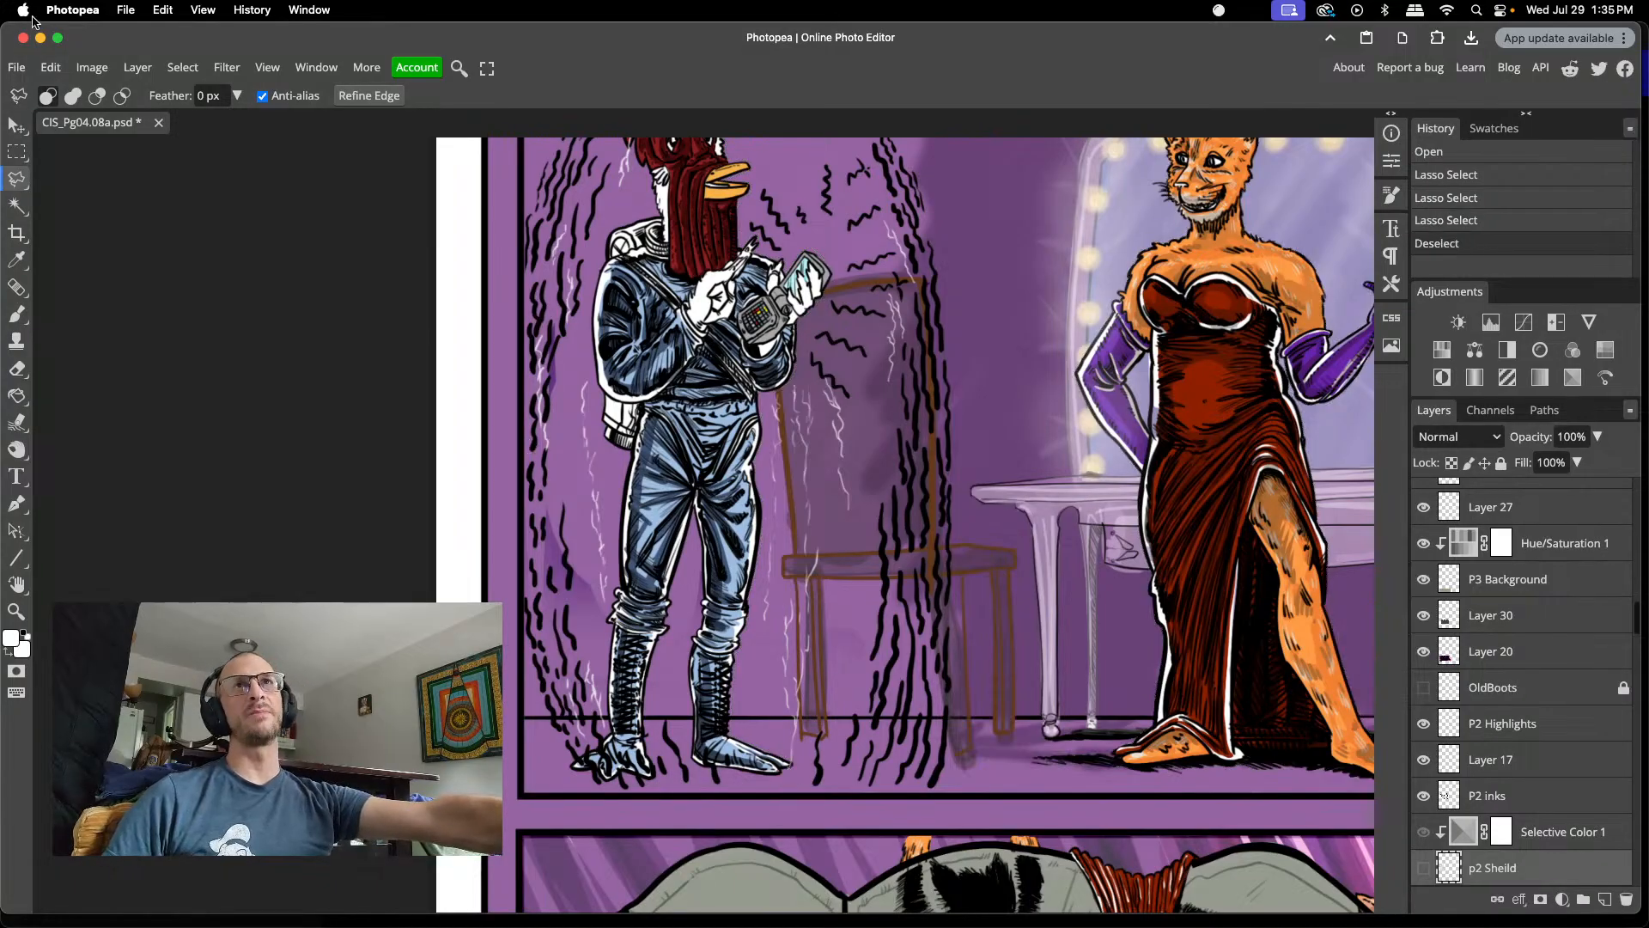
- Open CIS_Pg02a.psd from the Cox In Space 2 folder to check its rooster astronaut artwork, and close it again
{"action": "left_click", "coordinate": [17, 67]}
{"action": "left_click", "coordinate": [37, 115]}
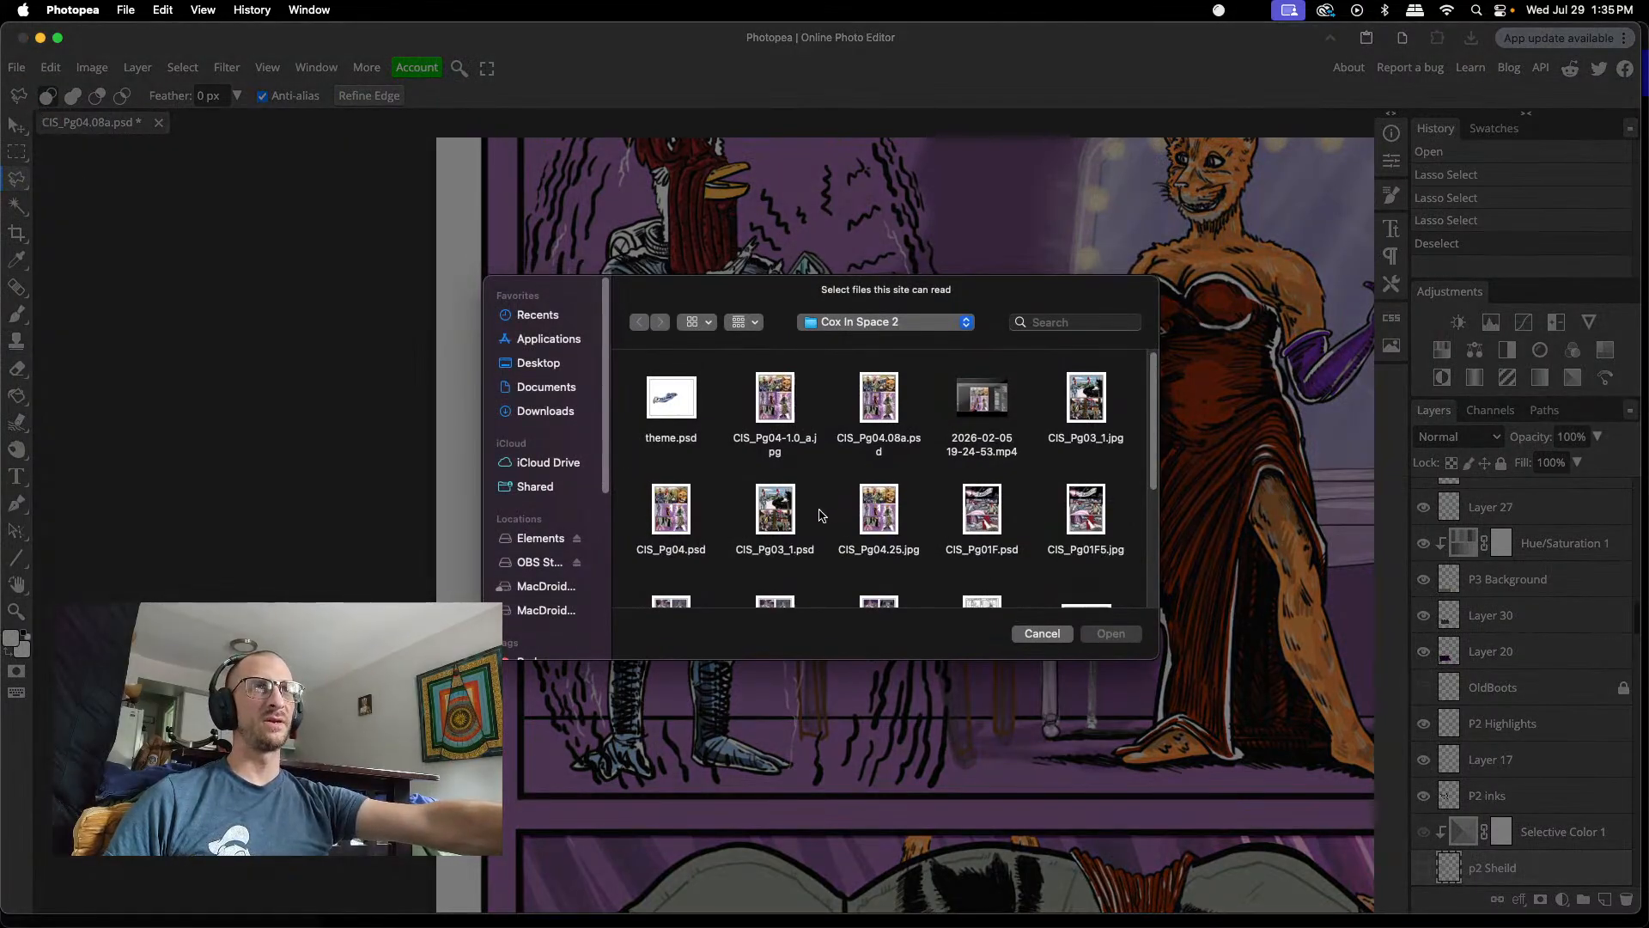
{"action": "scroll", "coordinate": [820, 514], "scroll_direction": "down", "scroll_amount": 4}
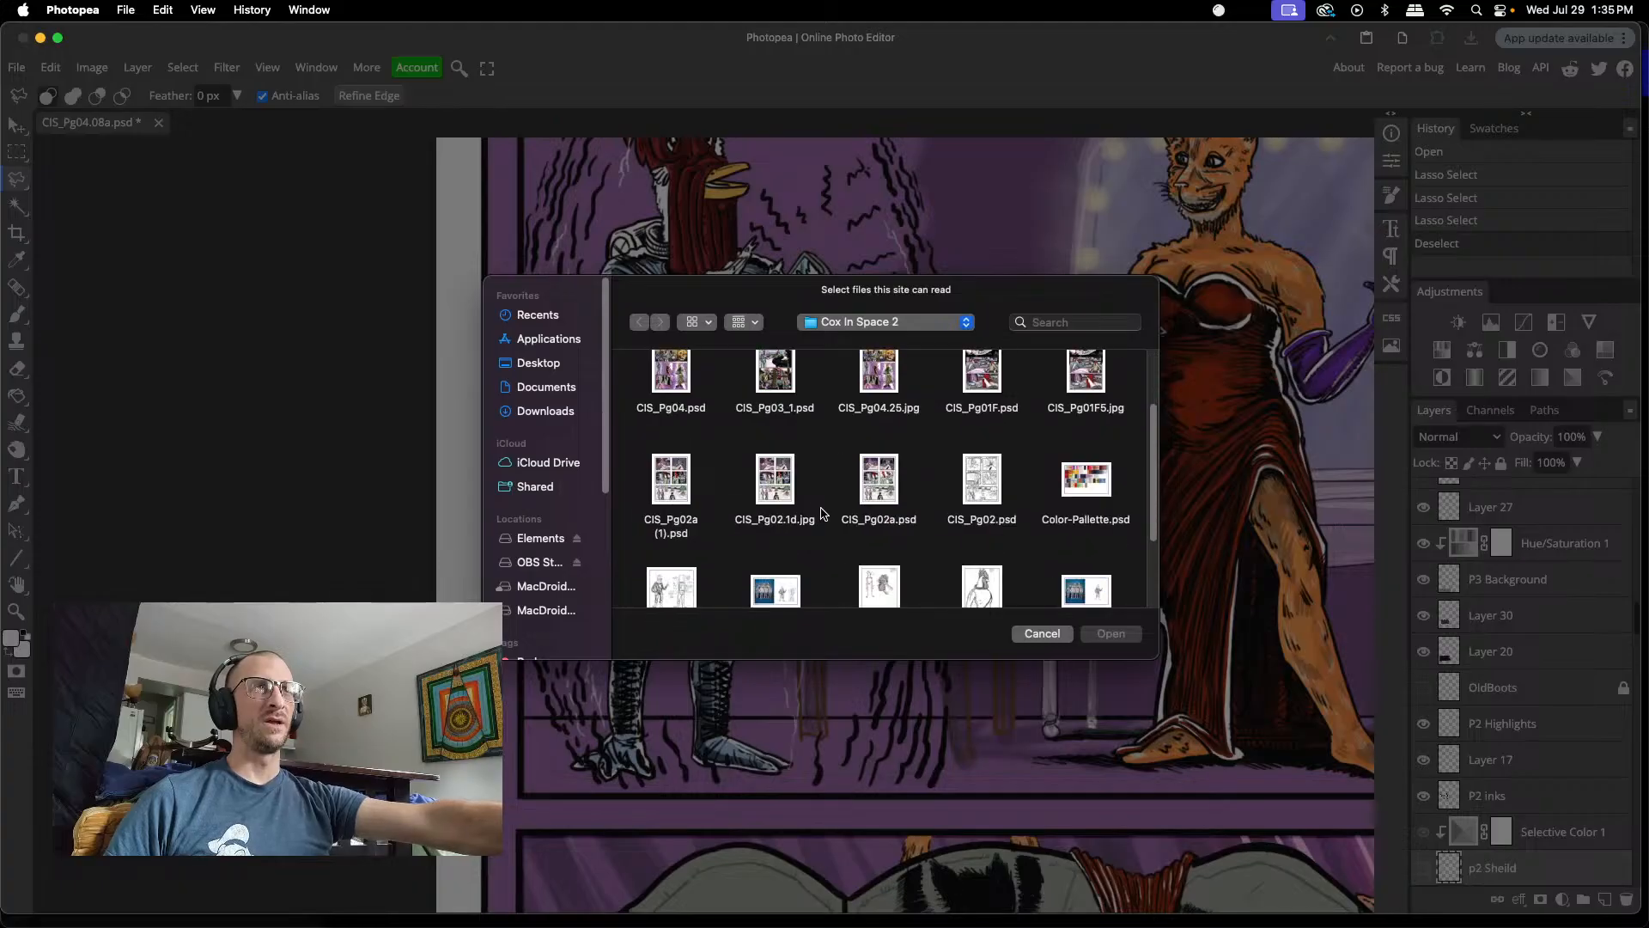
{"action": "left_click", "coordinate": [869, 483]}
{"action": "left_click", "coordinate": [1111, 633]}
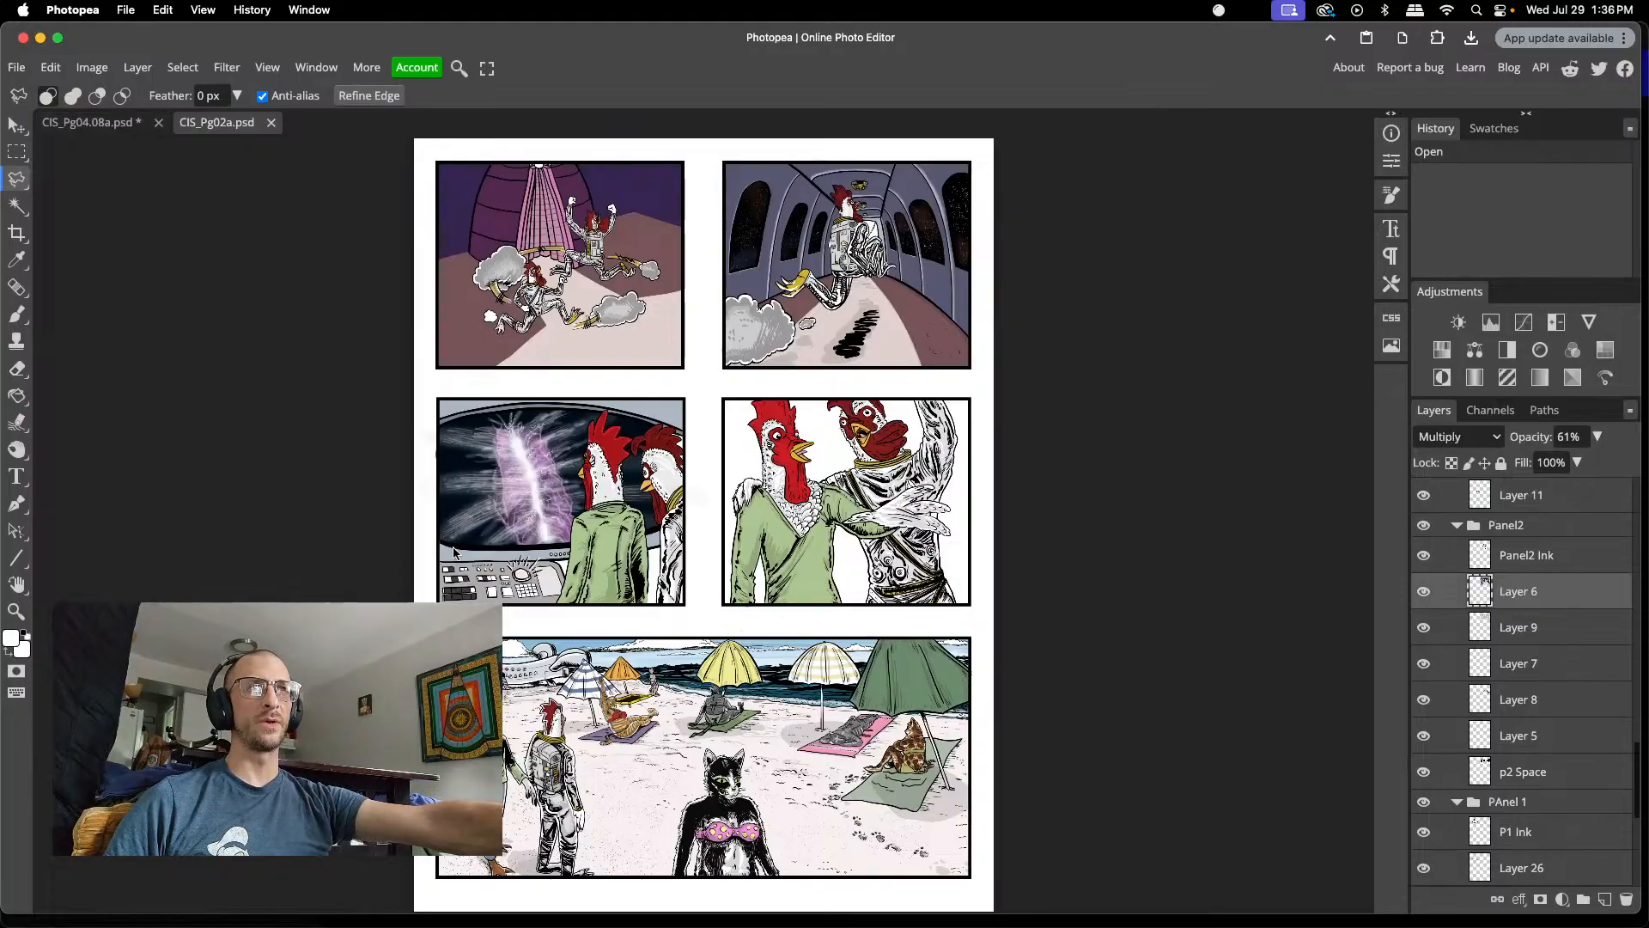
{"action": "left_click", "coordinate": [271, 122]}
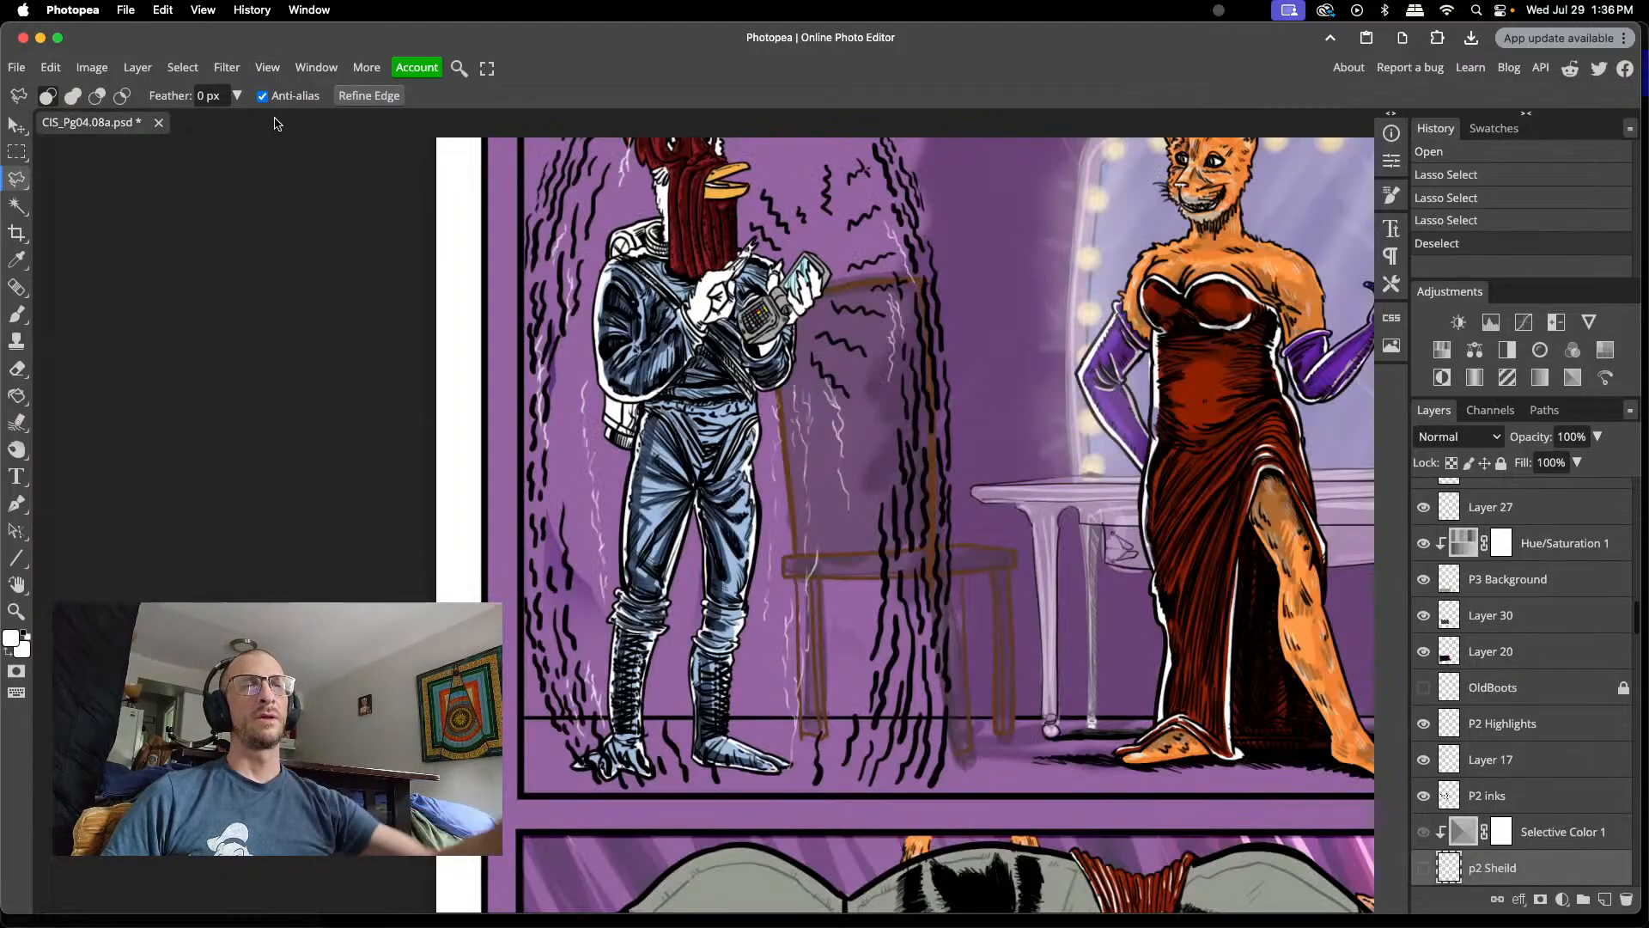
- Compare the rooster astronaut in the large group panel with the full-length figure in the mirror panel
{"action": "scroll", "coordinate": [615, 352], "scroll_direction": "up", "scroll_amount": 5}
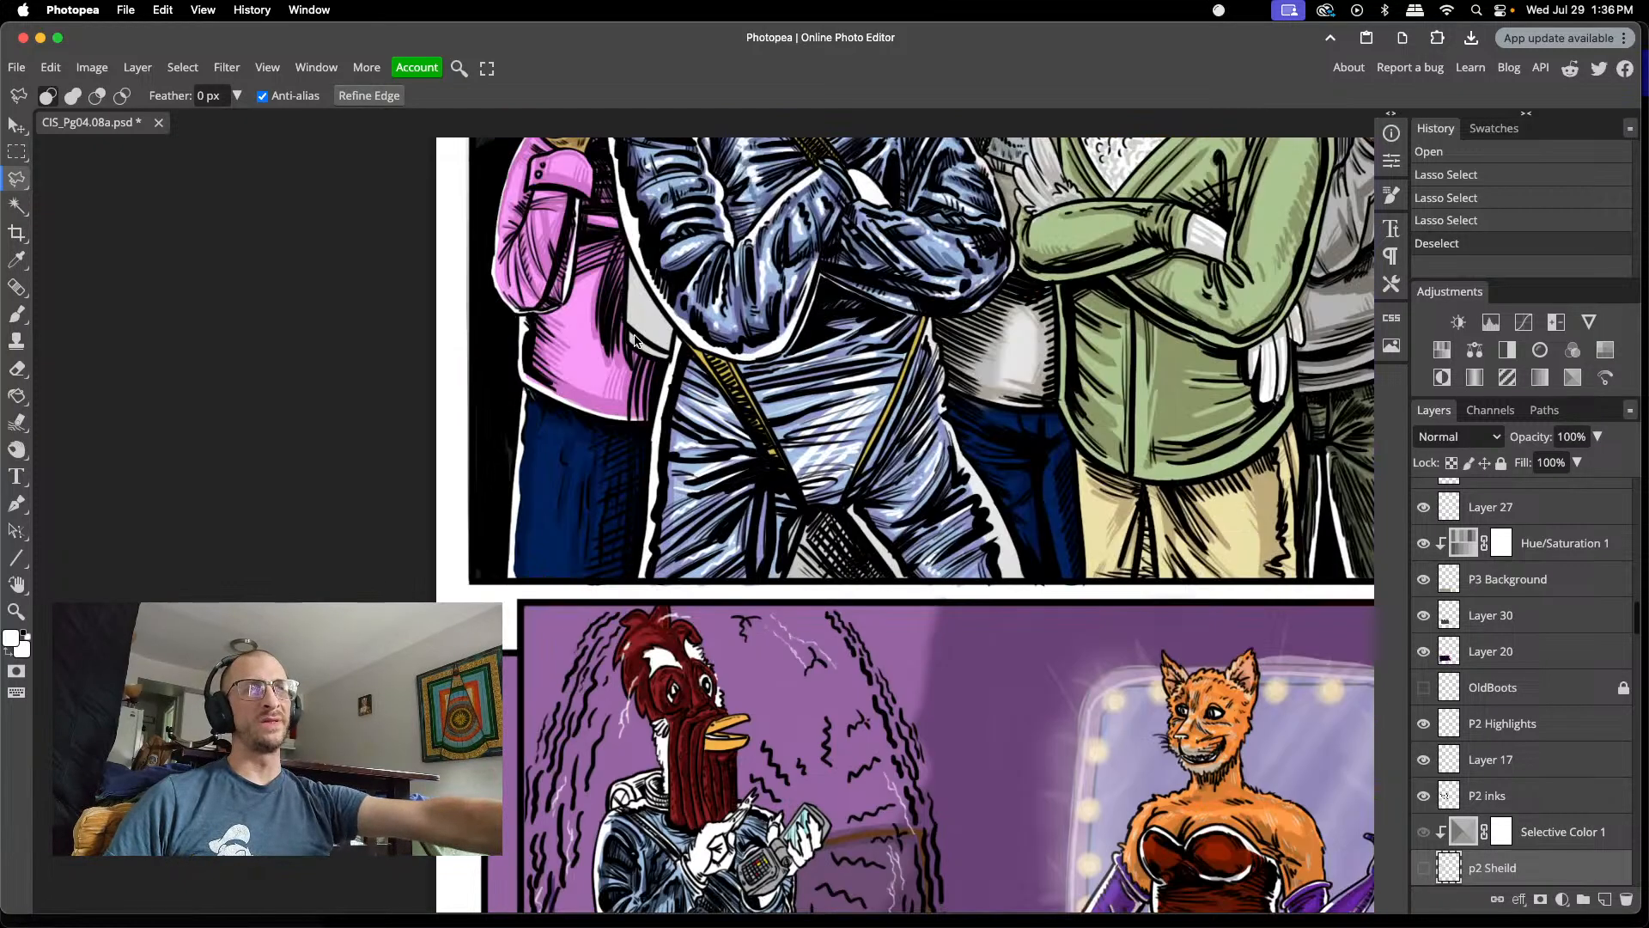
{"action": "scroll", "coordinate": [623, 348], "scroll_direction": "down", "scroll_amount": 6}
{"action": "scroll", "coordinate": [631, 343], "scroll_direction": "up", "scroll_amount": 3}
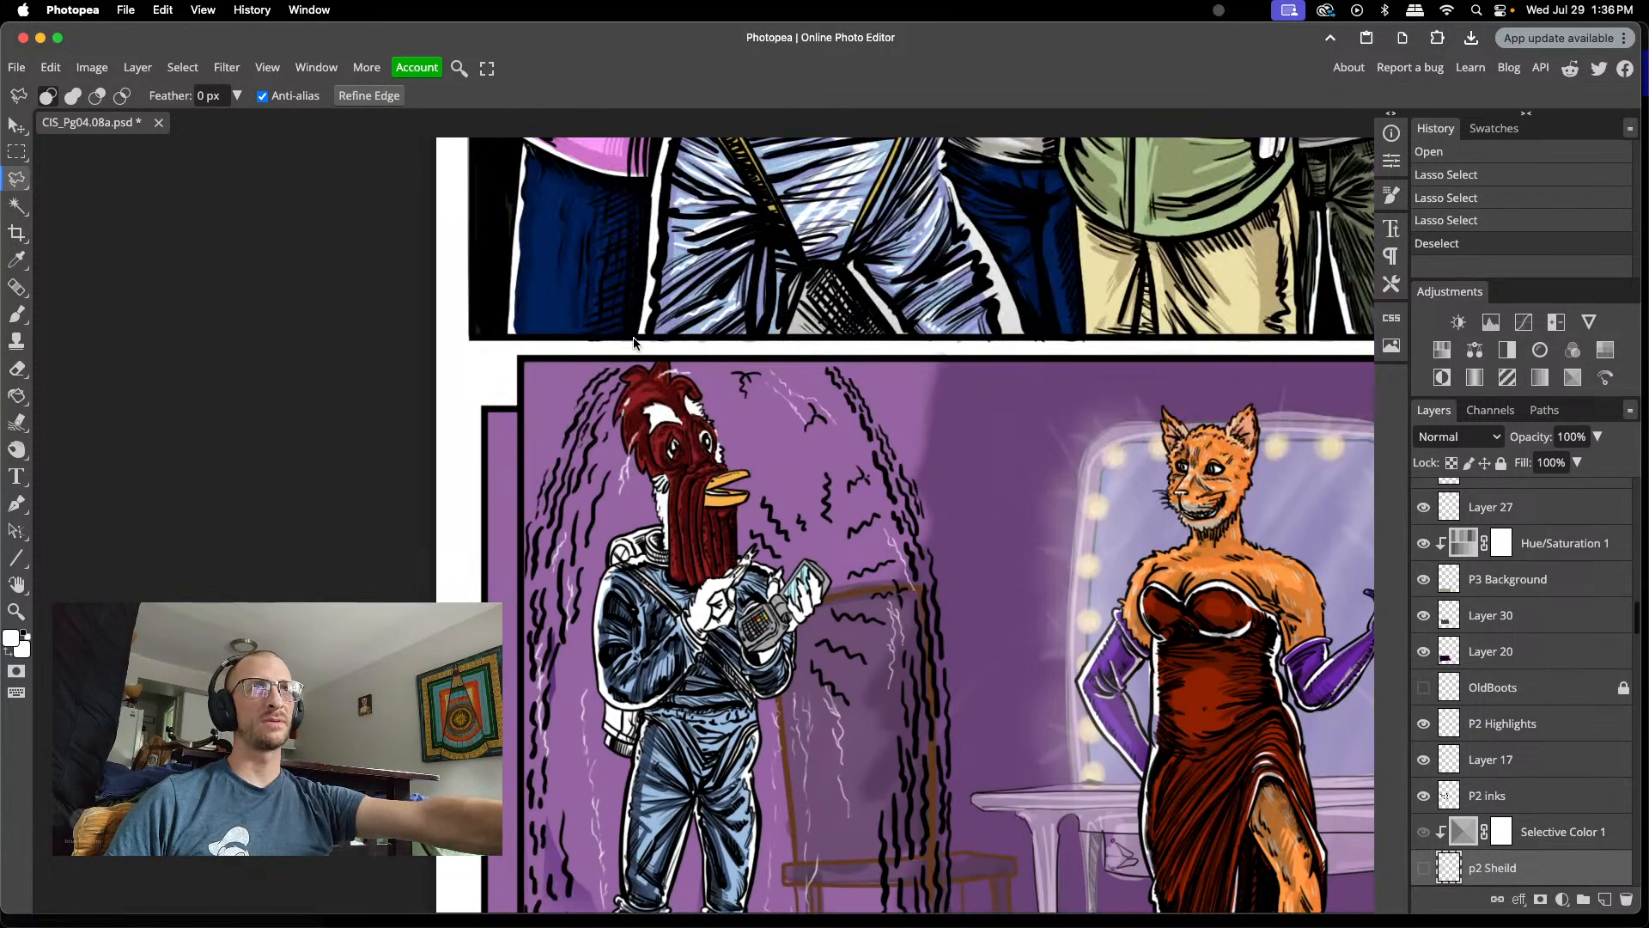
{"action": "scroll", "coordinate": [634, 342], "scroll_direction": "up", "scroll_amount": 3}
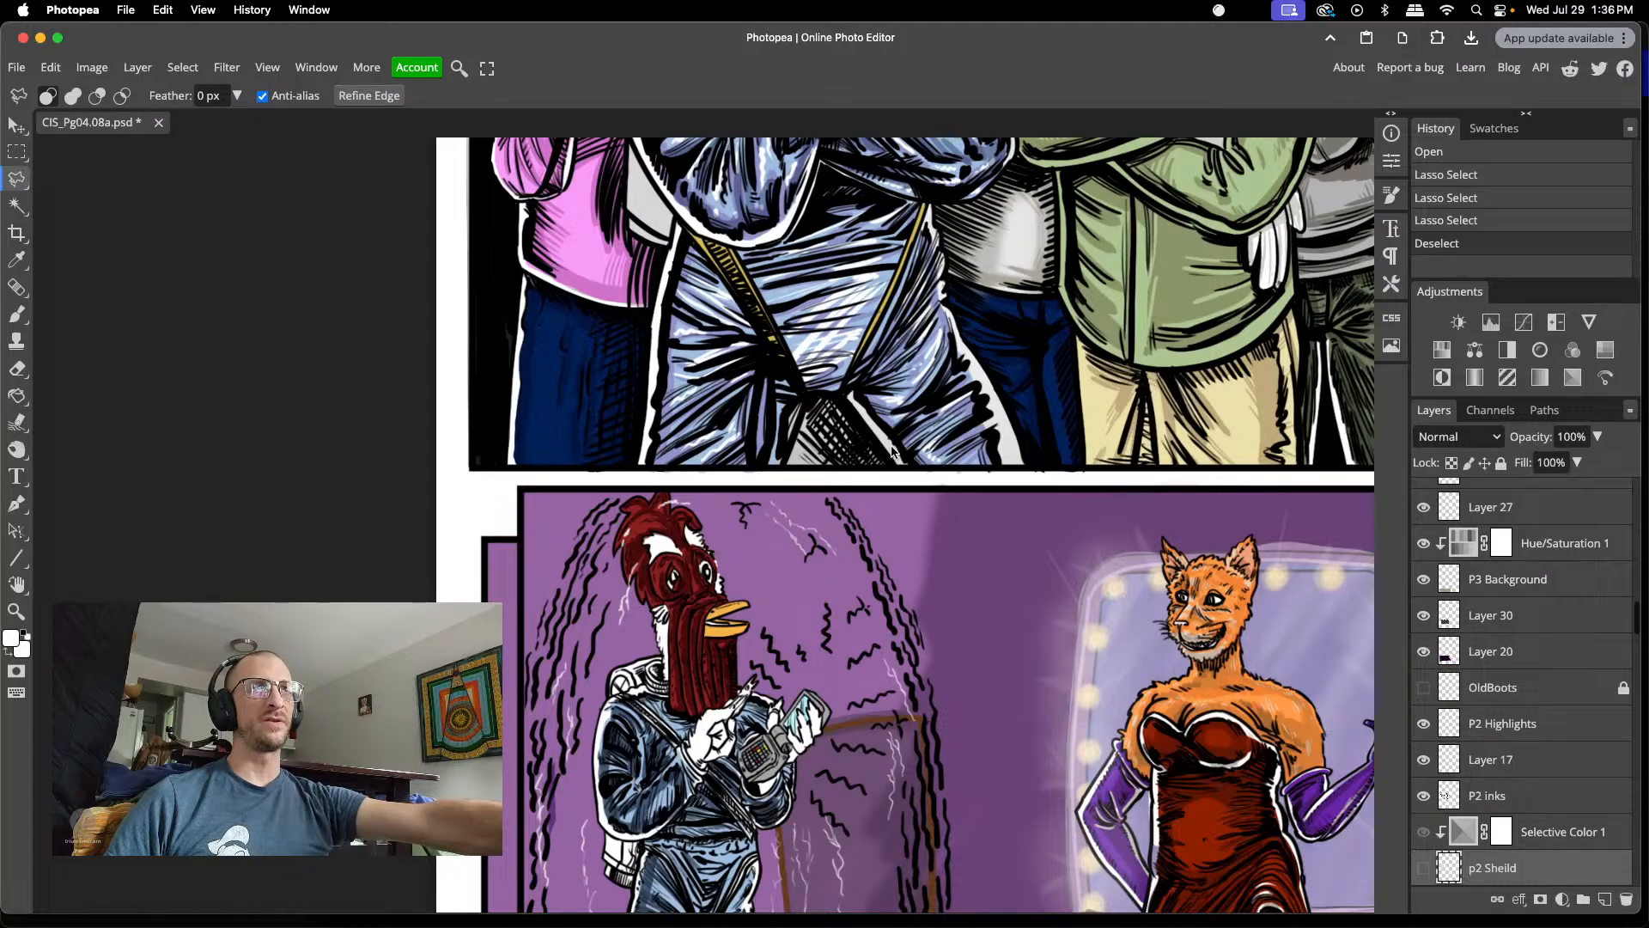
{"action": "scroll", "coordinate": [825, 468], "scroll_direction": "up", "scroll_amount": 10}
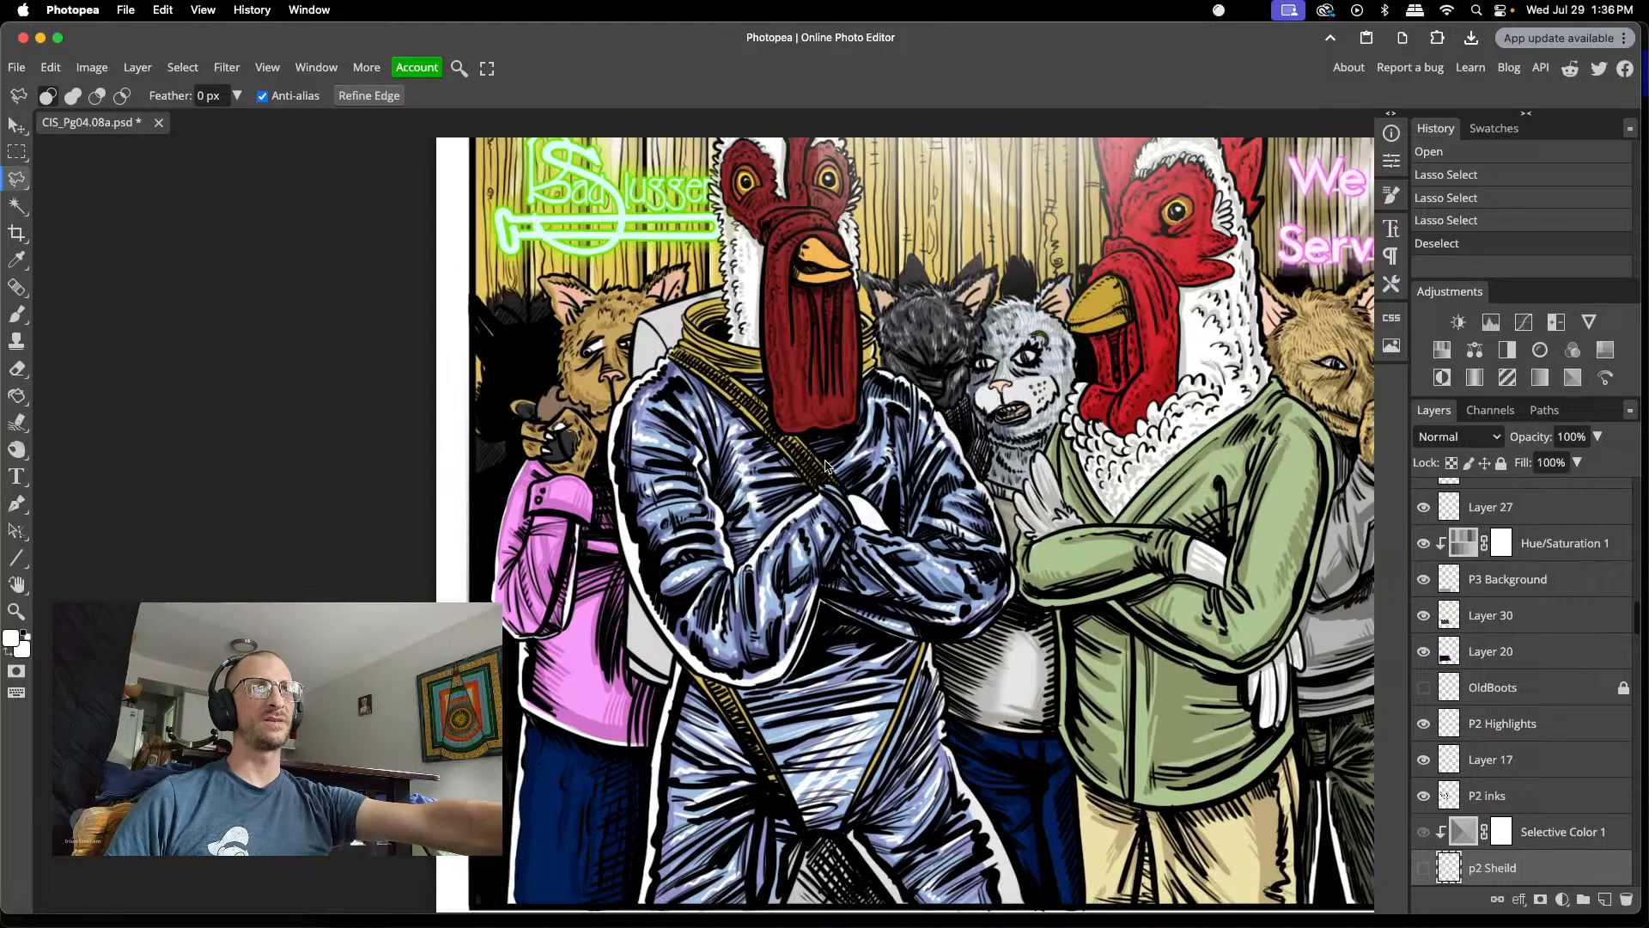
{"action": "scroll", "coordinate": [825, 468], "scroll_direction": "down", "scroll_amount": 20}
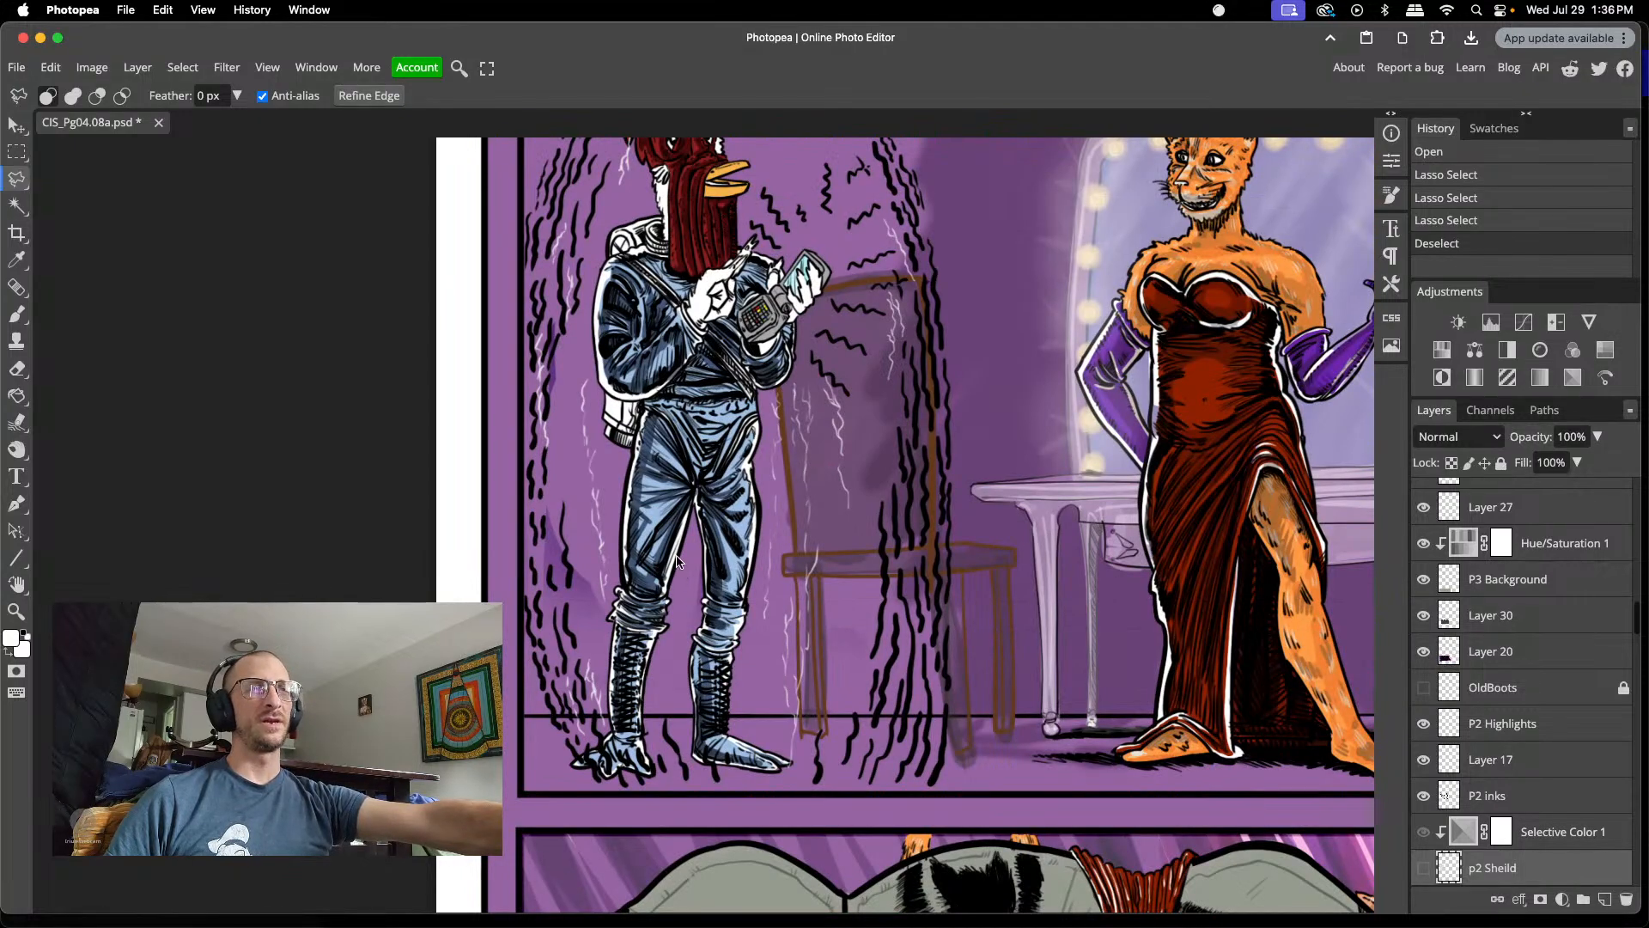
{"action": "scroll", "coordinate": [677, 562], "scroll_direction": "up", "scroll_amount": 7}
{"action": "scroll", "coordinate": [700, 542], "scroll_direction": "down", "scroll_amount": 10}
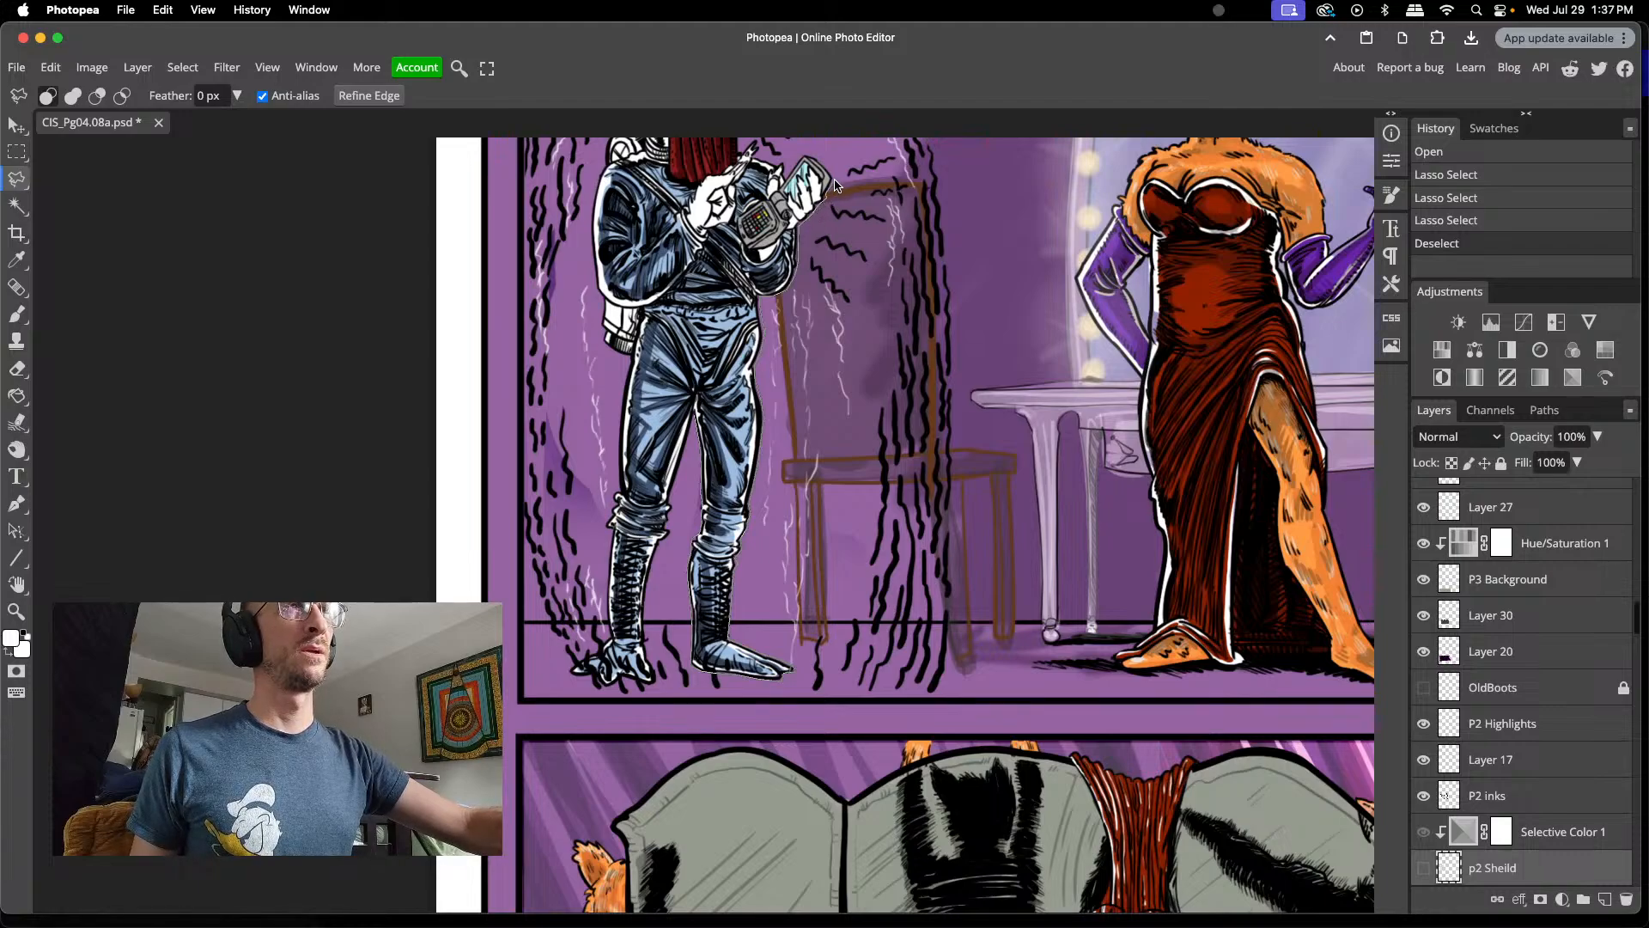
{"action": "scroll", "coordinate": [810, 260], "scroll_direction": "up", "scroll_amount": 3}
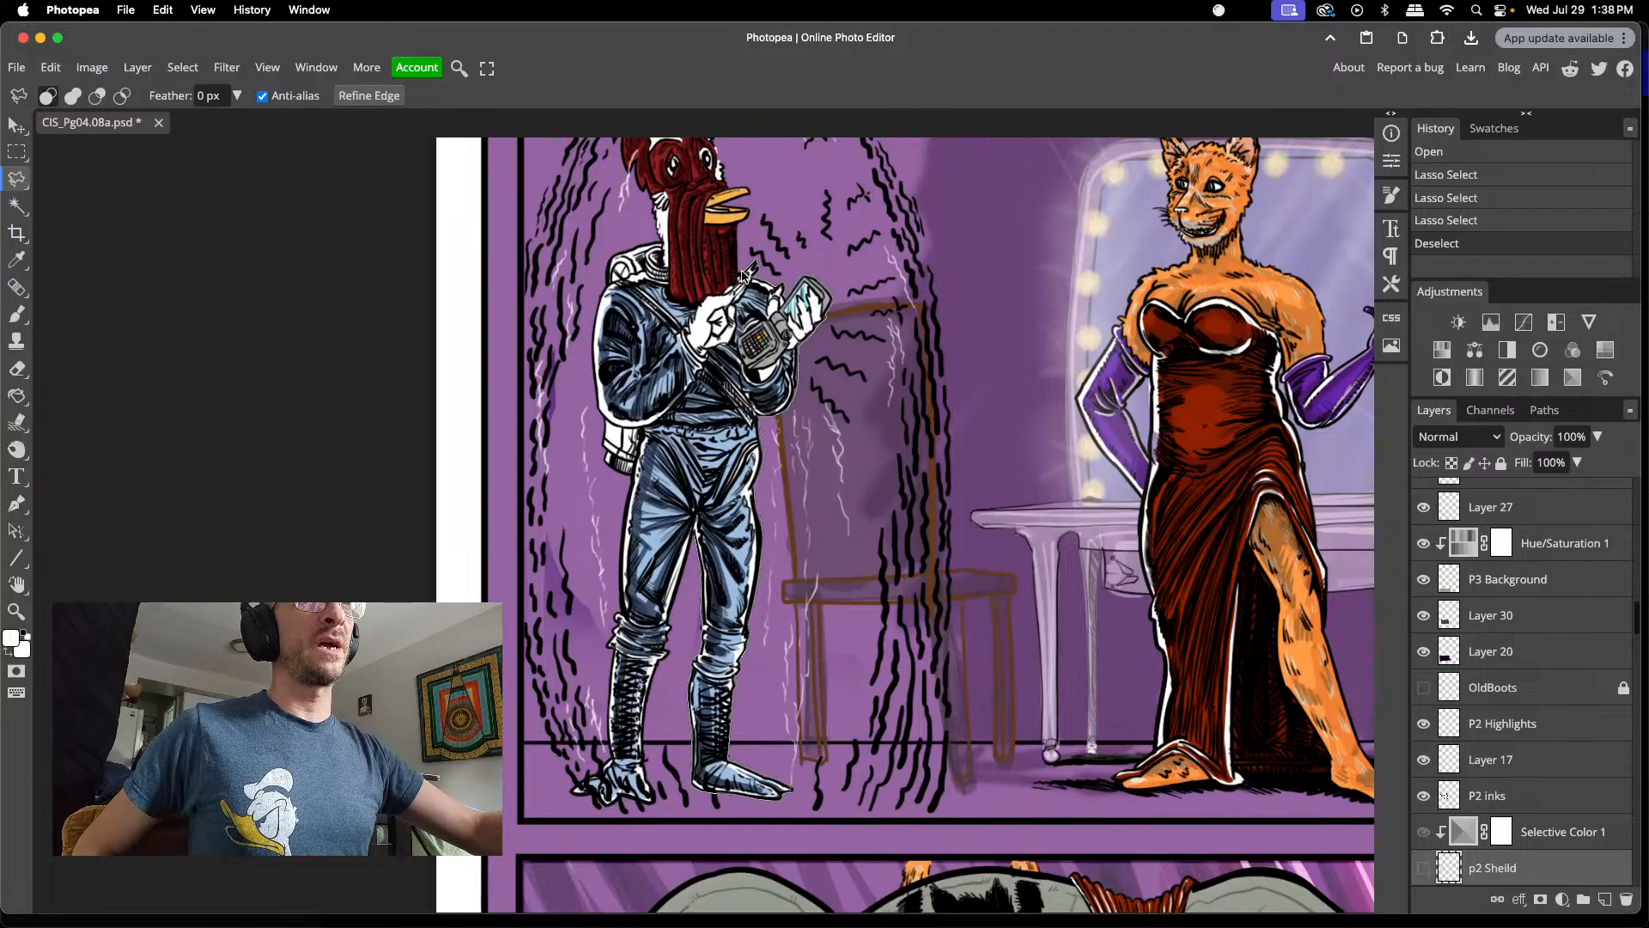
{"action": "scroll", "coordinate": [746, 262], "scroll_direction": "up", "scroll_amount": 1}
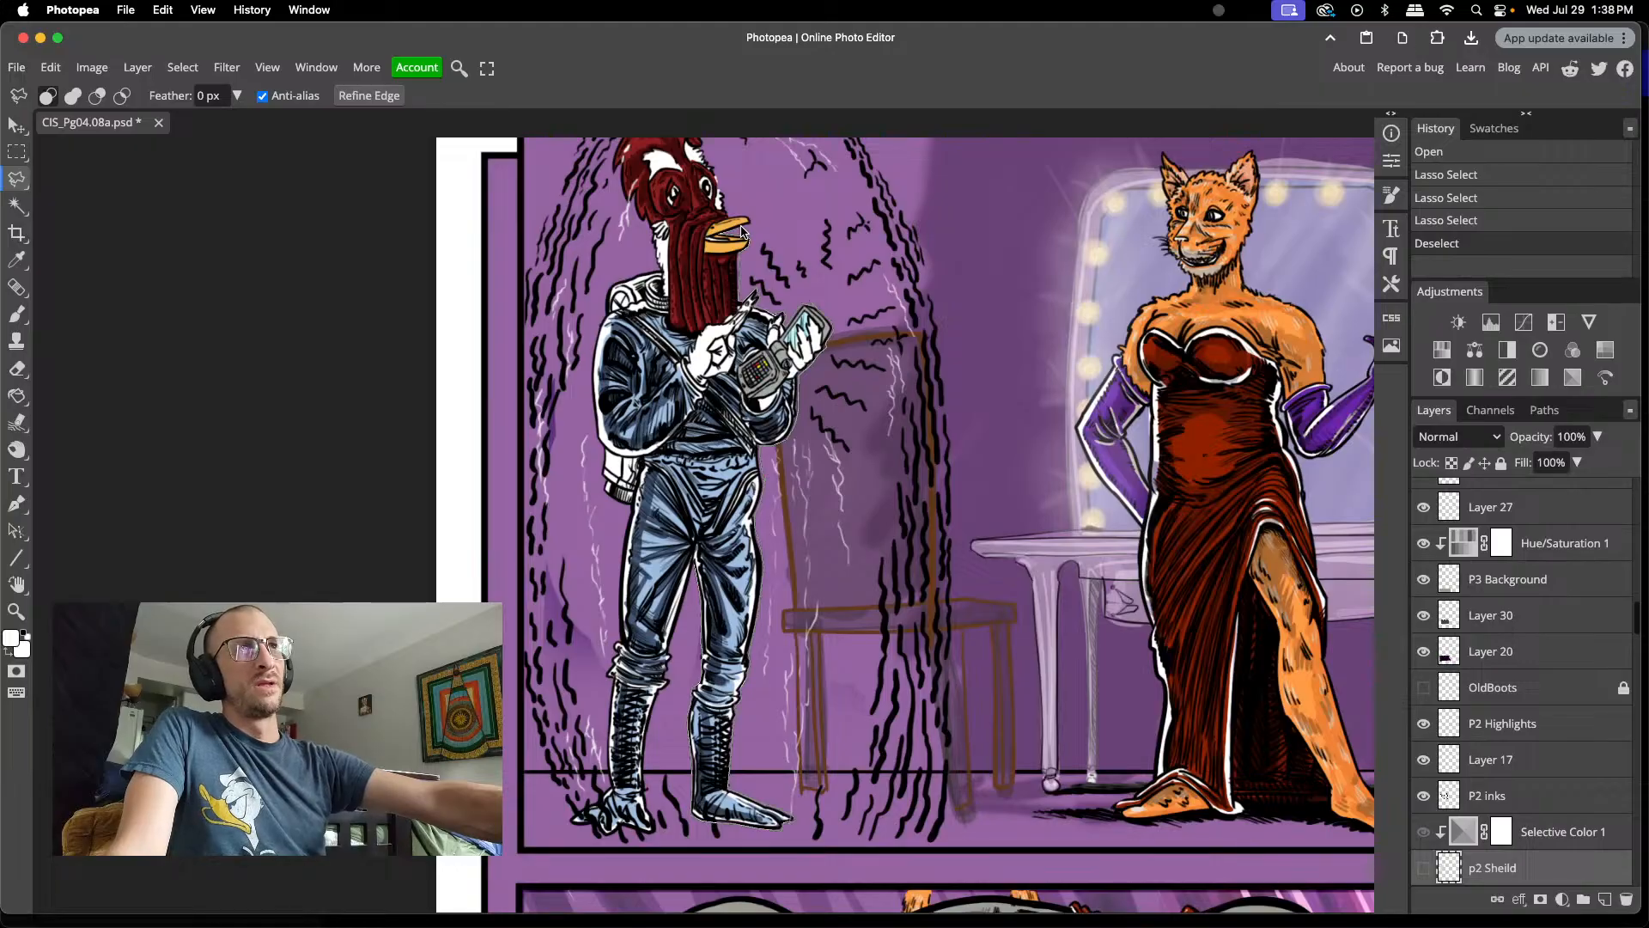
- Re-examine the rooster figures in the large group panel against the full-length astronaut in the mirror panel
{"action": "scroll", "coordinate": [752, 225], "scroll_direction": "up", "scroll_amount": 3}
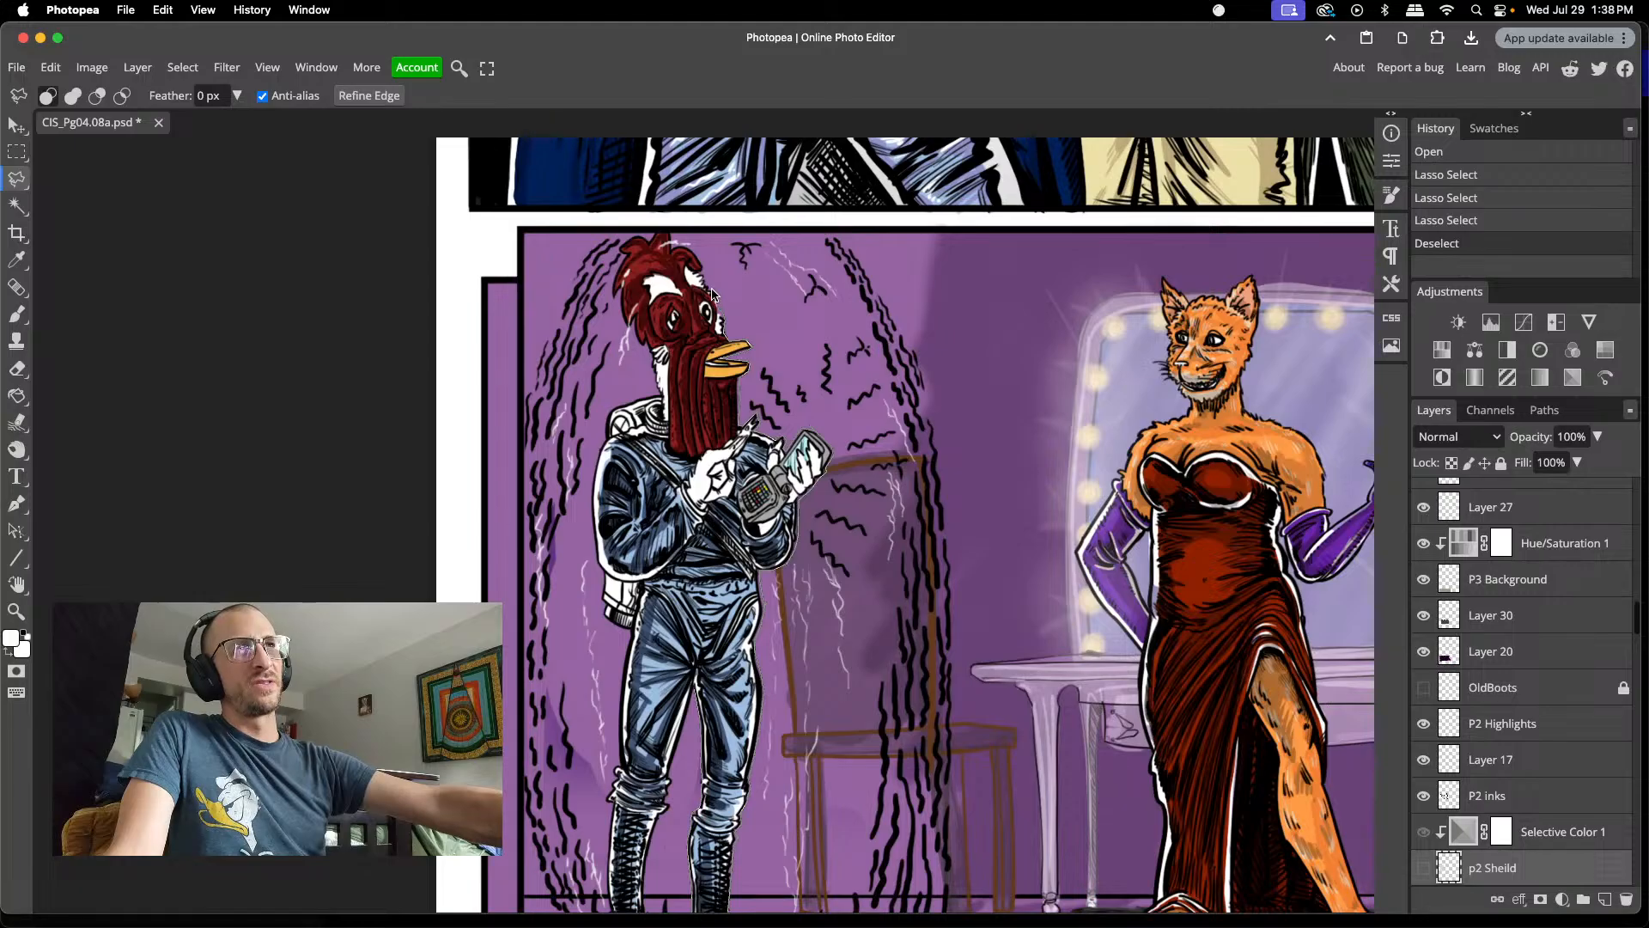
{"action": "scroll", "coordinate": [718, 289], "scroll_direction": "up", "scroll_amount": 1}
{"action": "scroll", "coordinate": [721, 290], "scroll_direction": "up", "scroll_amount": 15}
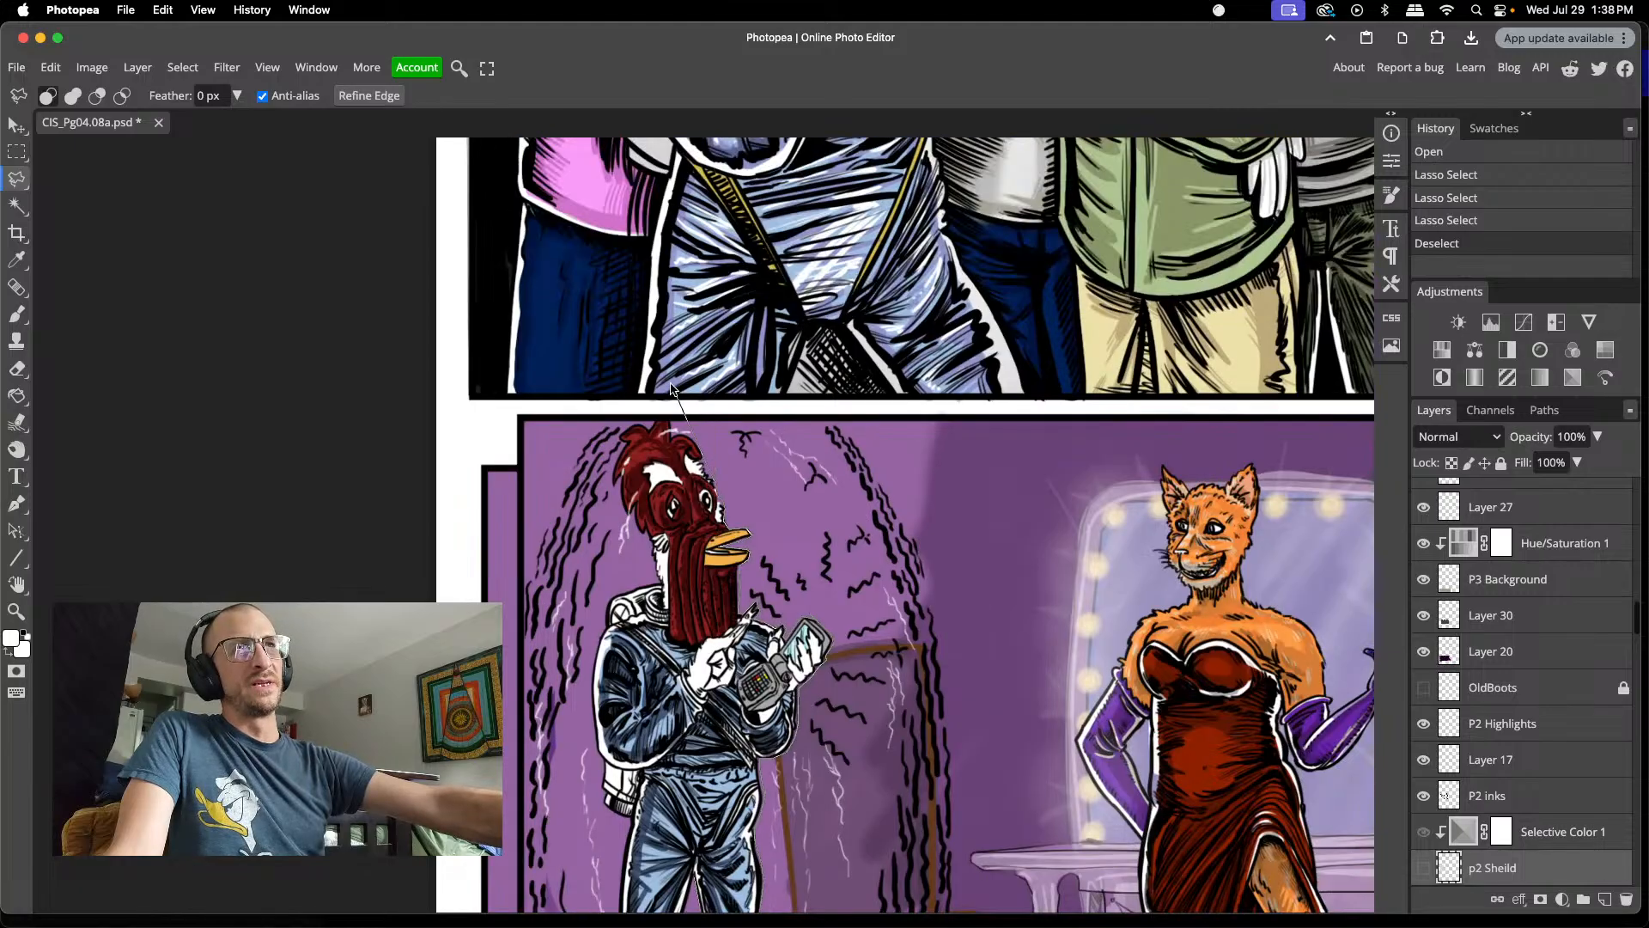
{"action": "scroll", "coordinate": [673, 379], "scroll_direction": "down", "scroll_amount": 12}
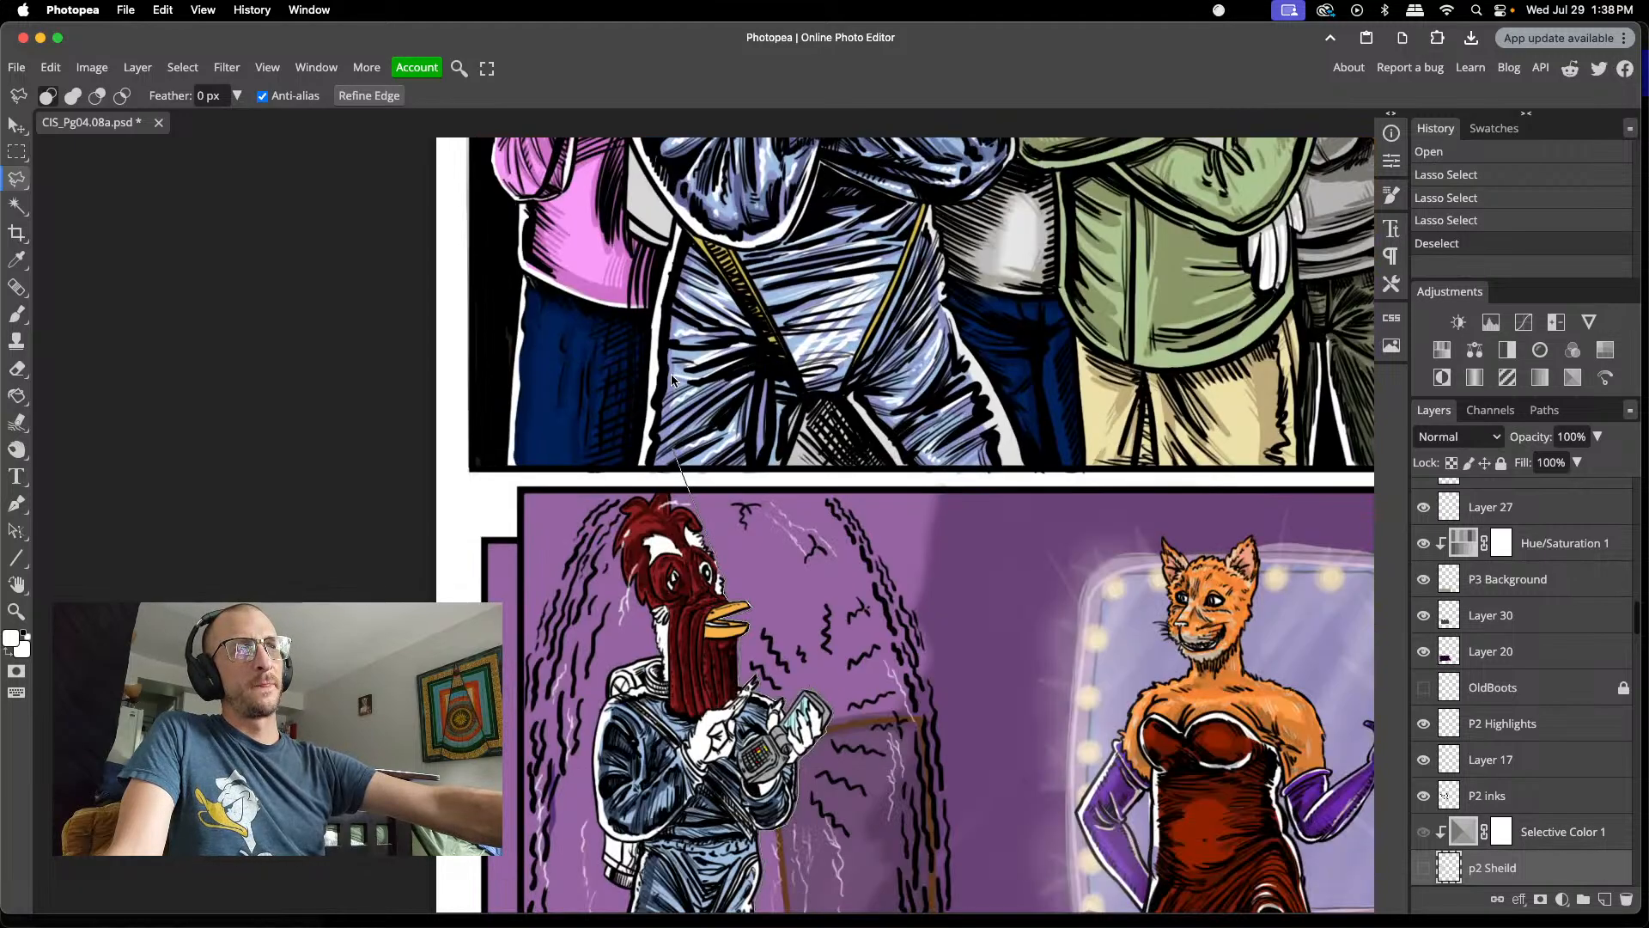
{"action": "scroll", "coordinate": [718, 378], "scroll_direction": "up", "scroll_amount": 15}
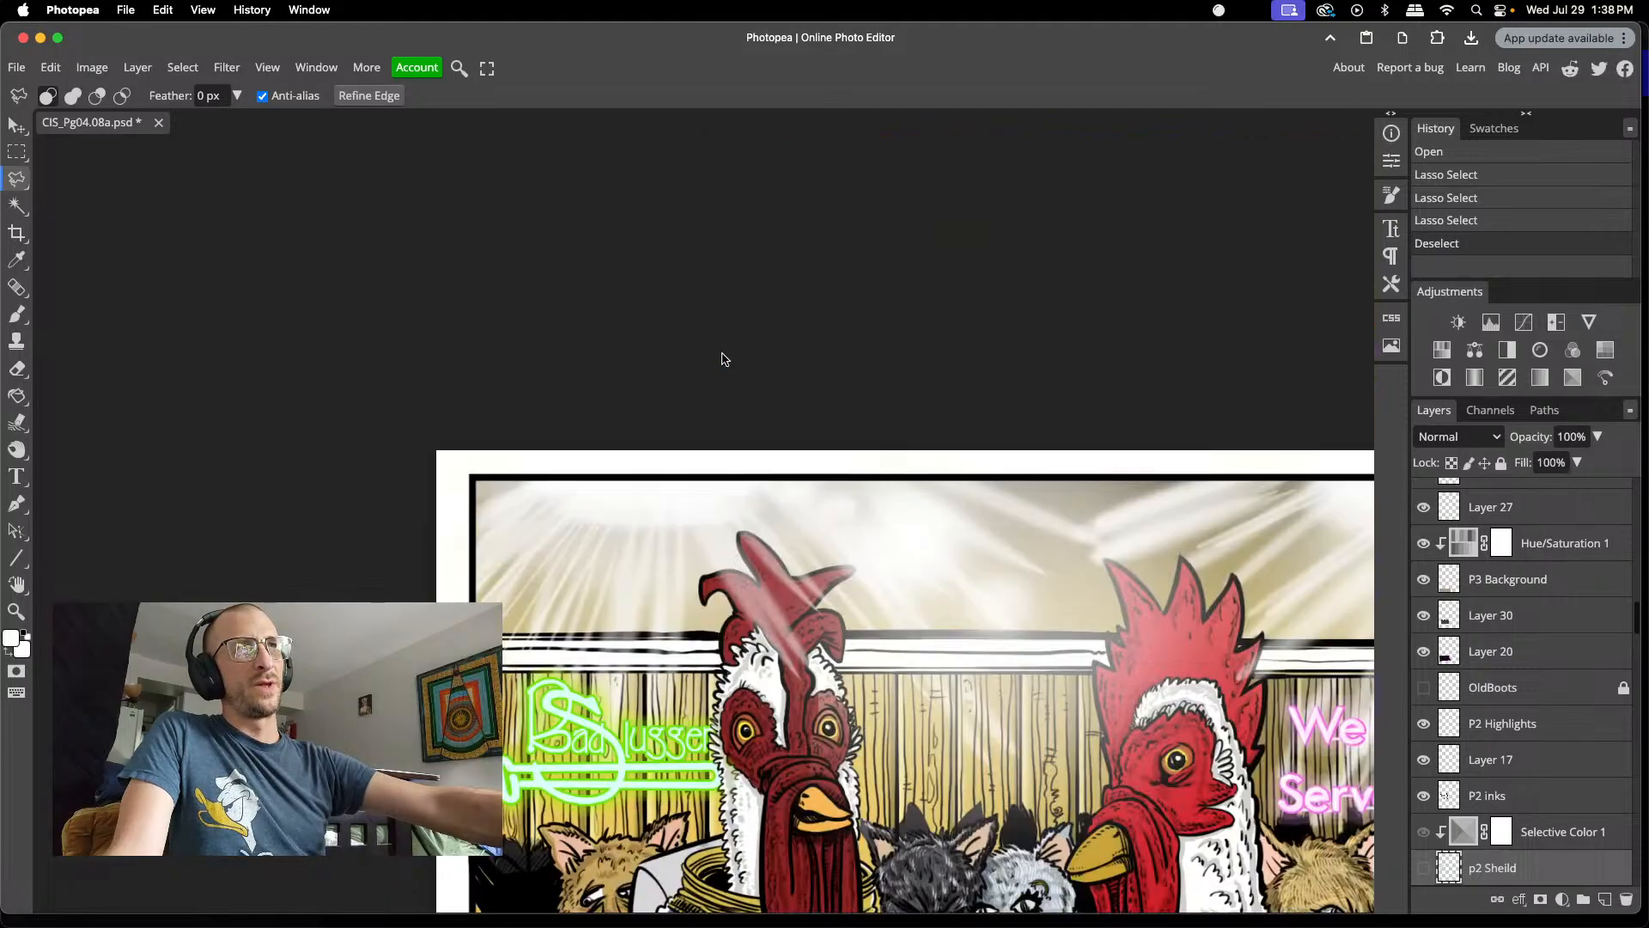
{"action": "scroll", "coordinate": [723, 359], "scroll_direction": "down", "scroll_amount": 10}
{"action": "scroll", "coordinate": [724, 359], "scroll_direction": "down", "scroll_amount": 6}
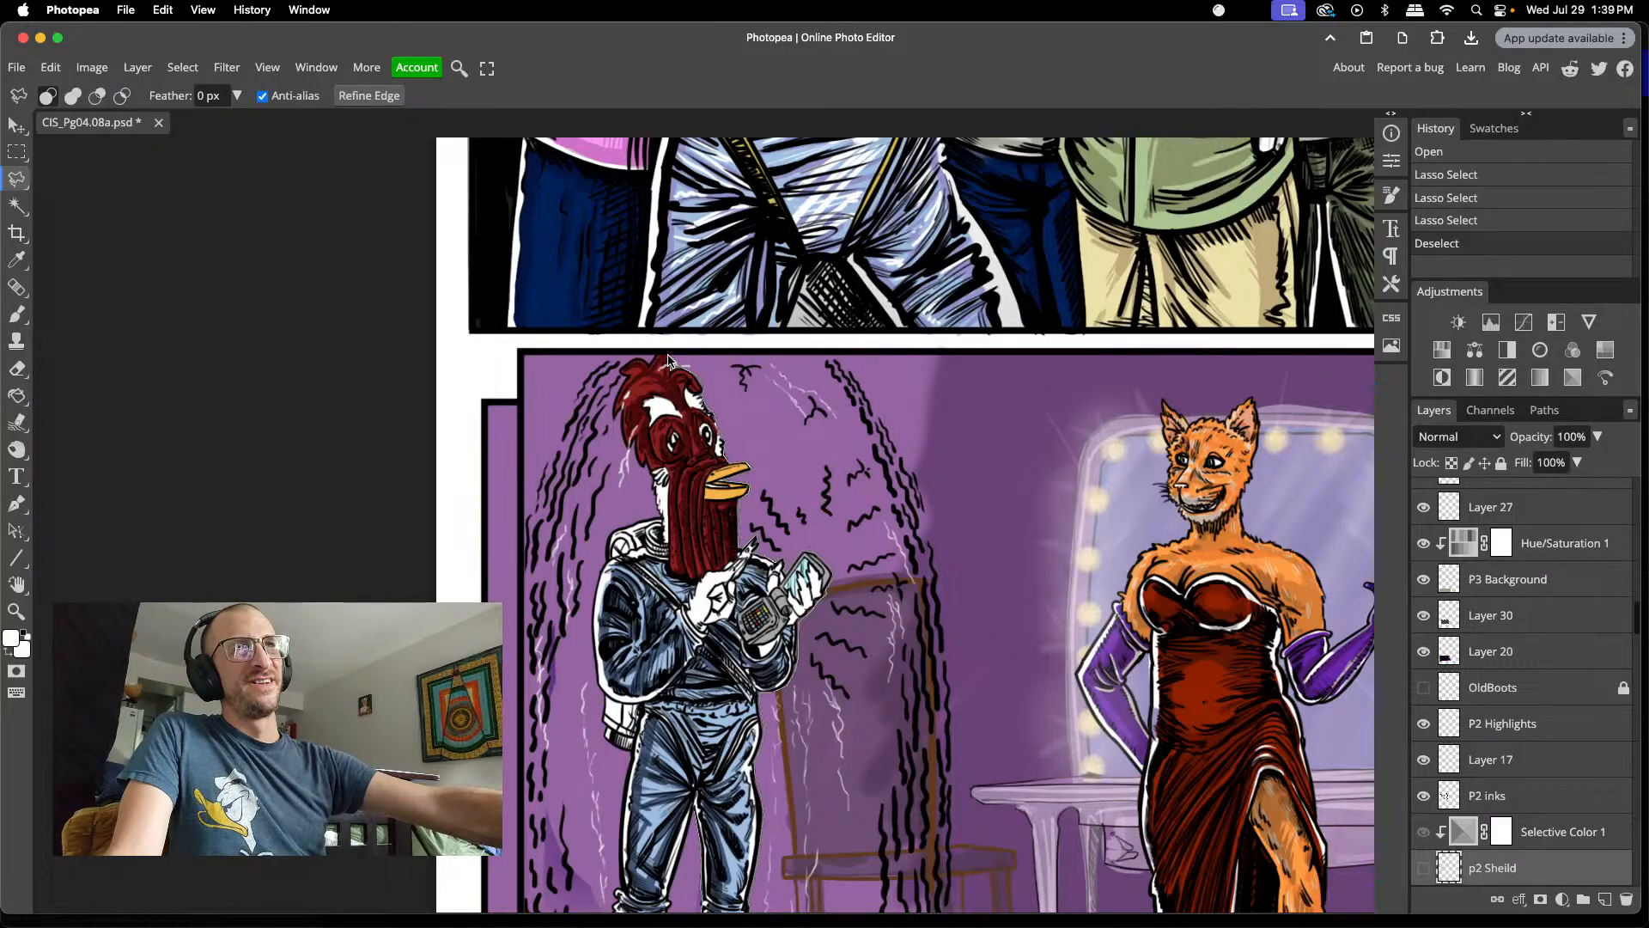
- Trace a closed Polygonal Lasso selection around the full-length rooster astronaut in the mirror panel, from comb to feet
{"action": "mouse_move", "coordinate": [658, 355]}
{"action": "left_mouse_down"}
{"action": "mouse_move", "coordinate": [613, 376]}
{"action": "mouse_move", "coordinate": [613, 423]}
{"action": "left_mouse_up"}
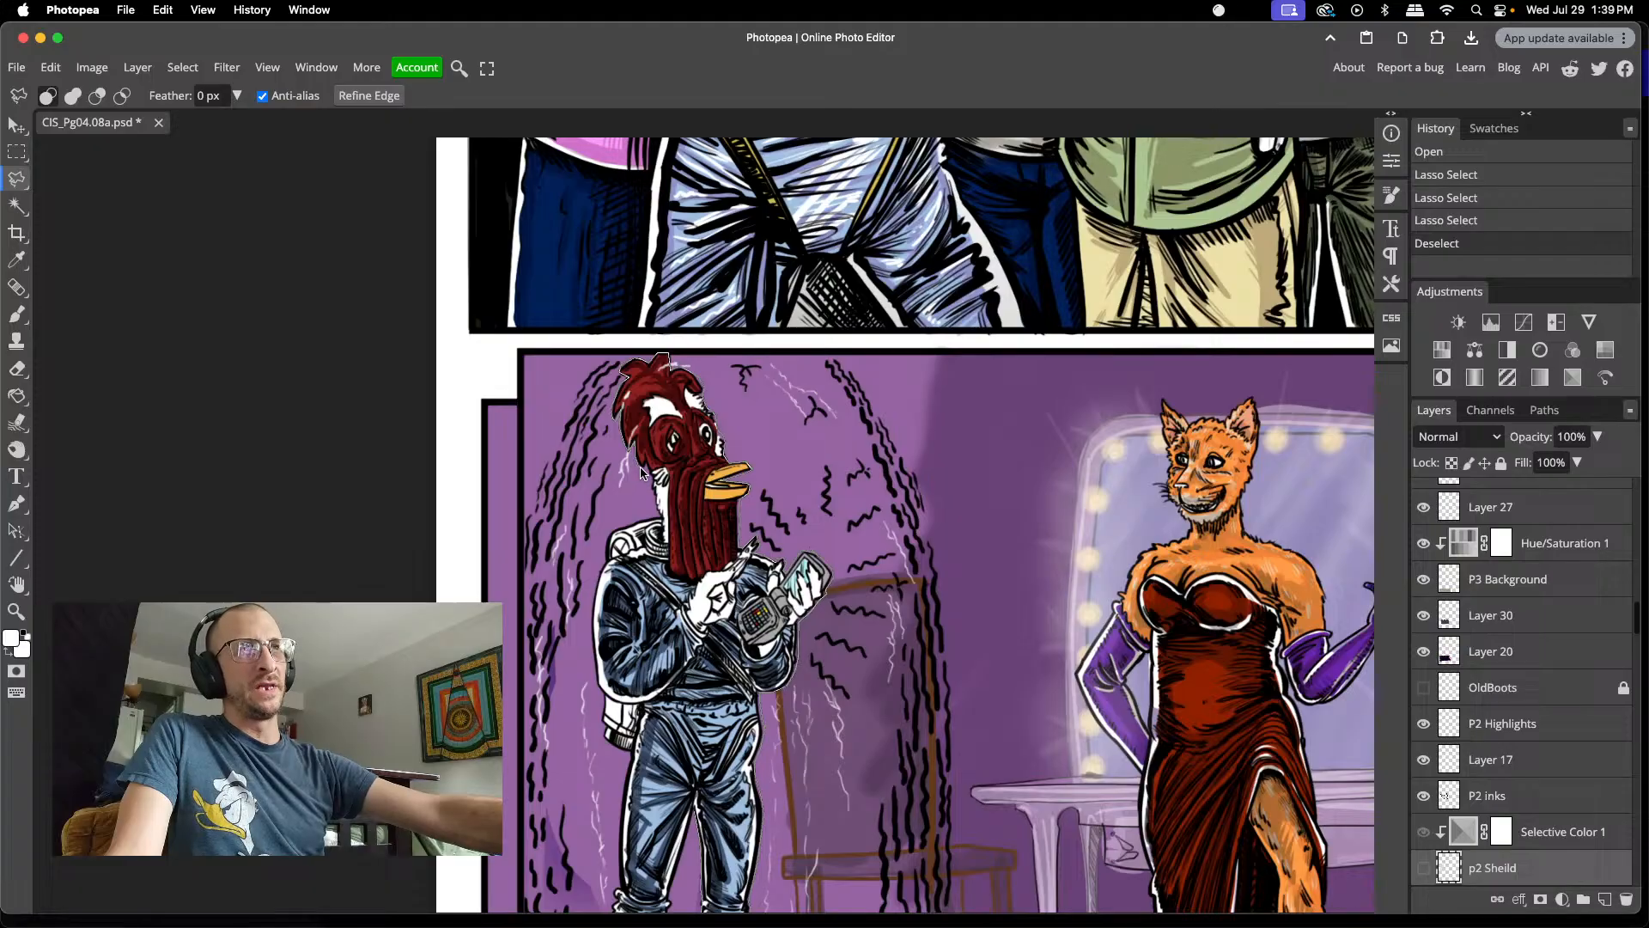
{"action": "scroll", "coordinate": [646, 468], "scroll_direction": "down", "scroll_amount": 3}
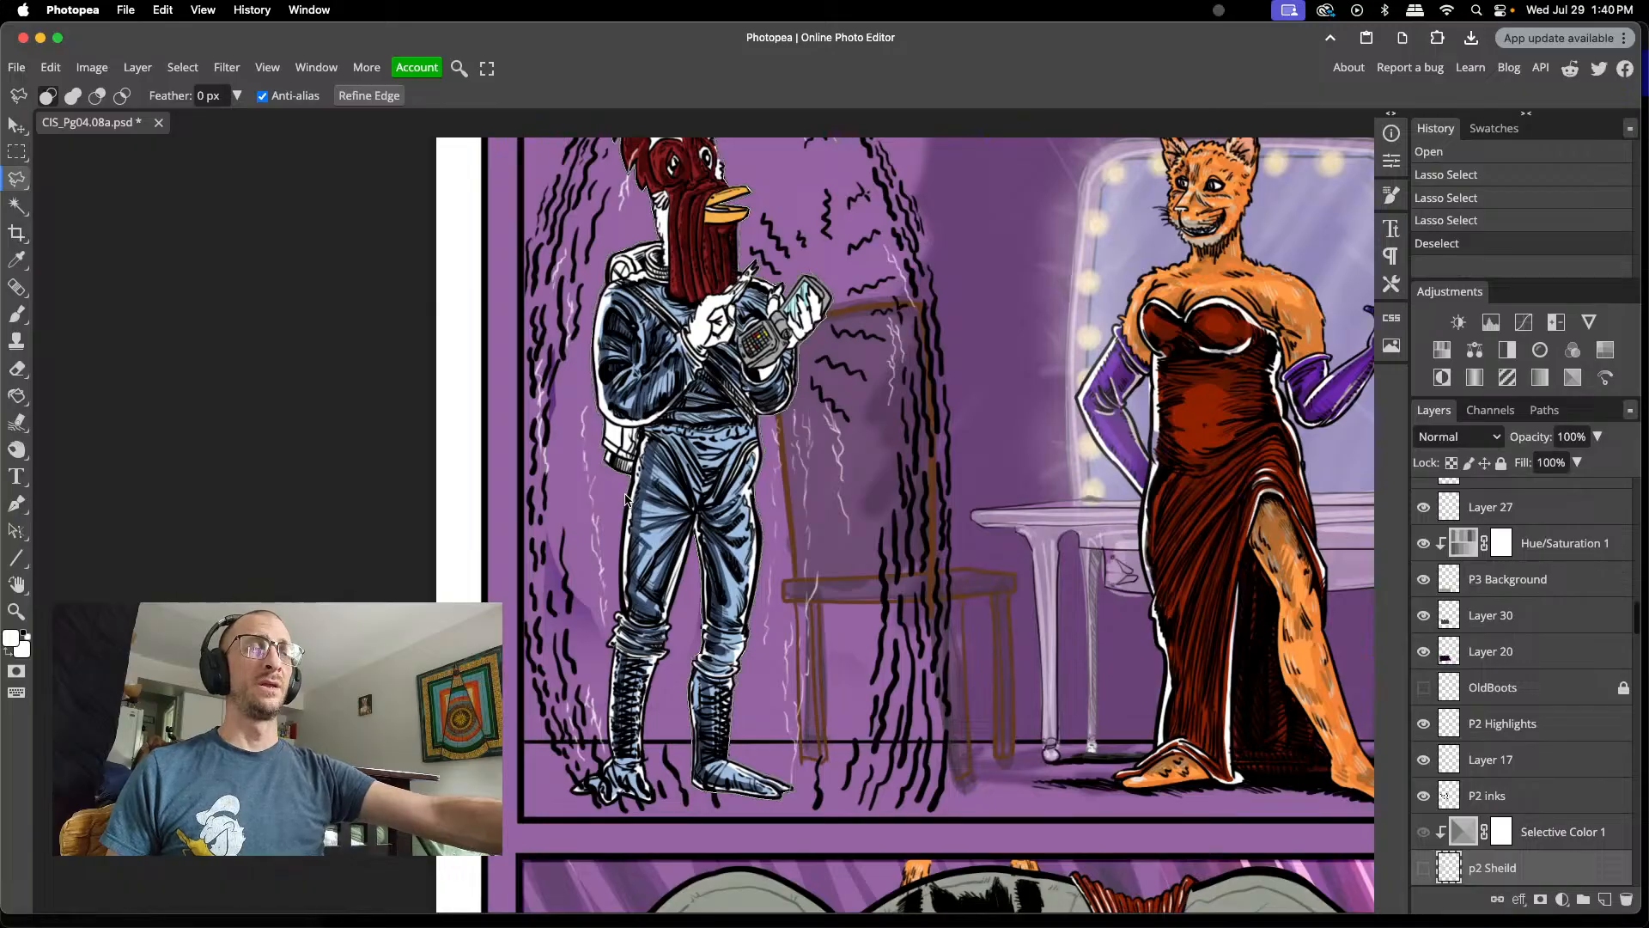
{"action": "scroll", "coordinate": [618, 507], "scroll_direction": "down", "scroll_amount": 5}
{"action": "scroll", "coordinate": [615, 471], "scroll_direction": "up", "scroll_amount": 6}
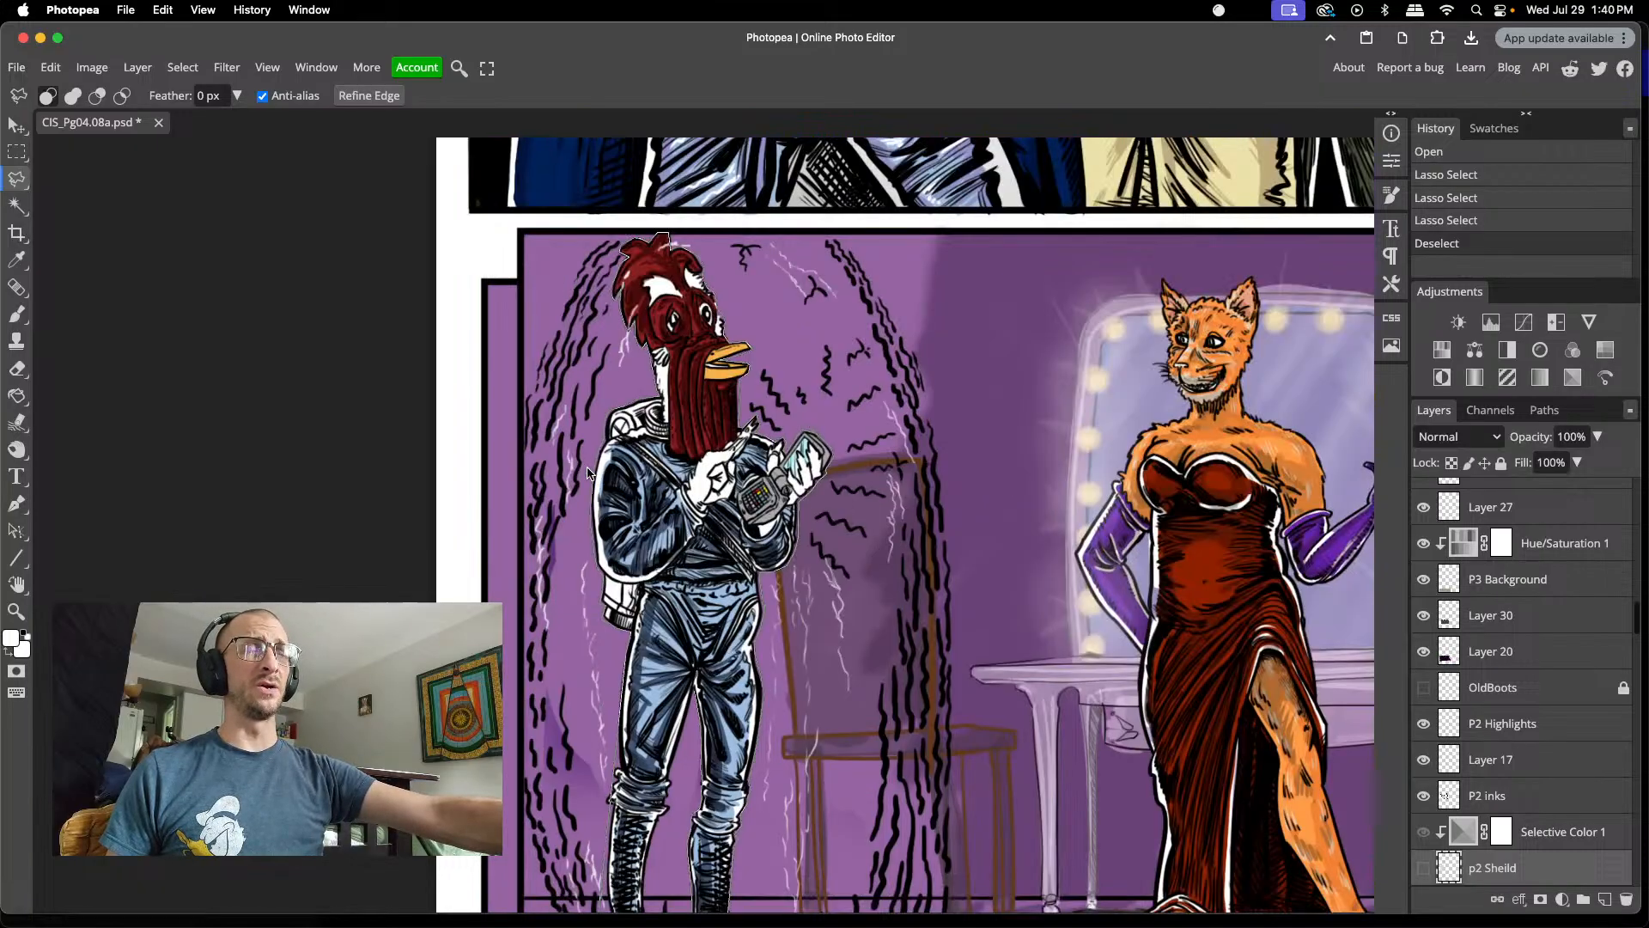
{"action": "scroll", "coordinate": [602, 675], "scroll_direction": "down", "scroll_amount": 1}
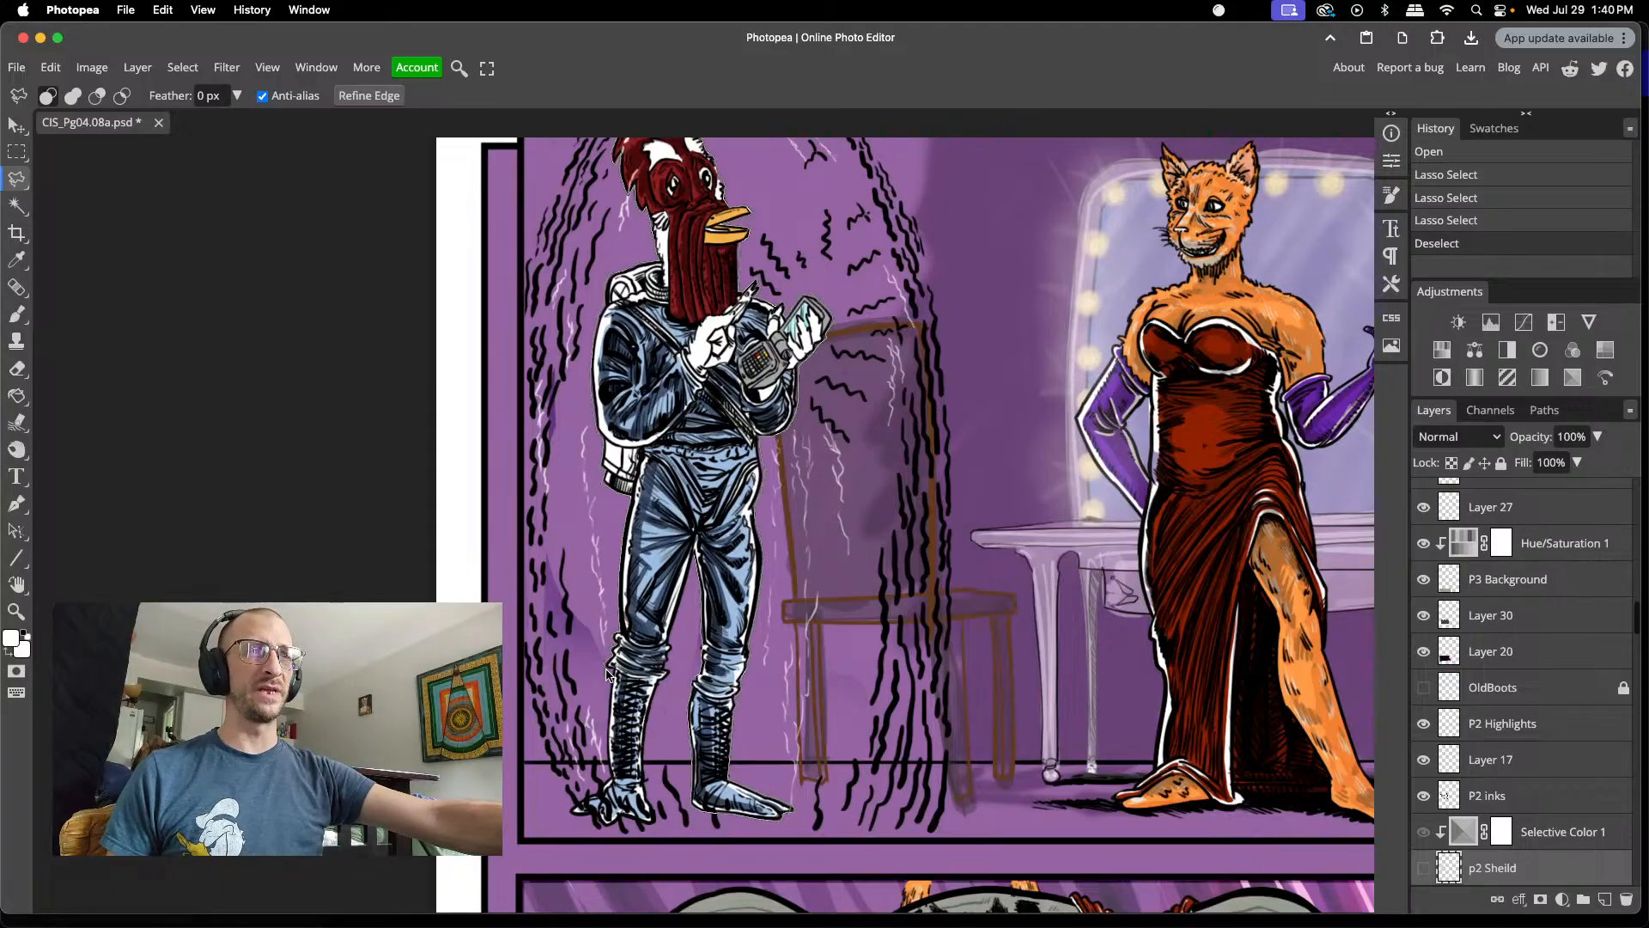
{"action": "scroll", "coordinate": [610, 674], "scroll_direction": "down", "scroll_amount": 3}
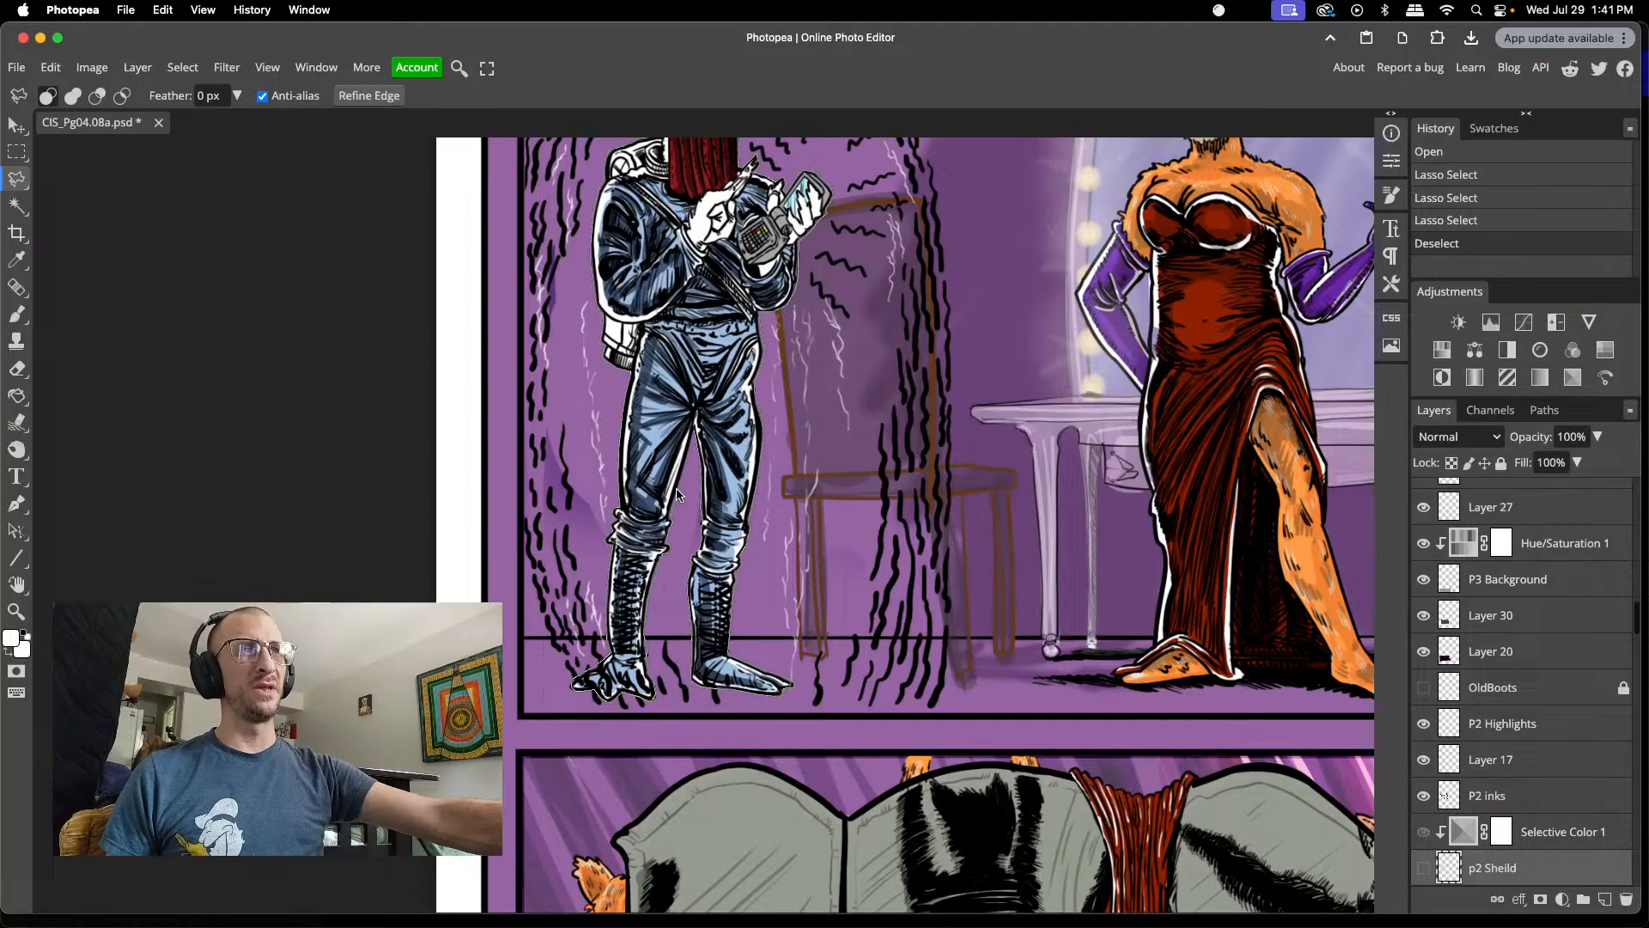
{"action": "left_click", "coordinate": [694, 436]}
{"action": "scroll", "coordinate": [616, 513], "scroll_direction": "up", "scroll_amount": 1}
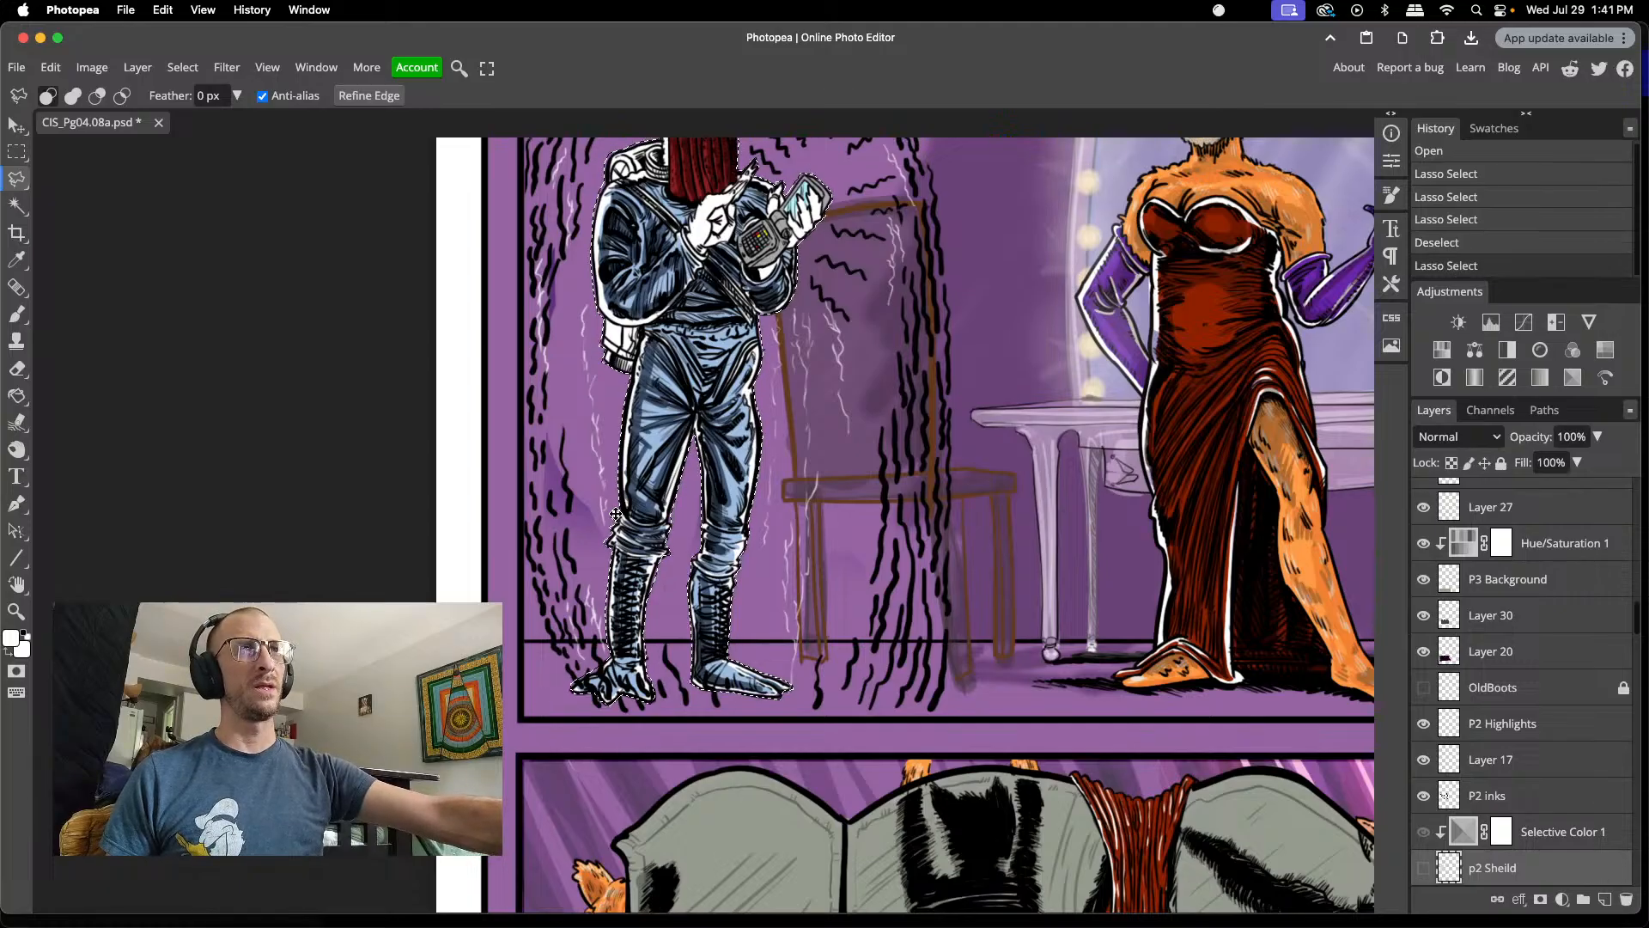
{"action": "scroll", "coordinate": [616, 514], "scroll_direction": "up", "scroll_amount": 5}
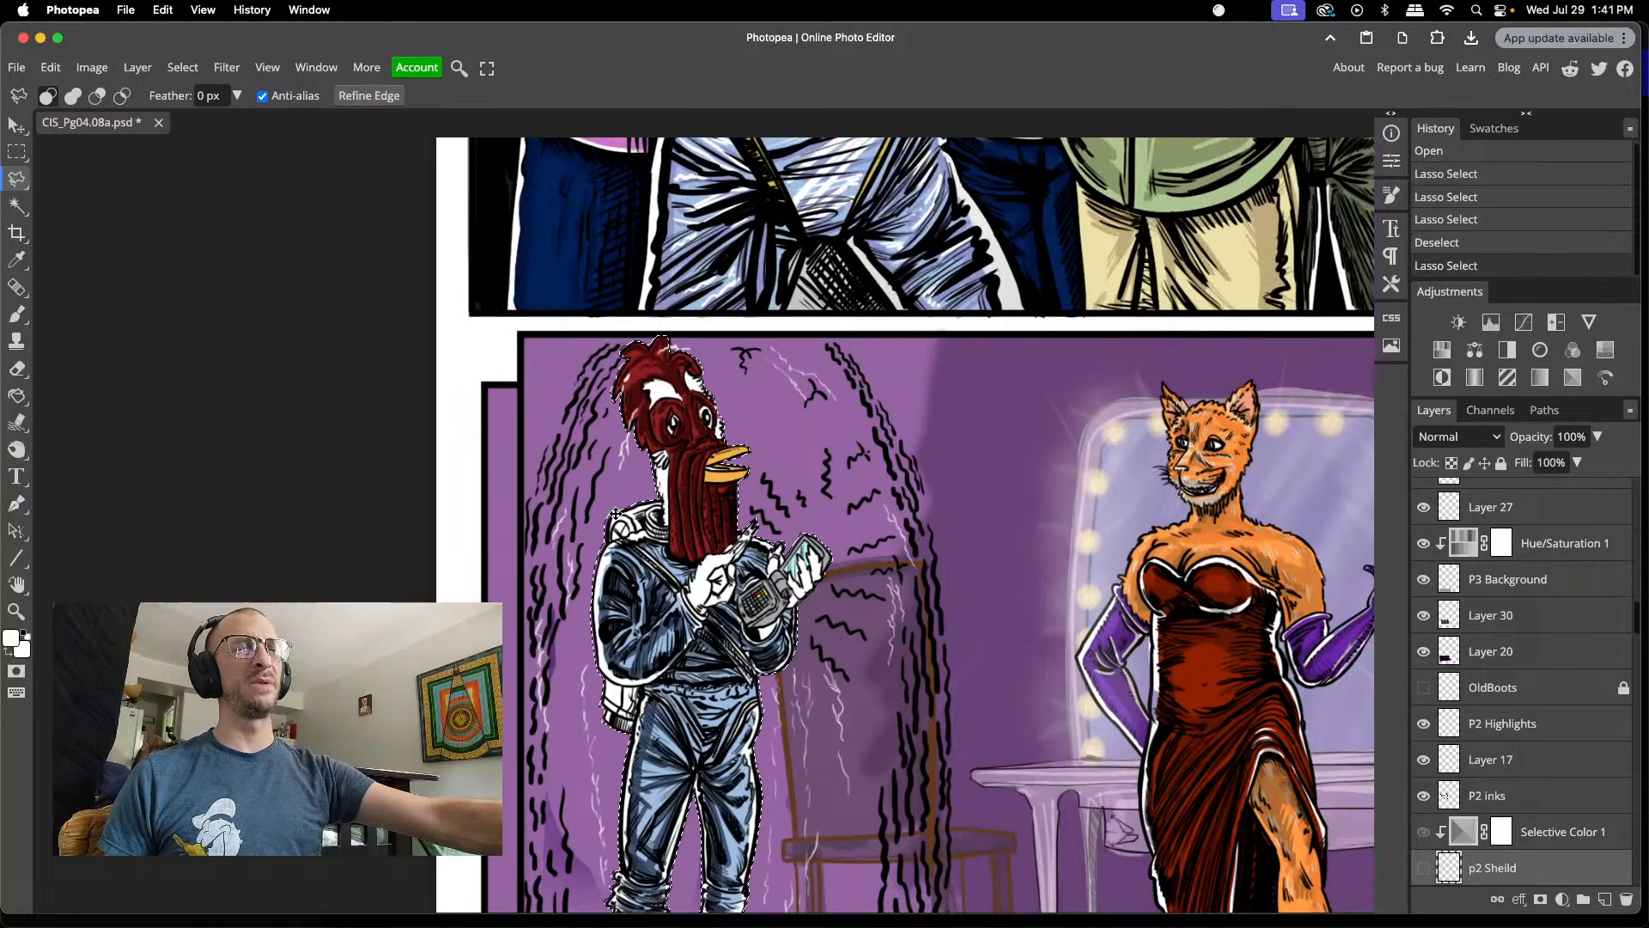
{"action": "scroll", "coordinate": [616, 514], "scroll_direction": "down", "scroll_amount": 3}
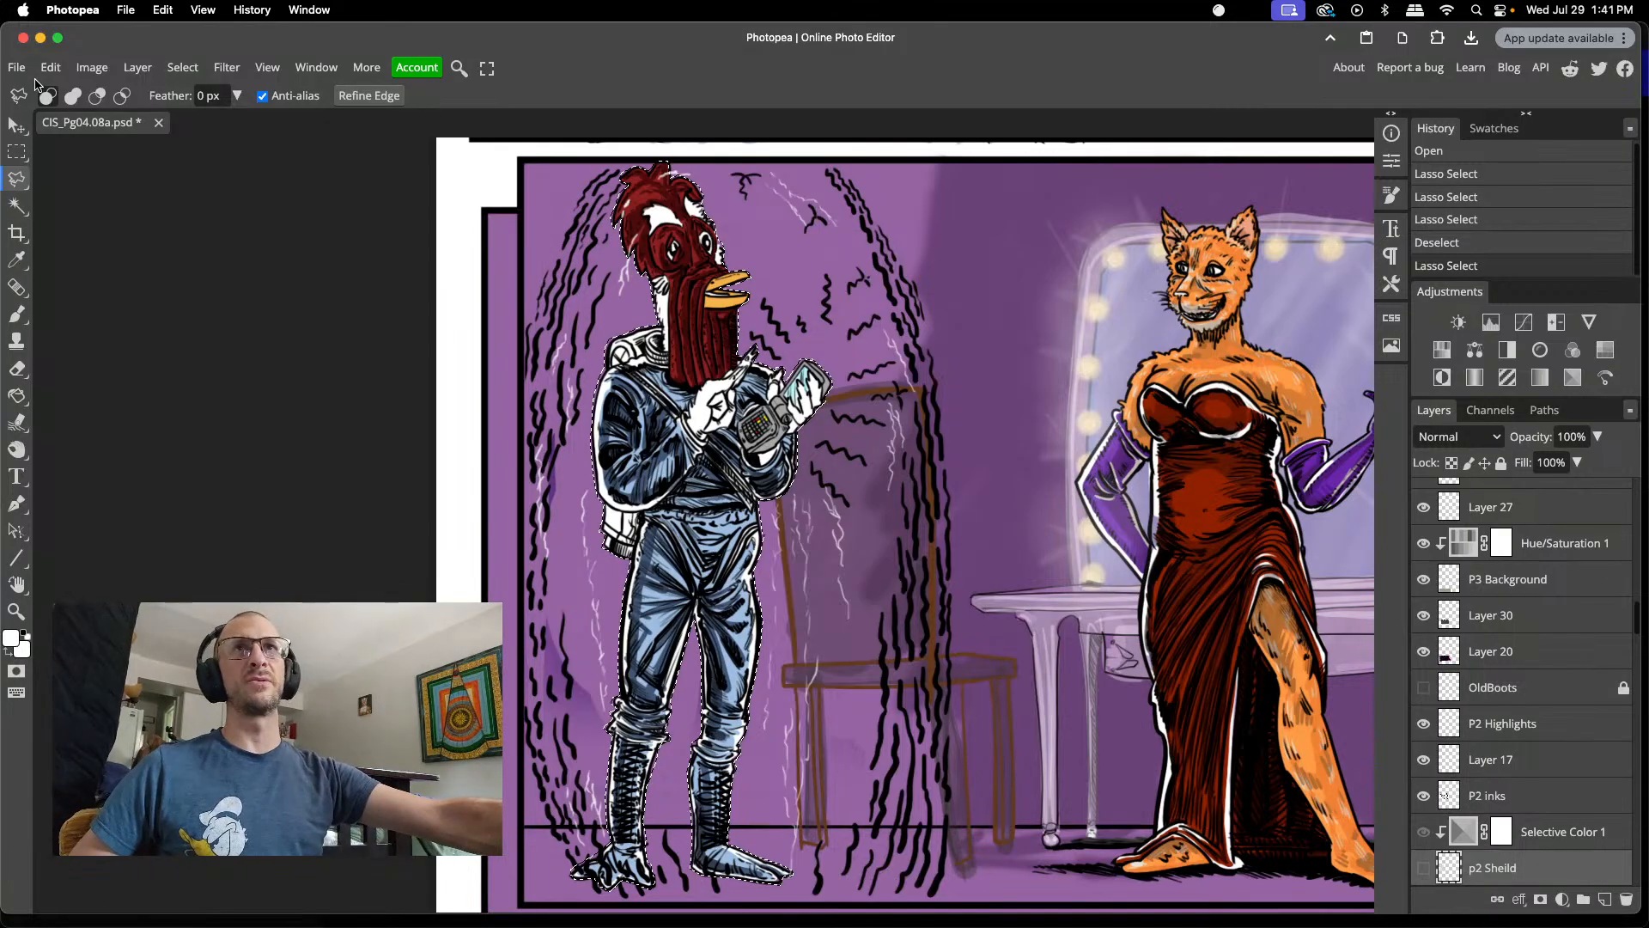
- Create a new 1600 x 900 px project with a white background, named richardInEgg
{"action": "key", "text": "super+alt+n"}
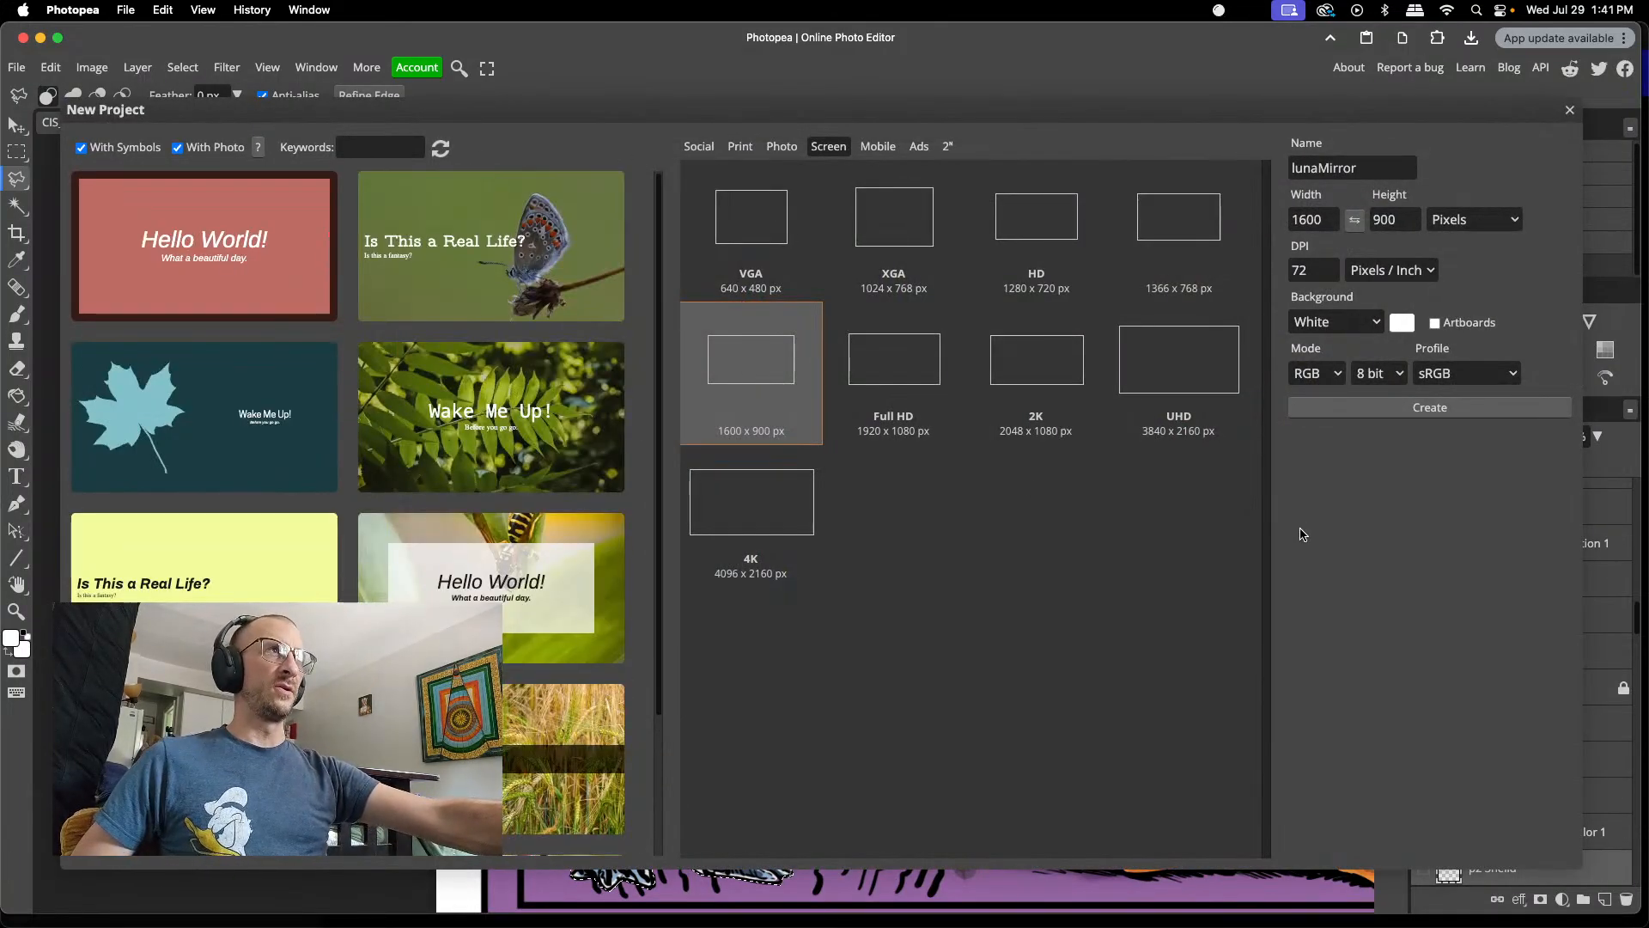
{"action": "double_click", "coordinate": [1357, 168]}
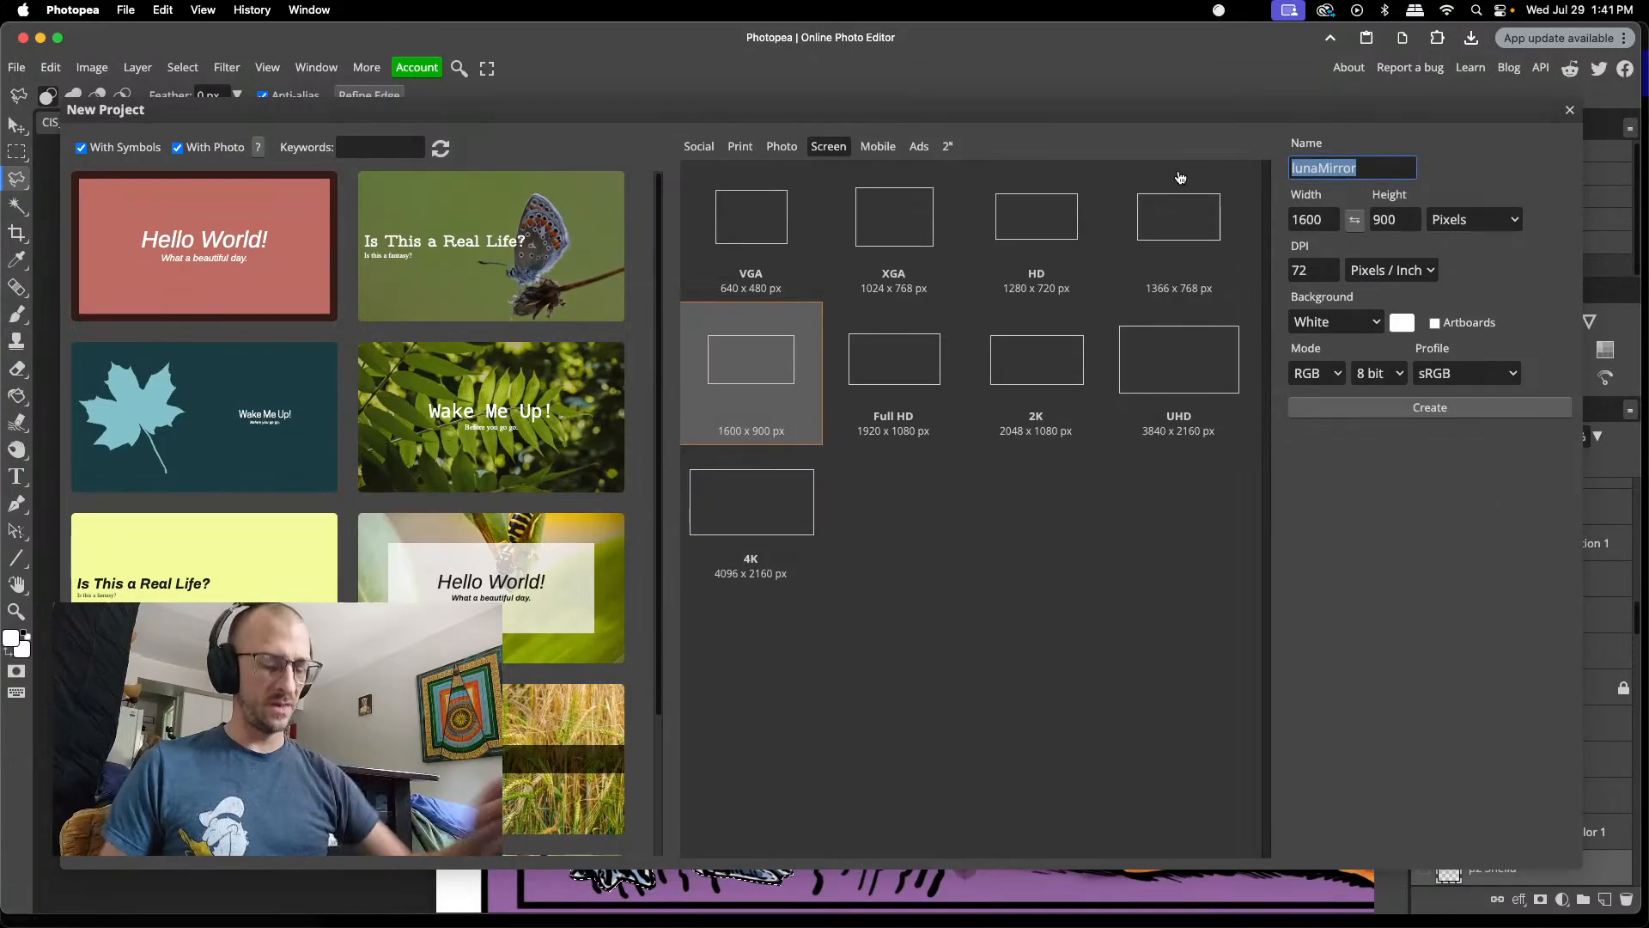
{"action": "type", "text": "Rich"}
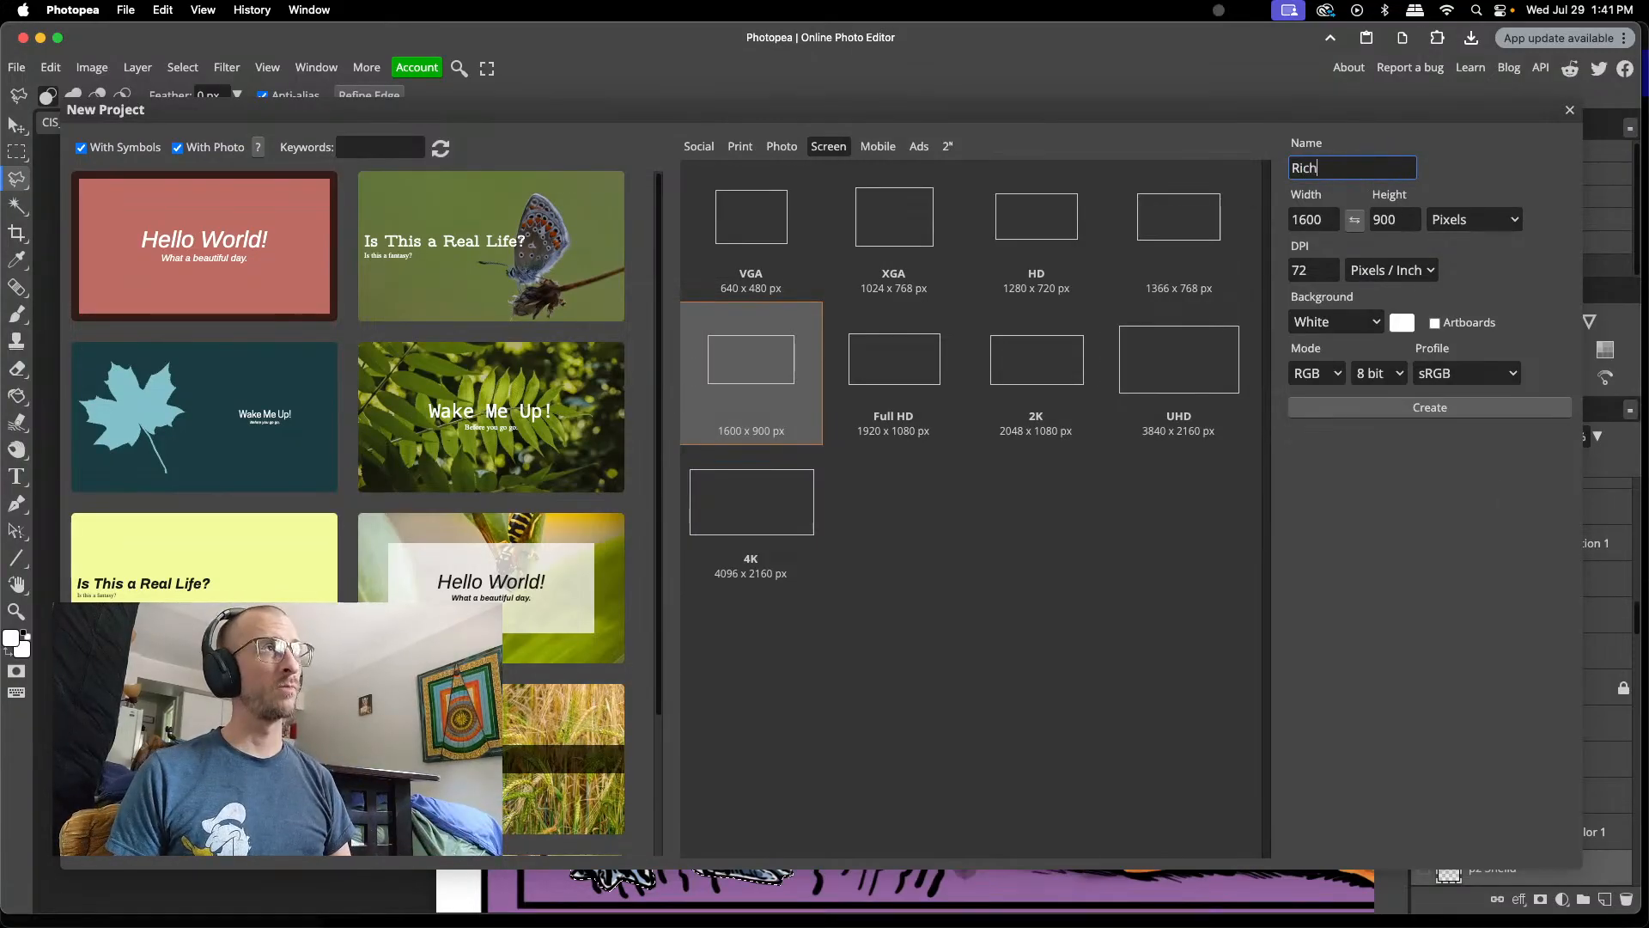
{"action": "key", "text": "BackSpace"}
{"action": "key", "text": "BackSpace"}
{"action": "key", "text": "BackSpace"}
{"action": "key", "text": "BackSpace"}
{"action": "type", "text": "ri"}
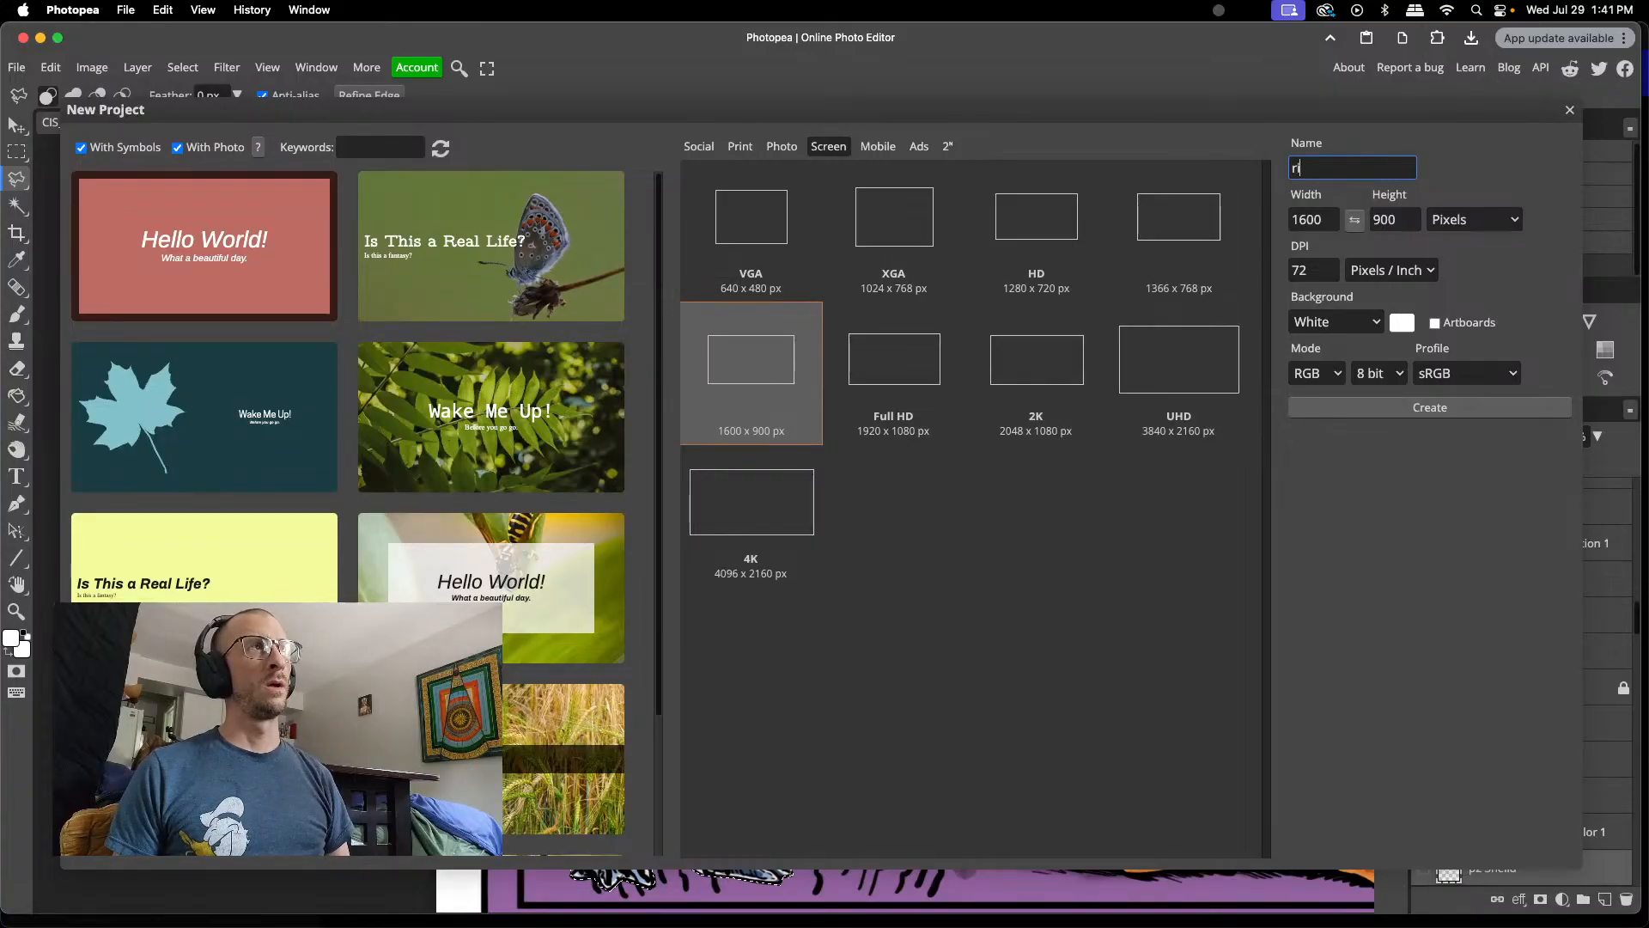
{"action": "type", "text": "chardInEgg"}
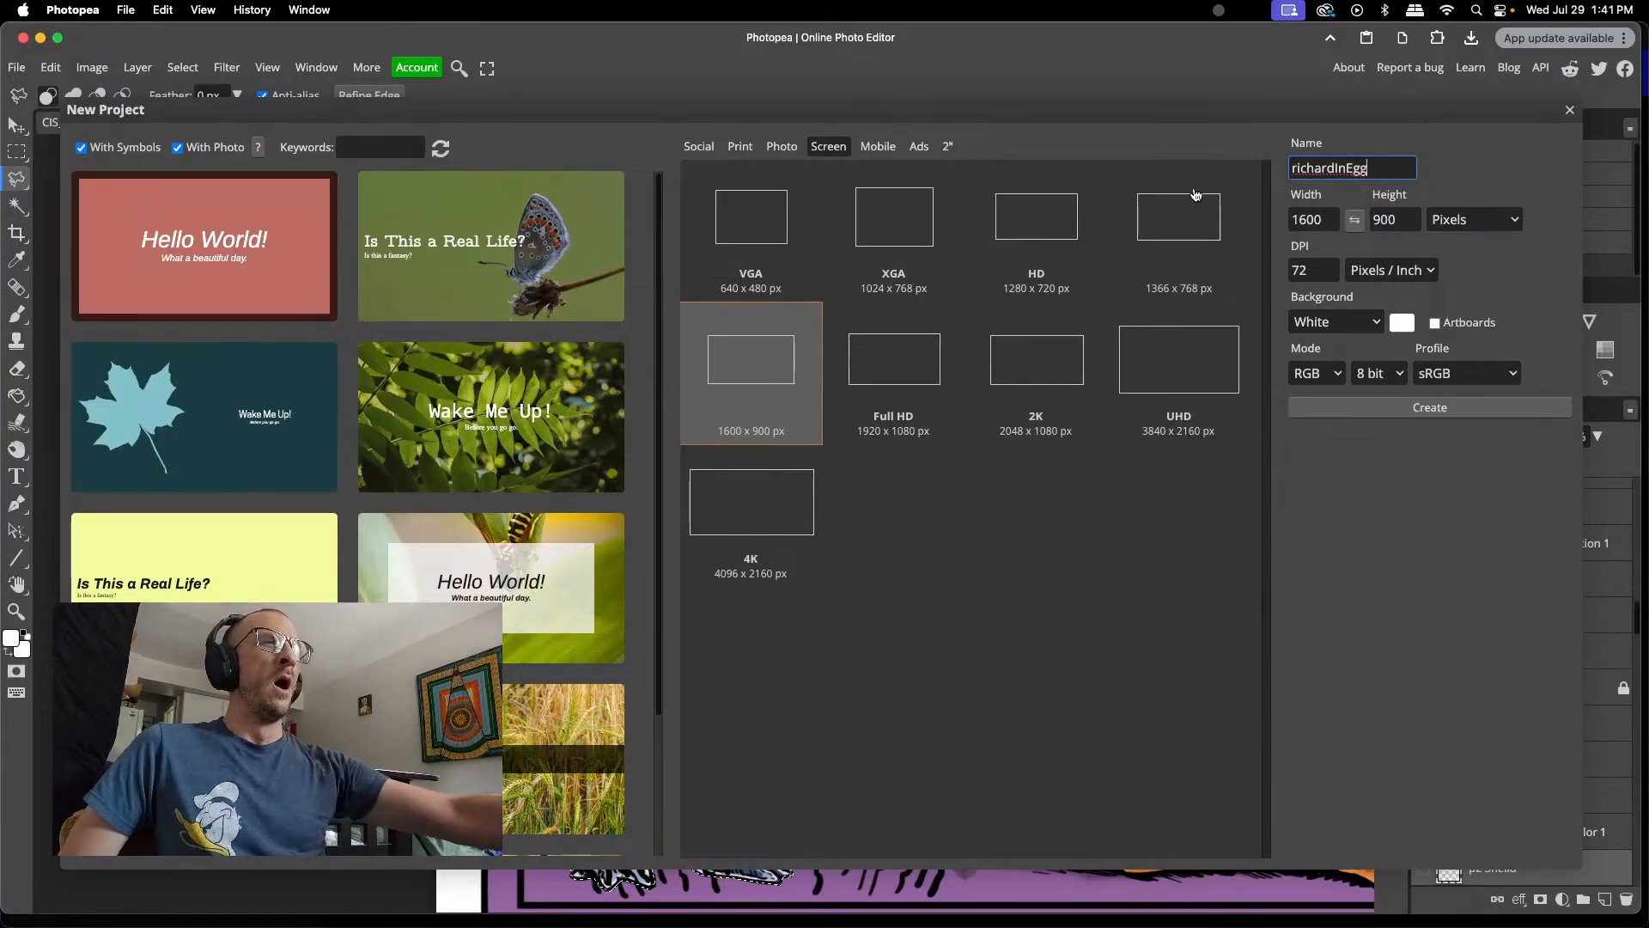
{"action": "left_click", "coordinate": [1390, 409]}
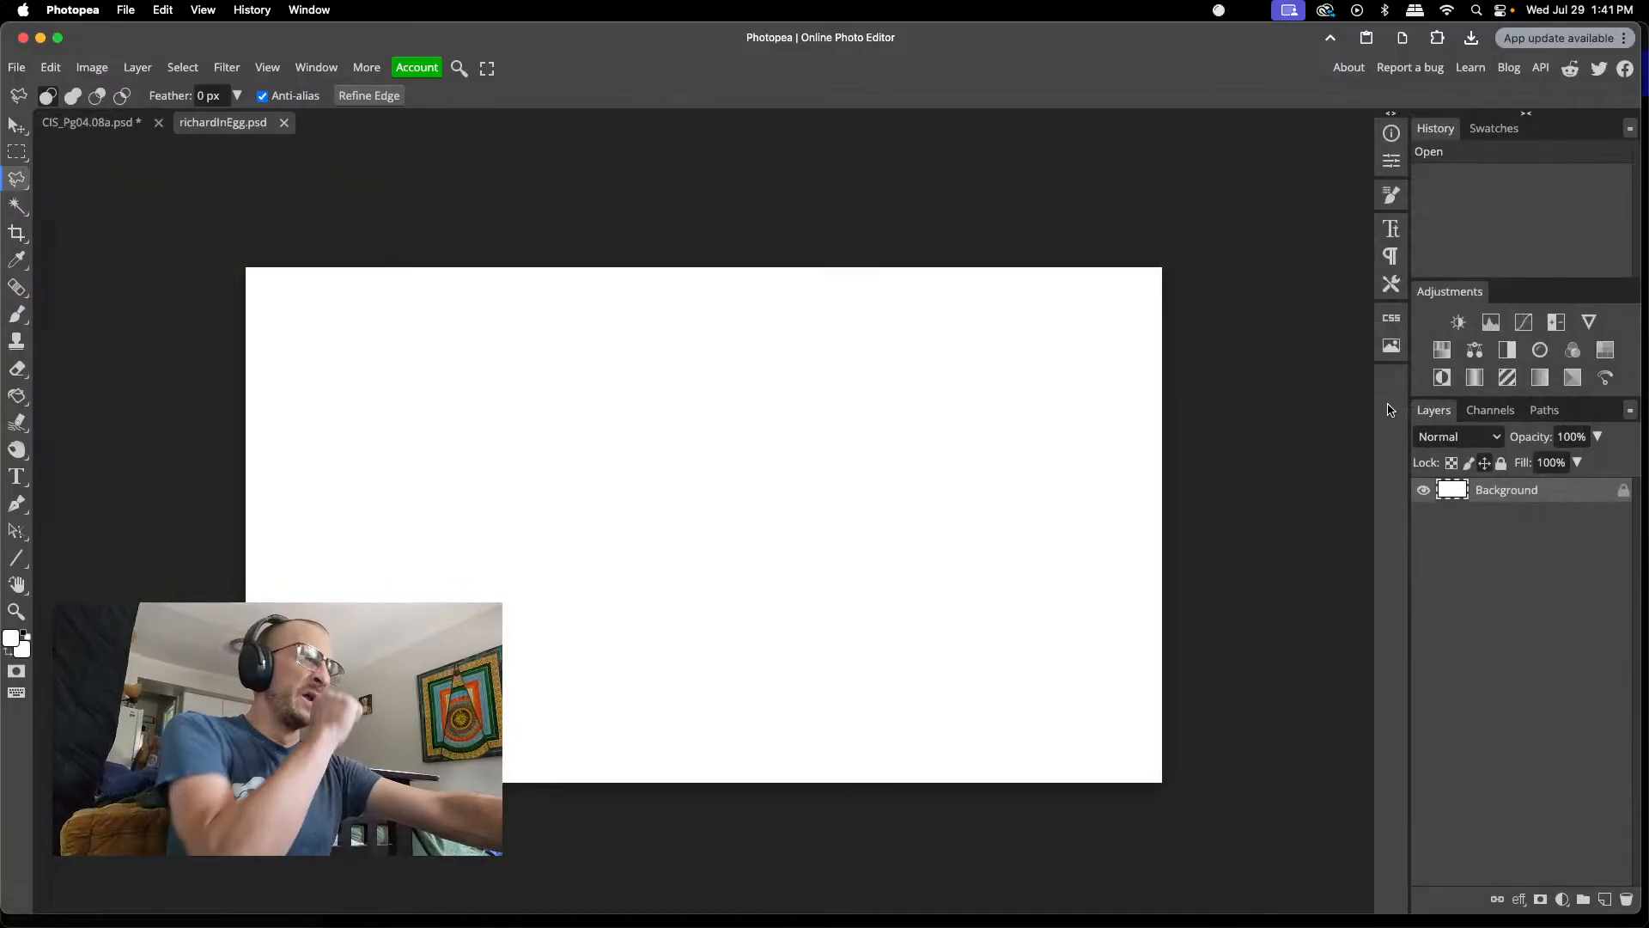
- Paste the clipboard contents into the new project and undo the paste
{"action": "key", "text": "super+v"}
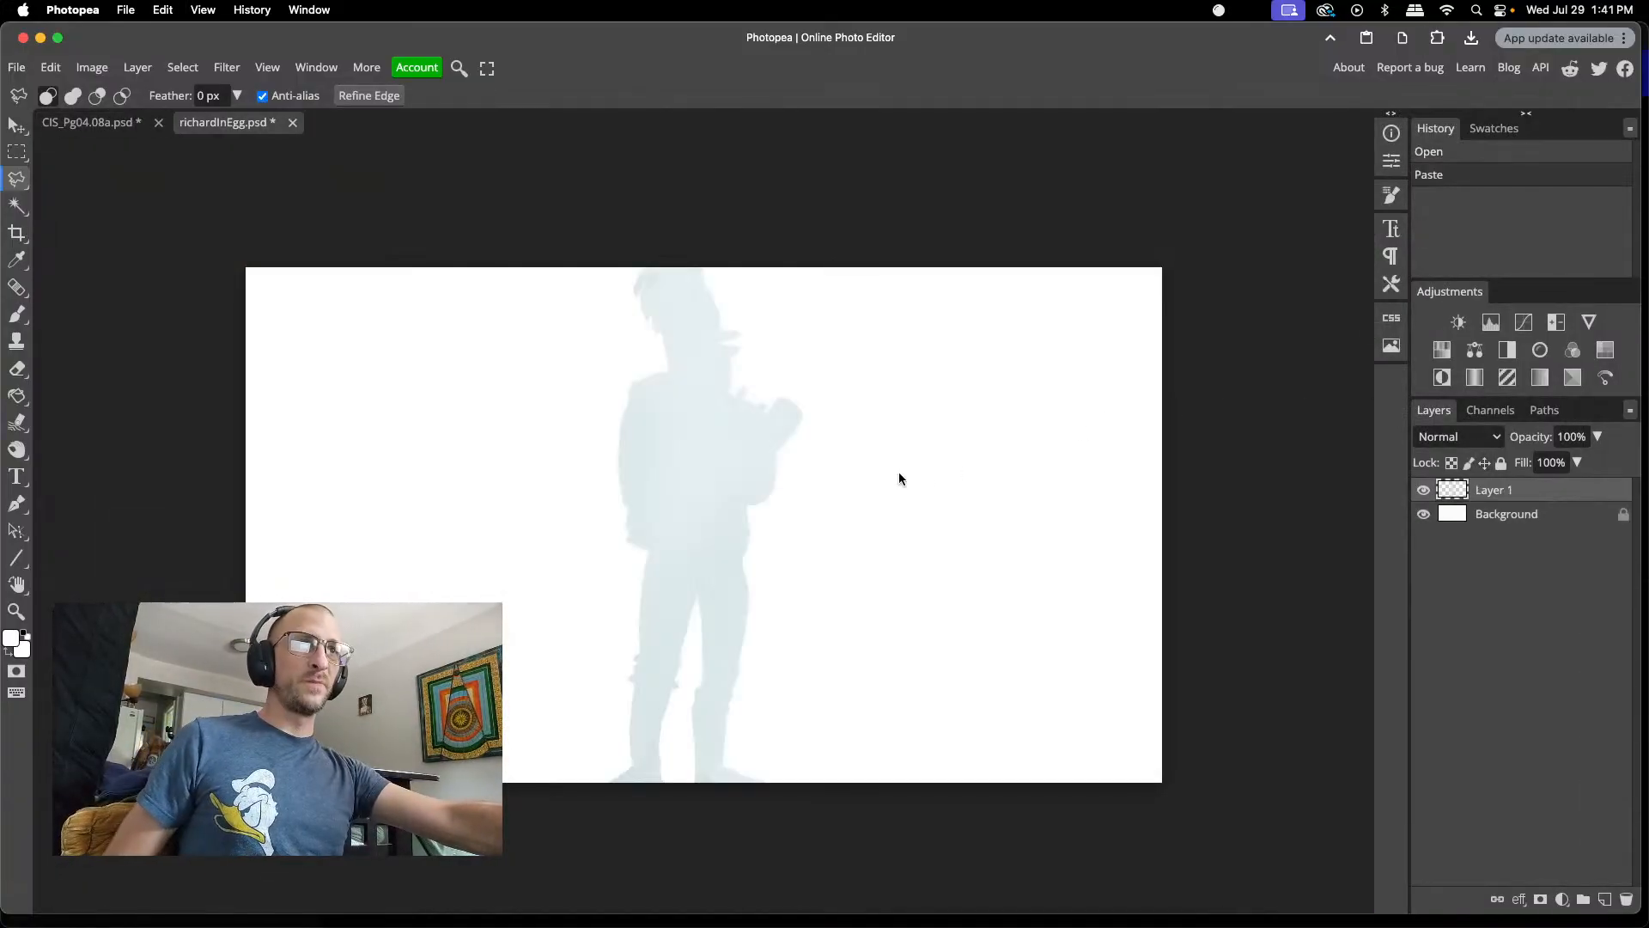
{"action": "key", "text": "super+z"}
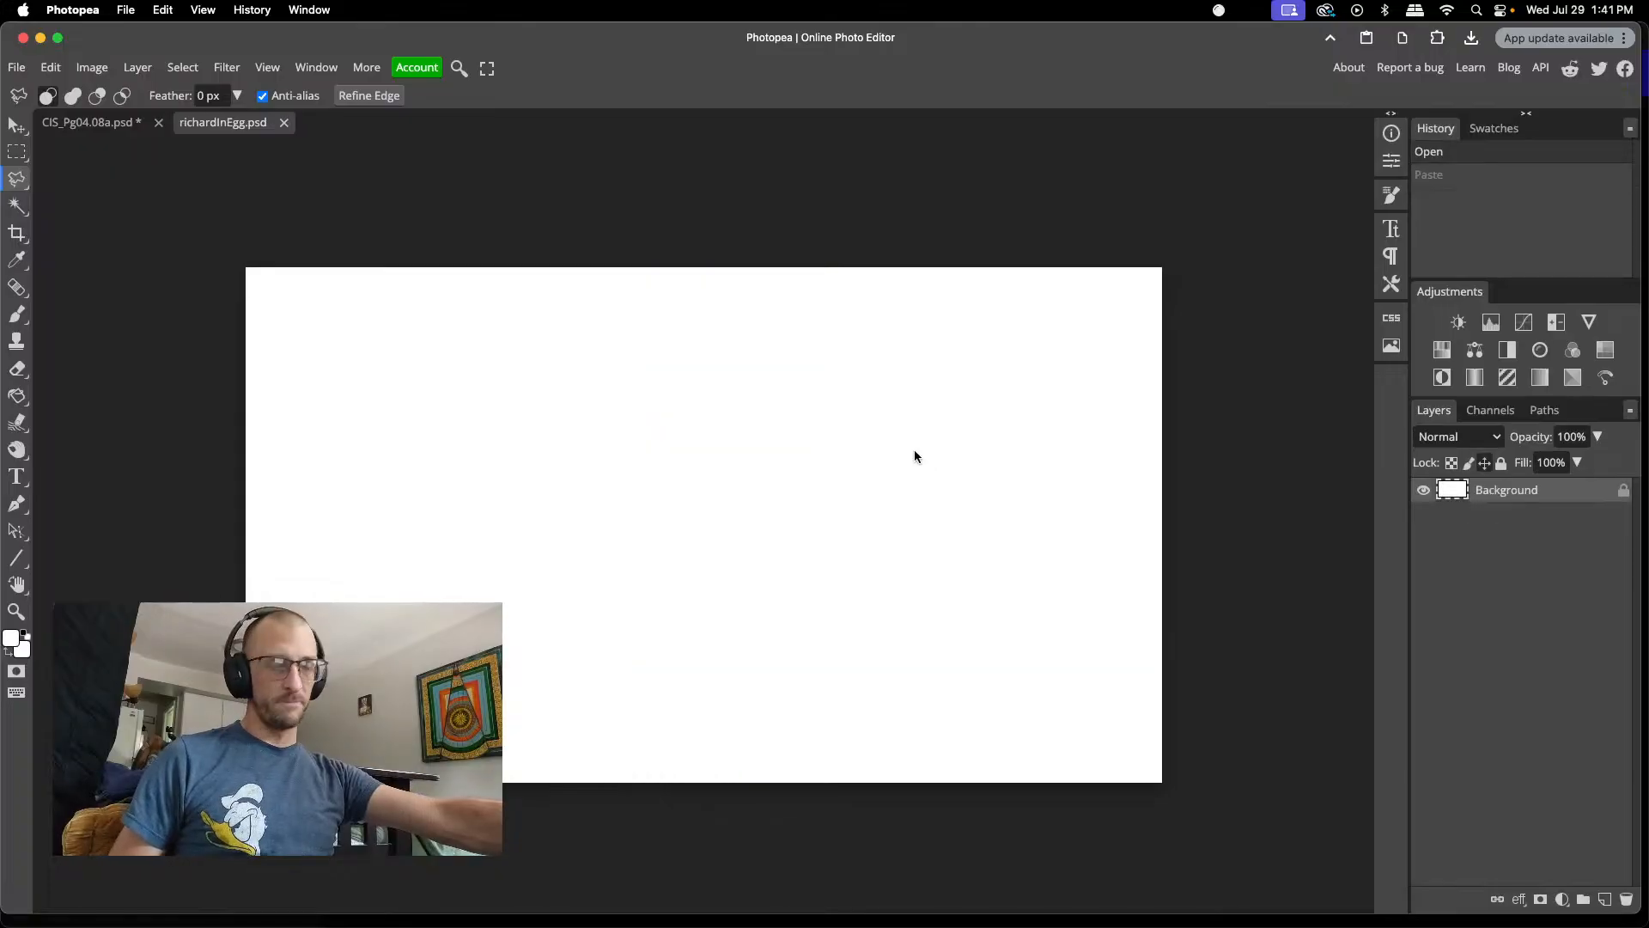
- Return to CIS_Pg04.08a.psd and try copying the lassoed astronaut from the Panels group, Rectangle 1 and P4 Darks layers
{"action": "left_click", "coordinate": [79, 117]}
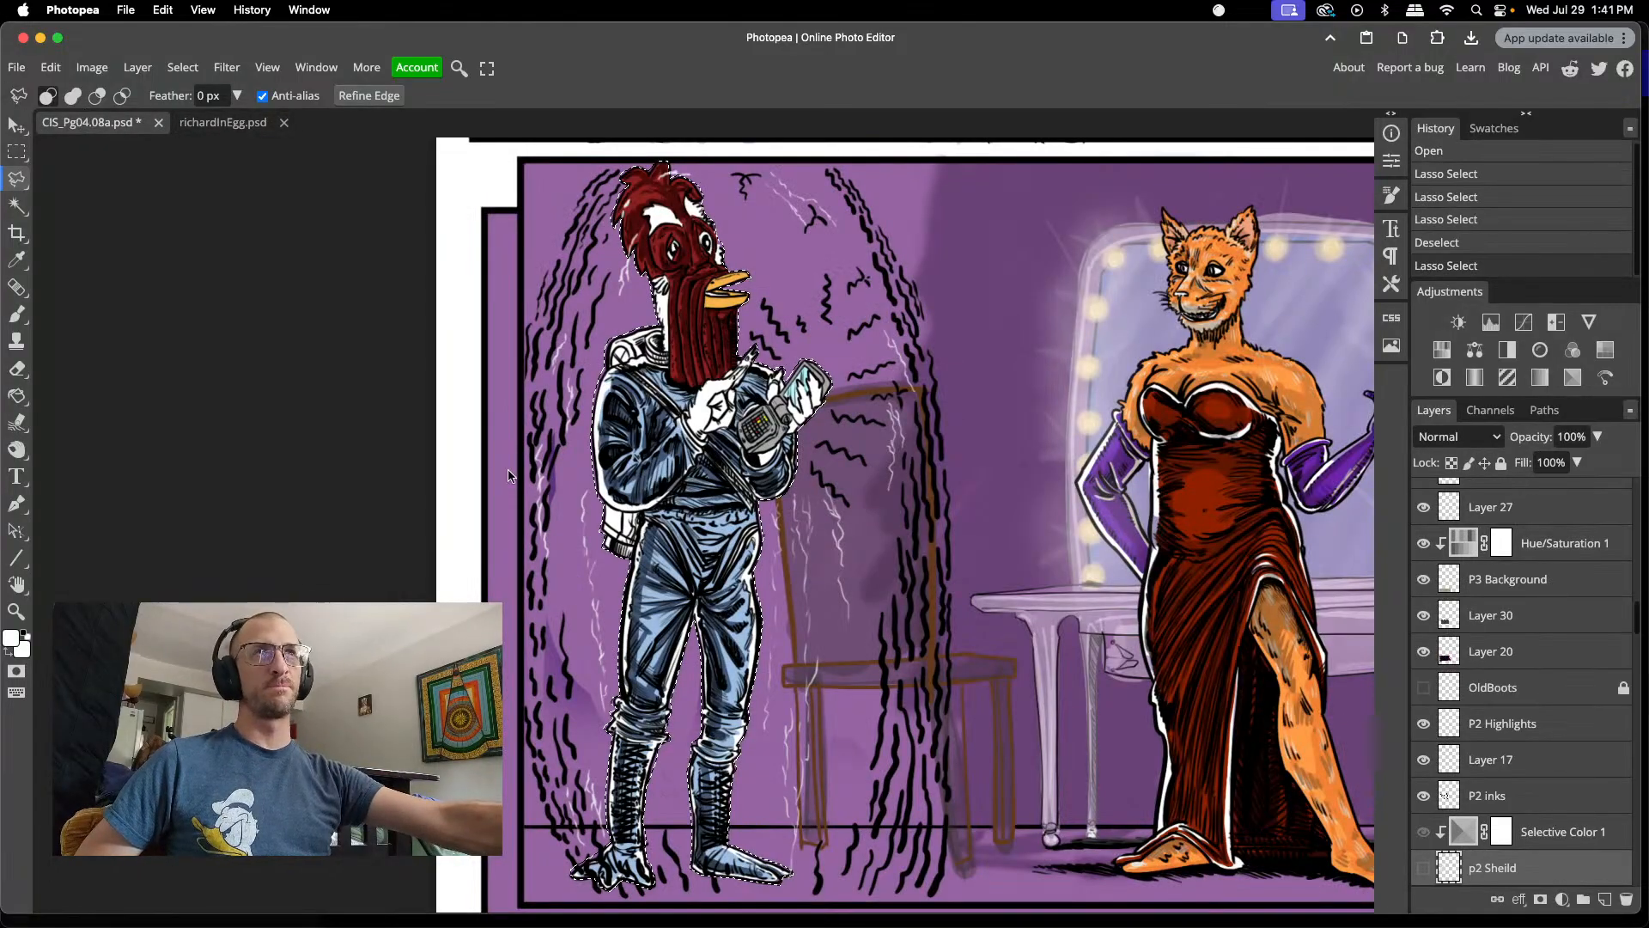
{"action": "mouse_move", "coordinate": [1332, 912]}
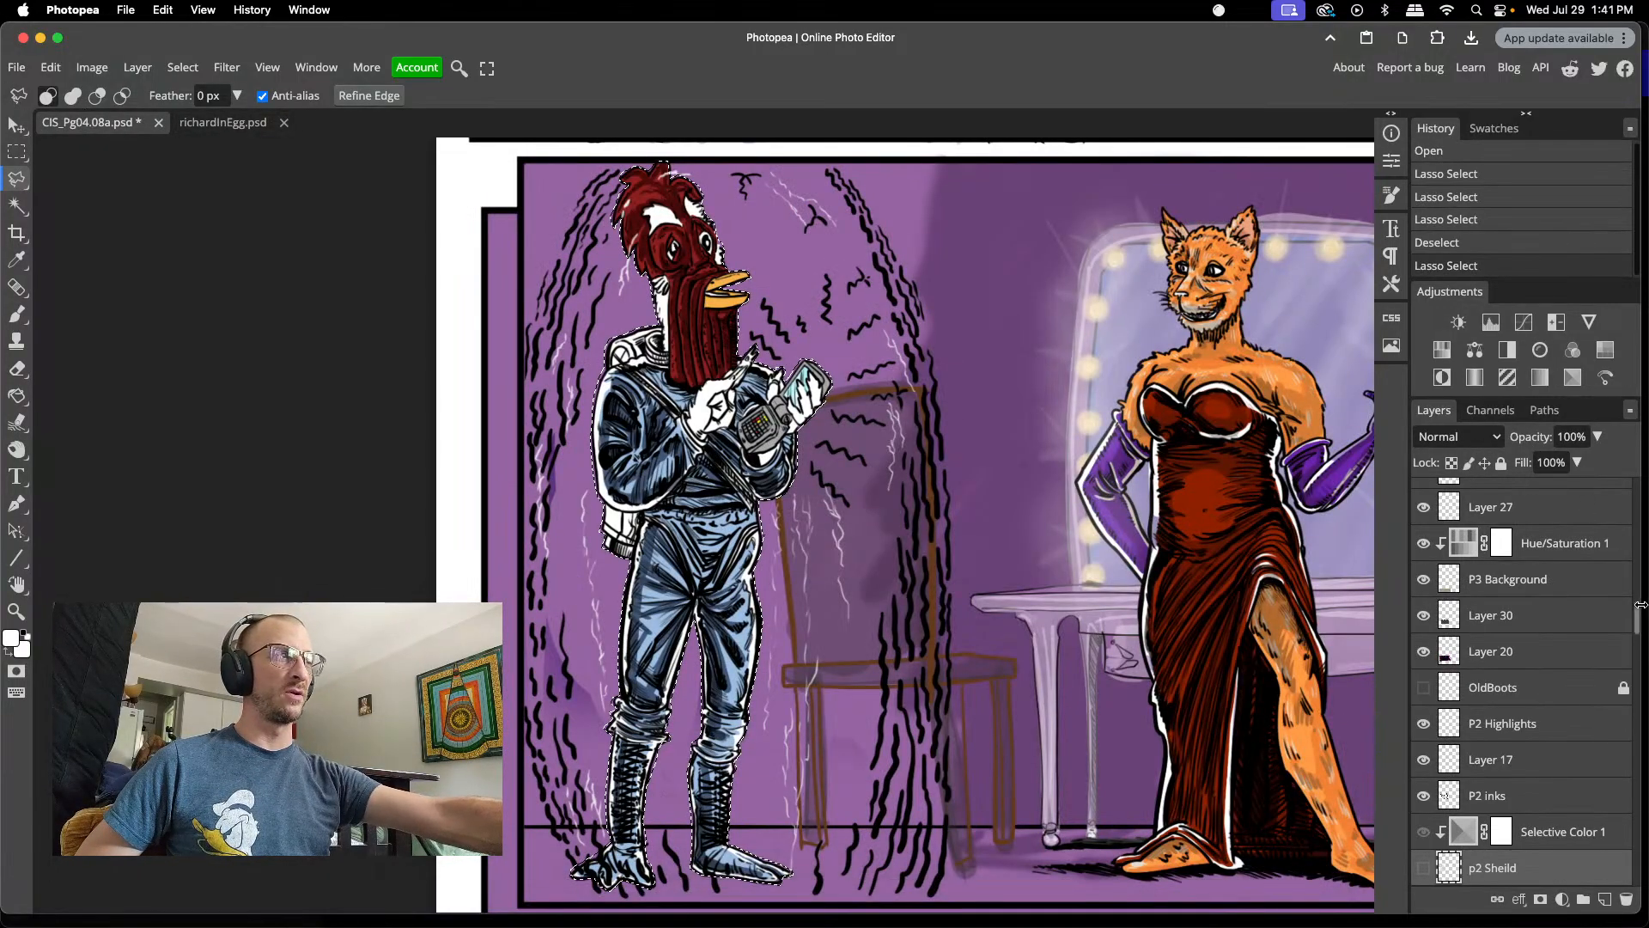
{"action": "left_click_drag", "start_coordinate": [1639, 616], "coordinate": [1637, 494]}
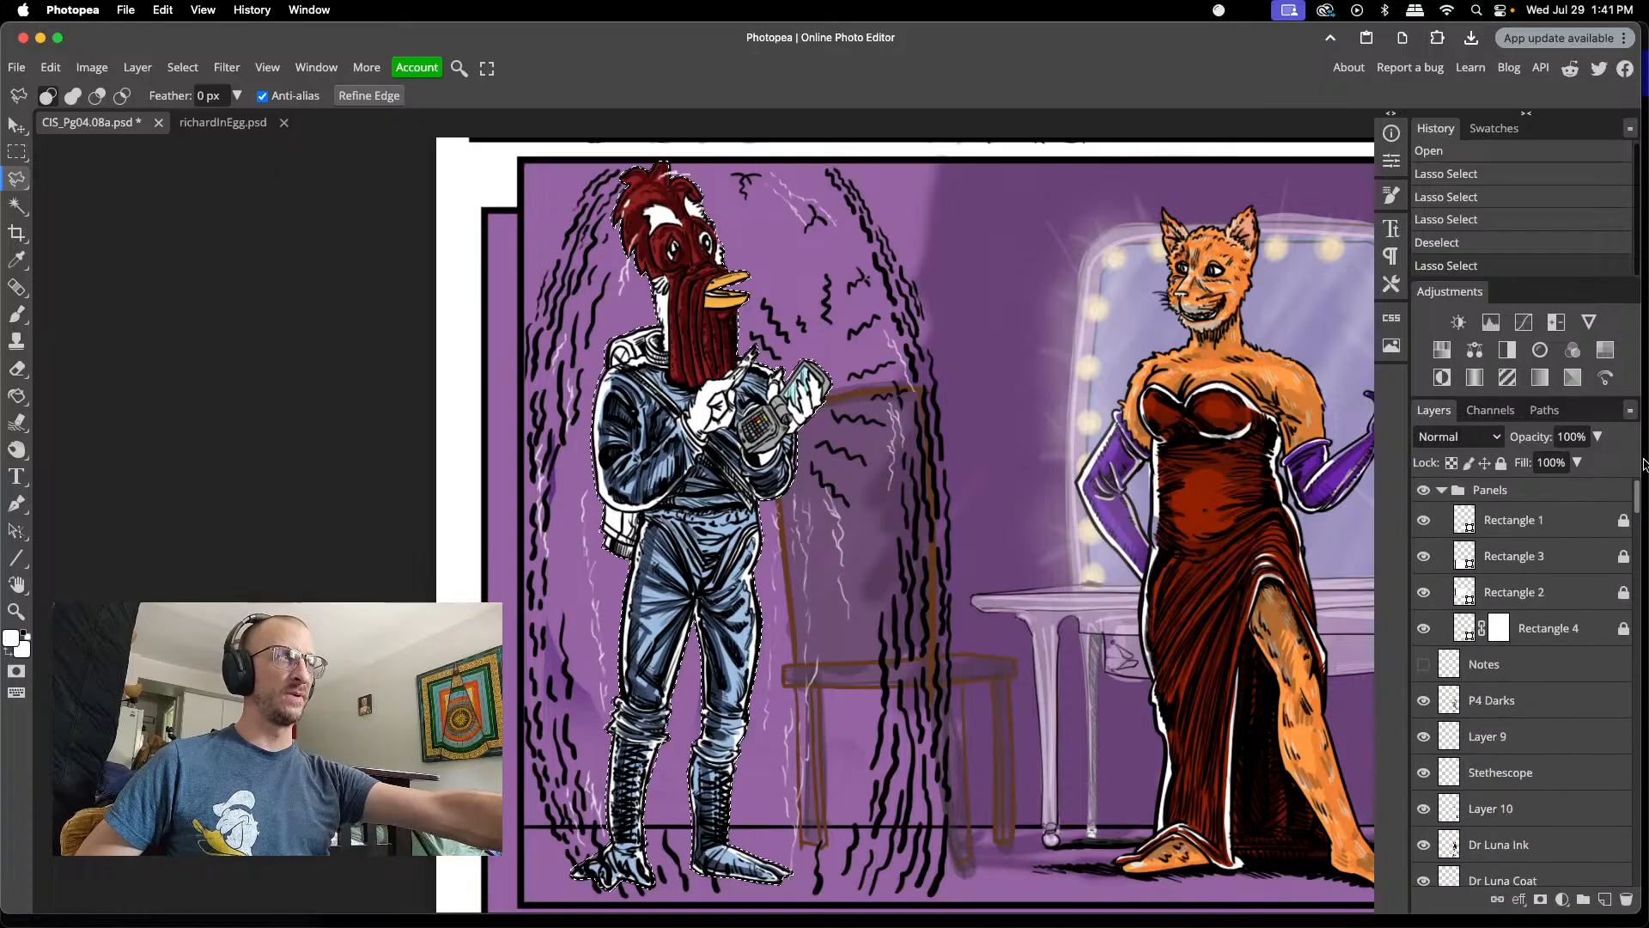
{"action": "left_click", "coordinate": [1510, 492]}
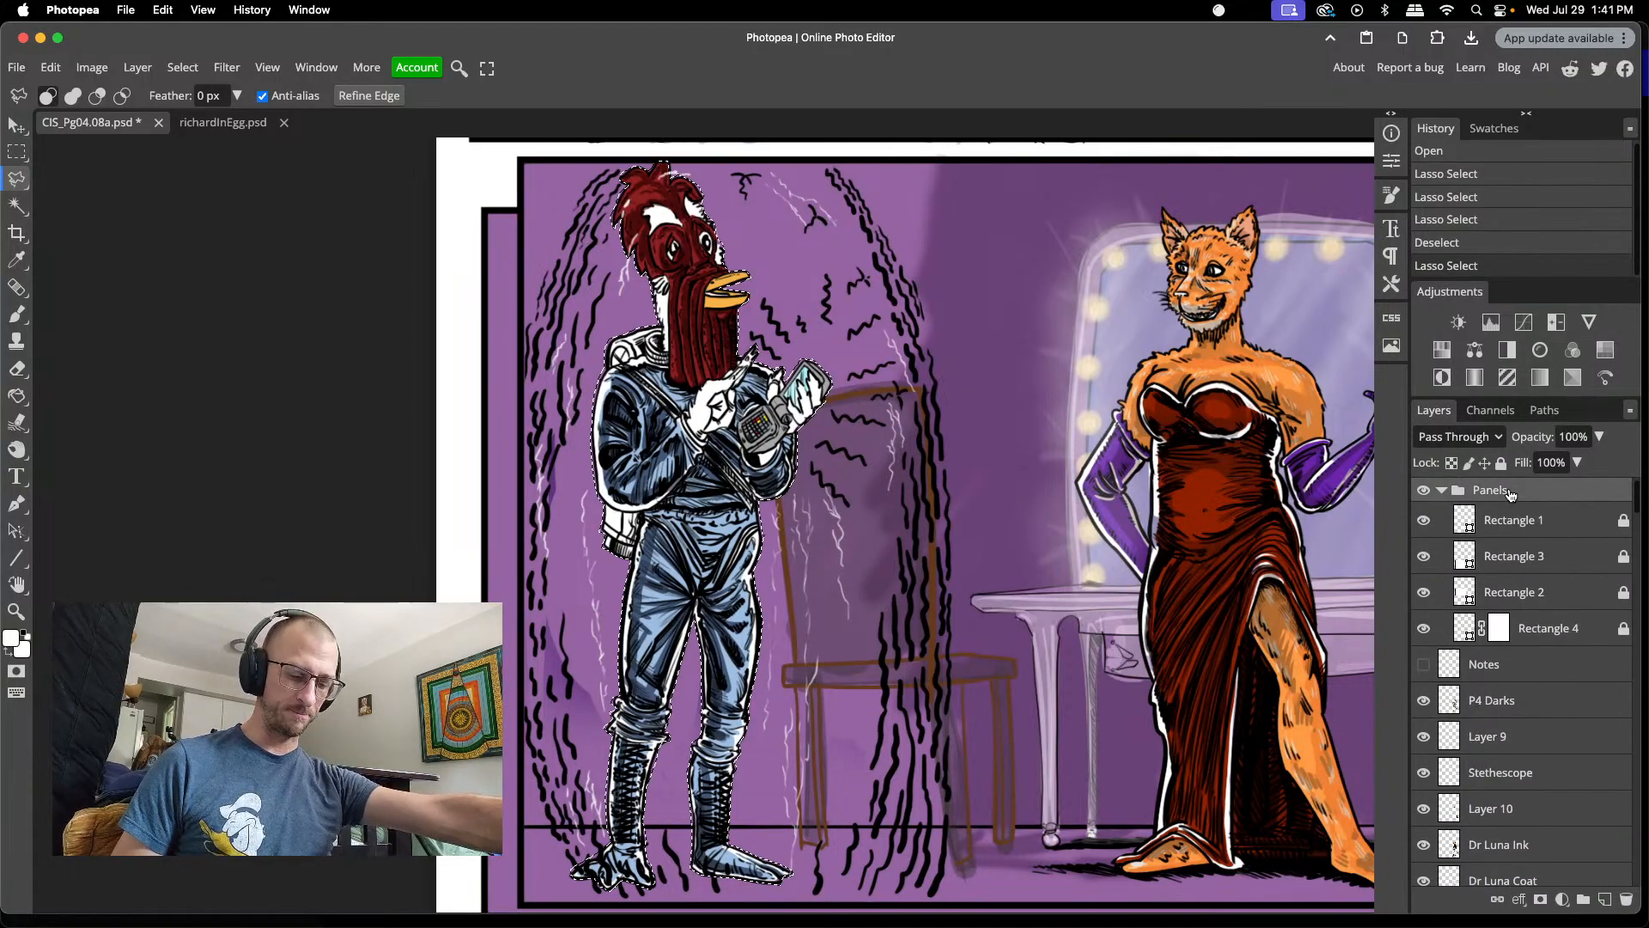
{"action": "key", "text": "super+c"}
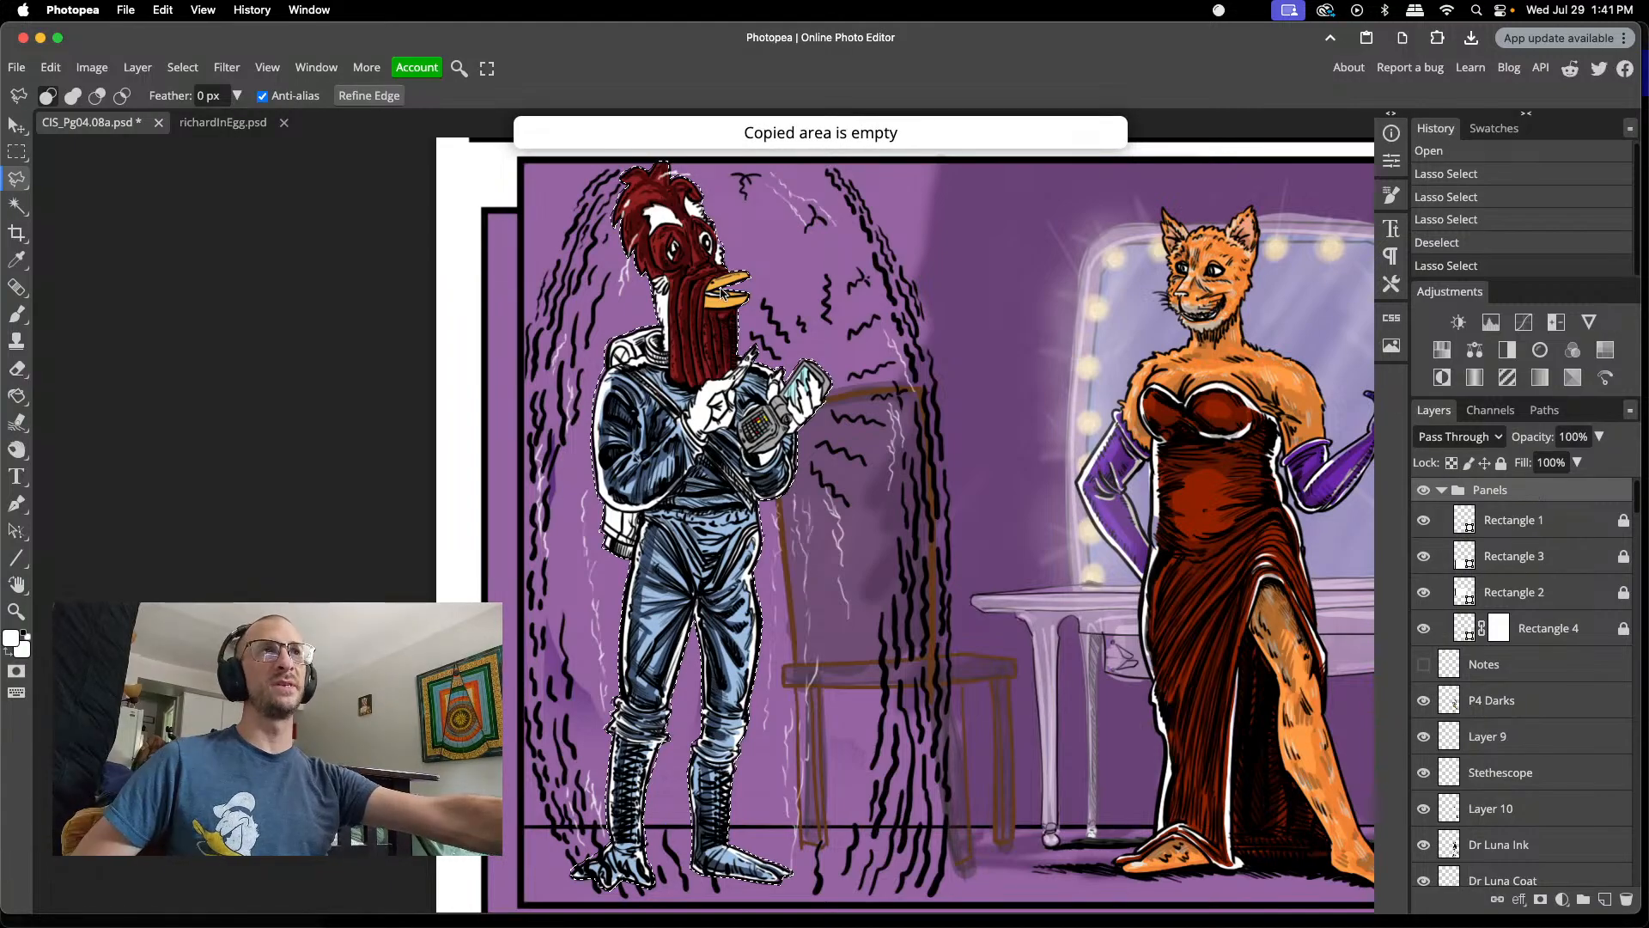
{"action": "left_click", "coordinate": [1497, 521]}
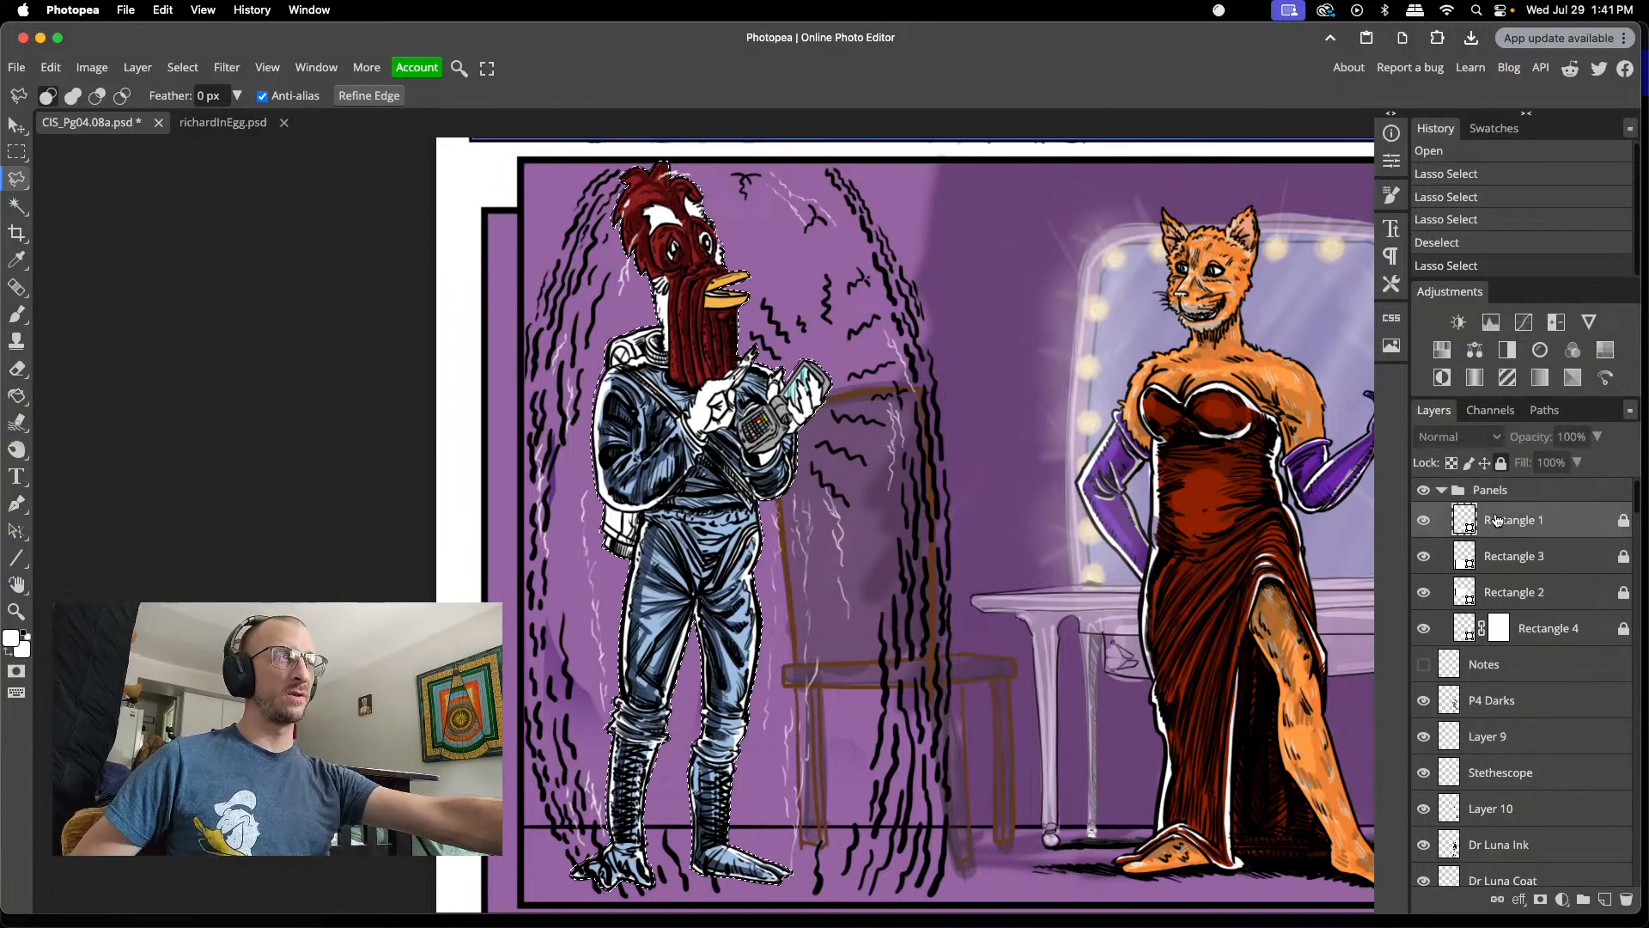
{"action": "key", "text": "super+c"}
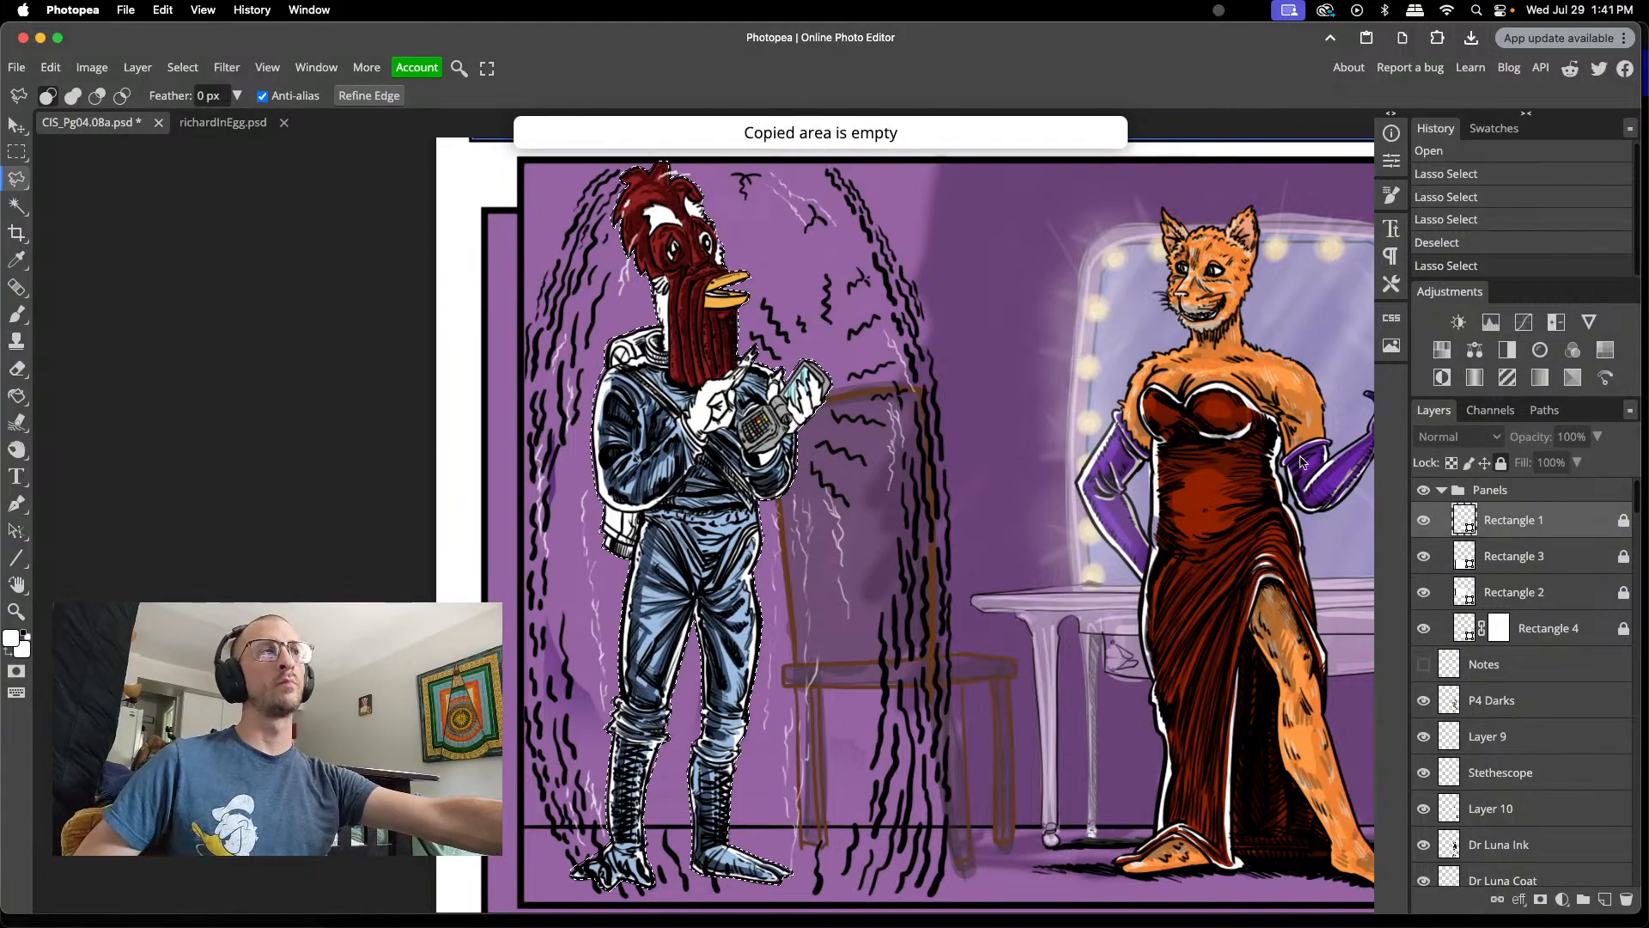
{"action": "left_click", "coordinate": [1528, 703]}
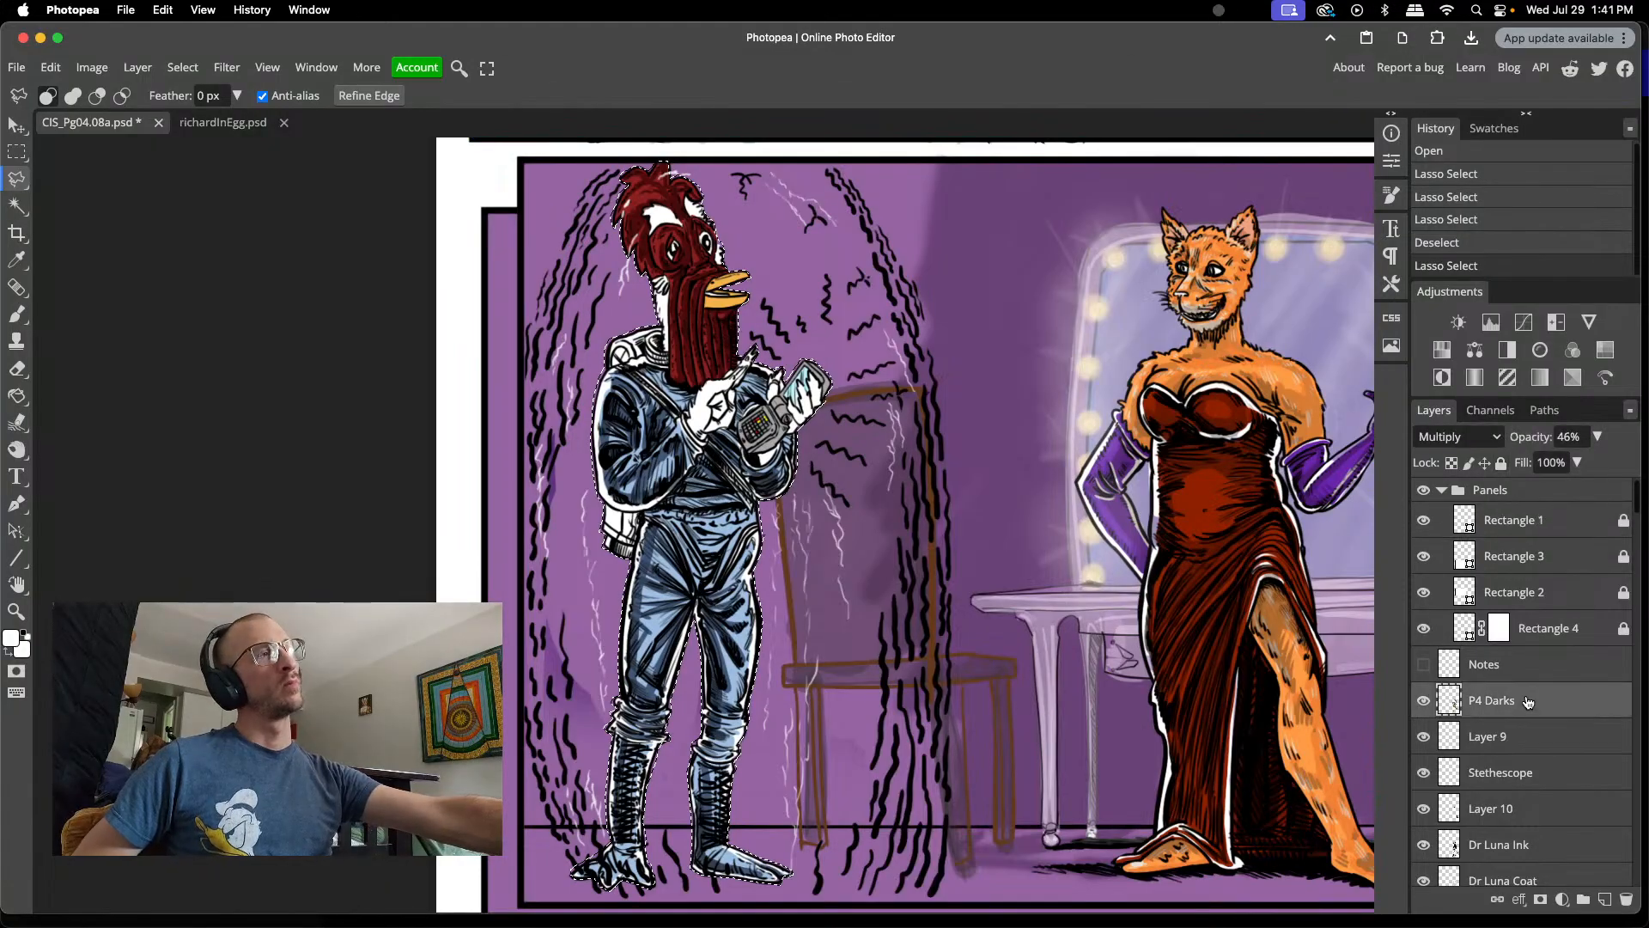
{"action": "key", "text": "super+c"}
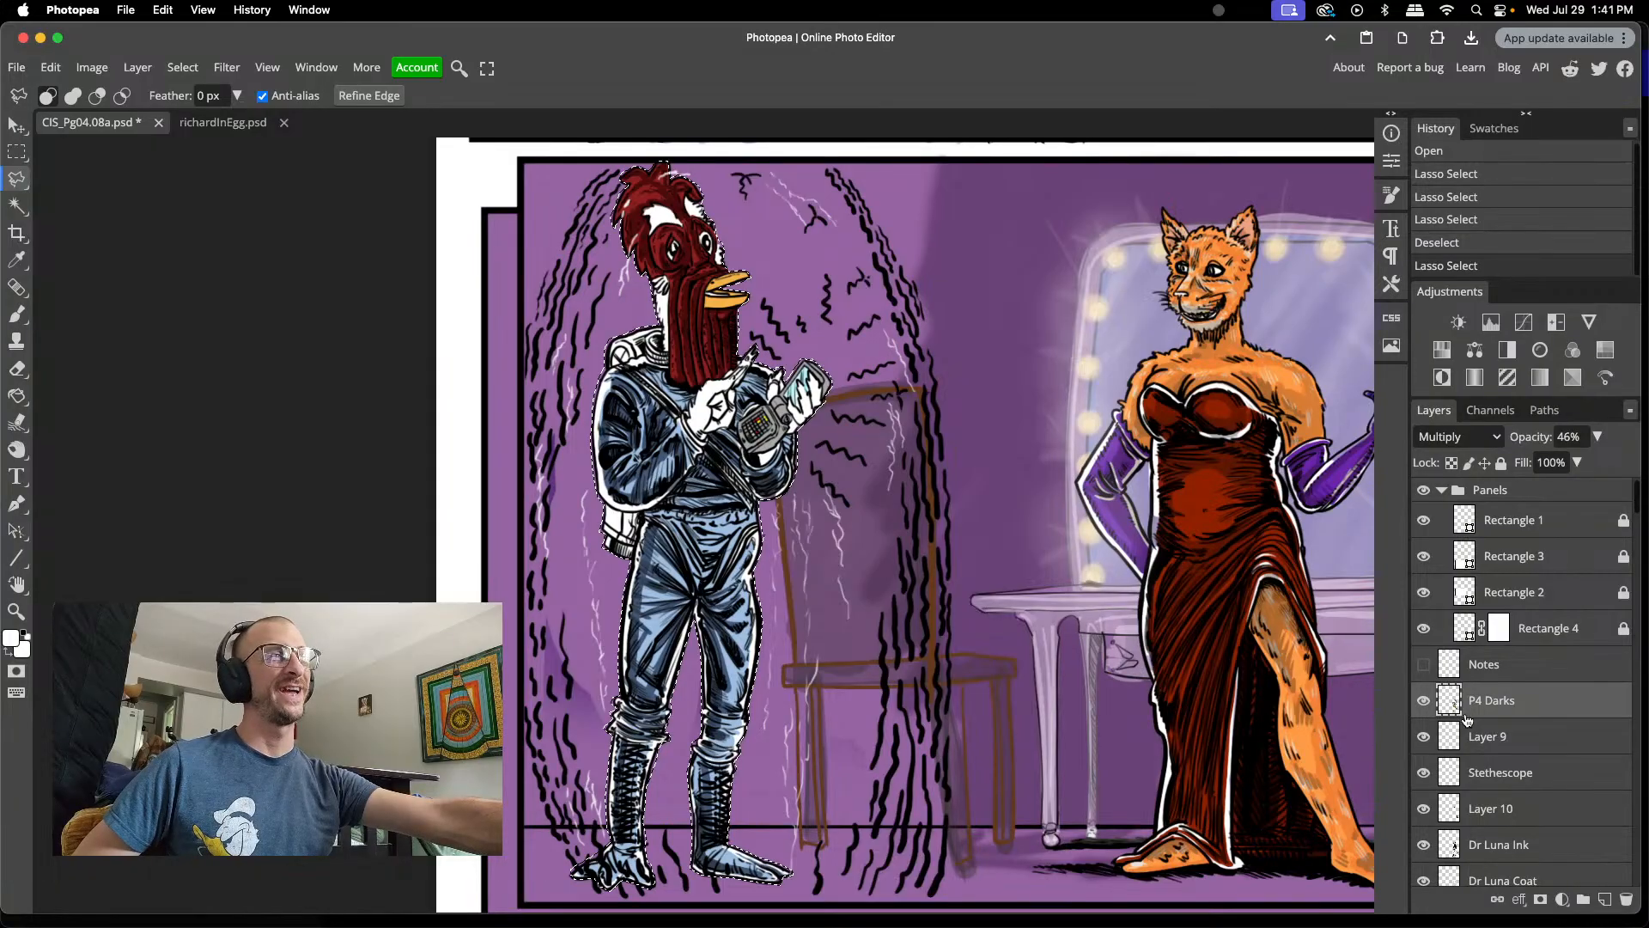
{"action": "scroll", "coordinate": [1467, 721], "scroll_direction": "down", "scroll_amount": 8}
{"action": "scroll", "coordinate": [1467, 721], "scroll_direction": "up", "scroll_amount": 8}
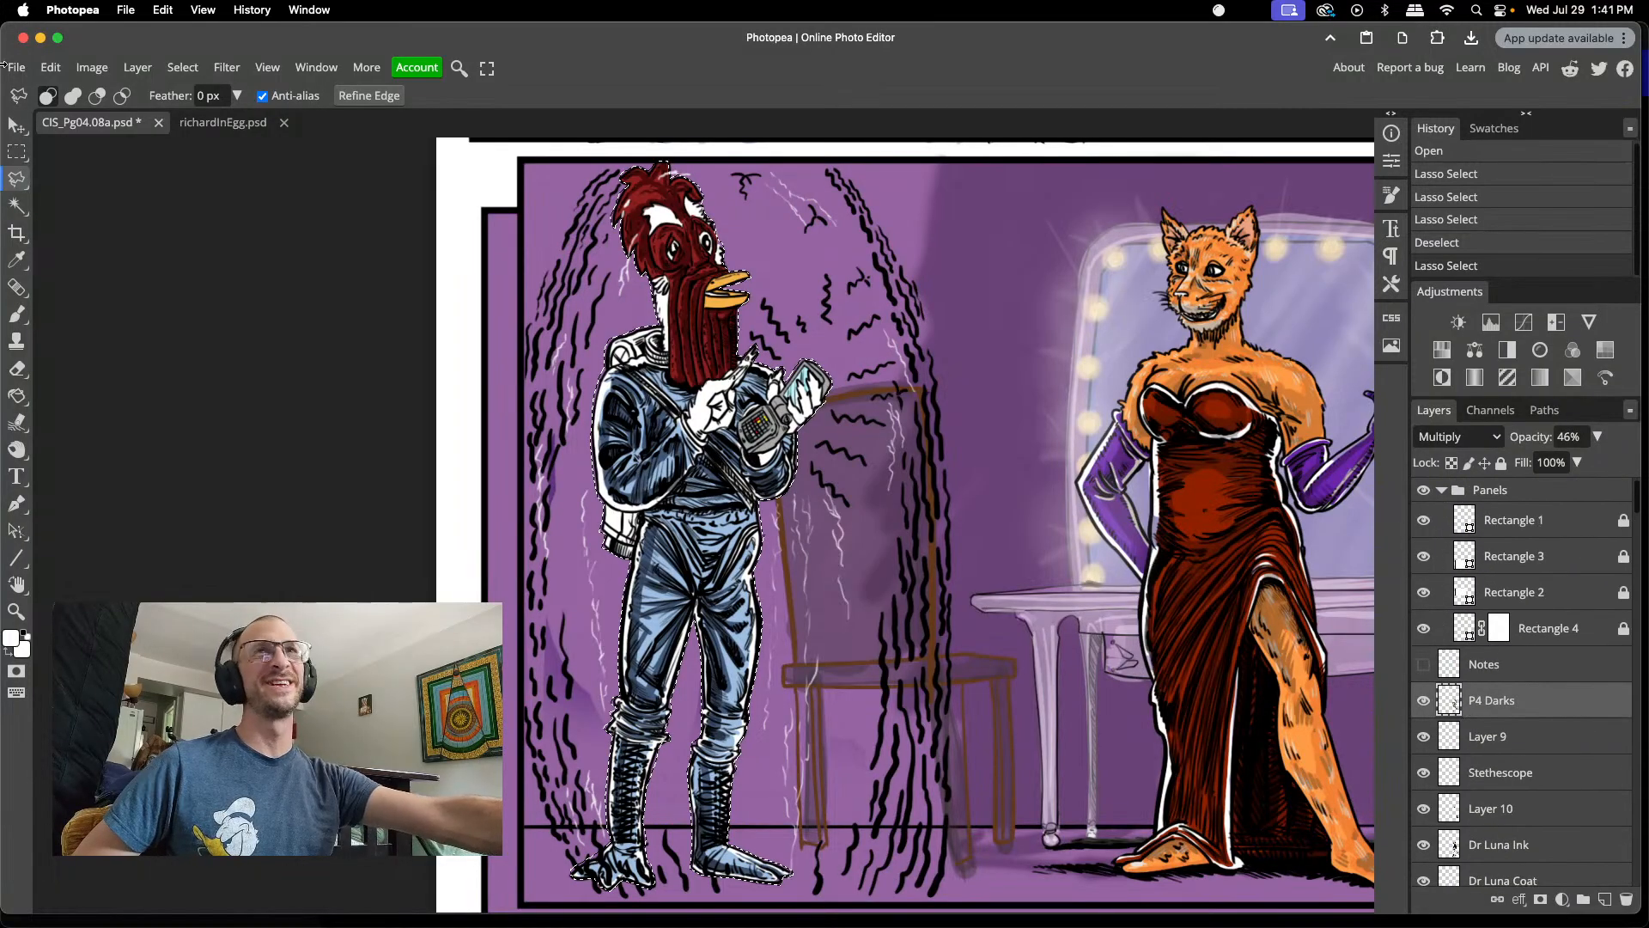
- Copy the lassoed astronaut merged from all layers and paste it into richardInEgg.psd, scaled to 86.42% and centred at 800, 450 px
{"action": "left_click", "coordinate": [53, 68]}
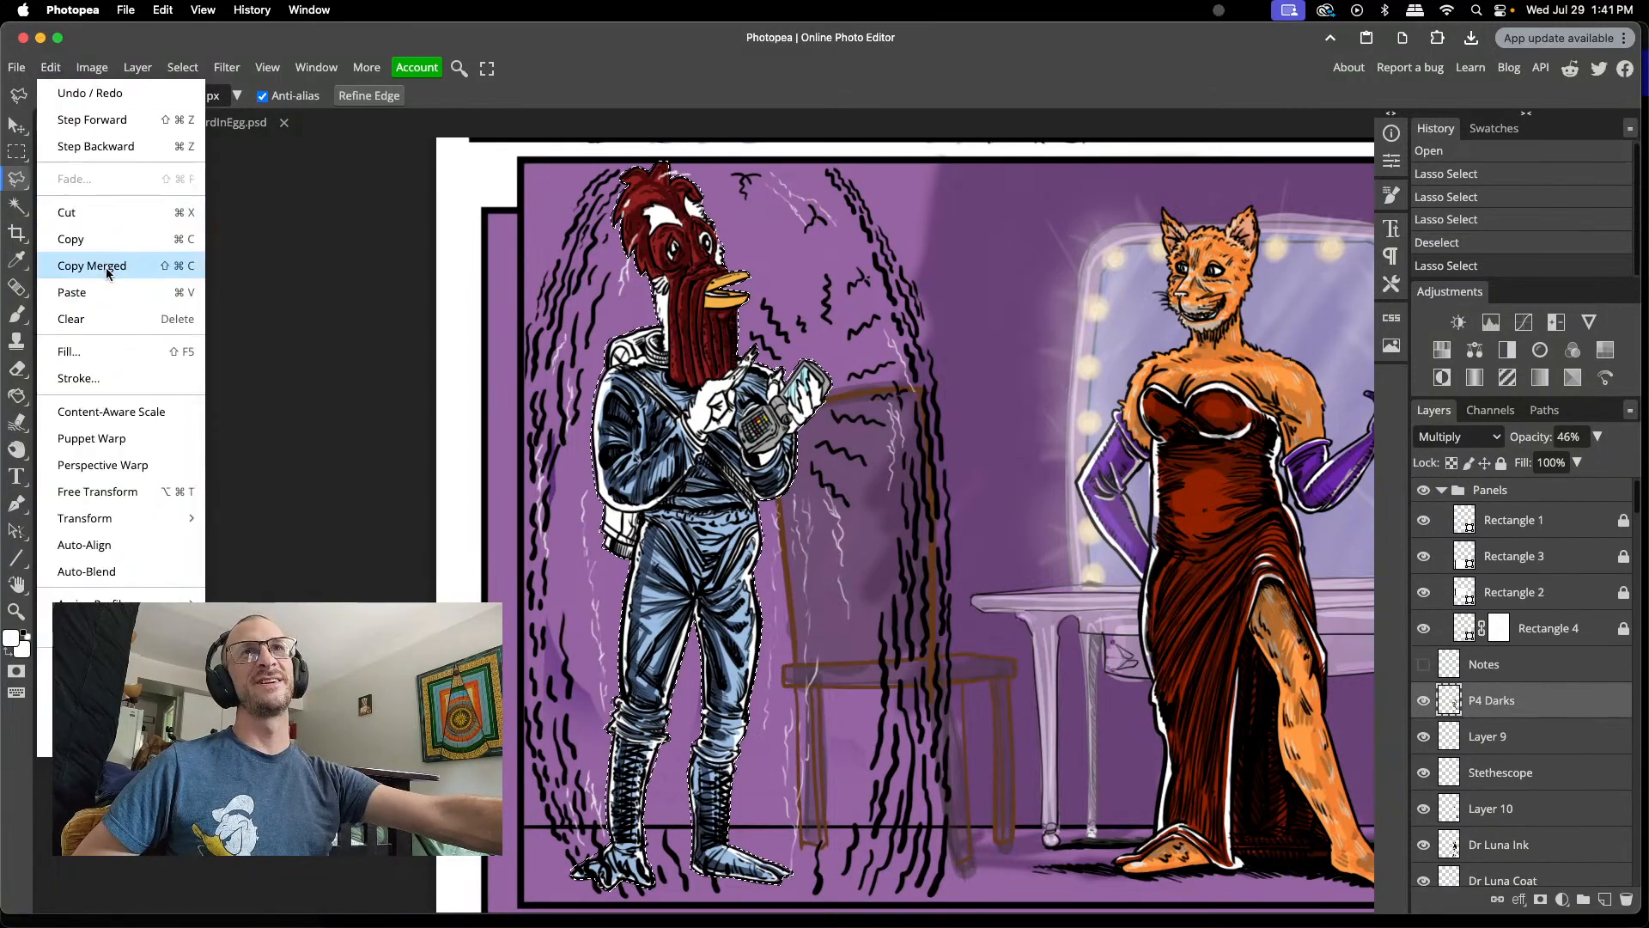
{"action": "left_click", "coordinate": [112, 265]}
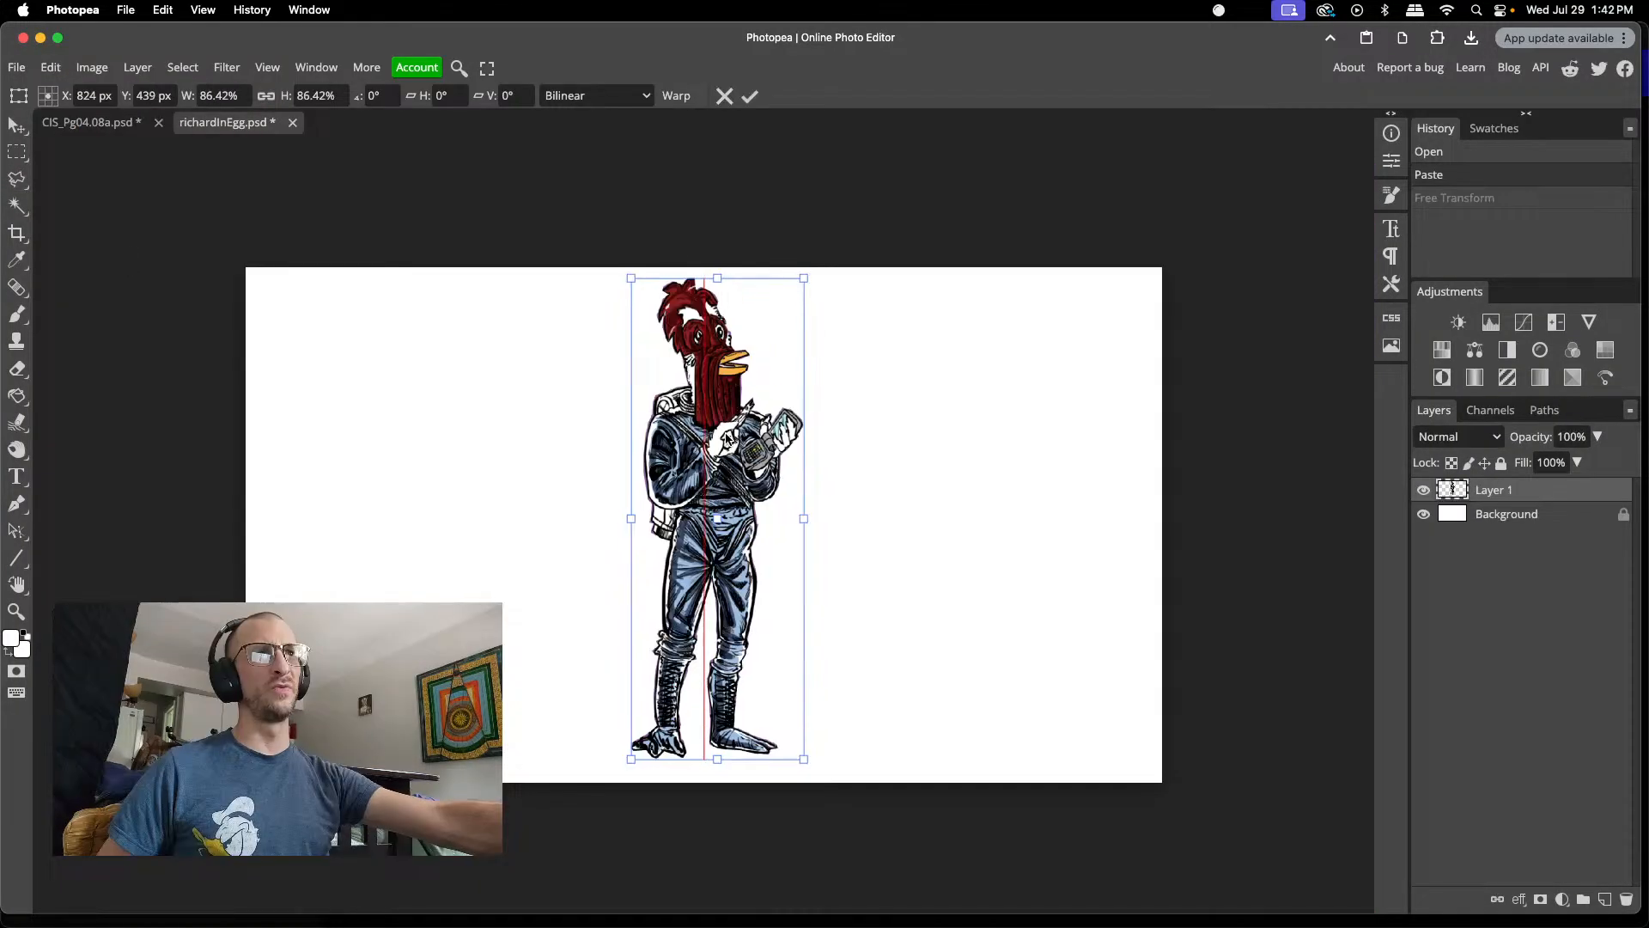
{"action": "mouse_move", "coordinate": [730, 445]}
{"action": "left_mouse_down"}
{"action": "mouse_move", "coordinate": [753, 445]}
{"action": "mouse_move", "coordinate": [713, 442]}
{"action": "left_mouse_up"}
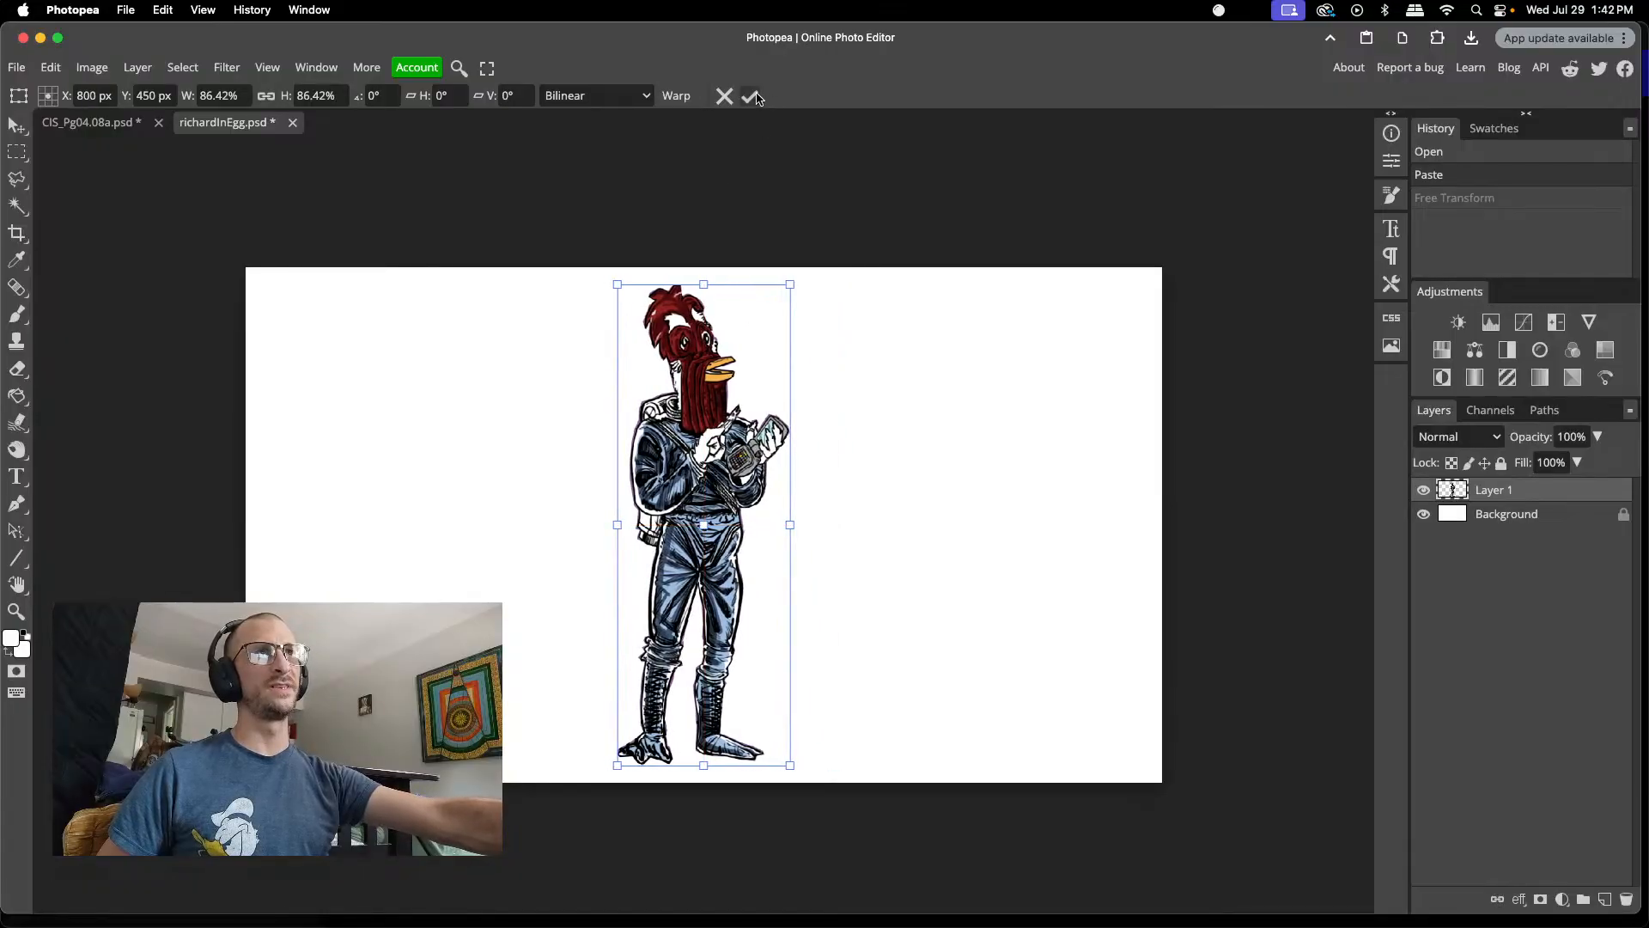
- Delete the white Background layer and export the project as a 1600 x 900 px PNG named richardInEgg into the lounge2 folder
{"action": "left_click", "coordinate": [1573, 523]}
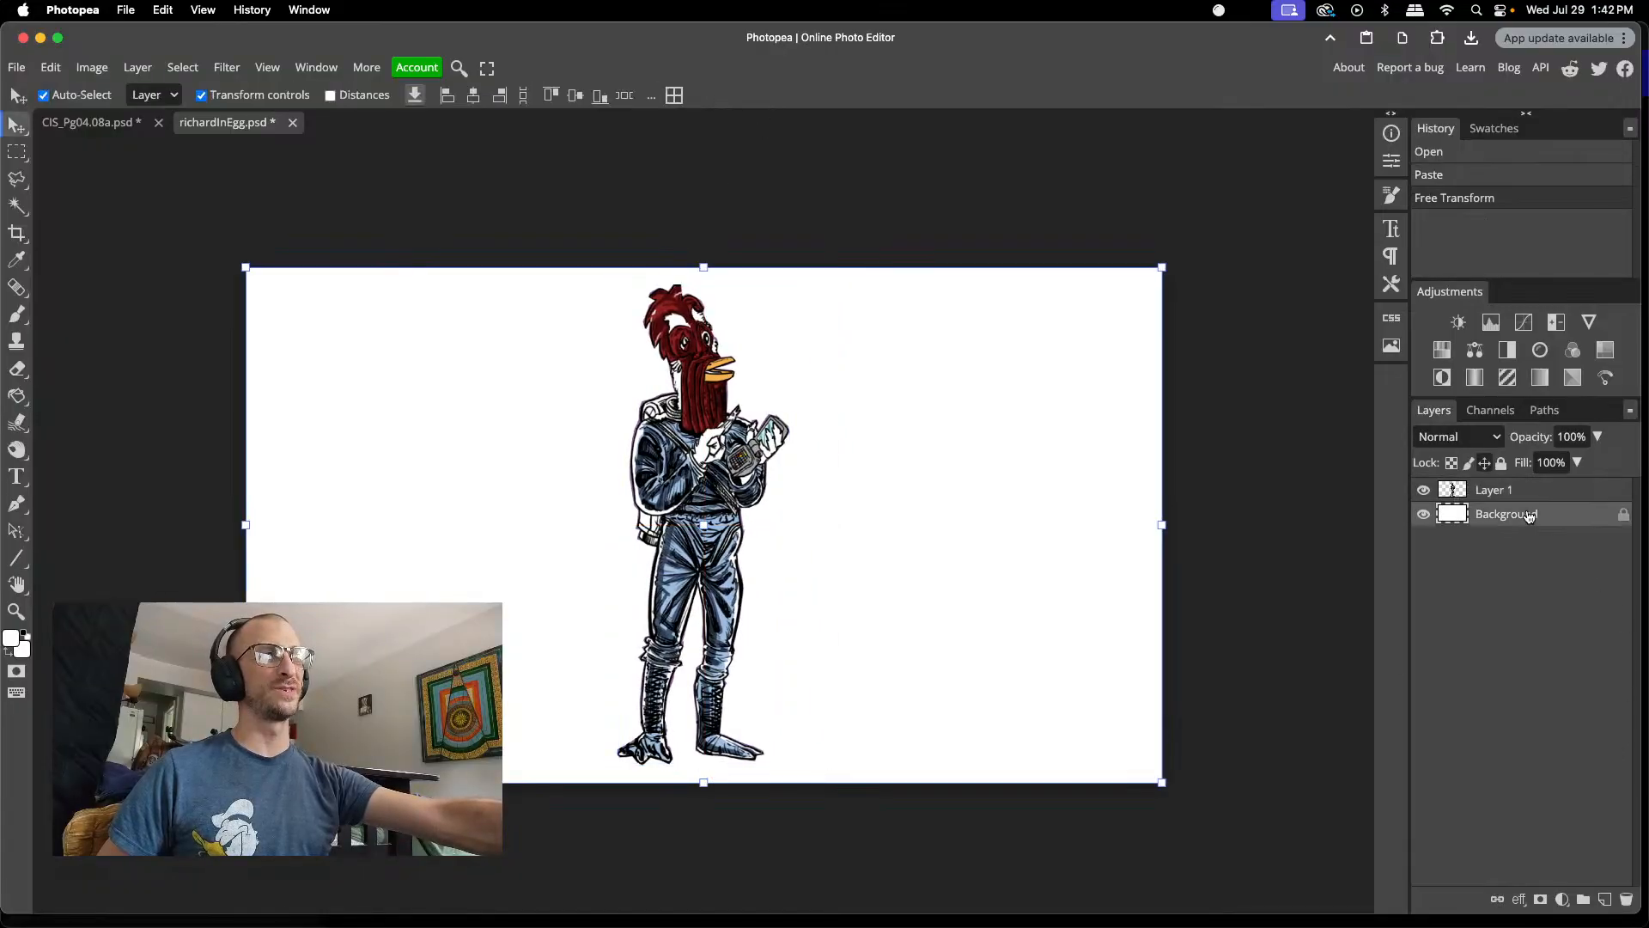
{"action": "left_click", "coordinate": [1627, 899]}
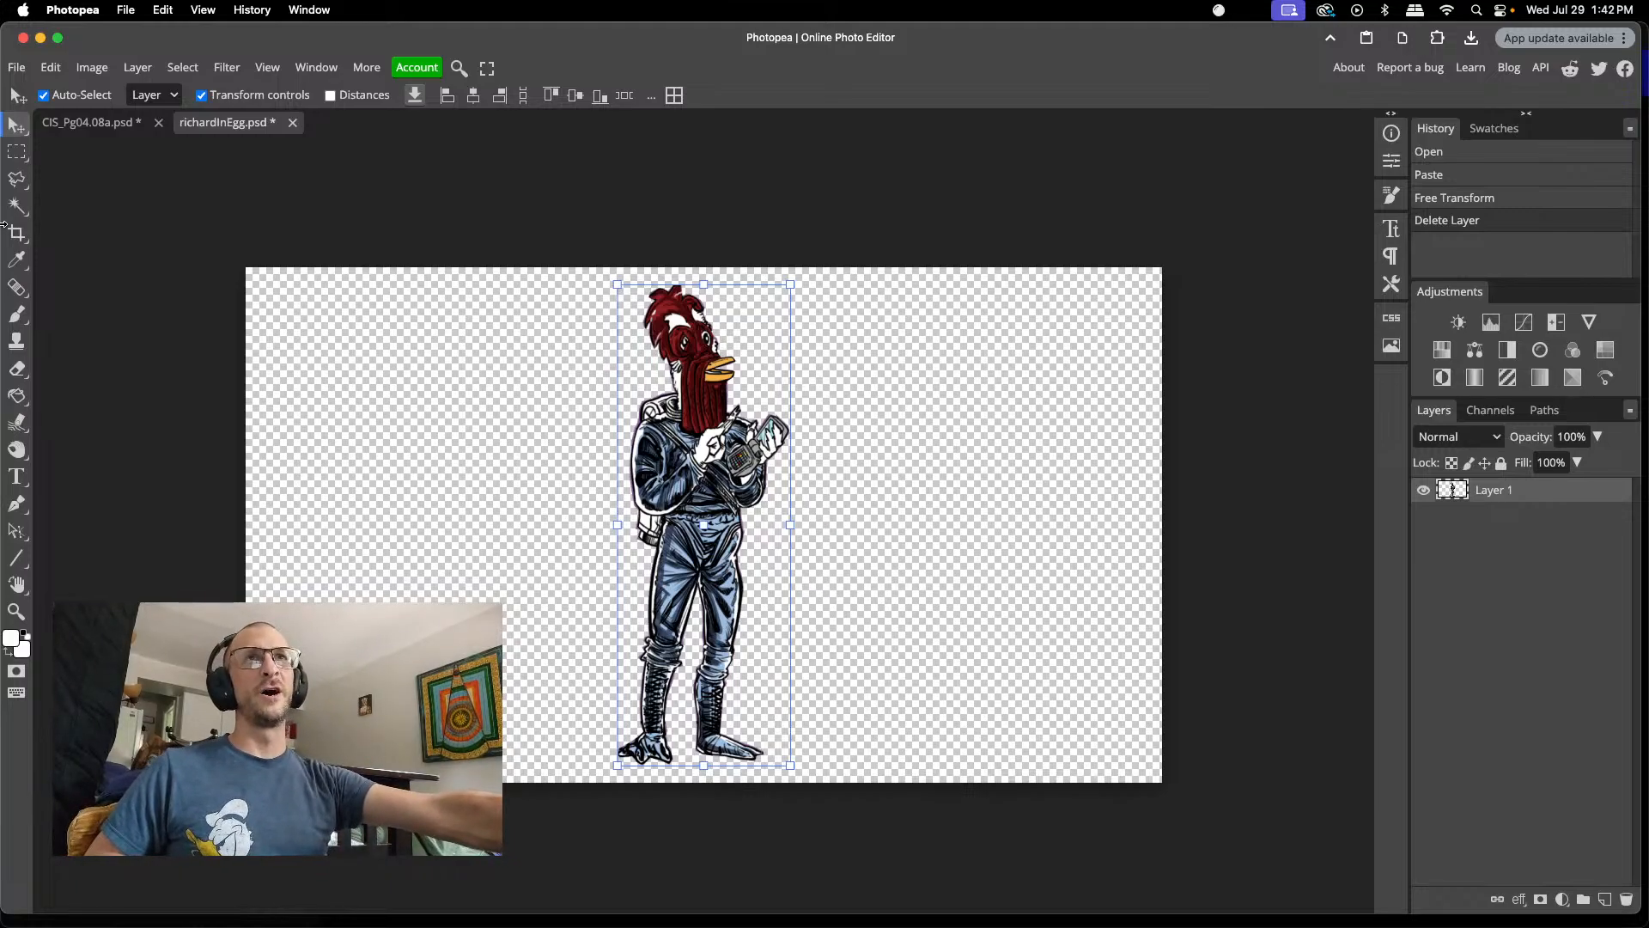
{"action": "left_click", "coordinate": [15, 68]}
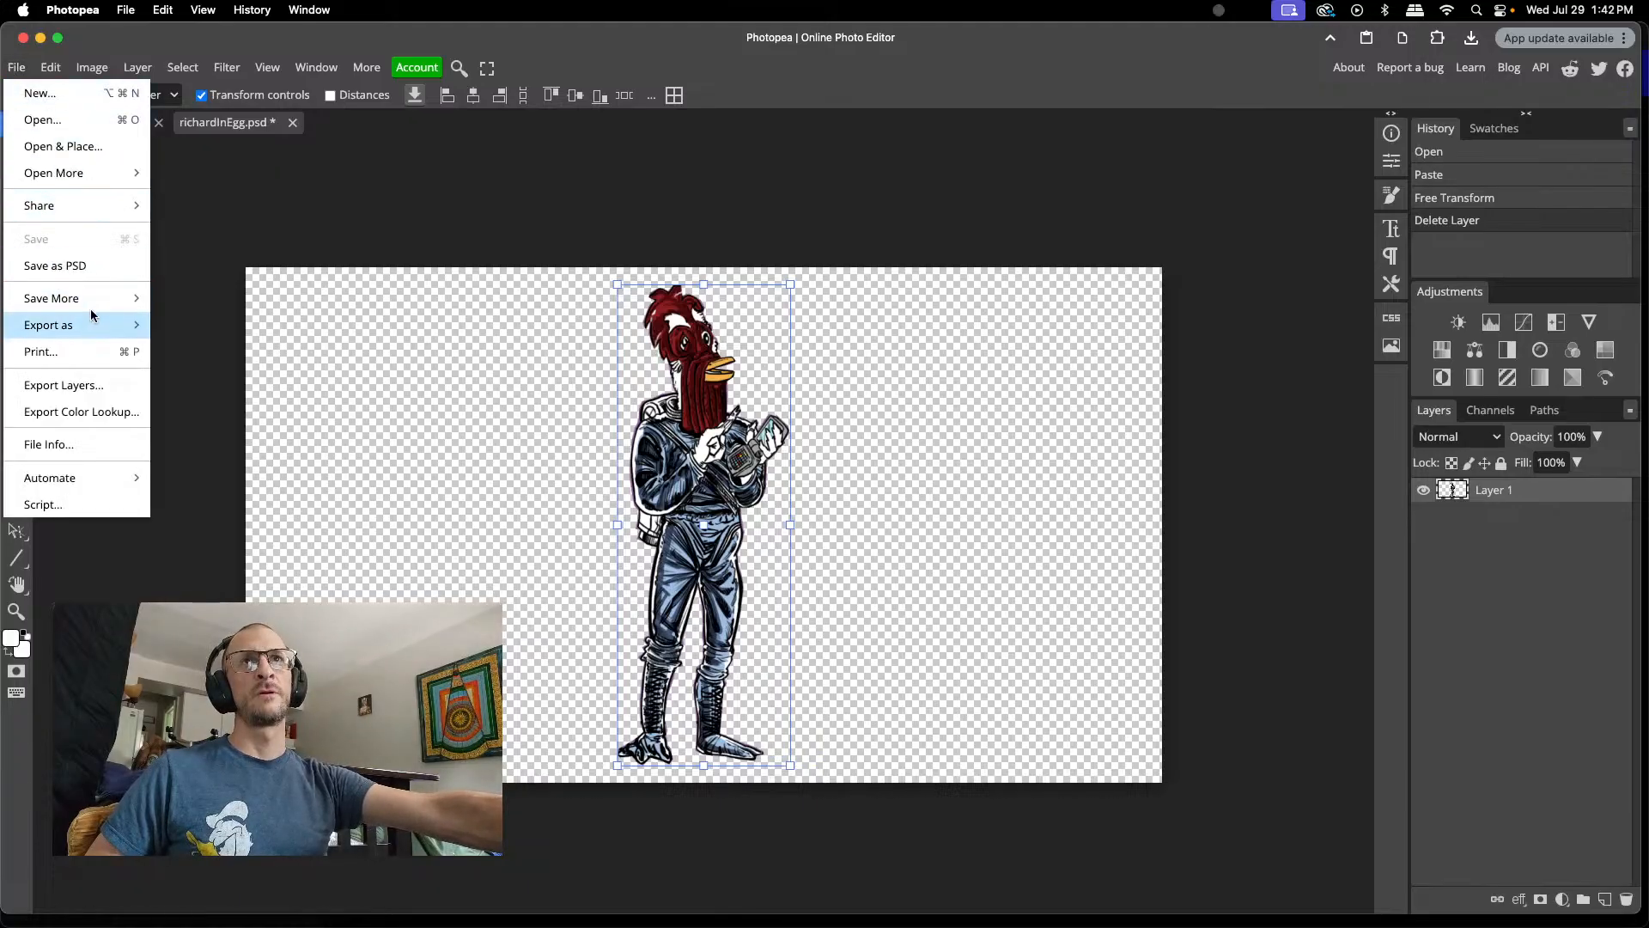
{"action": "mouse_move", "coordinate": [99, 328]}
{"action": "left_click", "coordinate": [215, 331]}
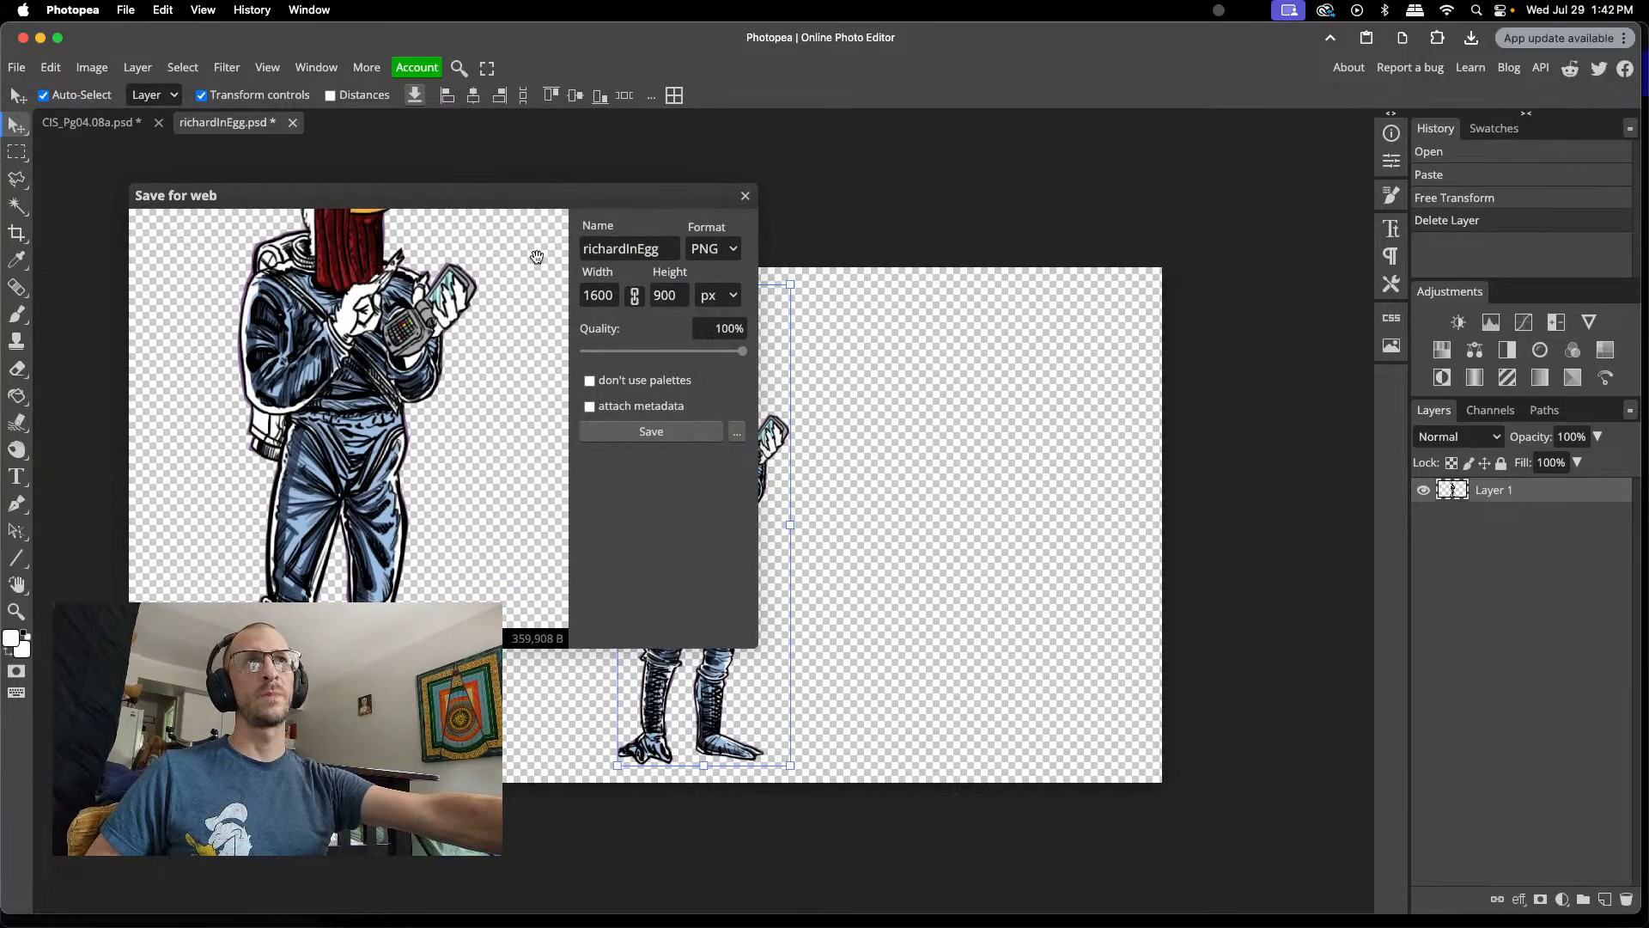
{"action": "left_click", "coordinate": [680, 439]}
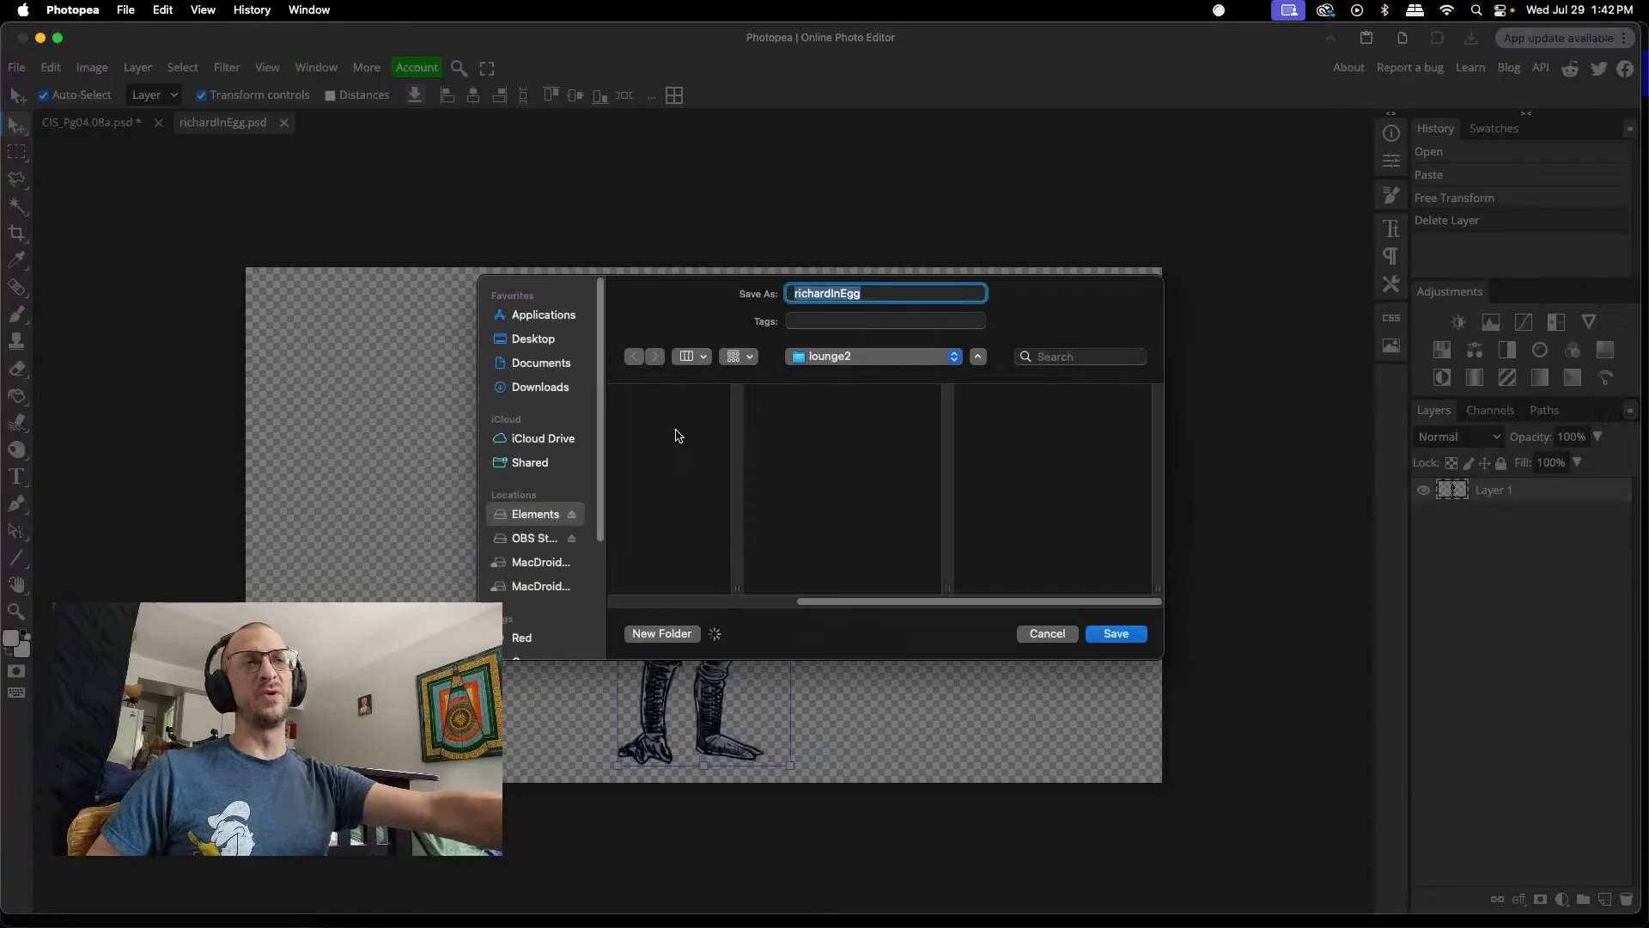
{"action": "left_click", "coordinate": [1115, 635]}
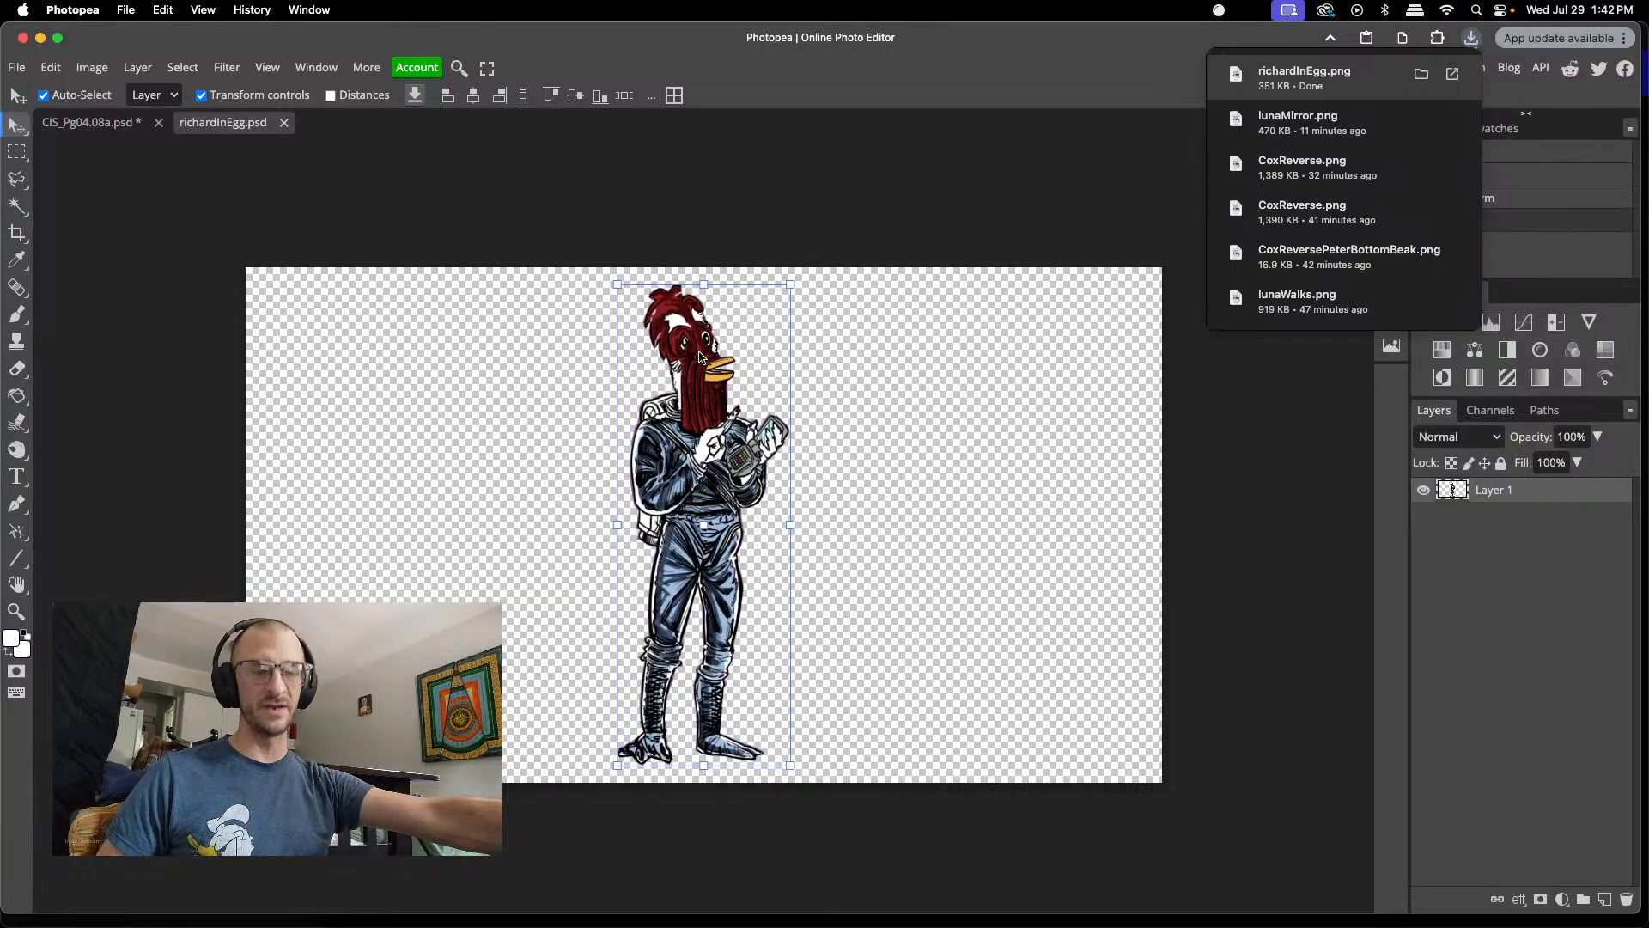
- Erase the leftover purple fringe along the front of the rooster's head, beside the eye, brow and front crest feathers
{"action": "scroll", "coordinate": [700, 356], "scroll_direction": "up", "scroll_amount": 5}
{"action": "scroll", "coordinate": [700, 356], "scroll_direction": "up", "scroll_amount": 5}
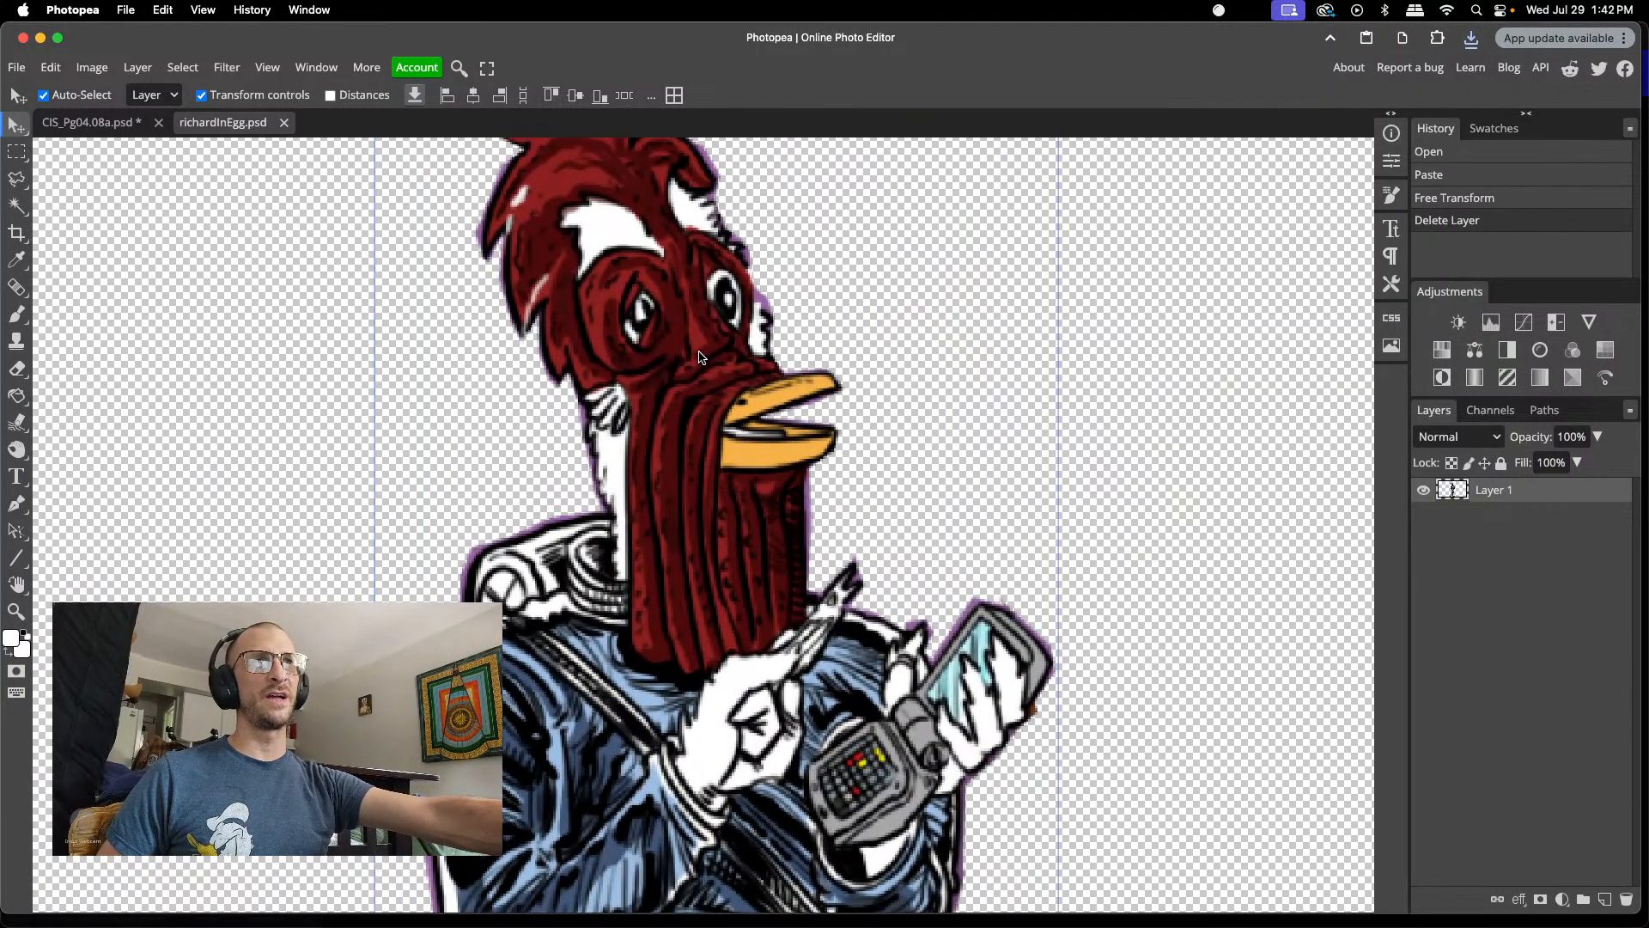
{"action": "scroll", "coordinate": [745, 302], "scroll_direction": "up", "scroll_amount": 3}
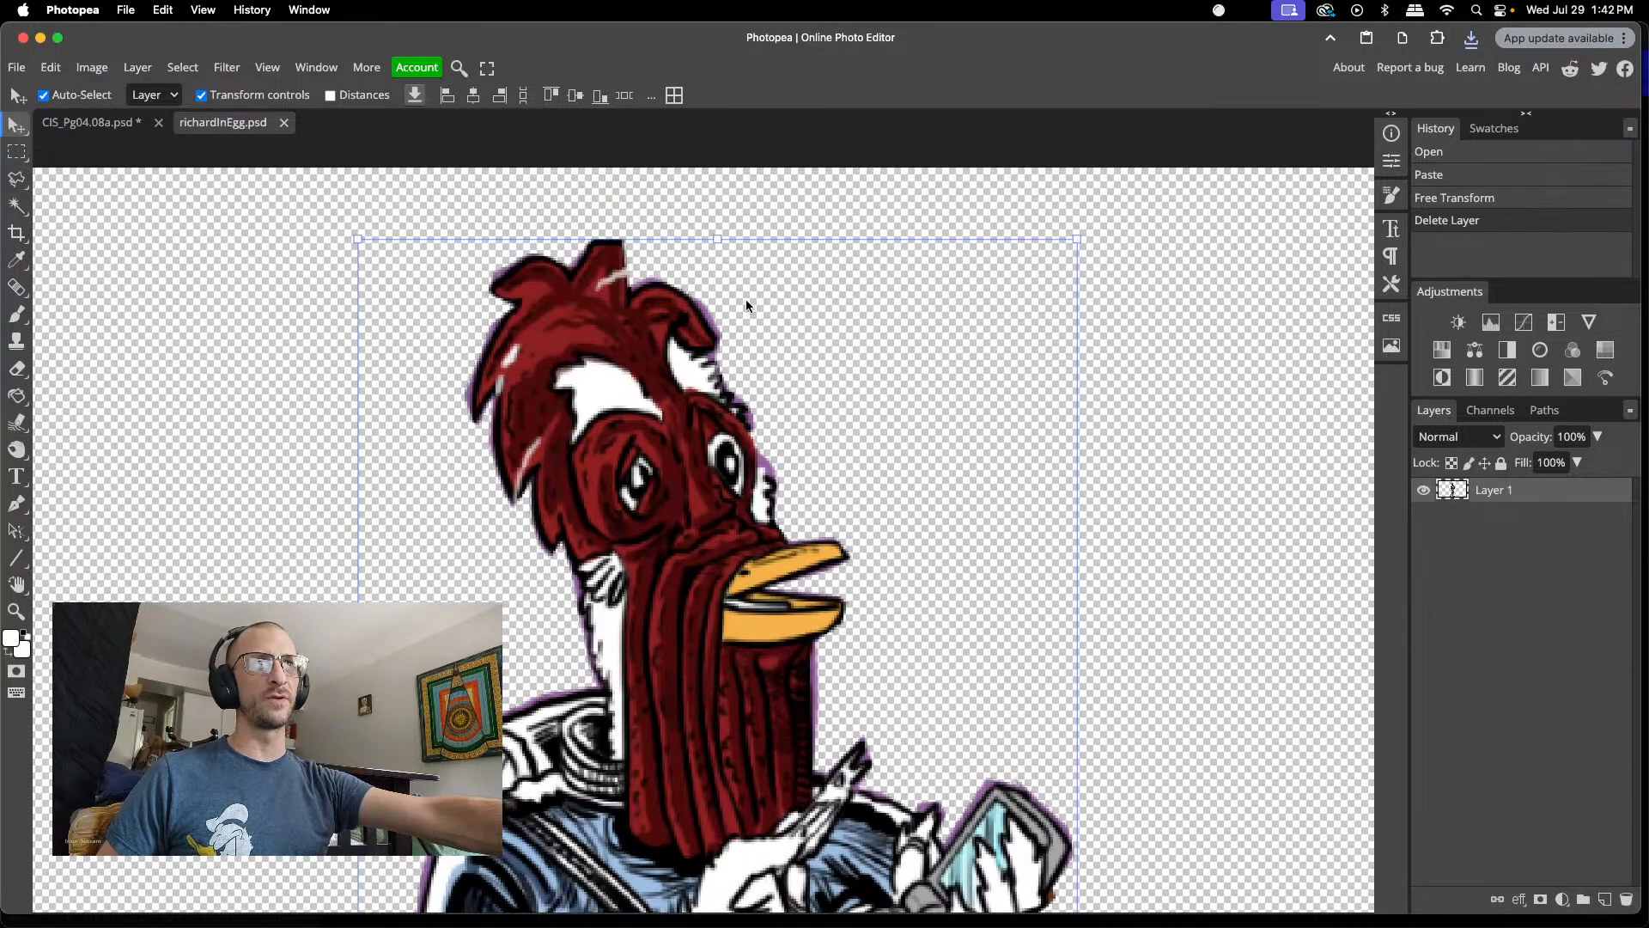
{"action": "key", "text": "e"}
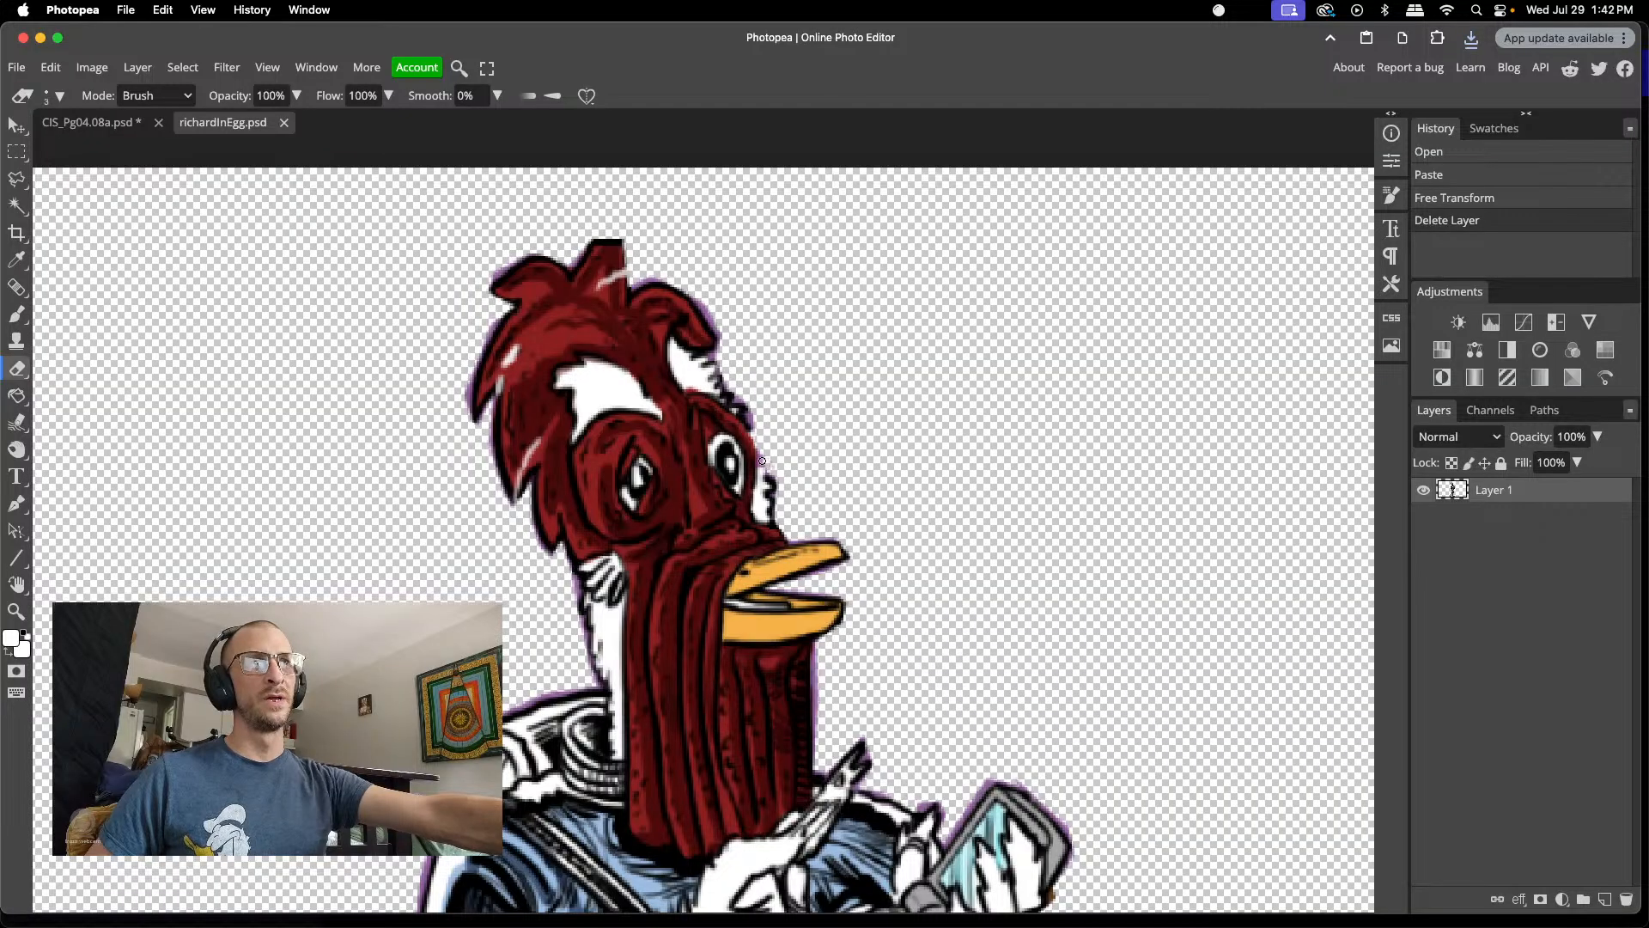
{"action": "left_click_drag", "start_coordinate": [762, 463], "coordinate": [764, 451]}
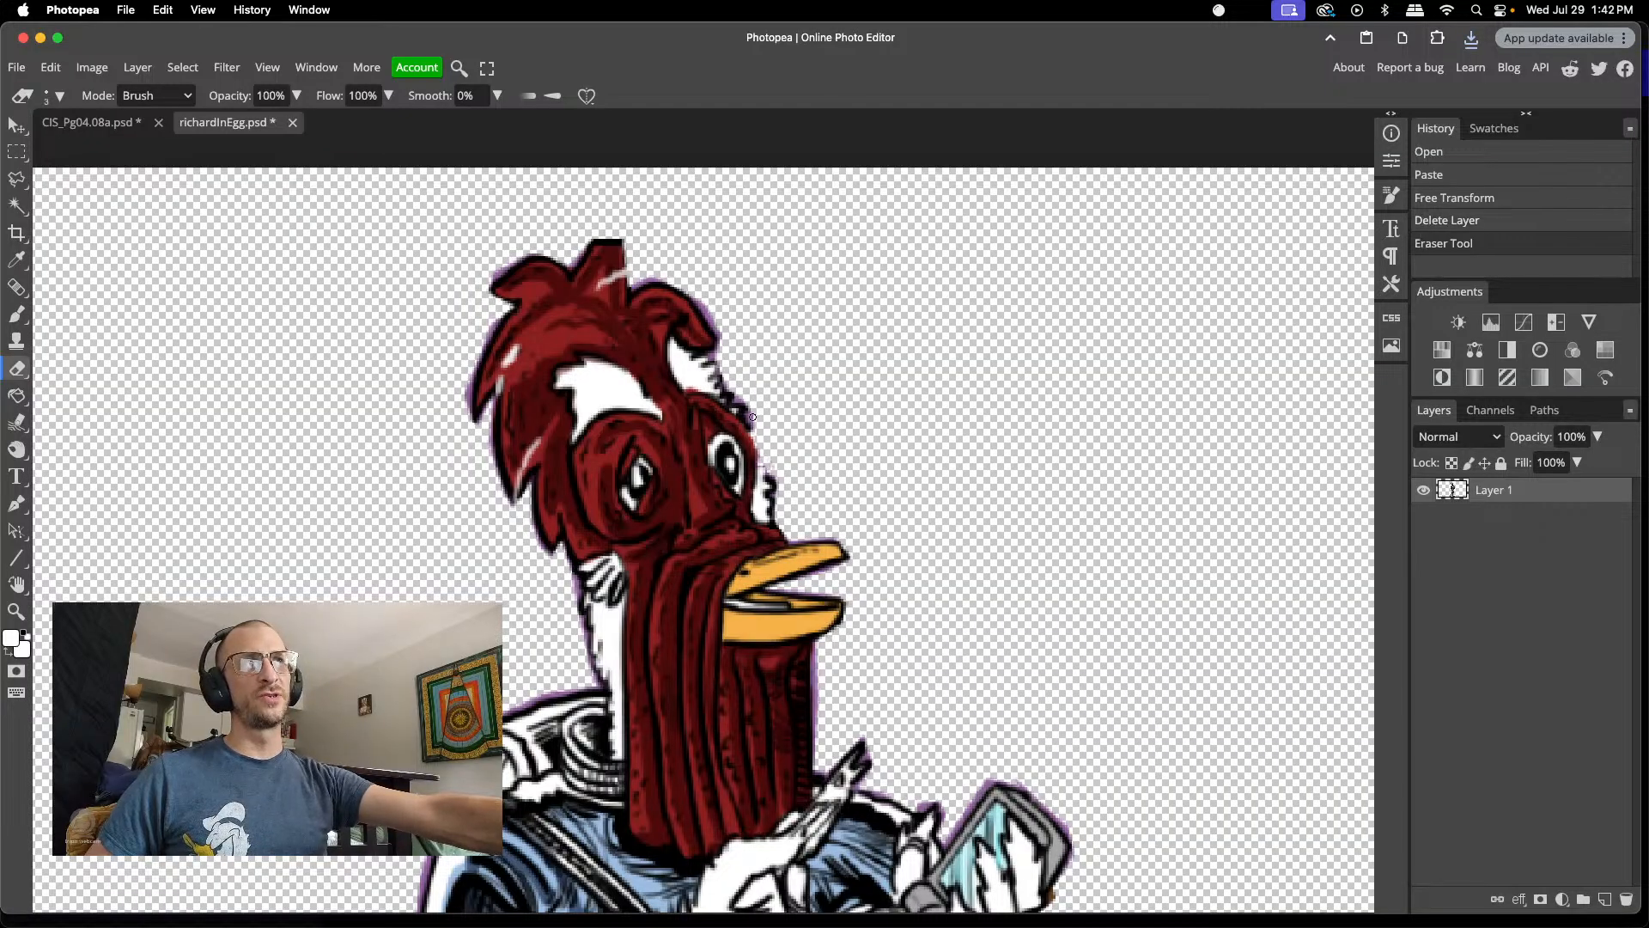
{"action": "left_click", "coordinate": [755, 422]}
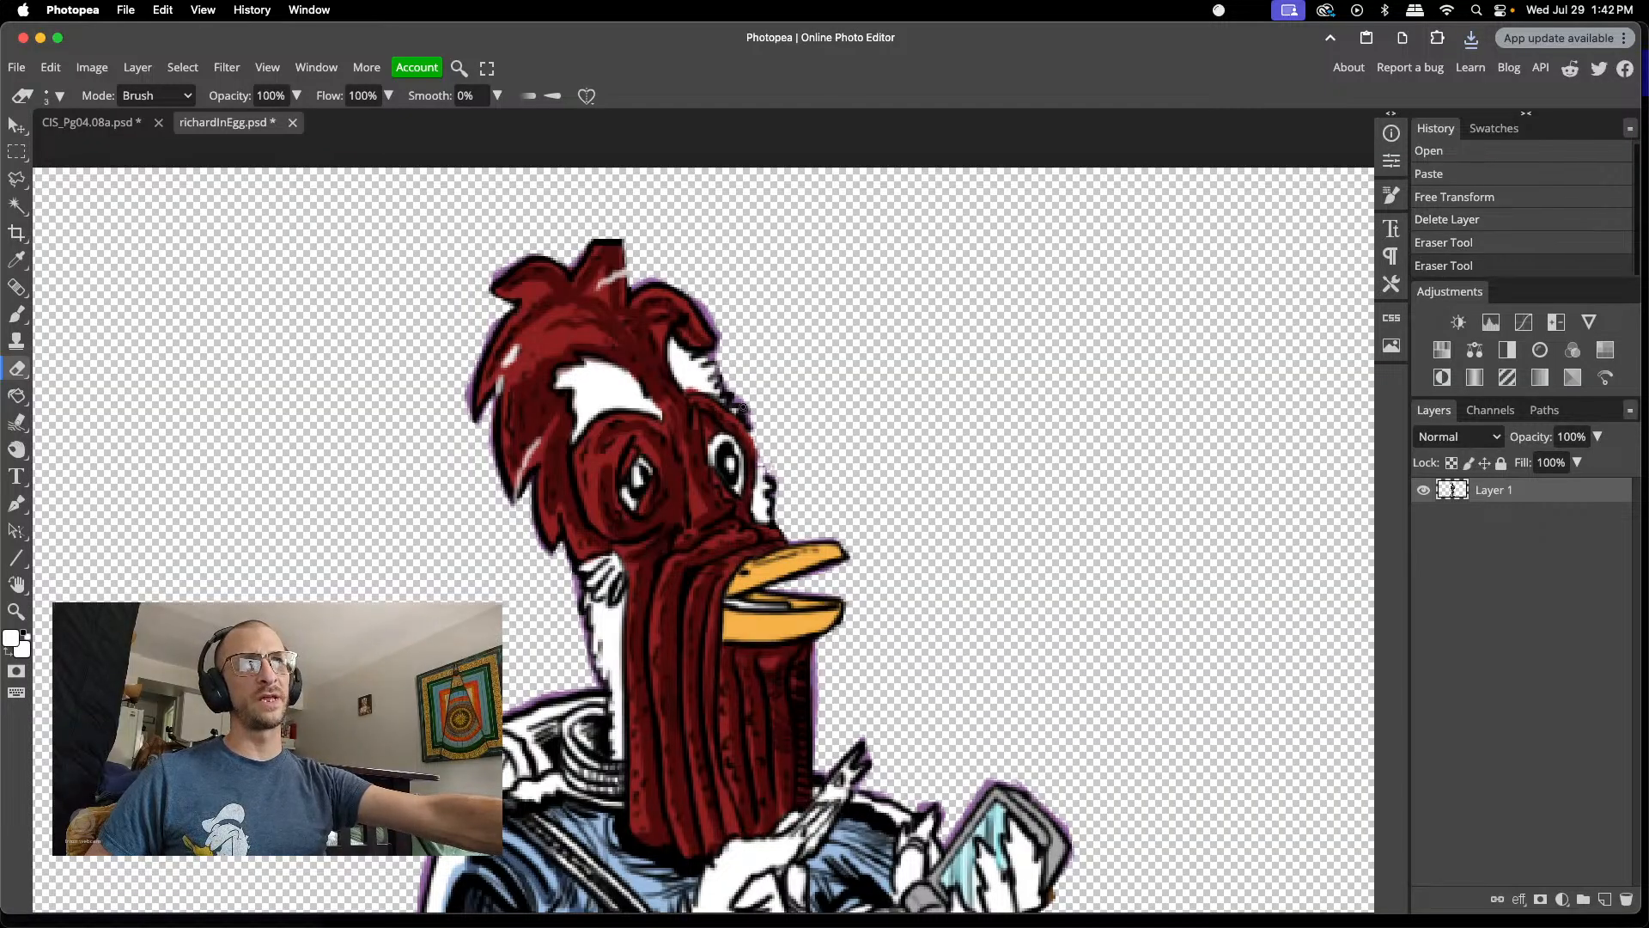
{"action": "left_click_drag", "start_coordinate": [744, 396], "coordinate": [753, 393]}
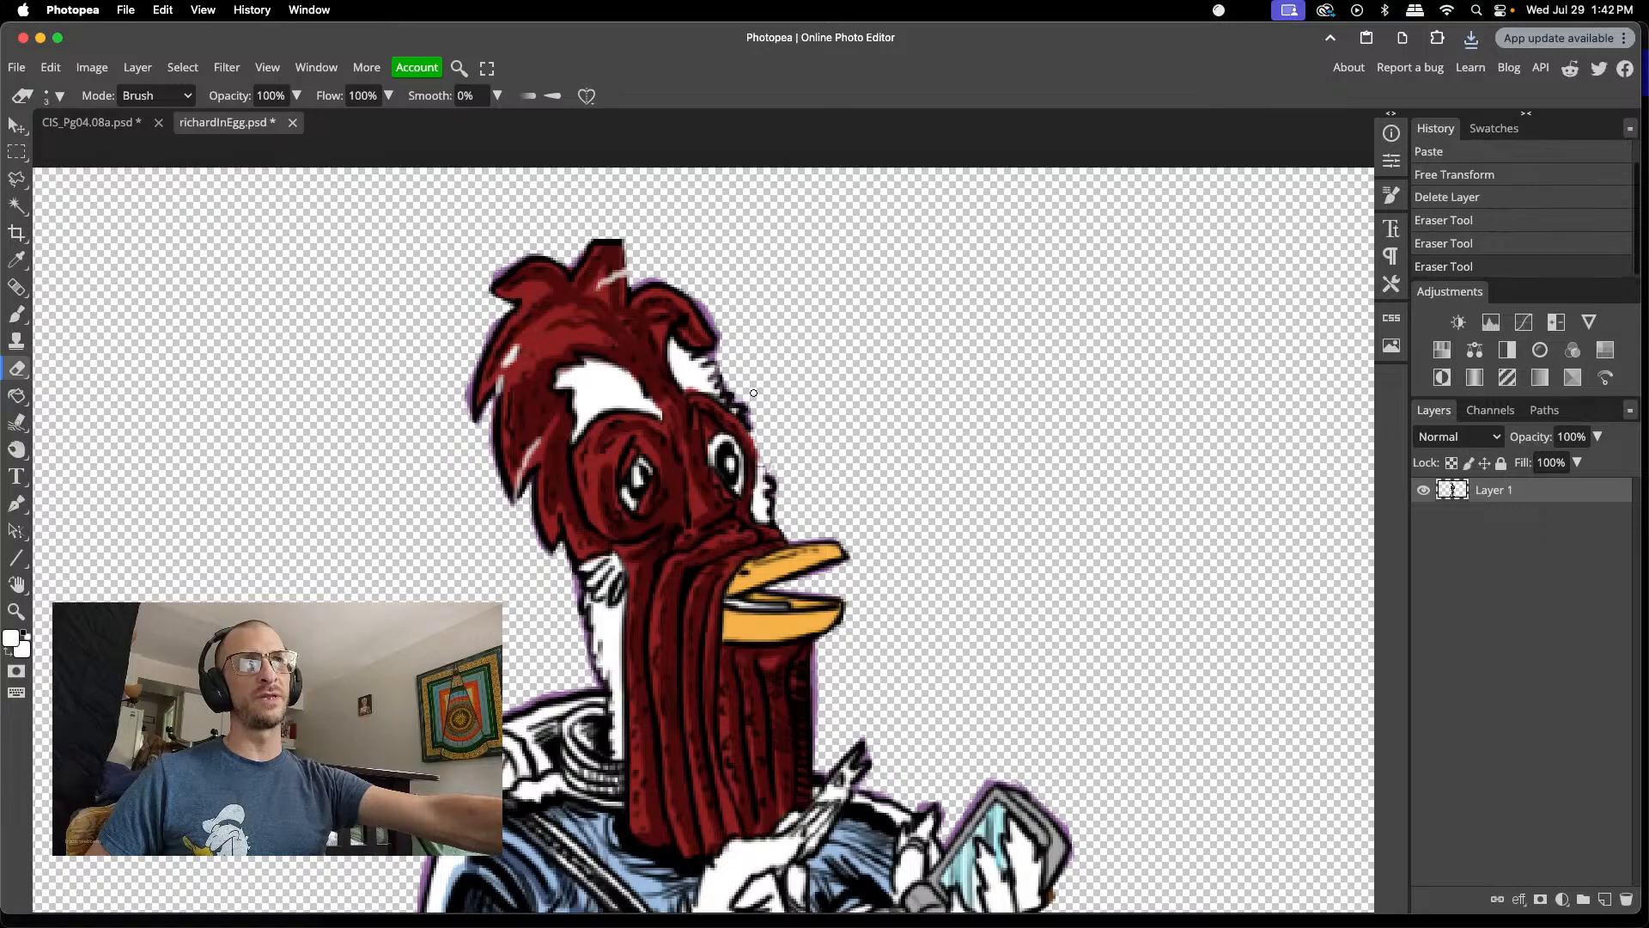
{"action": "left_click", "coordinate": [701, 300]}
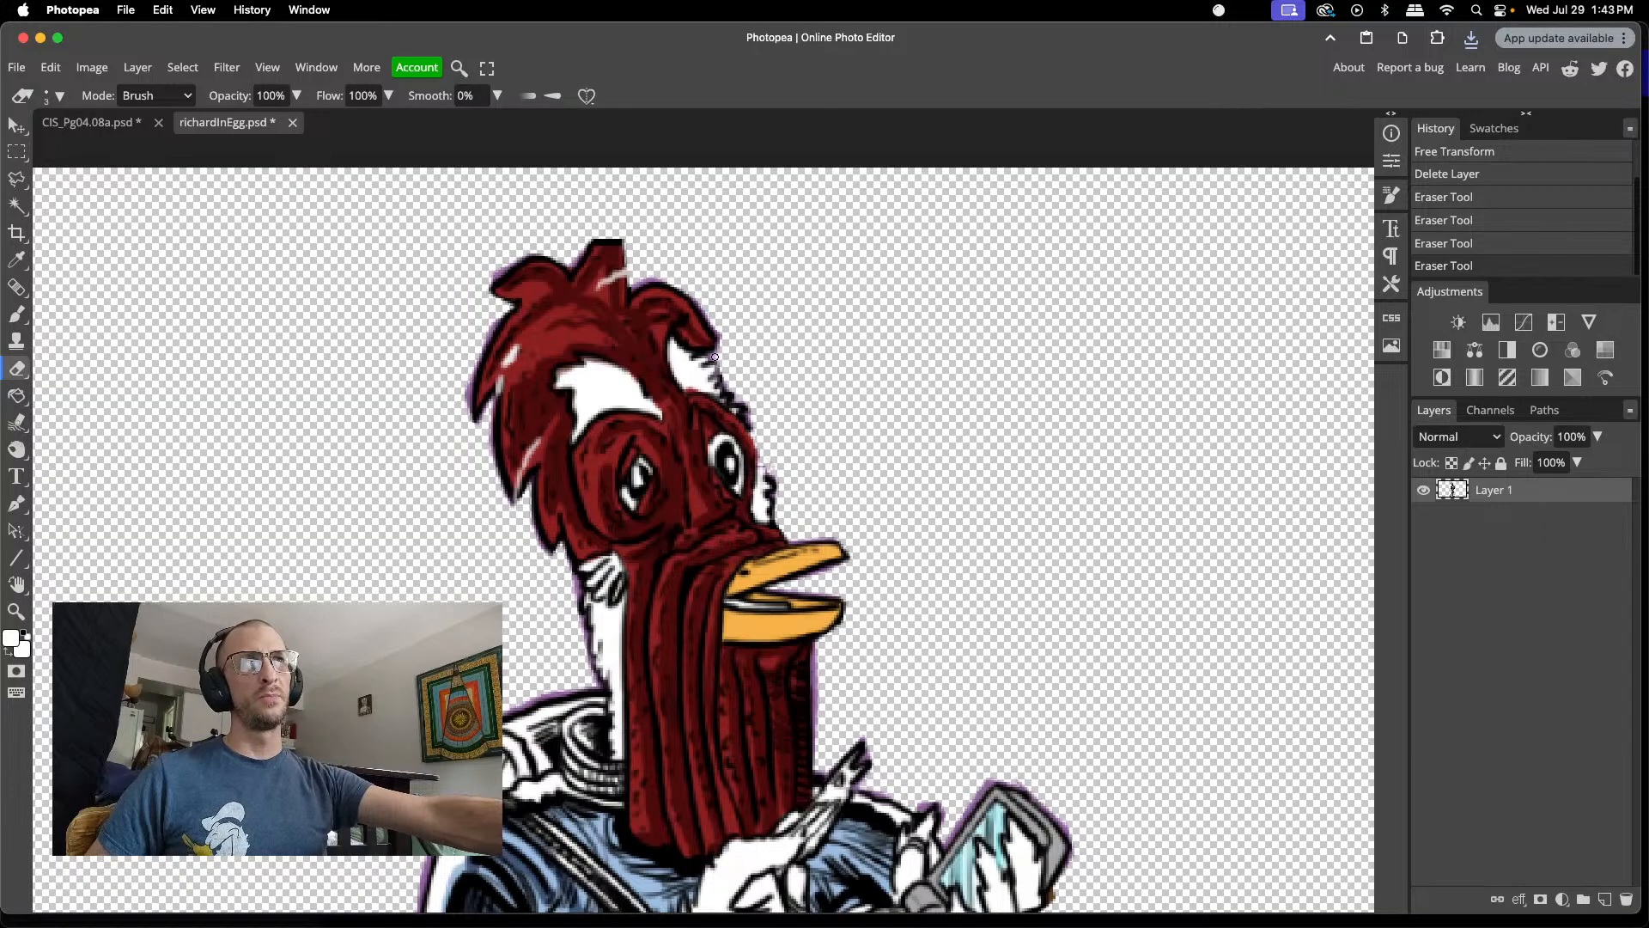
{"action": "left_click_drag", "start_coordinate": [714, 357], "coordinate": [724, 352]}
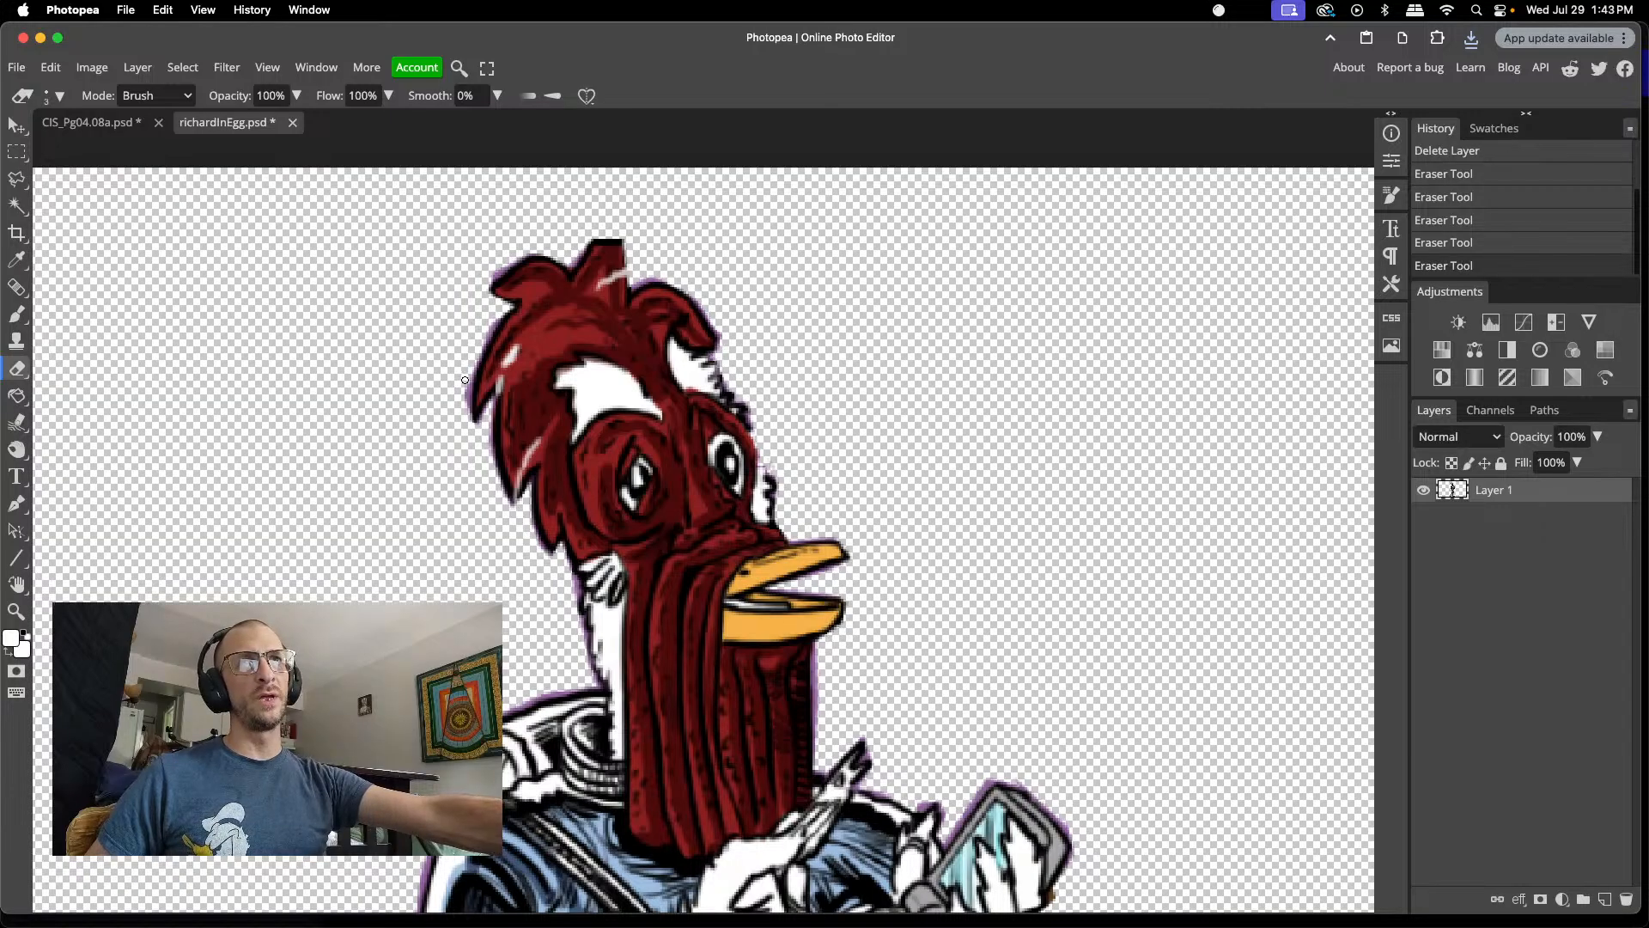
- Erase the purple fringe around the back and top of the rooster's red crest
{"action": "left_click_drag", "start_coordinate": [467, 394], "coordinate": [461, 420]}
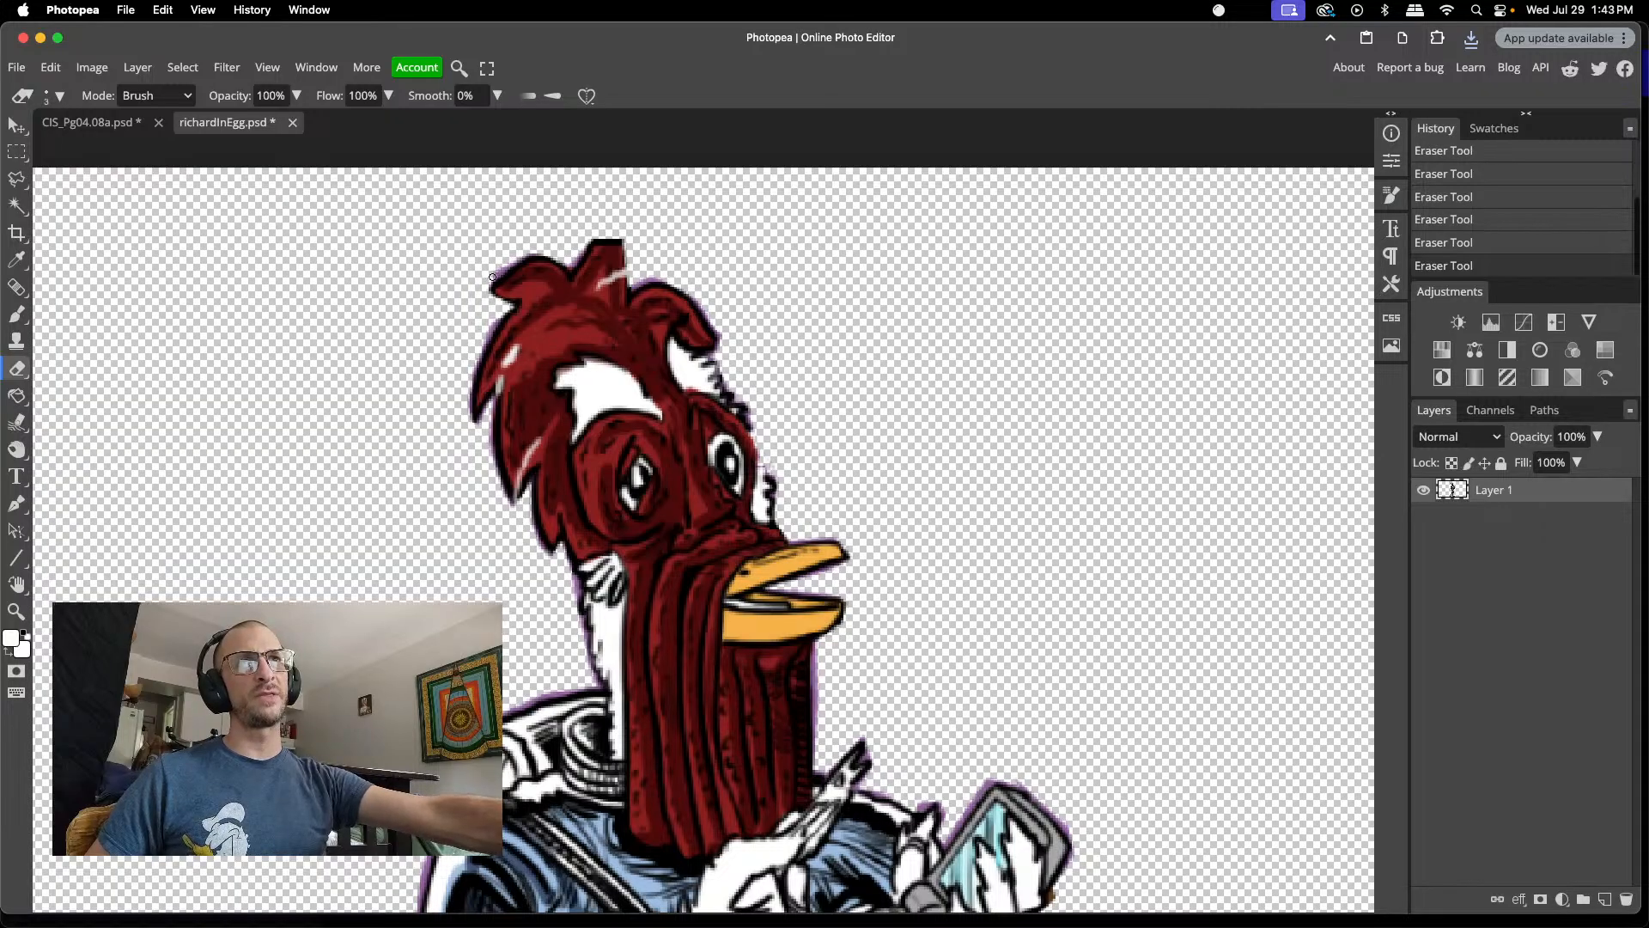
{"action": "left_click_drag", "start_coordinate": [505, 265], "coordinate": [518, 256]}
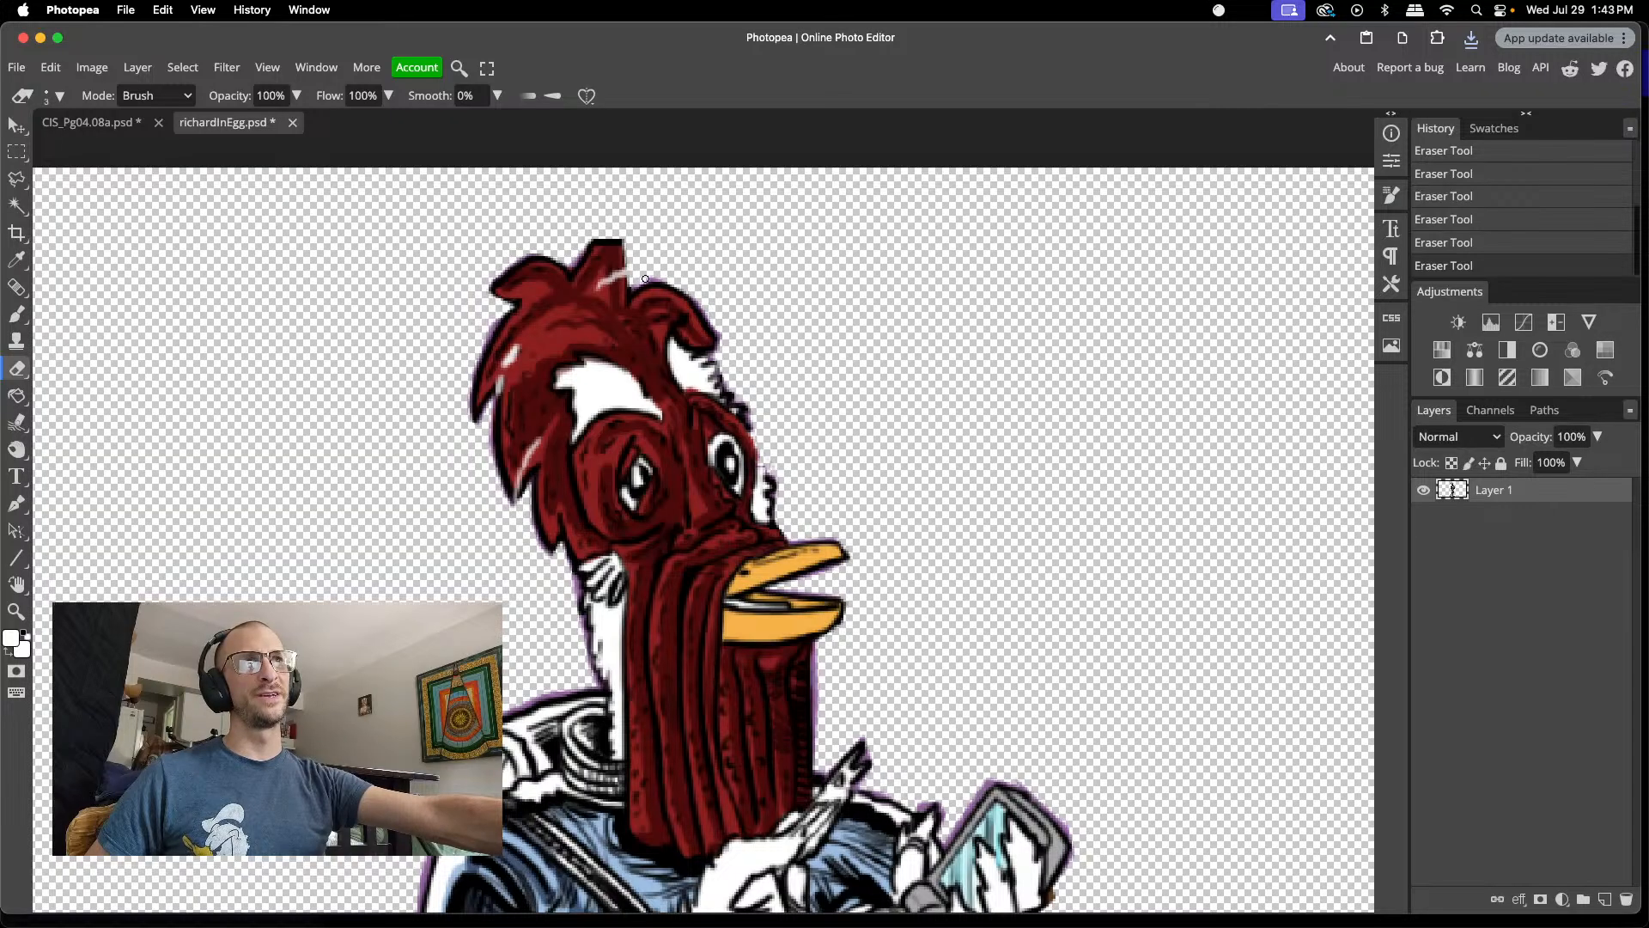
{"action": "left_click_drag", "start_coordinate": [653, 277], "coordinate": [661, 279]}
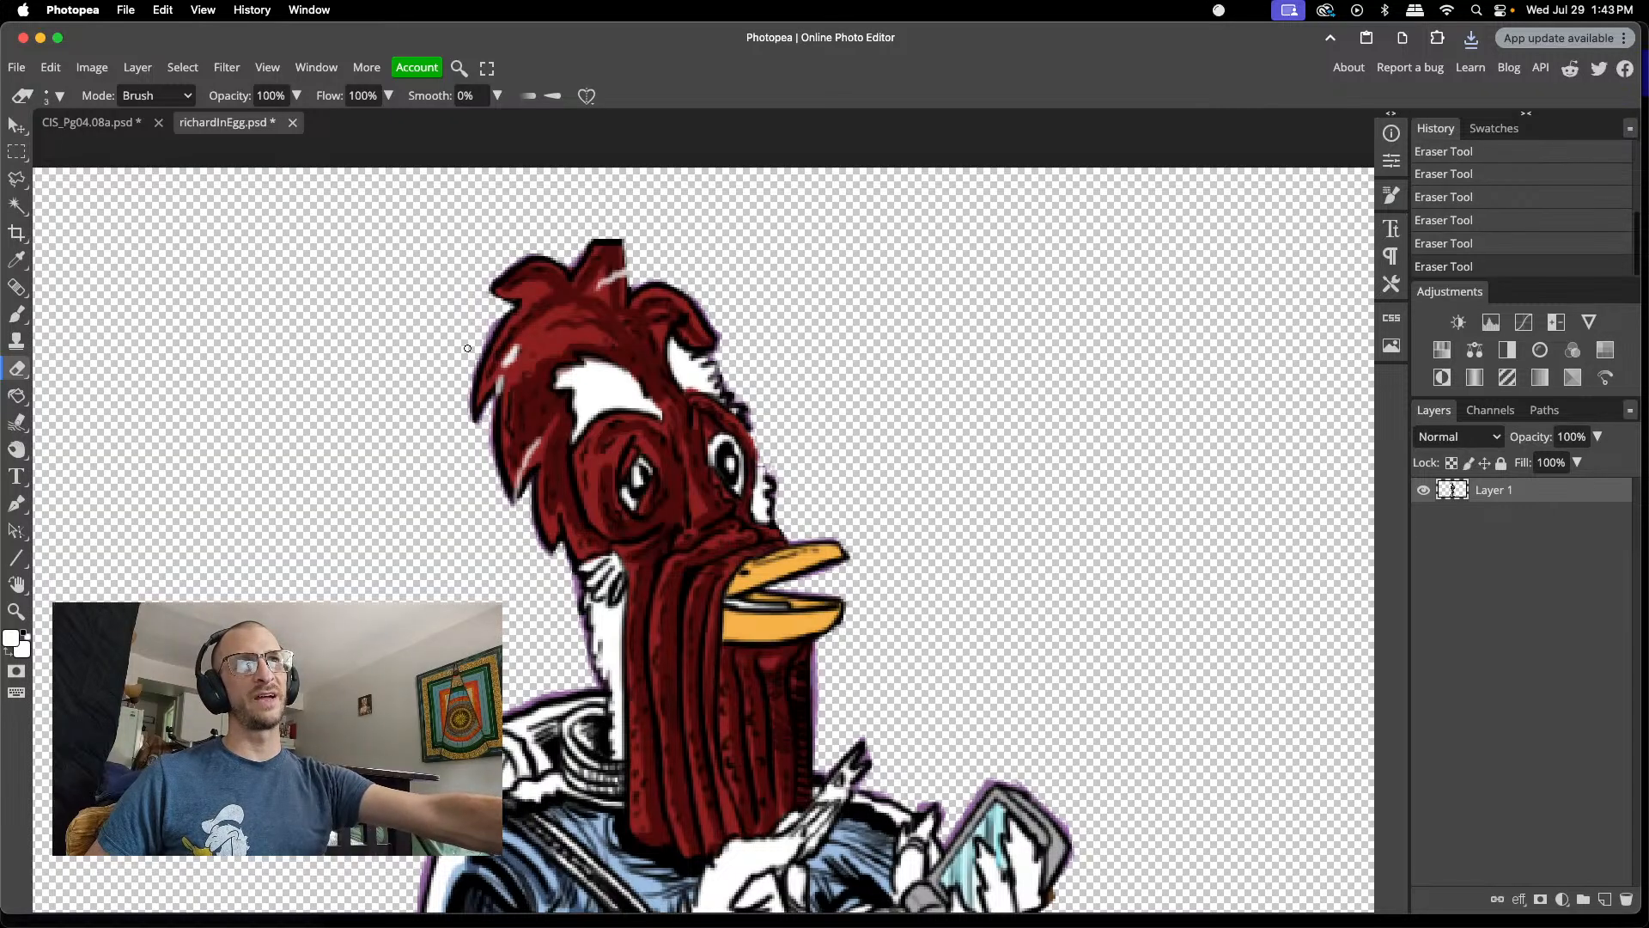
{"action": "mouse_move", "coordinate": [476, 342]}
{"action": "left_mouse_down"}
{"action": "mouse_move", "coordinate": [489, 322]}
{"action": "mouse_move", "coordinate": [478, 347]}
{"action": "left_mouse_up"}
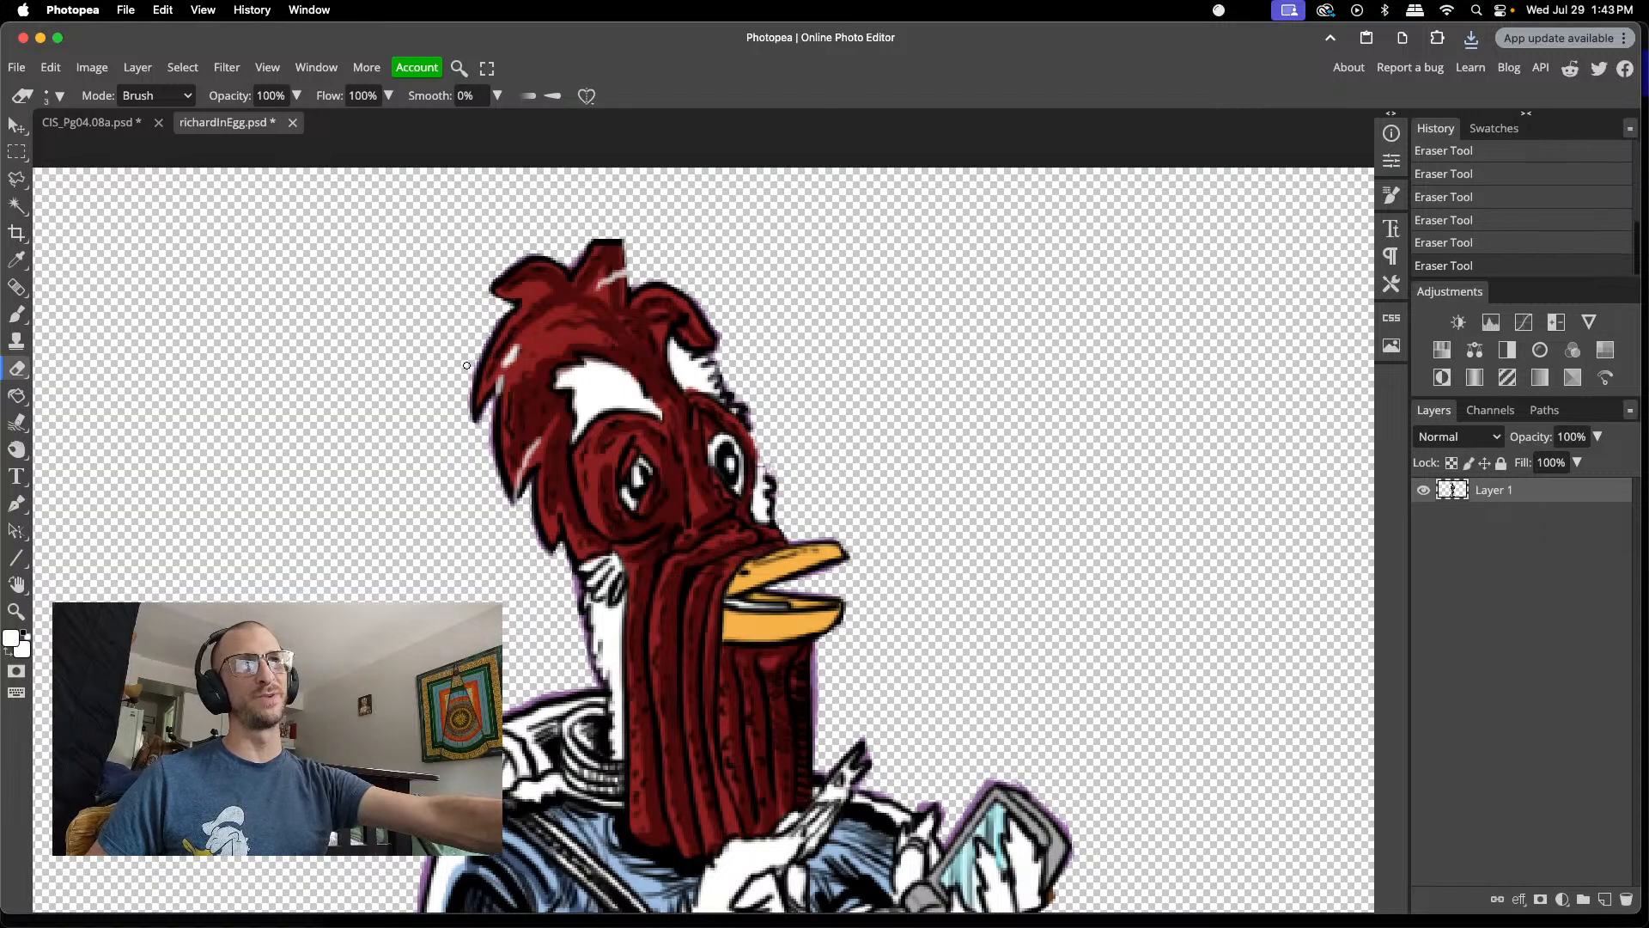
- Erase the purple fringe along the front edge of the red beard, from below the beak down towards the raised hand
{"action": "scroll", "coordinate": [413, 444], "scroll_direction": "down", "scroll_amount": 4}
{"action": "scroll", "coordinate": [413, 444], "scroll_direction": "down", "scroll_amount": 10}
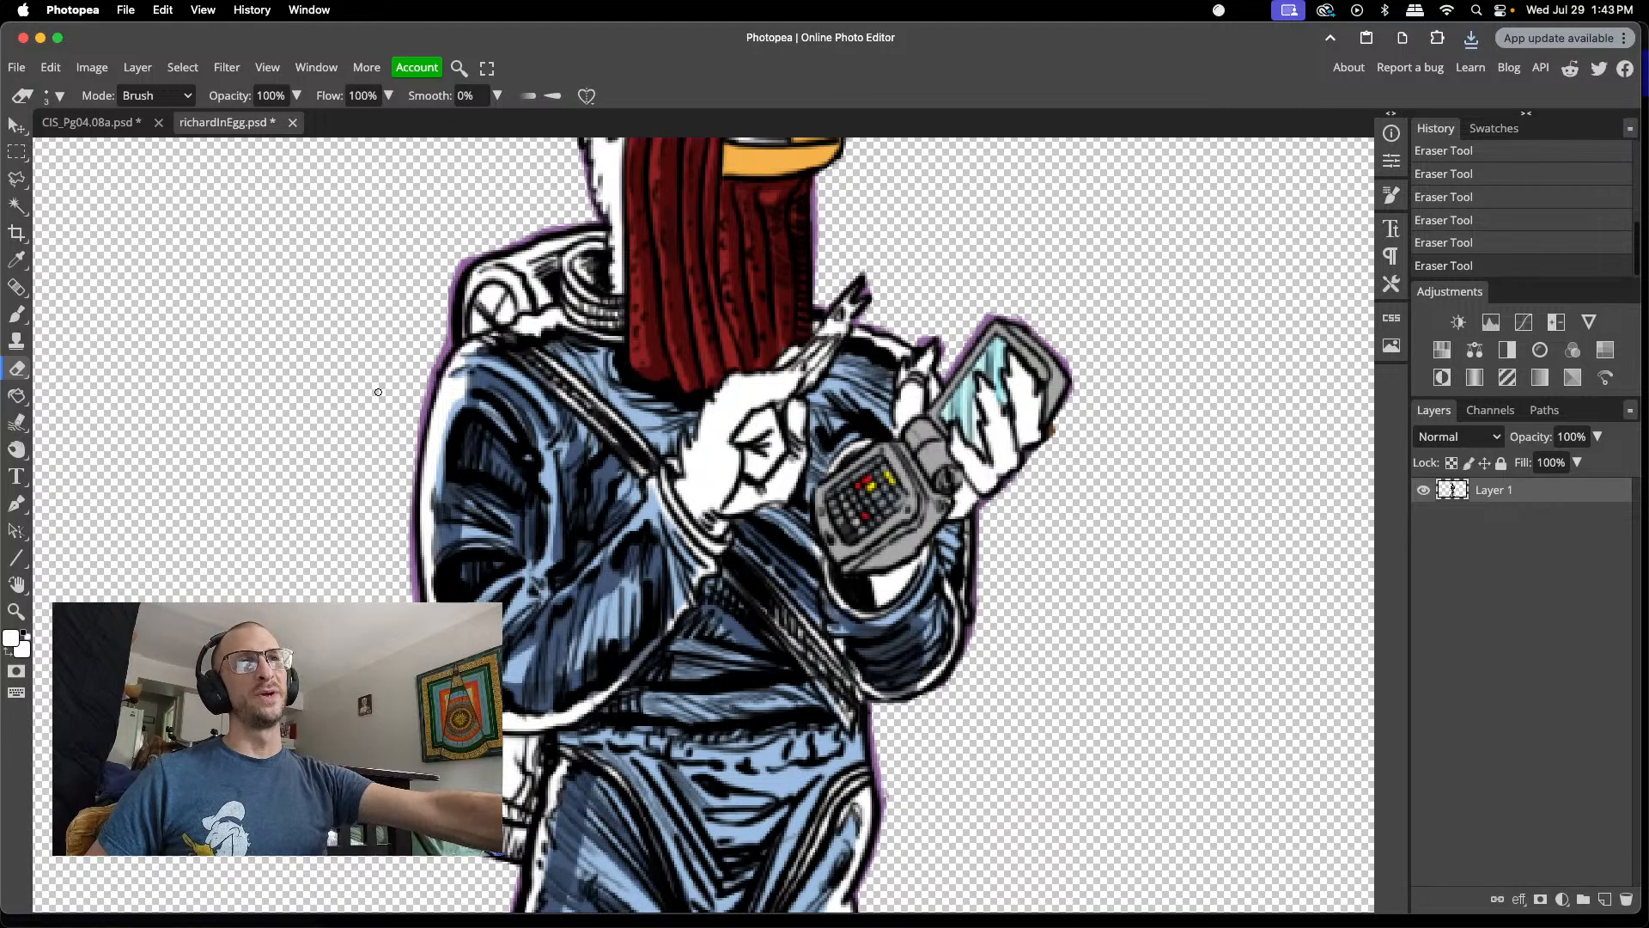
{"action": "scroll", "coordinate": [832, 414], "scroll_direction": "up", "scroll_amount": 4}
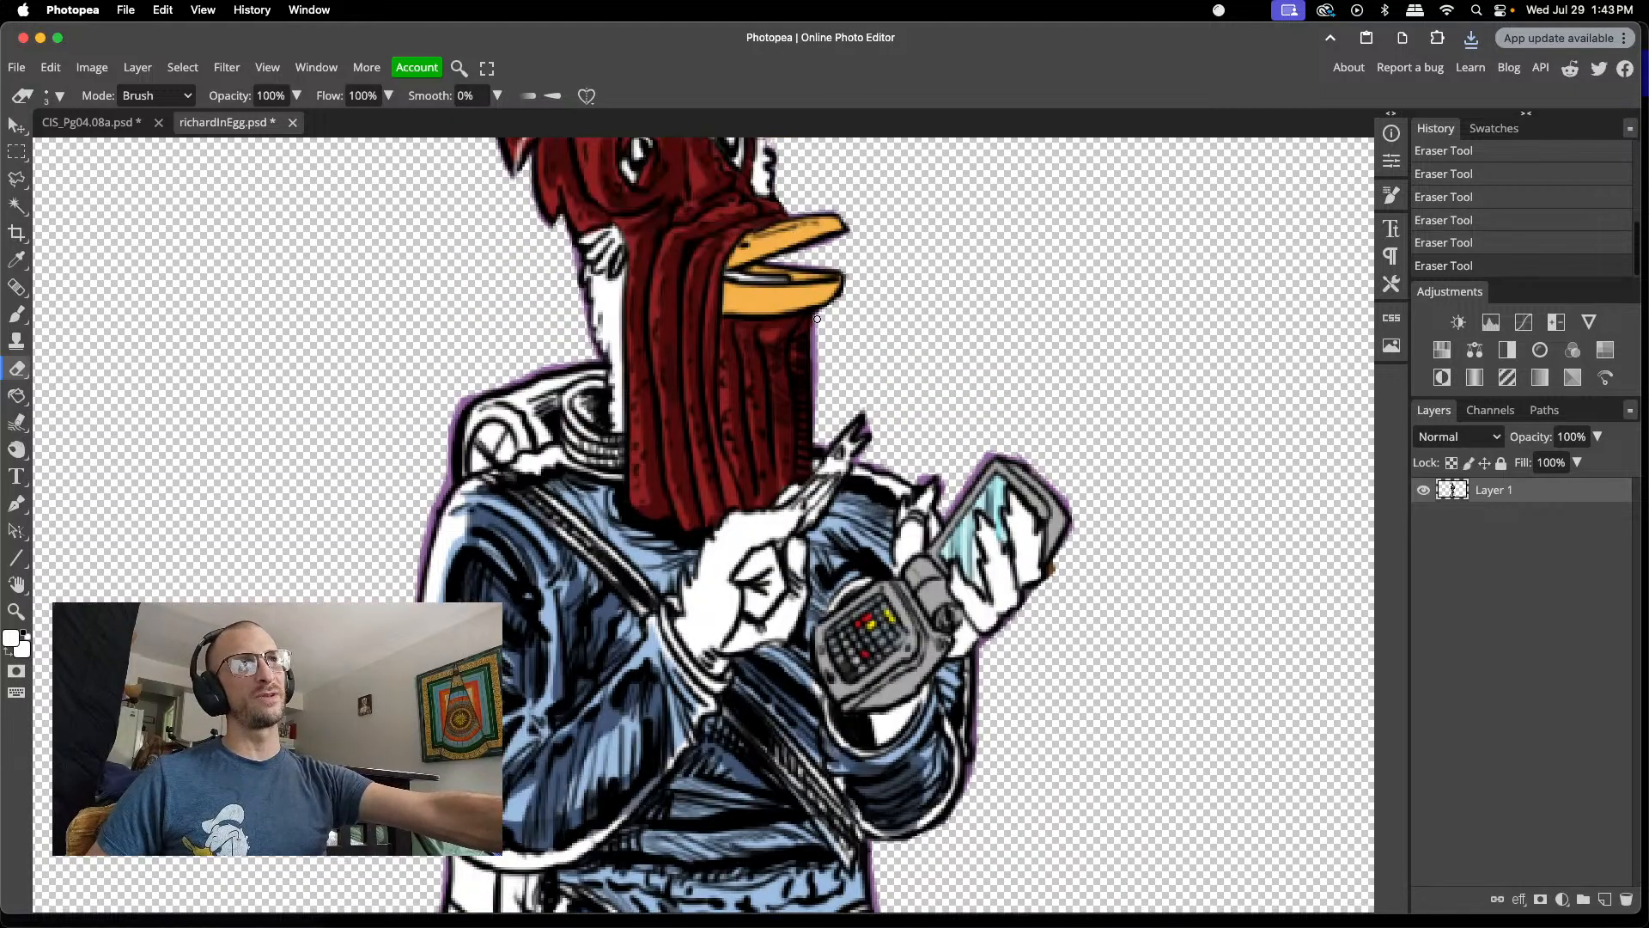
{"action": "left_click_drag", "start_coordinate": [815, 339], "coordinate": [819, 402]}
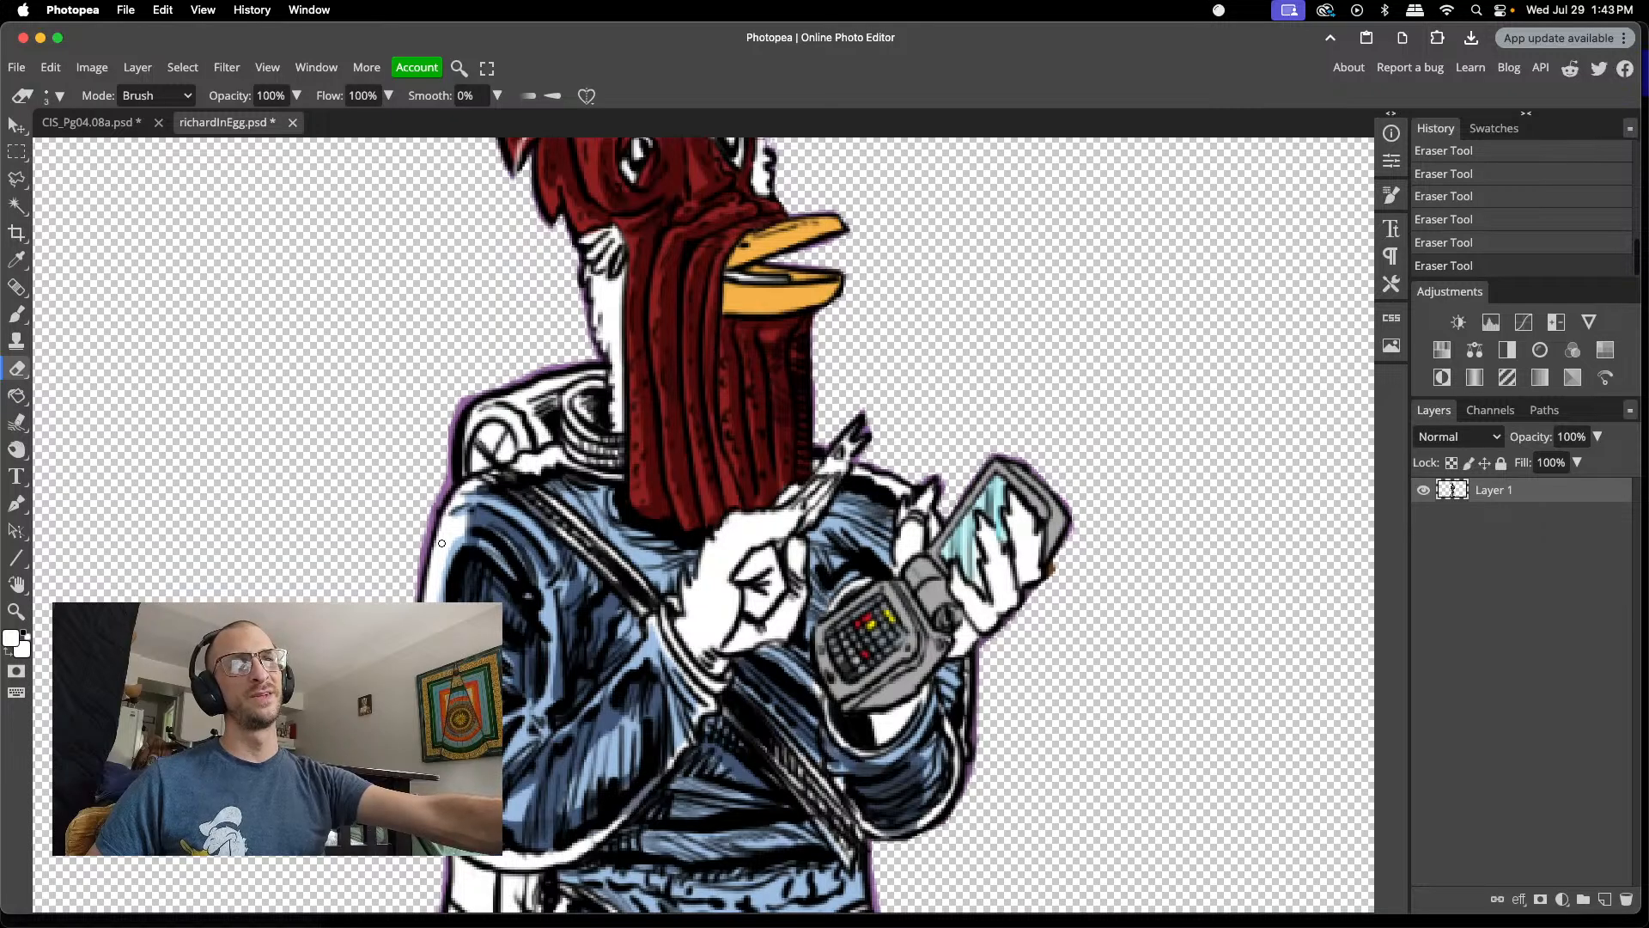
- Erase the purple fringe around the outside of the backpack, the back of the neck and the top of the rear shoulder
{"action": "scroll", "coordinate": [366, 574], "scroll_direction": "down", "scroll_amount": 4}
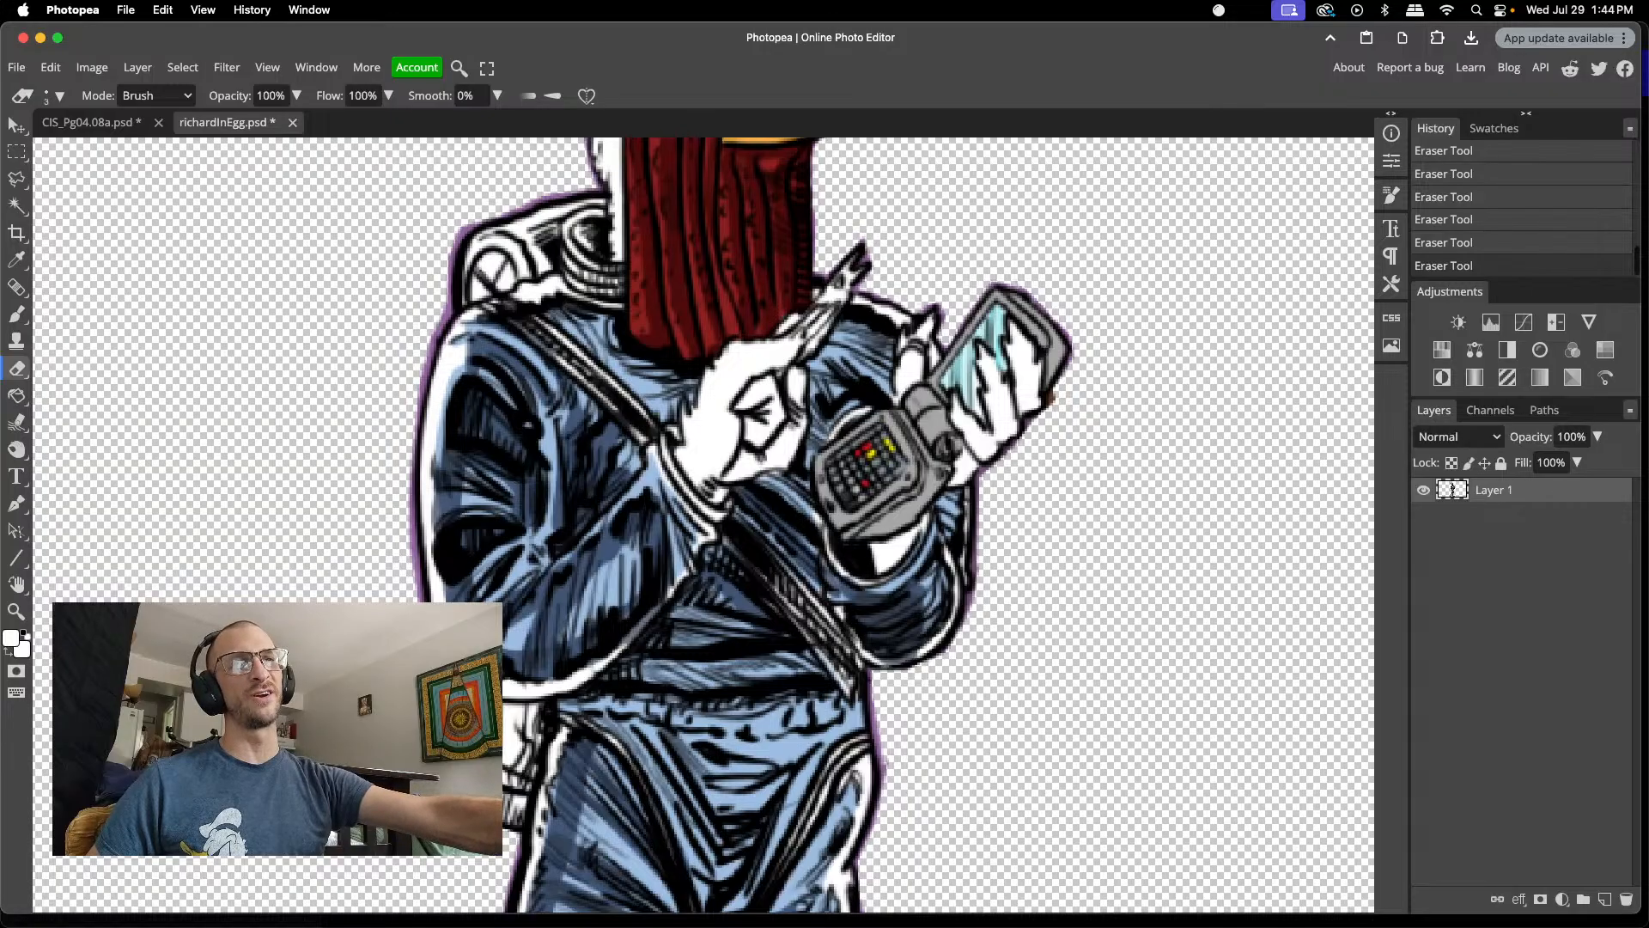
{"action": "scroll", "coordinate": [551, 467], "scroll_direction": "up", "scroll_amount": 3}
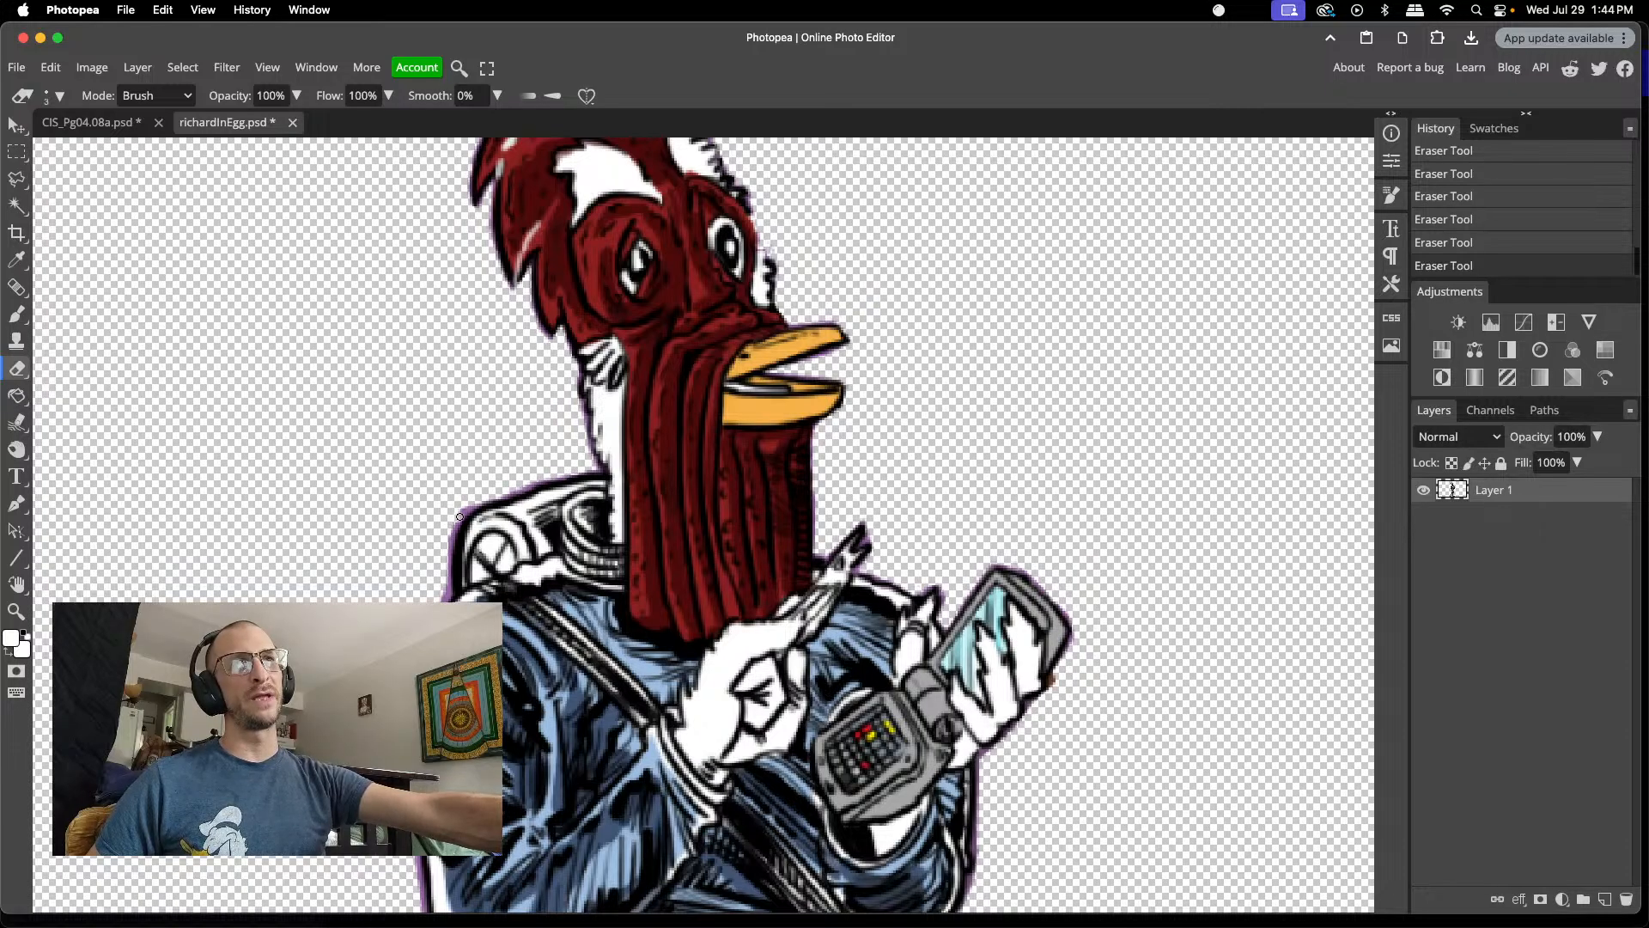
{"action": "mouse_move", "coordinate": [495, 495]}
{"action": "left_mouse_down"}
{"action": "mouse_move", "coordinate": [414, 519]}
{"action": "mouse_move", "coordinate": [402, 595]}
{"action": "mouse_move", "coordinate": [451, 506]}
{"action": "mouse_move", "coordinate": [452, 586]}
{"action": "left_mouse_up"}
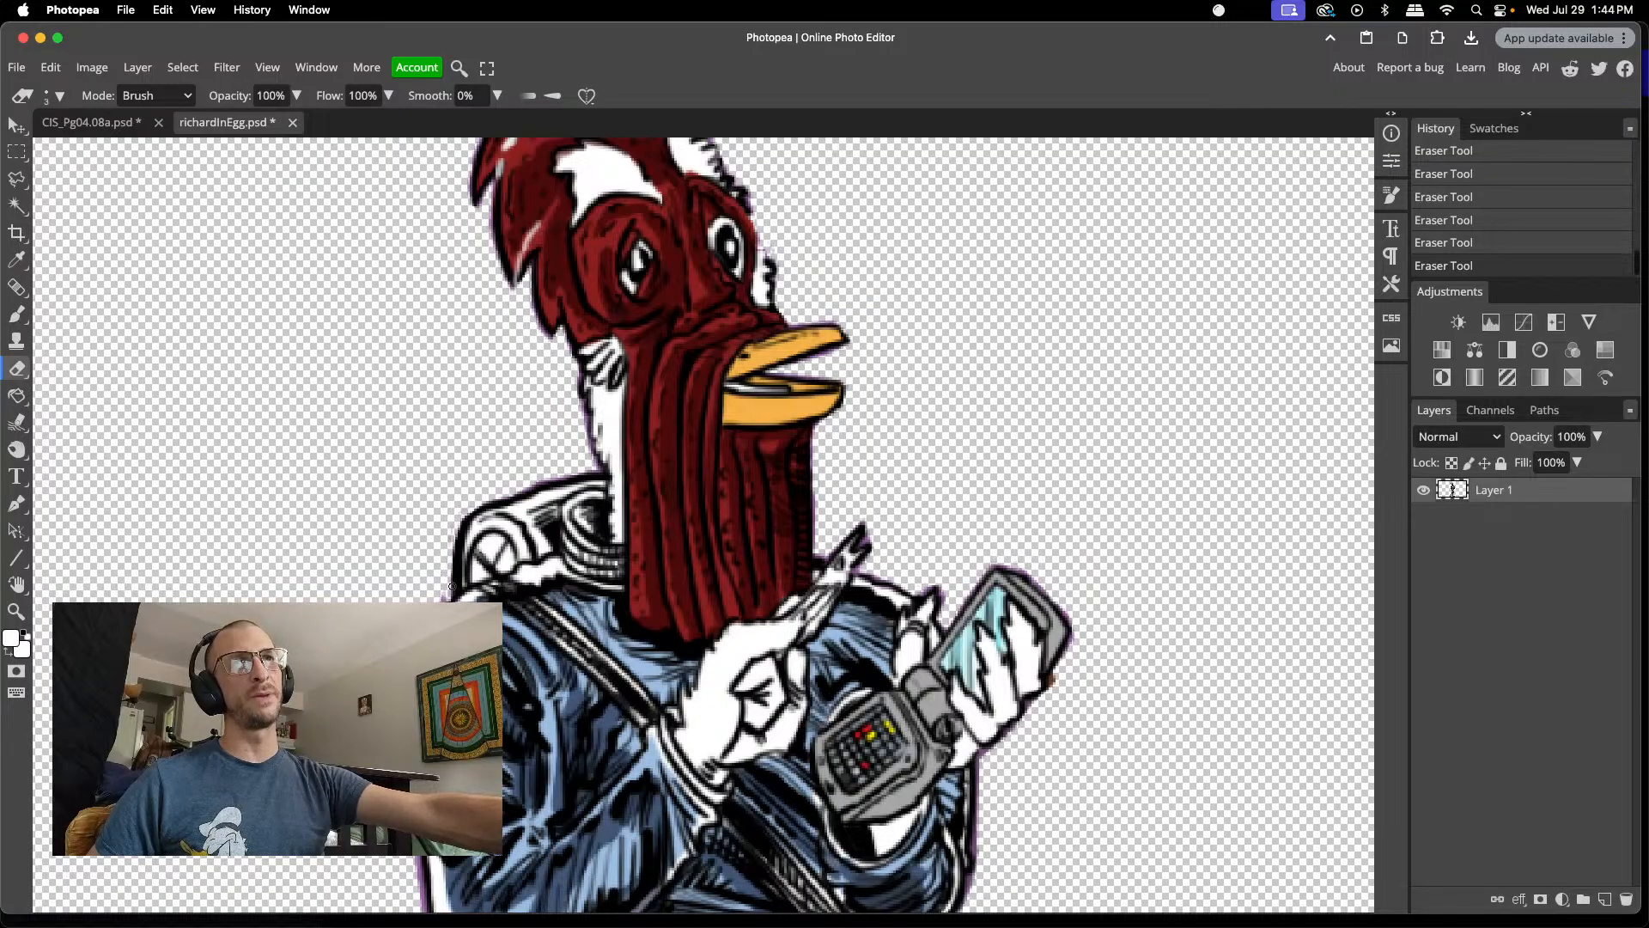
{"action": "left_click_drag", "start_coordinate": [582, 404], "coordinate": [583, 413]}
{"action": "scroll", "coordinate": [445, 540], "scroll_direction": "down", "scroll_amount": 4}
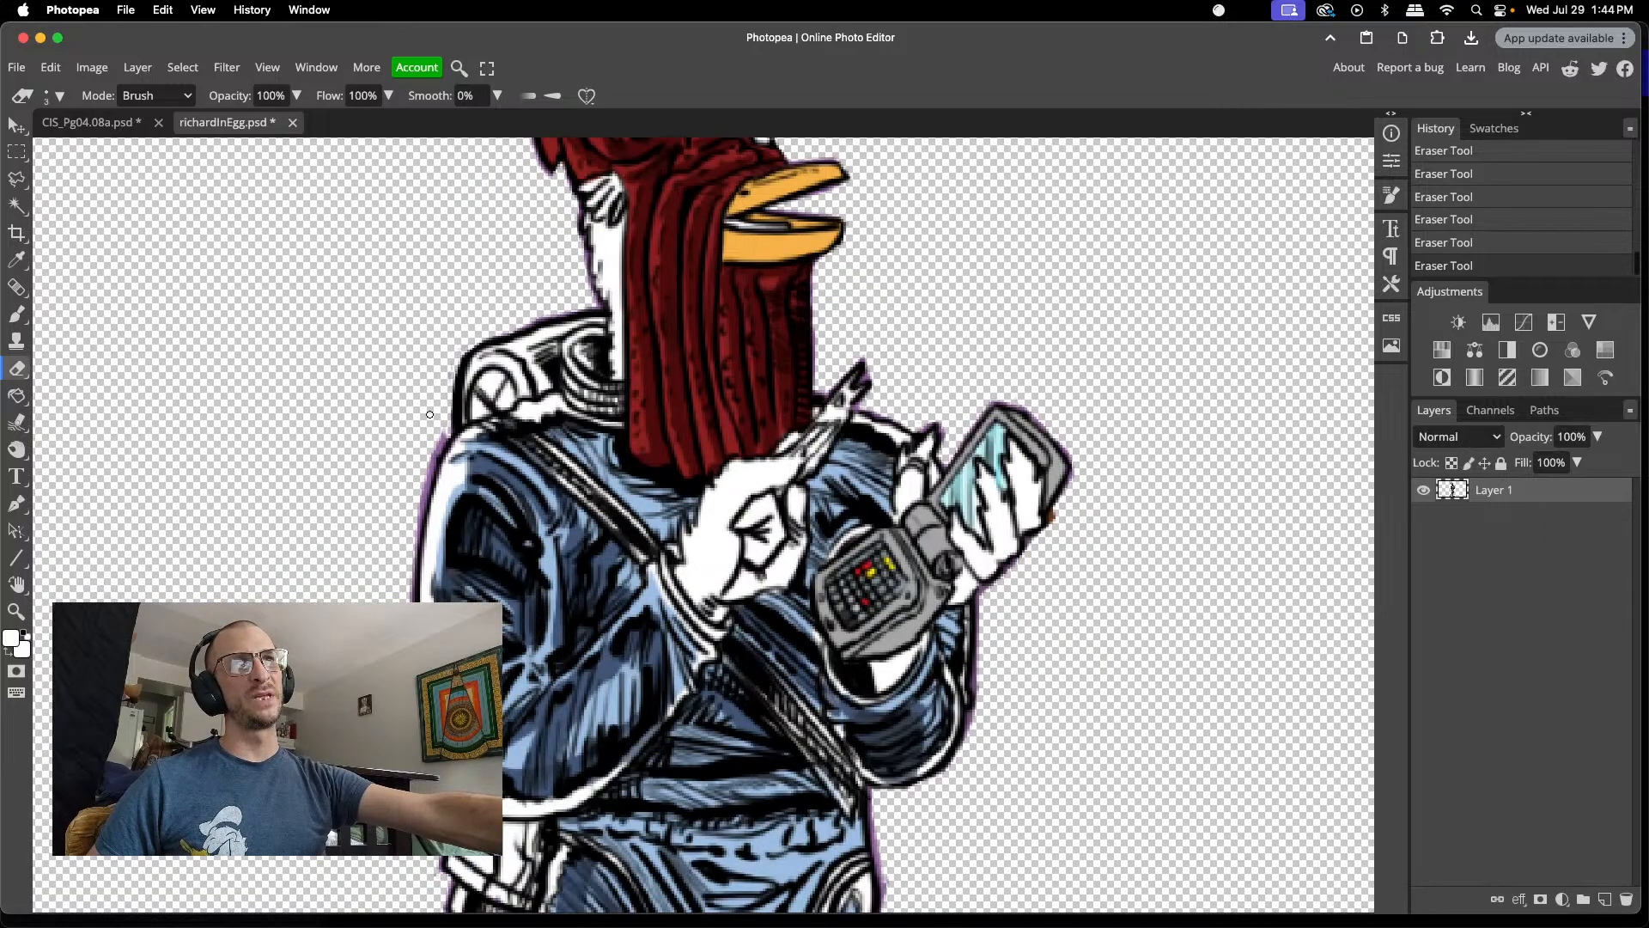
{"action": "left_click_drag", "start_coordinate": [438, 446], "coordinate": [431, 463]}
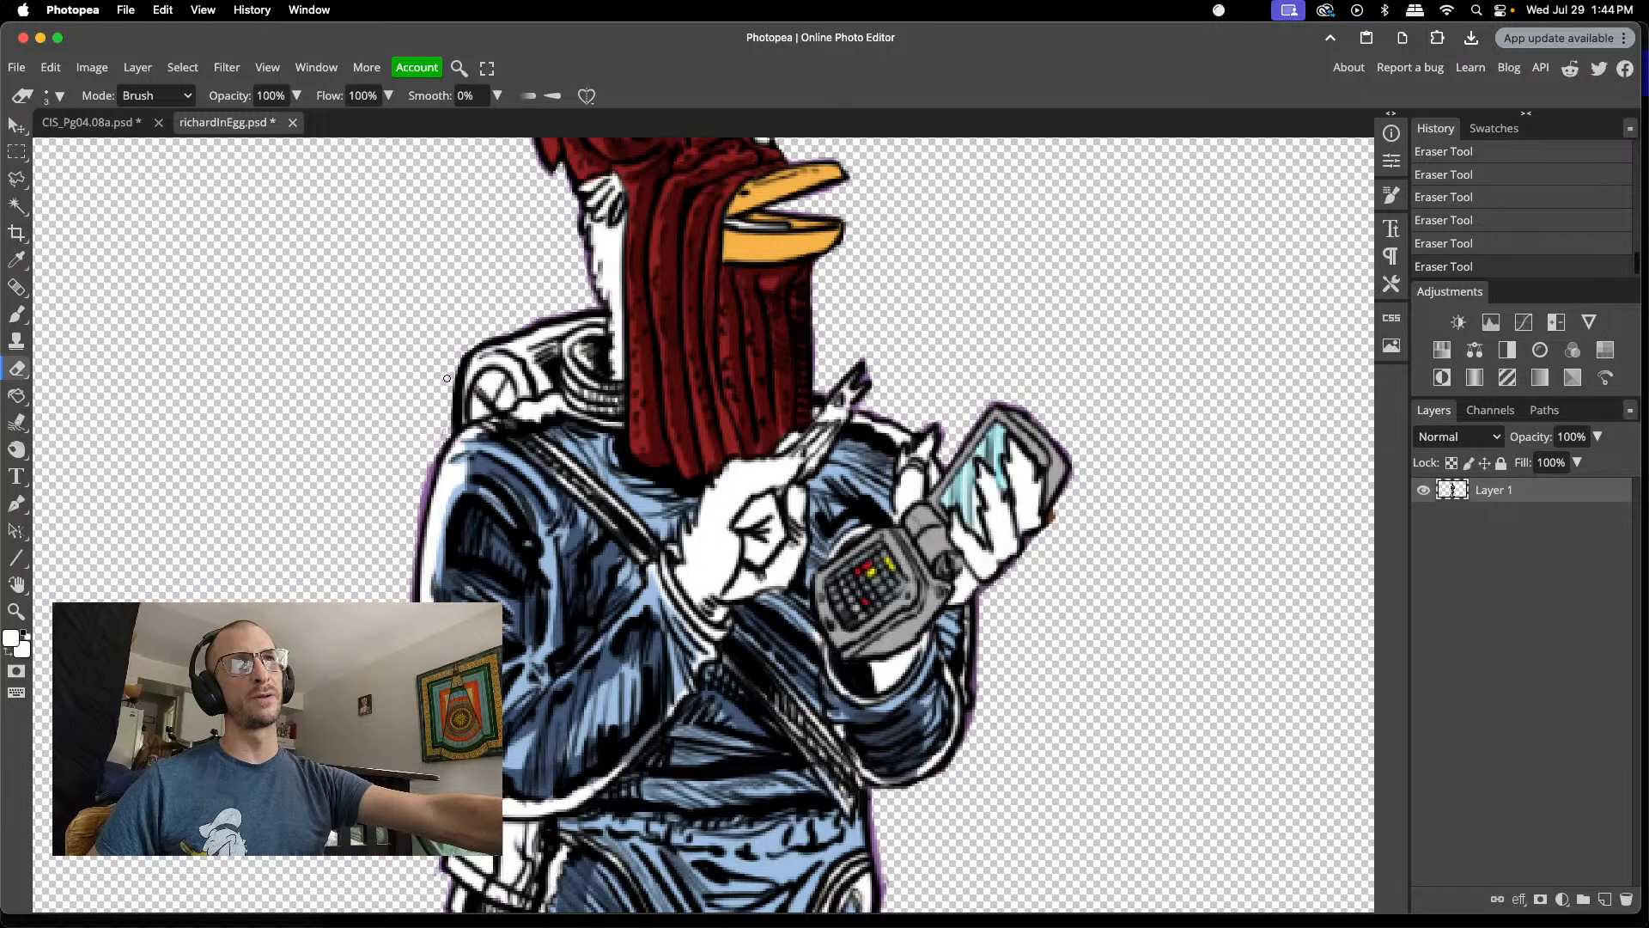
{"action": "left_click_drag", "start_coordinate": [443, 397], "coordinate": [438, 444]}
- Erase the purple fringe along the outer edge of the sleeve on the backpack side, from shoulder to elbow
{"action": "scroll", "coordinate": [404, 433], "scroll_direction": "down", "scroll_amount": 5}
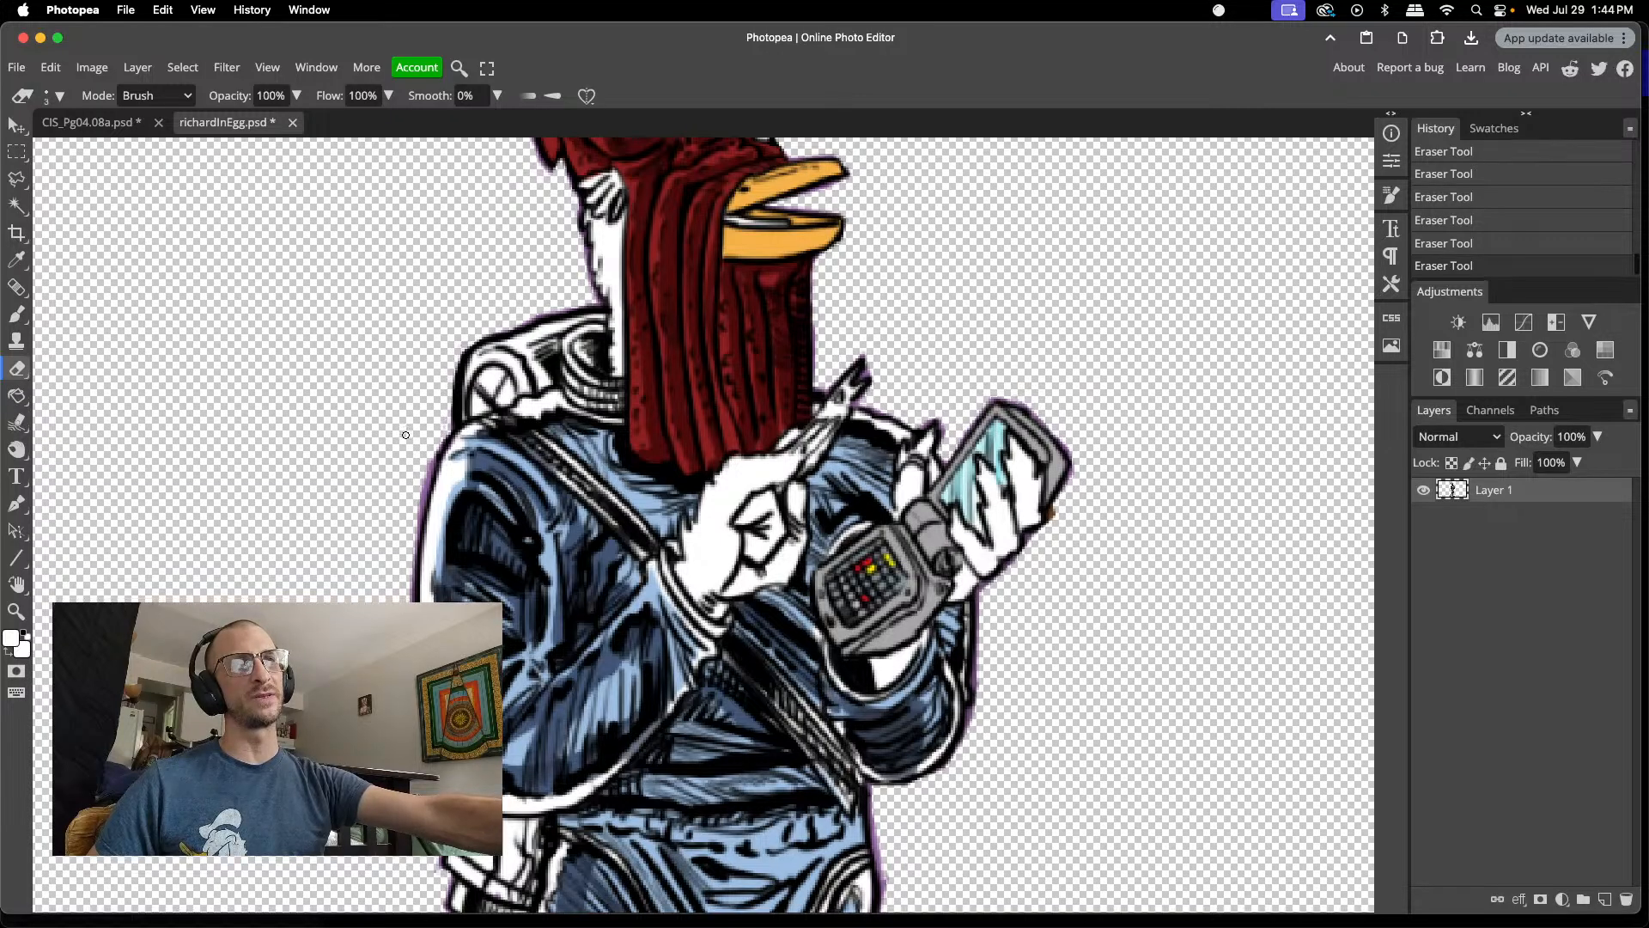
{"action": "scroll", "coordinate": [403, 421], "scroll_direction": "up", "scroll_amount": 3}
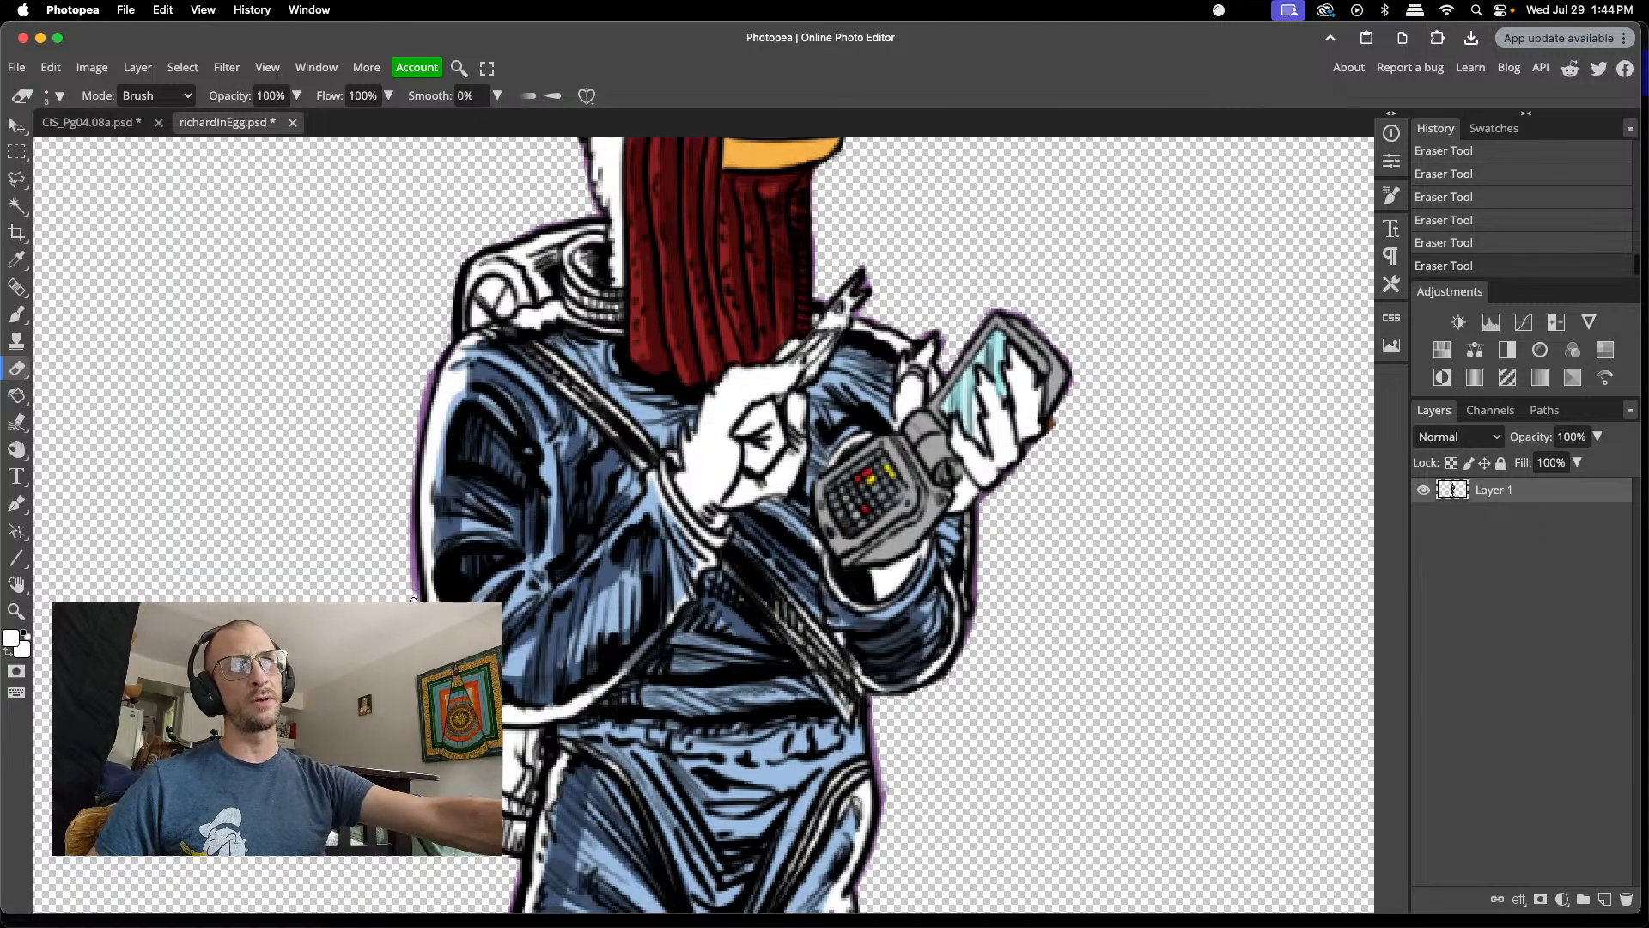
{"action": "left_click_drag", "start_coordinate": [412, 594], "coordinate": [410, 531]}
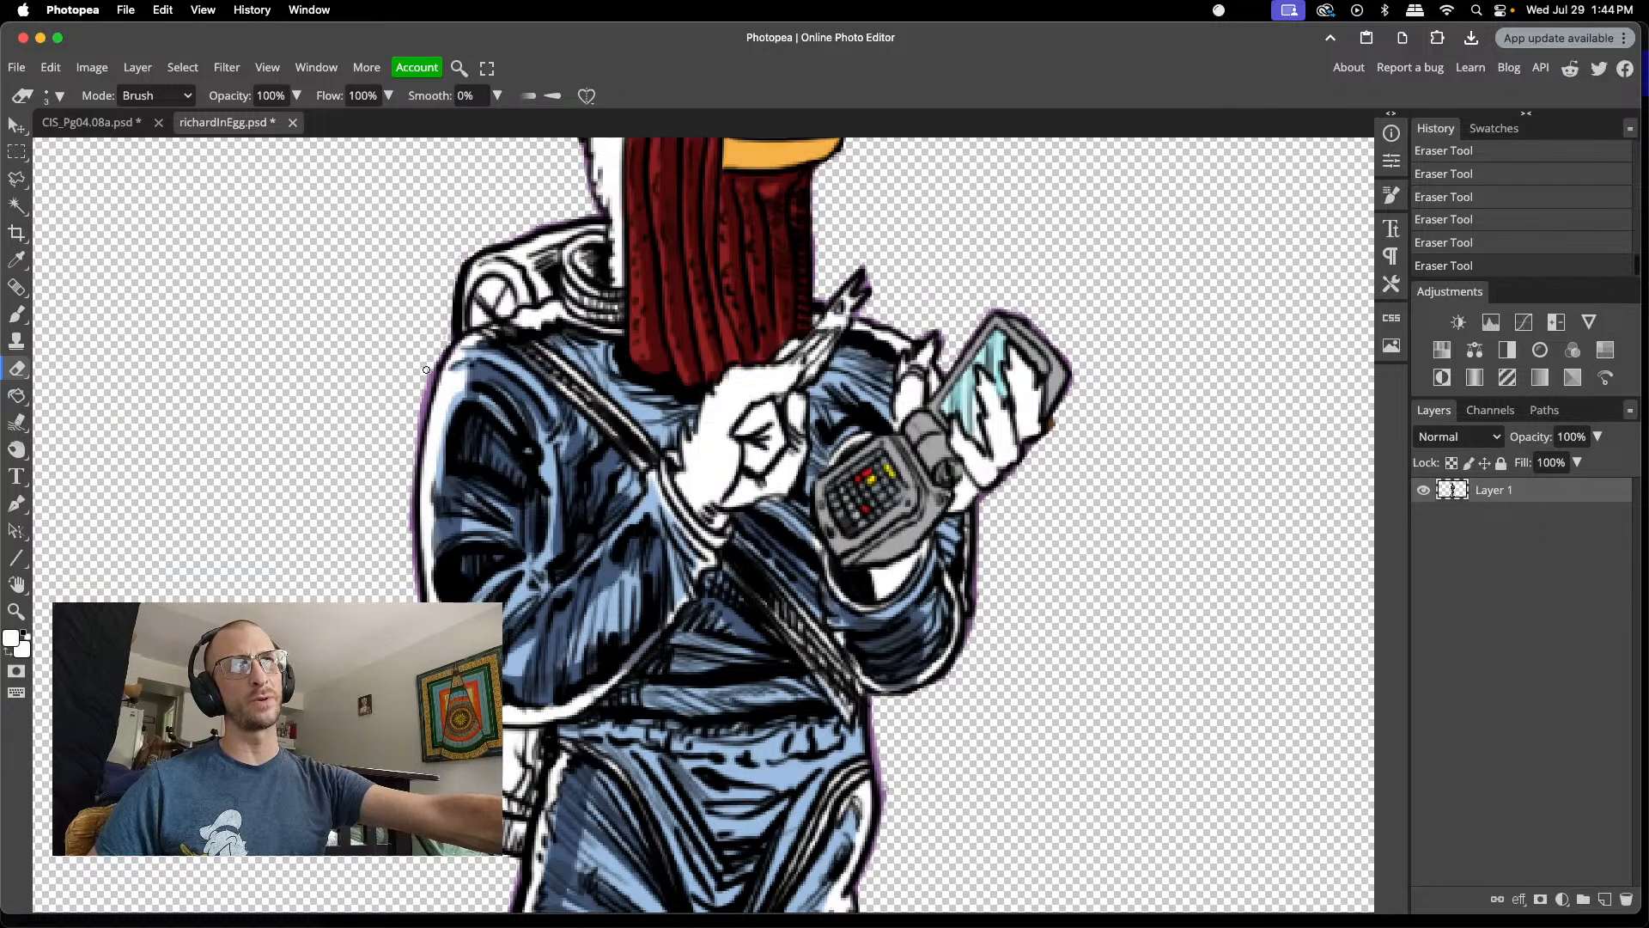
{"action": "left_click_drag", "start_coordinate": [426, 369], "coordinate": [412, 443]}
- Erase the purple fringe along both edges of the rear laced boot, on the backpack side, above its foot
{"action": "scroll", "coordinate": [395, 455], "scroll_direction": "down", "scroll_amount": 10}
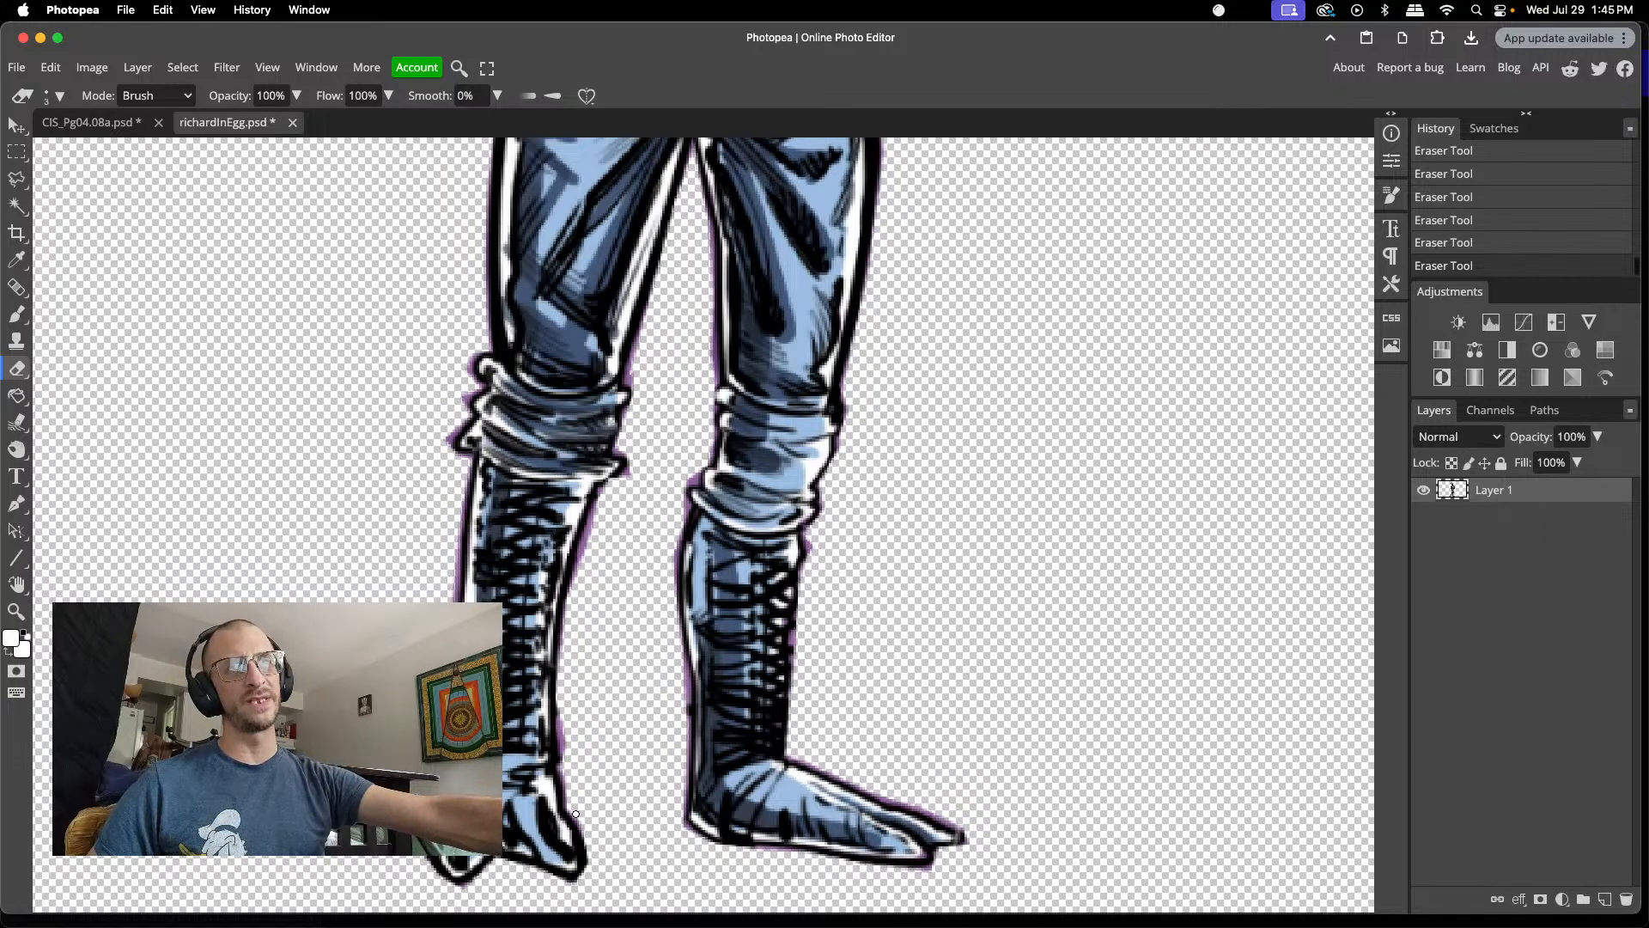
{"action": "left_click", "coordinate": [564, 733]}
{"action": "left_click_drag", "start_coordinate": [561, 722], "coordinate": [564, 764]}
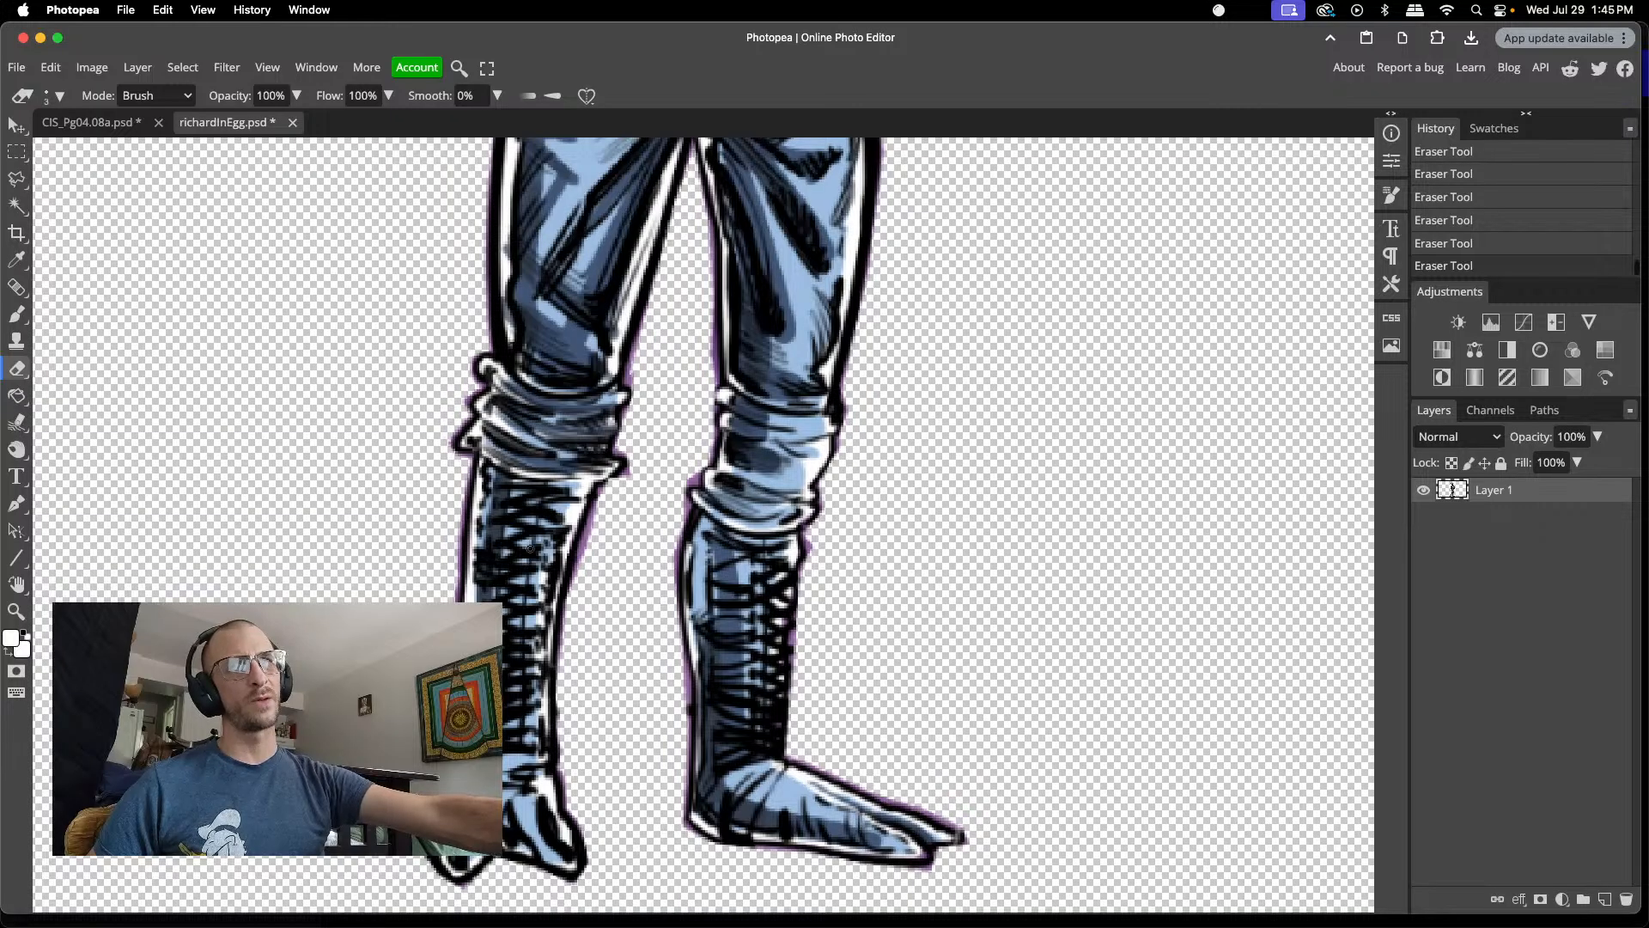
{"action": "left_click_drag", "start_coordinate": [450, 564], "coordinate": [459, 511]}
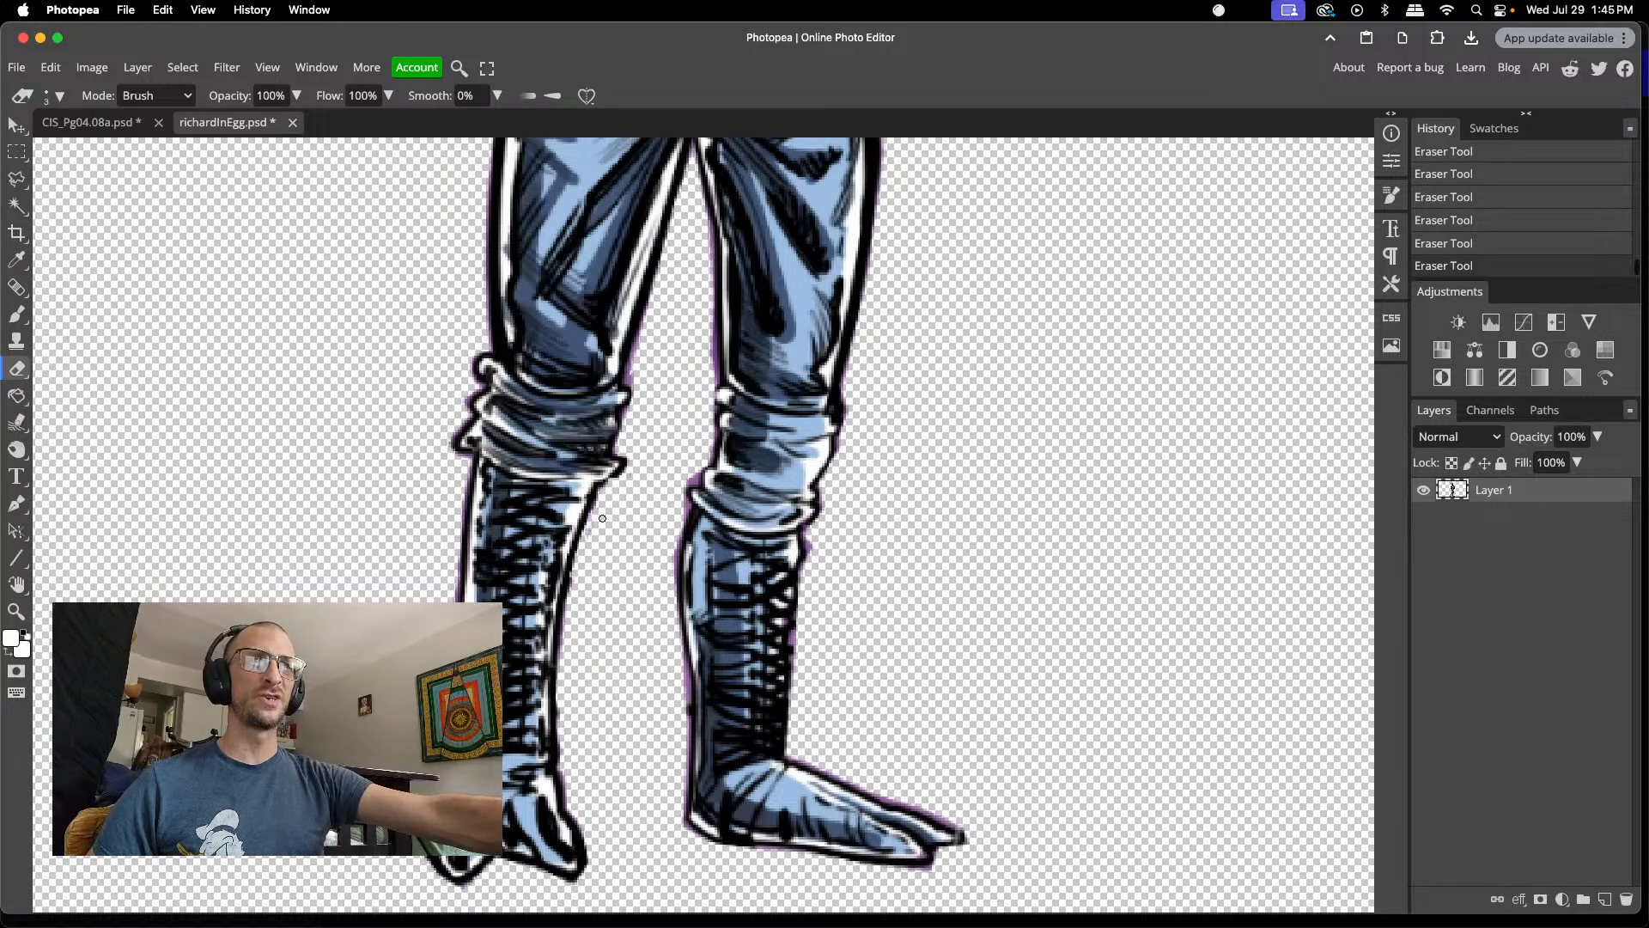
- Erase the purple fringe along the inner edge of the front leg and the outer hip on the same side, just below the waist
{"action": "scroll", "coordinate": [602, 518], "scroll_direction": "up", "scroll_amount": 5}
{"action": "scroll", "coordinate": [624, 552], "scroll_direction": "down", "scroll_amount": 4}
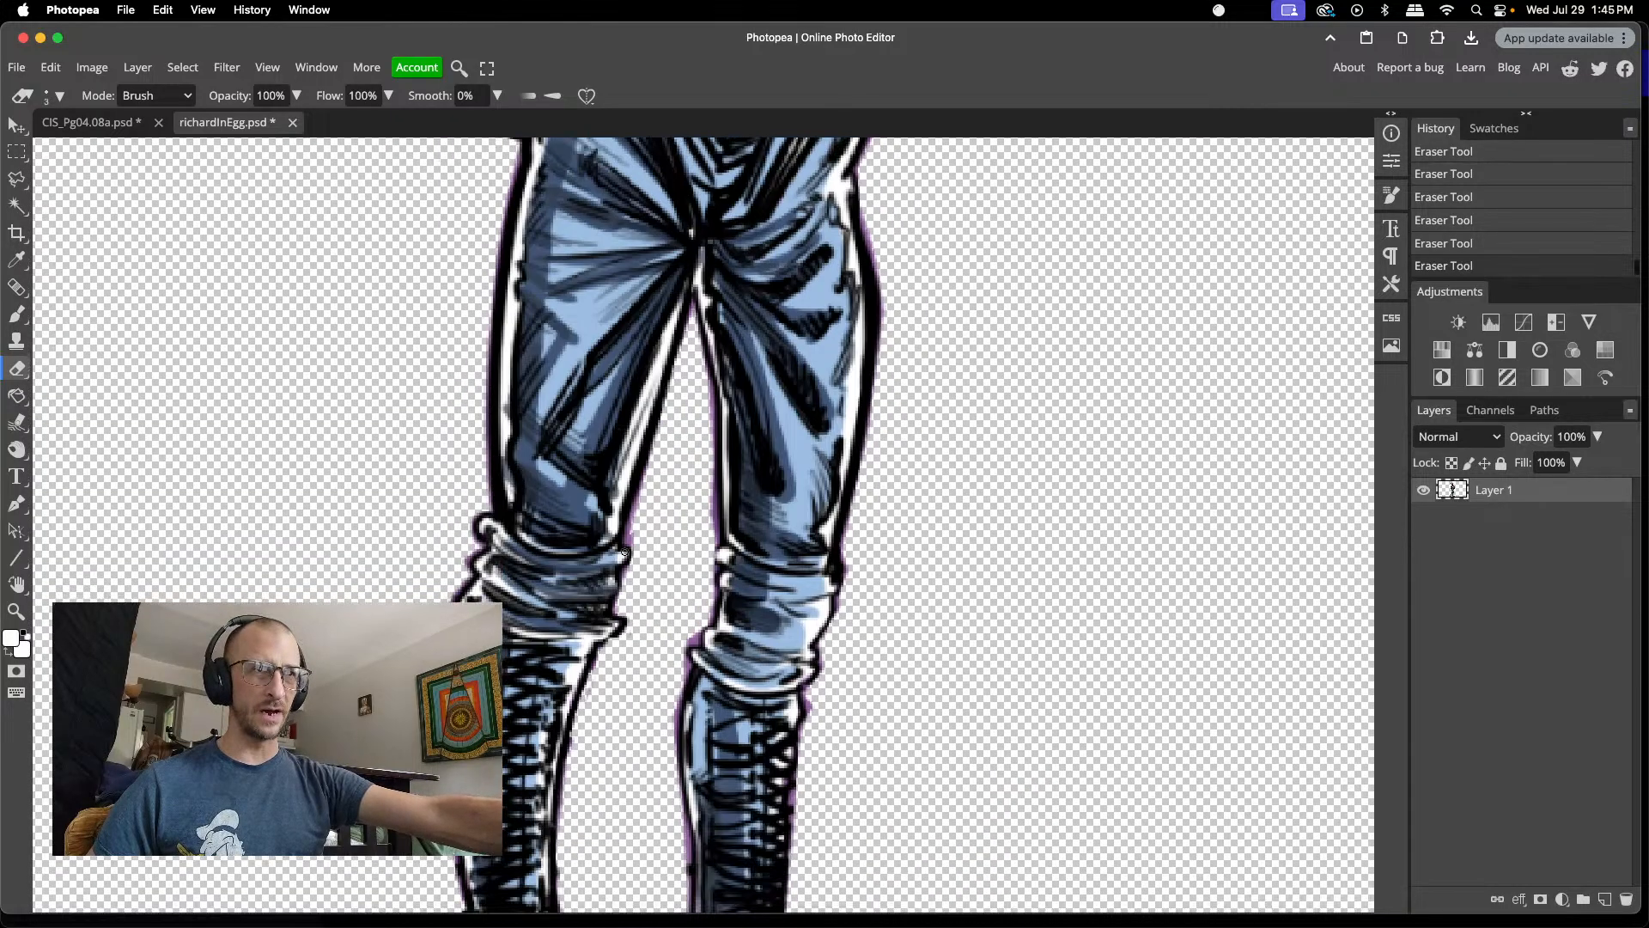
{"action": "scroll", "coordinate": [624, 552], "scroll_direction": "down", "scroll_amount": 3}
{"action": "scroll", "coordinate": [653, 601], "scroll_direction": "up", "scroll_amount": 4}
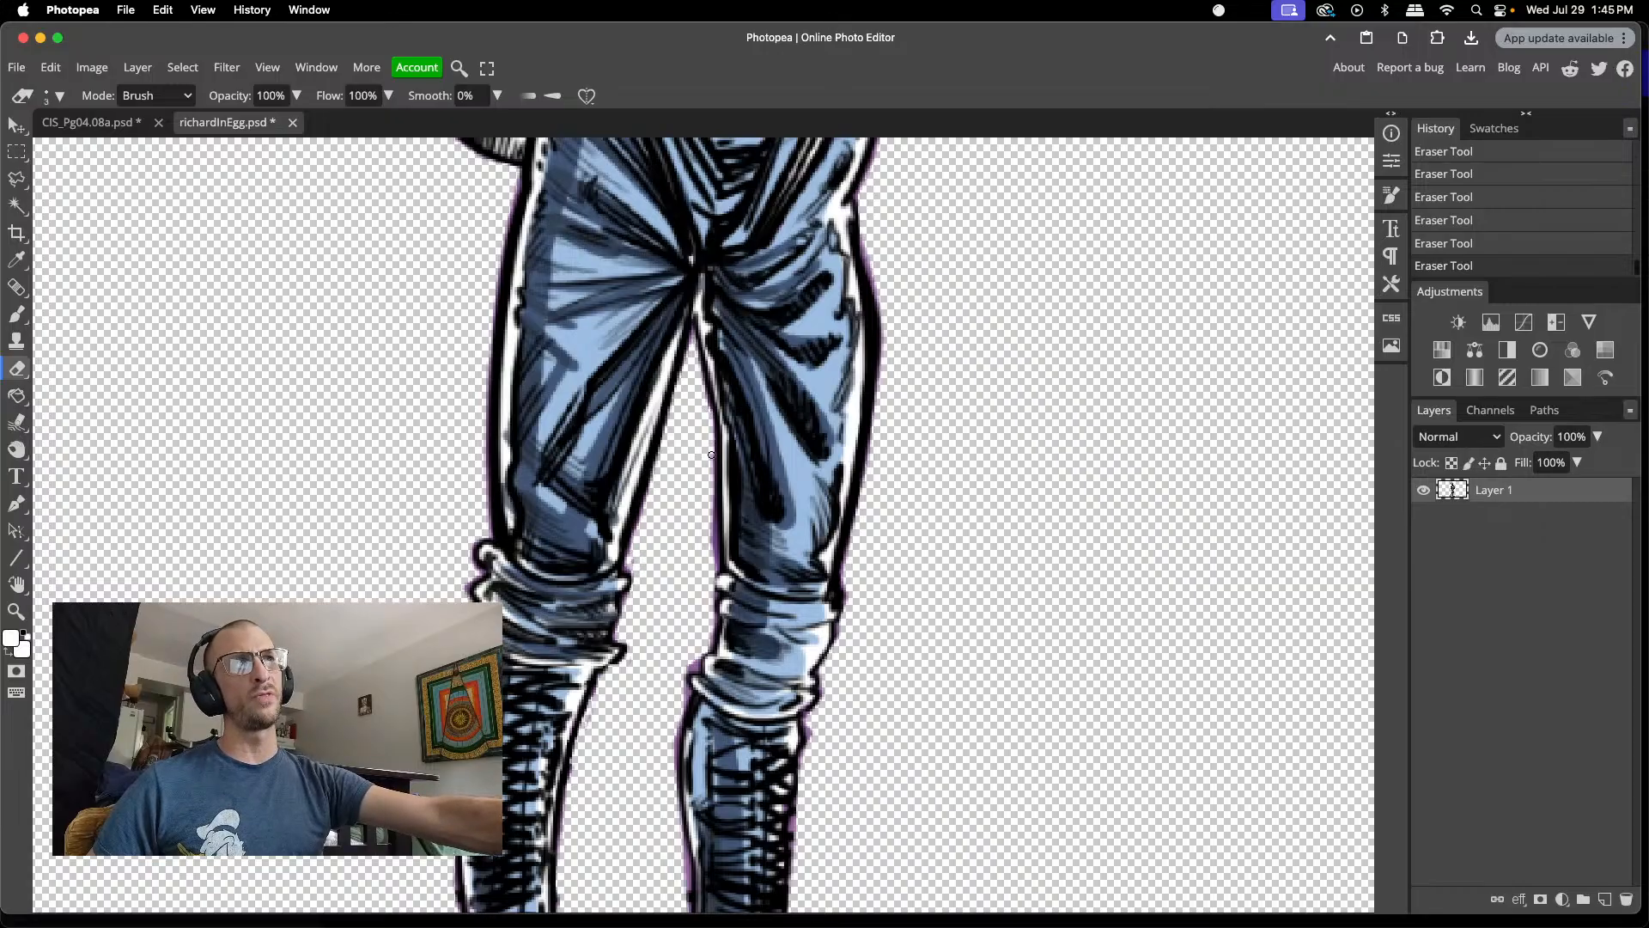
{"action": "scroll", "coordinate": [705, 447], "scroll_direction": "down", "scroll_amount": 2}
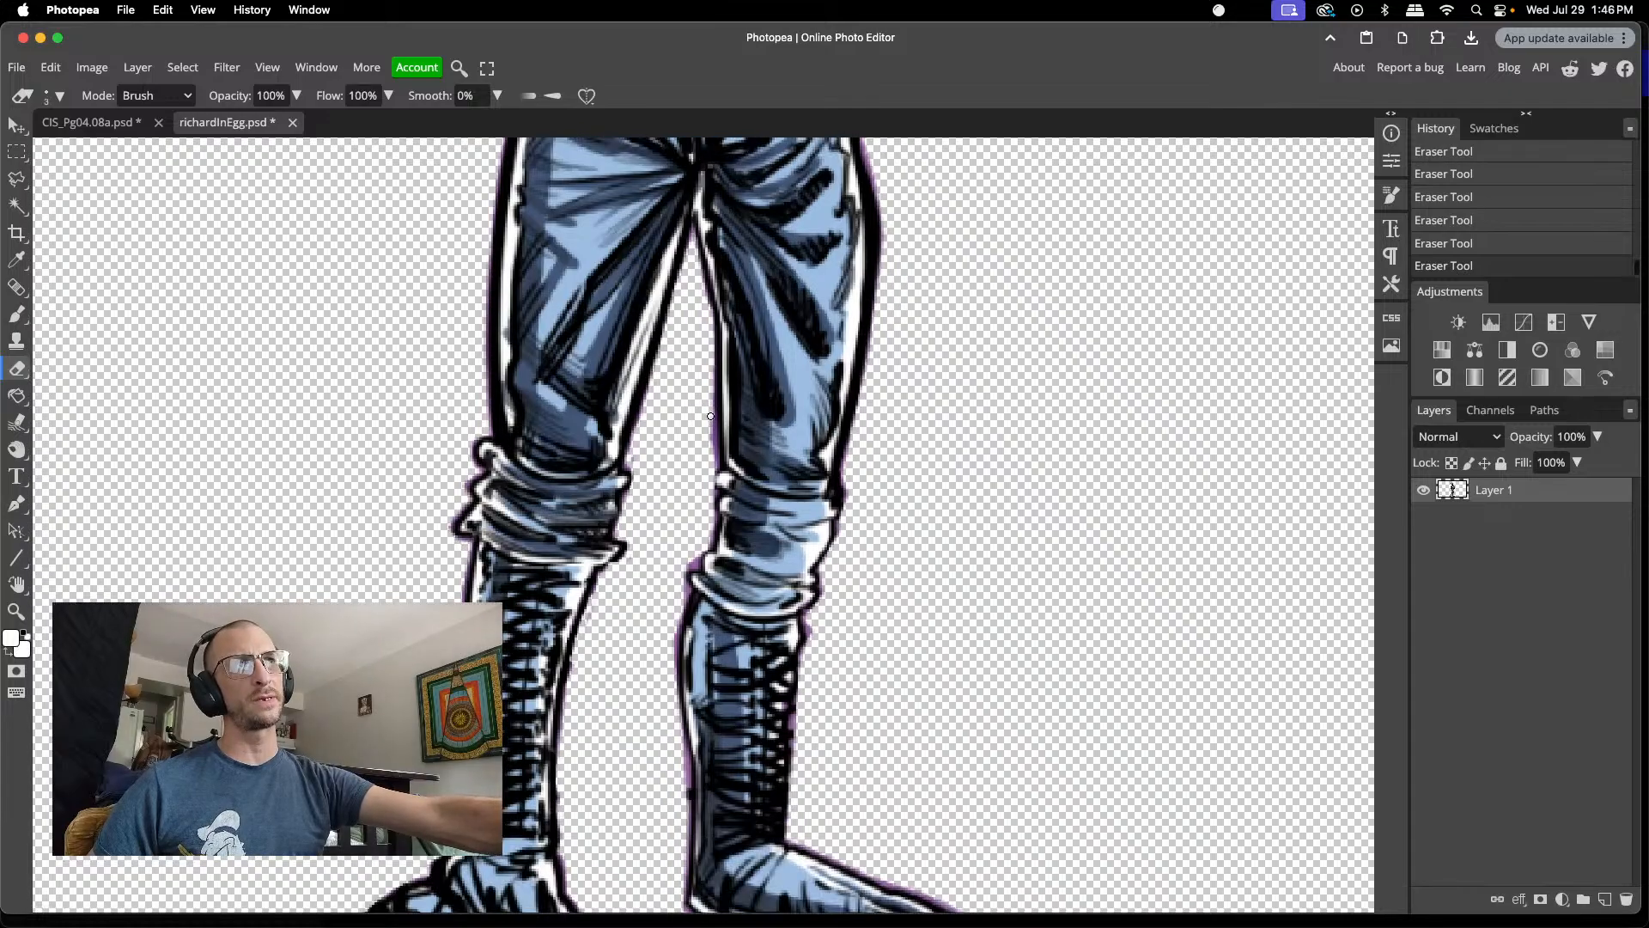
{"action": "scroll", "coordinate": [717, 458], "scroll_direction": "down", "scroll_amount": 2}
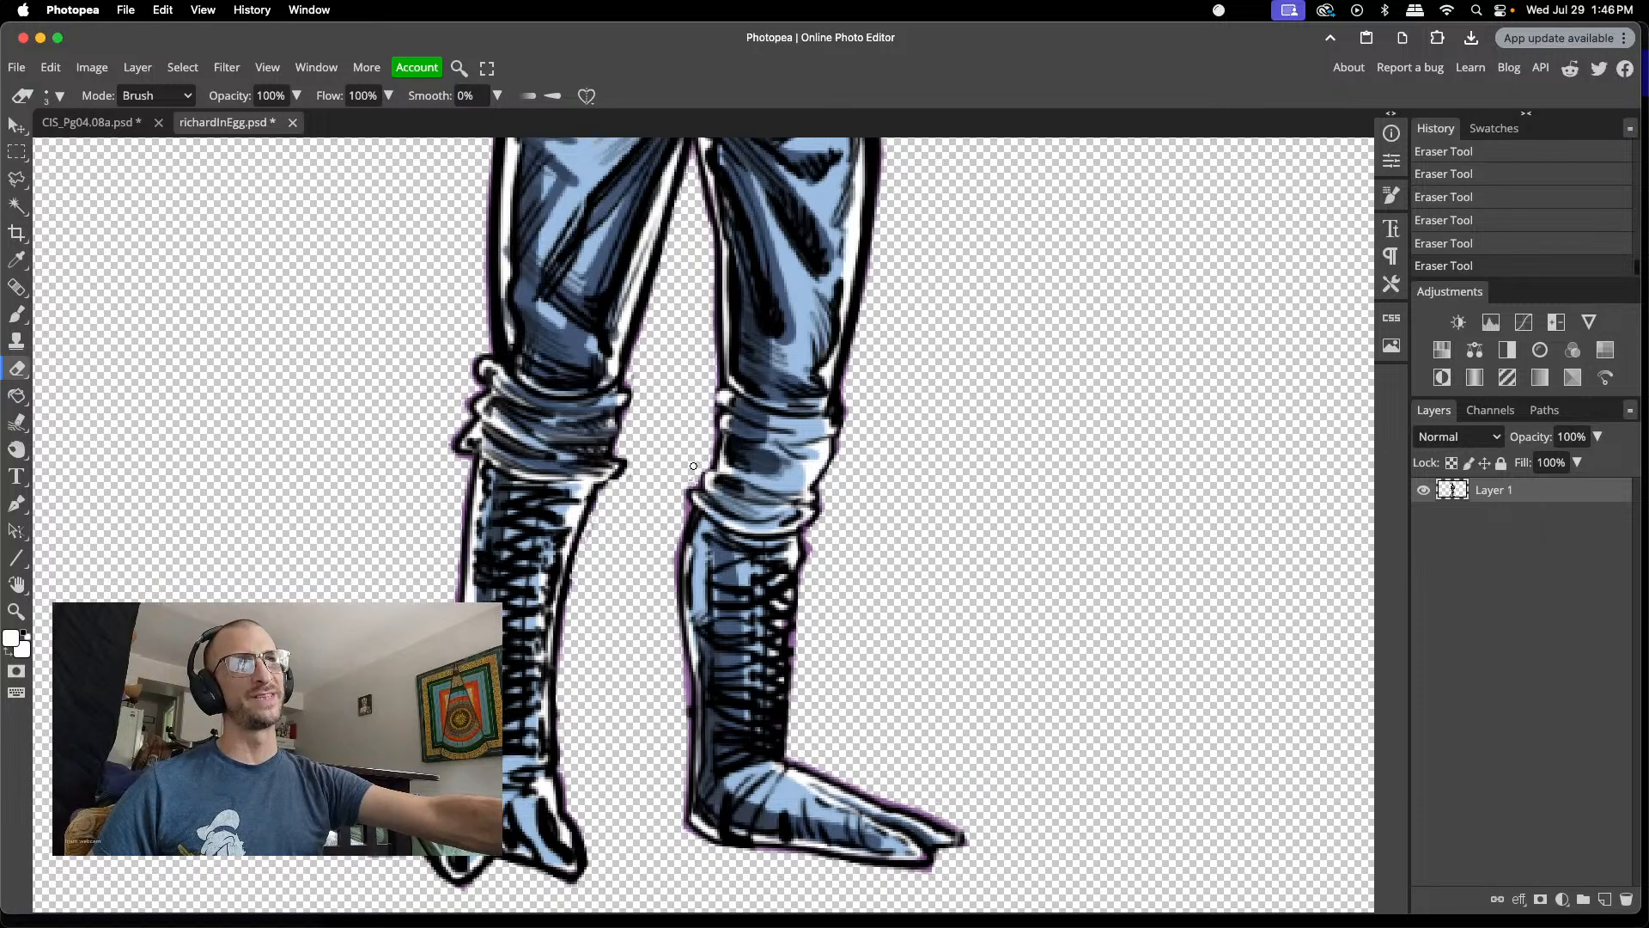
{"action": "scroll", "coordinate": [684, 486], "scroll_direction": "down", "scroll_amount": 3}
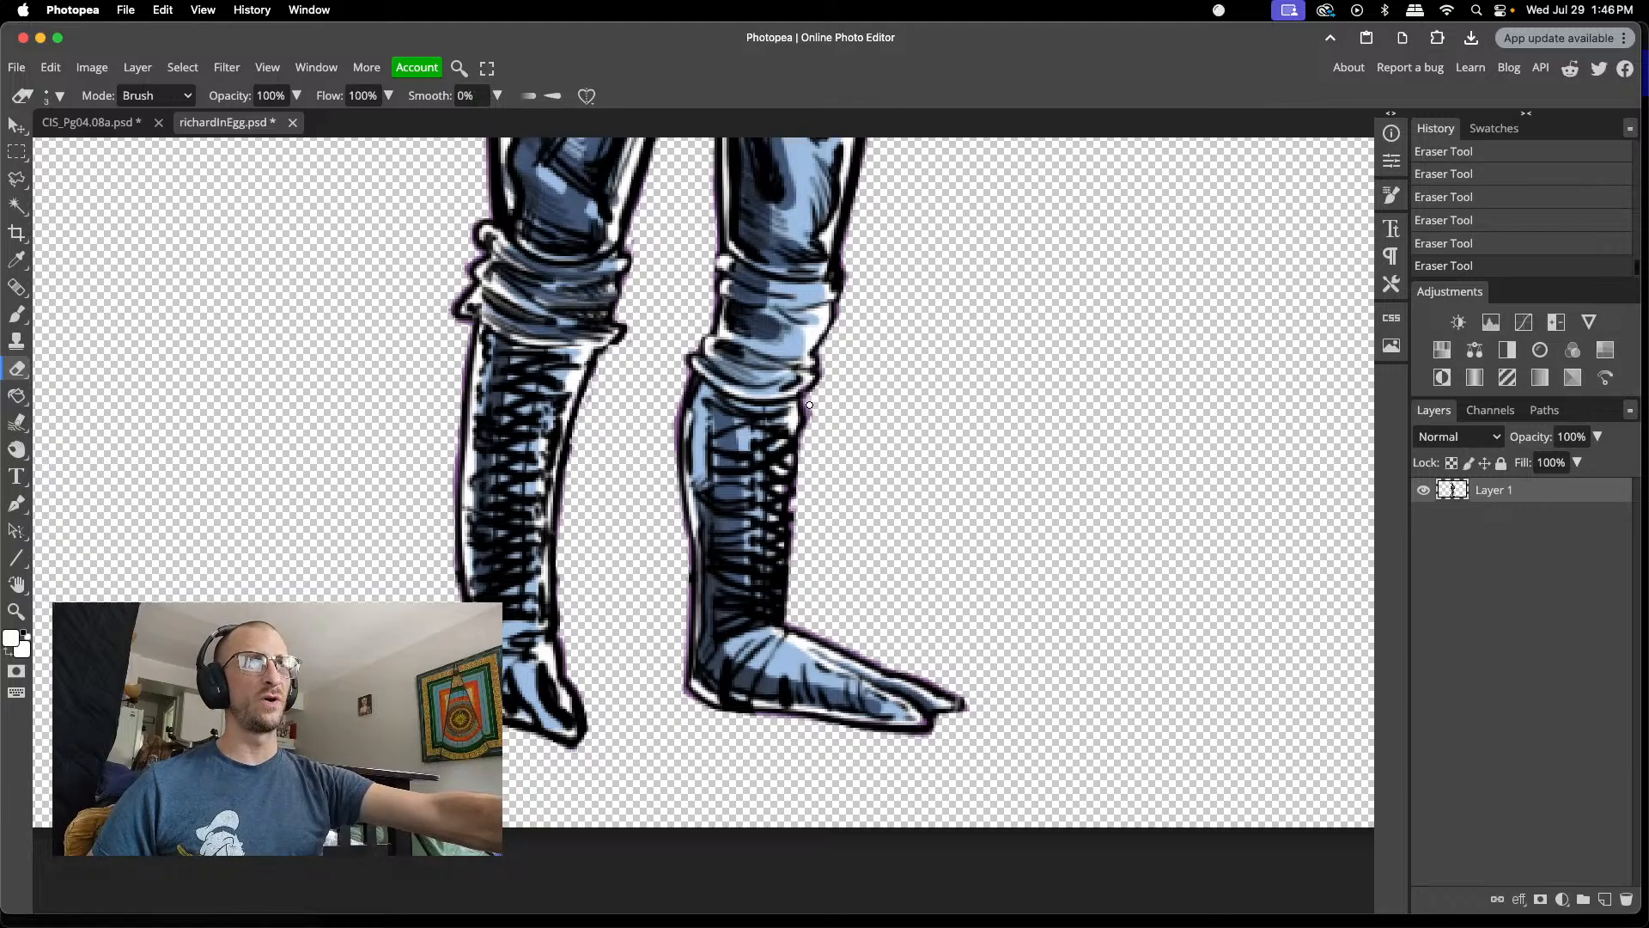
{"action": "scroll", "coordinate": [808, 412], "scroll_direction": "up", "scroll_amount": 10}
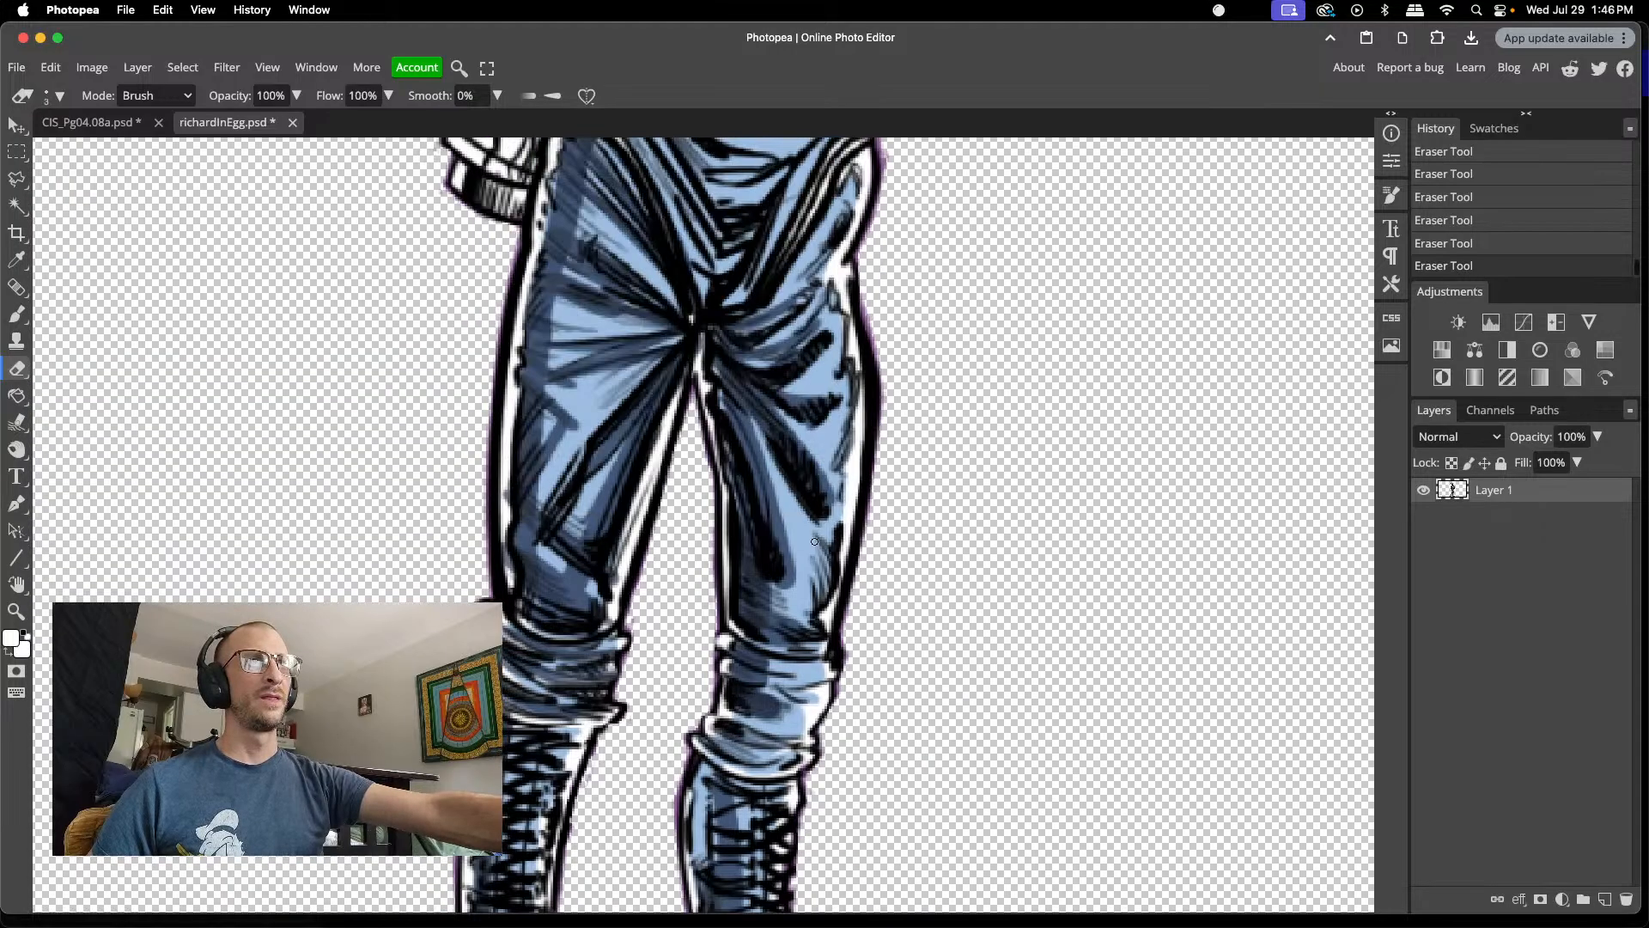
{"action": "scroll", "coordinate": [821, 530], "scroll_direction": "up", "scroll_amount": 3}
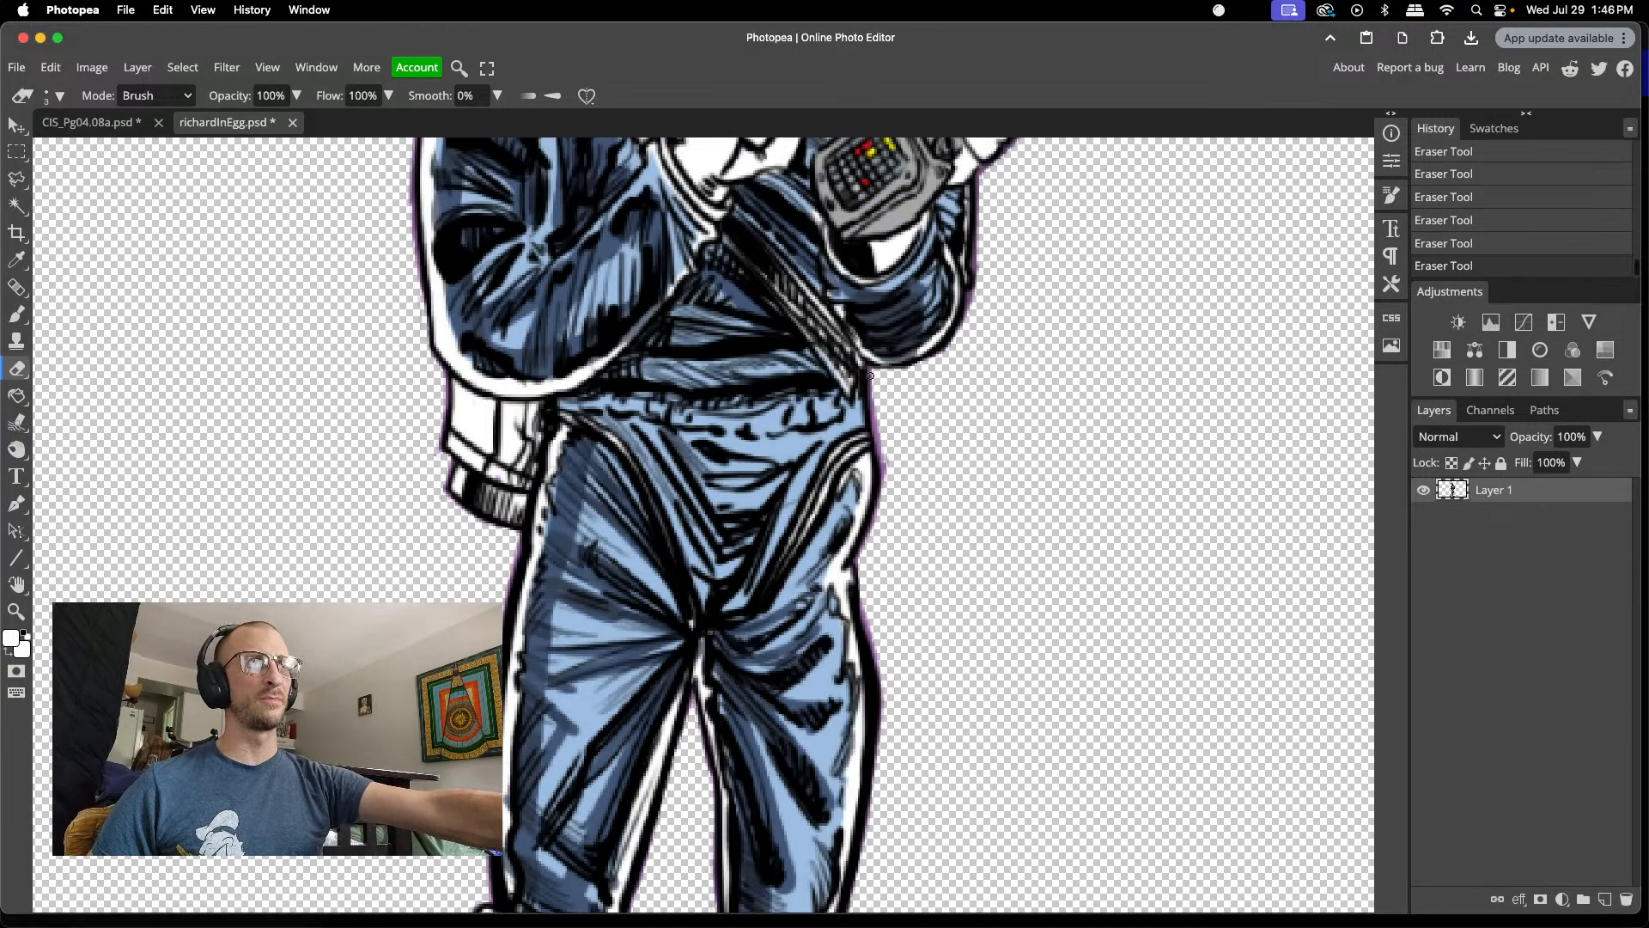
{"action": "left_click_drag", "start_coordinate": [871, 371], "coordinate": [890, 487]}
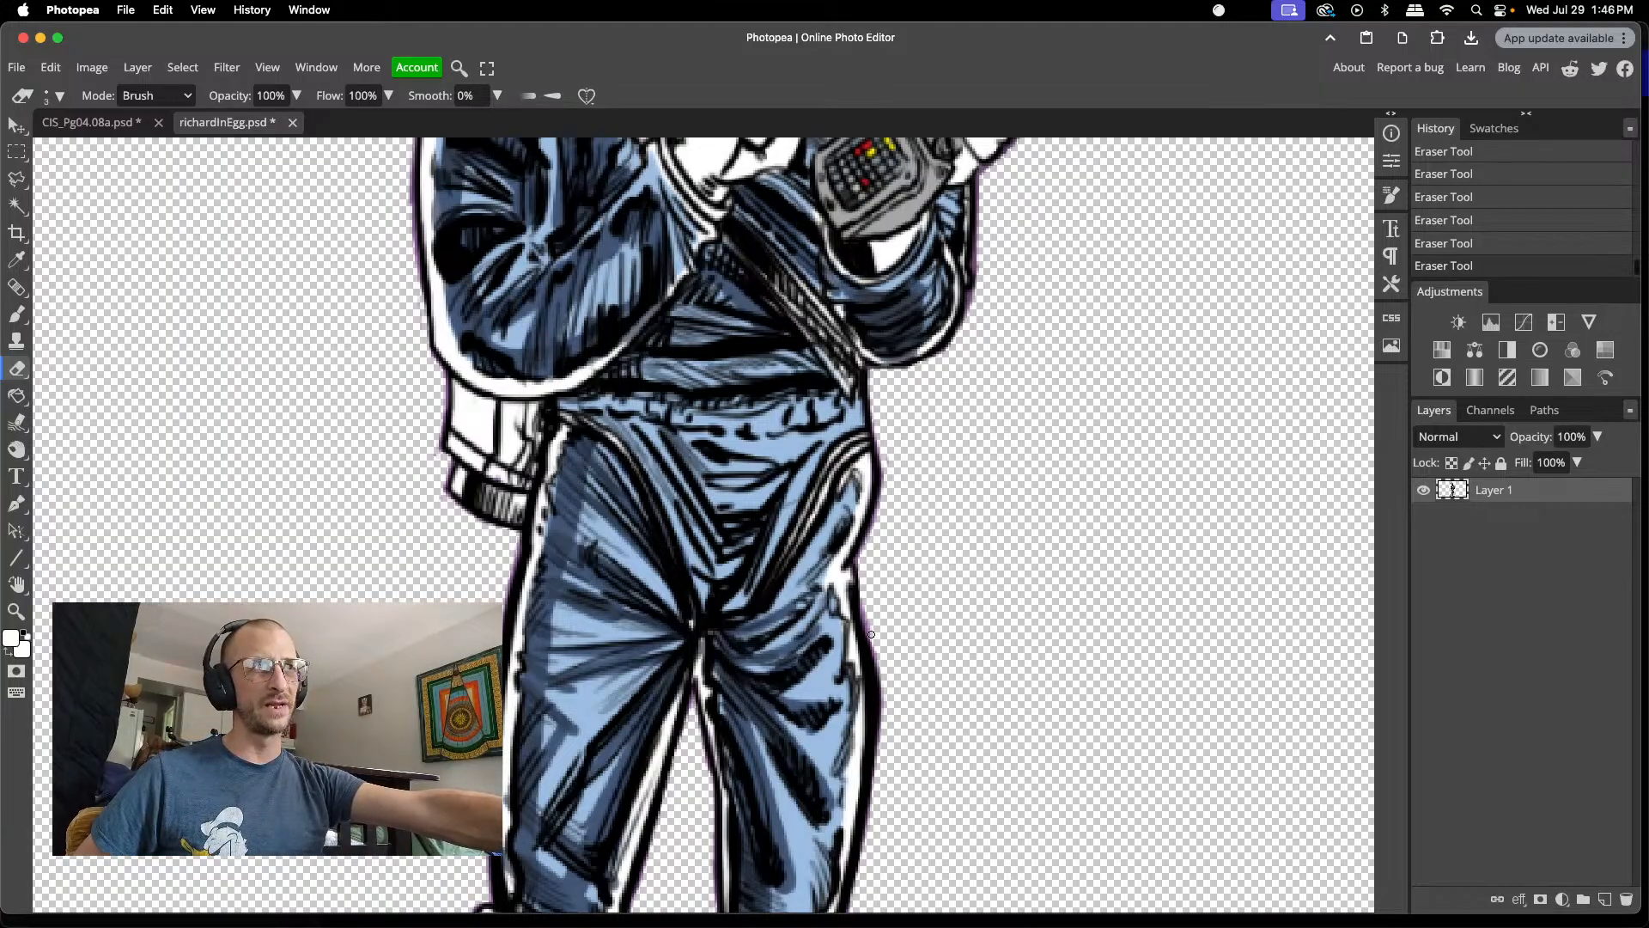
- Sample the bright red from the head feathers and paint over the lower end of the pale streak in the top crest tuft
{"action": "scroll", "coordinate": [938, 577], "scroll_direction": "up", "scroll_amount": 5}
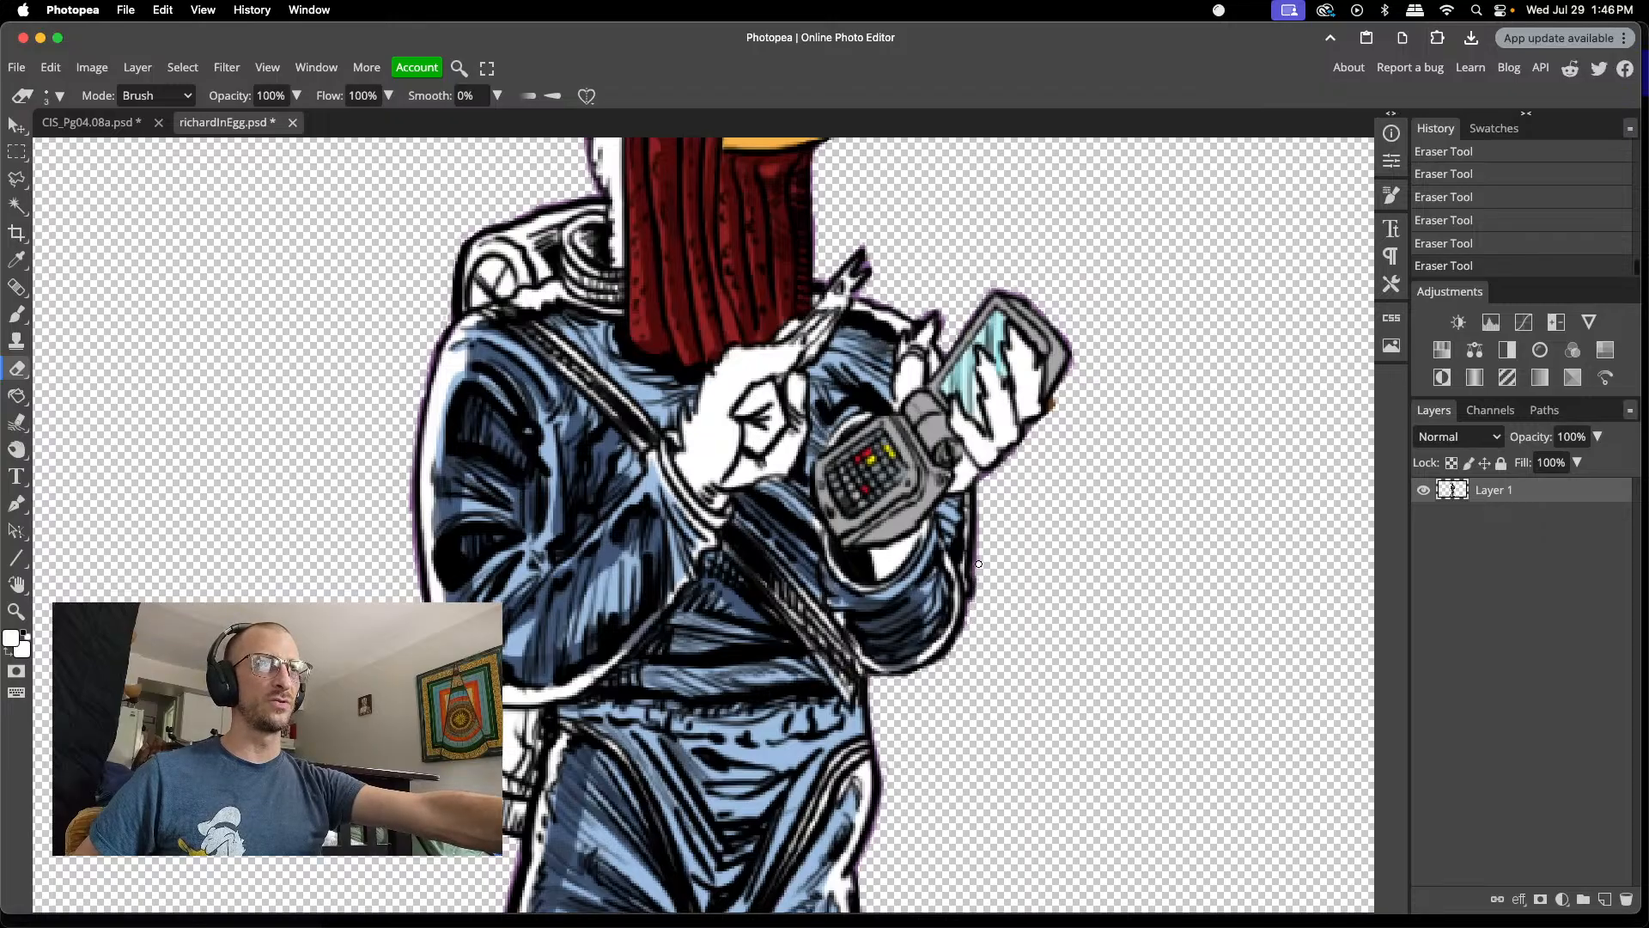
{"action": "scroll", "coordinate": [1039, 423], "scroll_direction": "up", "scroll_amount": 5}
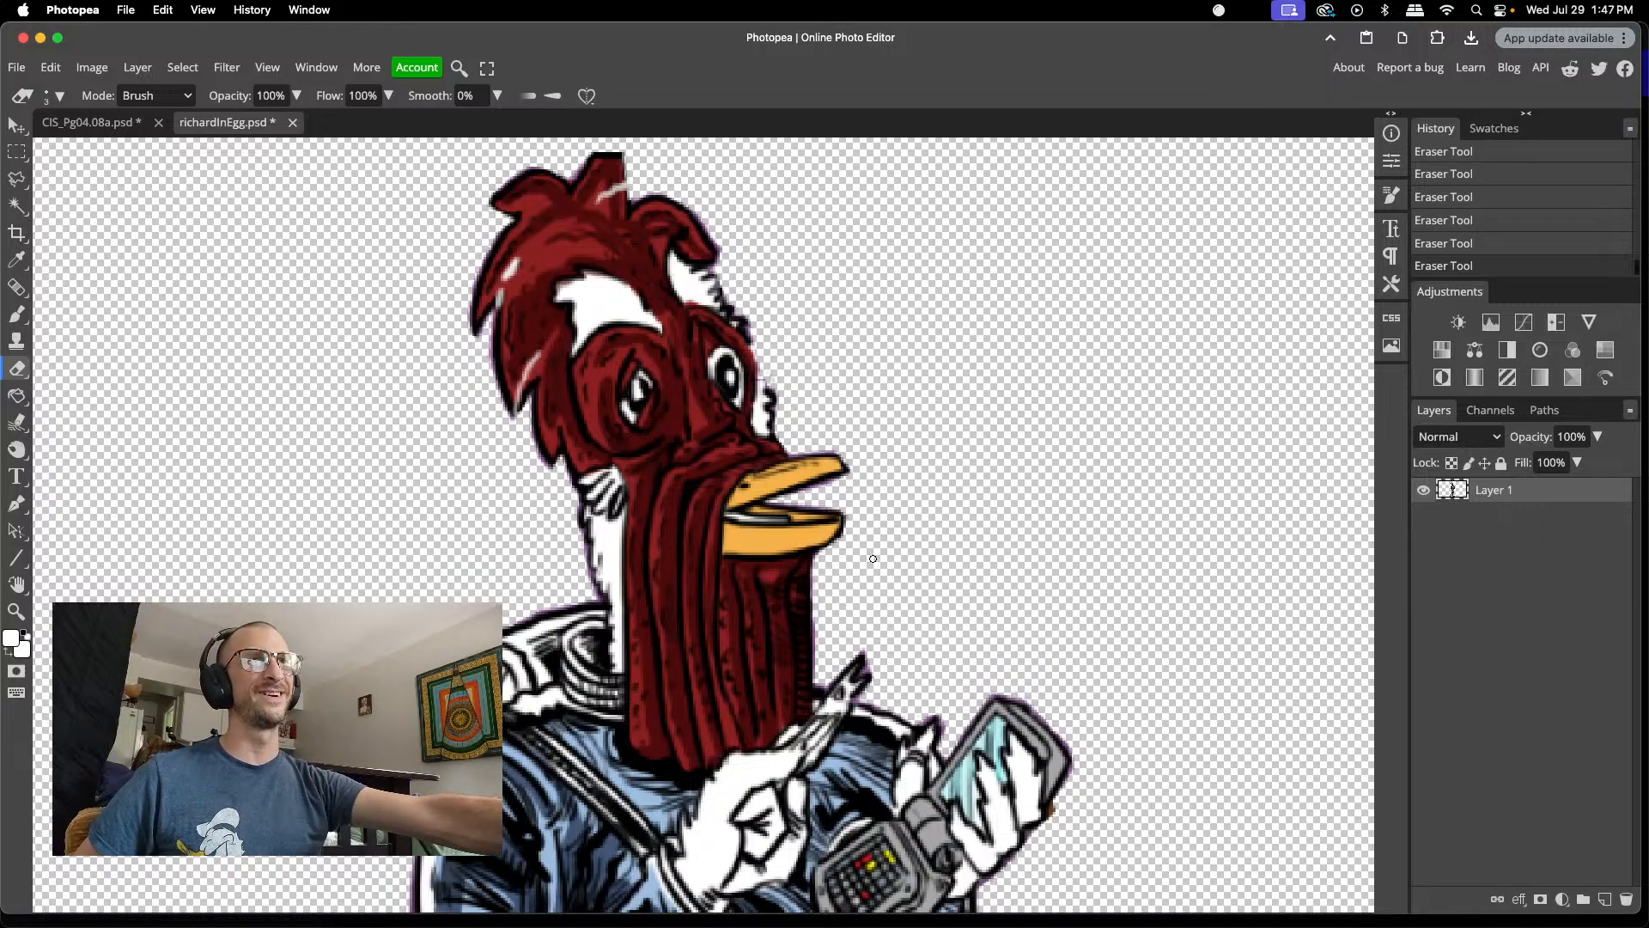
{"action": "scroll", "coordinate": [876, 546], "scroll_direction": "up", "scroll_amount": 3}
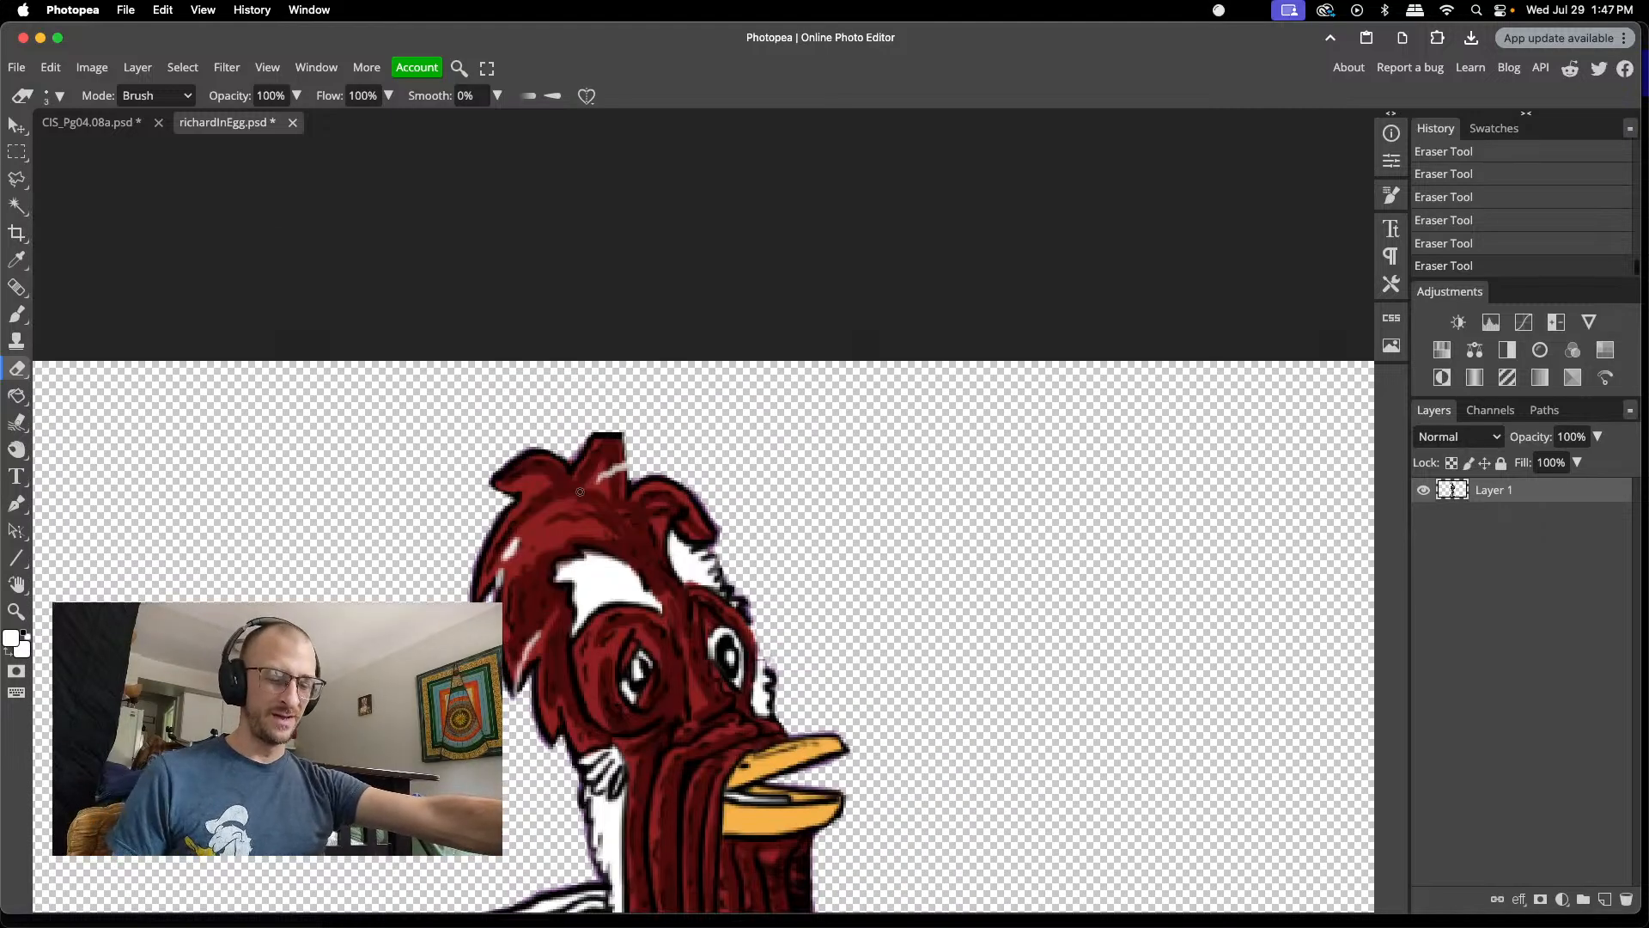
{"action": "key", "text": "i"}
{"action": "left_click", "coordinate": [566, 525]}
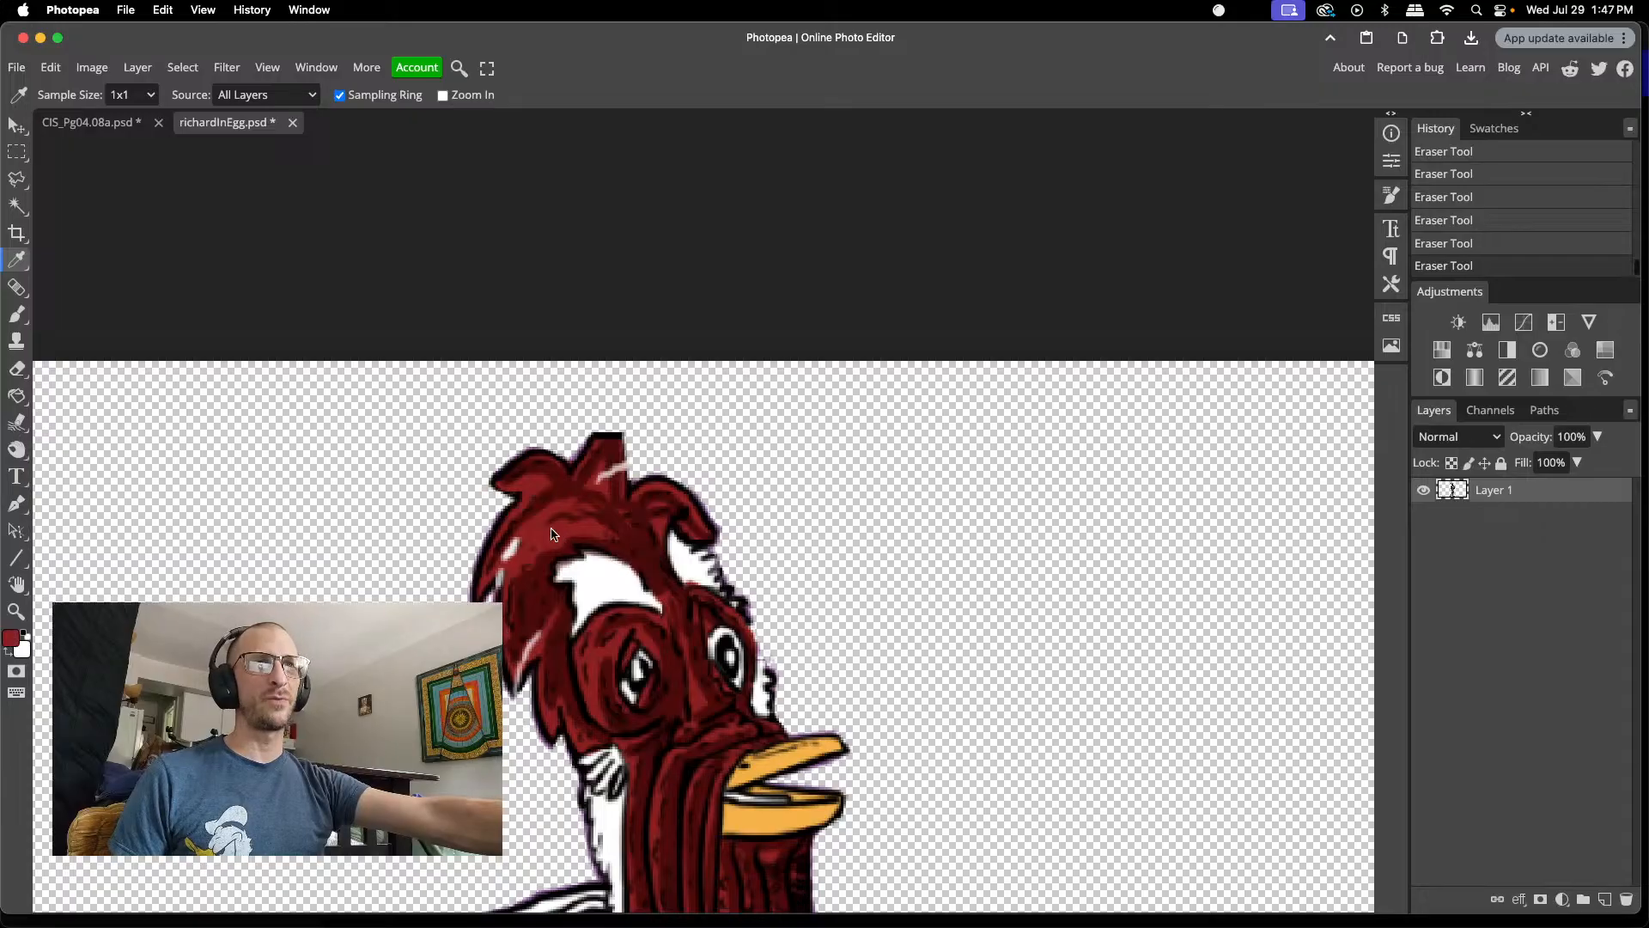
{"action": "key", "text": "b"}
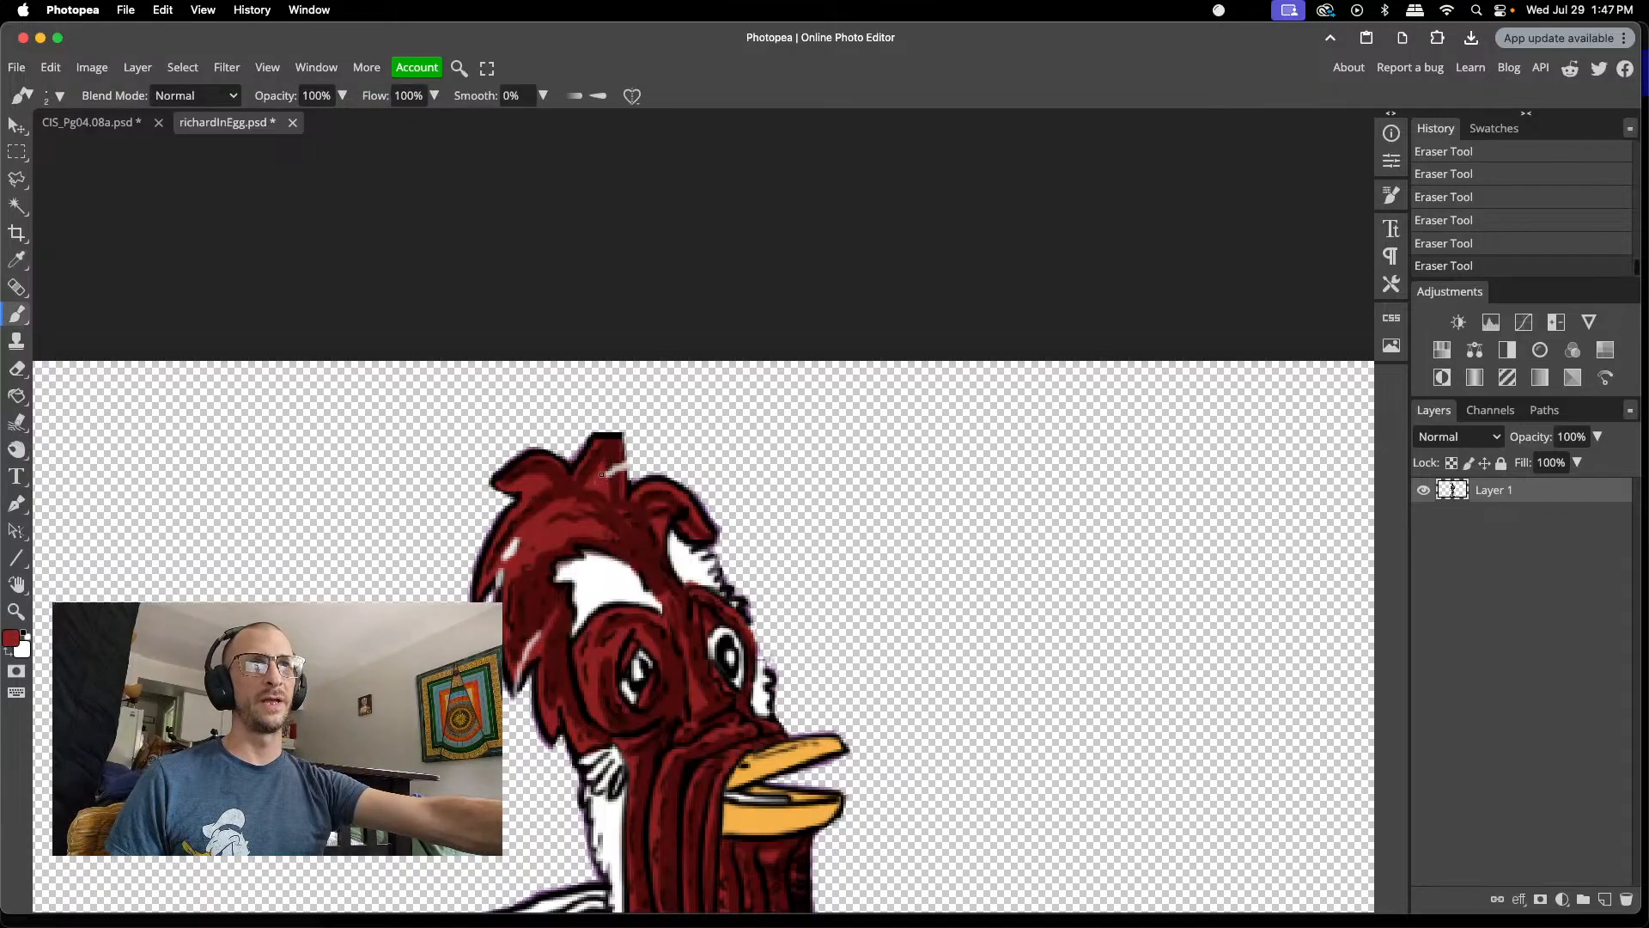
{"action": "left_click_drag", "start_coordinate": [597, 479], "coordinate": [594, 482]}
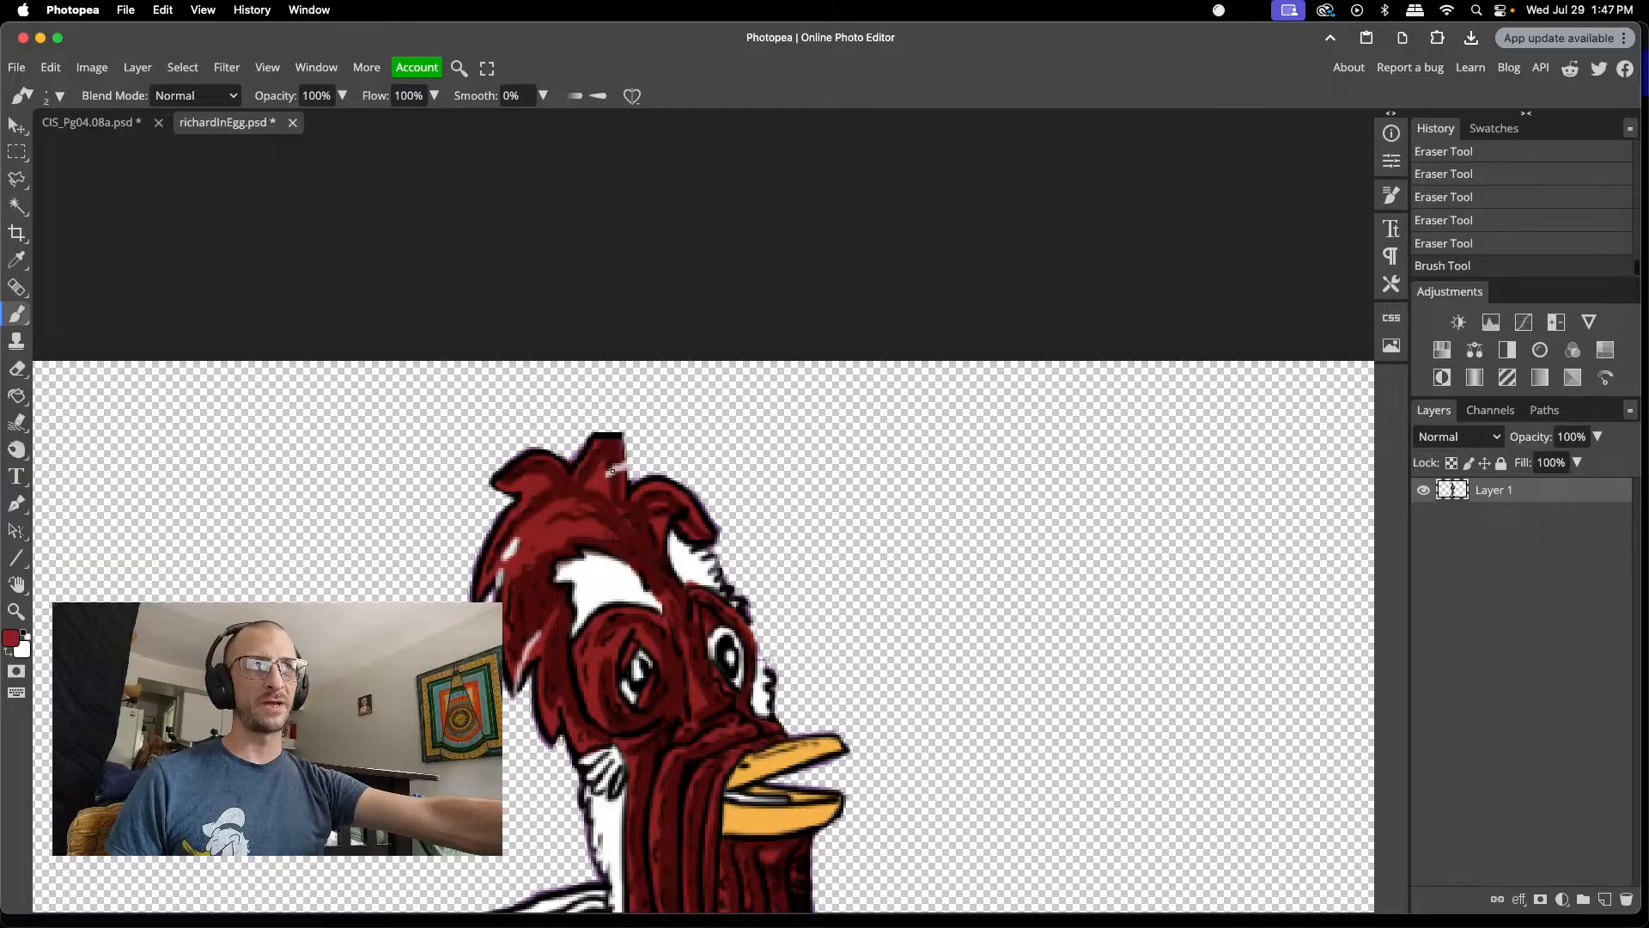
- Sample the dark red #4d0d0d from the top crest tuft and dab it over the middle of the pale streak
{"action": "key", "text": "i"}
{"action": "left_click", "coordinate": [611, 447]}
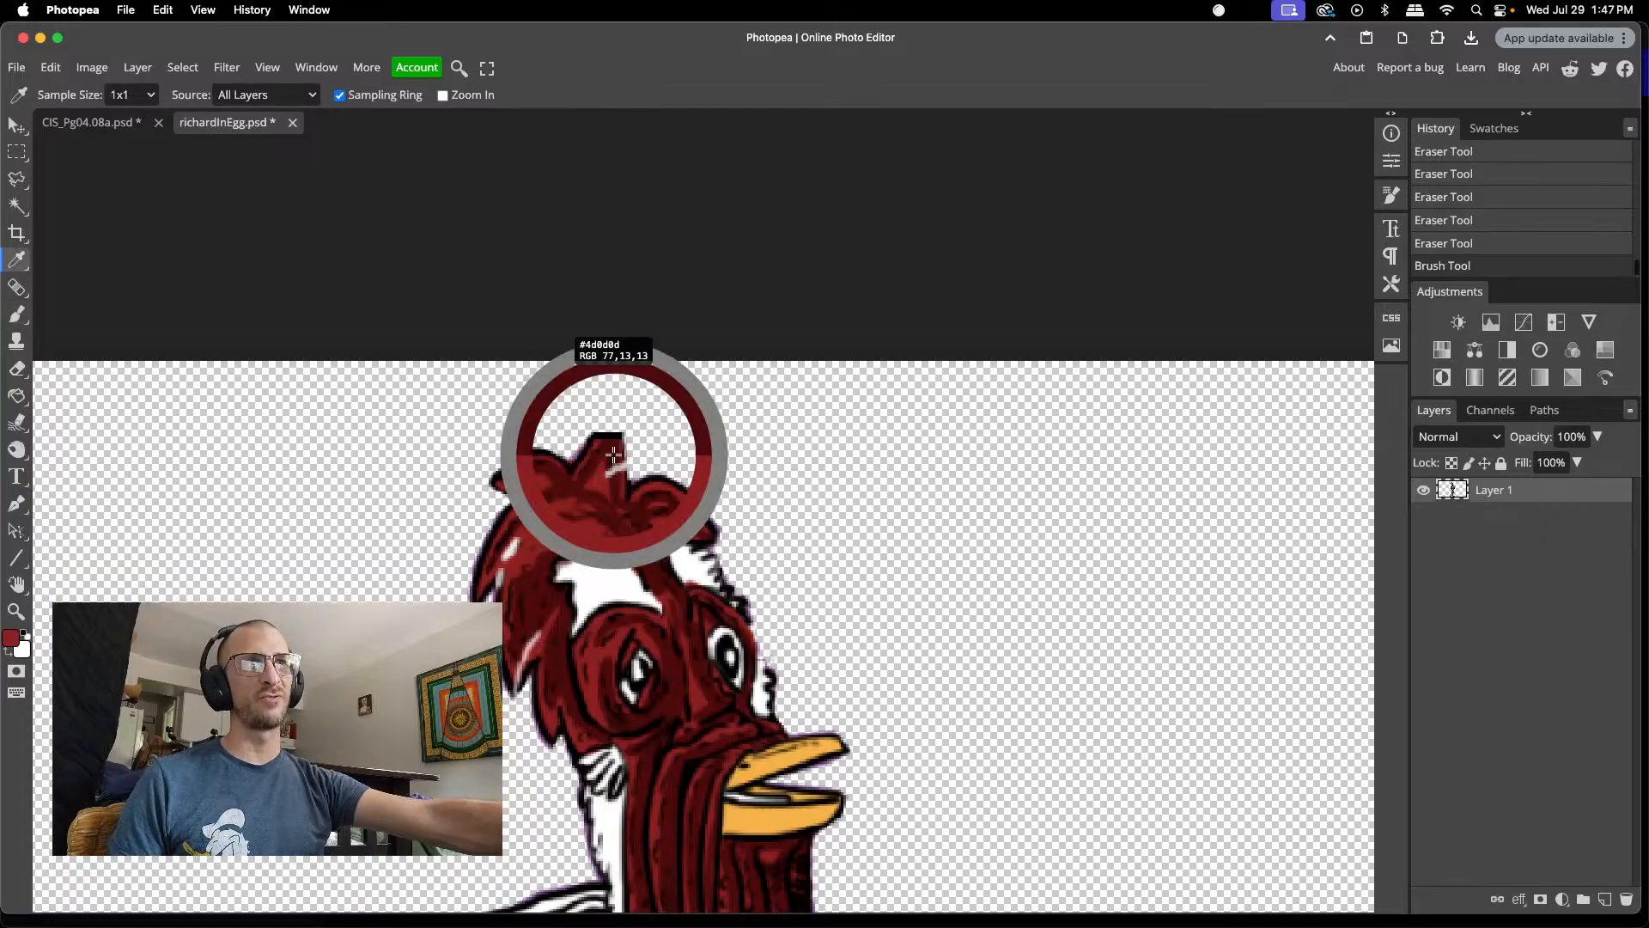
{"action": "key", "text": "b"}
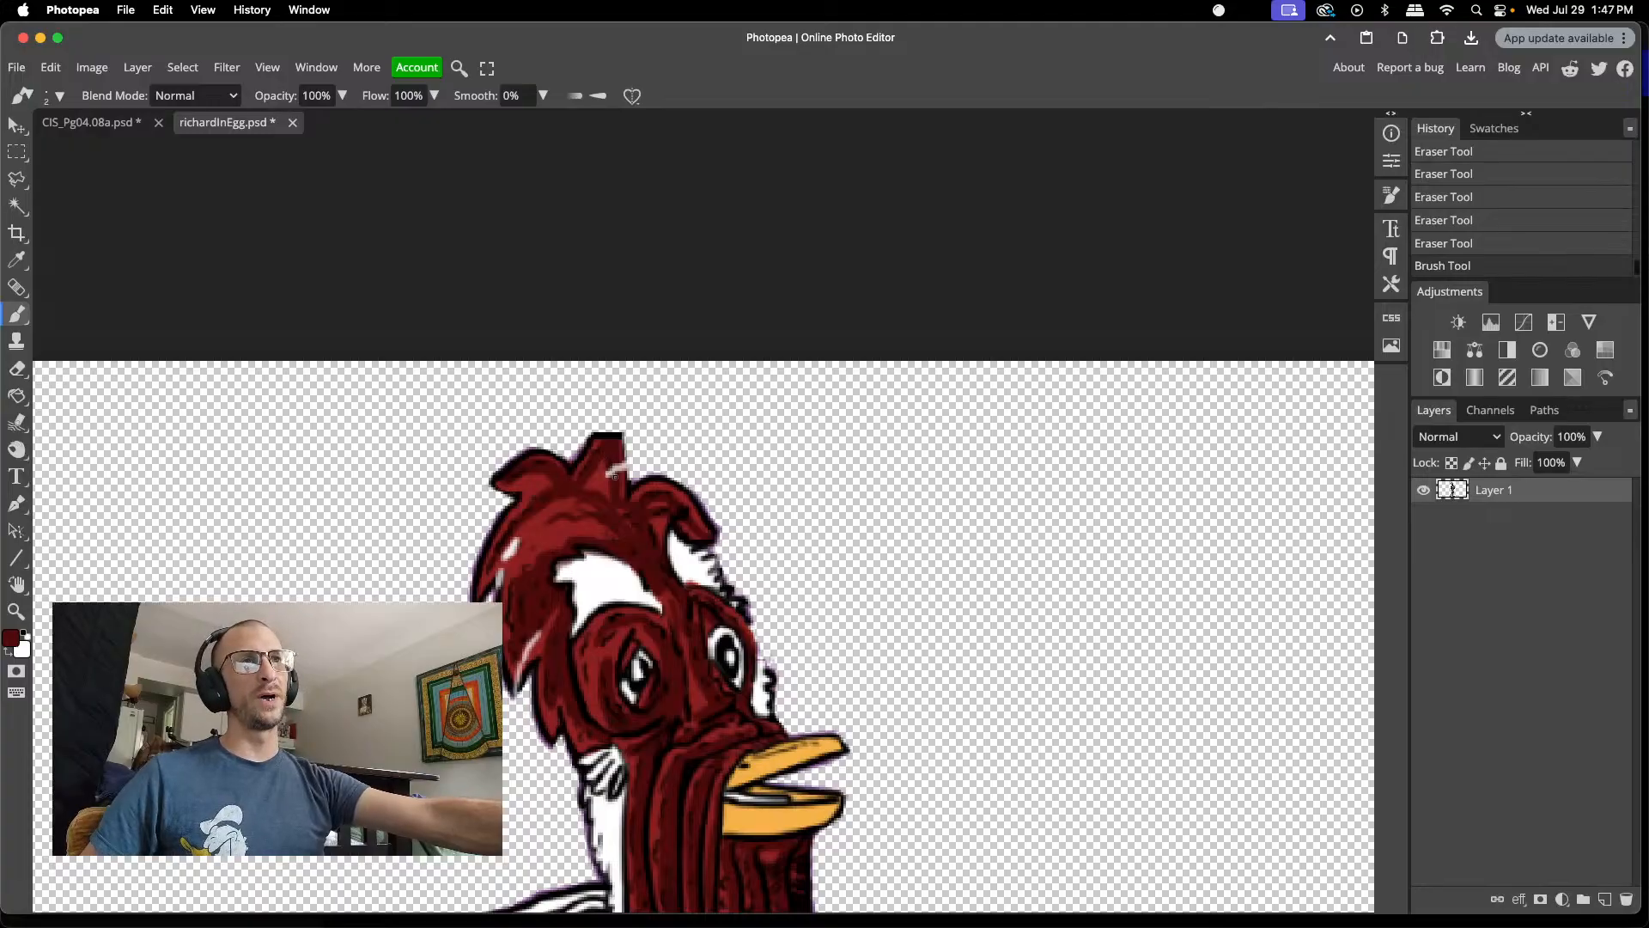
{"action": "left_click", "coordinate": [610, 474]}
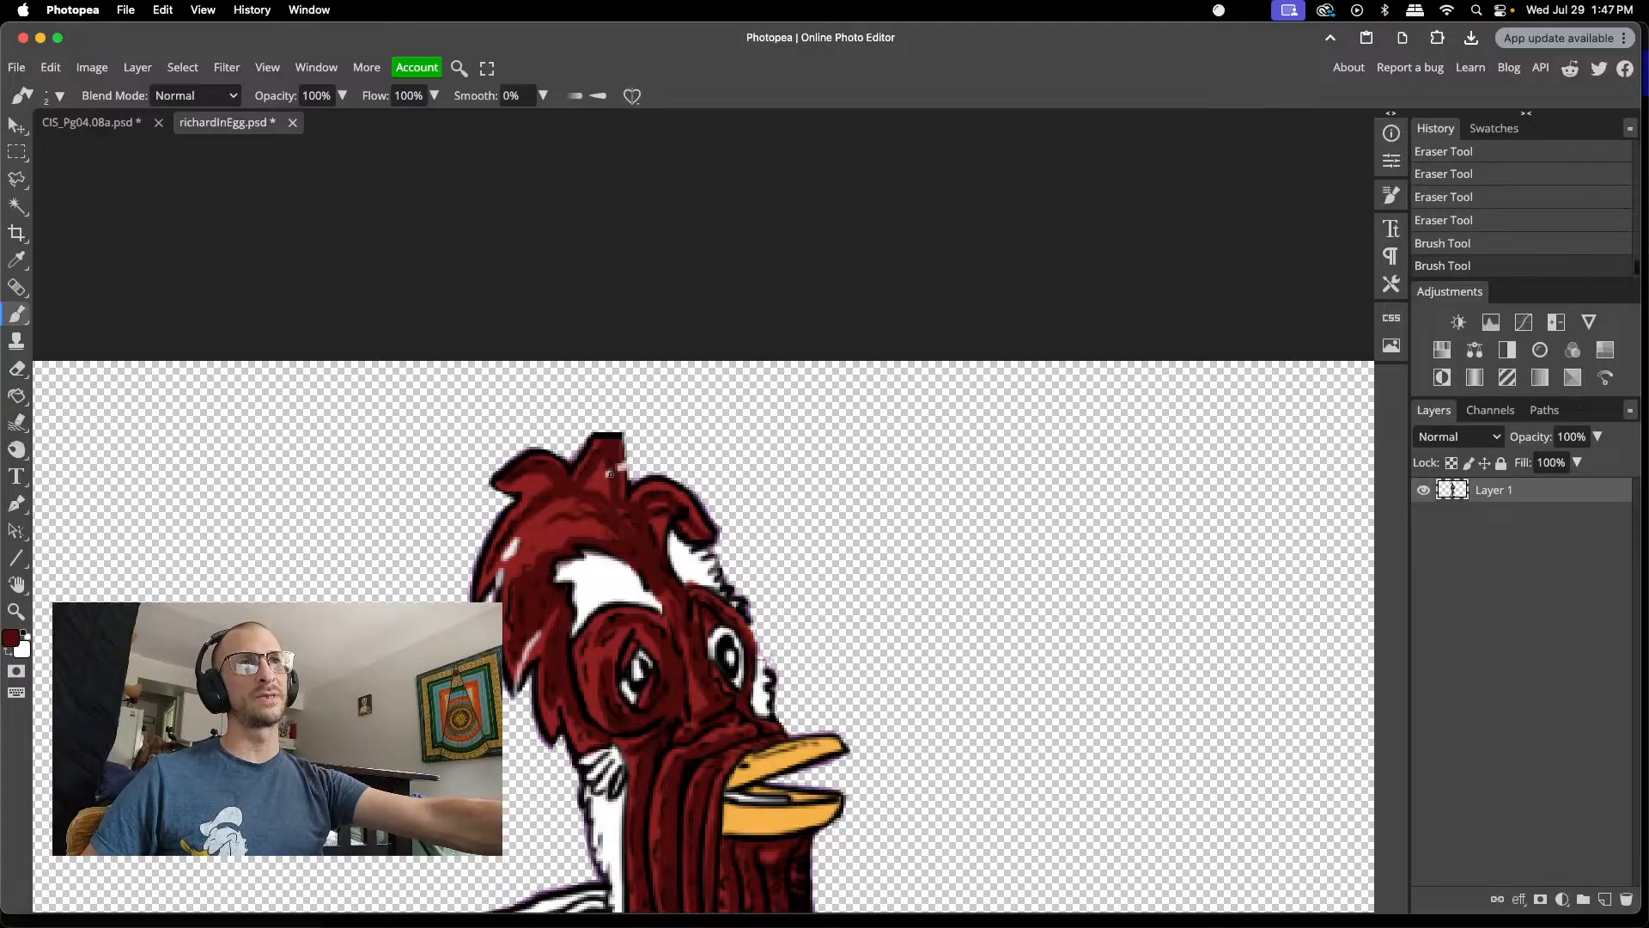
{"action": "left_click", "coordinate": [610, 473]}
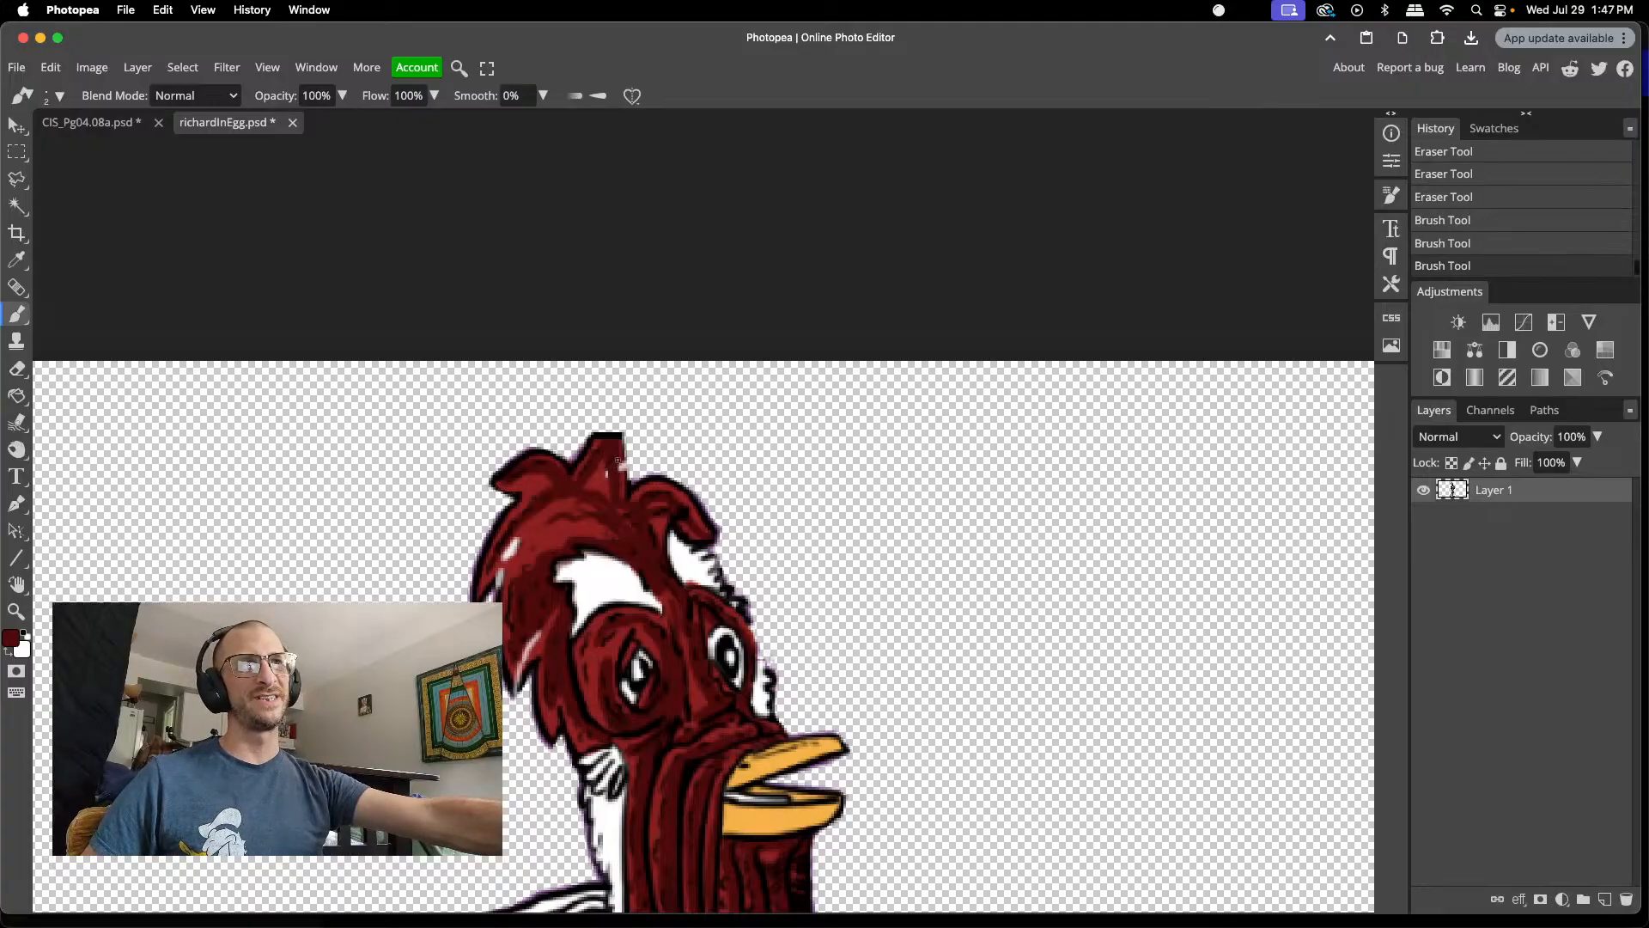
{"action": "left_click", "coordinate": [615, 479]}
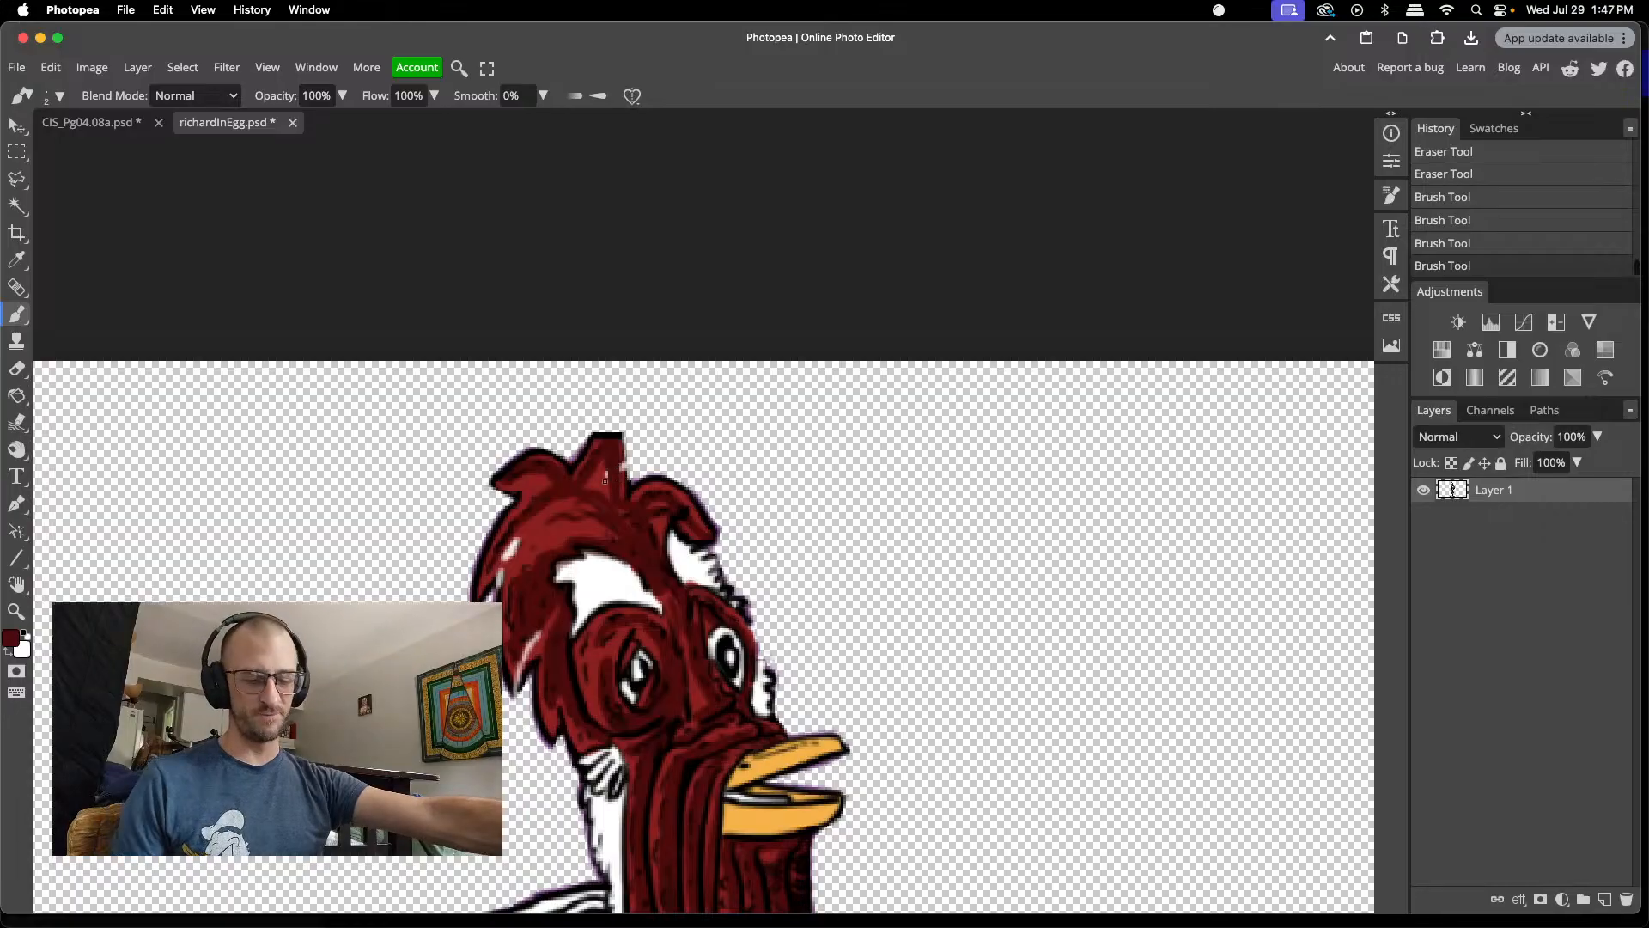
- Sample the lighter red beside the streak and paint over the remaining pale spots in the top crest tuft
{"action": "key", "text": "i"}
{"action": "left_click", "coordinate": [595, 487]}
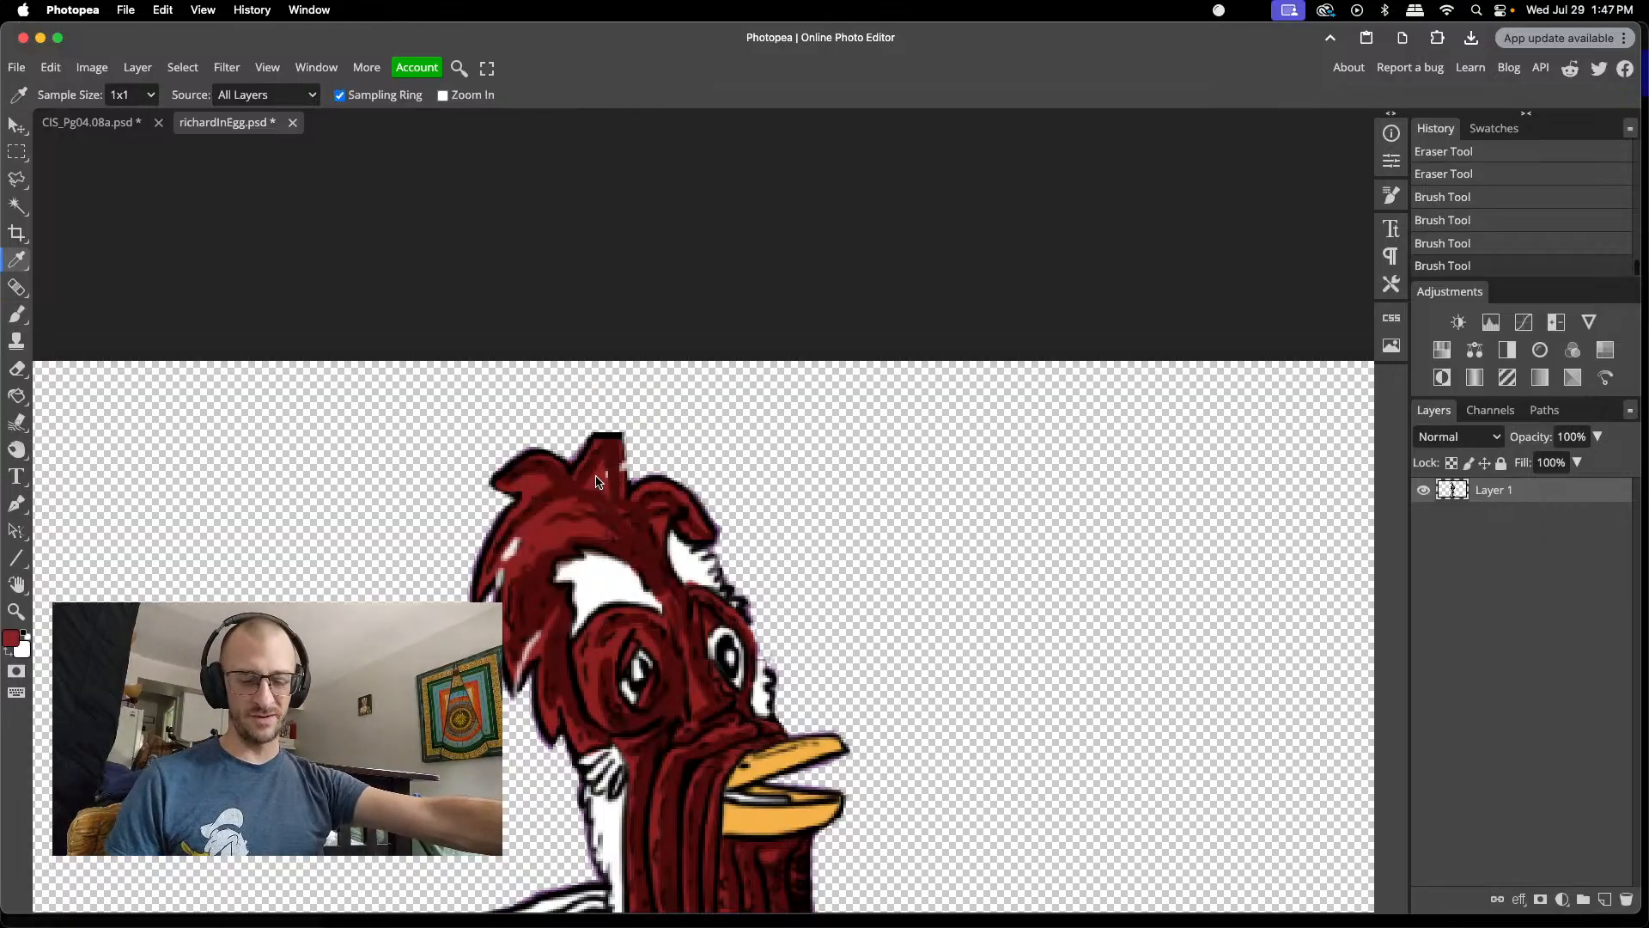
{"action": "key", "text": "b"}
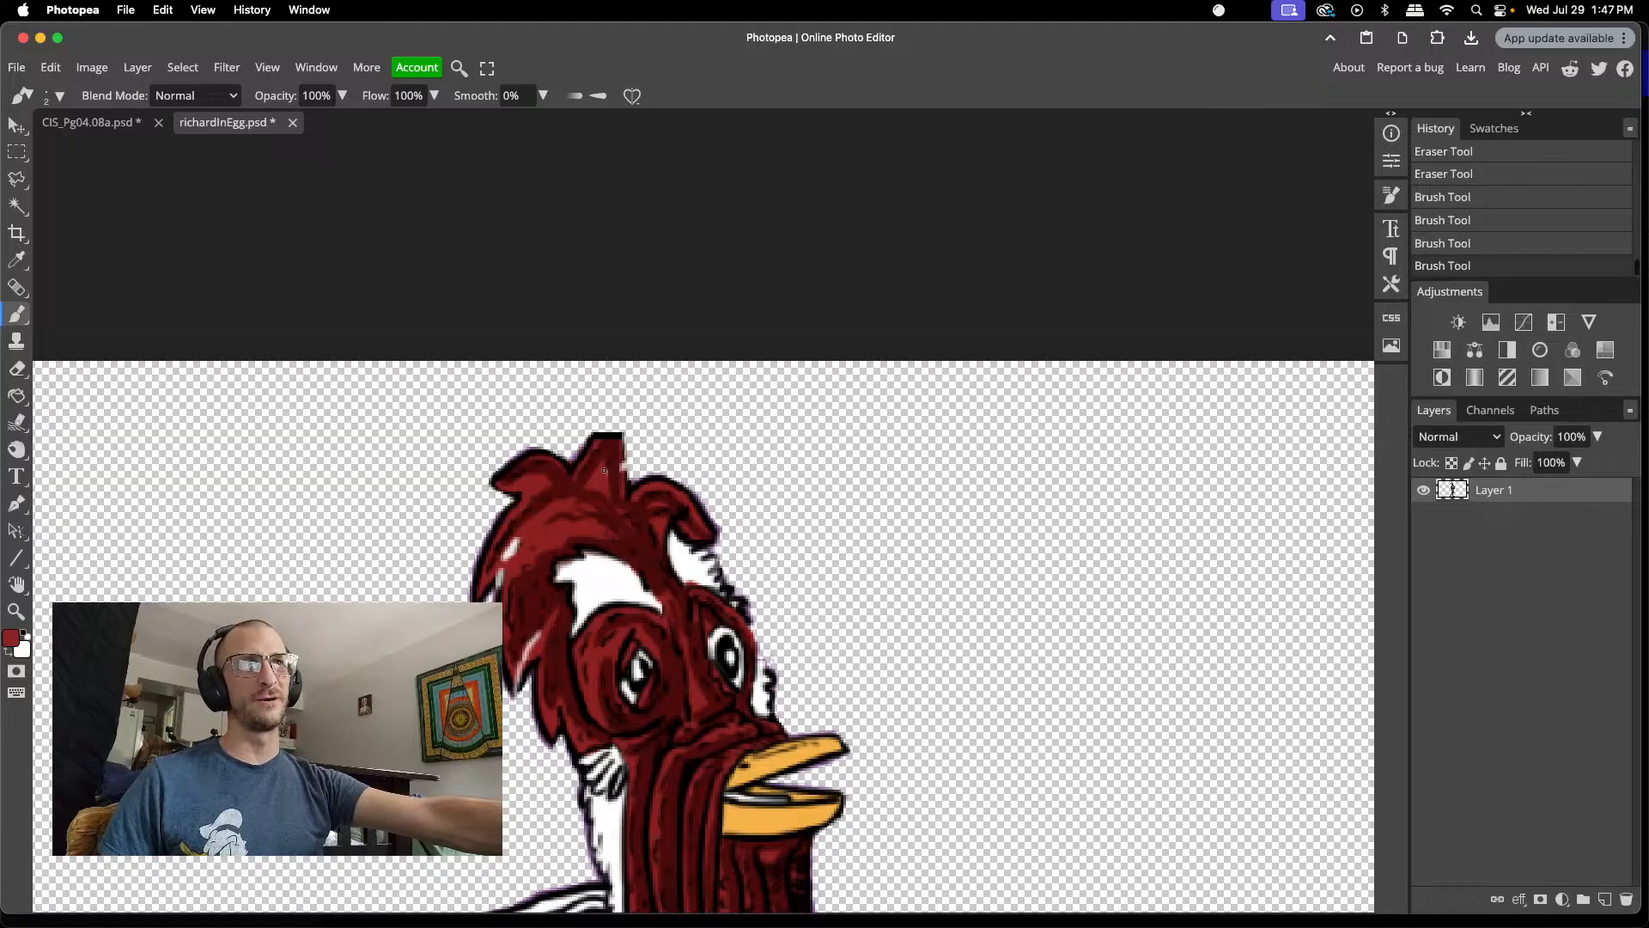
{"action": "left_click", "coordinate": [606, 475]}
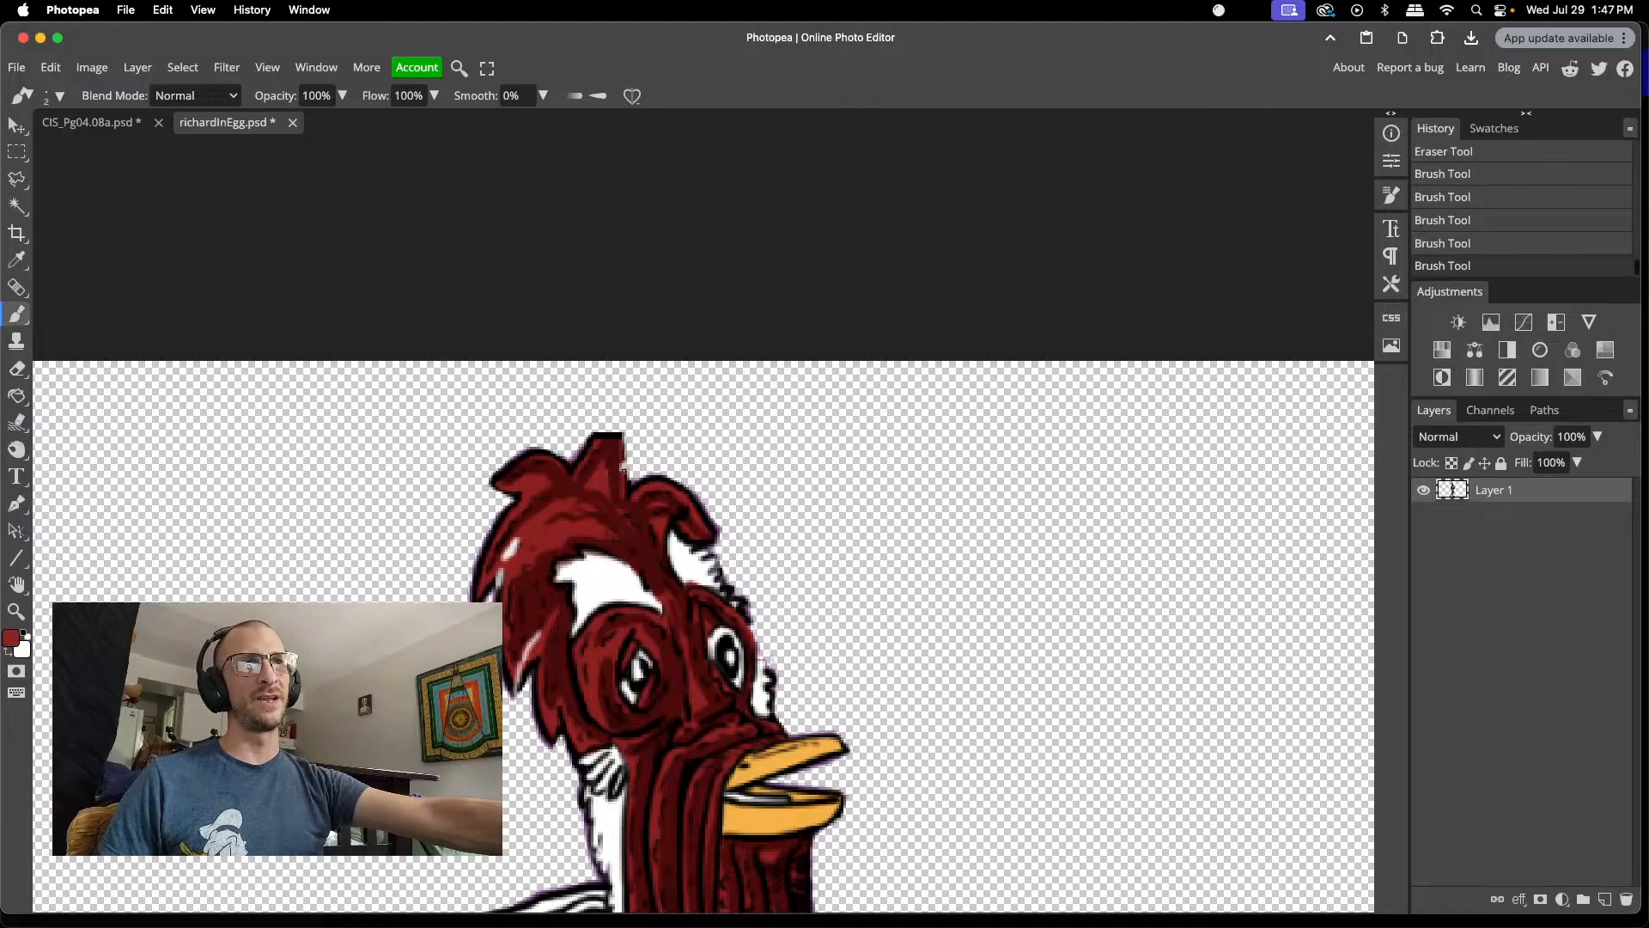
{"action": "left_click", "coordinate": [619, 472]}
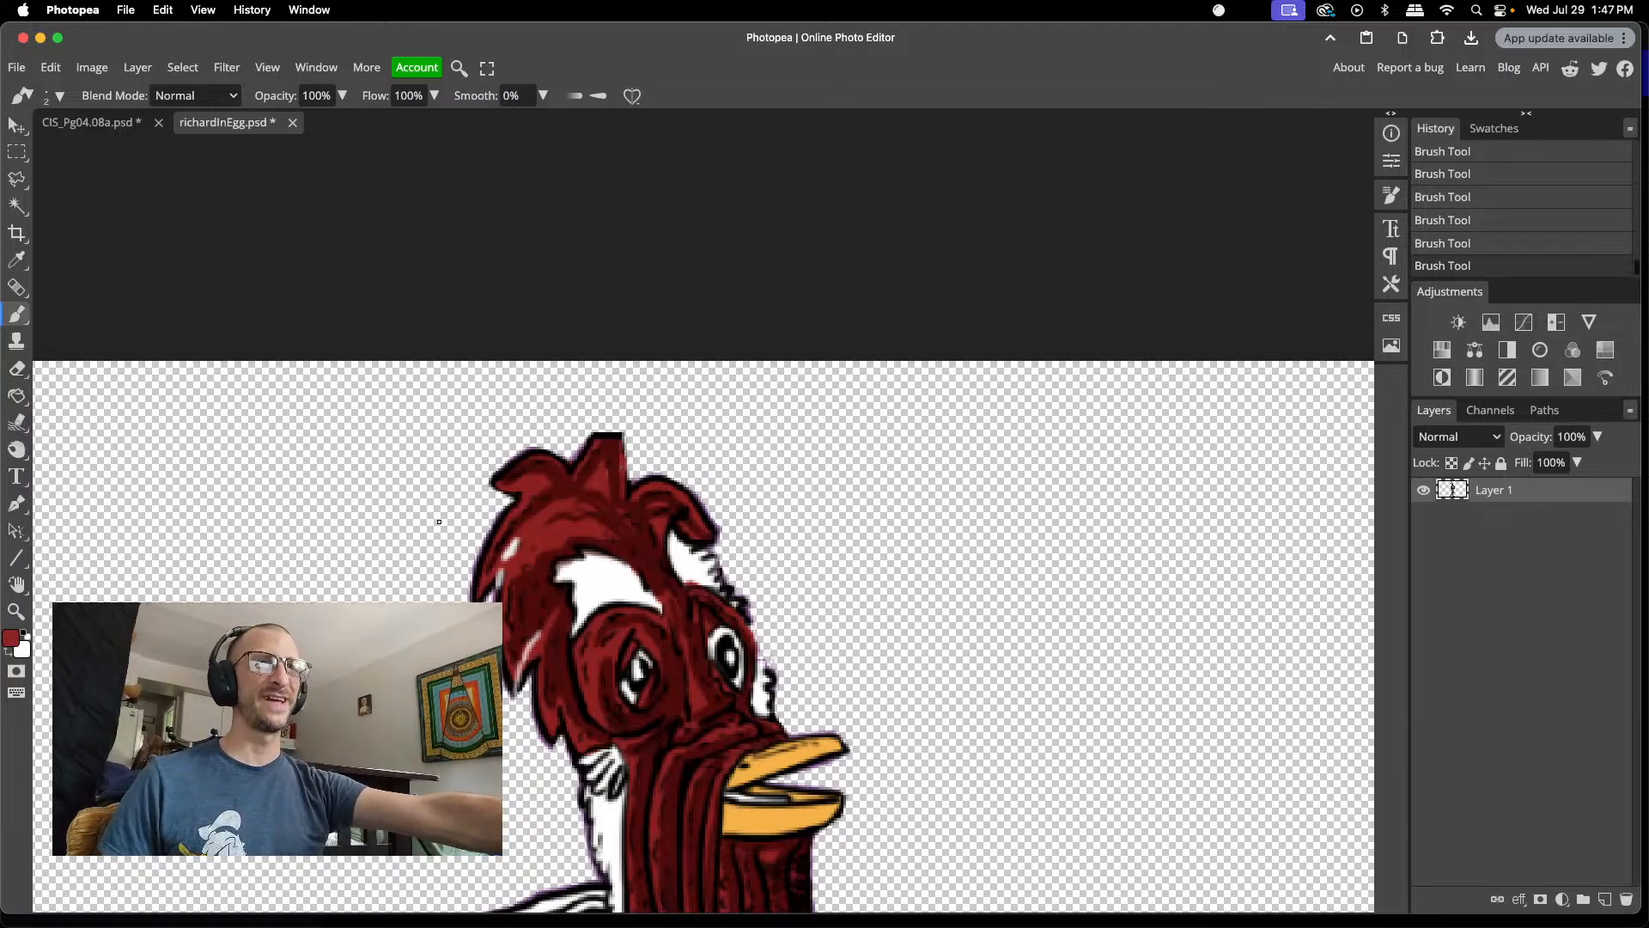
{"action": "key", "text": "l"}
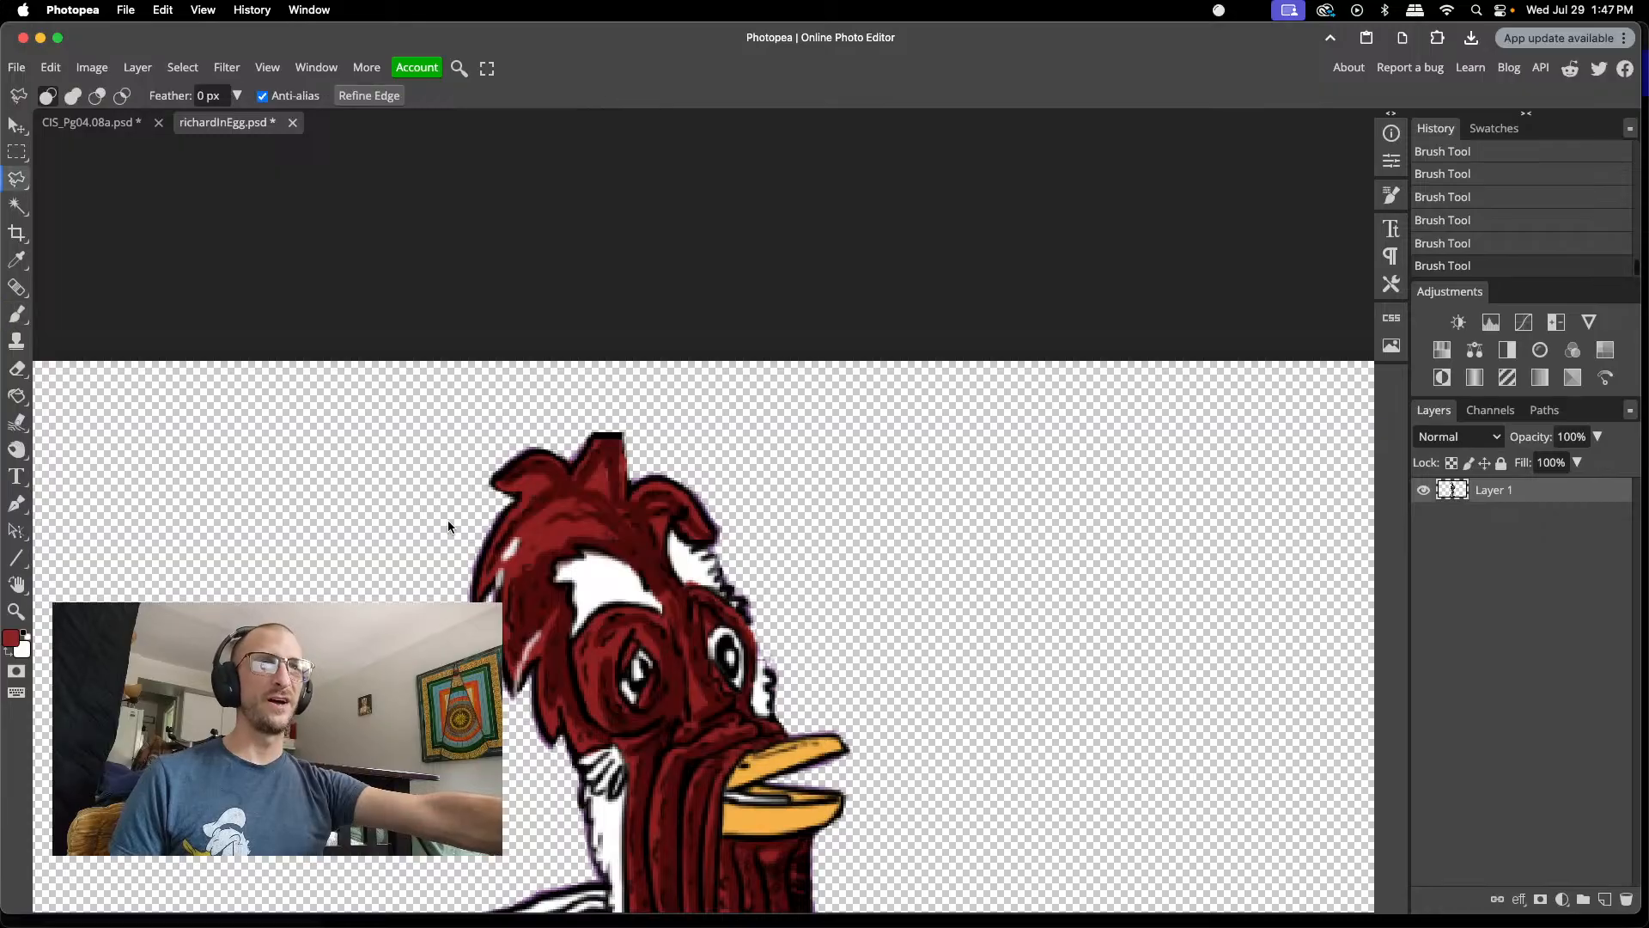
{"action": "left_click", "coordinate": [492, 595]}
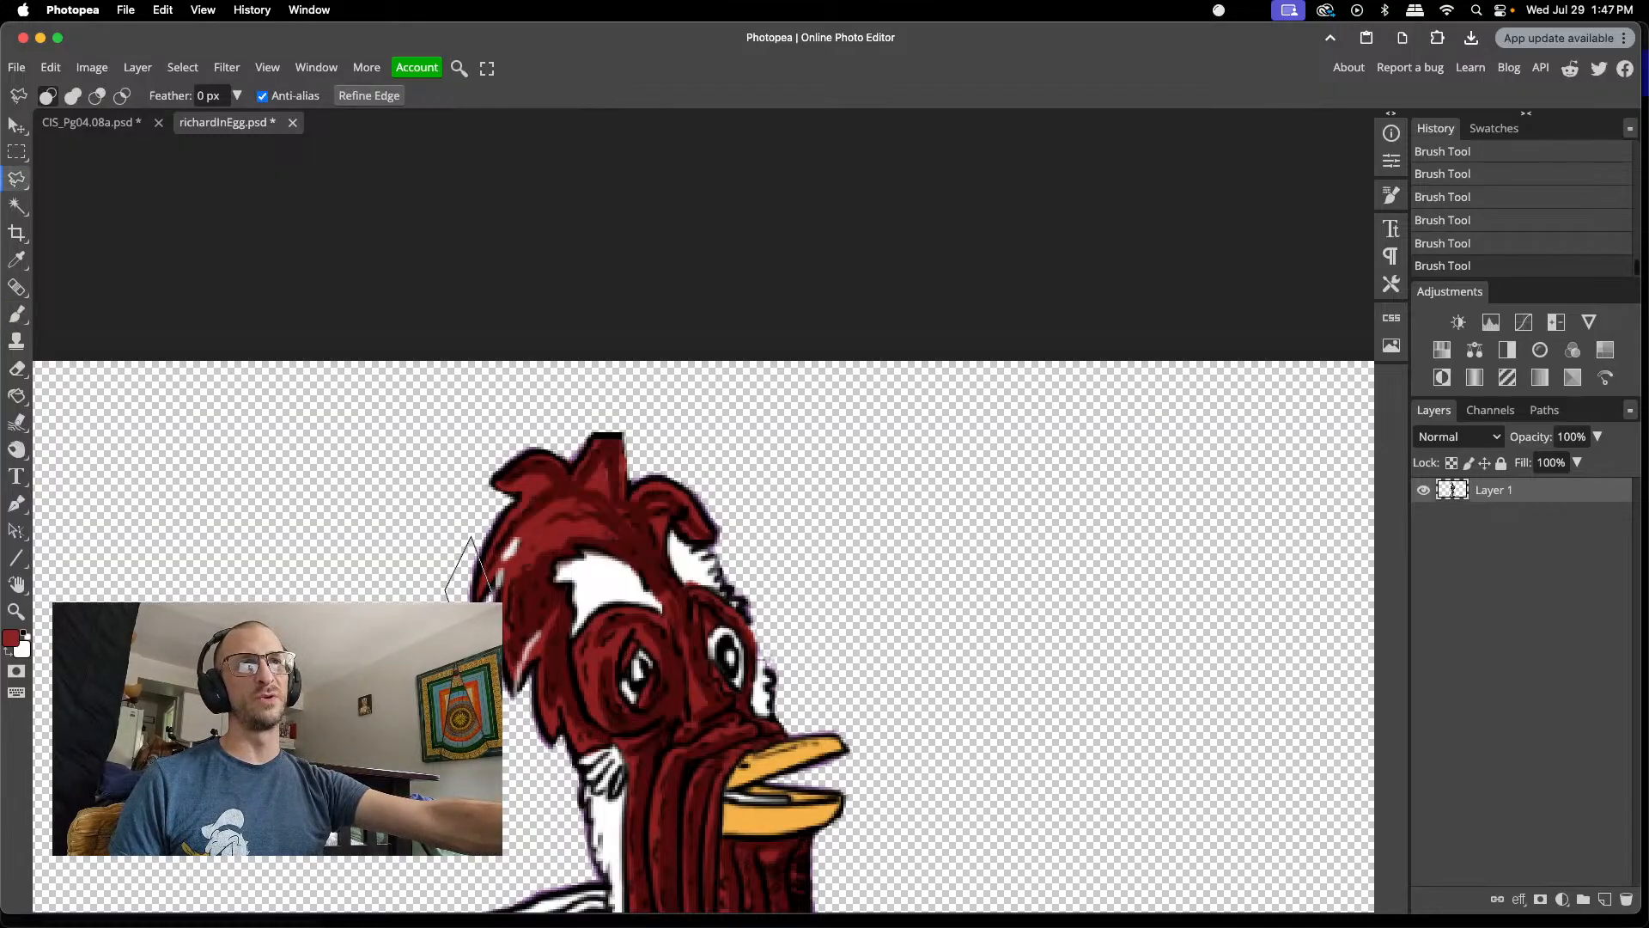
{"action": "left_click", "coordinate": [494, 595]}
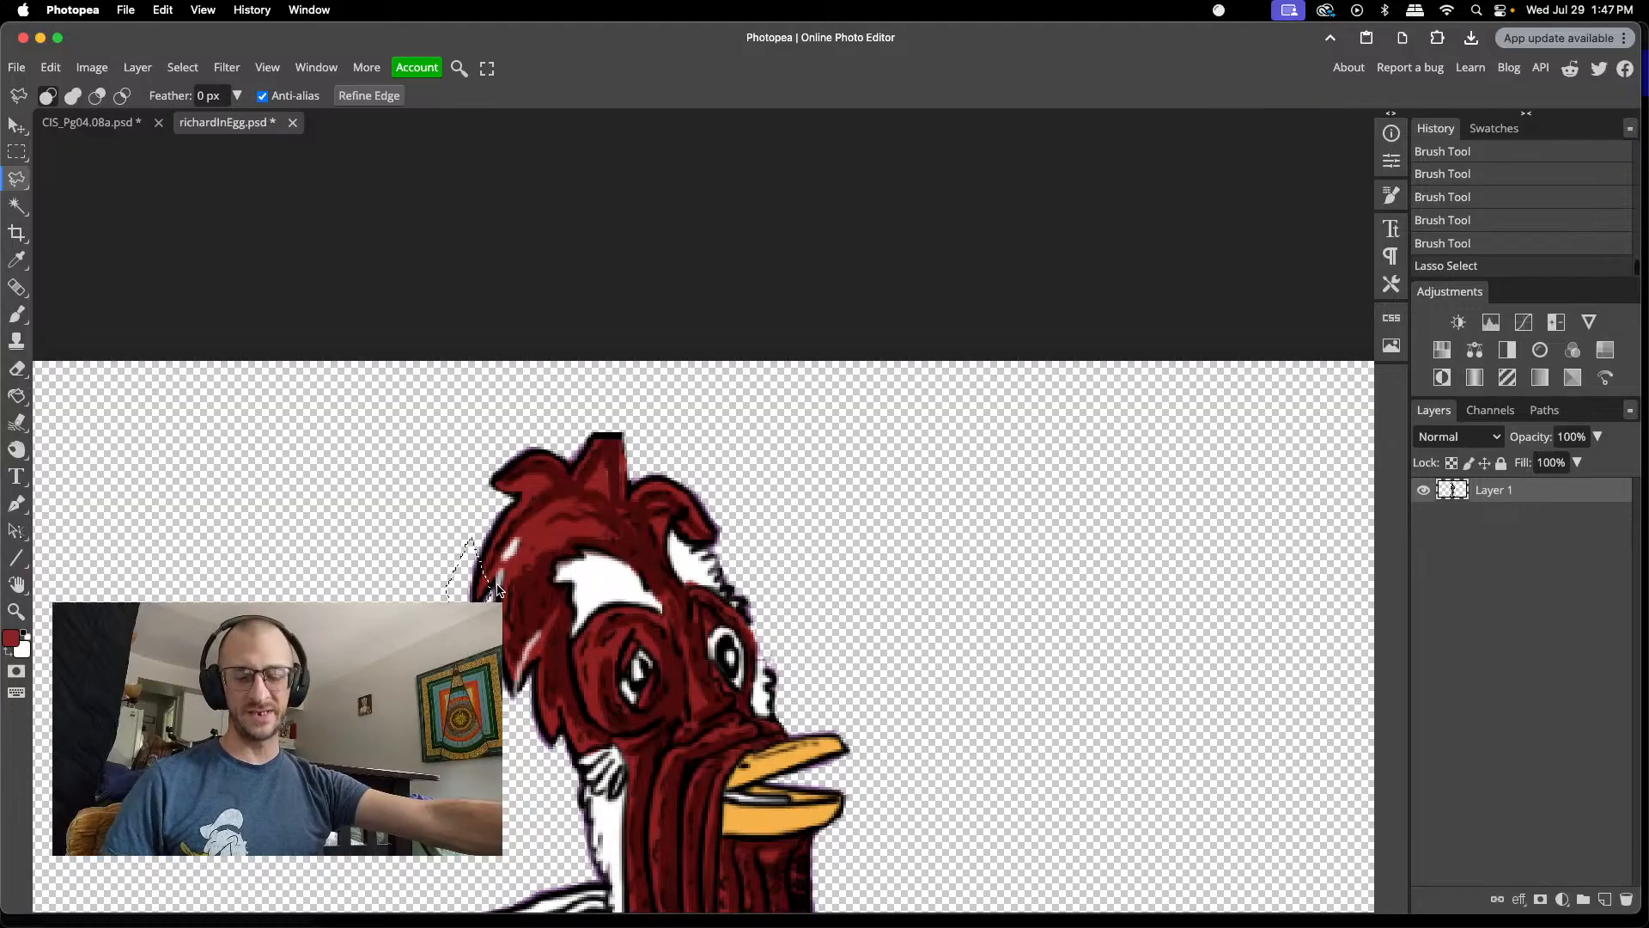
{"action": "key", "text": "super+j"}
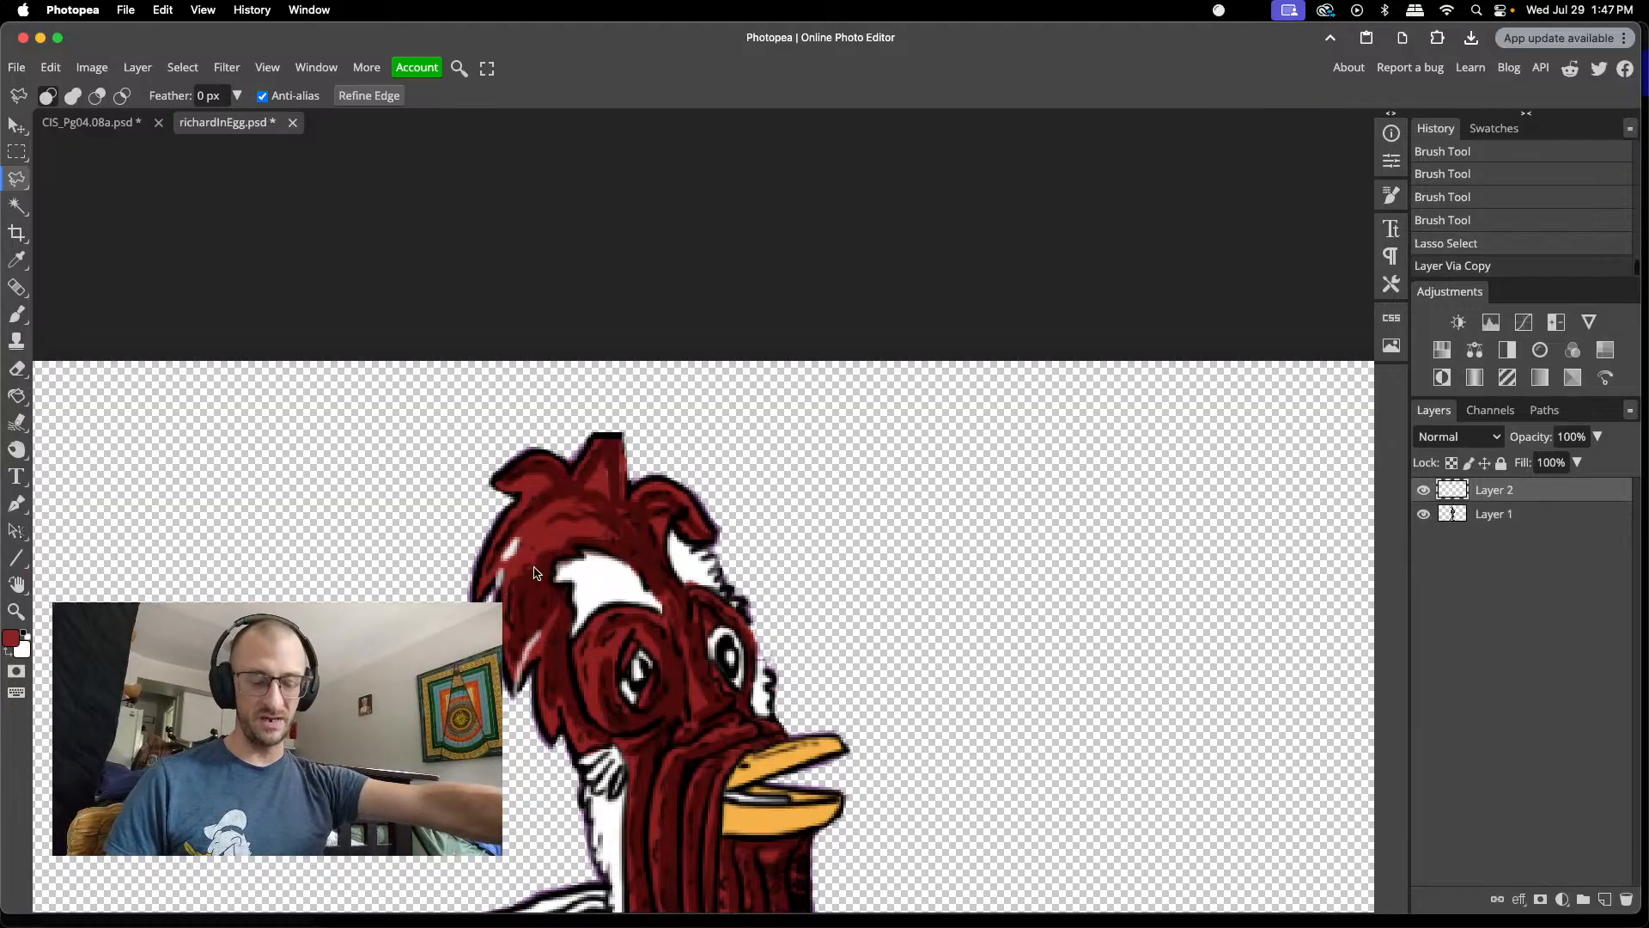
{"action": "key", "text": "v"}
{"action": "left_click_drag", "start_coordinate": [486, 571], "coordinate": [533, 472]}
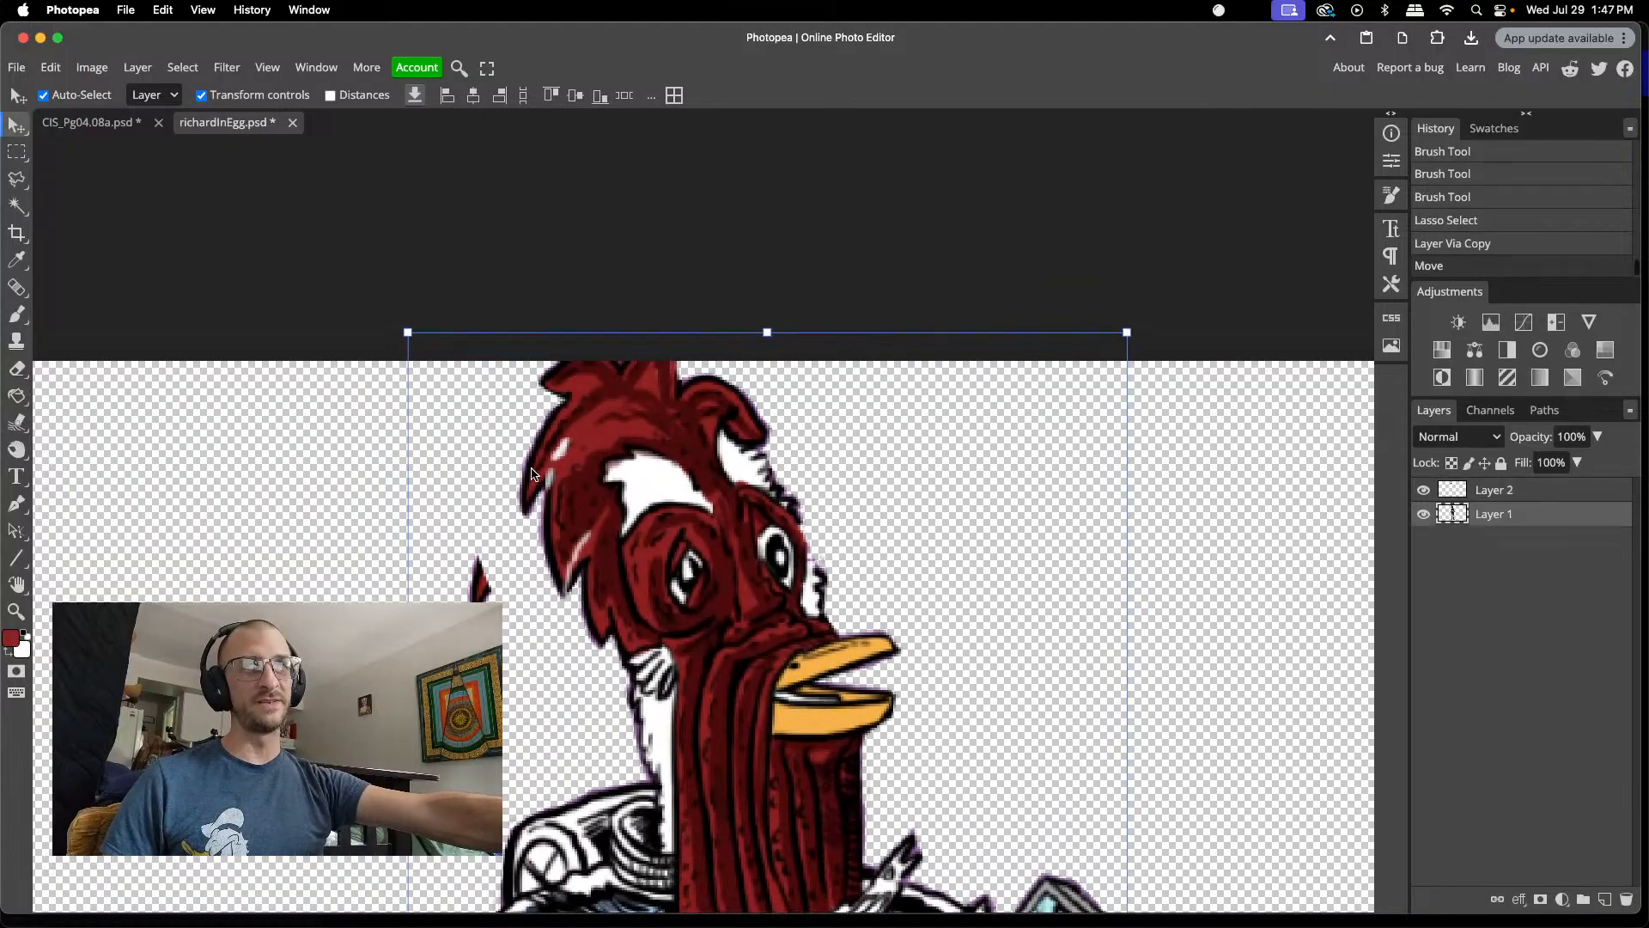
{"action": "key", "text": "super+z"}
{"action": "left_click_drag", "start_coordinate": [479, 593], "coordinate": [589, 437]}
{"action": "left_click_drag", "start_coordinate": [614, 382], "coordinate": [591, 418]}
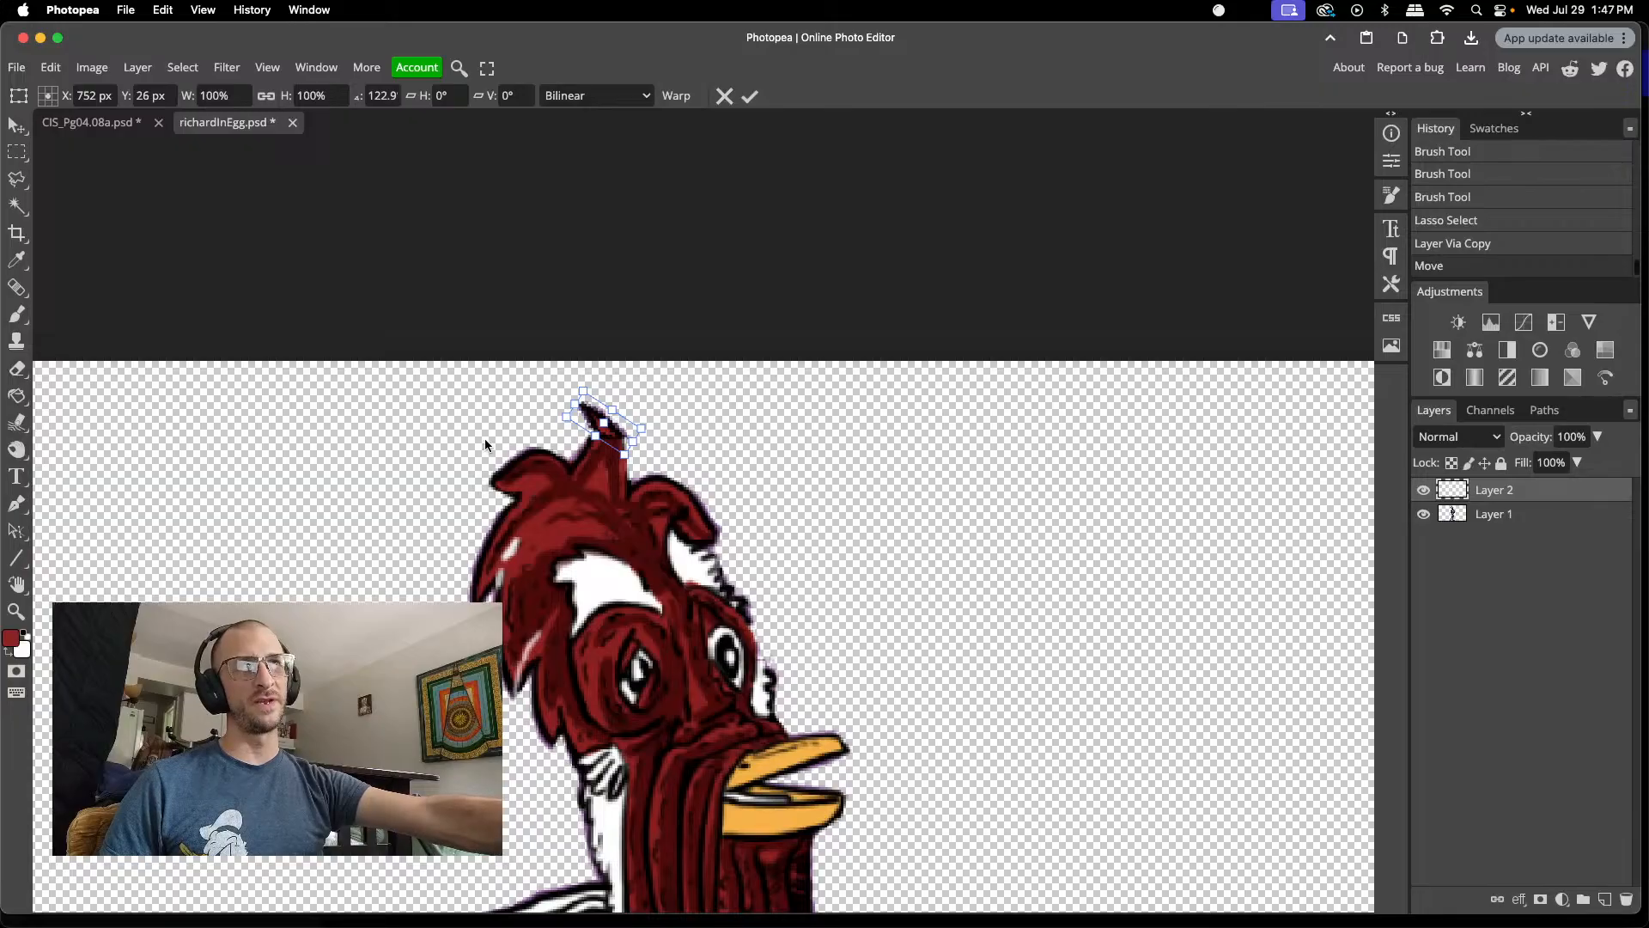
{"action": "key", "text": "Return"}
{"action": "key", "text": "Delete"}
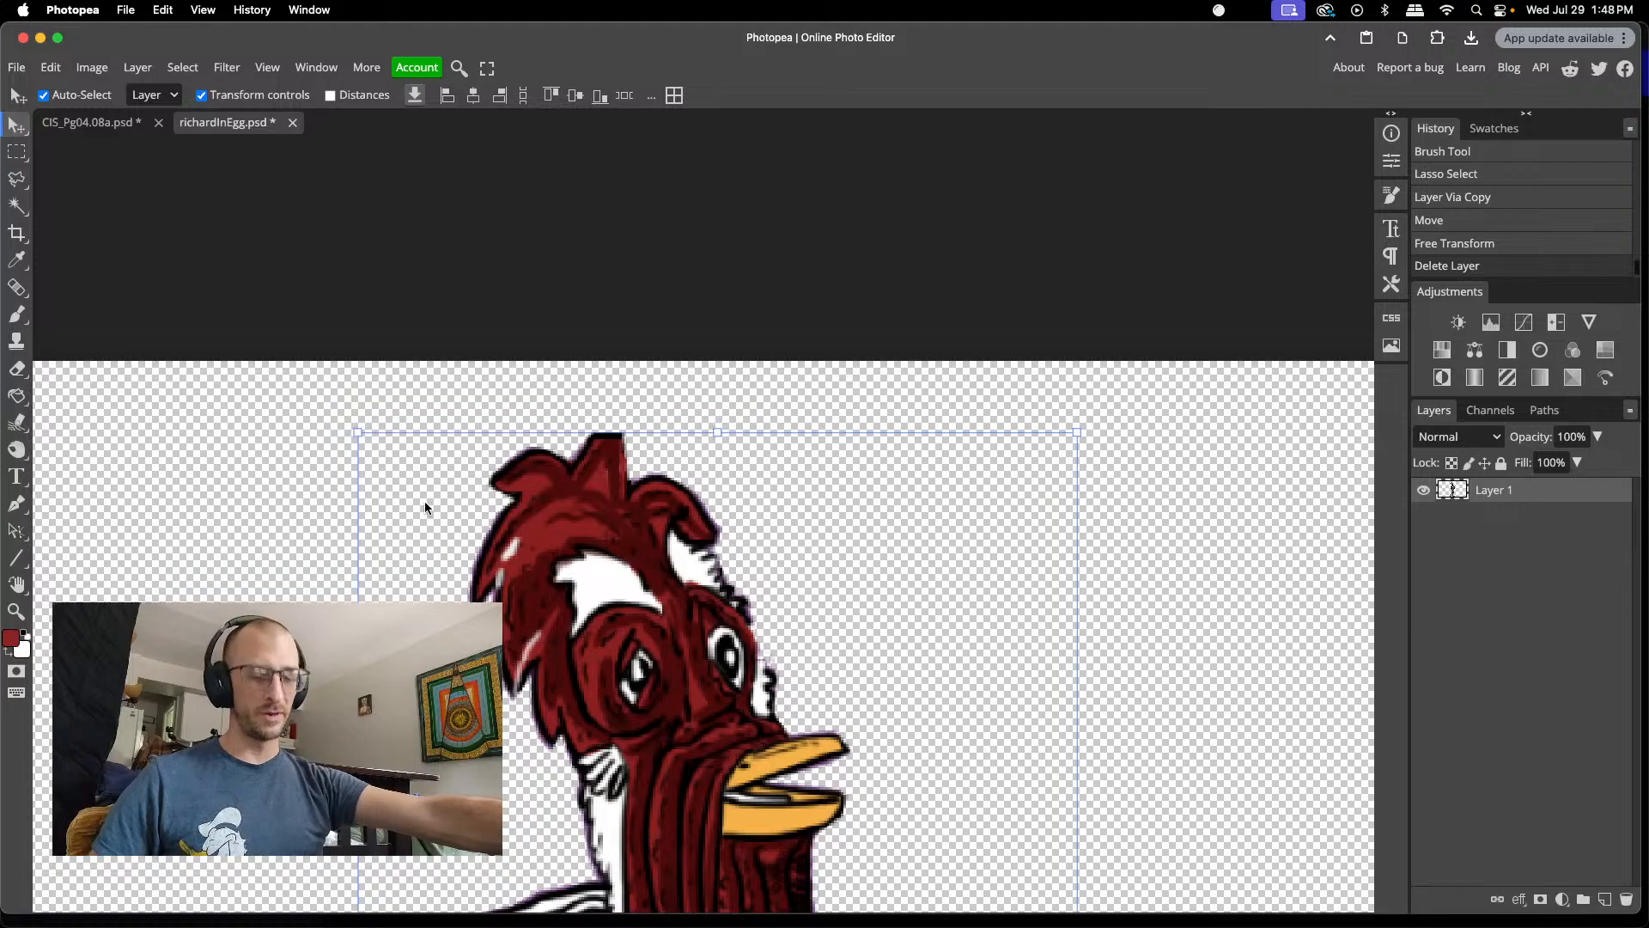
- Lasso the tip of the curled crest tuft beside the cropped top tuft and copy it to a new layer
{"action": "key", "text": "l"}
{"action": "left_click", "coordinate": [549, 434]}
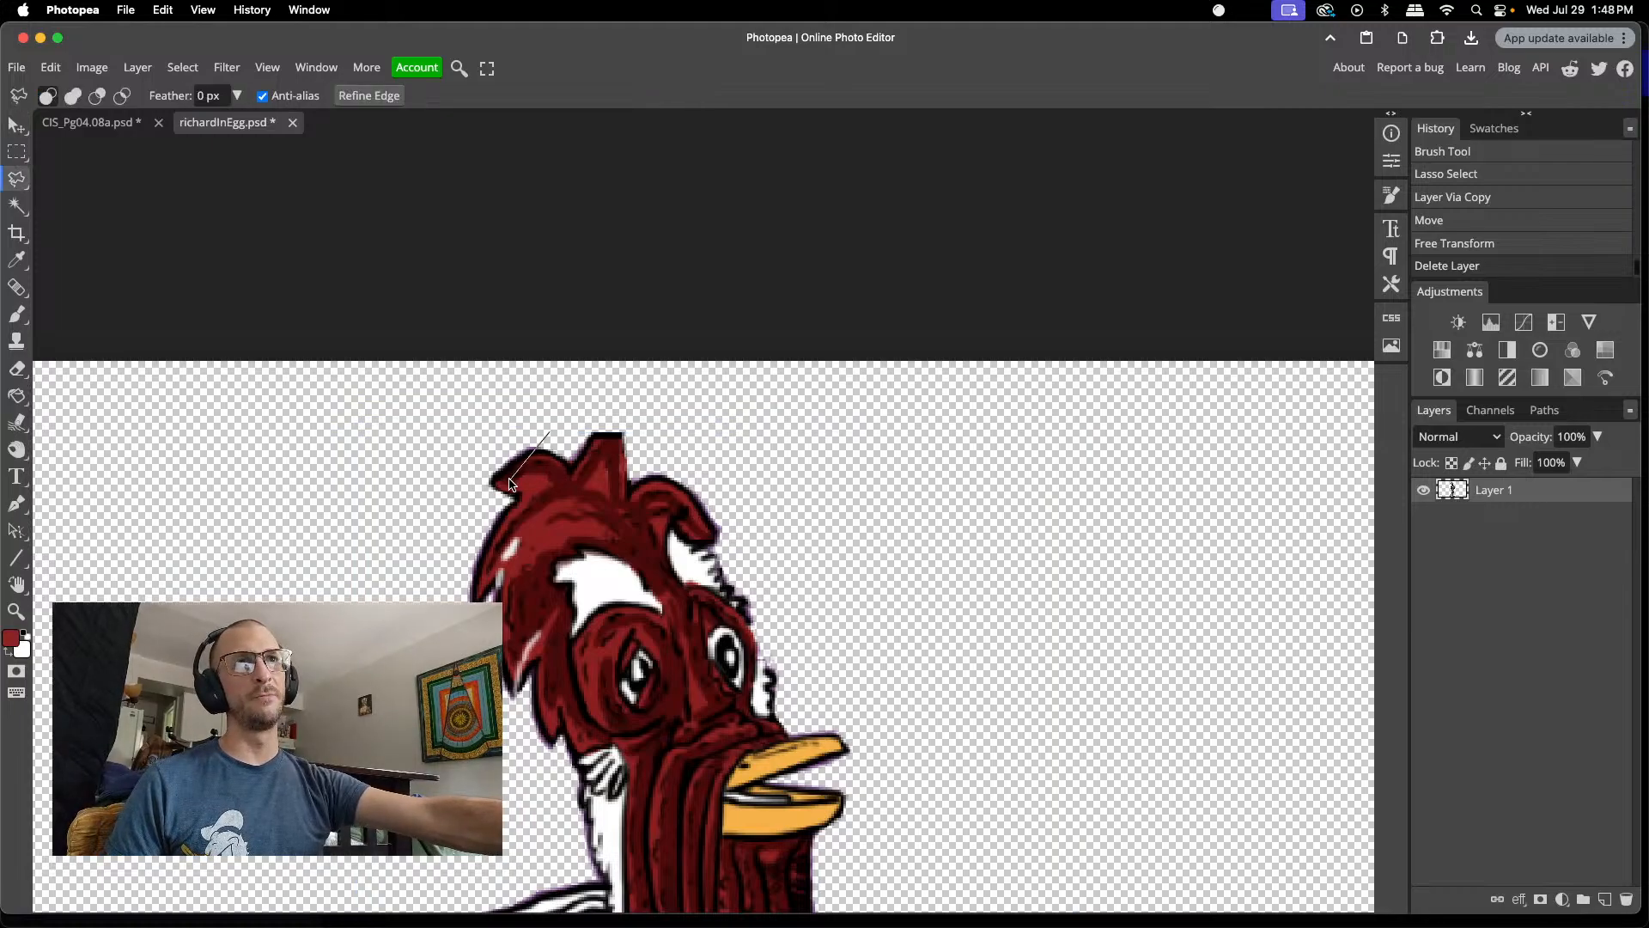
{"action": "left_click", "coordinate": [514, 497]}
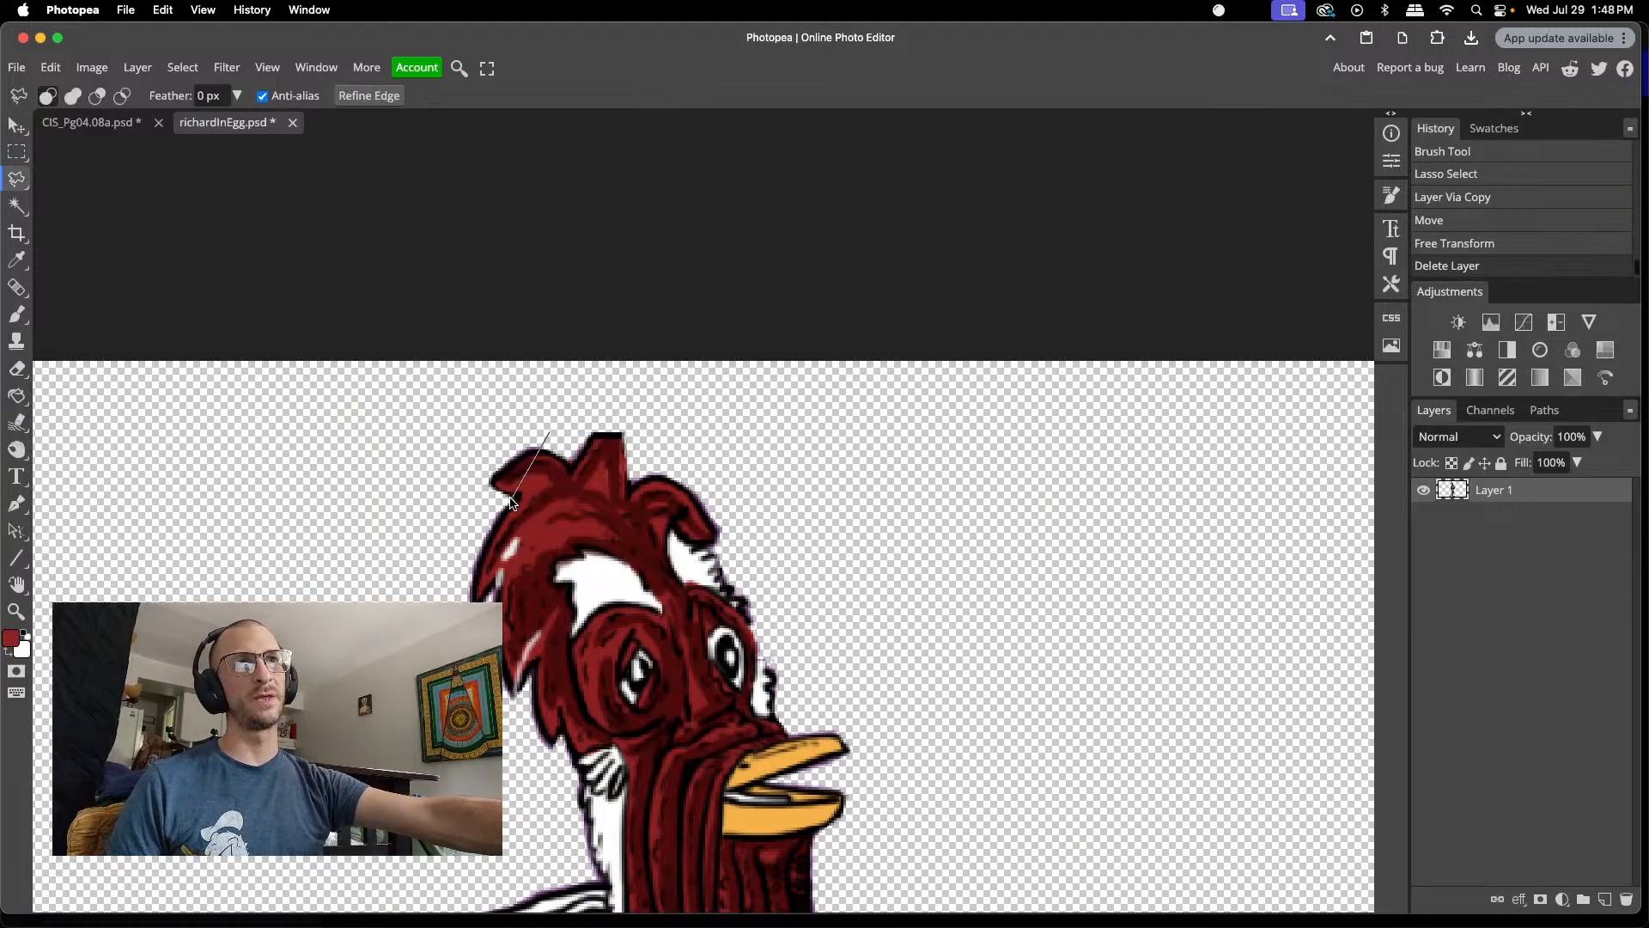
{"action": "left_click", "coordinate": [547, 434]}
{"action": "key", "text": "super+j"}
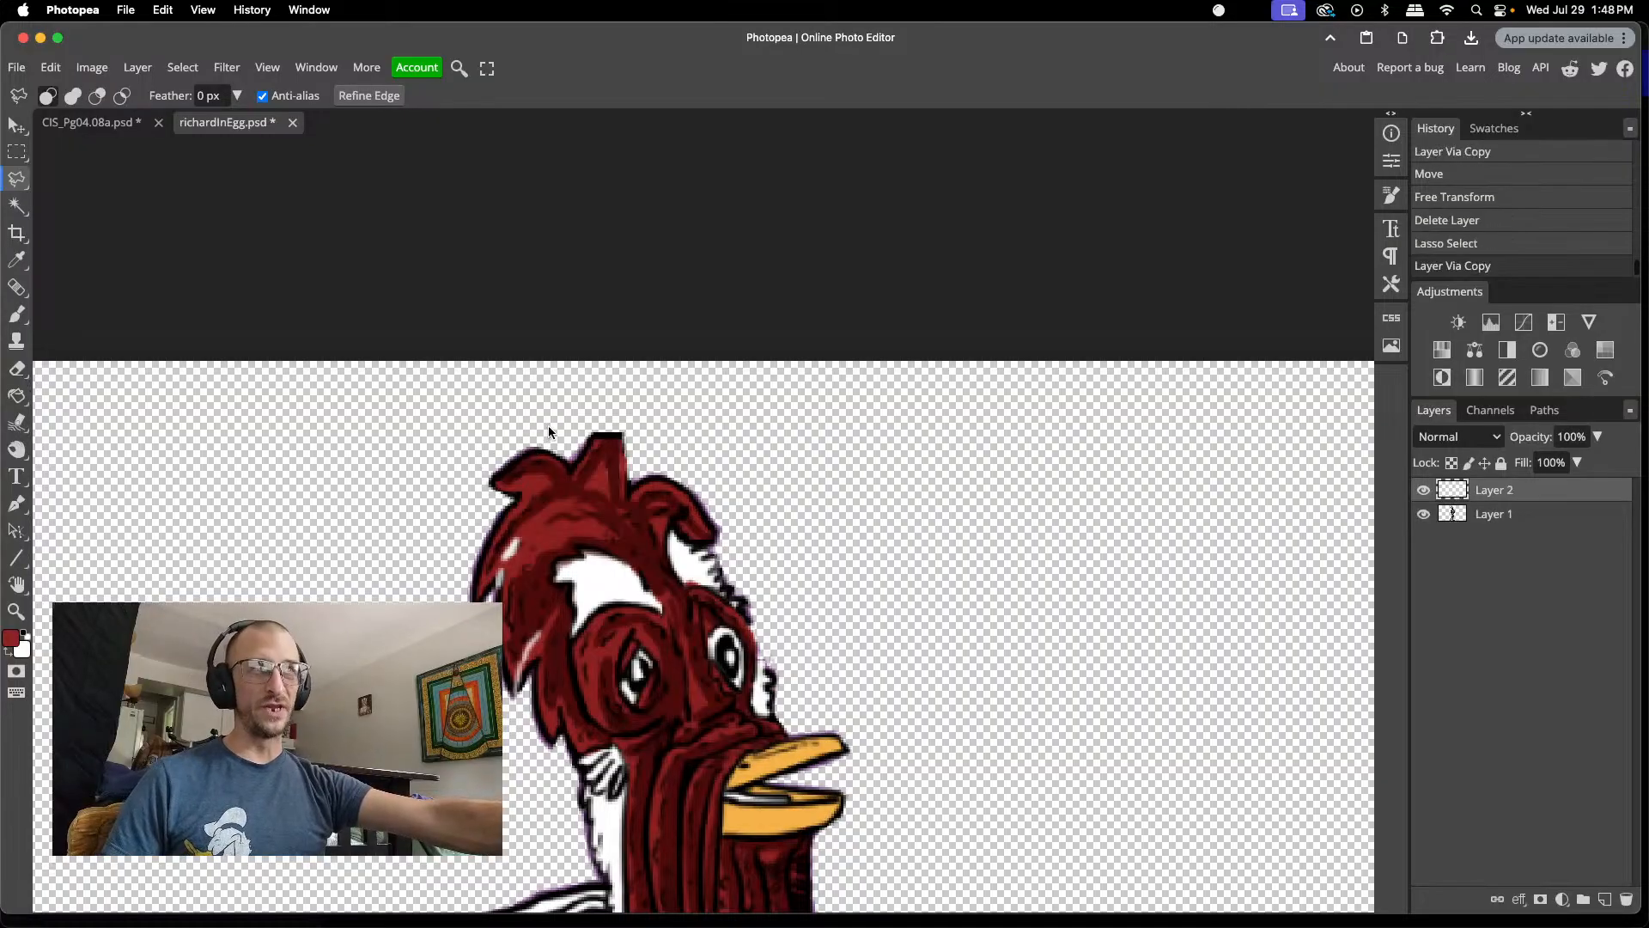
- Rotate the copied tip about 105° onto the cropped top tuft and place its layer beneath Layer 1
{"action": "key", "text": "v"}
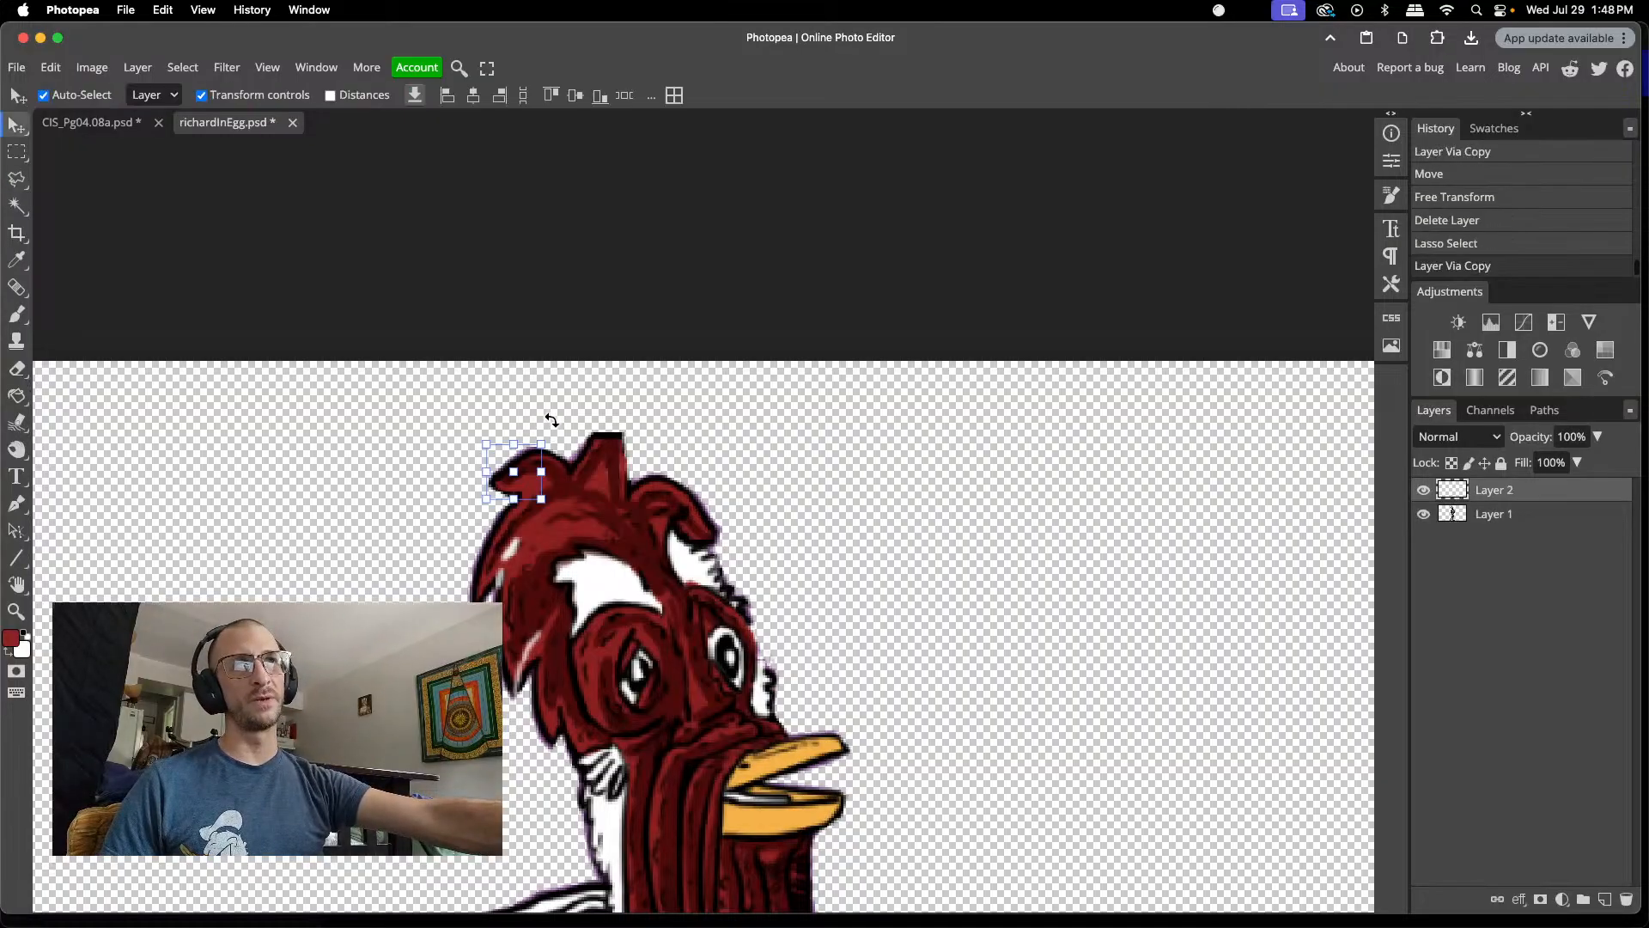
{"action": "left_click_drag", "start_coordinate": [552, 420], "coordinate": [607, 431]}
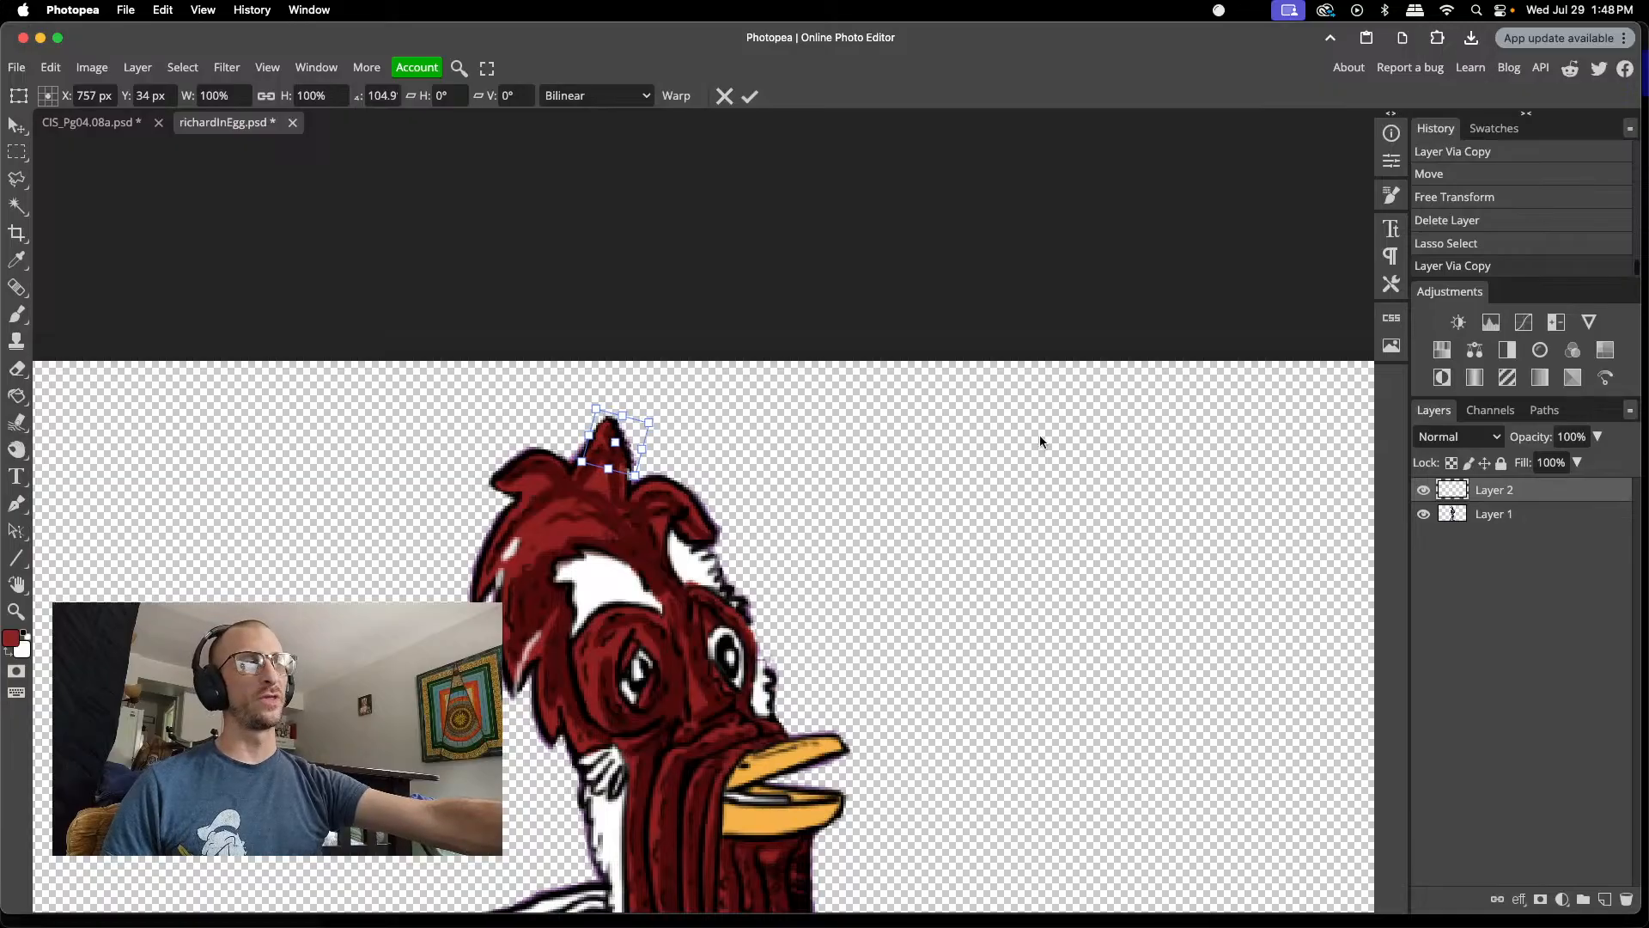
{"action": "left_click_drag", "start_coordinate": [1492, 494], "coordinate": [1470, 526]}
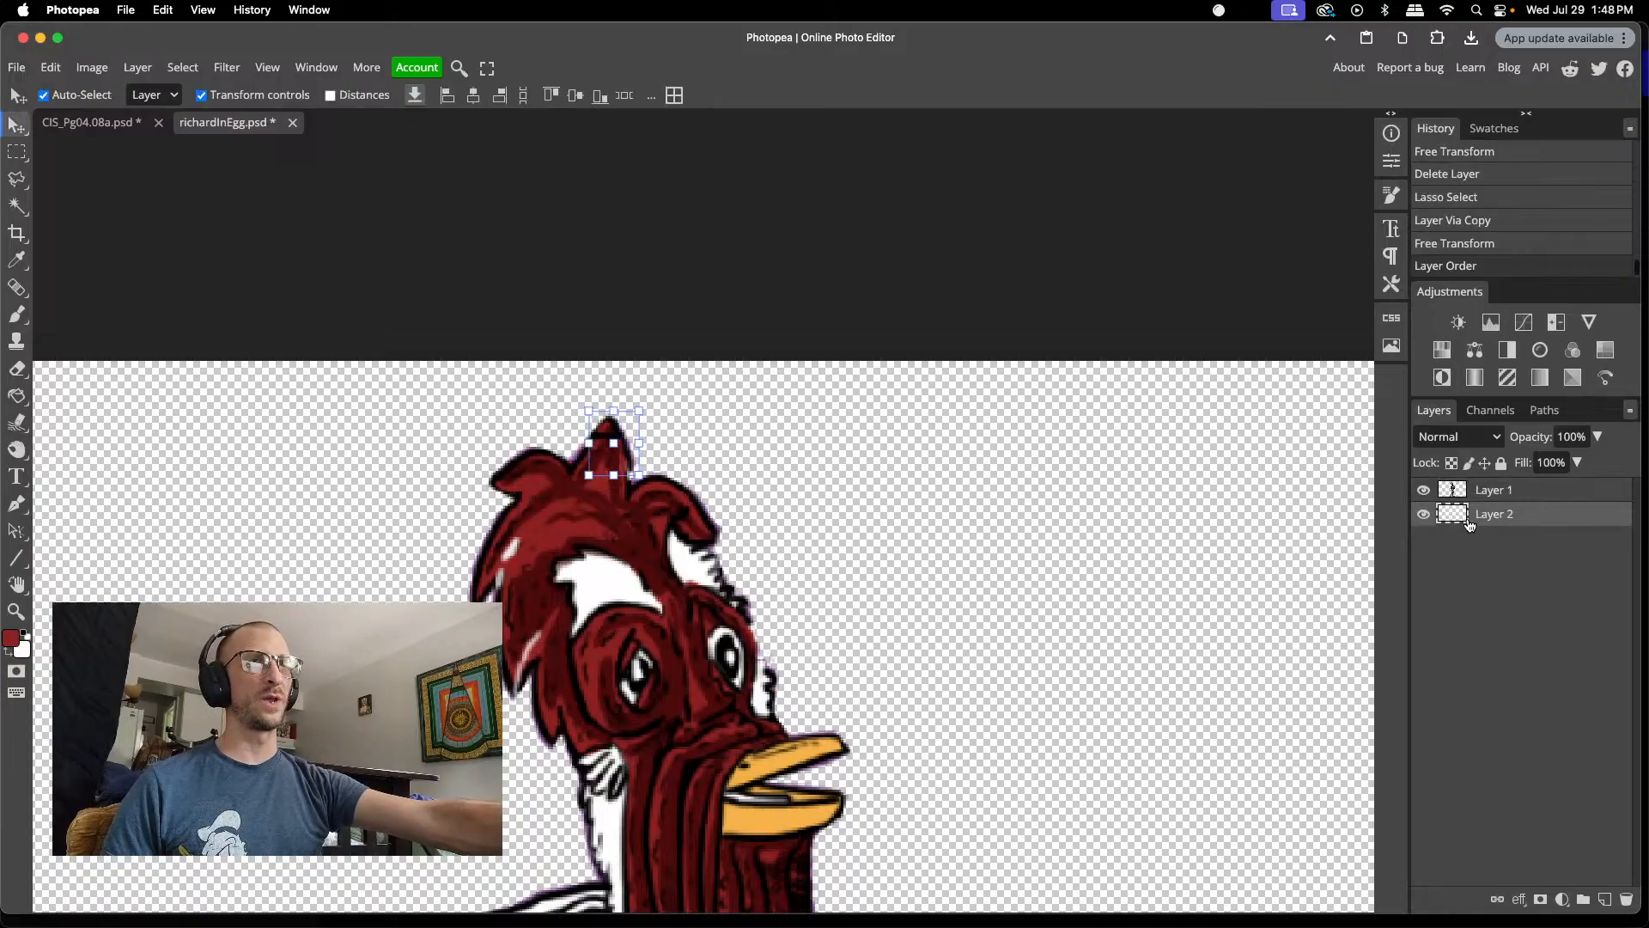
{"action": "left_click", "coordinate": [873, 491]}
{"action": "left_click", "coordinate": [654, 391]}
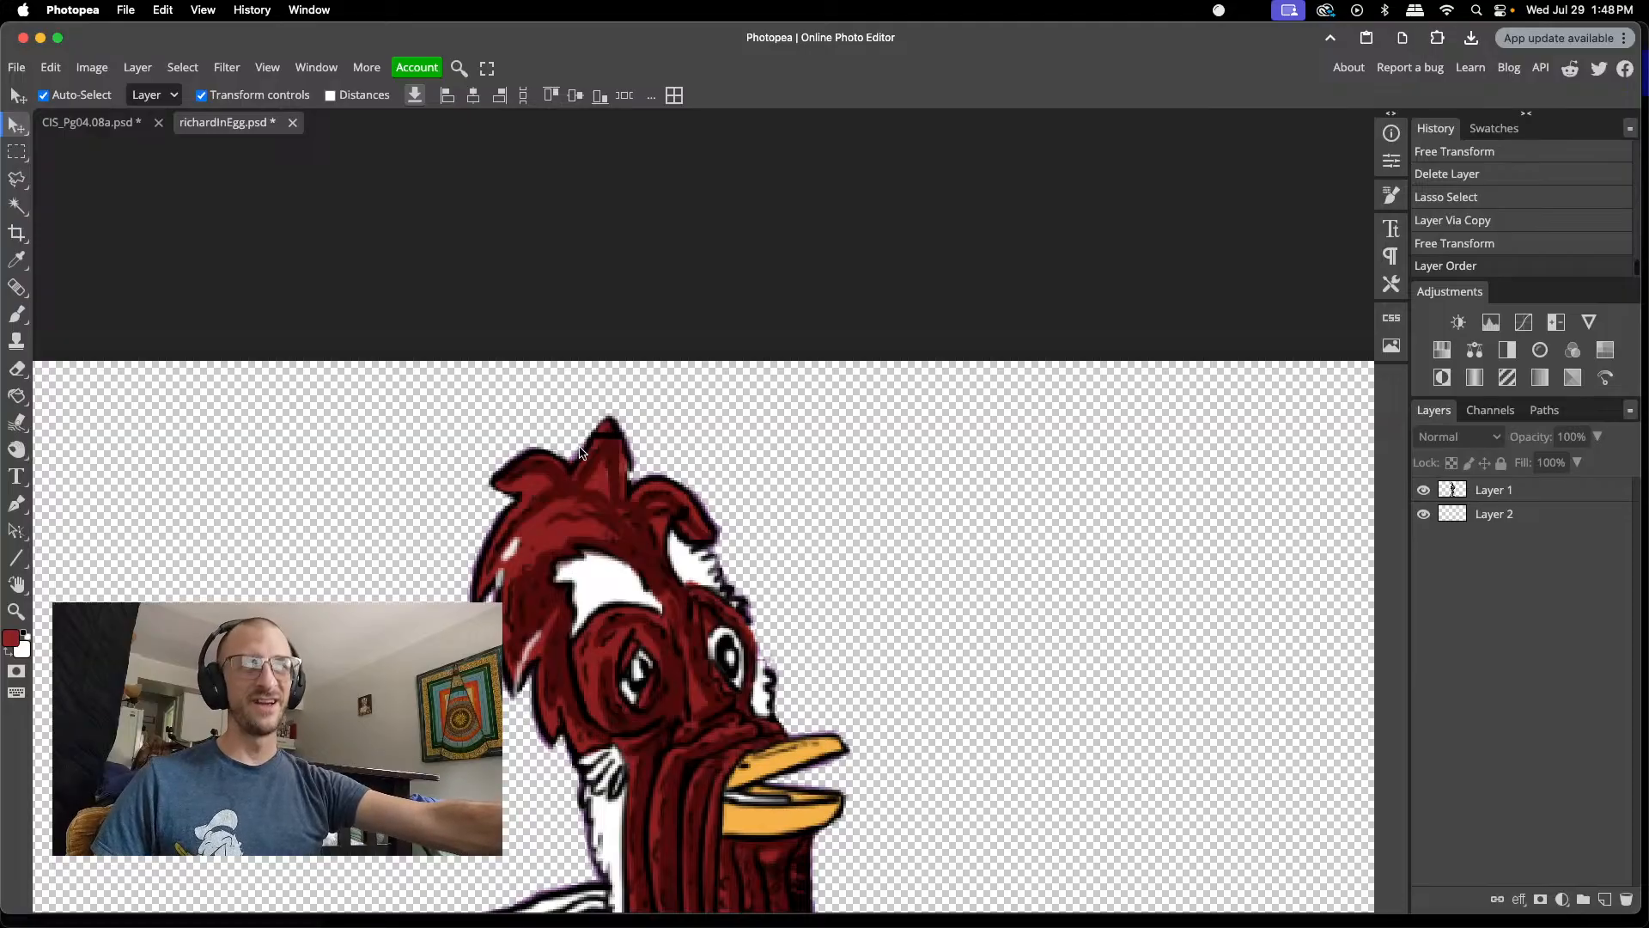
- Erase the flat black line across the top tuft on Layer 1 where the copied tip joins it
{"action": "scroll", "coordinate": [580, 461], "scroll_direction": "up", "scroll_amount": 5}
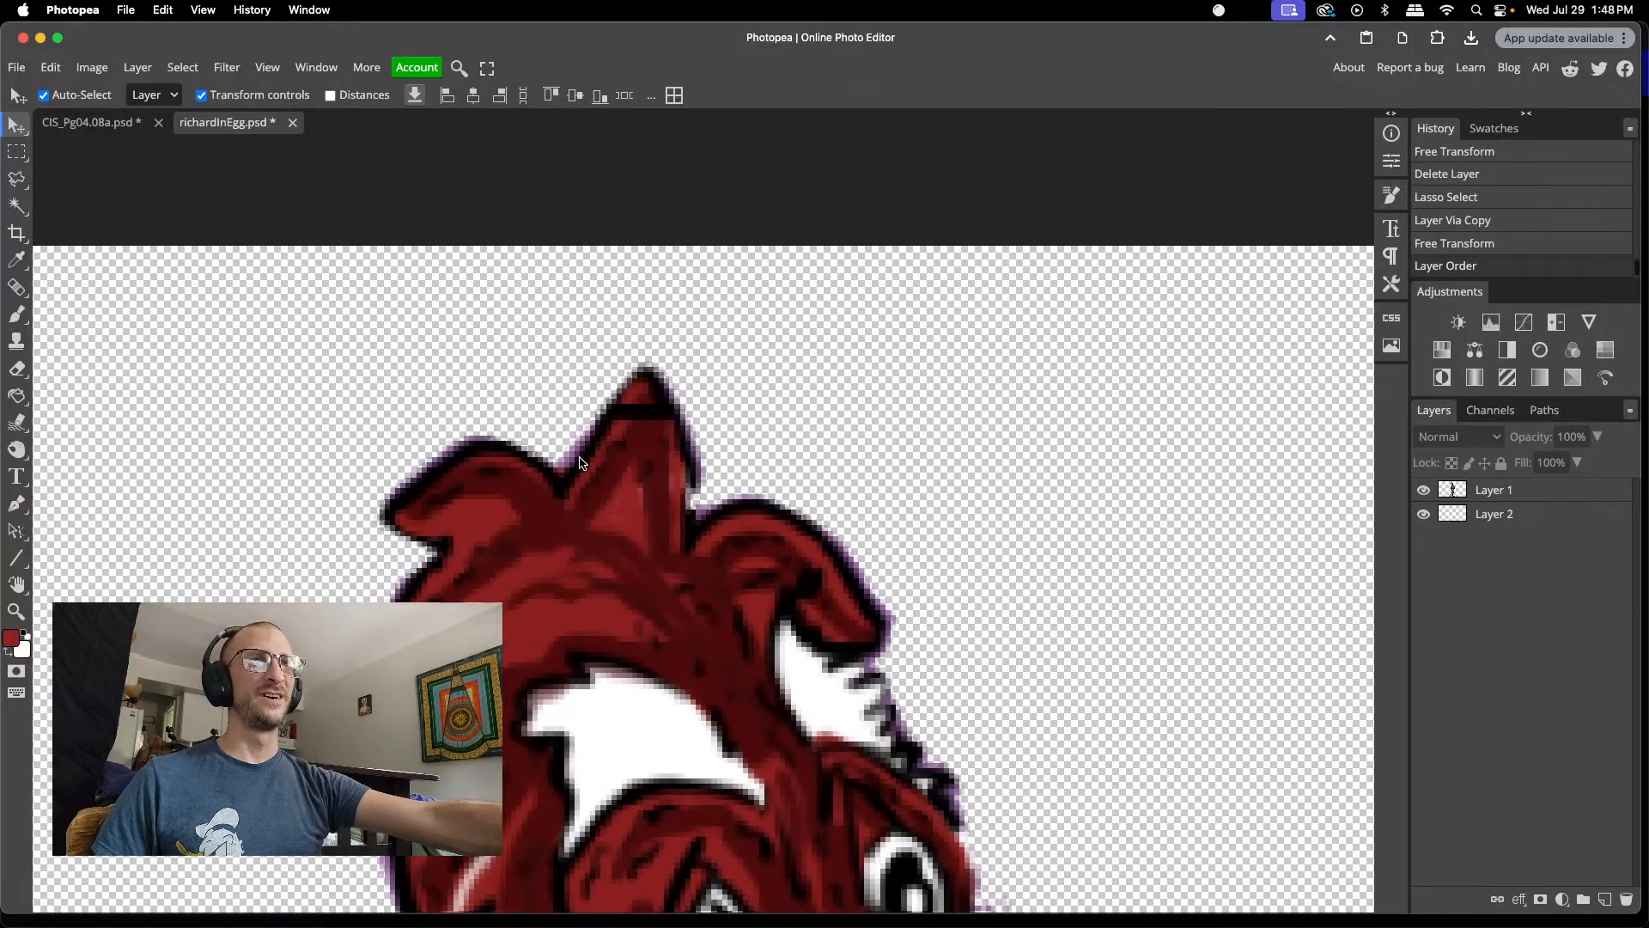
{"action": "left_click", "coordinate": [649, 383]}
{"action": "left_click_drag", "start_coordinate": [649, 382], "coordinate": [643, 382]}
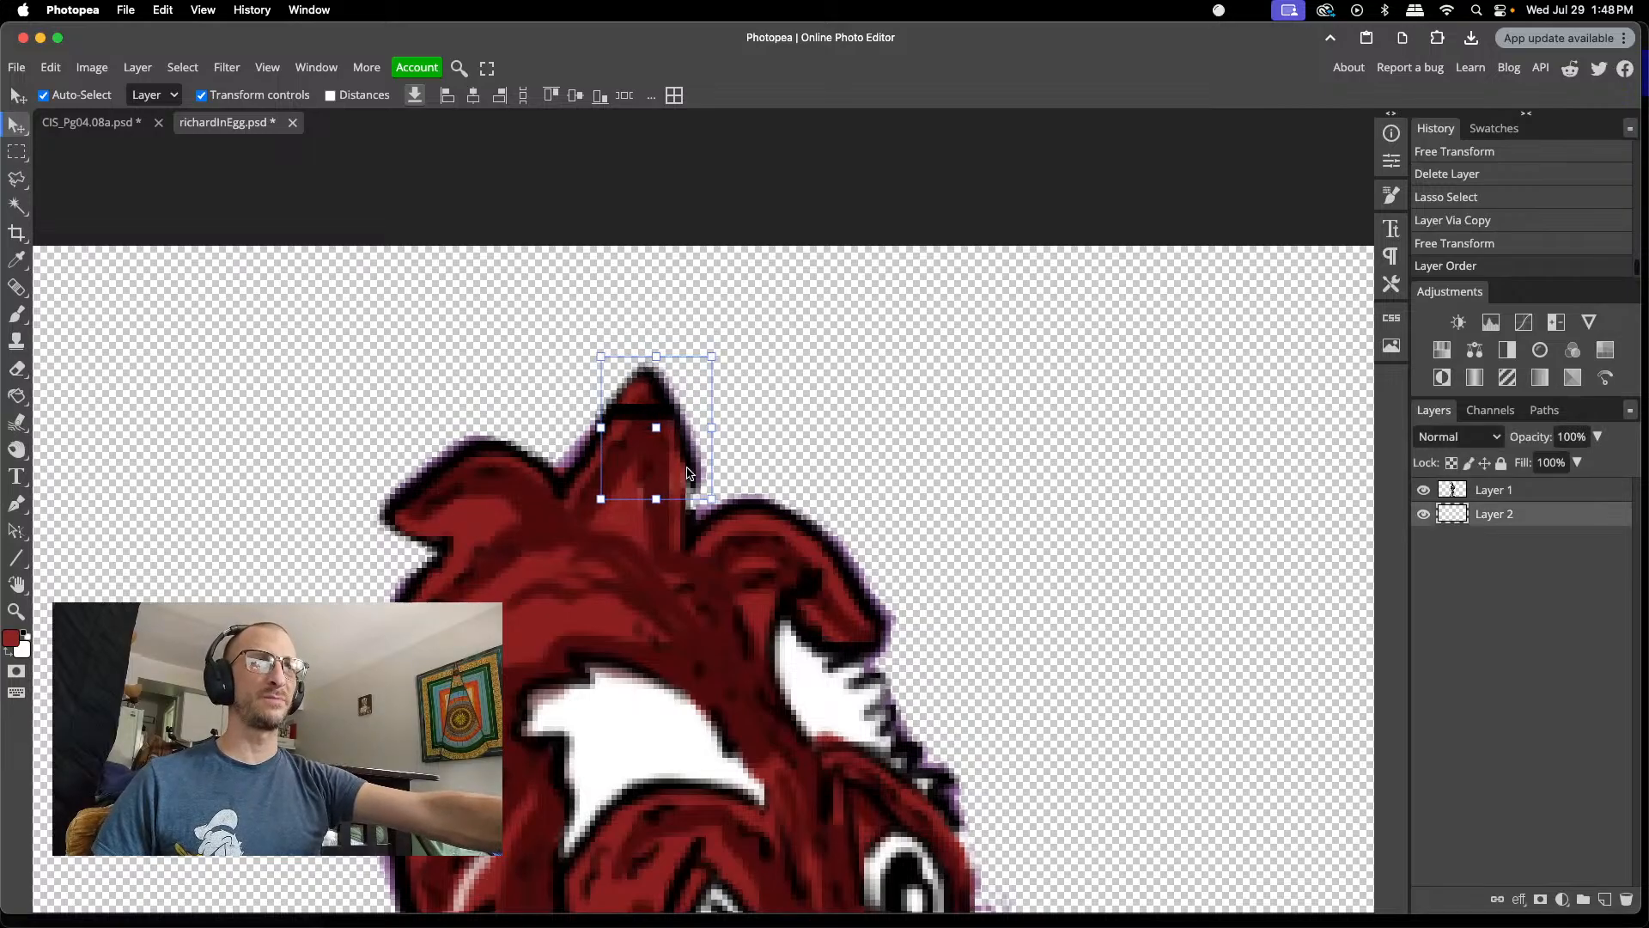
{"action": "left_click", "coordinate": [1486, 493]}
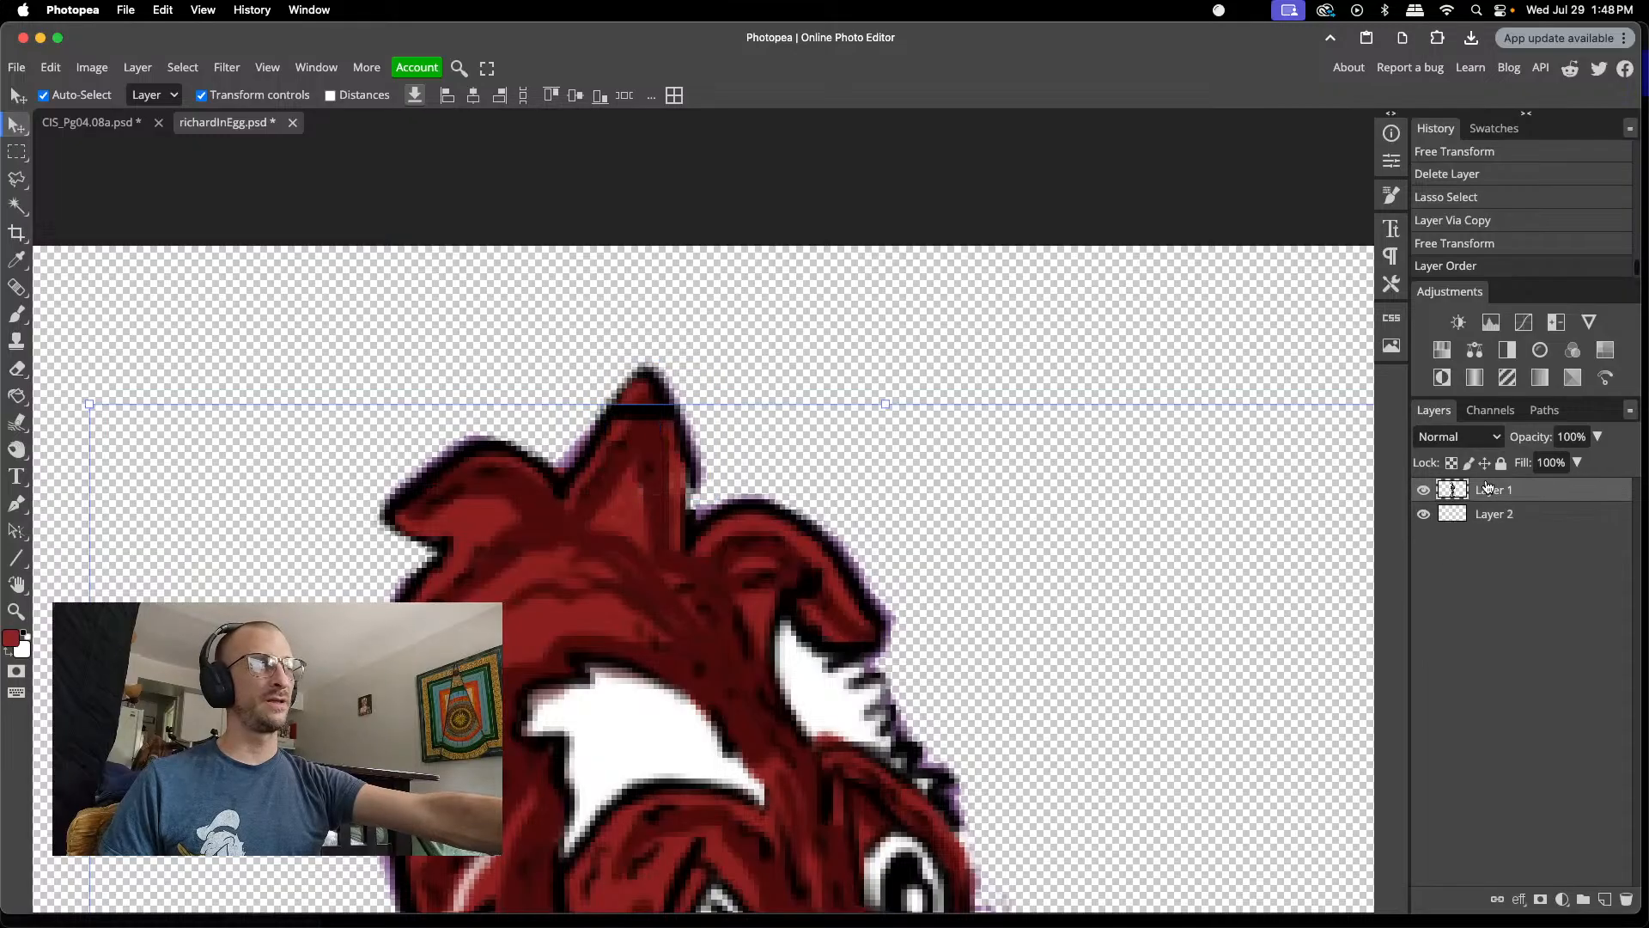
{"action": "key", "text": "e"}
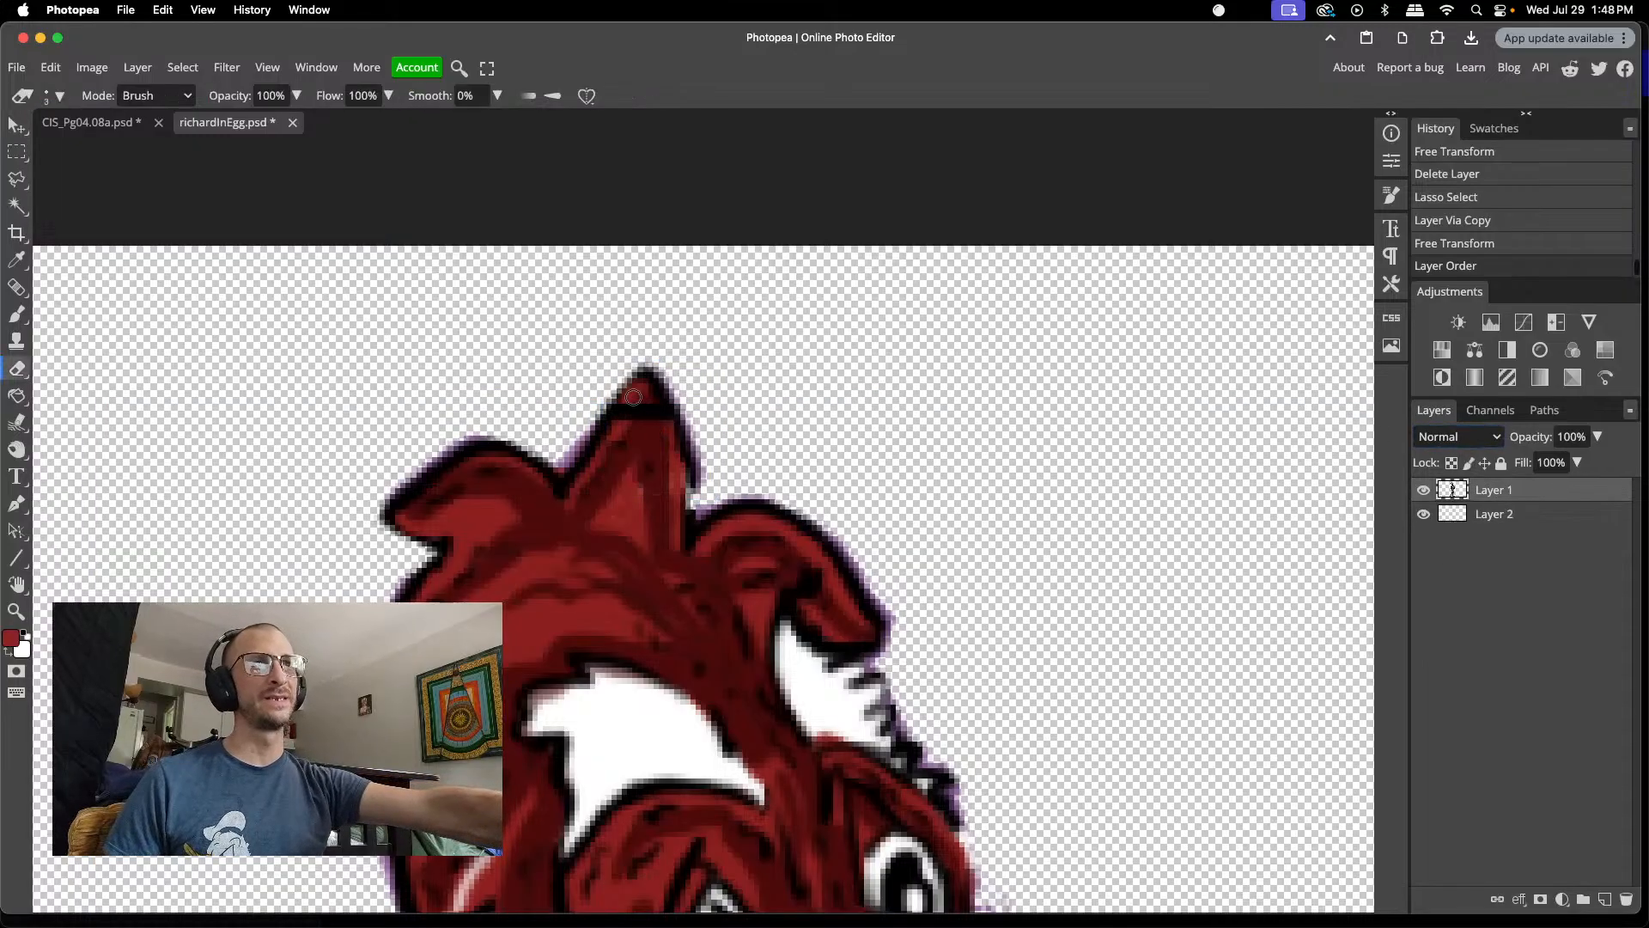
{"action": "mouse_move", "coordinate": [664, 408]}
{"action": "left_mouse_down"}
{"action": "mouse_move", "coordinate": [623, 411]}
{"action": "mouse_move", "coordinate": [649, 416]}
{"action": "left_mouse_up"}
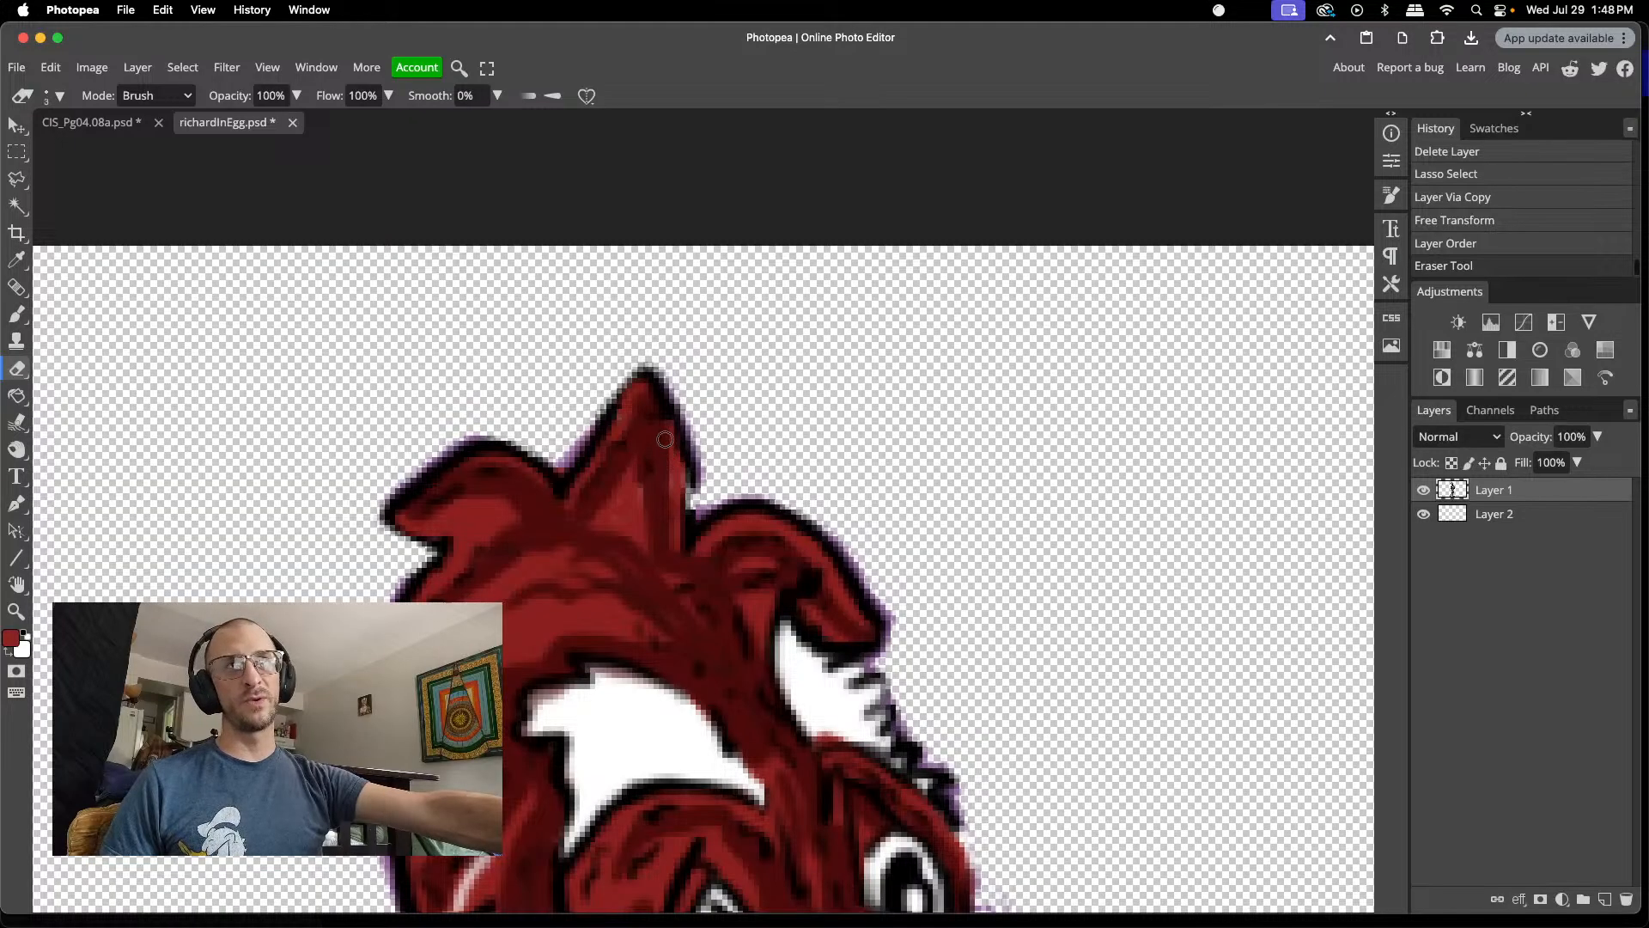
- Sample the dark outline colour from the top tuft and paint the missing outline along its edge on the beak side
{"action": "key", "text": "i"}
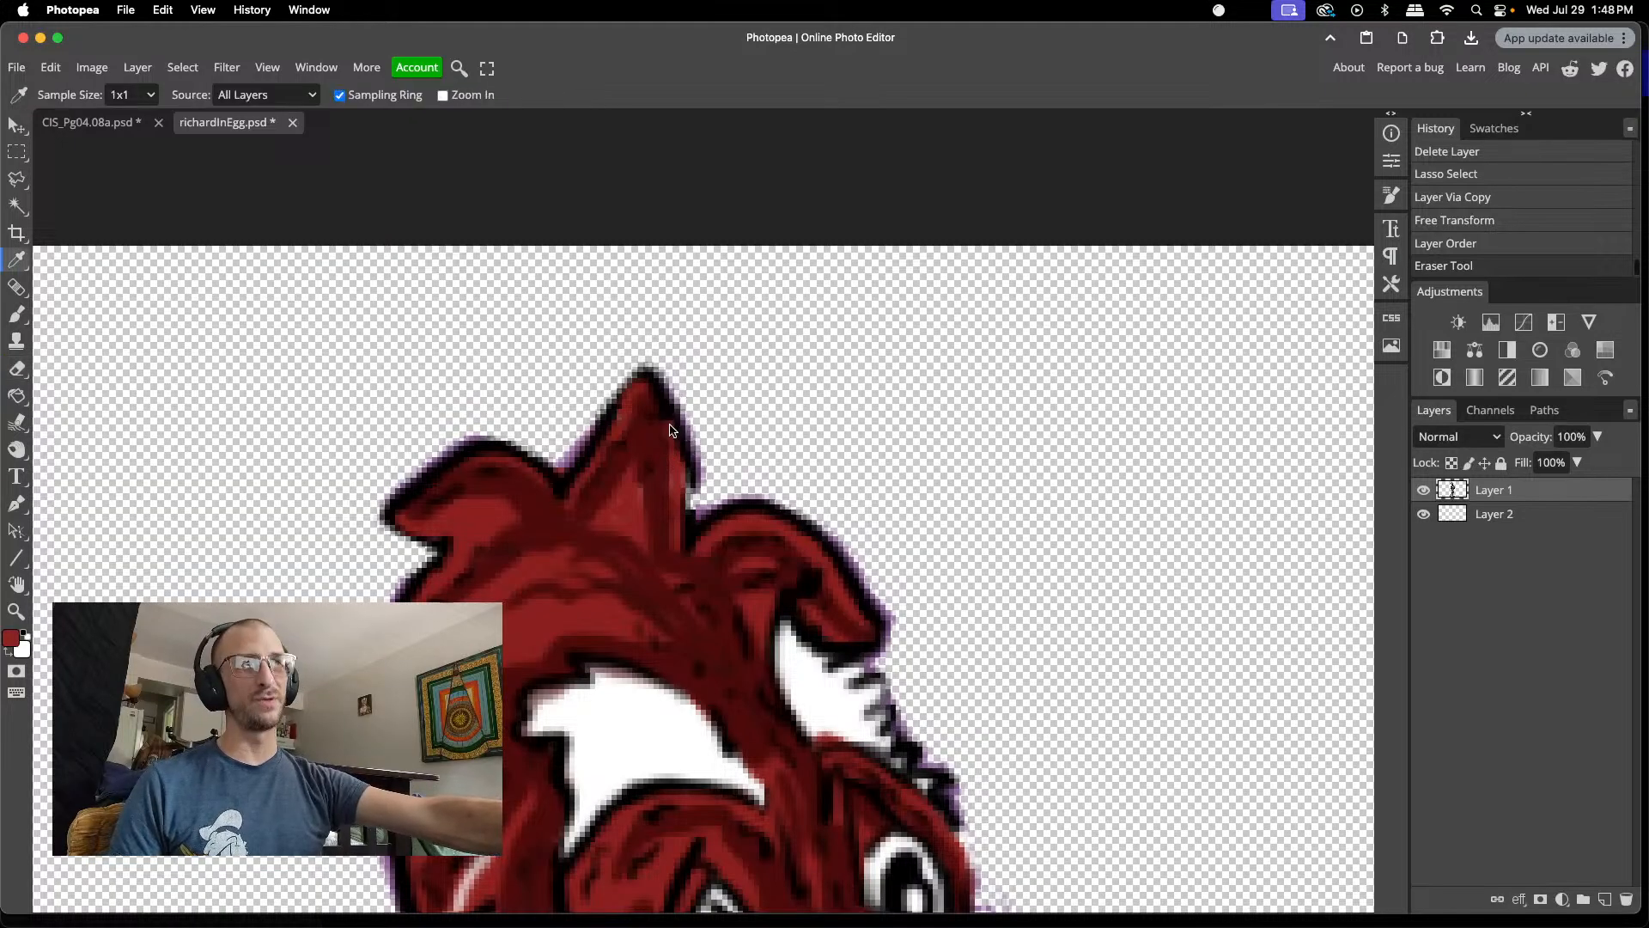
{"action": "left_click", "coordinate": [680, 440]}
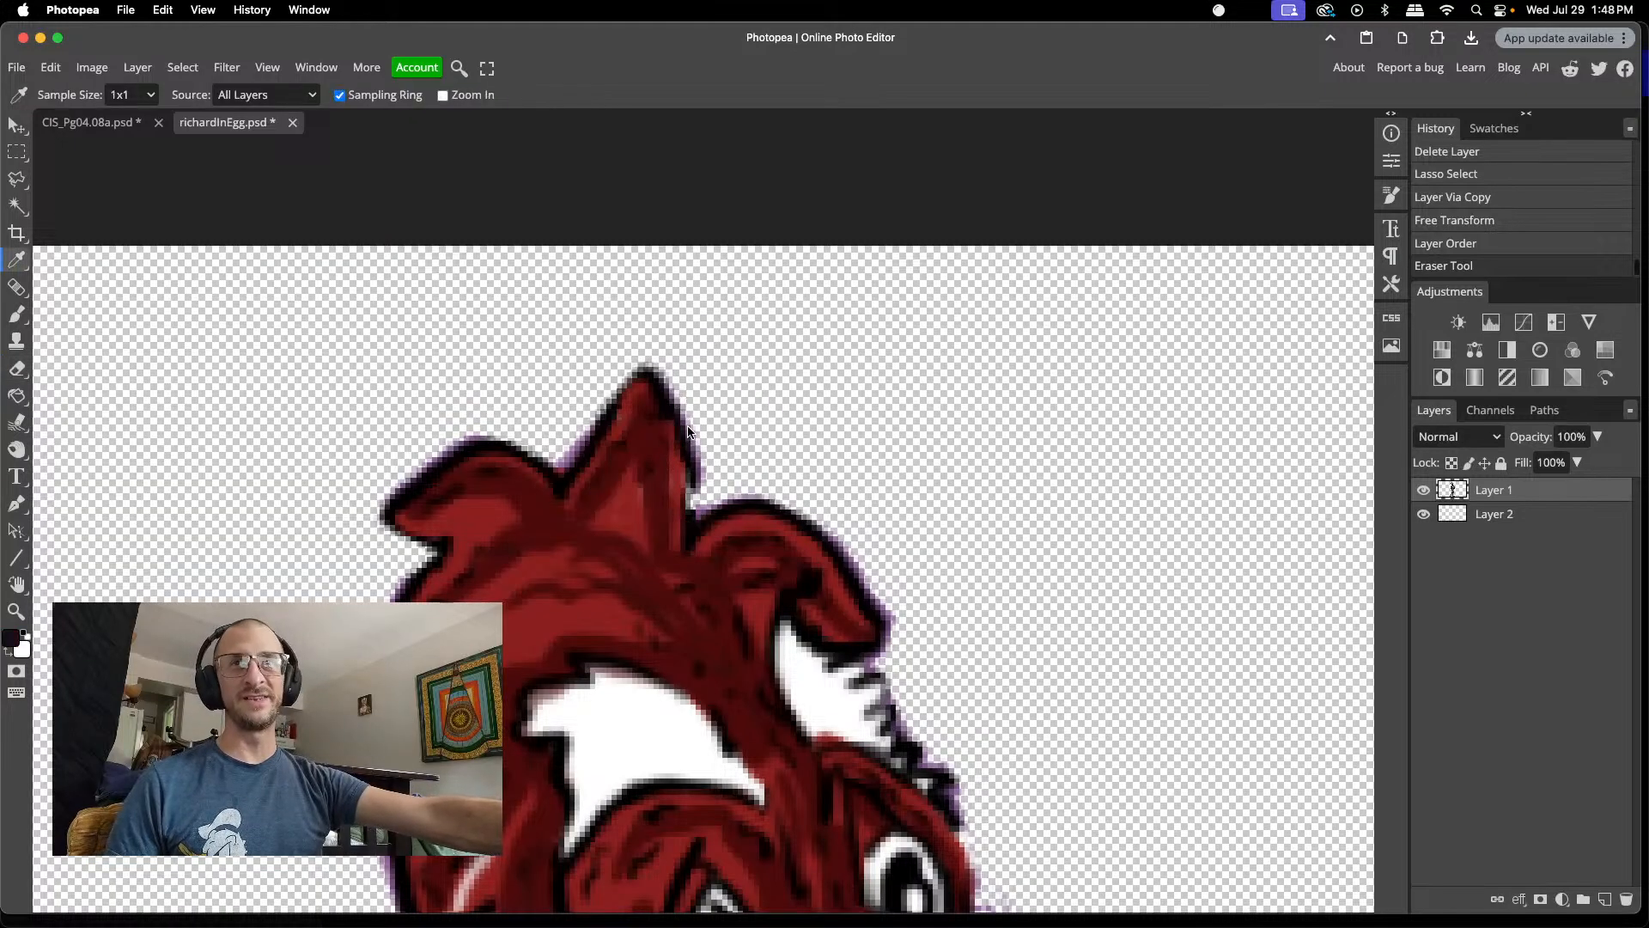
{"action": "key", "text": "b"}
{"action": "mouse_move", "coordinate": [693, 477]}
{"action": "left_mouse_down"}
{"action": "mouse_move", "coordinate": [687, 509]}
{"action": "mouse_move", "coordinate": [688, 479]}
{"action": "left_mouse_up"}
{"action": "left_click_drag", "start_coordinate": [693, 510], "coordinate": [681, 474]}
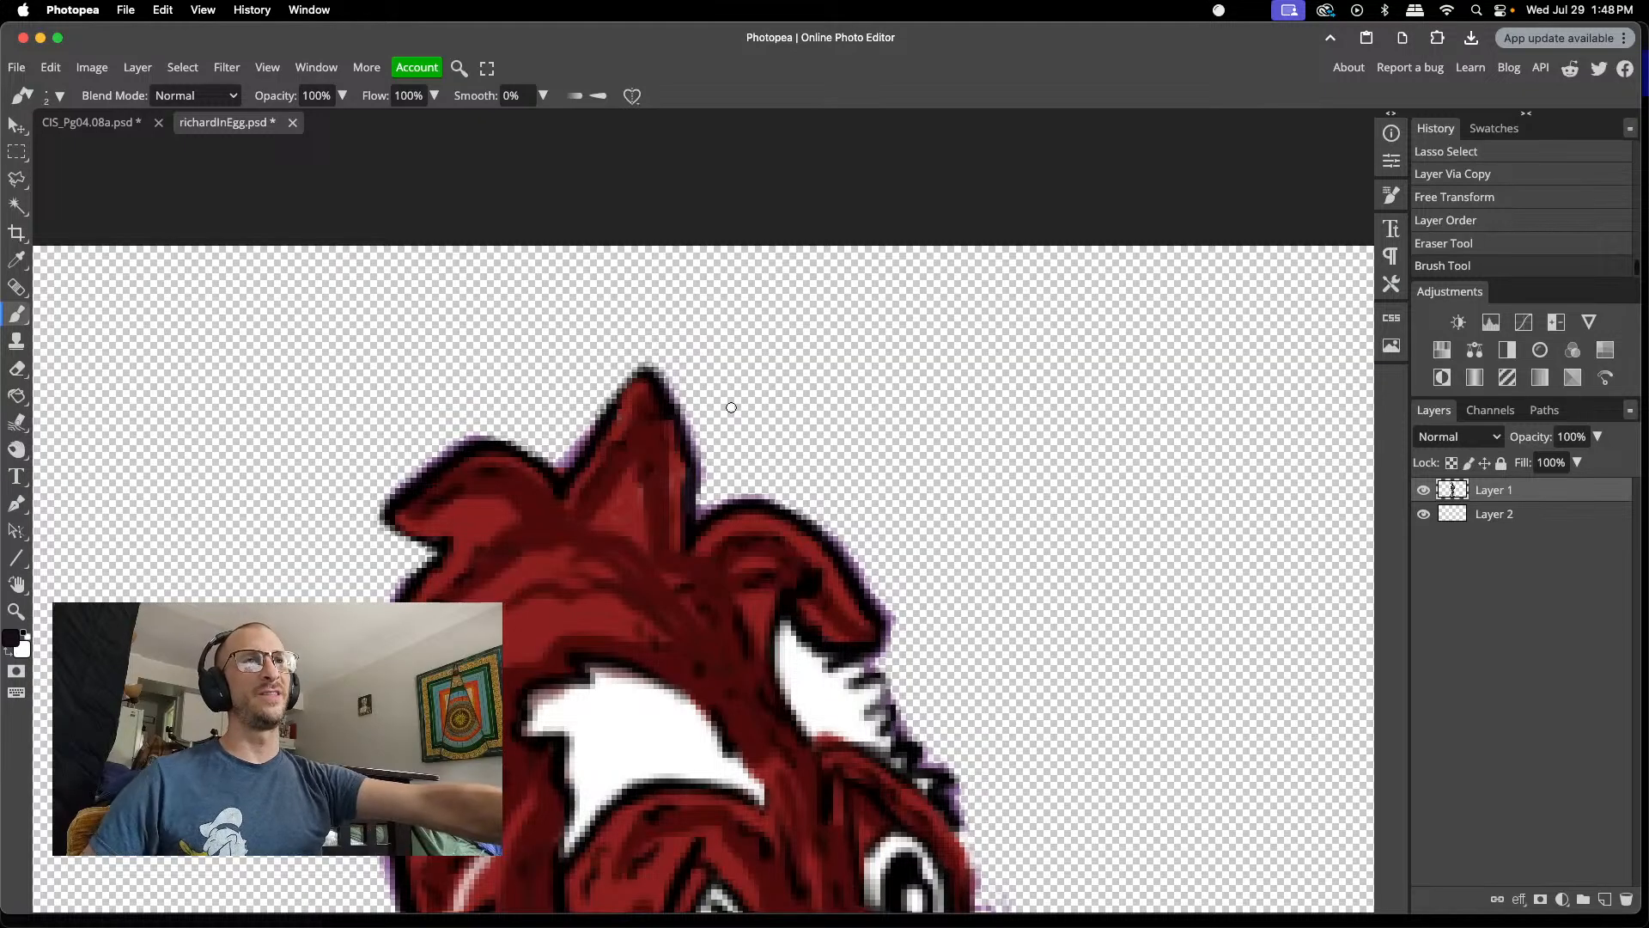
- Examine the repaired crest, the head and the full figure for remaining flaws
{"action": "scroll", "coordinate": [731, 408], "scroll_direction": "down", "scroll_amount": 10}
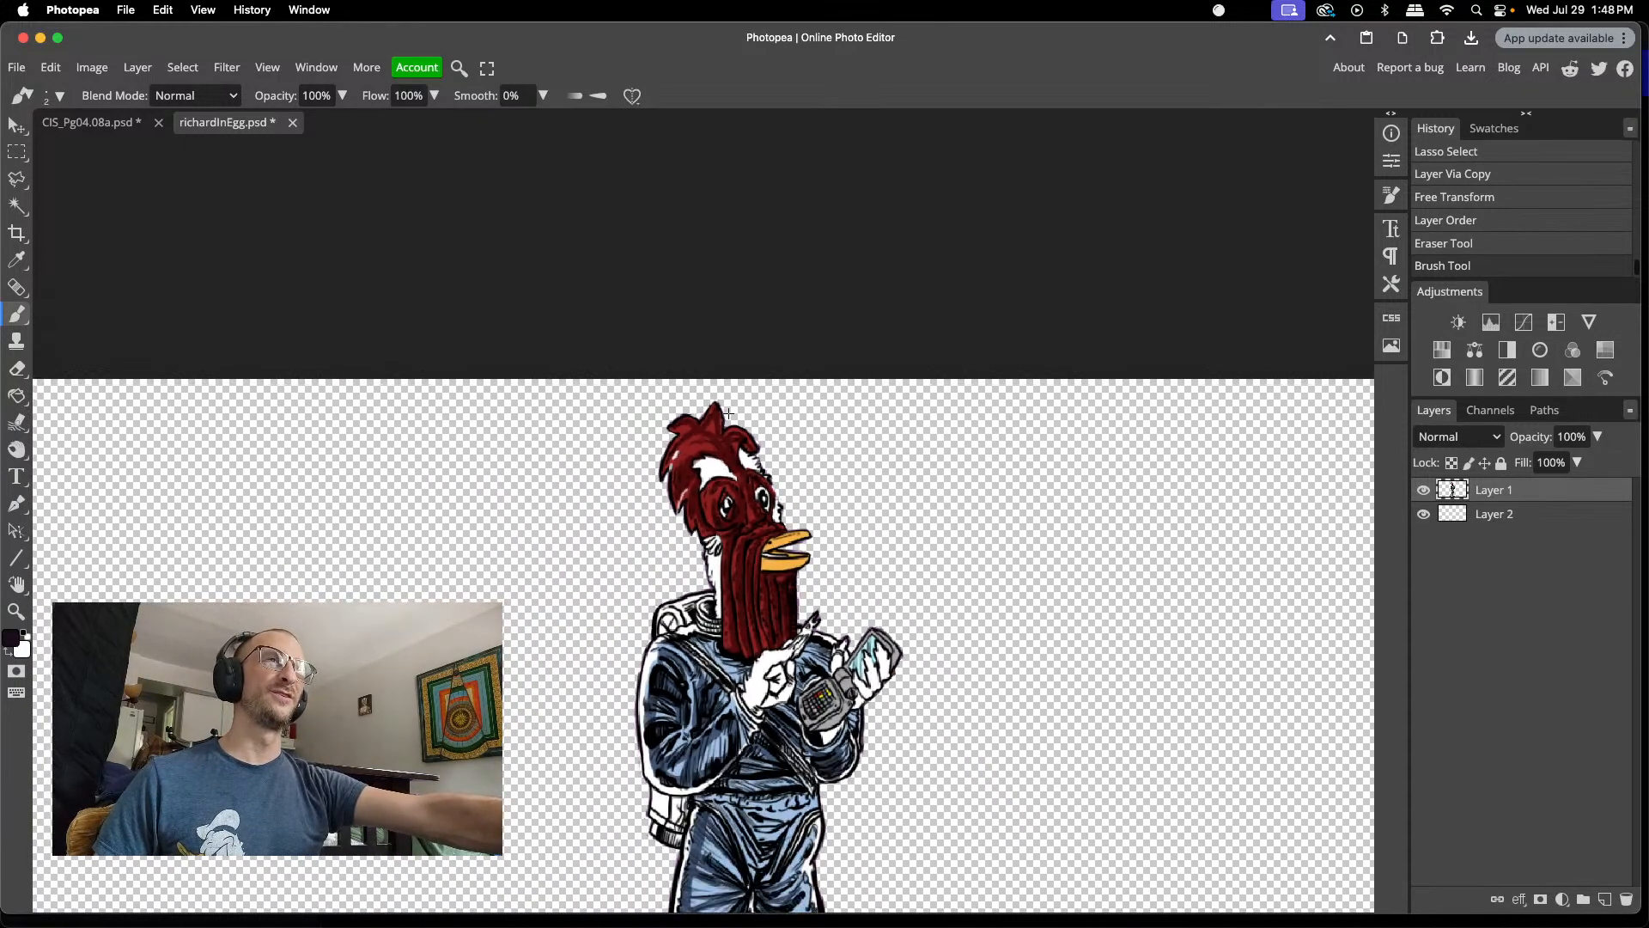
{"action": "scroll", "coordinate": [734, 427], "scroll_direction": "up", "scroll_amount": 10}
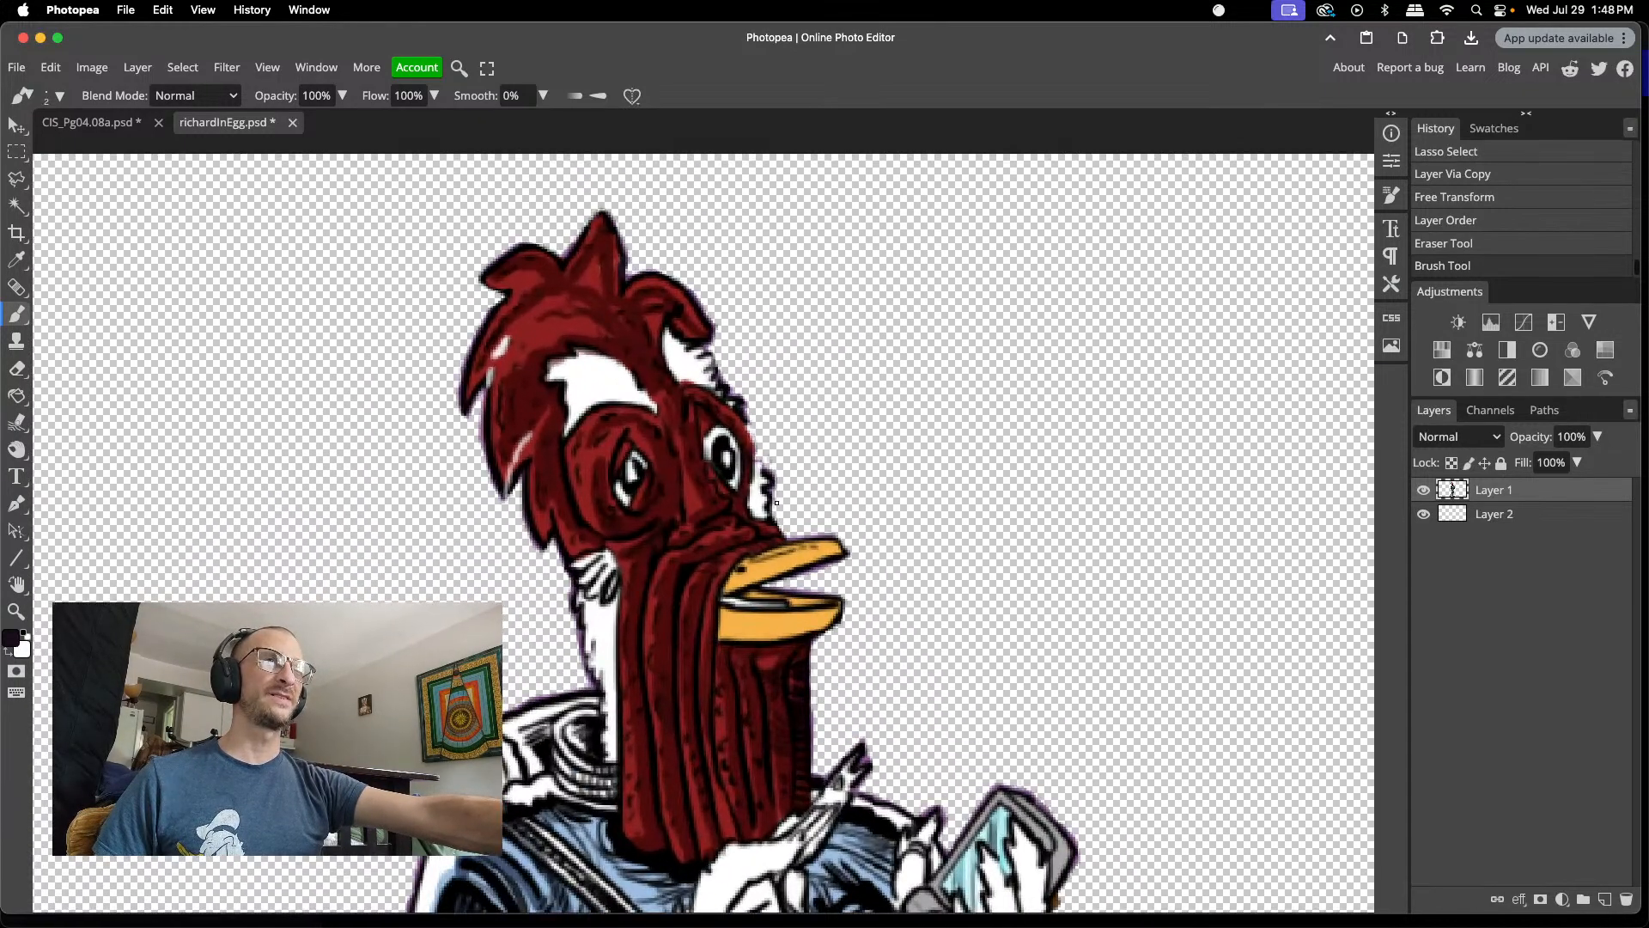
{"action": "scroll", "coordinate": [774, 502], "scroll_direction": "up", "scroll_amount": 1}
{"action": "scroll", "coordinate": [776, 500], "scroll_direction": "down", "scroll_amount": 5}
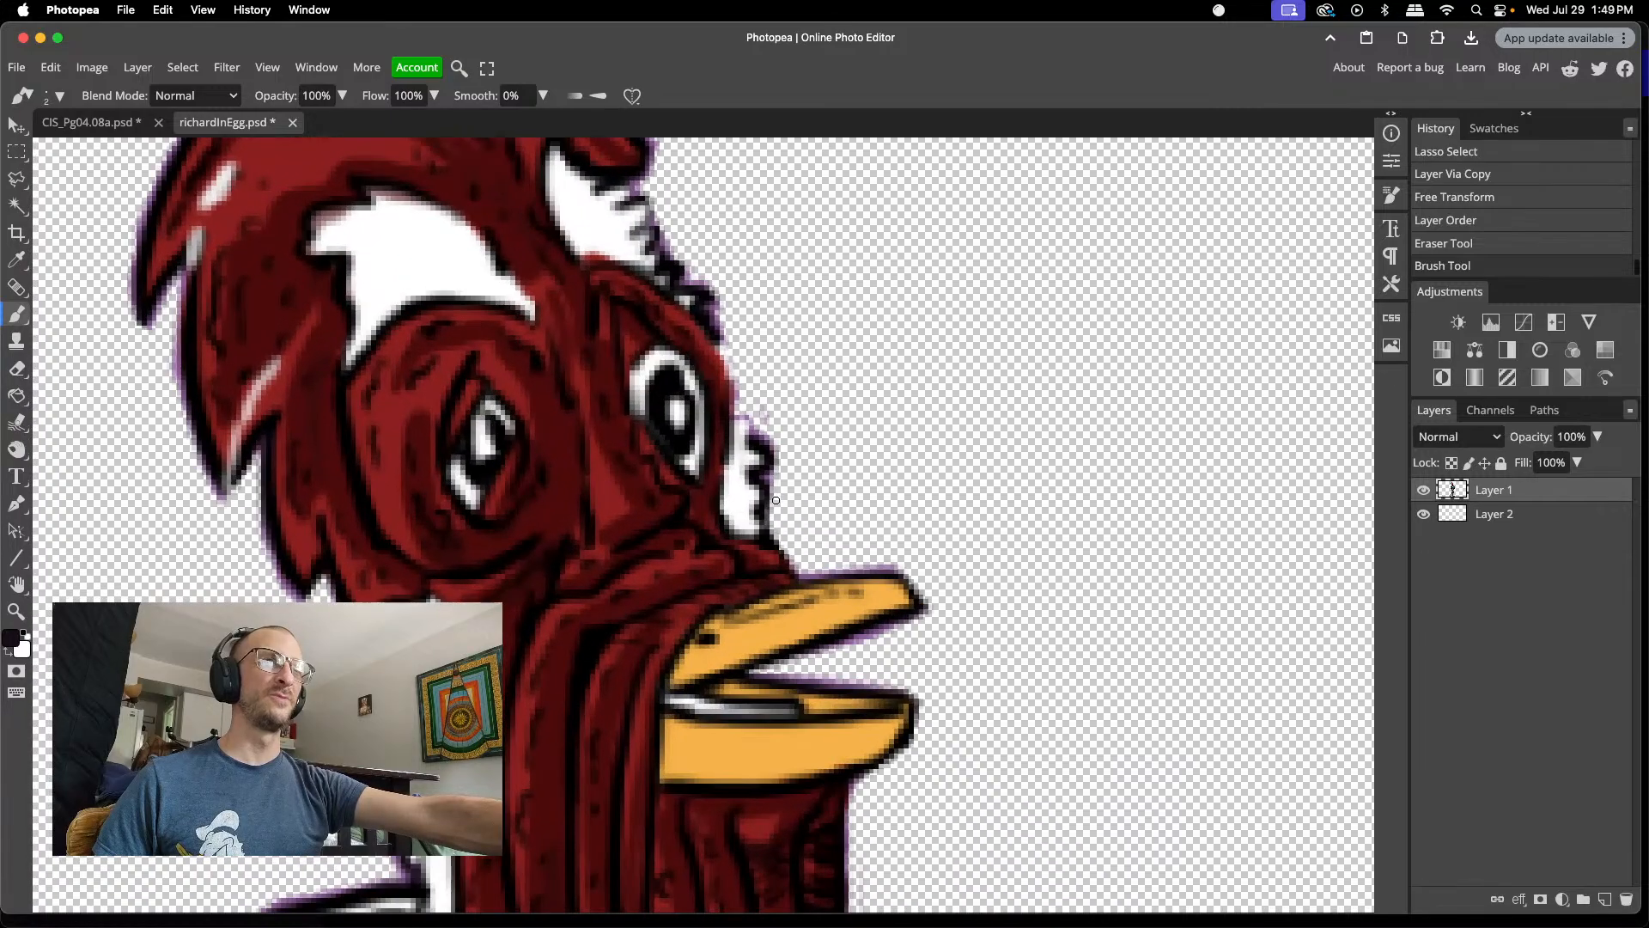
{"action": "scroll", "coordinate": [780, 564], "scroll_direction": "down", "scroll_amount": 1}
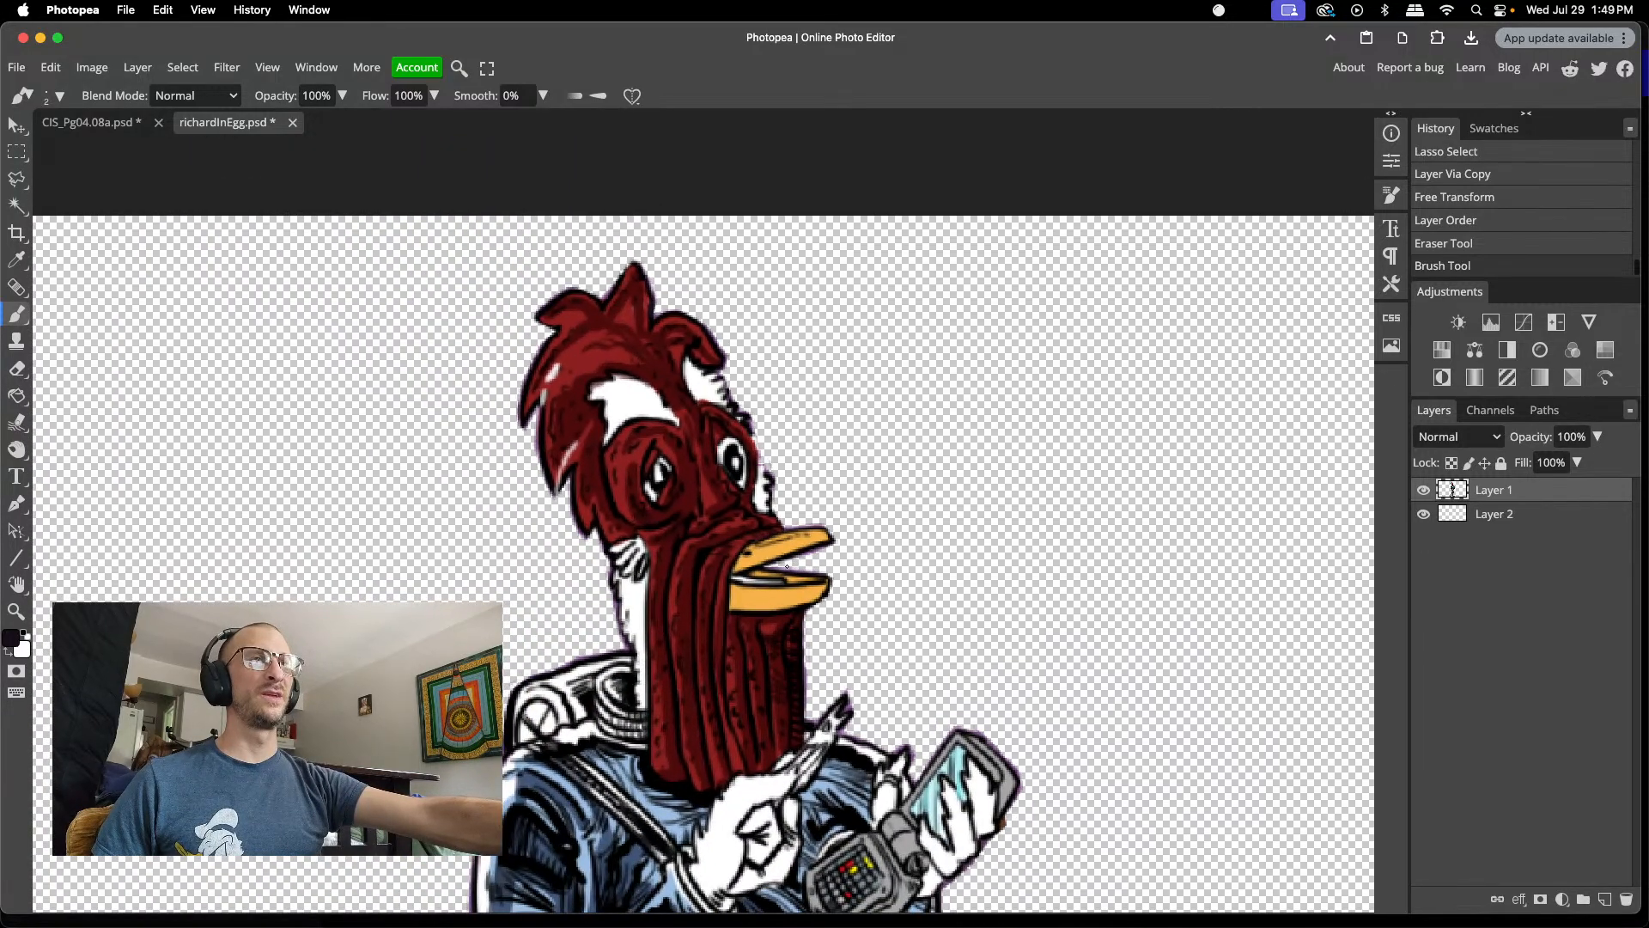
{"action": "scroll", "coordinate": [780, 564], "scroll_direction": "up", "scroll_amount": 2}
{"action": "scroll", "coordinate": [784, 564], "scroll_direction": "down", "scroll_amount": 4}
{"action": "scroll", "coordinate": [784, 564], "scroll_direction": "down", "scroll_amount": 5}
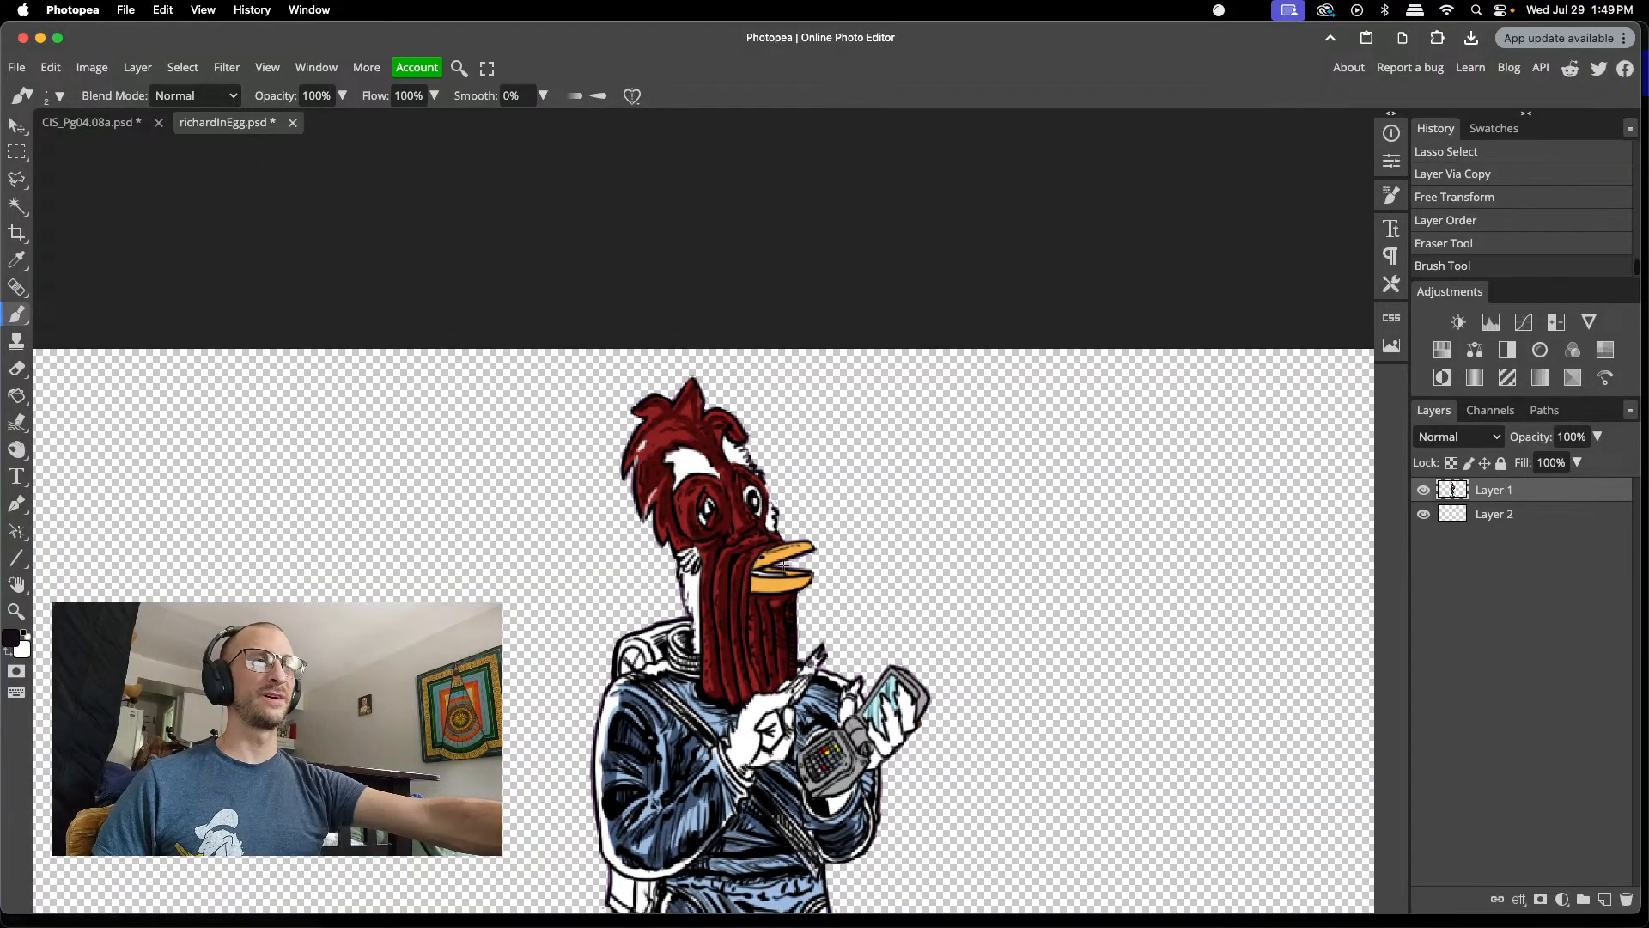
{"action": "scroll", "coordinate": [783, 567], "scroll_direction": "down", "scroll_amount": 1}
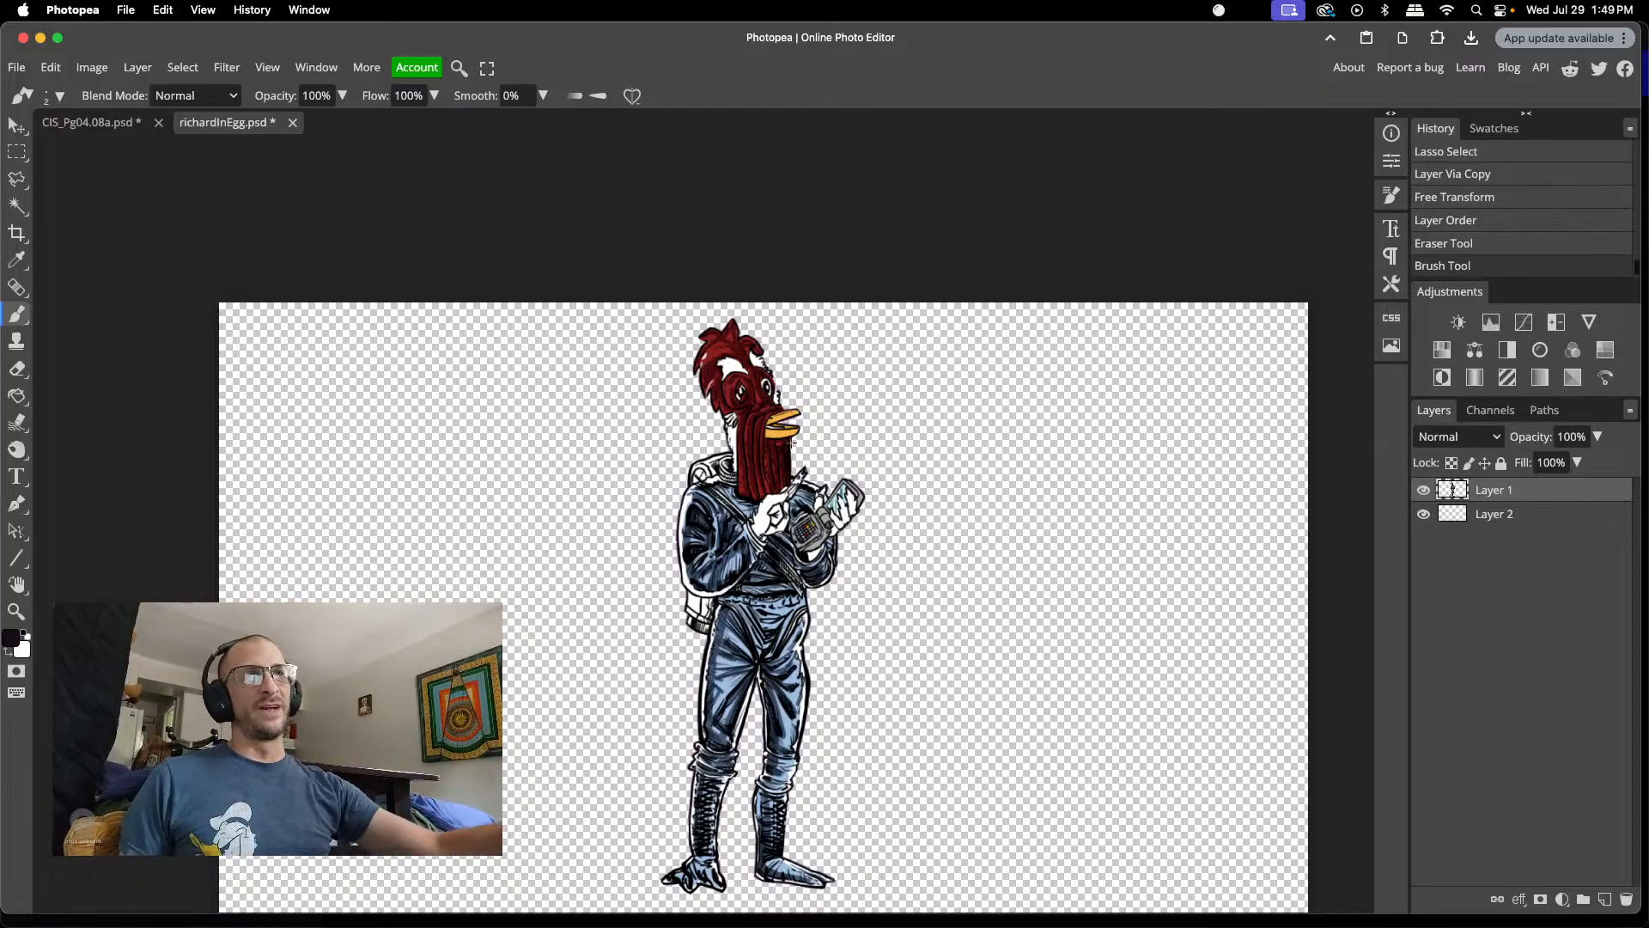
- Export the image as a 1600 × 900 px PNG named richardInEgg in the lounge2 folder, replacing the existing file
{"action": "left_click", "coordinate": [16, 67]}
{"action": "mouse_move", "coordinate": [109, 331]}
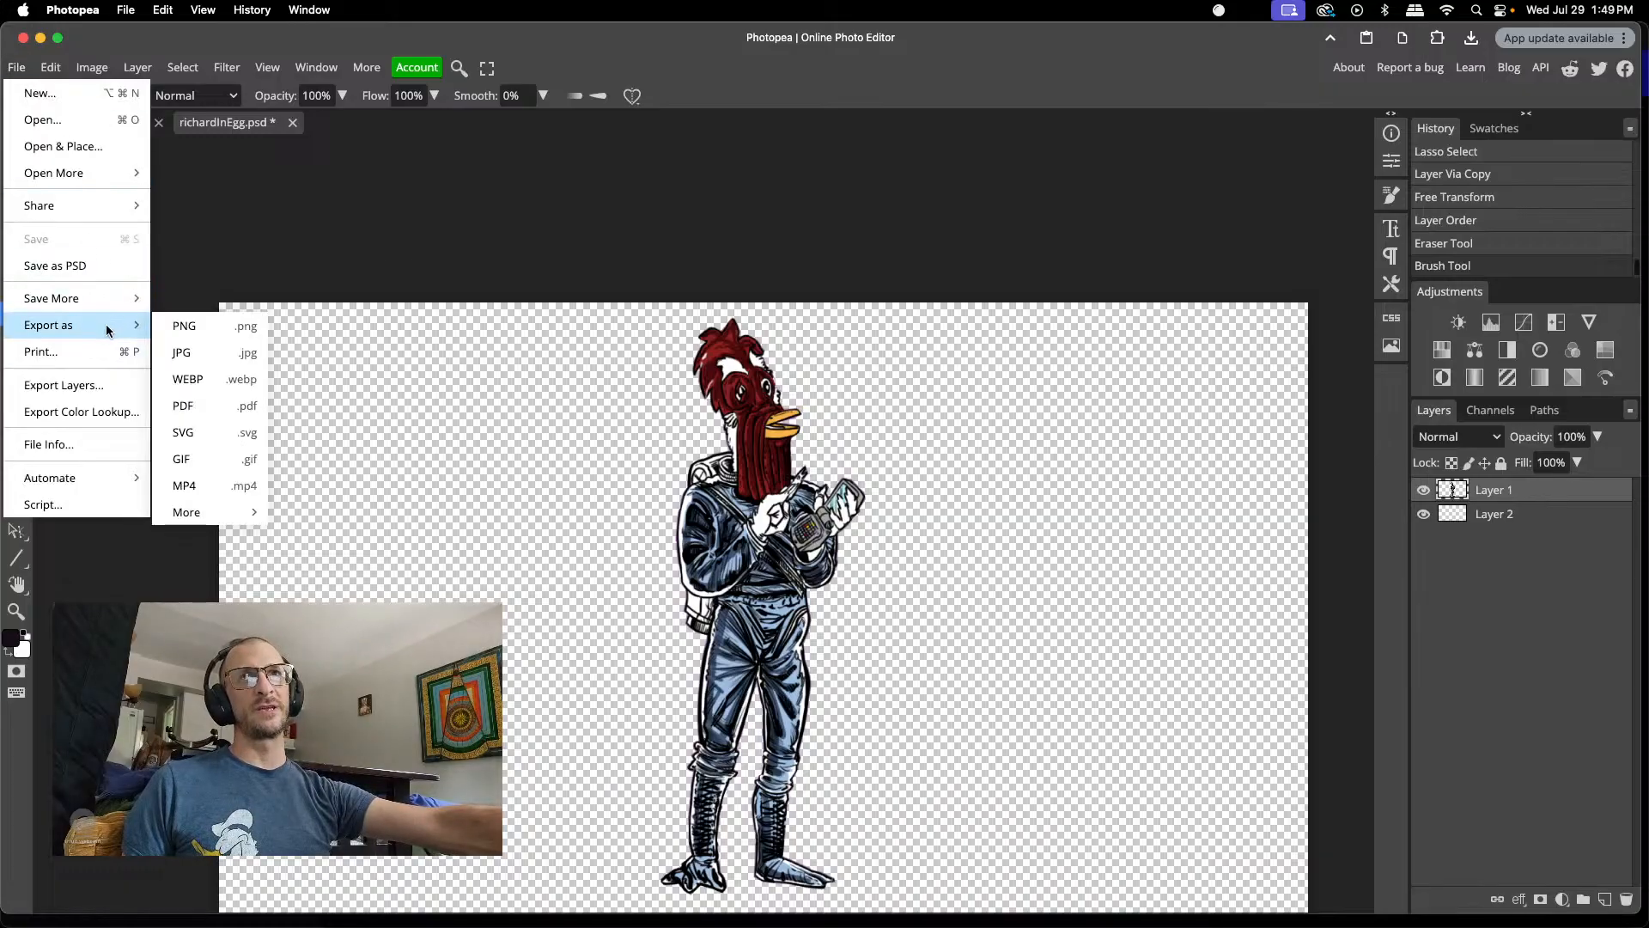
{"action": "left_click", "coordinate": [206, 325]}
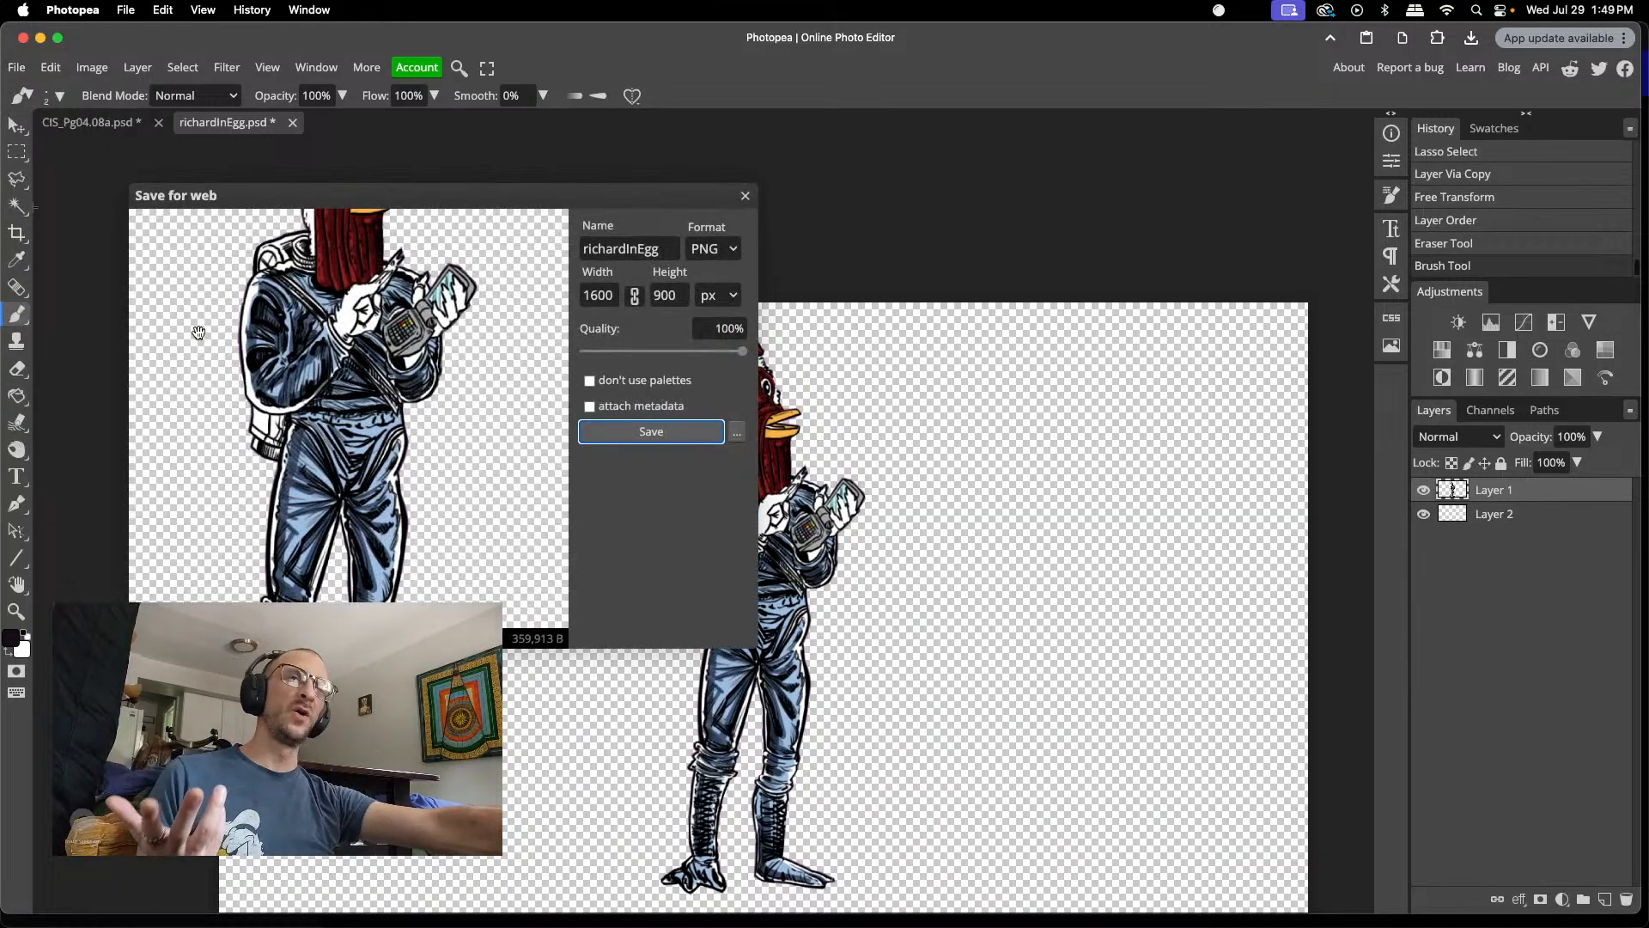
{"action": "left_click", "coordinate": [633, 438]}
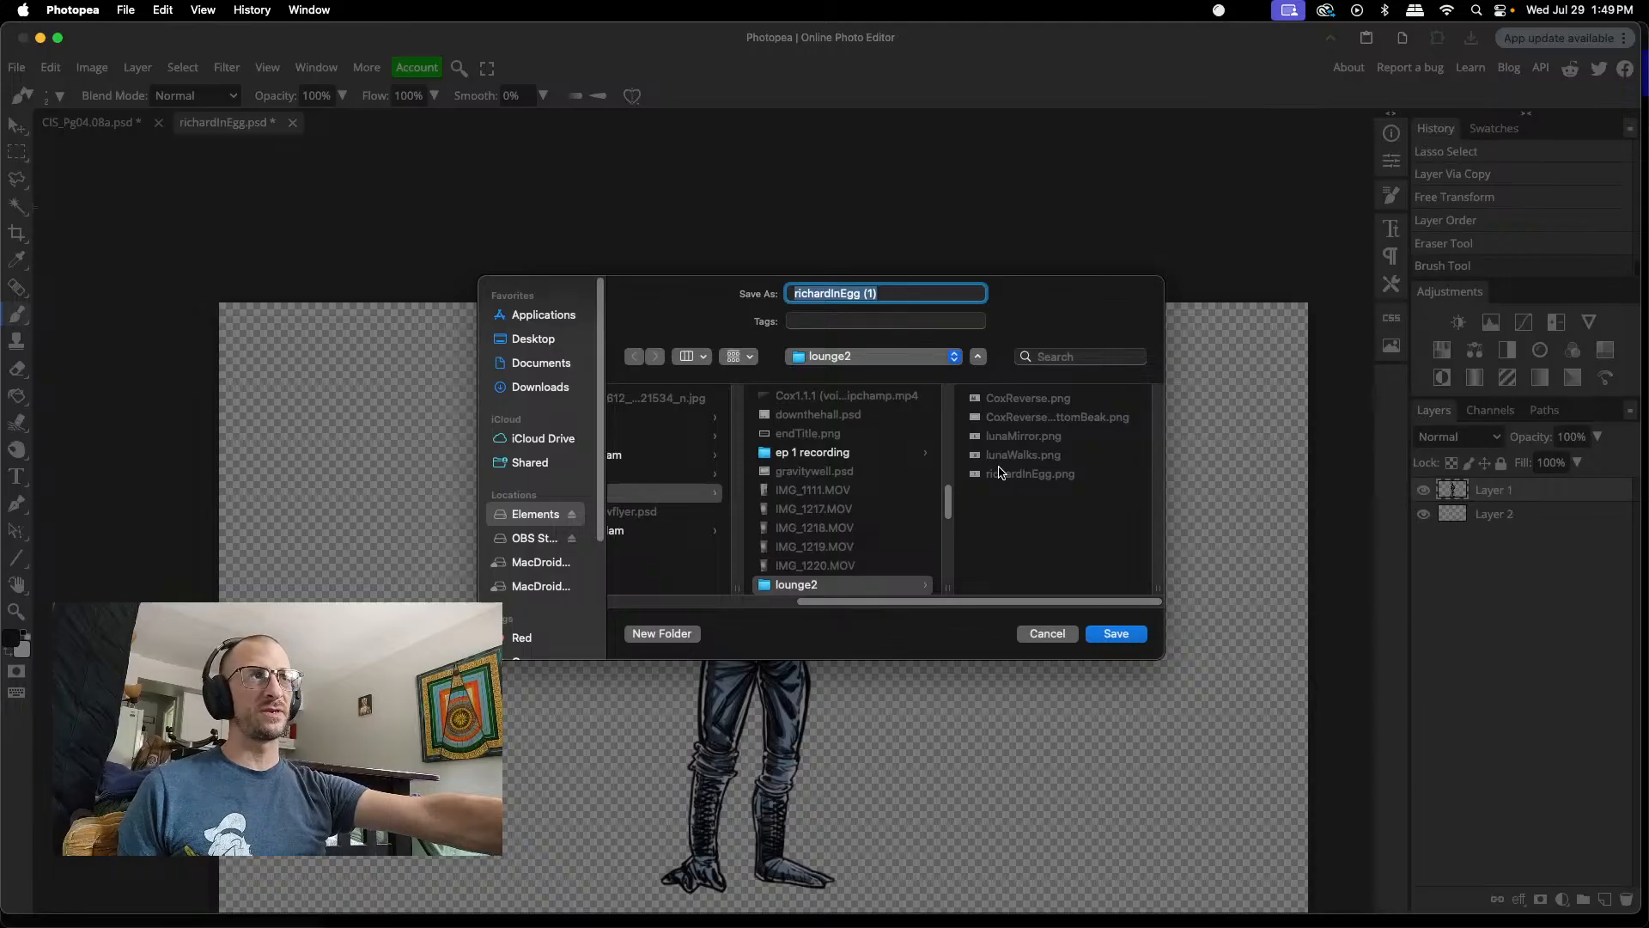
{"action": "left_click", "coordinate": [1001, 473]}
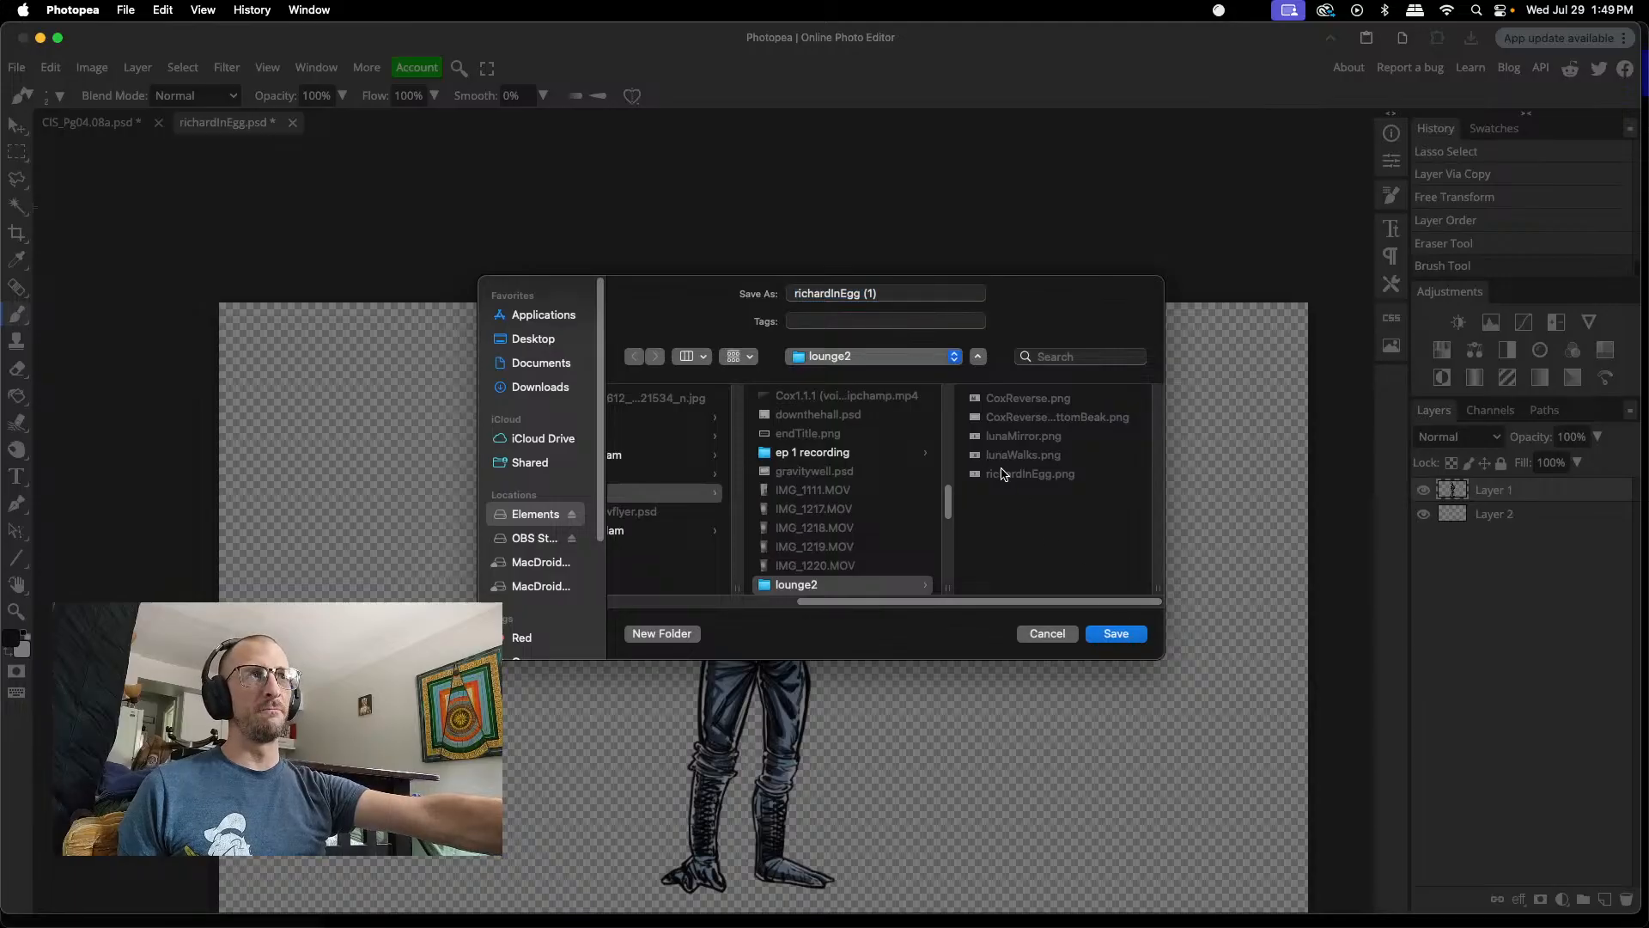
{"action": "left_click", "coordinate": [1115, 636]}
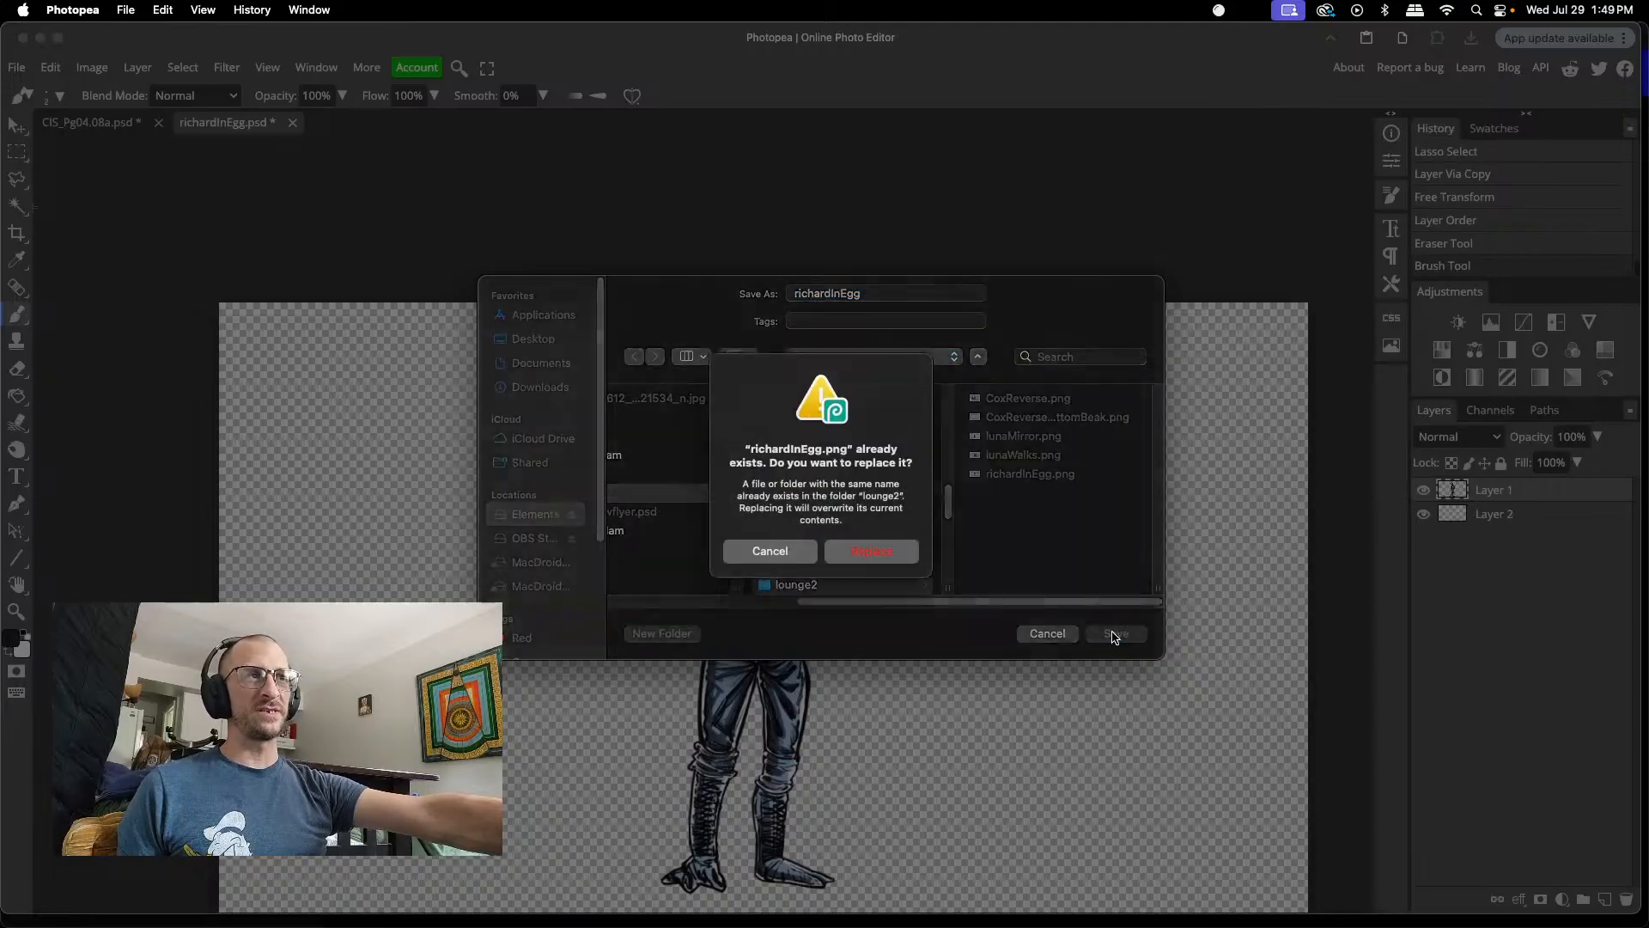
{"action": "left_click", "coordinate": [889, 550]}
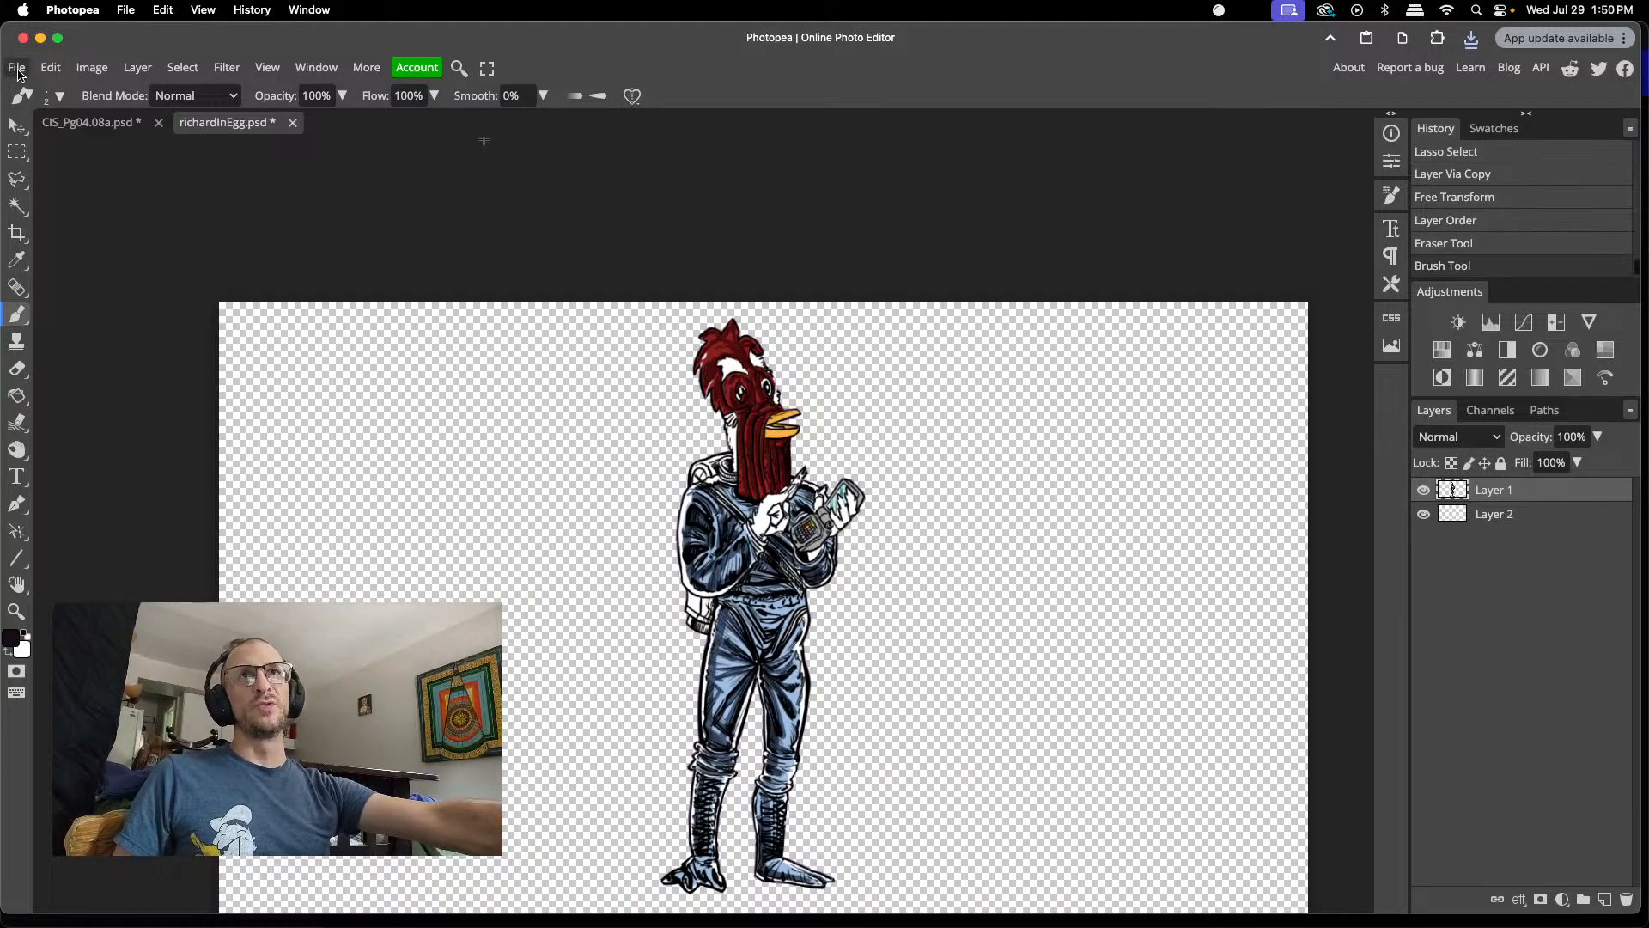
- Switch to CIS_Pg04.08a.psd, find the p2 Sheild layer, make it visible and clear the active selection
{"action": "left_click", "coordinate": [88, 122]}
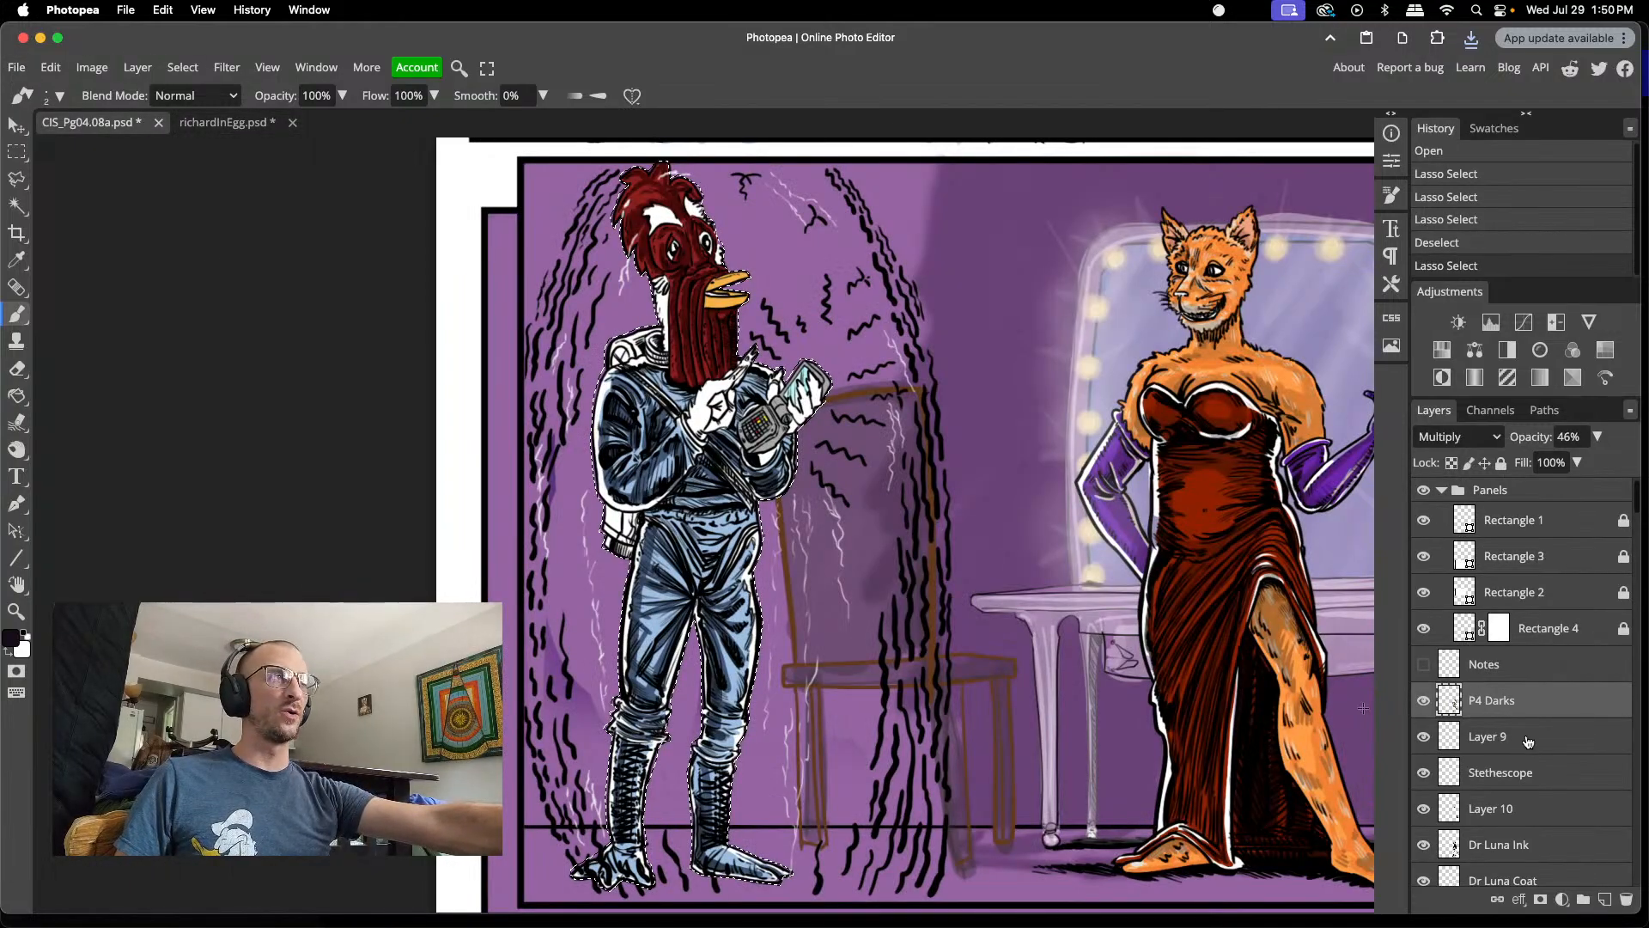
{"action": "scroll", "coordinate": [1529, 741], "scroll_direction": "down", "scroll_amount": 15}
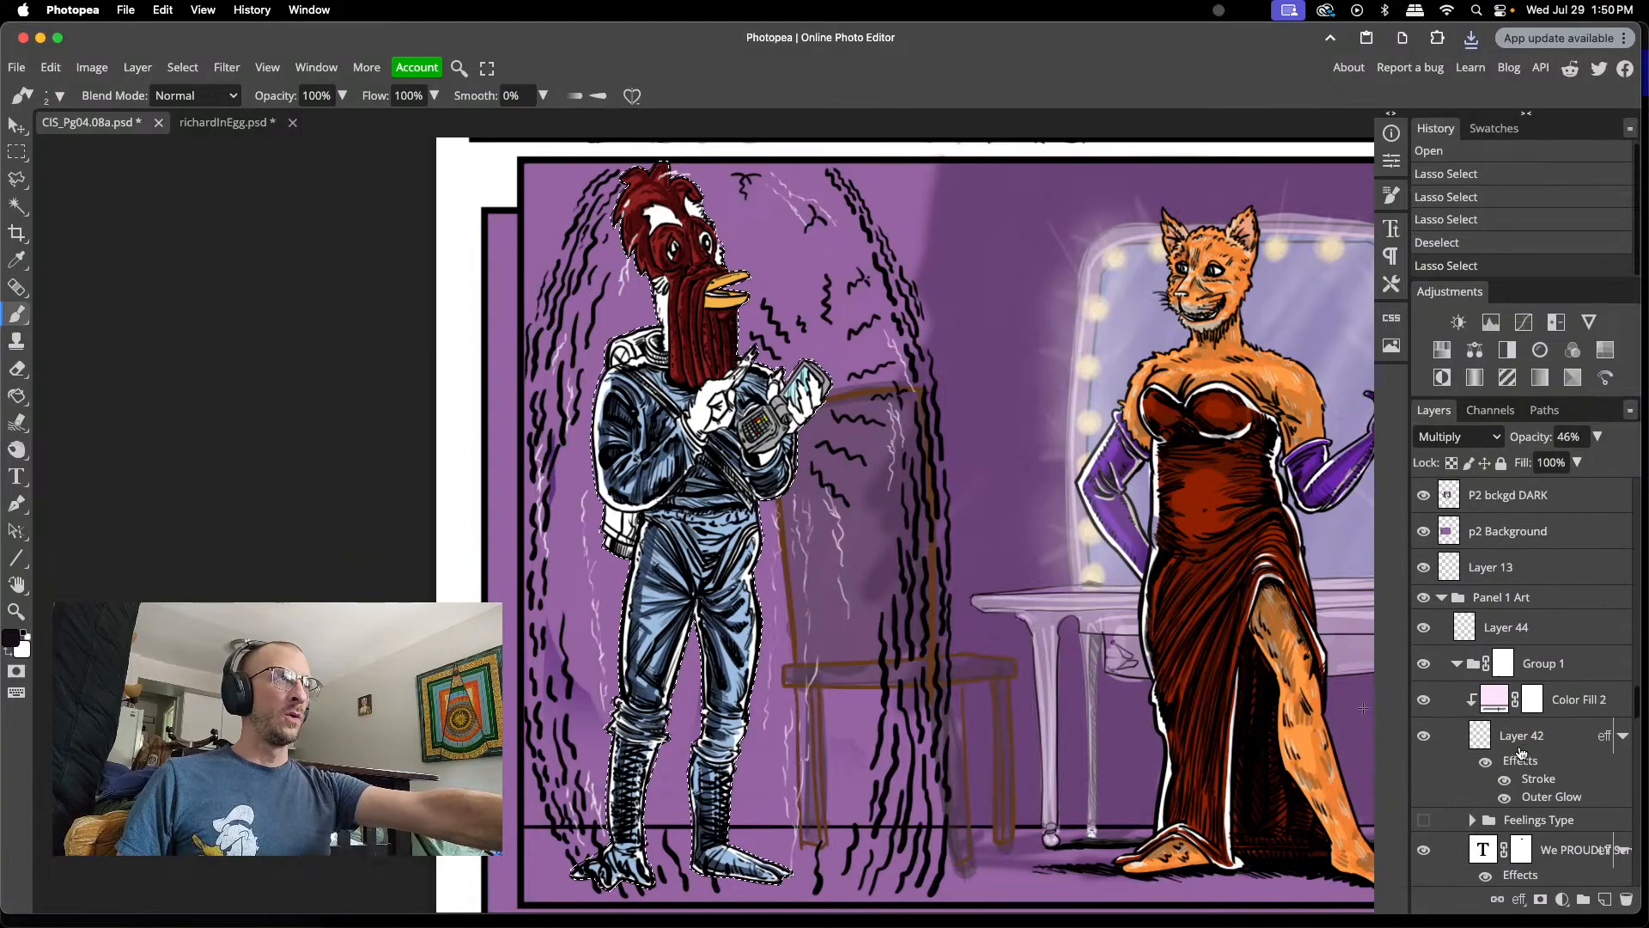
{"action": "scroll", "coordinate": [1520, 753], "scroll_direction": "down", "scroll_amount": 4}
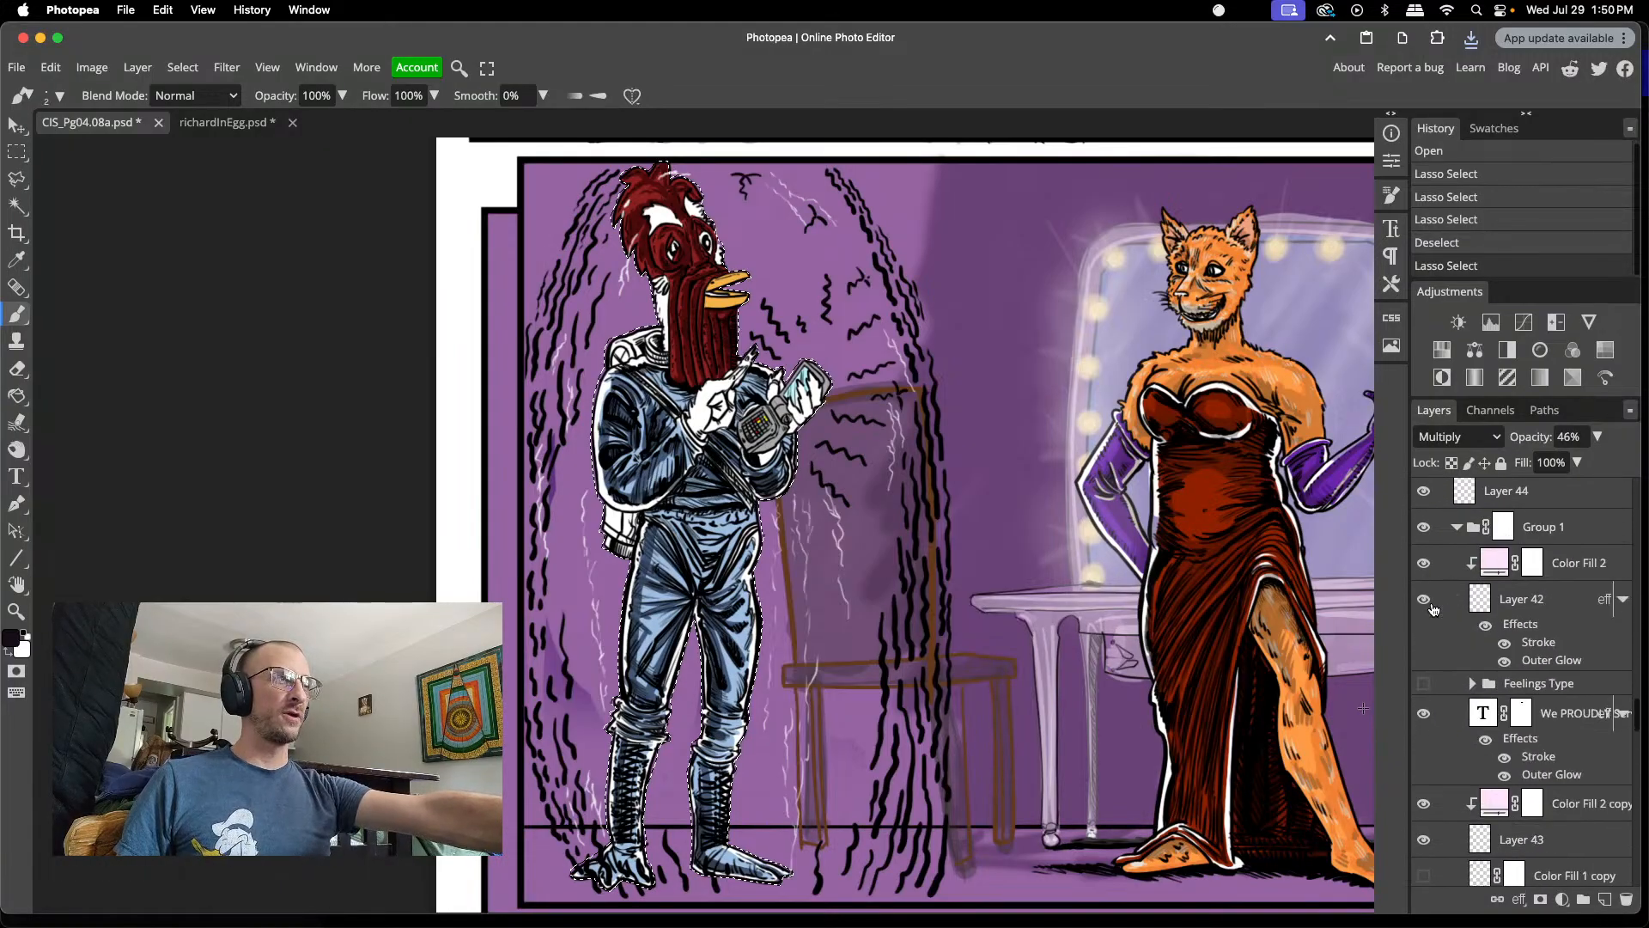
{"action": "scroll", "coordinate": [1433, 608], "scroll_direction": "down", "scroll_amount": 10}
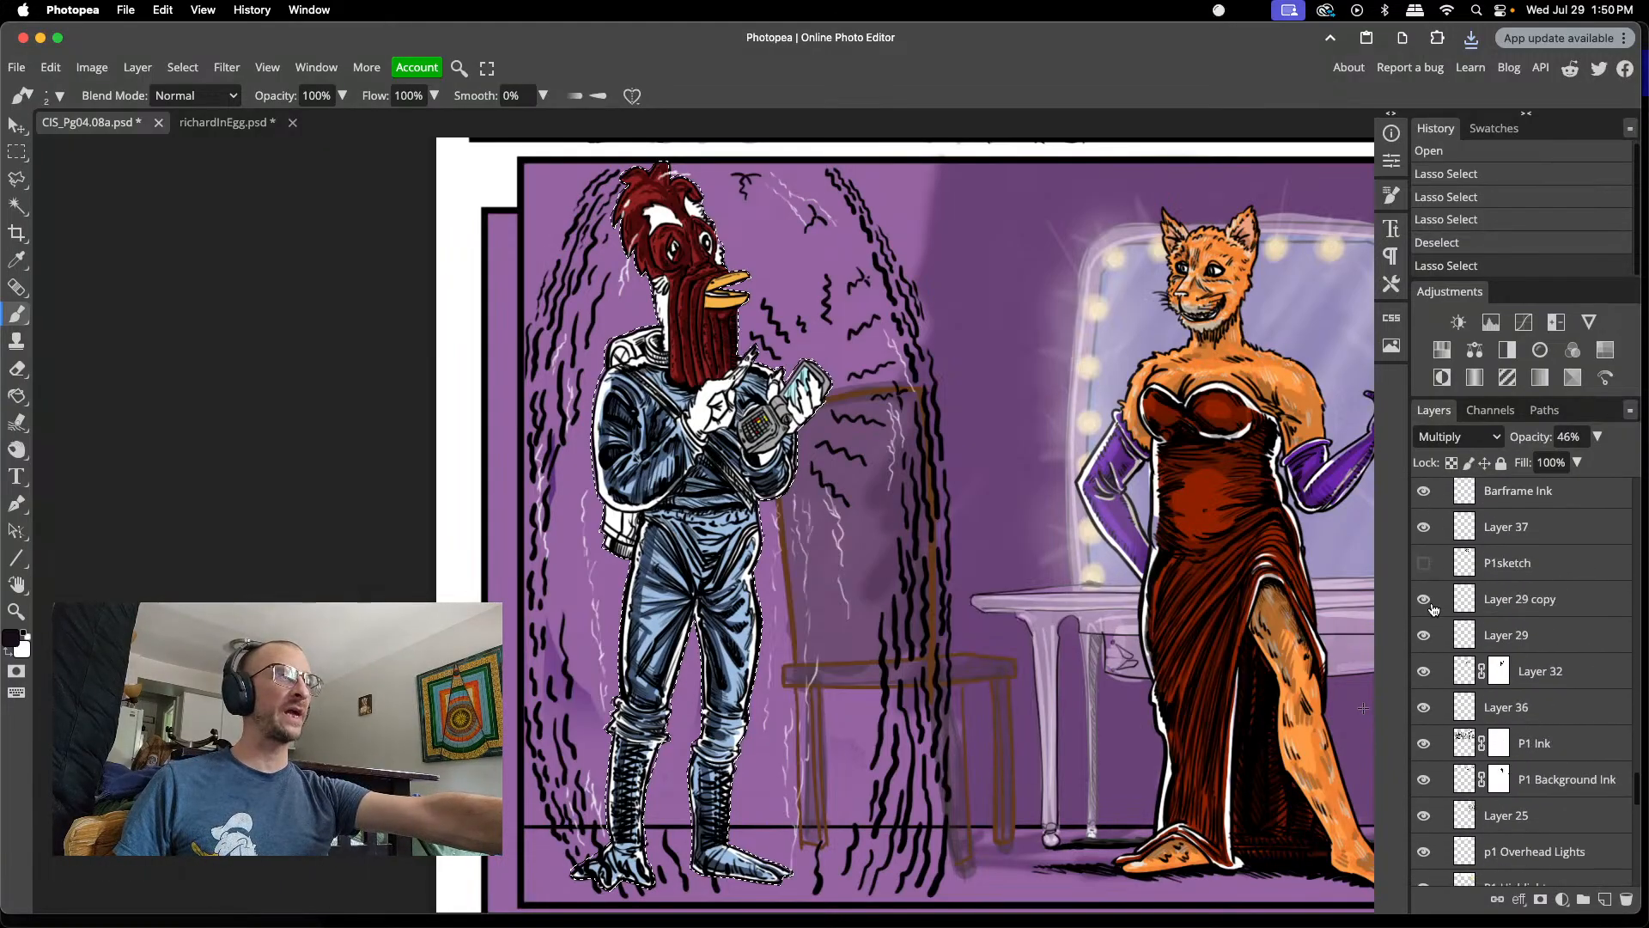
{"action": "scroll", "coordinate": [1433, 608], "scroll_direction": "down", "scroll_amount": 10}
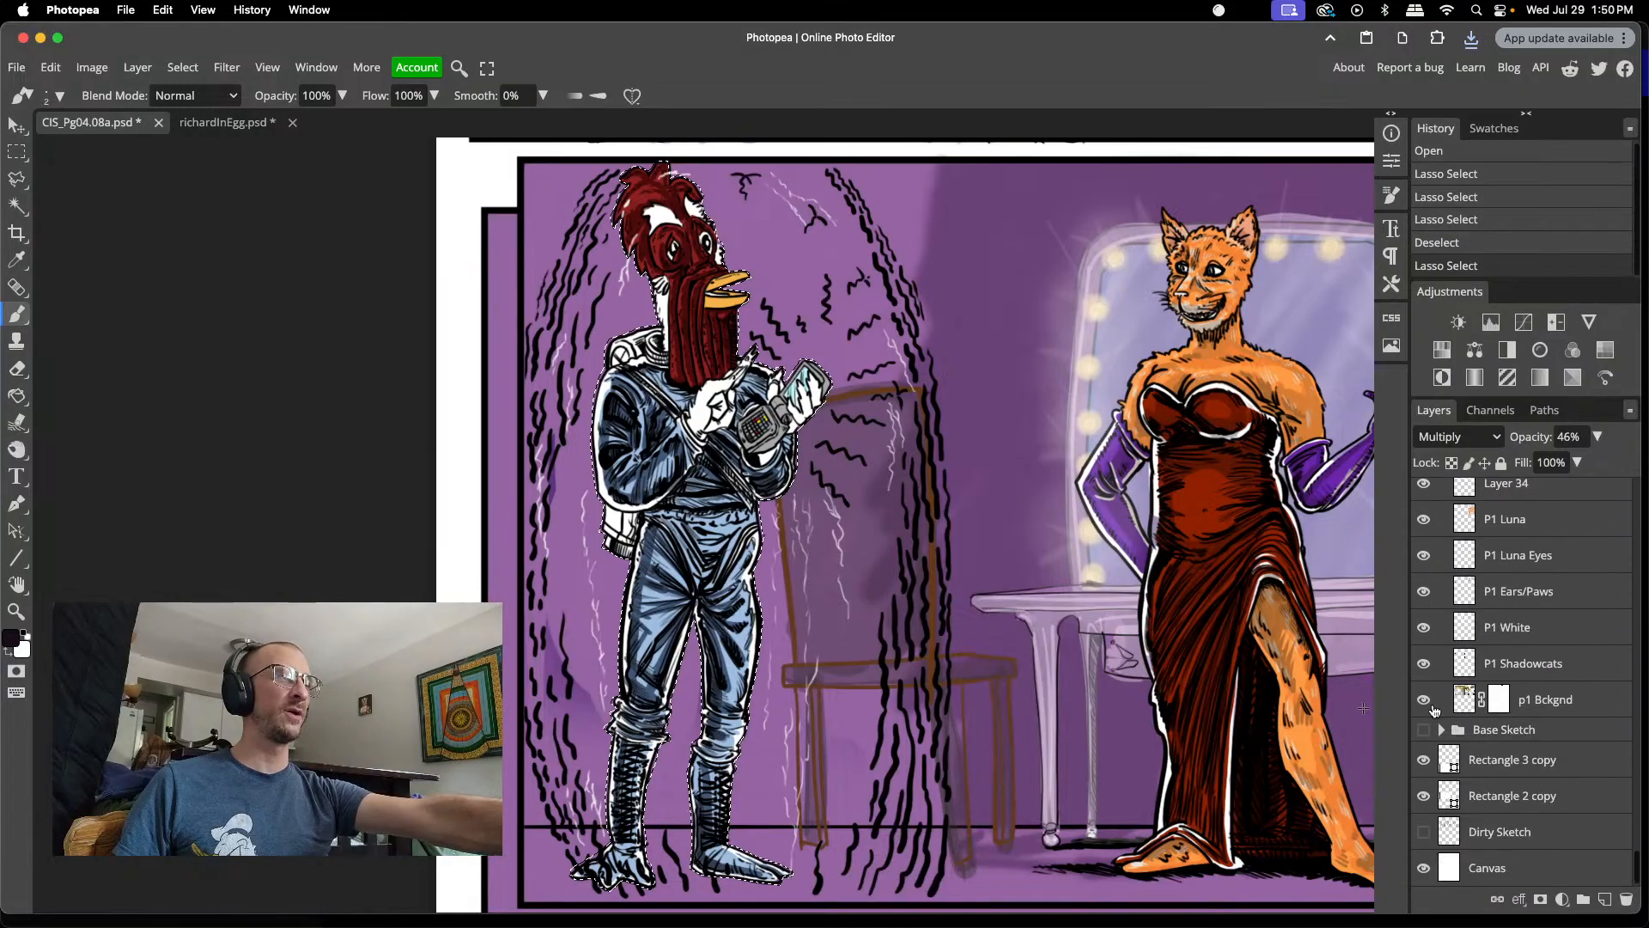
{"action": "scroll", "coordinate": [1448, 684], "scroll_direction": "up", "scroll_amount": 10}
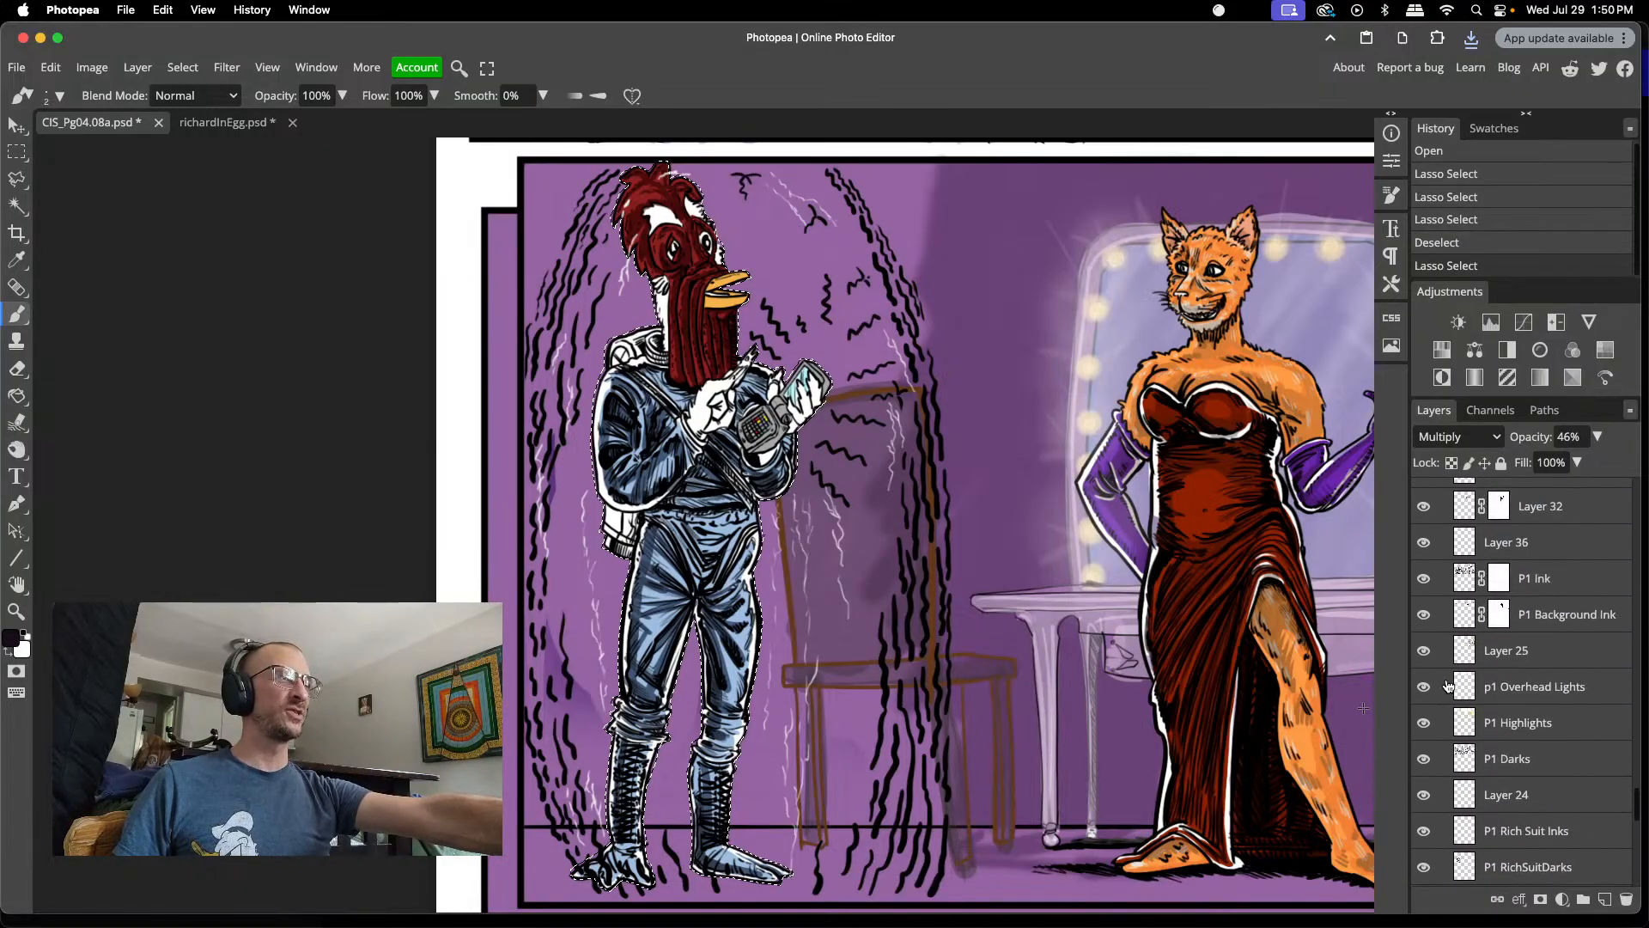
{"action": "scroll", "coordinate": [1448, 685], "scroll_direction": "up", "scroll_amount": 3}
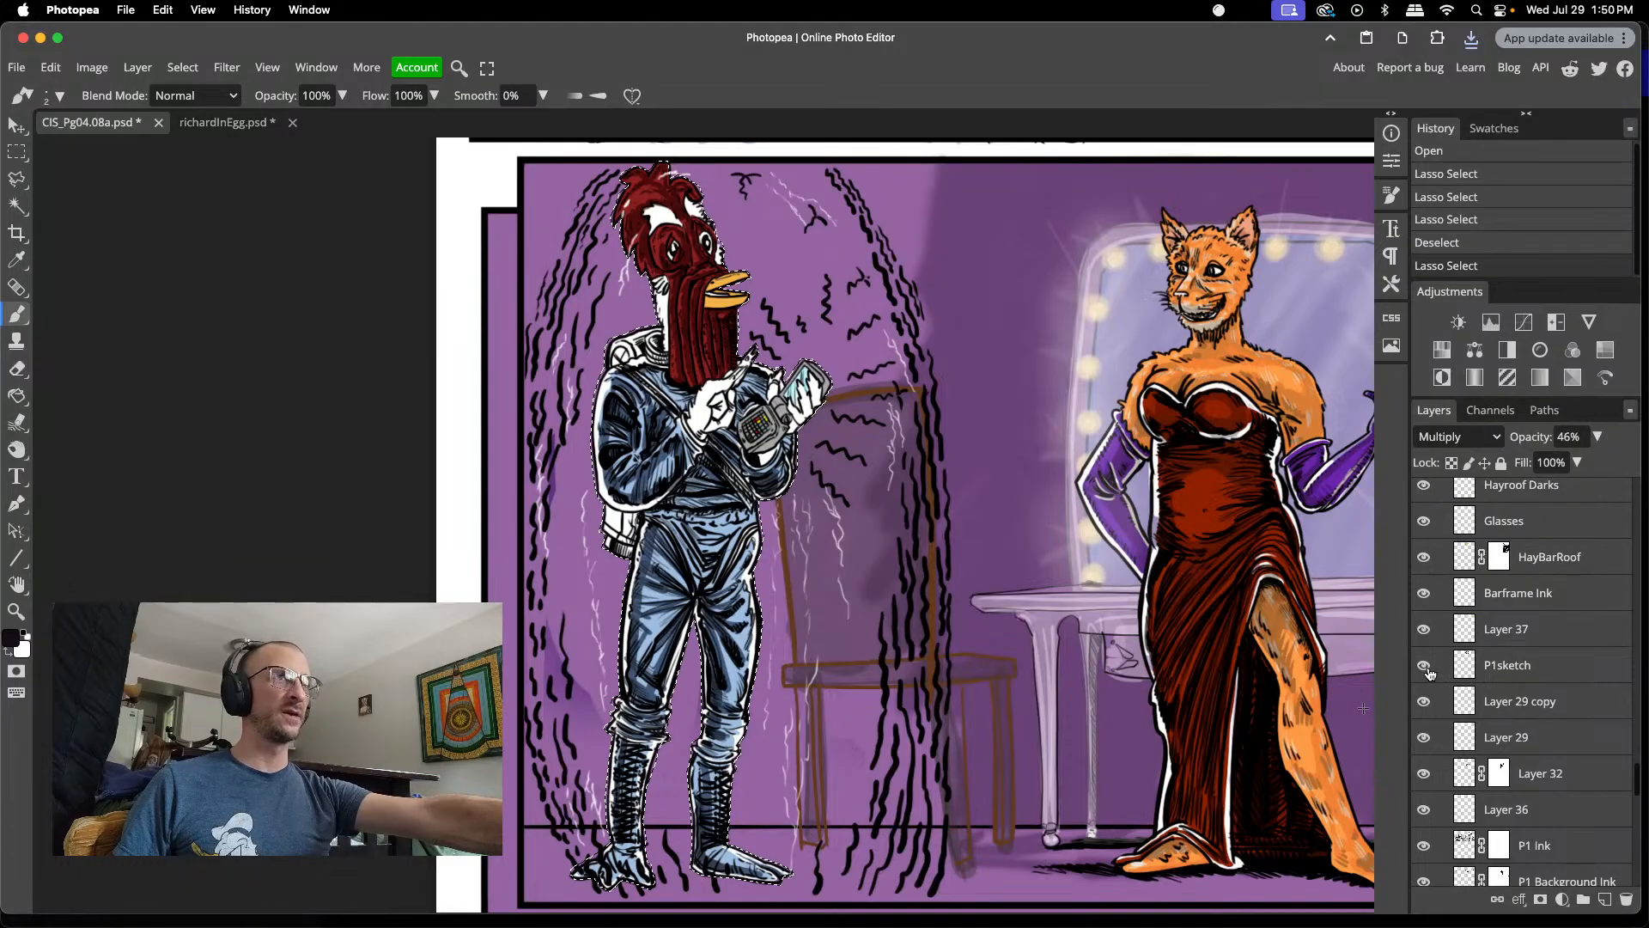
{"action": "scroll", "coordinate": [1431, 673], "scroll_direction": "up", "scroll_amount": 8}
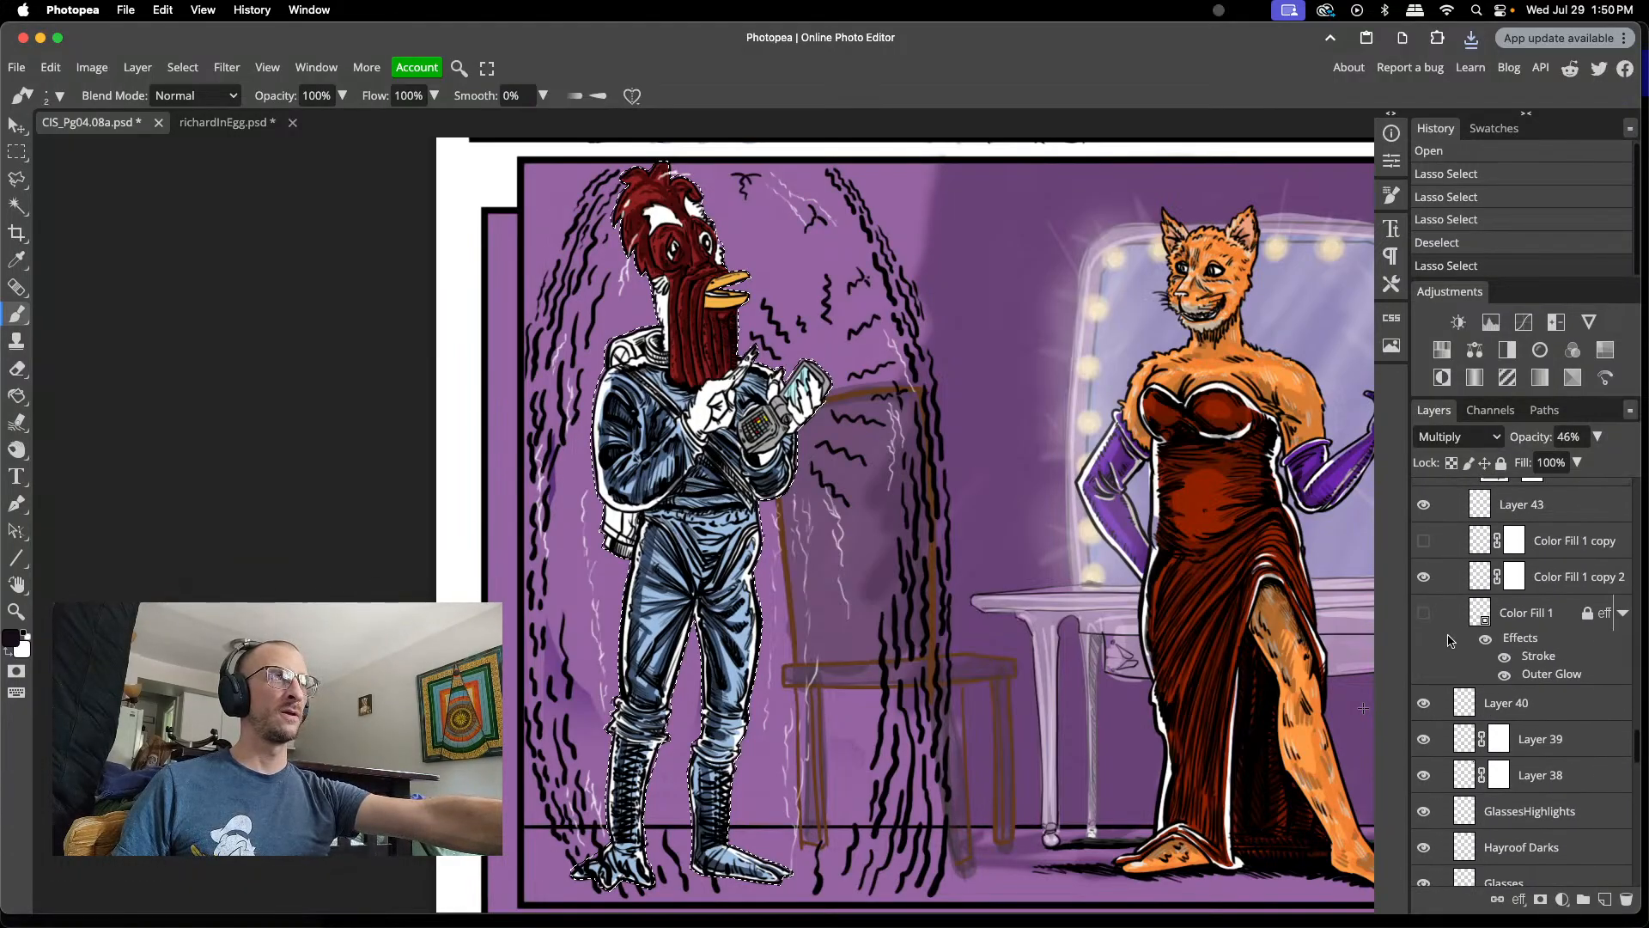
{"action": "scroll", "coordinate": [1450, 641], "scroll_direction": "up", "scroll_amount": 3}
{"action": "scroll", "coordinate": [1449, 645], "scroll_direction": "up", "scroll_amount": 10}
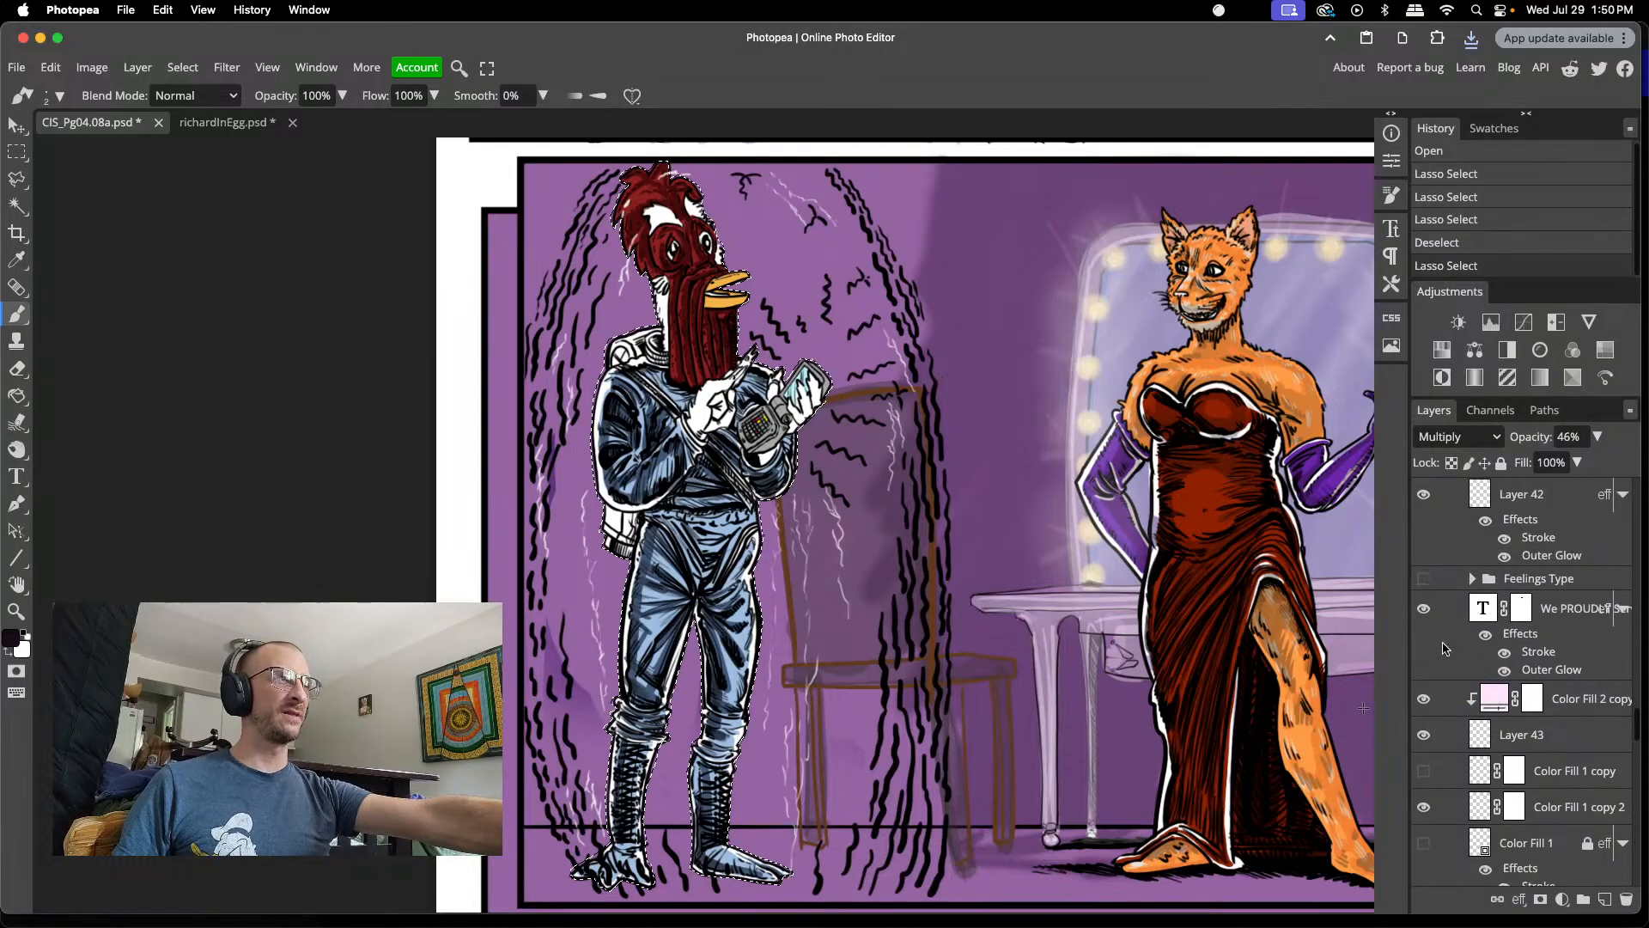
{"action": "scroll", "coordinate": [1446, 649], "scroll_direction": "up", "scroll_amount": 10}
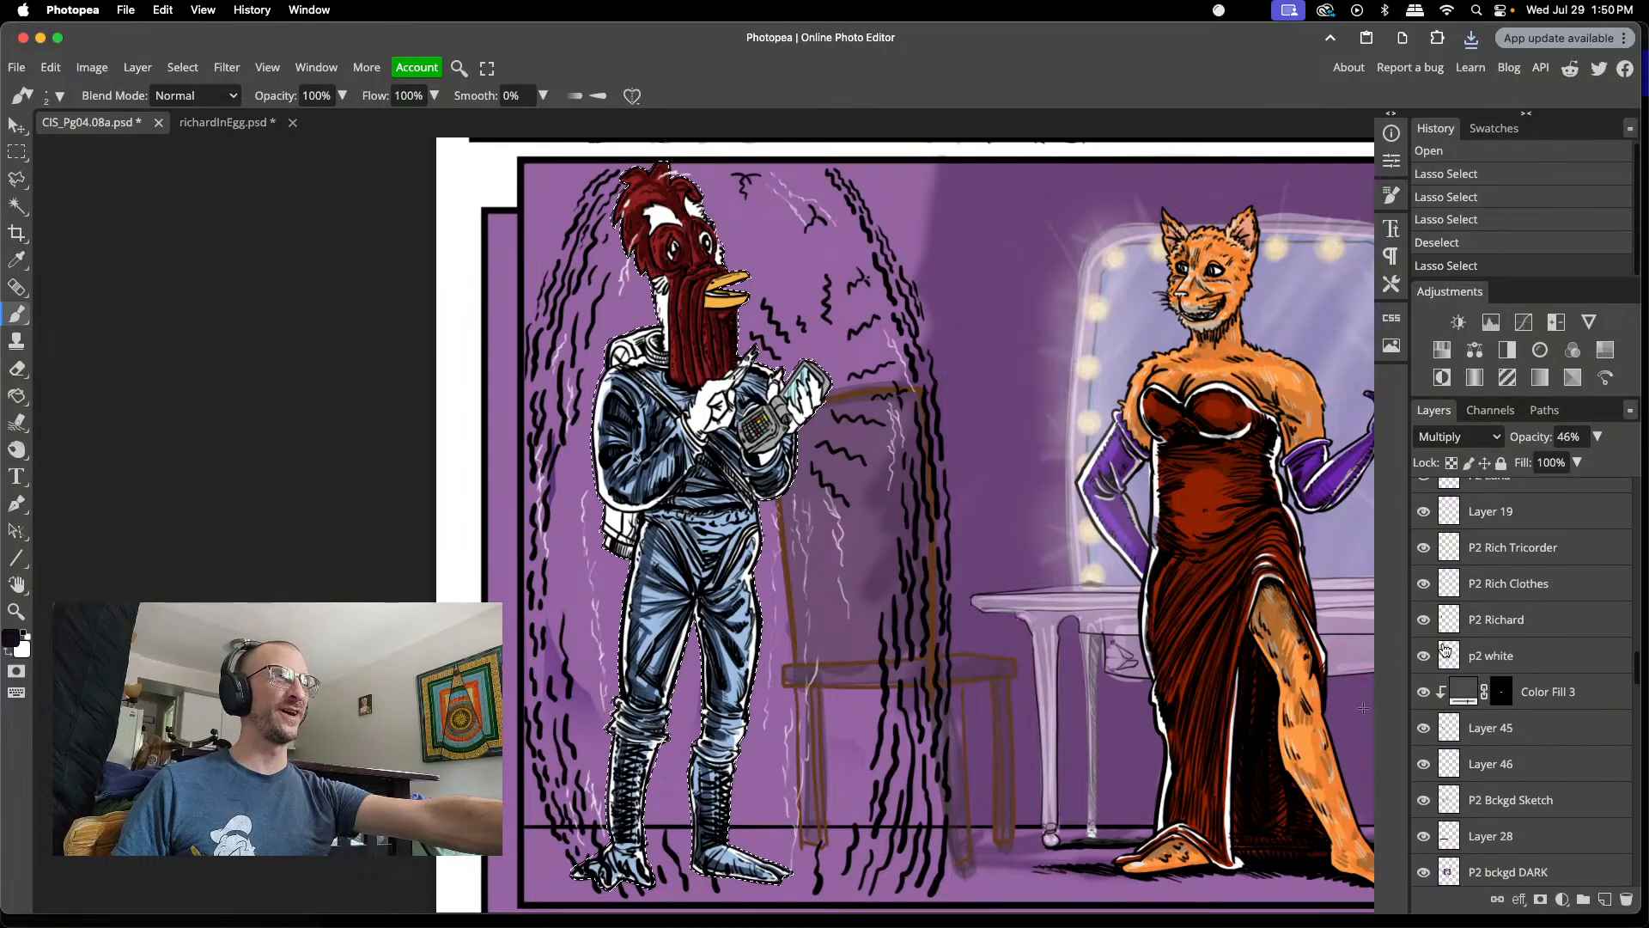
{"action": "scroll", "coordinate": [1446, 651], "scroll_direction": "up", "scroll_amount": 2}
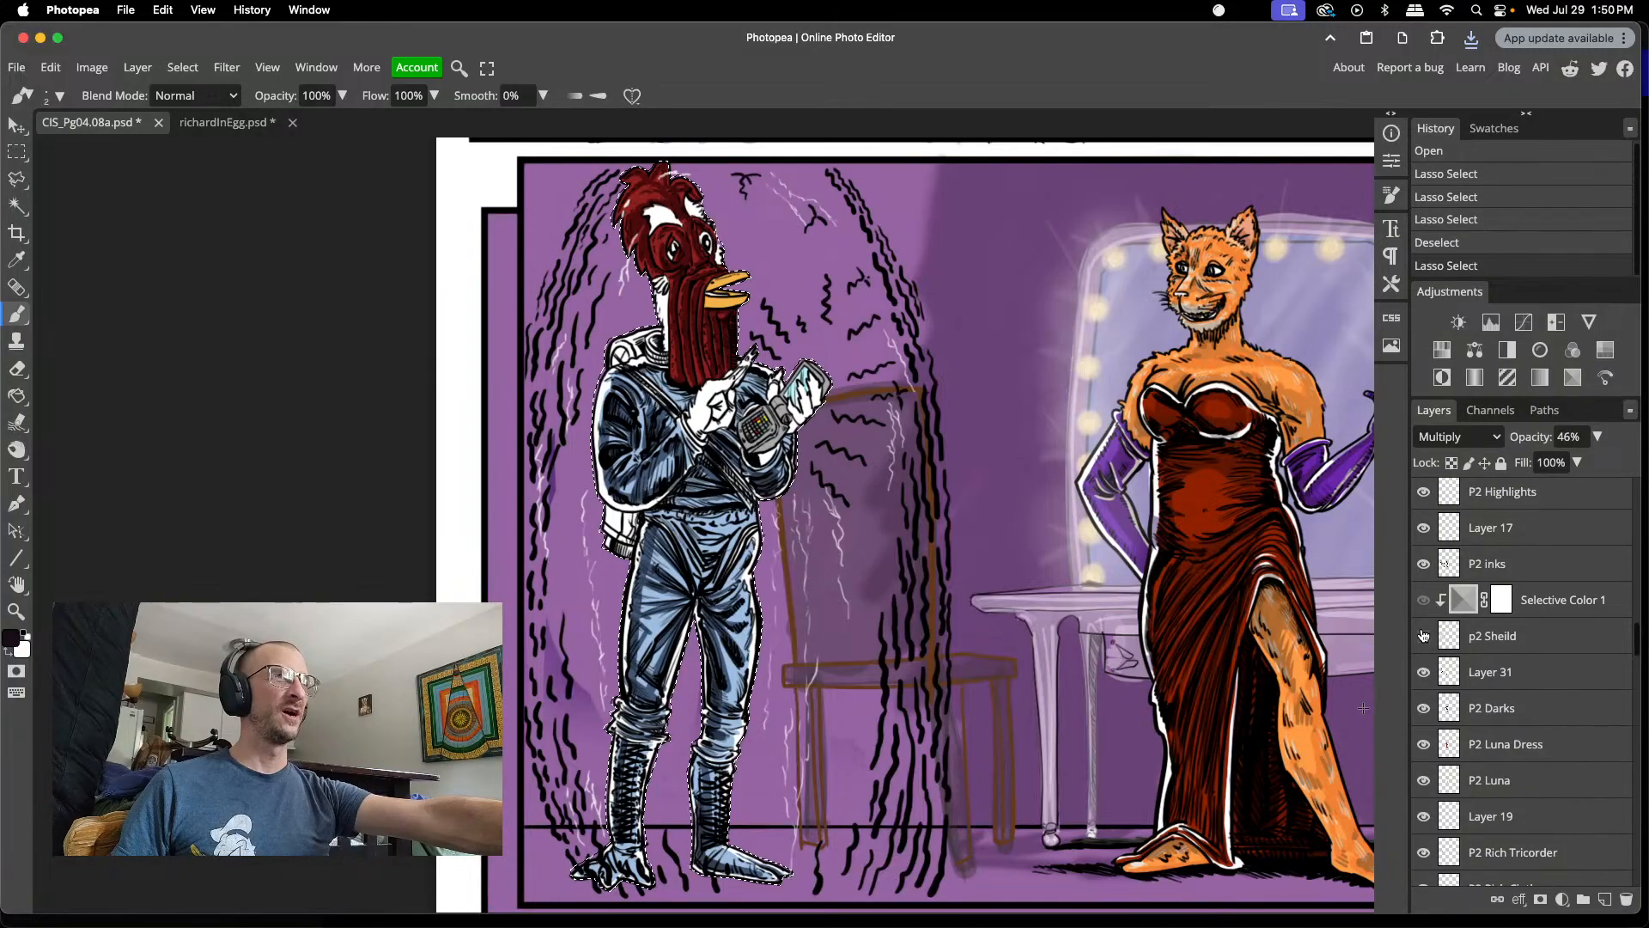
{"action": "left_click", "coordinate": [1422, 635]}
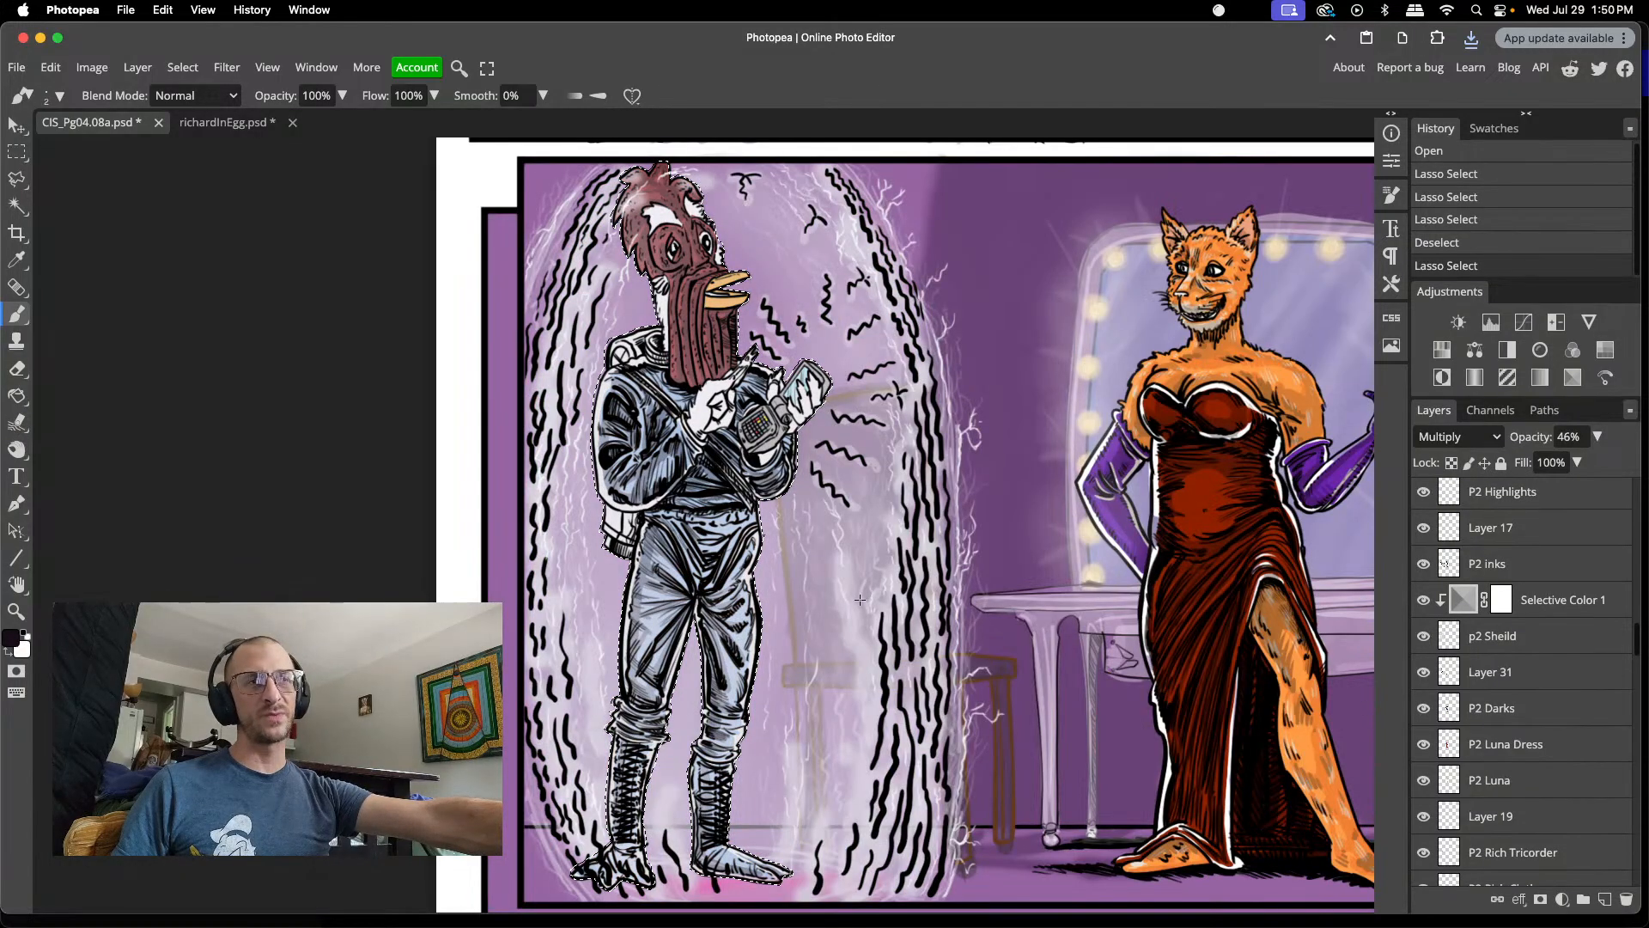
{"action": "key", "text": "super+d"}
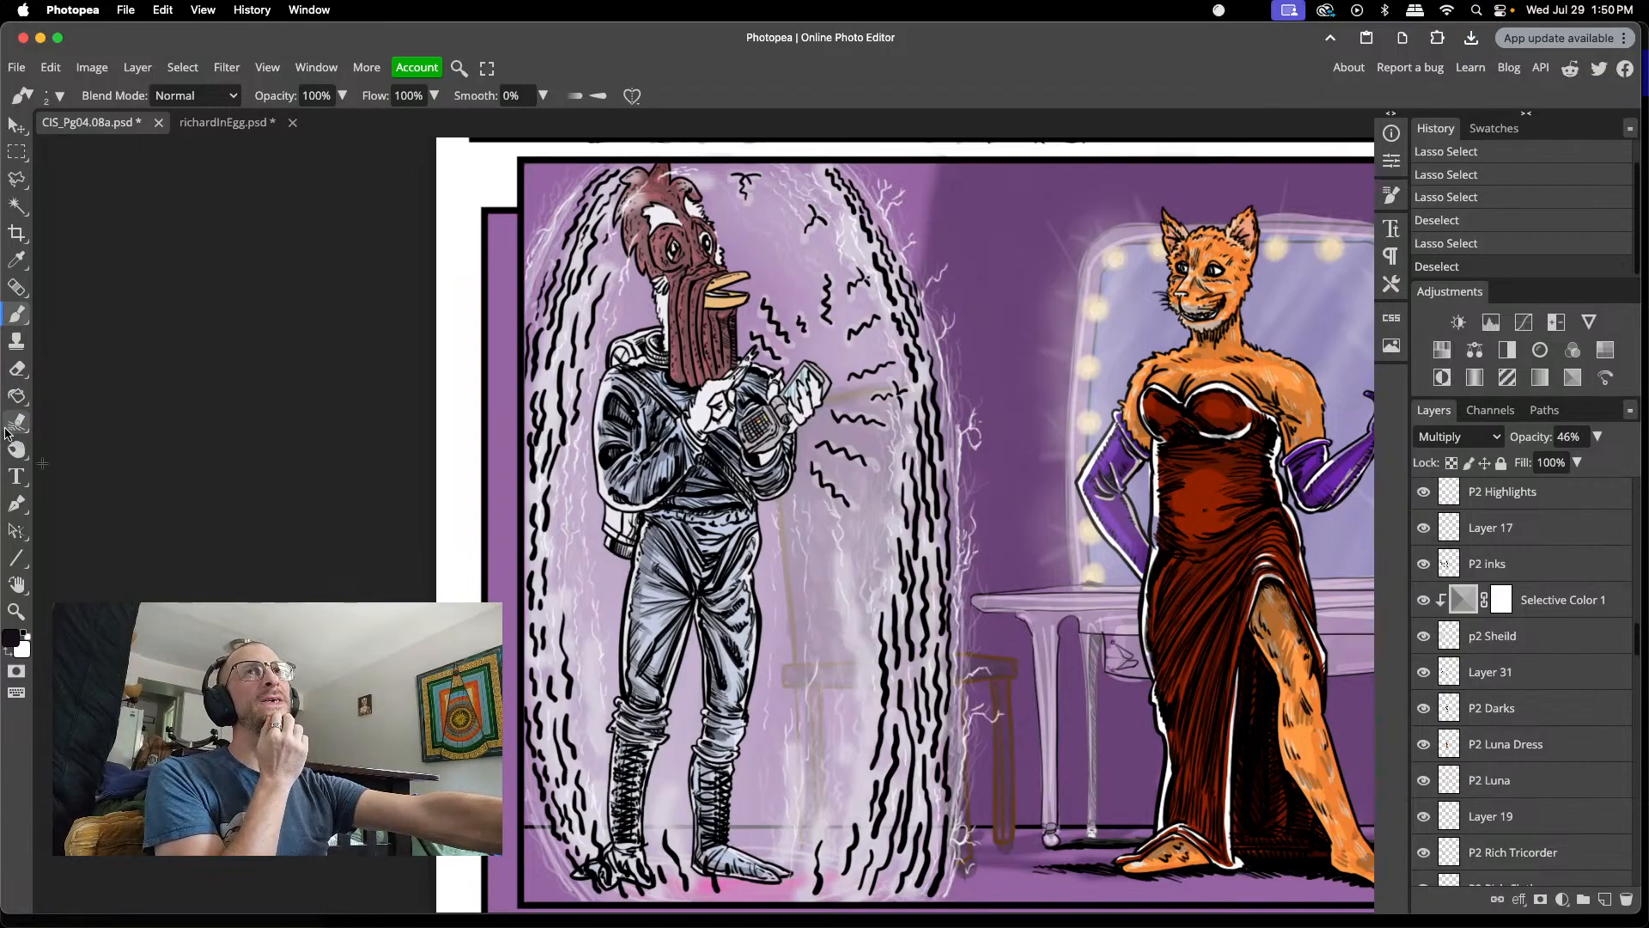
- Crop the page to a rectangular selection around the rooster-headed figure and the energy shield surrounding it
{"action": "scroll", "coordinate": [138, 349], "scroll_direction": "down", "scroll_amount": 2}
{"action": "scroll", "coordinate": [139, 349], "scroll_direction": "up", "scroll_amount": 2}
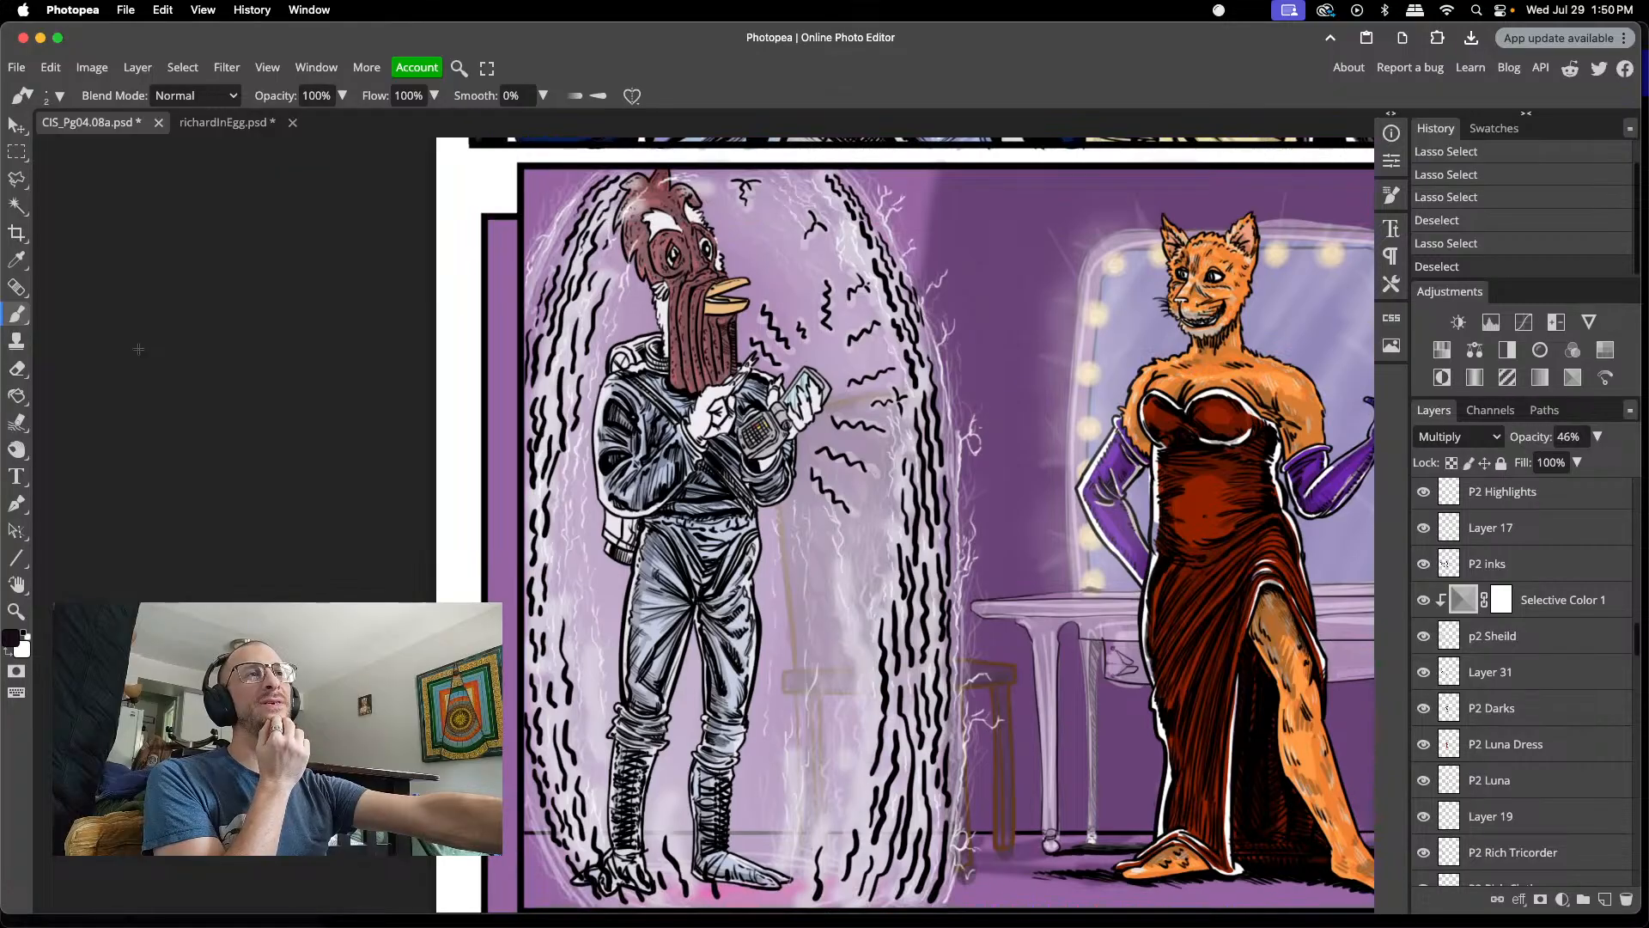
{"action": "scroll", "coordinate": [138, 349], "scroll_direction": "up", "scroll_amount": 1}
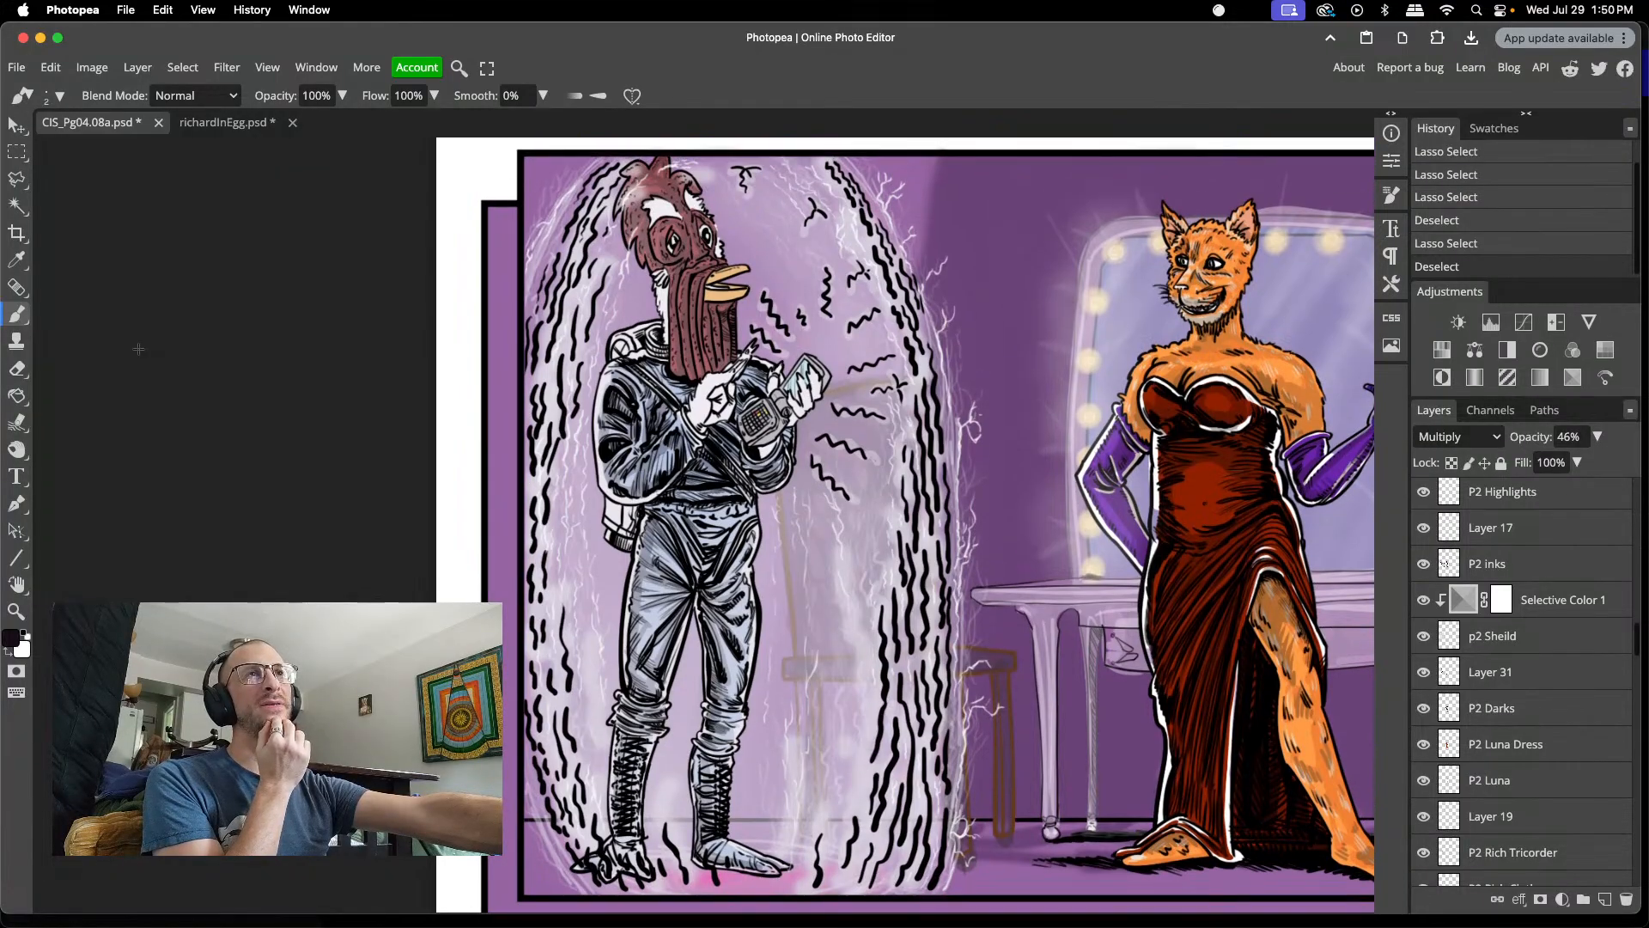
{"action": "key", "text": "m"}
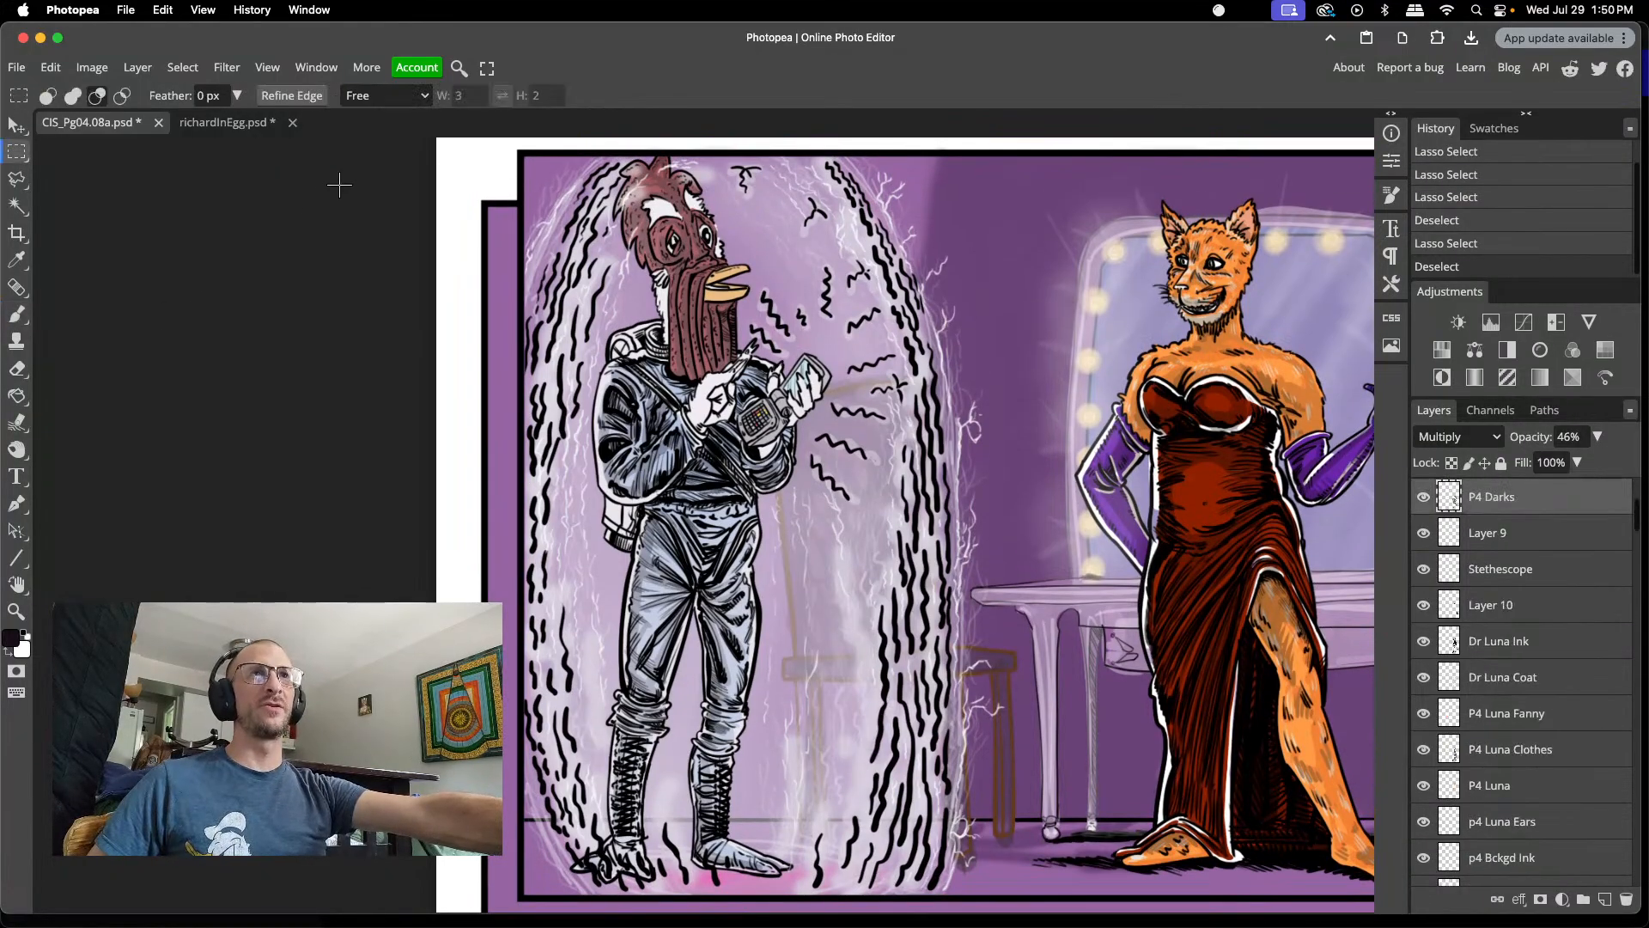
{"action": "scroll", "coordinate": [515, 150], "scroll_direction": "up", "scroll_amount": 1}
{"action": "left_click_drag", "start_coordinate": [513, 168], "coordinate": [1007, 842]}
{"action": "scroll", "coordinate": [945, 580], "scroll_direction": "down", "scroll_amount": 4}
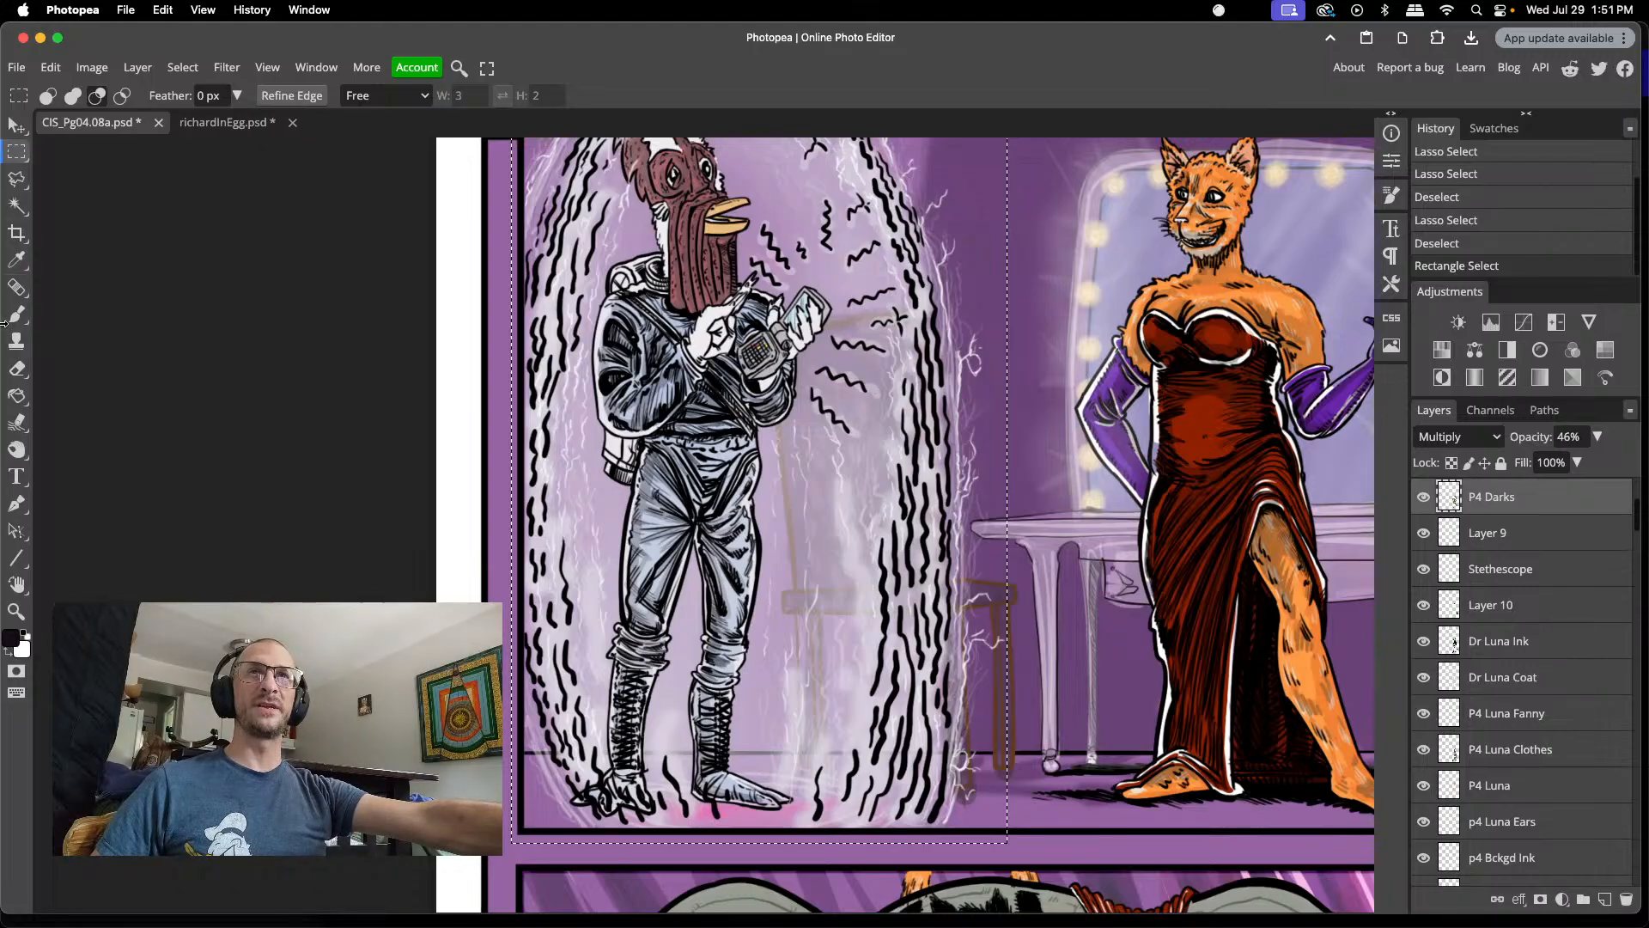
{"action": "left_click", "coordinate": [24, 239]}
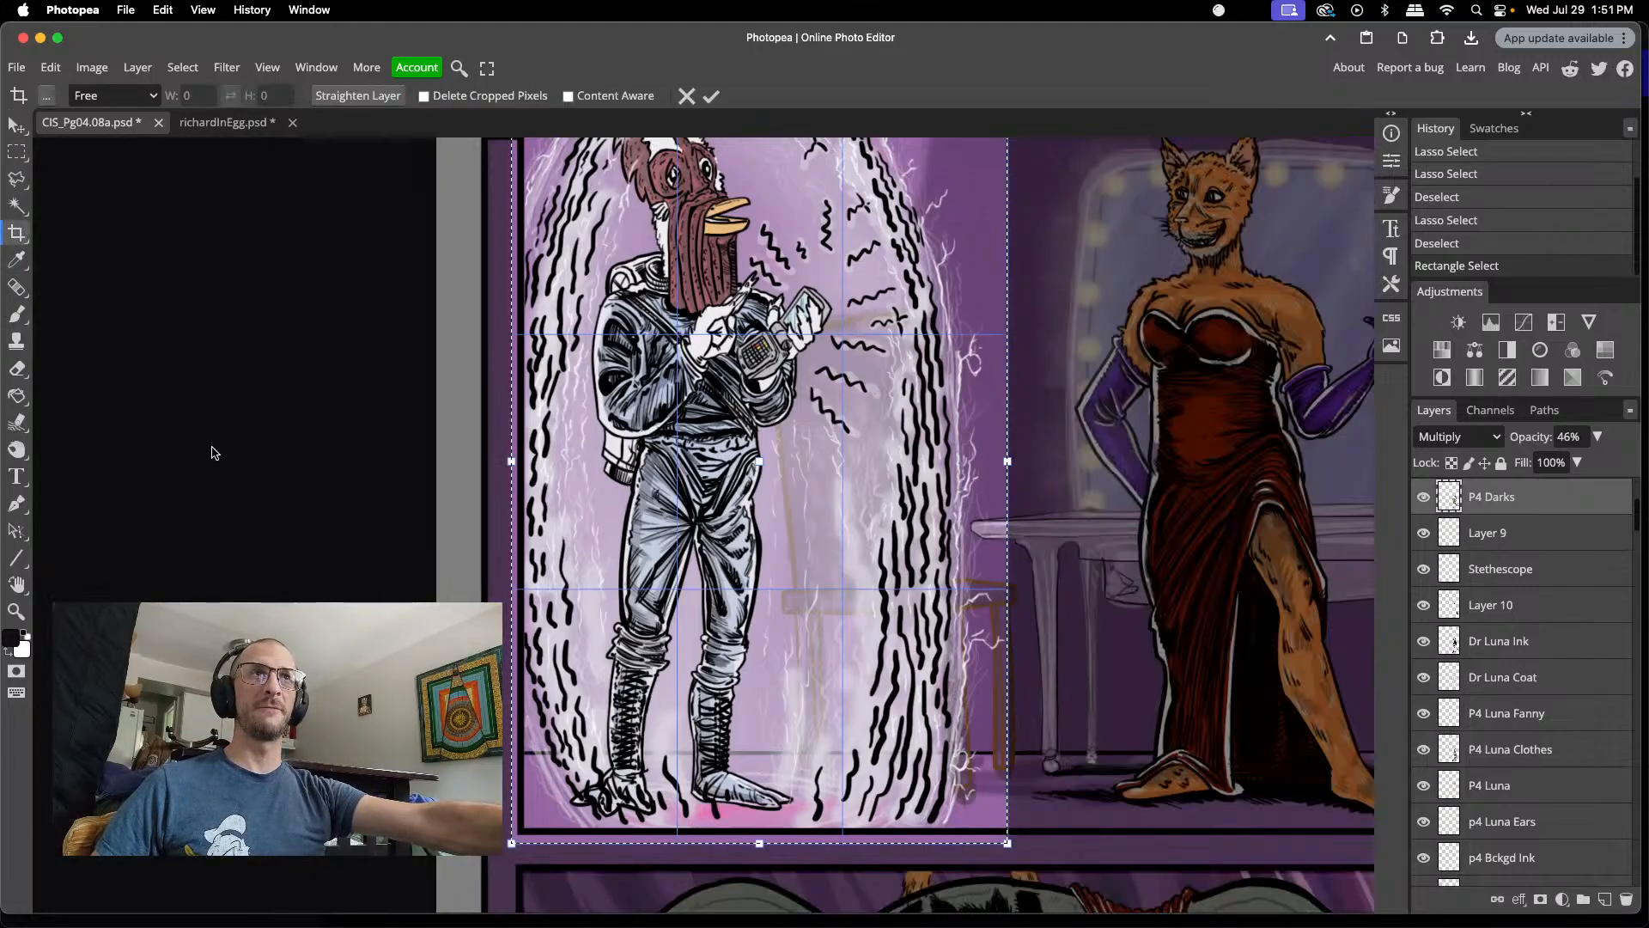
{"action": "scroll", "coordinate": [206, 454], "scroll_direction": "up", "scroll_amount": 3}
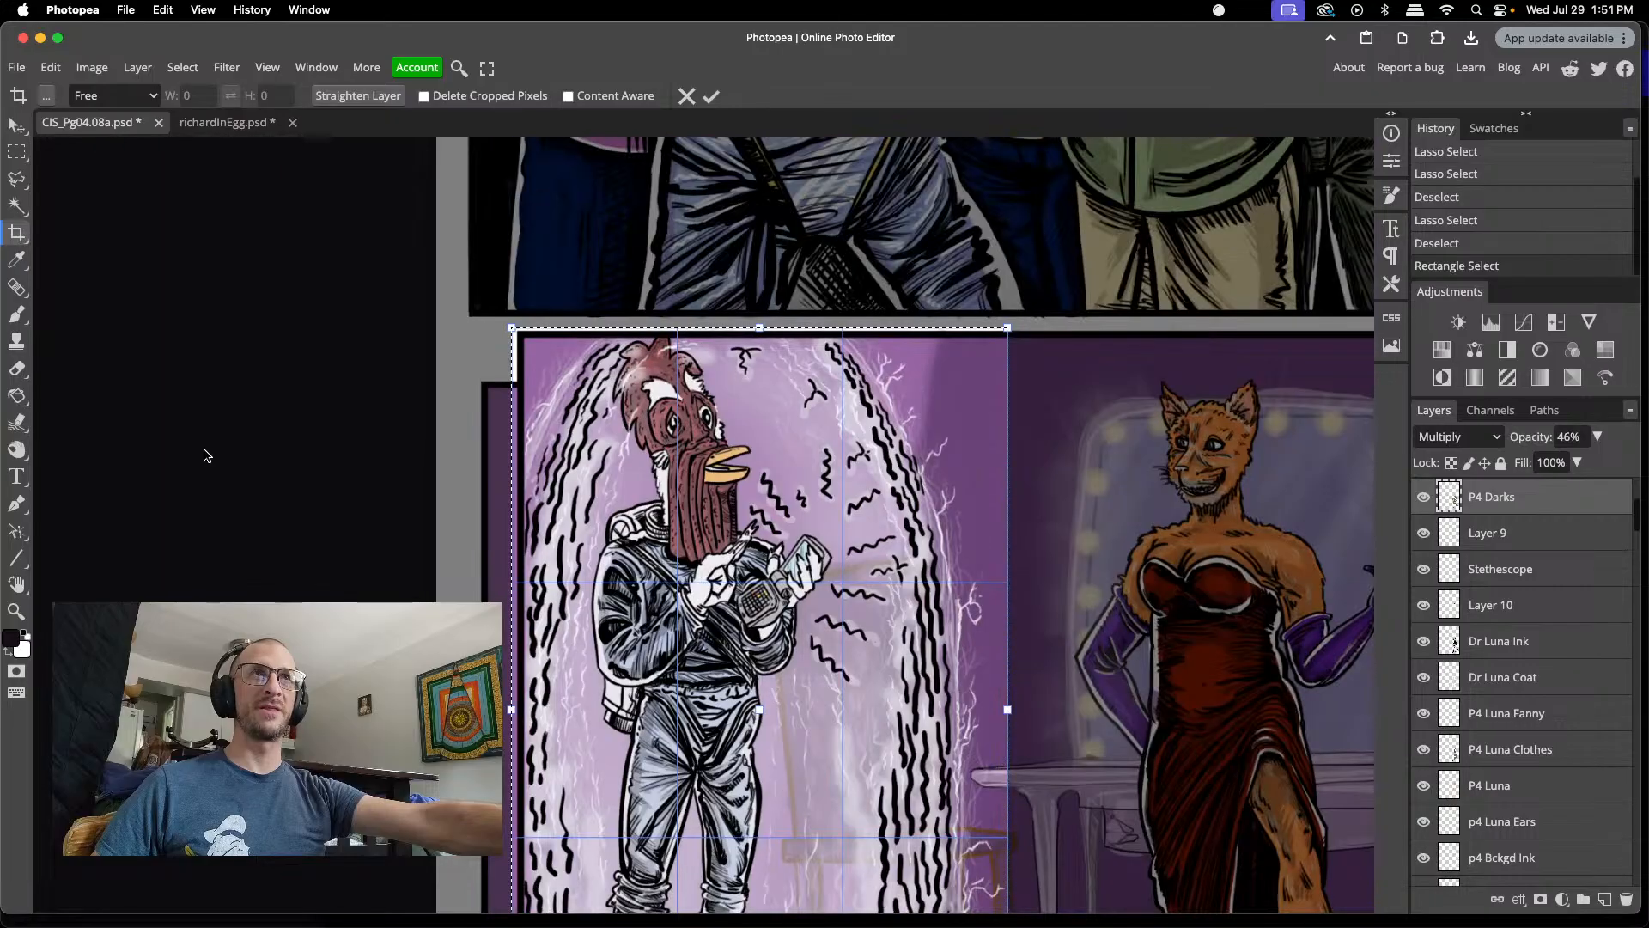
{"action": "left_click", "coordinate": [711, 96]}
- Start saving the cropped image as a PSD and choose the lounge2 folder inside PP as the destination
{"action": "left_click", "coordinate": [16, 68]}
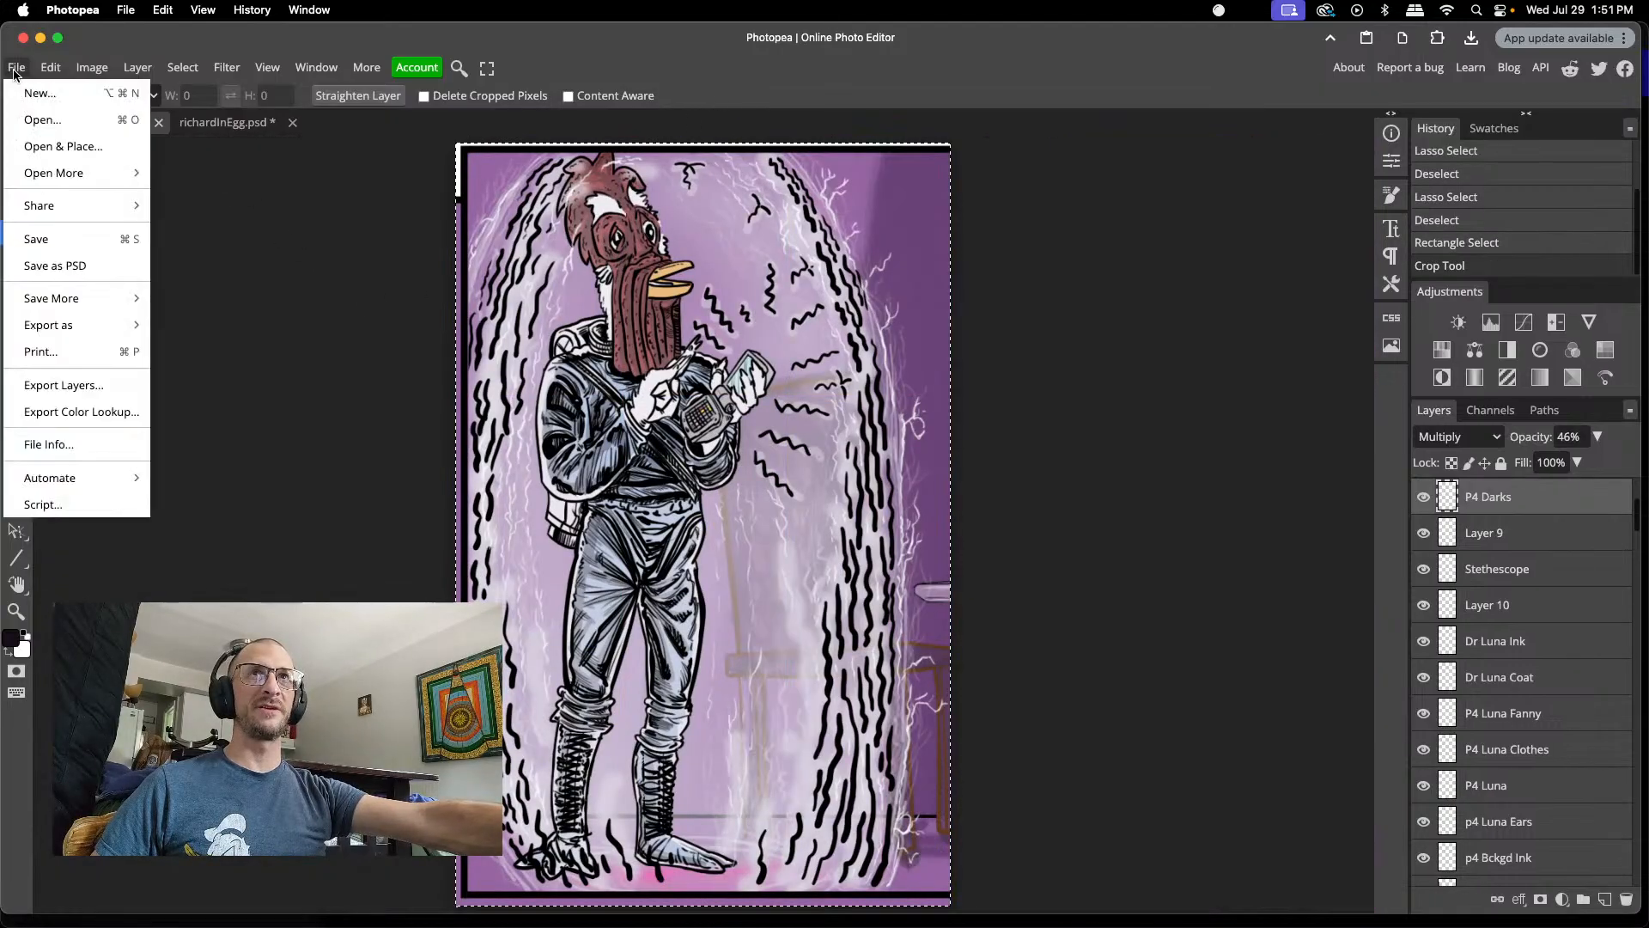
{"action": "left_click", "coordinate": [79, 278]}
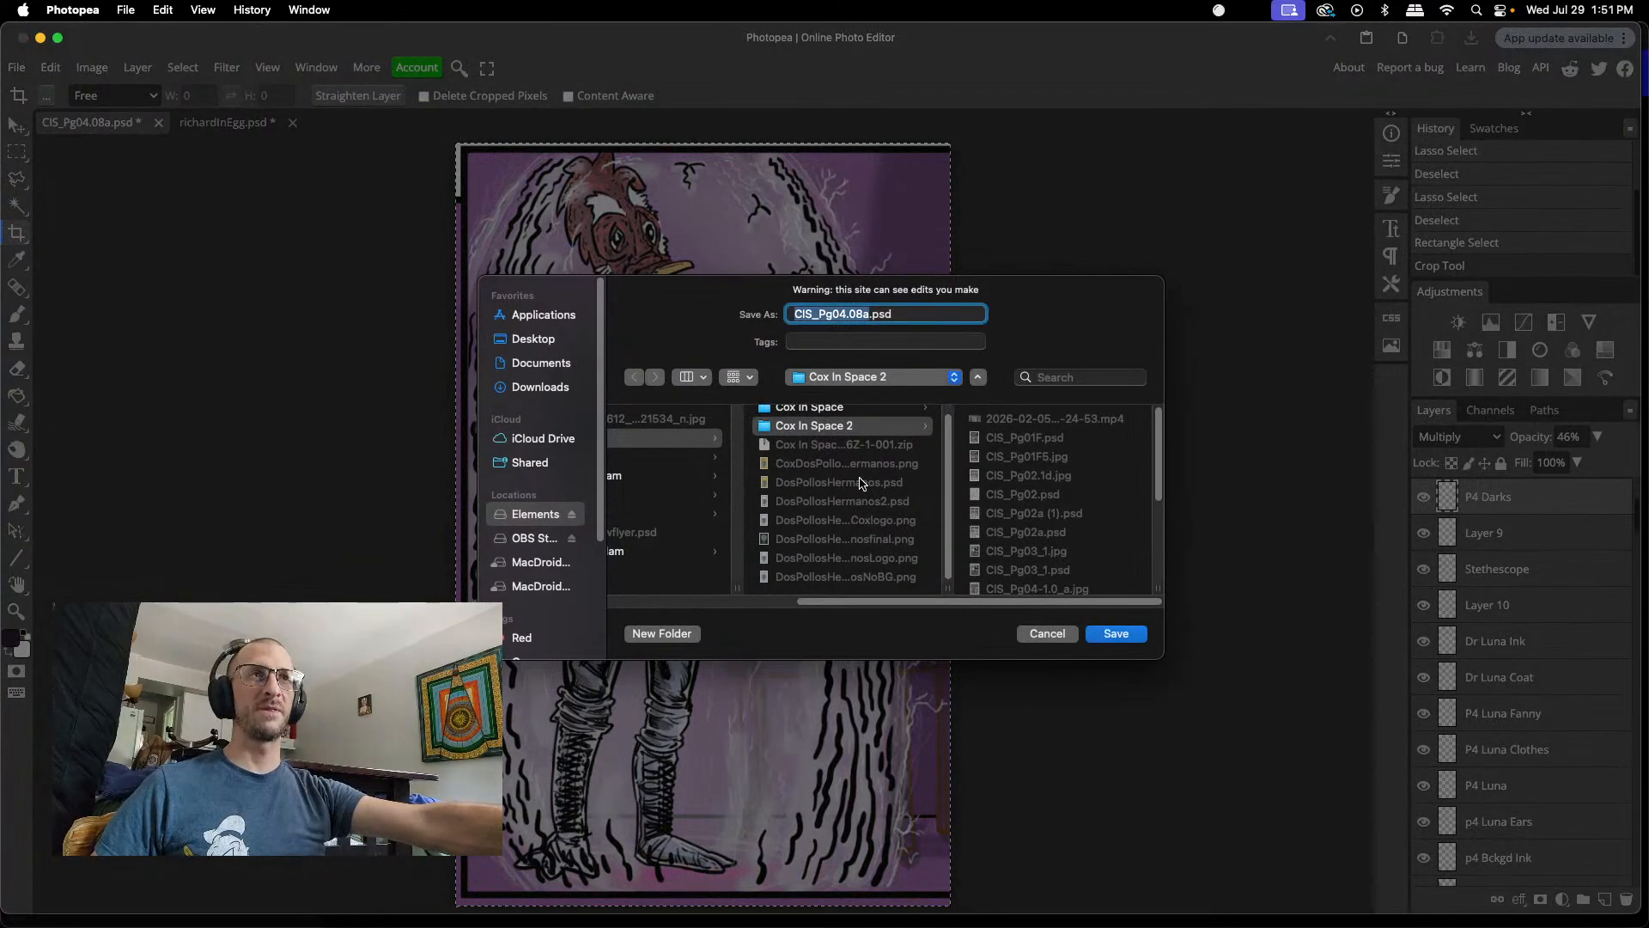
{"action": "left_click_drag", "start_coordinate": [847, 602], "coordinate": [734, 617]}
{"action": "left_click", "coordinate": [733, 512]}
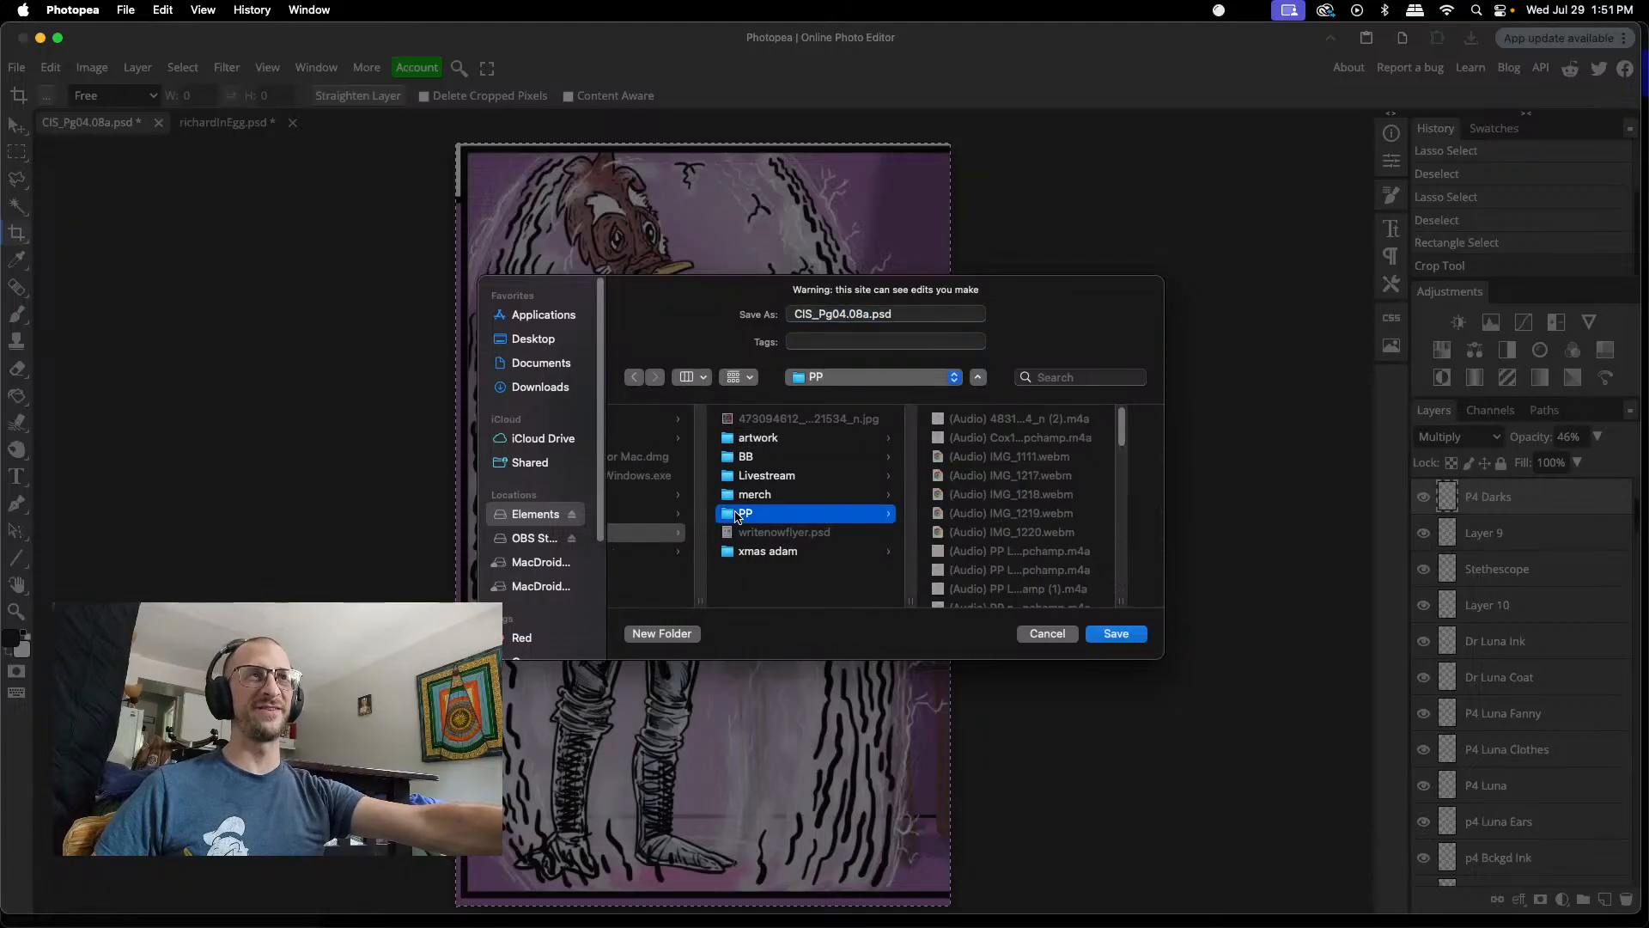
{"action": "scroll", "coordinate": [1023, 502], "scroll_direction": "down", "scroll_amount": 5}
{"action": "scroll", "coordinate": [1029, 502], "scroll_direction": "up", "scroll_amount": 4}
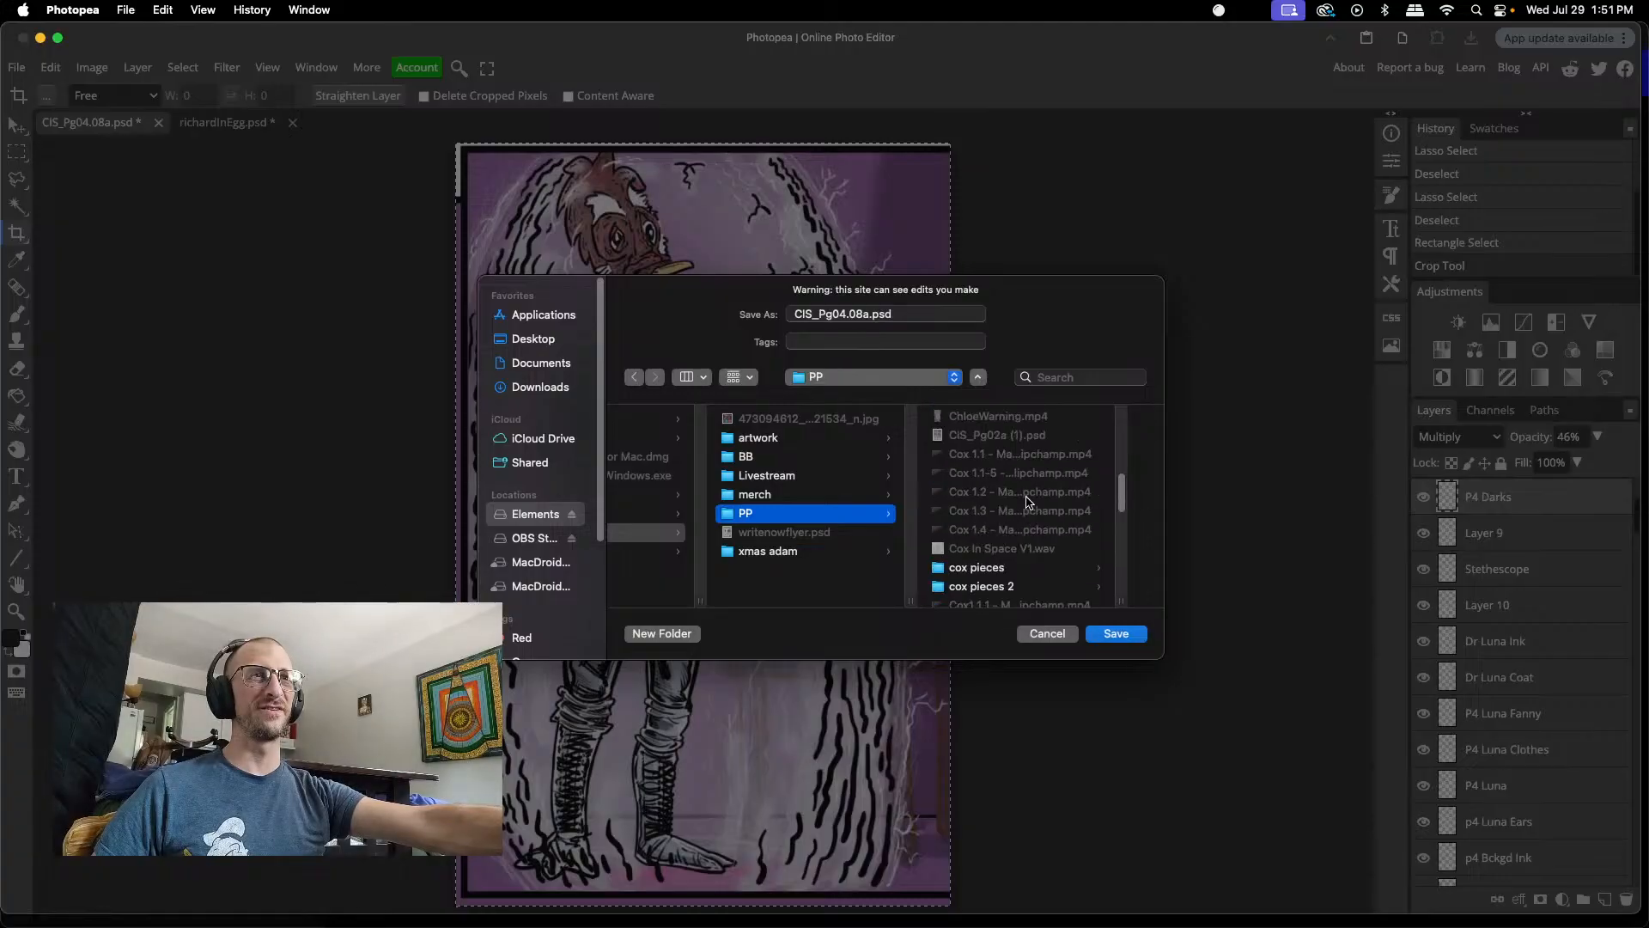
{"action": "scroll", "coordinate": [1029, 503], "scroll_direction": "up", "scroll_amount": 8}
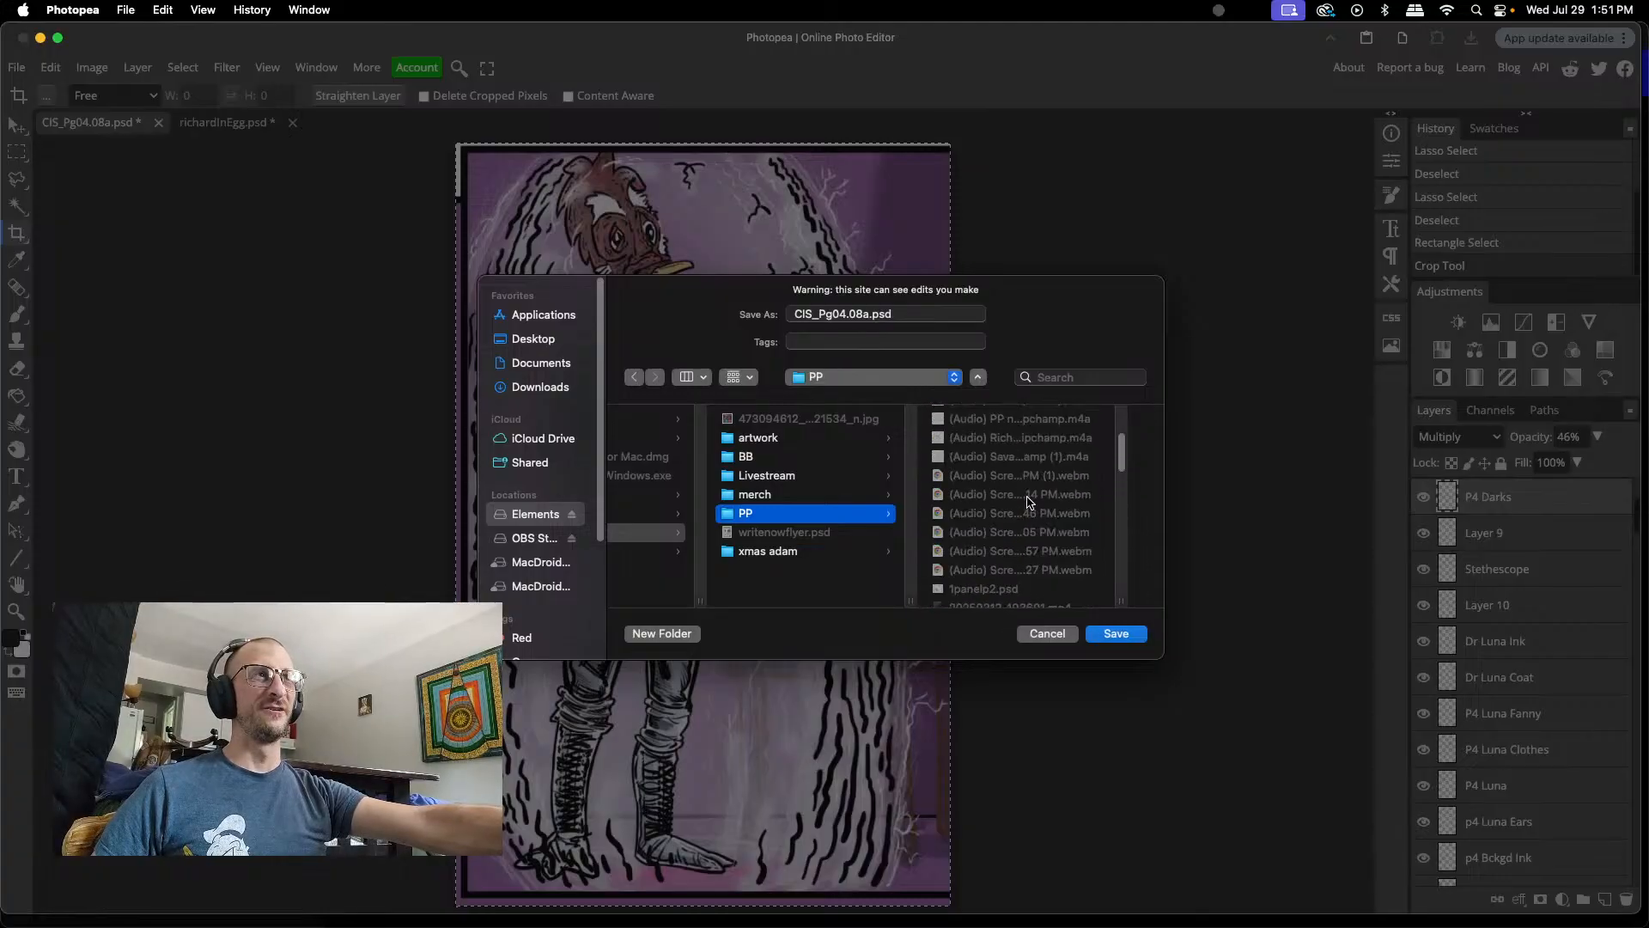
{"action": "scroll", "coordinate": [1028, 503], "scroll_direction": "down", "scroll_amount": 6}
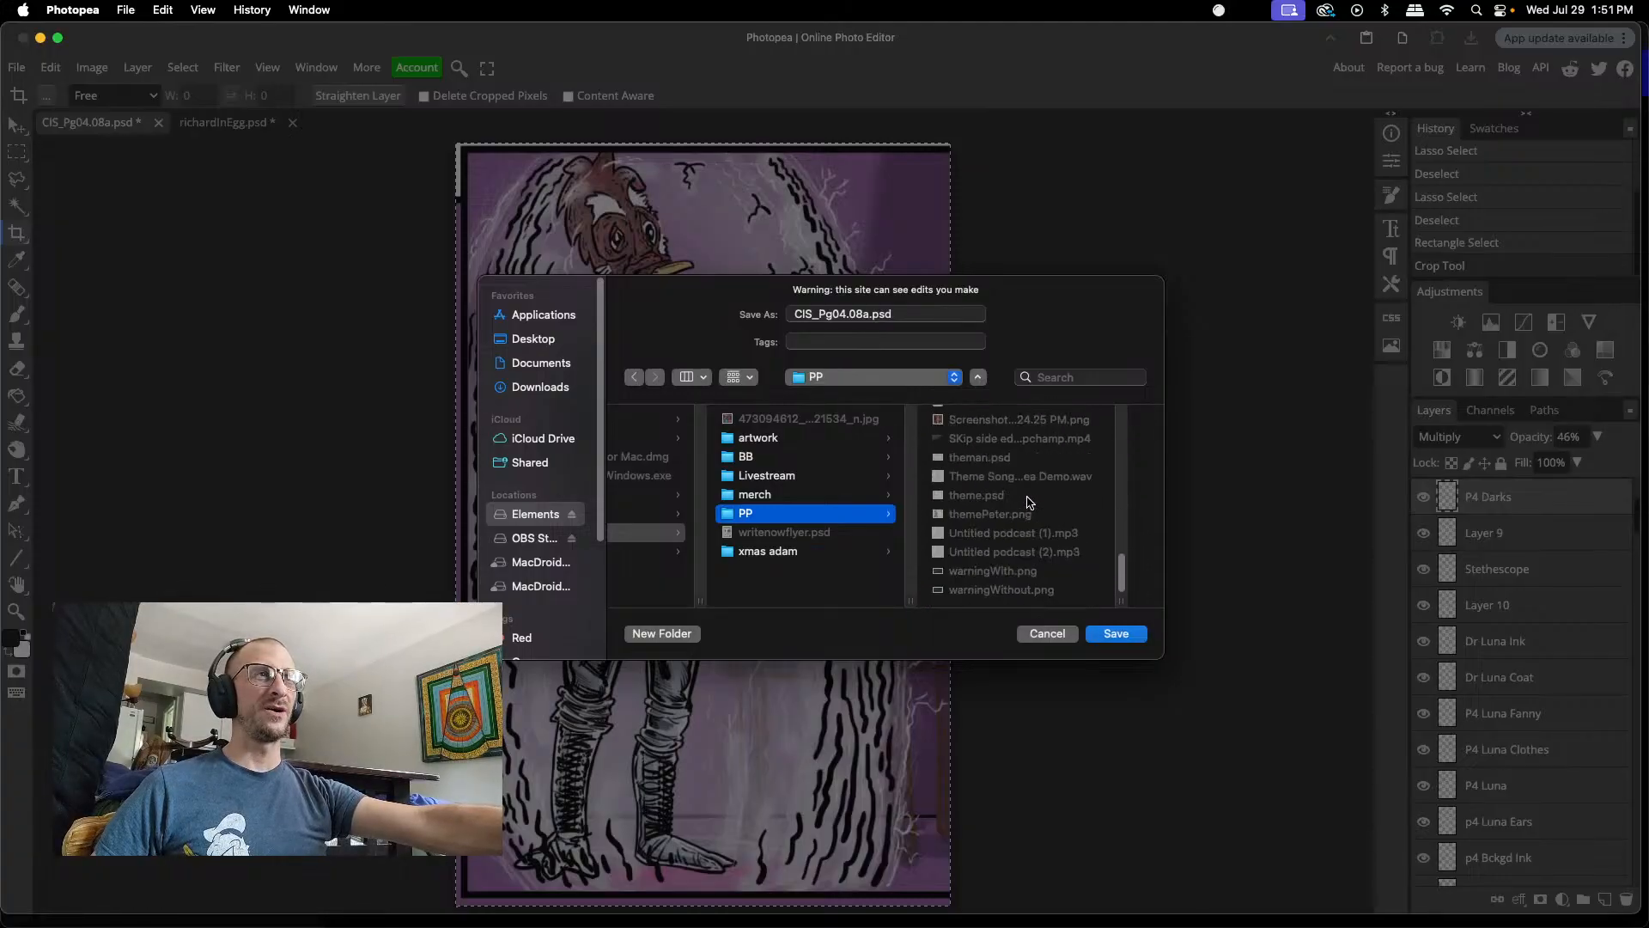
{"action": "scroll", "coordinate": [1028, 503], "scroll_direction": "up", "scroll_amount": 6}
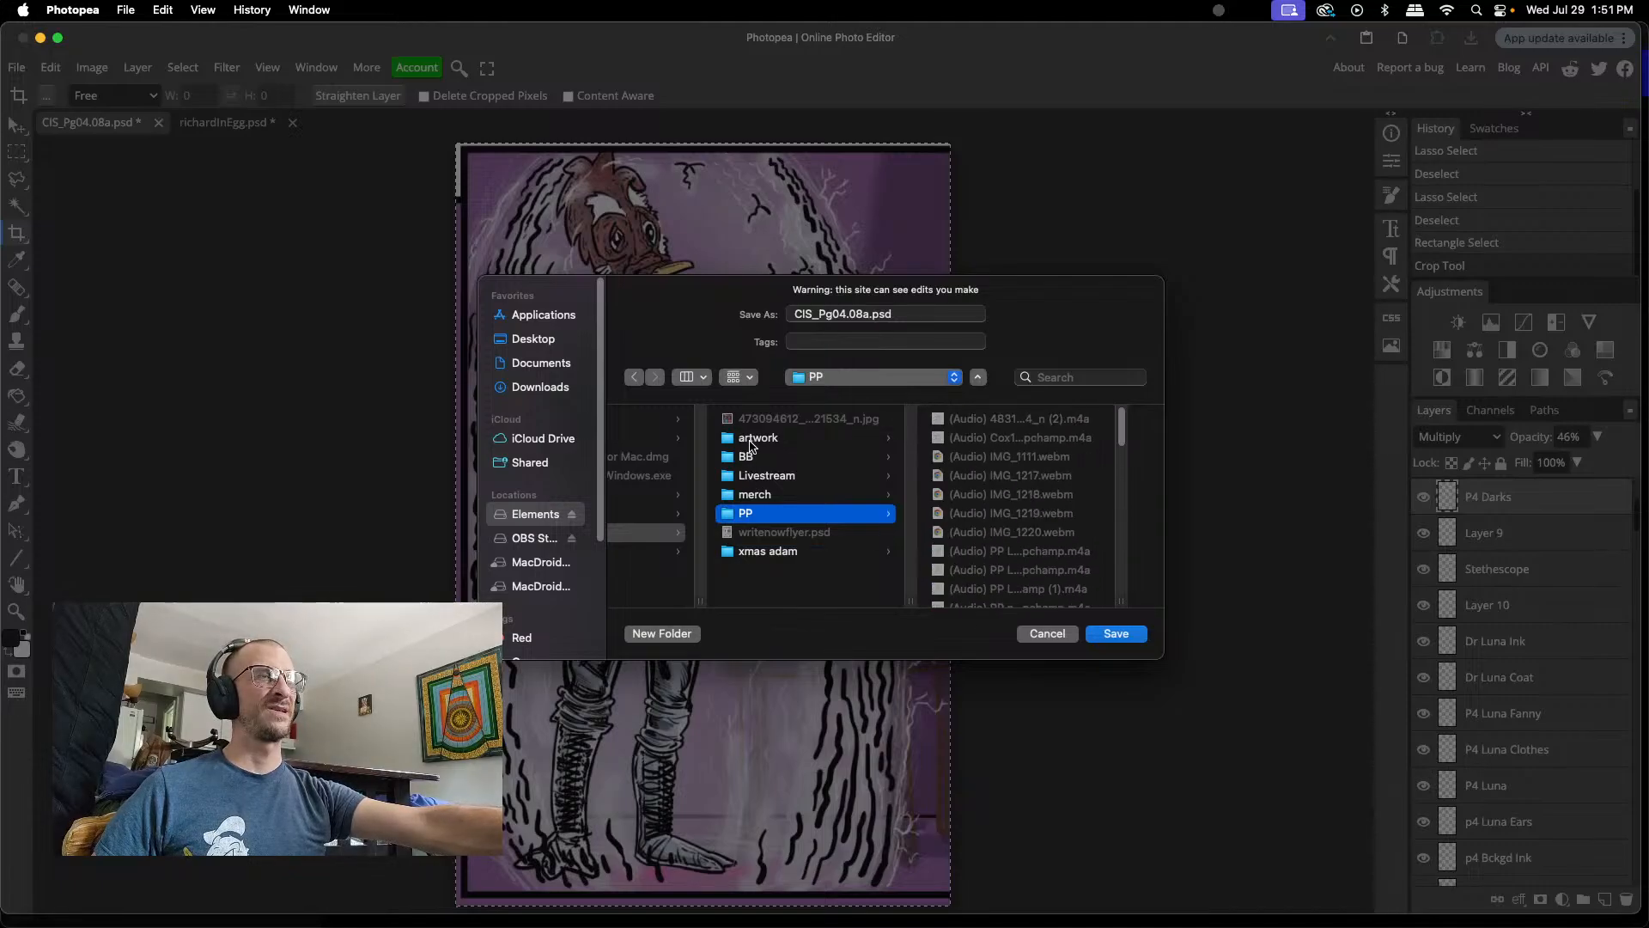
{"action": "scroll", "coordinate": [1013, 479], "scroll_direction": "down", "scroll_amount": 5}
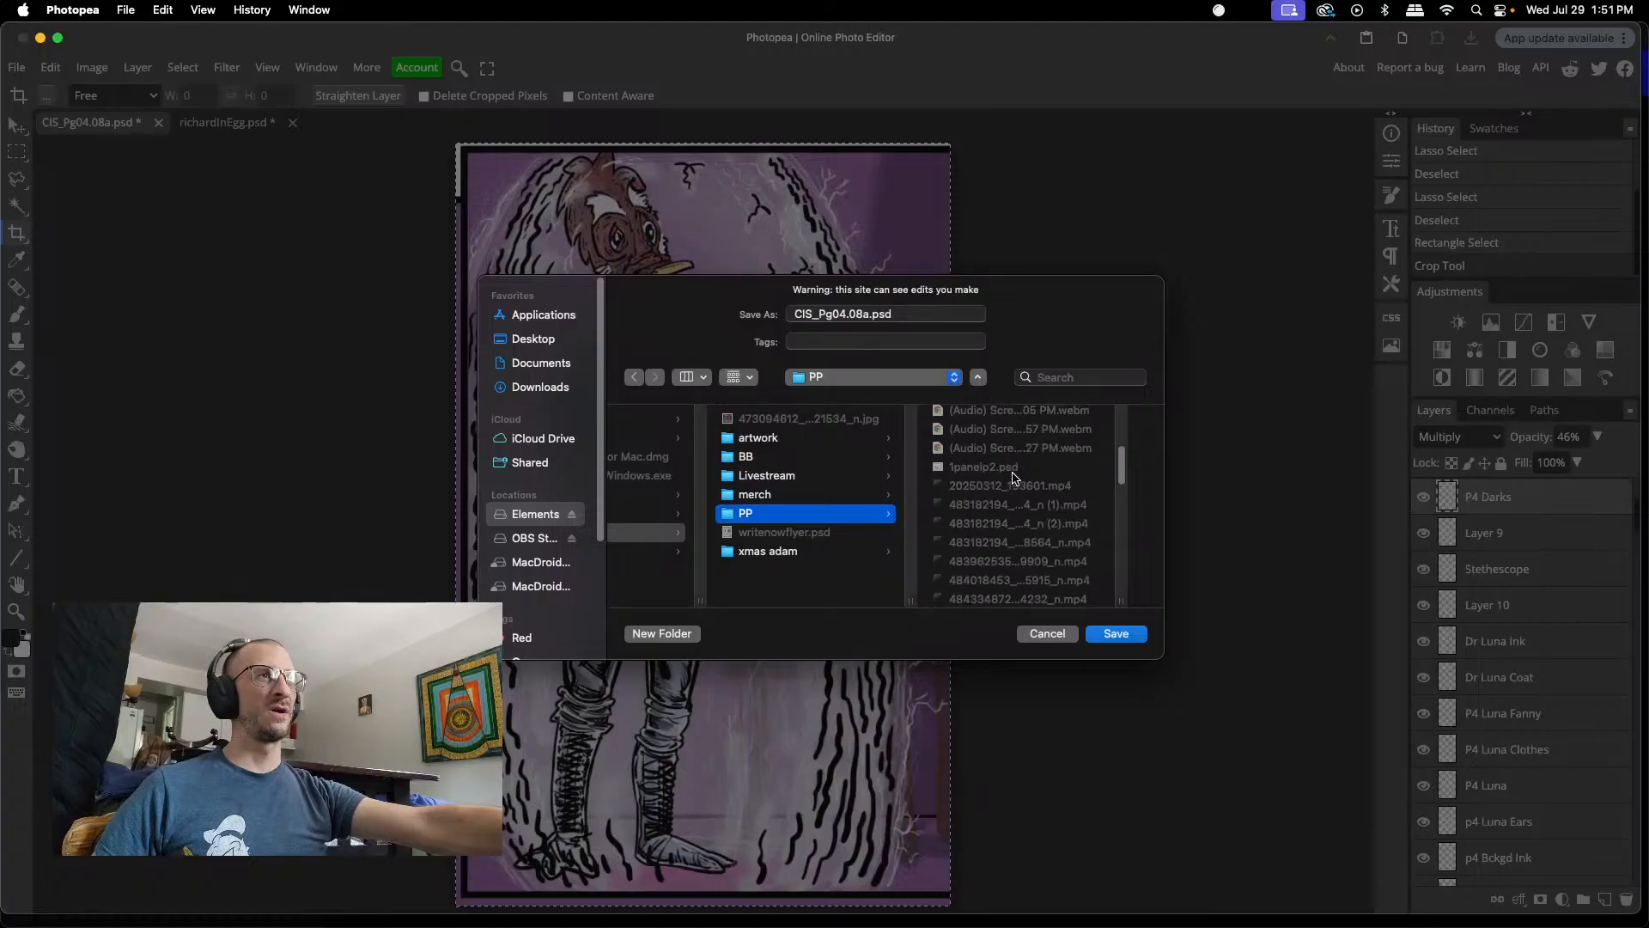
{"action": "scroll", "coordinate": [1014, 479], "scroll_direction": "down", "scroll_amount": 5}
{"action": "left_click", "coordinate": [977, 562]}
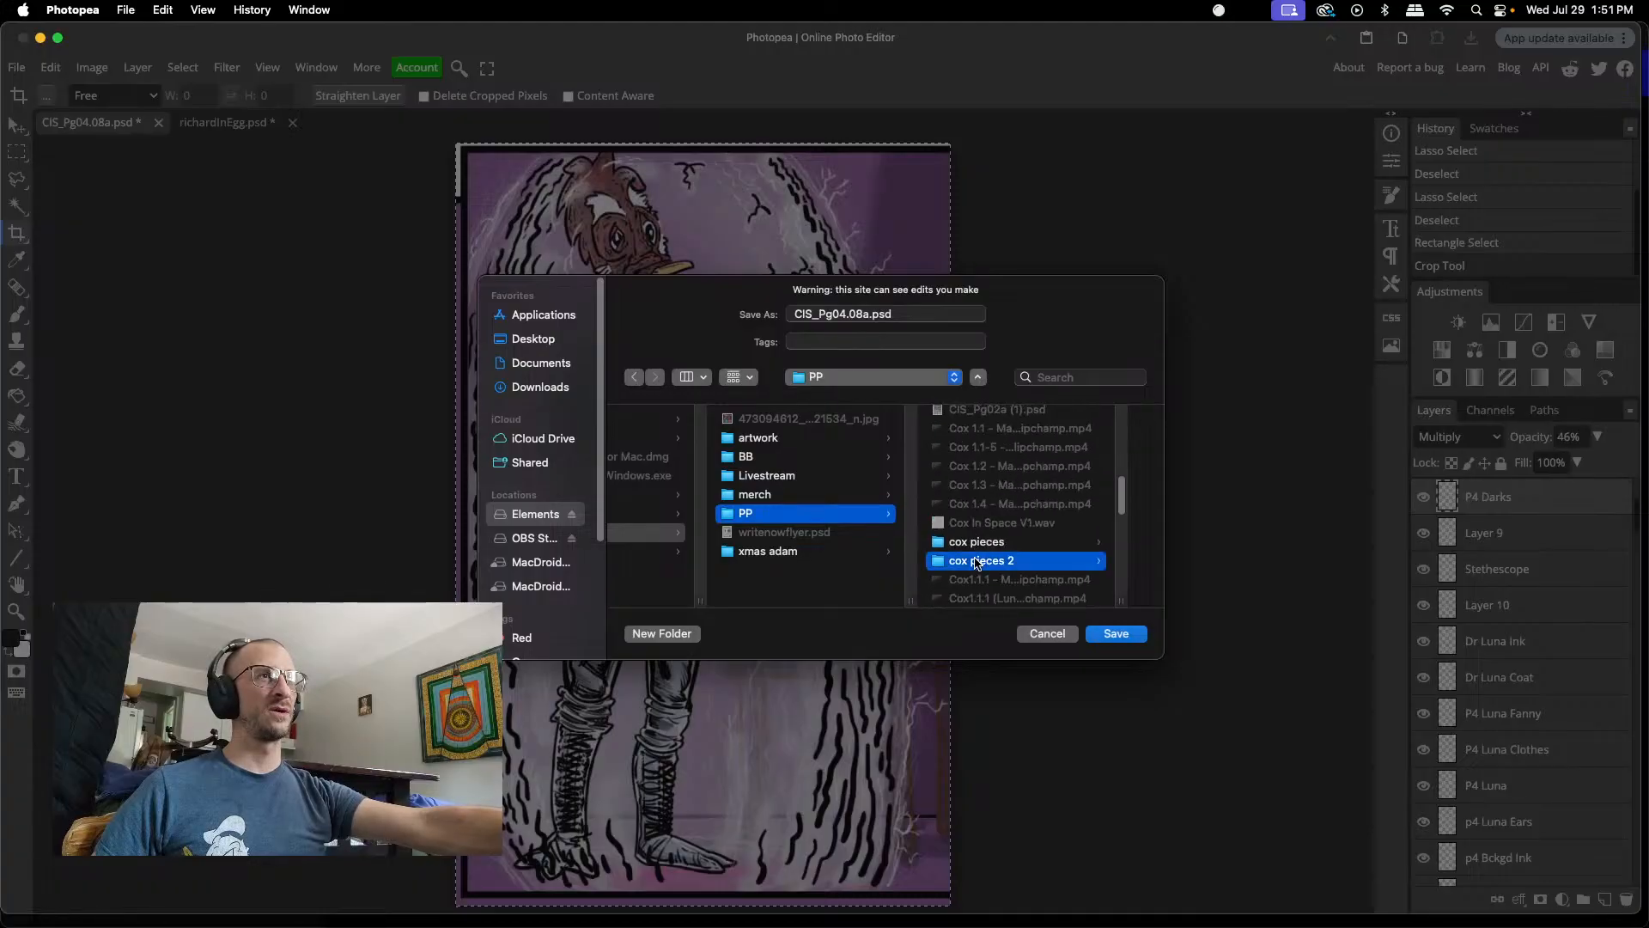
{"action": "scroll", "coordinate": [1014, 507], "scroll_direction": "down", "scroll_amount": 5}
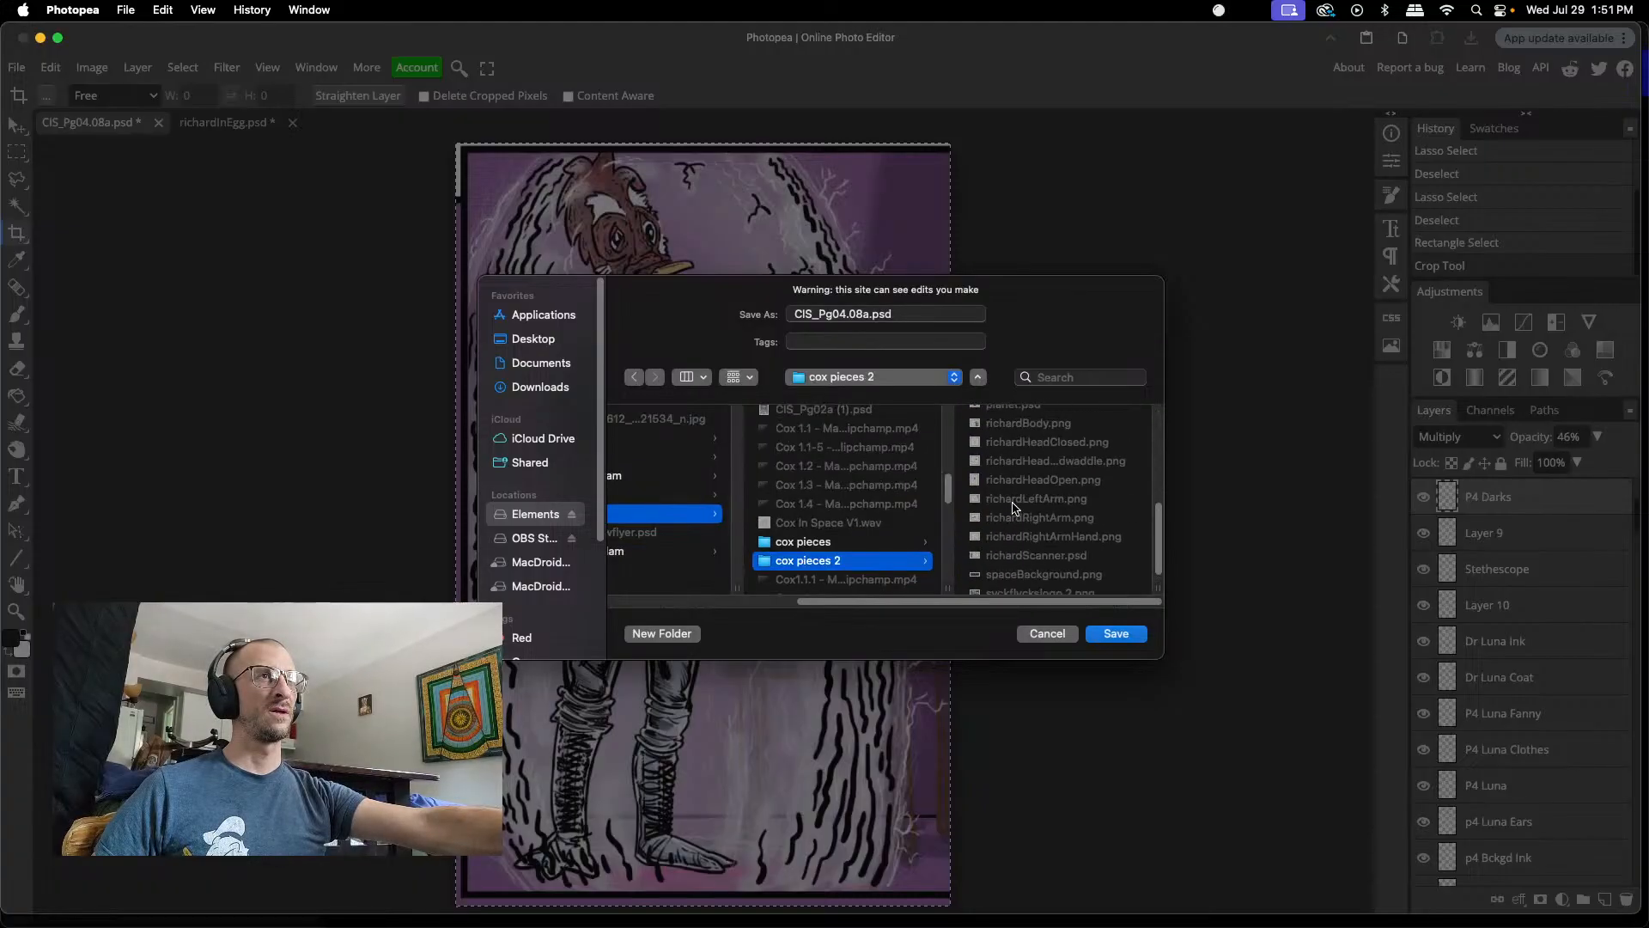
{"action": "scroll", "coordinate": [1014, 507], "scroll_direction": "up", "scroll_amount": 5}
{"action": "scroll", "coordinate": [850, 550], "scroll_direction": "down", "scroll_amount": 10}
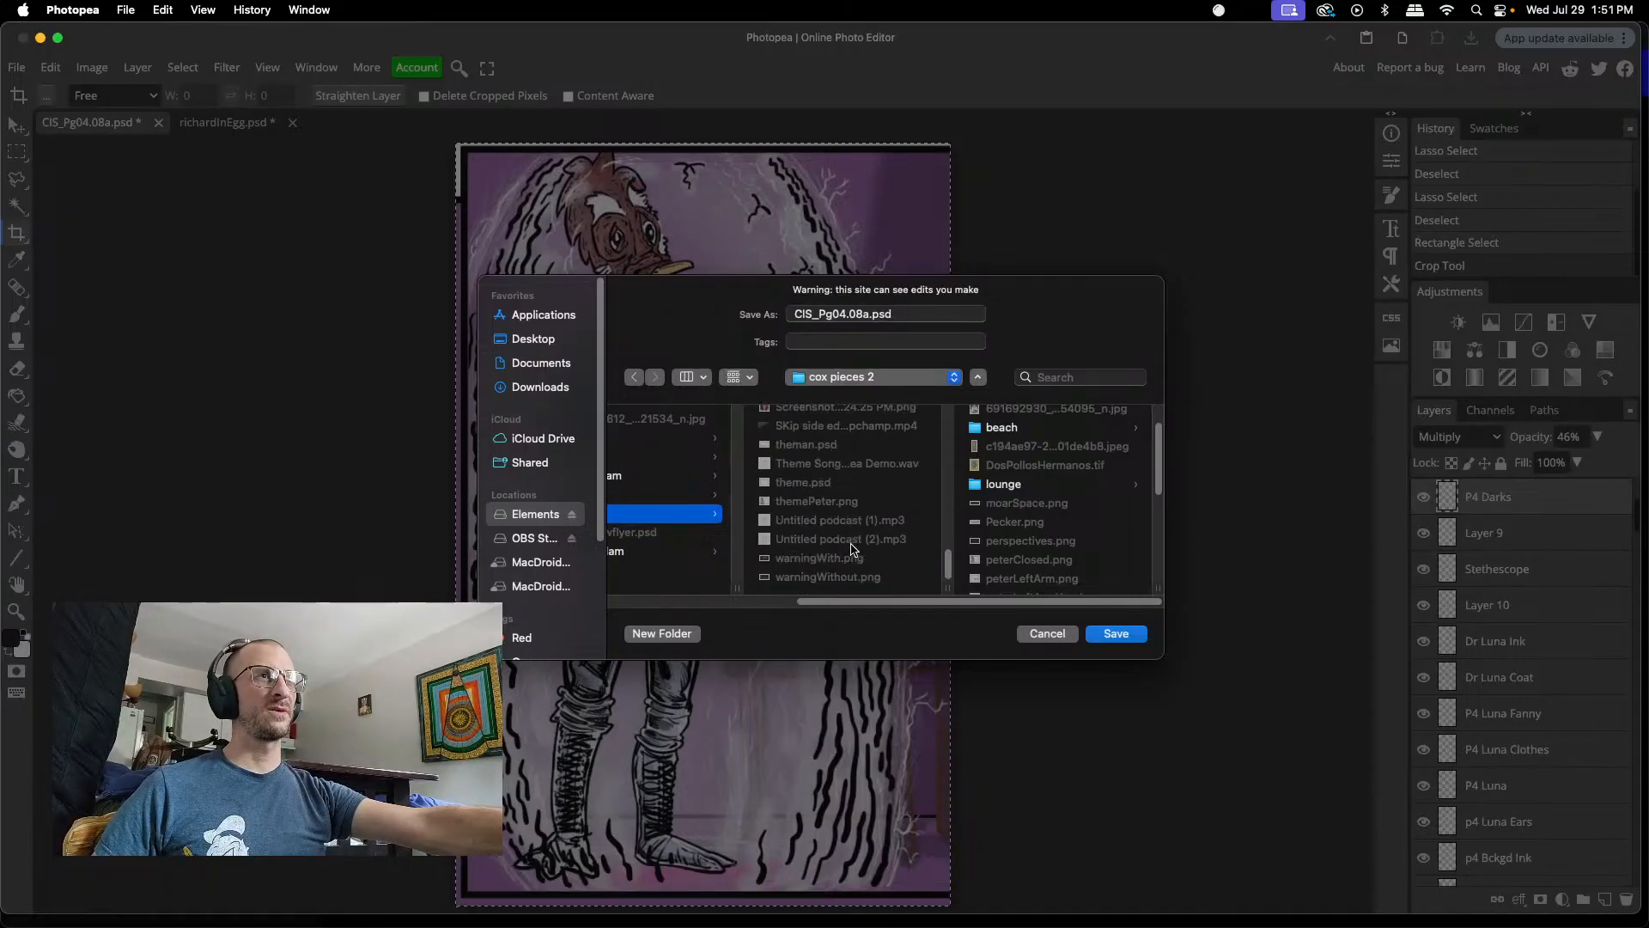
{"action": "scroll", "coordinate": [851, 550], "scroll_direction": "up", "scroll_amount": 5}
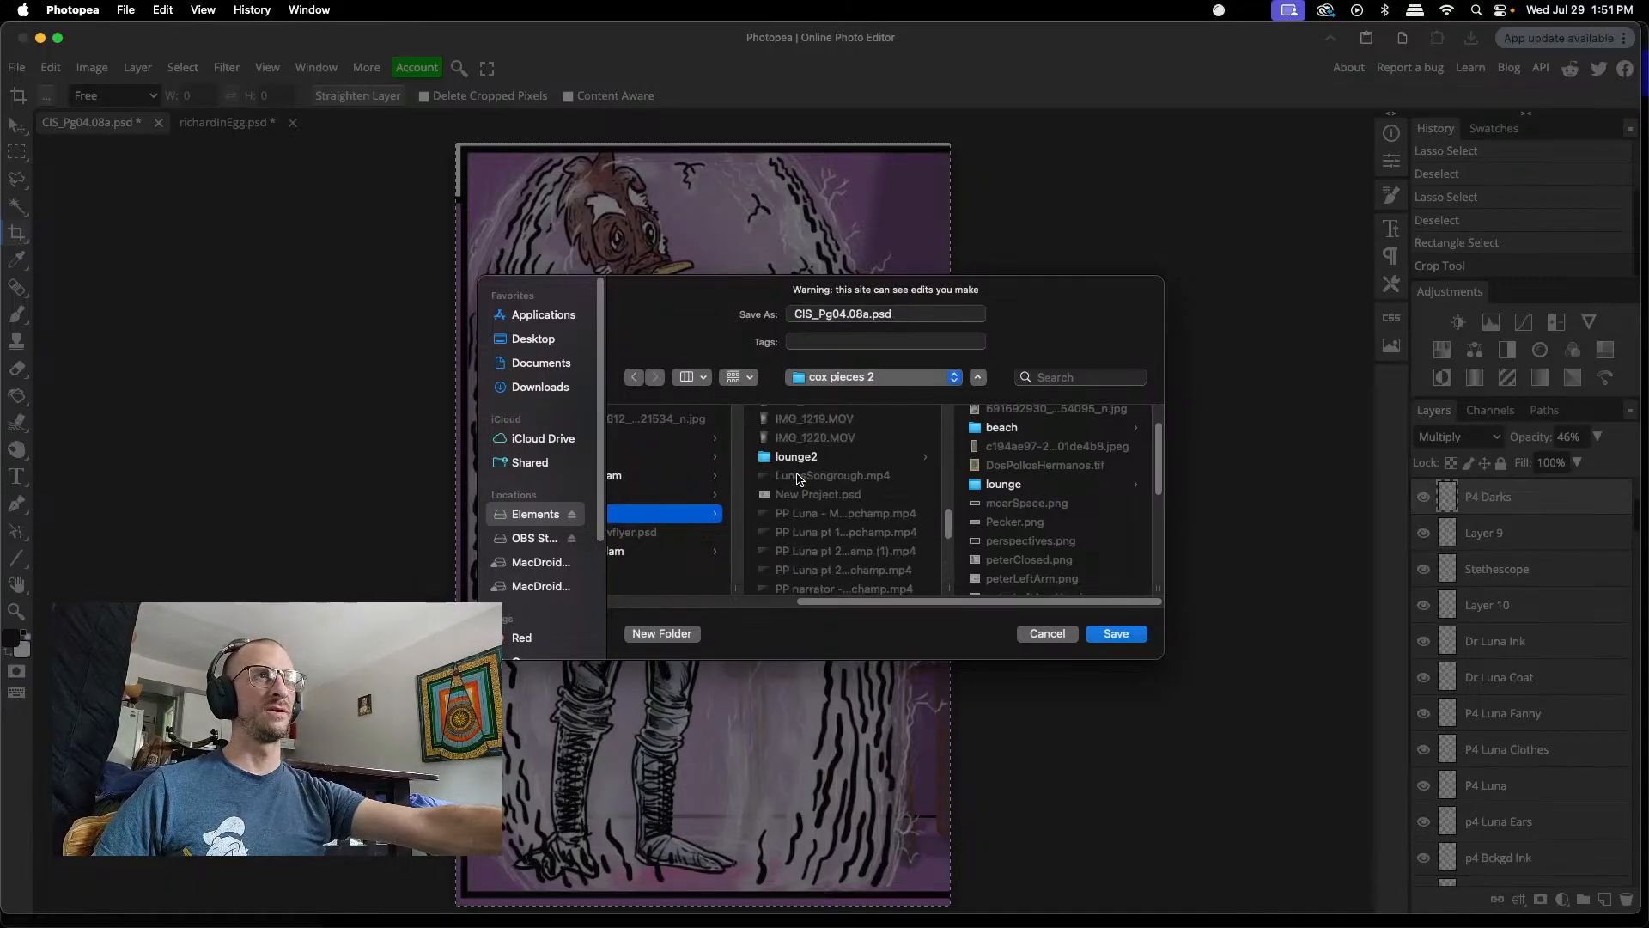
{"action": "left_click", "coordinate": [799, 458]}
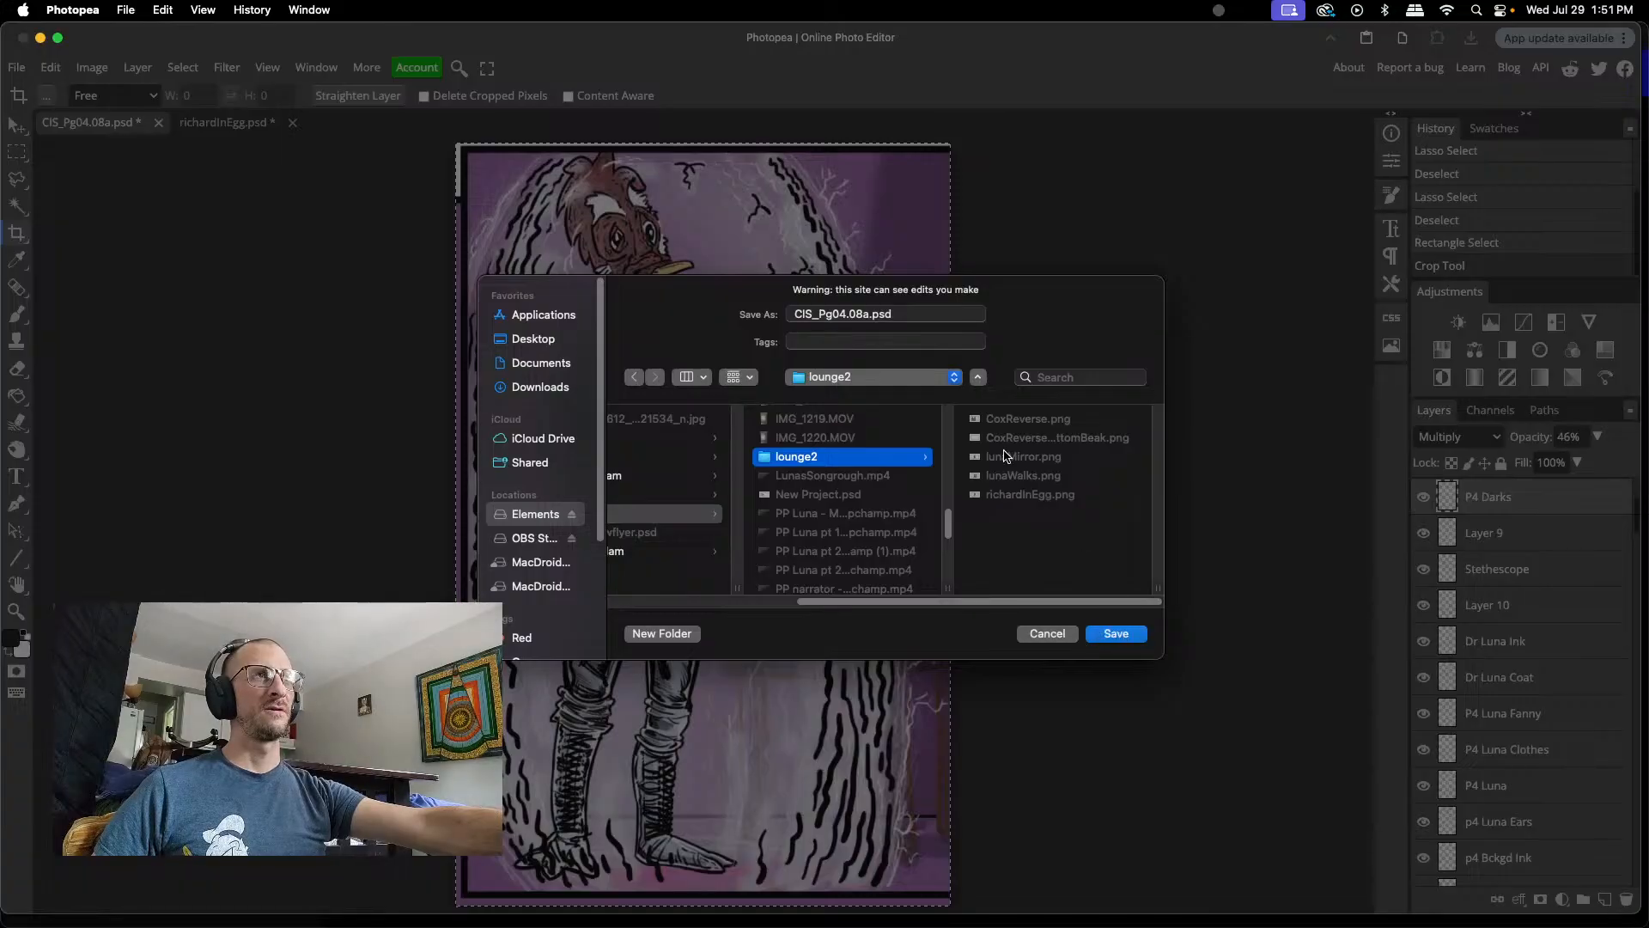
- Name the cropped PSD shield.psd and save it in the lounge2 folder
{"action": "left_click", "coordinate": [864, 314]}
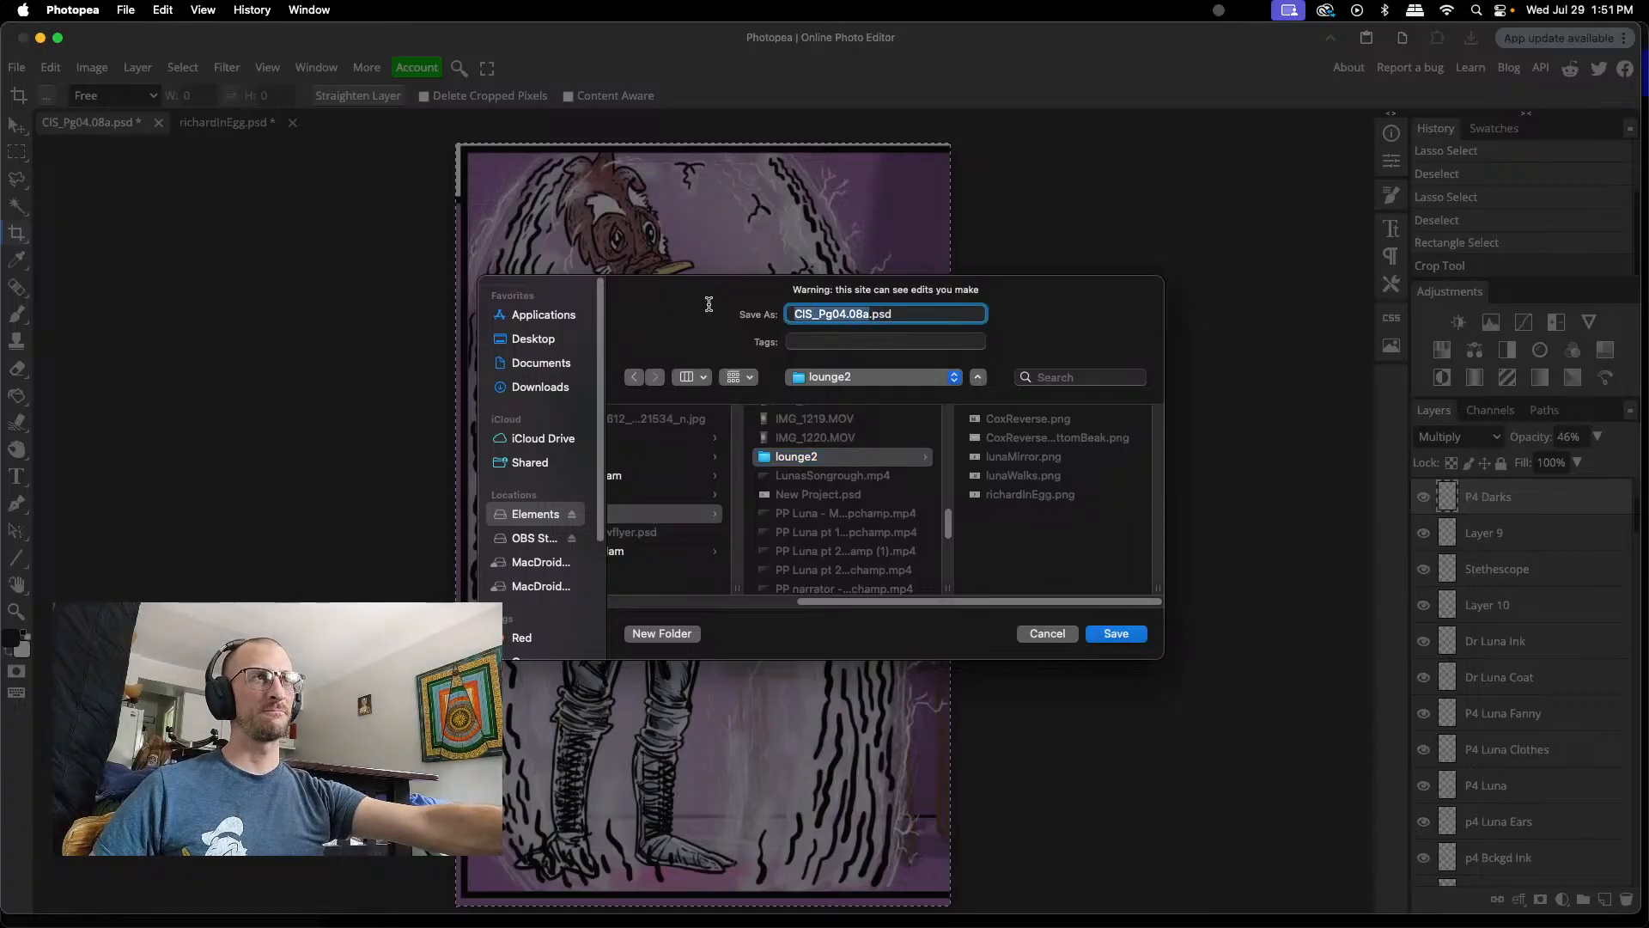
{"action": "type", "text": "shi"}
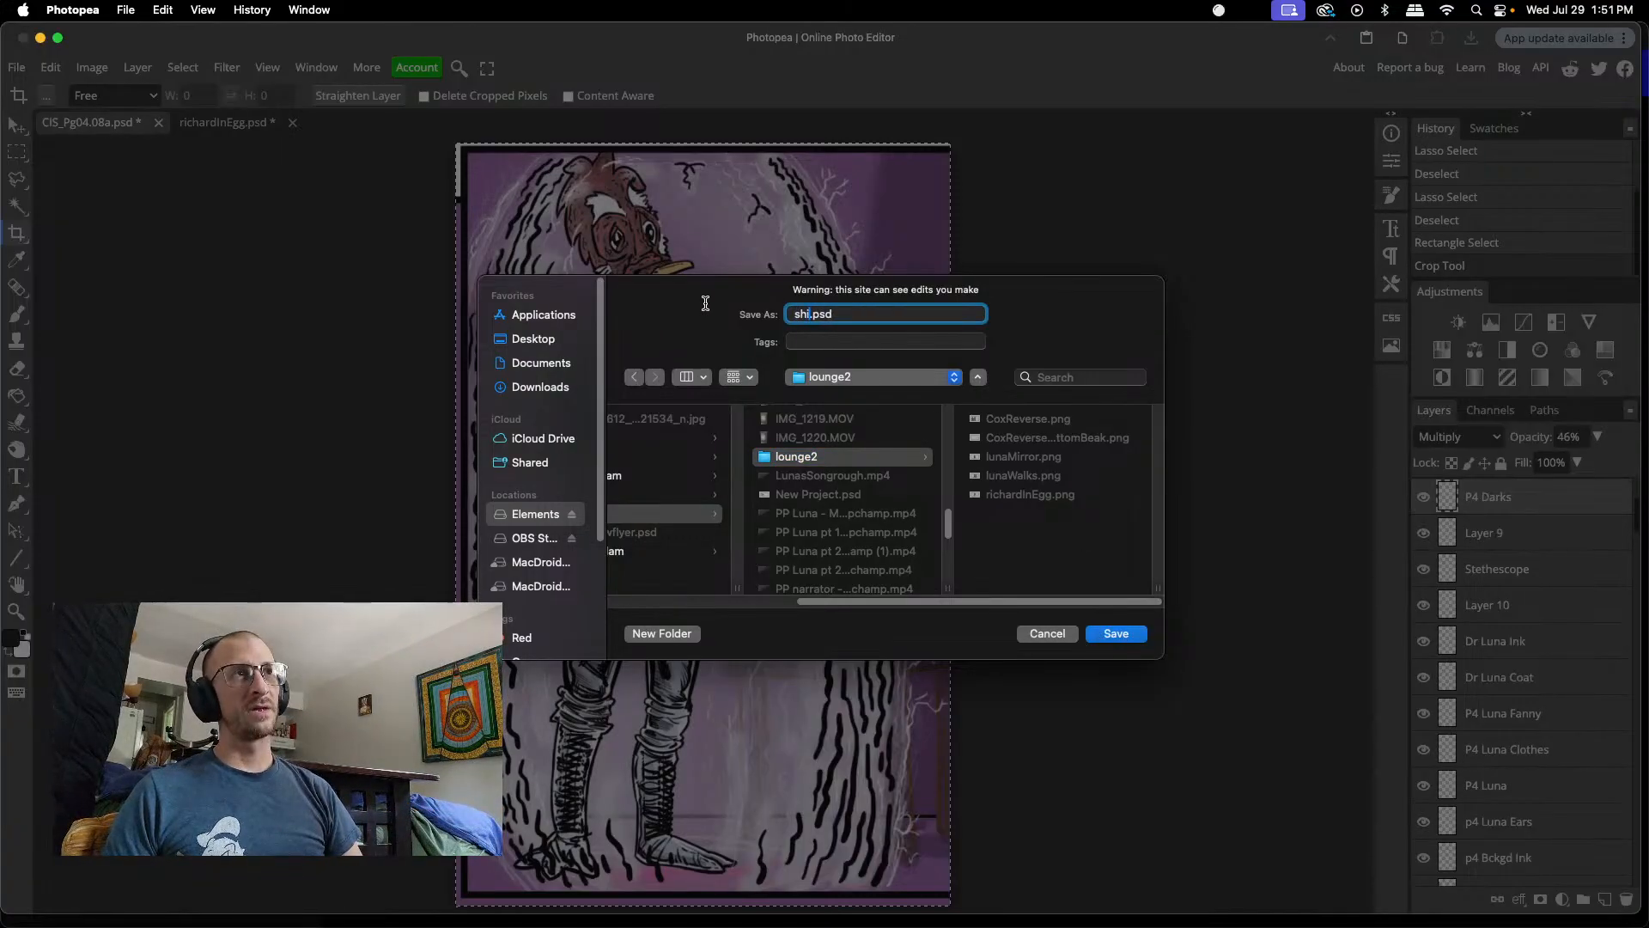
{"action": "type", "text": "eld"}
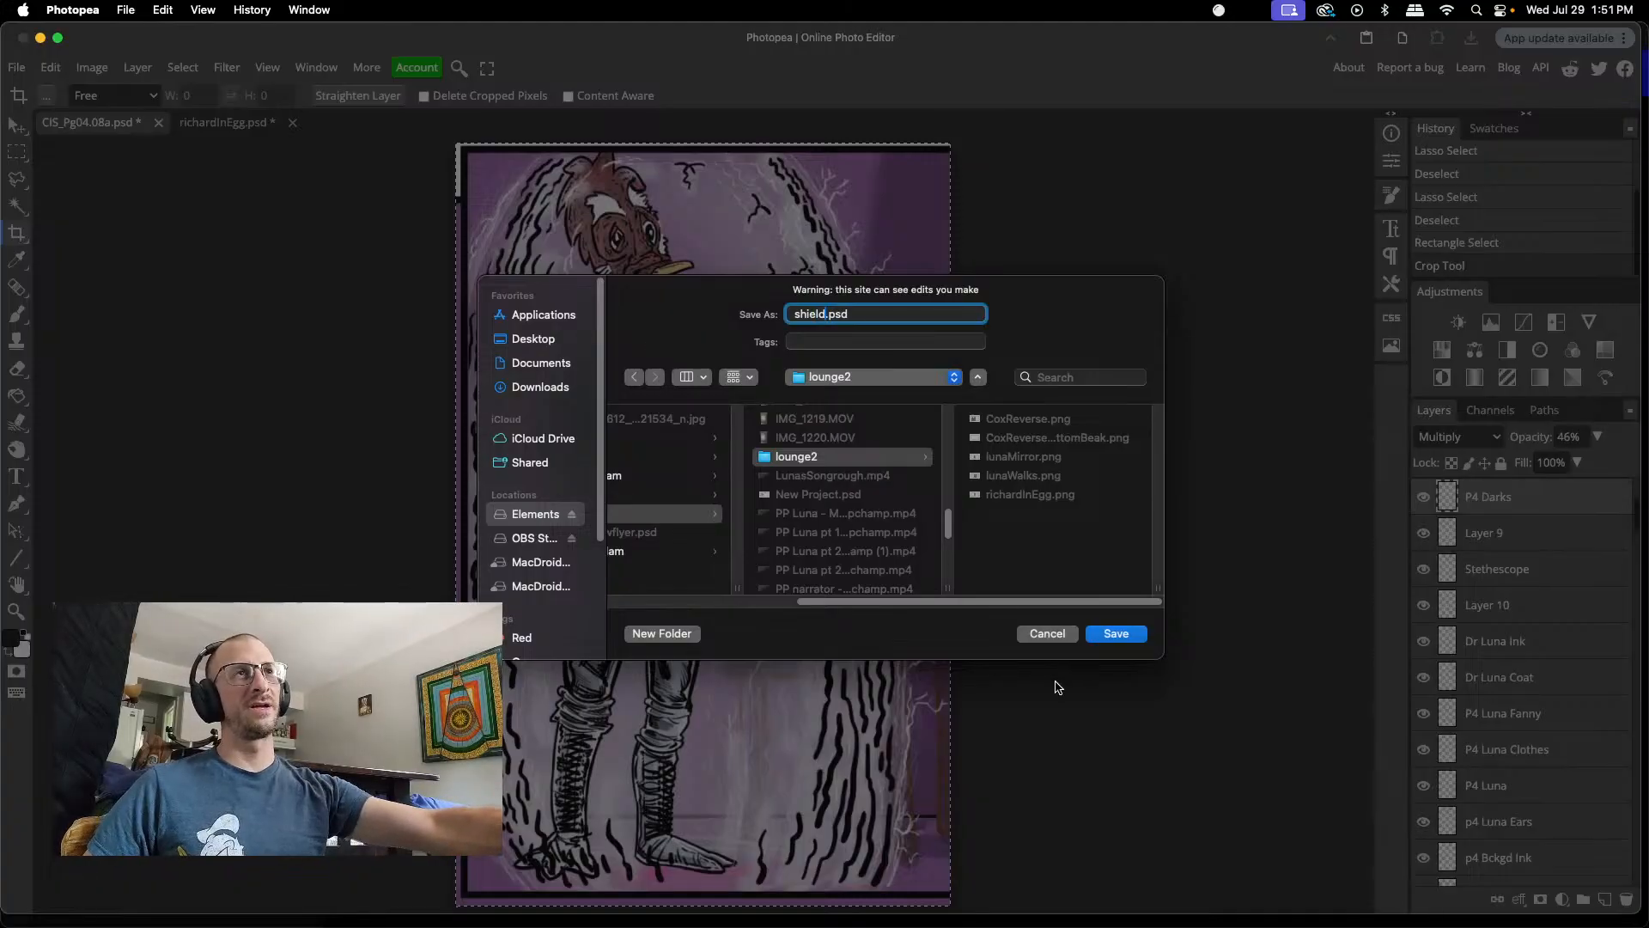
{"action": "left_click", "coordinate": [1116, 633]}
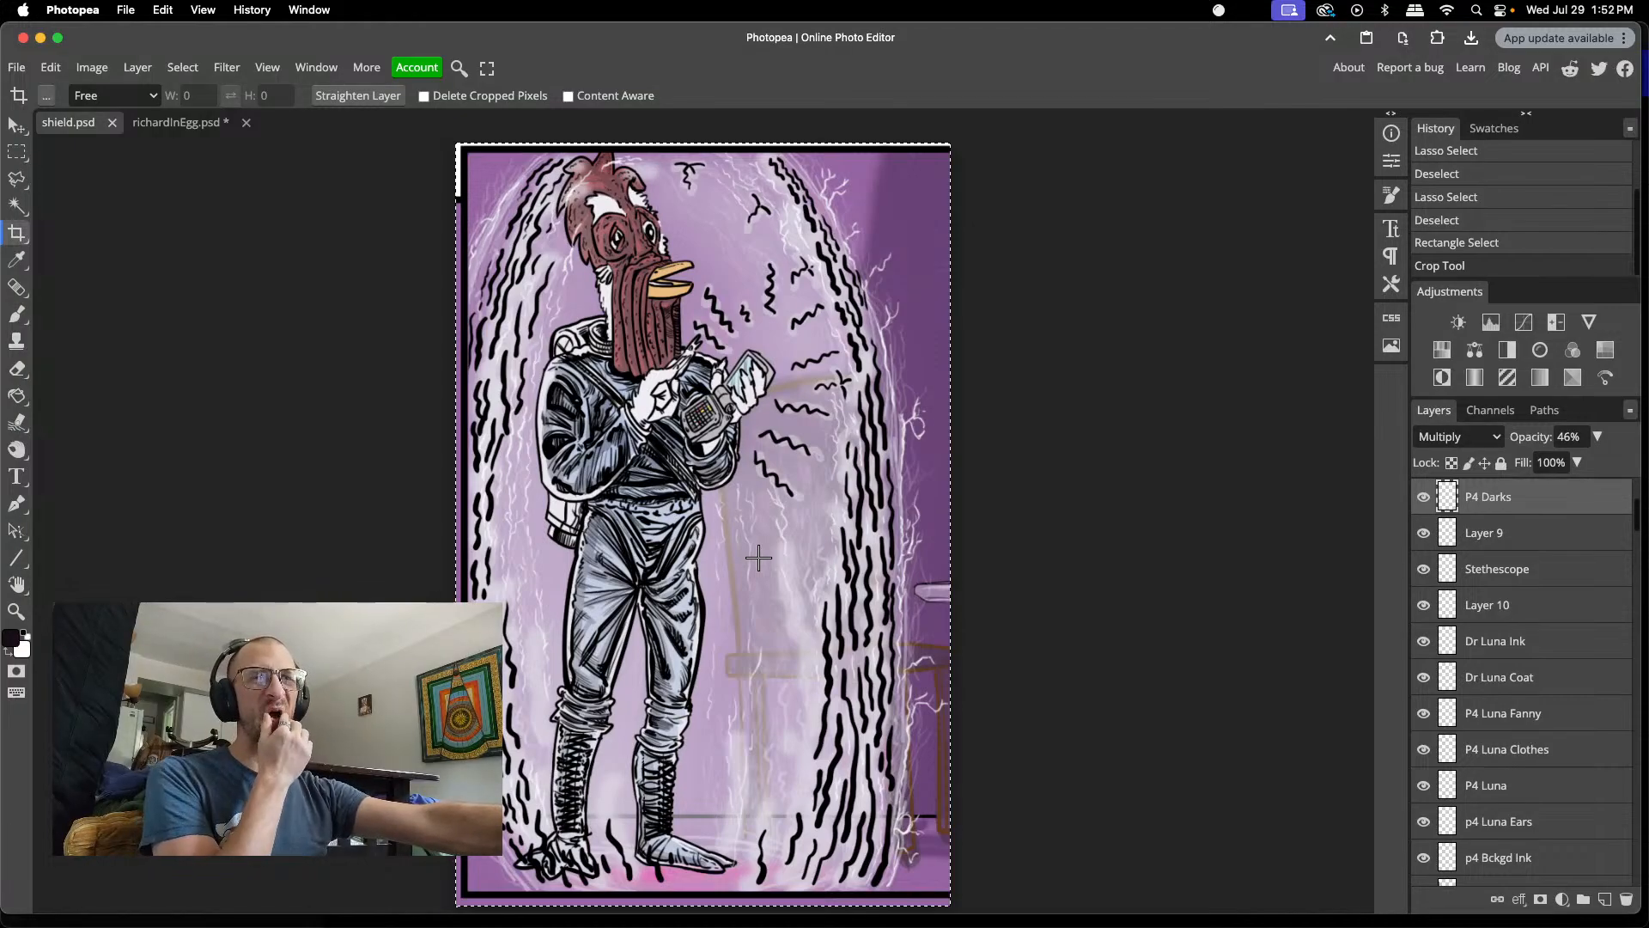
- Find the p2 Sheild layer and switch its visibility off and on to compare the panel with and without the shield, leaving it hidden
{"action": "scroll", "coordinate": [1547, 647], "scroll_direction": "down", "scroll_amount": 1}
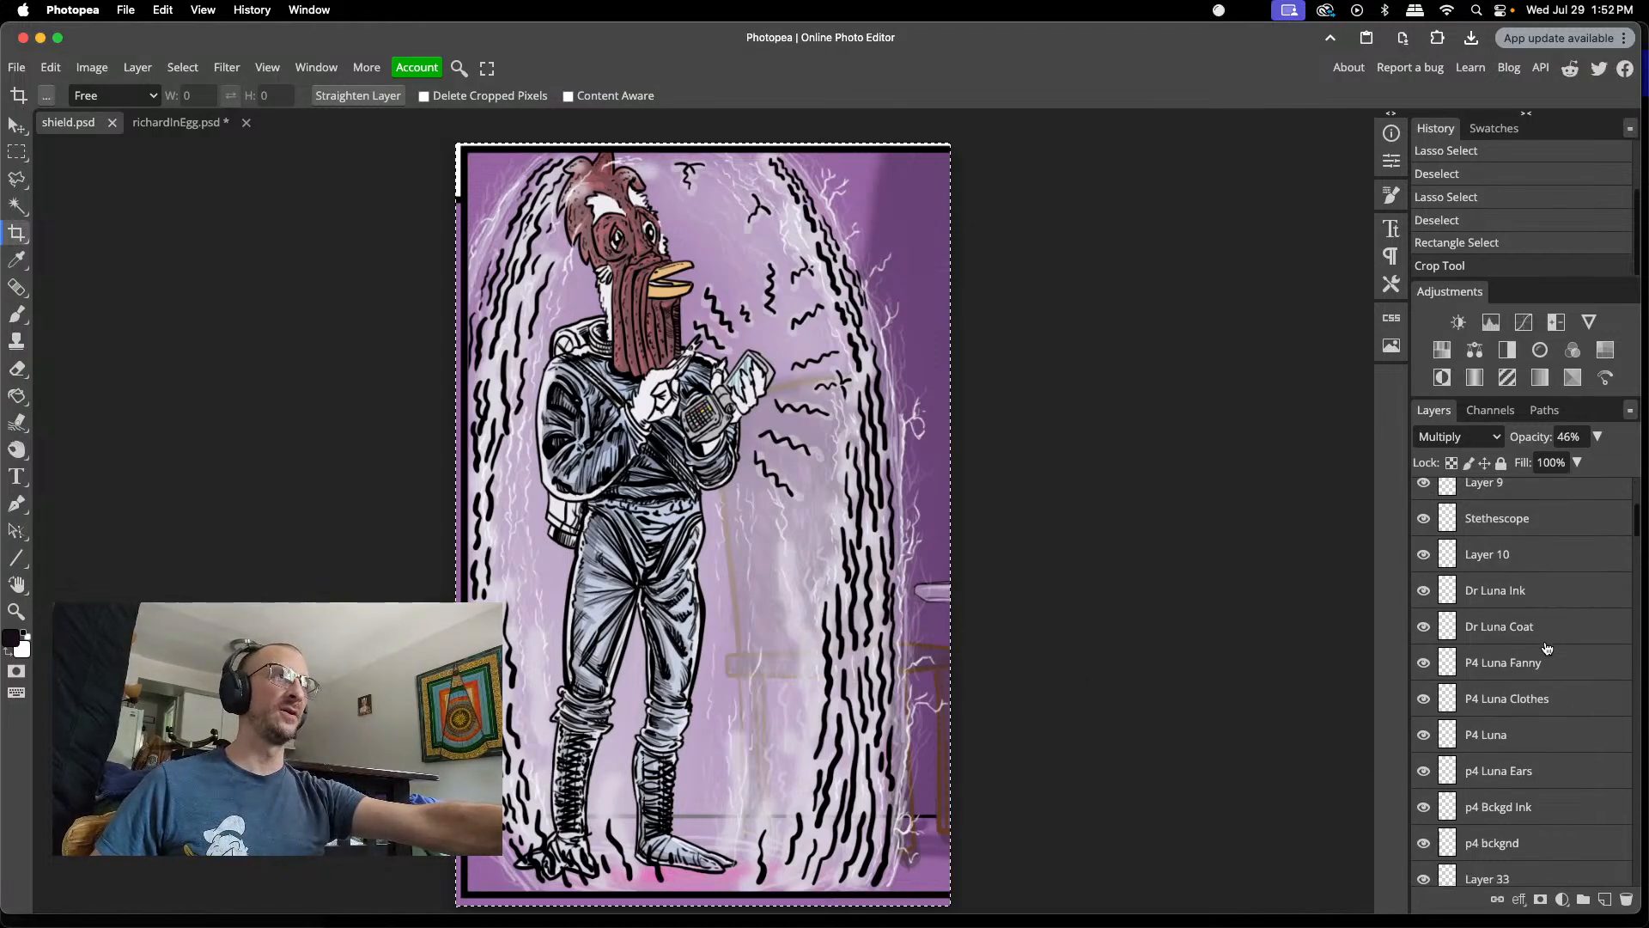
{"action": "scroll", "coordinate": [1547, 647], "scroll_direction": "down", "scroll_amount": 5}
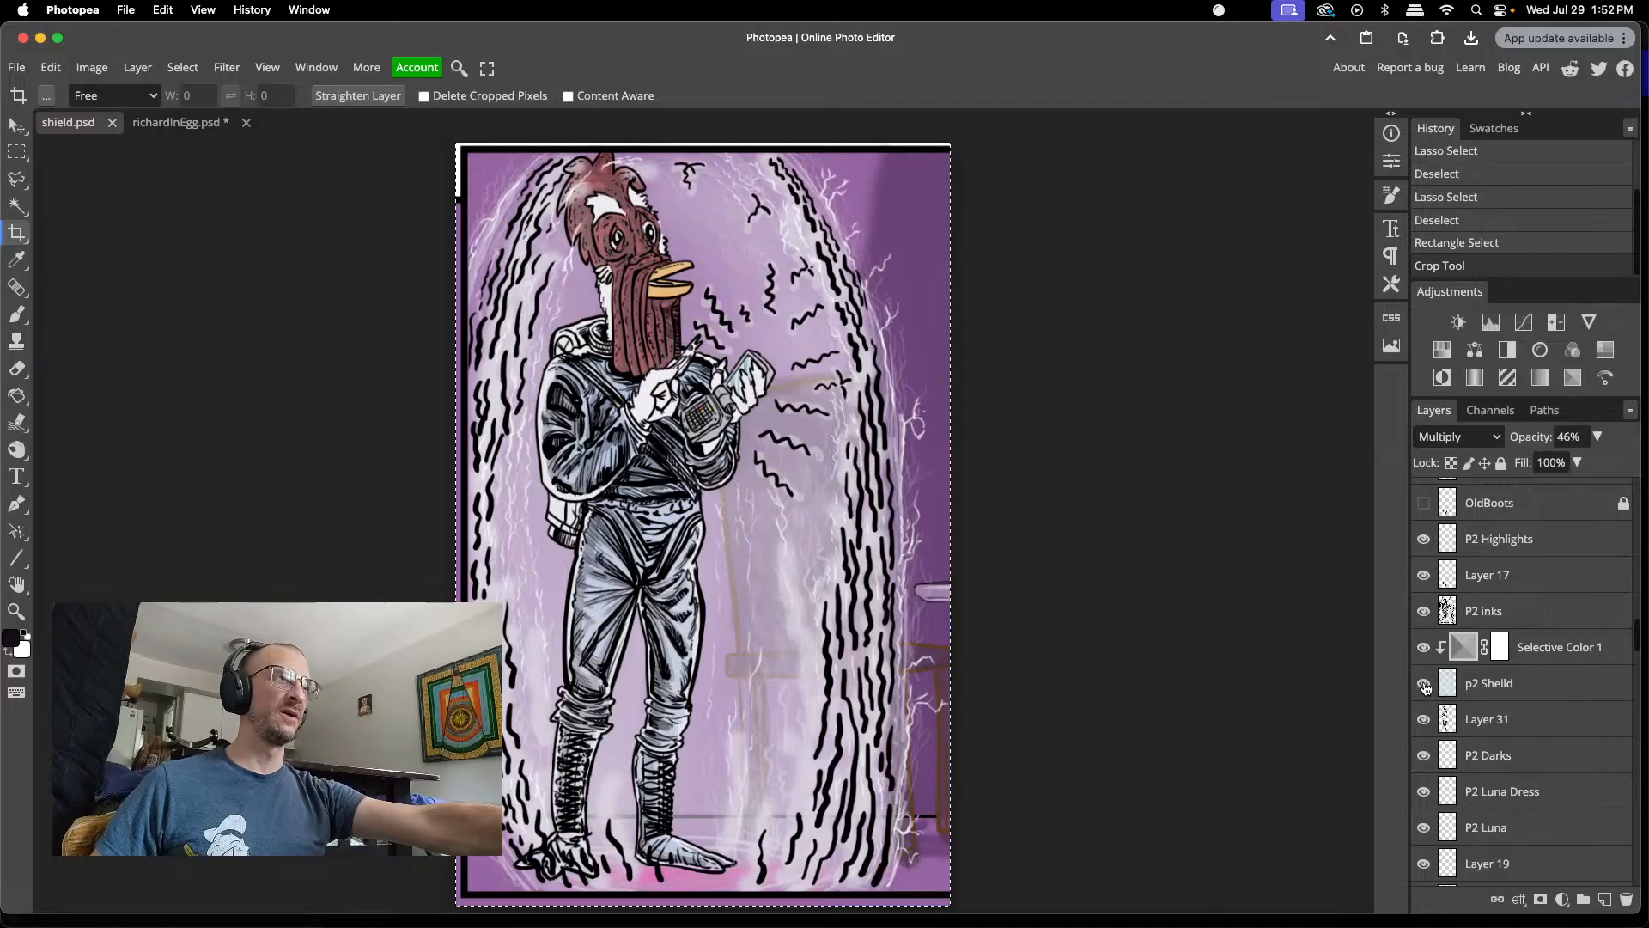
{"action": "left_click", "coordinate": [1424, 685]}
{"action": "left_click", "coordinate": [1424, 685]}
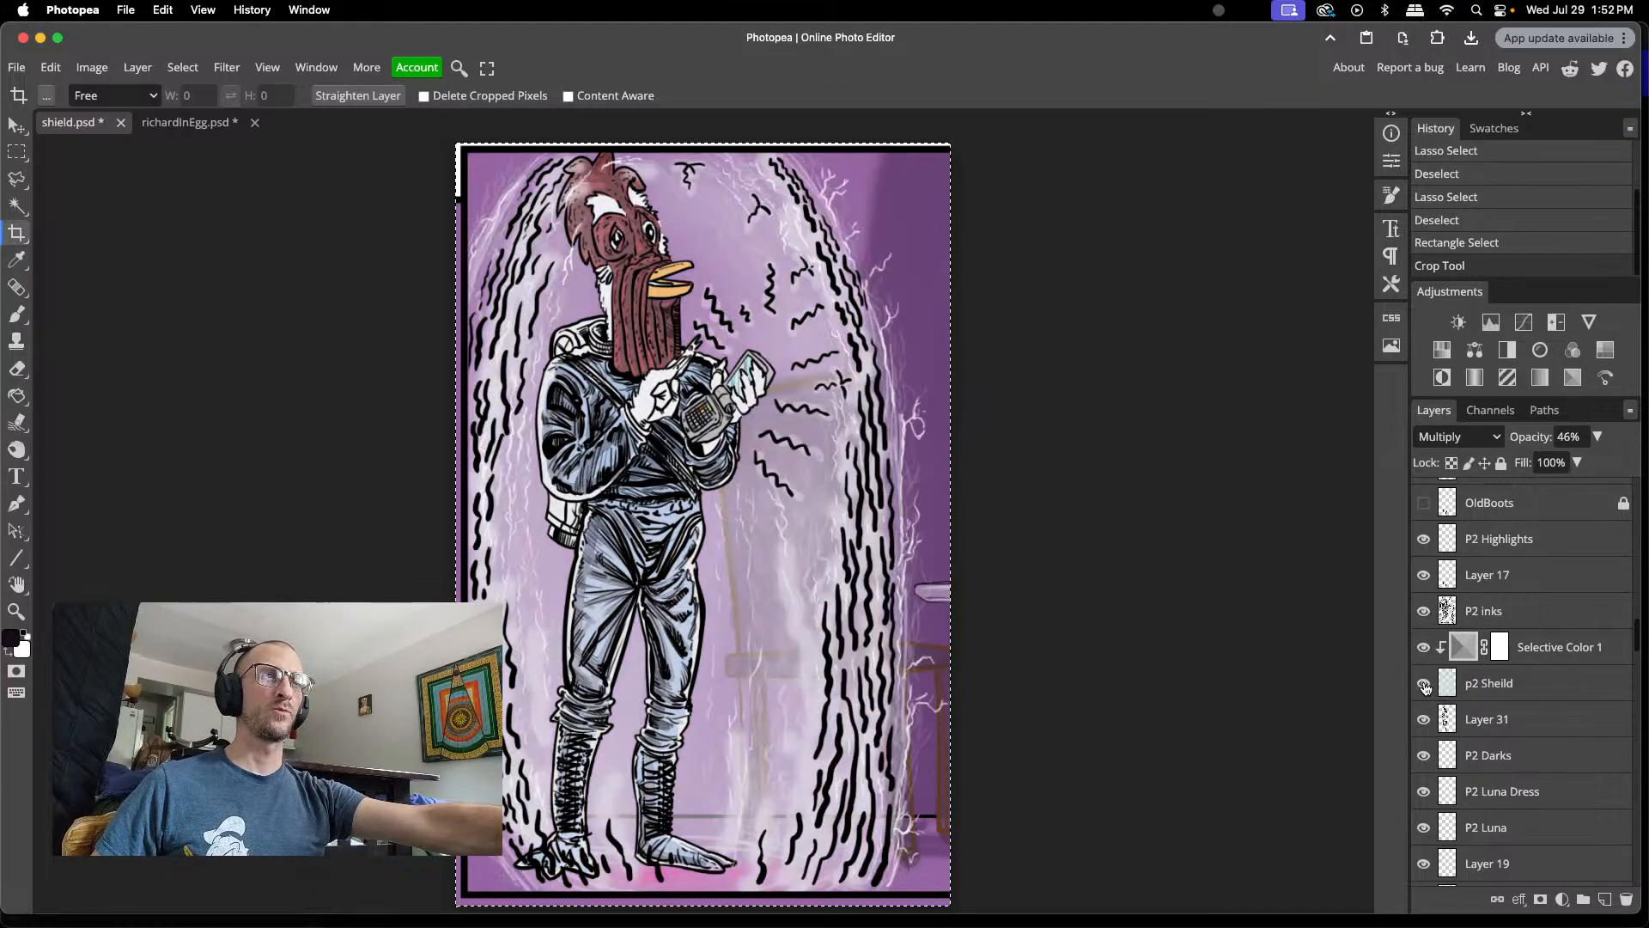
{"action": "left_click", "coordinate": [1424, 685]}
{"action": "left_click", "coordinate": [1425, 685]}
{"action": "left_click", "coordinate": [1424, 685]}
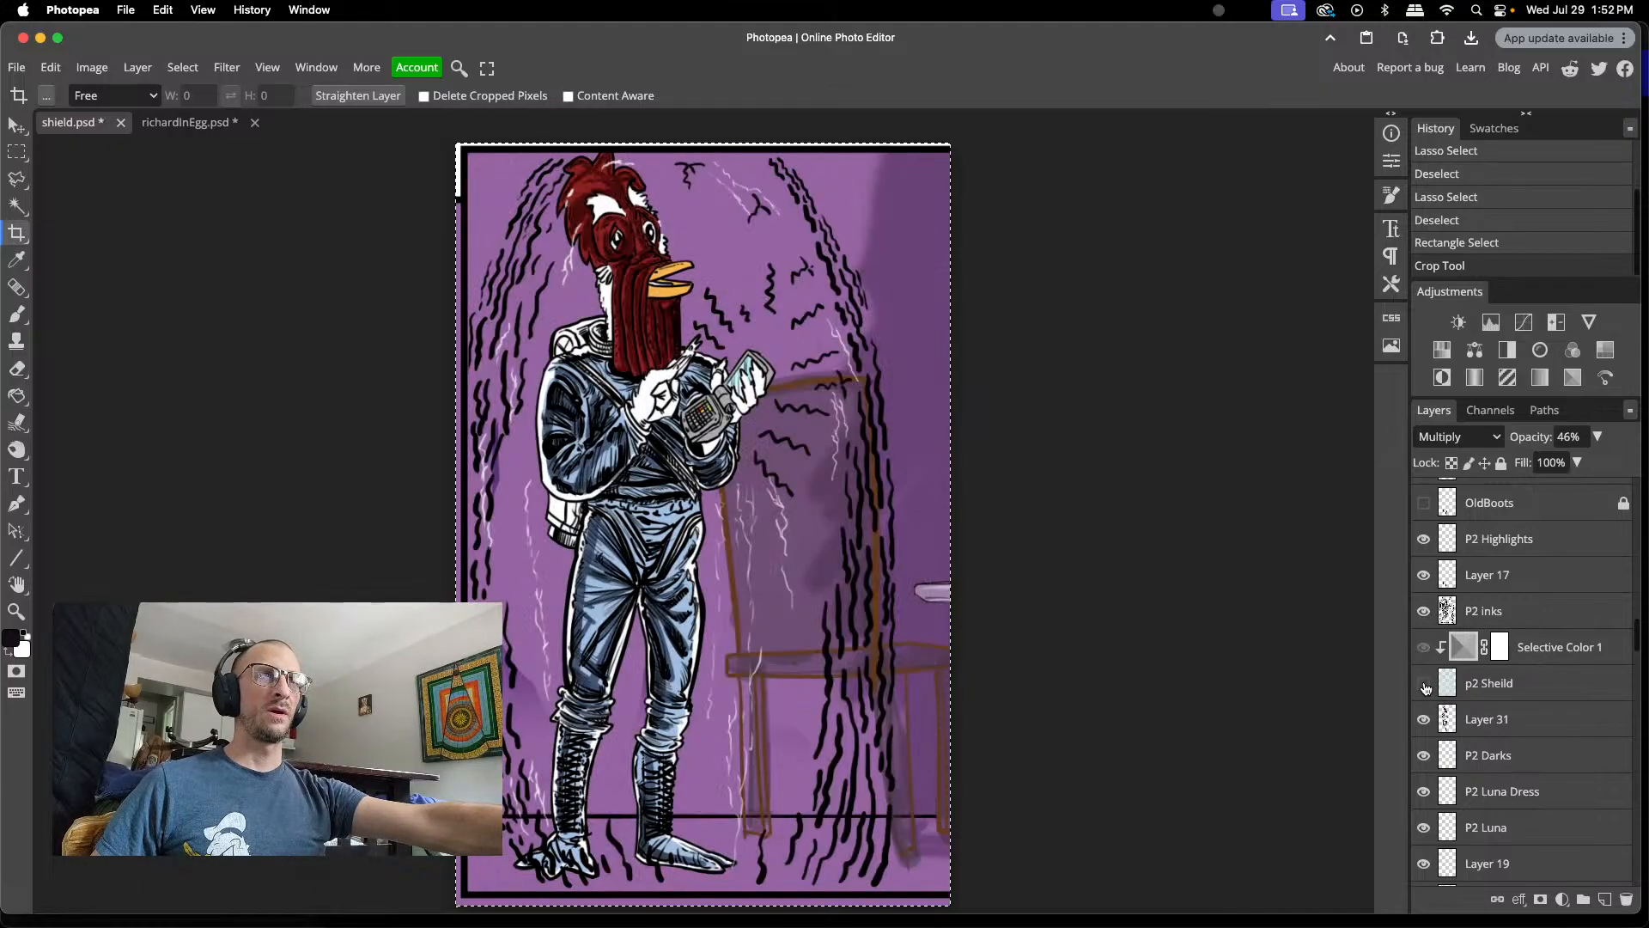
{"action": "left_click", "coordinate": [1424, 684]}
{"action": "left_click", "coordinate": [1425, 685]}
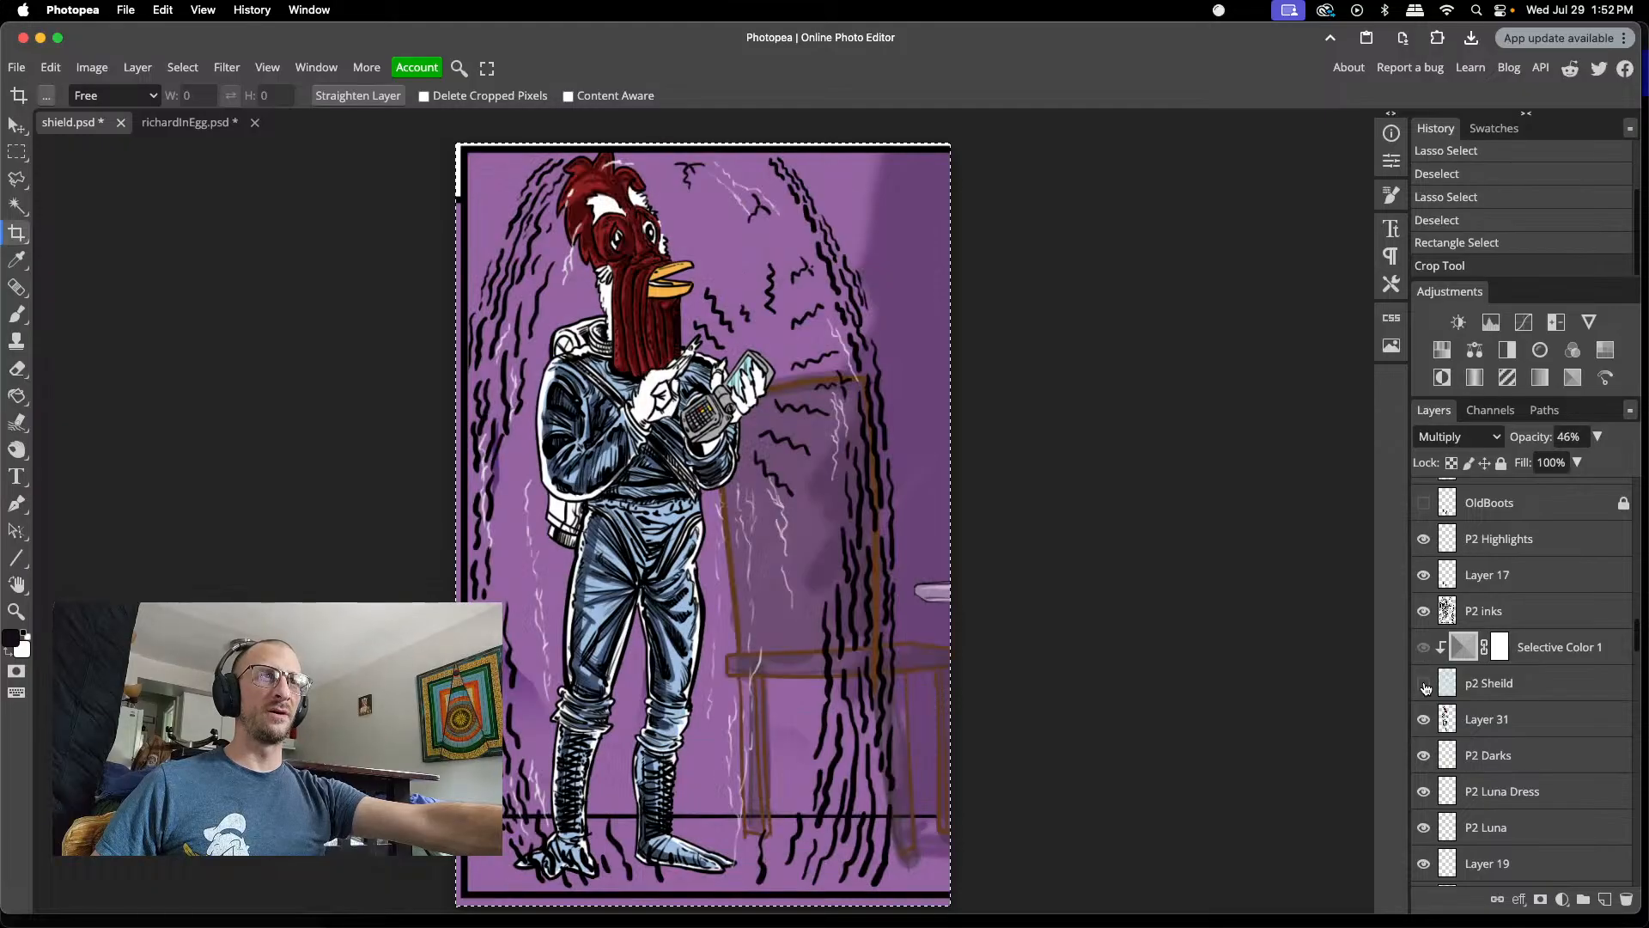
{"action": "left_click", "coordinate": [1424, 685]}
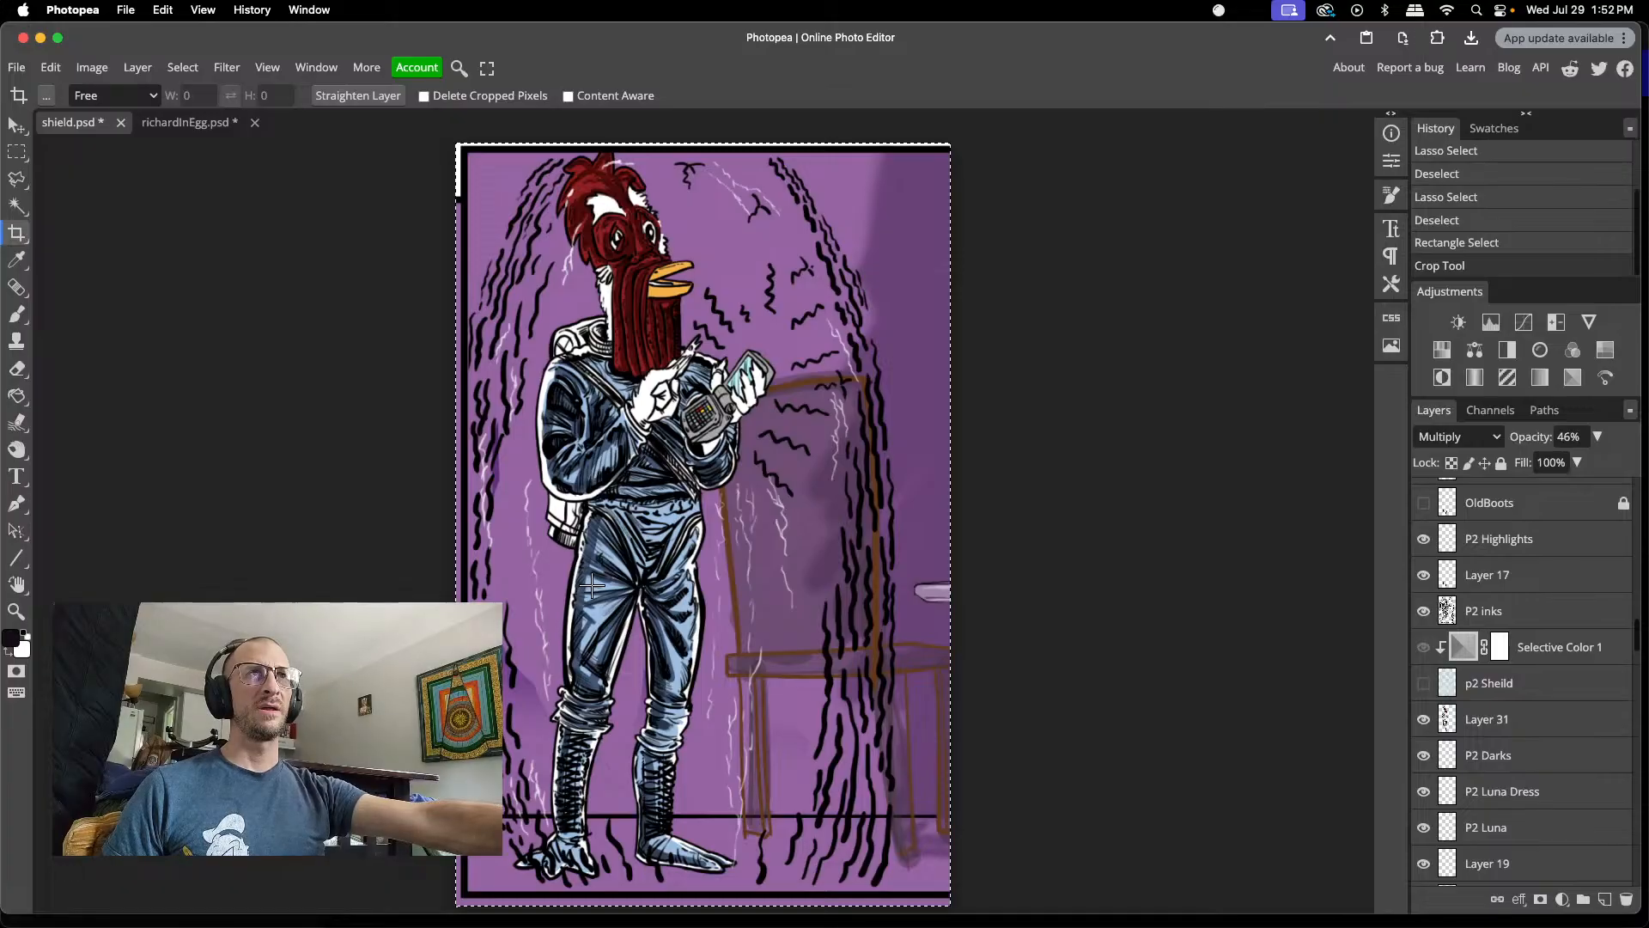
- Sample the purple background colour beside the figure's head and add a new layer above the Panels group
{"action": "key", "text": "i"}
{"action": "left_click", "coordinate": [718, 256]}
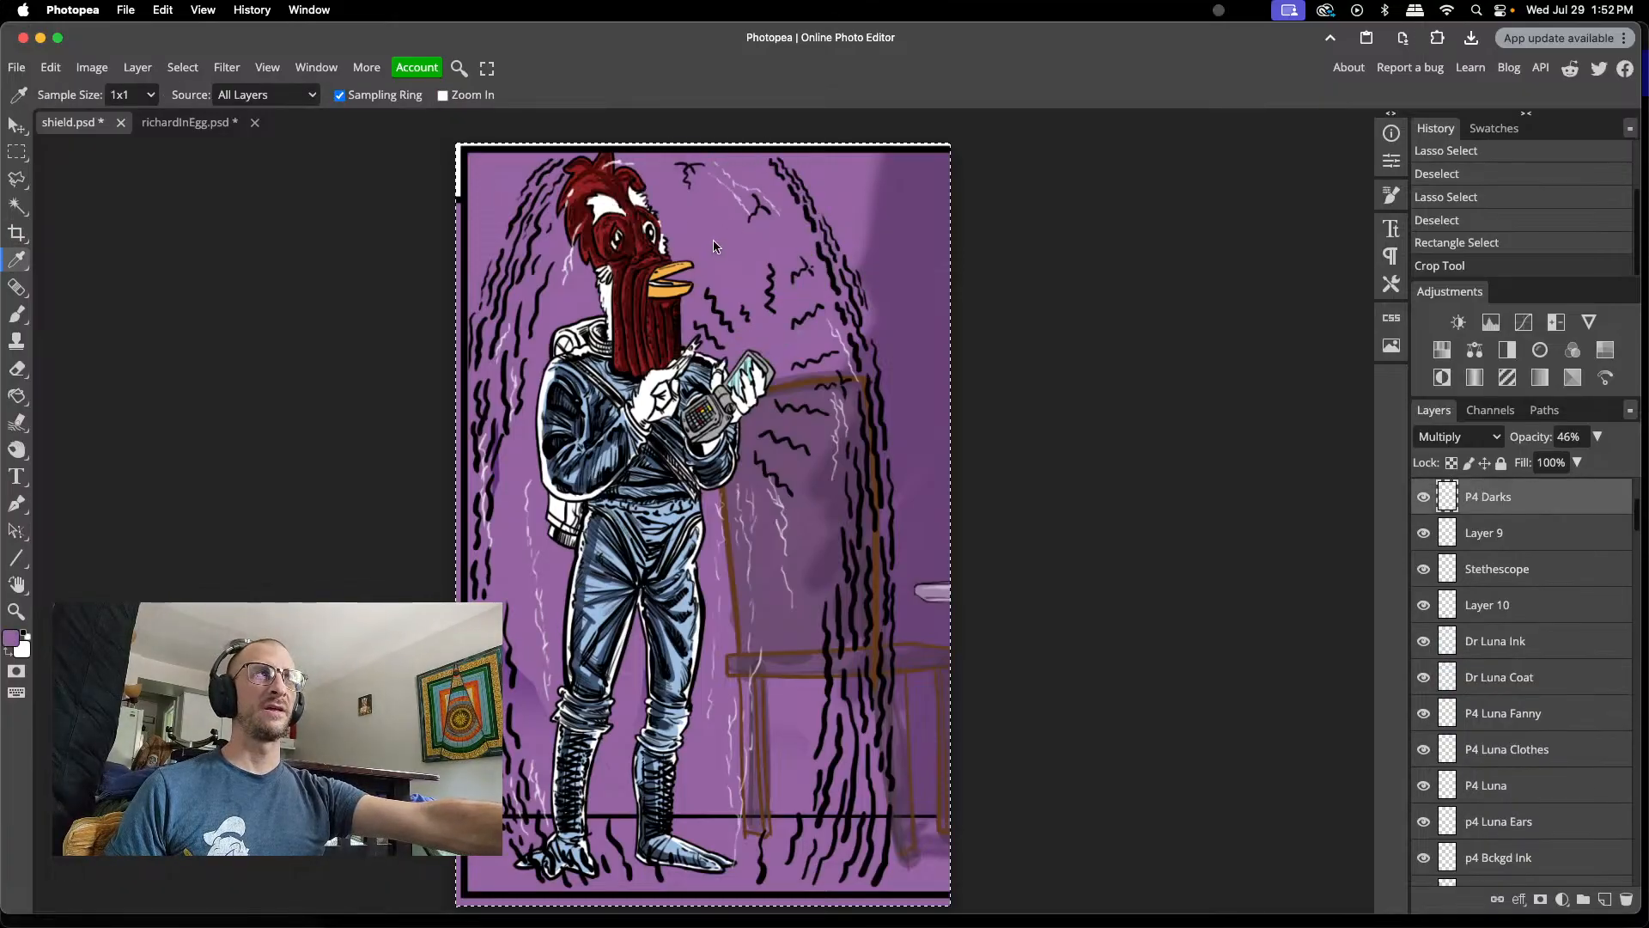
{"action": "scroll", "coordinate": [1572, 613], "scroll_direction": "up", "scroll_amount": 5}
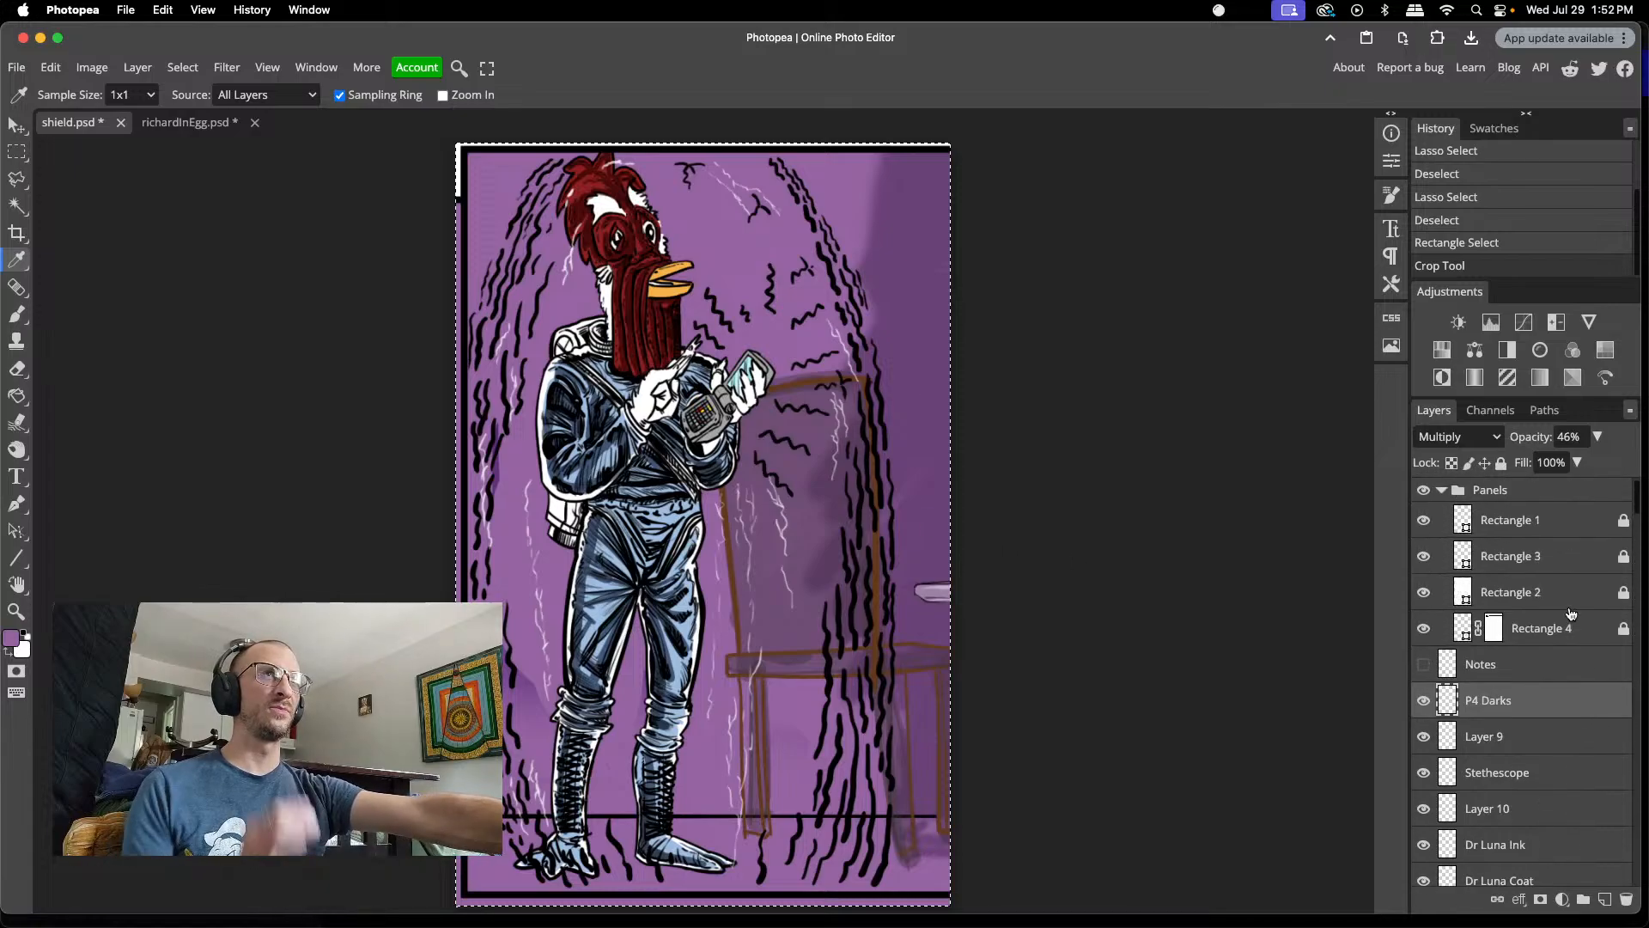
{"action": "left_click", "coordinate": [1526, 526]}
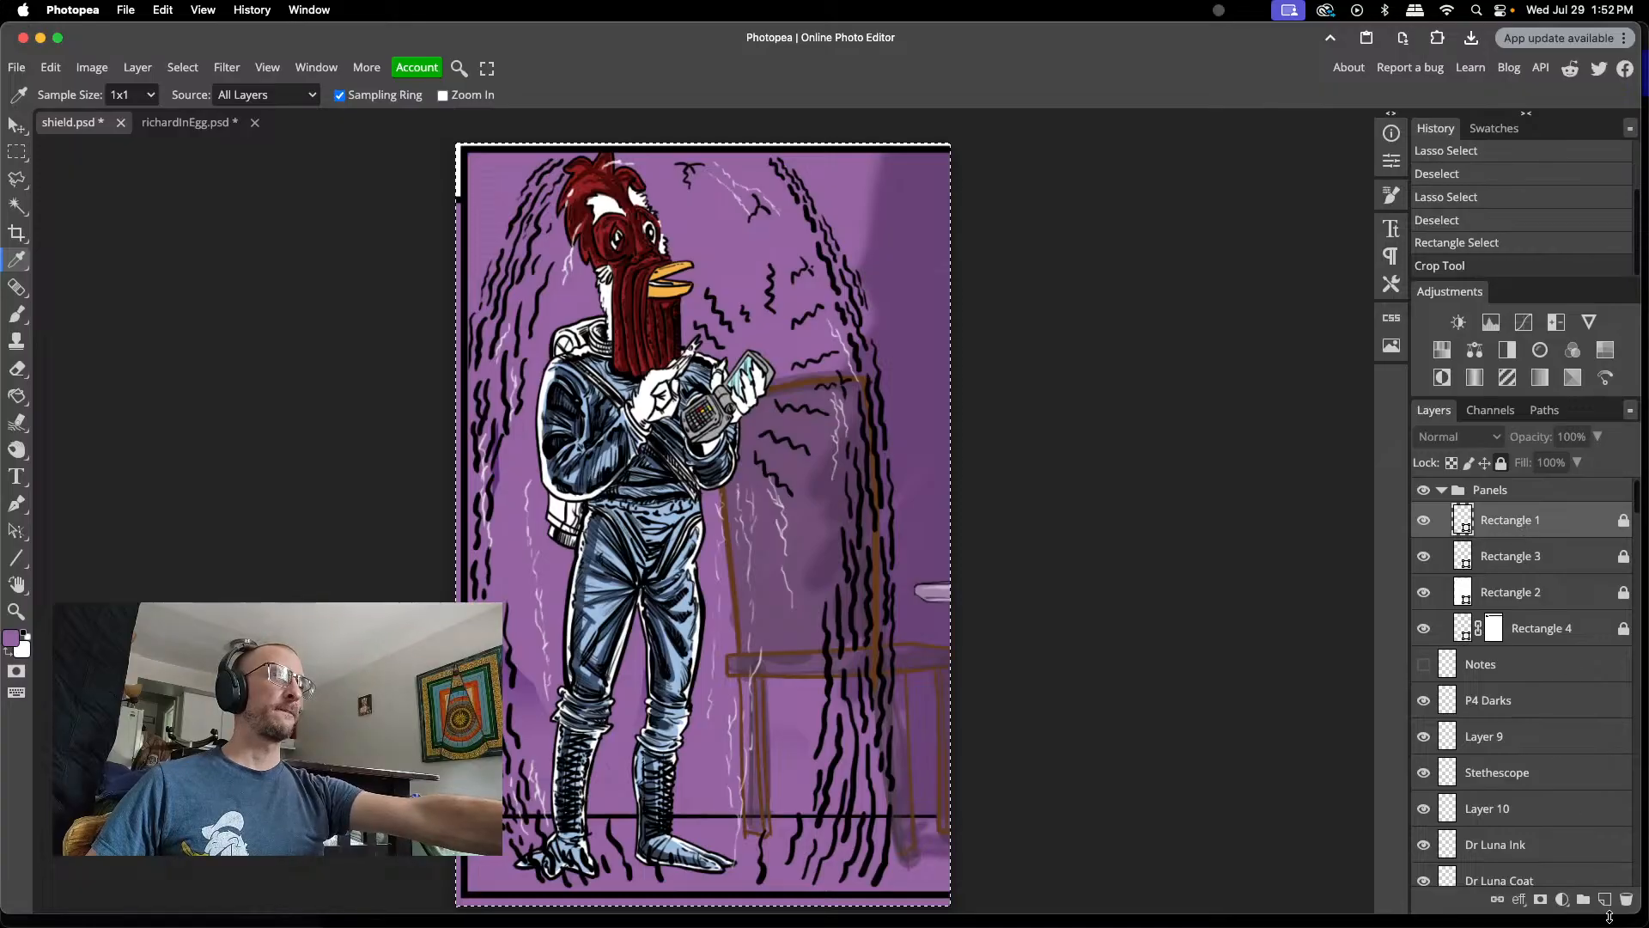
{"action": "left_click", "coordinate": [1605, 900]}
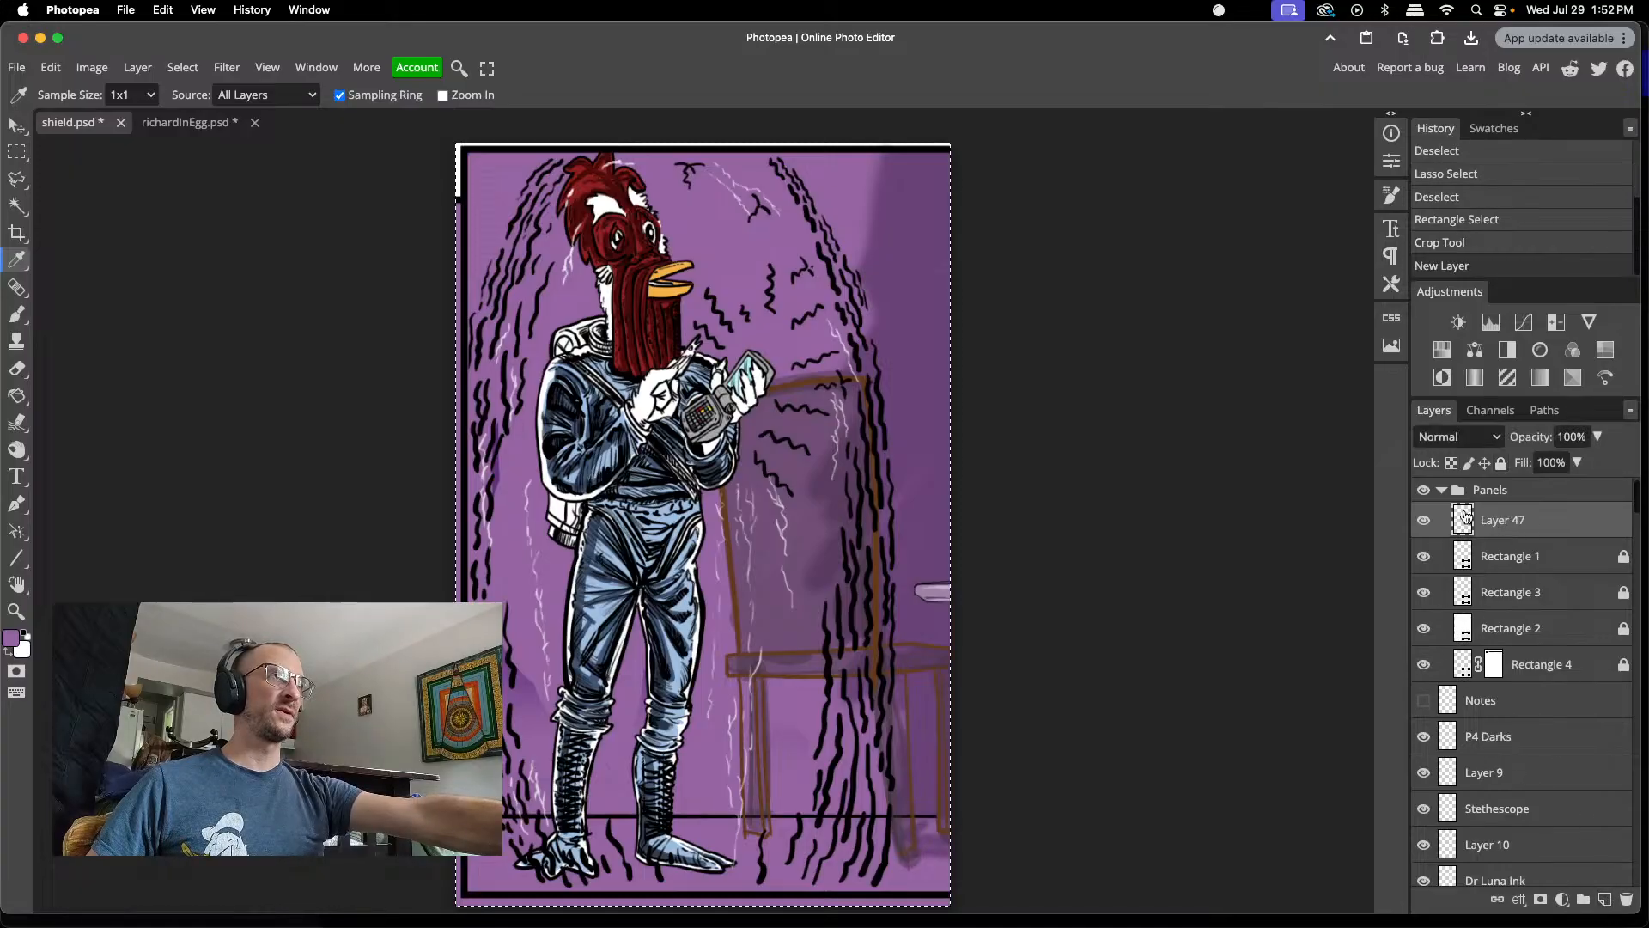
{"action": "left_click_drag", "start_coordinate": [1466, 516], "coordinate": [1500, 495]}
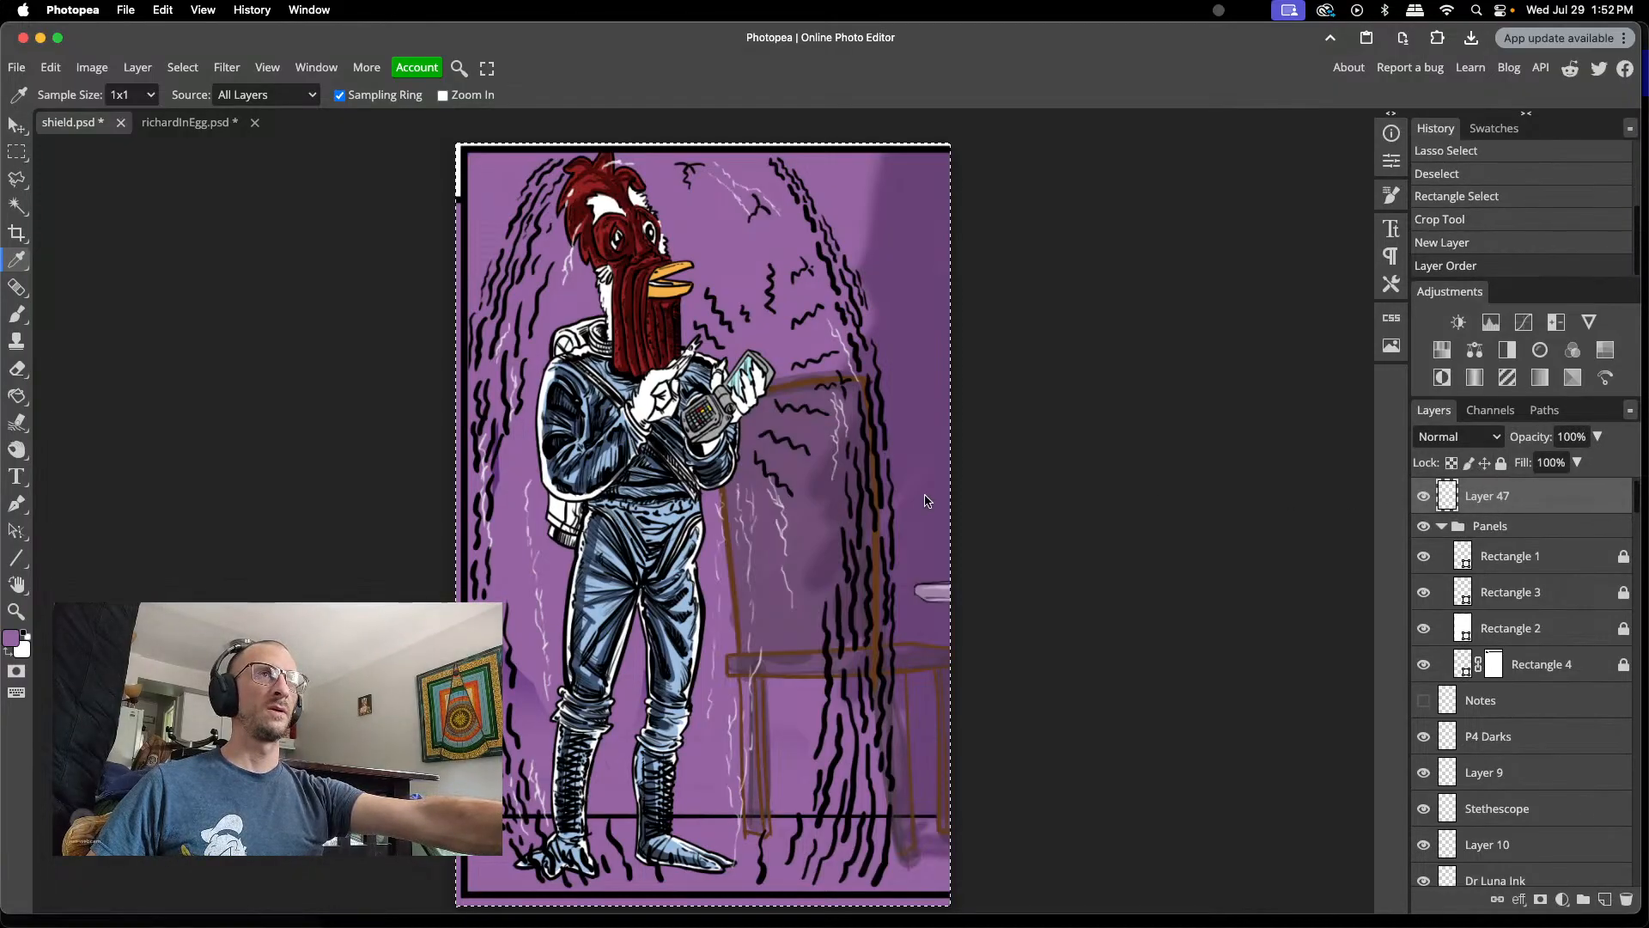
- Try painting over the figure's upper body in purple with a 93 px brush on the new layer, and delete that layer
{"action": "key", "text": "b"}
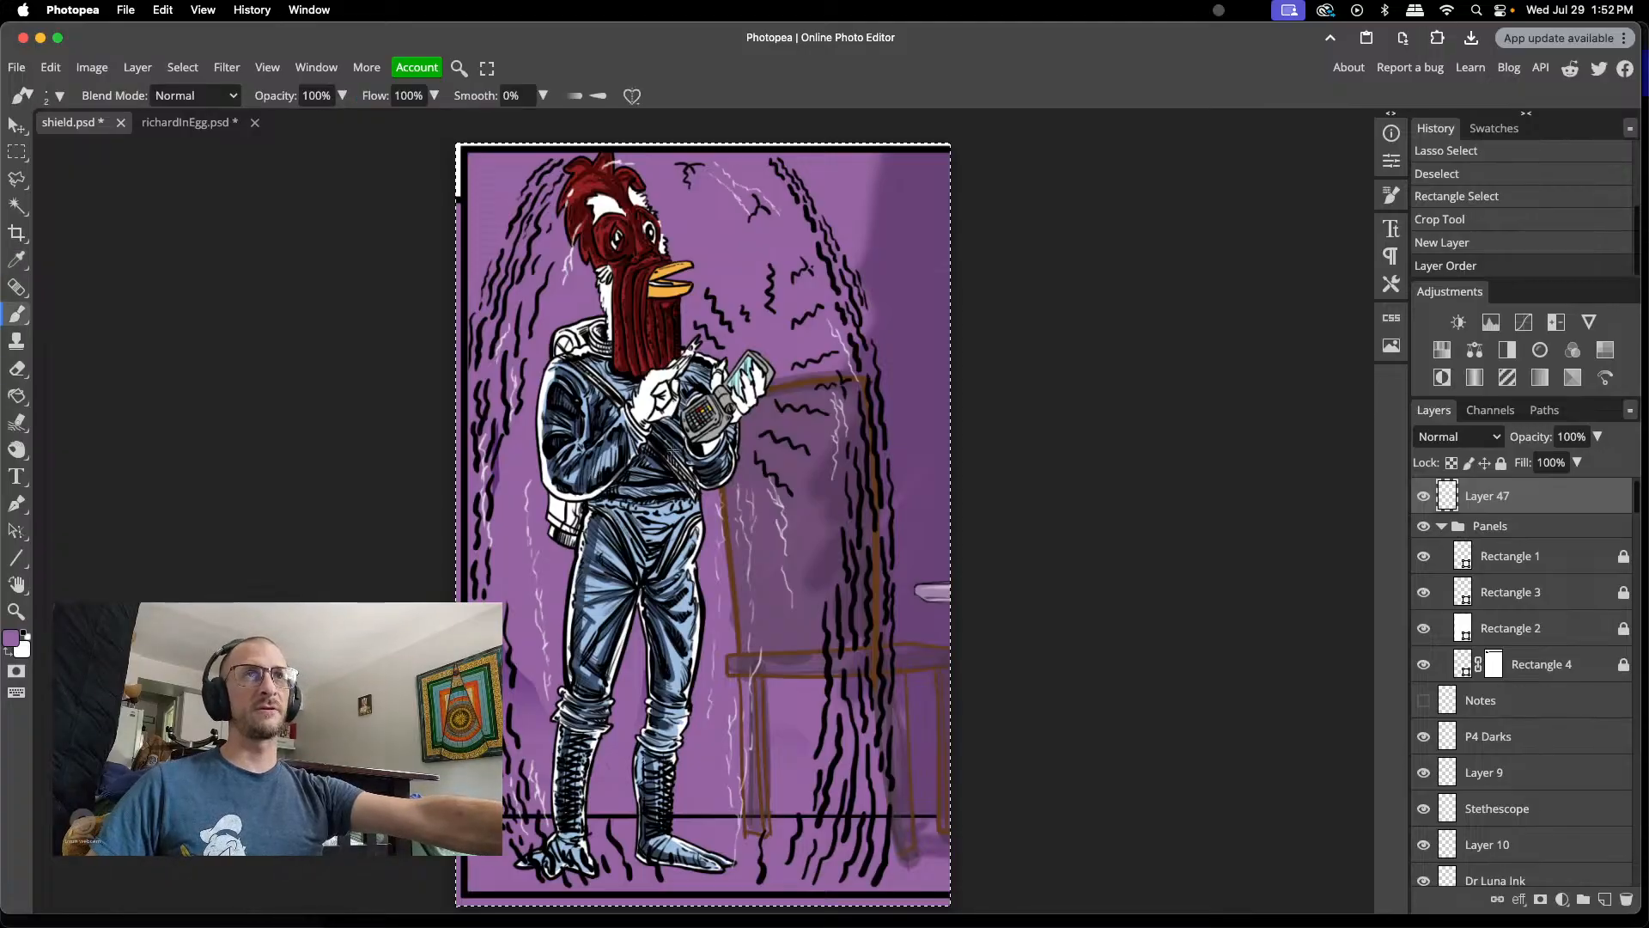
{"action": "right_click", "coordinate": [682, 441]}
{"action": "left_click_drag", "start_coordinate": [776, 479], "coordinate": [823, 479]}
{"action": "mouse_move", "coordinate": [658, 417]}
{"action": "left_mouse_down"}
{"action": "mouse_move", "coordinate": [647, 514]}
{"action": "mouse_move", "coordinate": [676, 361]}
{"action": "mouse_move", "coordinate": [604, 437]}
{"action": "mouse_move", "coordinate": [599, 400]}
{"action": "mouse_move", "coordinate": [610, 555]}
{"action": "mouse_move", "coordinate": [591, 517]}
{"action": "mouse_move", "coordinate": [591, 539]}
{"action": "mouse_move", "coordinate": [587, 518]}
{"action": "mouse_move", "coordinate": [575, 534]}
{"action": "mouse_move", "coordinate": [585, 484]}
{"action": "mouse_move", "coordinate": [577, 496]}
{"action": "mouse_move", "coordinate": [568, 434]}
{"action": "mouse_move", "coordinate": [578, 422]}
{"action": "mouse_move", "coordinate": [579, 464]}
{"action": "mouse_move", "coordinate": [594, 431]}
{"action": "mouse_move", "coordinate": [566, 422]}
{"action": "mouse_move", "coordinate": [576, 347]}
{"action": "mouse_move", "coordinate": [603, 364]}
{"action": "mouse_move", "coordinate": [668, 316]}
{"action": "mouse_move", "coordinate": [616, 328]}
{"action": "left_mouse_up"}
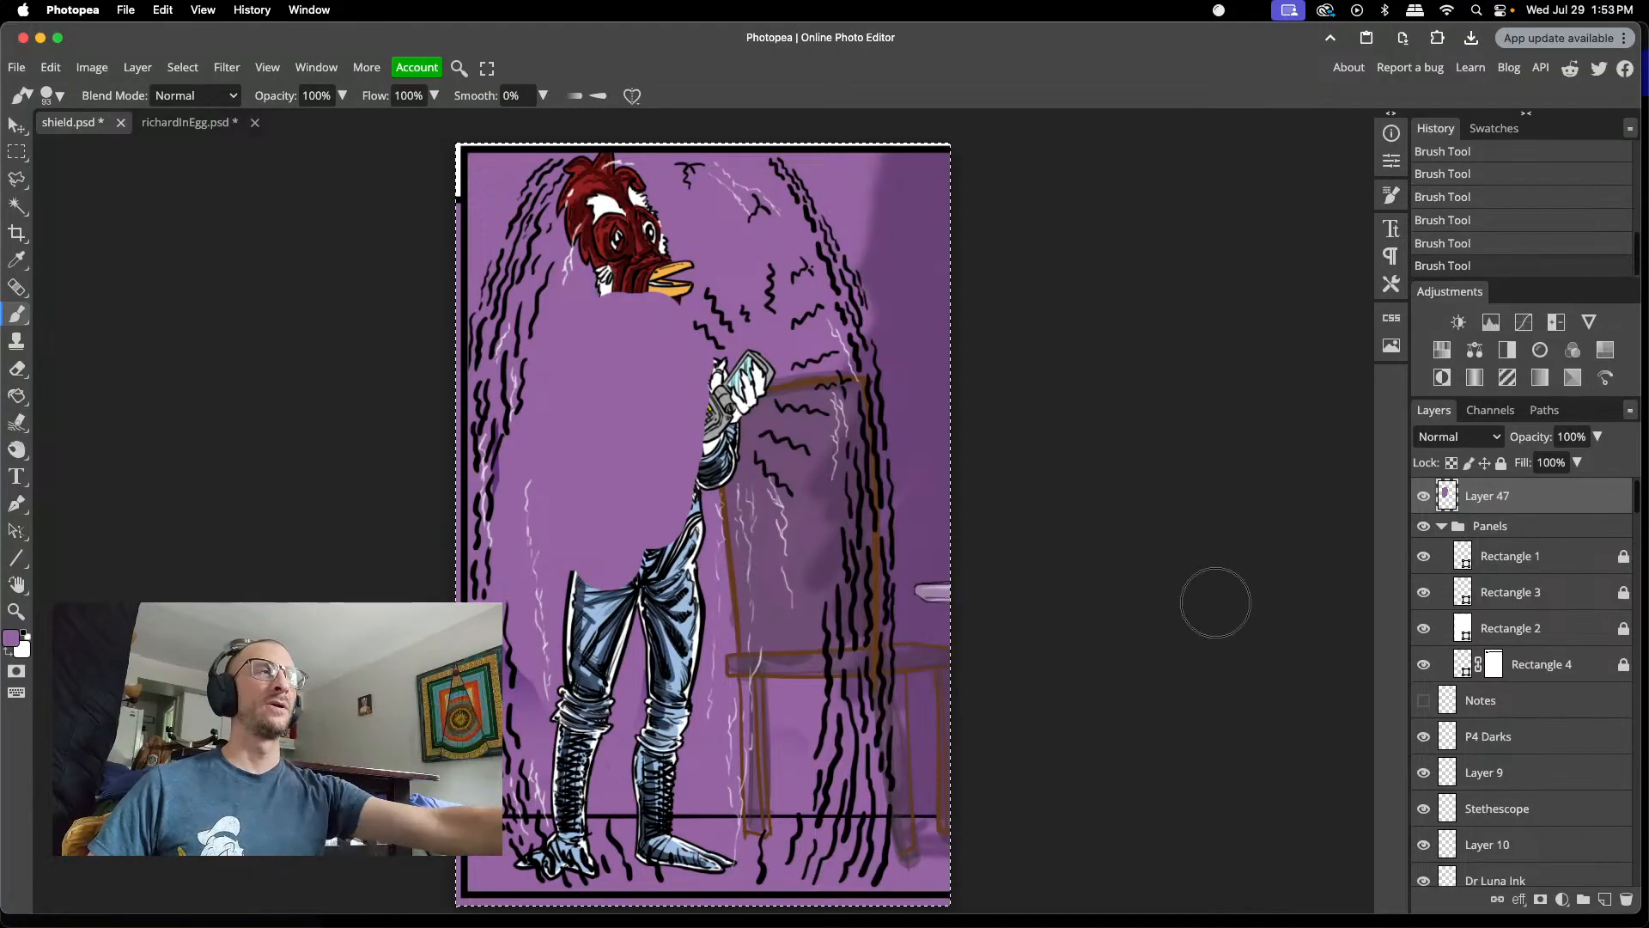
{"action": "left_click", "coordinate": [1625, 899]}
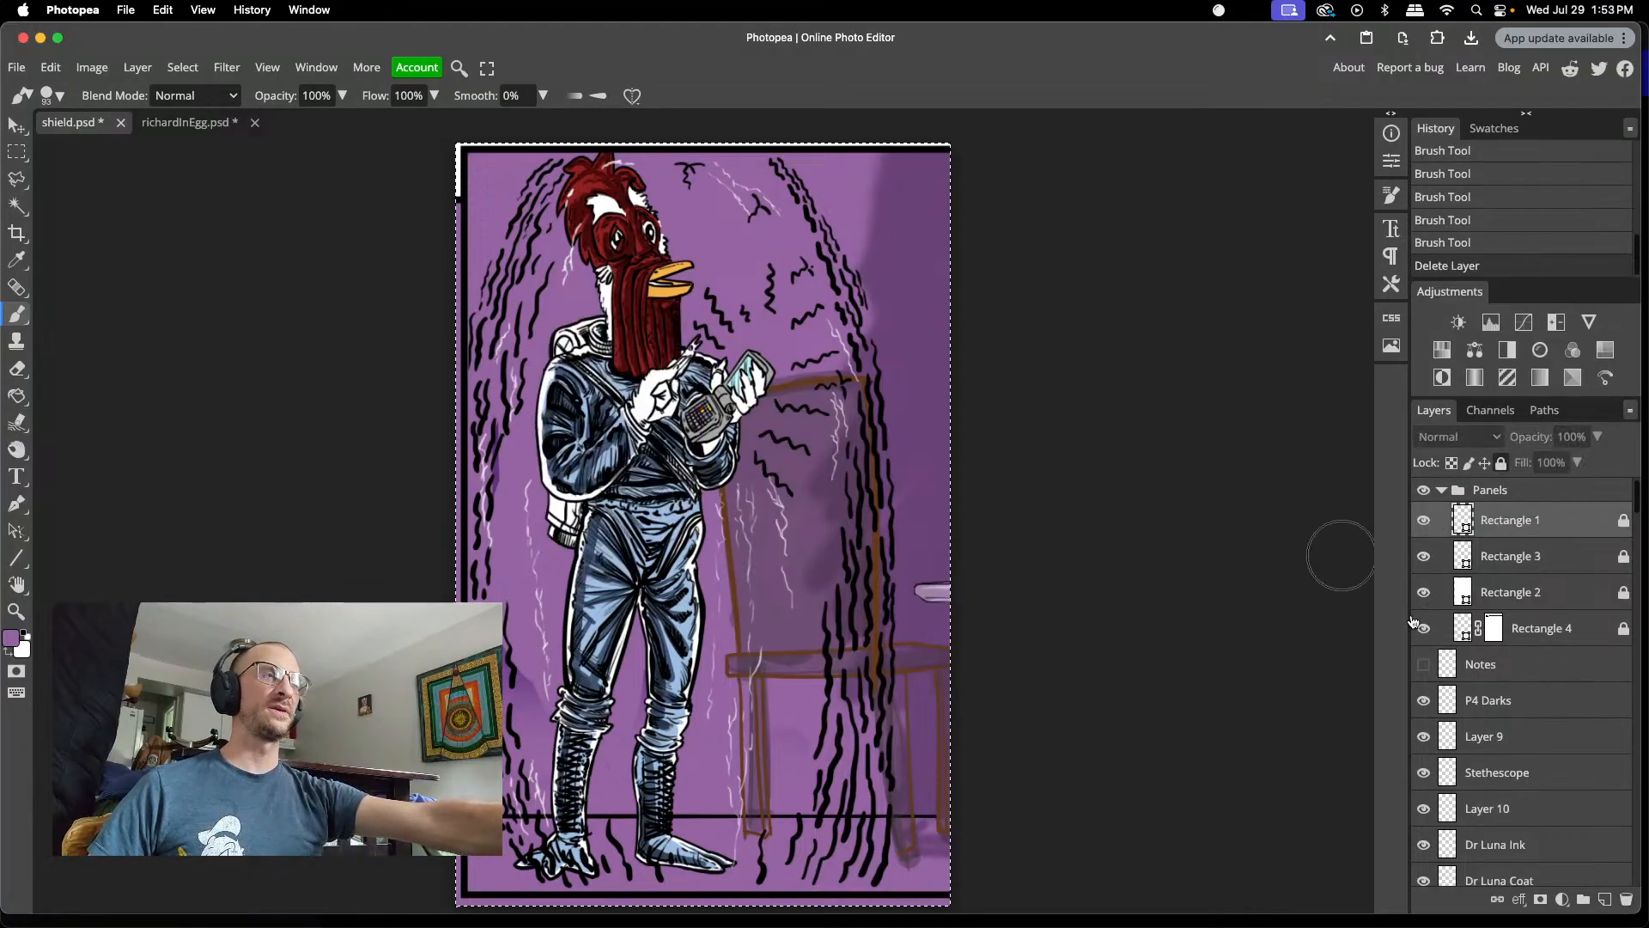
- Look through the layer stack down to the Canvas layer and back up for the layers that make up the shield panel
{"action": "scroll", "coordinate": [1422, 625], "scroll_direction": "down", "scroll_amount": 10}
{"action": "scroll", "coordinate": [1427, 636], "scroll_direction": "down", "scroll_amount": 8}
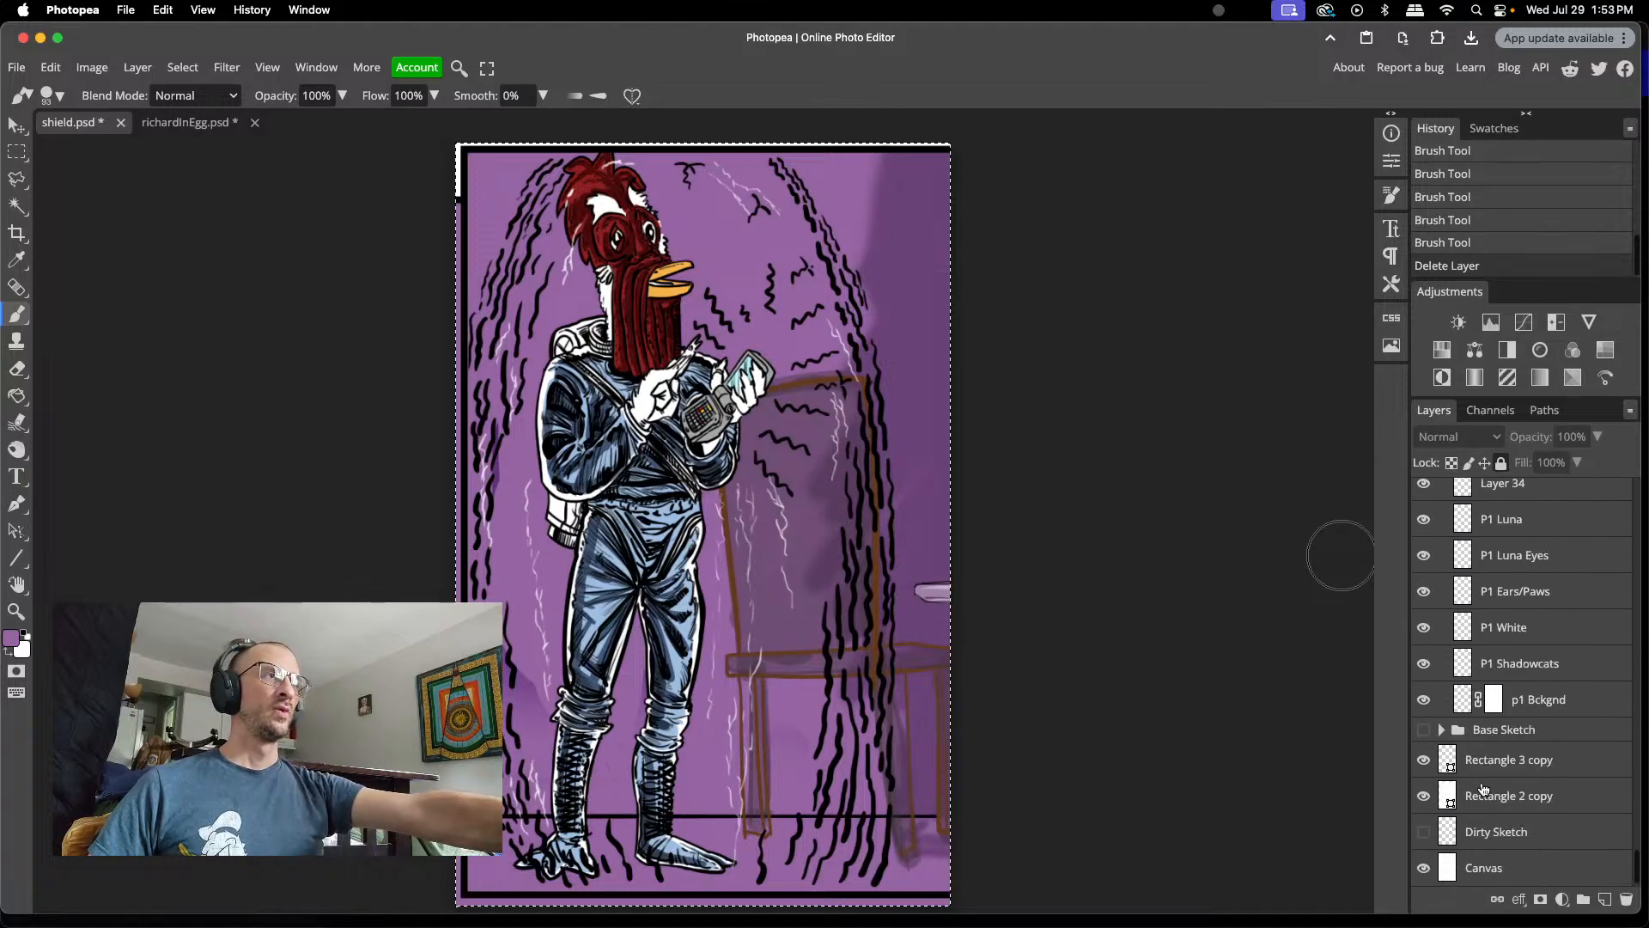
{"action": "scroll", "coordinate": [1483, 788], "scroll_direction": "up", "scroll_amount": 8}
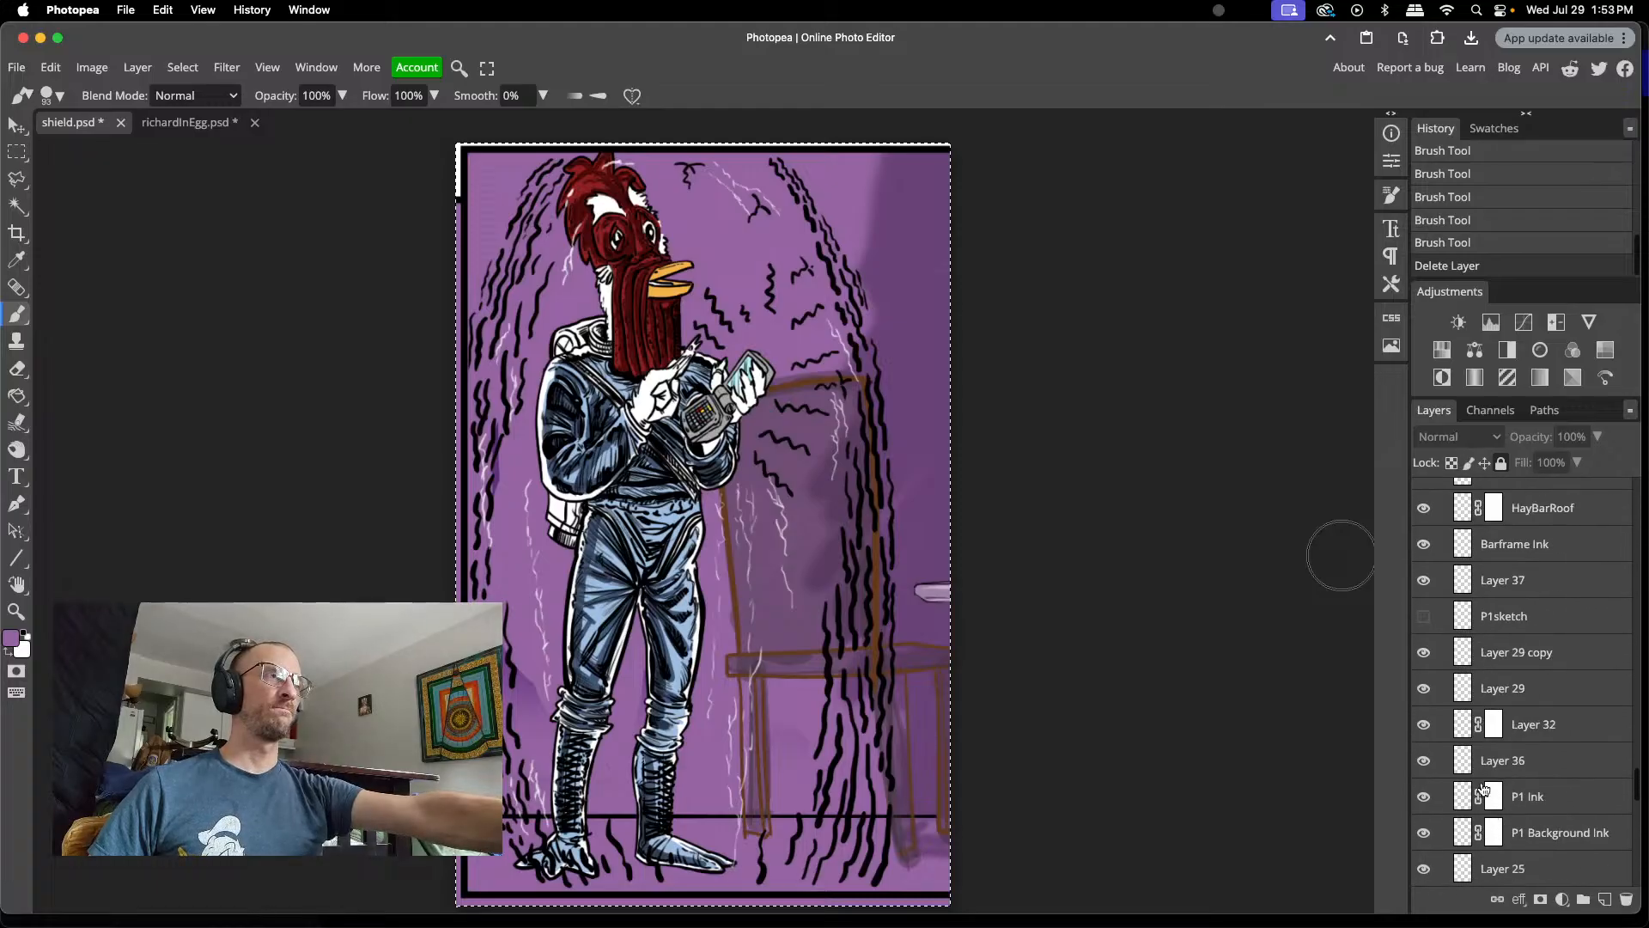
{"action": "scroll", "coordinate": [1485, 789], "scroll_direction": "up", "scroll_amount": 10}
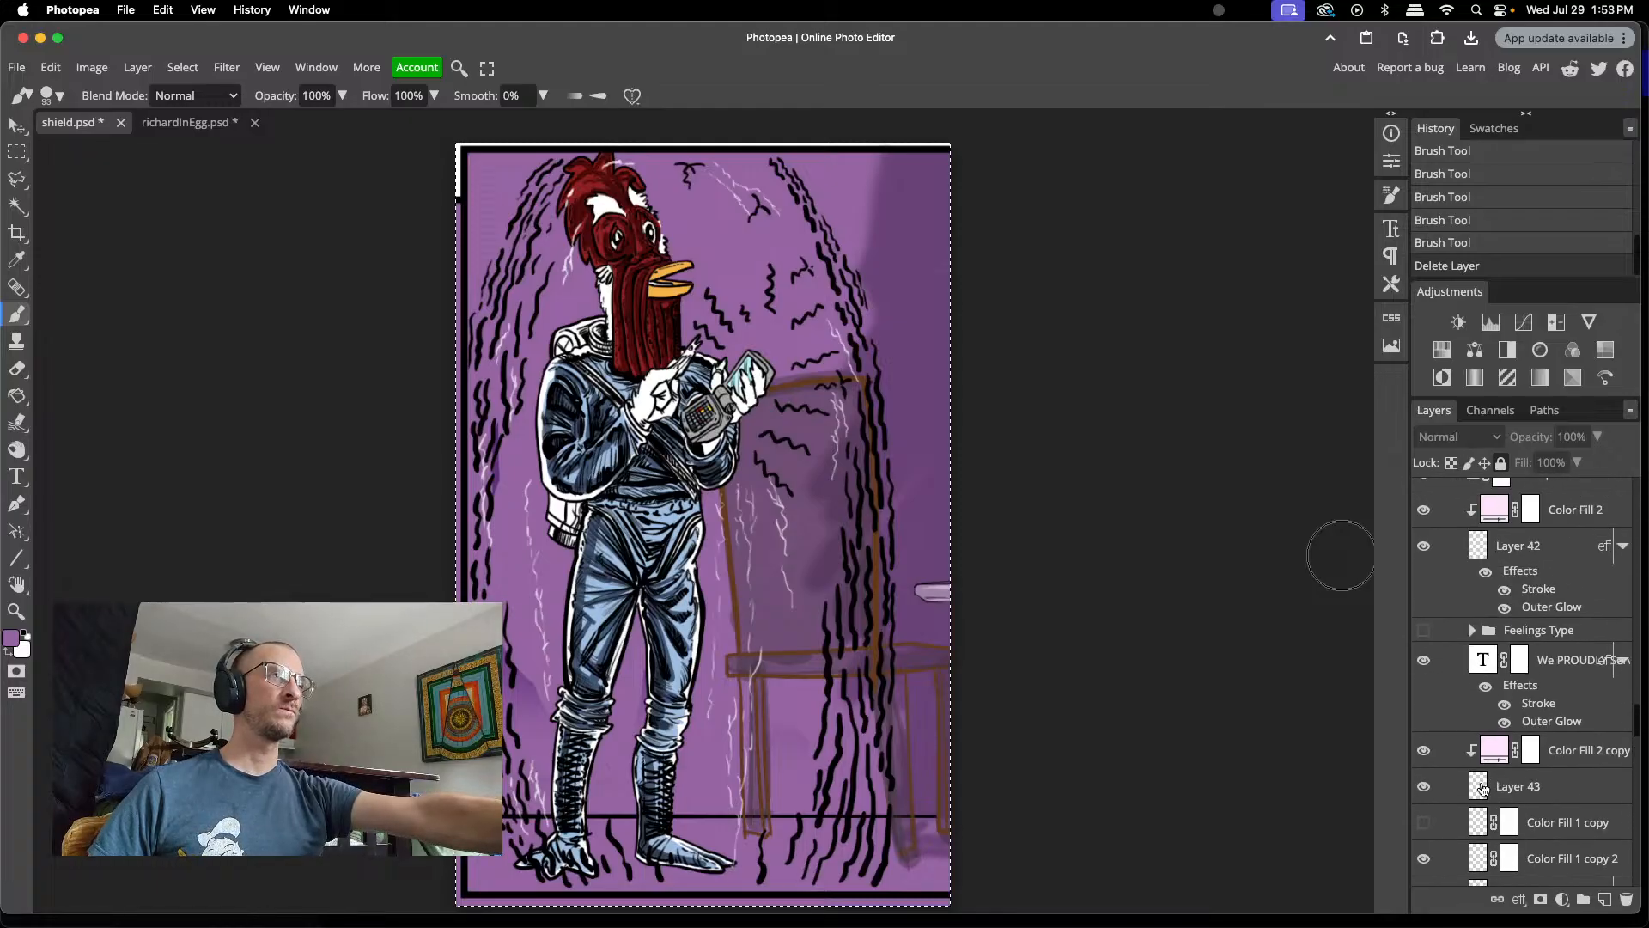
{"action": "scroll", "coordinate": [1483, 789], "scroll_direction": "up", "scroll_amount": 5}
{"action": "scroll", "coordinate": [1483, 789], "scroll_direction": "up", "scroll_amount": 10}
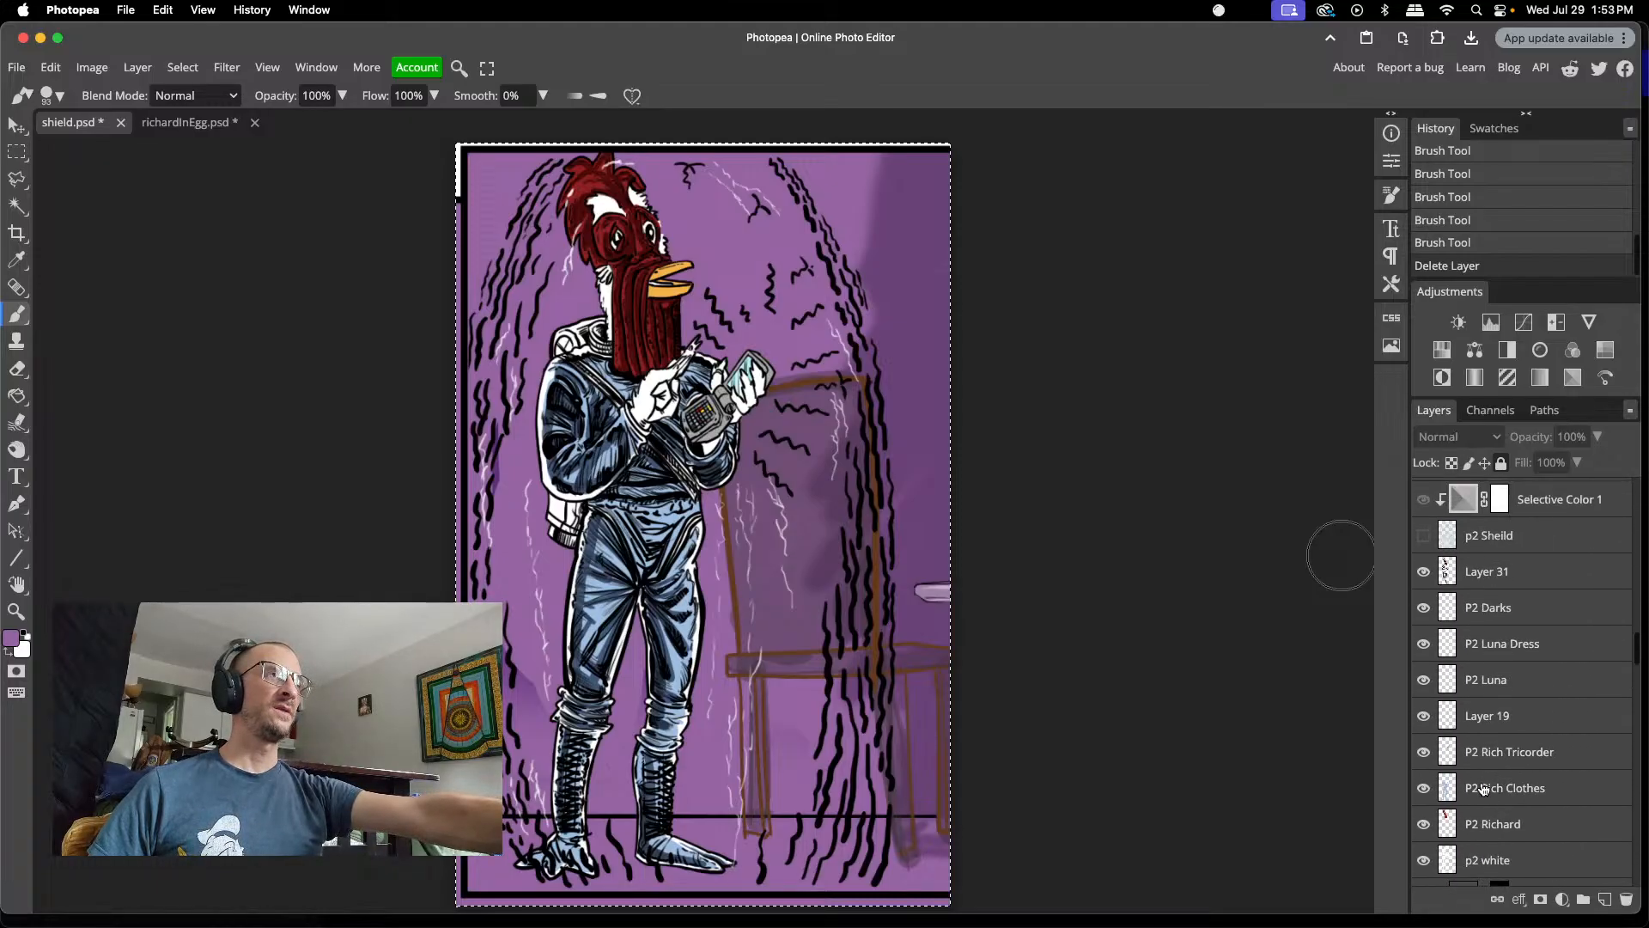
{"action": "scroll", "coordinate": [1483, 788], "scroll_direction": "up", "scroll_amount": 8}
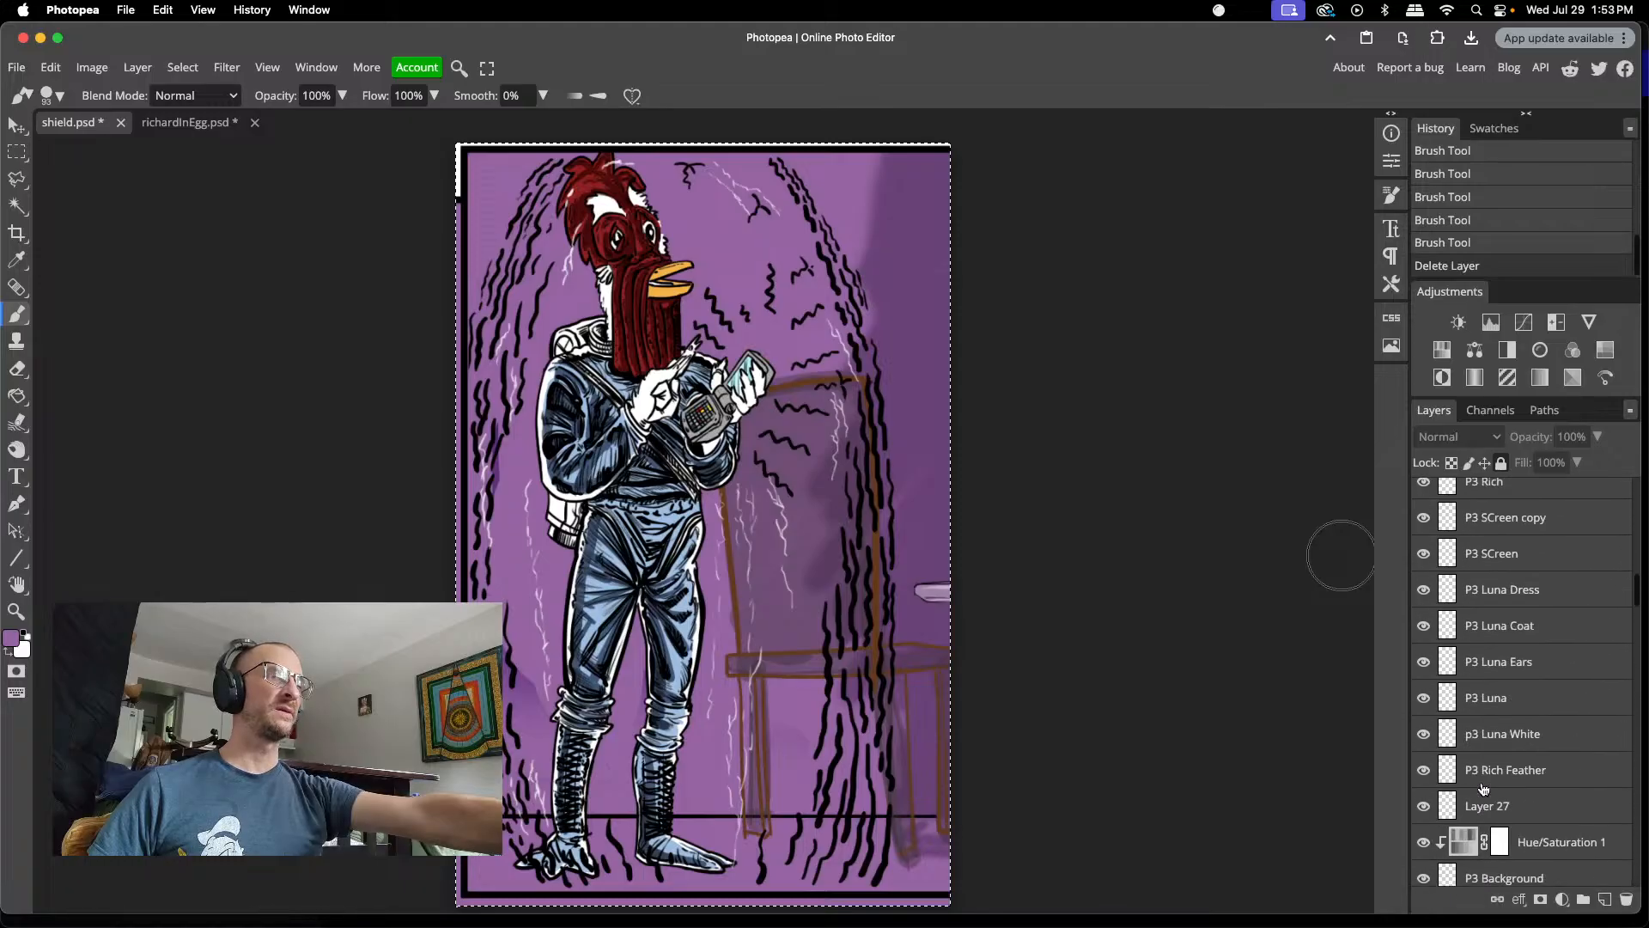
{"action": "scroll", "coordinate": [1482, 789], "scroll_direction": "up", "scroll_amount": 8}
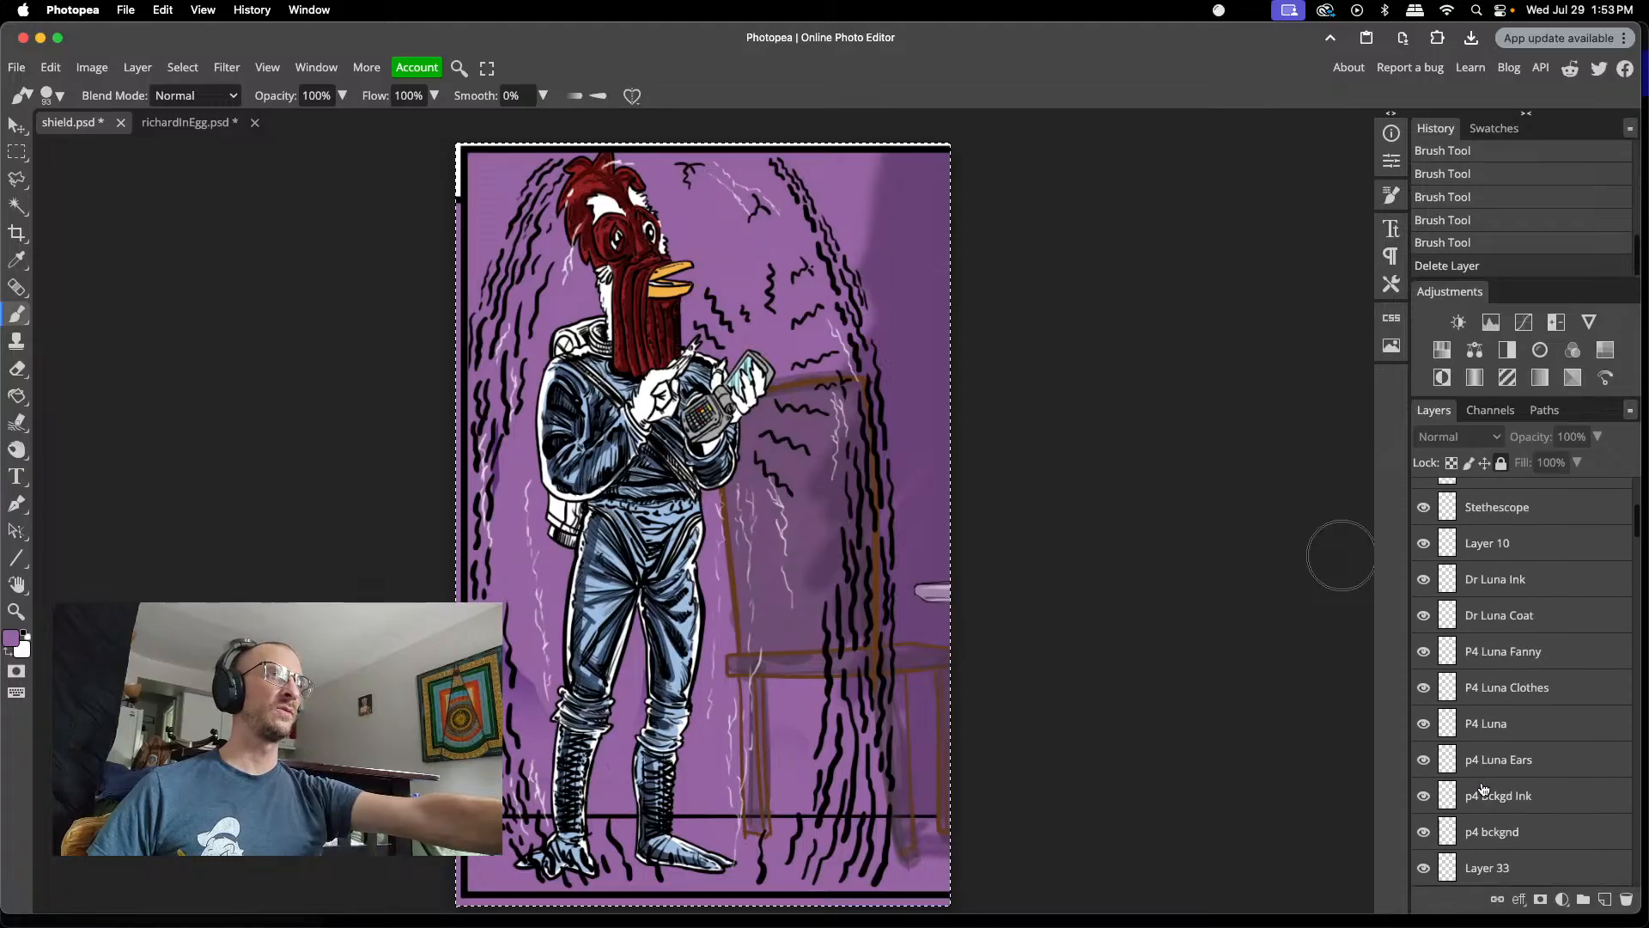
- Find the P2 inks layer, check what it contains by toggling its visibility, and select it
{"action": "scroll", "coordinate": [1482, 788], "scroll_direction": "down", "scroll_amount": 10}
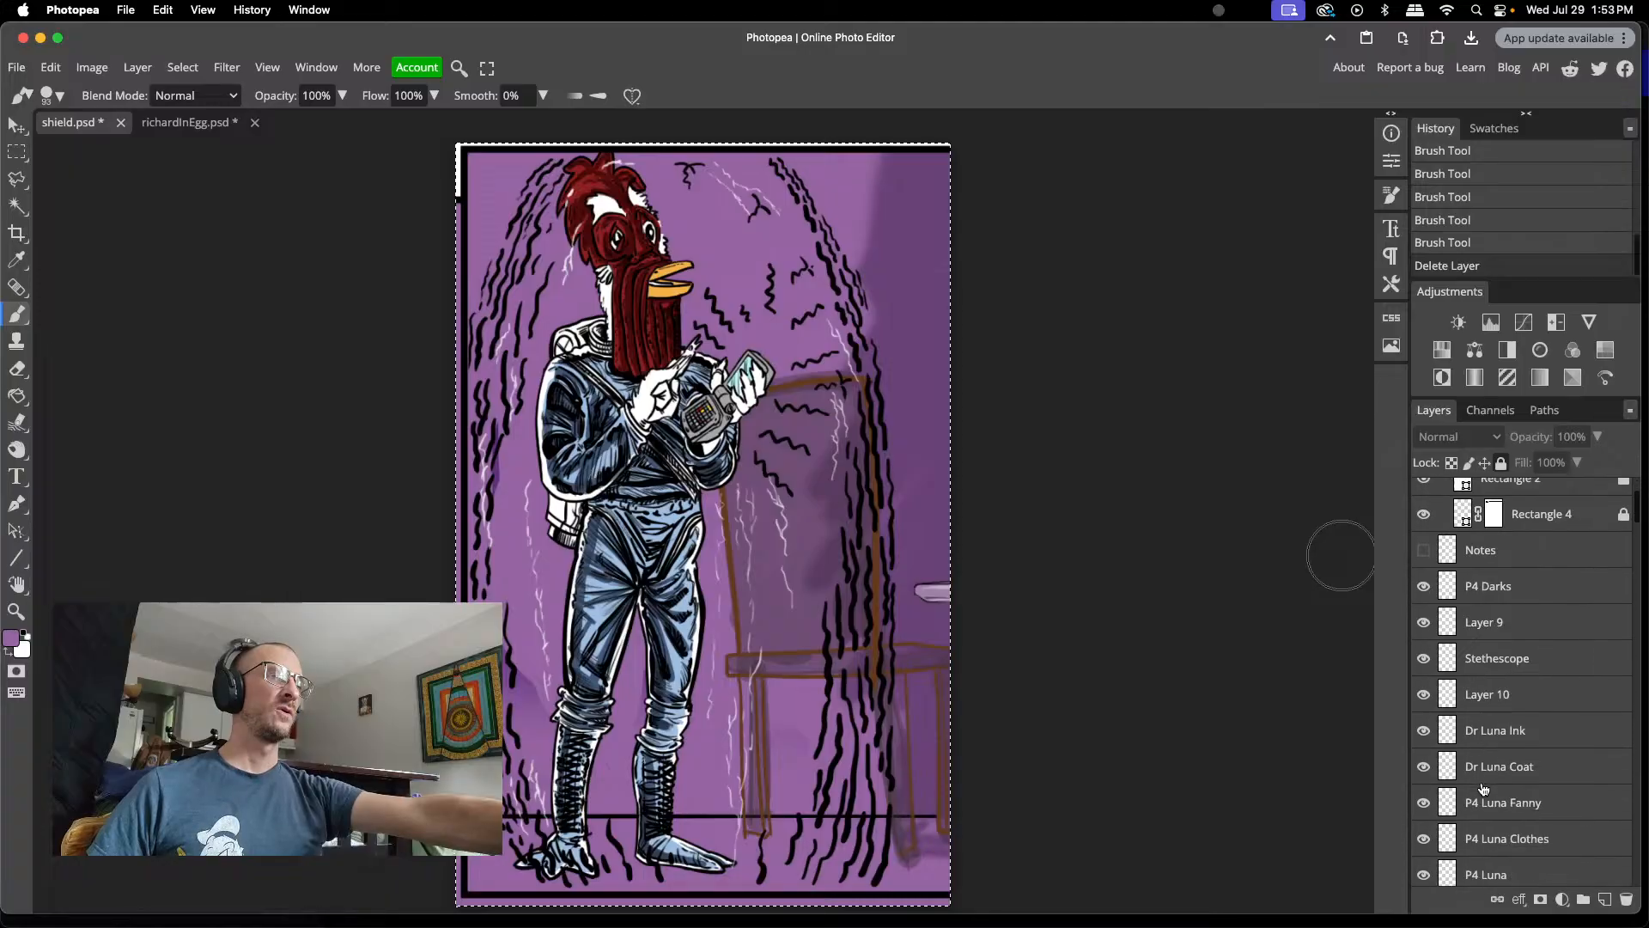
{"action": "scroll", "coordinate": [1483, 789], "scroll_direction": "down", "scroll_amount": 7}
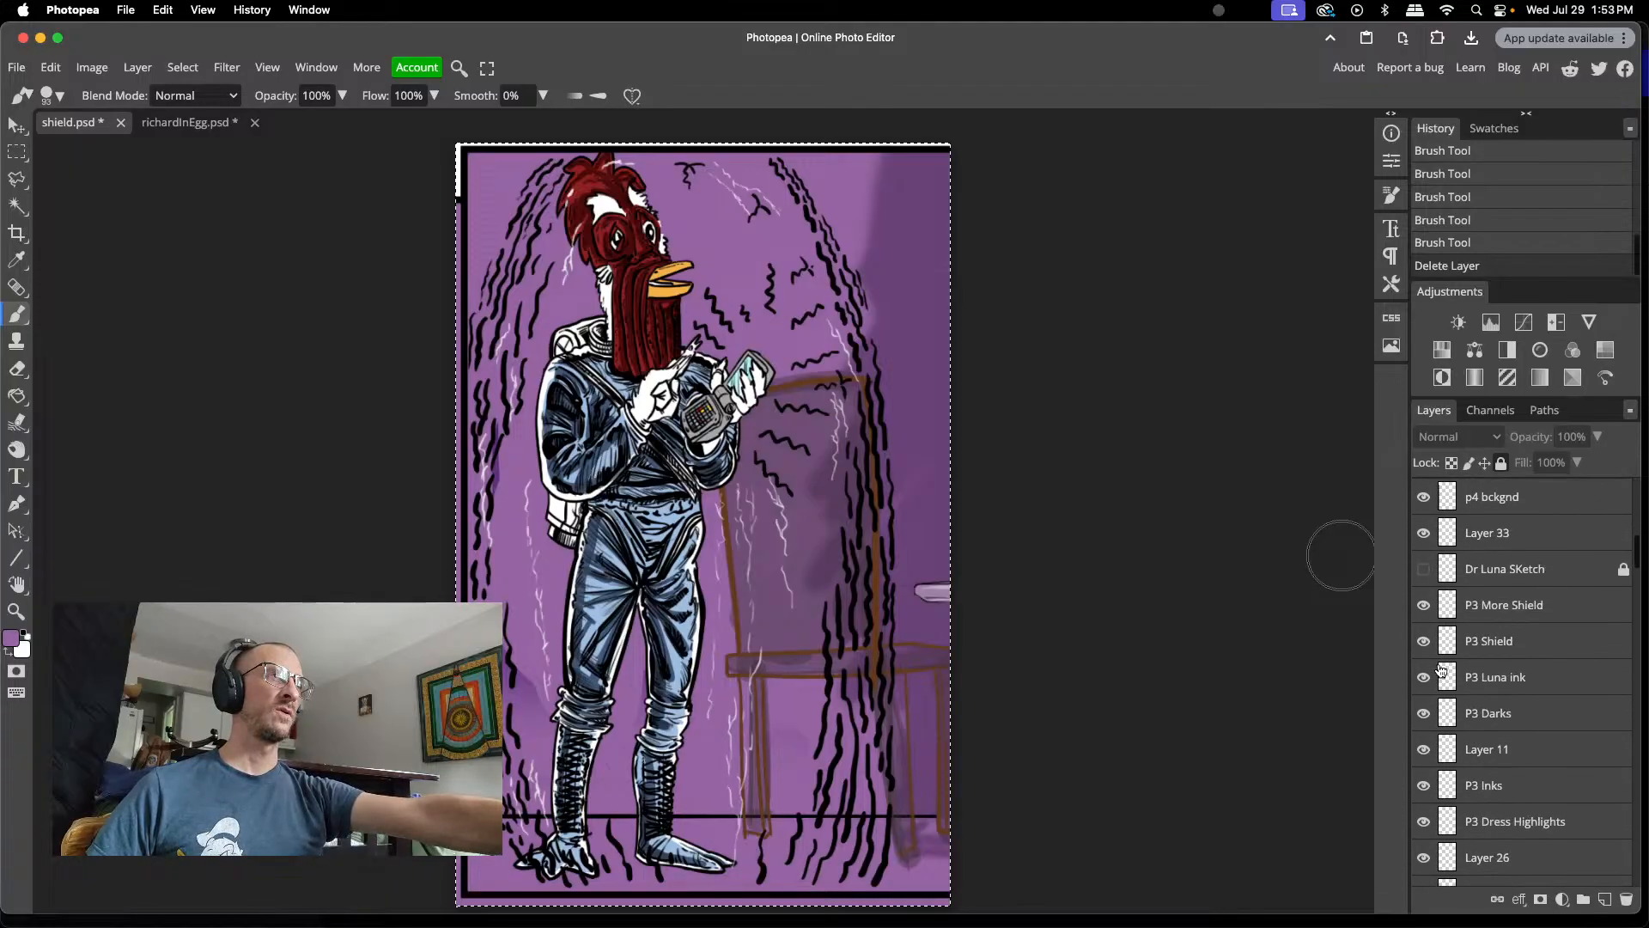
{"action": "scroll", "coordinate": [1442, 671], "scroll_direction": "down", "scroll_amount": 10}
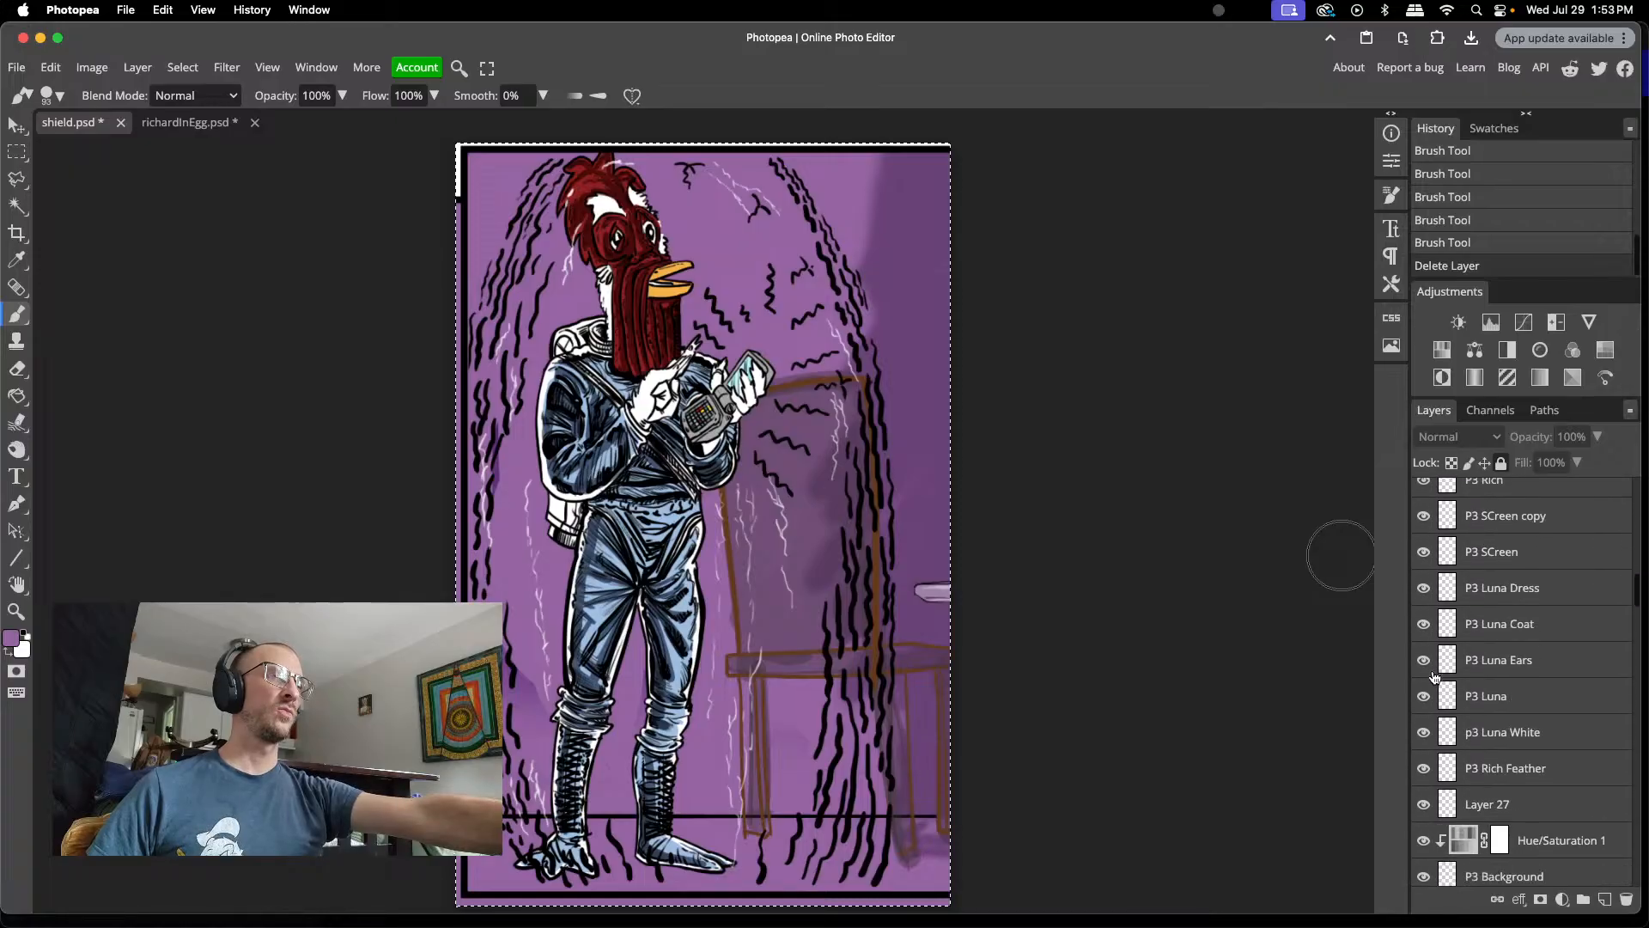
{"action": "scroll", "coordinate": [1433, 670], "scroll_direction": "down", "scroll_amount": 10}
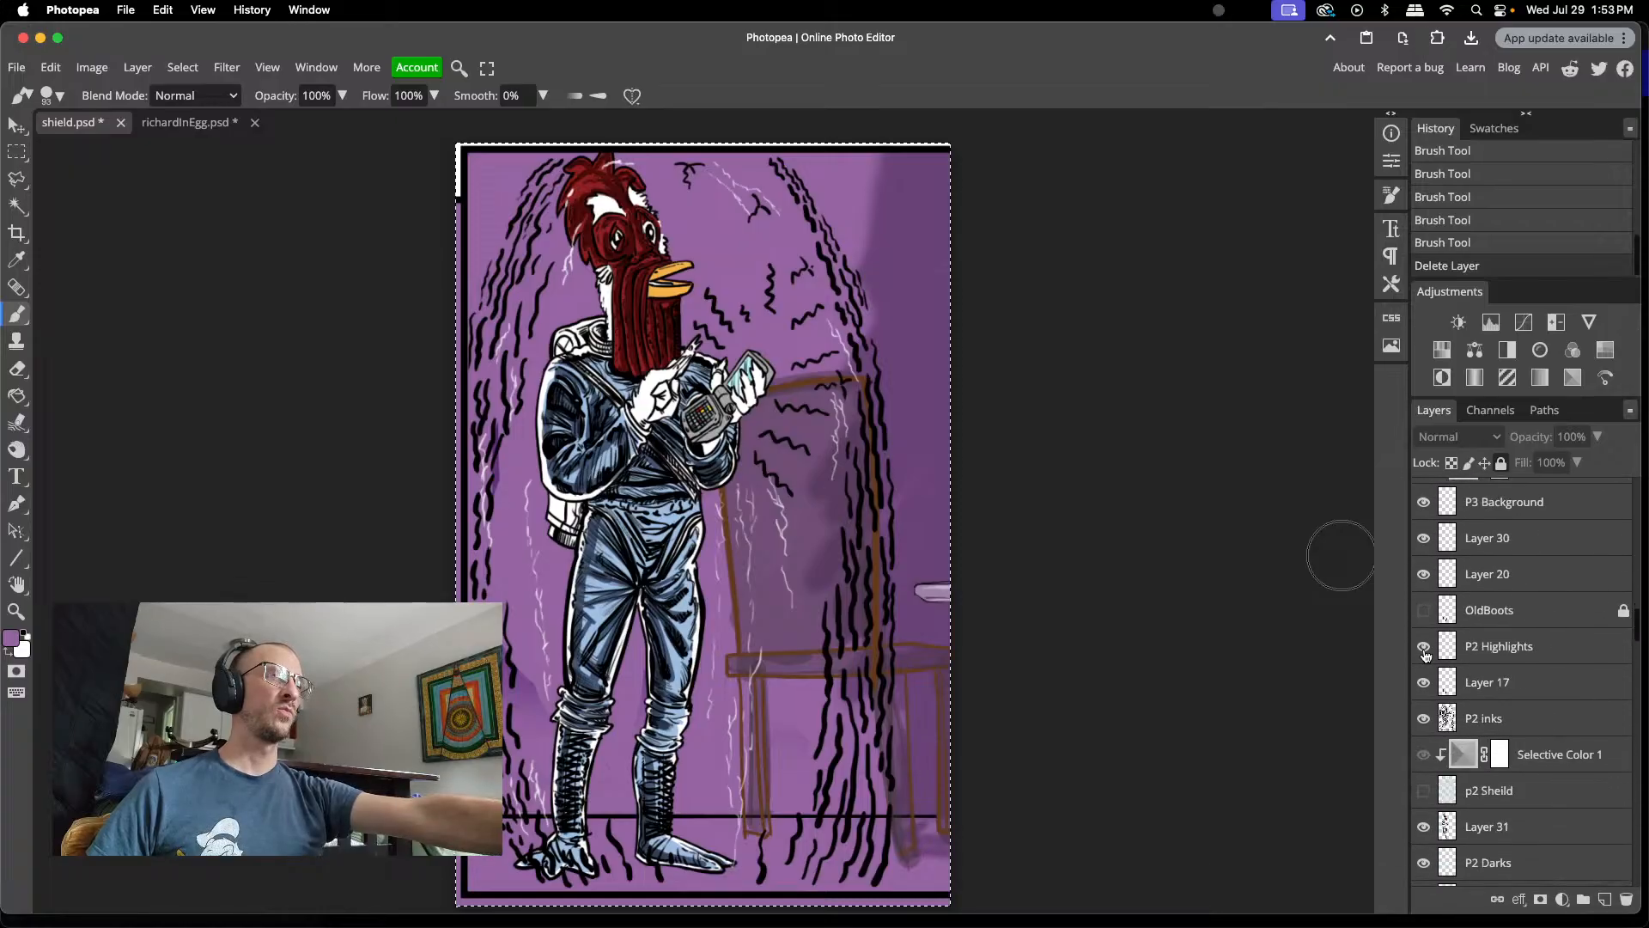
{"action": "scroll", "coordinate": [1426, 655], "scroll_direction": "down", "scroll_amount": 4}
{"action": "left_click", "coordinate": [1424, 582]}
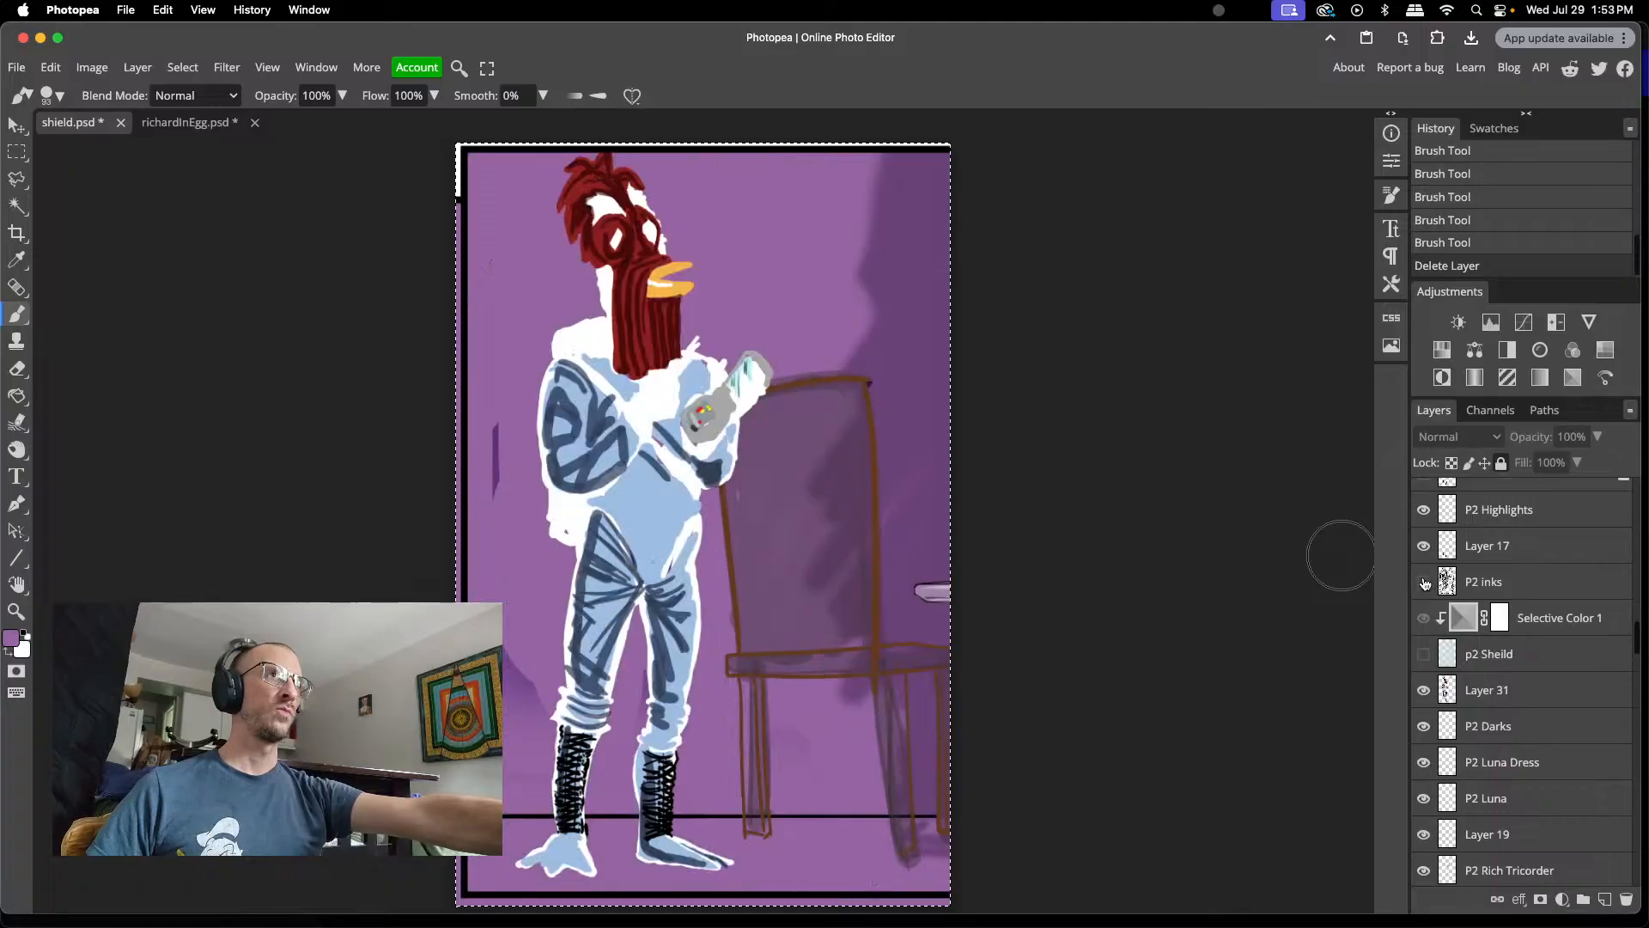
{"action": "left_click", "coordinate": [1424, 582]}
{"action": "left_click", "coordinate": [1488, 582]}
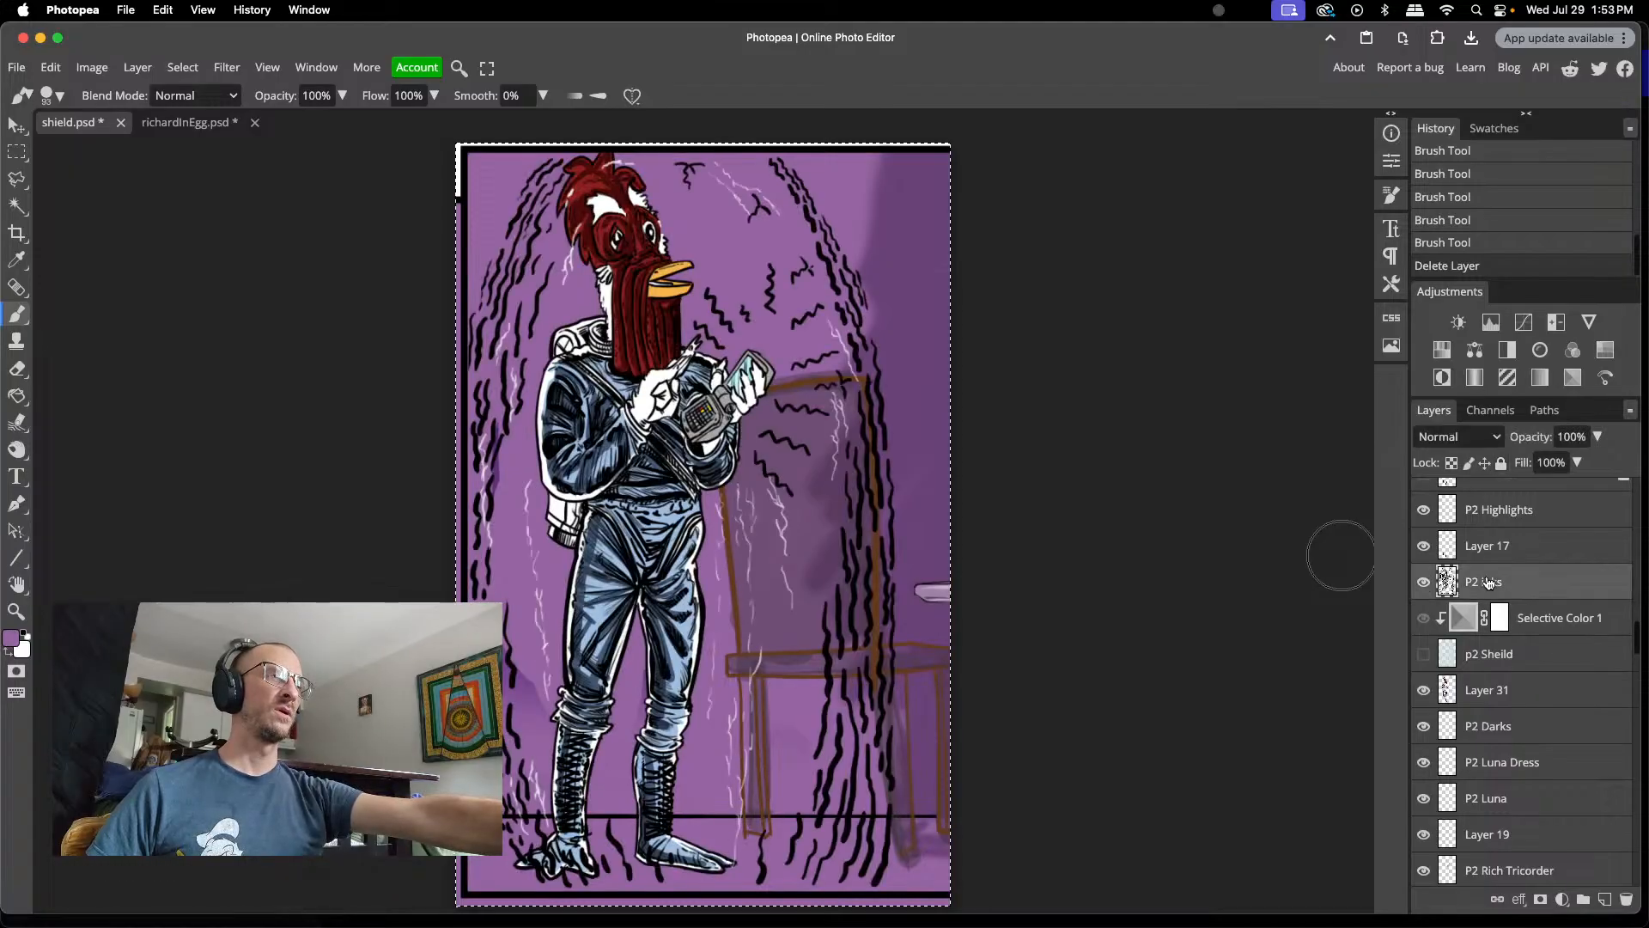
- Show the p2 Sheild layer and hide Layer 31, P2 Darks, P2 Luna Dress, P2 Luna and Layer 19
{"action": "left_click", "coordinate": [1425, 654]}
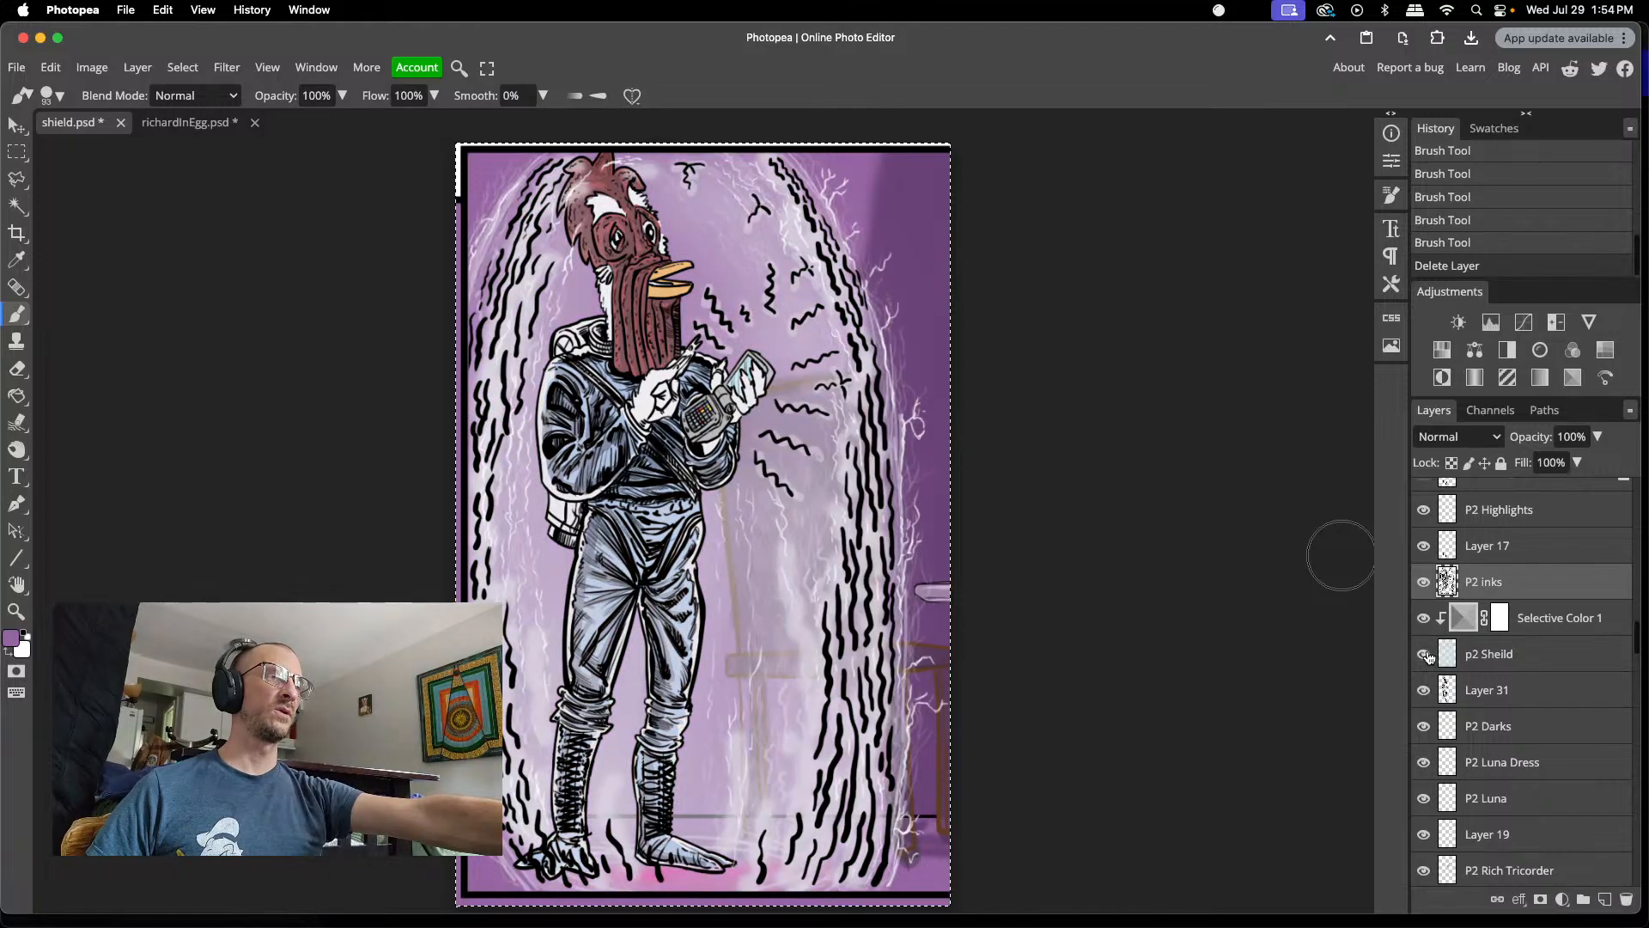
{"action": "left_click", "coordinate": [1424, 690]}
{"action": "left_click", "coordinate": [1425, 726]}
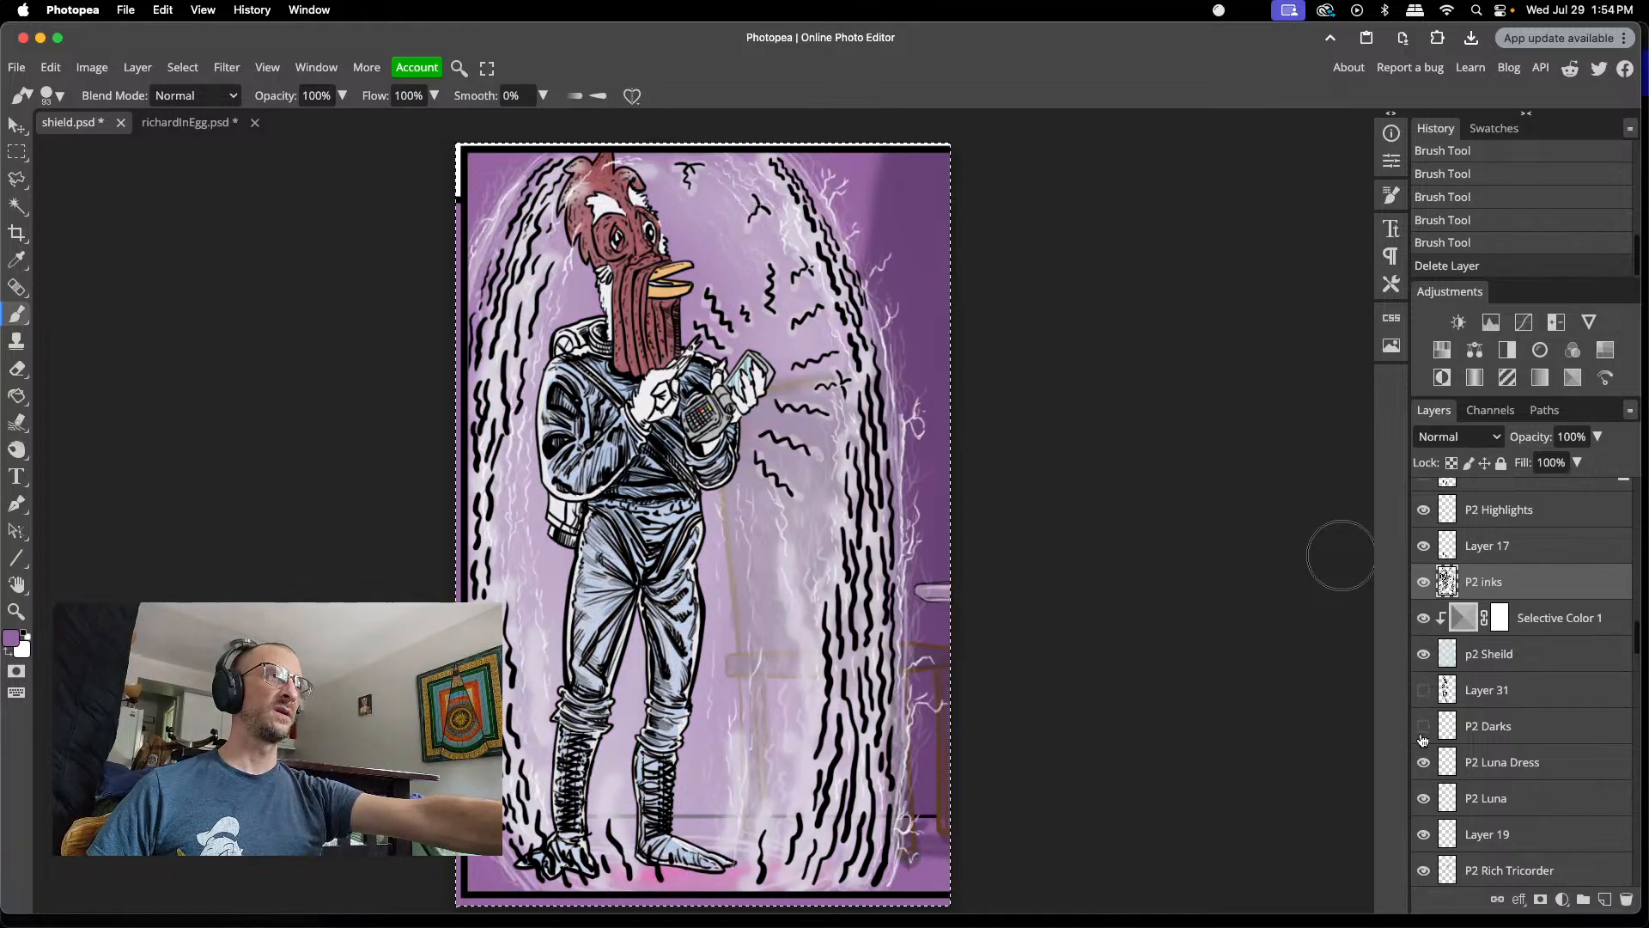
{"action": "left_click", "coordinate": [1424, 762]}
{"action": "left_click", "coordinate": [1424, 799]}
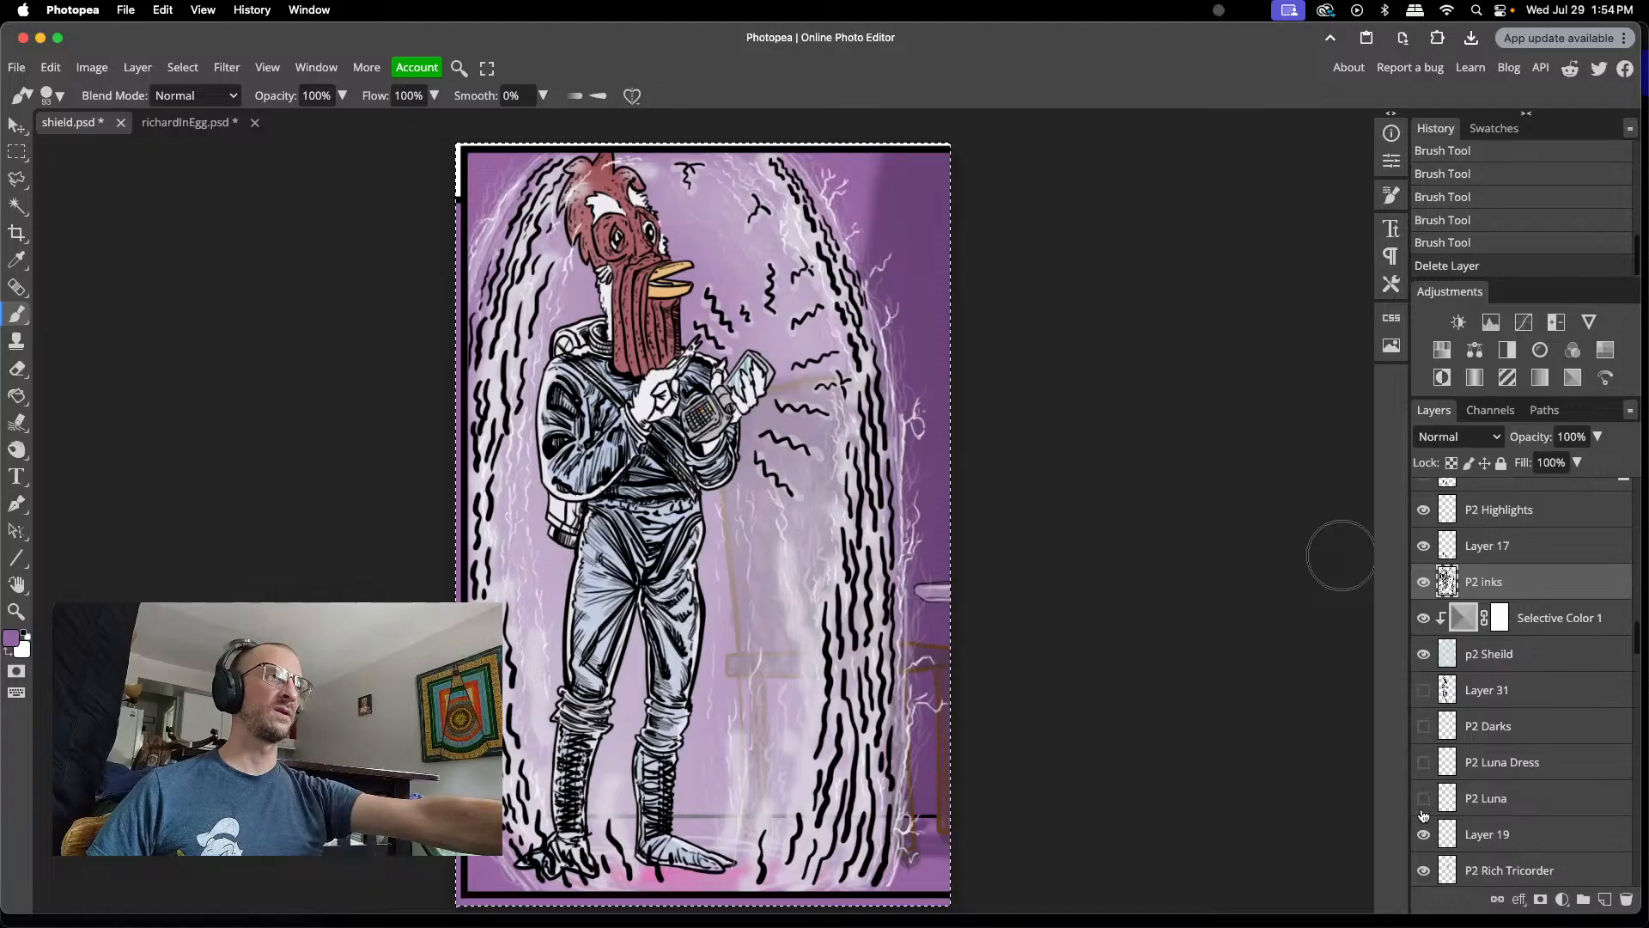
{"action": "left_click", "coordinate": [1424, 835]}
- Hide the figure's colour layers P2 Rich Tricorder, P2 Rich Clothes and P2 Richard
{"action": "scroll", "coordinate": [1423, 835], "scroll_direction": "down", "scroll_amount": 3}
{"action": "left_click", "coordinate": [1424, 750]}
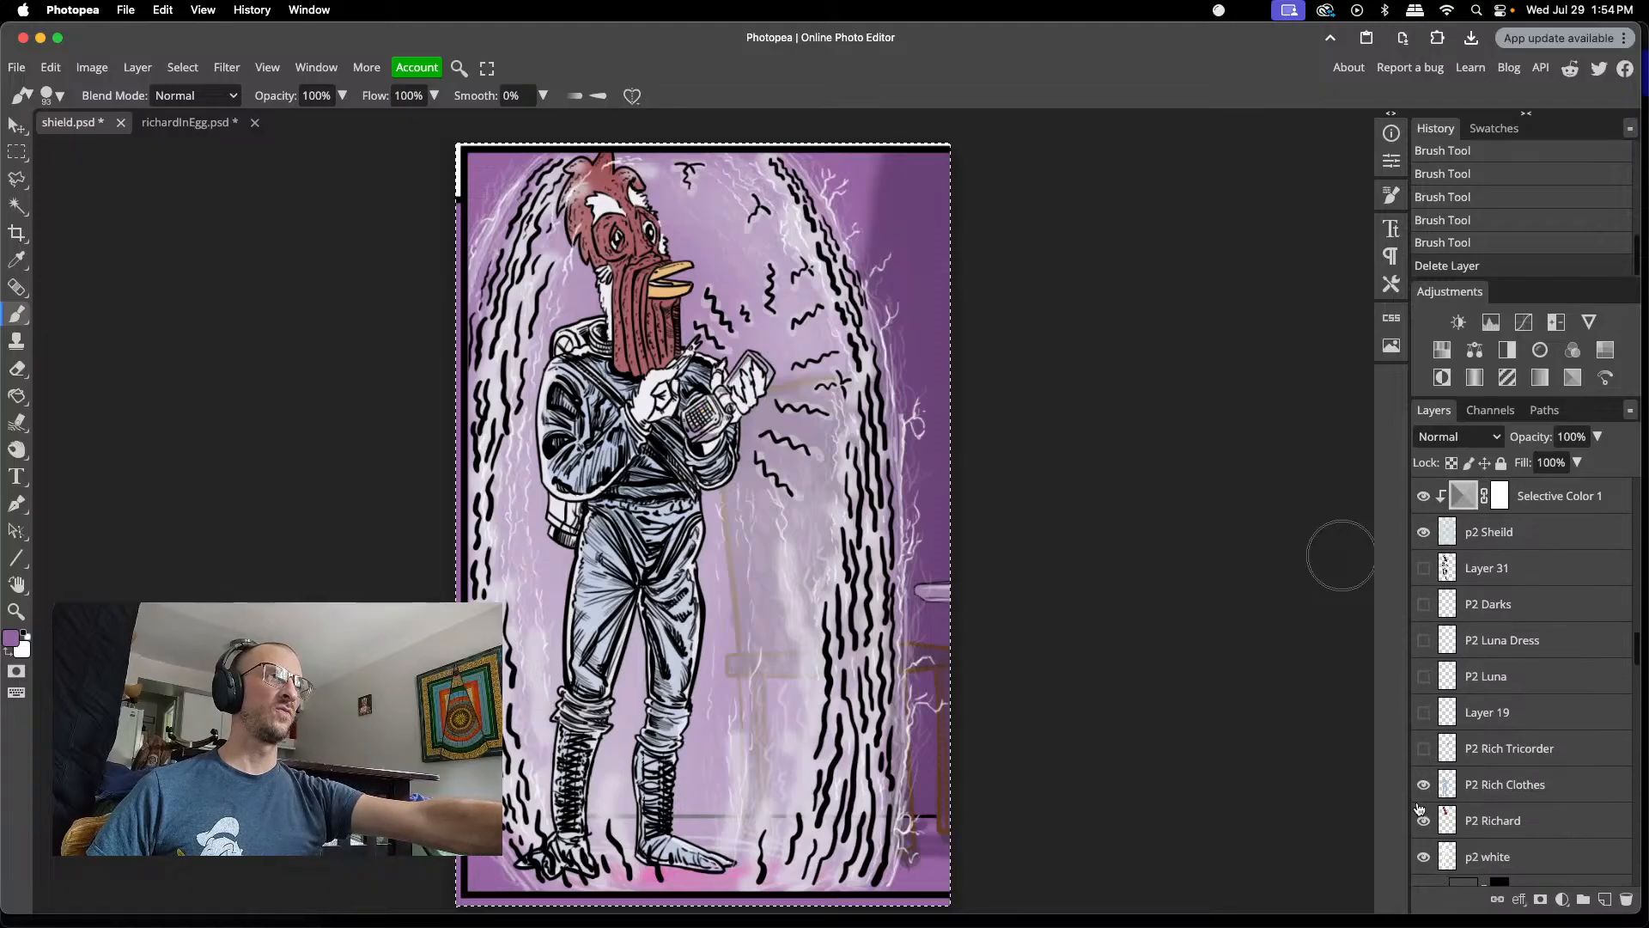
{"action": "left_click", "coordinate": [1423, 790]}
{"action": "left_click", "coordinate": [1425, 820]}
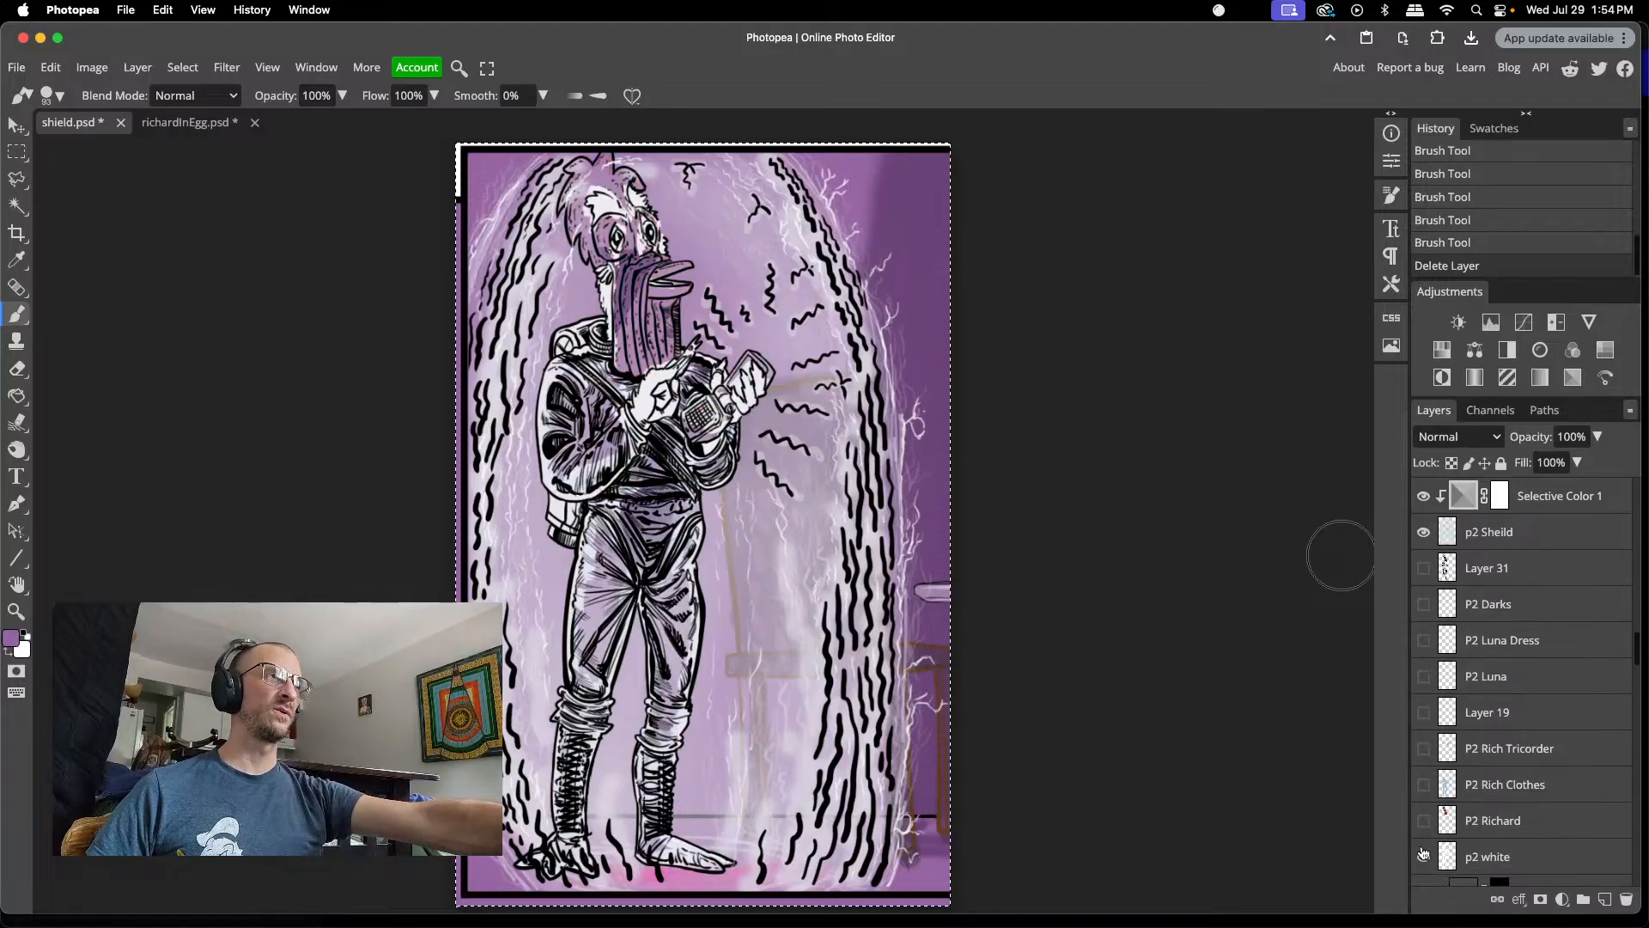
- Hide the p2 white, Color Fill 3 and Layer 45 layers
{"action": "left_click", "coordinate": [1425, 857]}
{"action": "scroll", "coordinate": [1424, 855], "scroll_direction": "down", "scroll_amount": 3}
{"action": "left_click", "coordinate": [1424, 790]}
{"action": "left_click", "coordinate": [1424, 823]}
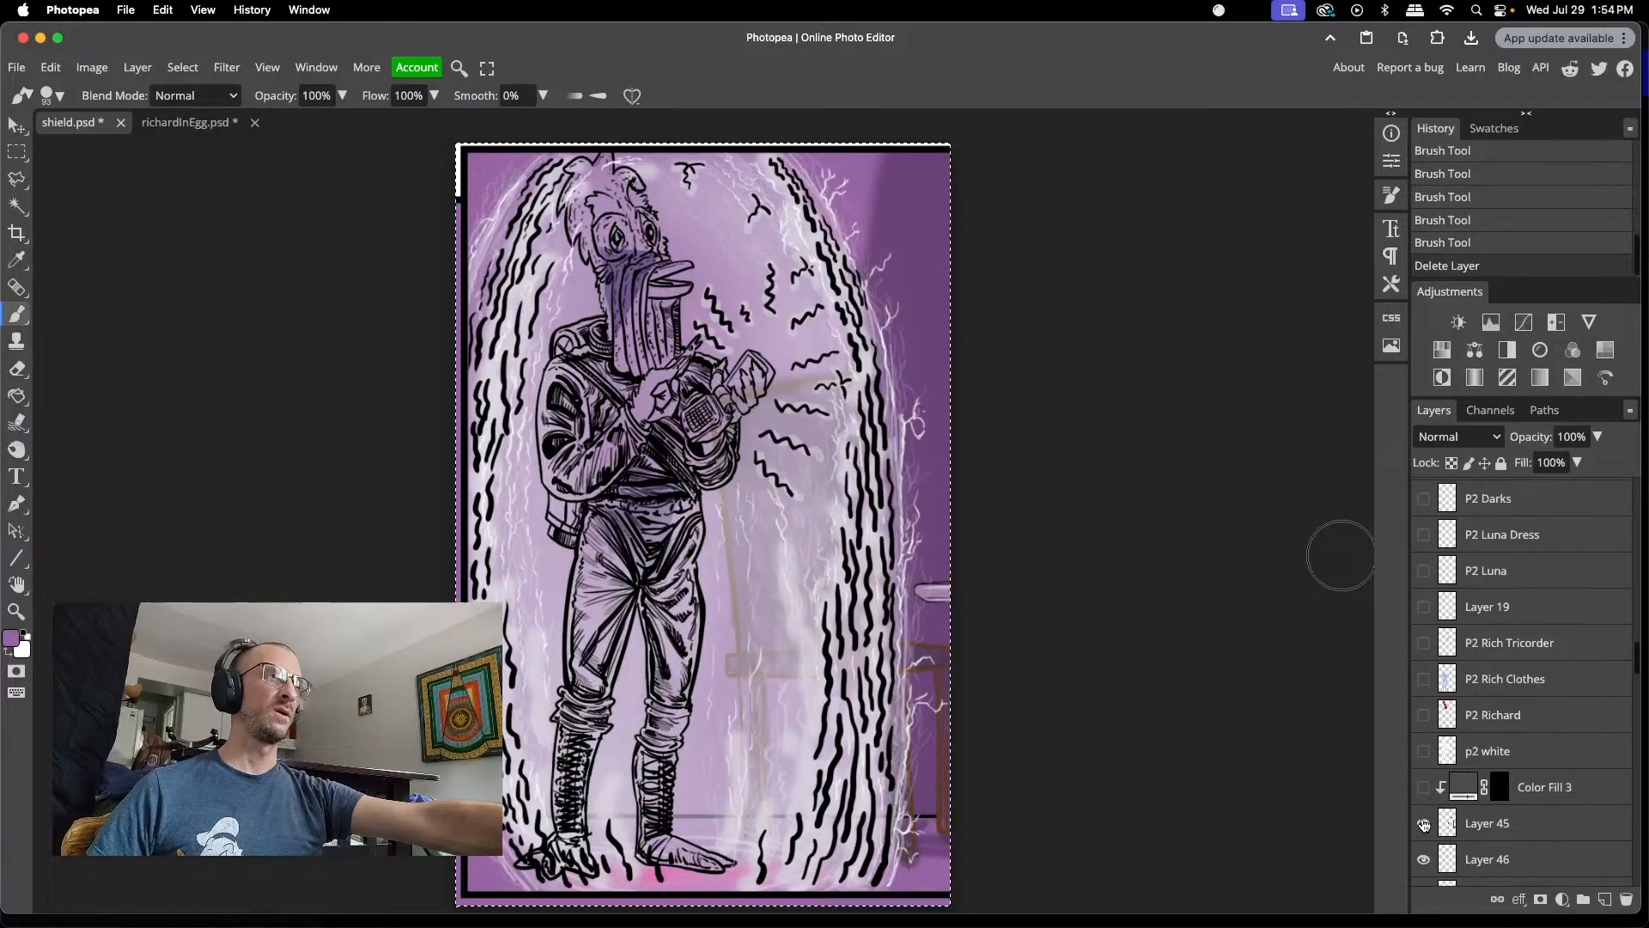
- Hide the P2 Bckgd Sketch, Layer 28 and P2 bckgd DARK layers
{"action": "scroll", "coordinate": [1425, 823], "scroll_direction": "down", "scroll_amount": 3}
{"action": "left_click", "coordinate": [1424, 785]}
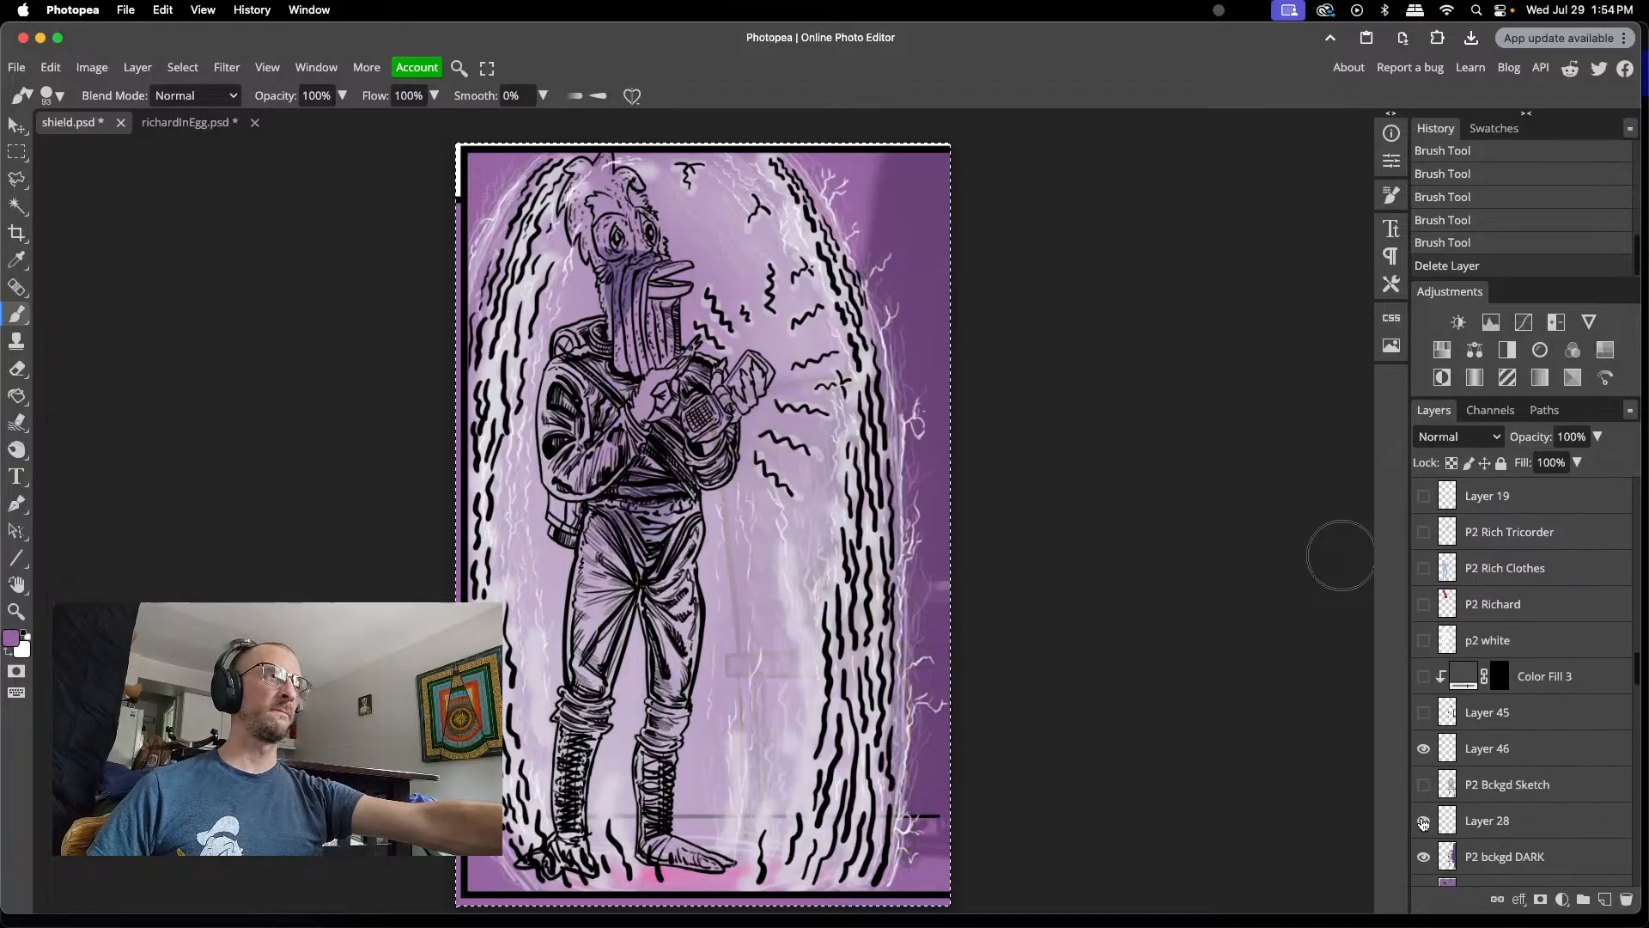
{"action": "left_click", "coordinate": [1425, 820]}
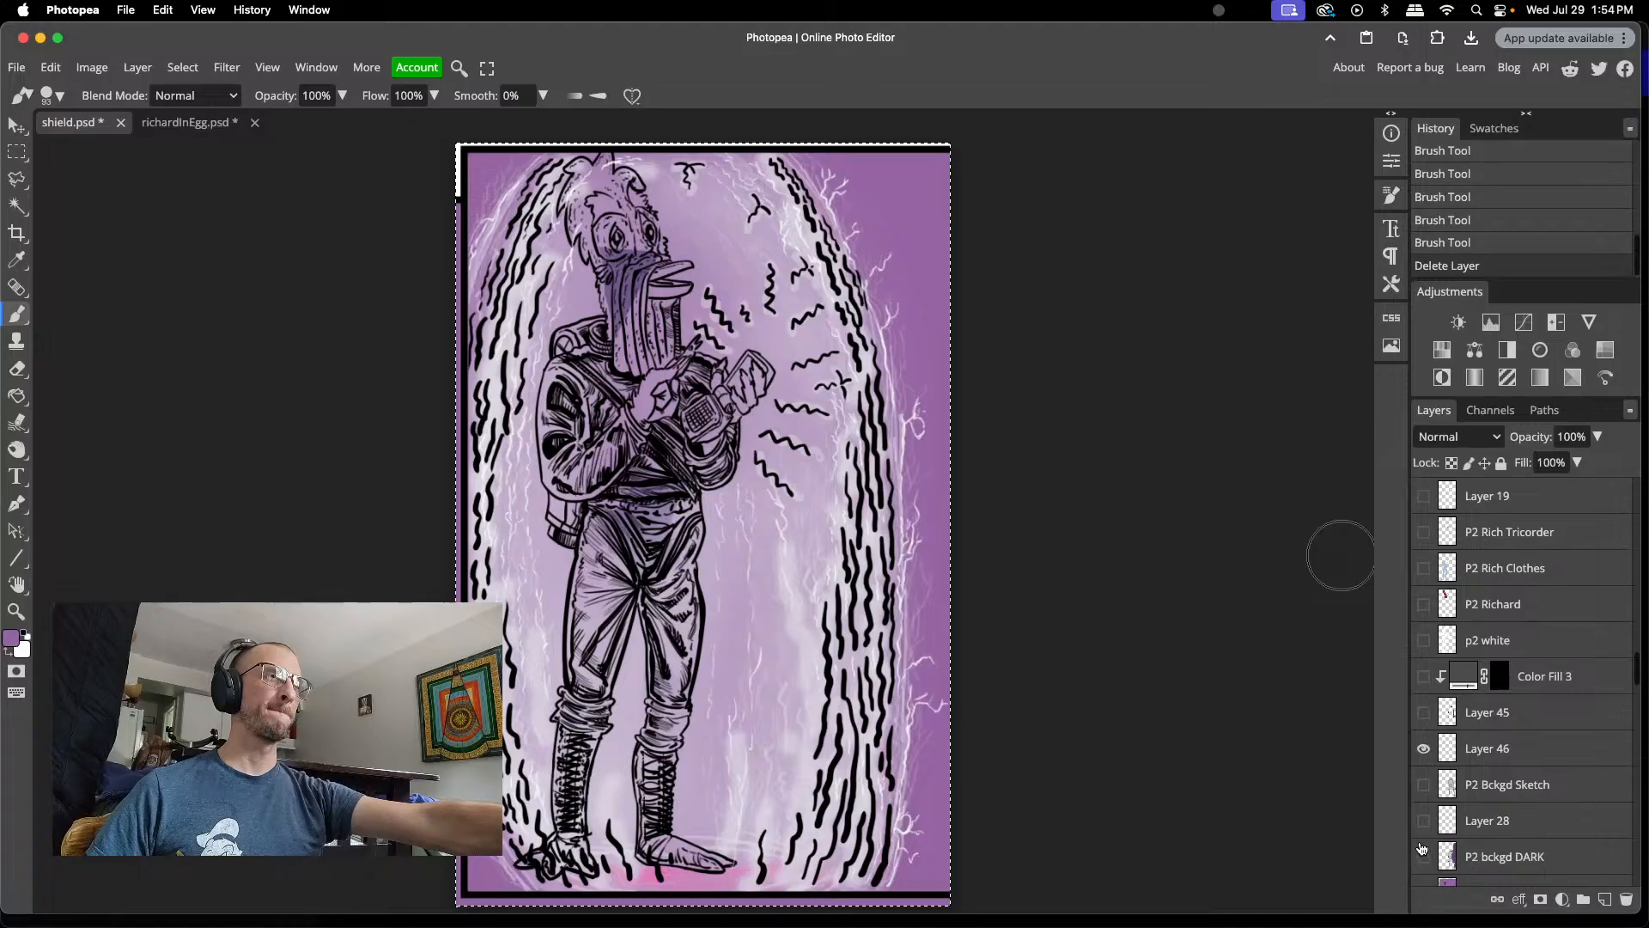
- Toggle the p2 Background layer's visibility to compare the shield with and without the purple fill, leaving it shown
{"action": "scroll", "coordinate": [1423, 849], "scroll_direction": "down", "scroll_amount": 3}
{"action": "left_click", "coordinate": [1425, 776]}
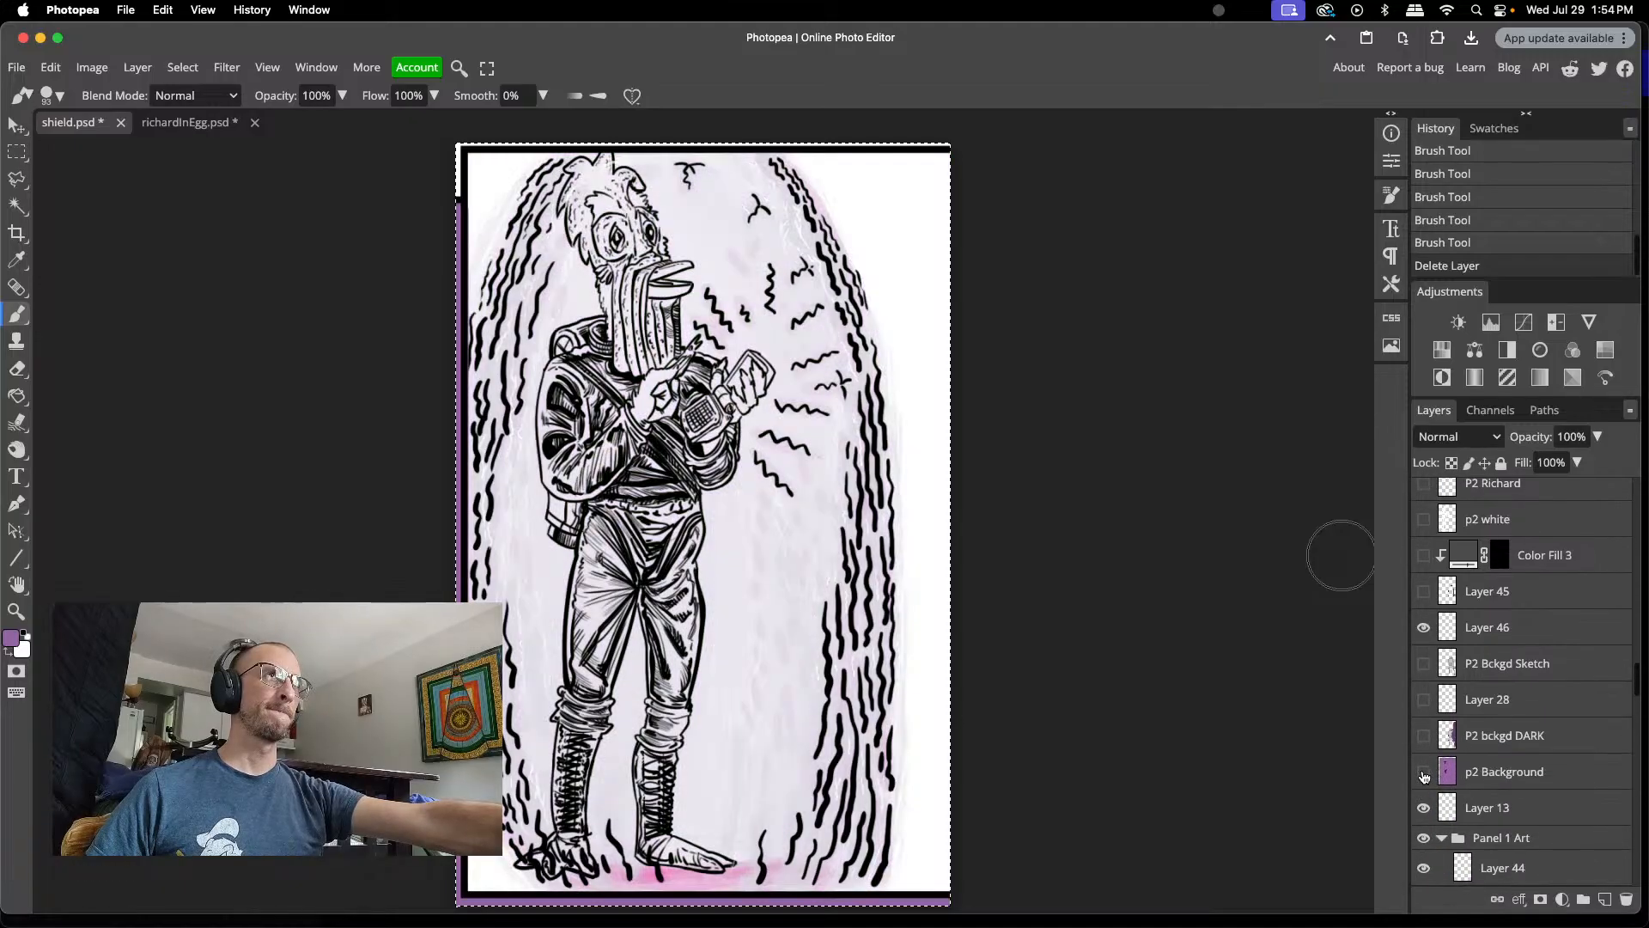
{"action": "left_click", "coordinate": [1424, 776]}
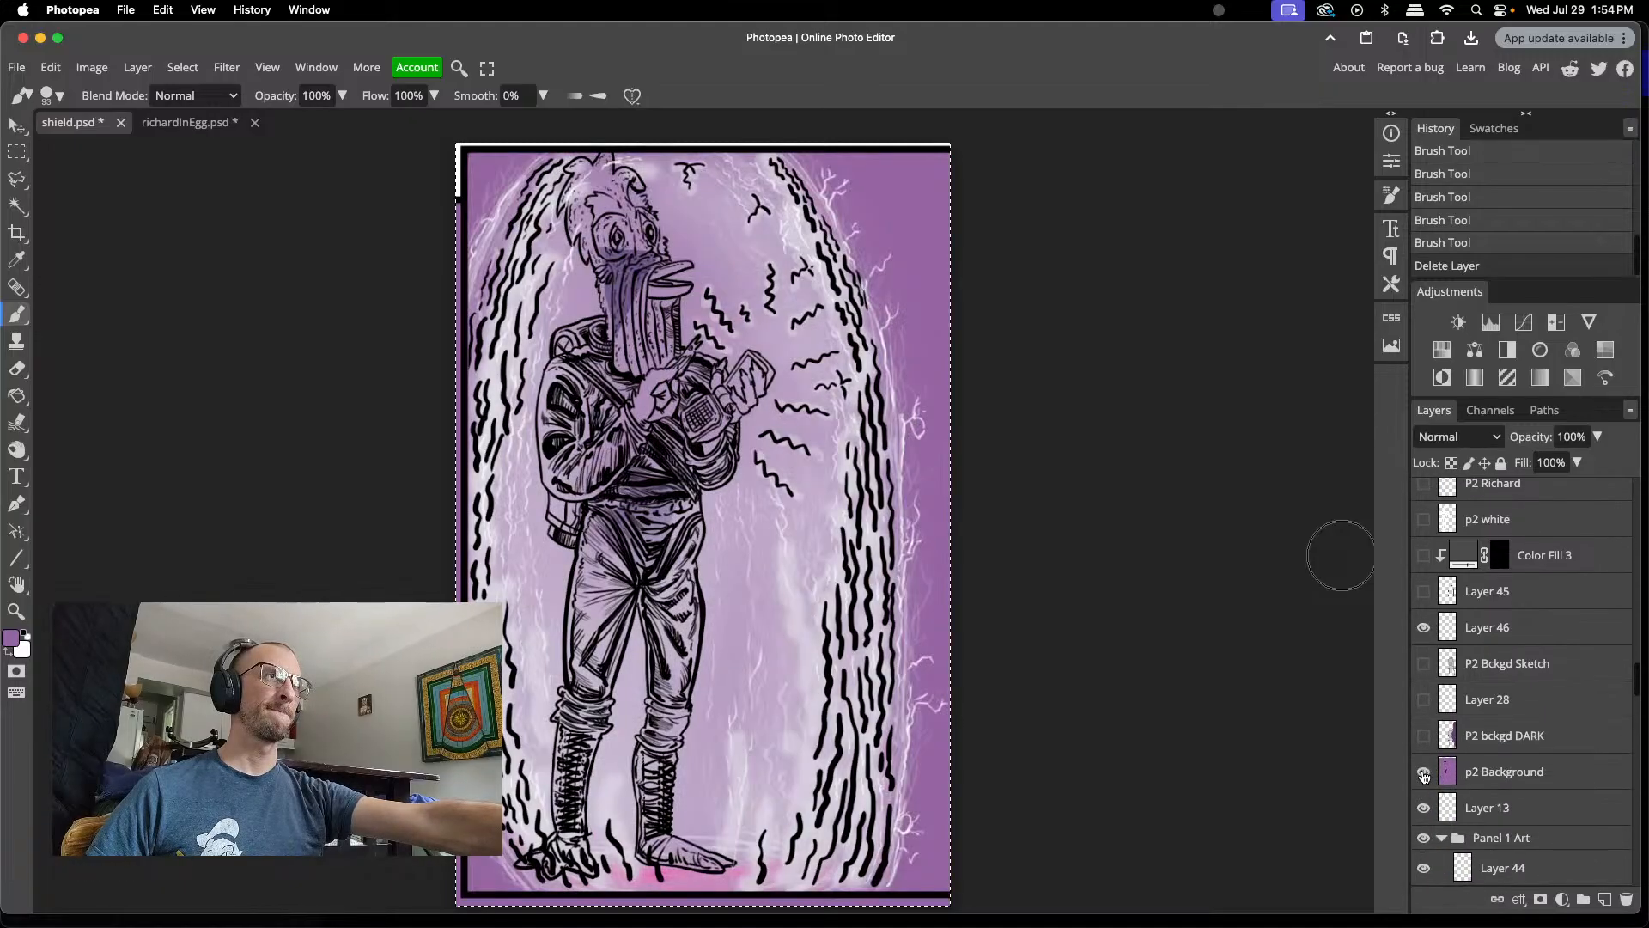
{"action": "left_click", "coordinate": [1424, 776]}
{"action": "left_click", "coordinate": [1424, 776]}
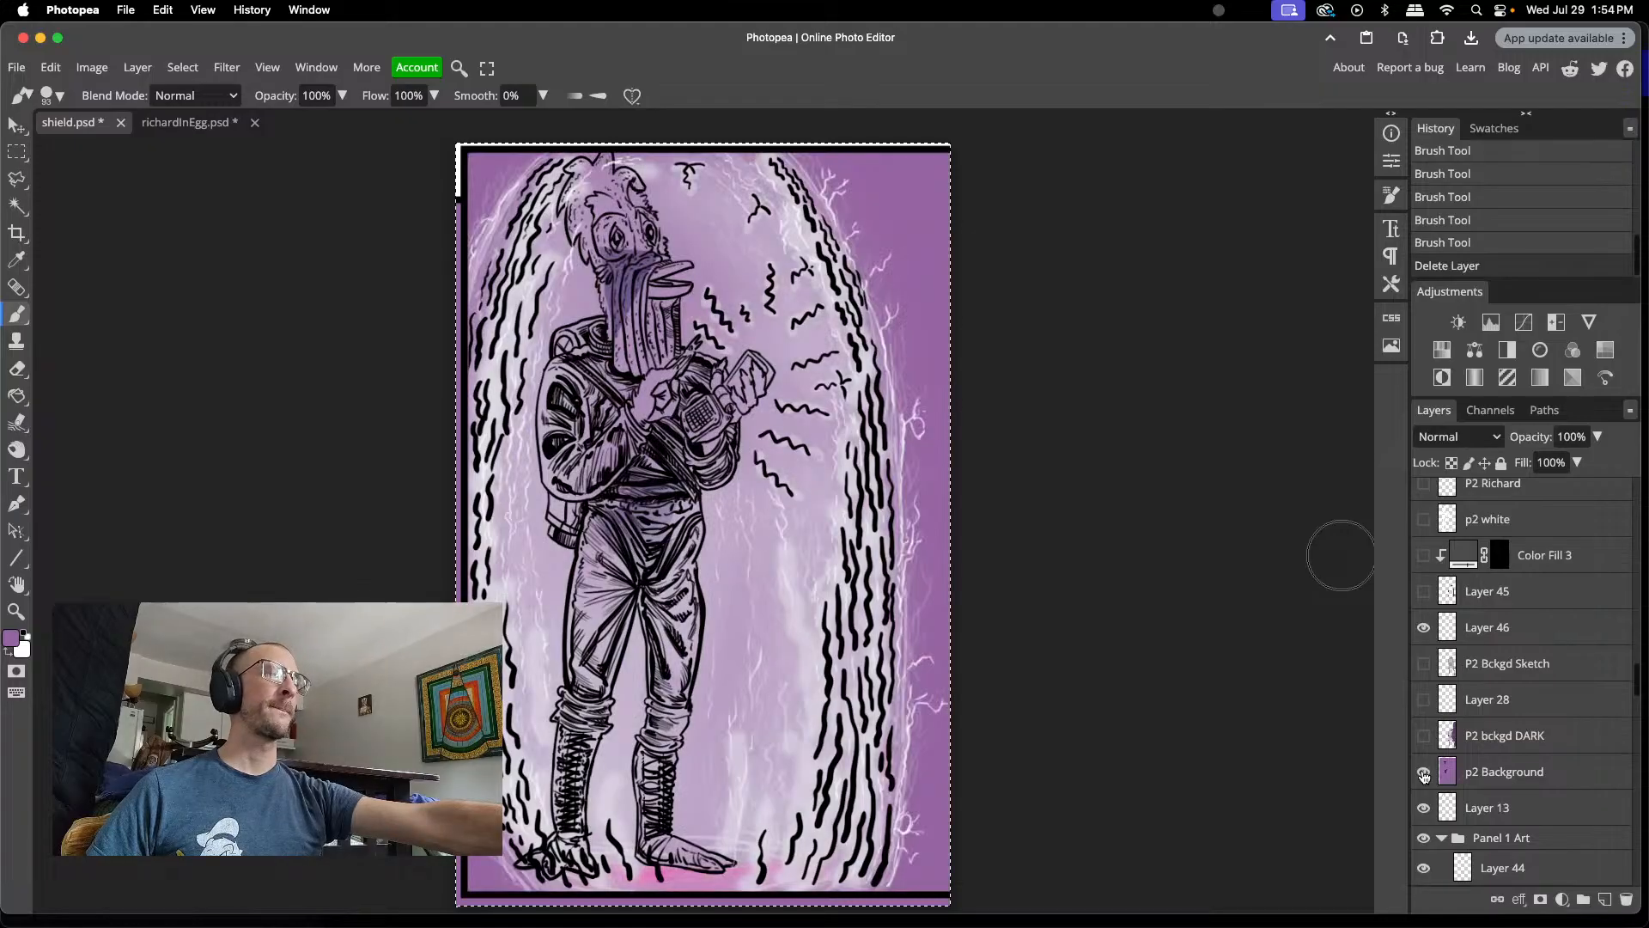
- Hide Layer 13 and the Panel 1 Art group, and check Layer 46 by toggling its visibility
{"action": "left_click", "coordinate": [1423, 807]}
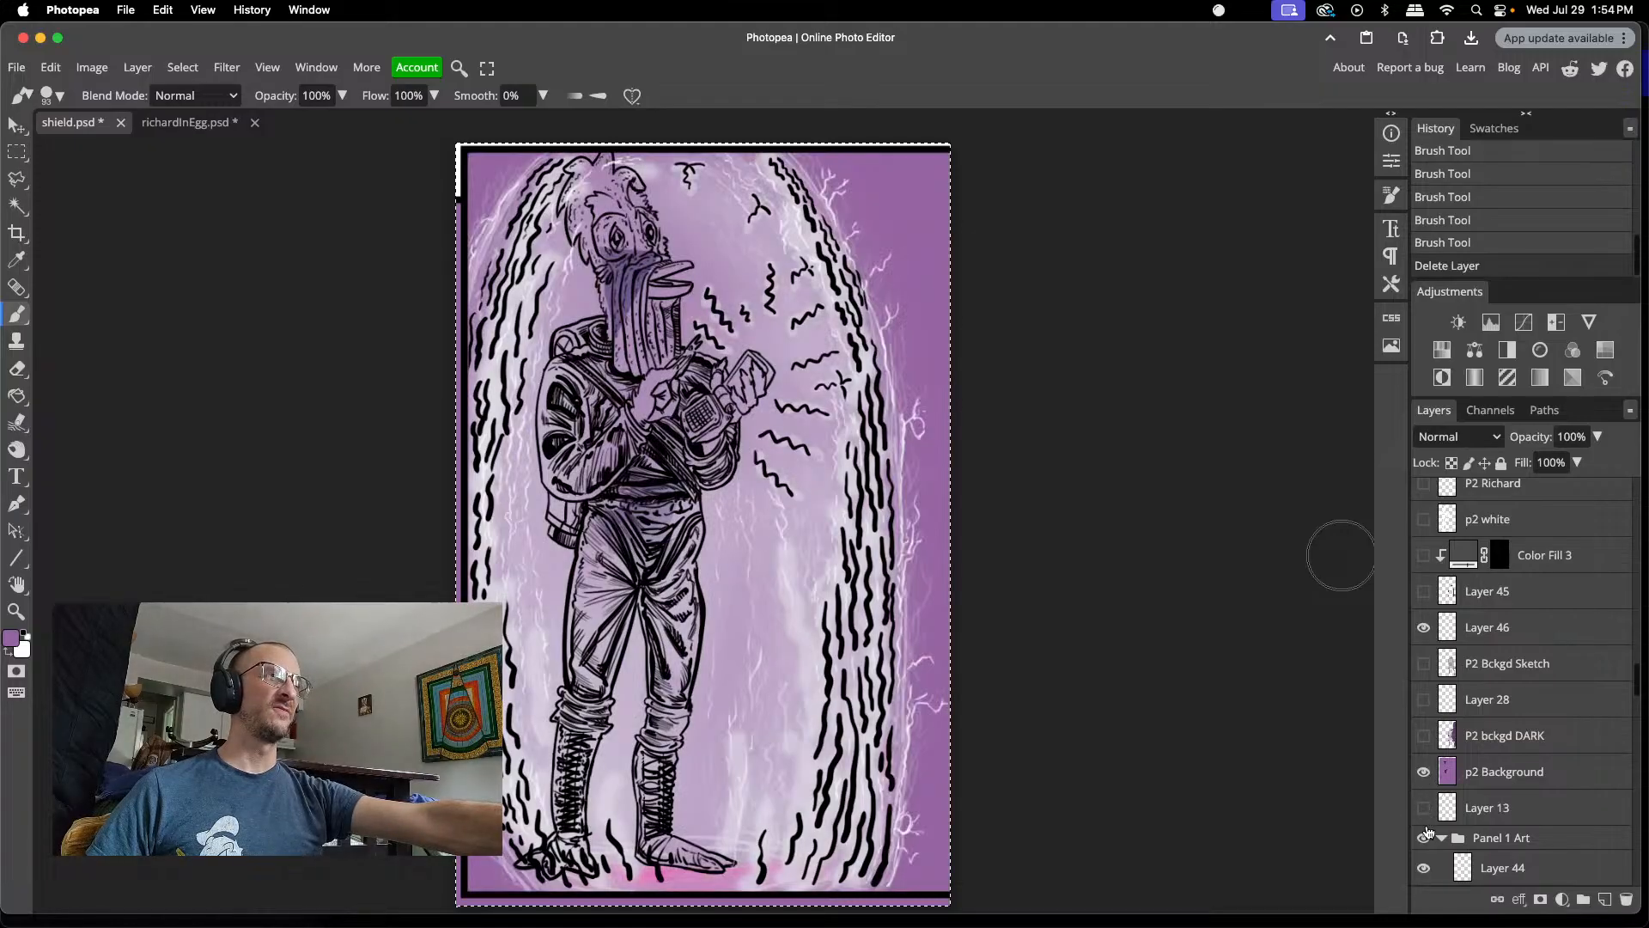
{"action": "scroll", "coordinate": [1426, 844], "scroll_direction": "down", "scroll_amount": 5}
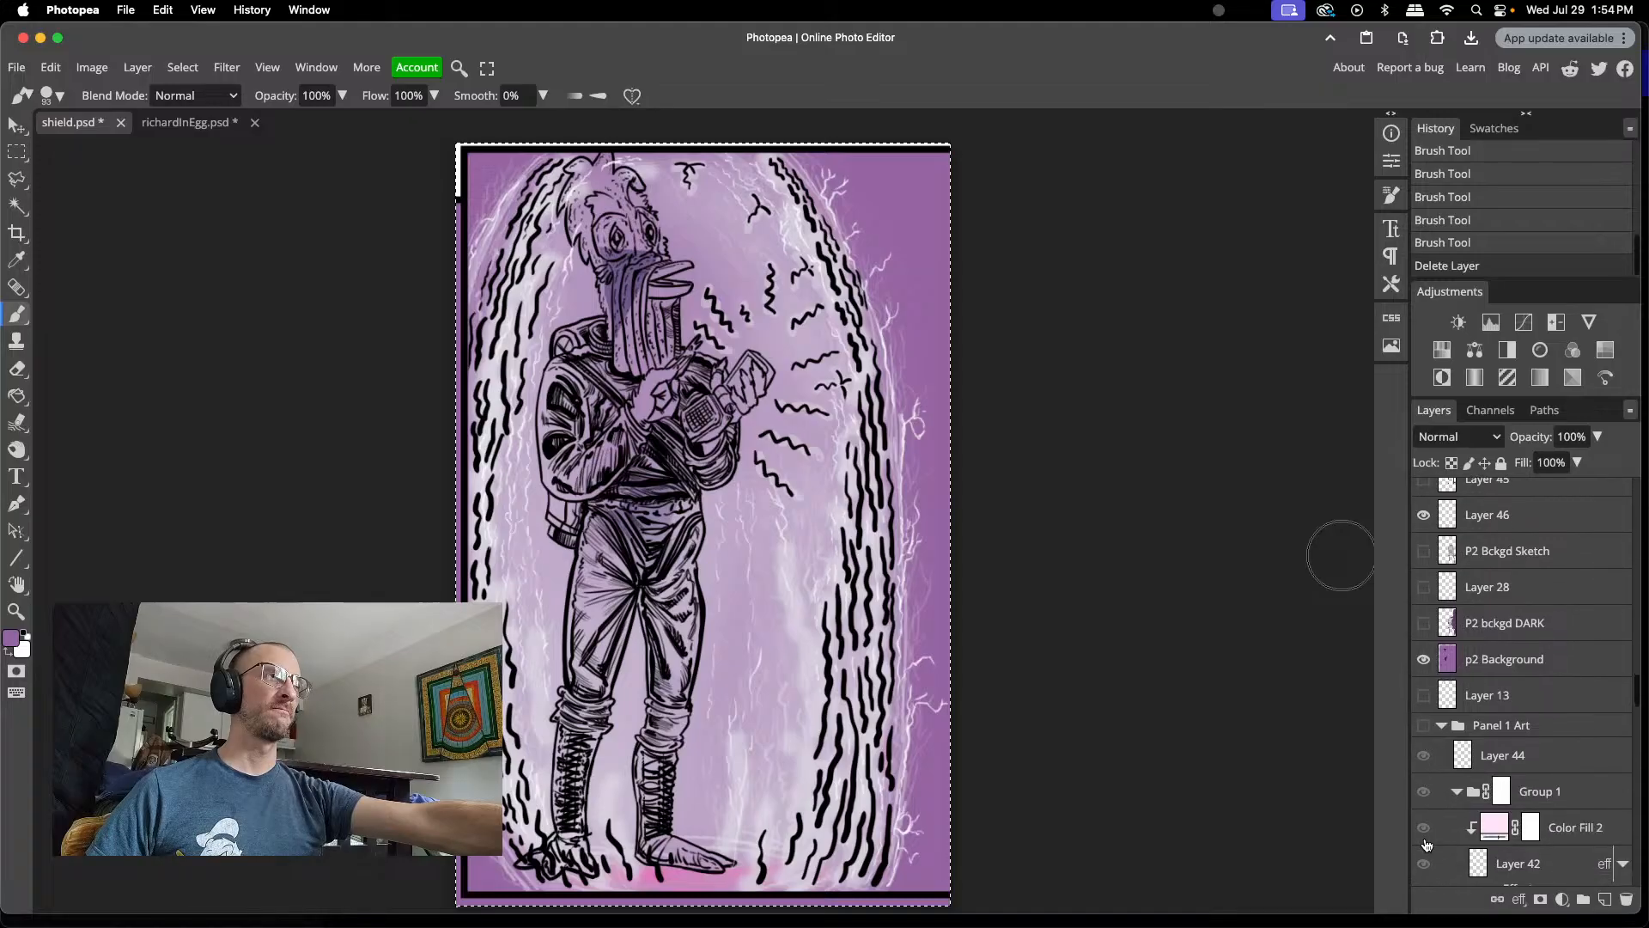
{"action": "scroll", "coordinate": [1426, 842], "scroll_direction": "up", "scroll_amount": 3}
{"action": "scroll", "coordinate": [1426, 842], "scroll_direction": "up", "scroll_amount": 5}
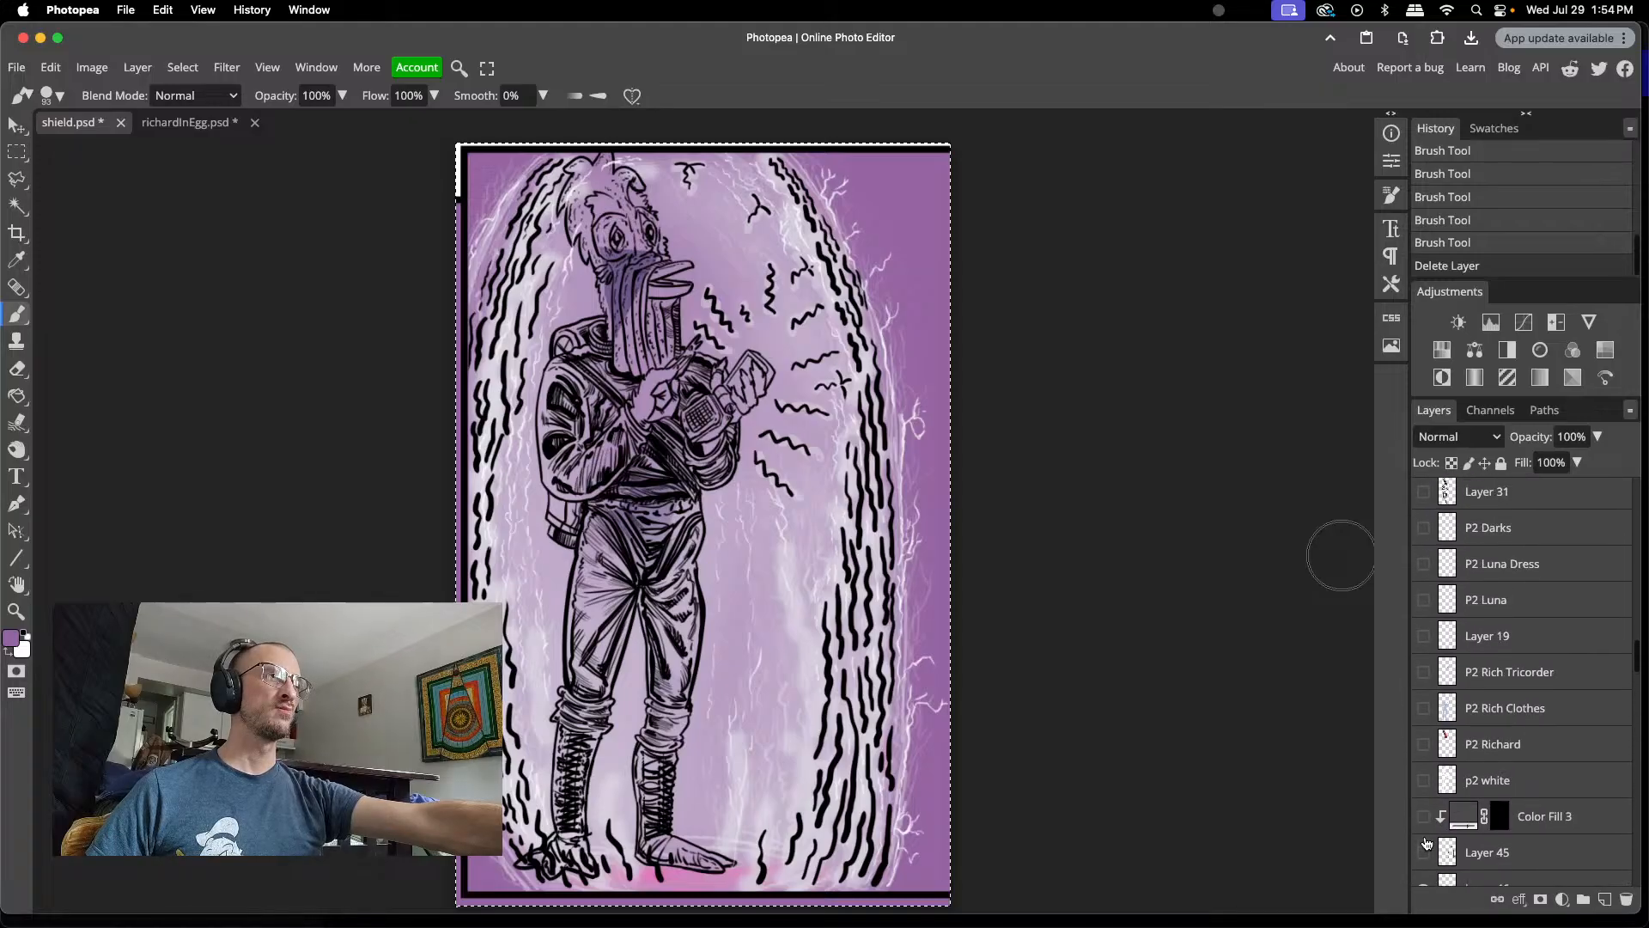
{"action": "left_click", "coordinate": [1422, 858]}
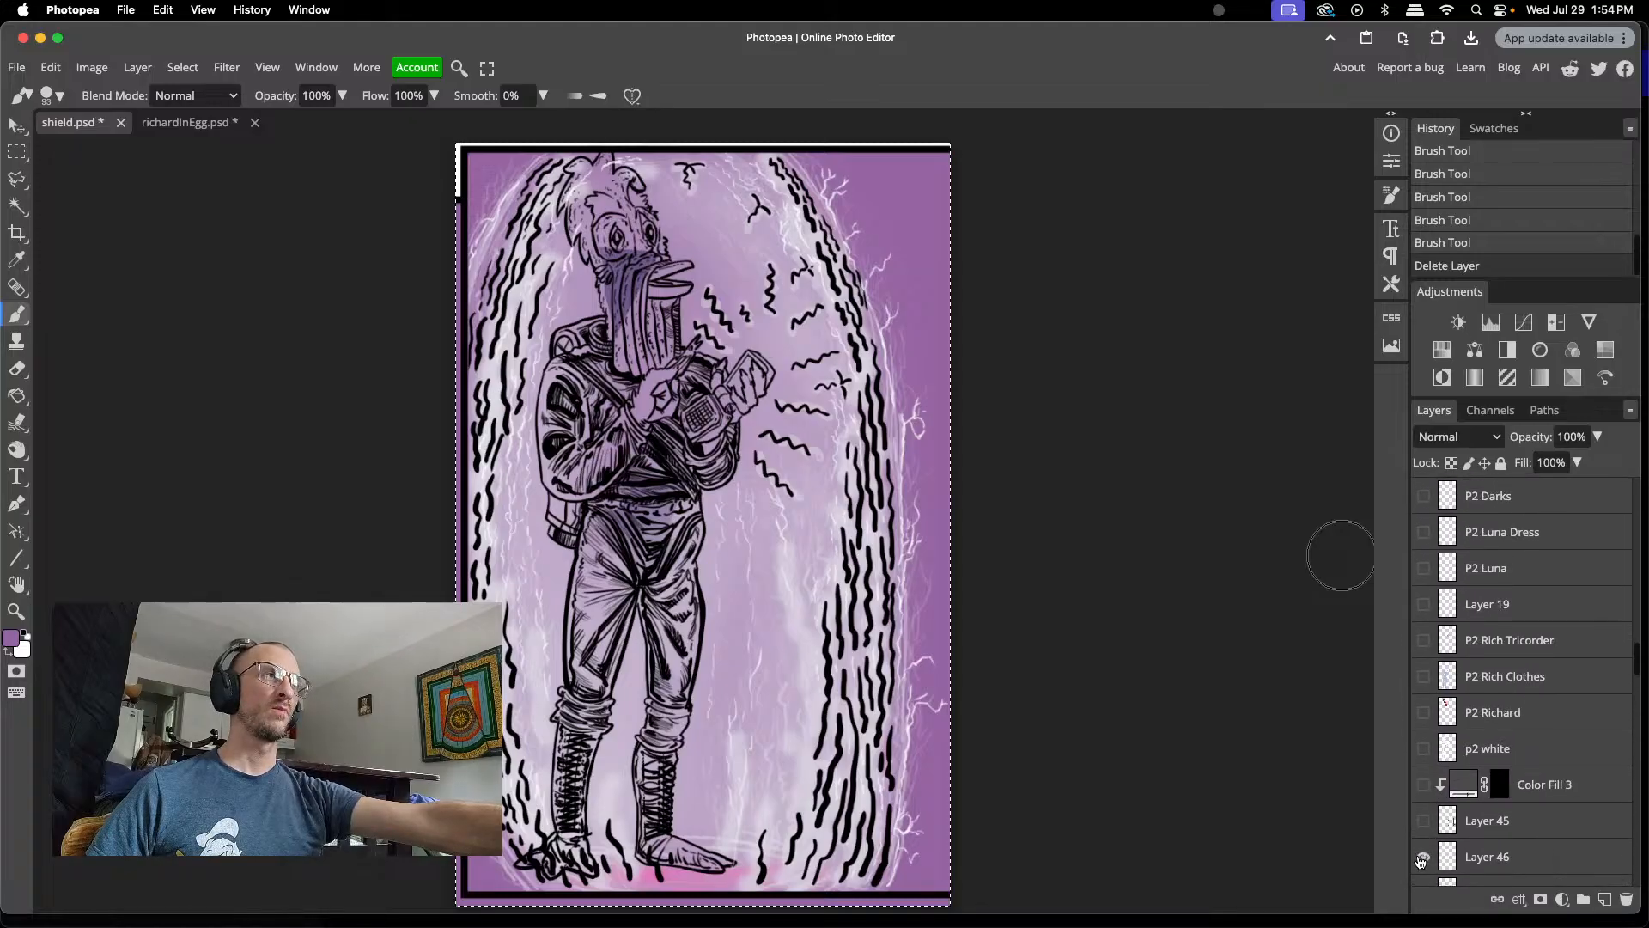
- Hide Layer 17, P2 Highlights, Layer 20, Layer 30 and P3 Background above the P2 inks layer
{"action": "scroll", "coordinate": [1430, 786], "scroll_direction": "up", "scroll_amount": 5}
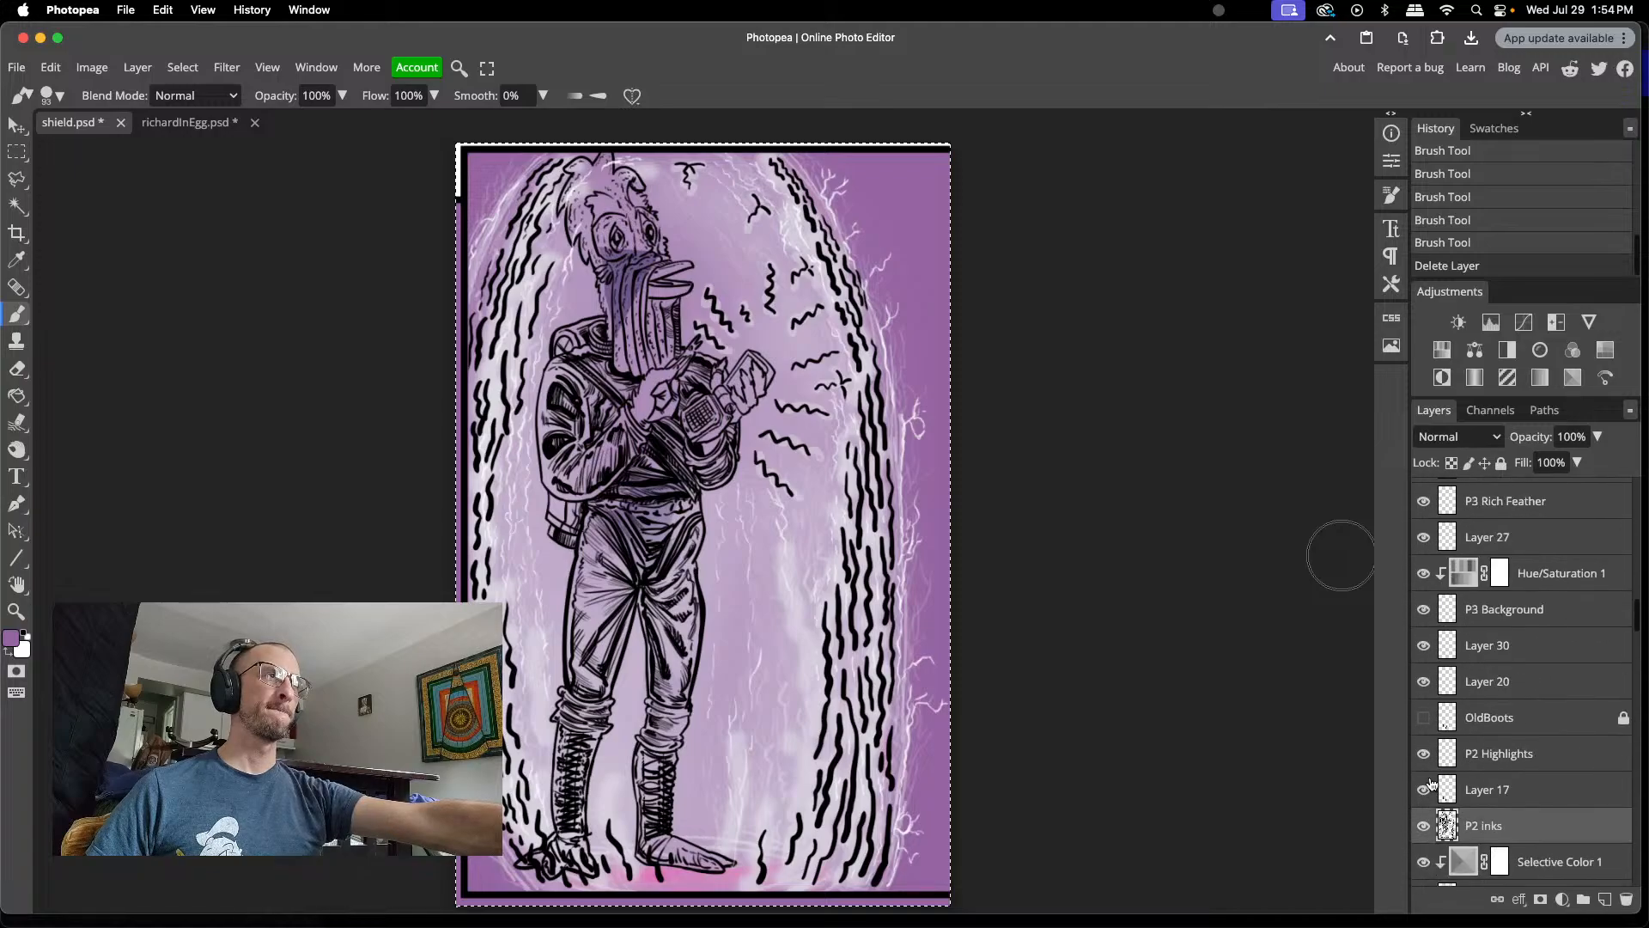
{"action": "left_click", "coordinate": [1424, 788]}
{"action": "left_click", "coordinate": [1425, 787]}
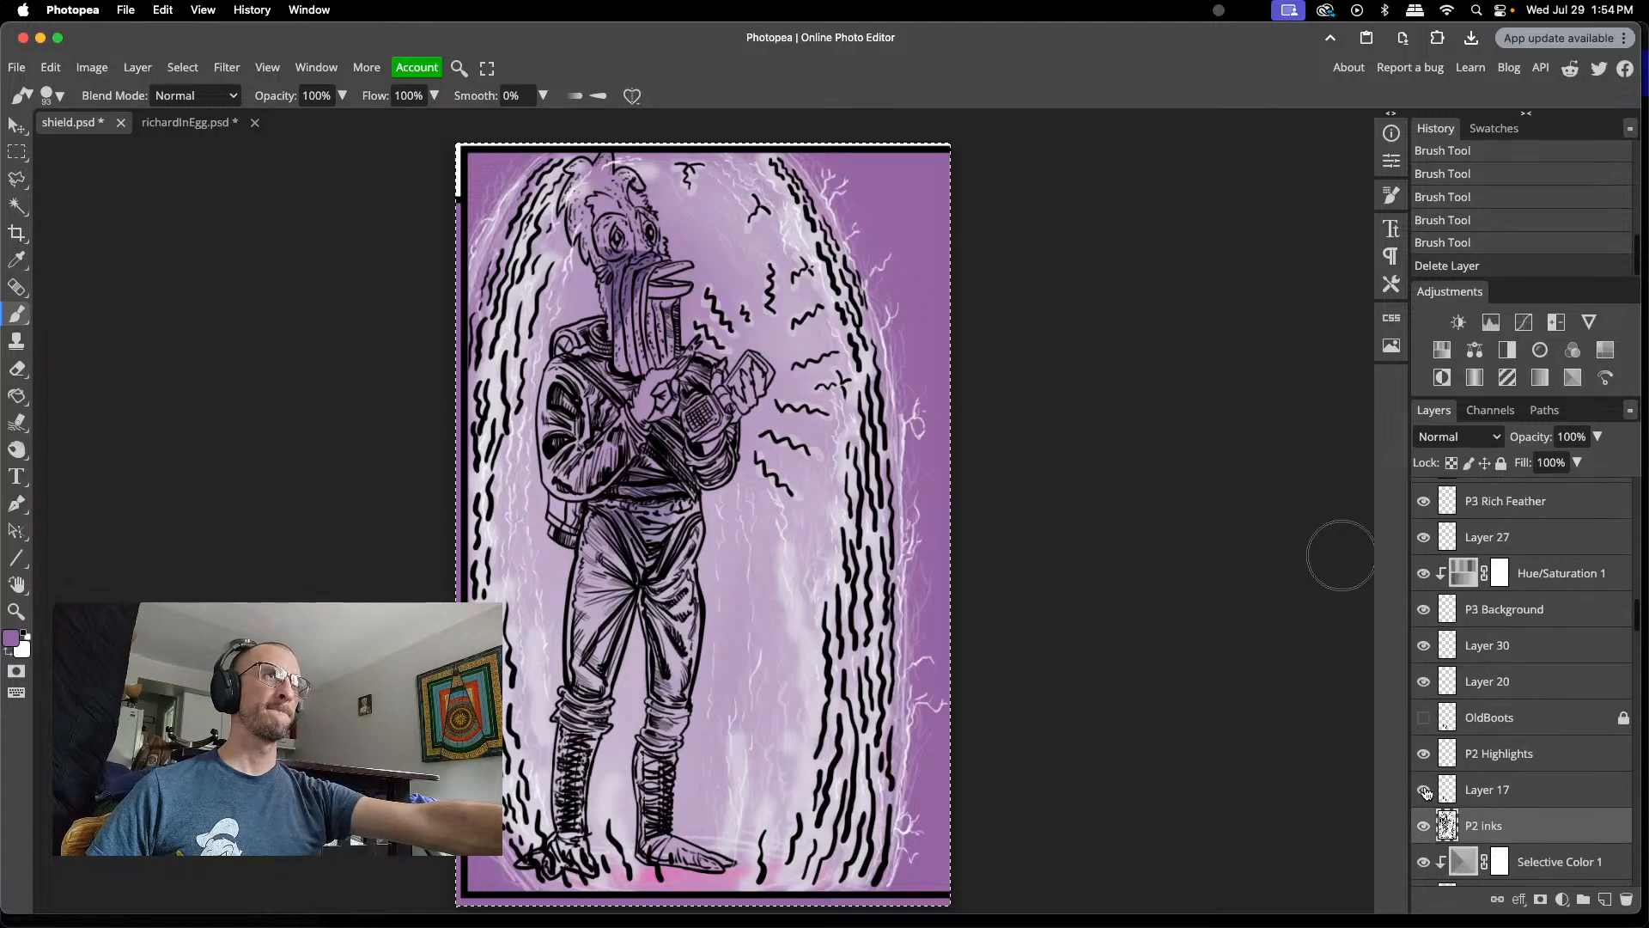
{"action": "left_click", "coordinate": [1426, 785]}
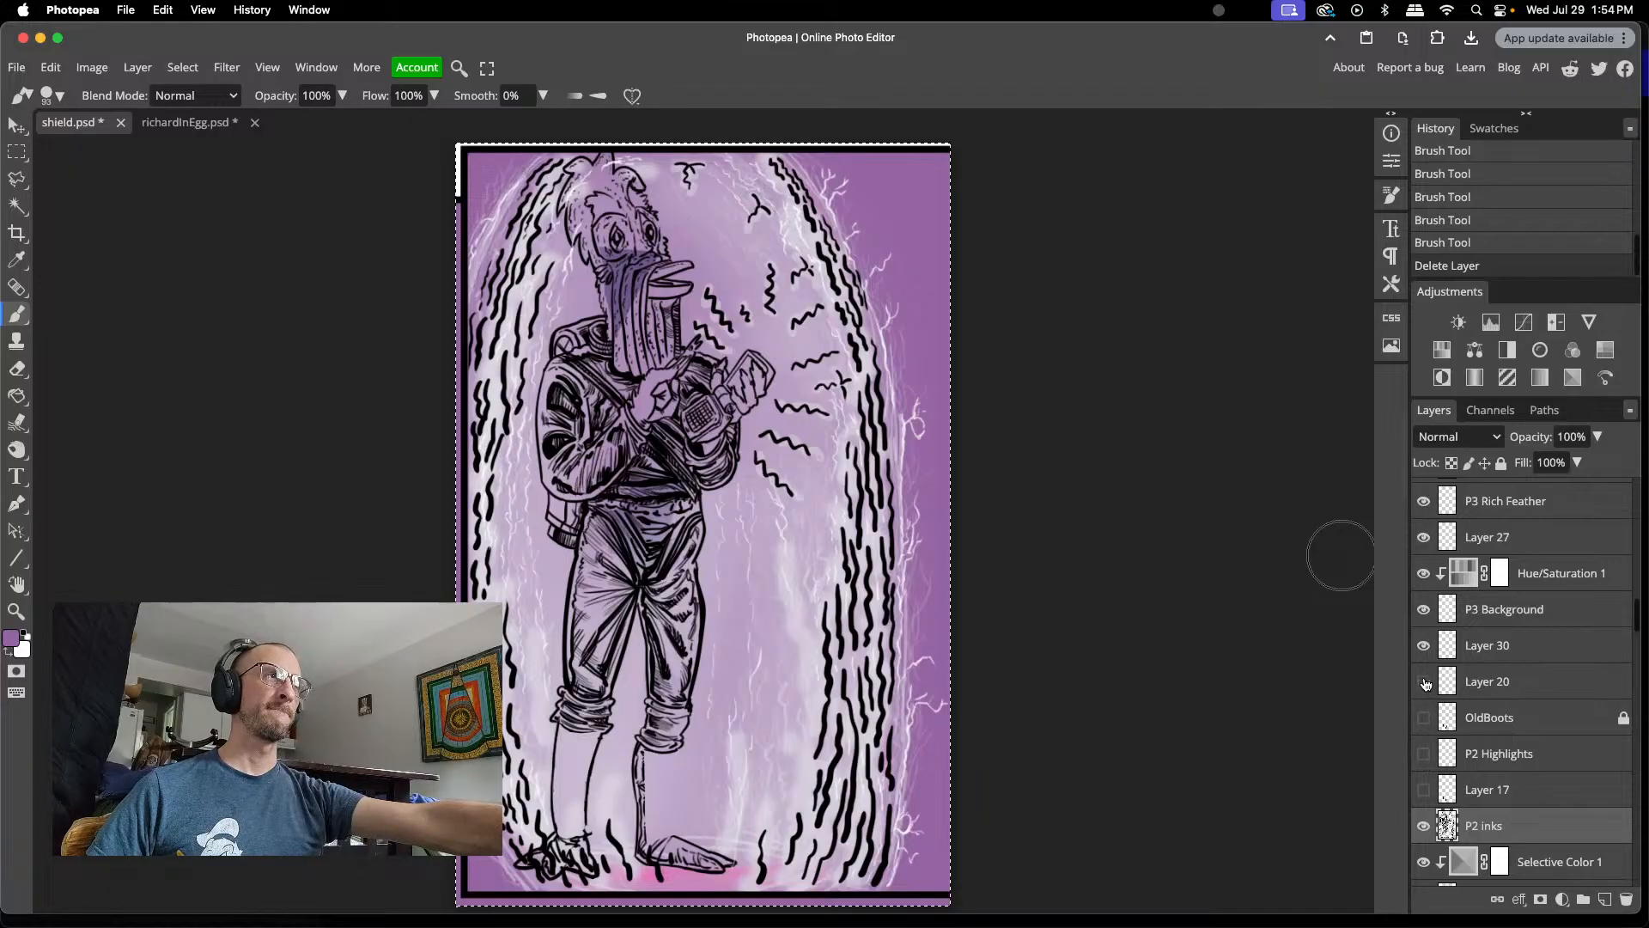
{"action": "left_click", "coordinate": [1424, 682]}
{"action": "left_click", "coordinate": [1424, 718]}
{"action": "left_click", "coordinate": [1425, 720]}
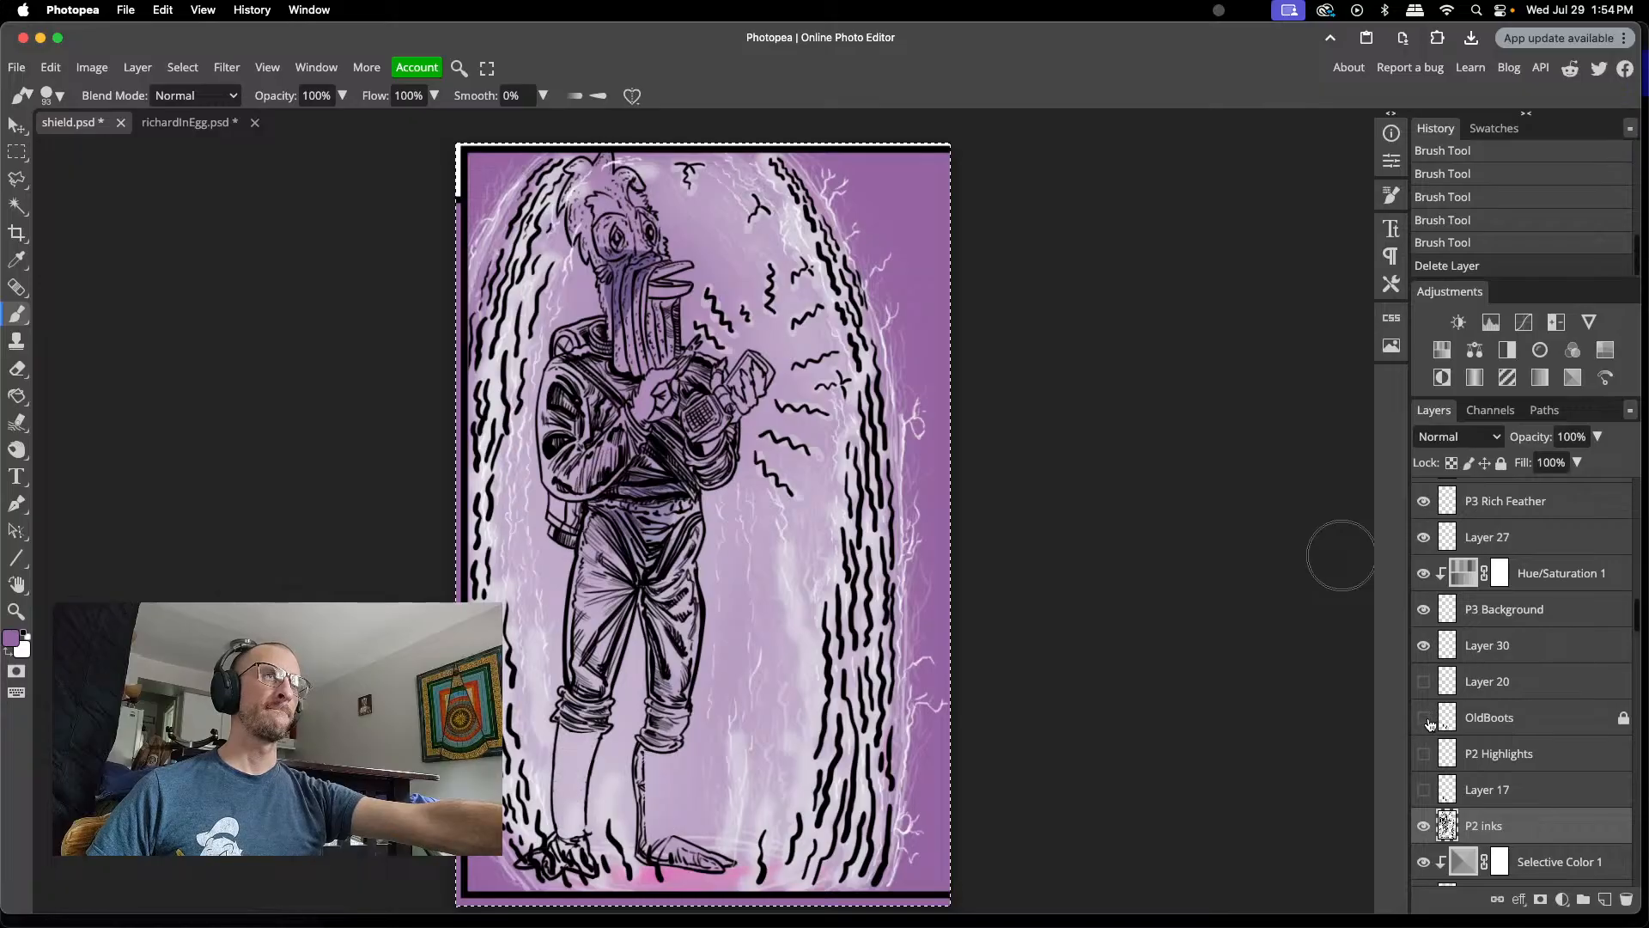
{"action": "left_click", "coordinate": [1425, 610]}
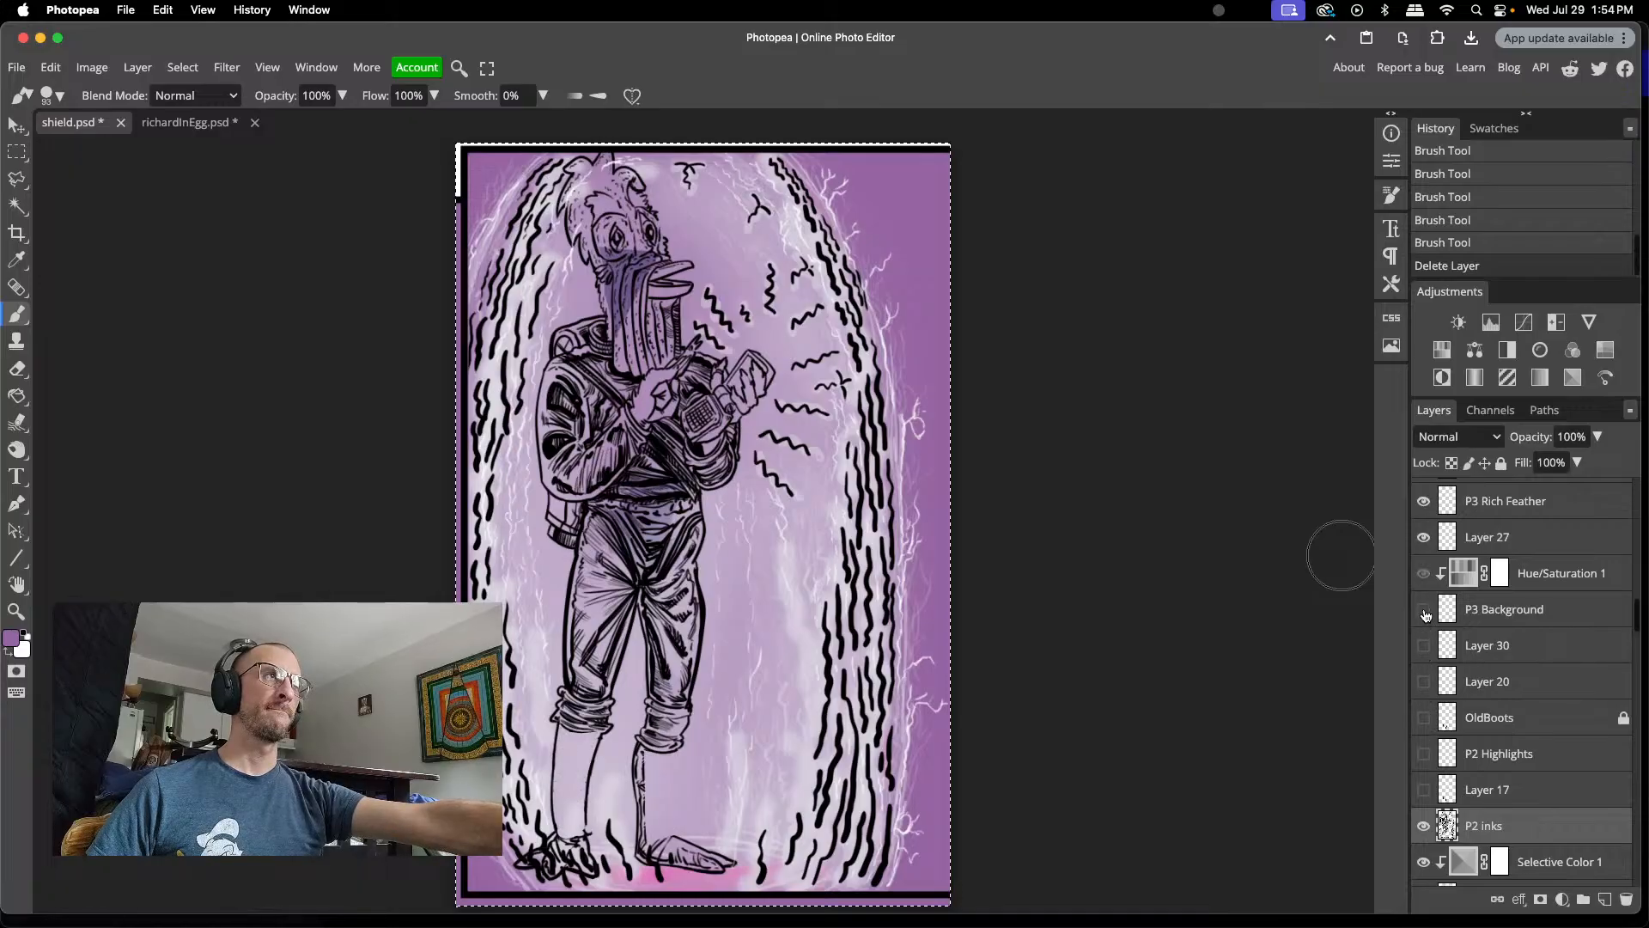
- Hide the P4 Darks, Layer 9, Stethescope, Layer 10 and Dr Luna Ink layers near the head of the stack
{"action": "scroll", "coordinate": [1428, 612], "scroll_direction": "up", "scroll_amount": 3}
{"action": "scroll", "coordinate": [1433, 748], "scroll_direction": "up", "scroll_amount": 10}
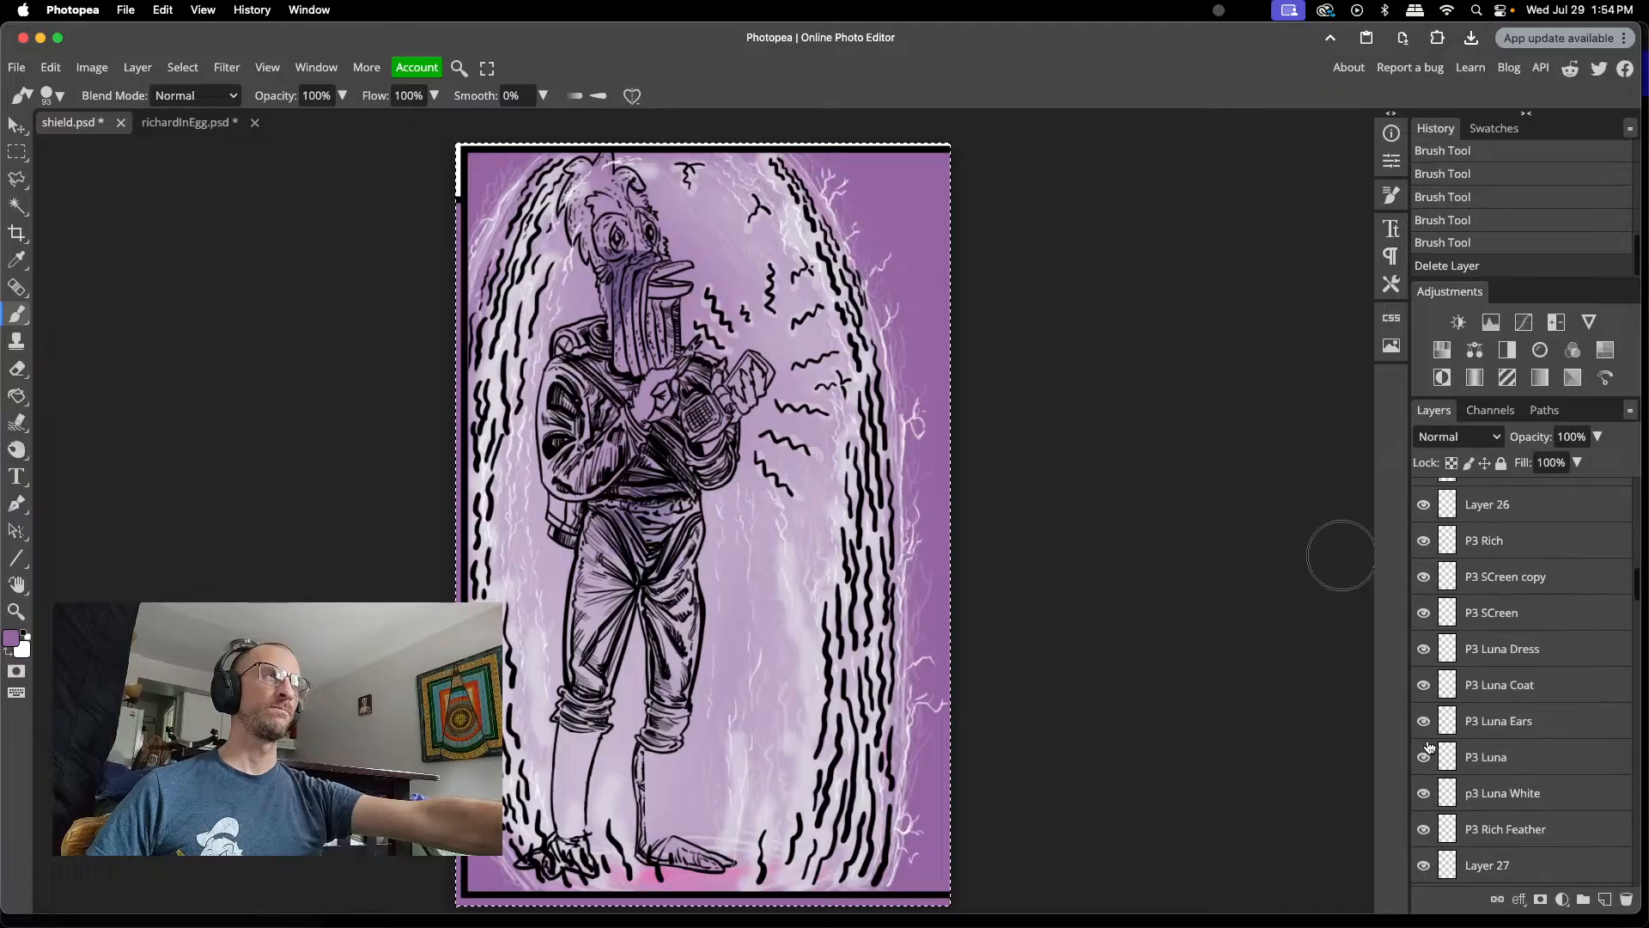
{"action": "scroll", "coordinate": [1428, 746], "scroll_direction": "up", "scroll_amount": 4}
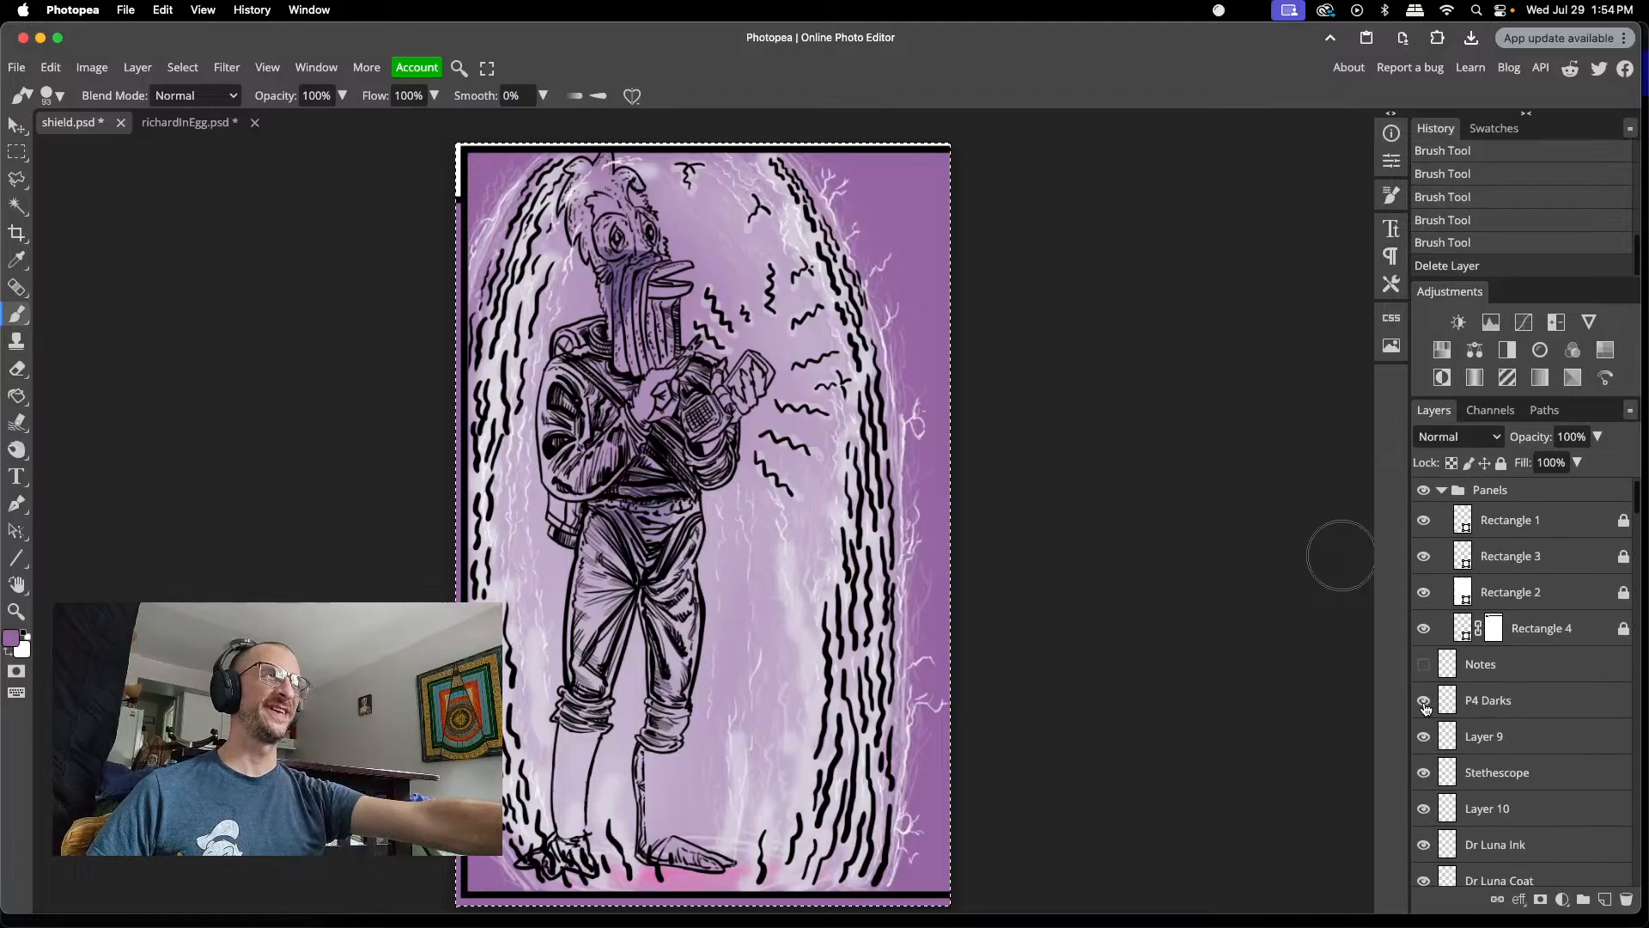
{"action": "left_click", "coordinate": [1425, 702]}
{"action": "left_click", "coordinate": [1424, 737]}
{"action": "left_click", "coordinate": [1423, 773]}
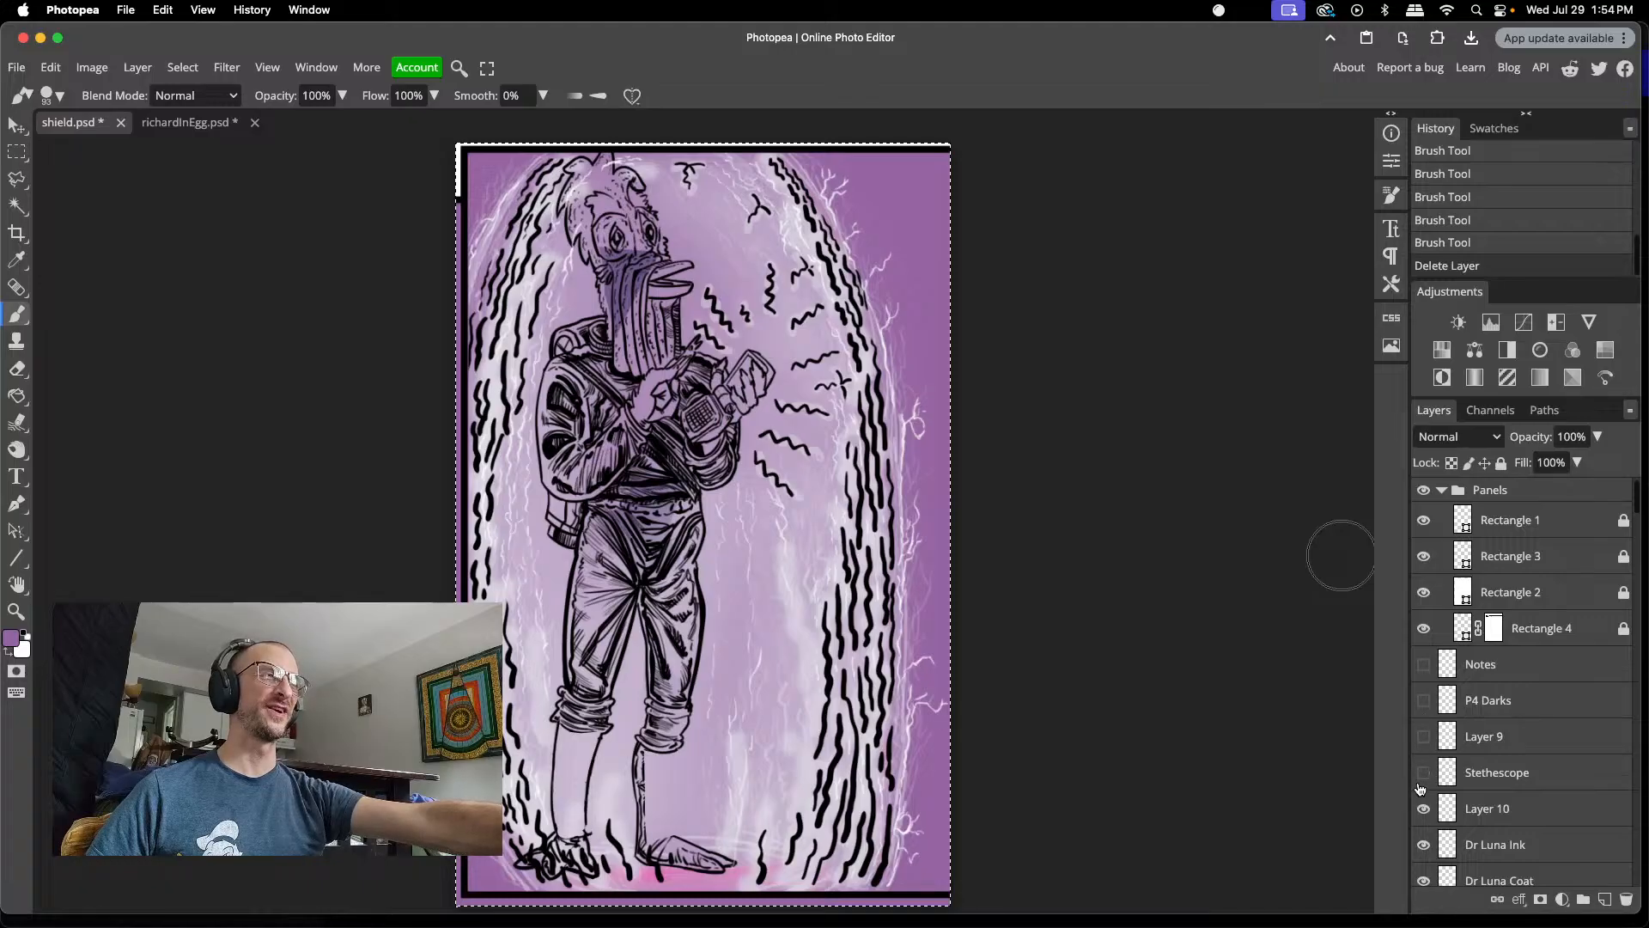
{"action": "scroll", "coordinate": [1424, 777], "scroll_direction": "down", "scroll_amount": 3}
{"action": "left_click", "coordinate": [1424, 649]}
{"action": "left_click", "coordinate": [1423, 685]}
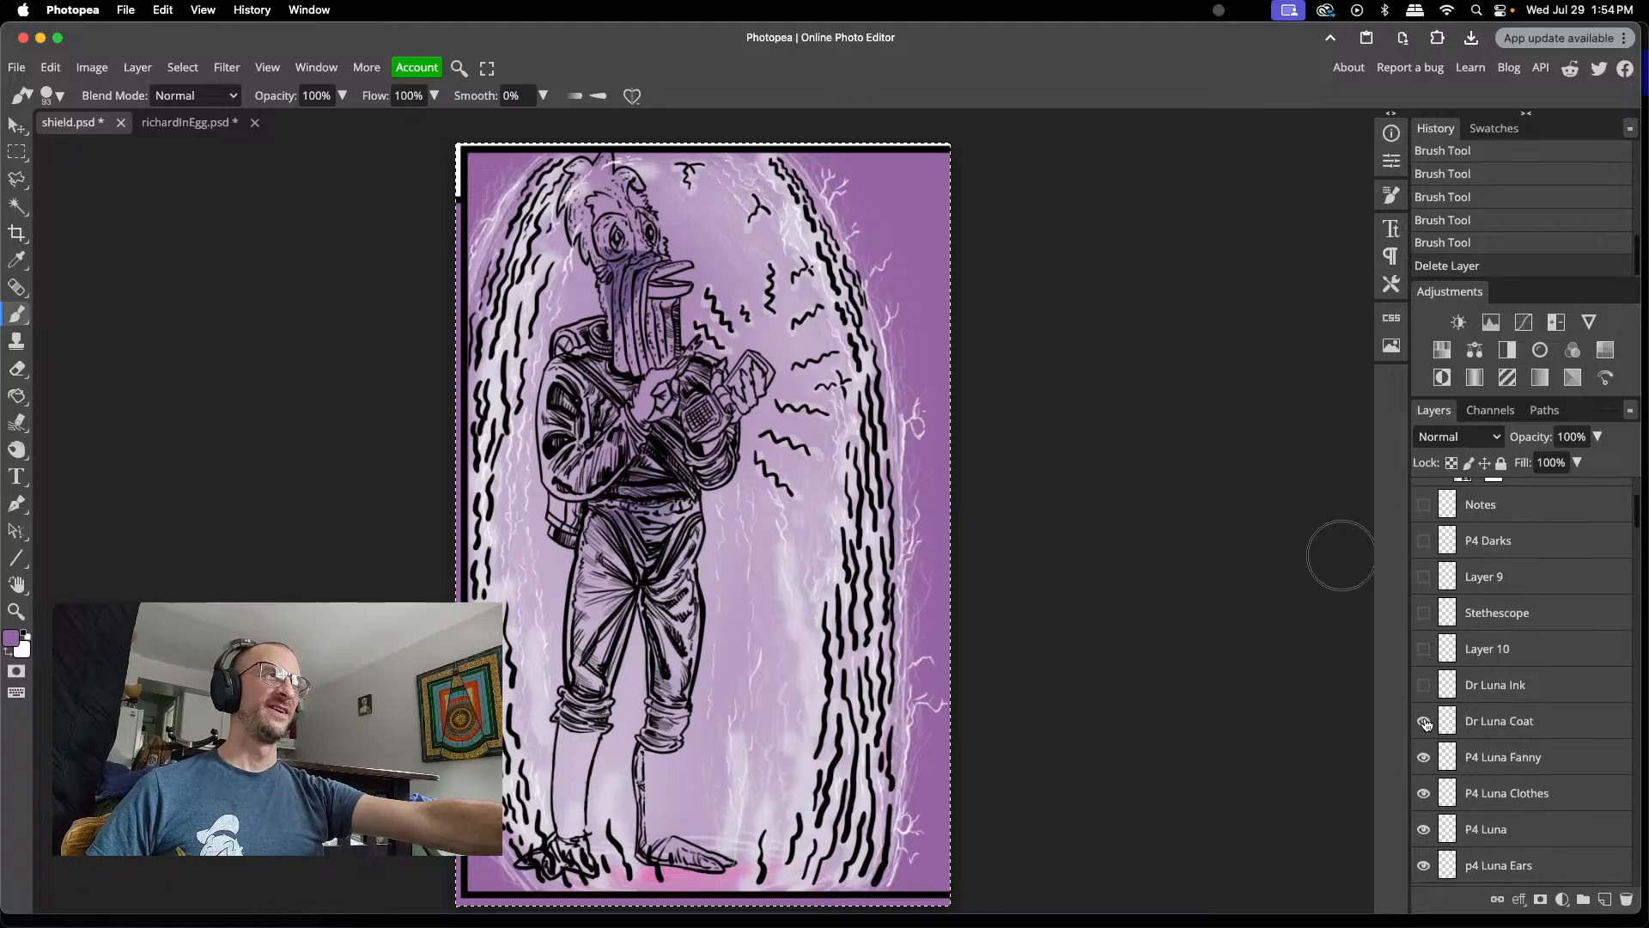
- Hide the Dr Luna Coat, P4 Luna Fanny, P4 Luna Clothes, P4 Luna and p4 Luna Ears layers
{"action": "scroll", "coordinate": [1427, 724], "scroll_direction": "down", "scroll_amount": 1}
{"action": "left_click", "coordinate": [1424, 737]}
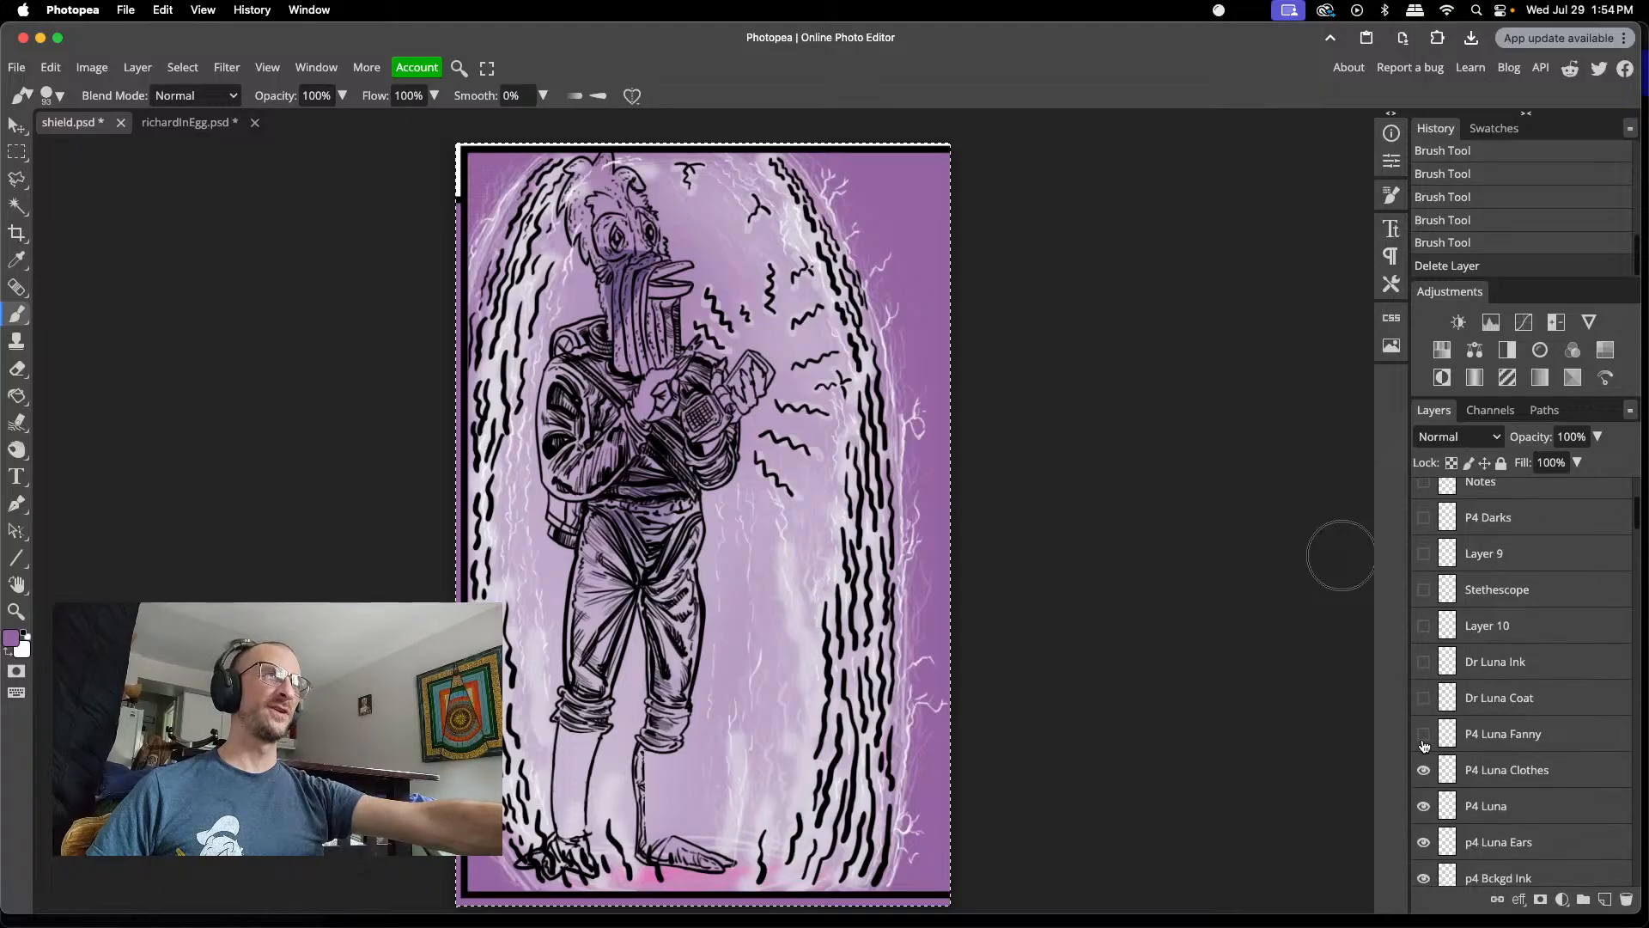
{"action": "left_click", "coordinate": [1425, 770]}
{"action": "left_click", "coordinate": [1424, 806]}
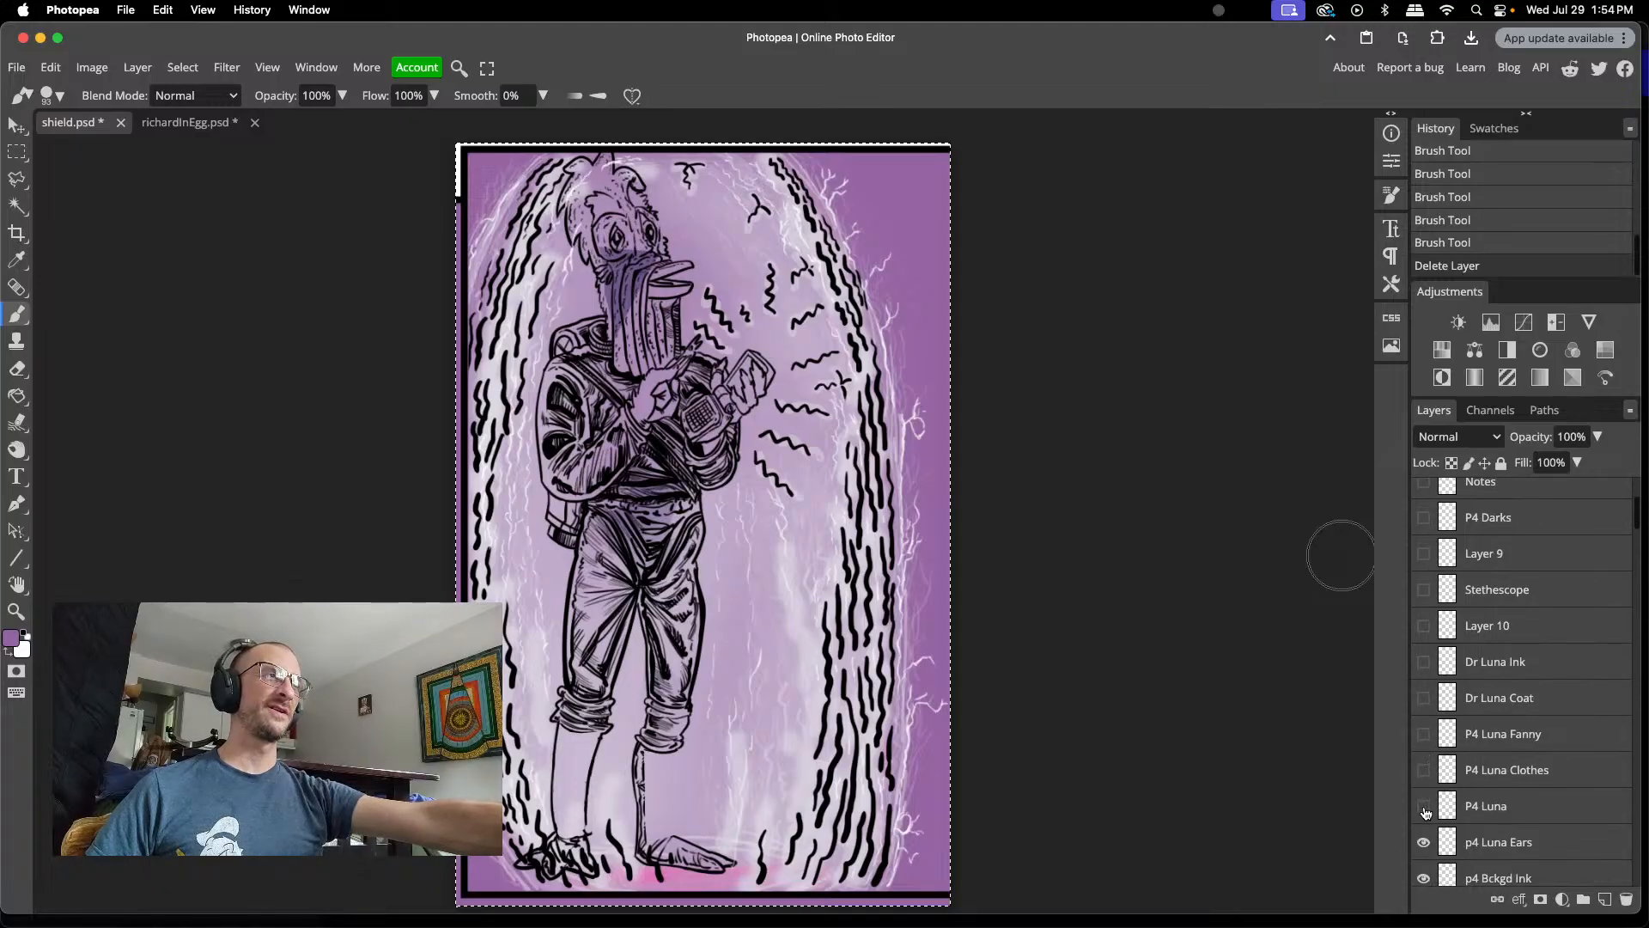
{"action": "left_click", "coordinate": [1424, 842]}
- Hide the p4 Bckgd Ink, p4 bckgnd, Layer 33, P3 More Shield and P3 Shield layers
{"action": "scroll", "coordinate": [1424, 838], "scroll_direction": "down", "scroll_amount": 3}
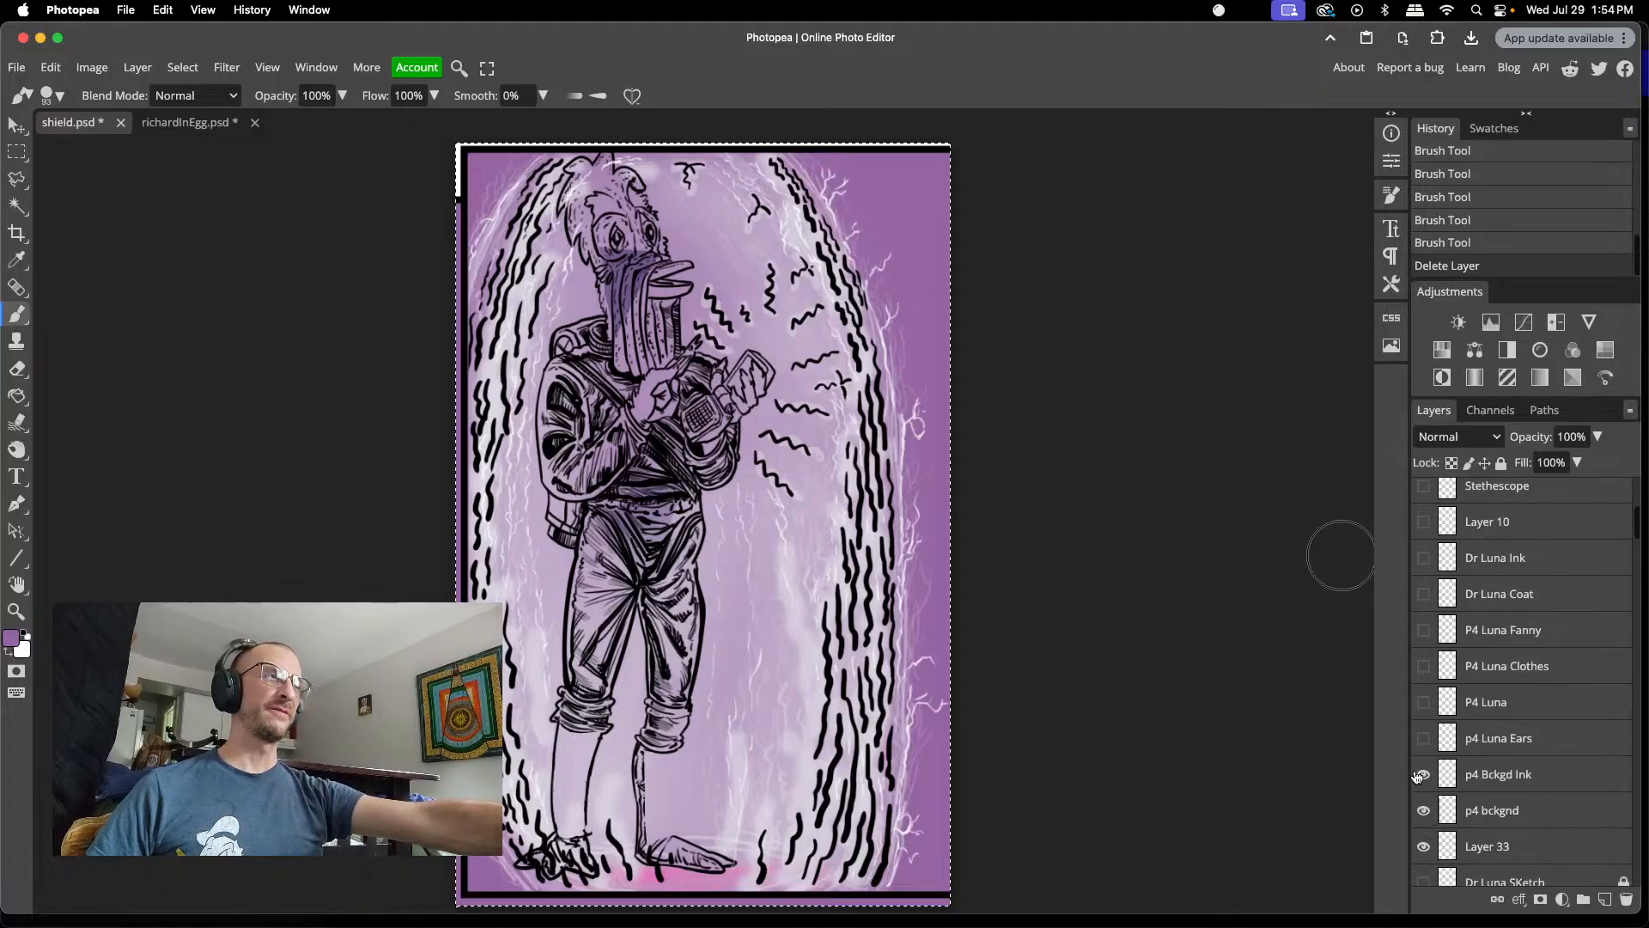
{"action": "left_click", "coordinate": [1424, 775]}
{"action": "left_click", "coordinate": [1424, 810]}
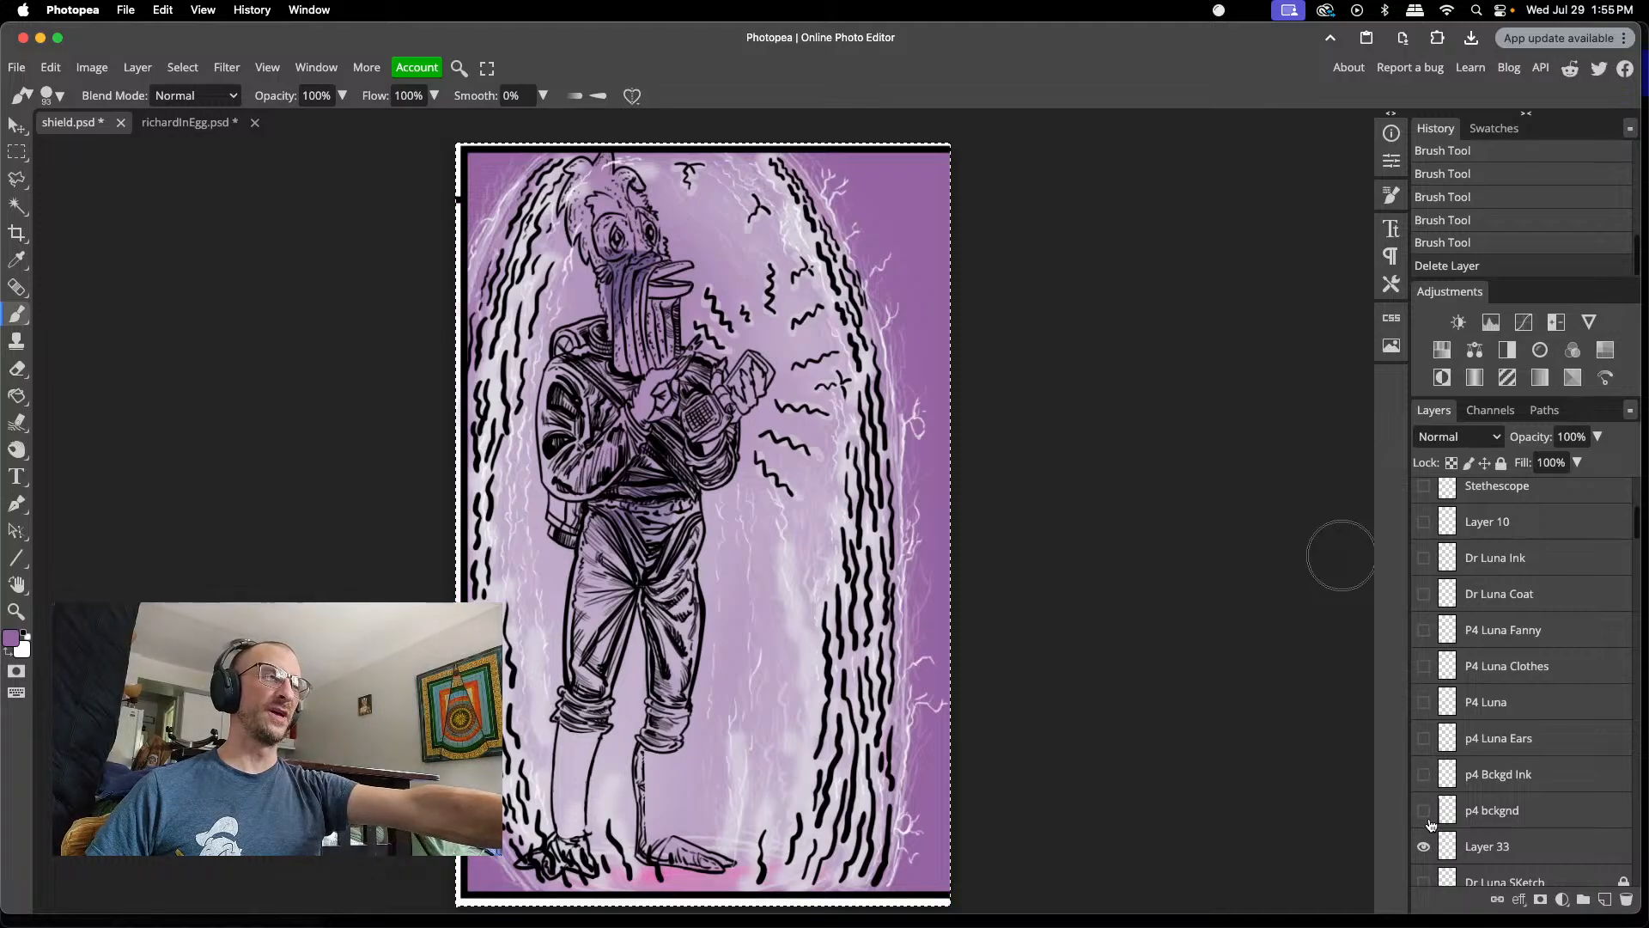
{"action": "scroll", "coordinate": [1426, 842], "scroll_direction": "down", "scroll_amount": 3}
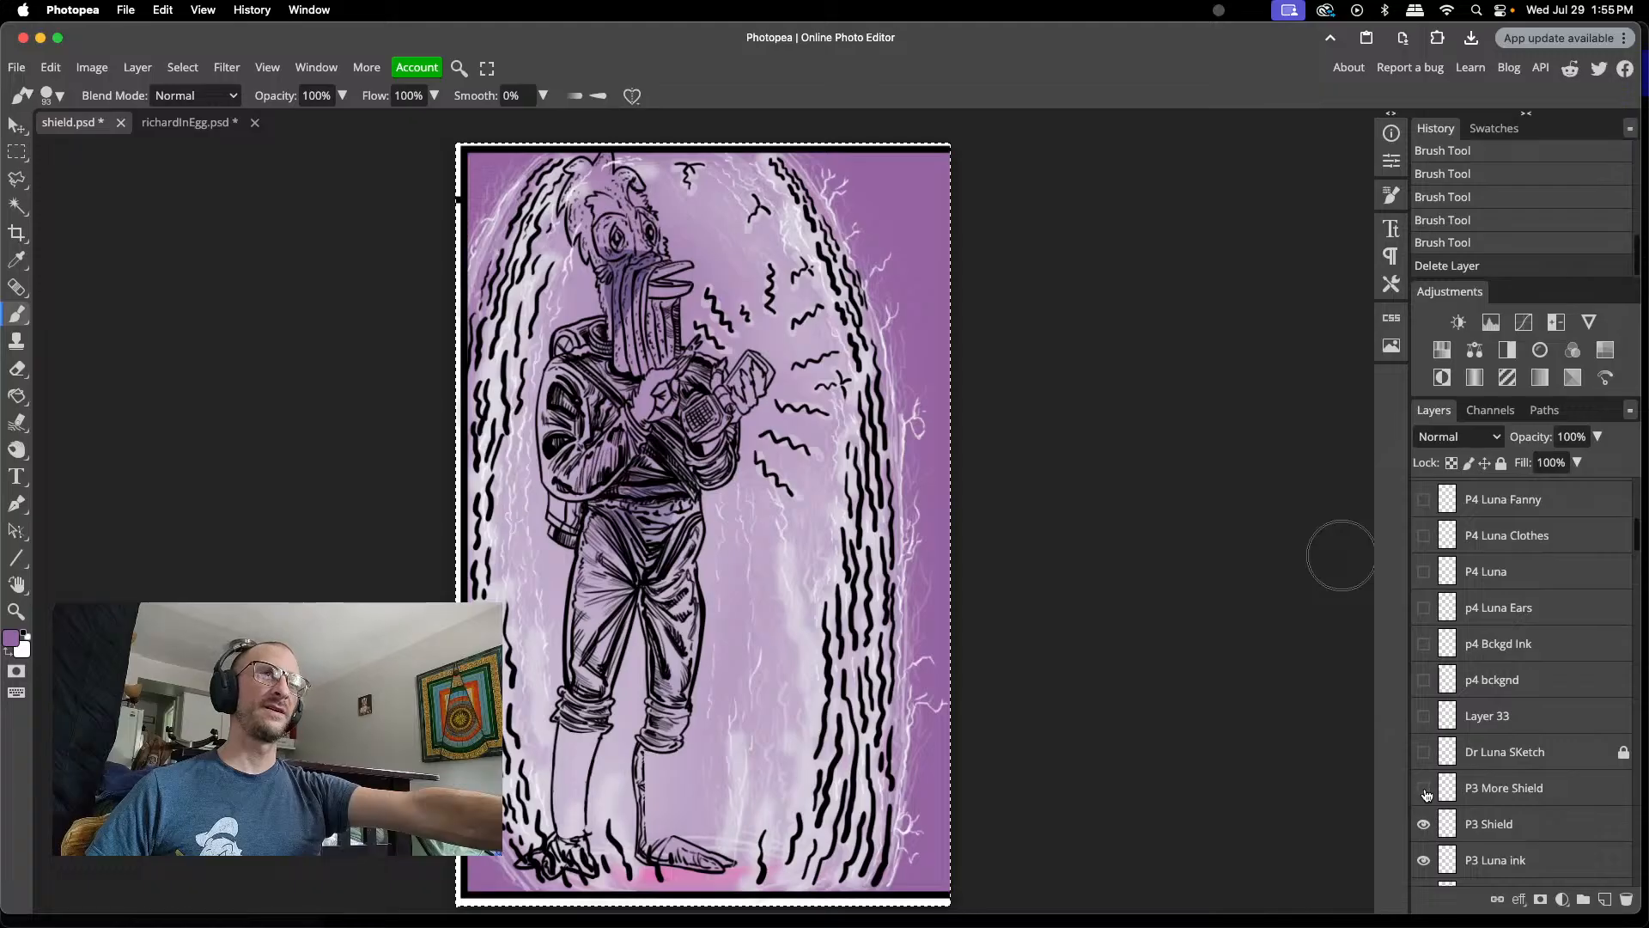
{"action": "left_click", "coordinate": [1424, 823]}
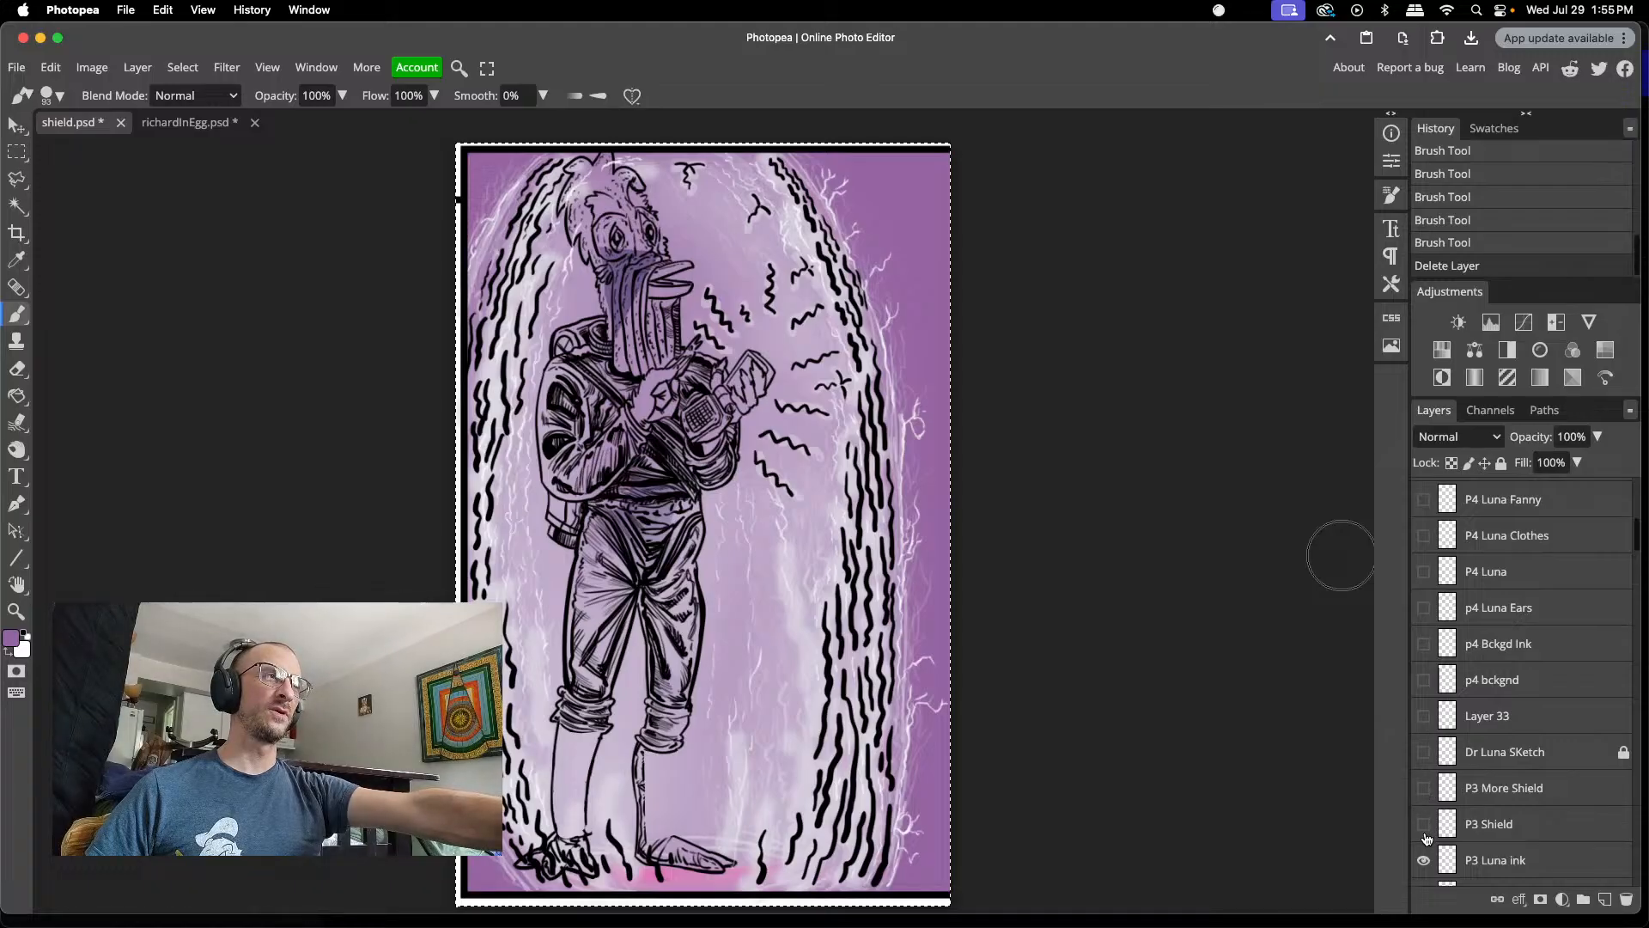
- Hide P3 Luna ink, P3 Darks, Layer 11, P3 Inks, P3 Dress Highlights, Layer 26, P3 Rich, P3 SCreen copy and P3 SCreen
{"action": "left_click", "coordinate": [1425, 860]}
{"action": "scroll", "coordinate": [1424, 860], "scroll_direction": "down", "scroll_amount": 3}
{"action": "left_click", "coordinate": [1424, 779]}
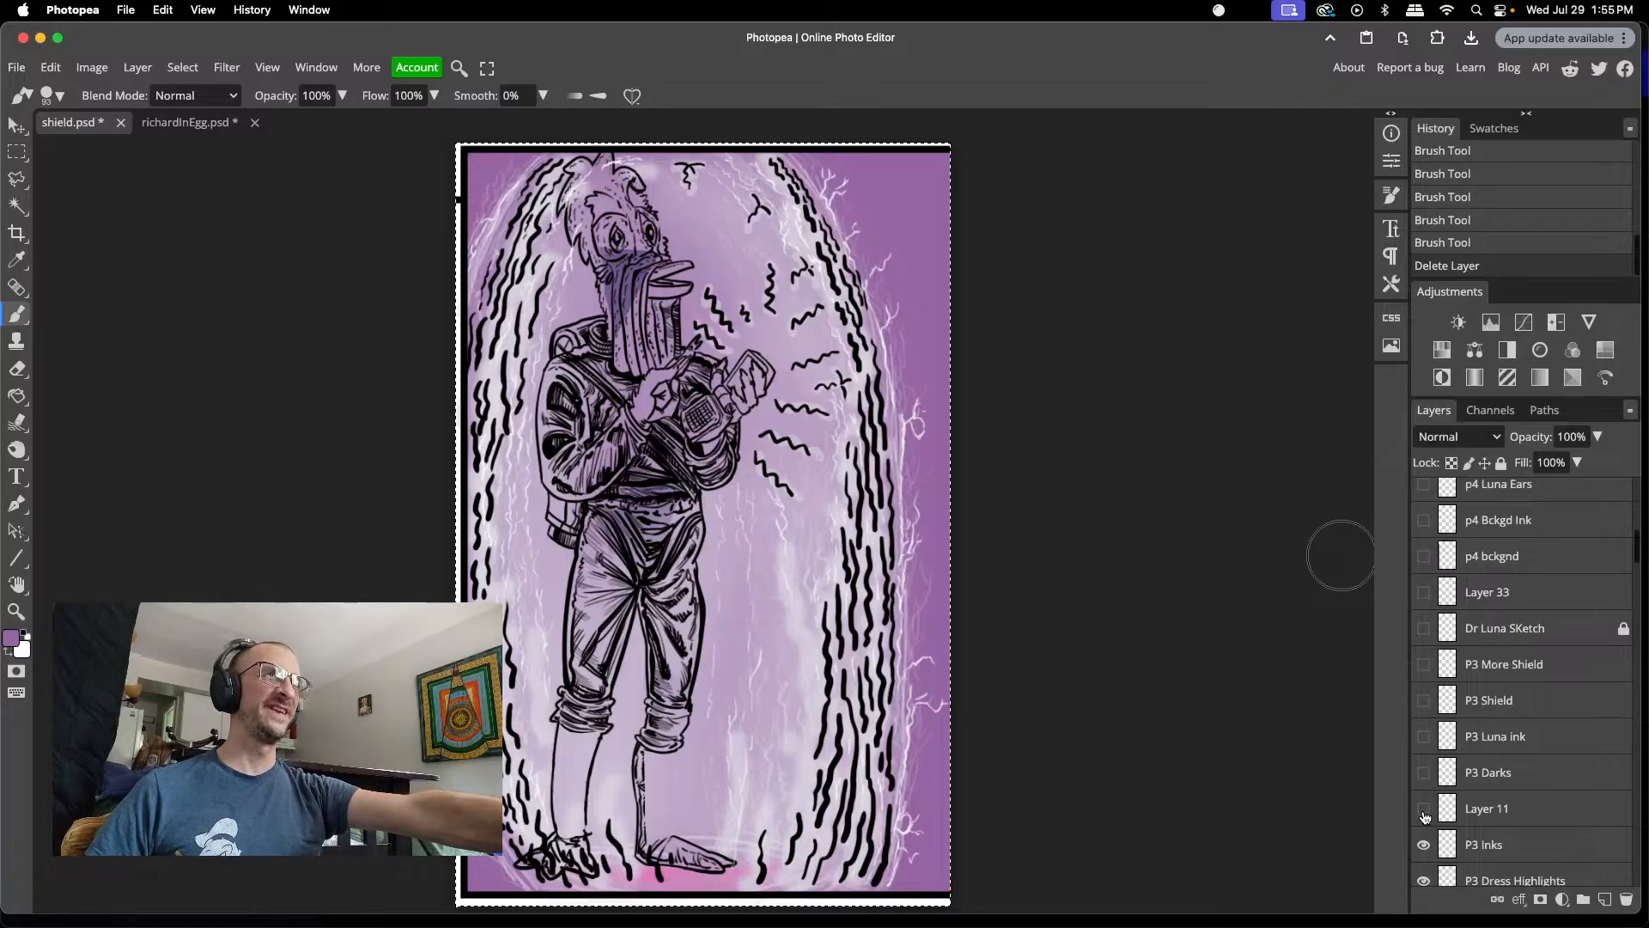
{"action": "left_click", "coordinate": [1424, 845]}
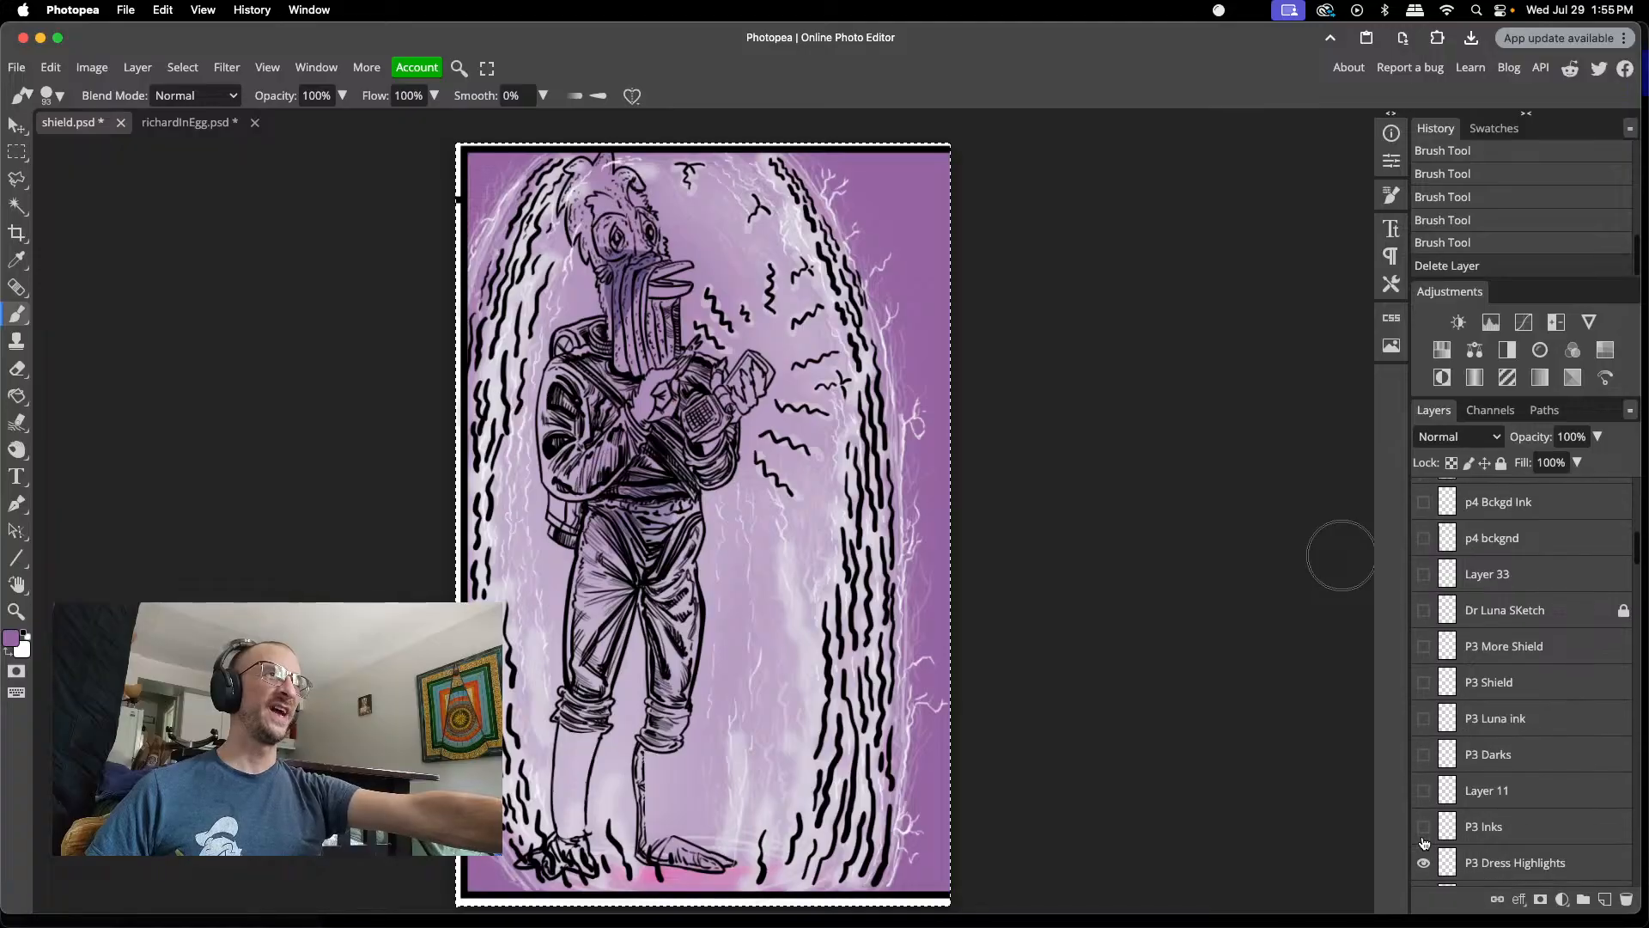
{"action": "scroll", "coordinate": [1424, 845], "scroll_direction": "down", "scroll_amount": 3}
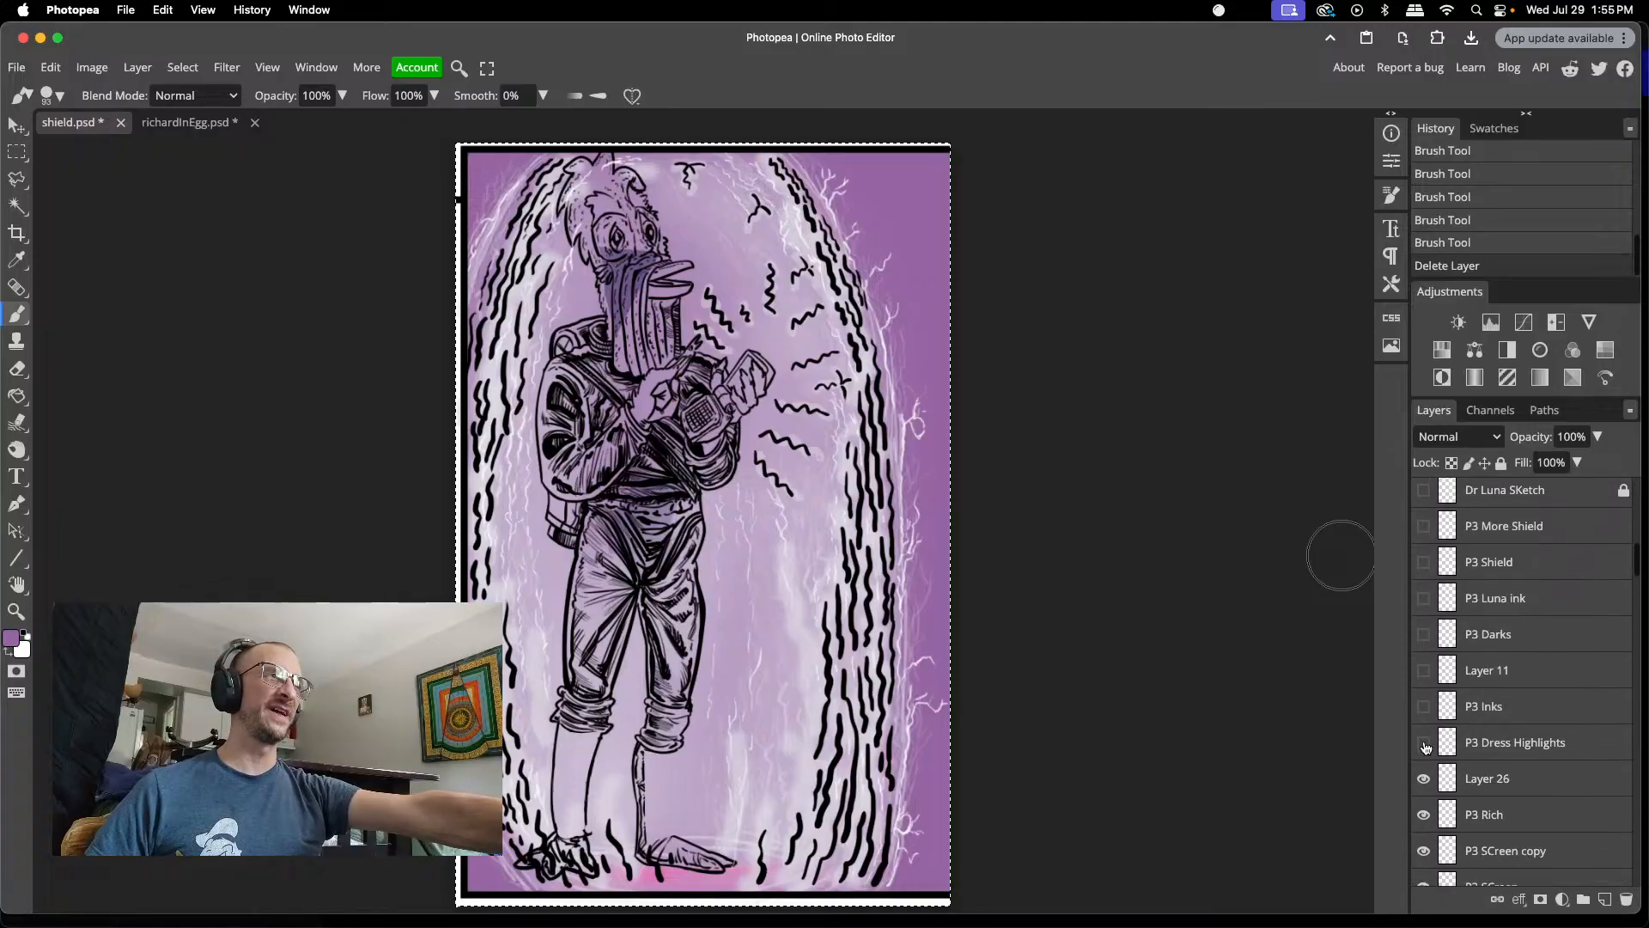
{"action": "left_click", "coordinate": [1423, 815]}
{"action": "scroll", "coordinate": [1424, 814], "scroll_direction": "down", "scroll_amount": 3}
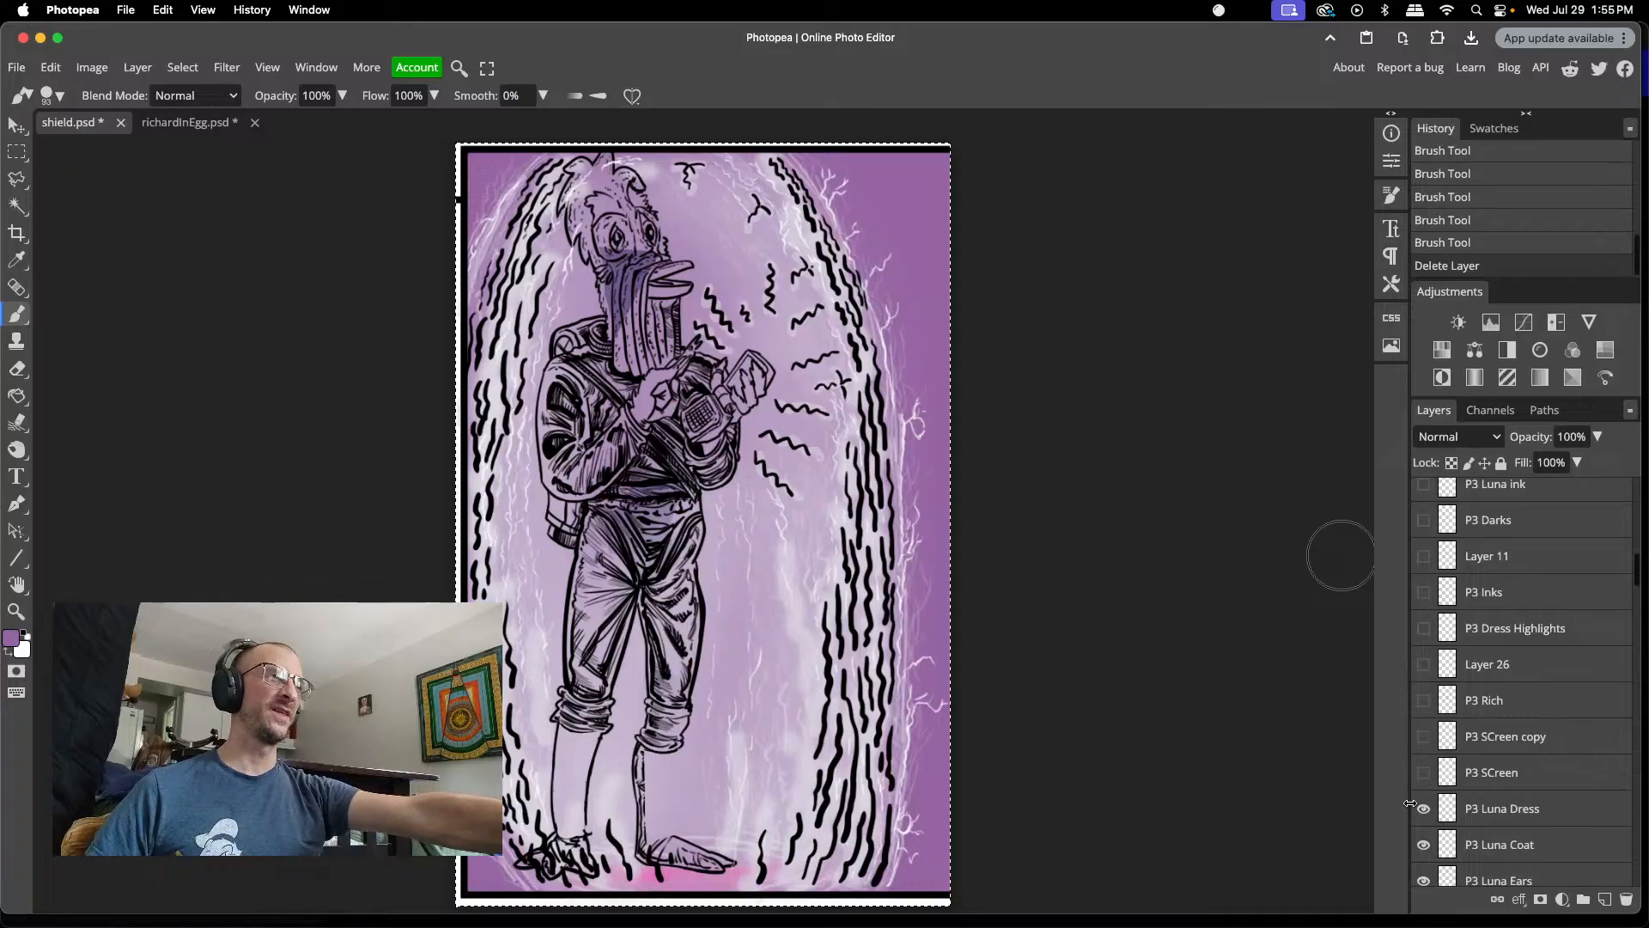
- Hide P3 Luna Dress, P3 Luna Coat, P3 Luna Ears, P3 Luna, p3 Luna White, P3 Rich Feather and Layer 27
{"action": "scroll", "coordinate": [1427, 817], "scroll_direction": "down", "scroll_amount": 3}
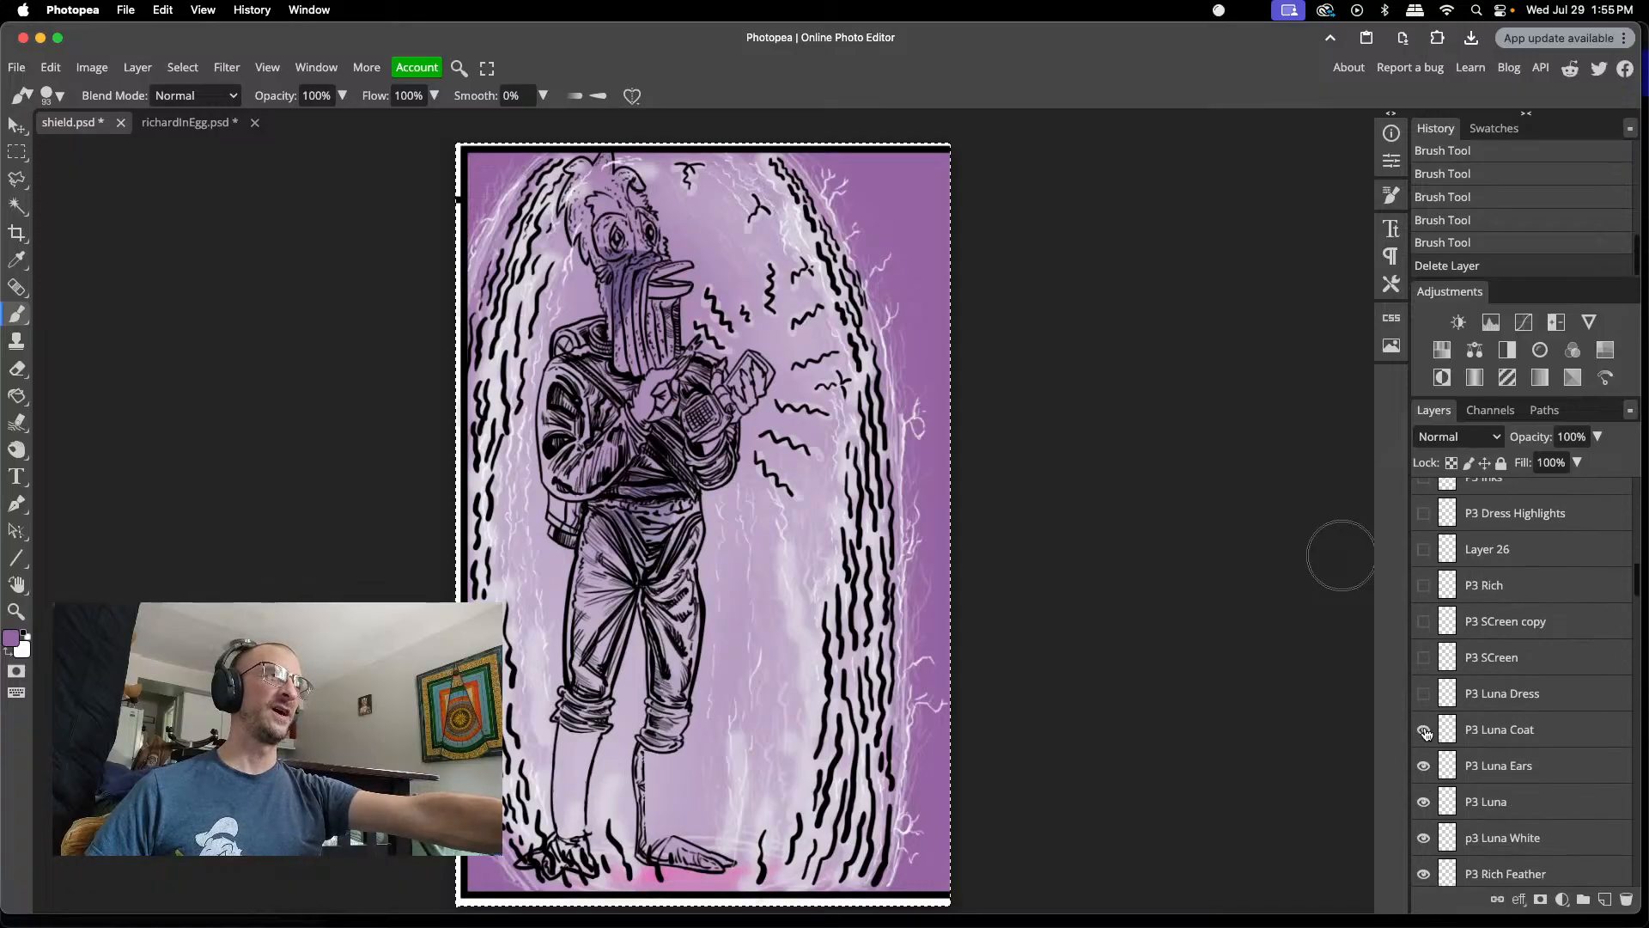
{"action": "left_click", "coordinate": [1425, 731]}
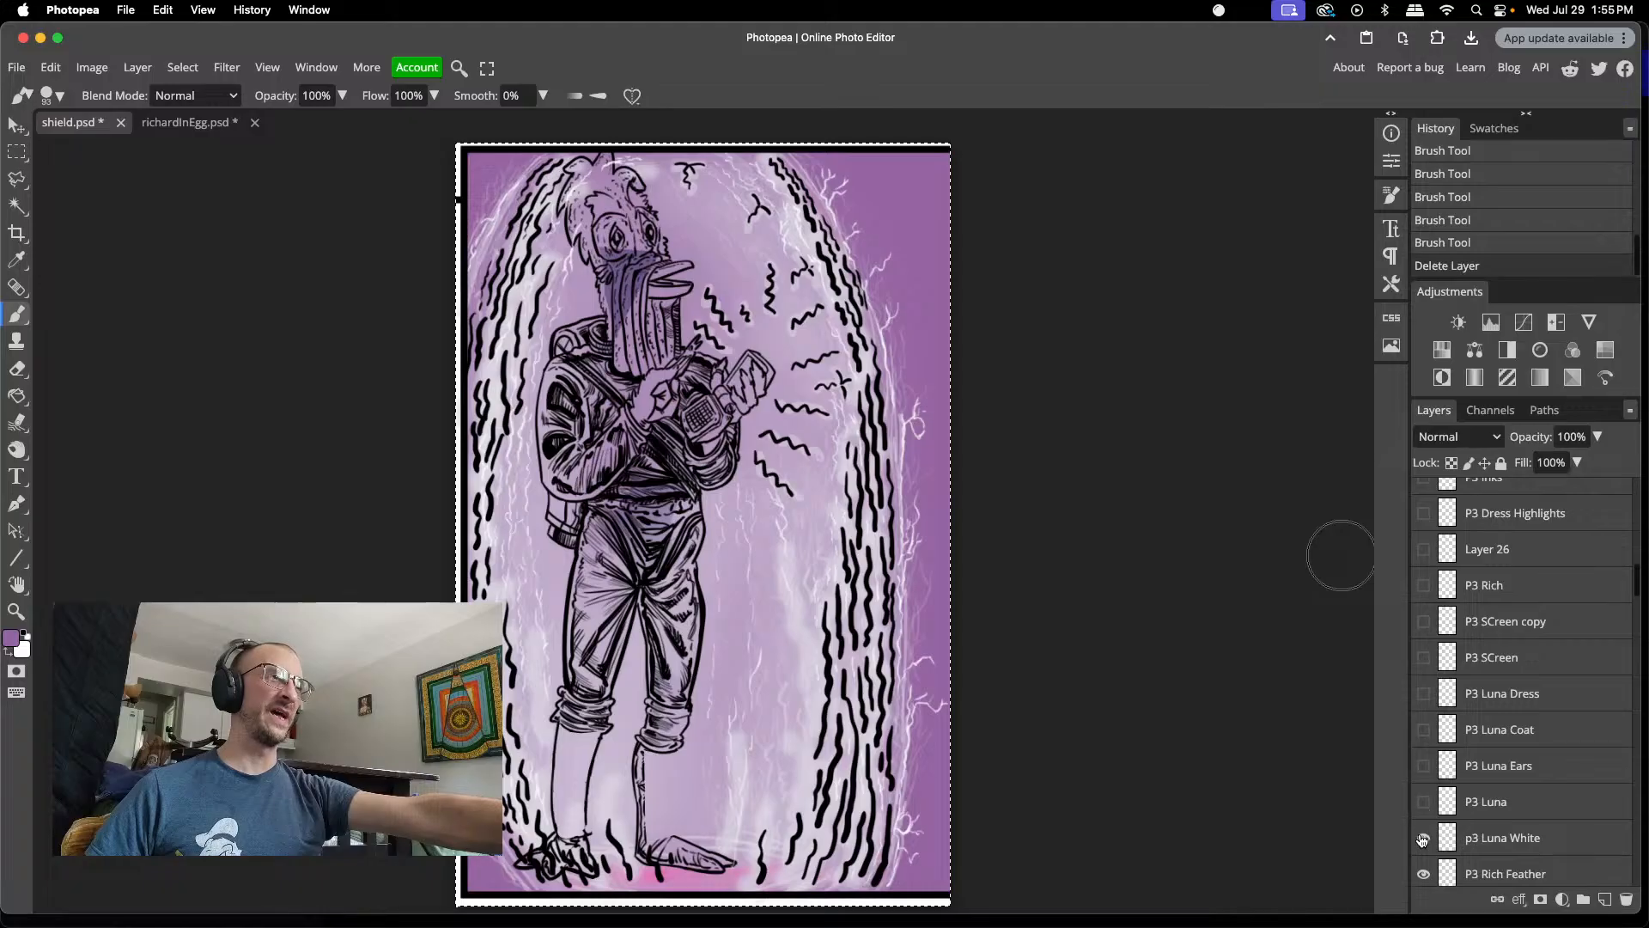
{"action": "left_click", "coordinate": [1424, 840]}
{"action": "scroll", "coordinate": [1423, 838], "scroll_direction": "down", "scroll_amount": 2}
{"action": "left_click", "coordinate": [1424, 791]}
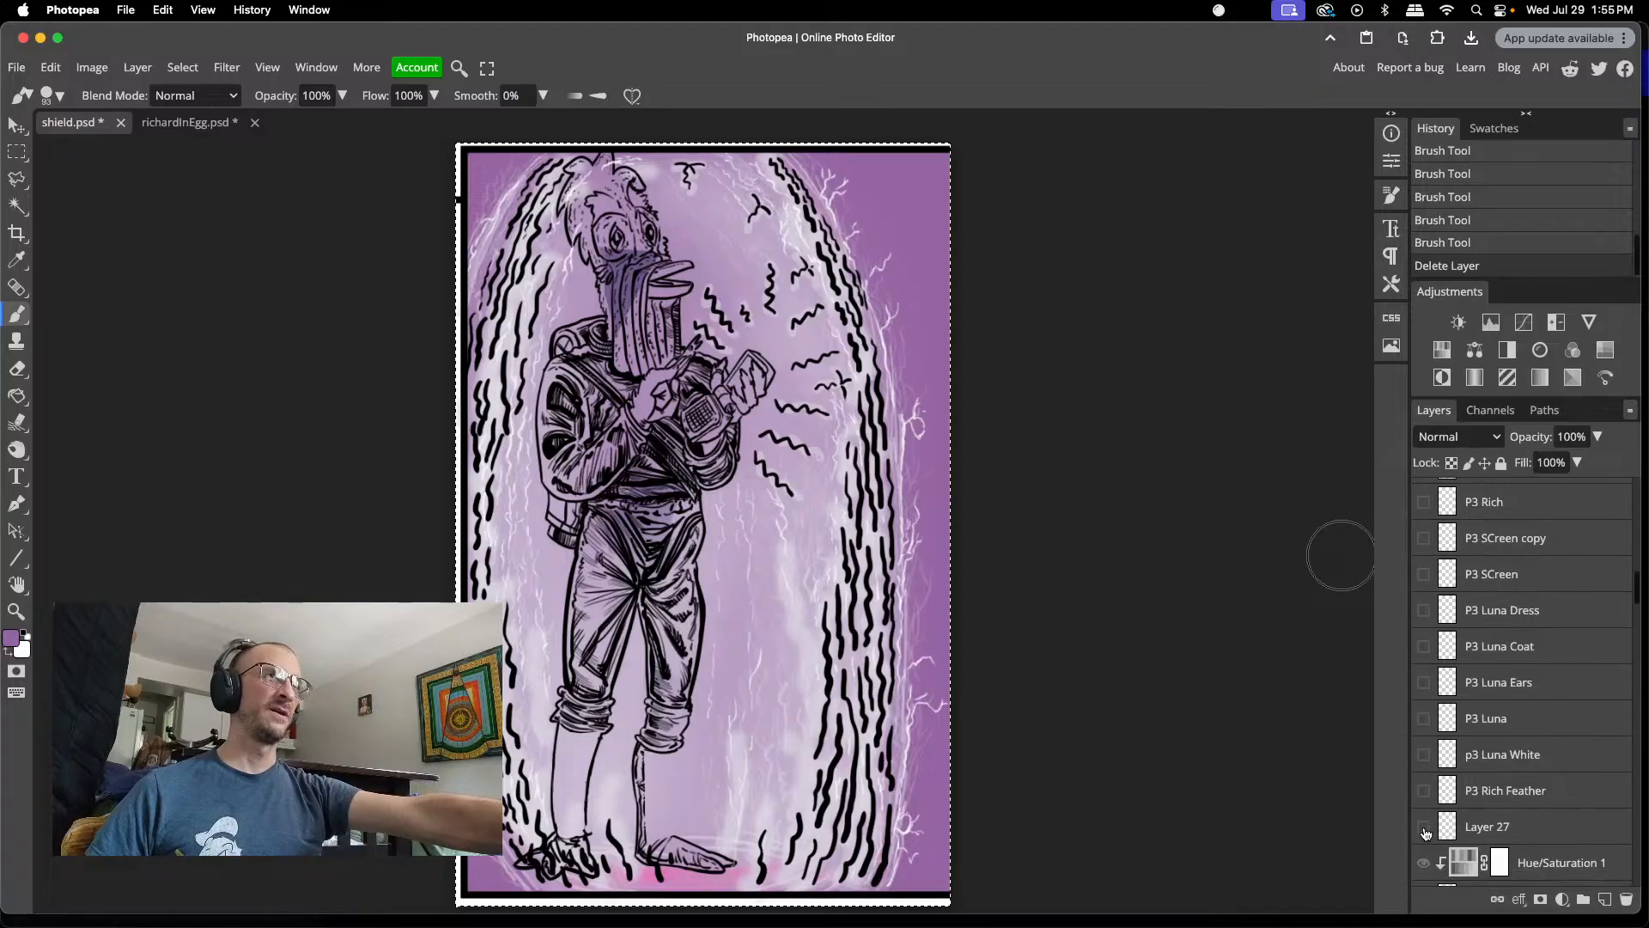
- Review the layers around p2 Sheild and toggle P2 inks to check which line art it contributes
{"action": "scroll", "coordinate": [1426, 825], "scroll_direction": "down", "scroll_amount": 9}
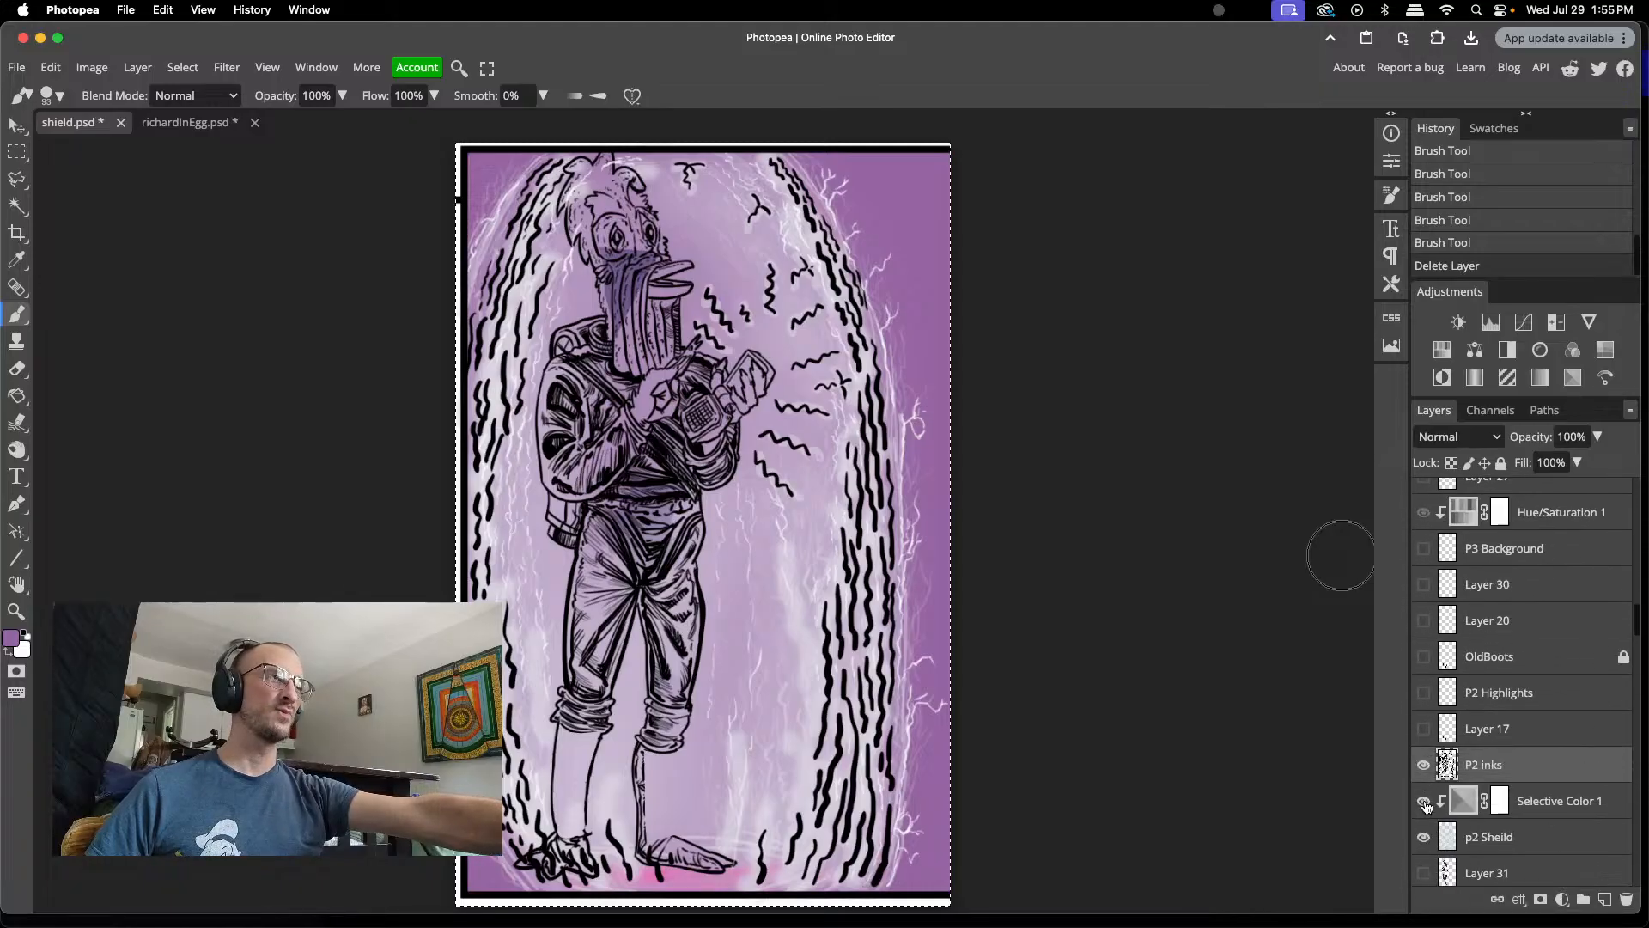
{"action": "scroll", "coordinate": [1426, 805], "scroll_direction": "down", "scroll_amount": 7}
{"action": "scroll", "coordinate": [1427, 807], "scroll_direction": "up", "scroll_amount": 7}
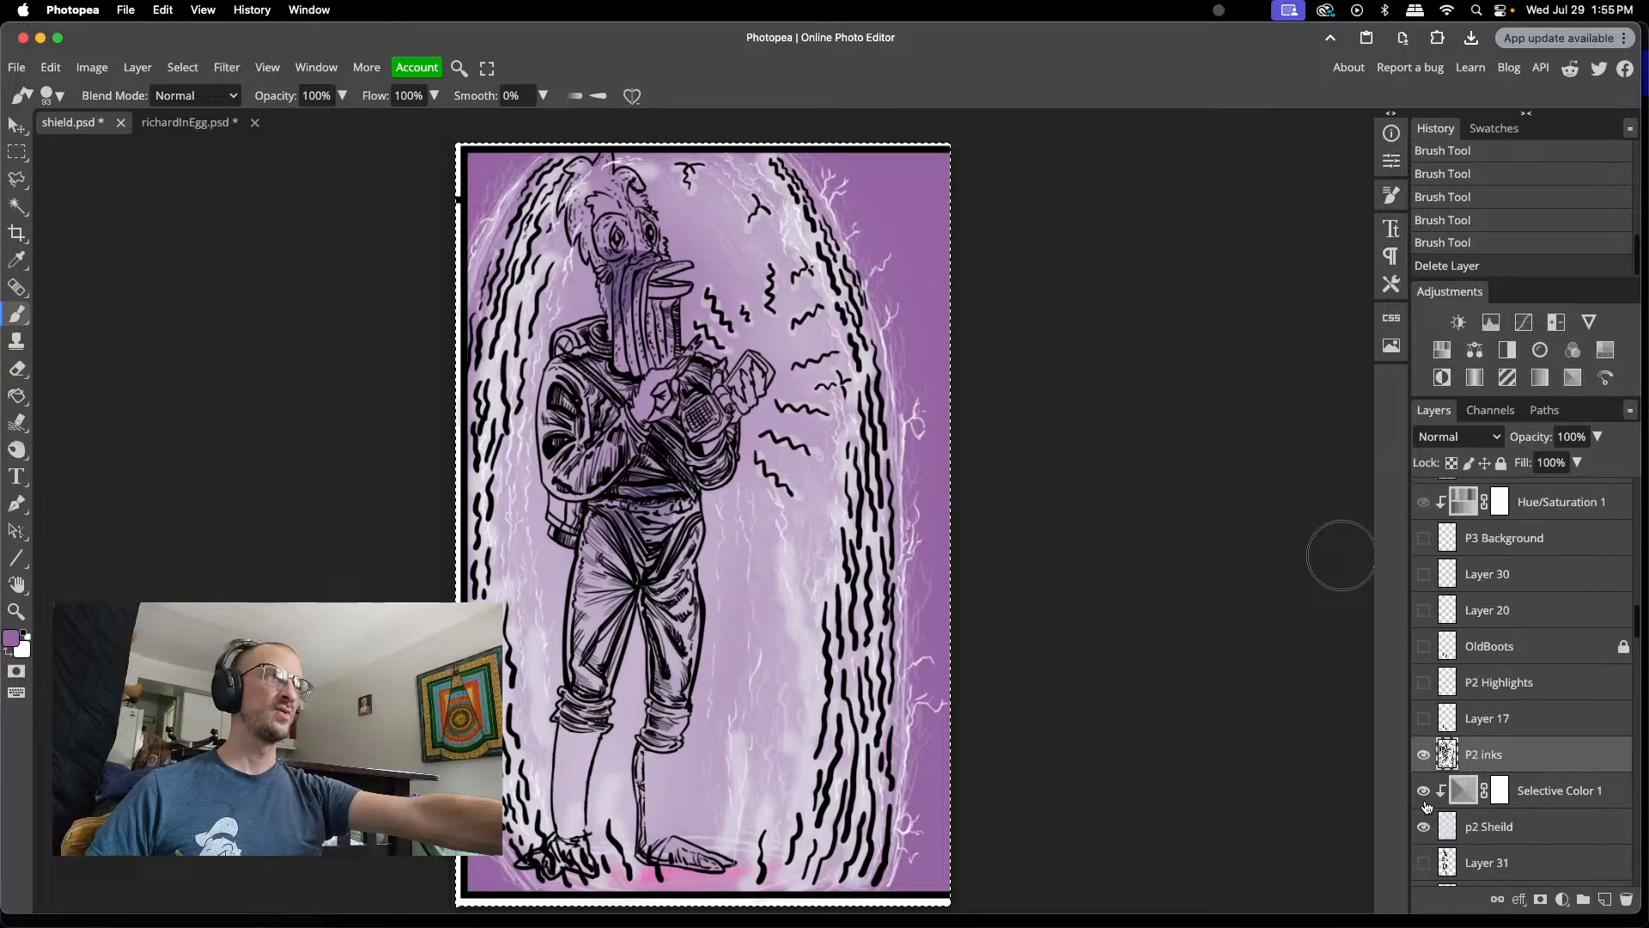
{"action": "left_click", "coordinate": [1422, 756]}
{"action": "left_click", "coordinate": [1424, 755]}
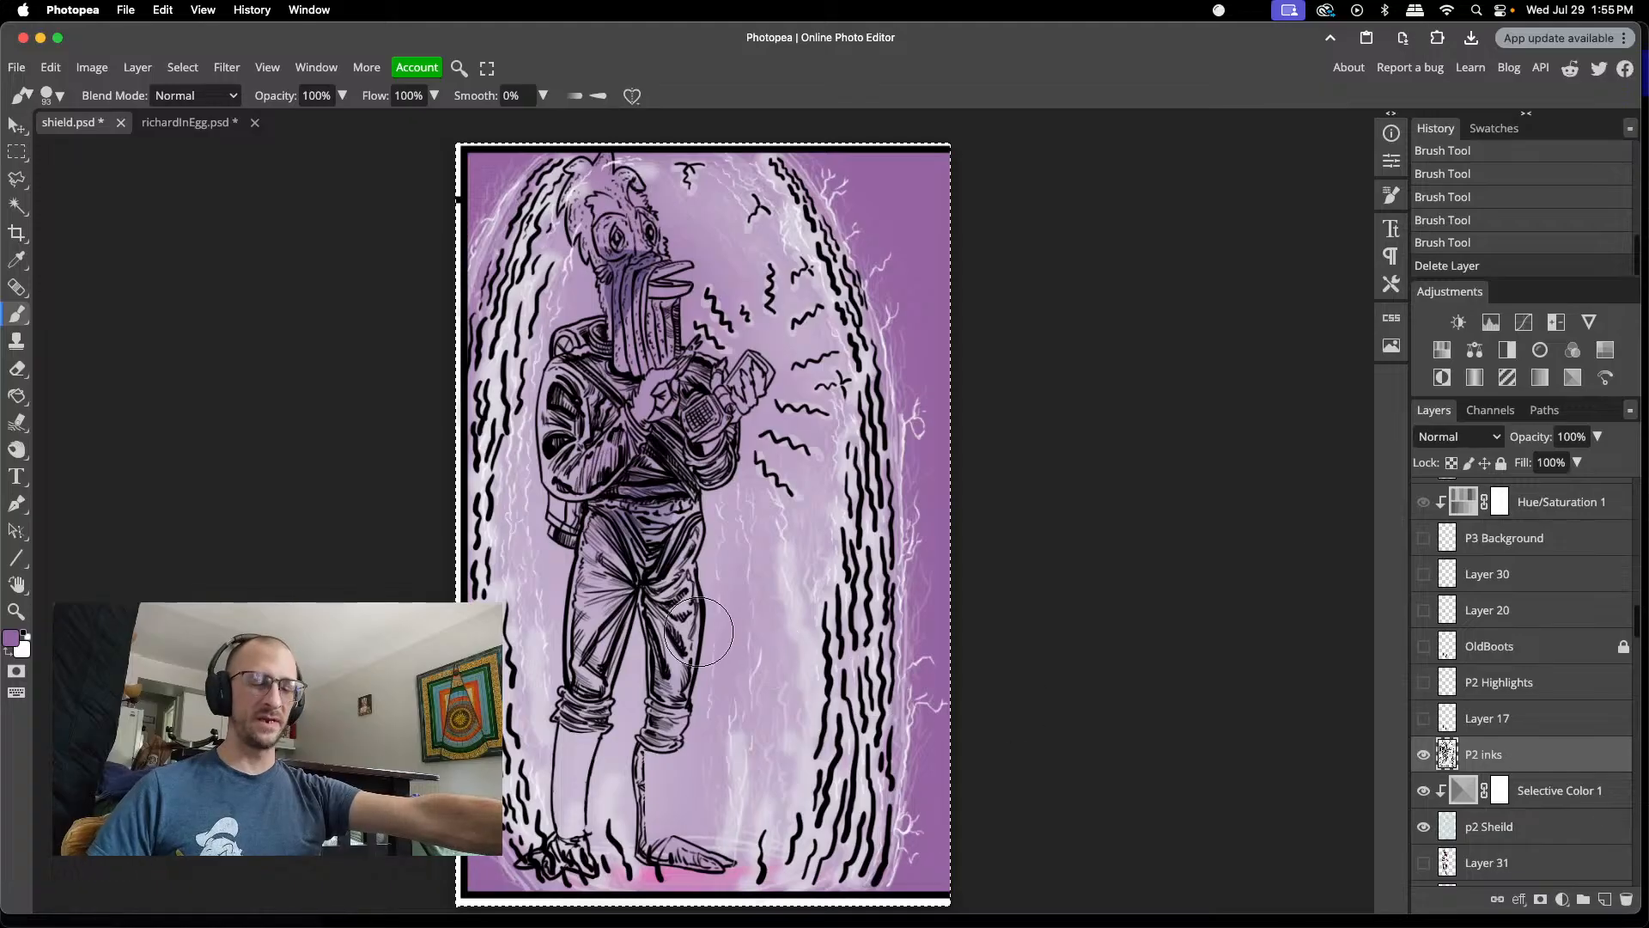
- Erase the figure's handheld device, front hand and the nearest zigzag marks from P2 inks using a 28 px eraser
{"action": "key", "text": "e"}
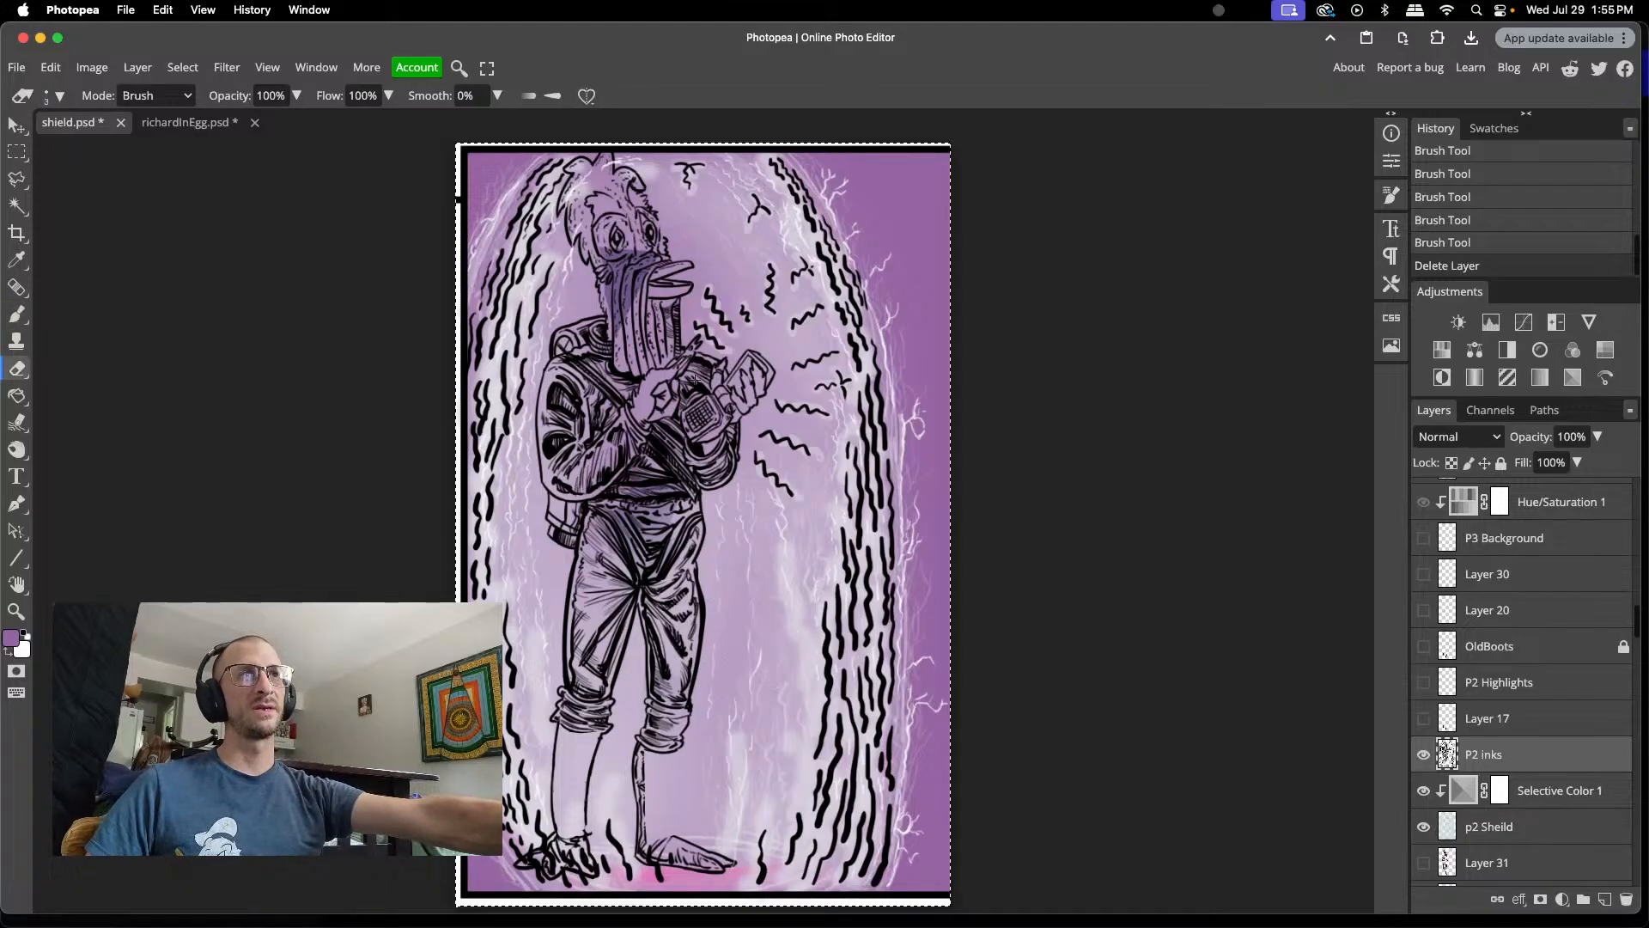
{"action": "right_click", "coordinate": [682, 453]}
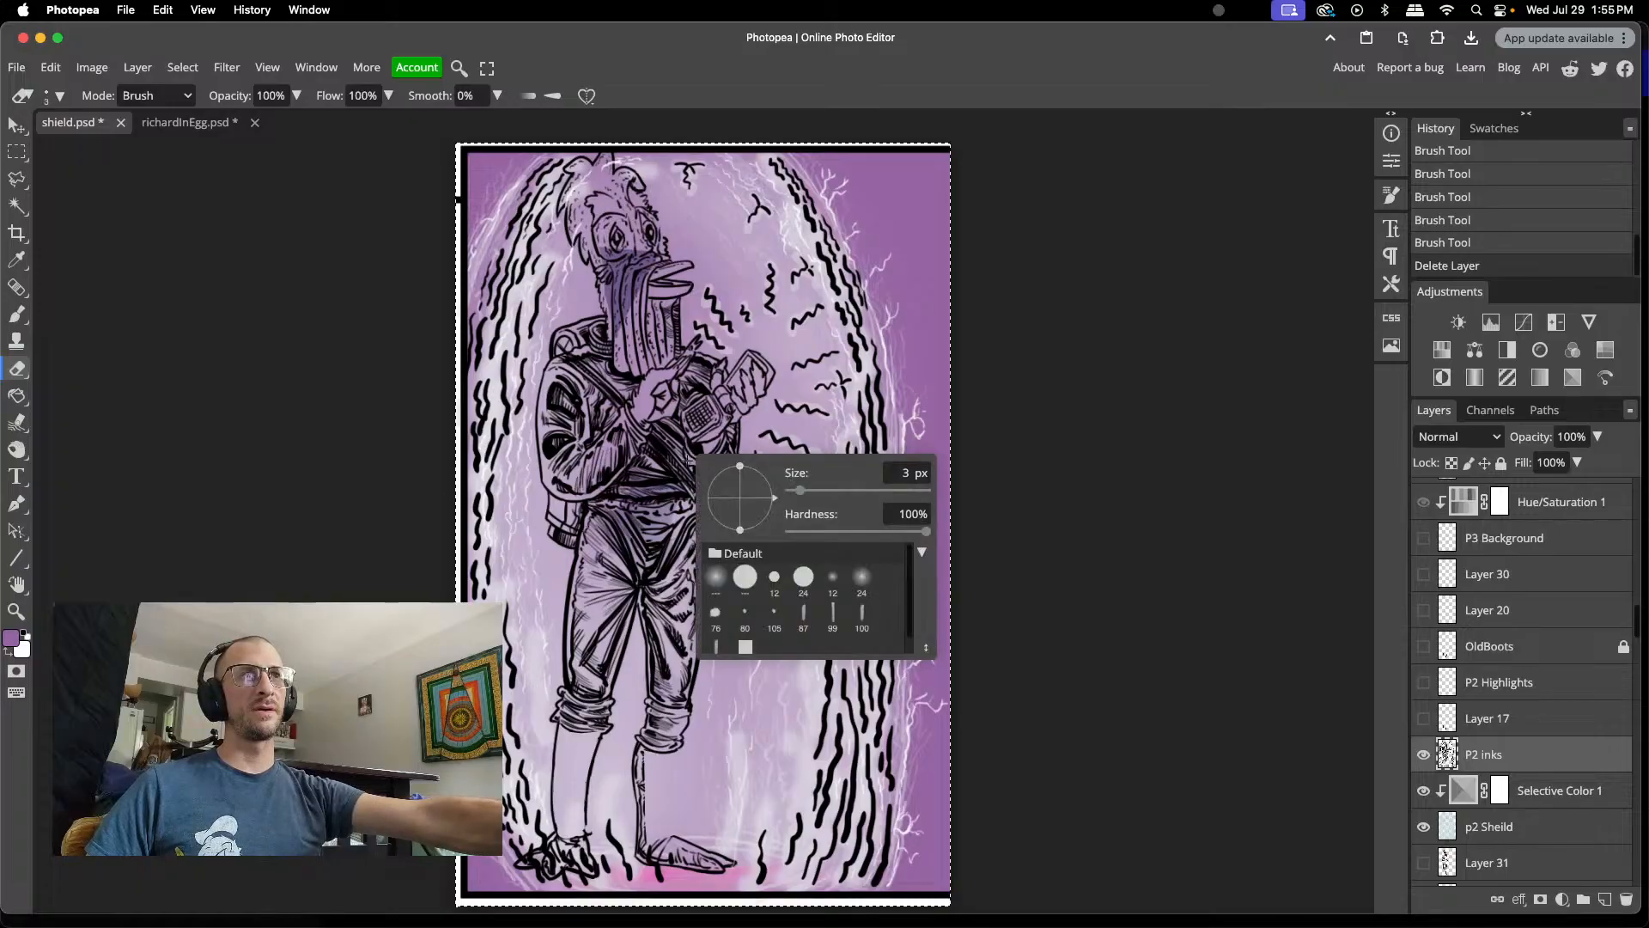
{"action": "left_click_drag", "start_coordinate": [807, 493], "coordinate": [825, 493]}
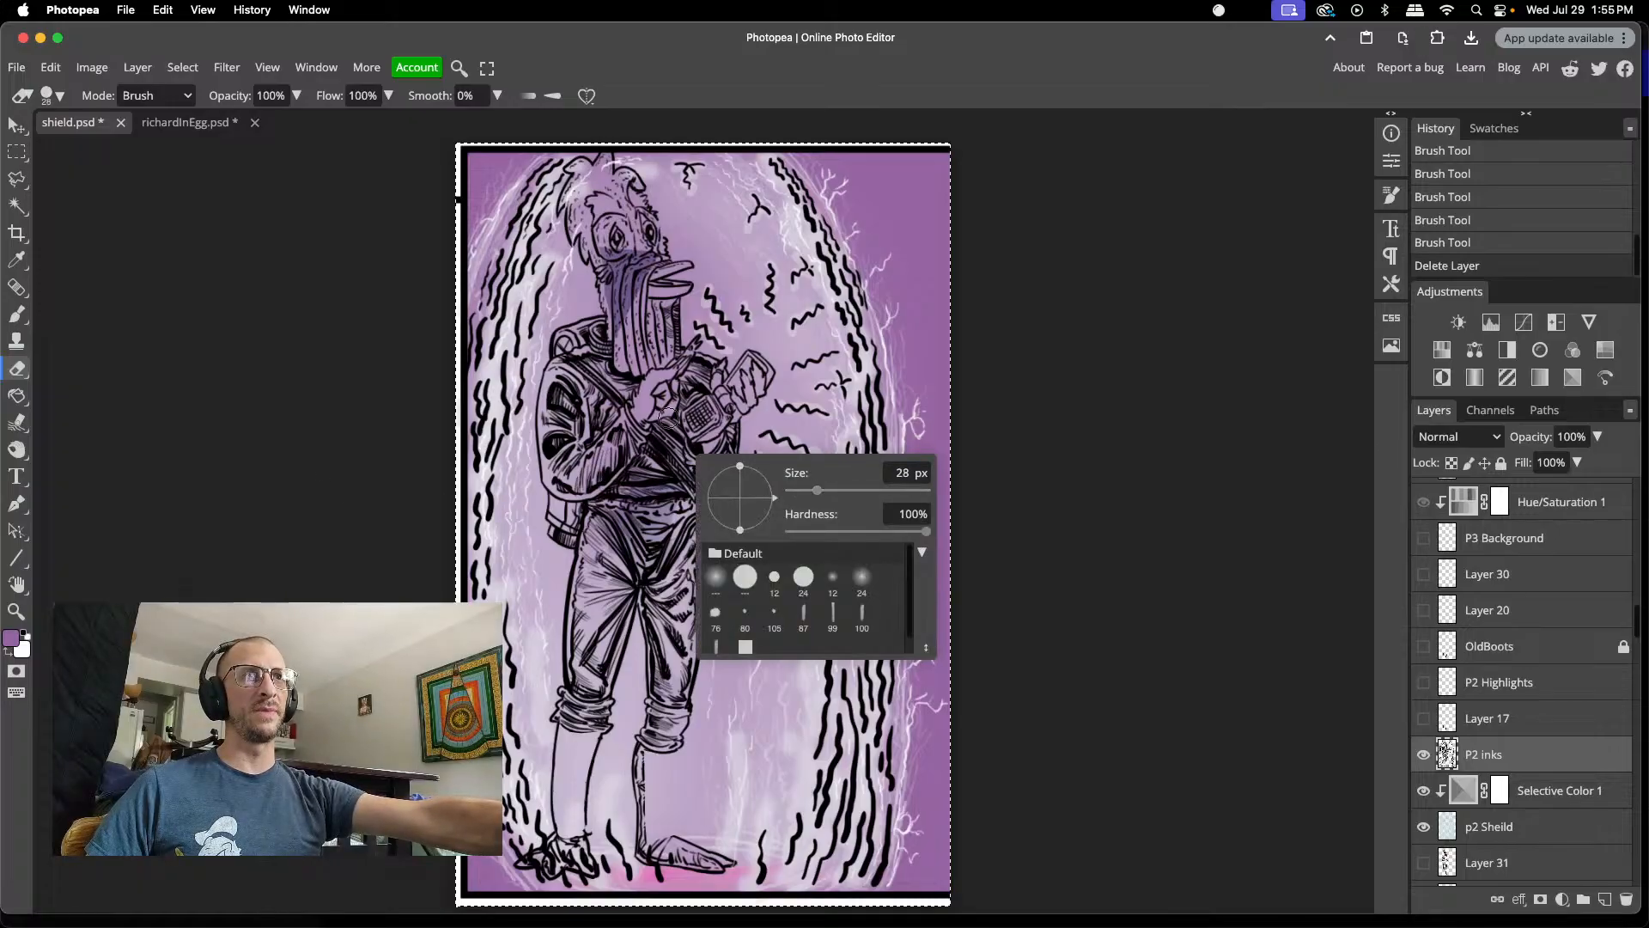
{"action": "mouse_move", "coordinate": [710, 435]}
{"action": "left_mouse_down"}
{"action": "mouse_move", "coordinate": [735, 388]}
{"action": "mouse_move", "coordinate": [746, 422]}
{"action": "mouse_move", "coordinate": [754, 382]}
{"action": "mouse_move", "coordinate": [817, 413]}
{"action": "mouse_move", "coordinate": [756, 364]}
{"action": "left_mouse_up"}
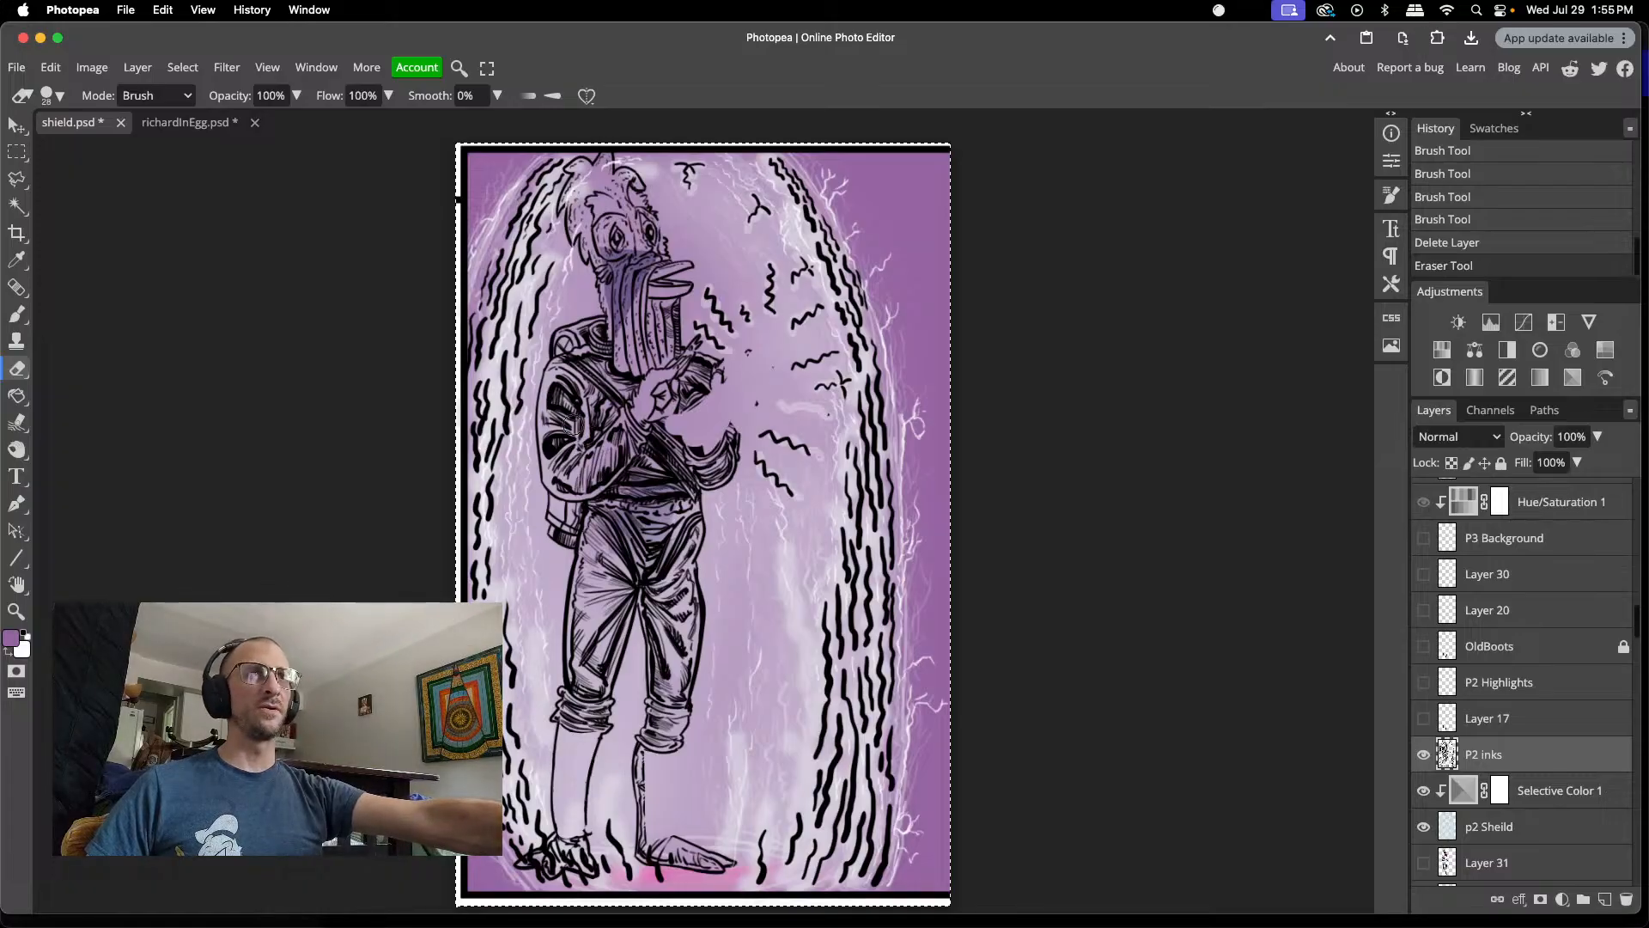
{"action": "mouse_move", "coordinate": [746, 348]}
{"action": "left_mouse_down"}
{"action": "mouse_move", "coordinate": [704, 345]}
{"action": "mouse_move", "coordinate": [702, 316]}
{"action": "mouse_move", "coordinate": [753, 307]}
{"action": "mouse_move", "coordinate": [711, 310]}
{"action": "mouse_move", "coordinate": [714, 281]}
{"action": "mouse_move", "coordinate": [685, 312]}
{"action": "mouse_move", "coordinate": [723, 396]}
{"action": "mouse_move", "coordinate": [700, 345]}
{"action": "mouse_move", "coordinate": [708, 388]}
{"action": "mouse_move", "coordinate": [660, 429]}
{"action": "left_mouse_up"}
- Erase the figure's front arm, chest, beak and beard line art from the P2 inks layer
{"action": "scroll", "coordinate": [651, 425], "scroll_direction": "up", "scroll_amount": 5}
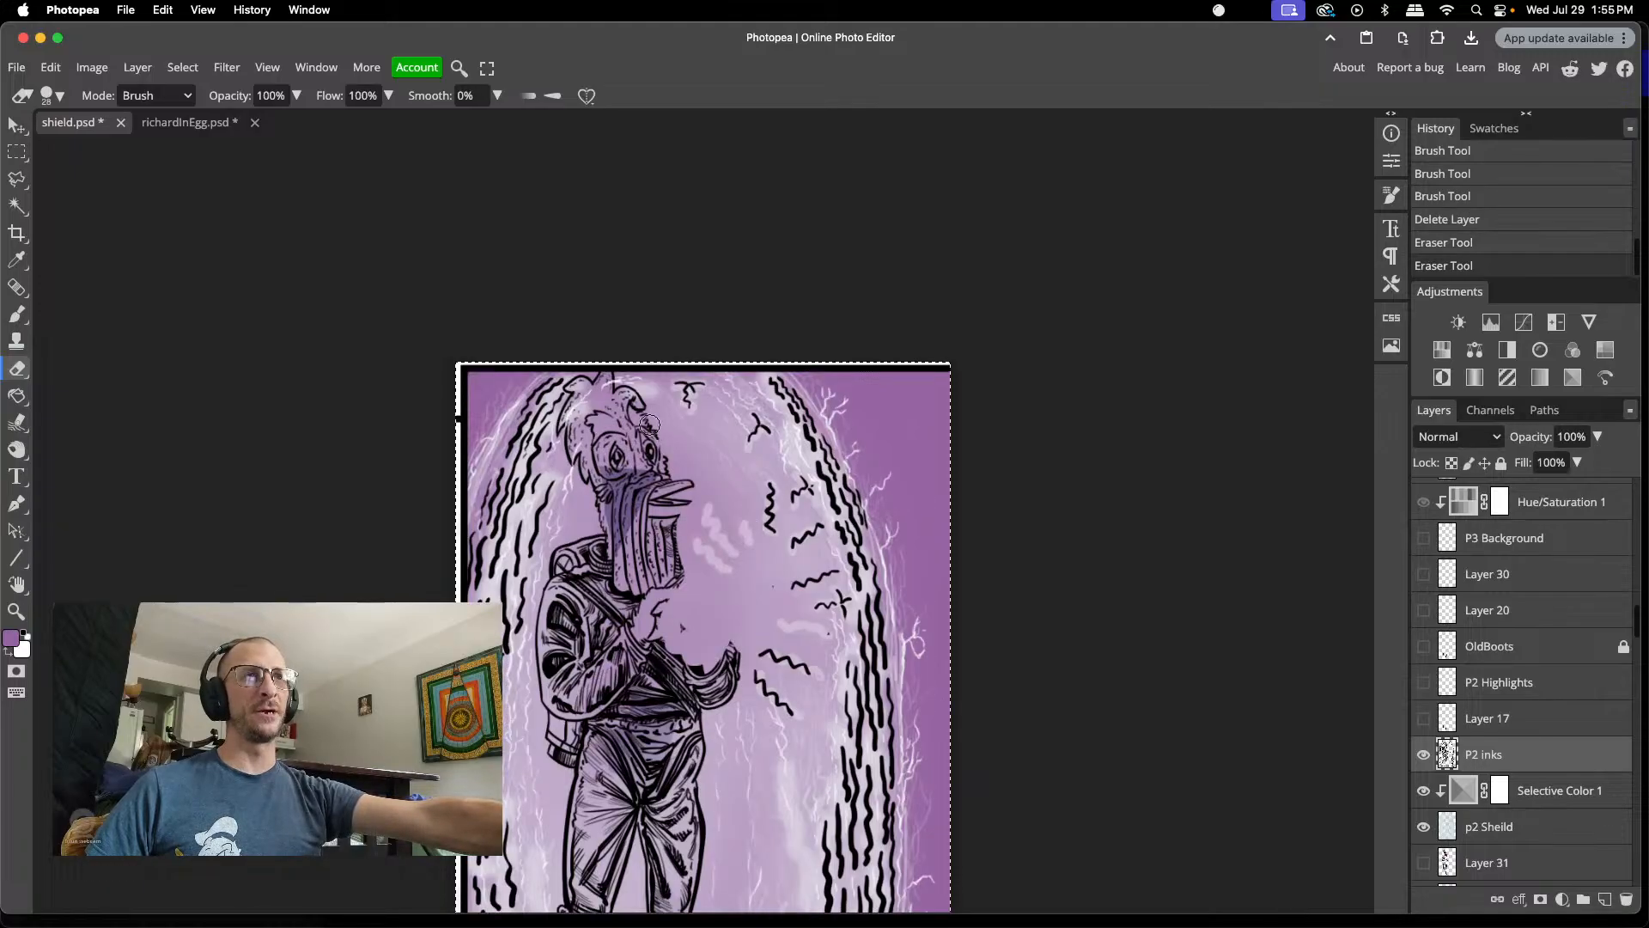
{"action": "mouse_move", "coordinate": [685, 631]}
{"action": "left_mouse_down"}
{"action": "mouse_move", "coordinate": [745, 654]}
{"action": "mouse_move", "coordinate": [729, 643]}
{"action": "mouse_move", "coordinate": [734, 683]}
{"action": "mouse_move", "coordinate": [702, 706]}
{"action": "mouse_move", "coordinate": [716, 670]}
{"action": "mouse_move", "coordinate": [690, 697]}
{"action": "mouse_move", "coordinate": [695, 665]}
{"action": "mouse_move", "coordinate": [669, 690]}
{"action": "mouse_move", "coordinate": [671, 628]}
{"action": "mouse_move", "coordinate": [679, 681]}
{"action": "mouse_move", "coordinate": [648, 615]}
{"action": "mouse_move", "coordinate": [642, 721]}
{"action": "mouse_move", "coordinate": [655, 695]}
{"action": "mouse_move", "coordinate": [669, 734]}
{"action": "mouse_move", "coordinate": [684, 661]}
{"action": "mouse_move", "coordinate": [645, 707]}
{"action": "mouse_move", "coordinate": [629, 653]}
{"action": "mouse_move", "coordinate": [637, 606]}
{"action": "mouse_move", "coordinate": [657, 658]}
{"action": "mouse_move", "coordinate": [676, 574]}
{"action": "mouse_move", "coordinate": [678, 606]}
{"action": "mouse_move", "coordinate": [659, 628]}
{"action": "mouse_move", "coordinate": [668, 537]}
{"action": "left_mouse_up"}
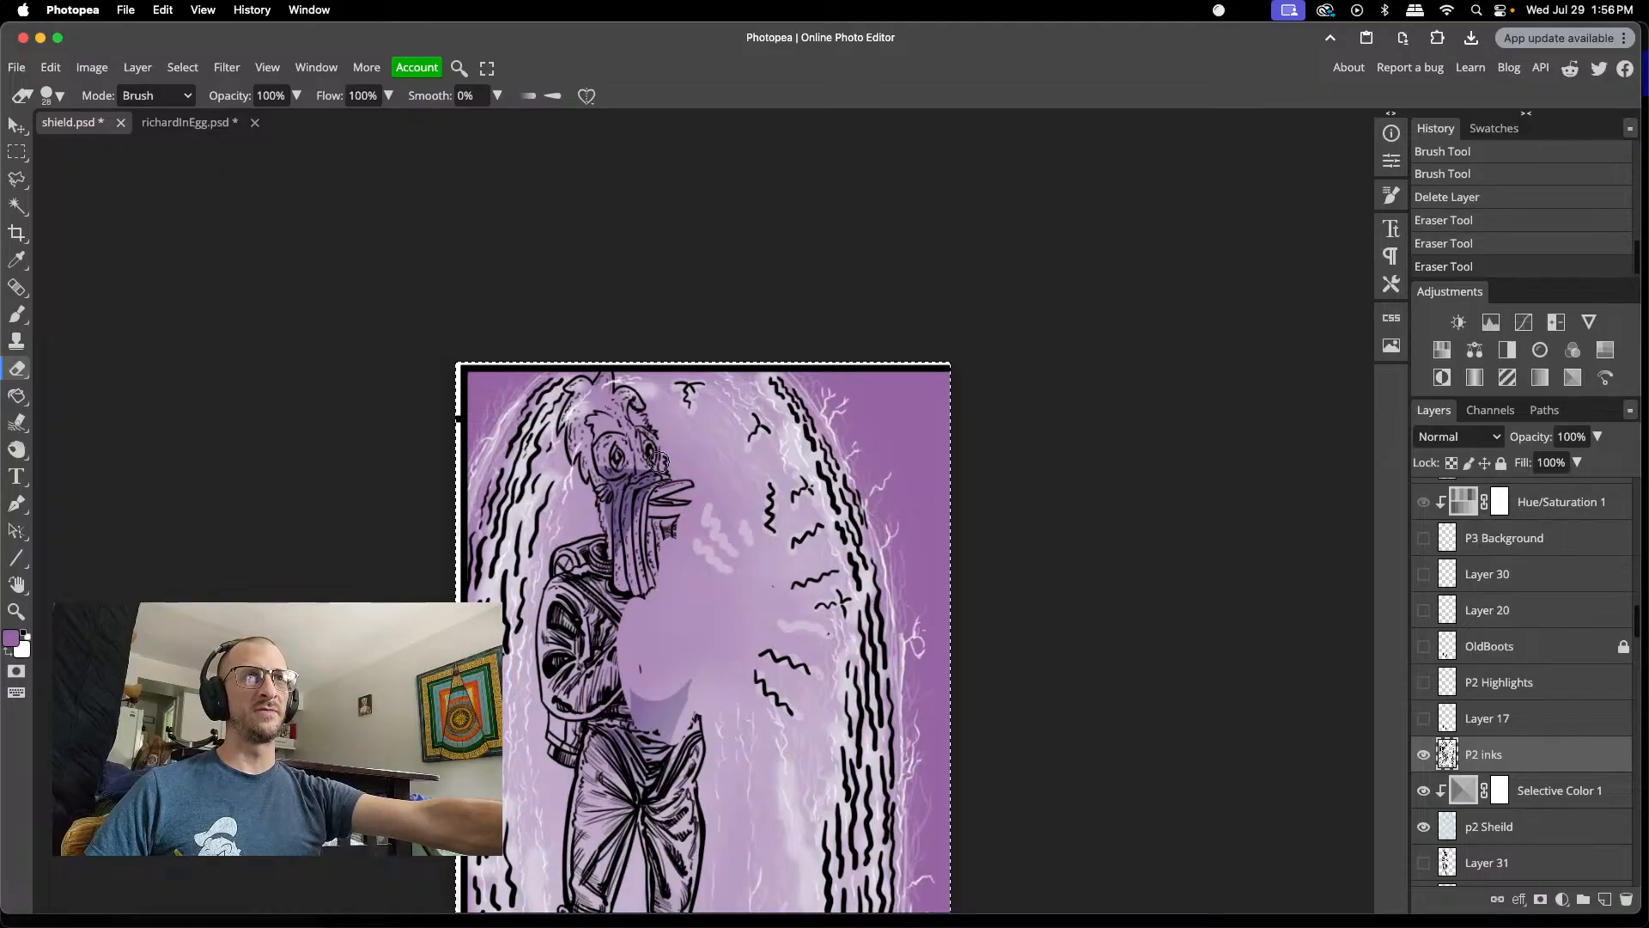
{"action": "mouse_move", "coordinate": [659, 461]}
{"action": "left_mouse_down"}
{"action": "mouse_move", "coordinate": [674, 540]}
{"action": "mouse_move", "coordinate": [687, 488]}
{"action": "mouse_move", "coordinate": [670, 519]}
{"action": "mouse_move", "coordinate": [666, 496]}
{"action": "mouse_move", "coordinate": [690, 482]}
{"action": "mouse_move", "coordinate": [664, 474]}
{"action": "mouse_move", "coordinate": [666, 564]}
{"action": "mouse_move", "coordinate": [678, 550]}
{"action": "mouse_move", "coordinate": [650, 601]}
{"action": "mouse_move", "coordinate": [634, 557]}
{"action": "mouse_move", "coordinate": [650, 518]}
{"action": "mouse_move", "coordinate": [625, 618]}
{"action": "mouse_move", "coordinate": [610, 547]}
{"action": "mouse_move", "coordinate": [633, 593]}
{"action": "mouse_move", "coordinate": [631, 482]}
{"action": "mouse_move", "coordinate": [607, 546]}
{"action": "mouse_move", "coordinate": [567, 558]}
{"action": "mouse_move", "coordinate": [579, 539]}
{"action": "mouse_move", "coordinate": [581, 569]}
{"action": "mouse_move", "coordinate": [601, 536]}
{"action": "mouse_move", "coordinate": [591, 587]}
{"action": "mouse_move", "coordinate": [575, 549]}
{"action": "mouse_move", "coordinate": [559, 560]}
{"action": "mouse_move", "coordinate": [591, 629]}
{"action": "mouse_move", "coordinate": [608, 596]}
{"action": "mouse_move", "coordinate": [612, 653]}
{"action": "mouse_move", "coordinate": [617, 618]}
{"action": "left_mouse_up"}
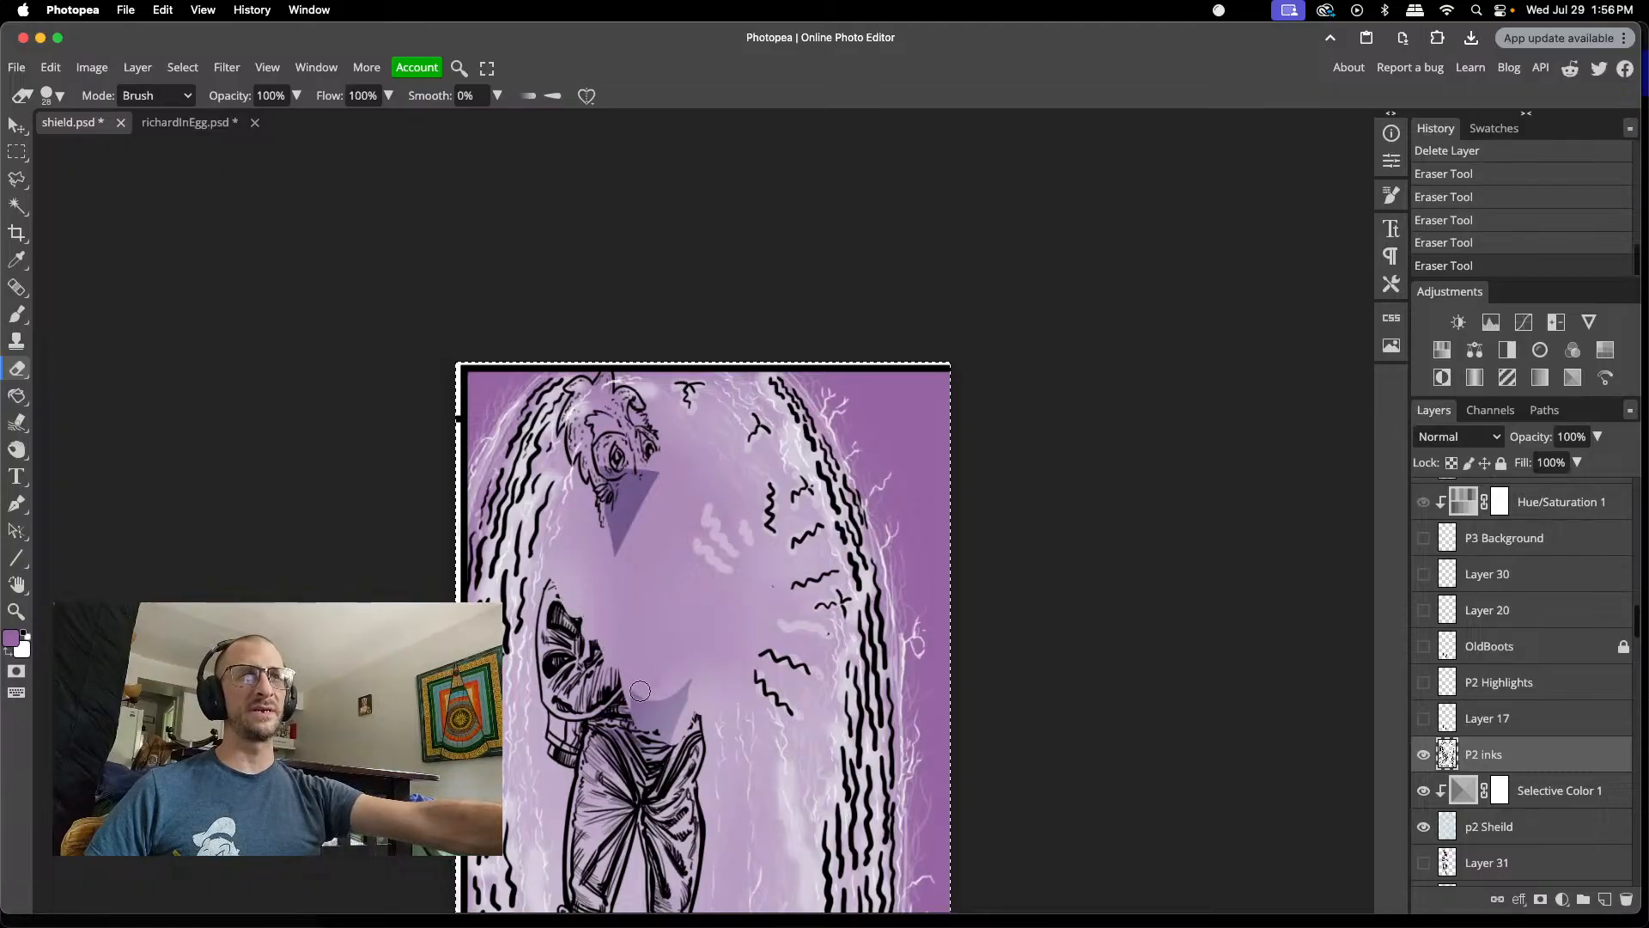
{"action": "left_click_drag", "start_coordinate": [640, 691], "coordinate": [643, 664]}
- Erase the line art of the figure's front shin and front foot from P2 inks
{"action": "scroll", "coordinate": [721, 773], "scroll_direction": "down", "scroll_amount": 5}
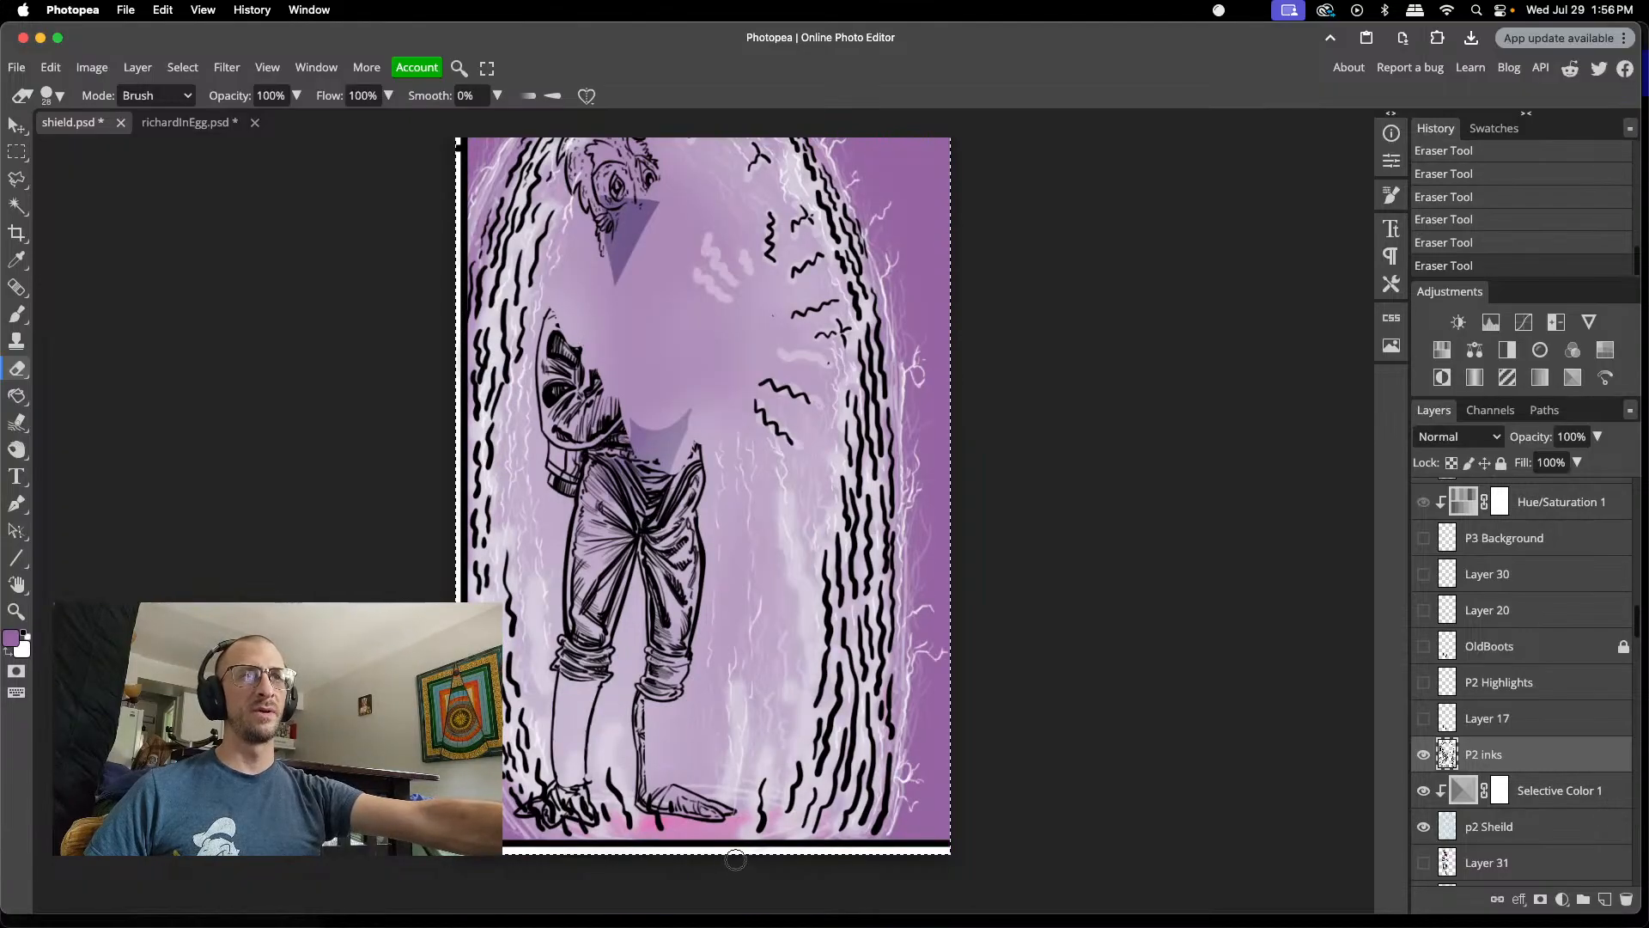
{"action": "left_click_drag", "start_coordinate": [639, 743], "coordinate": [649, 677]}
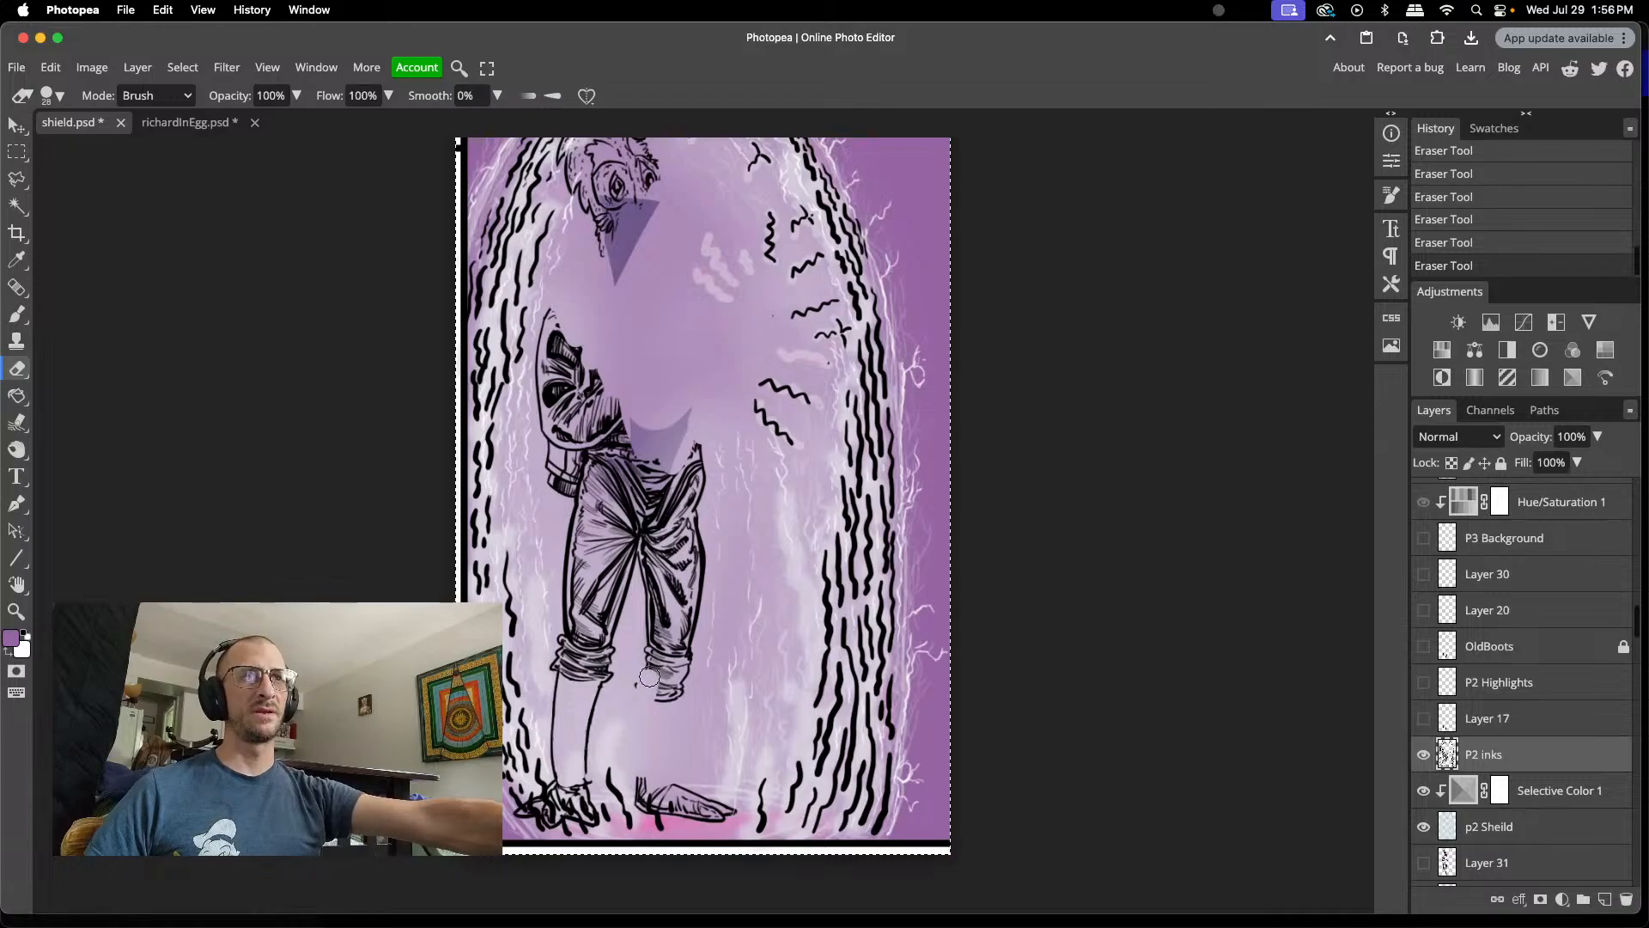
{"action": "left_click", "coordinate": [636, 783]}
{"action": "left_click", "coordinate": [639, 785]}
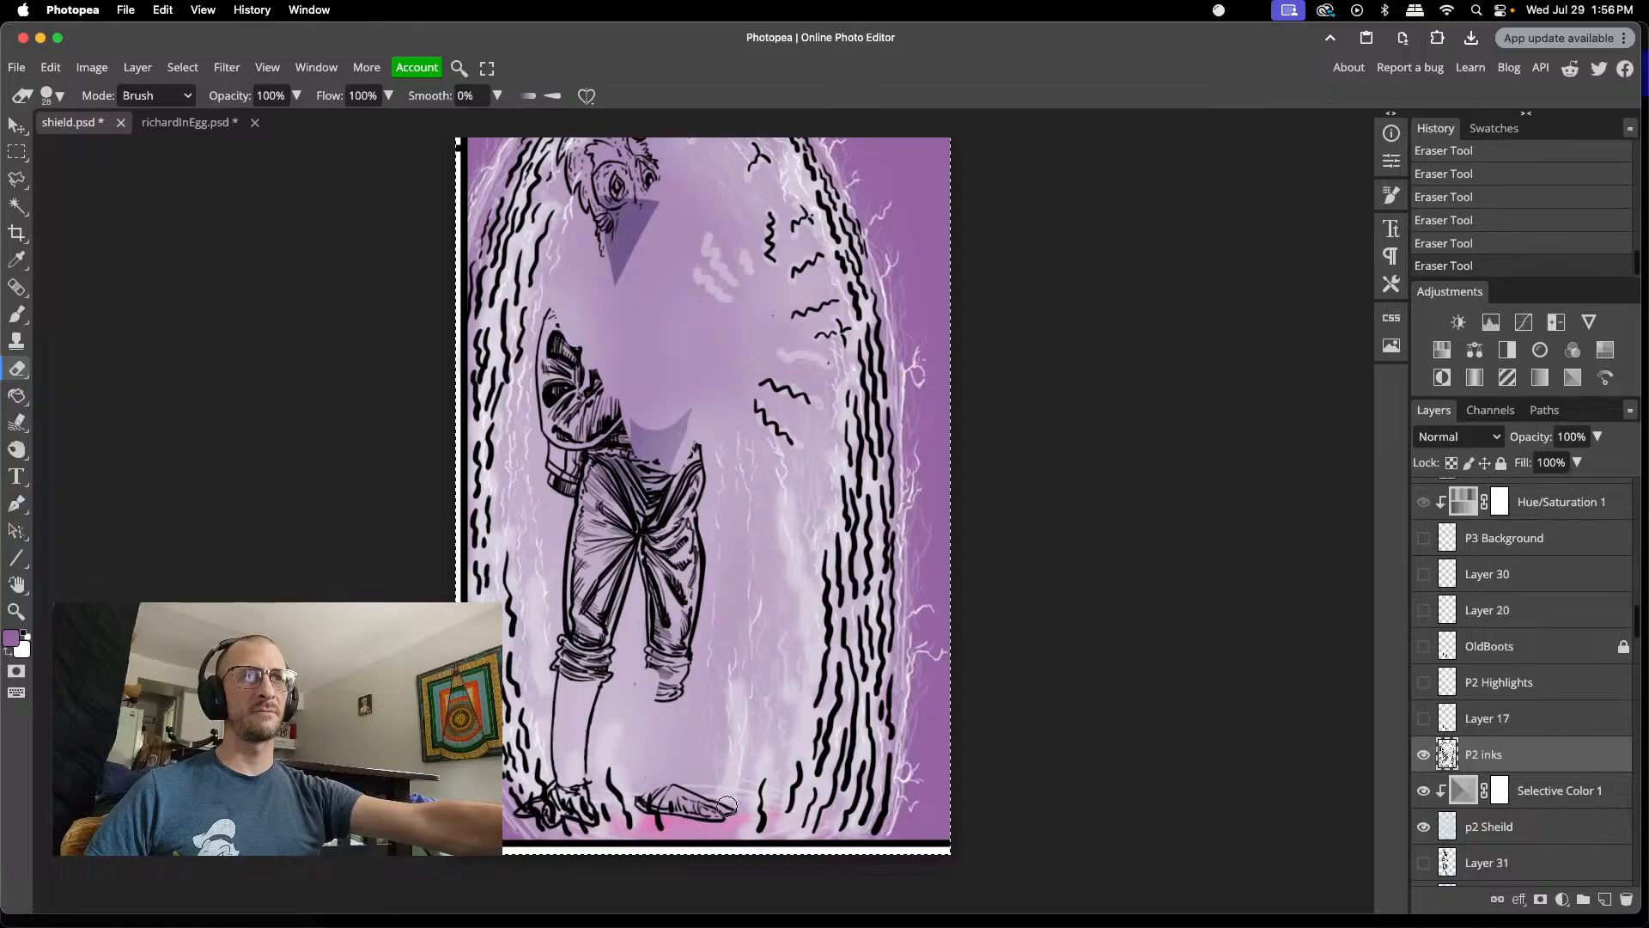
{"action": "mouse_move", "coordinate": [726, 805]}
{"action": "left_mouse_down"}
{"action": "mouse_move", "coordinate": [693, 816]}
{"action": "mouse_move", "coordinate": [695, 789]}
{"action": "mouse_move", "coordinate": [681, 813]}
{"action": "mouse_move", "coordinate": [653, 780]}
{"action": "left_mouse_up"}
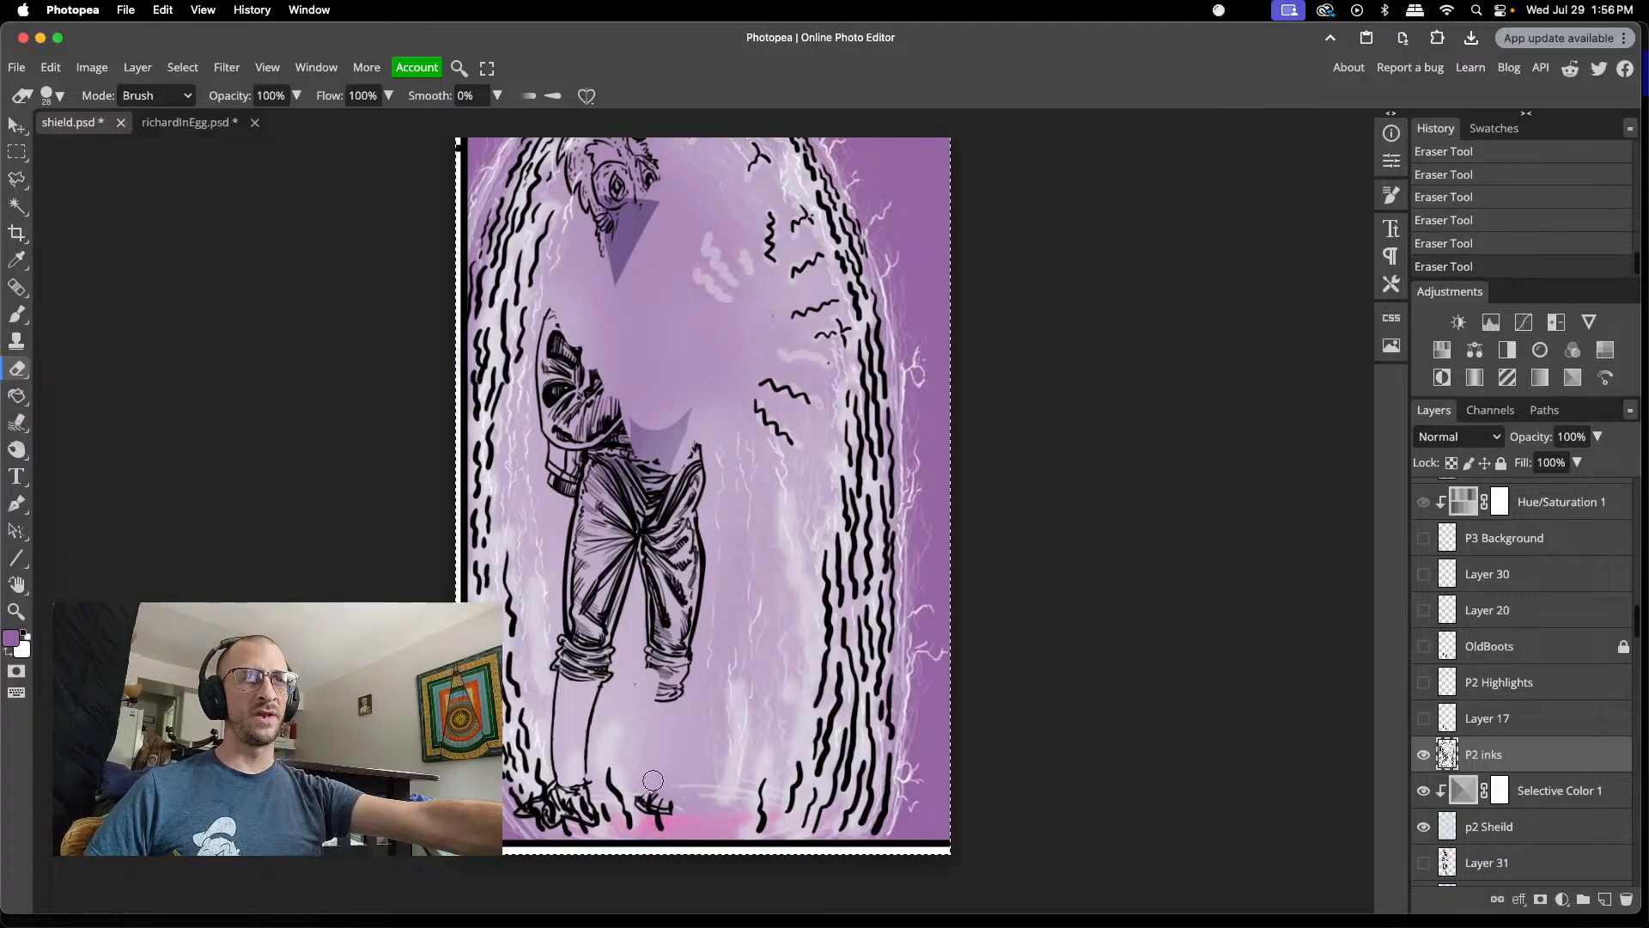
- Erase the front trouser leg with its cuff and the waist line art from P2 inks
{"action": "mouse_move", "coordinate": [581, 707]}
{"action": "left_mouse_down"}
{"action": "mouse_move", "coordinate": [587, 672]}
{"action": "mouse_move", "coordinate": [598, 684]}
{"action": "mouse_move", "coordinate": [620, 650]}
{"action": "mouse_move", "coordinate": [654, 689]}
{"action": "mouse_move", "coordinate": [680, 682]}
{"action": "mouse_move", "coordinate": [665, 697]}
{"action": "mouse_move", "coordinate": [692, 633]}
{"action": "mouse_move", "coordinate": [656, 663]}
{"action": "mouse_move", "coordinate": [666, 631]}
{"action": "mouse_move", "coordinate": [650, 663]}
{"action": "mouse_move", "coordinate": [678, 616]}
{"action": "left_mouse_up"}
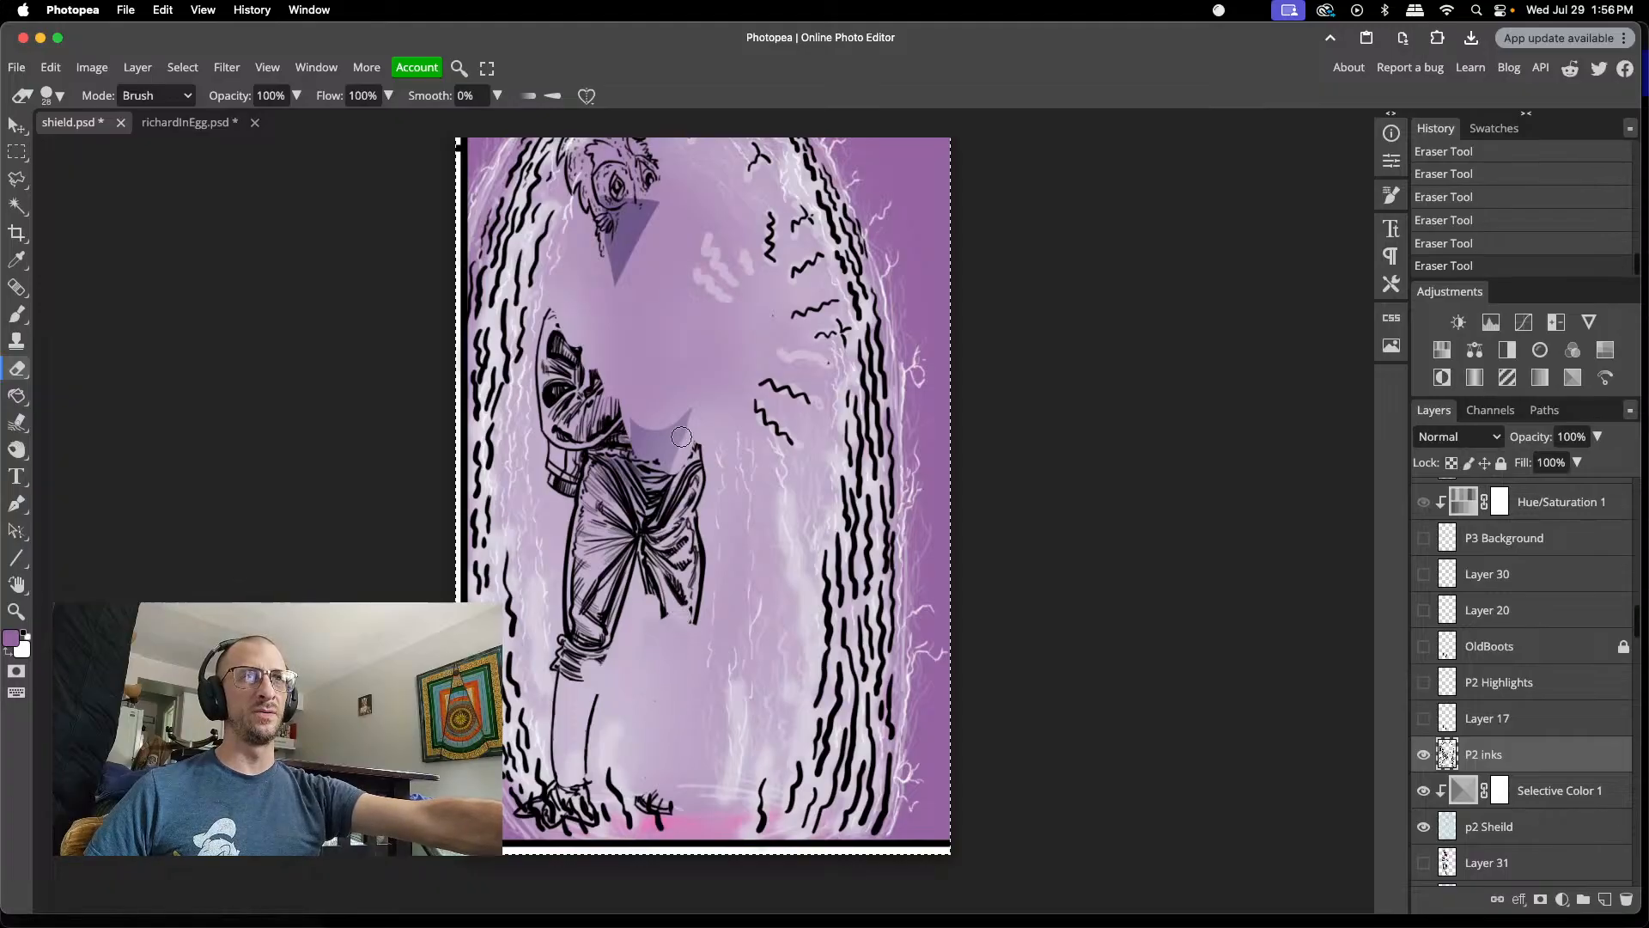
{"action": "mouse_move", "coordinate": [681, 437]}
{"action": "left_mouse_down"}
{"action": "mouse_move", "coordinate": [701, 620]}
{"action": "mouse_move", "coordinate": [702, 454]}
{"action": "mouse_move", "coordinate": [688, 619]}
{"action": "mouse_move", "coordinate": [688, 456]}
{"action": "mouse_move", "coordinate": [677, 509]}
{"action": "mouse_move", "coordinate": [685, 641]}
{"action": "mouse_move", "coordinate": [652, 550]}
{"action": "mouse_move", "coordinate": [659, 471]}
{"action": "mouse_move", "coordinate": [657, 557]}
{"action": "left_mouse_up"}
{"action": "mouse_move", "coordinate": [646, 446]}
{"action": "left_mouse_down"}
{"action": "mouse_move", "coordinate": [668, 626]}
{"action": "mouse_move", "coordinate": [632, 527]}
{"action": "mouse_move", "coordinate": [642, 444]}
{"action": "mouse_move", "coordinate": [641, 481]}
{"action": "left_mouse_up"}
{"action": "left_click_drag", "start_coordinate": [638, 622], "coordinate": [629, 638]}
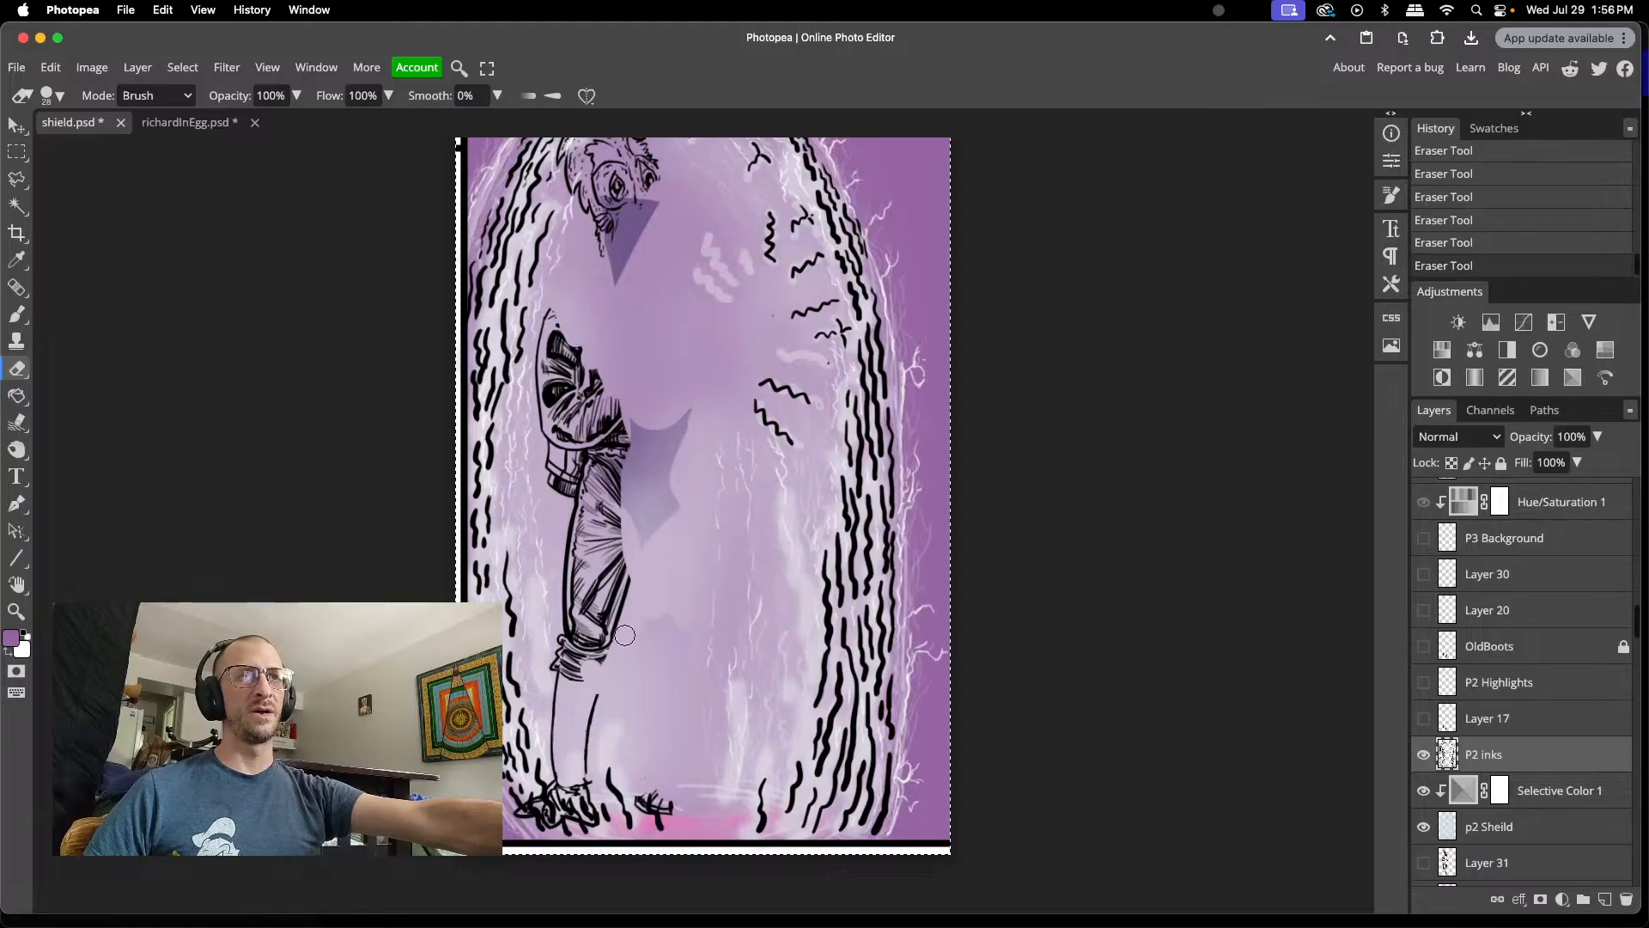
- Erase the rear trouser leg and shin line art down to the rear foot on P2 inks
{"action": "mouse_move", "coordinate": [588, 761]}
{"action": "left_mouse_down"}
{"action": "mouse_move", "coordinate": [594, 640]}
{"action": "mouse_move", "coordinate": [586, 703]}
{"action": "mouse_move", "coordinate": [573, 661]}
{"action": "mouse_move", "coordinate": [565, 693]}
{"action": "mouse_move", "coordinate": [560, 660]}
{"action": "mouse_move", "coordinate": [558, 679]}
{"action": "mouse_move", "coordinate": [571, 625]}
{"action": "mouse_move", "coordinate": [581, 661]}
{"action": "mouse_move", "coordinate": [600, 611]}
{"action": "mouse_move", "coordinate": [607, 652]}
{"action": "mouse_move", "coordinate": [563, 642]}
{"action": "mouse_move", "coordinate": [586, 590]}
{"action": "mouse_move", "coordinate": [586, 623]}
{"action": "mouse_move", "coordinate": [562, 631]}
{"action": "mouse_move", "coordinate": [622, 613]}
{"action": "mouse_move", "coordinate": [608, 496]}
{"action": "mouse_move", "coordinate": [627, 419]}
{"action": "mouse_move", "coordinate": [631, 507]}
{"action": "mouse_move", "coordinate": [621, 439]}
{"action": "left_mouse_up"}
{"action": "mouse_move", "coordinate": [604, 574]}
{"action": "left_mouse_down"}
{"action": "mouse_move", "coordinate": [599, 606]}
{"action": "mouse_move", "coordinate": [589, 571]}
{"action": "mouse_move", "coordinate": [569, 601]}
{"action": "mouse_move", "coordinate": [578, 549]}
{"action": "mouse_move", "coordinate": [570, 607]}
{"action": "mouse_move", "coordinate": [598, 582]}
{"action": "left_mouse_up"}
{"action": "left_click", "coordinate": [652, 708]}
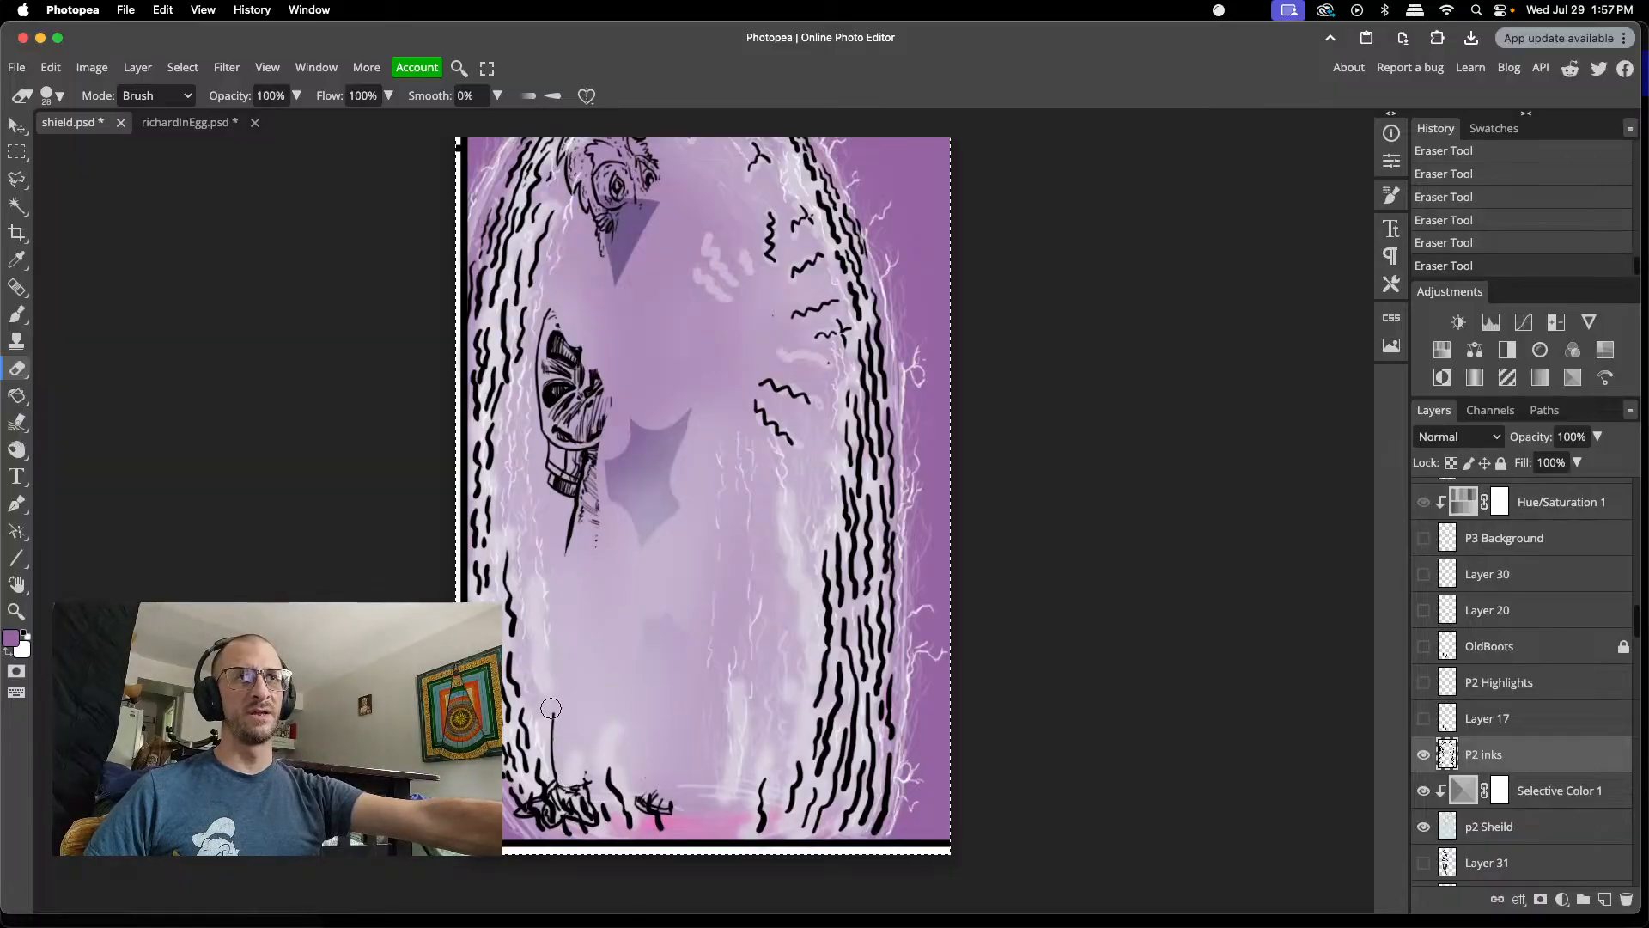
{"action": "left_click_drag", "start_coordinate": [551, 728], "coordinate": [555, 754]}
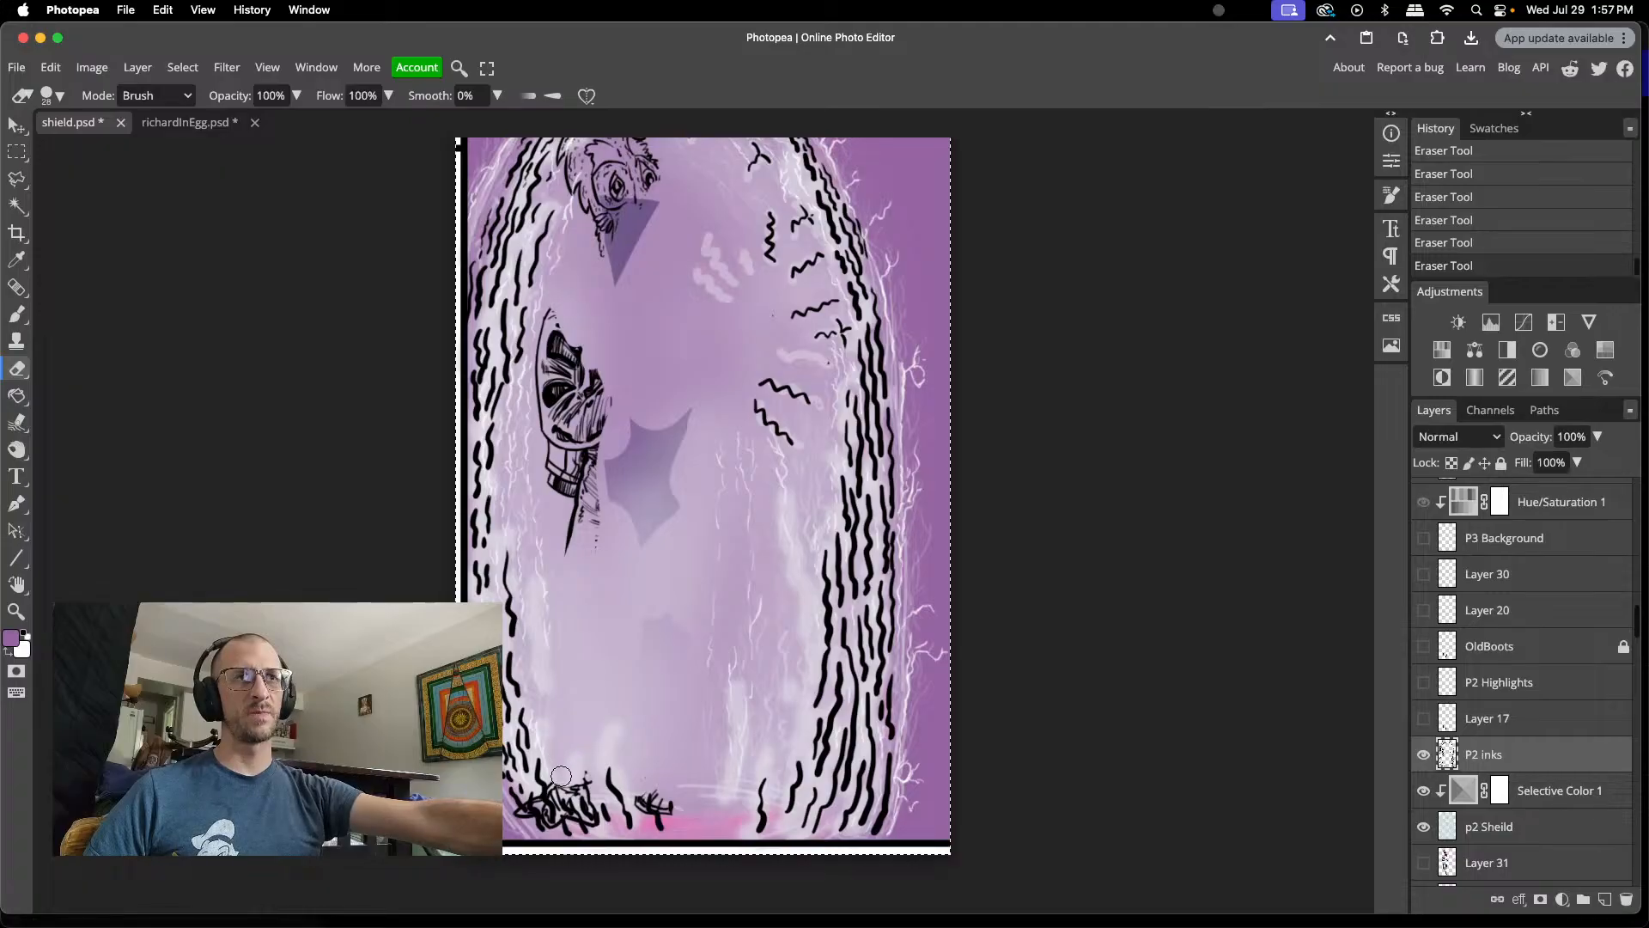
- Erase the figure's head and the remaining rear arm and backpack line art from P2 inks
{"action": "scroll", "coordinate": [576, 687], "scroll_direction": "up", "scroll_amount": 5}
{"action": "scroll", "coordinate": [590, 618], "scroll_direction": "down", "scroll_amount": 1}
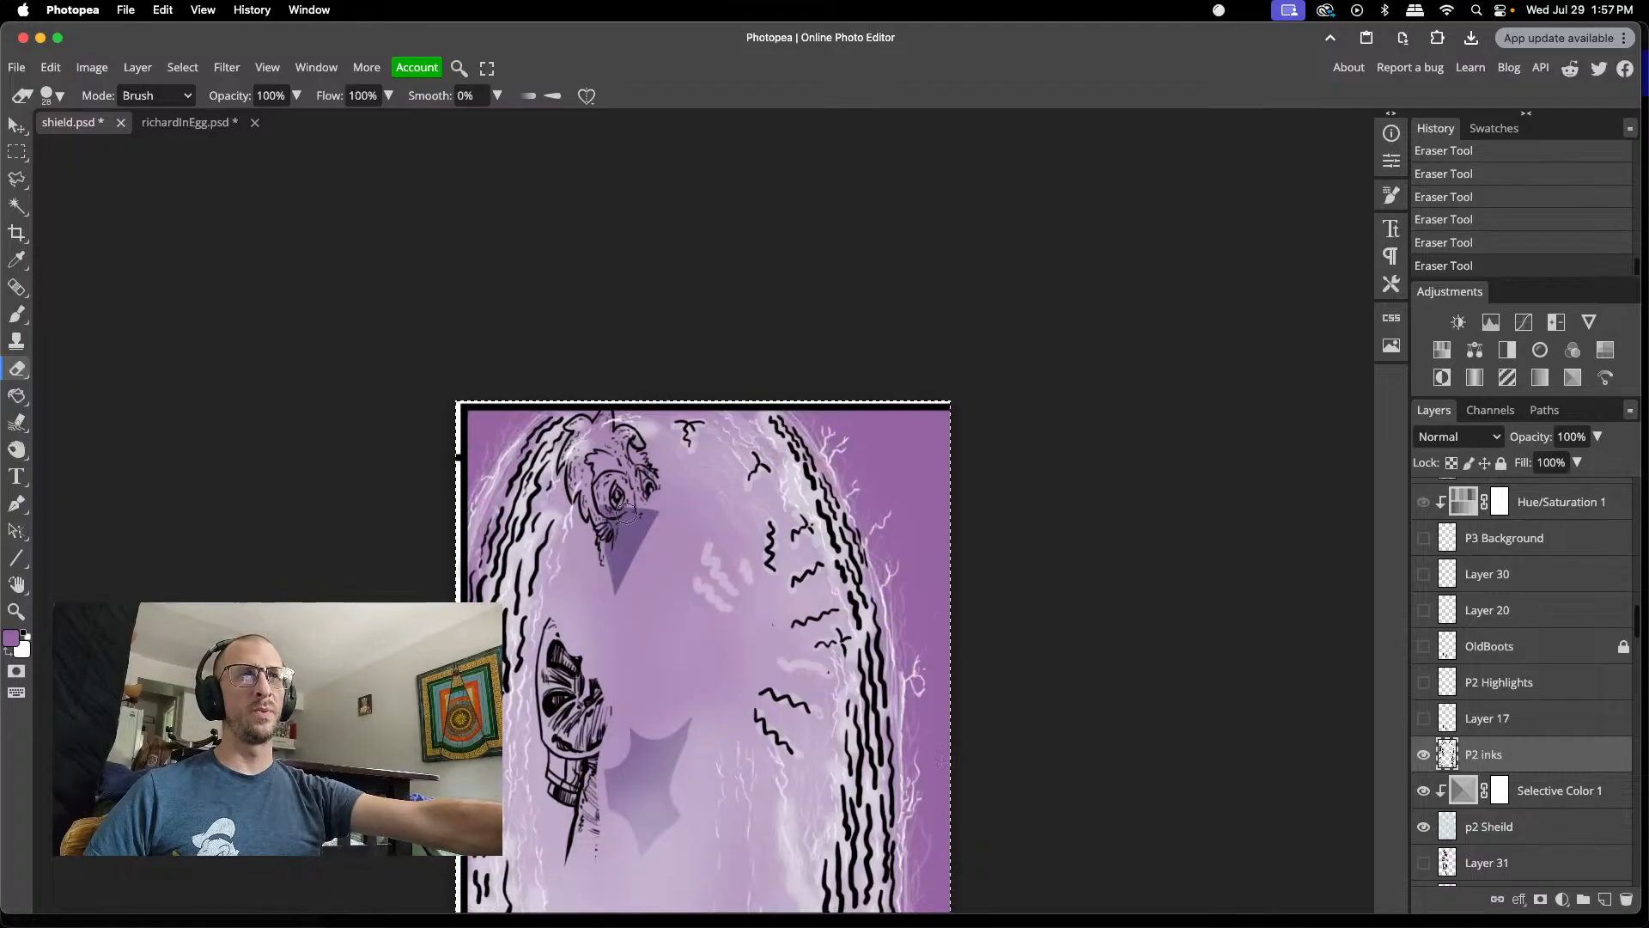
{"action": "mouse_move", "coordinate": [657, 481]}
{"action": "left_mouse_down"}
{"action": "mouse_move", "coordinate": [613, 547]}
{"action": "mouse_move", "coordinate": [637, 503]}
{"action": "mouse_move", "coordinate": [640, 519]}
{"action": "mouse_move", "coordinate": [603, 557]}
{"action": "mouse_move", "coordinate": [608, 496]}
{"action": "mouse_move", "coordinate": [632, 480]}
{"action": "mouse_move", "coordinate": [605, 589]}
{"action": "mouse_move", "coordinate": [629, 479]}
{"action": "mouse_move", "coordinate": [650, 466]}
{"action": "mouse_move", "coordinate": [623, 434]}
{"action": "mouse_move", "coordinate": [623, 477]}
{"action": "mouse_move", "coordinate": [640, 447]}
{"action": "mouse_move", "coordinate": [589, 525]}
{"action": "mouse_move", "coordinate": [579, 483]}
{"action": "mouse_move", "coordinate": [592, 498]}
{"action": "mouse_move", "coordinate": [600, 463]}
{"action": "mouse_move", "coordinate": [567, 494]}
{"action": "mouse_move", "coordinate": [571, 449]}
{"action": "left_mouse_up"}
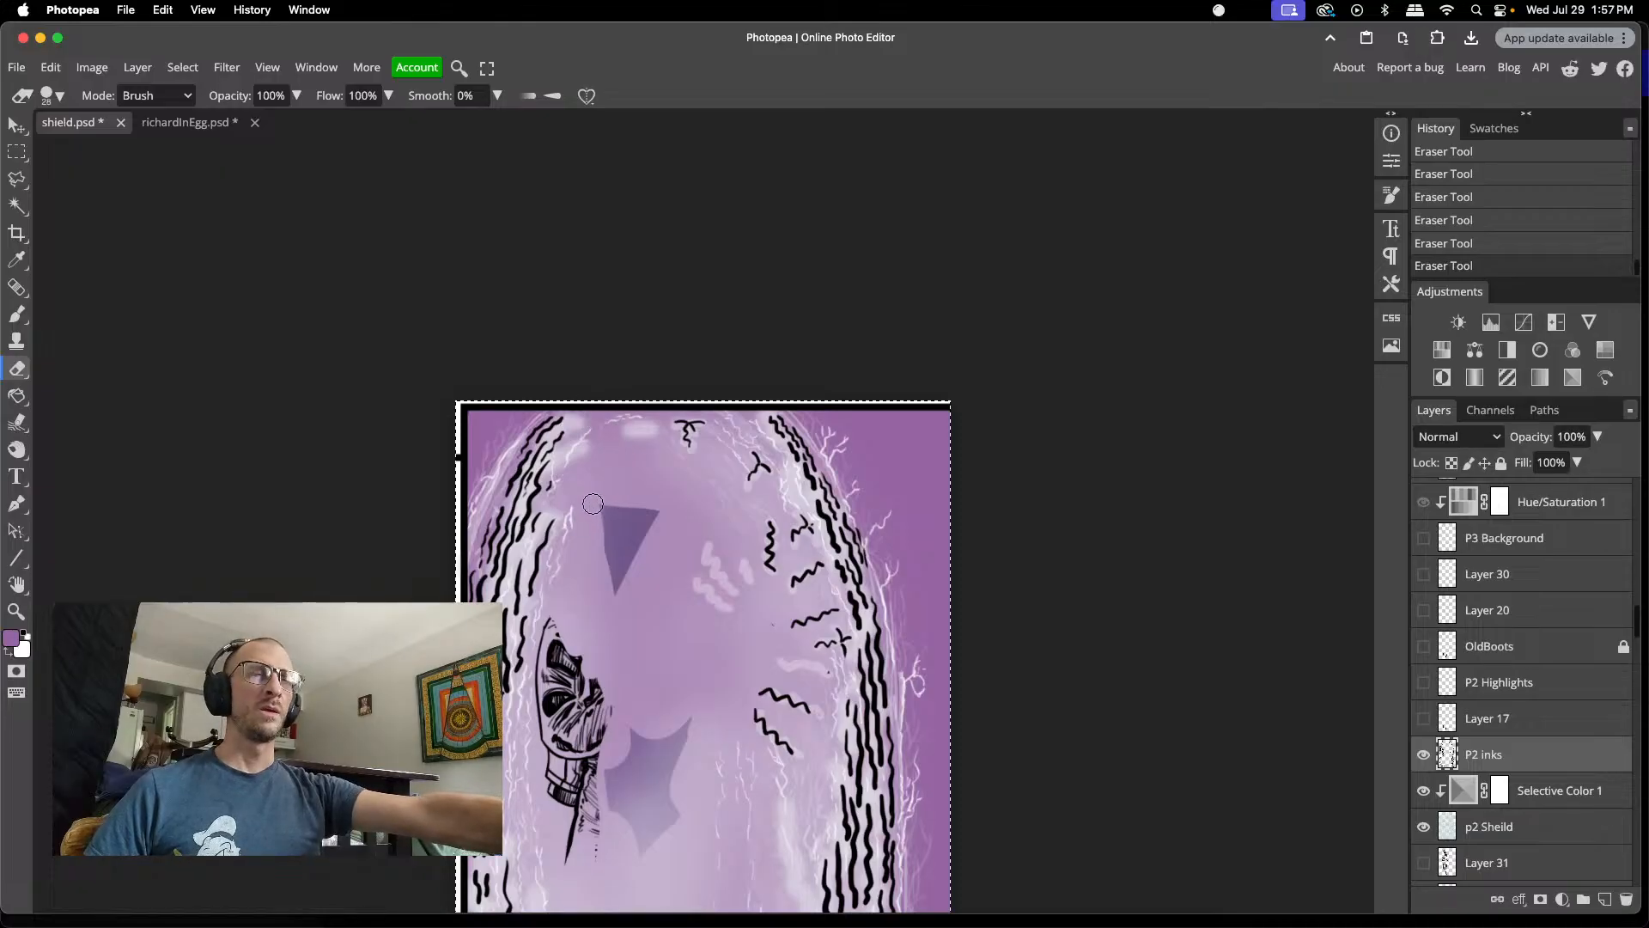
{"action": "scroll", "coordinate": [602, 507], "scroll_direction": "down", "scroll_amount": 1}
{"action": "mouse_move", "coordinate": [560, 597]}
{"action": "left_mouse_down"}
{"action": "mouse_move", "coordinate": [564, 681]}
{"action": "mouse_move", "coordinate": [569, 619]}
{"action": "mouse_move", "coordinate": [570, 684]}
{"action": "mouse_move", "coordinate": [549, 603]}
{"action": "mouse_move", "coordinate": [556, 766]}
{"action": "mouse_move", "coordinate": [540, 679]}
{"action": "mouse_move", "coordinate": [578, 753]}
{"action": "mouse_move", "coordinate": [586, 622]}
{"action": "mouse_move", "coordinate": [620, 739]}
{"action": "mouse_move", "coordinate": [605, 666]}
{"action": "mouse_move", "coordinate": [595, 742]}
{"action": "mouse_move", "coordinate": [572, 698]}
{"action": "left_mouse_up"}
{"action": "scroll", "coordinate": [568, 689], "scroll_direction": "down", "scroll_amount": 5}
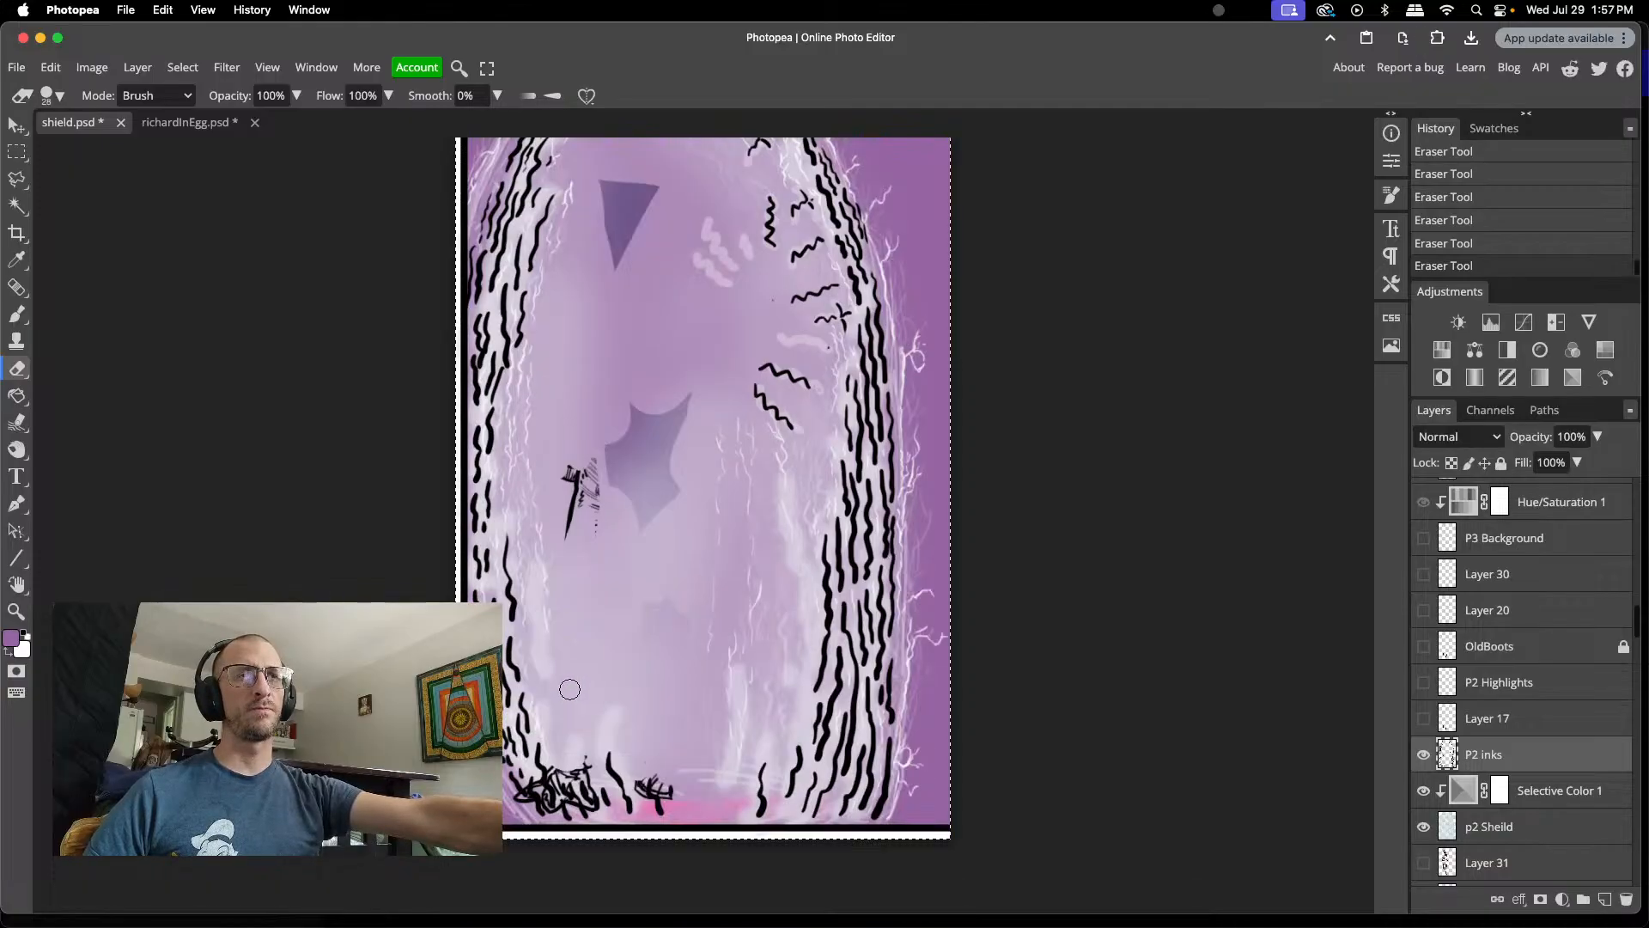
{"action": "mouse_move", "coordinate": [573, 567]}
{"action": "left_mouse_down"}
{"action": "mouse_move", "coordinate": [595, 531]}
{"action": "mouse_move", "coordinate": [598, 458]}
{"action": "mouse_move", "coordinate": [568, 533]}
{"action": "mouse_move", "coordinate": [570, 478]}
{"action": "left_mouse_up"}
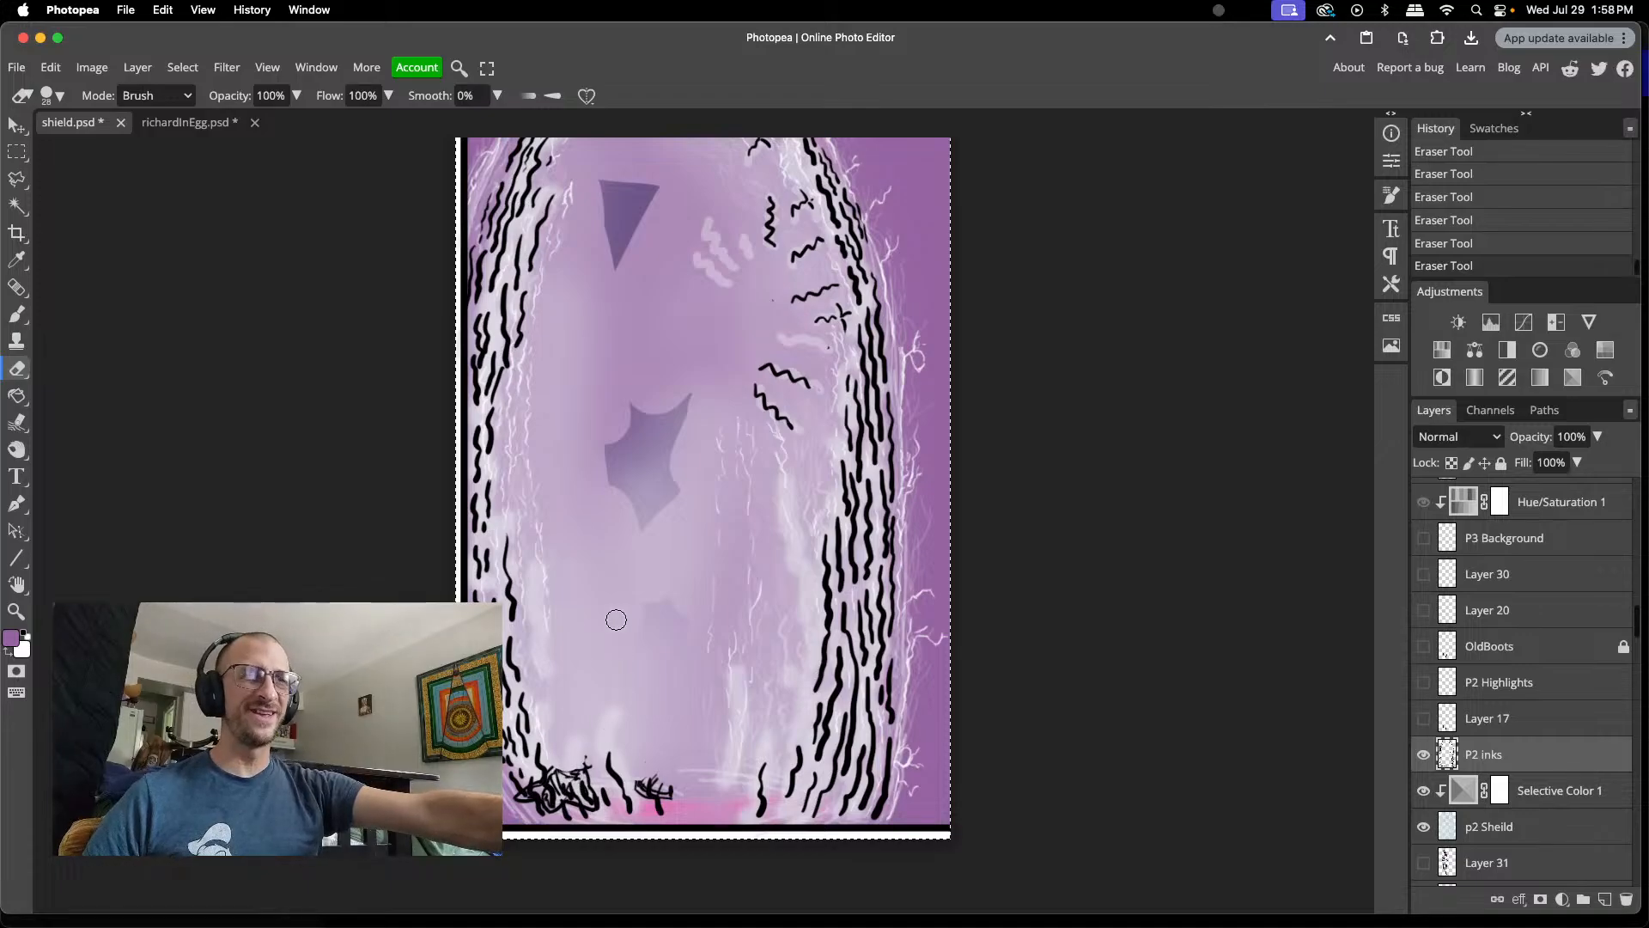
- Clear the active selection and pick the p2 Sheild layer through the dark patch inside the shield
{"action": "key", "text": "i"}
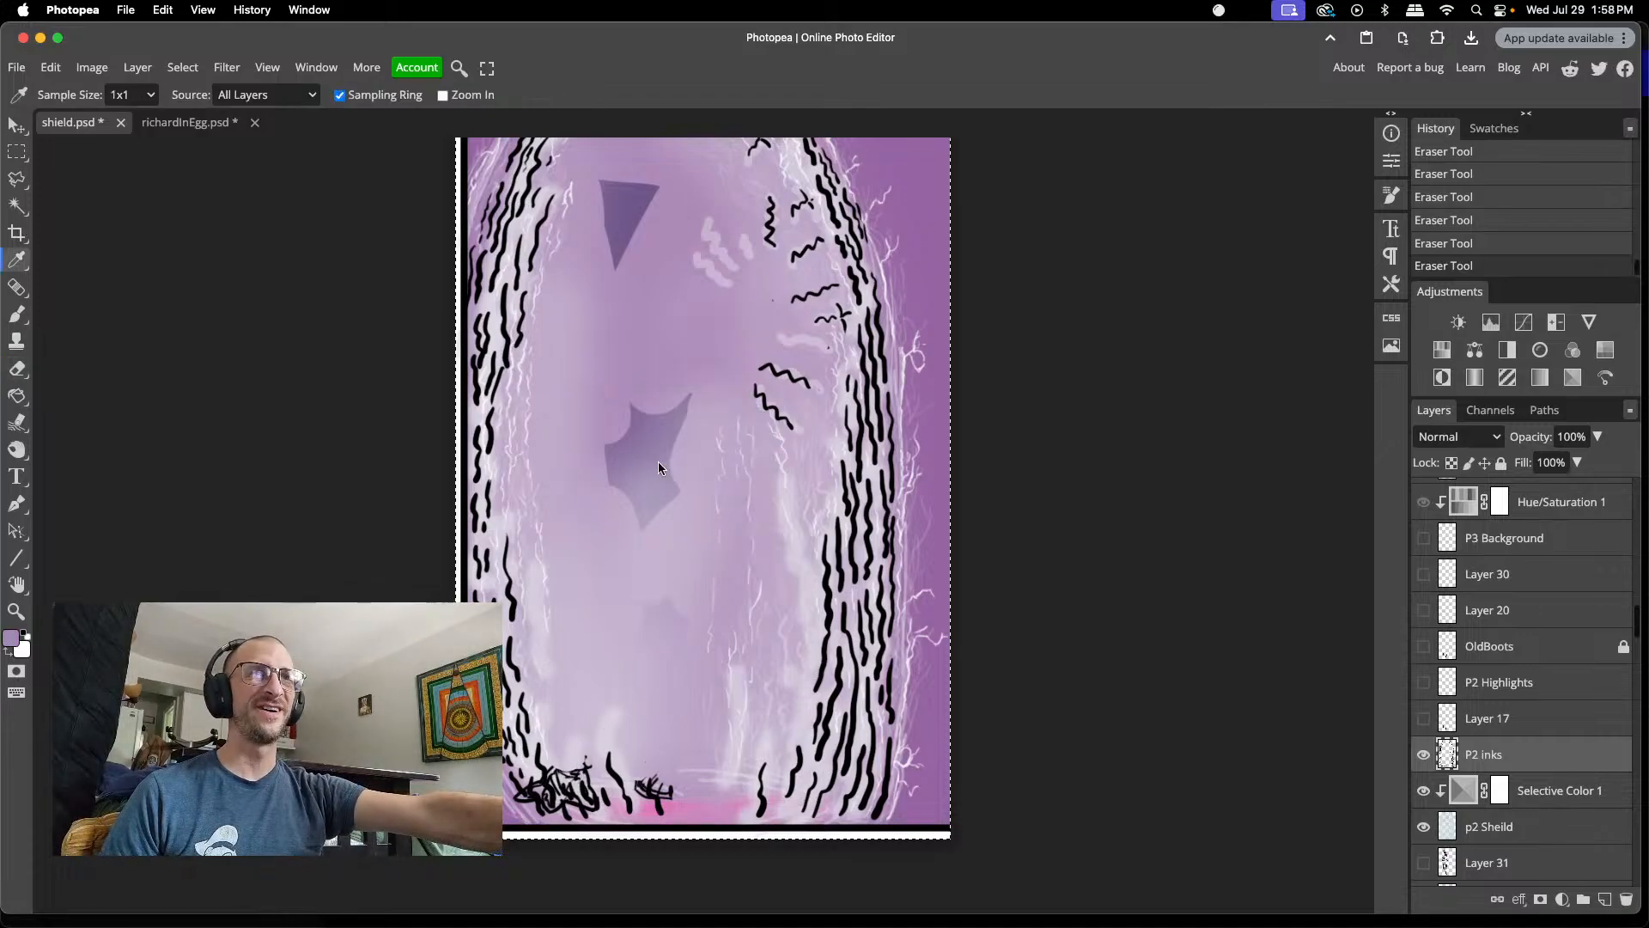
{"action": "key", "text": "v"}
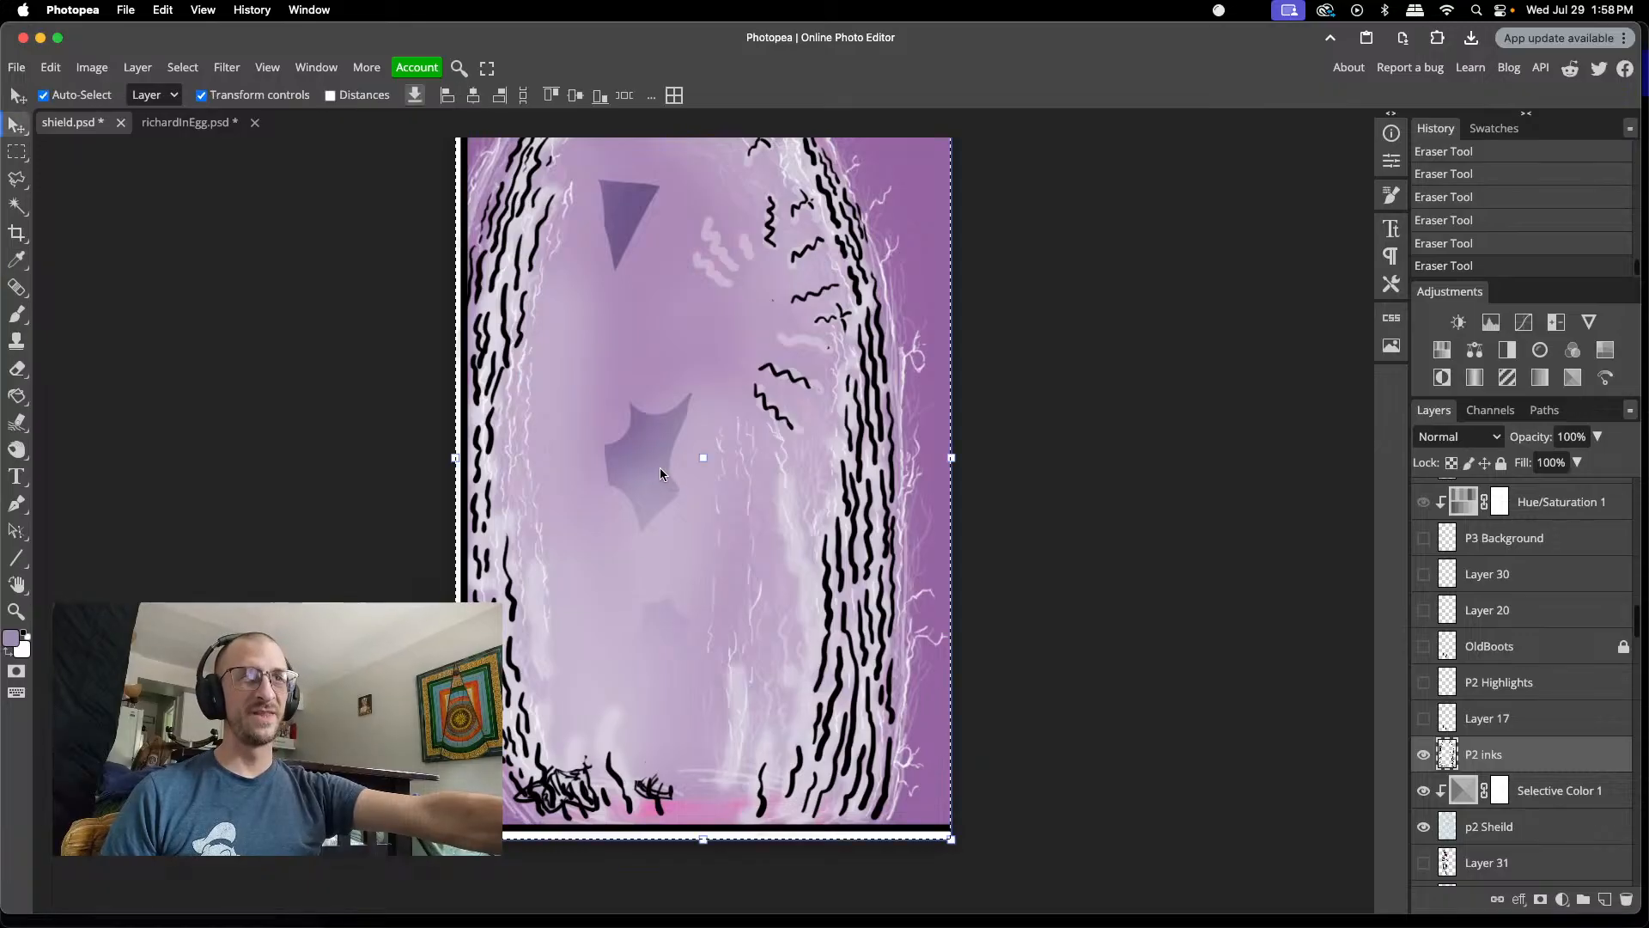
{"action": "left_click_drag", "start_coordinate": [659, 467], "coordinate": [655, 462]}
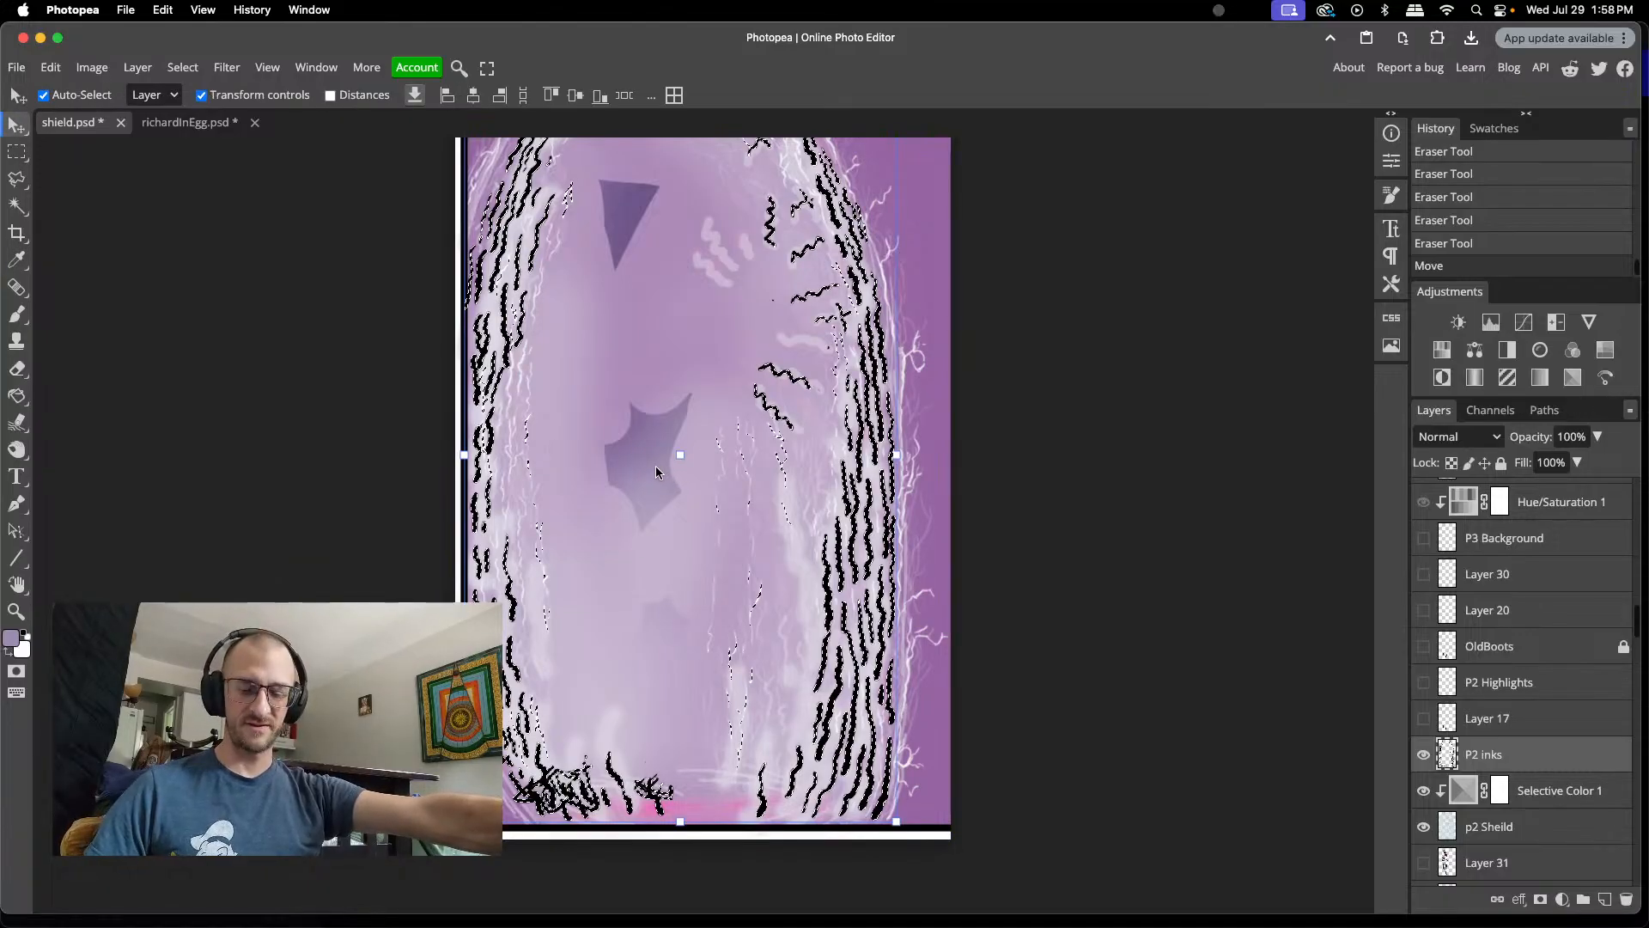
{"action": "key", "text": "ctrl+d"}
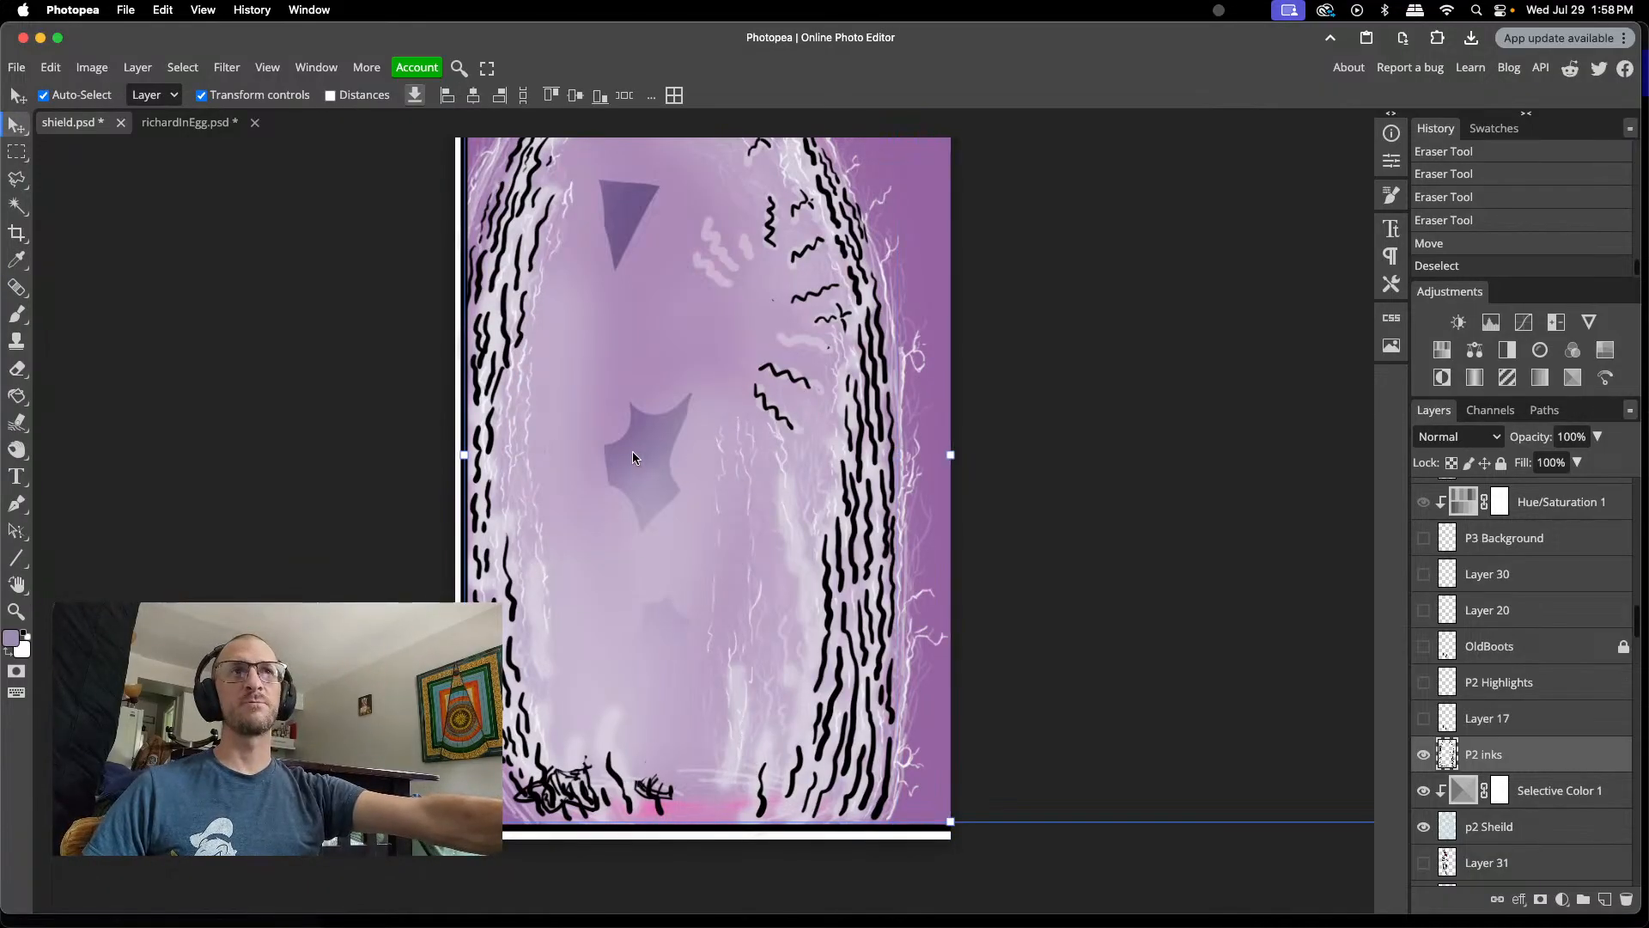
{"action": "left_click", "coordinate": [632, 451]}
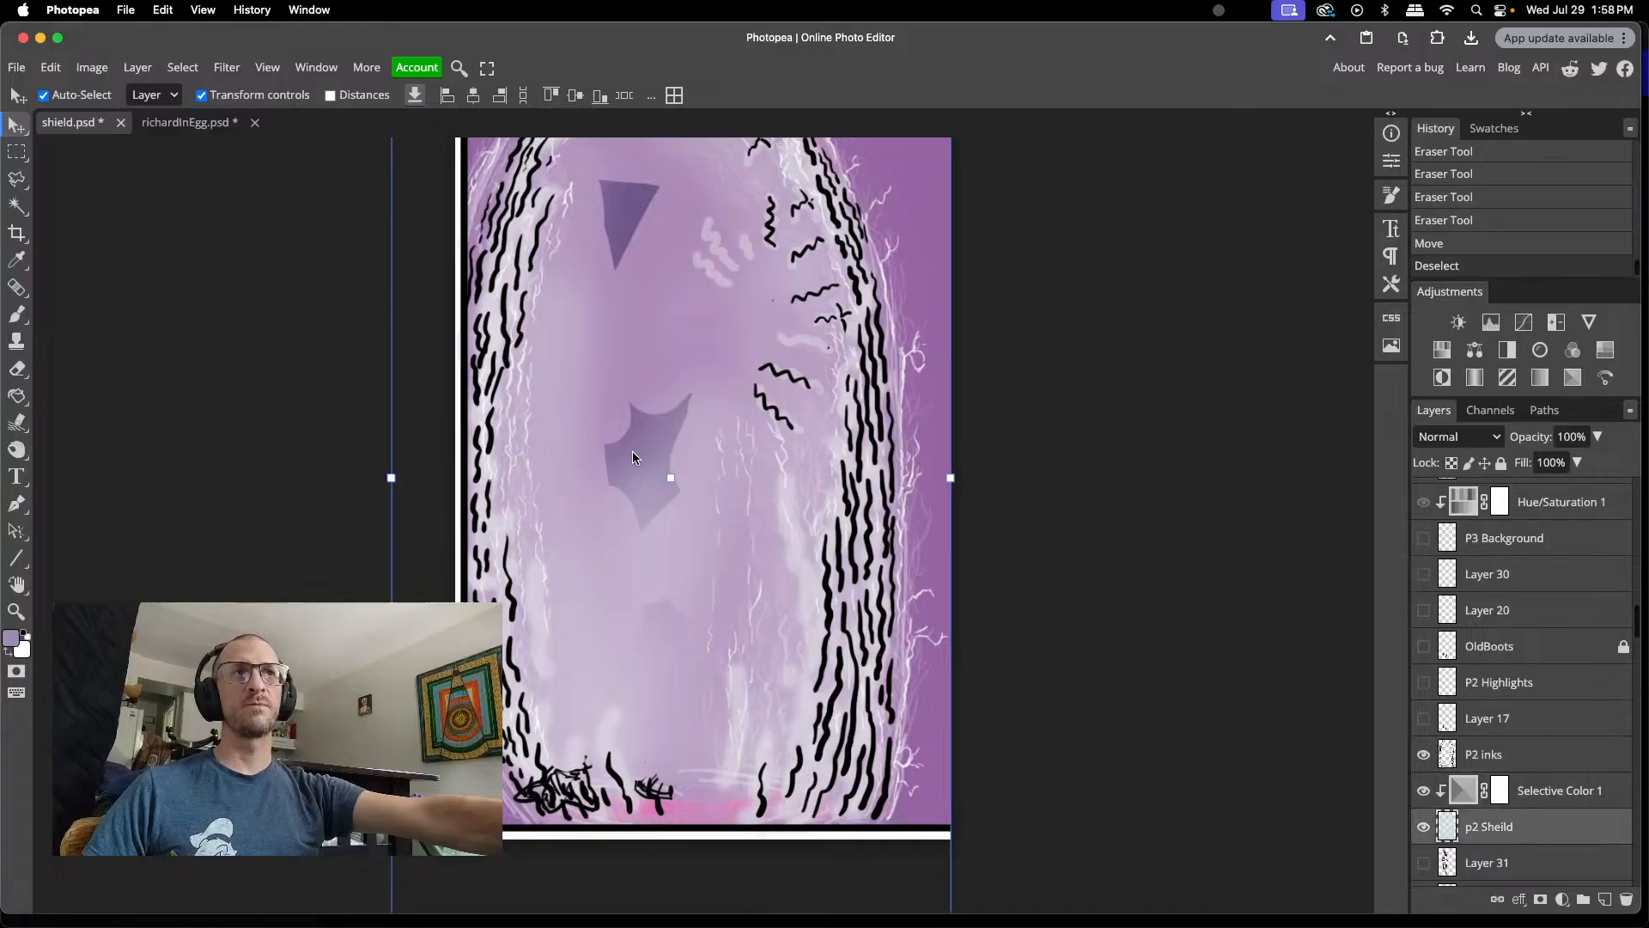
- Toggle the visibility of p2 Sheild and p2 Background to check which layer holds the dark patches inside the shield
{"action": "left_click", "coordinate": [1424, 827]}
{"action": "left_click", "coordinate": [1424, 827]}
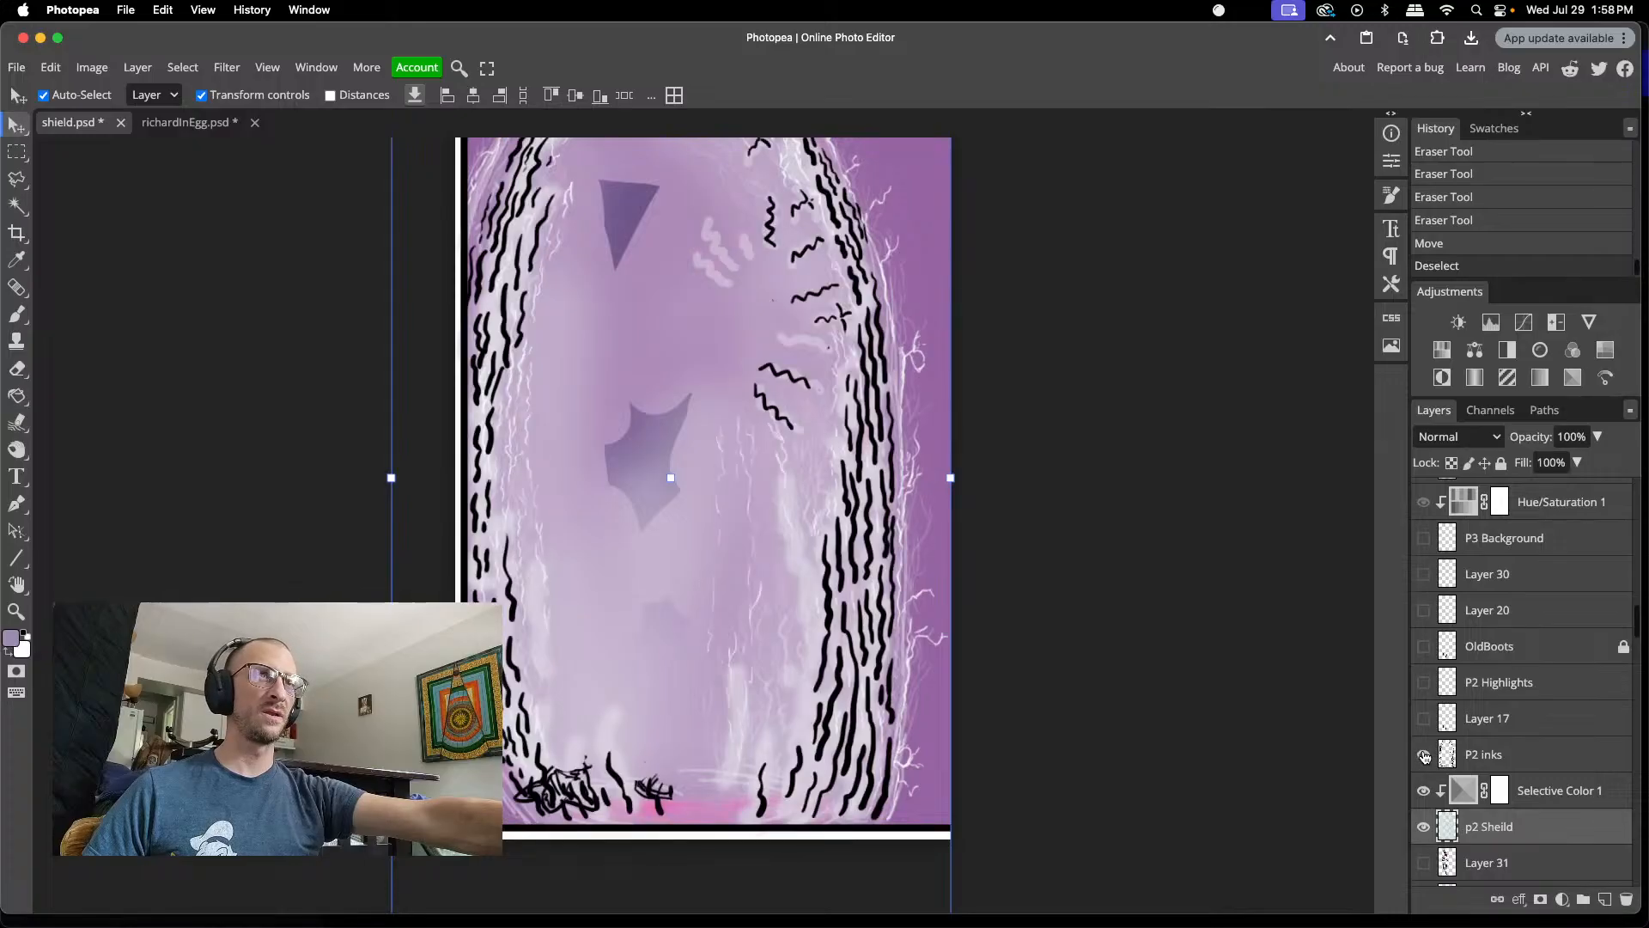
{"action": "scroll", "coordinate": [1523, 773], "scroll_direction": "down", "scroll_amount": 5}
{"action": "scroll", "coordinate": [1523, 773], "scroll_direction": "down", "scroll_amount": 3}
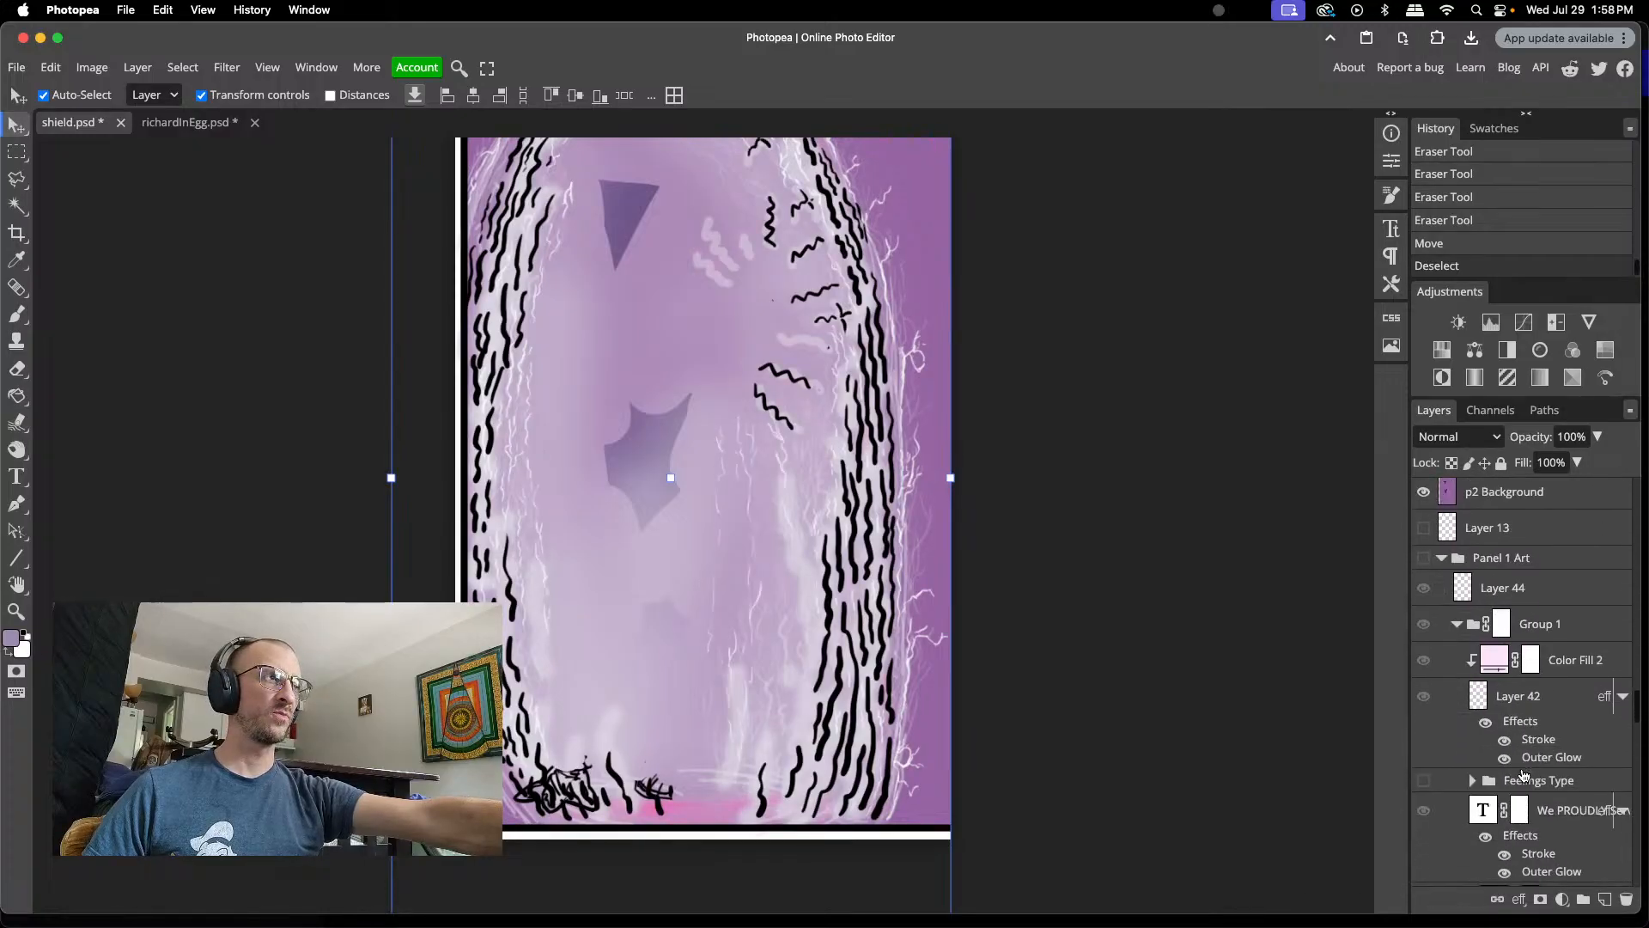
{"action": "scroll", "coordinate": [1523, 773], "scroll_direction": "up", "scroll_amount": 3}
{"action": "left_click", "coordinate": [1422, 653]}
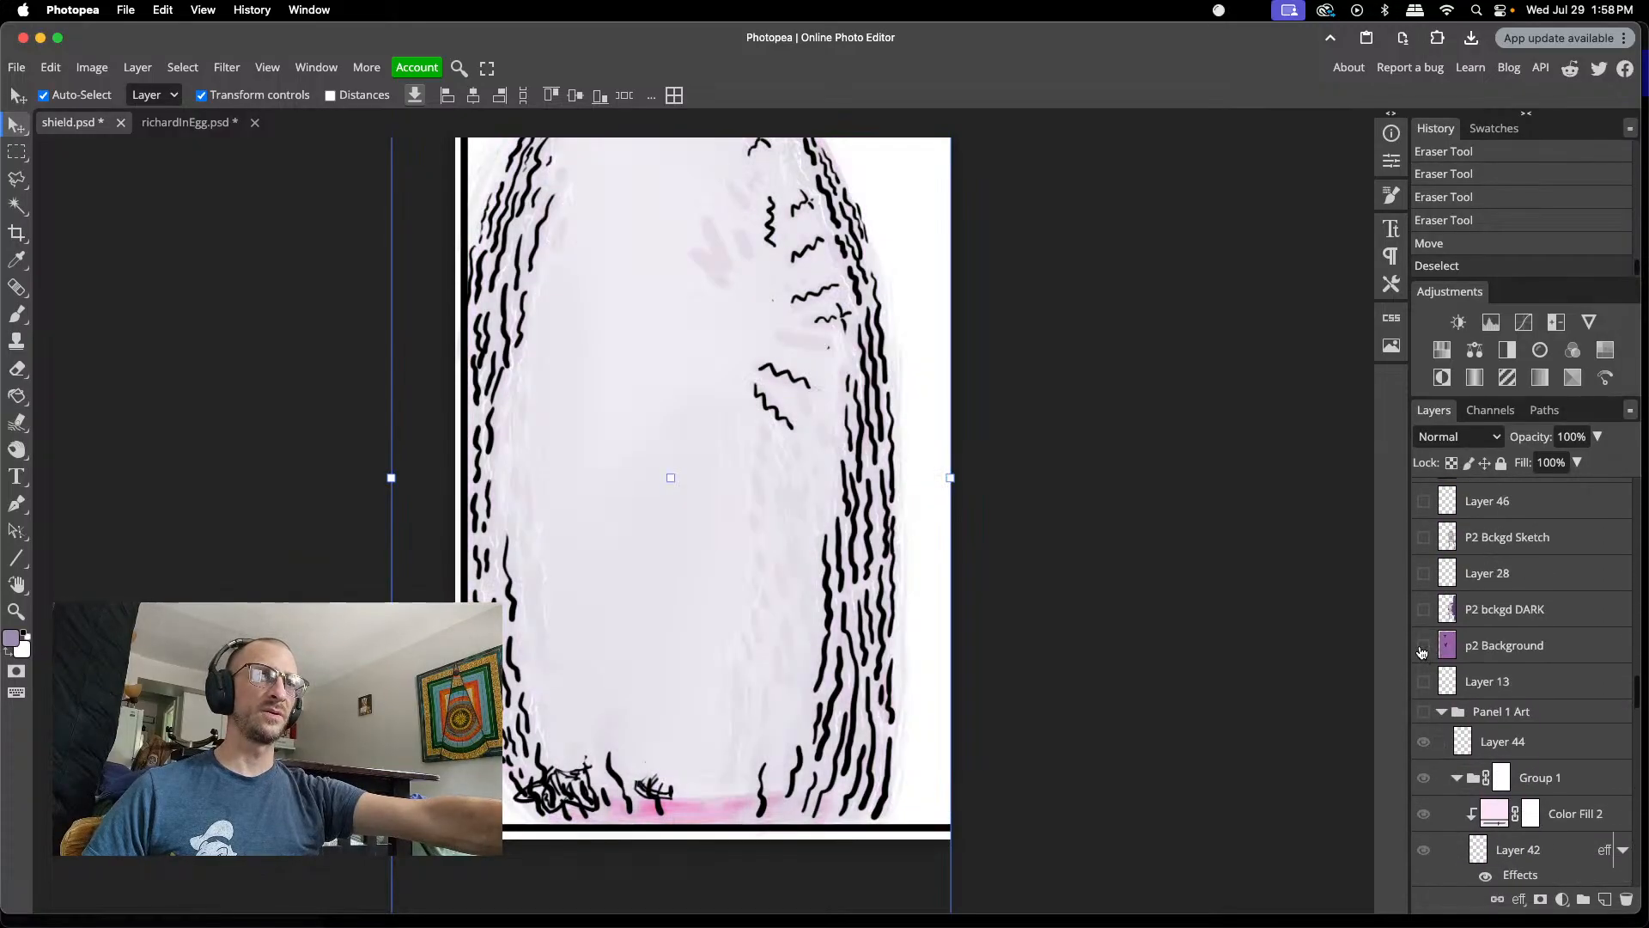
{"action": "left_click", "coordinate": [1422, 648]}
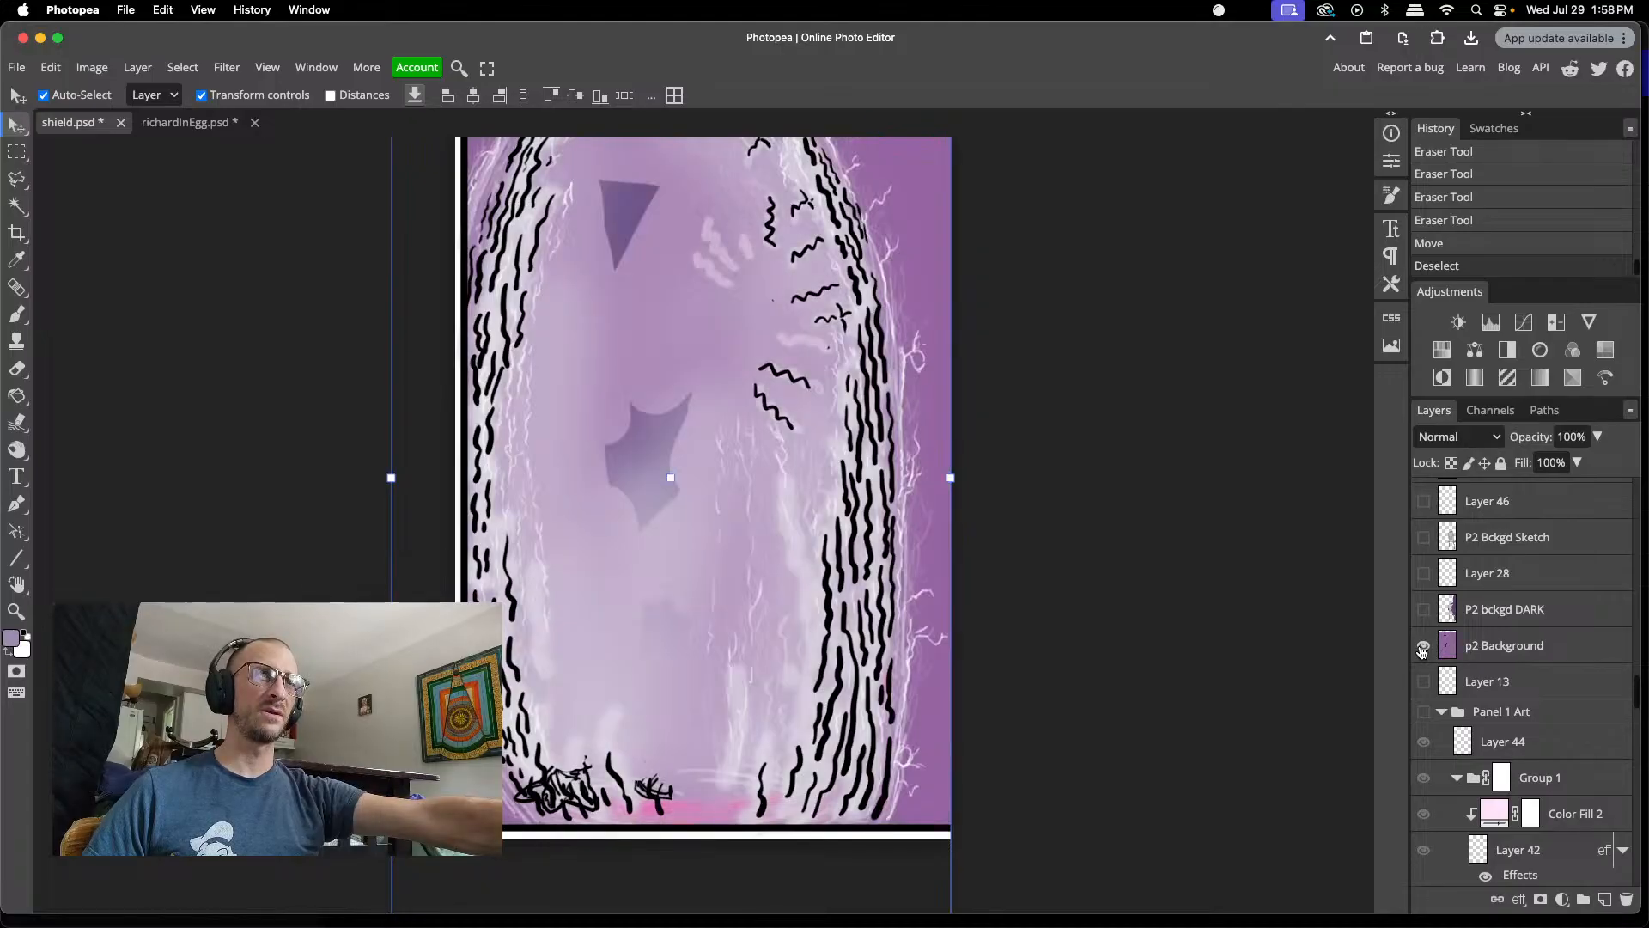
- Compare the panel artwork with the p2 Background layer hidden and shown
{"action": "left_click", "coordinate": [1422, 652]}
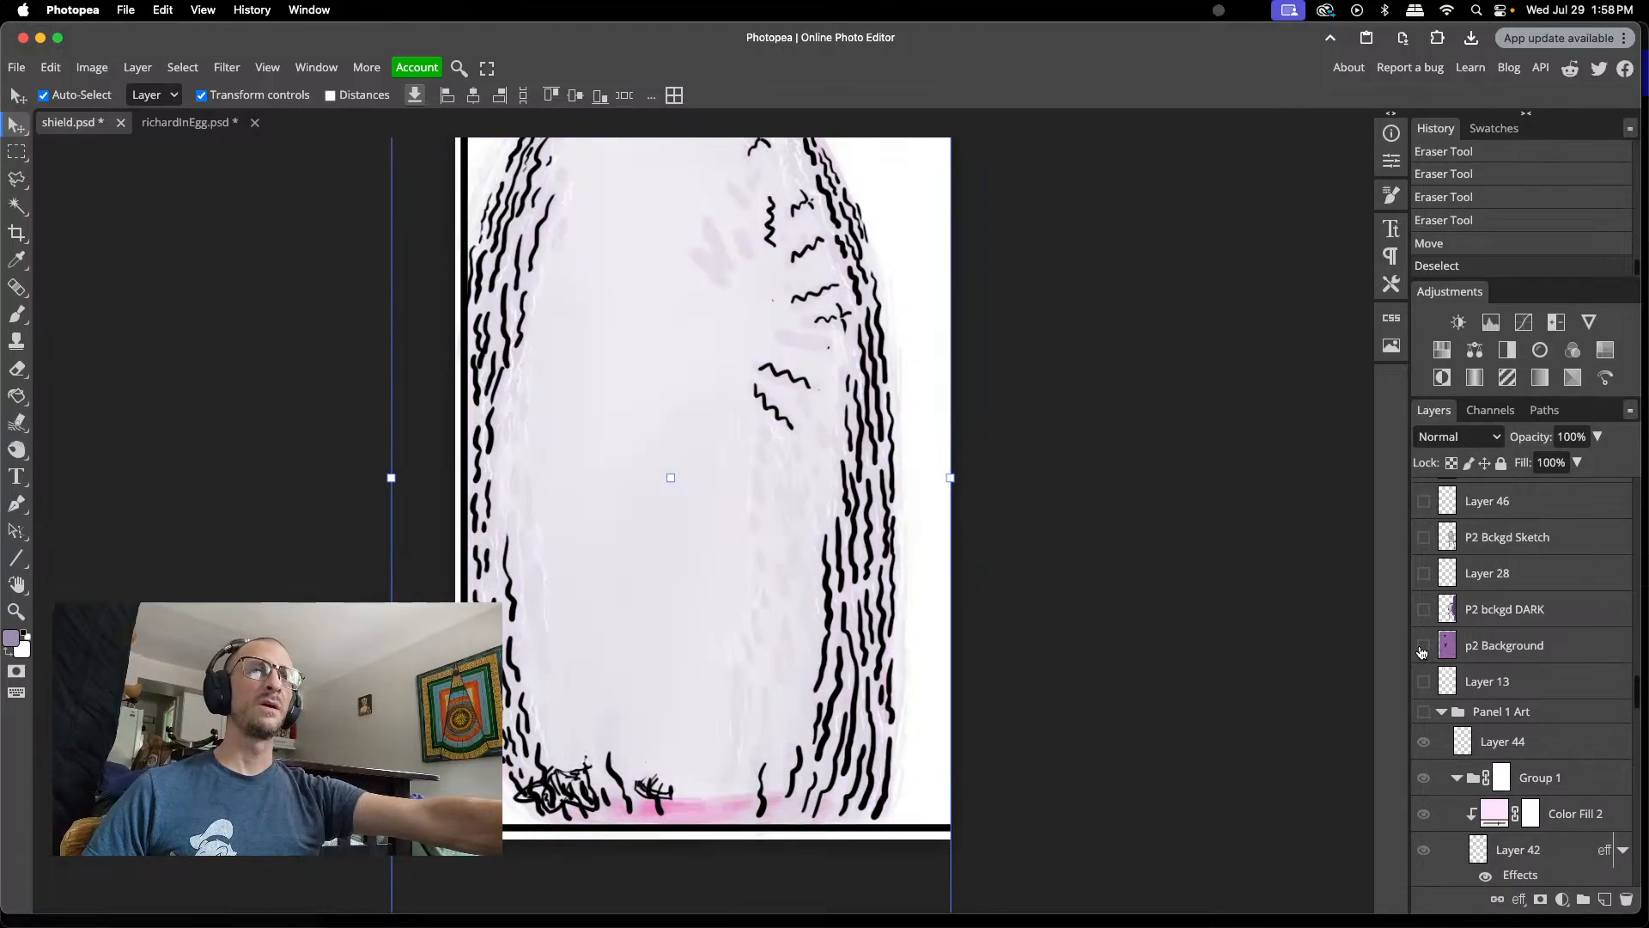
{"action": "left_click", "coordinate": [1423, 652]}
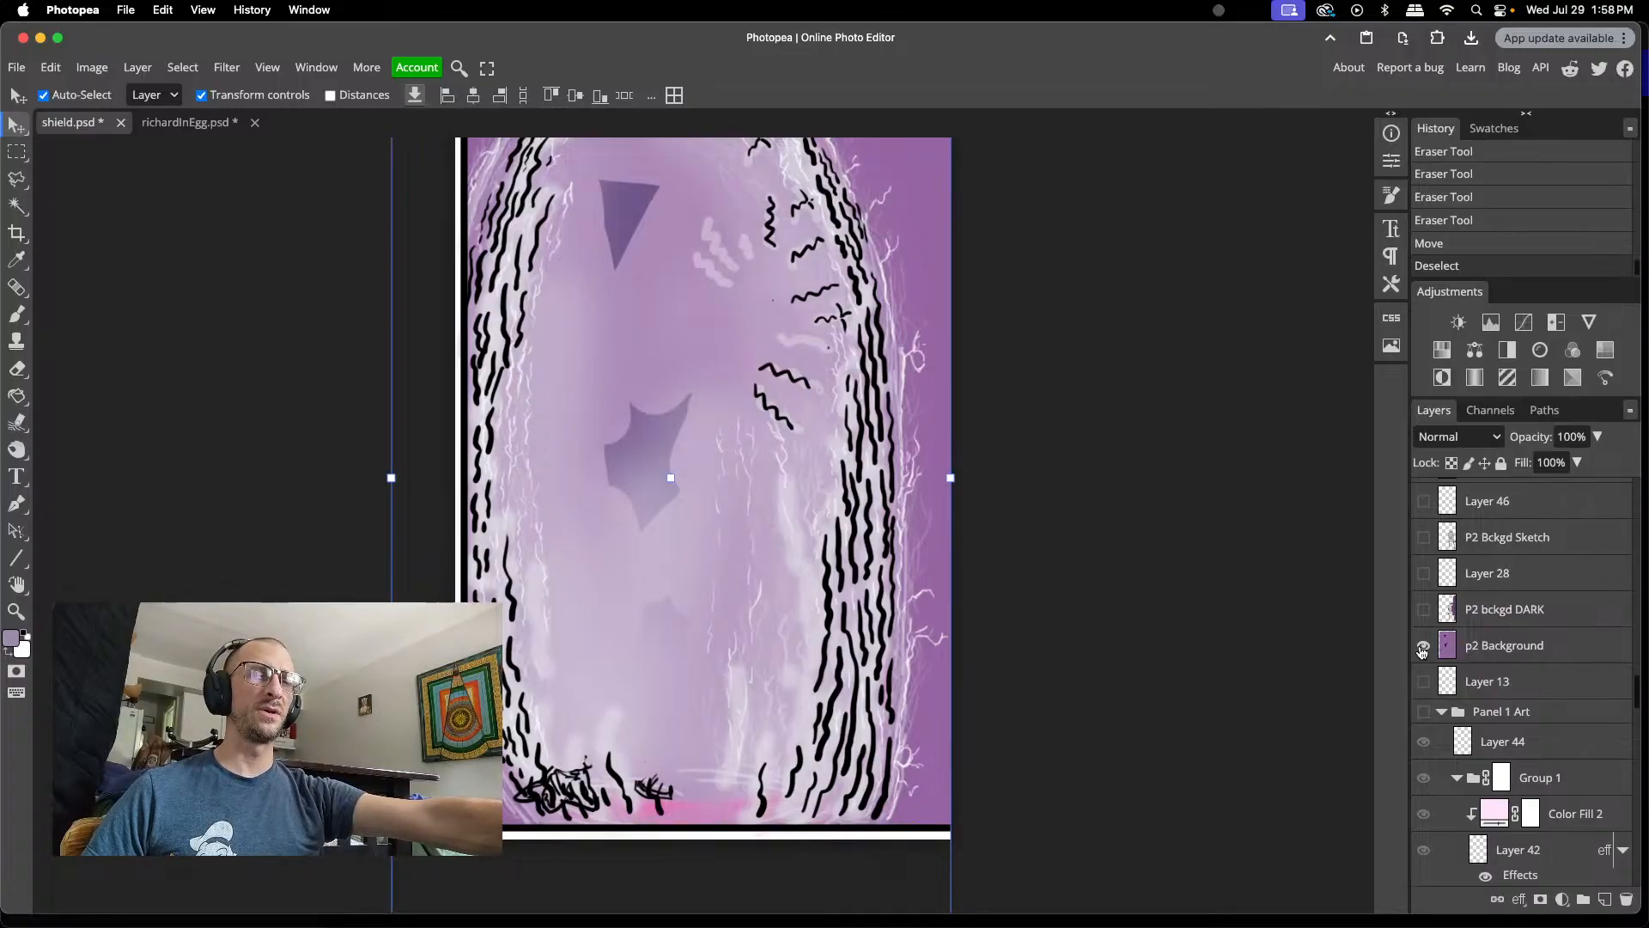
{"action": "left_click", "coordinate": [1422, 651]}
{"action": "left_click", "coordinate": [1423, 652]}
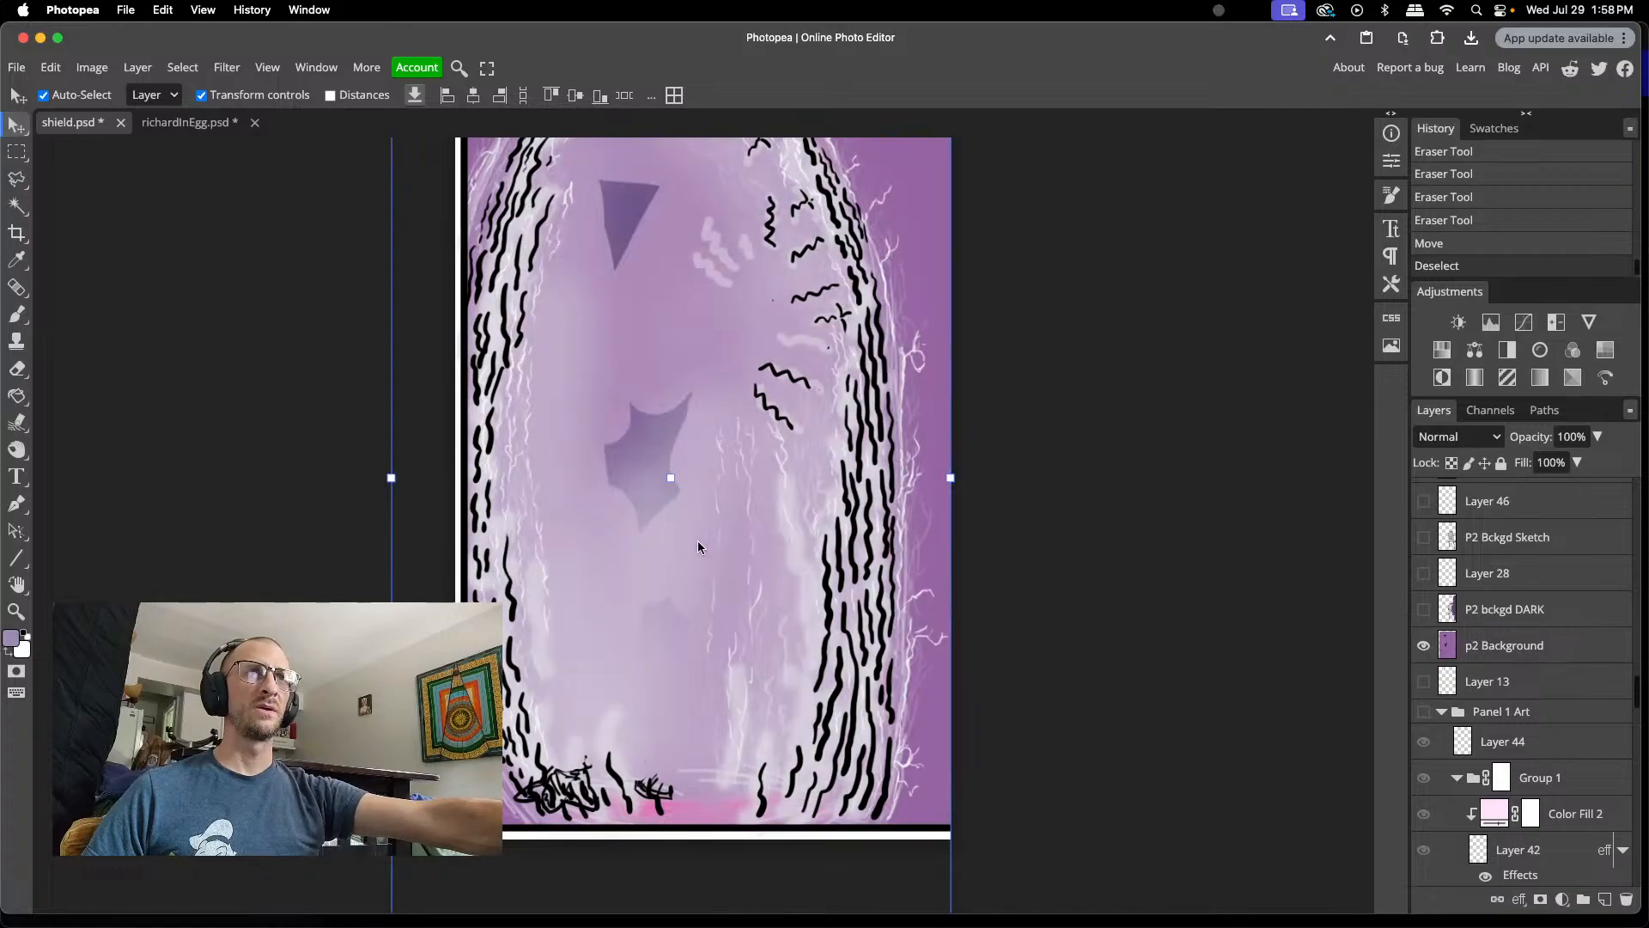
- Erase the stray black squiggles inside the upper right part of the shield on the P2 inks layer
{"action": "scroll", "coordinate": [698, 546], "scroll_direction": "up", "scroll_amount": 3}
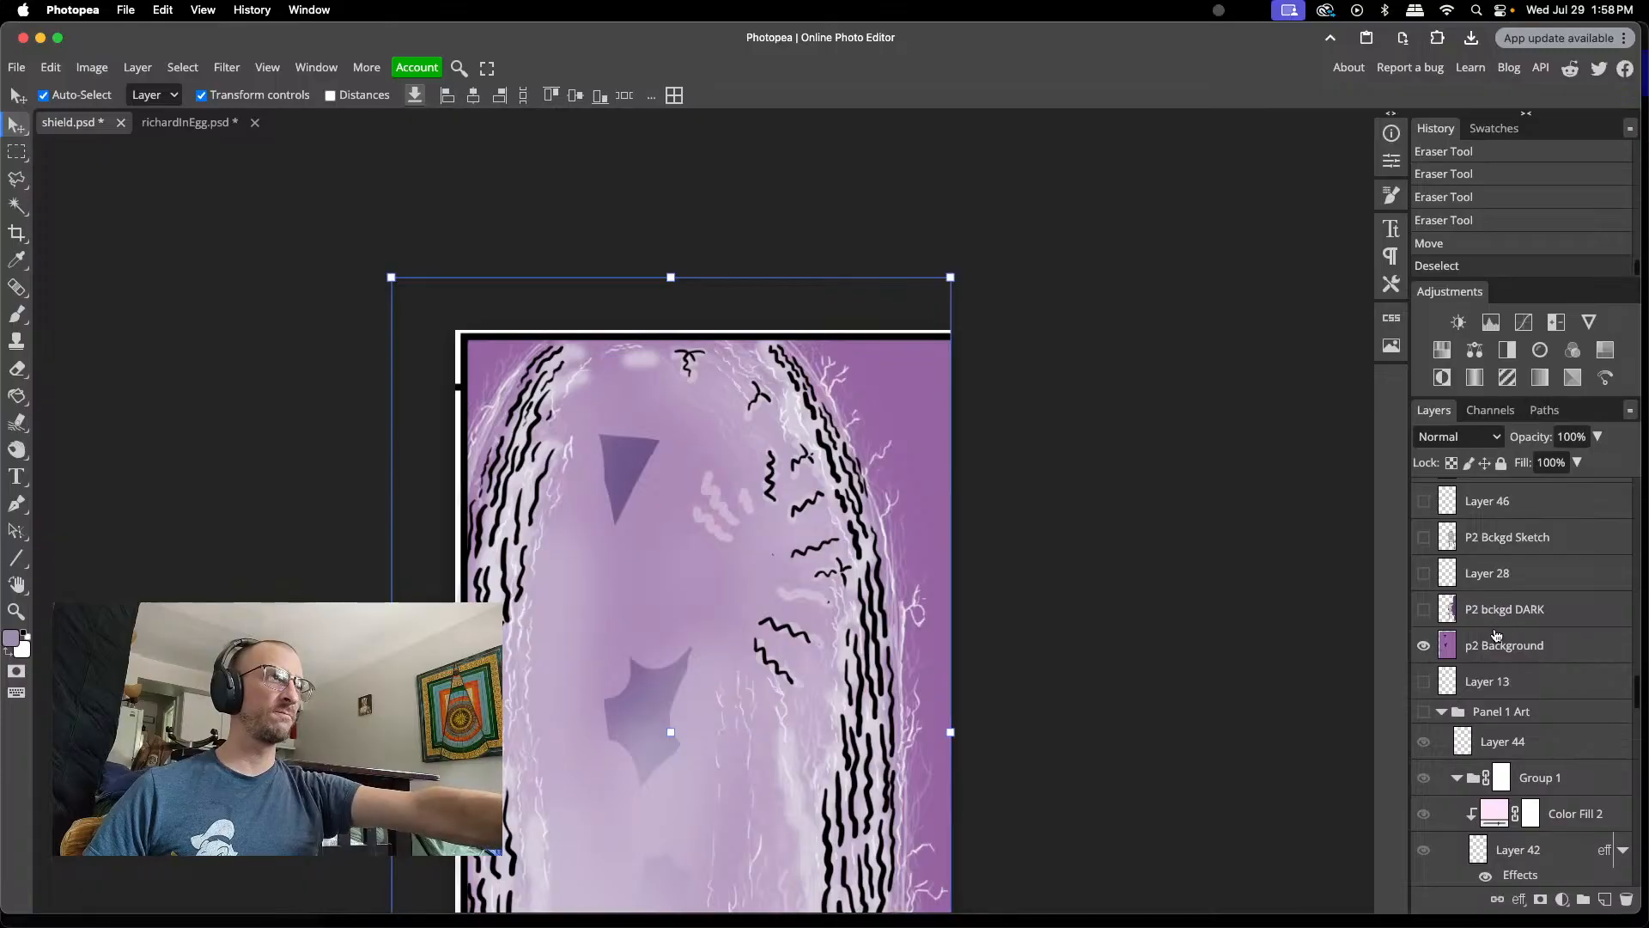
{"action": "scroll", "coordinate": [1495, 634], "scroll_direction": "up", "scroll_amount": 8}
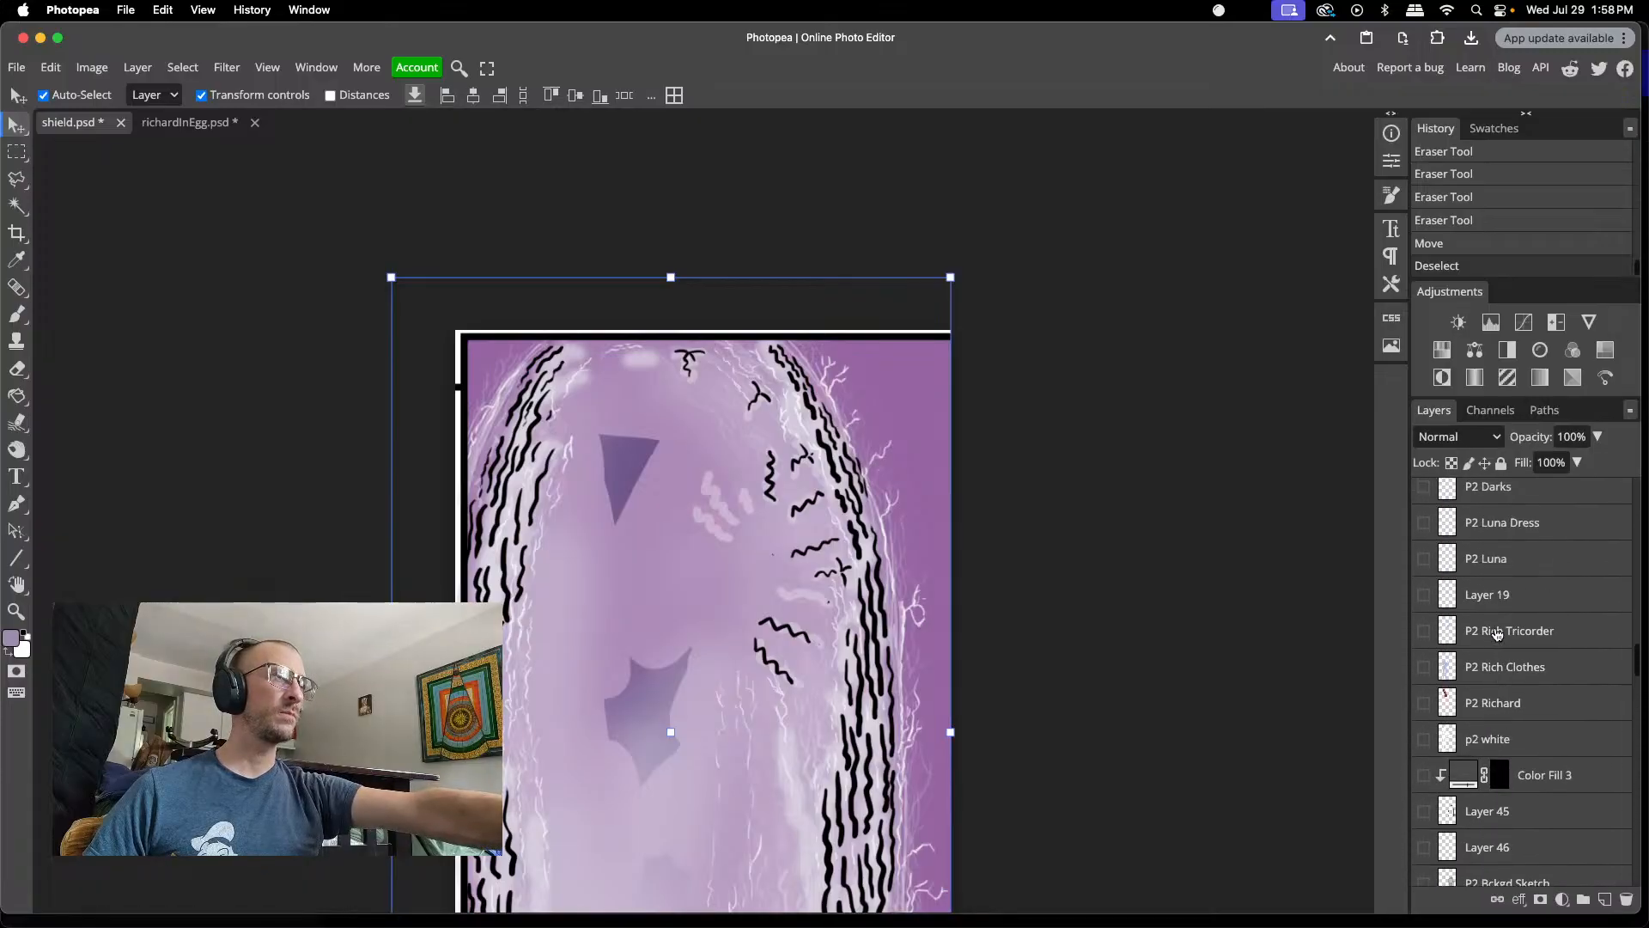
{"action": "scroll", "coordinate": [1496, 634], "scroll_direction": "up", "scroll_amount": 8}
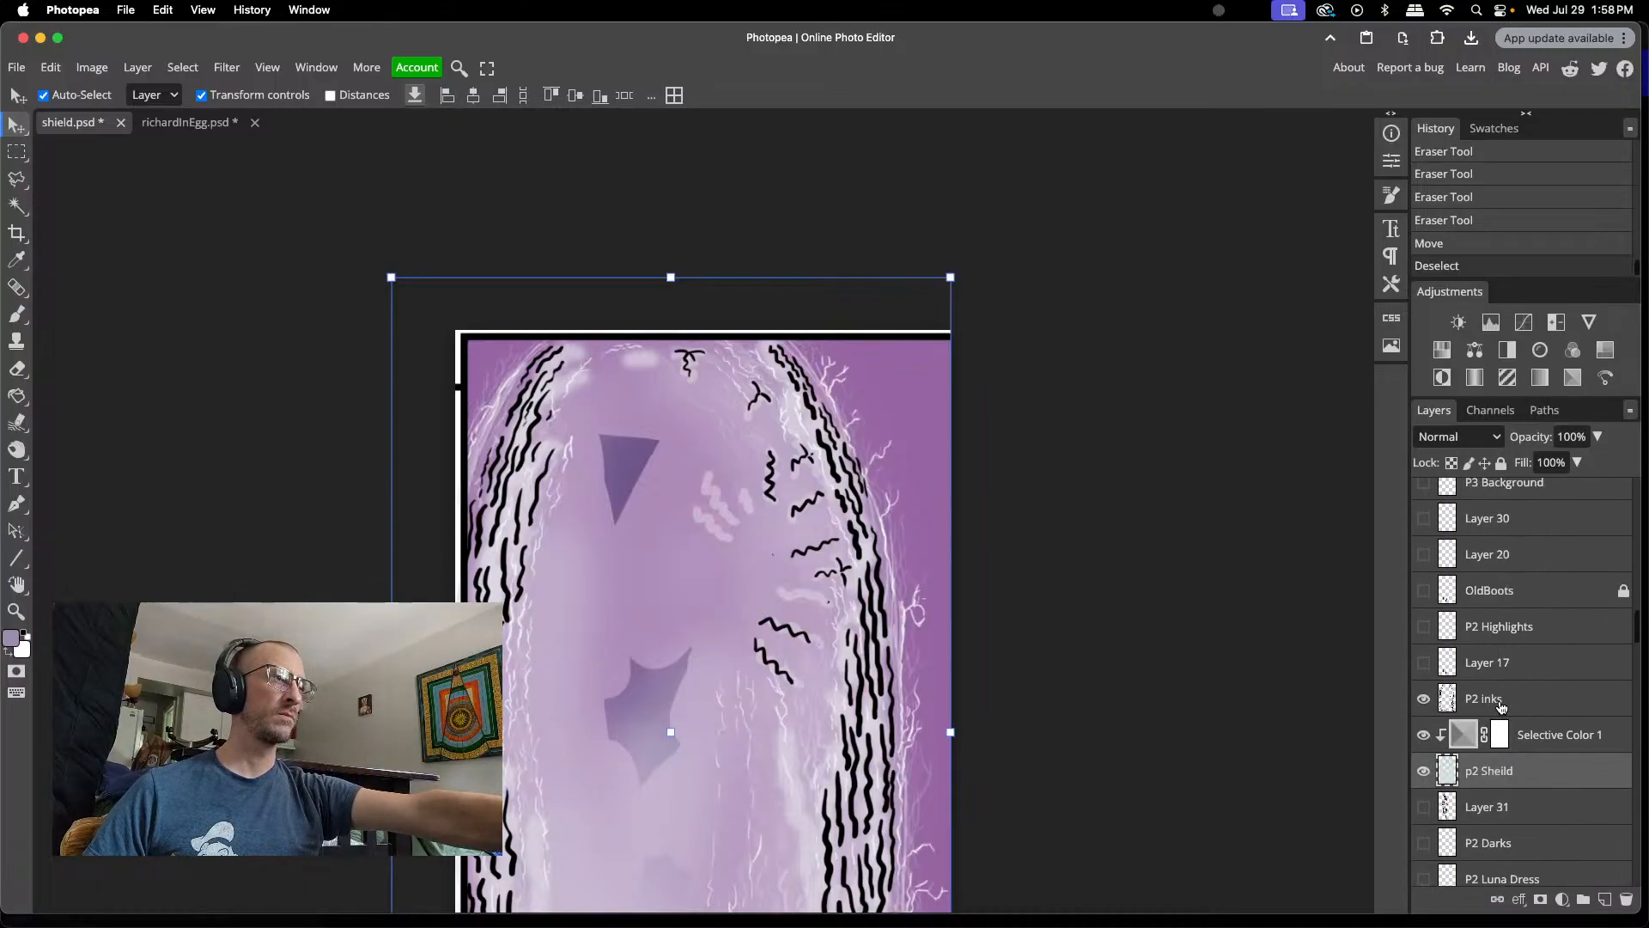
{"action": "left_click", "coordinate": [1500, 701]}
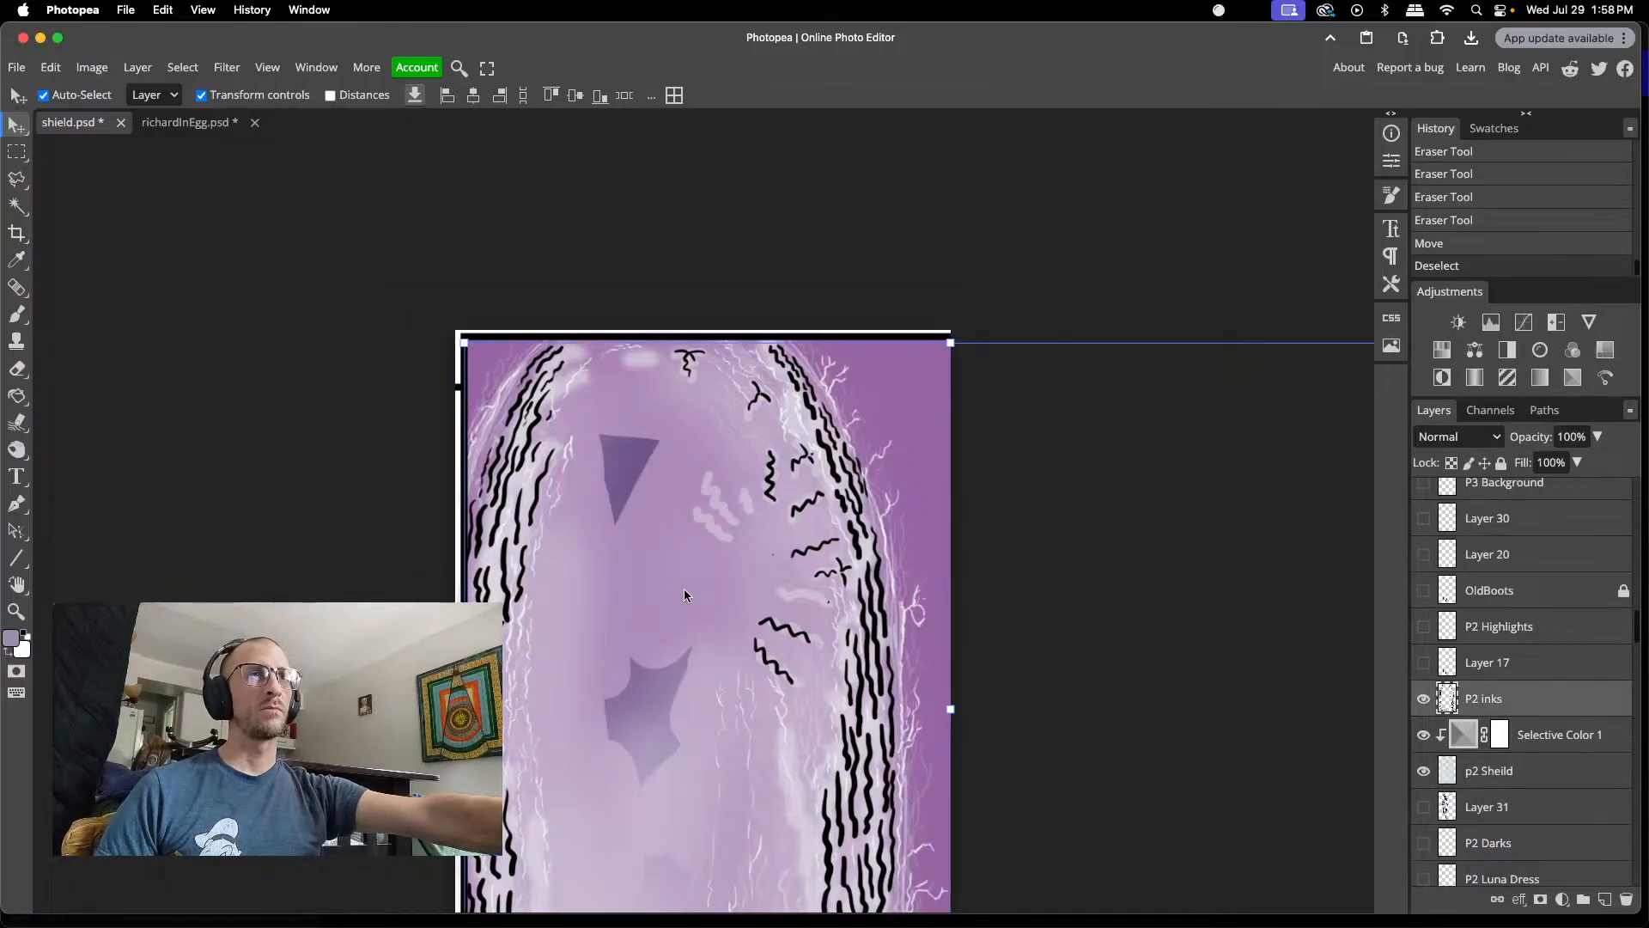
{"action": "left_click", "coordinate": [17, 369]}
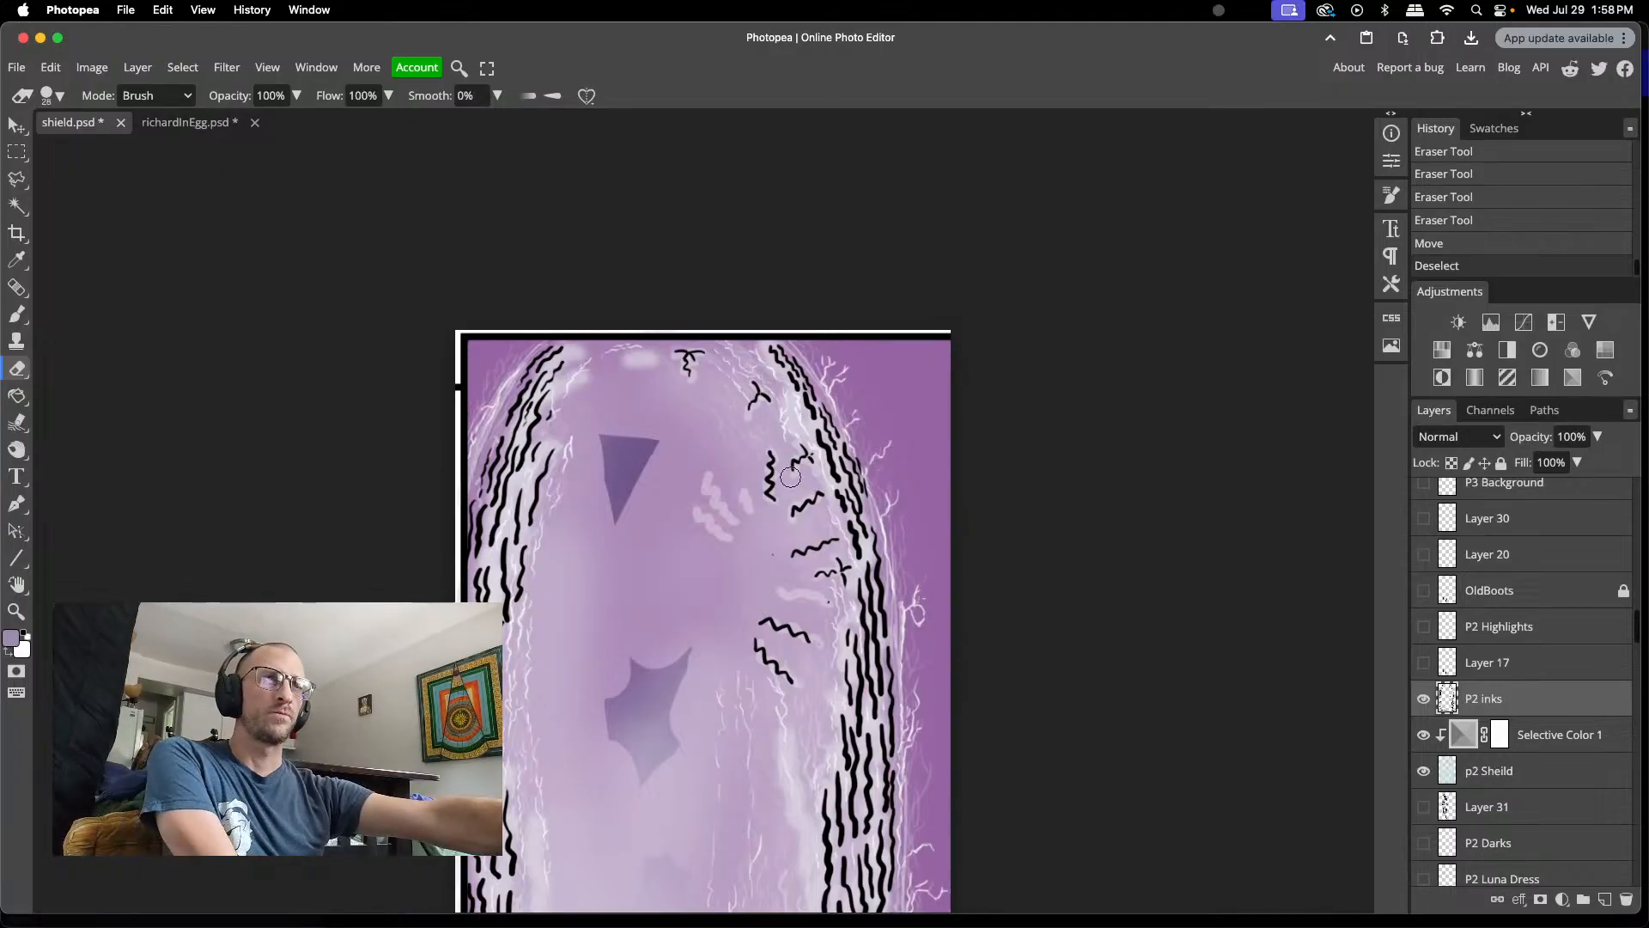
{"action": "mouse_move", "coordinate": [769, 461]}
{"action": "left_mouse_down"}
{"action": "mouse_move", "coordinate": [769, 503]}
{"action": "mouse_move", "coordinate": [797, 461]}
{"action": "mouse_move", "coordinate": [780, 480]}
{"action": "mouse_move", "coordinate": [814, 495]}
{"action": "mouse_move", "coordinate": [771, 553]}
{"action": "mouse_move", "coordinate": [822, 546]}
{"action": "left_mouse_up"}
{"action": "mouse_move", "coordinate": [793, 550]}
{"action": "left_mouse_down"}
{"action": "mouse_move", "coordinate": [827, 571]}
{"action": "mouse_move", "coordinate": [805, 584]}
{"action": "mouse_move", "coordinate": [824, 603]}
{"action": "mouse_move", "coordinate": [814, 639]}
{"action": "mouse_move", "coordinate": [744, 618]}
{"action": "mouse_move", "coordinate": [792, 679]}
{"action": "mouse_move", "coordinate": [758, 632]}
{"action": "left_mouse_up"}
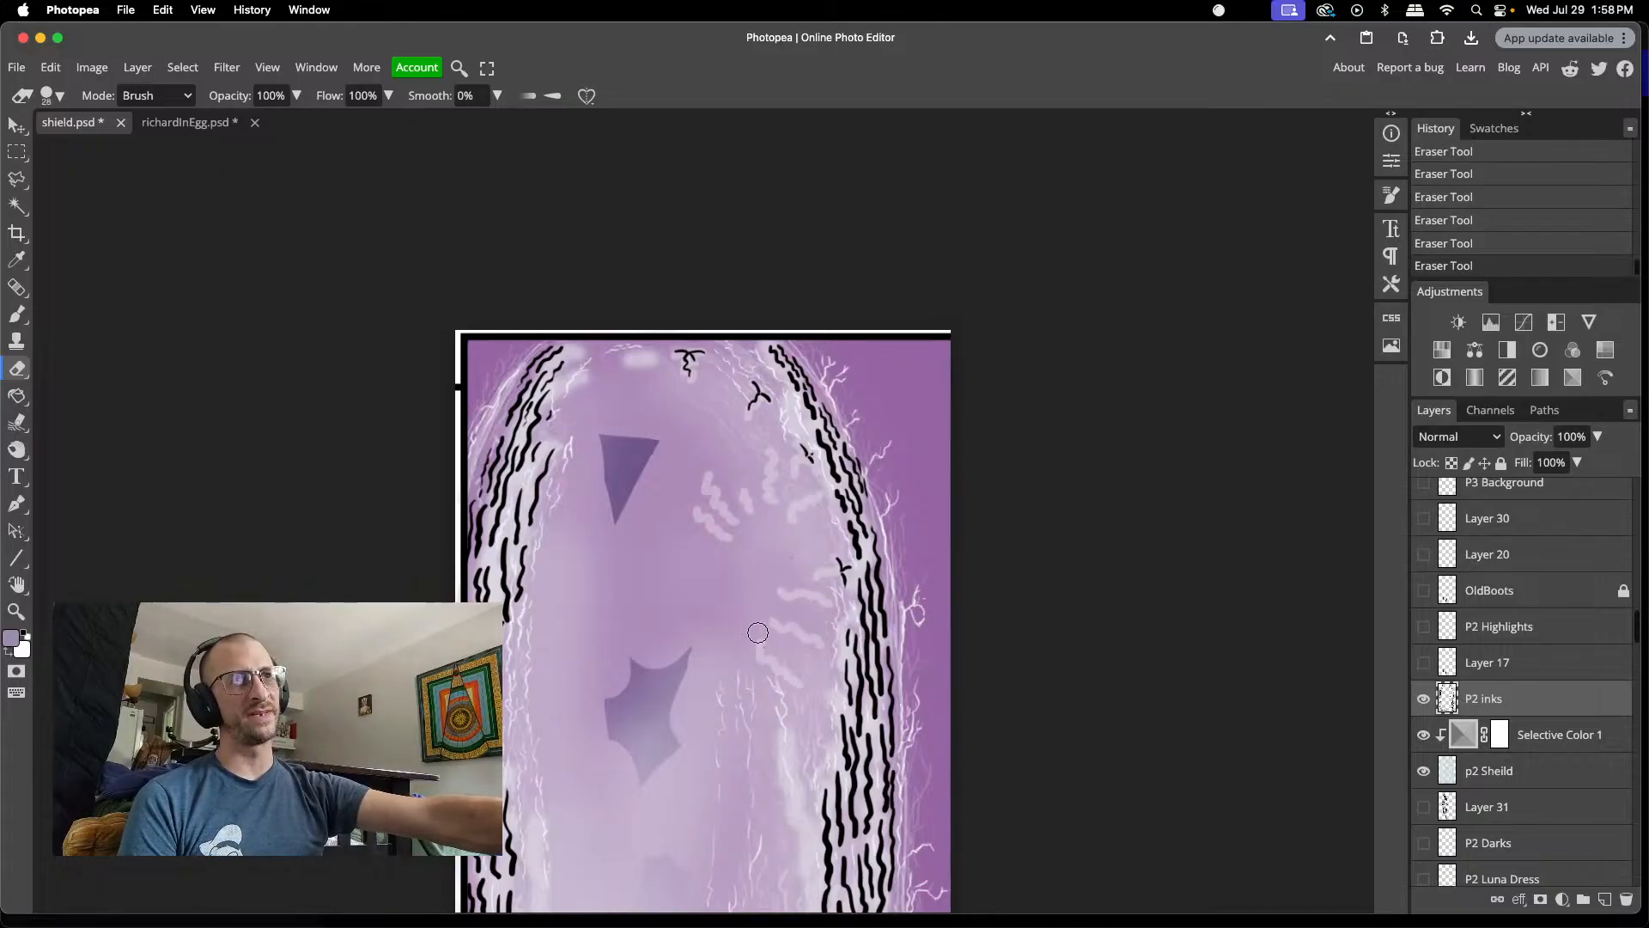
- Check which layer holds the pale squiggles by selecting them on the canvas and toggling the p2 Sheild layer's visibility
{"action": "key", "text": "v"}
{"action": "left_click", "coordinate": [786, 672]}
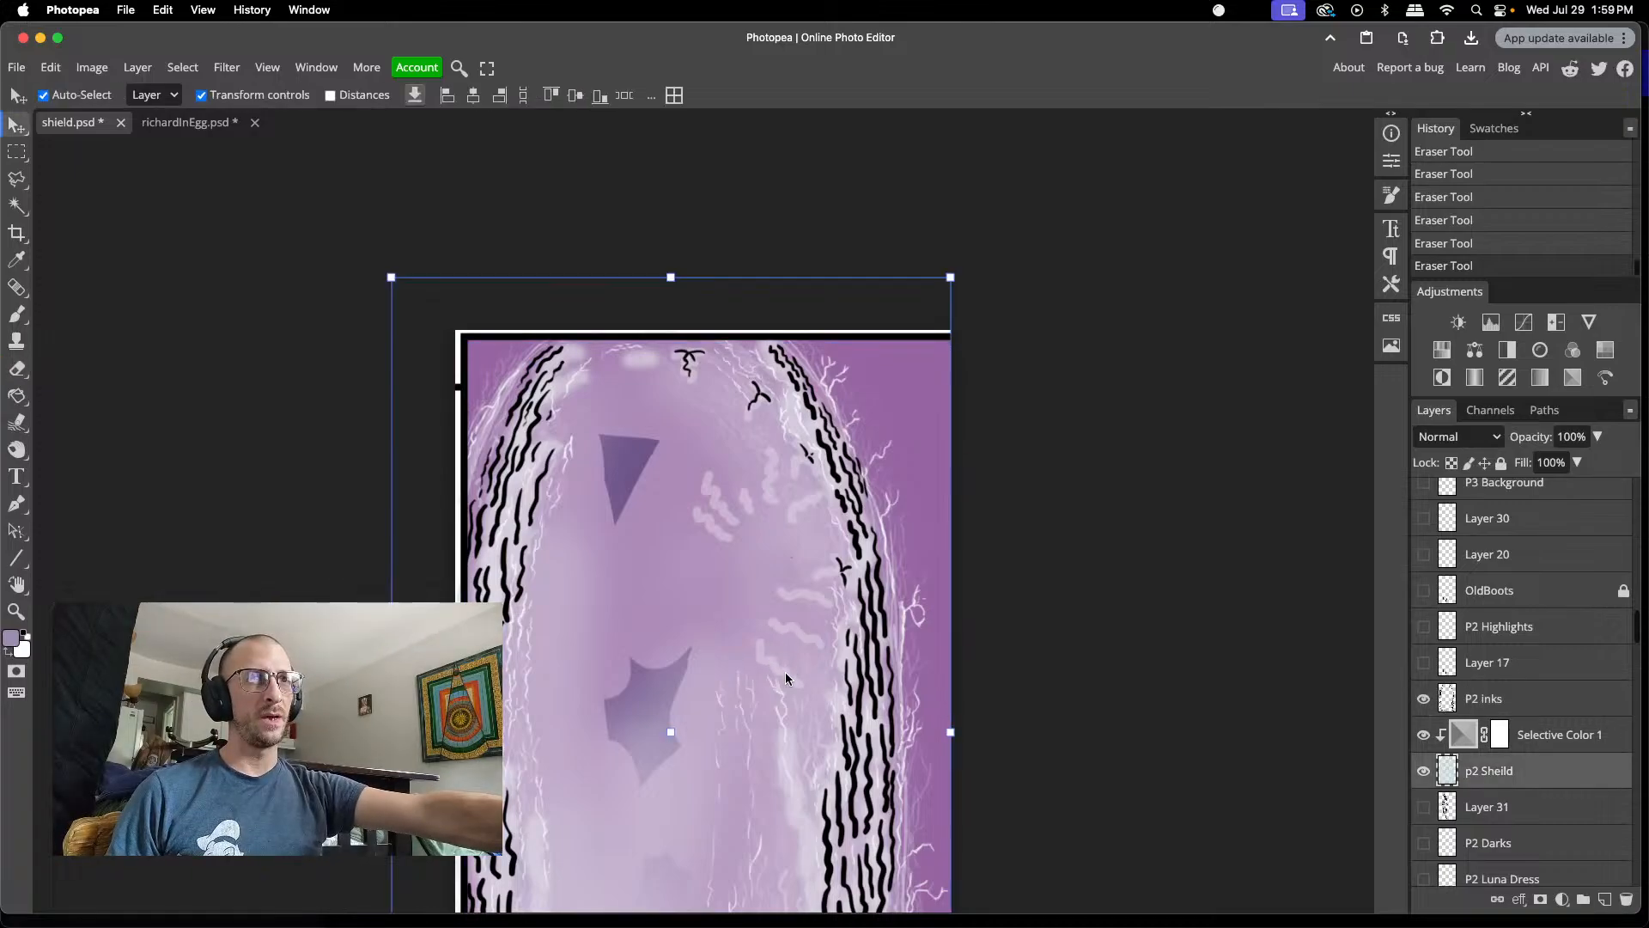
{"action": "left_click", "coordinate": [1425, 772]}
{"action": "left_click", "coordinate": [1427, 772]}
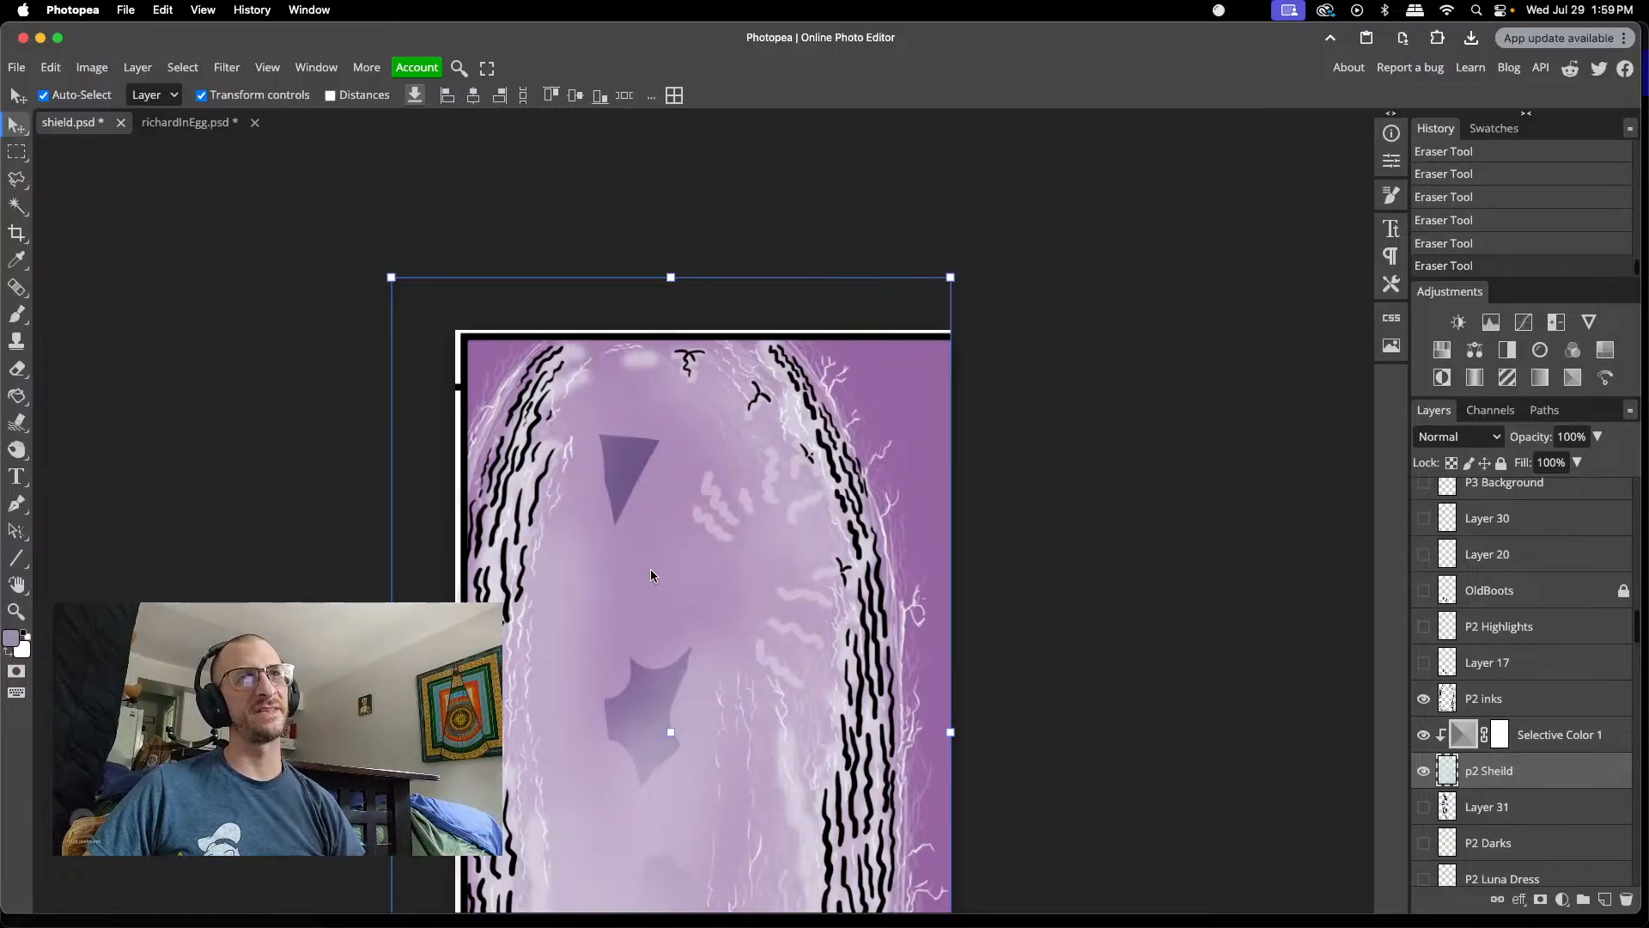
- Erase the scribbled black marks between the ink strokes at the bottom of the shield on the P2 inks layer
{"action": "scroll", "coordinate": [685, 494], "scroll_direction": "down", "scroll_amount": 5}
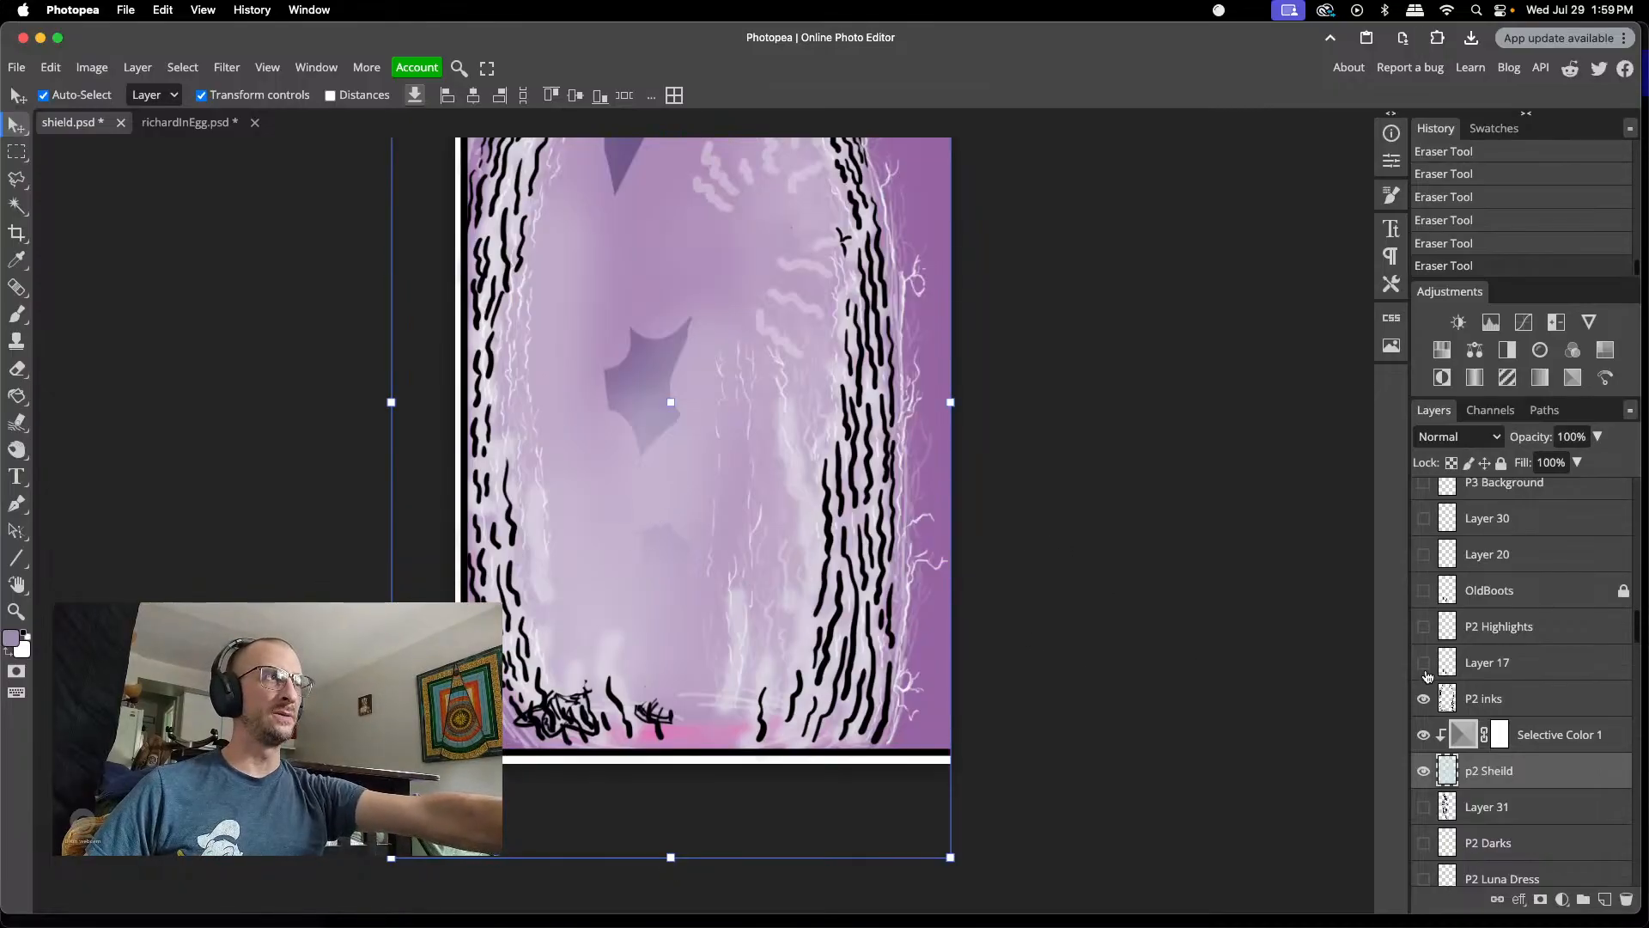
{"action": "left_click", "coordinate": [1496, 698]}
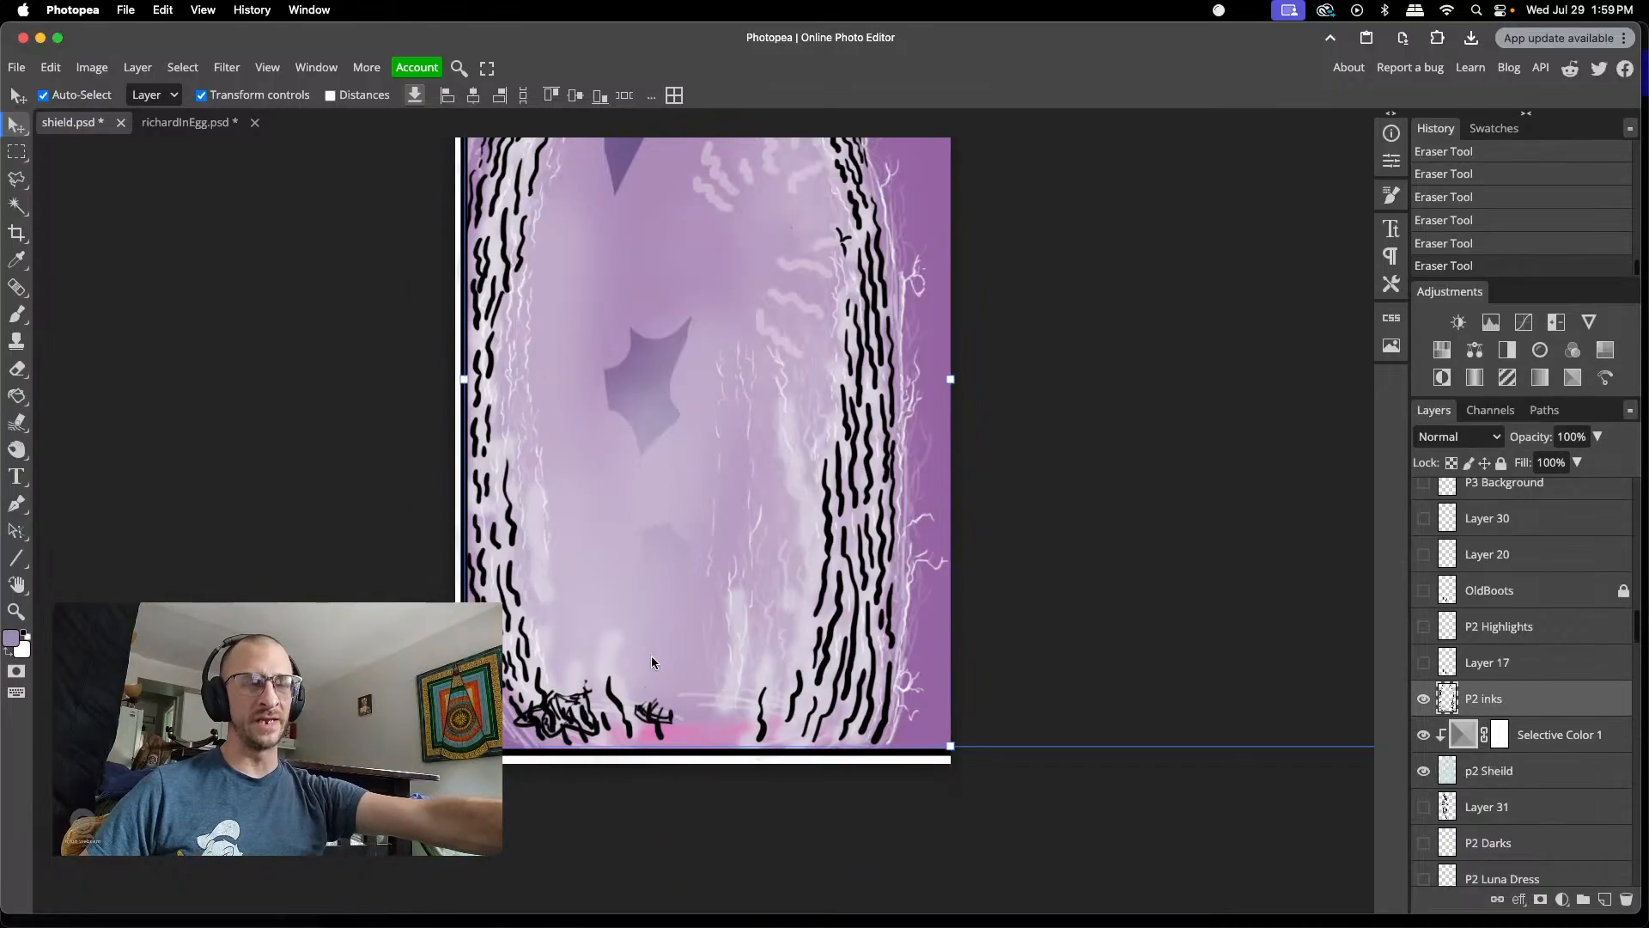
{"action": "scroll", "coordinate": [613, 725], "scroll_direction": "up", "scroll_amount": 1}
{"action": "scroll", "coordinate": [612, 726], "scroll_direction": "up", "scroll_amount": 5}
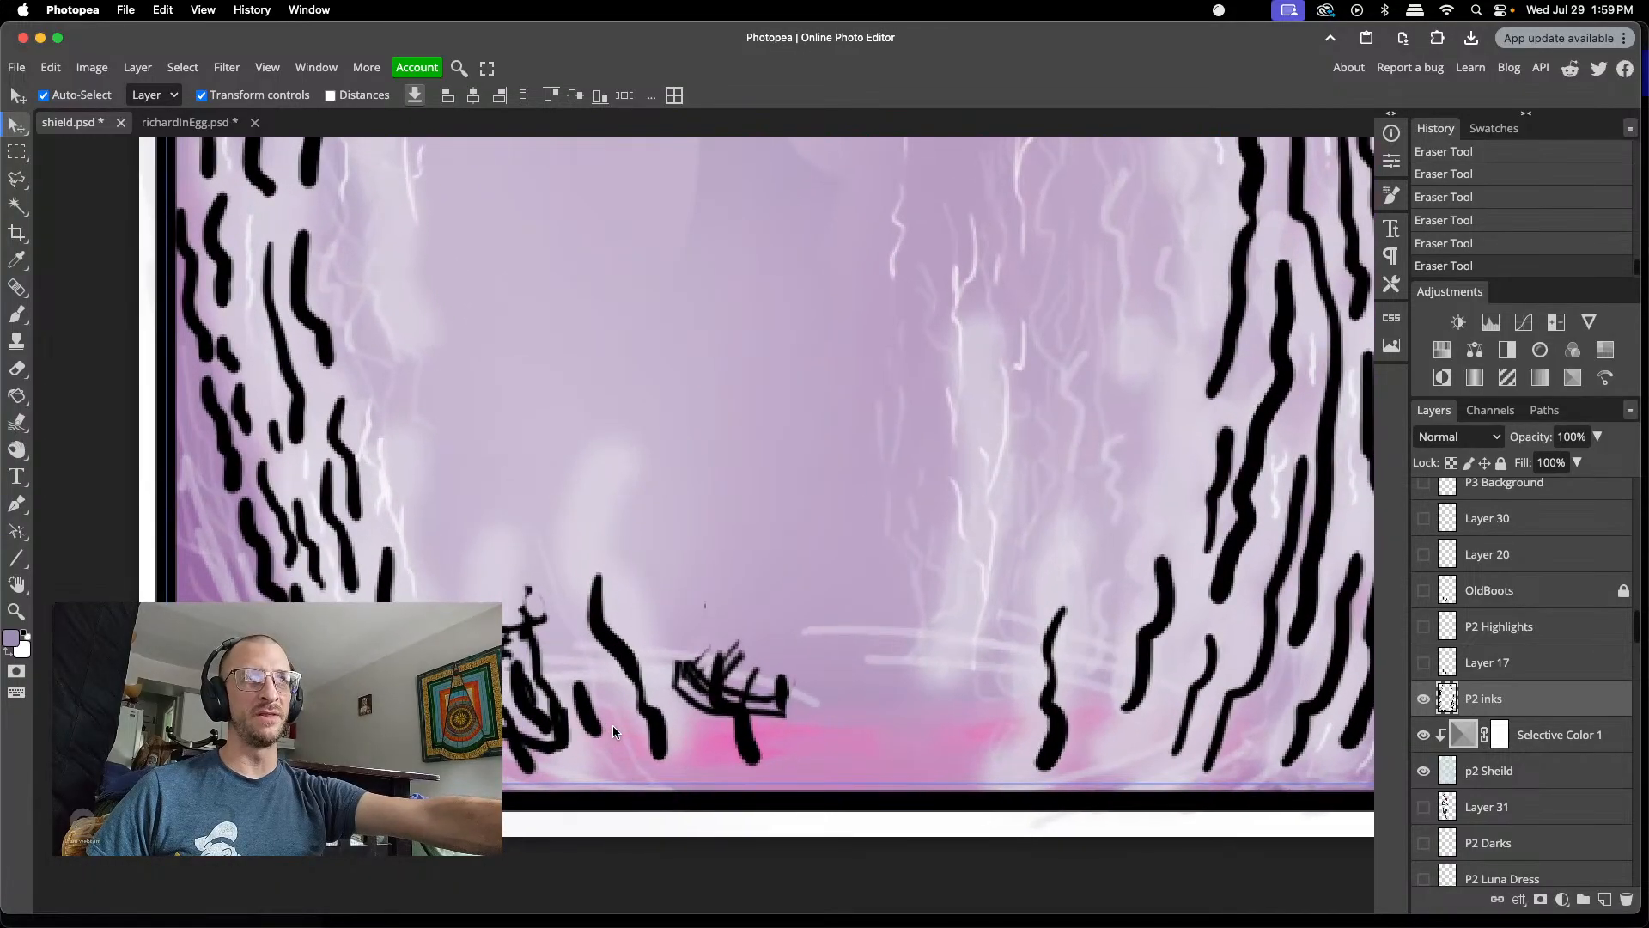
{"action": "key", "text": "e"}
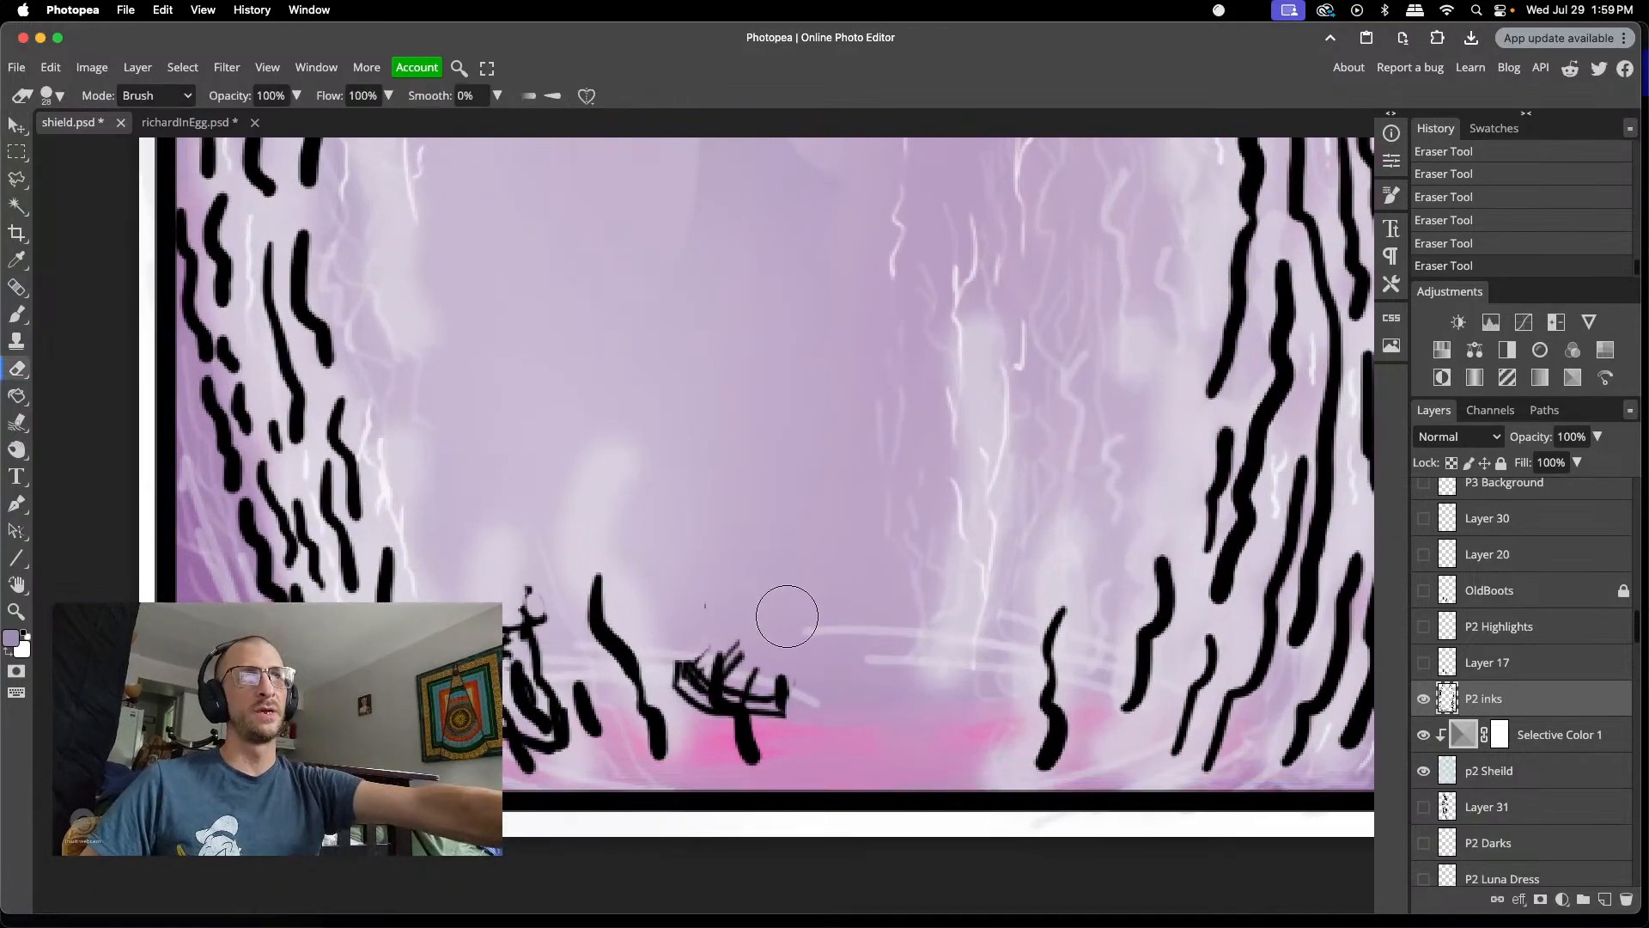
{"action": "mouse_move", "coordinate": [799, 715]}
{"action": "left_mouse_down"}
{"action": "mouse_move", "coordinate": [773, 671]}
{"action": "mouse_move", "coordinate": [782, 694]}
{"action": "mouse_move", "coordinate": [766, 685]}
{"action": "mouse_move", "coordinate": [784, 685]}
{"action": "mouse_move", "coordinate": [766, 648]}
{"action": "mouse_move", "coordinate": [765, 662]}
{"action": "mouse_move", "coordinate": [662, 673]}
{"action": "mouse_move", "coordinate": [685, 607]}
{"action": "mouse_move", "coordinate": [674, 668]}
{"action": "left_mouse_up"}
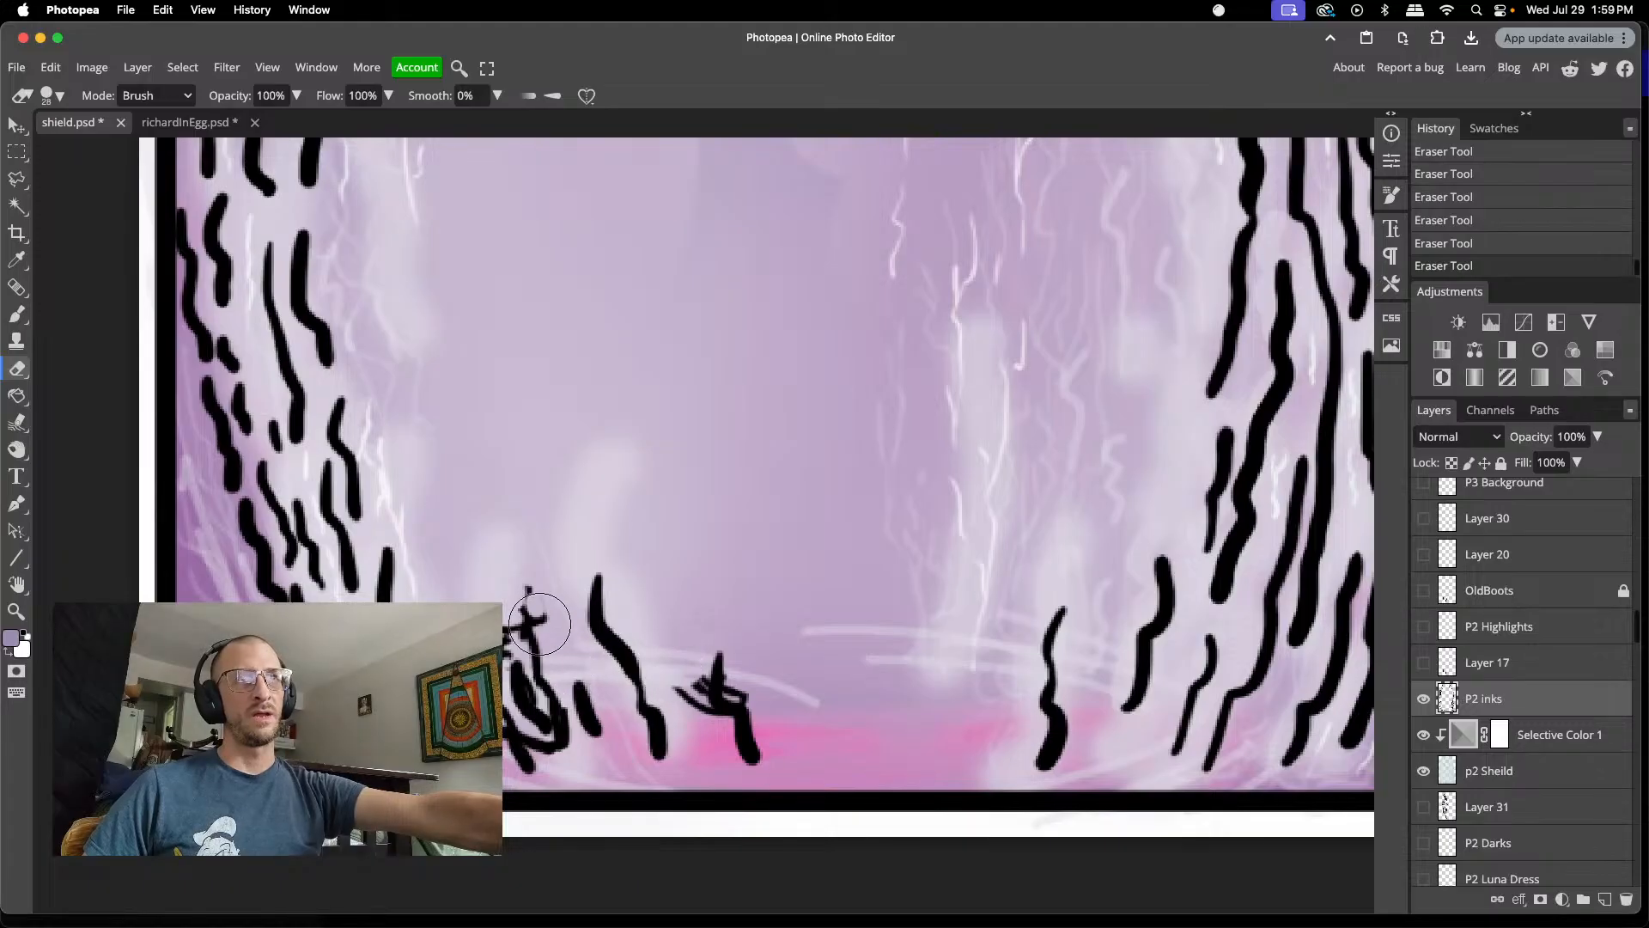
{"action": "mouse_move", "coordinate": [539, 632]}
{"action": "left_mouse_down"}
{"action": "mouse_move", "coordinate": [526, 581]}
{"action": "mouse_move", "coordinate": [439, 592]}
{"action": "mouse_move", "coordinate": [476, 617]}
{"action": "mouse_move", "coordinate": [531, 615]}
{"action": "mouse_move", "coordinate": [516, 627]}
{"action": "mouse_move", "coordinate": [535, 632]}
{"action": "mouse_move", "coordinate": [507, 632]}
{"action": "mouse_move", "coordinate": [562, 664]}
{"action": "mouse_move", "coordinate": [641, 664]}
{"action": "left_mouse_up"}
- Reduce the eraser to 4 px and clean the leftover scribbles off the individual ink strokes at the shield's base
{"action": "right_click", "coordinate": [533, 626]}
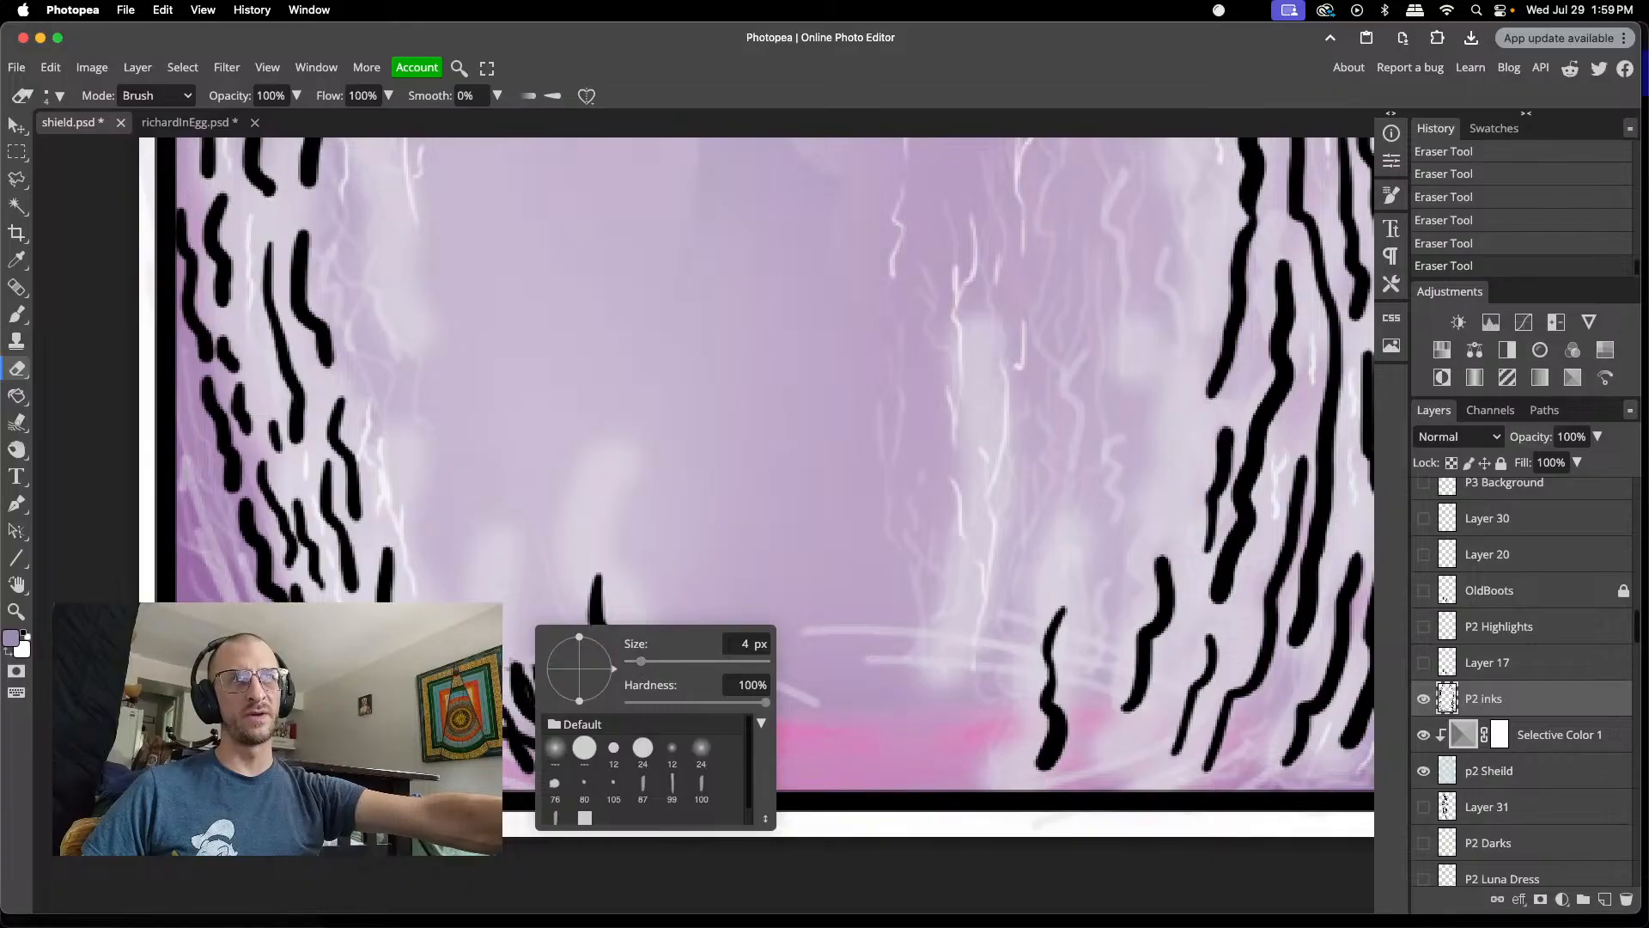
{"action": "key", "text": "Return"}
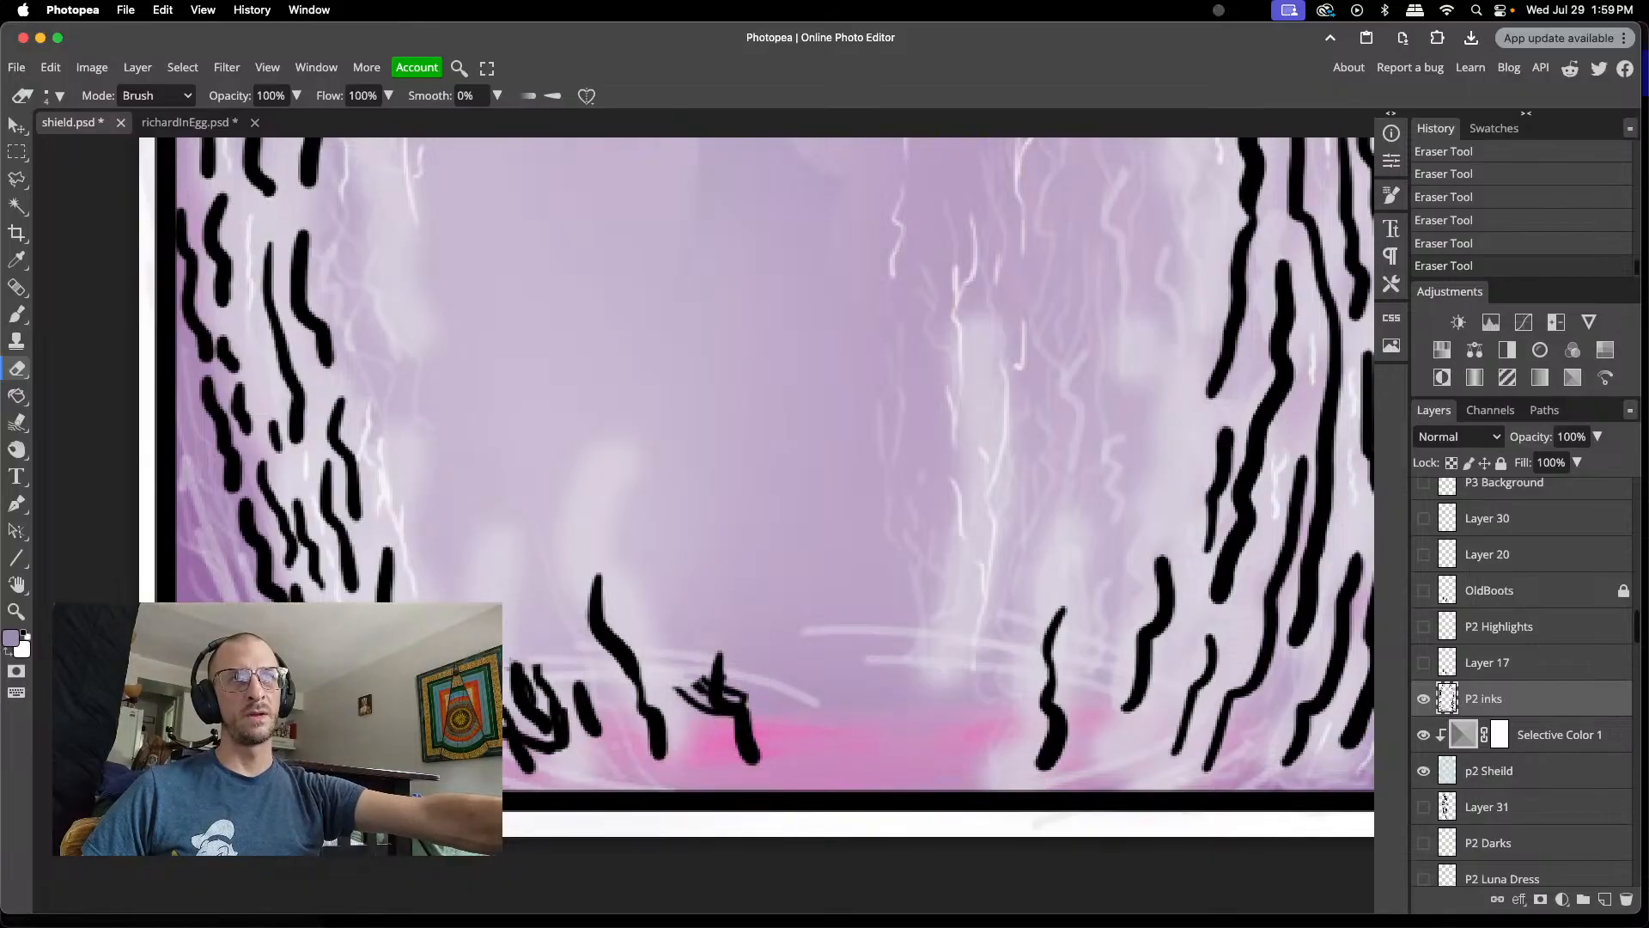
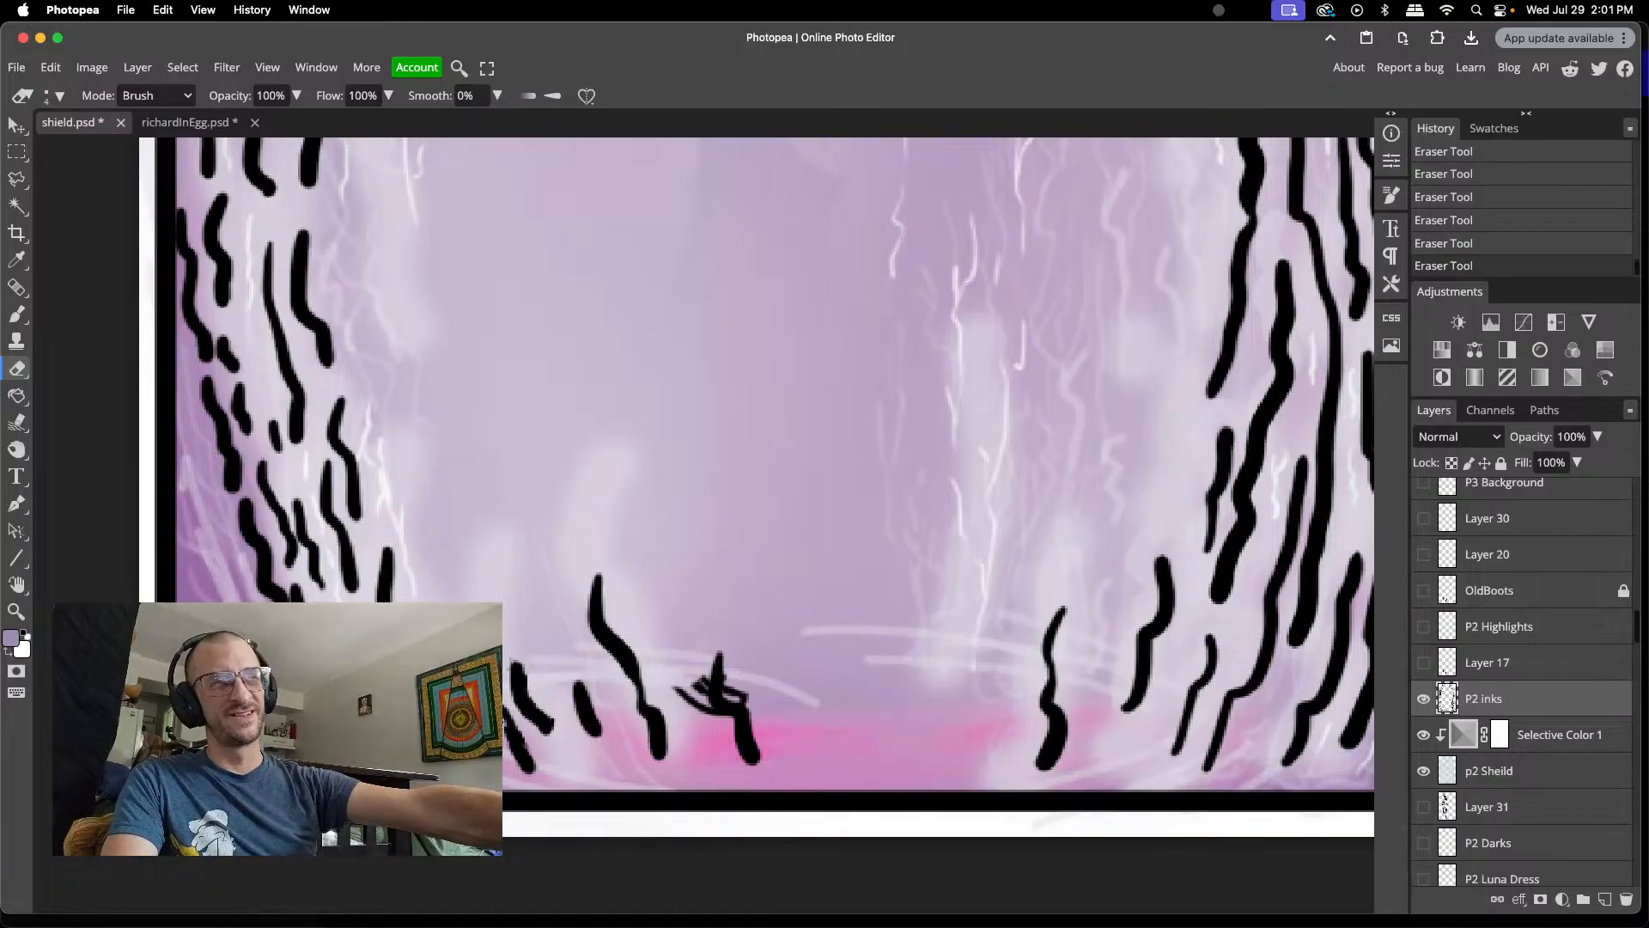
{"action": "mouse_move", "coordinate": [706, 667]}
{"action": "left_mouse_down"}
{"action": "mouse_move", "coordinate": [702, 699]}
{"action": "mouse_move", "coordinate": [680, 692]}
{"action": "left_mouse_up"}
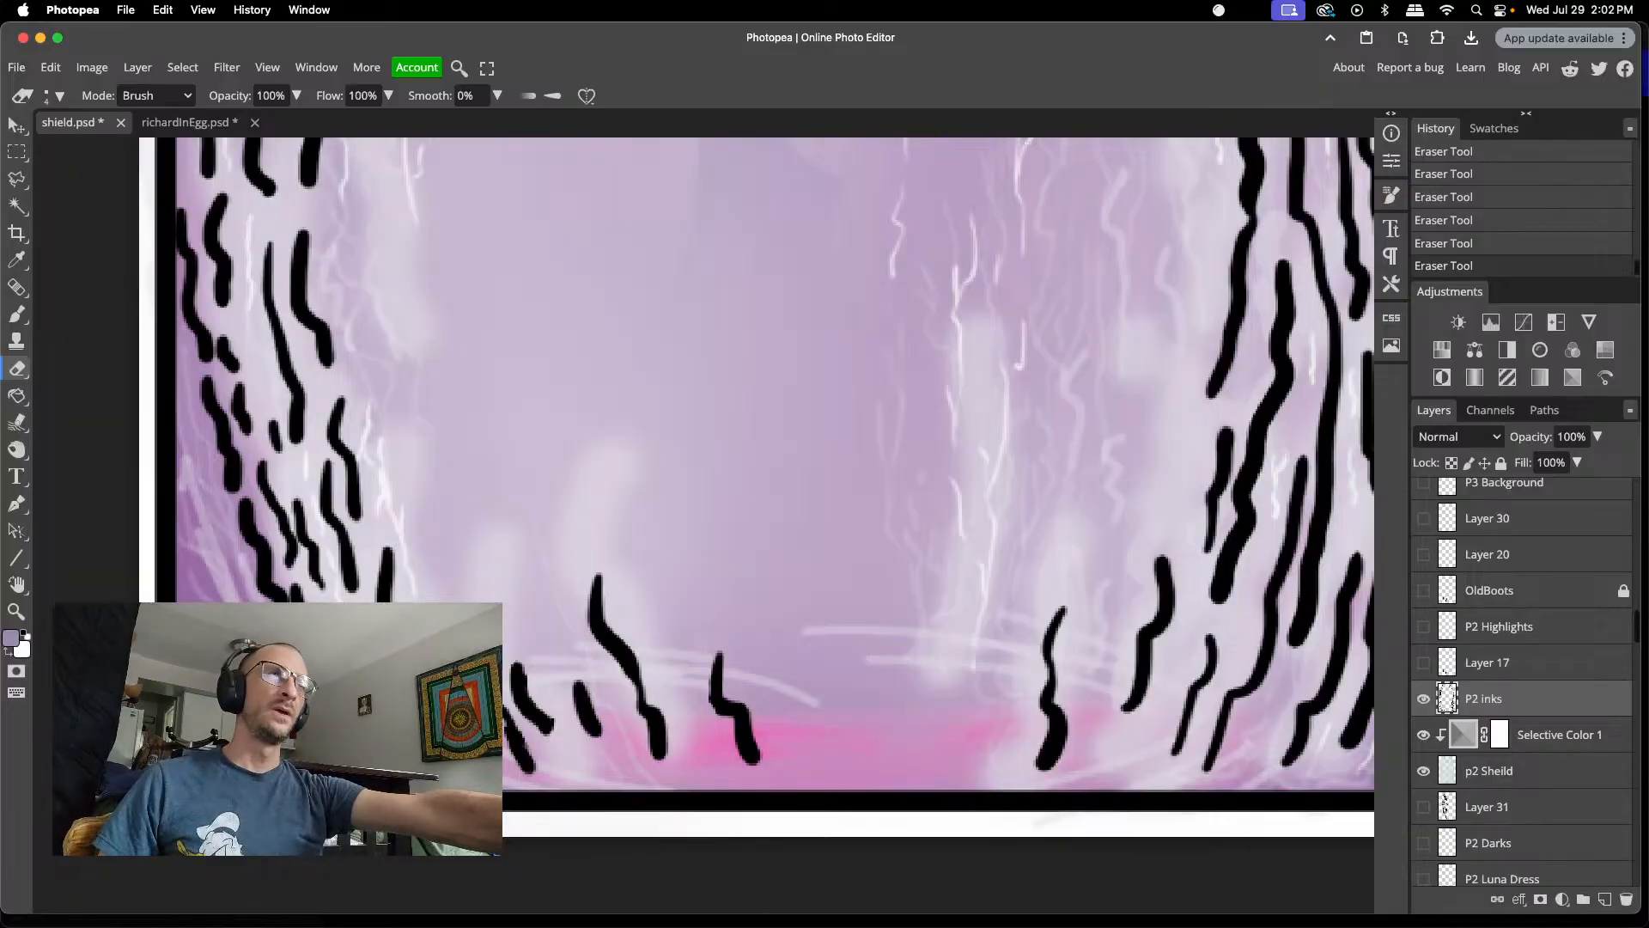
- Try to paint over the pale squiggles beside the dark triangle using the brush and a purple sampled from the artwork, and undo it
{"action": "scroll", "coordinate": [654, 515], "scroll_direction": "down", "scroll_amount": 3}
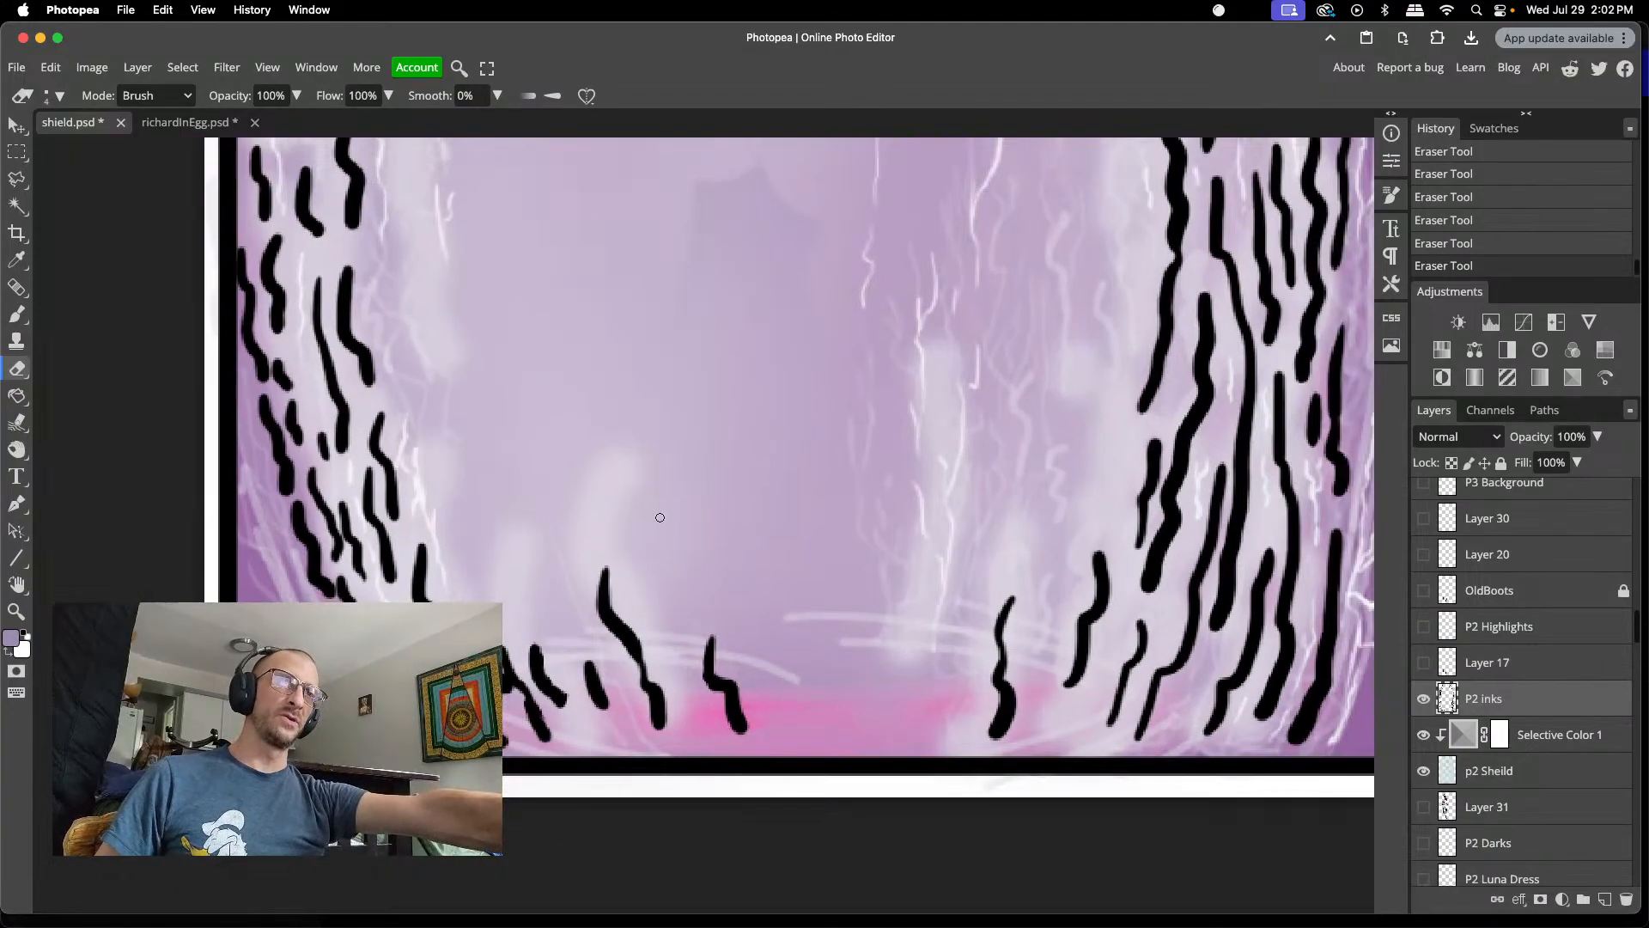
{"action": "scroll", "coordinate": [660, 523], "scroll_direction": "up", "scroll_amount": 15}
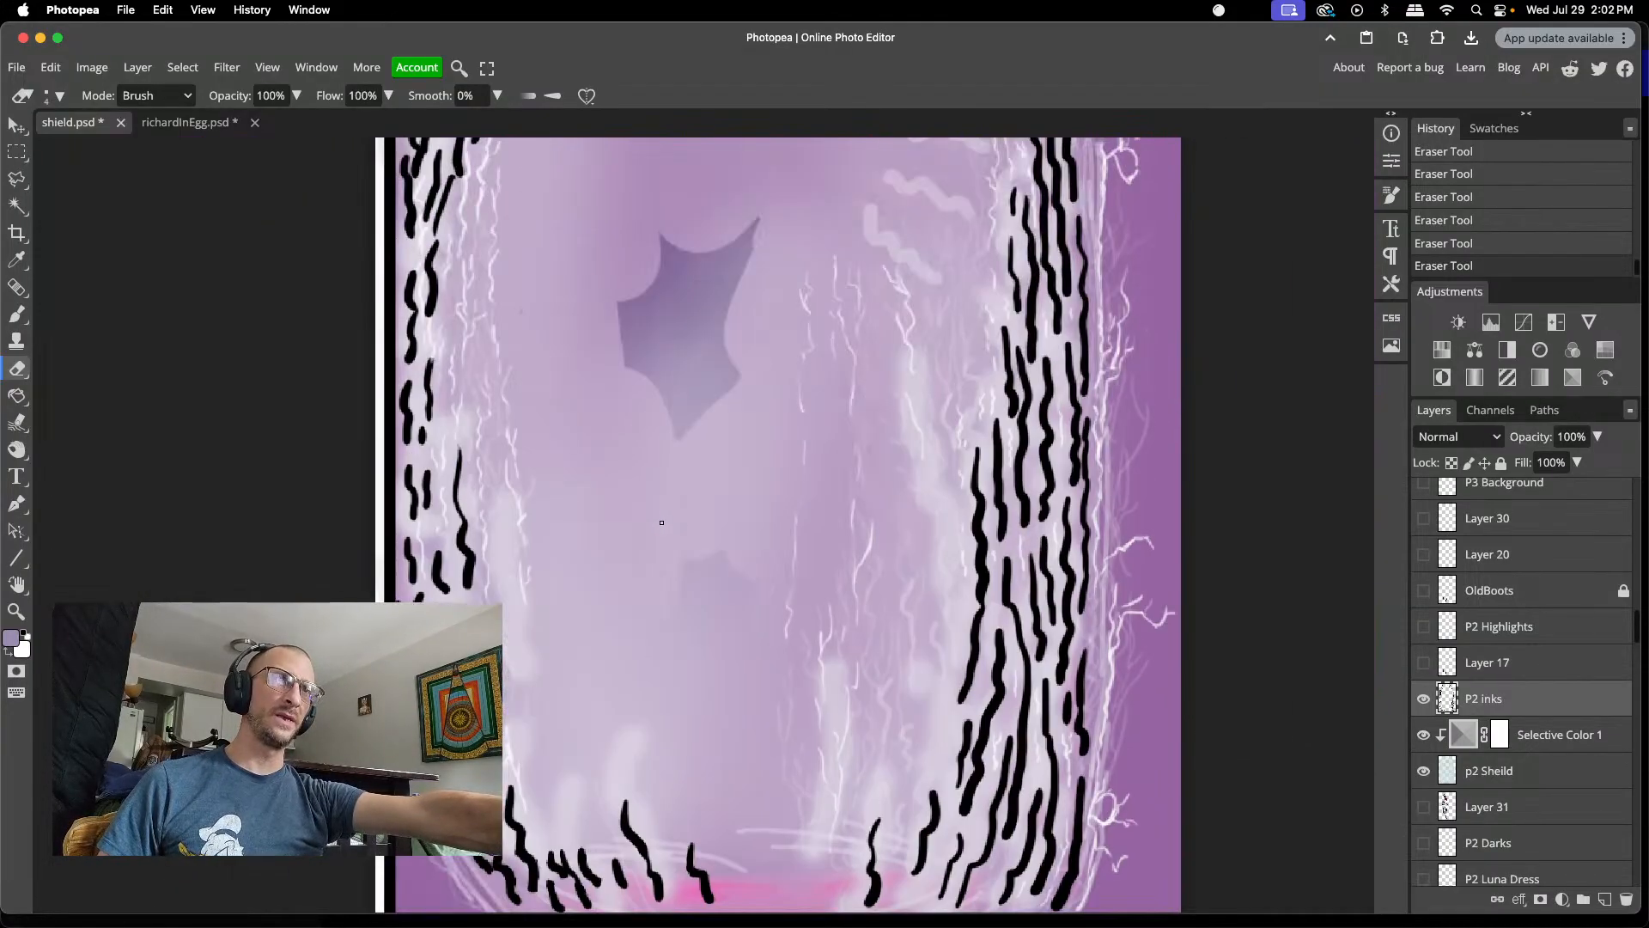
{"action": "scroll", "coordinate": [663, 524], "scroll_direction": "down", "scroll_amount": 1}
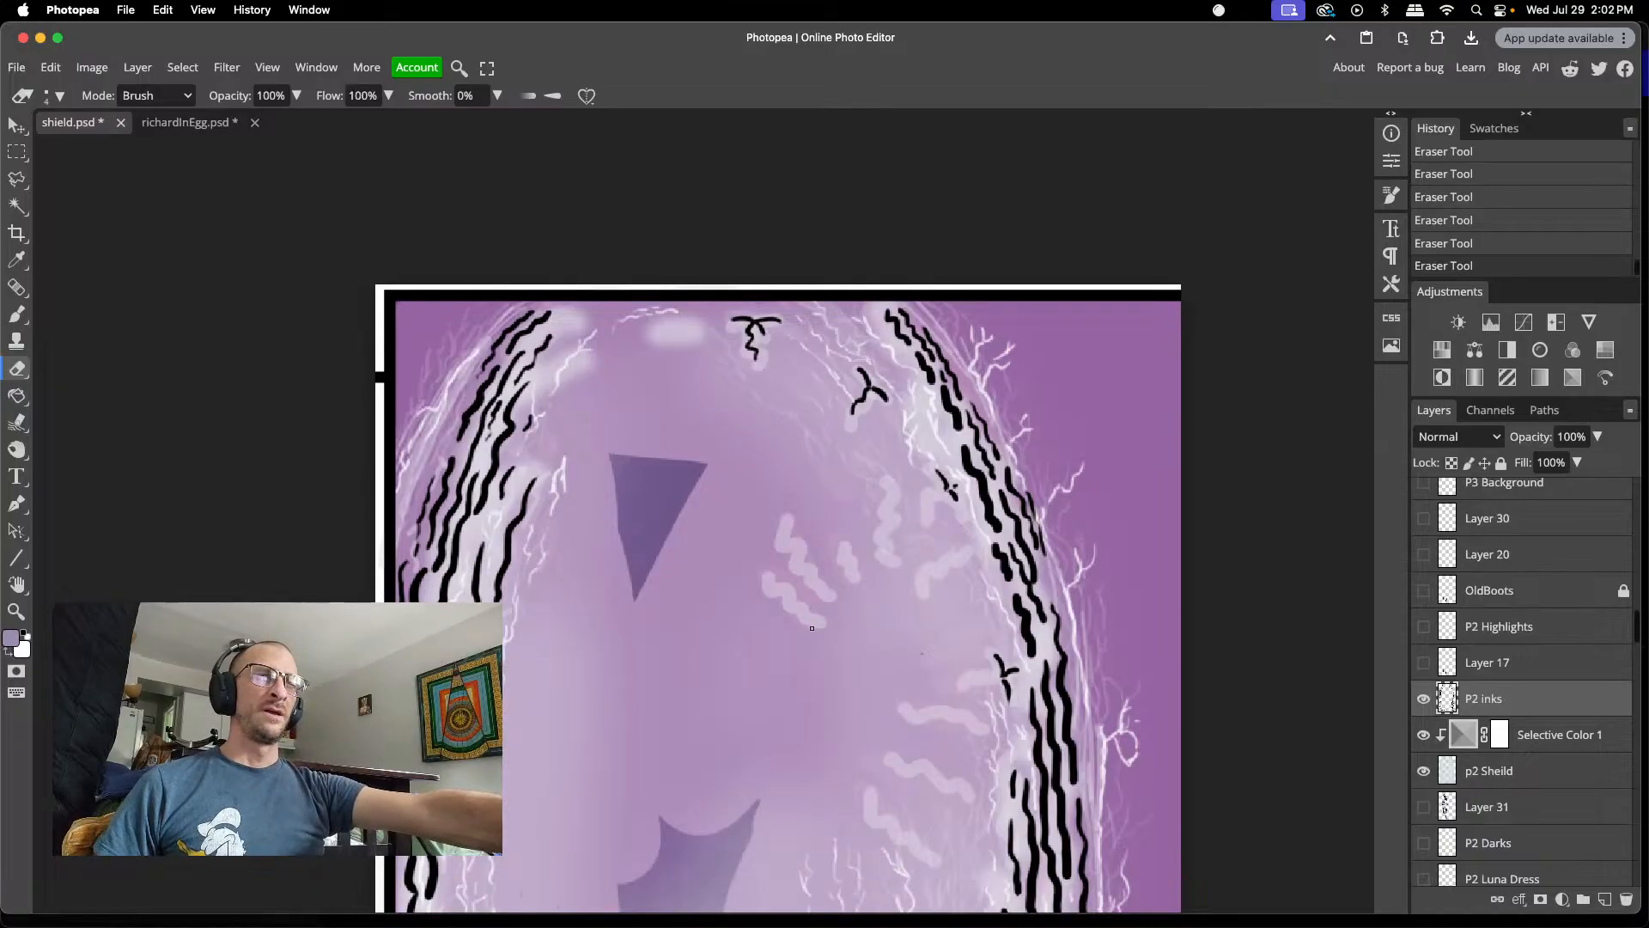
{"action": "key", "text": "i"}
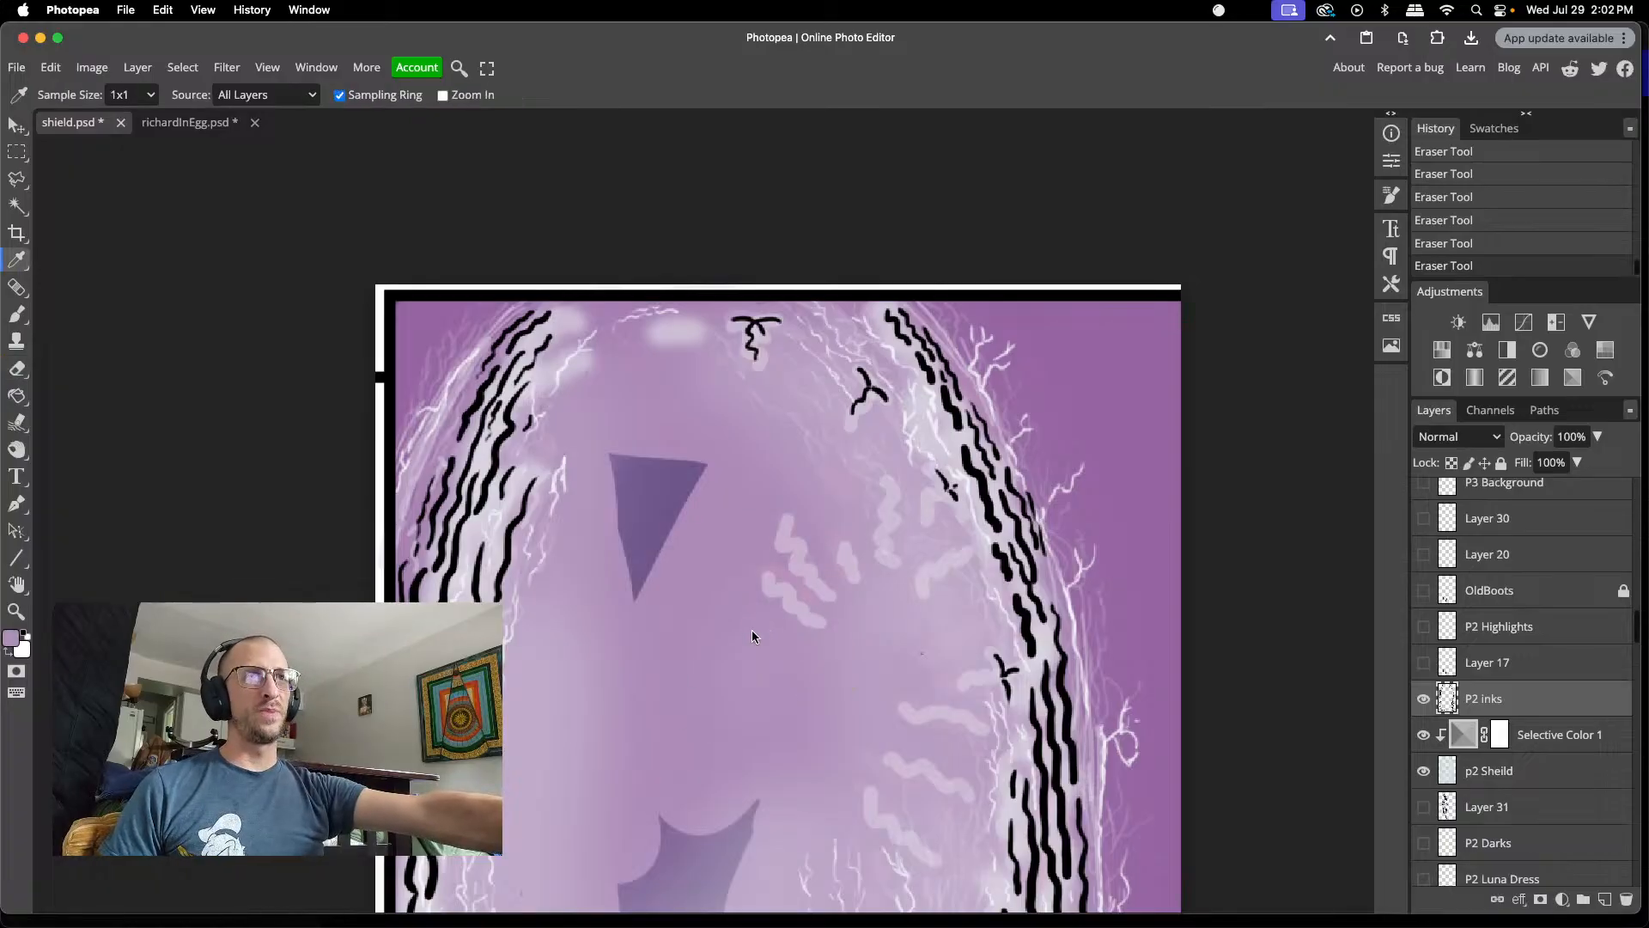
{"action": "key", "text": "b"}
{"action": "mouse_move", "coordinate": [748, 633]}
{"action": "left_mouse_down"}
{"action": "mouse_move", "coordinate": [788, 613]}
{"action": "mouse_move", "coordinate": [788, 560]}
{"action": "mouse_move", "coordinate": [688, 616]}
{"action": "left_mouse_up"}
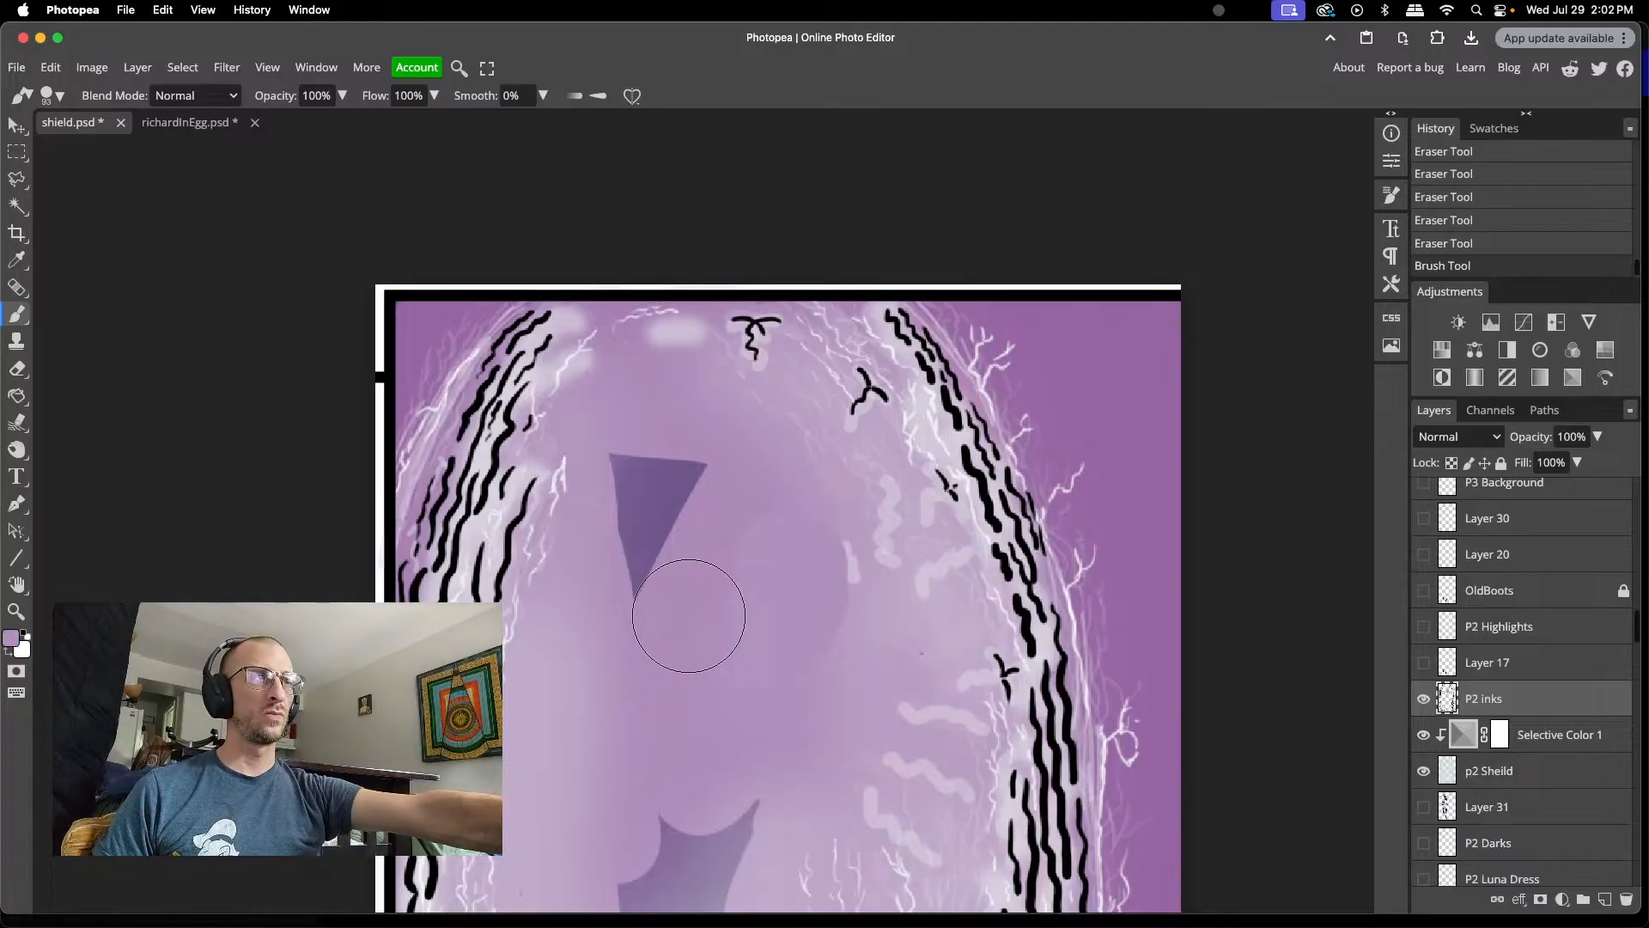
{"action": "key", "text": "super+z"}
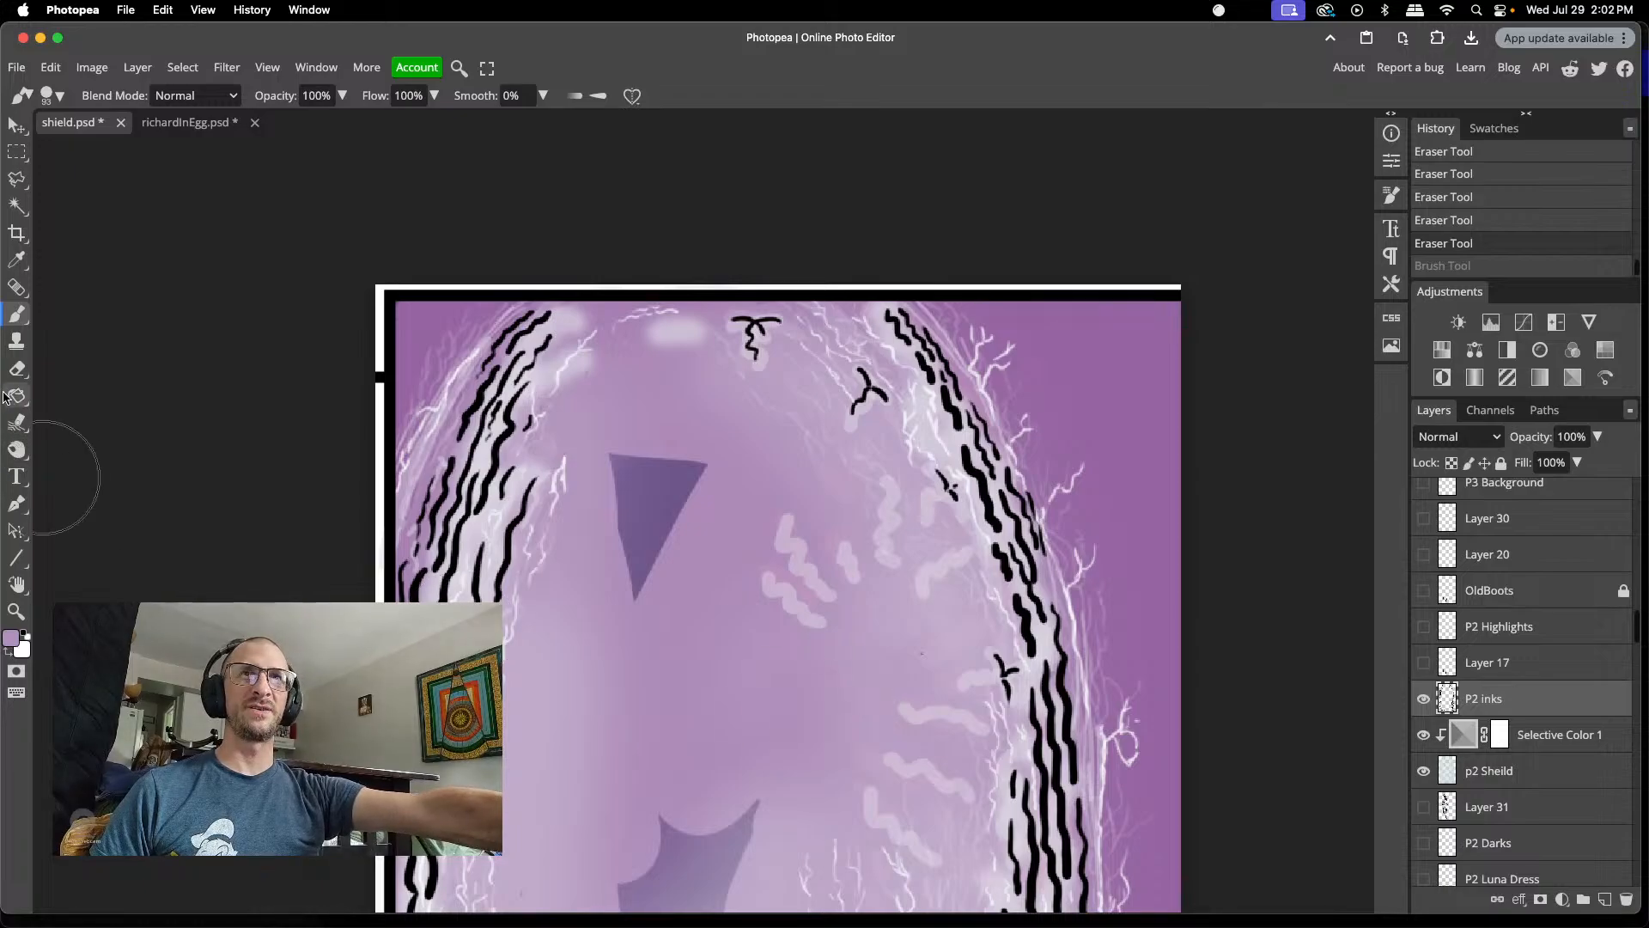
- Try to cover the pale squiggles with the Clone tool at 11 px on the P2 inks layer
{"action": "left_click", "coordinate": [16, 345]}
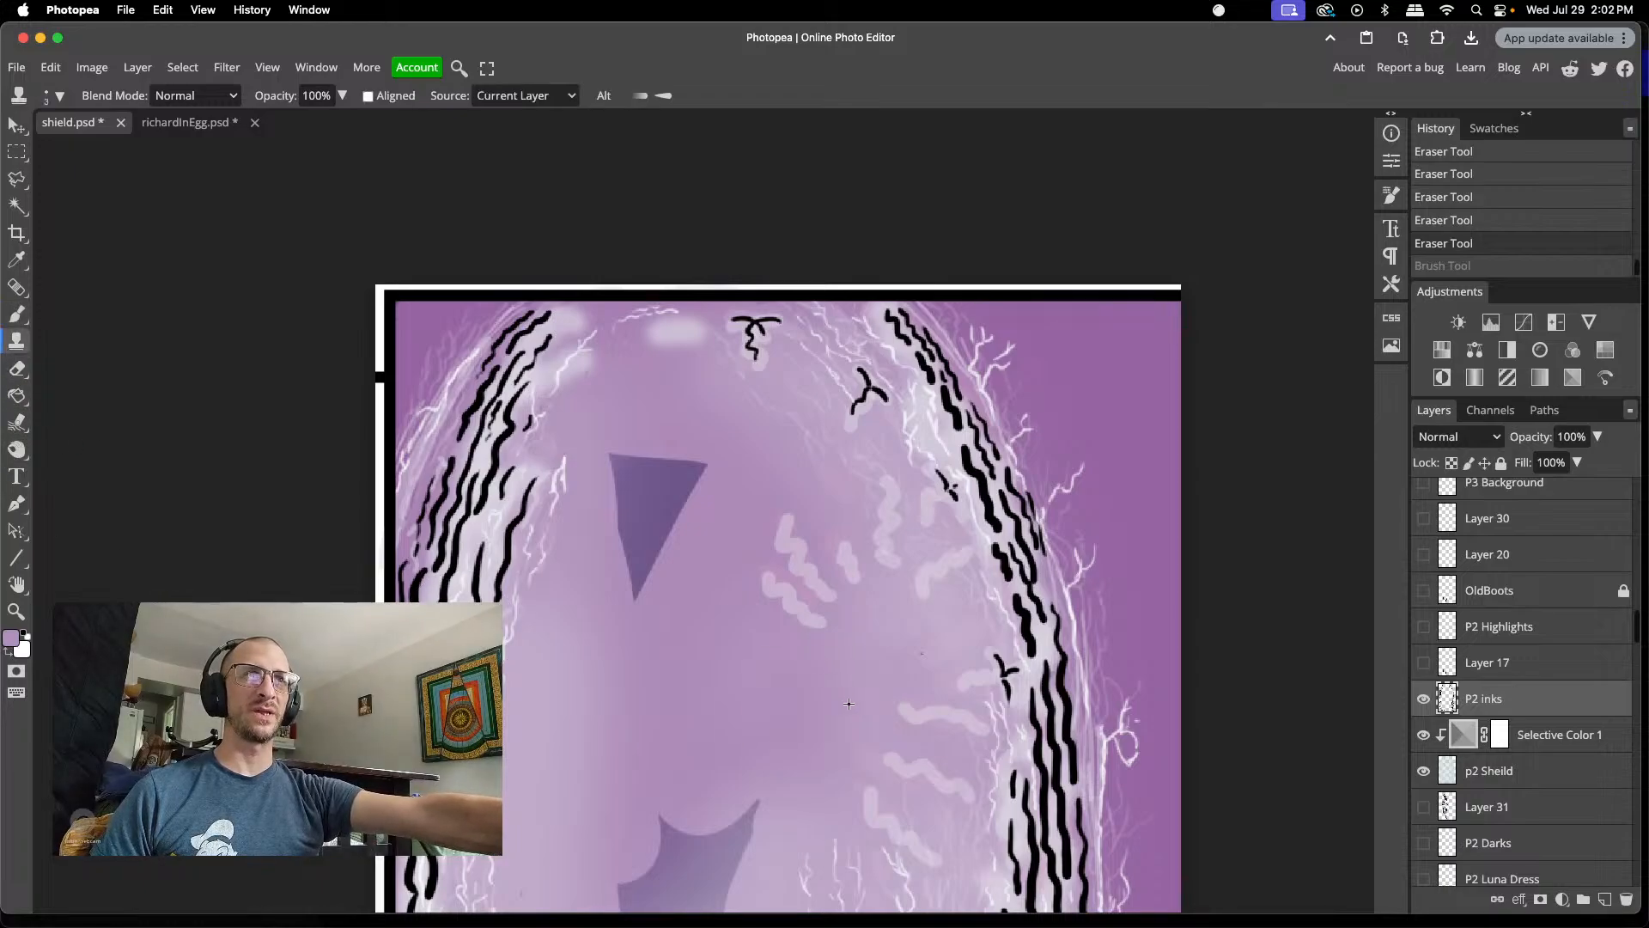
{"action": "right_click", "coordinate": [822, 668]}
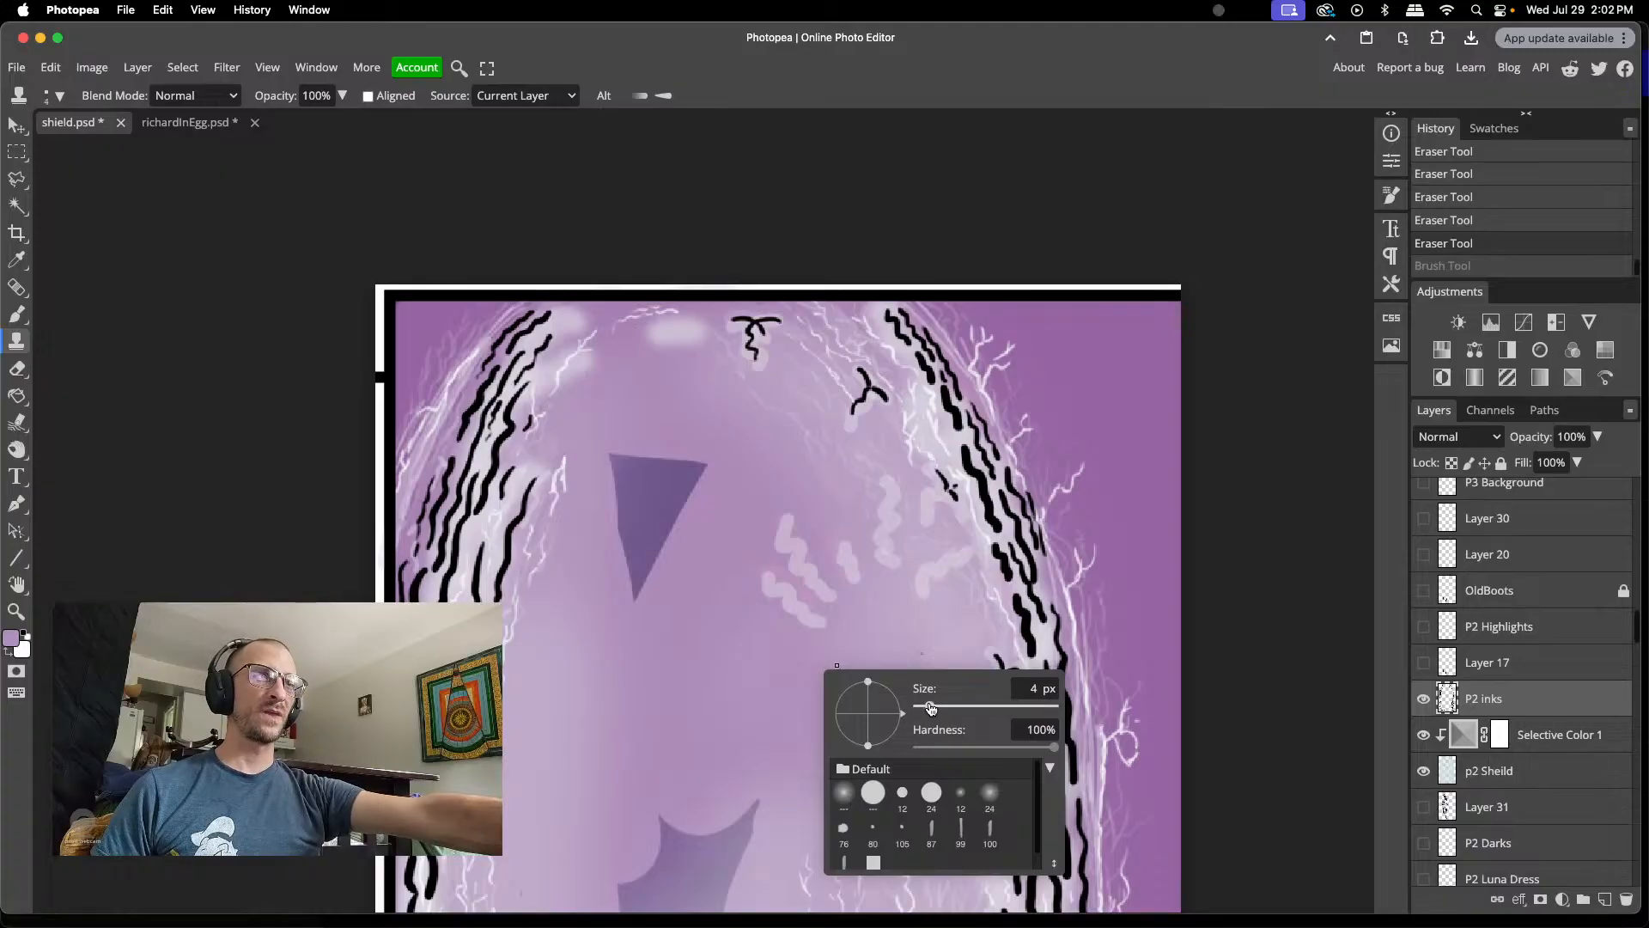
{"action": "left_click_drag", "start_coordinate": [930, 707], "coordinate": [936, 706]}
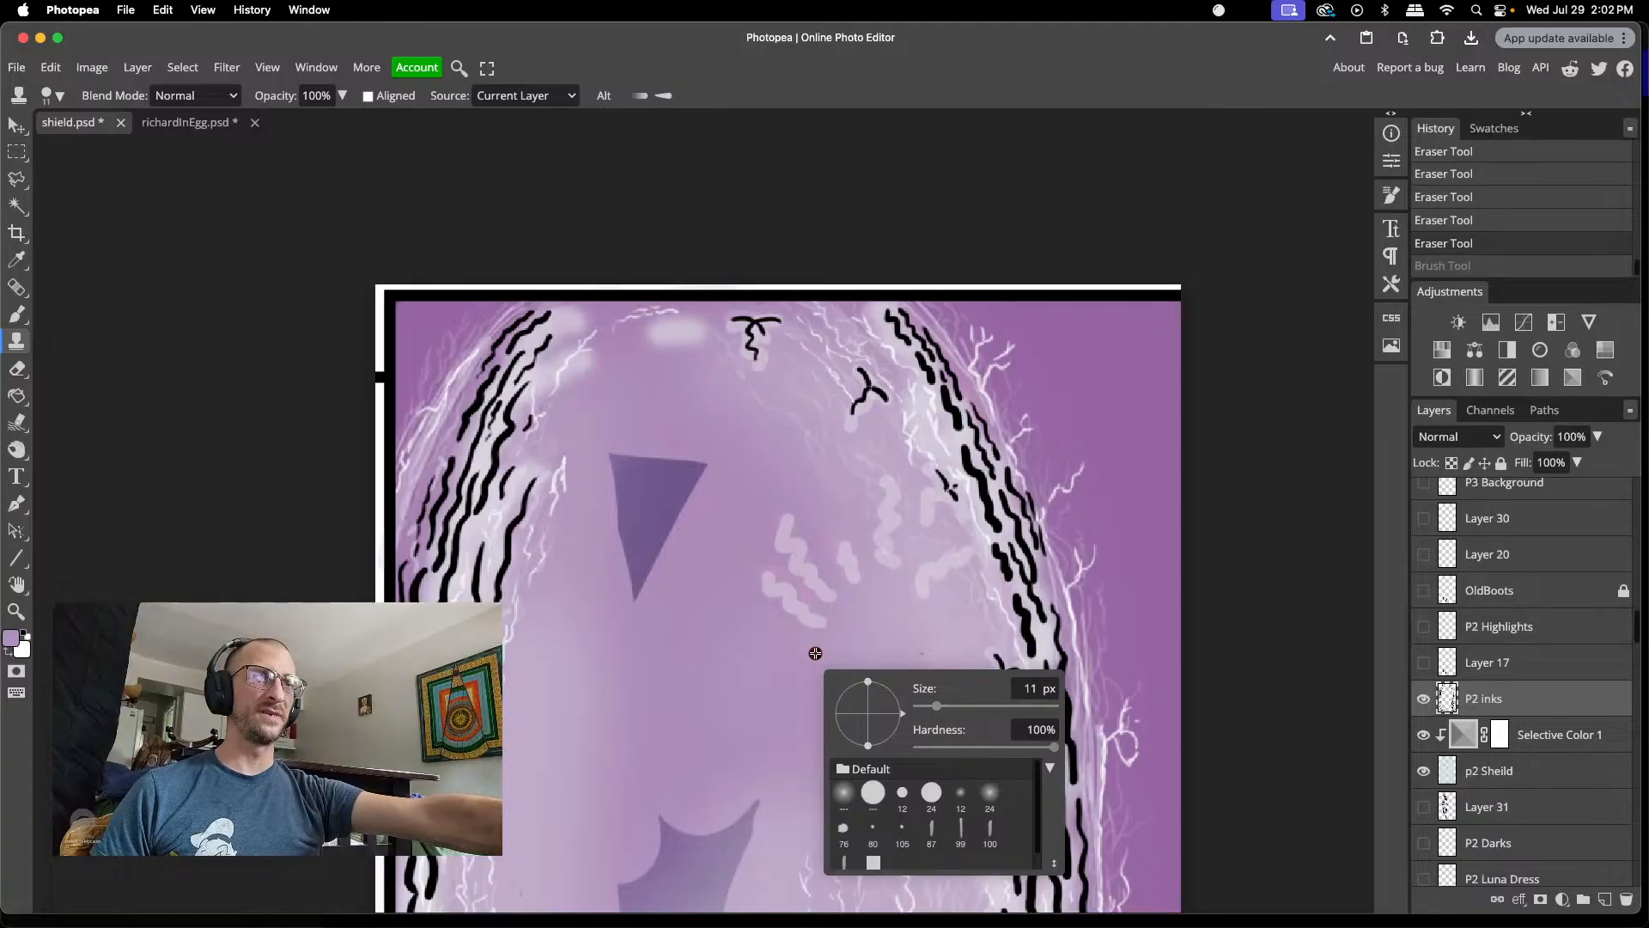
{"action": "left_click", "coordinate": [815, 653]}
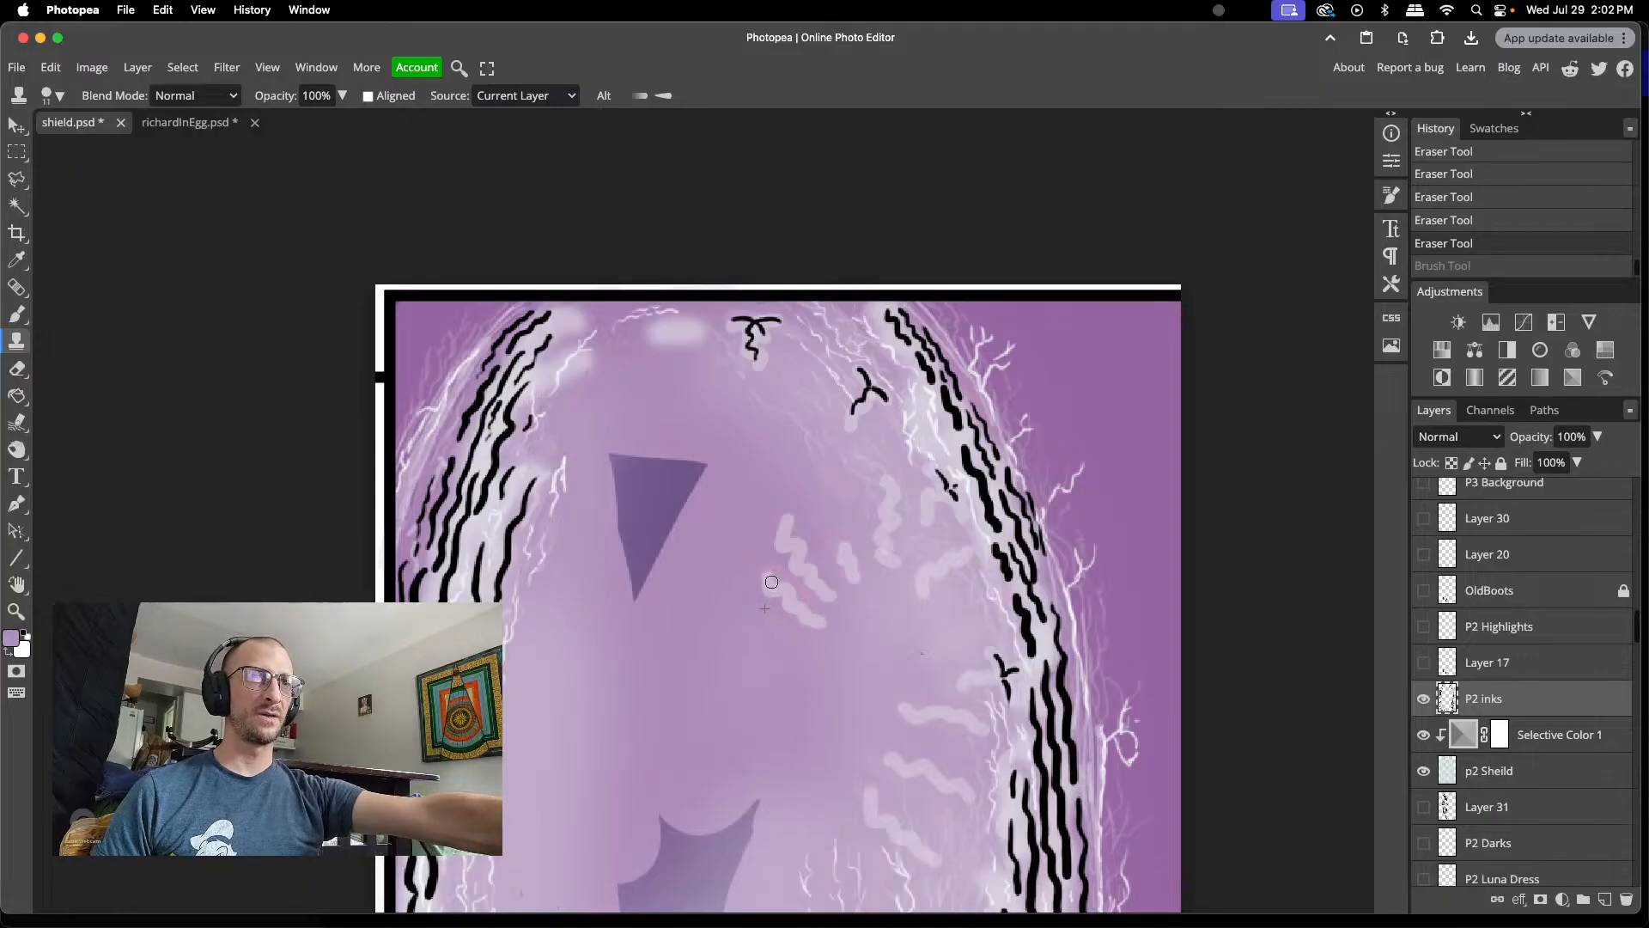
{"action": "left_click_drag", "start_coordinate": [793, 619], "coordinate": [760, 578]}
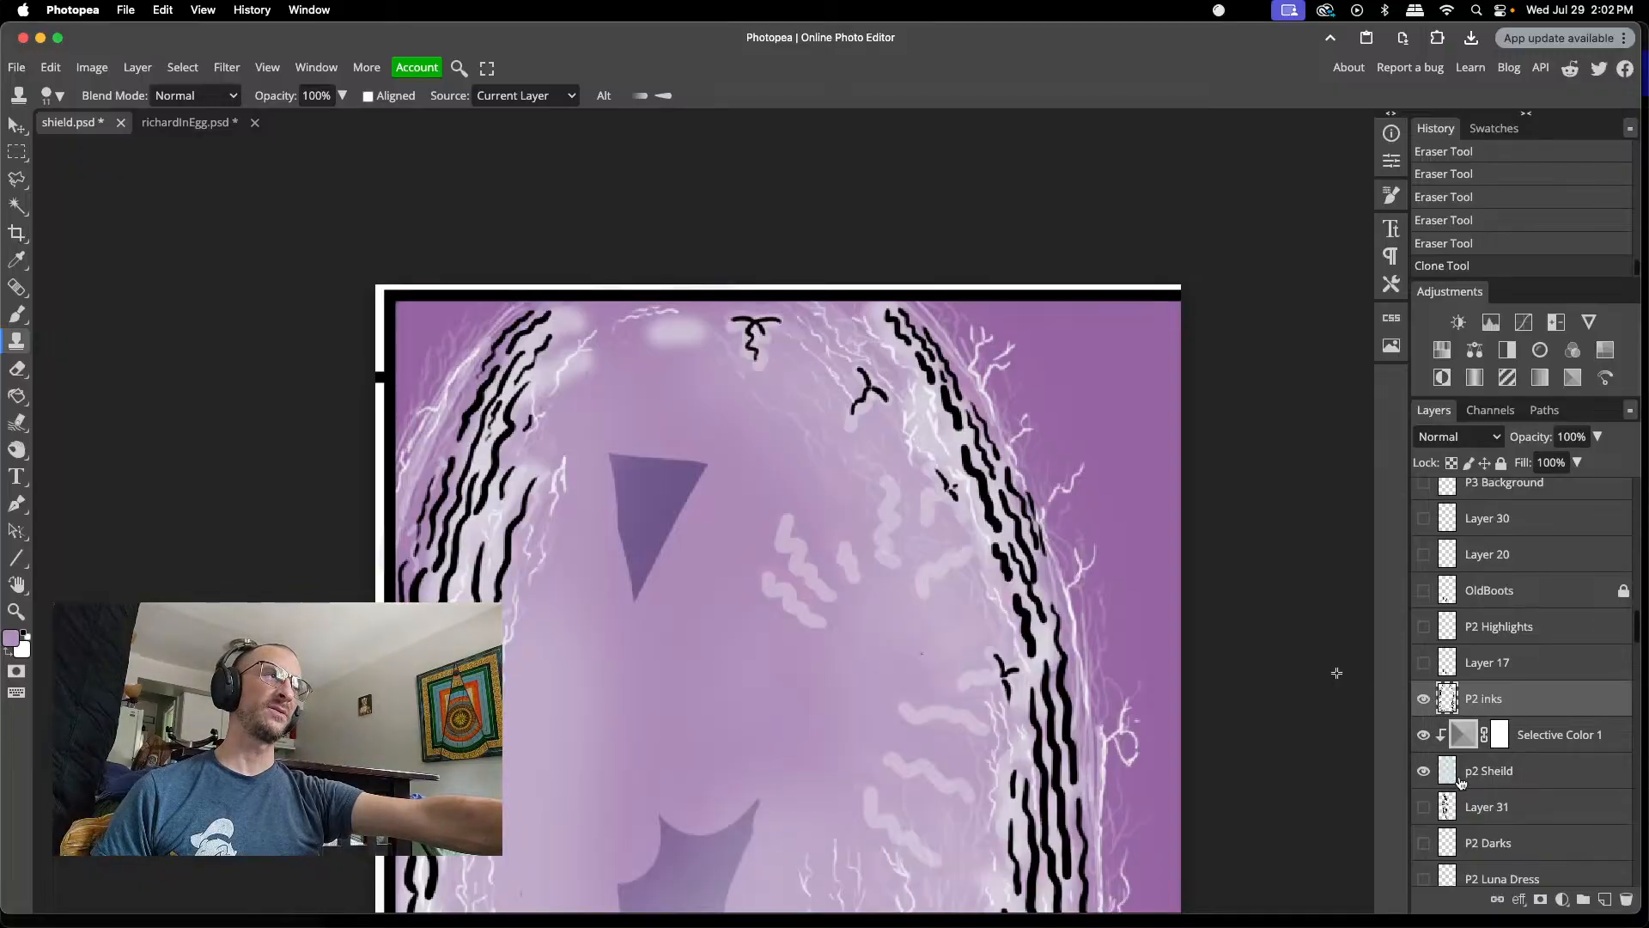
- Try to clone nearby purple over the pale squiggles on the p2 Sheild layer, and undo the stroke
{"action": "left_click", "coordinate": [1497, 769]}
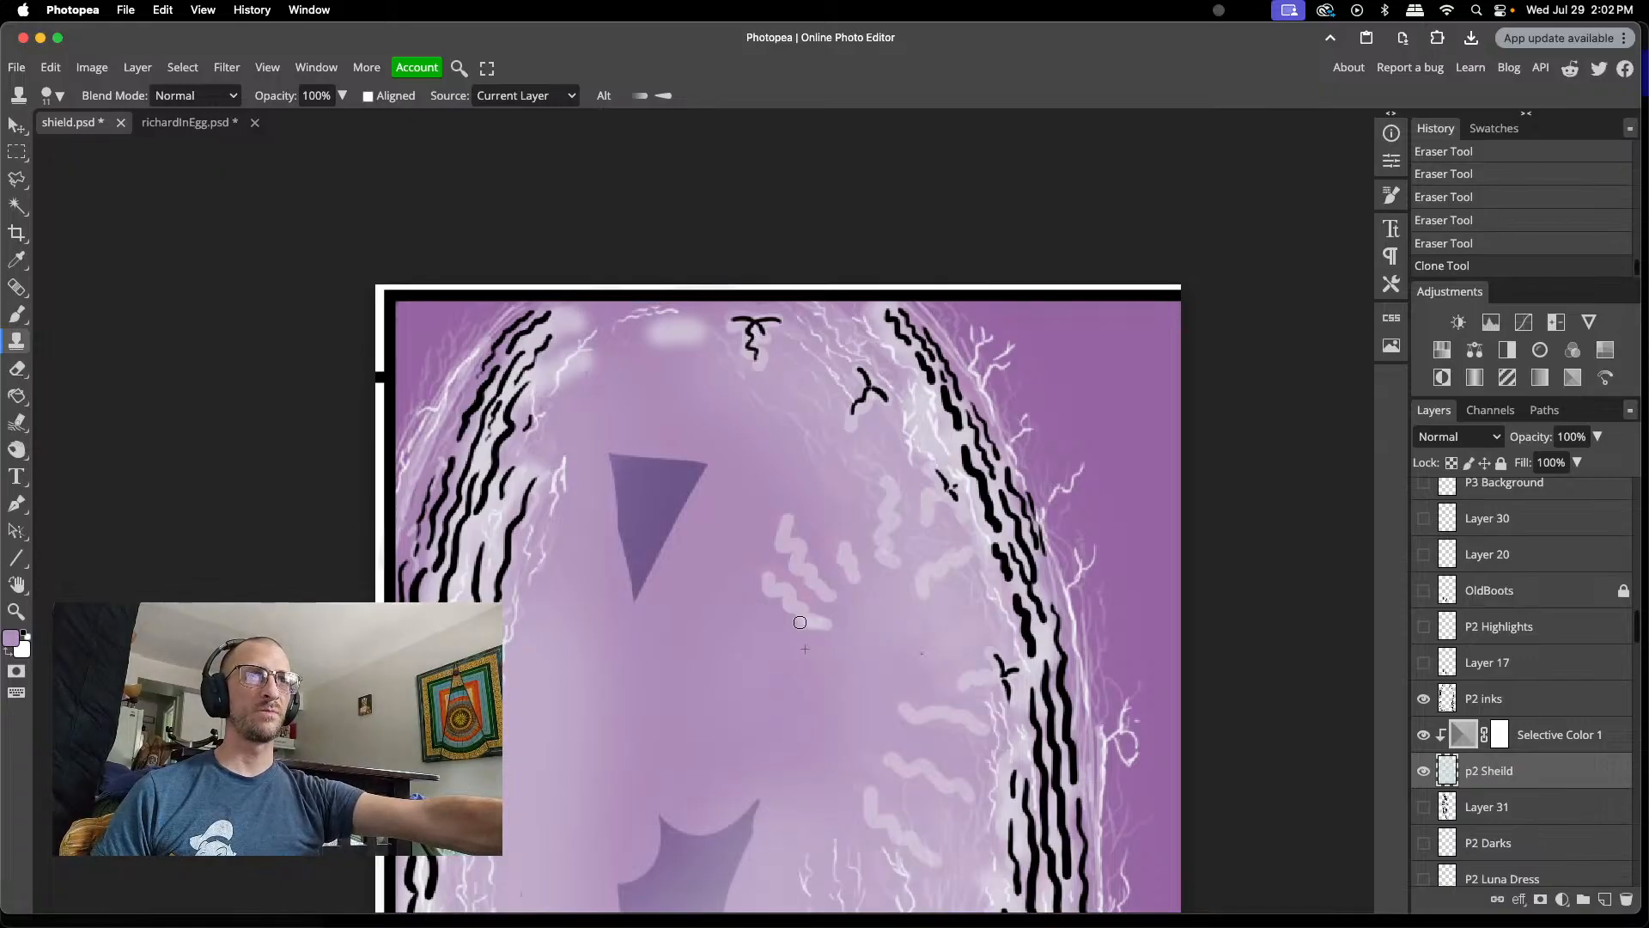
{"action": "left_click_drag", "start_coordinate": [805, 615], "coordinate": [825, 616]}
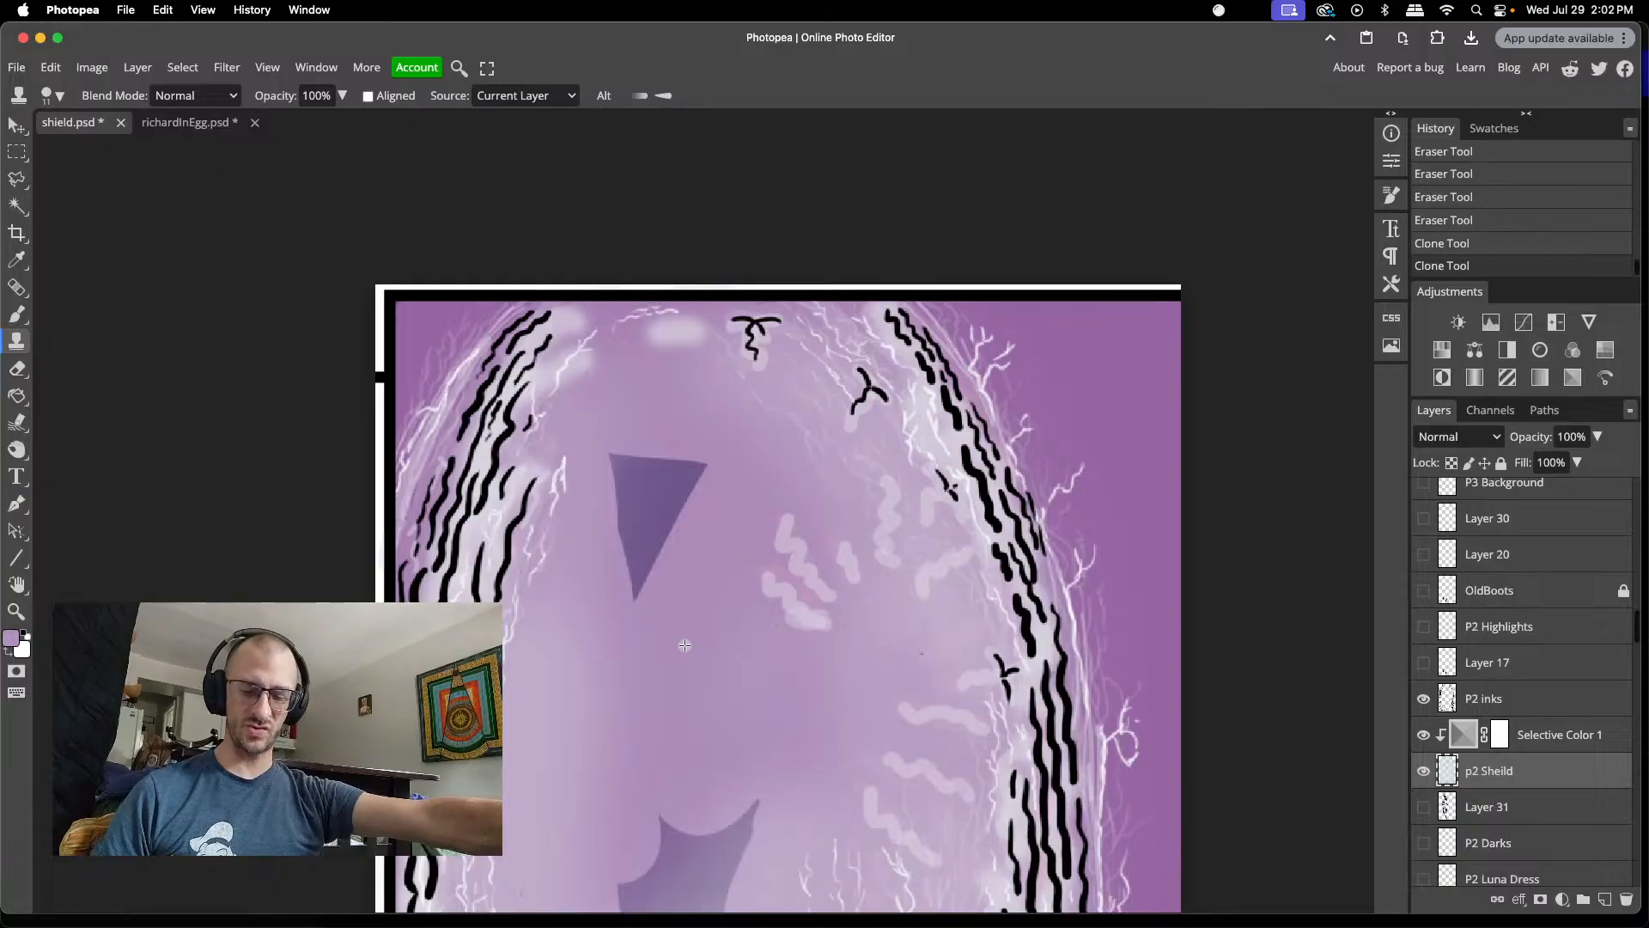
{"action": "key", "text": "super+z"}
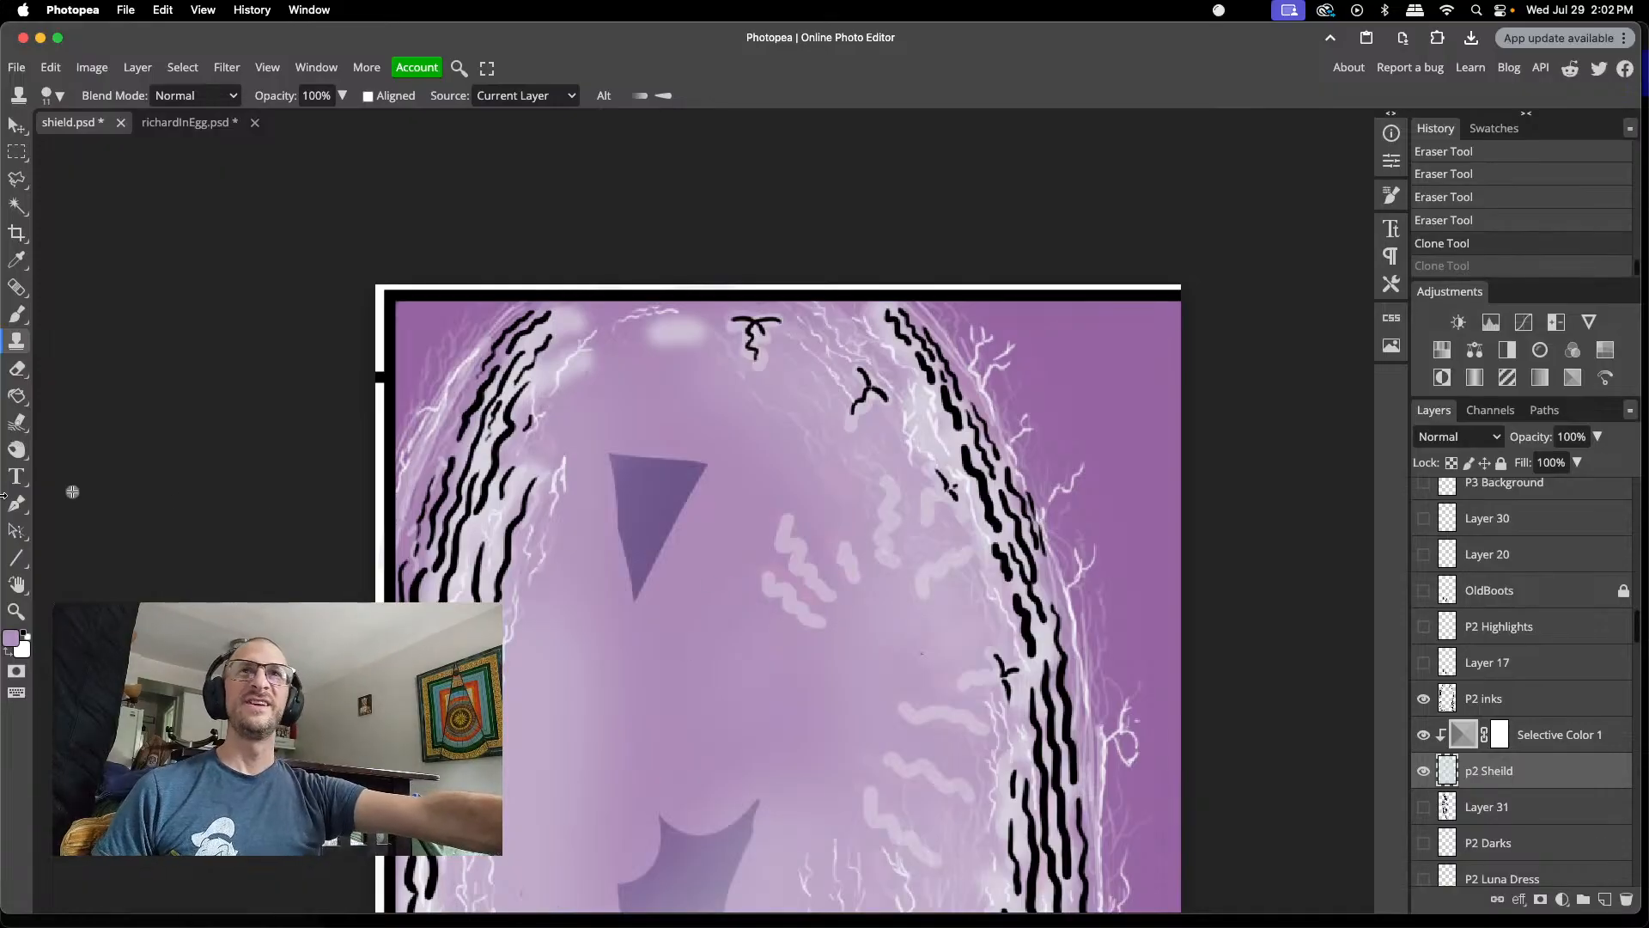
- Blend the pale squiggles inside the shield into the surrounding purple with the Smudge tool at 15 px and 50% strength on the p2 Sheild layer
{"action": "left_click", "coordinate": [17, 421]}
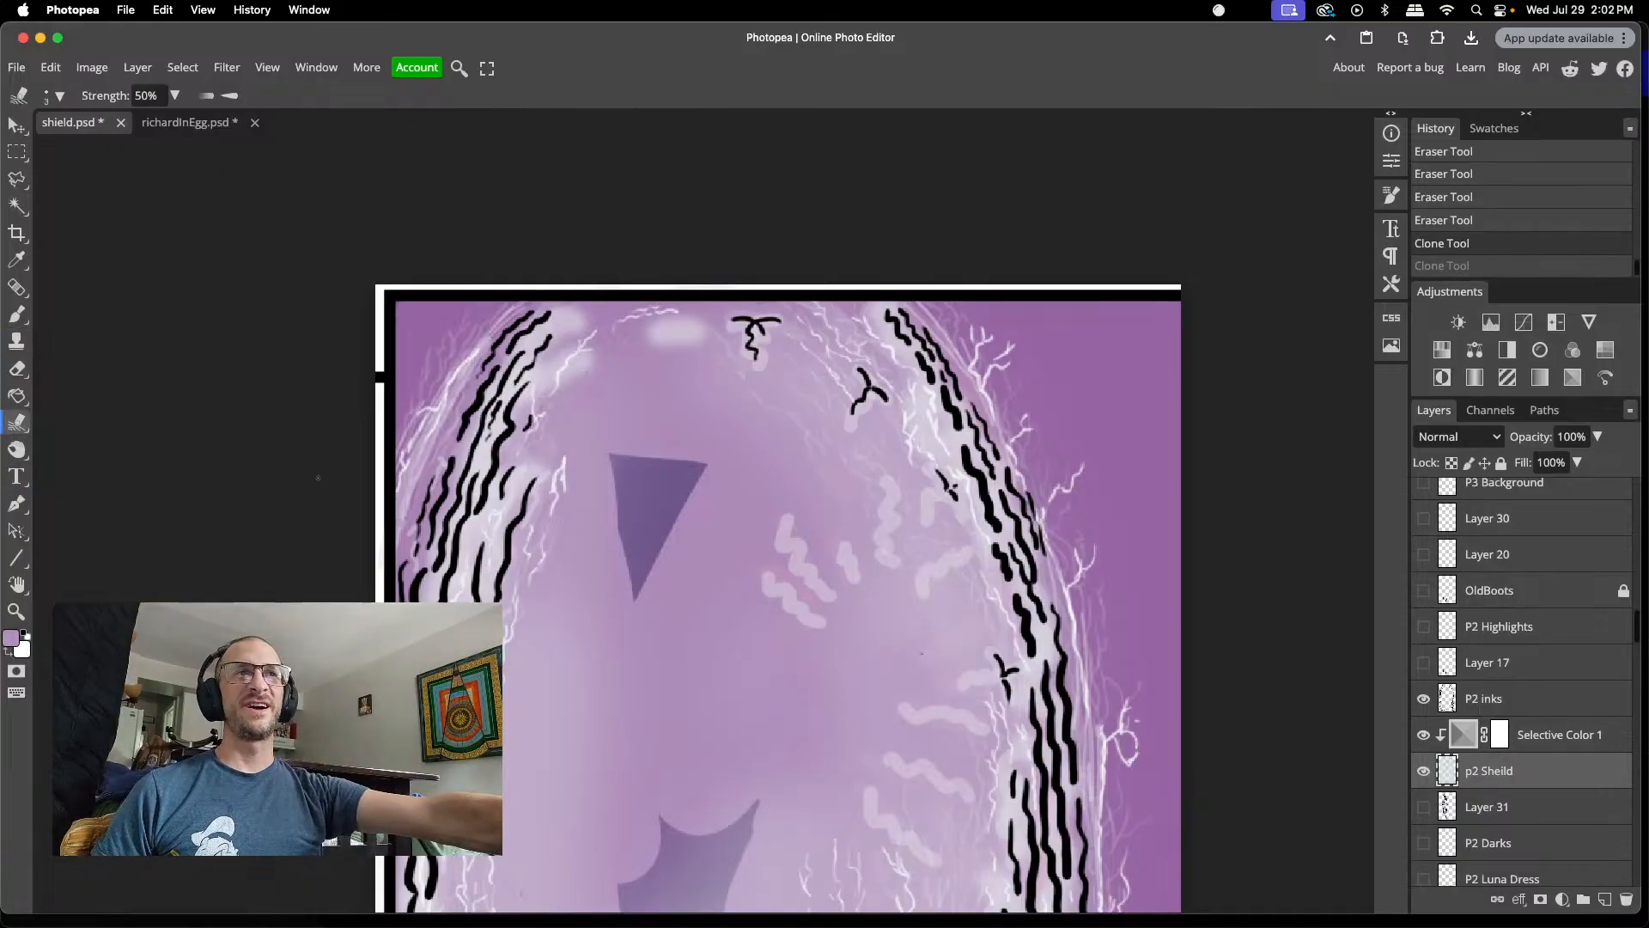
{"action": "right_click", "coordinate": [776, 619]}
{"action": "left_click_drag", "start_coordinate": [891, 663], "coordinate": [896, 663]}
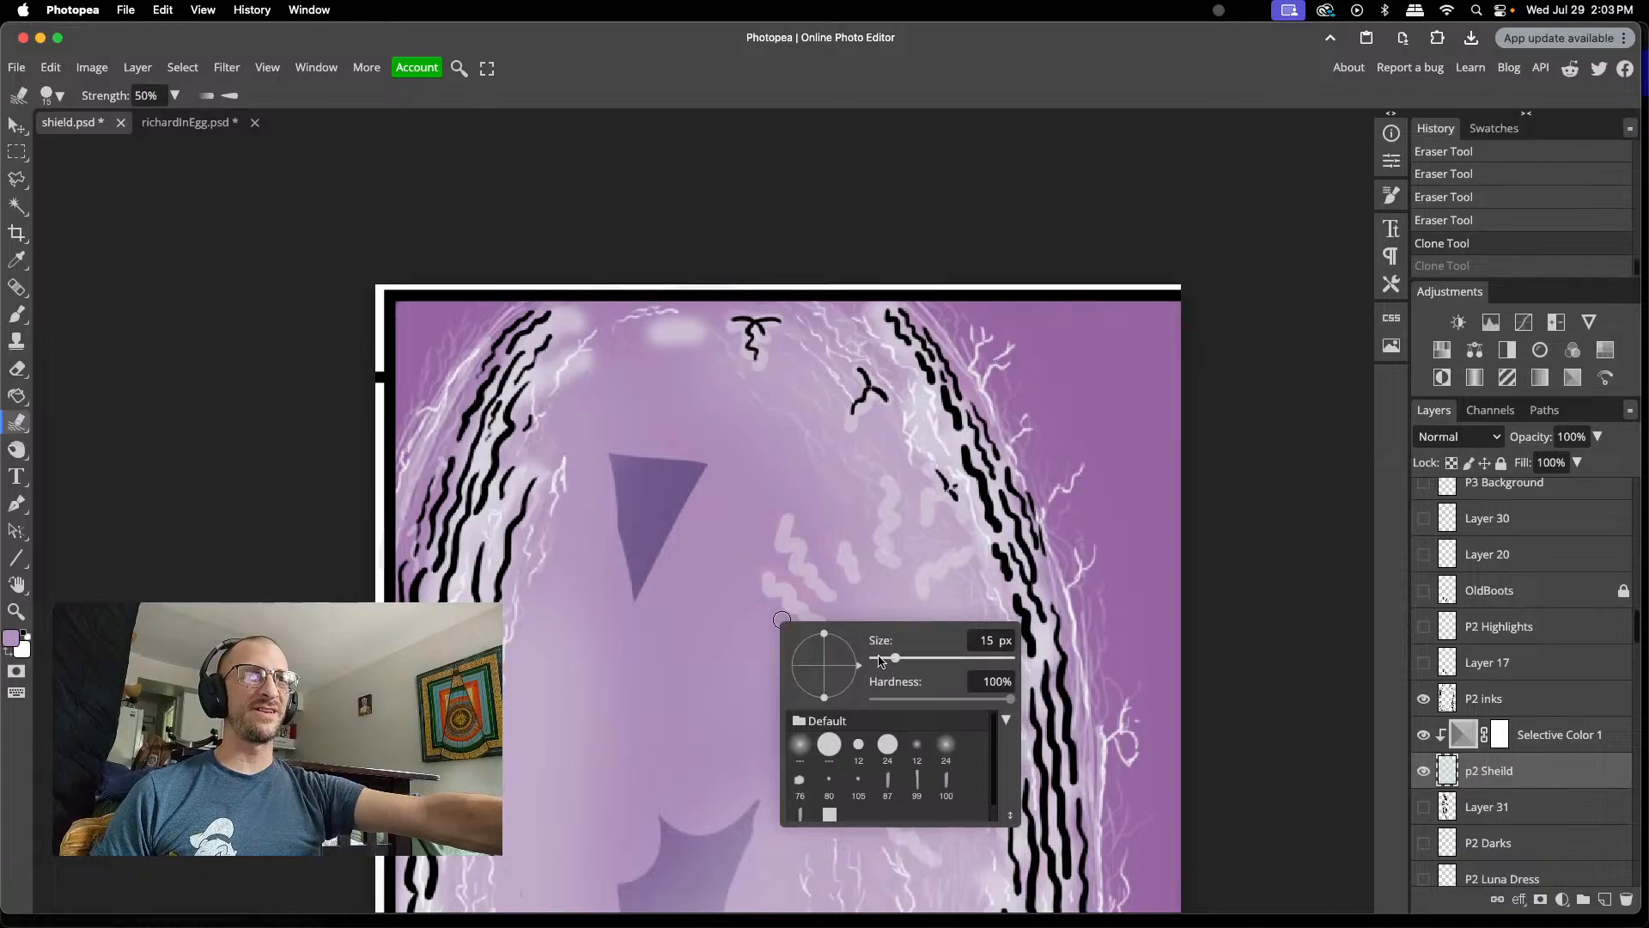
{"action": "mouse_move", "coordinate": [754, 618]}
{"action": "left_mouse_down"}
{"action": "mouse_move", "coordinate": [789, 587]}
{"action": "mouse_move", "coordinate": [776, 616]}
{"action": "mouse_move", "coordinate": [791, 612]}
{"action": "mouse_move", "coordinate": [760, 637]}
{"action": "mouse_move", "coordinate": [802, 619]}
{"action": "mouse_move", "coordinate": [770, 649]}
{"action": "mouse_move", "coordinate": [813, 626]}
{"action": "left_mouse_up"}
{"action": "mouse_move", "coordinate": [758, 660]}
{"action": "left_mouse_down"}
{"action": "mouse_move", "coordinate": [835, 629]}
{"action": "mouse_move", "coordinate": [822, 619]}
{"action": "left_mouse_up"}
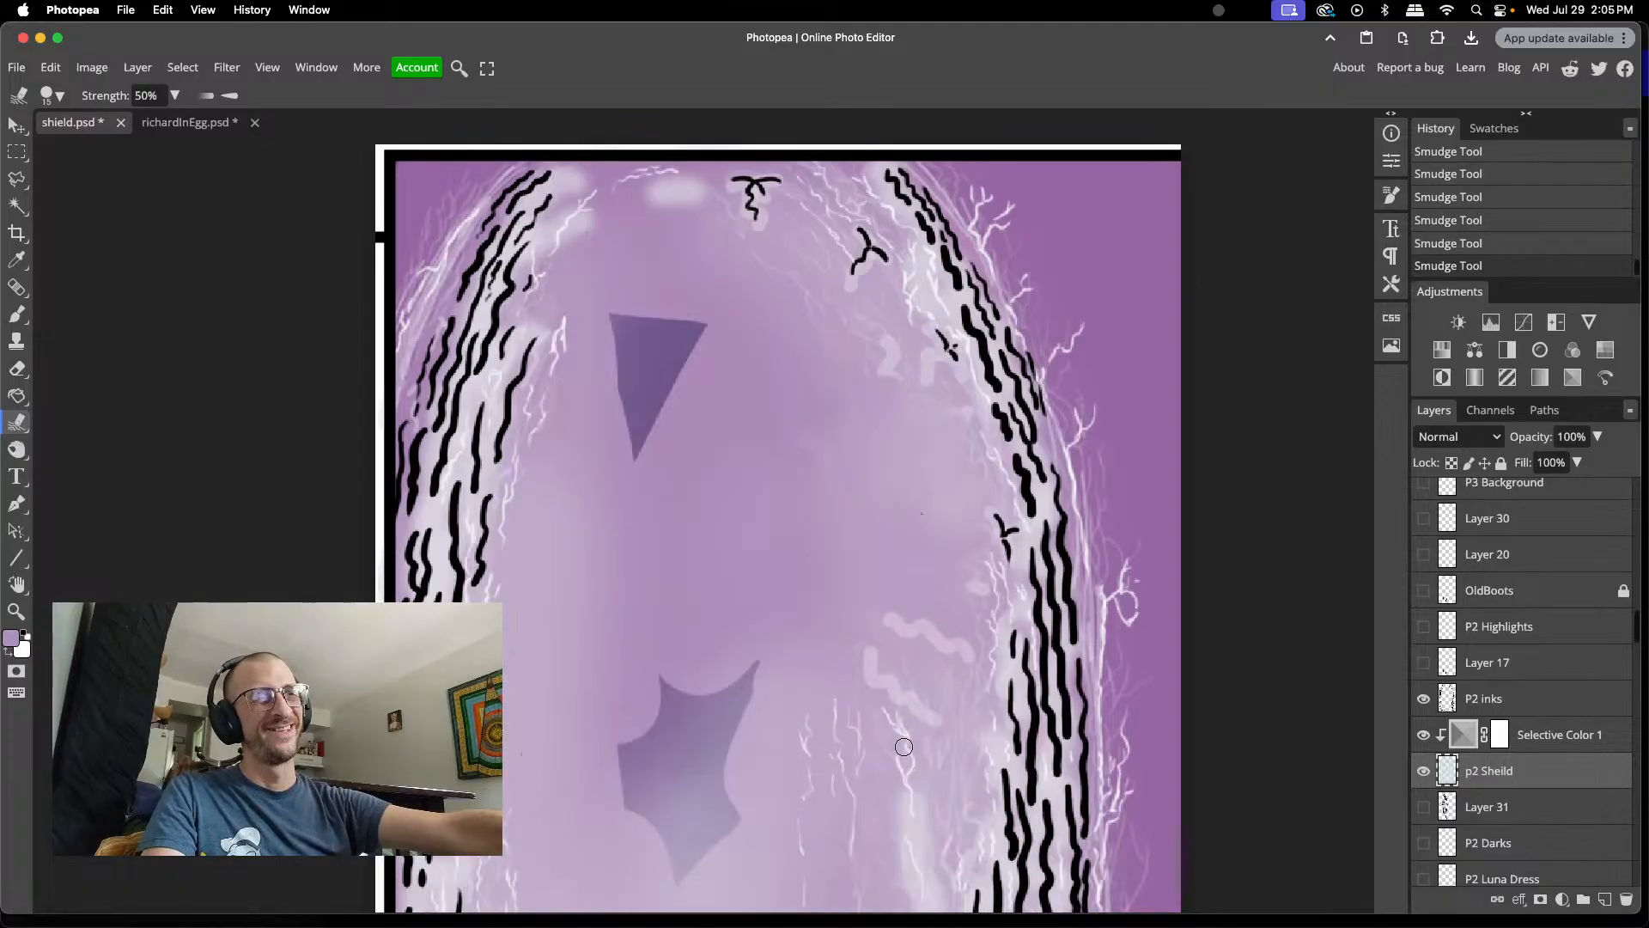
{"action": "scroll", "coordinate": [928, 722], "scroll_direction": "down", "scroll_amount": 3}
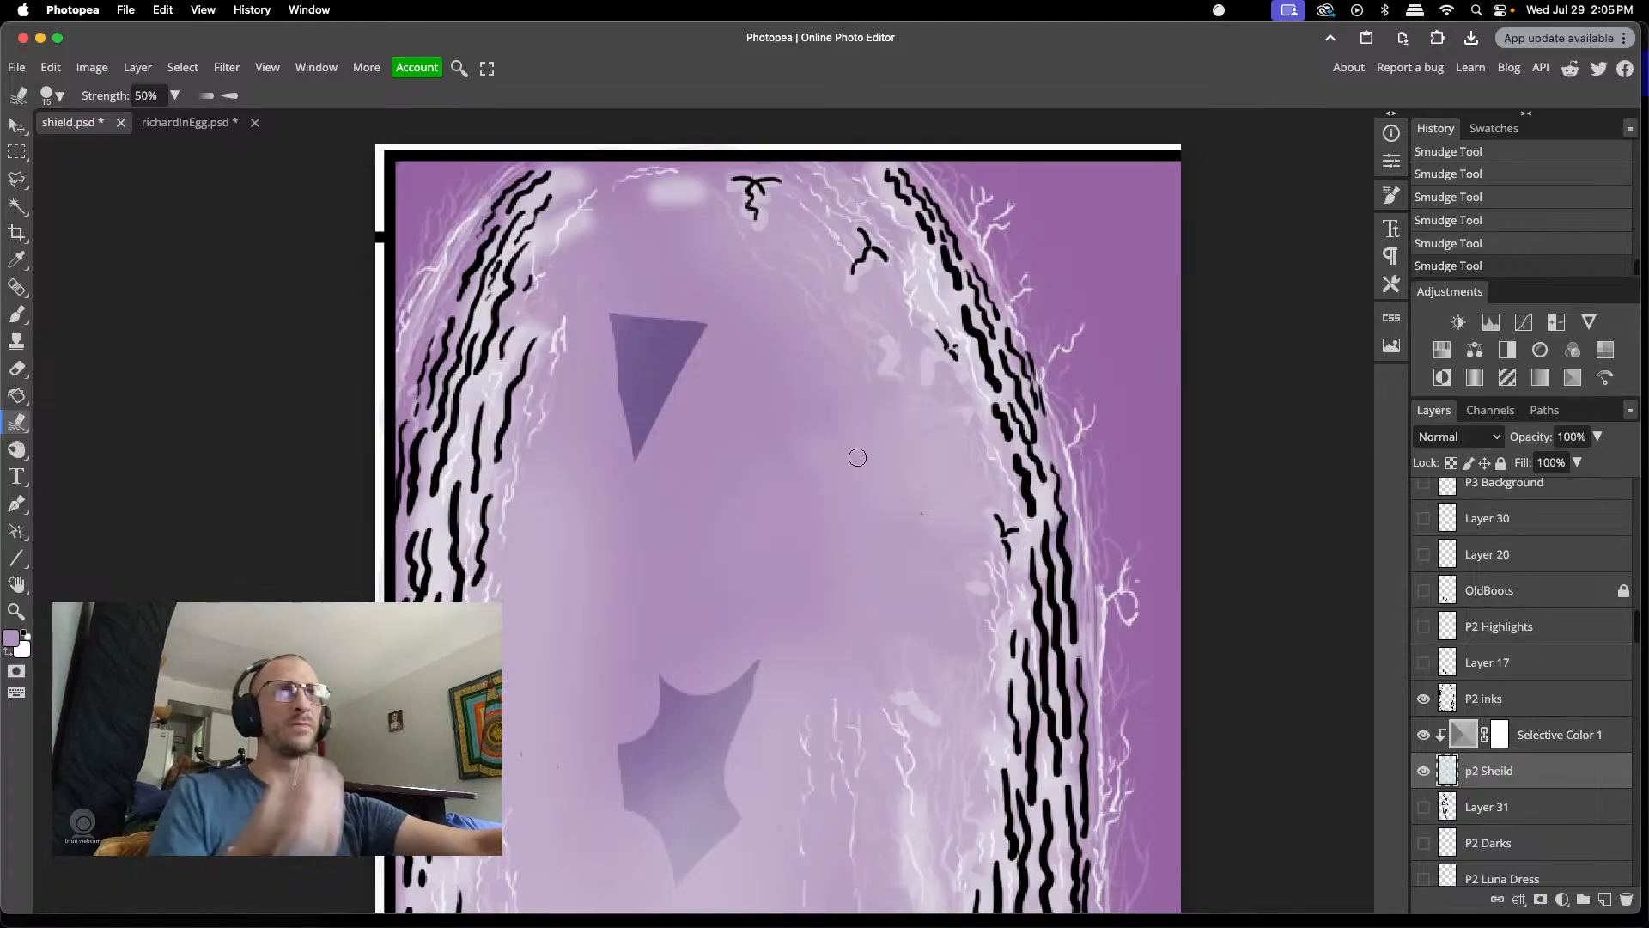
{"action": "scroll", "coordinate": [859, 455], "scroll_direction": "up", "scroll_amount": 4}
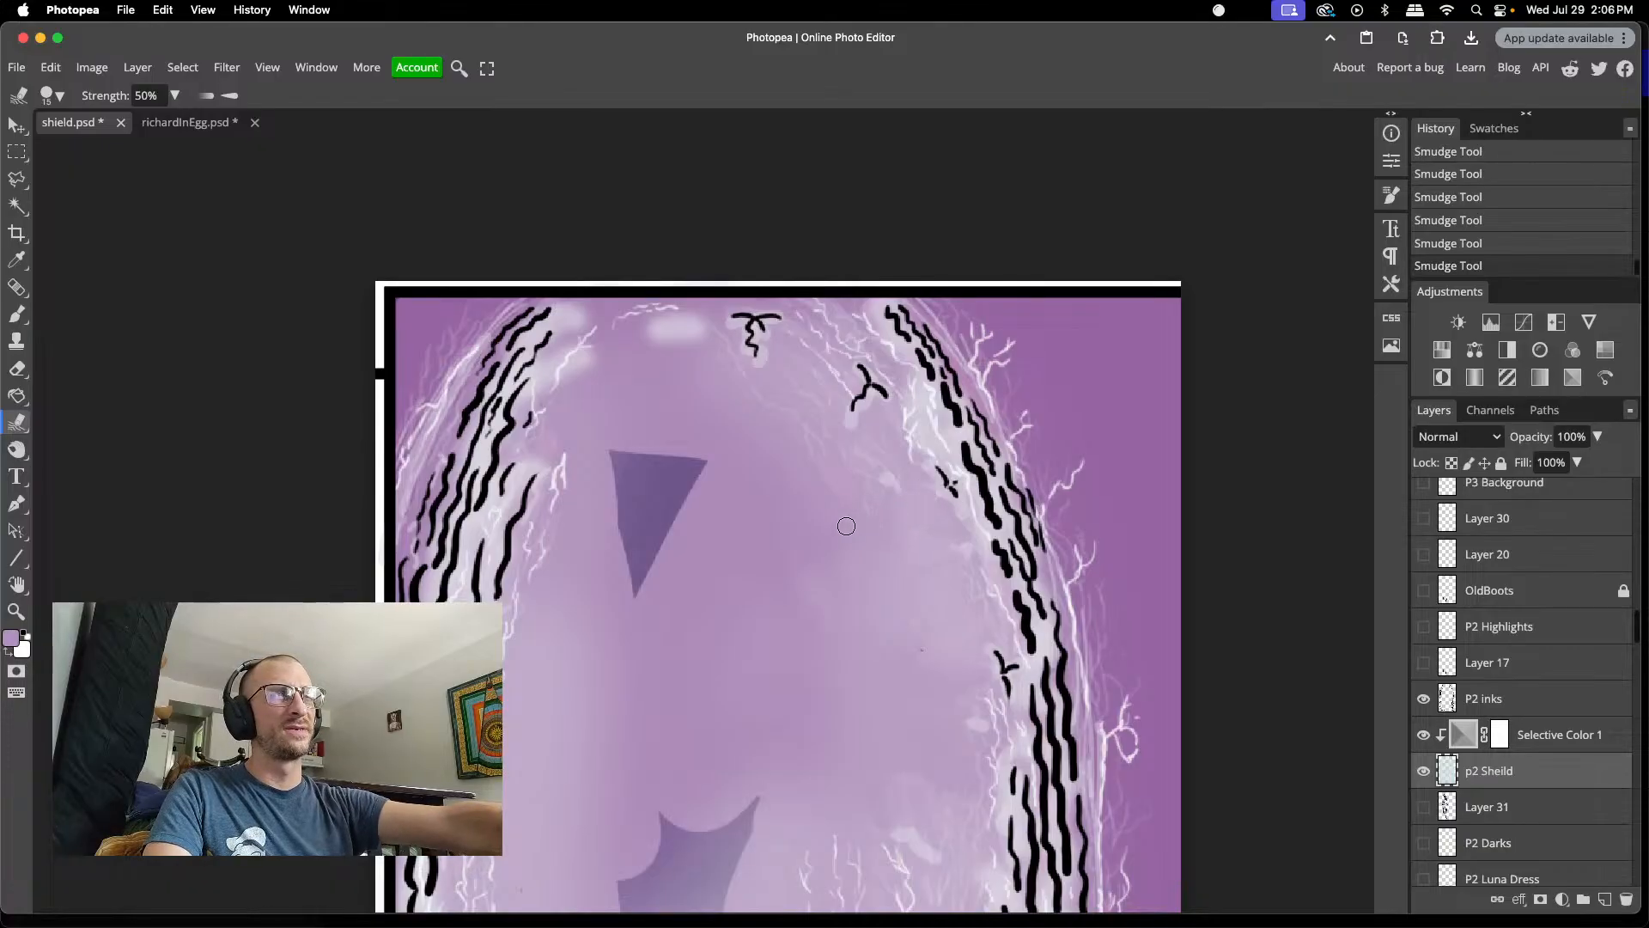
{"action": "scroll", "coordinate": [849, 530], "scroll_direction": "down", "scroll_amount": 1}
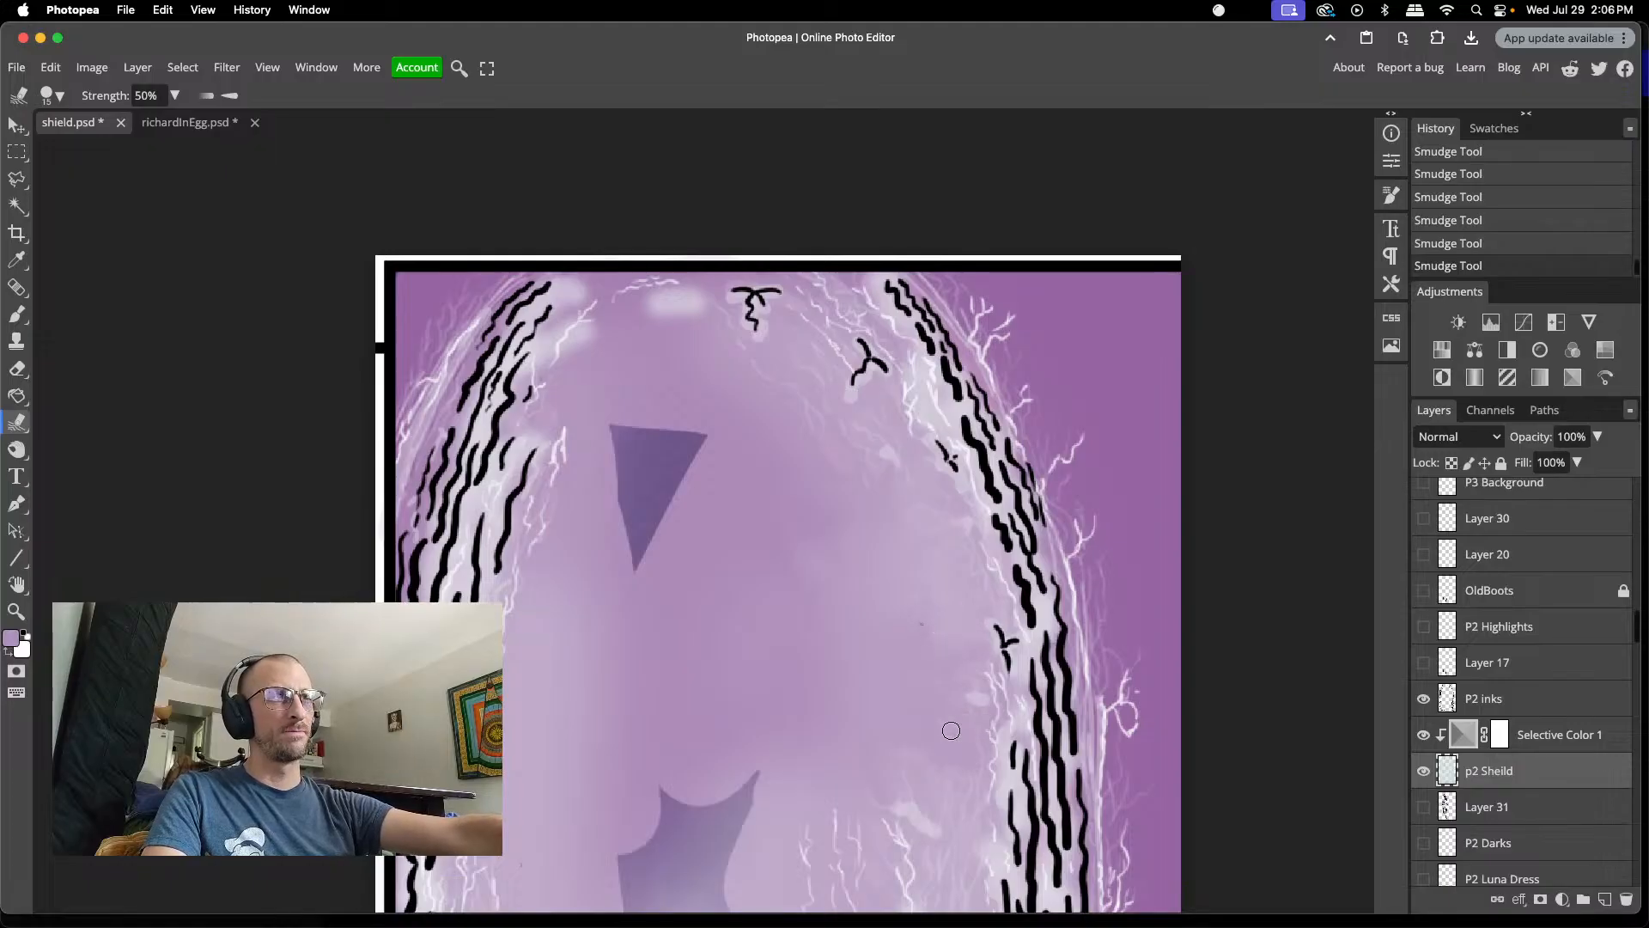
- Look over the whole smudged shield, and hide the p2 Background layer behind it
{"action": "scroll", "coordinate": [949, 727], "scroll_direction": "down", "scroll_amount": 5}
{"action": "scroll", "coordinate": [772, 703], "scroll_direction": "down", "scroll_amount": 5}
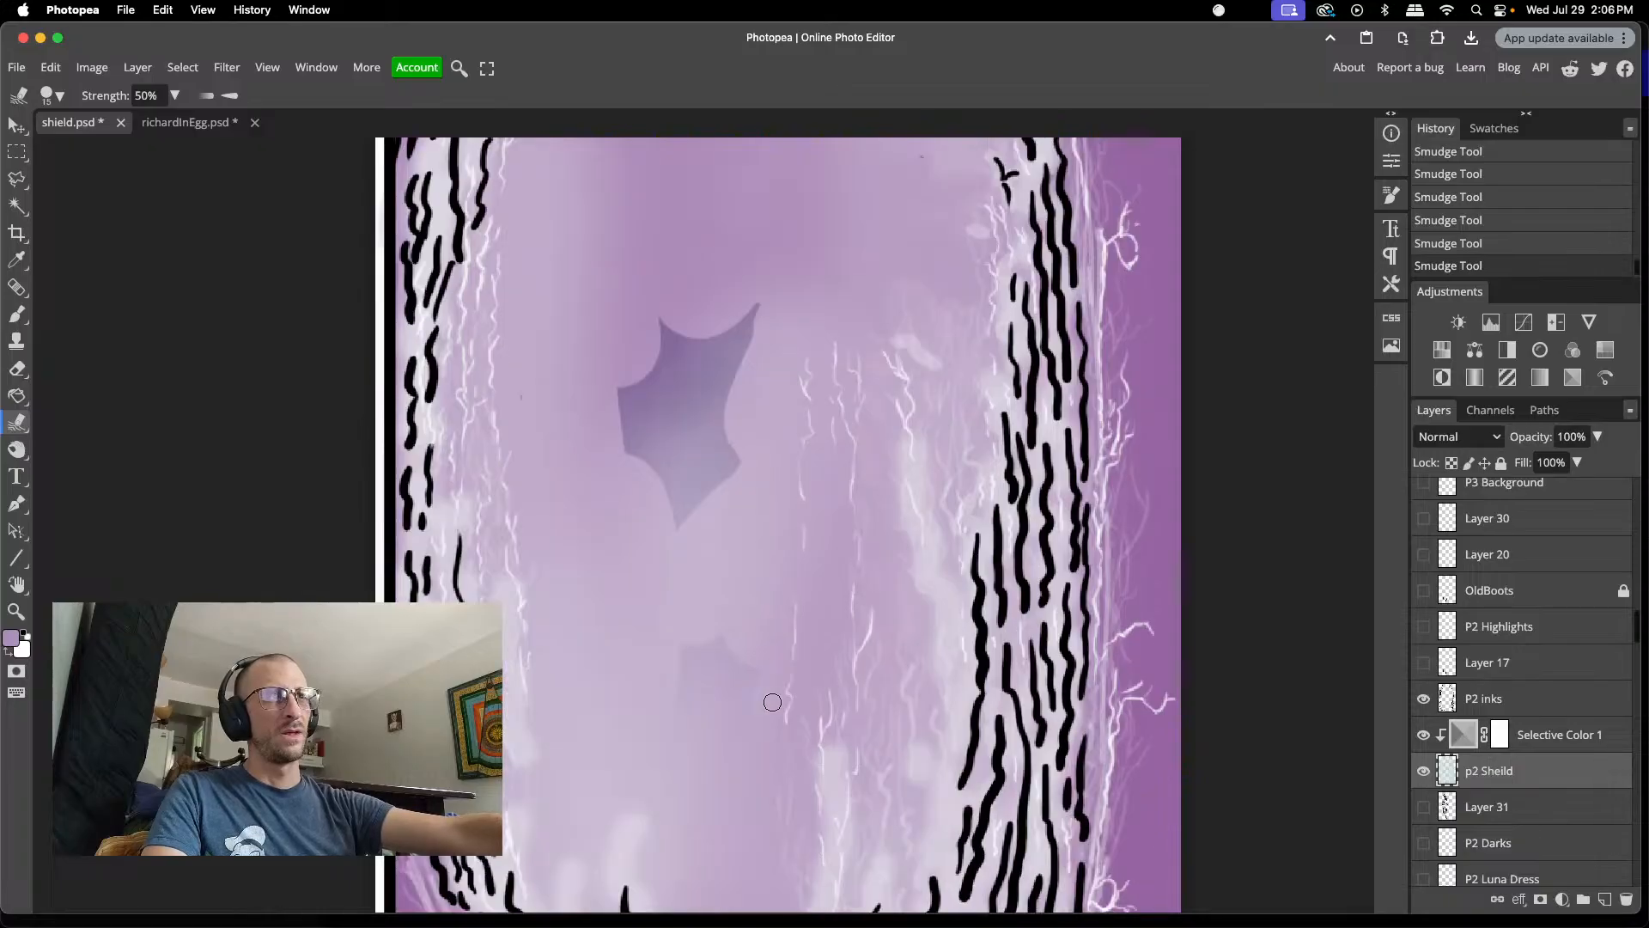
{"action": "scroll", "coordinate": [772, 703], "scroll_direction": "up", "scroll_amount": 14}
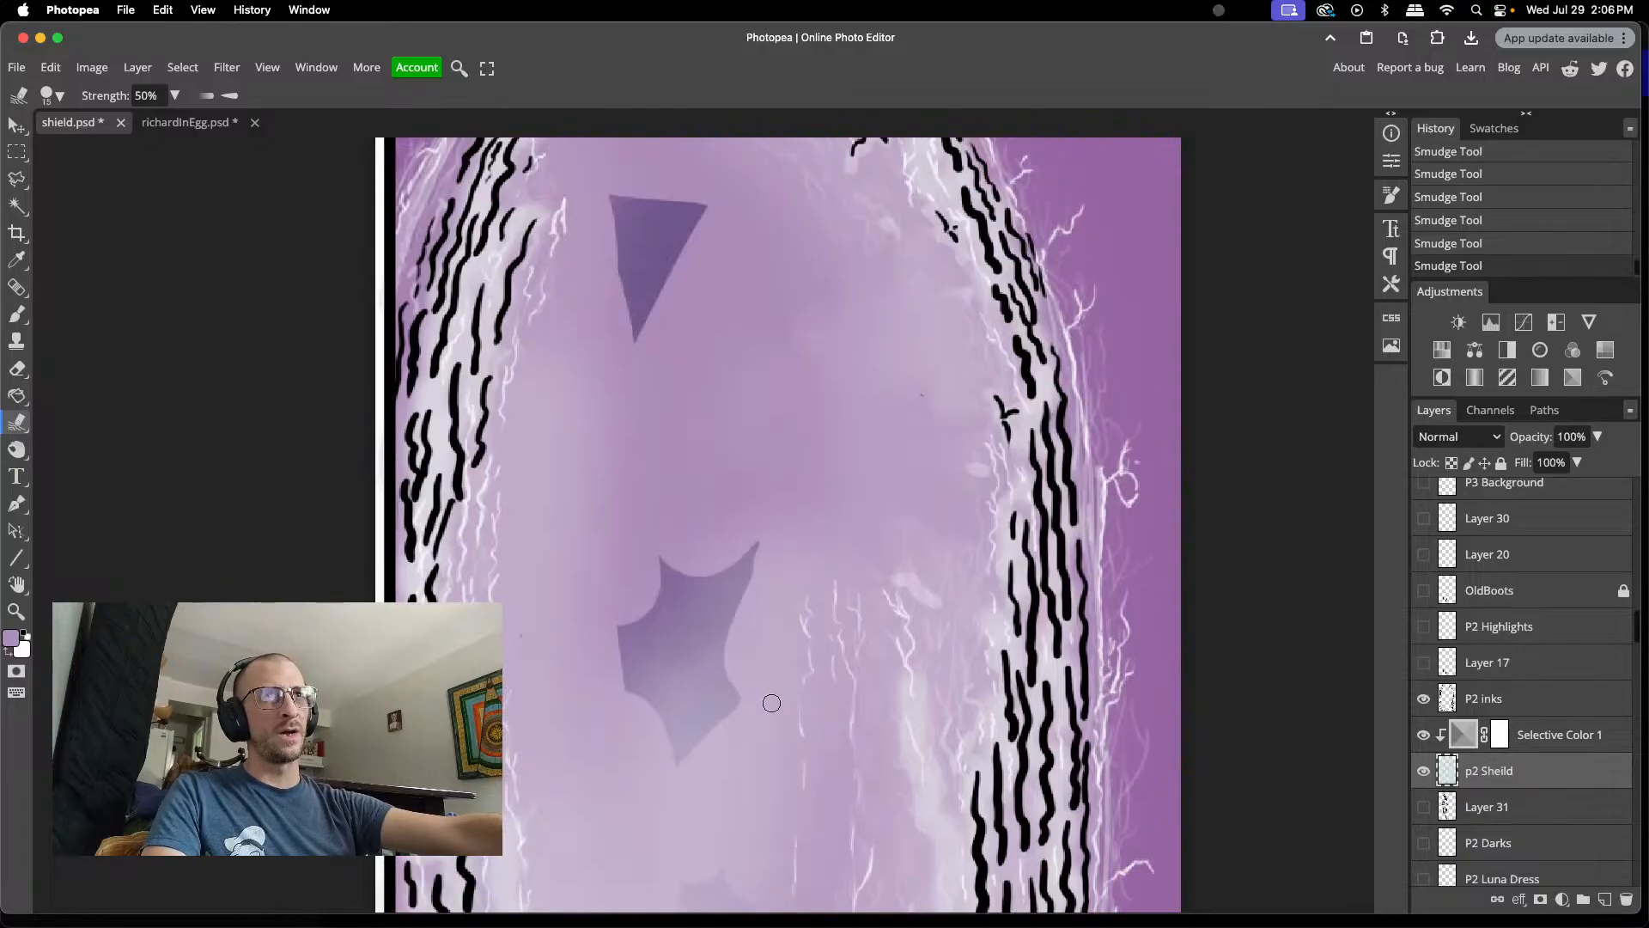
{"action": "scroll", "coordinate": [770, 704], "scroll_direction": "down", "scroll_amount": 5}
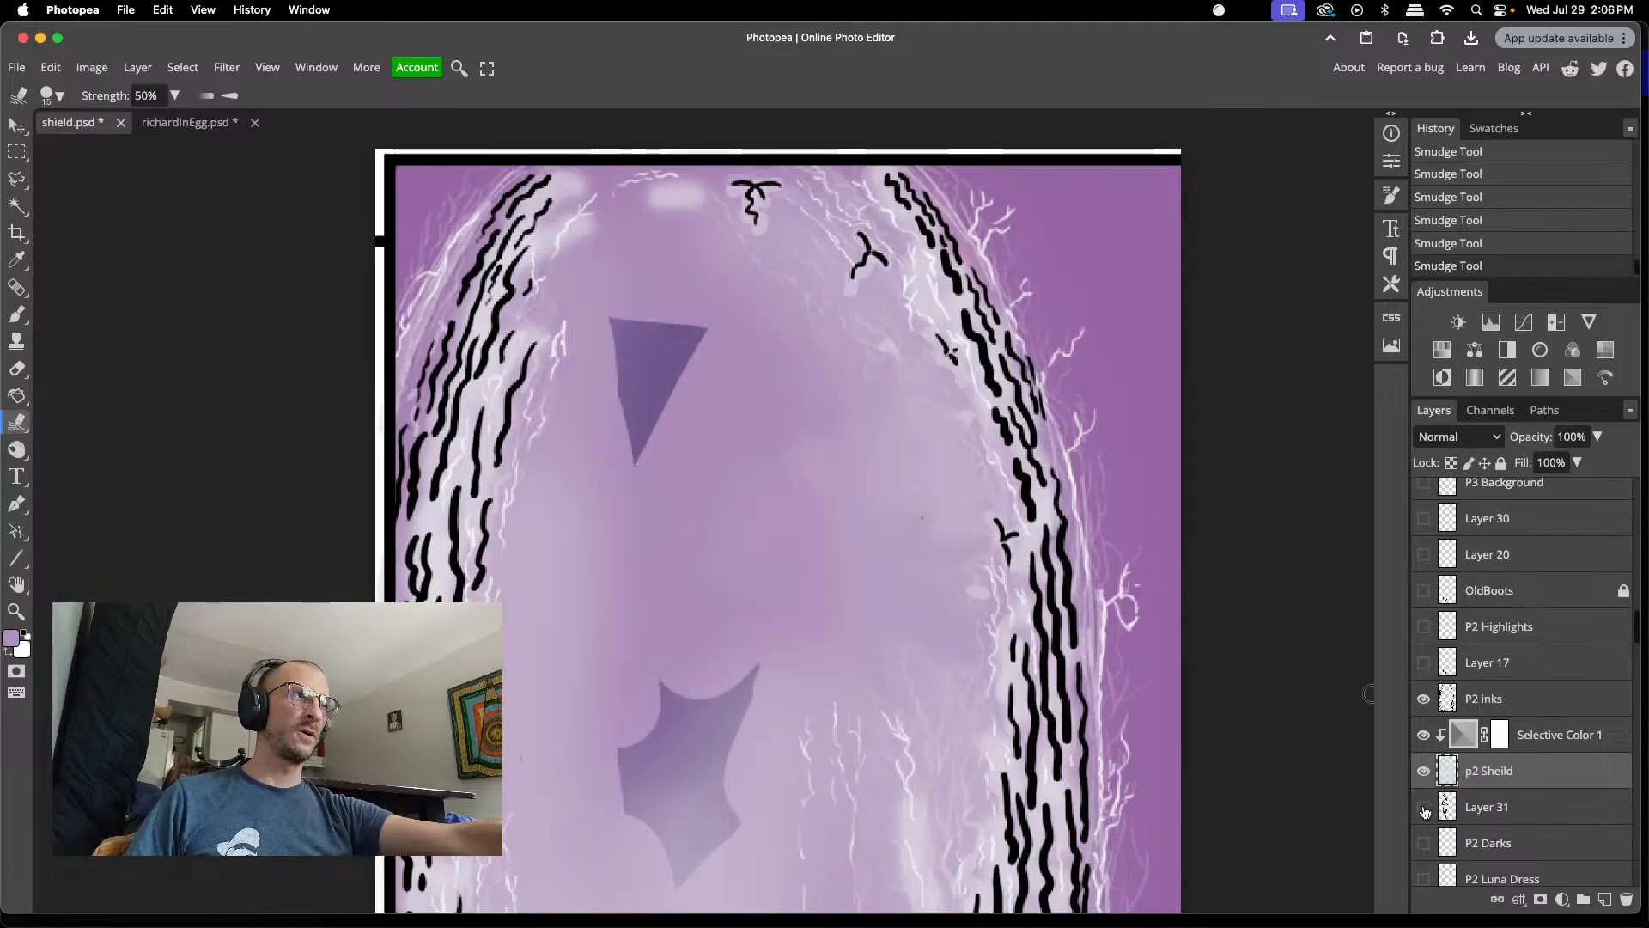
{"action": "scroll", "coordinate": [1428, 803], "scroll_direction": "down", "scroll_amount": 10}
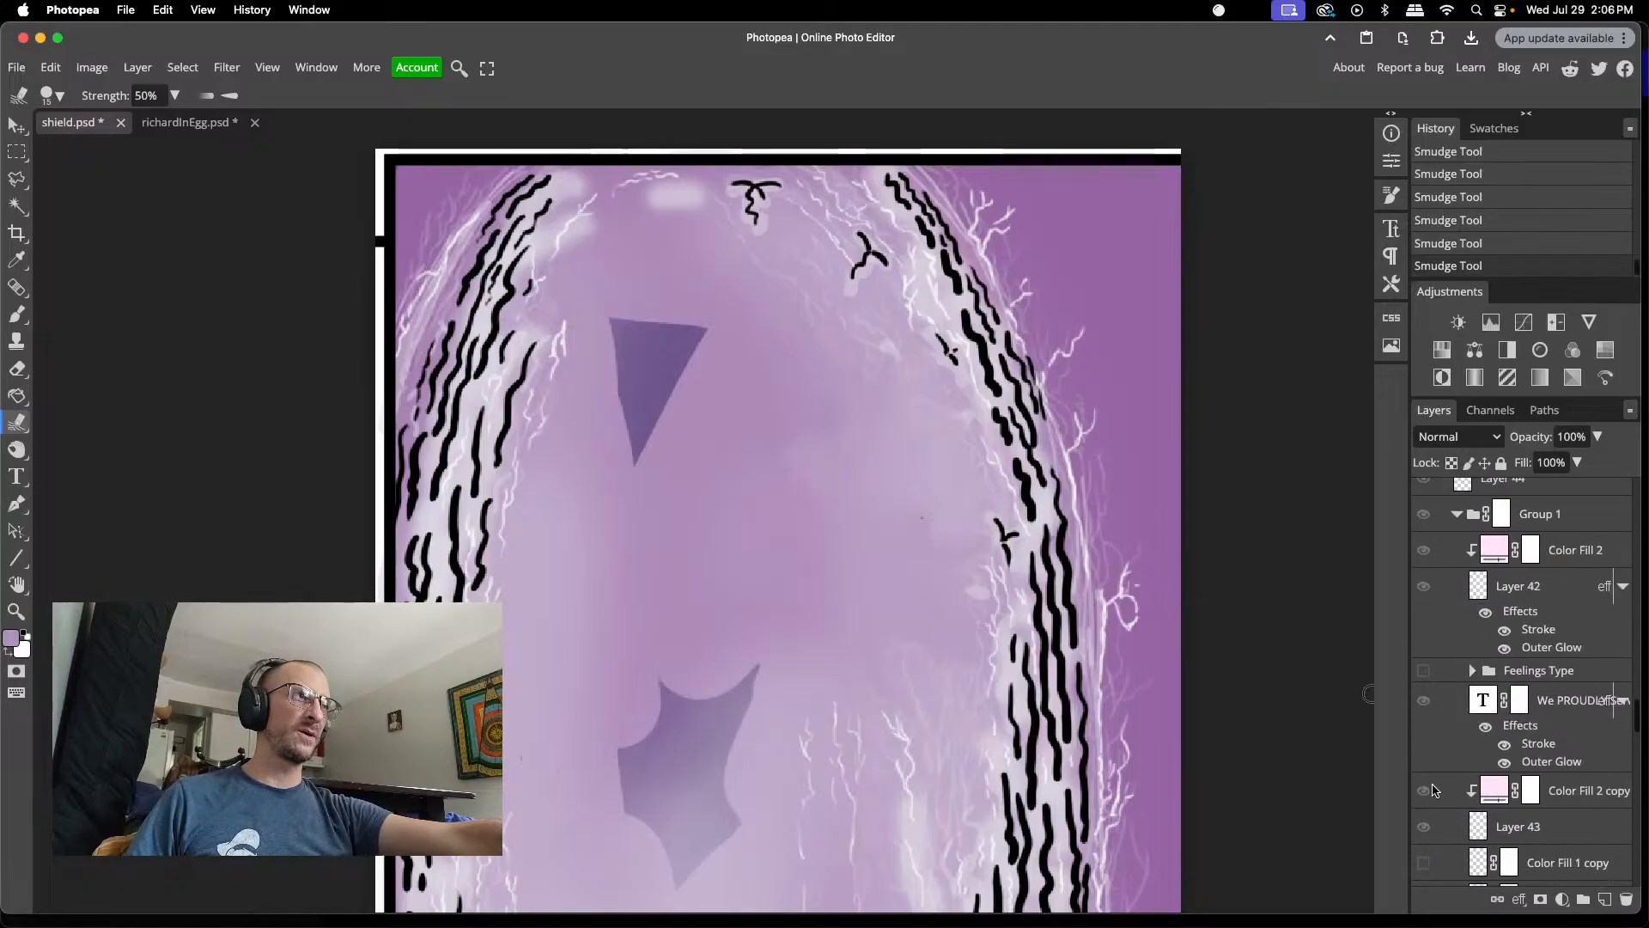
{"action": "scroll", "coordinate": [1433, 789], "scroll_direction": "down", "scroll_amount": 15}
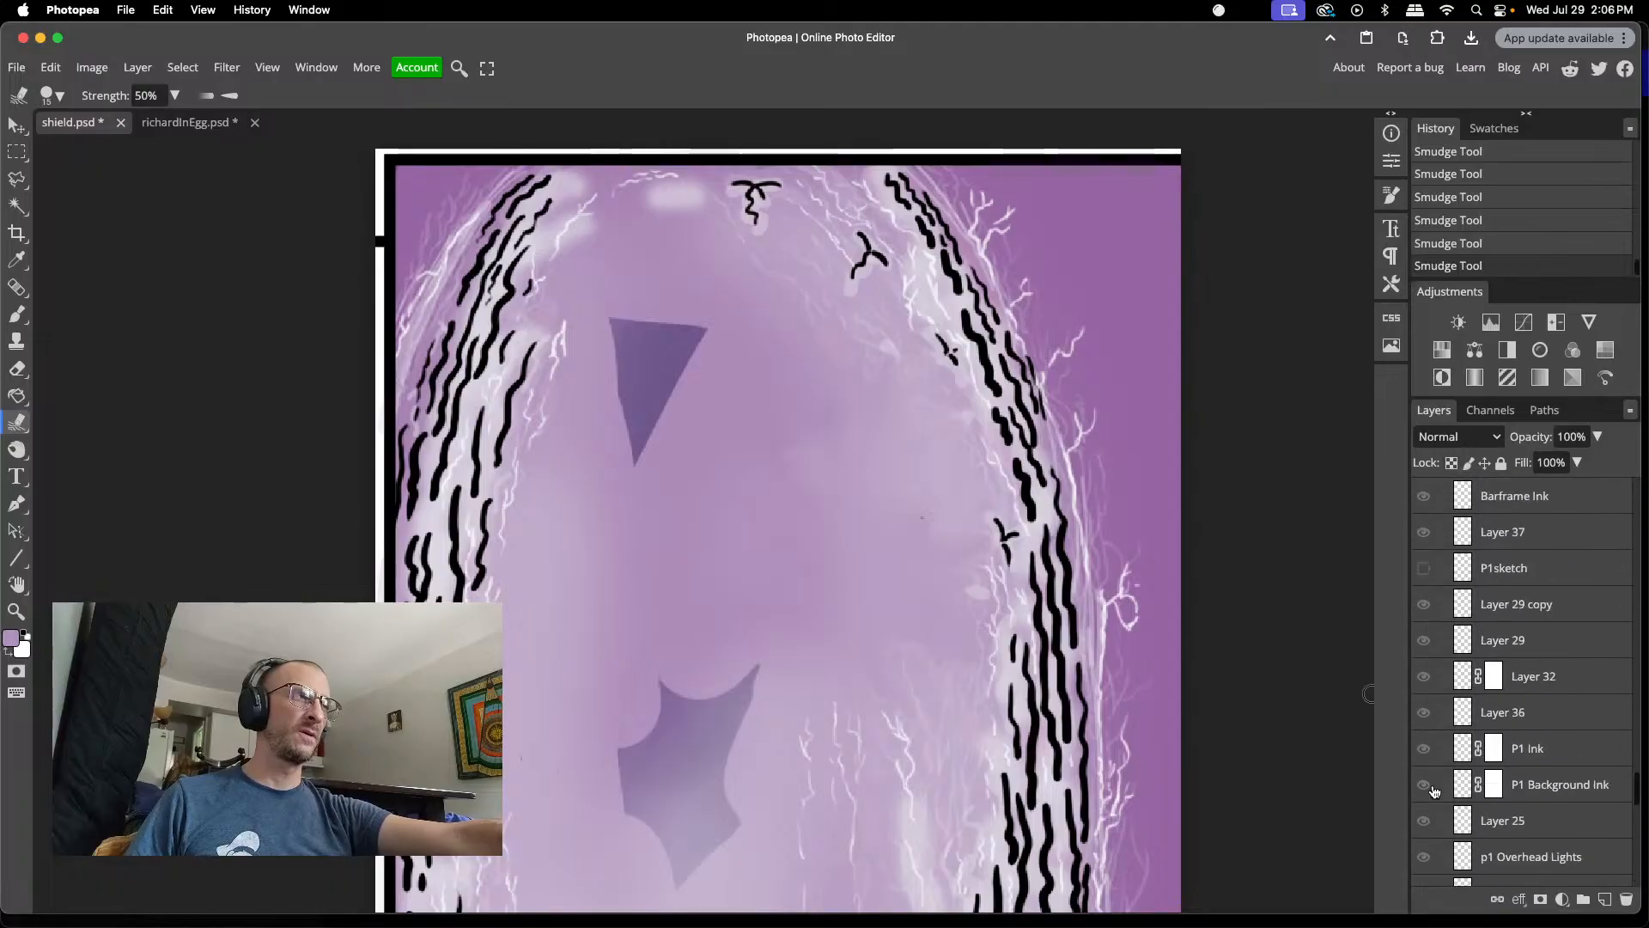
{"action": "scroll", "coordinate": [1433, 788], "scroll_direction": "down", "scroll_amount": 10}
{"action": "left_click", "coordinate": [1425, 773]}
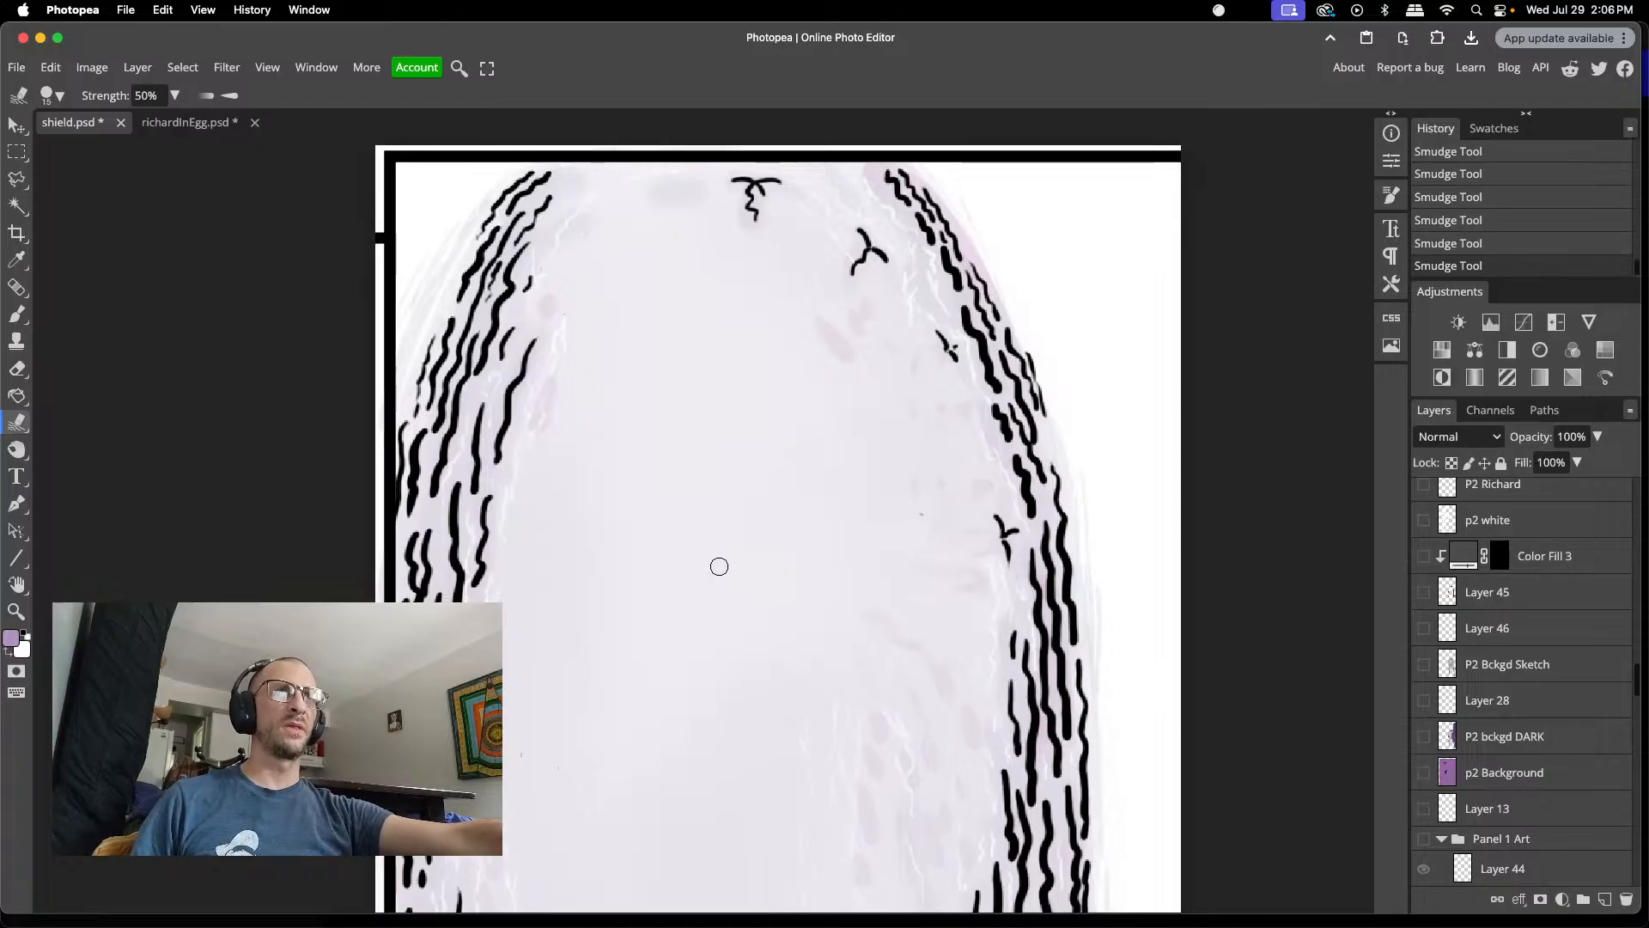
- Check the shield without its purple background, and hide the Canvas and Rectangle 2 copy layers
{"action": "scroll", "coordinate": [719, 566], "scroll_direction": "down", "scroll_amount": 5}
{"action": "scroll", "coordinate": [719, 566], "scroll_direction": "down", "scroll_amount": 4}
{"action": "scroll", "coordinate": [719, 567], "scroll_direction": "up", "scroll_amount": 10}
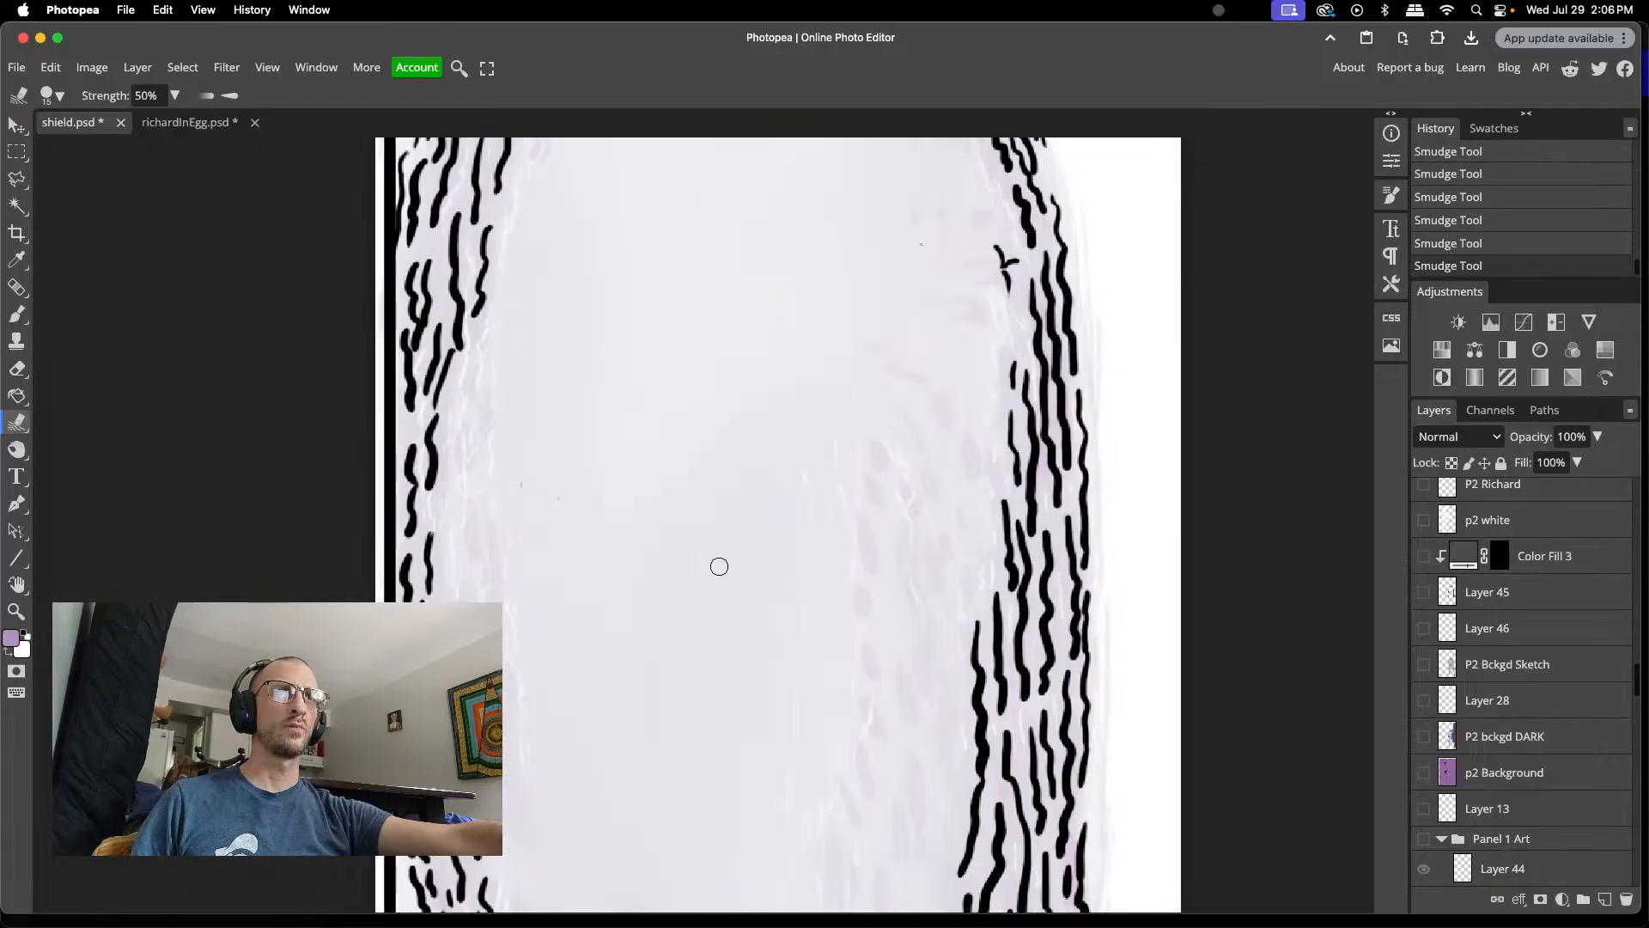
{"action": "scroll", "coordinate": [1495, 557], "scroll_direction": "down", "scroll_amount": 10}
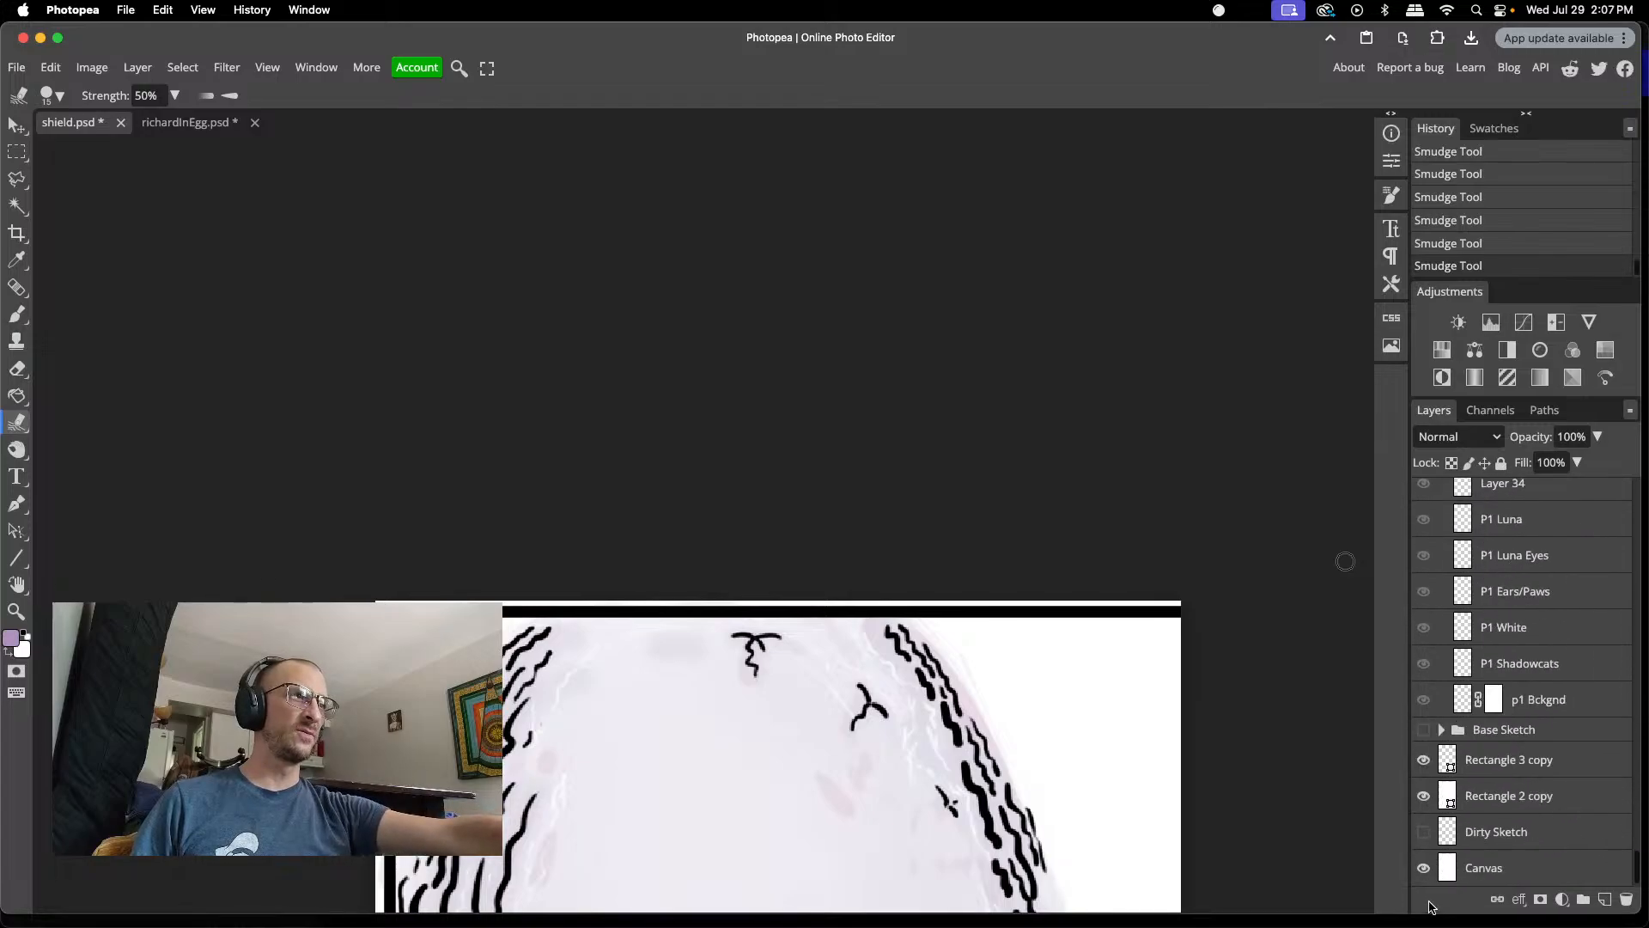
{"action": "left_click", "coordinate": [1425, 869]}
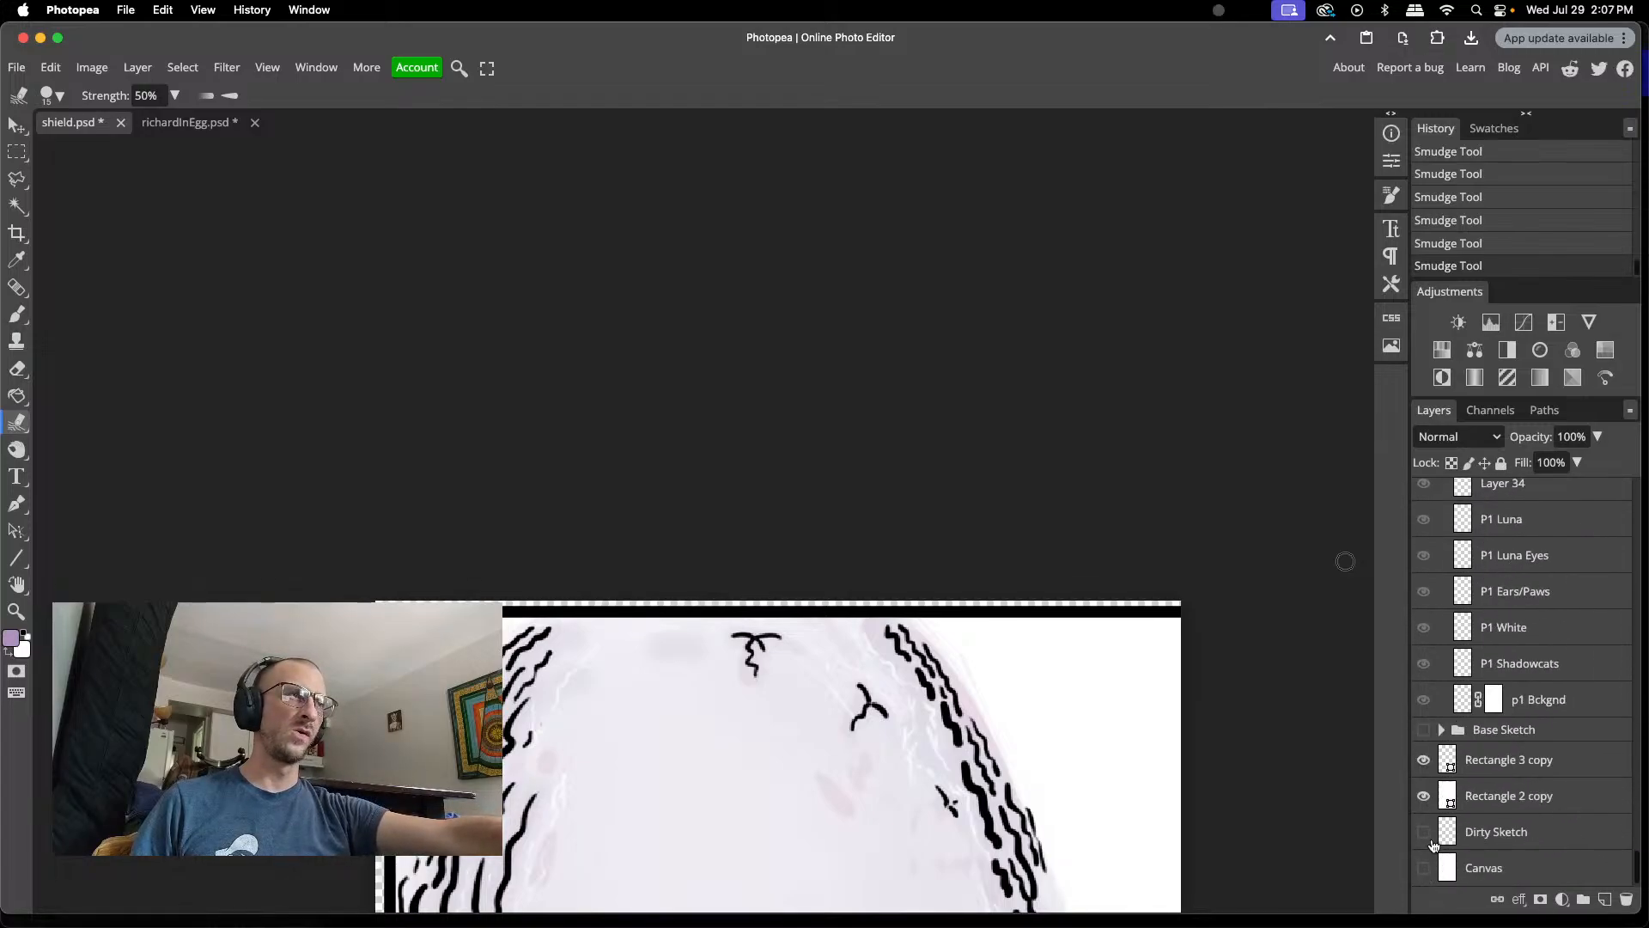
{"action": "left_click", "coordinate": [1423, 795]}
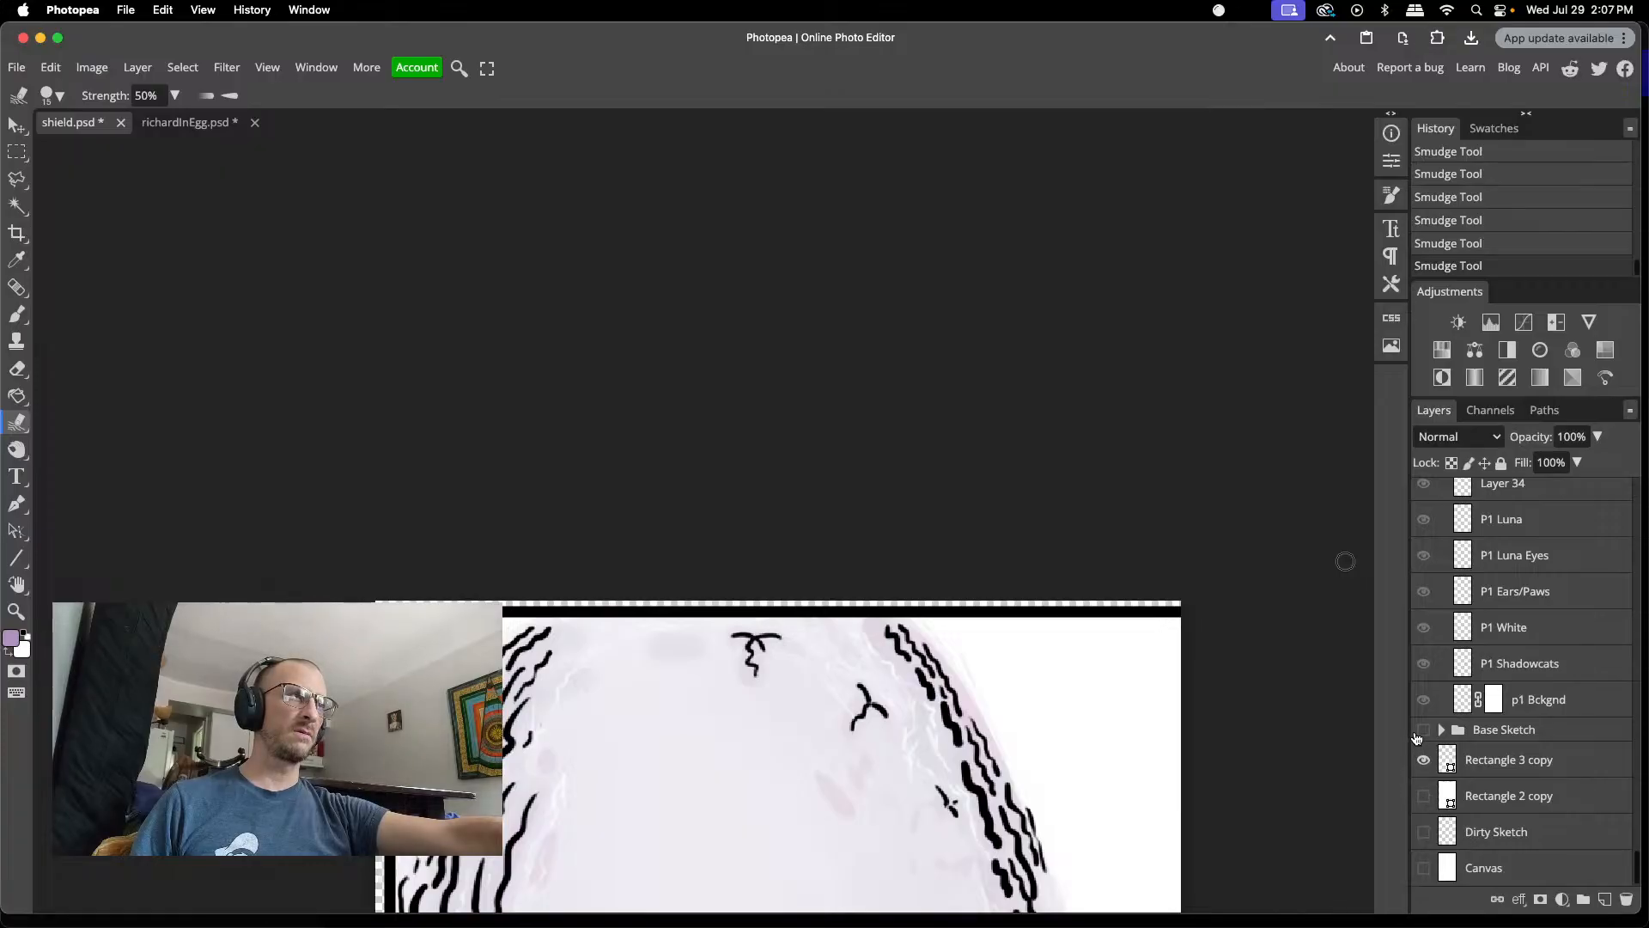
- Switch to the Move tool and hide the Rectangle 3 copy layer near the base of the layer stack
{"action": "scroll", "coordinate": [1417, 737], "scroll_direction": "up", "scroll_amount": 10}
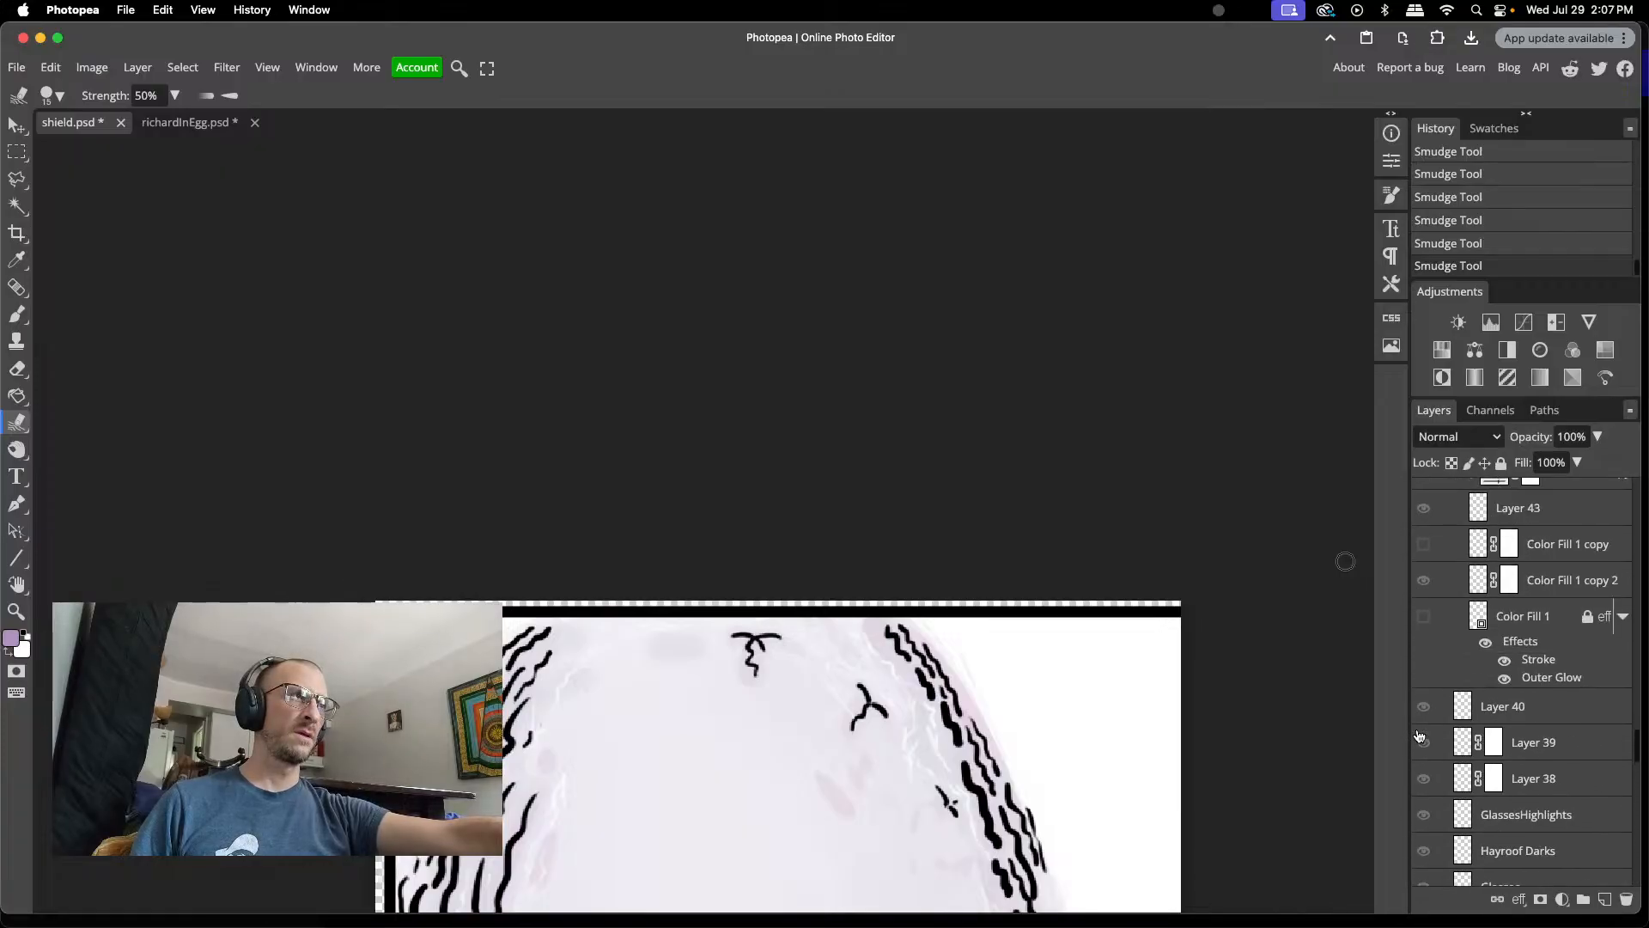
{"action": "scroll", "coordinate": [1420, 737], "scroll_direction": "up", "scroll_amount": 10}
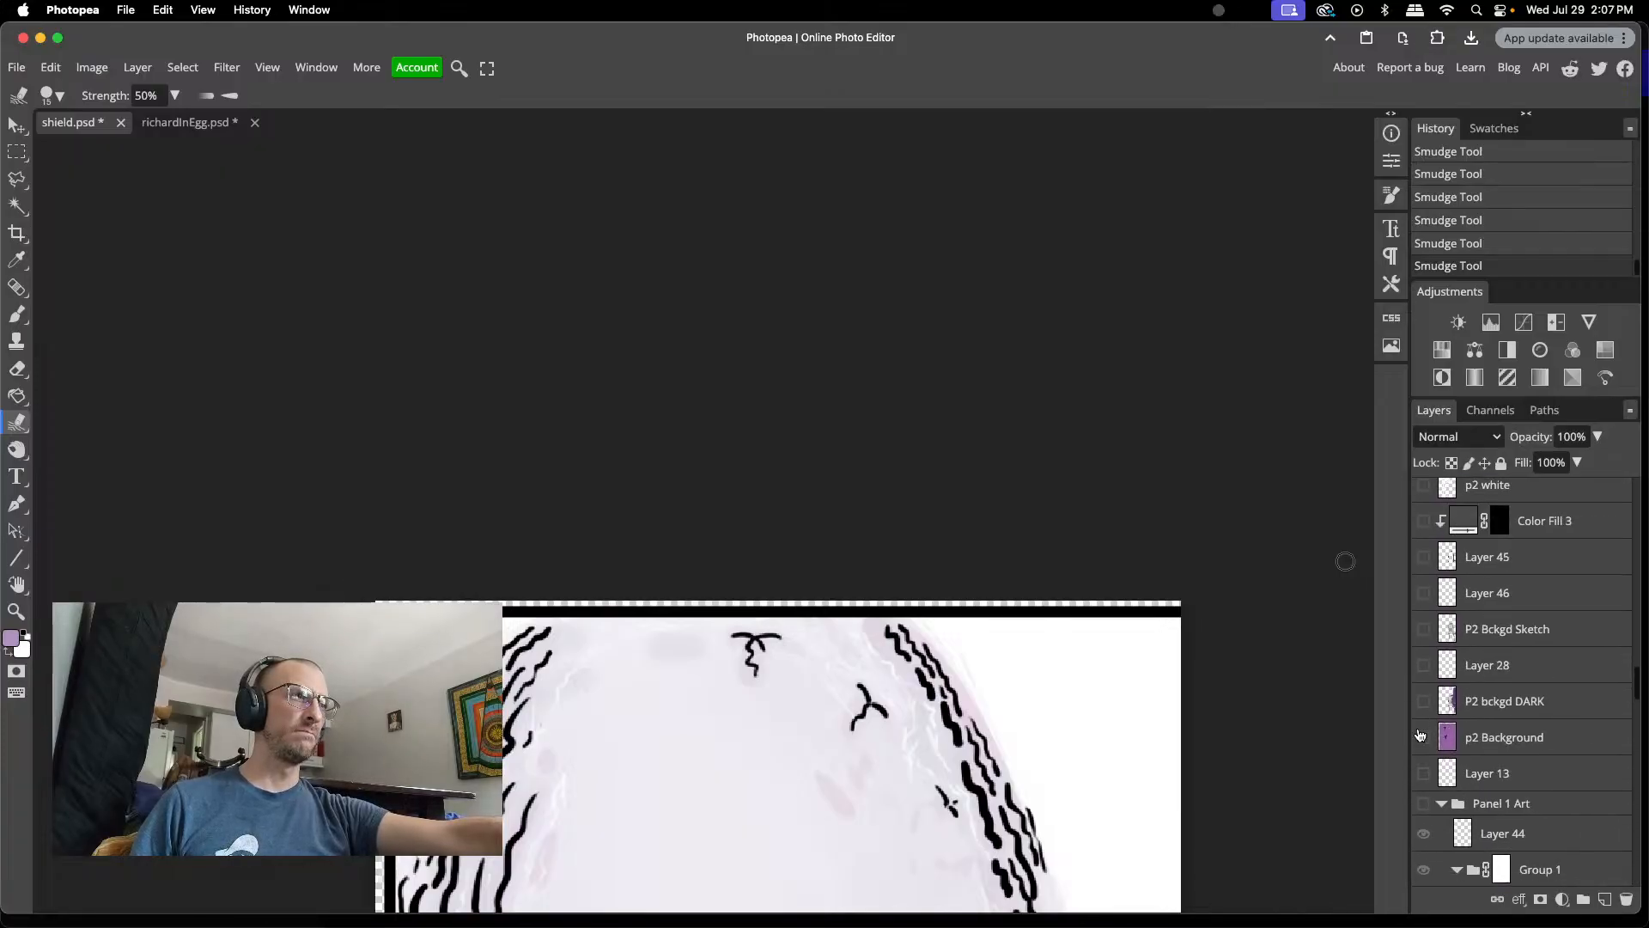
{"action": "scroll", "coordinate": [1419, 736], "scroll_direction": "down", "scroll_amount": 5}
{"action": "scroll", "coordinate": [1098, 797], "scroll_direction": "down", "scroll_amount": 3}
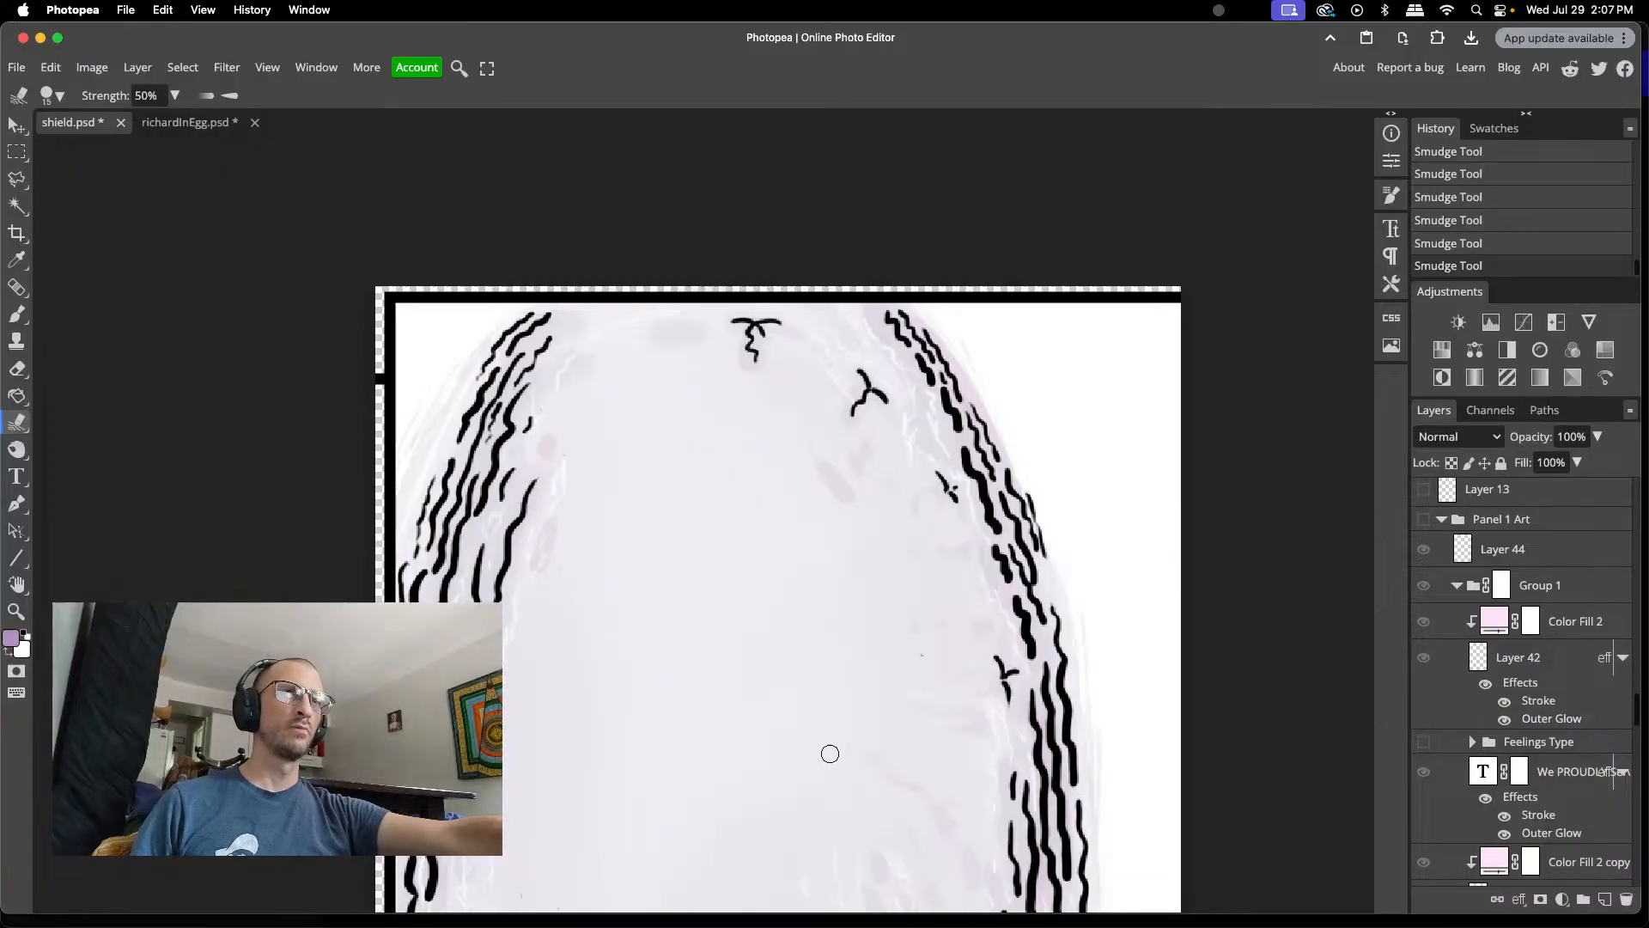
{"action": "scroll", "coordinate": [830, 754], "scroll_direction": "down", "scroll_amount": 5}
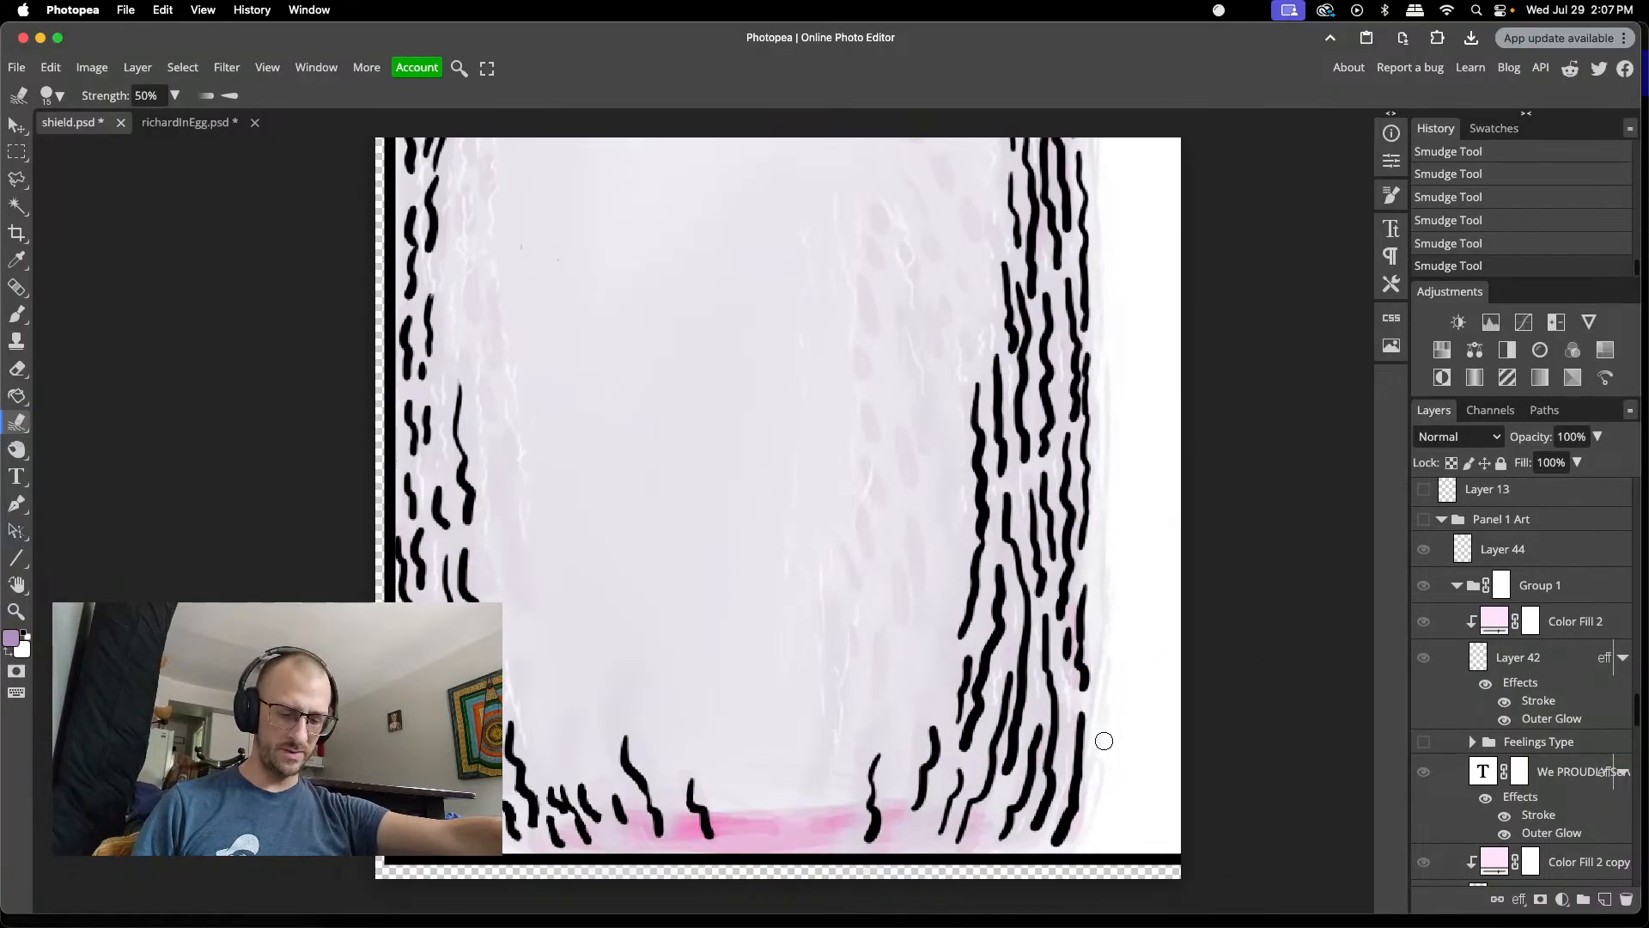
{"action": "key", "text": "v"}
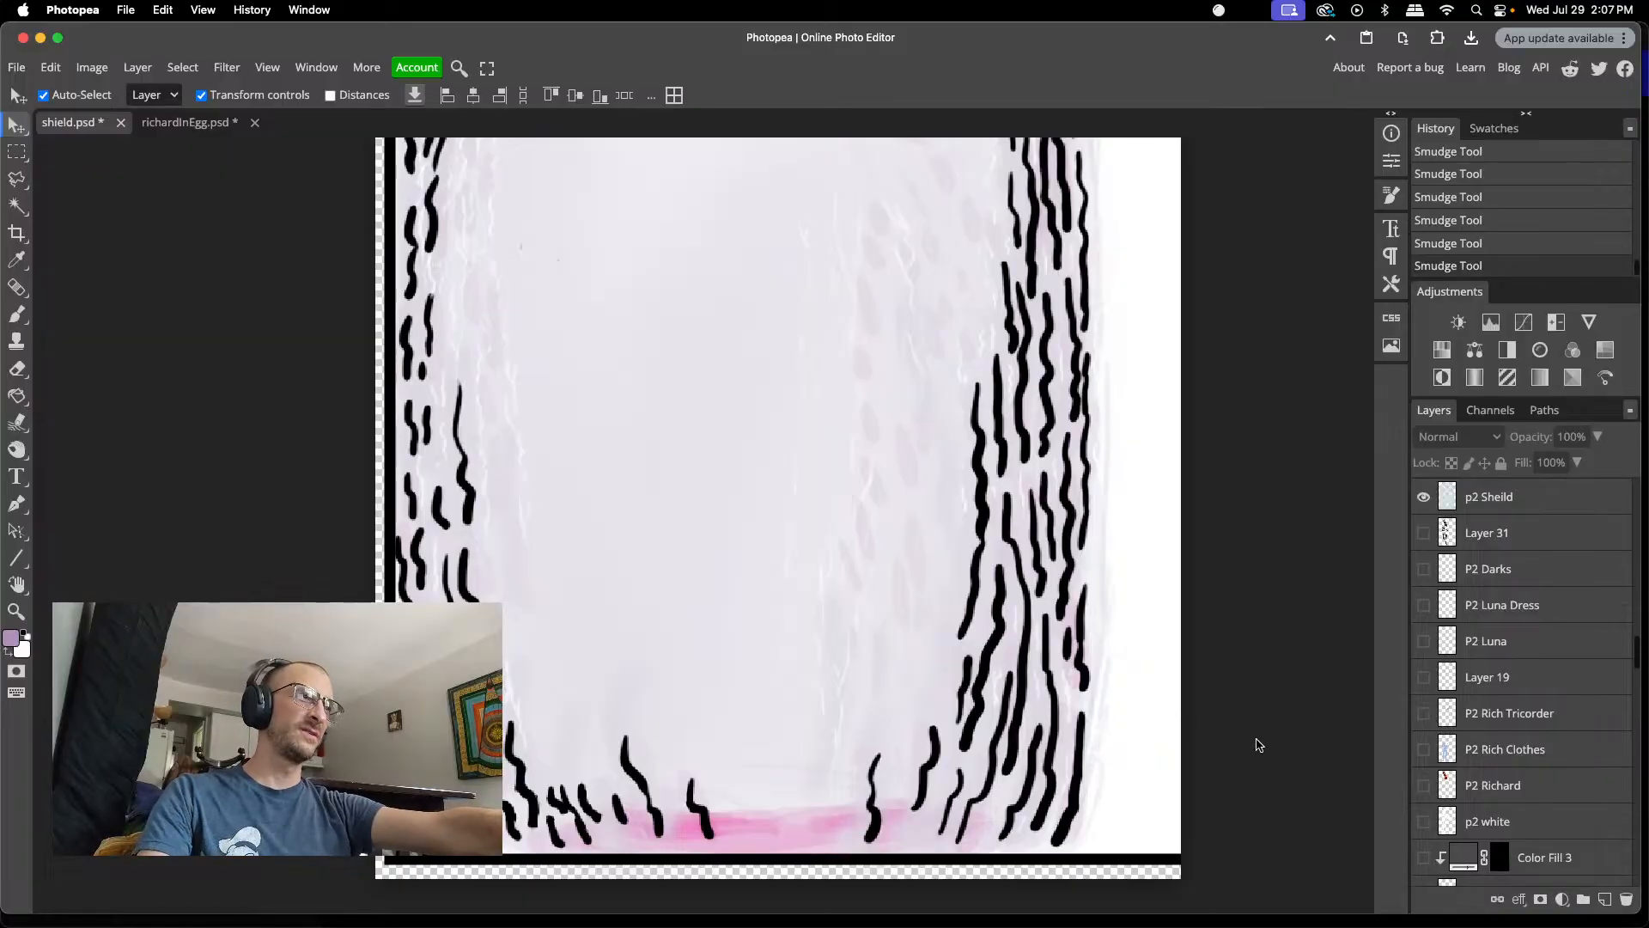
{"action": "scroll", "coordinate": [1430, 767], "scroll_direction": "down", "scroll_amount": 15}
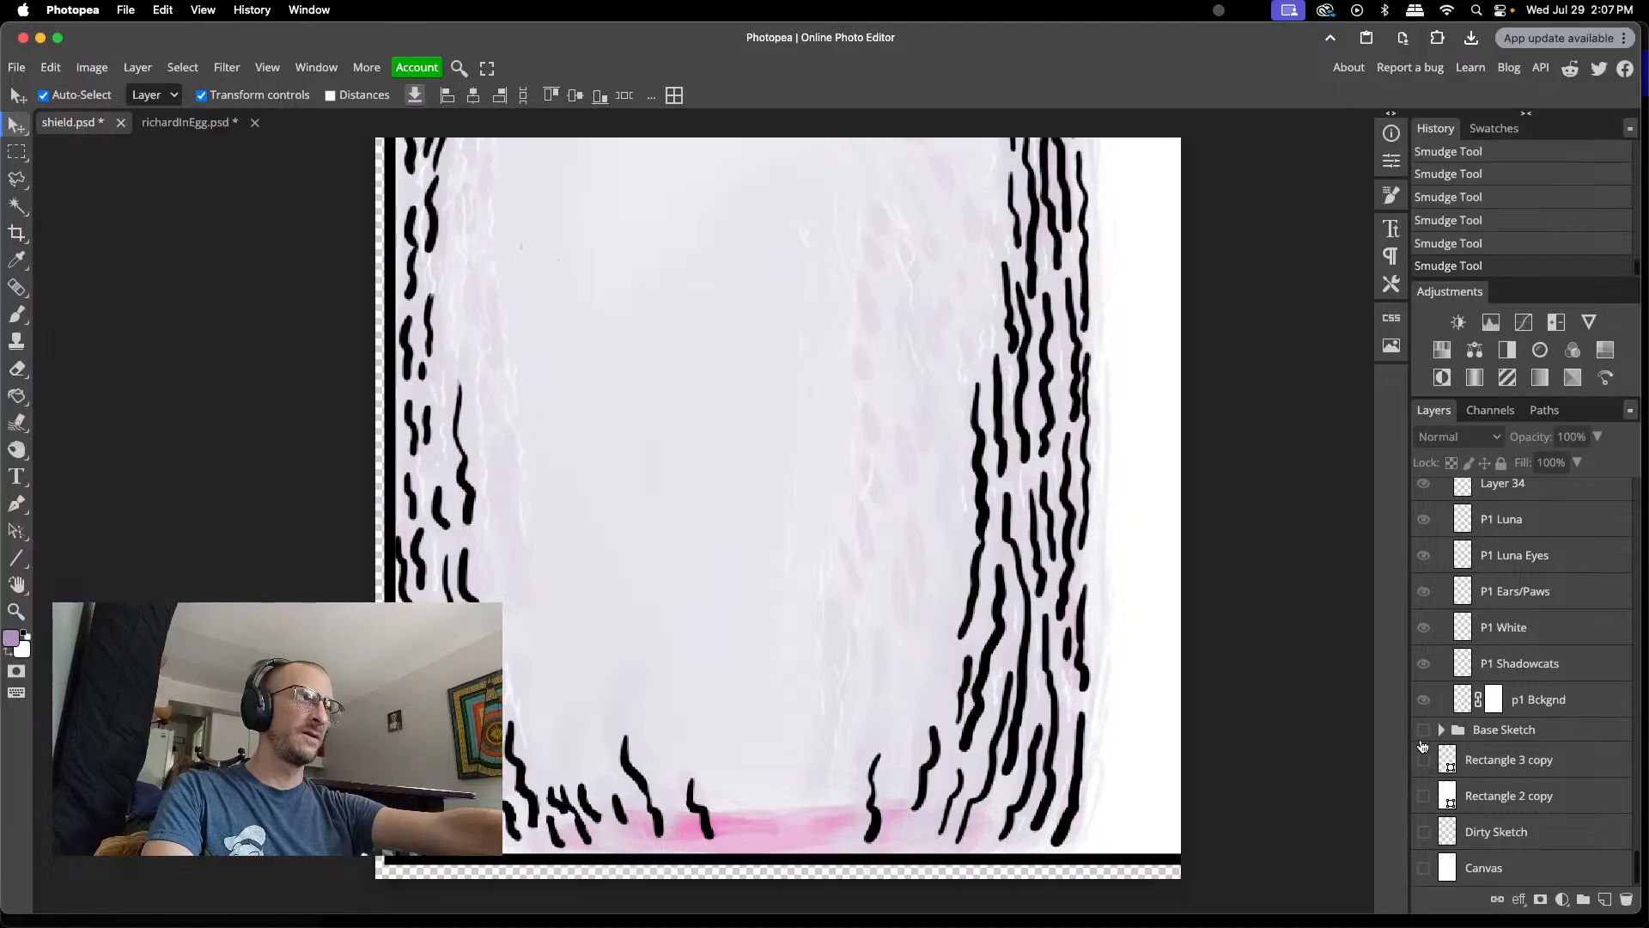
- Check the layer stack for layers still switched on, and hide p1 Bckgnd, P1 Shadowcats, P1 White, P1 Ears/Paws and P1 Luna Eyes
{"action": "scroll", "coordinate": [1423, 745], "scroll_direction": "up", "scroll_amount": 10}
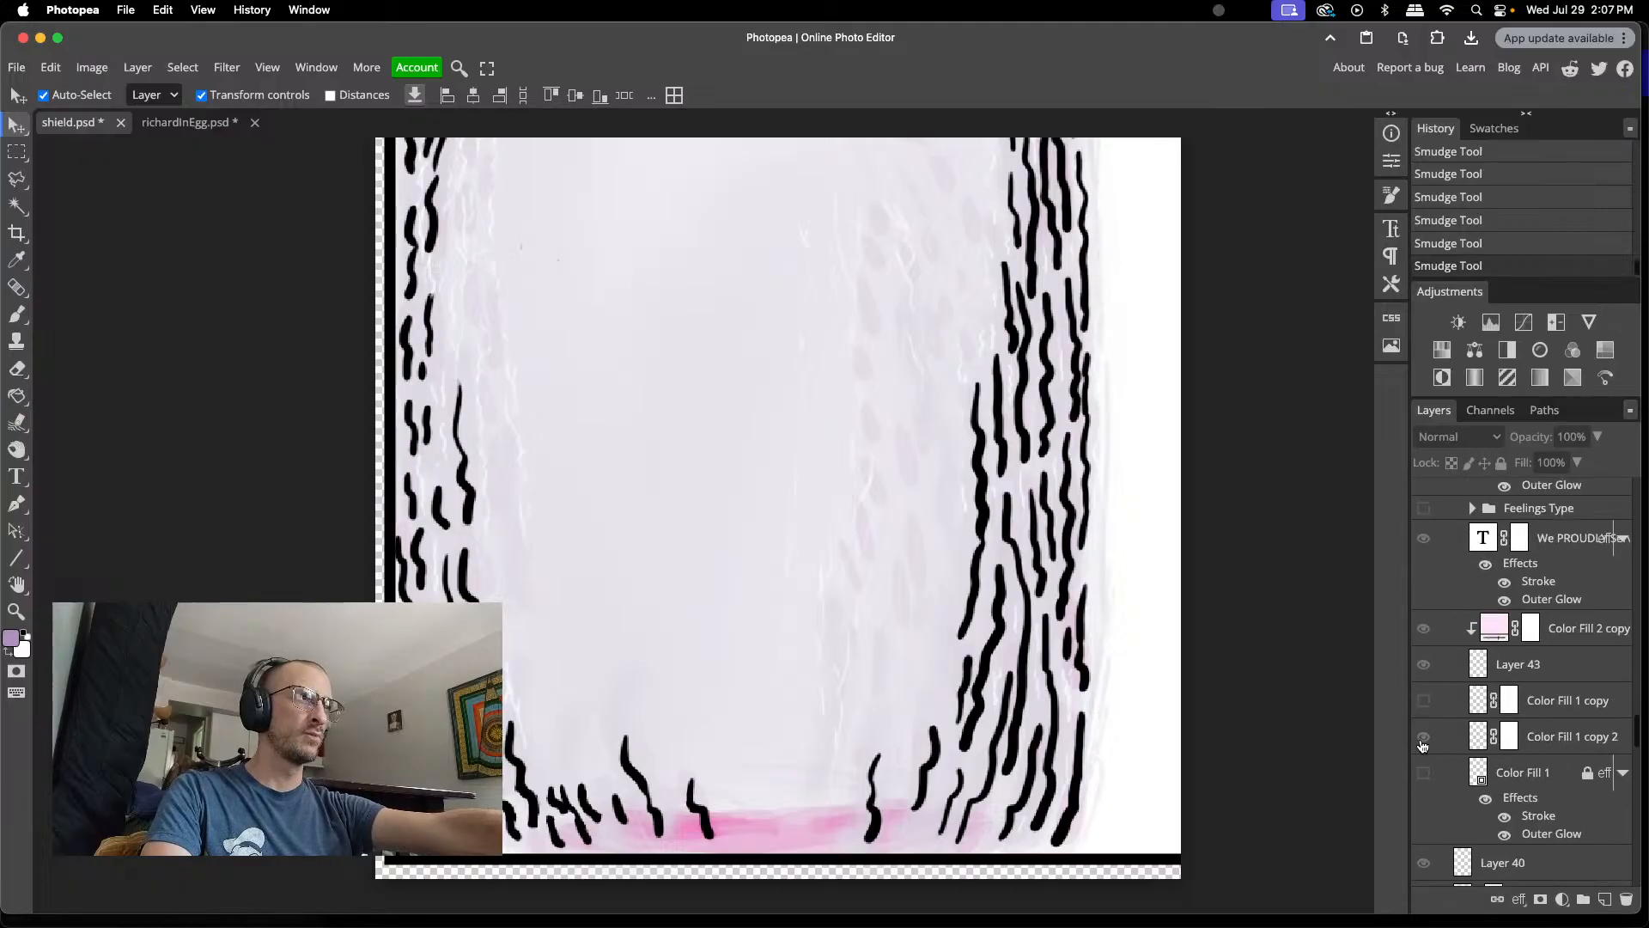
{"action": "scroll", "coordinate": [1423, 745], "scroll_direction": "up", "scroll_amount": 4}
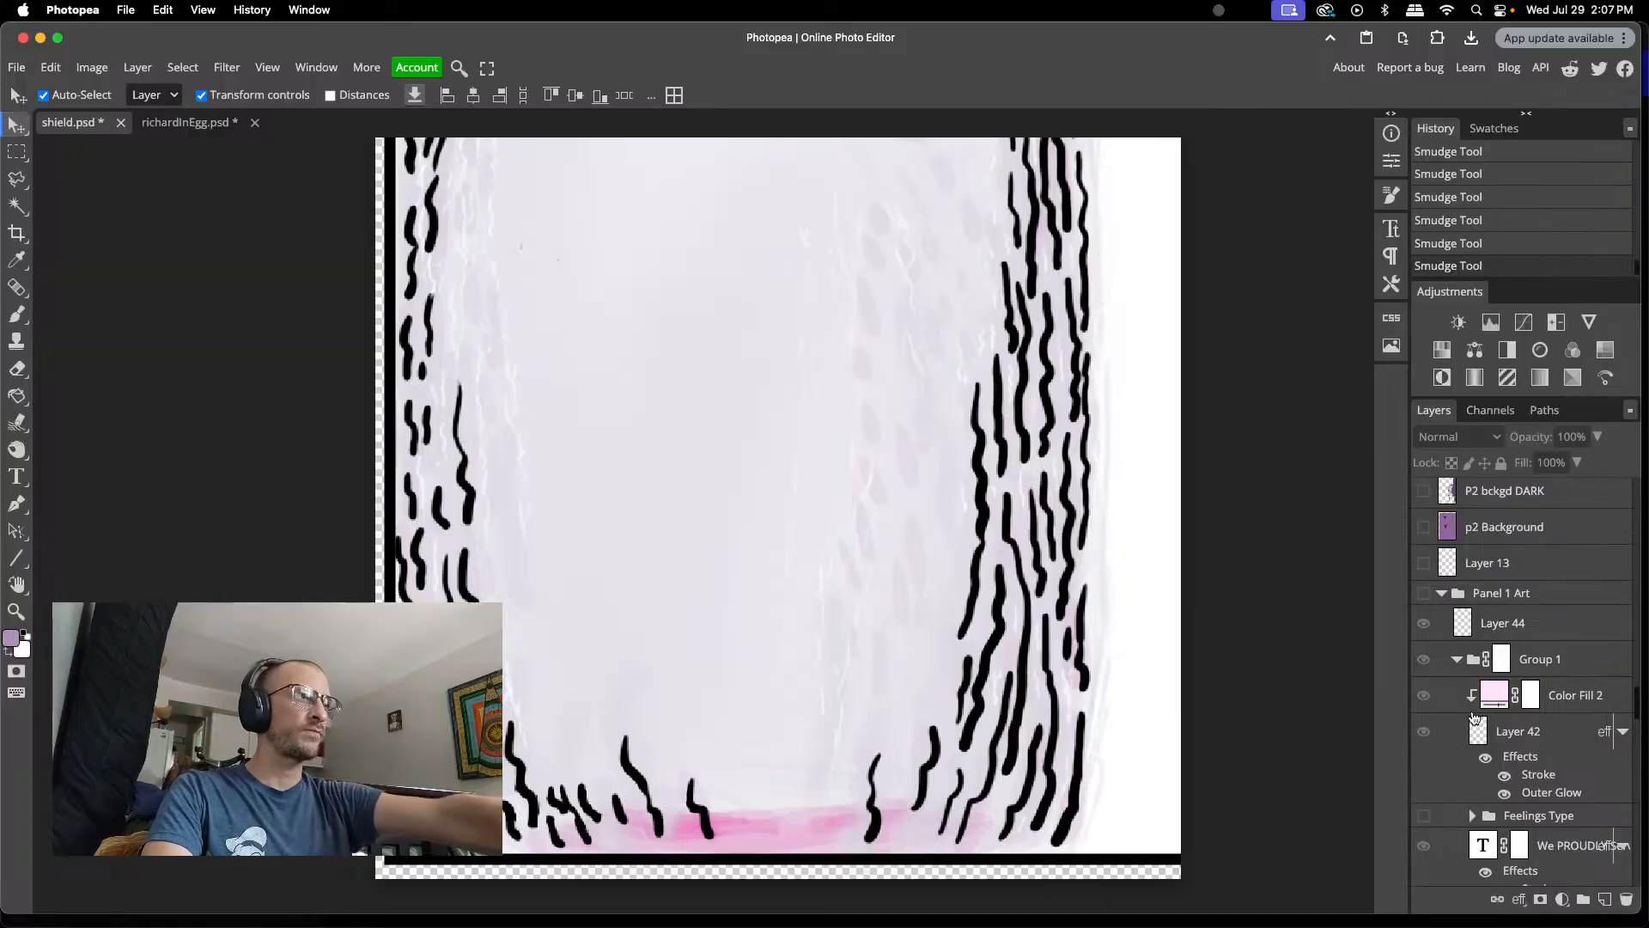
{"action": "scroll", "coordinate": [1417, 734], "scroll_direction": "up", "scroll_amount": 4}
{"action": "scroll", "coordinate": [1426, 732], "scroll_direction": "up", "scroll_amount": 8}
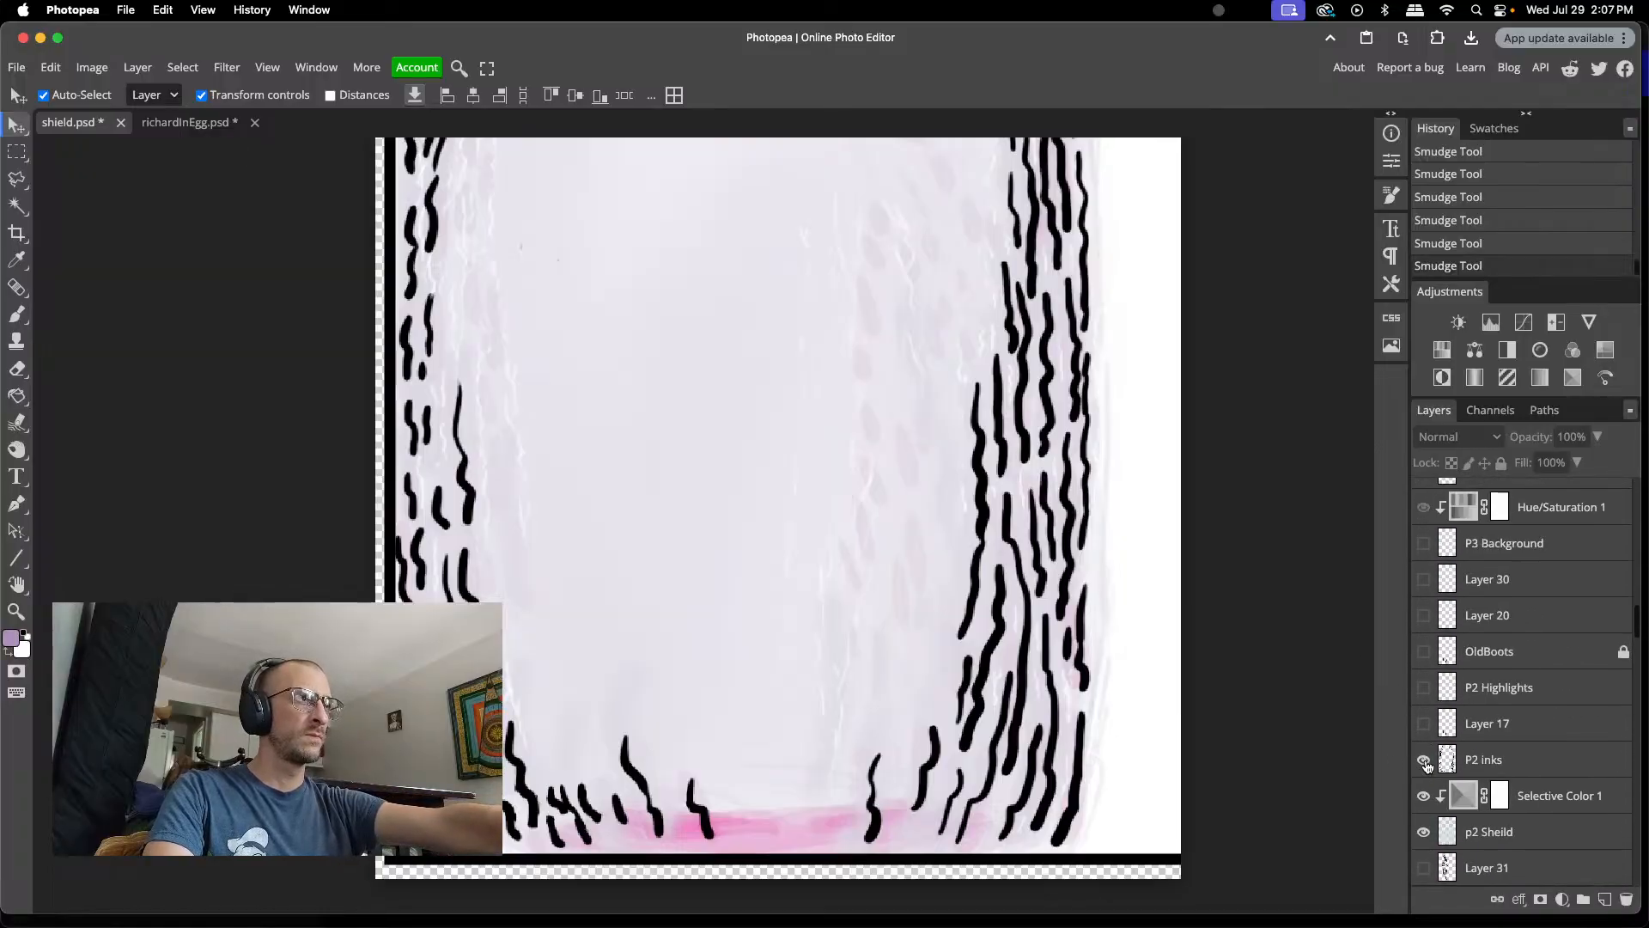
{"action": "scroll", "coordinate": [1426, 765], "scroll_direction": "up", "scroll_amount": 5}
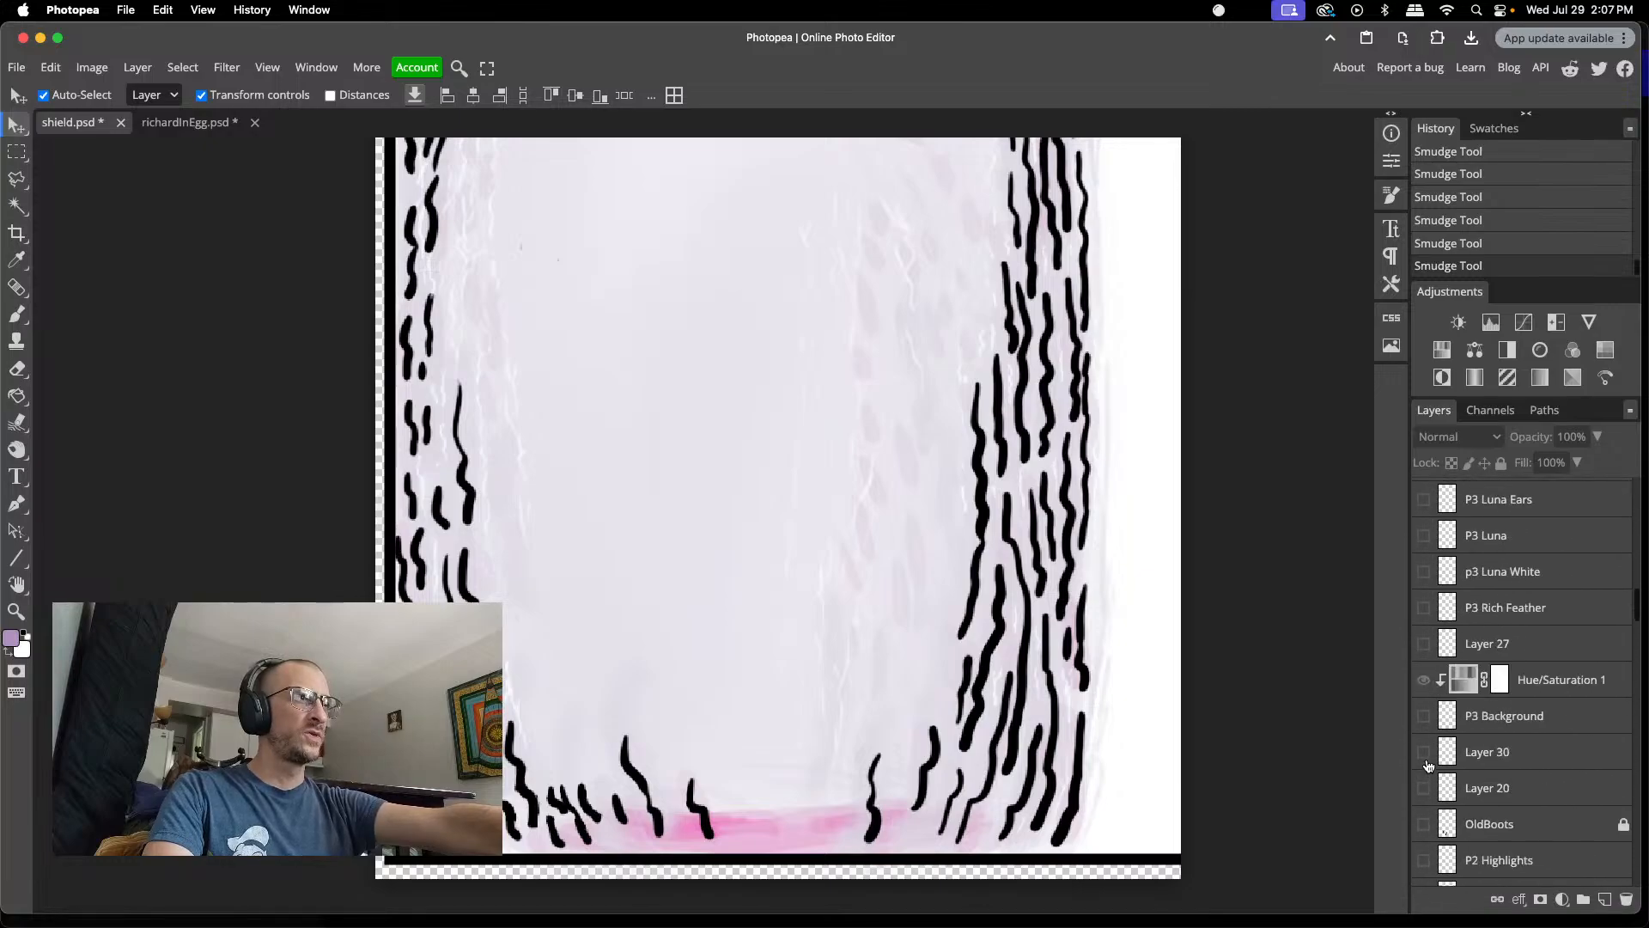
{"action": "scroll", "coordinate": [1429, 764], "scroll_direction": "down", "scroll_amount": 15}
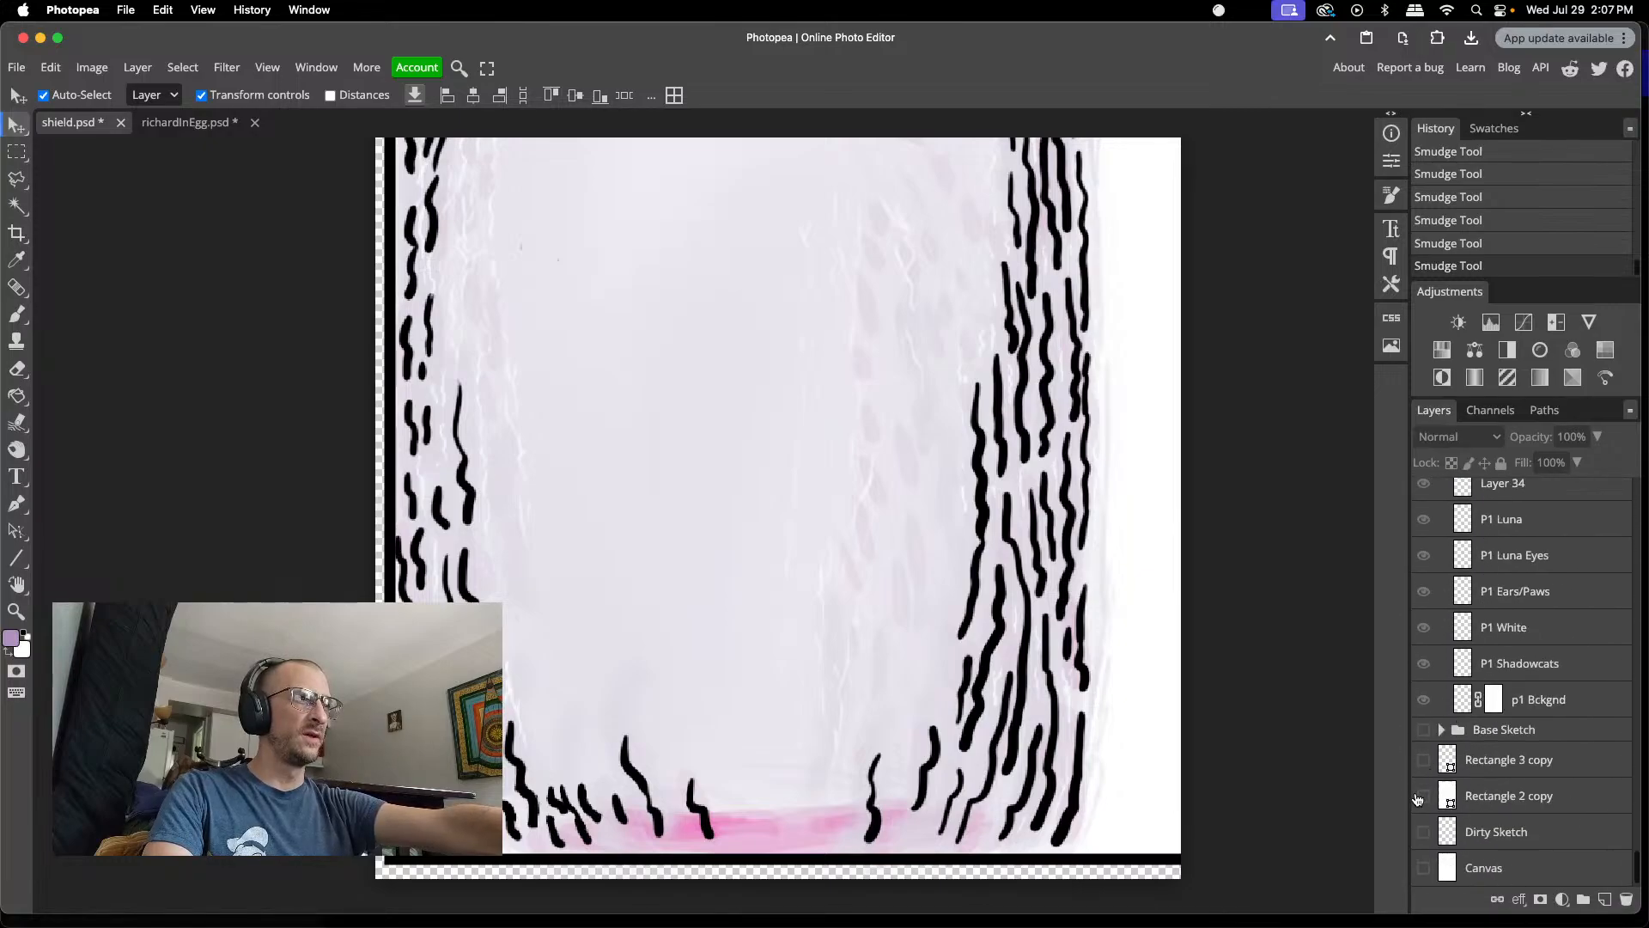
{"action": "scroll", "coordinate": [1422, 742], "scroll_direction": "up", "scroll_amount": 1}
{"action": "left_click", "coordinate": [1426, 736]}
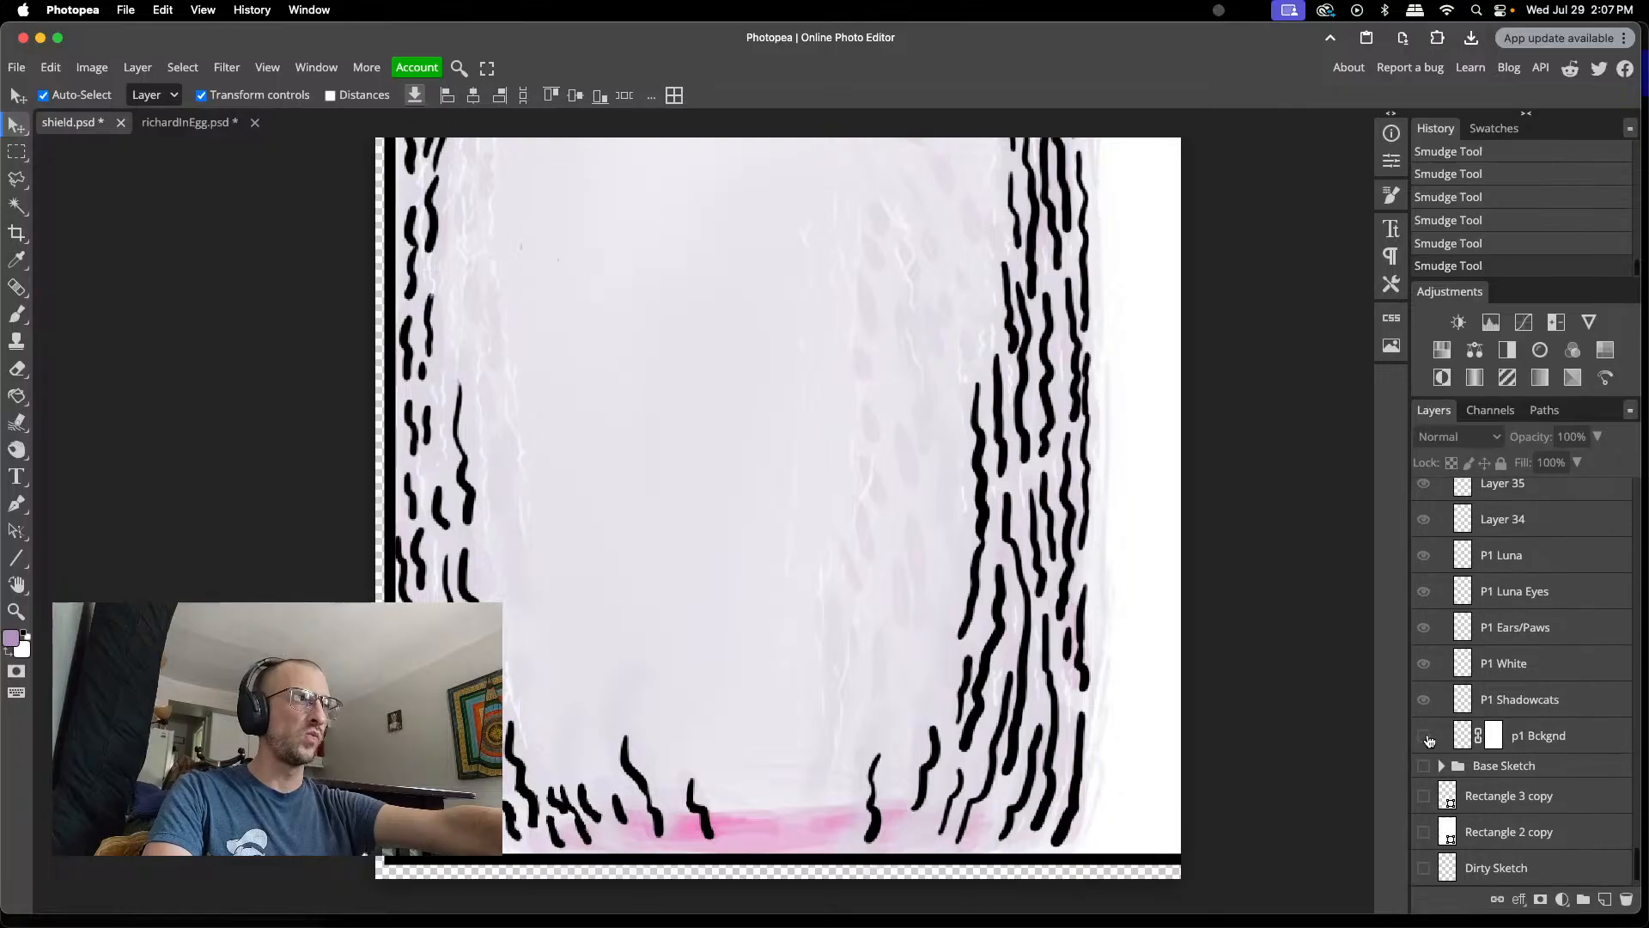
{"action": "scroll", "coordinate": [1426, 675], "scroll_direction": "up", "scroll_amount": 1}
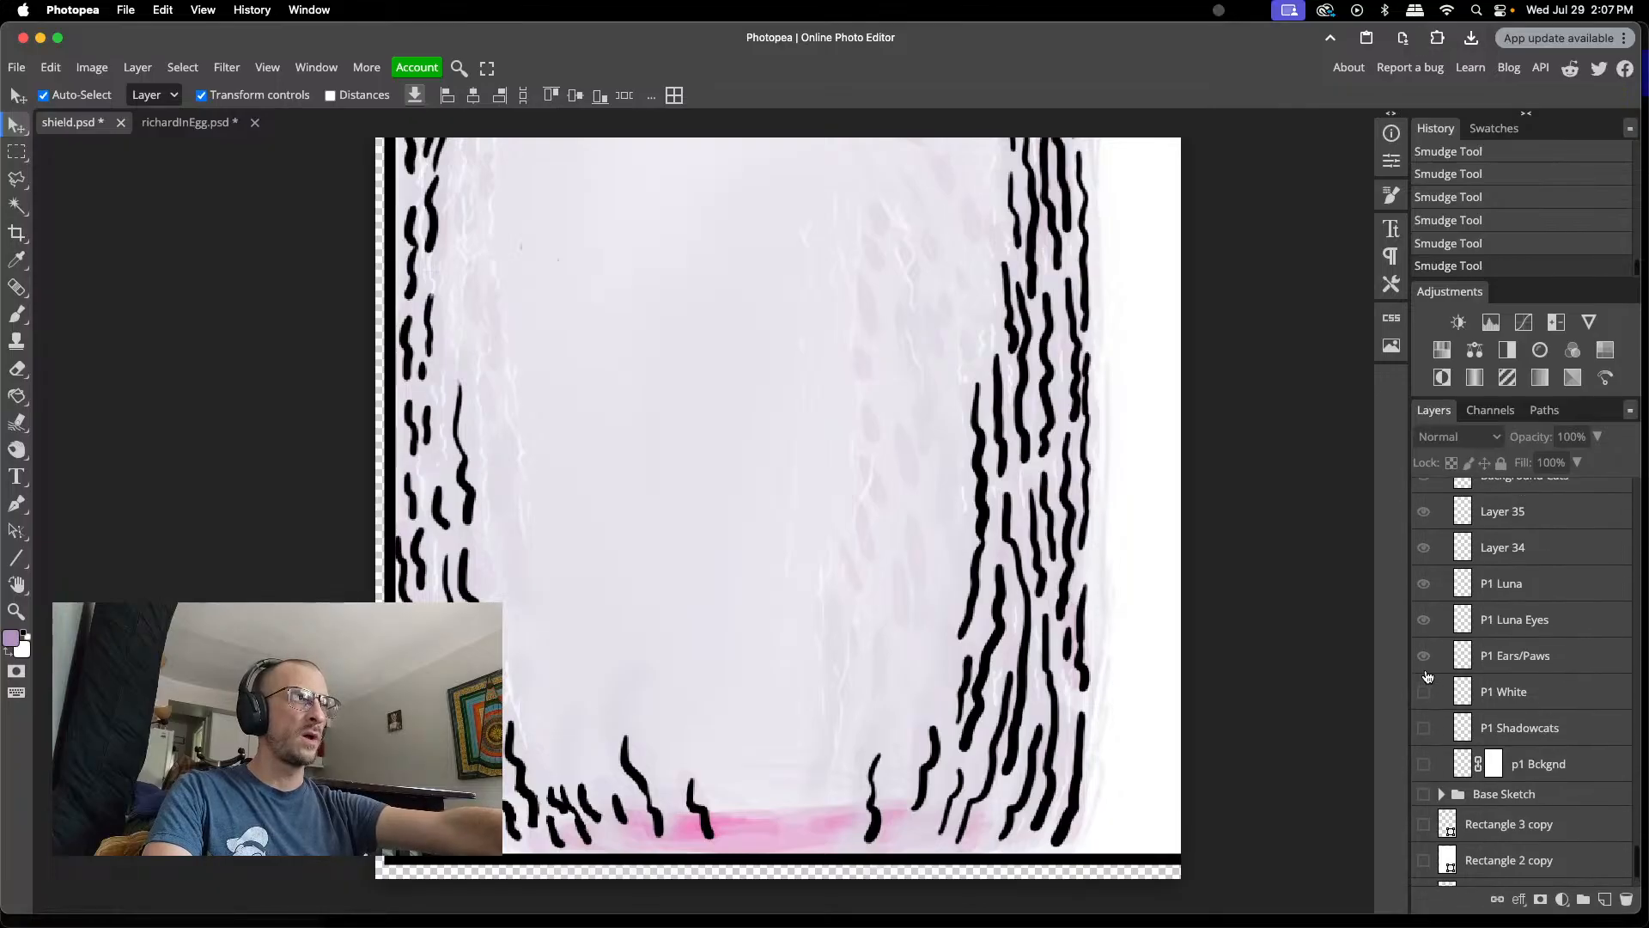
{"action": "scroll", "coordinate": [1429, 659], "scroll_direction": "up", "scroll_amount": 4}
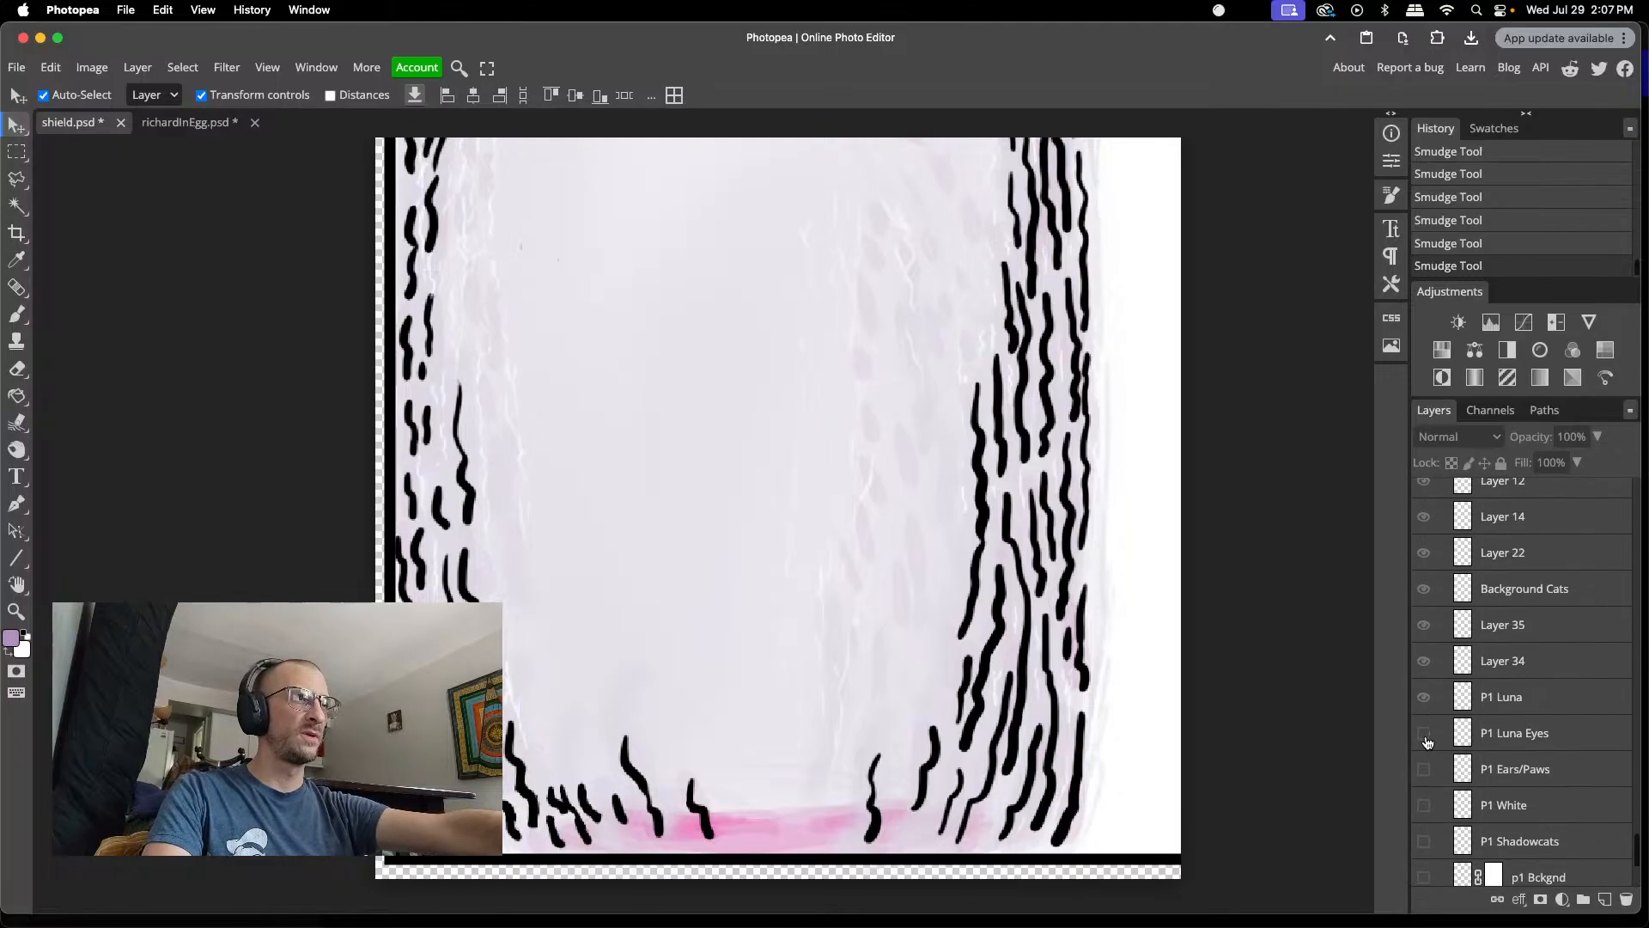
{"action": "scroll", "coordinate": [1425, 674], "scroll_direction": "up", "scroll_amount": 8}
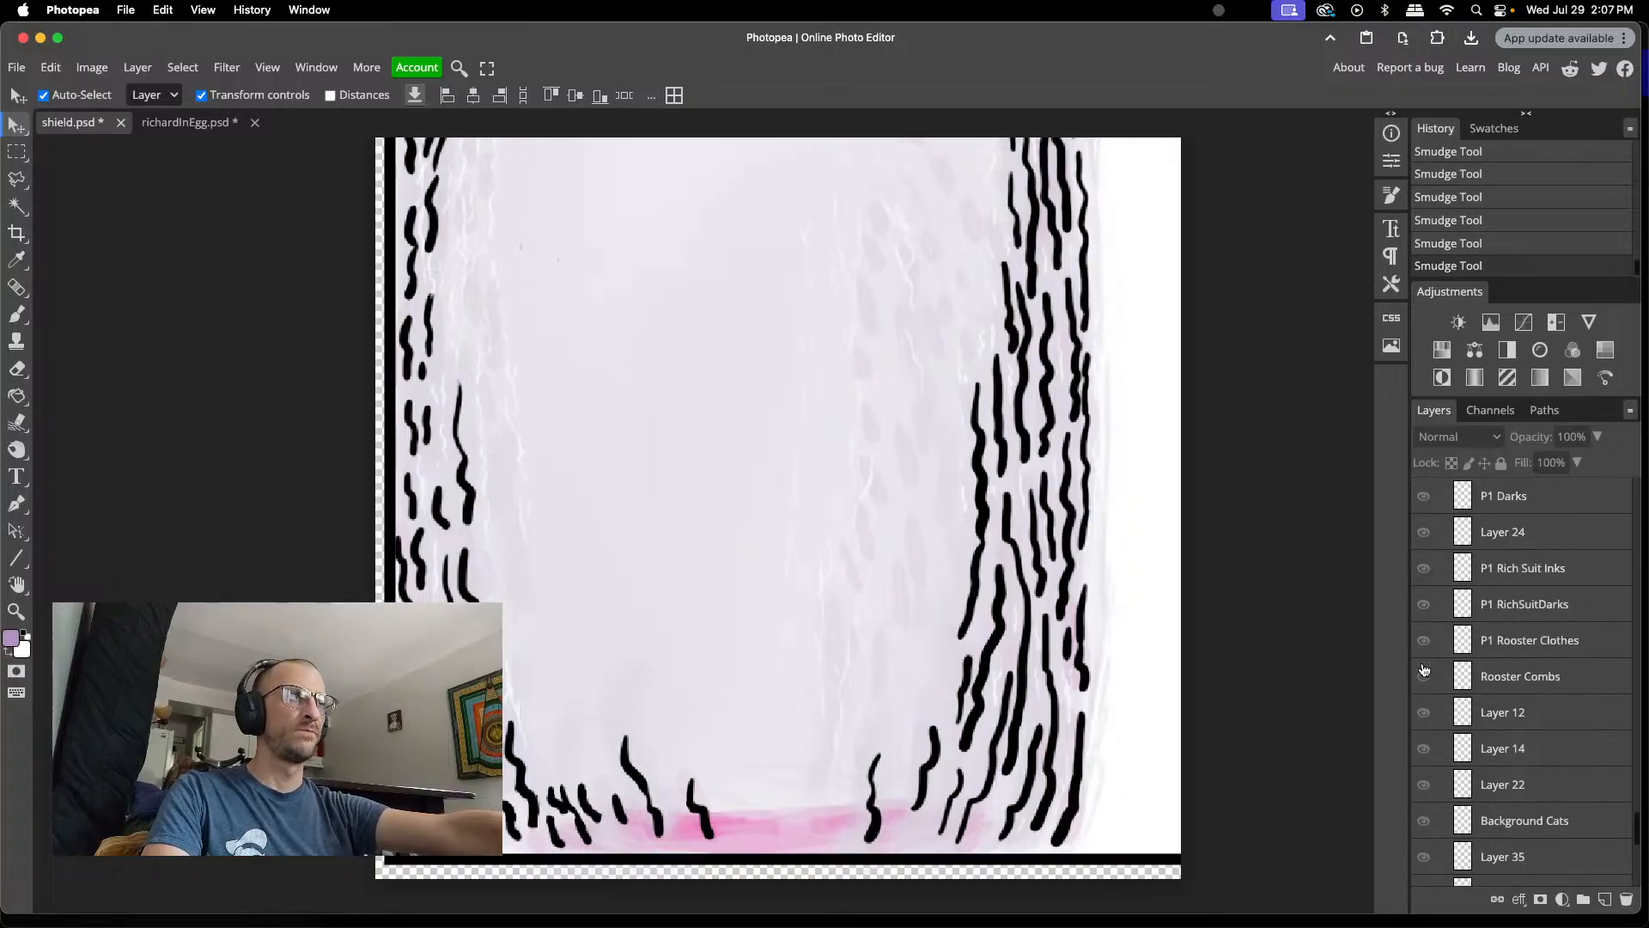
- Hide the P1 Background Ink, P1 Ink, Layer 36, Layer 32, Layer 29 and Layer 29 copy layers
{"action": "scroll", "coordinate": [1424, 669], "scroll_direction": "up", "scroll_amount": 10}
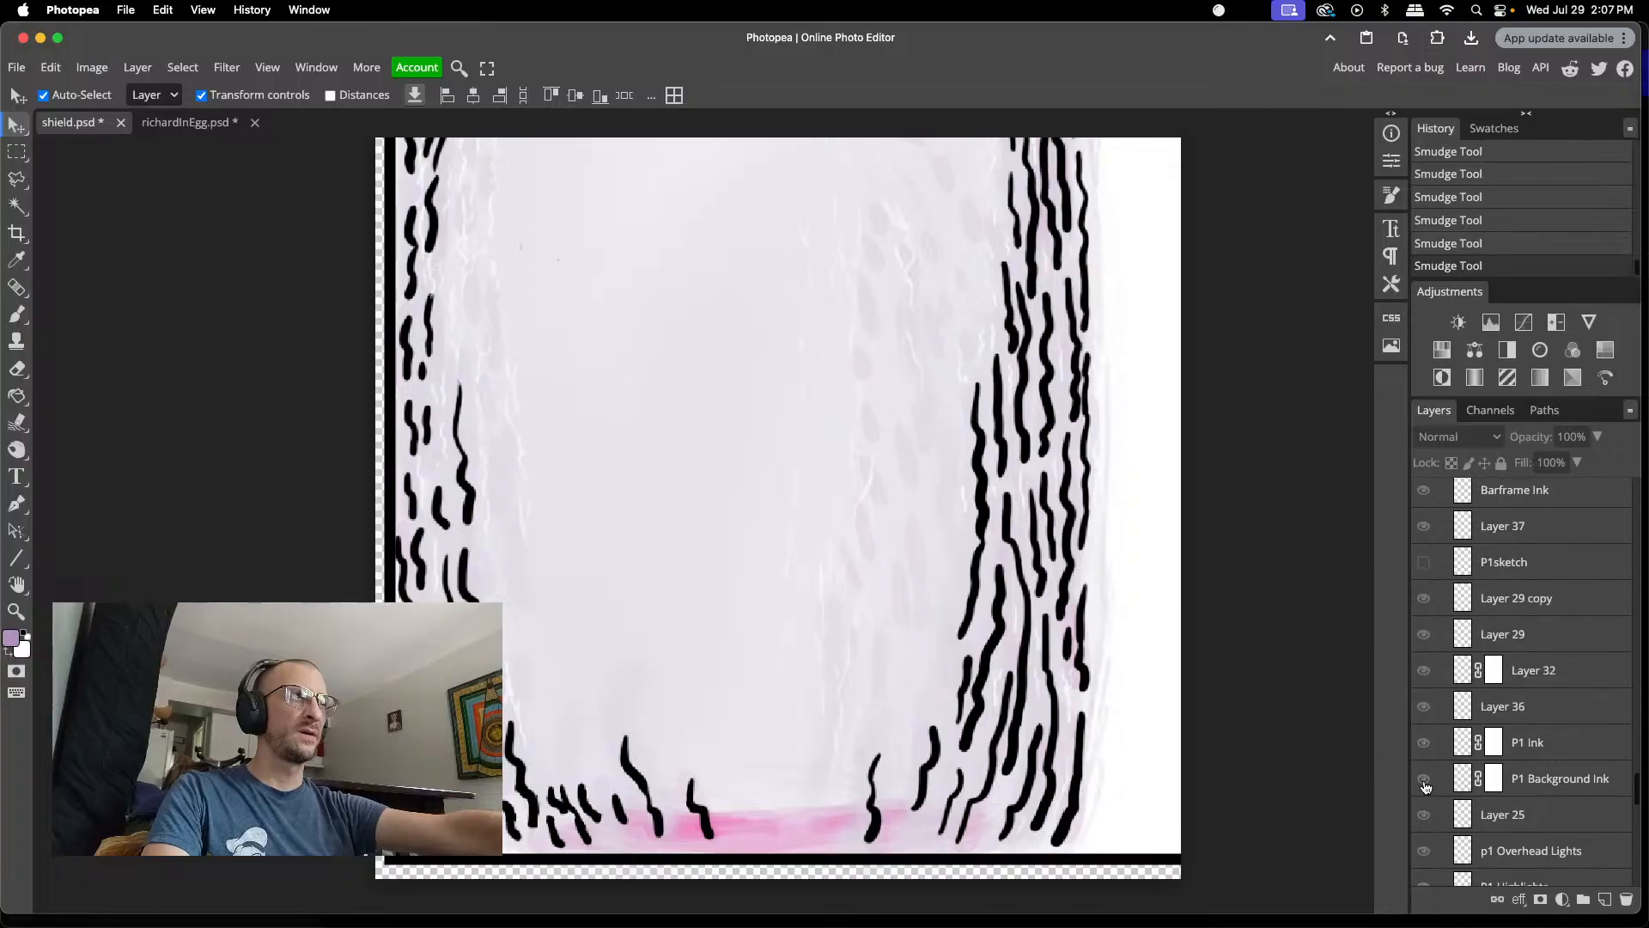
{"action": "left_click", "coordinate": [1424, 747]}
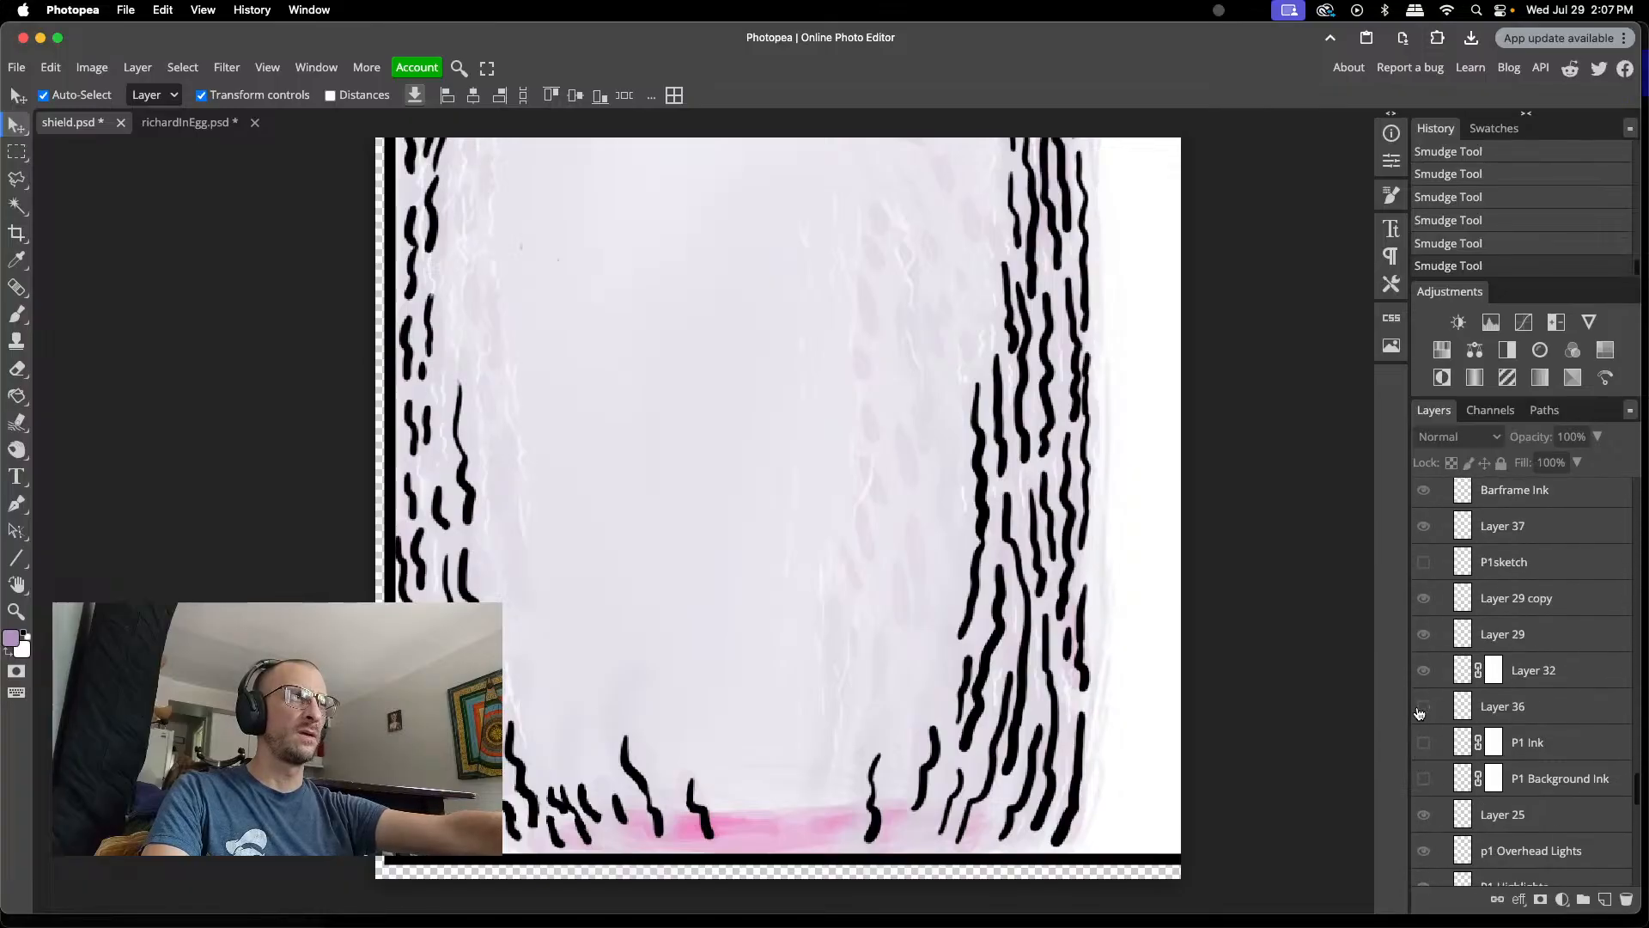
{"action": "left_click", "coordinate": [1423, 598]}
{"action": "scroll", "coordinate": [1423, 610], "scroll_direction": "up", "scroll_amount": 3}
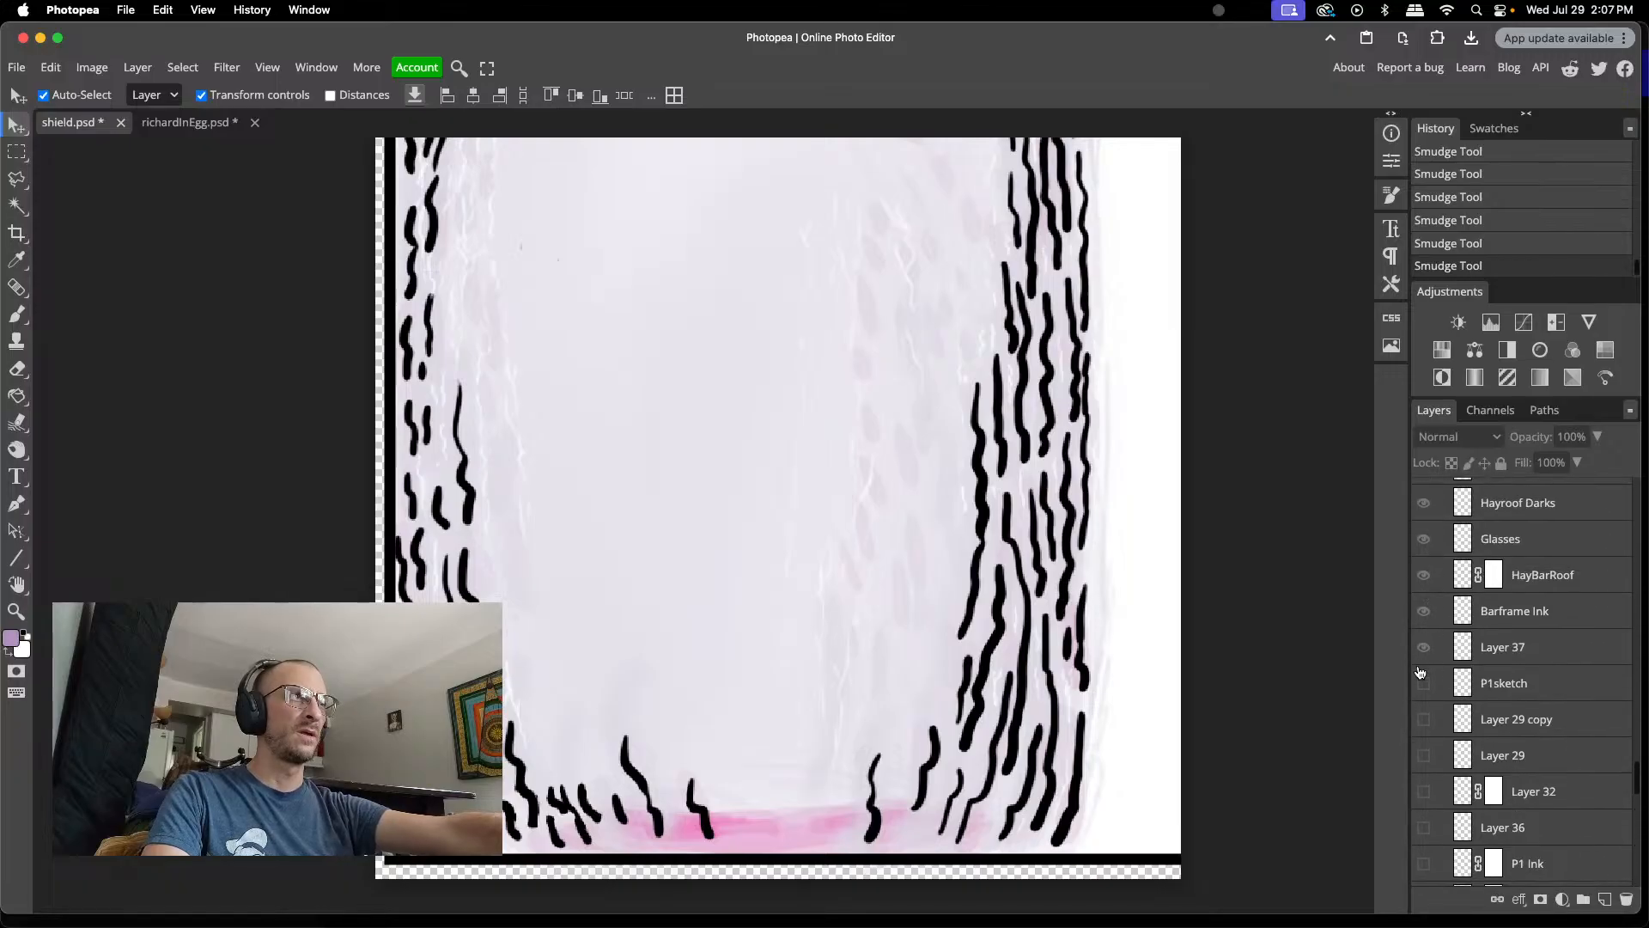
- Hide Layer 37, Barframe Ink, HayBarRoof, Glasses, Hayroof Darks, GlassesHighlights and Layer 38
{"action": "left_click", "coordinate": [1426, 647]}
{"action": "left_click", "coordinate": [1430, 614]}
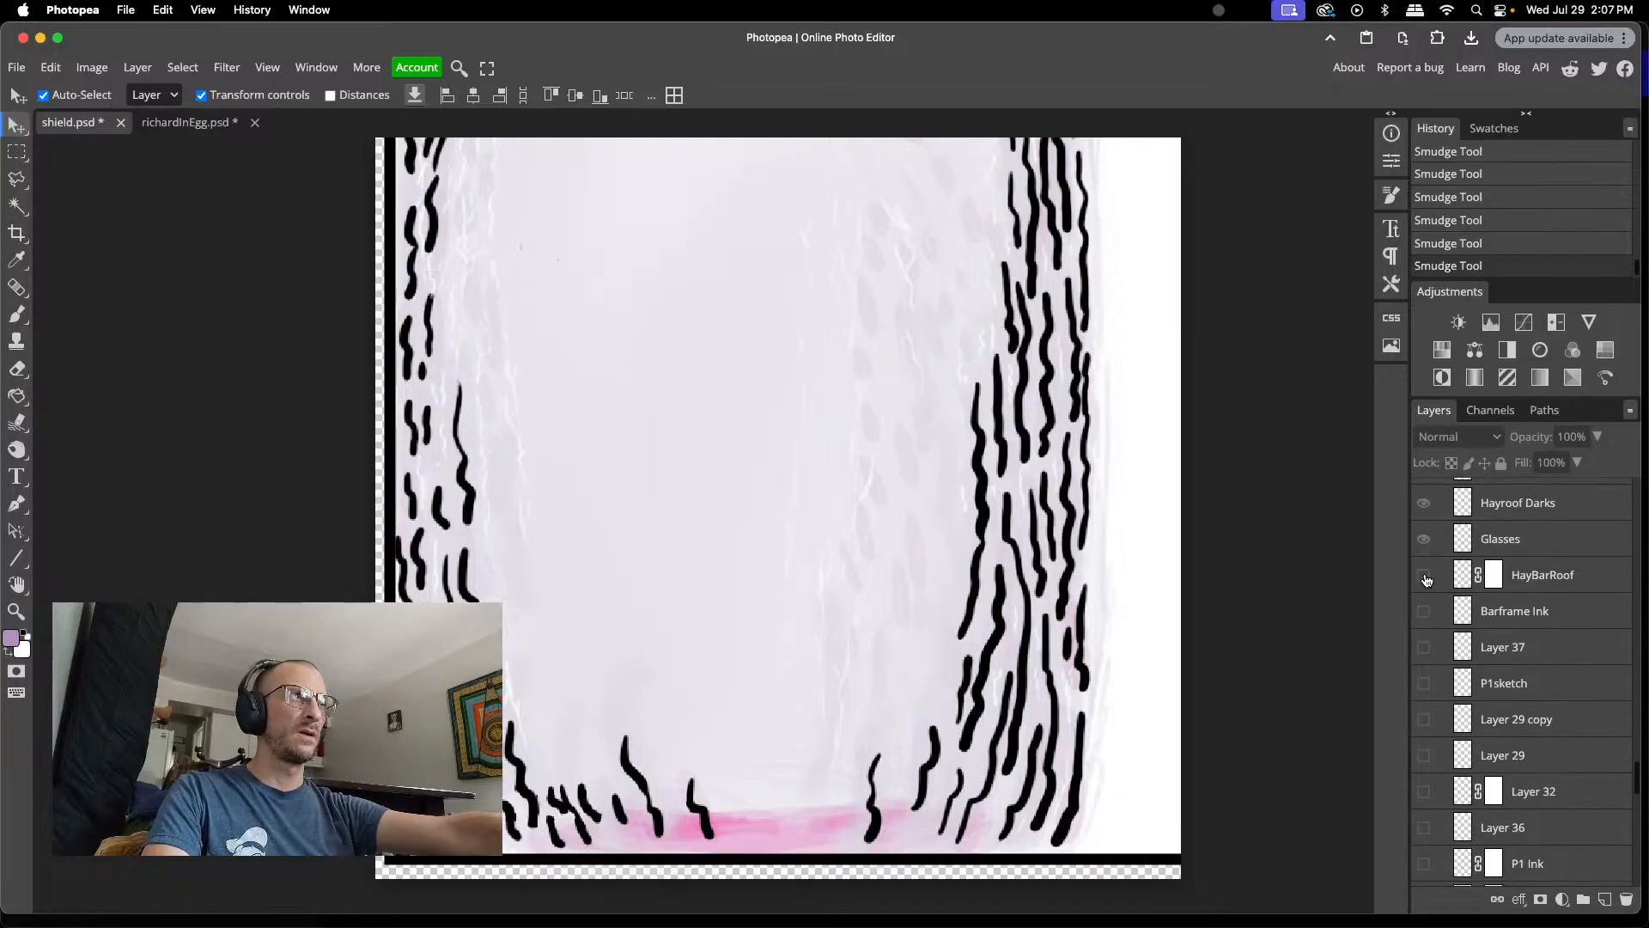
{"action": "left_click", "coordinate": [1427, 576]}
{"action": "left_click", "coordinate": [1424, 539]}
{"action": "scroll", "coordinate": [1424, 567], "scroll_direction": "up", "scroll_amount": 3}
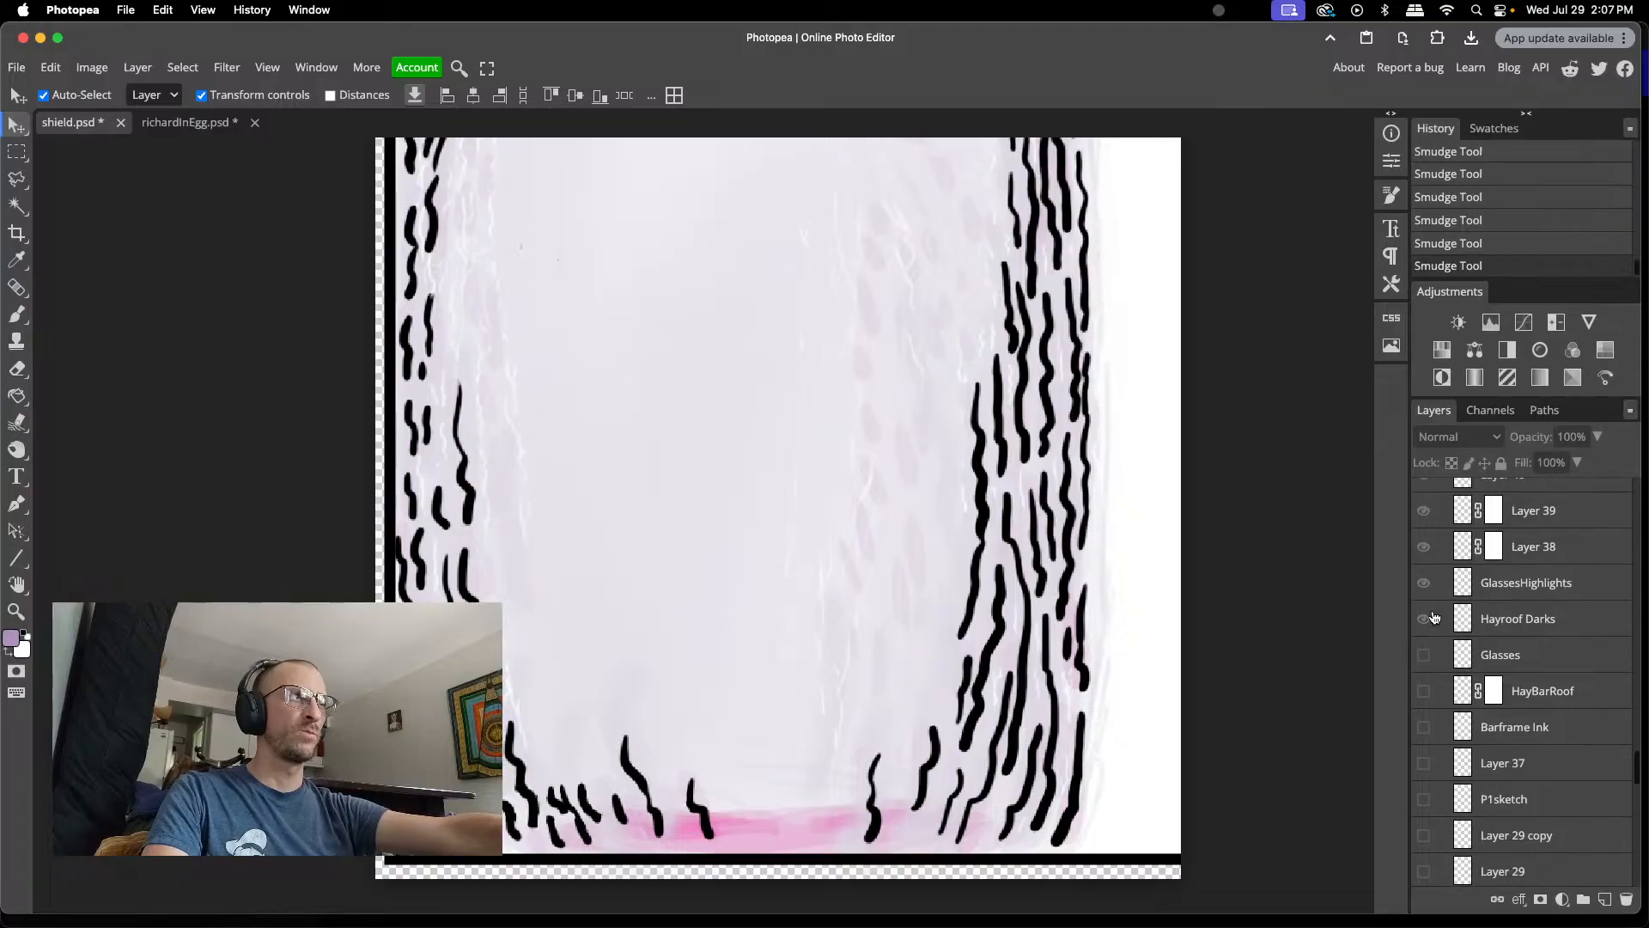
{"action": "scroll", "coordinate": [1433, 653], "scroll_direction": "up", "scroll_amount": 8}
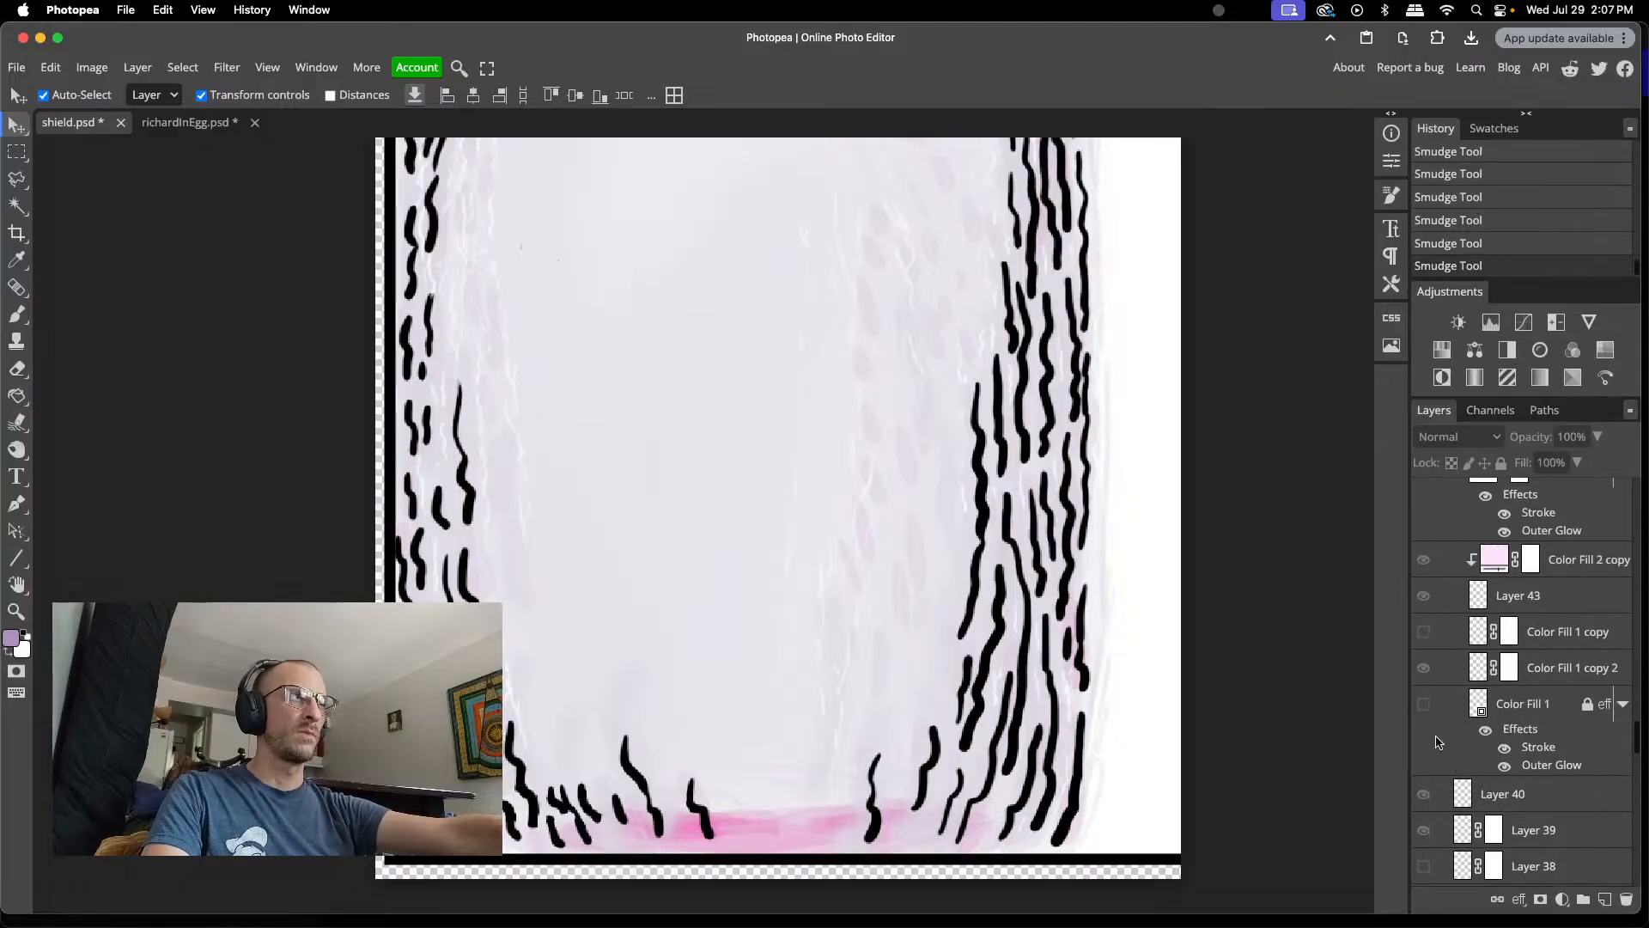
- Hide Color Fill 2 copy, Layer 43, Color Fill 2, Layer 42, Group 1 and Layer 44 inside Panel 1 Art
{"action": "left_click", "coordinate": [1424, 559]}
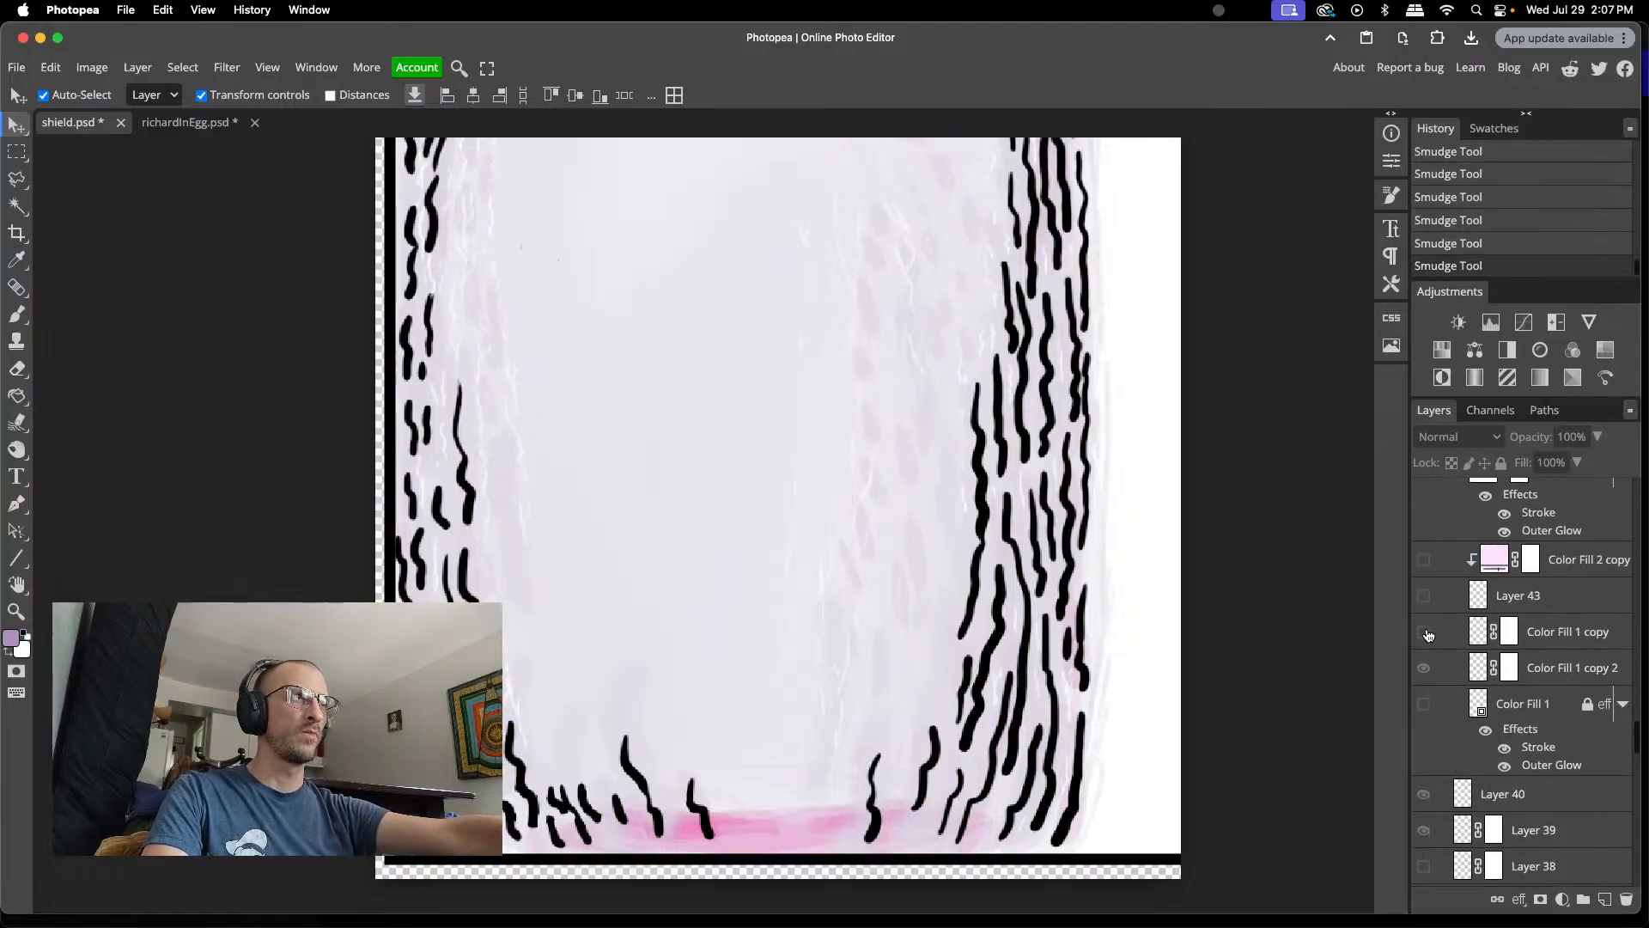
{"action": "scroll", "coordinate": [1428, 635], "scroll_direction": "up", "scroll_amount": 10}
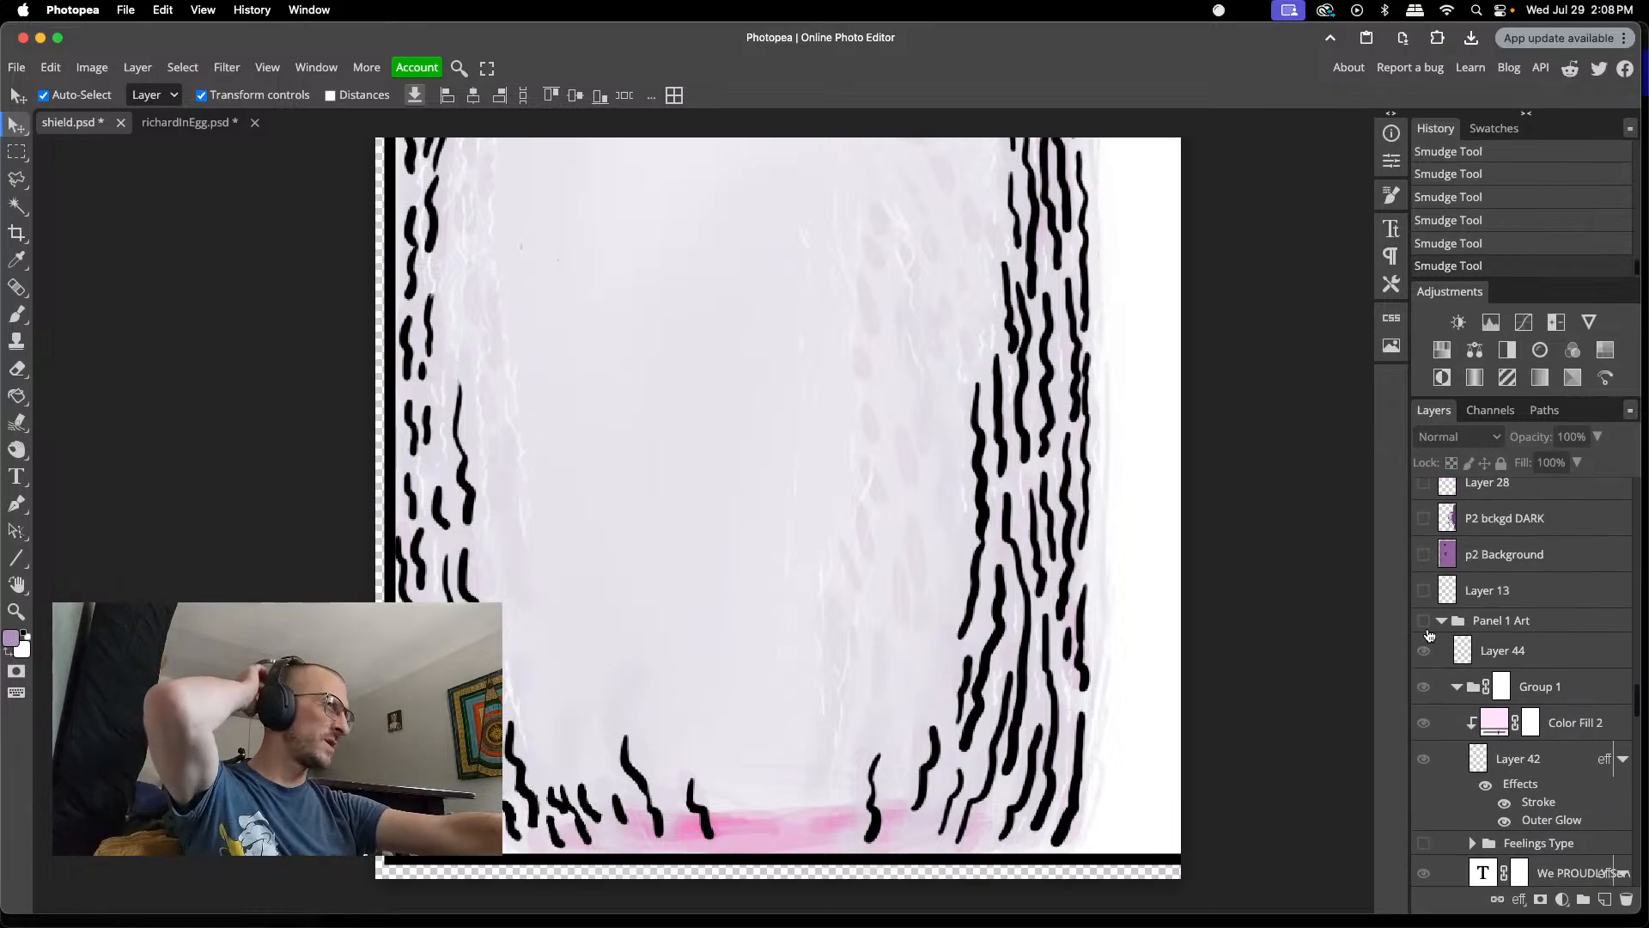
{"action": "scroll", "coordinate": [1428, 635], "scroll_direction": "up", "scroll_amount": 3}
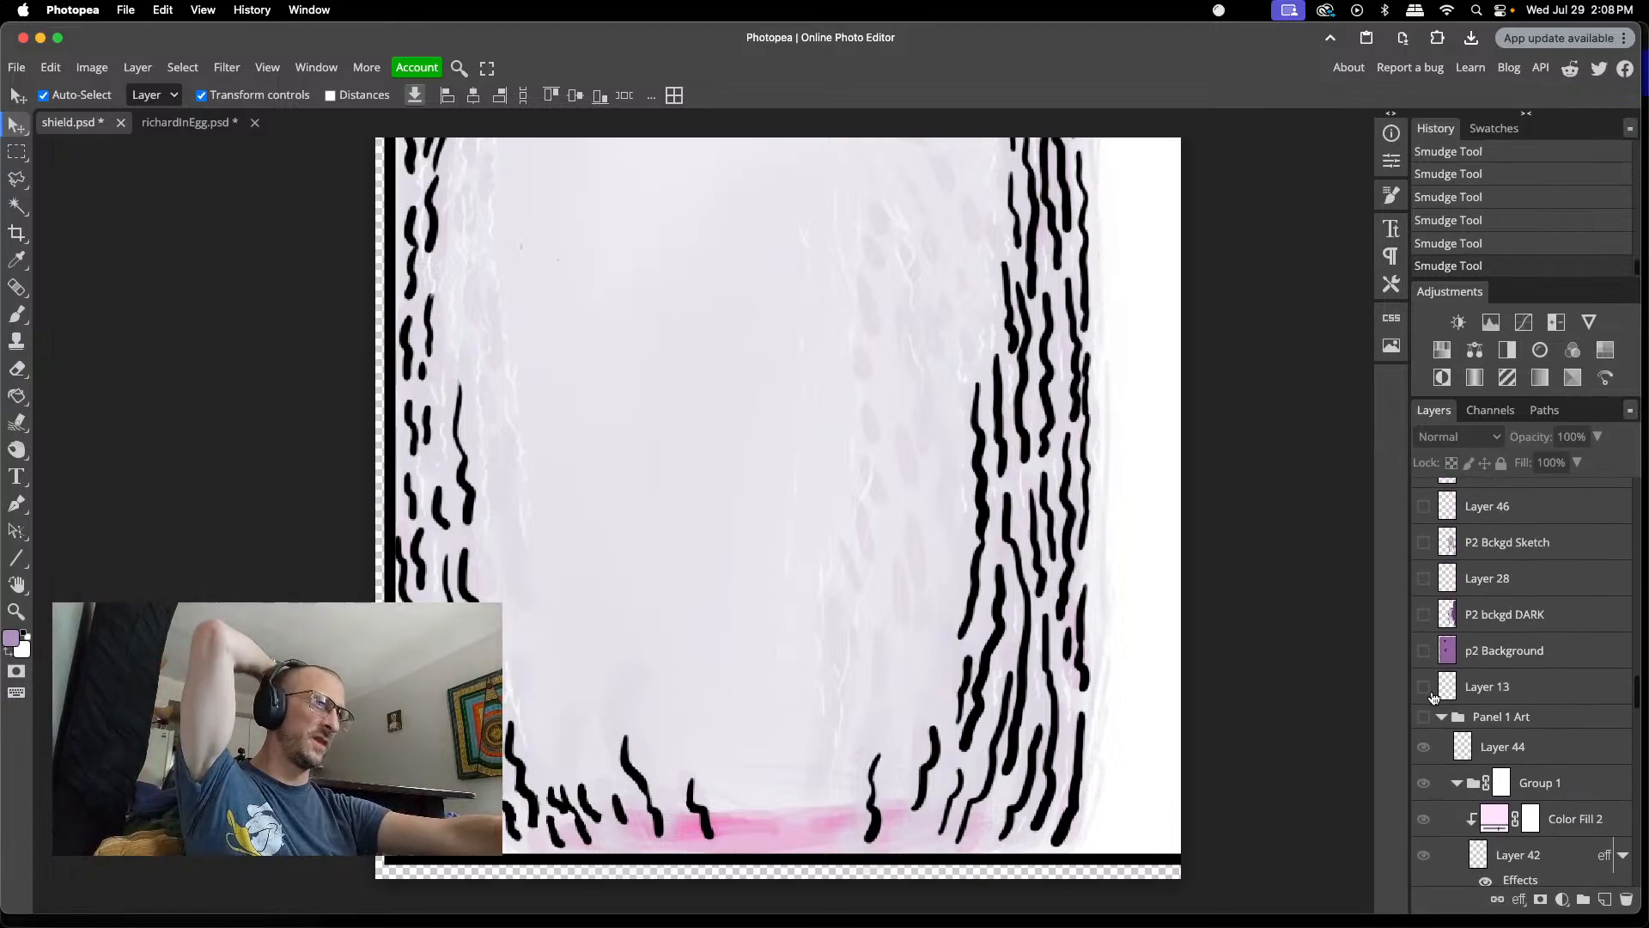
{"action": "scroll", "coordinate": [1432, 696], "scroll_direction": "down", "scroll_amount": 4}
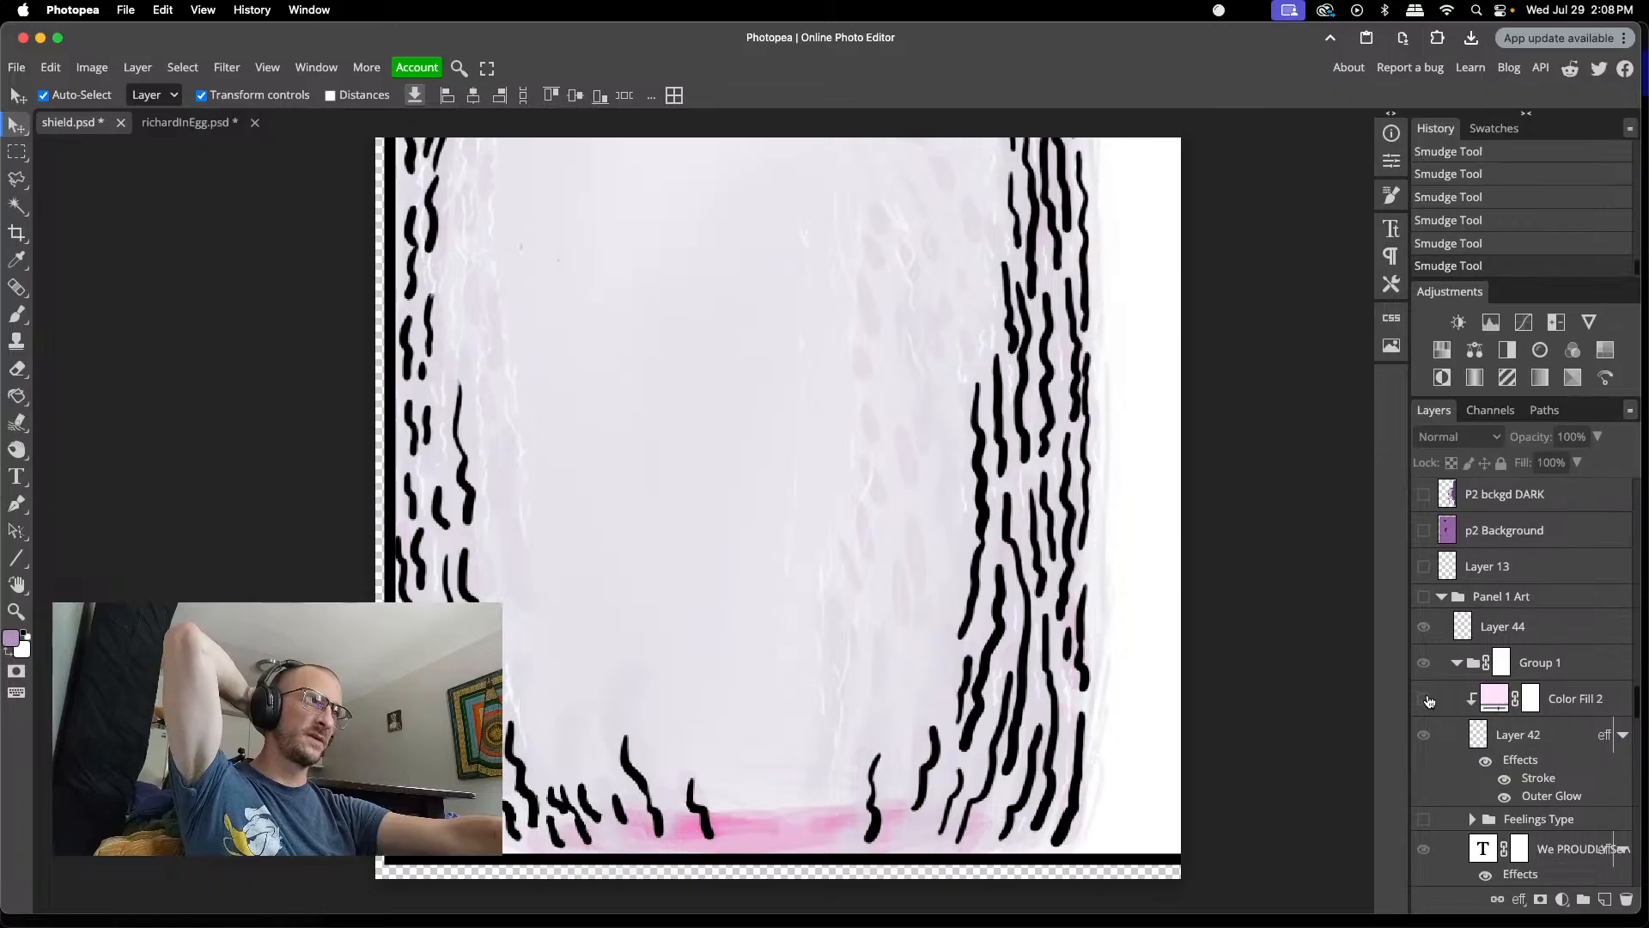
{"action": "left_click_drag", "start_coordinate": [1422, 736], "coordinate": [1426, 632]}
{"action": "scroll", "coordinate": [1428, 638], "scroll_direction": "up", "scroll_amount": 3}
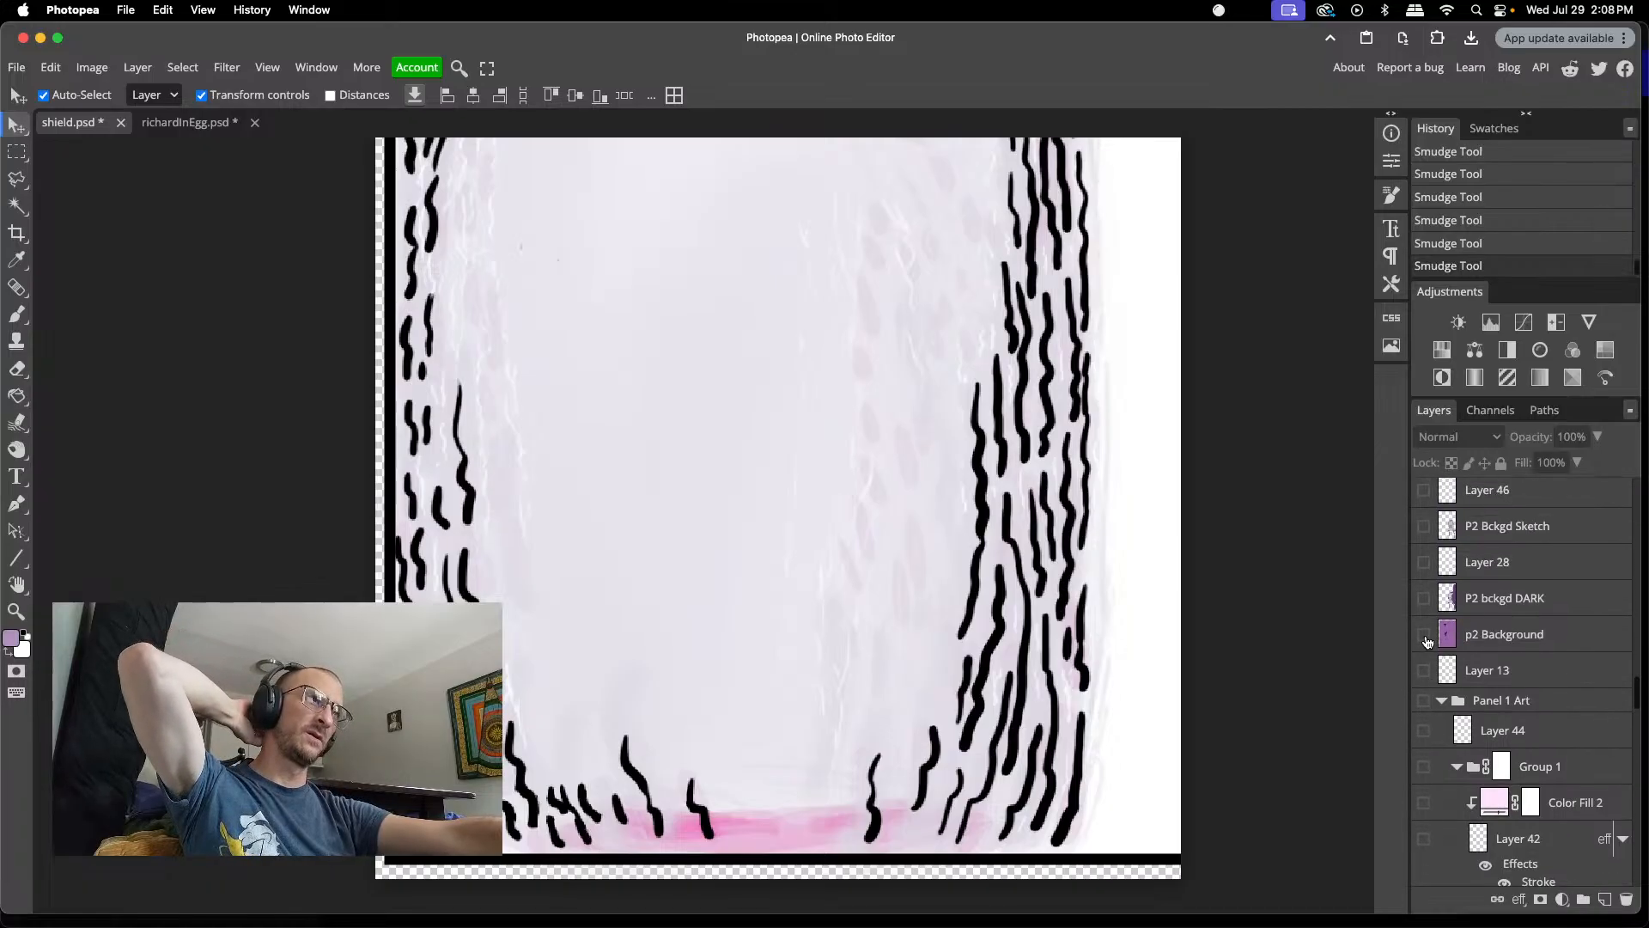
- Toggle the Selective Color 1 adjustment above p2 Sheild off and on to compare the shield's tint
{"action": "scroll", "coordinate": [1428, 638], "scroll_direction": "up", "scroll_amount": 10}
{"action": "scroll", "coordinate": [1425, 652], "scroll_direction": "up", "scroll_amount": 7}
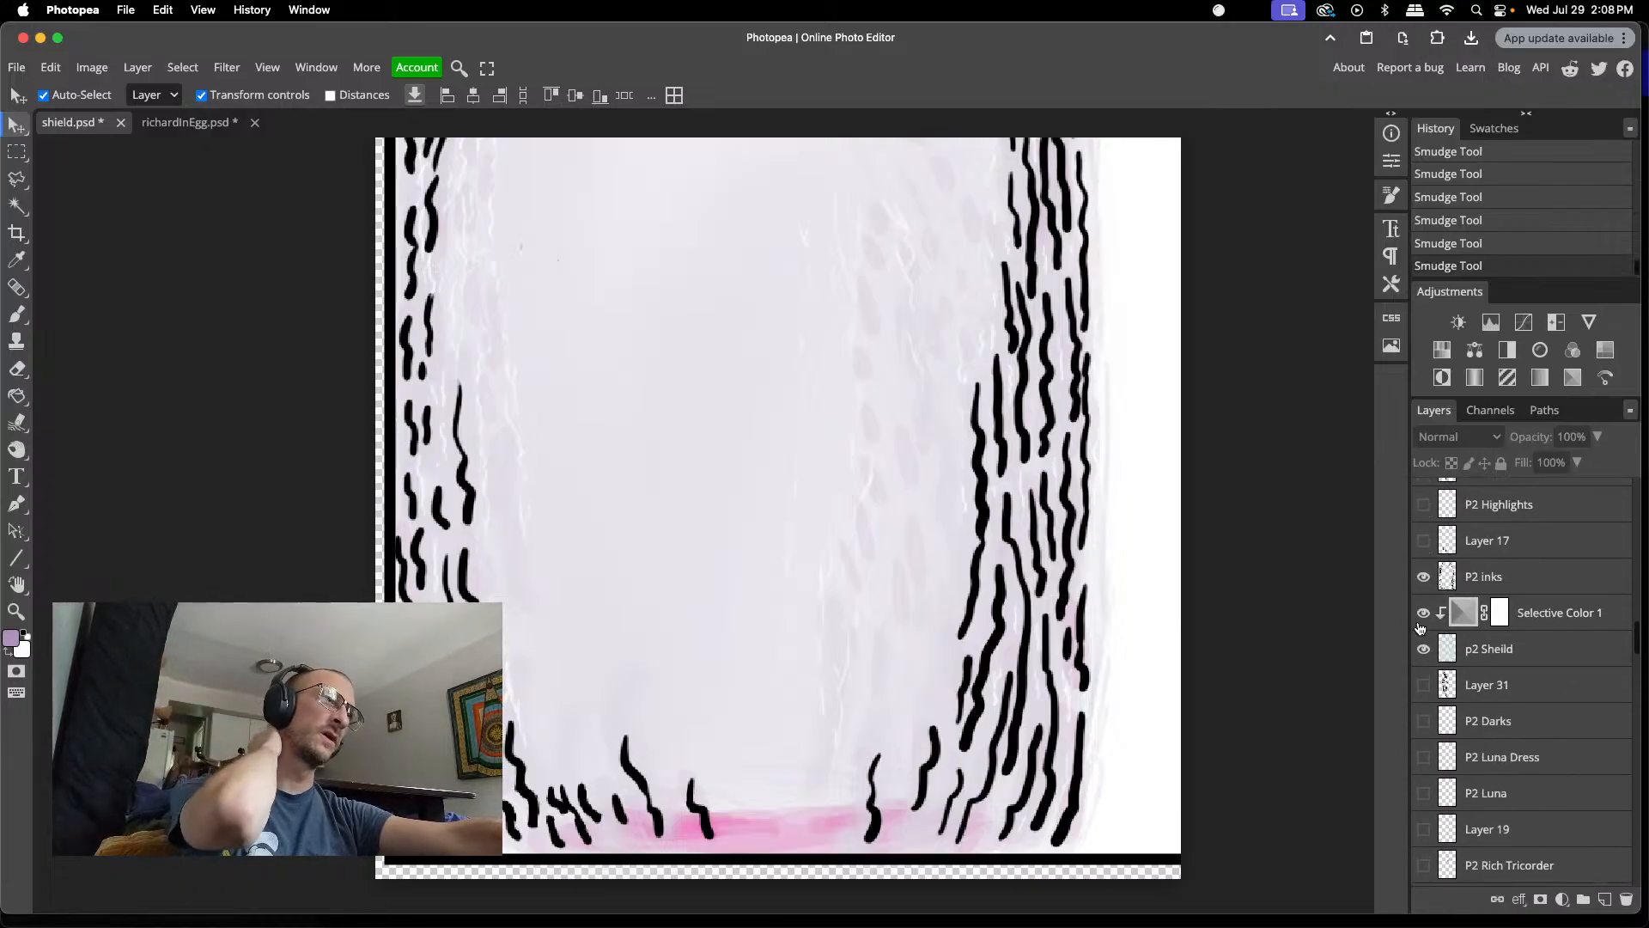
{"action": "left_click", "coordinate": [1424, 613]}
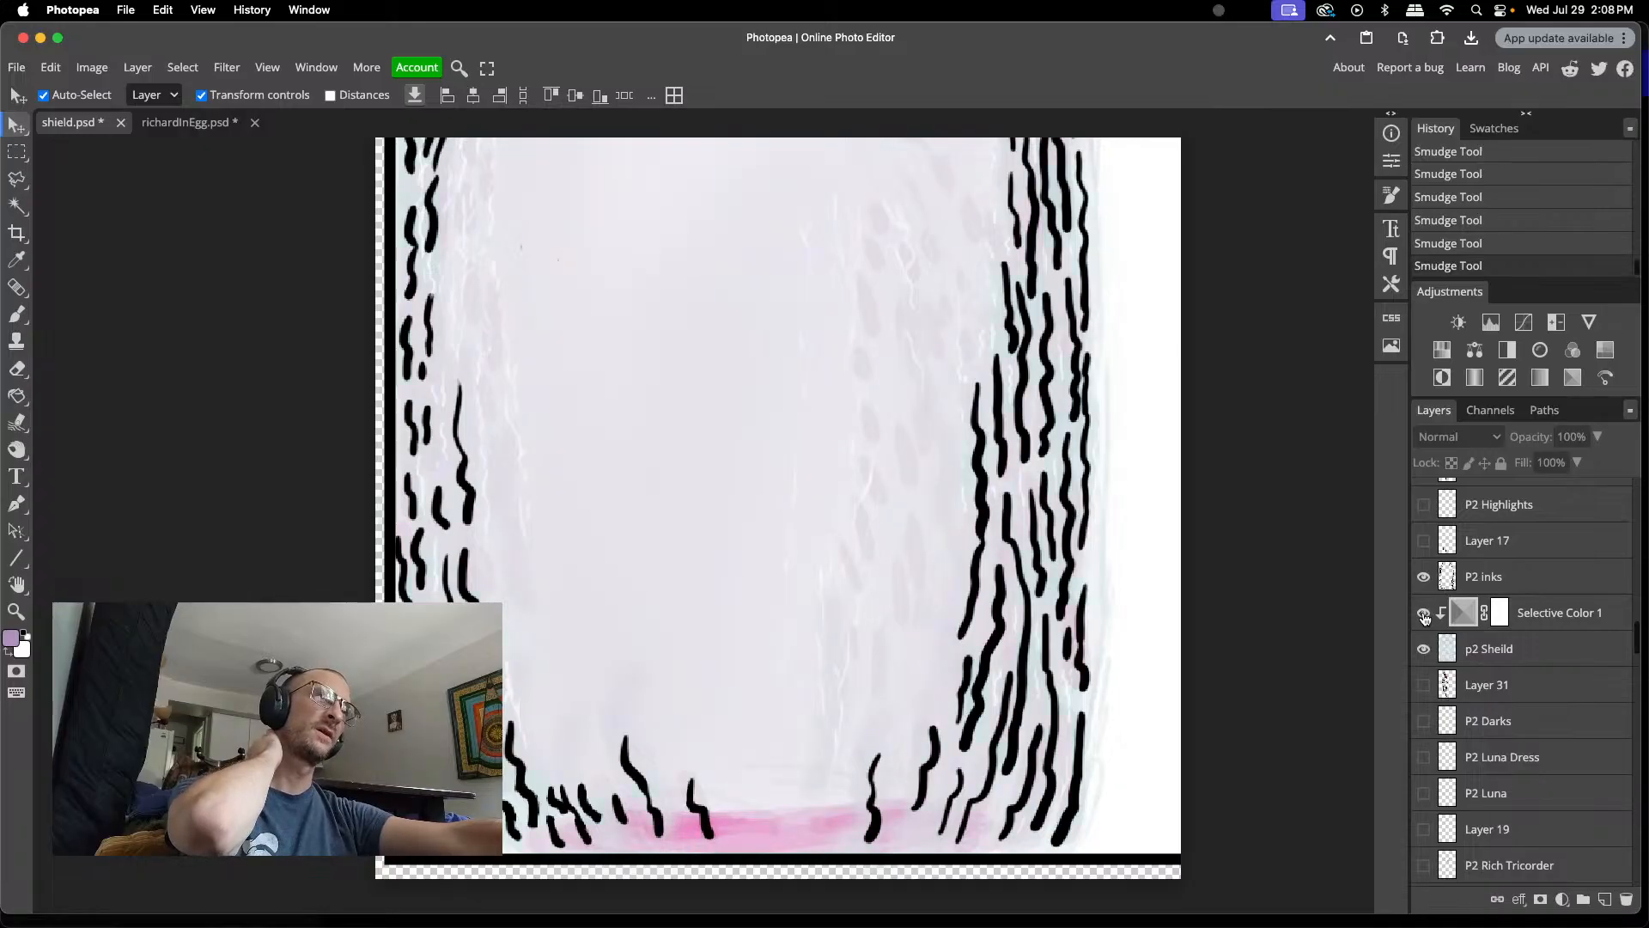
{"action": "scroll", "coordinate": [1415, 667], "scroll_direction": "up", "scroll_amount": 9}
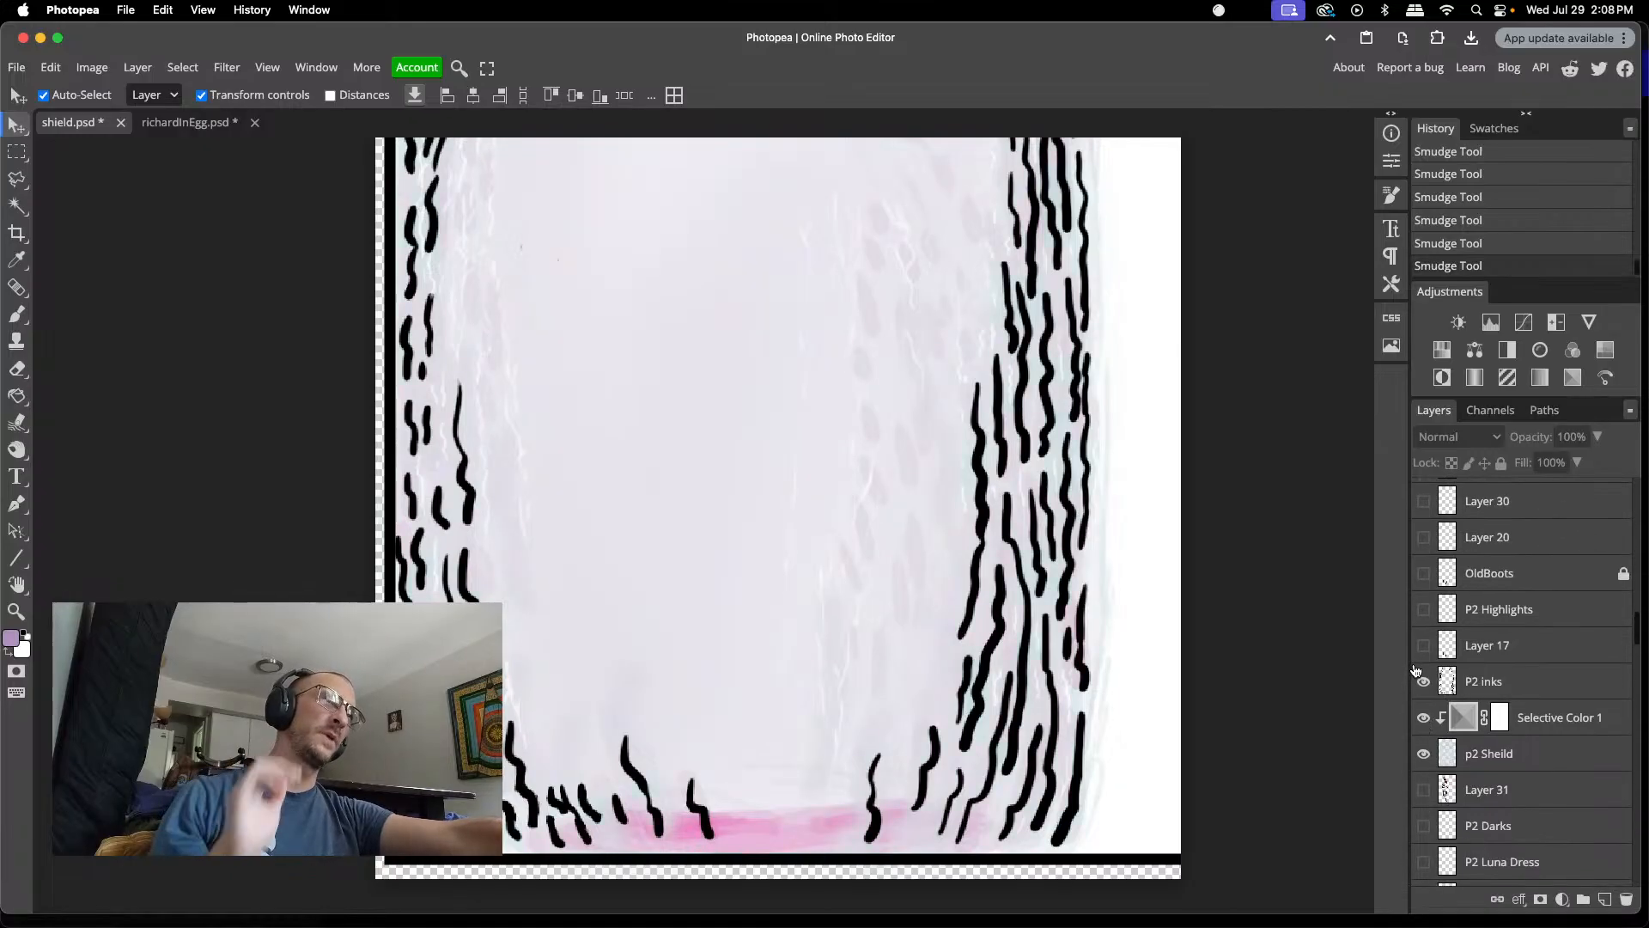
- Hide the remaining Panel 1 Art layers from Background Cats up through Rooster Combs, P1 Darks and P1 Highlights to Layer 25
{"action": "scroll", "coordinate": [1414, 669], "scroll_direction": "down", "scroll_amount": 10}
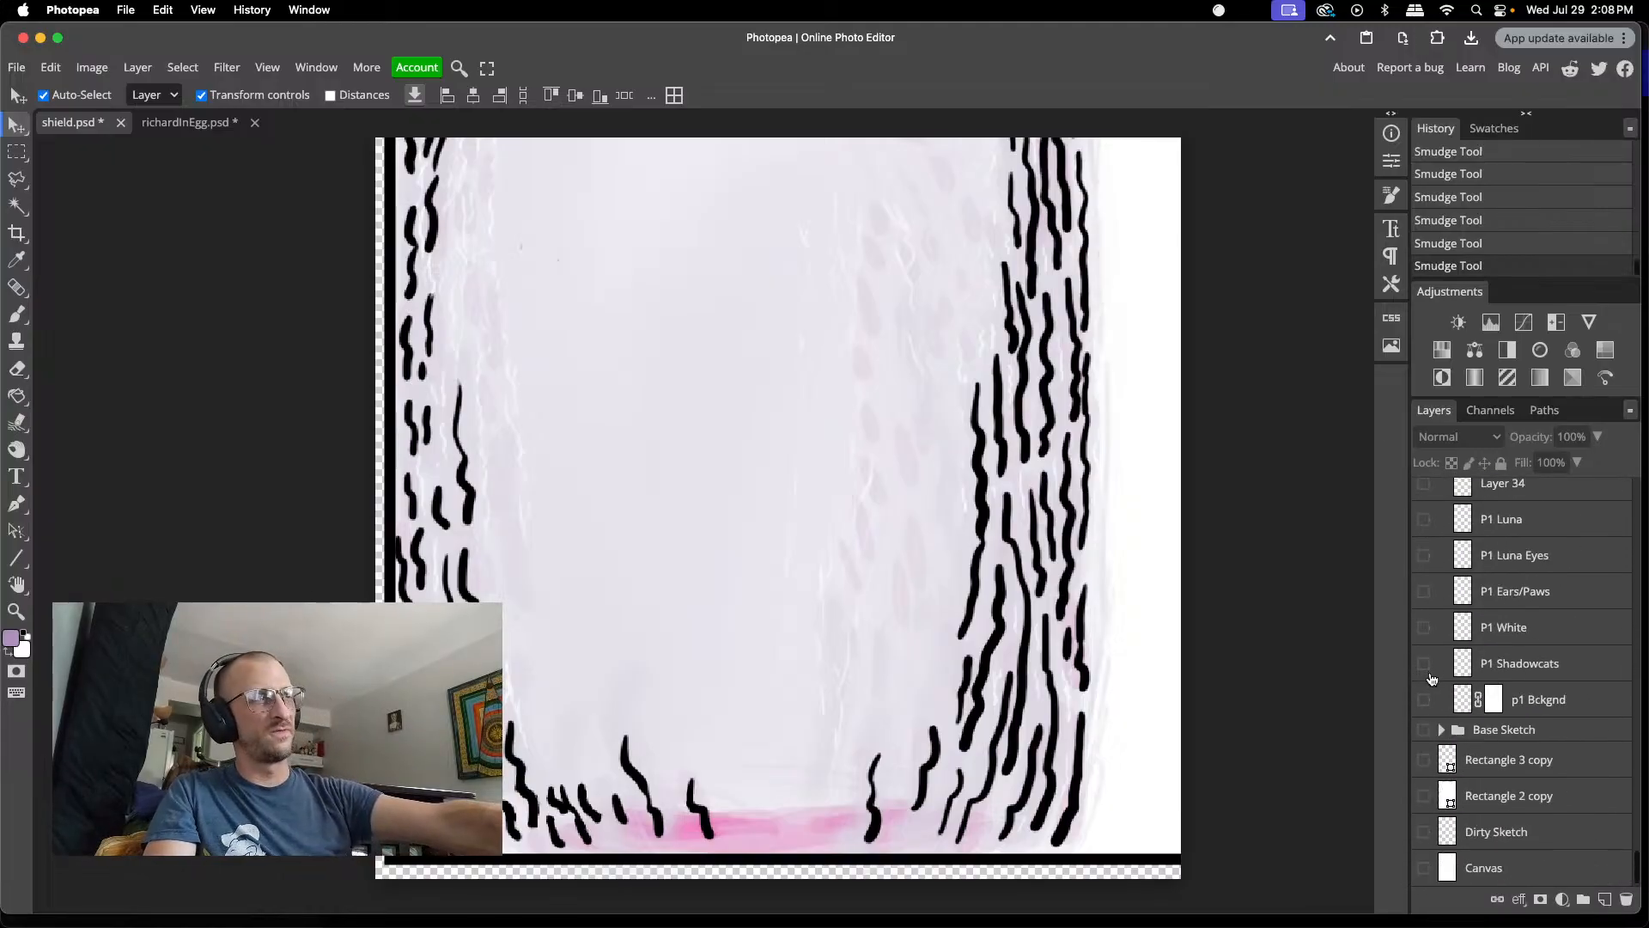
{"action": "scroll", "coordinate": [1430, 678], "scroll_direction": "up", "scroll_amount": 8}
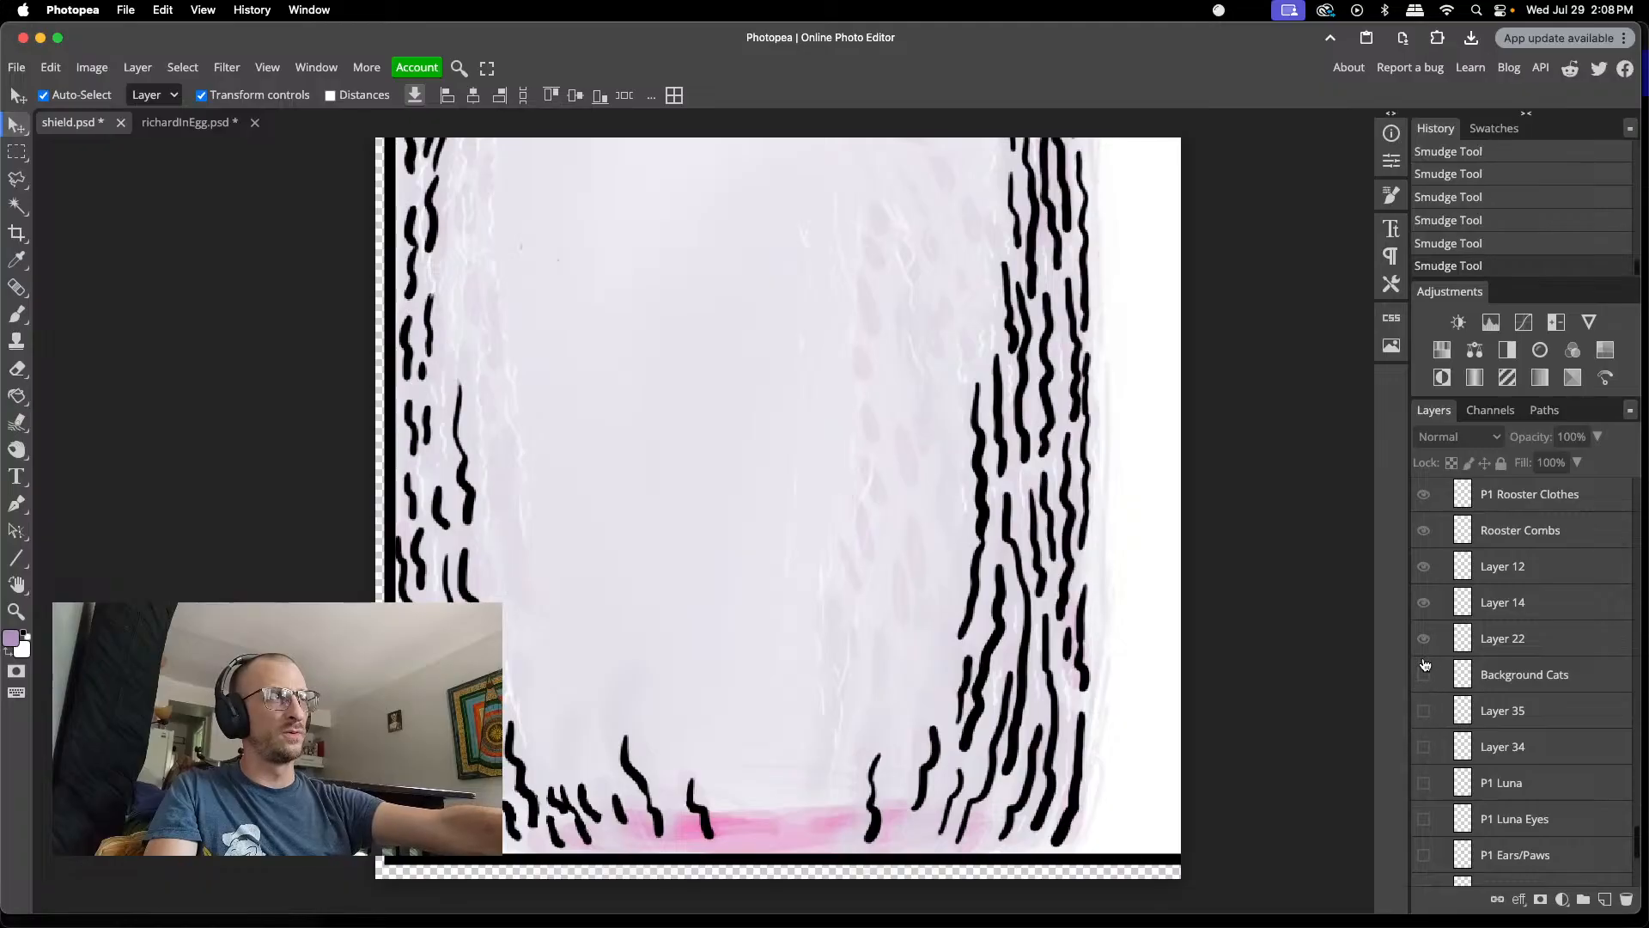
{"action": "scroll", "coordinate": [1429, 572], "scroll_direction": "up", "scroll_amount": 1}
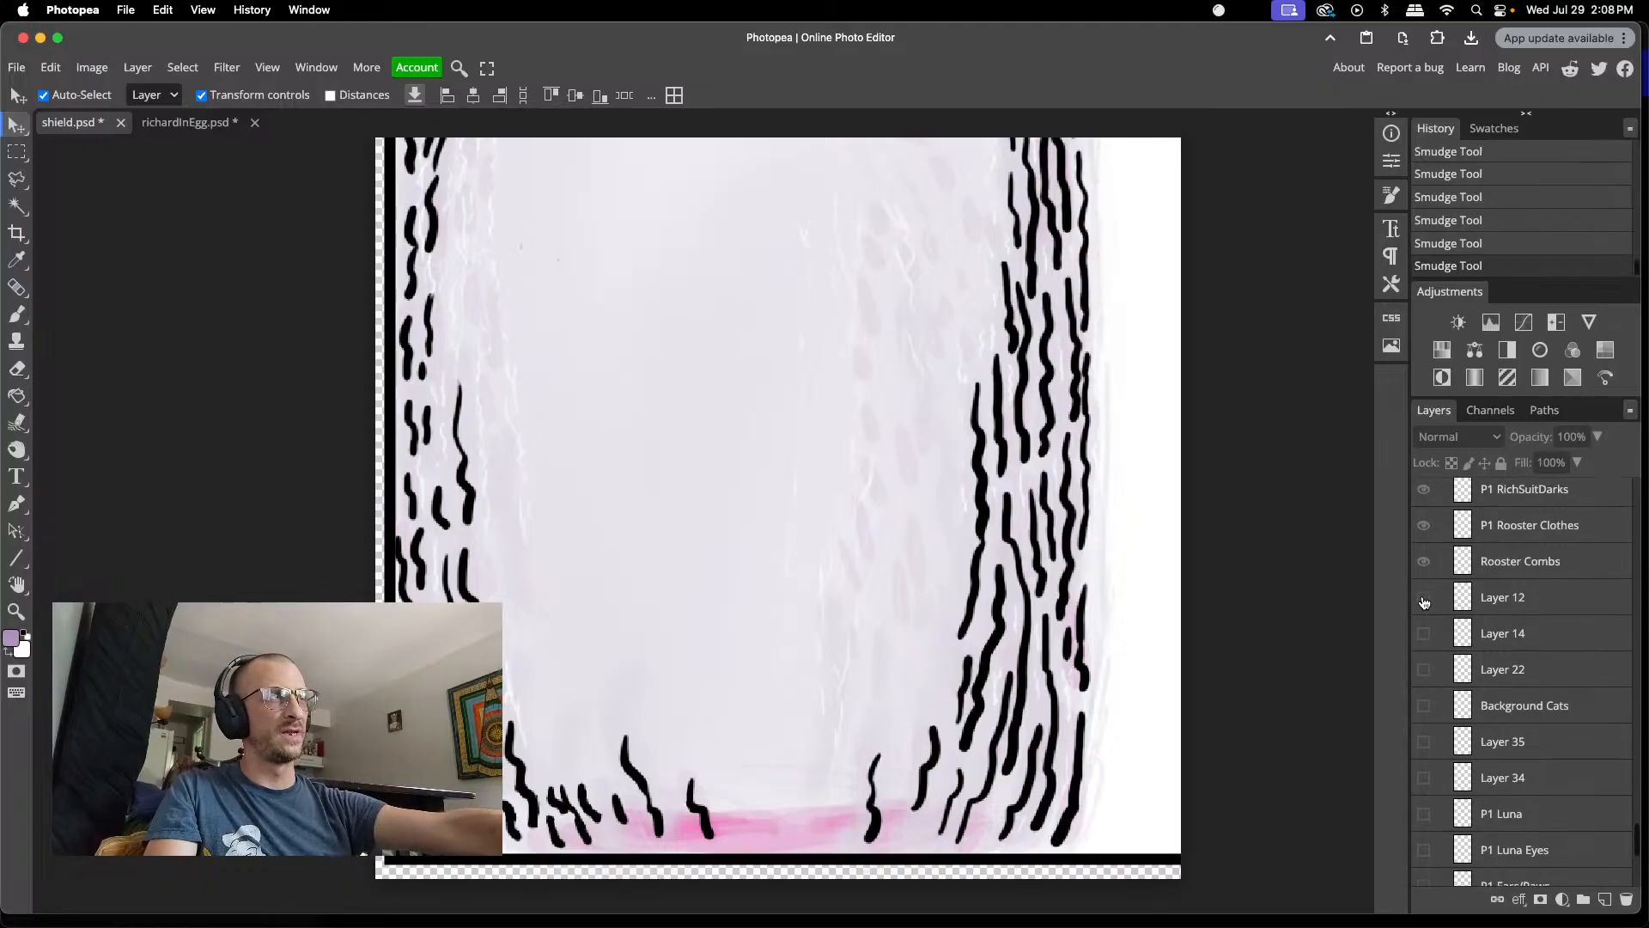
{"action": "scroll", "coordinate": [1427, 688], "scroll_direction": "up", "scroll_amount": 8}
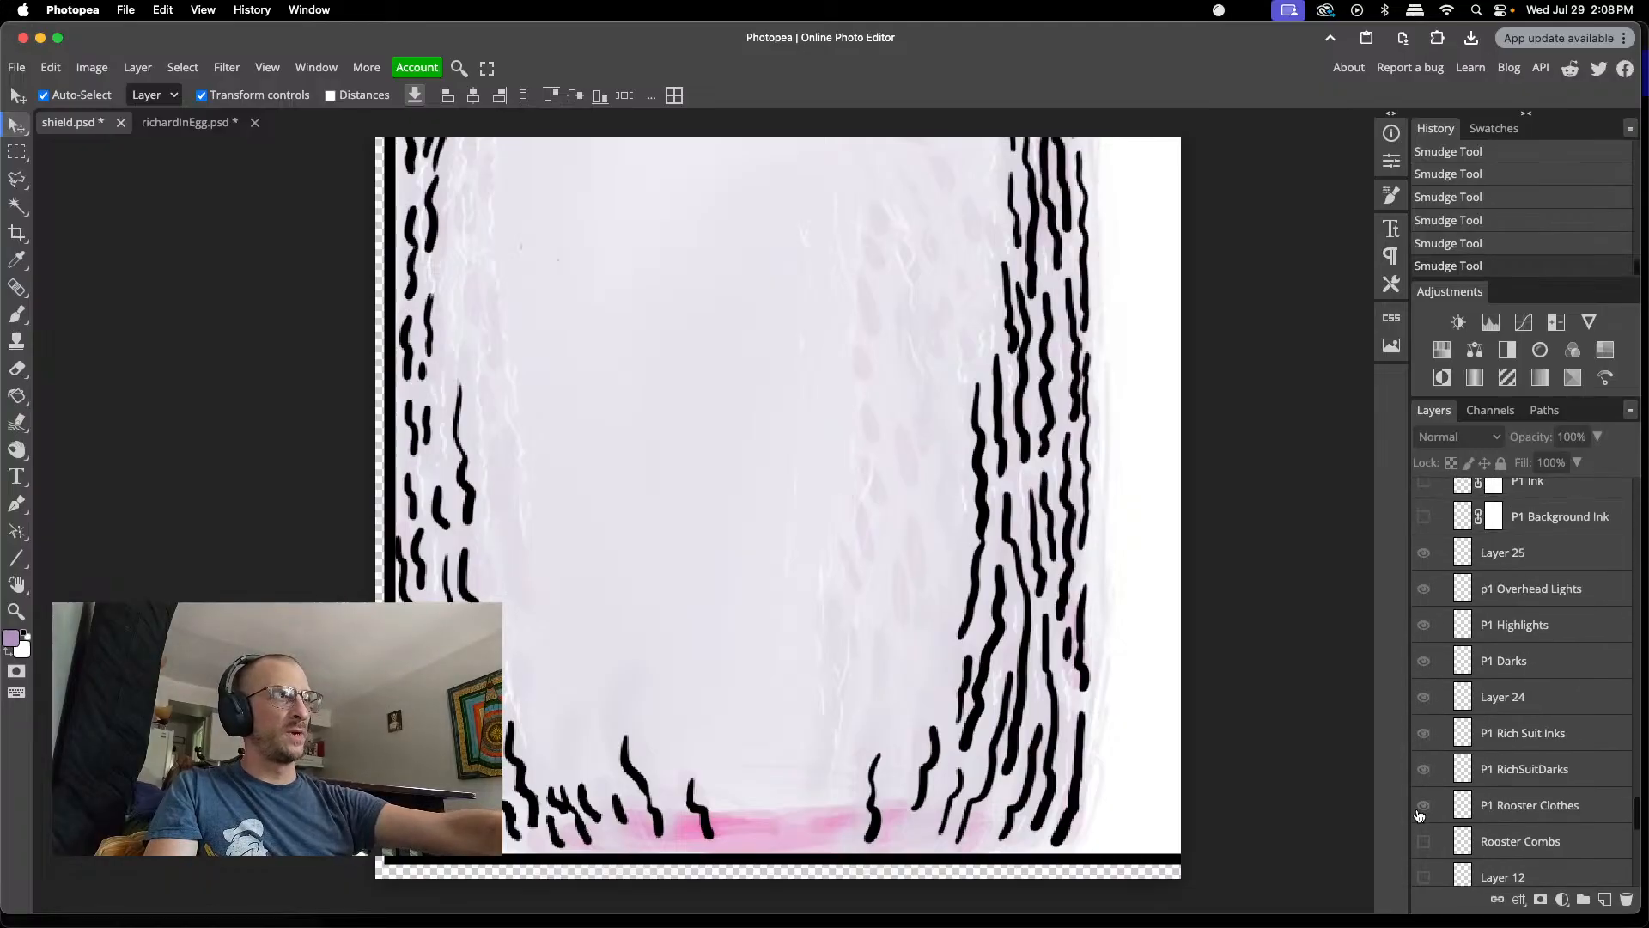
{"action": "left_click", "coordinate": [1423, 736]}
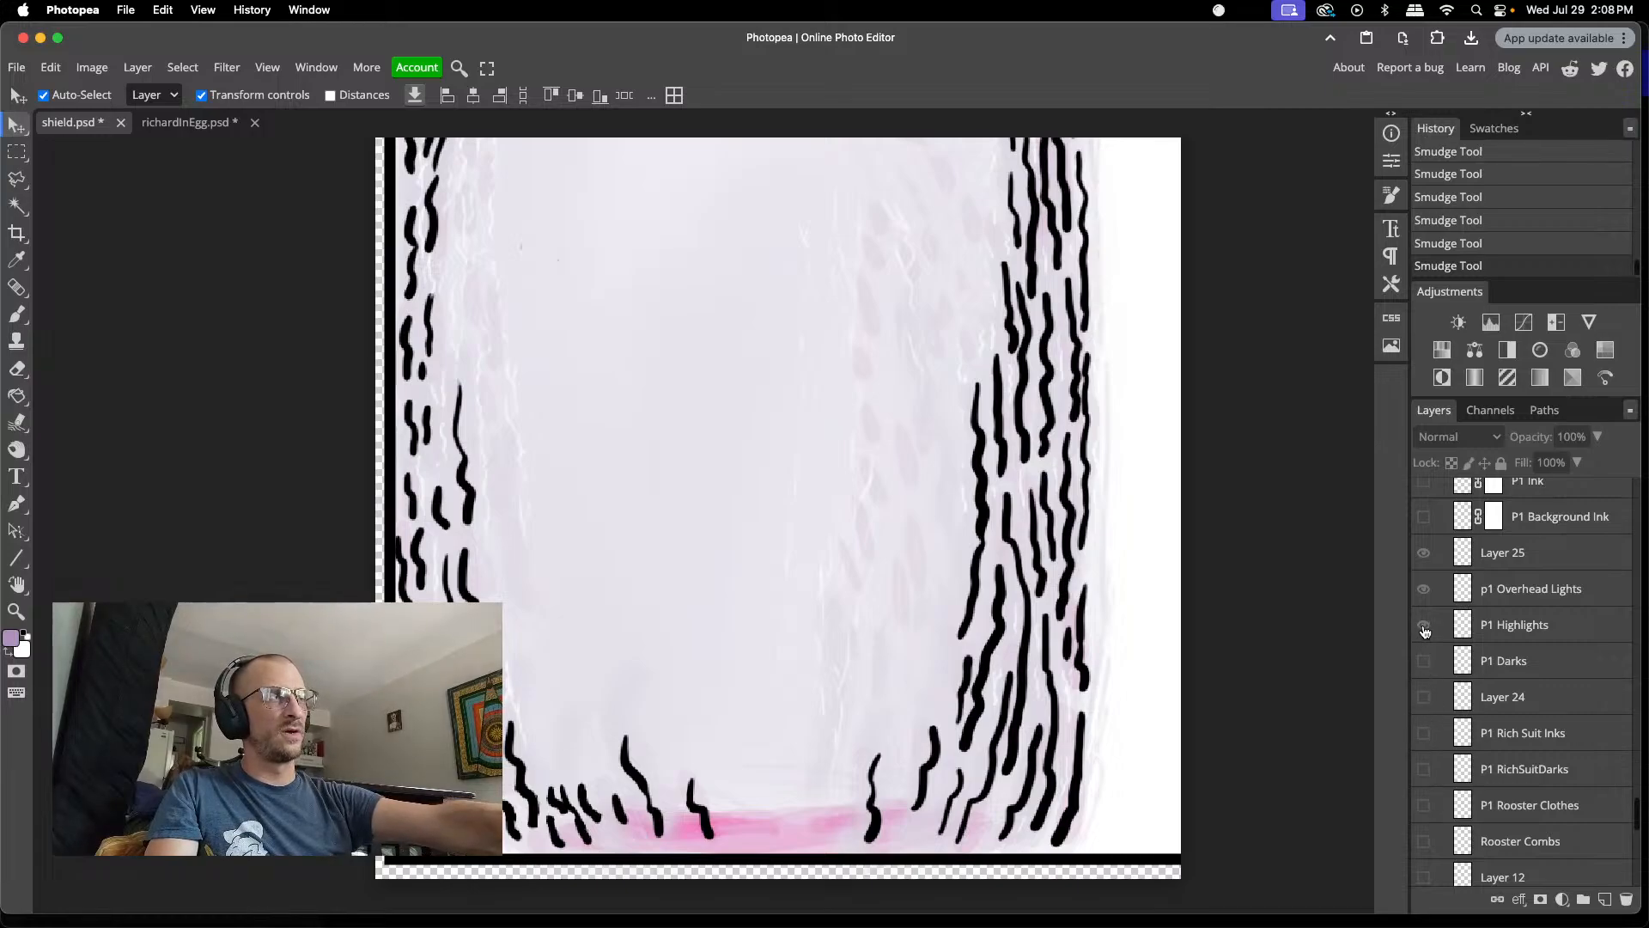
{"action": "scroll", "coordinate": [1427, 593], "scroll_direction": "up", "scroll_amount": 15}
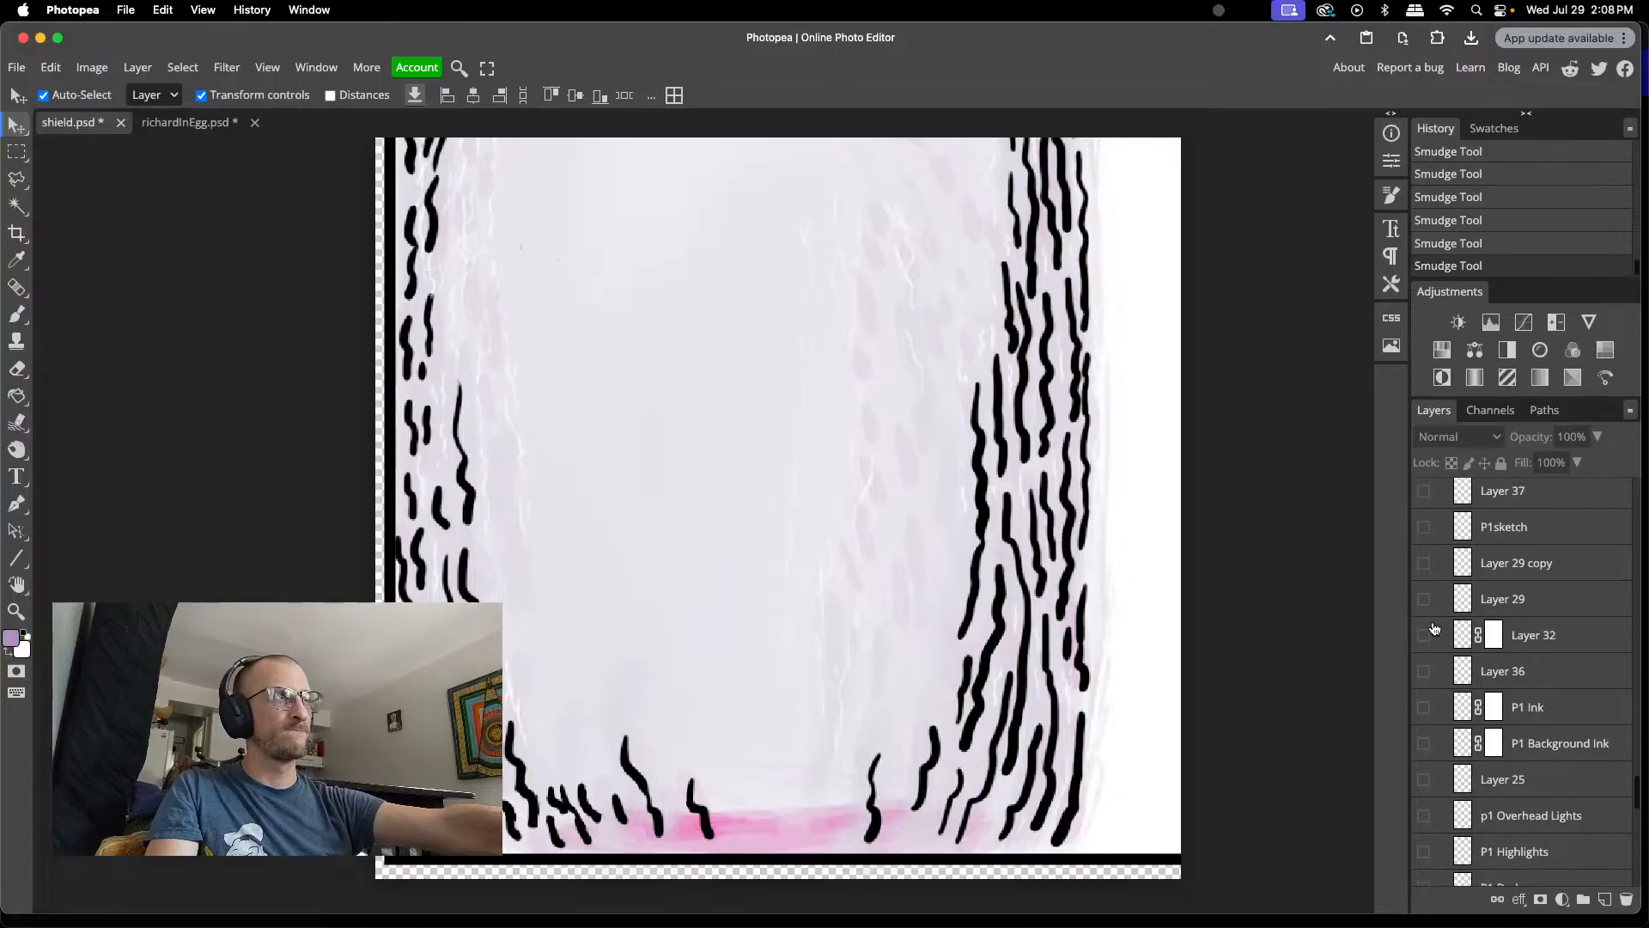
- Hide Layer 39, Layer 40, Color Fill 1 copy 2 and the "We PROUDLY" text layer
{"action": "scroll", "coordinate": [1432, 631], "scroll_direction": "up", "scroll_amount": 4}
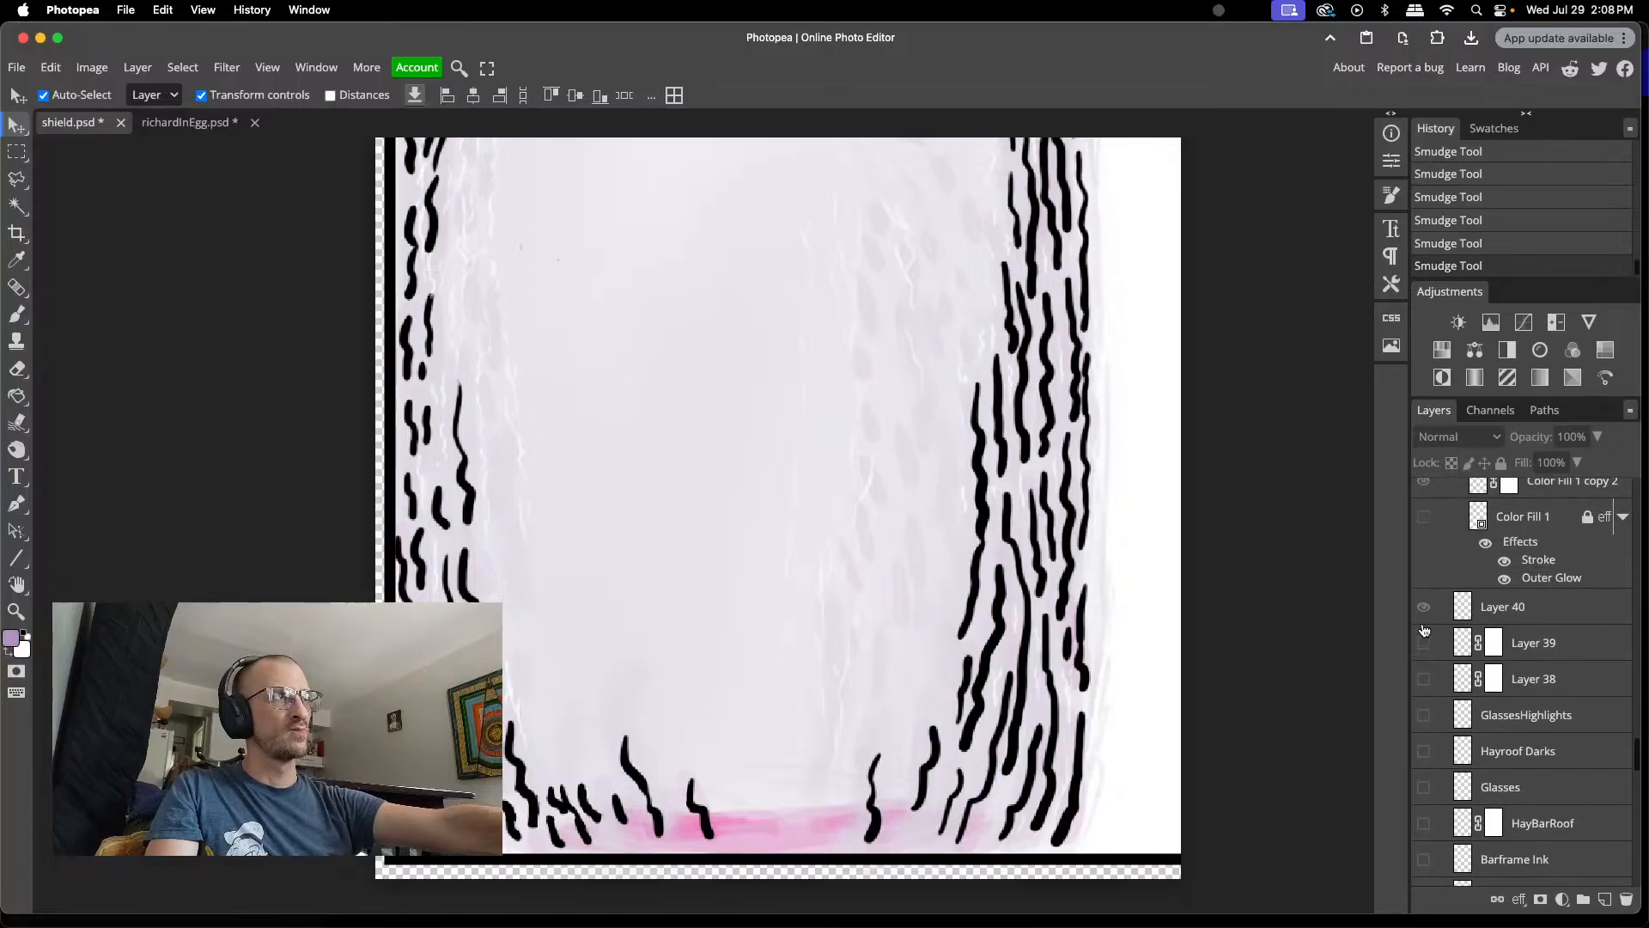
{"action": "scroll", "coordinate": [1426, 621], "scroll_direction": "up", "scroll_amount": 10}
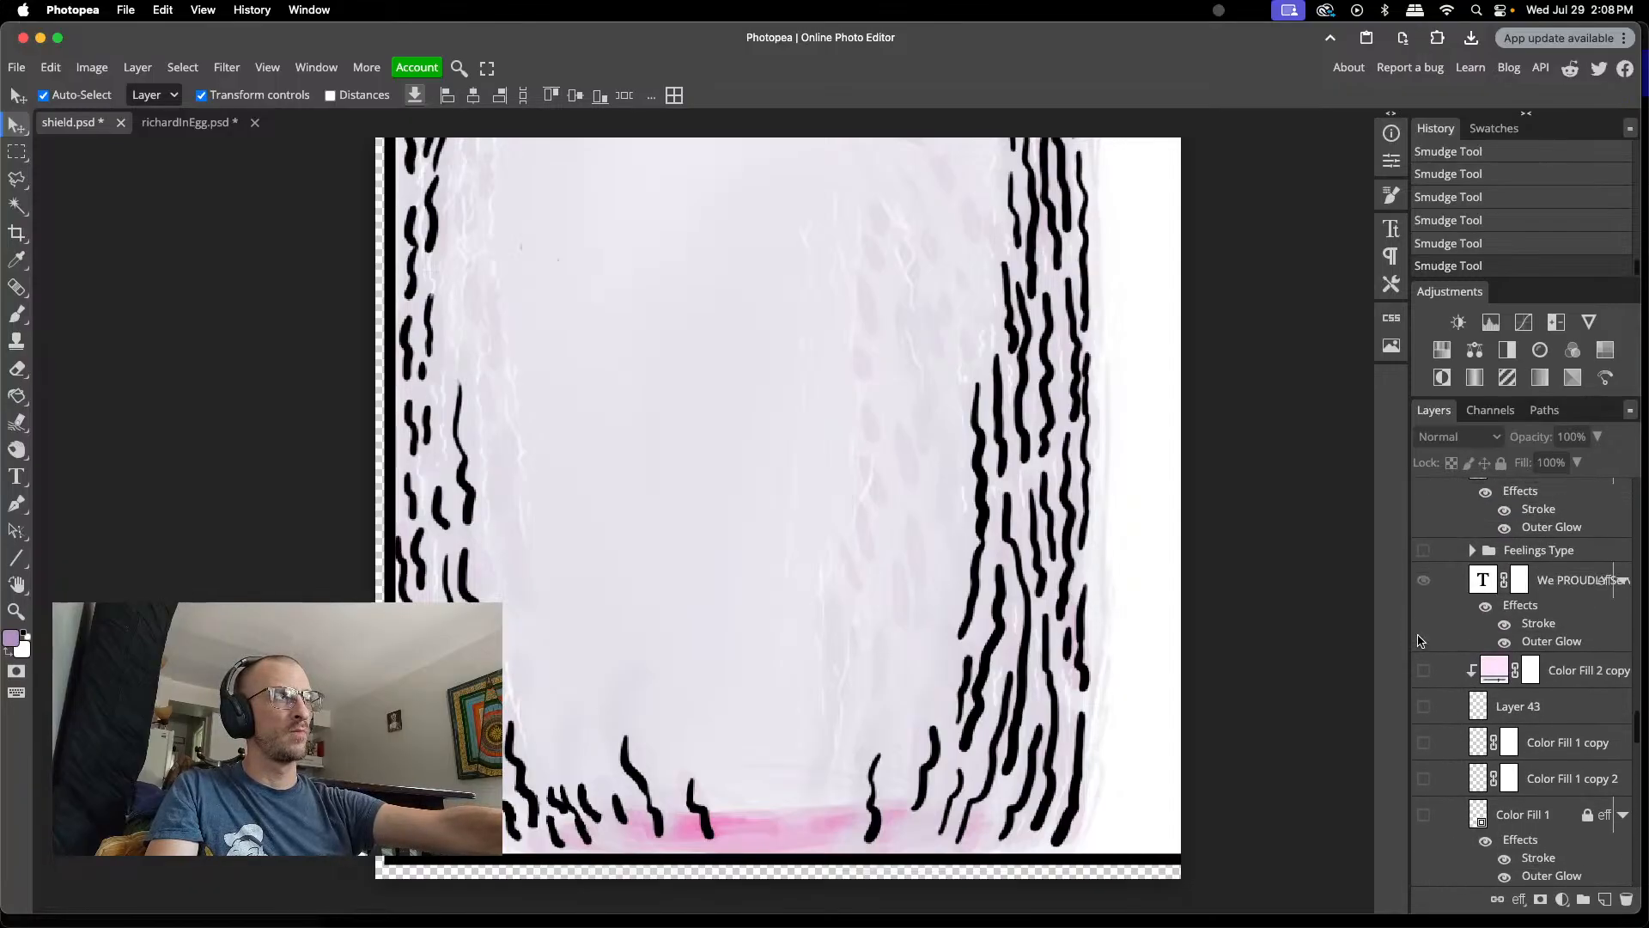
{"action": "scroll", "coordinate": [1436, 689], "scroll_direction": "up", "scroll_amount": 12}
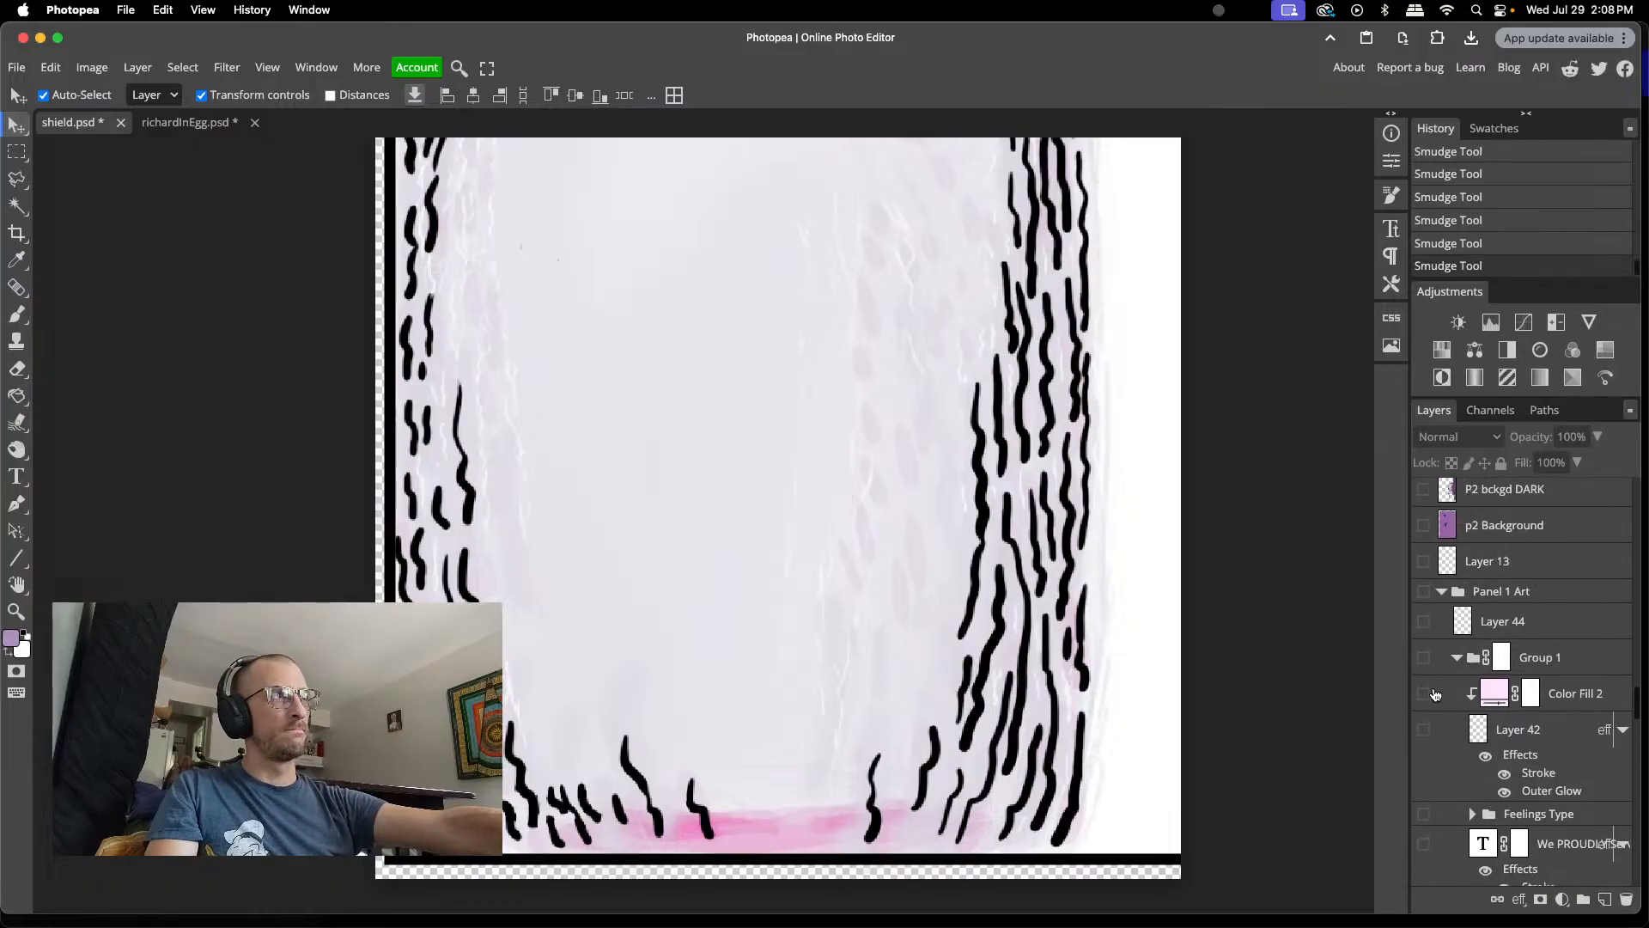
- Toggle the p2 Sheild and P2 inks layers off and on to check what each contributes to the shield
{"action": "scroll", "coordinate": [1432, 687], "scroll_direction": "up", "scroll_amount": 4}
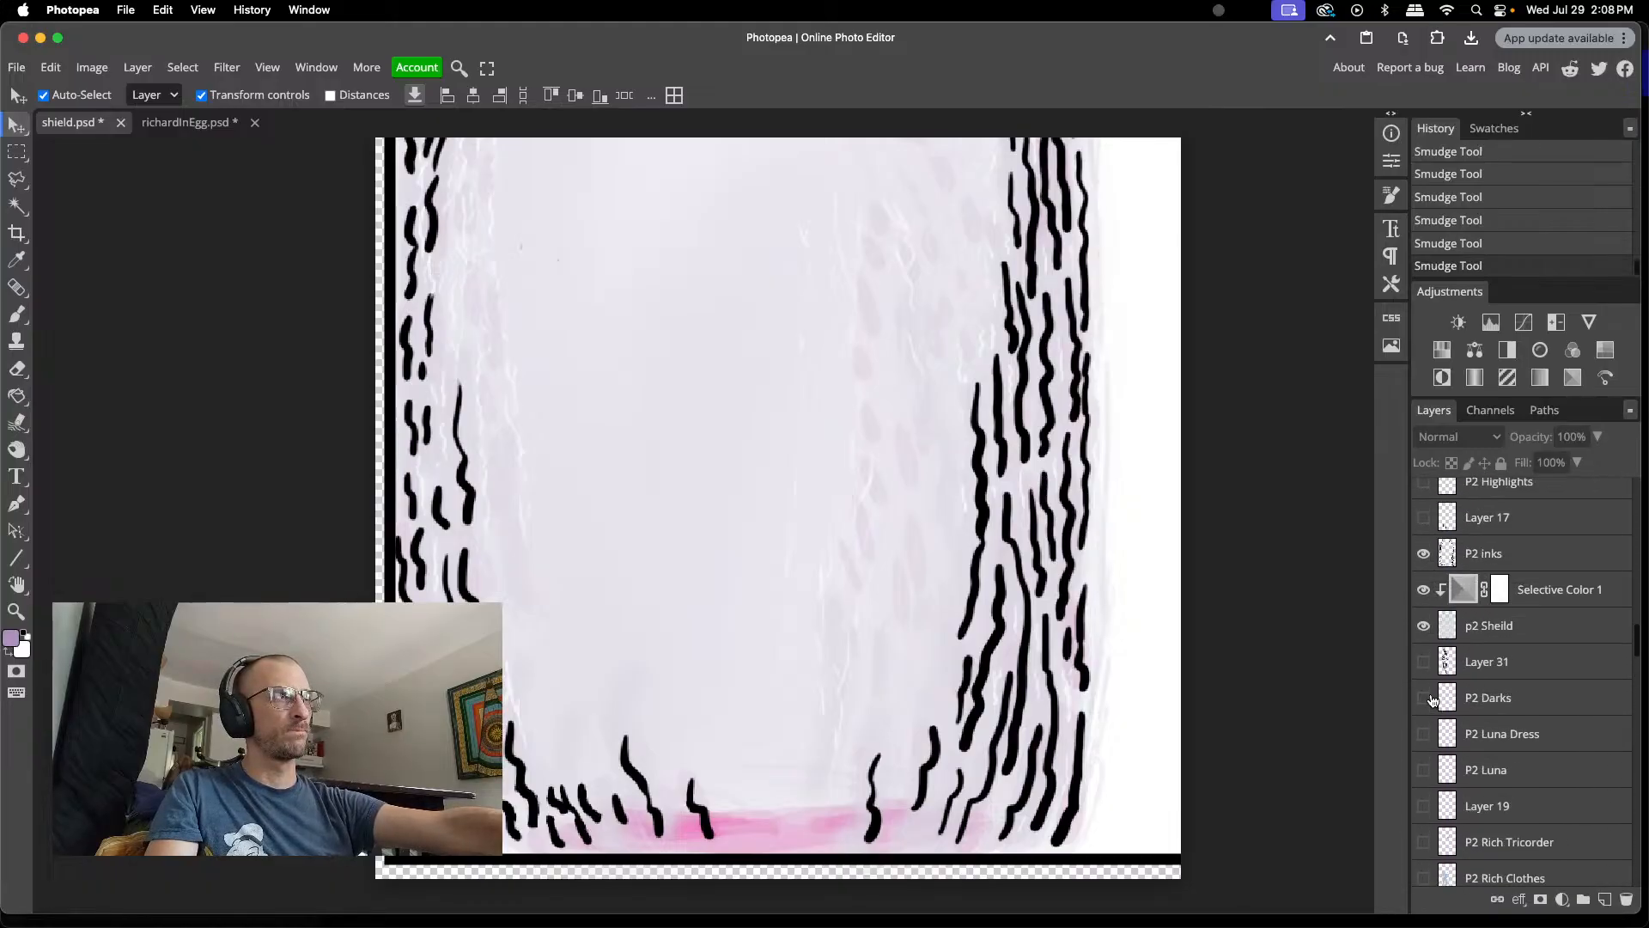
{"action": "left_click", "coordinate": [1423, 650]}
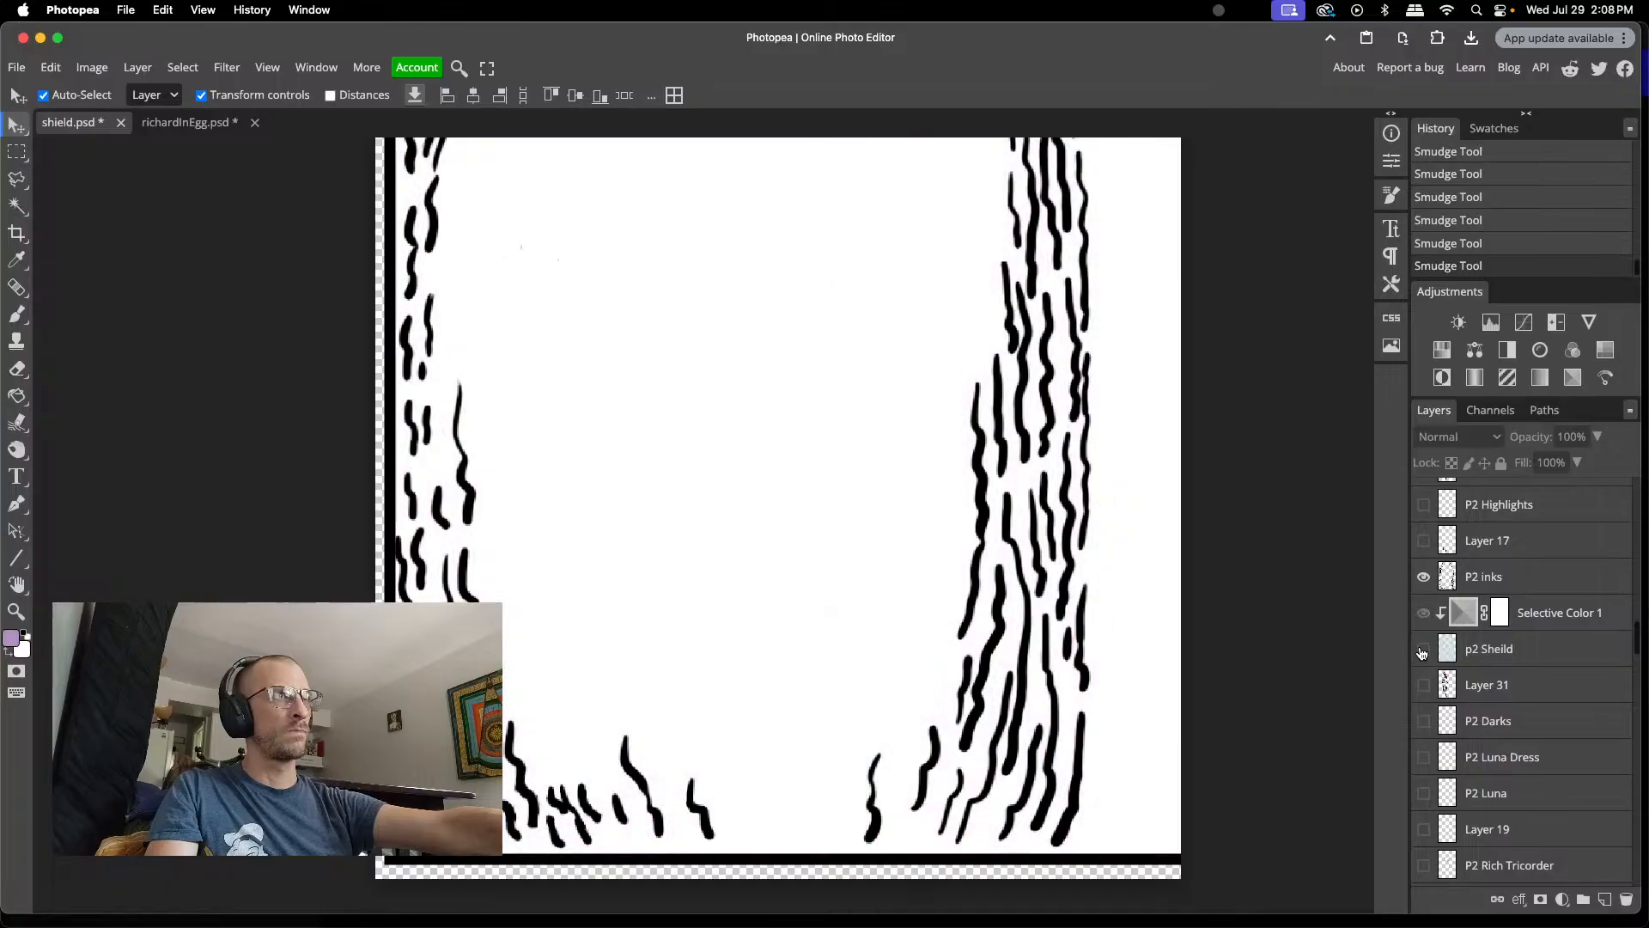
{"action": "left_click", "coordinate": [1423, 650]}
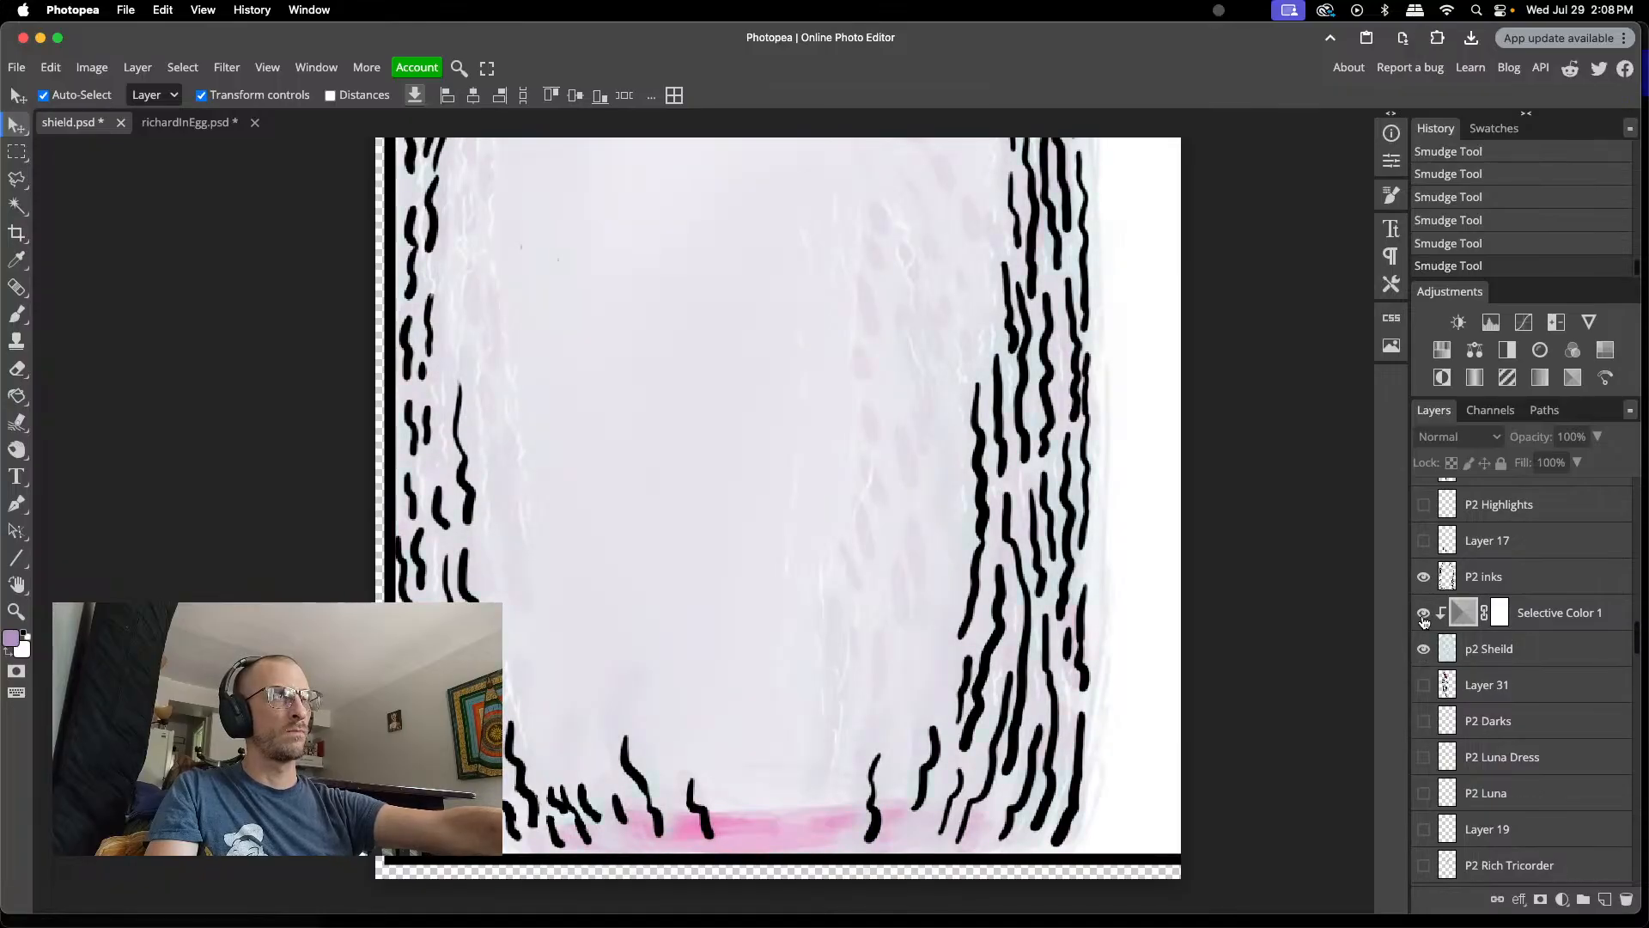
{"action": "left_click", "coordinate": [1426, 578]}
{"action": "left_click", "coordinate": [1426, 577]}
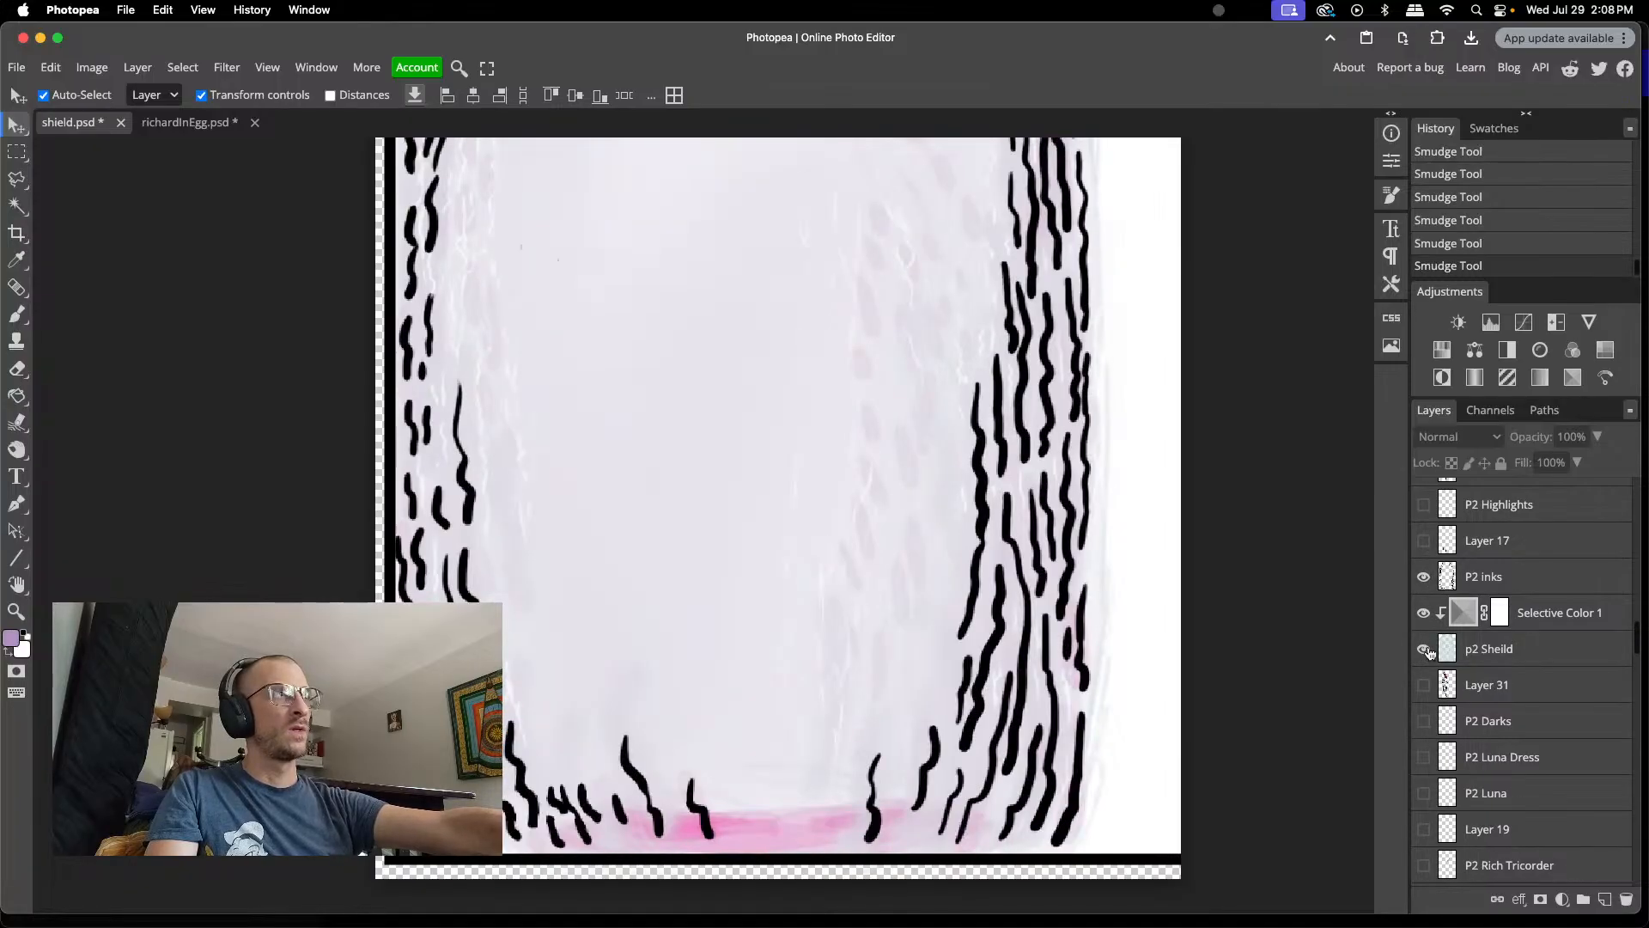
- Toggle the Canvas layer at the base of the stack to check its effect, leaving it hidden
{"action": "scroll", "coordinate": [1446, 673], "scroll_direction": "up", "scroll_amount": 10}
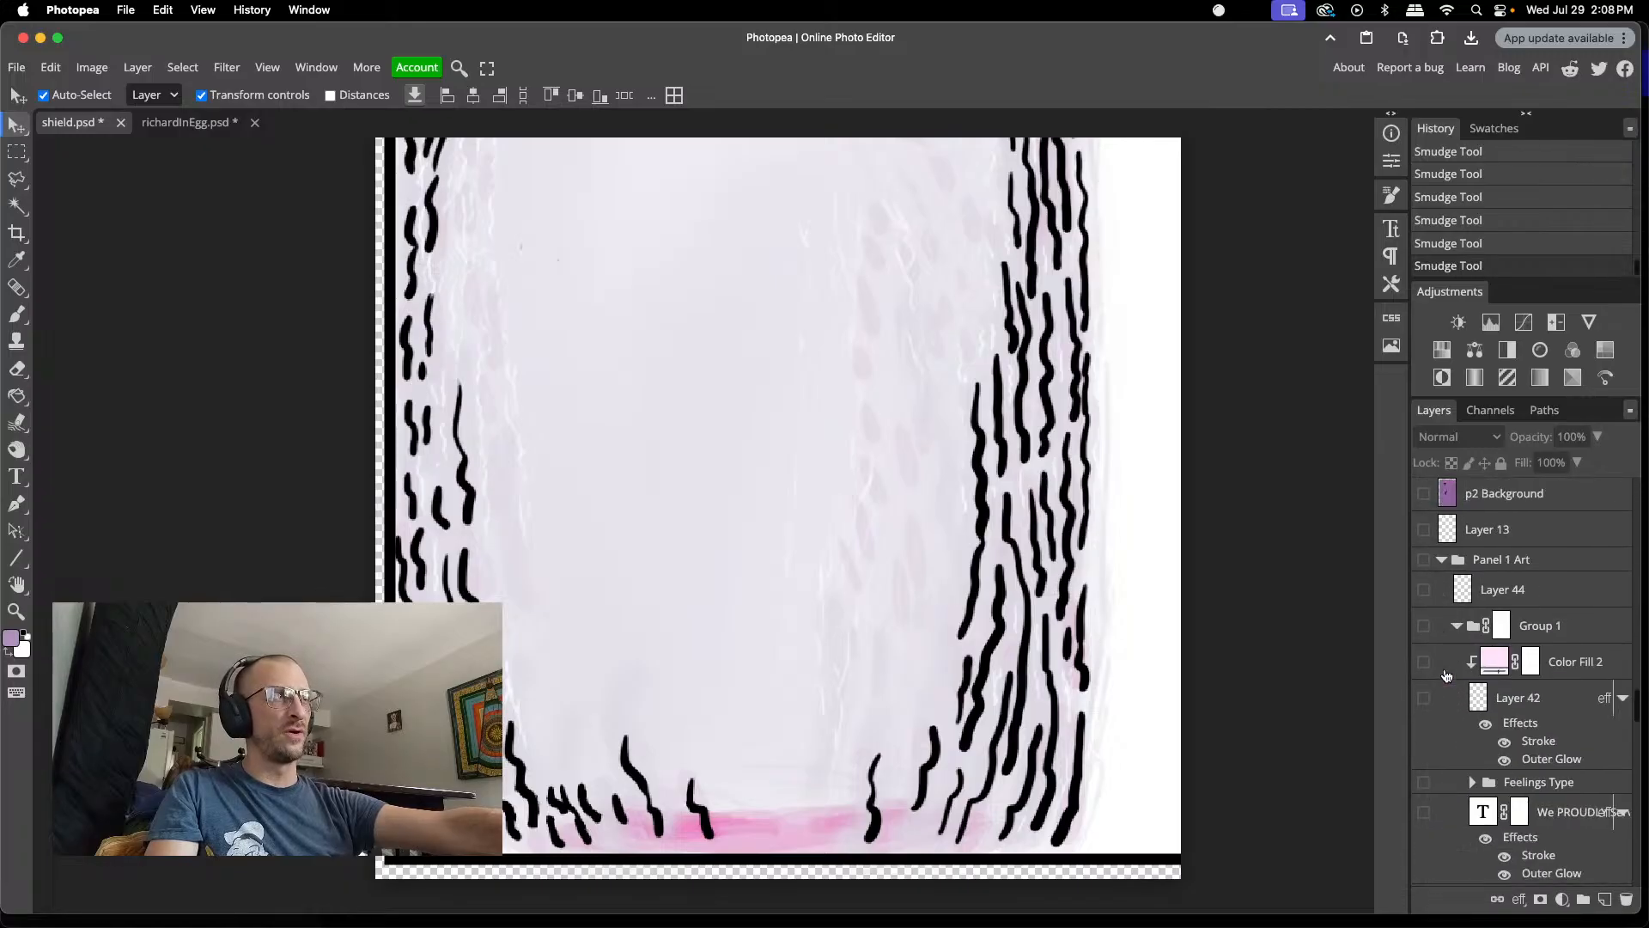
{"action": "scroll", "coordinate": [1446, 676], "scroll_direction": "down", "scroll_amount": 5}
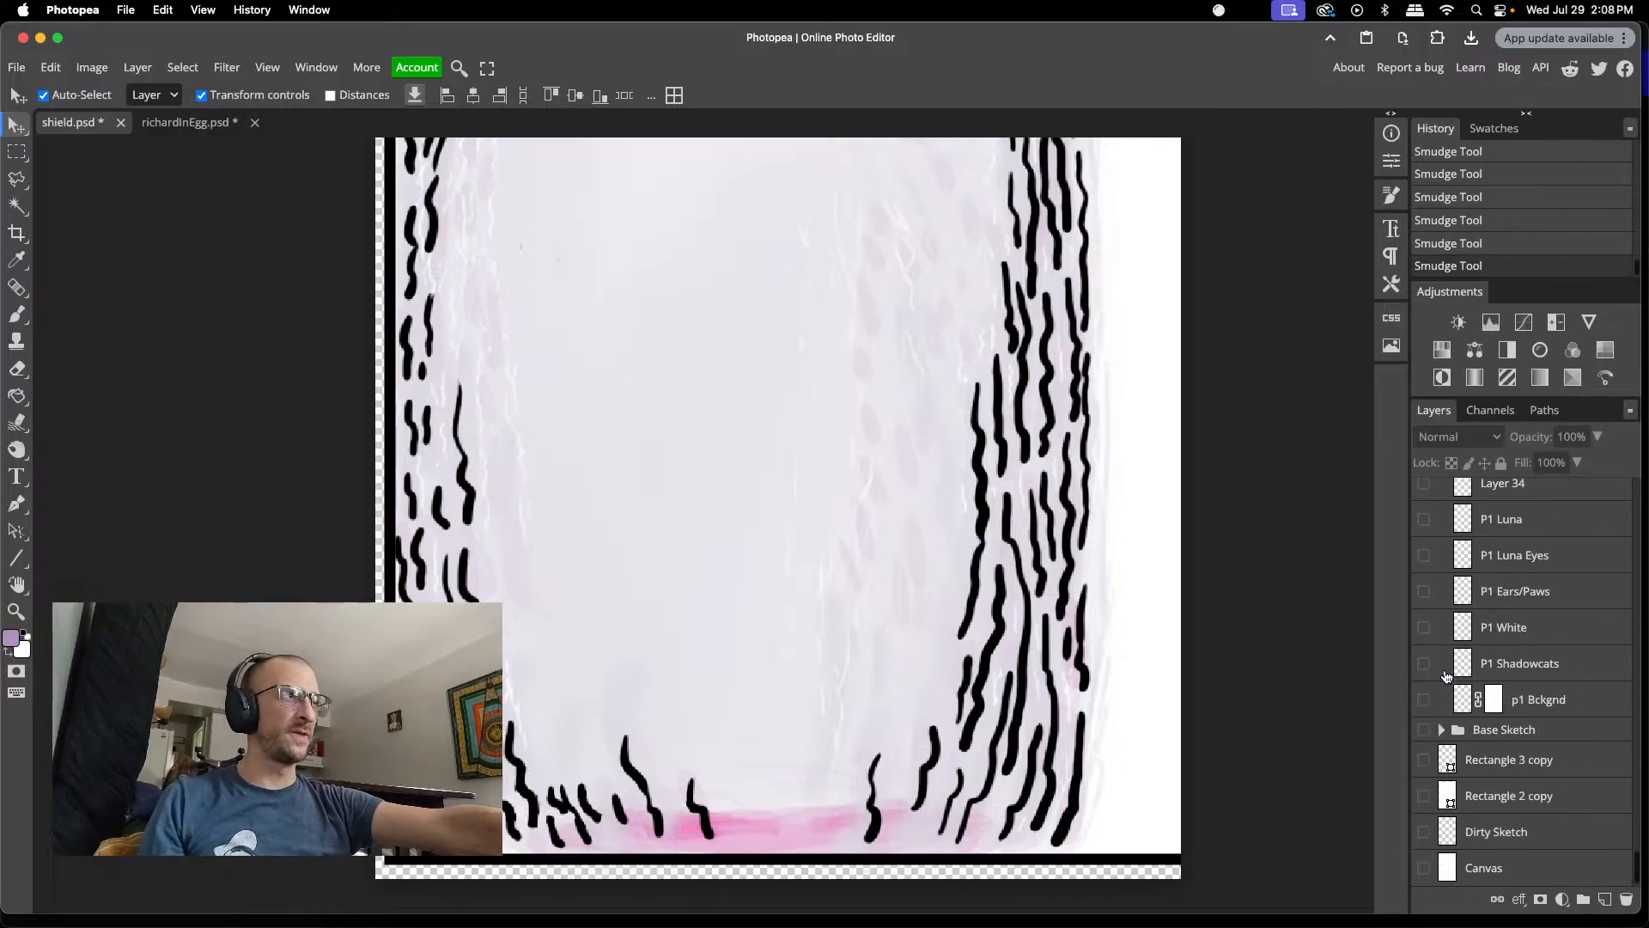
{"action": "left_click", "coordinate": [1428, 869]}
{"action": "left_click", "coordinate": [1430, 873]}
{"action": "left_click", "coordinate": [1428, 870]}
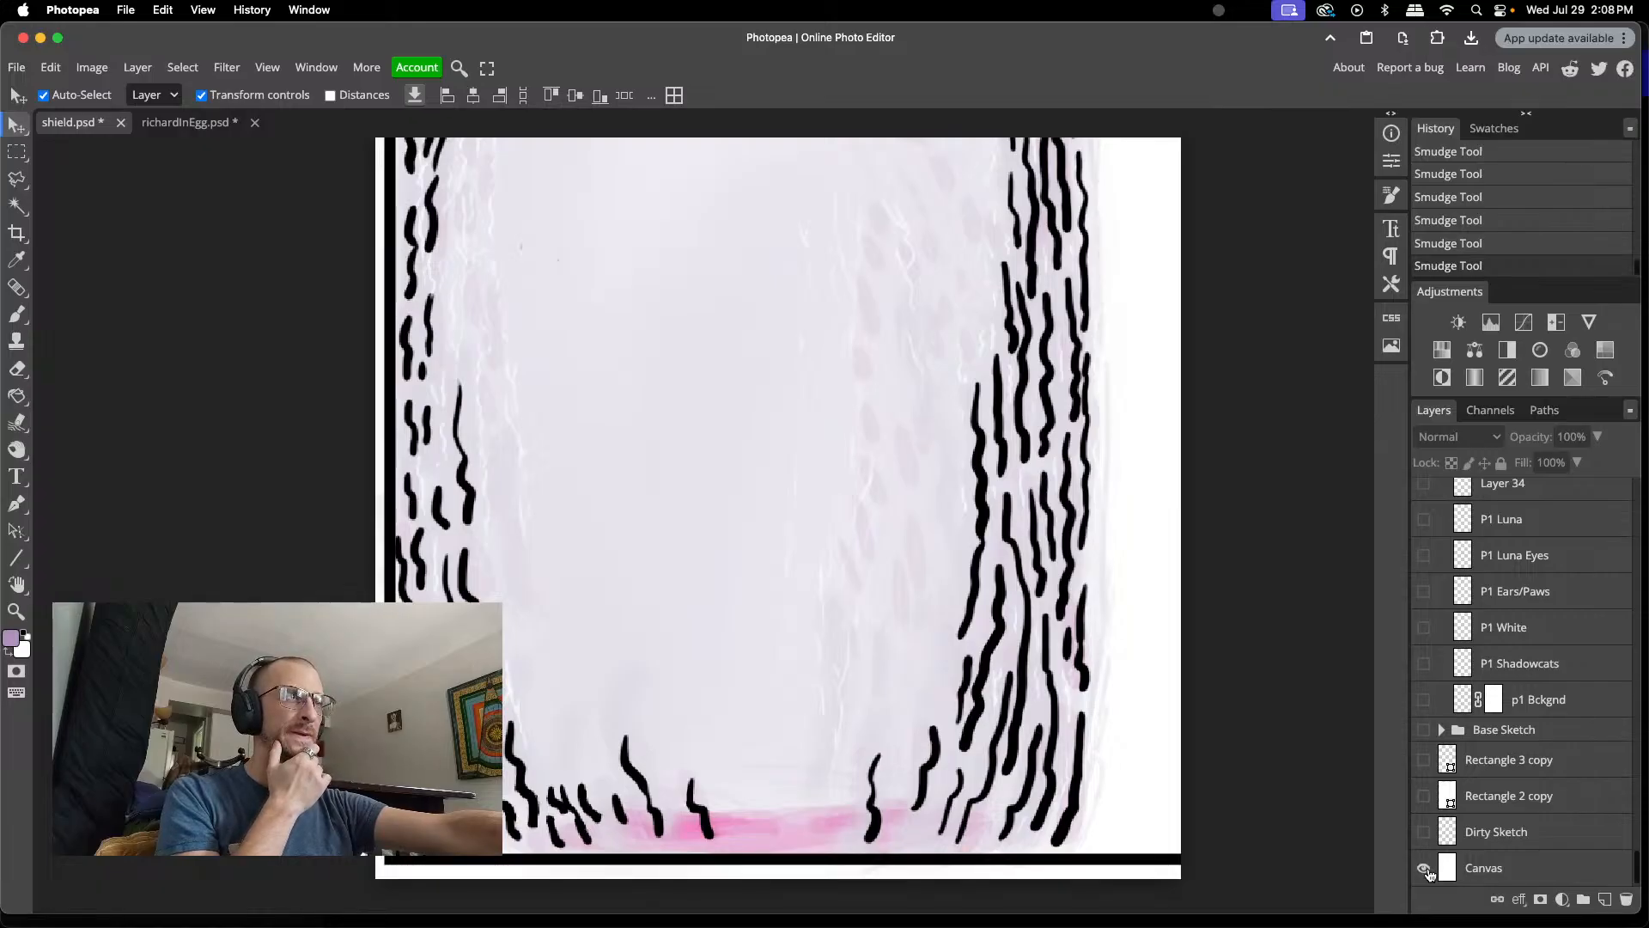
{"action": "left_click", "coordinate": [1427, 870]}
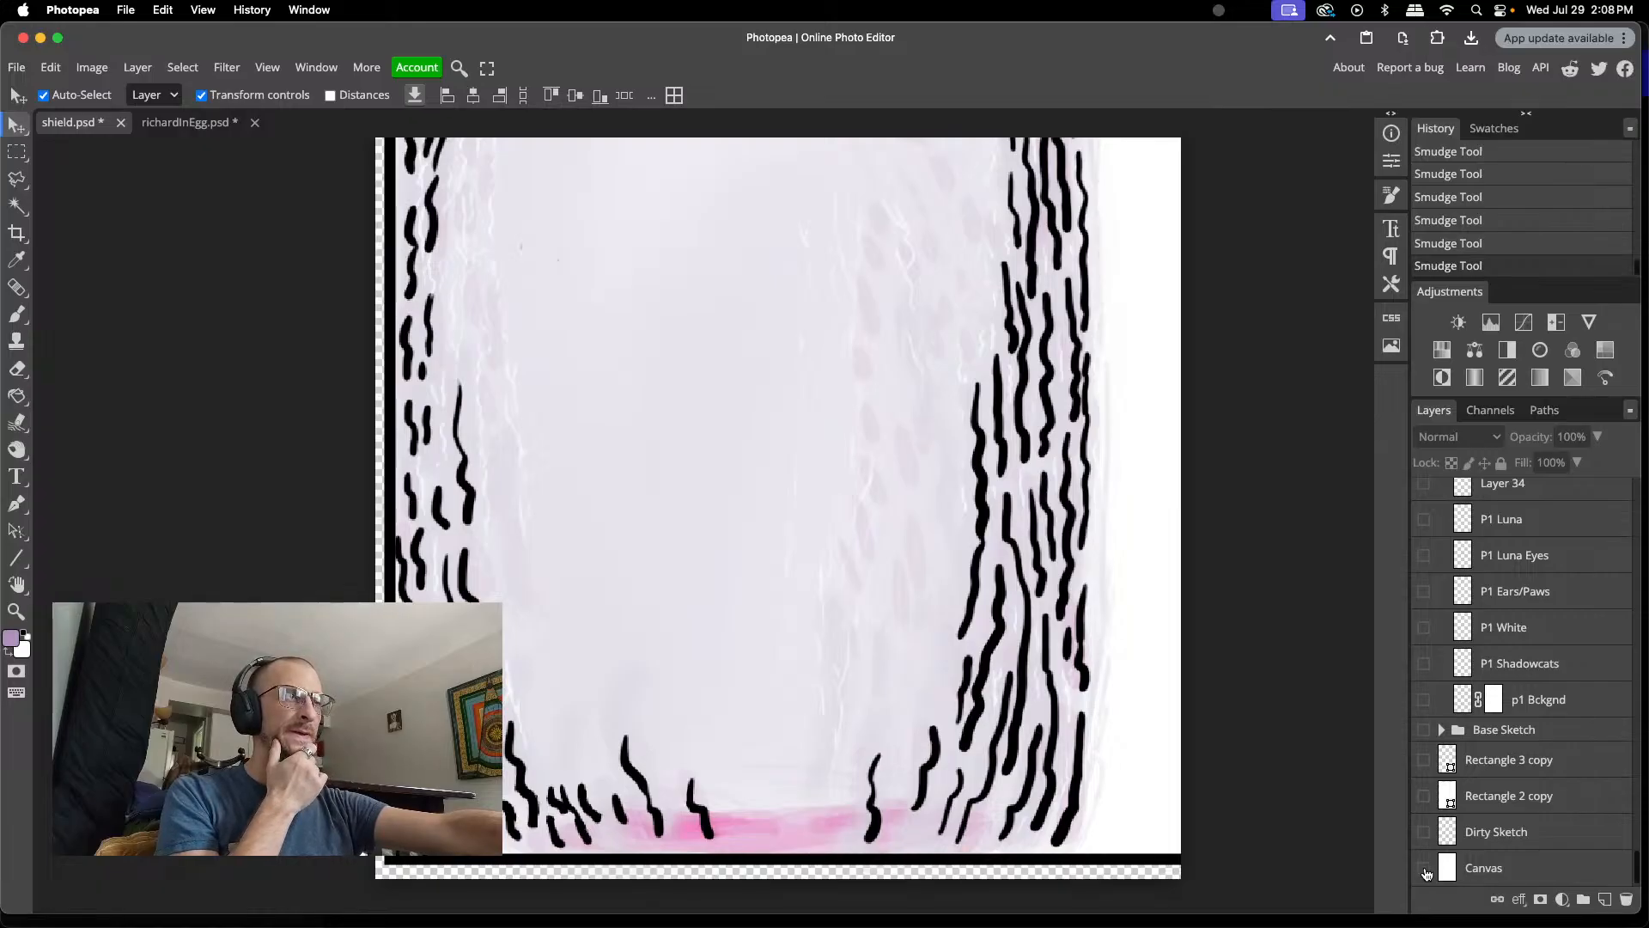
- Try to pick and move the white backing around the shield with the Move tool's Auto-Select
{"action": "left_click", "coordinate": [1156, 815]}
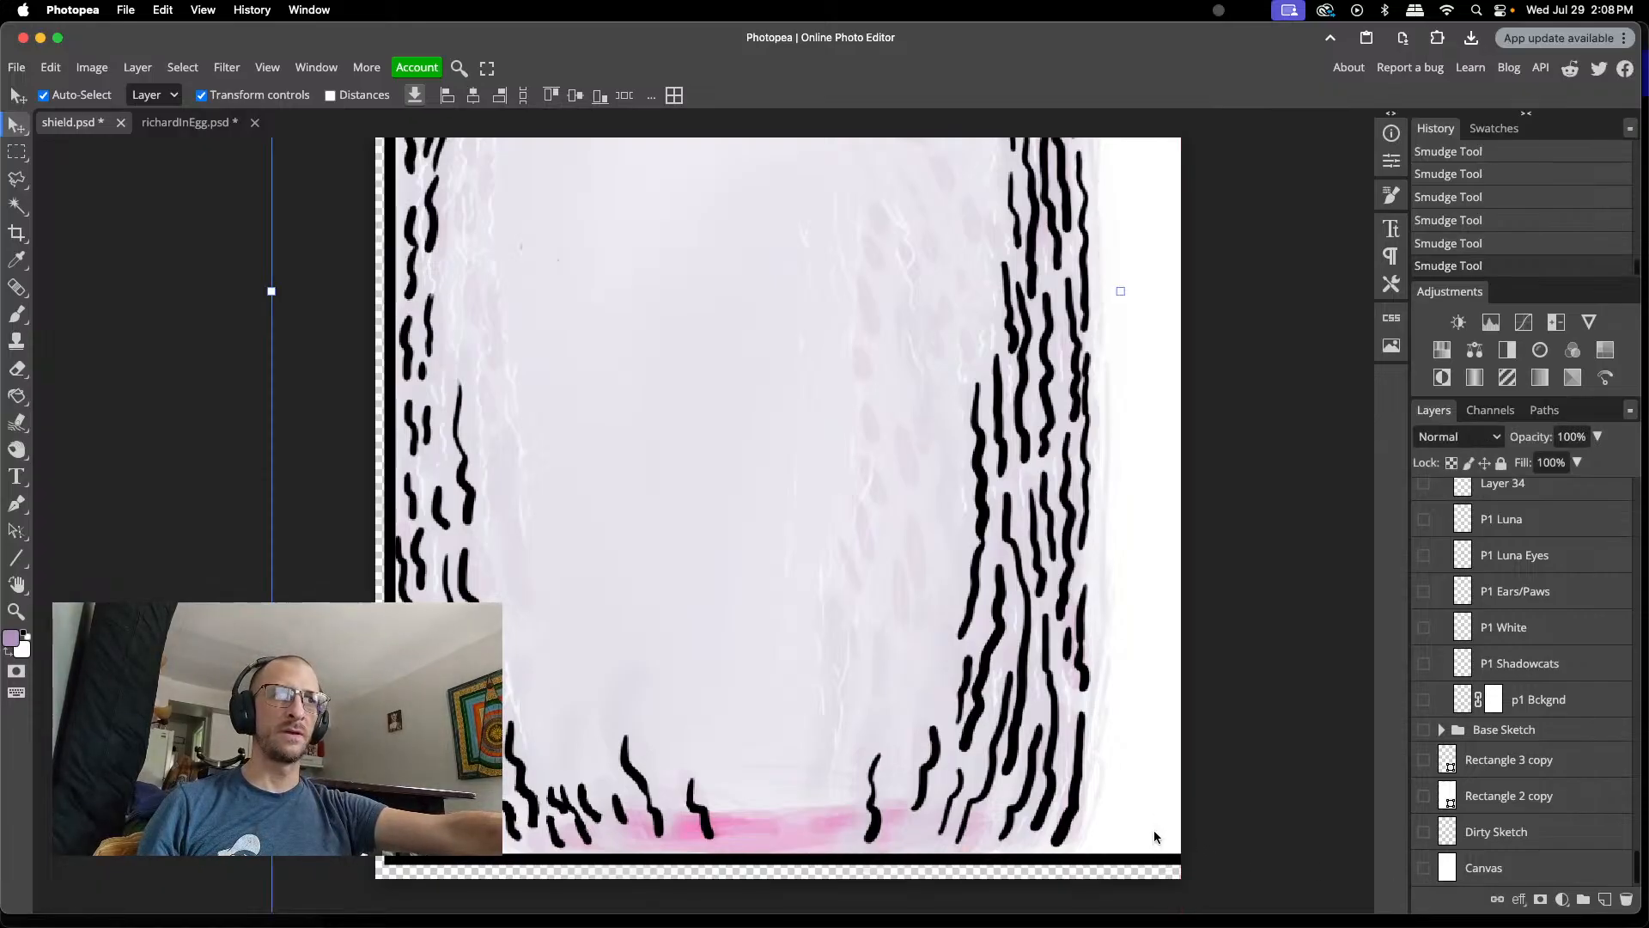
{"action": "left_click_drag", "start_coordinate": [1157, 805], "coordinate": [1085, 844]}
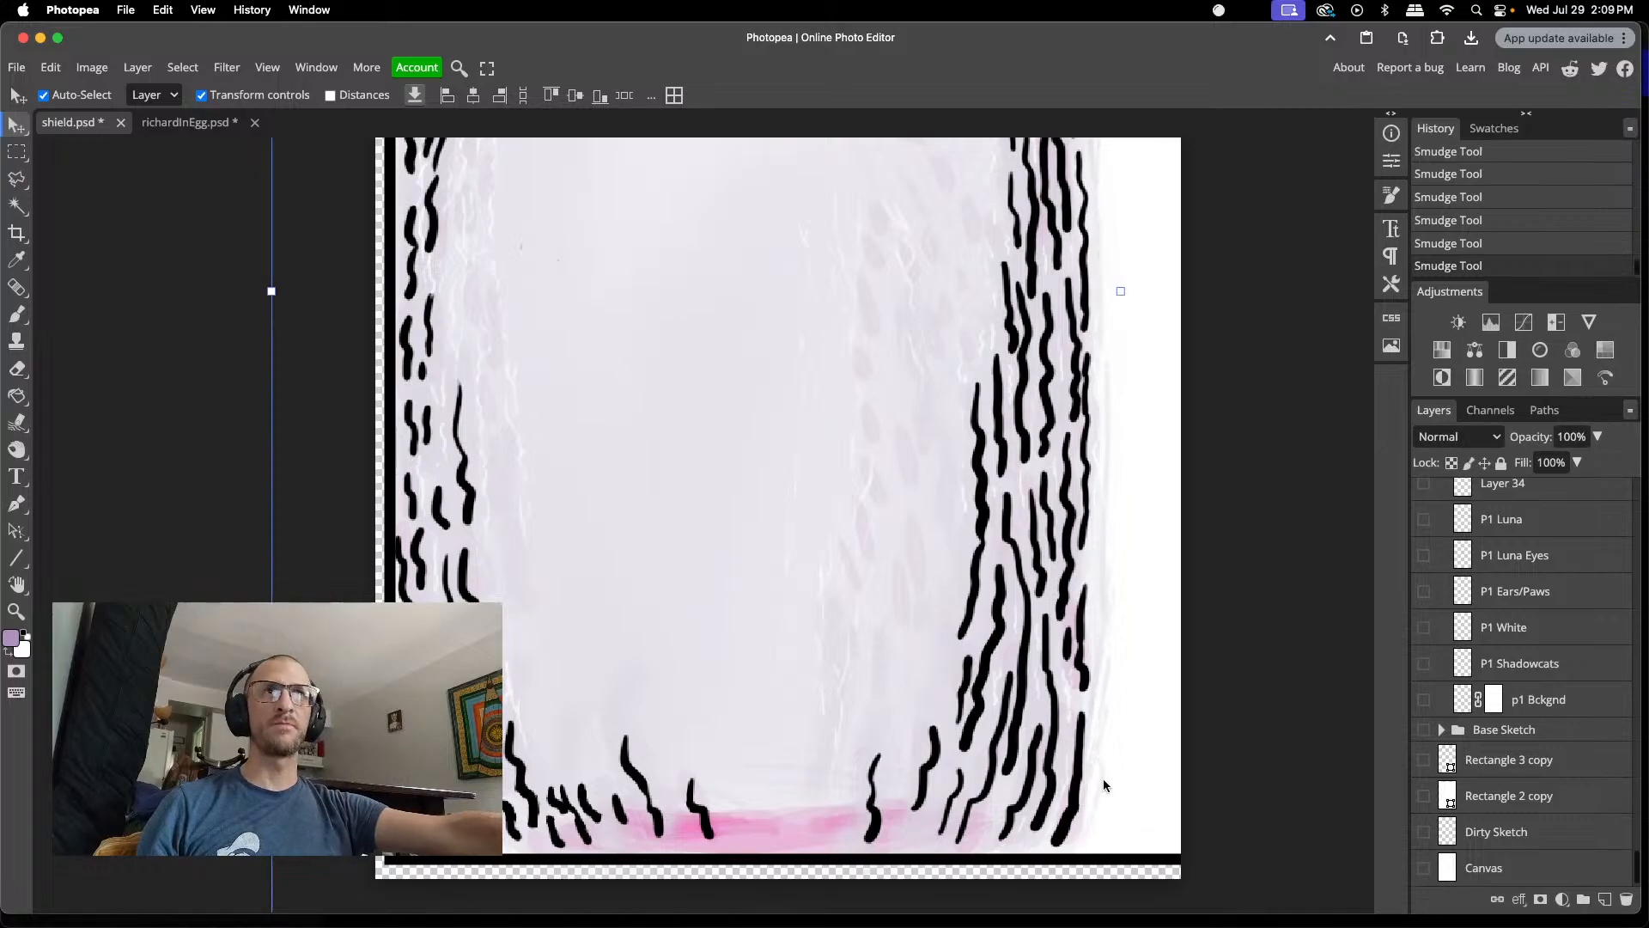
{"action": "scroll", "coordinate": [358, 489], "scroll_direction": "up", "scroll_amount": 12}
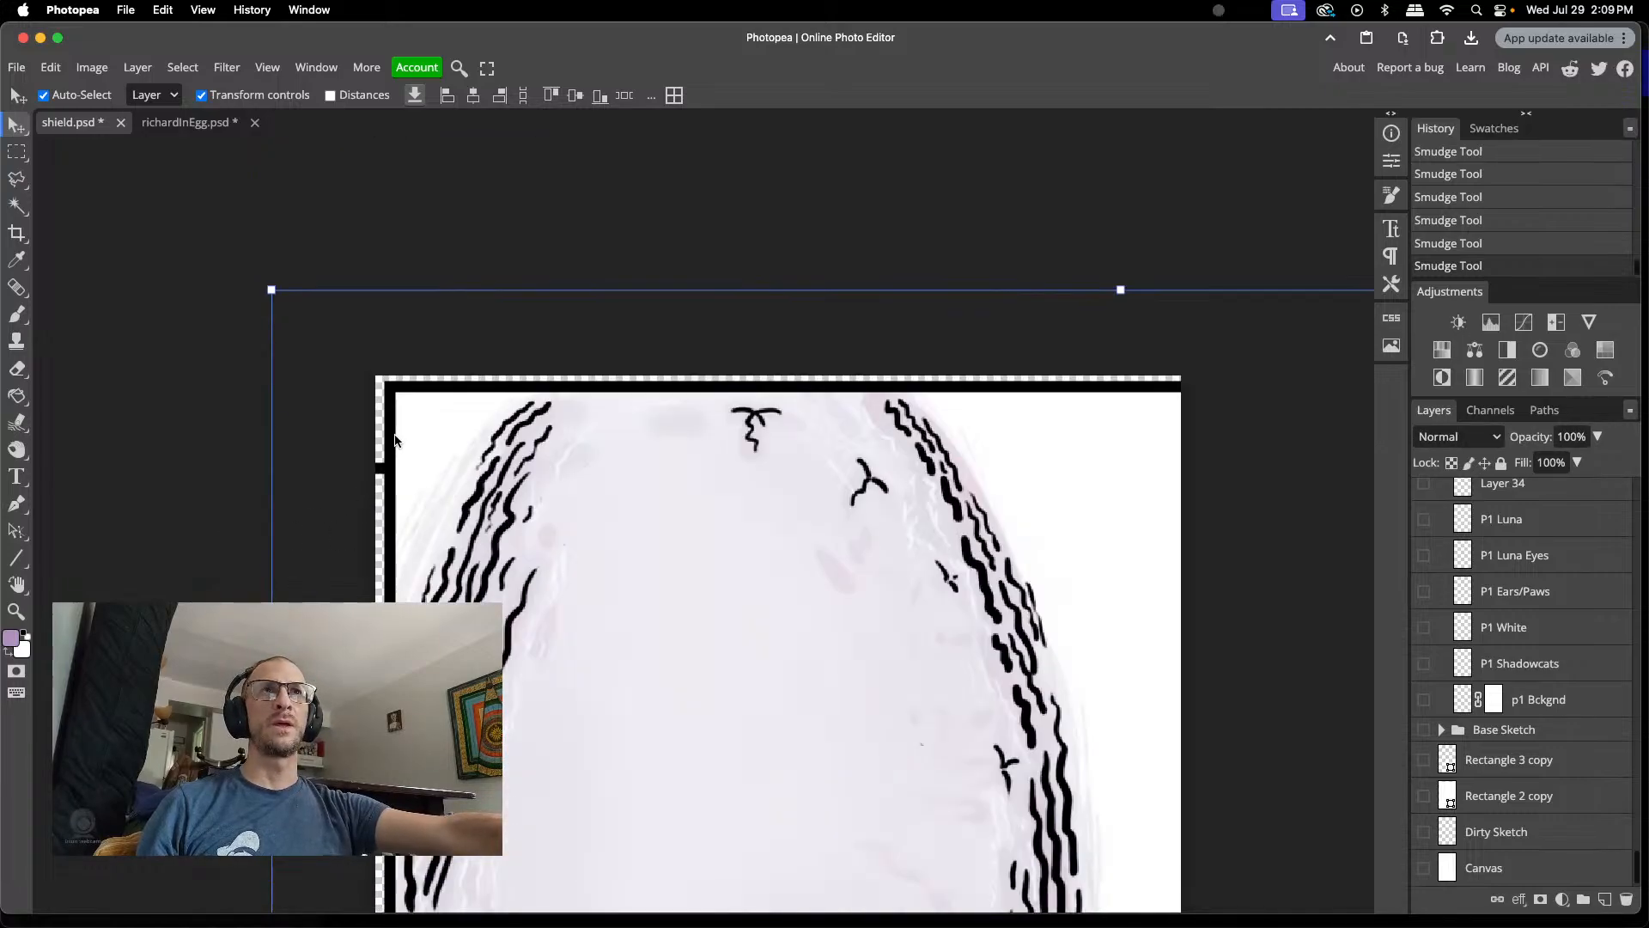
{"action": "left_click_drag", "start_coordinate": [428, 420], "coordinate": [304, 392]}
{"action": "left_click_drag", "start_coordinate": [976, 324], "coordinate": [749, 317]}
{"action": "left_click", "coordinate": [413, 434]}
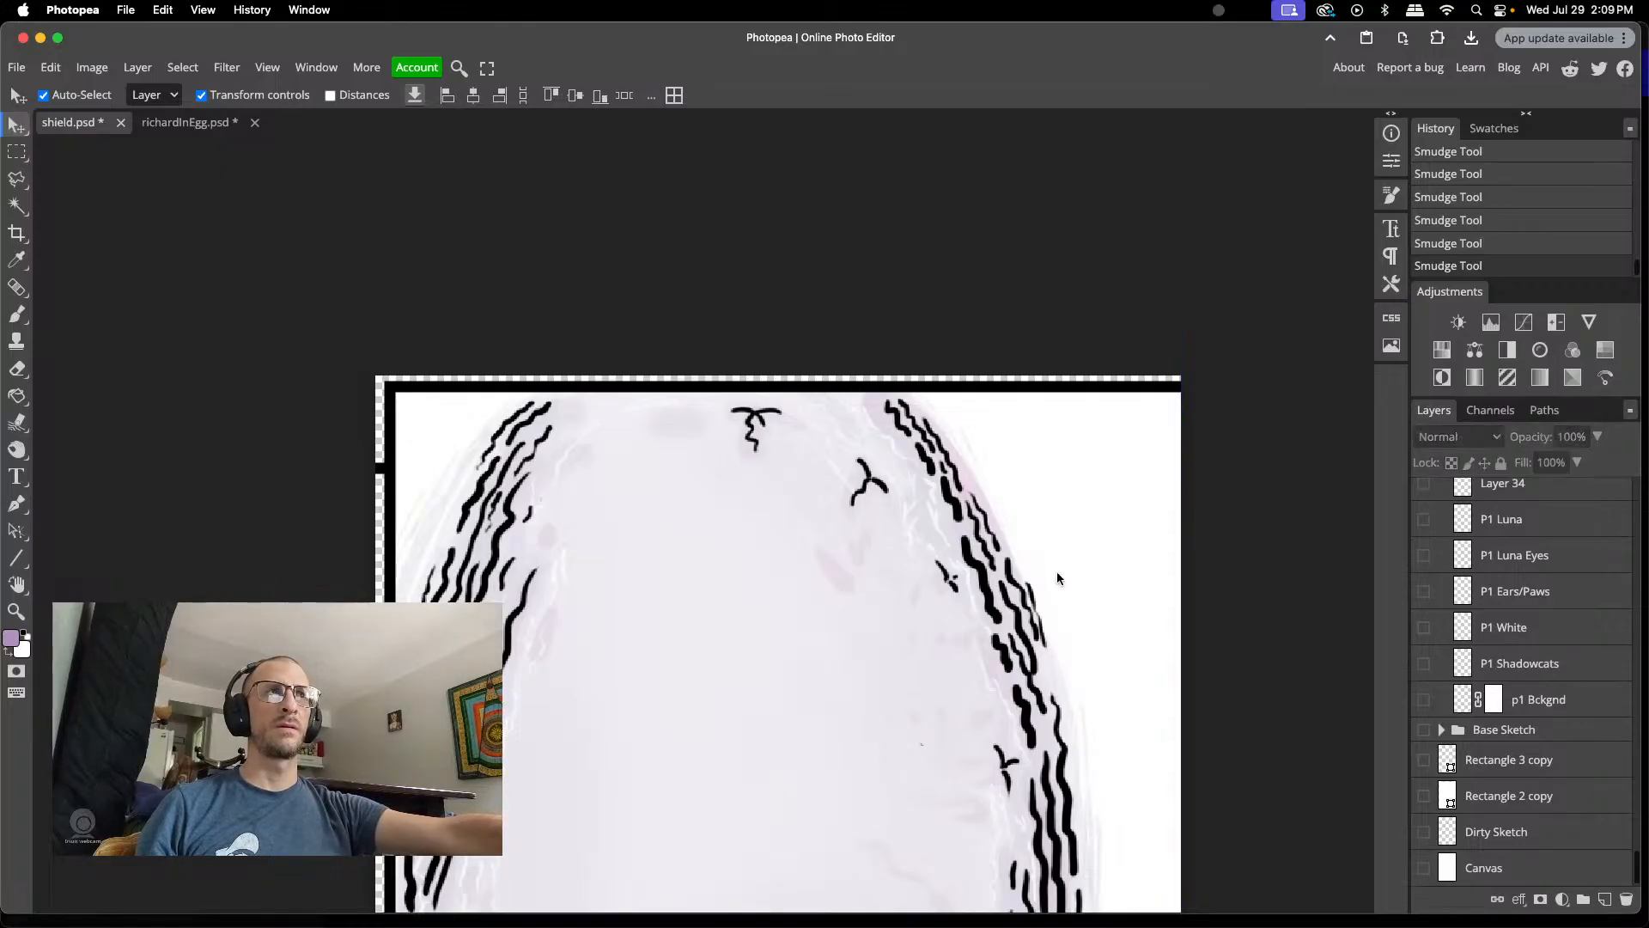
- Try deleting the layer auto-selected beside the shield to remove the white backing, and undo the deletion
{"action": "left_click", "coordinate": [1116, 556]}
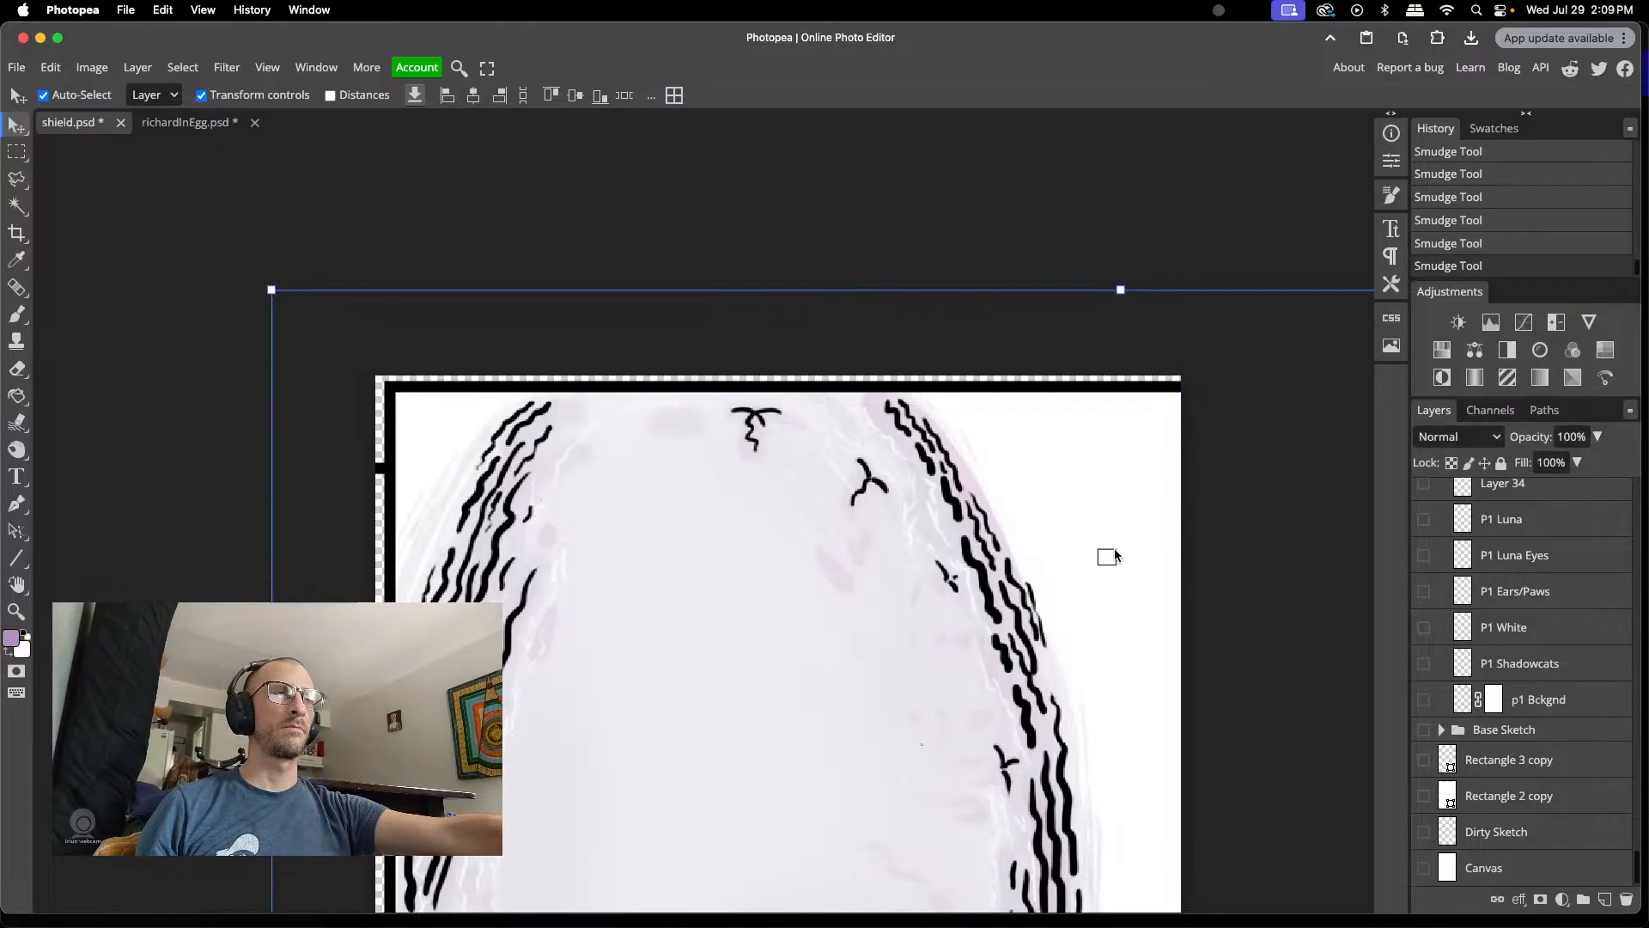
{"action": "key", "text": "Delete"}
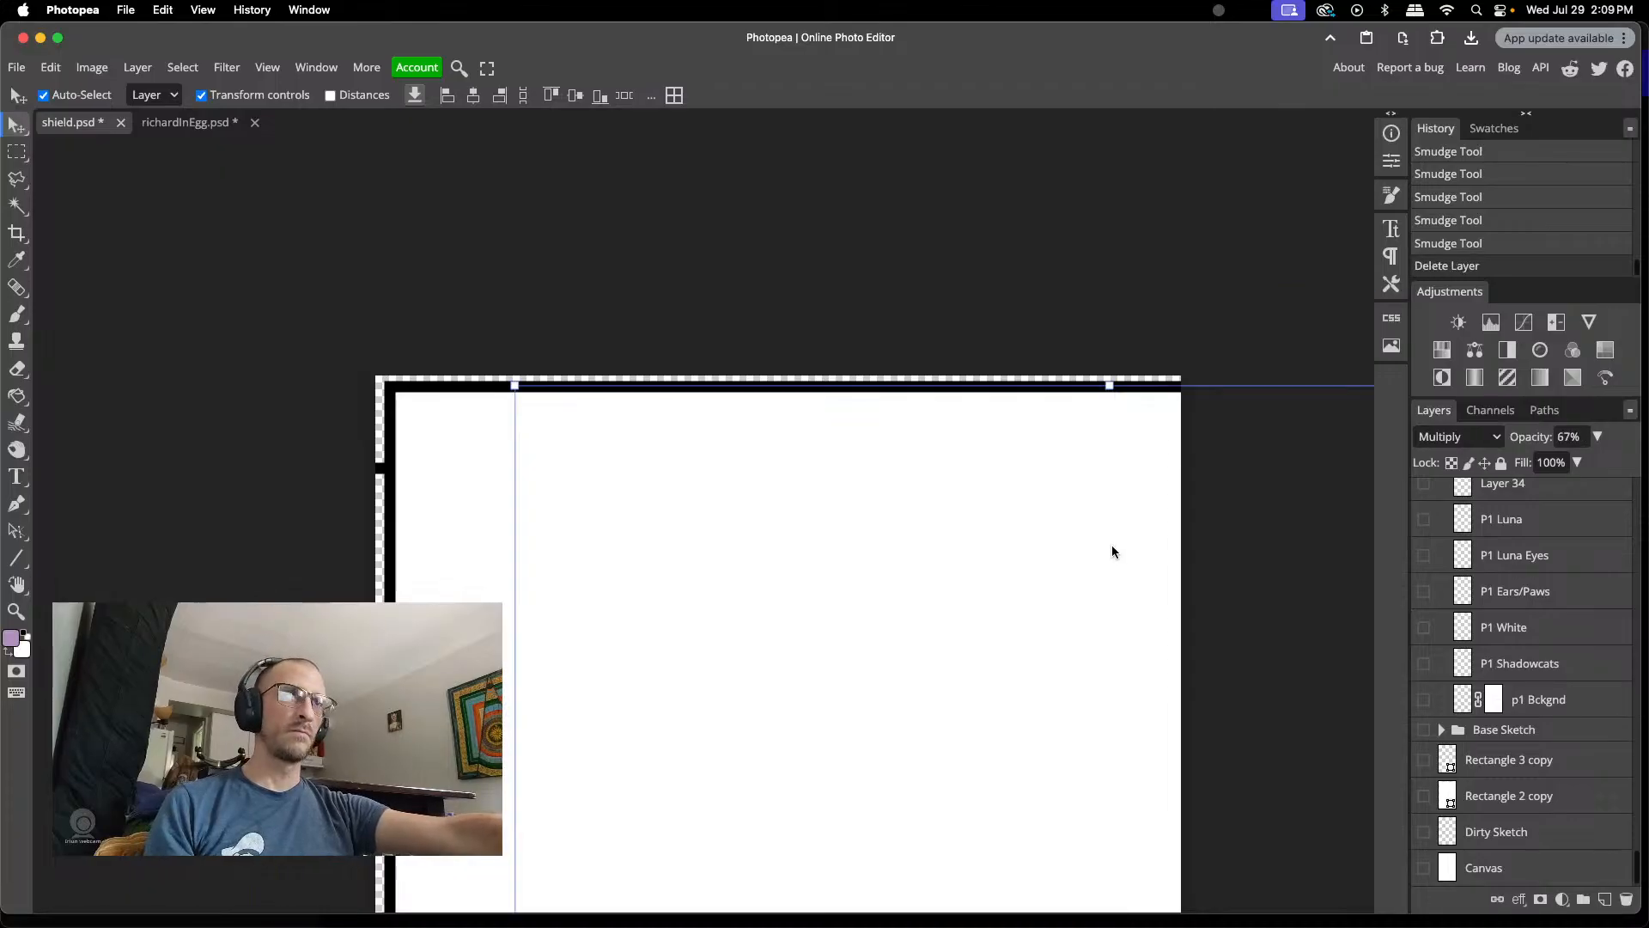
{"action": "key", "text": "super+z"}
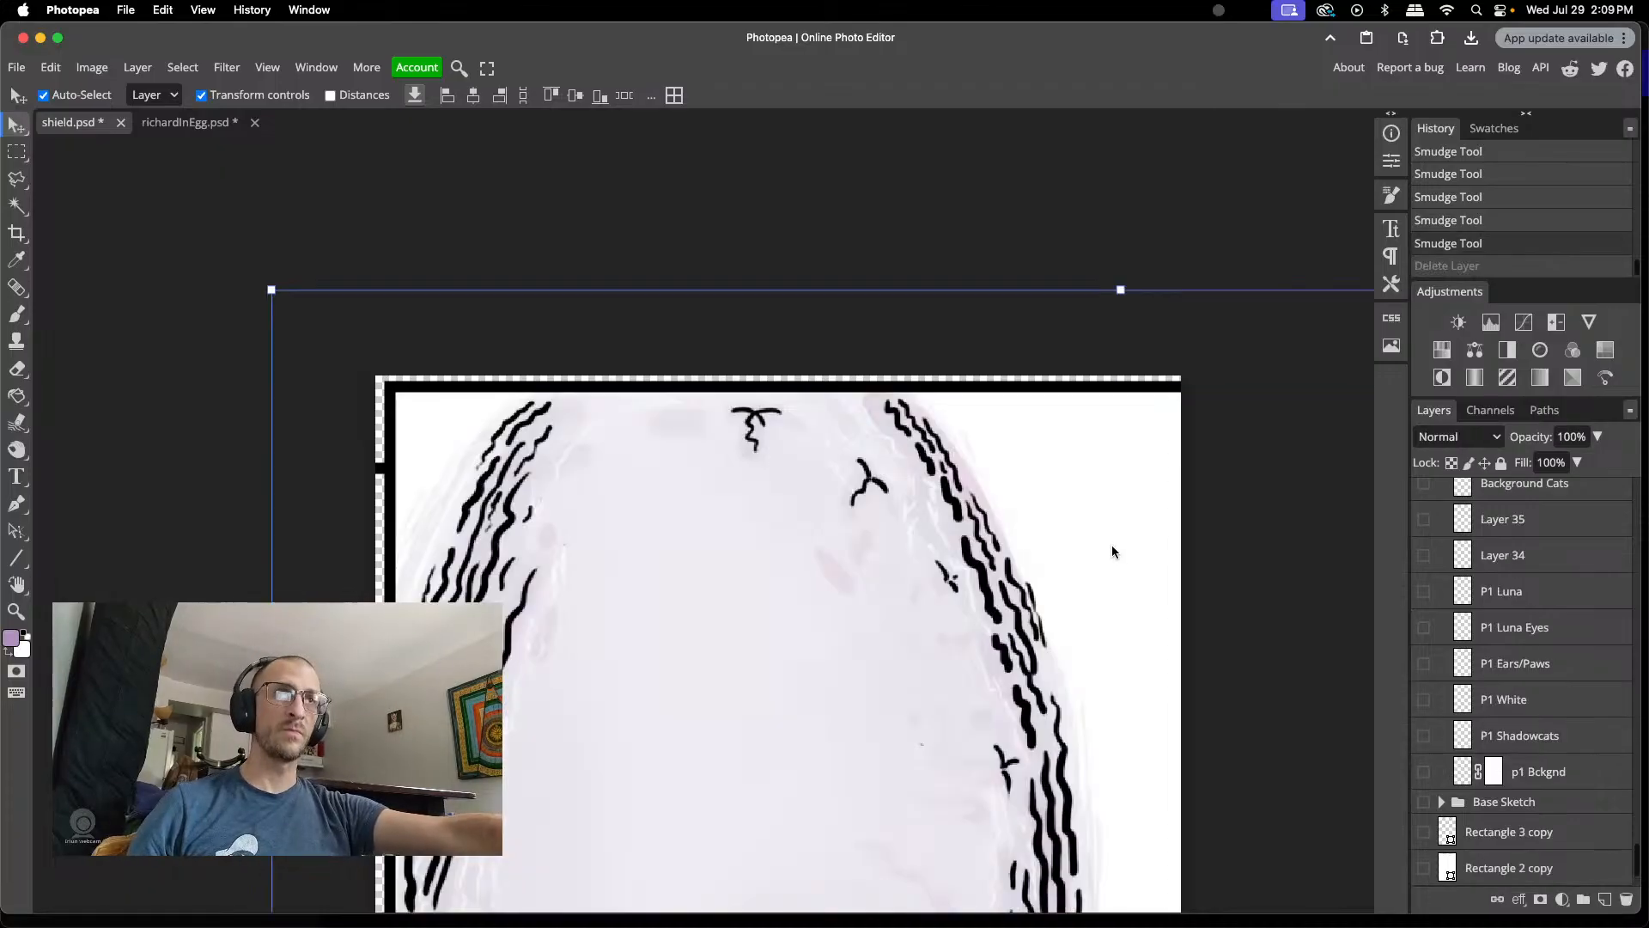
- Expand the Base Sketch group and hide p3-4 sketch, Layer 1, Panels frames 3-5, Layer 3, Layer 2 and bettersketch
{"action": "scroll", "coordinate": [1556, 649], "scroll_direction": "down", "scroll_amount": 2}
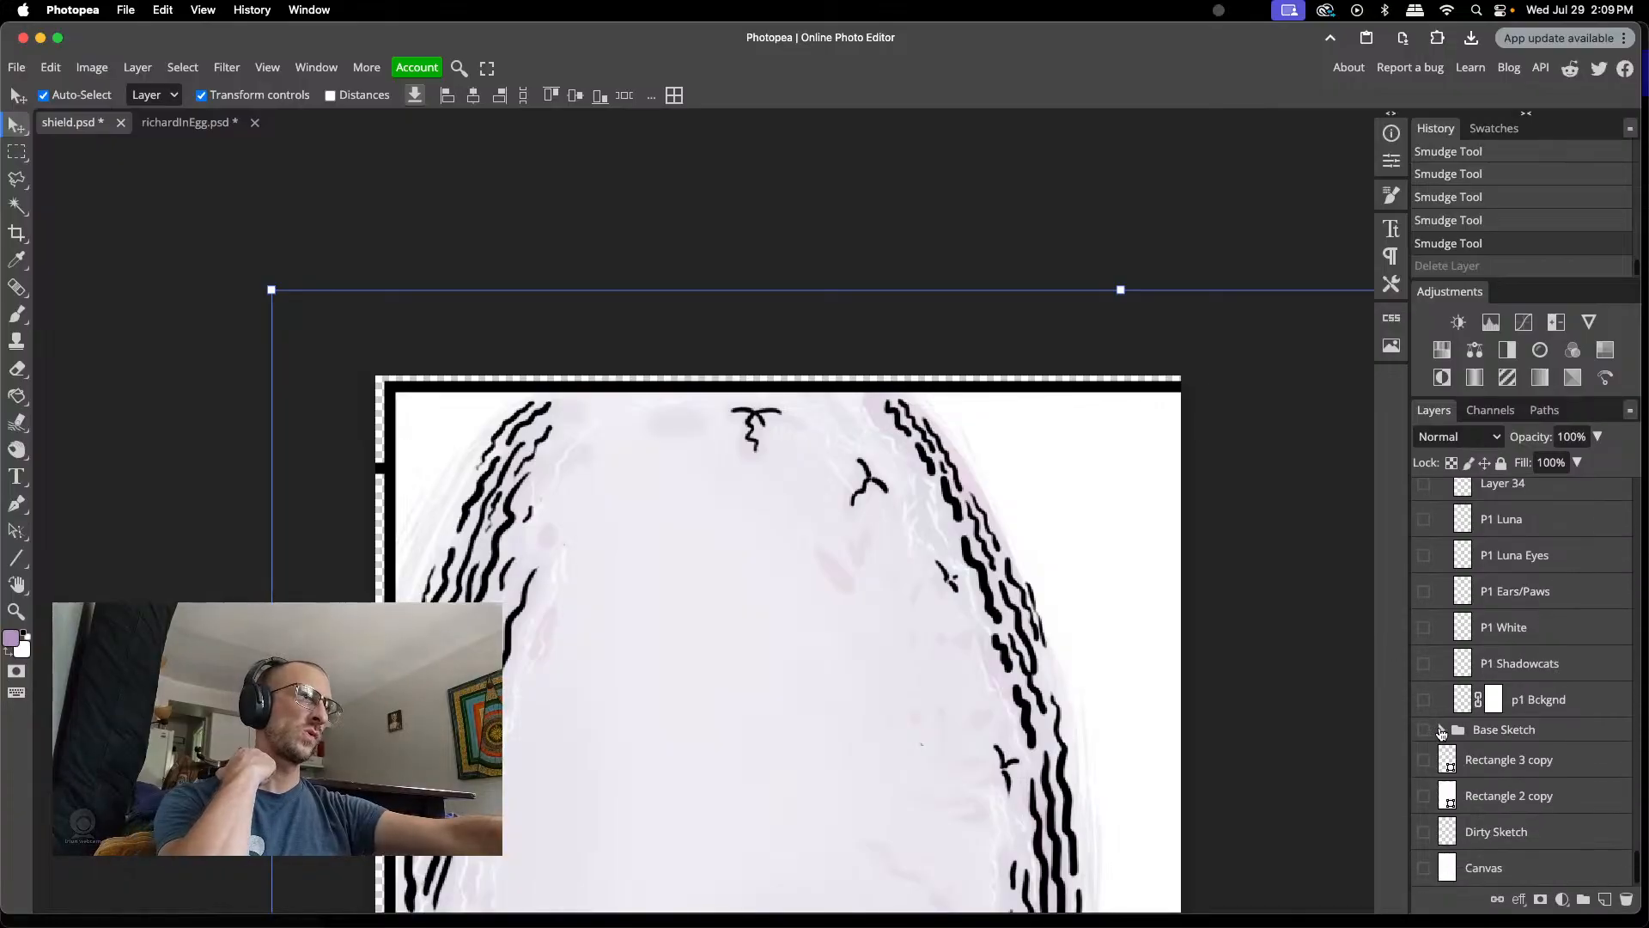
{"action": "left_click", "coordinate": [1442, 731]}
{"action": "scroll", "coordinate": [1447, 728], "scroll_direction": "down", "scroll_amount": 3}
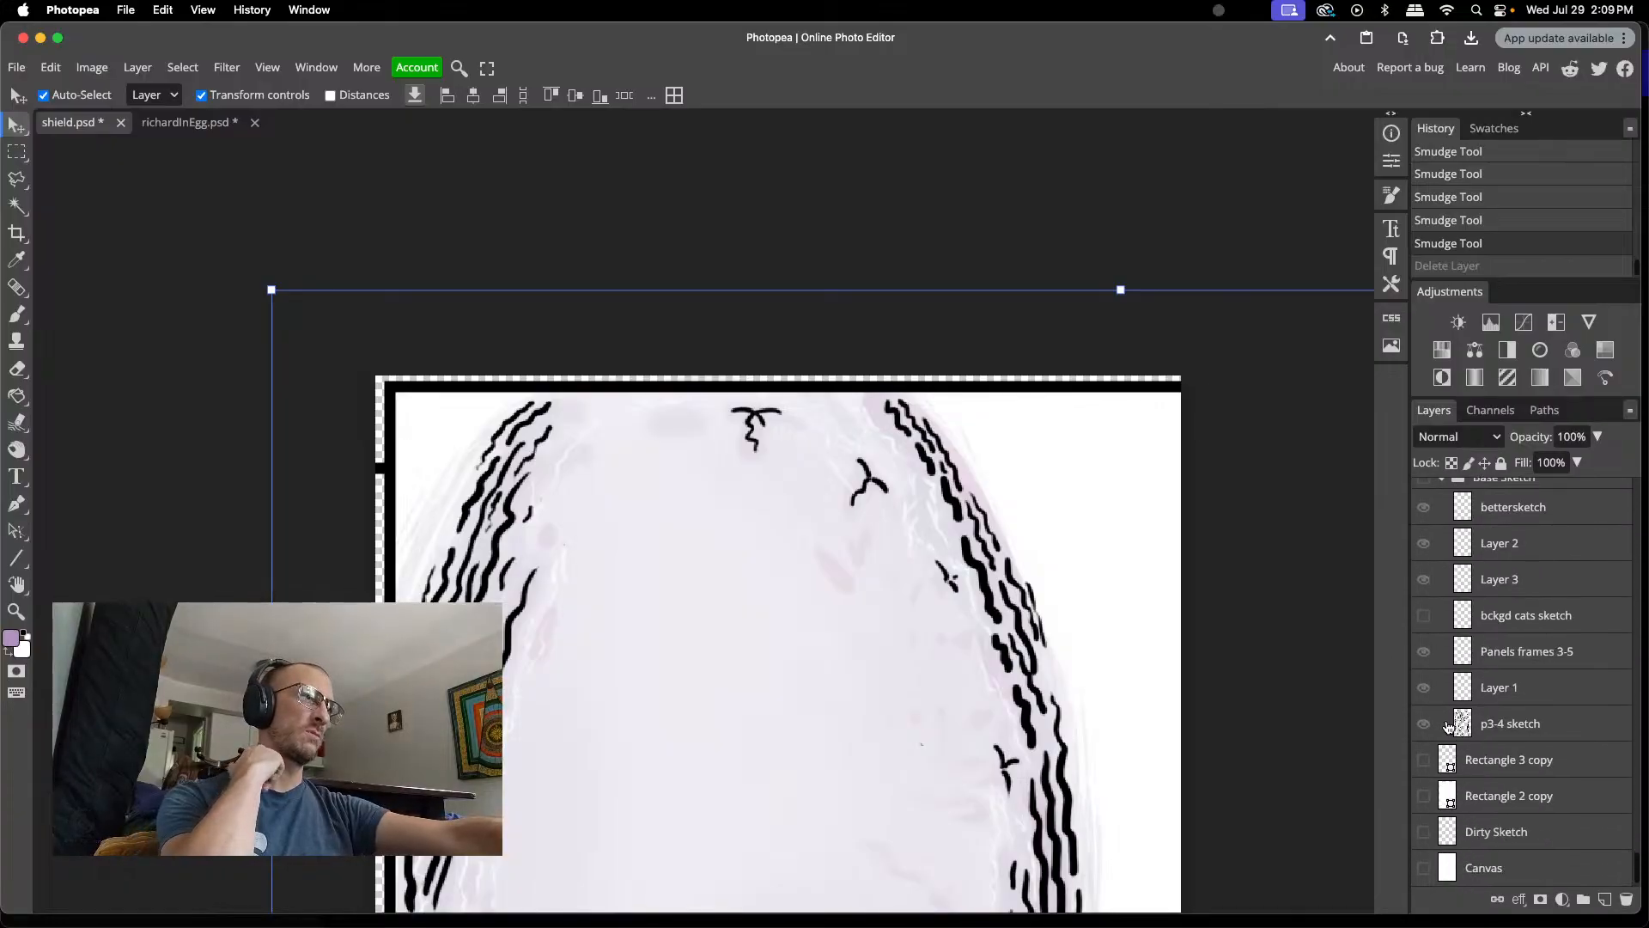
{"action": "left_click", "coordinate": [1424, 726]}
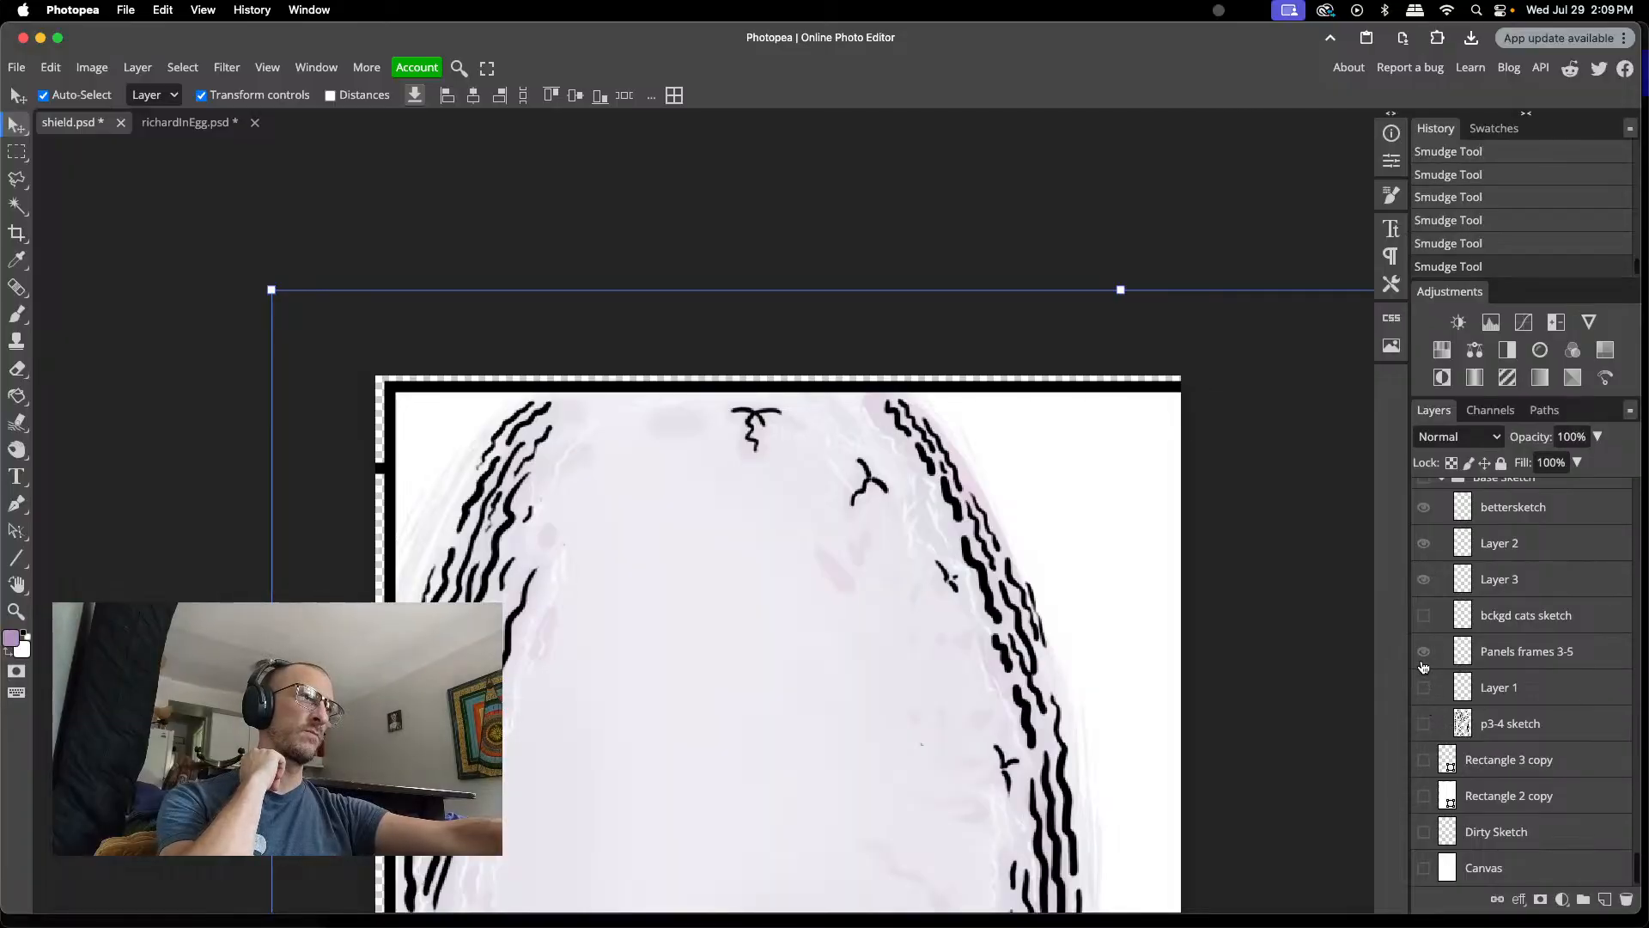
{"action": "left_click", "coordinate": [1423, 655]}
{"action": "left_click_drag", "start_coordinate": [1428, 585], "coordinate": [1430, 512]}
- Hide Rectangle 4, Rectangle 2, Rectangle 3 and Rectangle 1 in the Panels group
{"action": "scroll", "coordinate": [1417, 584], "scroll_direction": "up", "scroll_amount": 6}
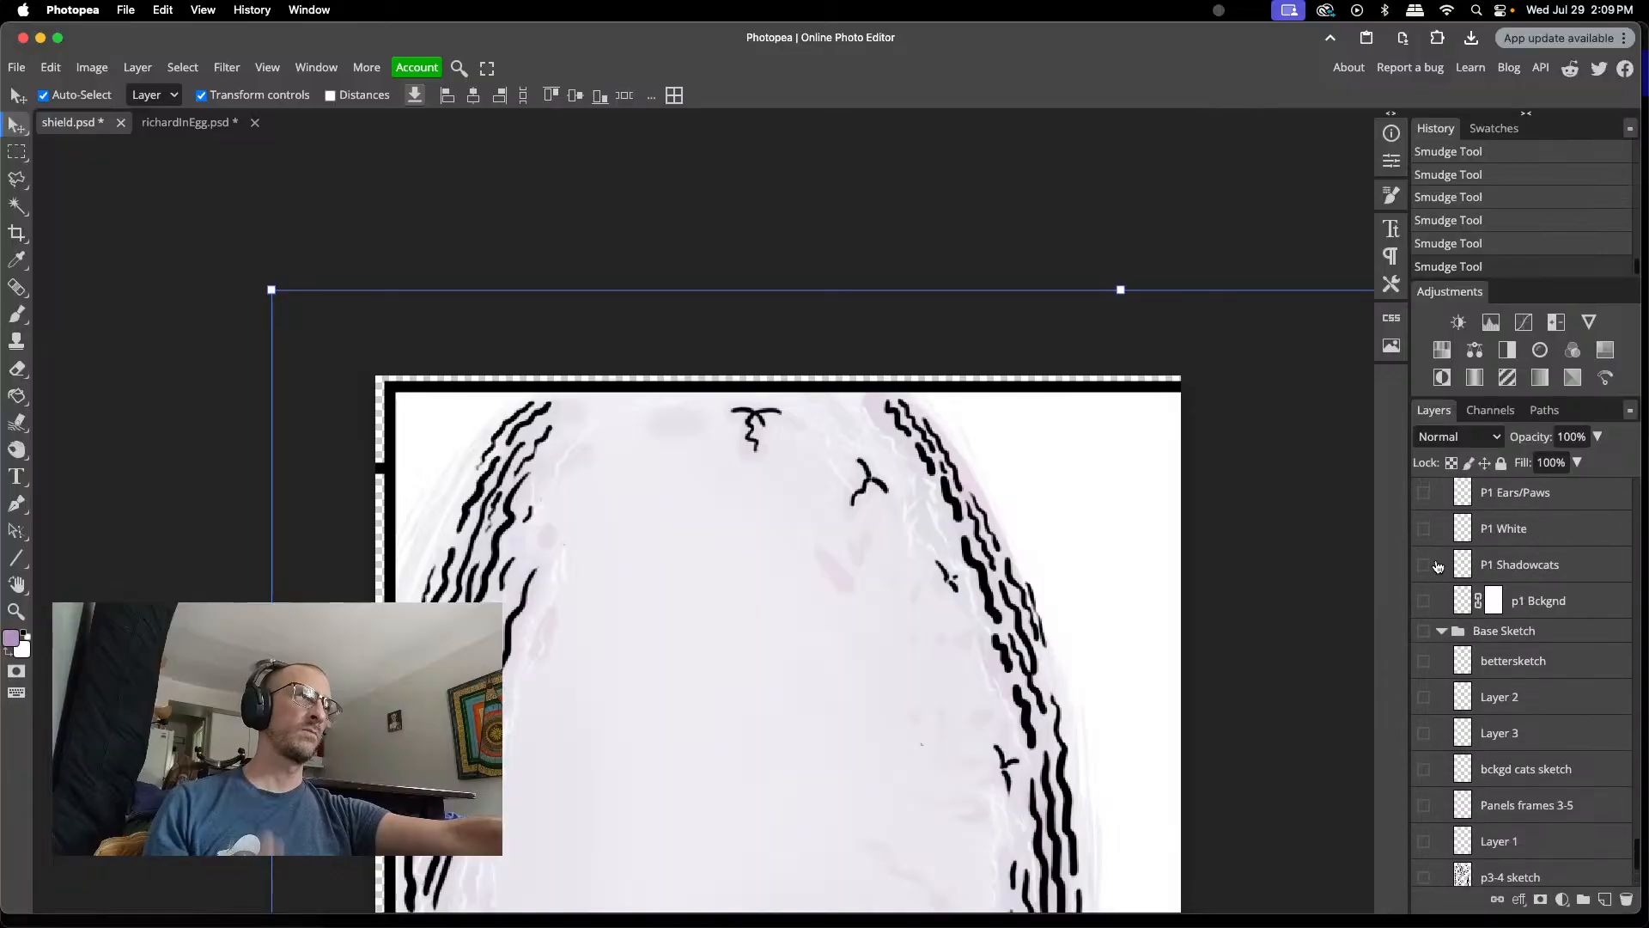
{"action": "scroll", "coordinate": [1432, 609], "scroll_direction": "up", "scroll_amount": 8}
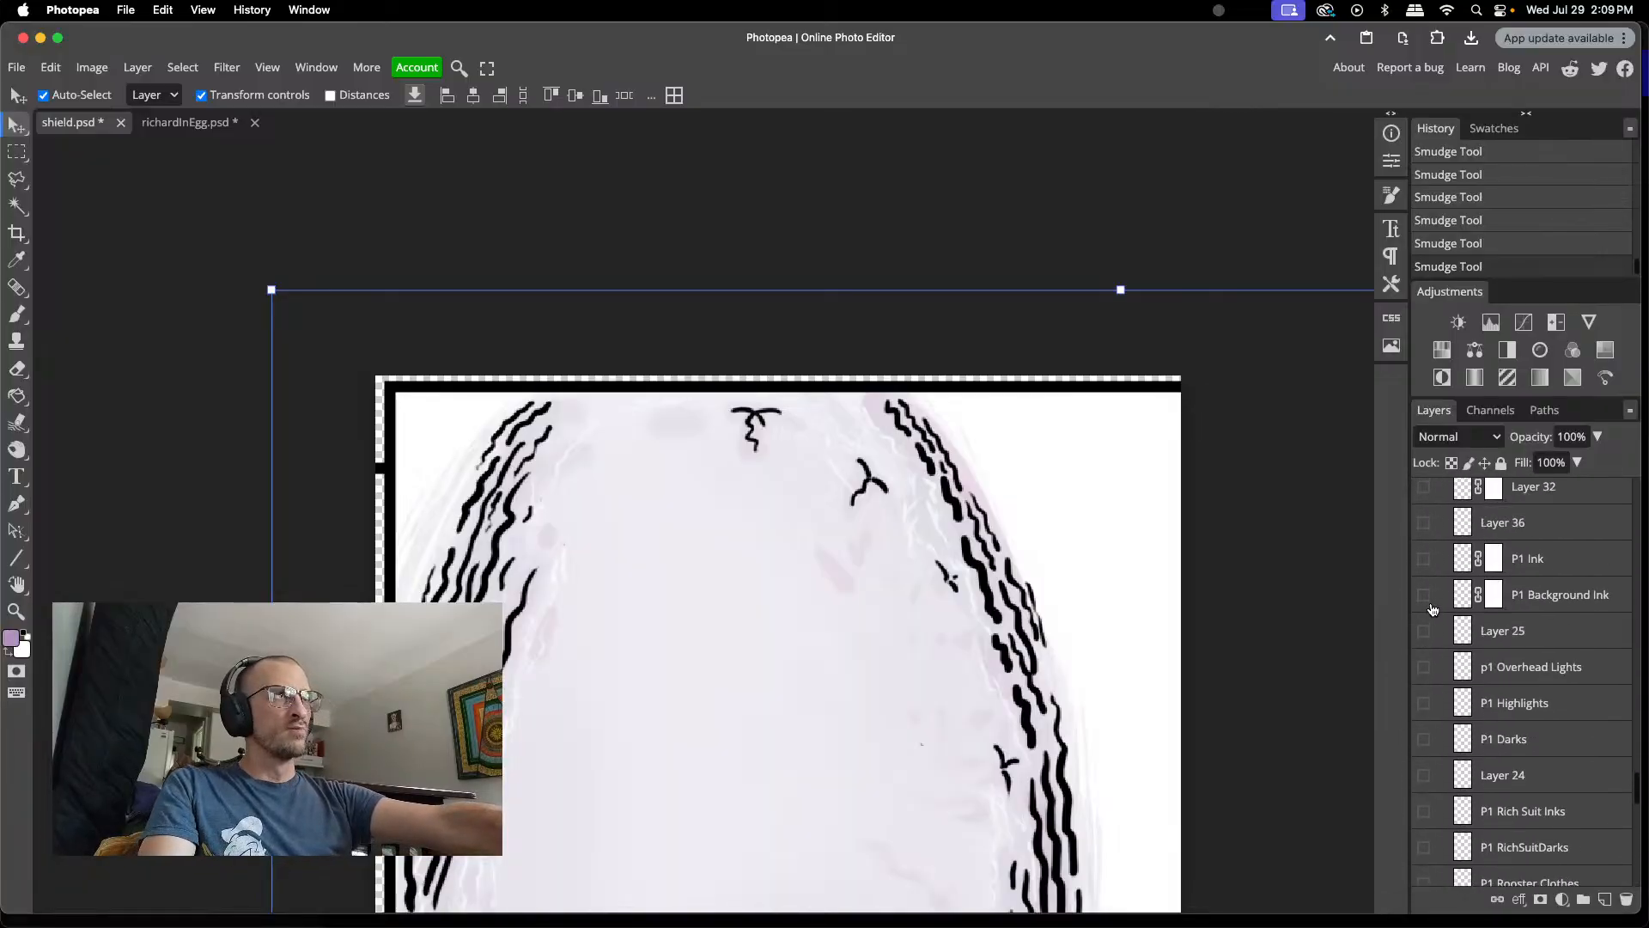
{"action": "scroll", "coordinate": [1432, 609], "scroll_direction": "up", "scroll_amount": 10}
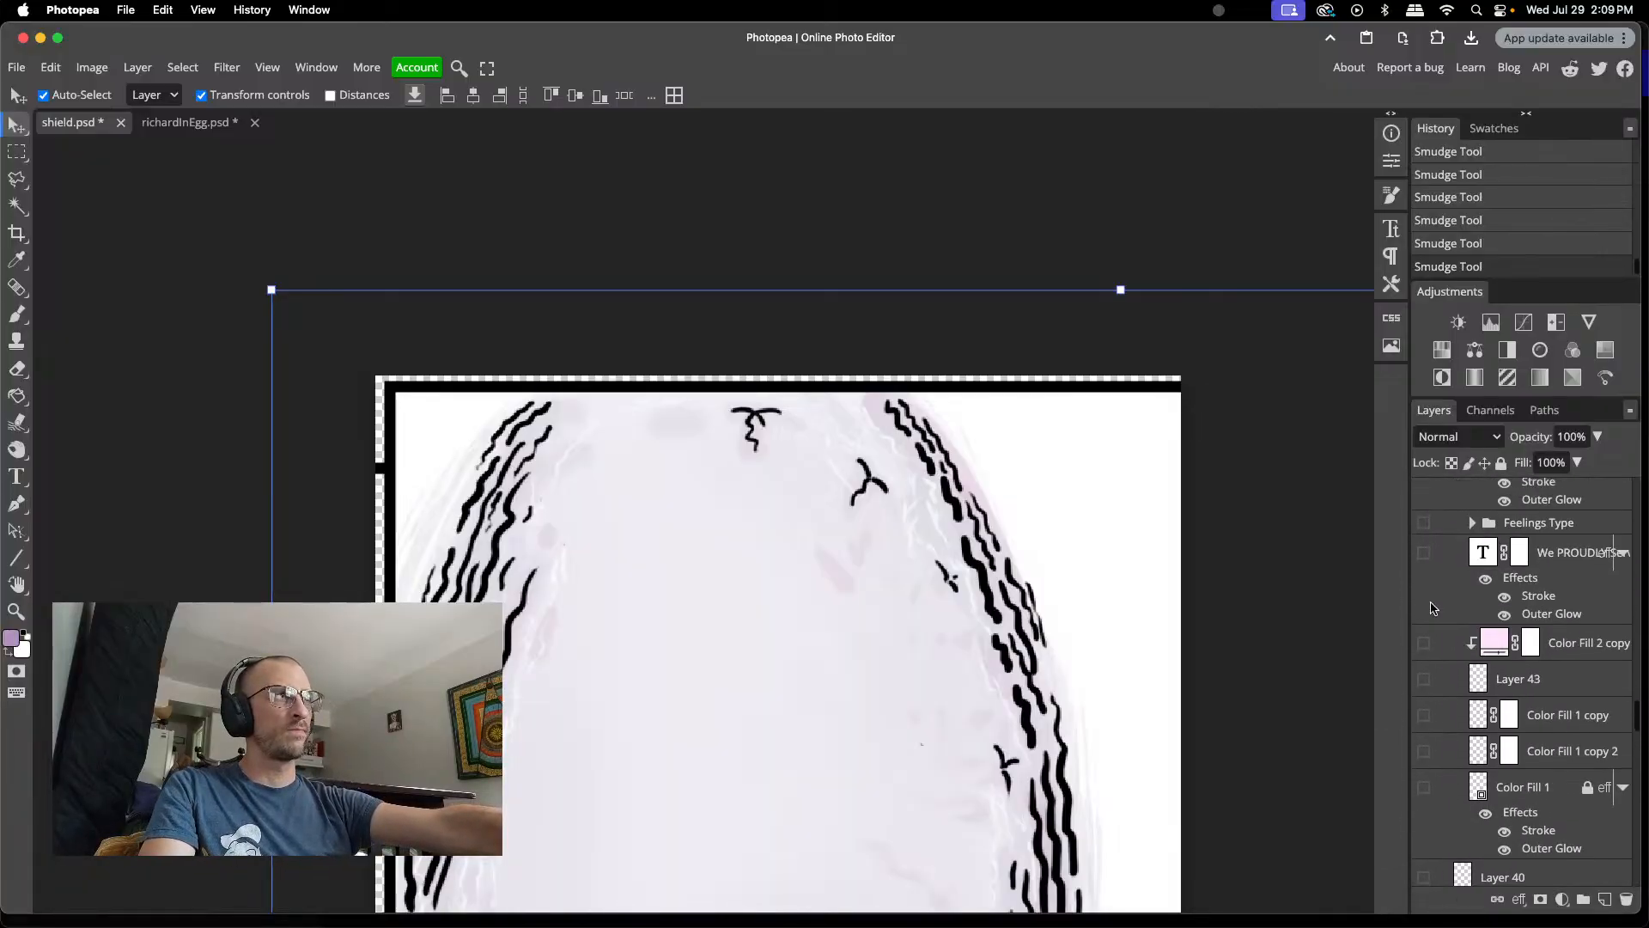
{"action": "scroll", "coordinate": [1432, 609], "scroll_direction": "up", "scroll_amount": 9}
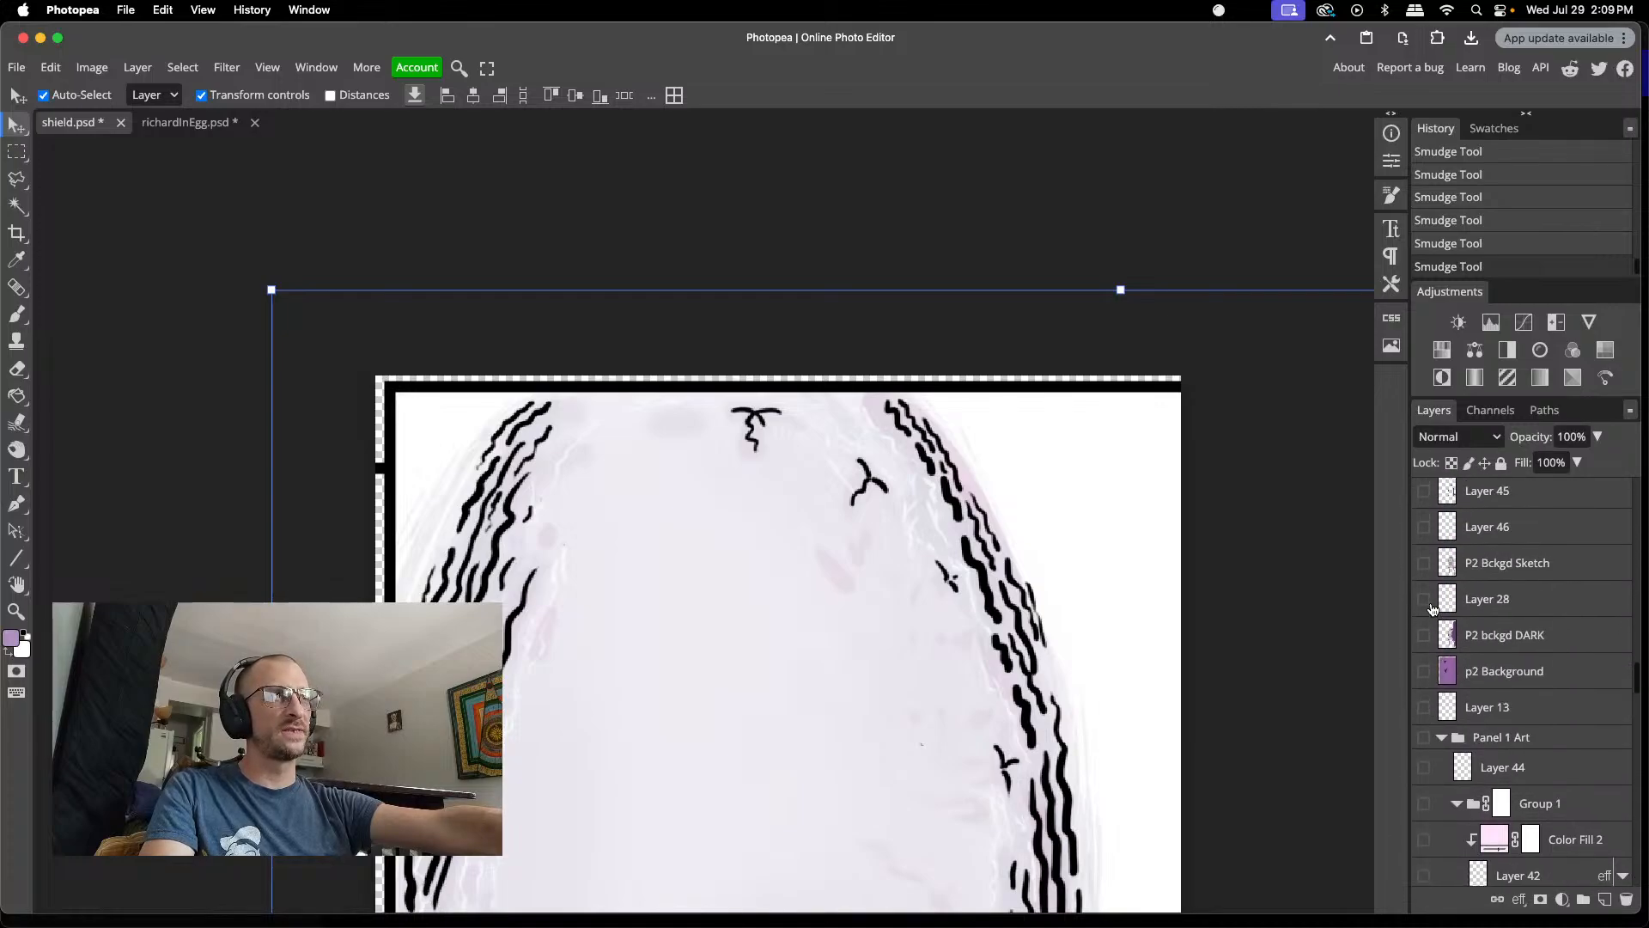
{"action": "scroll", "coordinate": [1433, 609], "scroll_direction": "up", "scroll_amount": 10}
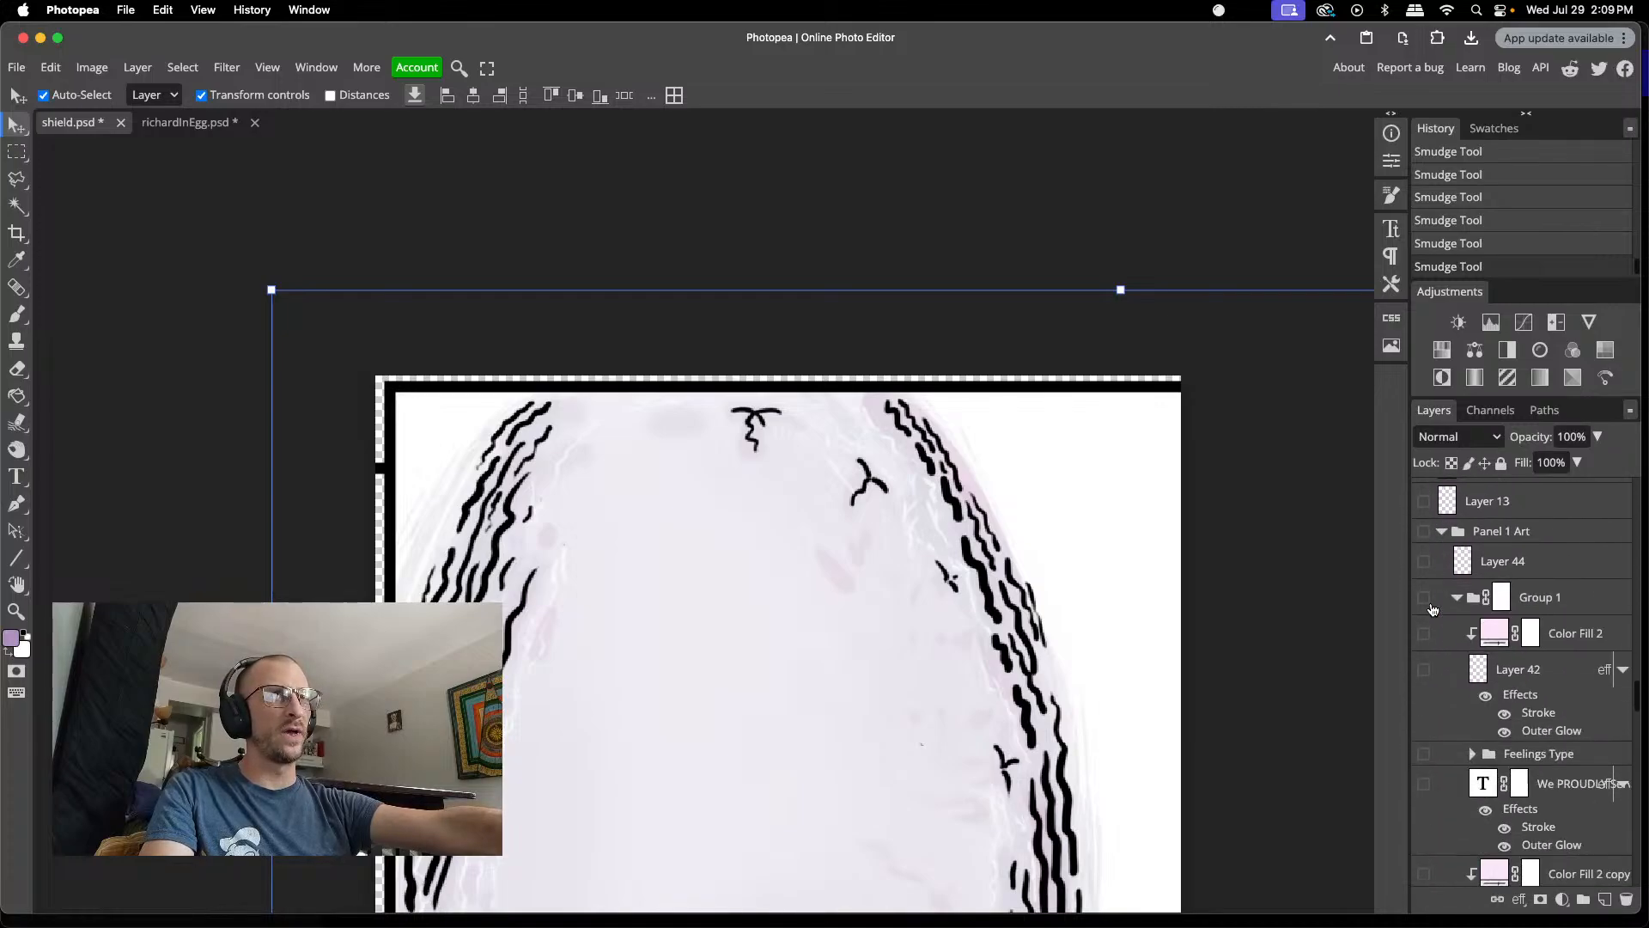
{"action": "scroll", "coordinate": [1432, 609], "scroll_direction": "up", "scroll_amount": 10}
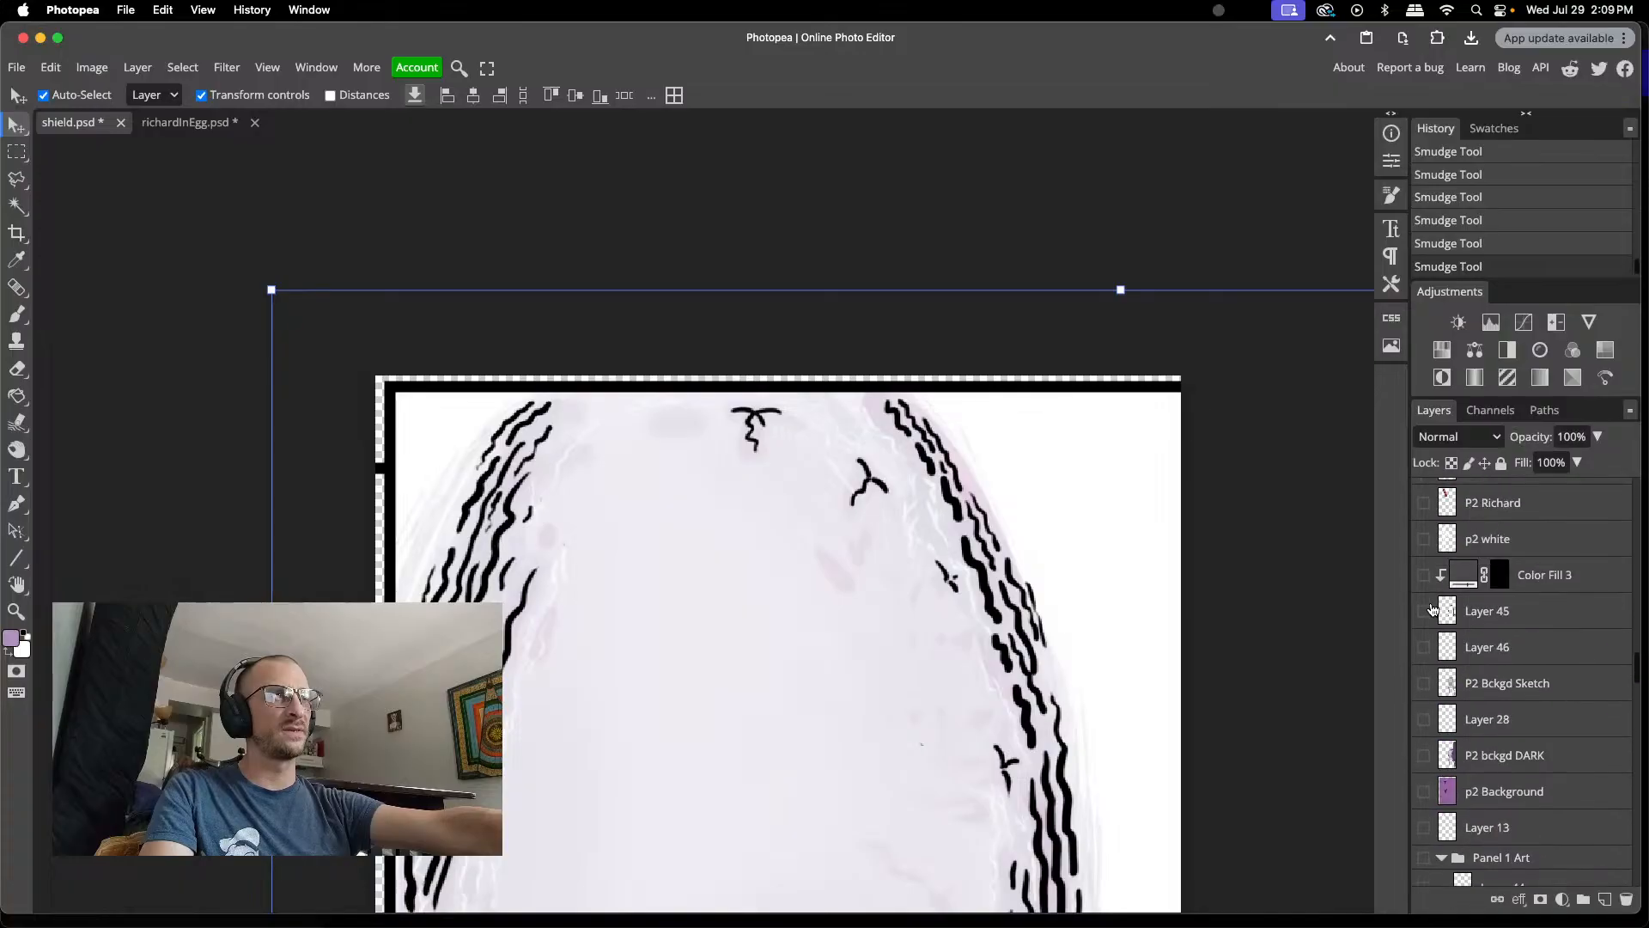
{"action": "scroll", "coordinate": [1432, 609], "scroll_direction": "up", "scroll_amount": 8}
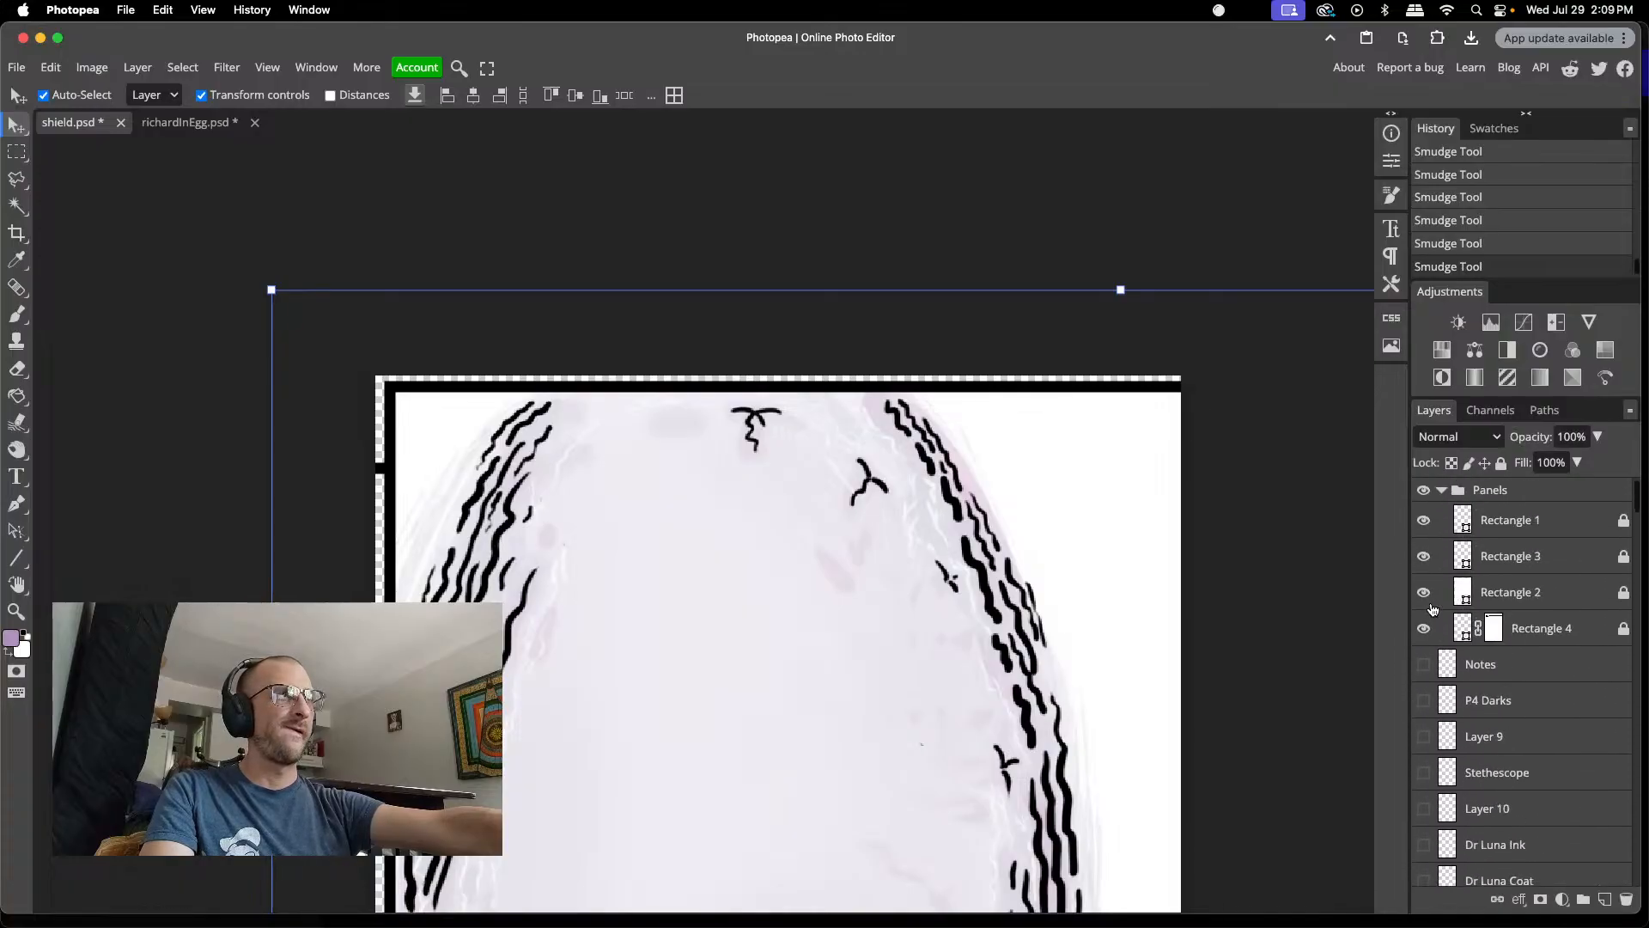
{"action": "left_click", "coordinate": [1424, 629]}
{"action": "left_click", "coordinate": [1424, 628]}
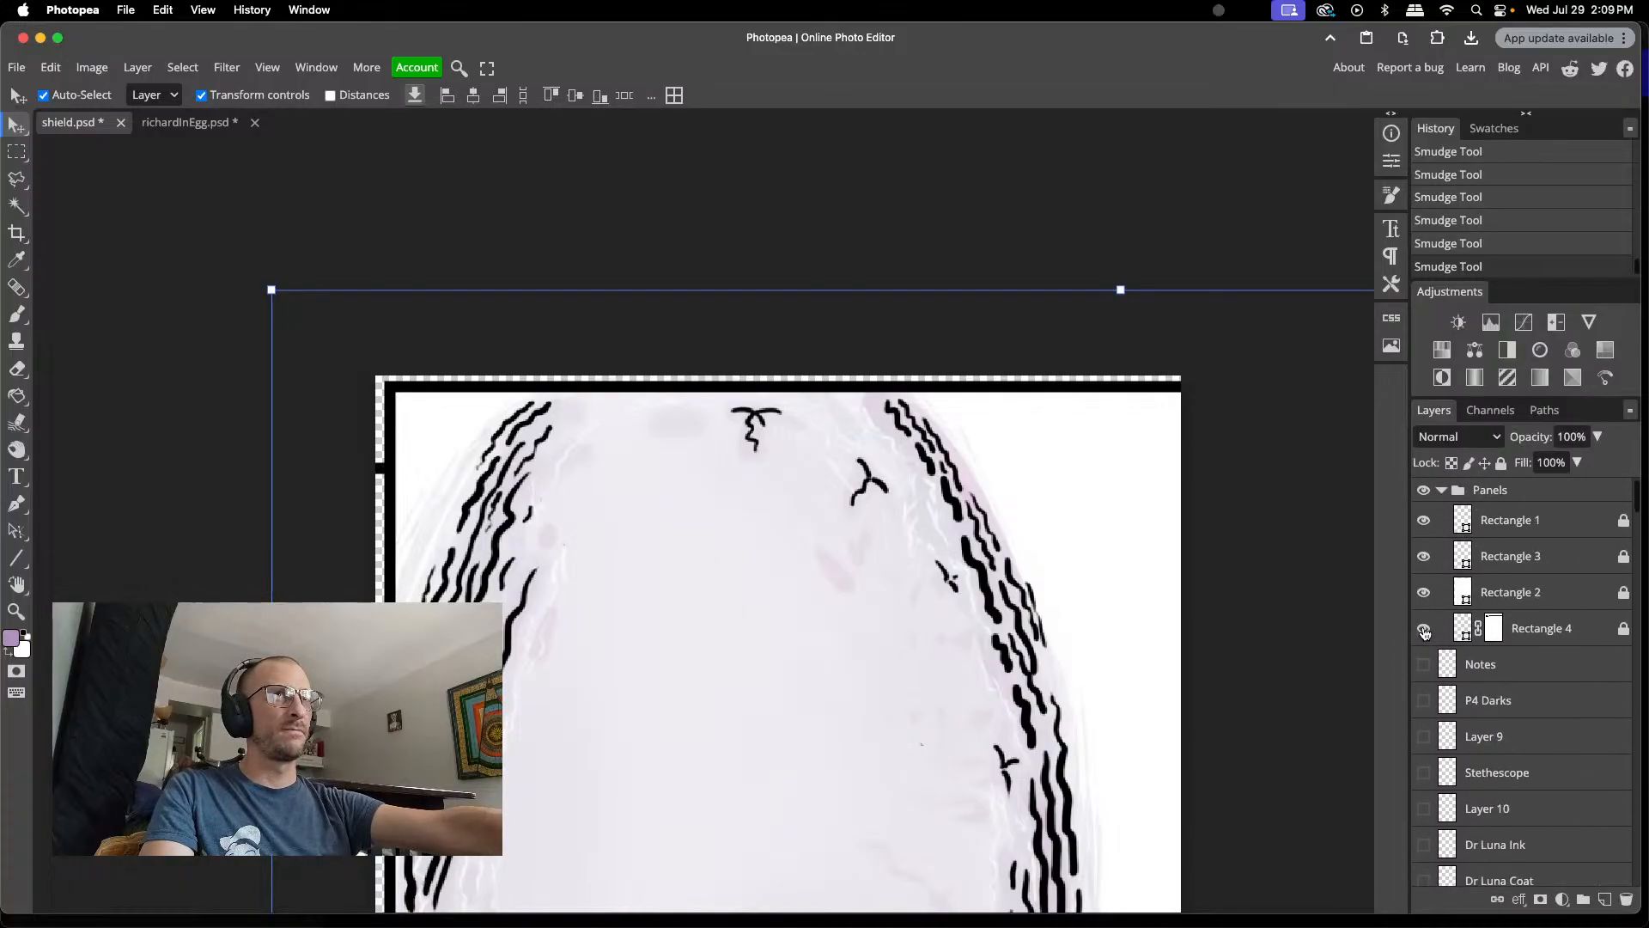
{"action": "left_click", "coordinate": [1425, 630]}
{"action": "left_click", "coordinate": [1425, 593]}
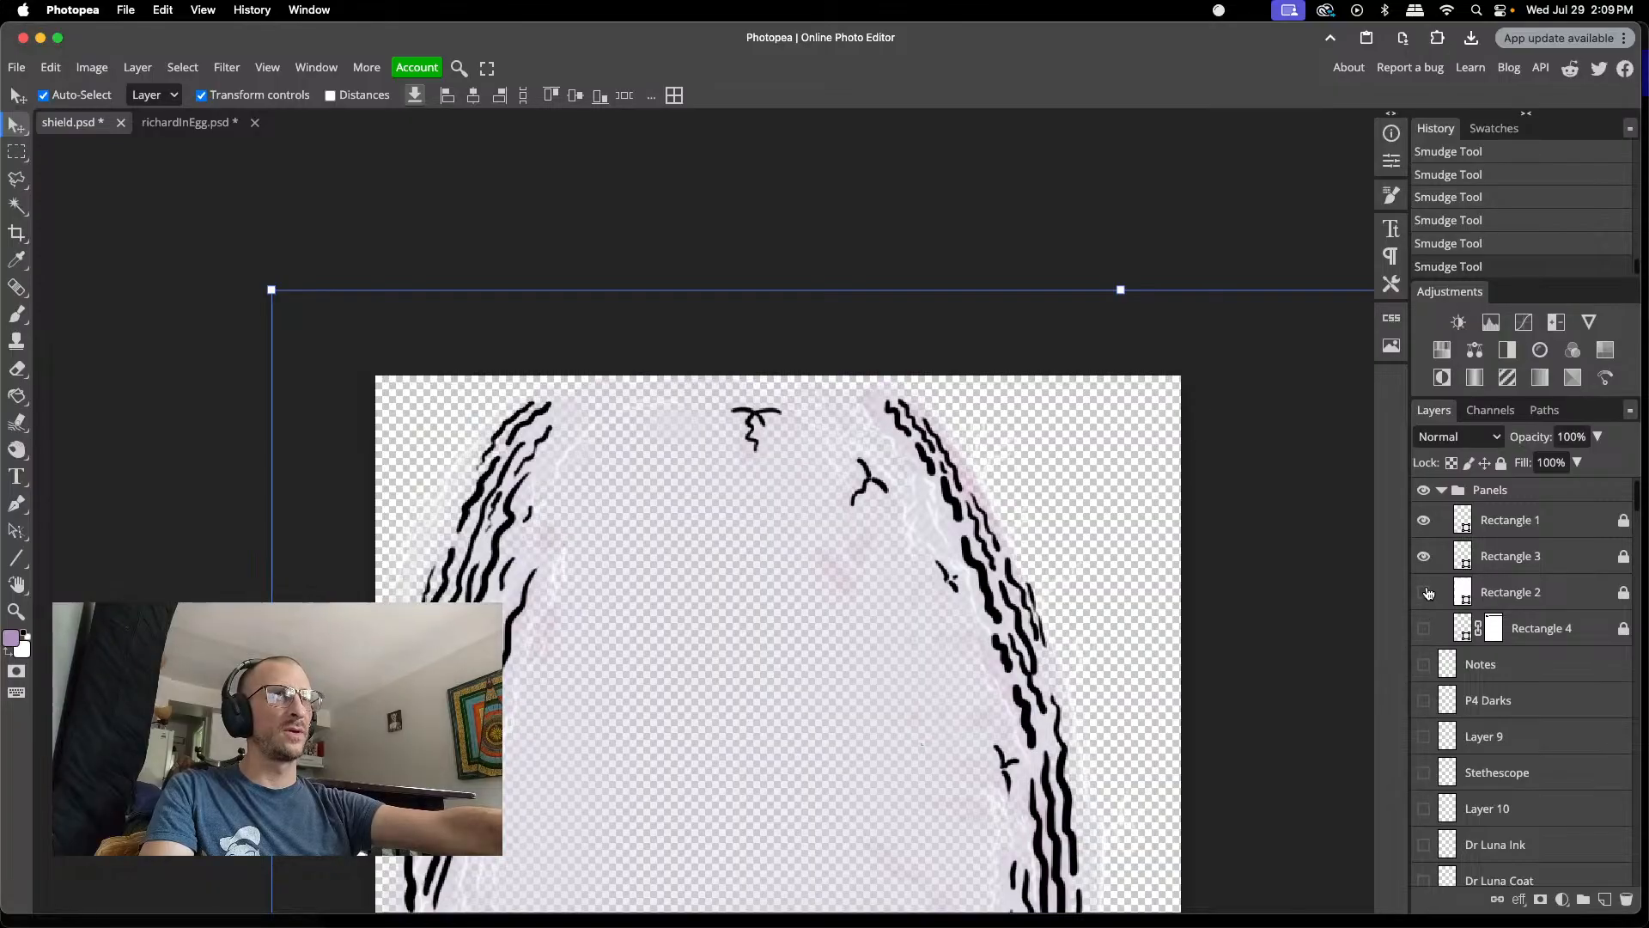
{"action": "left_click", "coordinate": [1427, 556]}
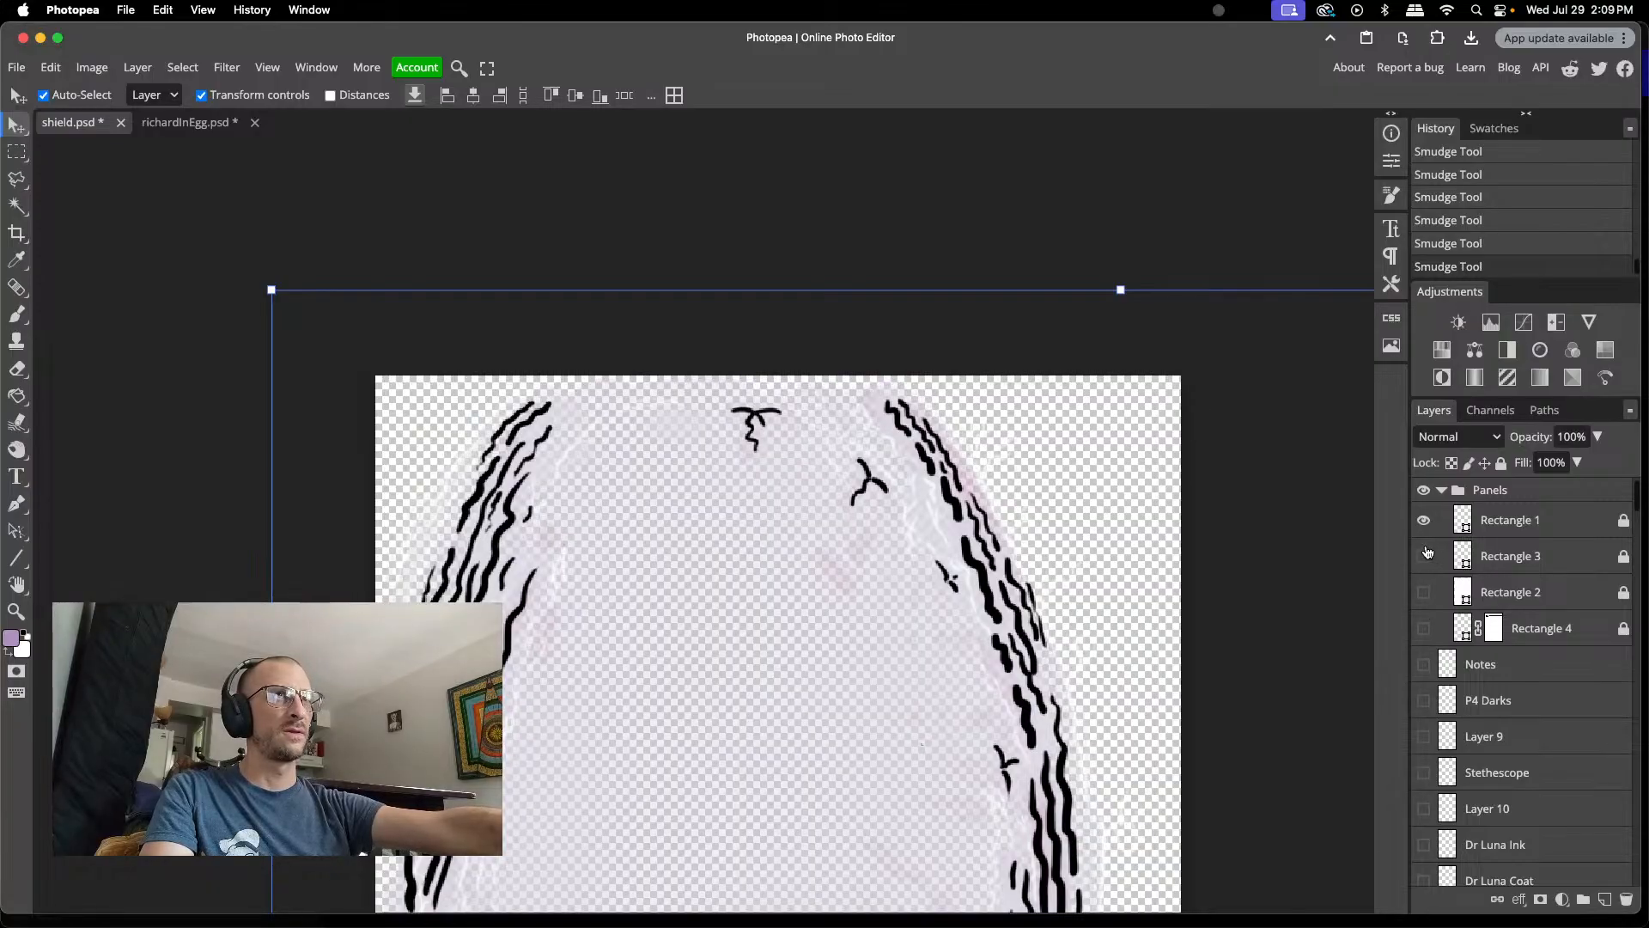
{"action": "left_click", "coordinate": [1424, 521]}
- Inspect the isolated shield artwork along its full height for leftover backing around the edges
{"action": "scroll", "coordinate": [1139, 720], "scroll_direction": "down", "scroll_amount": 5}
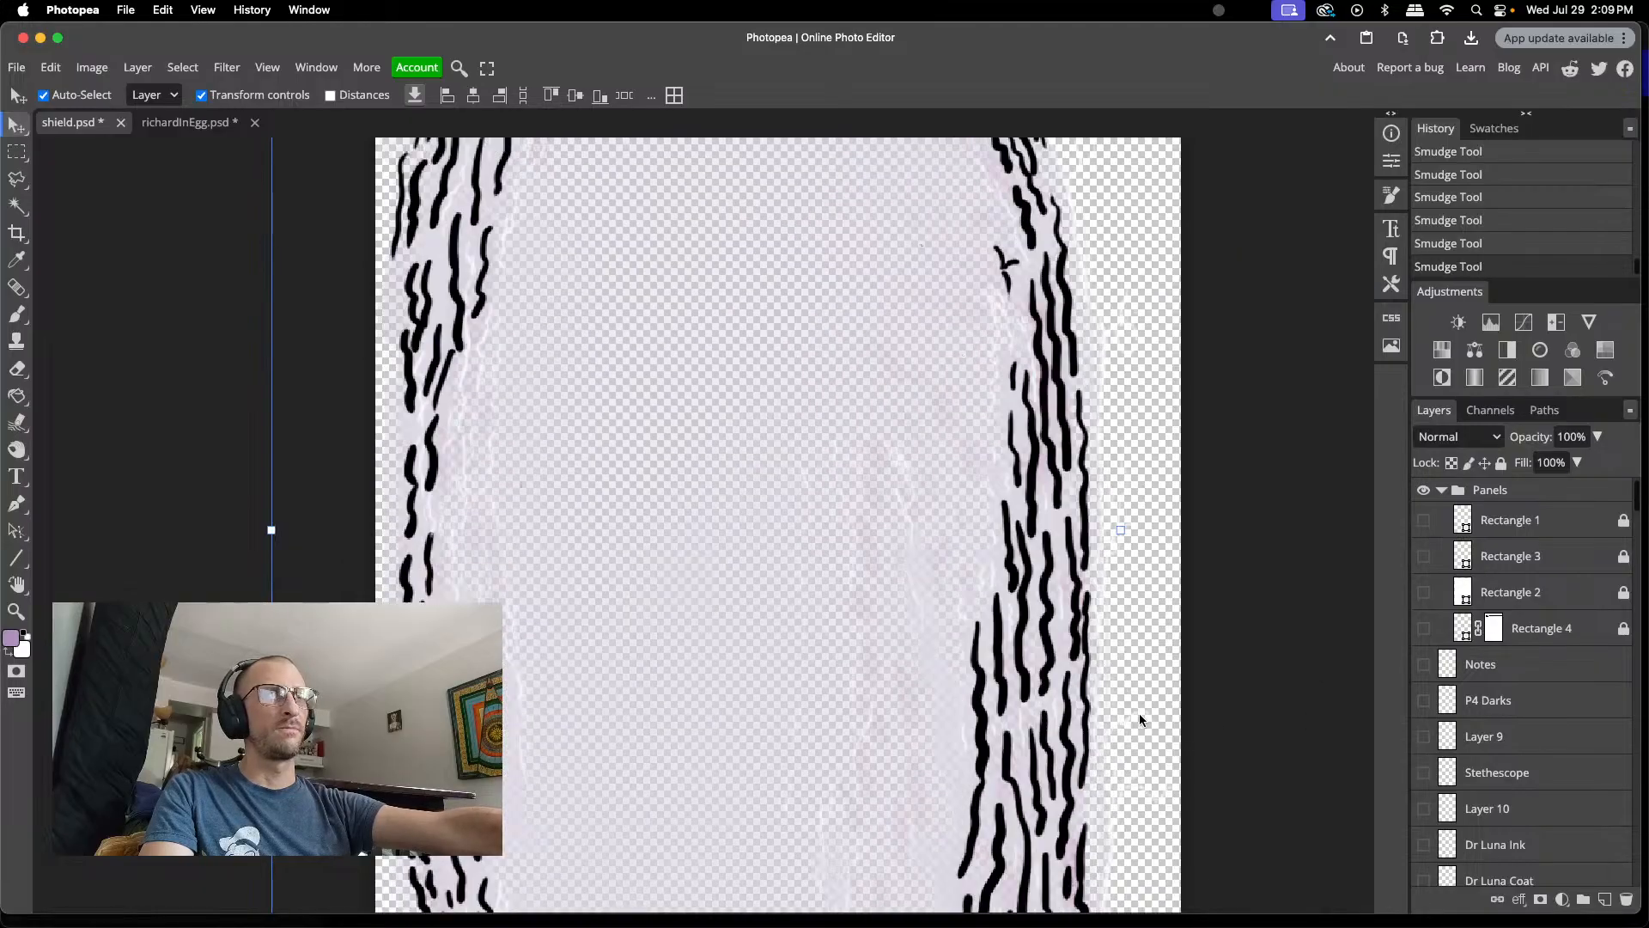
{"action": "scroll", "coordinate": [1141, 720], "scroll_direction": "down", "scroll_amount": 5}
{"action": "scroll", "coordinate": [1140, 720], "scroll_direction": "up", "scroll_amount": 12}
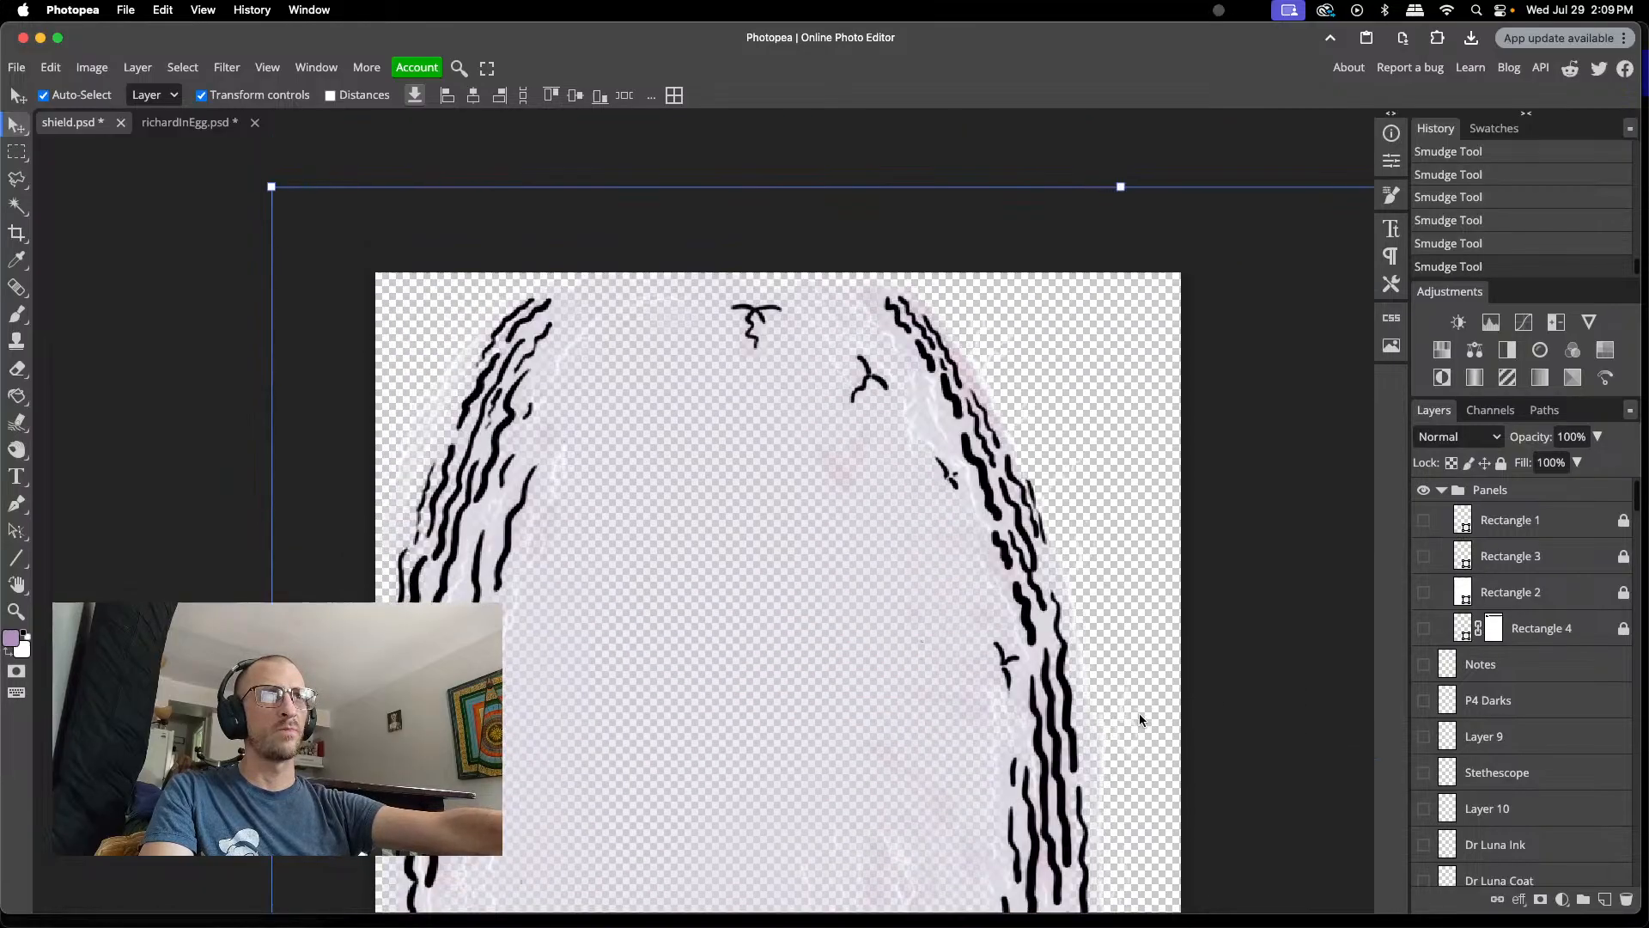
{"action": "scroll", "coordinate": [1139, 720], "scroll_direction": "down", "scroll_amount": 8}
{"action": "scroll", "coordinate": [1139, 720], "scroll_direction": "down", "scroll_amount": 5}
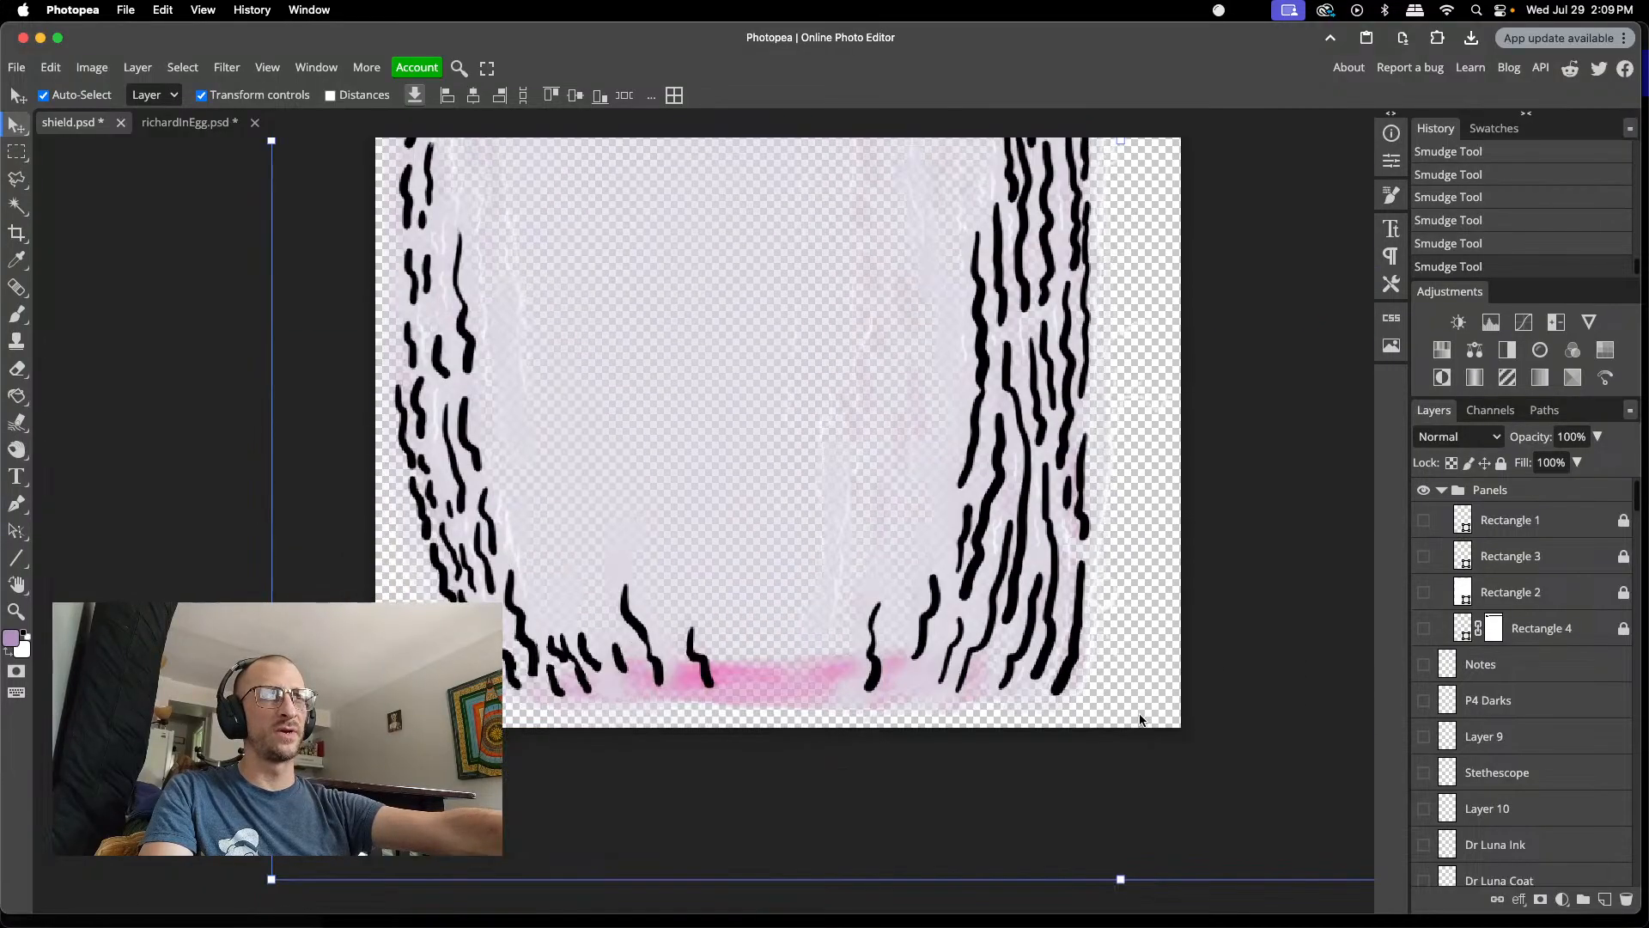
{"action": "scroll", "coordinate": [1139, 720], "scroll_direction": "up", "scroll_amount": 15}
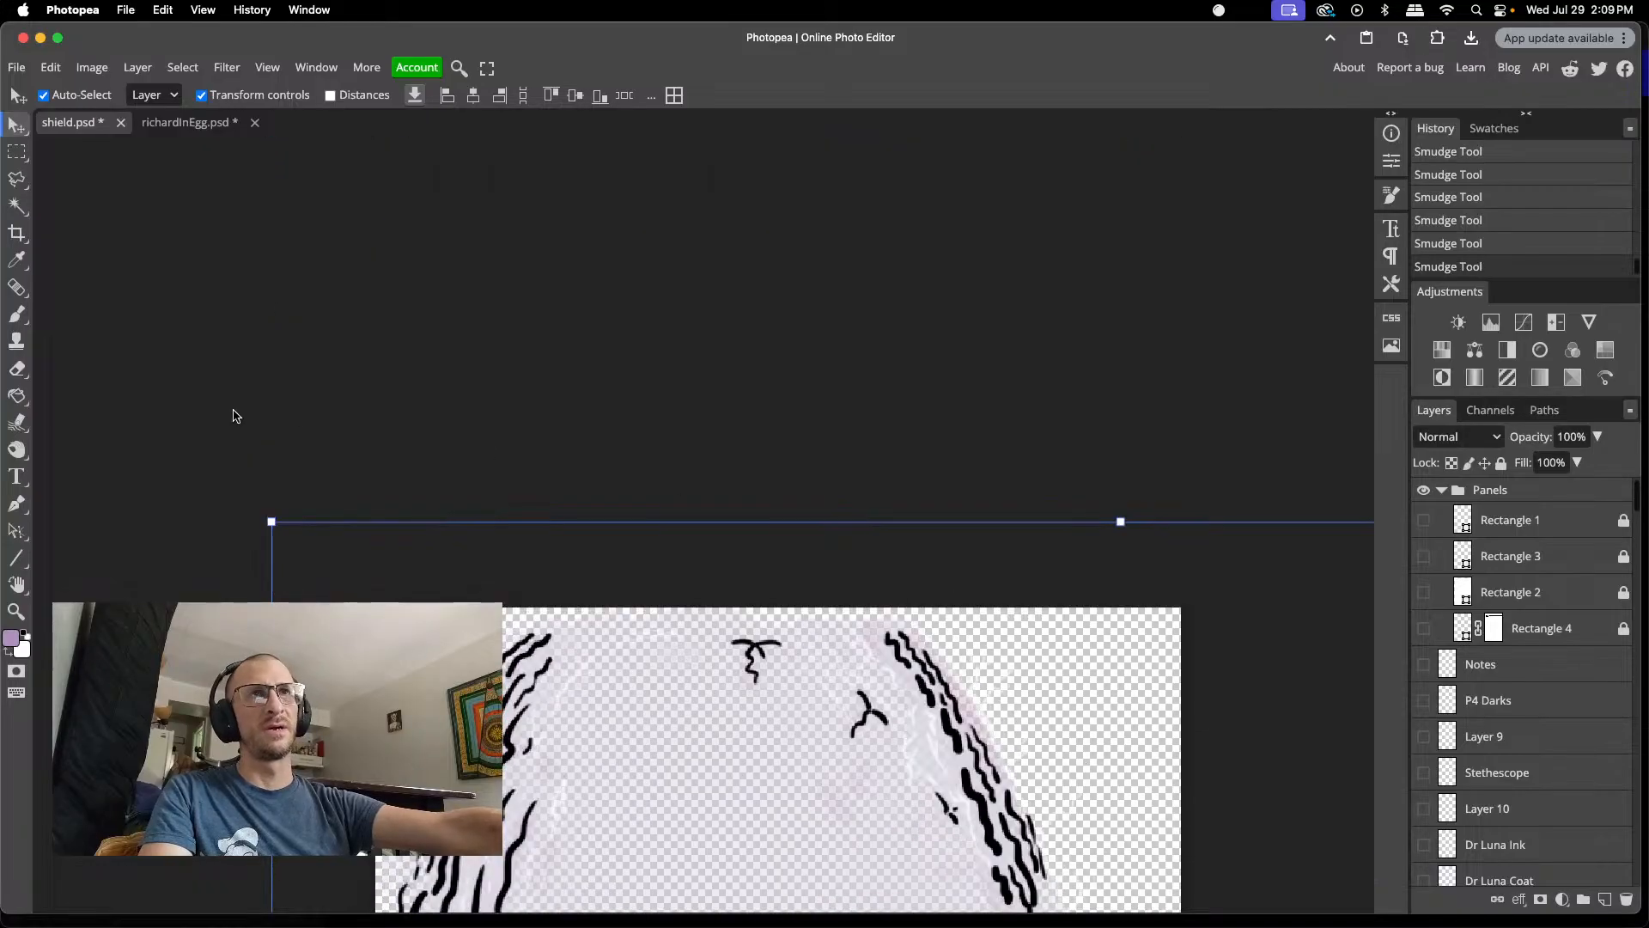
{"action": "scroll", "coordinate": [362, 436], "scroll_direction": "down", "scroll_amount": 15}
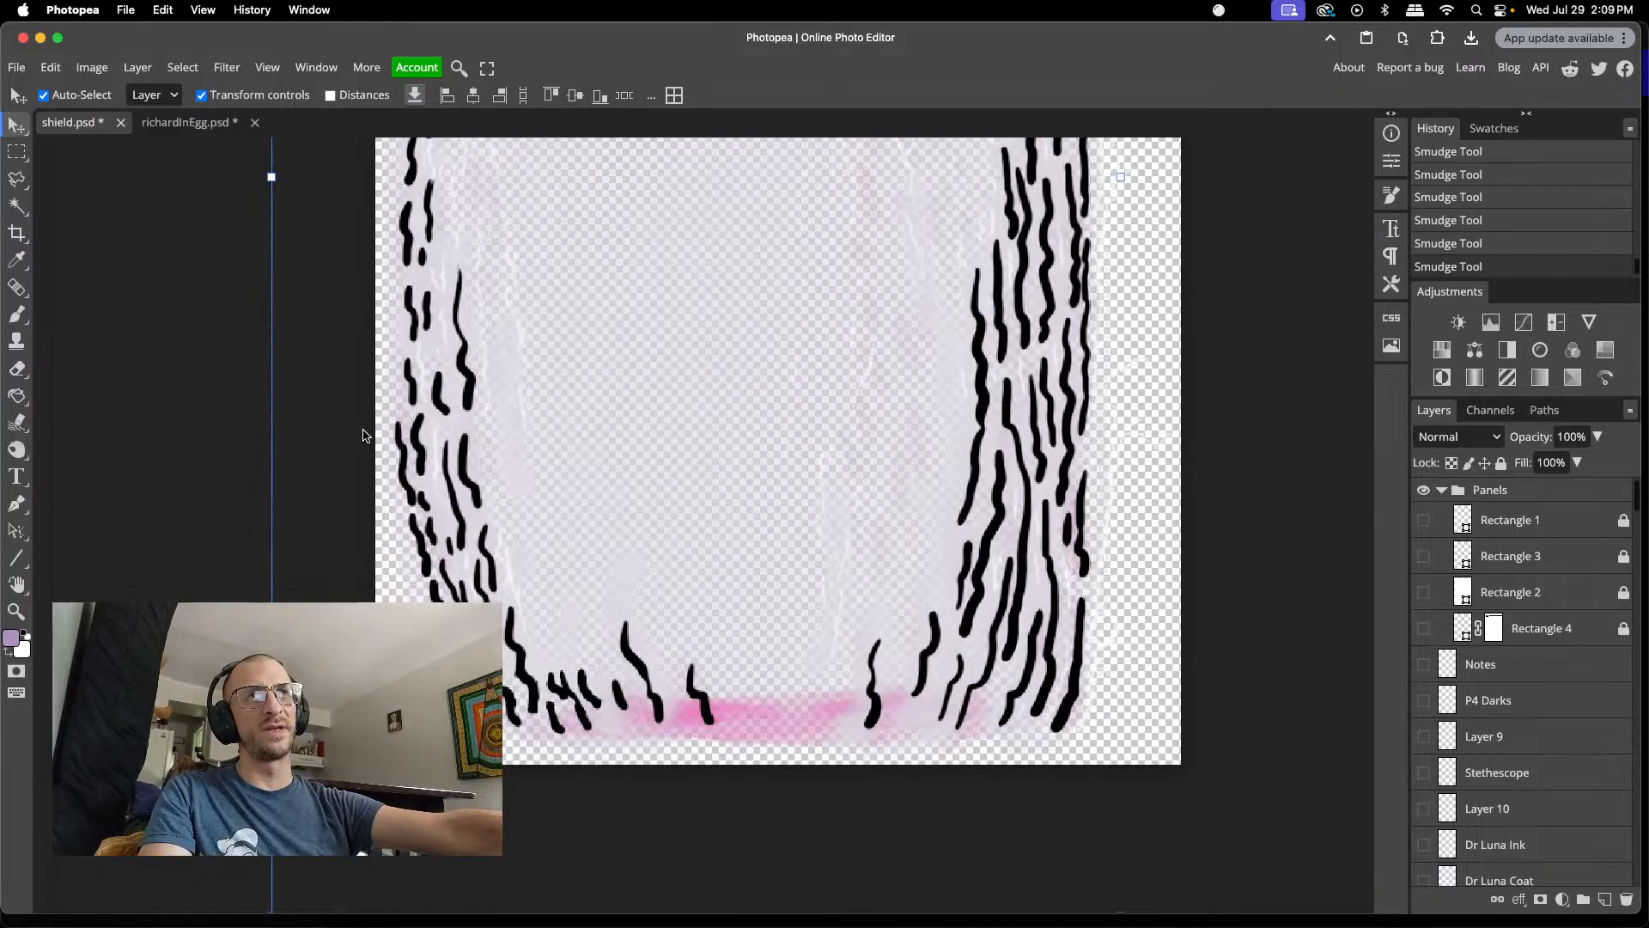
{"action": "scroll", "coordinate": [362, 436], "scroll_direction": "up", "scroll_amount": 15}
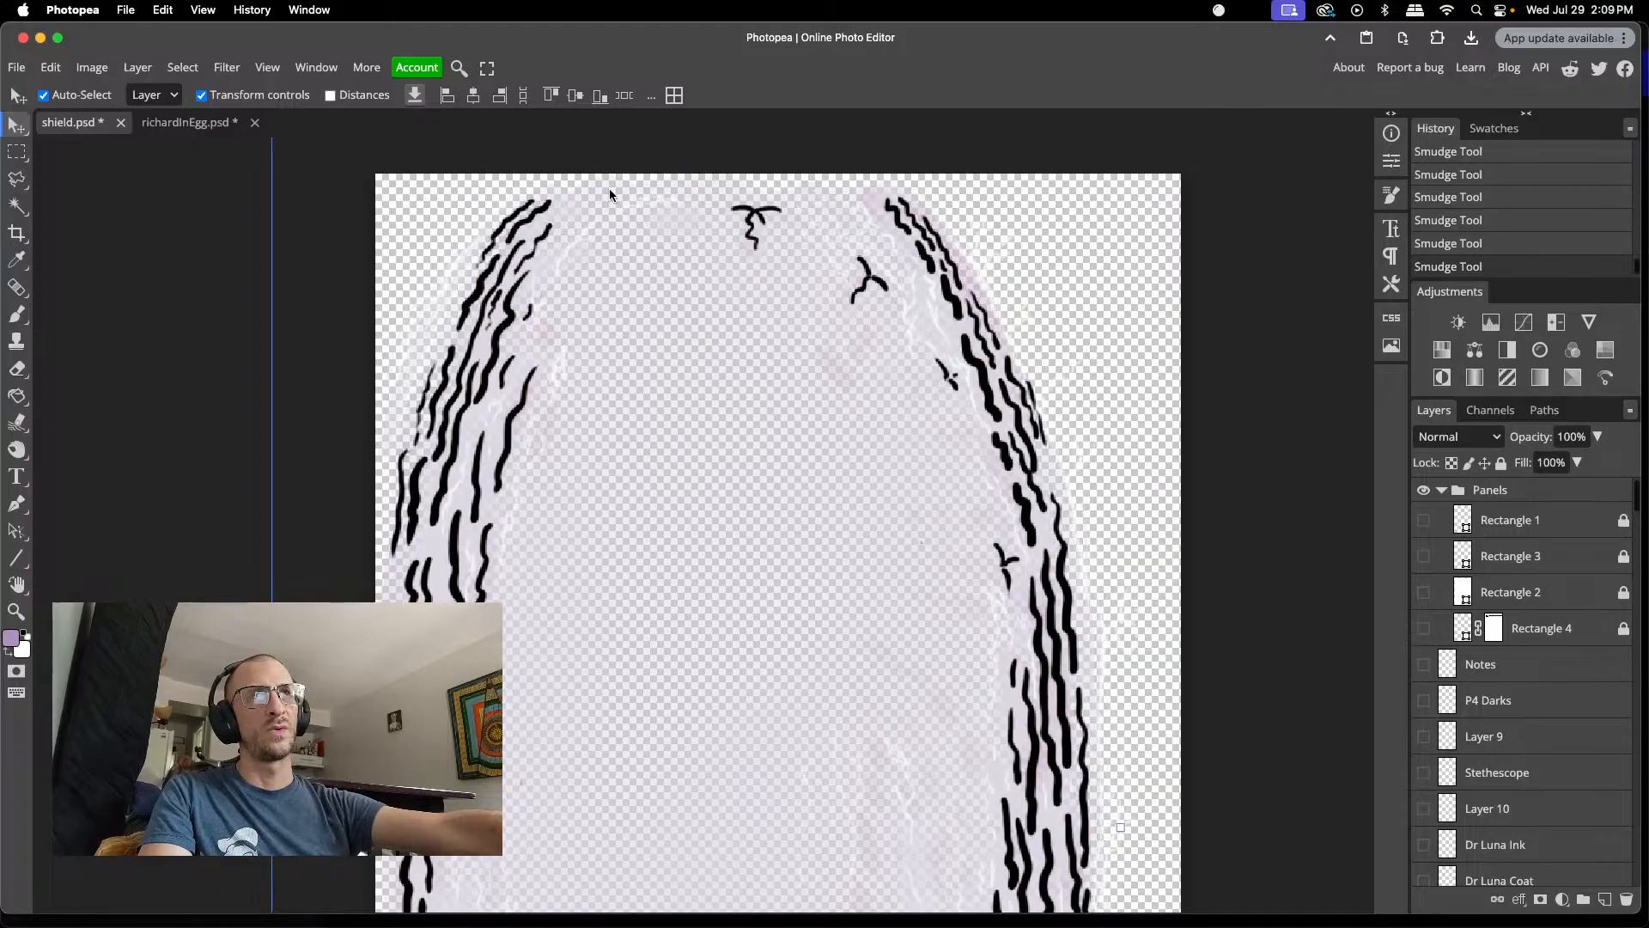
- Export the shield artwork as a PNG named shield into the lounge2 folder
{"action": "left_click", "coordinate": [17, 69]}
{"action": "mouse_move", "coordinate": [86, 327]}
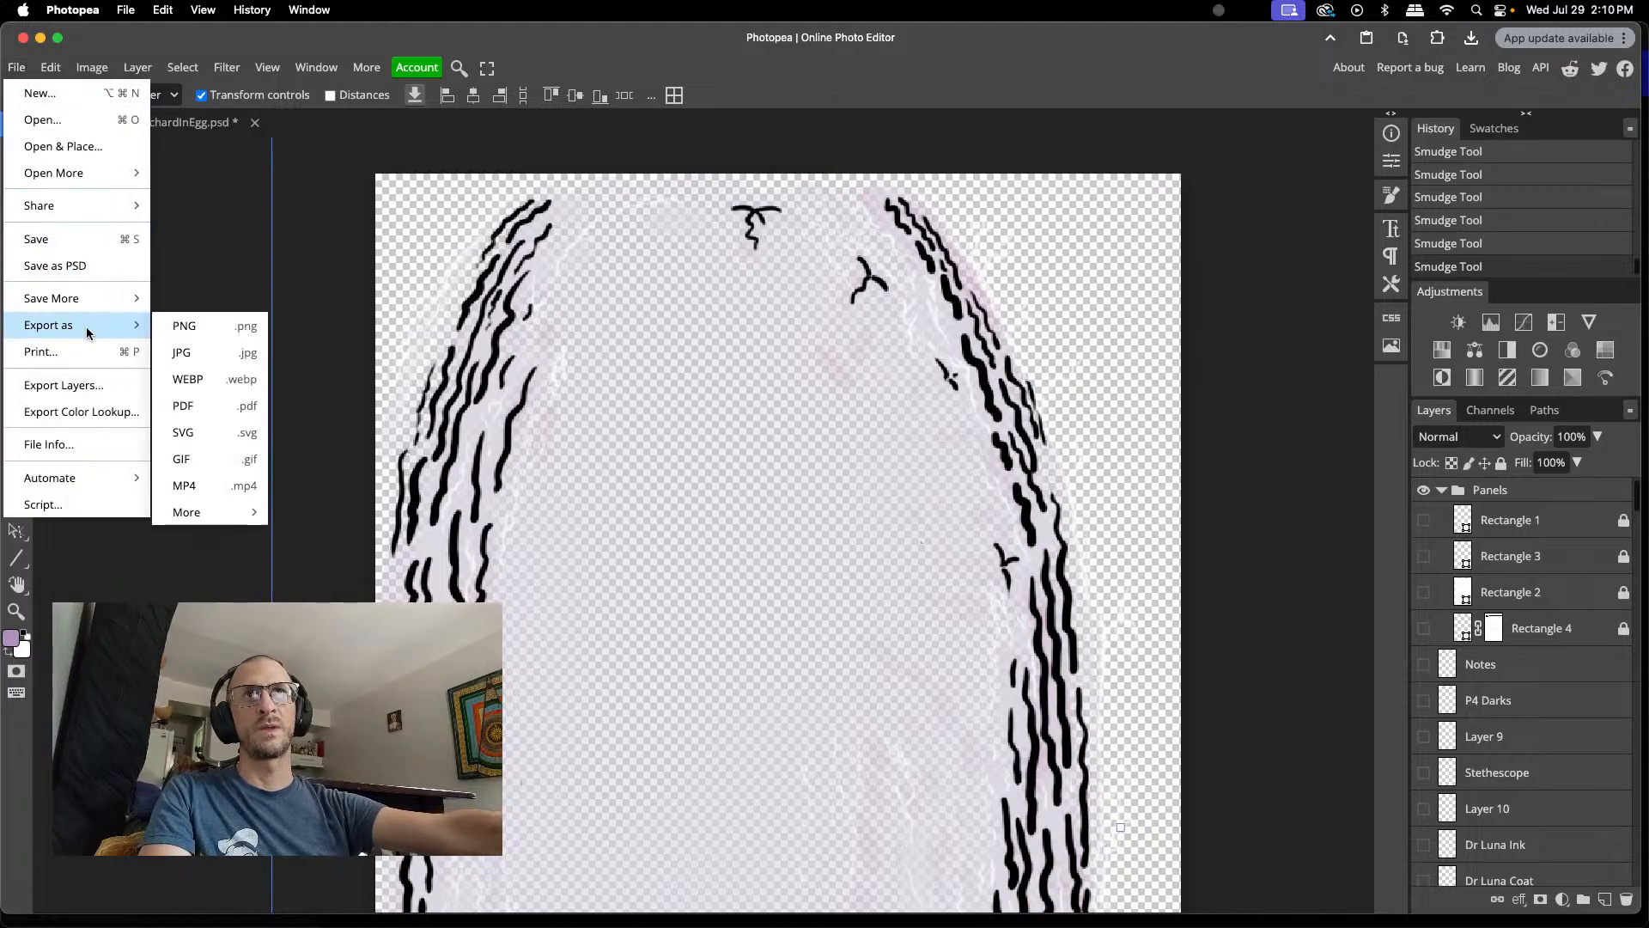
{"action": "left_click", "coordinate": [180, 325]}
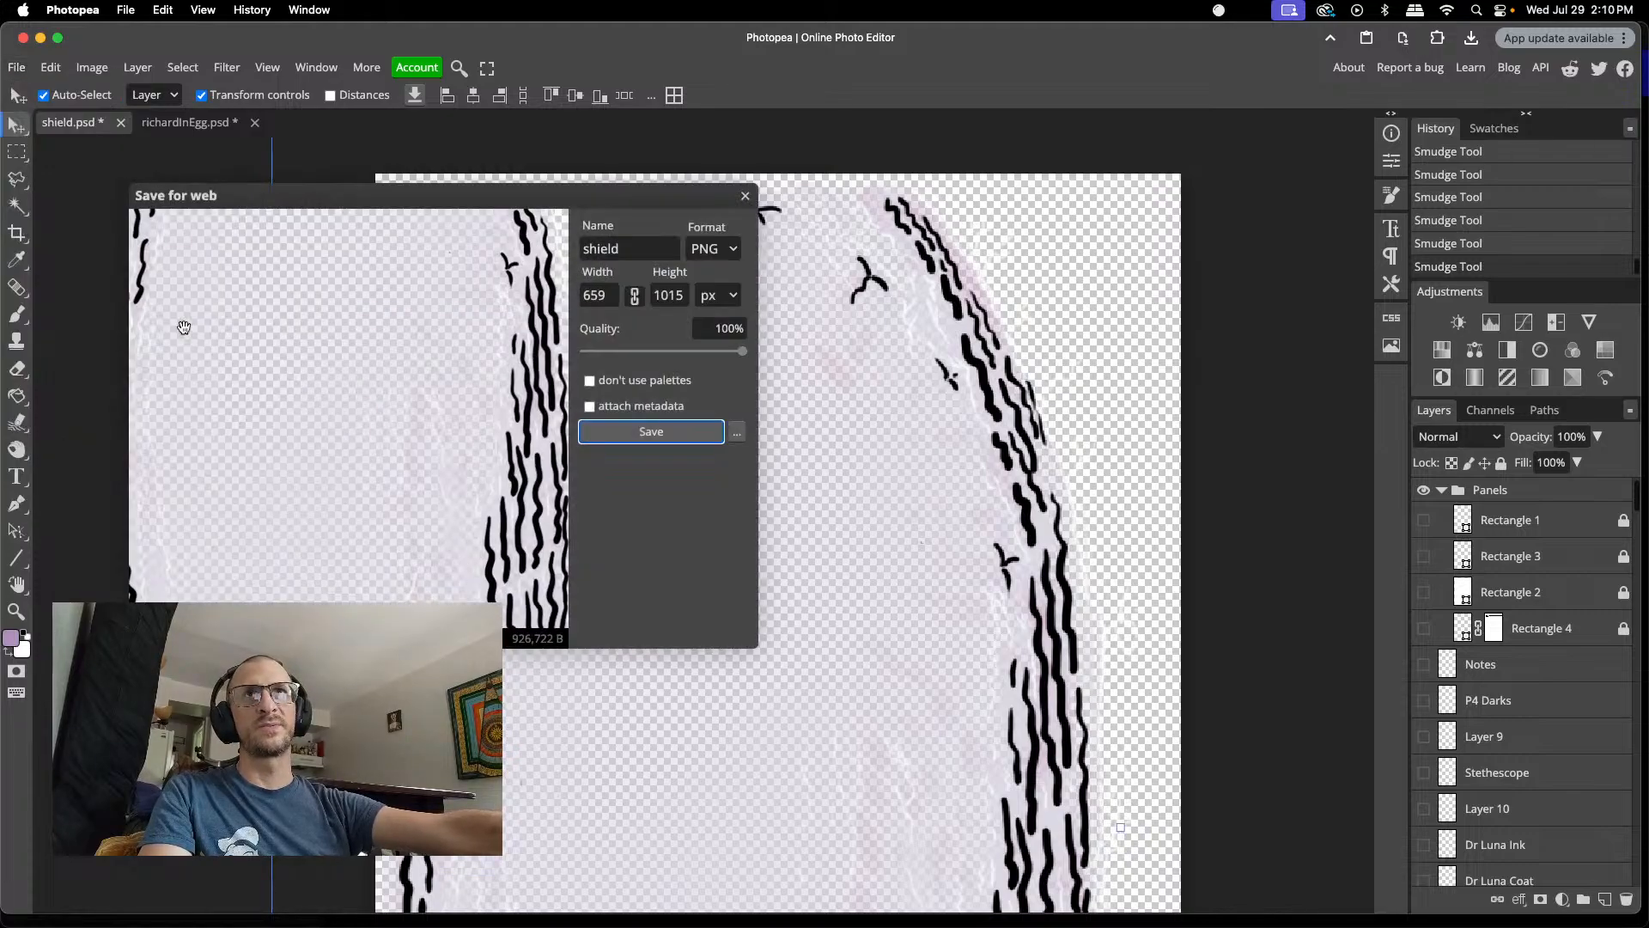
{"action": "left_click", "coordinate": [652, 432]}
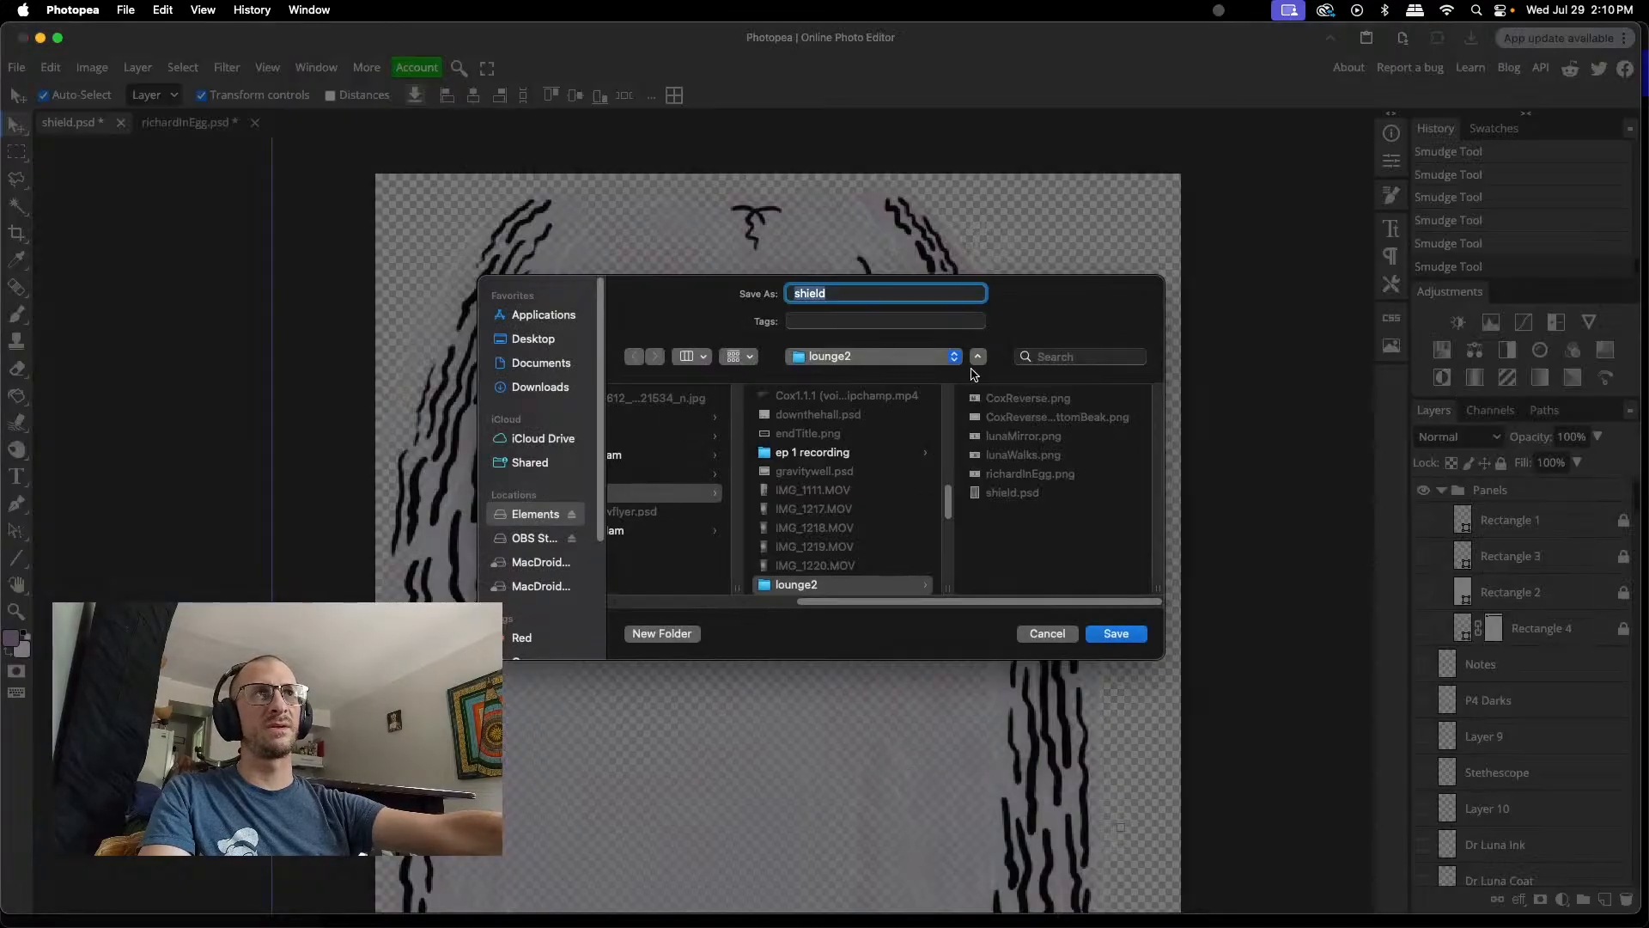
{"action": "left_click", "coordinate": [1116, 634]}
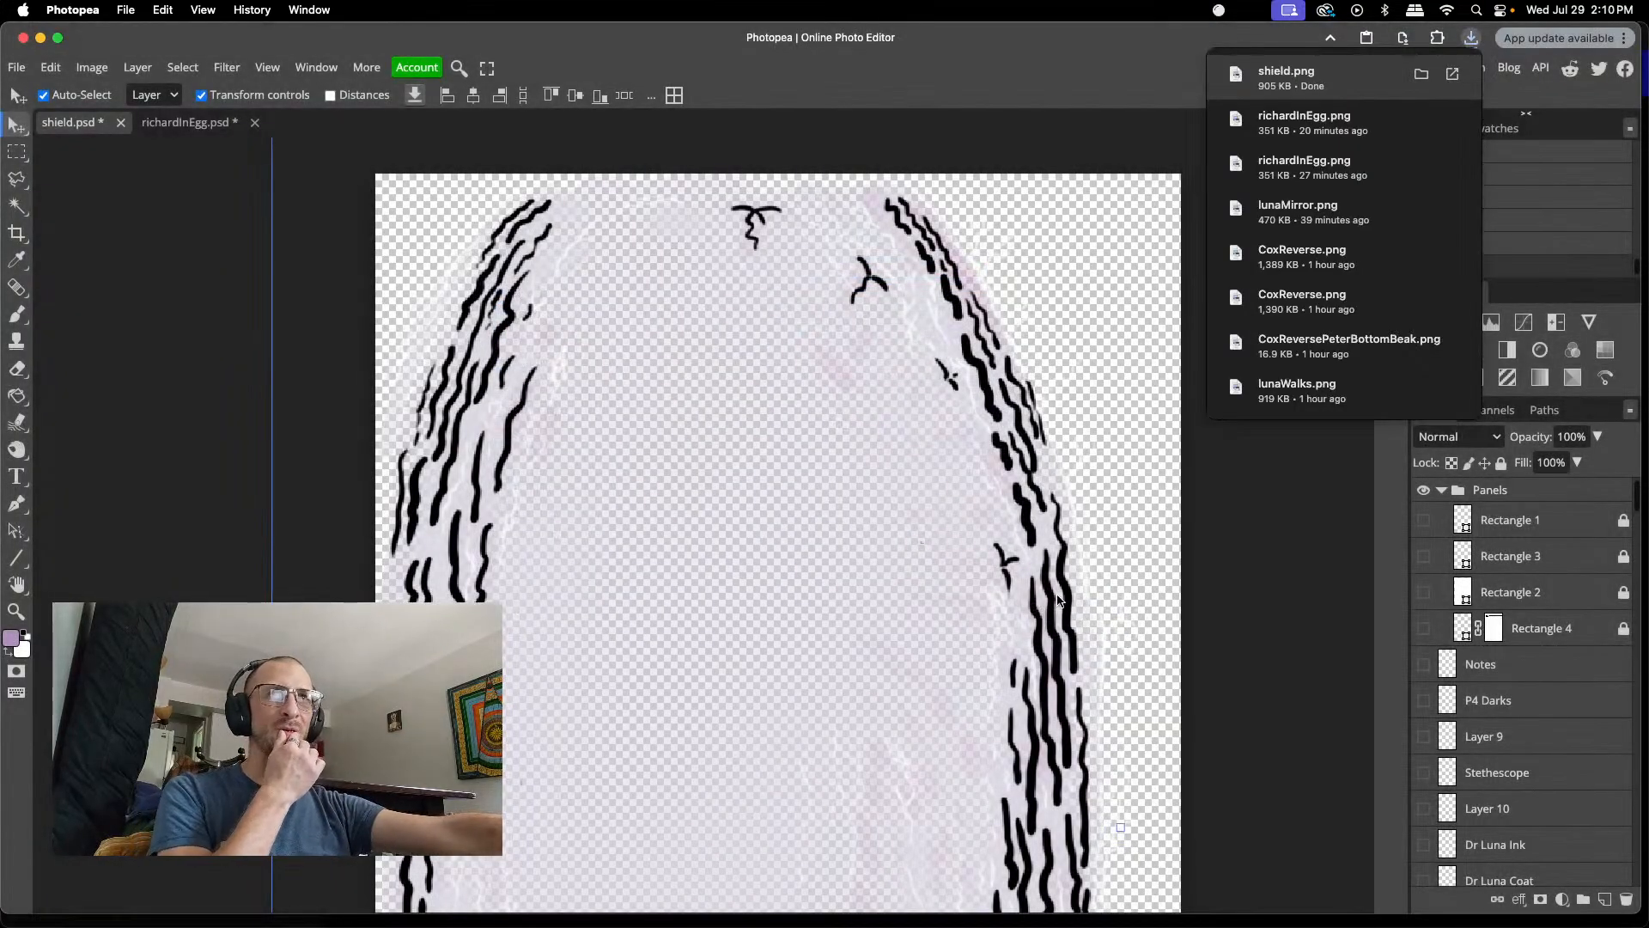
- Open the canvas size settings of the shield document
{"action": "left_click", "coordinate": [92, 67]}
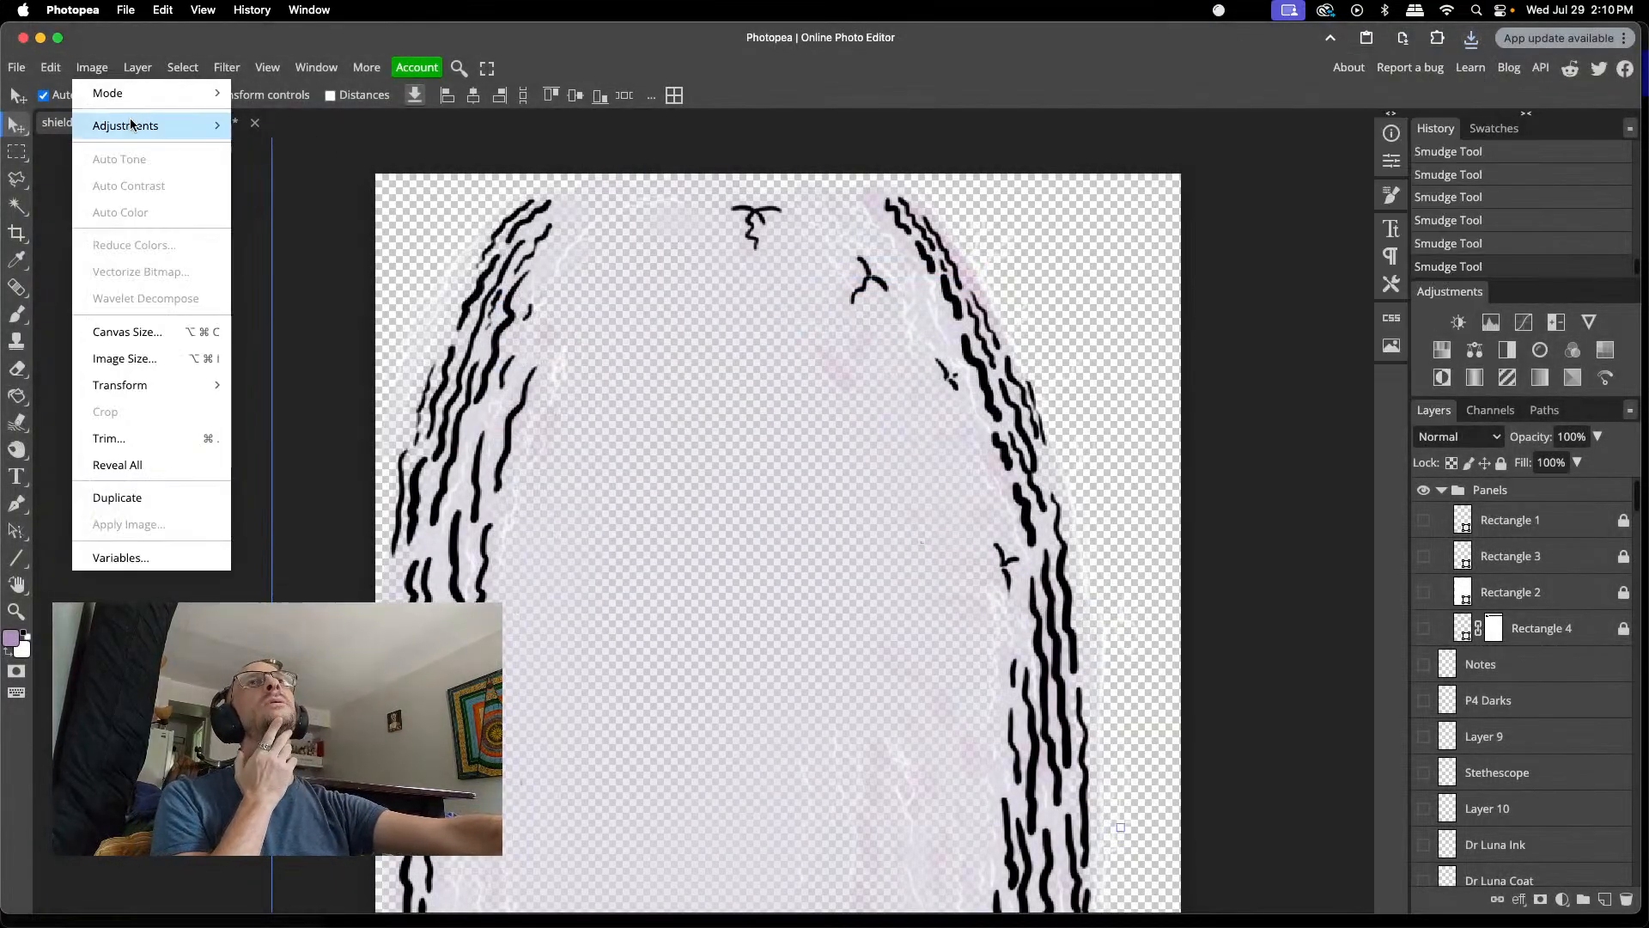
{"action": "left_click", "coordinate": [159, 333]}
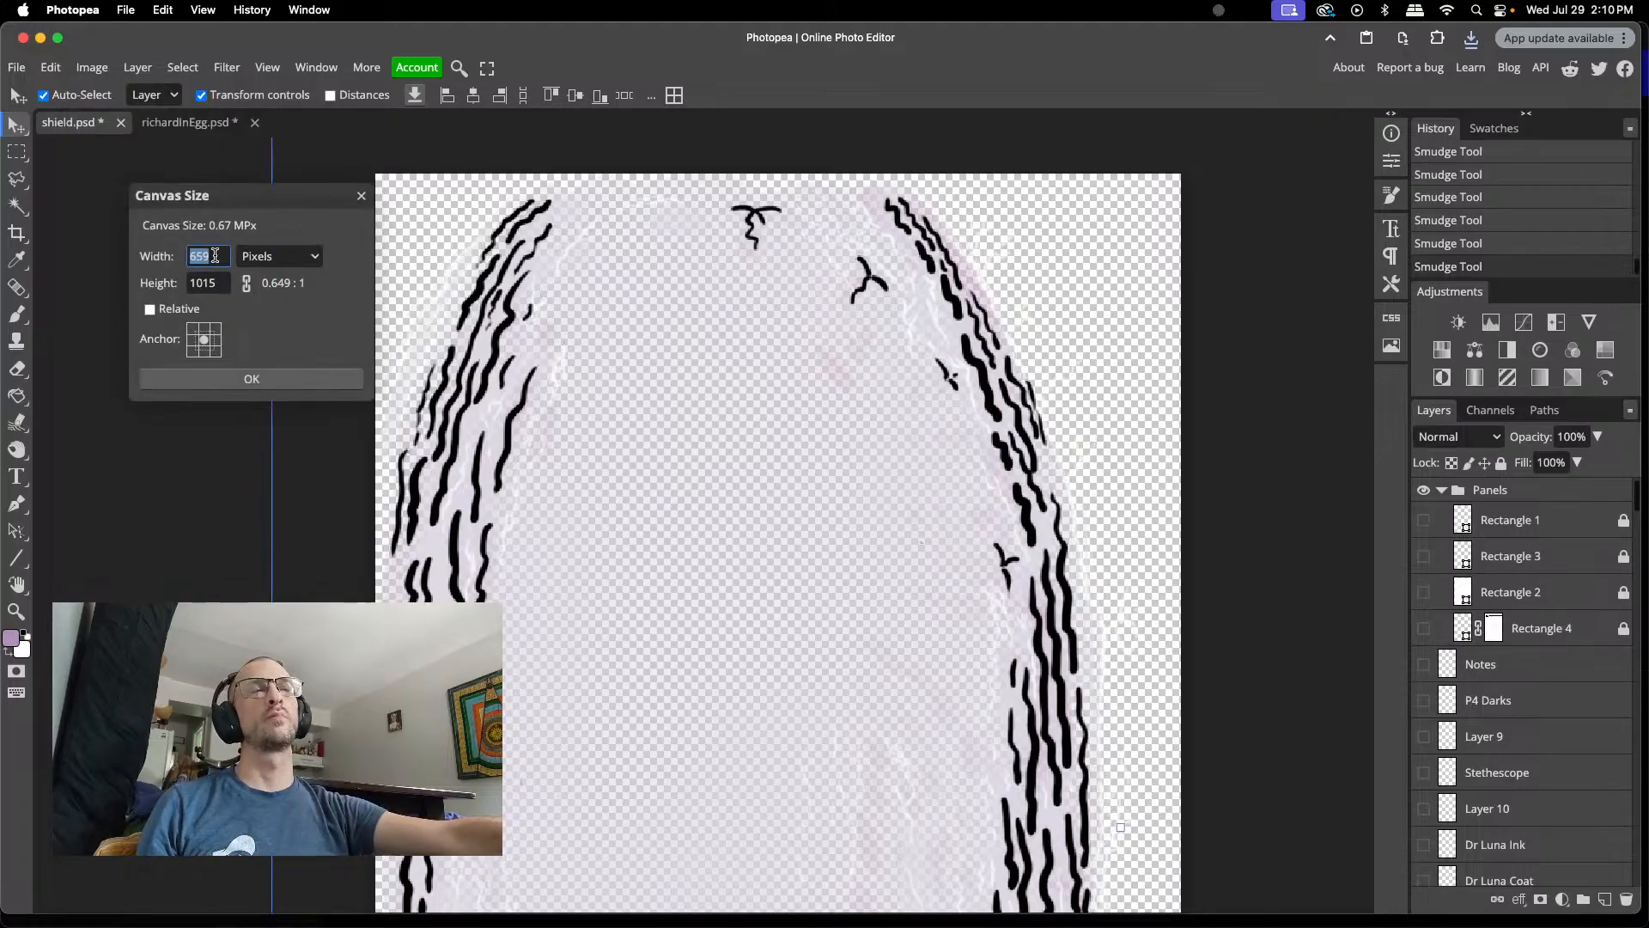
- Check the screen size presets offered for a new project and close them without creating one
{"action": "left_click", "coordinate": [17, 67]}
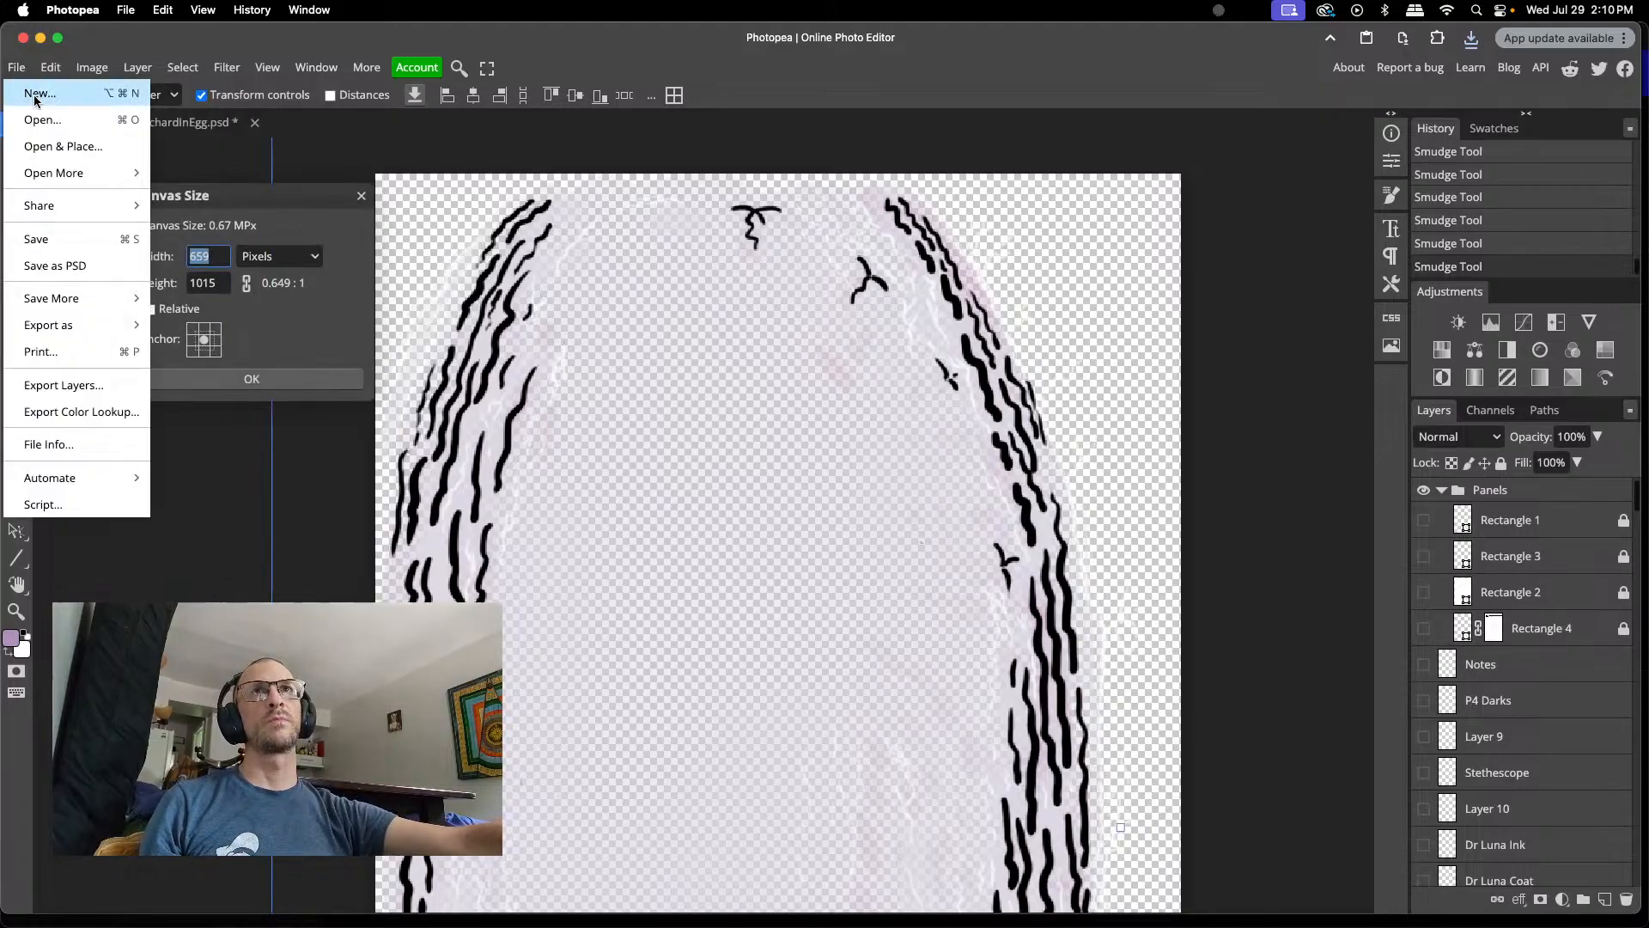
{"action": "left_click", "coordinate": [36, 97]}
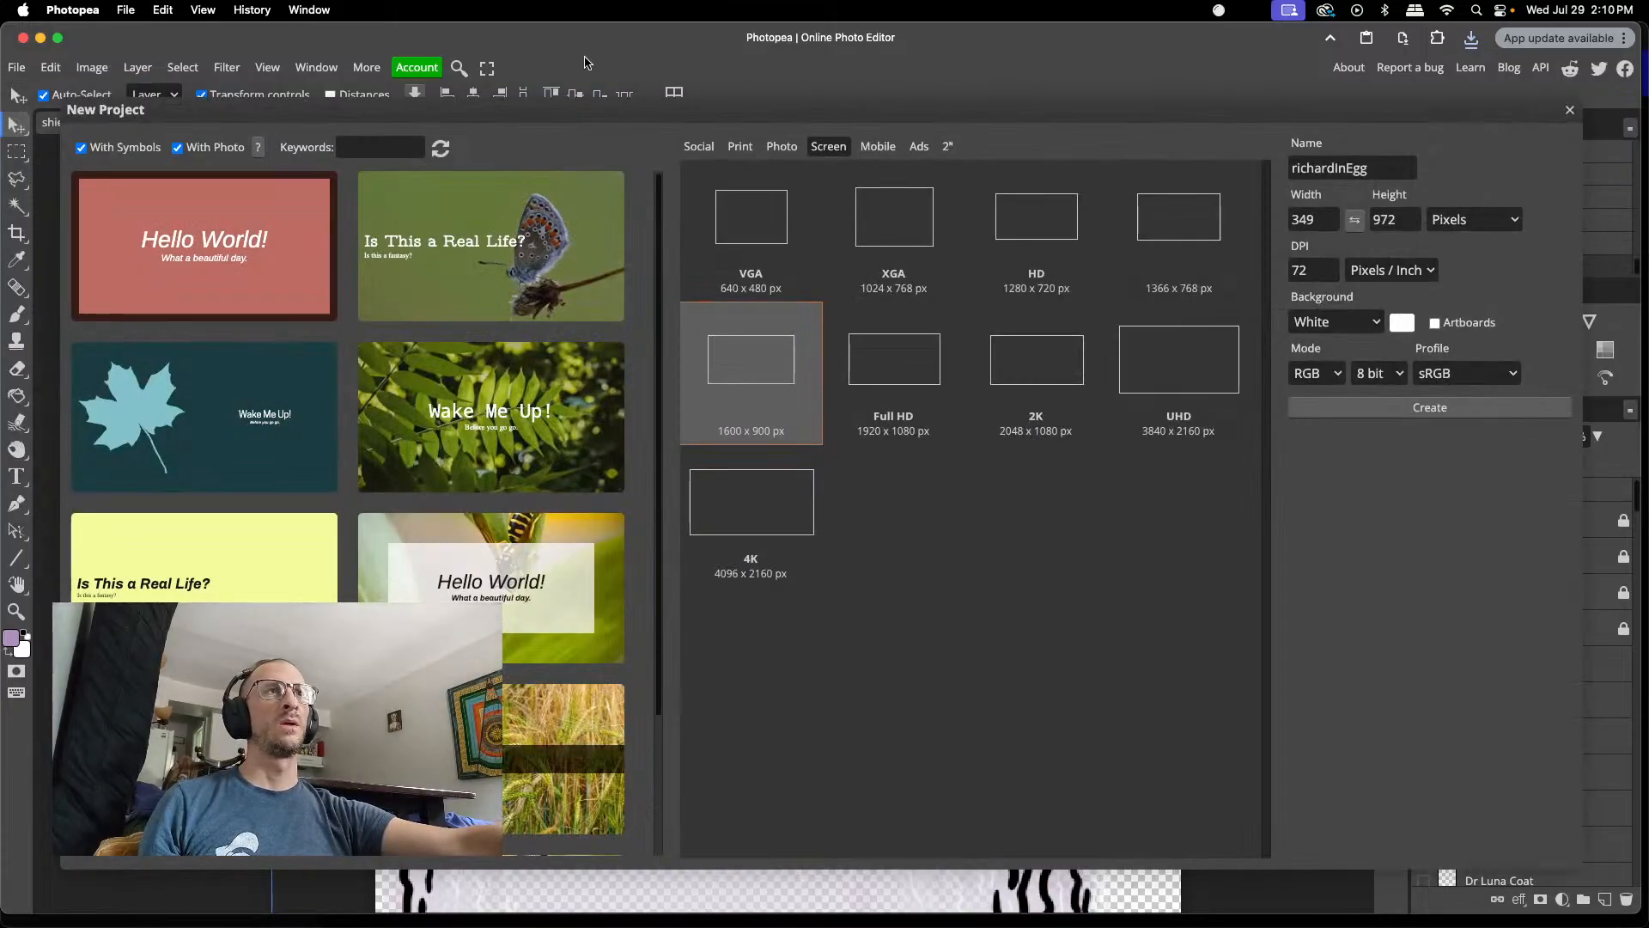
{"action": "left_click", "coordinate": [1571, 110]}
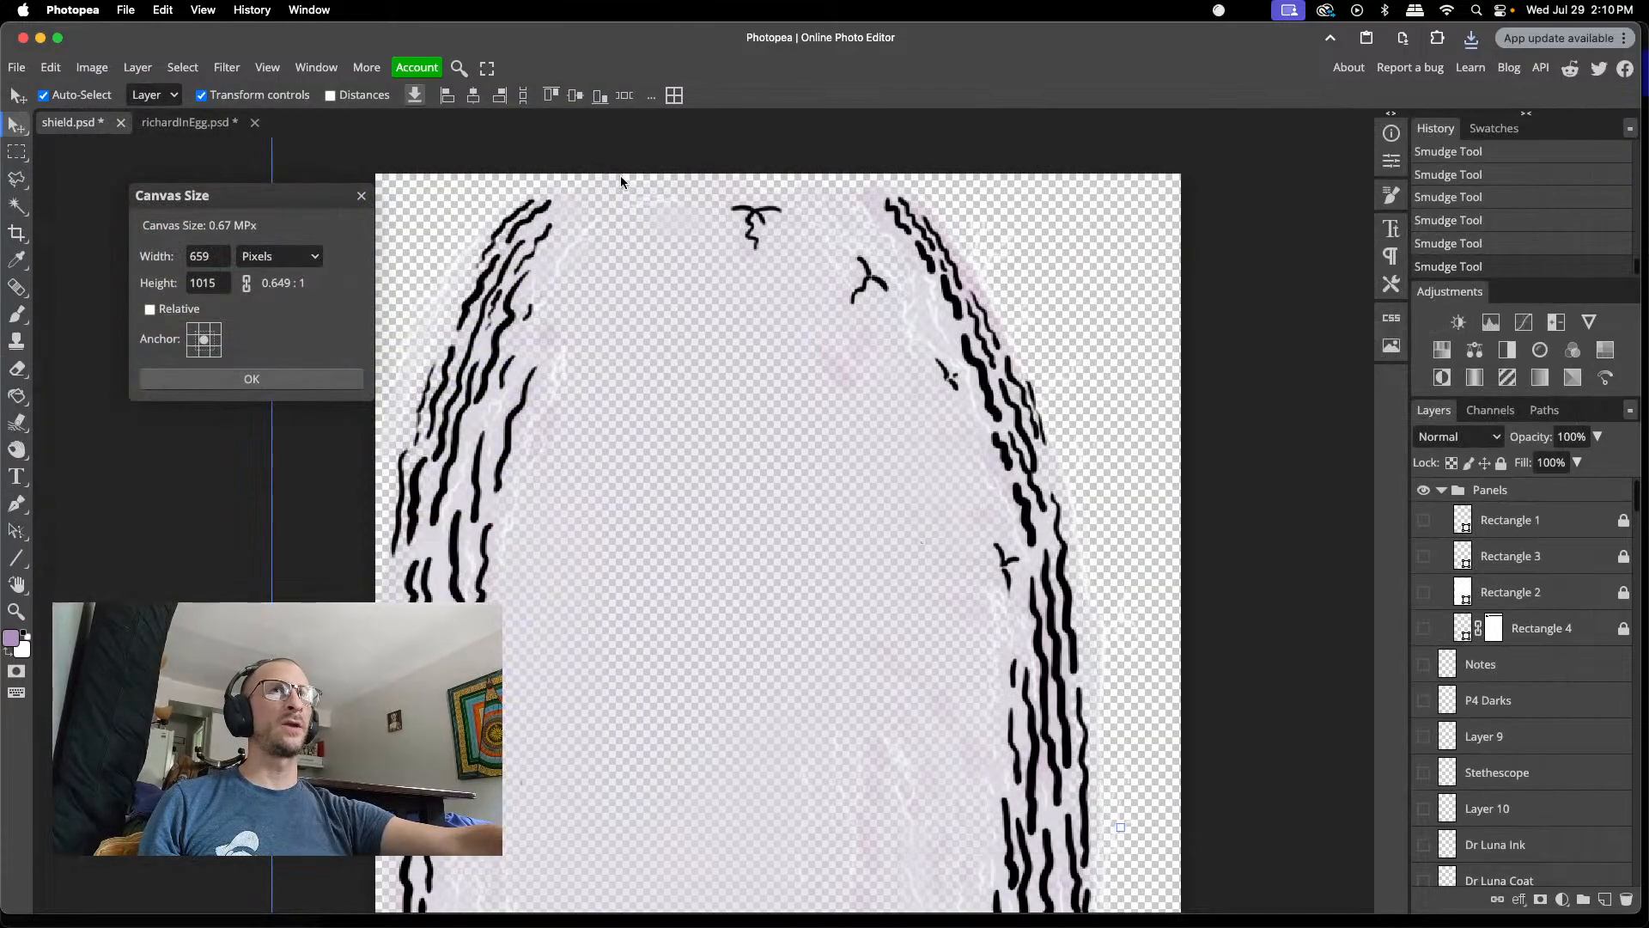
- Set the shield document's canvas size to 1920 x 1080 pixels
{"action": "double_click", "coordinate": [204, 256]}
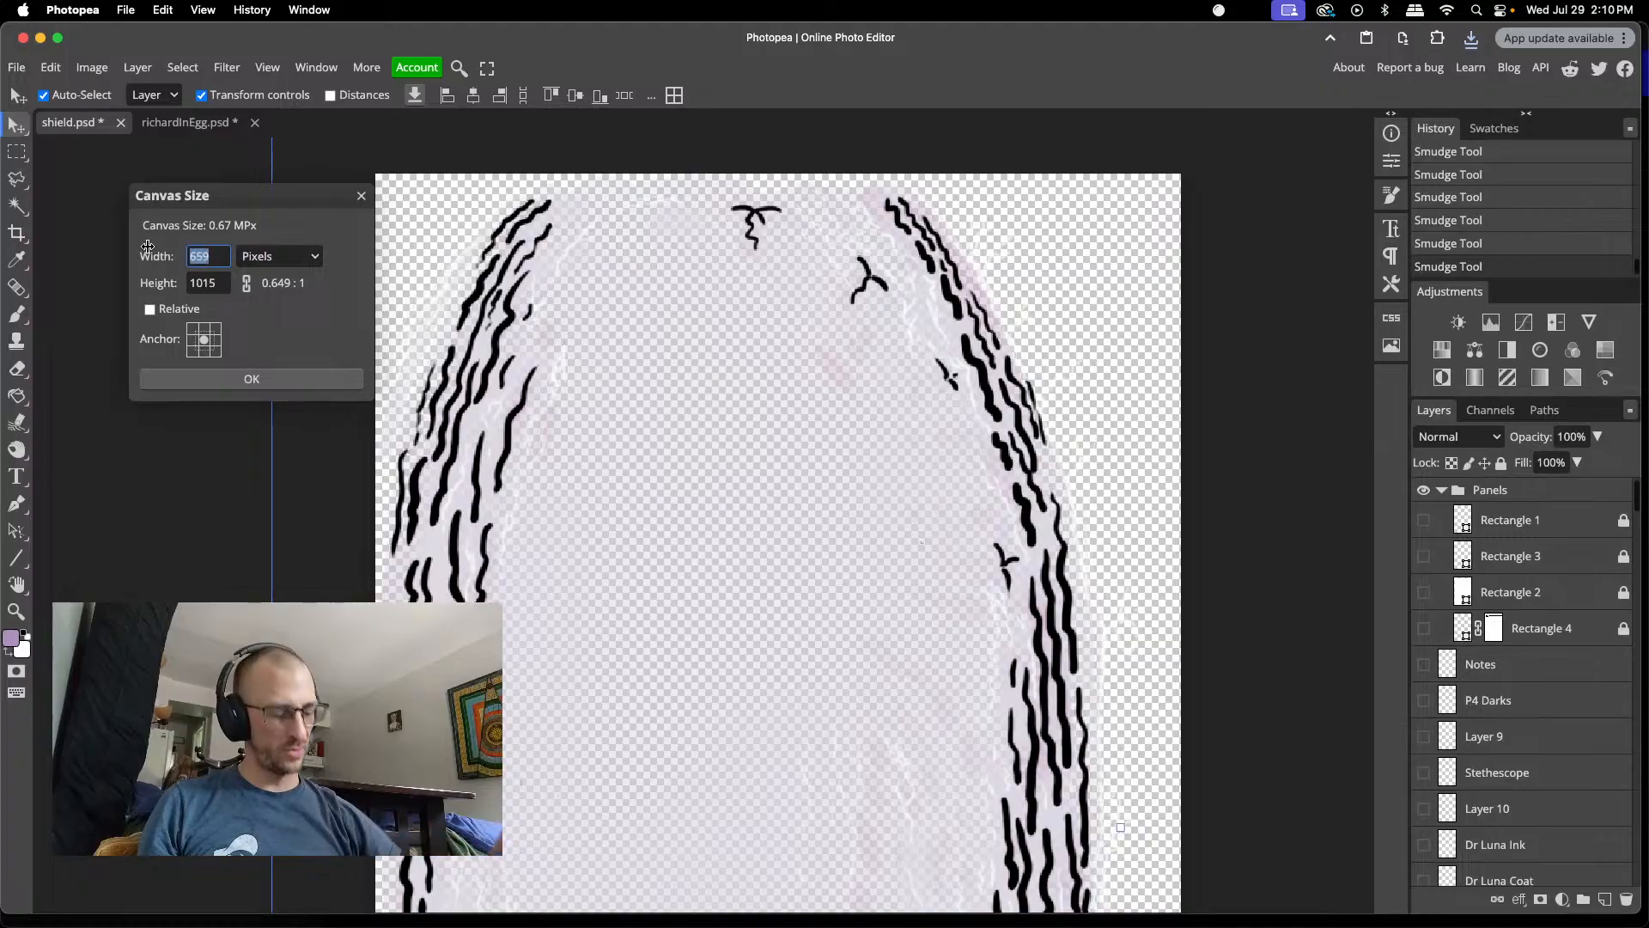
{"action": "type", "text": "1920"}
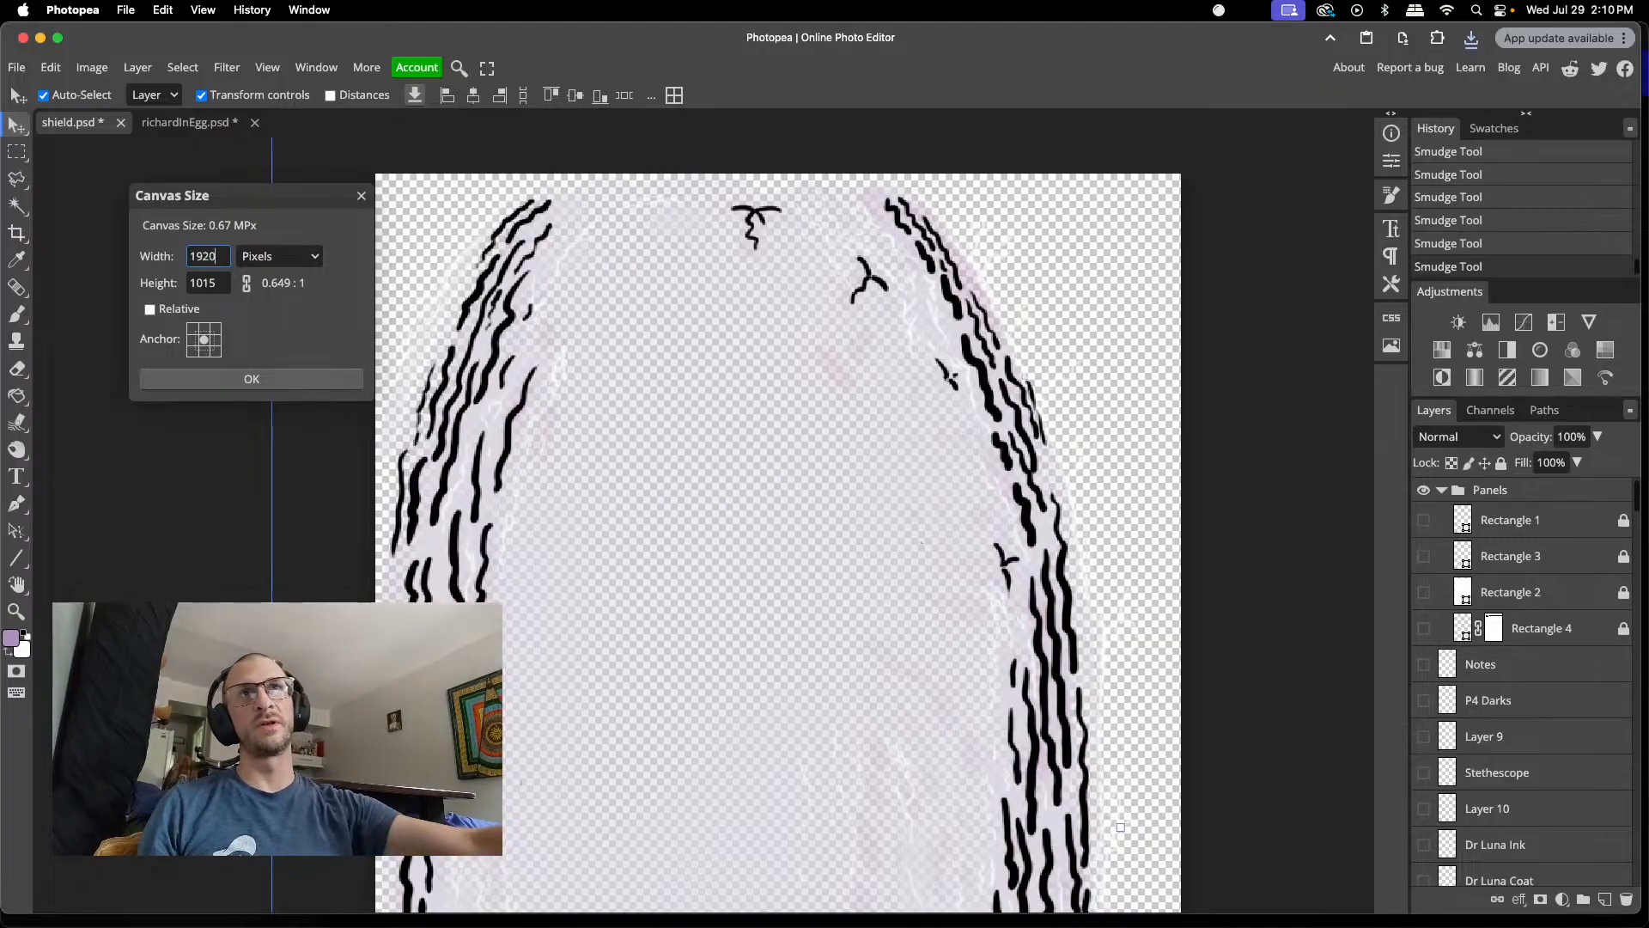
{"action": "key", "text": "Tab"}
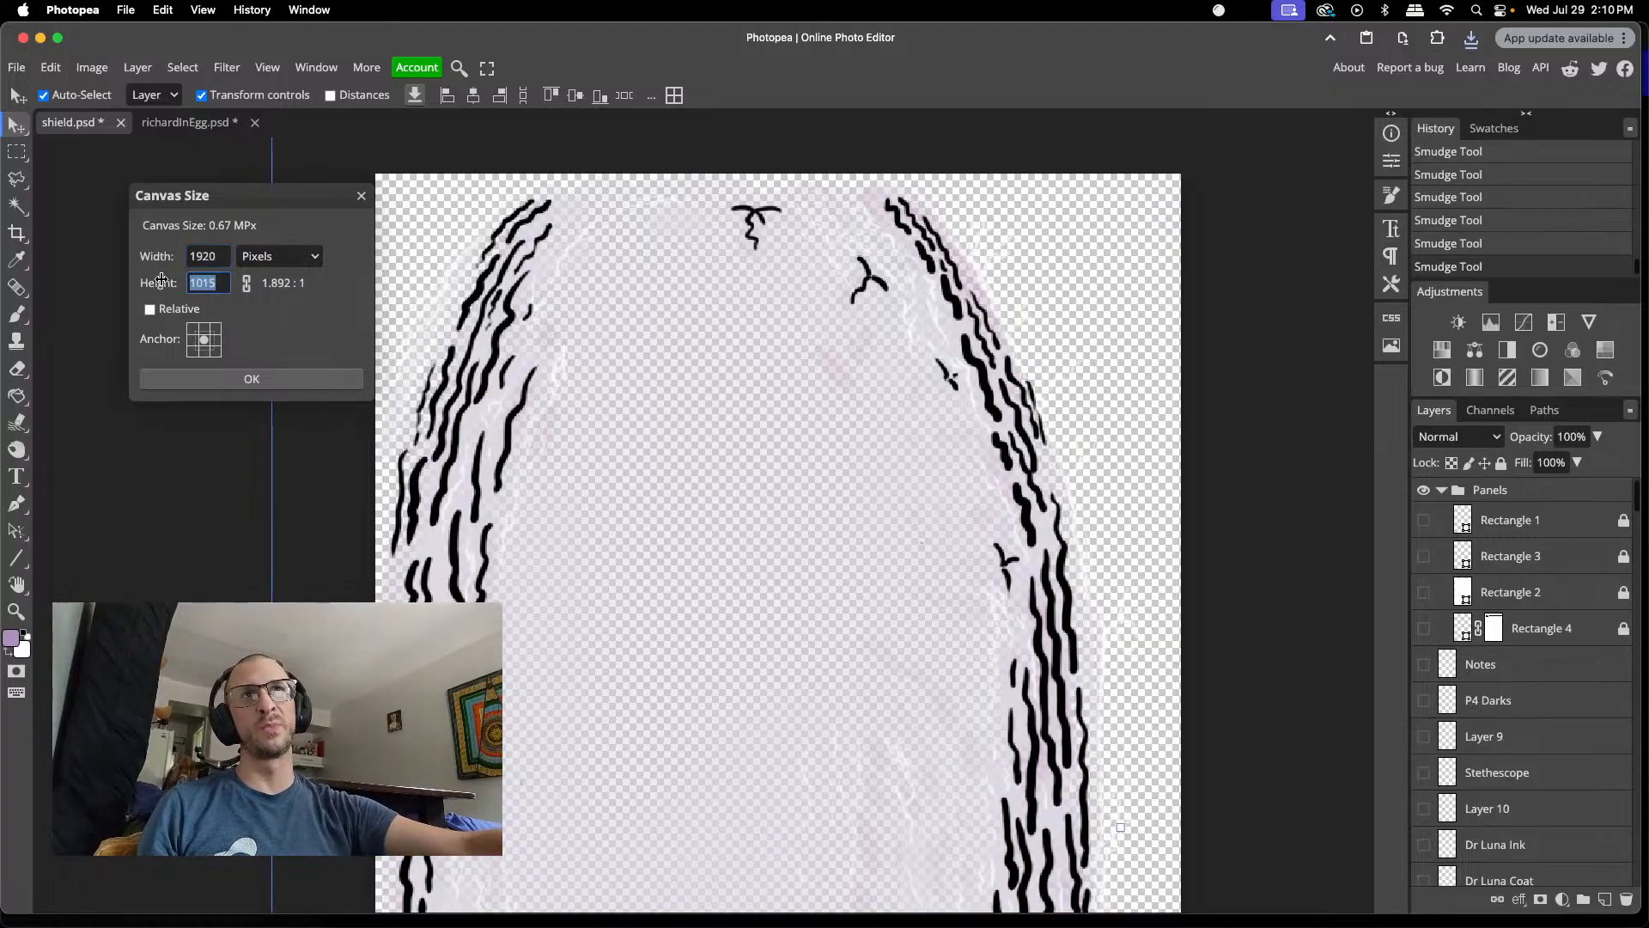
{"action": "type", "text": "1080"}
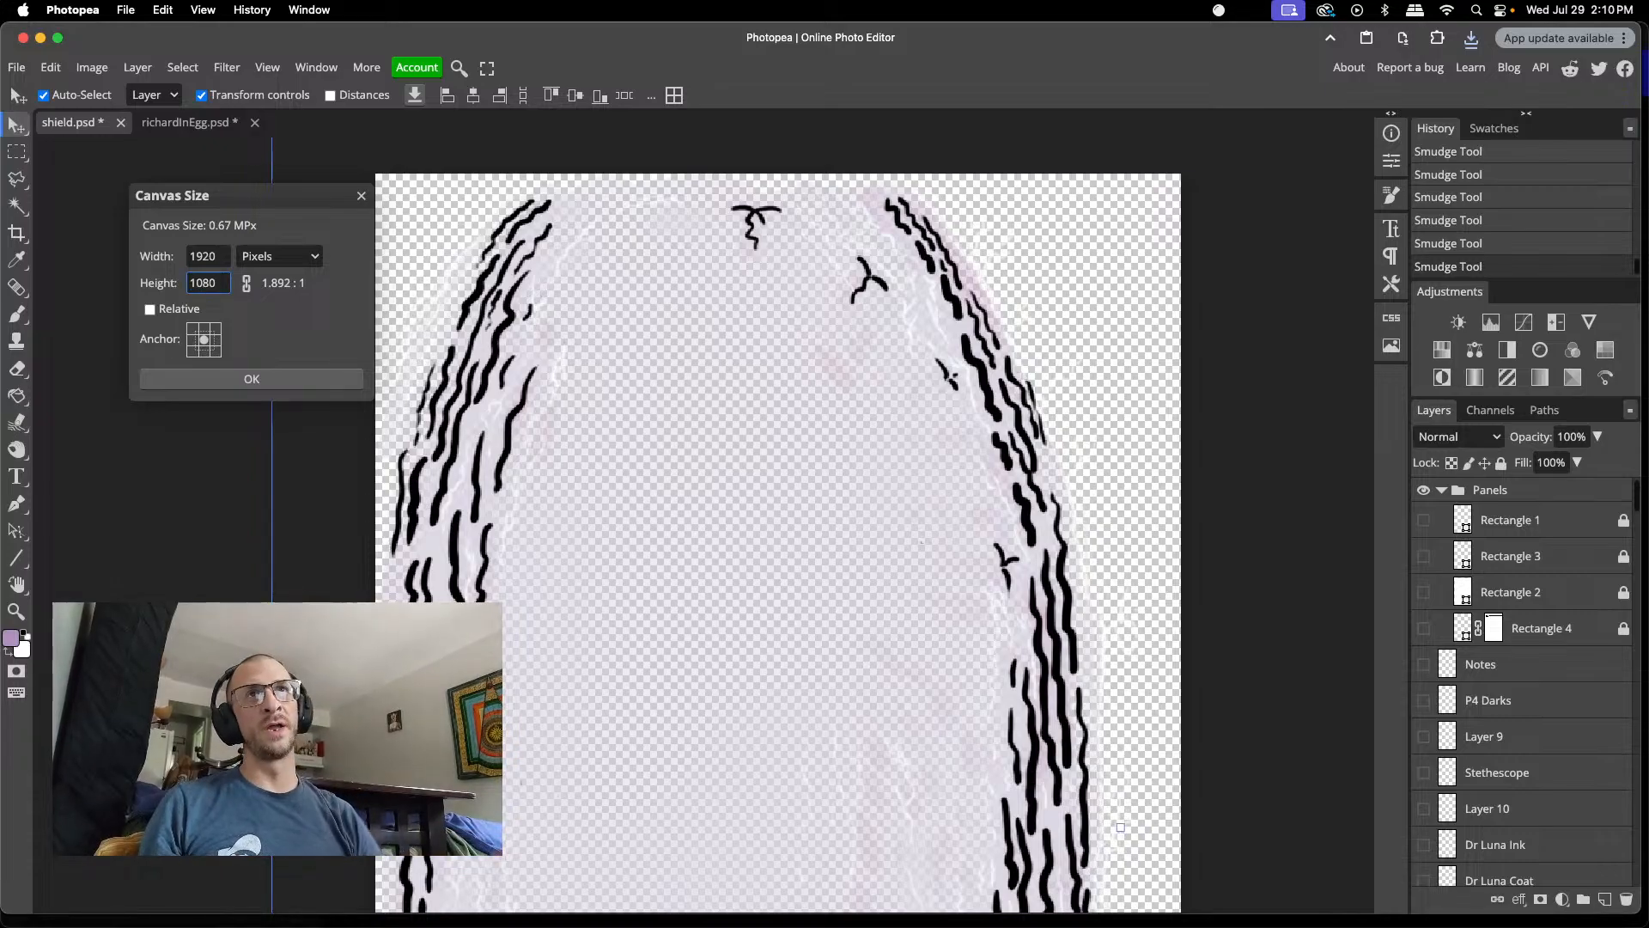
{"action": "left_click", "coordinate": [267, 378]}
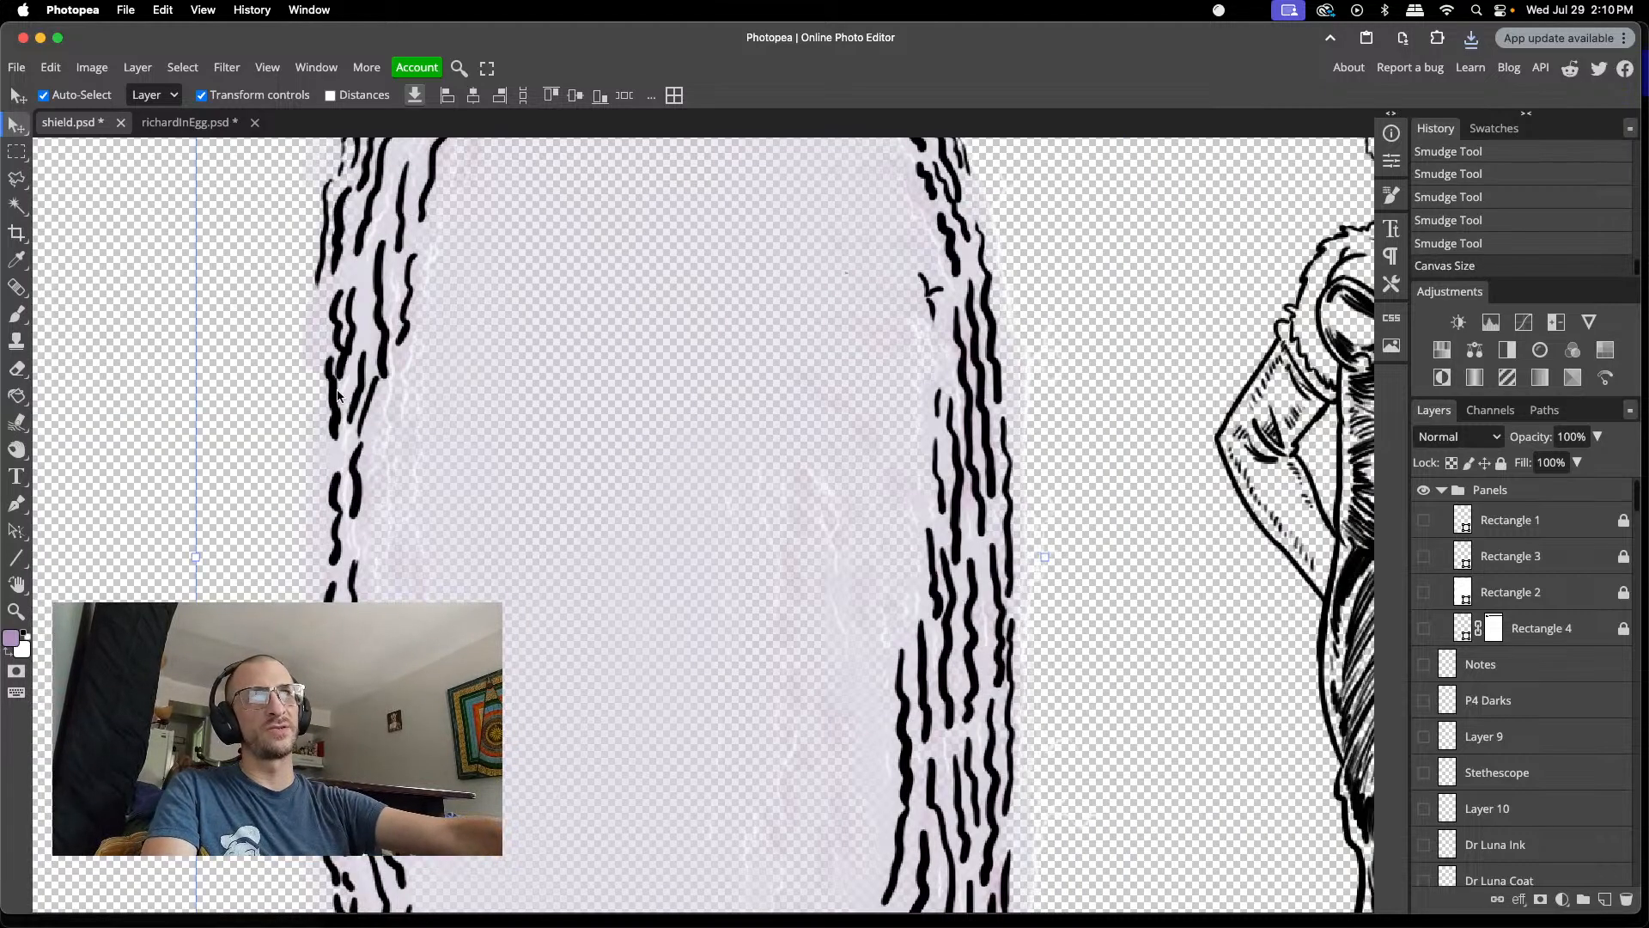
{"action": "scroll", "coordinate": [615, 426], "scroll_direction": "down", "scroll_amount": 6}
{"action": "scroll", "coordinate": [616, 426], "scroll_direction": "up", "scroll_amount": 2}
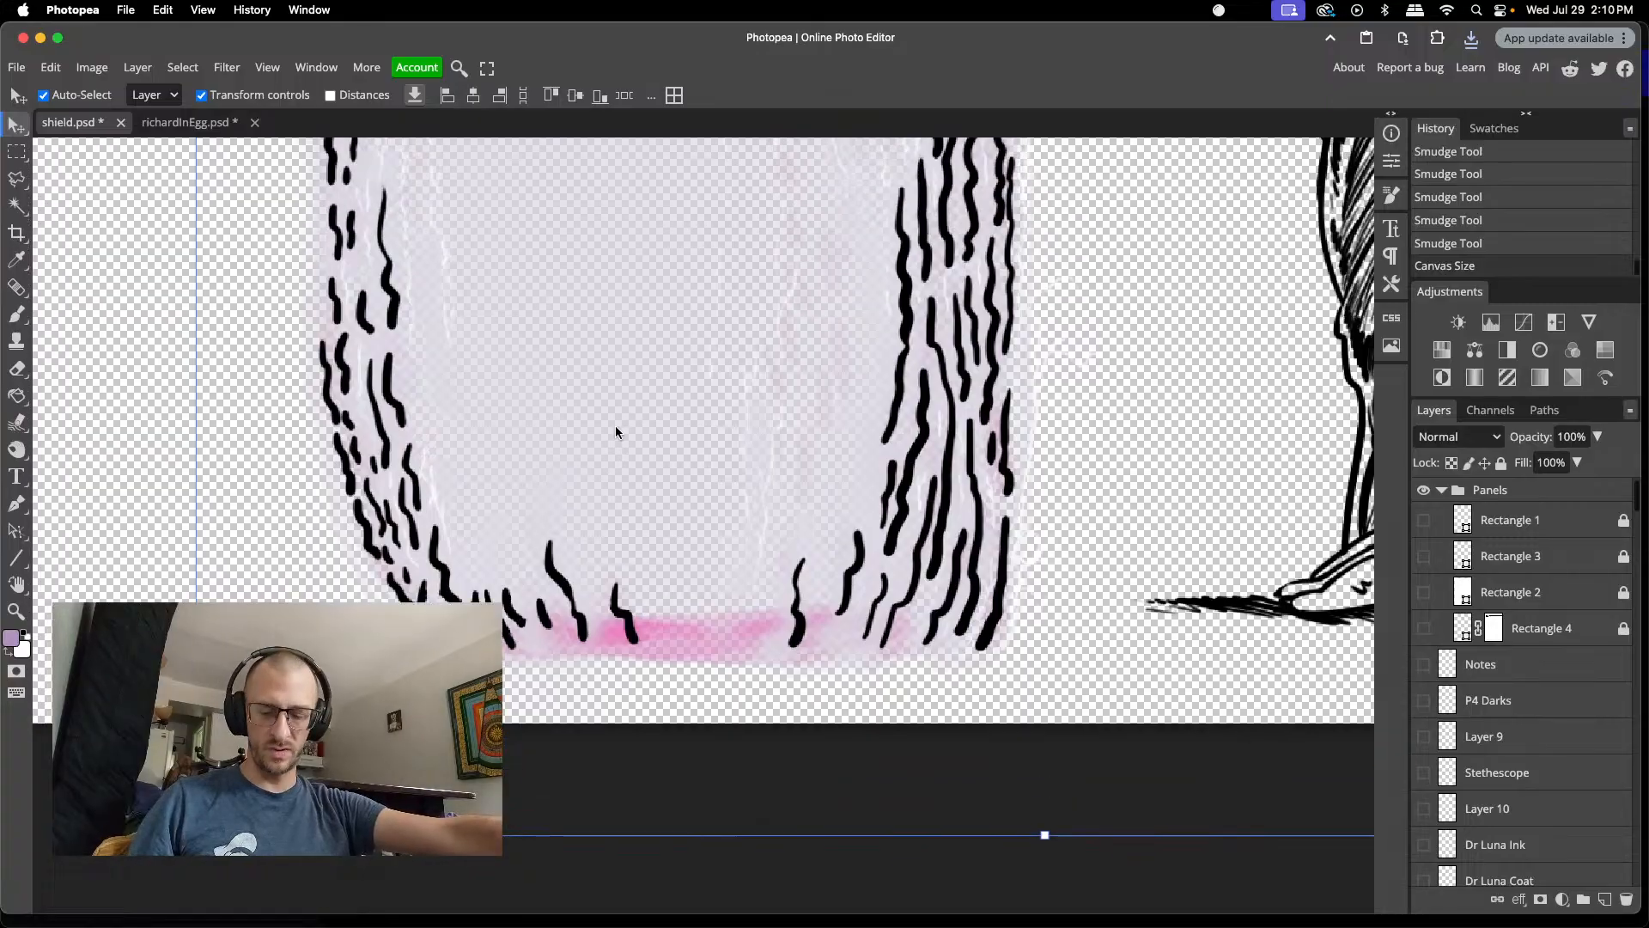
{"action": "scroll", "coordinate": [615, 426], "scroll_direction": "down", "scroll_amount": 2}
{"action": "scroll", "coordinate": [615, 427], "scroll_direction": "down", "scroll_amount": 3}
{"action": "scroll", "coordinate": [788, 397], "scroll_direction": "up", "scroll_amount": 5}
{"action": "scroll", "coordinate": [789, 397], "scroll_direction": "down", "scroll_amount": 3}
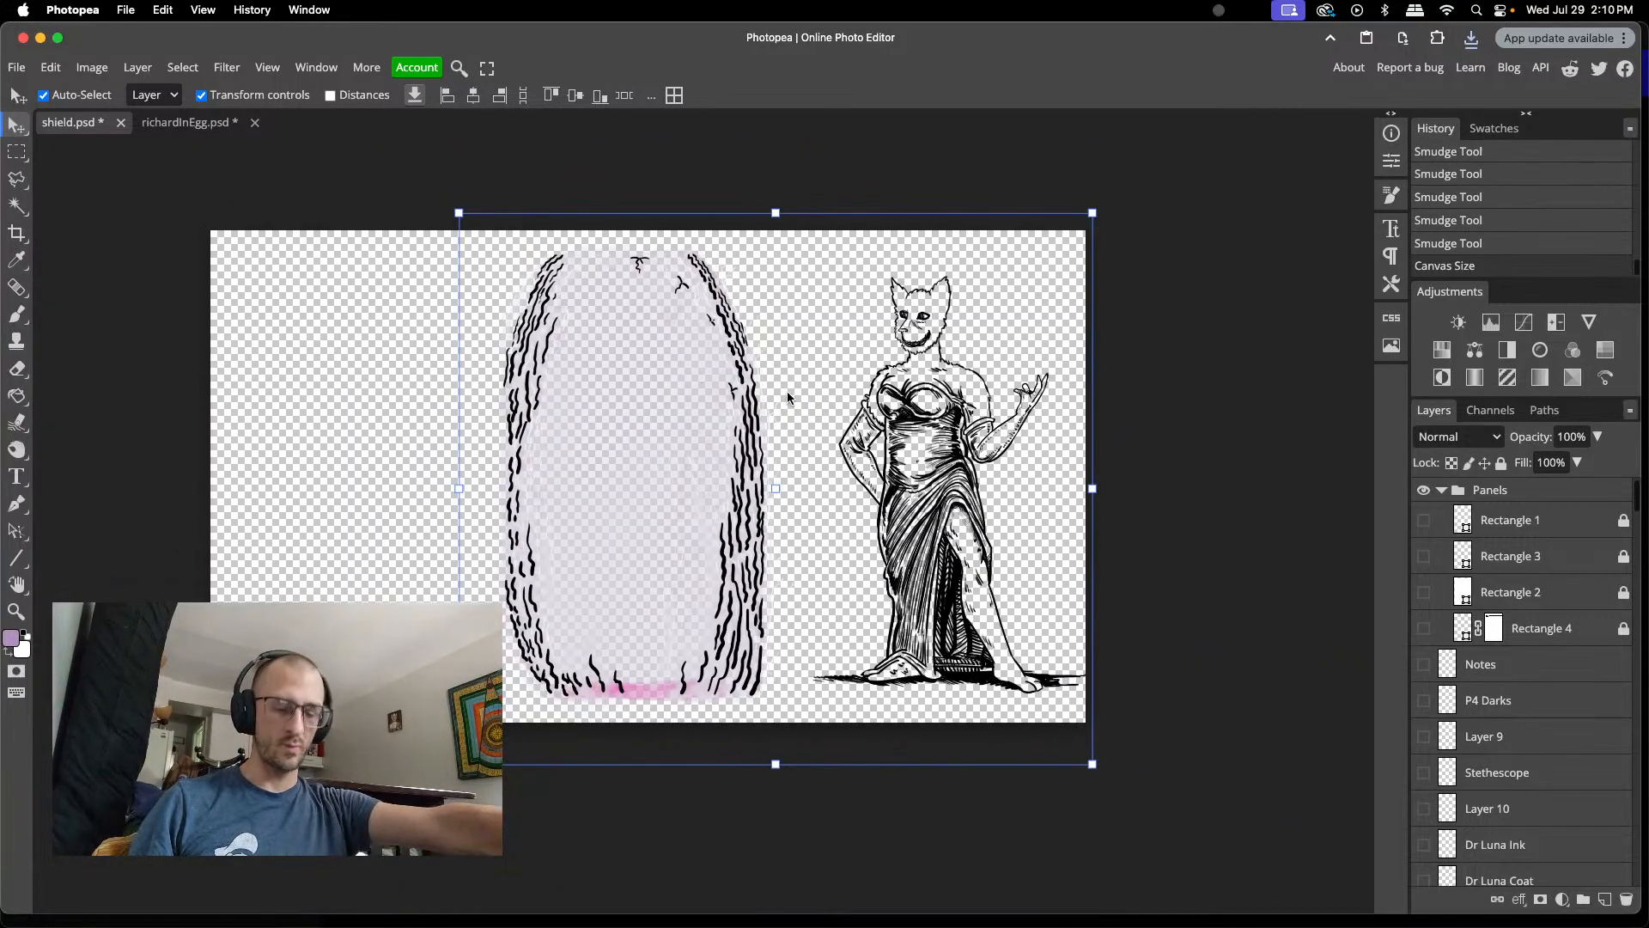
{"action": "key", "text": "e"}
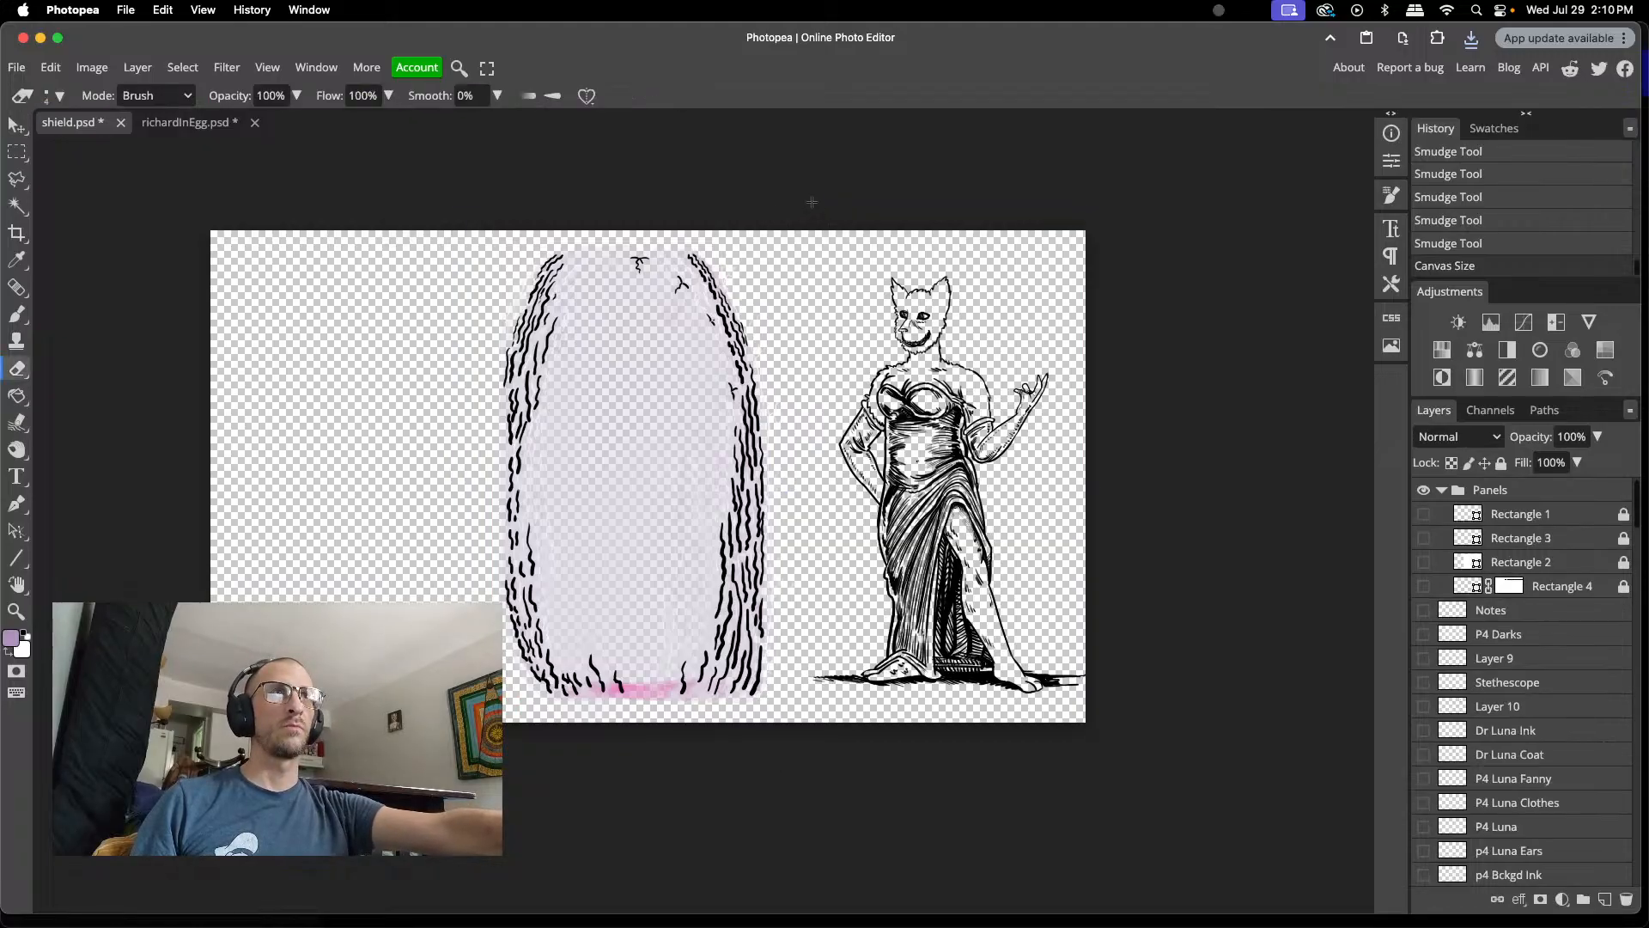
{"action": "left_click", "coordinate": [813, 411]}
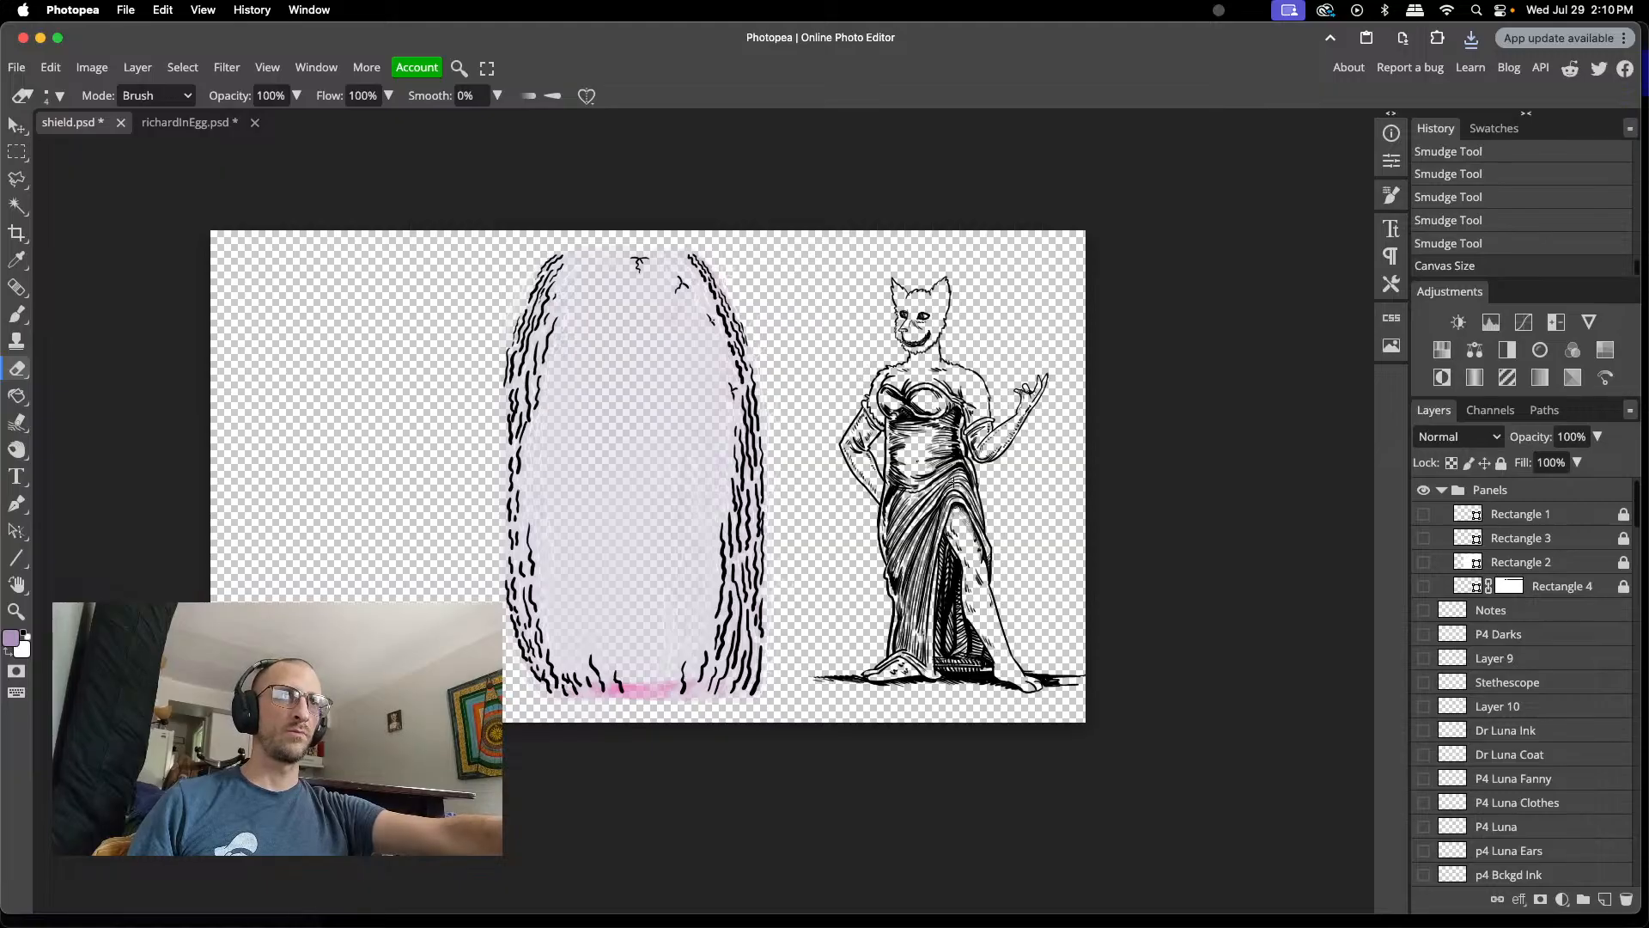
{"action": "key", "text": "v"}
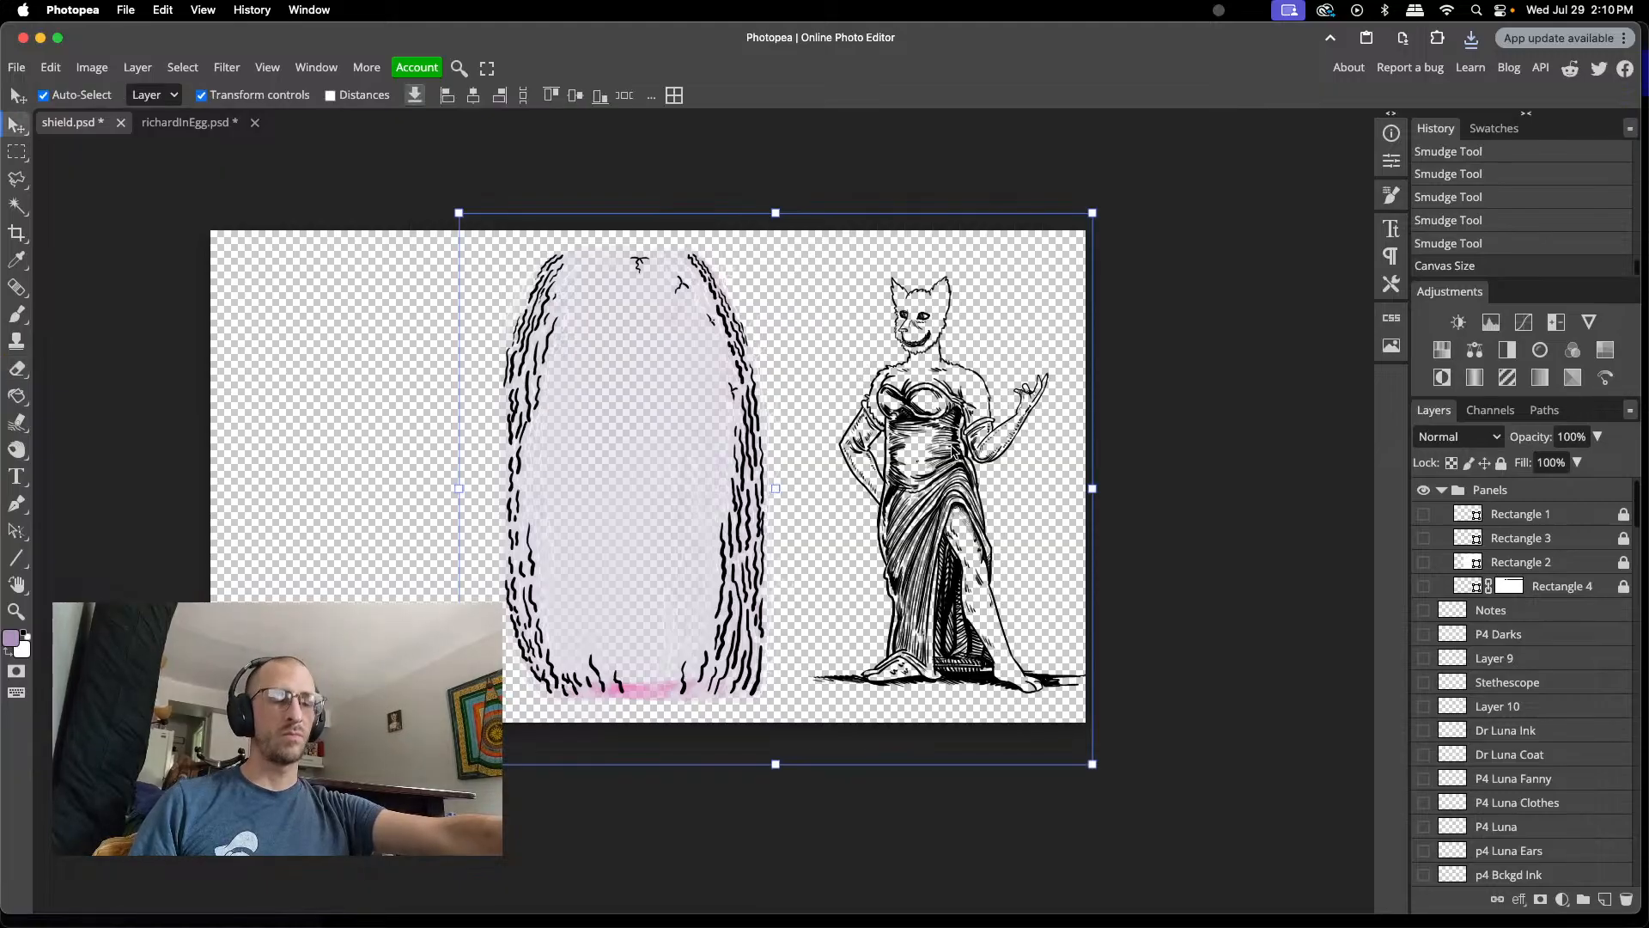
- Delete the inked figure beside the shield from the P2 inks layer with a rectangular selection, and deselect
{"action": "key", "text": "m"}
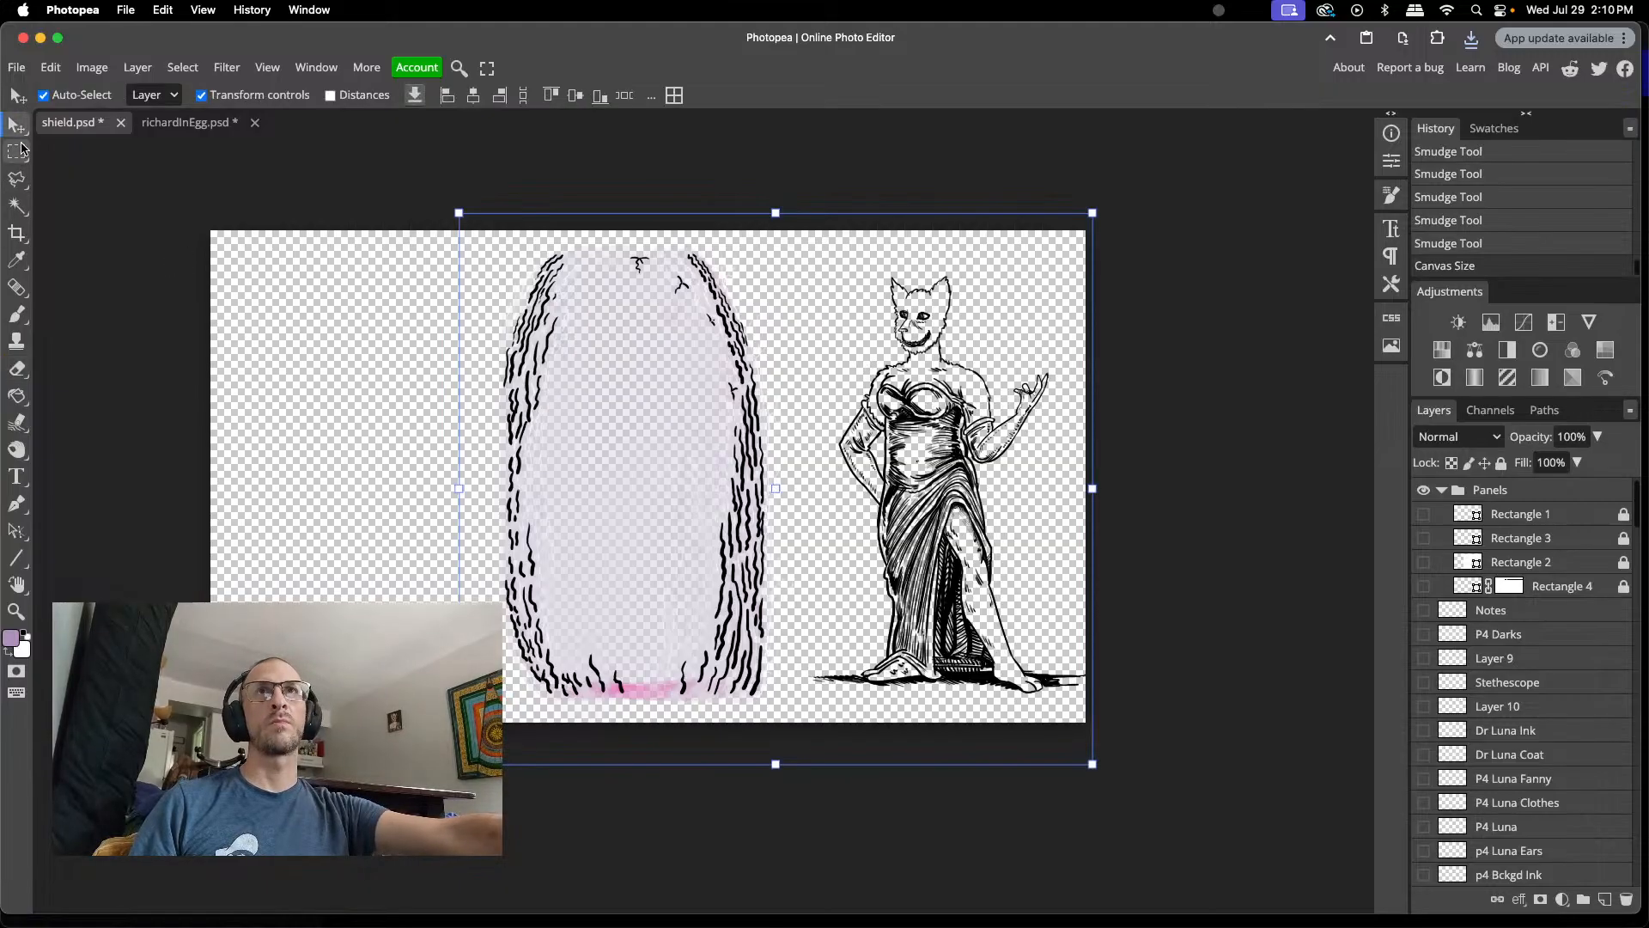
{"action": "left_click_drag", "start_coordinate": [806, 228], "coordinate": [1171, 815]}
{"action": "key", "text": "super+c"}
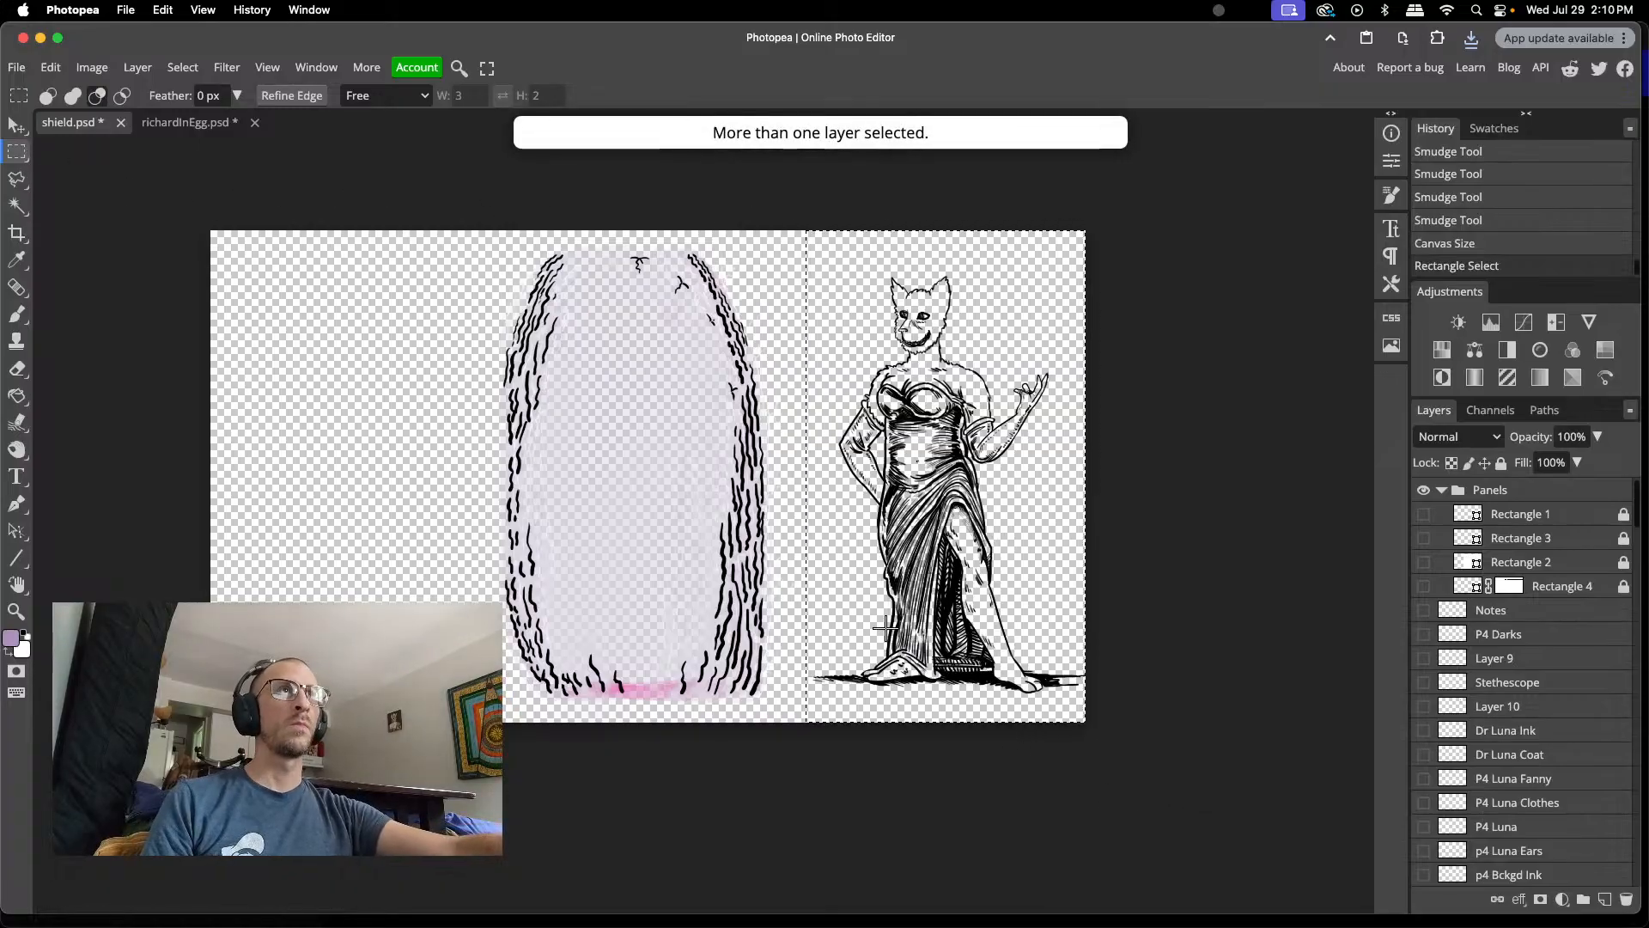
{"action": "scroll", "coordinate": [1461, 636], "scroll_direction": "down", "scroll_amount": 15}
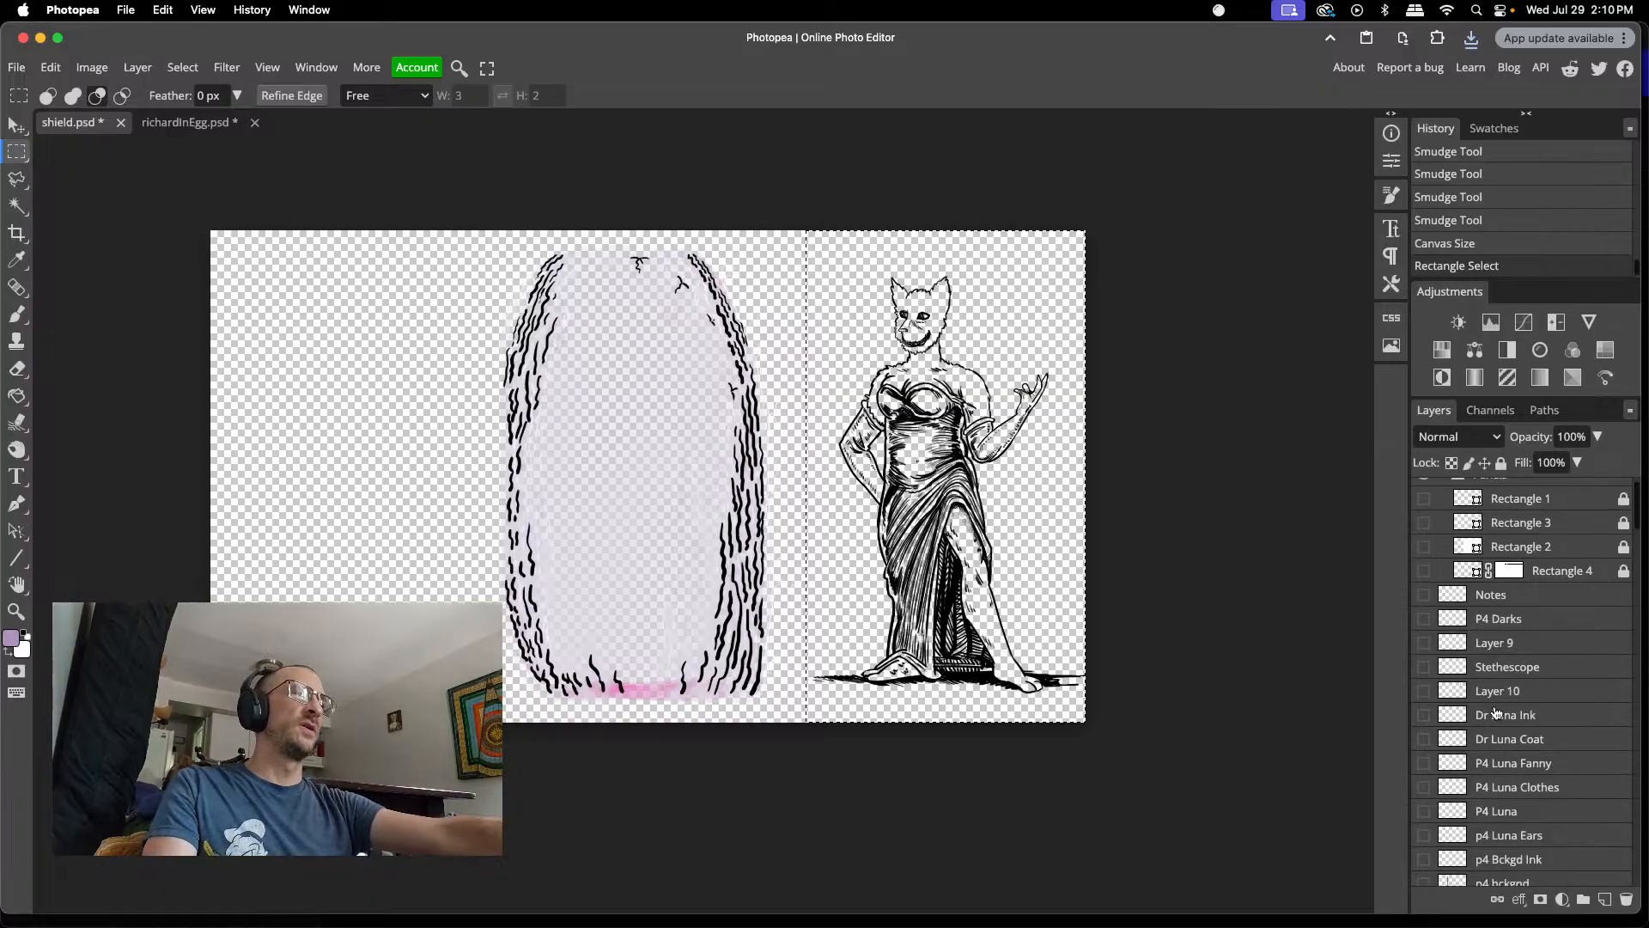
{"action": "scroll", "coordinate": [1525, 703], "scroll_direction": "down", "scroll_amount": 4}
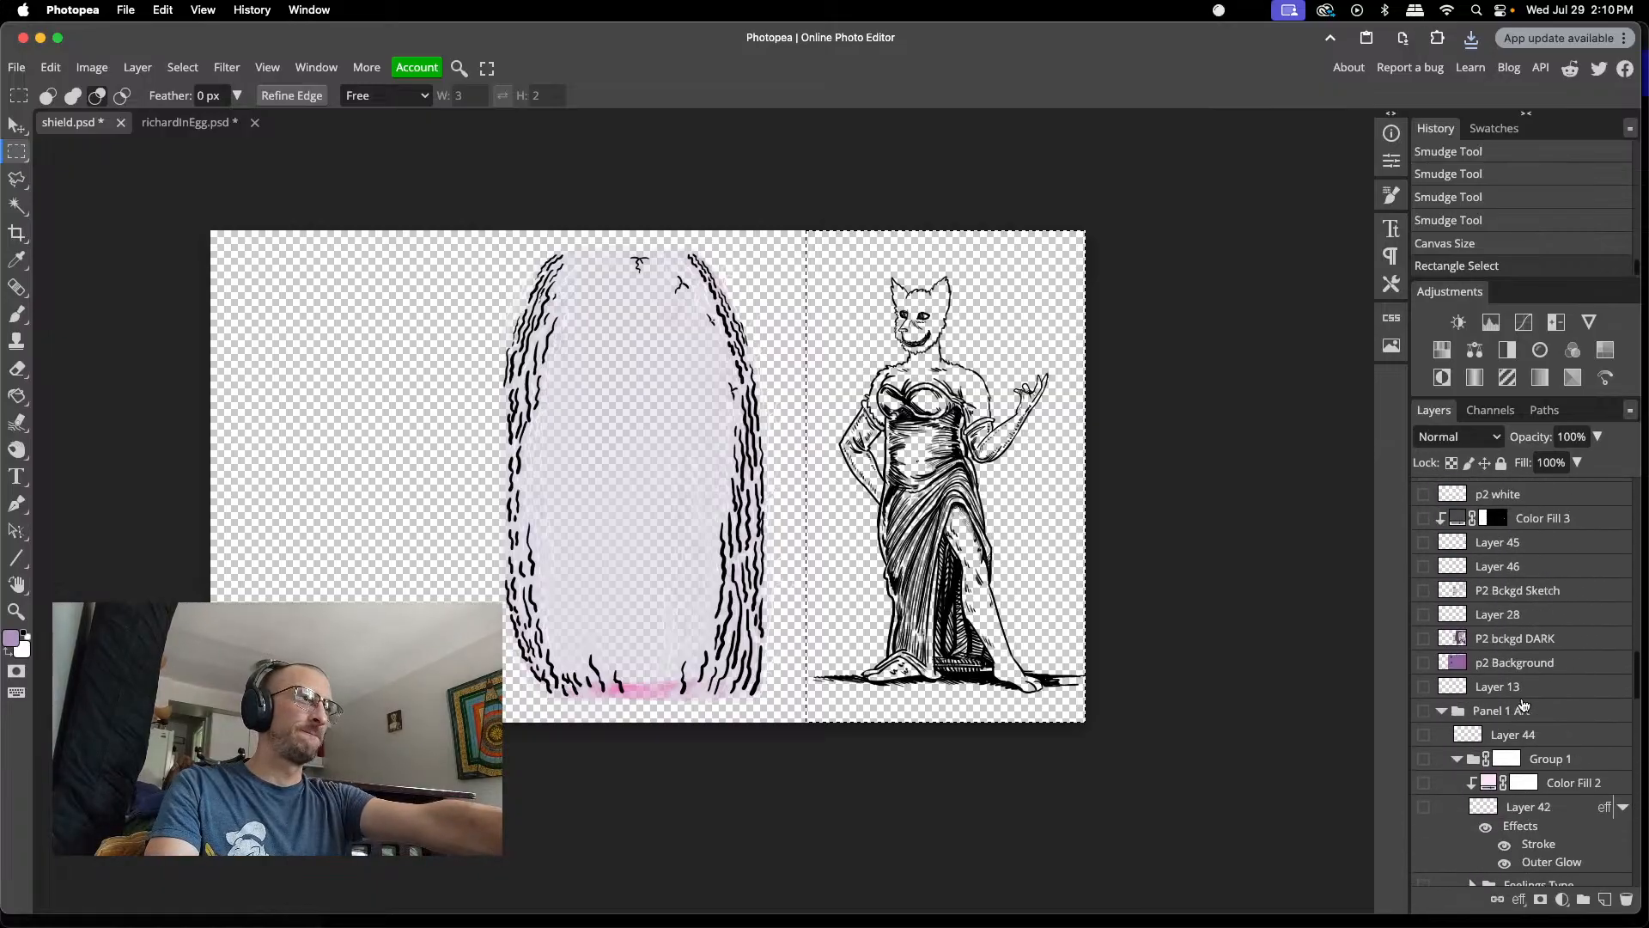
{"action": "scroll", "coordinate": [1522, 705], "scroll_direction": "up", "scroll_amount": 10}
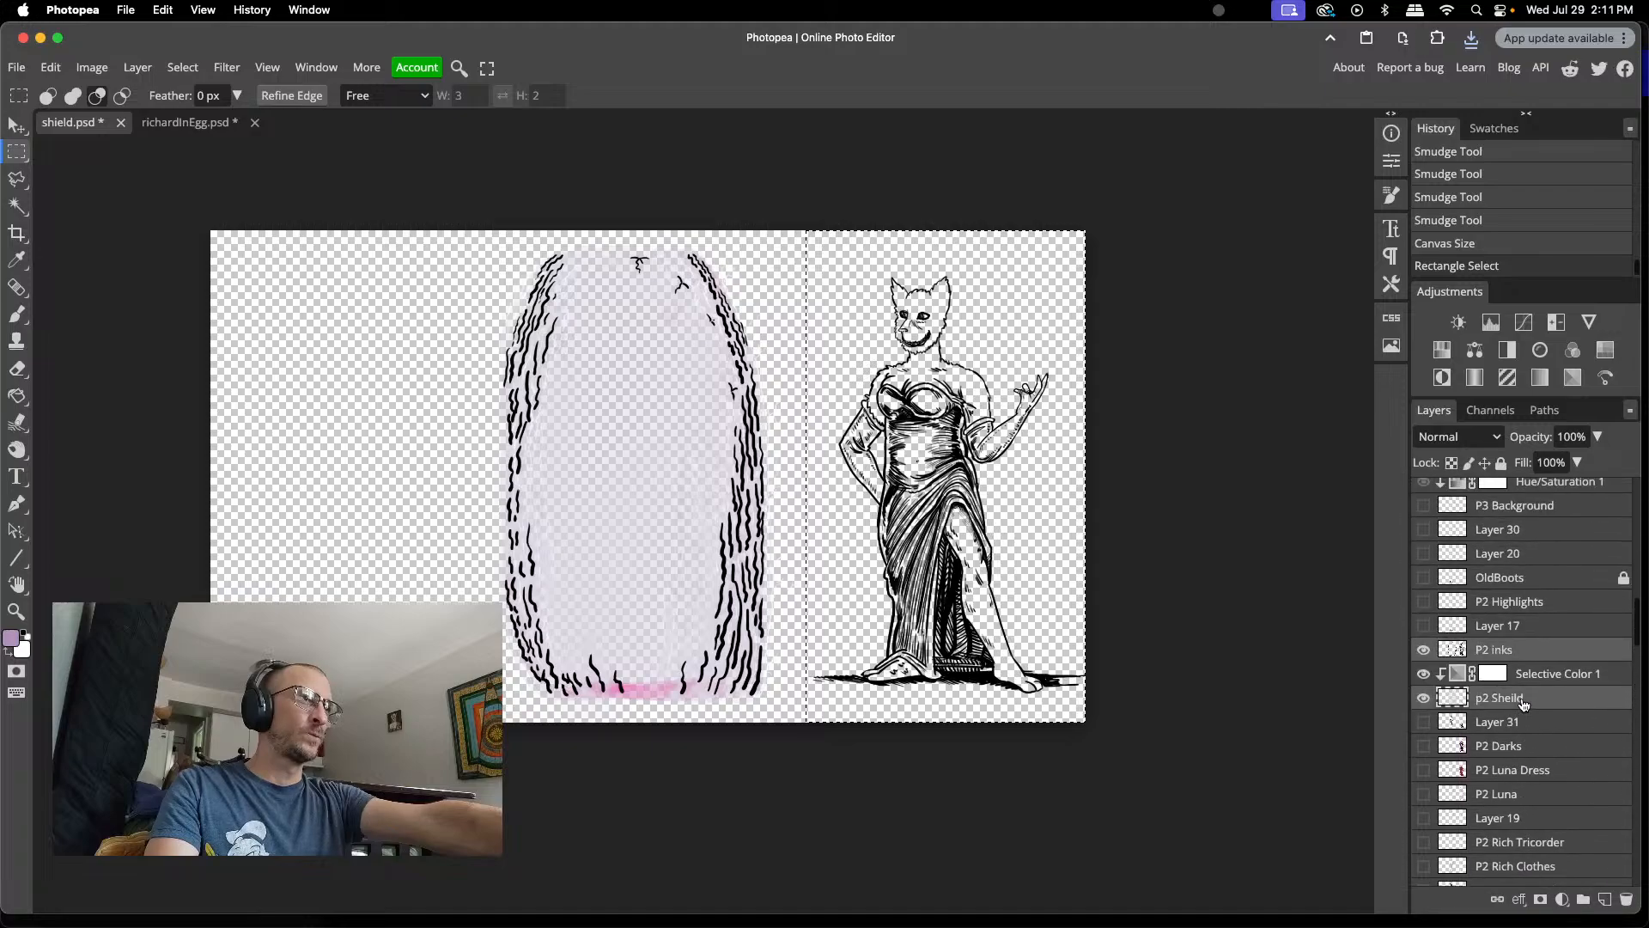
{"action": "left_click", "coordinate": [1544, 651]}
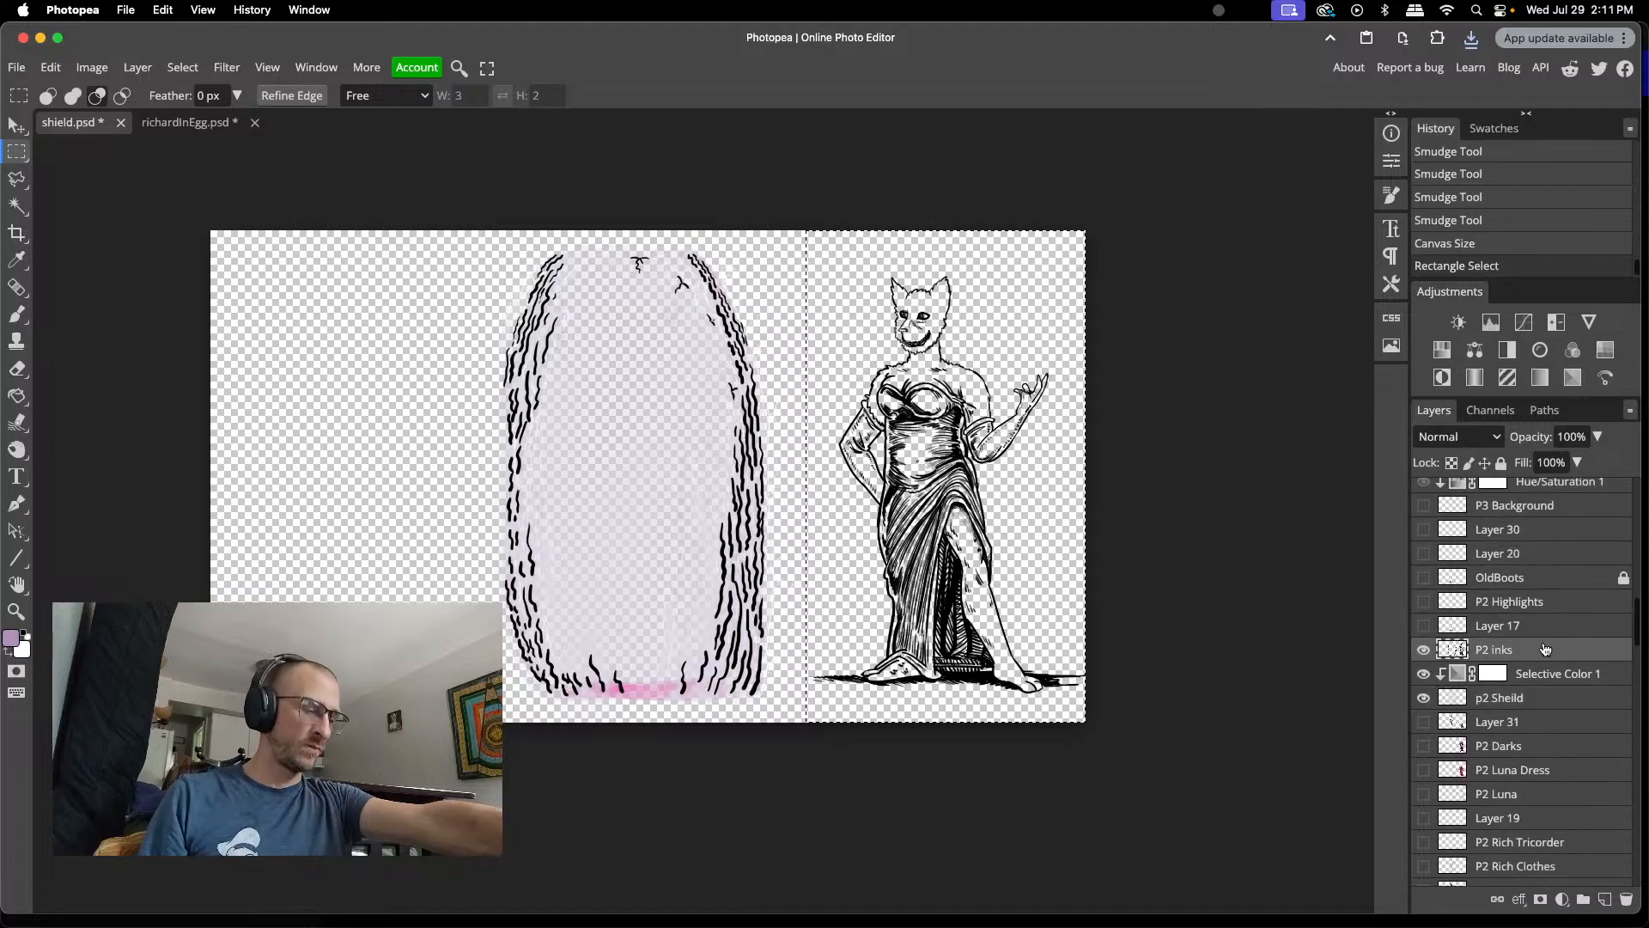
{"action": "key", "text": "Delete"}
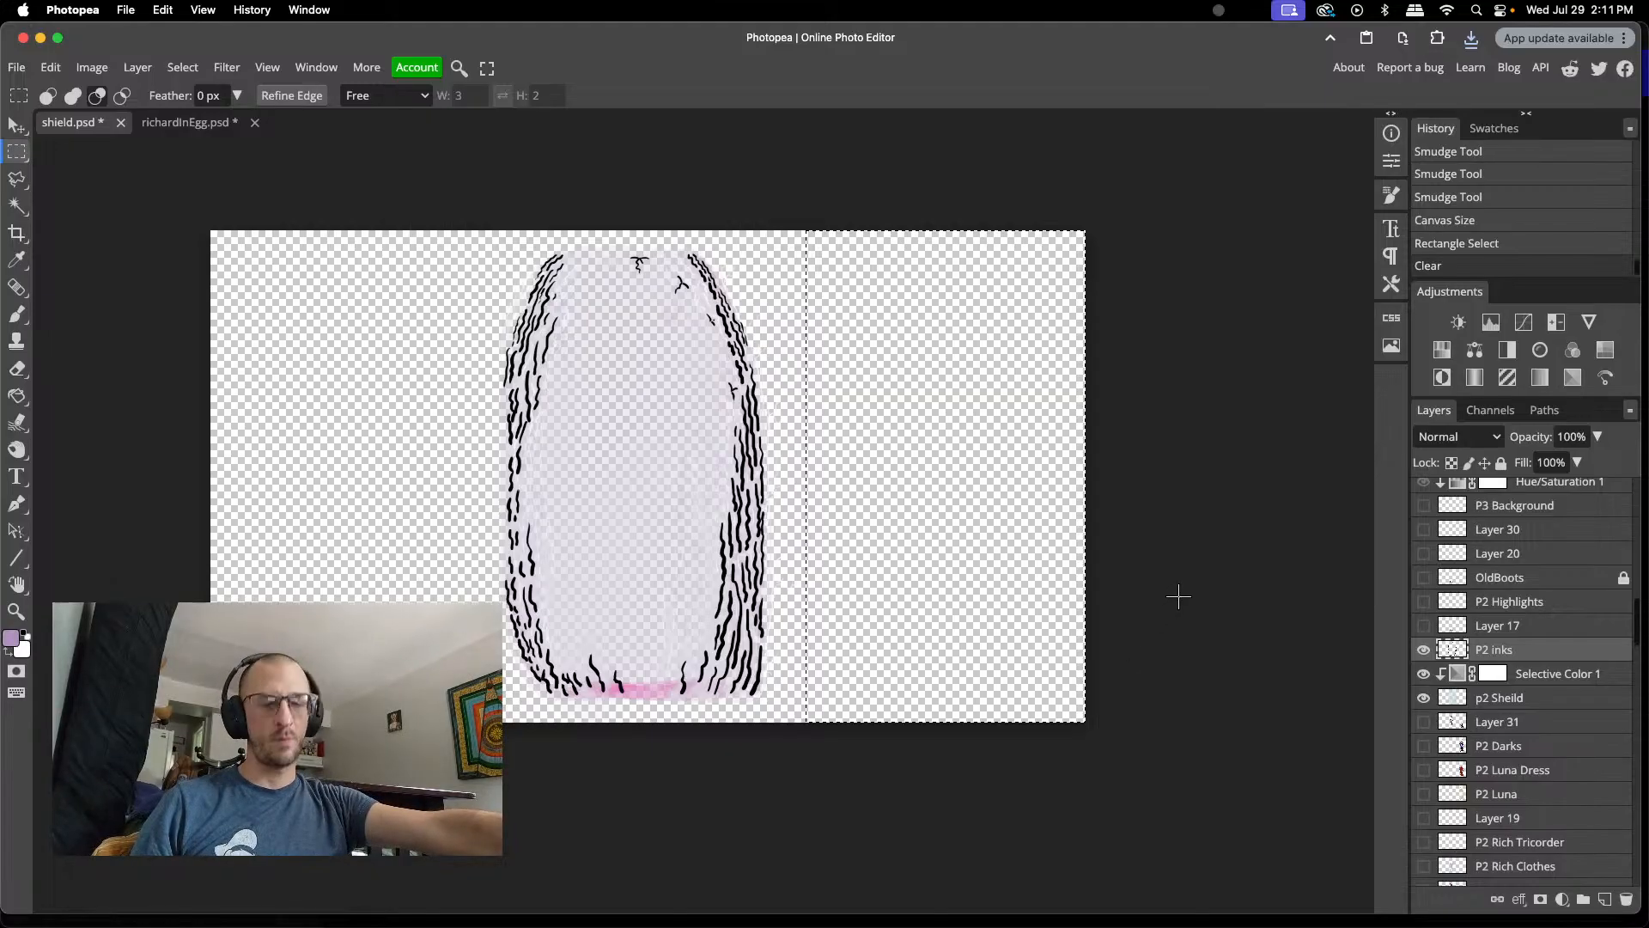
{"action": "key", "text": "super+d"}
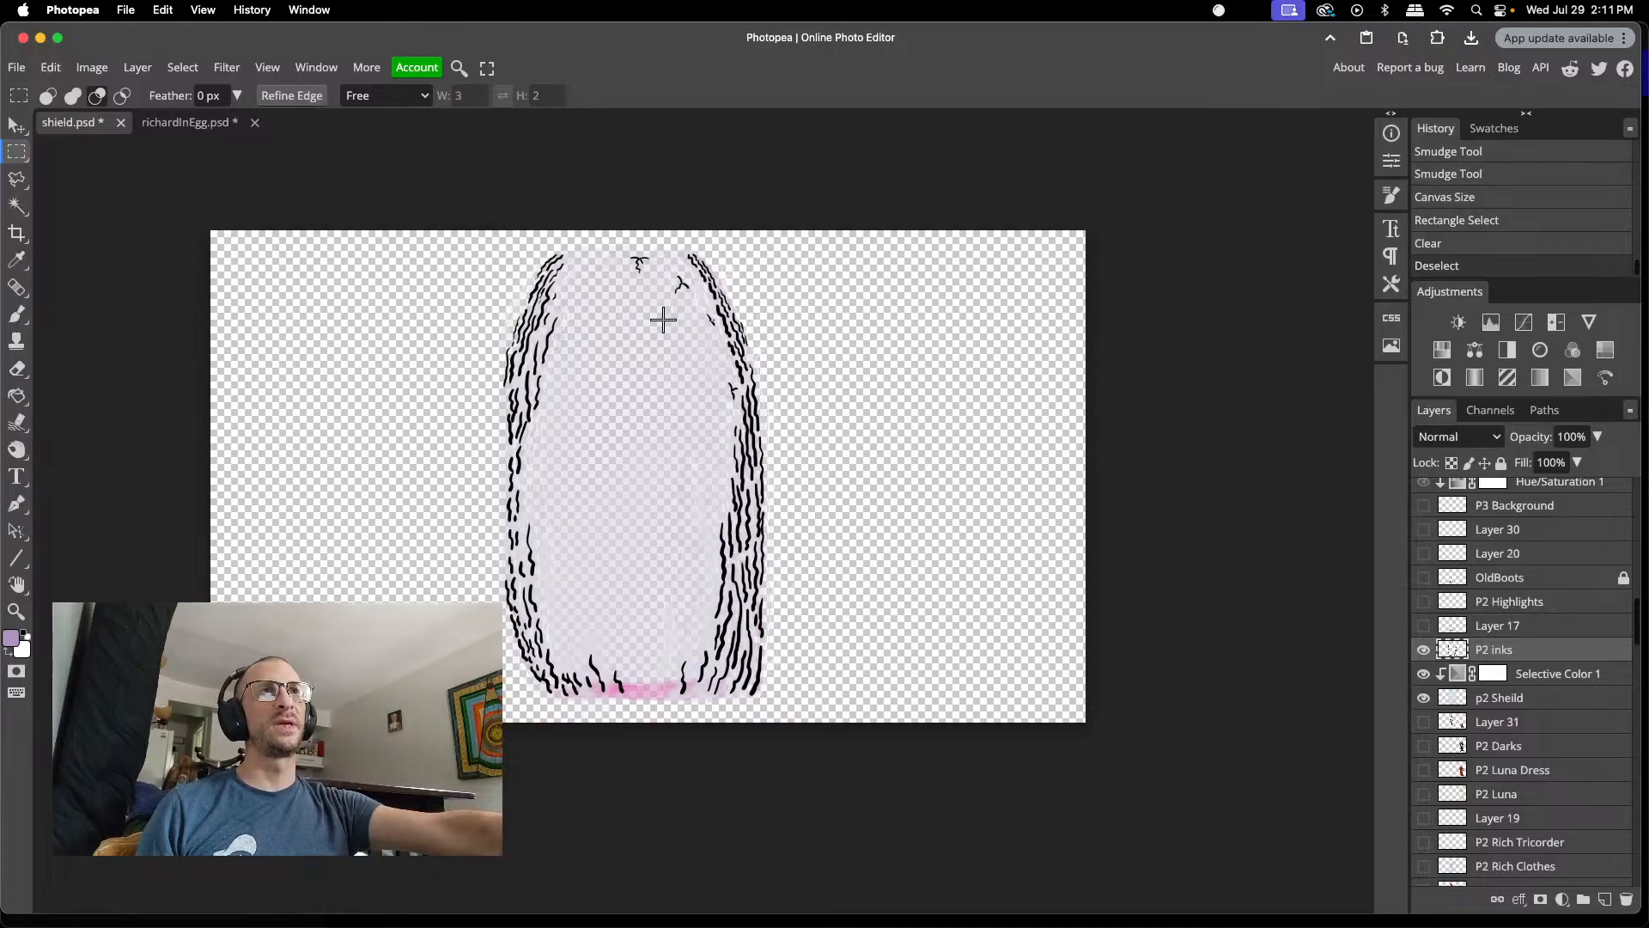
- Copy the ink lines of the shield's upper-right curve with a lasso selection and paste them as a new layer
{"action": "key", "text": "l"}
{"action": "left_click", "coordinate": [619, 232]}
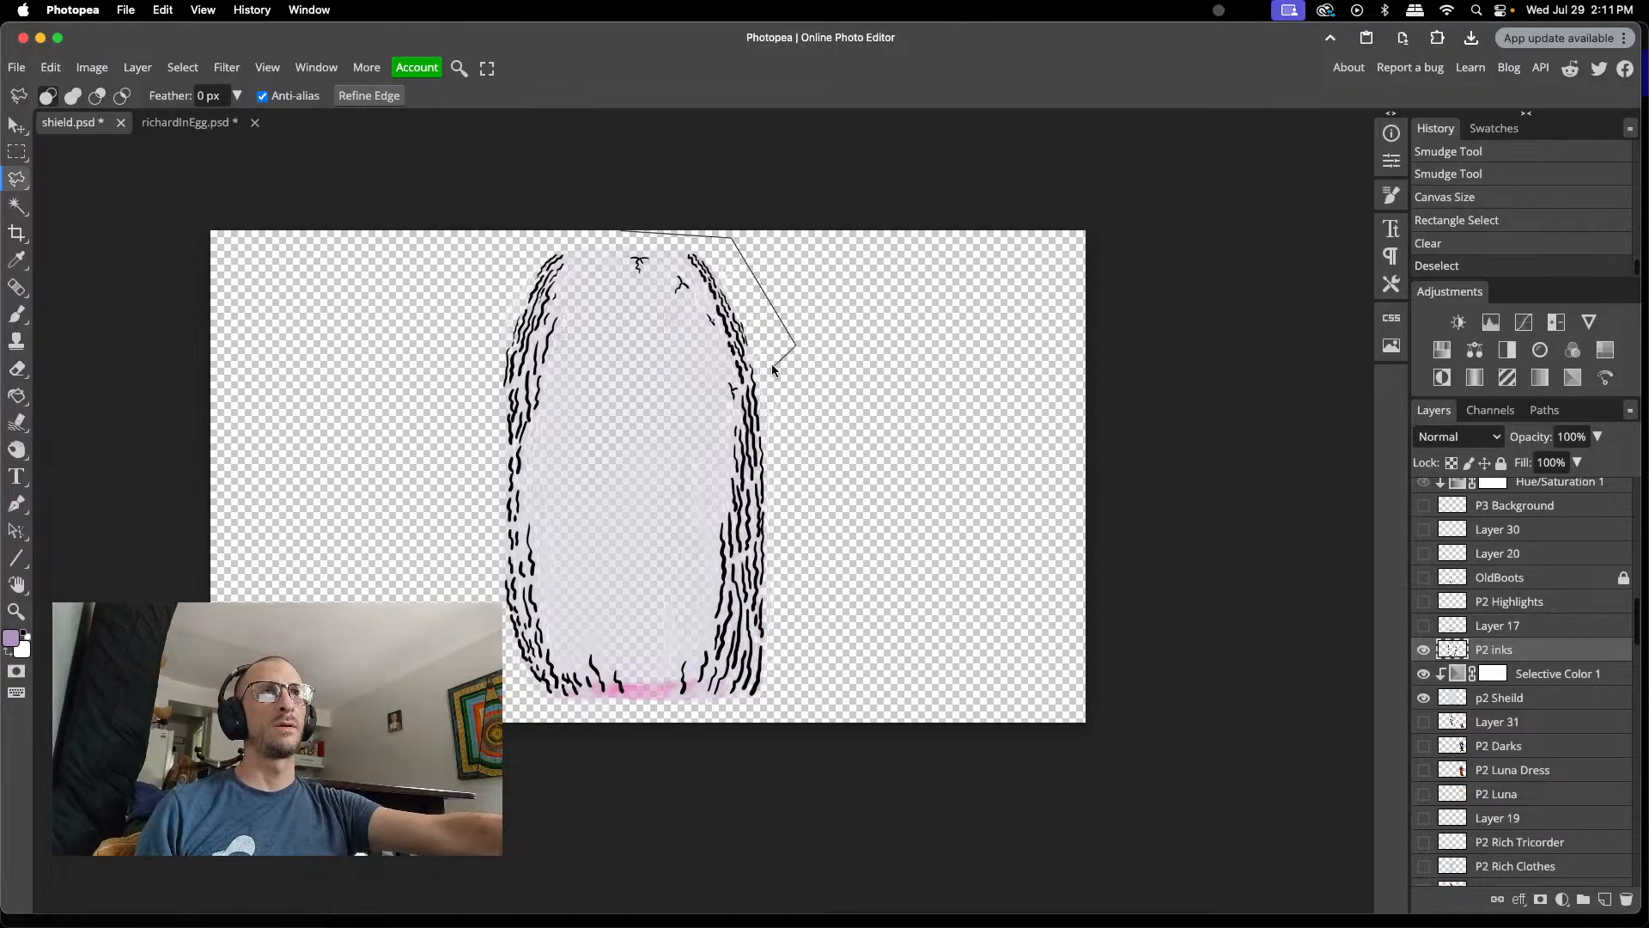
{"action": "left_click", "coordinate": [737, 364]}
{"action": "left_click", "coordinate": [583, 331]}
{"action": "left_click", "coordinate": [620, 231]}
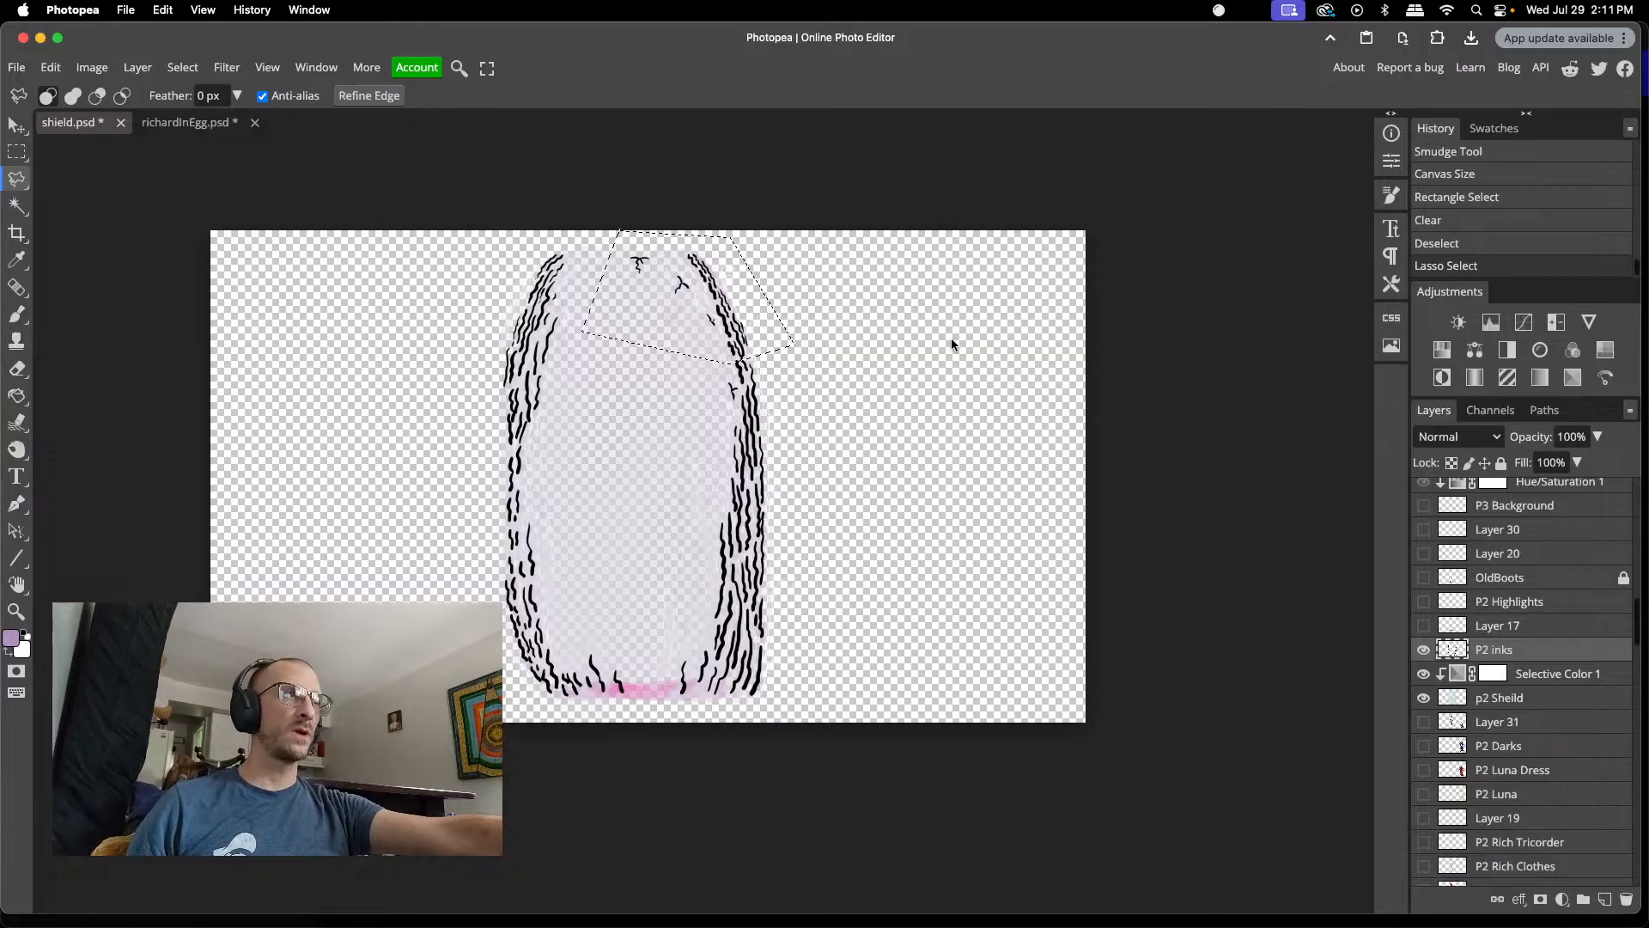
{"action": "key", "text": "super+c"}
{"action": "key", "text": "super+v"}
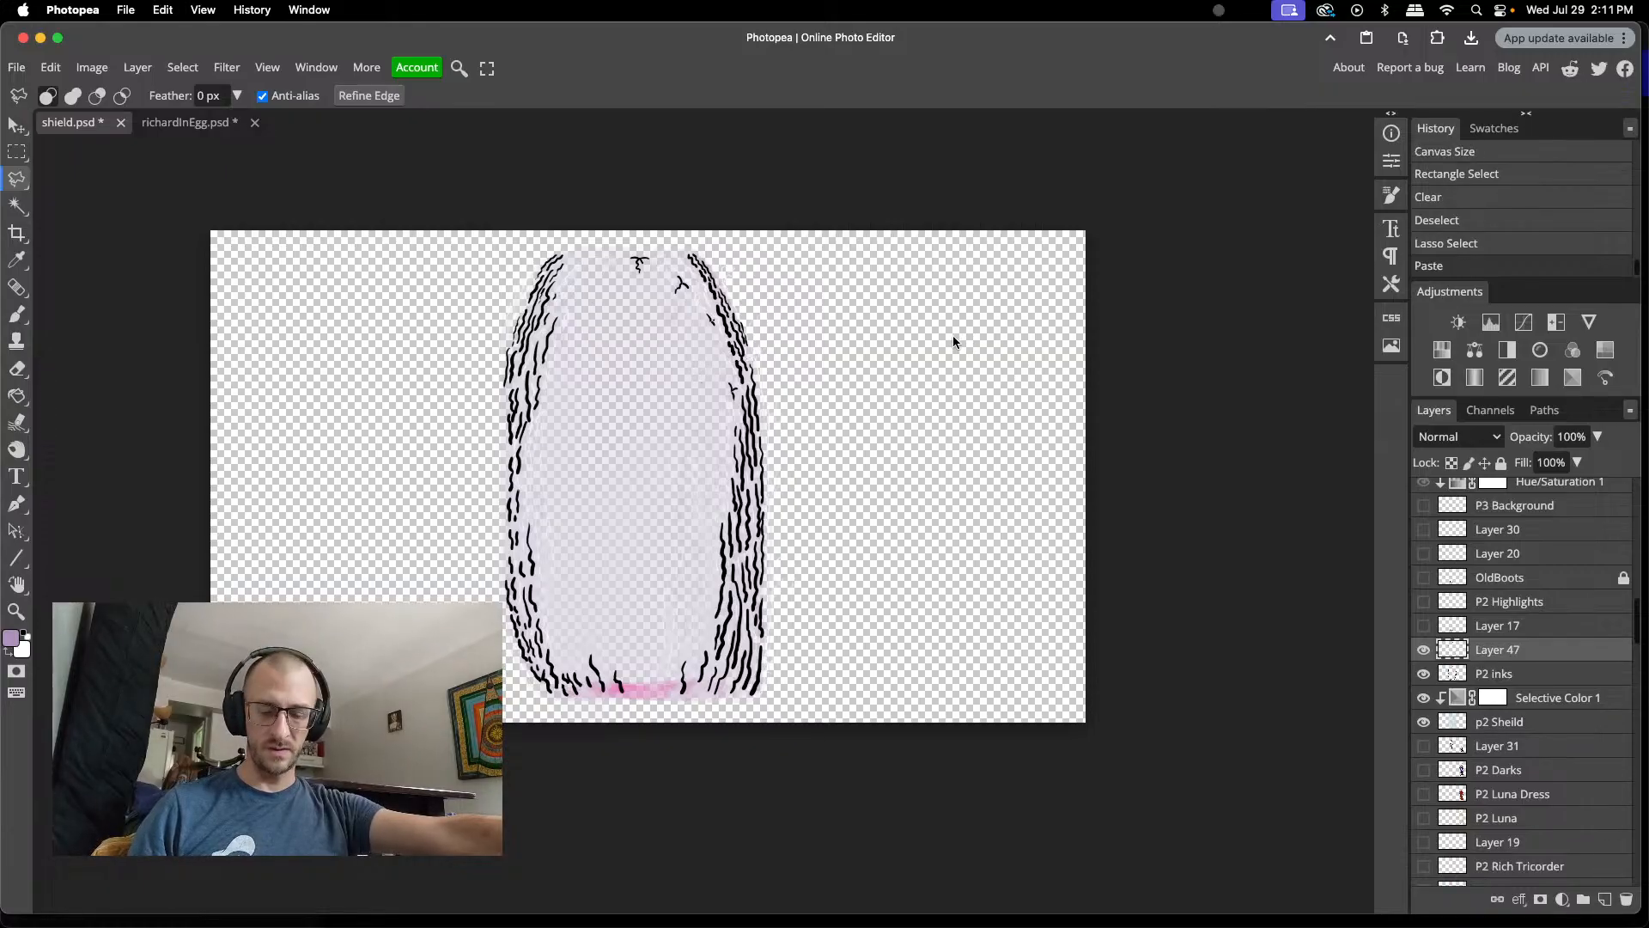
- Move the pasted ink lines over the shield's open top and rotate them to about -62.2° so they close the outline
{"action": "key", "text": "v"}
{"action": "mouse_move", "coordinate": [713, 320]}
{"action": "left_mouse_down"}
{"action": "mouse_move", "coordinate": [643, 294]}
{"action": "mouse_move", "coordinate": [644, 243]}
{"action": "left_mouse_up"}
{"action": "key", "text": "super+z"}
{"action": "key", "text": "super+t"}
{"action": "left_click_drag", "start_coordinate": [527, 192], "coordinate": [487, 323]}
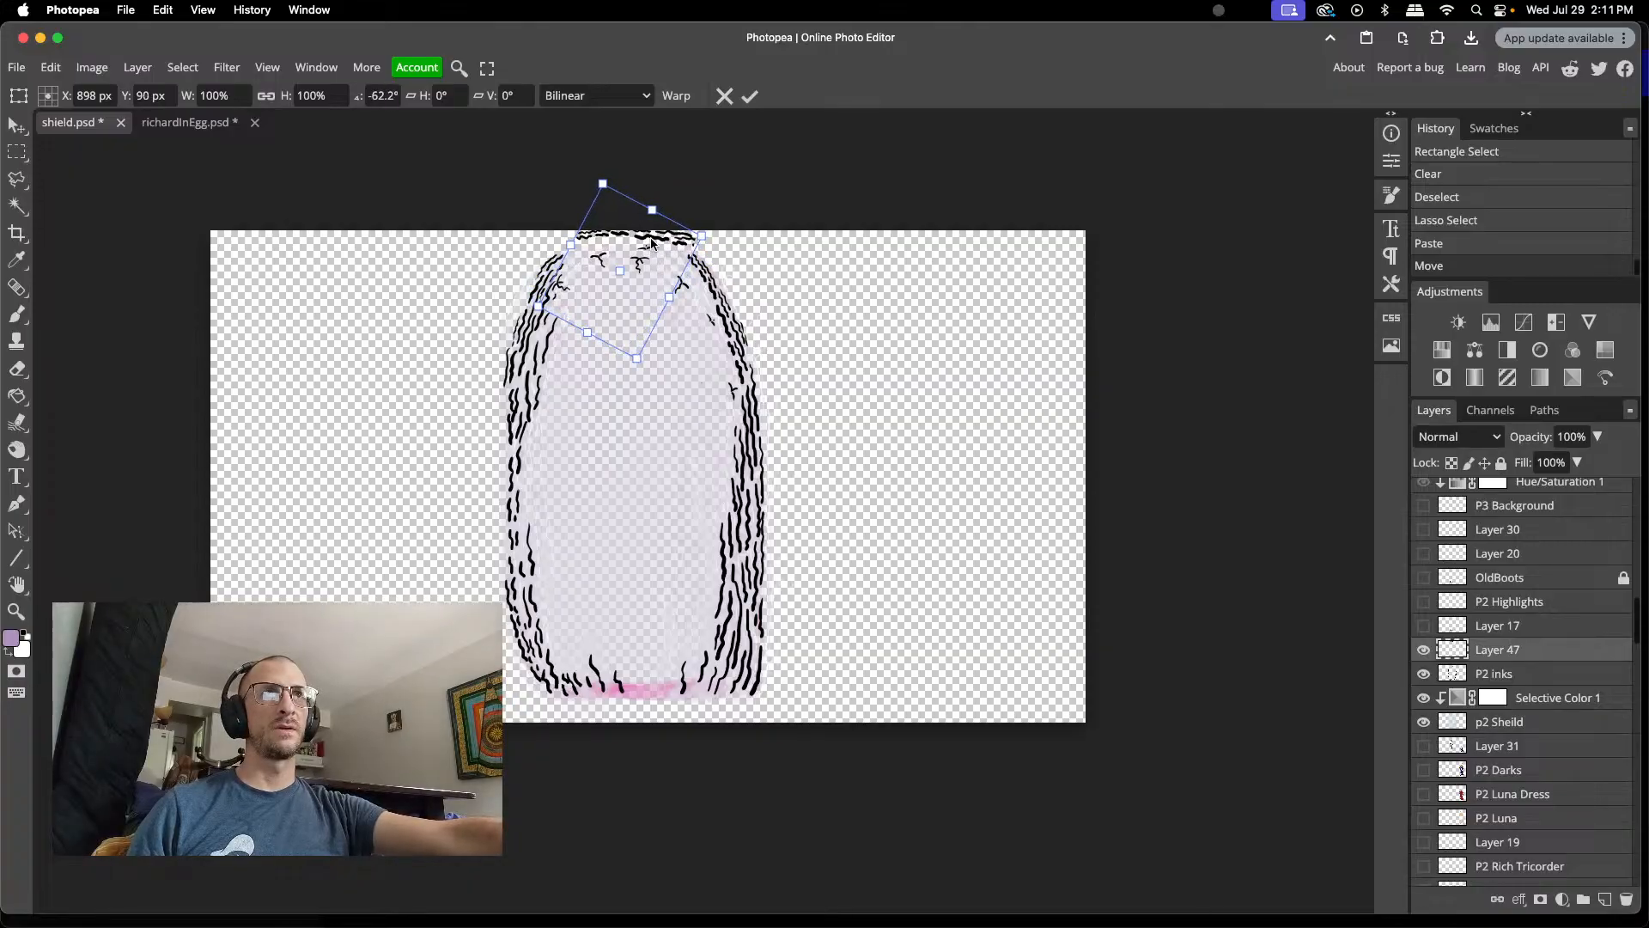
{"action": "left_click_drag", "start_coordinate": [651, 243], "coordinate": [644, 247]}
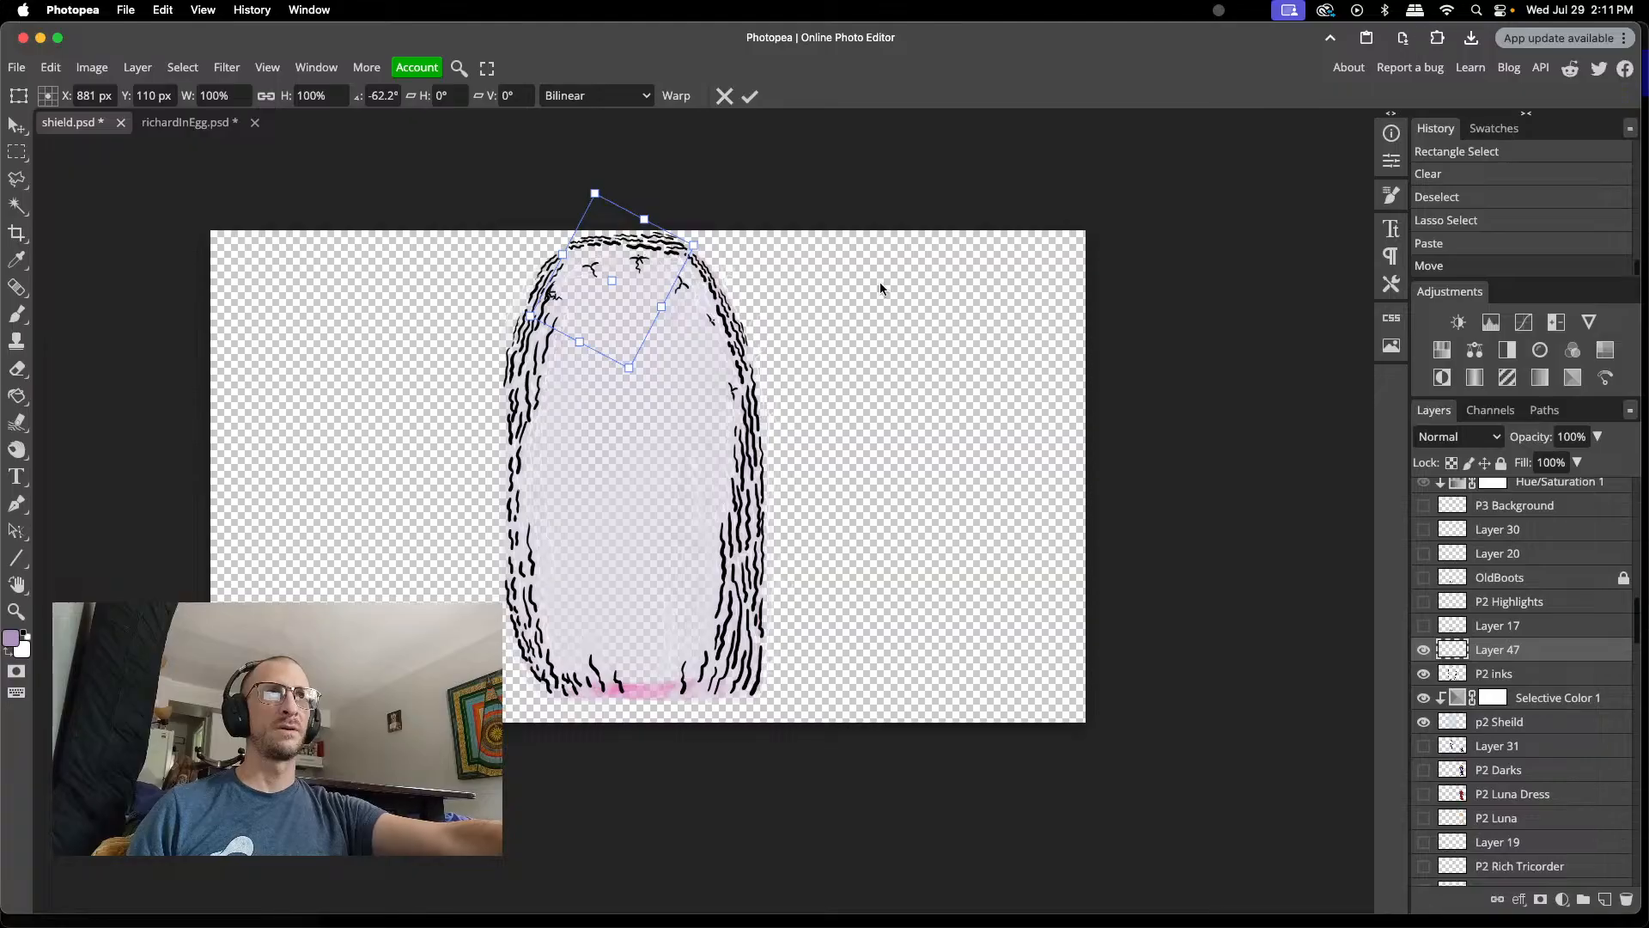
{"action": "left_click", "coordinate": [749, 97]}
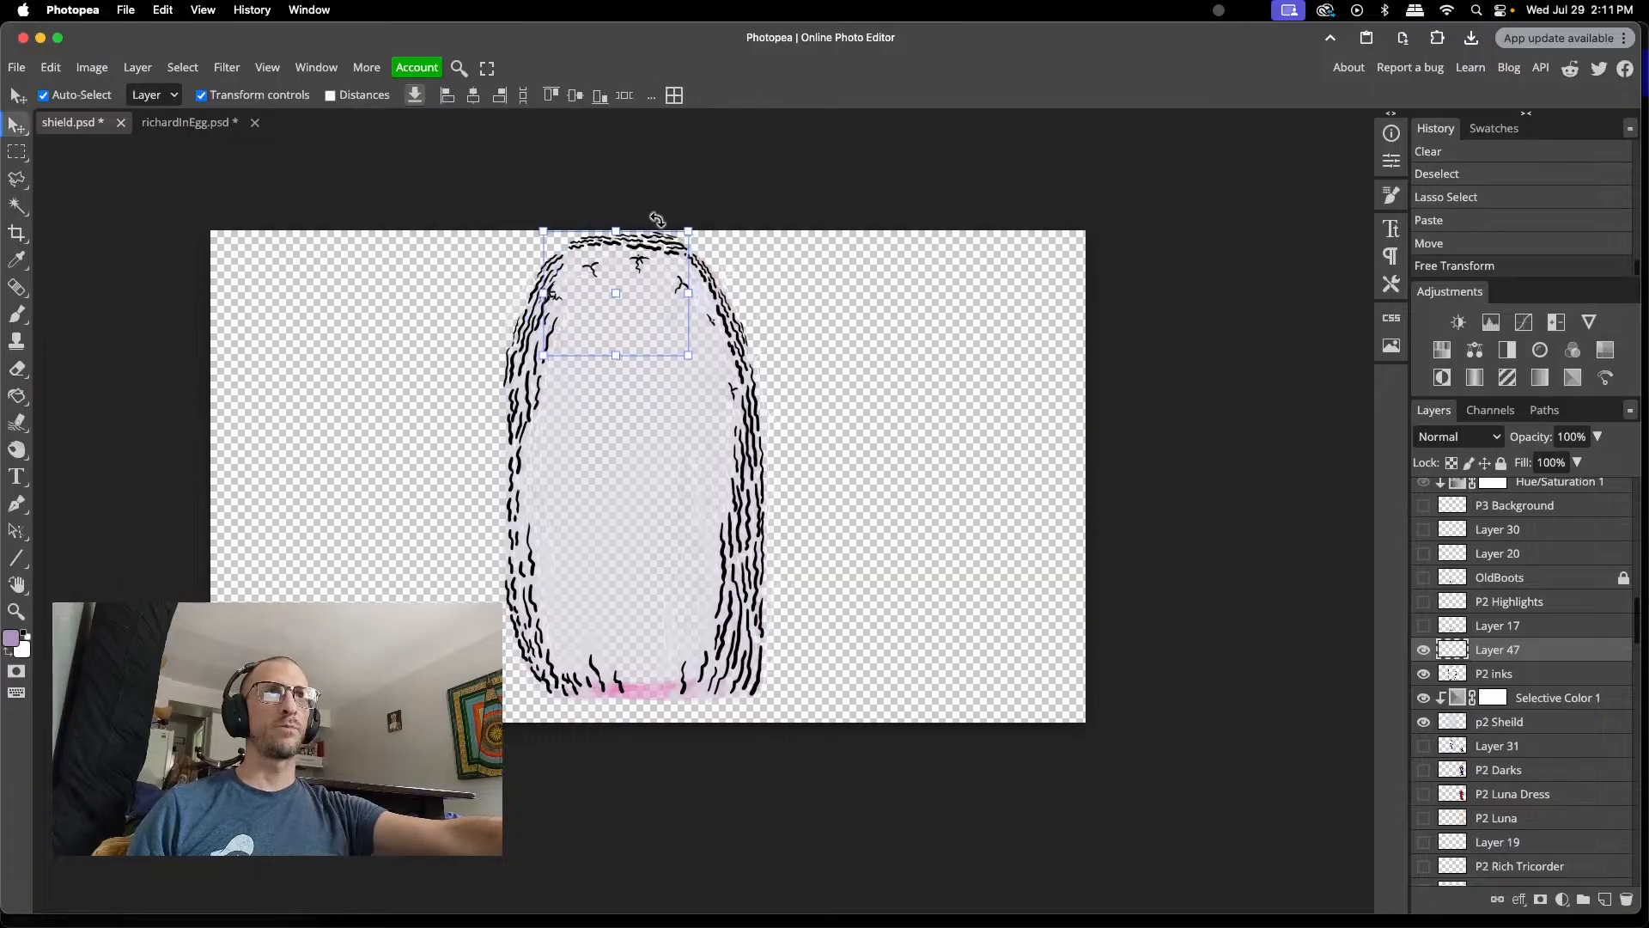
{"action": "left_click", "coordinate": [904, 316]}
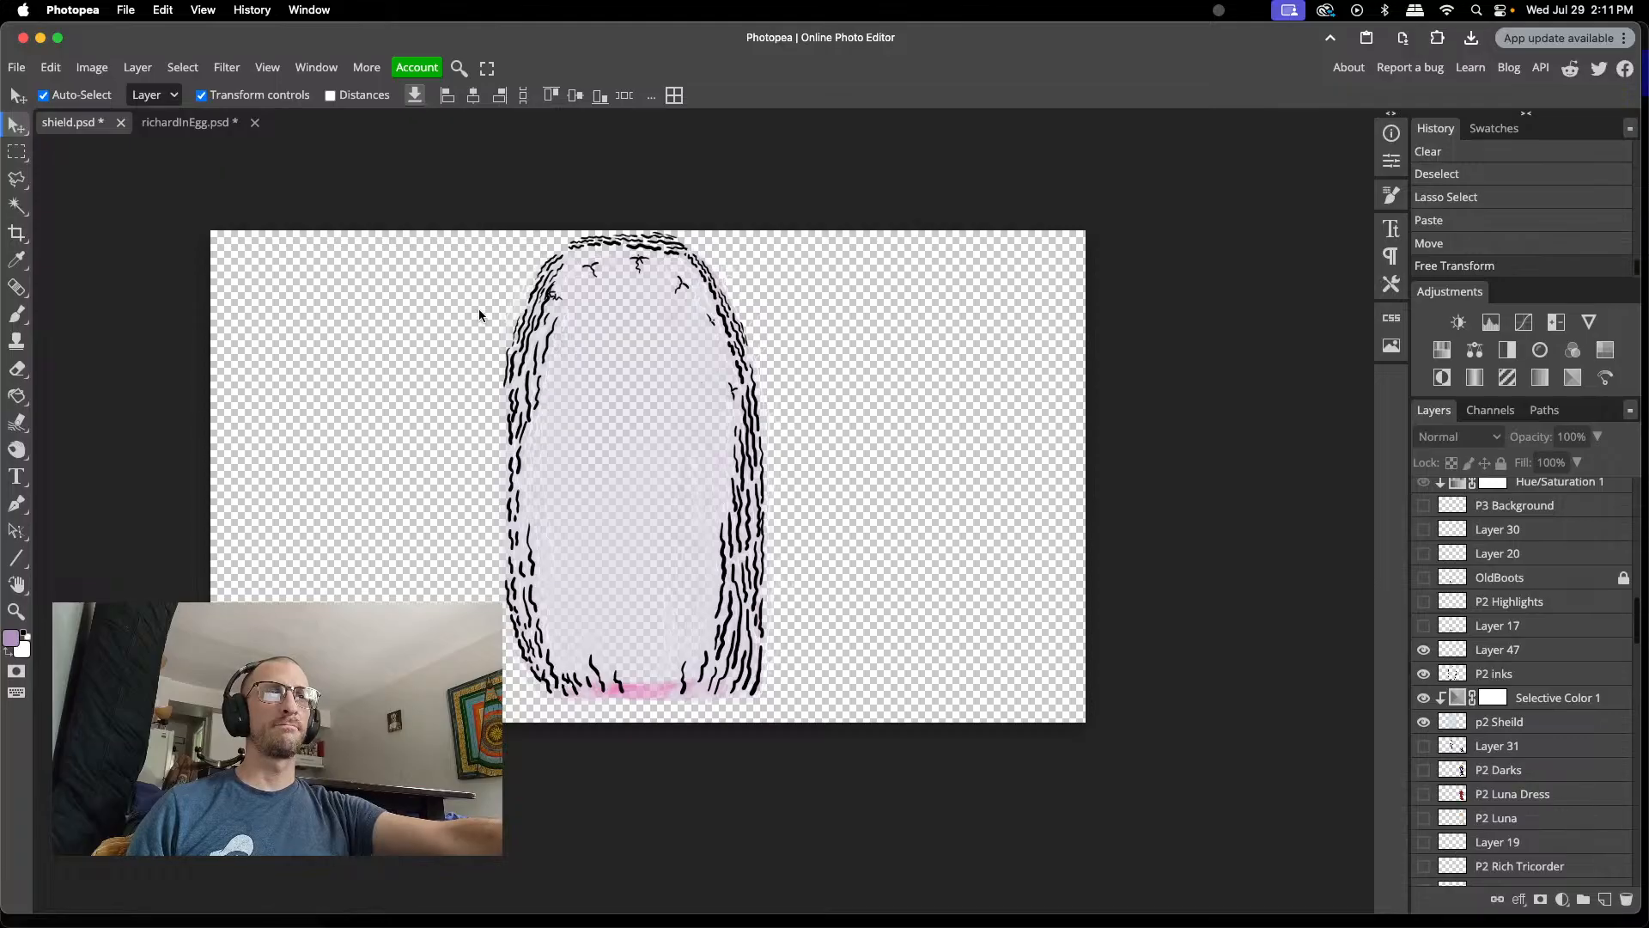
- Nudge the pasted ink lines slightly to fine-tune their fit along the shield's top edge
{"action": "scroll", "coordinate": [636, 337], "scroll_direction": "up", "scroll_amount": 5}
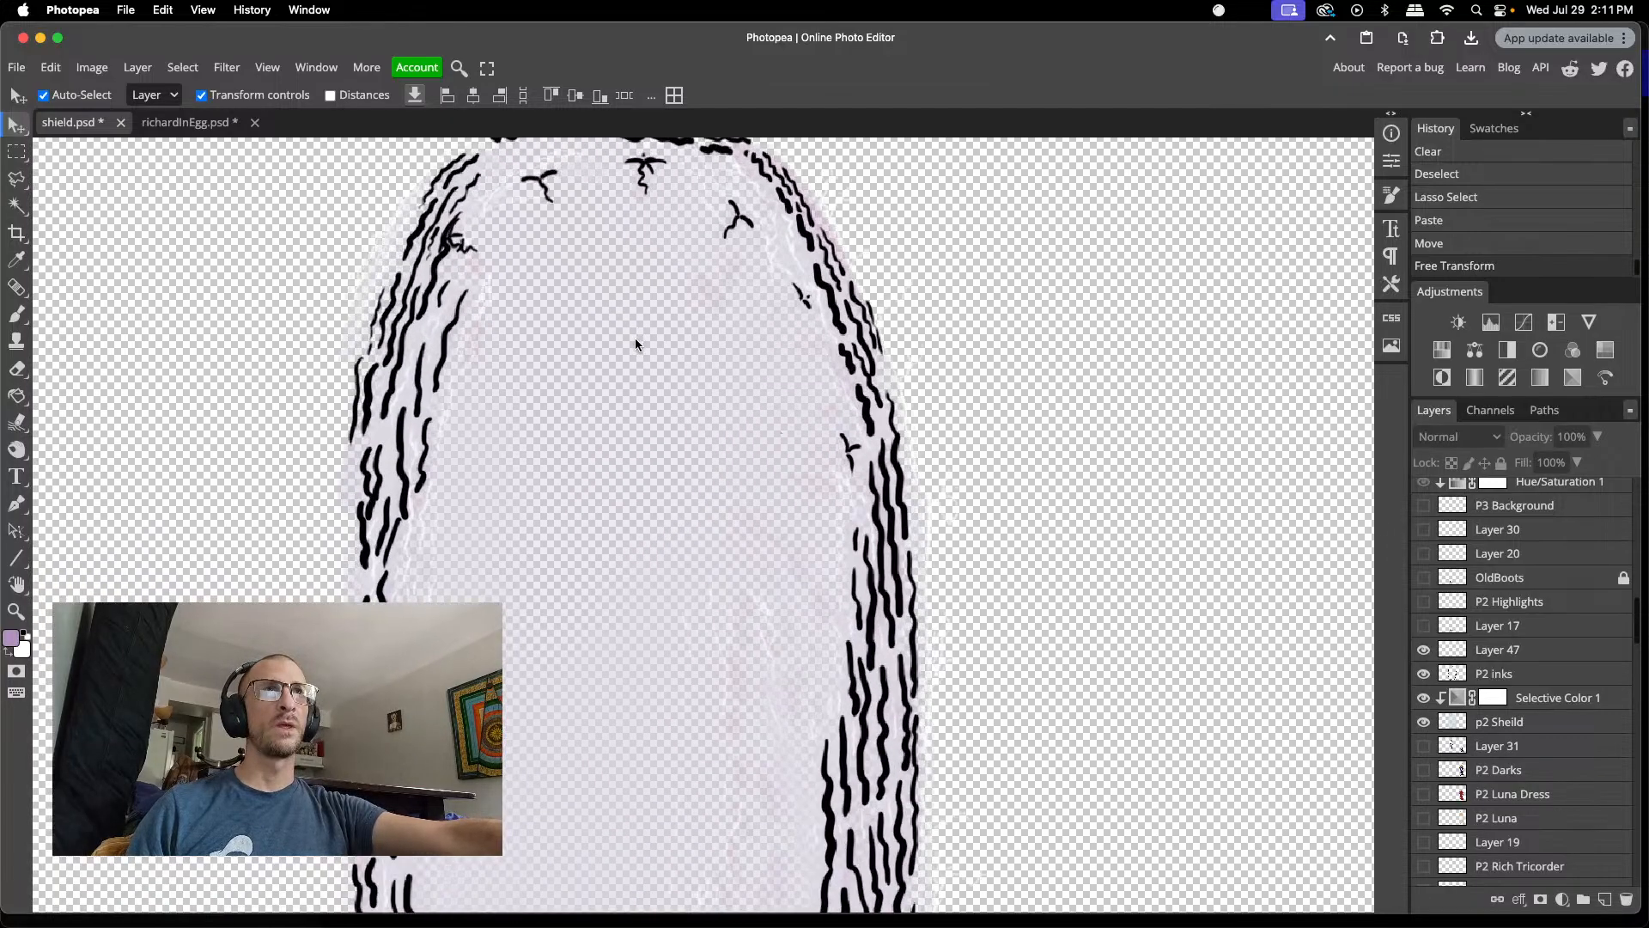
{"action": "scroll", "coordinate": [652, 302], "scroll_direction": "up", "scroll_amount": 1}
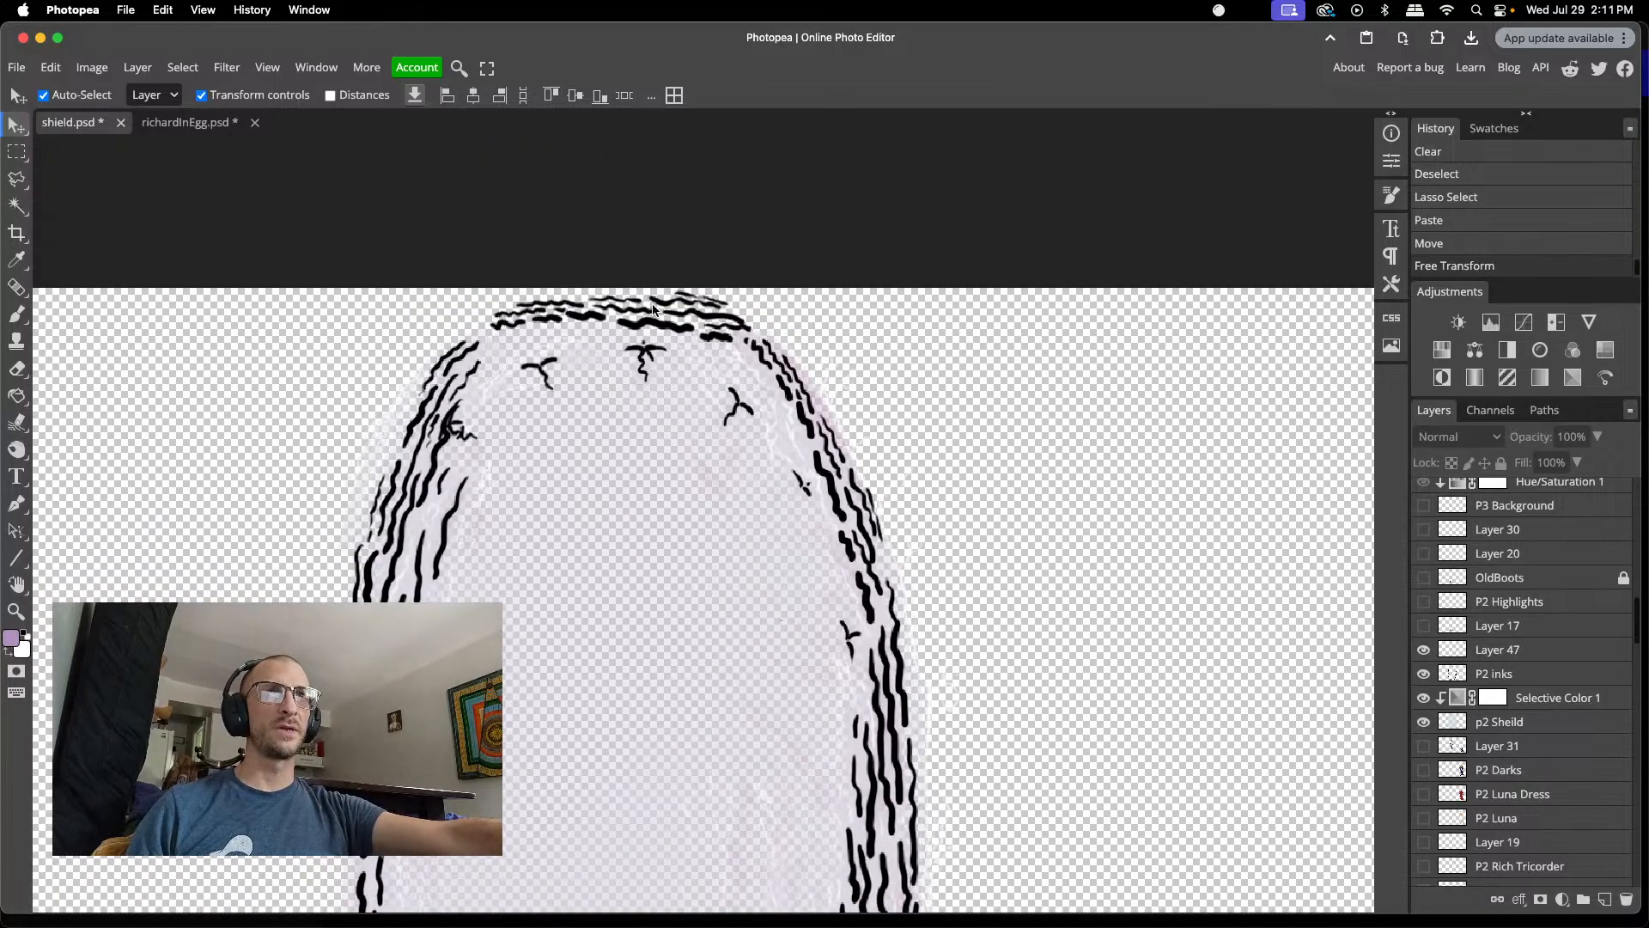
{"action": "left_click", "coordinate": [601, 322]}
{"action": "left_click_drag", "start_coordinate": [601, 321], "coordinate": [602, 316]}
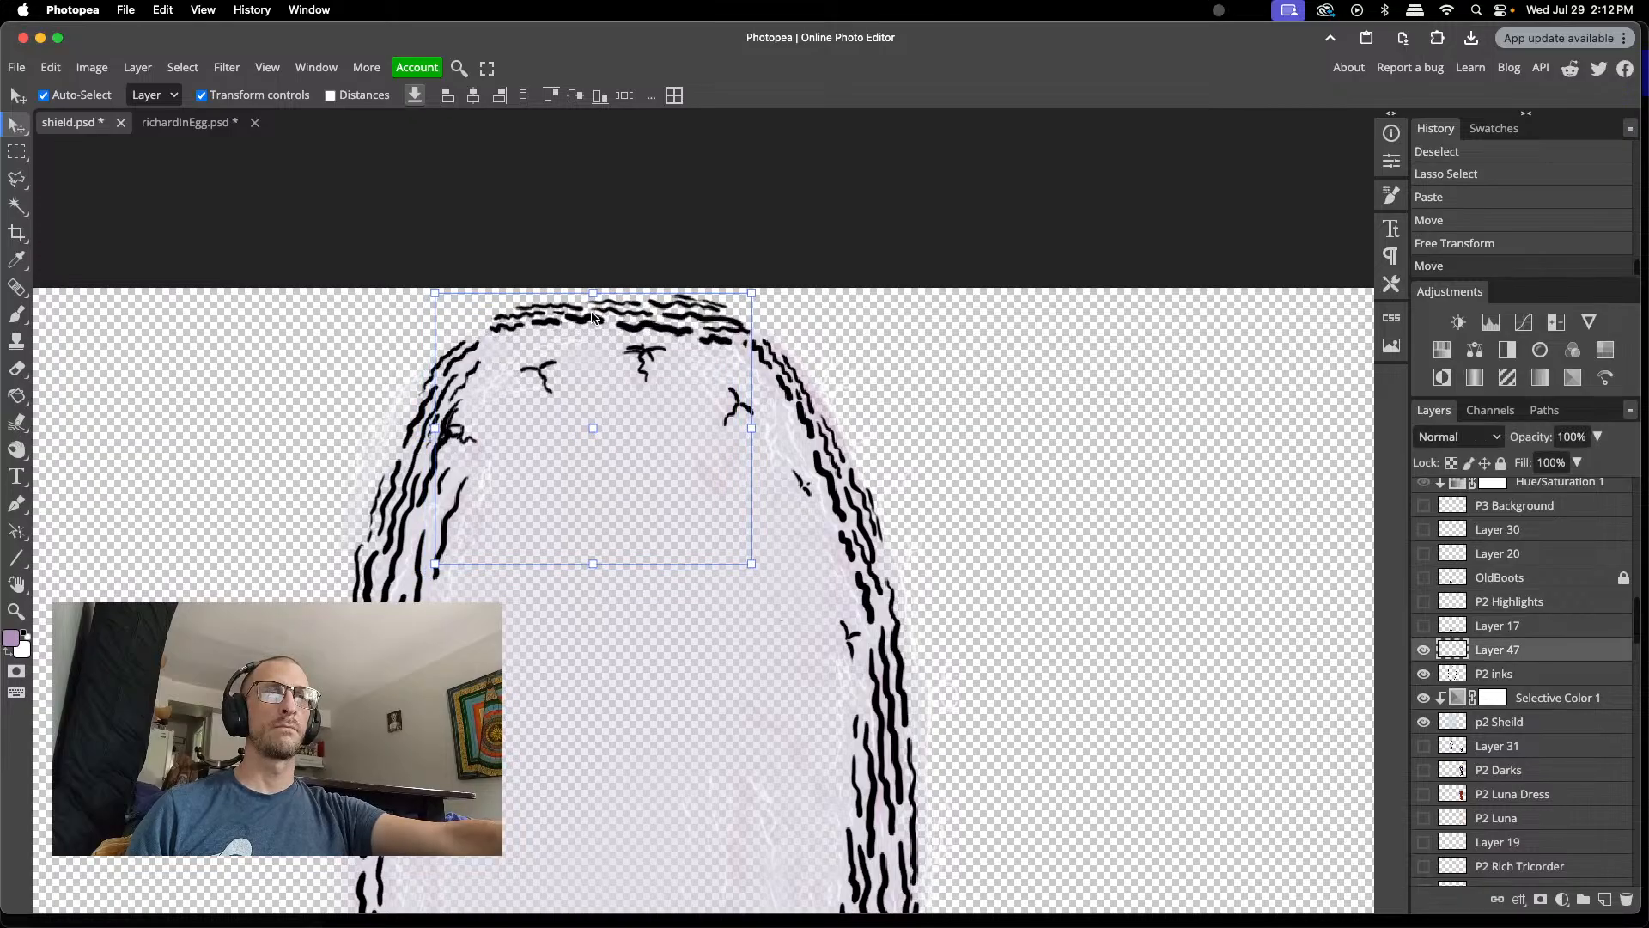
- Export the artwork as a 1920 x 1080 PNG at 100% quality, replacing shield.png in the lounge2 folder
{"action": "left_click", "coordinate": [12, 69]}
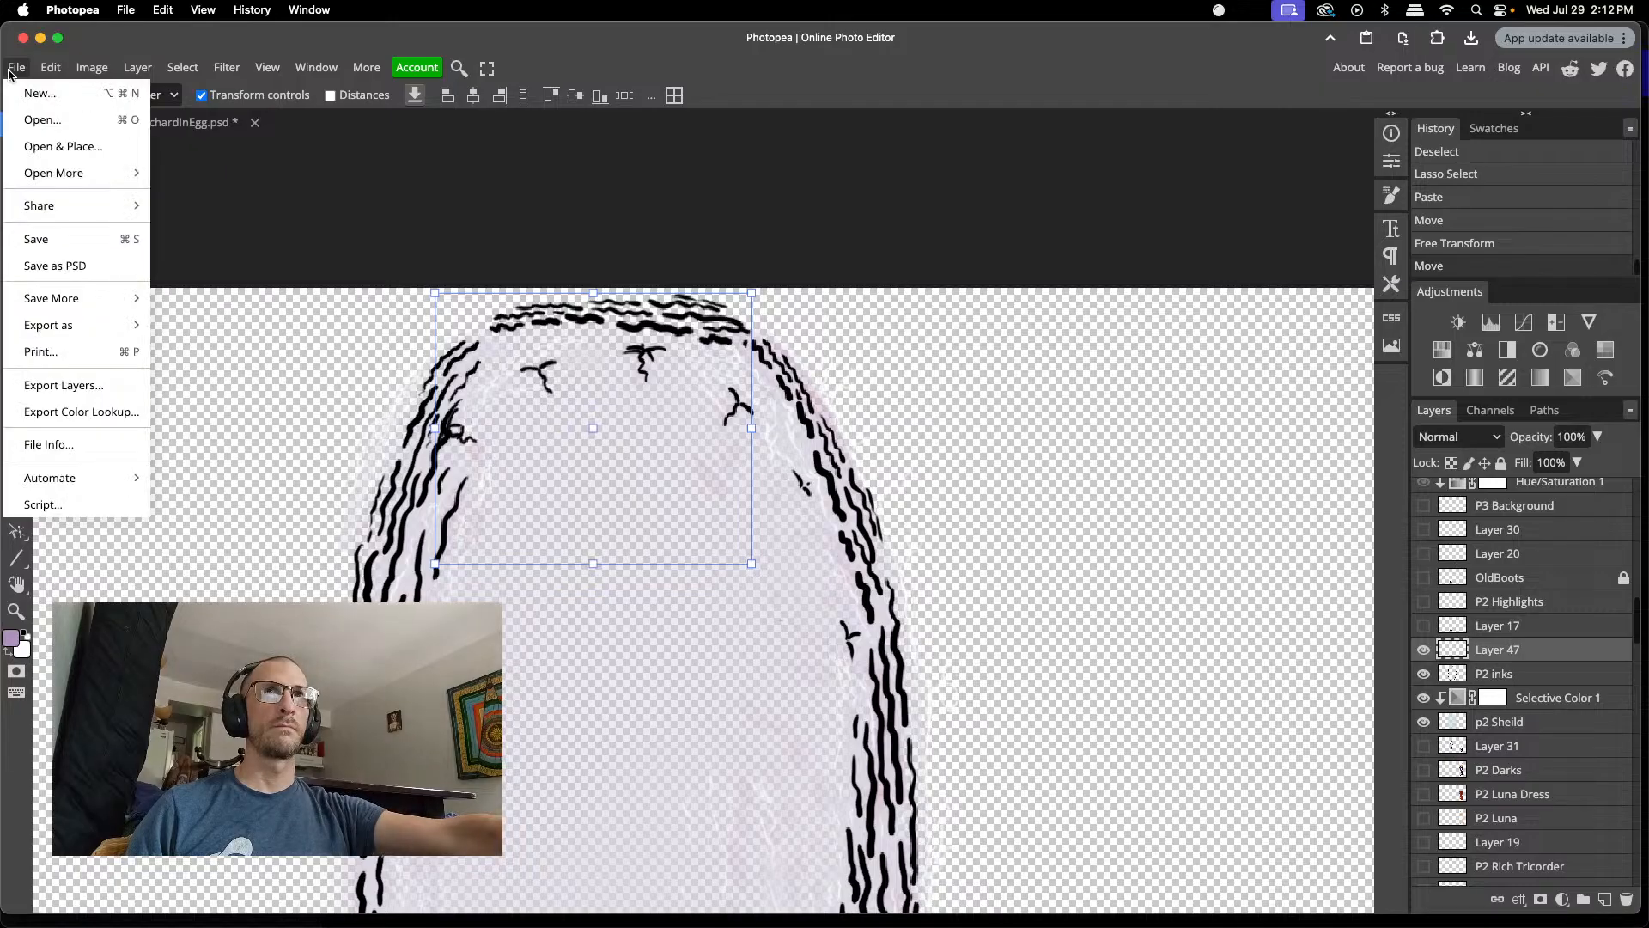
{"action": "mouse_move", "coordinate": [86, 325]}
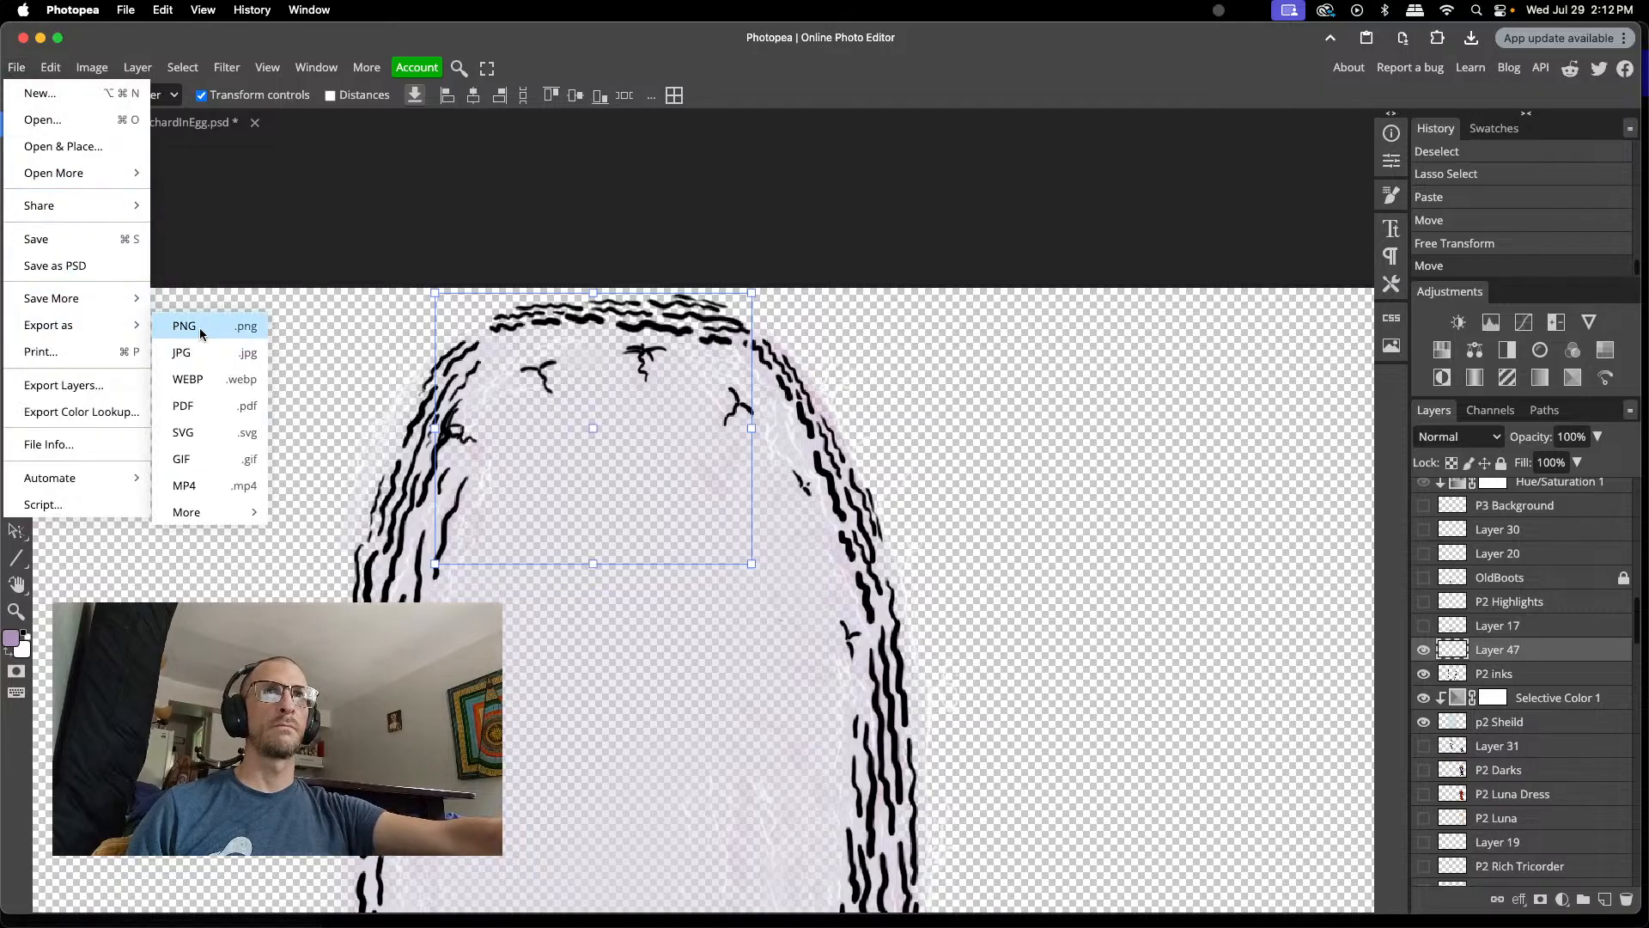
{"action": "left_click", "coordinate": [199, 327]}
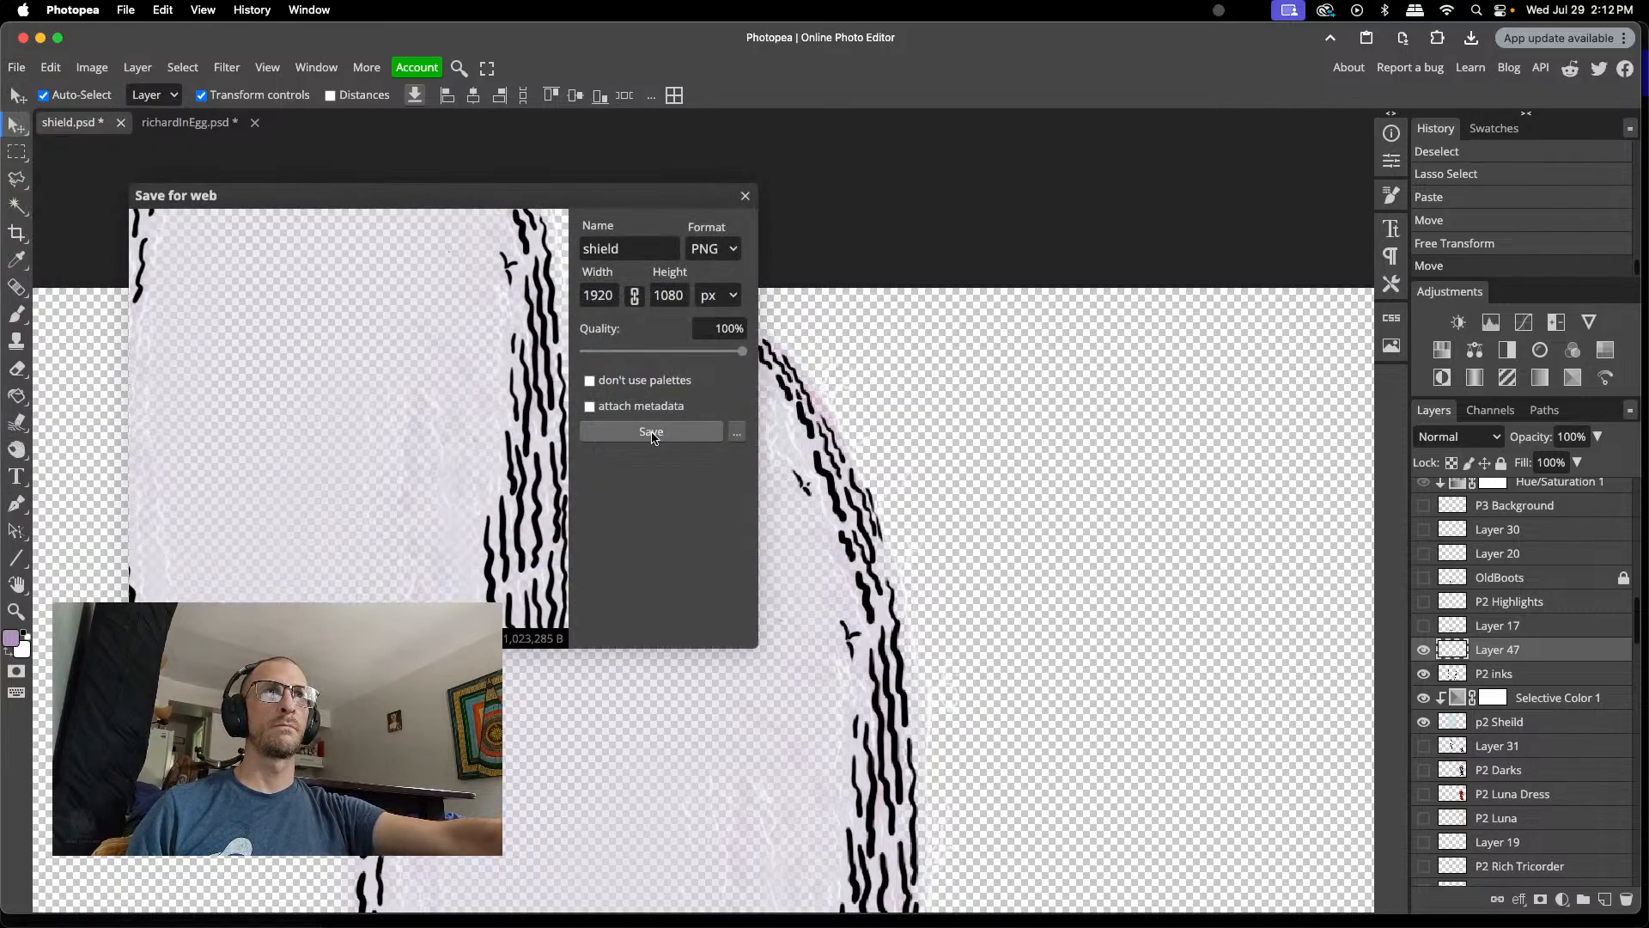
{"action": "left_click", "coordinate": [651, 432]}
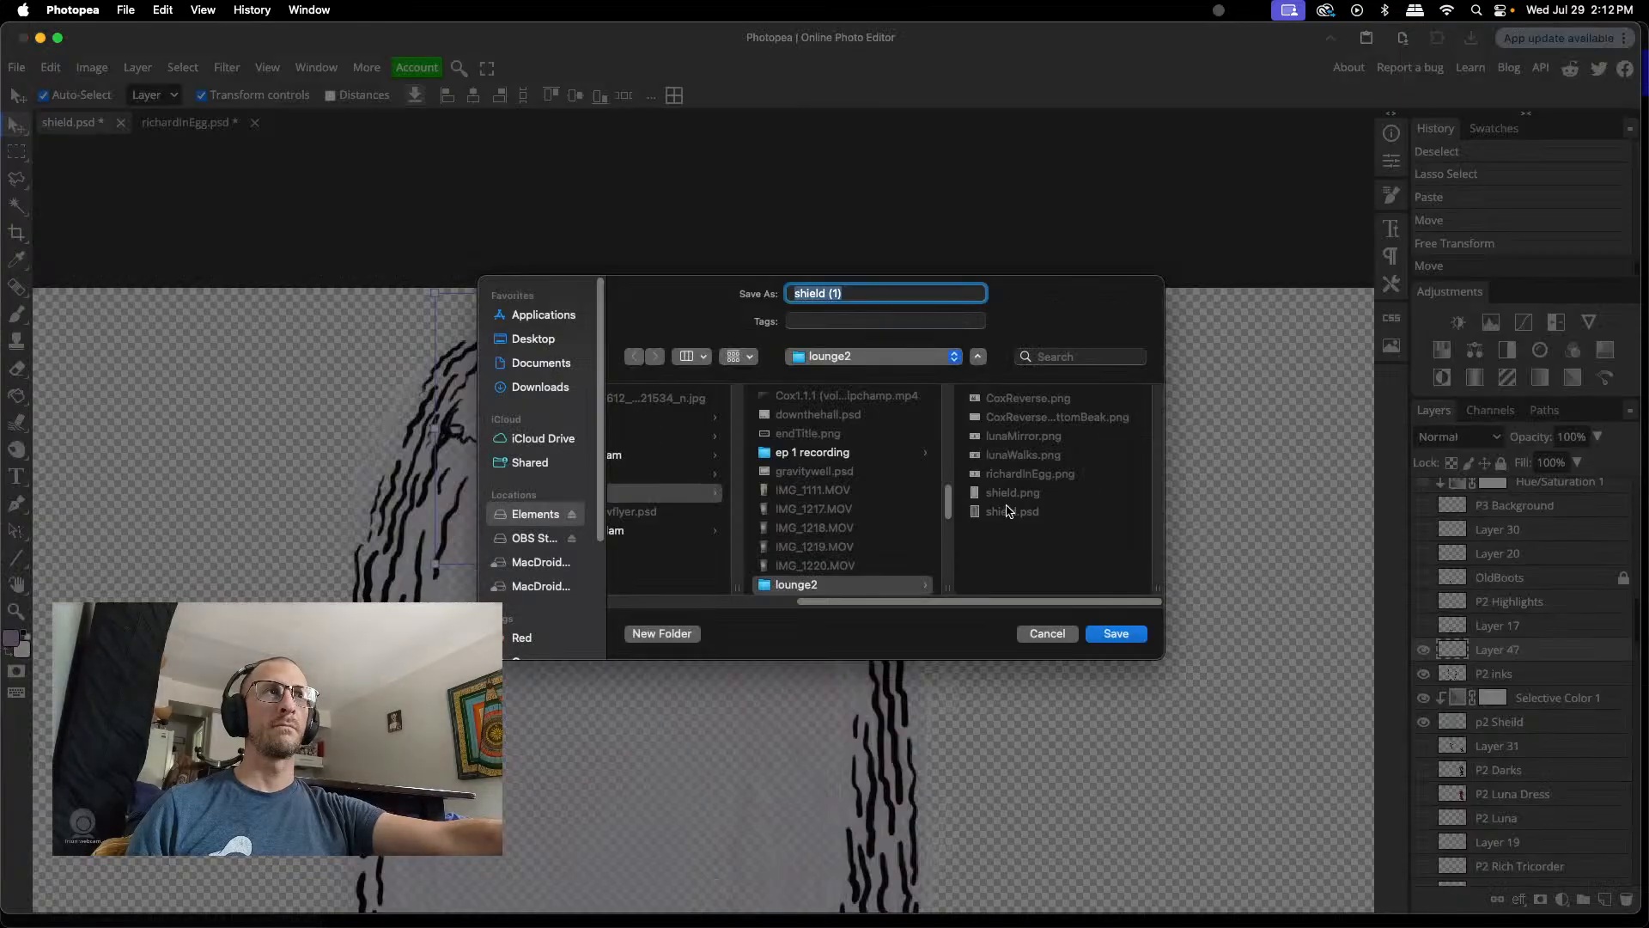
{"action": "left_click", "coordinate": [1010, 495]}
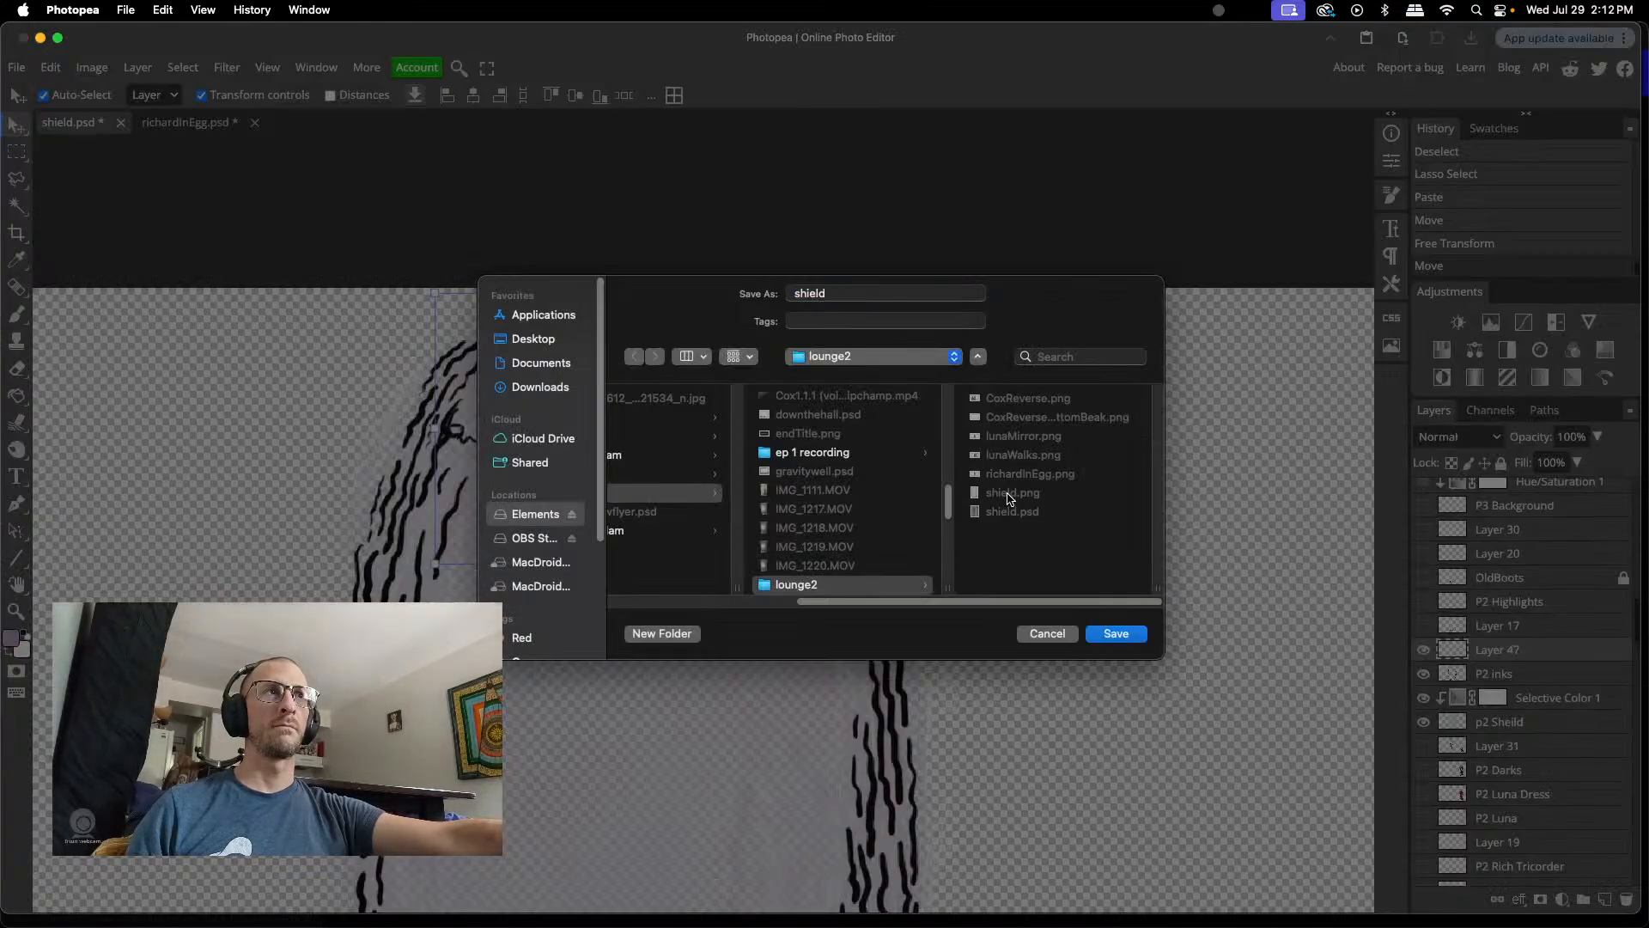
{"action": "left_click", "coordinate": [1126, 634]}
{"action": "left_click", "coordinate": [883, 547]}
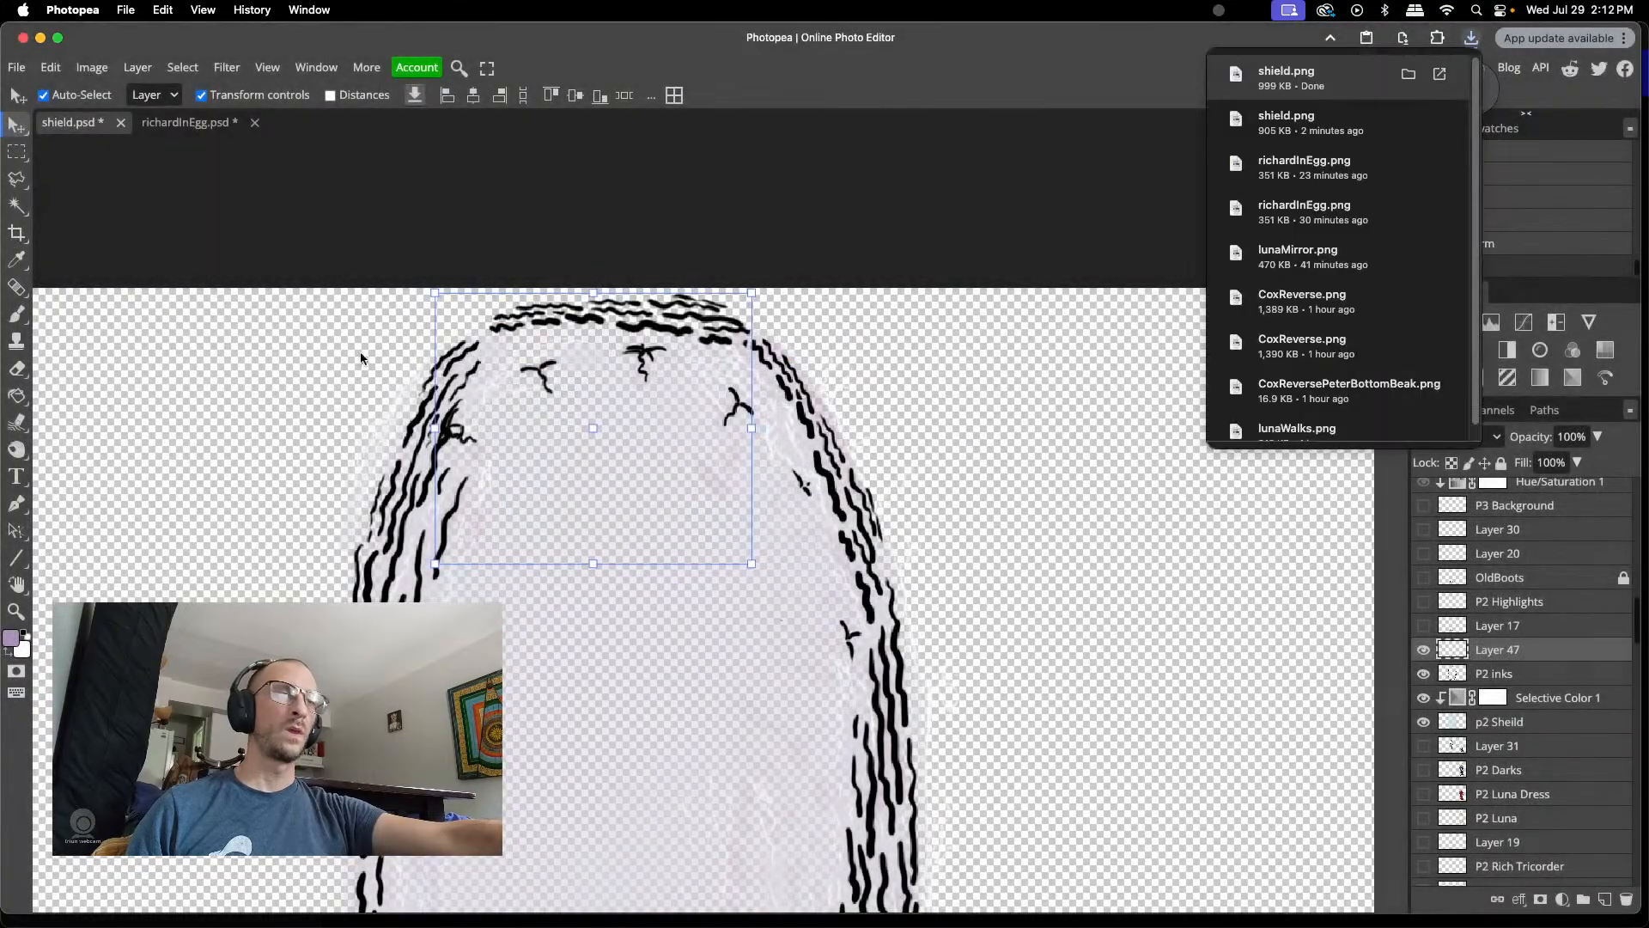
{"action": "mouse_move", "coordinate": [388, 917]}
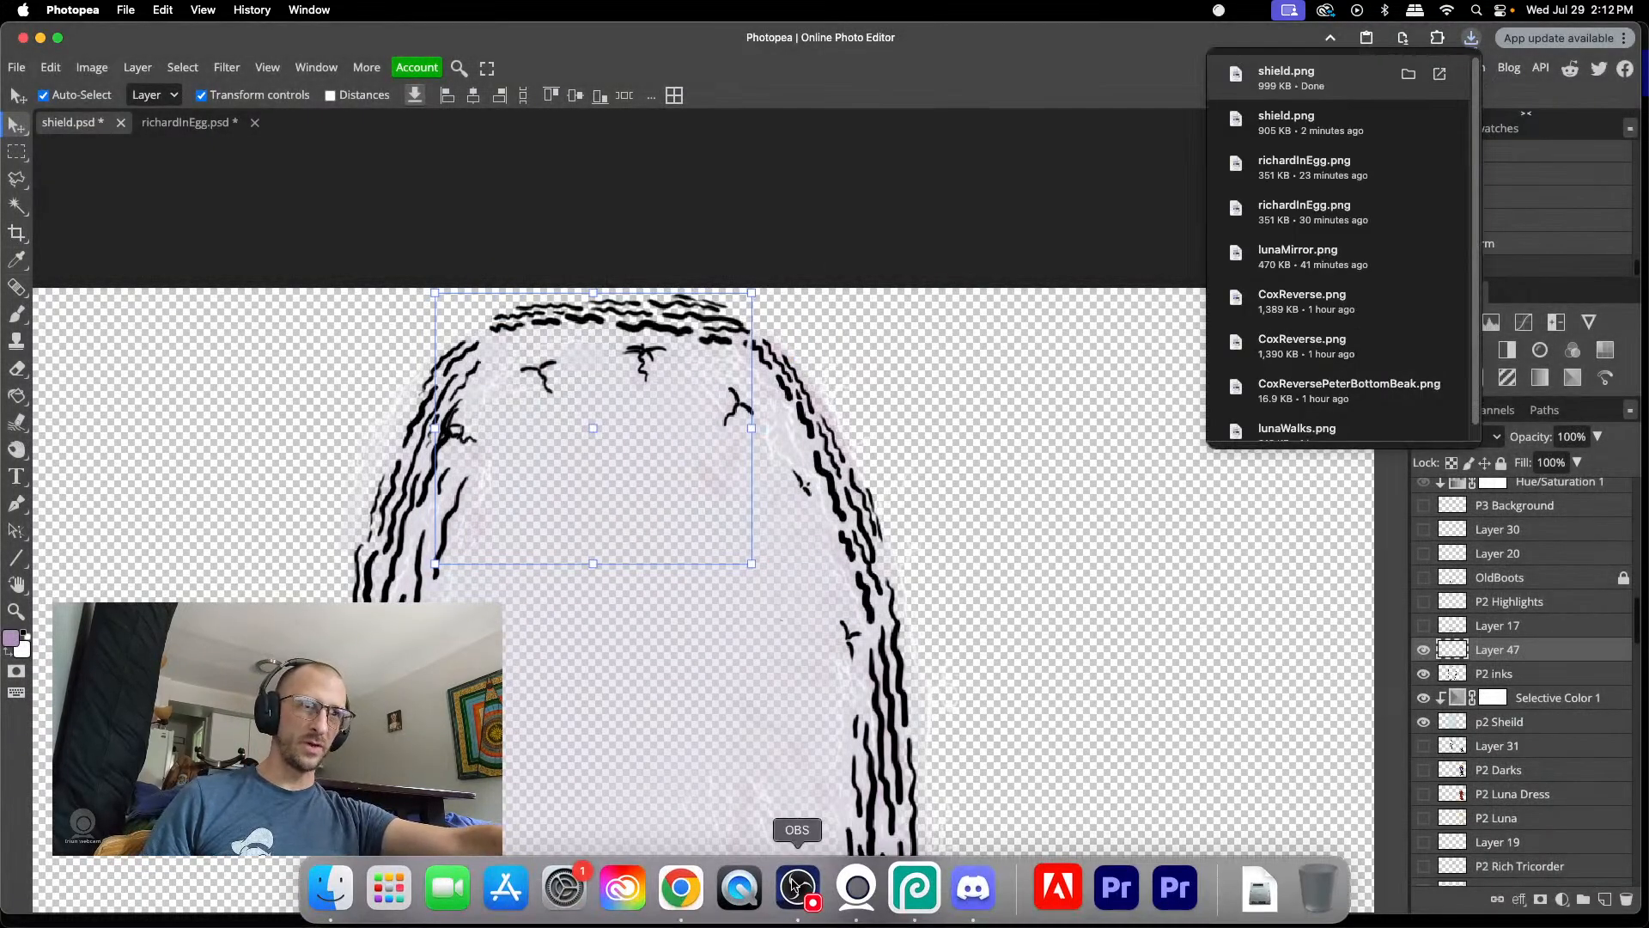
- Switch to Premiere and open the most recent project, Cox in Space_1
{"action": "left_click", "coordinate": [1117, 892]}
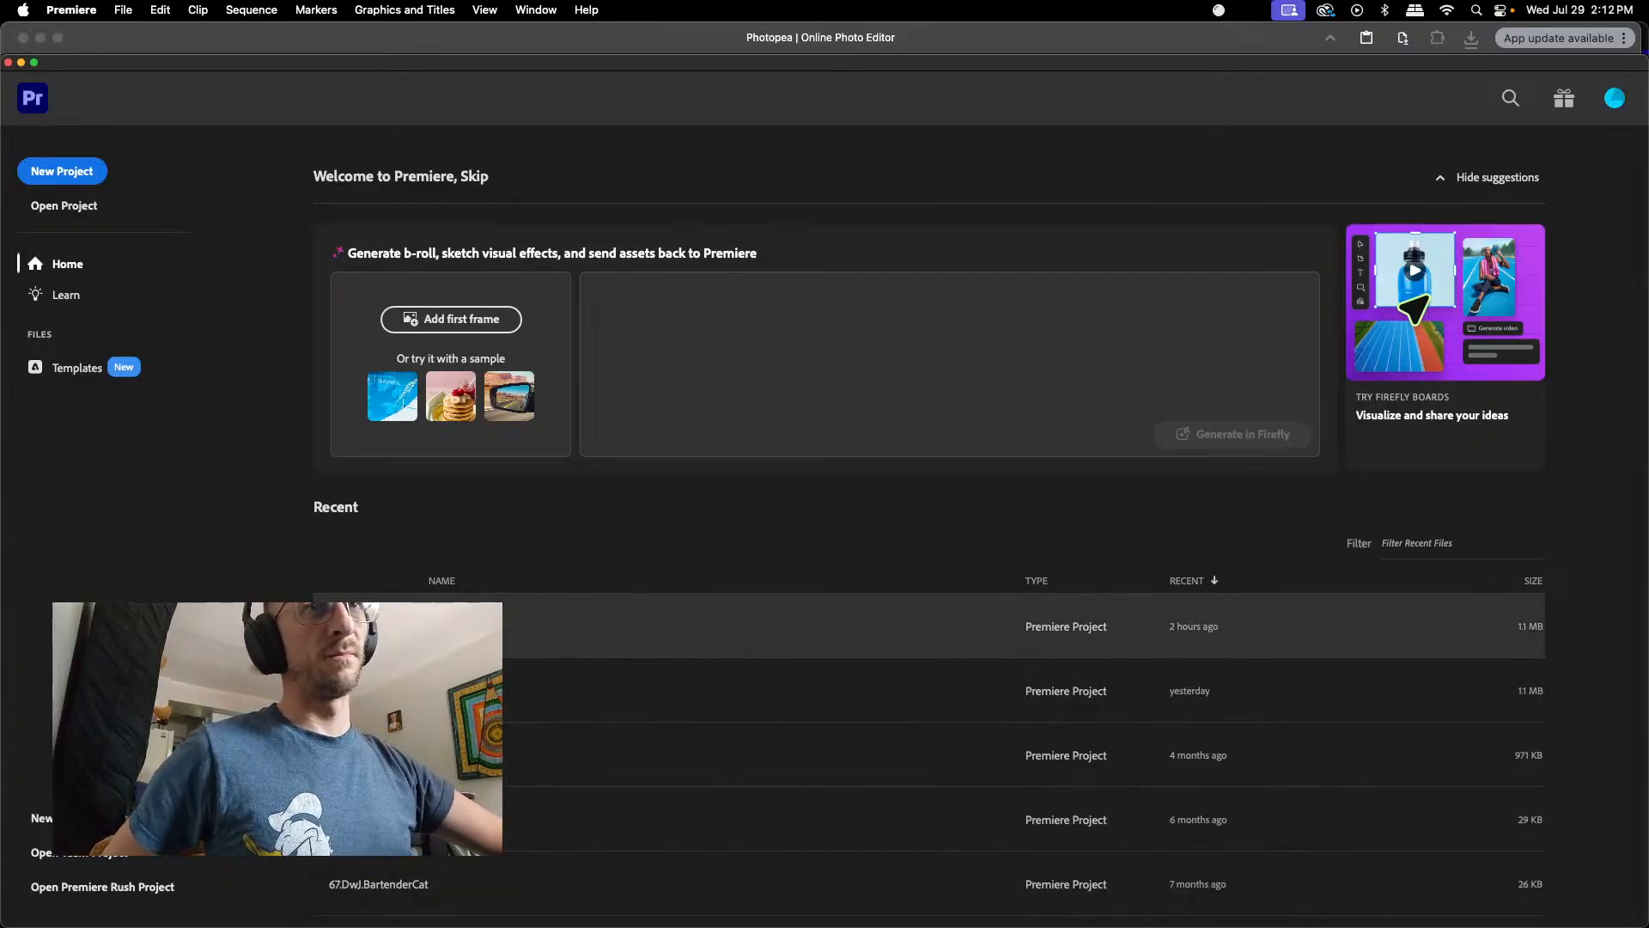
{"action": "left_click", "coordinate": [412, 626]}
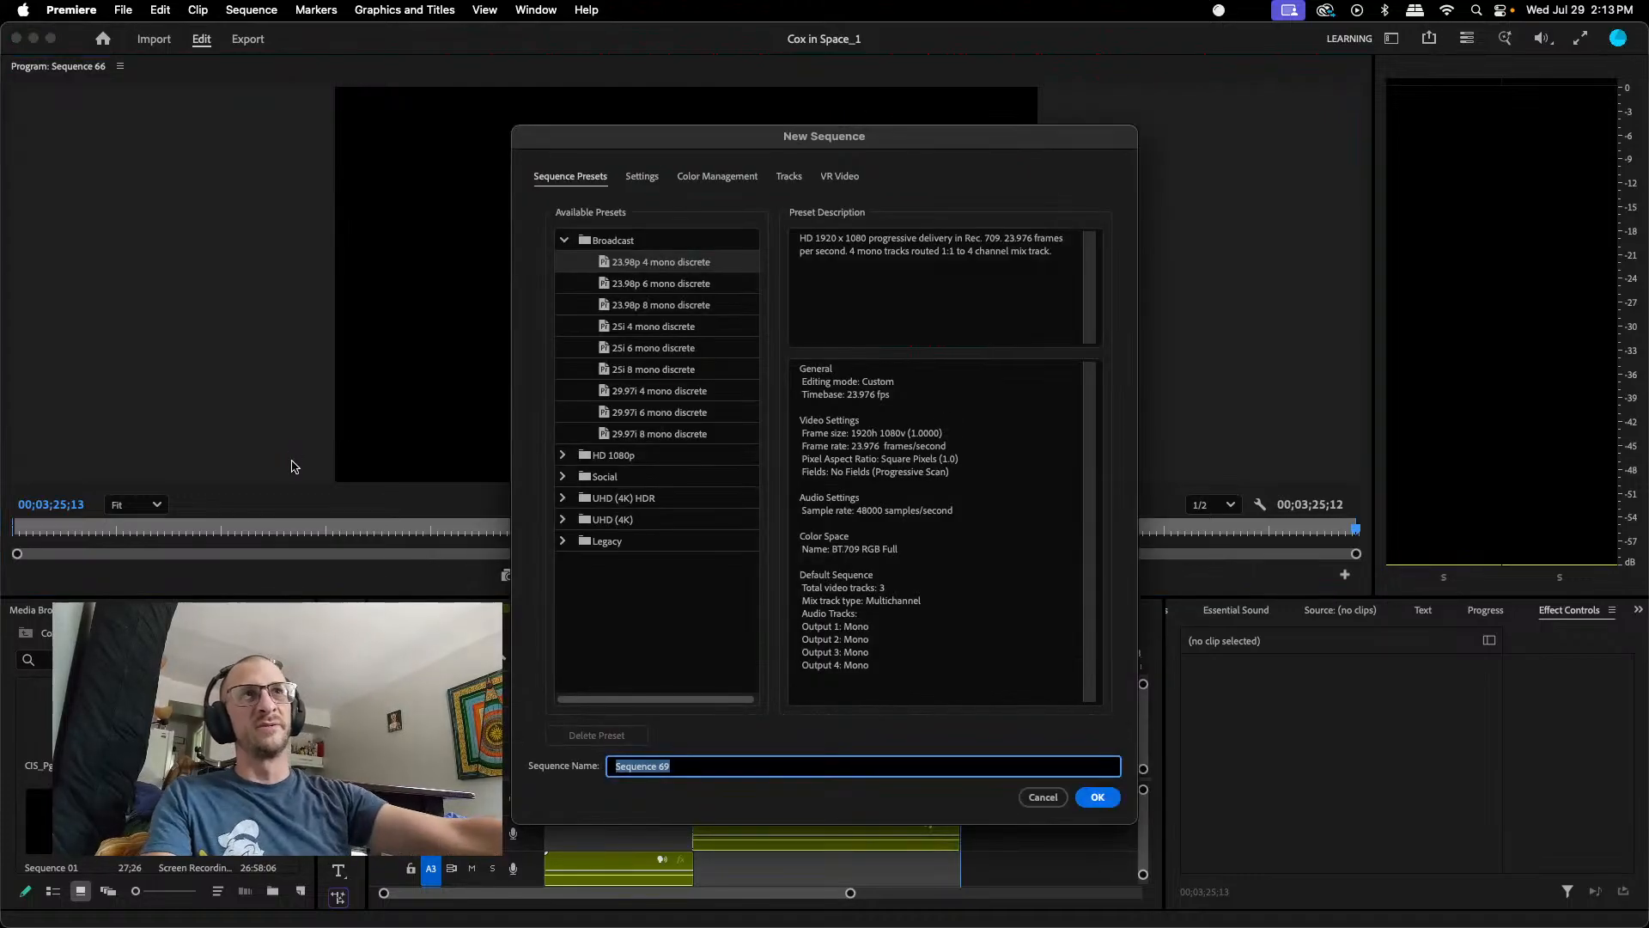
- Create a new sequence named shield from the HD 1080p 29.97 fps preset
{"action": "left_click", "coordinate": [562, 456]}
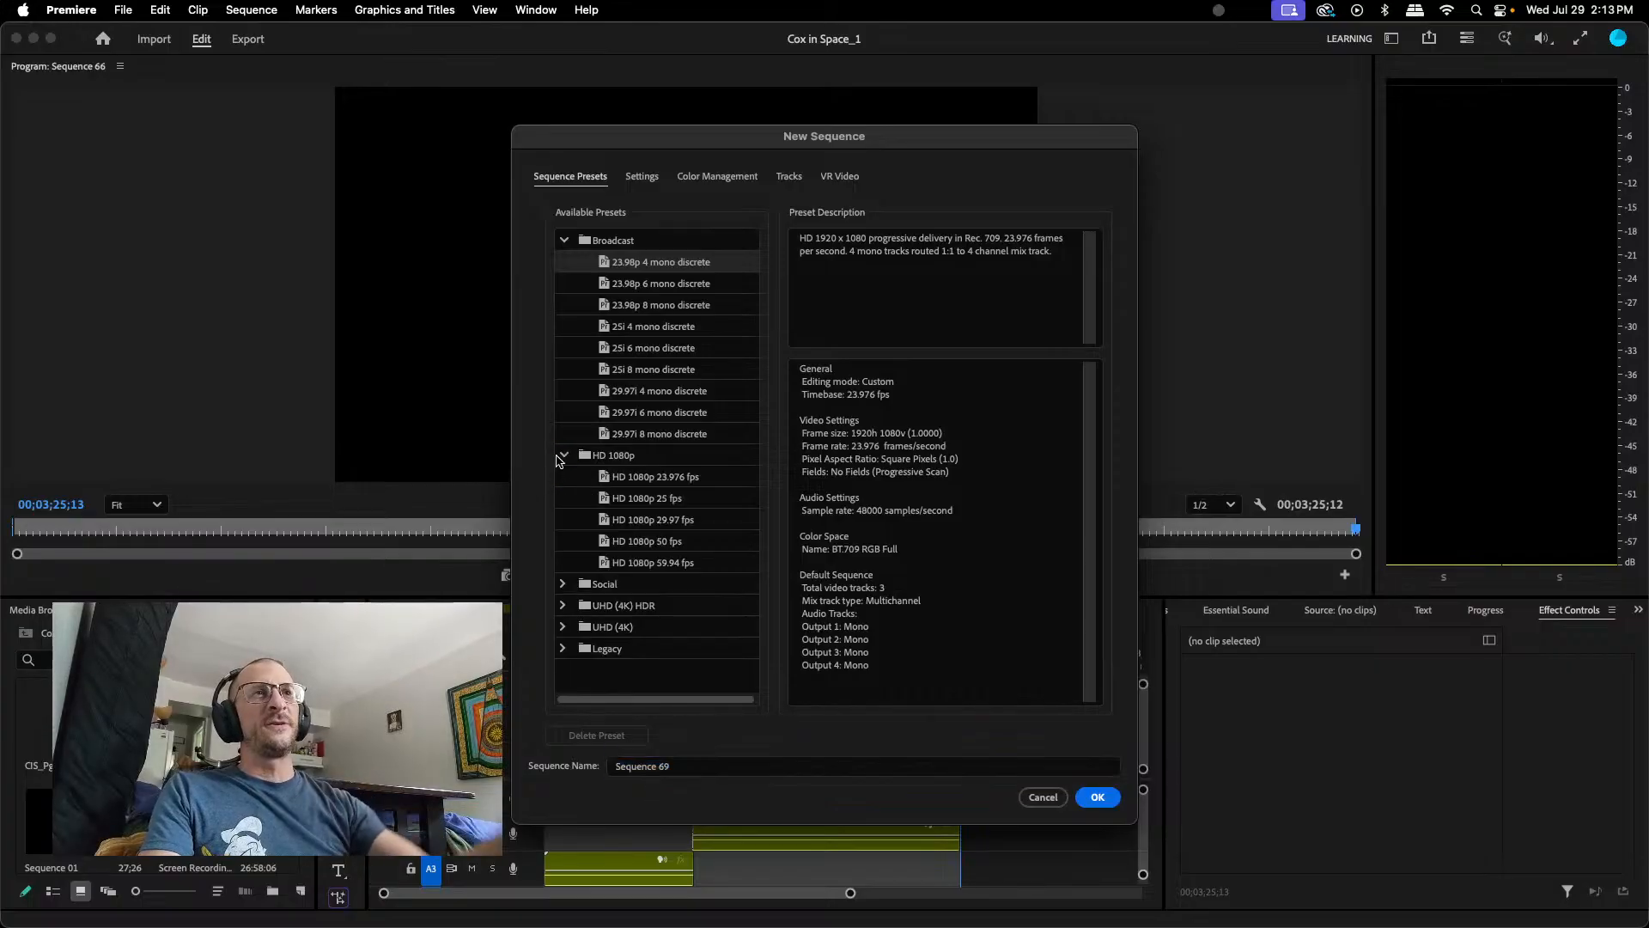
{"action": "left_click", "coordinate": [673, 525]}
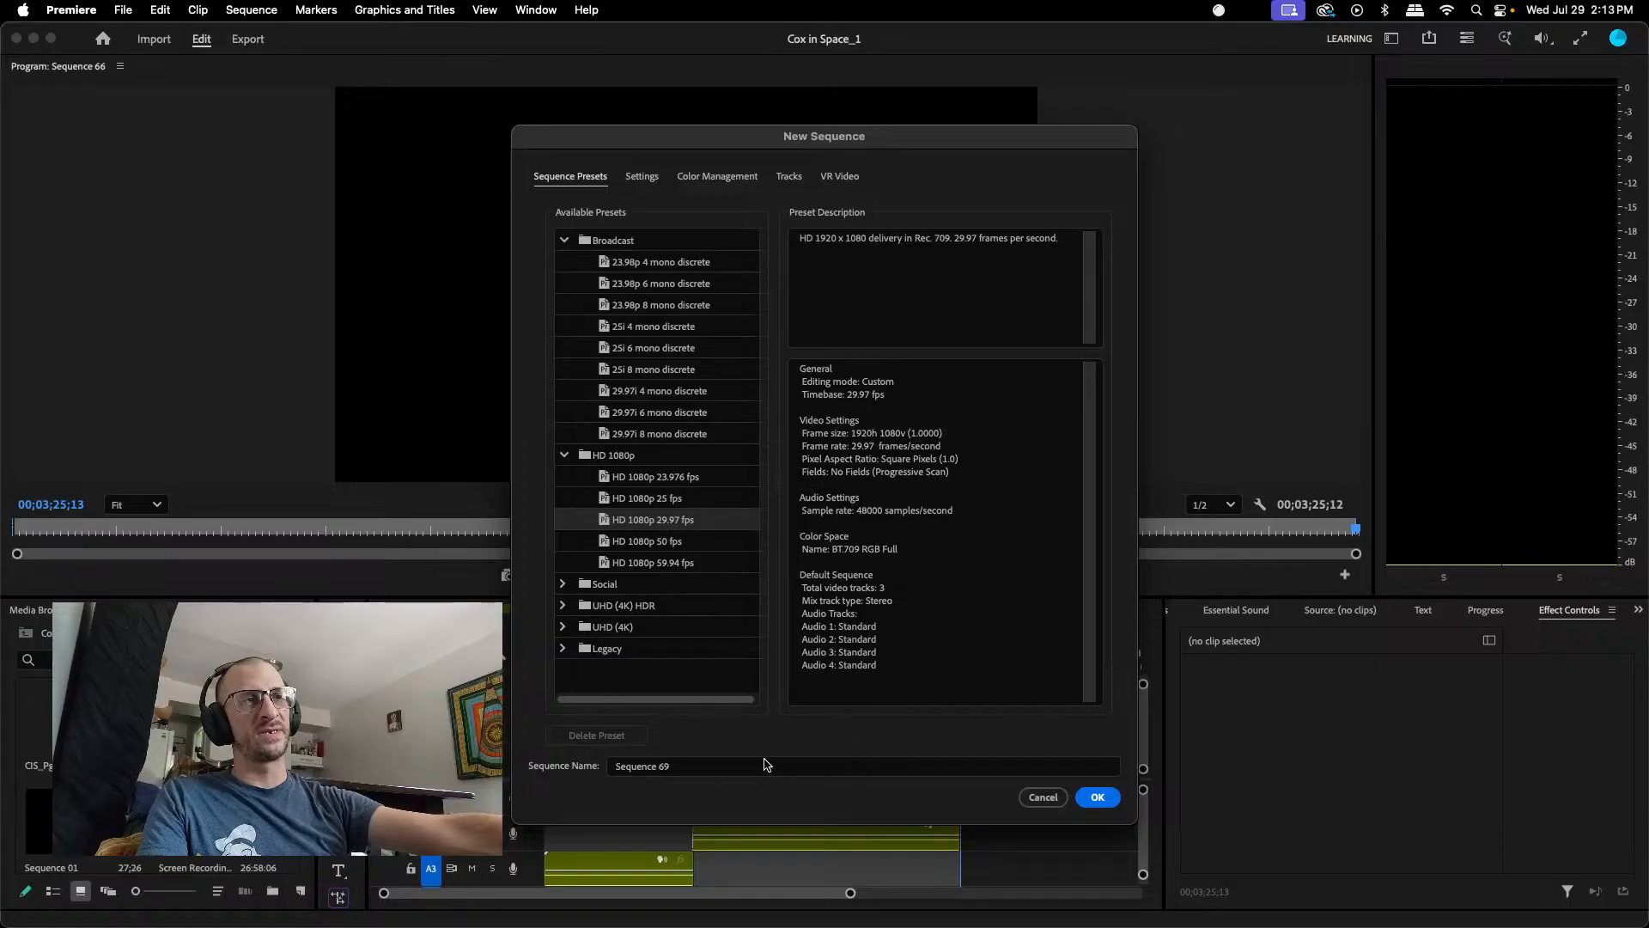
{"action": "left_click", "coordinate": [678, 765]}
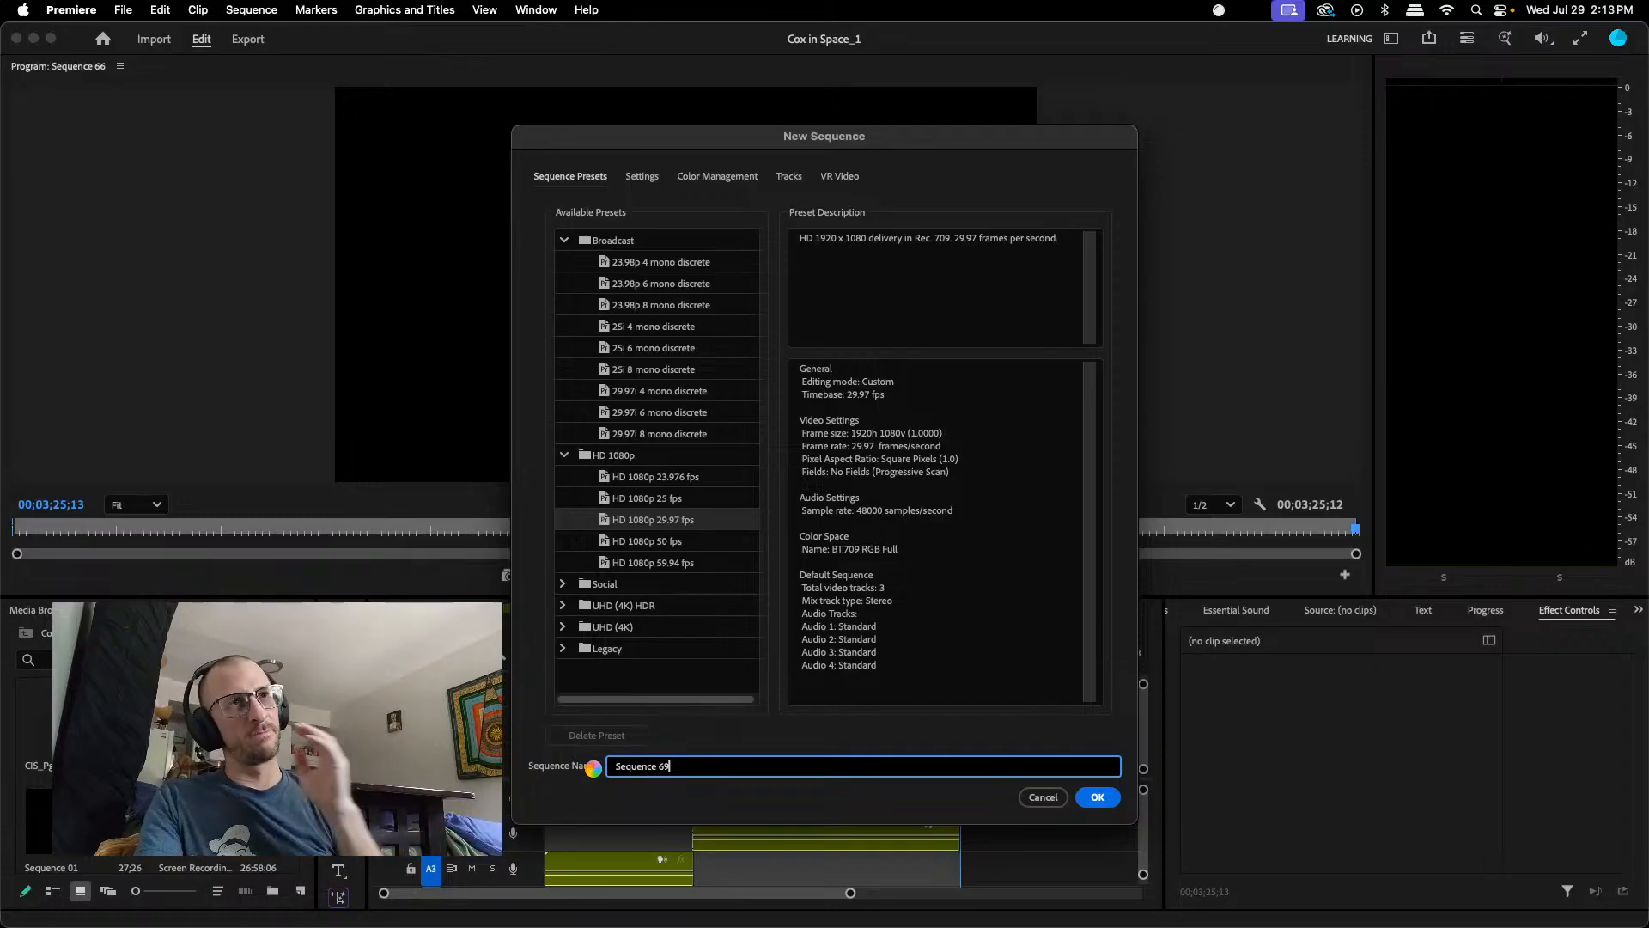
{"action": "key", "text": "super+a"}
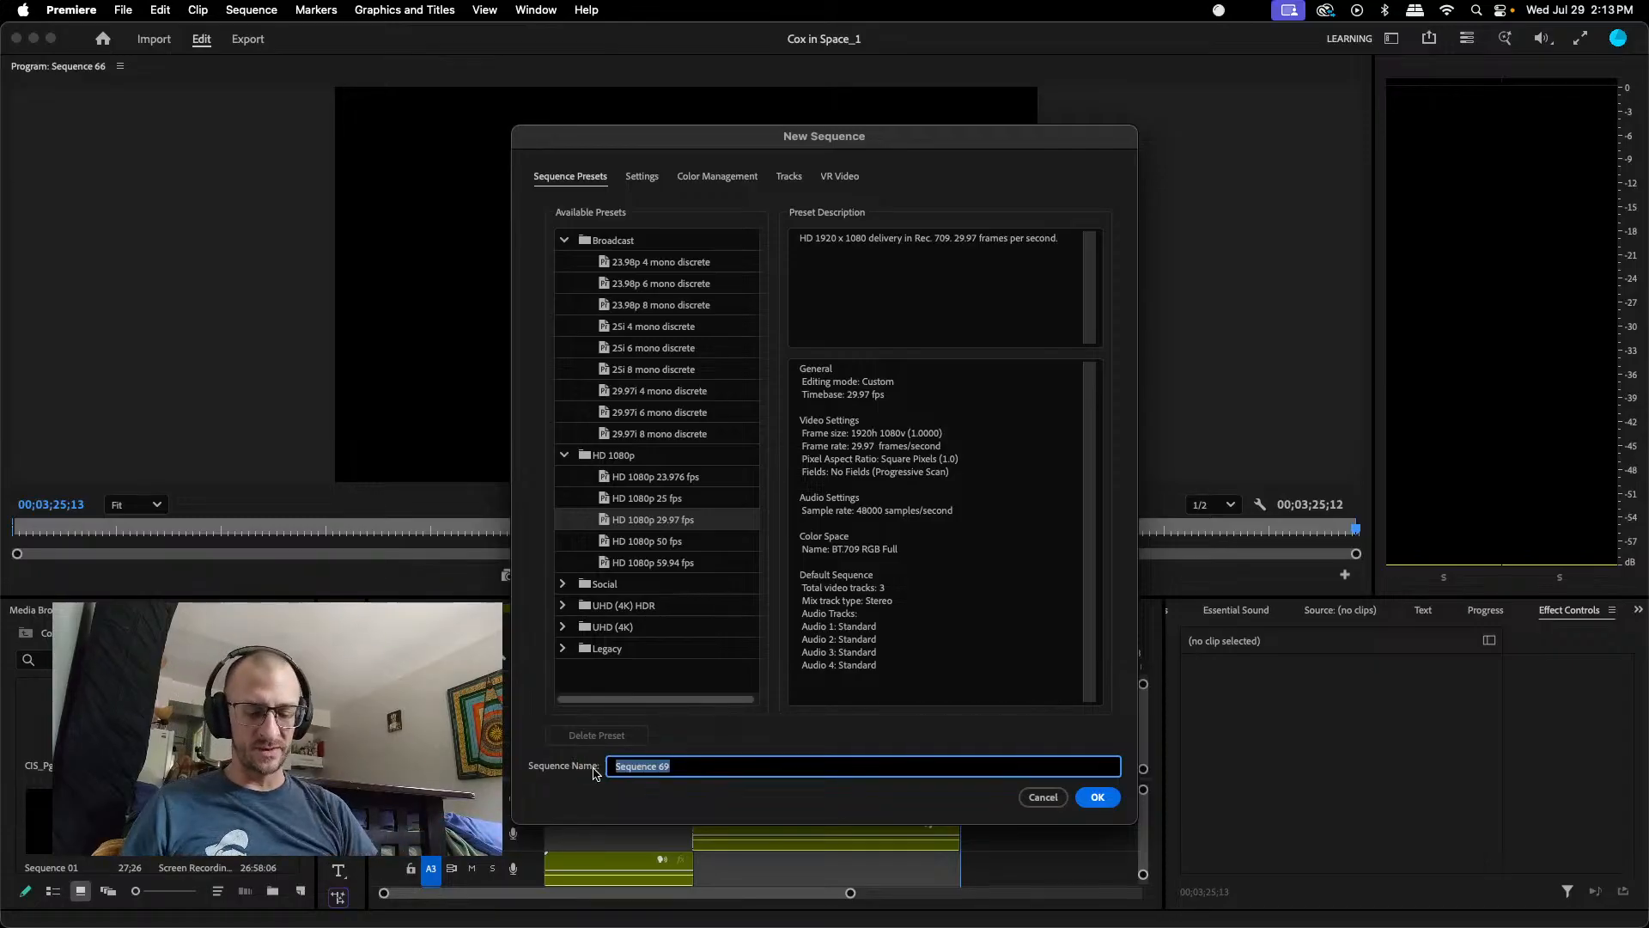
{"action": "type", "text": "shield"}
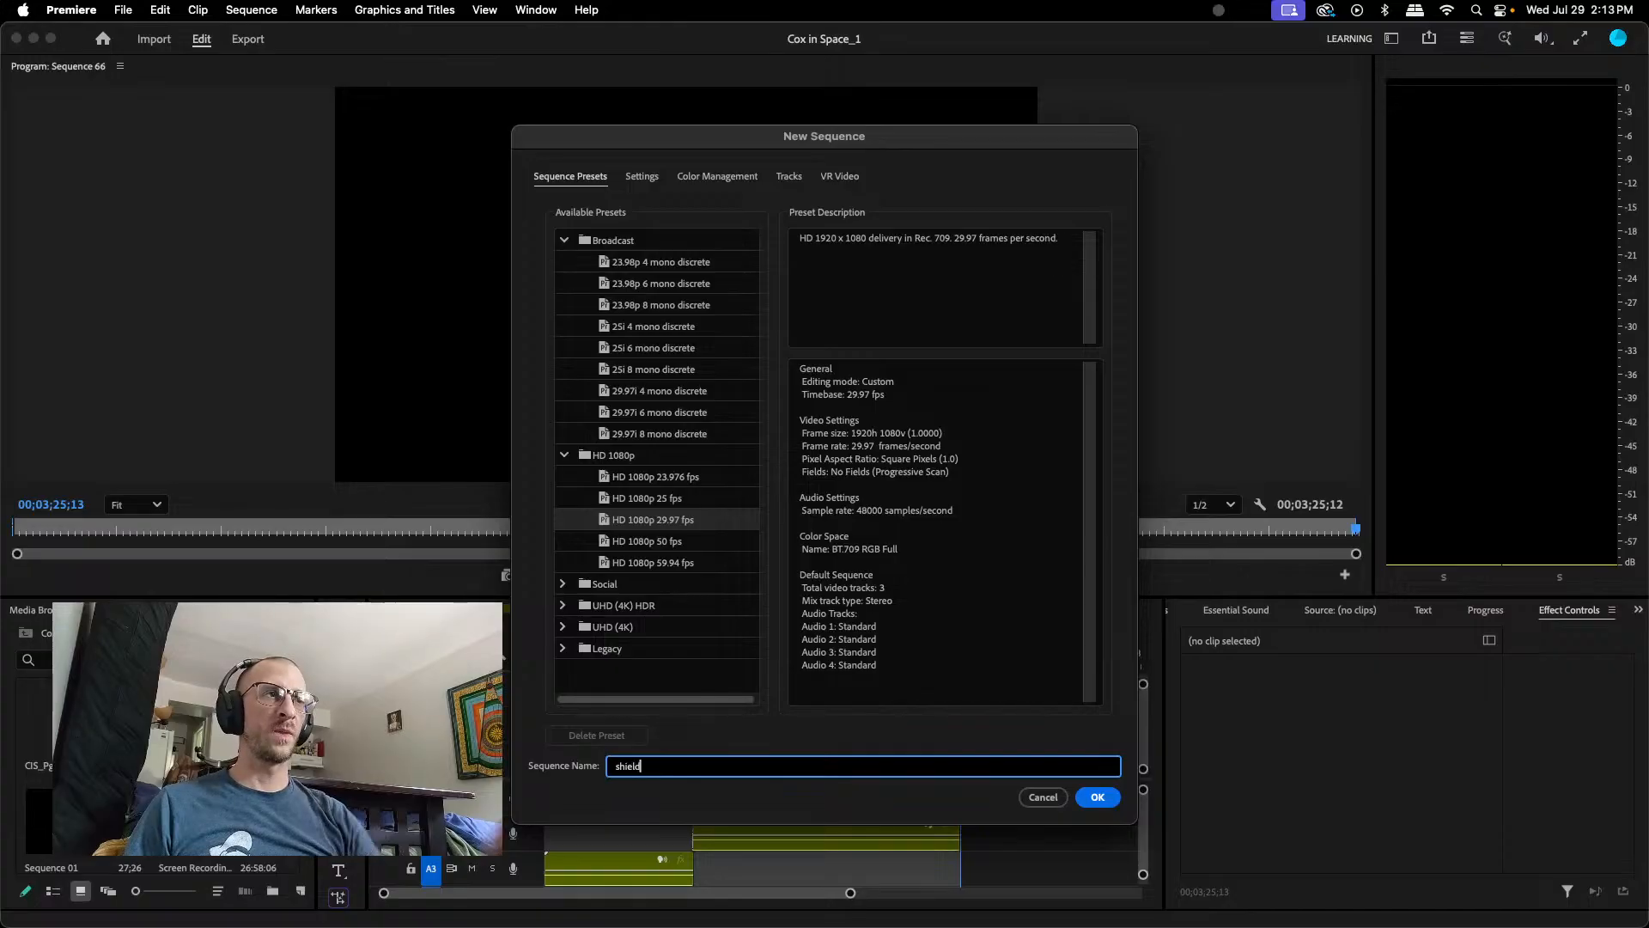
{"action": "left_click", "coordinate": [1098, 797]}
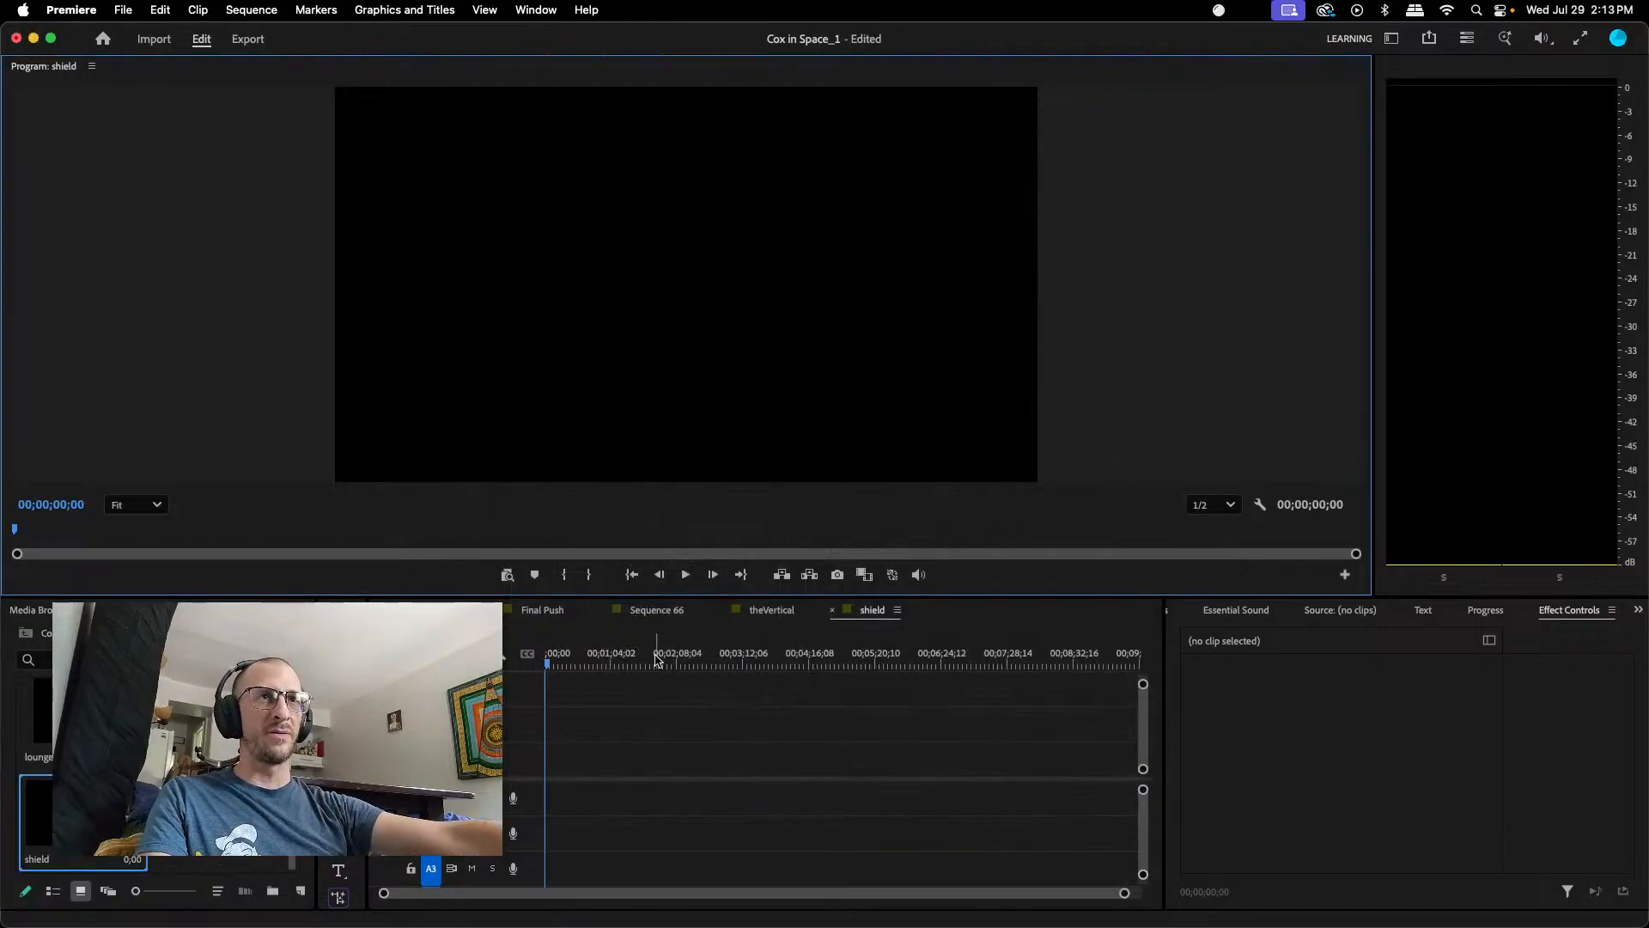
- Close the other open sequences in the timeline, keeping only the shield sequence open
{"action": "left_click", "coordinate": [384, 609]}
{"action": "left_click", "coordinate": [384, 609]}
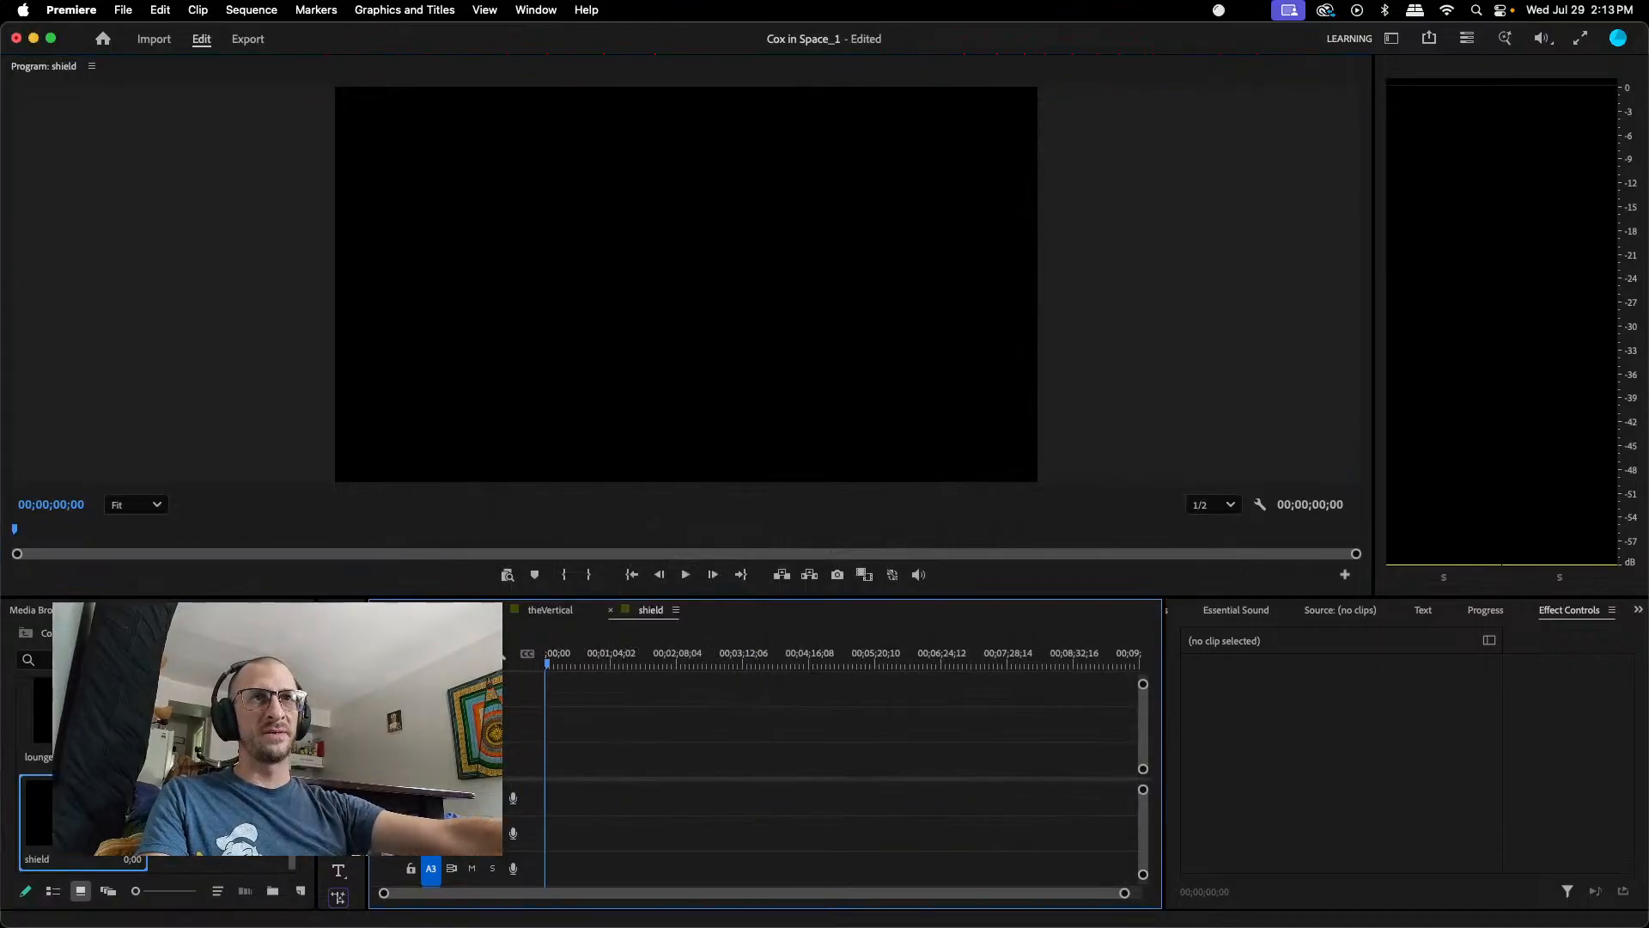
{"action": "left_click", "coordinate": [384, 609]}
{"action": "left_click", "coordinate": [384, 609]}
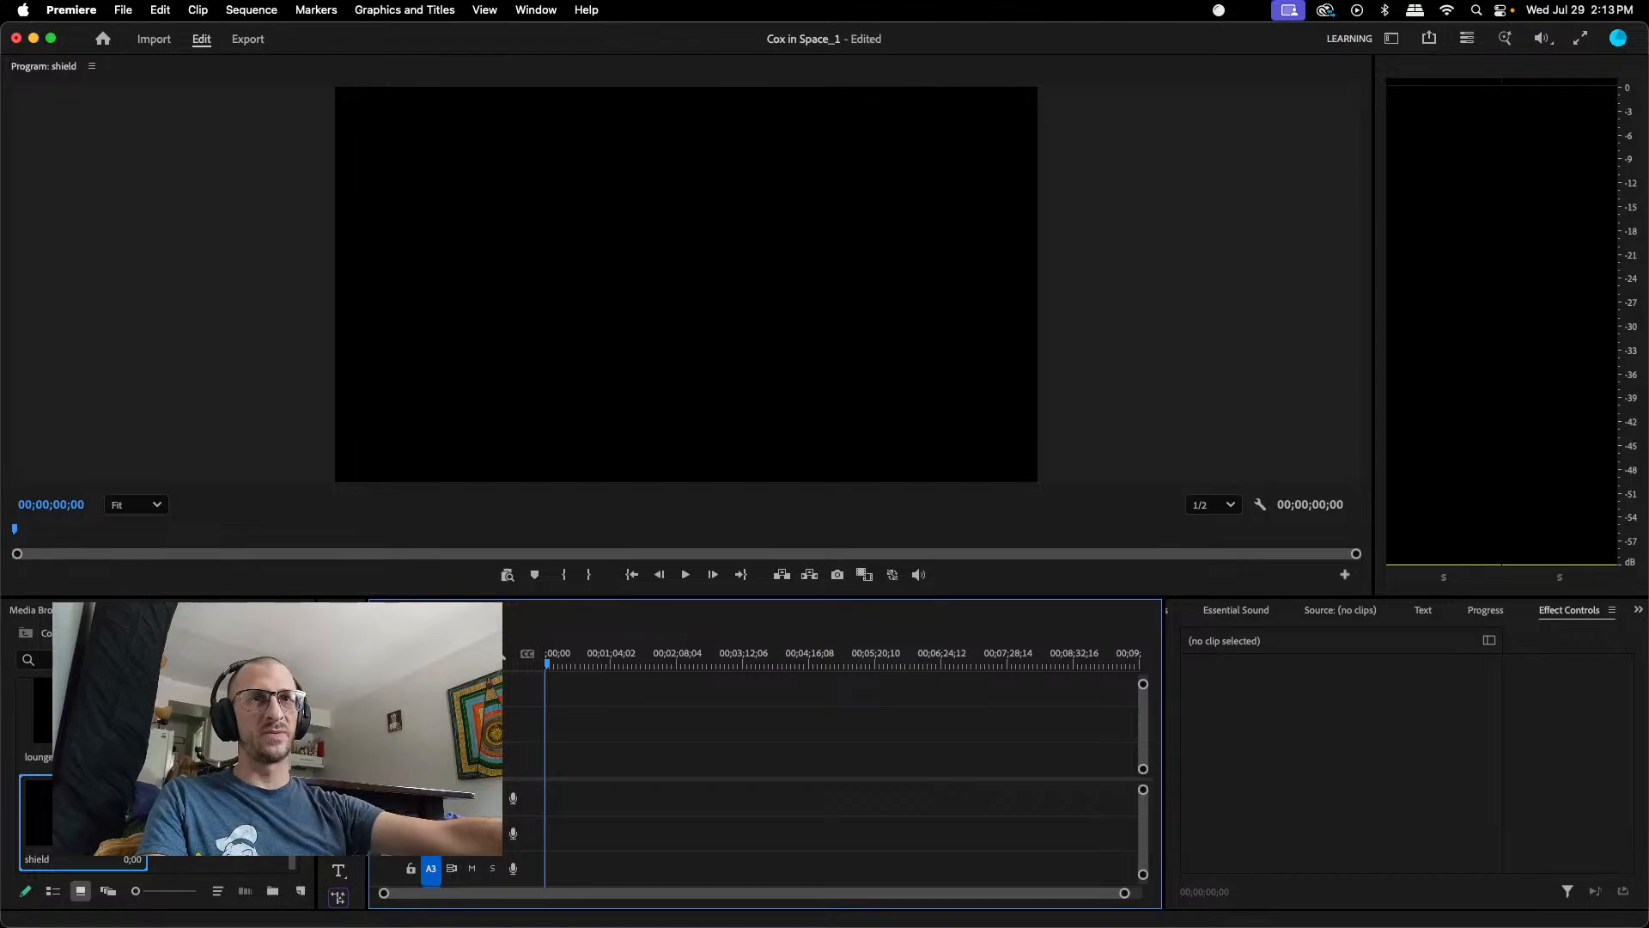
- Start a media import and browse the Elements drive to the PP folder inside Perspectives, using smaller thumbnails
{"action": "left_click", "coordinate": [155, 38]}
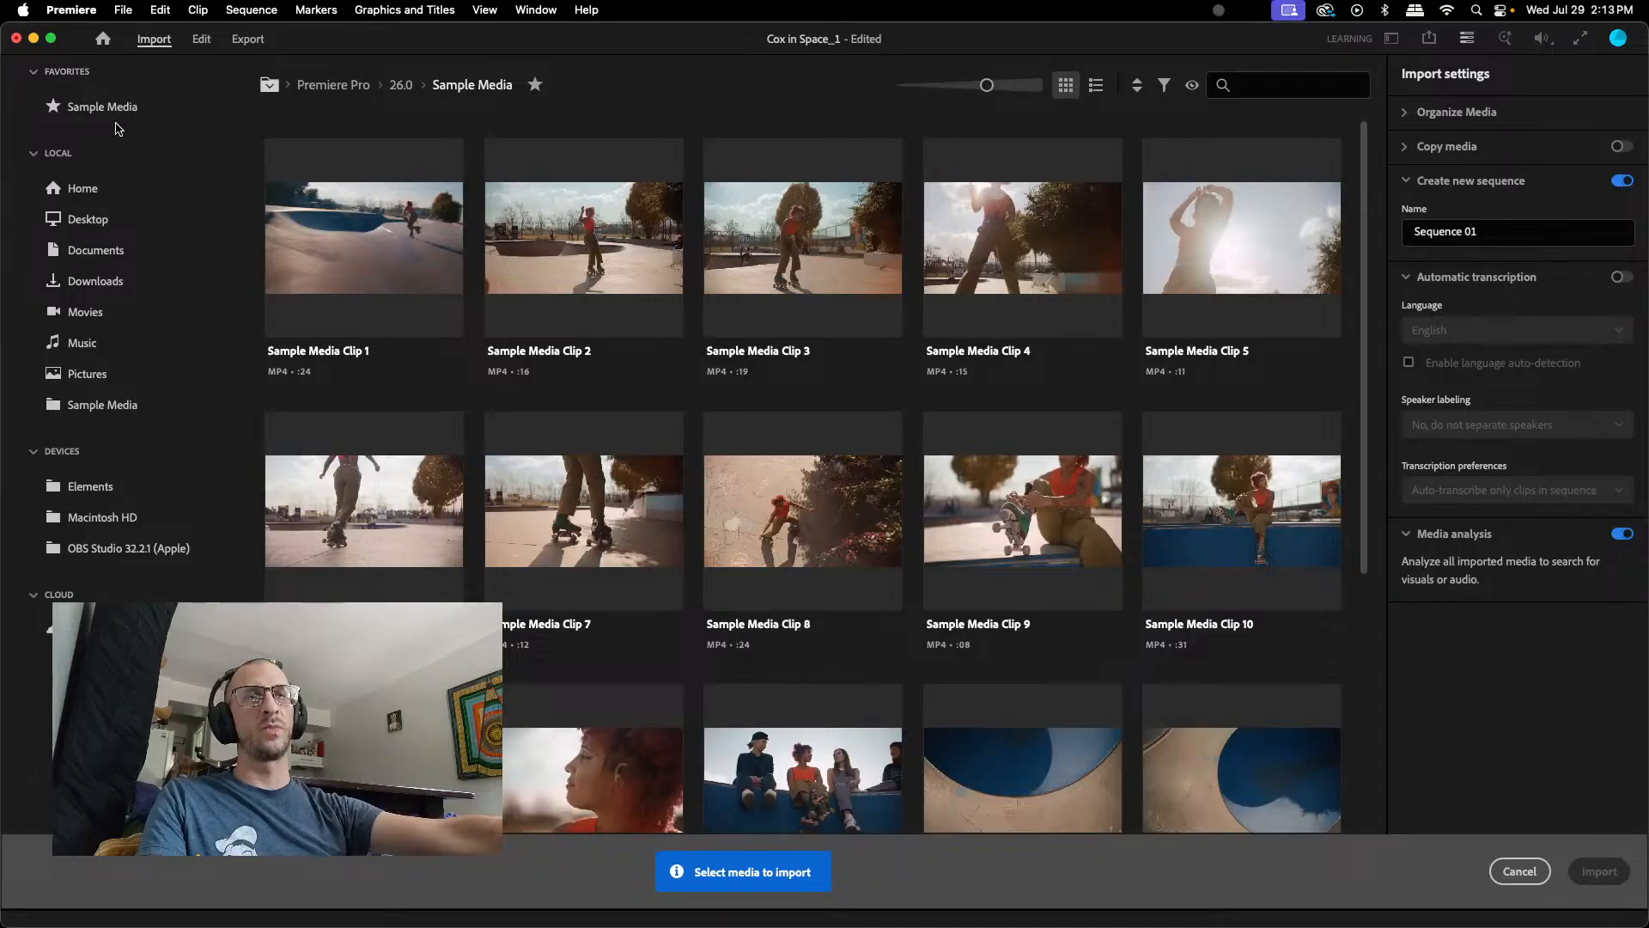
{"action": "left_click", "coordinate": [101, 487]}
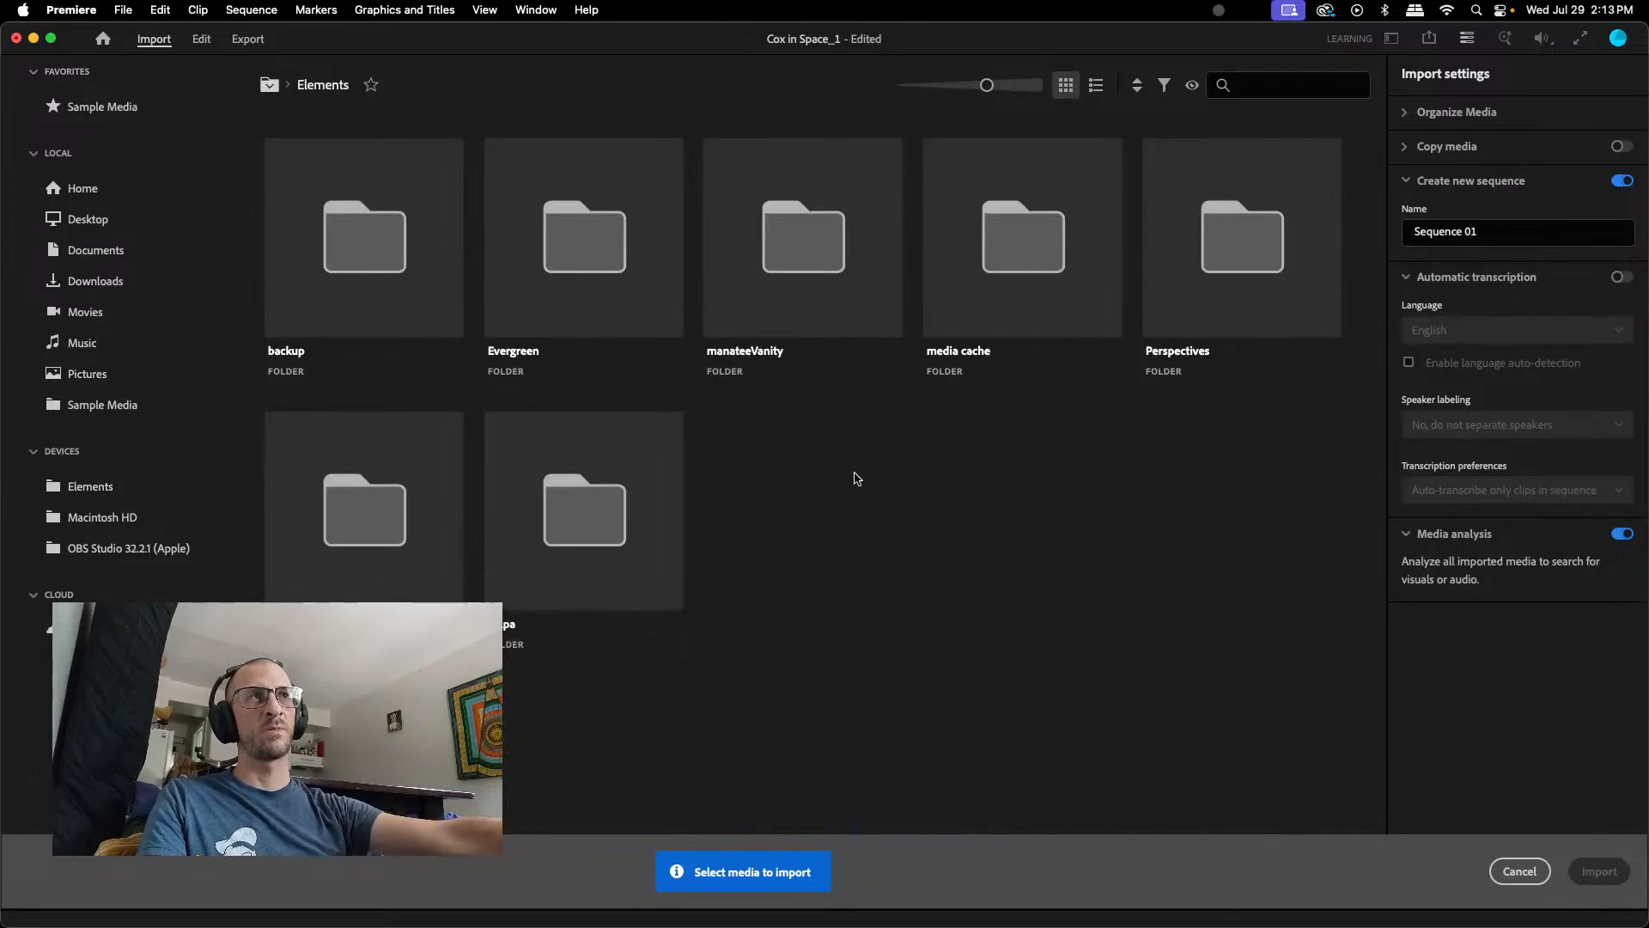
{"action": "double_click", "coordinate": [1215, 258]}
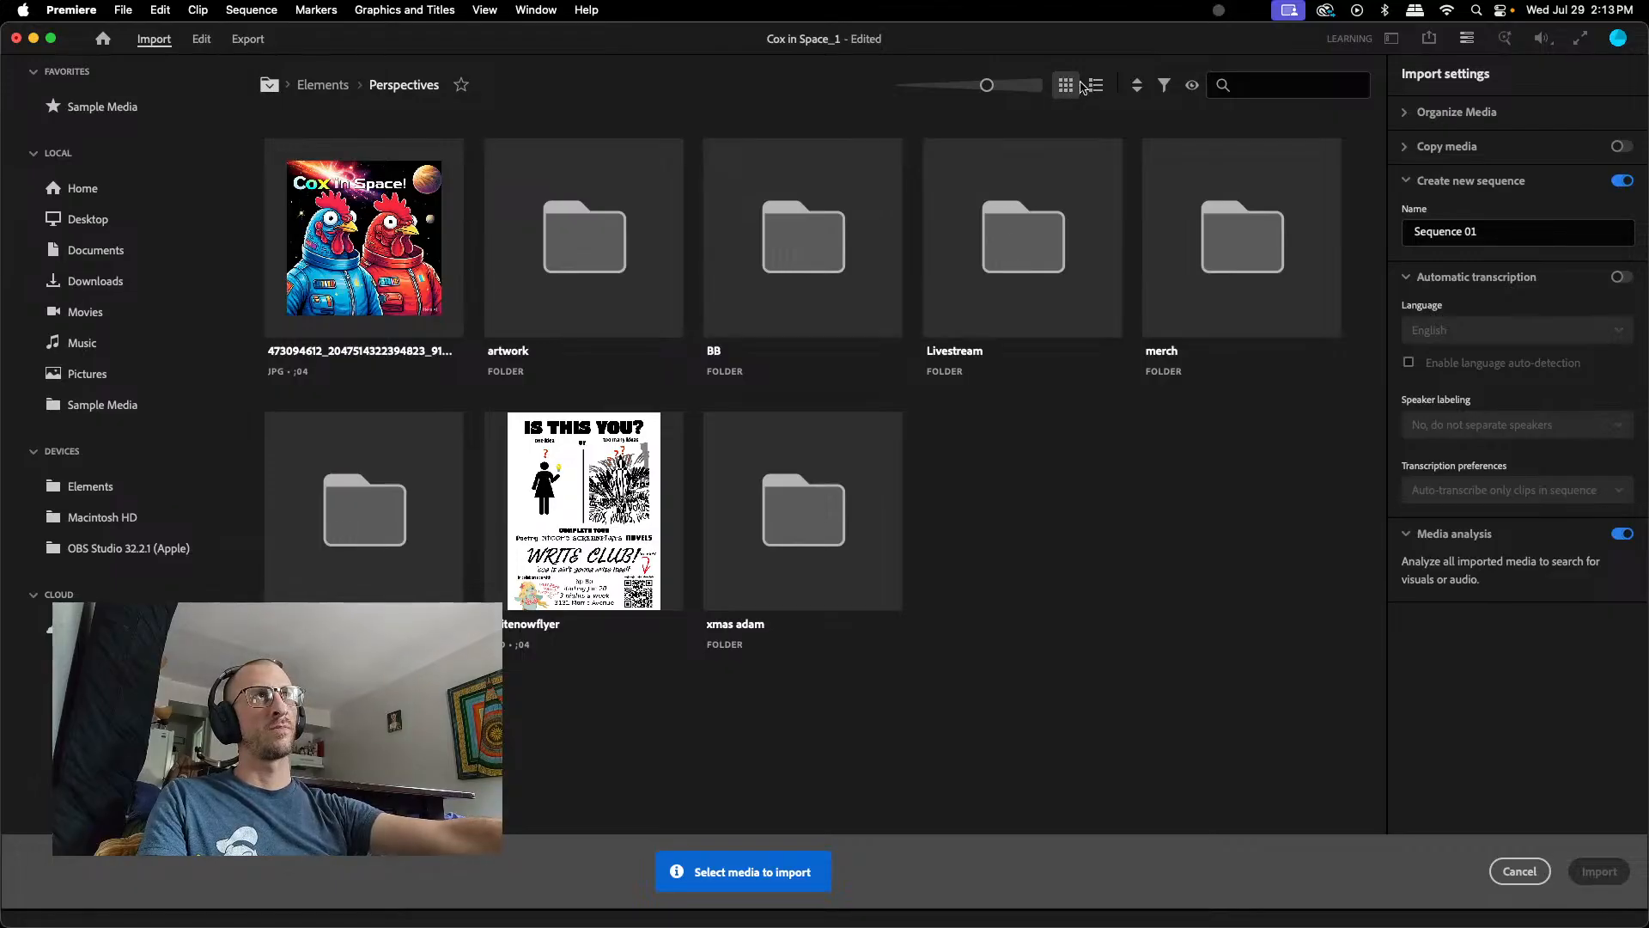
{"action": "left_click_drag", "start_coordinate": [988, 85], "coordinate": [920, 96]}
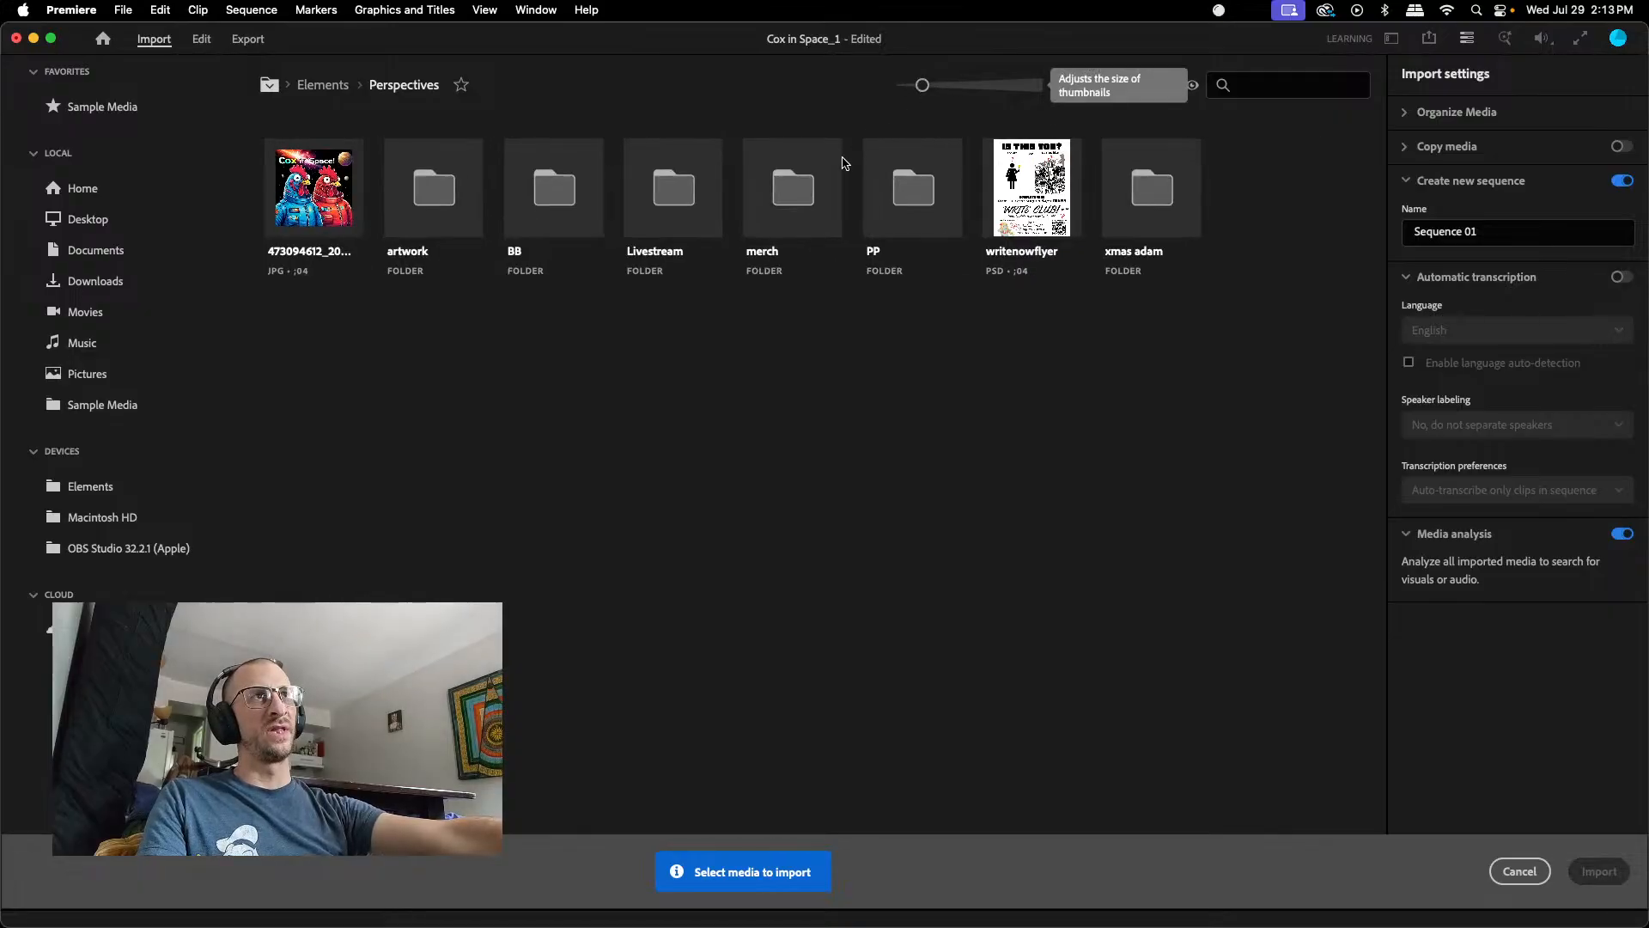
{"action": "double_click", "coordinate": [928, 182]}
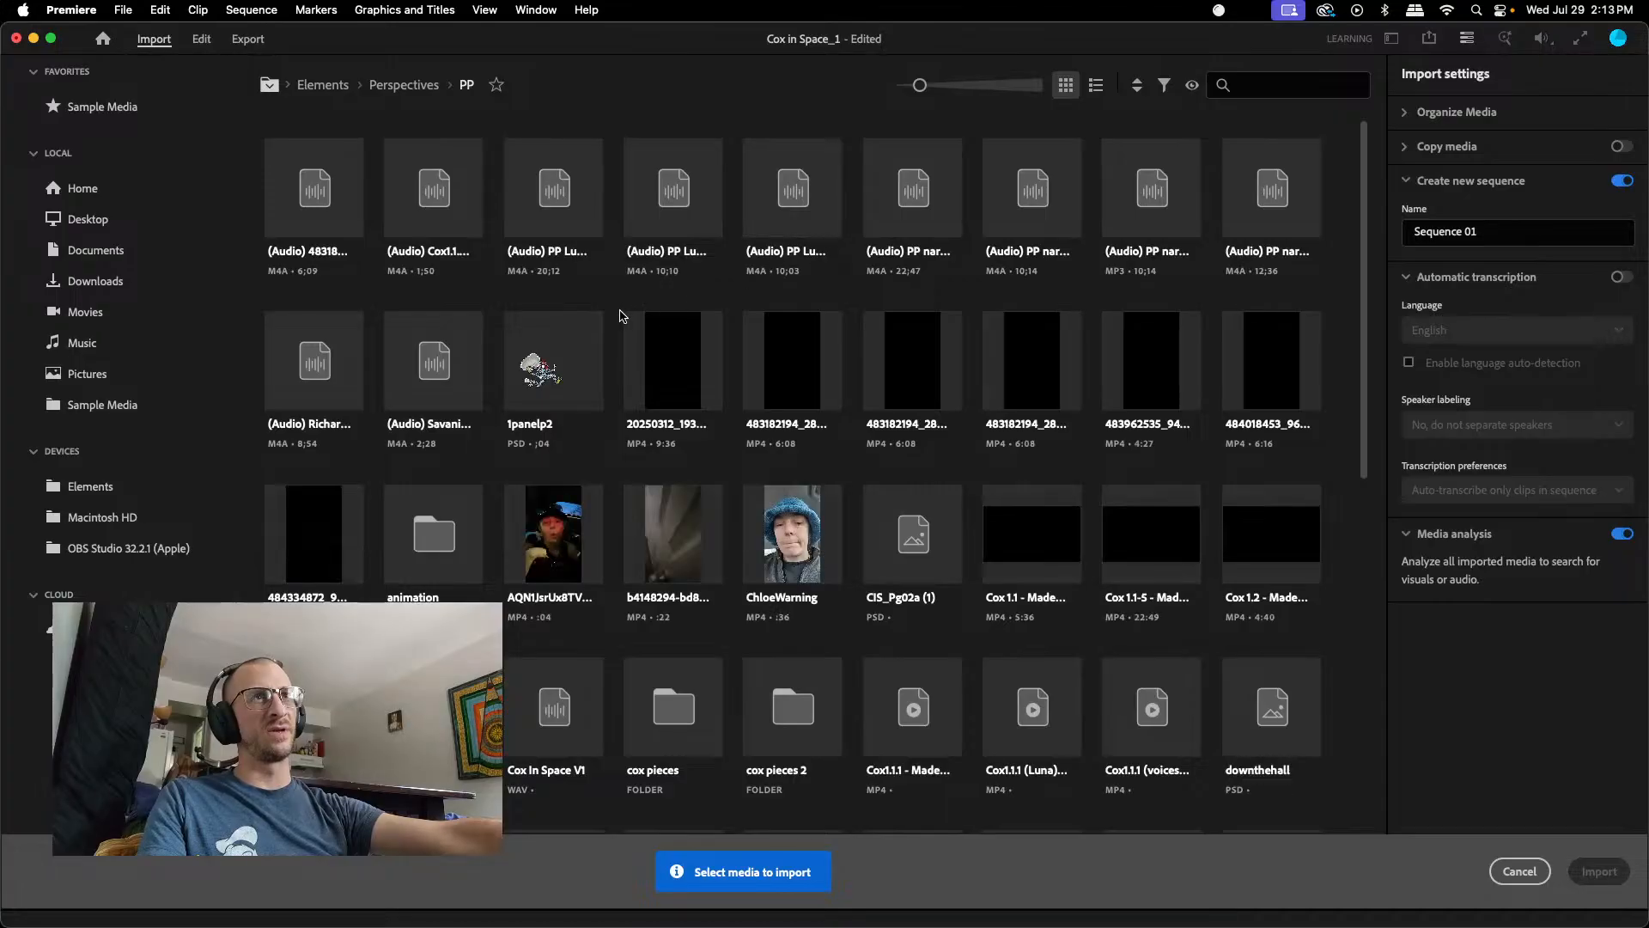
- Show the PP folder's contents as a list and open its lounge2 subfolder
{"action": "scroll", "coordinate": [687, 383], "scroll_direction": "down", "scroll_amount": 2}
{"action": "scroll", "coordinate": [687, 383], "scroll_direction": "down", "scroll_amount": 3}
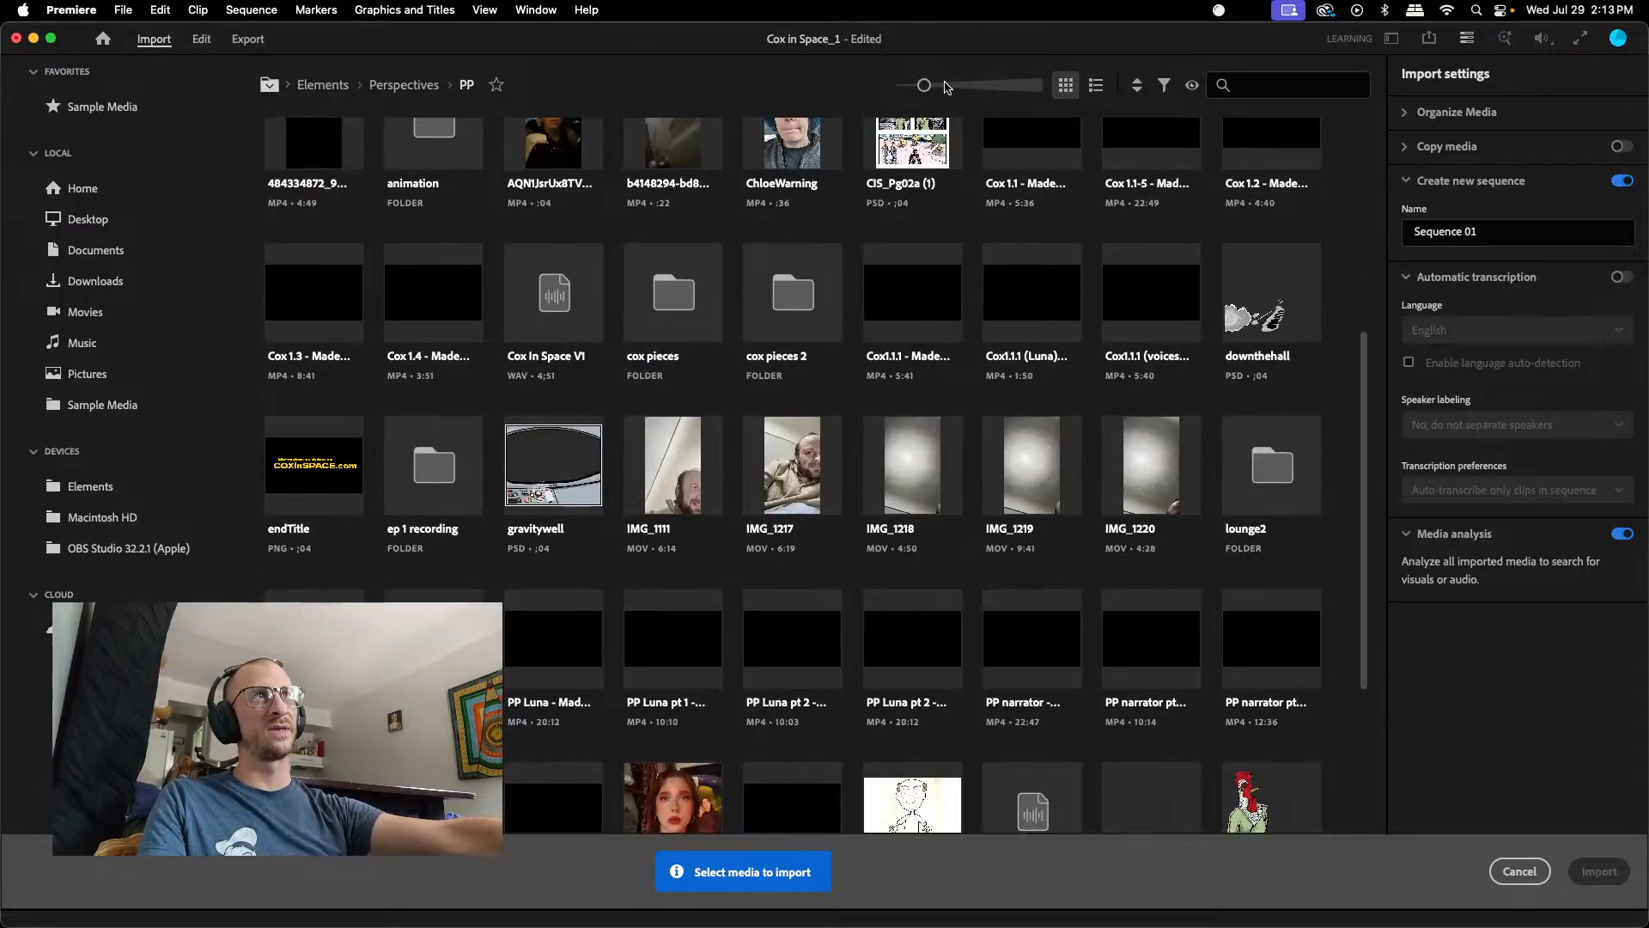
{"action": "mouse_move", "coordinate": [928, 85]}
{"action": "left_mouse_down"}
{"action": "mouse_move", "coordinate": [912, 86]}
{"action": "mouse_move", "coordinate": [1002, 86]}
{"action": "mouse_move", "coordinate": [903, 85]}
{"action": "left_mouse_up"}
{"action": "left_click", "coordinate": [1096, 84]}
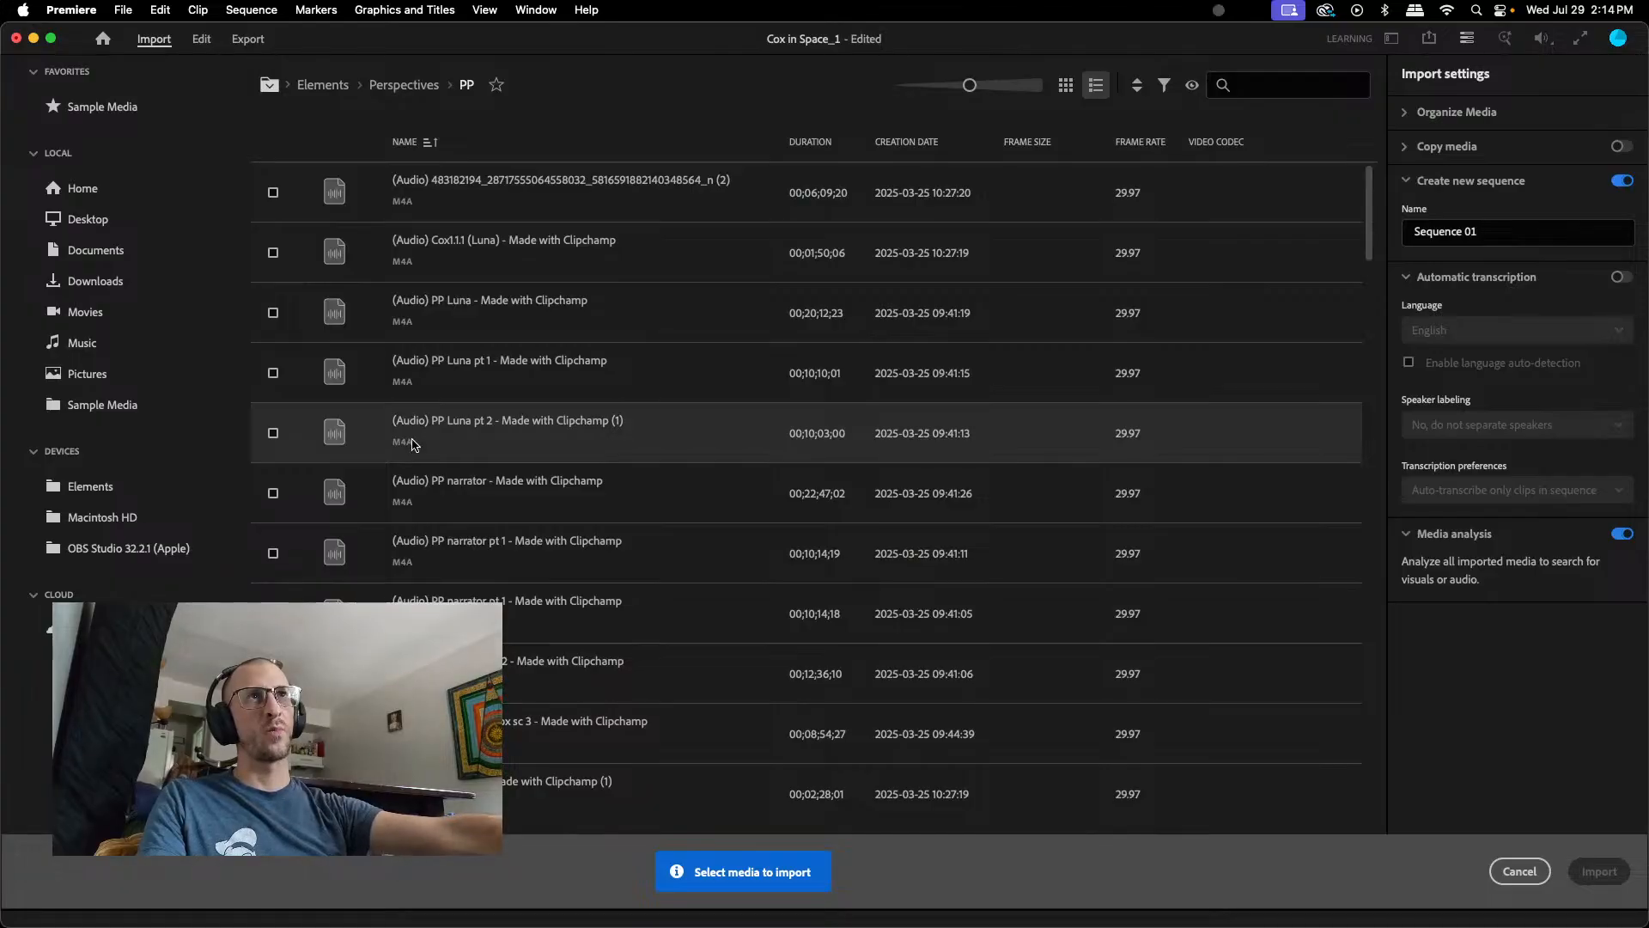
{"action": "scroll", "coordinate": [413, 444], "scroll_direction": "down", "scroll_amount": 15}
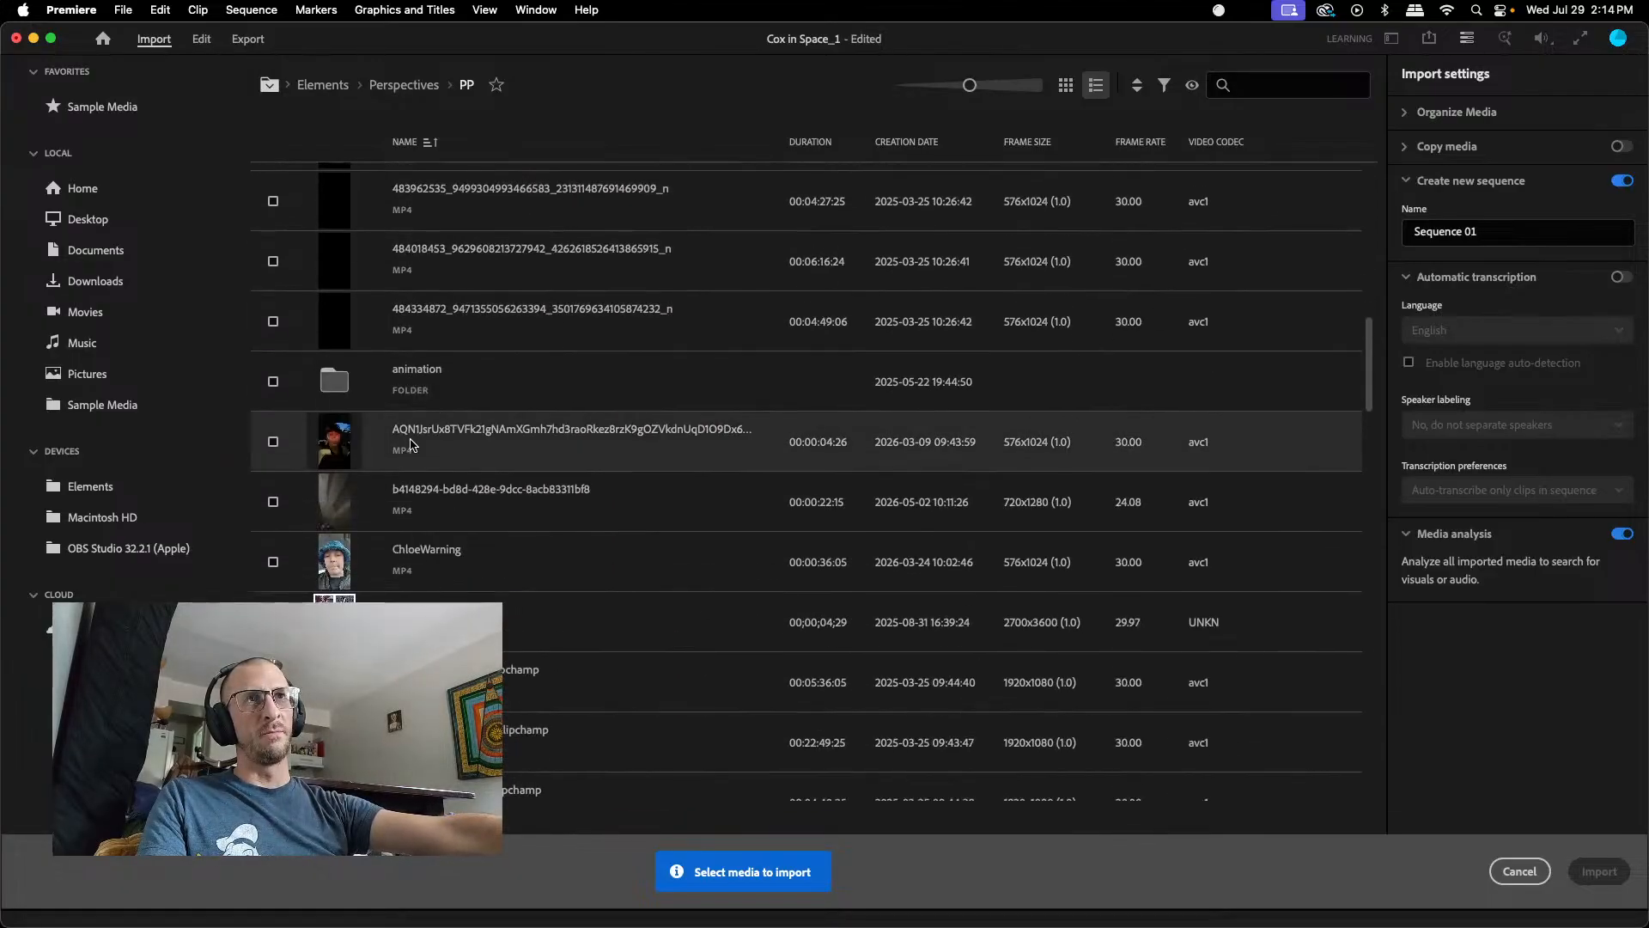
{"action": "scroll", "coordinate": [411, 444], "scroll_direction": "down", "scroll_amount": 15}
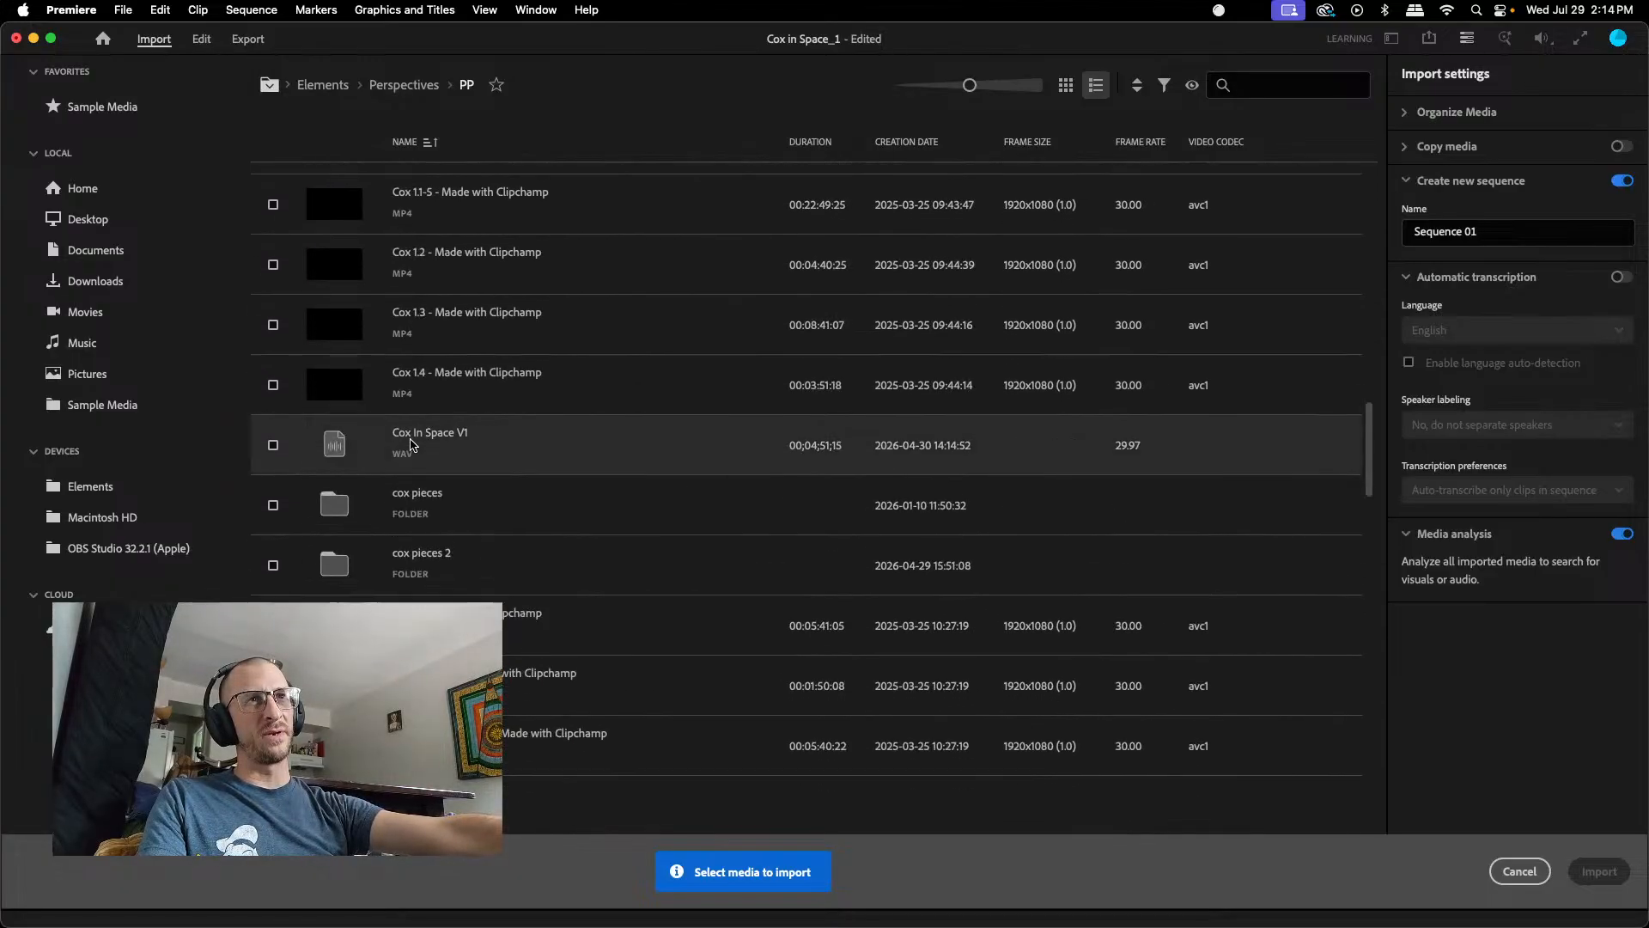
{"action": "scroll", "coordinate": [410, 444], "scroll_direction": "down", "scroll_amount": 4}
{"action": "scroll", "coordinate": [412, 445], "scroll_direction": "down", "scroll_amount": 12}
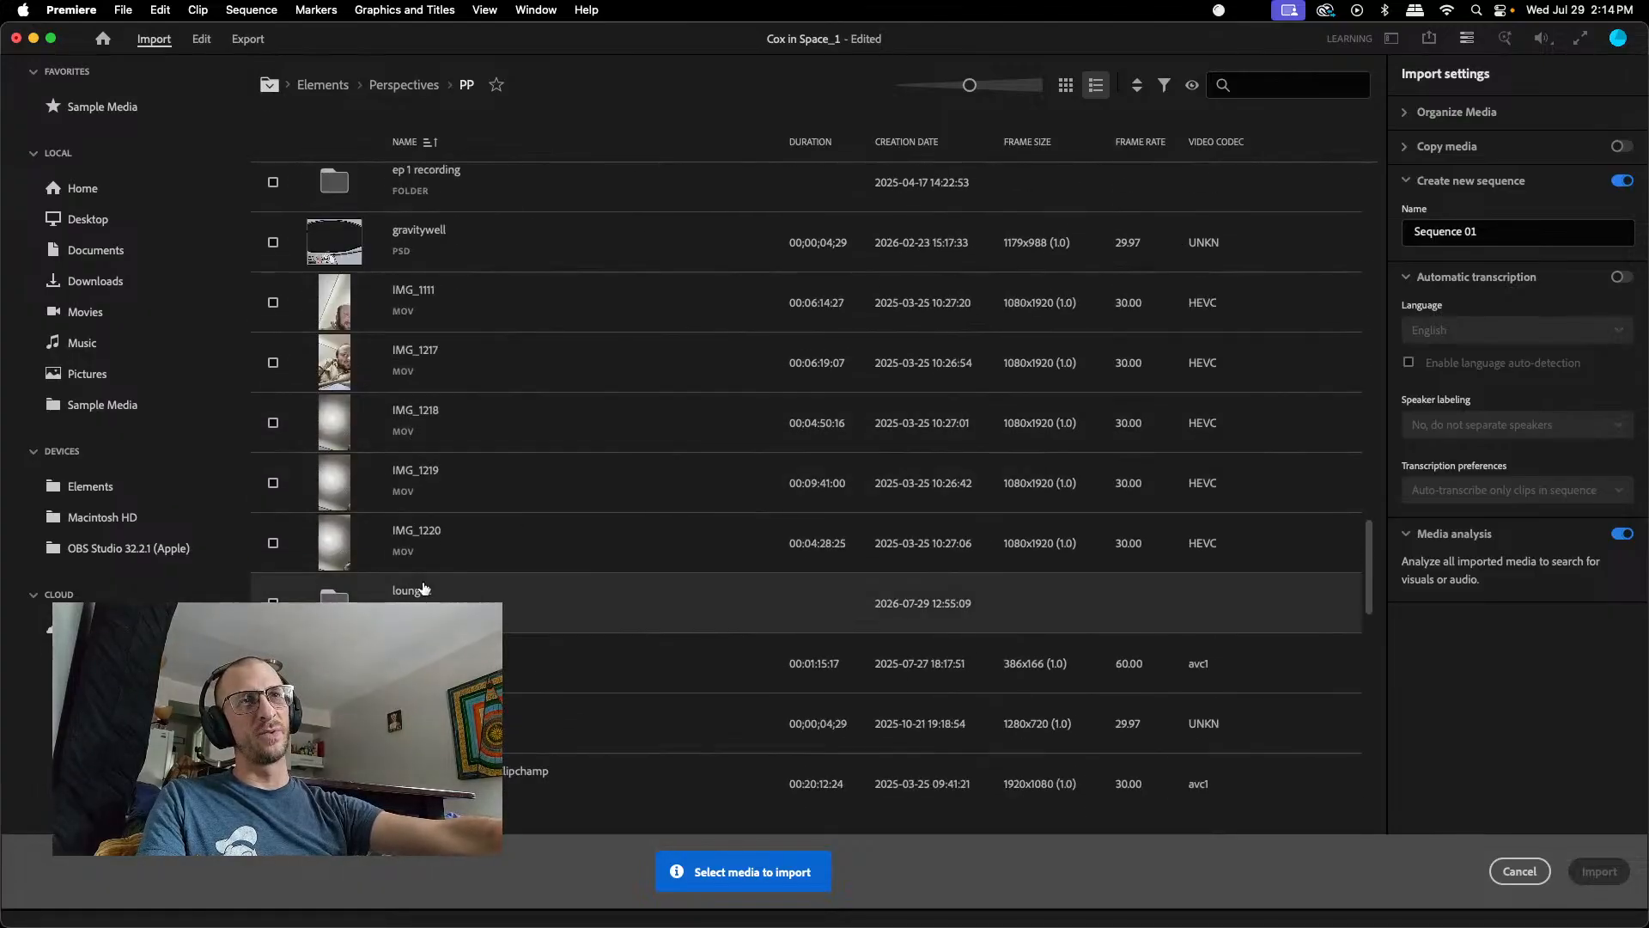
{"action": "double_click", "coordinate": [420, 588]}
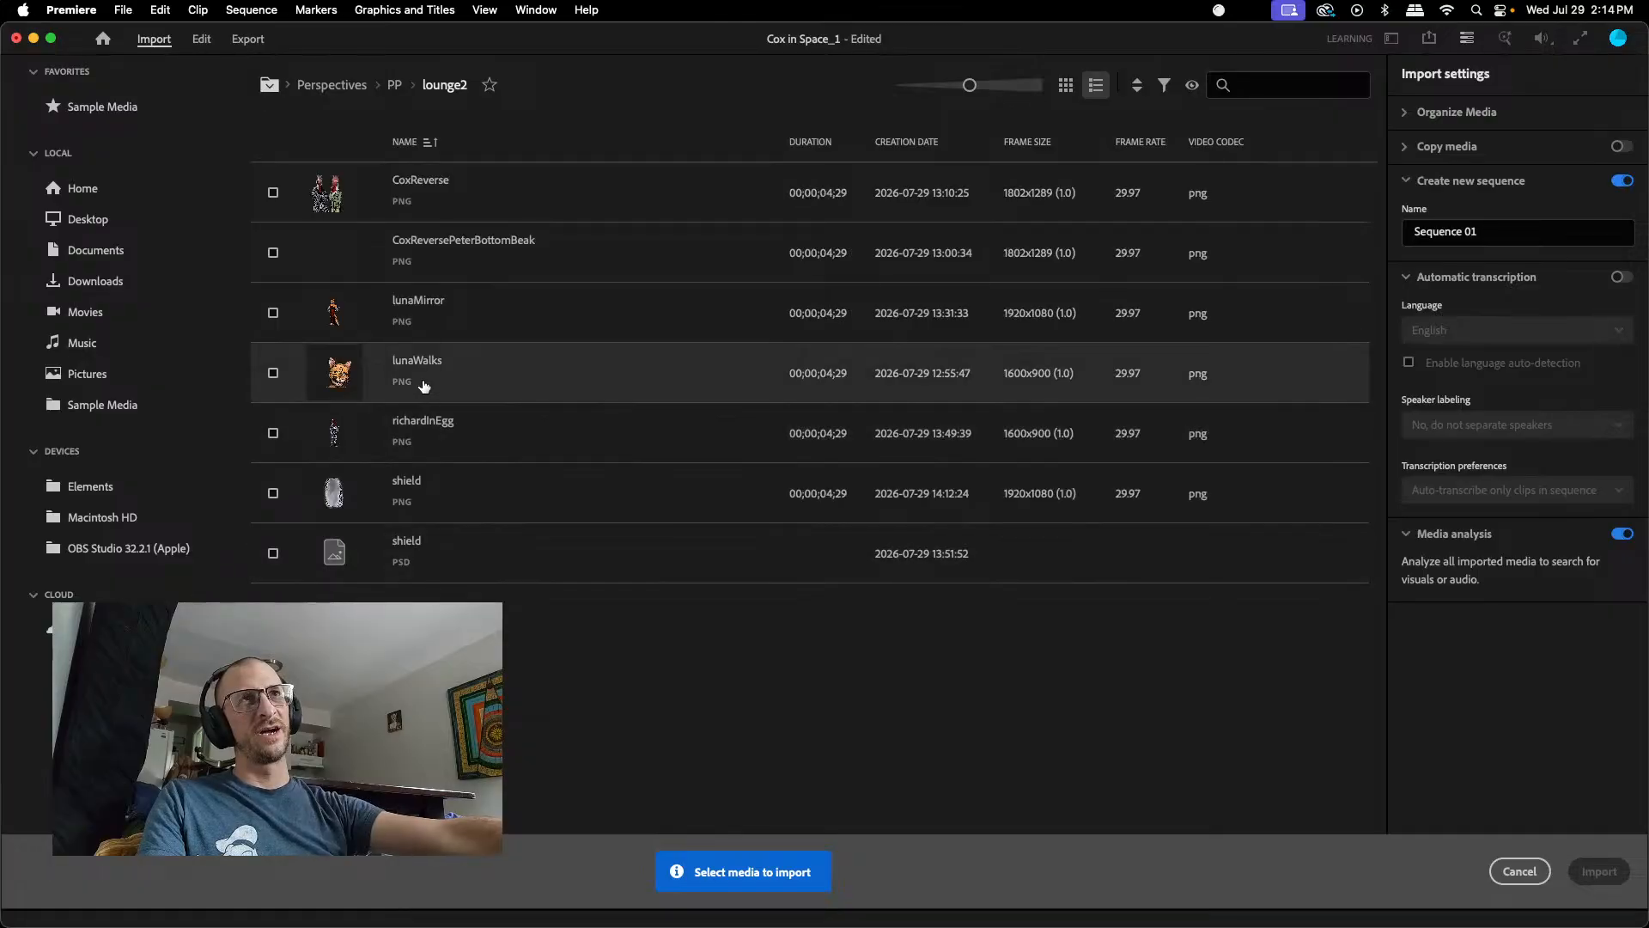
- Import shield.png and richardInEgg.png with a new Sequence 01, and place richardInEgg.png at the start of the shield sequence
{"action": "left_click", "coordinate": [400, 482]}
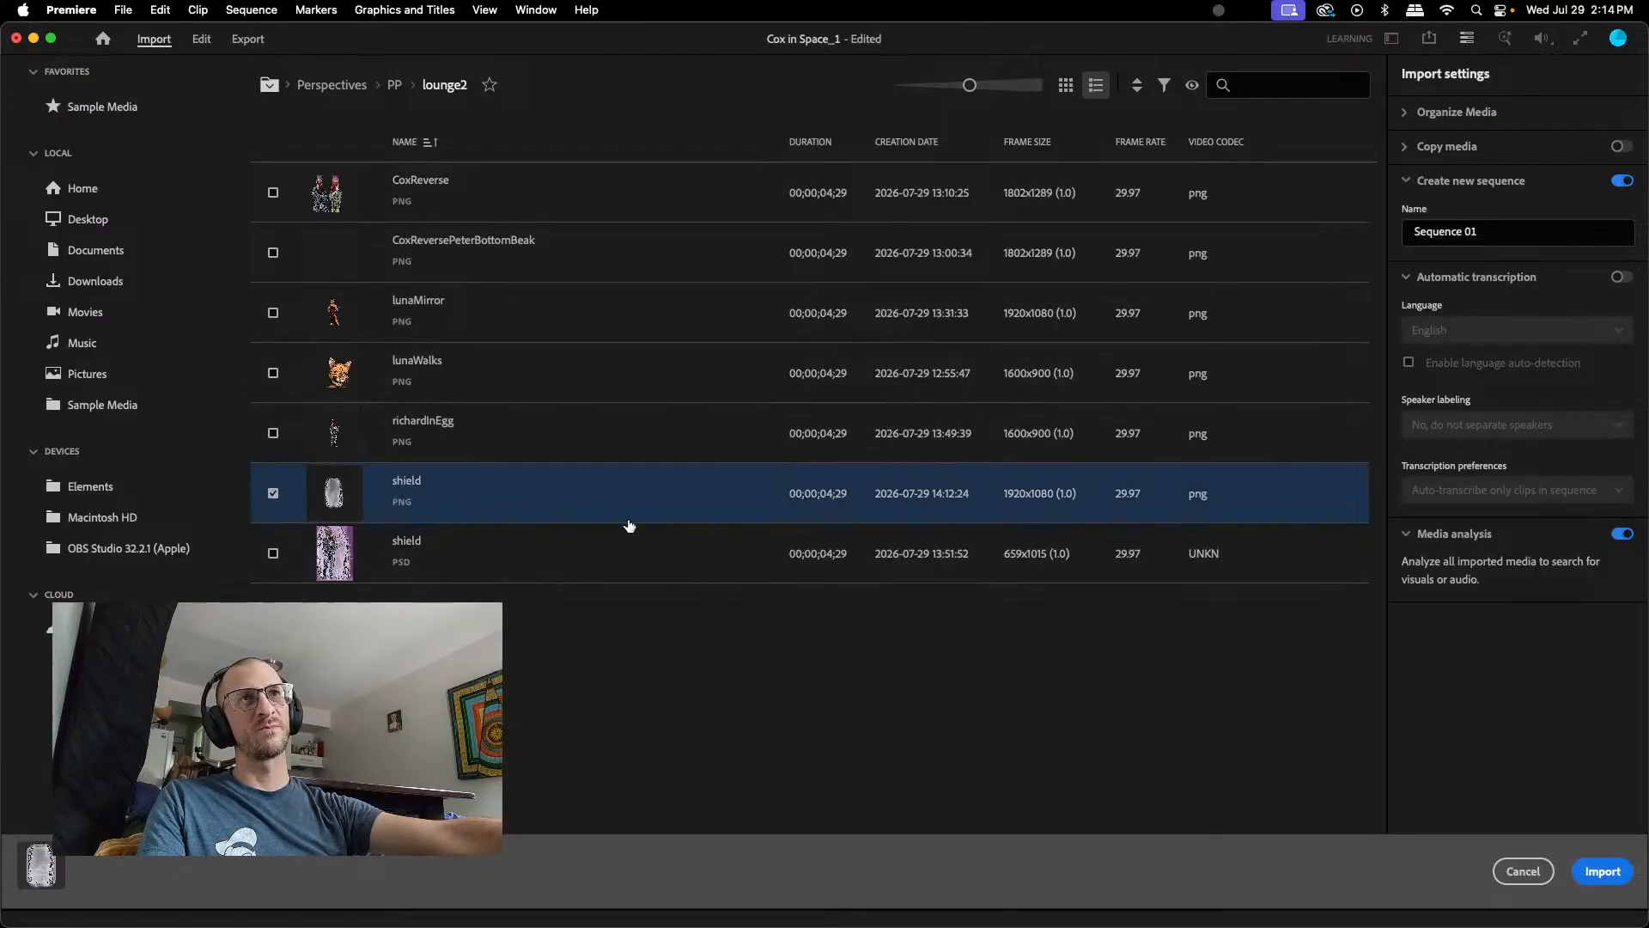
{"action": "left_click", "coordinate": [275, 435]}
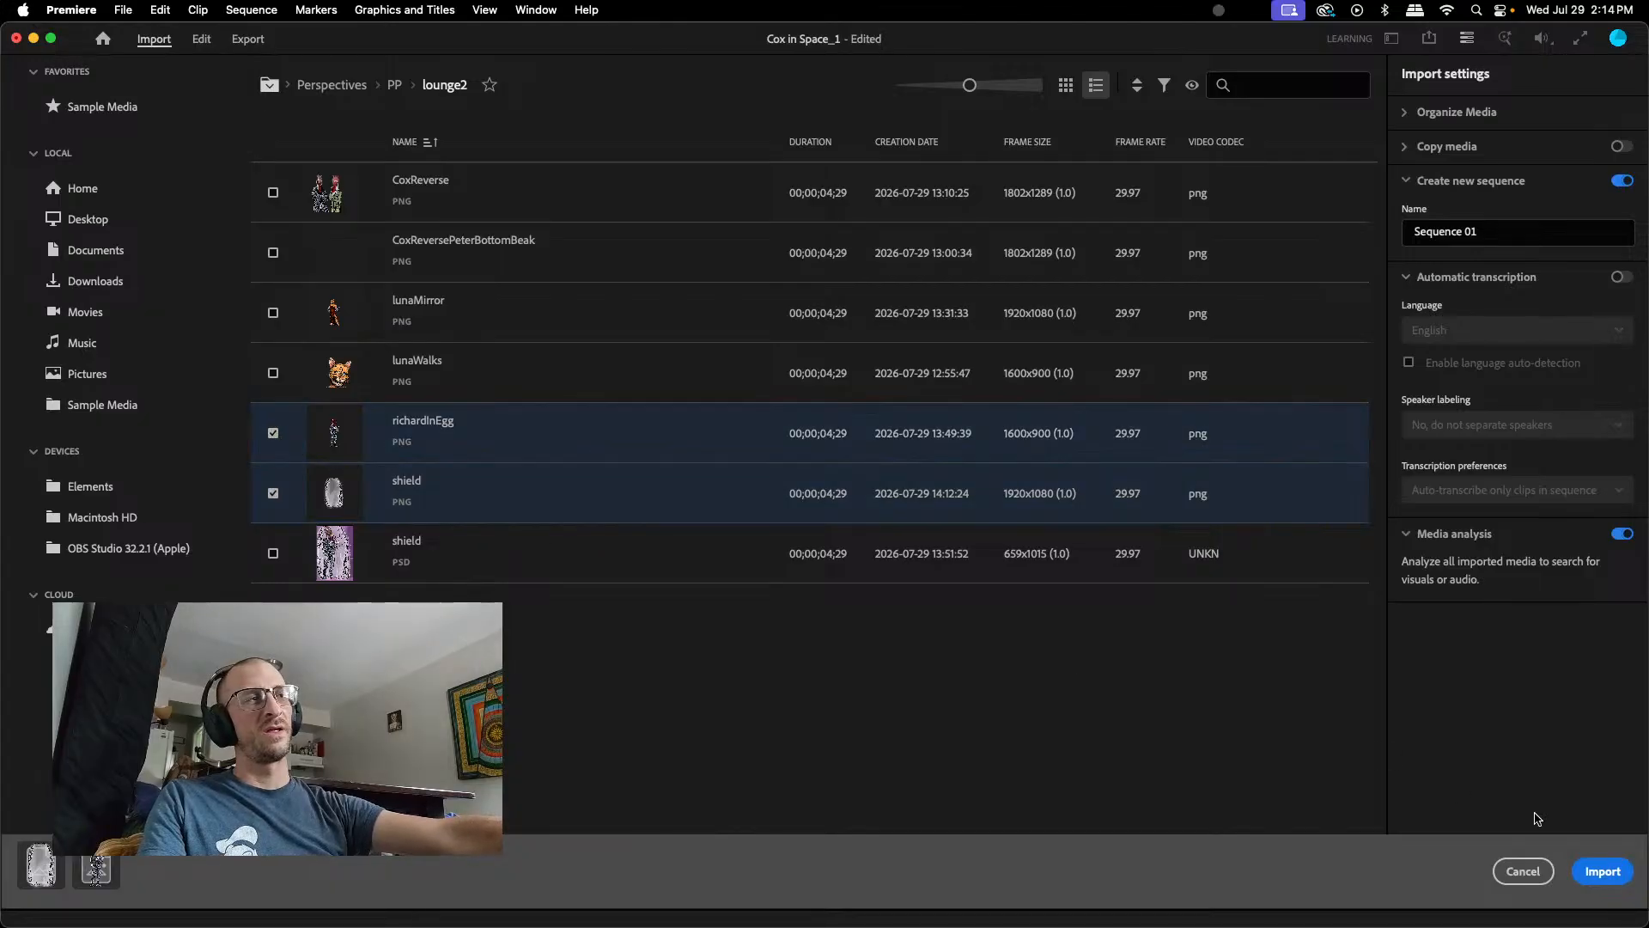
{"action": "left_click", "coordinate": [1603, 871]}
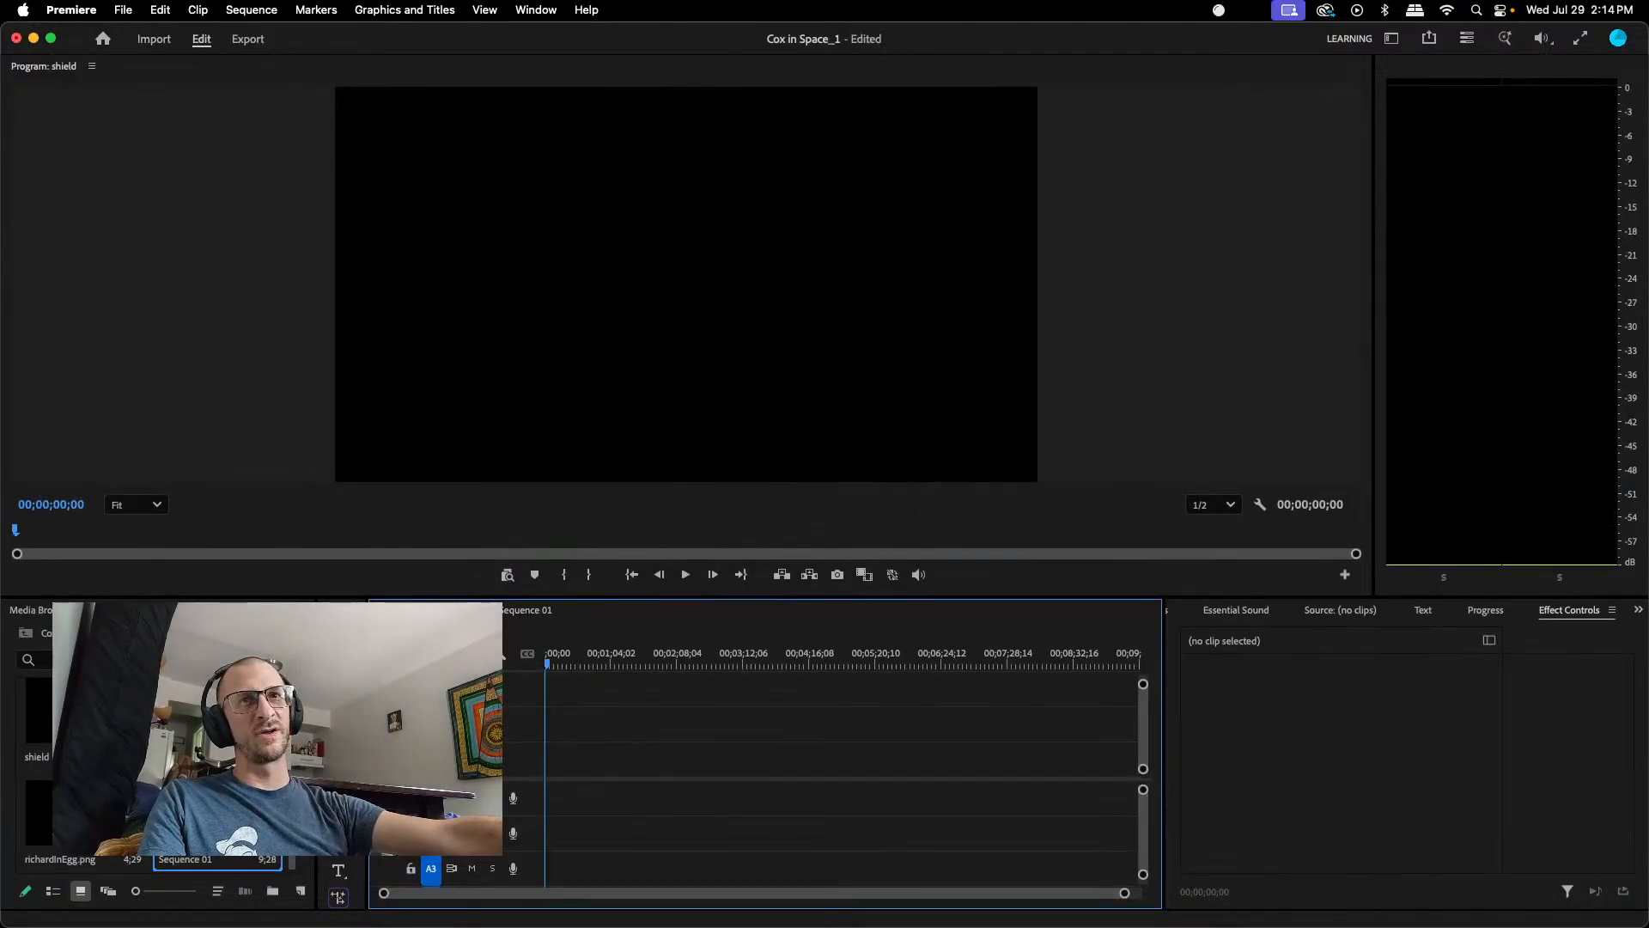
{"action": "left_click_drag", "start_coordinate": [39, 812], "coordinate": [590, 746]}
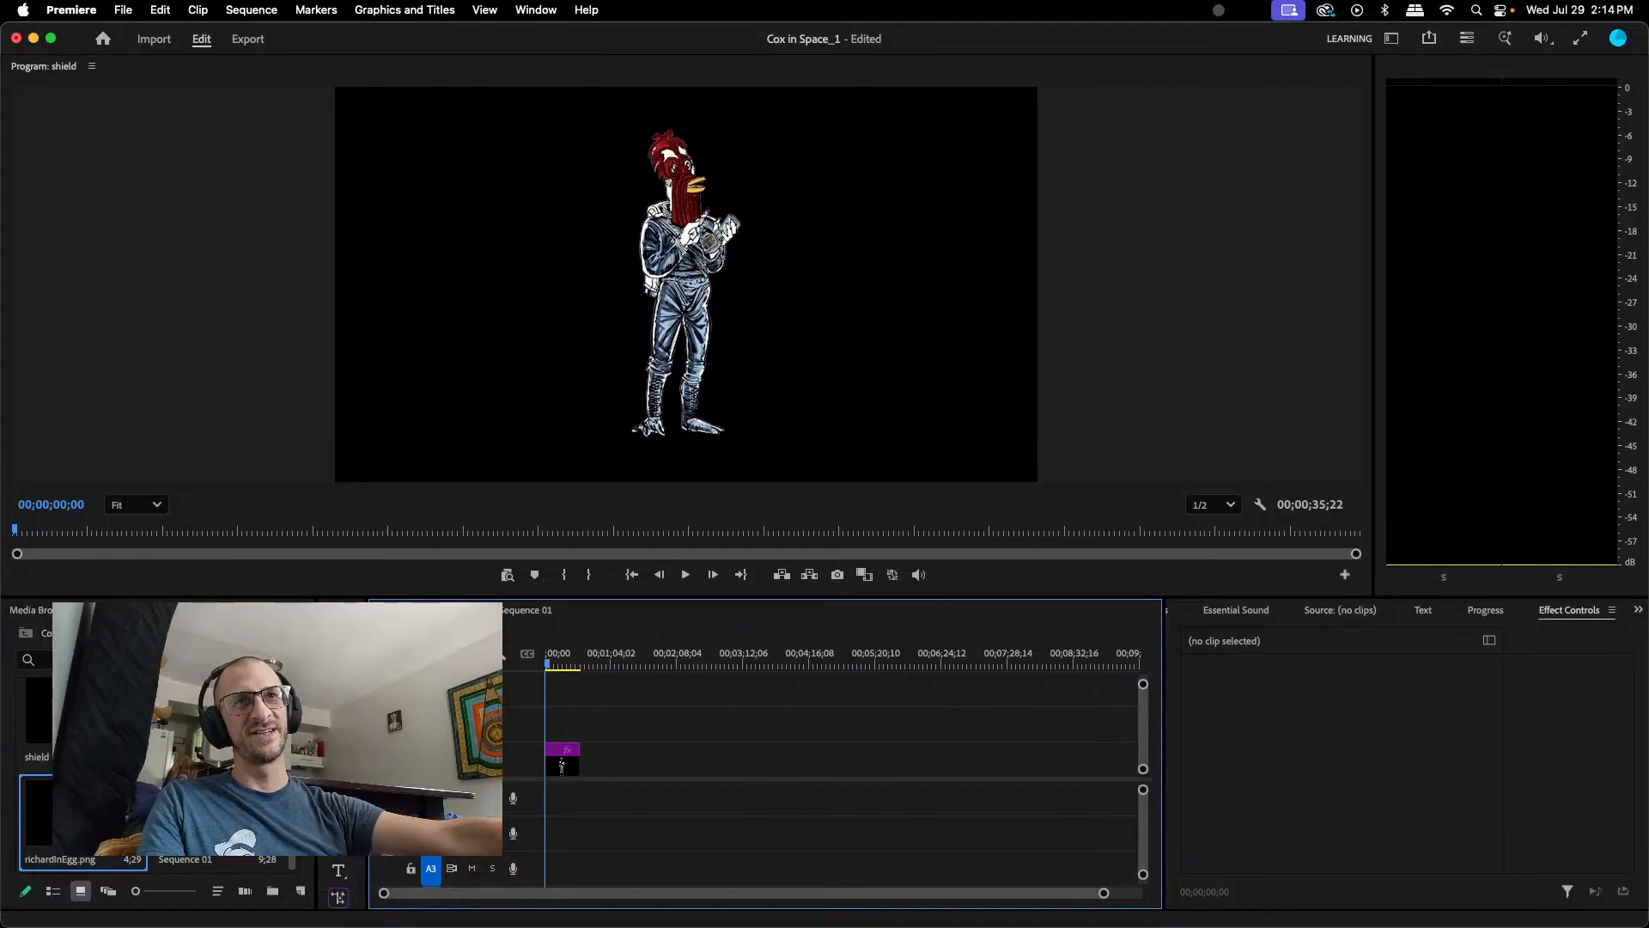
- In Sequence 01, move shield.png up one video track and place richardInEgg.png directly beneath it at the sequence start
{"action": "left_click", "coordinate": [519, 612]}
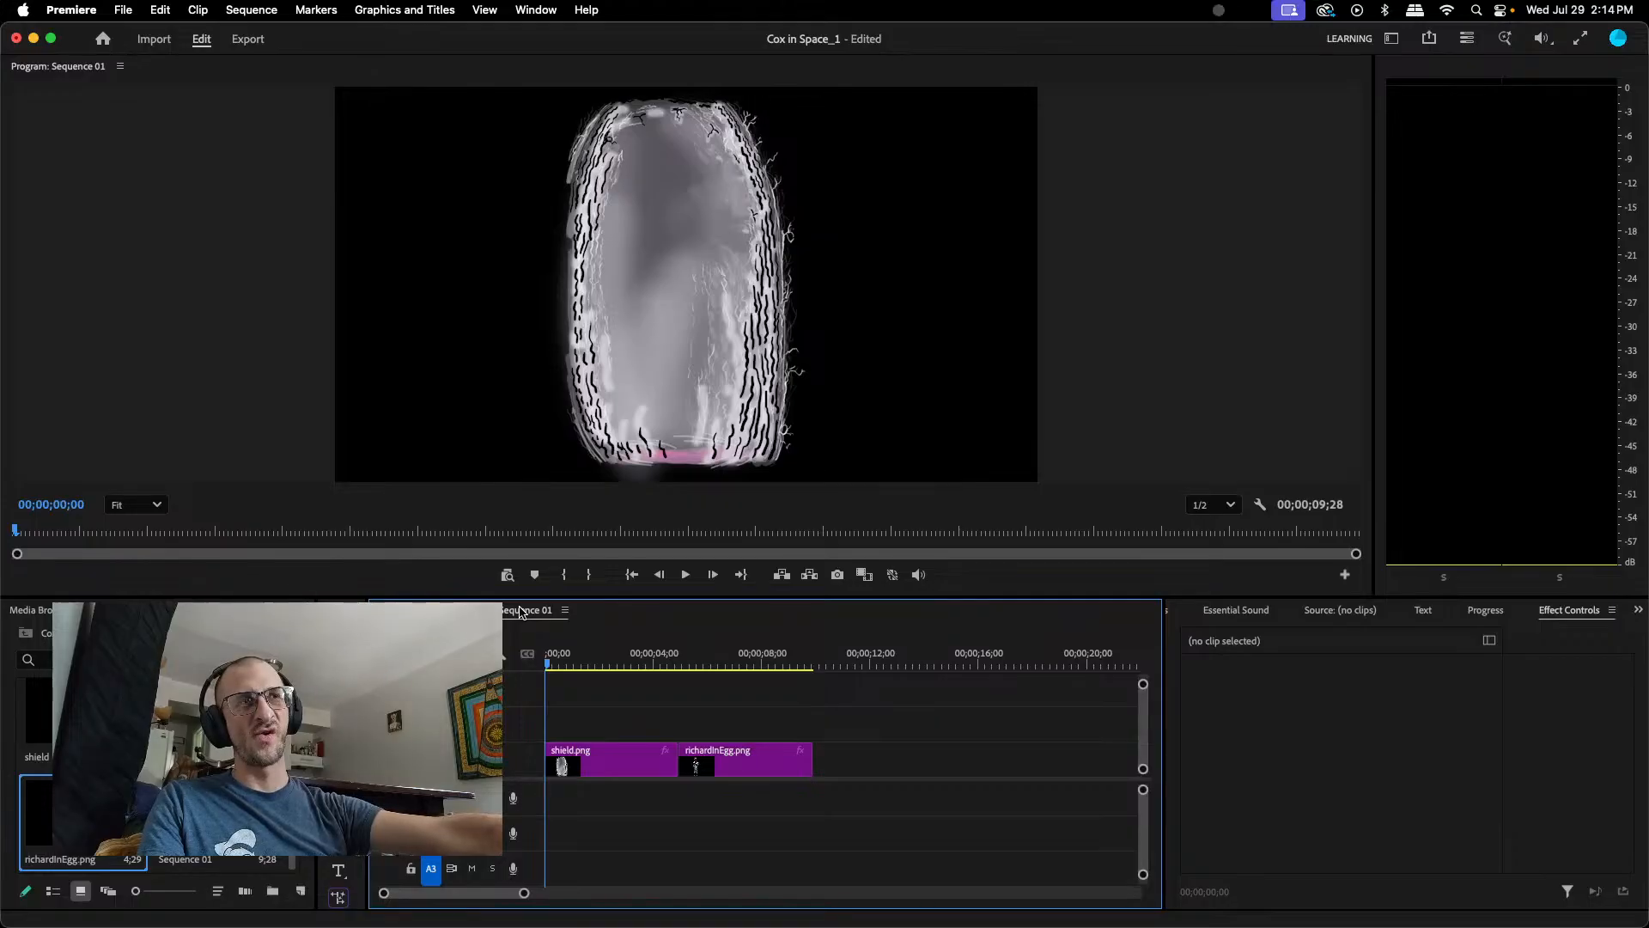
{"action": "left_click_drag", "start_coordinate": [560, 761], "coordinate": [561, 724]}
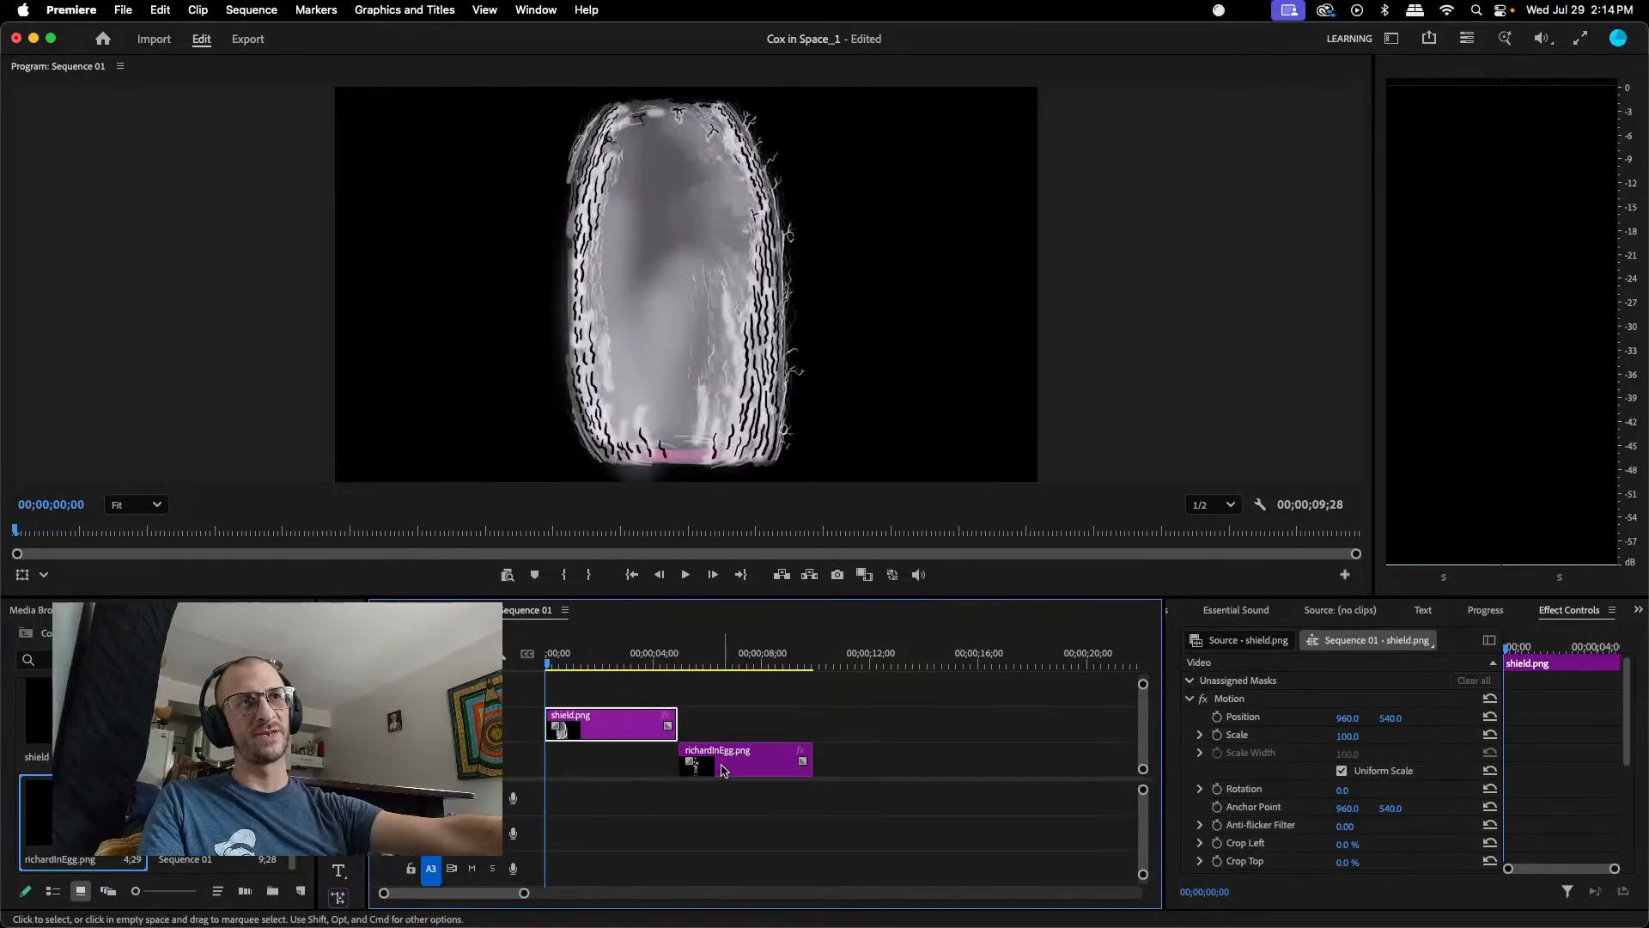
{"action": "left_click_drag", "start_coordinate": [748, 773], "coordinate": [571, 763]}
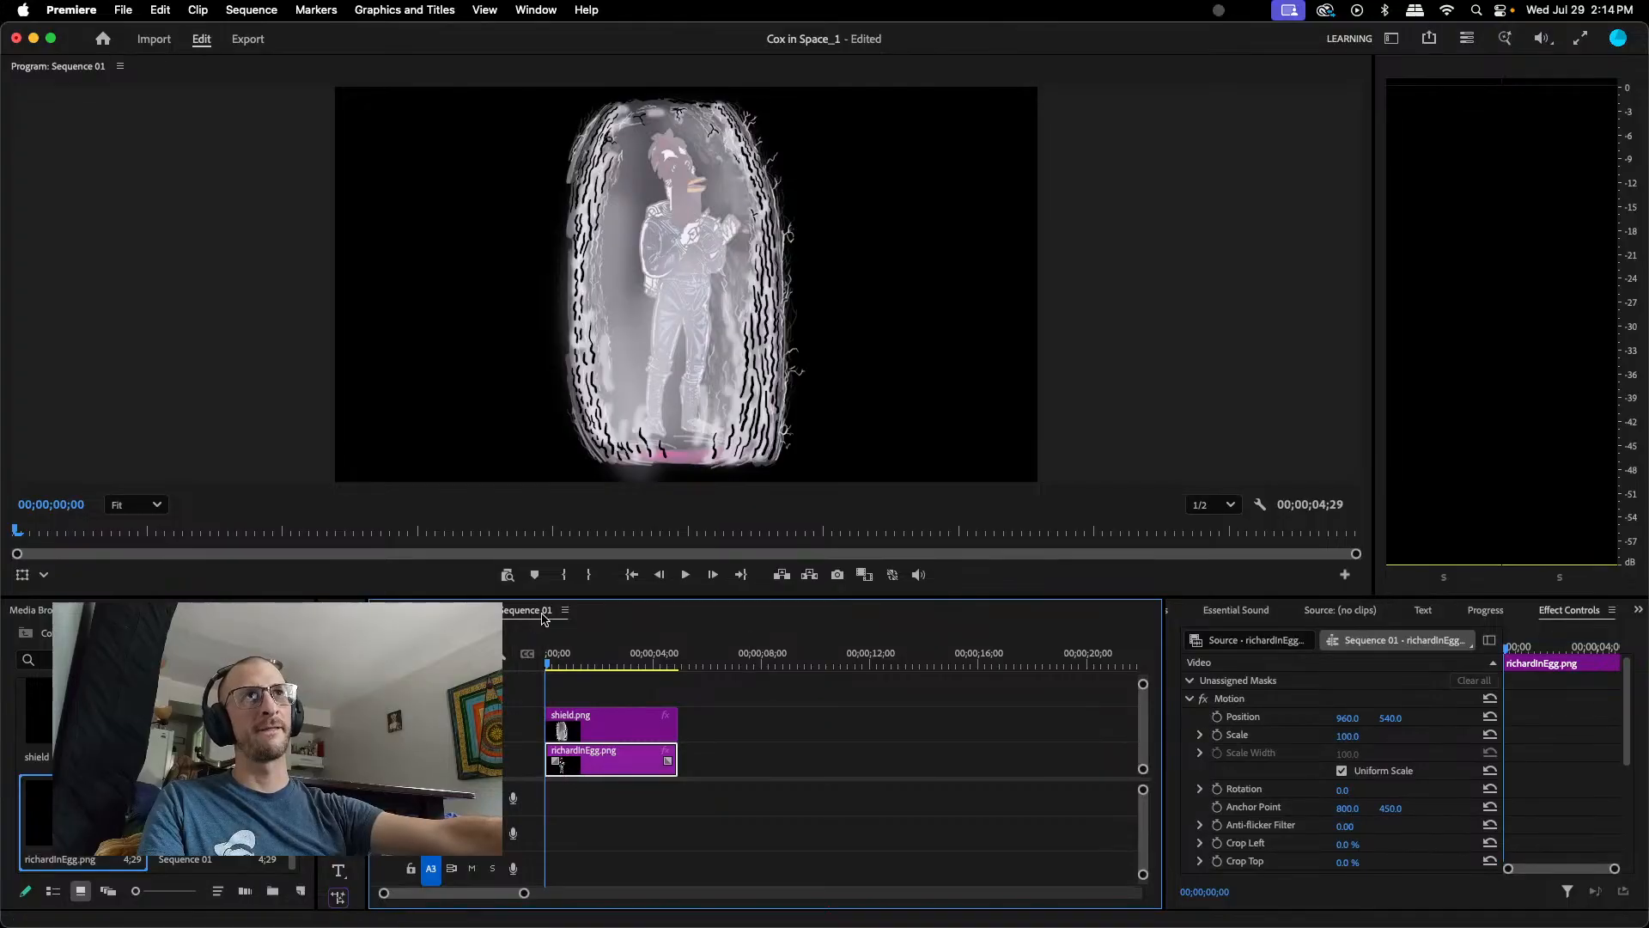
- Lower the opacity of the shield.png clip in Sequence 01 to 69%
{"action": "scroll", "coordinate": [684, 357], "scroll_direction": "up", "scroll_amount": 3}
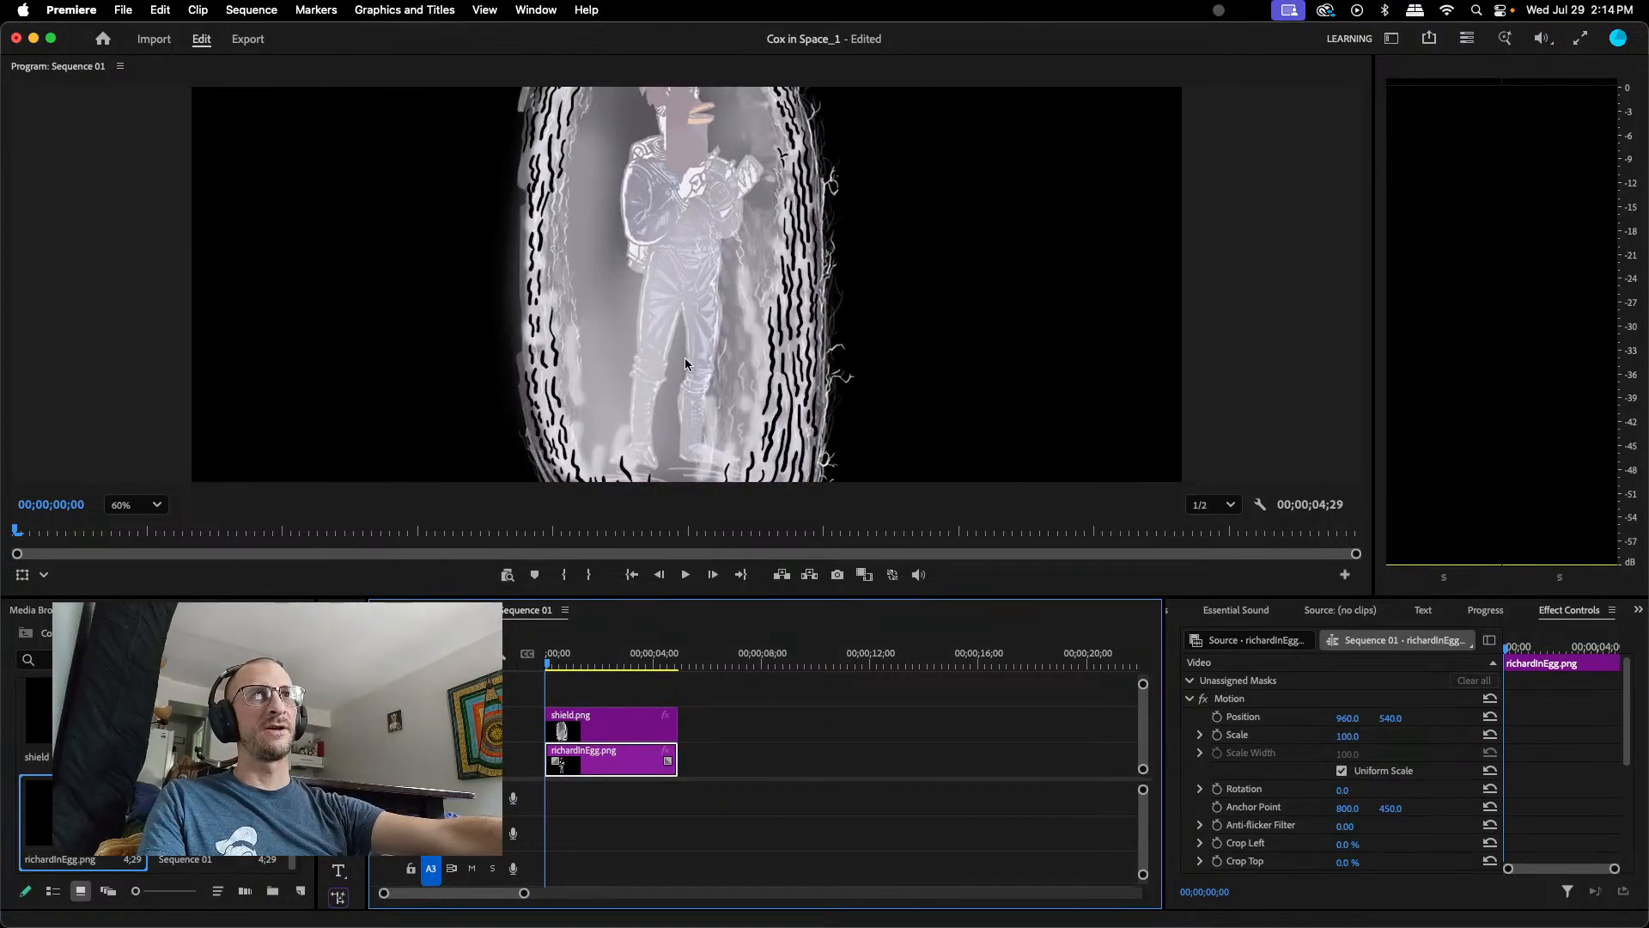
{"action": "scroll", "coordinate": [787, 344], "scroll_direction": "up", "scroll_amount": 2}
{"action": "scroll", "coordinate": [788, 346], "scroll_direction": "down", "scroll_amount": 4}
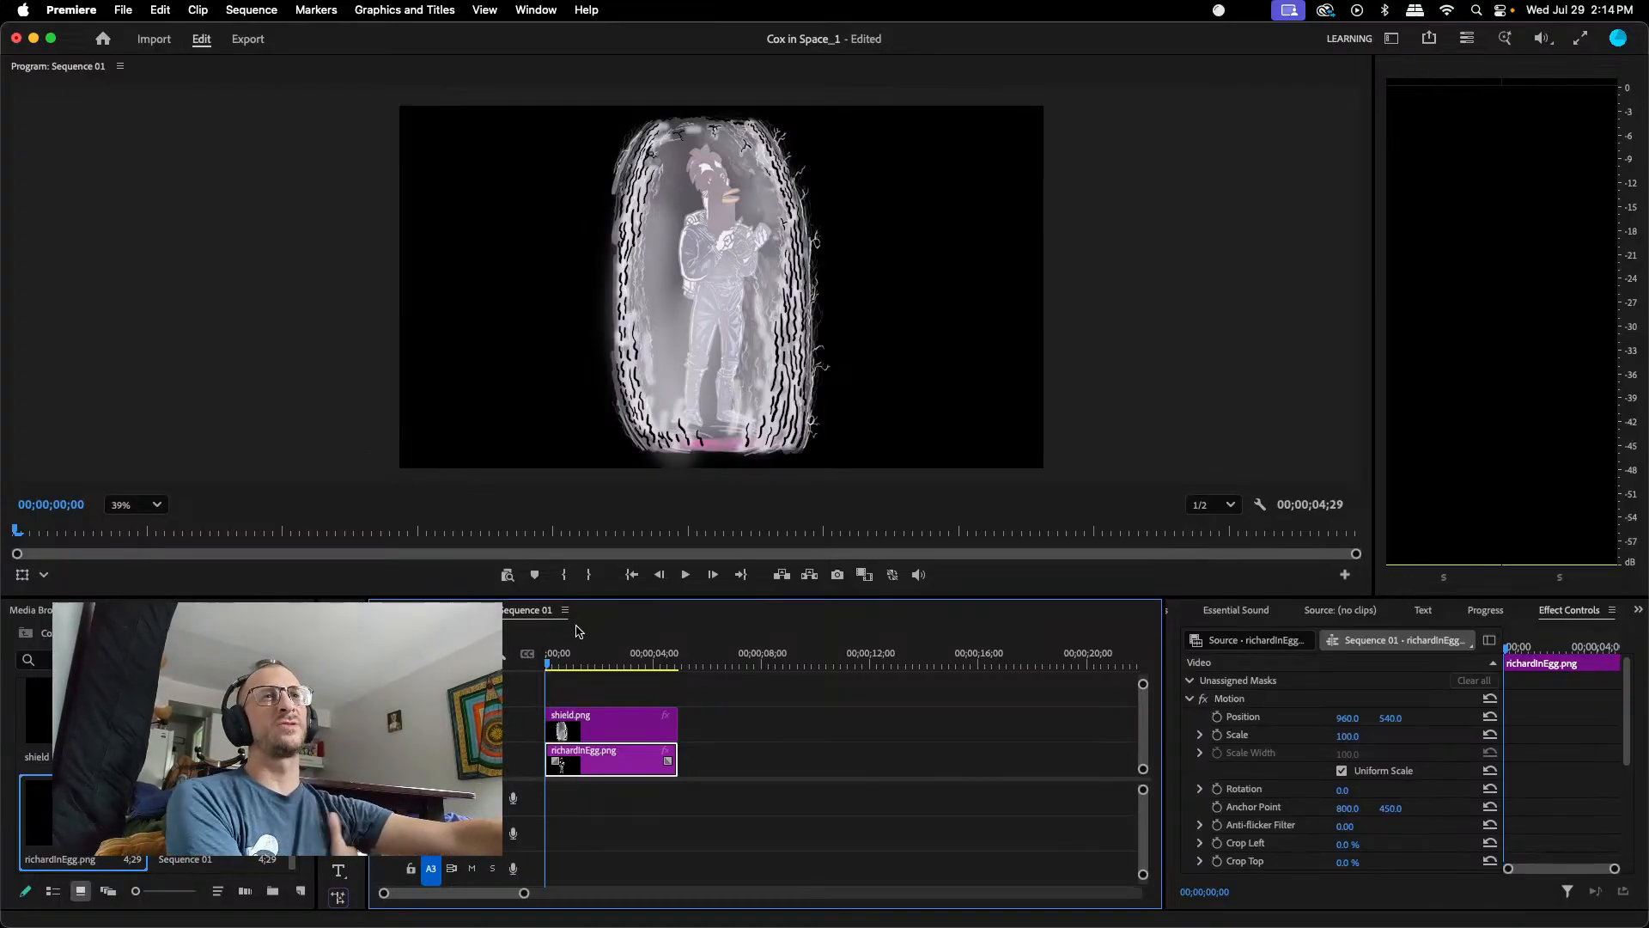
{"action": "left_click_drag", "start_coordinate": [548, 664], "coordinate": [548, 665]}
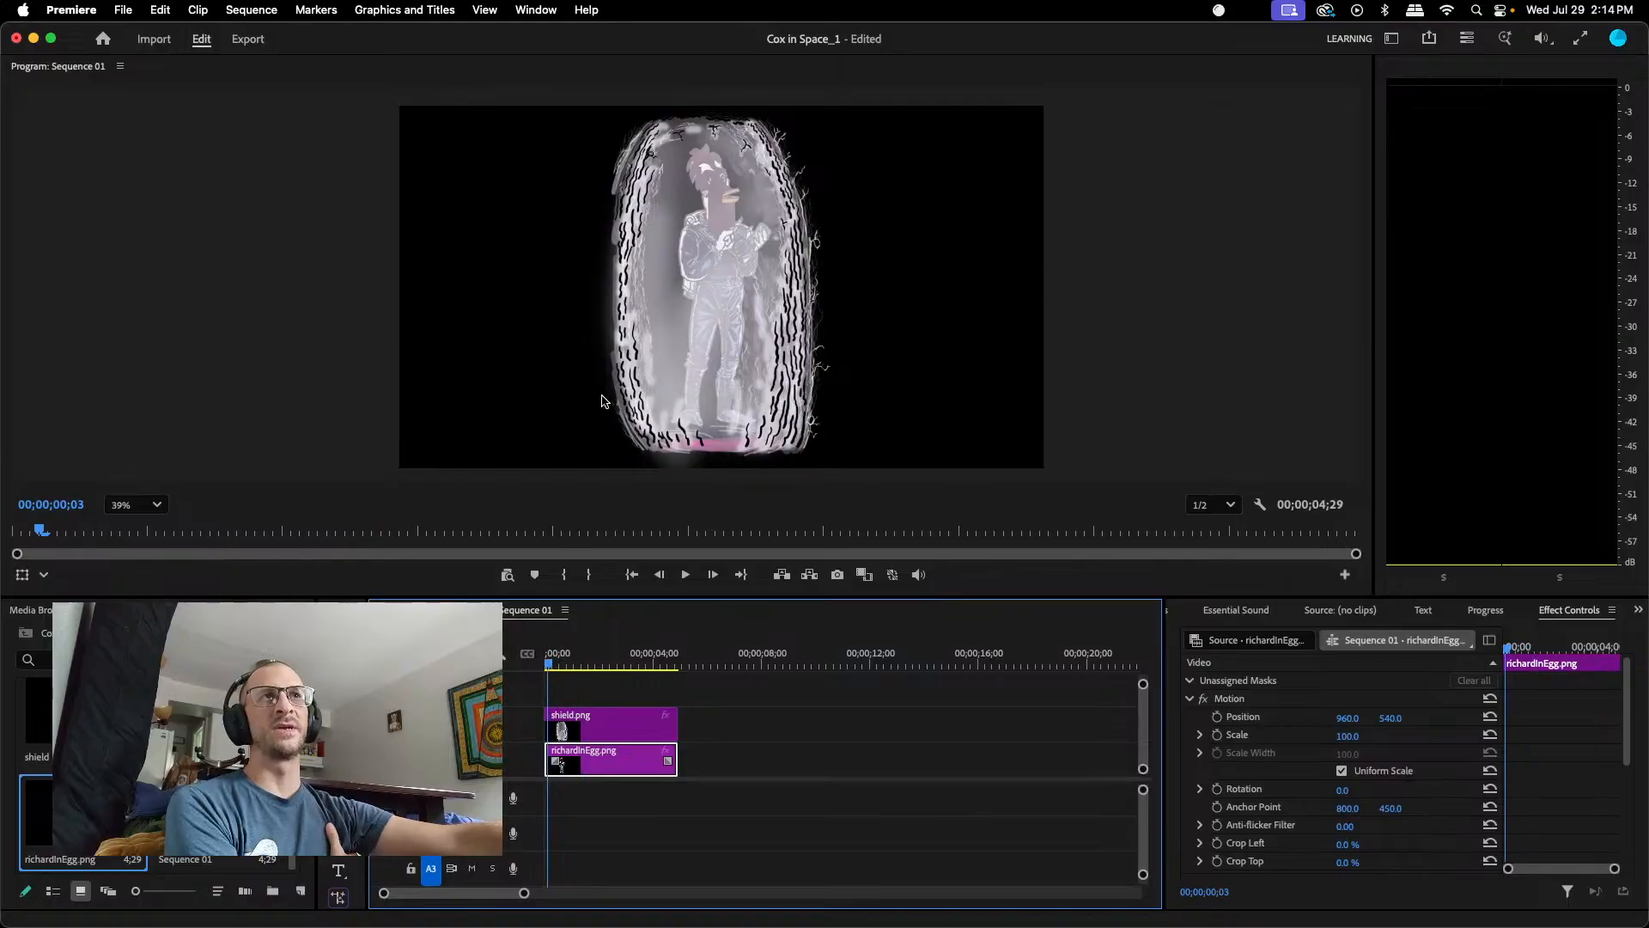
{"action": "scroll", "coordinate": [738, 313], "scroll_direction": "up", "scroll_amount": 5}
{"action": "scroll", "coordinate": [736, 320], "scroll_direction": "down", "scroll_amount": 1}
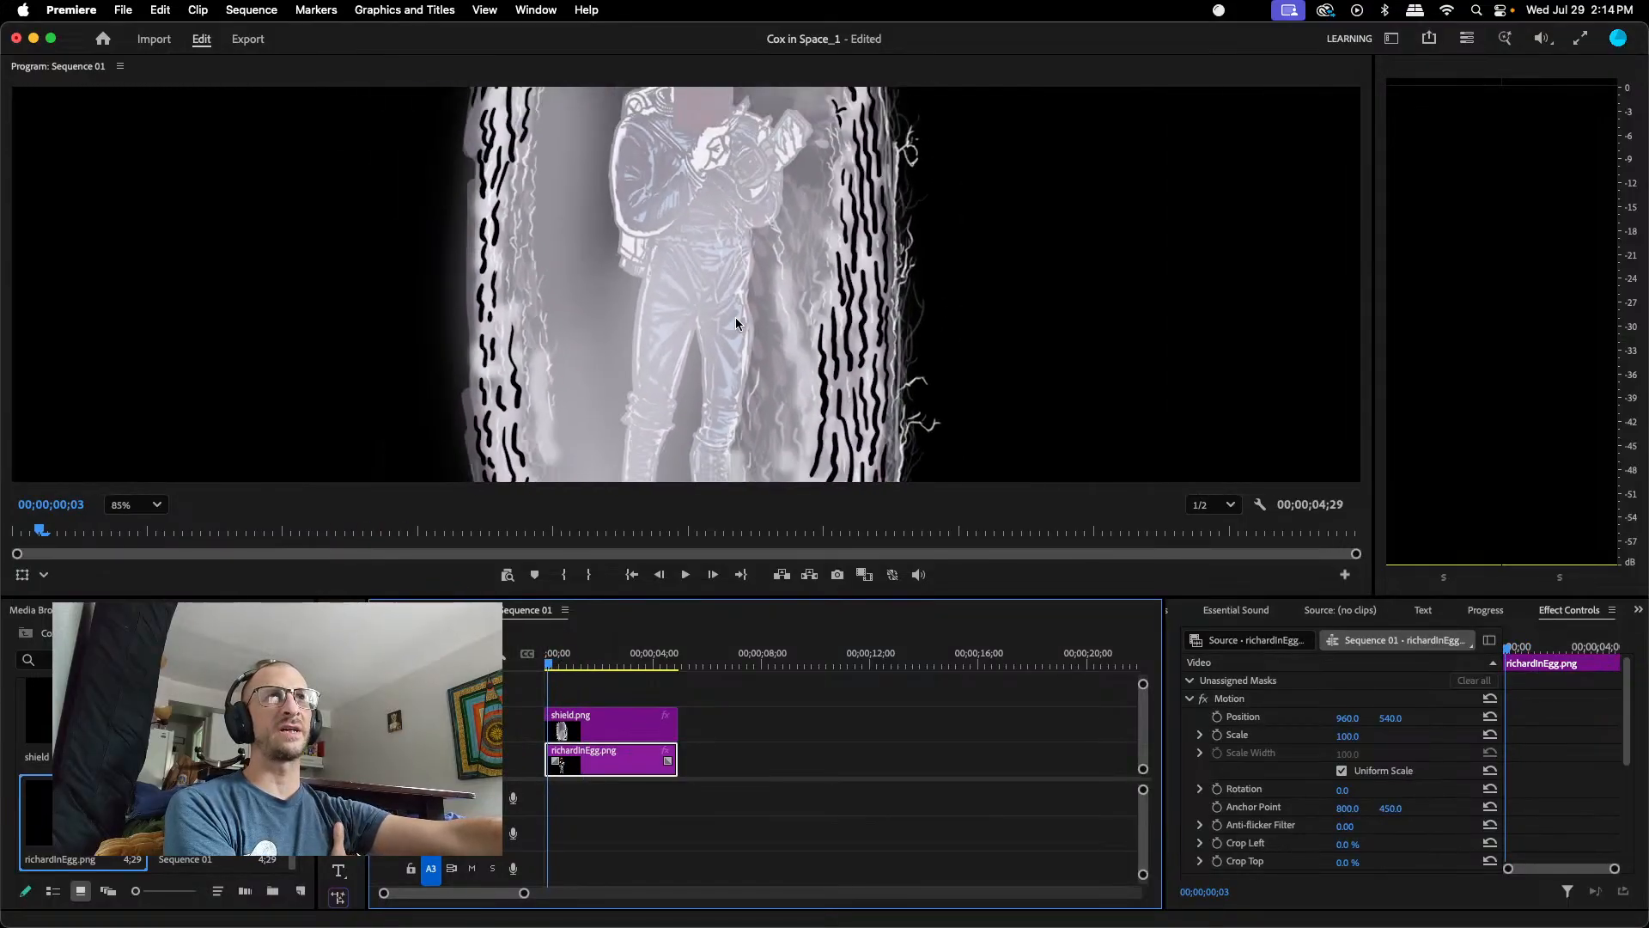
{"action": "left_click", "coordinate": [605, 727]}
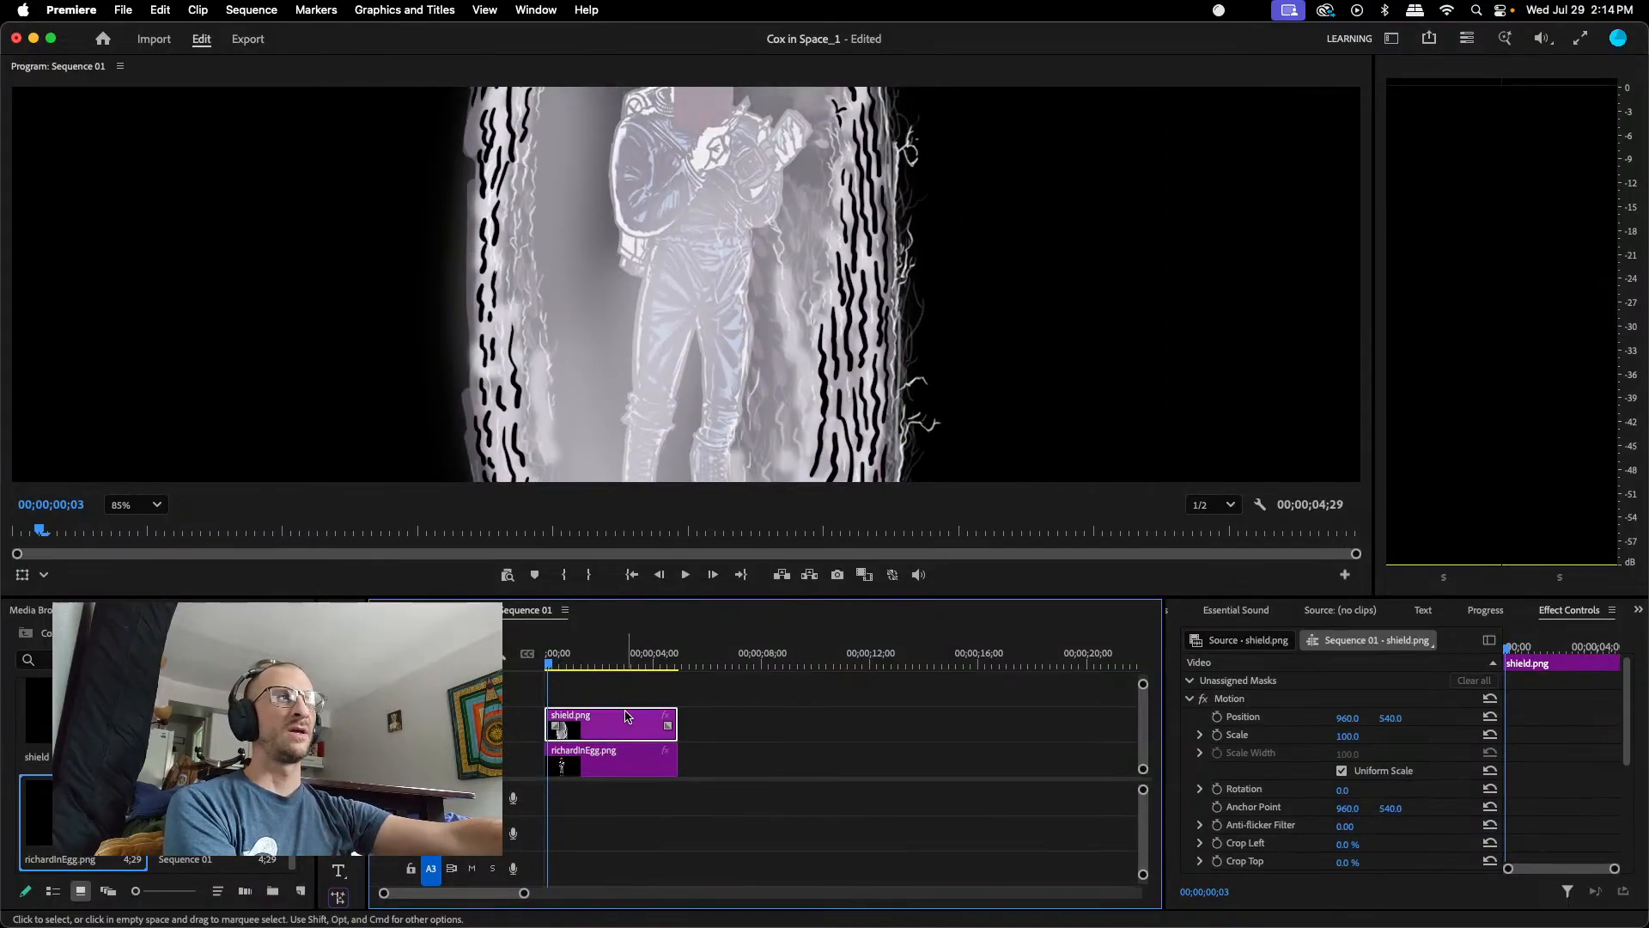
{"action": "scroll", "coordinate": [1312, 793], "scroll_direction": "down", "scroll_amount": 1}
{"action": "scroll", "coordinate": [1312, 793], "scroll_direction": "down", "scroll_amount": 4}
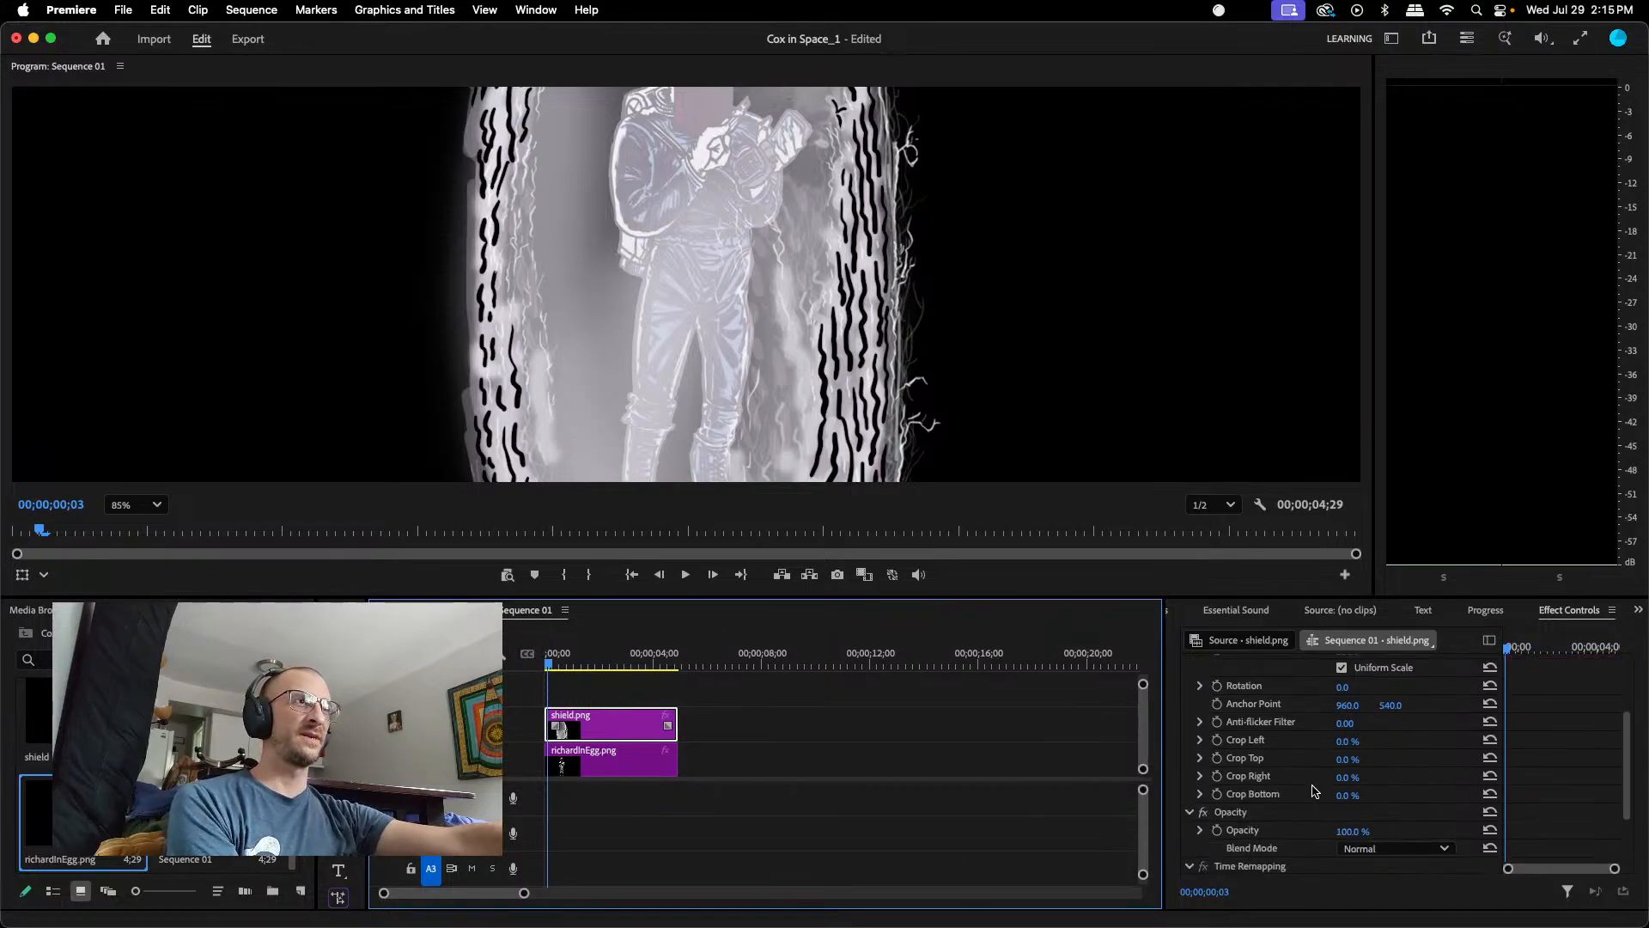
{"action": "left_click_drag", "start_coordinate": [1345, 804], "coordinate": [1321, 798]}
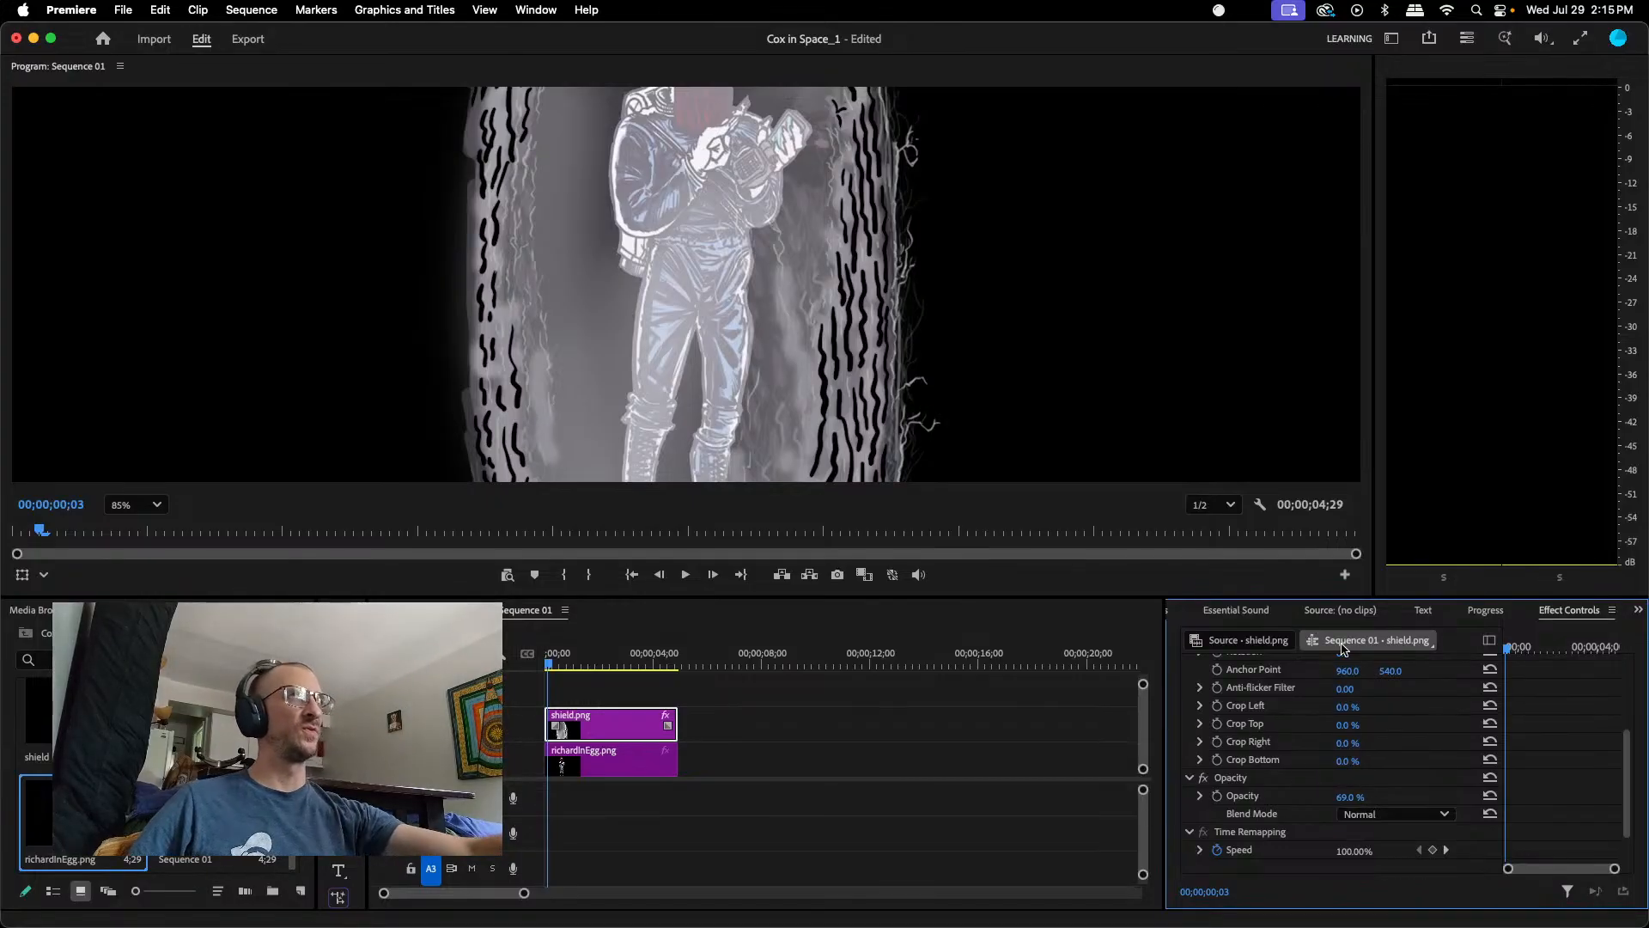
{"action": "left_click", "coordinate": [1448, 11]}
{"action": "left_click", "coordinate": [1448, 11]}
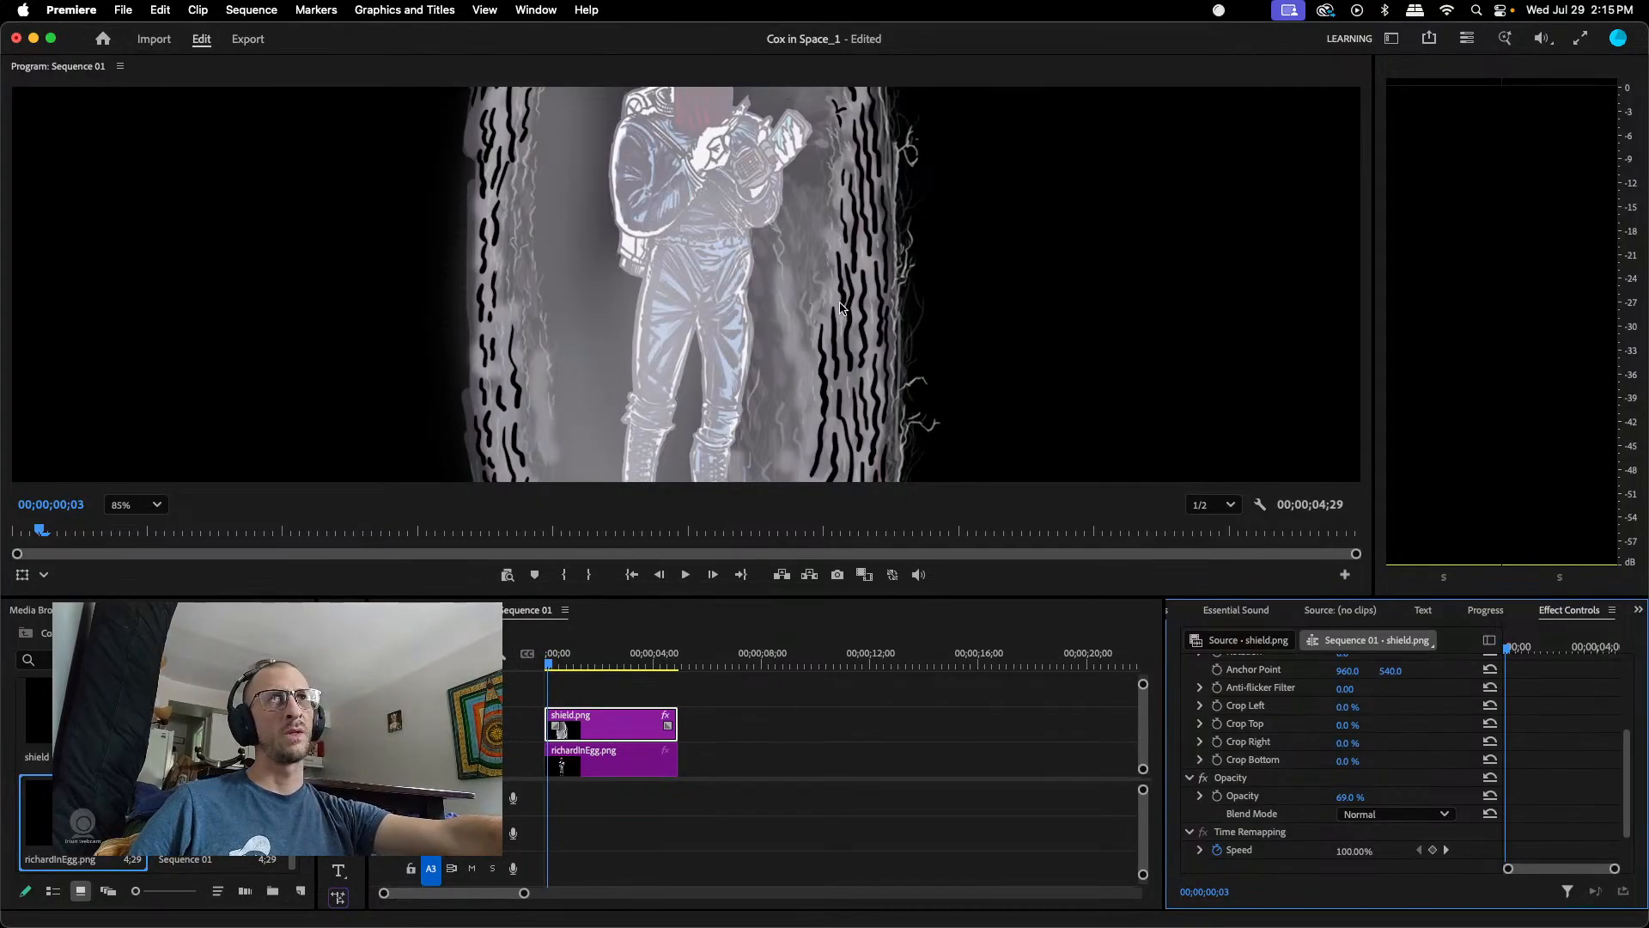
- Move the richardInEgg.png clip down in the frame to position 962.1, 601.5 so the figure stands lower inside the shield
{"action": "scroll", "coordinate": [837, 311], "scroll_direction": "up", "scroll_amount": 2}
{"action": "scroll", "coordinate": [838, 311], "scroll_direction": "down", "scroll_amount": 6}
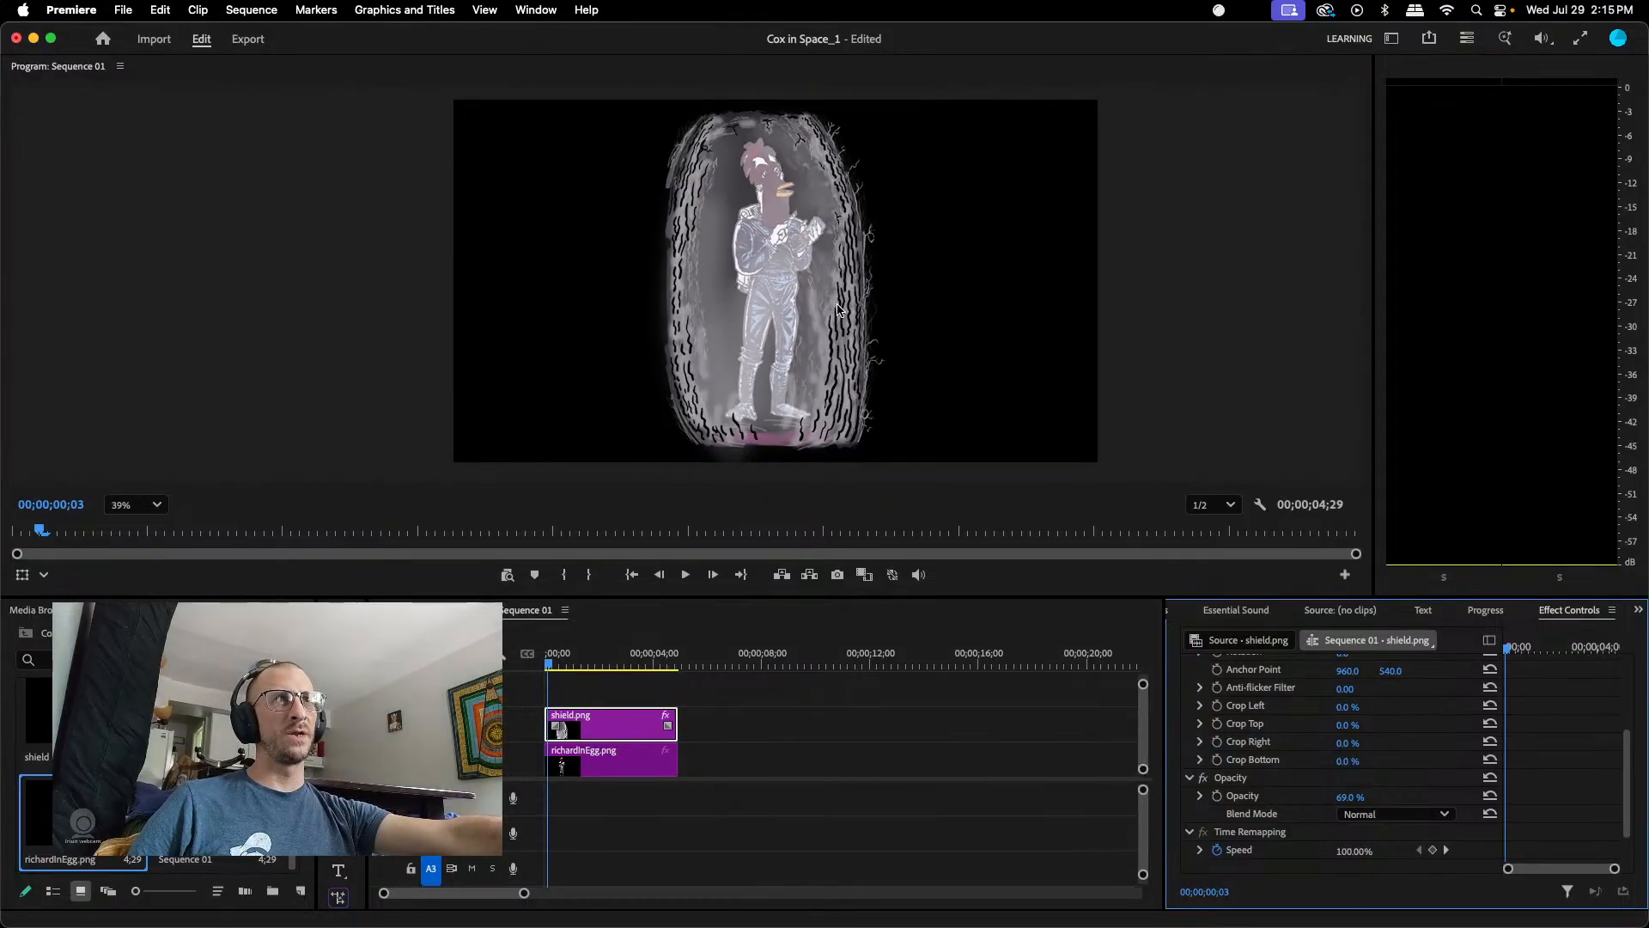
{"action": "scroll", "coordinate": [838, 311], "scroll_direction": "up", "scroll_amount": 1}
{"action": "left_click", "coordinate": [611, 763]}
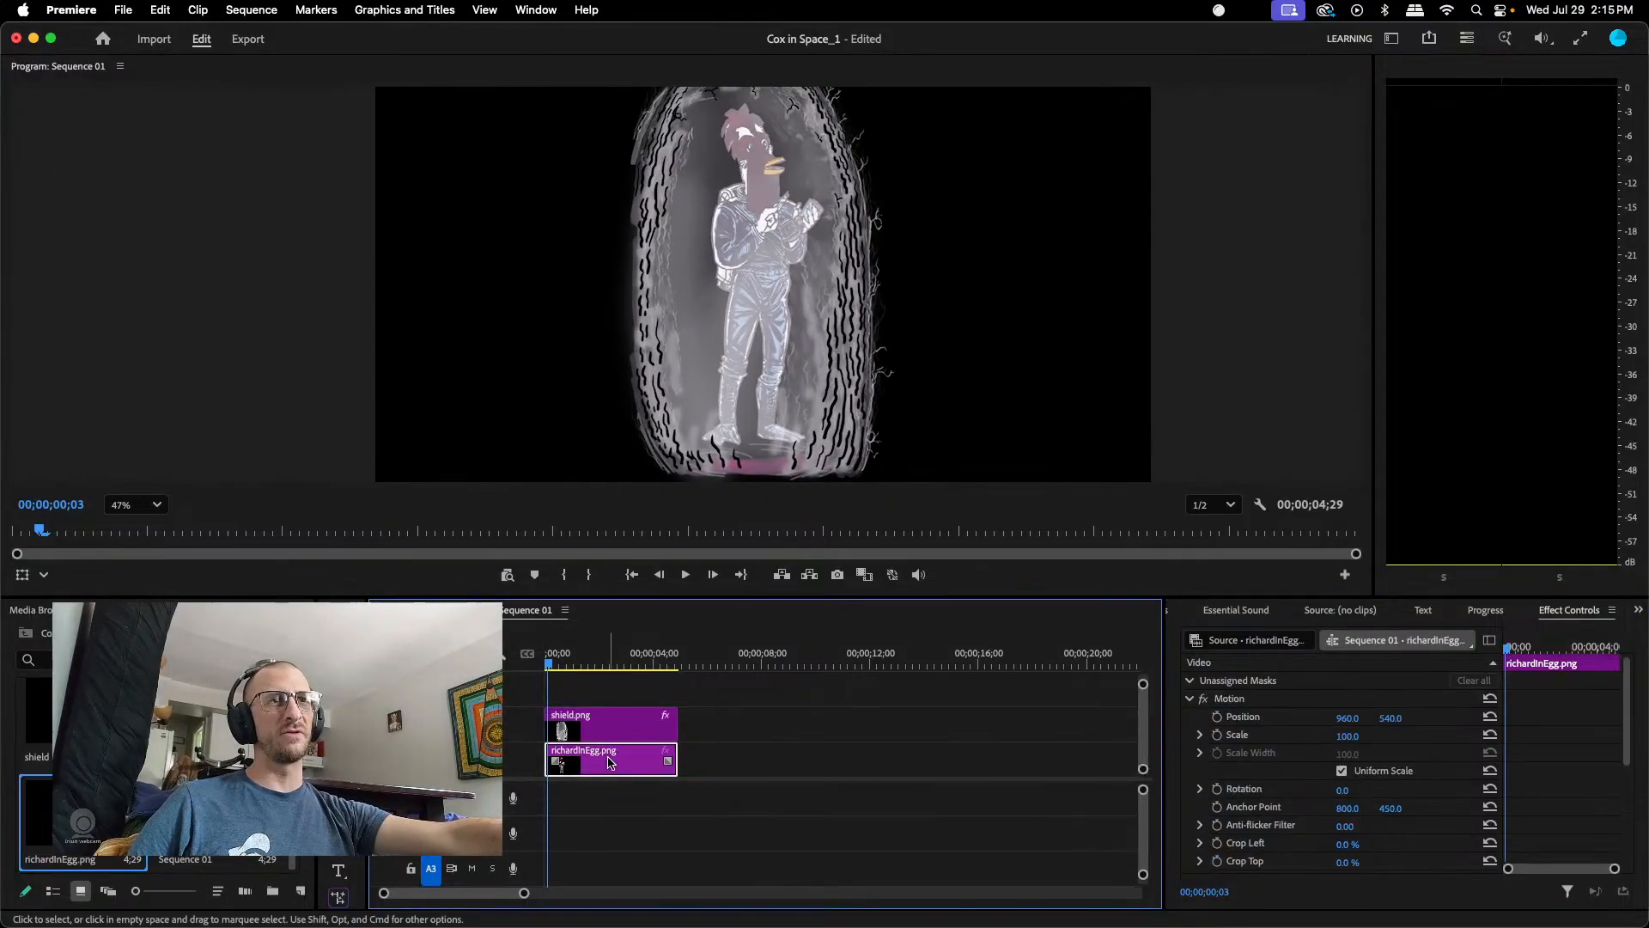
{"action": "left_click", "coordinate": [752, 290]}
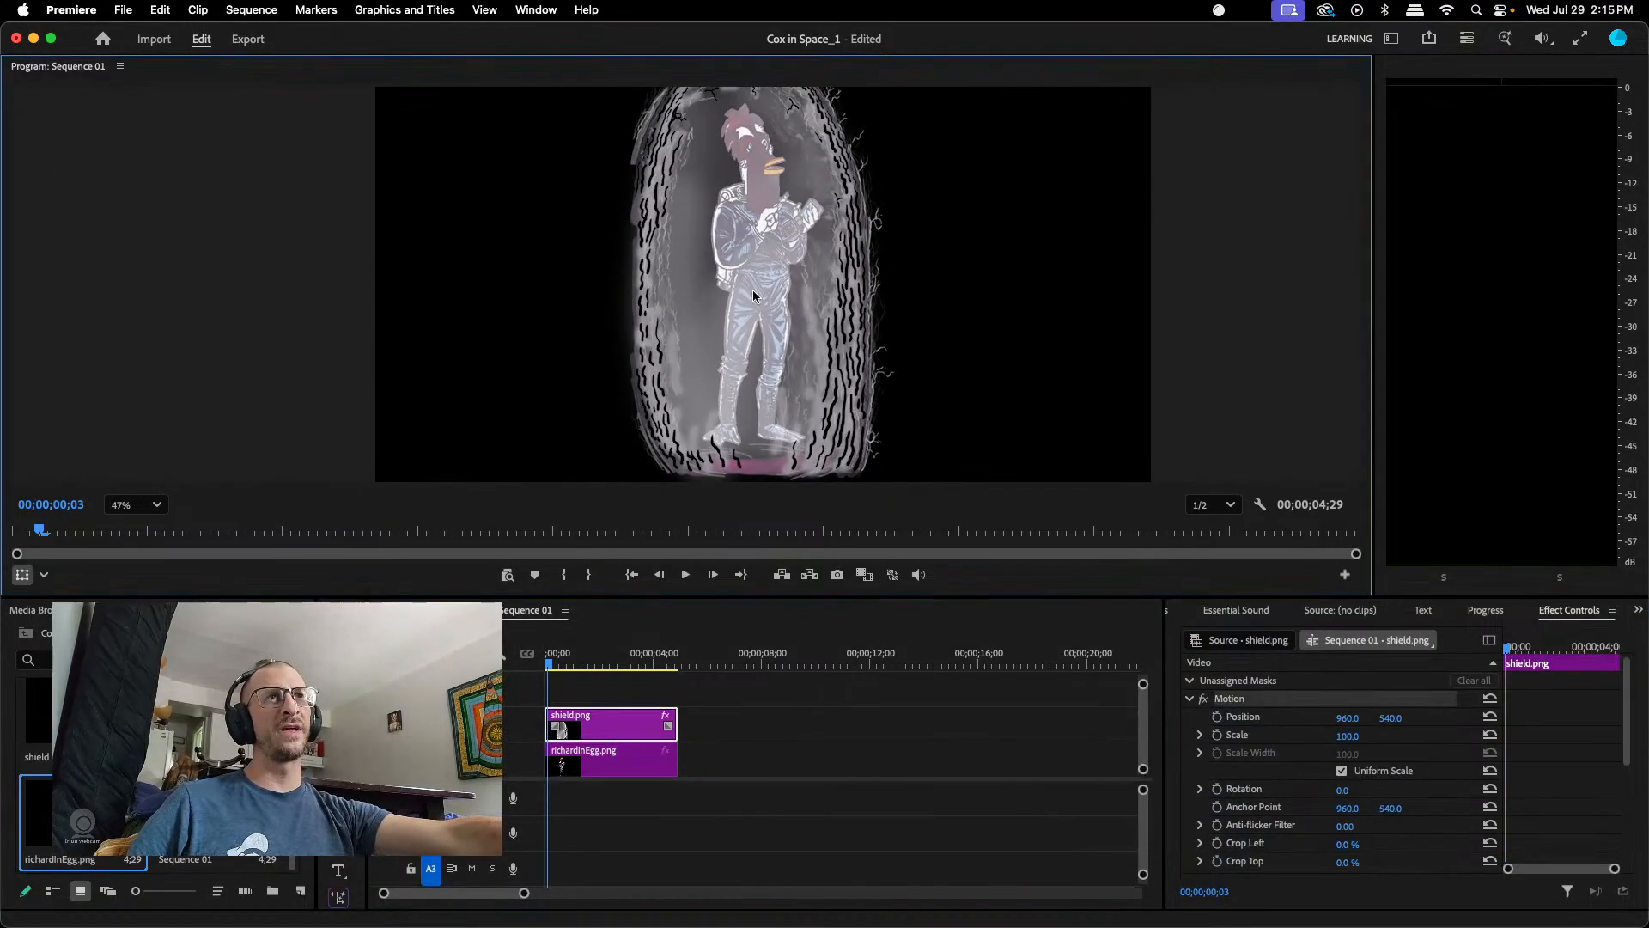
{"action": "left_click", "coordinate": [608, 763]}
{"action": "left_click_drag", "start_coordinate": [781, 235], "coordinate": [771, 251]}
{"action": "scroll", "coordinate": [765, 273], "scroll_direction": "up", "scroll_amount": 4}
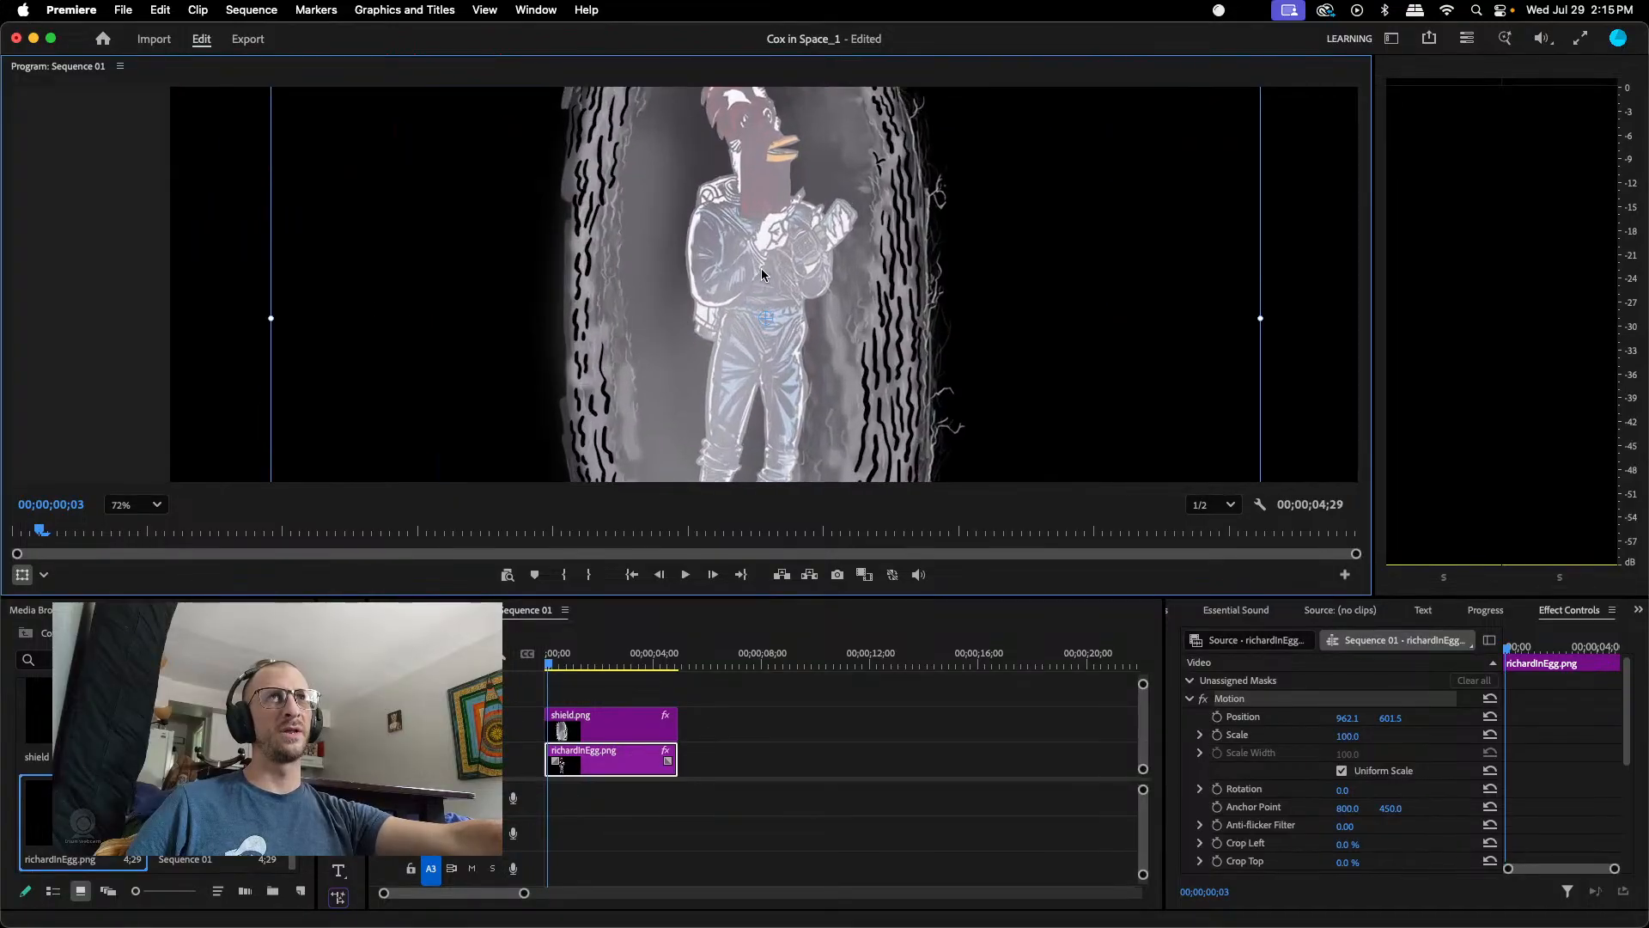
{"action": "scroll", "coordinate": [763, 275], "scroll_direction": "up", "scroll_amount": 3}
{"action": "scroll", "coordinate": [762, 272], "scroll_direction": "down", "scroll_amount": 6}
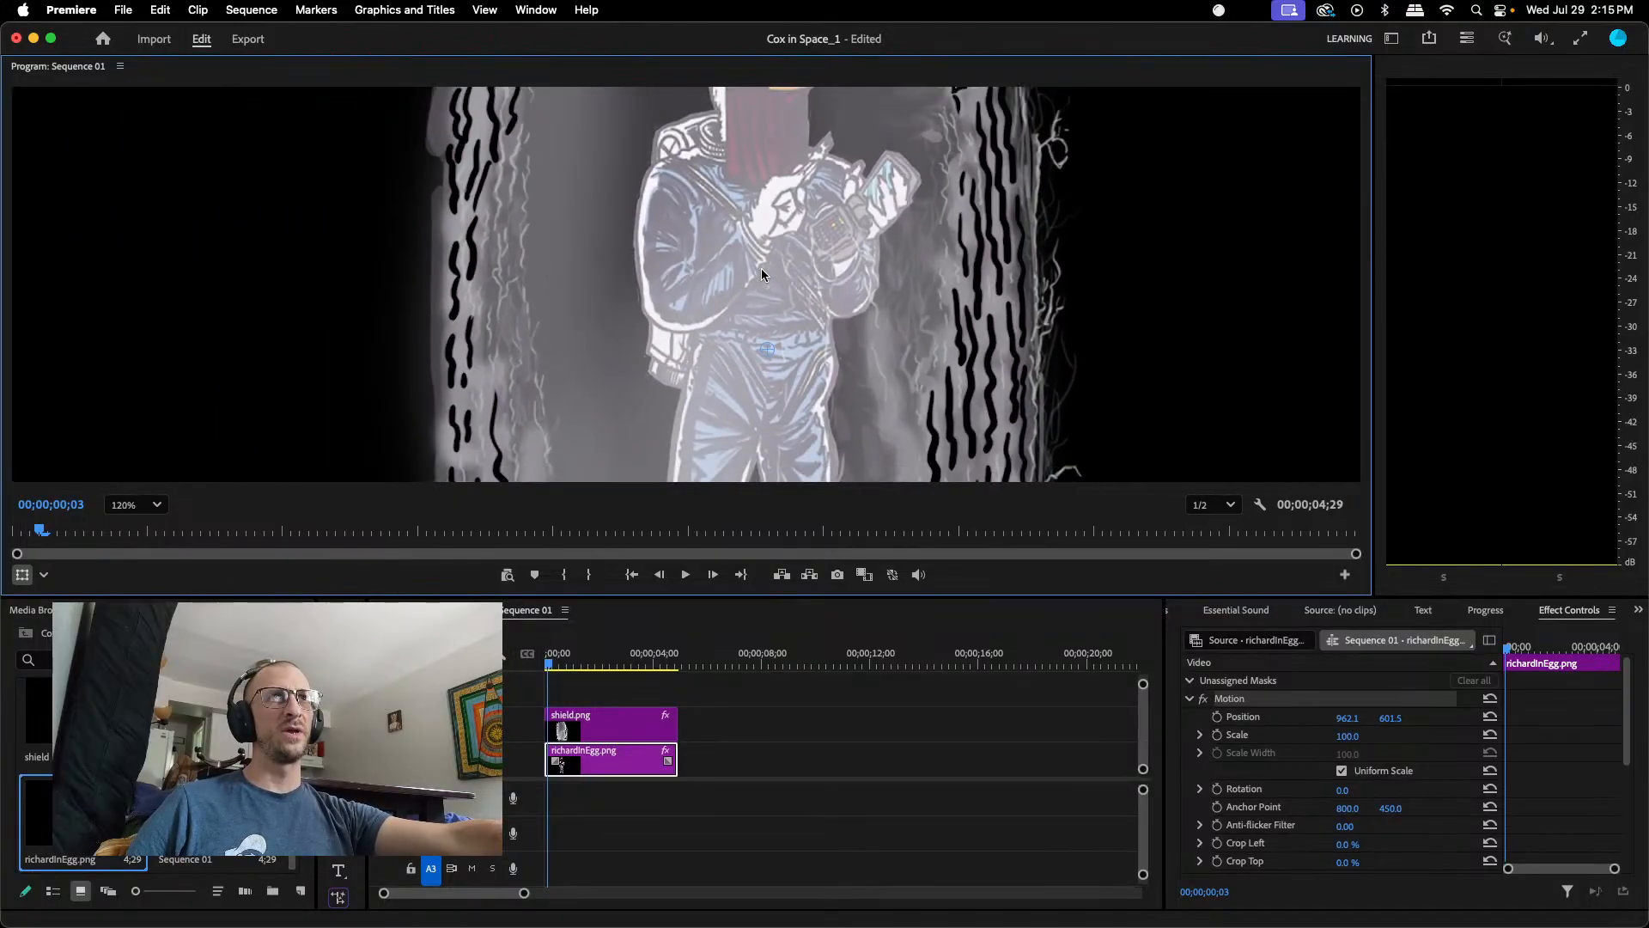
{"action": "scroll", "coordinate": [761, 274], "scroll_direction": "down", "scroll_amount": 1}
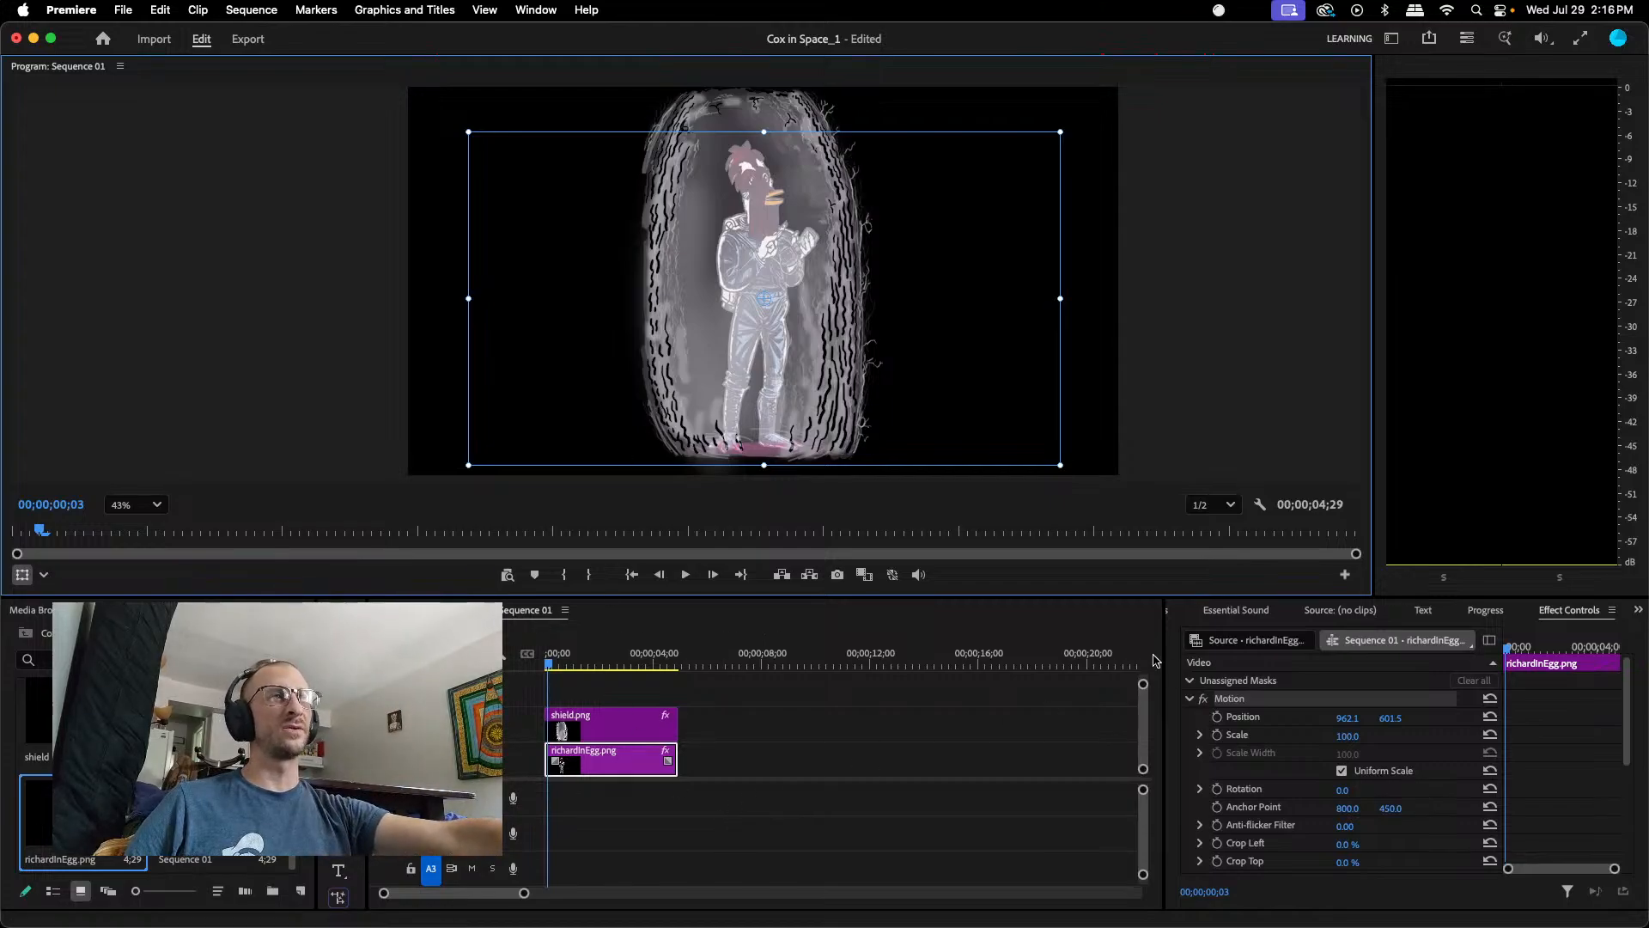
- Try the Vivid Light and Difference blend modes on the shield.png clip
{"action": "left_click", "coordinate": [595, 724]}
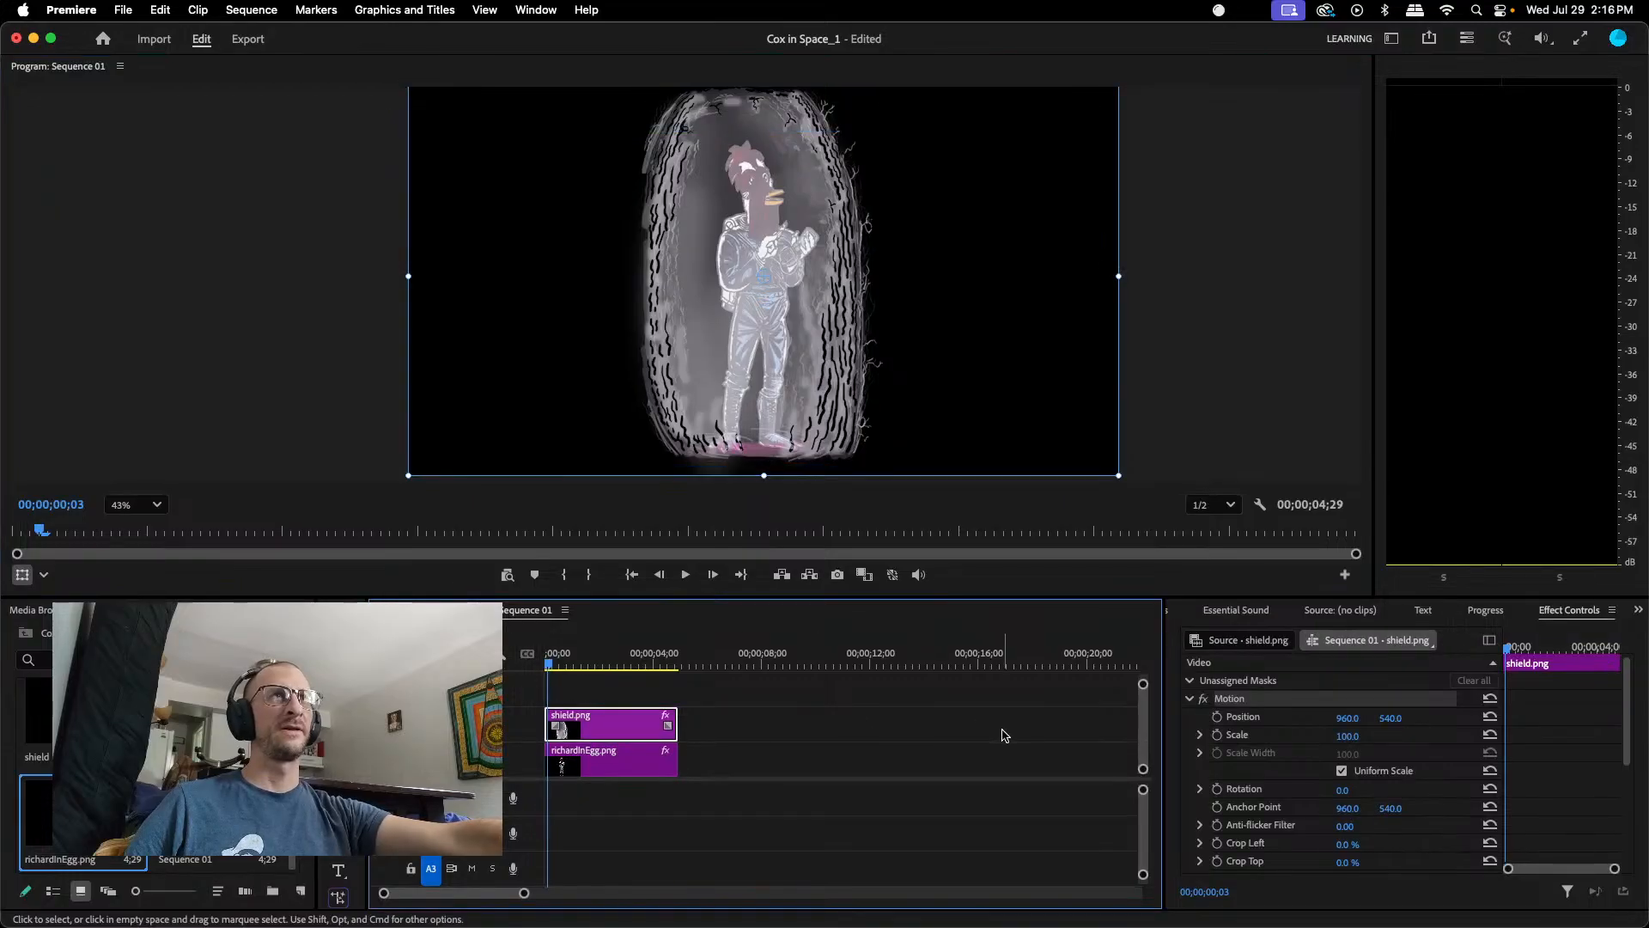
{"action": "scroll", "coordinate": [1273, 755], "scroll_direction": "down", "scroll_amount": 5}
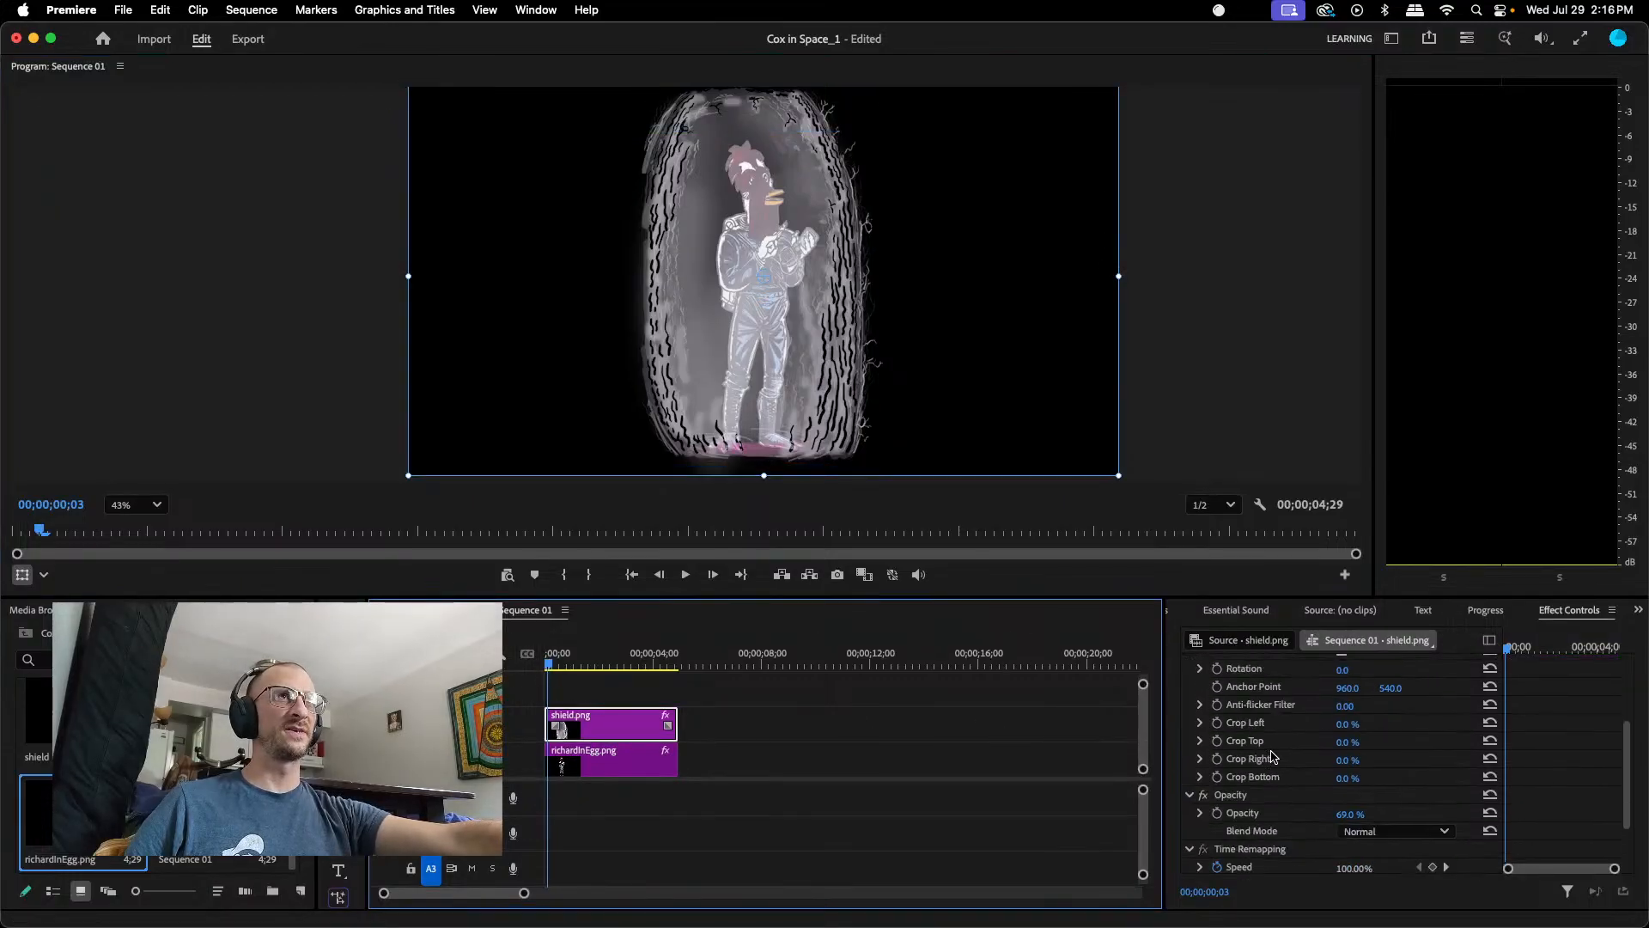
{"action": "scroll", "coordinate": [1273, 755], "scroll_direction": "up", "scroll_amount": 1}
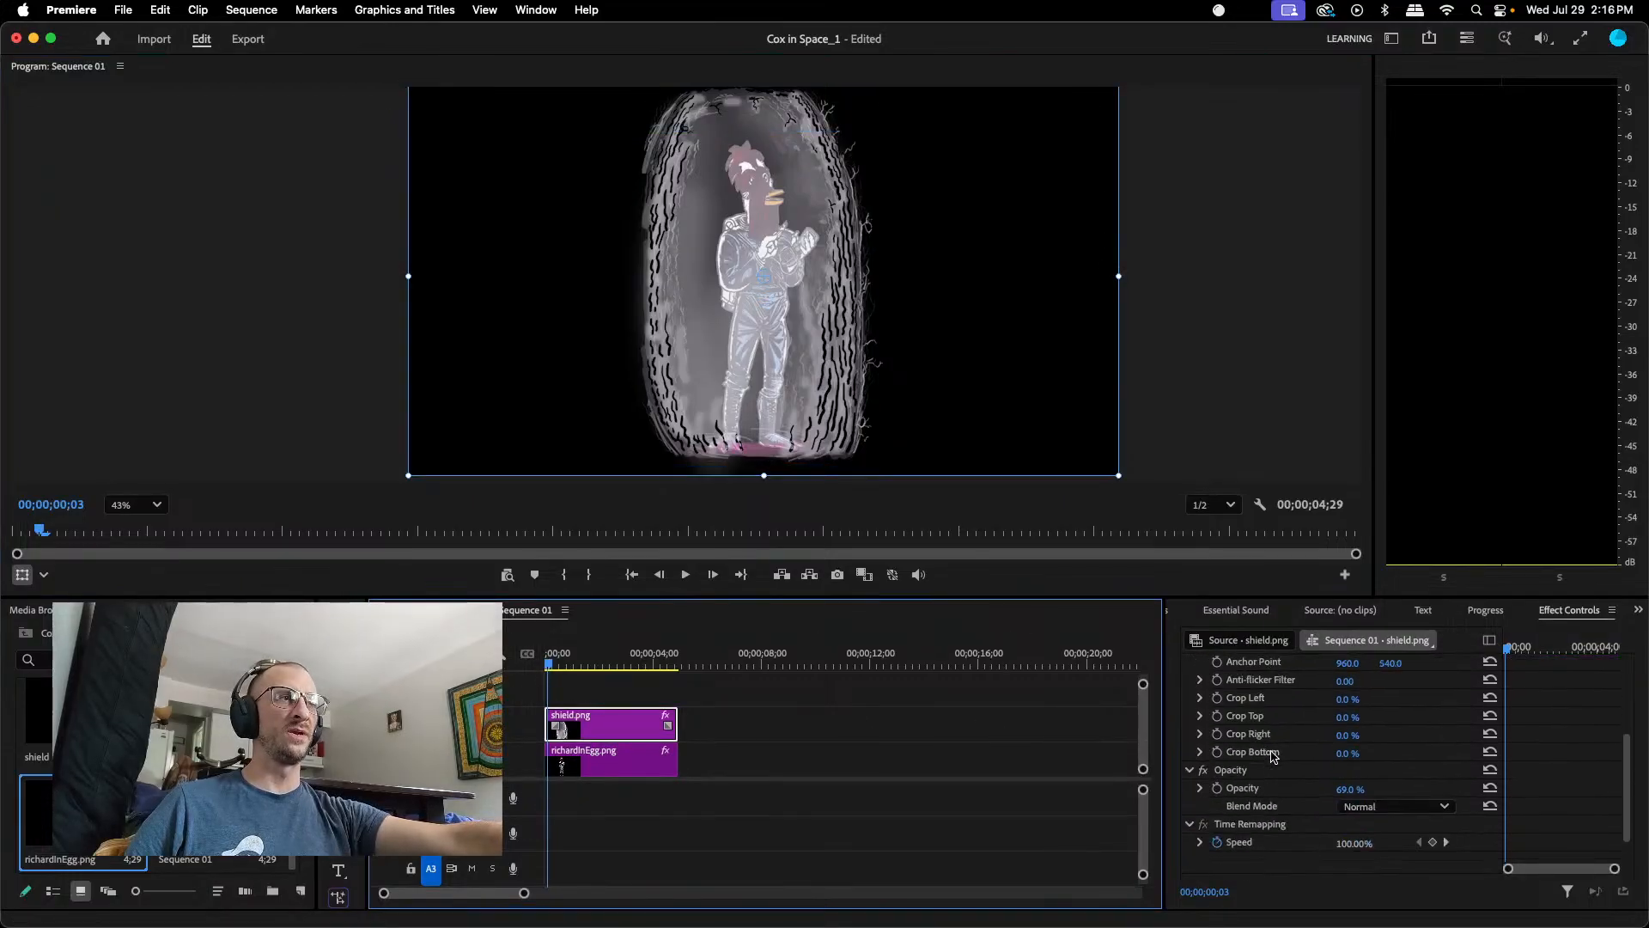
{"action": "left_click", "coordinate": [1362, 806]}
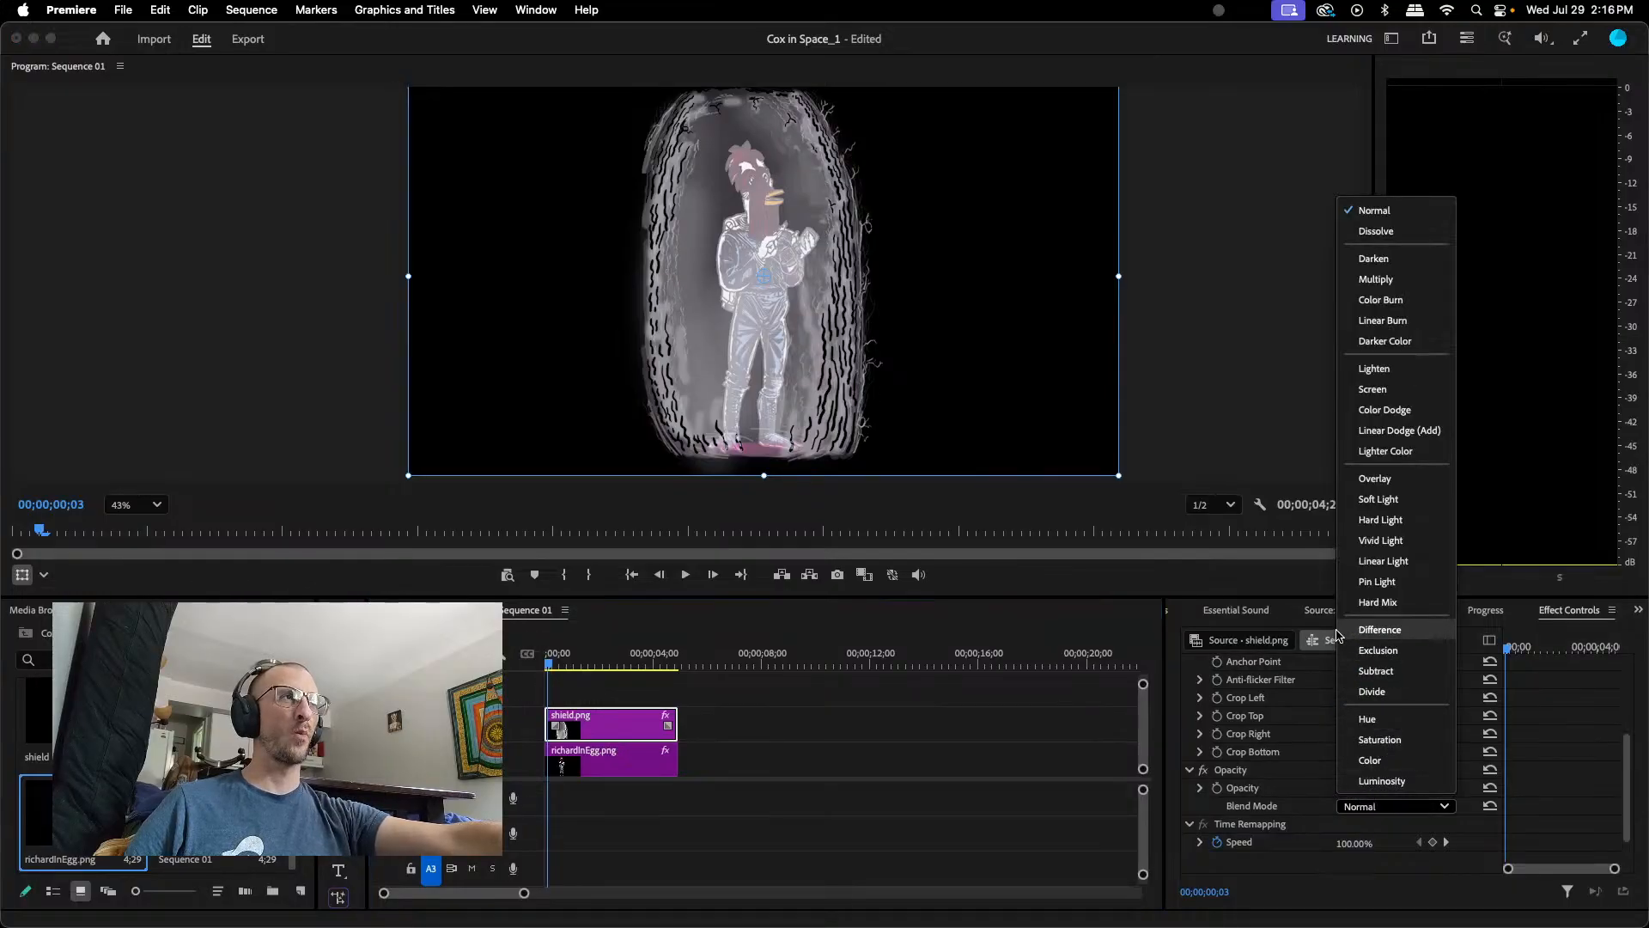
{"action": "left_click", "coordinate": [1379, 540]}
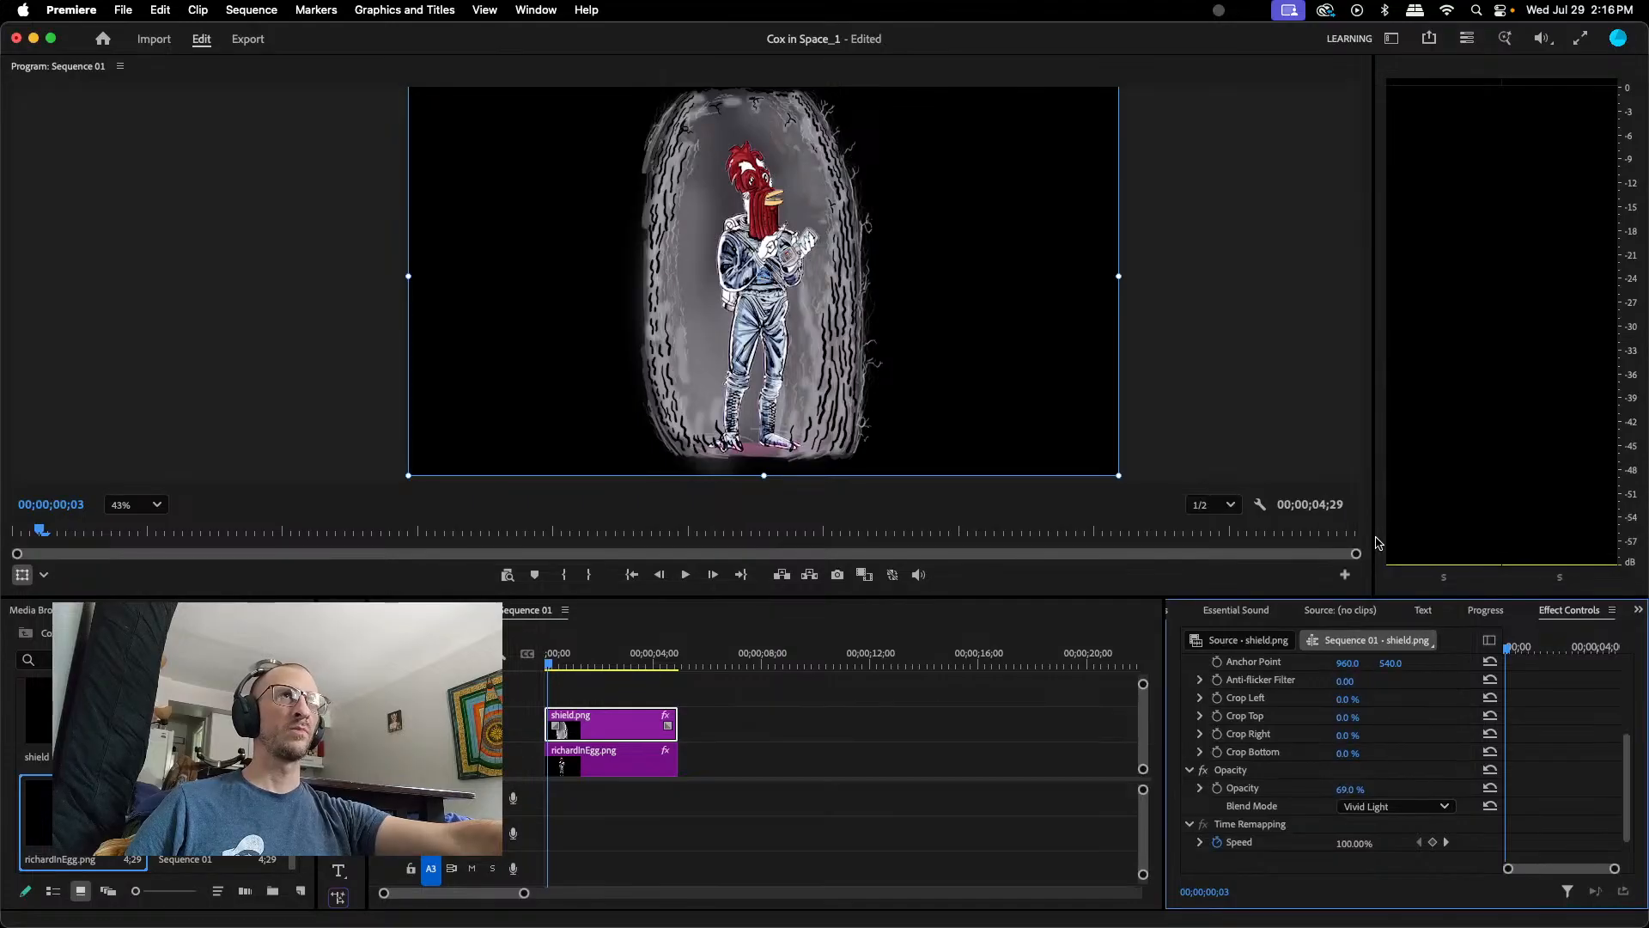
{"action": "left_click", "coordinate": [1388, 807]}
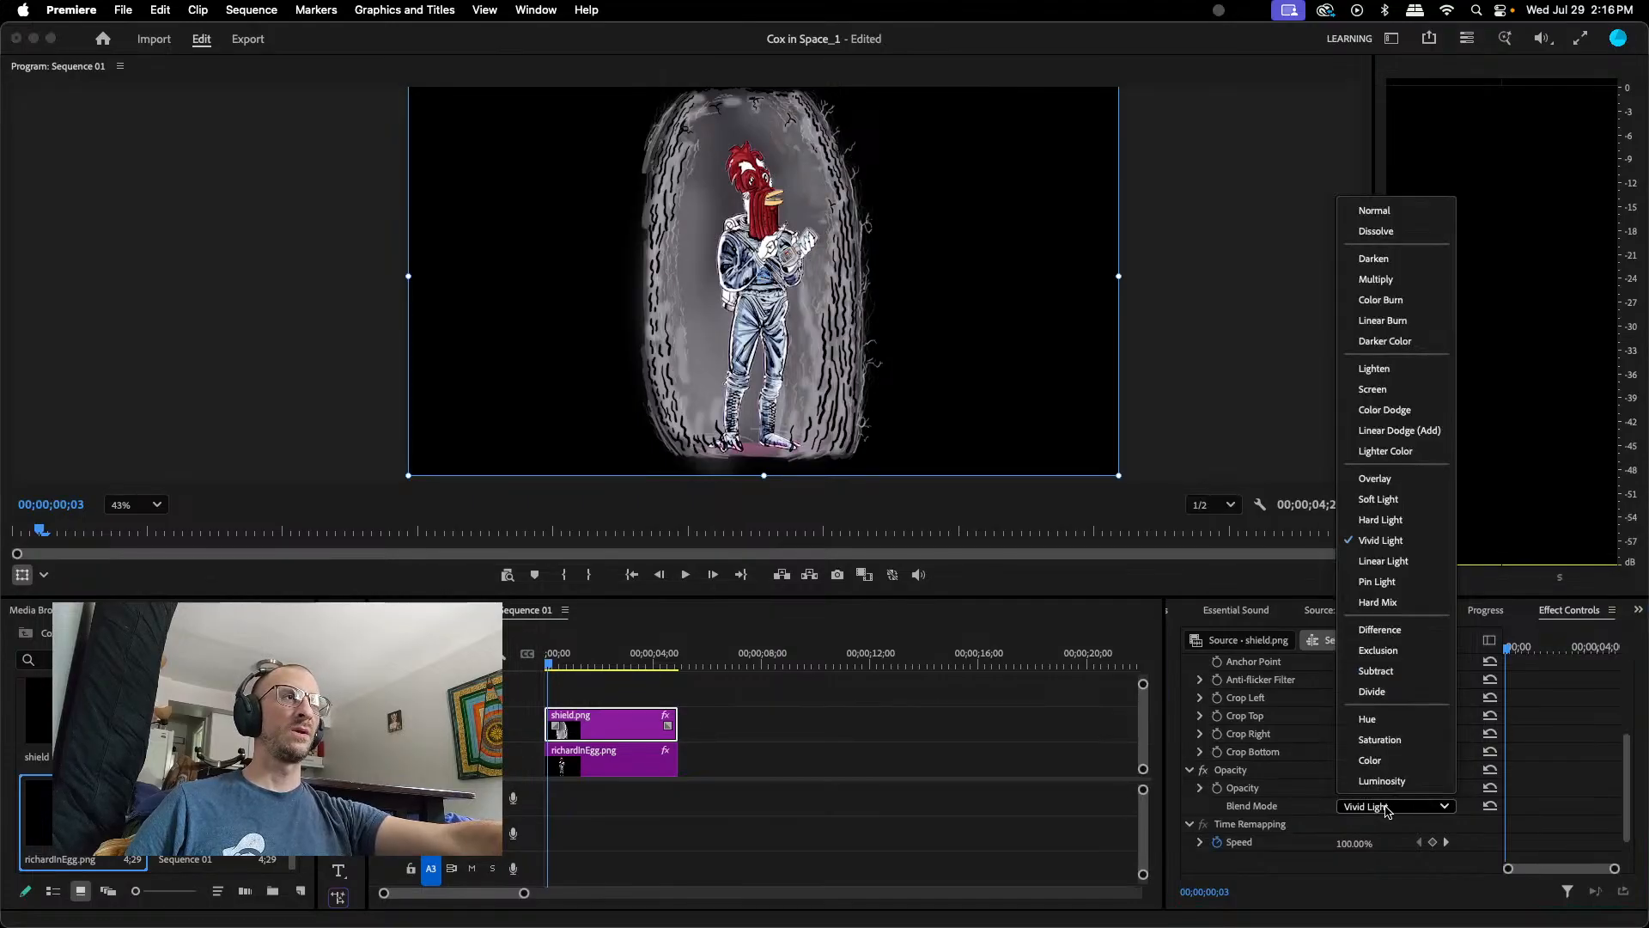
{"action": "left_click", "coordinate": [1375, 634]}
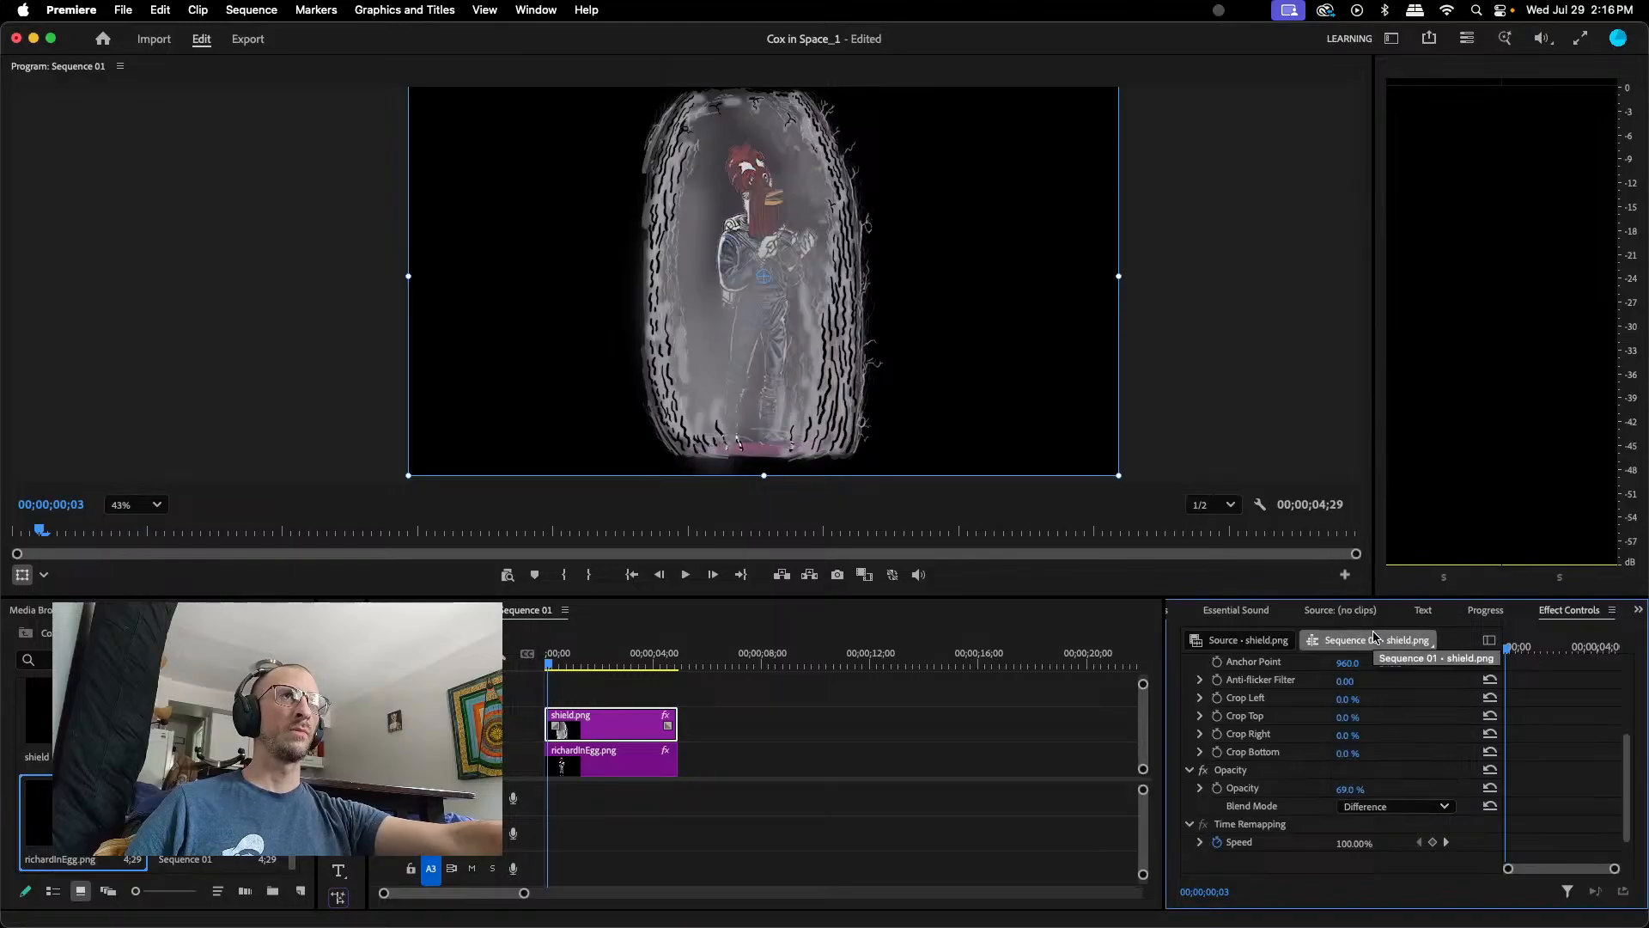
- Try the Divide, Subtract and Exclusion blend modes on the shield.png clip
{"action": "left_click", "coordinate": [1385, 808]}
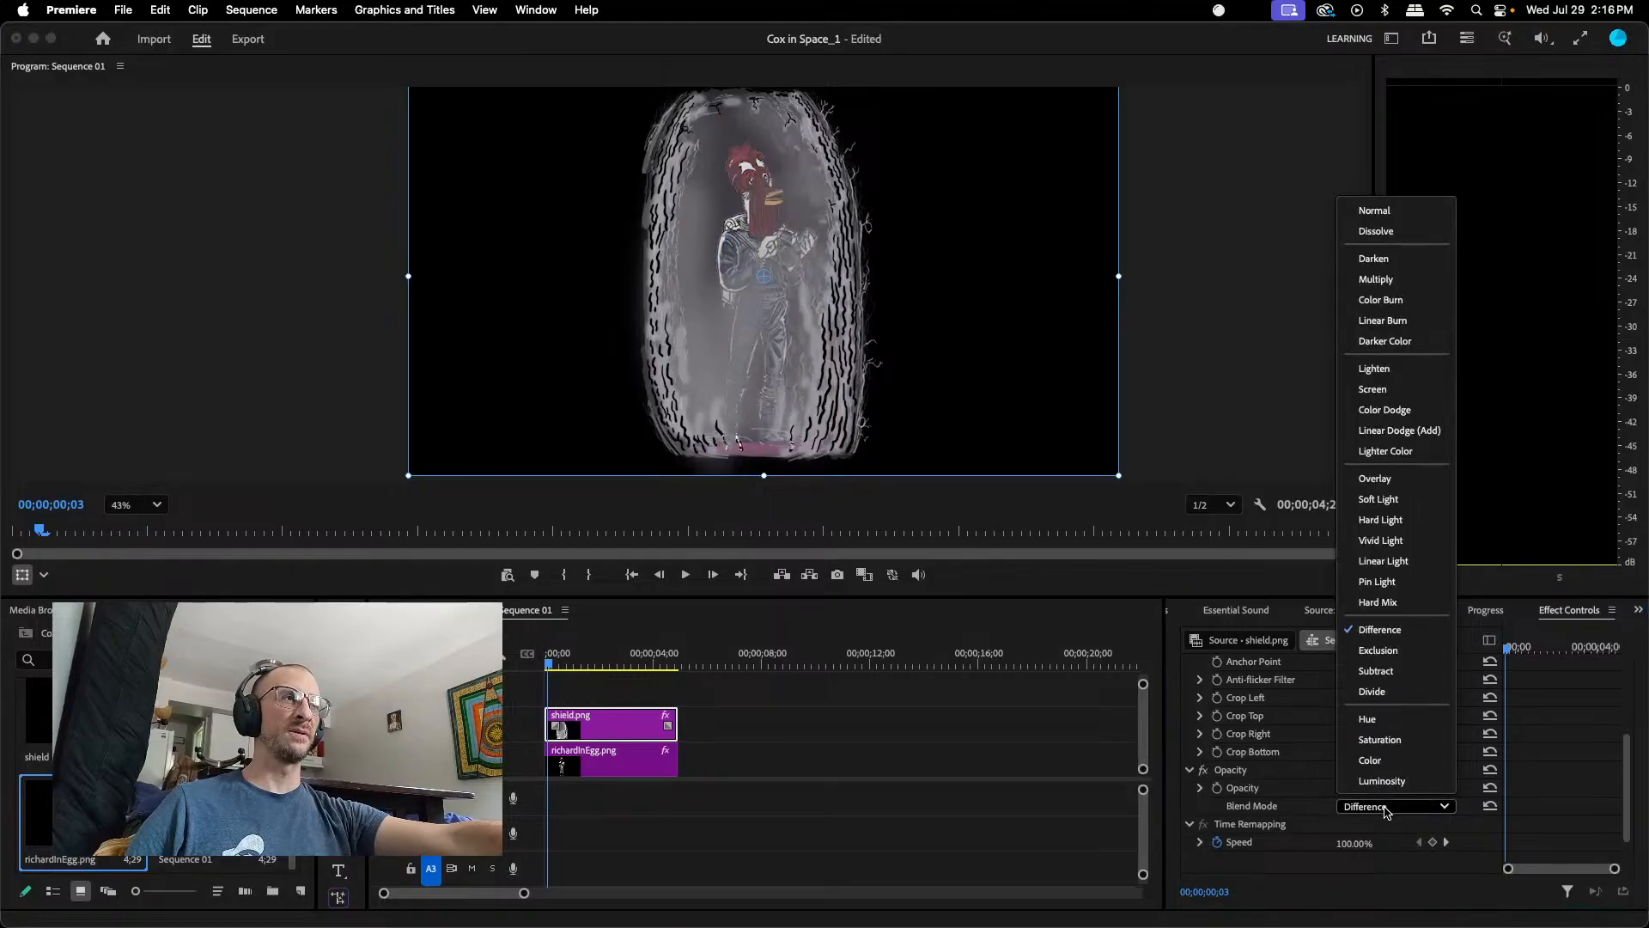
{"action": "left_click", "coordinate": [1375, 693]}
{"action": "left_click", "coordinate": [1385, 807]}
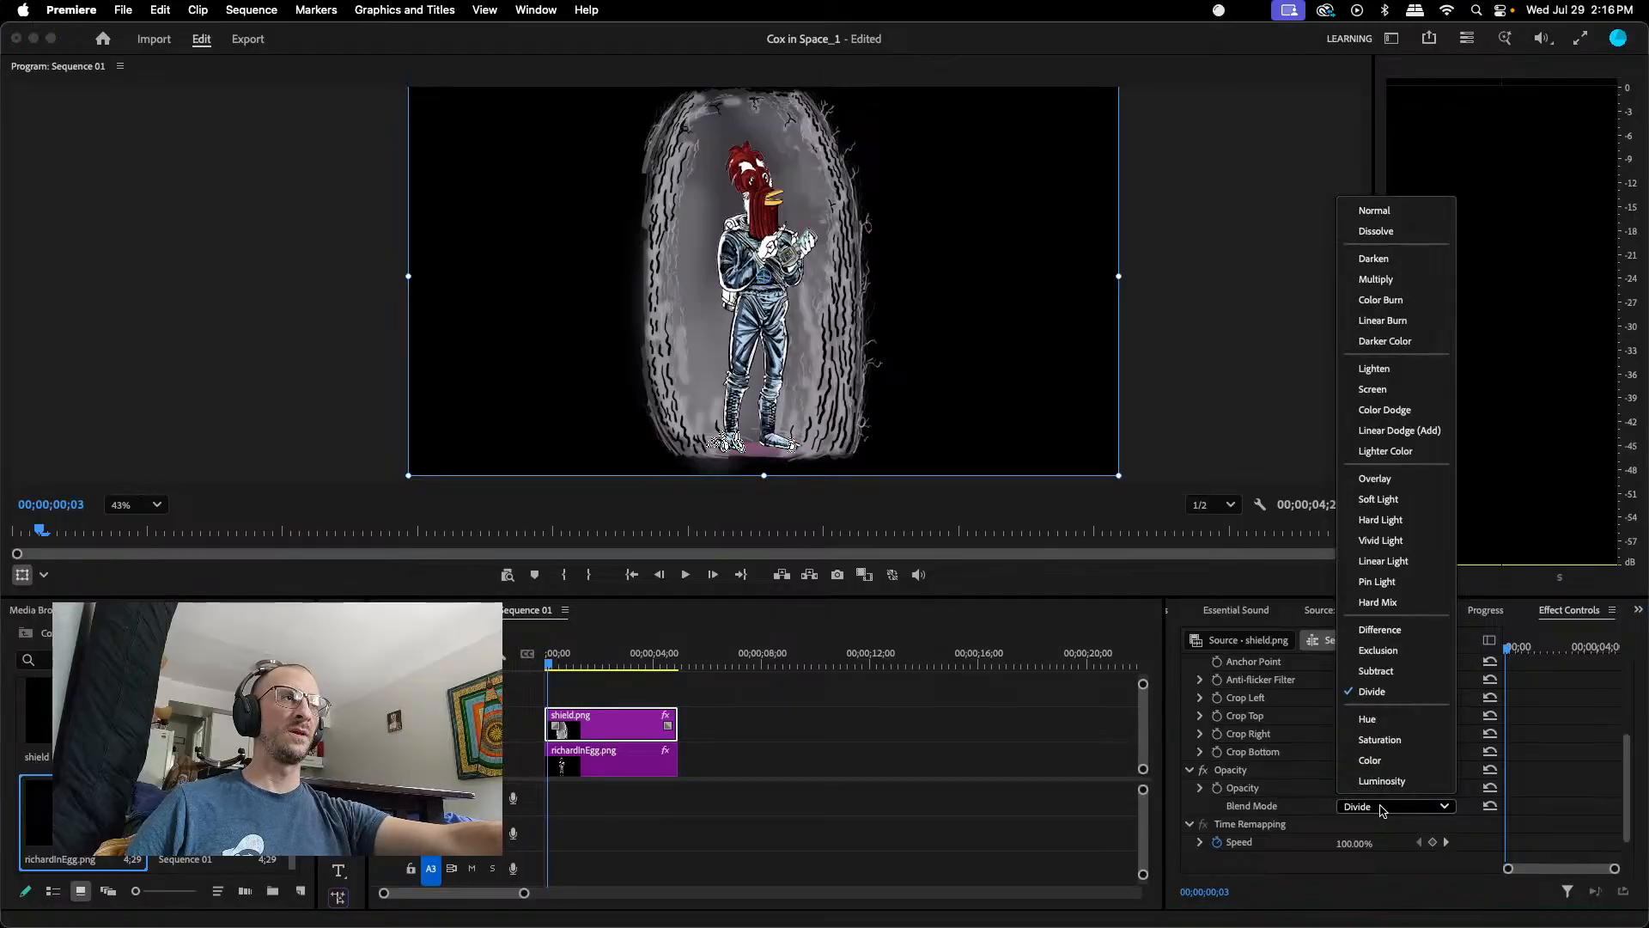
{"action": "left_click", "coordinate": [1389, 677]}
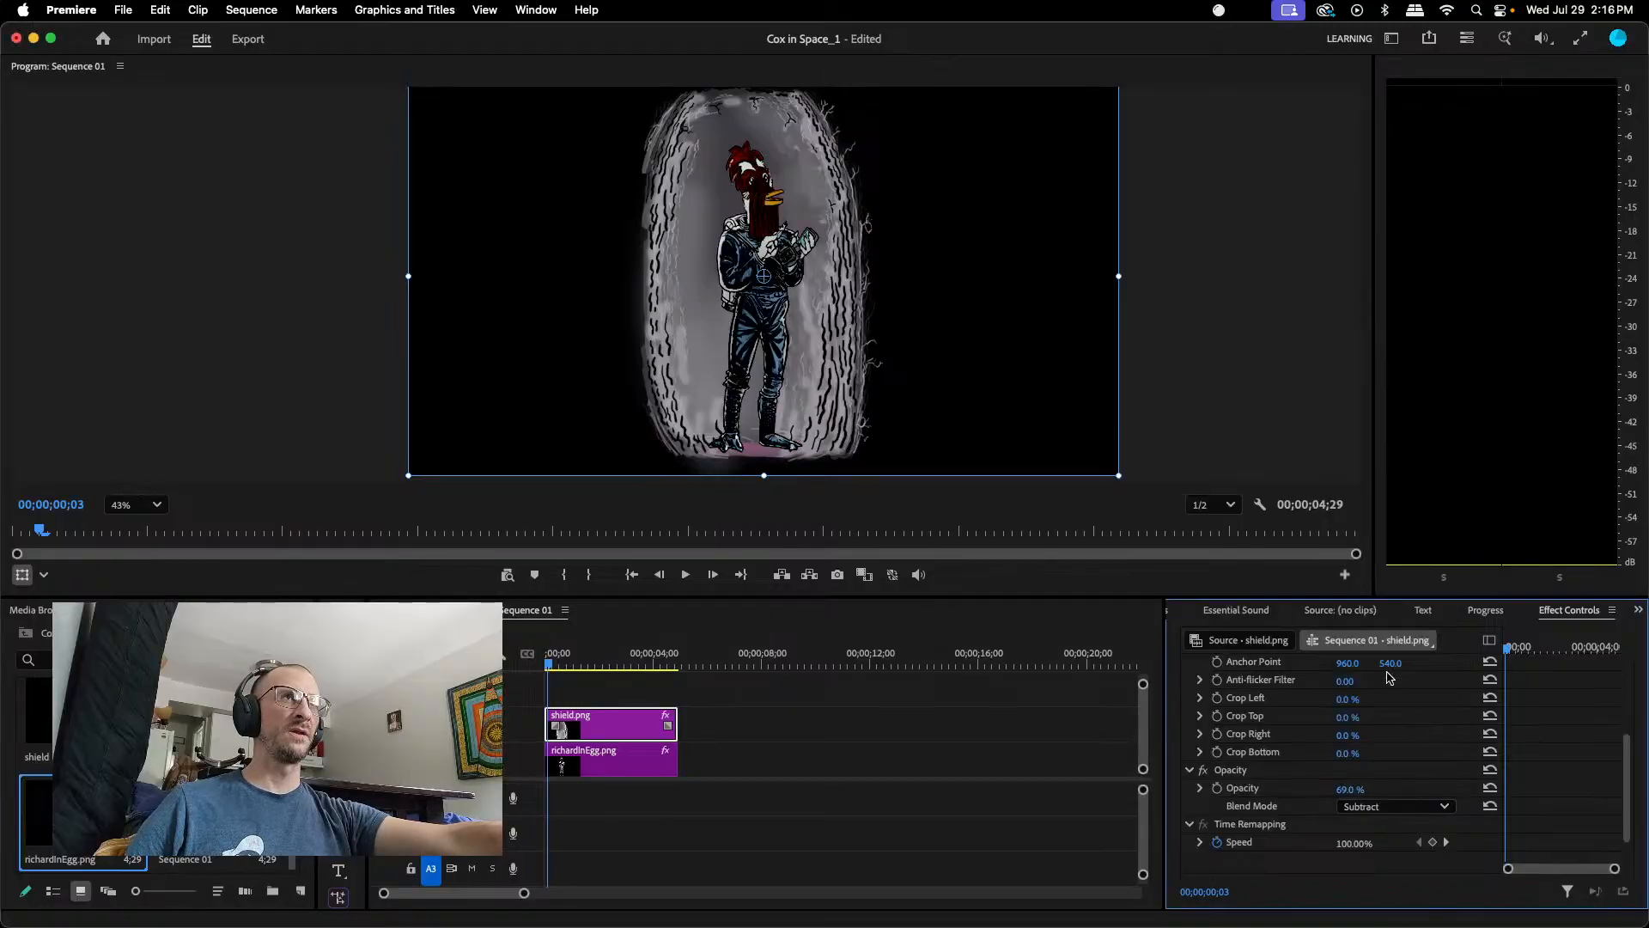
{"action": "left_click", "coordinate": [1402, 806]}
{"action": "left_click", "coordinate": [1385, 652]}
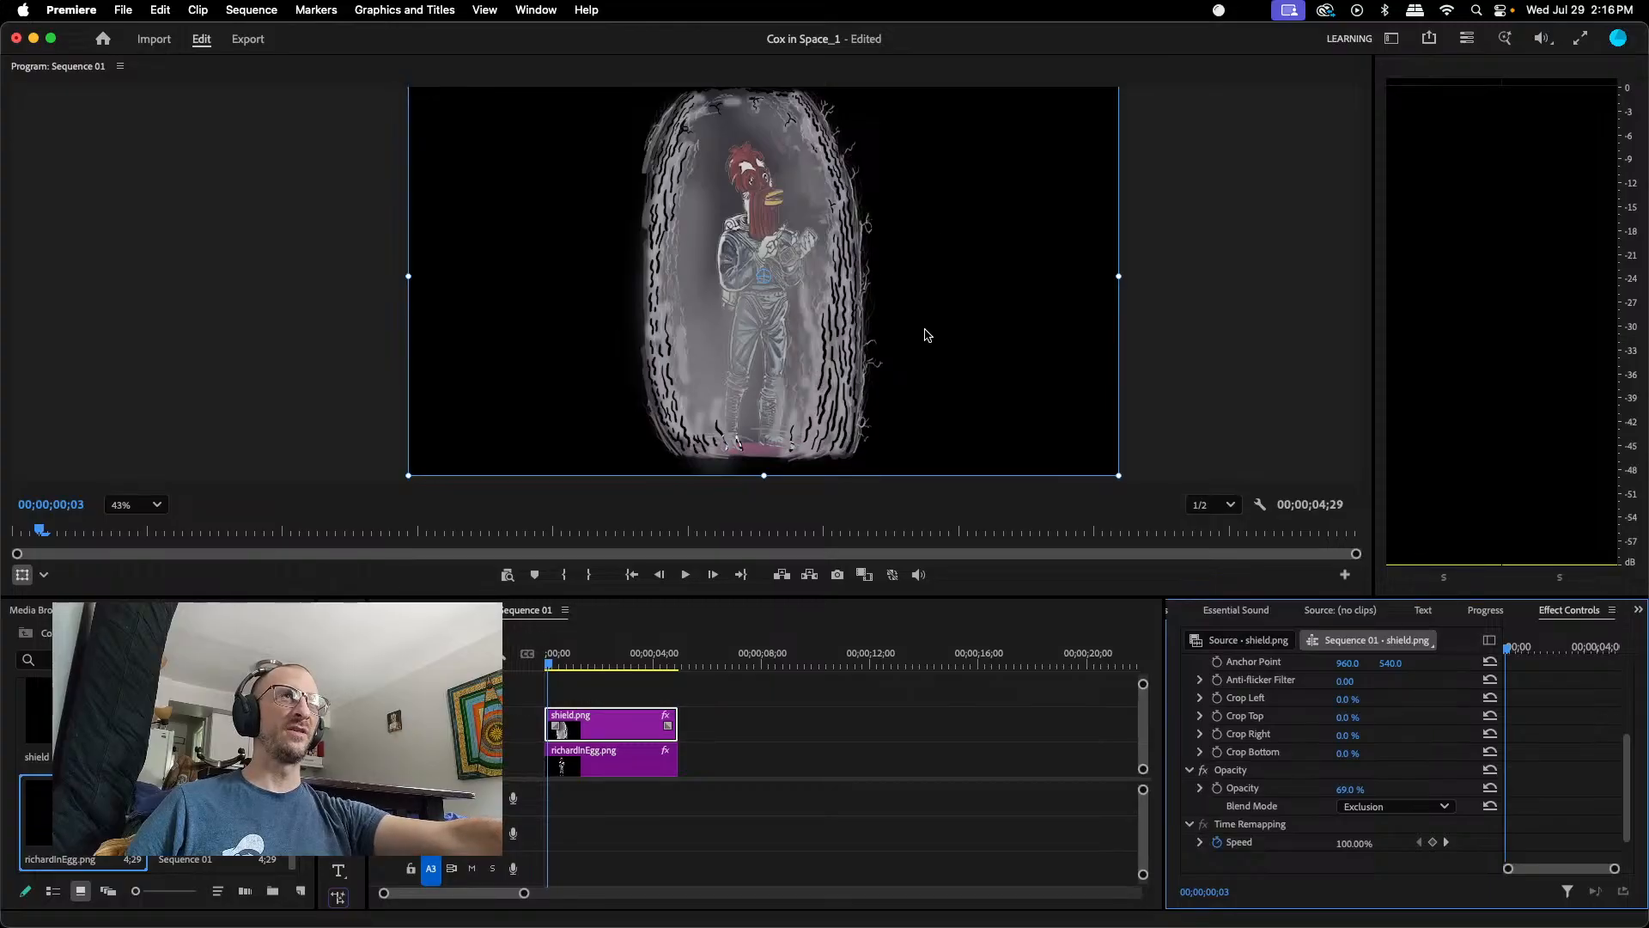
- Scale shield.png down slightly in the frame and reposition it a little lower around the figure
{"action": "scroll", "coordinate": [928, 335], "scroll_direction": "up", "scroll_amount": 2}
{"action": "scroll", "coordinate": [928, 335], "scroll_direction": "down", "scroll_amount": 3}
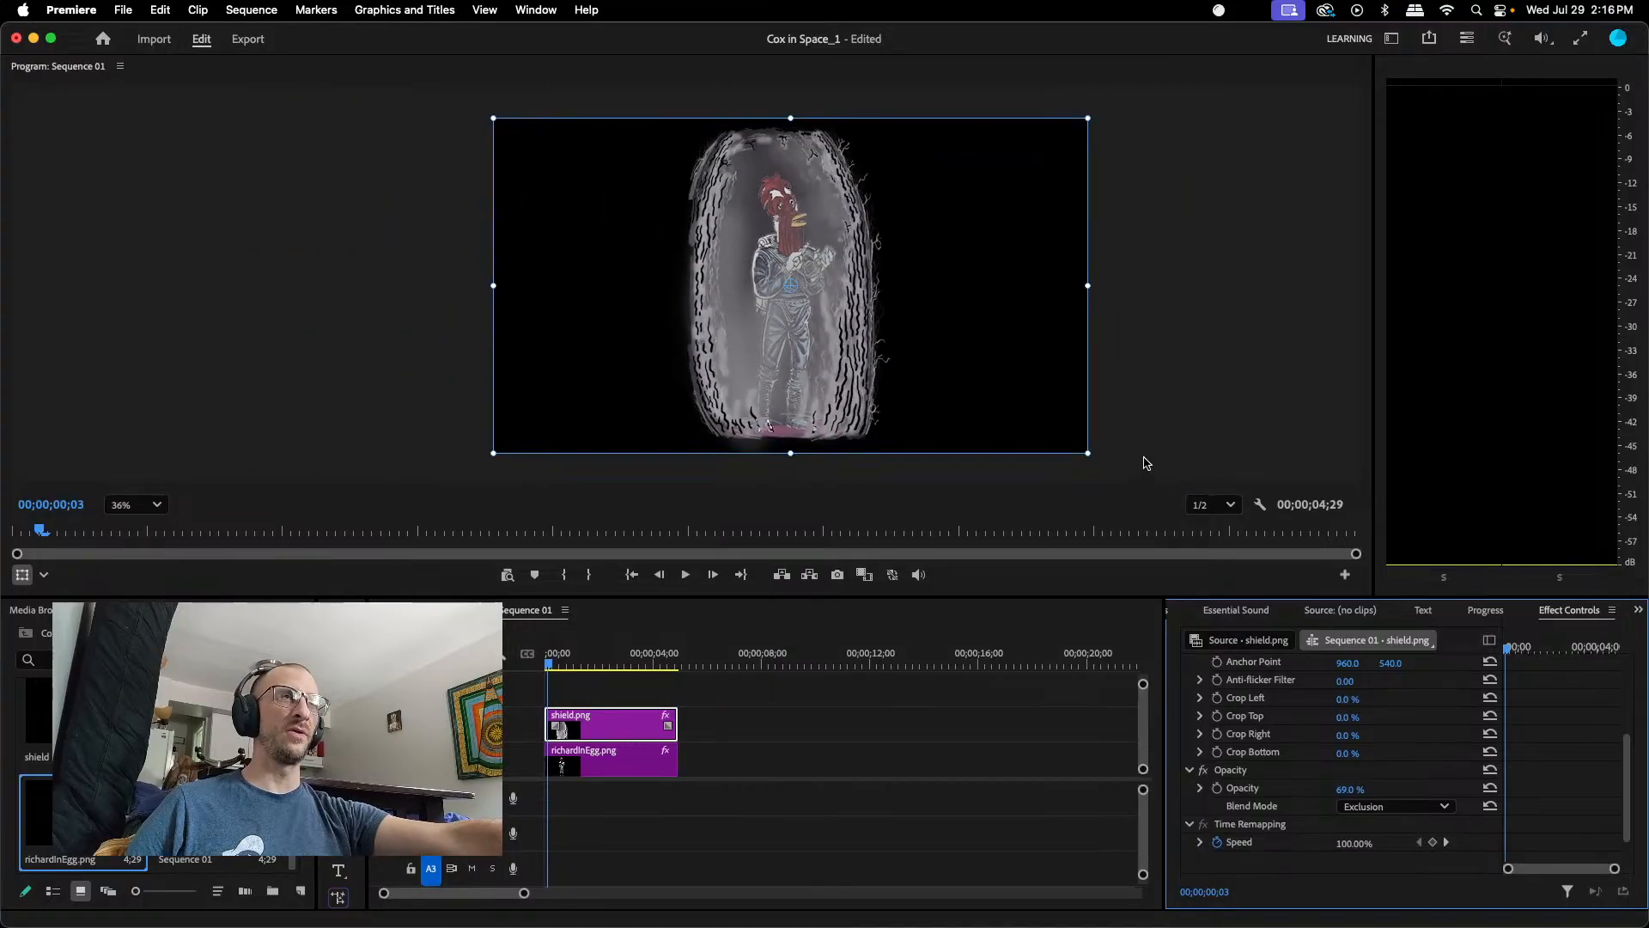
{"action": "mouse_move", "coordinate": [1089, 284]}
{"action": "left_mouse_down"}
{"action": "mouse_move", "coordinate": [1050, 276]}
{"action": "mouse_move", "coordinate": [1070, 280]}
{"action": "left_mouse_up"}
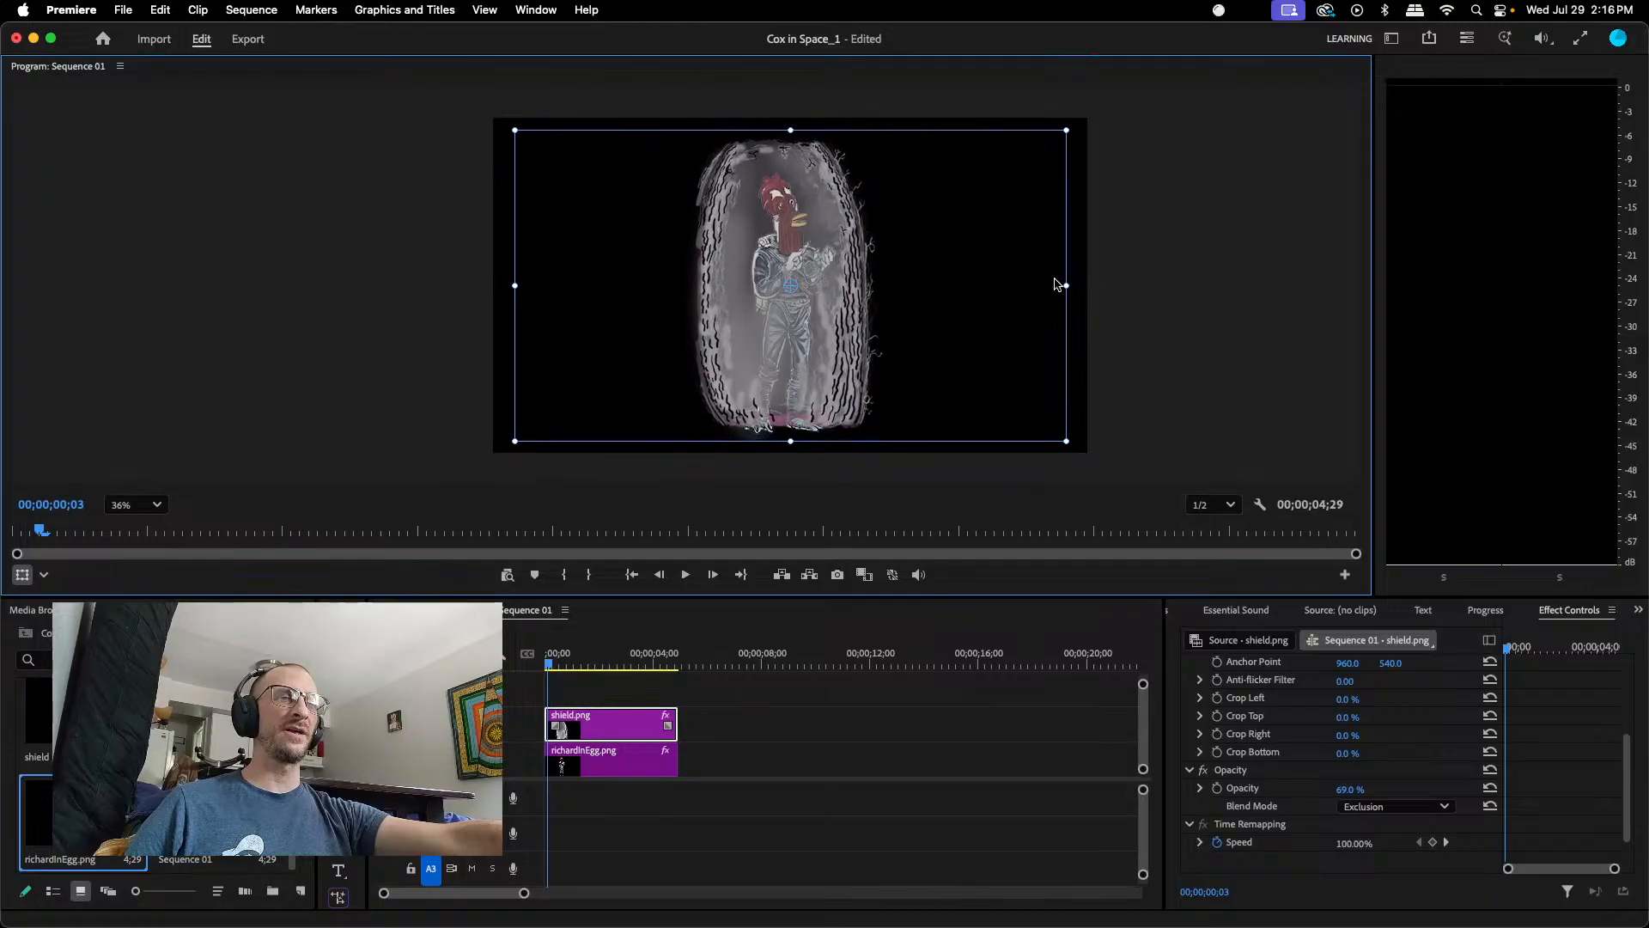
{"action": "left_click_drag", "start_coordinate": [799, 268], "coordinate": [800, 274]}
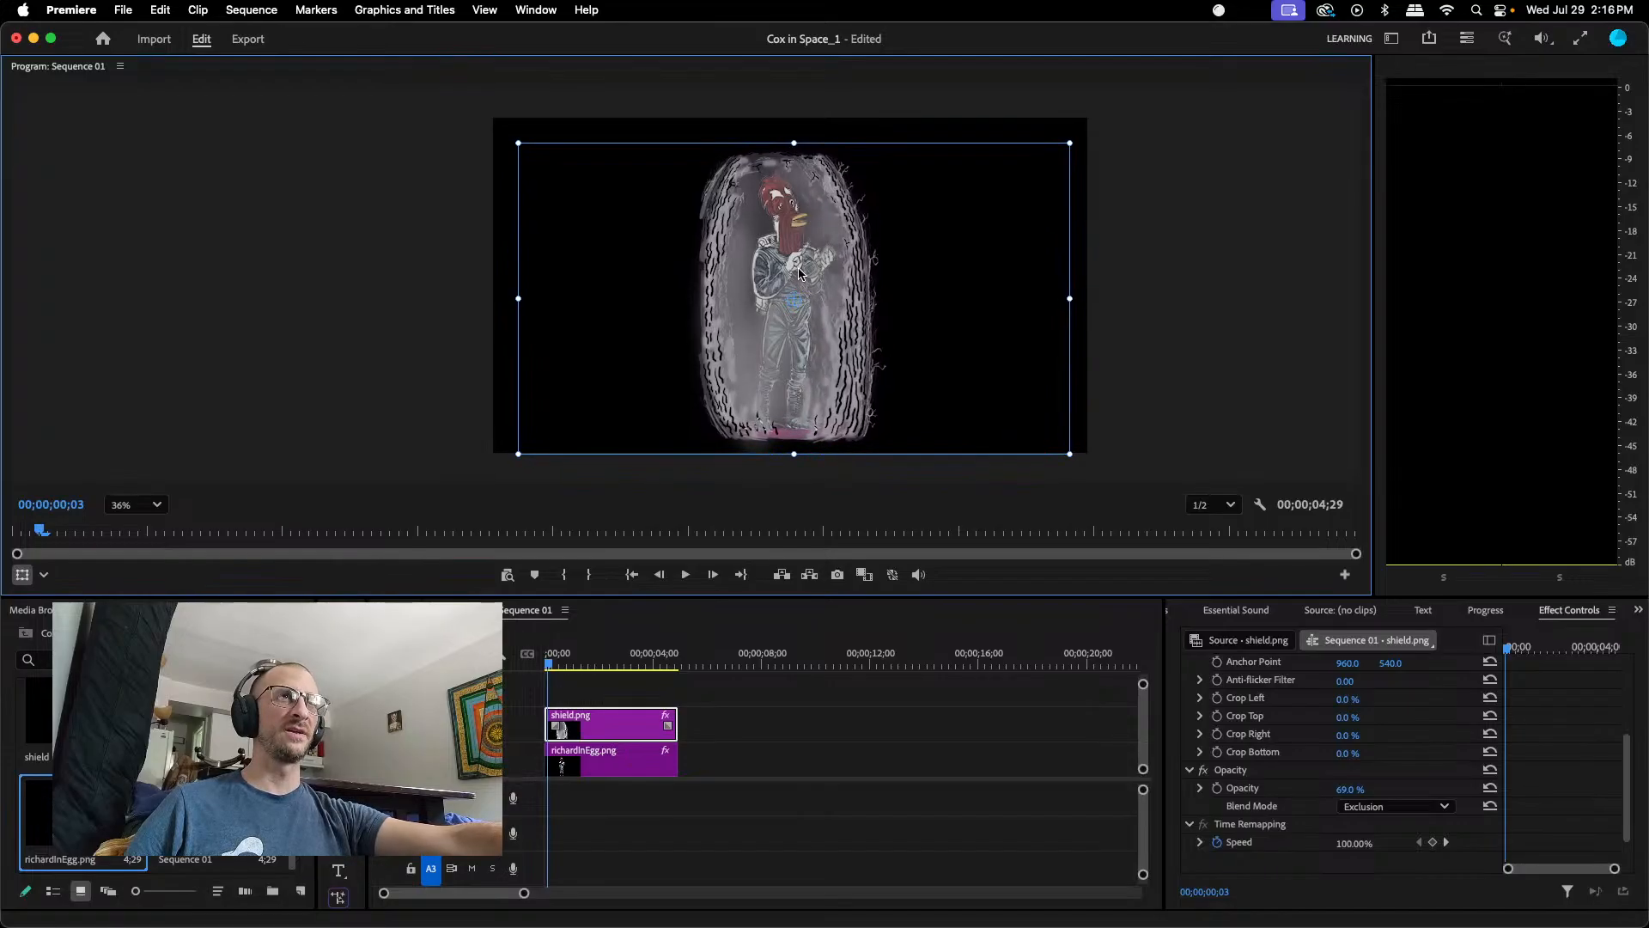
{"action": "left_click_drag", "start_coordinate": [1070, 143], "coordinate": [1087, 133]}
{"action": "left_click_drag", "start_coordinate": [835, 241], "coordinate": [830, 238]}
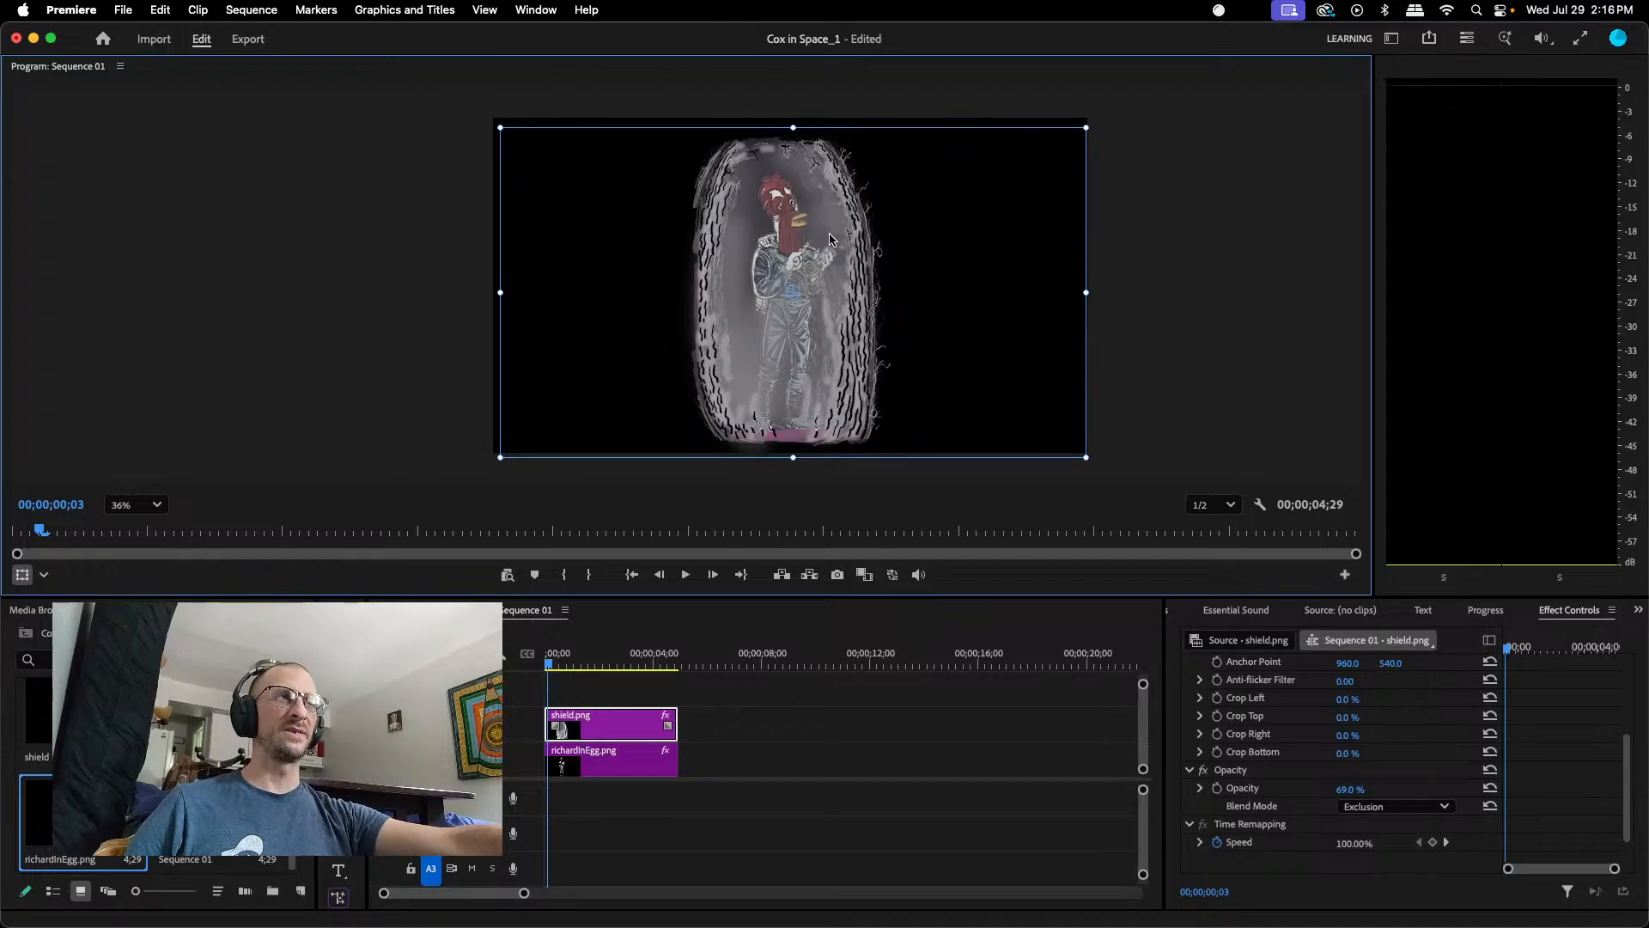
- Try Difference and Hard Mix on shield.png, and settle on Linear Light as its blend mode
{"action": "left_click", "coordinate": [1394, 818]}
{"action": "left_click", "coordinate": [1394, 818]}
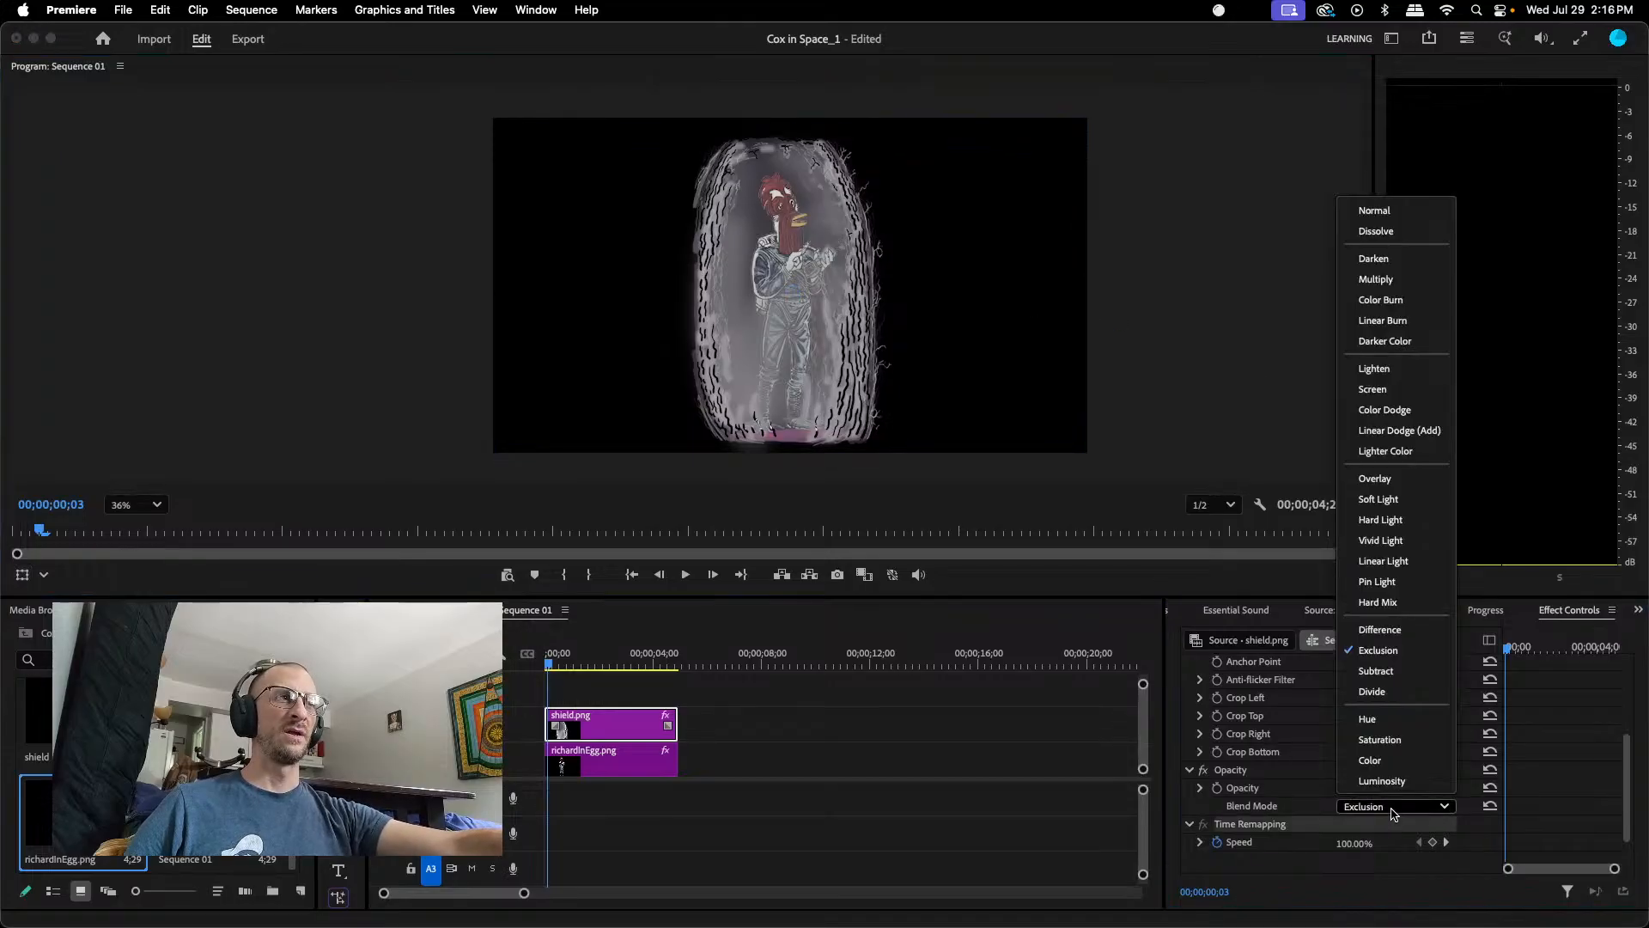
{"action": "left_click", "coordinate": [1373, 632]}
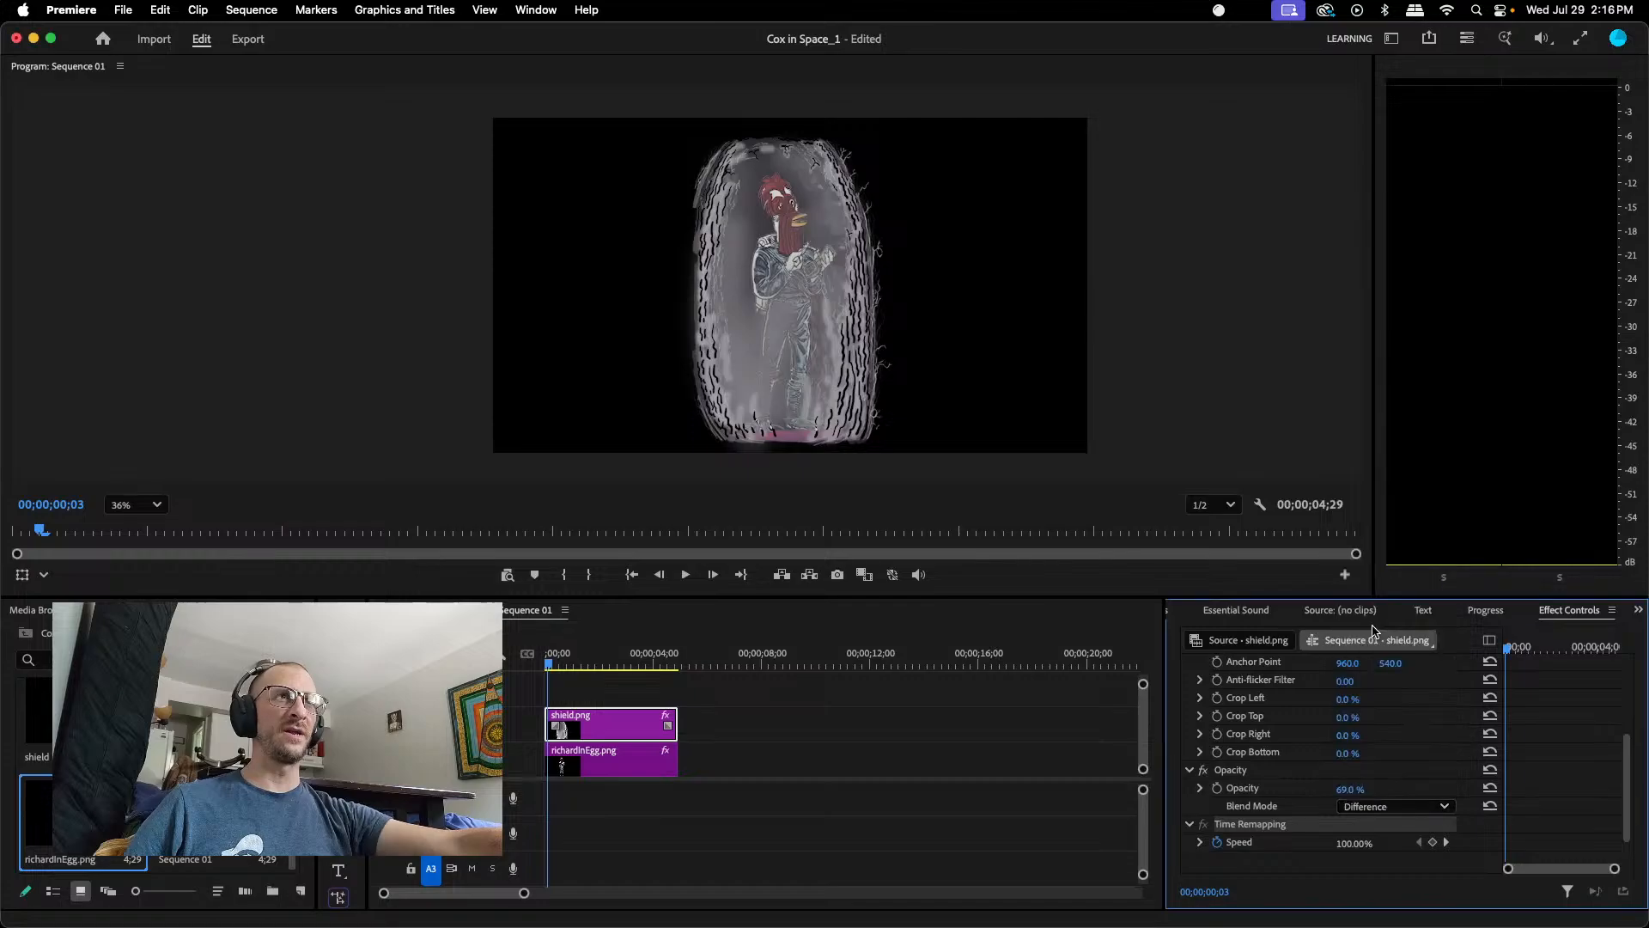
{"action": "left_click", "coordinate": [1409, 806]}
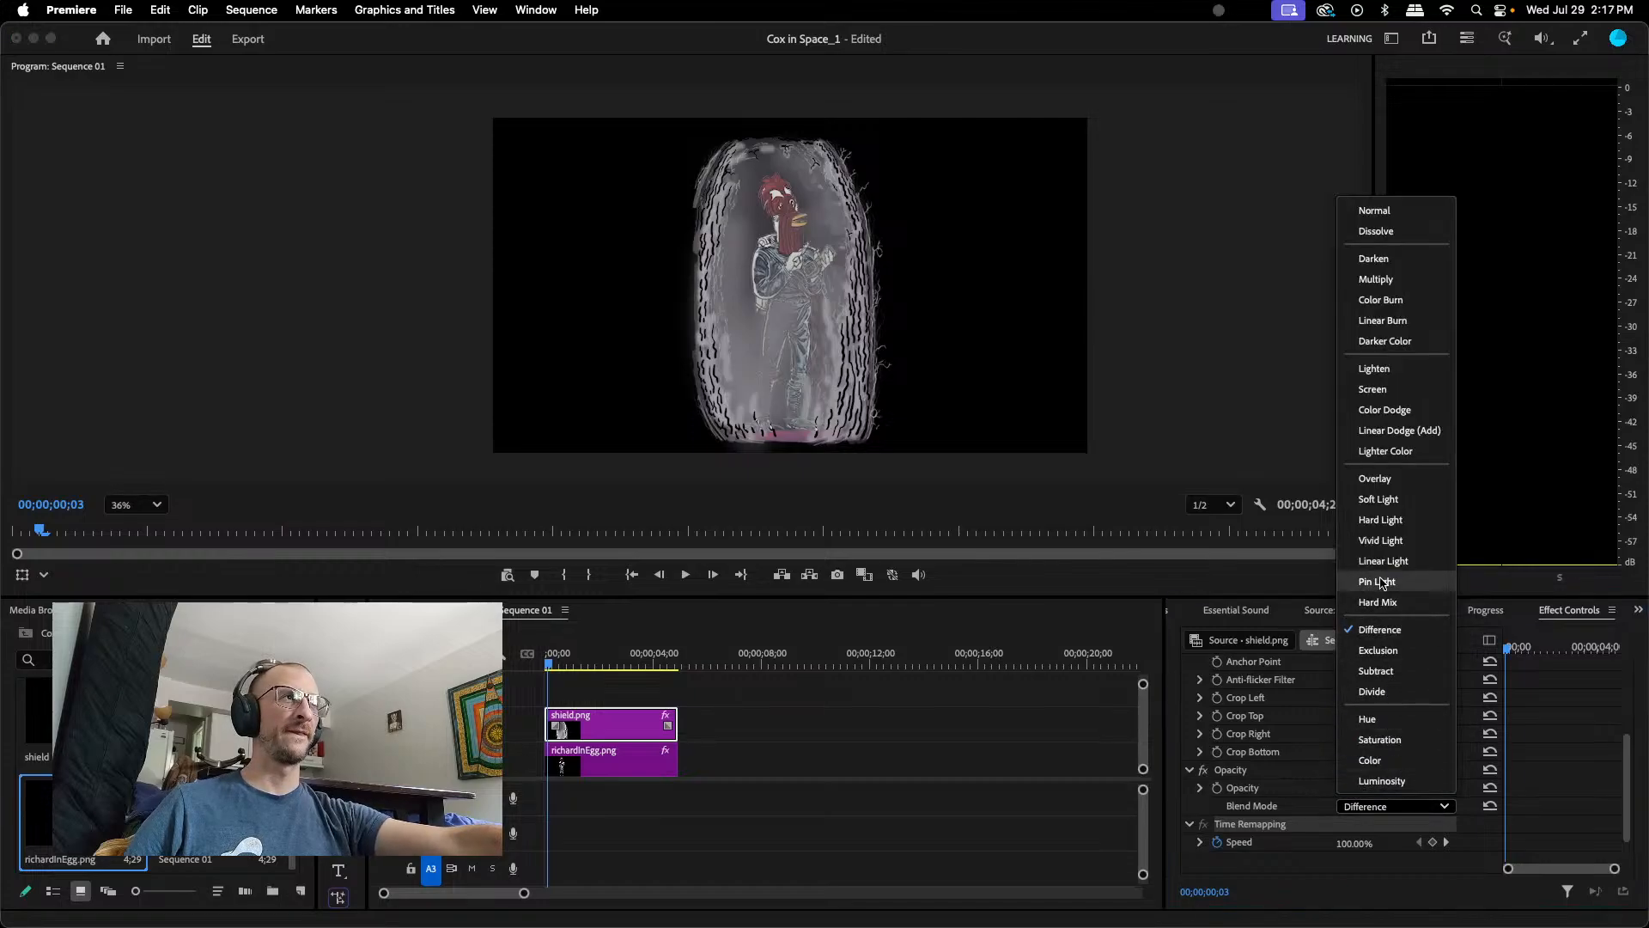
{"action": "left_click", "coordinate": [1378, 604]}
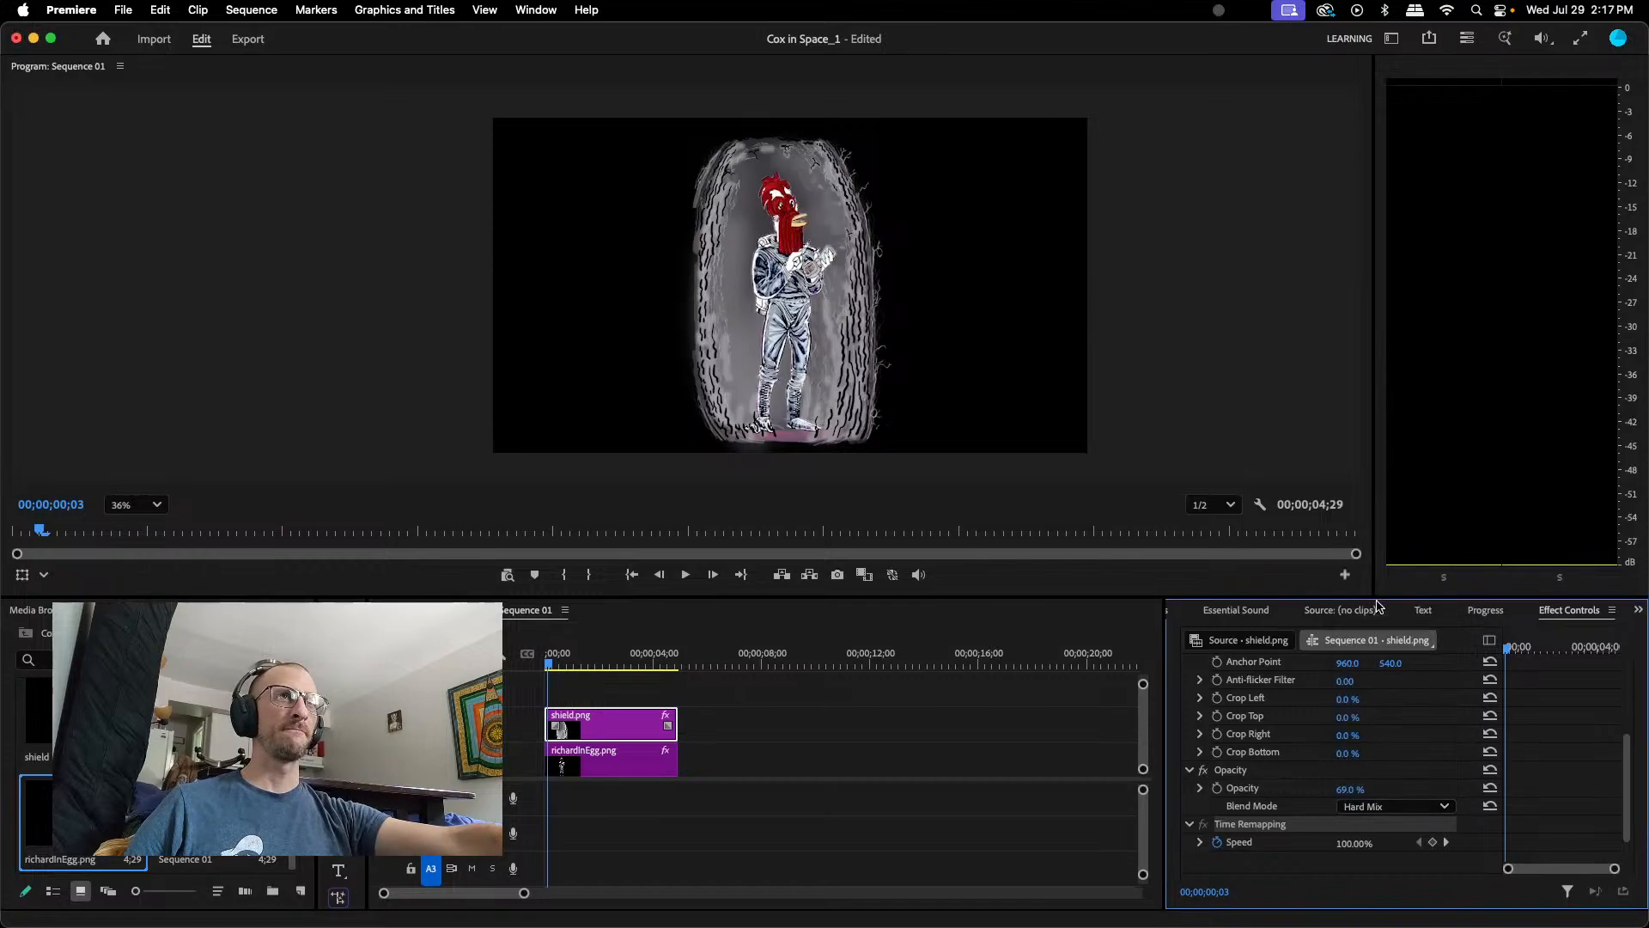
{"action": "left_click", "coordinate": [1392, 807]}
{"action": "left_click", "coordinate": [1377, 563]}
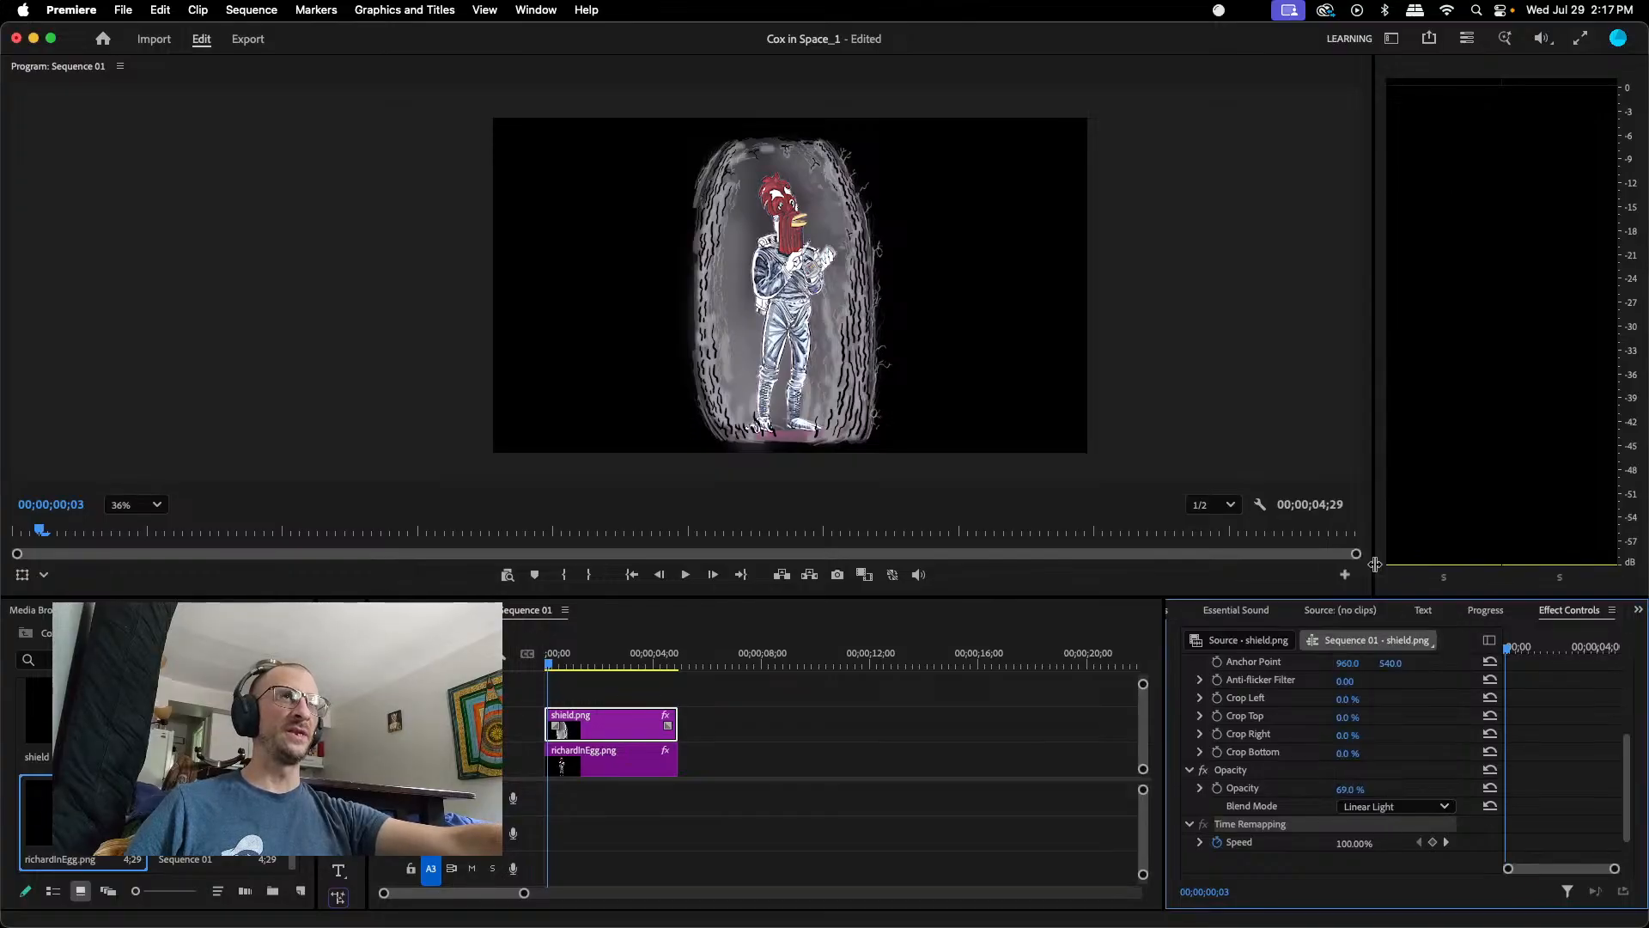
- Nudge shield.png and shrink it slightly more so it fits around the richardInEgg figure
{"action": "left_click", "coordinate": [789, 285]}
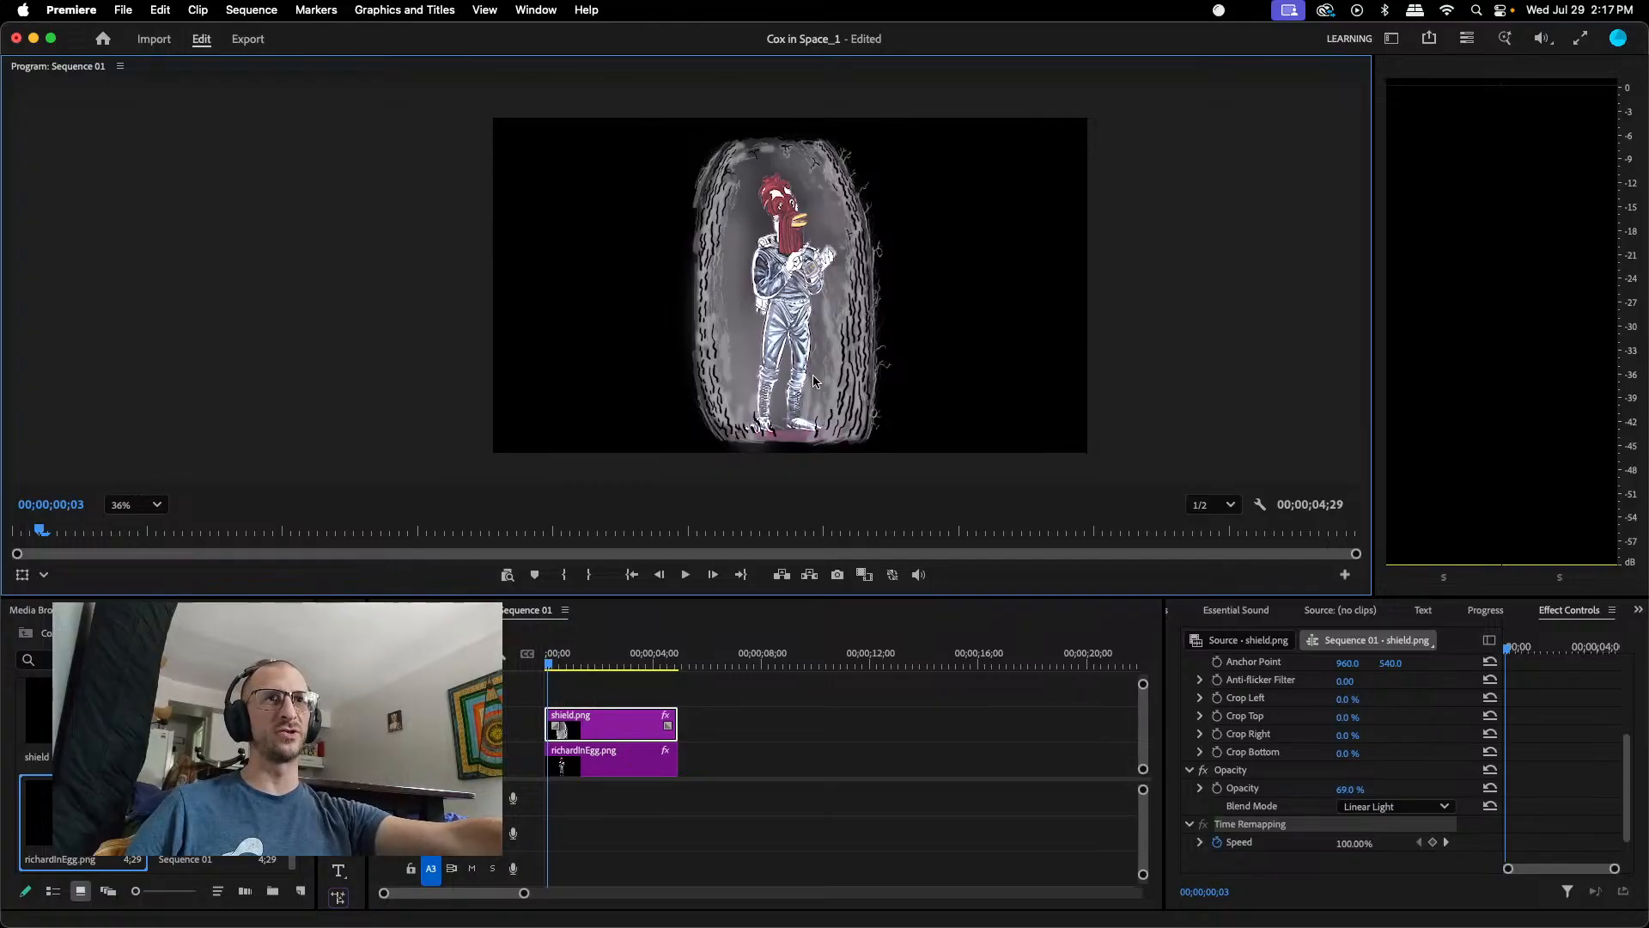
{"action": "double_click", "coordinate": [827, 353]}
{"action": "mouse_move", "coordinate": [831, 350]}
{"action": "left_mouse_down"}
{"action": "mouse_move", "coordinate": [854, 362]}
{"action": "mouse_move", "coordinate": [833, 349]}
{"action": "left_mouse_up"}
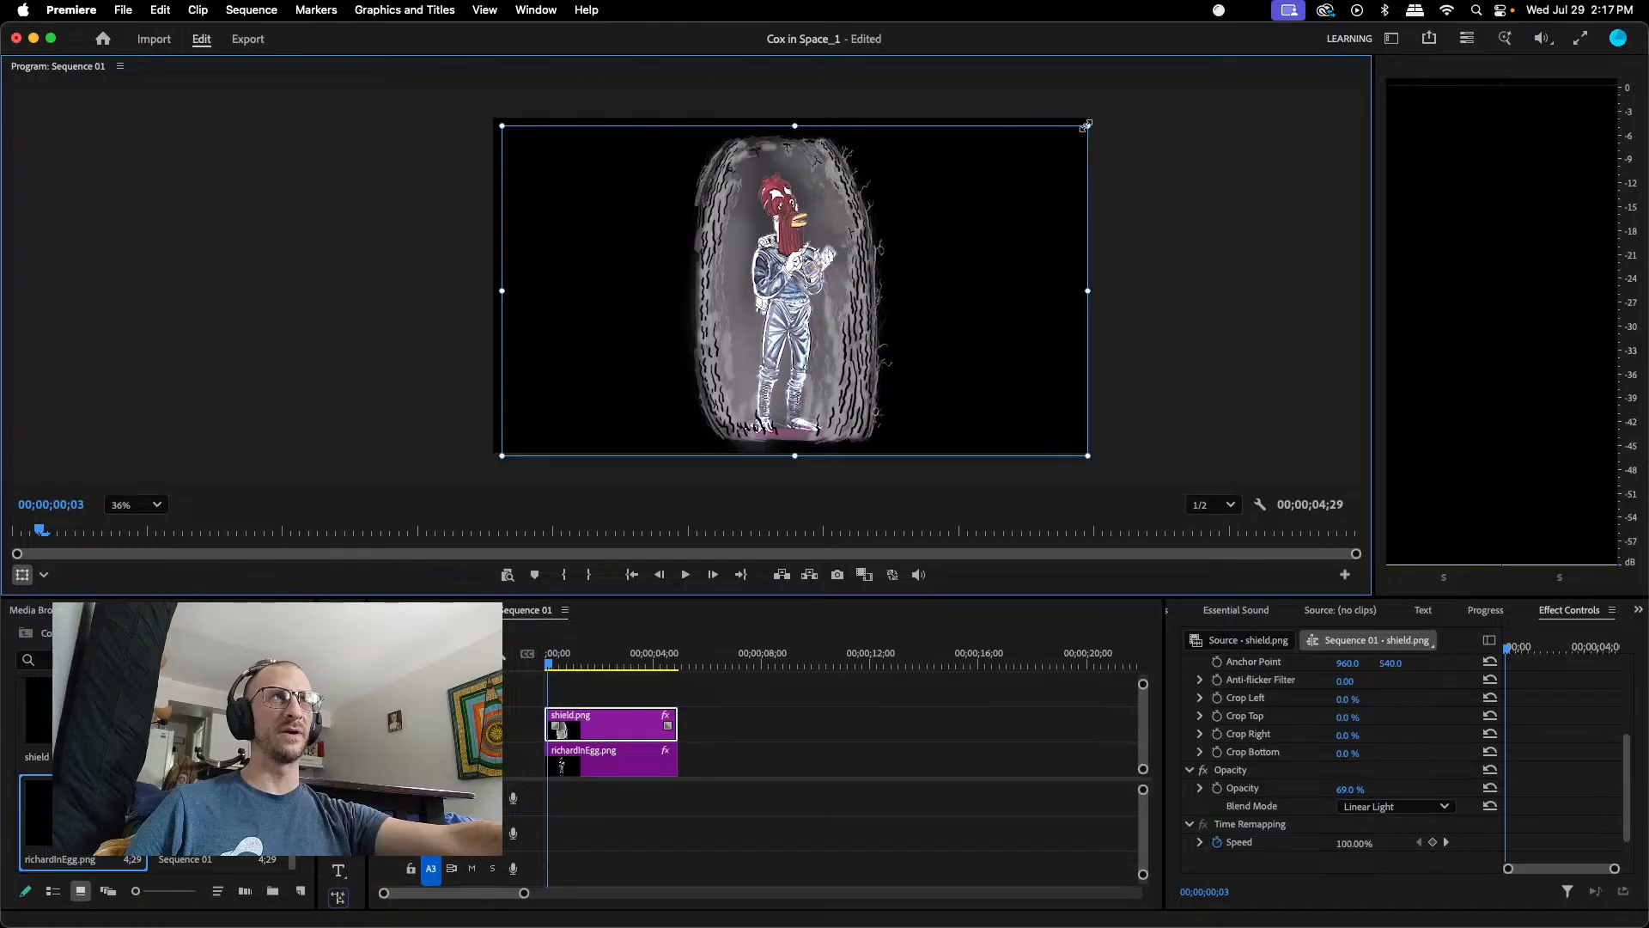
{"action": "left_click_drag", "start_coordinate": [1086, 124], "coordinate": [1077, 129]}
{"action": "left_click_drag", "start_coordinate": [785, 210], "coordinate": [785, 211]}
- Examine the blended figure and shield artwork up close, including at the very start of the sequence
{"action": "scroll", "coordinate": [778, 232], "scroll_direction": "up", "scroll_amount": 5}
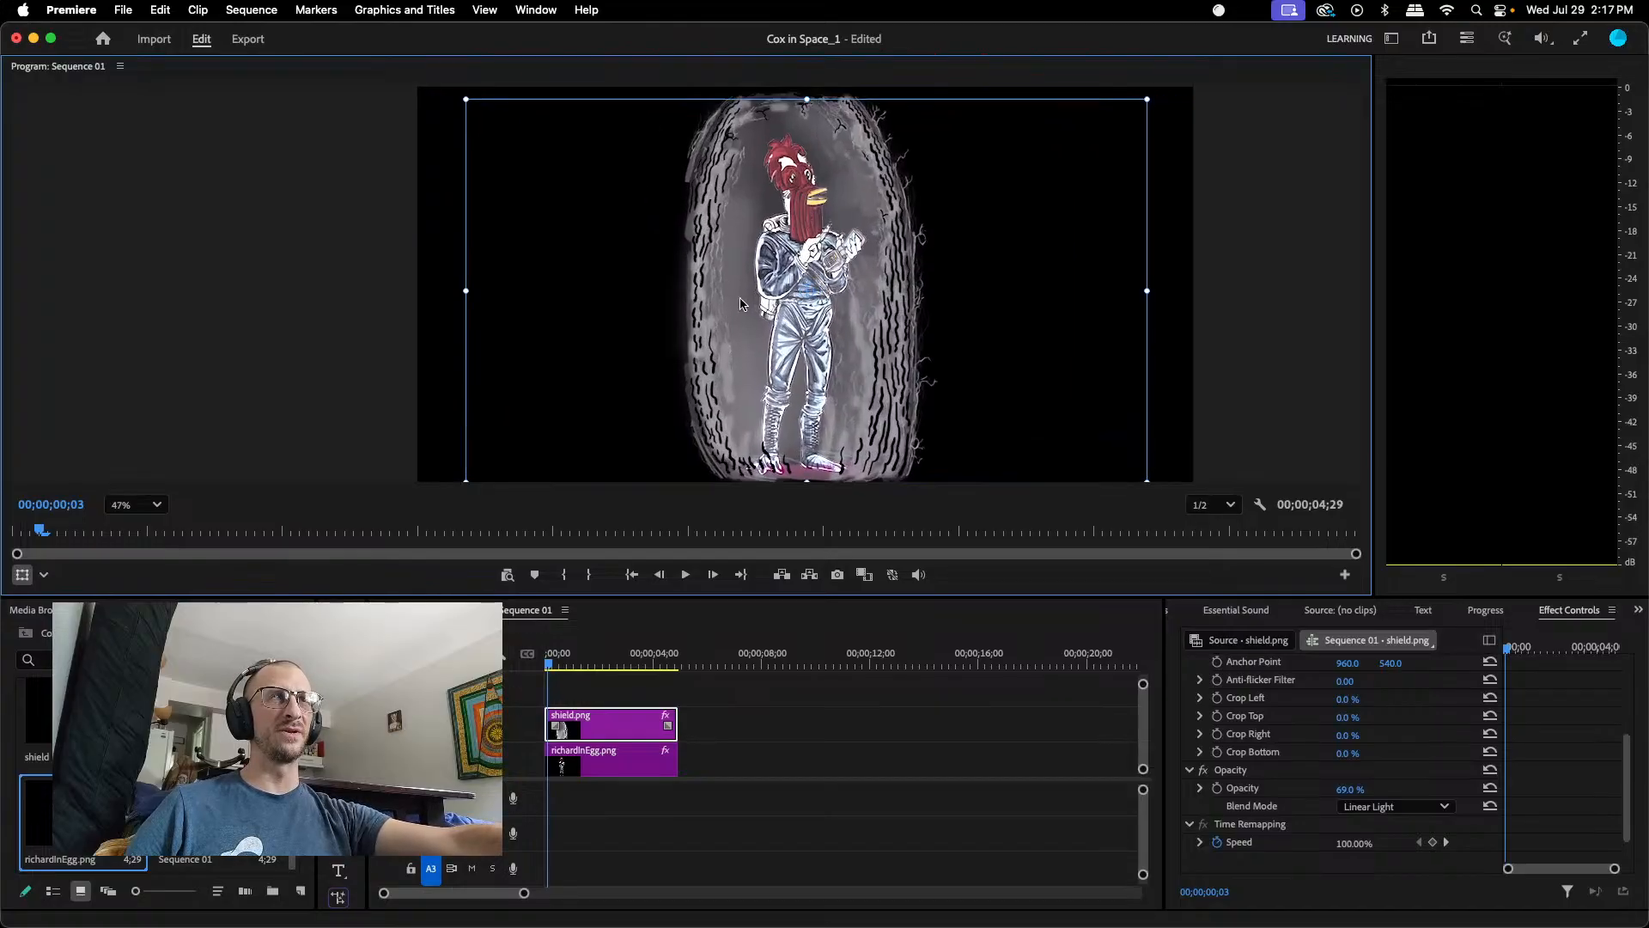
{"action": "scroll", "coordinate": [827, 316], "scroll_direction": "up", "scroll_amount": 6}
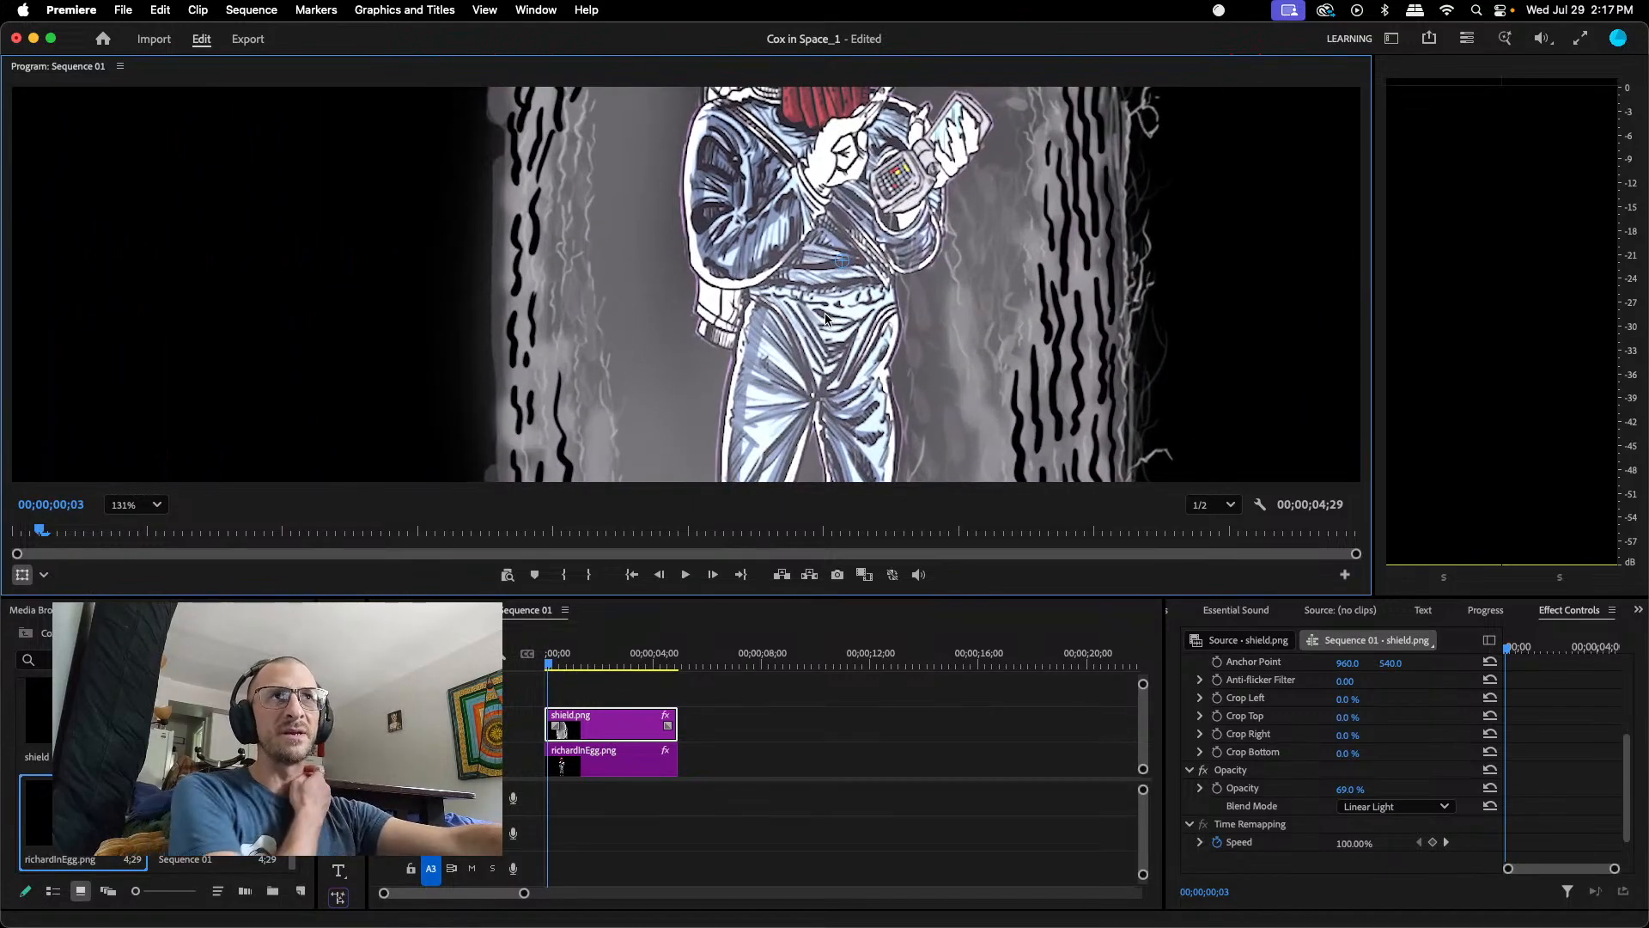
{"action": "scroll", "coordinate": [826, 318], "scroll_direction": "up", "scroll_amount": 2}
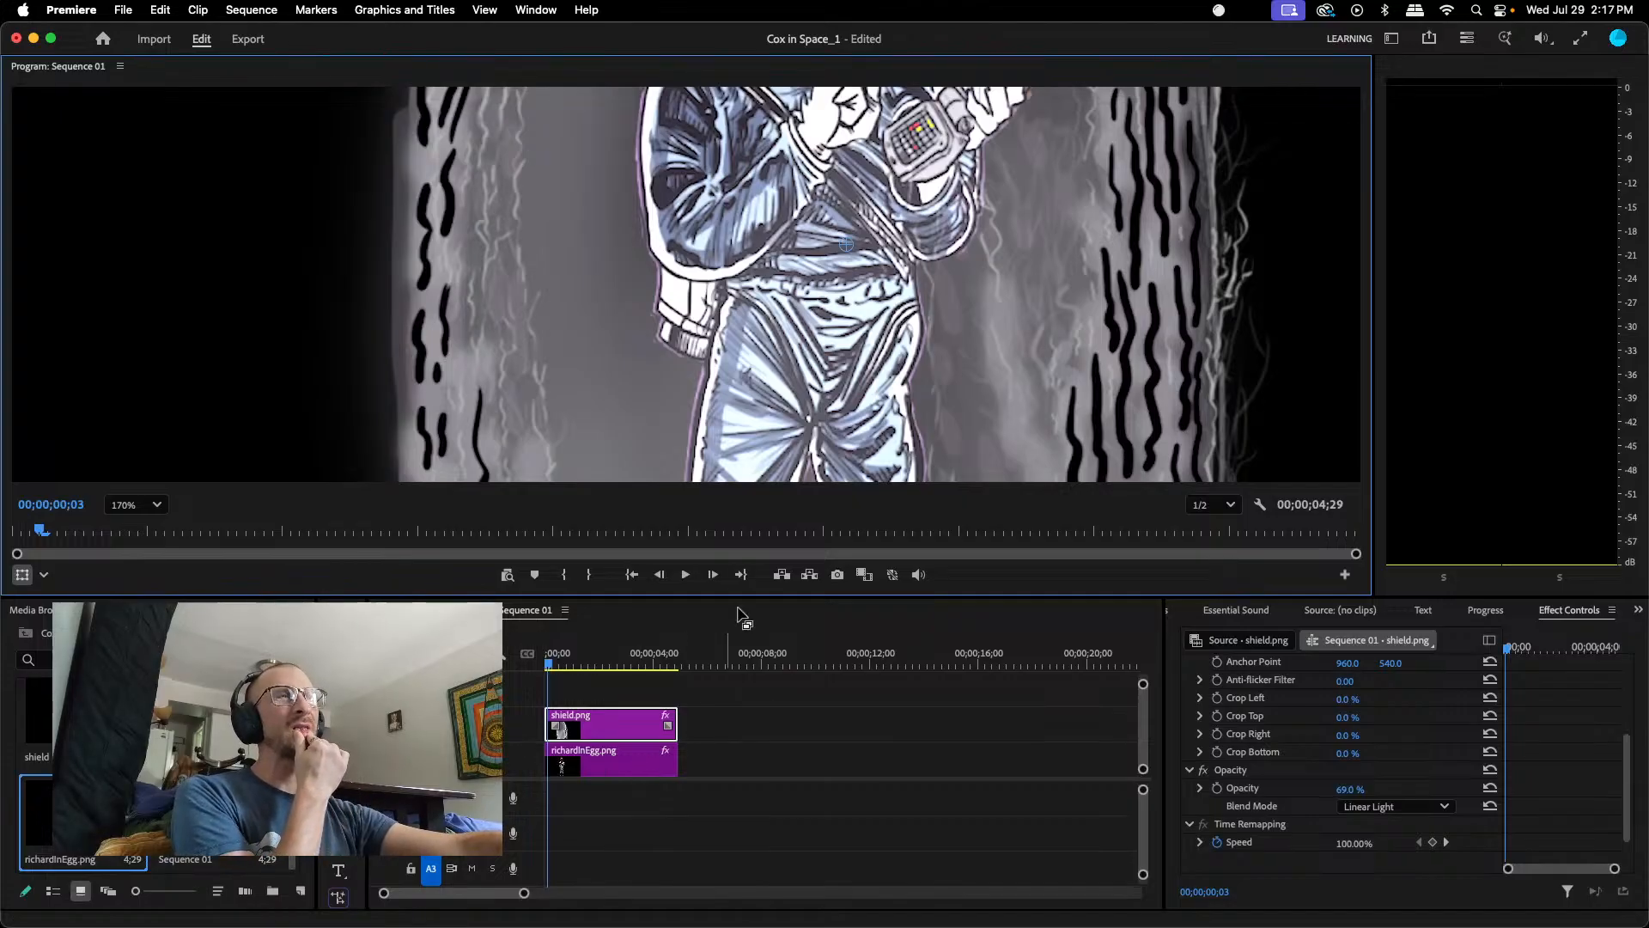
{"action": "scroll", "coordinate": [788, 523], "scroll_direction": "down", "scroll_amount": 7}
{"action": "scroll", "coordinate": [798, 509], "scroll_direction": "up", "scroll_amount": 10}
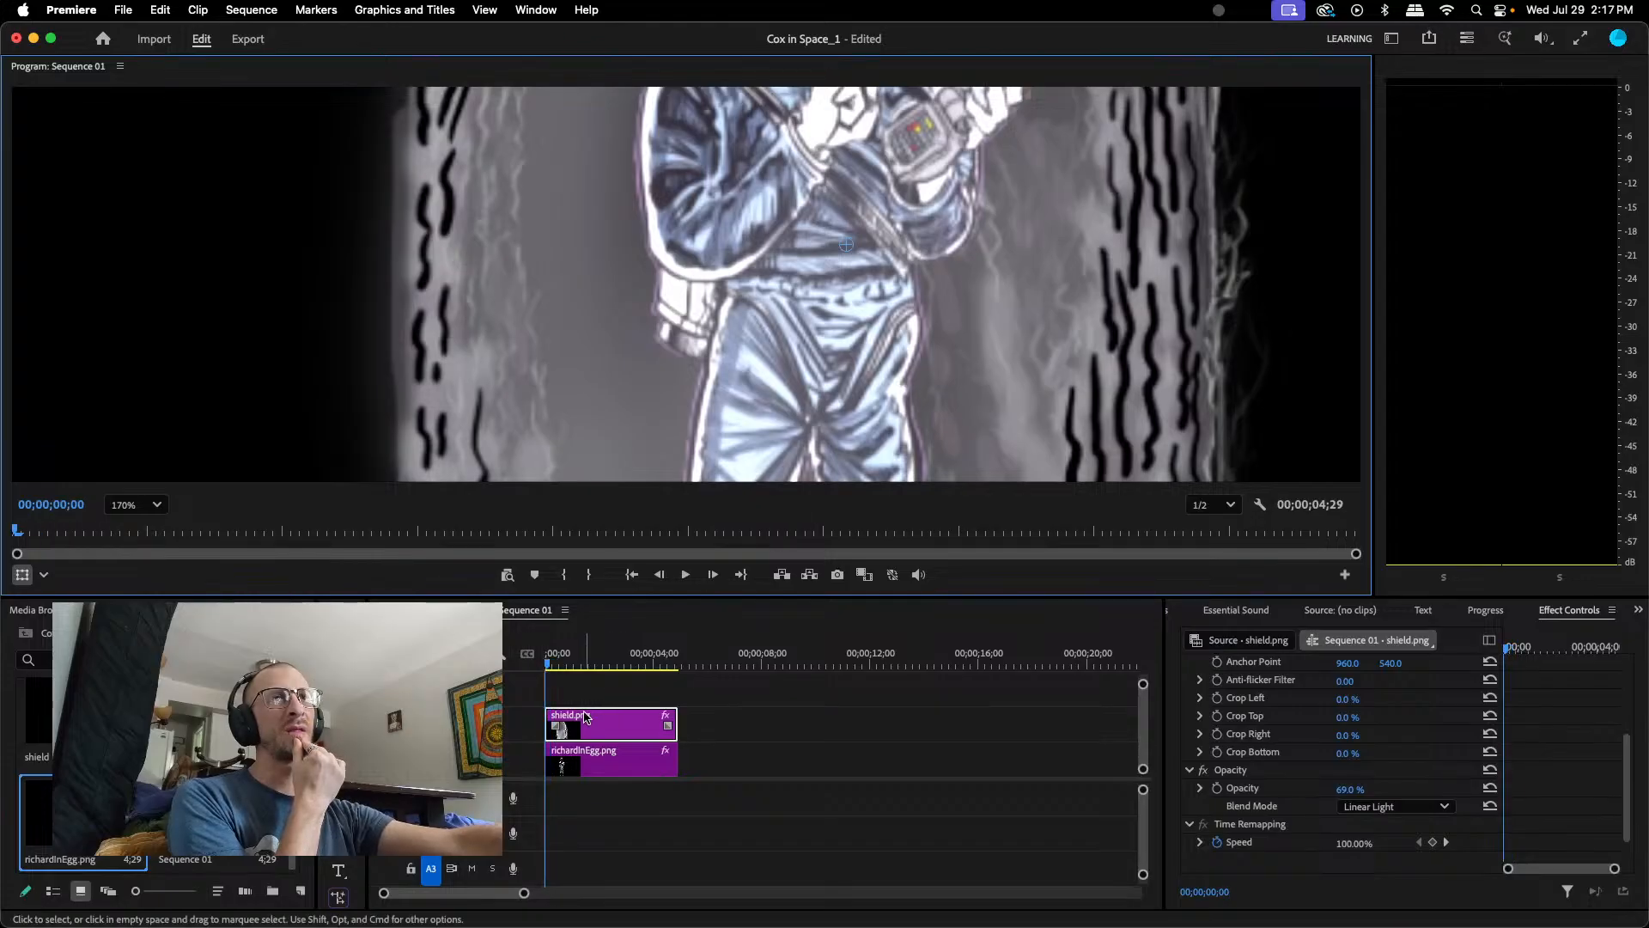
{"action": "scroll", "coordinate": [788, 263], "scroll_direction": "down", "scroll_amount": 3}
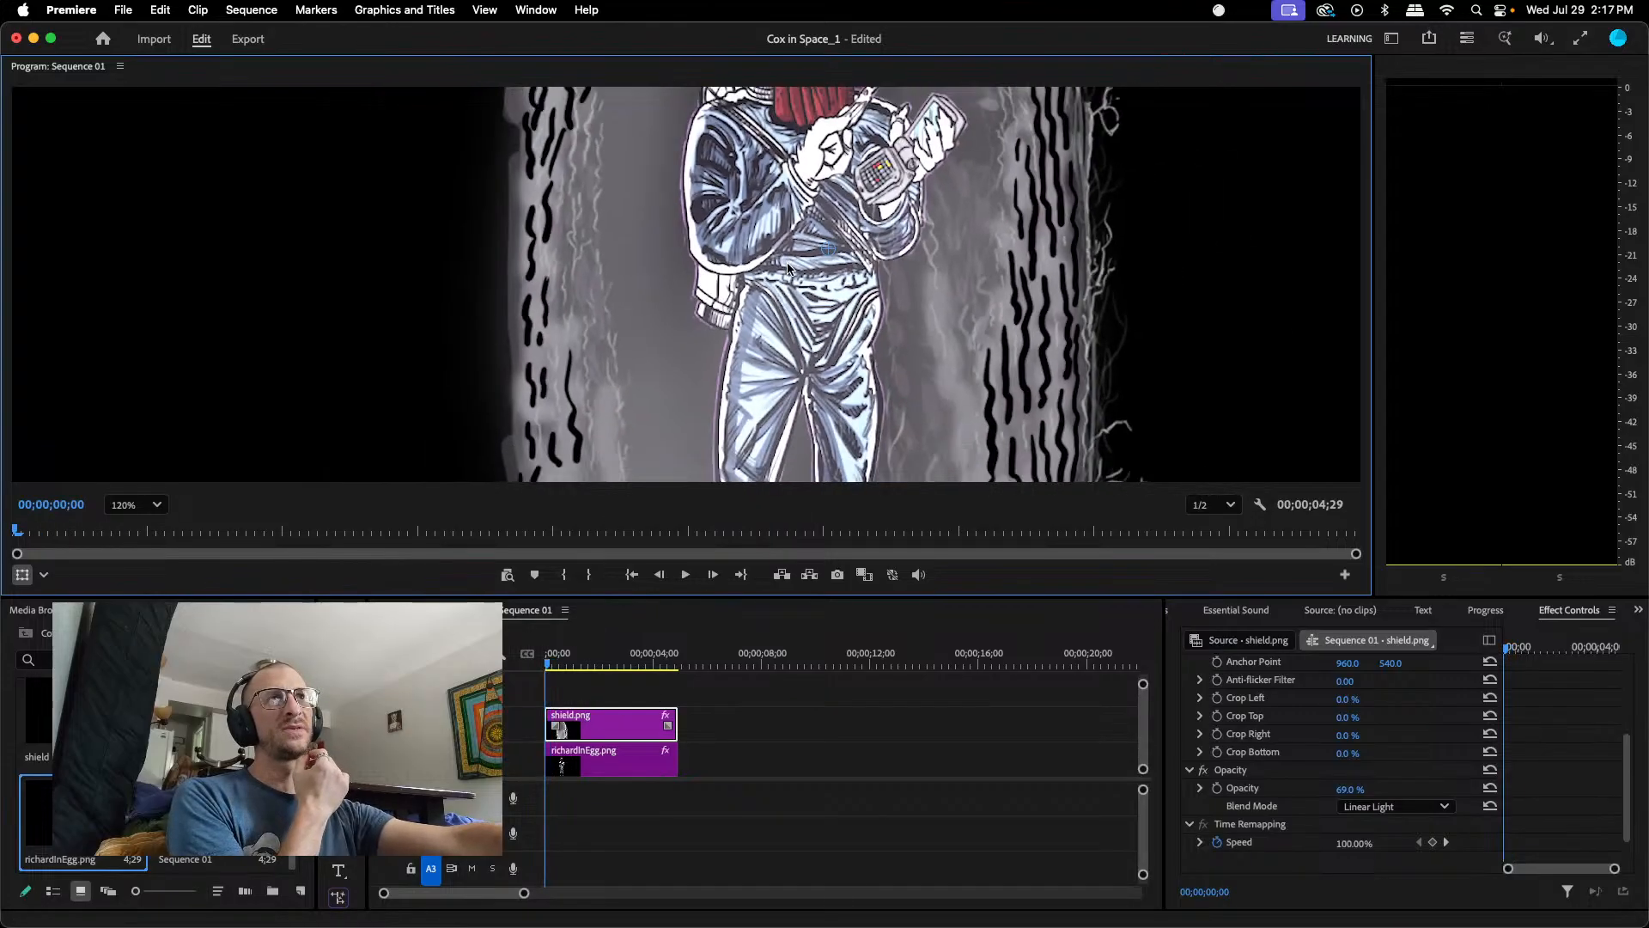
{"action": "scroll", "coordinate": [787, 267], "scroll_direction": "down", "scroll_amount": 5}
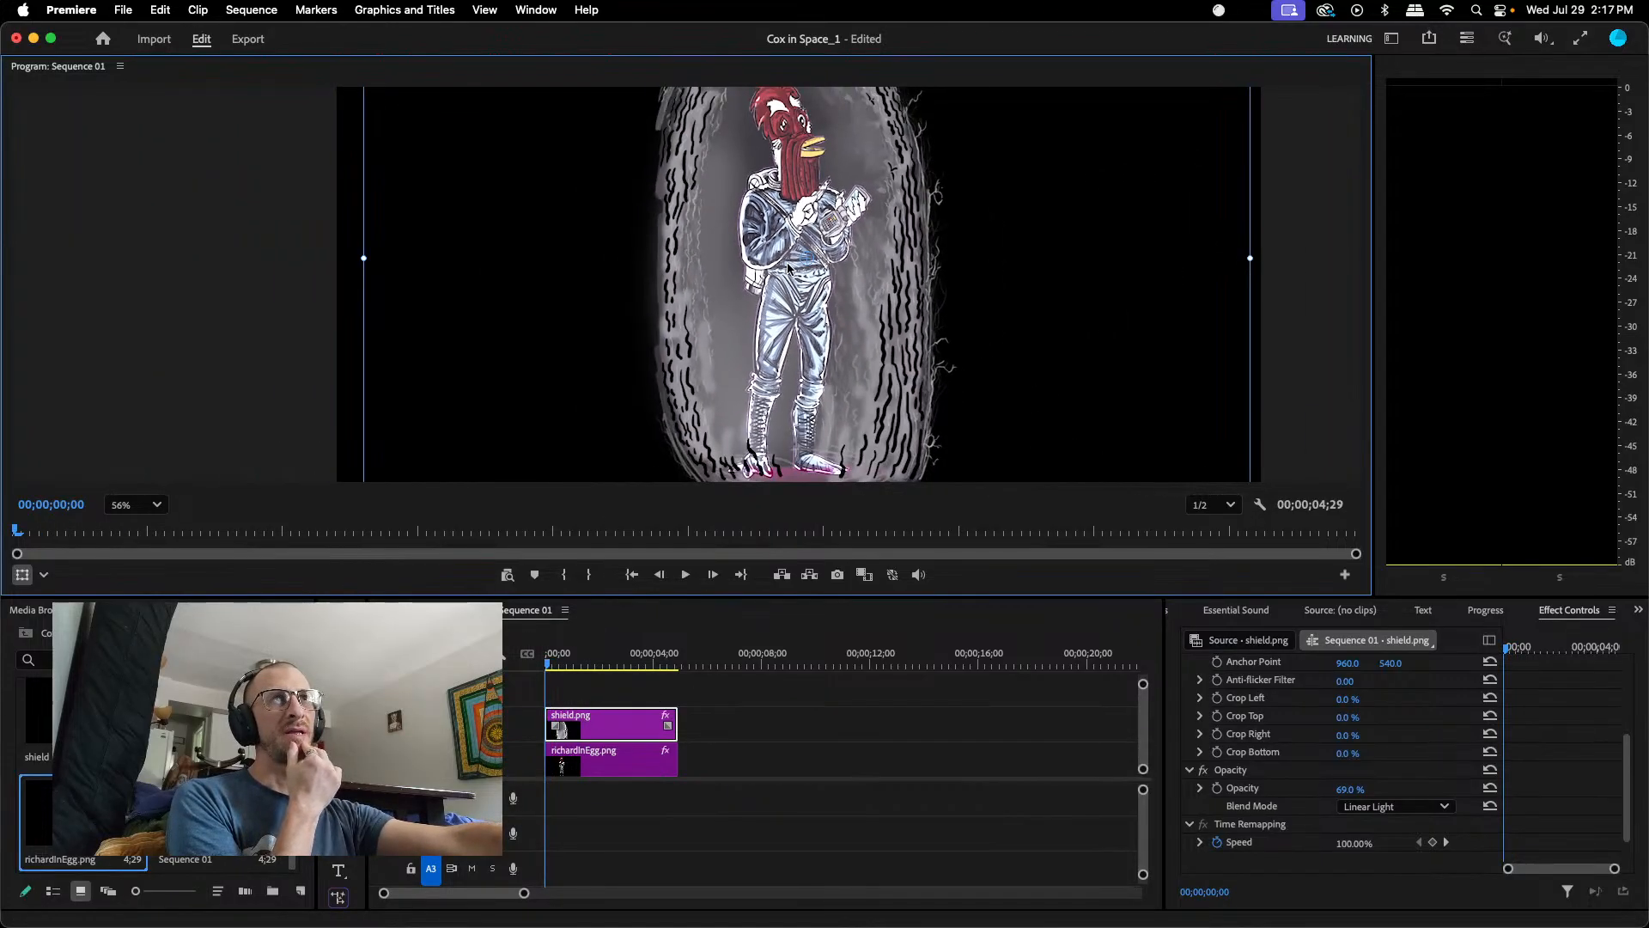
- Find the Tint effect among the video effects and apply it to the shield.png clip
{"action": "scroll", "coordinate": [787, 261], "scroll_direction": "down", "scroll_amount": 2}
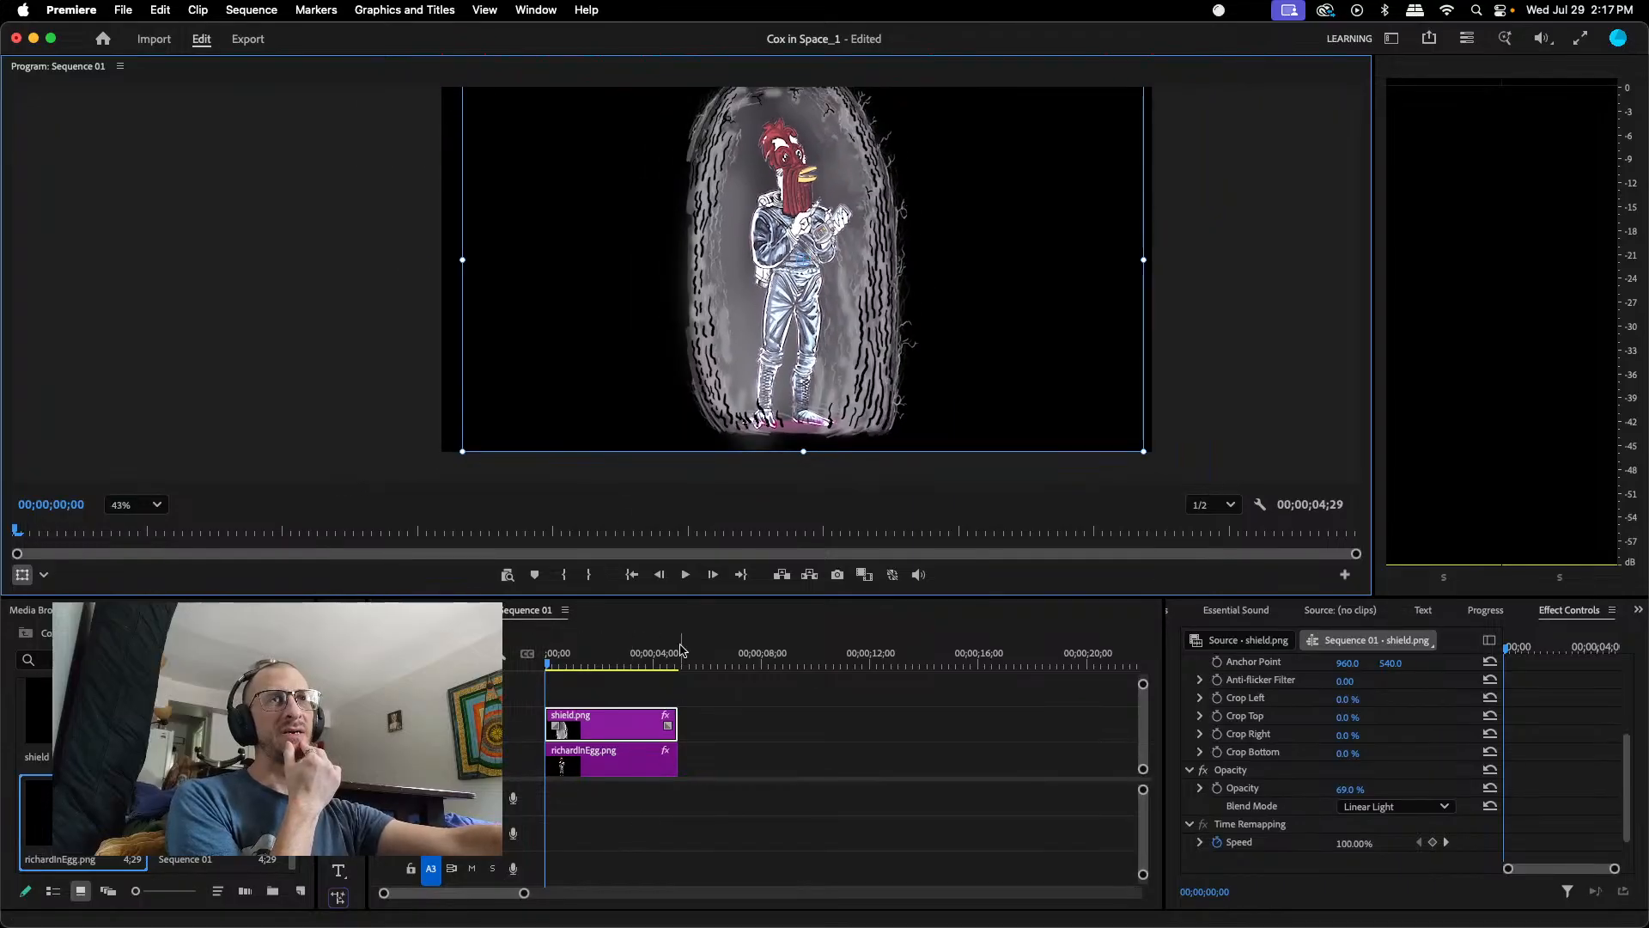
{"action": "scroll", "coordinate": [817, 396], "scroll_direction": "up", "scroll_amount": 4}
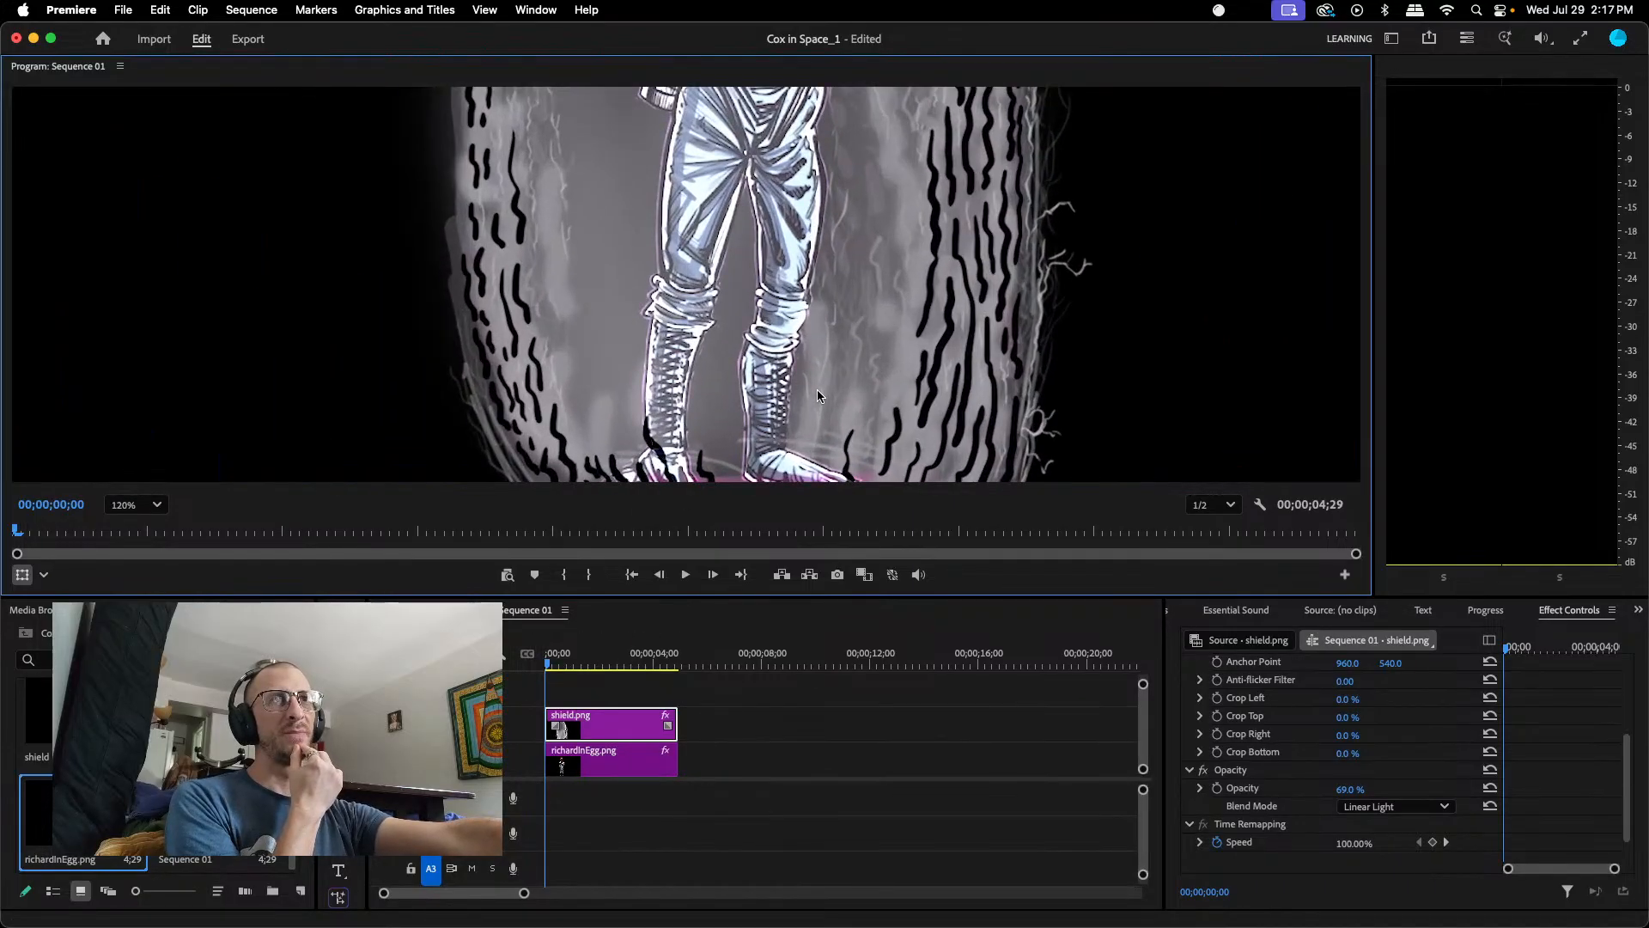
{"action": "scroll", "coordinate": [817, 391], "scroll_direction": "down", "scroll_amount": 4}
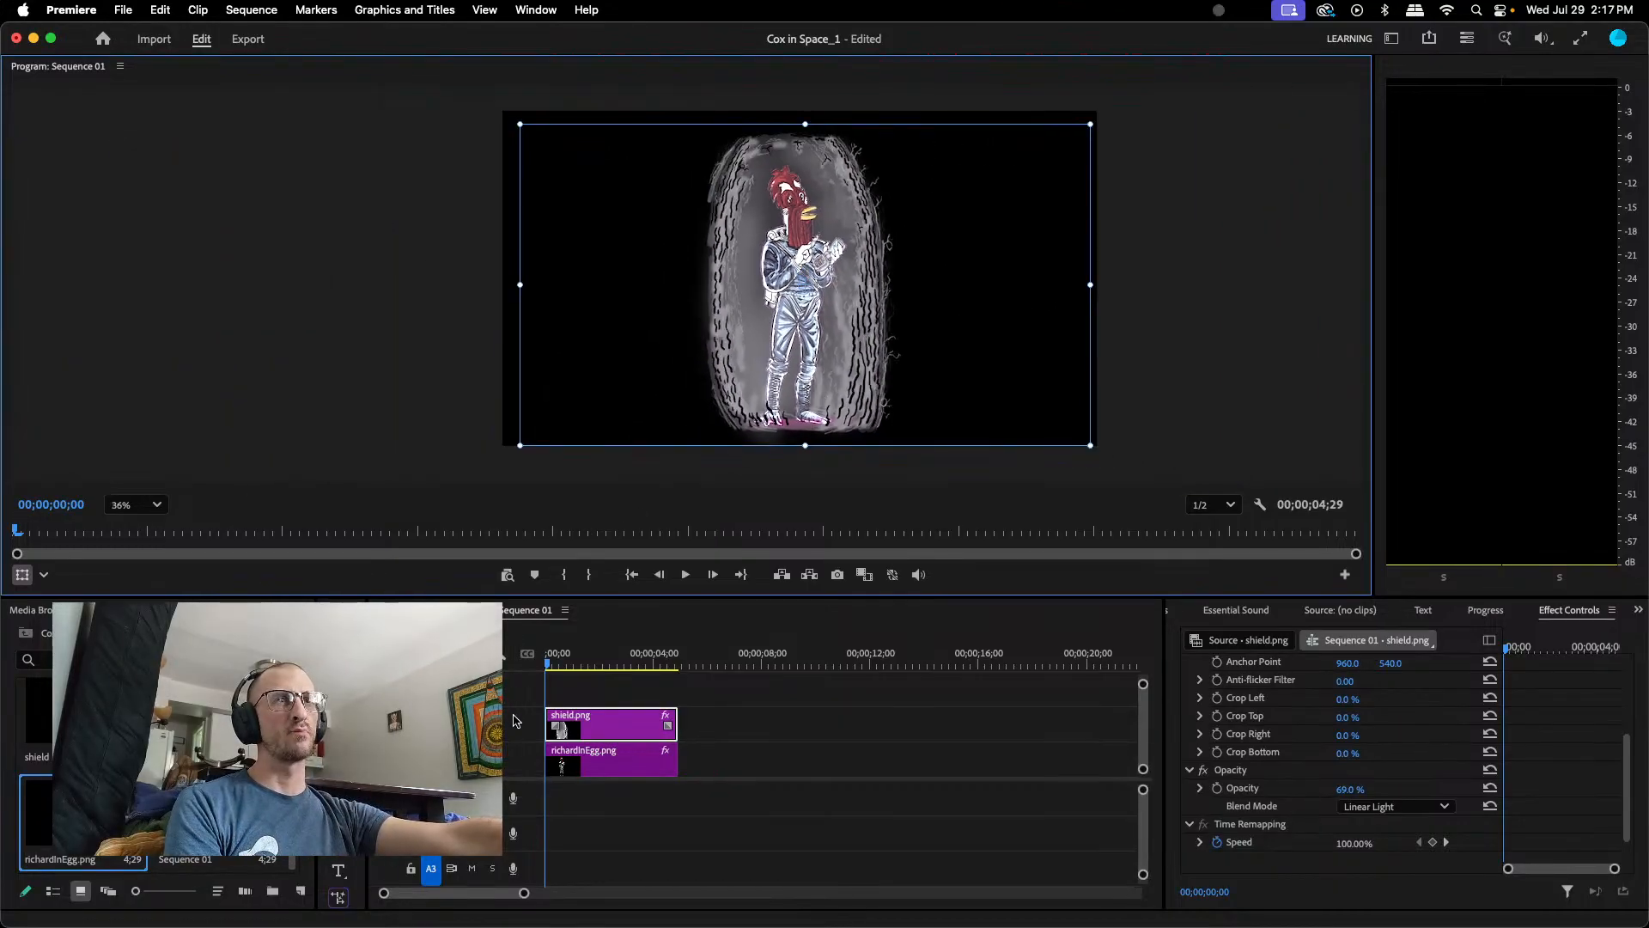
{"action": "left_click", "coordinate": [30, 610]}
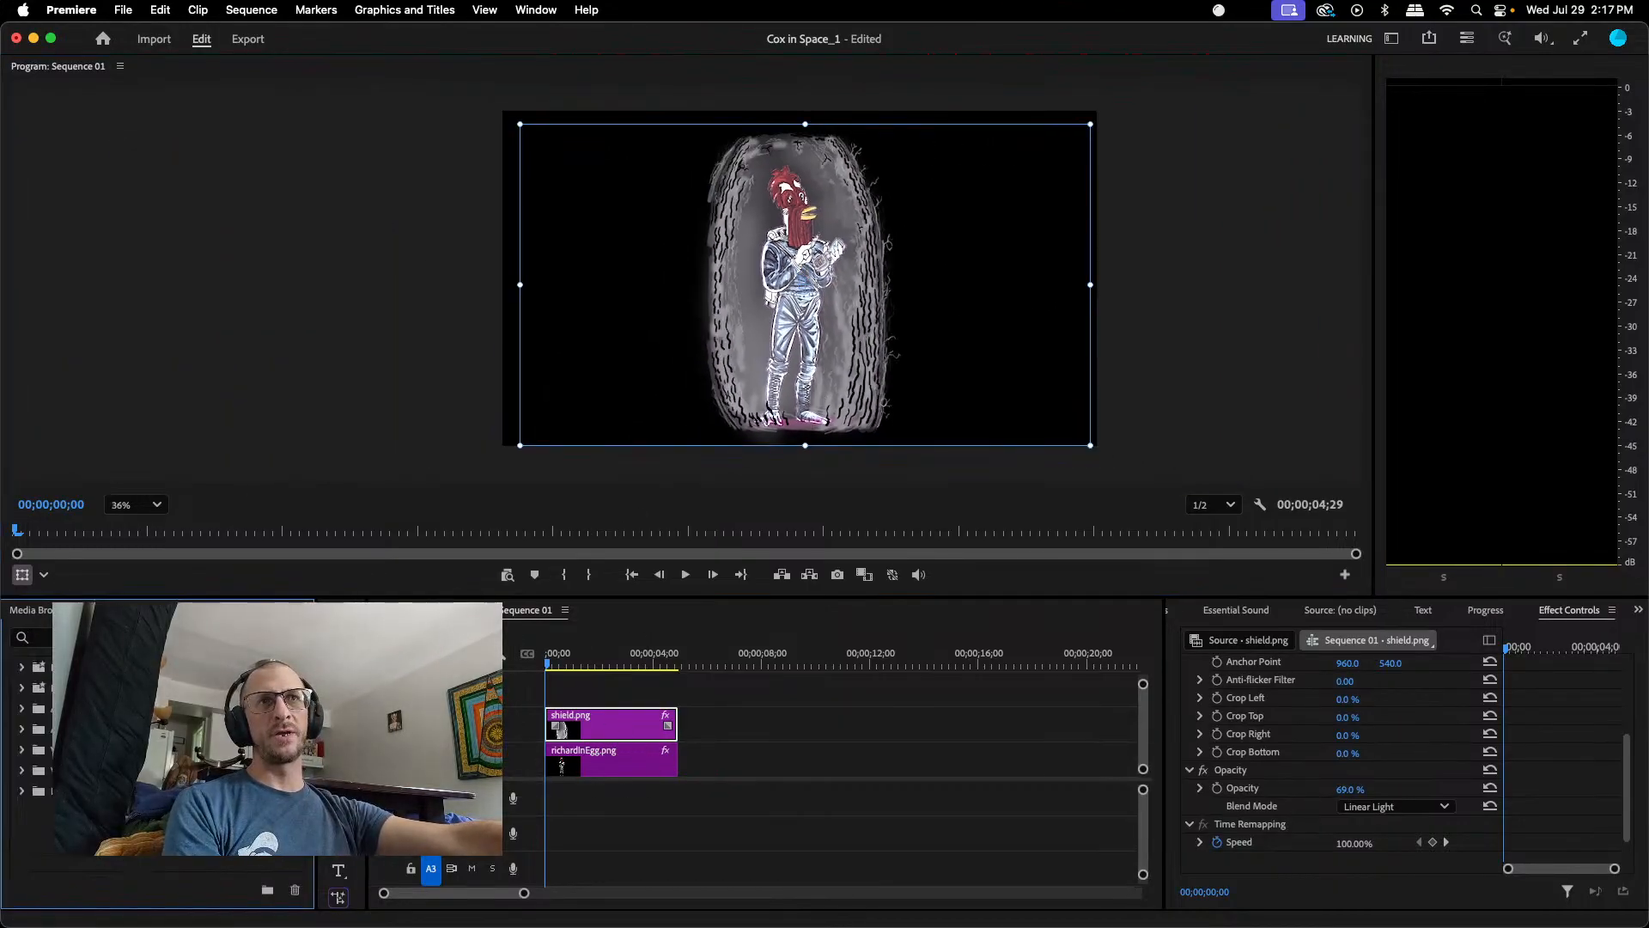
{"action": "left_click", "coordinate": [21, 750]}
{"action": "scroll", "coordinate": [26, 756], "scroll_direction": "down", "scroll_amount": 1}
{"action": "left_click", "coordinate": [30, 778]}
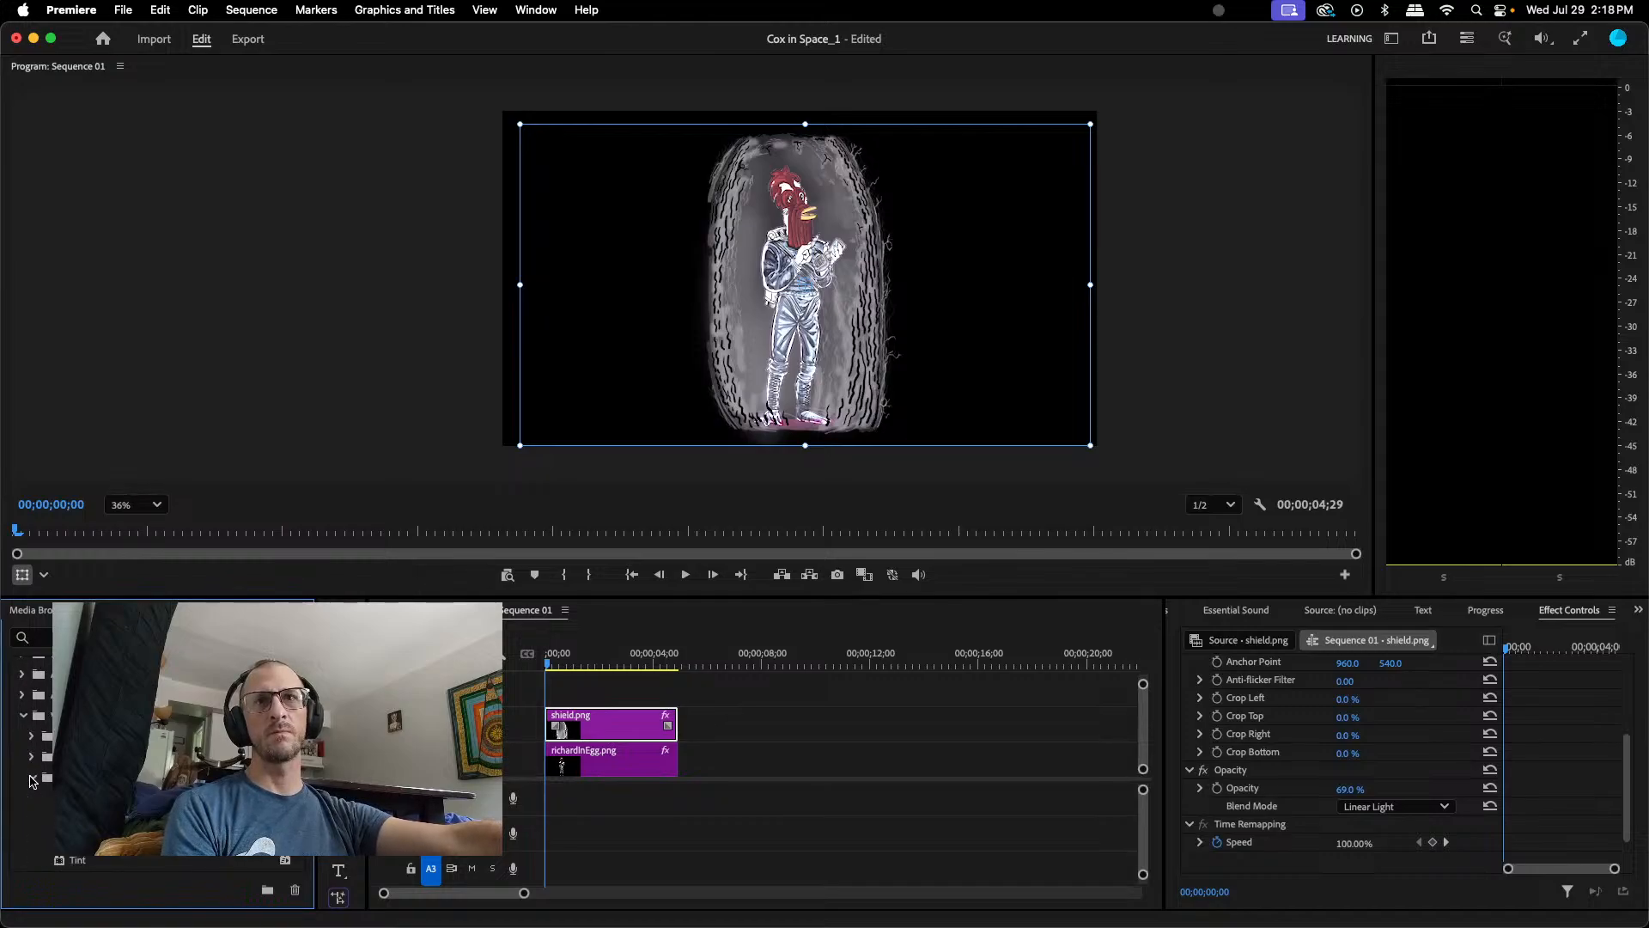
{"action": "scroll", "coordinate": [34, 756], "scroll_direction": "down", "scroll_amount": 3}
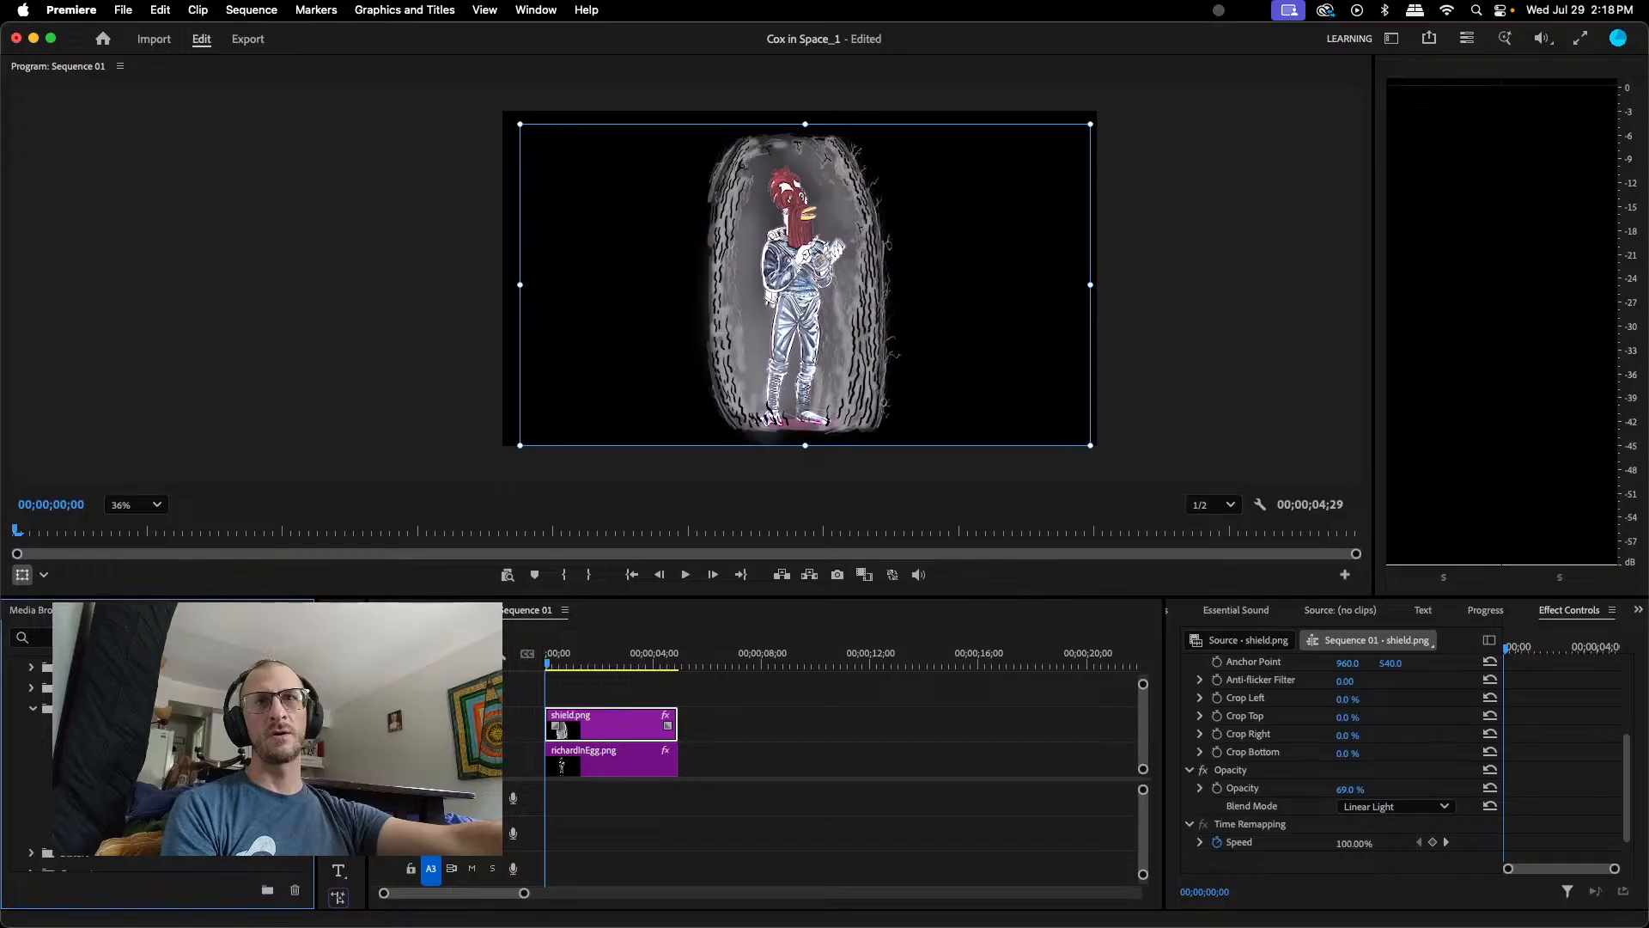
{"action": "left_click", "coordinate": [31, 791]}
{"action": "left_click_drag", "start_coordinate": [32, 792], "coordinate": [617, 719]}
{"action": "scroll", "coordinate": [1309, 711], "scroll_direction": "down", "scroll_amount": 3}
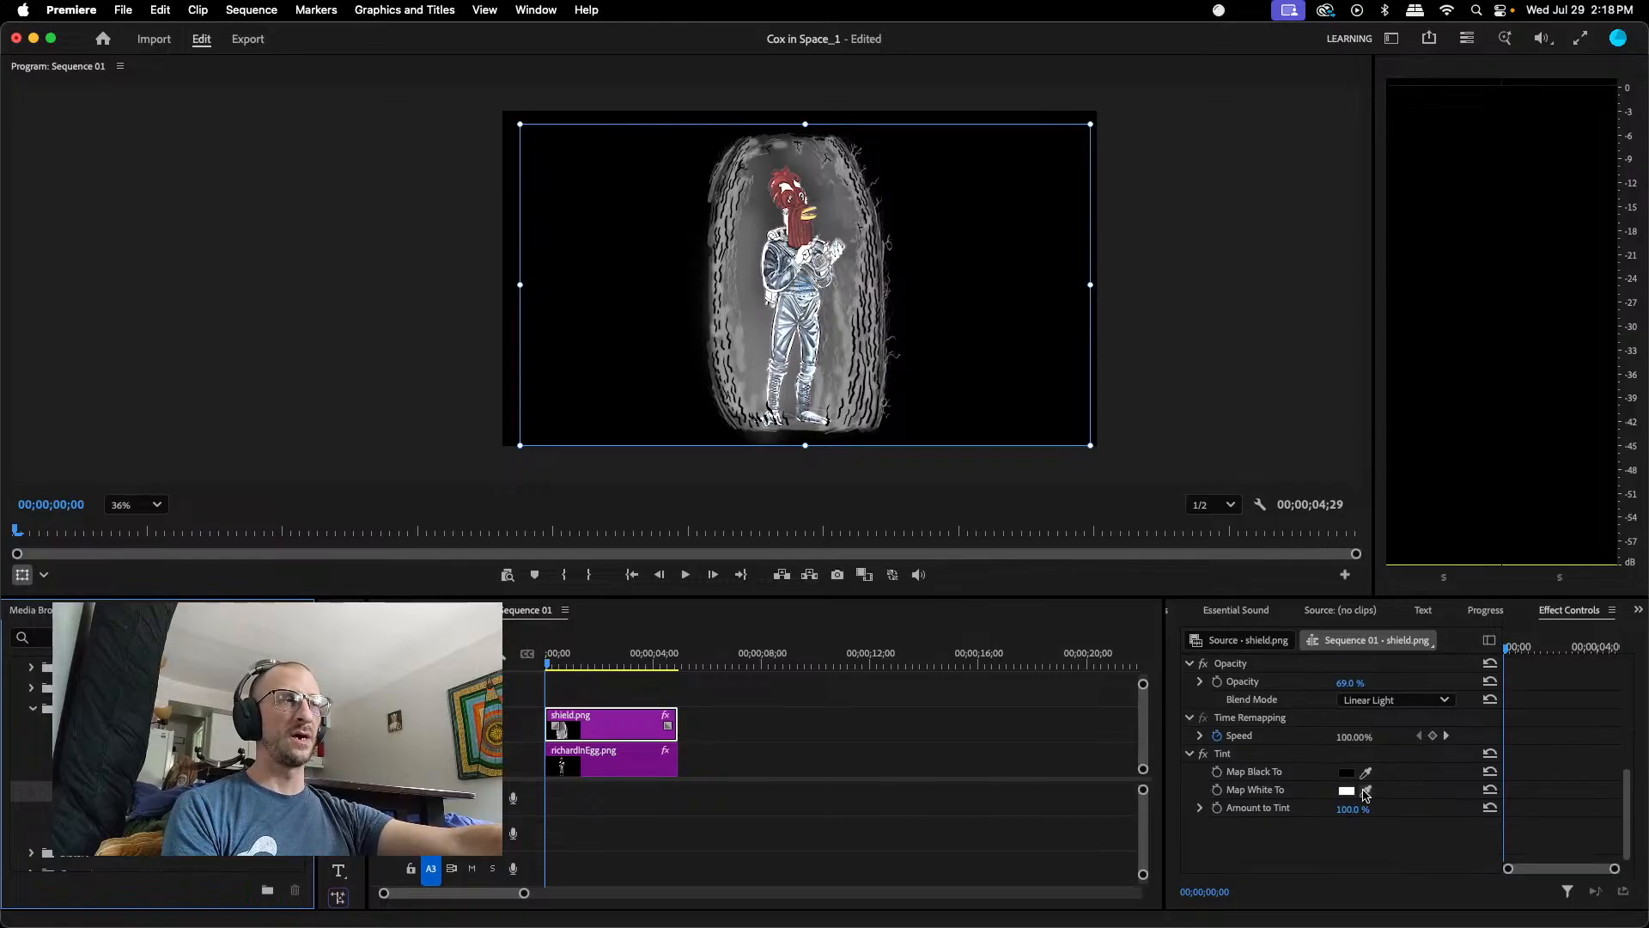
- Map the Tint effect's white to purple sampled from the shield.png timeline clip, denying screen recording access, and set Amount to Tint to 40%
{"action": "left_click", "coordinate": [1366, 790]}
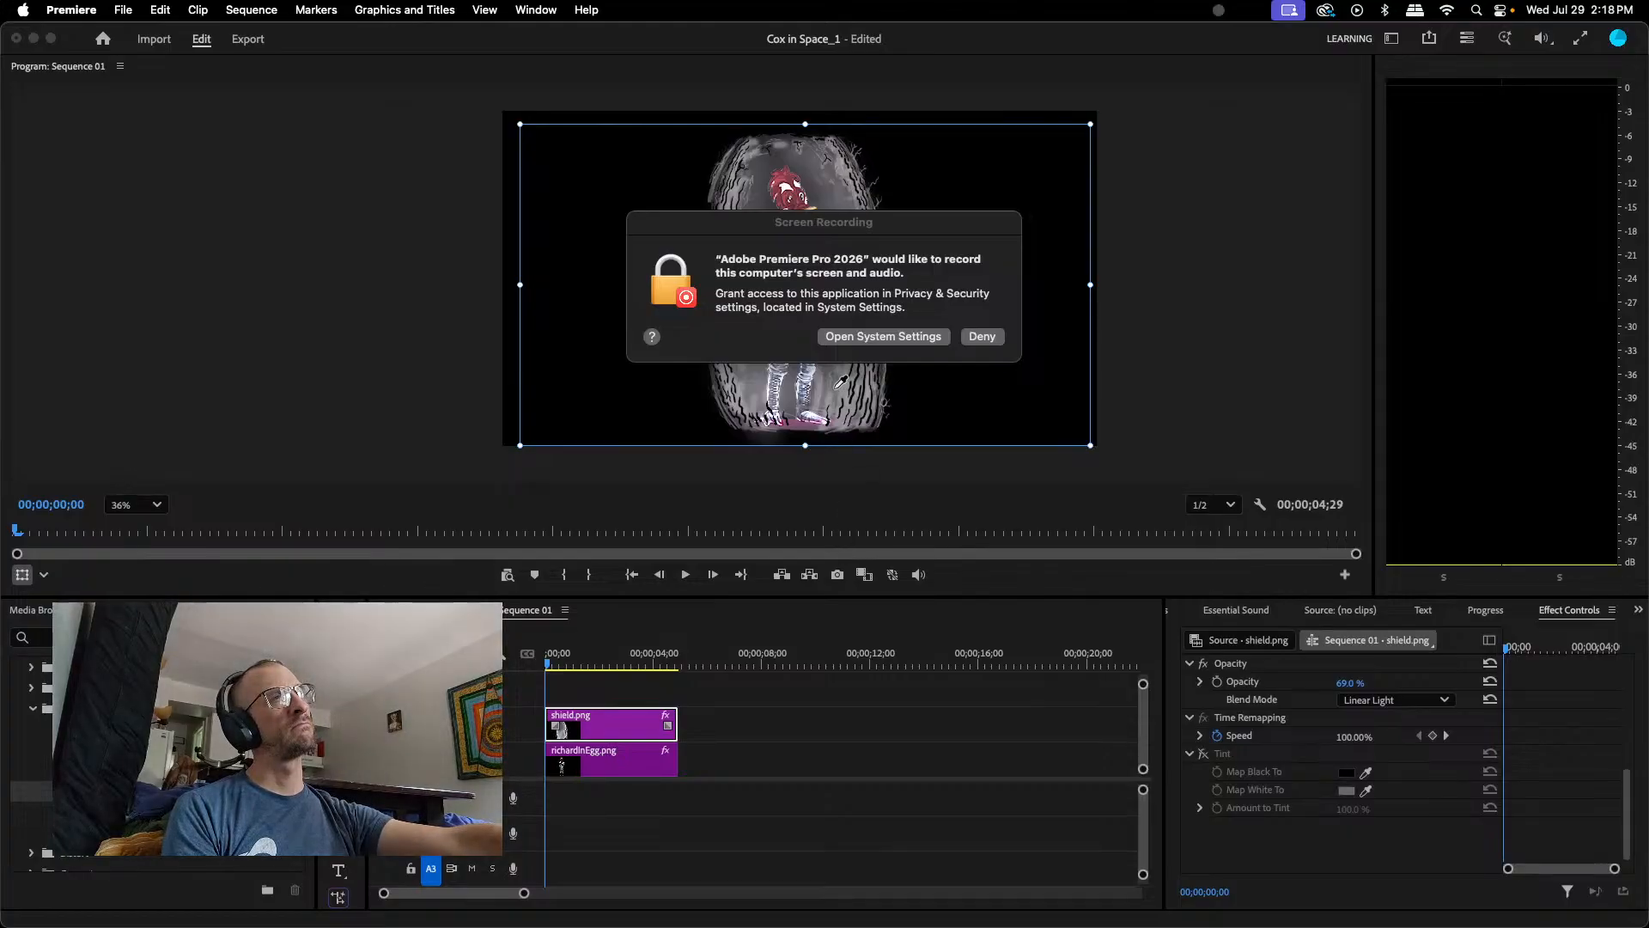
{"action": "left_click", "coordinate": [984, 336]}
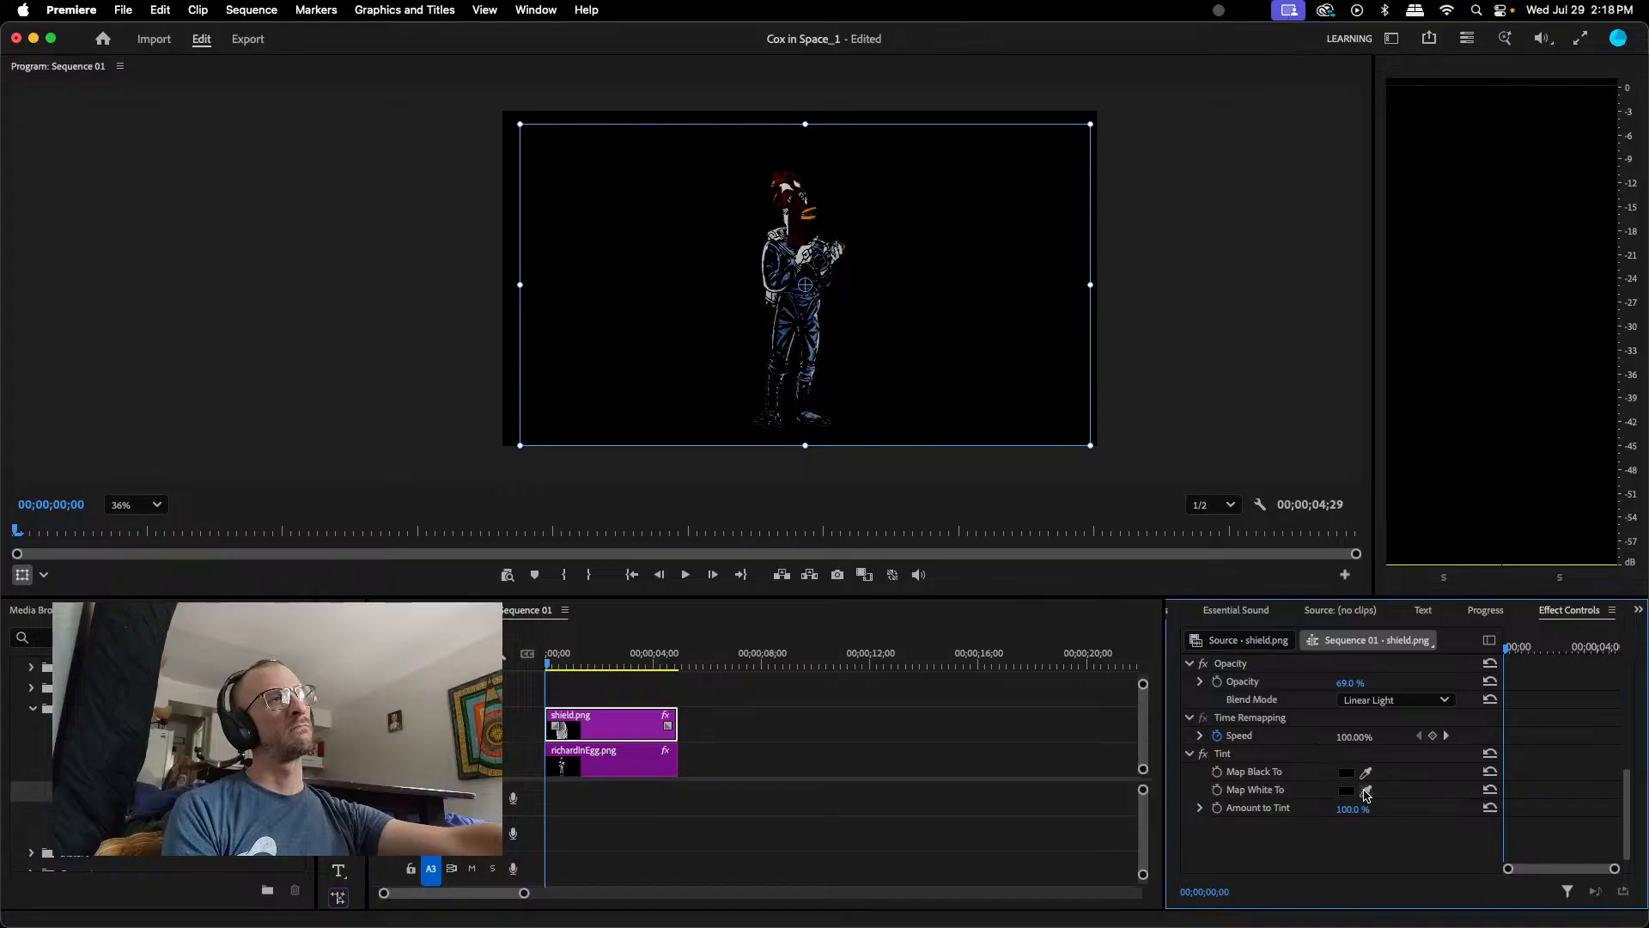
{"action": "left_click", "coordinate": [1367, 790]}
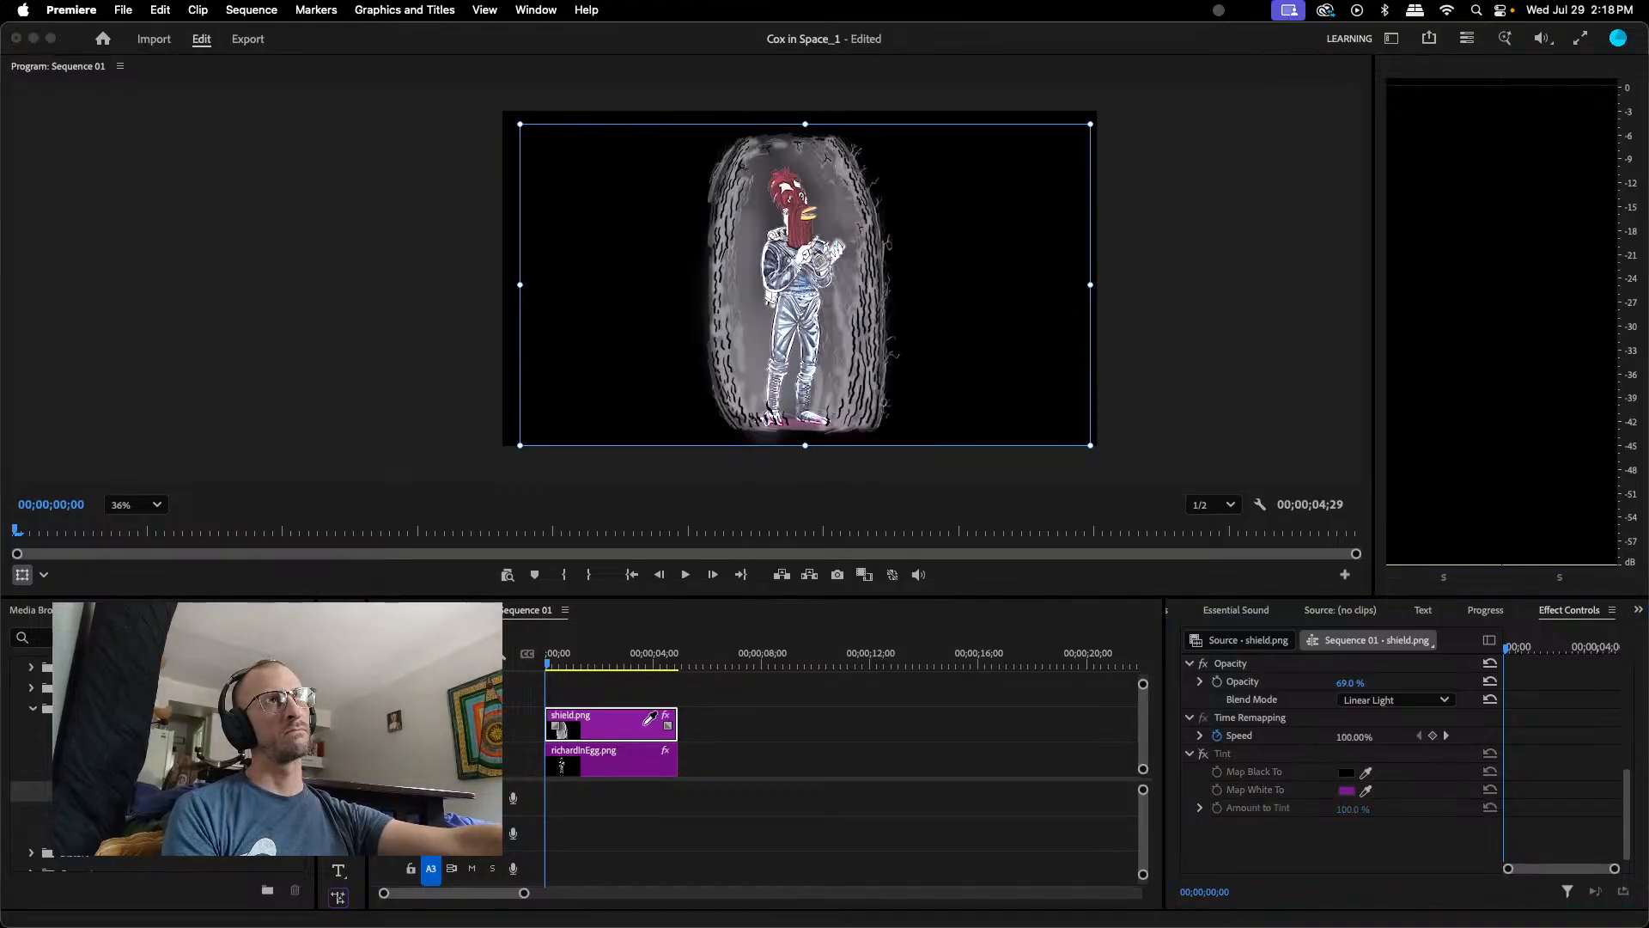
{"action": "left_click", "coordinate": [645, 724]}
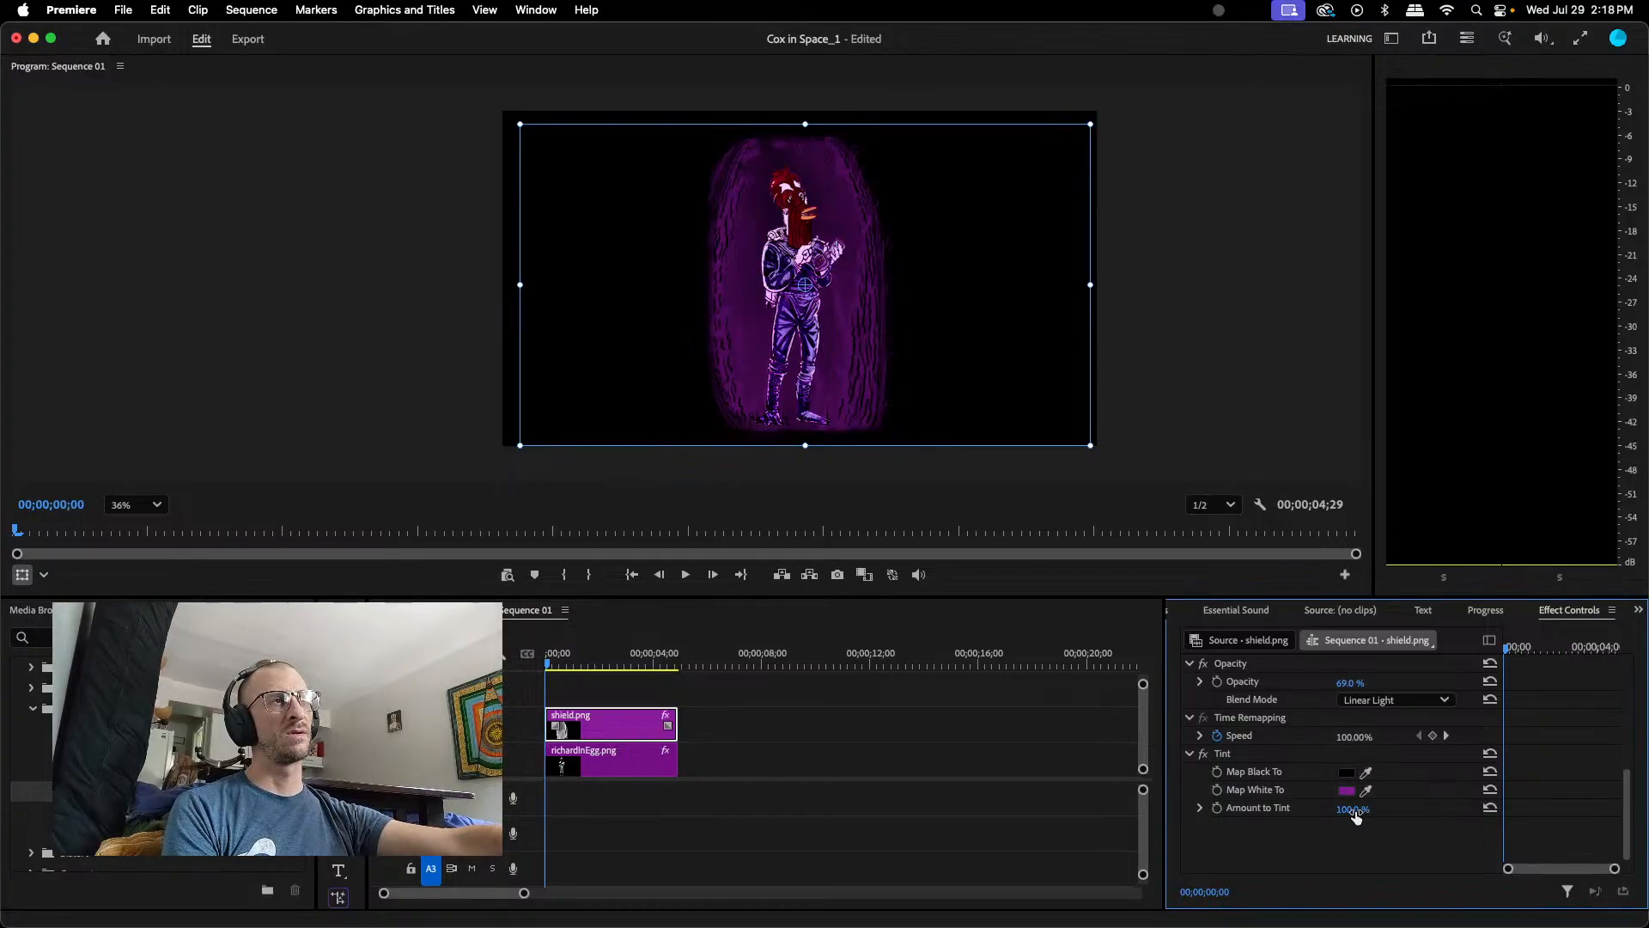
{"action": "left_click_drag", "start_coordinate": [1353, 809], "coordinate": [1313, 809]}
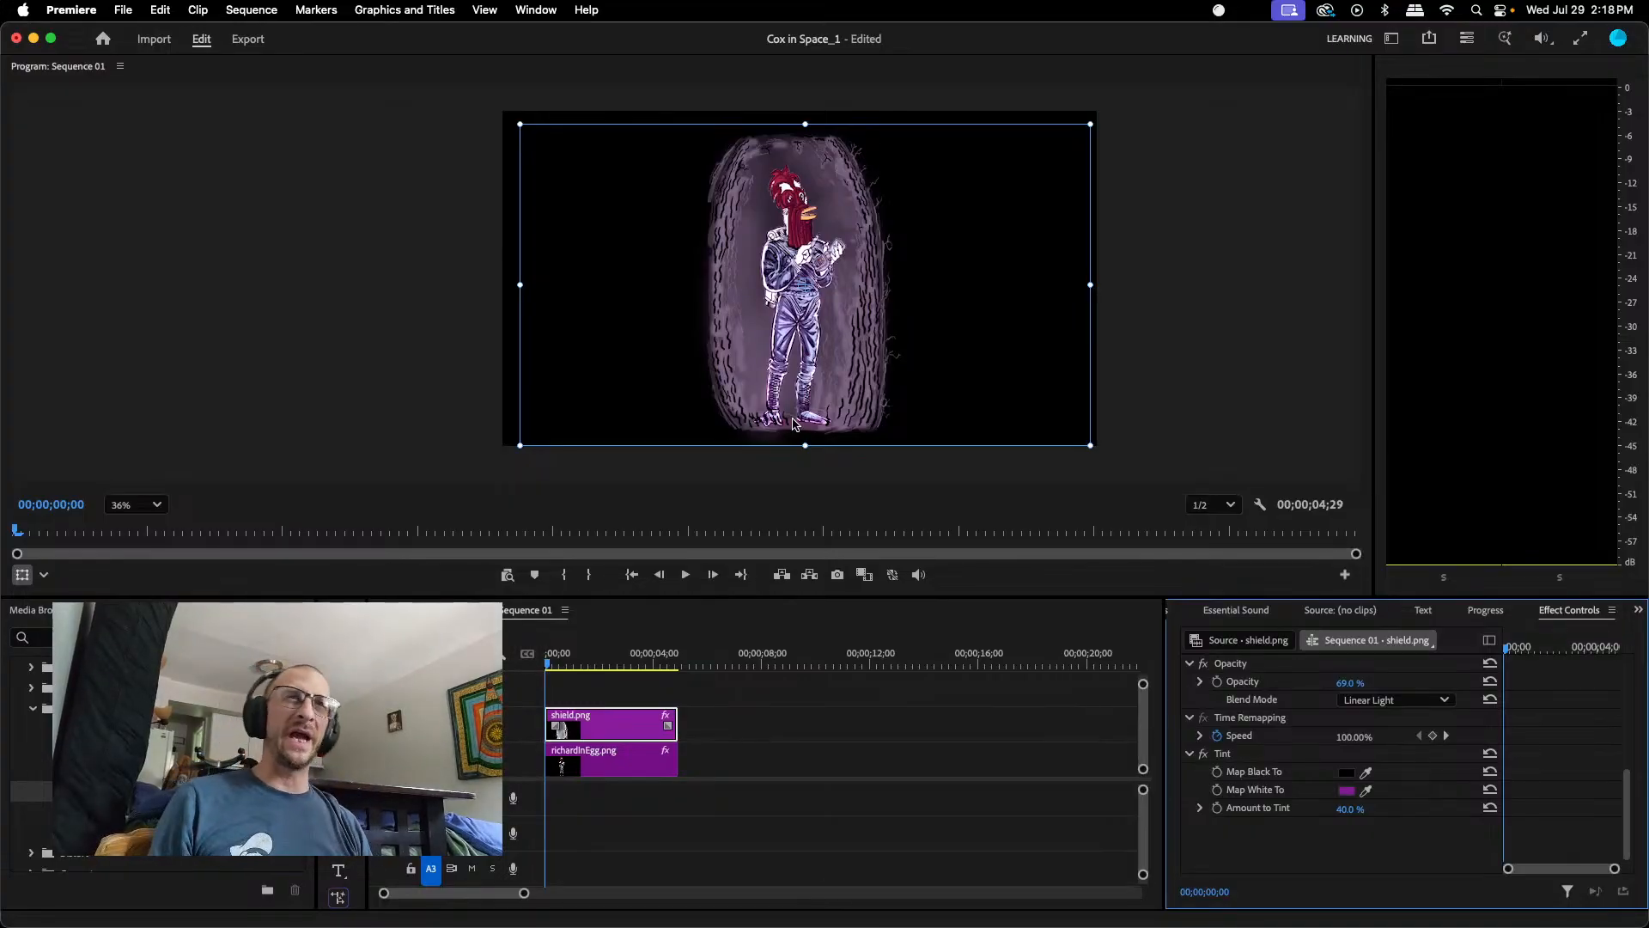
- Try a Map White To colour sampled from the figure's feet, and resample the timeline clip's purple
{"action": "scroll", "coordinate": [888, 396], "scroll_direction": "up", "scroll_amount": 3}
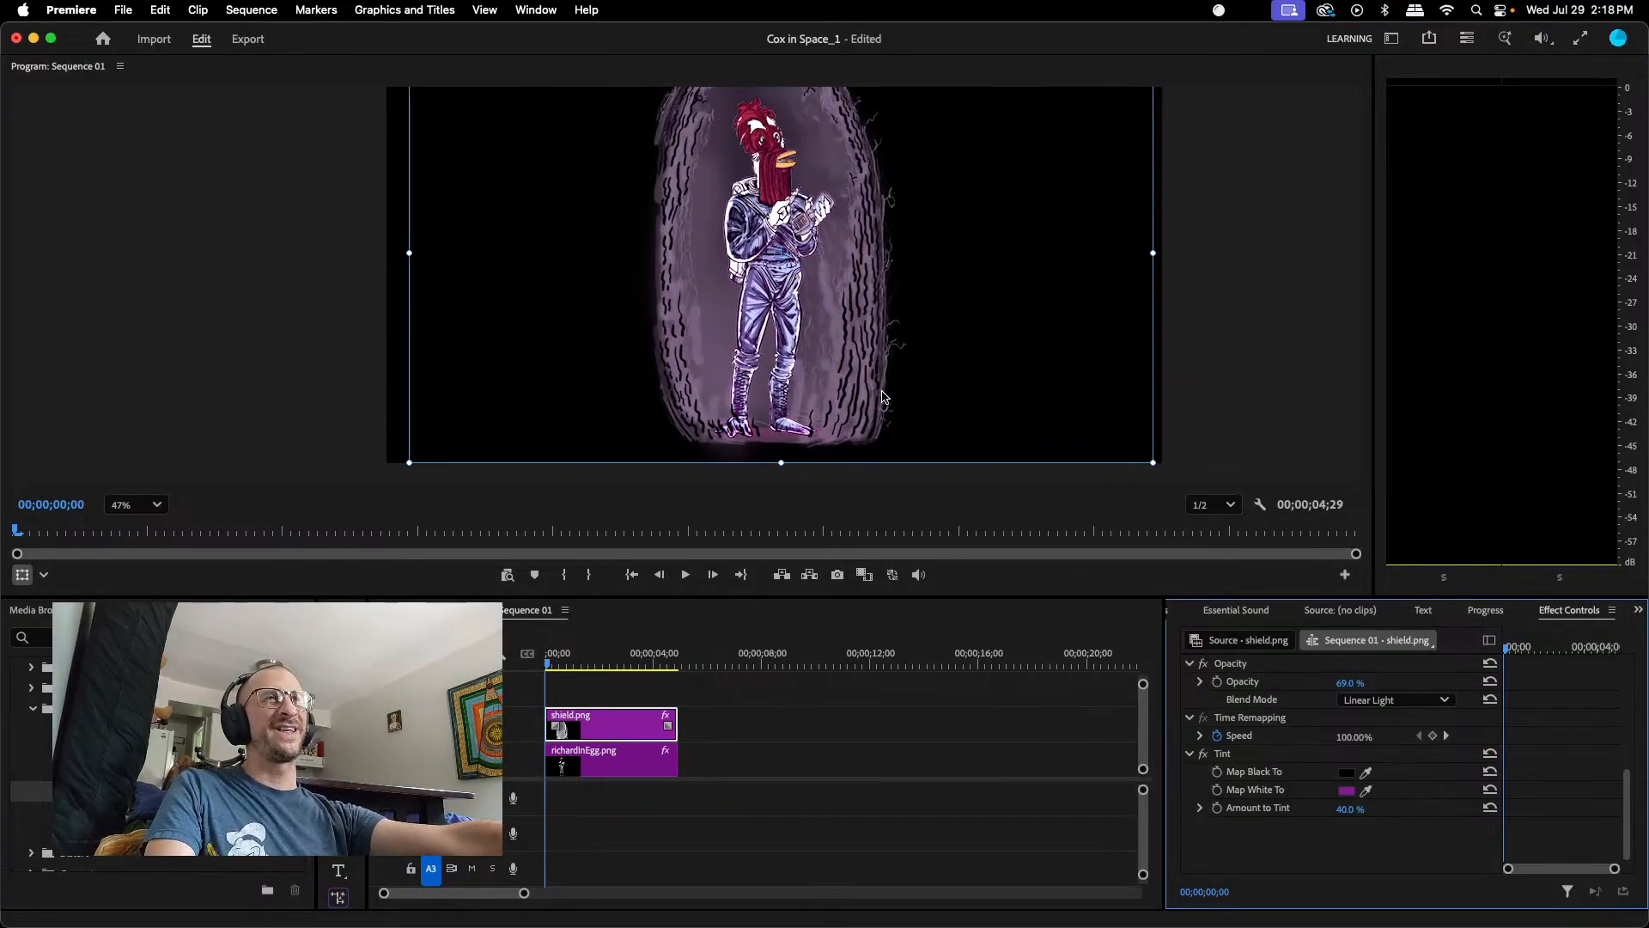
{"action": "scroll", "coordinate": [994, 335], "scroll_direction": "up", "scroll_amount": 2}
{"action": "scroll", "coordinate": [994, 335], "scroll_direction": "down", "scroll_amount": 3}
{"action": "scroll", "coordinate": [994, 335], "scroll_direction": "down", "scroll_amount": 1}
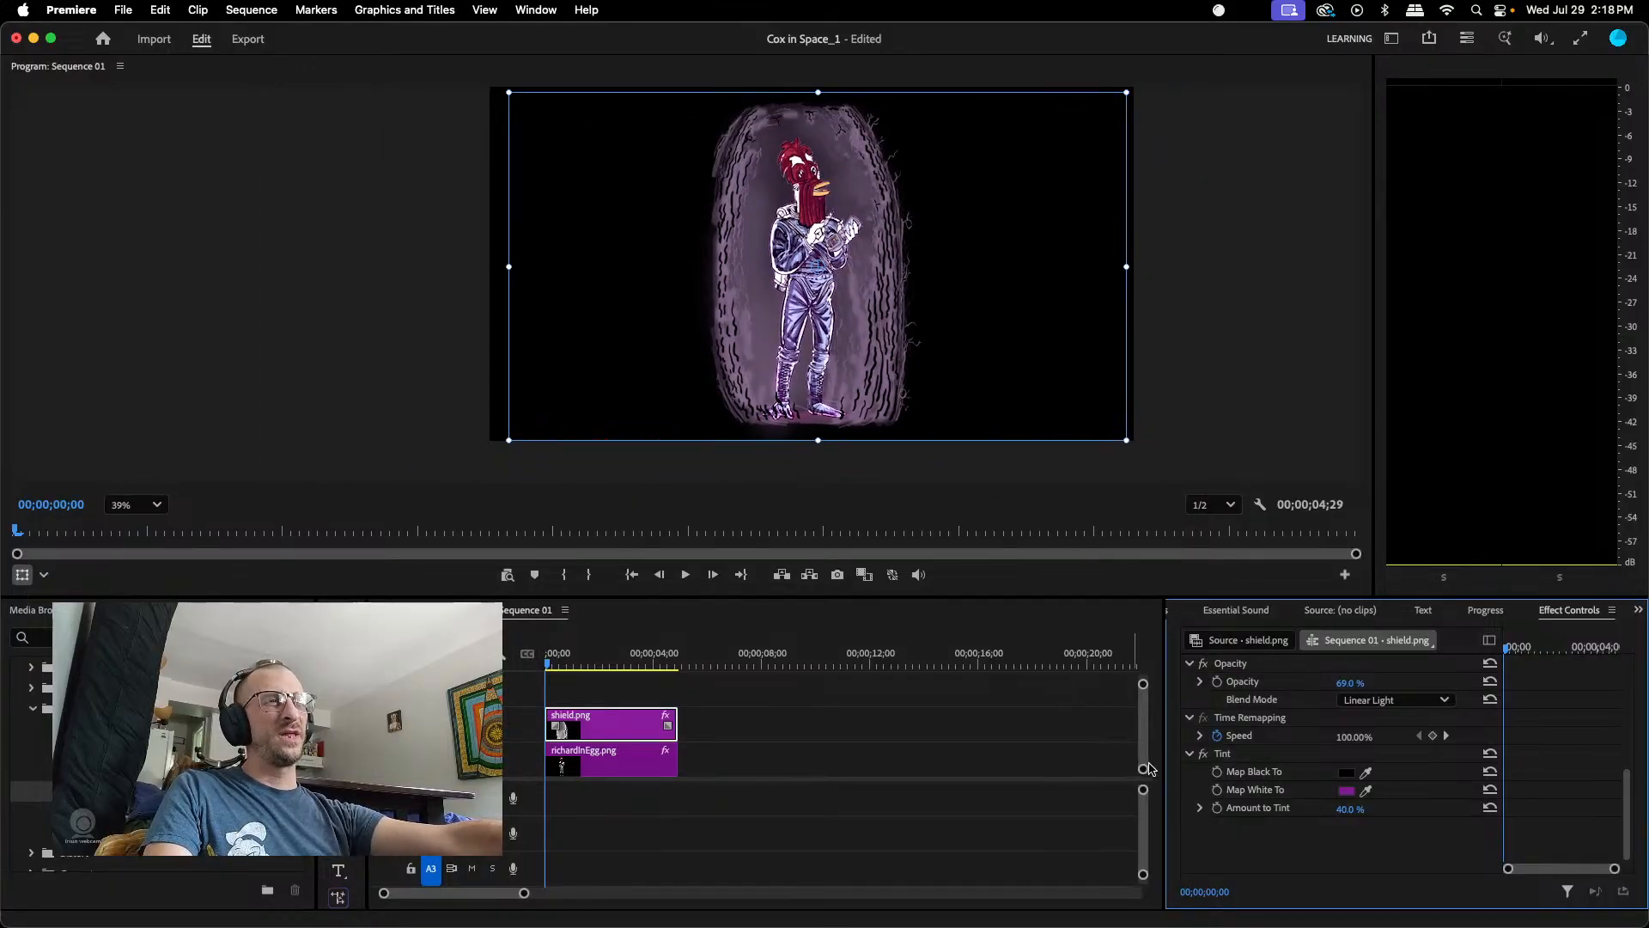
{"action": "left_click", "coordinate": [1366, 789]}
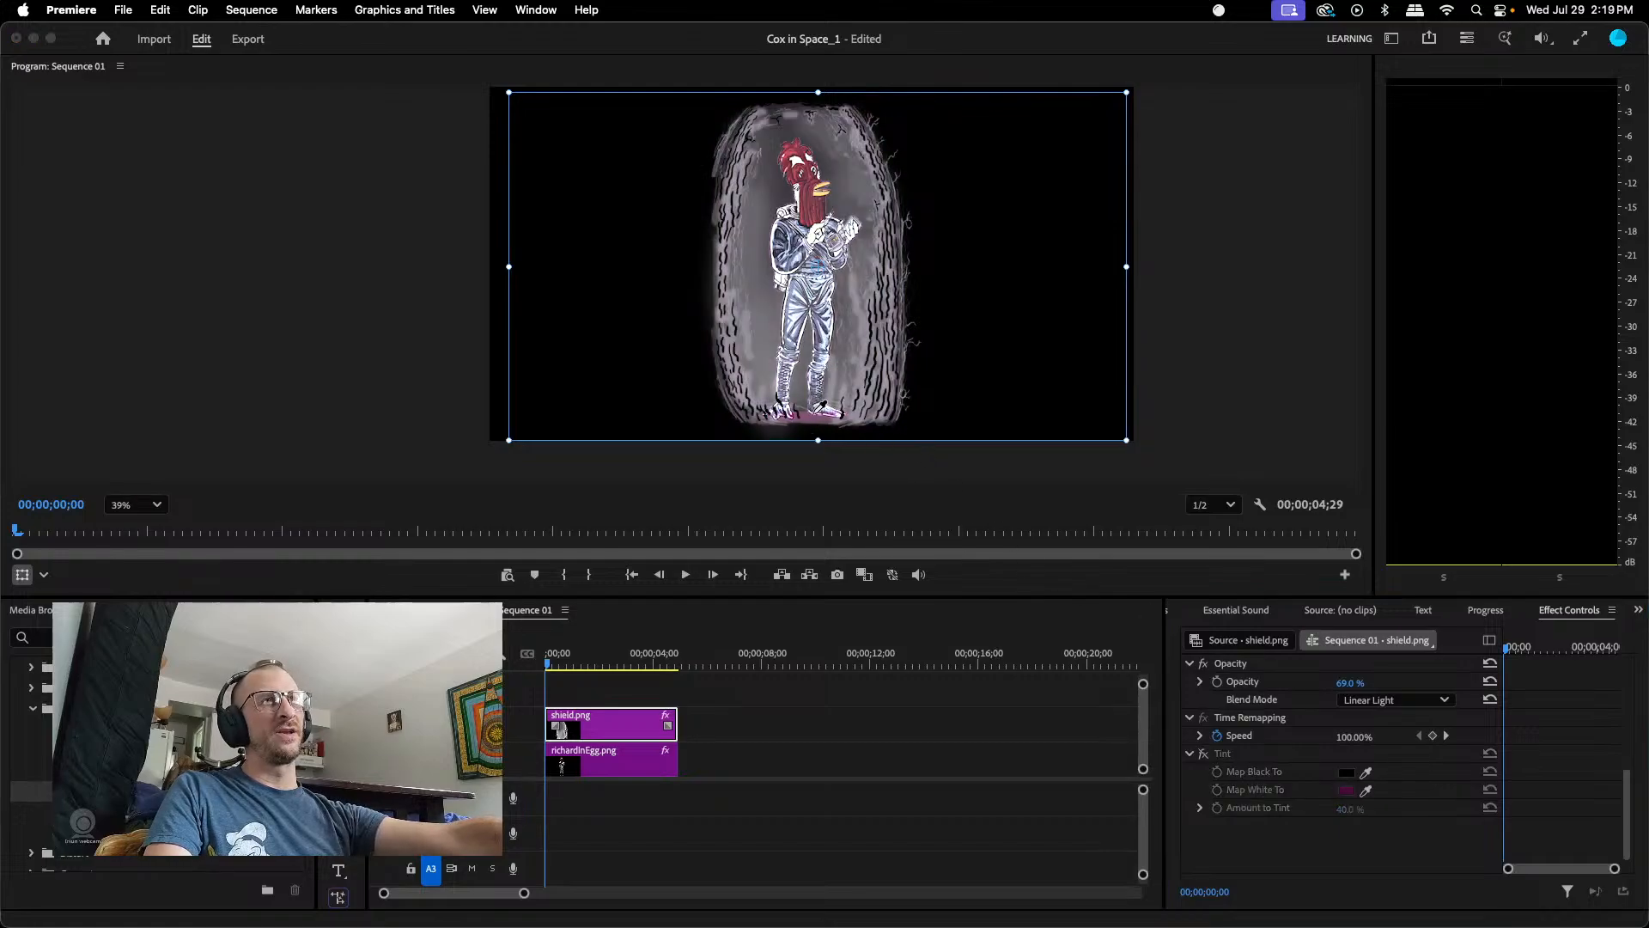
{"action": "left_click", "coordinate": [814, 417]}
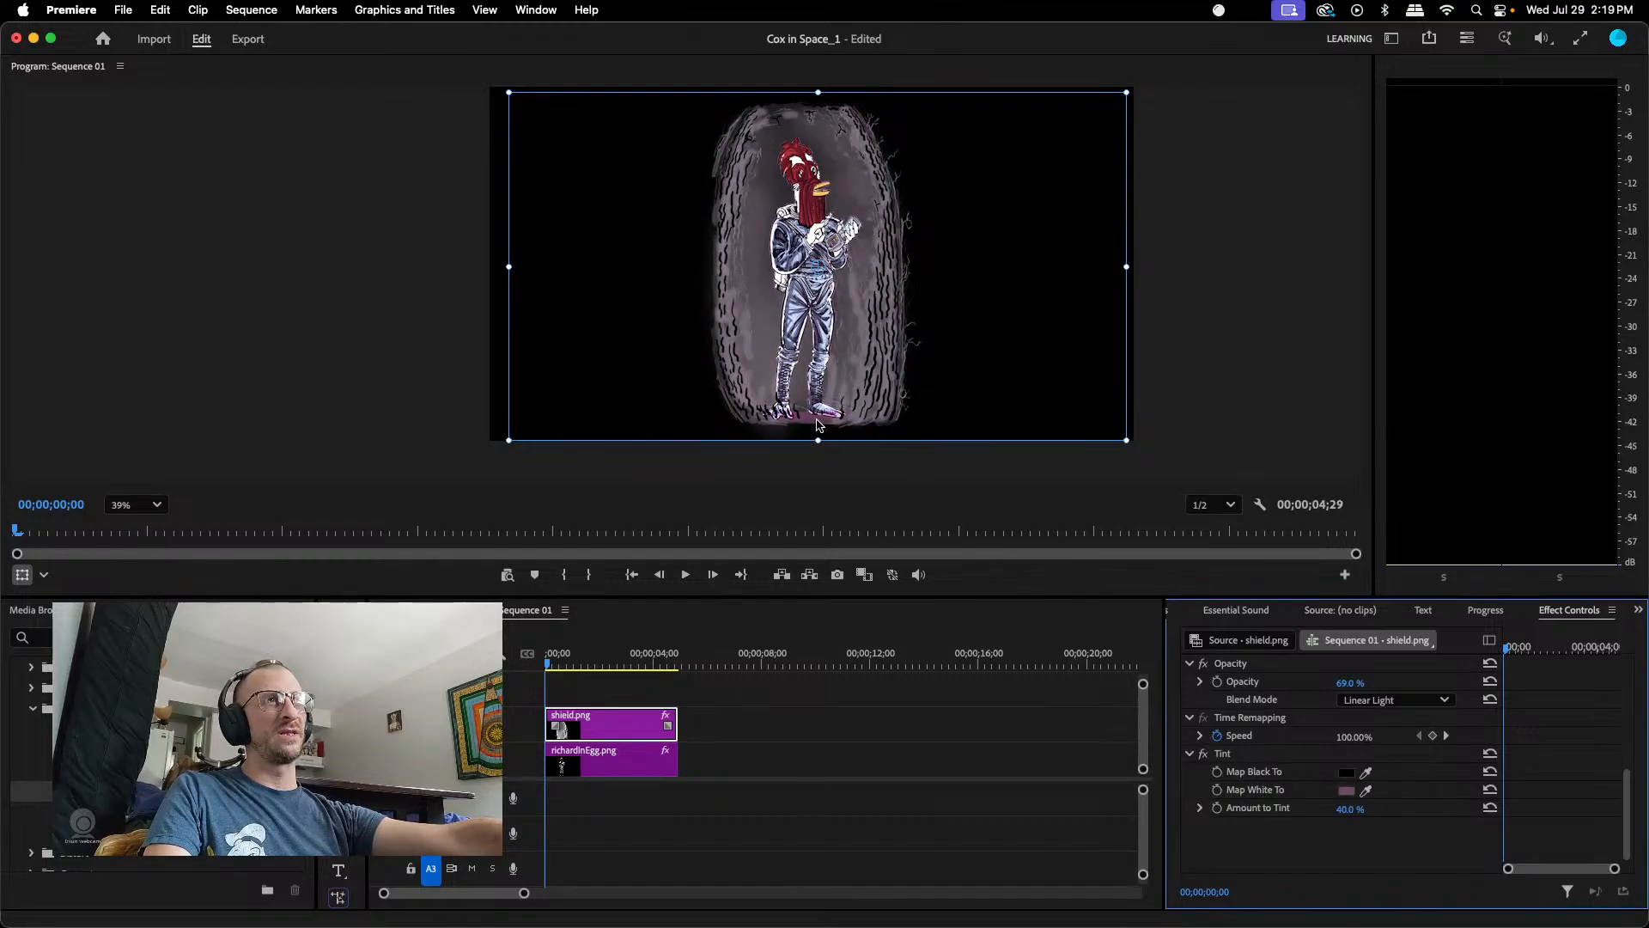
{"action": "left_click", "coordinate": [1366, 791]}
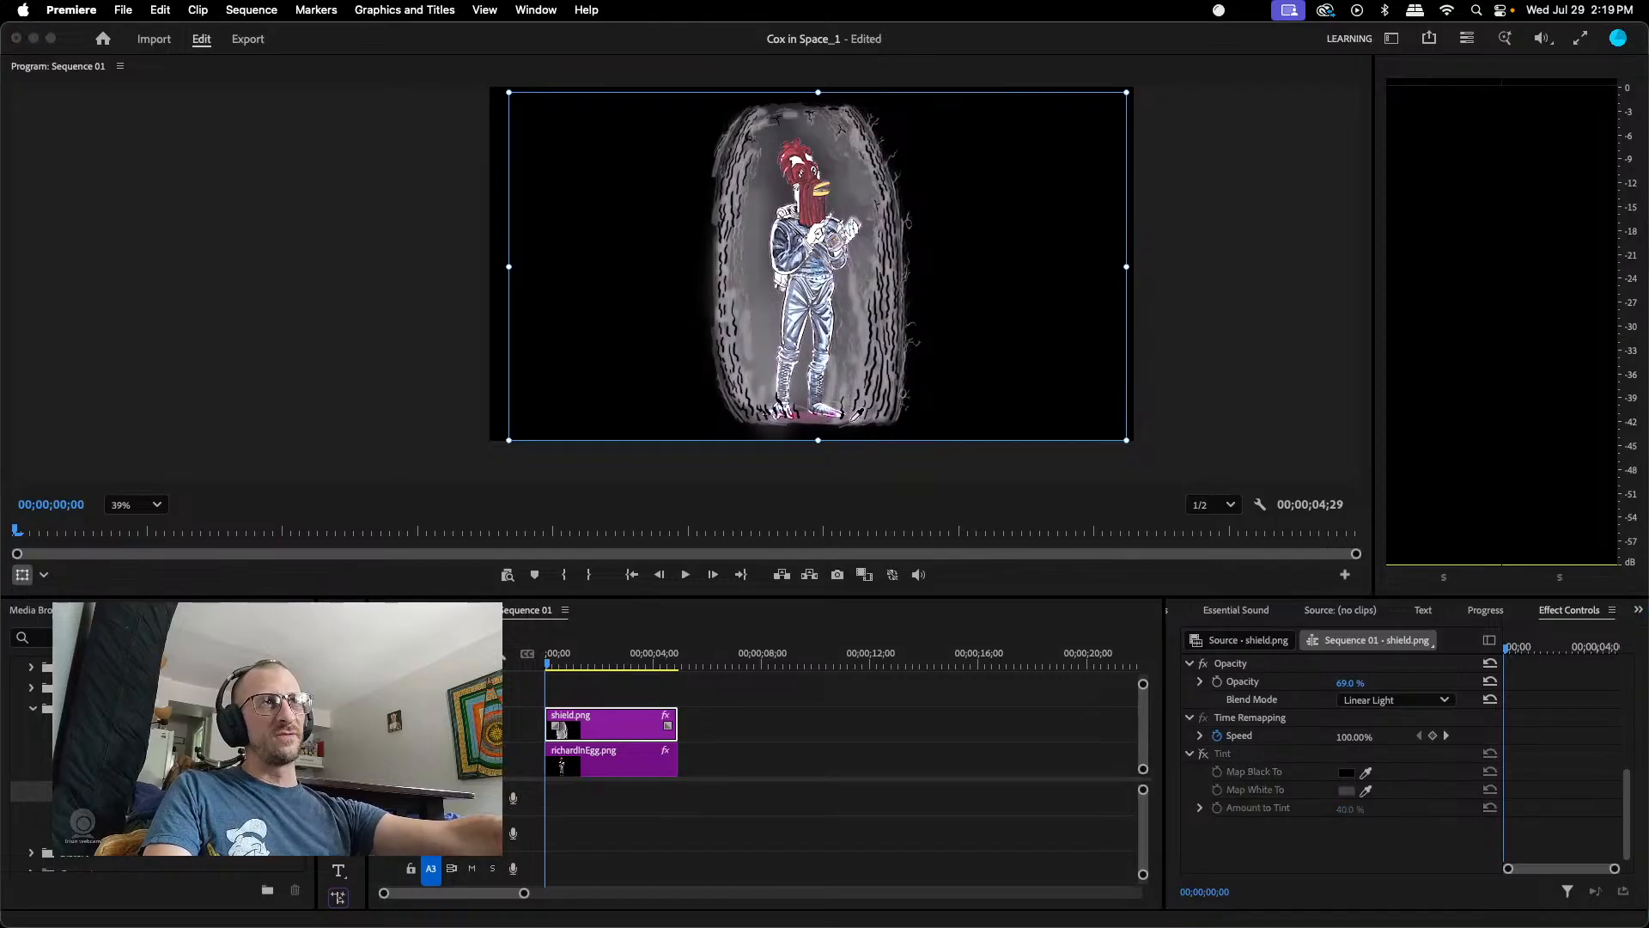
{"action": "left_click", "coordinate": [638, 716]}
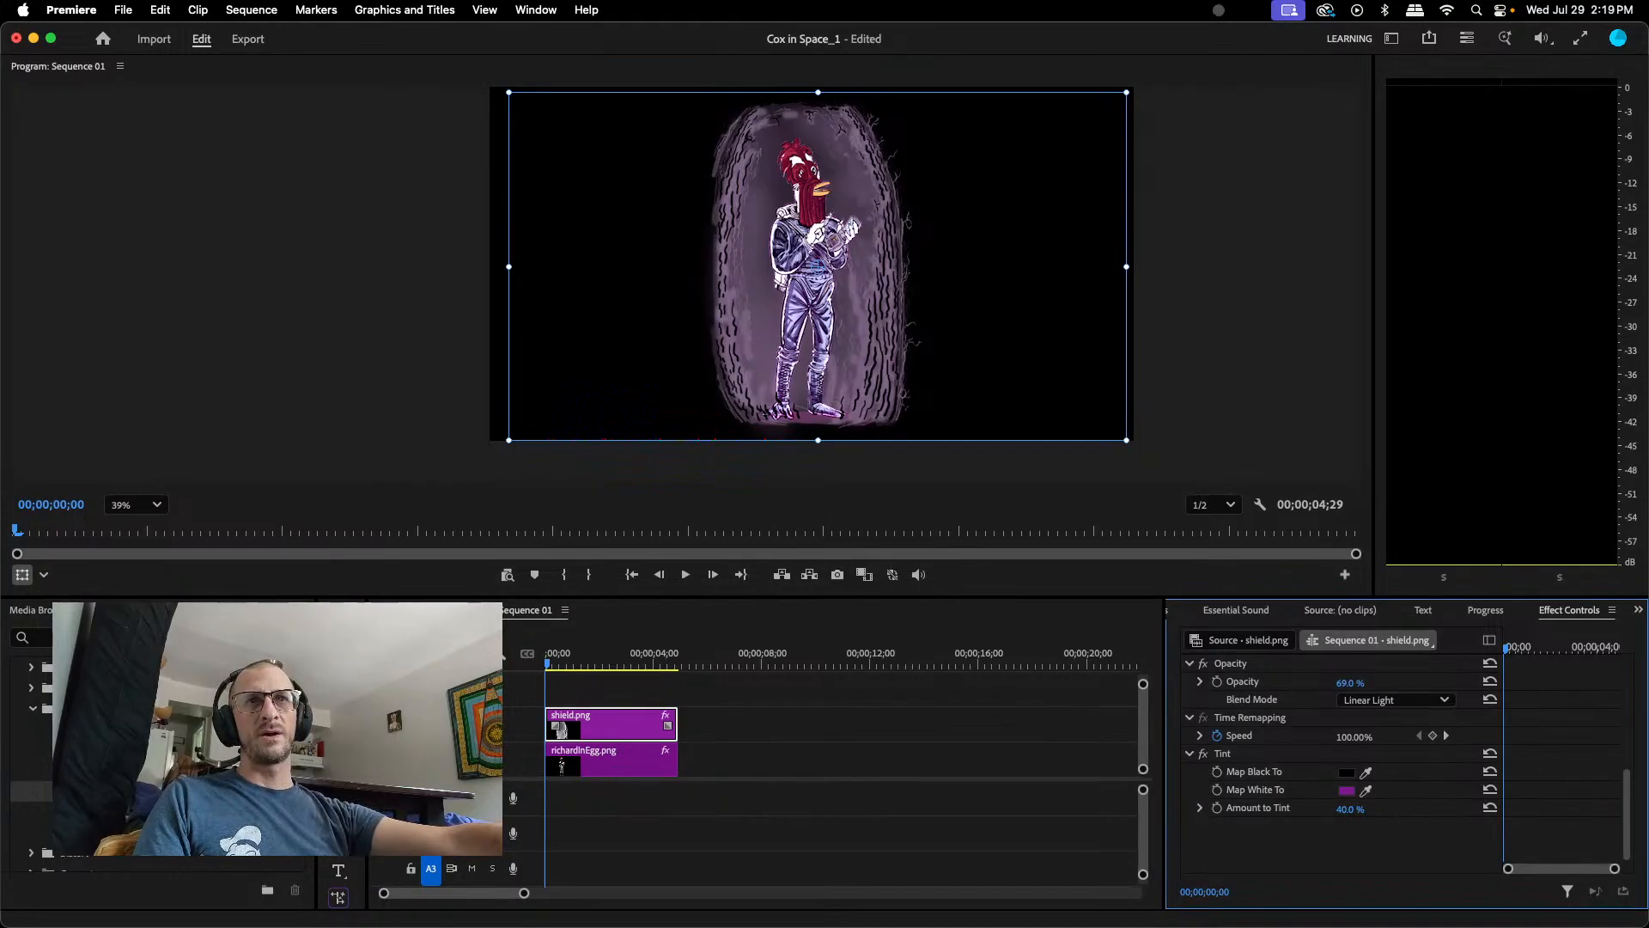
- Apply the Brightness & Contrast effect to shield.png and set its Brightness to 39
{"action": "left_click_drag", "start_coordinate": [129, 750], "coordinate": [601, 729]}
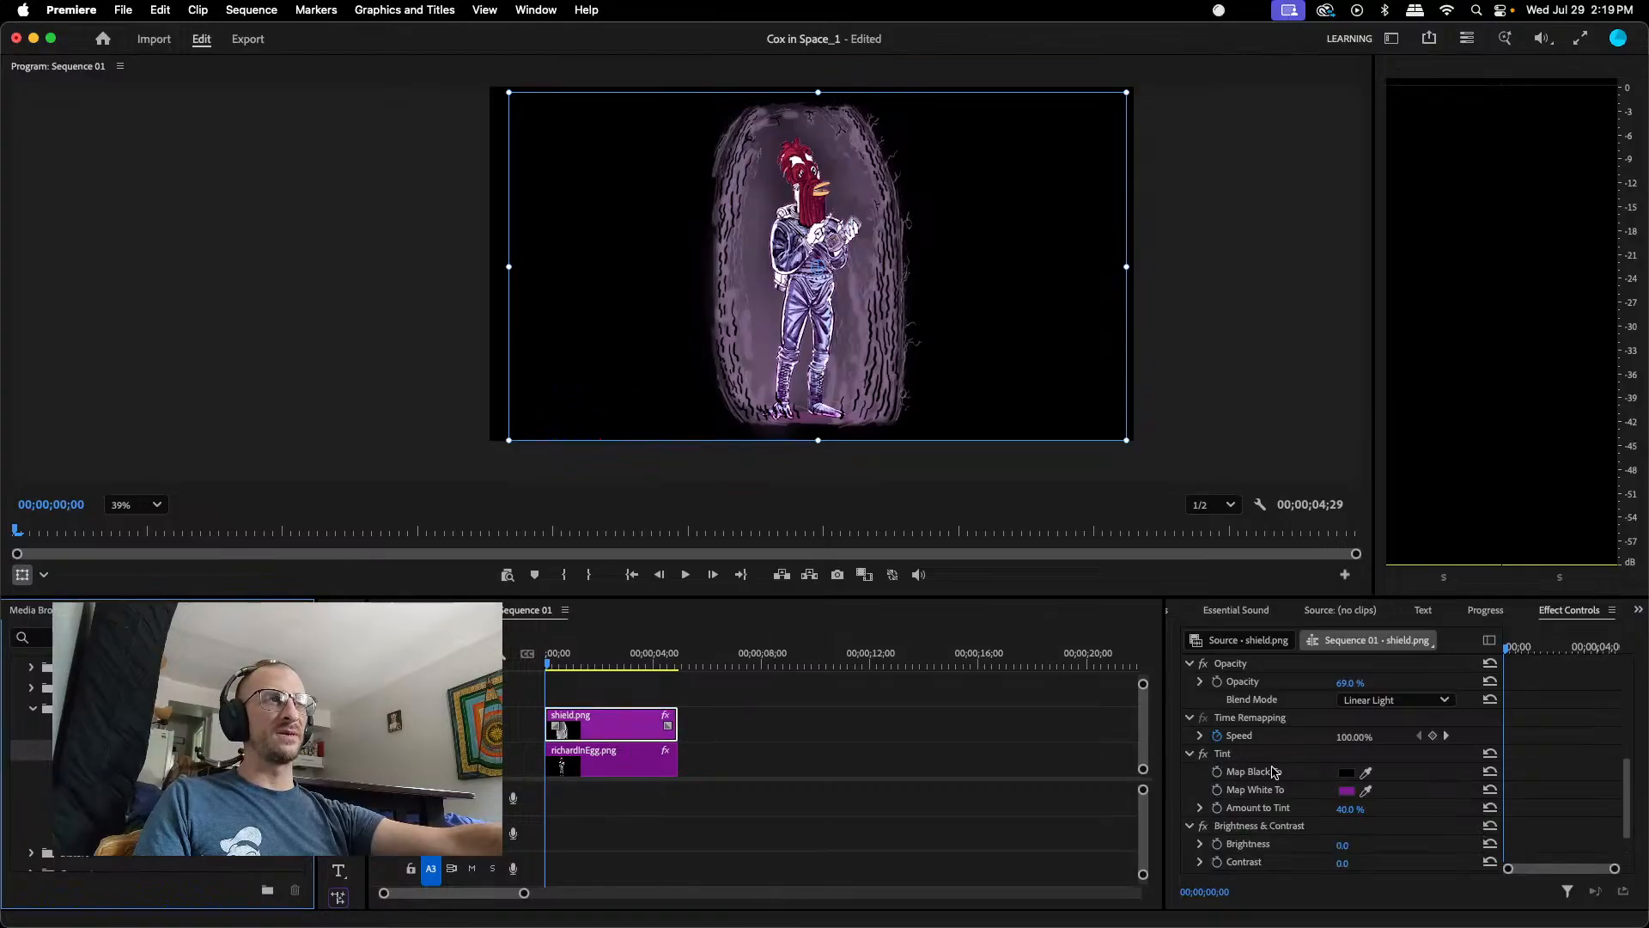
{"action": "scroll", "coordinate": [1276, 773], "scroll_direction": "down", "scroll_amount": 2}
{"action": "left_click_drag", "start_coordinate": [1344, 811], "coordinate": [1360, 811]}
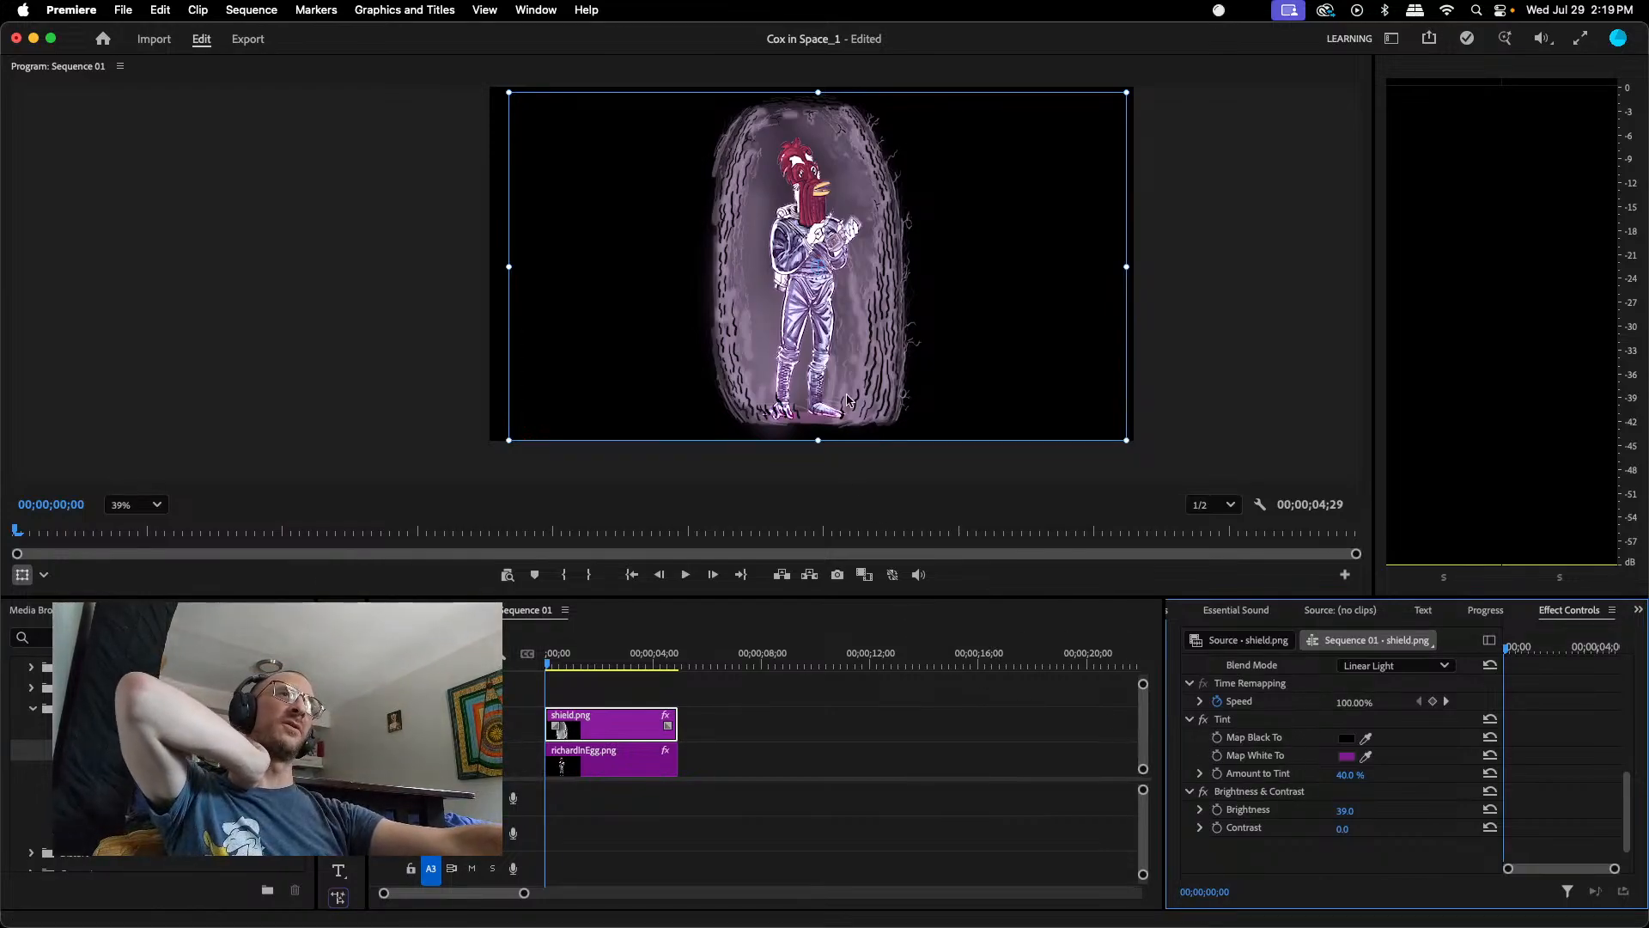
- Scale shield.png down slightly in two passes and shift it lower so it fits around the figure
{"action": "left_click_drag", "start_coordinate": [1125, 266], "coordinate": [1107, 266]}
{"action": "left_click_drag", "start_coordinate": [810, 196], "coordinate": [808, 207]}
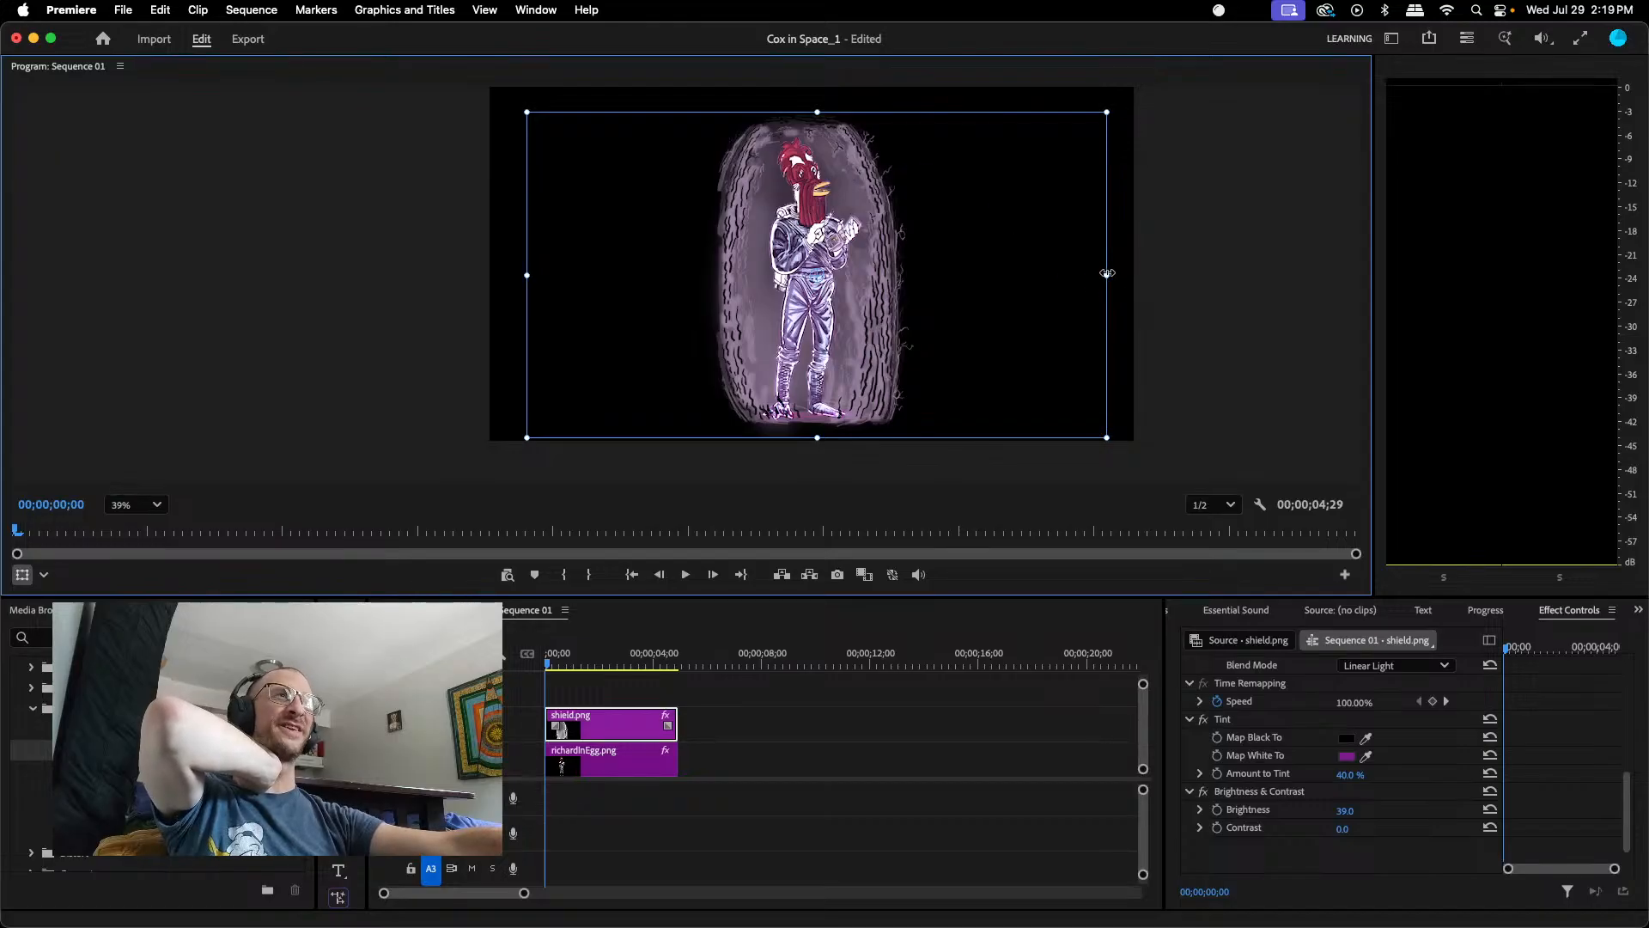
{"action": "left_click_drag", "start_coordinate": [1108, 273], "coordinate": [1099, 274]}
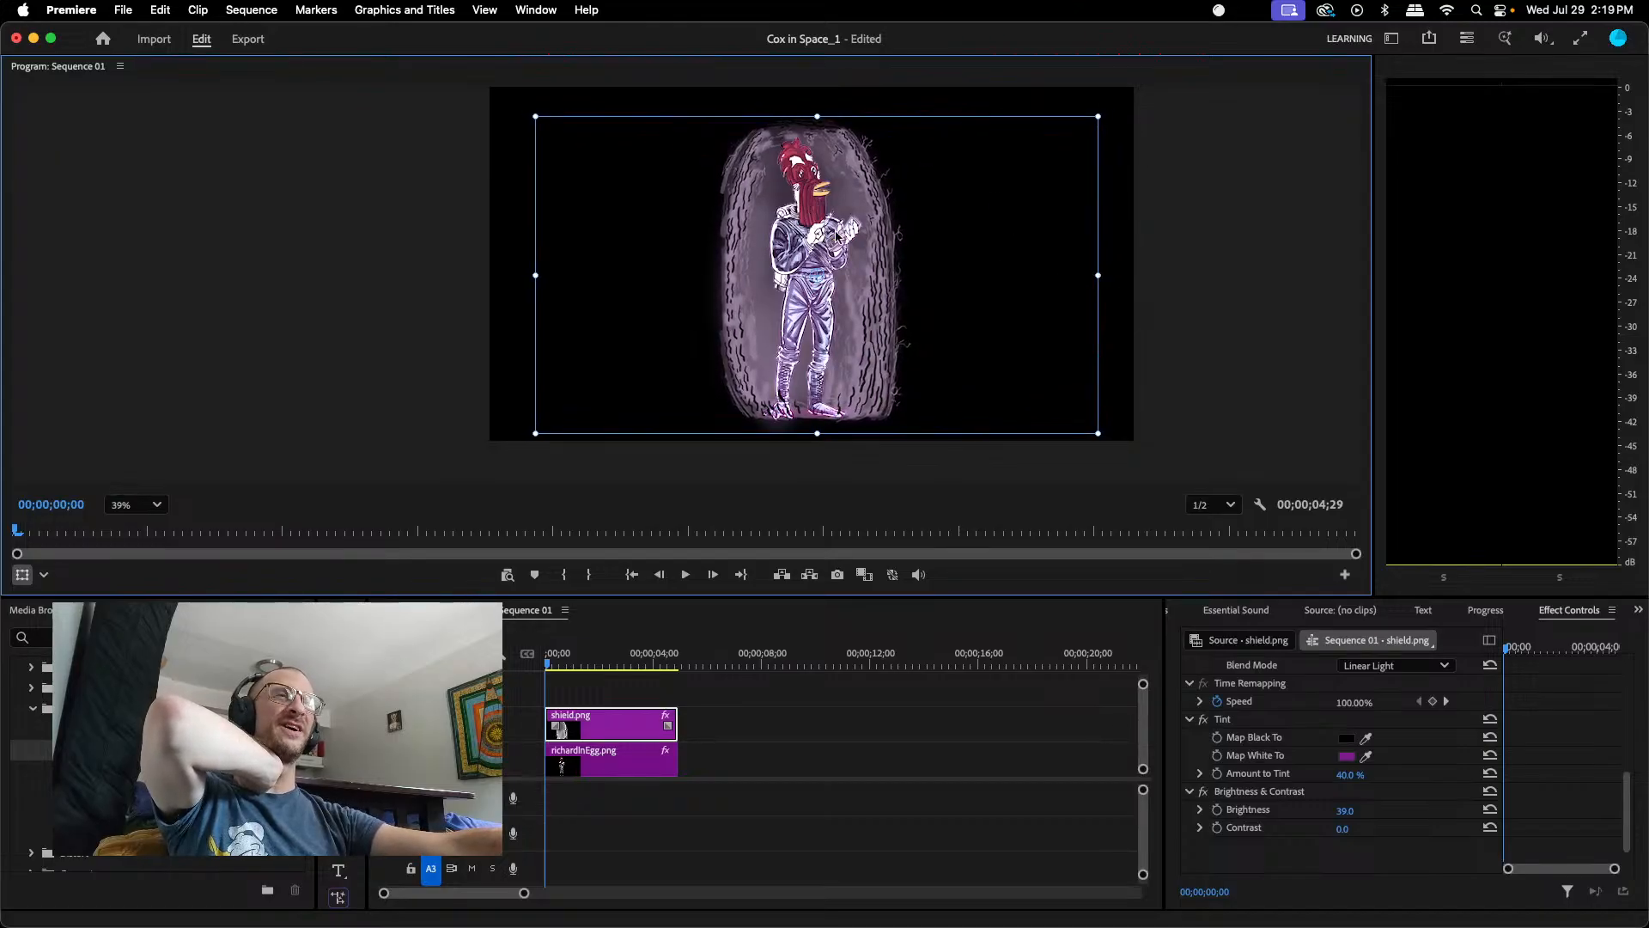
{"action": "left_click_drag", "start_coordinate": [812, 235], "coordinate": [813, 242]}
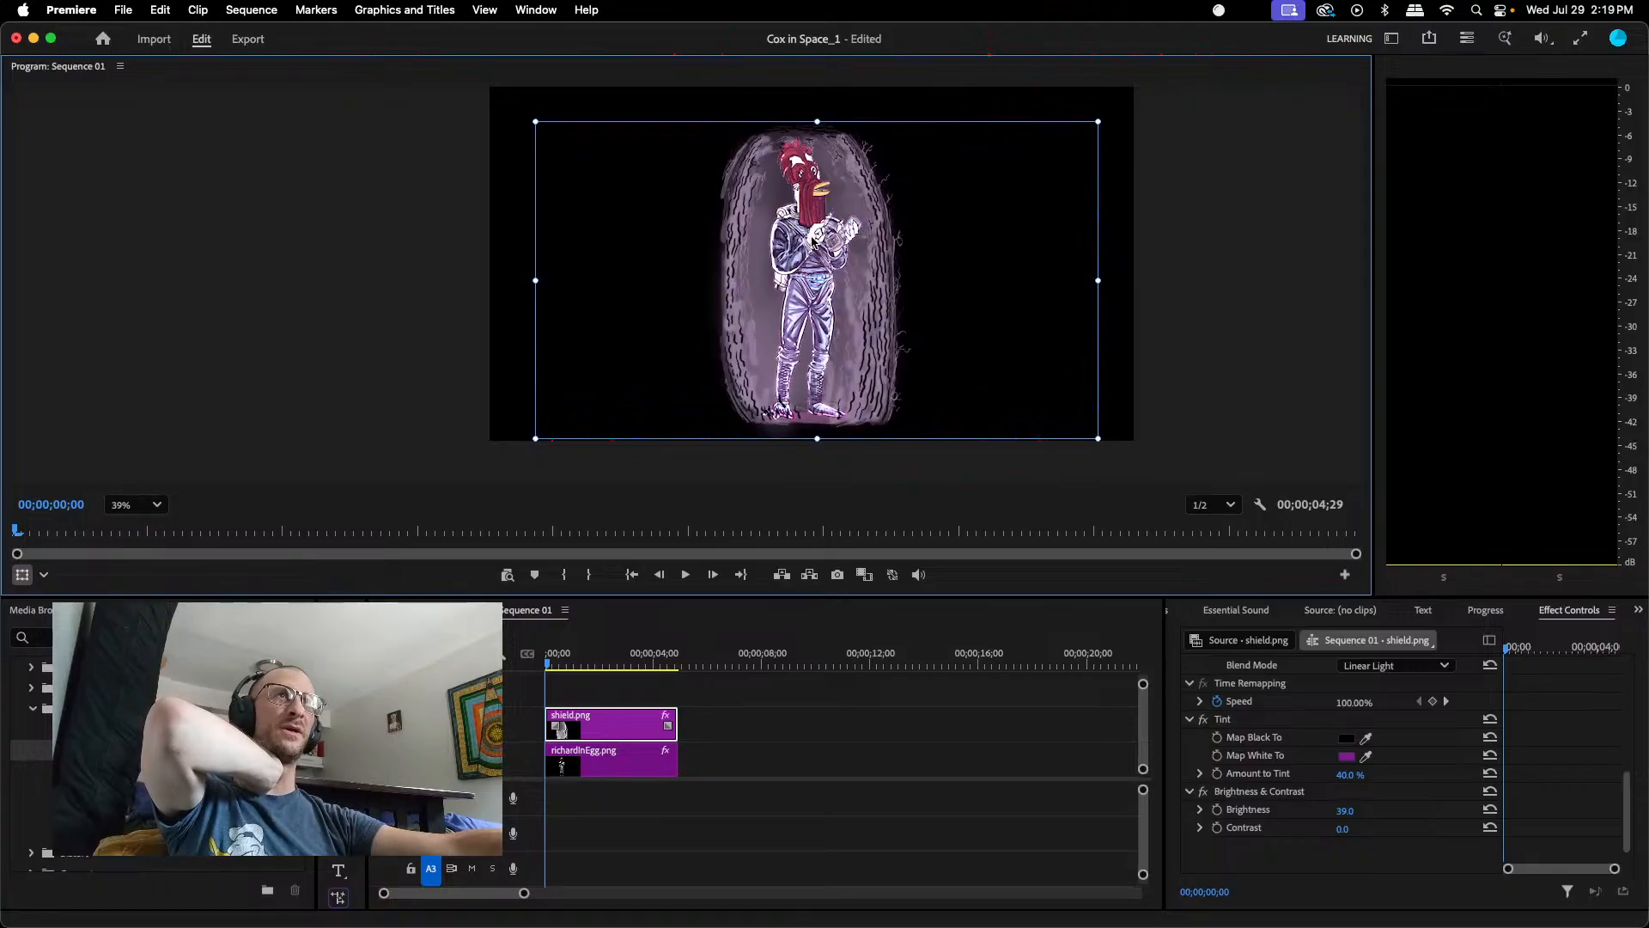
- Deselect the shield artwork in the frame and examine the tinted shield and figure up close and from afar
{"action": "left_click", "coordinate": [1239, 173]}
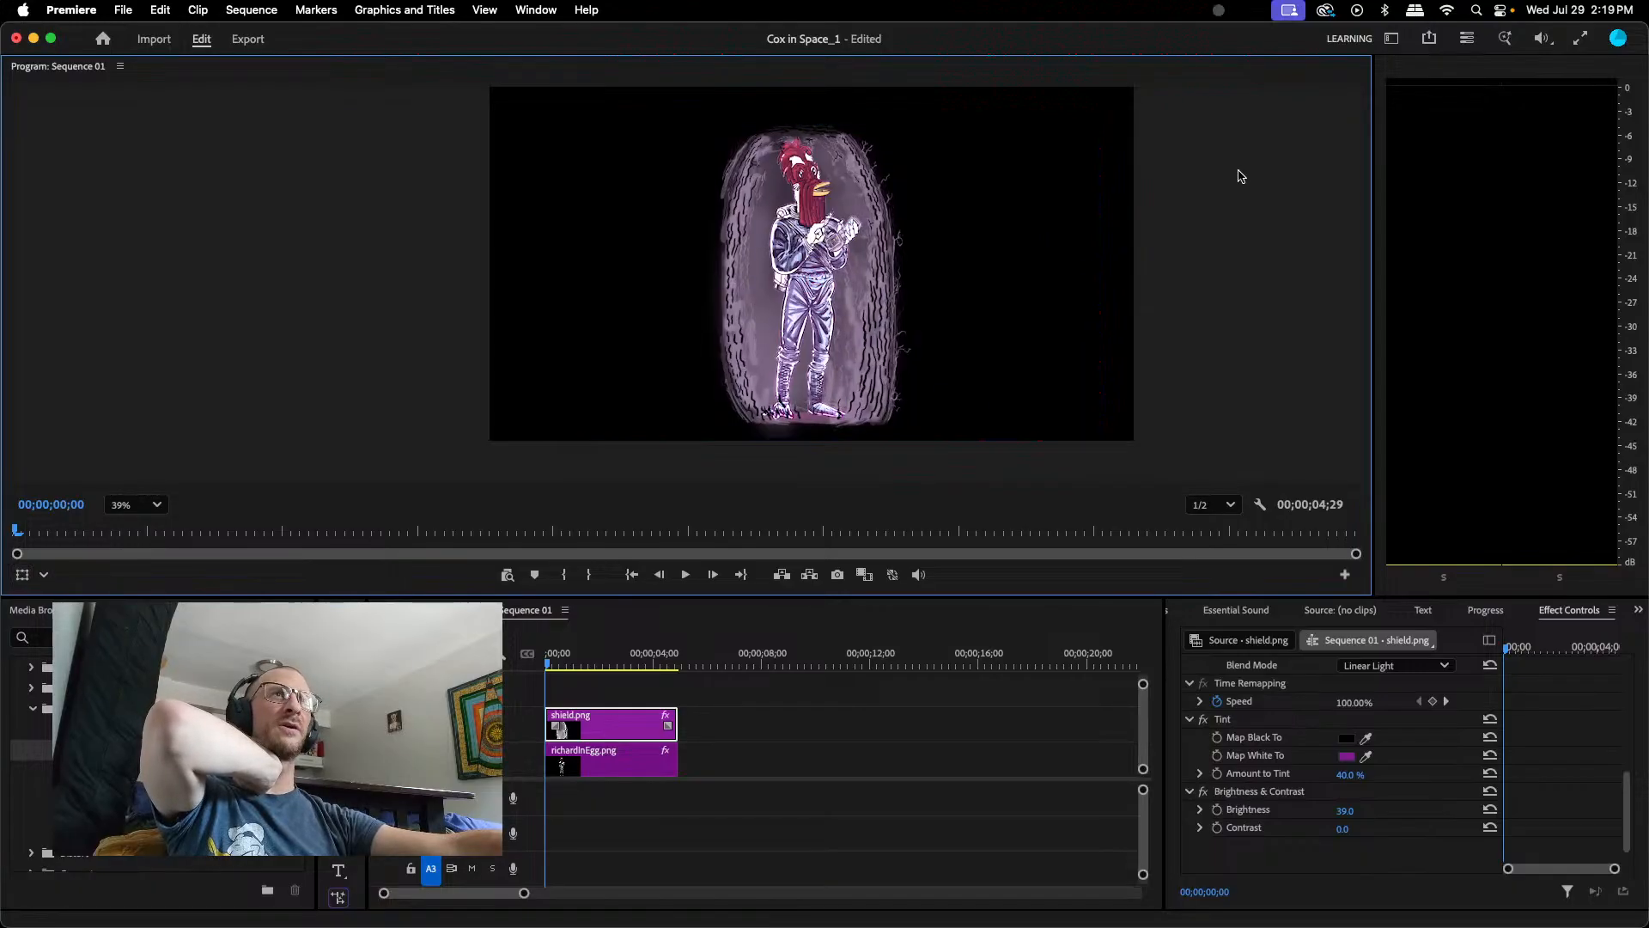
{"action": "scroll", "coordinate": [776, 130], "scroll_direction": "up", "scroll_amount": 4}
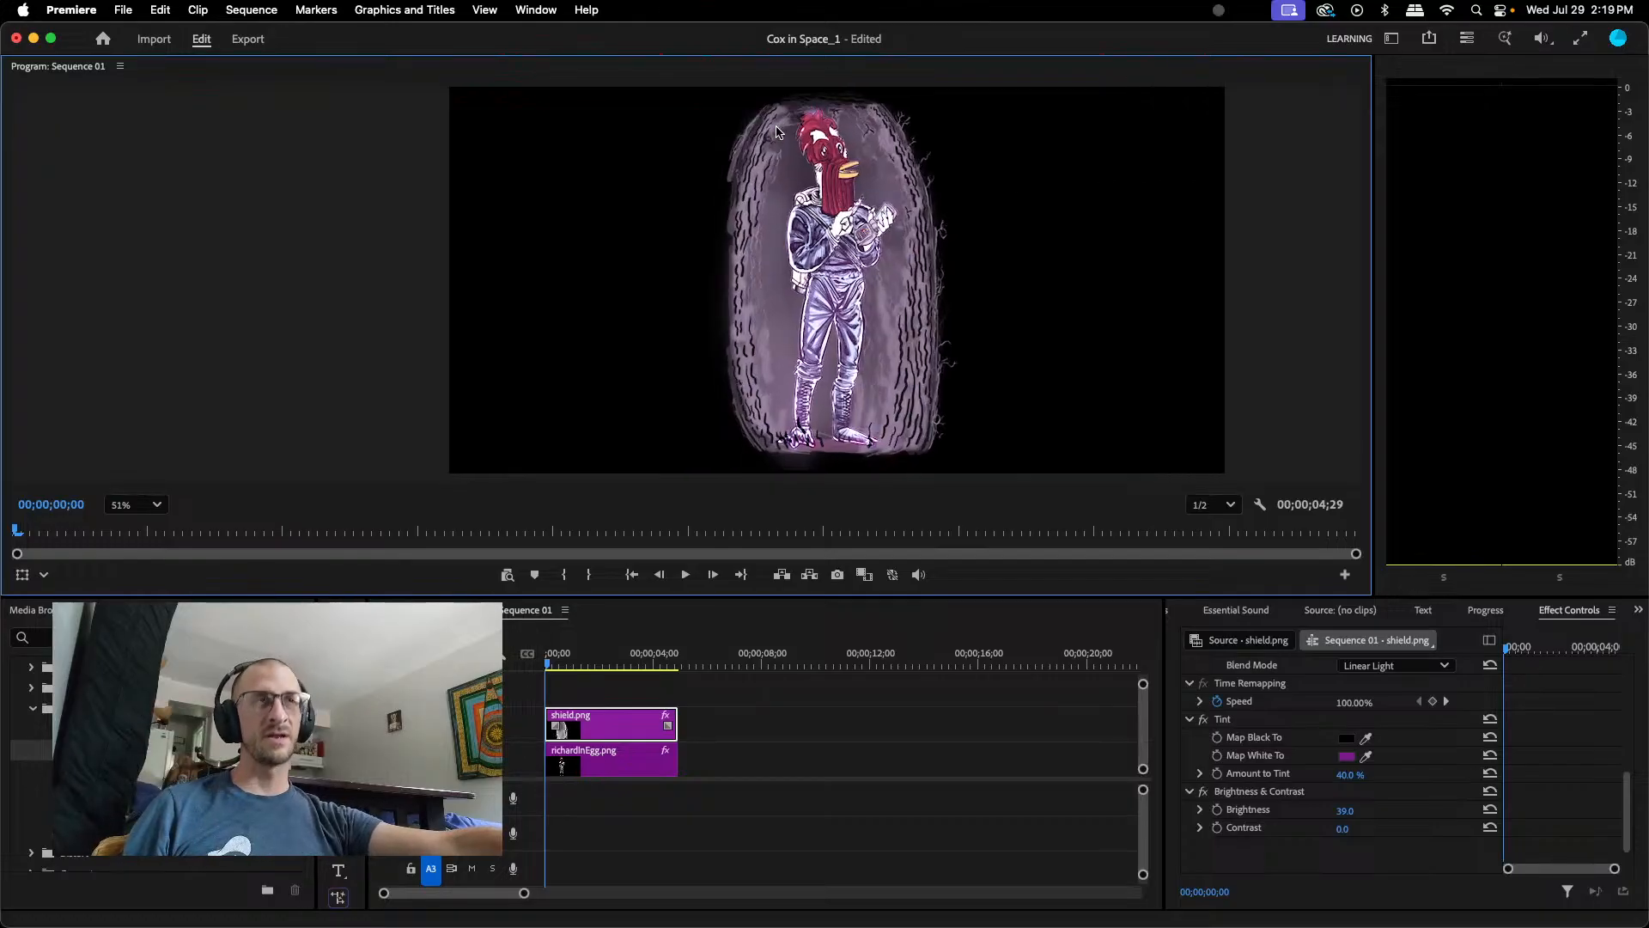
{"action": "scroll", "coordinate": [917, 133], "scroll_direction": "down", "scroll_amount": 1}
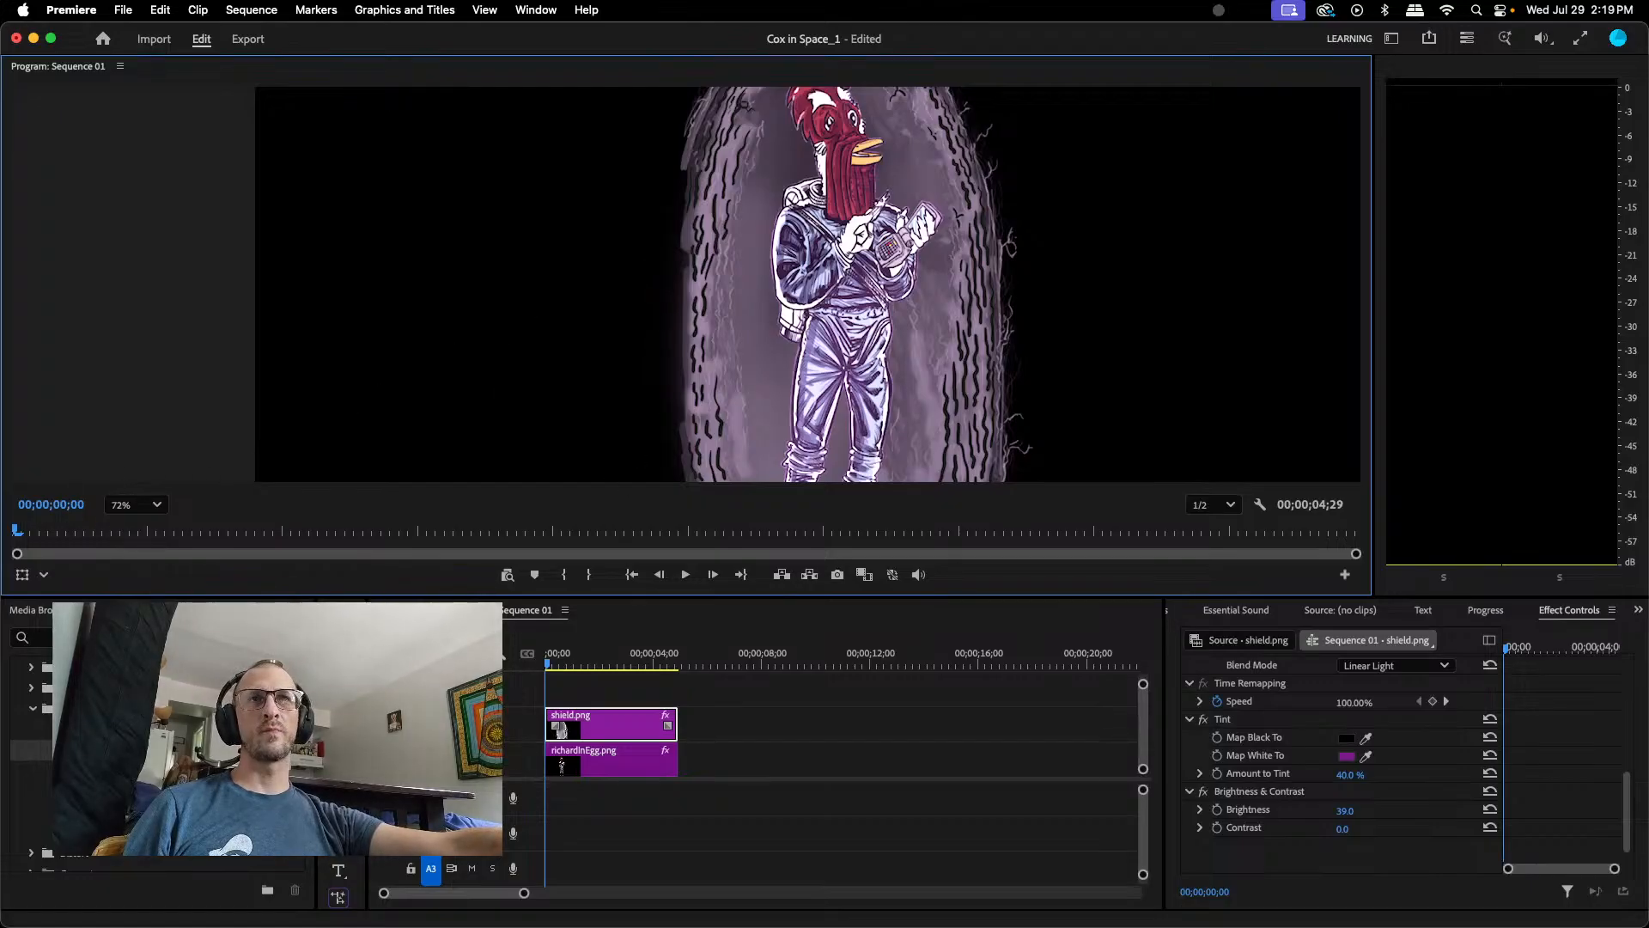
{"action": "left_click_drag", "start_coordinate": [475, 342], "coordinate": [469, 425]}
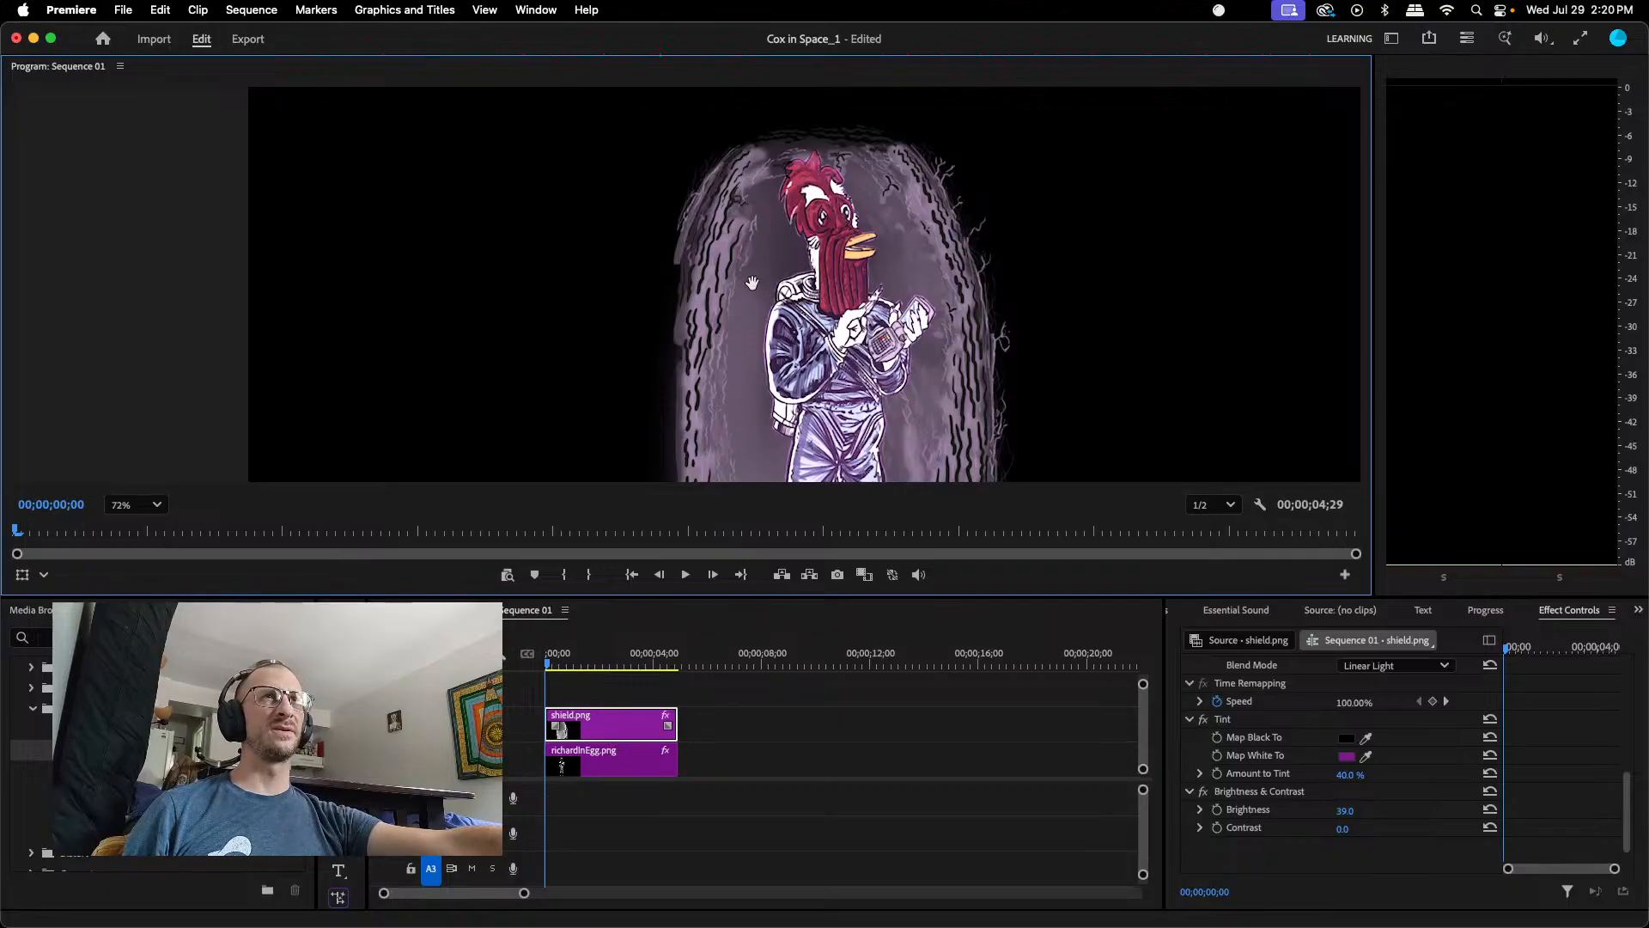
{"action": "scroll", "coordinate": [752, 284], "scroll_direction": "down", "scroll_amount": 6}
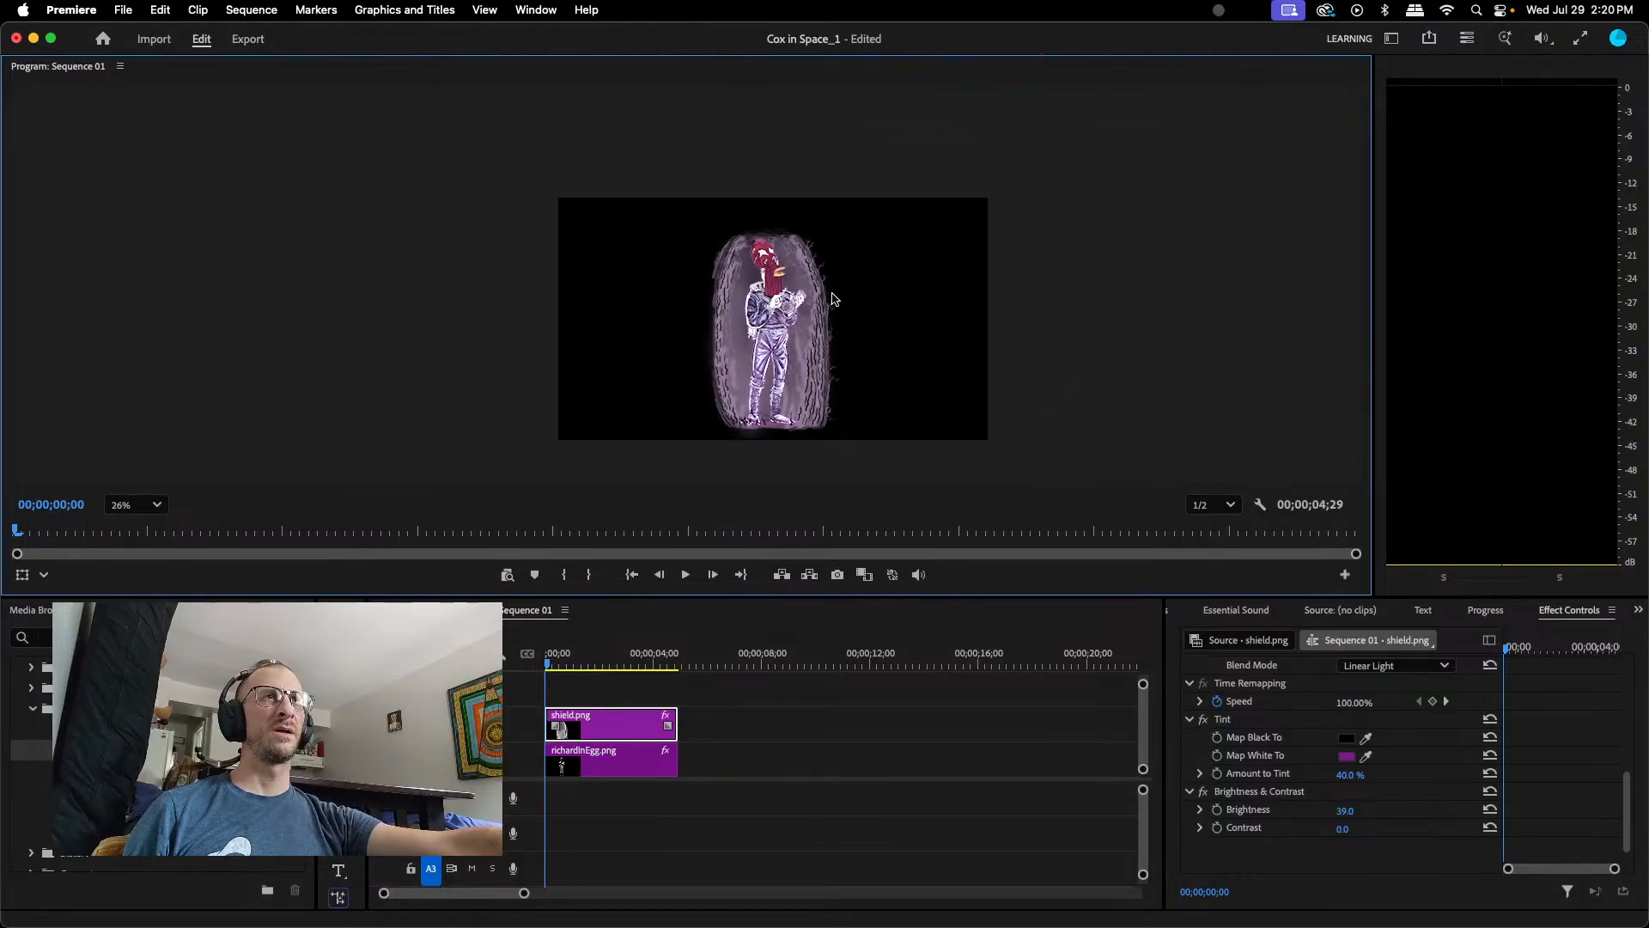
{"action": "scroll", "coordinate": [833, 298], "scroll_direction": "up", "scroll_amount": 6}
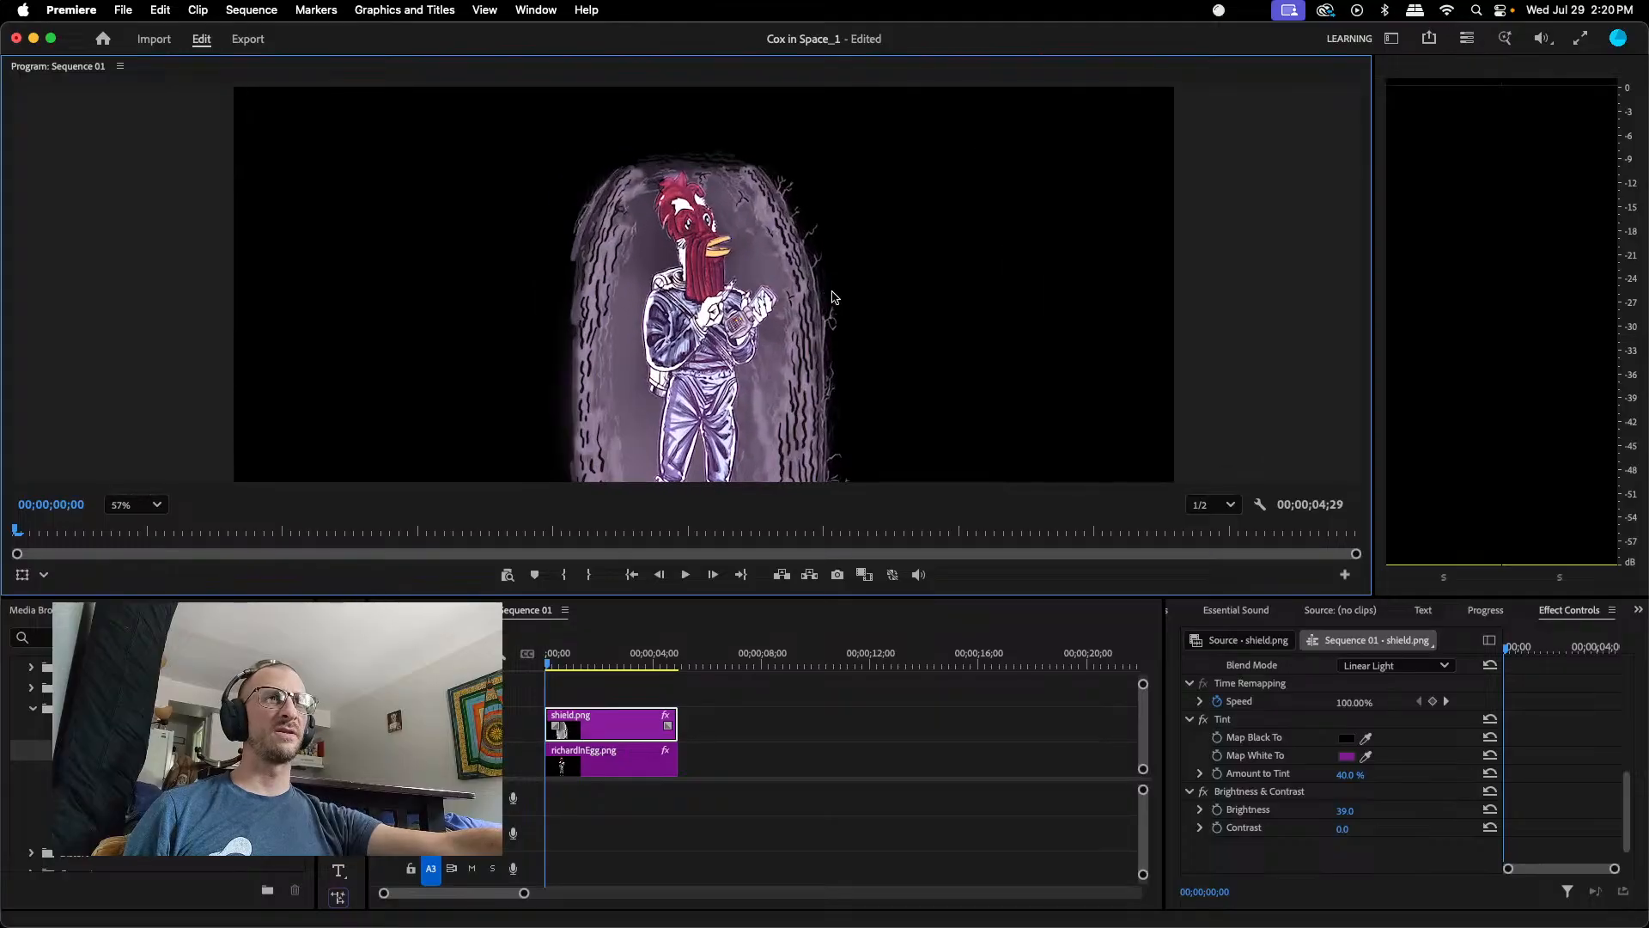
{"action": "scroll", "coordinate": [833, 298], "scroll_direction": "down", "scroll_amount": 4}
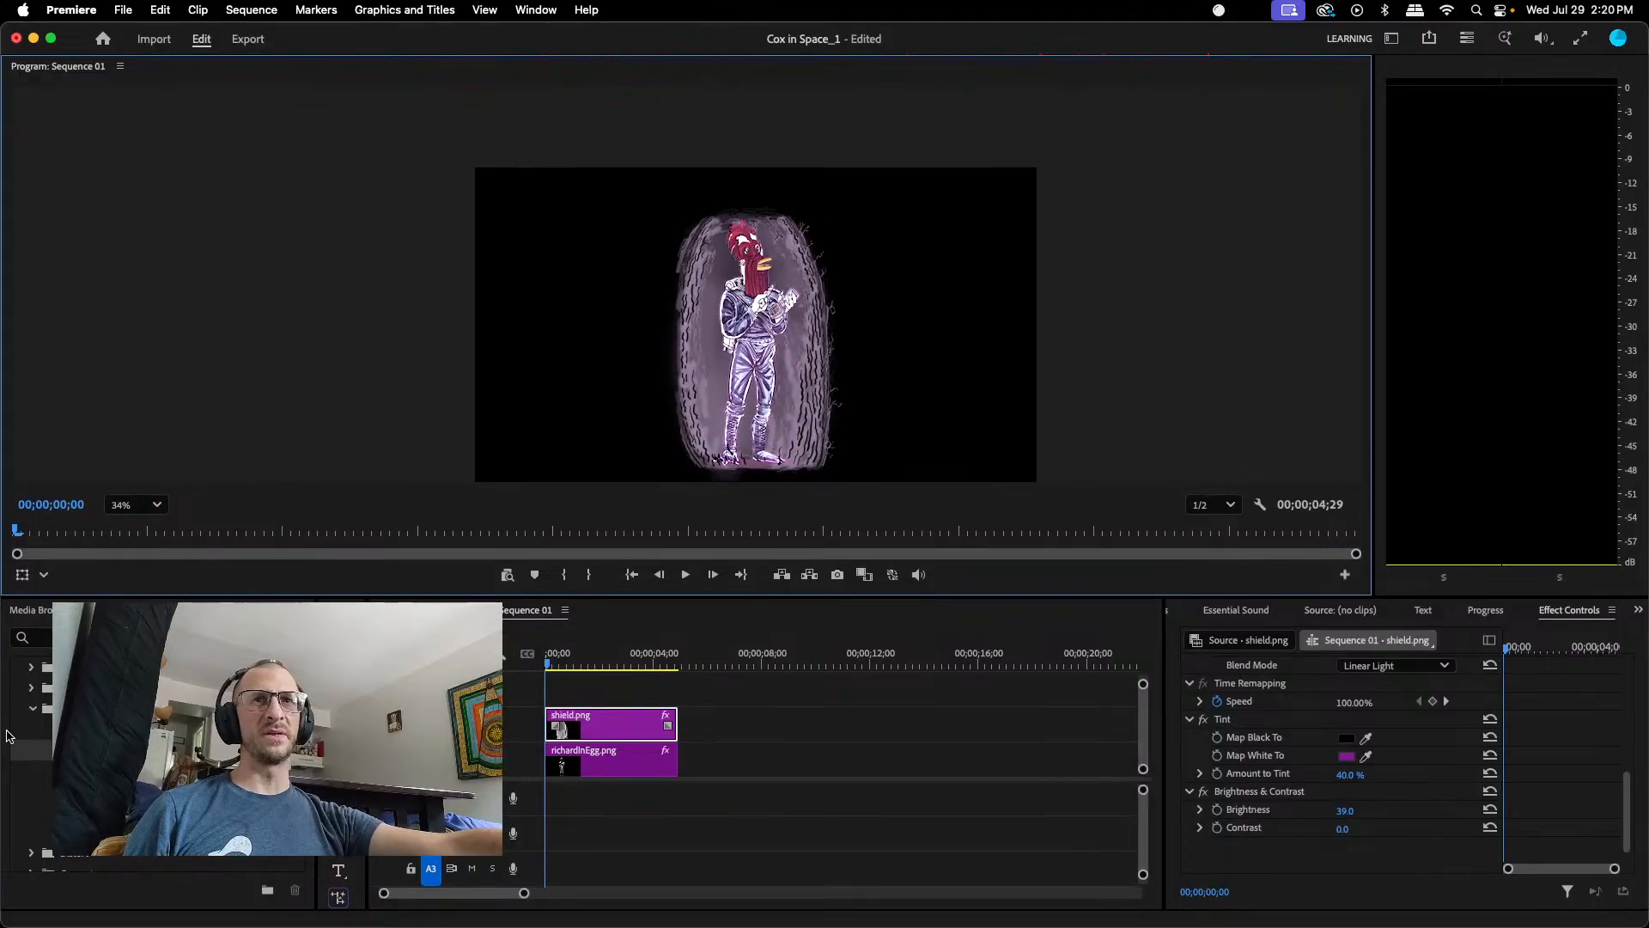
- Find the Turbulent Displace effect among the distortion effects and apply it to the shield.png clip
{"action": "left_click", "coordinate": [37, 706]}
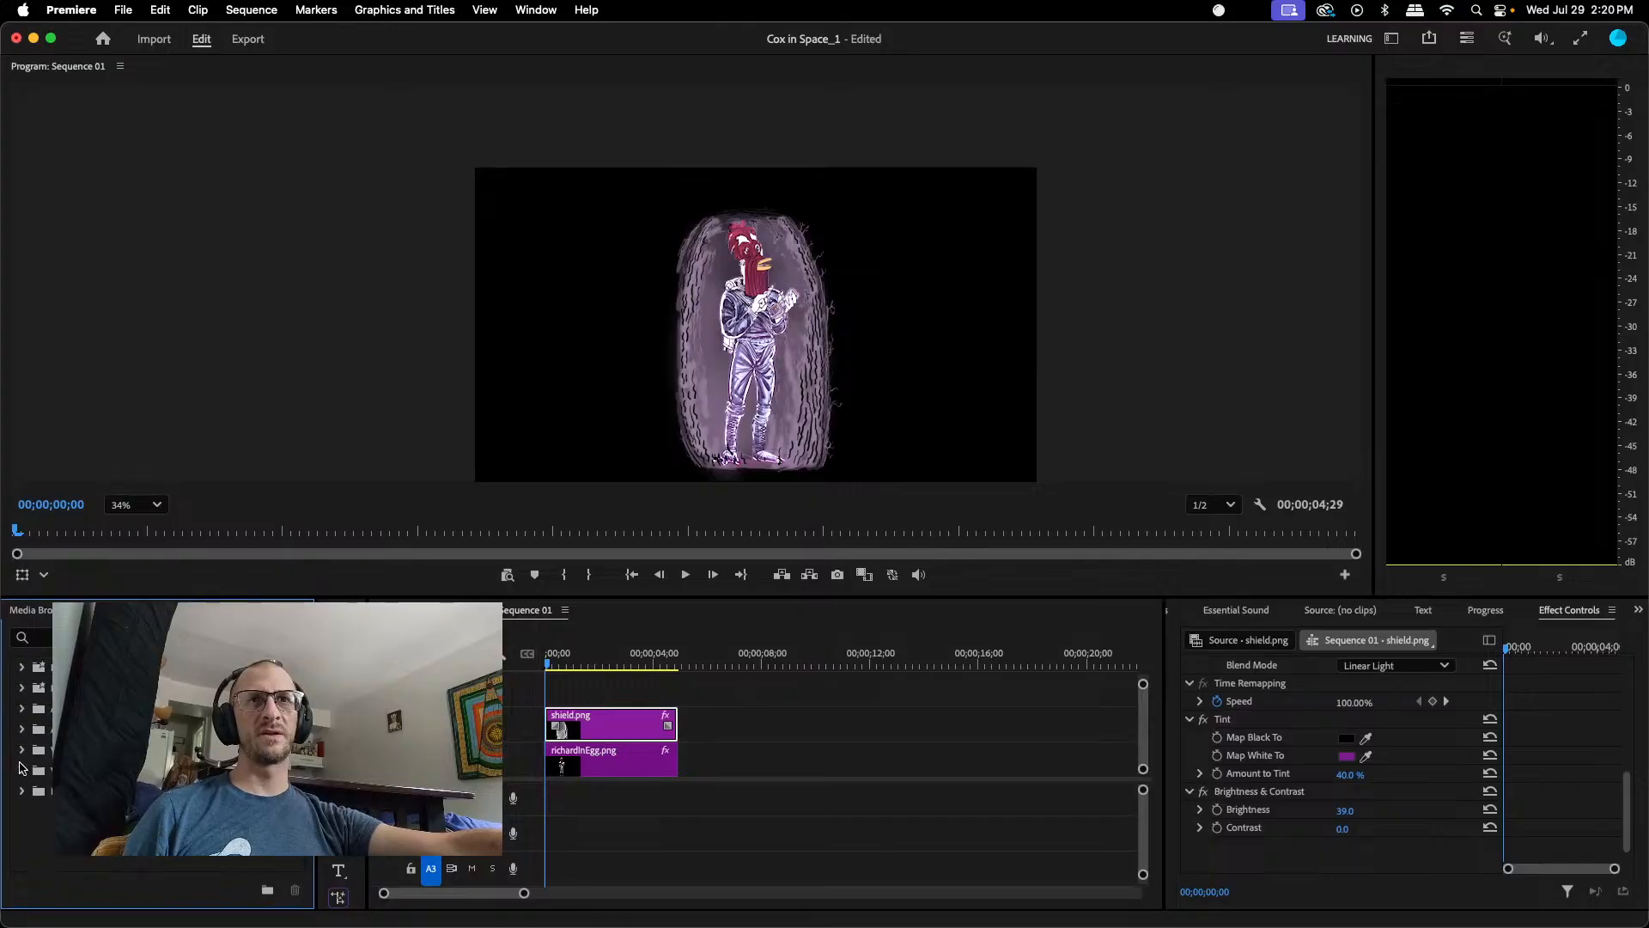
{"action": "scroll", "coordinate": [23, 754], "scroll_direction": "down", "scroll_amount": 5}
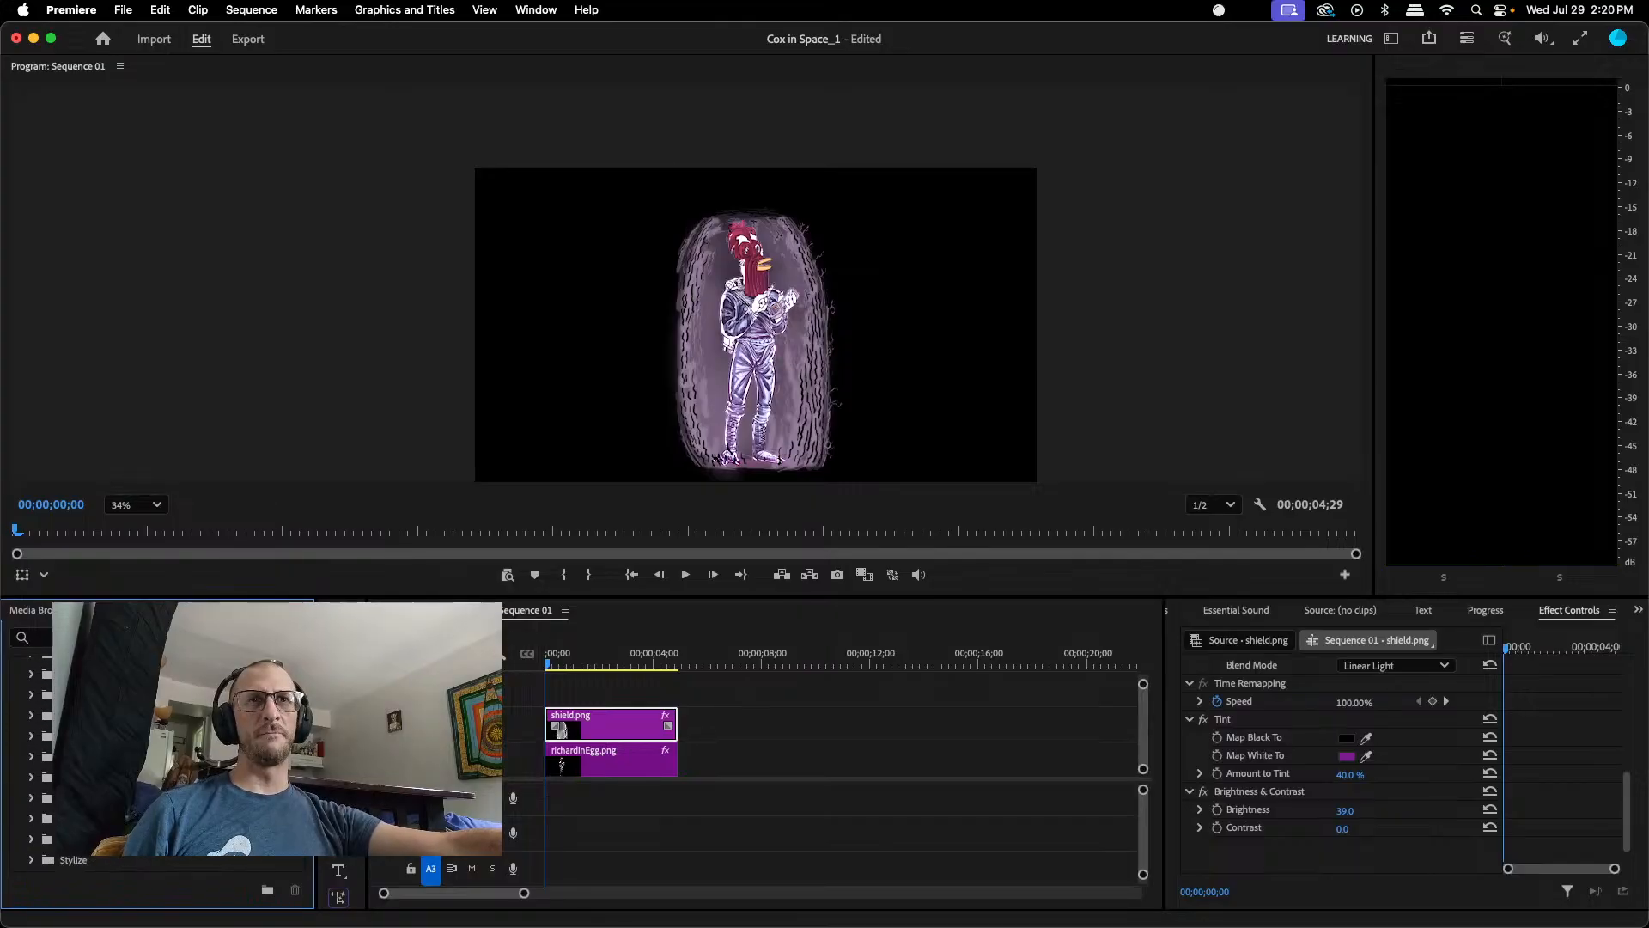
{"action": "left_click", "coordinate": [33, 718]}
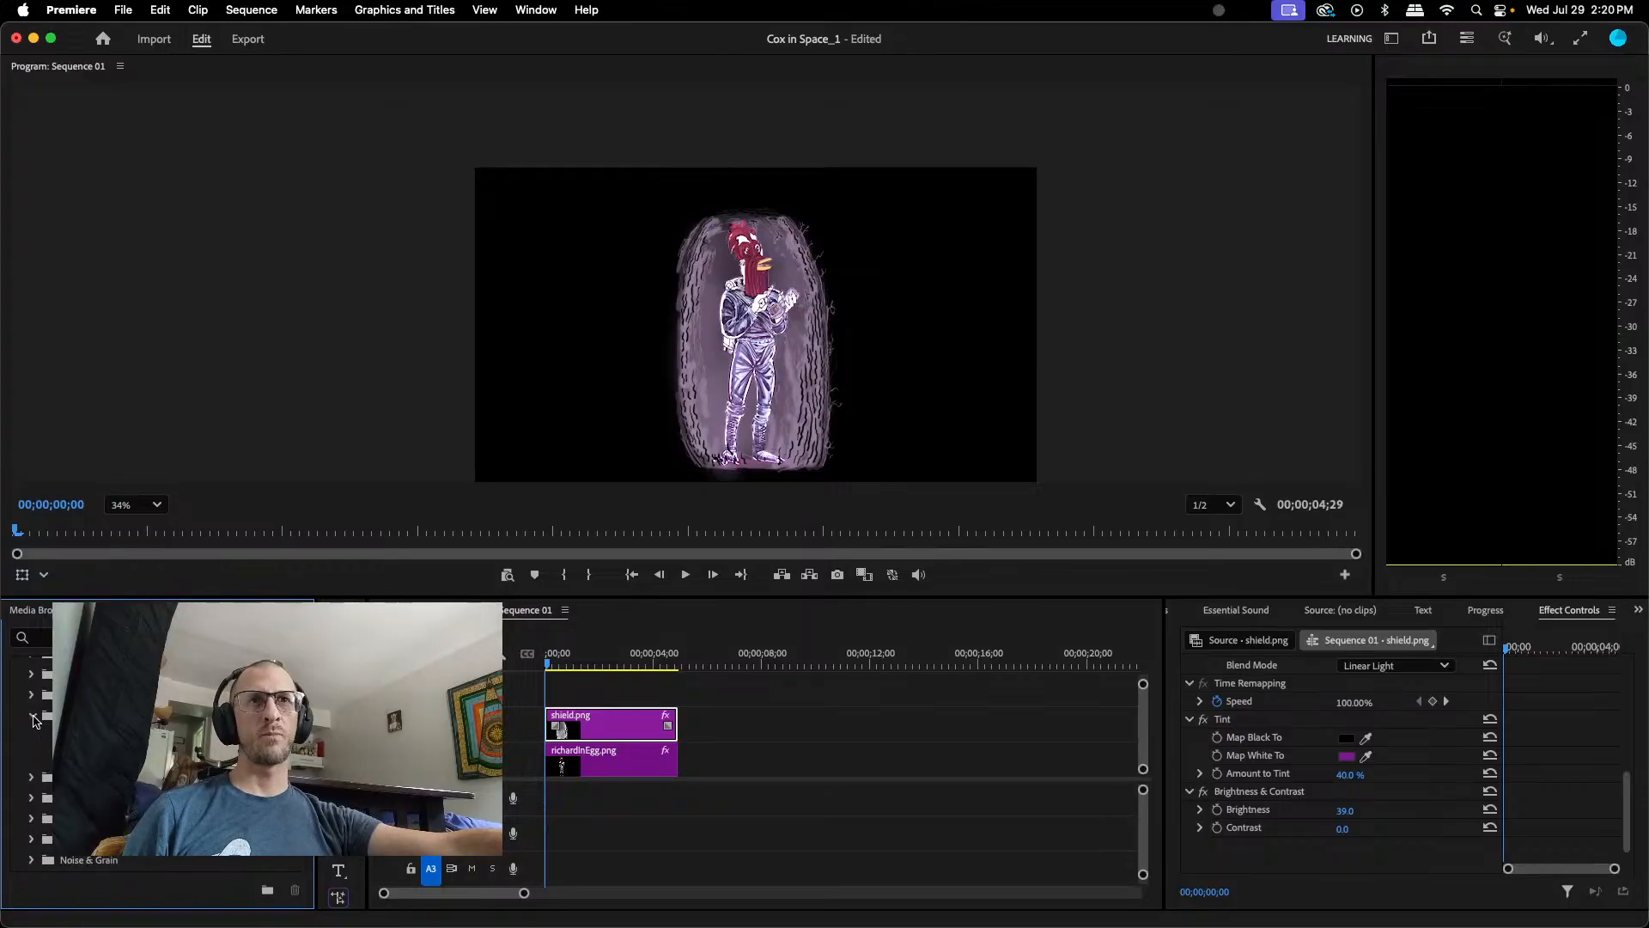
{"action": "left_click", "coordinate": [34, 716]}
{"action": "left_click", "coordinate": [32, 697]}
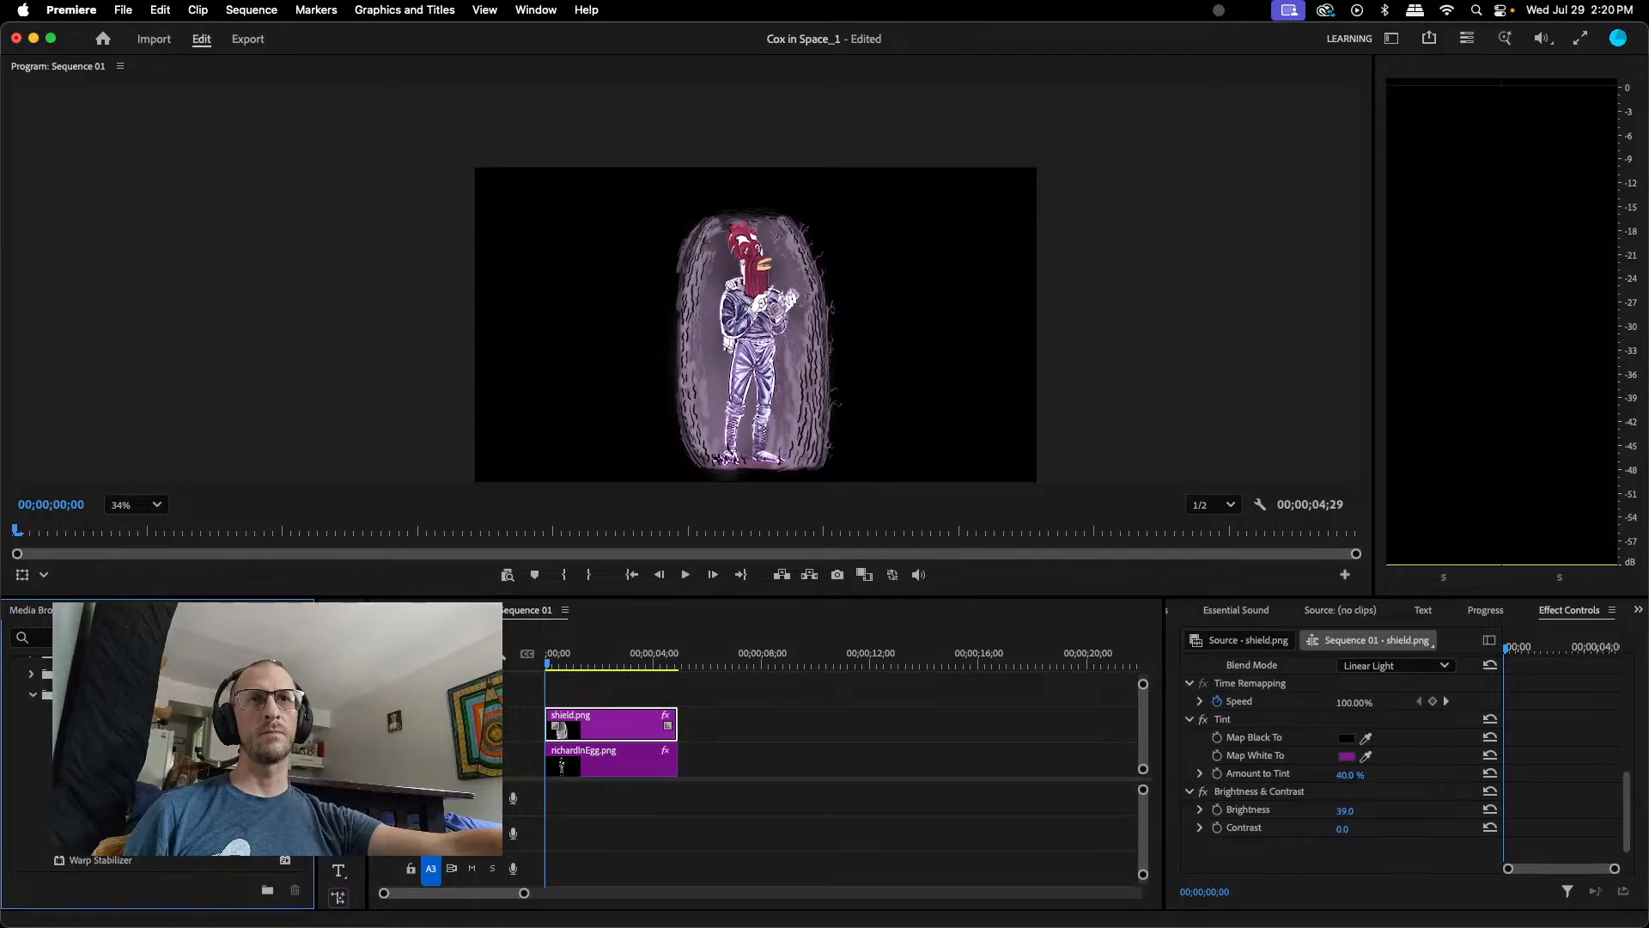
{"action": "left_click", "coordinate": [100, 818]}
{"action": "left_click_drag", "start_coordinate": [100, 818], "coordinate": [605, 721]}
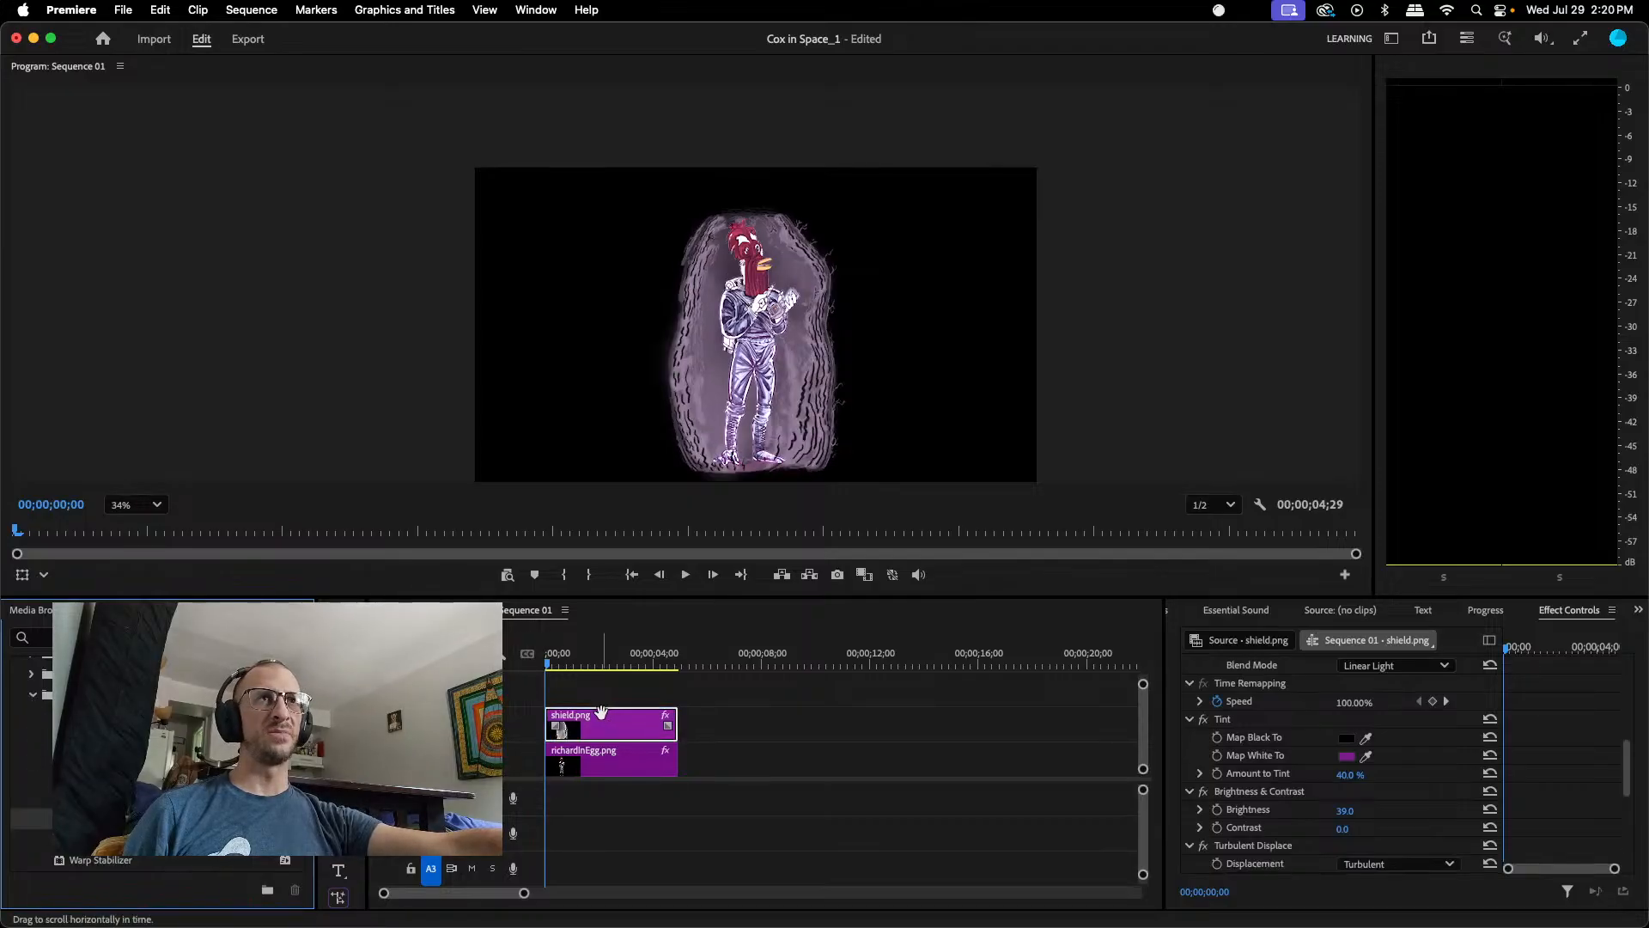
- Set the Turbulent Displace displacement type on shield.png to Bulge
{"action": "scroll", "coordinate": [1271, 773], "scroll_direction": "down", "scroll_amount": 5}
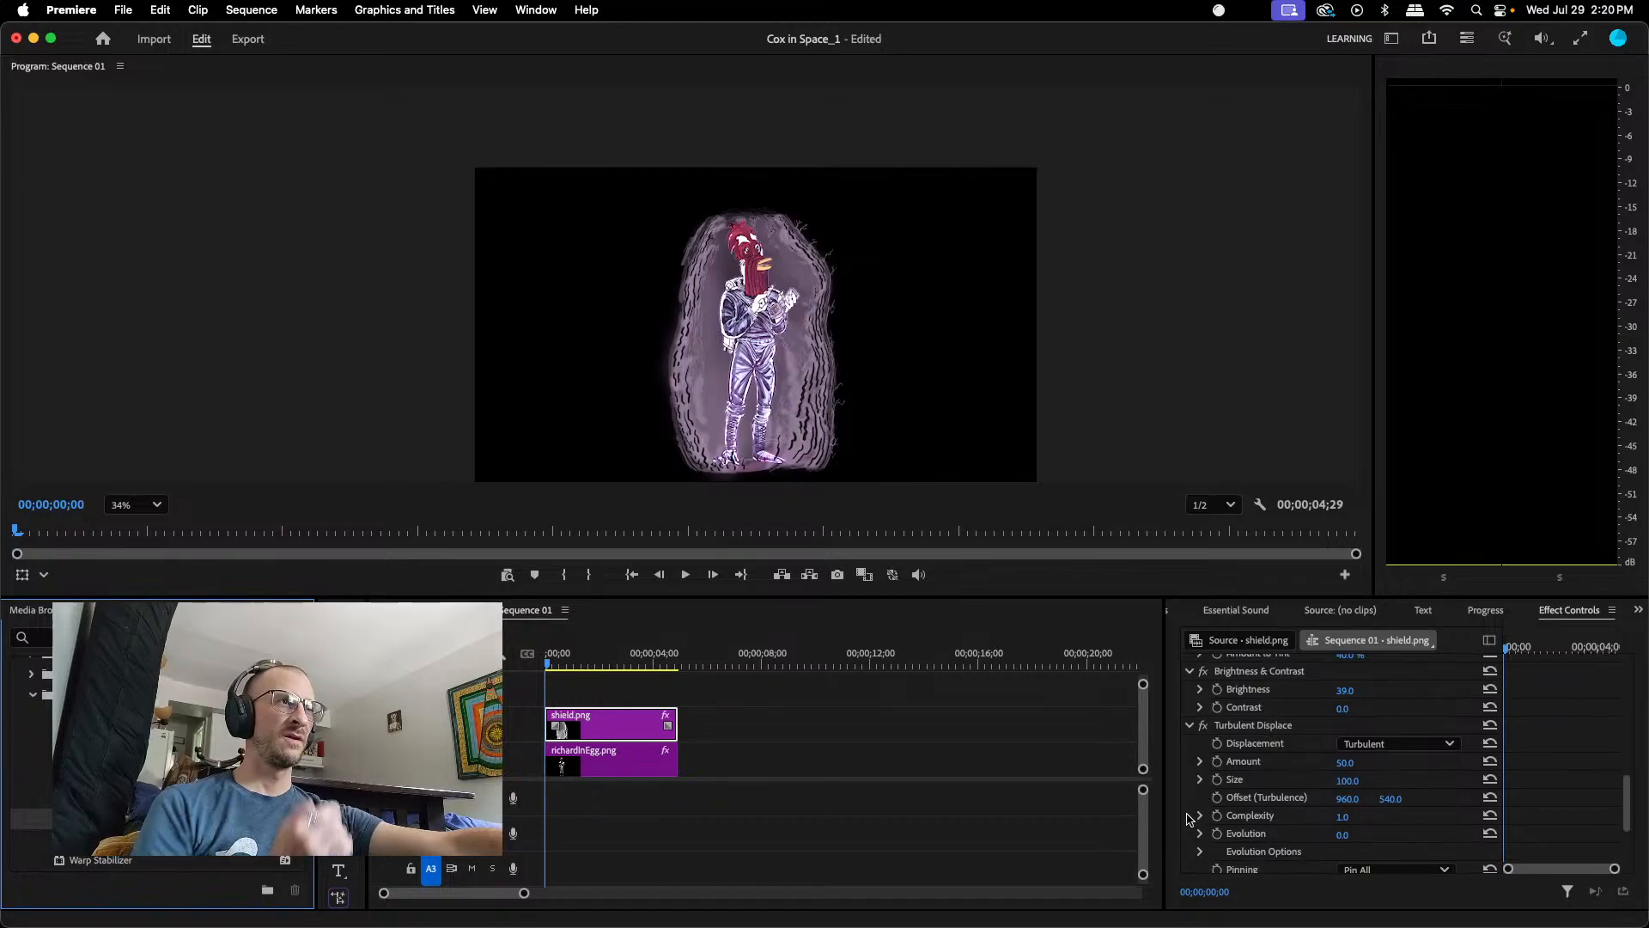
{"action": "scroll", "coordinate": [1382, 798], "scroll_direction": "down", "scroll_amount": 1}
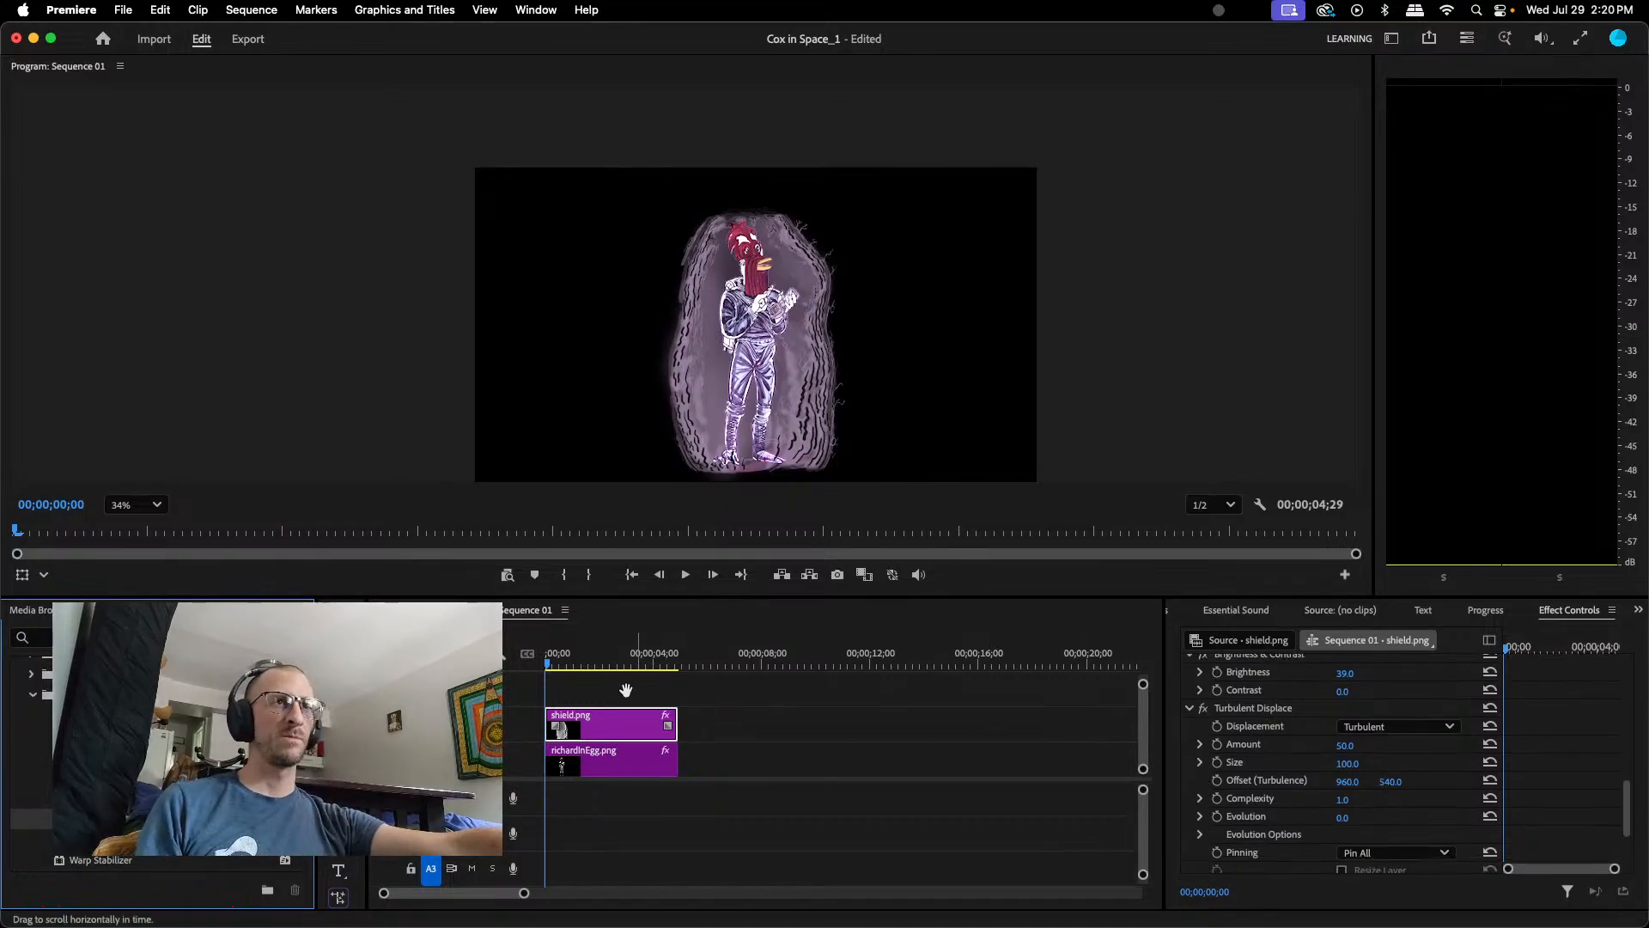
{"action": "left_click", "coordinate": [550, 668]}
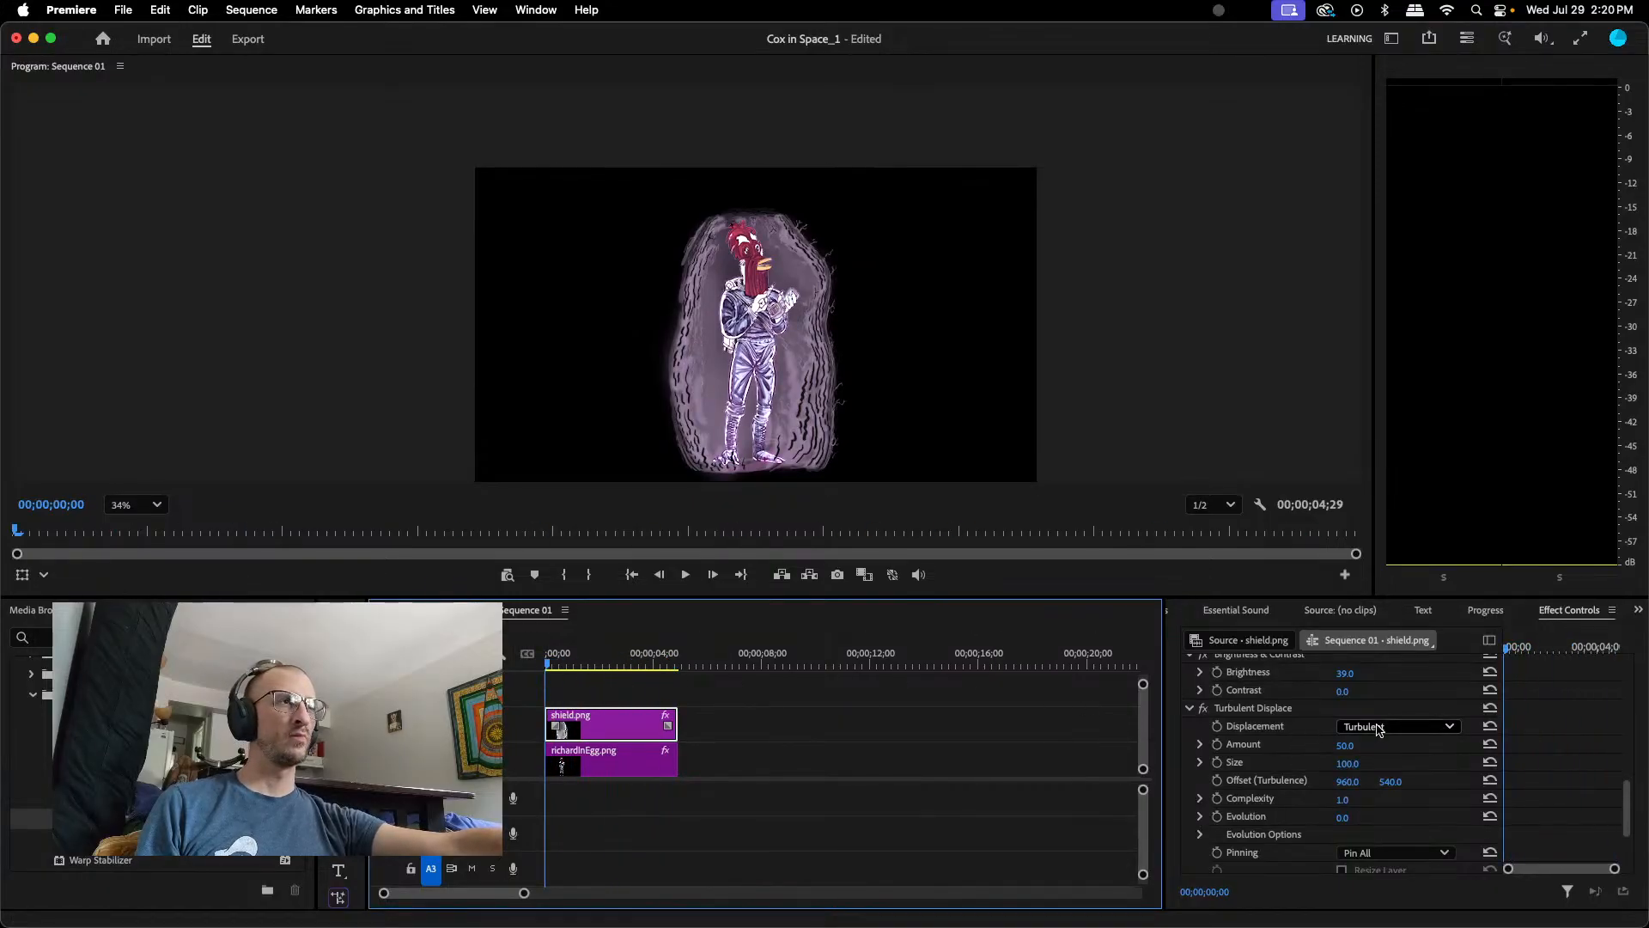
{"action": "left_click", "coordinate": [1406, 729]}
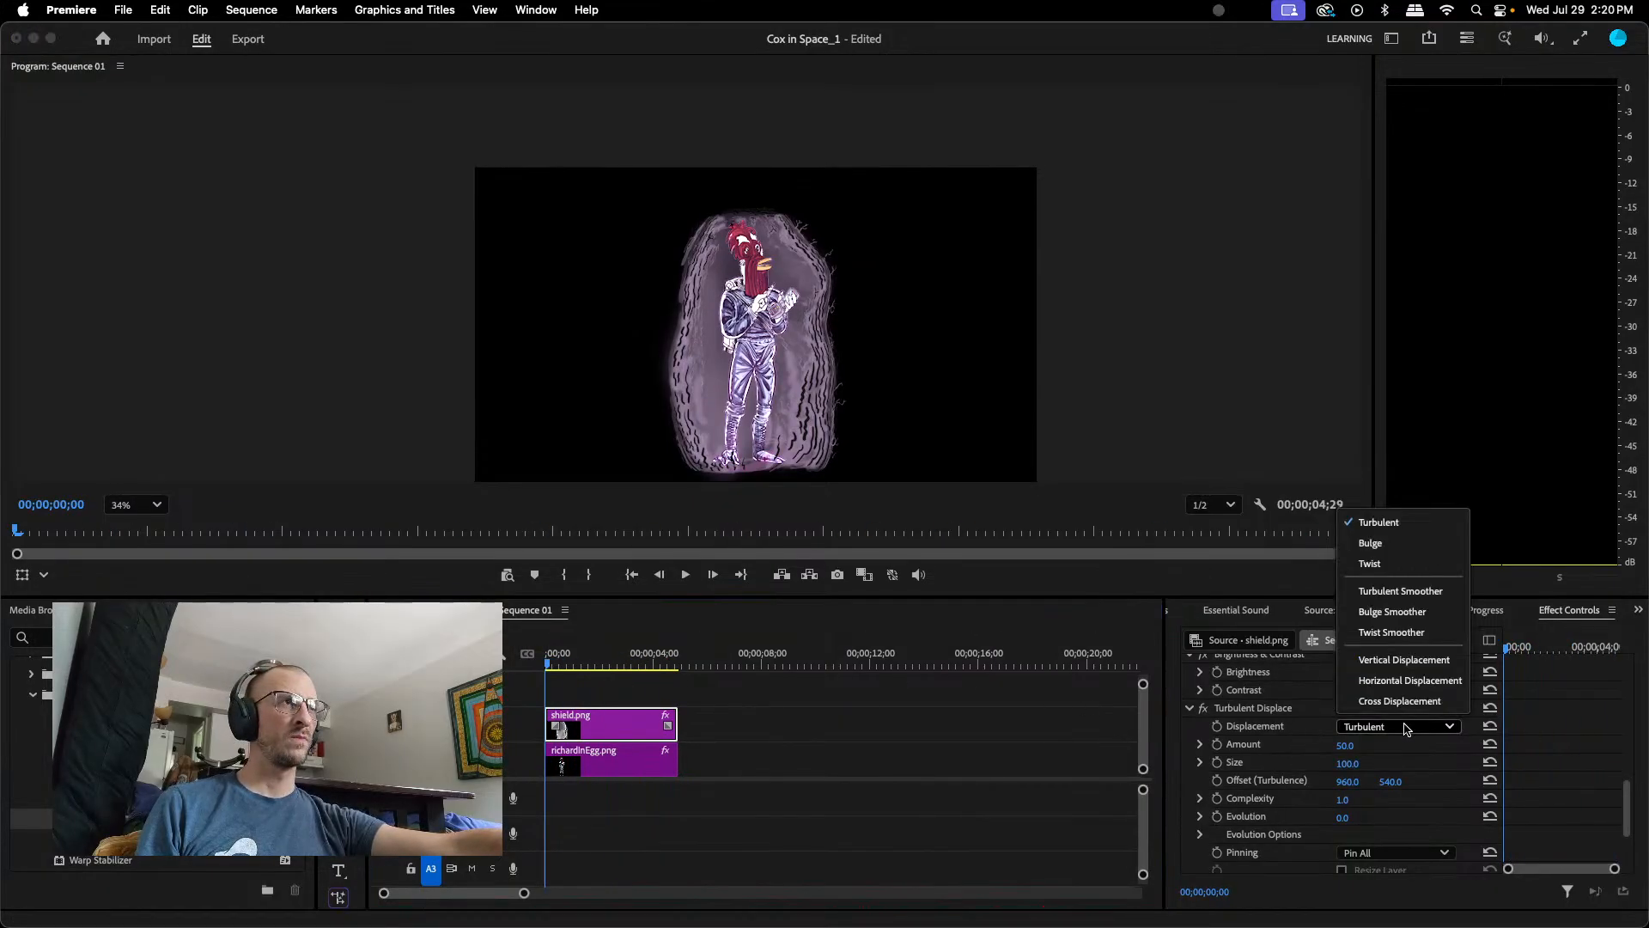
{"action": "left_click", "coordinate": [1366, 543]}
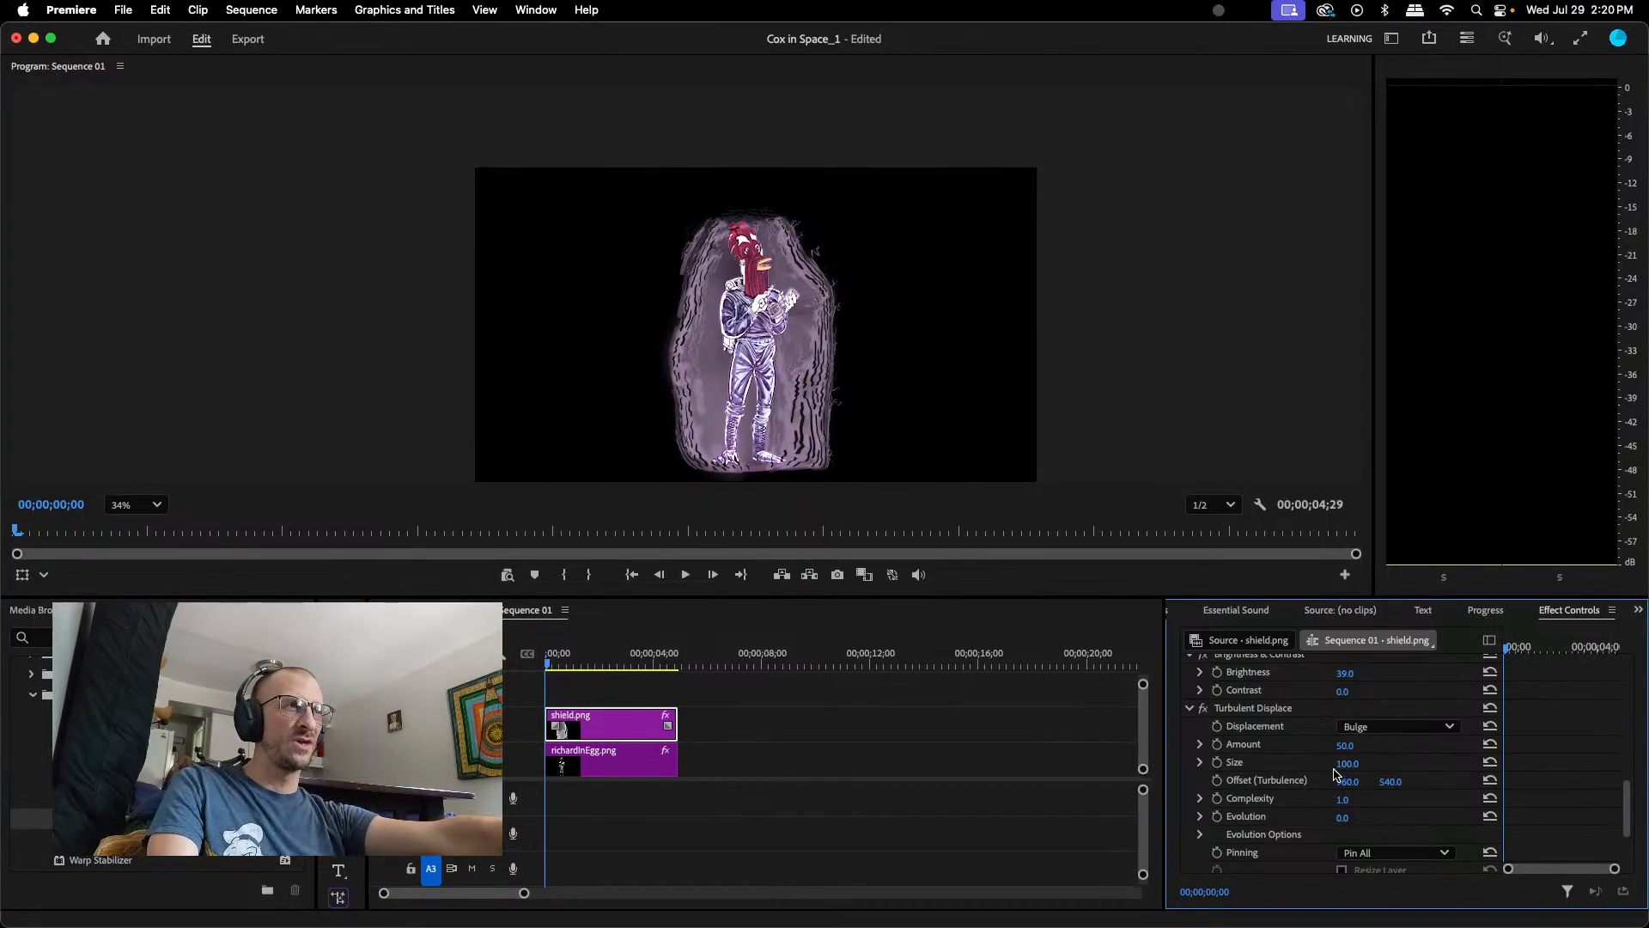
- Adjust the Bulge distortion on shield.png to an Amount of 4.0 and a Complexity of 2.0
{"action": "left_click_drag", "start_coordinate": [1345, 745], "coordinate": [1287, 745]}
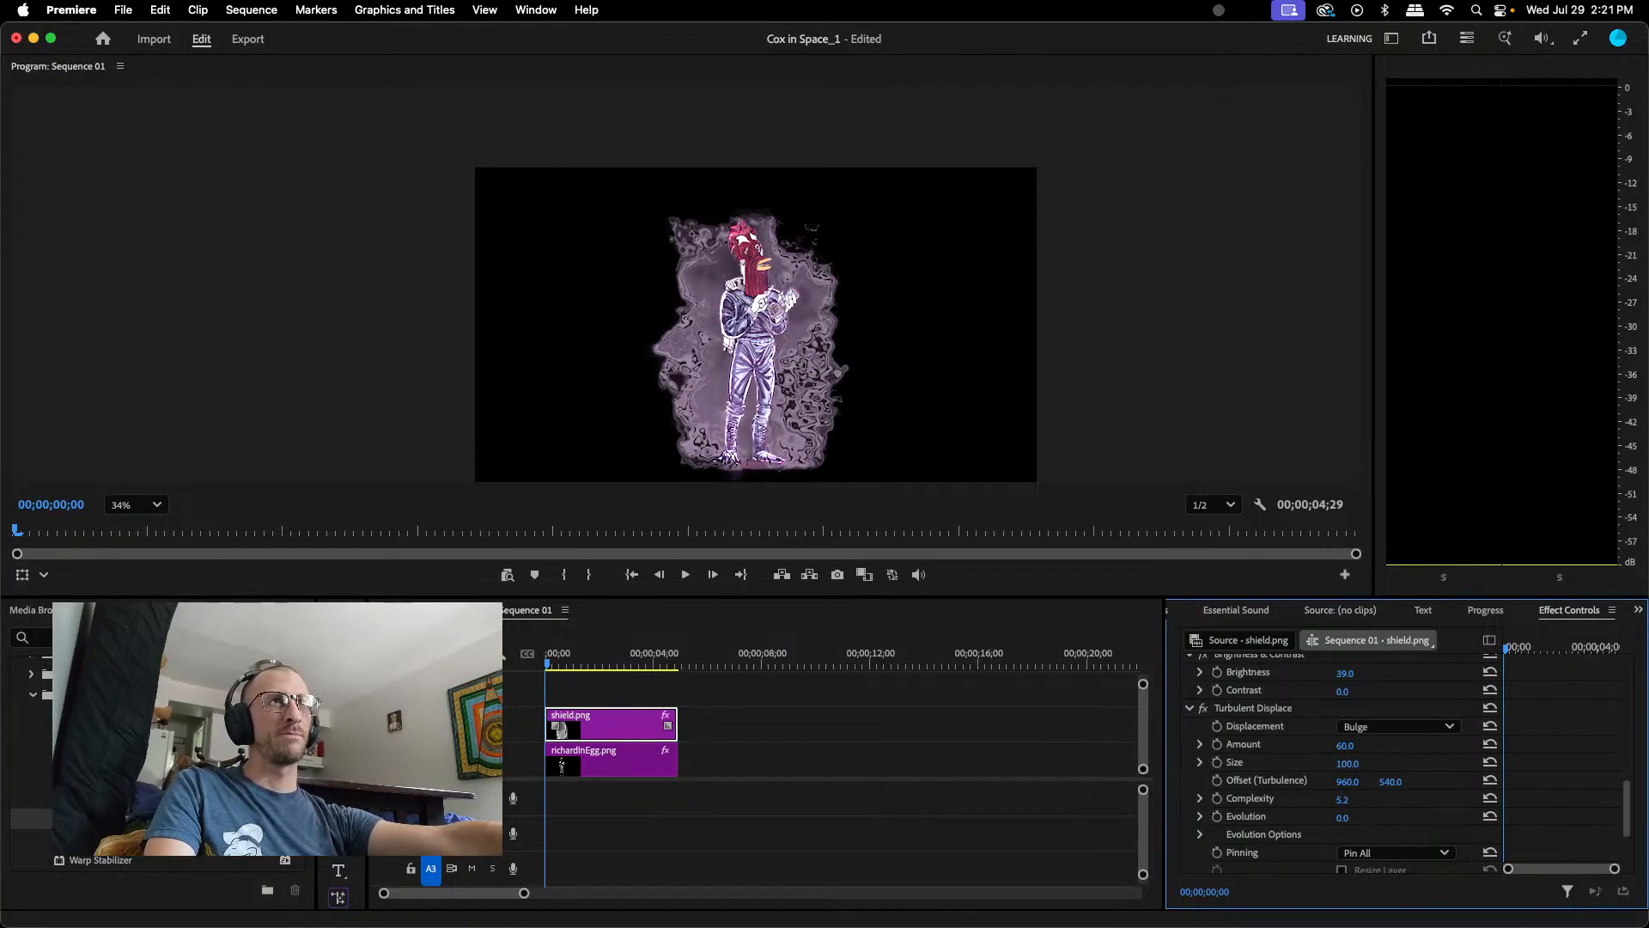
{"action": "left_click_drag", "start_coordinate": [1345, 746], "coordinate": [1313, 745]}
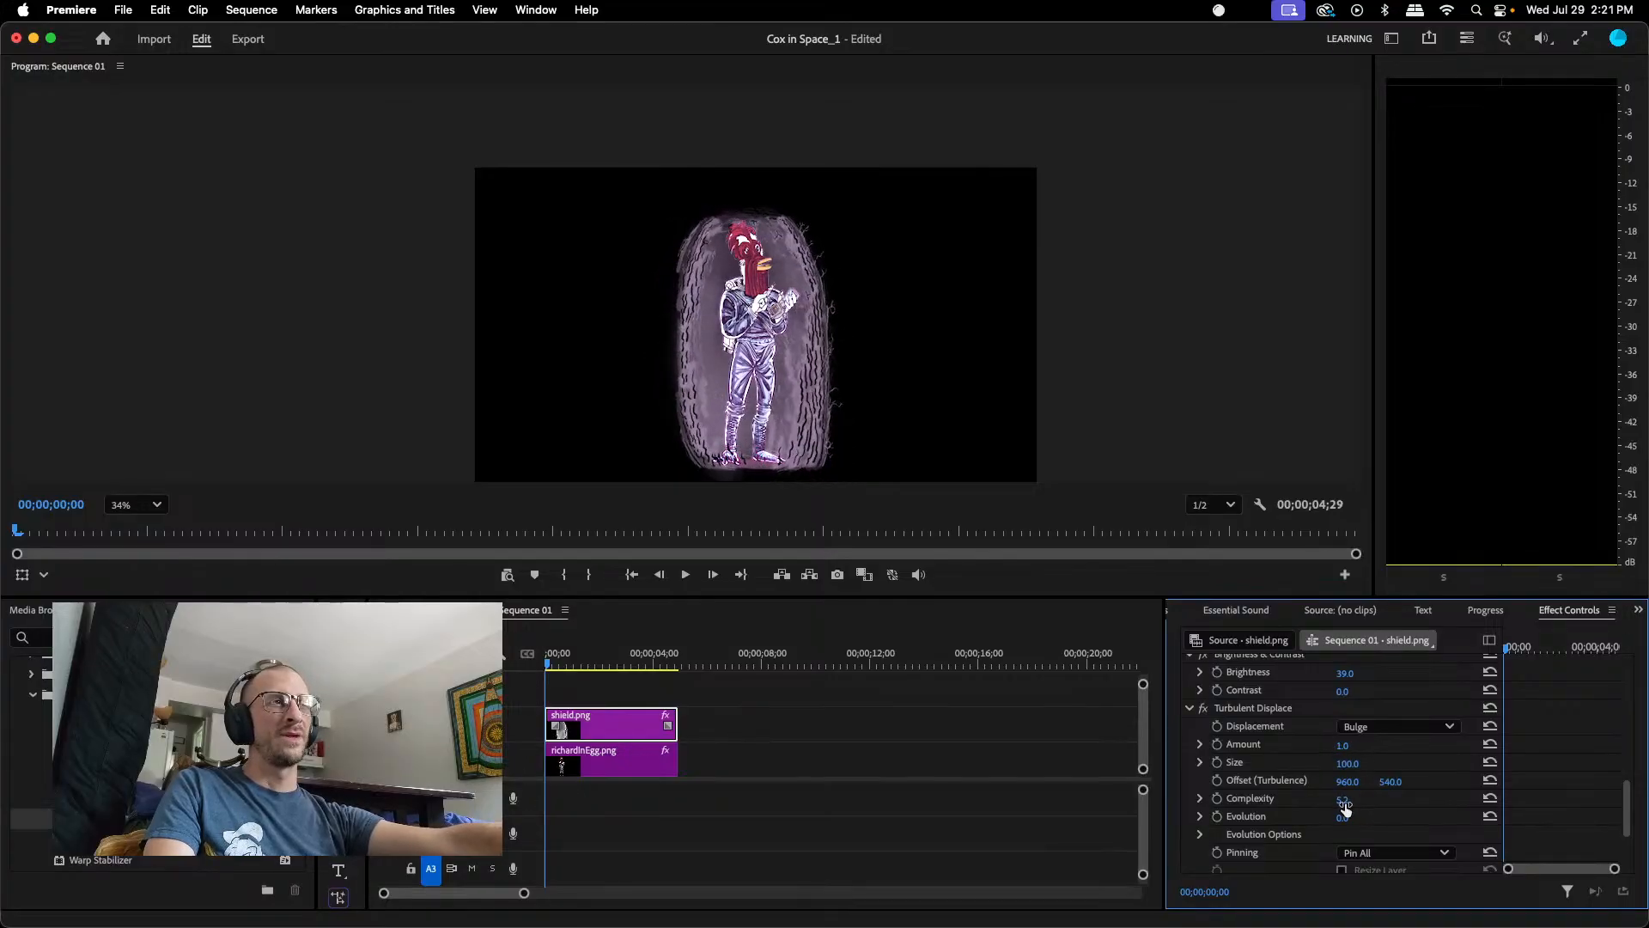
{"action": "left_click_drag", "start_coordinate": [1345, 803], "coordinate": [1340, 803]}
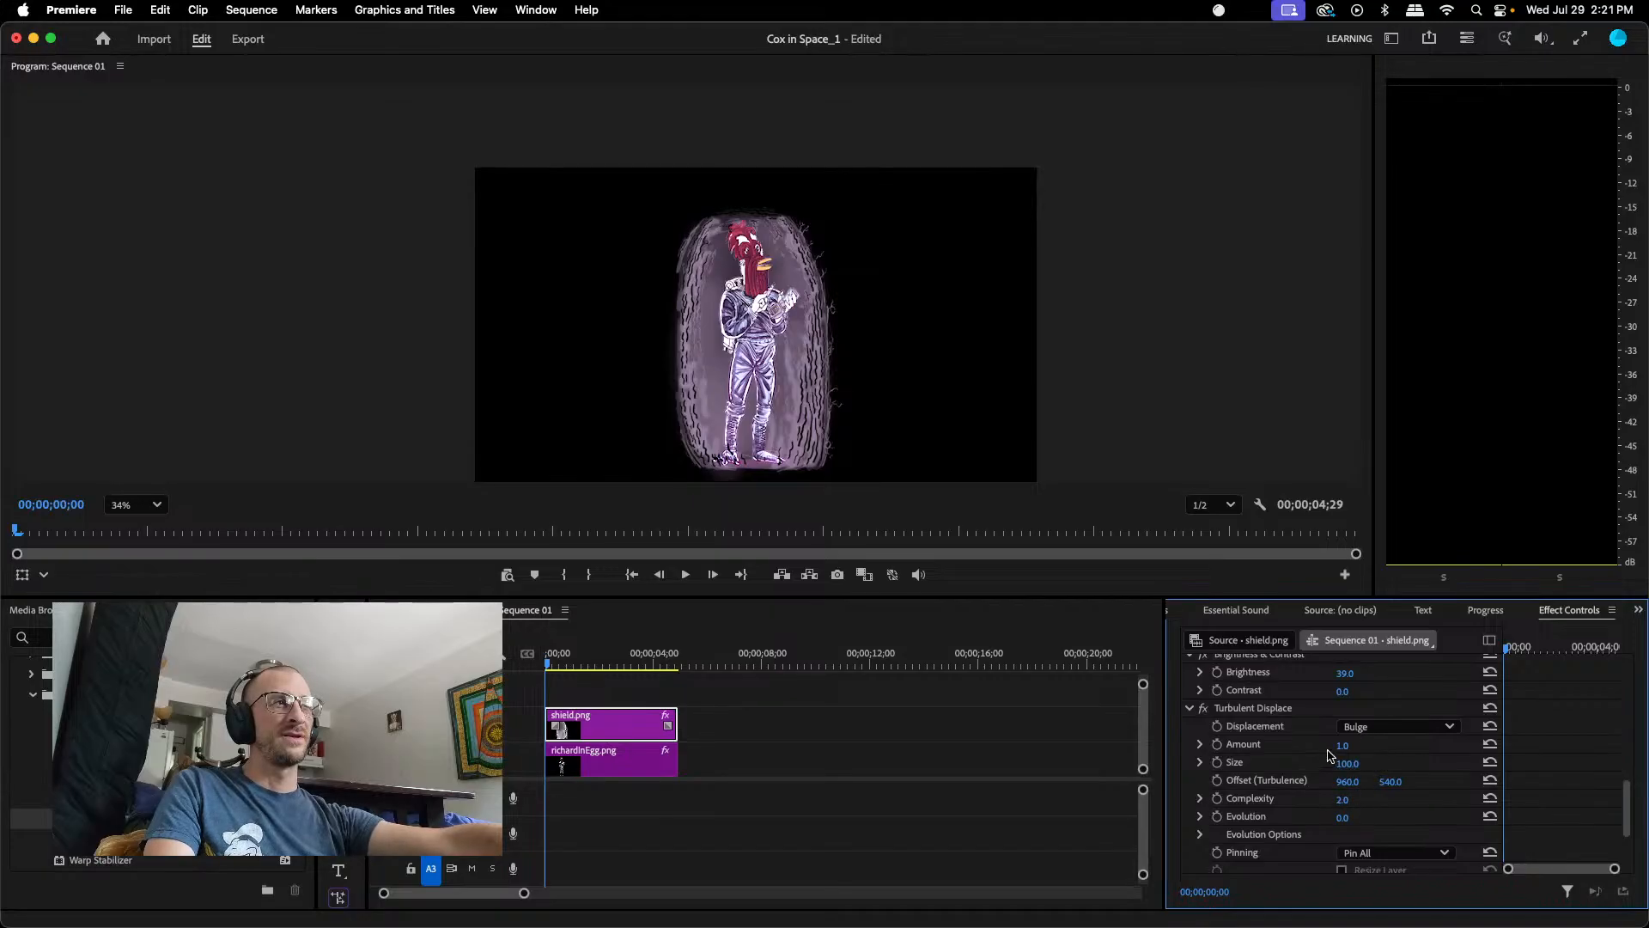
{"action": "mouse_move", "coordinate": [1342, 749]}
{"action": "left_mouse_down"}
{"action": "mouse_move", "coordinate": [1377, 749]}
{"action": "mouse_move", "coordinate": [1304, 749]}
{"action": "mouse_move", "coordinate": [1339, 749]}
{"action": "left_mouse_up"}
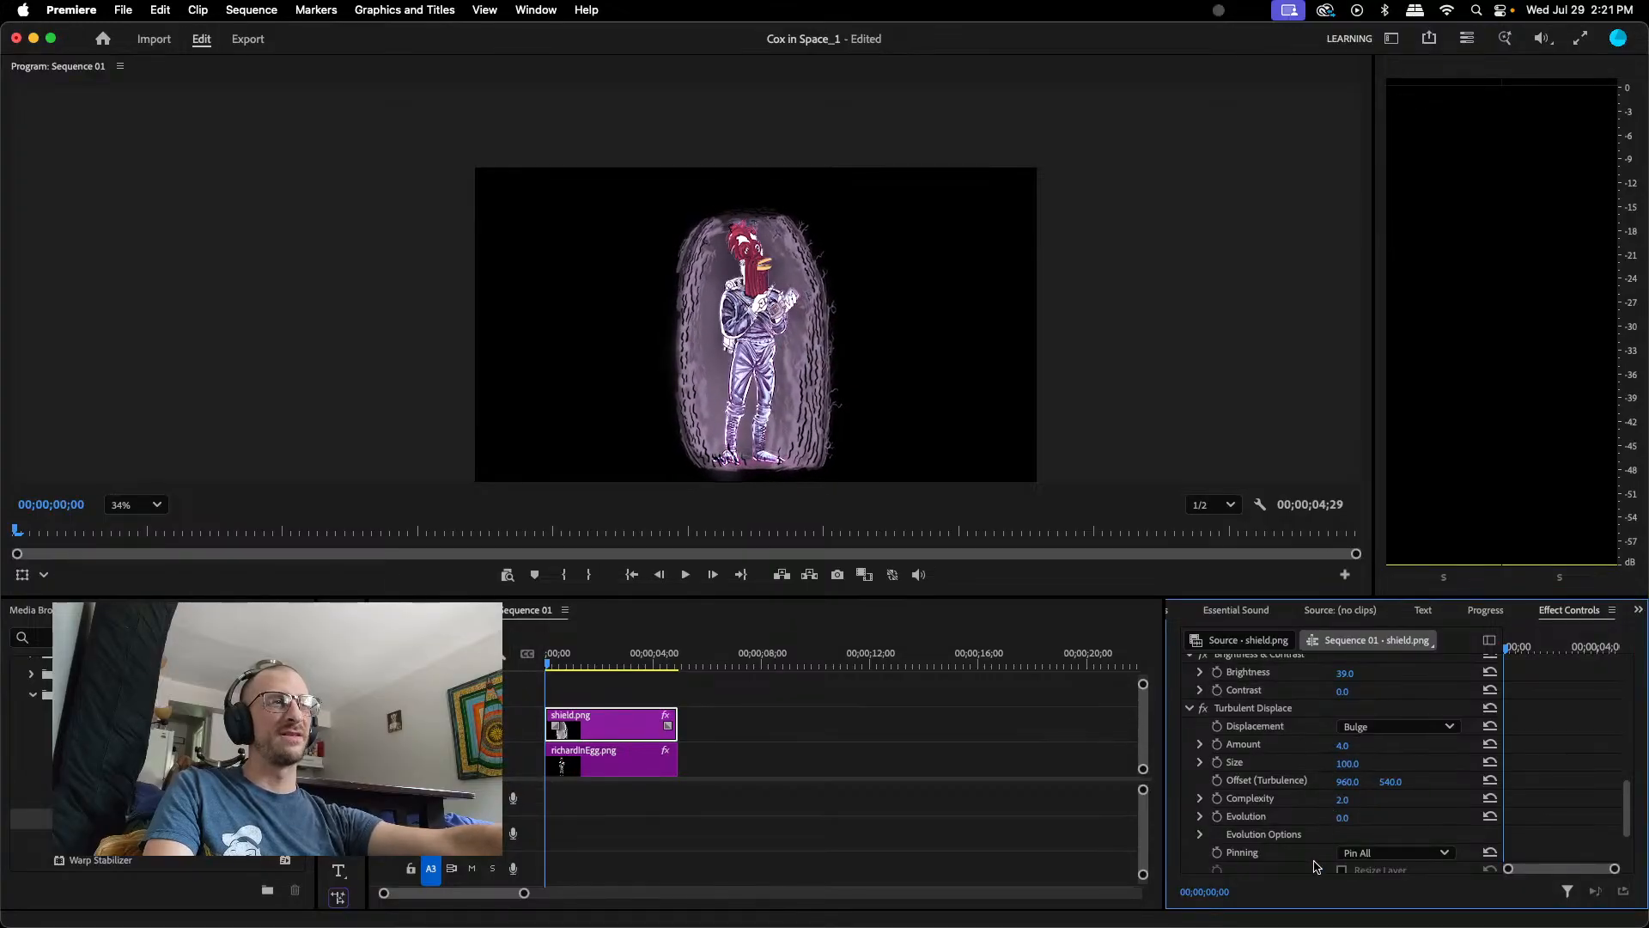
- Set the Turbulent Displace pinning to Pin Bottom and lower the Amount to -1.0
{"action": "scroll", "coordinate": [1318, 859], "scroll_direction": "down", "scroll_amount": 4}
{"action": "left_click", "coordinate": [1366, 784]}
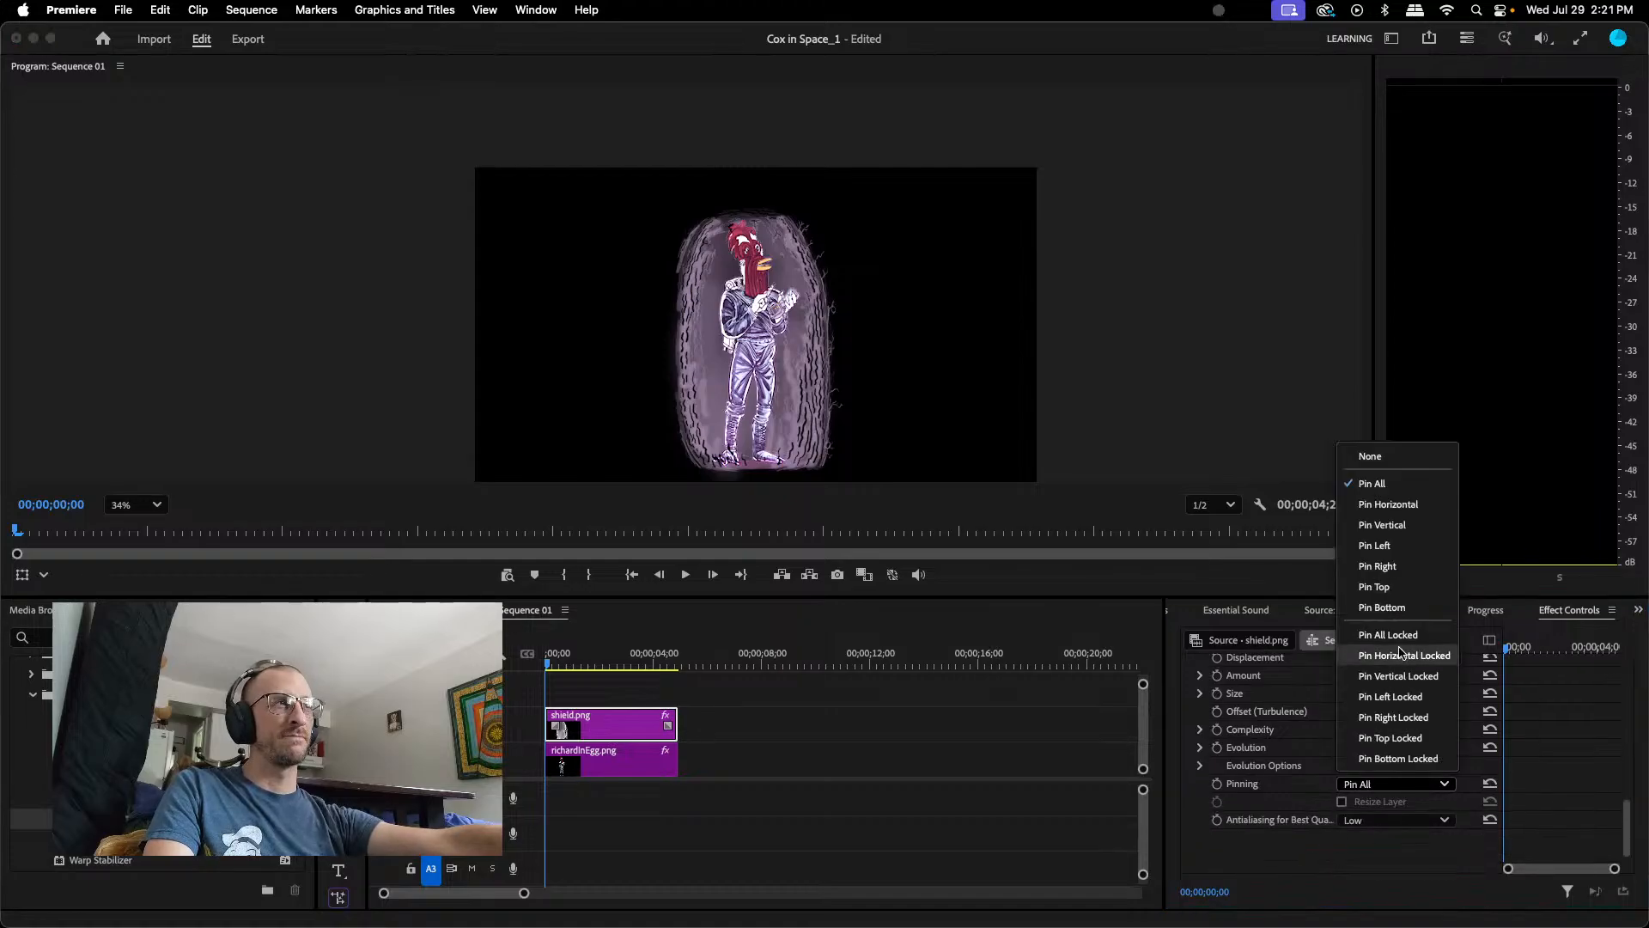
{"action": "left_click", "coordinate": [1381, 608]}
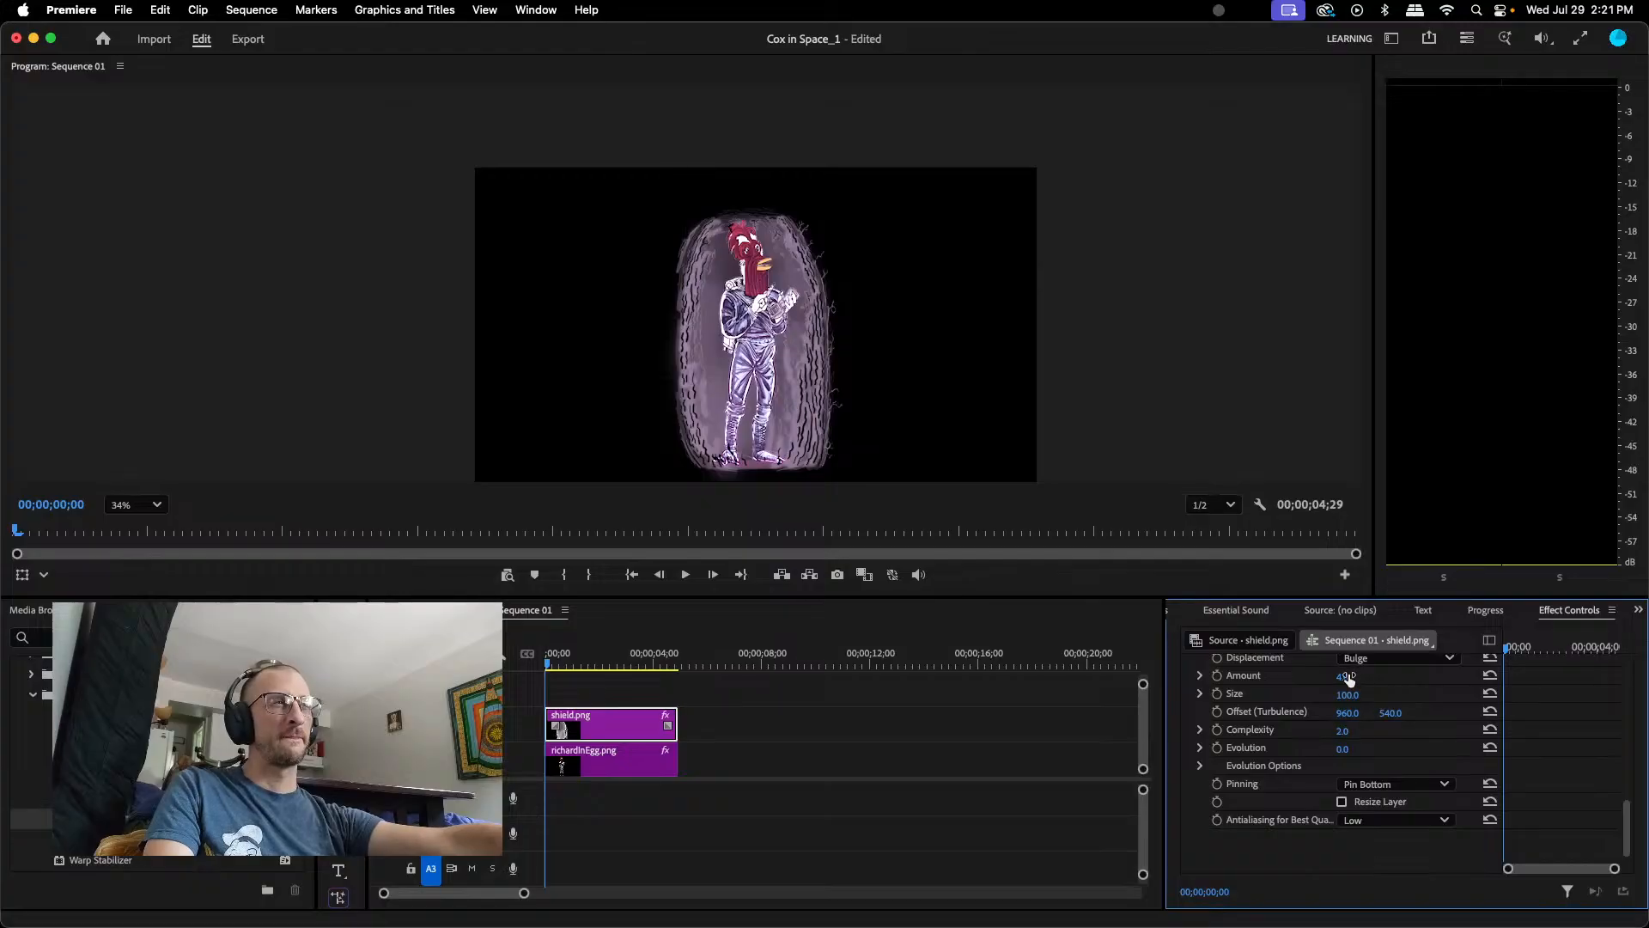
{"action": "mouse_move", "coordinate": [1343, 677]}
{"action": "left_mouse_down"}
{"action": "mouse_move", "coordinate": [1372, 677]}
{"action": "mouse_move", "coordinate": [1334, 677]}
{"action": "left_mouse_up"}
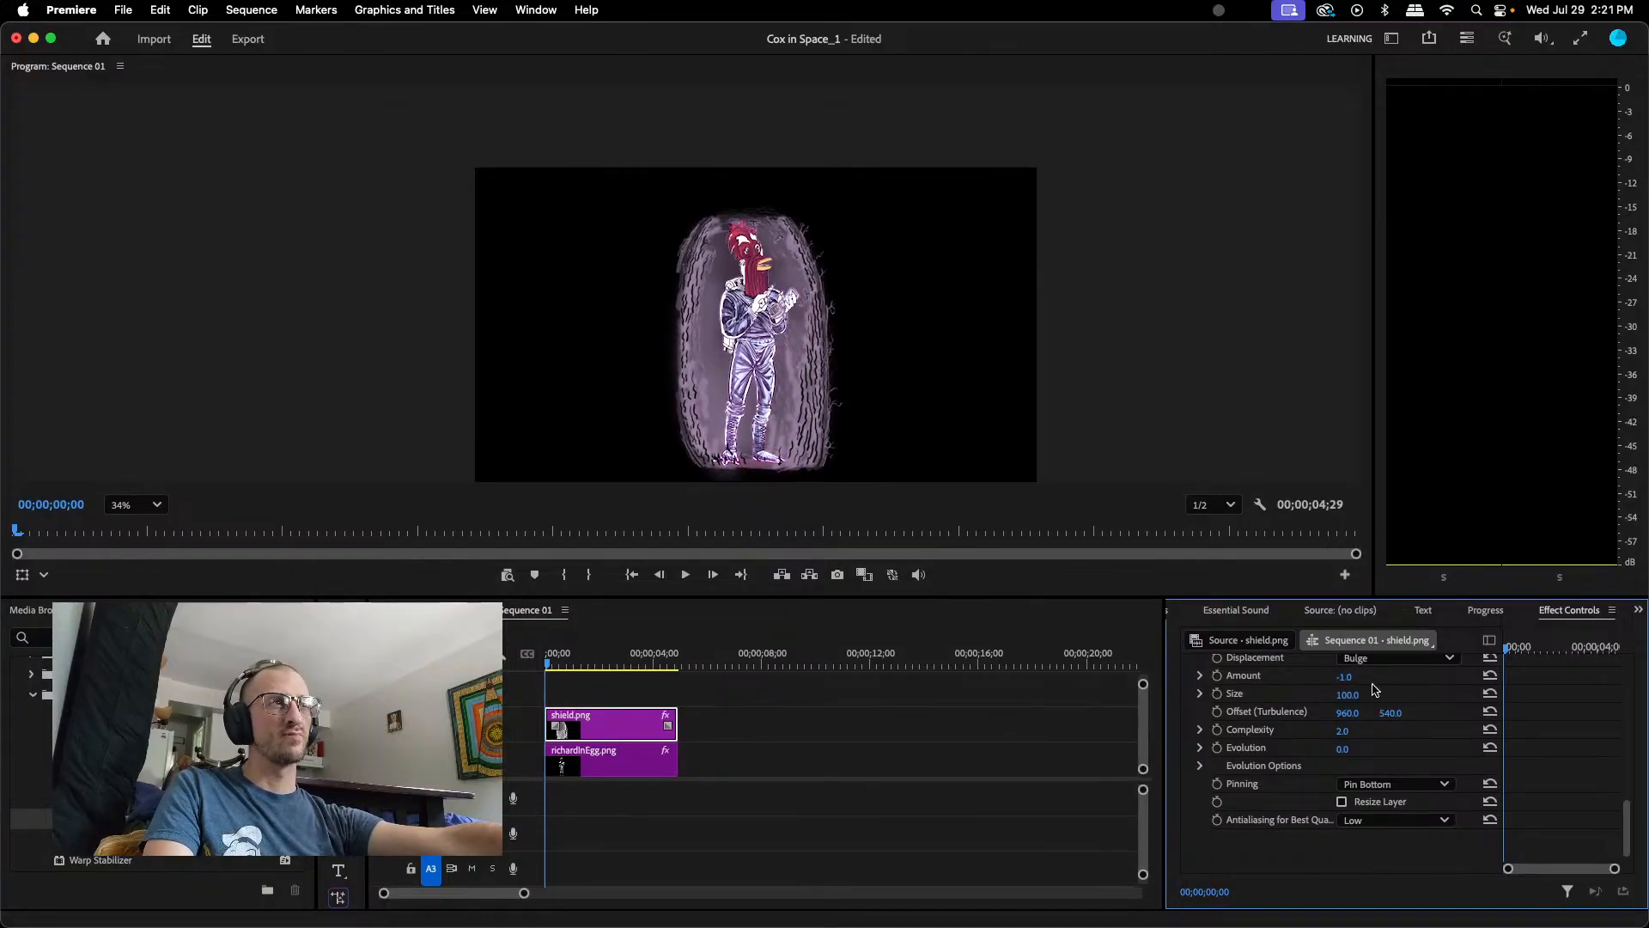
- Try the Turbulent Smoother displacement on shield.png with Amount 12.0 and Size 122.0
{"action": "scroll", "coordinate": [1423, 730], "scroll_direction": "up", "scroll_amount": 1}
{"action": "left_click", "coordinate": [1418, 694]}
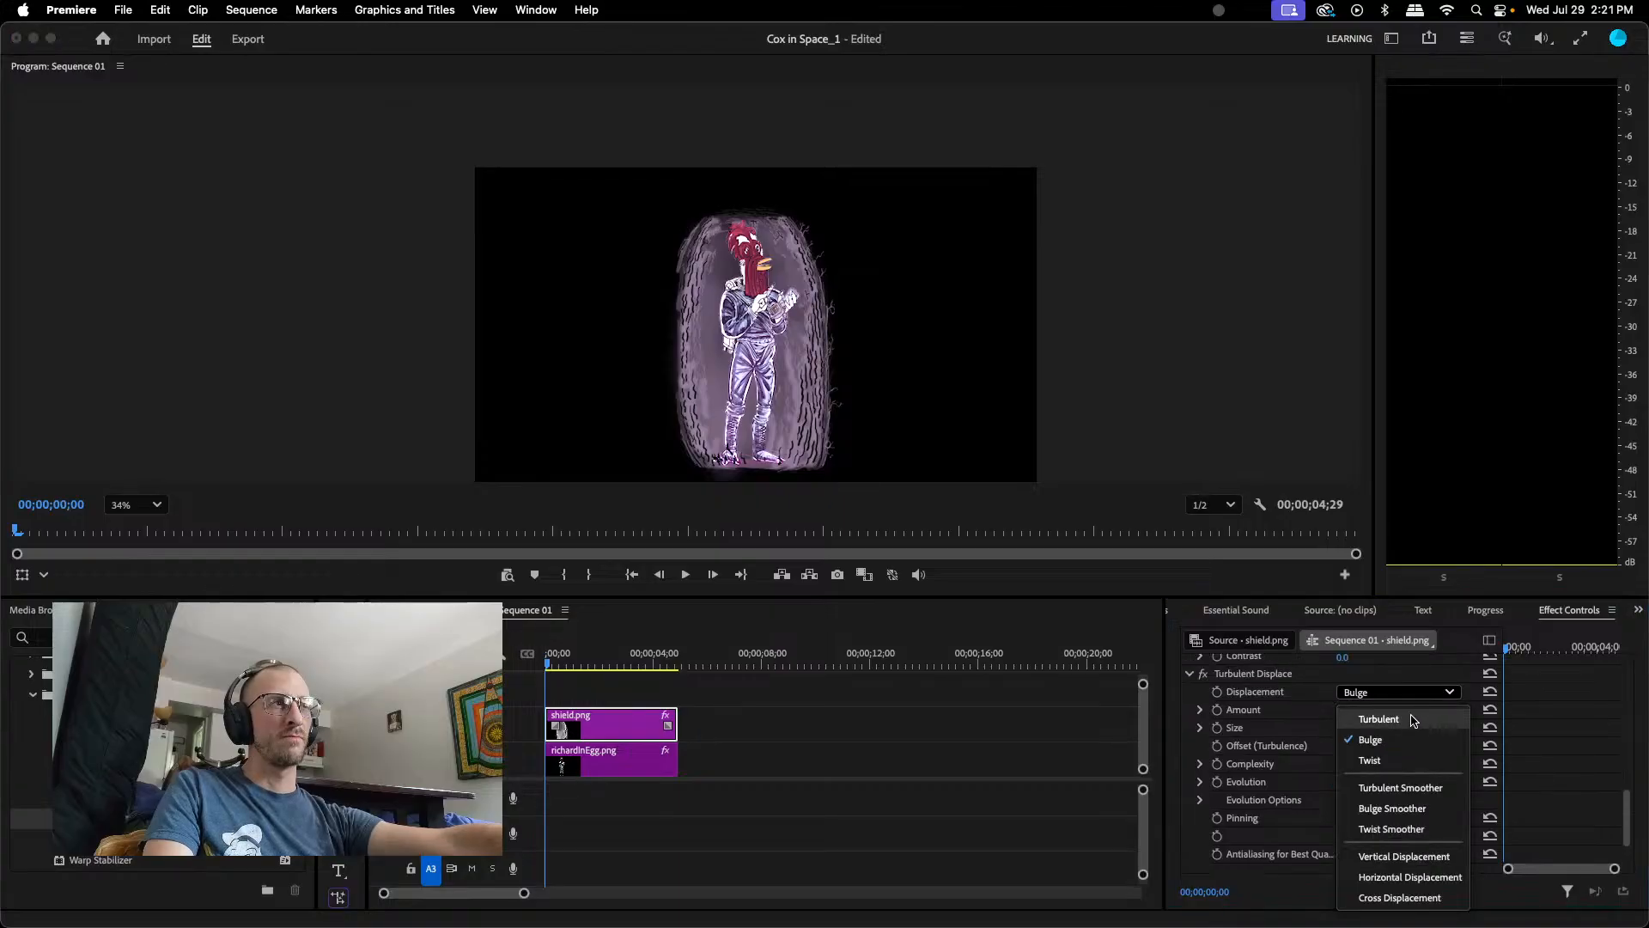
{"action": "left_click", "coordinate": [1409, 789]}
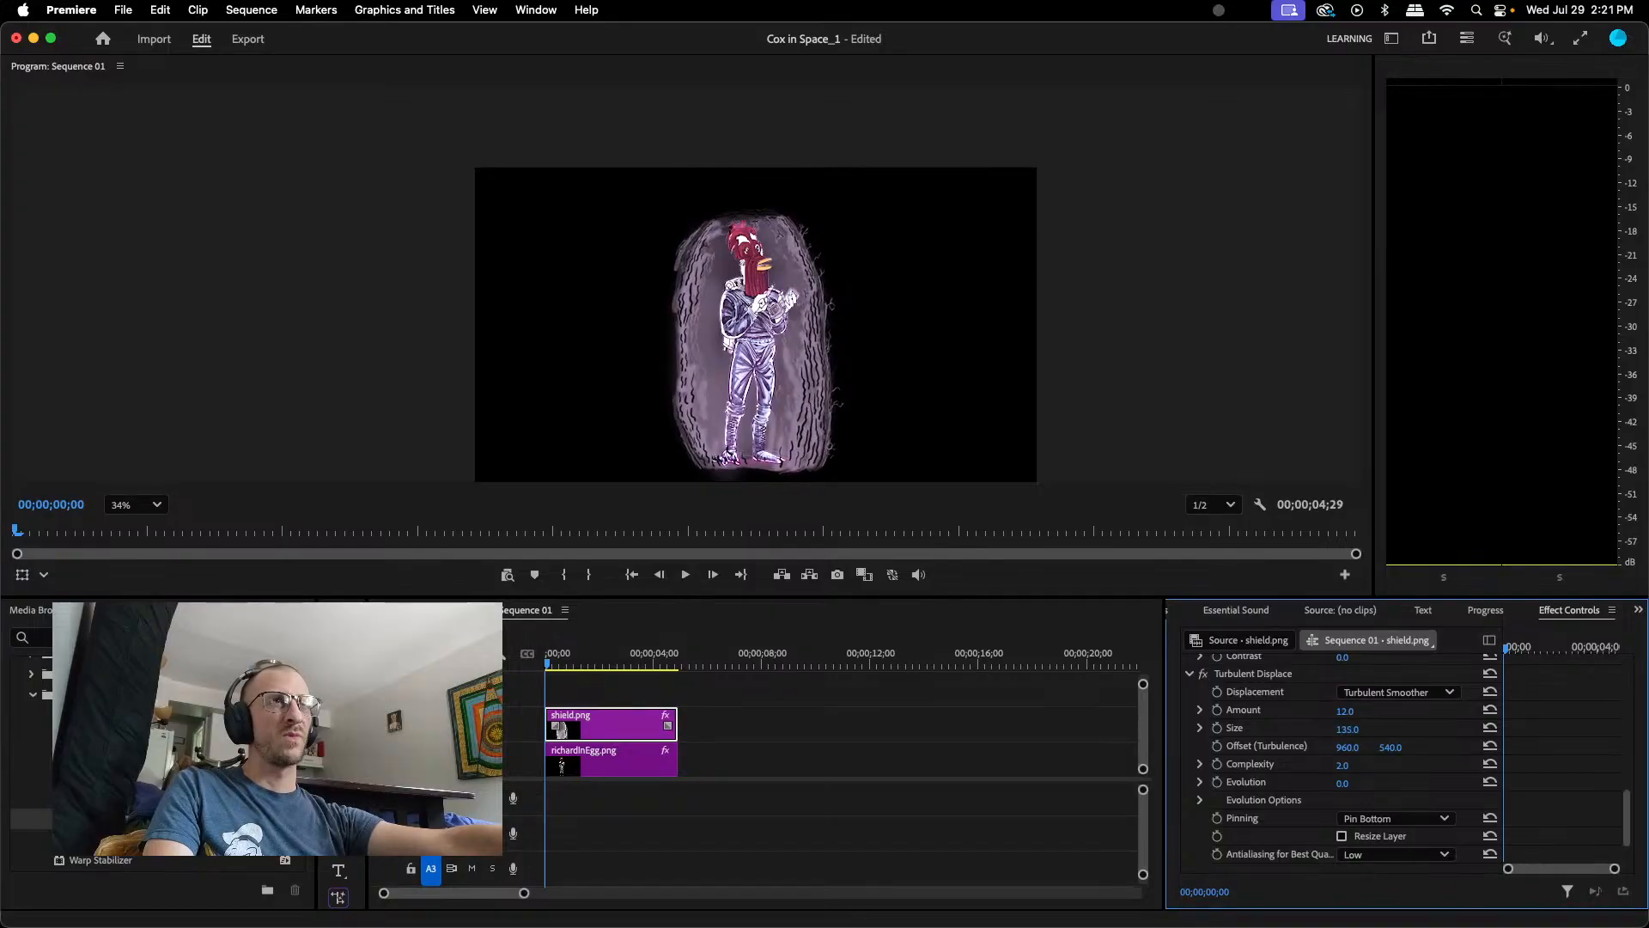
{"action": "left_click_drag", "start_coordinate": [1347, 728], "coordinate": [1270, 728]}
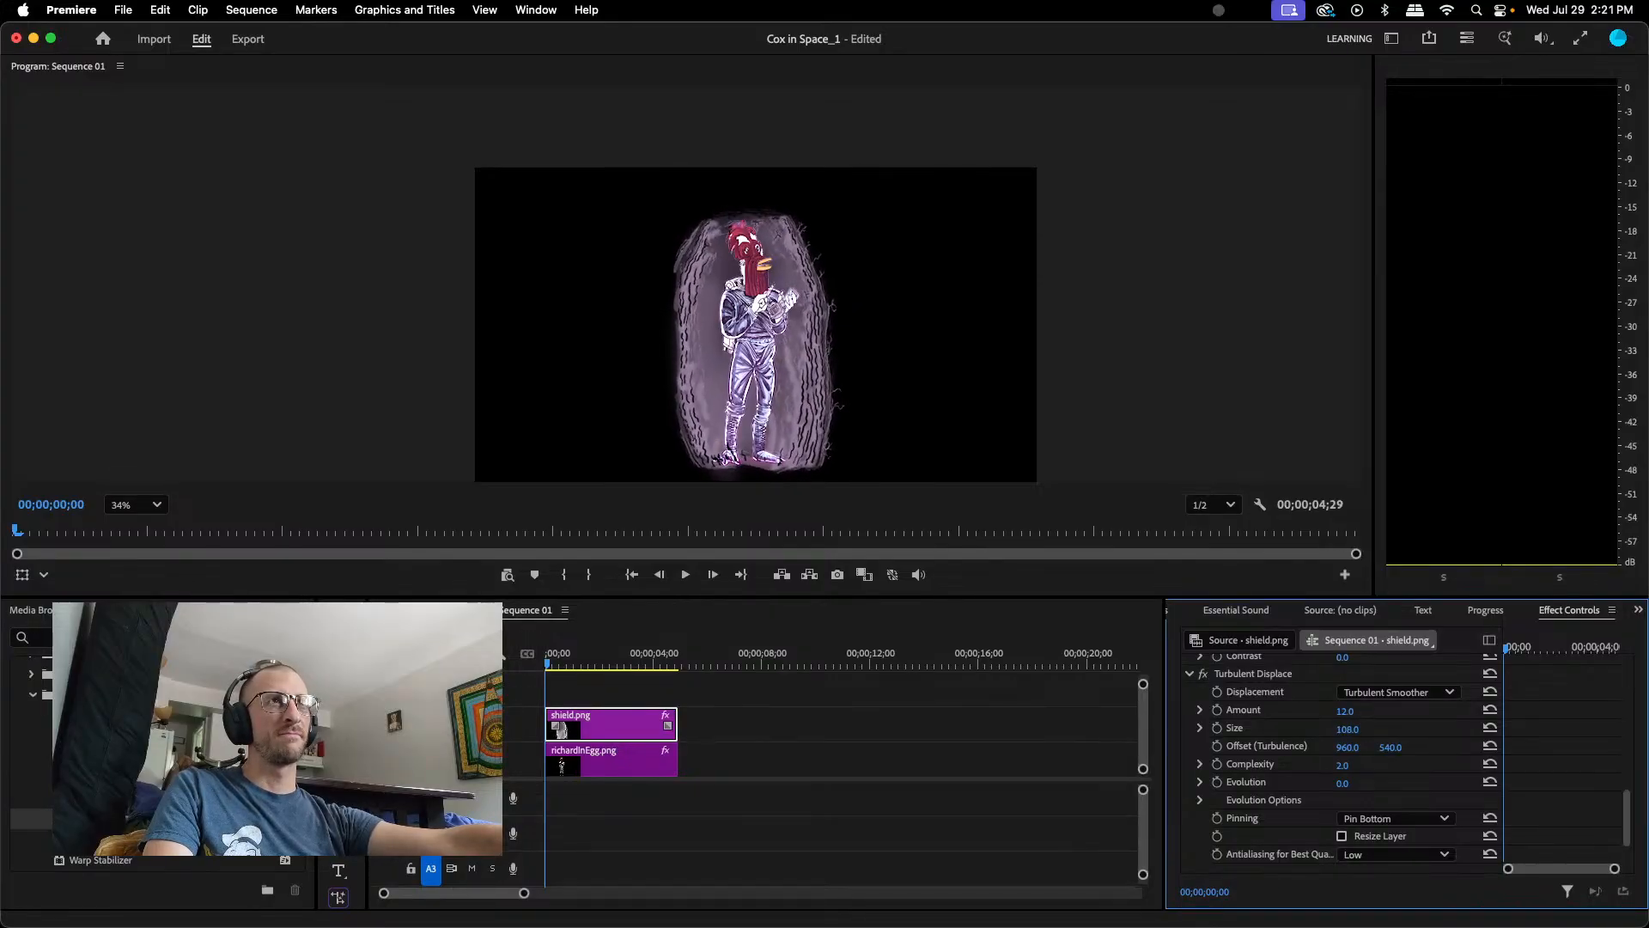
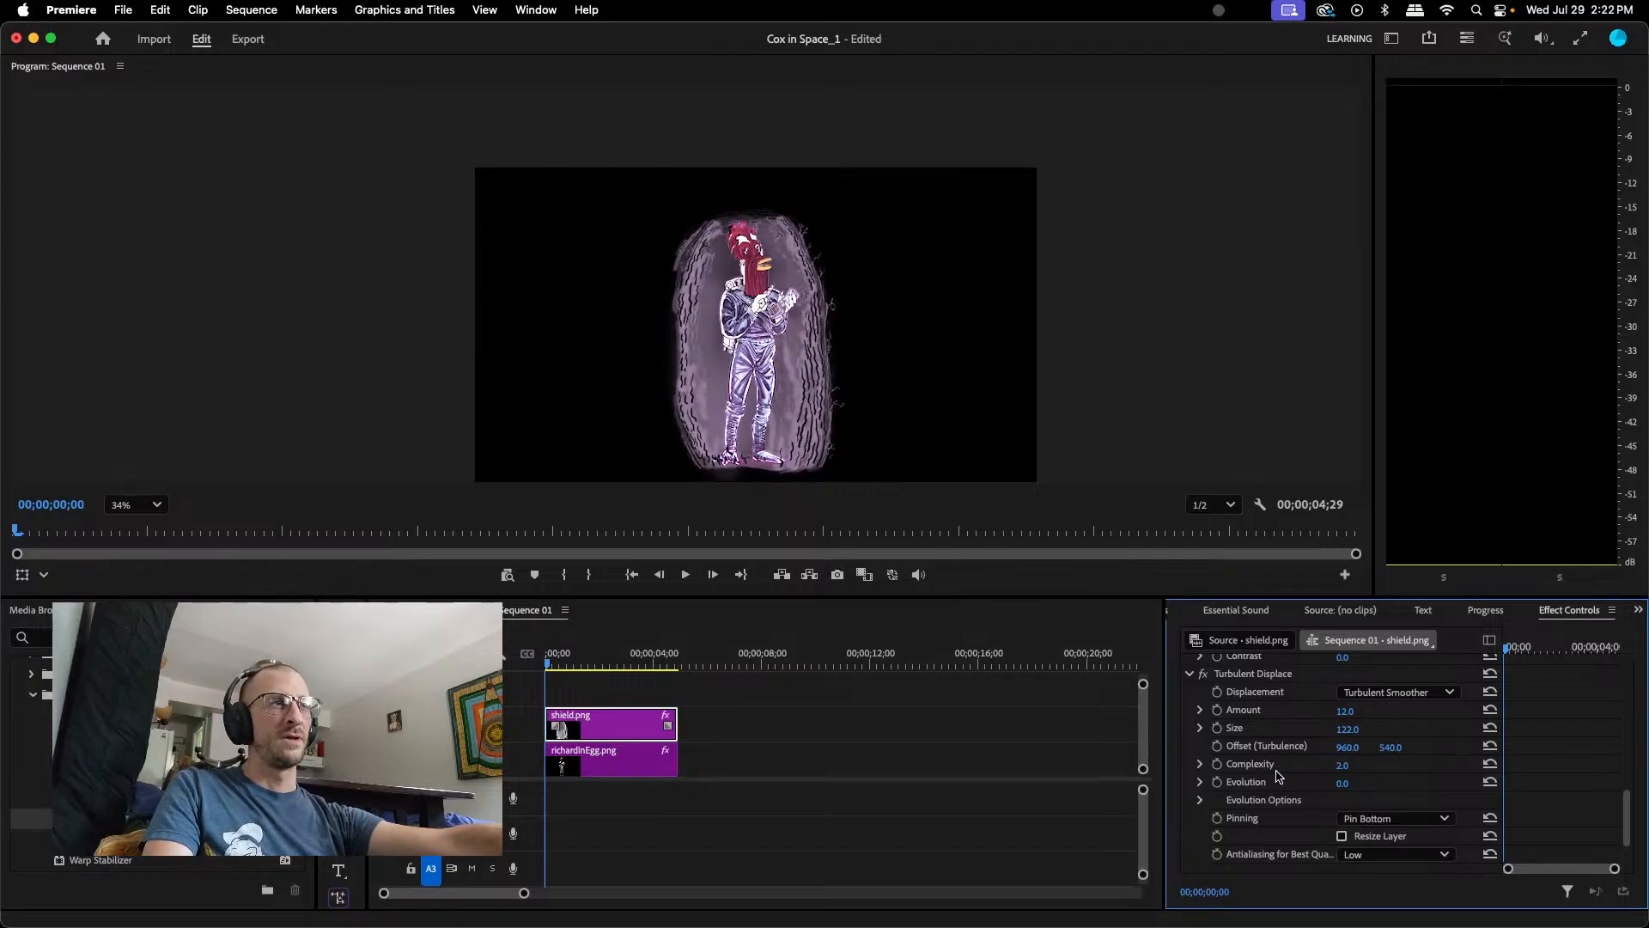
{"action": "scroll", "coordinate": [1285, 780], "scroll_direction": "down", "scroll_amount": 2}
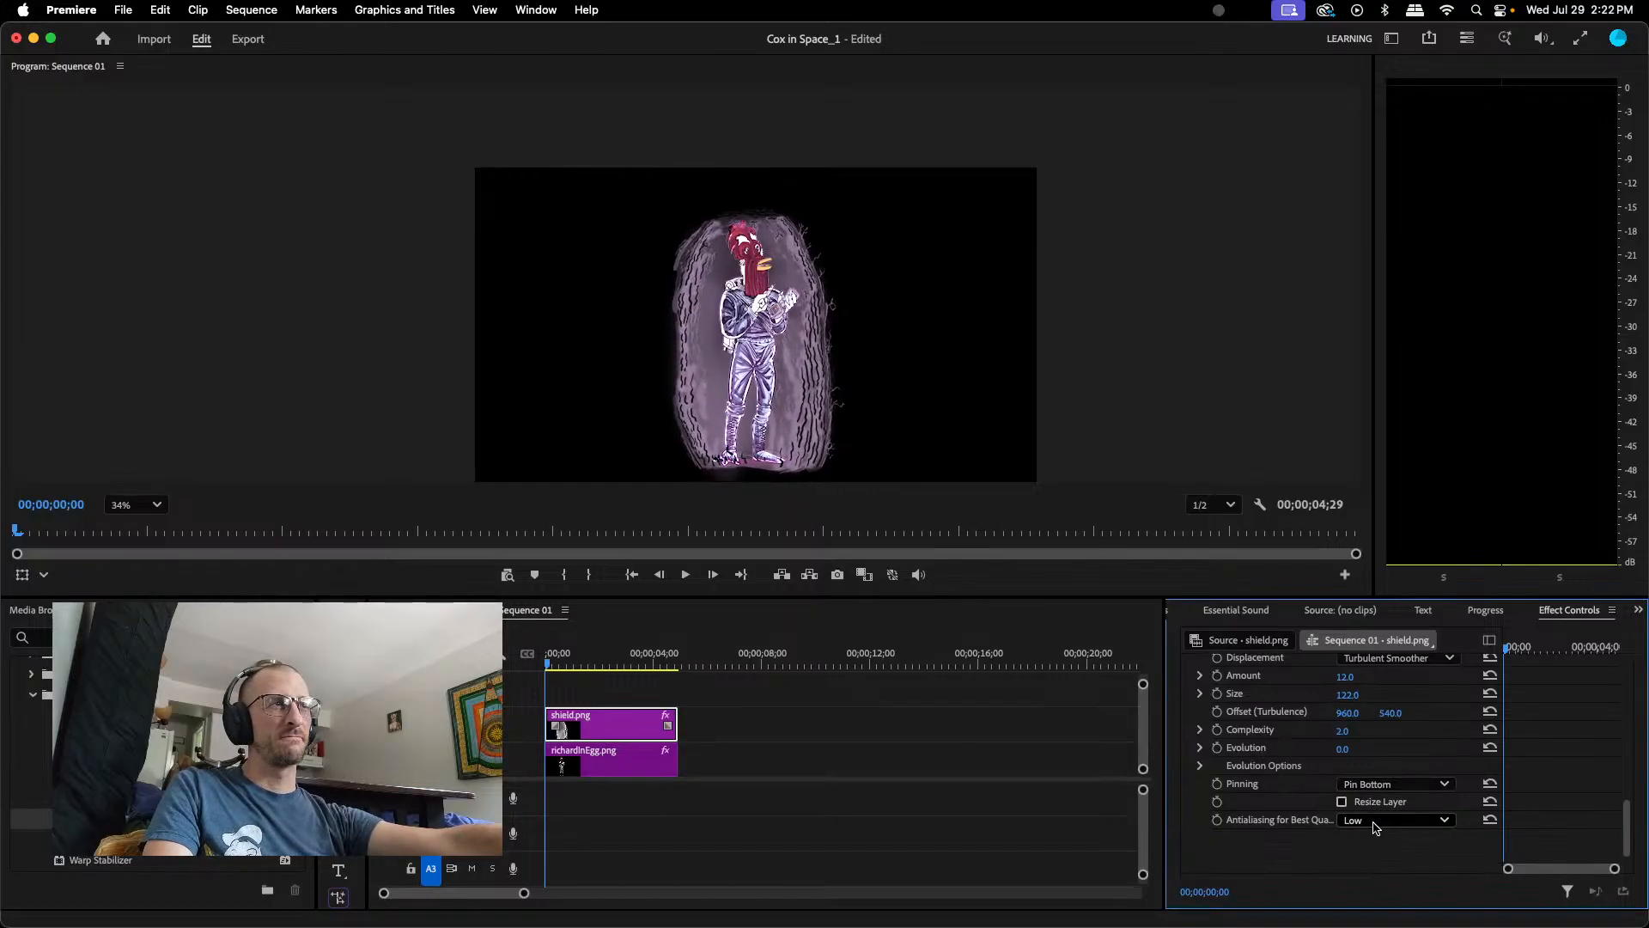
{"action": "left_click", "coordinate": [1389, 785]}
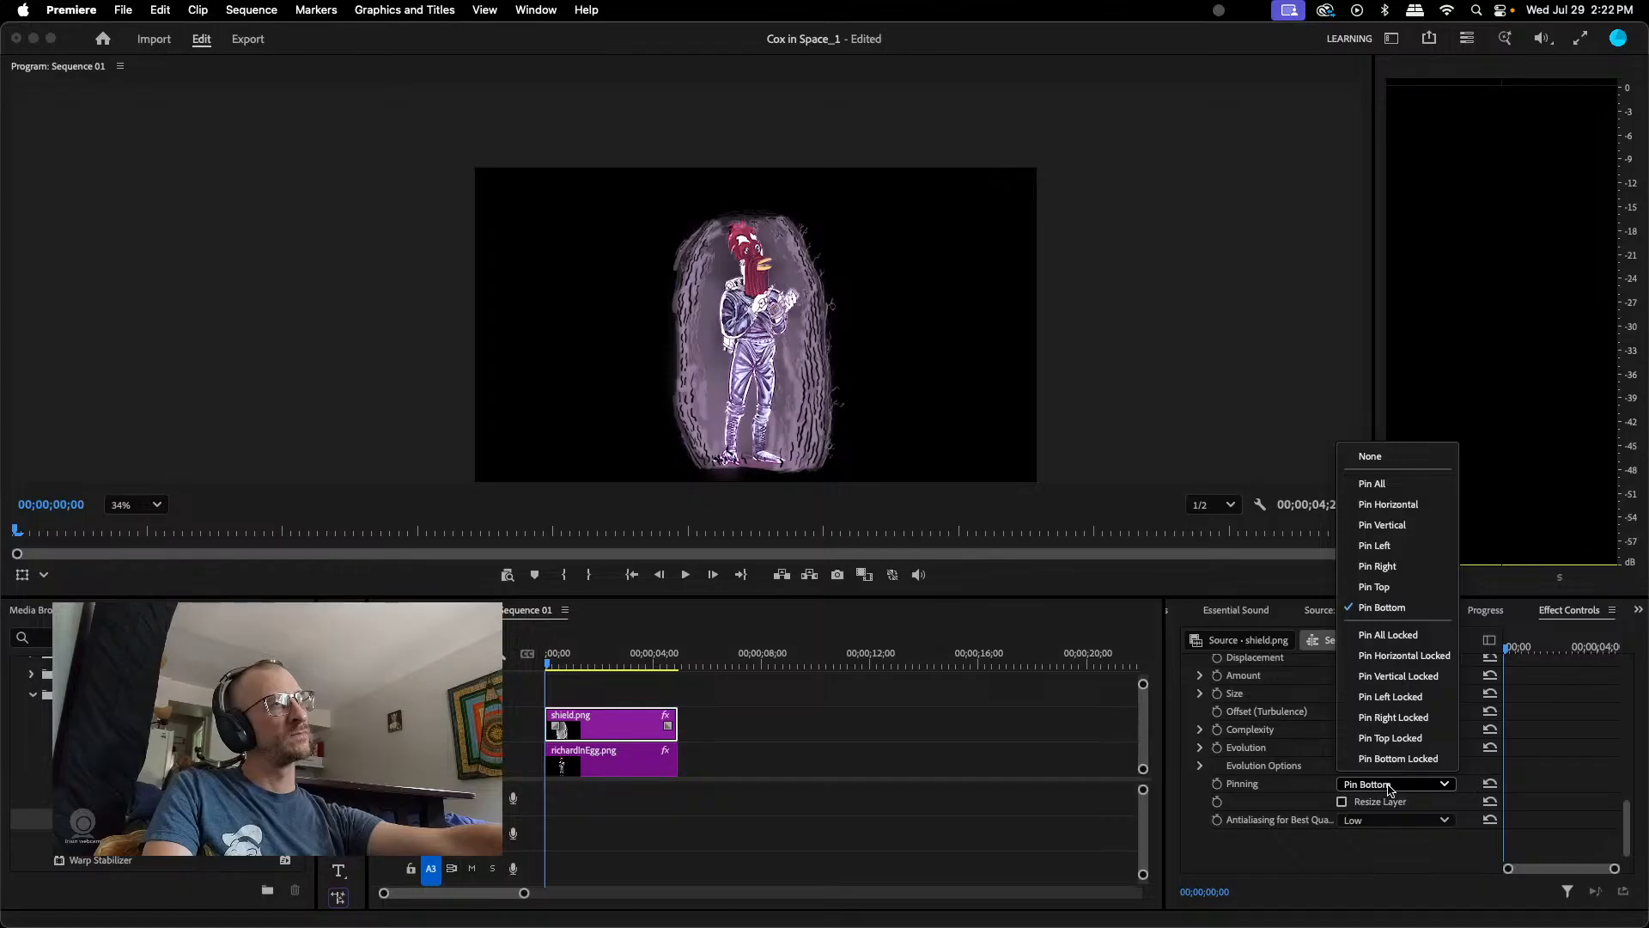
{"action": "left_click", "coordinate": [1389, 785]}
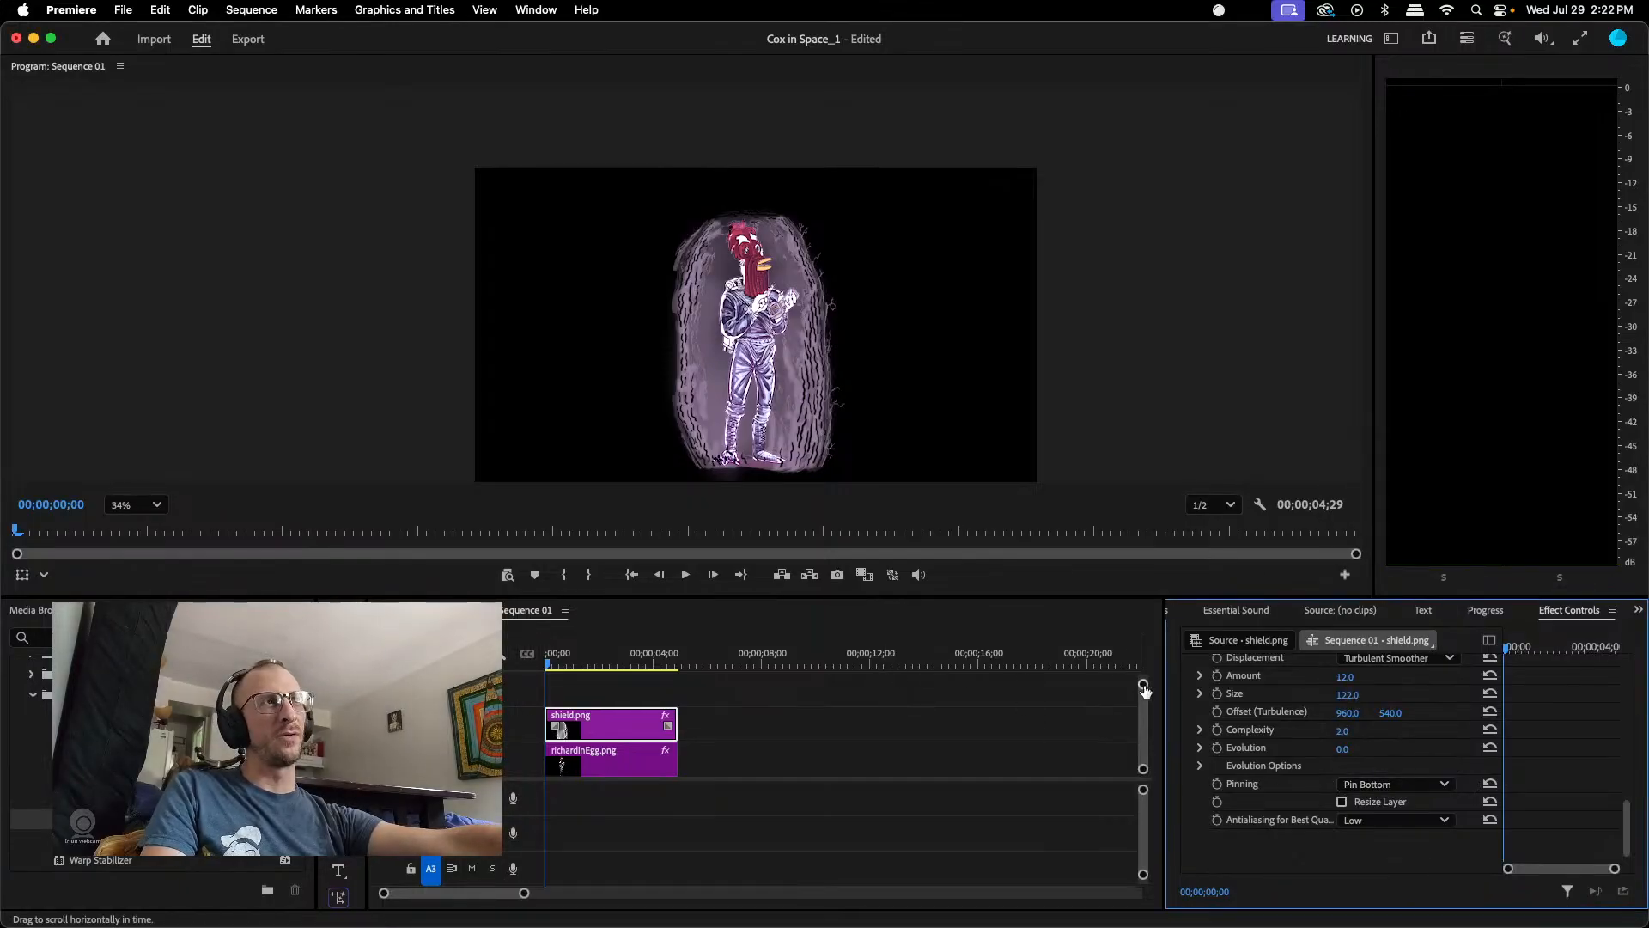
- Try the Vertical Displacement type in Turbulent Displace with an Amount of 40.0
{"action": "scroll", "coordinate": [1268, 788], "scroll_direction": "up", "scroll_amount": 8}
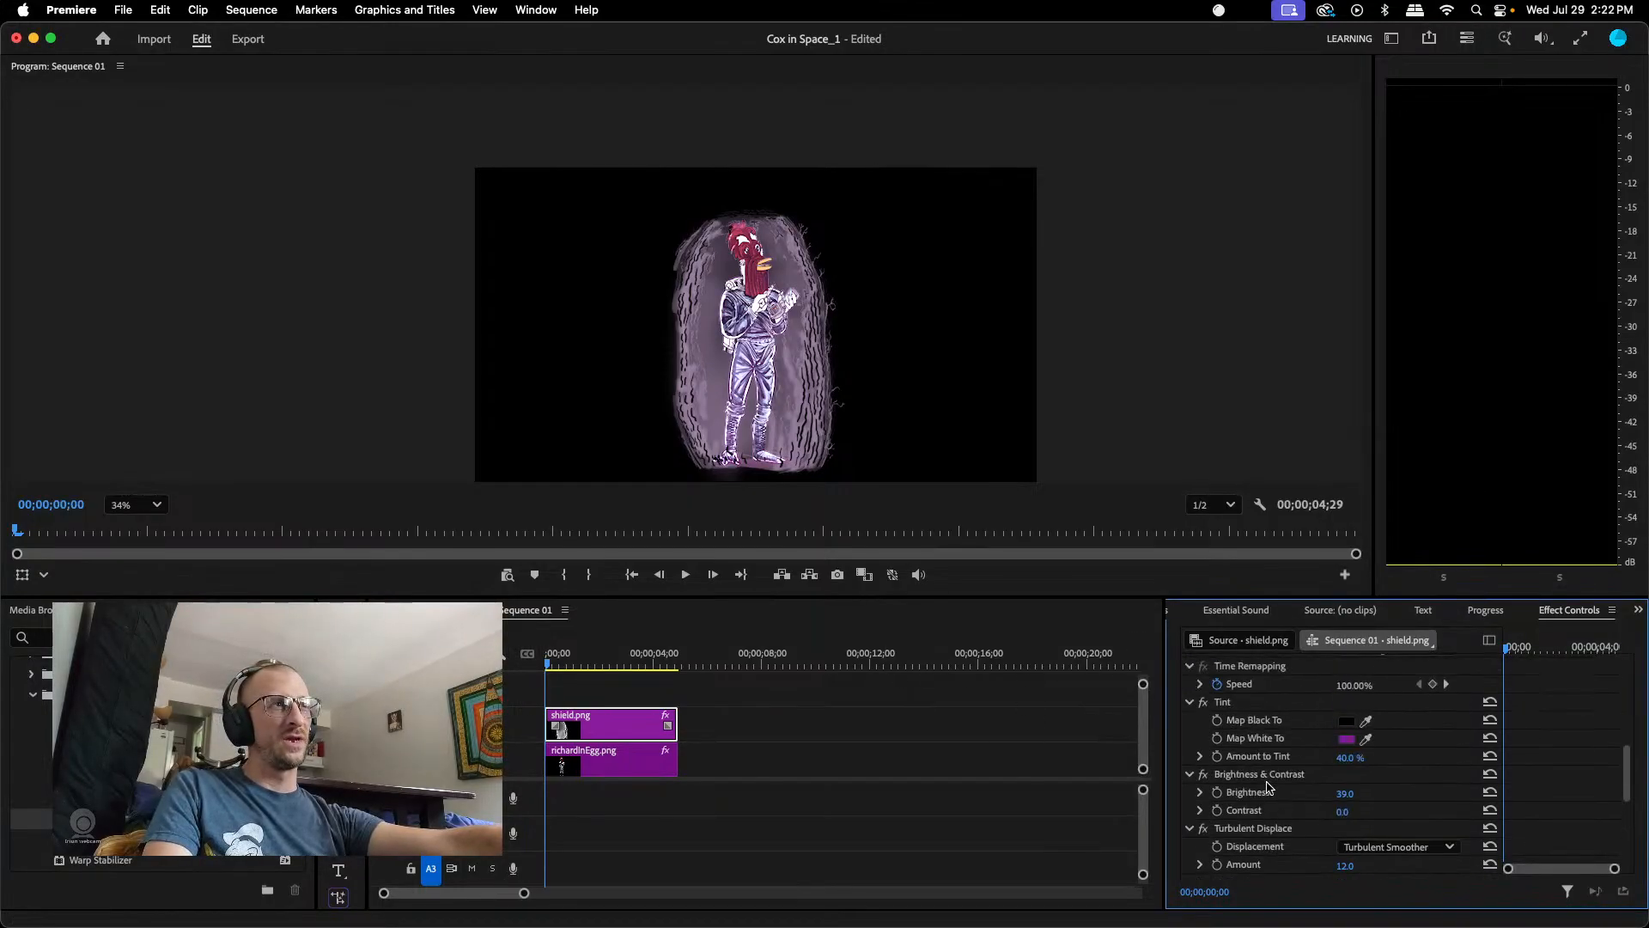
{"action": "scroll", "coordinate": [1266, 789], "scroll_direction": "down", "scroll_amount": 1}
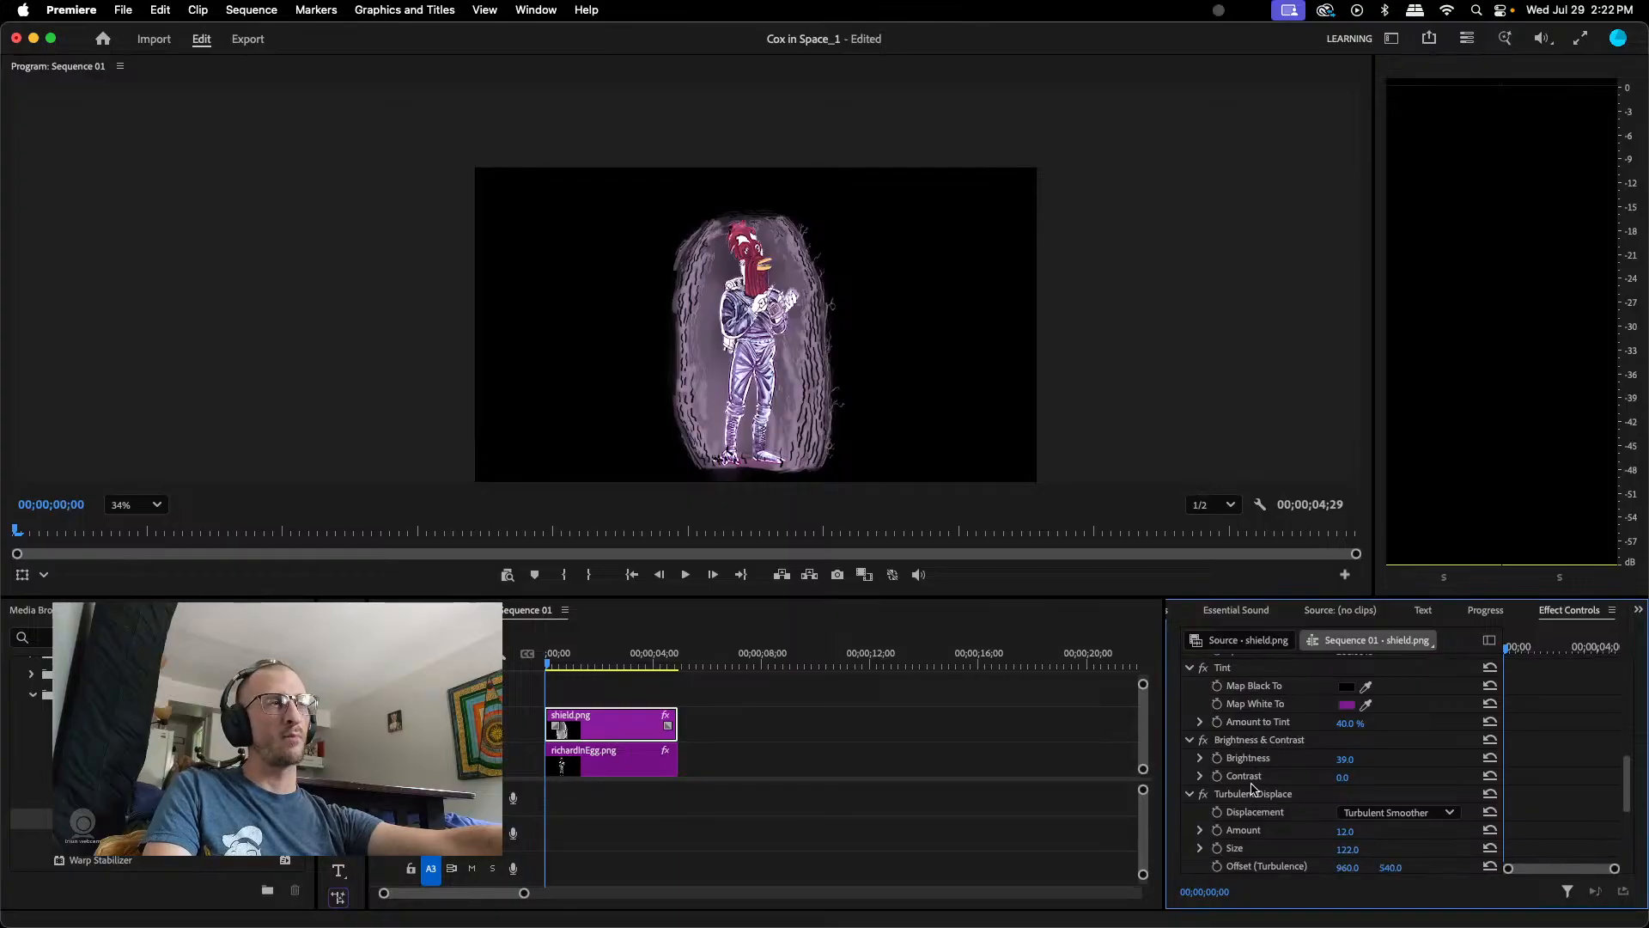
{"action": "left_click", "coordinate": [1355, 813]}
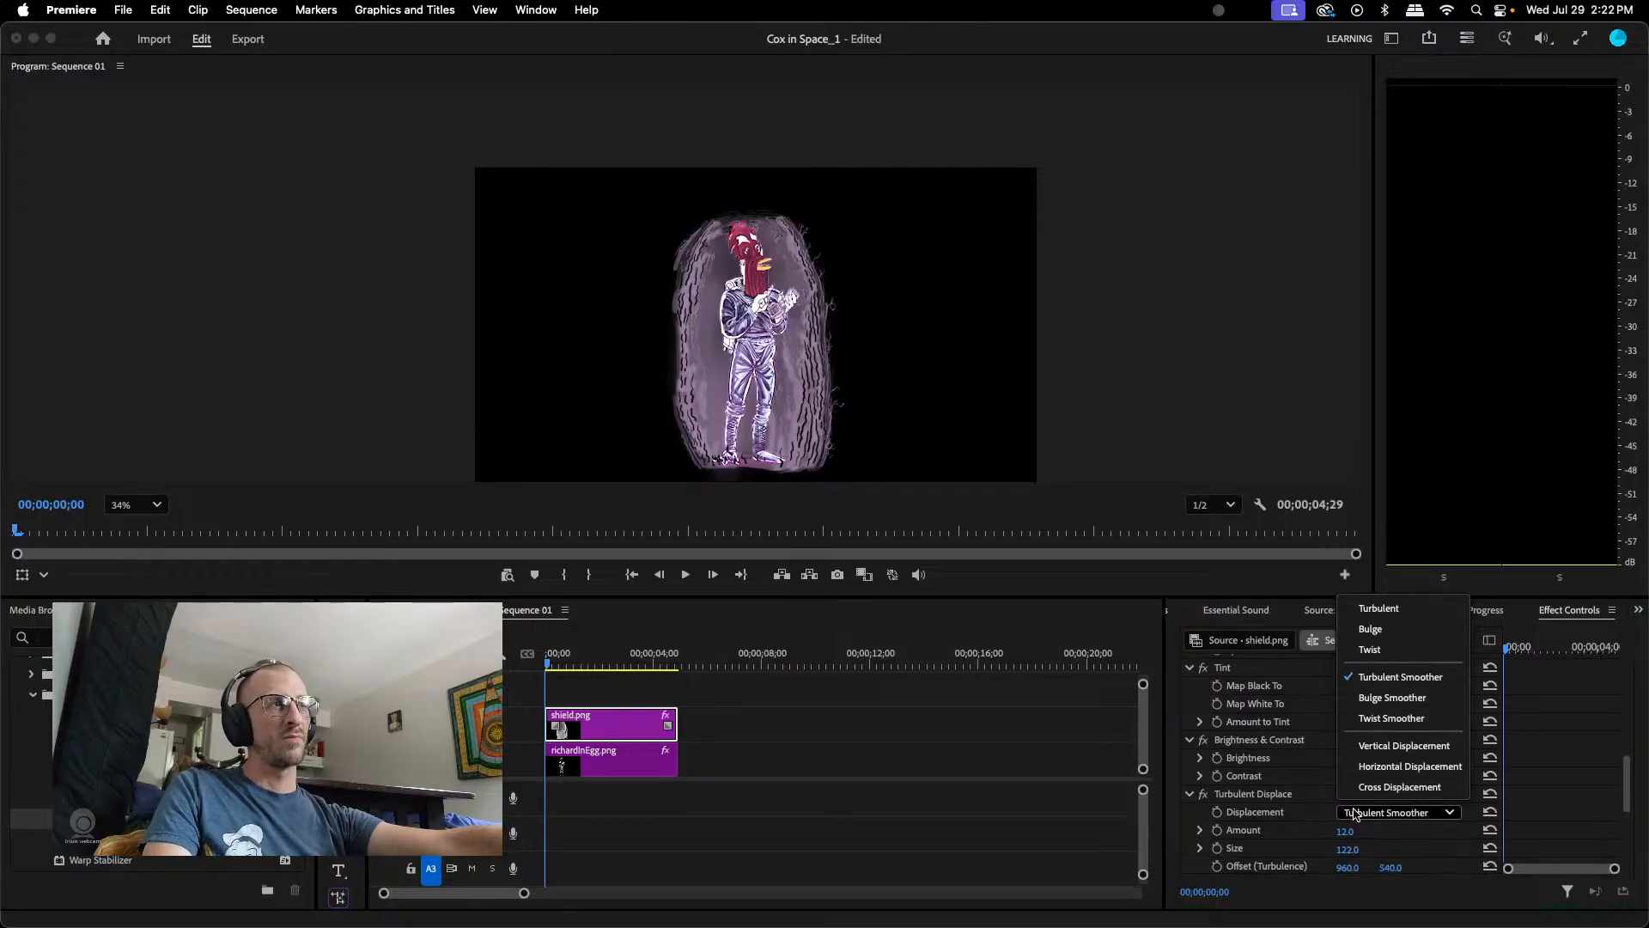
{"action": "left_click", "coordinate": [1385, 747]}
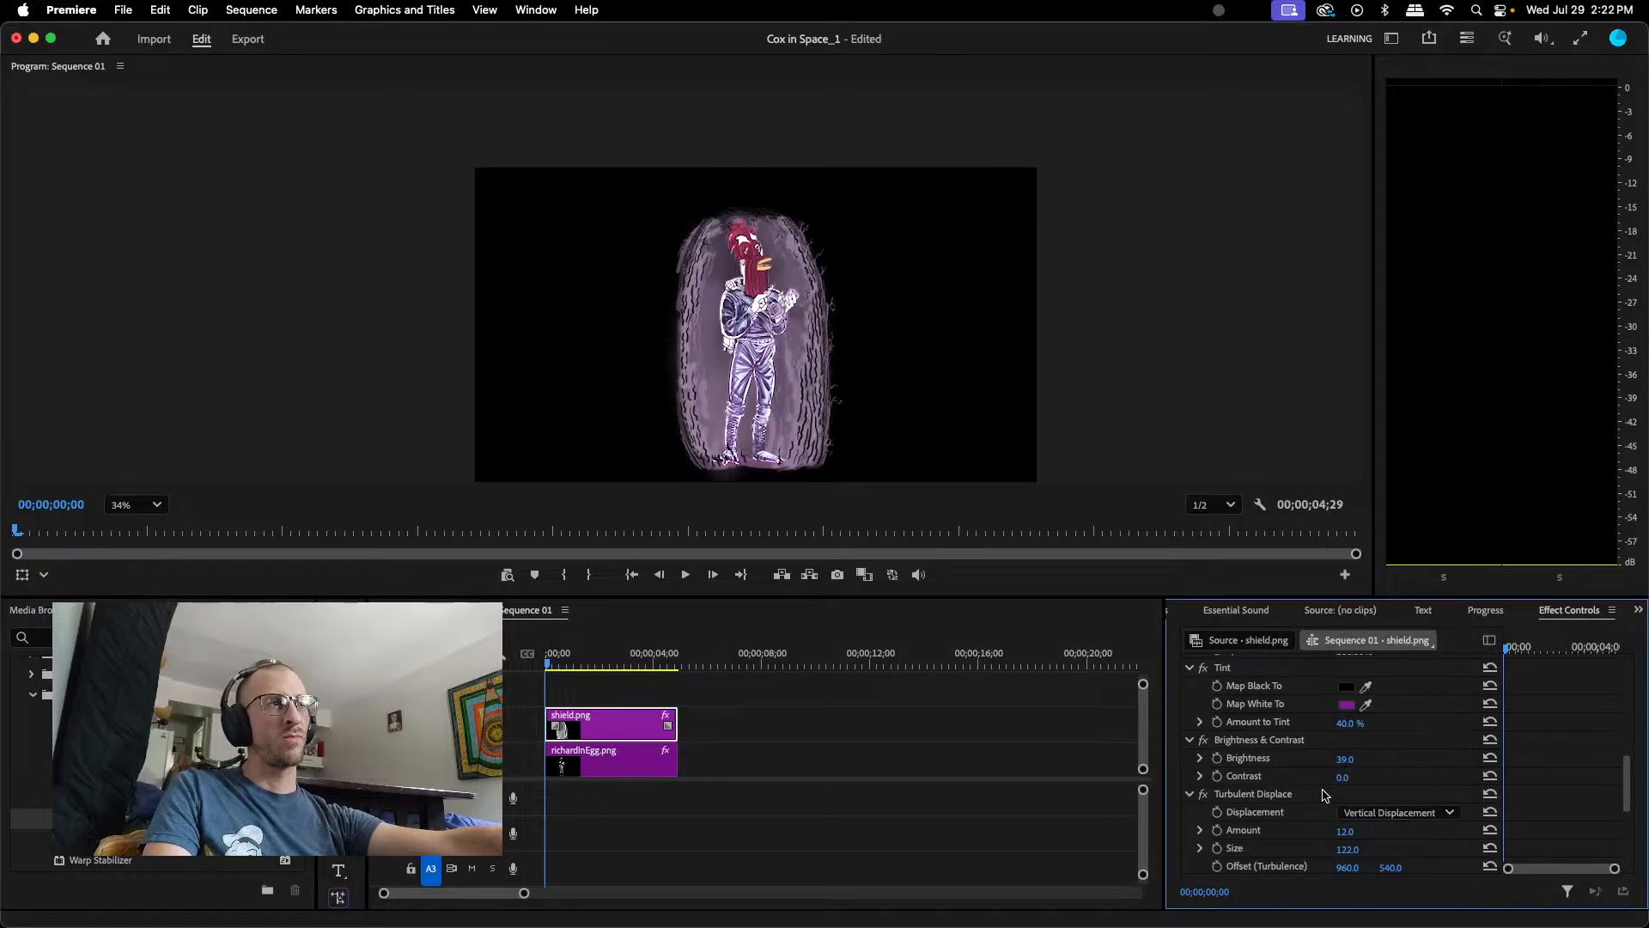
{"action": "mouse_move", "coordinate": [1342, 831]}
{"action": "left_mouse_down"}
{"action": "mouse_move", "coordinate": [1385, 831]}
{"action": "mouse_move", "coordinate": [1202, 832]}
{"action": "mouse_move", "coordinate": [1340, 832]}
{"action": "left_mouse_up"}
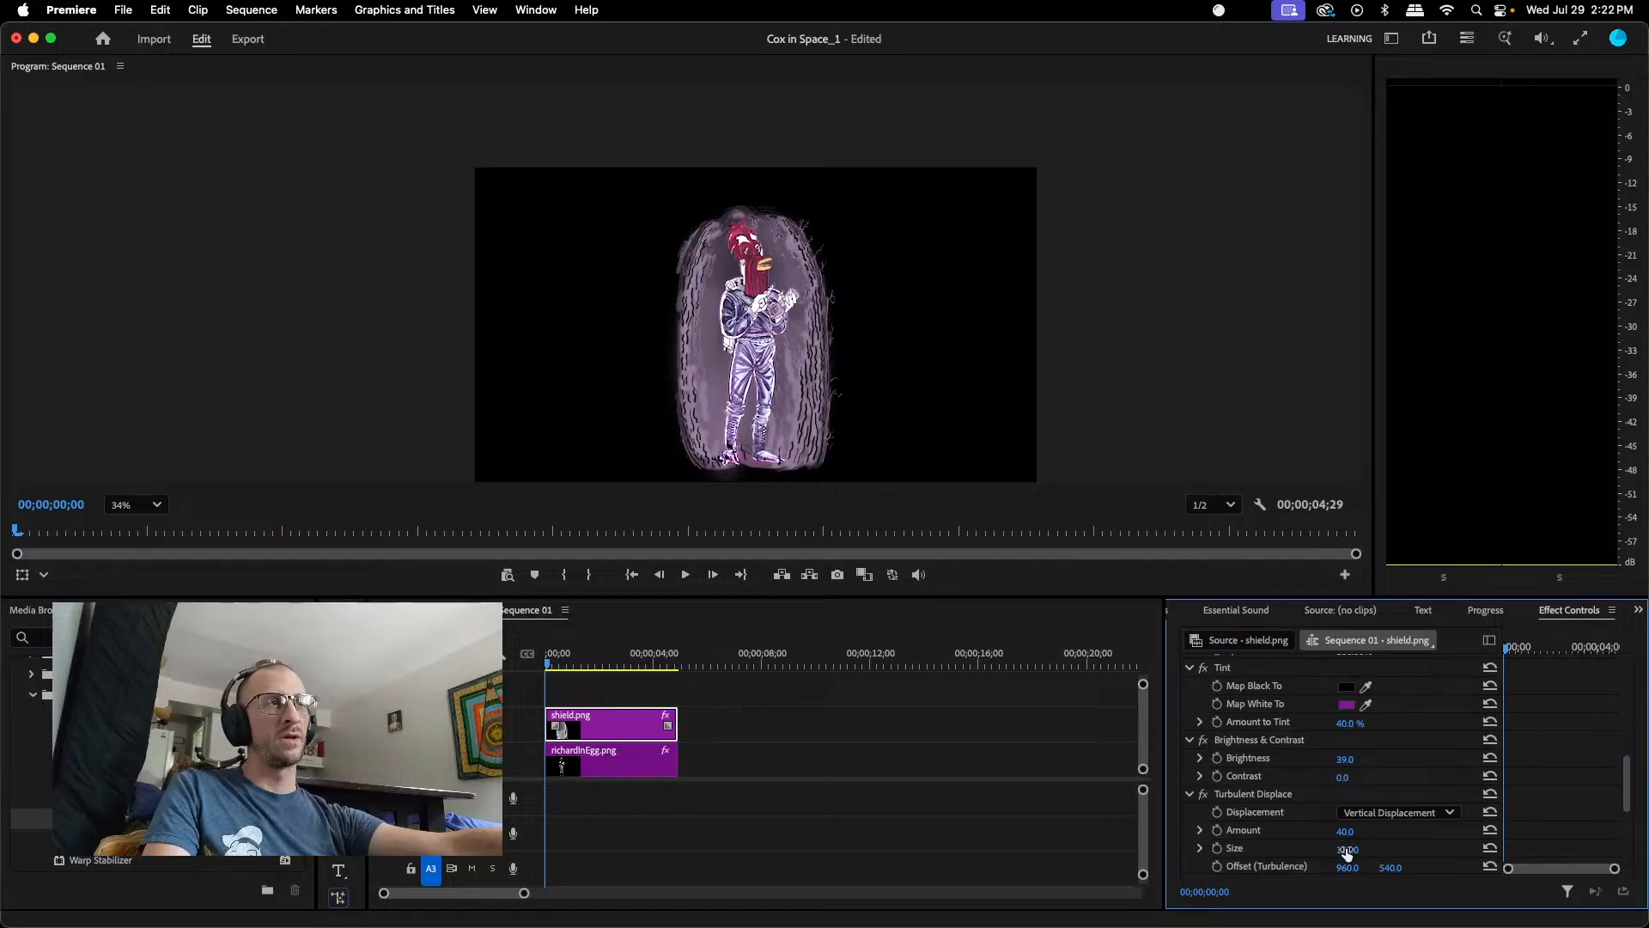
- Try Horizontal Displacement with a different Amount, and Cross Displacement with the Amount reduced to 22.0
{"action": "left_click", "coordinate": [1396, 811]}
{"action": "left_click", "coordinate": [1387, 766]}
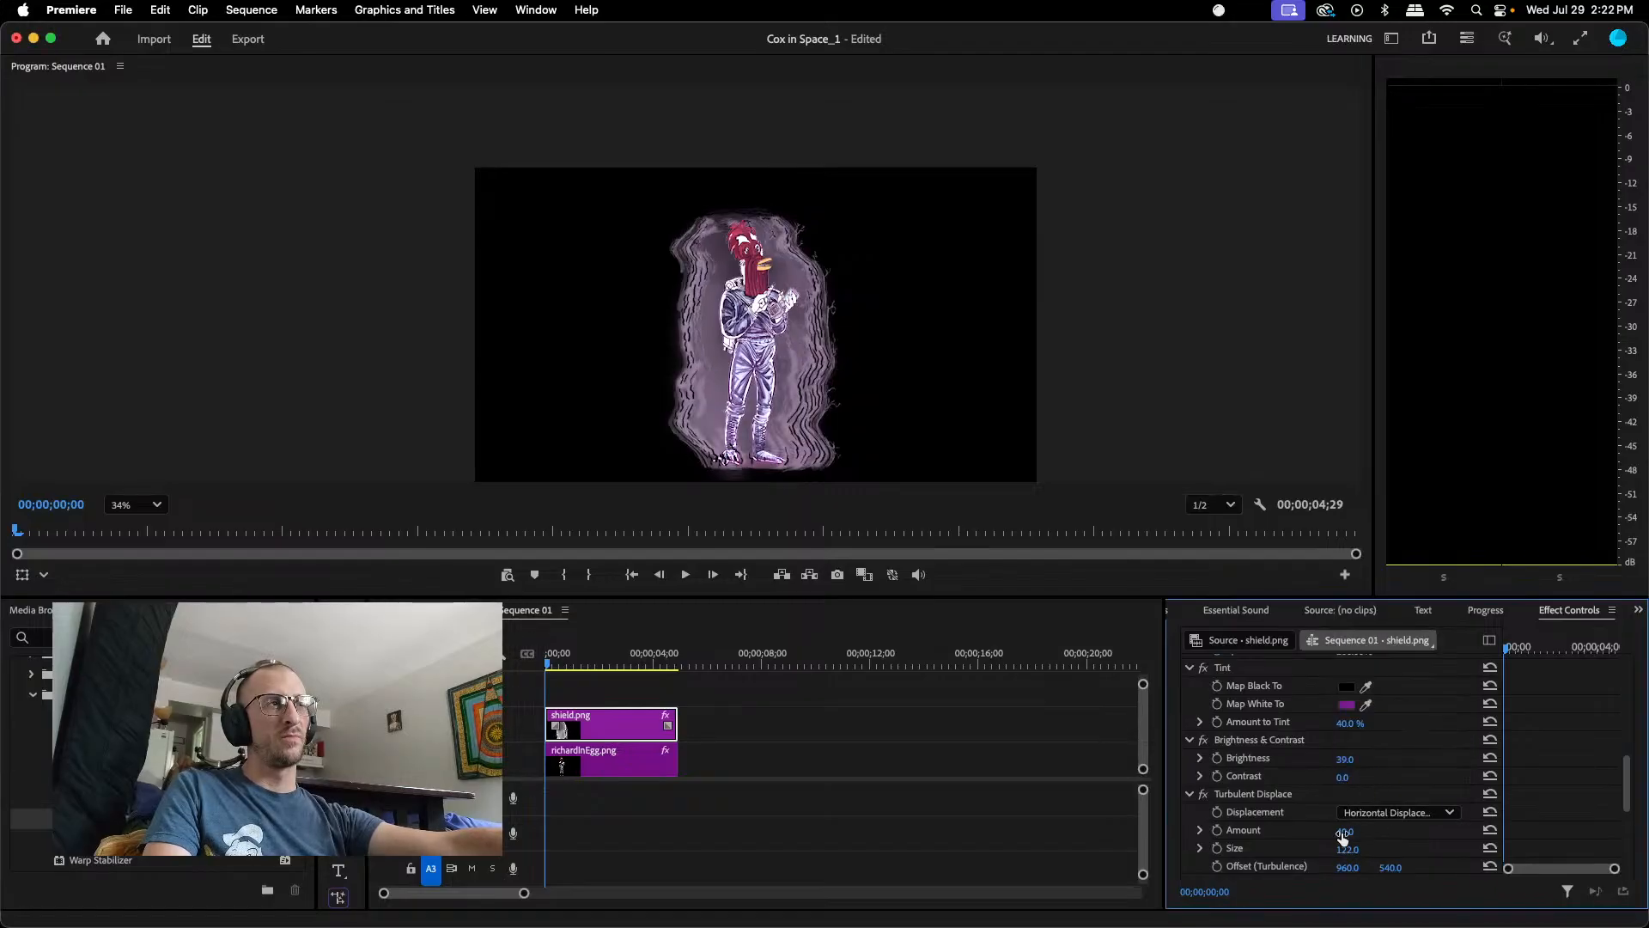
{"action": "left_click_drag", "start_coordinate": [1345, 831], "coordinate": [1361, 840]}
{"action": "left_click", "coordinate": [1389, 812]}
{"action": "left_click", "coordinate": [1386, 788]}
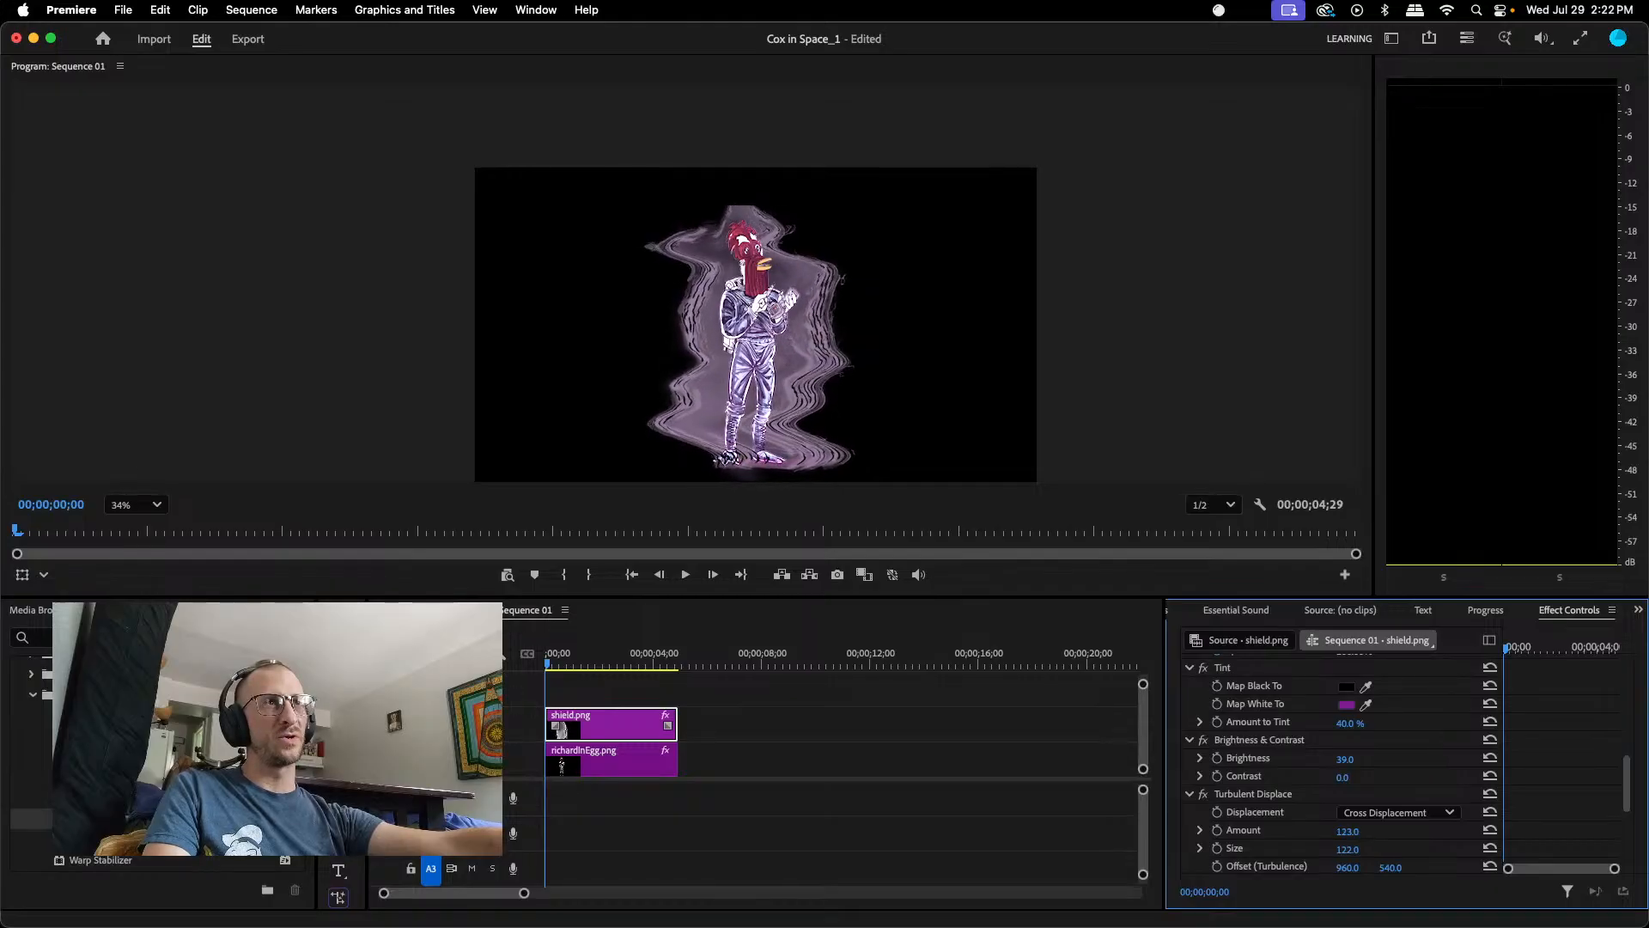
{"action": "mouse_move", "coordinate": [1451, 832]}
{"action": "left_mouse_down"}
{"action": "mouse_move", "coordinate": [1533, 831]}
{"action": "mouse_move", "coordinate": [1251, 831]}
{"action": "mouse_move", "coordinate": [1481, 832]}
{"action": "left_mouse_up"}
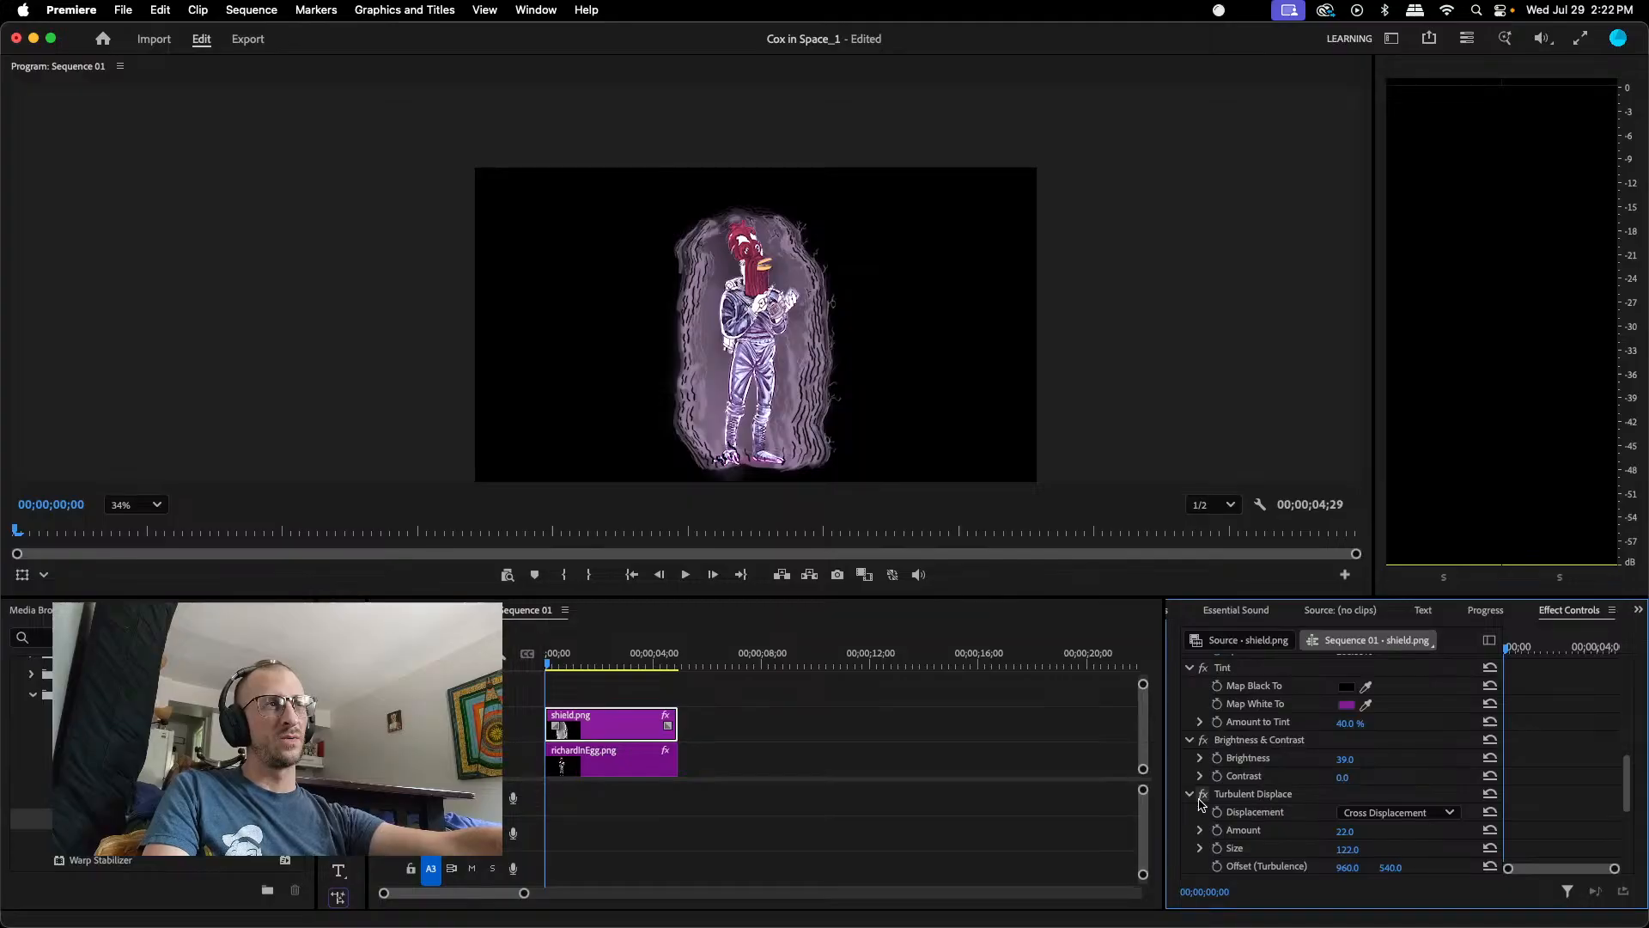
{"action": "left_click", "coordinate": [1247, 795]}
{"action": "right_click", "coordinate": [1247, 795]}
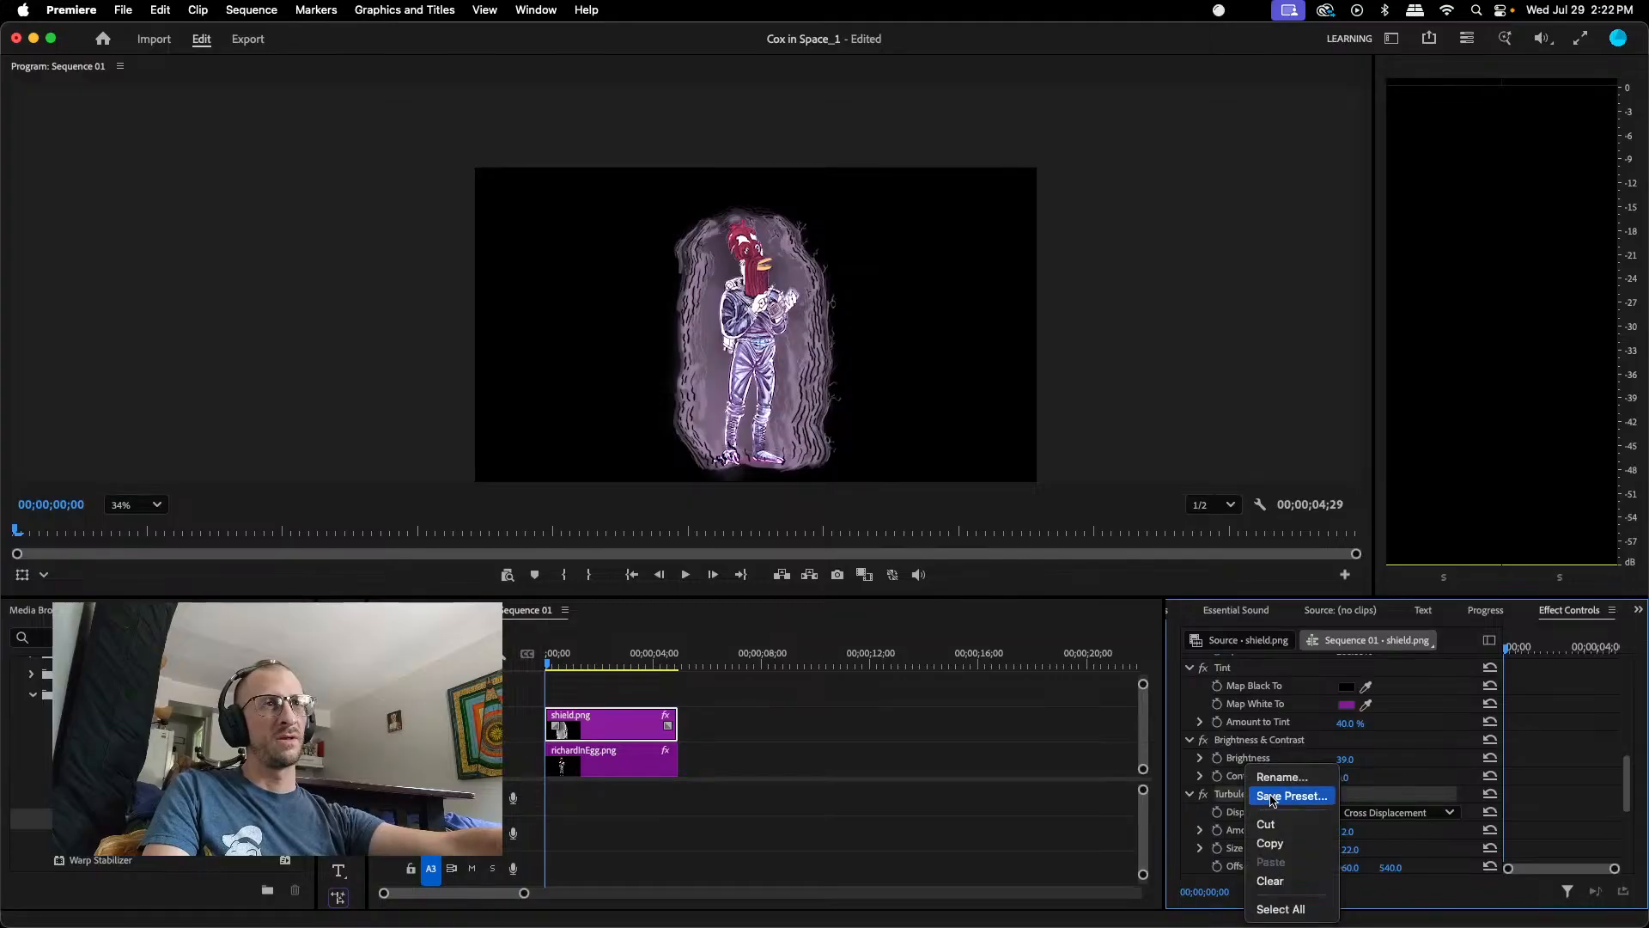
{"action": "left_click", "coordinate": [915, 795]}
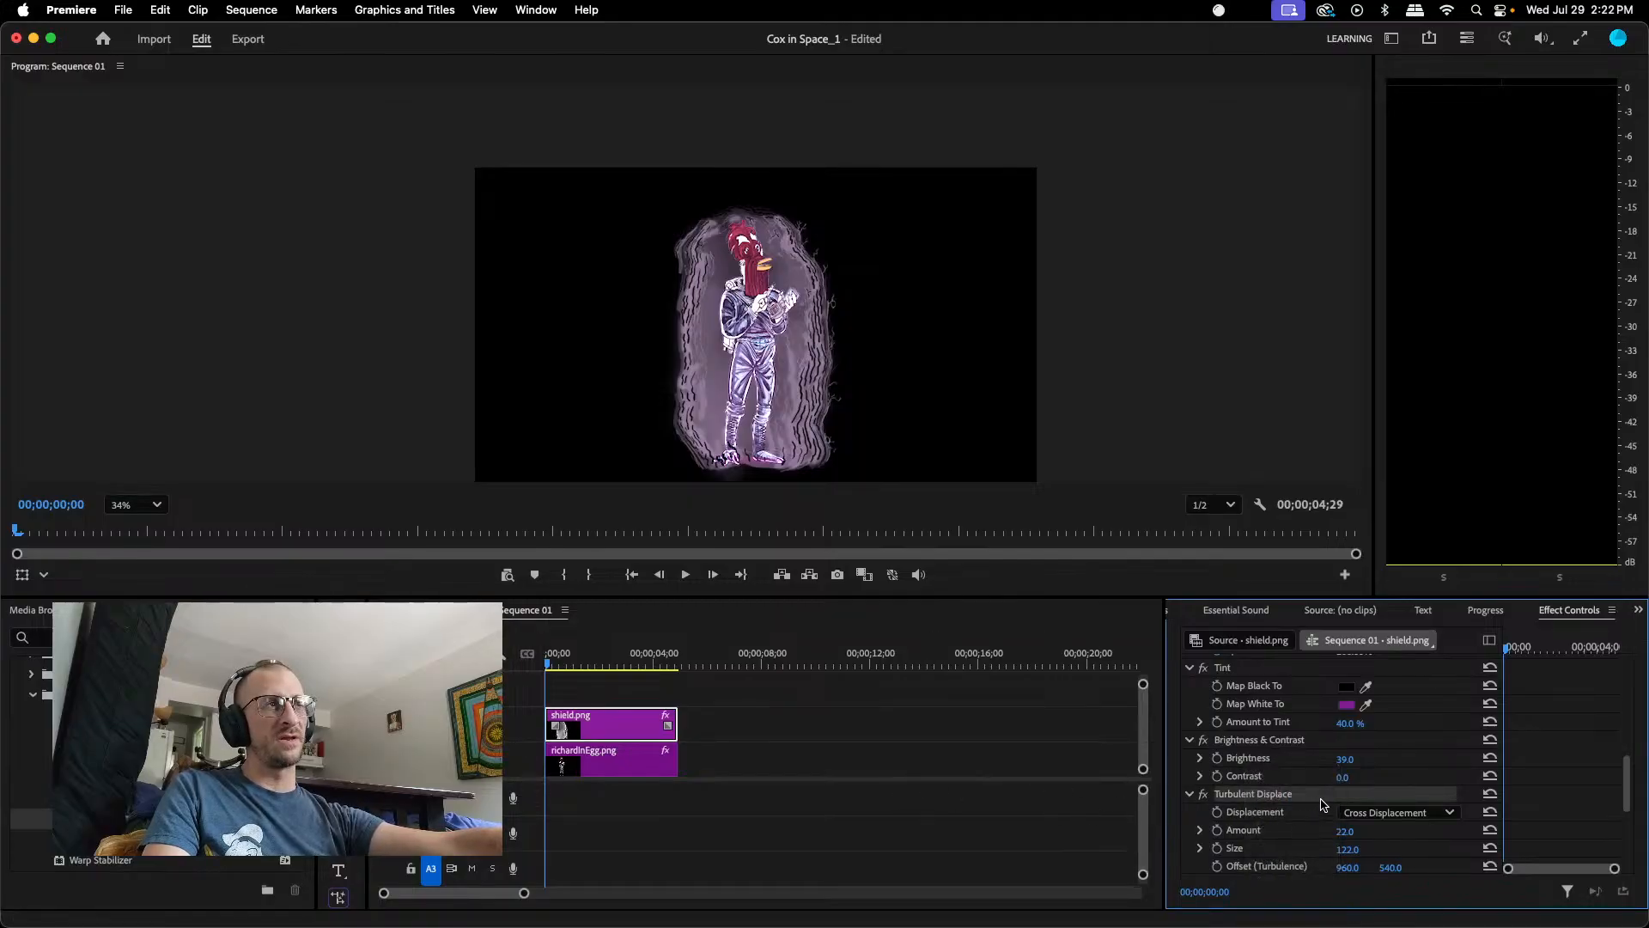
- Set the Turbulent Displace type on shield.png to Bulge Smoother, with Amount 77.0 and Size 22.0
{"action": "left_click", "coordinate": [1392, 812]}
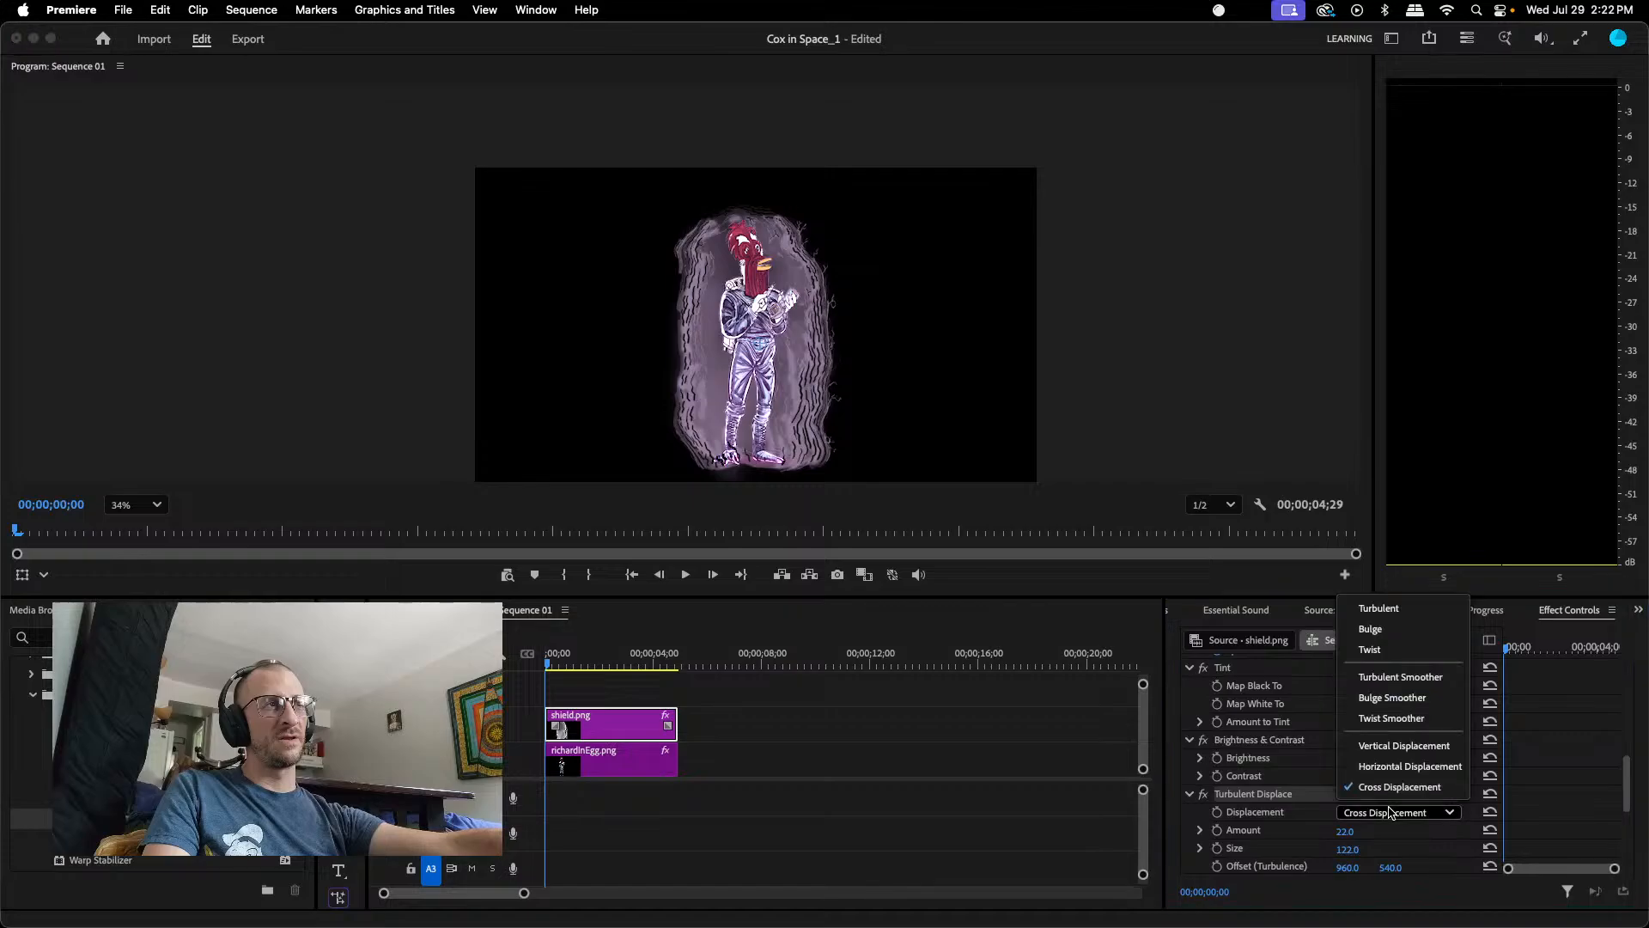
{"action": "left_click", "coordinate": [1388, 699]}
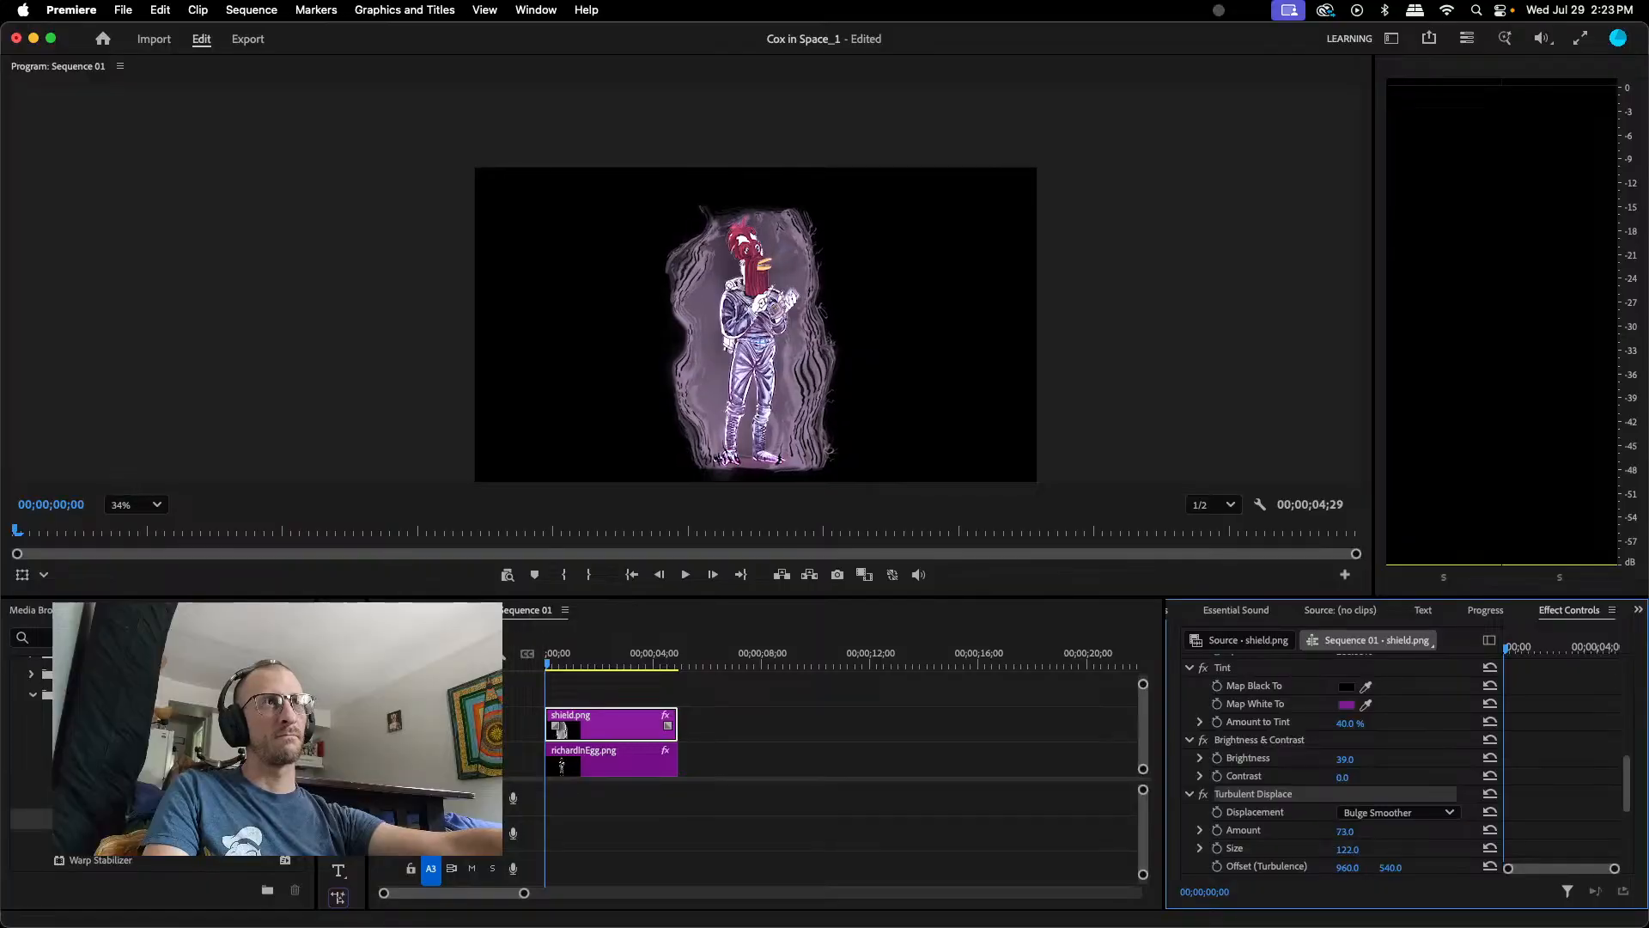
{"action": "mouse_move", "coordinate": [1346, 831]}
{"action": "left_mouse_down"}
{"action": "mouse_move", "coordinate": [1175, 831]}
{"action": "mouse_move", "coordinate": [1384, 831]}
{"action": "mouse_move", "coordinate": [1276, 830]}
{"action": "mouse_move", "coordinate": [1301, 850]}
{"action": "mouse_move", "coordinate": [1265, 849]}
{"action": "mouse_move", "coordinate": [1320, 832]}
{"action": "mouse_move", "coordinate": [1241, 832]}
{"action": "mouse_move", "coordinate": [1473, 831]}
{"action": "mouse_move", "coordinate": [1363, 829]}
{"action": "left_mouse_up"}
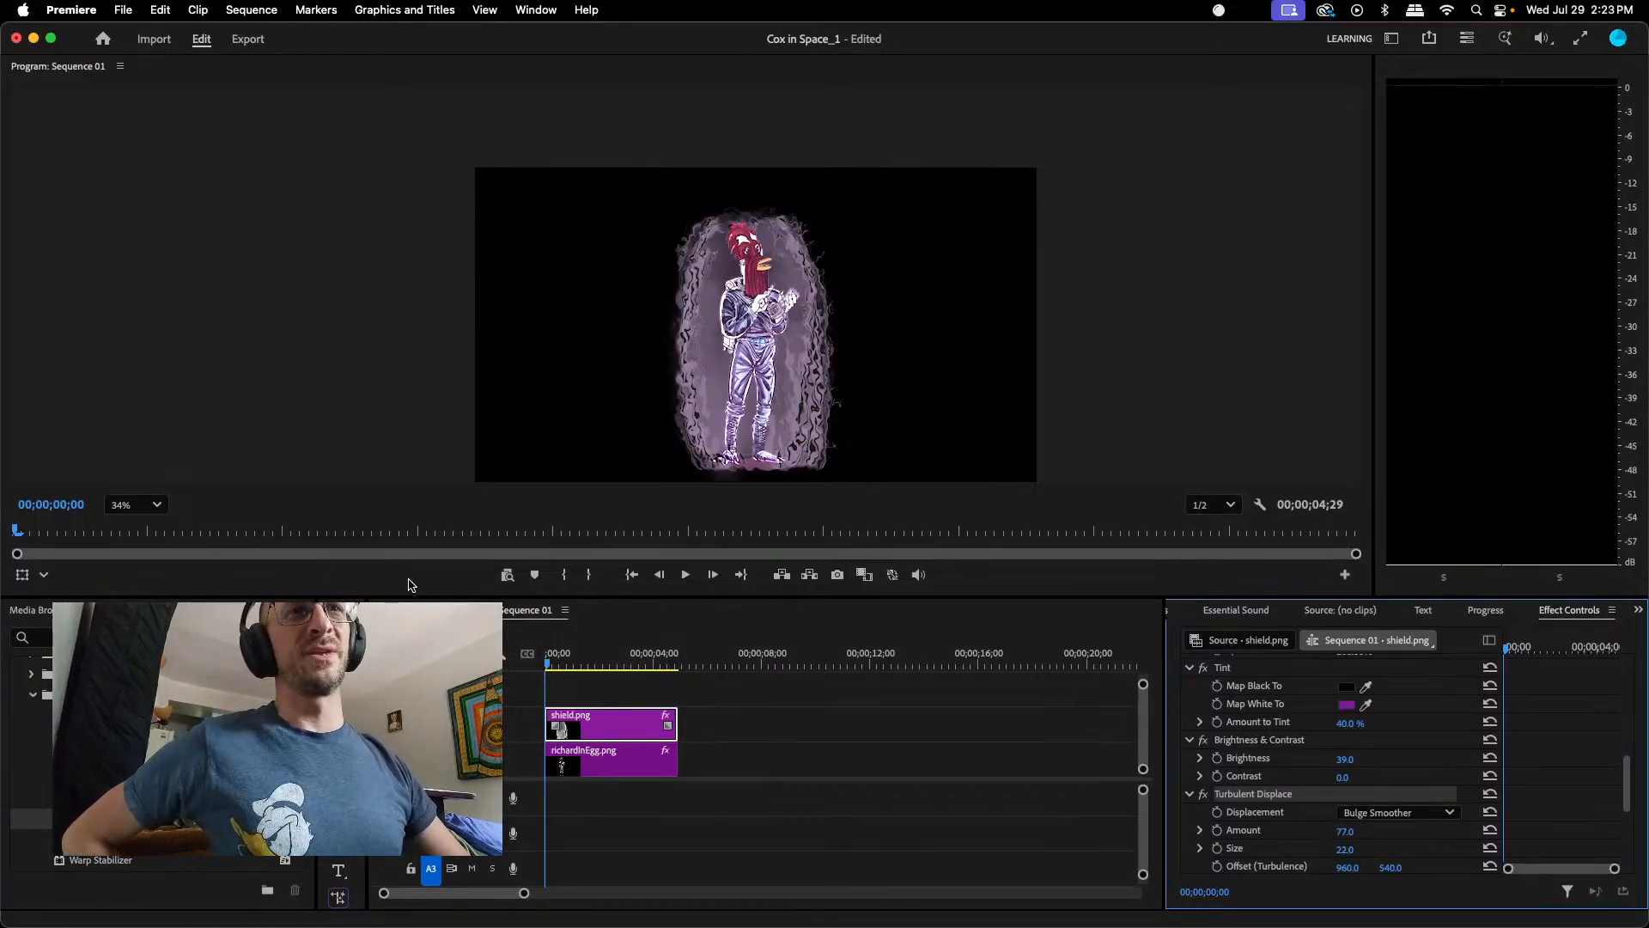
- Check the shield sequence, return to Sequence 01 and bring up the project's media items
{"action": "left_click", "coordinate": [434, 608]}
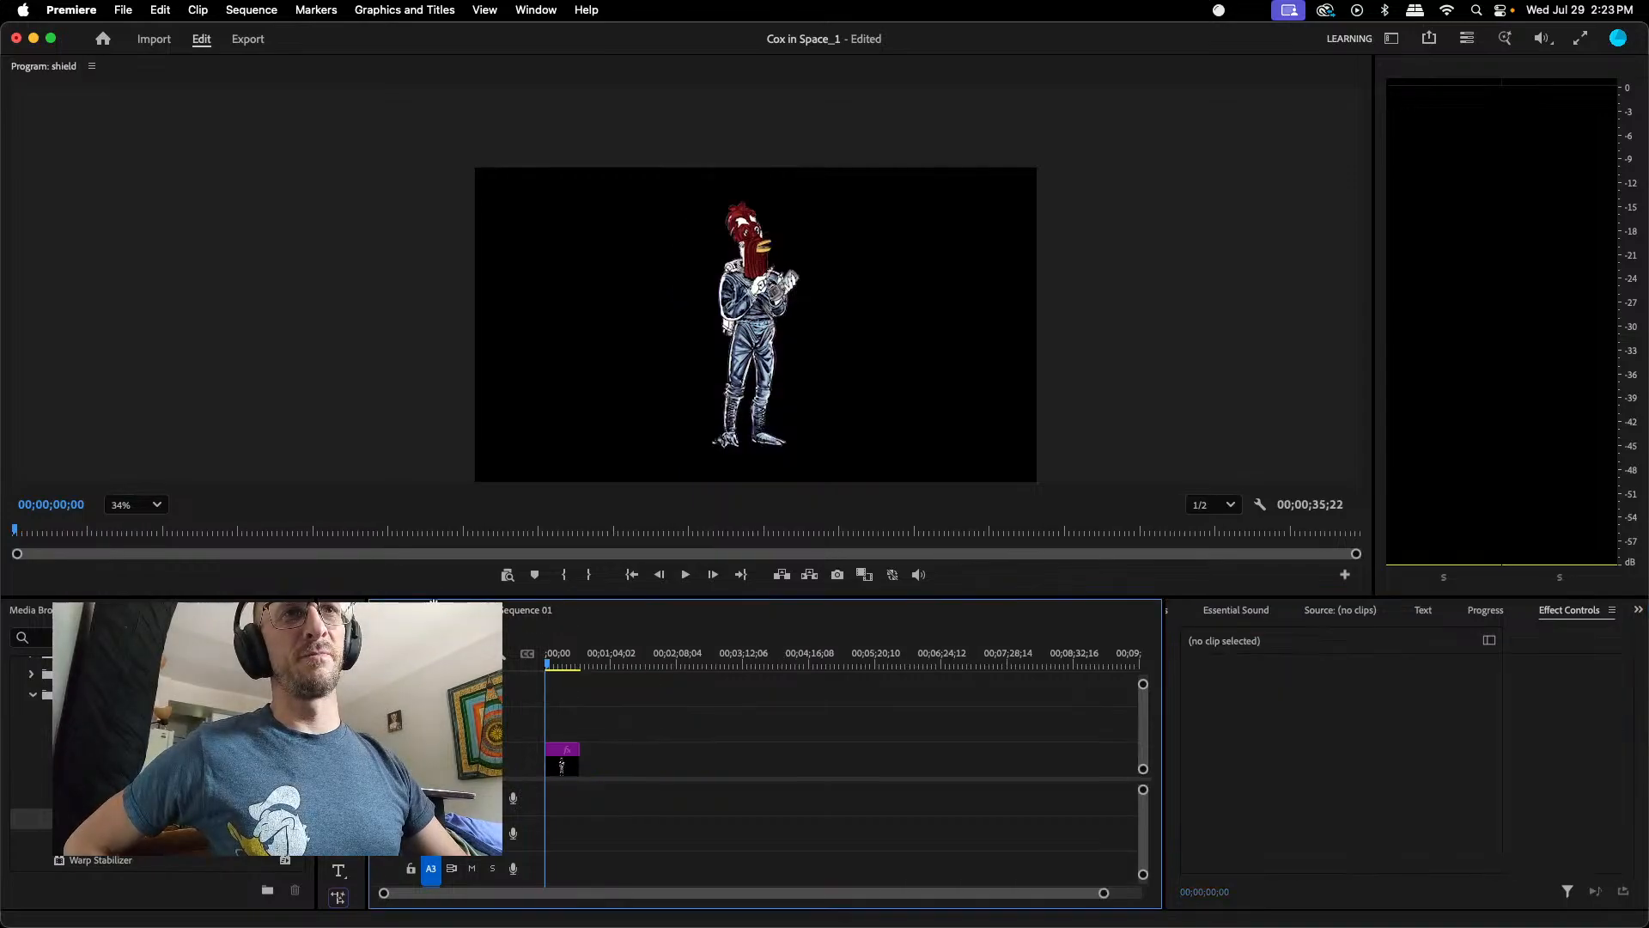
{"action": "left_click", "coordinate": [512, 612]}
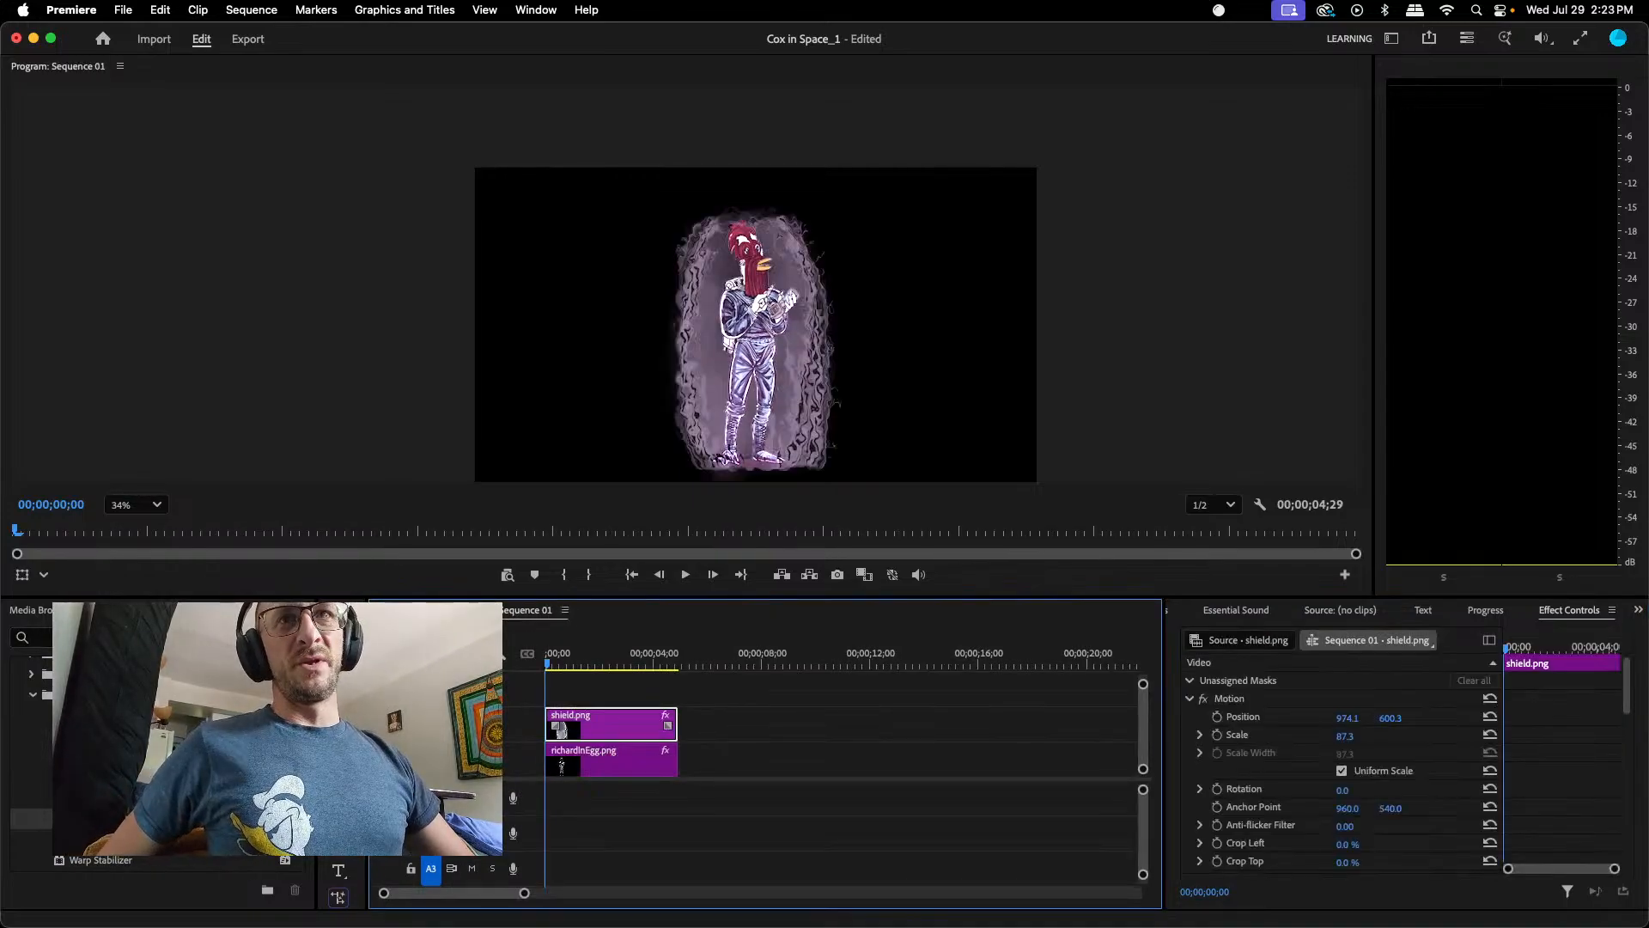
{"action": "key", "text": "shift+1"}
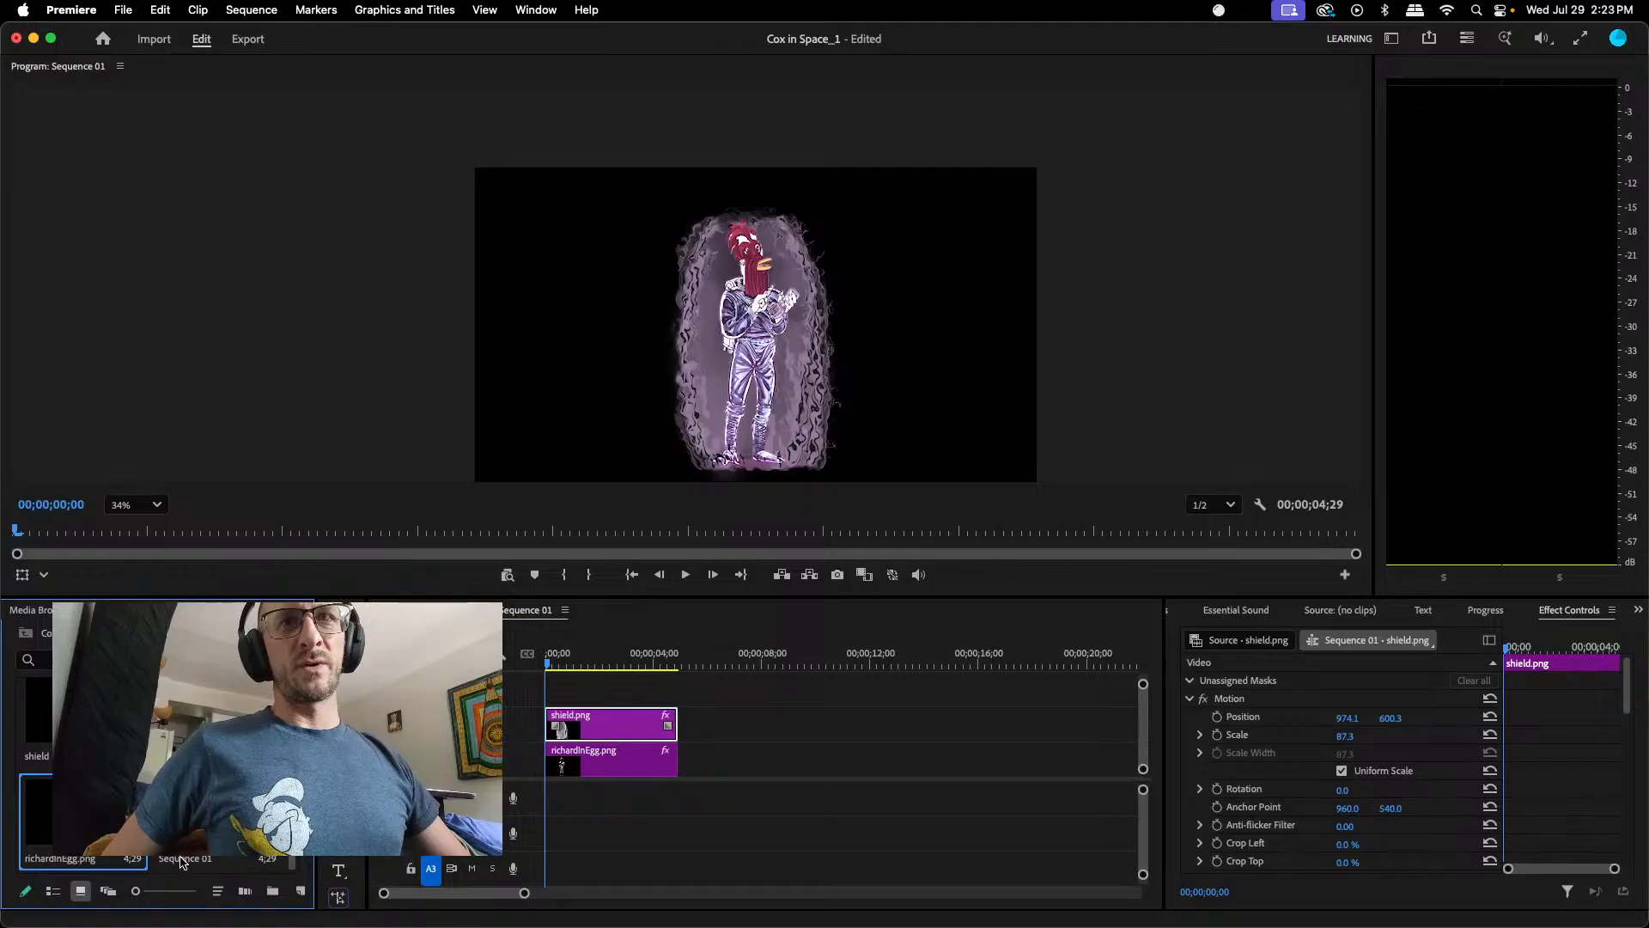
{"action": "left_click", "coordinate": [485, 609]}
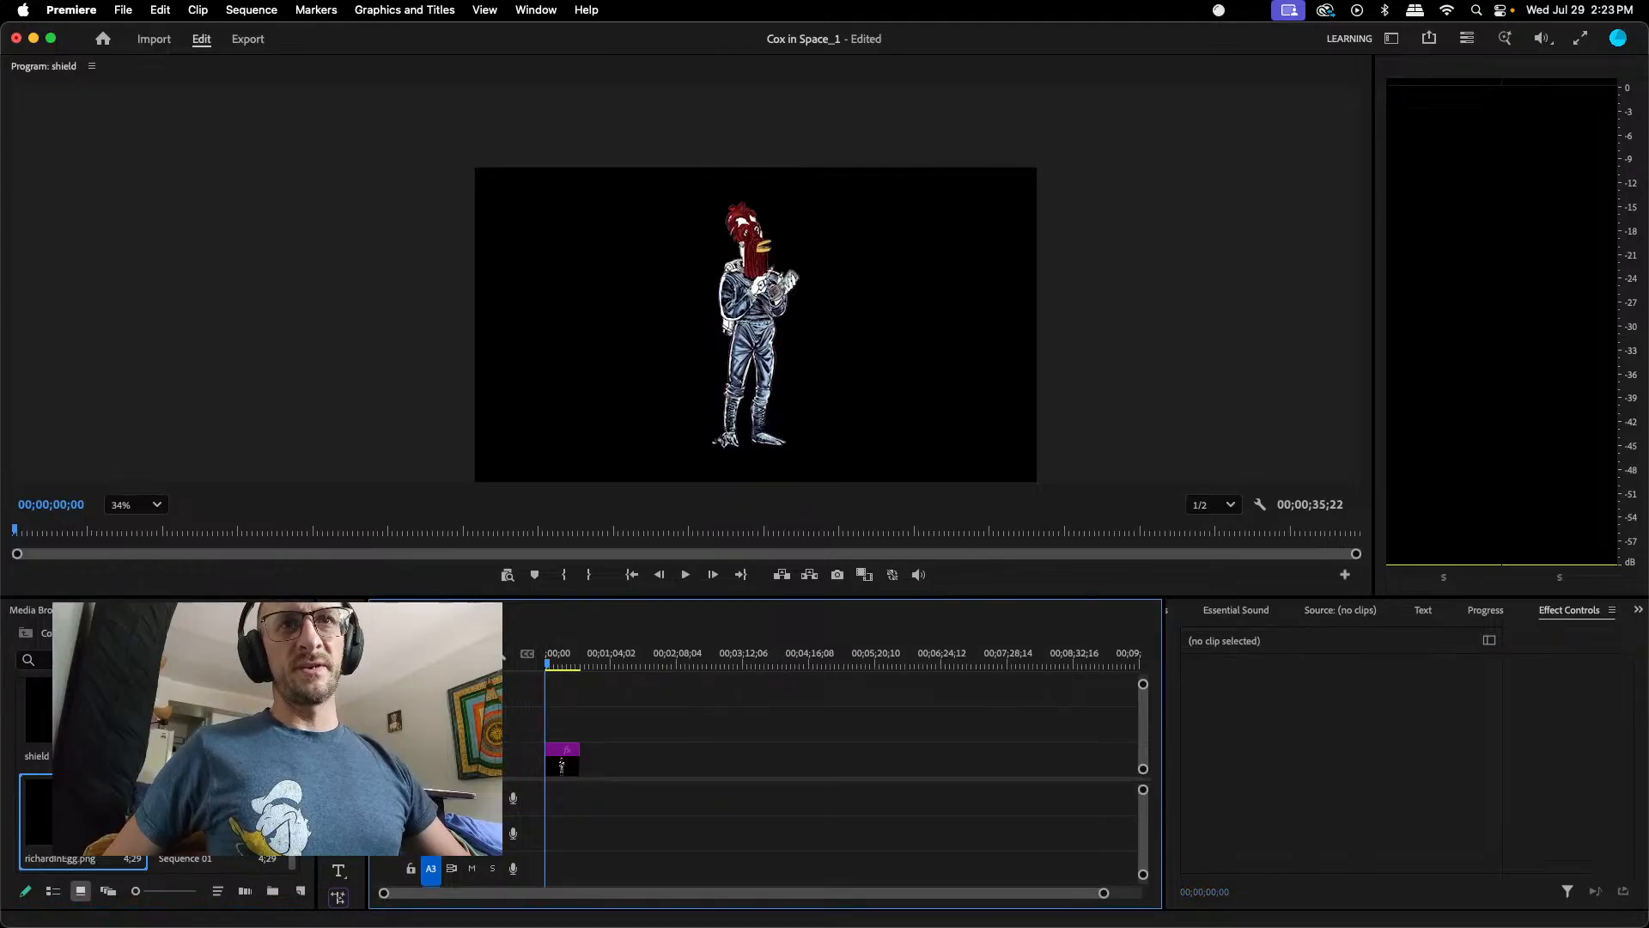
{"action": "left_click", "coordinate": [219, 722]}
{"action": "key", "text": "Delete"}
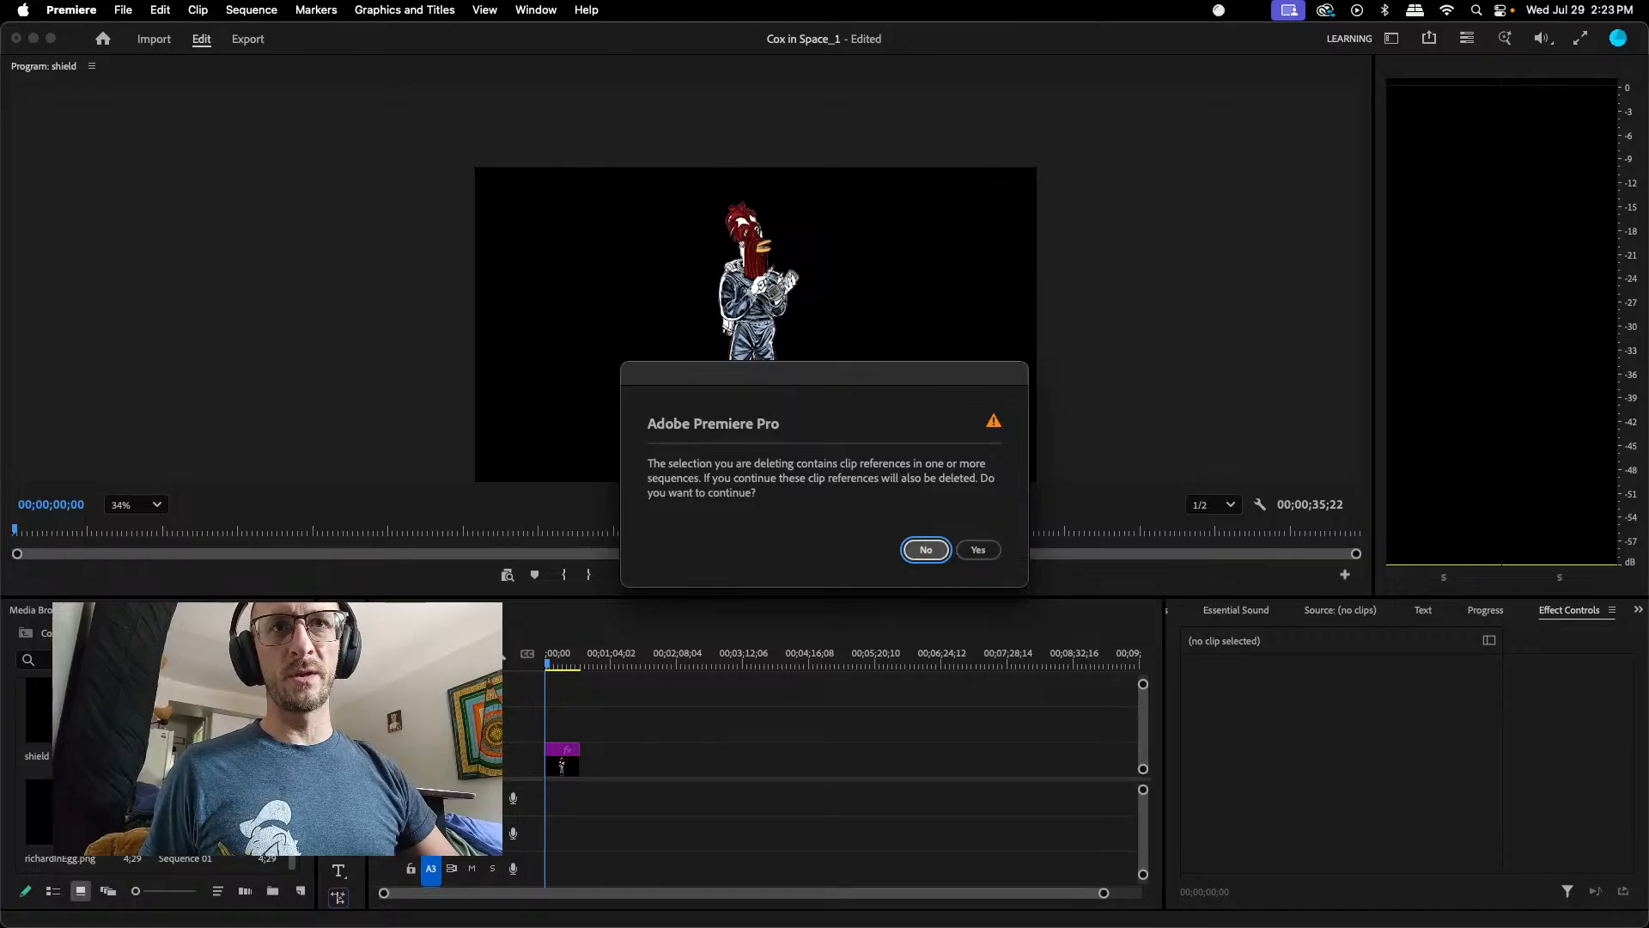
{"action": "left_click", "coordinate": [935, 554]}
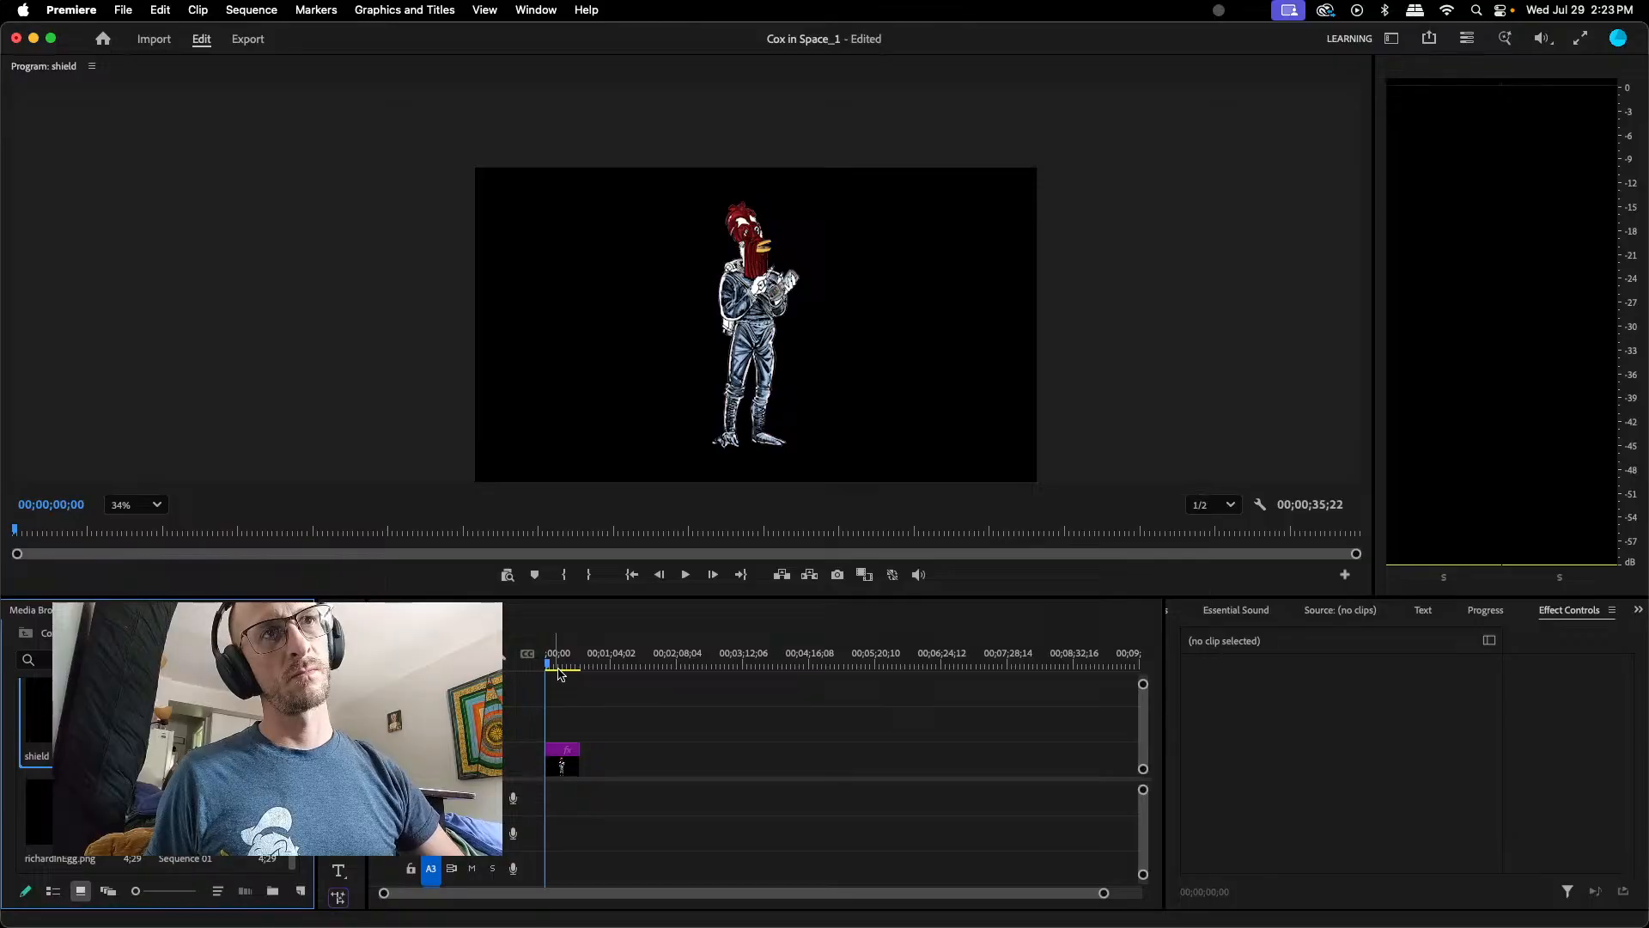
- Remove the old shield sequence from the project and rename Sequence 01 as shield
{"action": "right_click", "coordinate": [90, 721]}
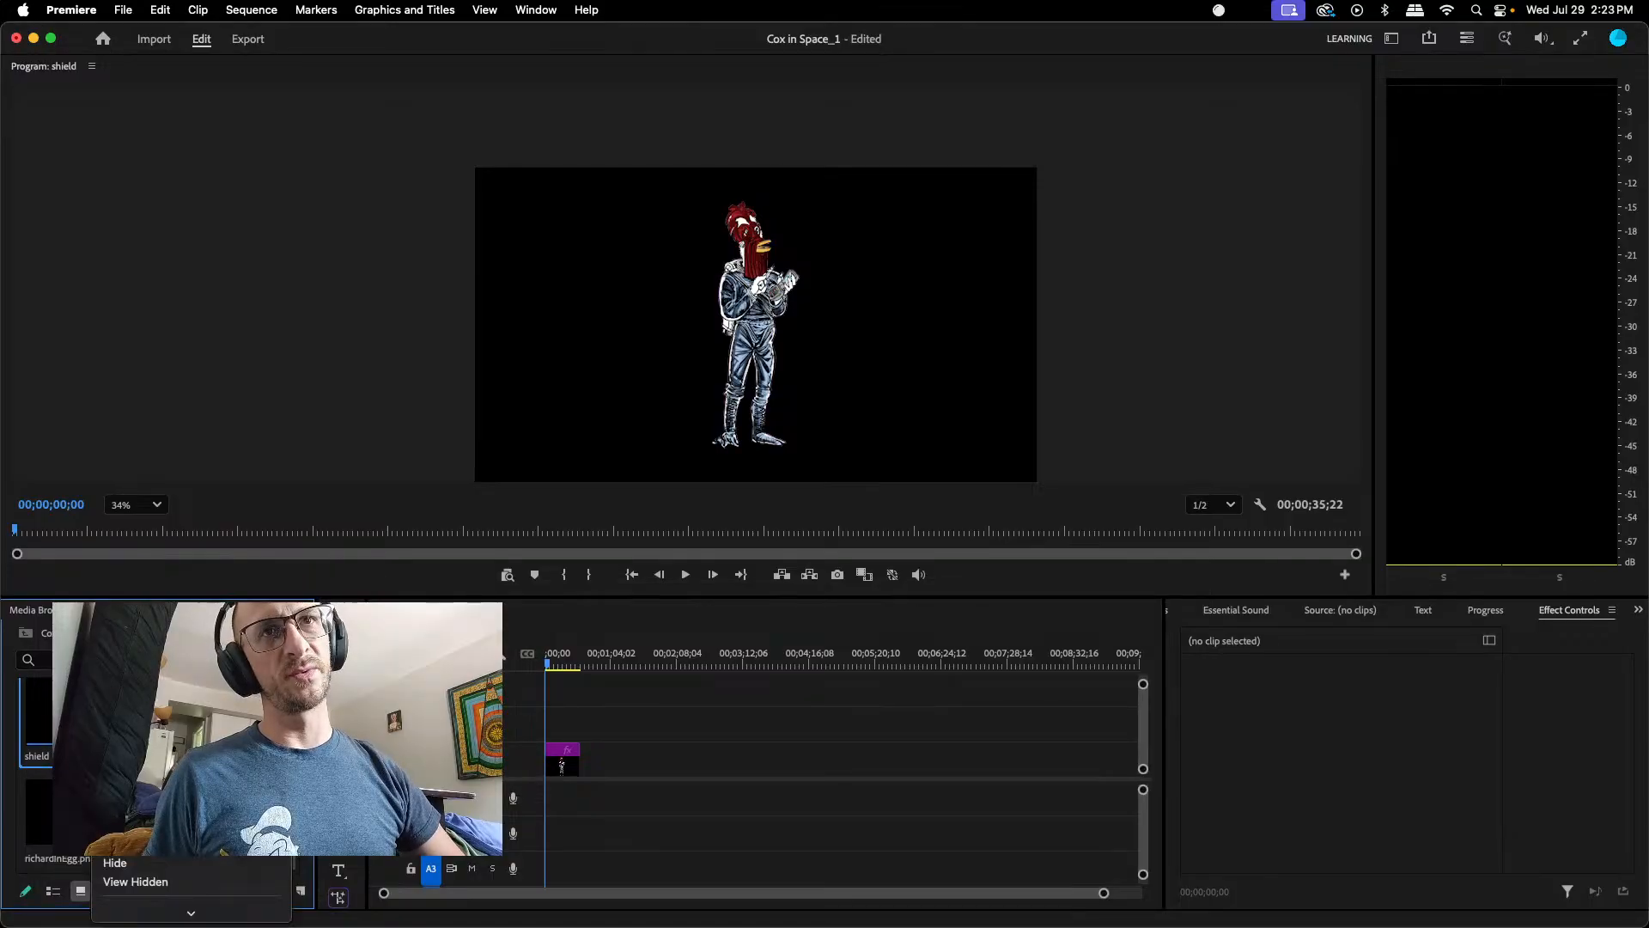
{"action": "left_click", "coordinate": [152, 861]}
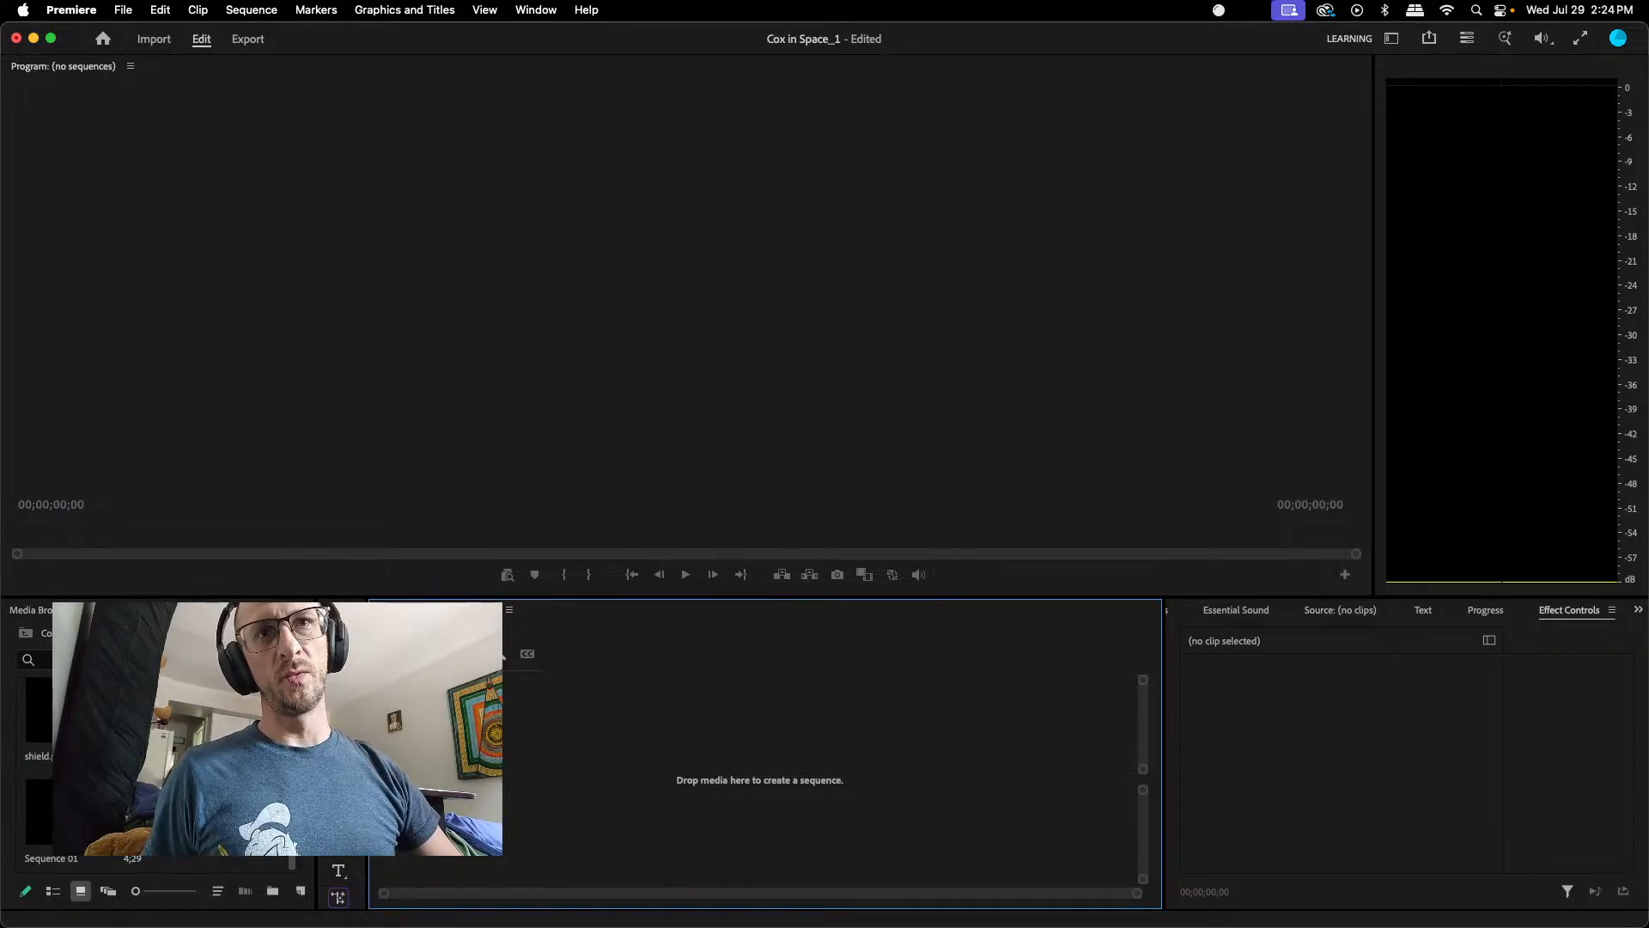
{"action": "double_click", "coordinate": [56, 859]}
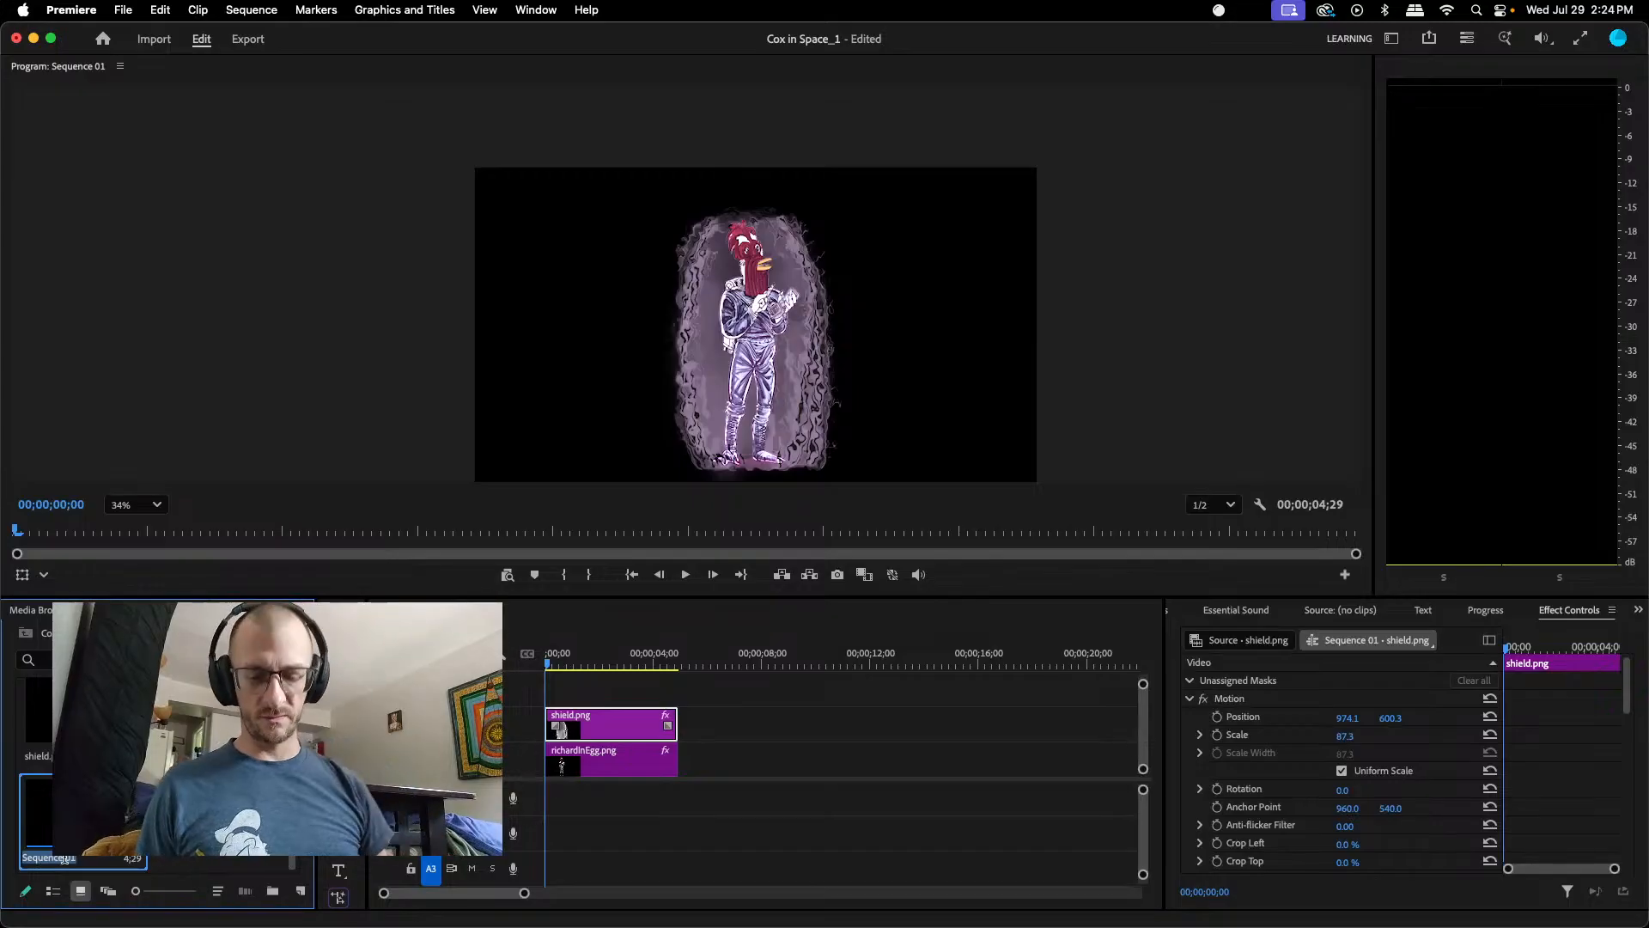
{"action": "type", "text": "sh"}
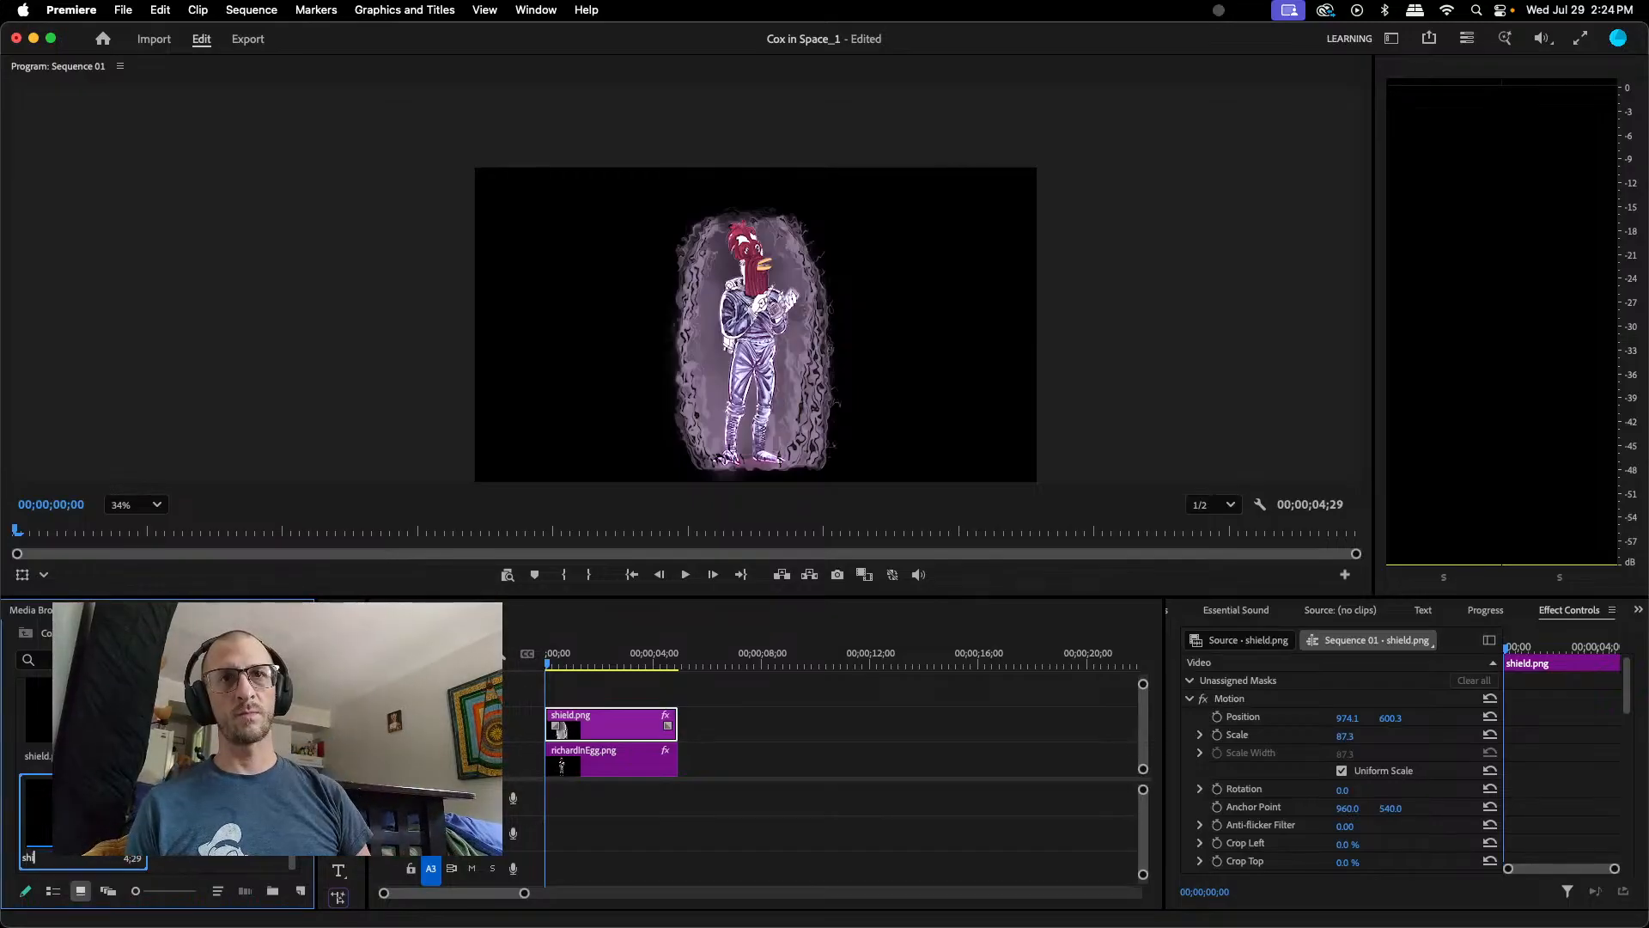
{"action": "type", "text": "ield"}
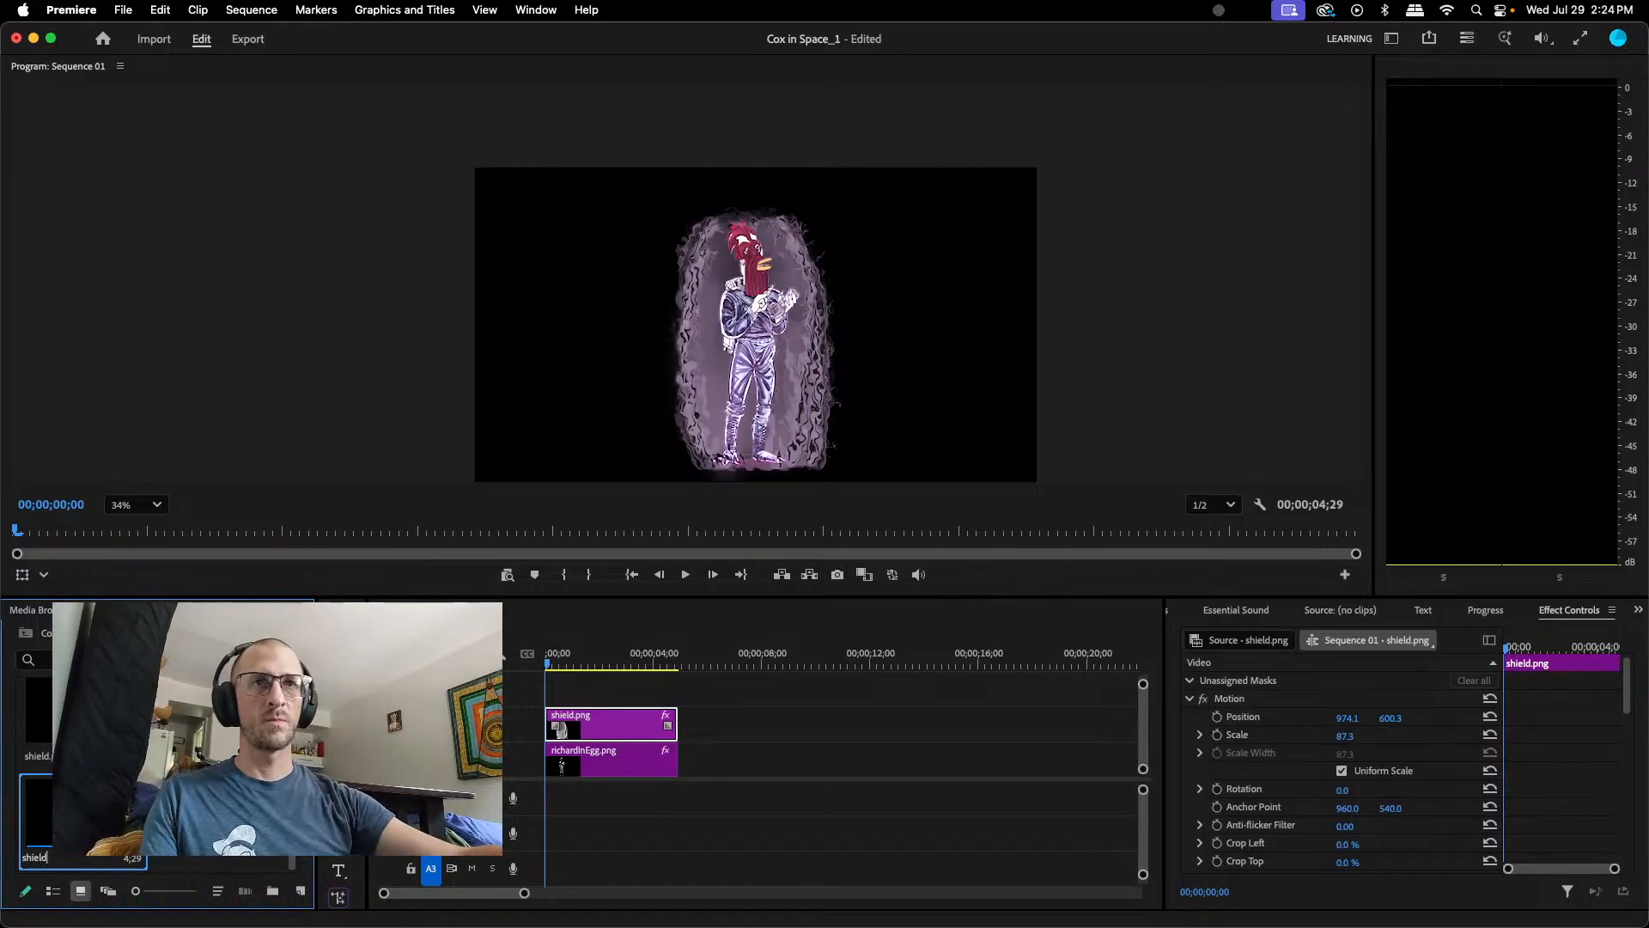
{"action": "key", "text": "Return"}
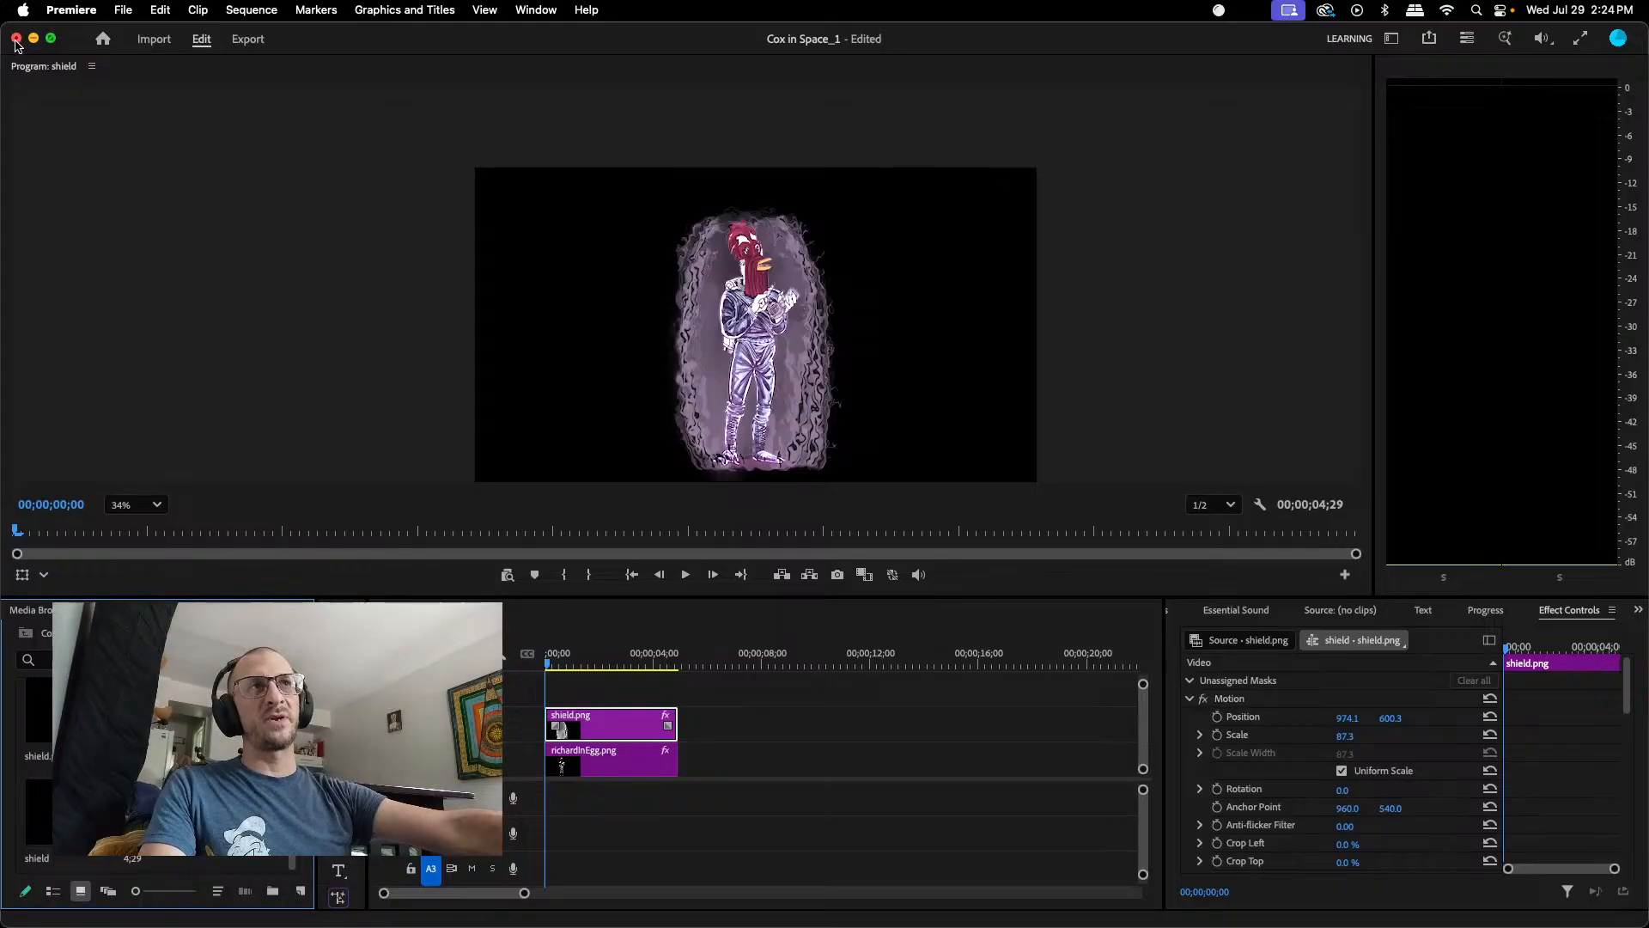
- Save the Cox in Space_1 project and close its window
{"action": "key", "text": "super+s"}
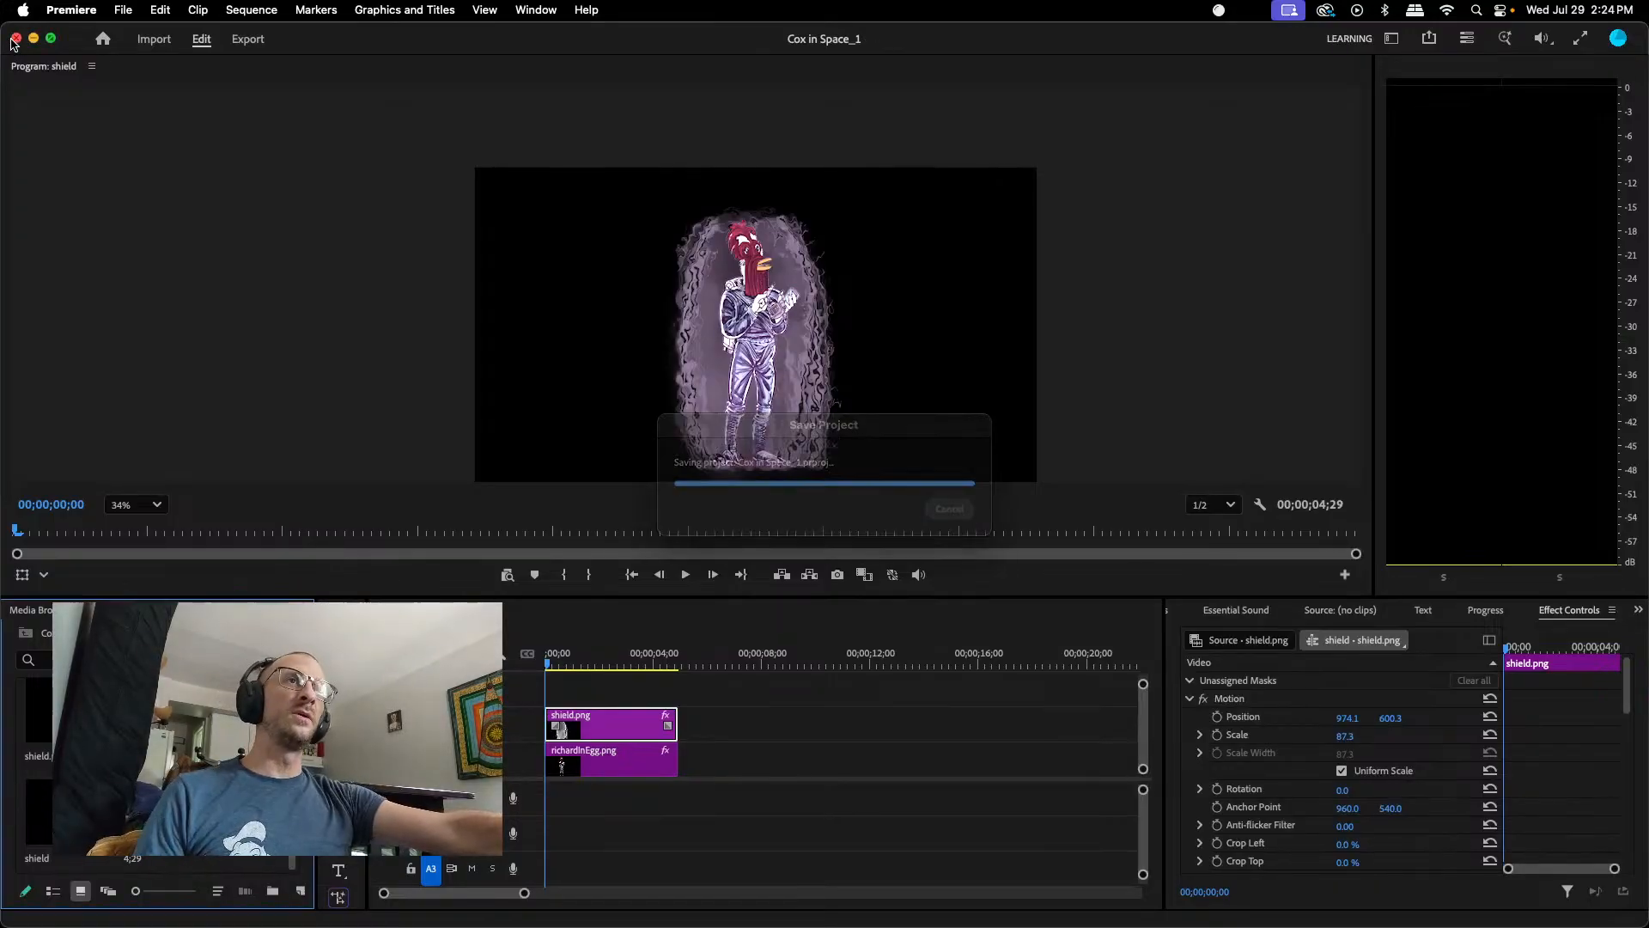
{"action": "left_click", "coordinate": [15, 38]}
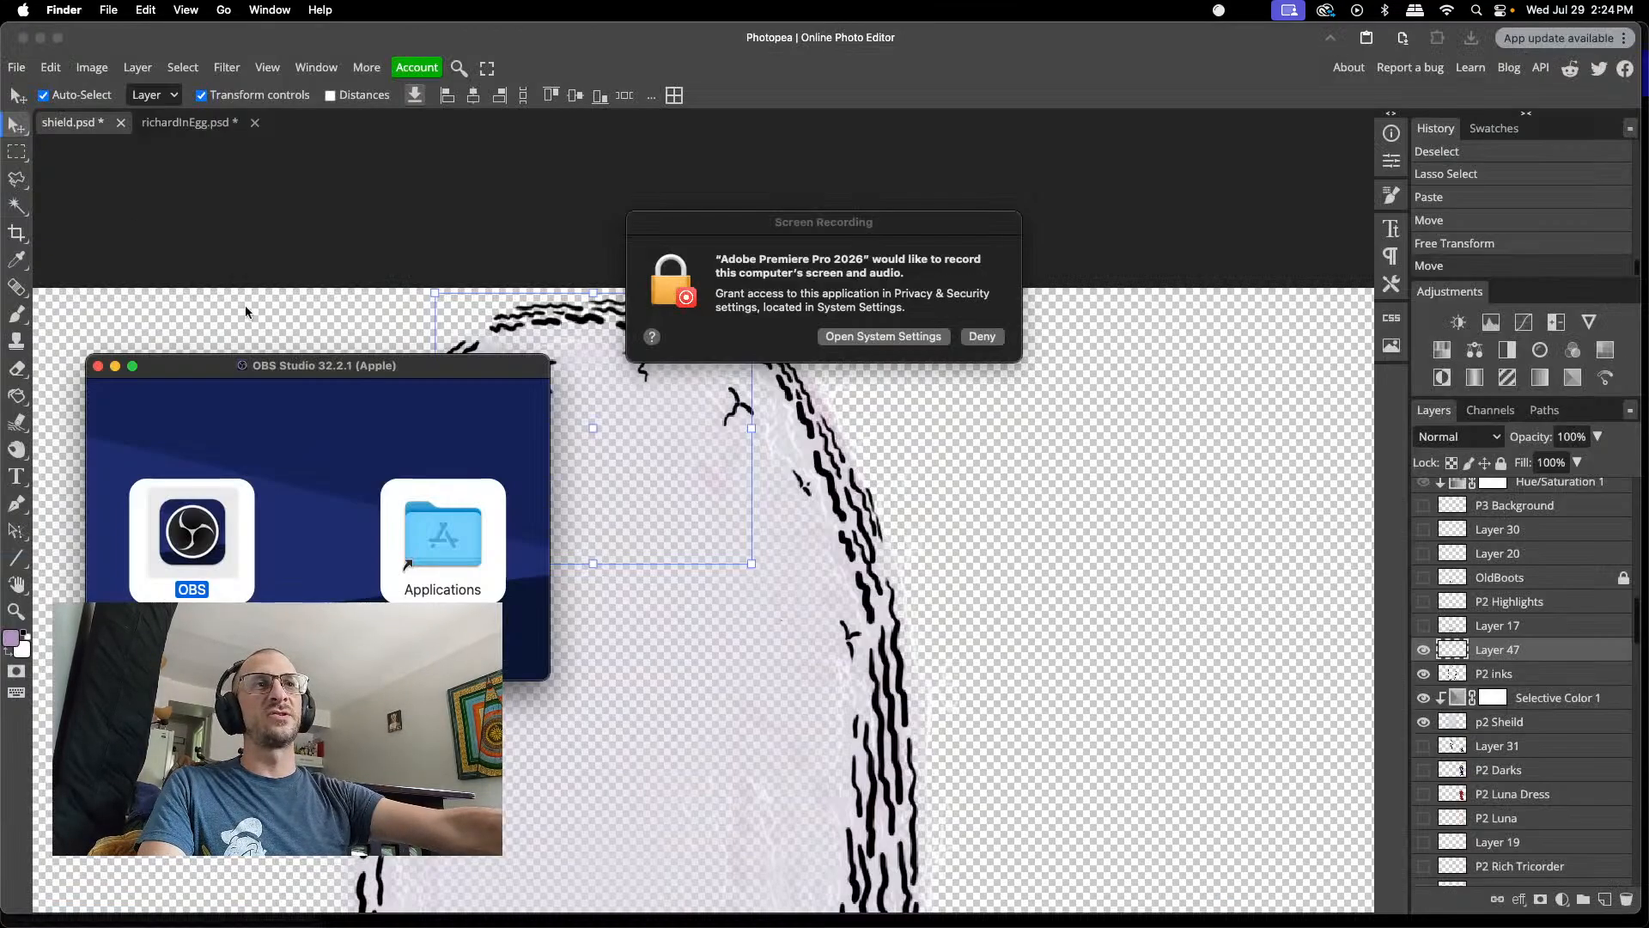
- Dismiss the OBS installer window, deny the screen recording request and switch to Photopea
{"action": "left_click", "coordinate": [97, 366]}
{"action": "left_click", "coordinate": [920, 230]}
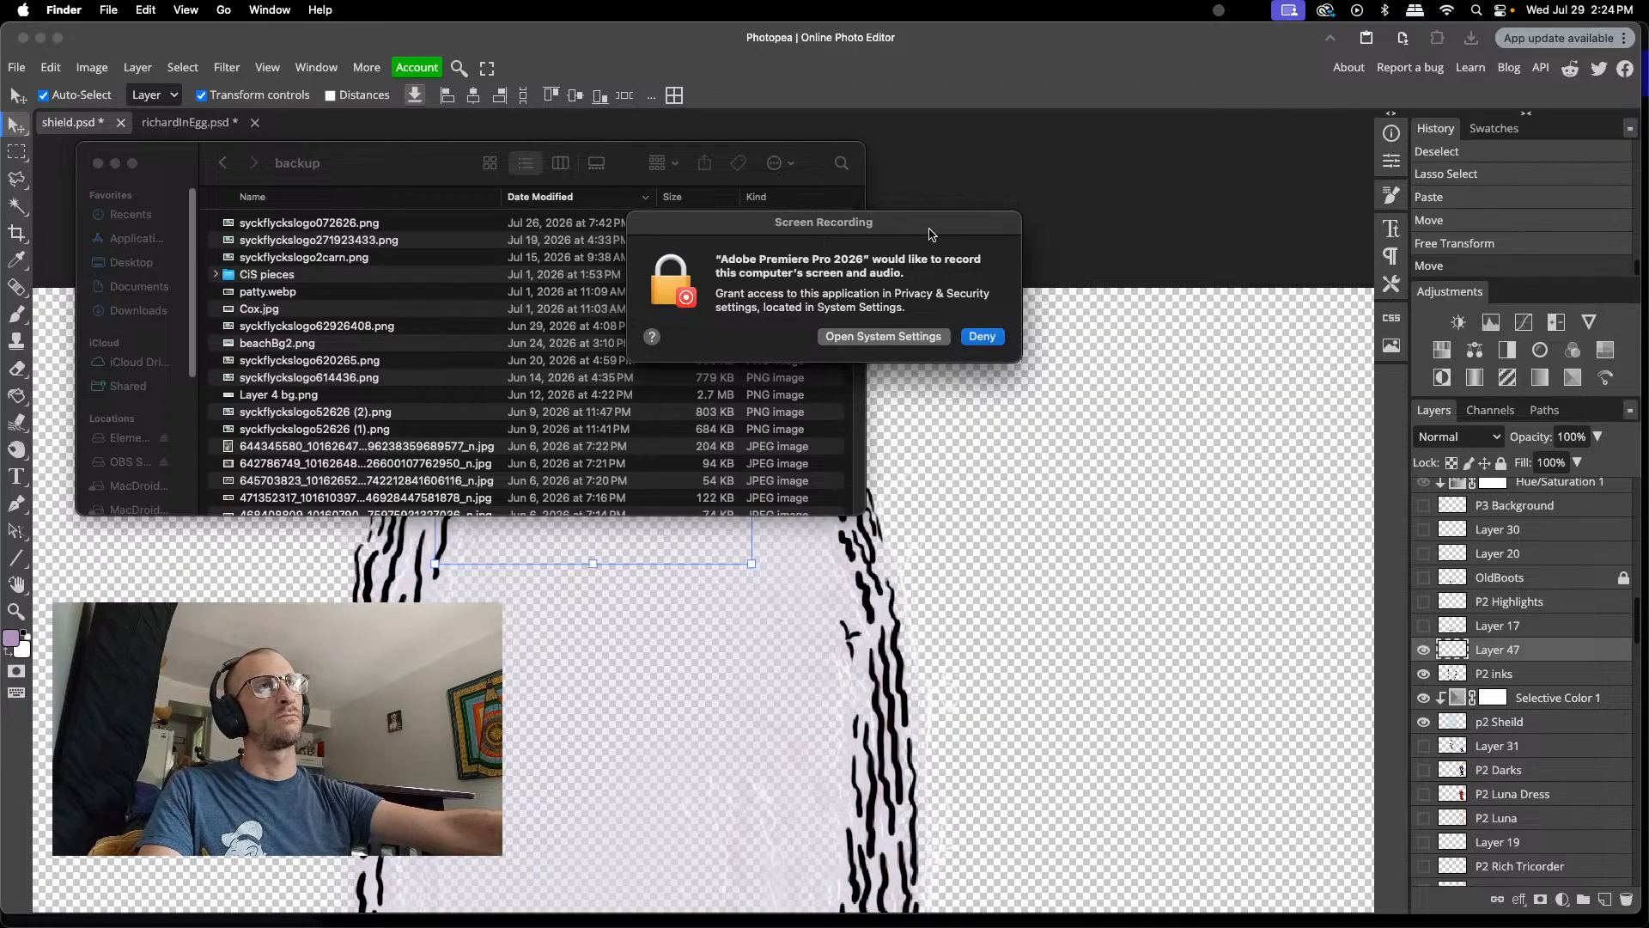
{"action": "left_click", "coordinate": [983, 338]}
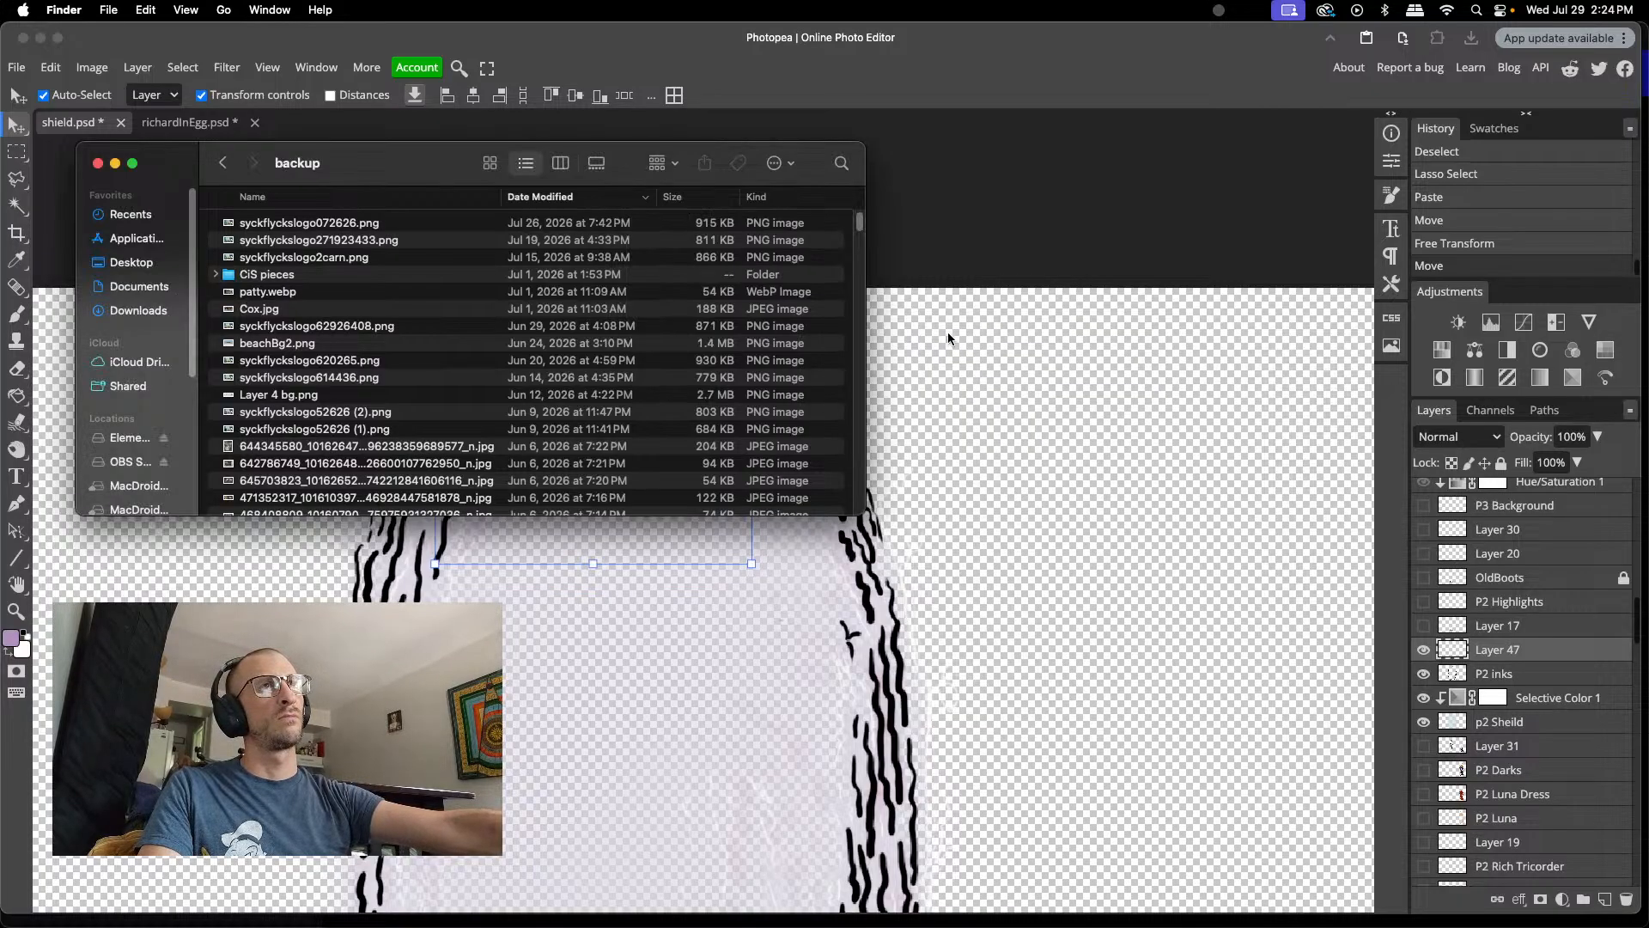
{"action": "left_click", "coordinate": [859, 37]}
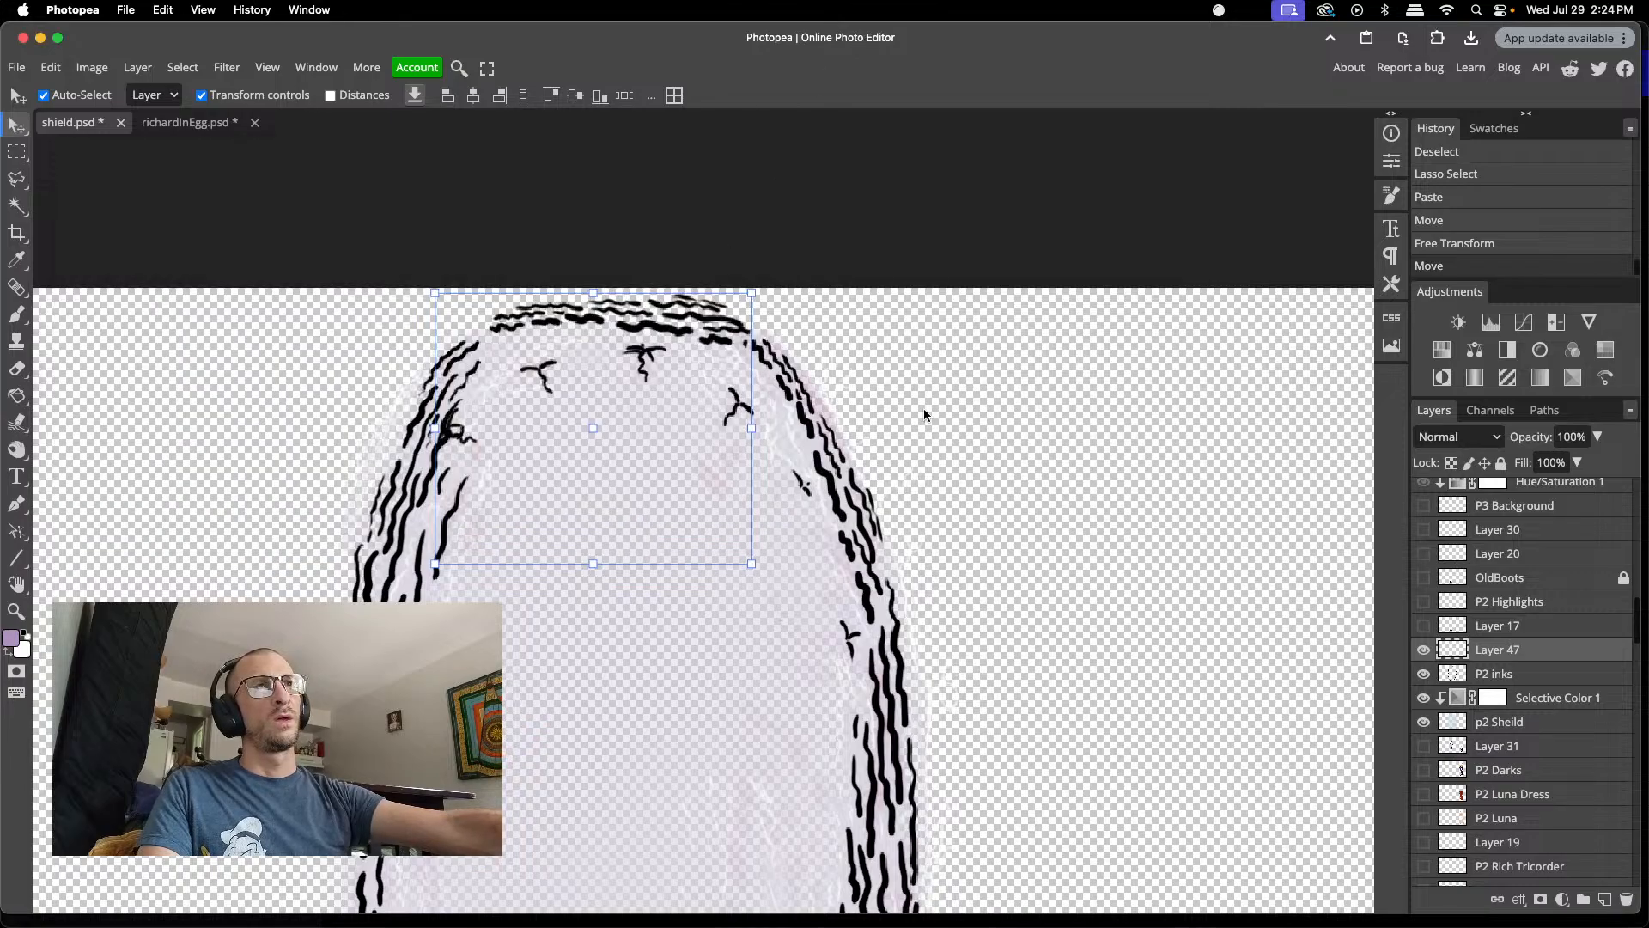
- Examine the whole shield artwork in shield.psd and the figure in richardInEgg.psd
{"action": "scroll", "coordinate": [997, 389], "scroll_direction": "down", "scroll_amount": 4}
{"action": "scroll", "coordinate": [999, 388], "scroll_direction": "down", "scroll_amount": 7}
{"action": "scroll", "coordinate": [999, 389], "scroll_direction": "up", "scroll_amount": 6}
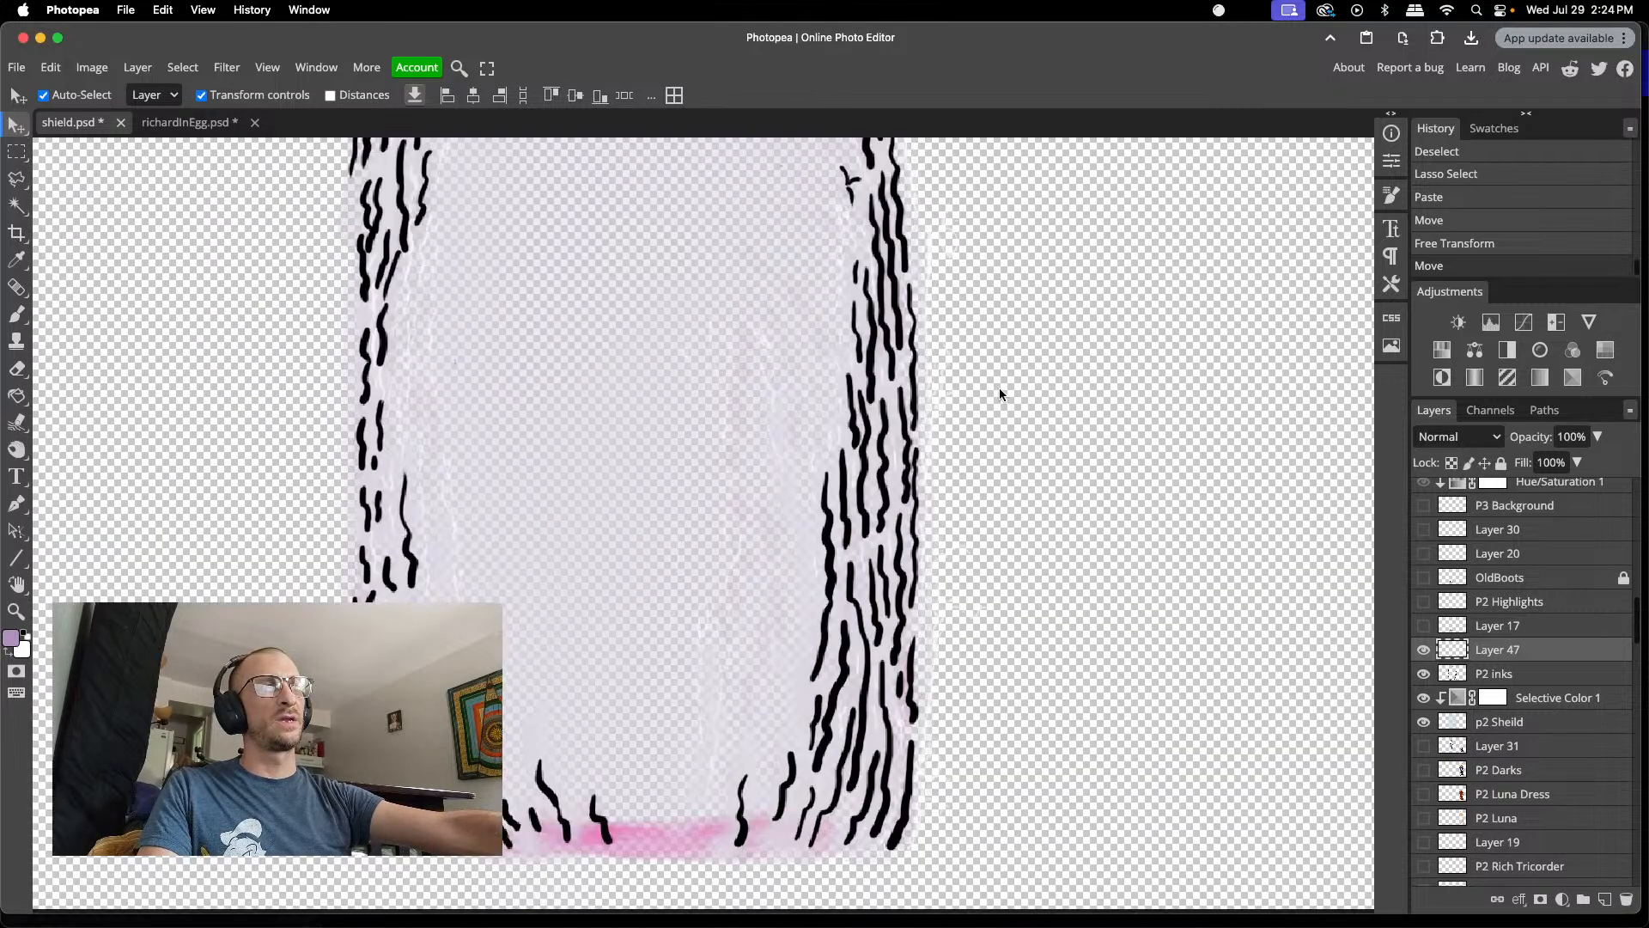
{"action": "scroll", "coordinate": [1179, 429], "scroll_direction": "up", "scroll_amount": 3}
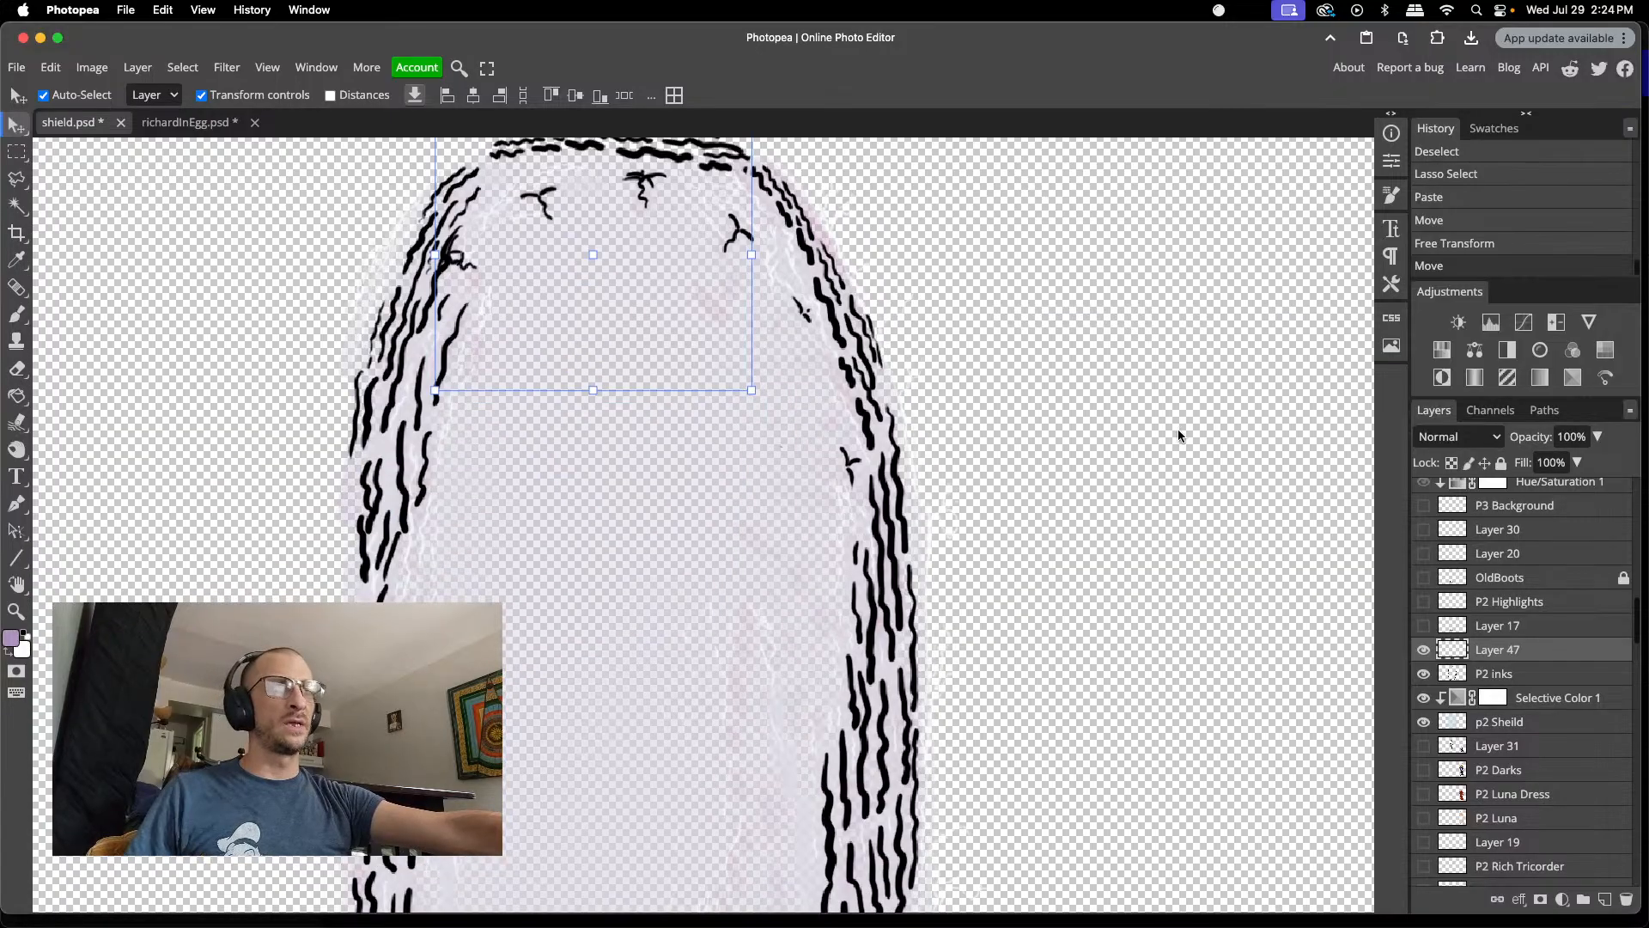
{"action": "scroll", "coordinate": [1178, 430], "scroll_direction": "down", "scroll_amount": 5}
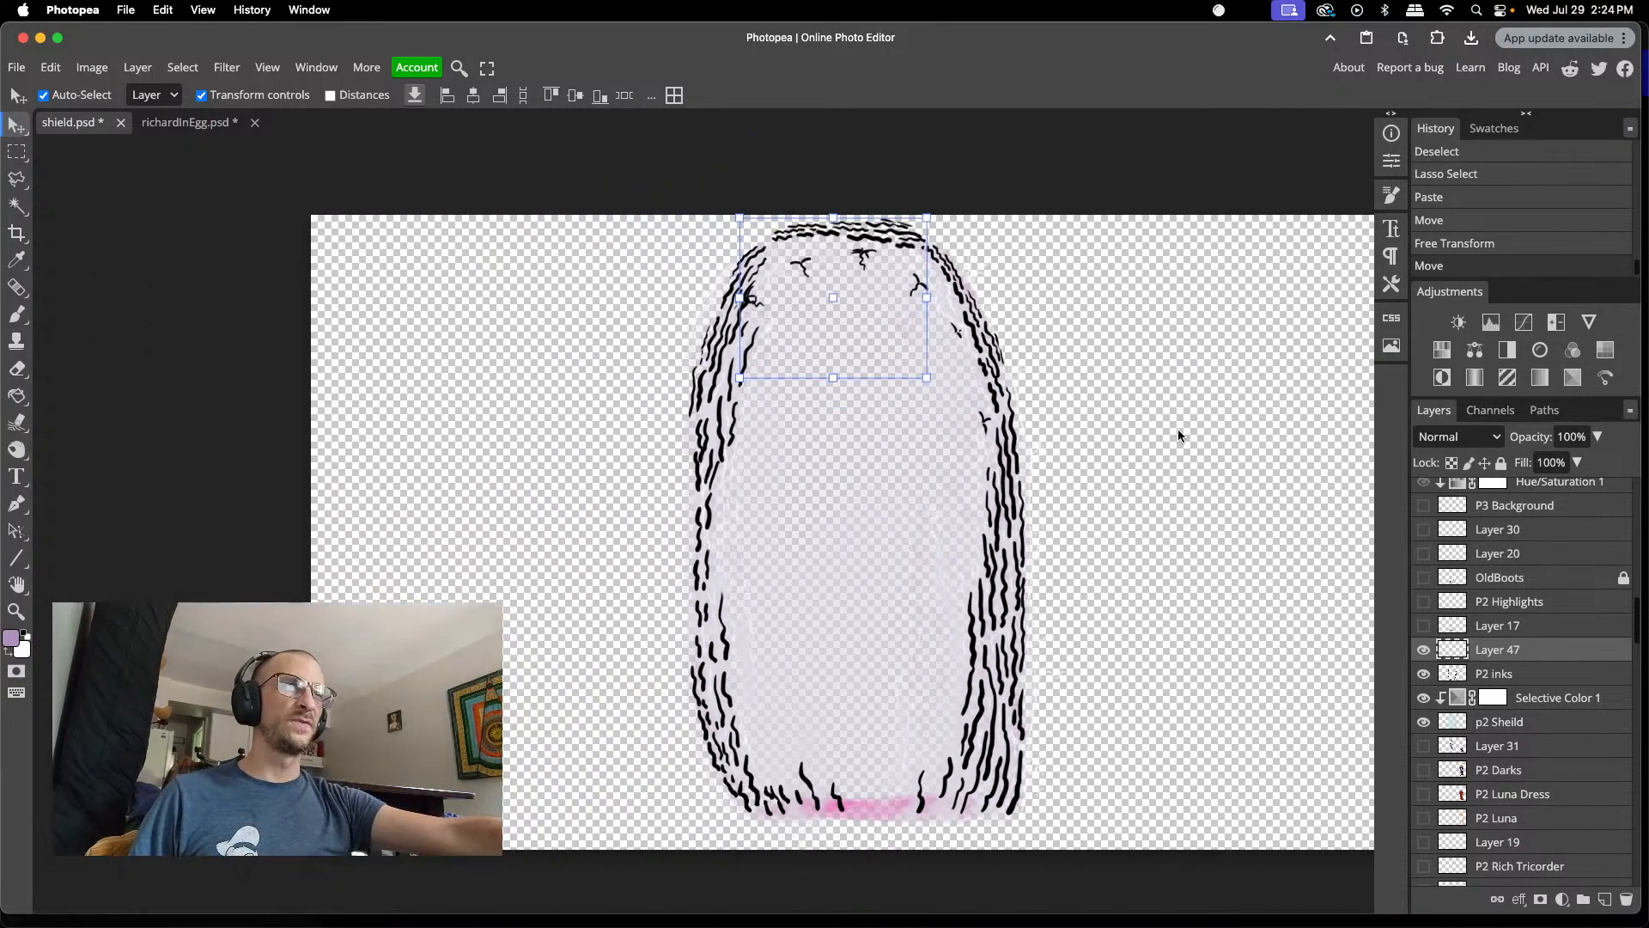
{"action": "scroll", "coordinate": [1178, 430], "scroll_direction": "right", "scroll_amount": 3}
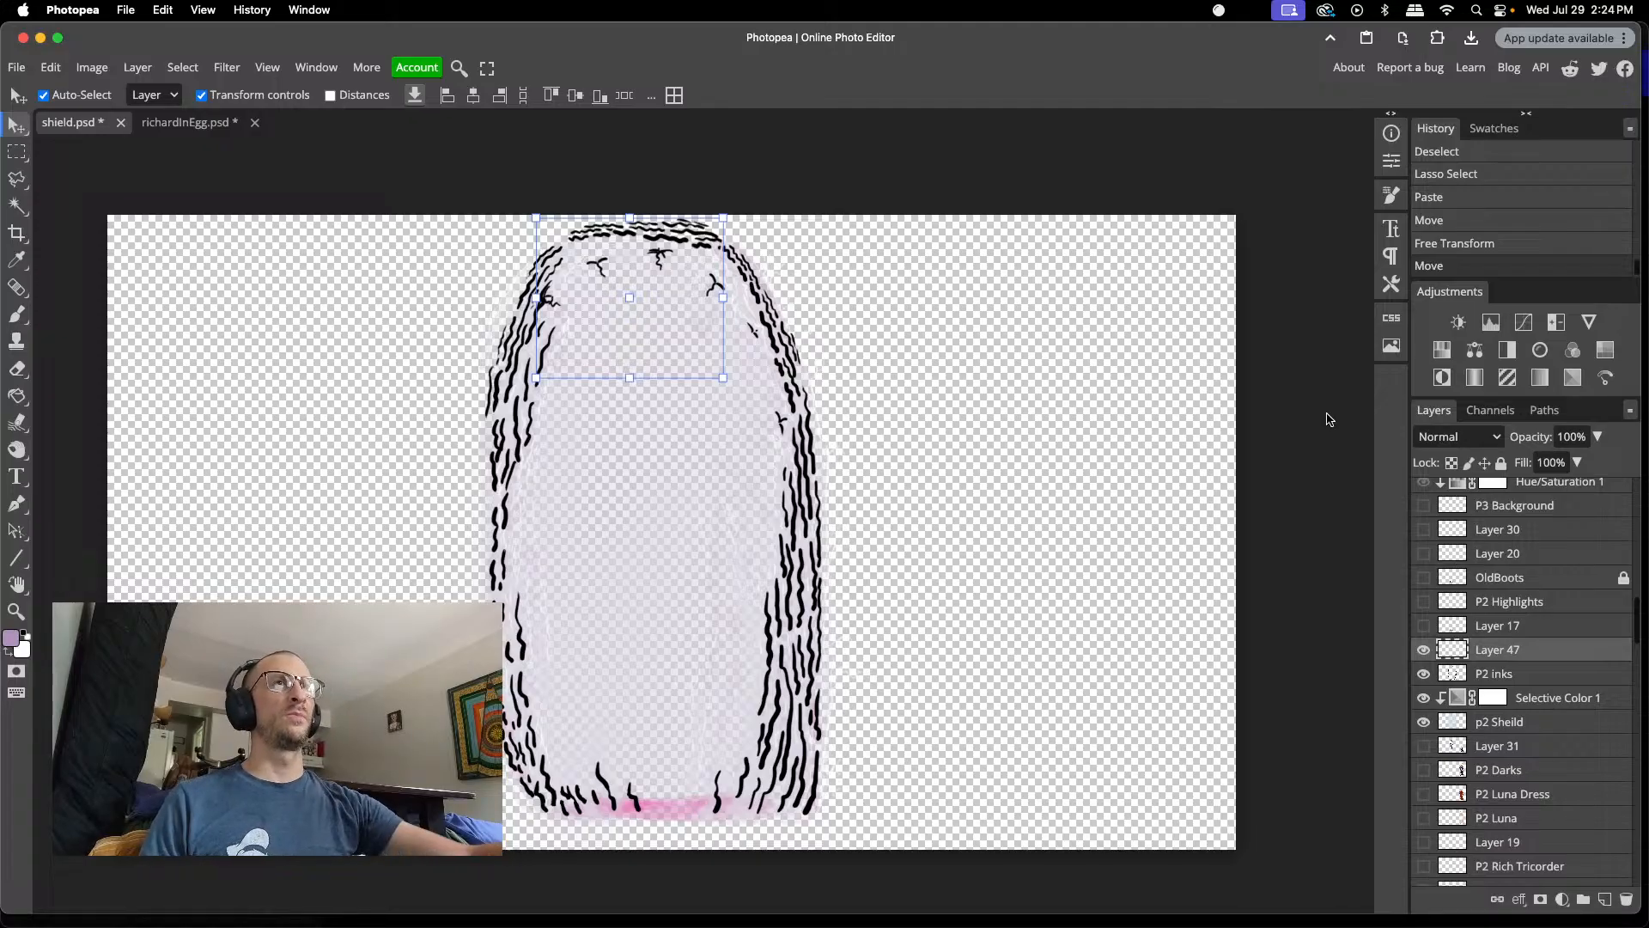
{"action": "left_click", "coordinate": [214, 123]}
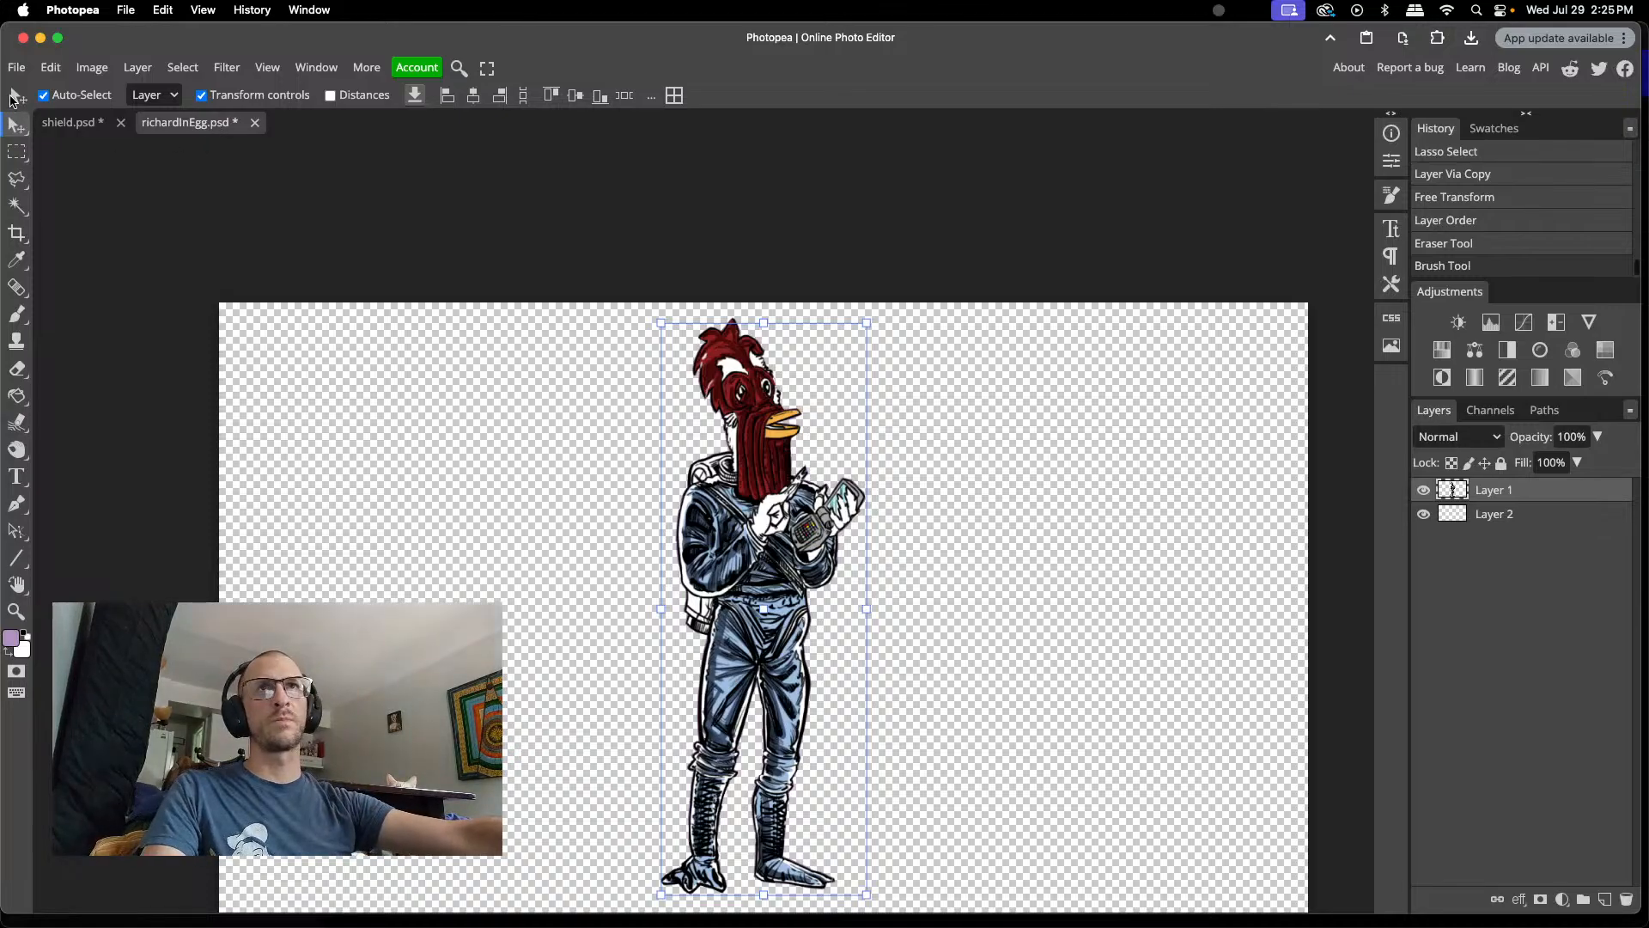
{"action": "left_click", "coordinate": [72, 122]}
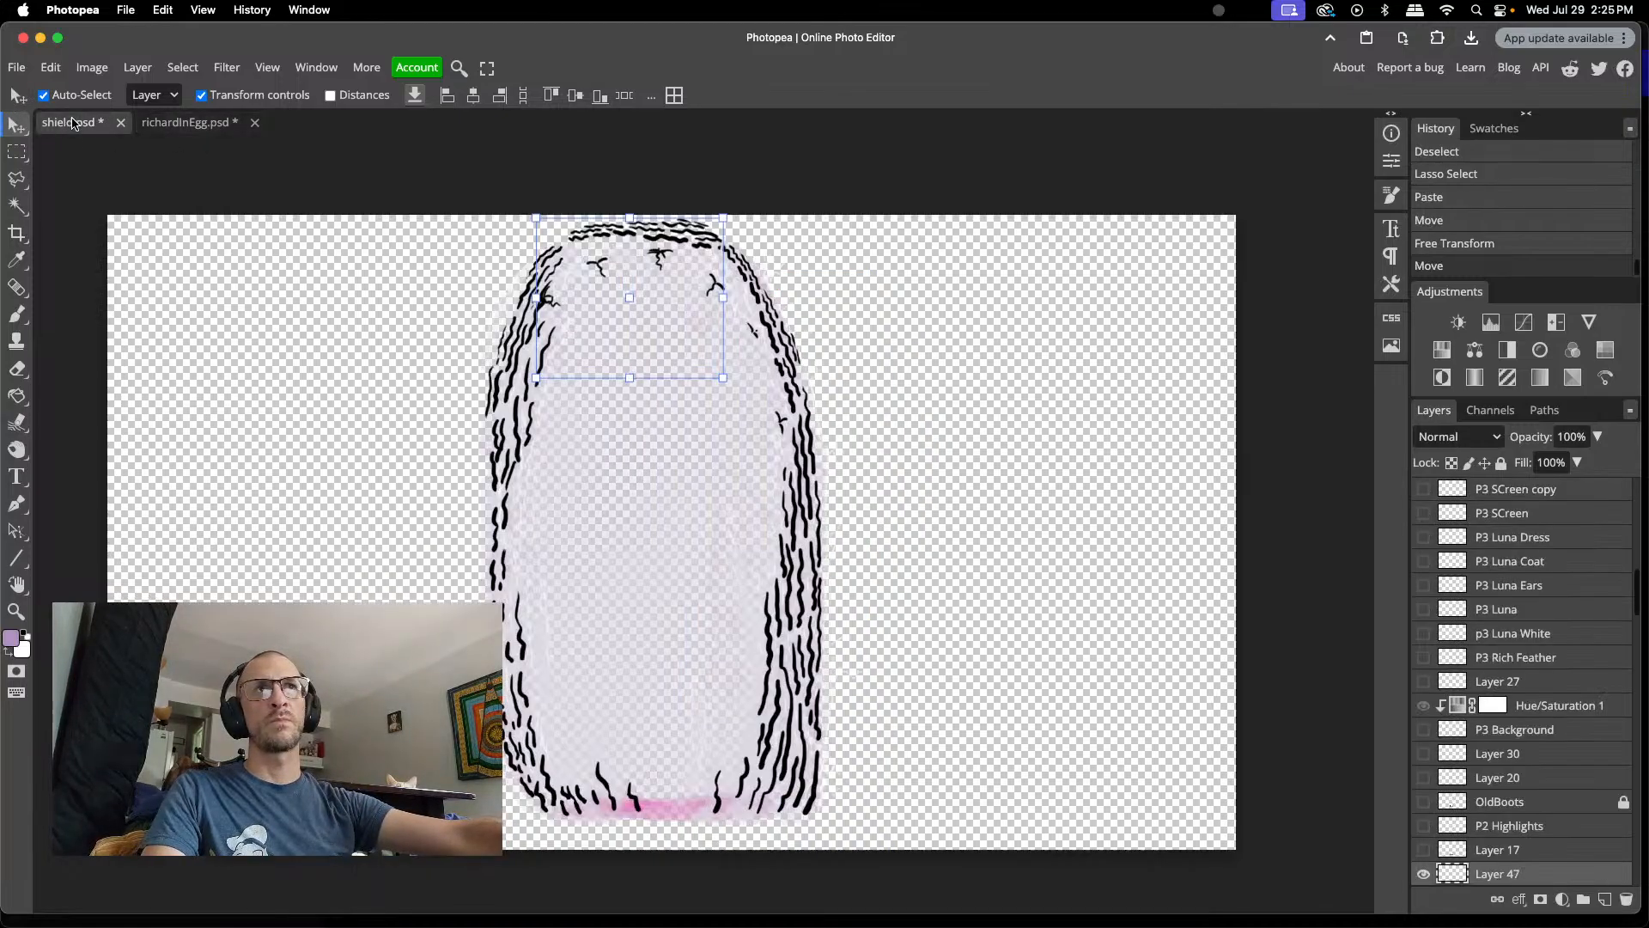
- Close richardInEgg.psd and shield.psd, discarding their unsaved changes
{"action": "left_click", "coordinate": [254, 122]}
{"action": "left_click", "coordinate": [972, 160]}
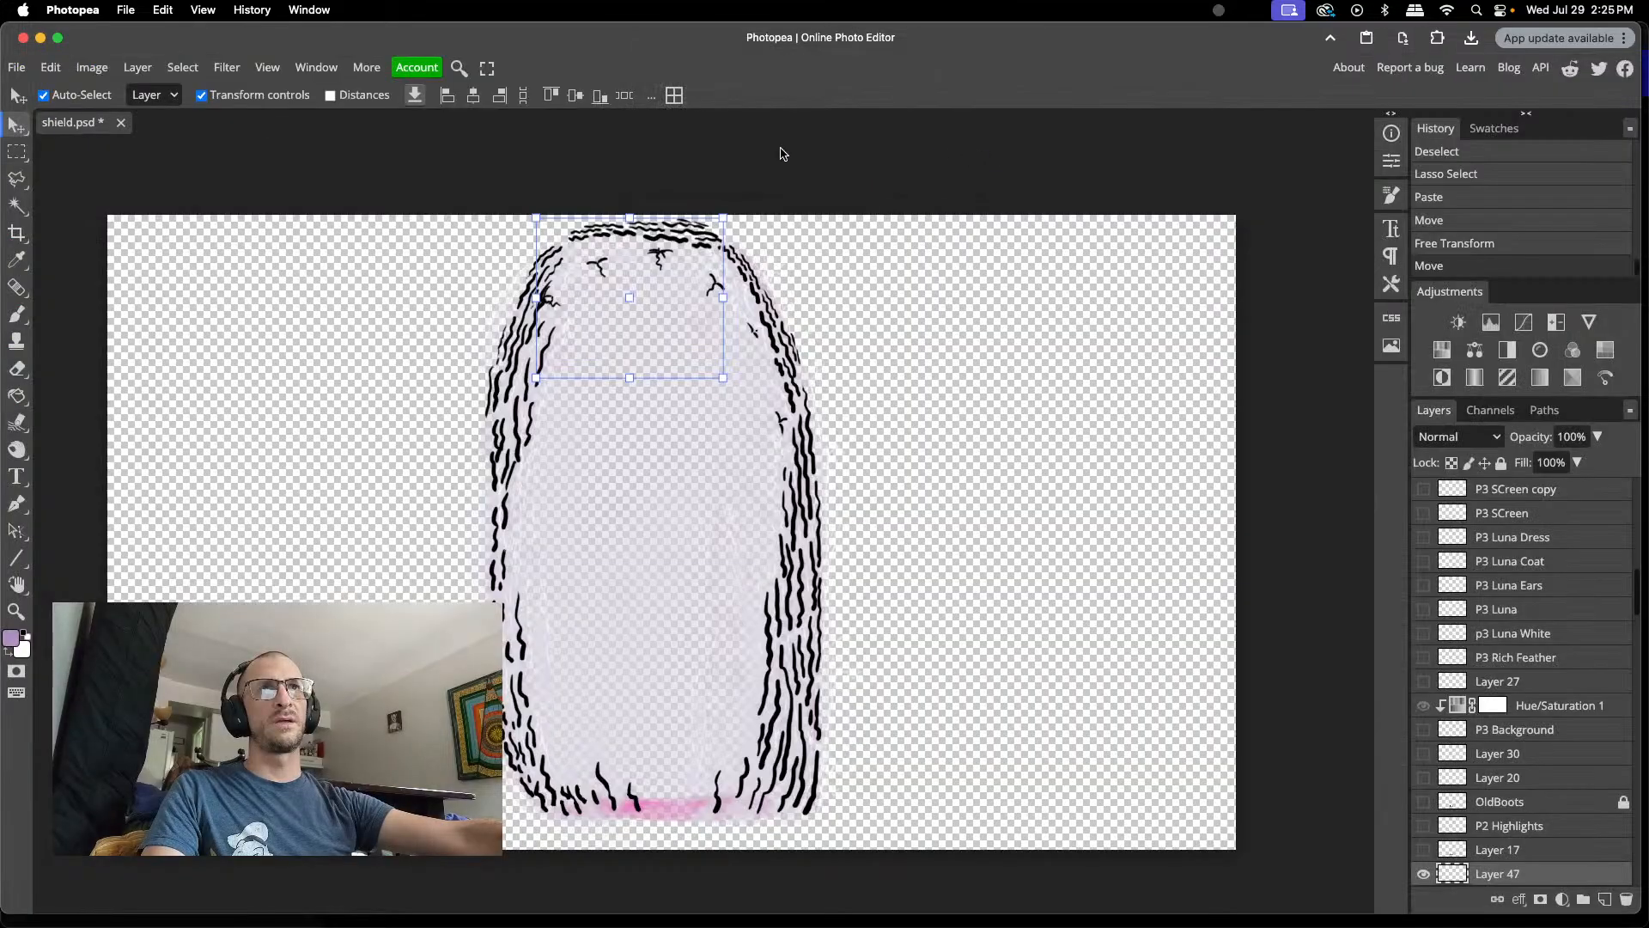
{"action": "left_click", "coordinate": [120, 122]}
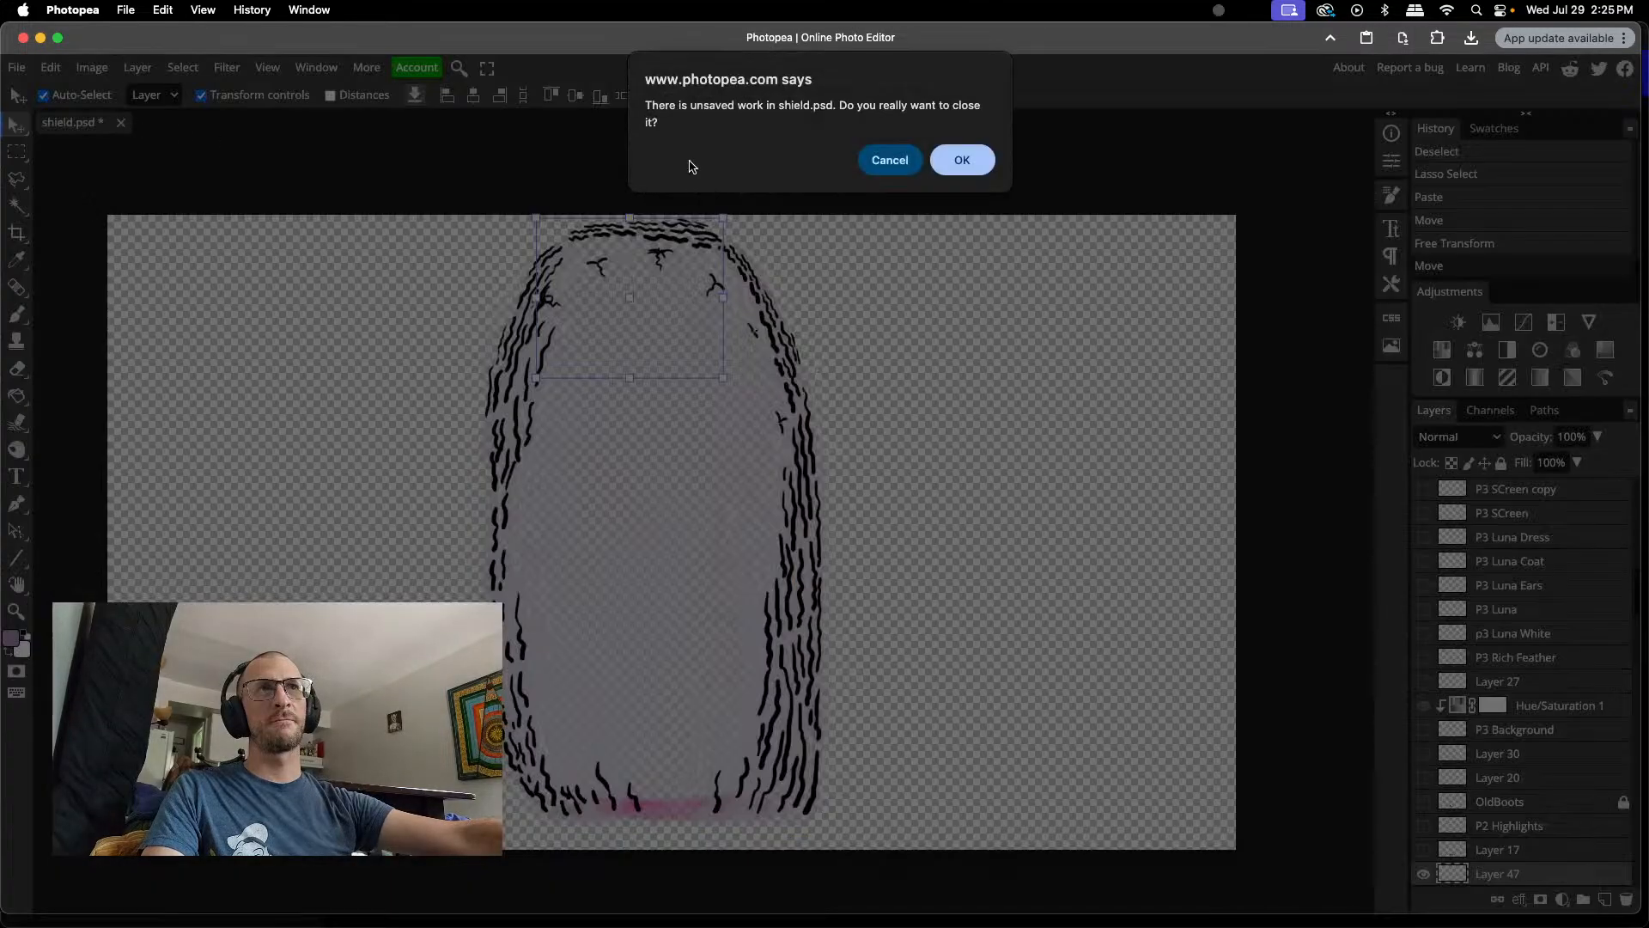
{"action": "left_click", "coordinate": [963, 160]}
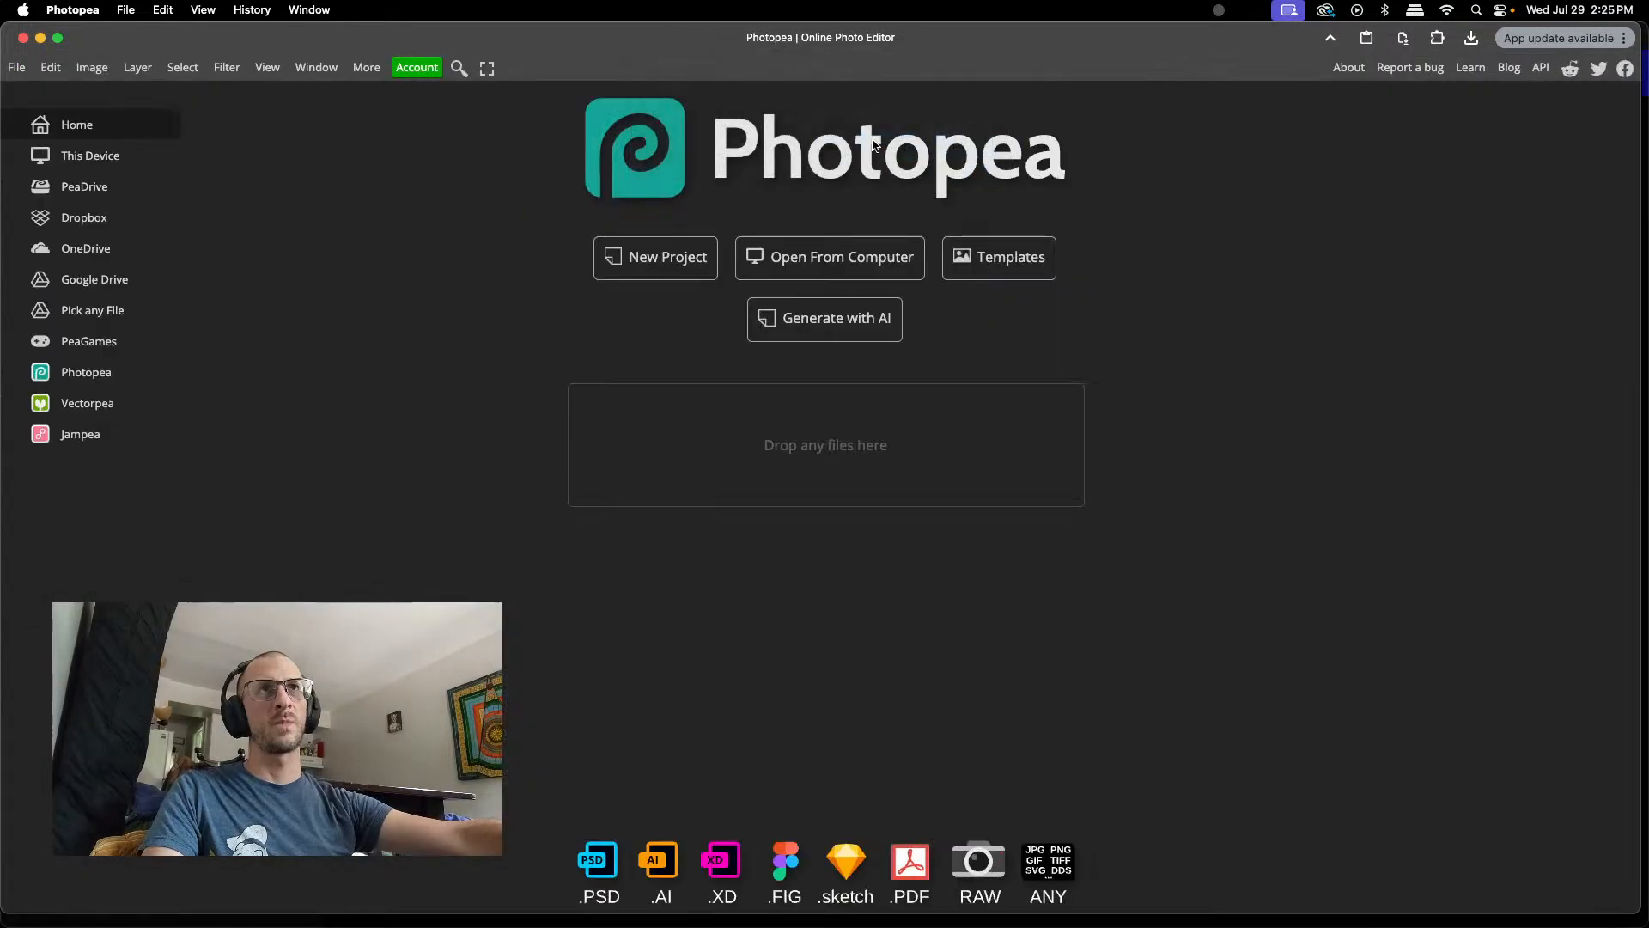
- Start opening a file from the computer and go up to the Perspectives folder
{"action": "left_click", "coordinate": [842, 267]}
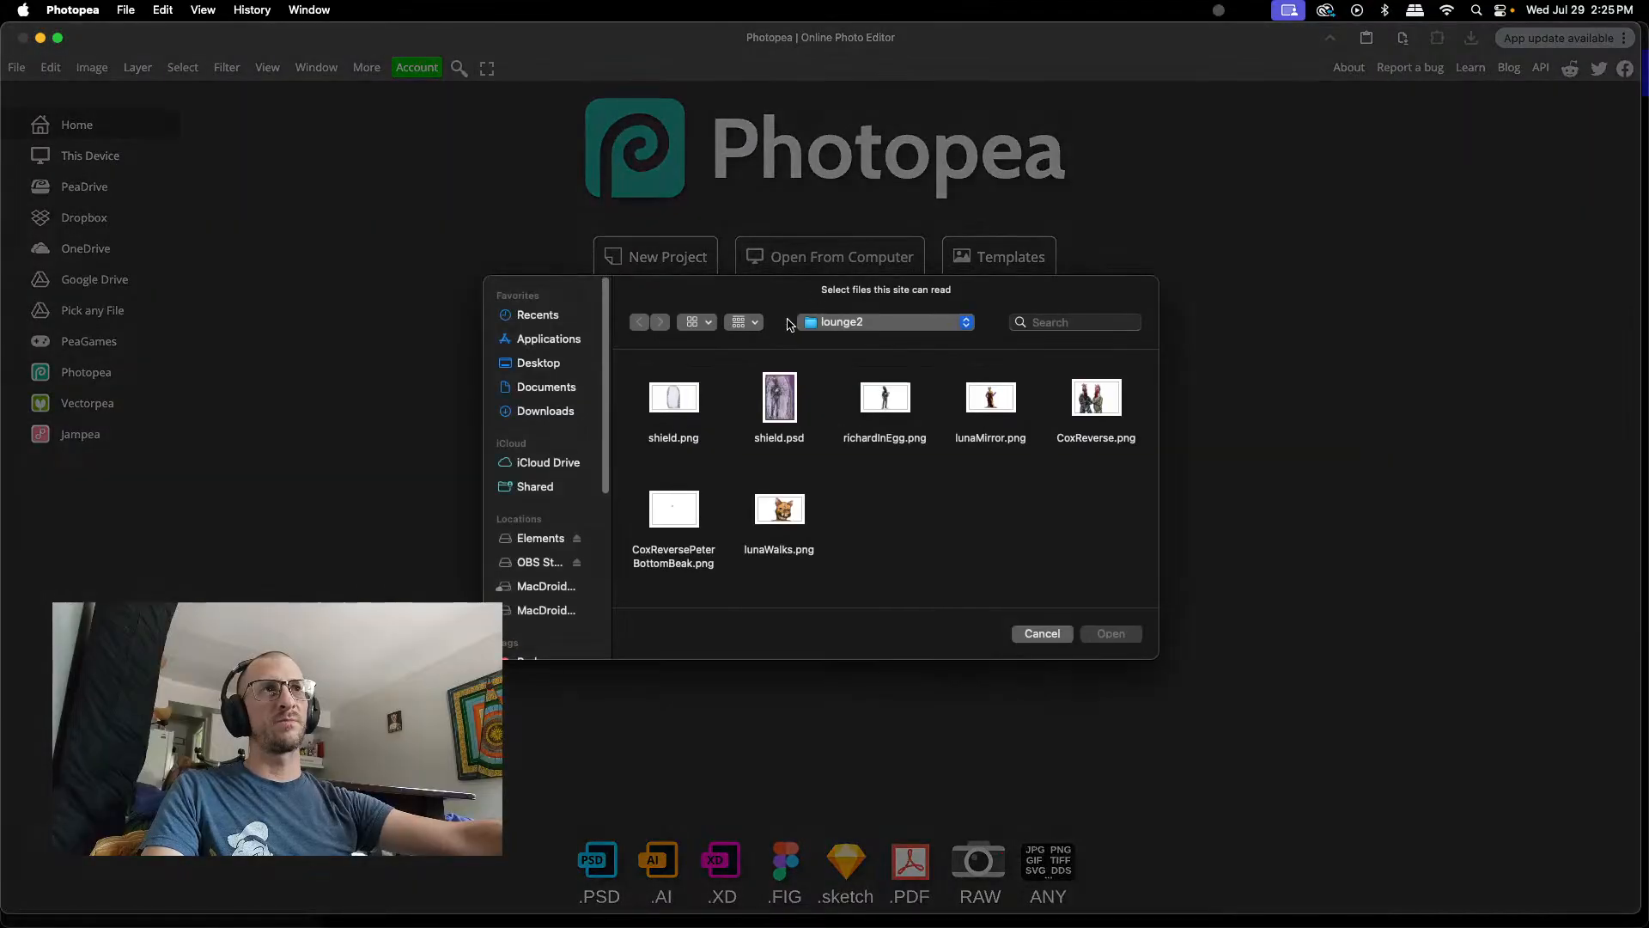
{"action": "left_click", "coordinate": [829, 323]}
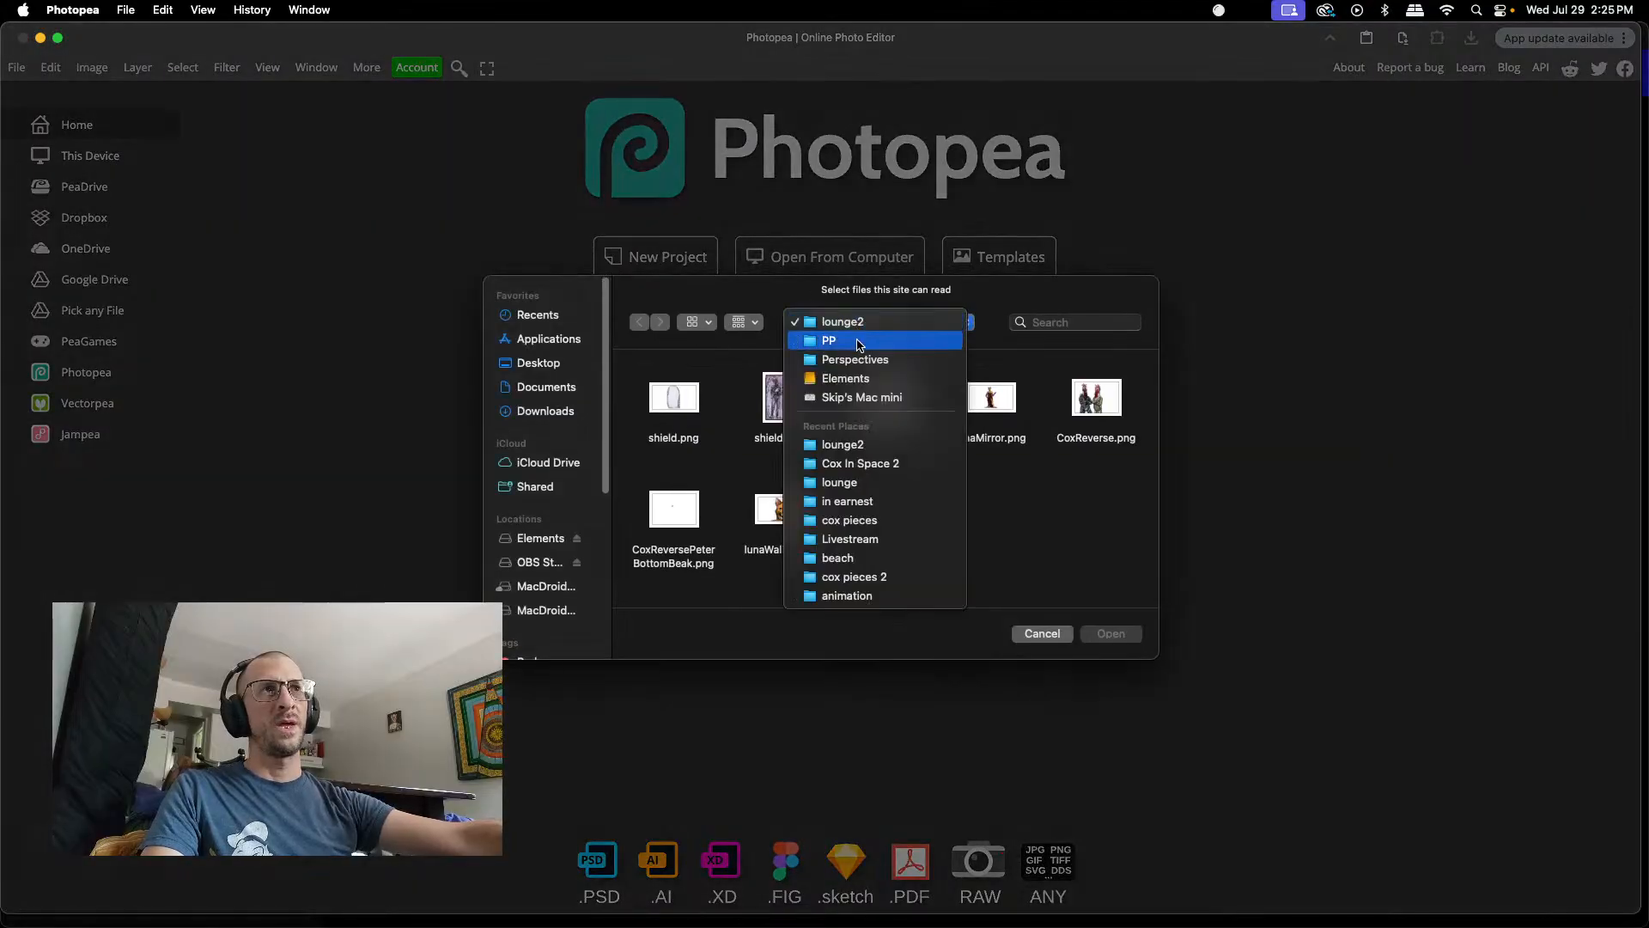
{"action": "left_click", "coordinate": [856, 359]}
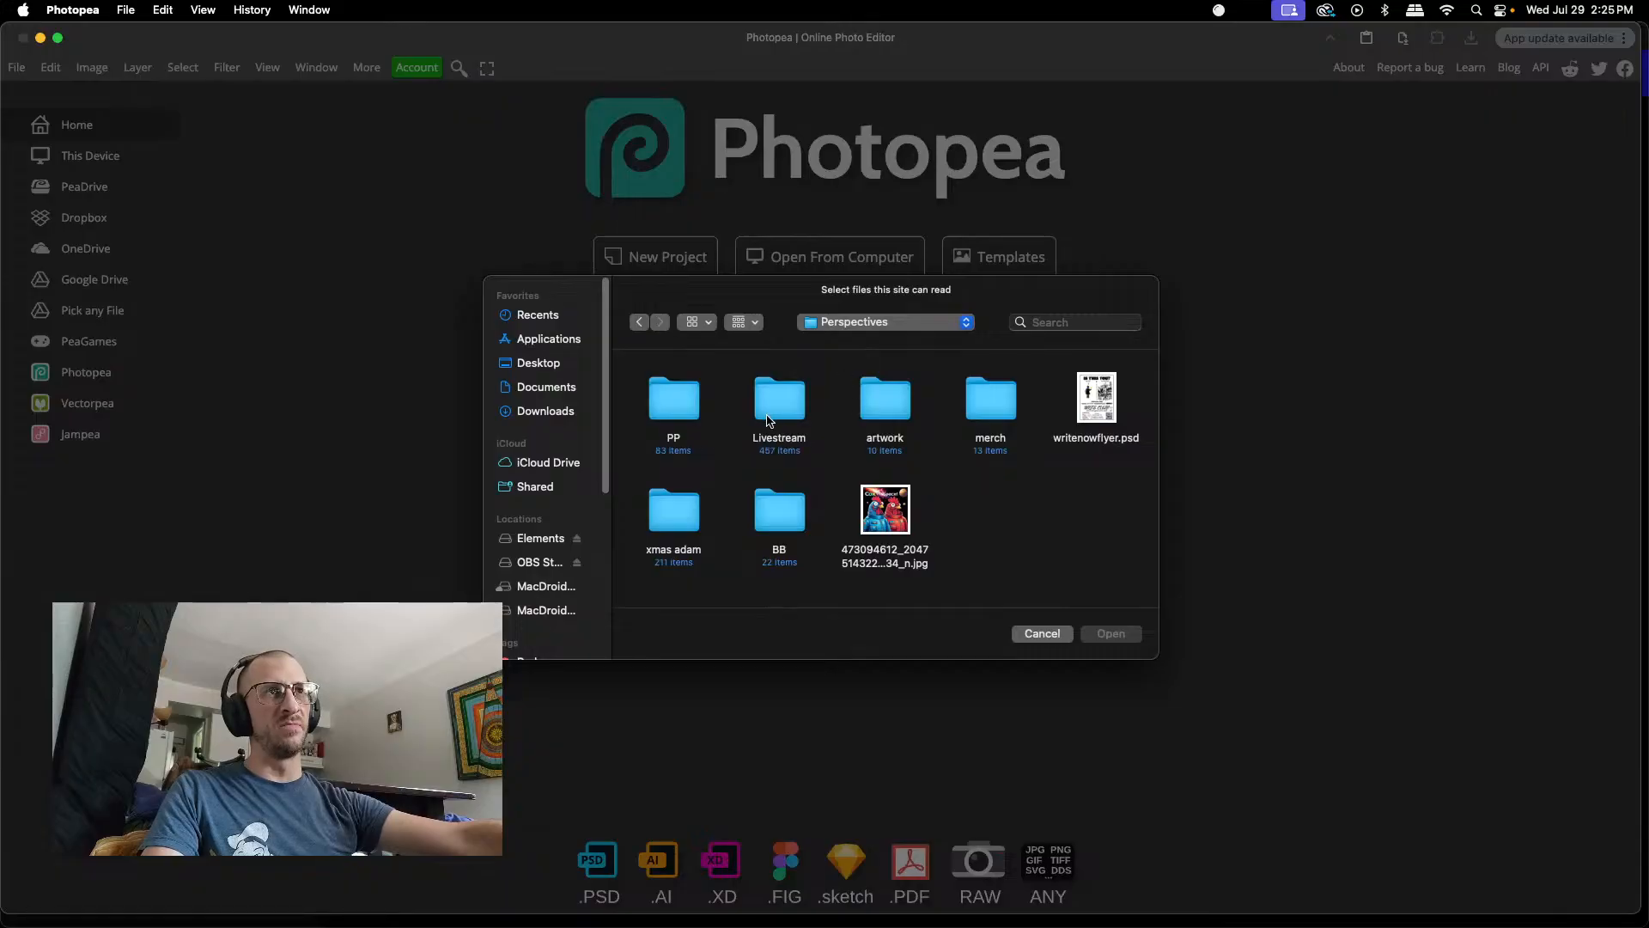
{"action": "double_click", "coordinate": [673, 399]}
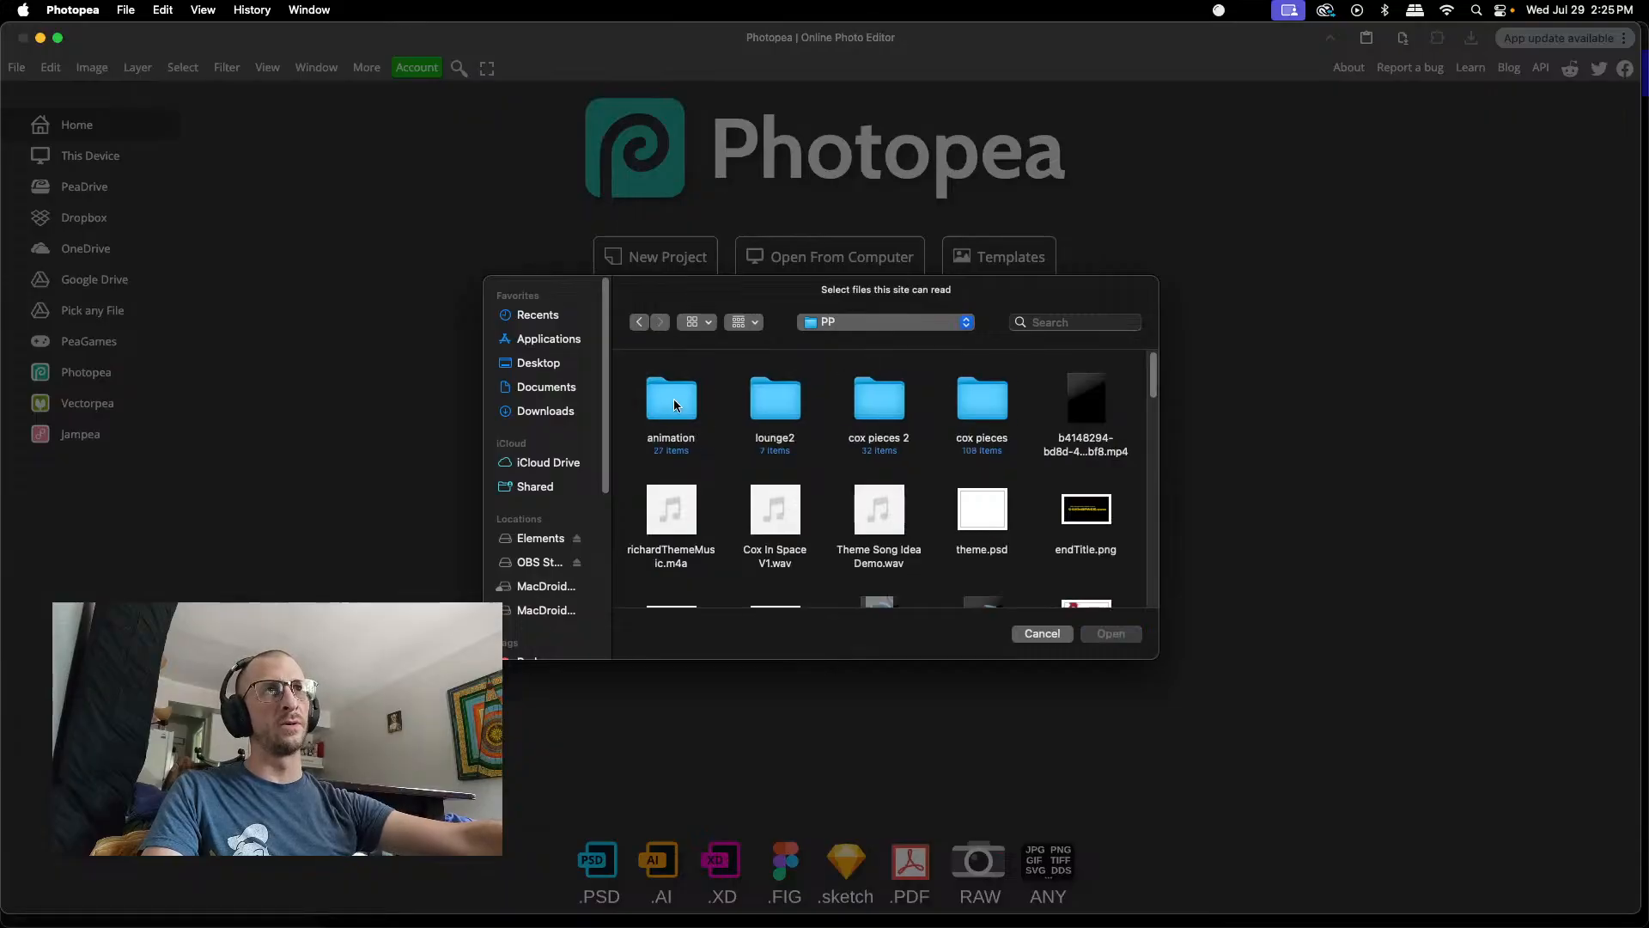
{"action": "scroll", "coordinate": [896, 447], "scroll_direction": "down", "scroll_amount": 5}
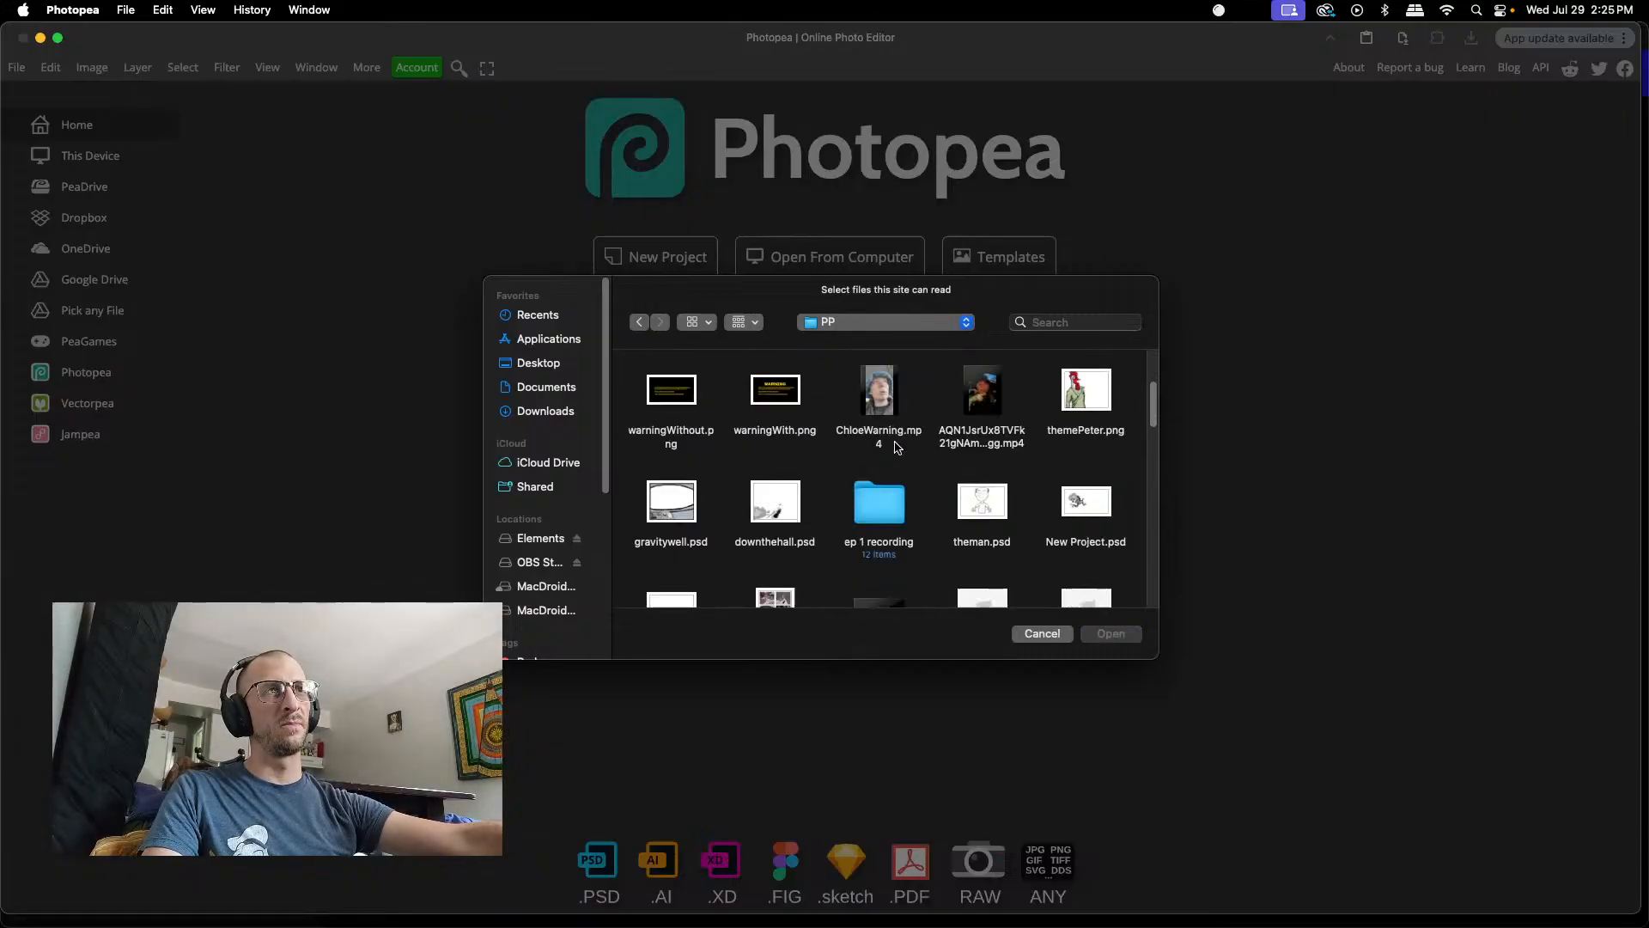
{"action": "scroll", "coordinate": [894, 446], "scroll_direction": "up", "scroll_amount": 3}
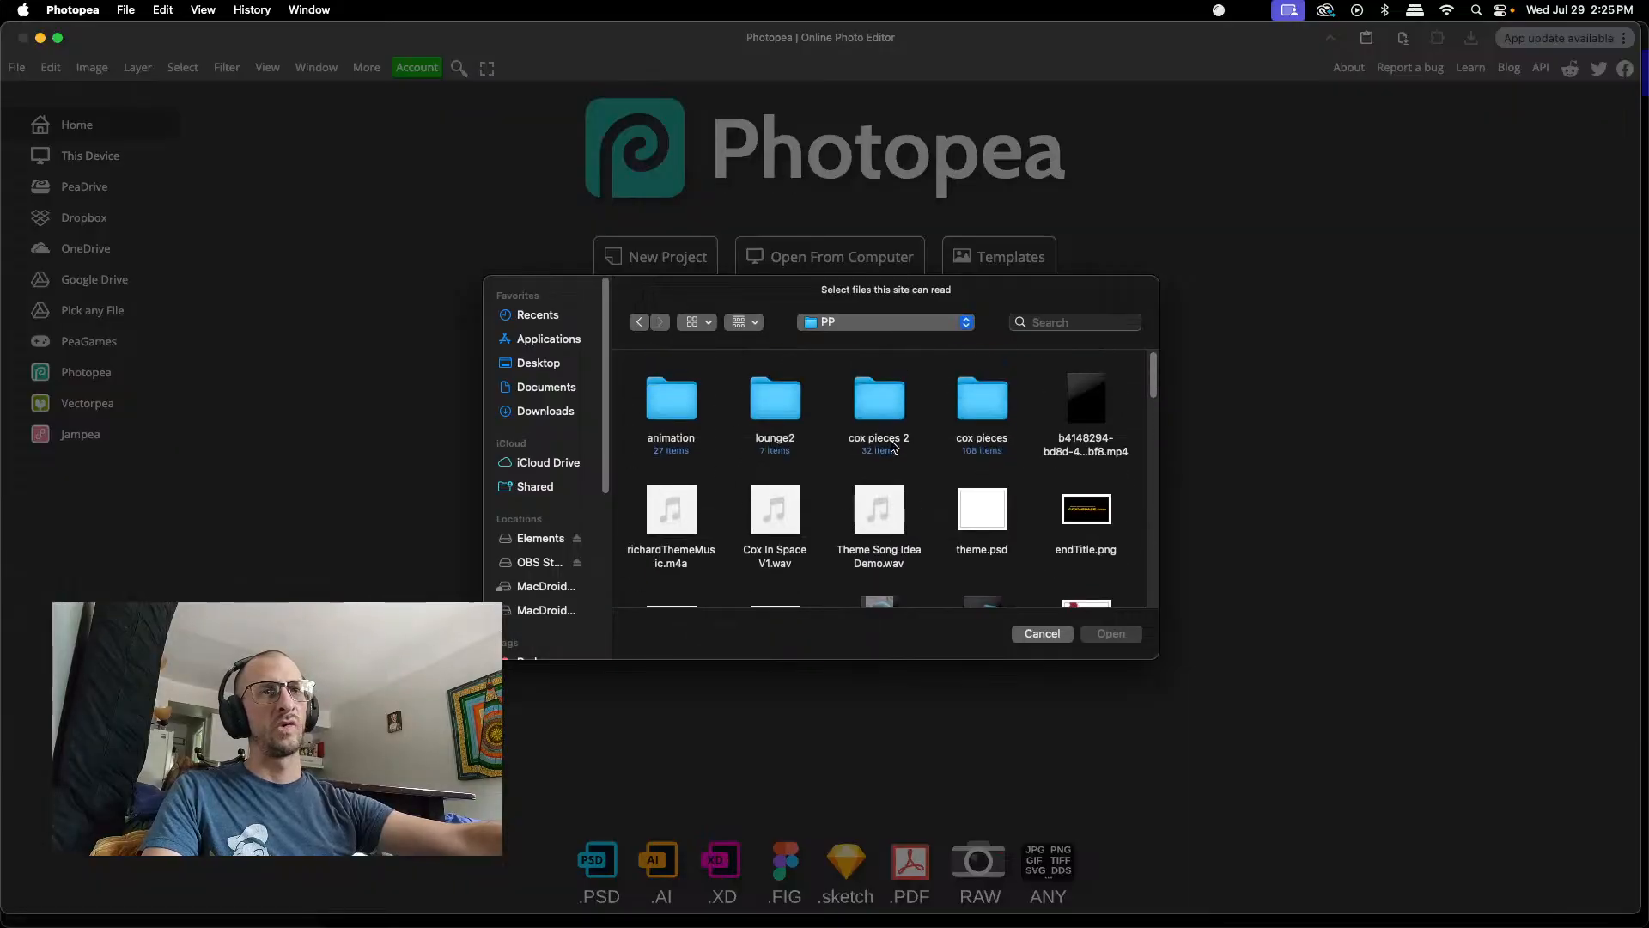
{"action": "left_click", "coordinate": [640, 324]}
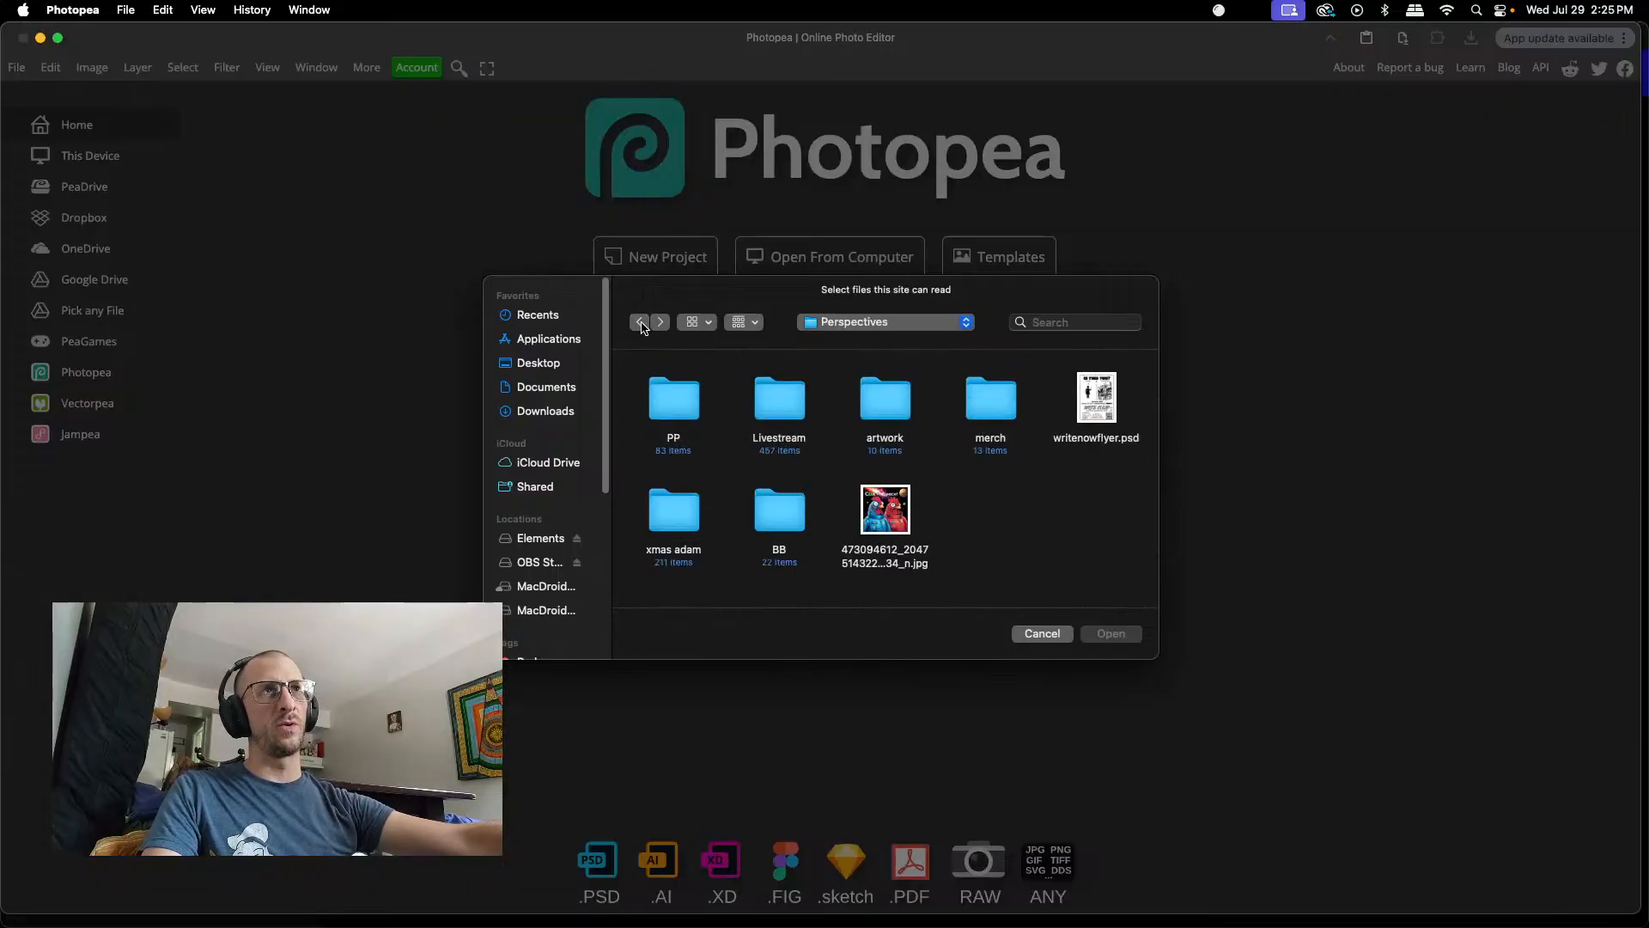
- Open CIS_Pg04.08a.psd from the Cox In Space 2 folder inside artwork, and clear the layer selection
{"action": "double_click", "coordinate": [878, 445]}
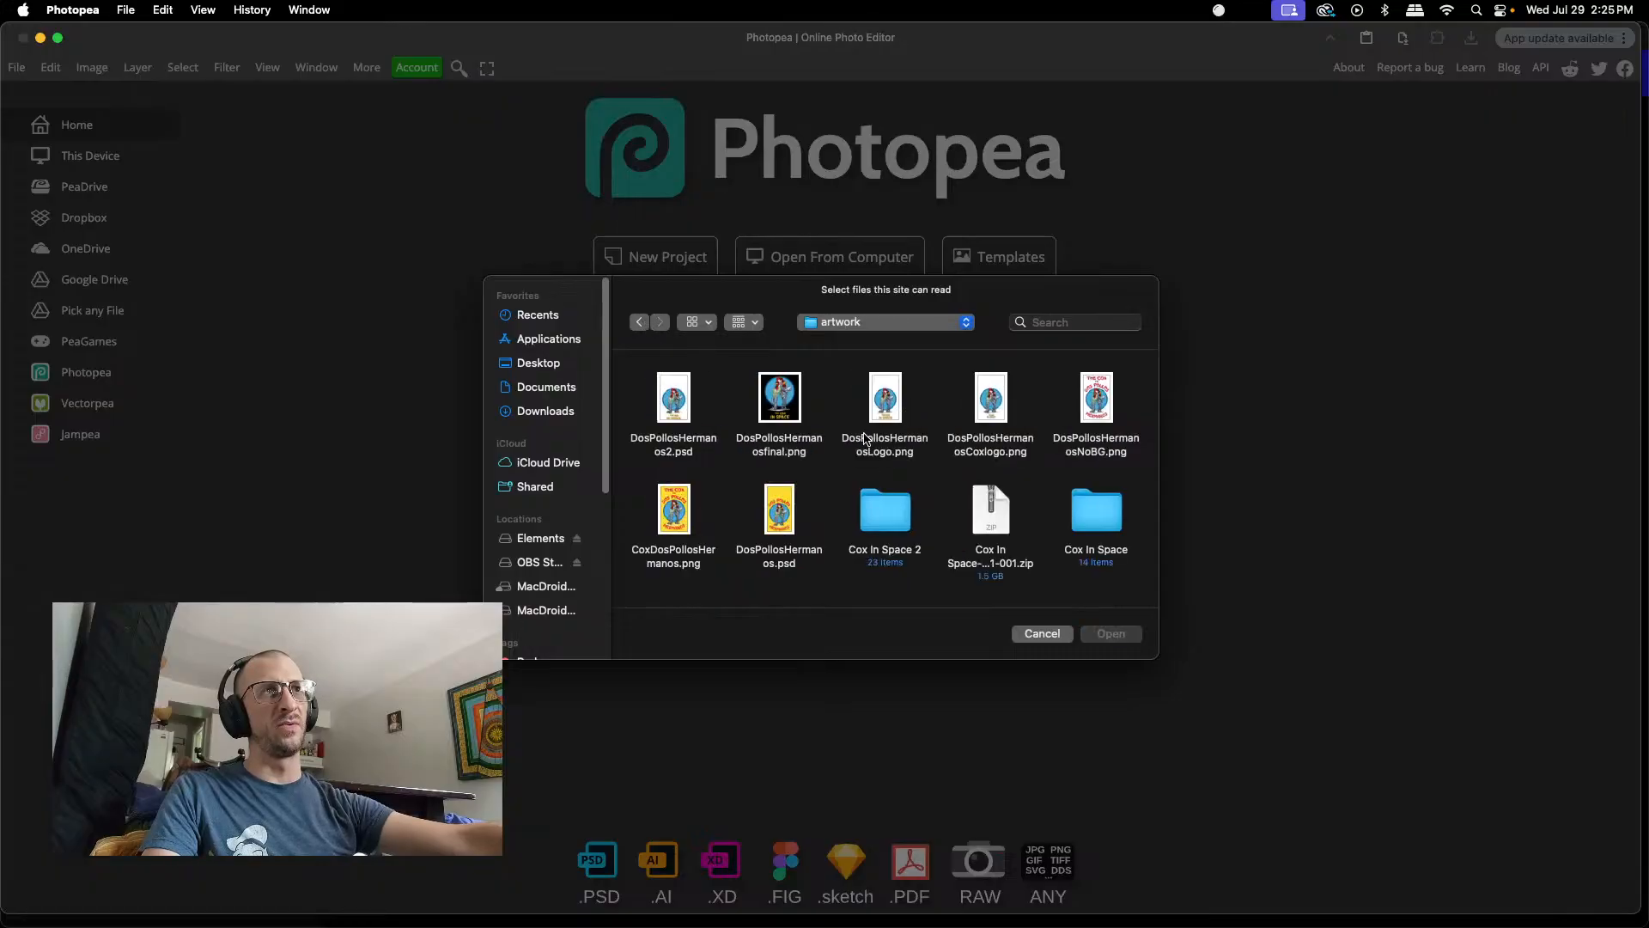
{"action": "double_click", "coordinate": [885, 508]}
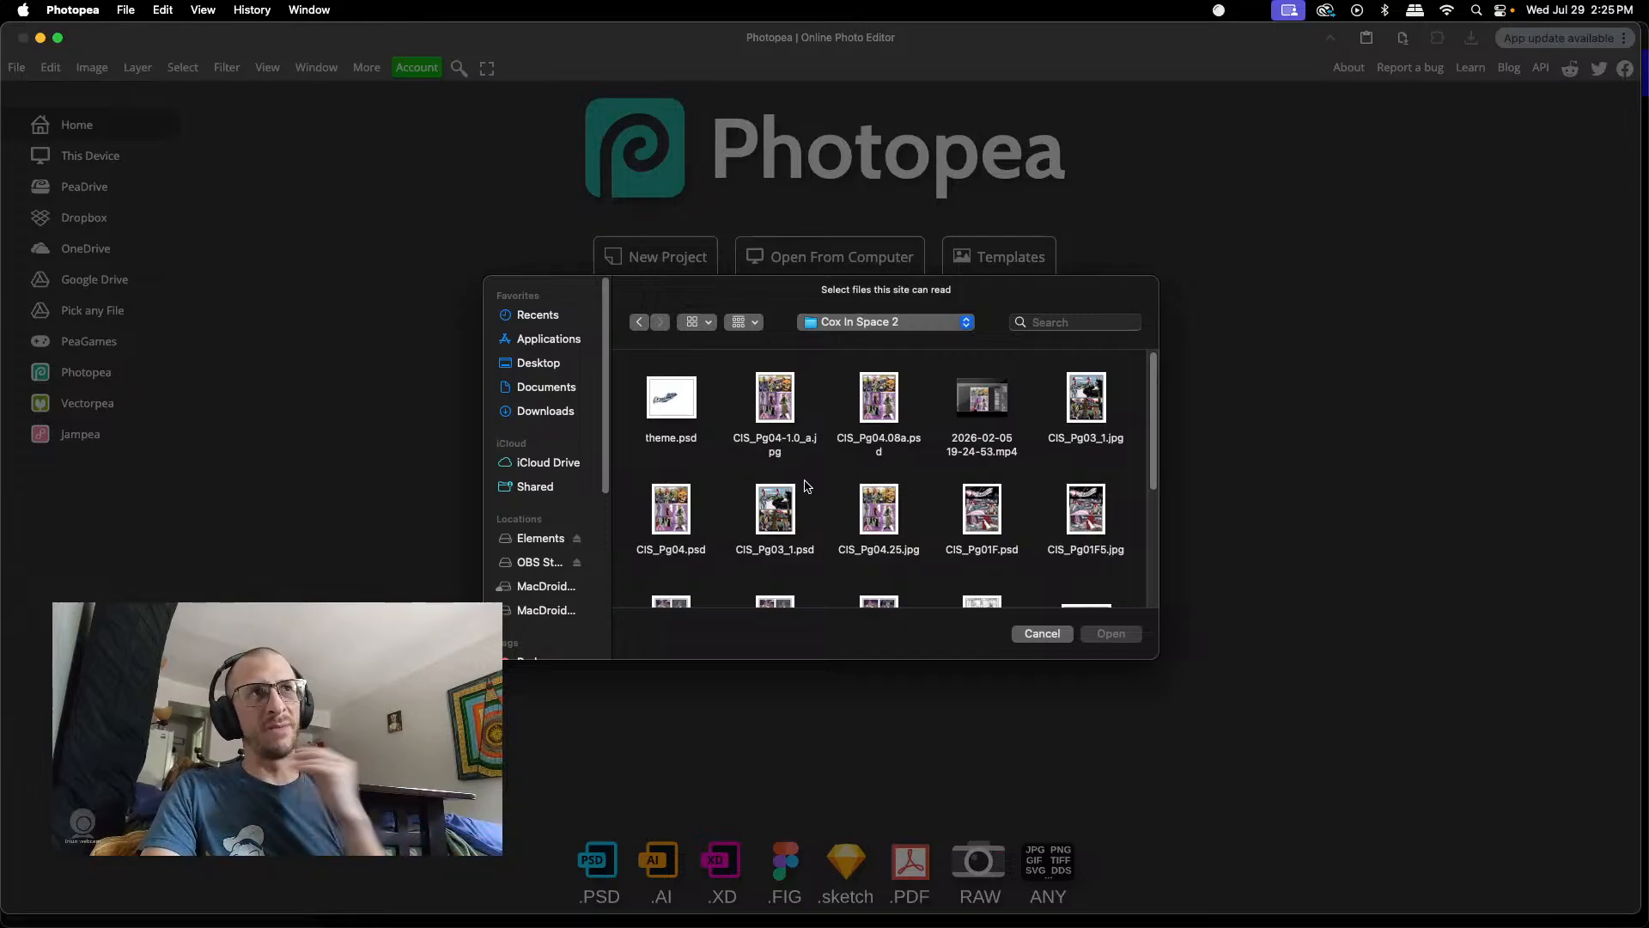
{"action": "left_click", "coordinate": [863, 439]}
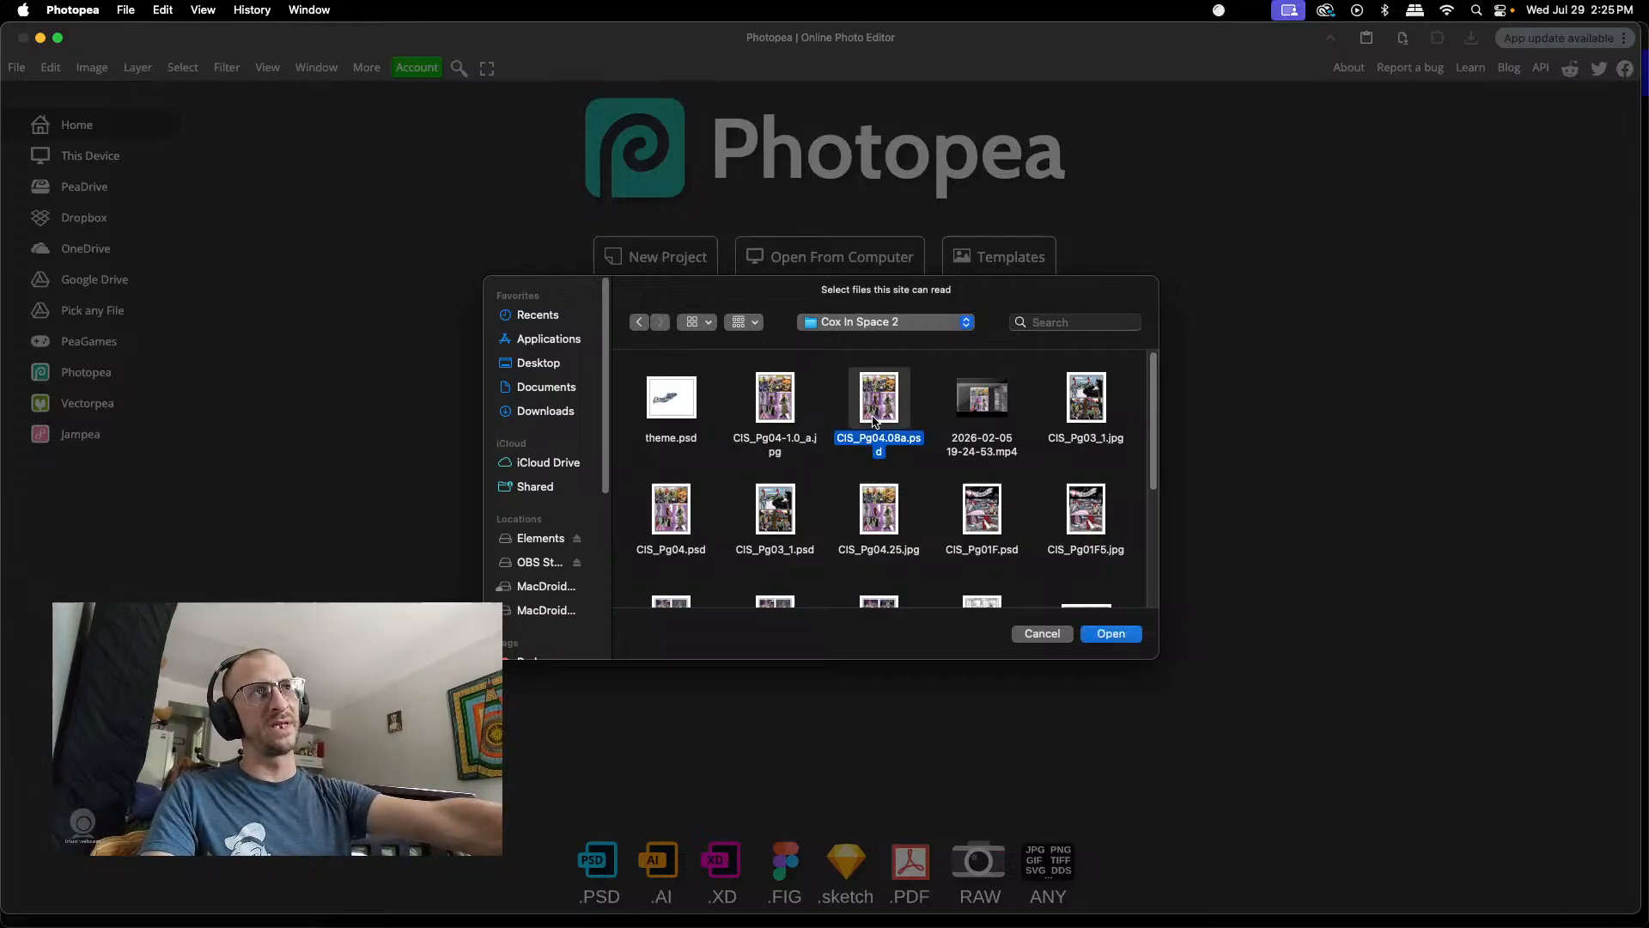
{"action": "left_click", "coordinate": [1111, 634]}
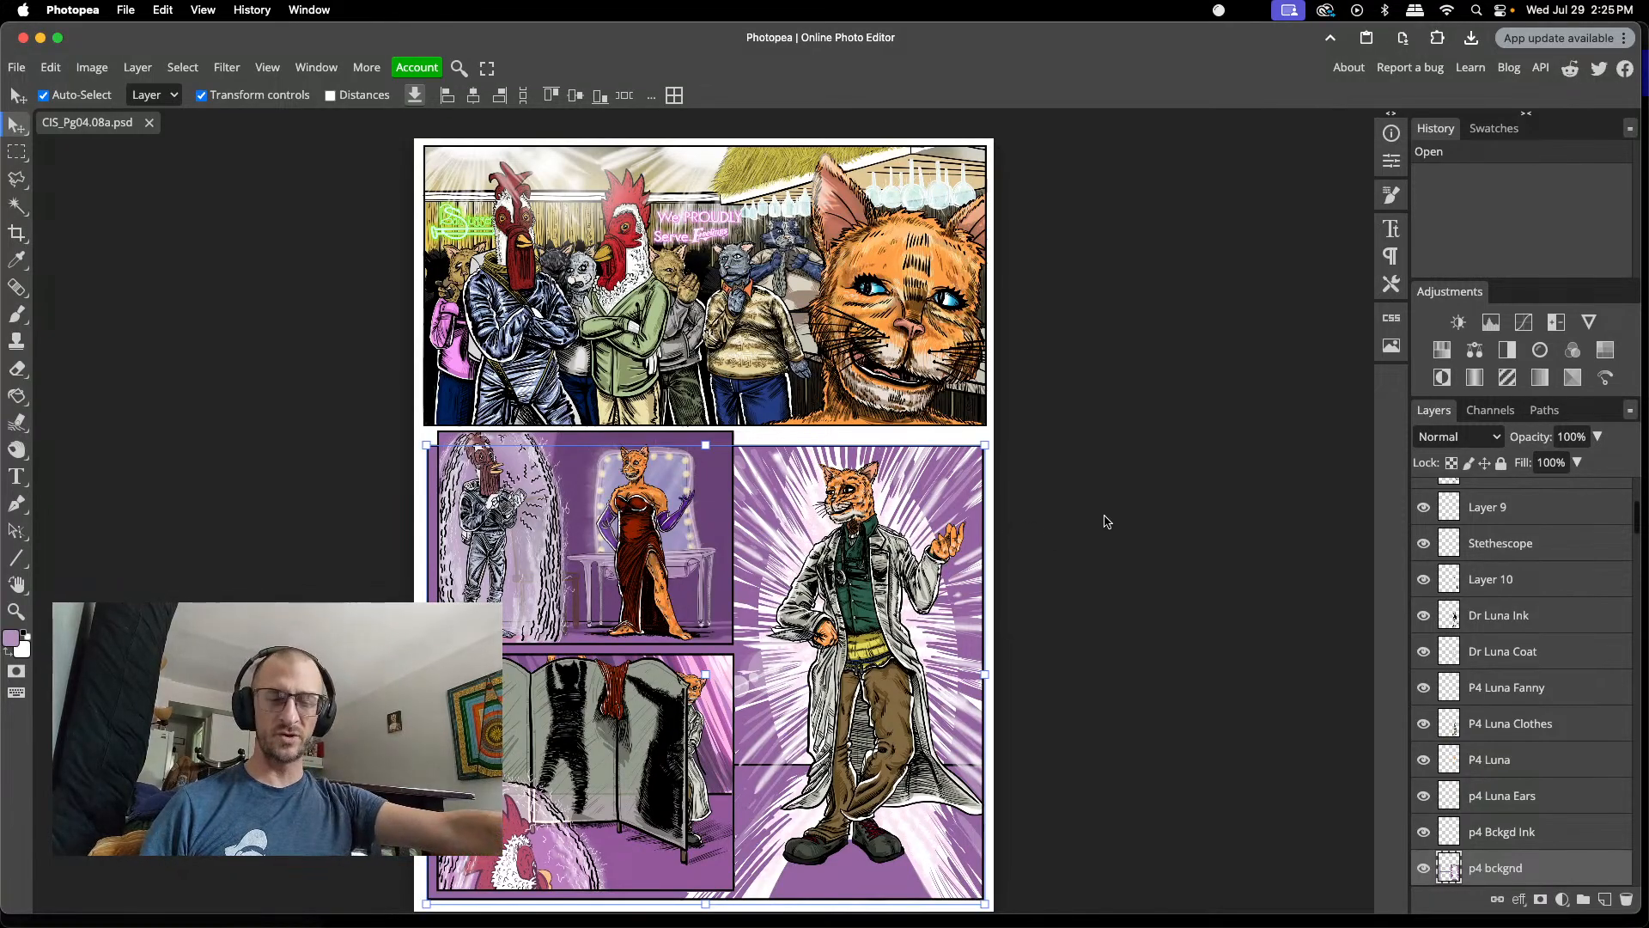
{"action": "left_click", "coordinate": [320, 425]}
{"action": "scroll", "coordinate": [617, 506], "scroll_direction": "up", "scroll_amount": 3}
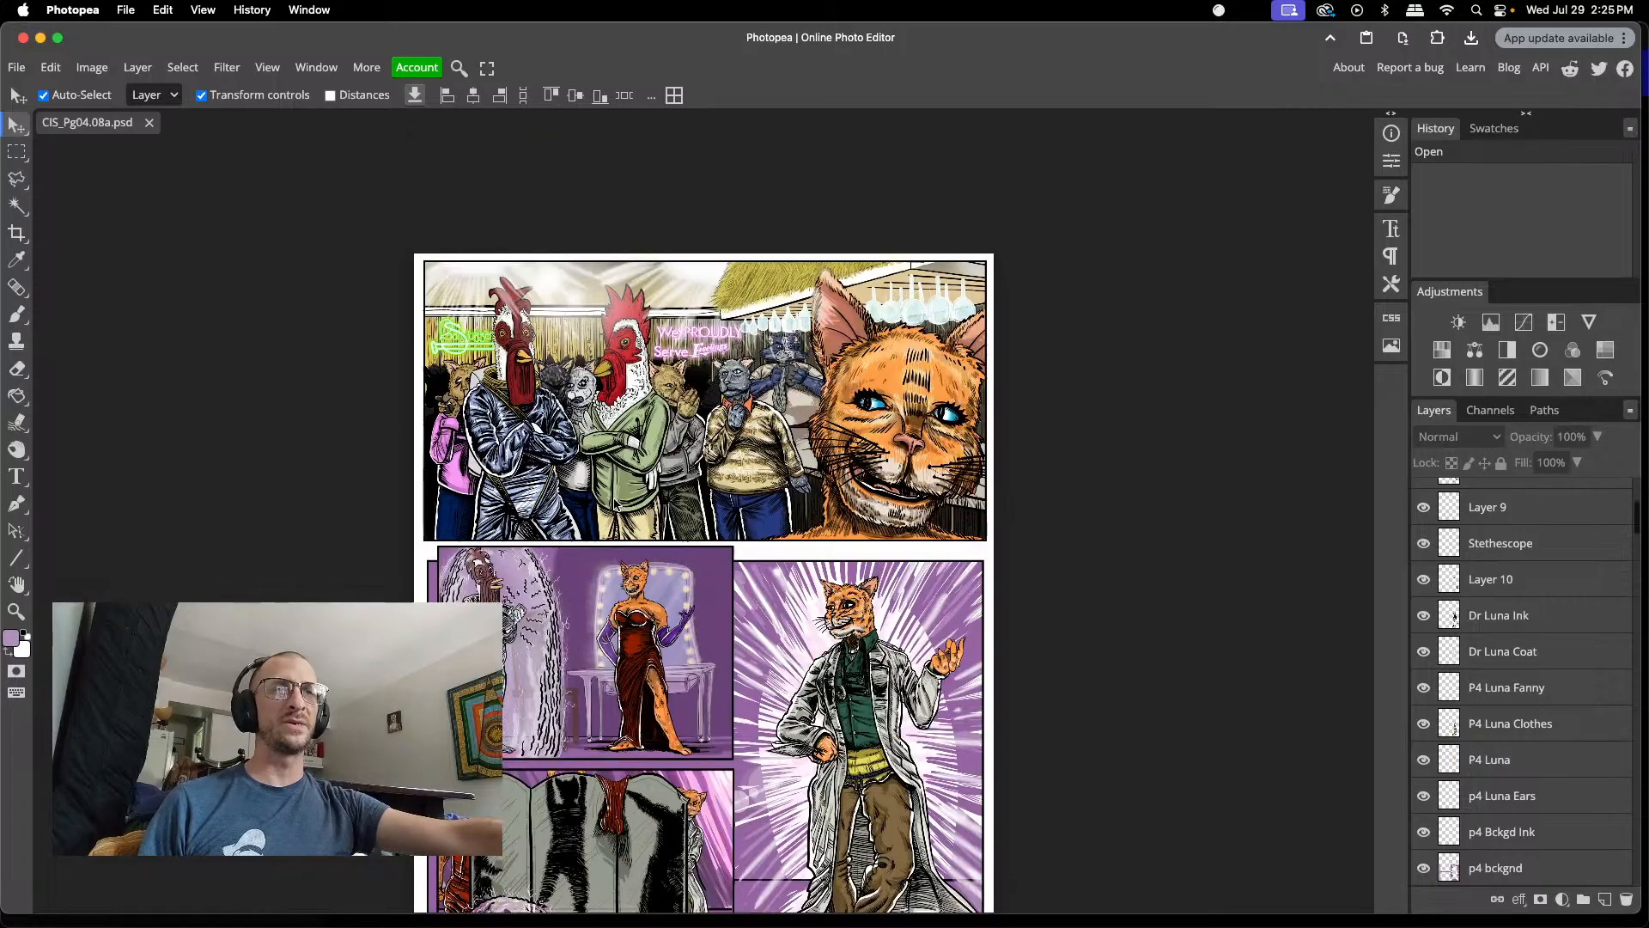
- Look over the page 4 artwork, pick the area beside the vanity table, and briefly hide and show the P2 bckgd DARK layer
{"action": "scroll", "coordinate": [617, 505], "scroll_direction": "down", "scroll_amount": 5}
{"action": "scroll", "coordinate": [617, 505], "scroll_direction": "up", "scroll_amount": 3}
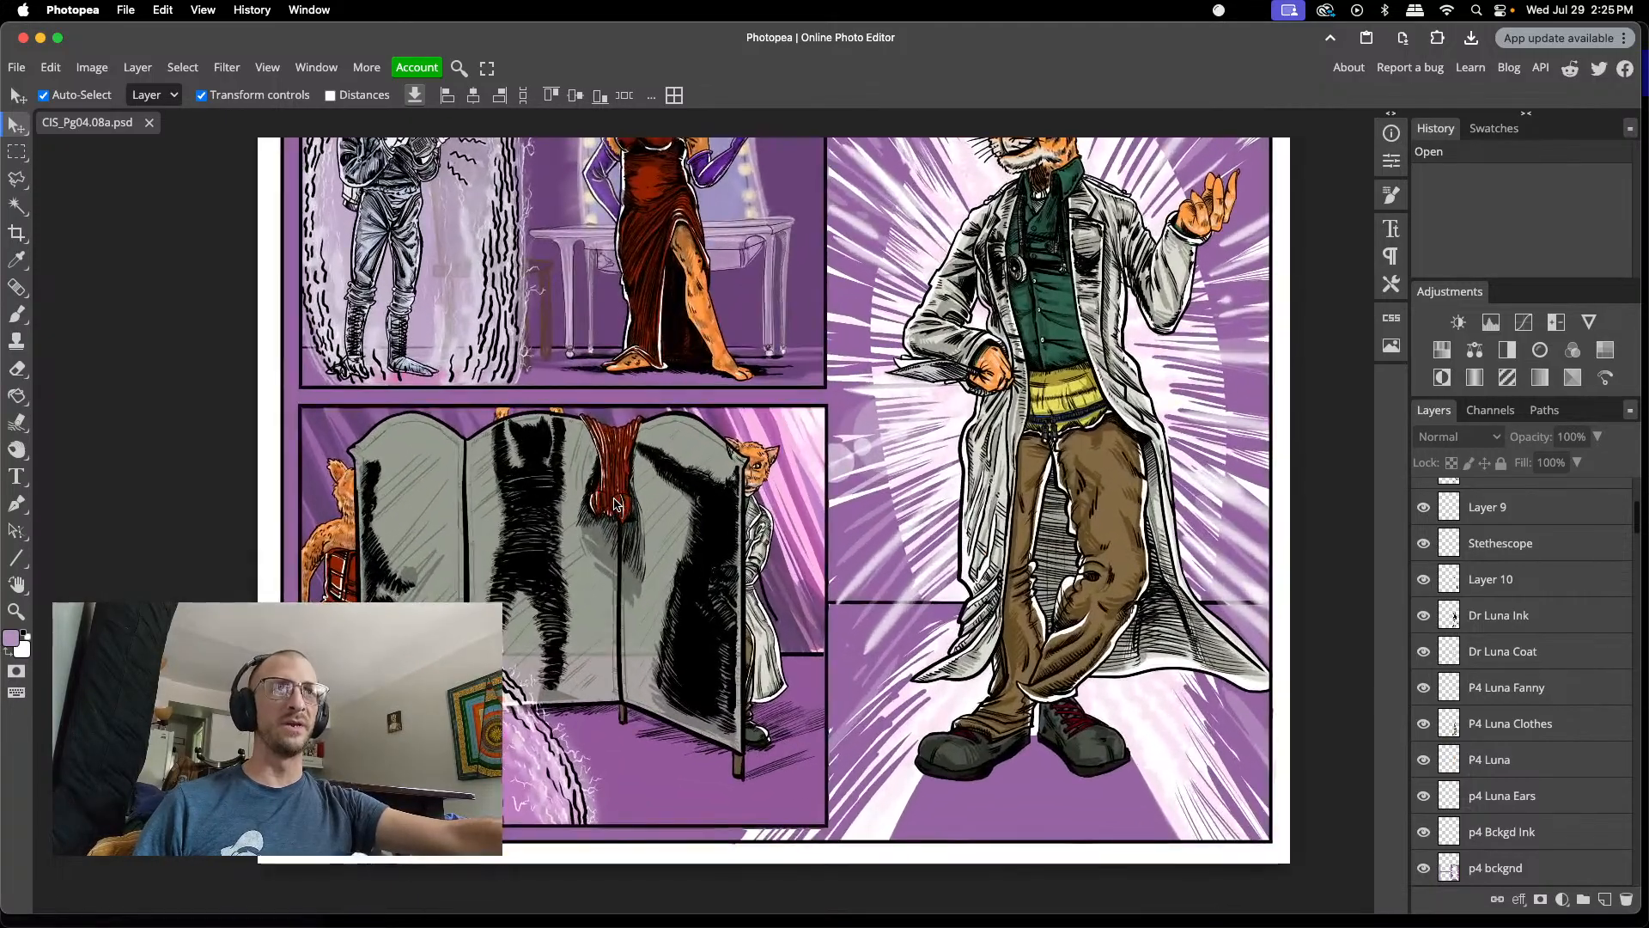
{"action": "scroll", "coordinate": [615, 504], "scroll_direction": "up", "scroll_amount": 2}
{"action": "scroll", "coordinate": [615, 504], "scroll_direction": "up", "scroll_amount": 3}
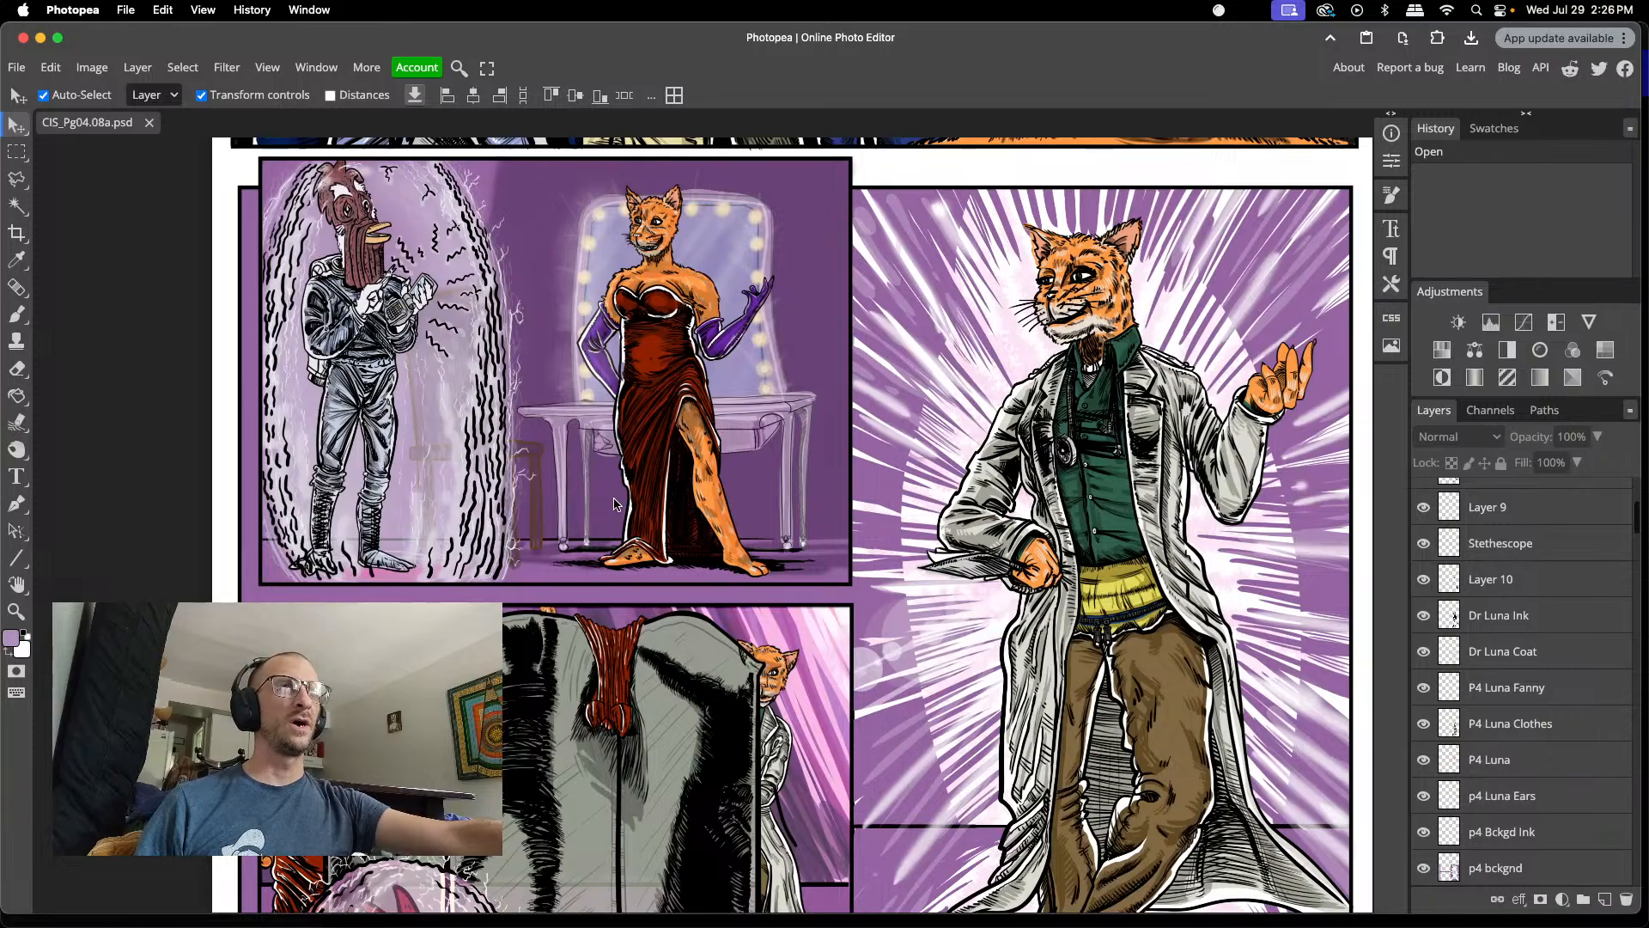
{"action": "left_click", "coordinate": [533, 486]}
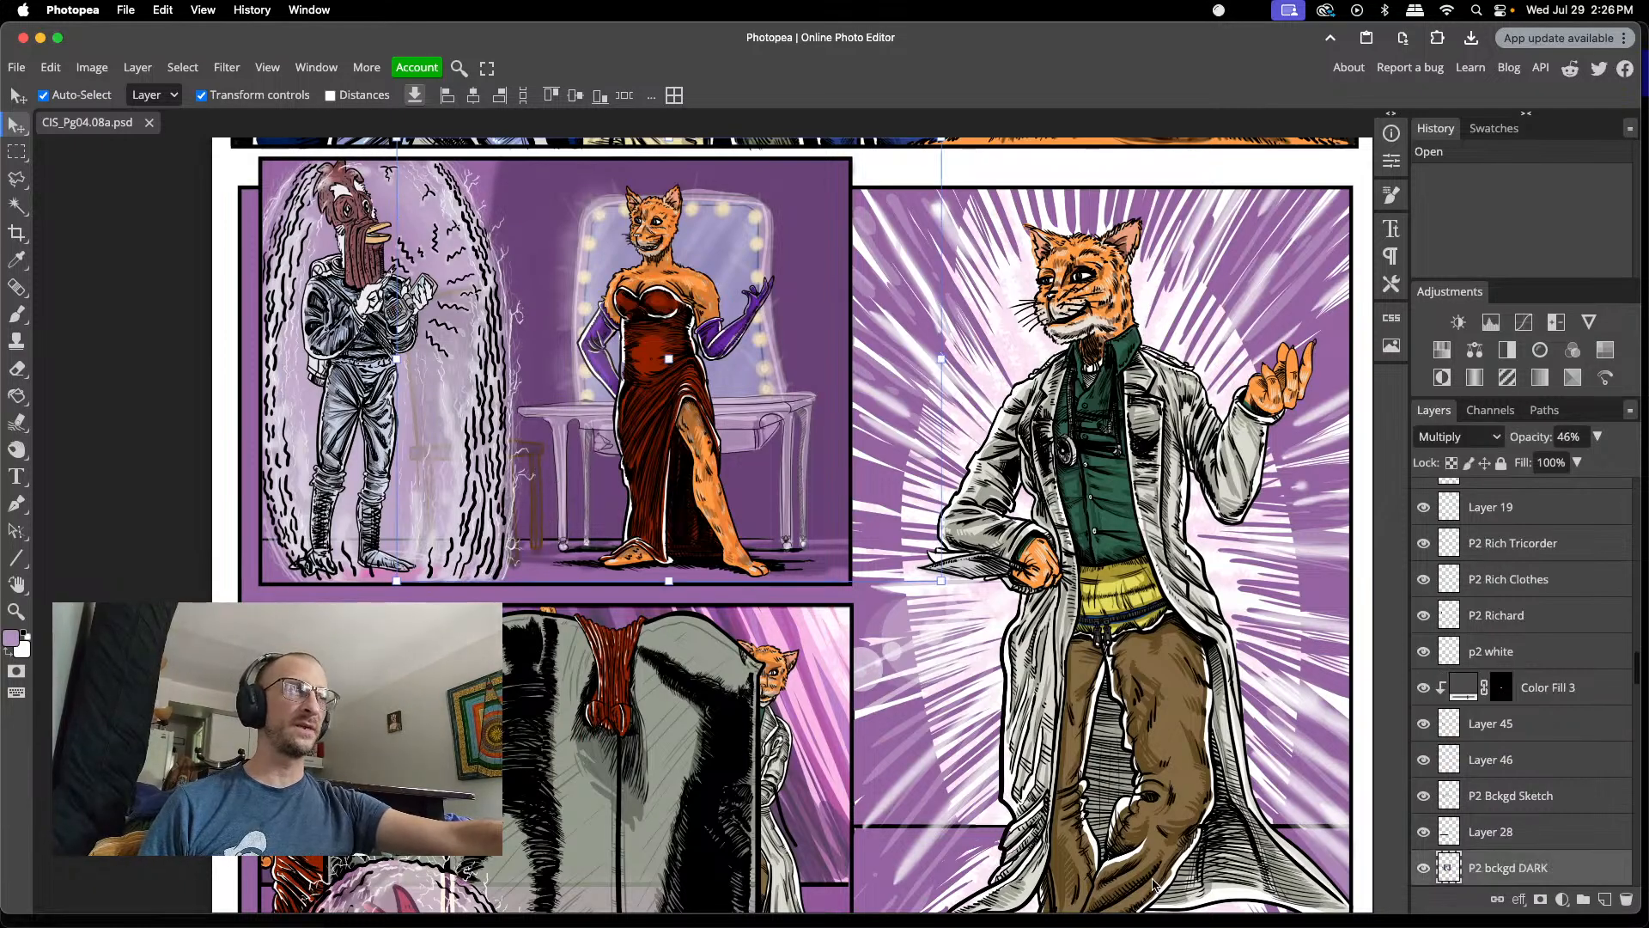
{"action": "left_click", "coordinate": [1422, 869]}
{"action": "left_click", "coordinate": [1422, 869]}
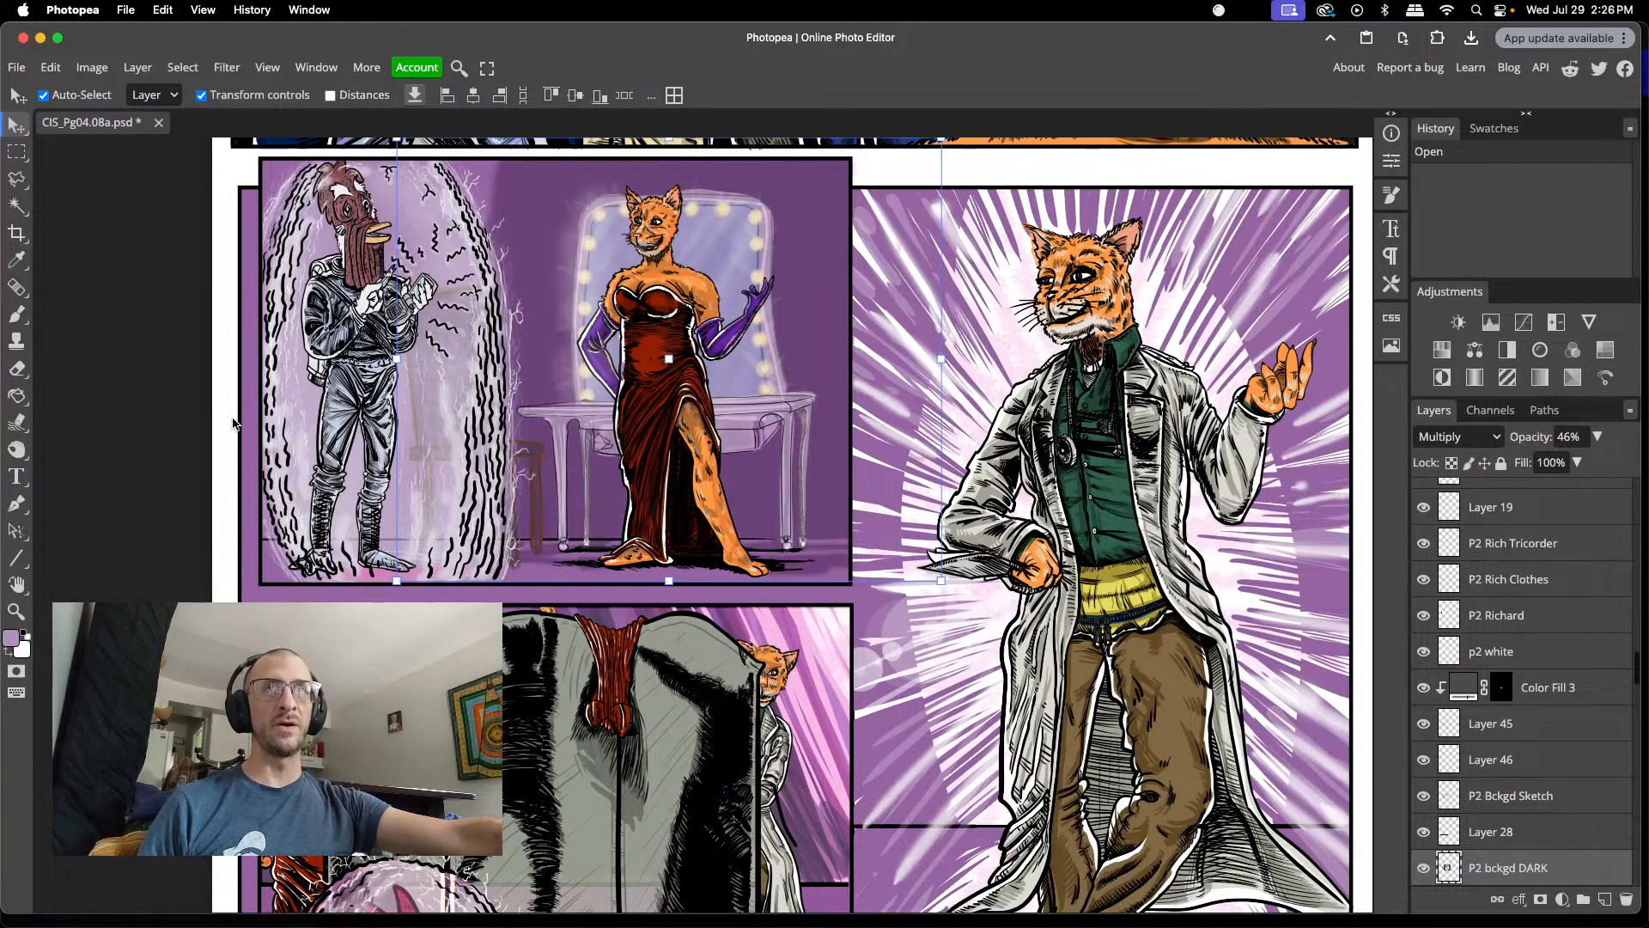
- Pick the shield and the brown stool in panel 2, and toggle the P2 Bckgd Sketch layer's visibility to check its content
{"action": "left_click", "coordinate": [415, 396]}
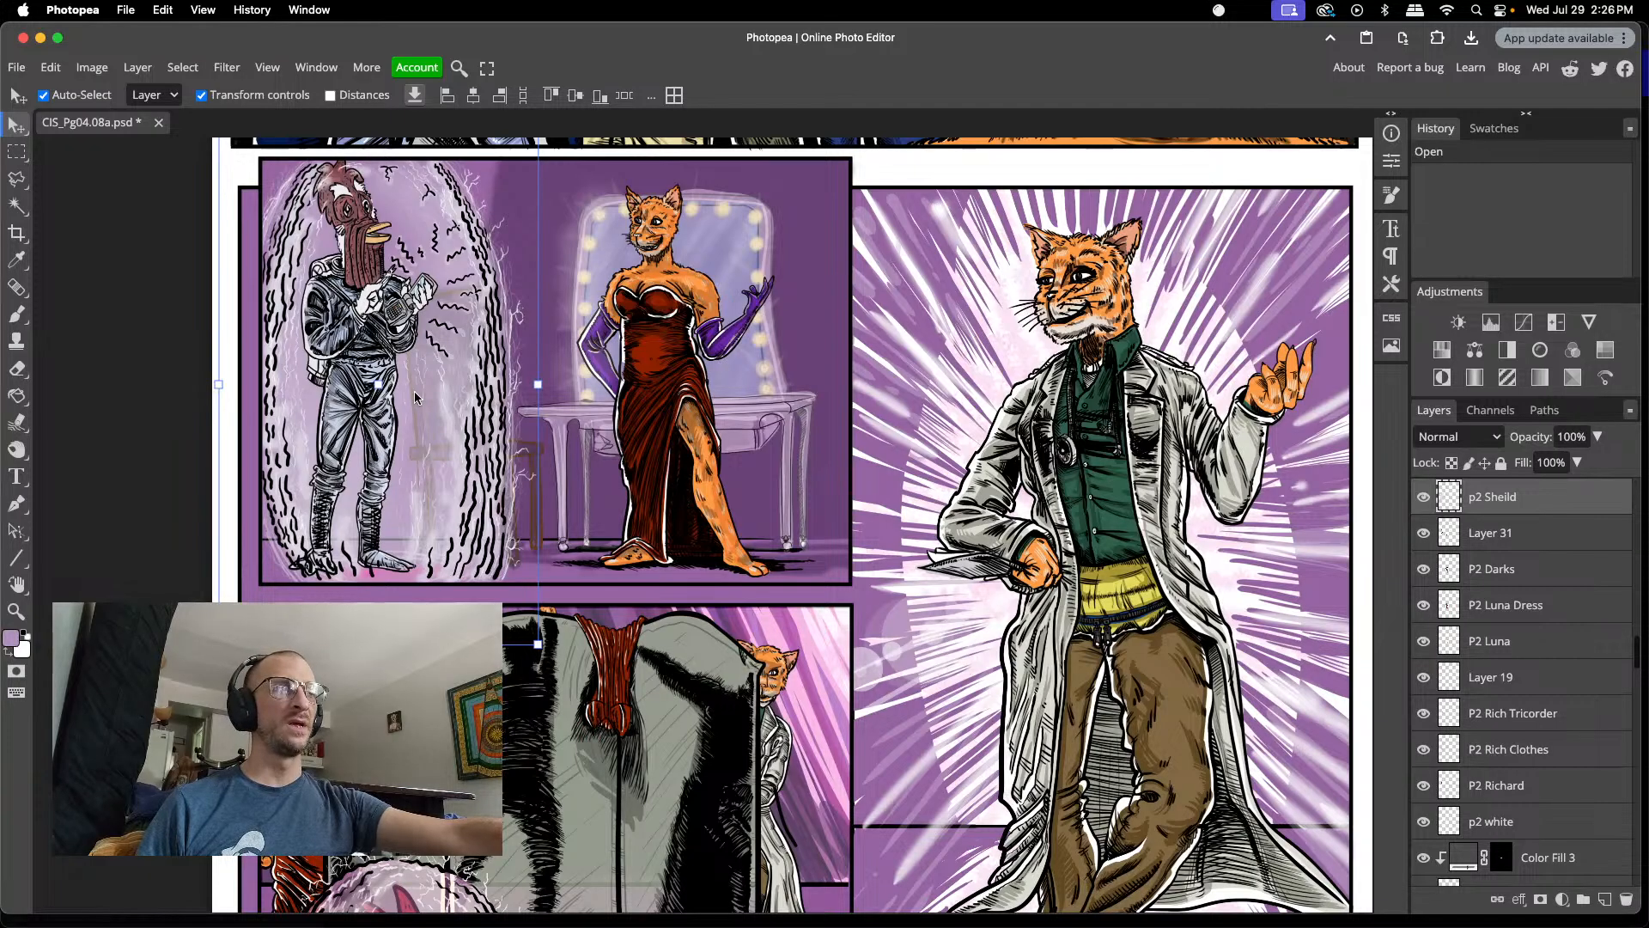
{"action": "left_click", "coordinate": [529, 460]}
{"action": "left_click", "coordinate": [532, 455]}
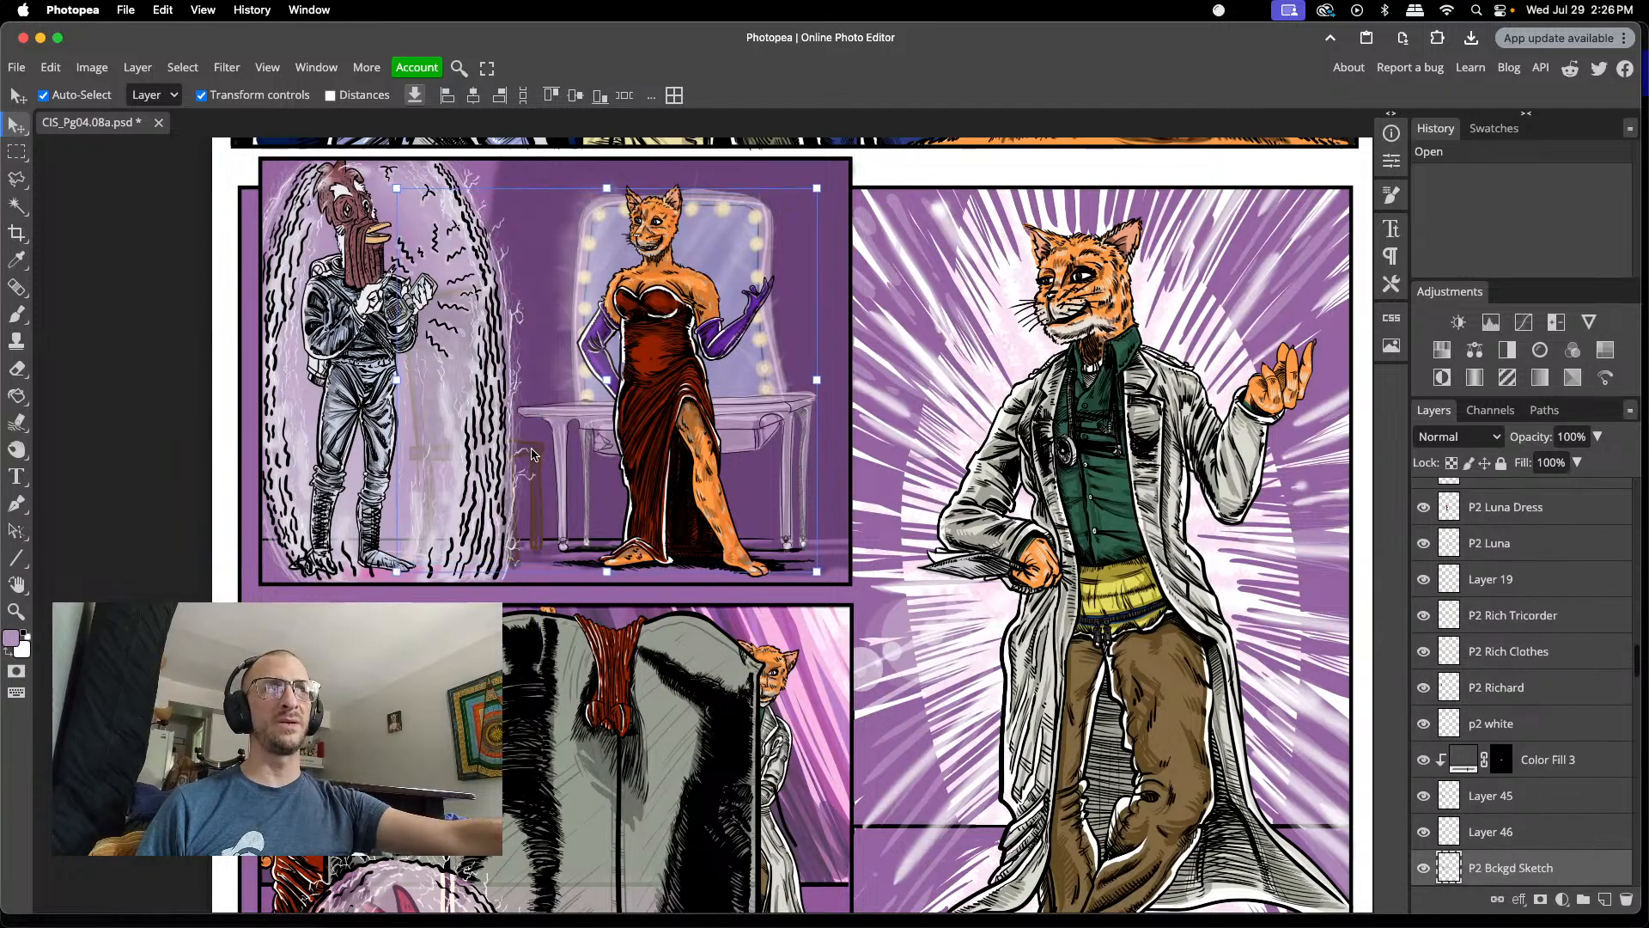
{"action": "left_click", "coordinate": [1423, 869]}
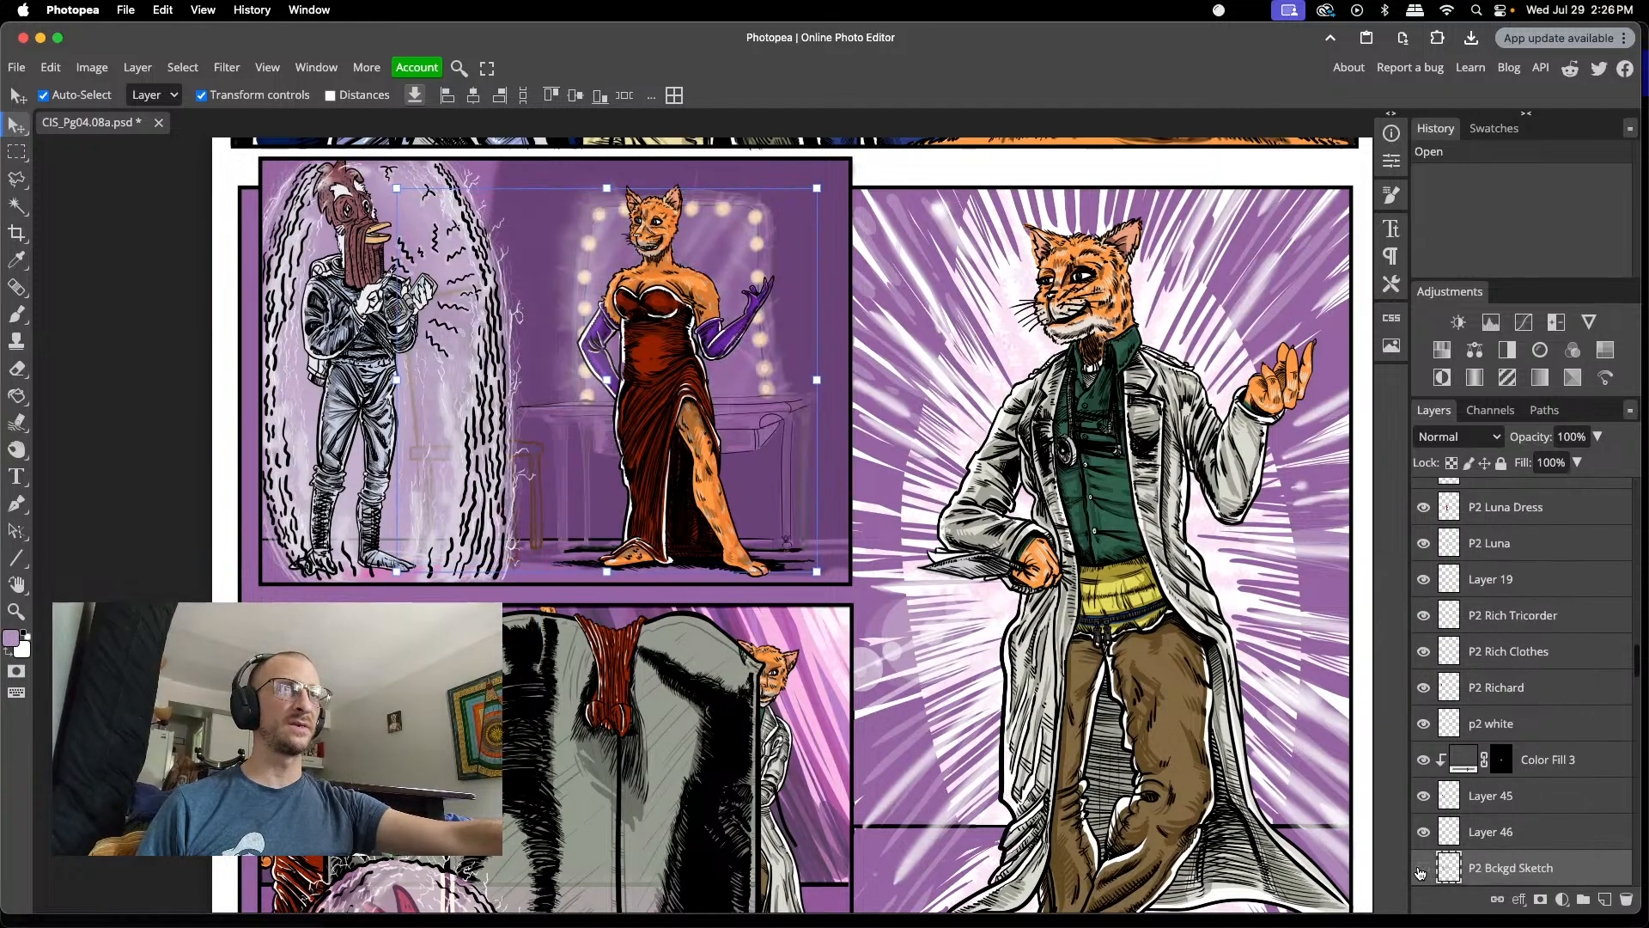
{"action": "left_click", "coordinate": [1423, 868]}
{"action": "left_click", "coordinate": [1423, 869]}
{"action": "left_click", "coordinate": [1424, 867]}
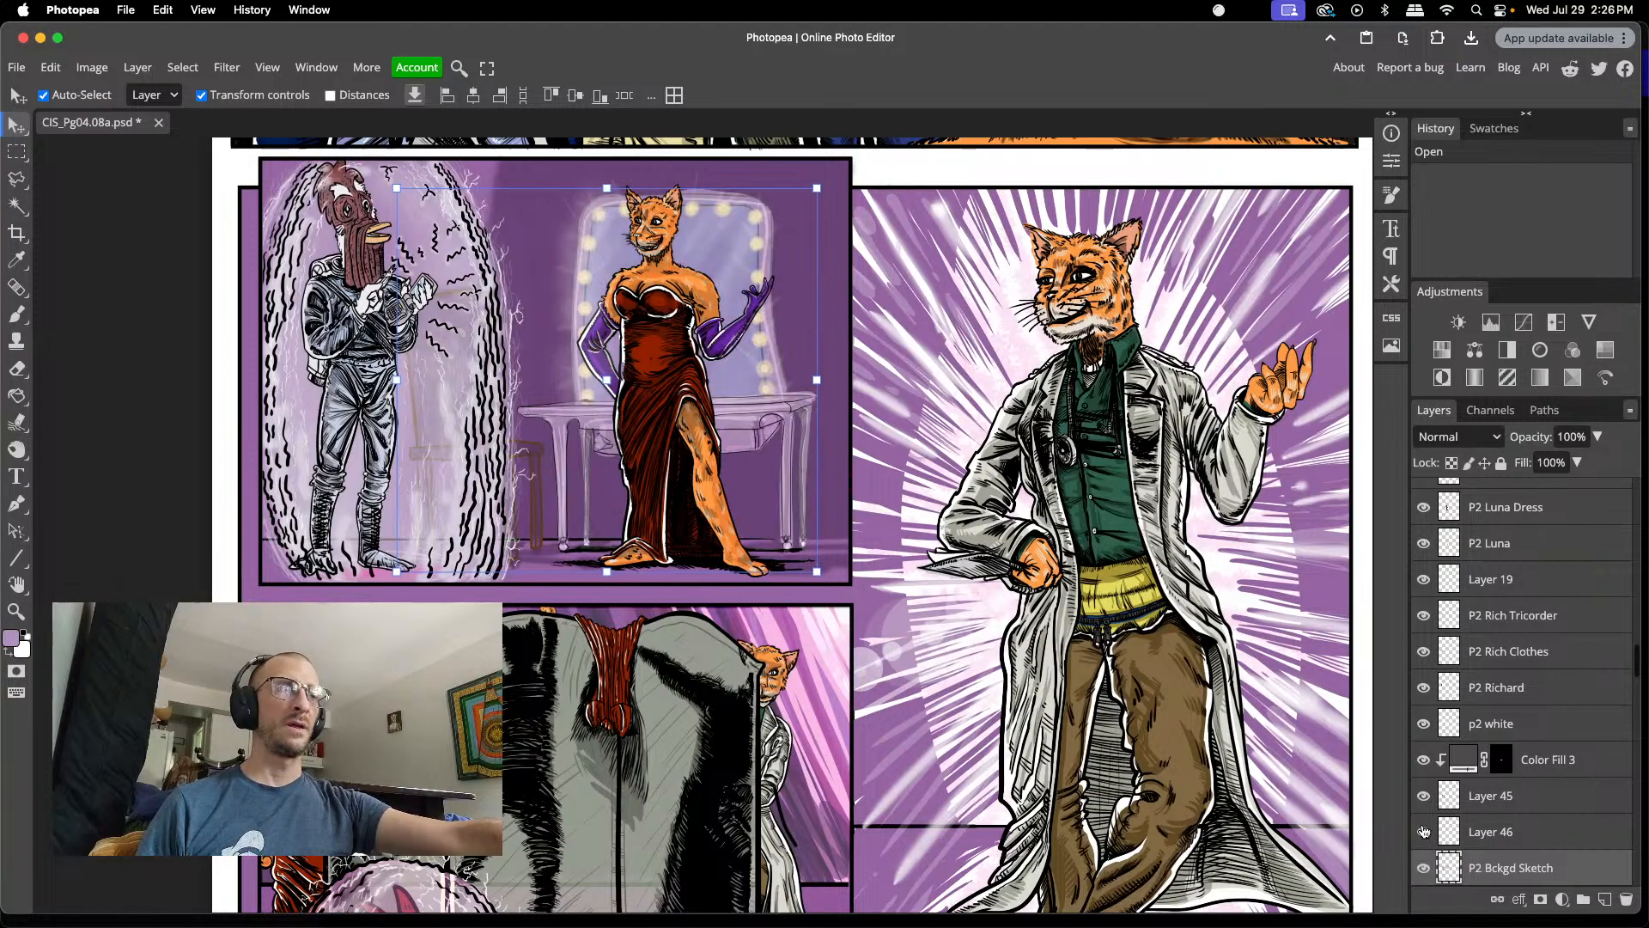
- Check Layer 28 and P2 bckgd DARK by hiding and showing each, and look through the neighbouring panel 2 and 3 layers
{"action": "scroll", "coordinate": [1530, 839], "scroll_direction": "down", "scroll_amount": 3}
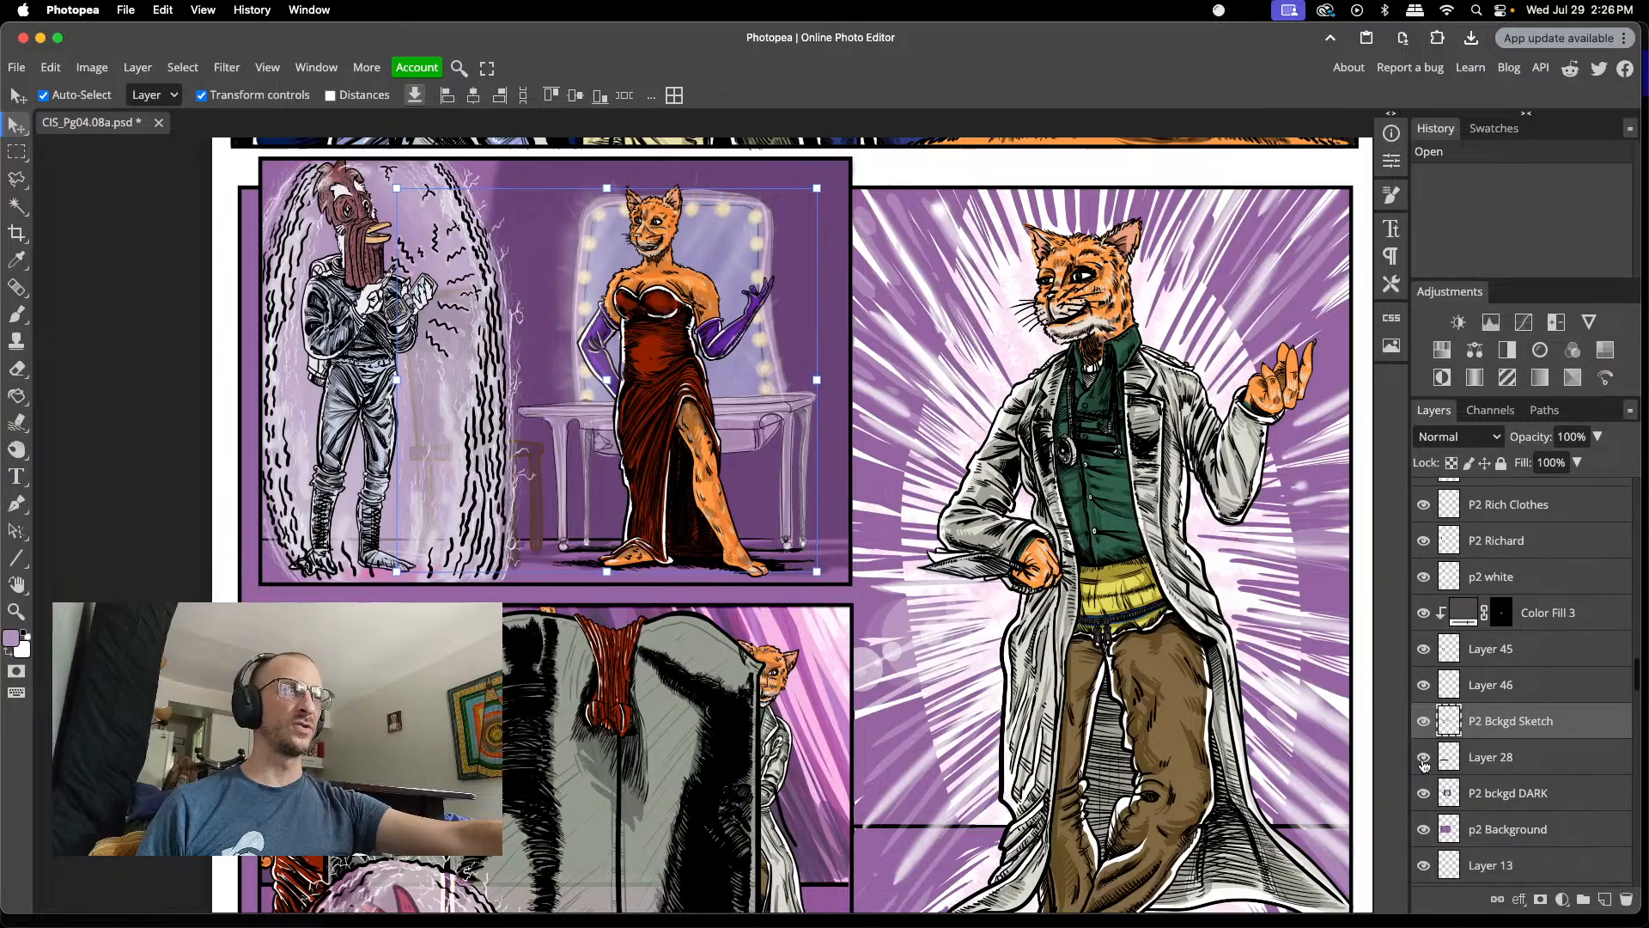
{"action": "left_click", "coordinate": [1423, 763]}
{"action": "left_click", "coordinate": [1423, 761]}
{"action": "left_click", "coordinate": [1424, 794]}
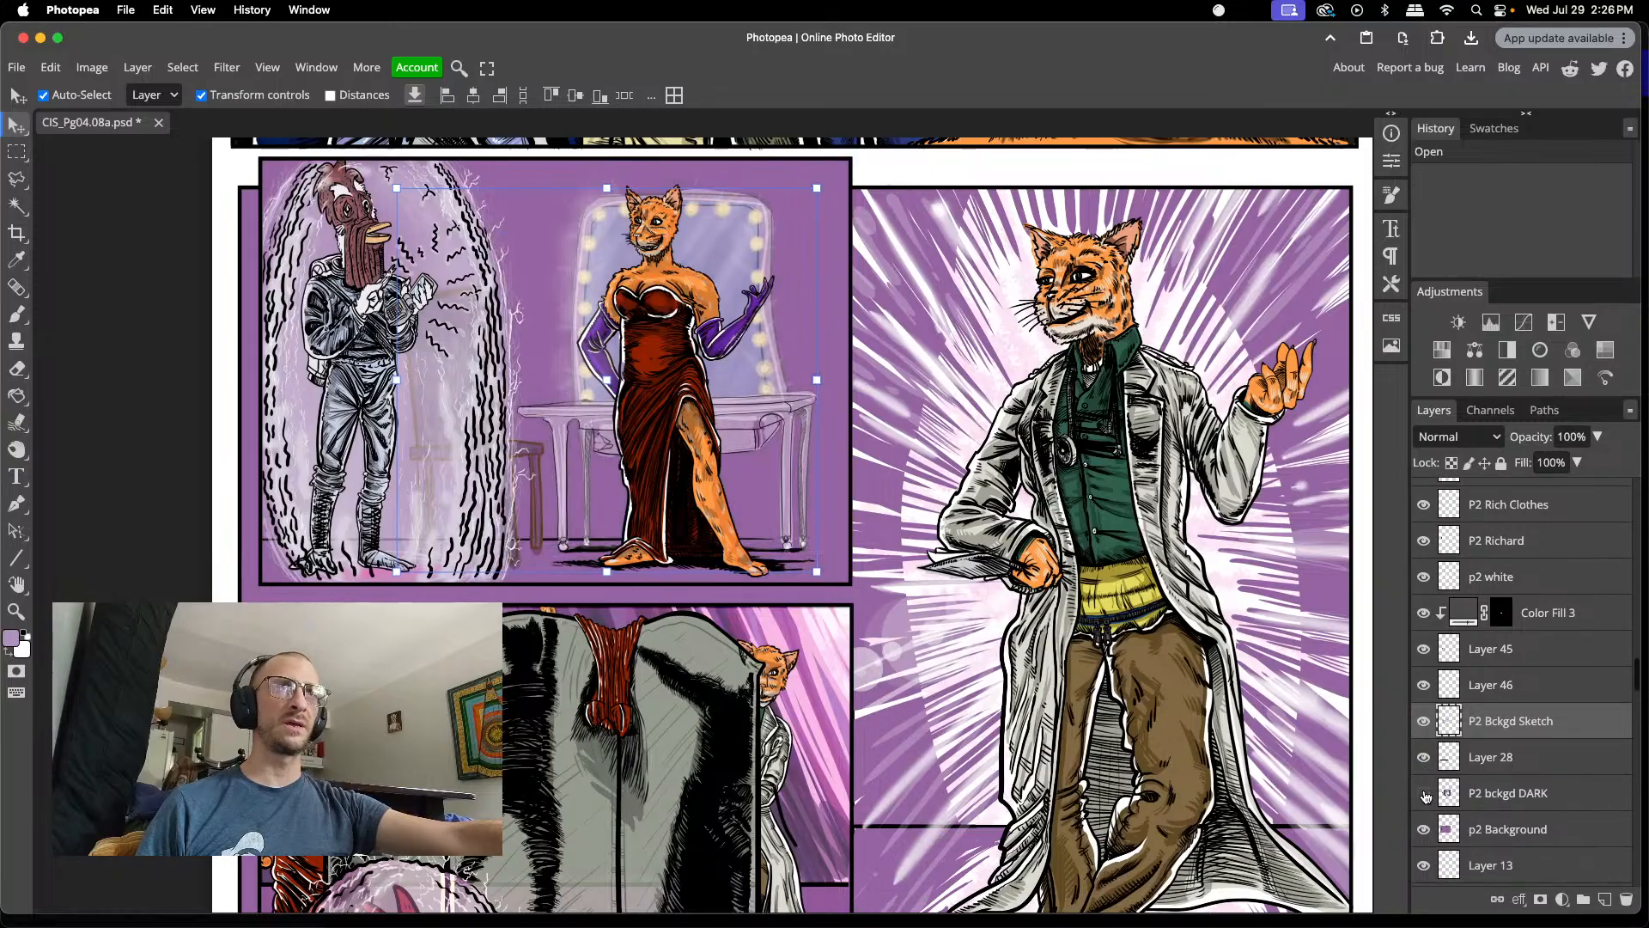
{"action": "left_click", "coordinate": [1425, 794]}
{"action": "scroll", "coordinate": [1424, 796], "scroll_direction": "down", "scroll_amount": 4}
{"action": "scroll", "coordinate": [1425, 795], "scroll_direction": "up", "scroll_amount": 6}
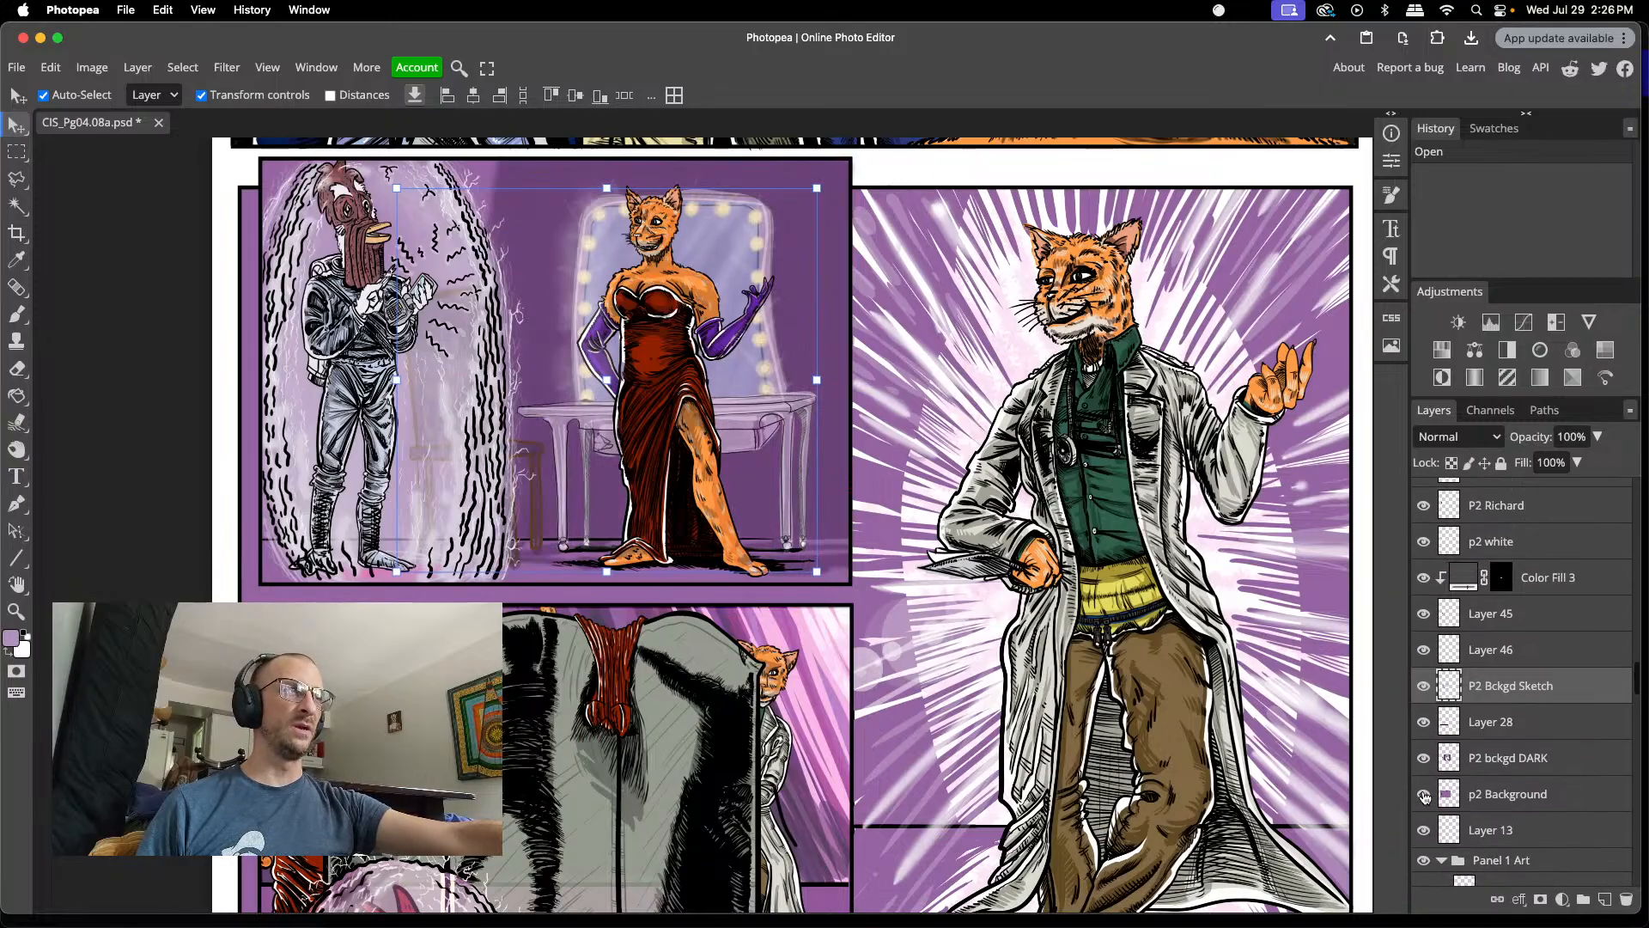
{"action": "scroll", "coordinate": [1425, 797], "scroll_direction": "up", "scroll_amount": 5}
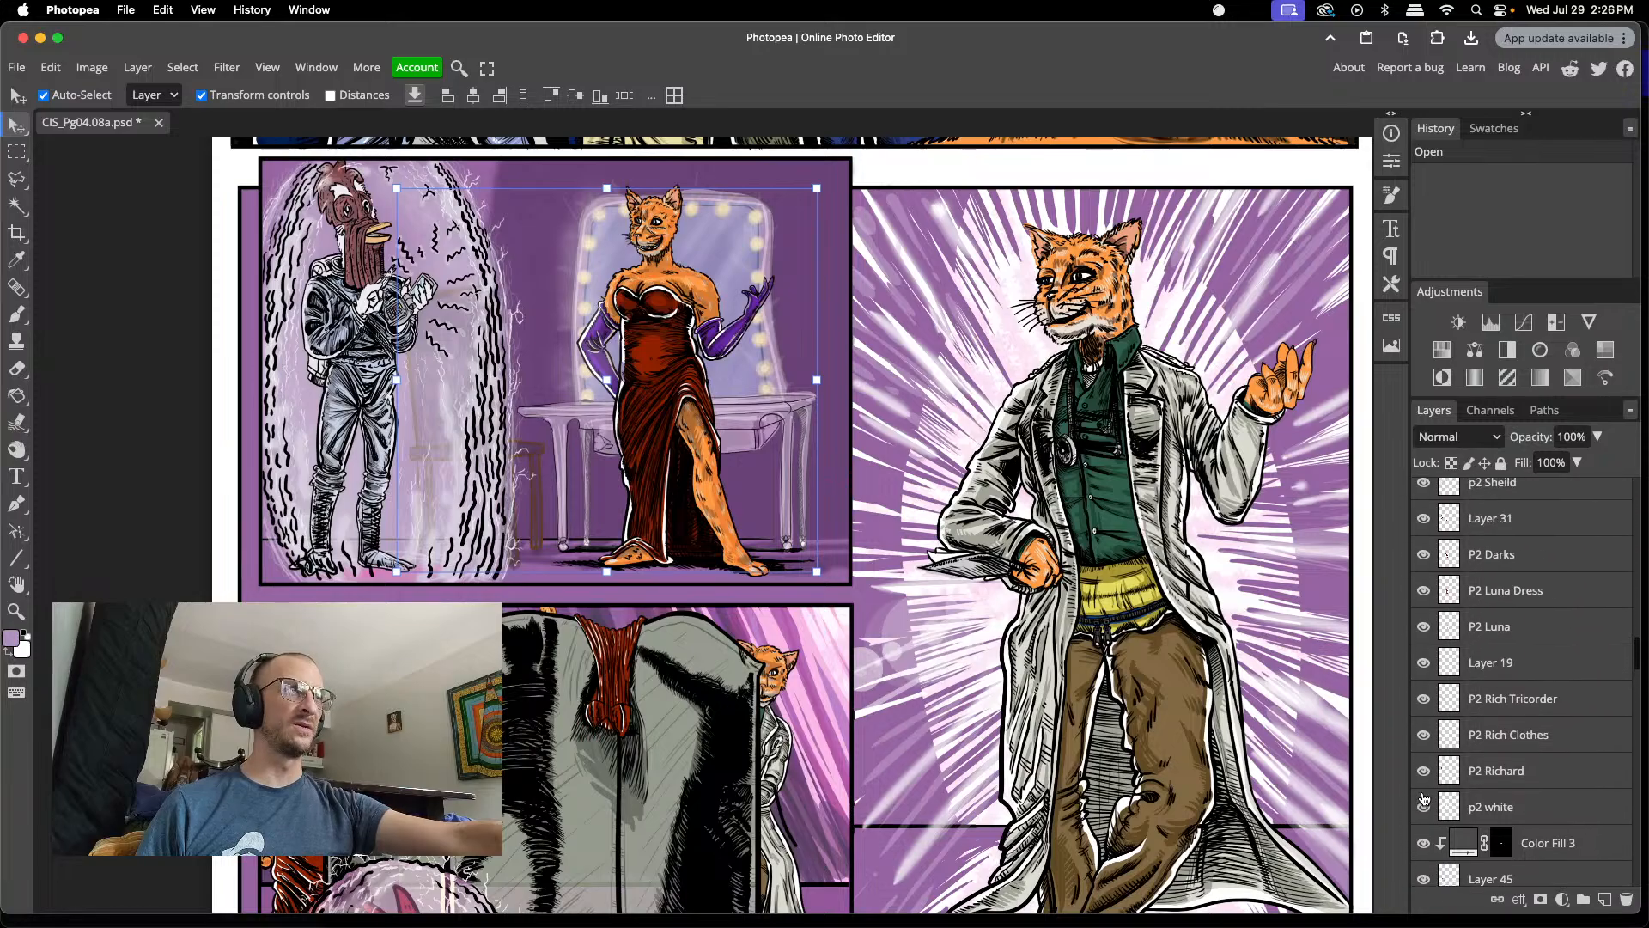
{"action": "scroll", "coordinate": [1425, 798], "scroll_direction": "up", "scroll_amount": 3}
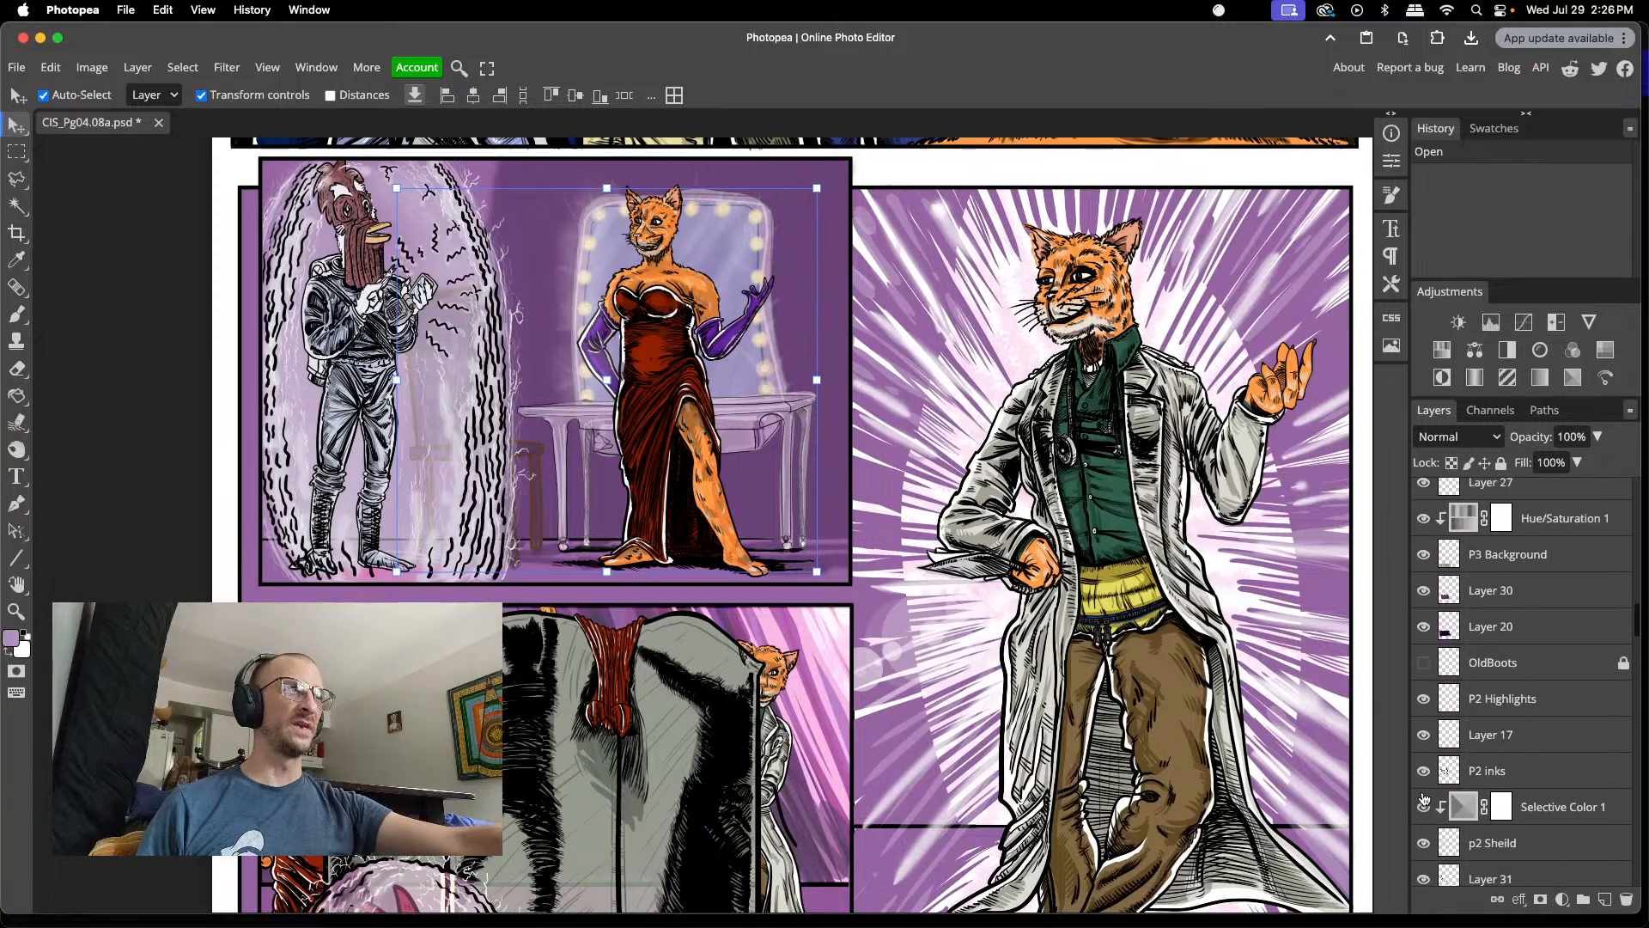
{"action": "scroll", "coordinate": [1422, 799], "scroll_direction": "up", "scroll_amount": 3}
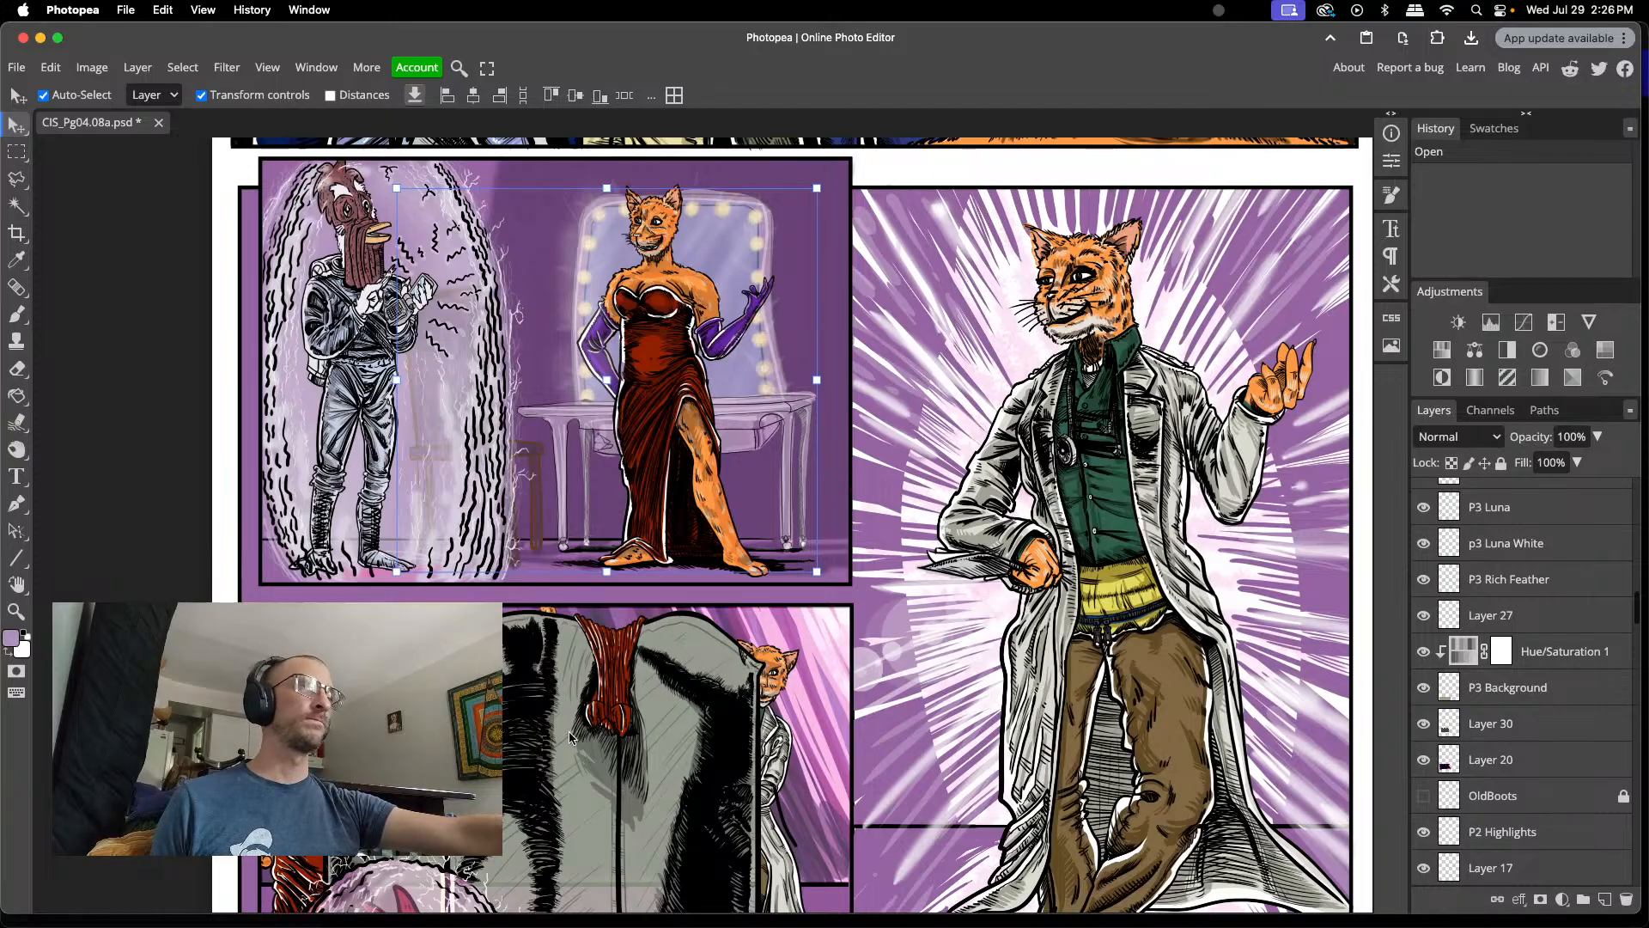
- Select P2 bckgd DARK from the stool area and compare panel 2 with that layer hidden and shown
{"action": "left_click", "coordinate": [533, 451]}
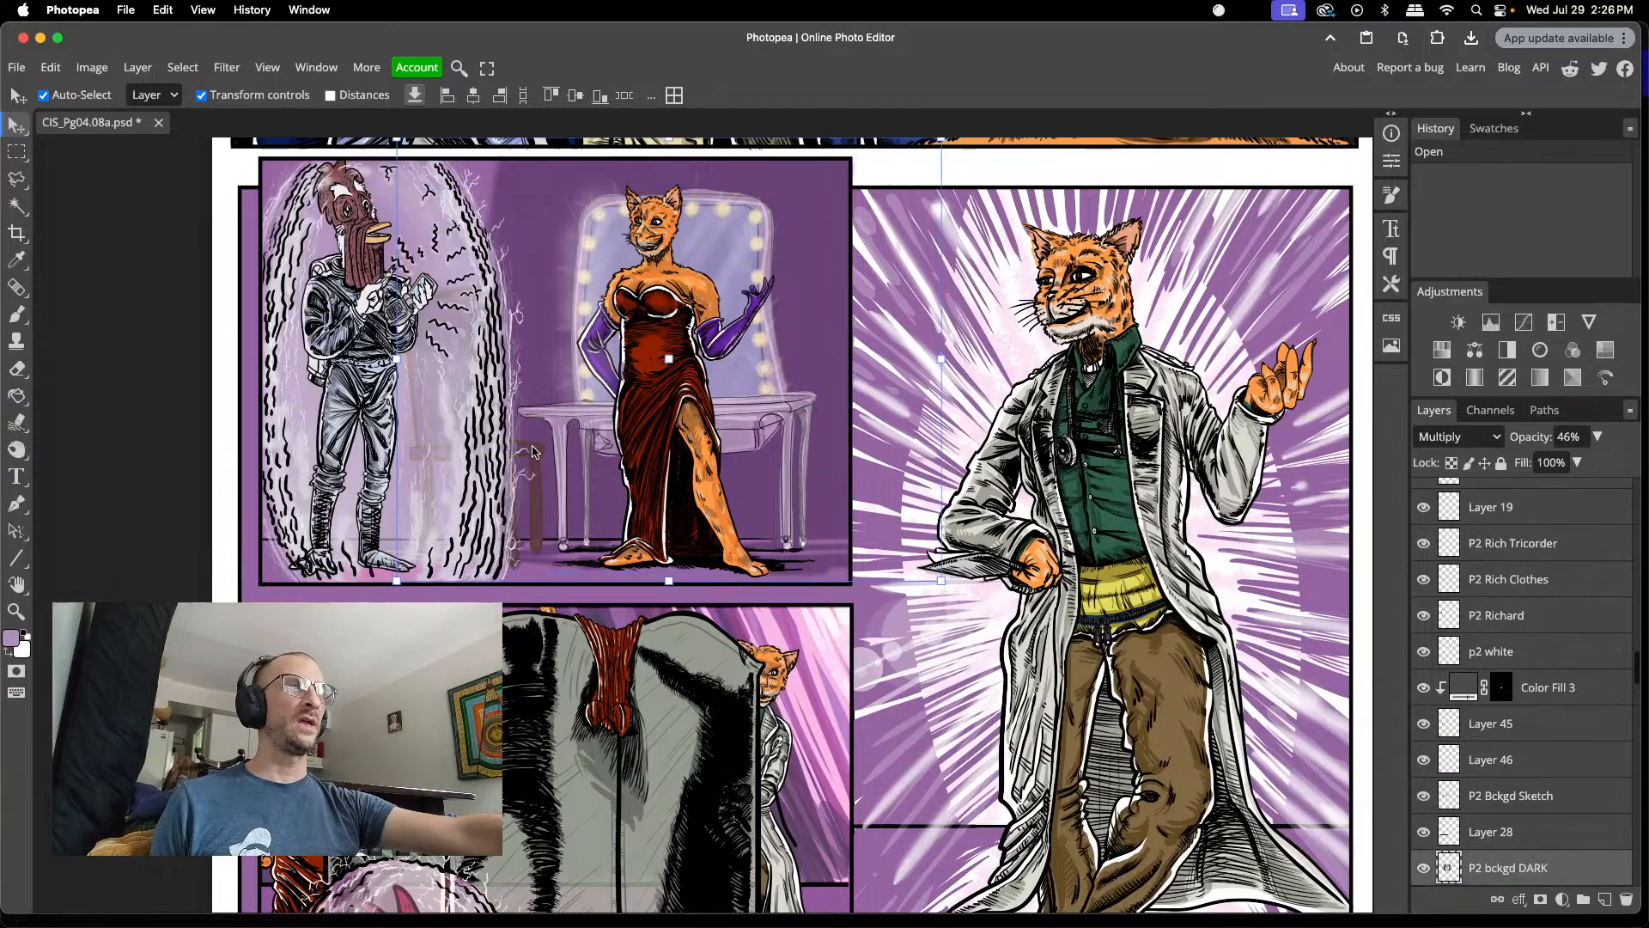
{"action": "left_click", "coordinate": [1426, 870]}
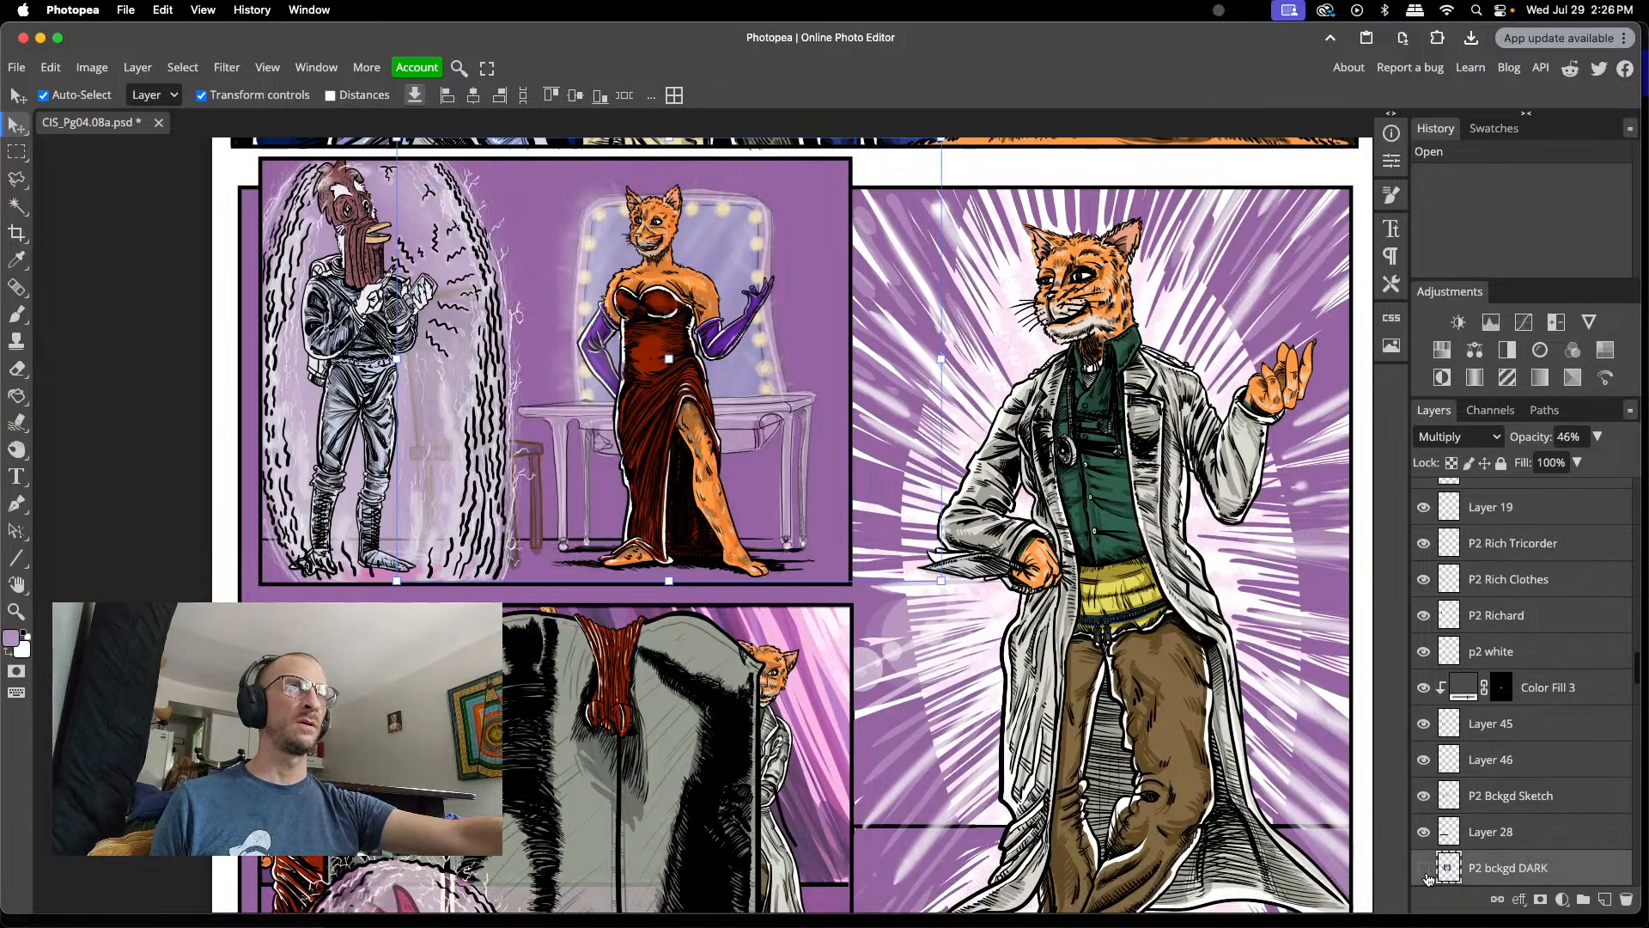
{"action": "left_click", "coordinate": [1426, 871]}
{"action": "left_click", "coordinate": [1426, 872]}
{"action": "left_click", "coordinate": [1424, 872]}
{"action": "left_click", "coordinate": [1422, 872]}
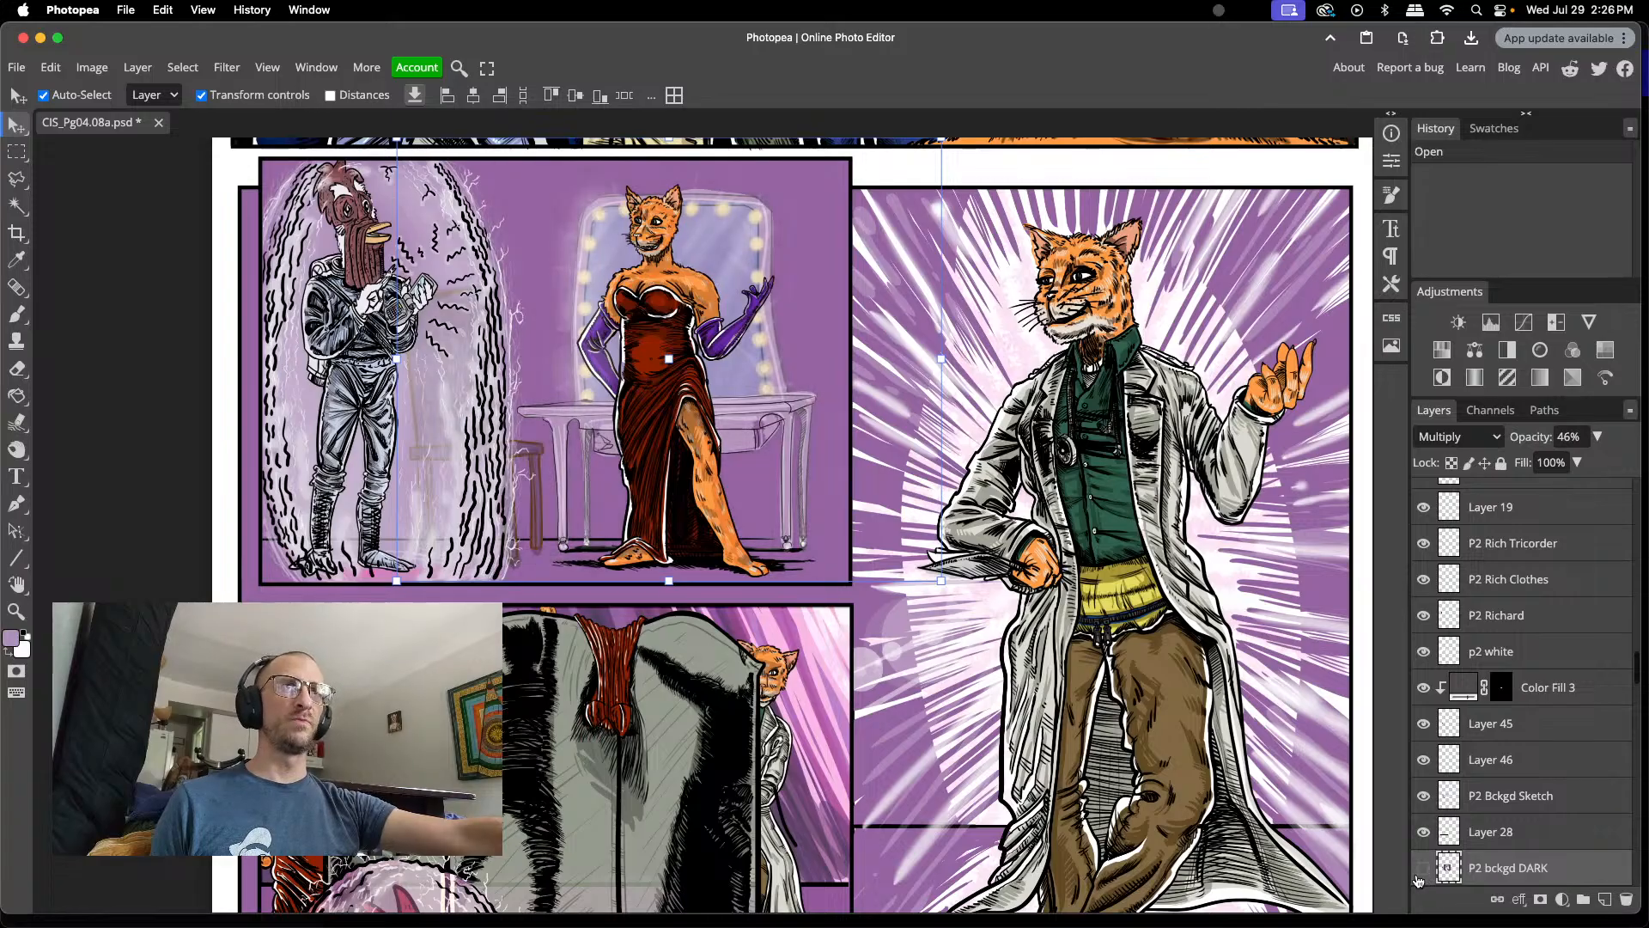
{"action": "left_click", "coordinate": [1423, 870]}
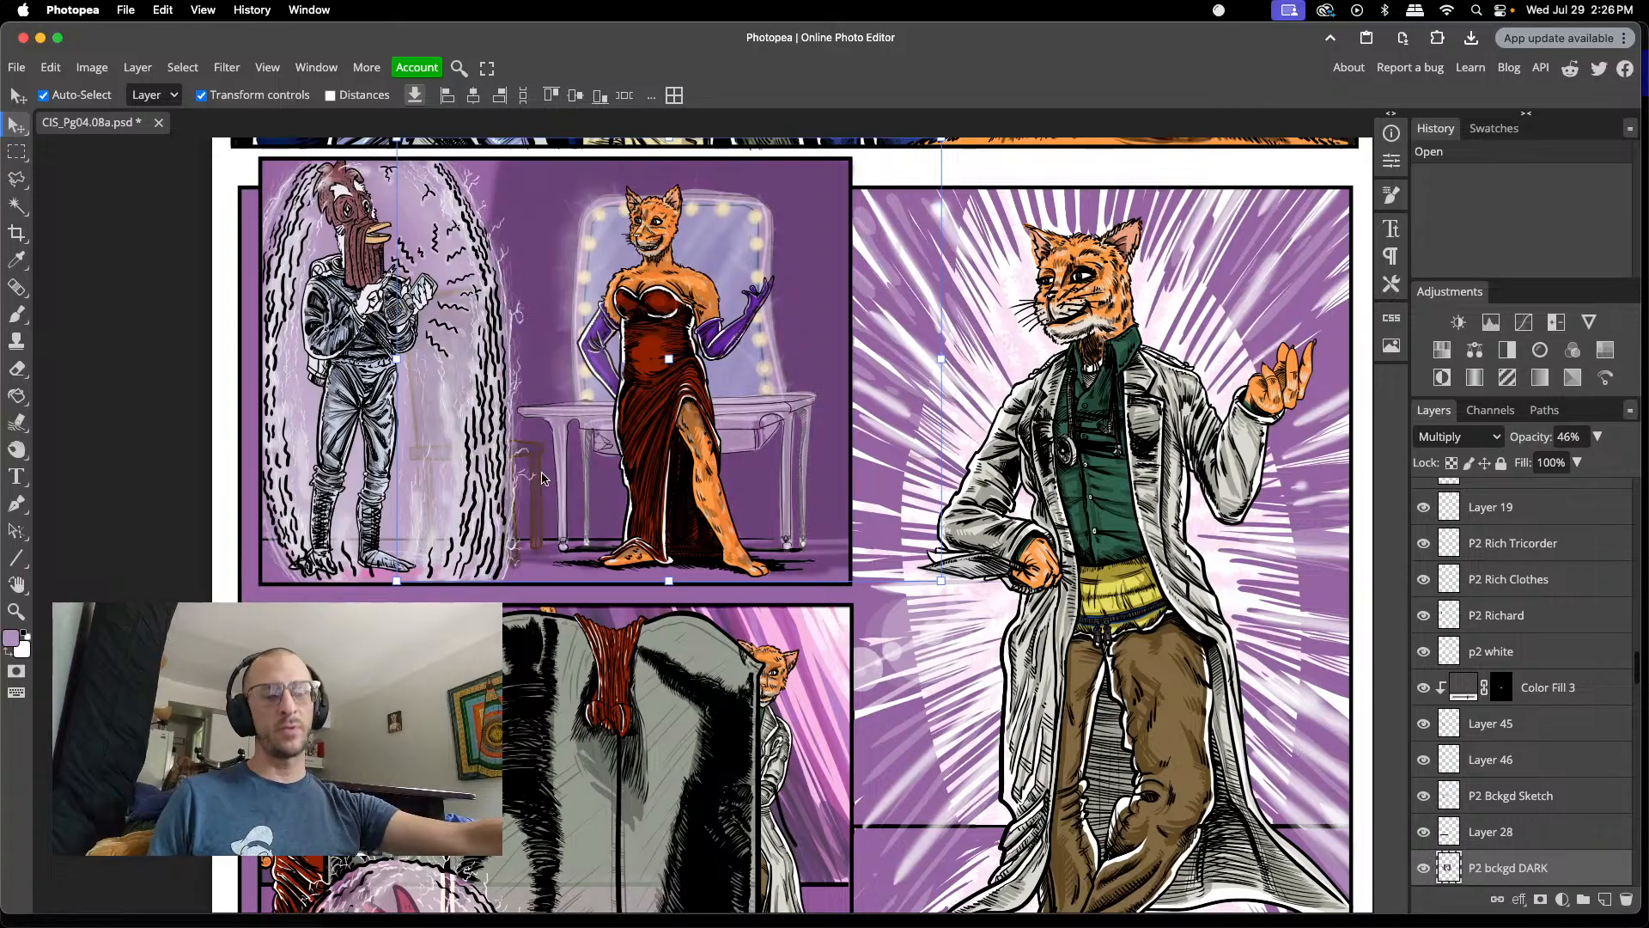
- Inspect the stool and shield area up close, picking its layers and rechecking the effect of P2 bckgd DARK
{"action": "scroll", "coordinate": [542, 478], "scroll_direction": "up", "scroll_amount": 4}
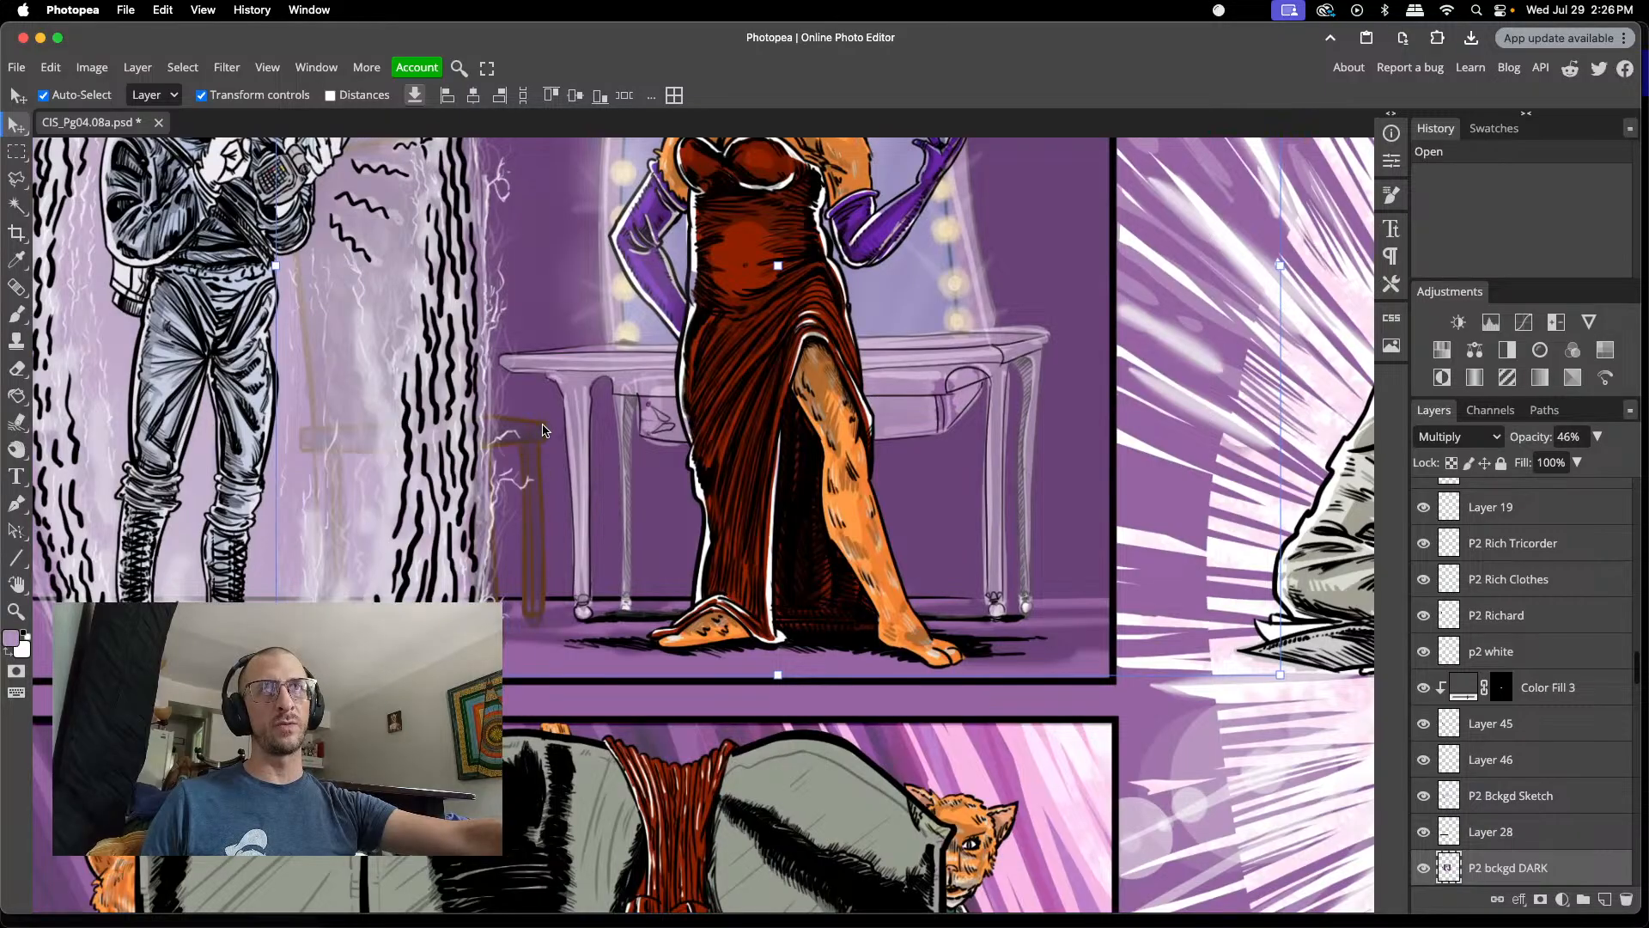
{"action": "left_click", "coordinate": [304, 431]}
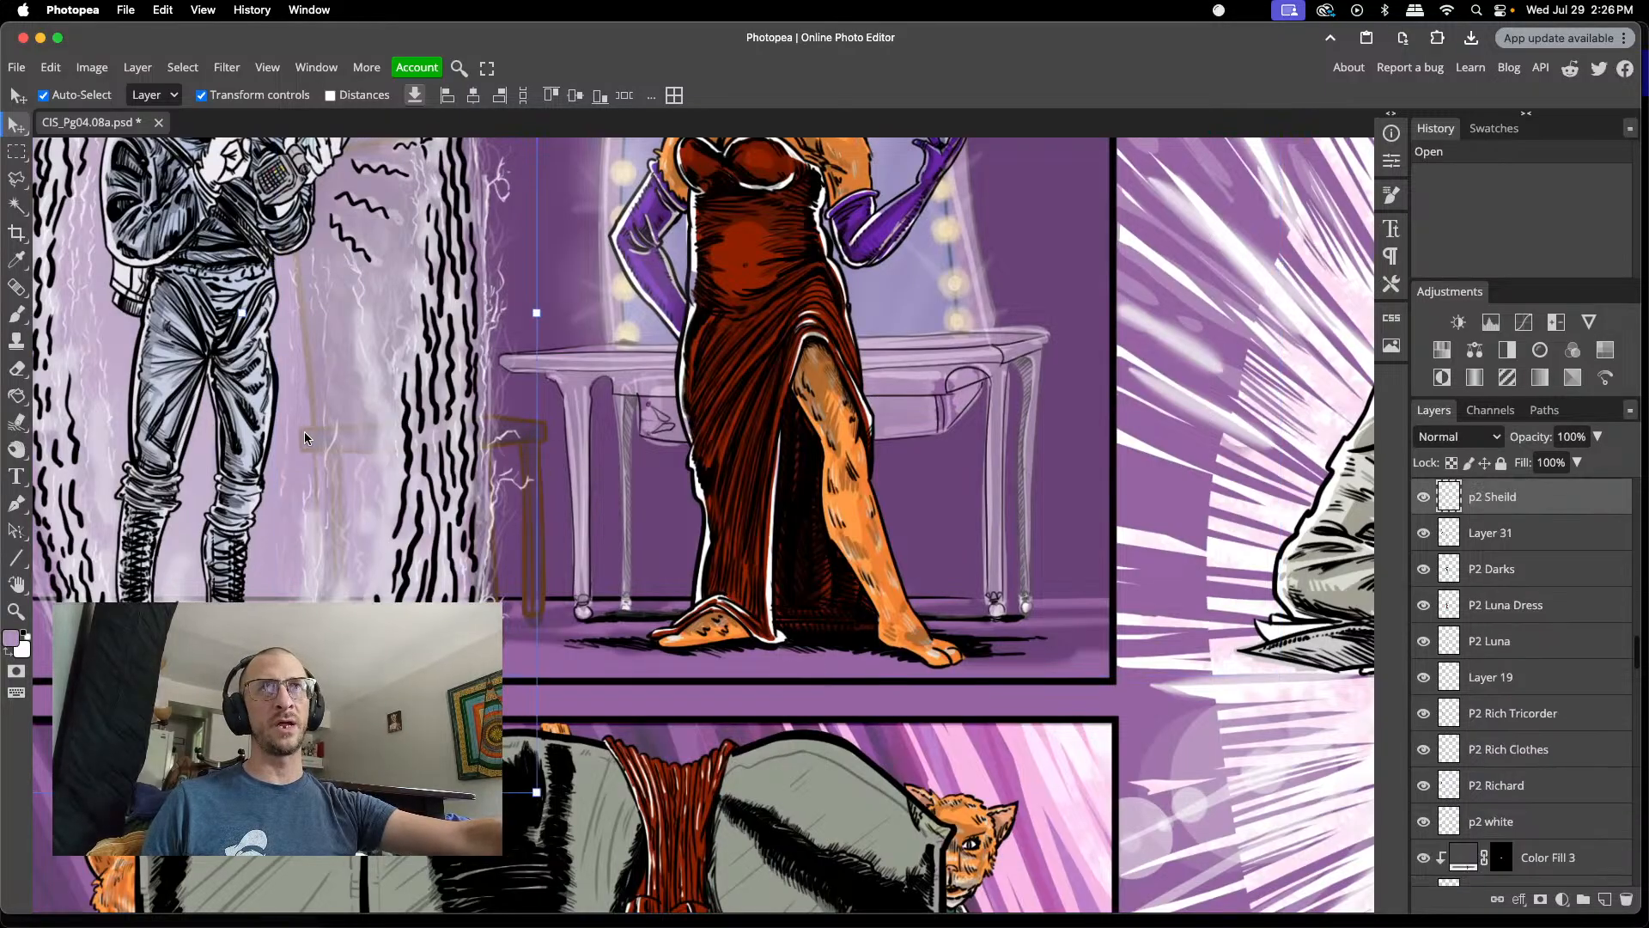
{"action": "left_click", "coordinate": [503, 636]}
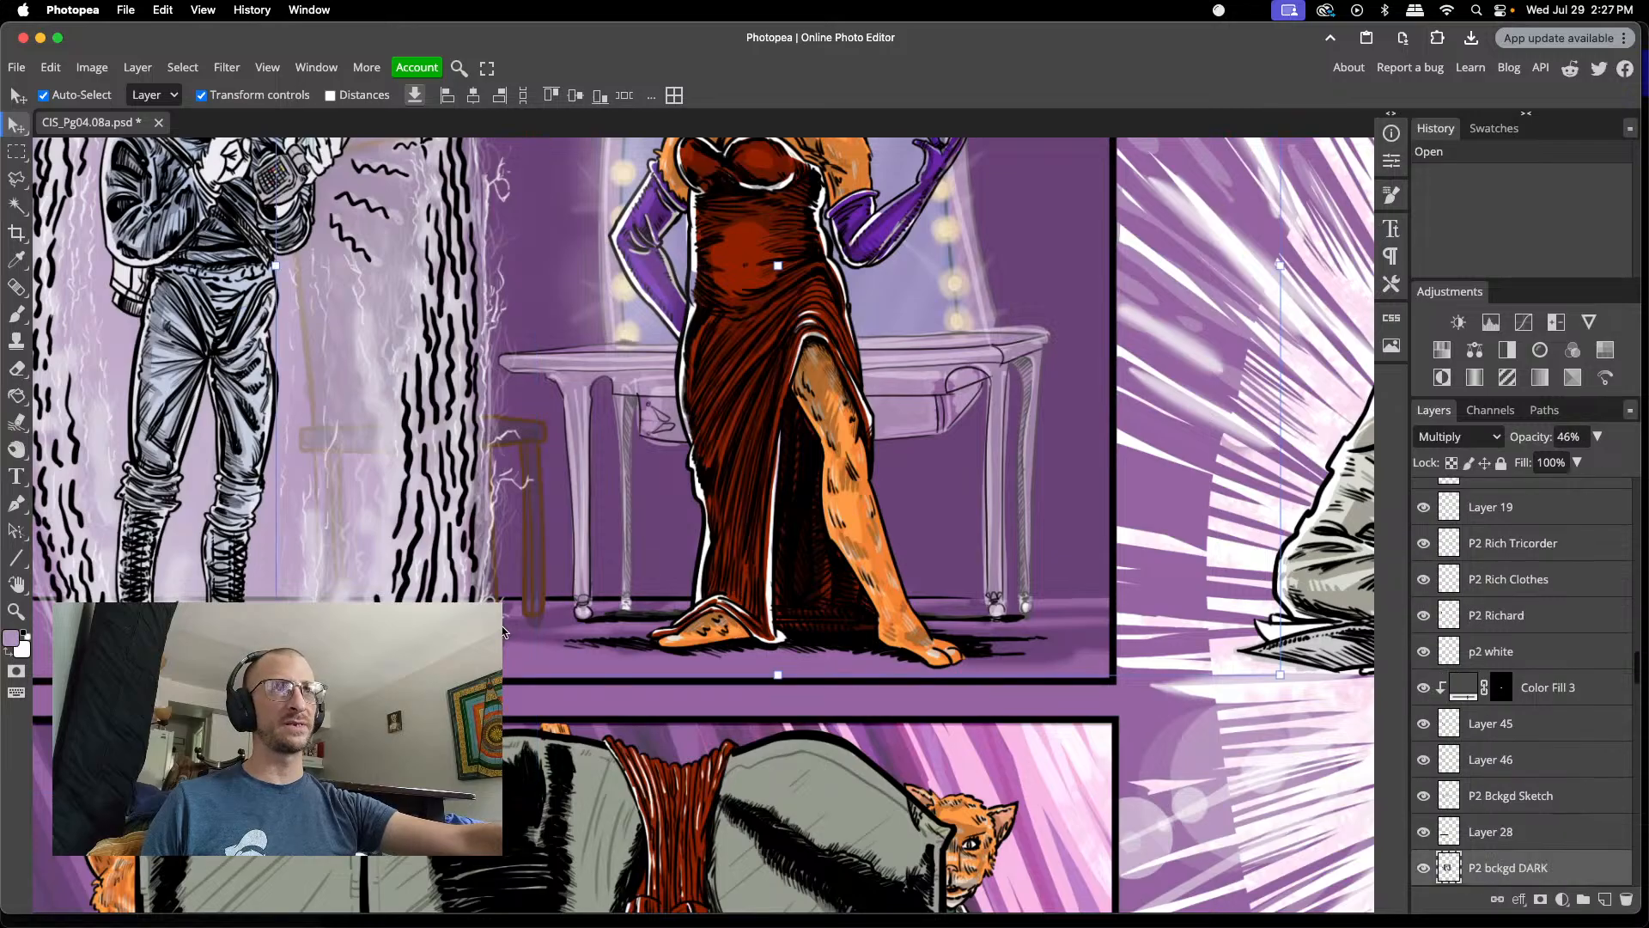
{"action": "left_click", "coordinate": [540, 620]}
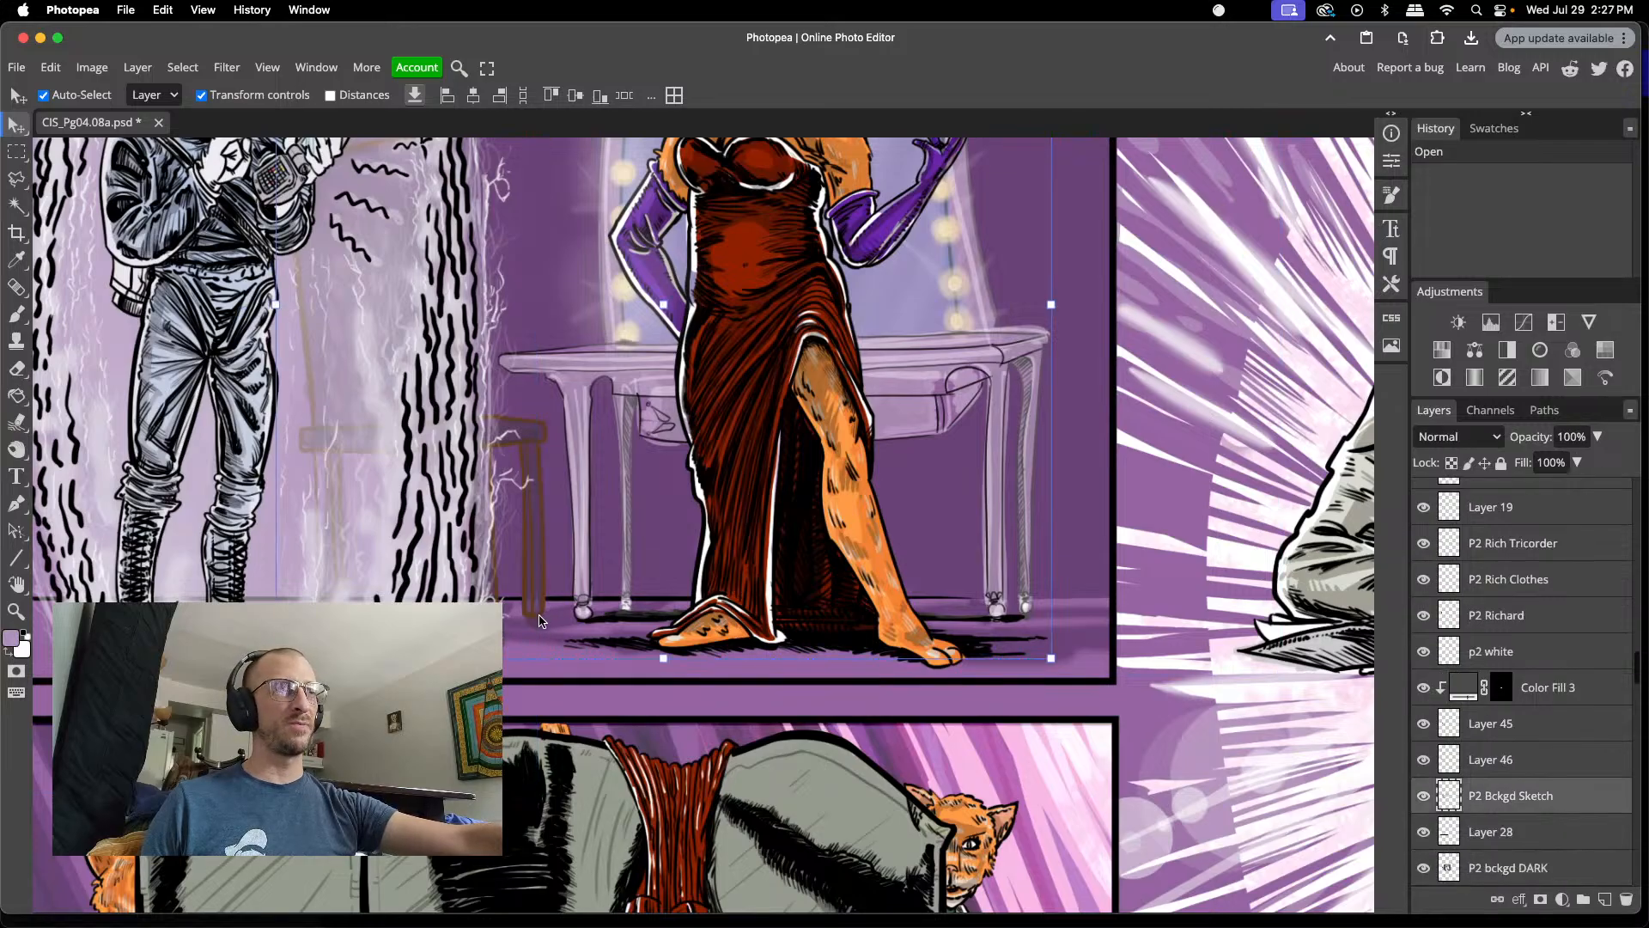
{"action": "scroll", "coordinate": [1280, 657], "scroll_direction": "down", "scroll_amount": 1}
{"action": "scroll", "coordinate": [1426, 773], "scroll_direction": "down", "scroll_amount": 3}
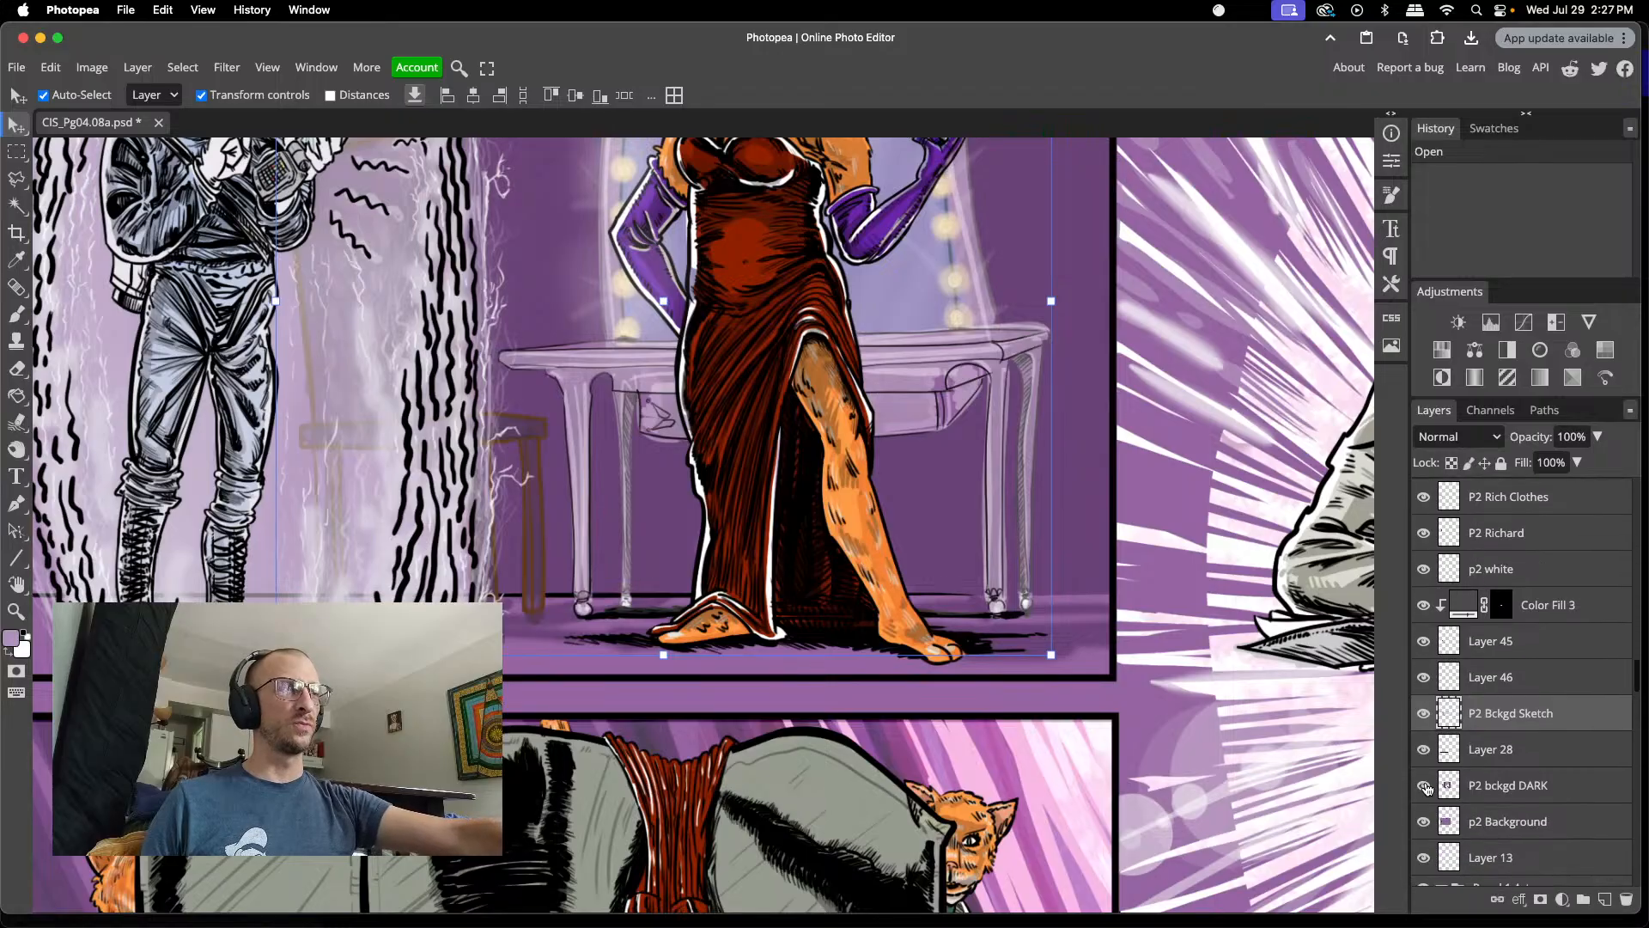
{"action": "left_click", "coordinate": [1427, 788]}
{"action": "left_click", "coordinate": [1426, 788]}
- Look through the layer list from the Panel 1 Art group to the Canvas layer and back to the panel 2 layers
{"action": "scroll", "coordinate": [1423, 777], "scroll_direction": "down", "scroll_amount": 3}
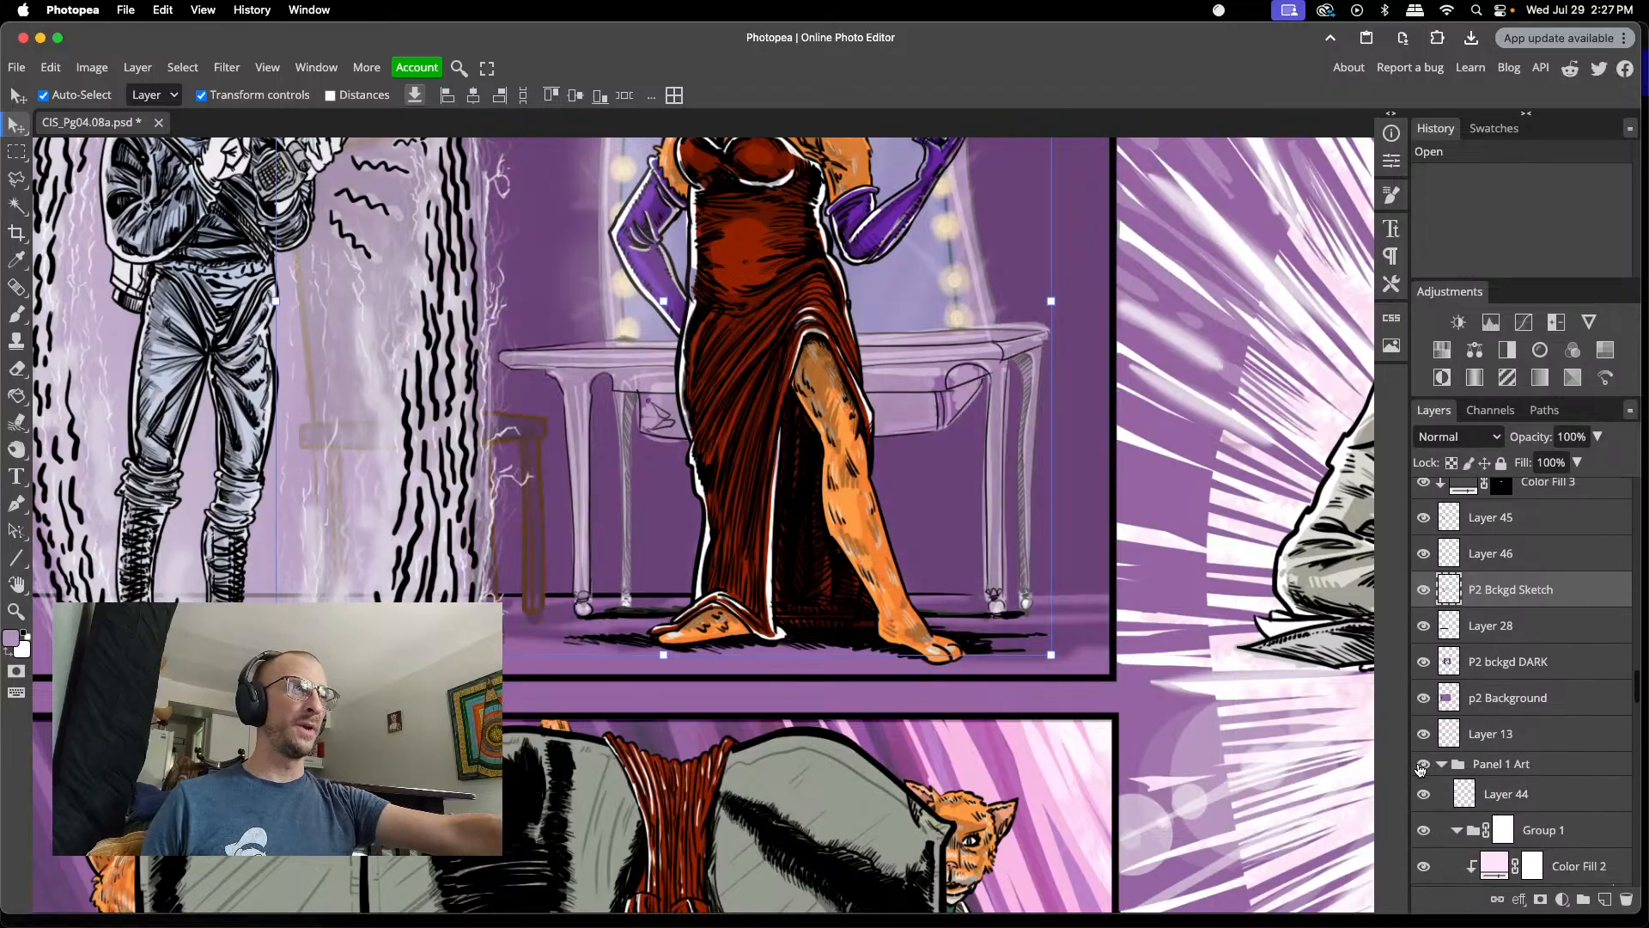
{"action": "scroll", "coordinate": [1433, 706], "scroll_direction": "down", "scroll_amount": 3}
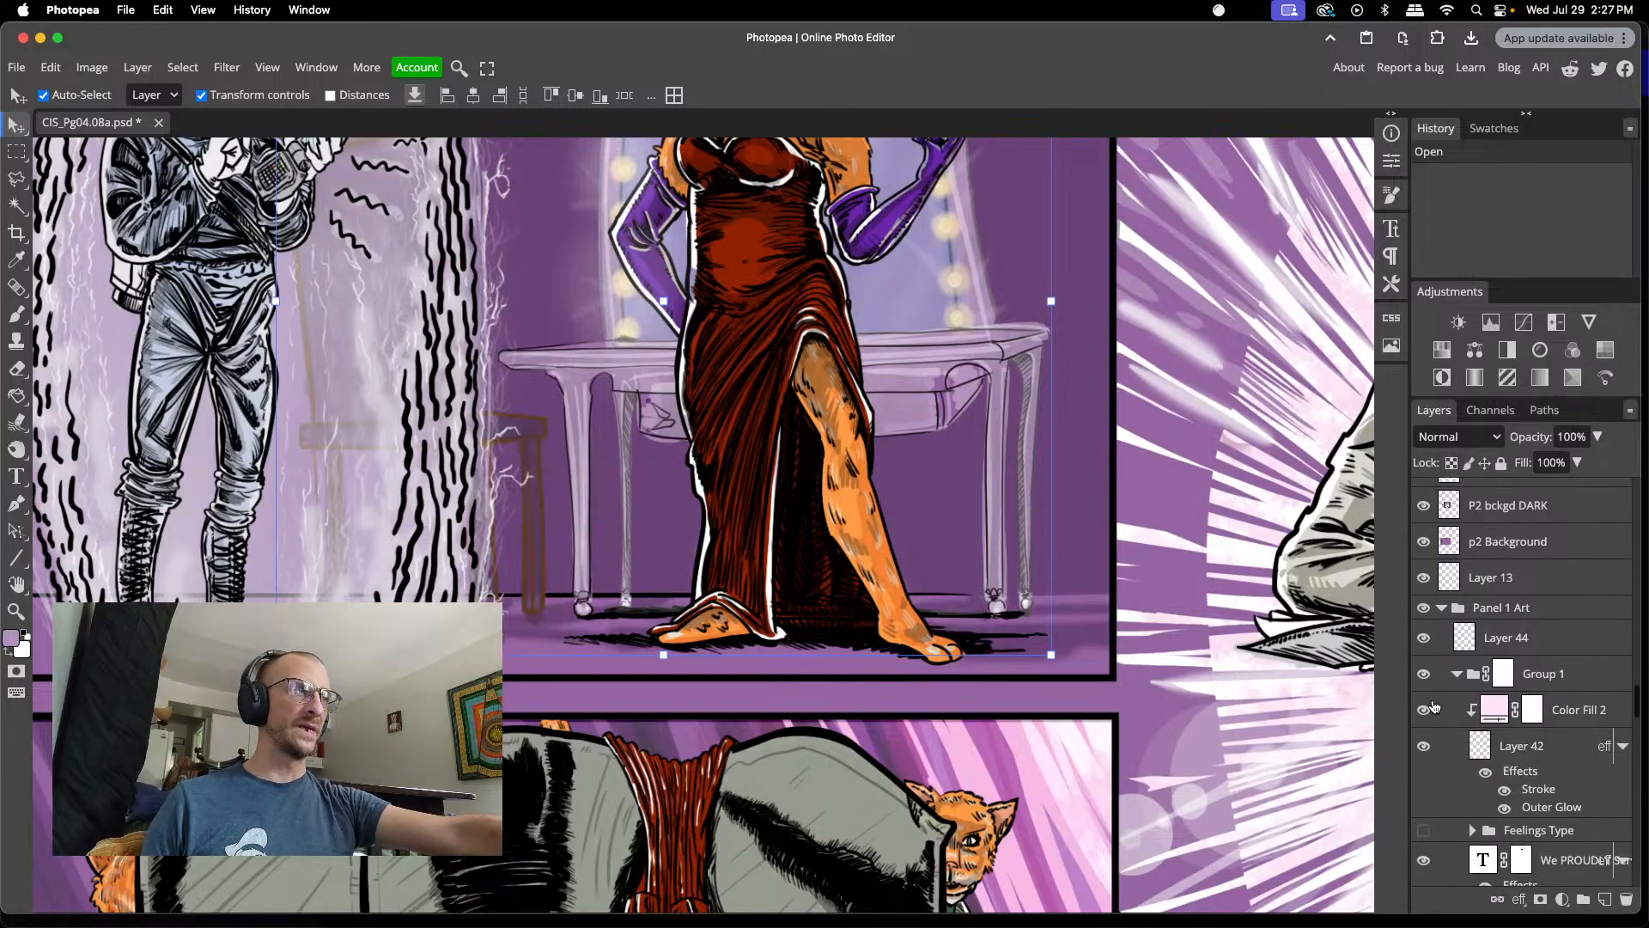
{"action": "scroll", "coordinate": [1433, 706], "scroll_direction": "down", "scroll_amount": 6}
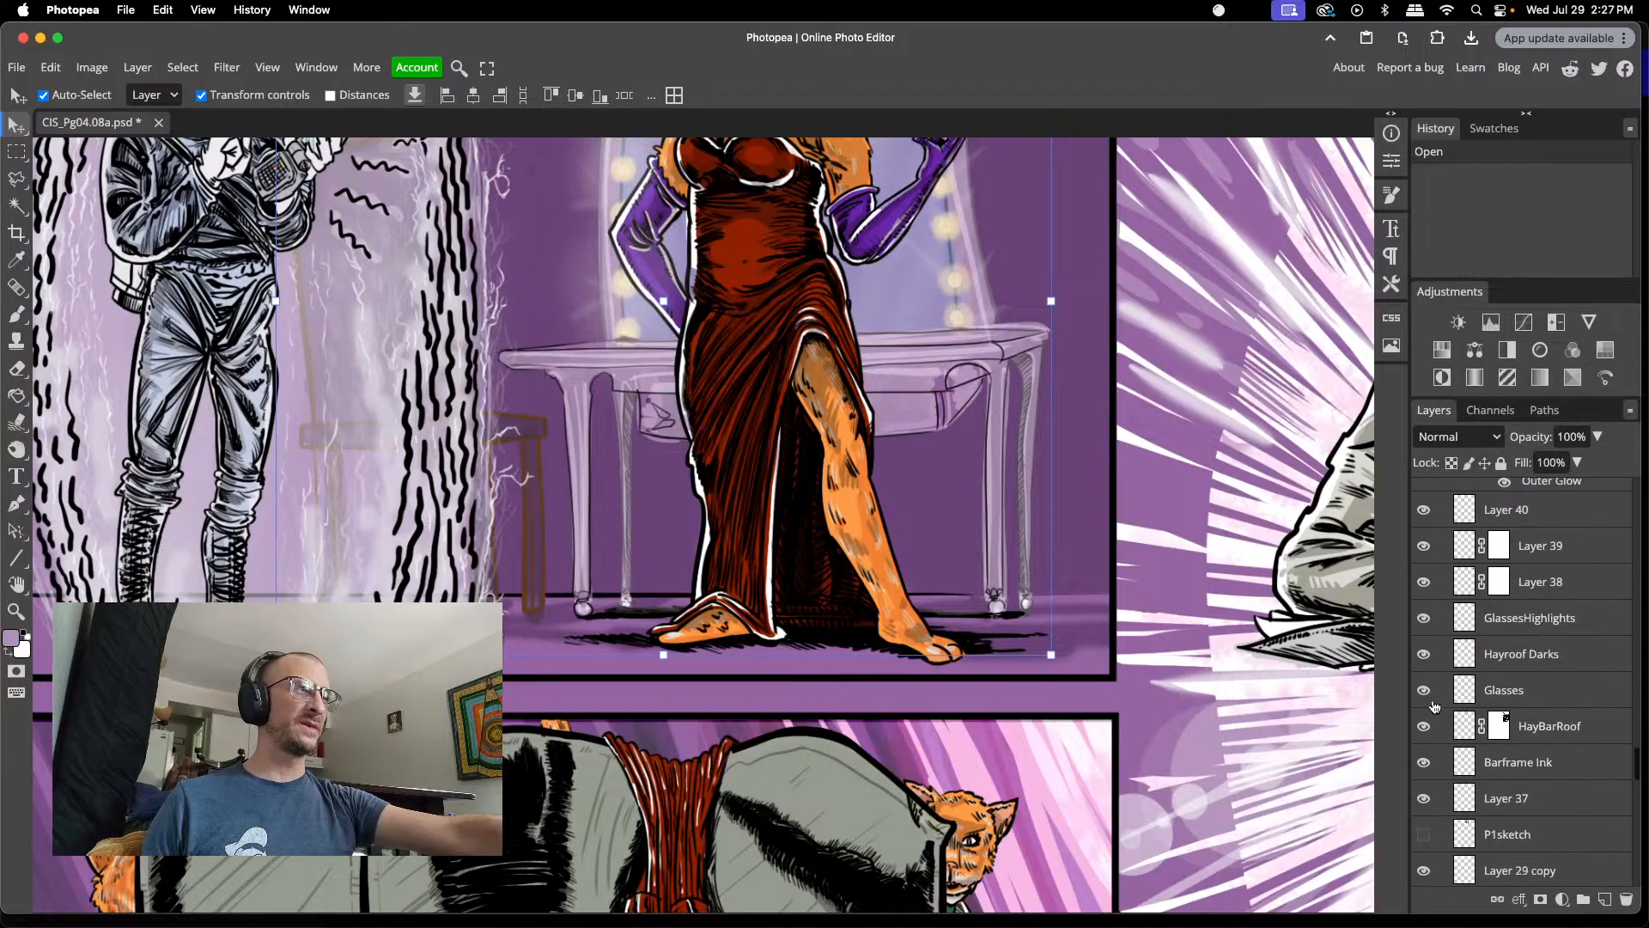
{"action": "scroll", "coordinate": [1433, 706], "scroll_direction": "down", "scroll_amount": 8}
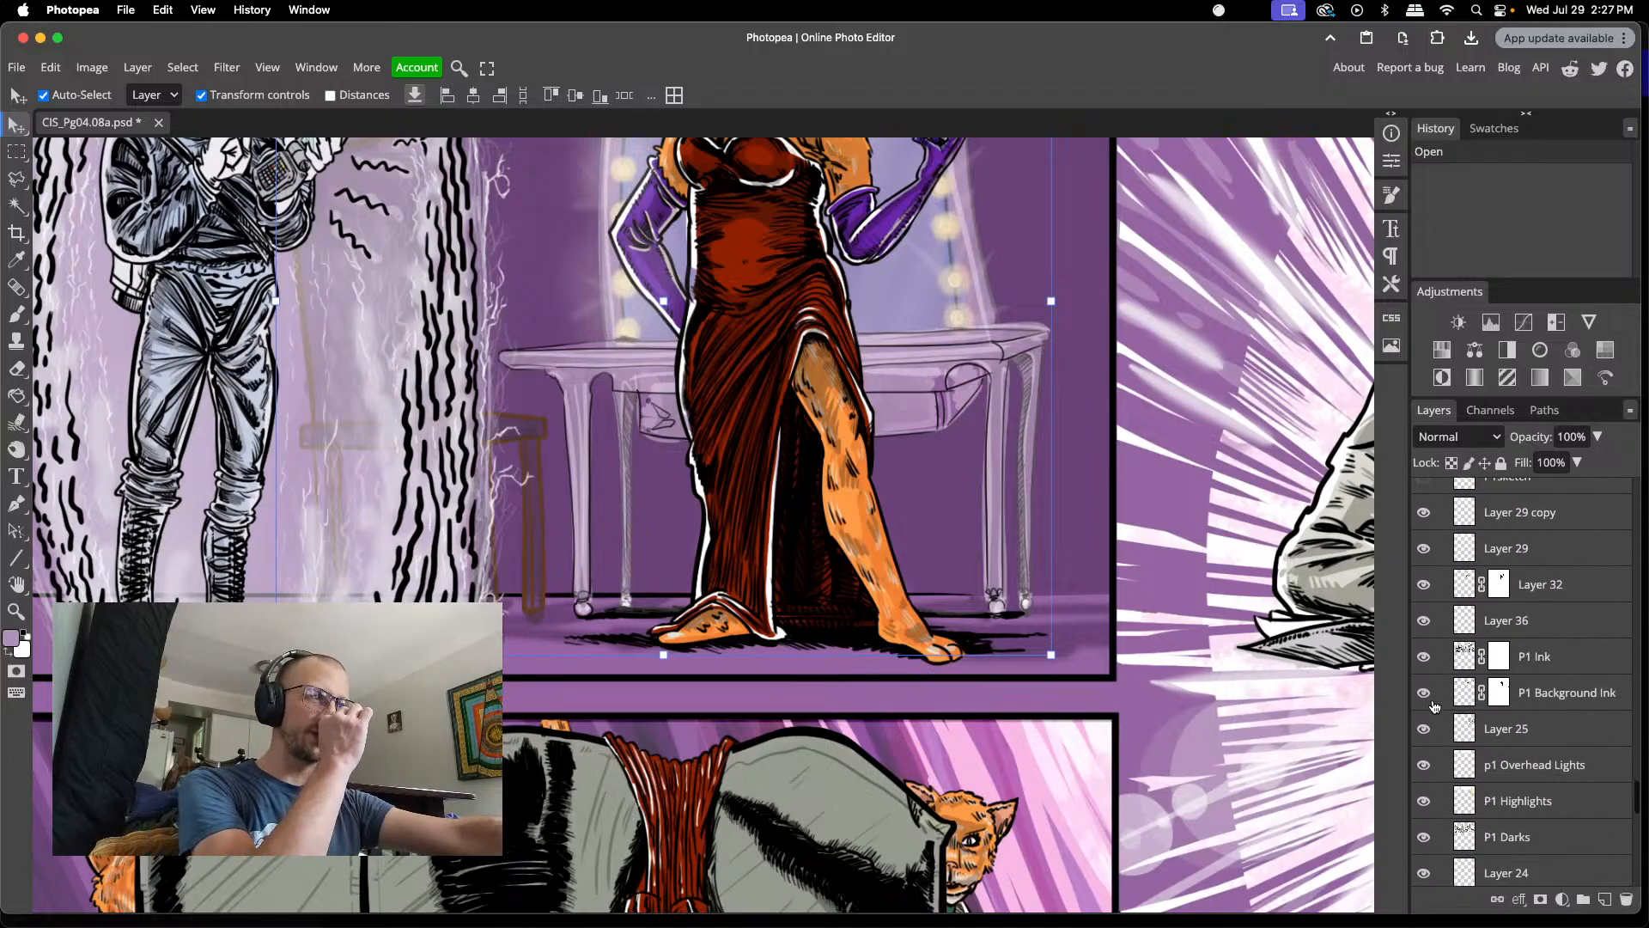
{"action": "scroll", "coordinate": [1433, 706], "scroll_direction": "down", "scroll_amount": 10}
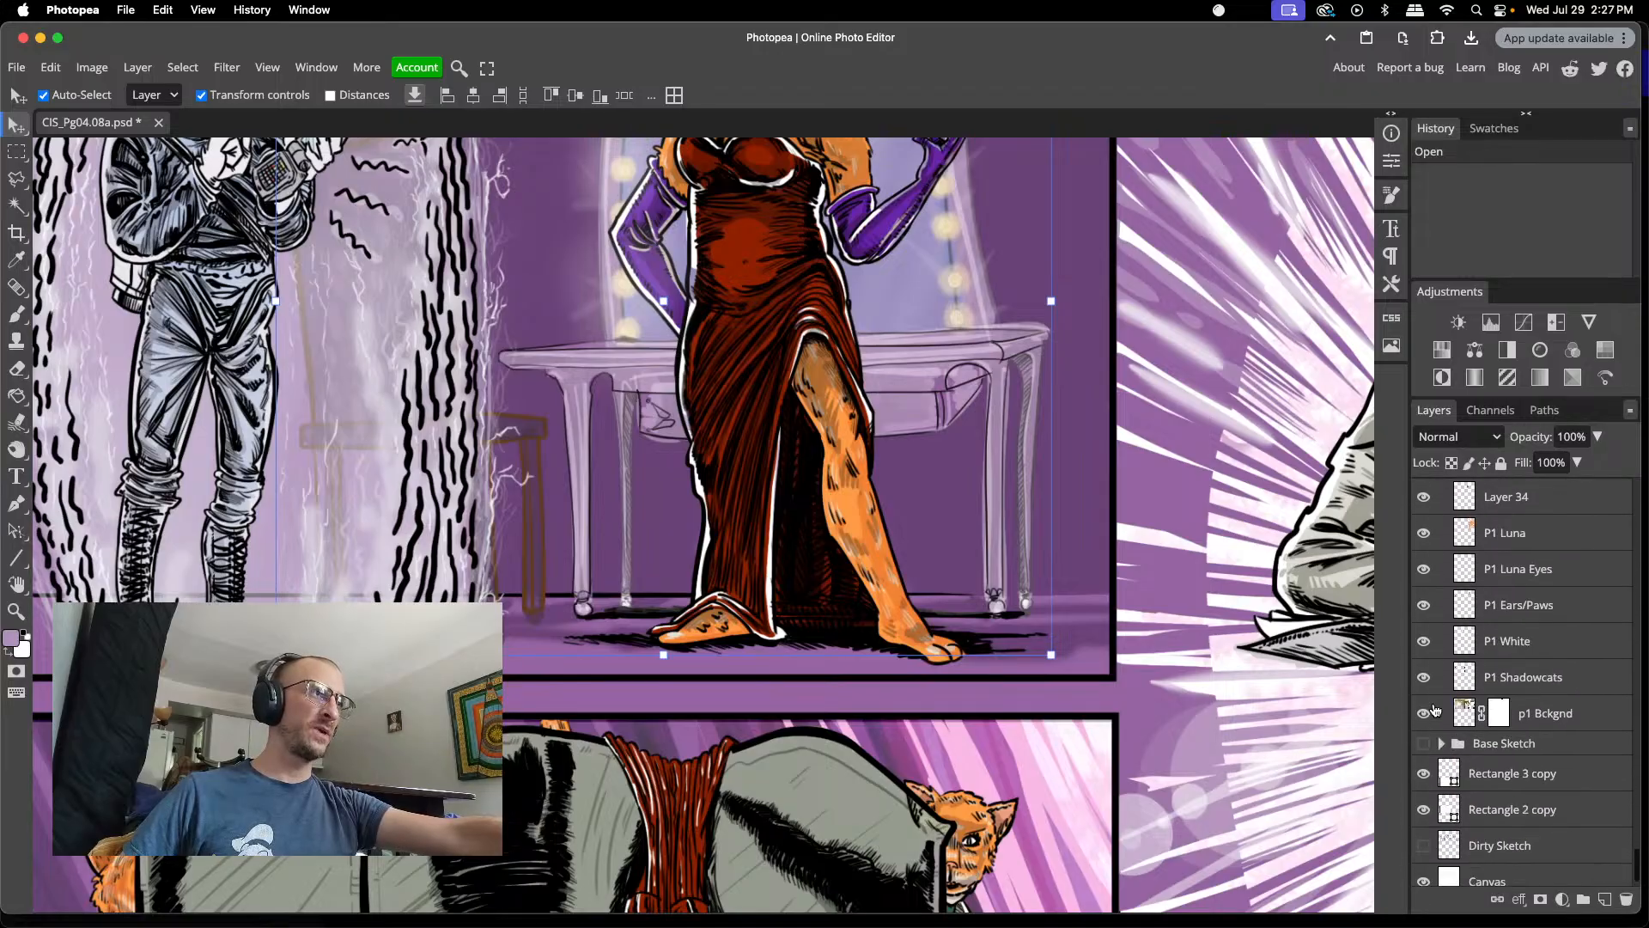
{"action": "scroll", "coordinate": [1436, 710], "scroll_direction": "down", "scroll_amount": 1}
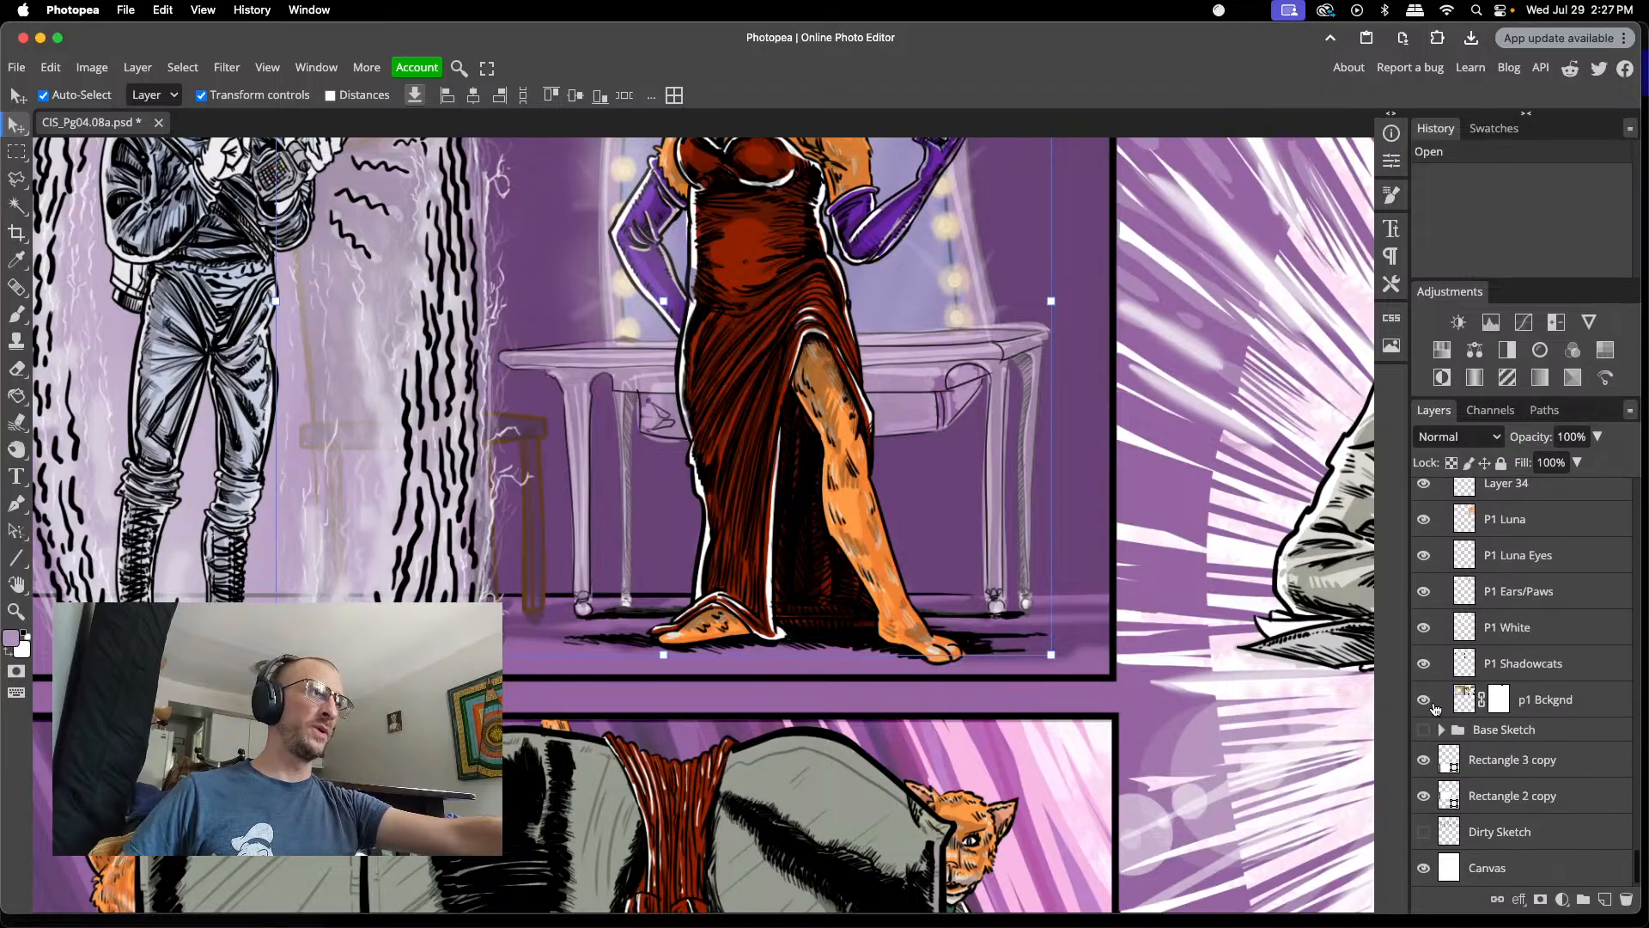
{"action": "scroll", "coordinate": [1428, 757], "scroll_direction": "up", "scroll_amount": 10}
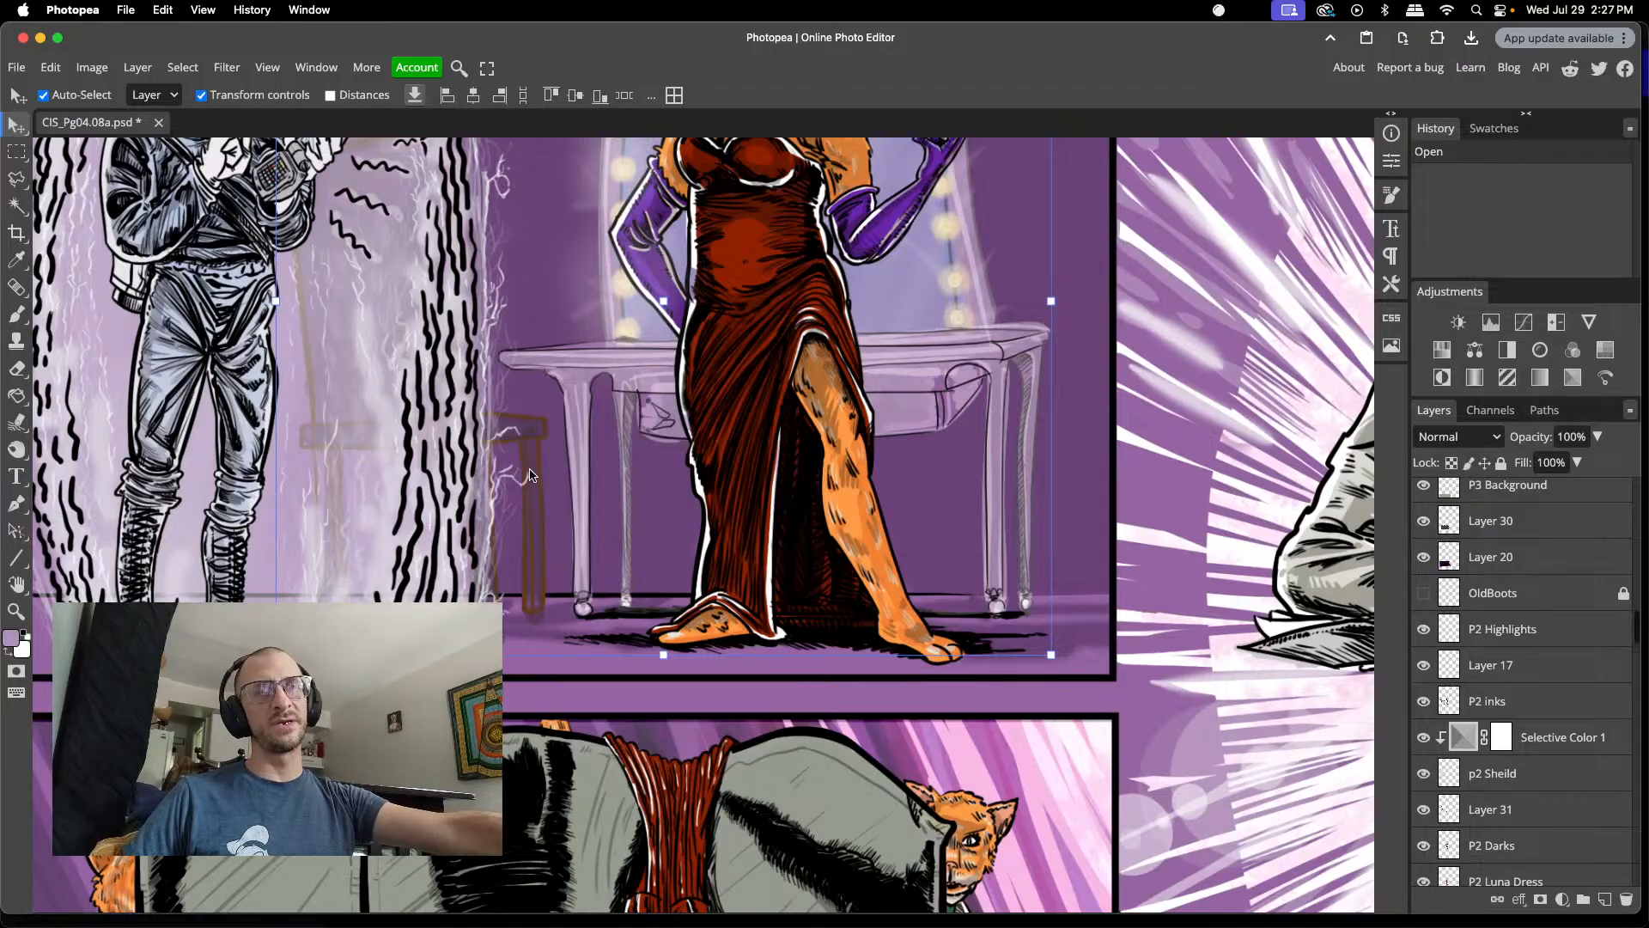
- Review the upper page panels, pick the P2 inks layer in panel 2, and check its content by hiding and showing it
{"action": "scroll", "coordinate": [530, 475], "scroll_direction": "right", "scroll_amount": 4}
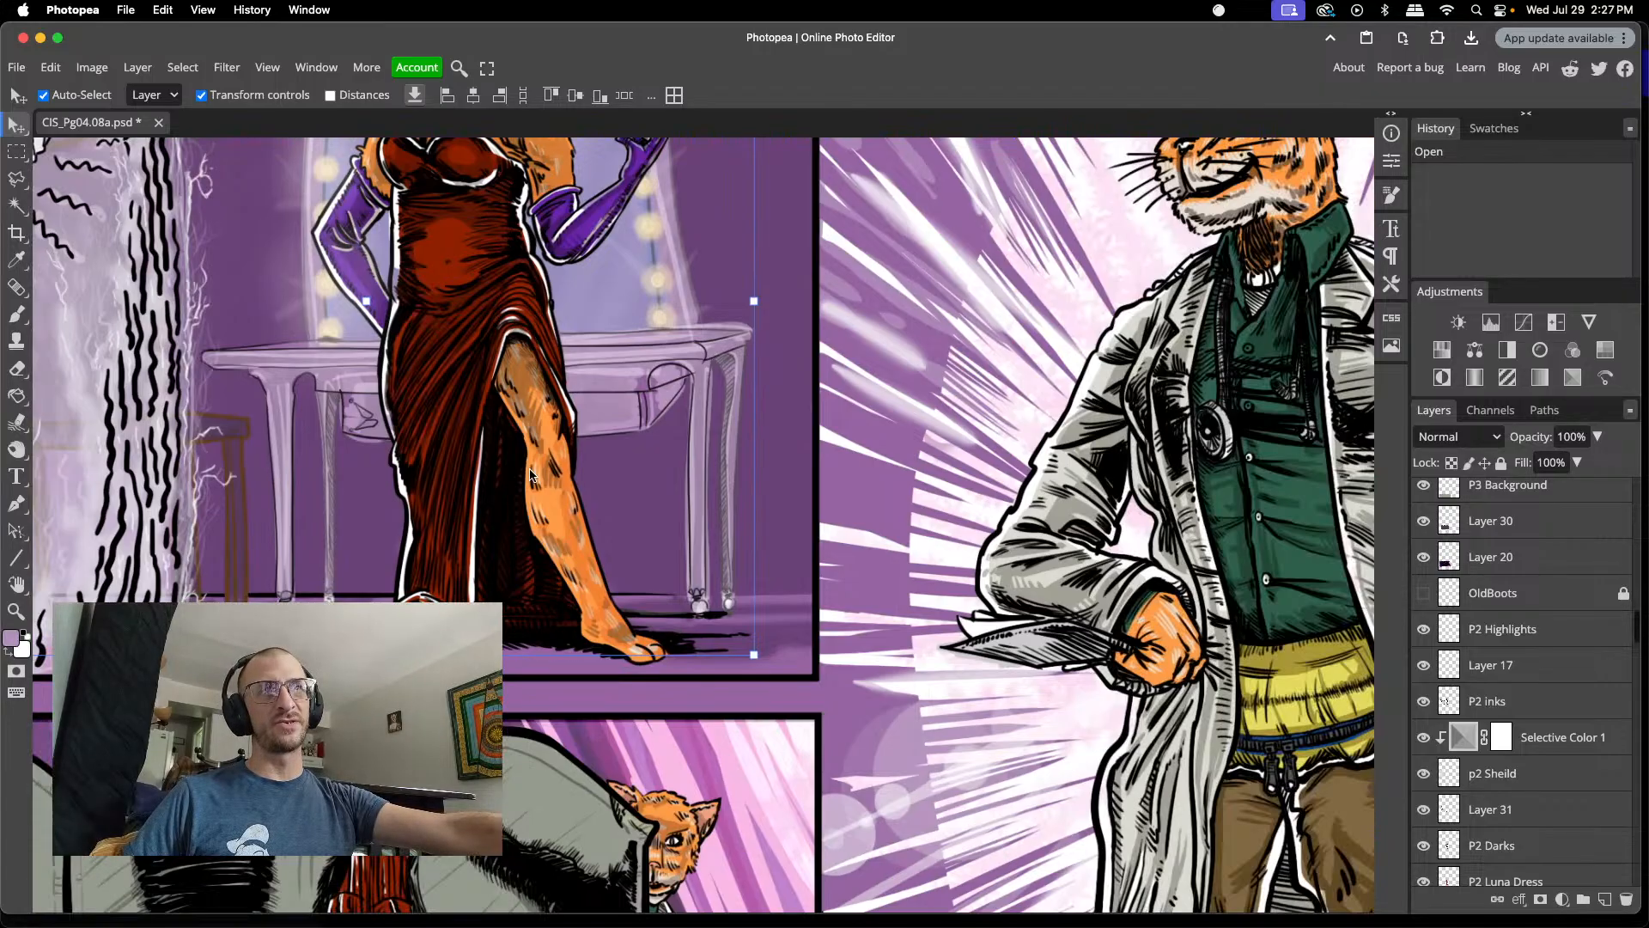
{"action": "scroll", "coordinate": [530, 475], "scroll_direction": "left", "scroll_amount": 4}
{"action": "scroll", "coordinate": [530, 475], "scroll_direction": "down", "scroll_amount": 3}
{"action": "scroll", "coordinate": [530, 475], "scroll_direction": "down", "scroll_amount": 2}
{"action": "scroll", "coordinate": [530, 476], "scroll_direction": "up", "scroll_amount": 5}
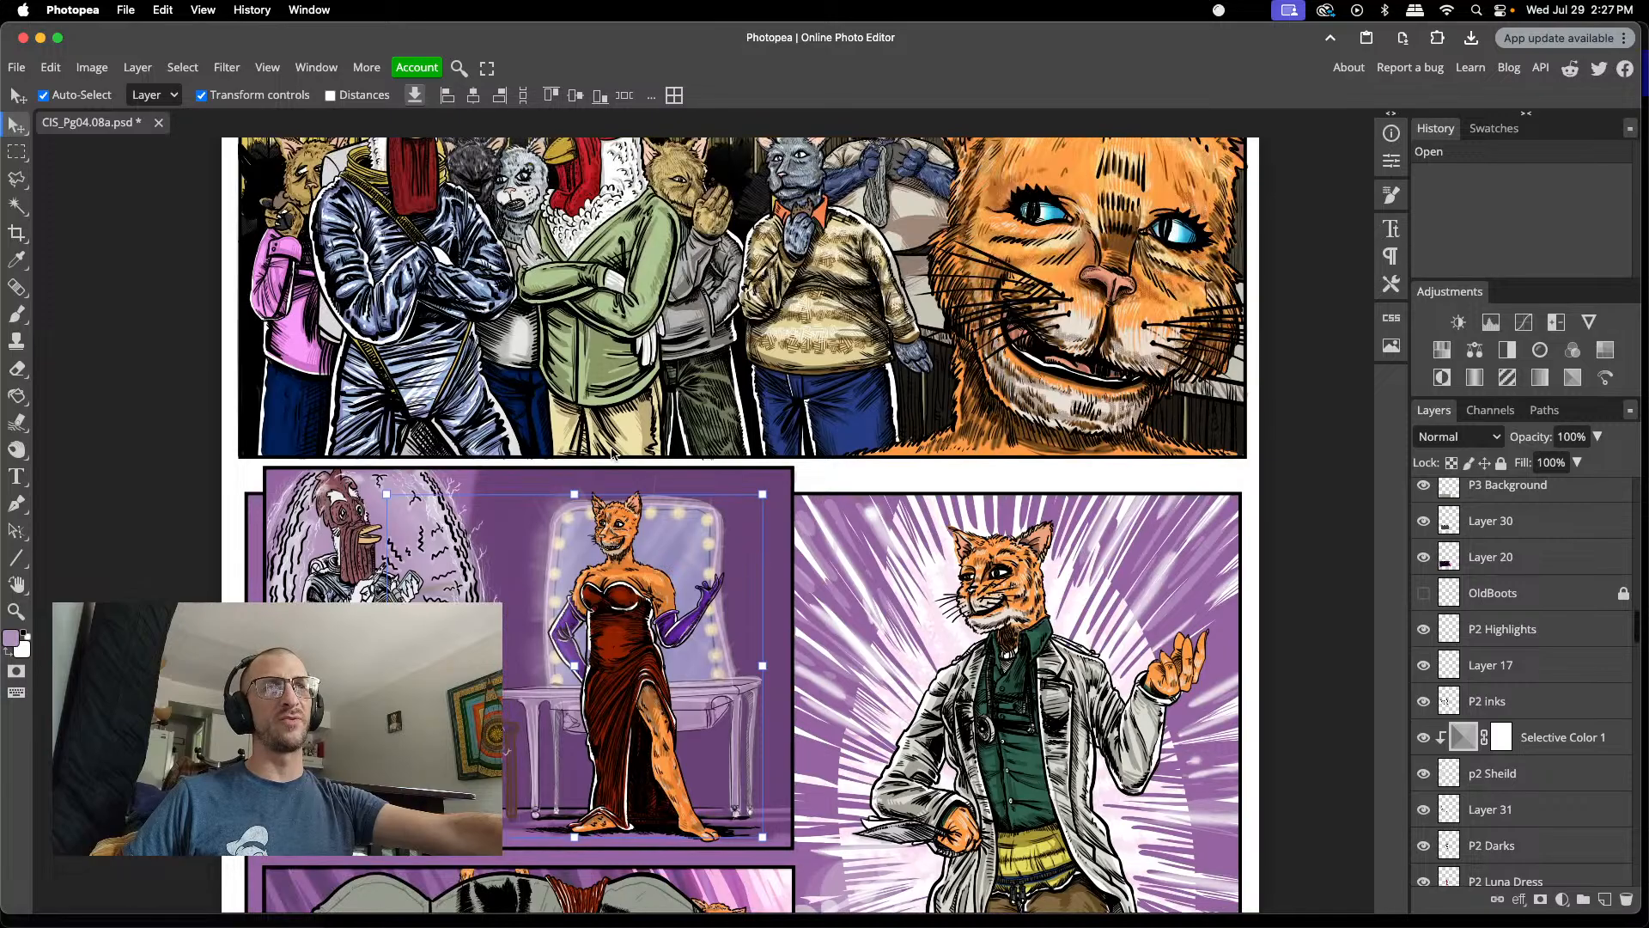
{"action": "left_click", "coordinate": [643, 565]}
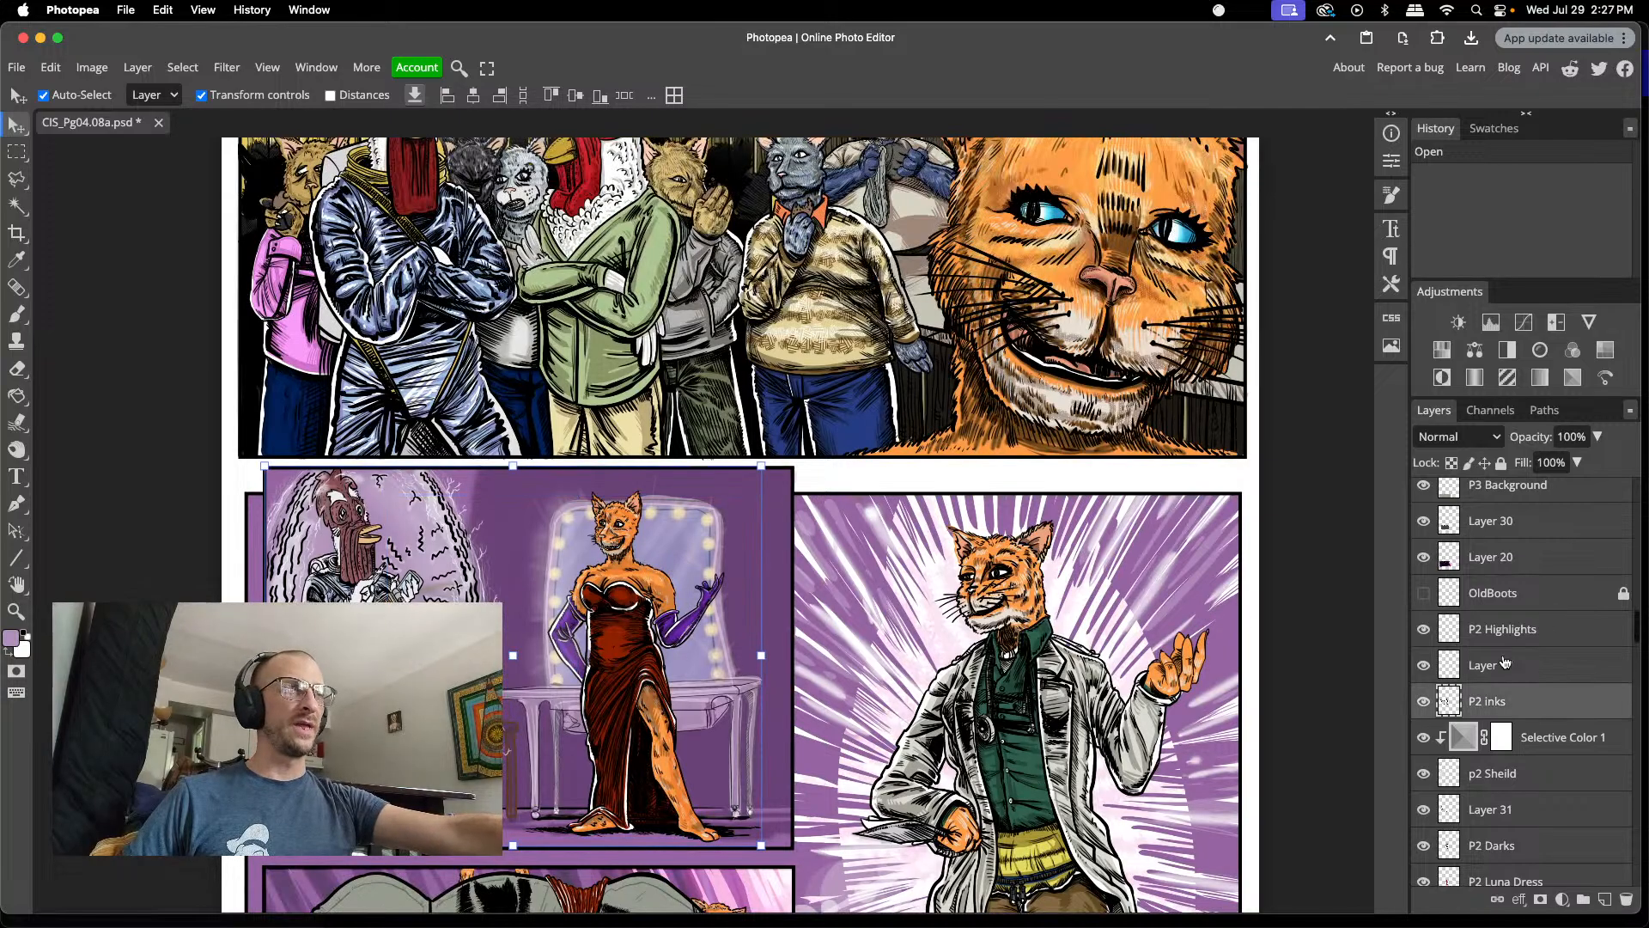
{"action": "left_click", "coordinate": [1422, 702]}
{"action": "left_click", "coordinate": [1421, 703]}
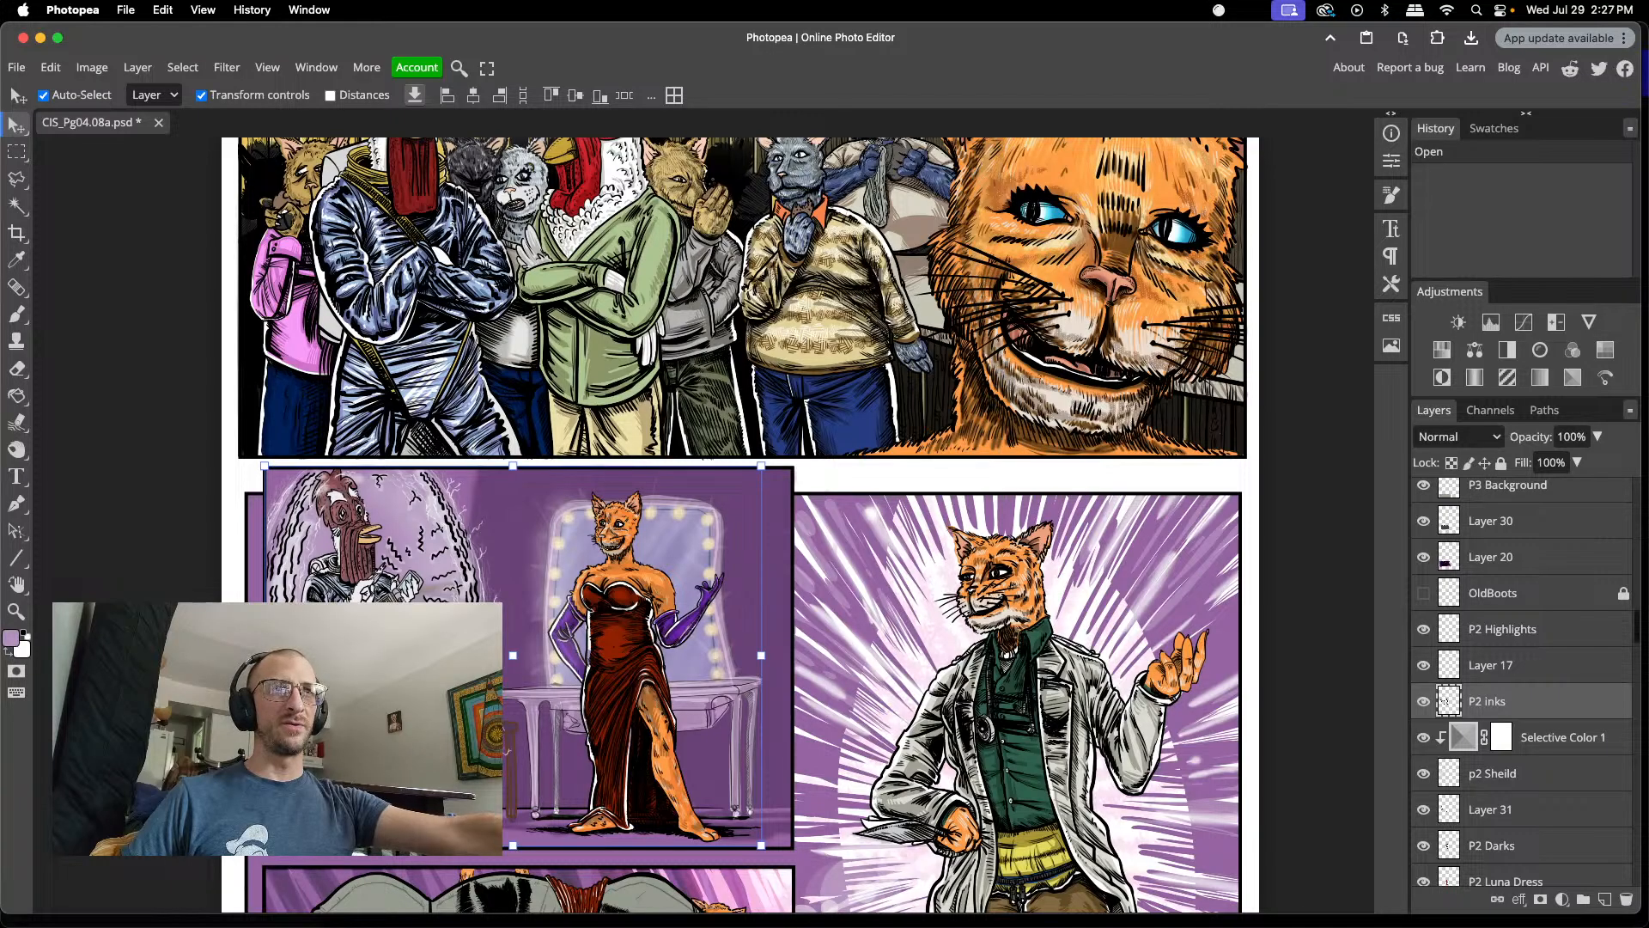
{"action": "scroll", "coordinate": [1427, 665], "scroll_direction": "down", "scroll_amount": 4}
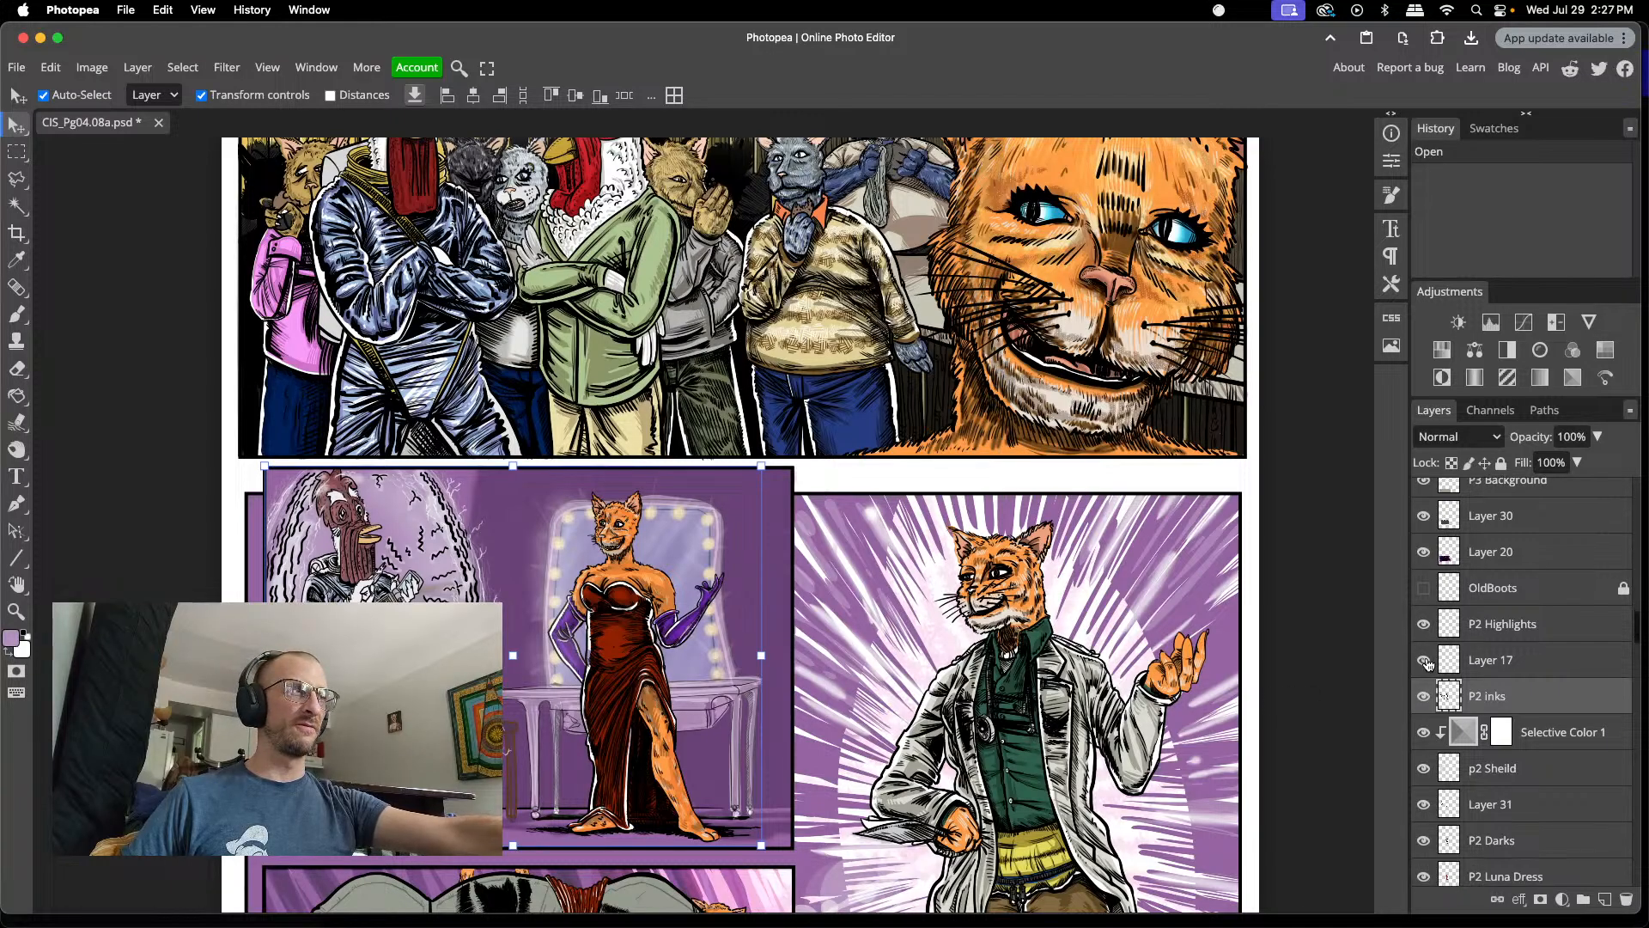
- Pick the p2 Sheild layer from the shield artwork in panel 2 and hide that layer
{"action": "scroll", "coordinate": [1427, 665], "scroll_direction": "down", "scroll_amount": 6}
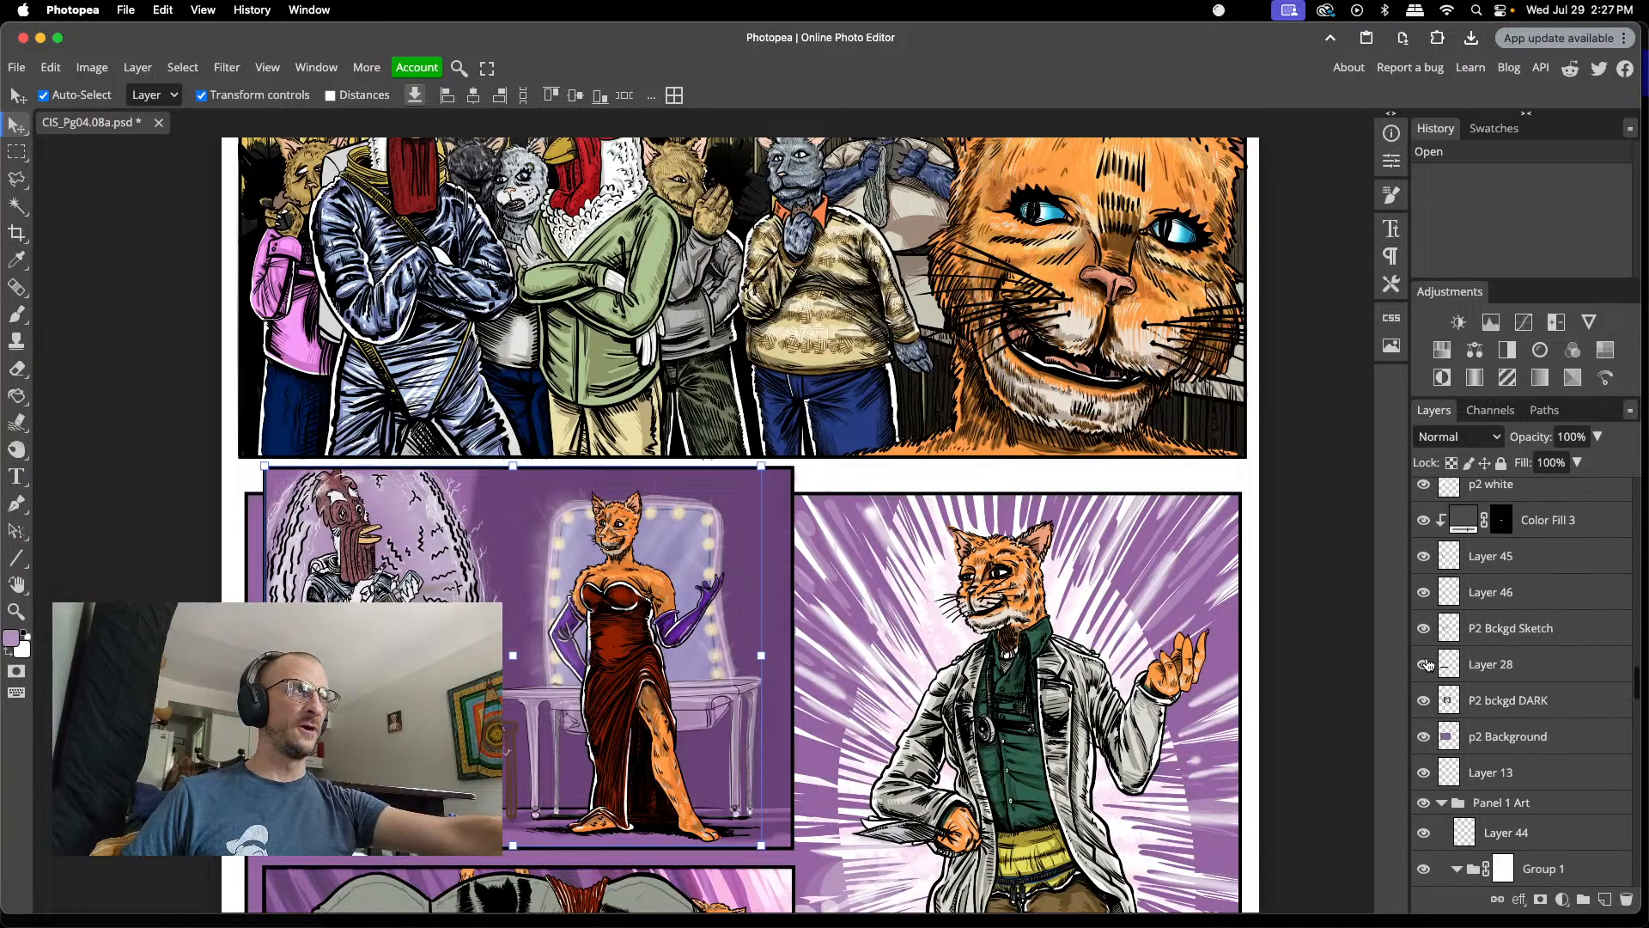
{"action": "scroll", "coordinate": [1427, 665], "scroll_direction": "down", "scroll_amount": 6}
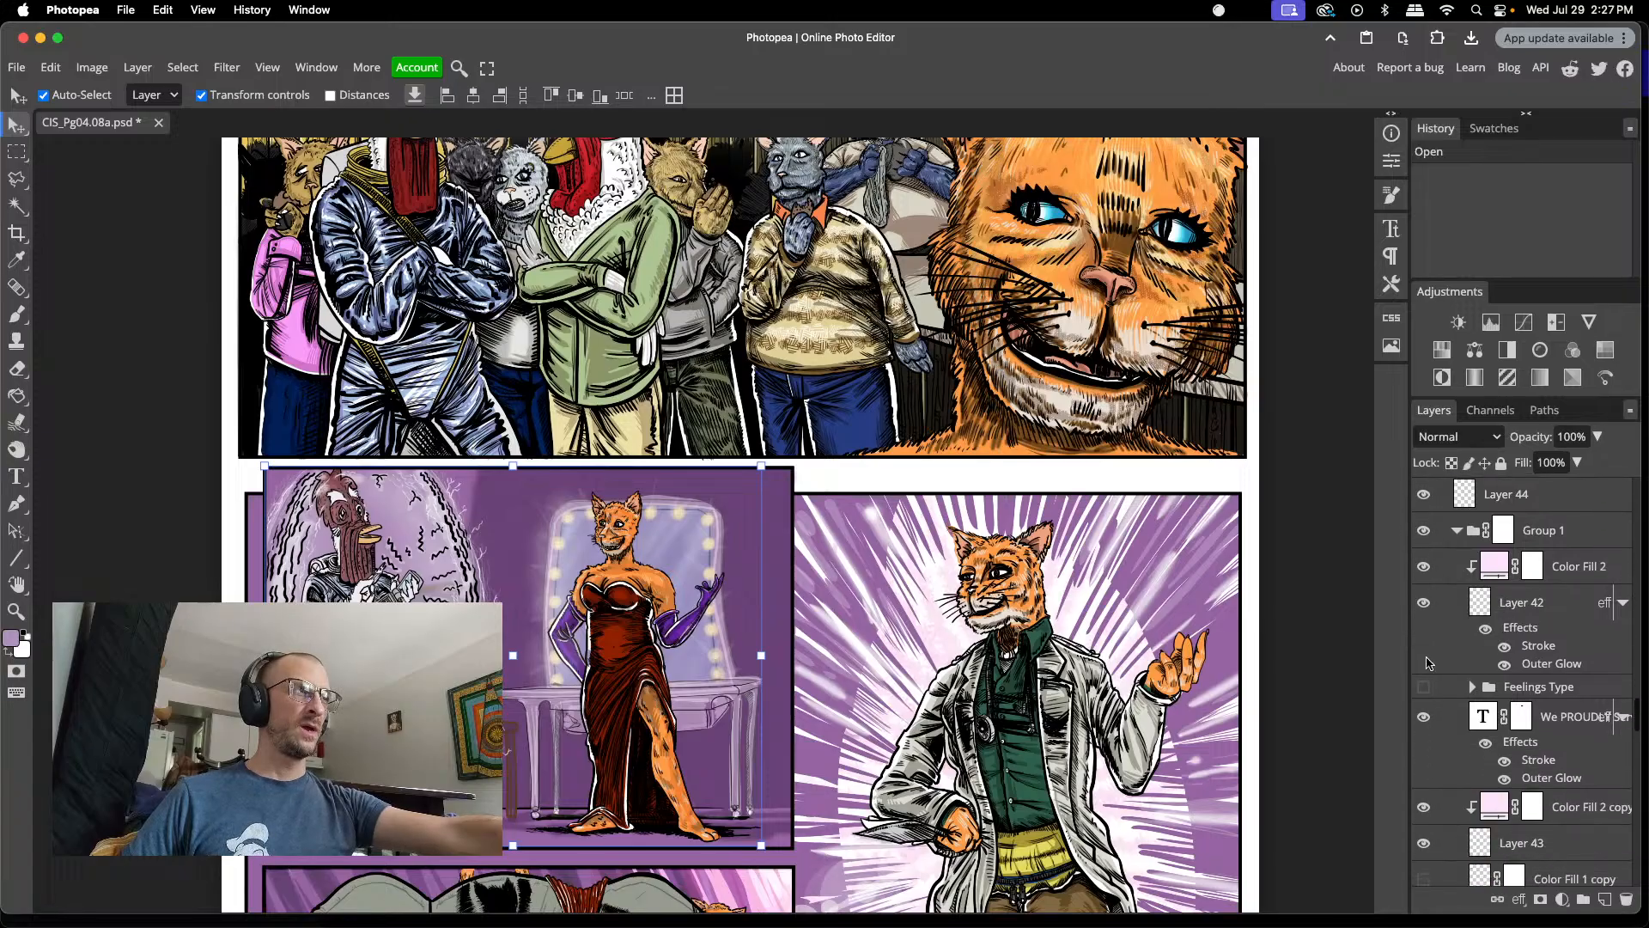
{"action": "scroll", "coordinate": [1428, 664], "scroll_direction": "down", "scroll_amount": 6}
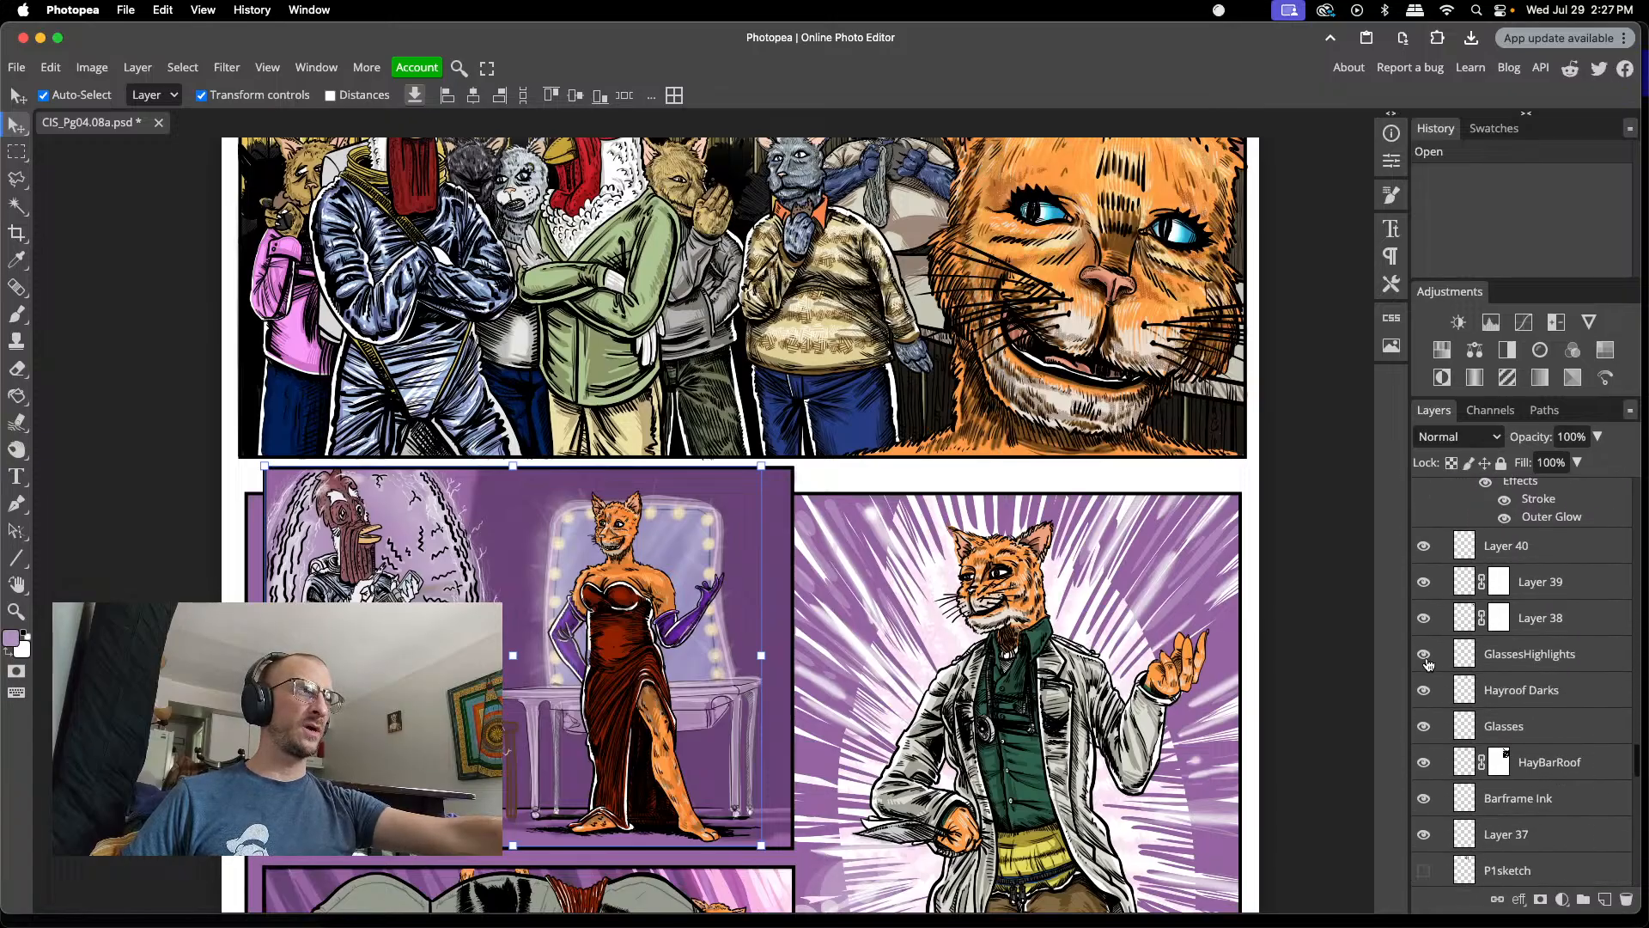
{"action": "scroll", "coordinate": [1428, 664], "scroll_direction": "down", "scroll_amount": 6}
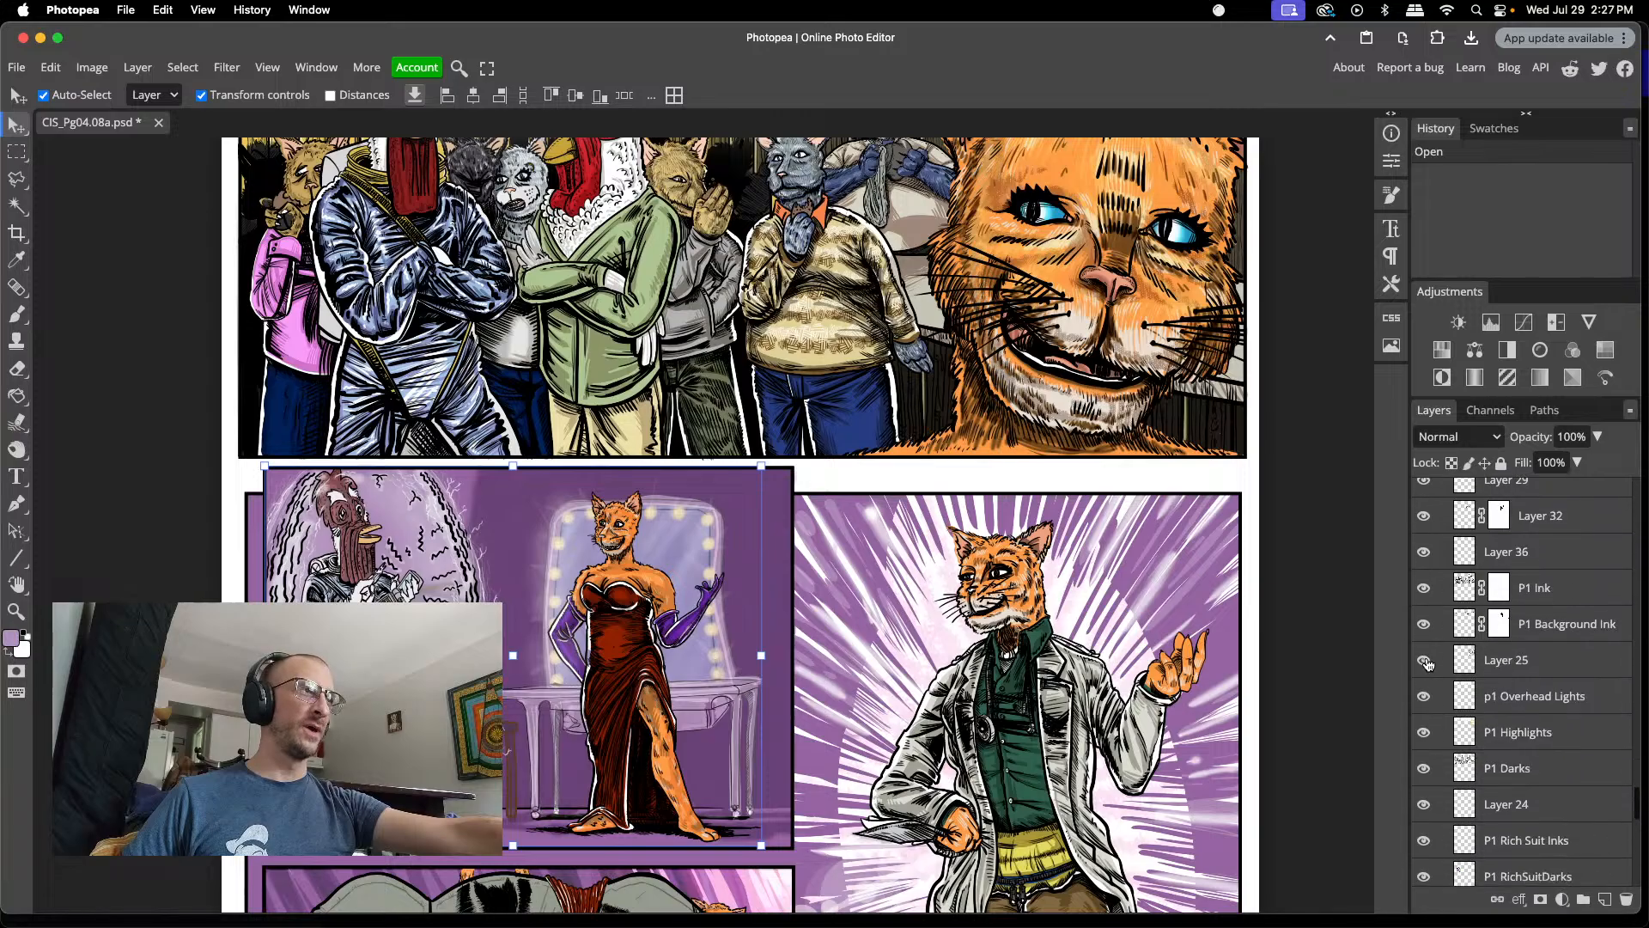
{"action": "scroll", "coordinate": [1428, 664], "scroll_direction": "down", "scroll_amount": 5}
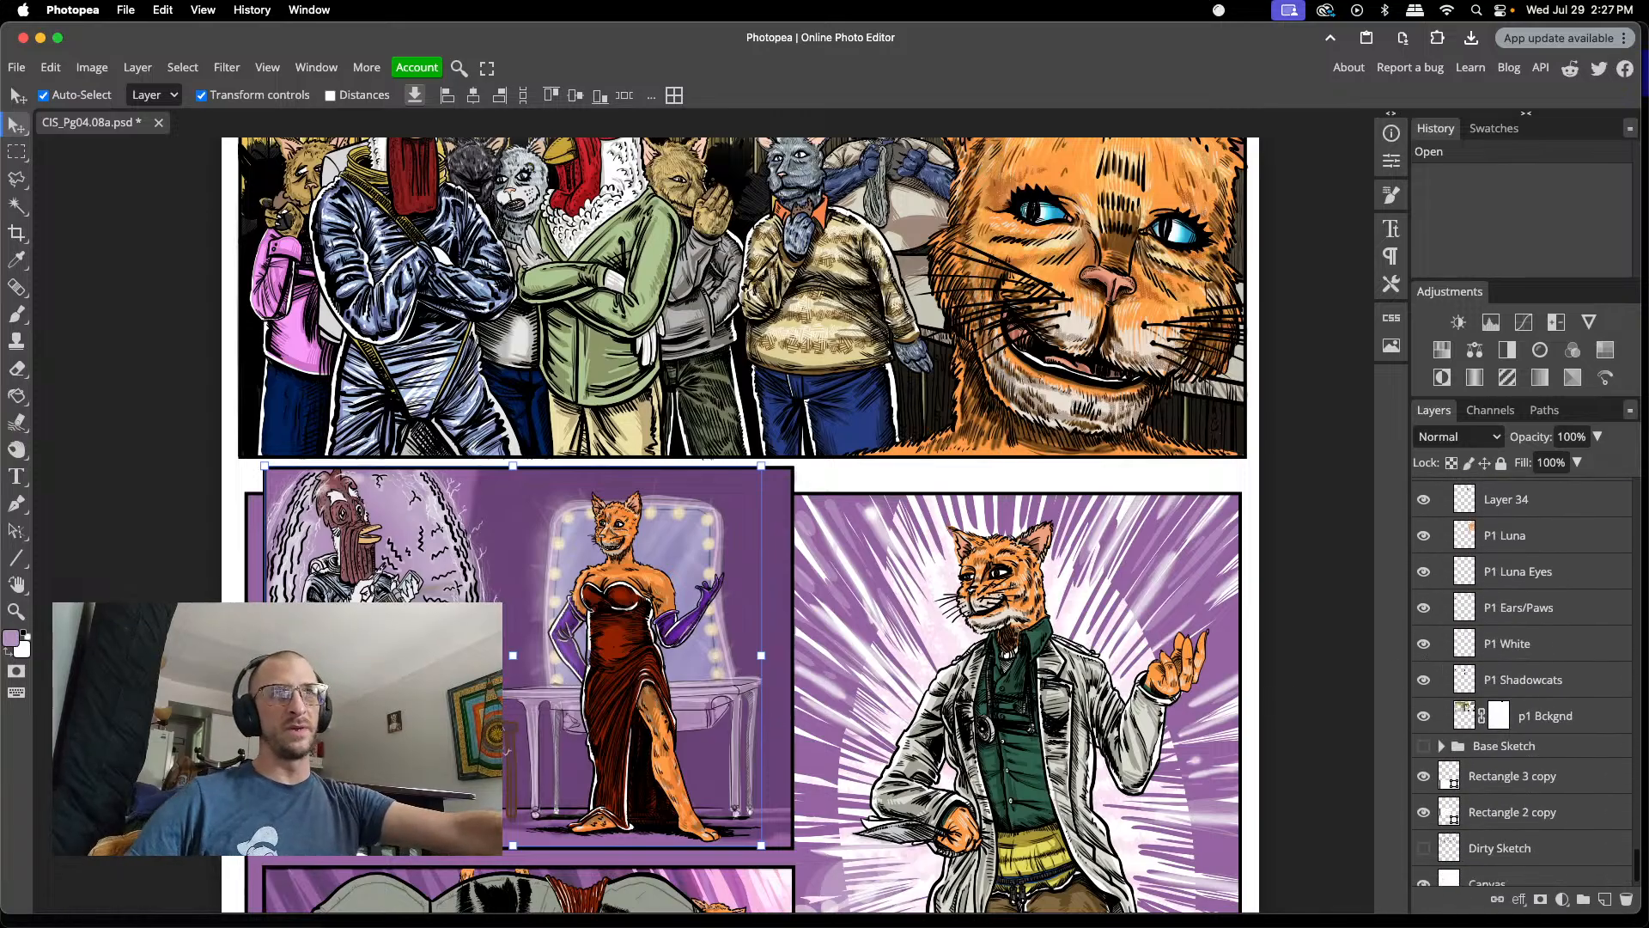
{"action": "left_click", "coordinate": [481, 704]}
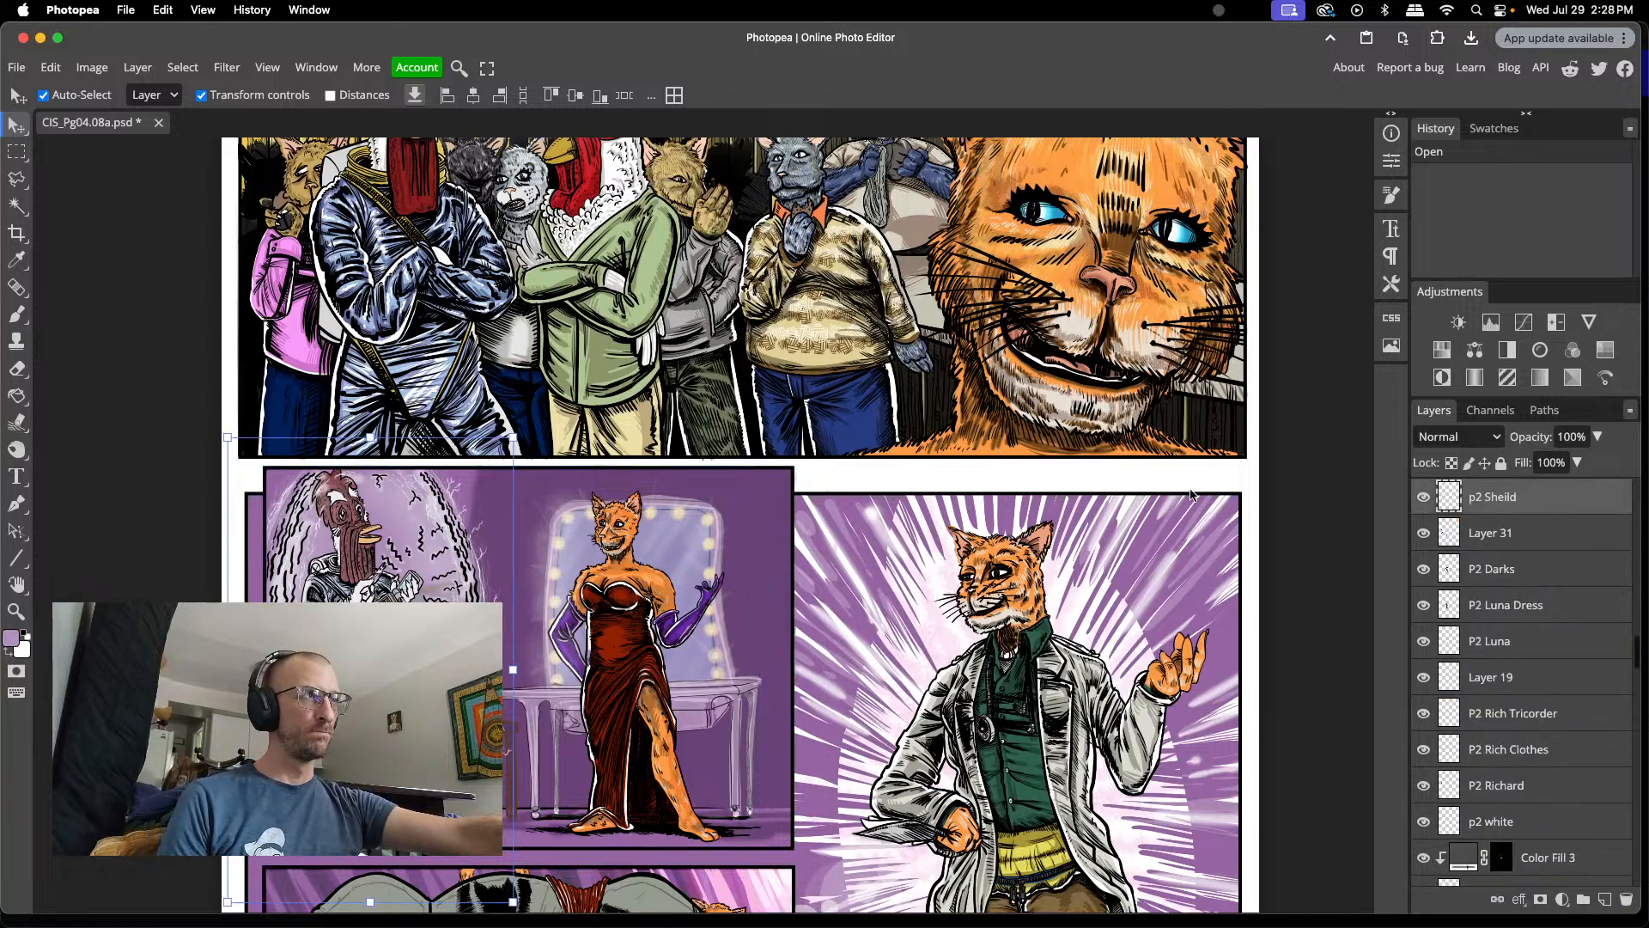
{"action": "left_click", "coordinate": [1425, 499]}
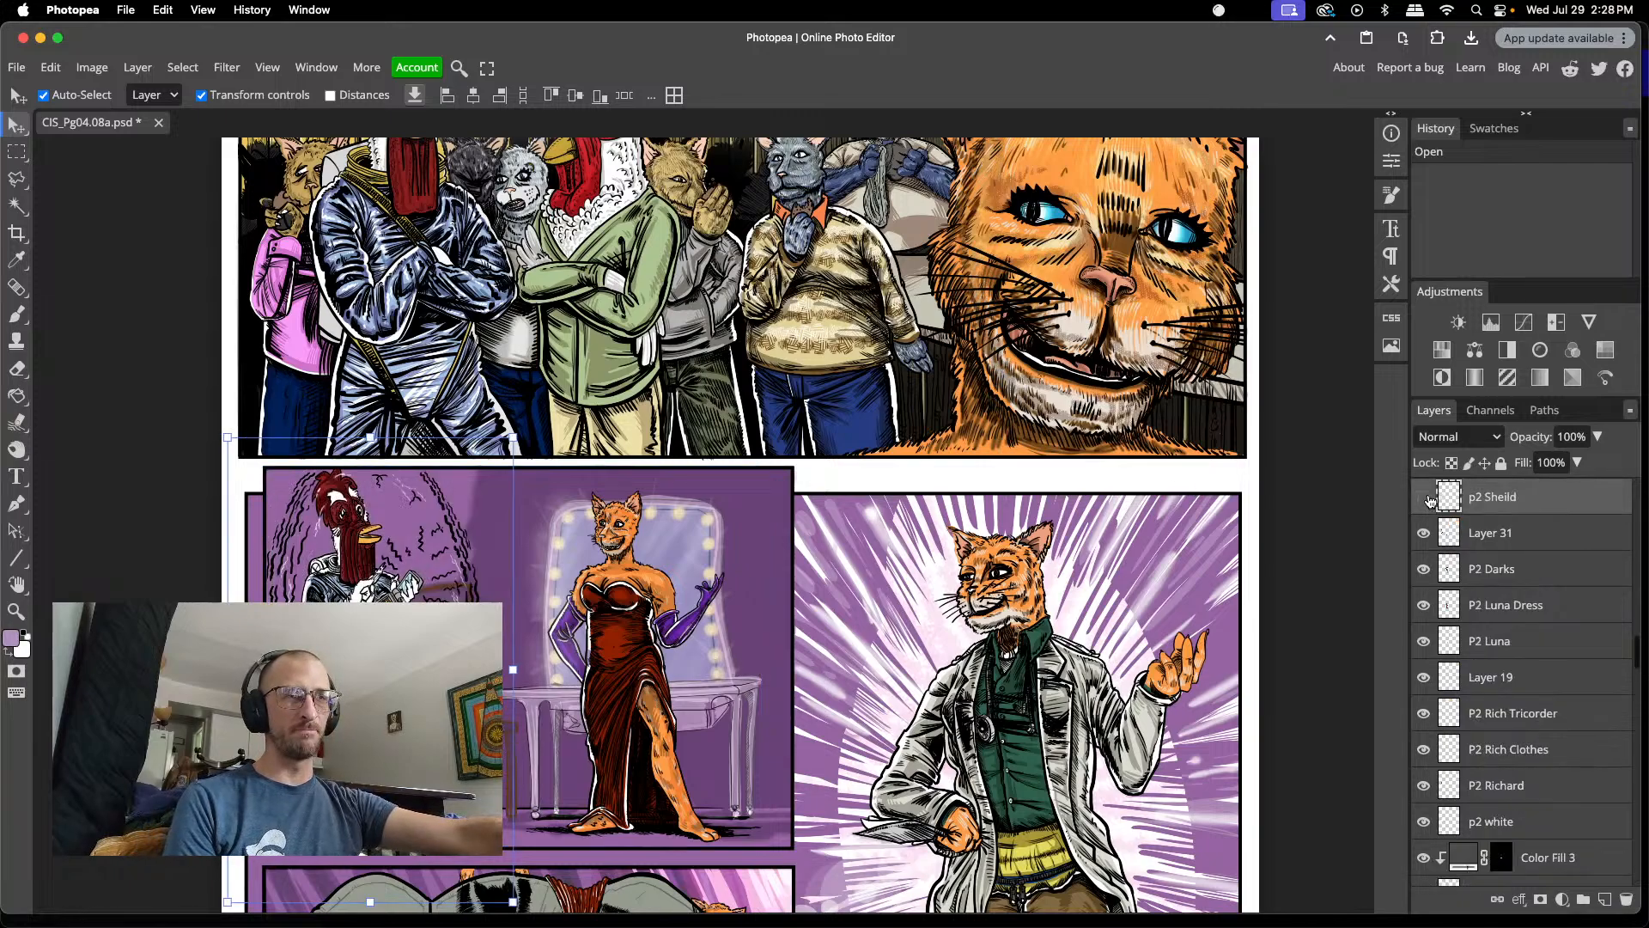
- Select the p2 Background layer from the purple area of panel 2 and compare the panel with it hidden and shown
{"action": "left_click", "coordinate": [507, 550]}
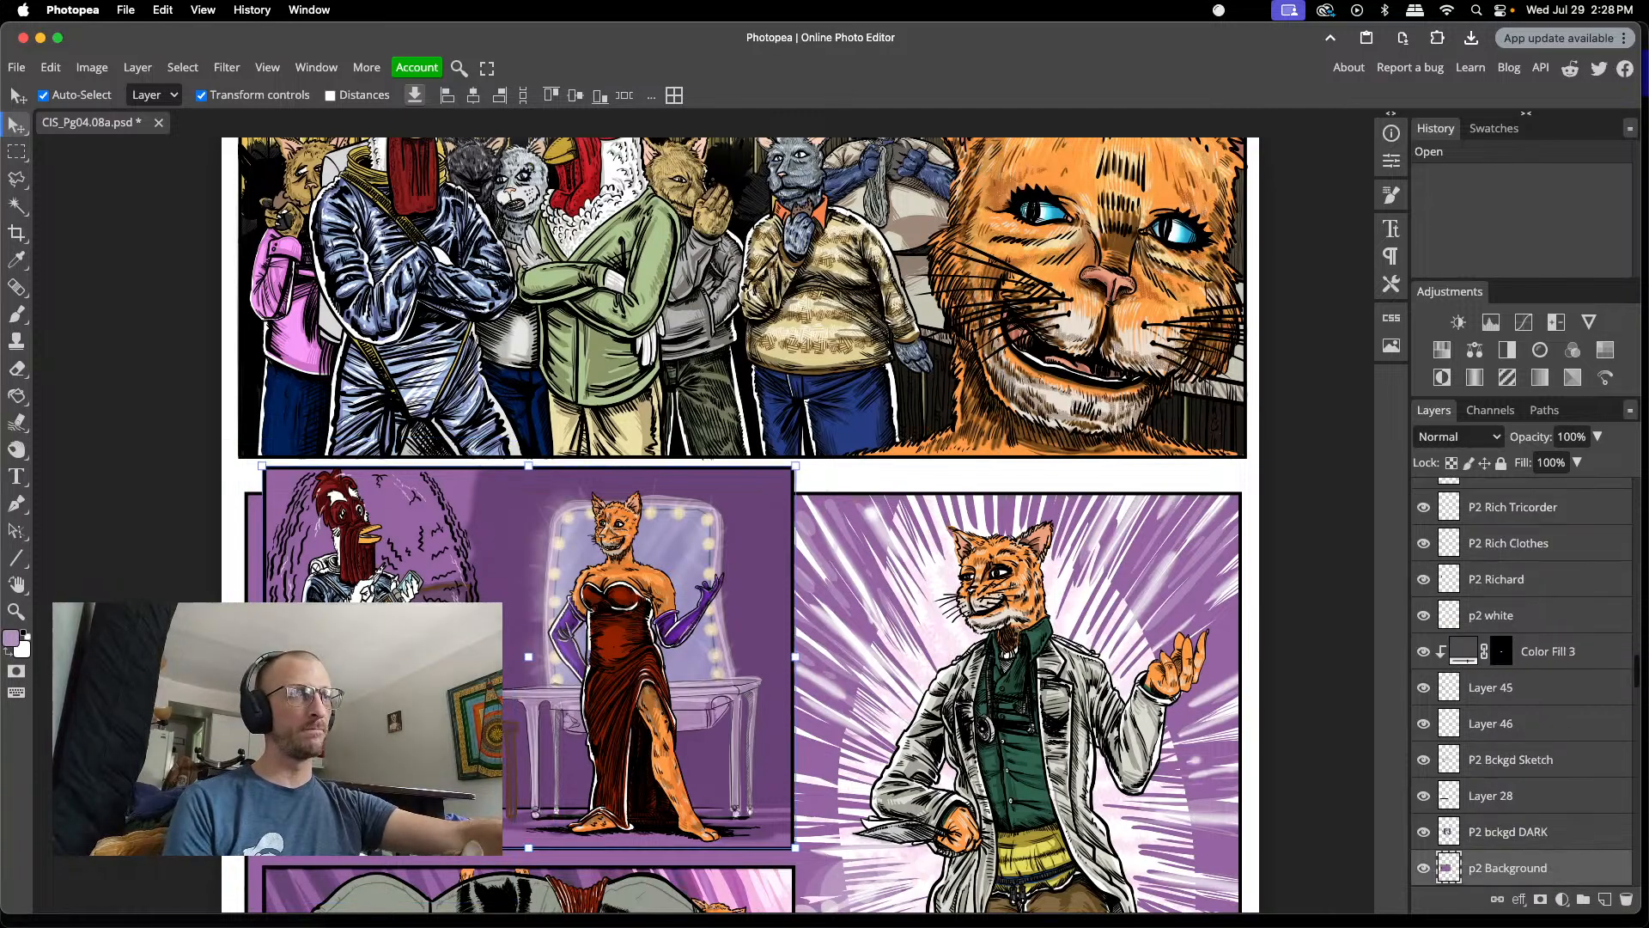
{"action": "left_click", "coordinate": [1425, 868]}
{"action": "left_click", "coordinate": [1426, 869]}
{"action": "left_click", "coordinate": [1426, 869]}
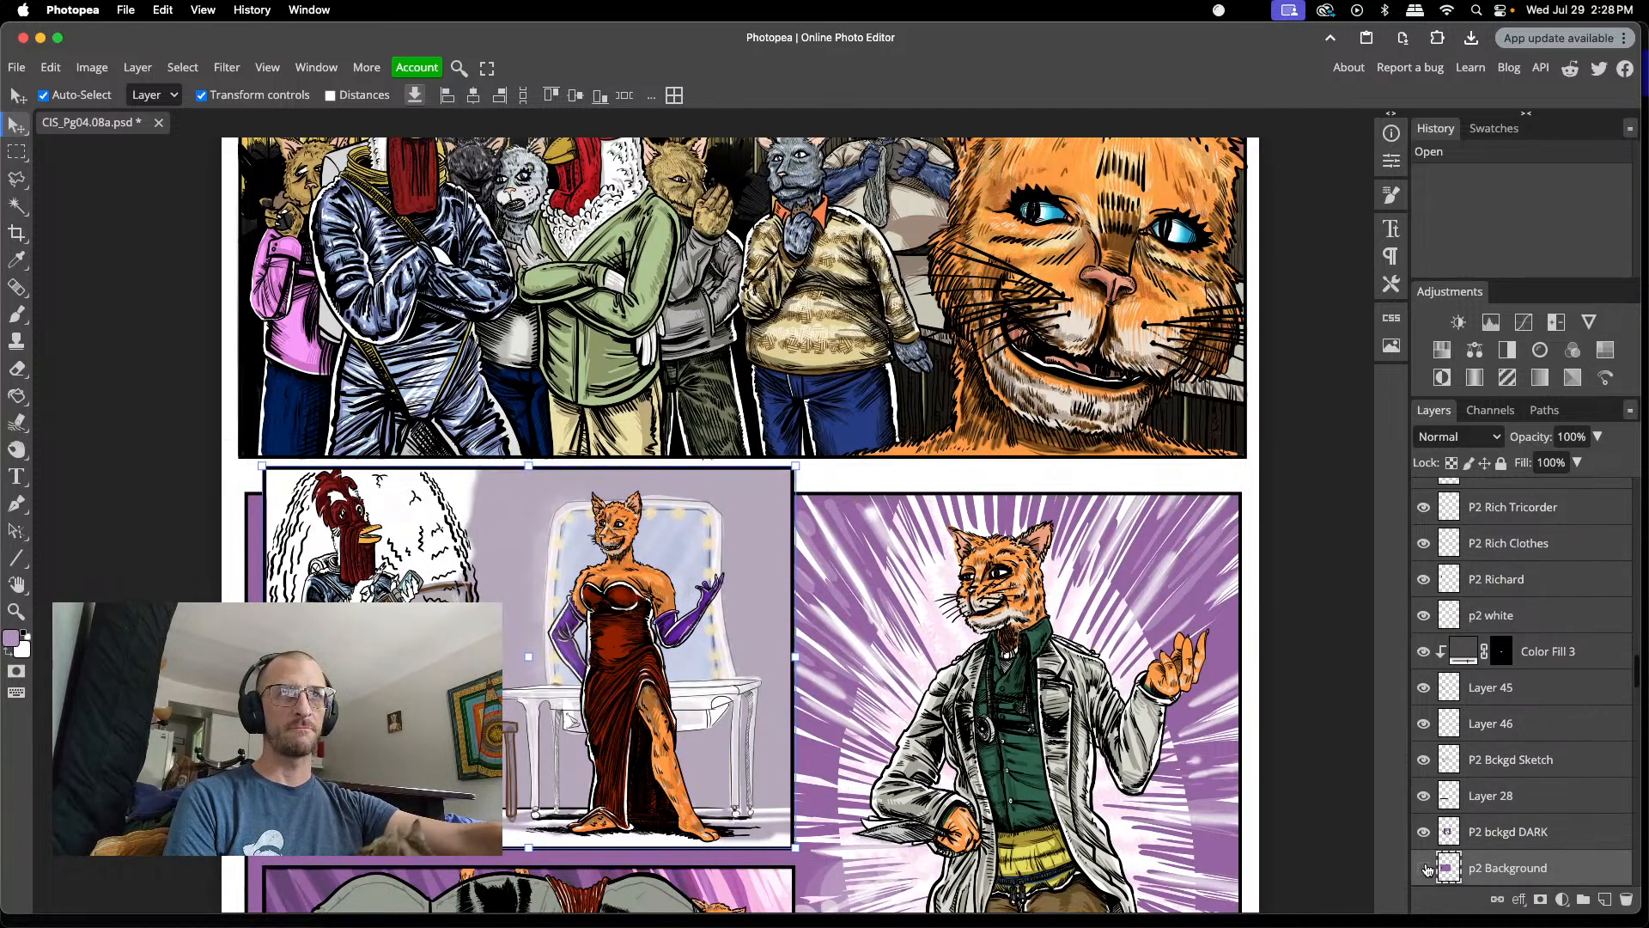
{"action": "left_click", "coordinate": [1426, 868]}
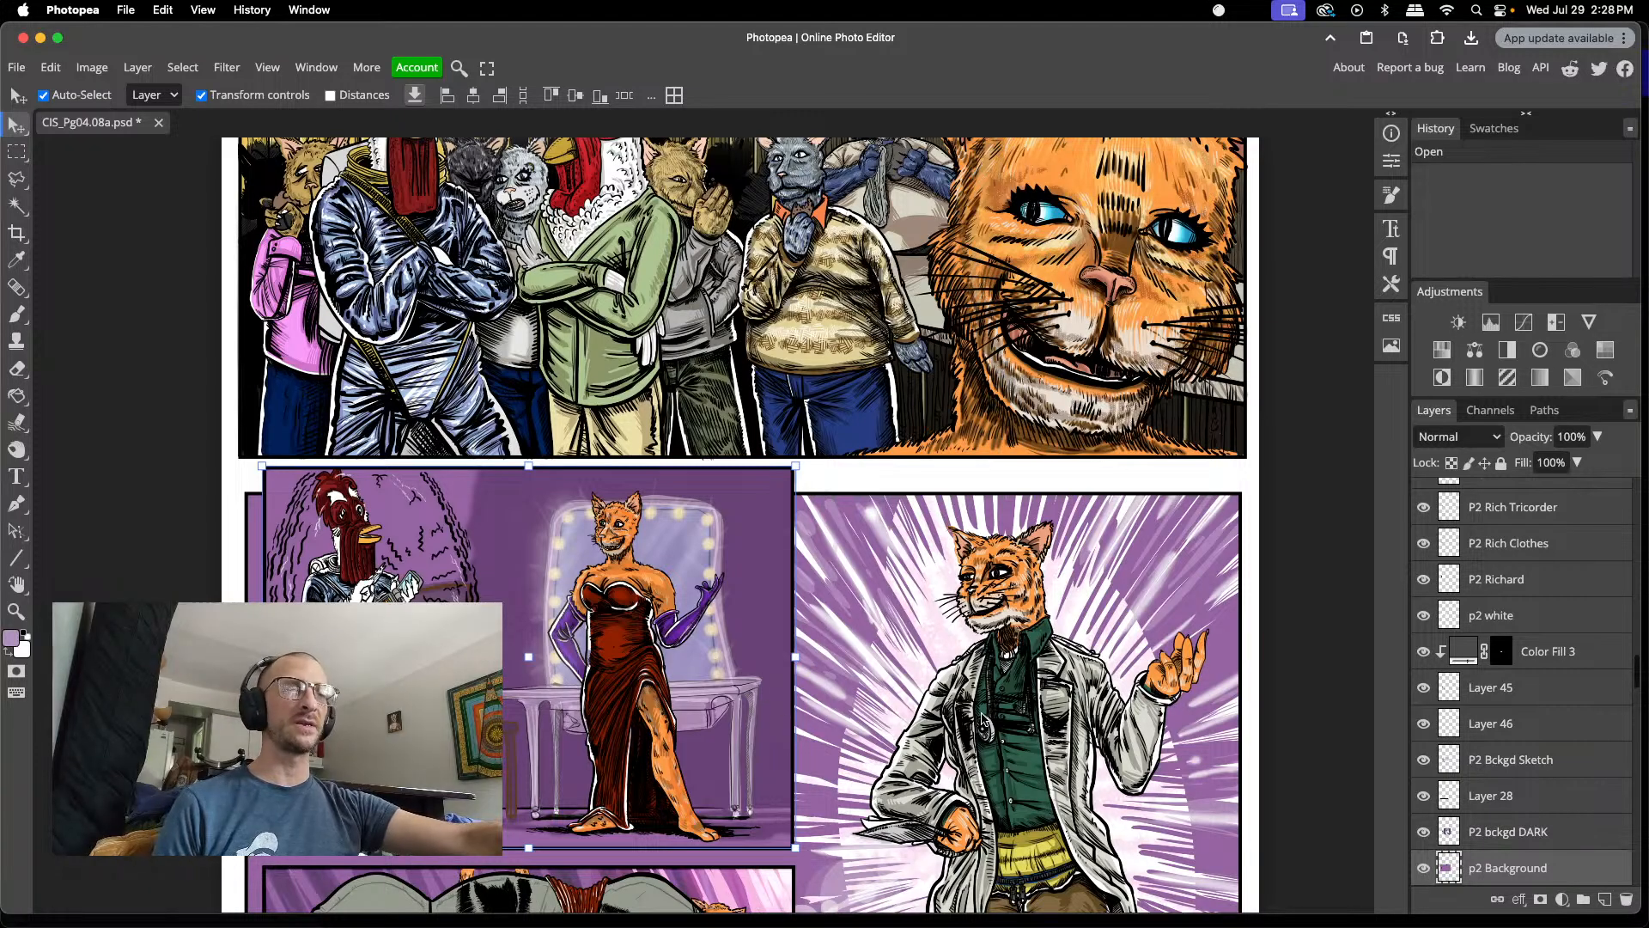
{"action": "scroll", "coordinate": [1489, 744], "scroll_direction": "down", "scroll_amount": 2}
{"action": "scroll", "coordinate": [1489, 744], "scroll_direction": "down", "scroll_amount": 4}
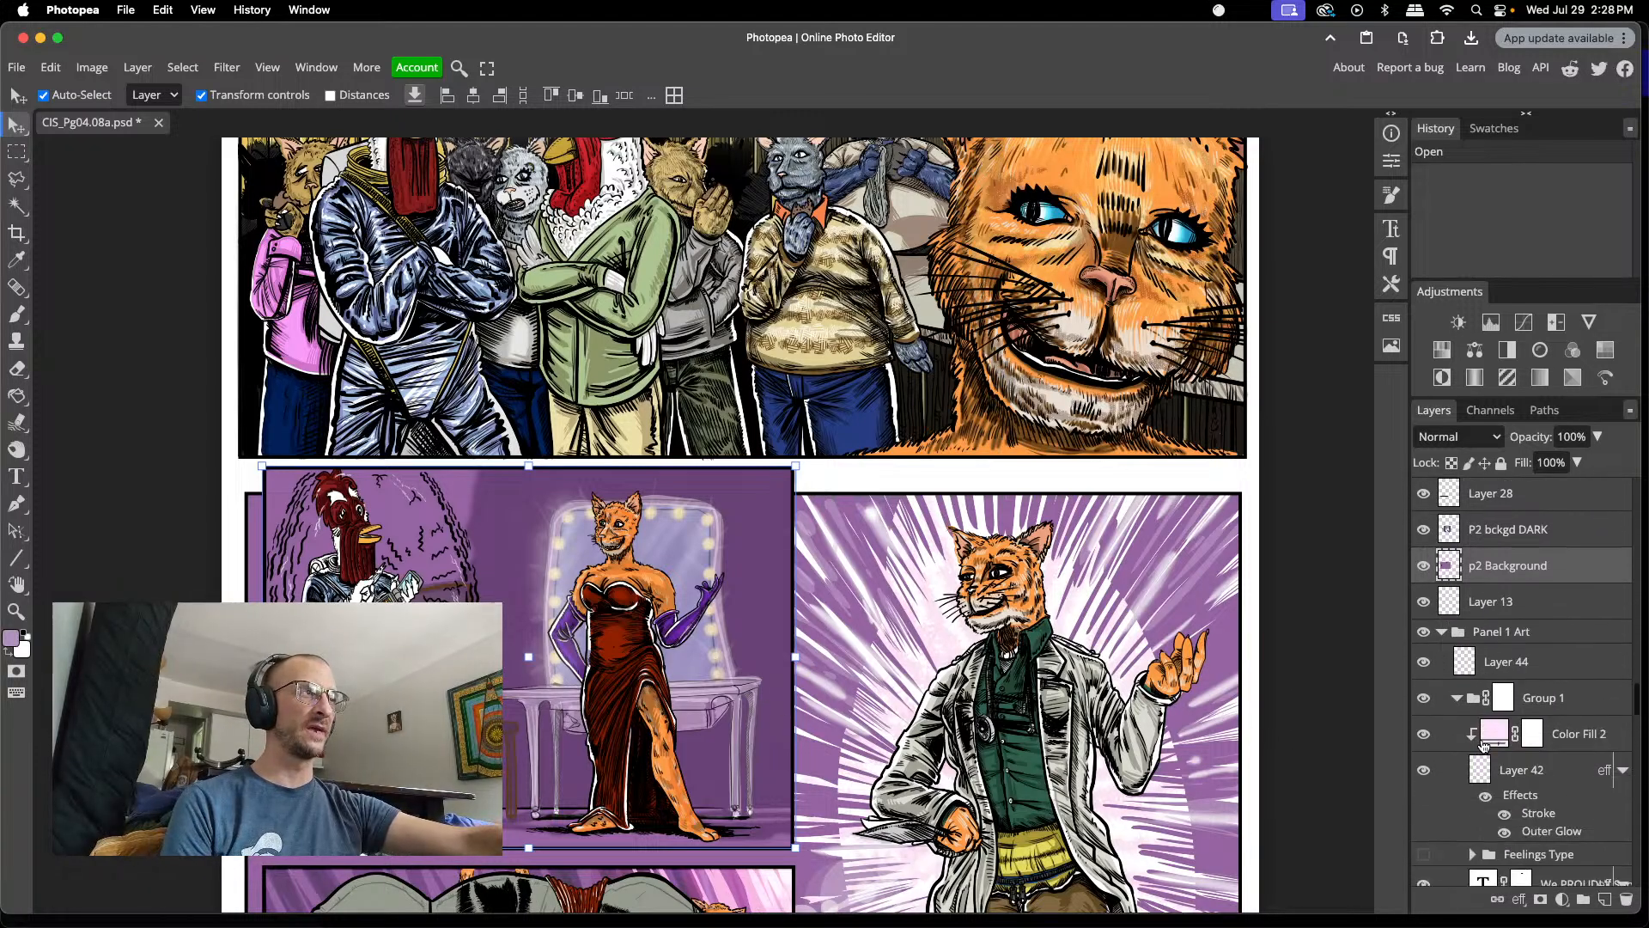
- Toggle the P2 Bckgd Sketch and P2 bckgd DARK layers off and on to check what each contributes to the second panel
{"action": "scroll", "coordinate": [1483, 744], "scroll_direction": "up", "scroll_amount": 6}
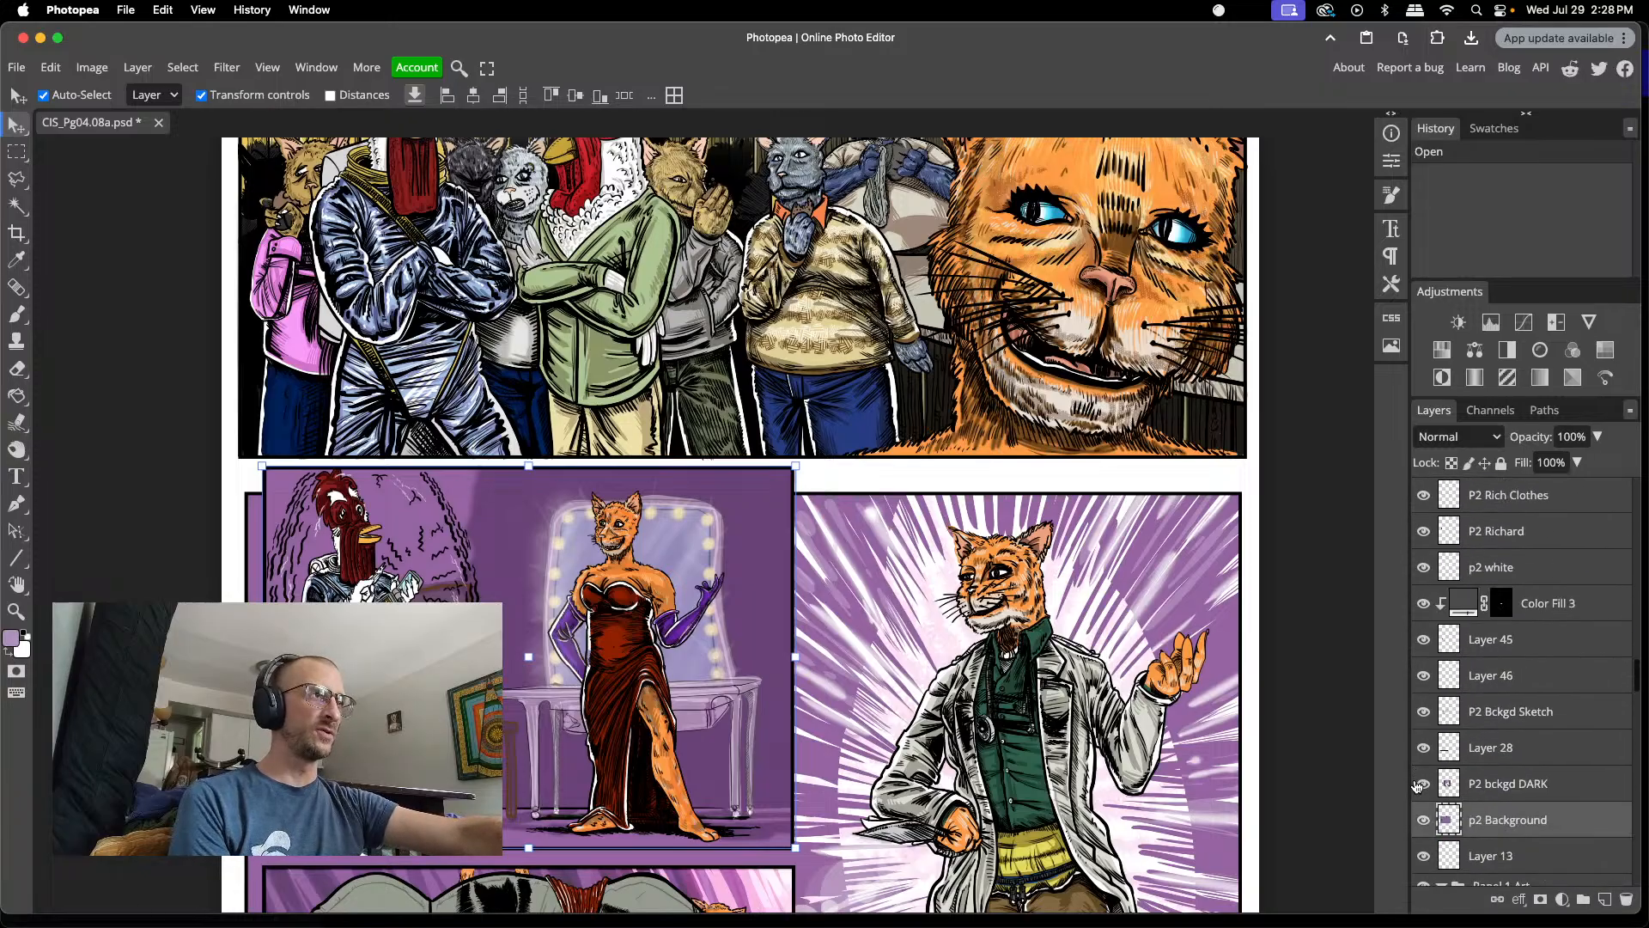
{"action": "left_click", "coordinate": [1423, 711]}
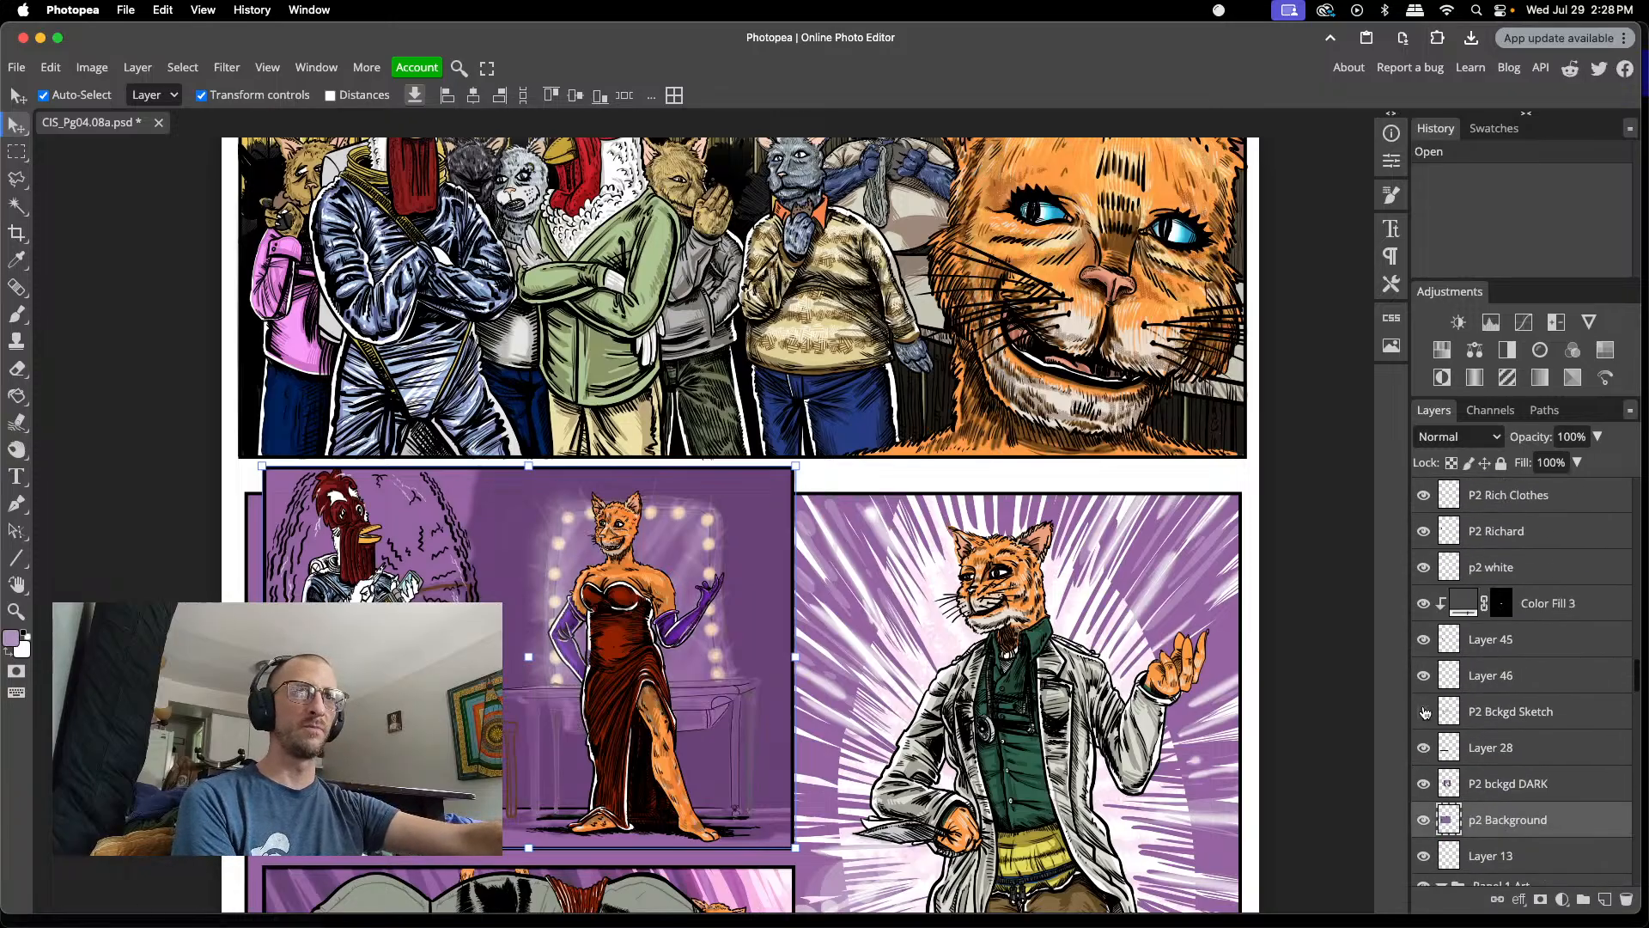
{"action": "left_click", "coordinate": [1424, 711]}
{"action": "left_click", "coordinate": [1424, 712]}
{"action": "left_click", "coordinate": [1424, 711]}
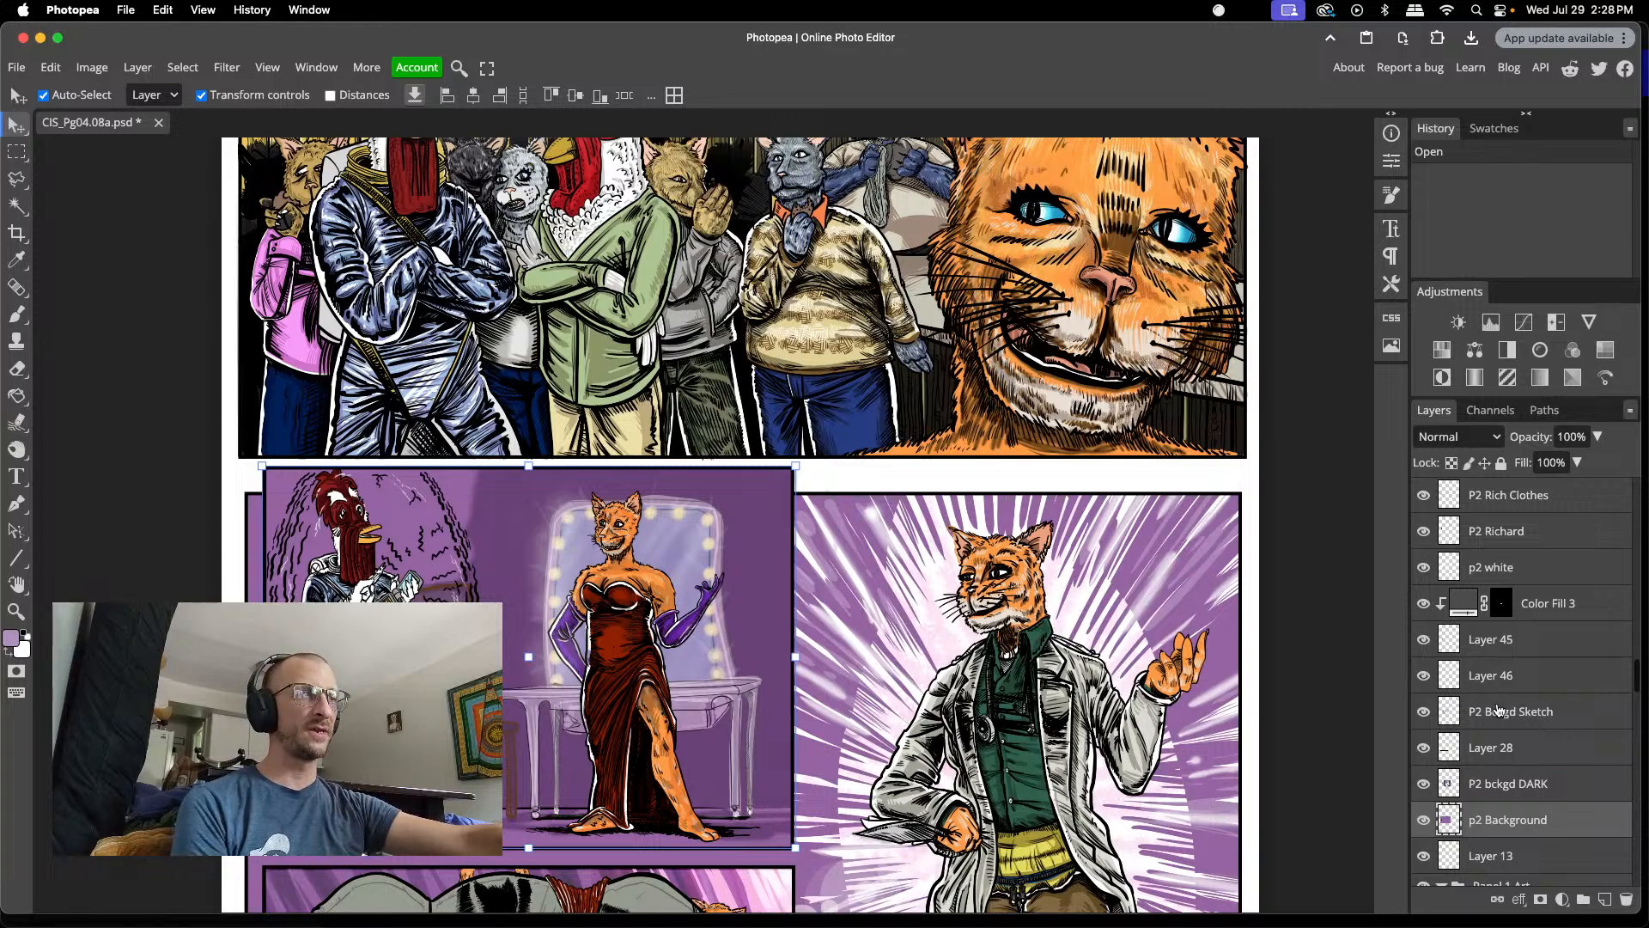
{"action": "left_click", "coordinate": [1424, 783]}
{"action": "left_click", "coordinate": [1424, 784]}
{"action": "left_click", "coordinate": [1424, 783]}
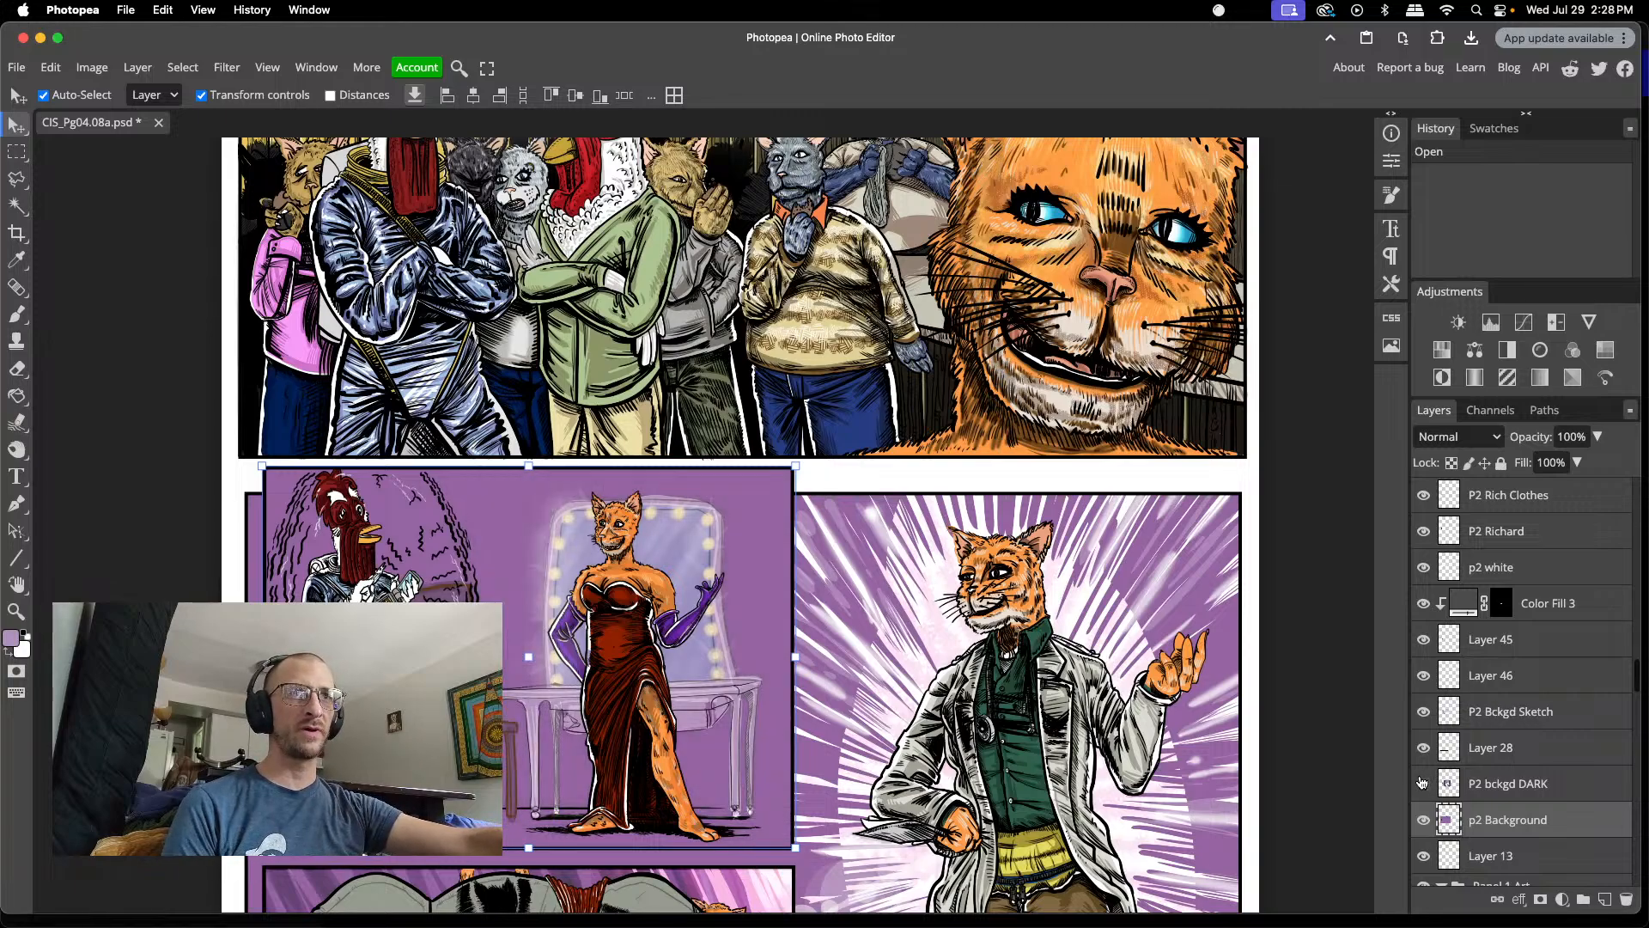
{"action": "left_click", "coordinate": [1424, 784]}
- Look through the layers around the Panel 1 Art group and toggle Color Fill 3 to check its effect
{"action": "scroll", "coordinate": [1428, 778], "scroll_direction": "down", "scroll_amount": 3}
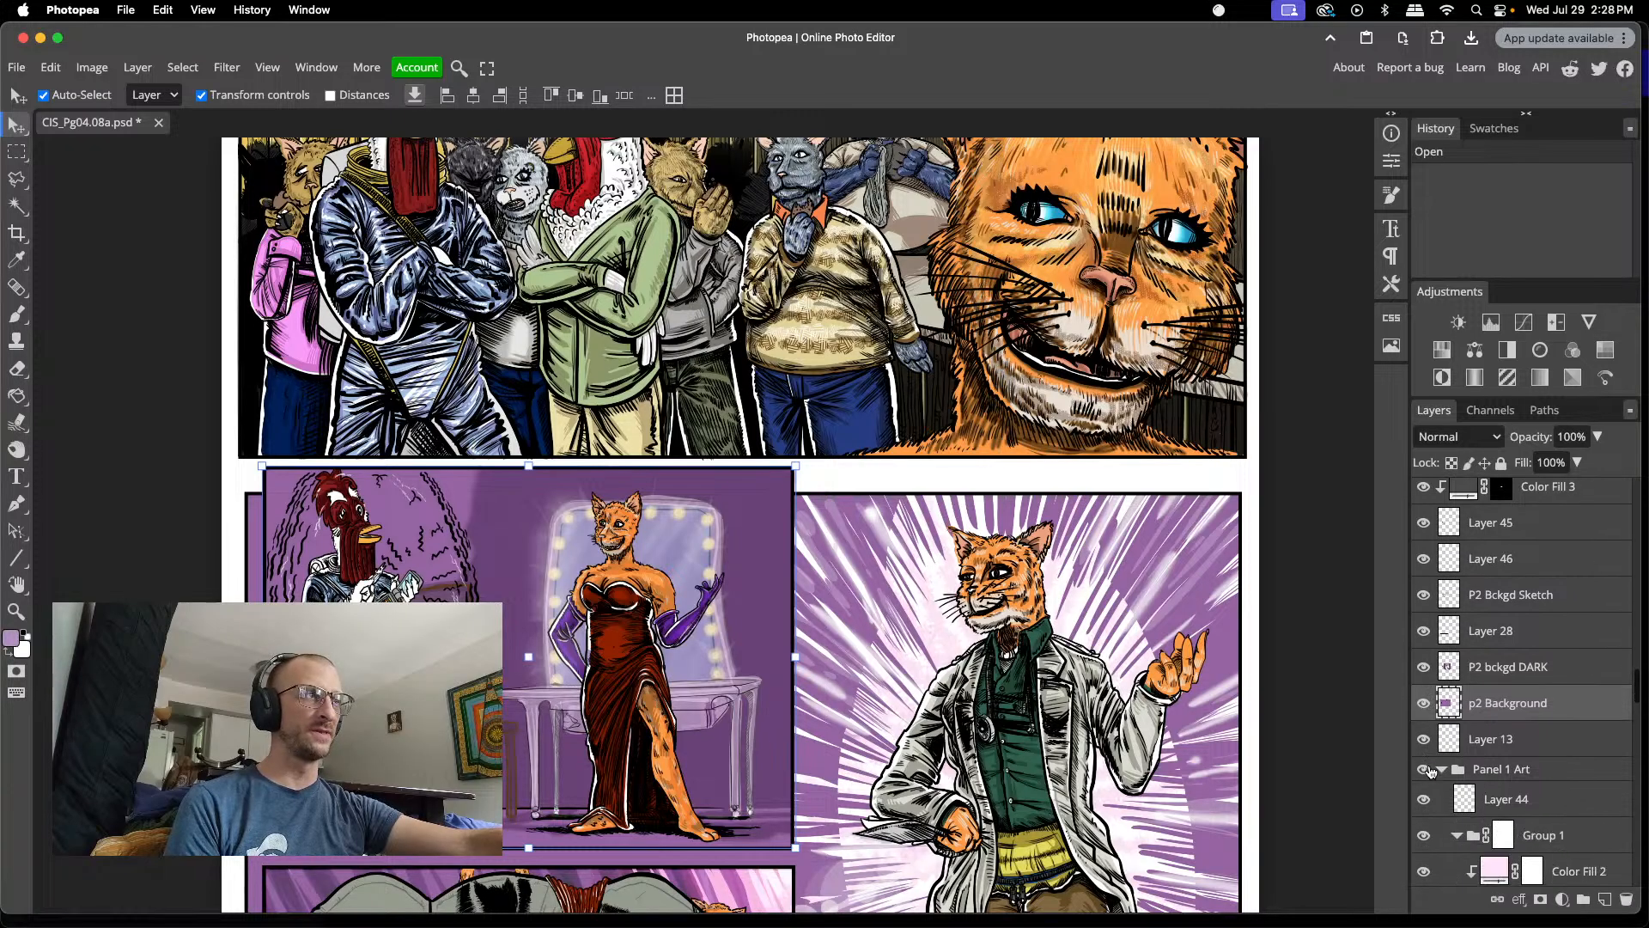
{"action": "scroll", "coordinate": [1430, 771], "scroll_direction": "down", "scroll_amount": 2}
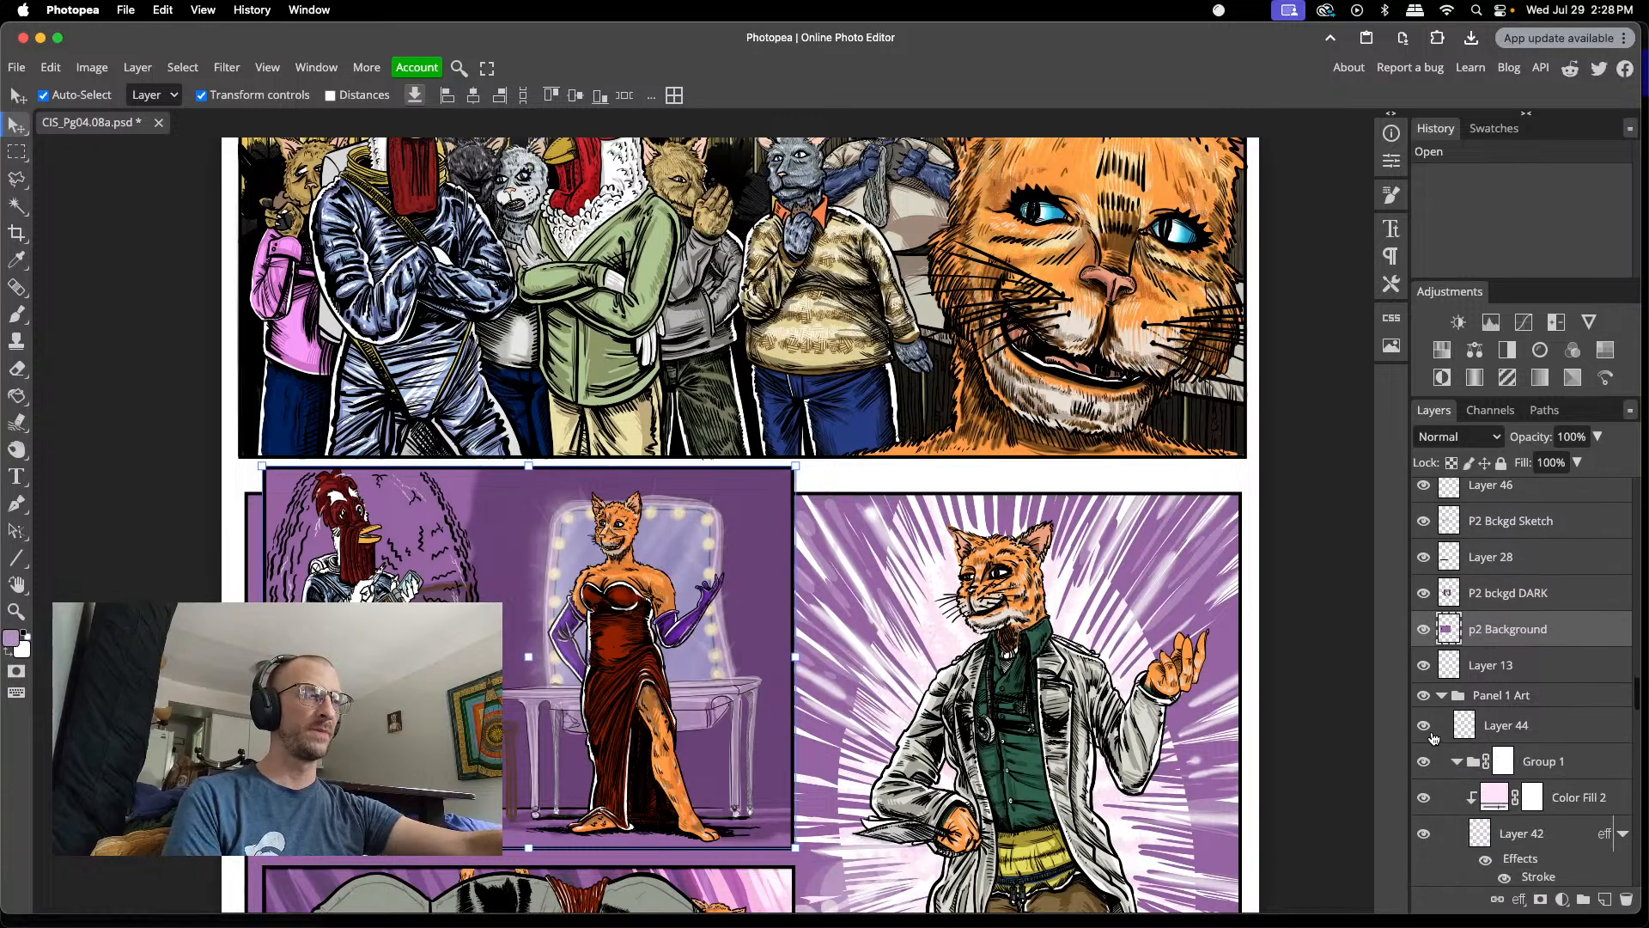
{"action": "scroll", "coordinate": [1433, 739], "scroll_direction": "down", "scroll_amount": 3}
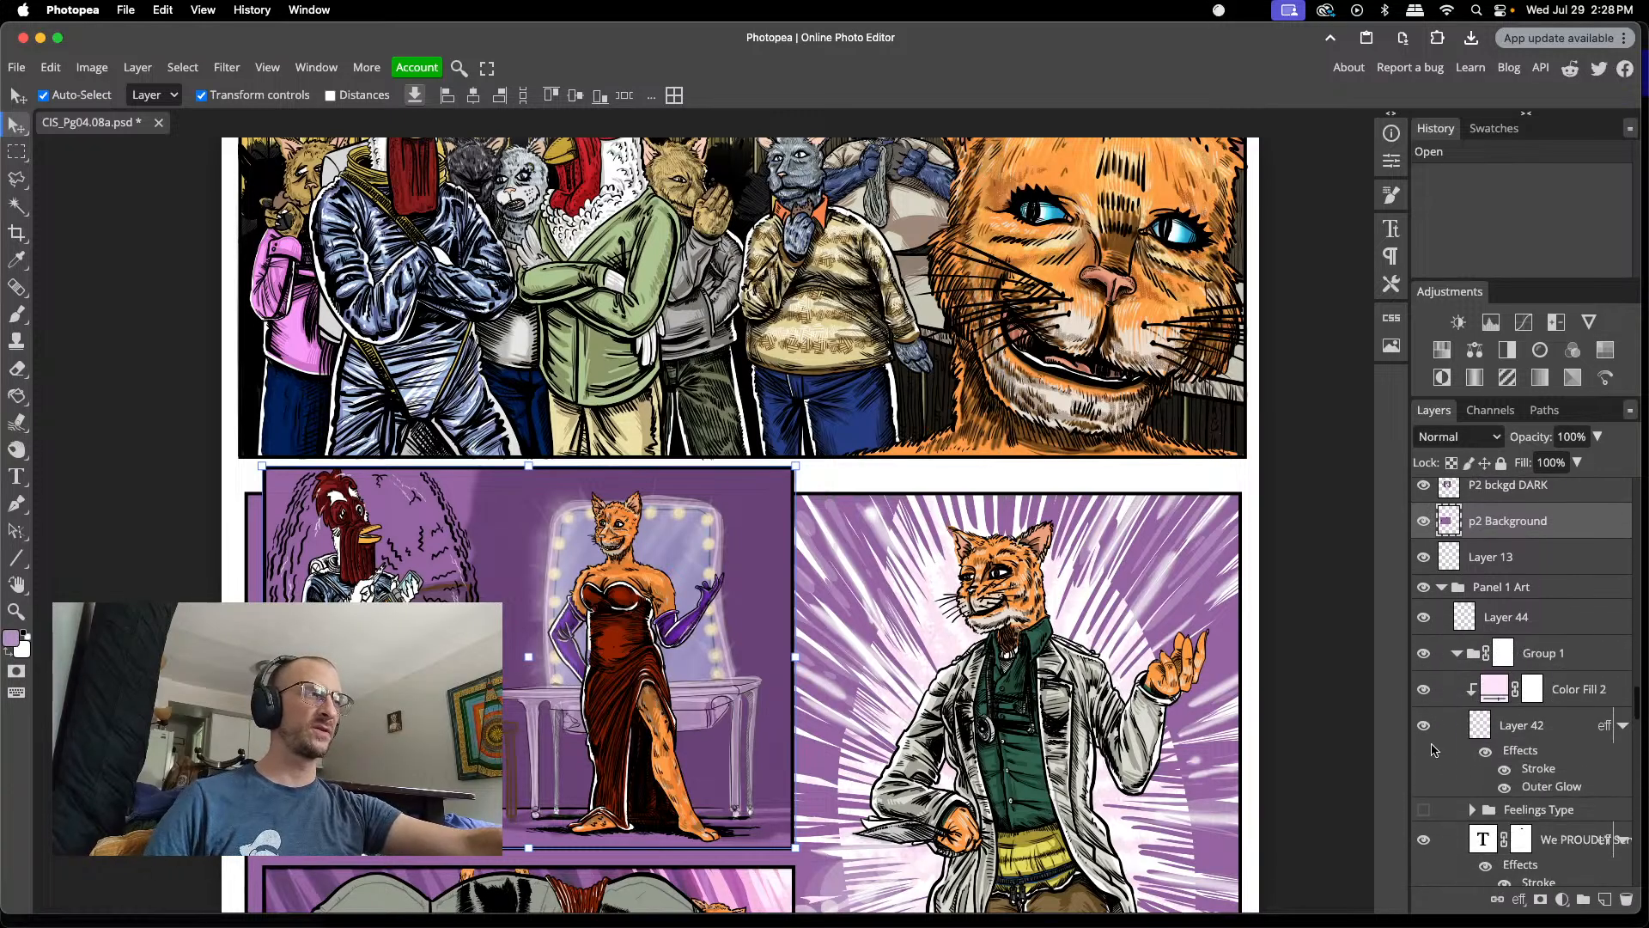
{"action": "scroll", "coordinate": [1432, 750], "scroll_direction": "down", "scroll_amount": 3}
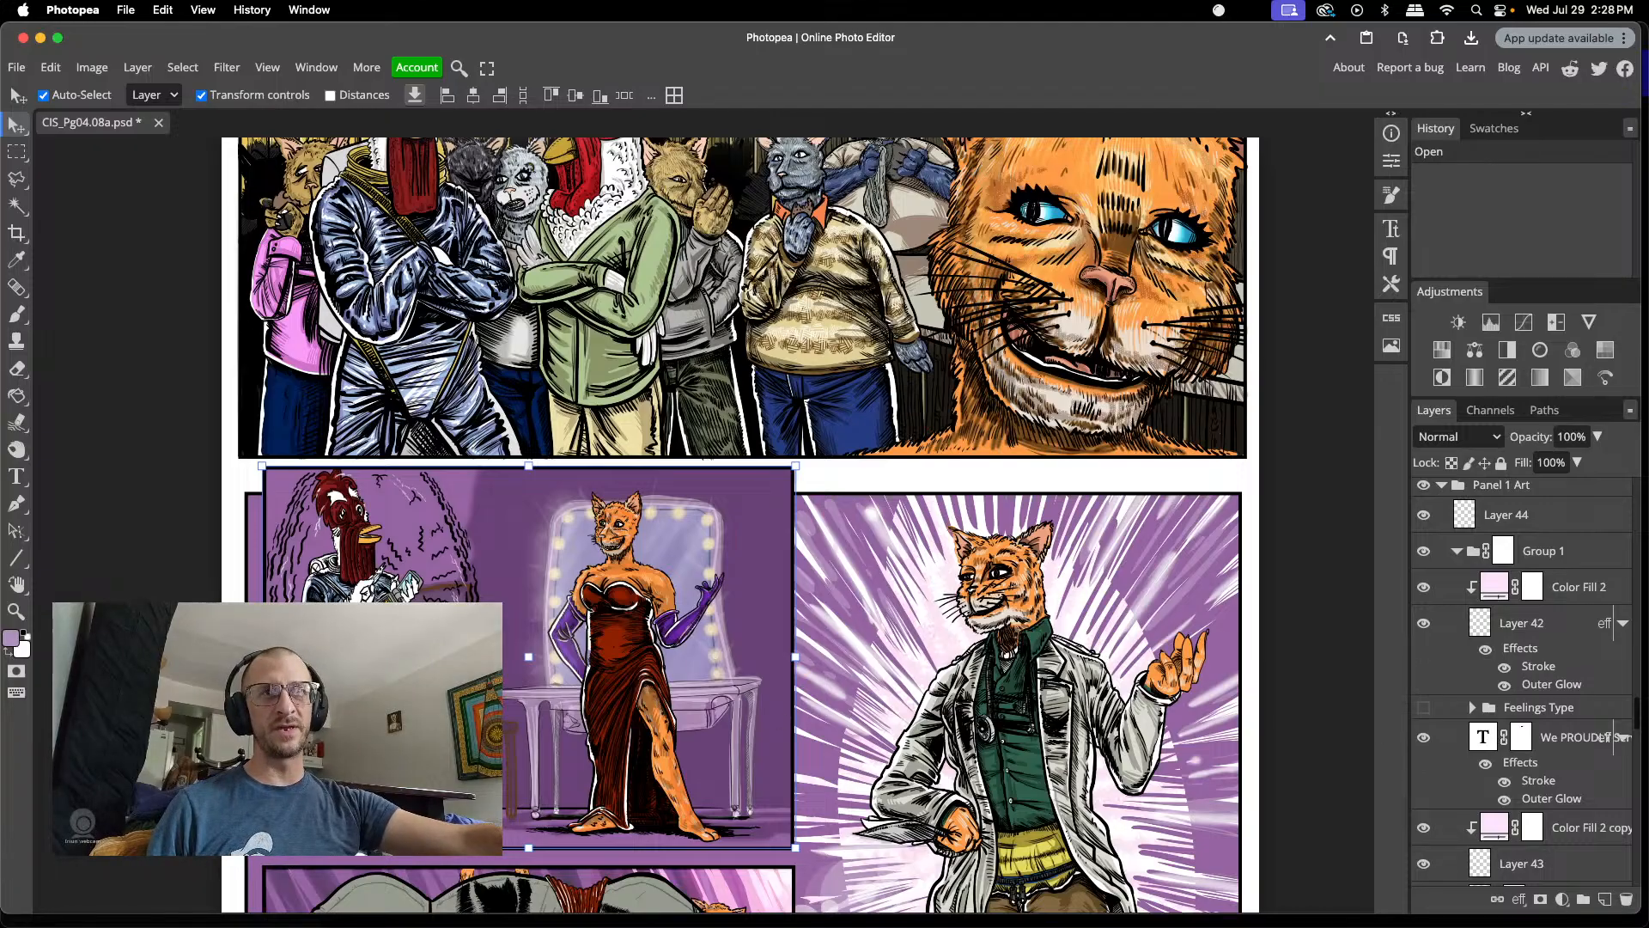
{"action": "scroll", "coordinate": [1462, 646], "scroll_direction": "up", "scroll_amount": 8}
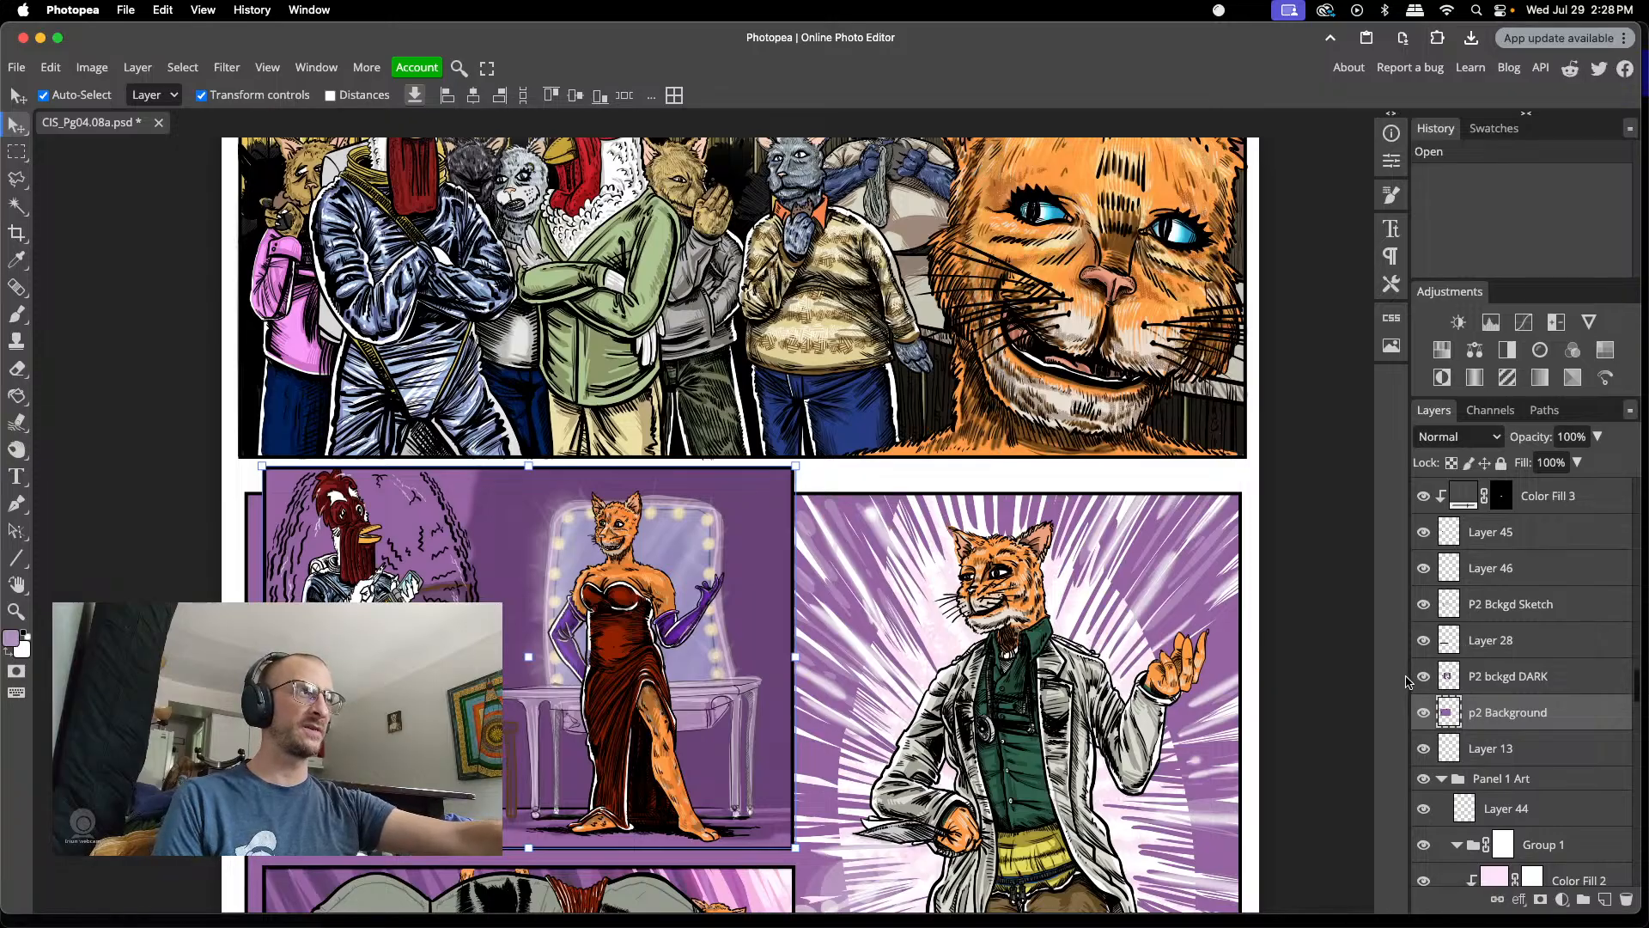
{"action": "scroll", "coordinate": [1413, 679], "scroll_direction": "up", "scroll_amount": 3}
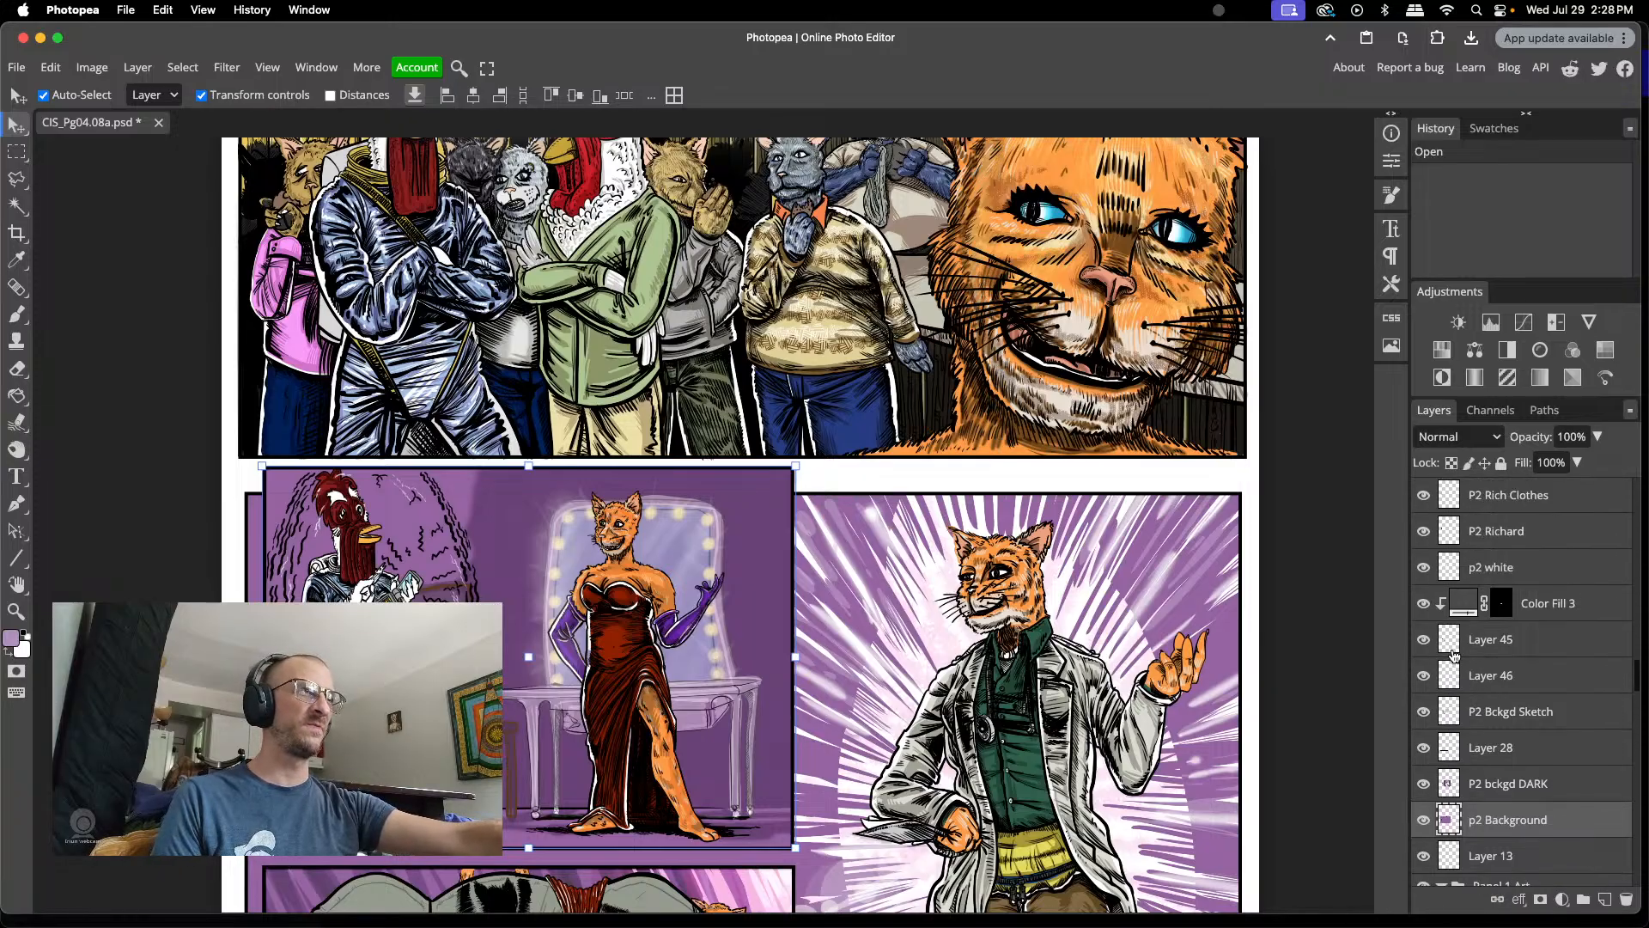
{"action": "left_click", "coordinate": [1425, 630]}
{"action": "left_click", "coordinate": [1426, 632]}
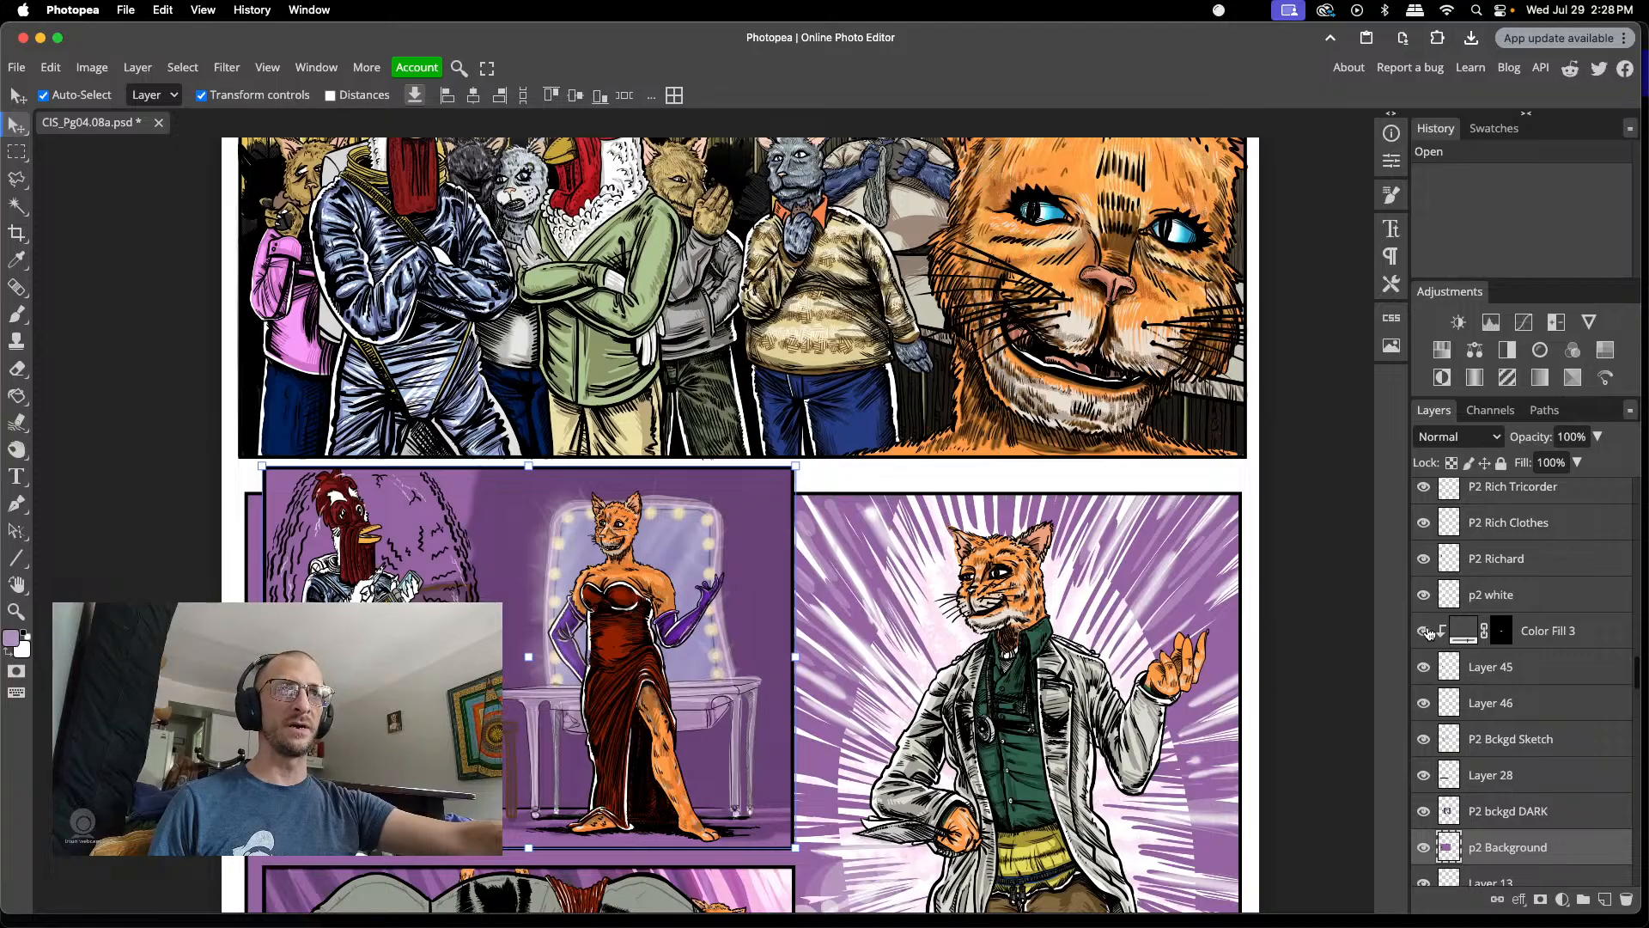
- Hide the P2 inks layer so only the colours of the second panel's figures show
{"action": "scroll", "coordinate": [1439, 615], "scroll_direction": "up", "scroll_amount": 3}
{"action": "scroll", "coordinate": [1440, 615], "scroll_direction": "up", "scroll_amount": 5}
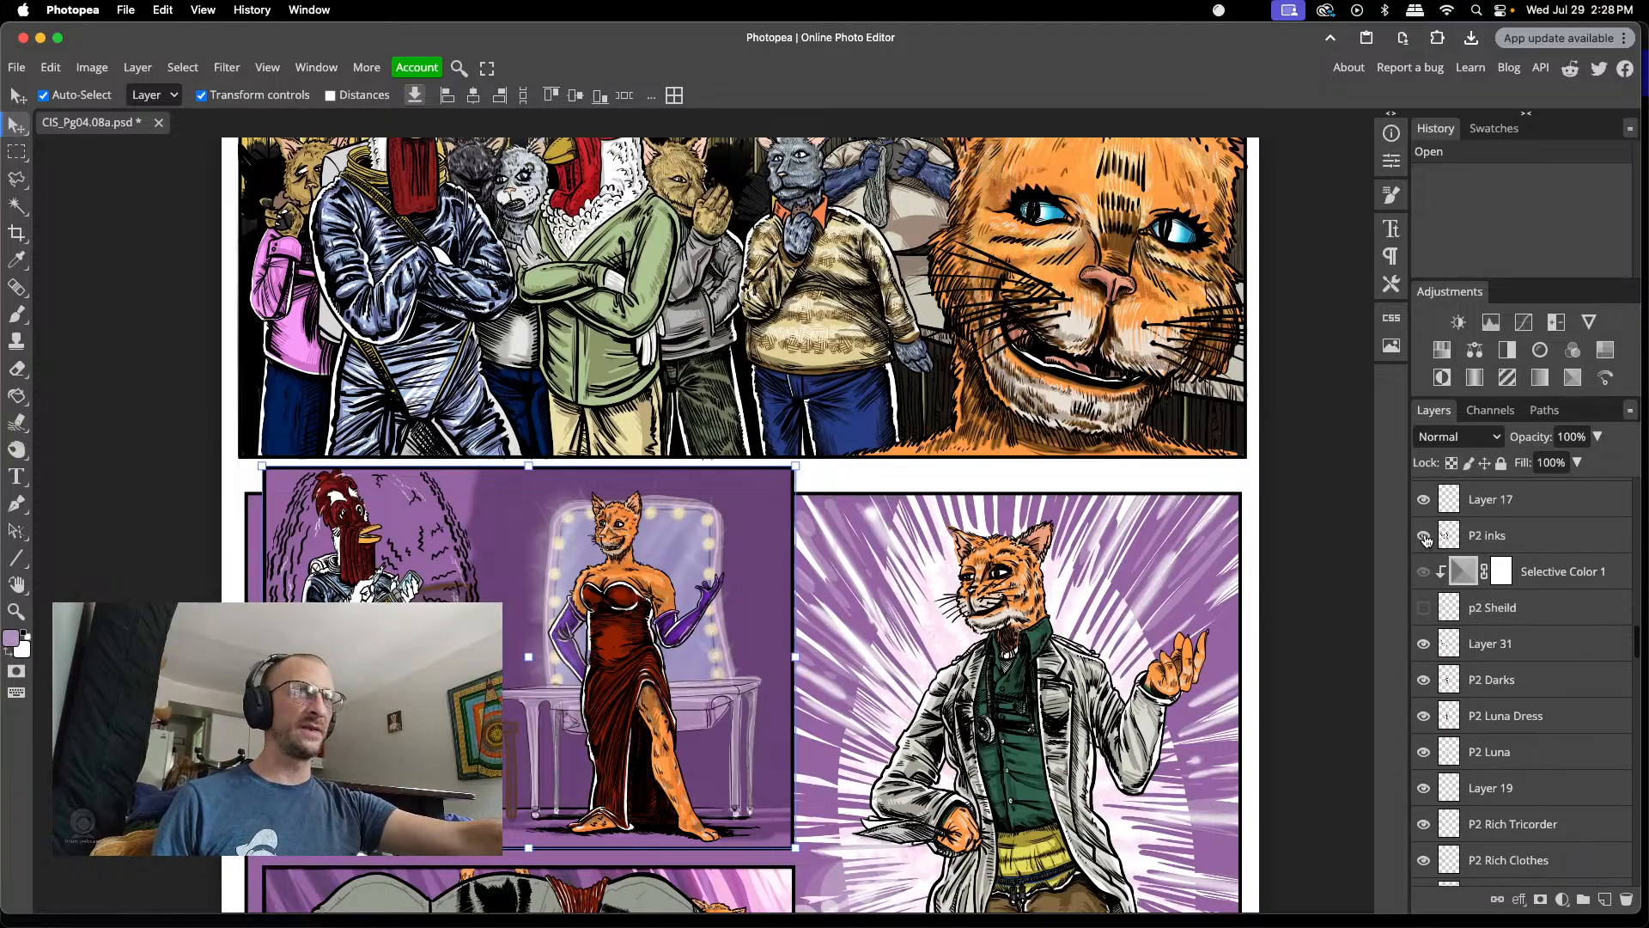
{"action": "left_click", "coordinate": [1424, 536]}
{"action": "left_click", "coordinate": [1424, 536]}
{"action": "left_click", "coordinate": [1425, 536]}
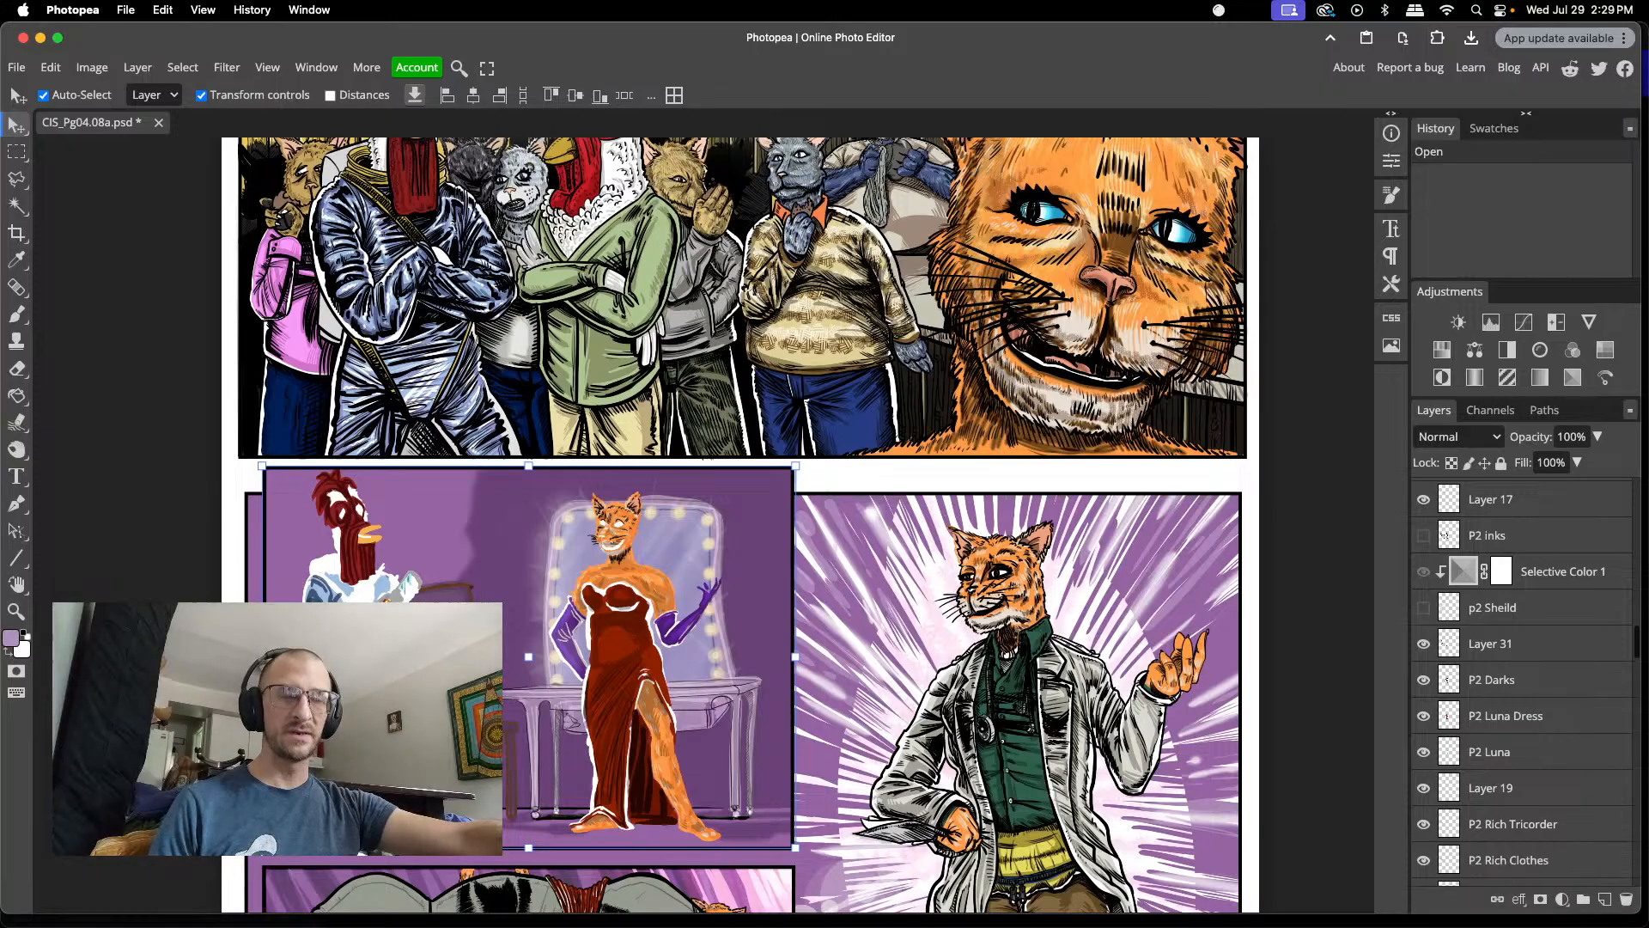
- Sample the purple wall colour beside the rooster and brush it onto the p2 Background layer in the second panel
{"action": "key", "text": "i"}
{"action": "left_click", "coordinate": [435, 544]}
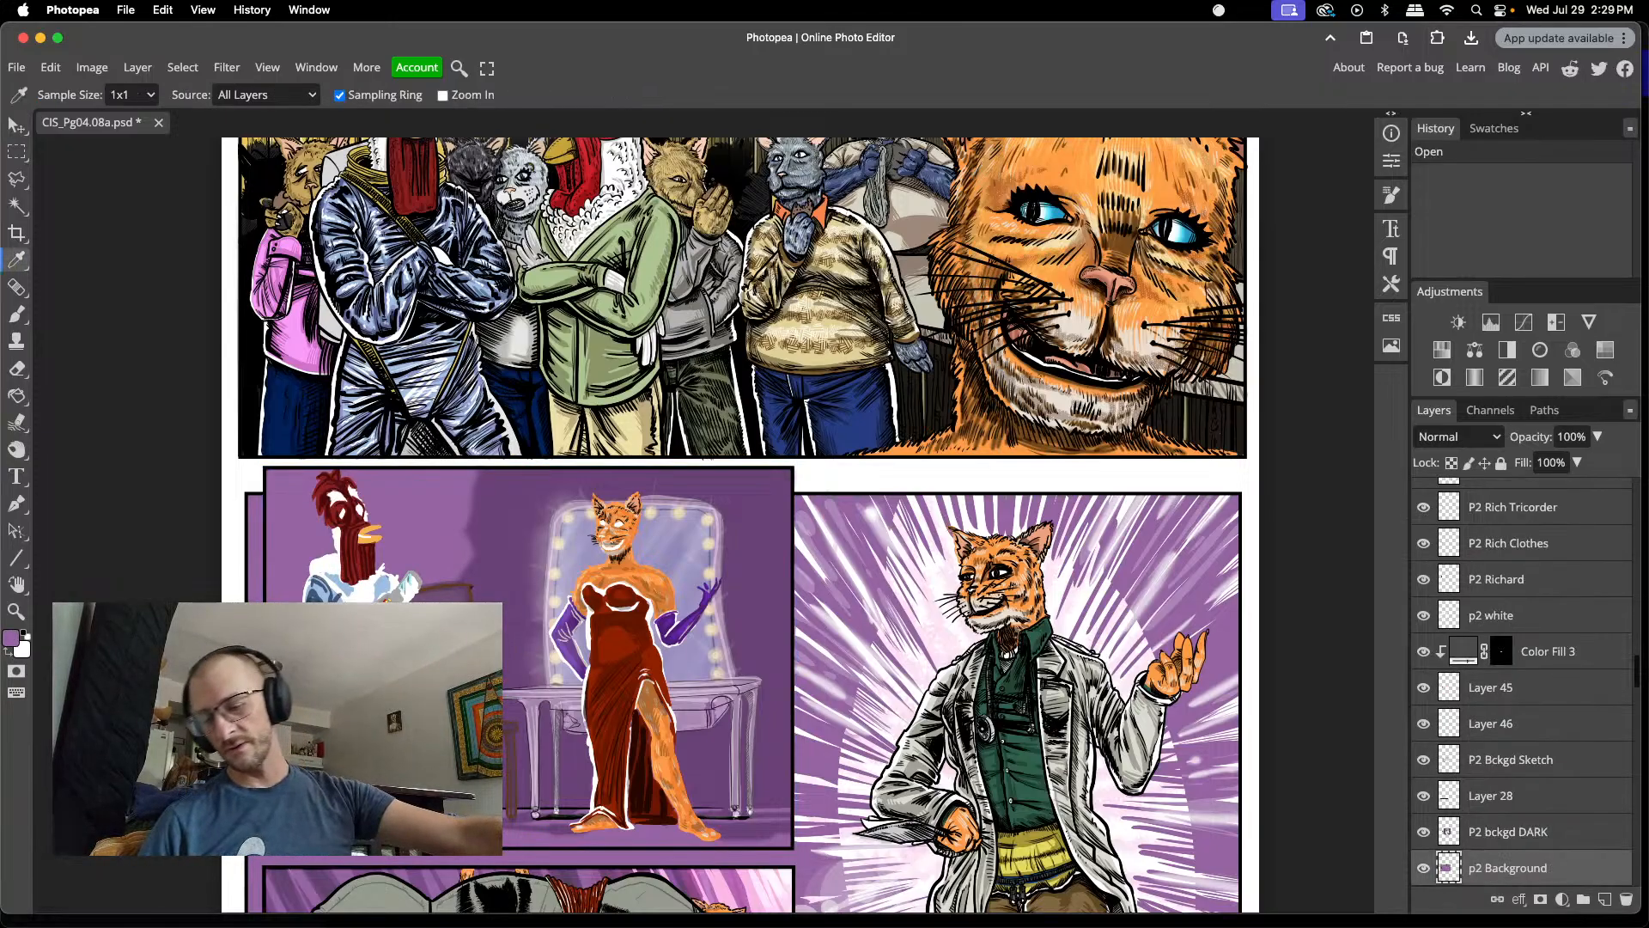
{"action": "key", "text": "b"}
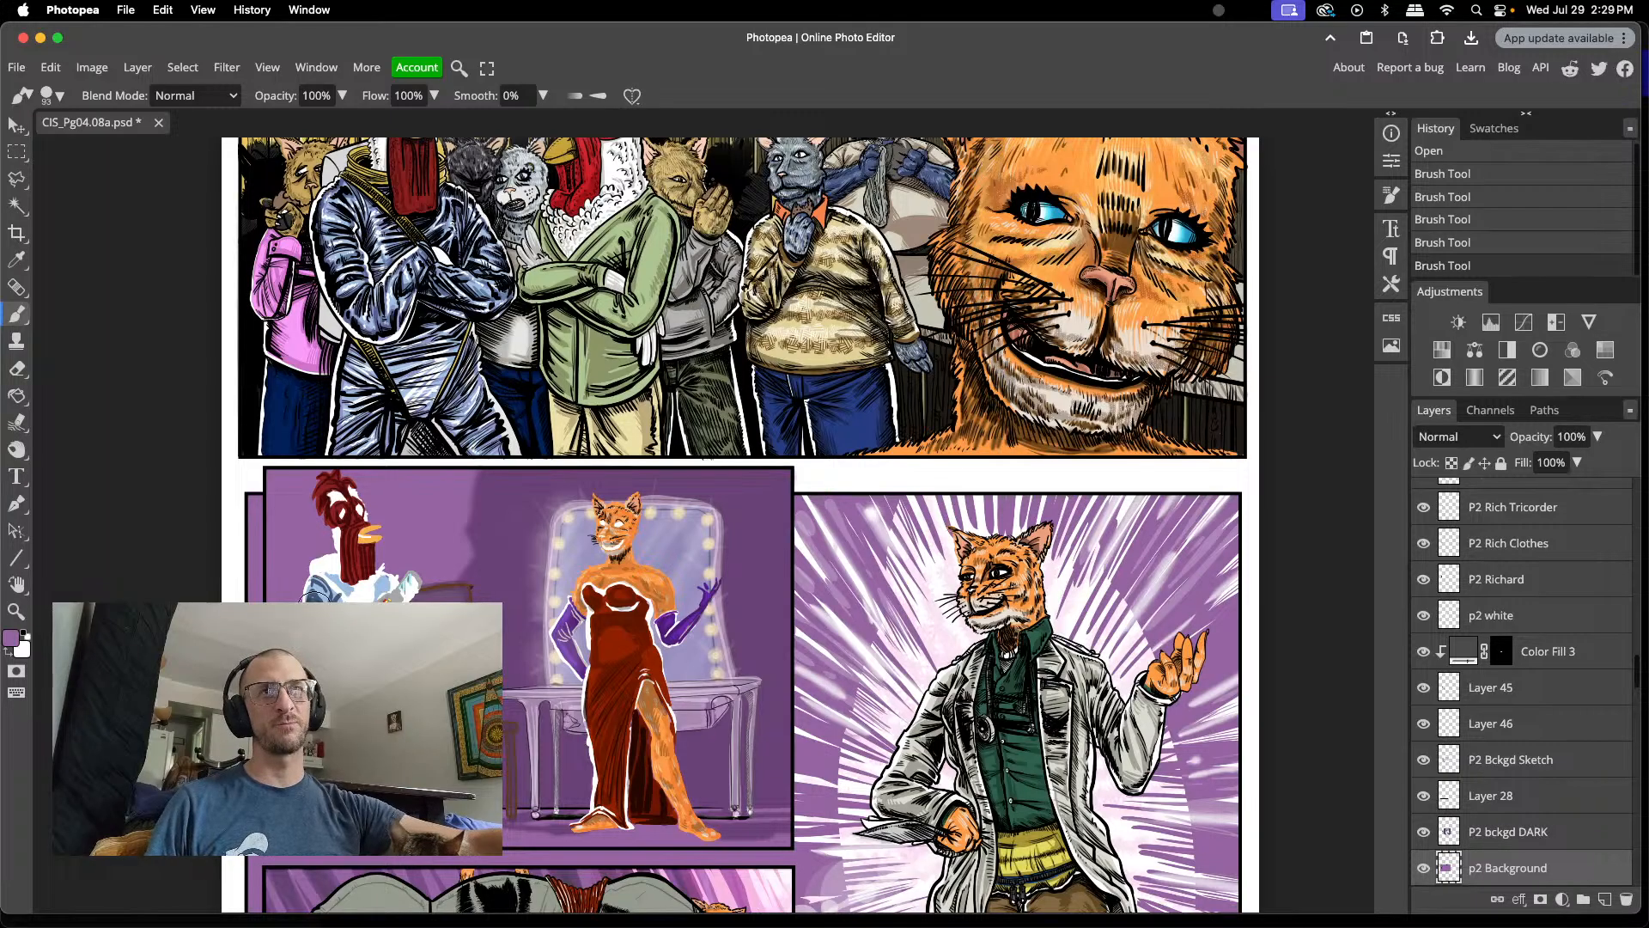
{"action": "right_click", "coordinate": [285, 599]}
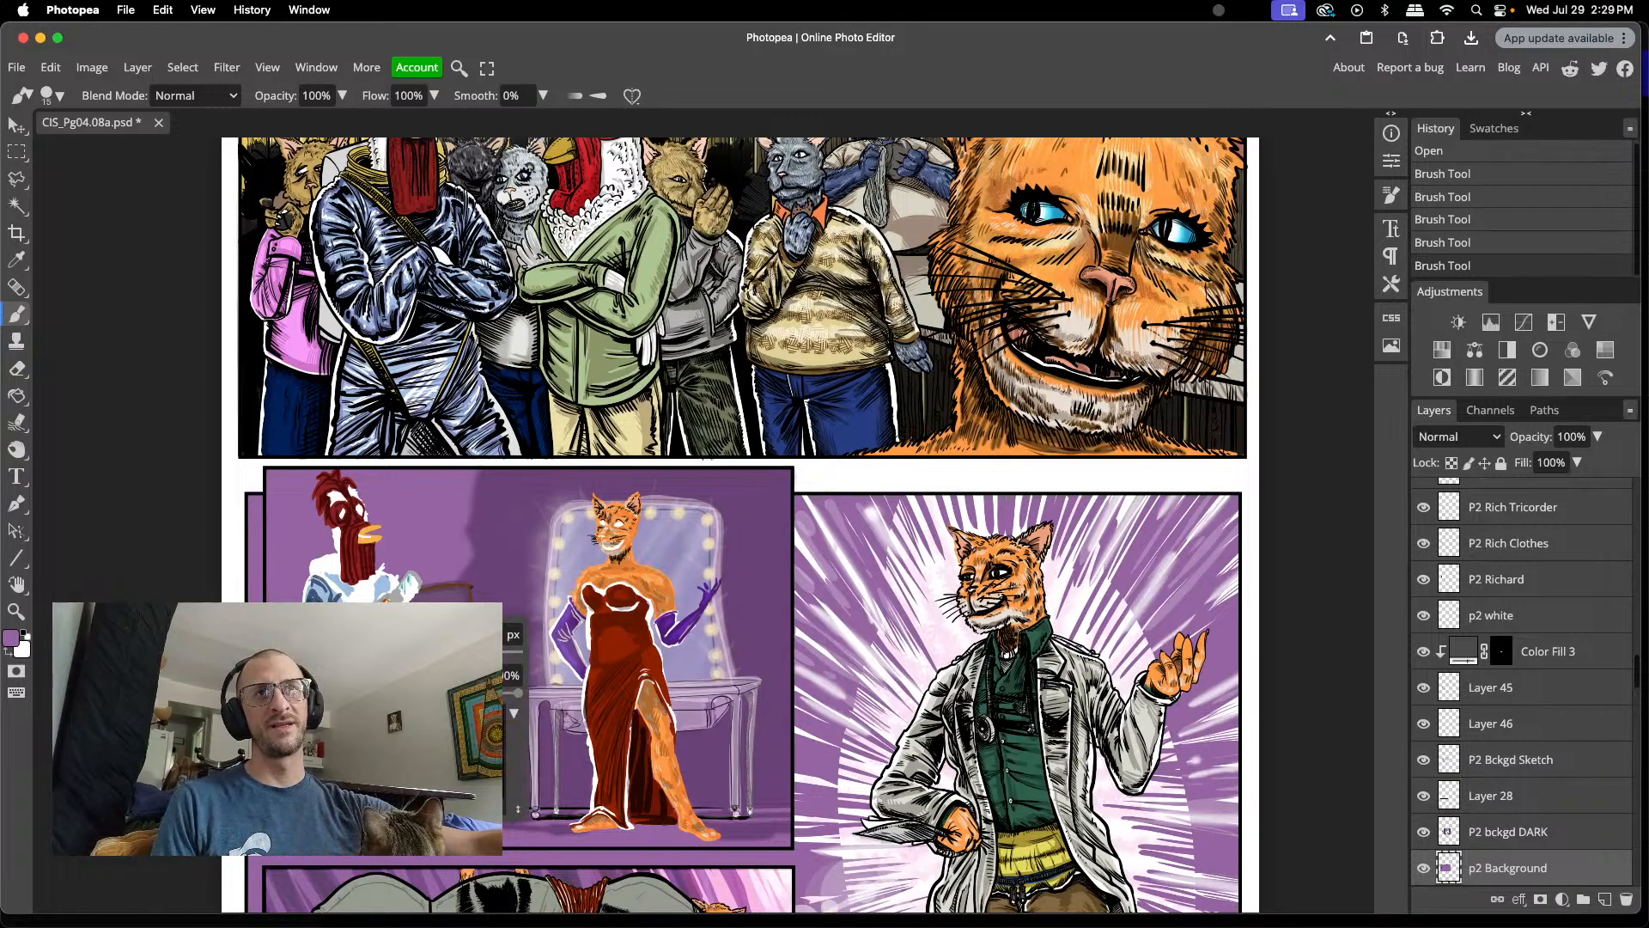
{"action": "key", "text": "Escape"}
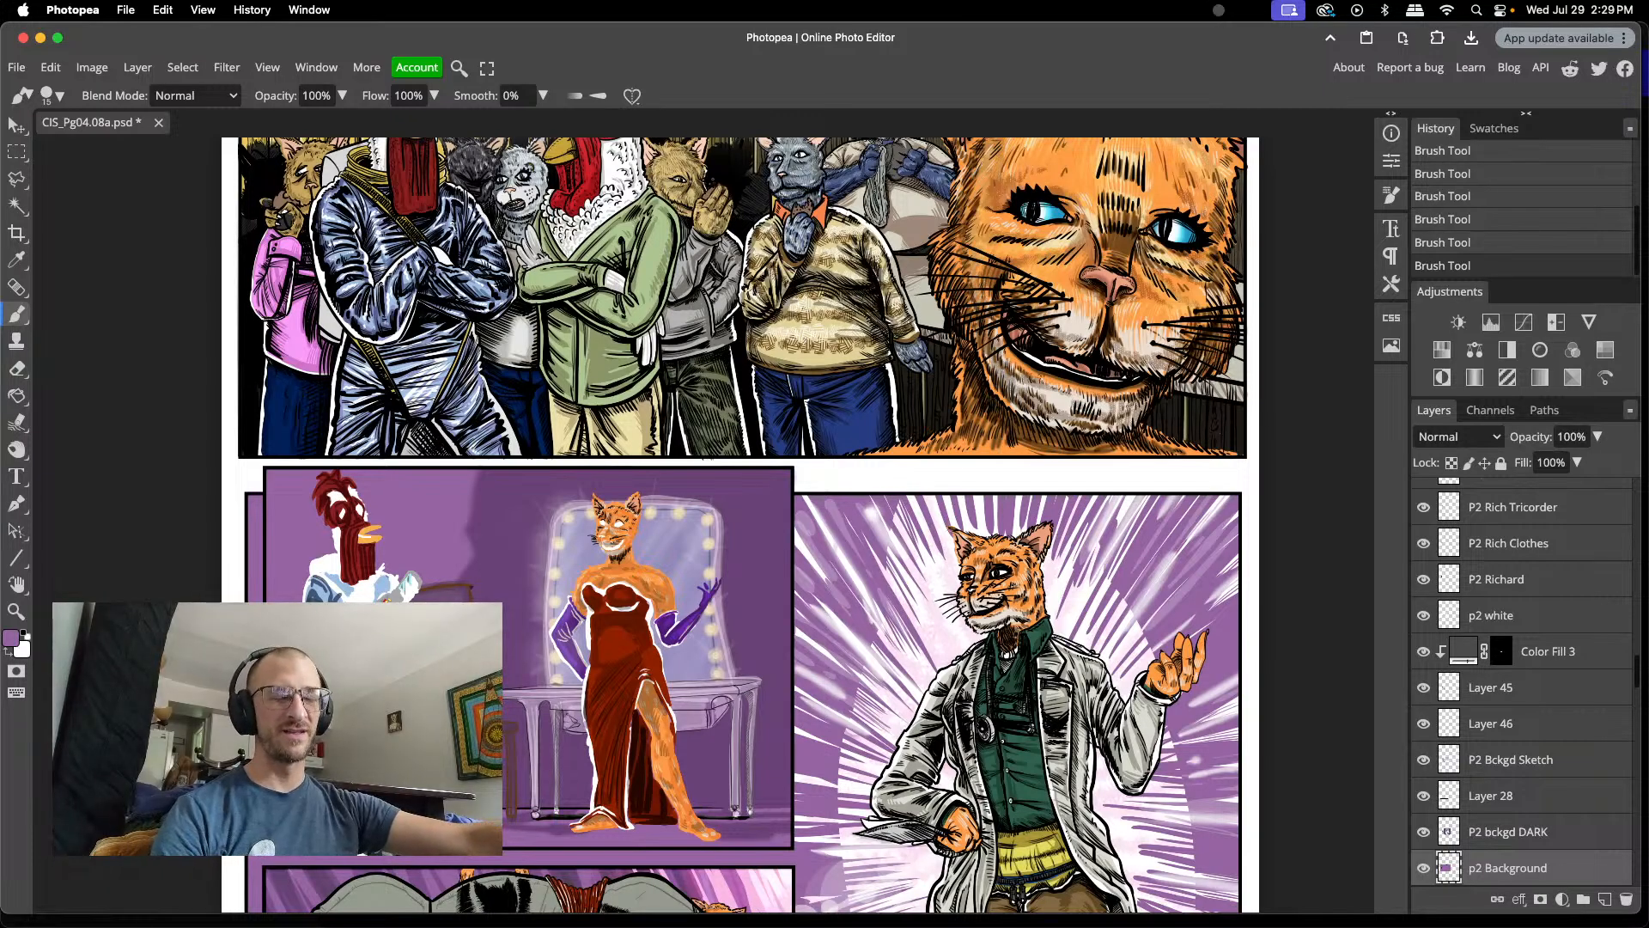
- Toggle the P2 bckgd DARK, P2 Highlights and Layer 20 layers off and on to check what each one holds
{"action": "key", "text": "v"}
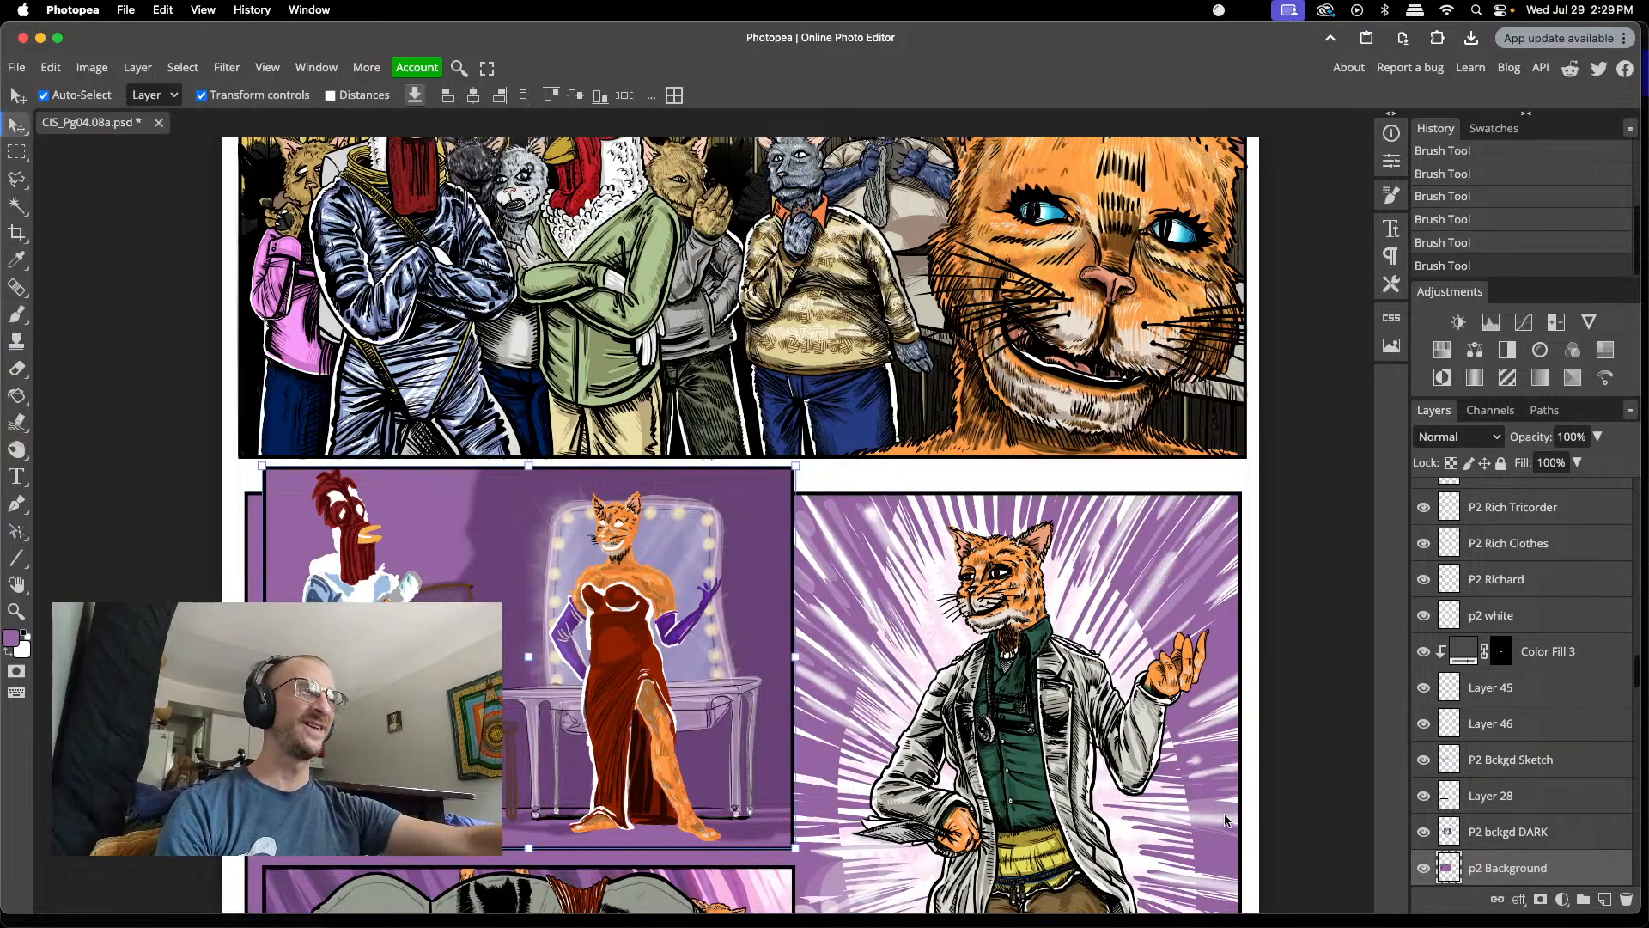
{"action": "left_click", "coordinate": [1425, 832]}
{"action": "left_click", "coordinate": [1424, 832]}
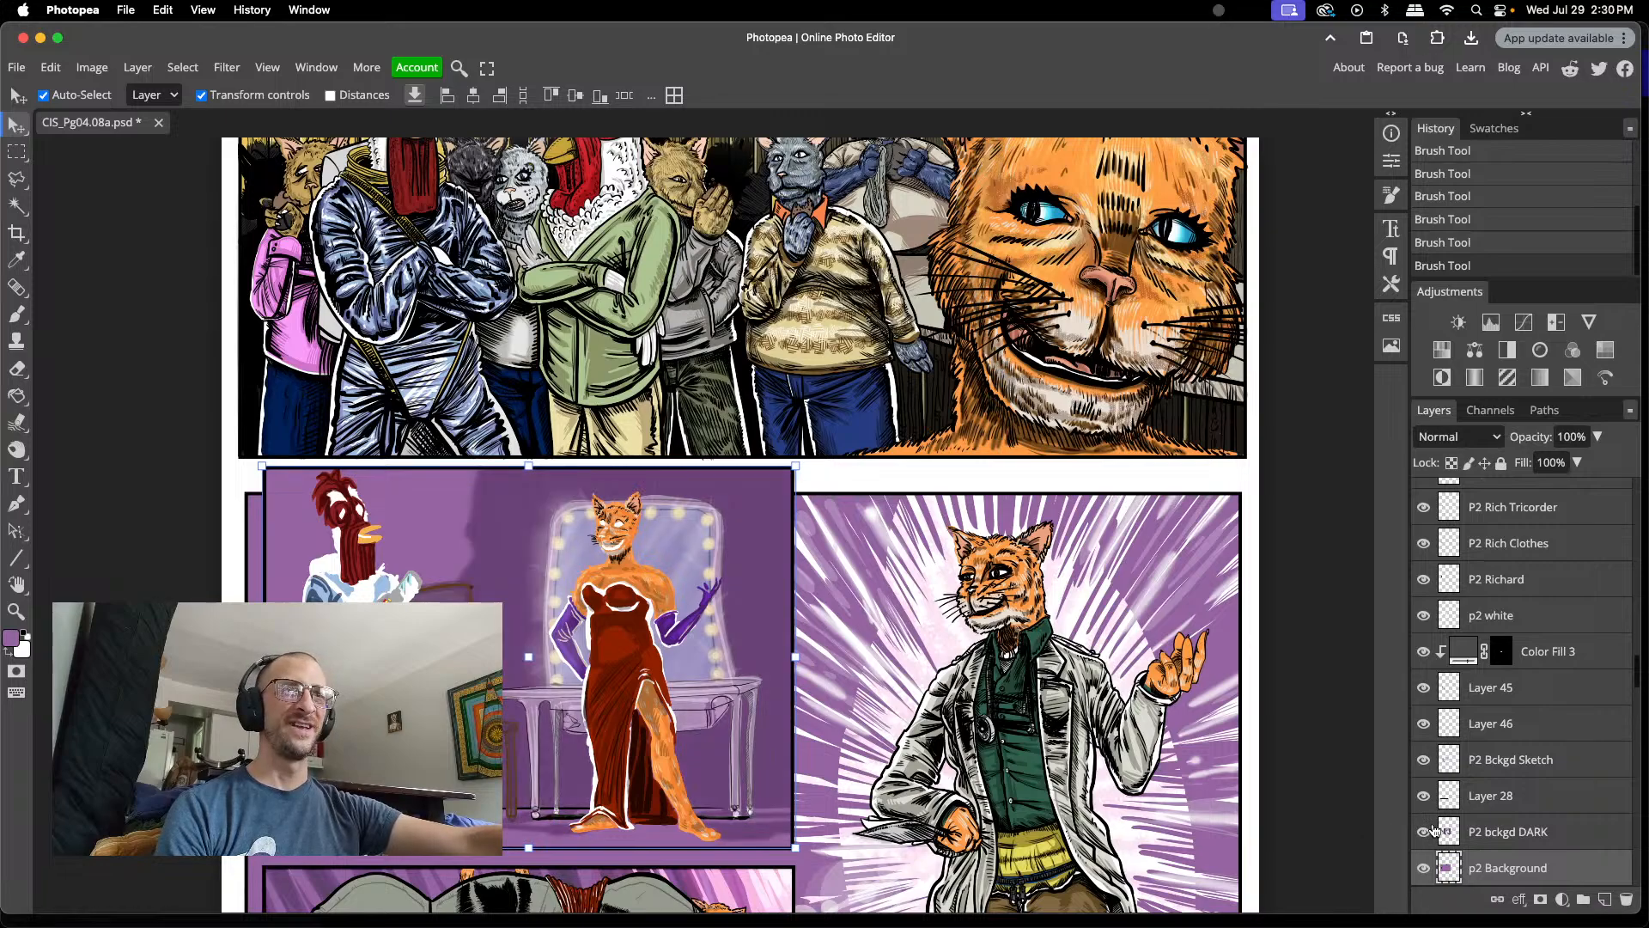
{"action": "scroll", "coordinate": [1452, 825], "scroll_direction": "down", "scroll_amount": 3}
{"action": "scroll", "coordinate": [1474, 814], "scroll_direction": "up", "scroll_amount": 10}
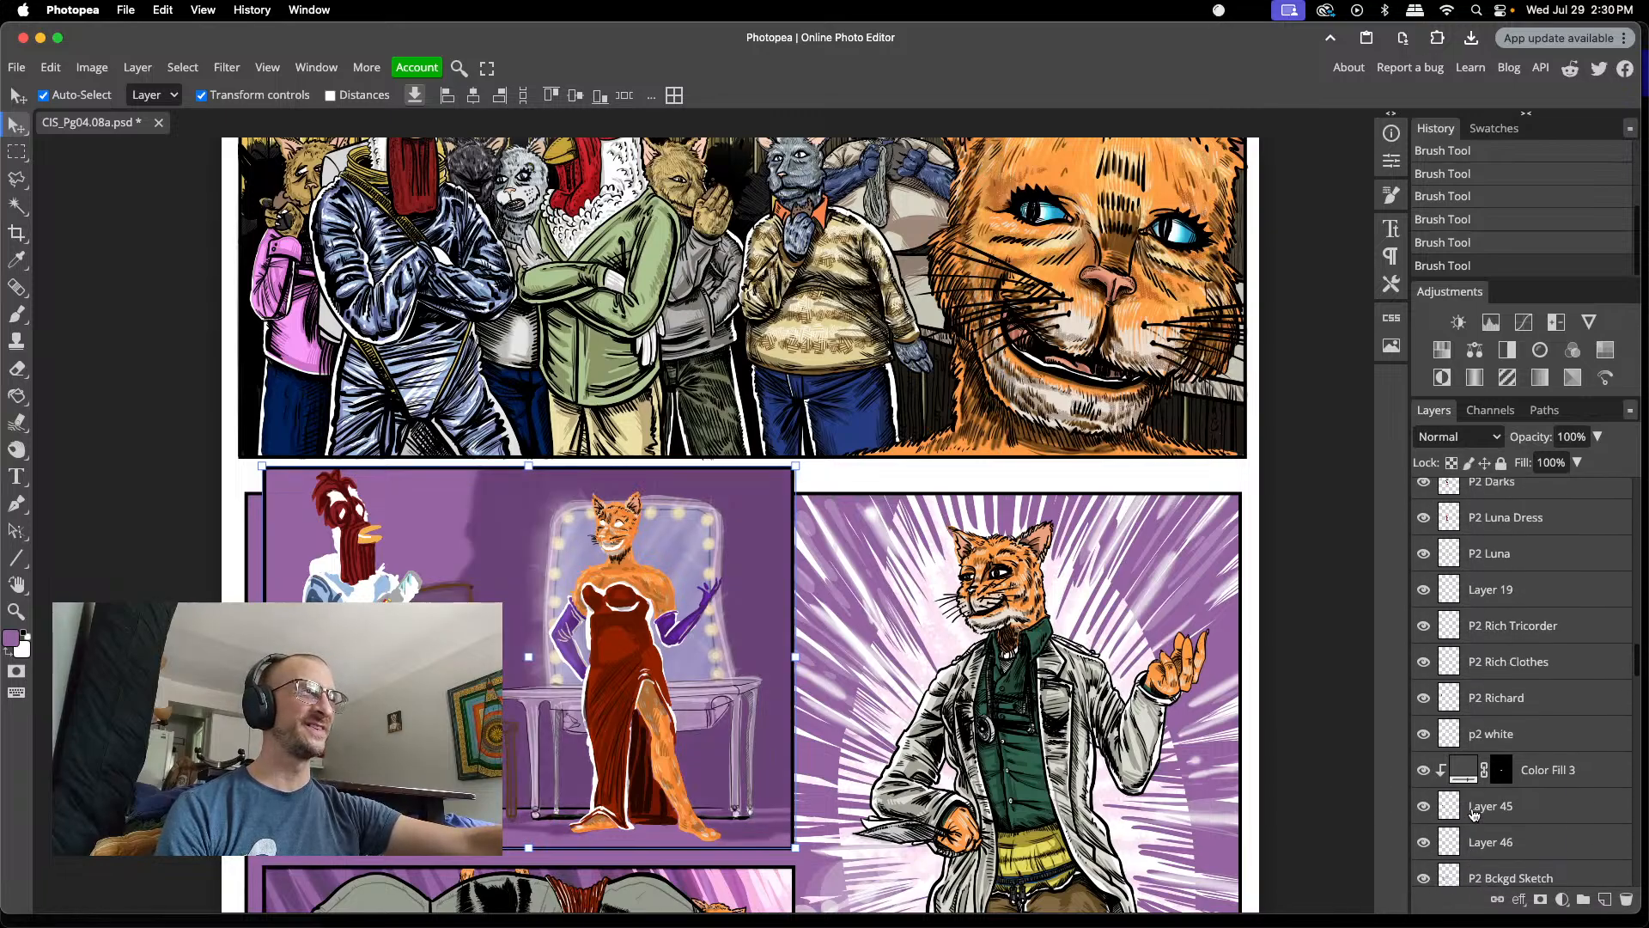
{"action": "scroll", "coordinate": [1474, 814], "scroll_direction": "up", "scroll_amount": 3}
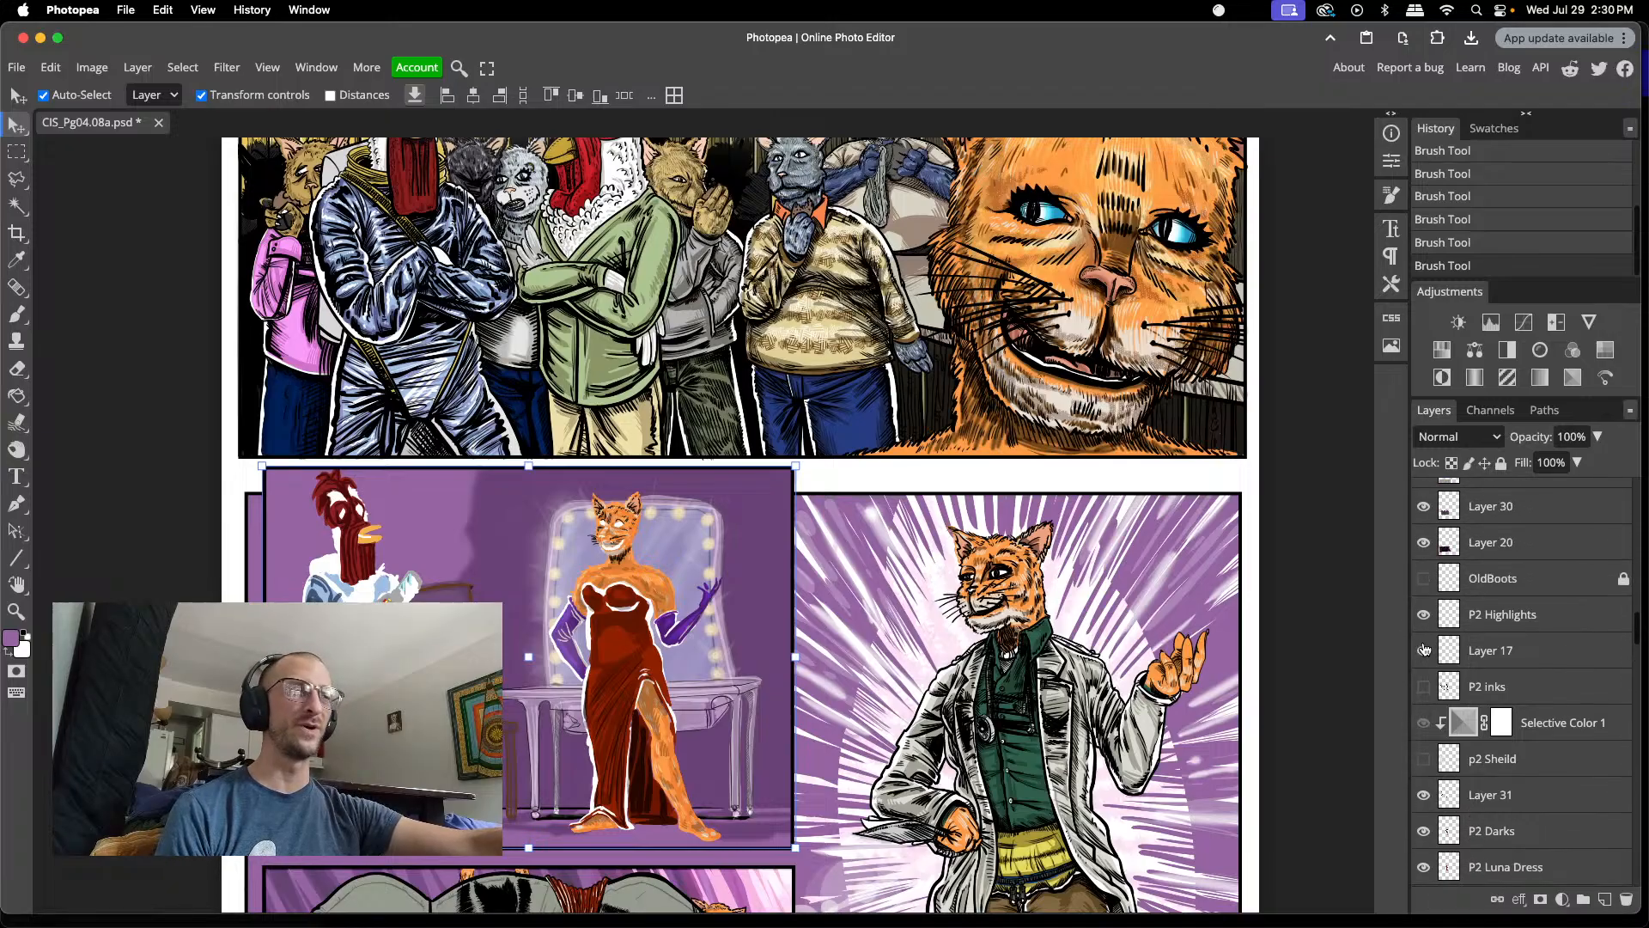
{"action": "left_click", "coordinate": [1425, 615]}
{"action": "left_click", "coordinate": [1424, 615]}
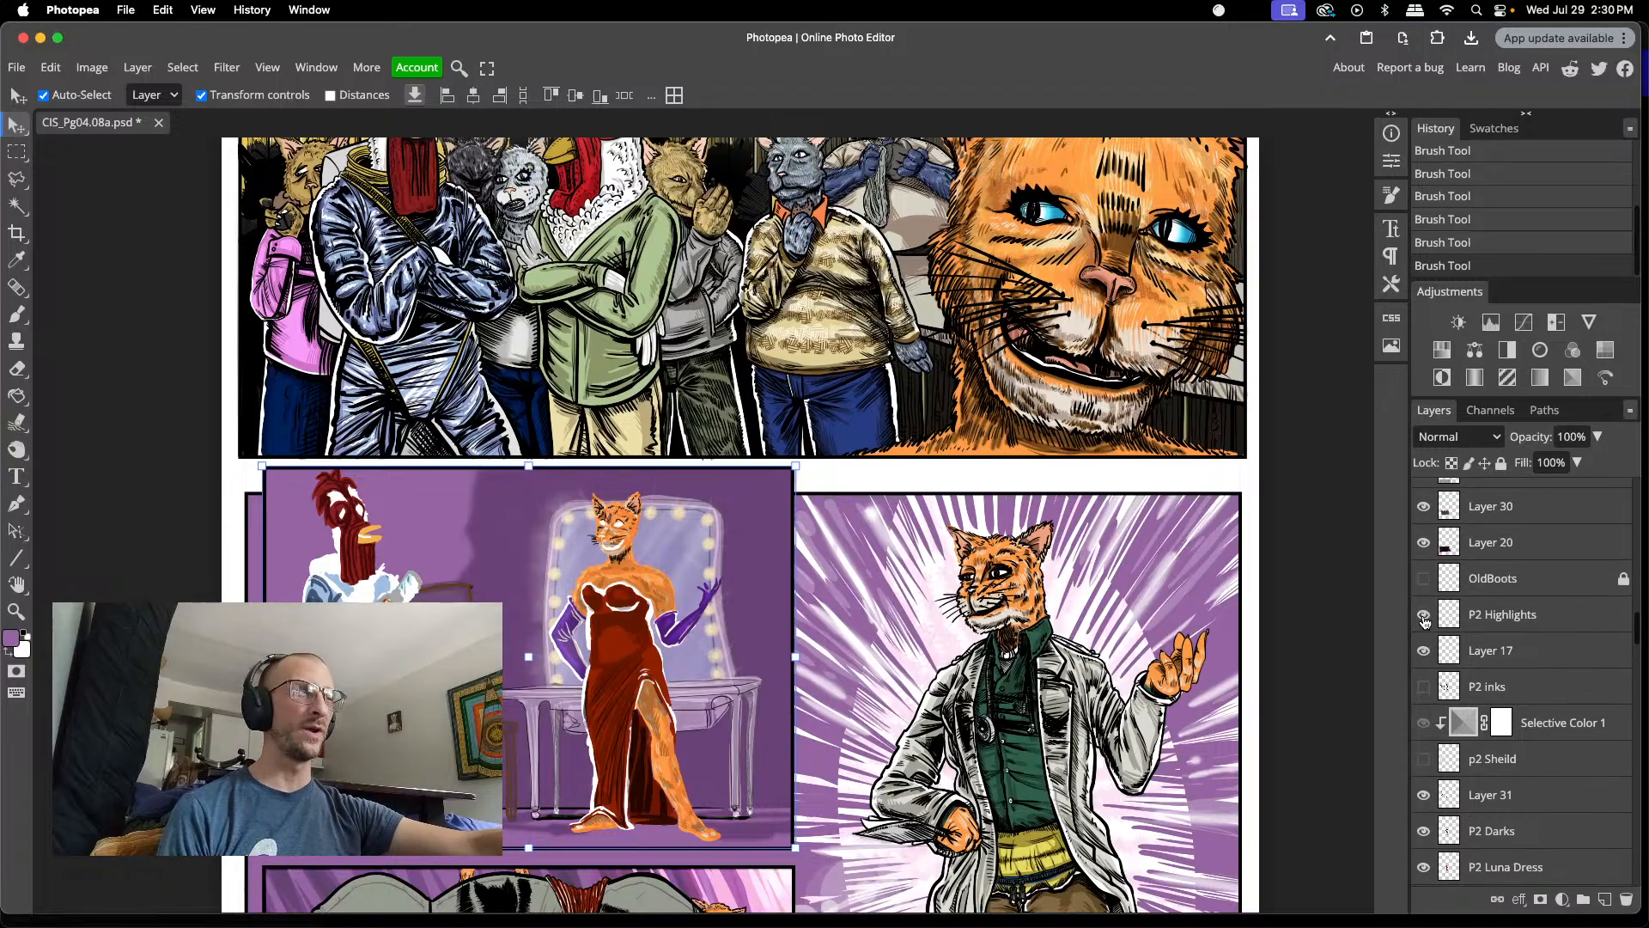
{"action": "left_click", "coordinate": [1424, 543]}
{"action": "left_click", "coordinate": [1425, 543]}
- Examine the layer stack from the panel 4 layers down to the Canvas layer and back up to the Panel 1 Art layers
{"action": "scroll", "coordinate": [1426, 557], "scroll_direction": "up", "scroll_amount": 5}
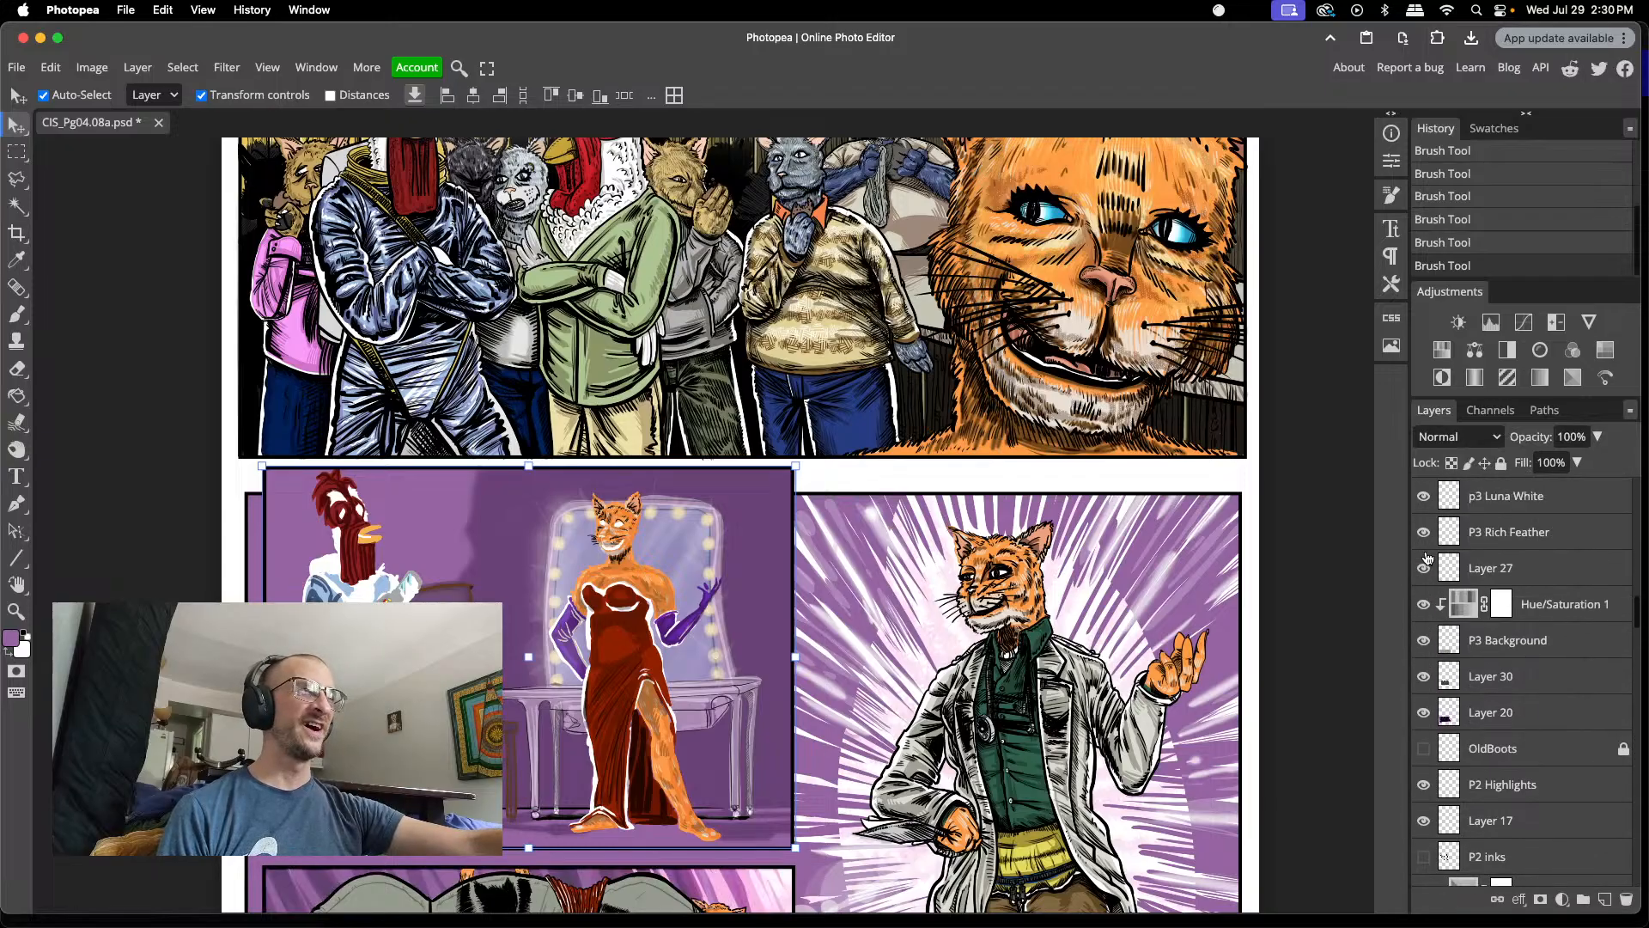
{"action": "scroll", "coordinate": [1424, 559], "scroll_direction": "up", "scroll_amount": 7}
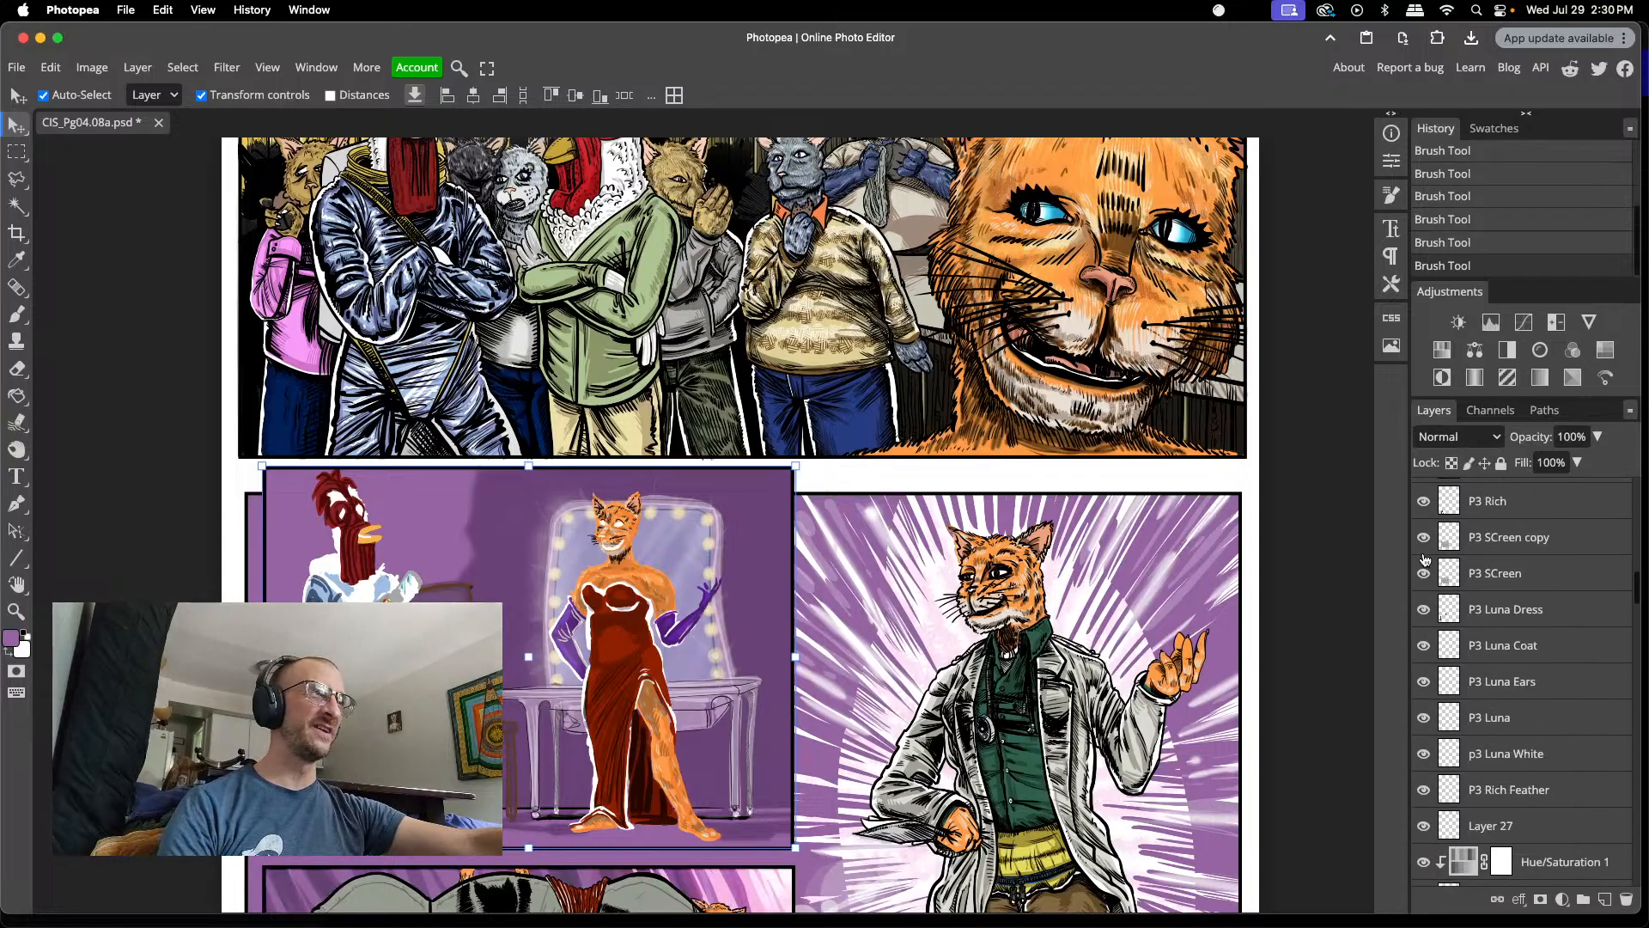
{"action": "scroll", "coordinate": [1426, 559], "scroll_direction": "up", "scroll_amount": 6}
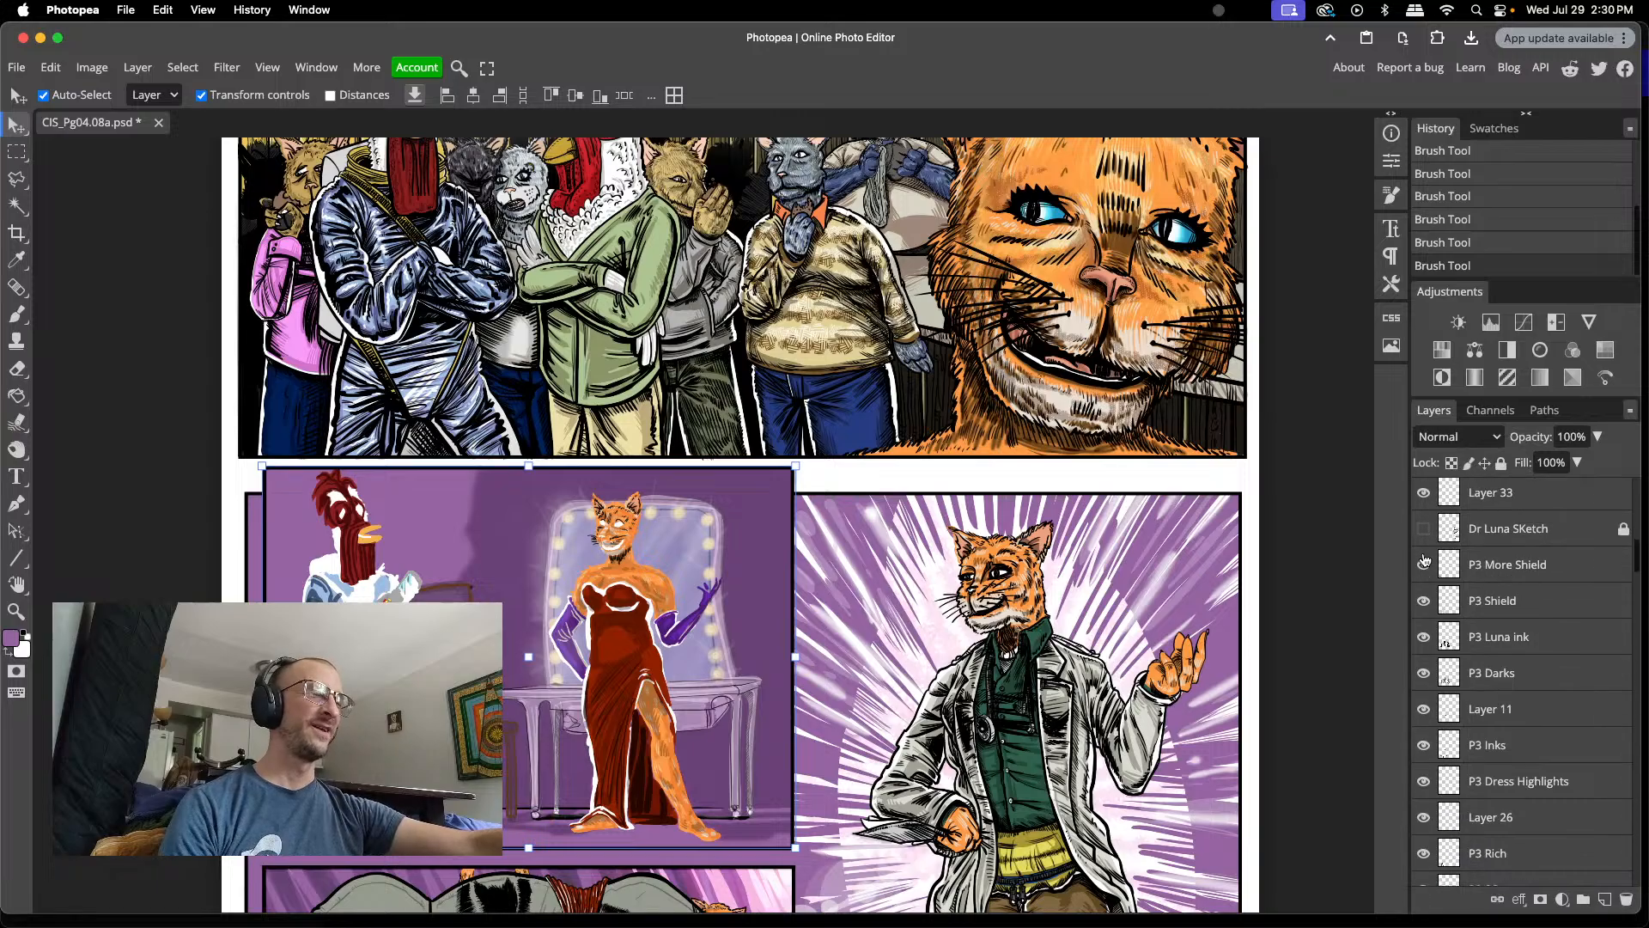
{"action": "scroll", "coordinate": [1425, 561], "scroll_direction": "up", "scroll_amount": 3}
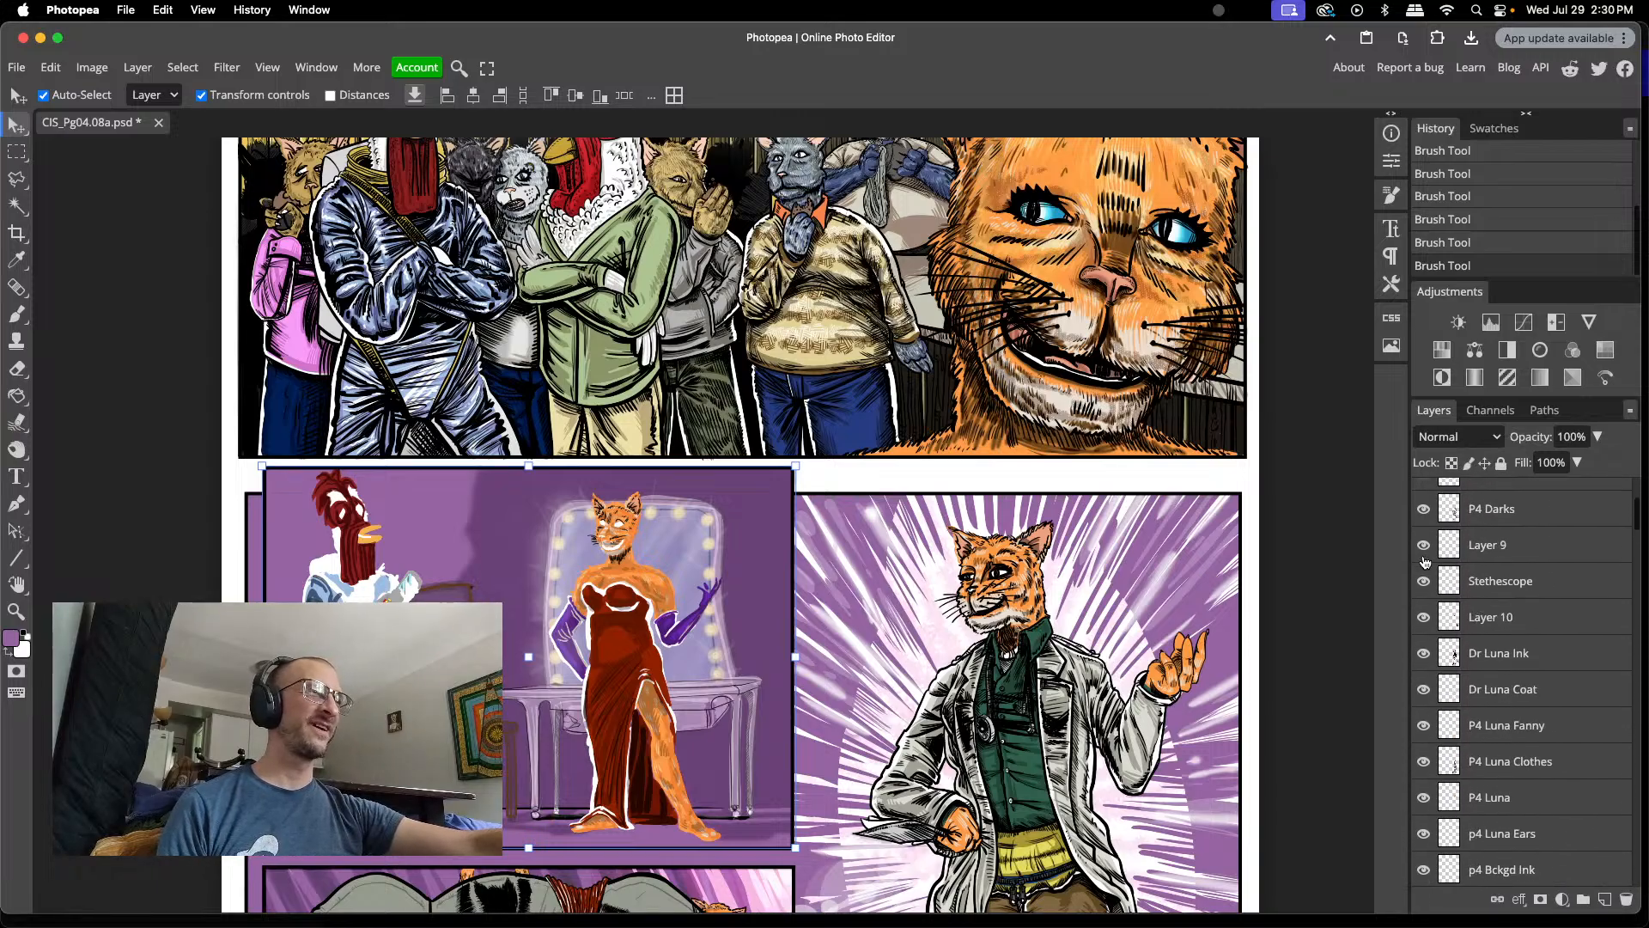
{"action": "scroll", "coordinate": [1452, 621], "scroll_direction": "down", "scroll_amount": 15}
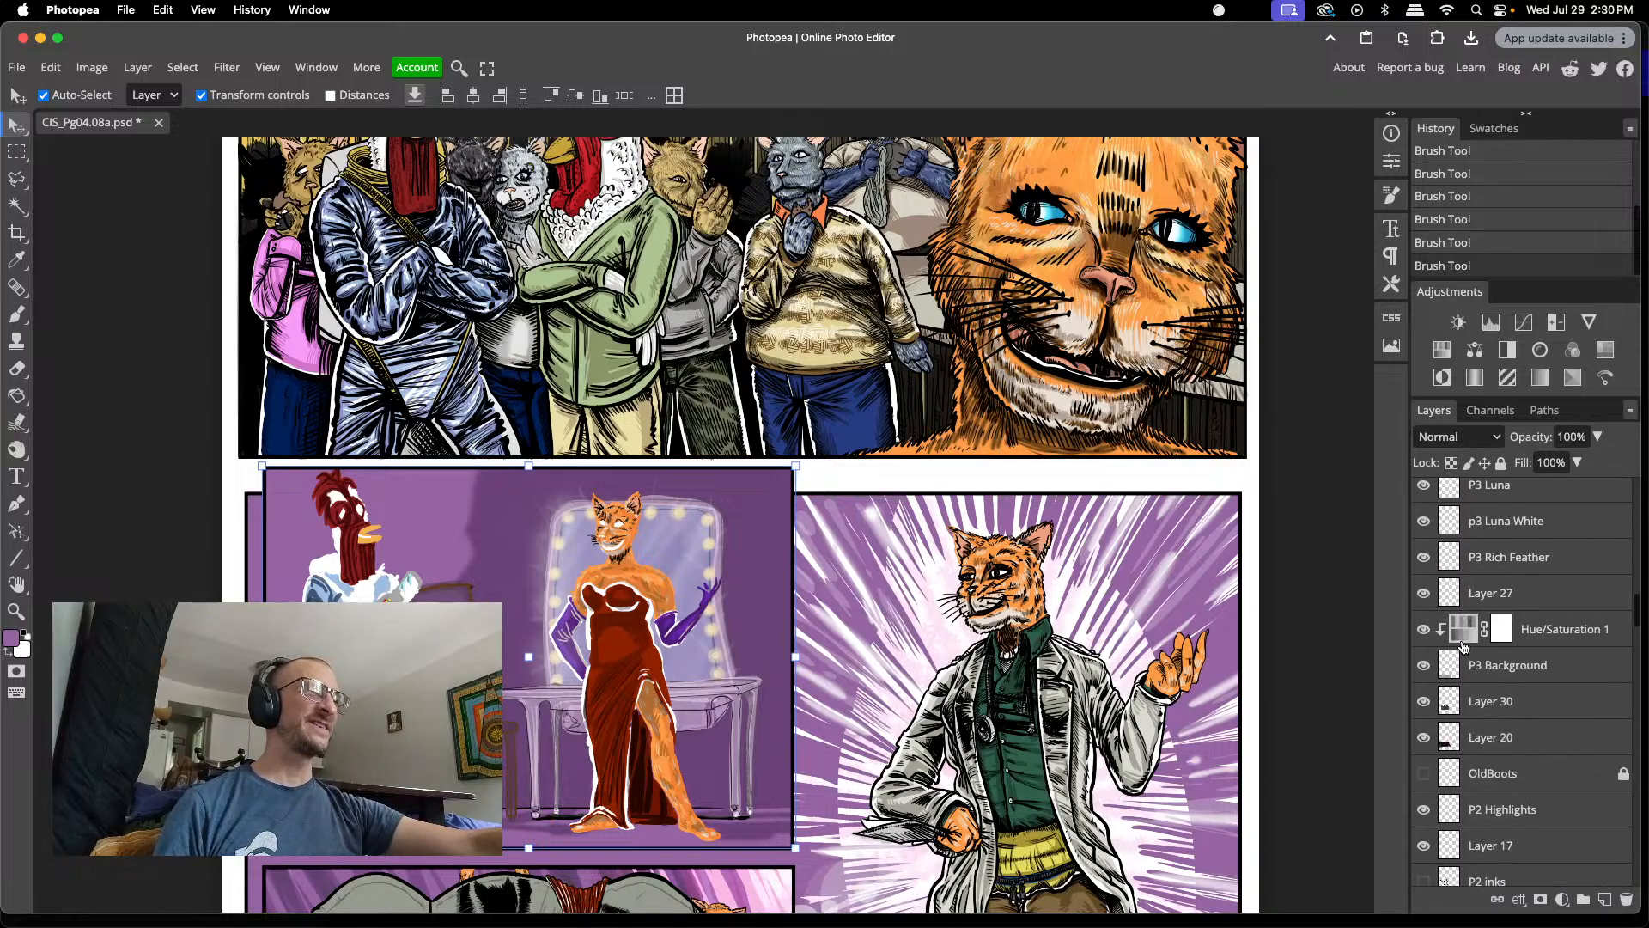
{"action": "scroll", "coordinate": [1464, 646], "scroll_direction": "down", "scroll_amount": 10}
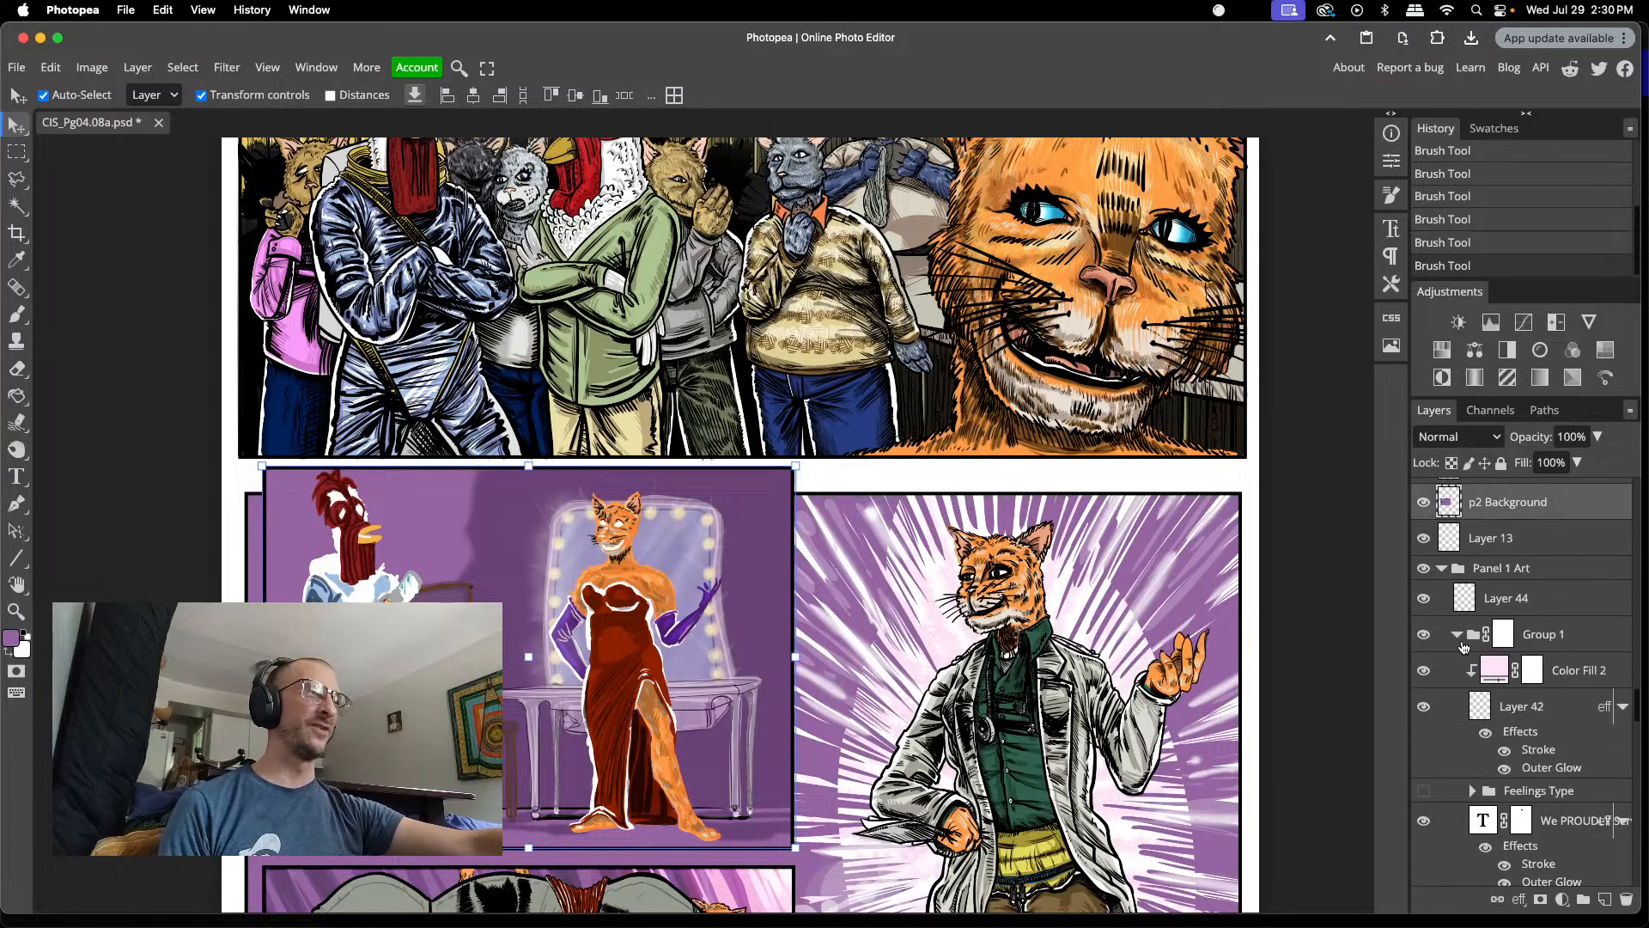
{"action": "scroll", "coordinate": [1465, 646], "scroll_direction": "down", "scroll_amount": 3}
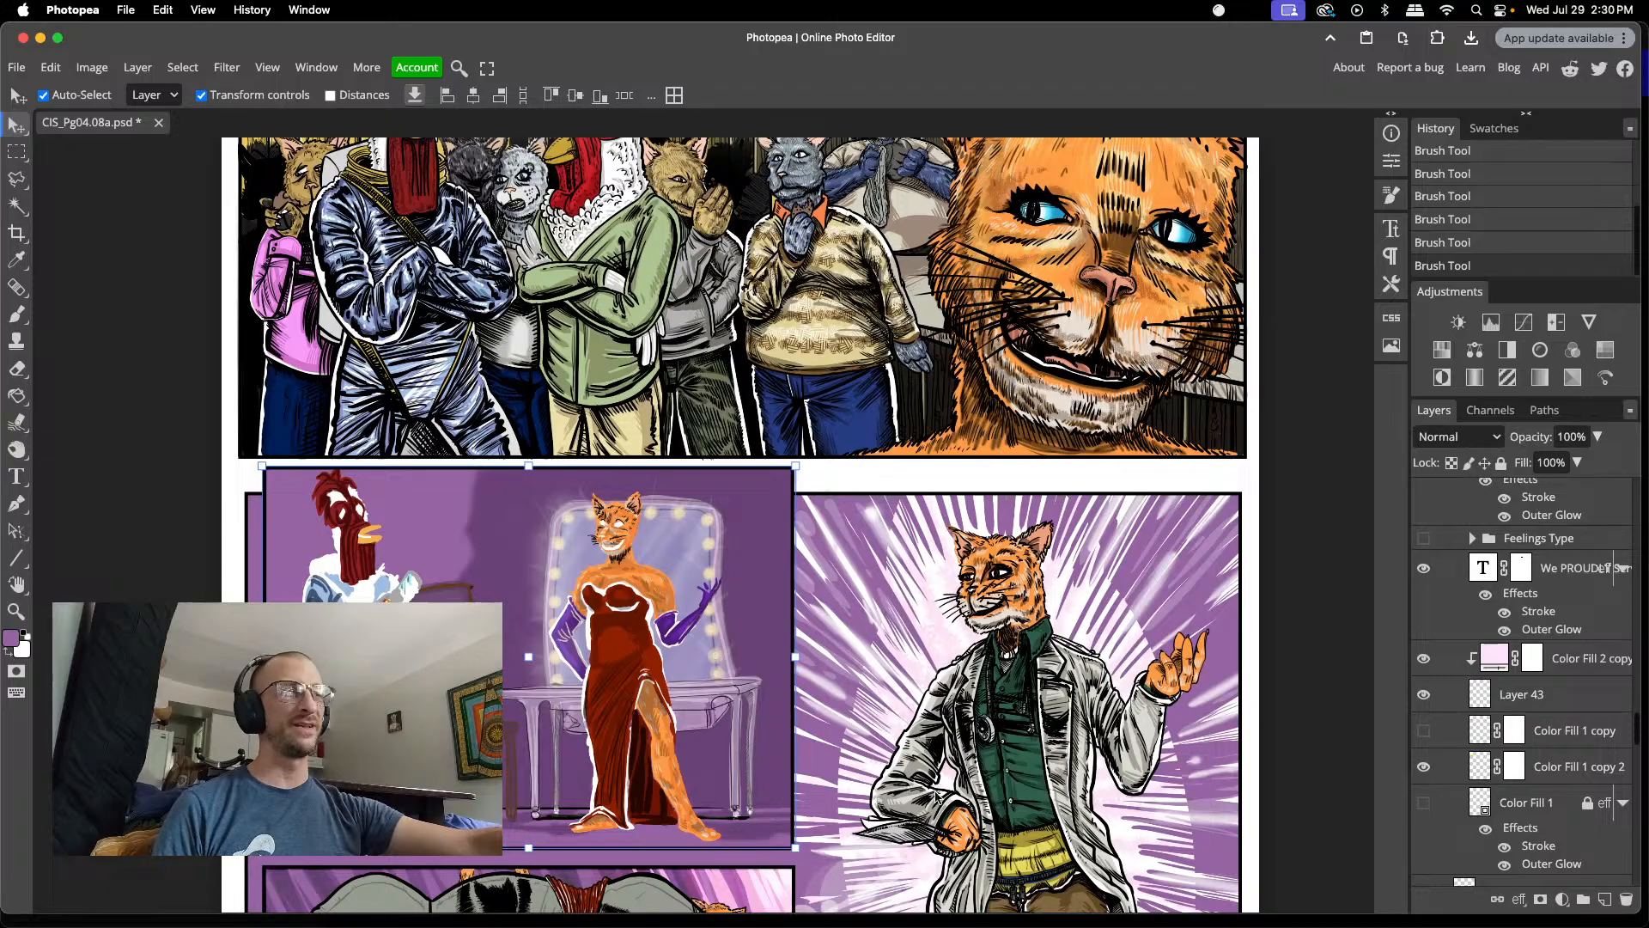
{"action": "scroll", "coordinate": [1528, 737], "scroll_direction": "down", "scroll_amount": 8}
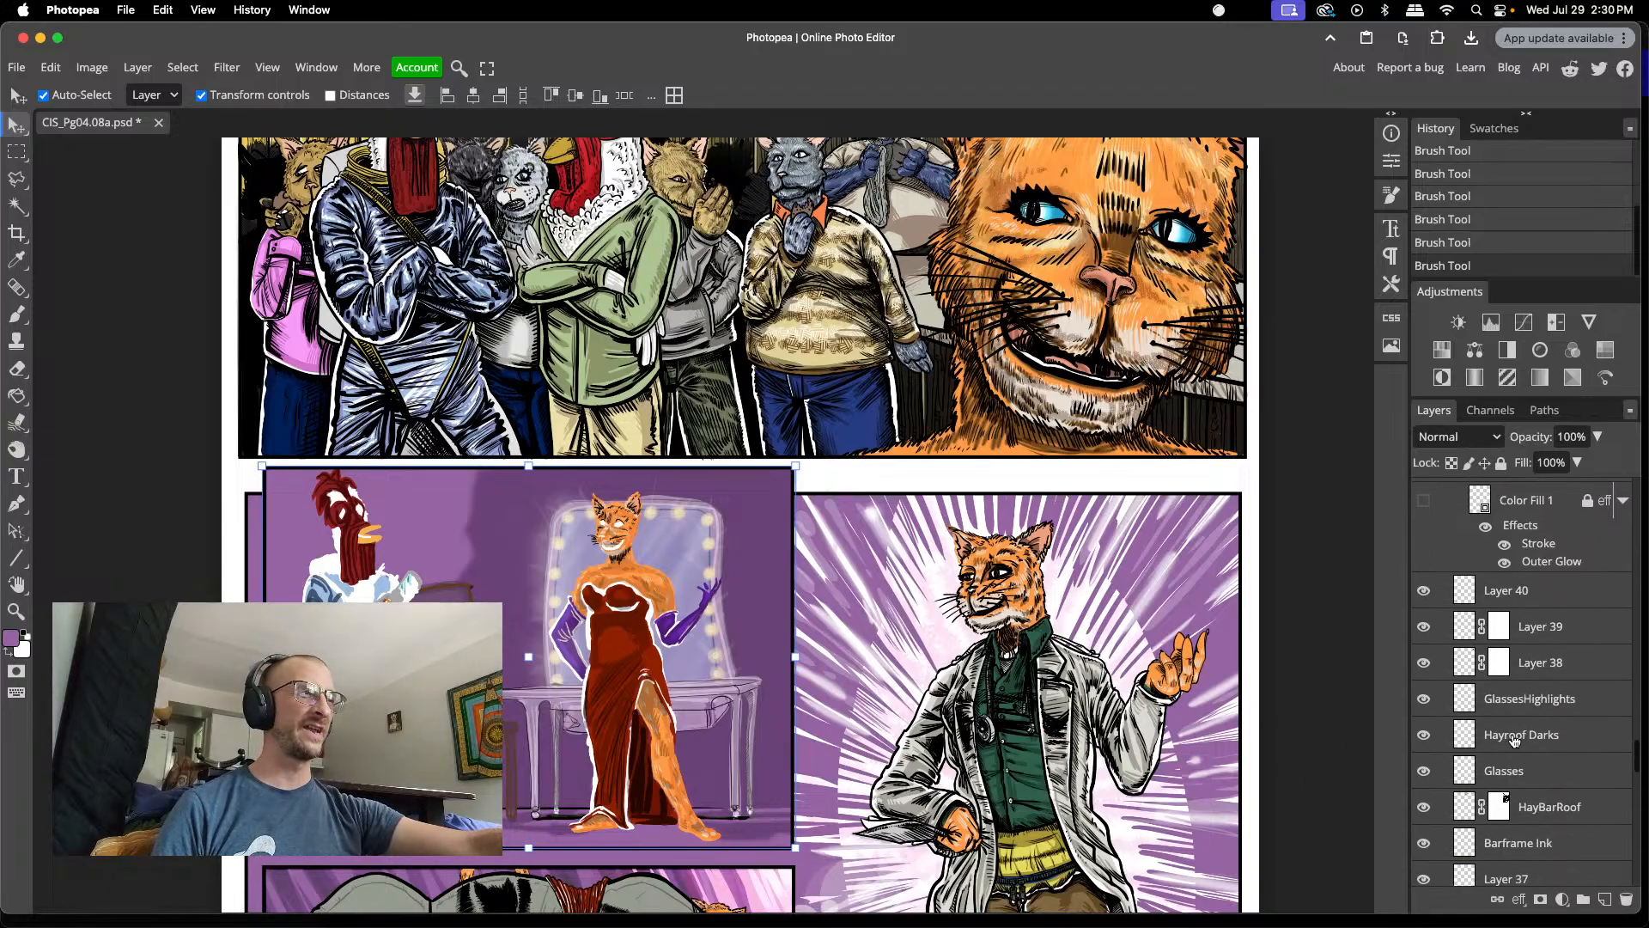
{"action": "scroll", "coordinate": [1515, 740], "scroll_direction": "down", "scroll_amount": 4}
{"action": "scroll", "coordinate": [1509, 737], "scroll_direction": "down", "scroll_amount": 6}
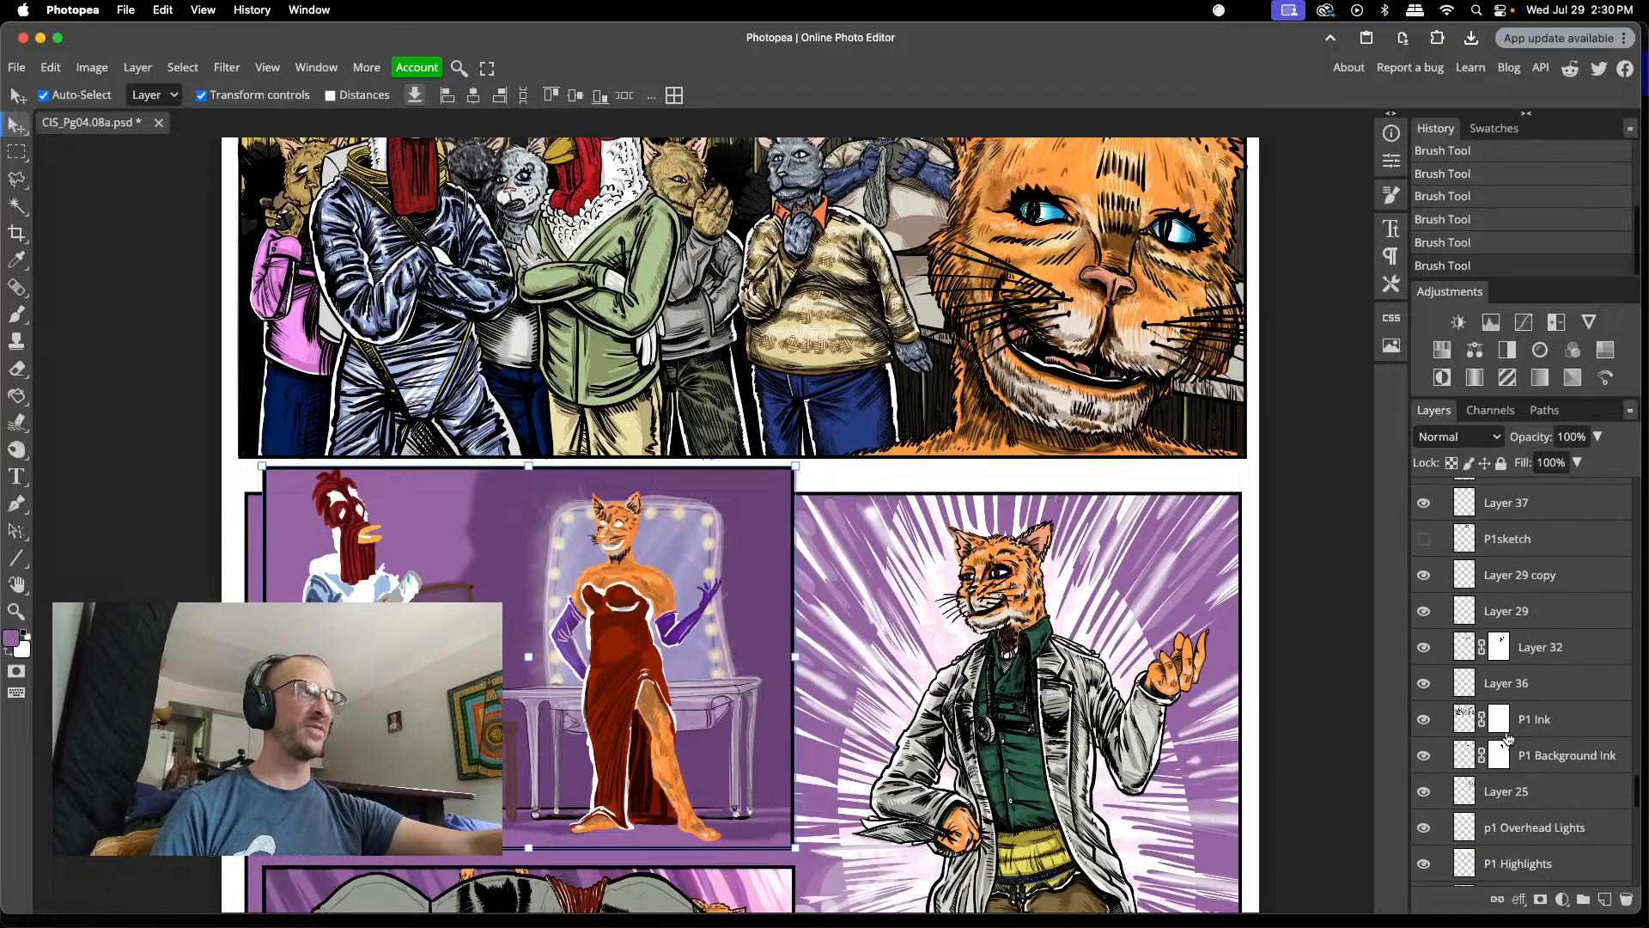
{"action": "scroll", "coordinate": [1508, 737], "scroll_direction": "down", "scroll_amount": 10}
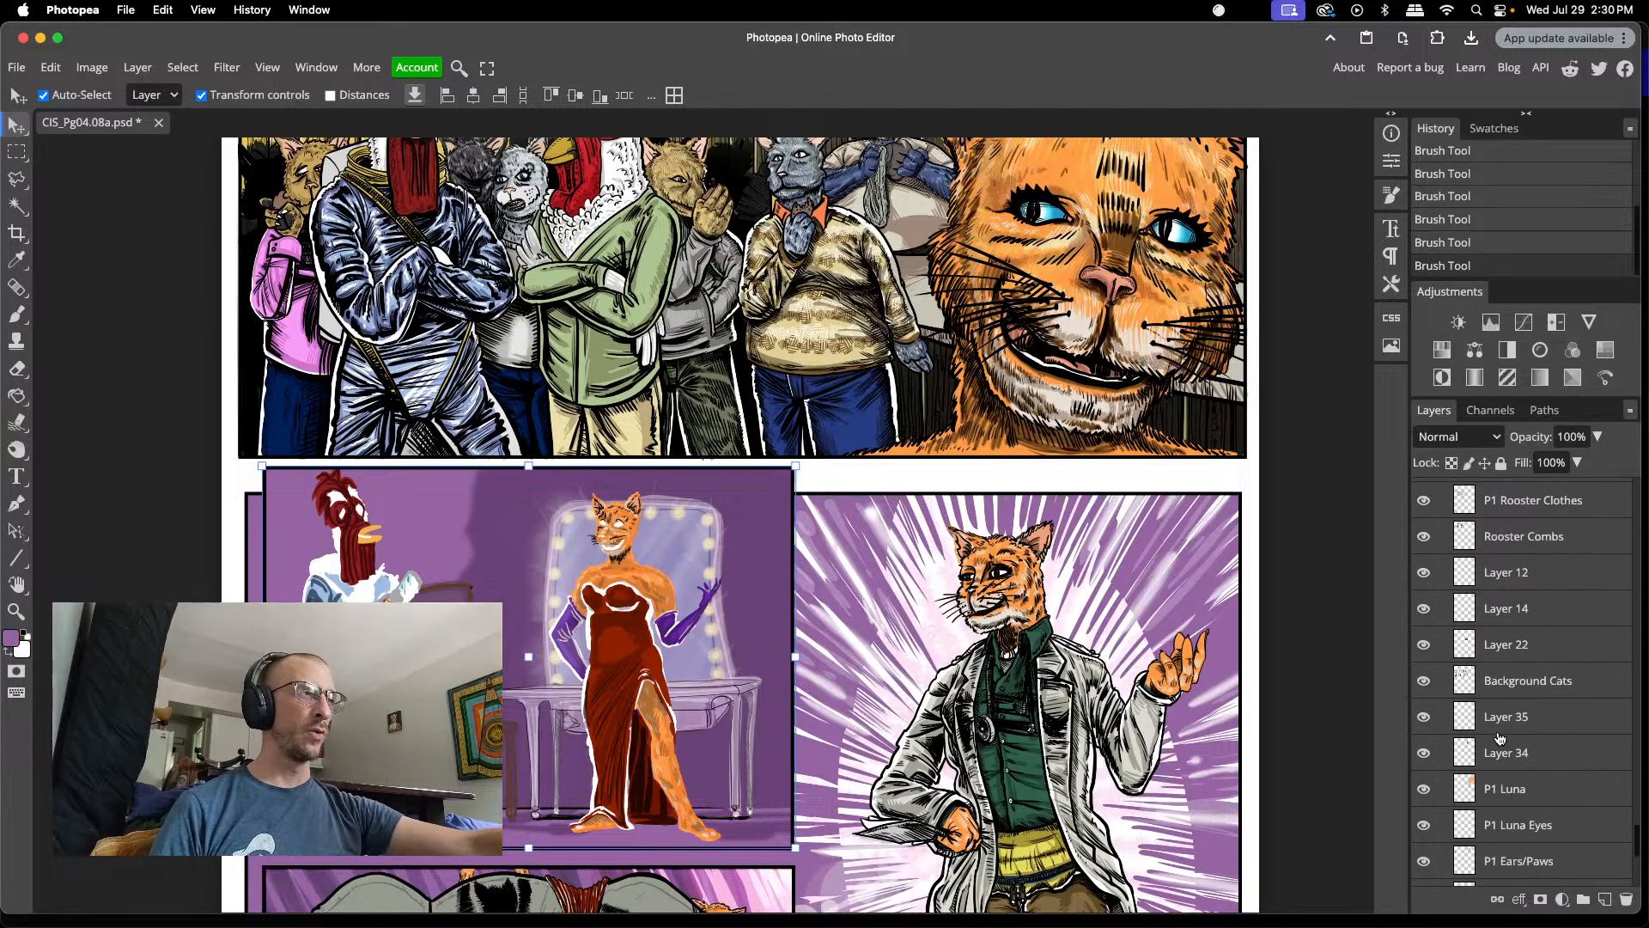
{"action": "scroll", "coordinate": [1499, 737], "scroll_direction": "down", "scroll_amount": 3}
{"action": "scroll", "coordinate": [1499, 737], "scroll_direction": "down", "scroll_amount": 3}
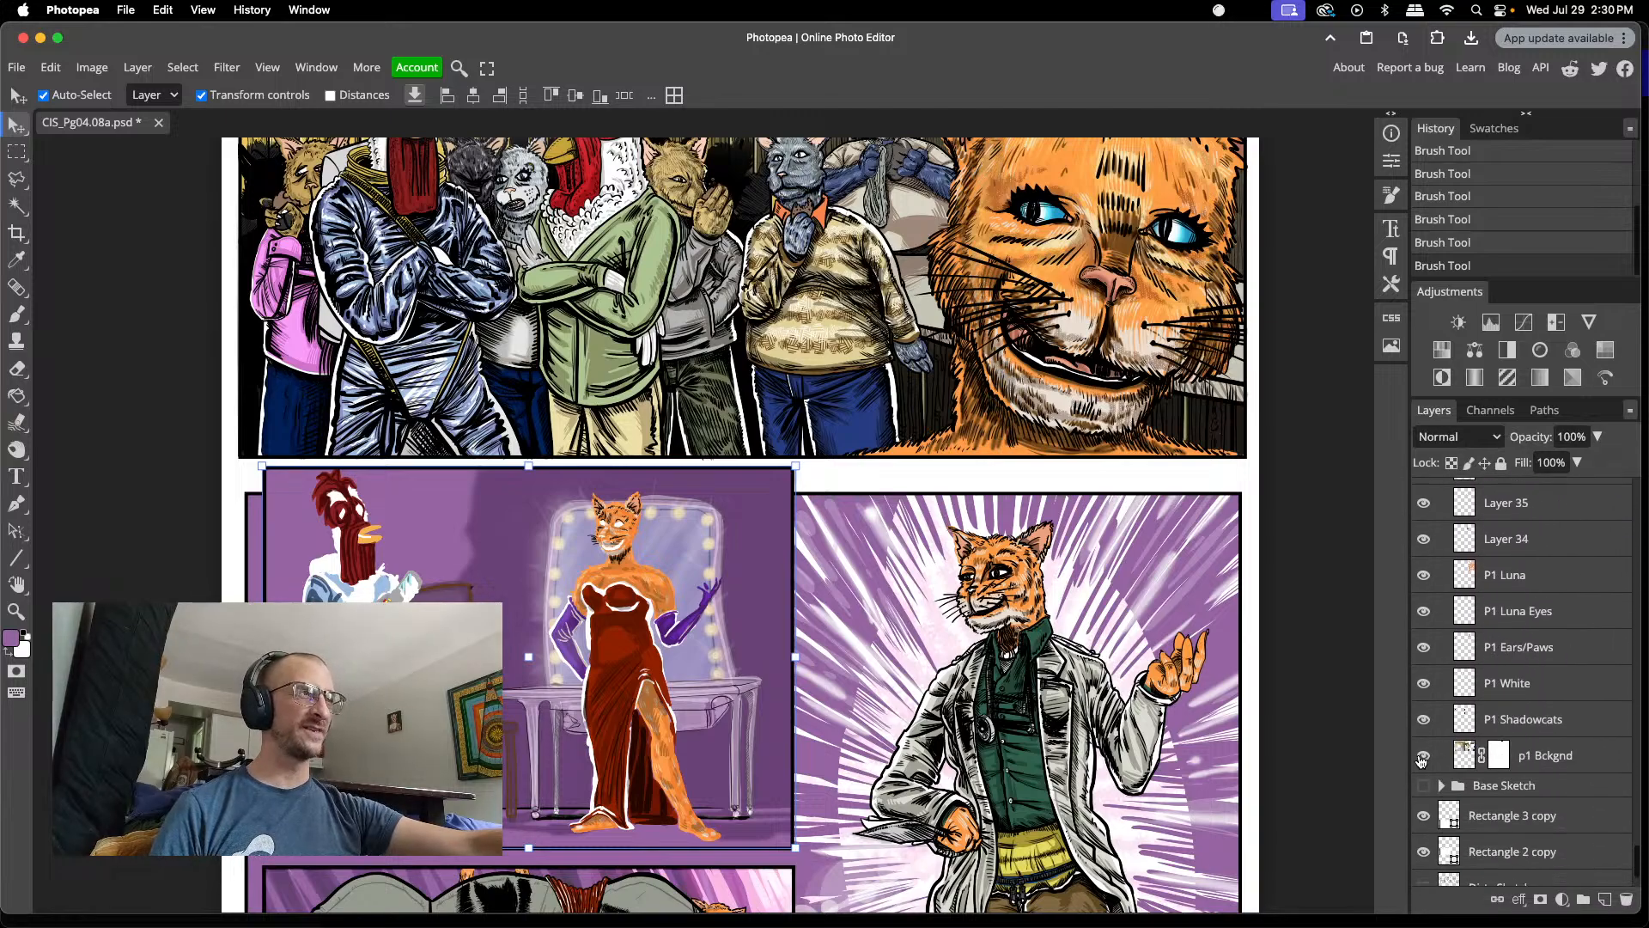
{"action": "scroll", "coordinate": [1423, 759], "scroll_direction": "down", "scroll_amount": 2}
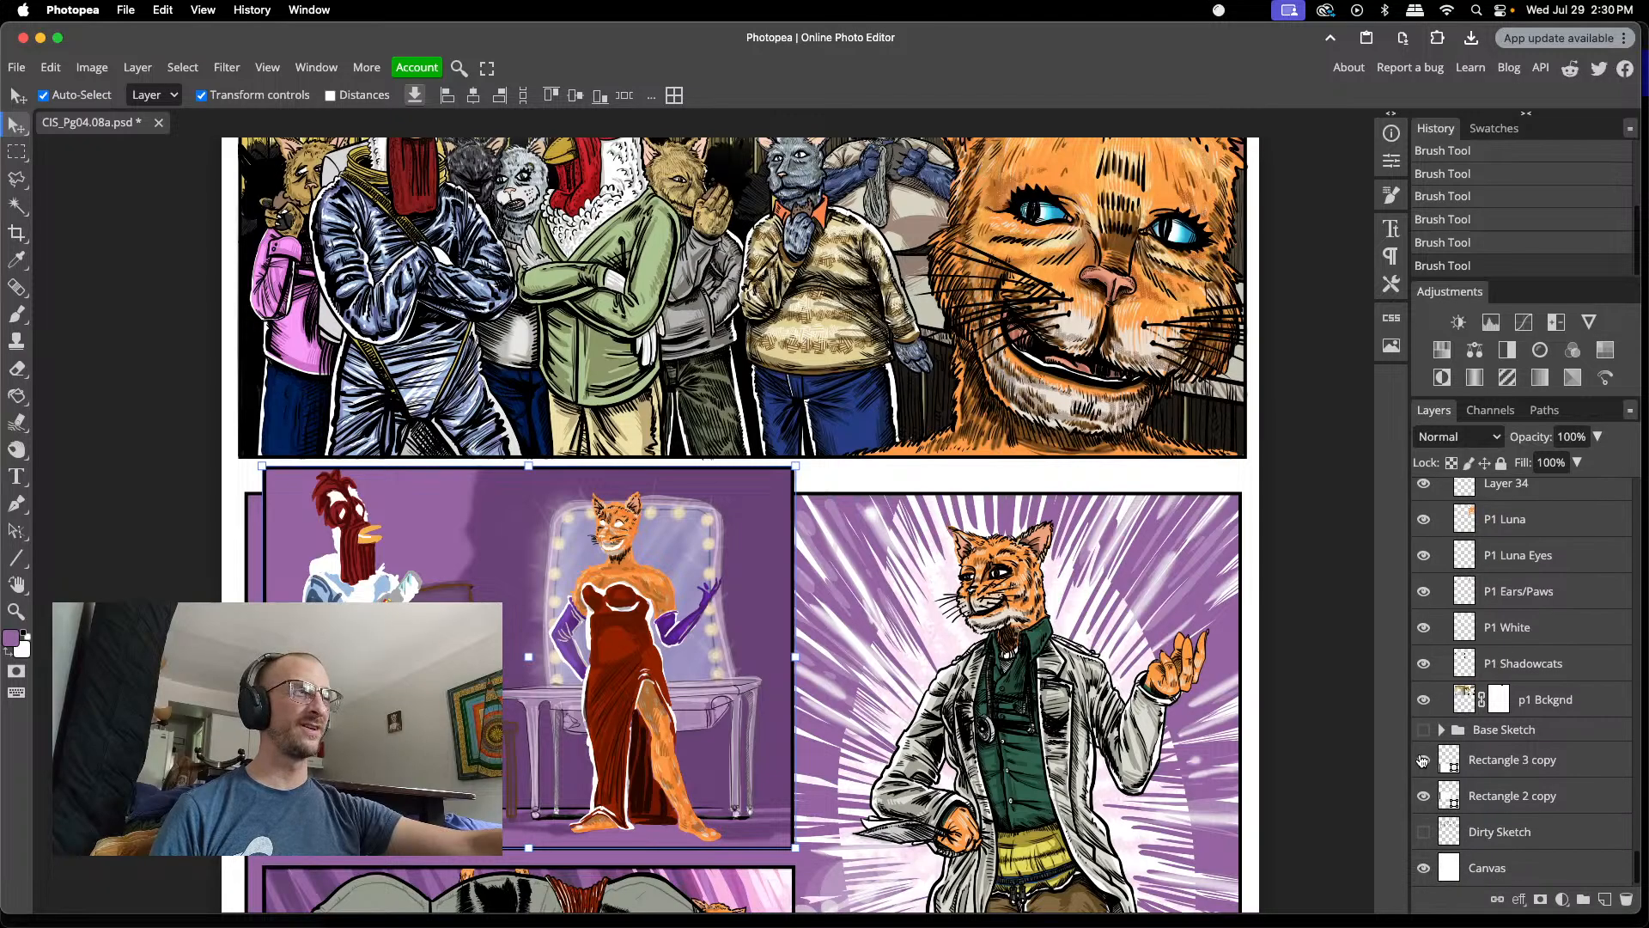
{"action": "scroll", "coordinate": [1423, 760], "scroll_direction": "up", "scroll_amount": 7}
{"action": "scroll", "coordinate": [1423, 760], "scroll_direction": "up", "scroll_amount": 10}
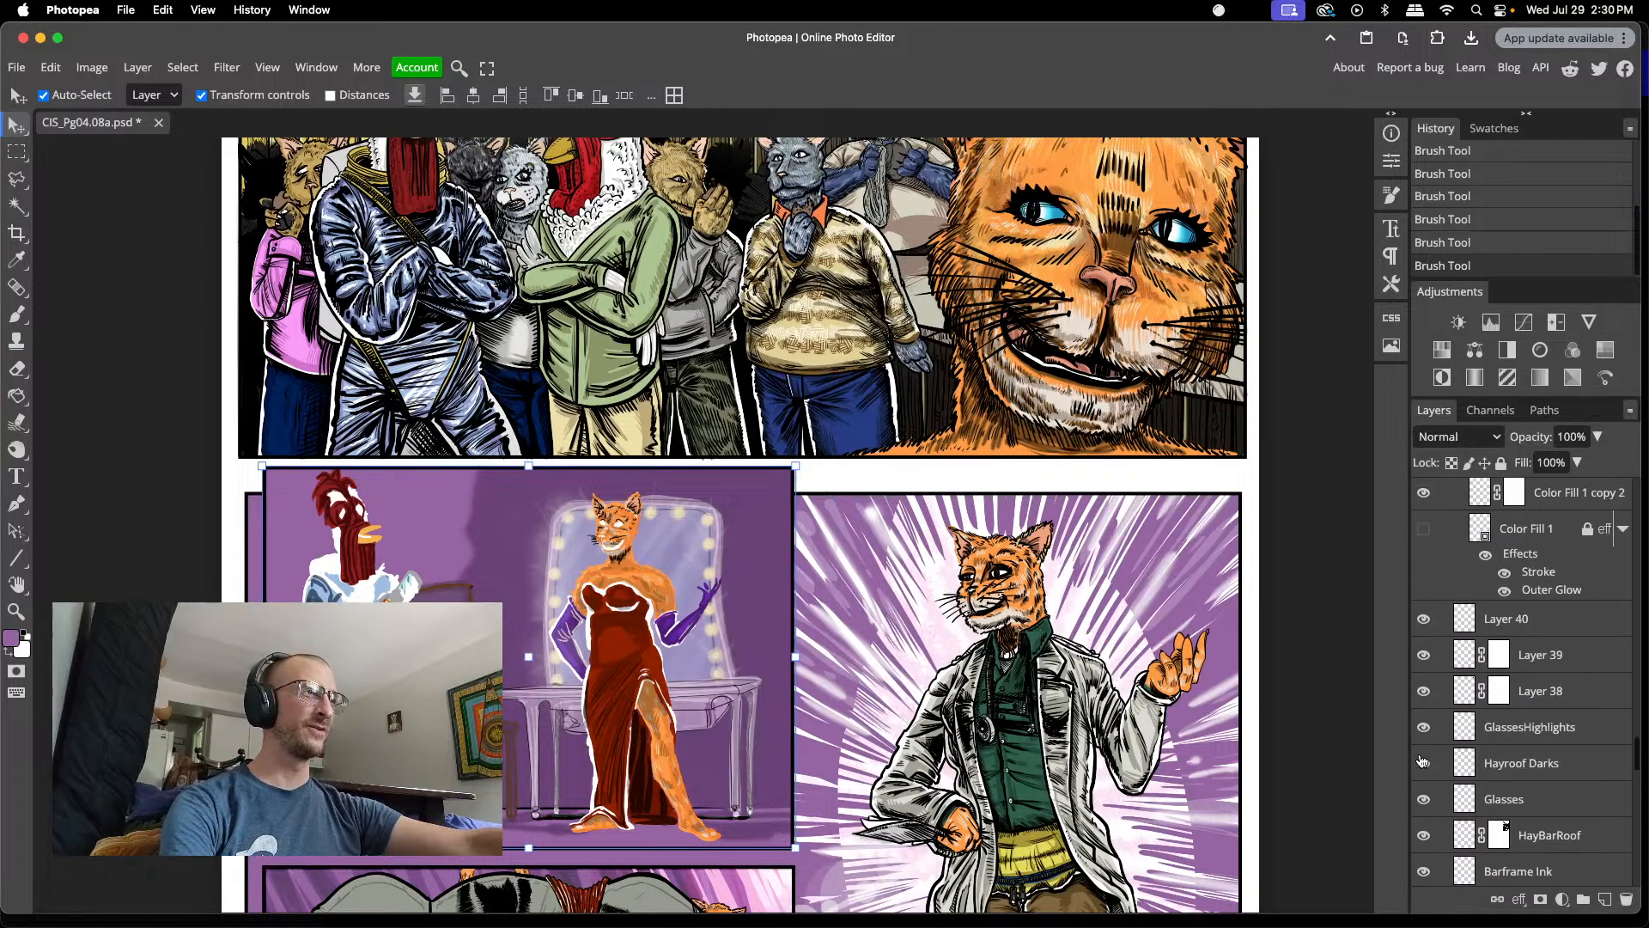
- Return up the layer stack to the second panel's layers and toggle P2 bckgd DARK off and on
{"action": "scroll", "coordinate": [1423, 759], "scroll_direction": "up", "scroll_amount": 6}
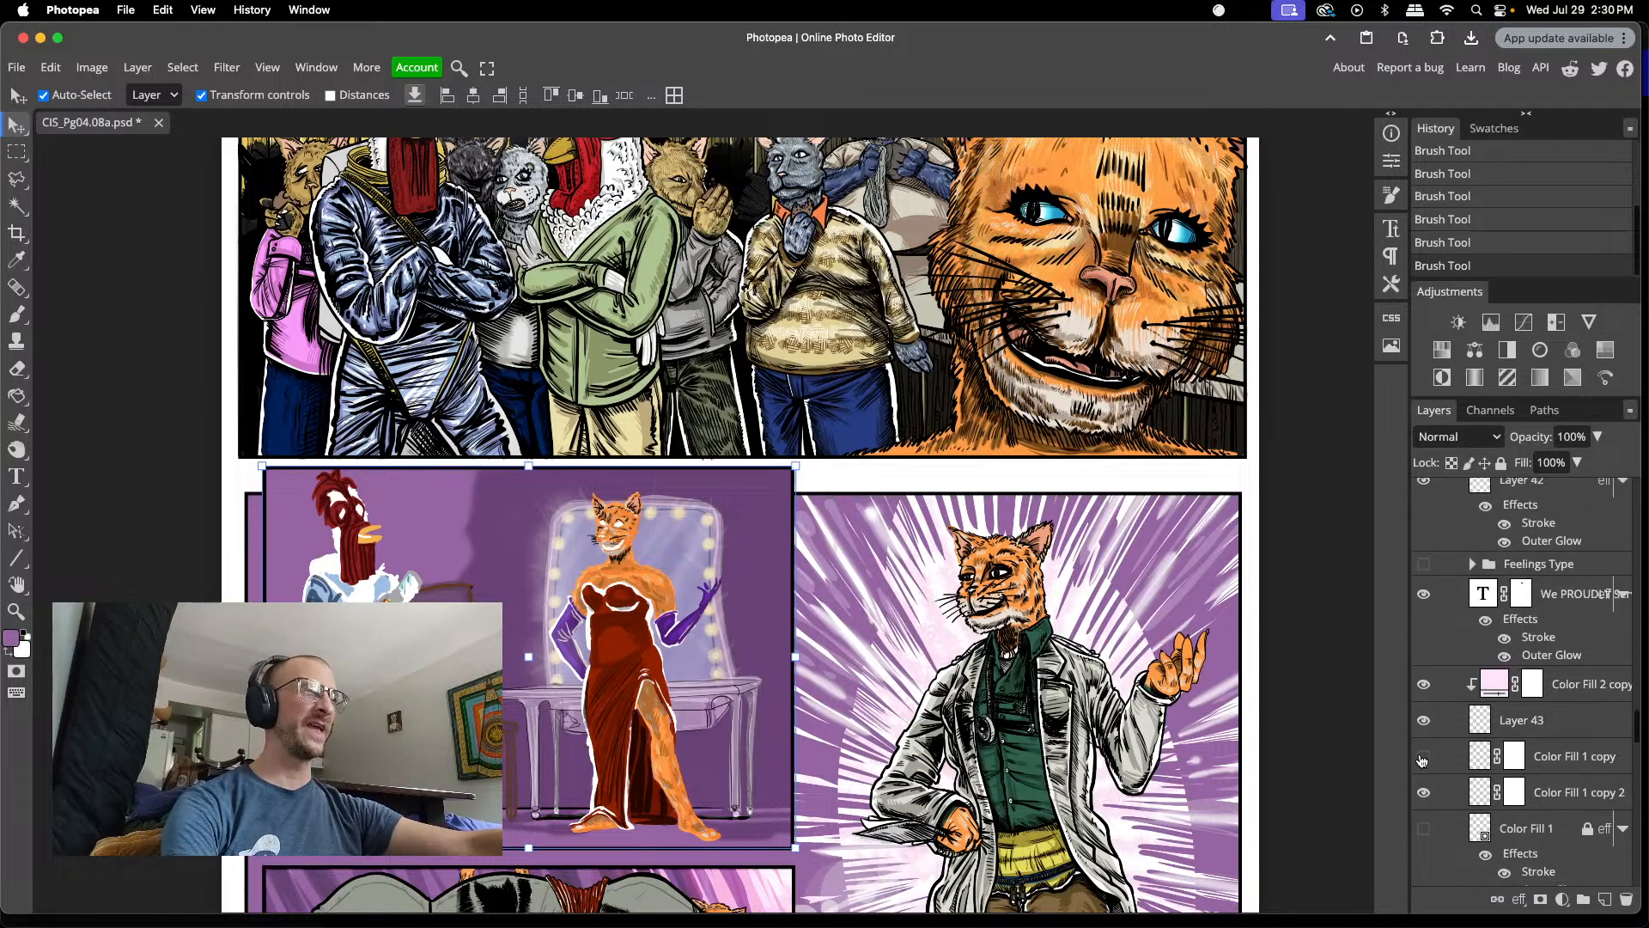
{"action": "scroll", "coordinate": [1423, 760], "scroll_direction": "up", "scroll_amount": 2}
{"action": "scroll", "coordinate": [1423, 759], "scroll_direction": "up", "scroll_amount": 7}
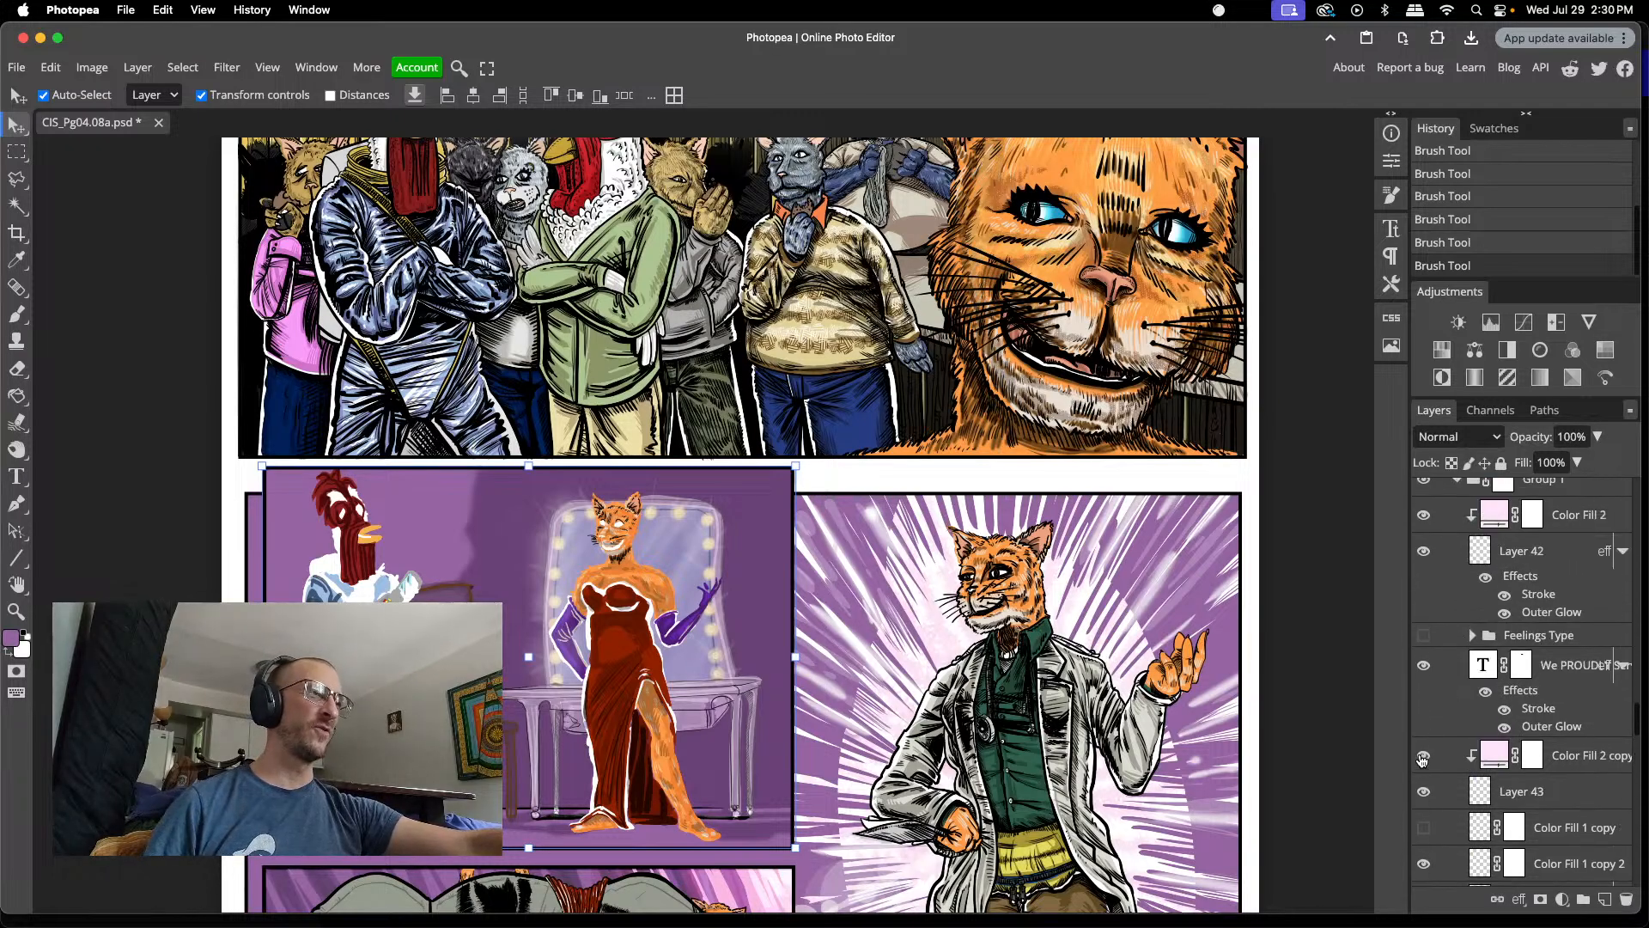
{"action": "scroll", "coordinate": [1423, 760], "scroll_direction": "up", "scroll_amount": 2}
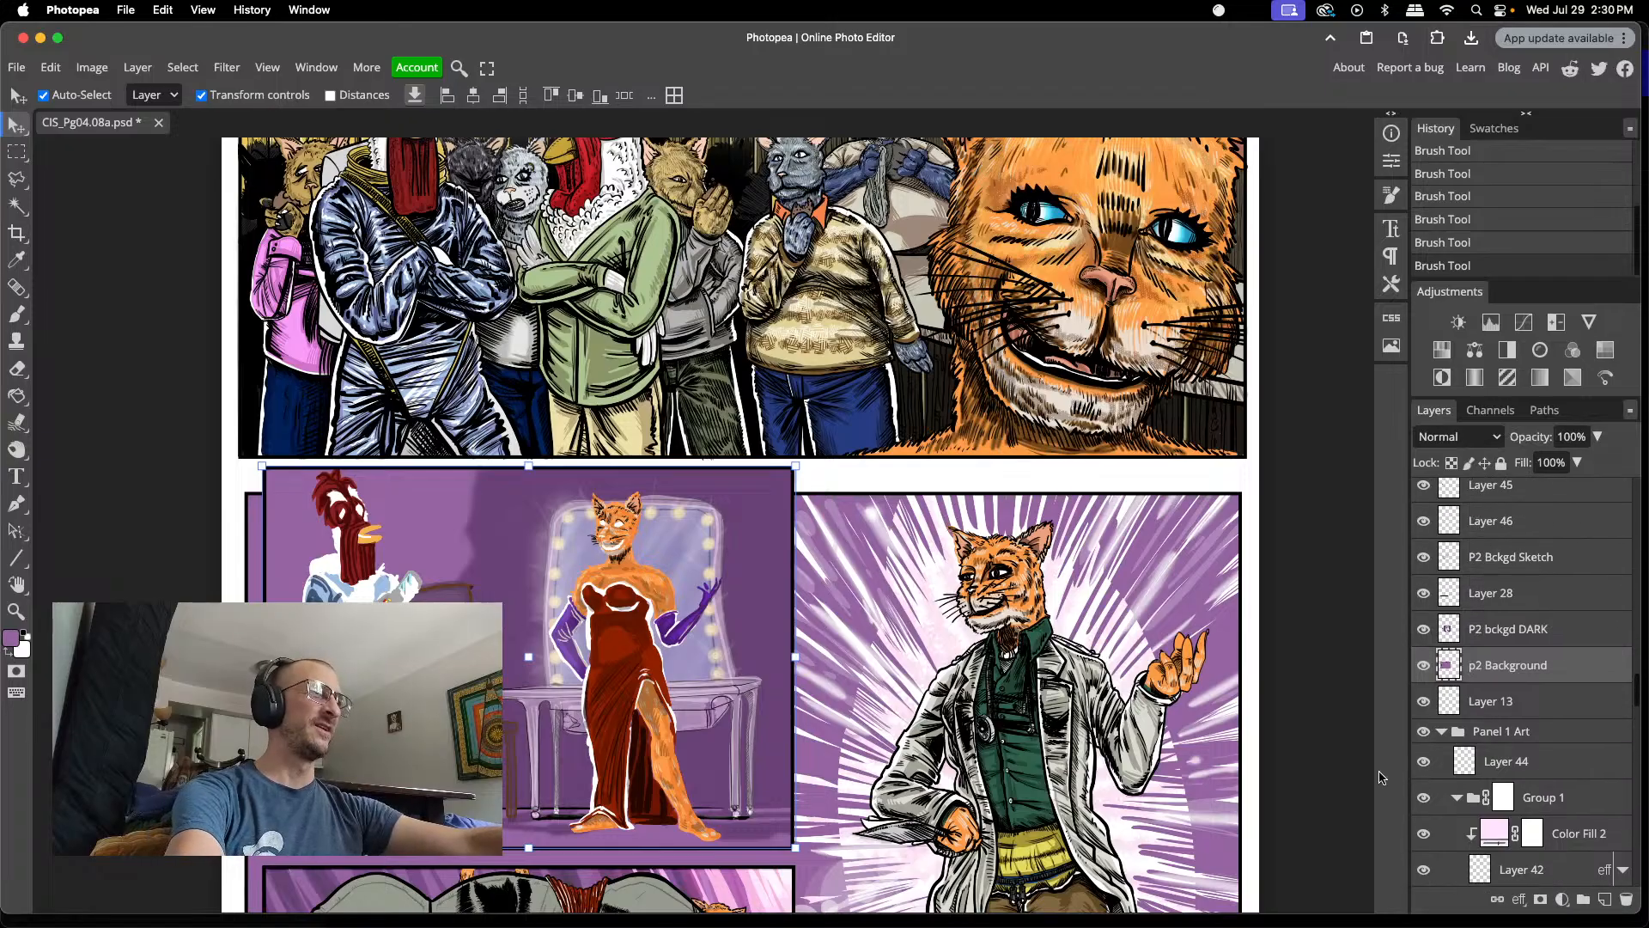
{"action": "left_click", "coordinate": [1424, 631]}
{"action": "left_click", "coordinate": [1424, 630]}
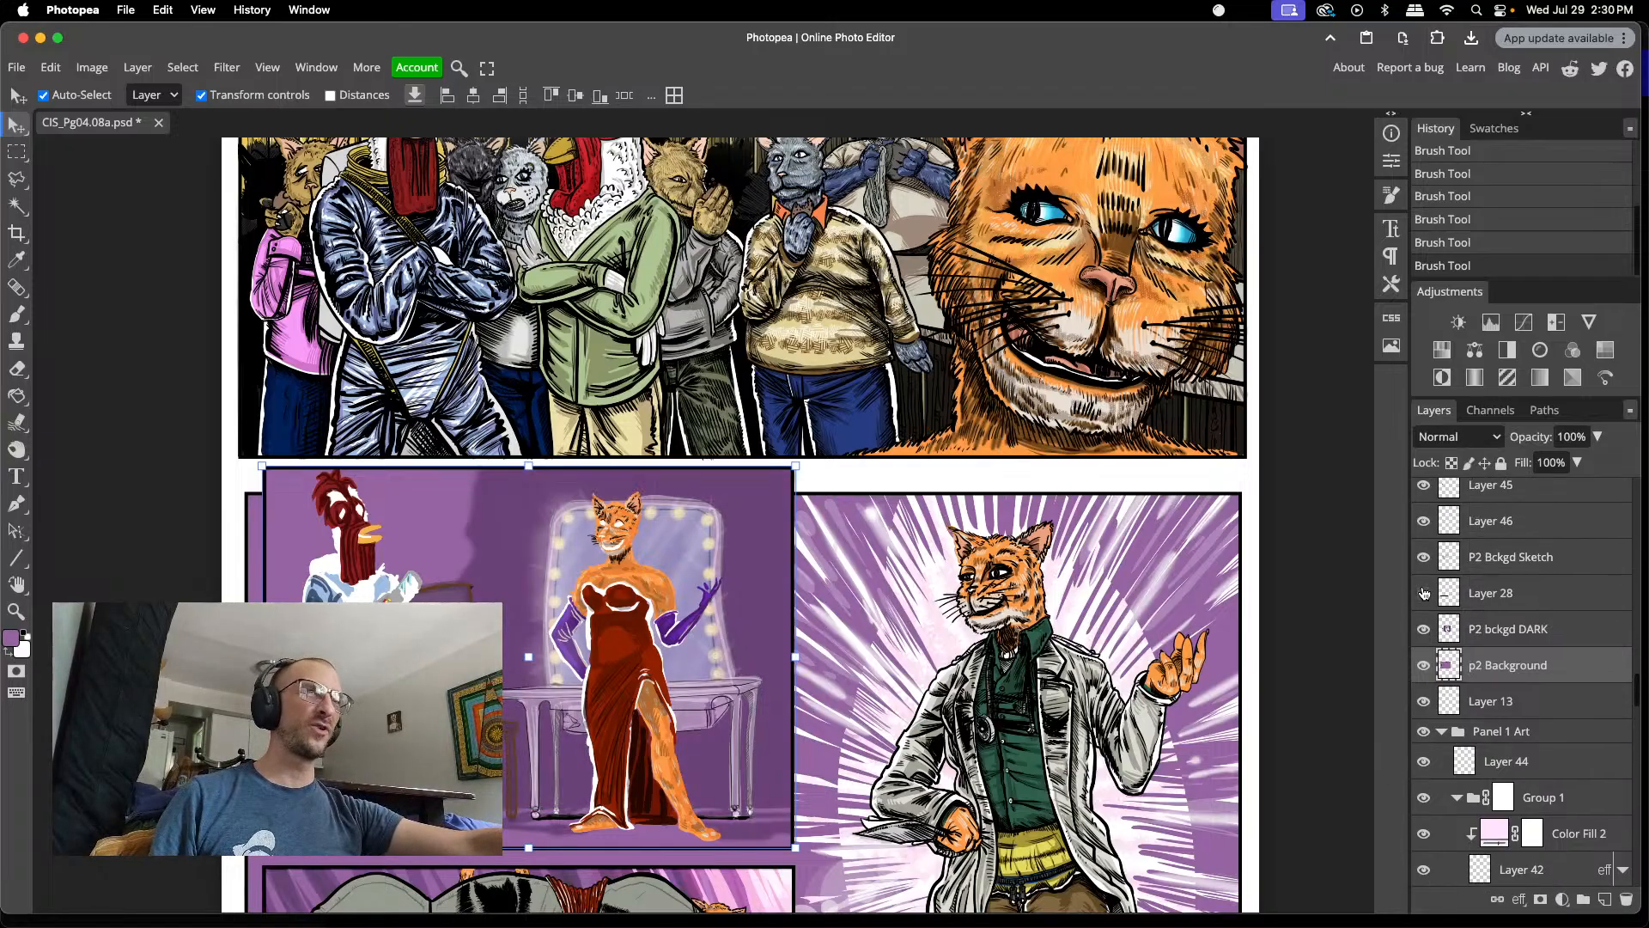
- Toggle the Panel 1 Art group off and on to check which artwork it holds
{"action": "left_click", "coordinate": [1423, 732]}
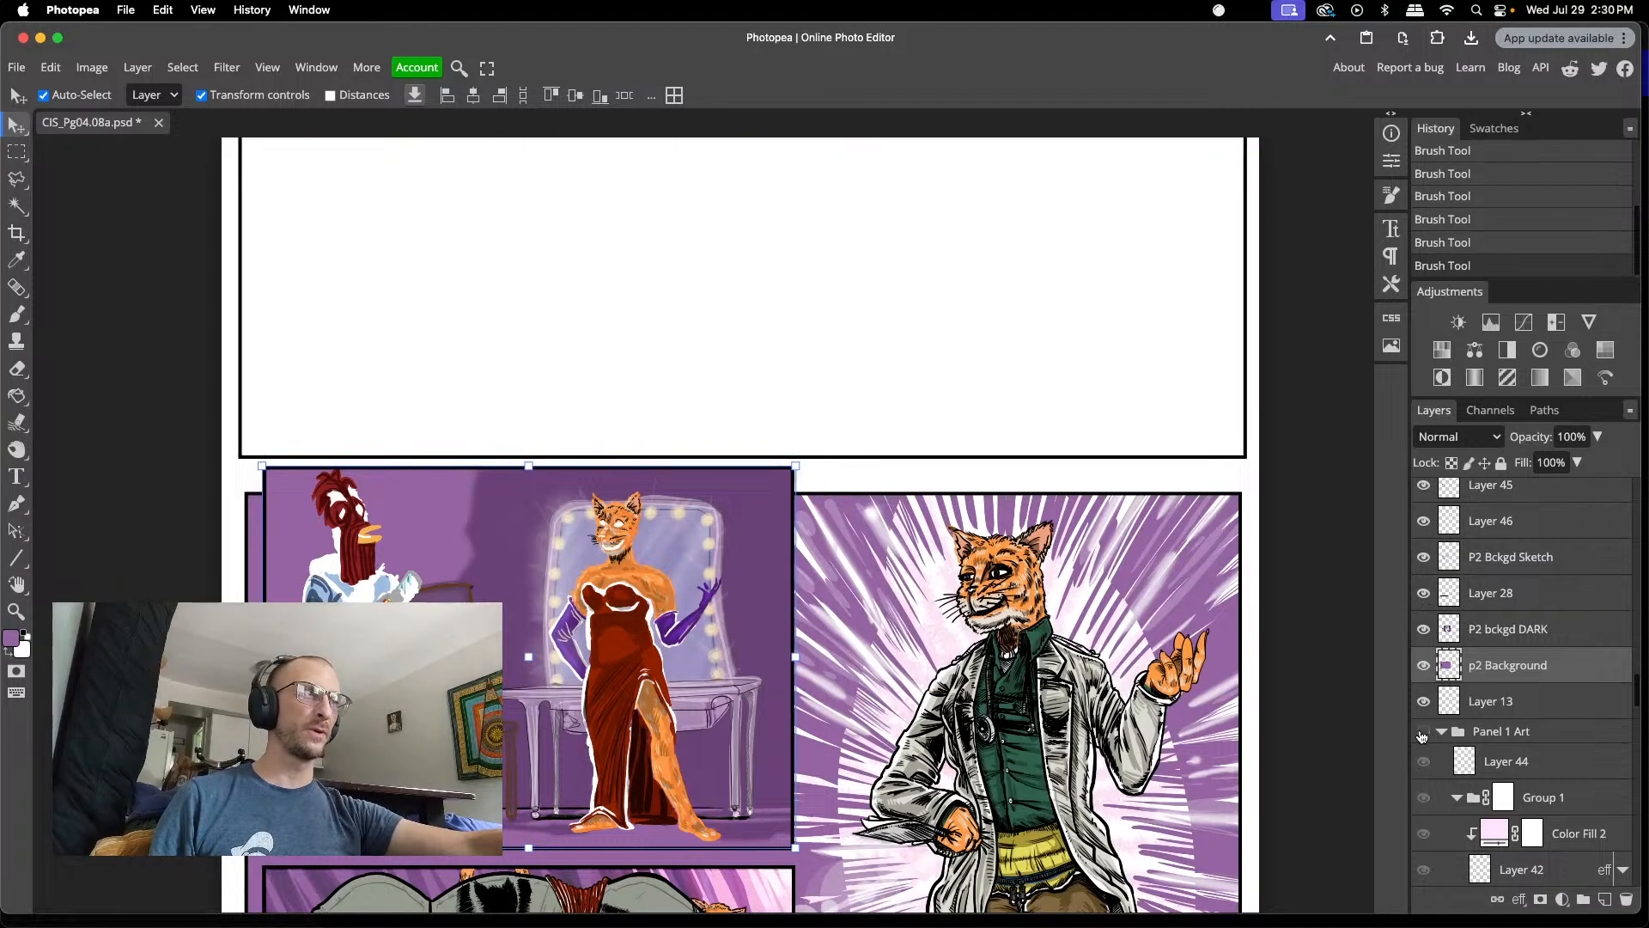
{"action": "left_click", "coordinate": [1424, 732]}
{"action": "left_click", "coordinate": [1433, 733]}
{"action": "left_click", "coordinate": [1433, 733]}
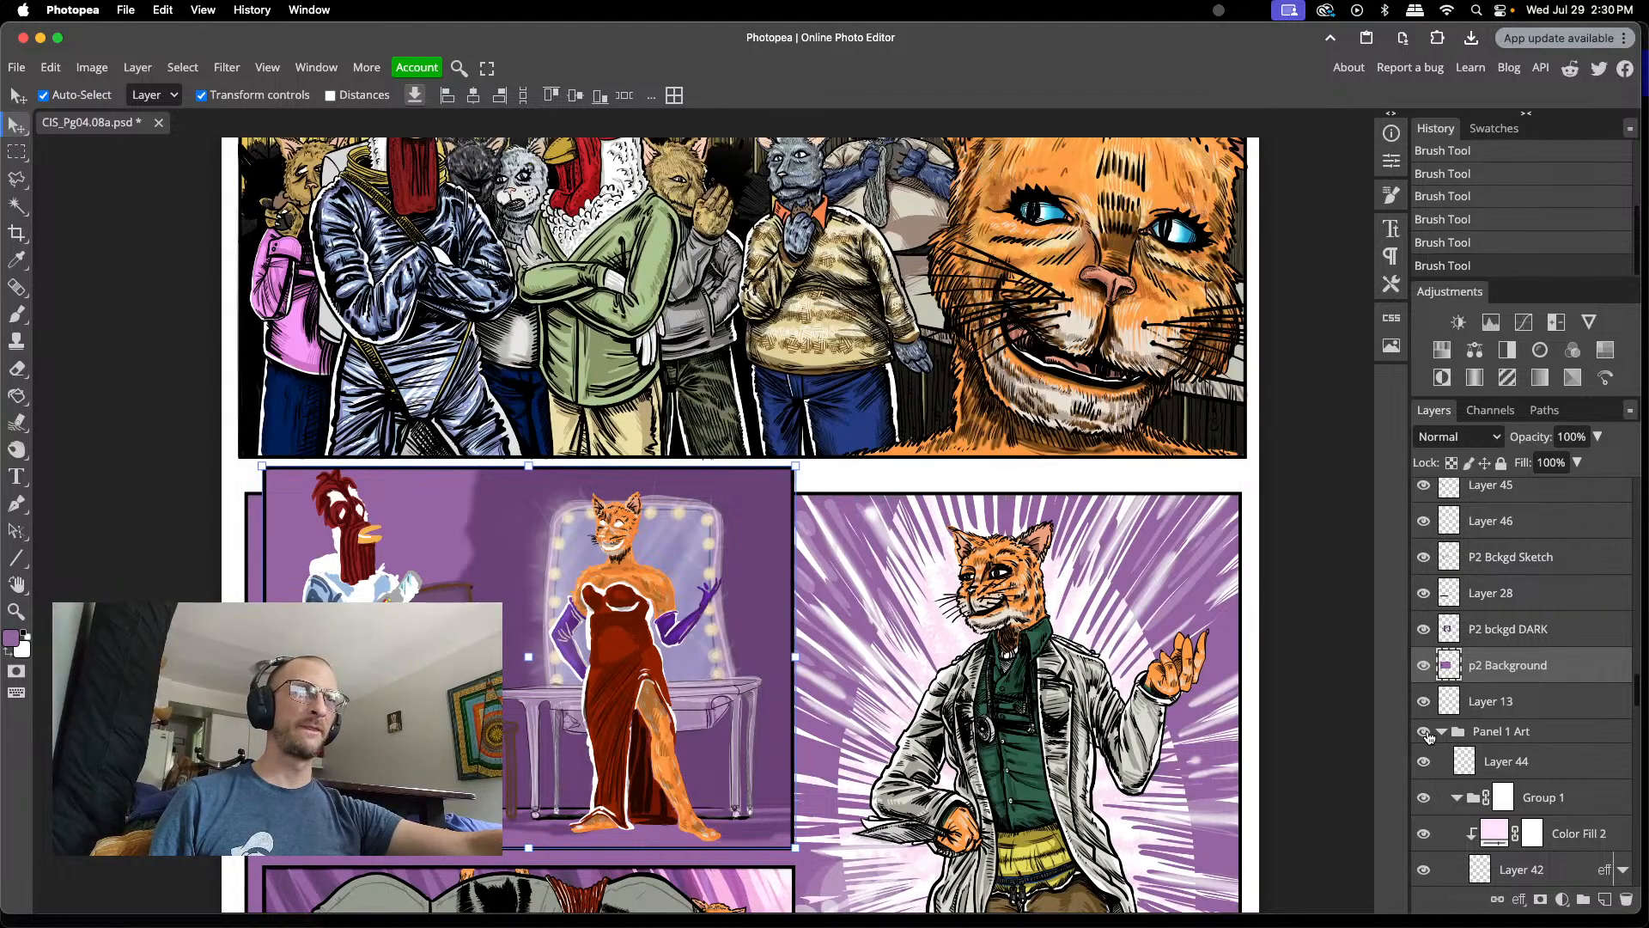
{"action": "scroll", "coordinate": [1440, 731], "scroll_direction": "down", "scroll_amount": 1}
{"action": "left_click", "coordinate": [1425, 706]}
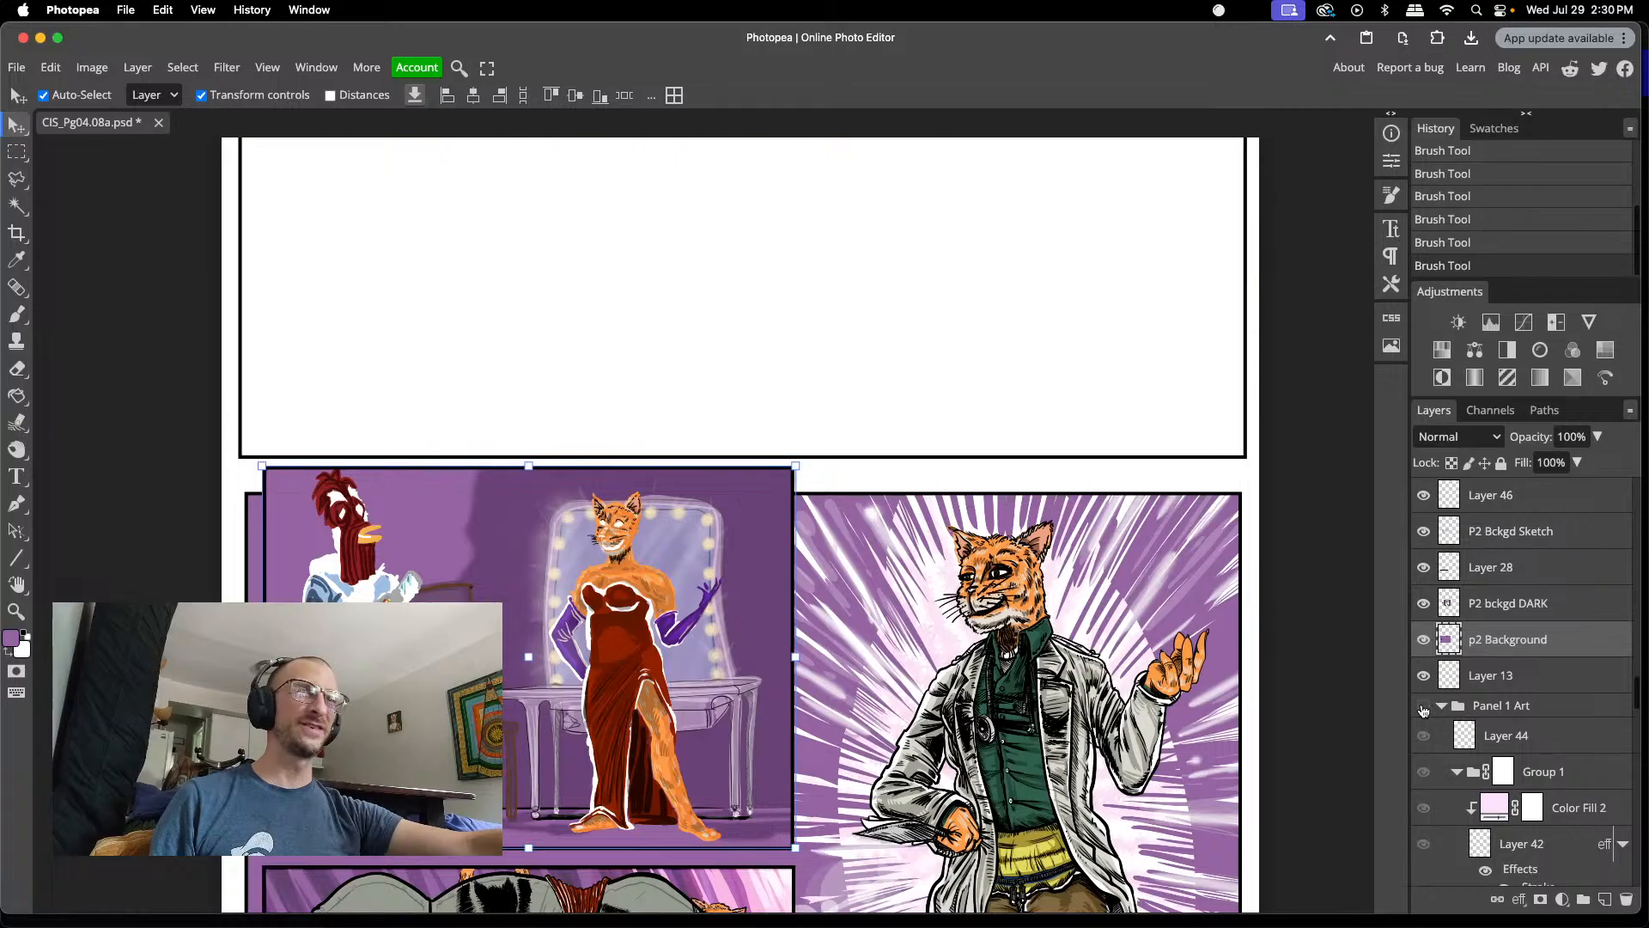
{"action": "left_click", "coordinate": [1425, 706]}
{"action": "scroll", "coordinate": [1427, 713], "scroll_direction": "down", "scroll_amount": 10}
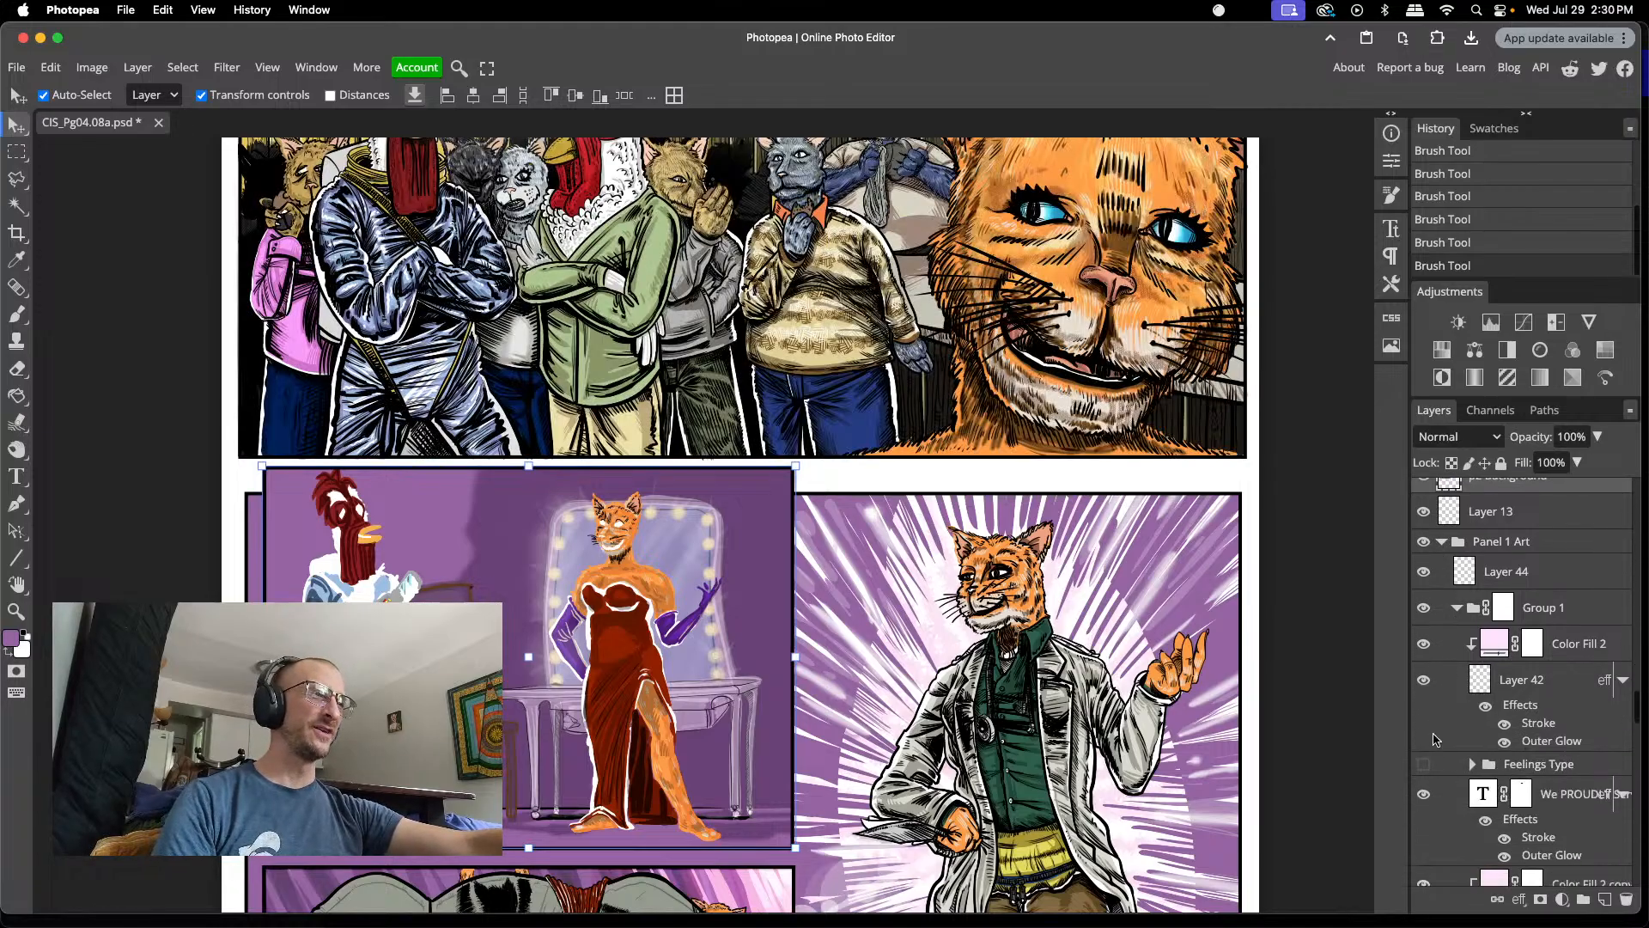
{"action": "scroll", "coordinate": [1434, 737], "scroll_direction": "up", "scroll_amount": 11}
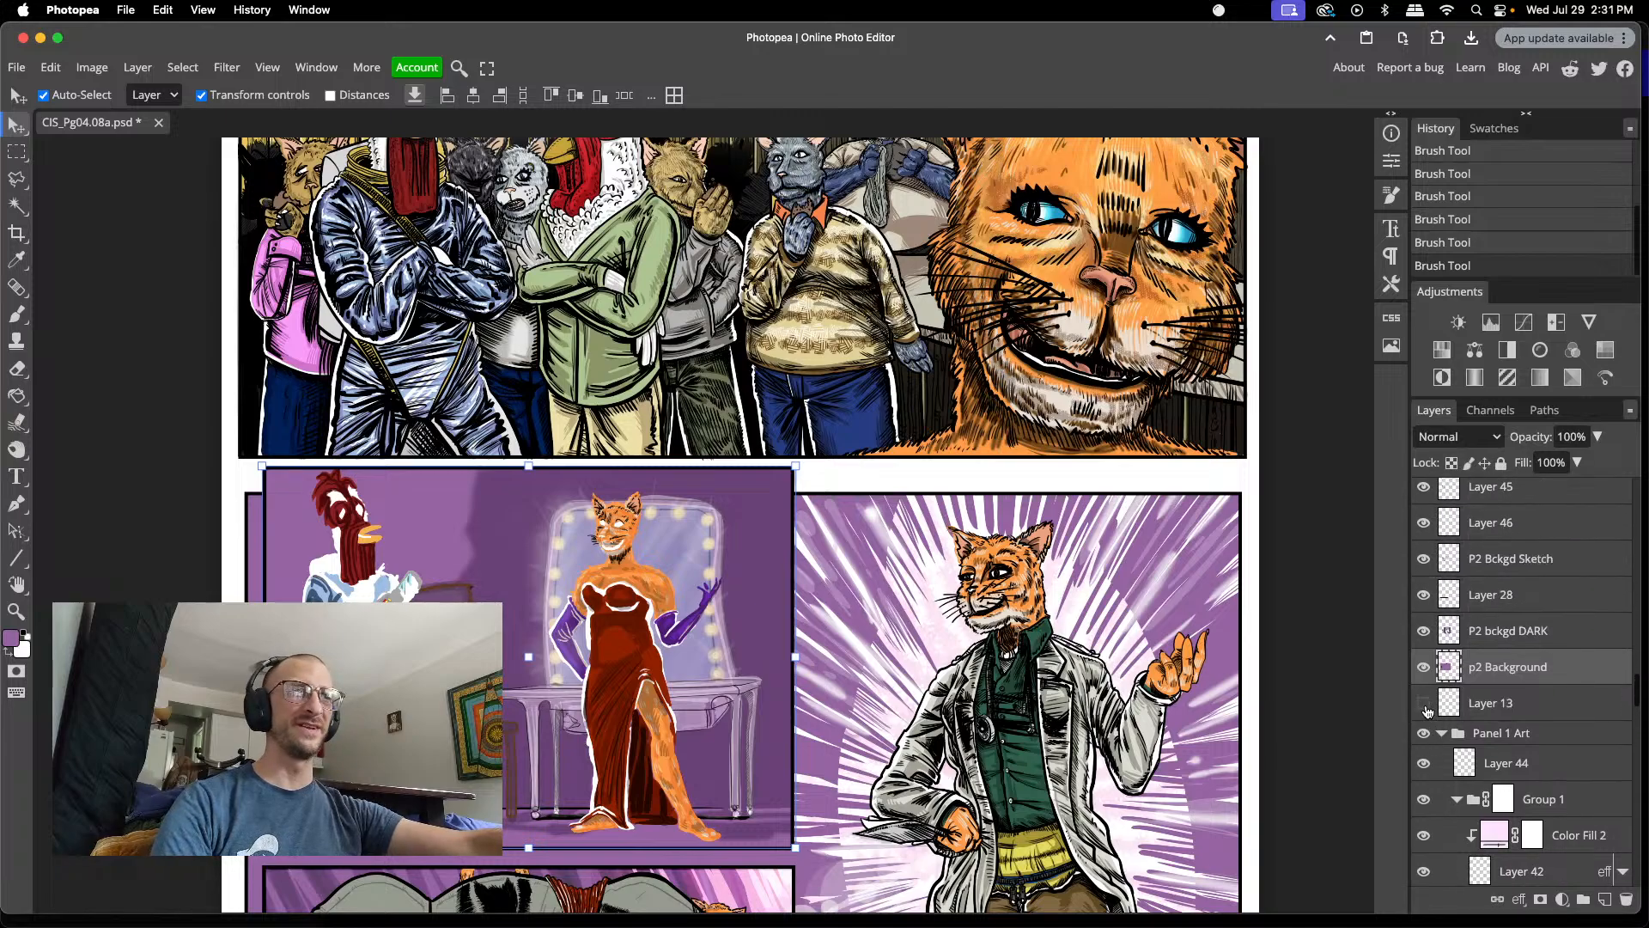
- Toggle the P2 Bckgd Sketch layer off and on to check its content, and make it the active layer
{"action": "left_click", "coordinate": [1424, 560]}
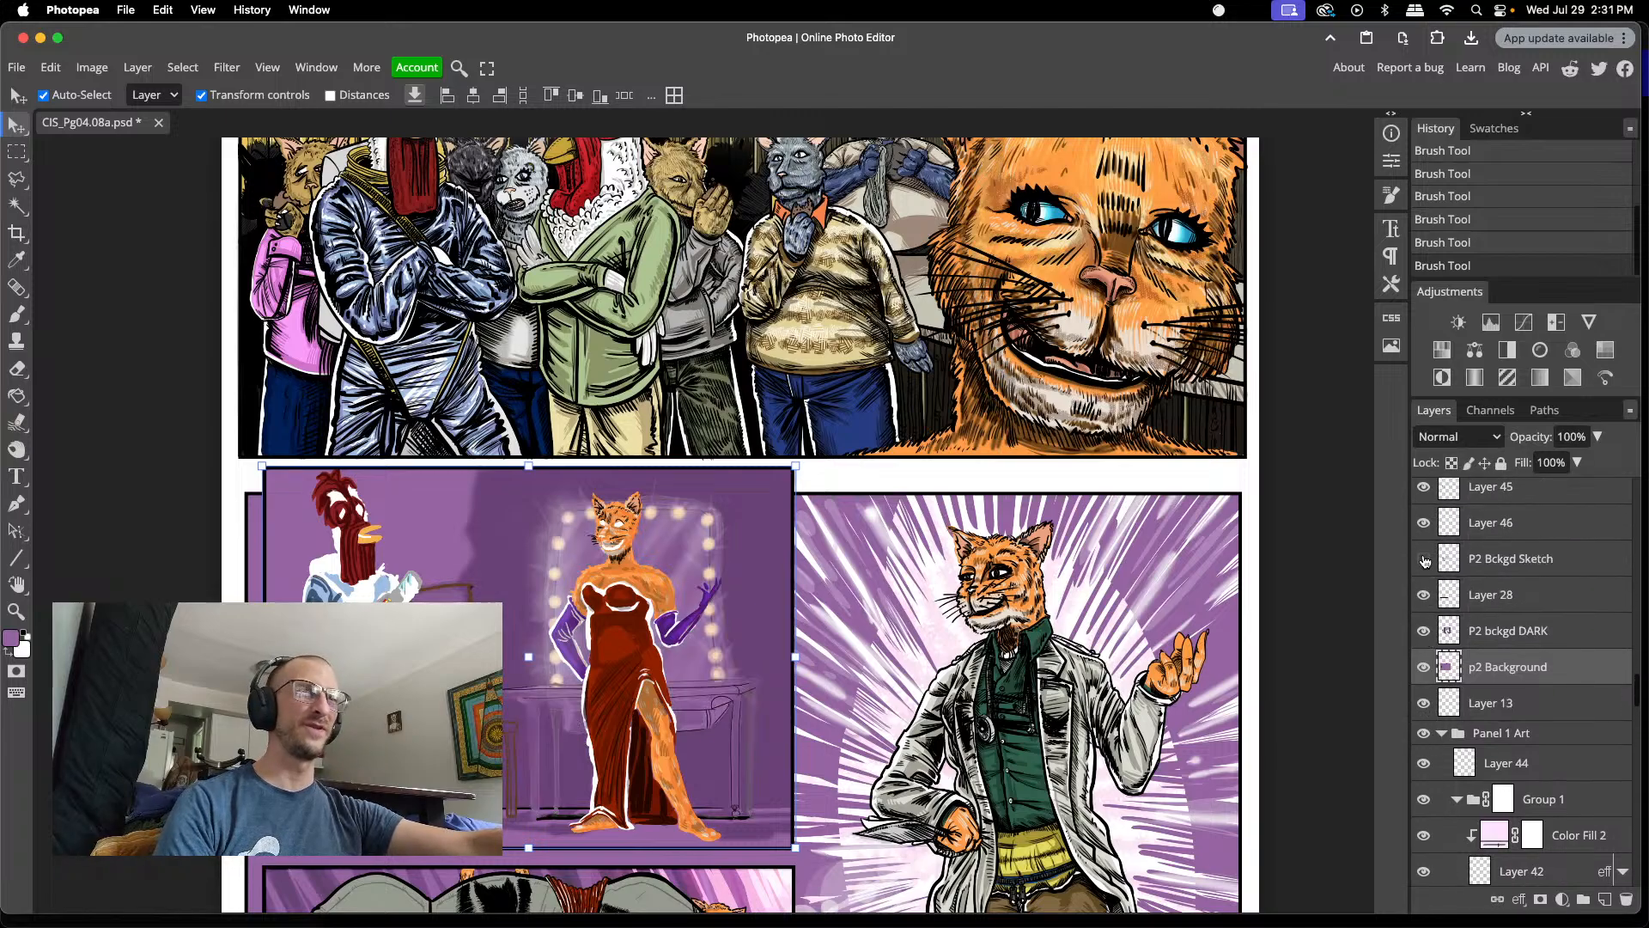
{"action": "left_click", "coordinate": [1425, 559]}
{"action": "left_click", "coordinate": [1511, 561]}
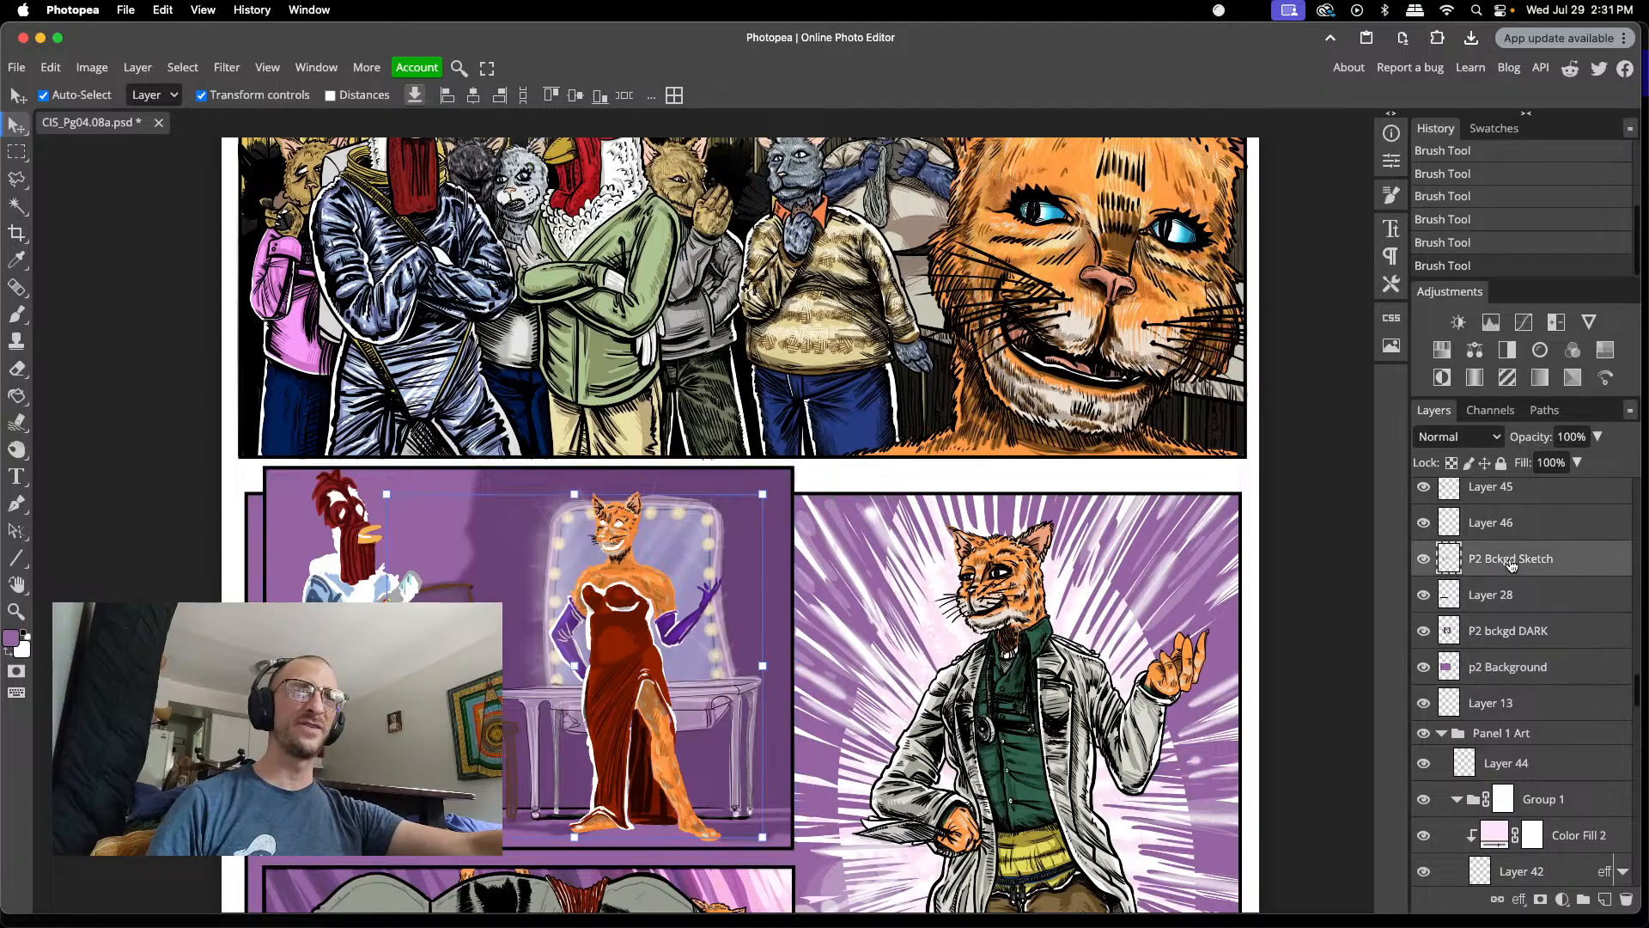
- Toggle Layer 46 and Layer 45 off and on to check what each one holds
{"action": "left_click", "coordinate": [1422, 524]}
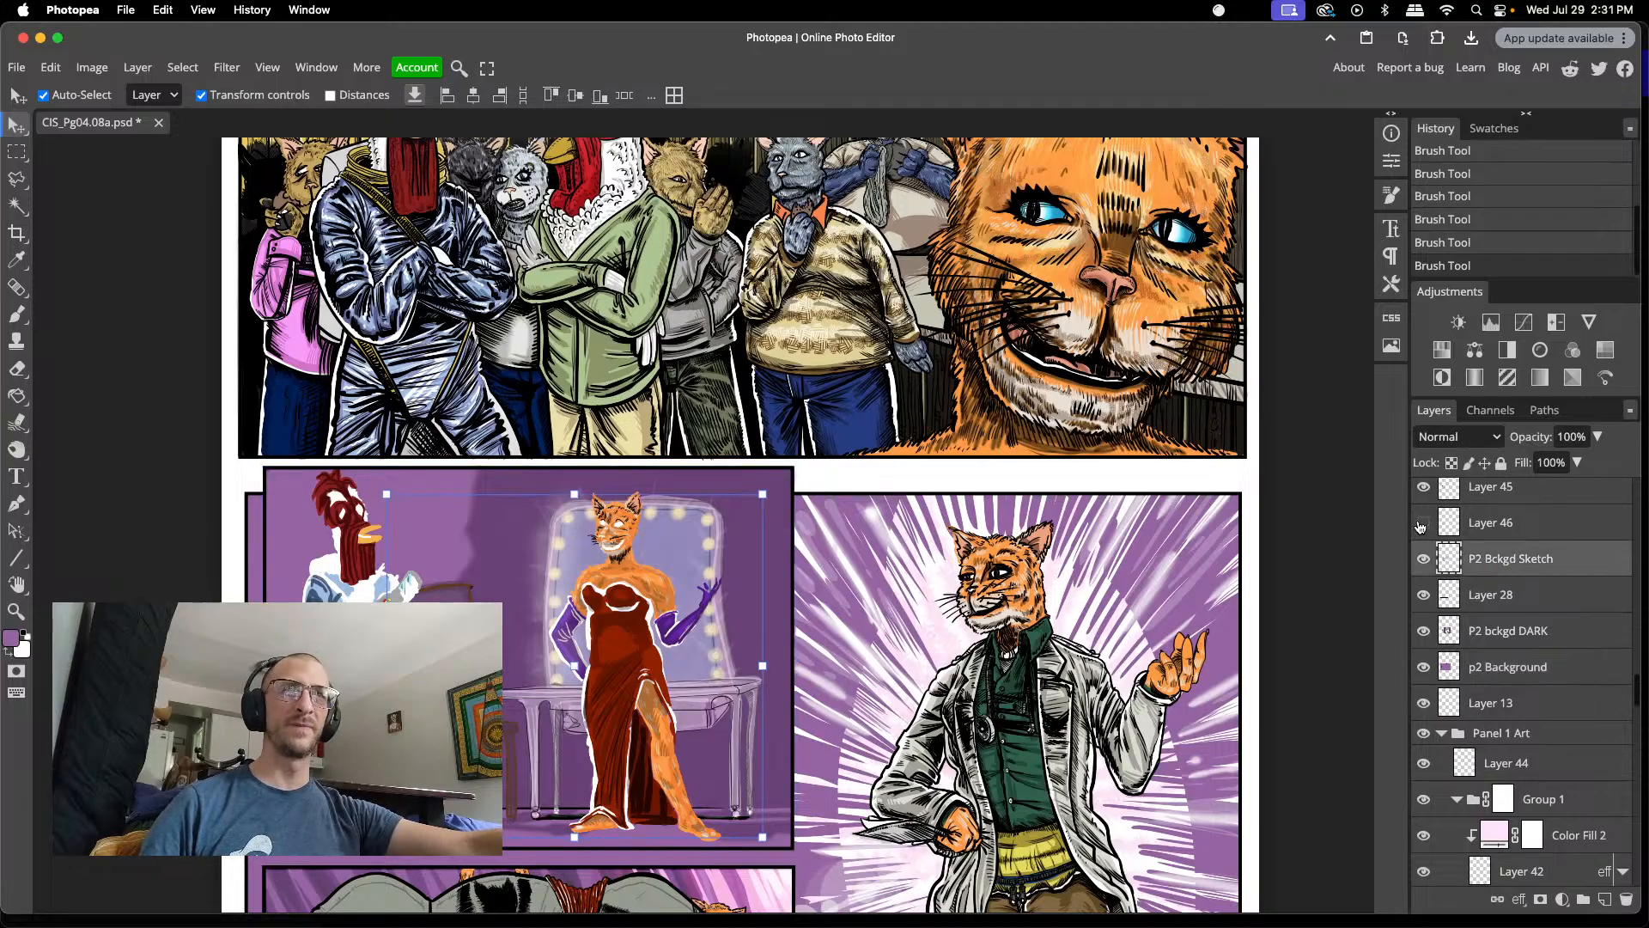
{"action": "left_click", "coordinate": [1423, 524]}
{"action": "scroll", "coordinate": [1421, 526], "scroll_direction": "up", "scroll_amount": 1}
{"action": "left_click", "coordinate": [1424, 516]}
{"action": "left_click", "coordinate": [1424, 517]}
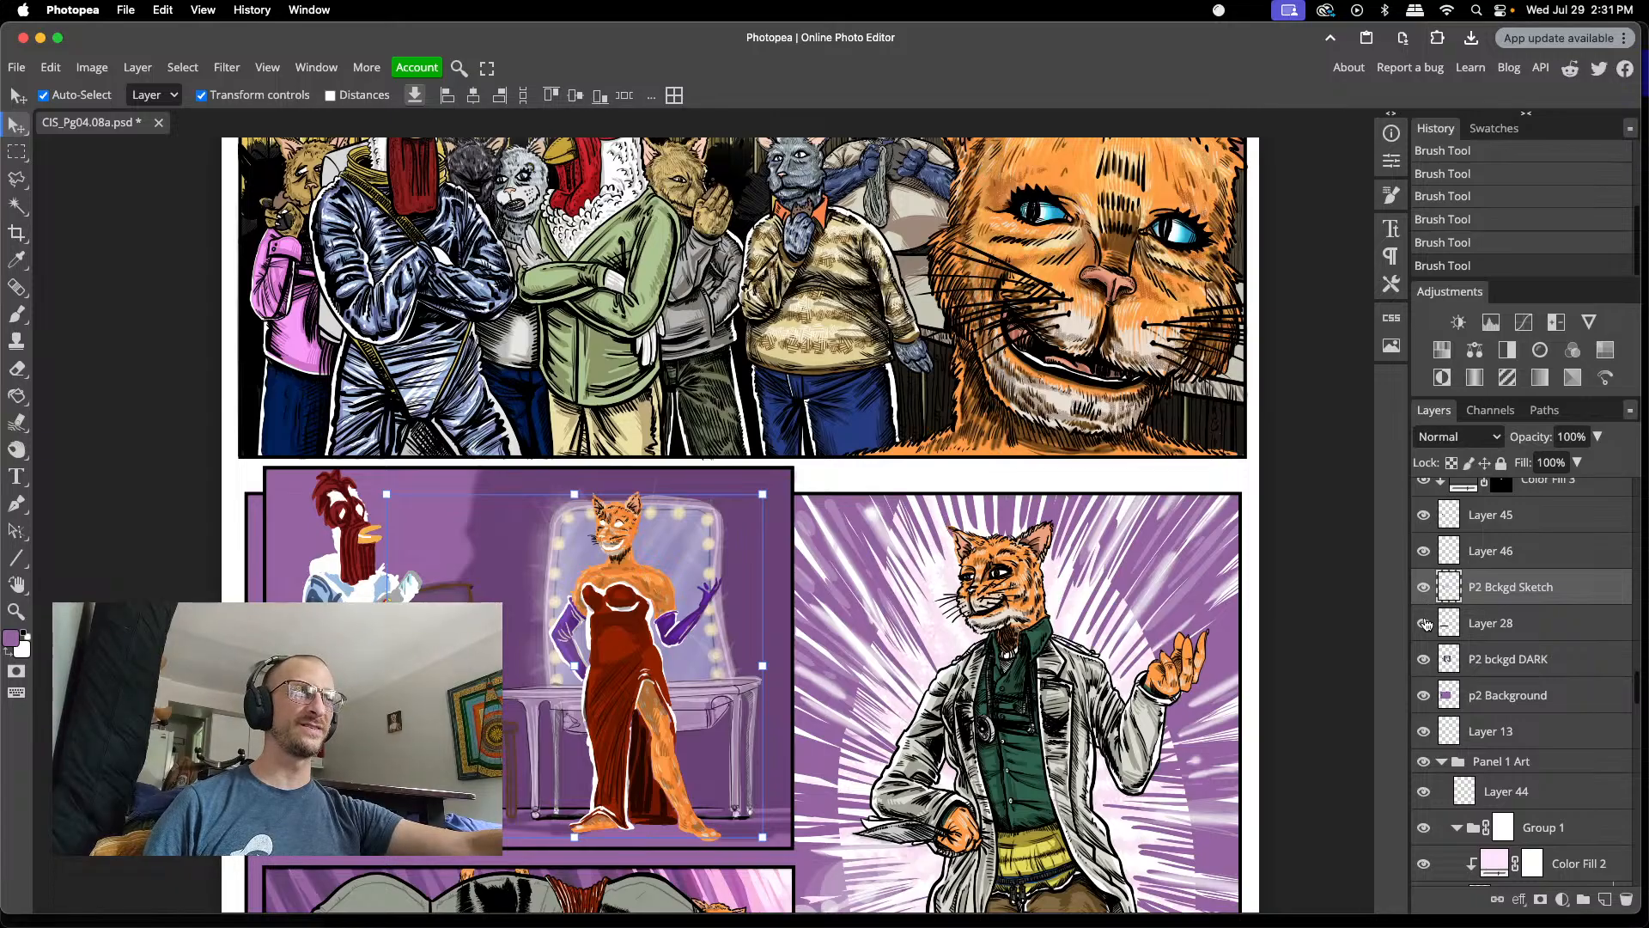
- Repeatedly toggle the P2 Bckgd Sketch layer to compare the mirror and dressing table with and without it
{"action": "left_click", "coordinate": [1425, 591]}
{"action": "left_click", "coordinate": [1424, 593]}
{"action": "left_click", "coordinate": [1423, 593]}
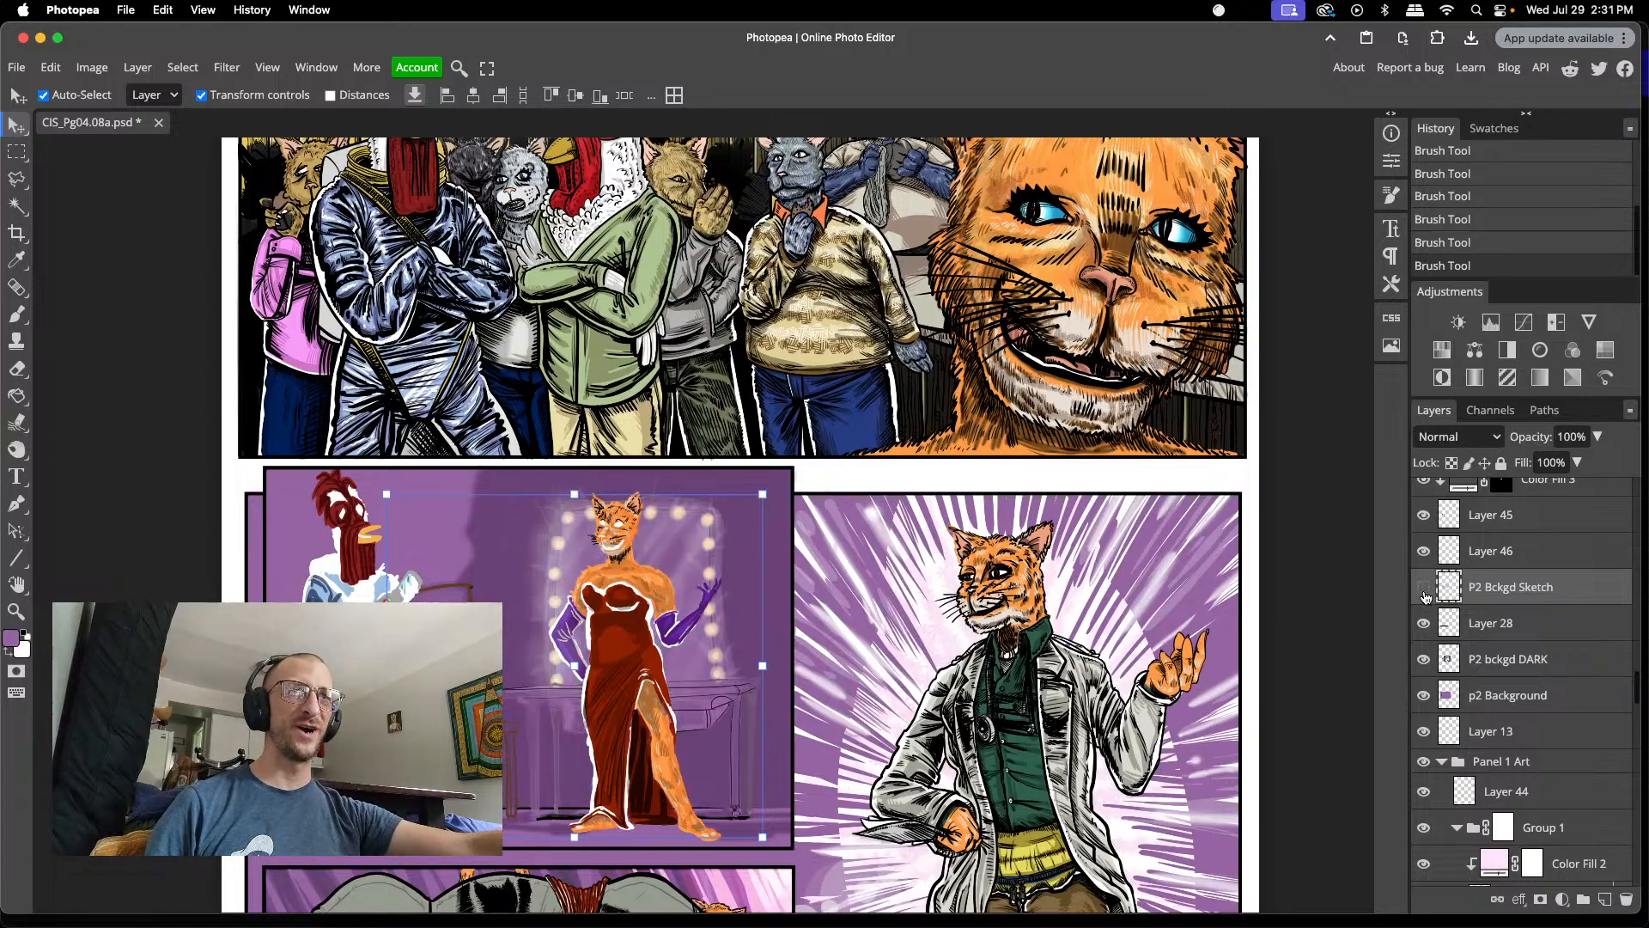
{"action": "left_click", "coordinate": [1423, 591]}
{"action": "left_click", "coordinate": [1424, 591]}
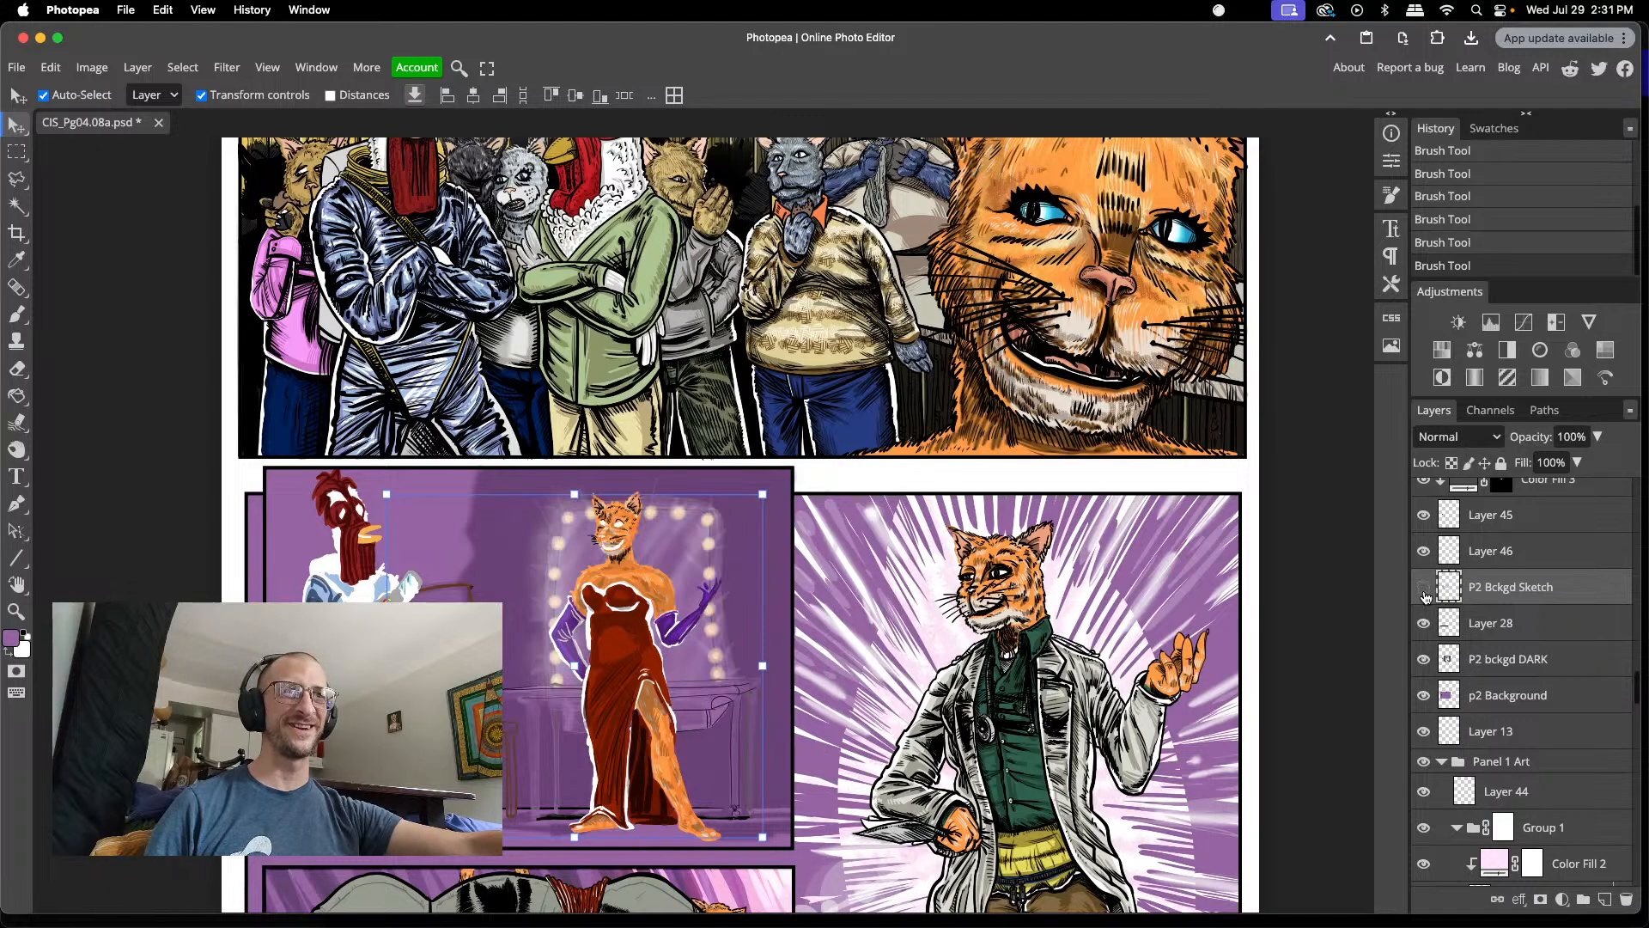
{"action": "left_click", "coordinate": [1423, 591]}
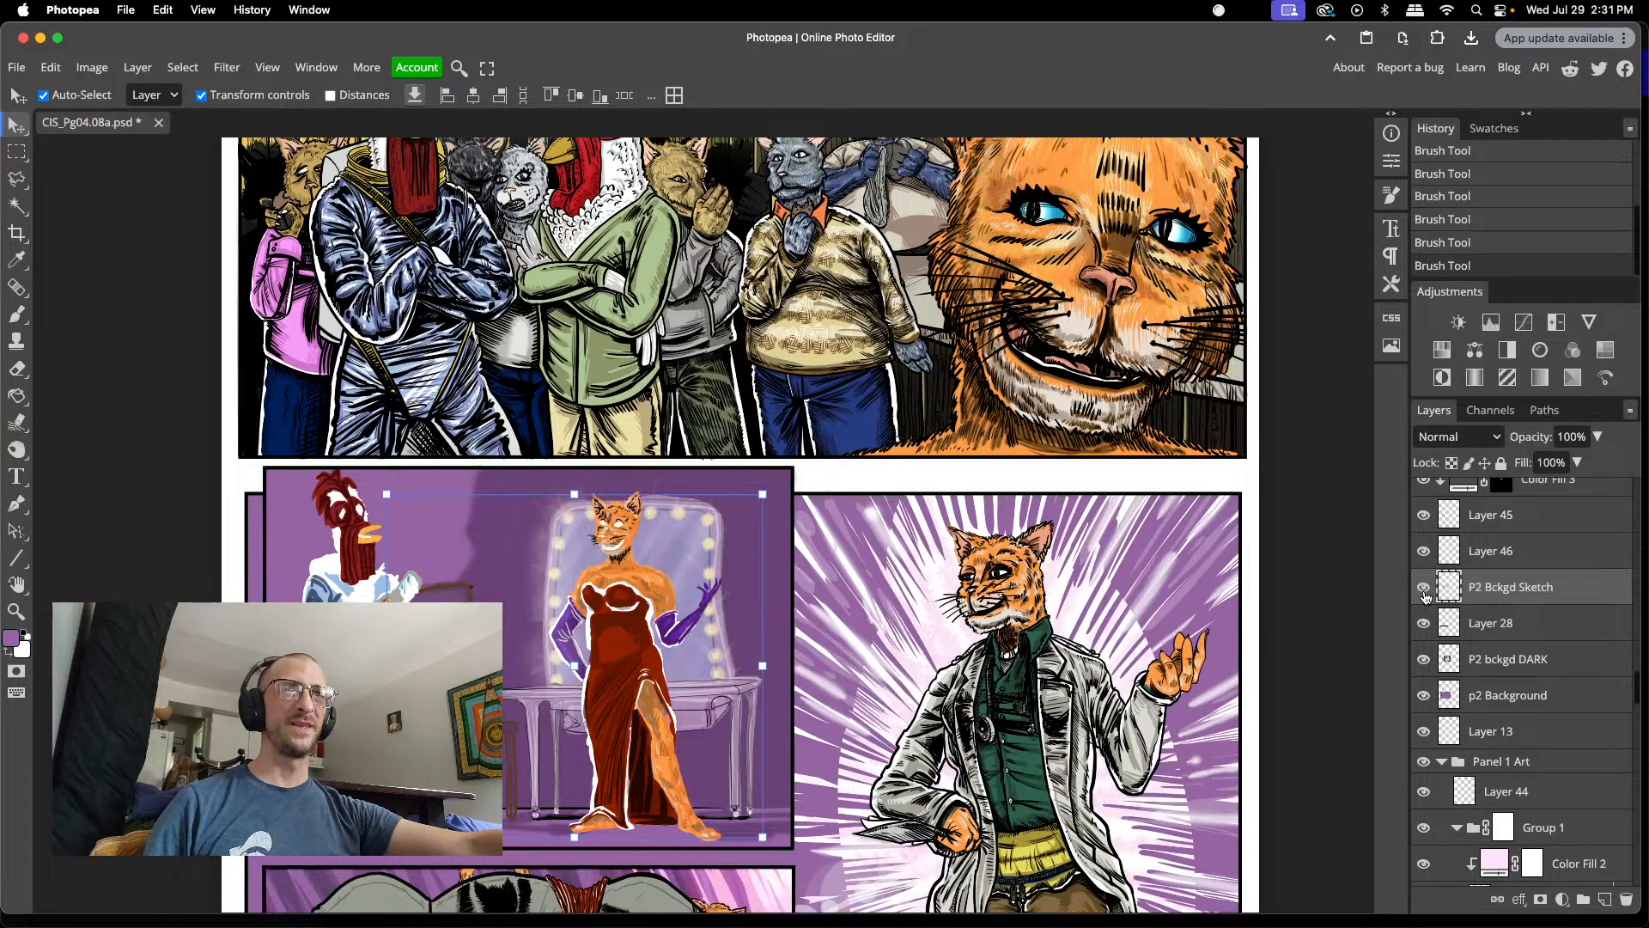
{"action": "left_click", "coordinate": [1424, 591]}
{"action": "left_click", "coordinate": [1424, 591]}
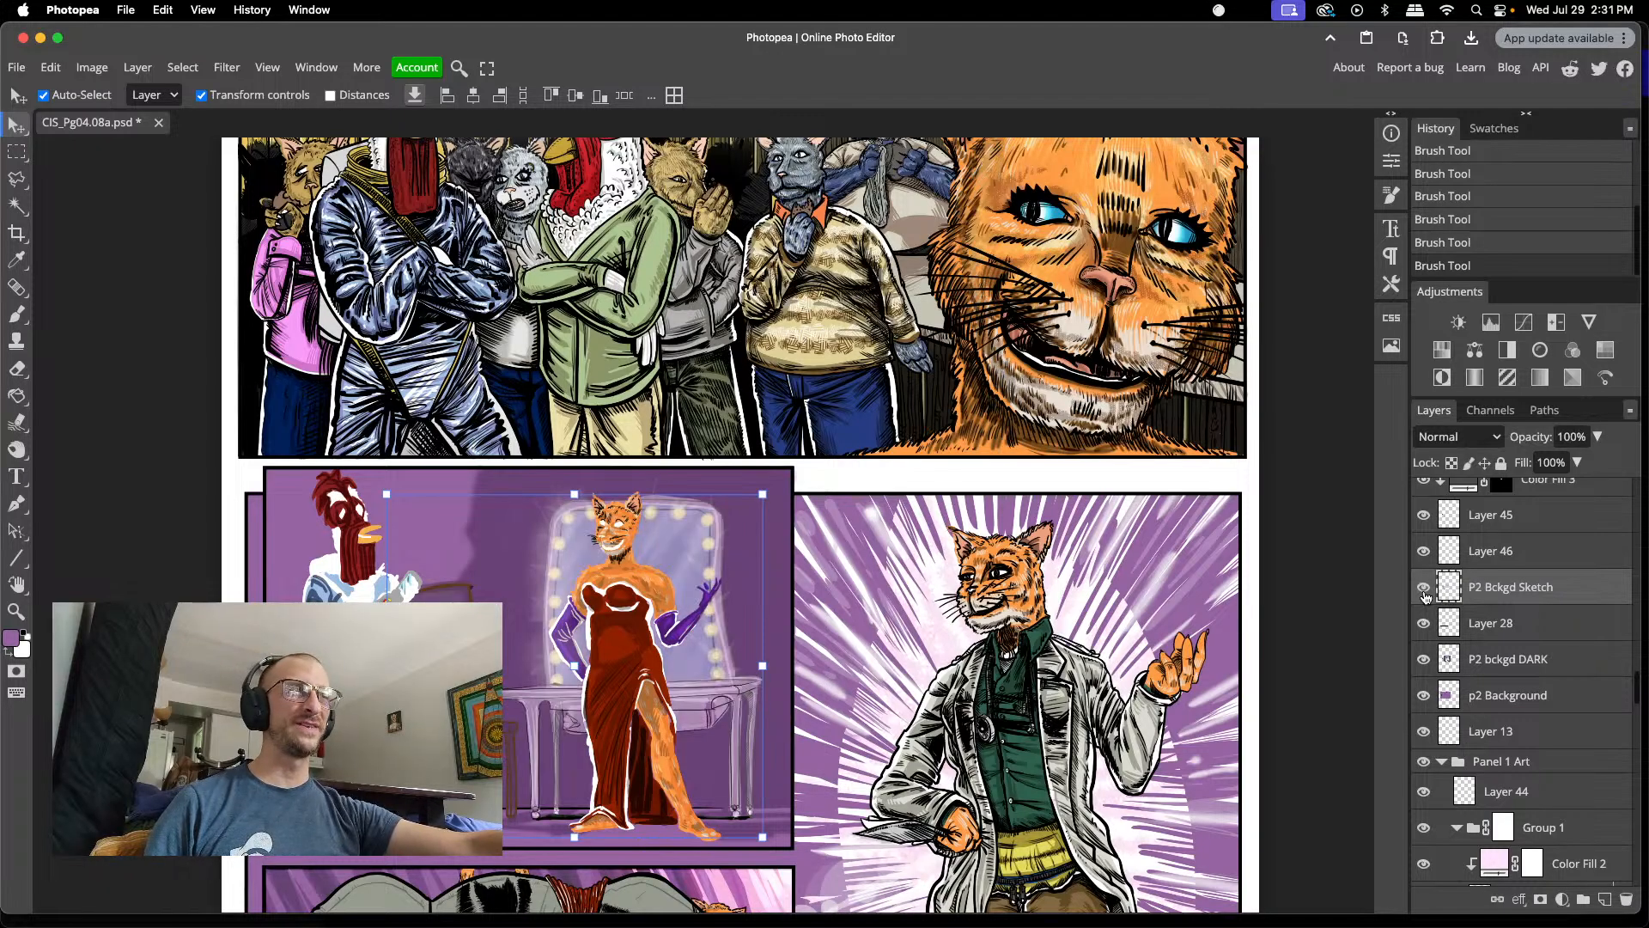
- Enlarge the Eraser and erase the sketched shading around the upper backrest of the chair on P2 Bckgd Sketch
{"action": "key", "text": "e"}
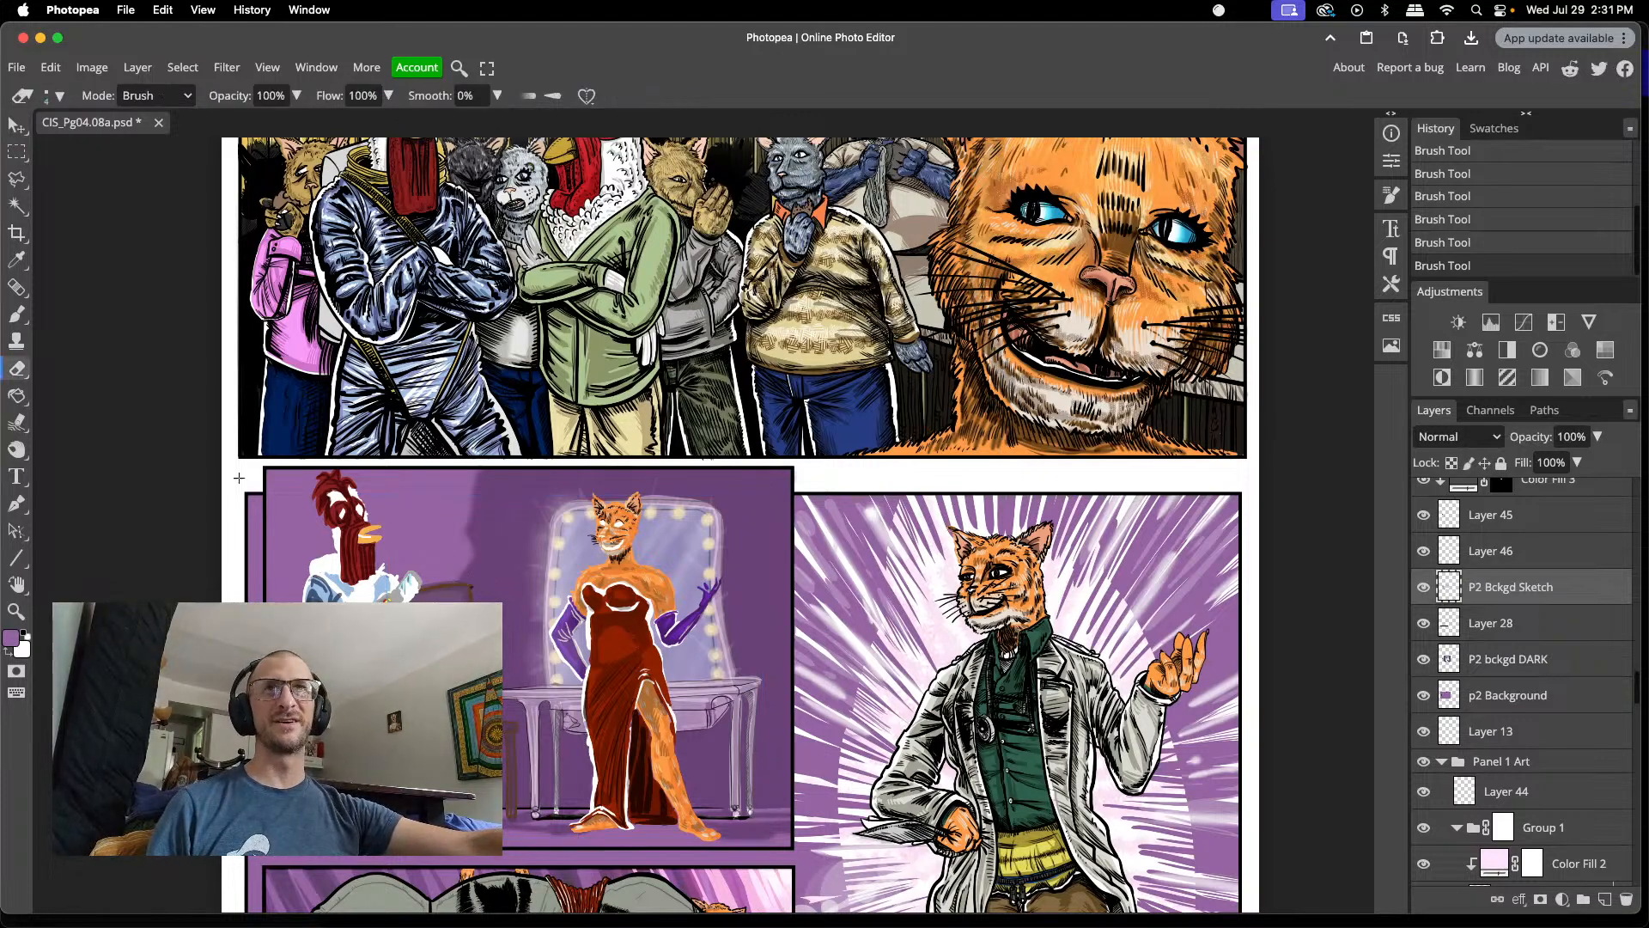
{"action": "right_click", "coordinate": [440, 534]}
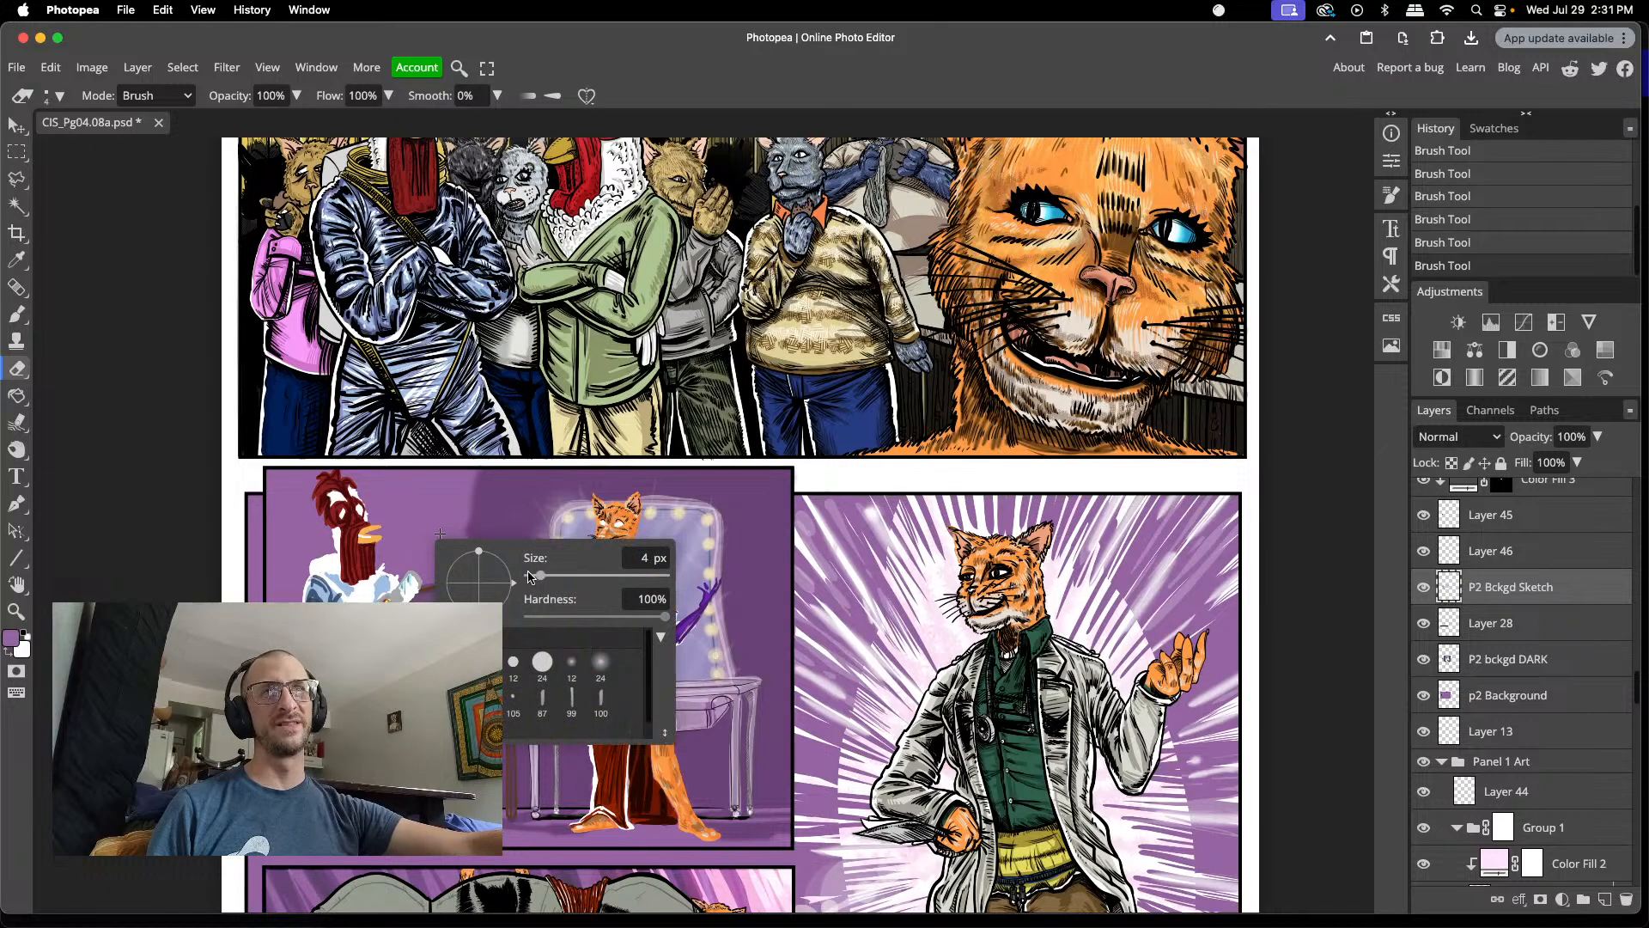
{"action": "left_click_drag", "start_coordinate": [531, 575], "coordinate": [558, 576]}
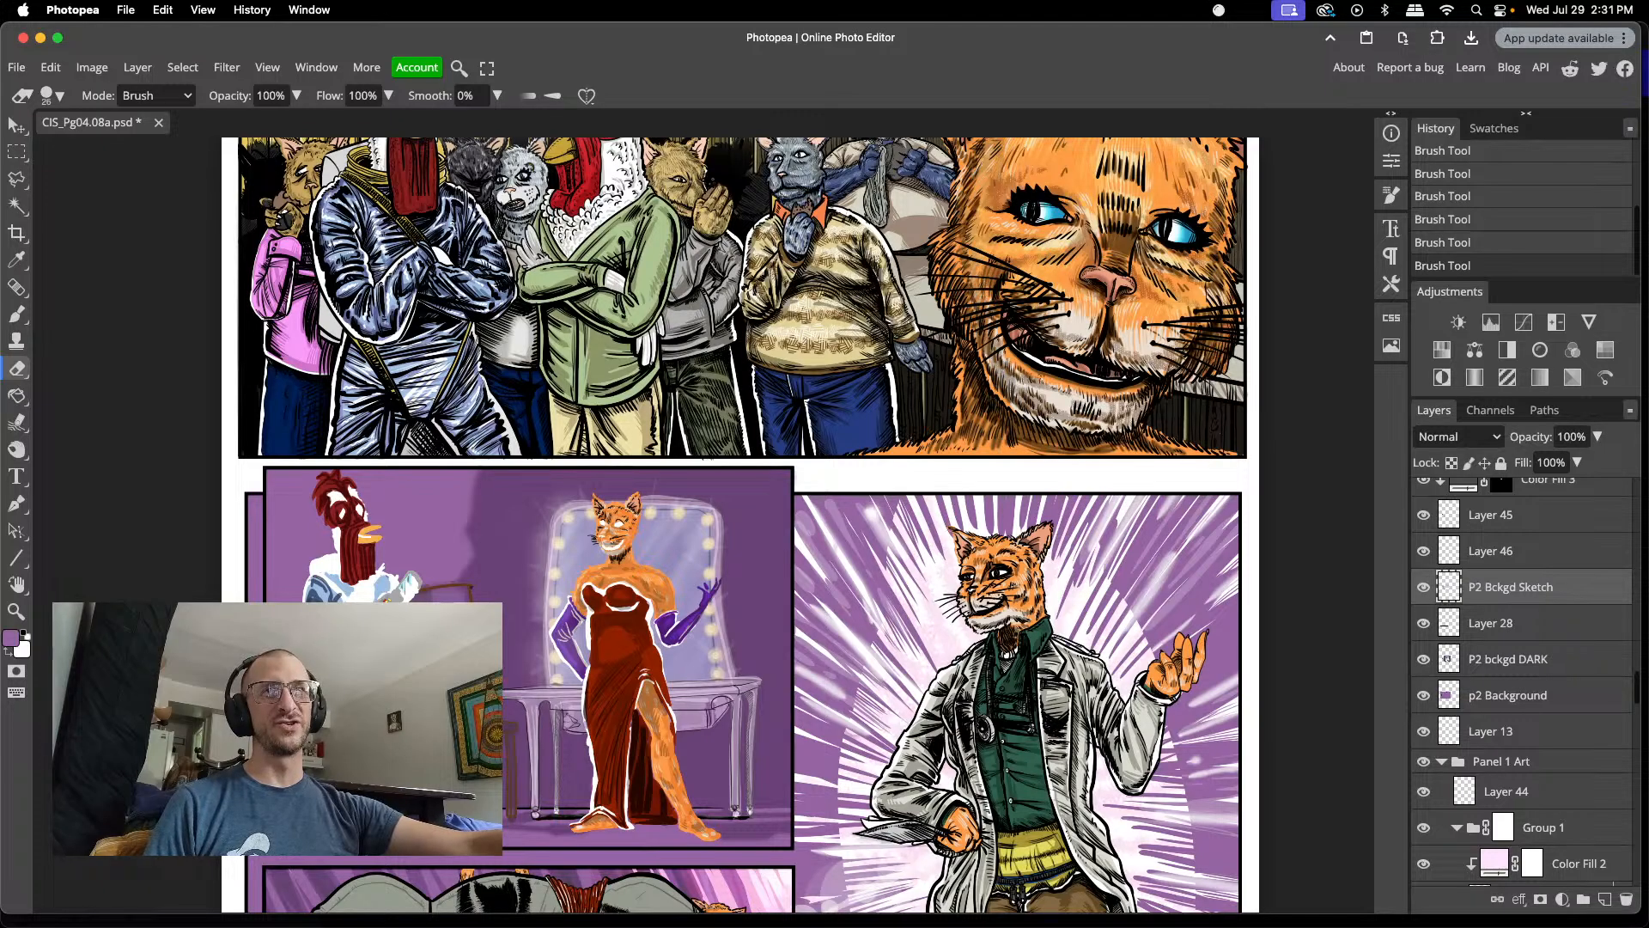
{"action": "left_click_drag", "start_coordinate": [431, 596], "coordinate": [429, 587]}
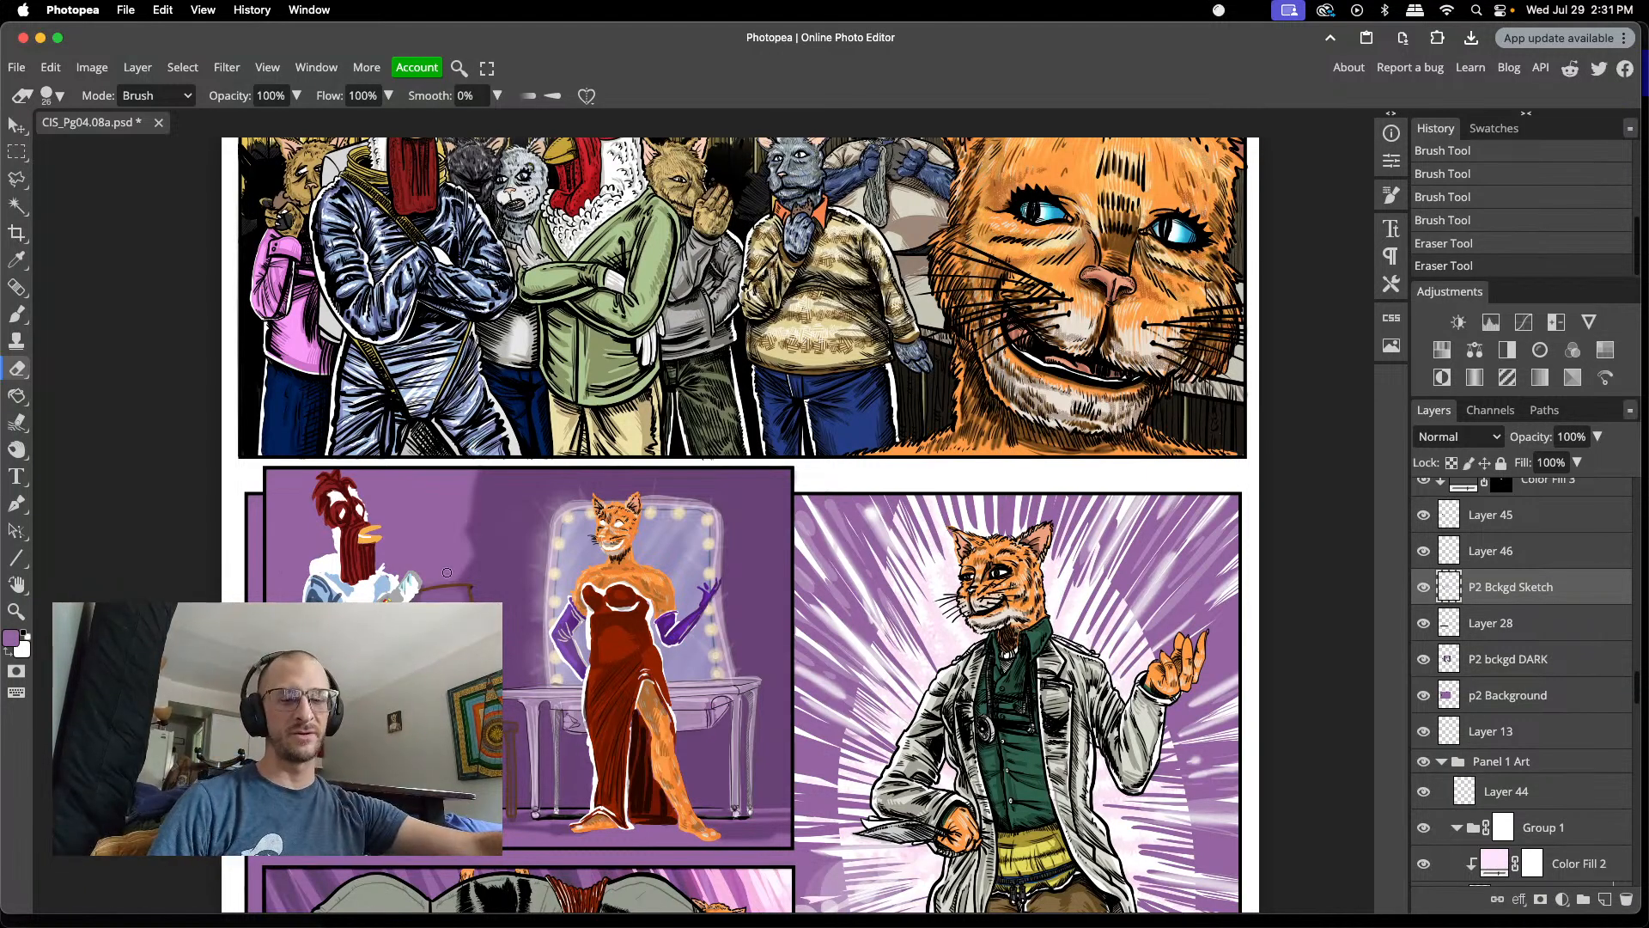
{"action": "scroll", "coordinate": [451, 591], "scroll_direction": "up", "scroll_amount": 1}
{"action": "scroll", "coordinate": [450, 591], "scroll_direction": "up", "scroll_amount": 3}
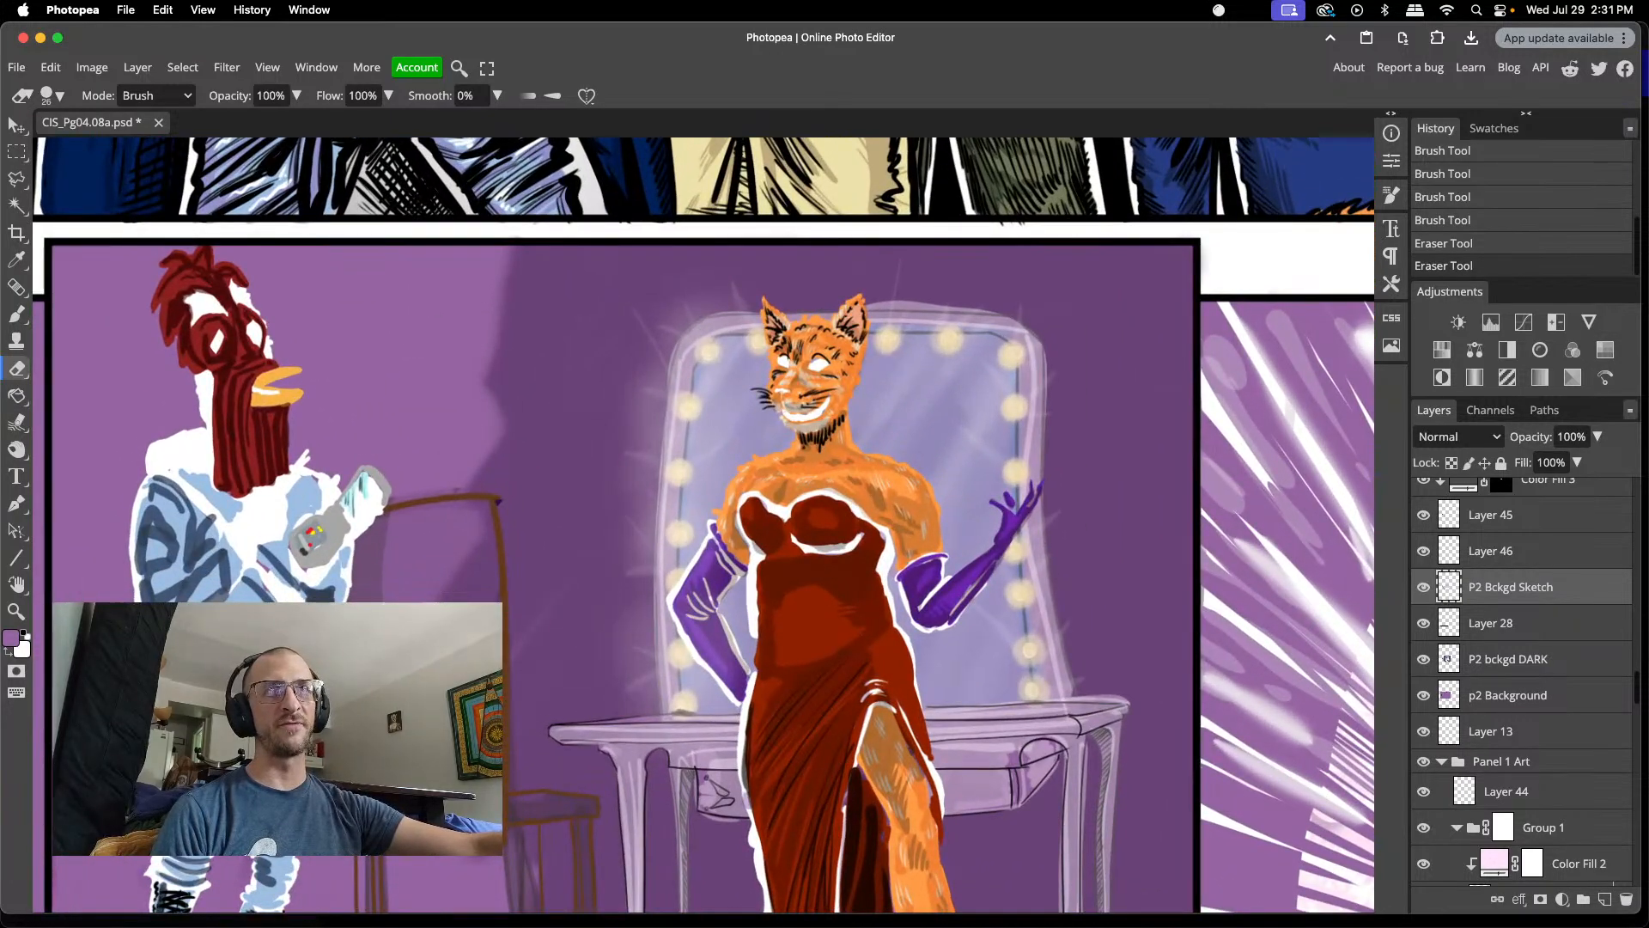
{"action": "left_click", "coordinate": [469, 503]}
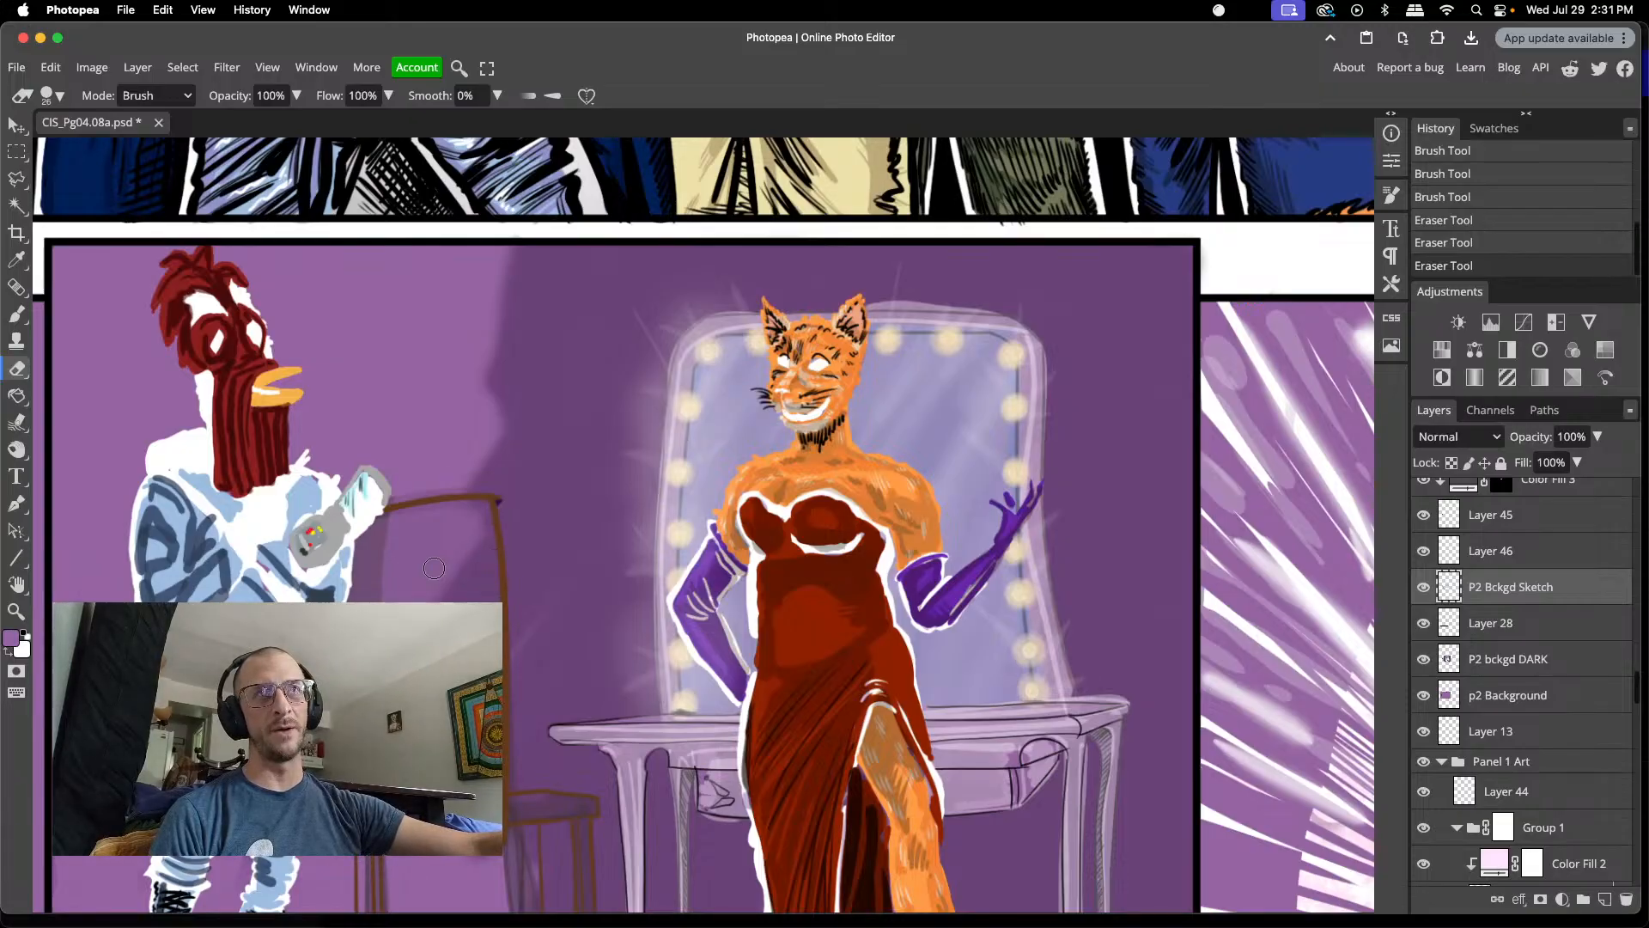
{"action": "left_click", "coordinate": [405, 535]}
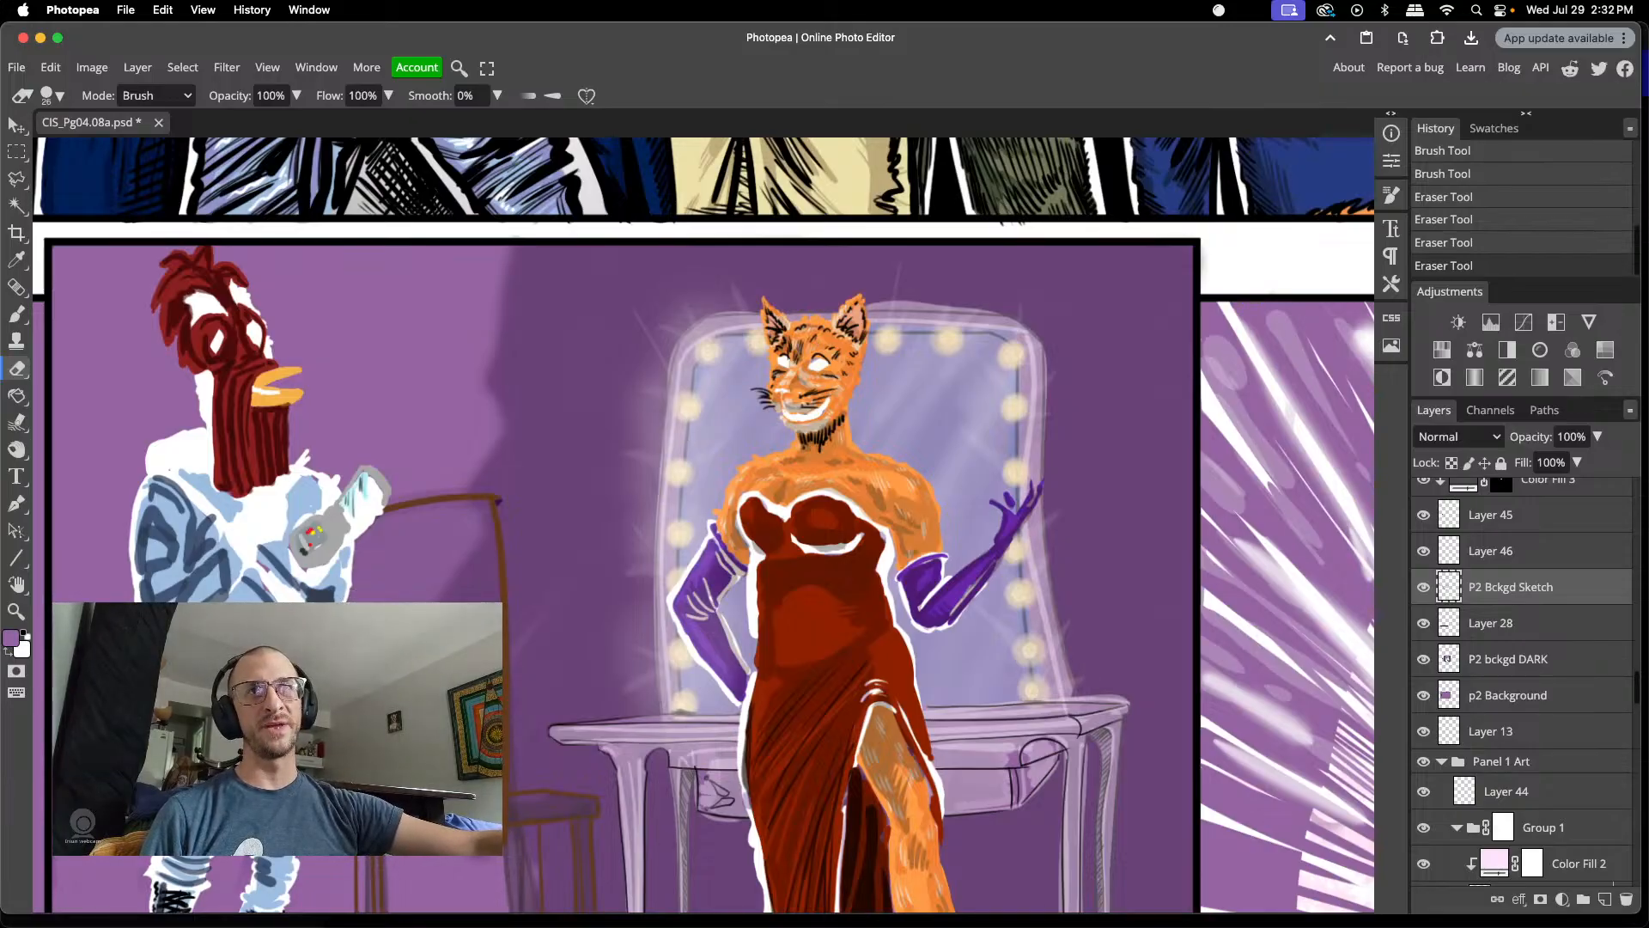
- Erase the dark purple shading from the chair legs nearest the dressing table on P2 Bckgd Sketch
{"action": "scroll", "coordinate": [416, 584], "scroll_direction": "down", "scroll_amount": 5}
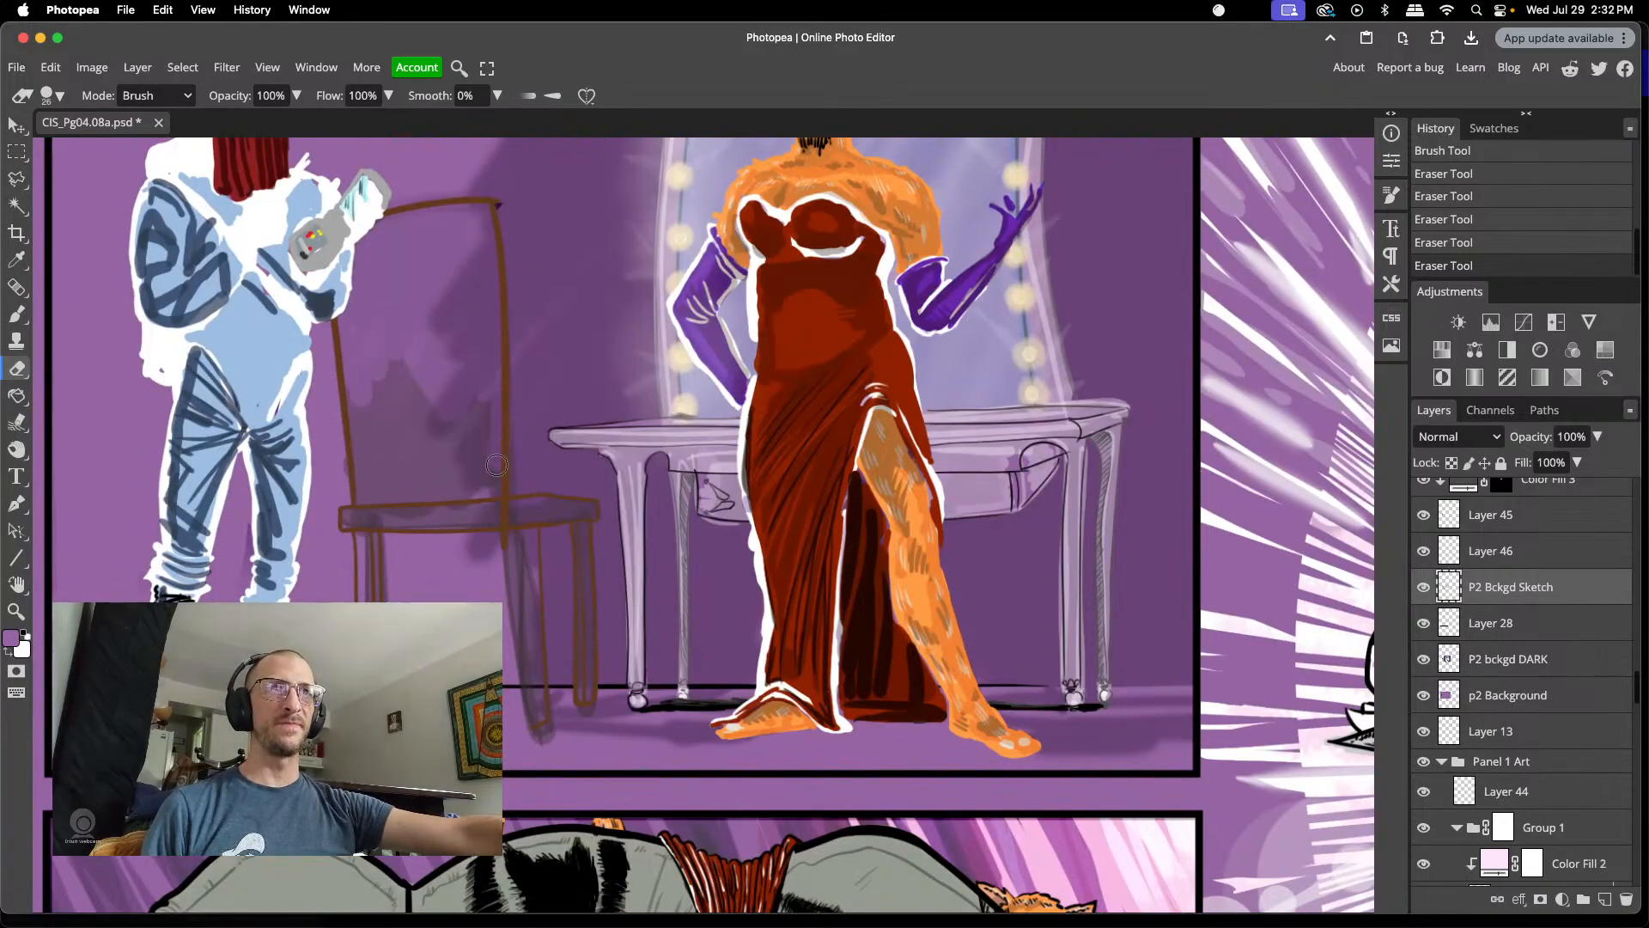
{"action": "mouse_move", "coordinate": [507, 503]}
{"action": "left_mouse_down"}
{"action": "mouse_move", "coordinate": [569, 522]}
{"action": "mouse_move", "coordinate": [588, 506]}
{"action": "mouse_move", "coordinate": [561, 509]}
{"action": "mouse_move", "coordinate": [583, 527]}
{"action": "mouse_move", "coordinate": [584, 711]}
{"action": "left_mouse_up"}
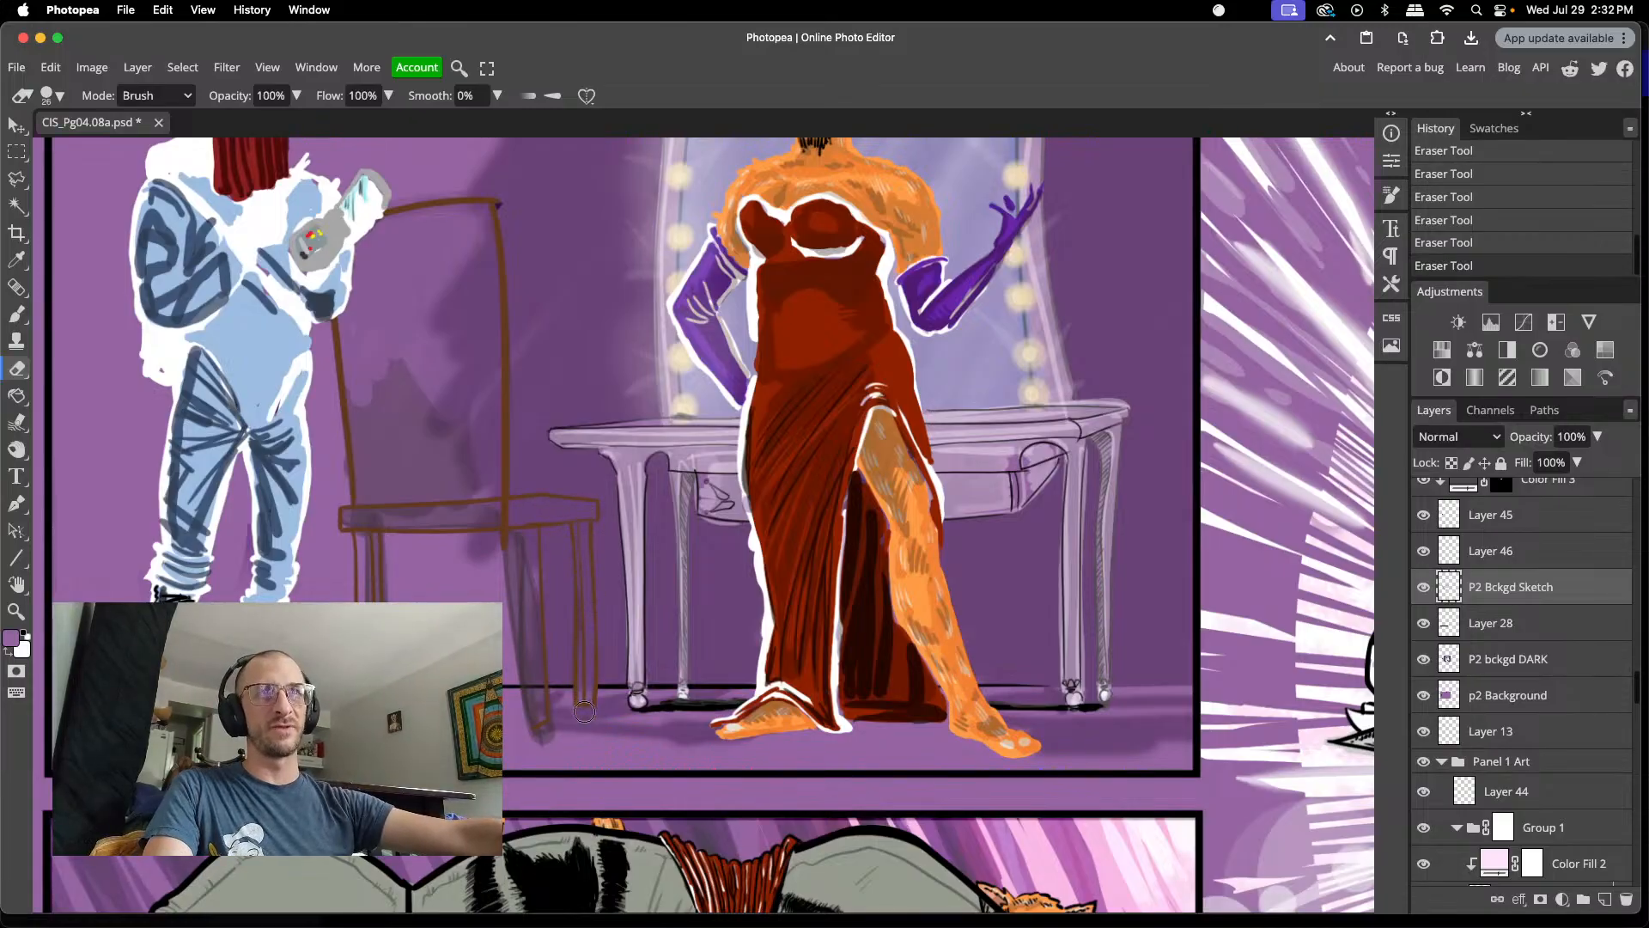
{"action": "left_click_drag", "start_coordinate": [569, 584], "coordinate": [548, 670]}
{"action": "mouse_move", "coordinate": [539, 752]}
{"action": "left_mouse_down"}
{"action": "mouse_move", "coordinate": [517, 542]}
{"action": "mouse_move", "coordinate": [543, 729]}
{"action": "mouse_move", "coordinate": [526, 698]}
{"action": "left_mouse_up"}
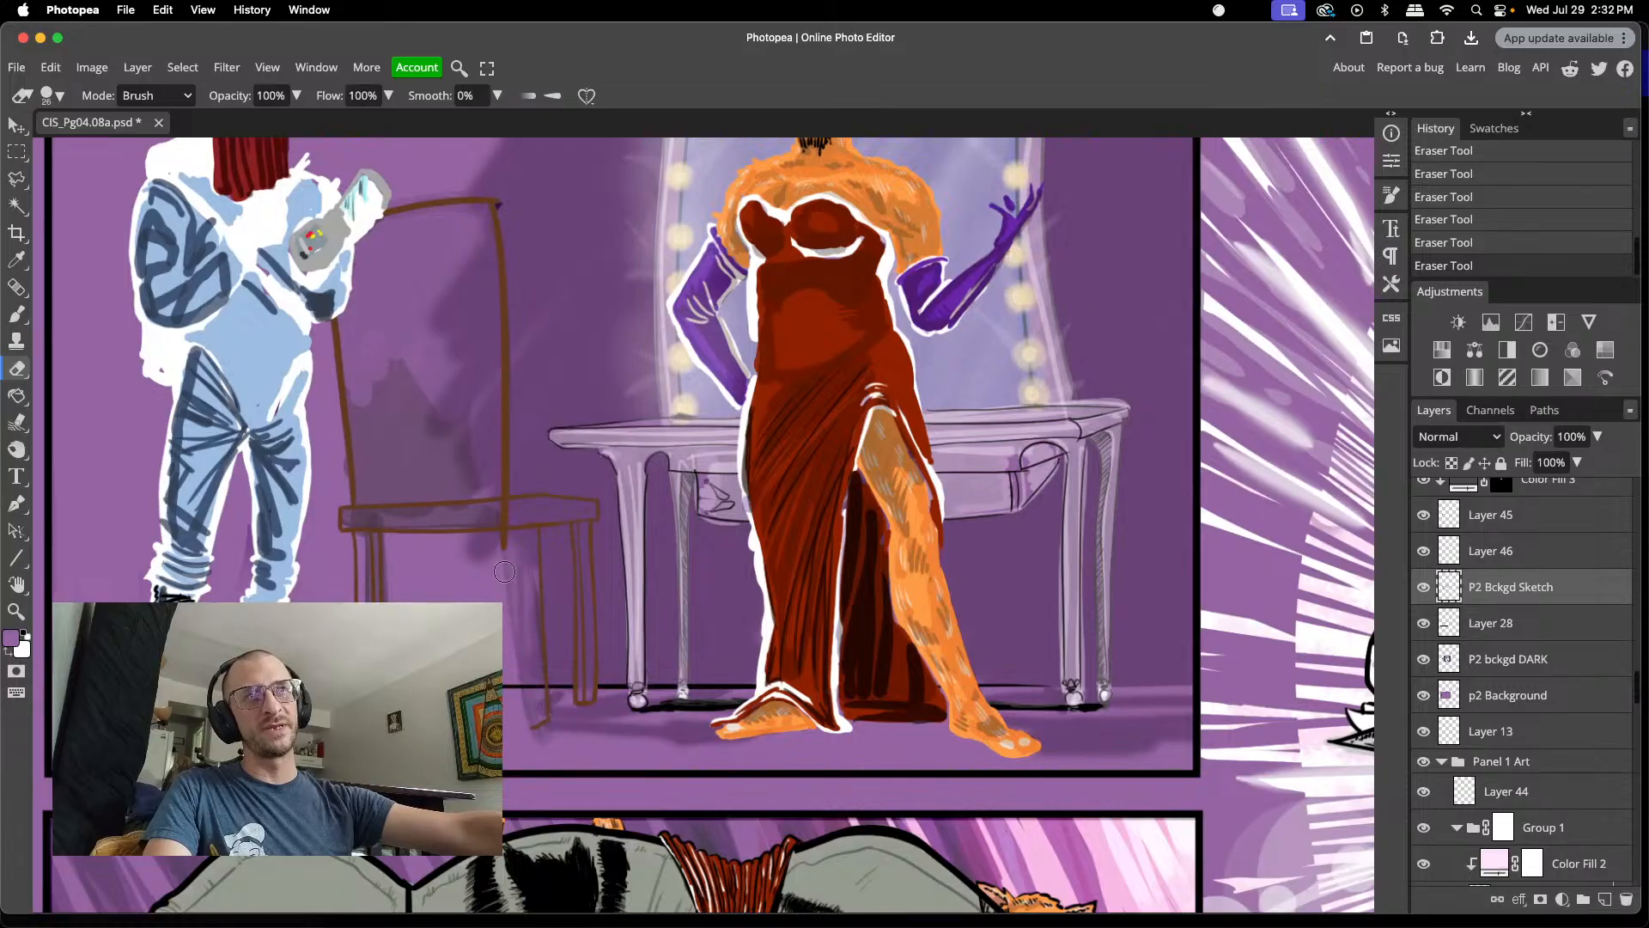
{"action": "left_click_drag", "start_coordinate": [504, 571], "coordinate": [500, 541]}
{"action": "left_click_drag", "start_coordinate": [544, 603], "coordinate": [546, 644]}
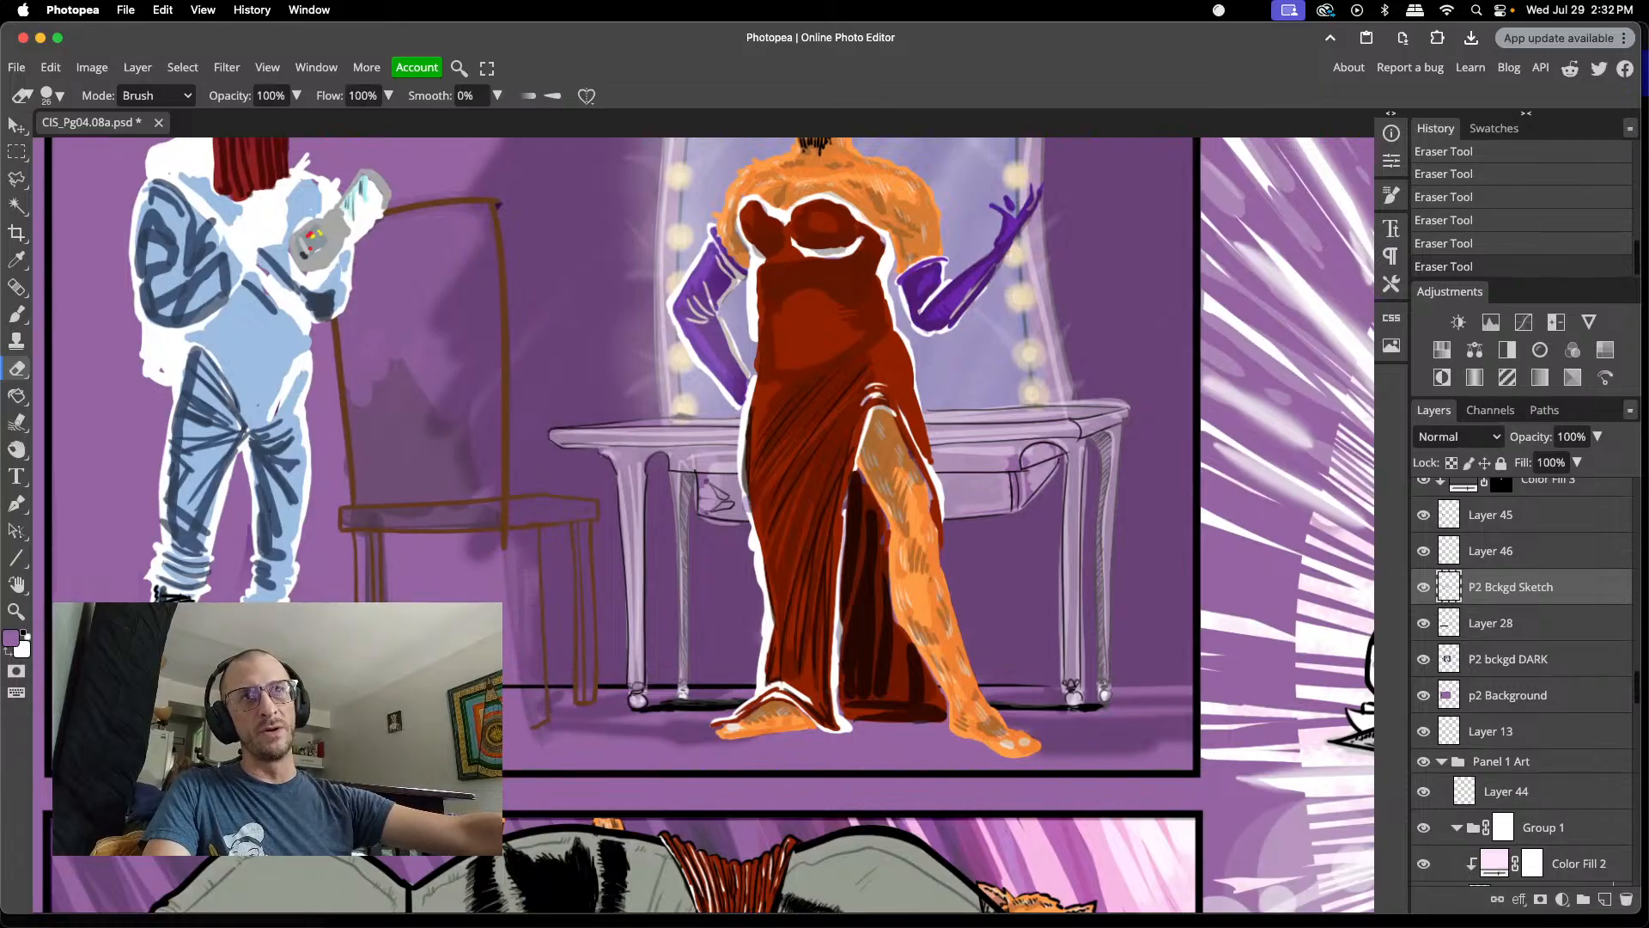
- Erase the remaining sketch shading from the chair leg and backrest beside the rooster and from between the rooster's legs
{"action": "left_click_drag", "start_coordinate": [376, 599], "coordinate": [363, 498]}
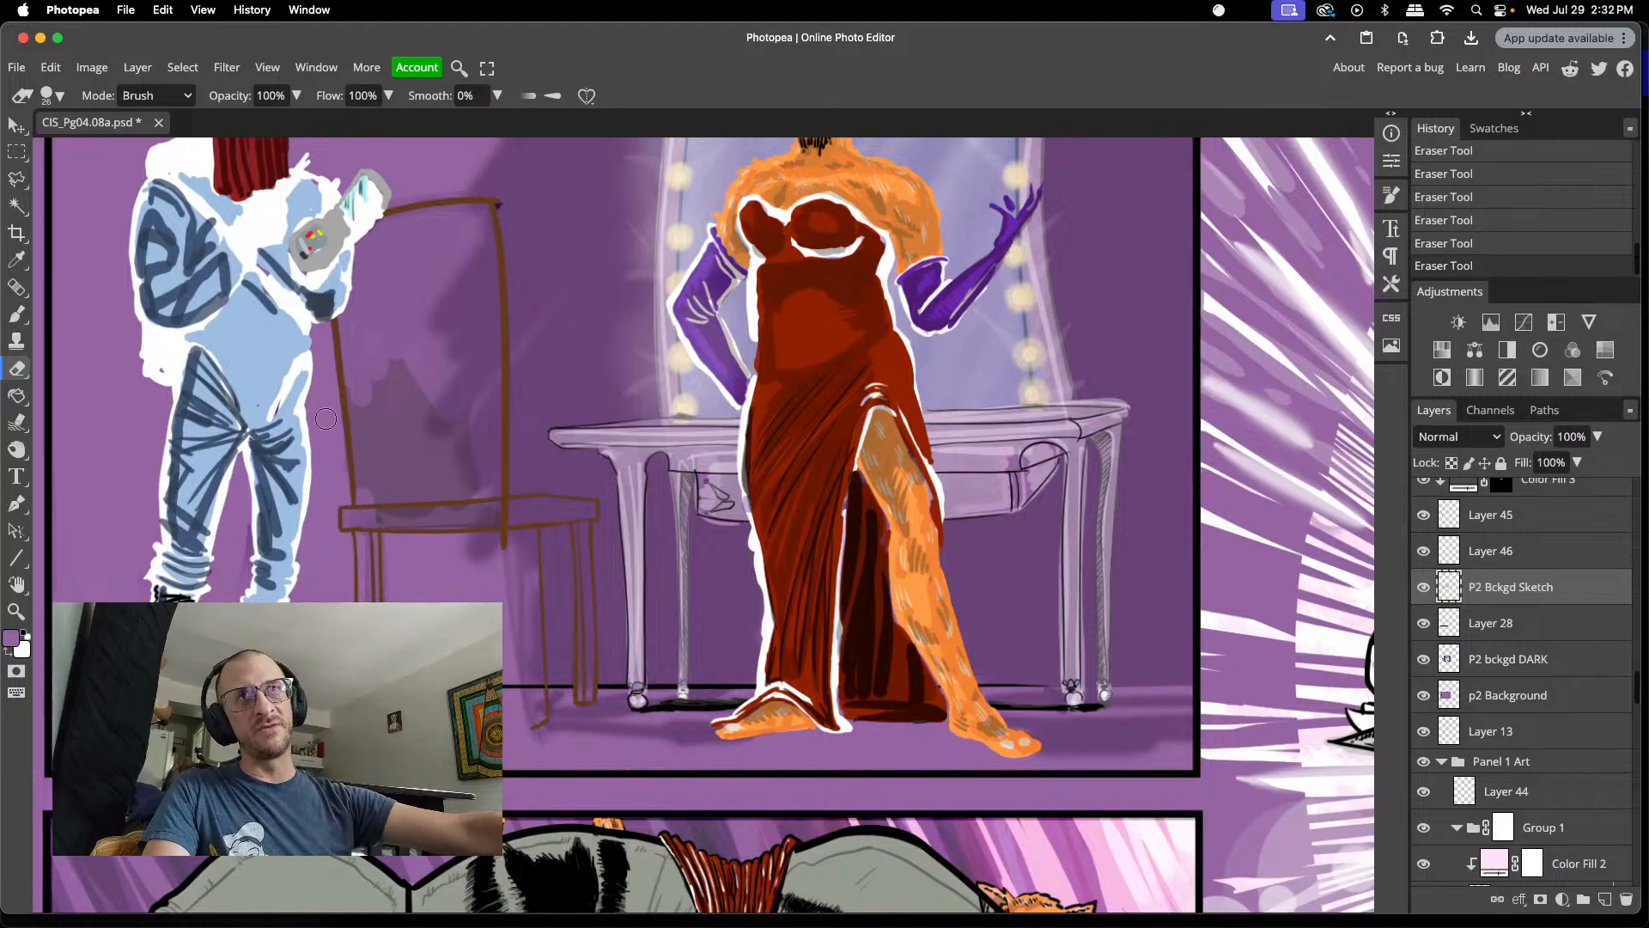
{"action": "mouse_move", "coordinate": [357, 491]}
{"action": "left_mouse_down"}
{"action": "mouse_move", "coordinate": [355, 372]}
{"action": "mouse_move", "coordinate": [367, 428]}
{"action": "left_mouse_up"}
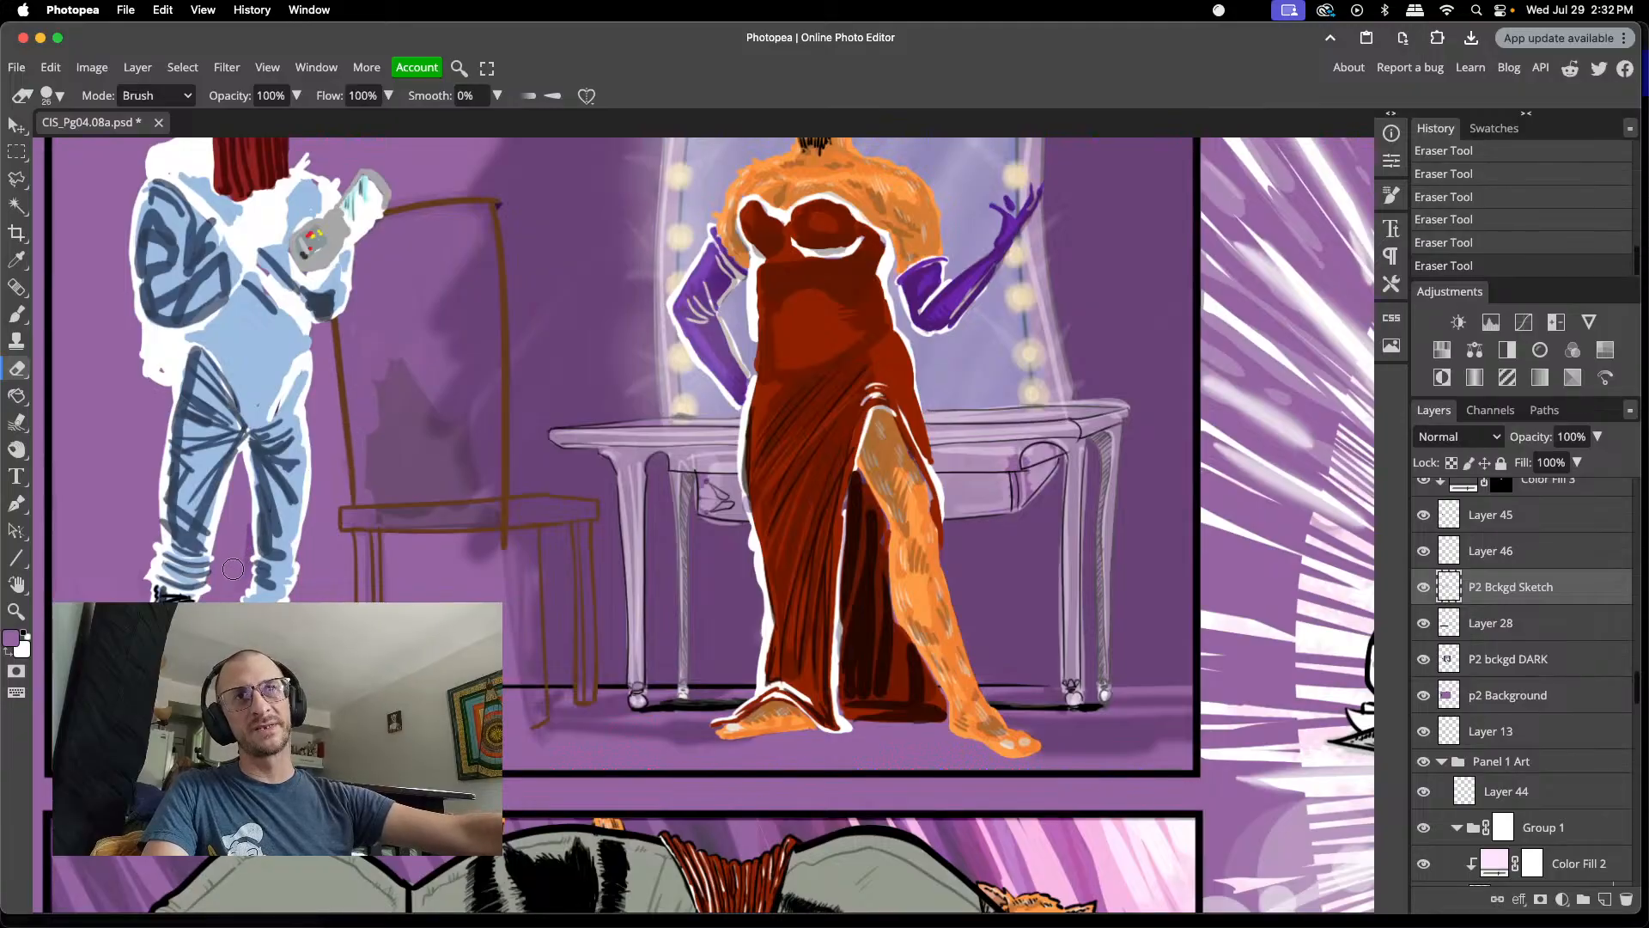
{"action": "left_click_drag", "start_coordinate": [233, 572], "coordinate": [239, 542]}
{"action": "mouse_move", "coordinate": [393, 375]}
{"action": "left_mouse_down"}
{"action": "mouse_move", "coordinate": [384, 430]}
{"action": "mouse_move", "coordinate": [360, 360]}
{"action": "mouse_move", "coordinate": [386, 362]}
{"action": "mouse_move", "coordinate": [404, 393]}
{"action": "mouse_move", "coordinate": [405, 345]}
{"action": "mouse_move", "coordinate": [433, 445]}
{"action": "mouse_move", "coordinate": [465, 400]}
{"action": "mouse_move", "coordinate": [458, 483]}
{"action": "mouse_move", "coordinate": [485, 489]}
{"action": "mouse_move", "coordinate": [475, 461]}
{"action": "mouse_move", "coordinate": [494, 532]}
{"action": "mouse_move", "coordinate": [491, 499]}
{"action": "mouse_move", "coordinate": [420, 522]}
{"action": "mouse_move", "coordinate": [446, 520]}
{"action": "mouse_move", "coordinate": [364, 518]}
{"action": "mouse_move", "coordinate": [399, 494]}
{"action": "mouse_move", "coordinate": [457, 502]}
{"action": "mouse_move", "coordinate": [400, 514]}
{"action": "mouse_move", "coordinate": [398, 495]}
{"action": "mouse_move", "coordinate": [436, 445]}
{"action": "mouse_move", "coordinate": [446, 508]}
{"action": "mouse_move", "coordinate": [450, 420]}
{"action": "mouse_move", "coordinate": [443, 487]}
{"action": "mouse_move", "coordinate": [425, 498]}
{"action": "mouse_move", "coordinate": [401, 411]}
{"action": "mouse_move", "coordinate": [400, 478]}
{"action": "mouse_move", "coordinate": [414, 432]}
{"action": "mouse_move", "coordinate": [379, 502]}
{"action": "left_mouse_up"}
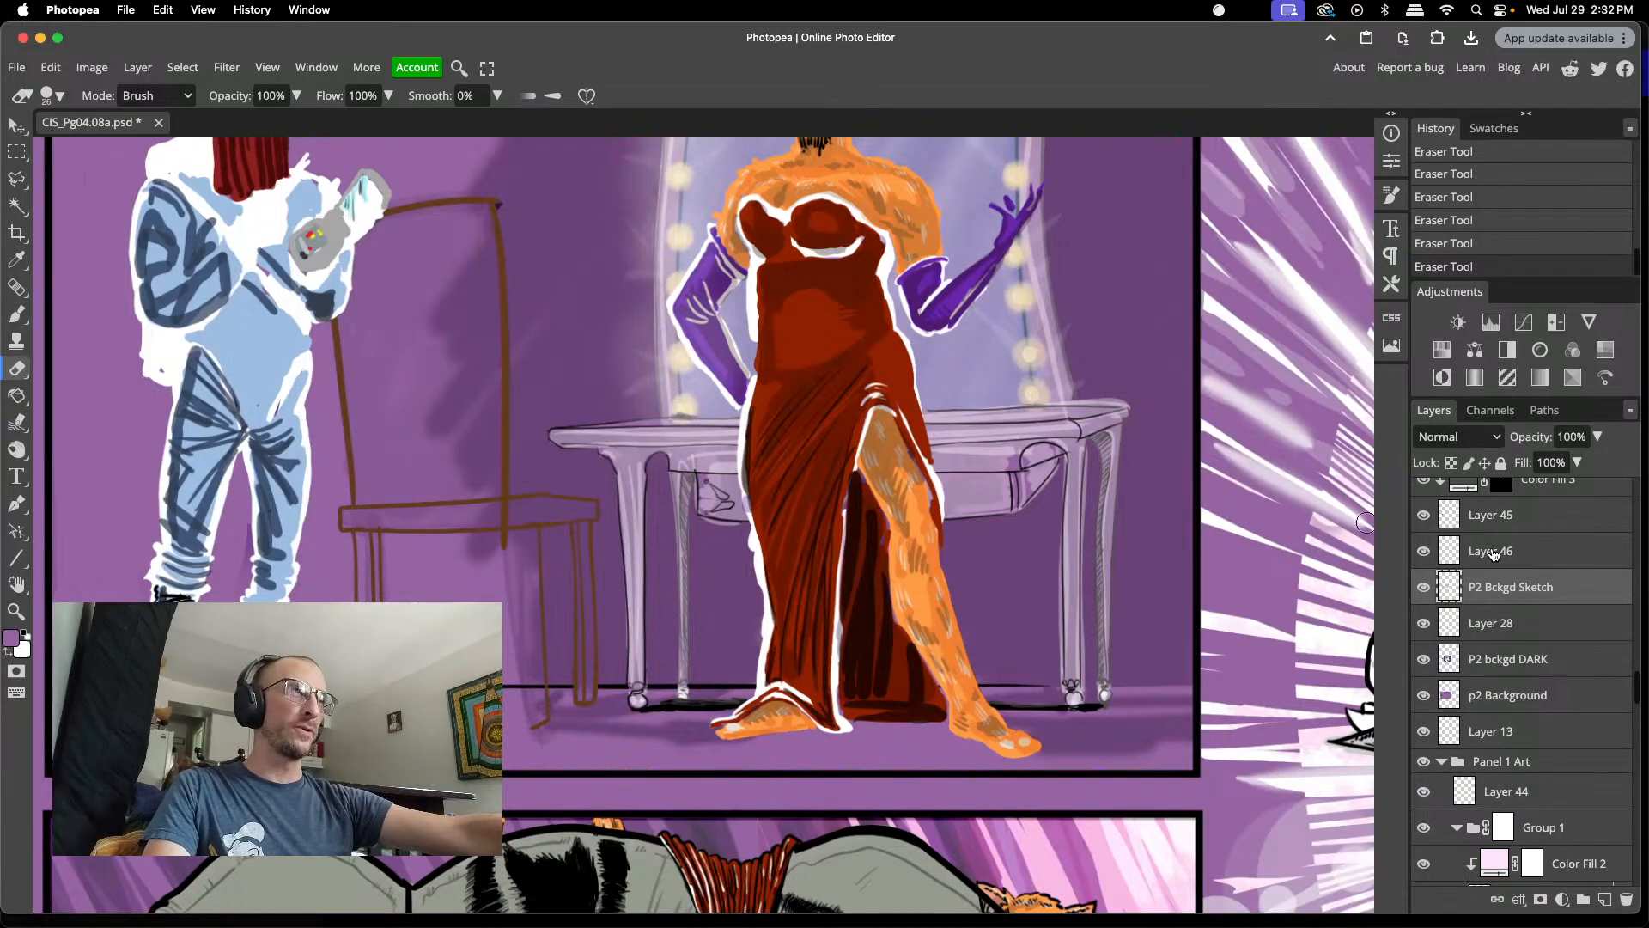
- Identify and select Layer 45, and erase the brown chair outlines of the backrest post, seat edge and legs nearest the dressing table
{"action": "left_click", "coordinate": [1424, 516]}
{"action": "left_click", "coordinate": [1424, 516]}
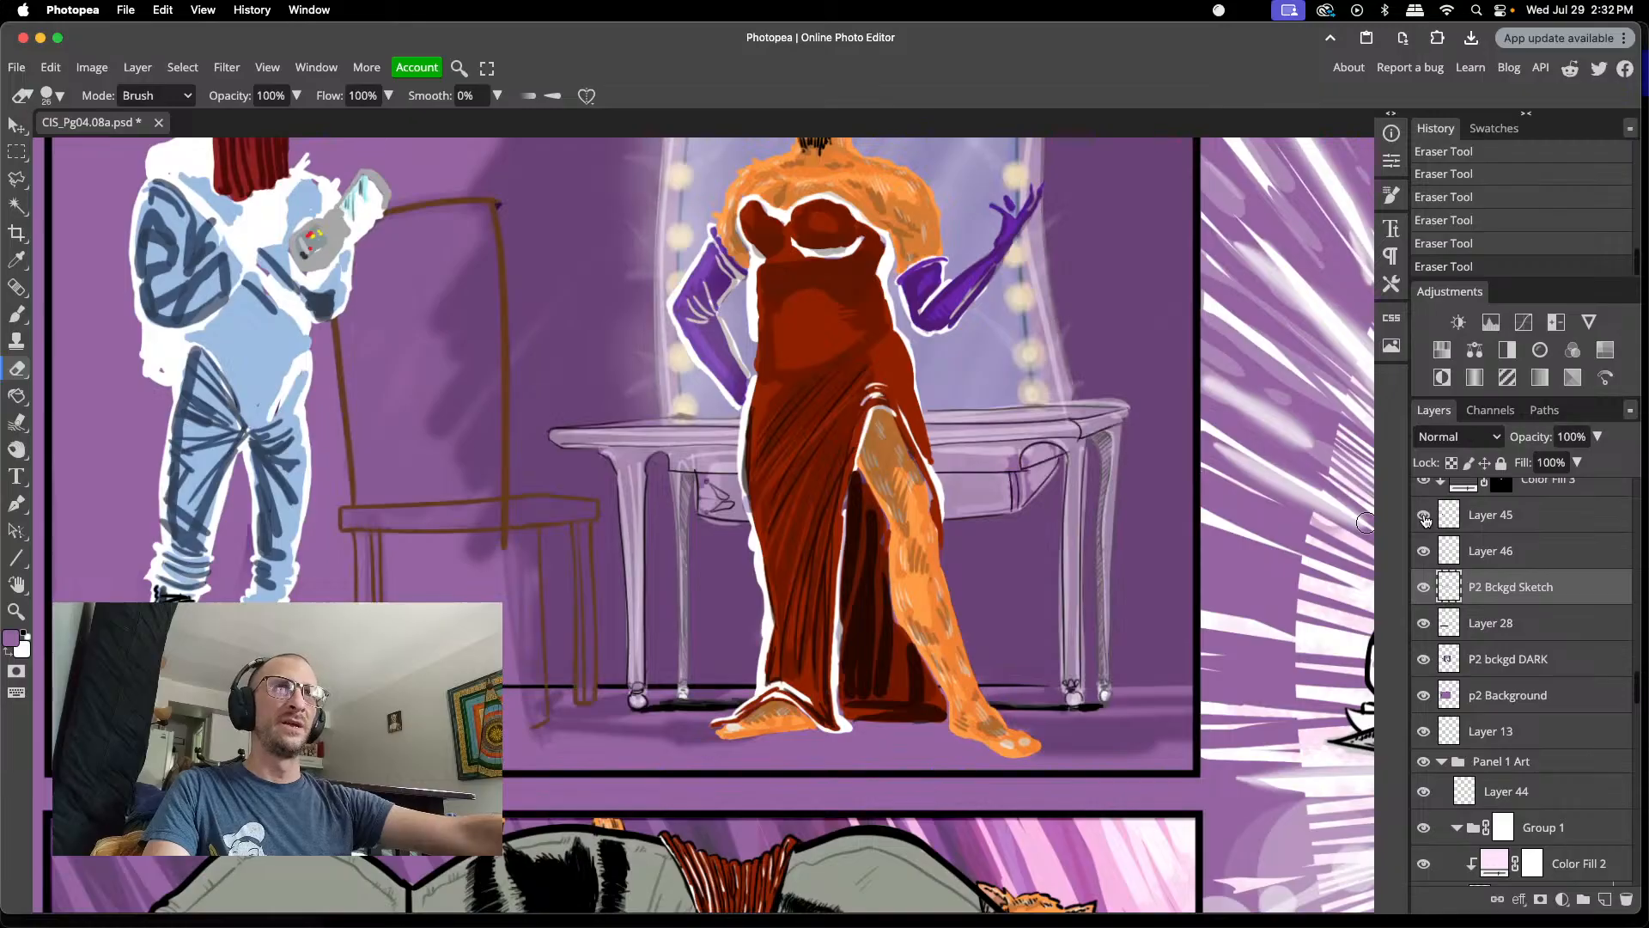
{"action": "left_click", "coordinate": [1494, 516]}
{"action": "mouse_move", "coordinate": [492, 225]}
{"action": "left_mouse_down"}
{"action": "mouse_move", "coordinate": [506, 327]}
{"action": "mouse_move", "coordinate": [506, 226]}
{"action": "mouse_move", "coordinate": [511, 506]}
{"action": "left_mouse_up"}
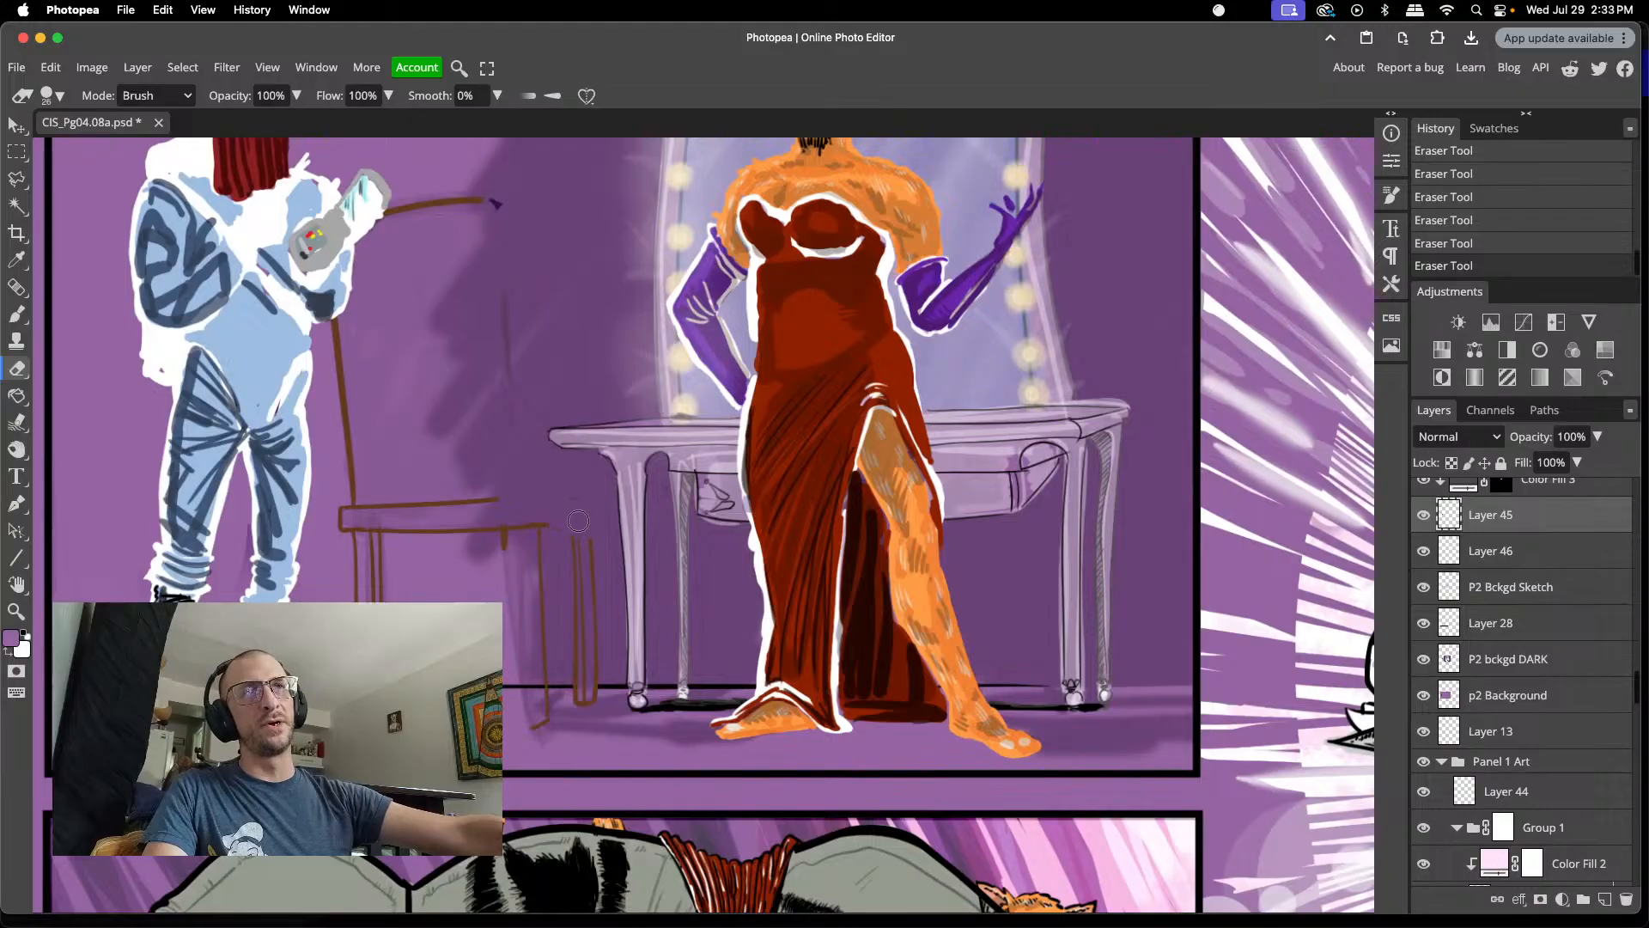
{"action": "mouse_move", "coordinate": [578, 520]}
{"action": "left_mouse_down"}
{"action": "mouse_move", "coordinate": [476, 527]}
{"action": "mouse_move", "coordinate": [511, 545]}
{"action": "left_mouse_up"}
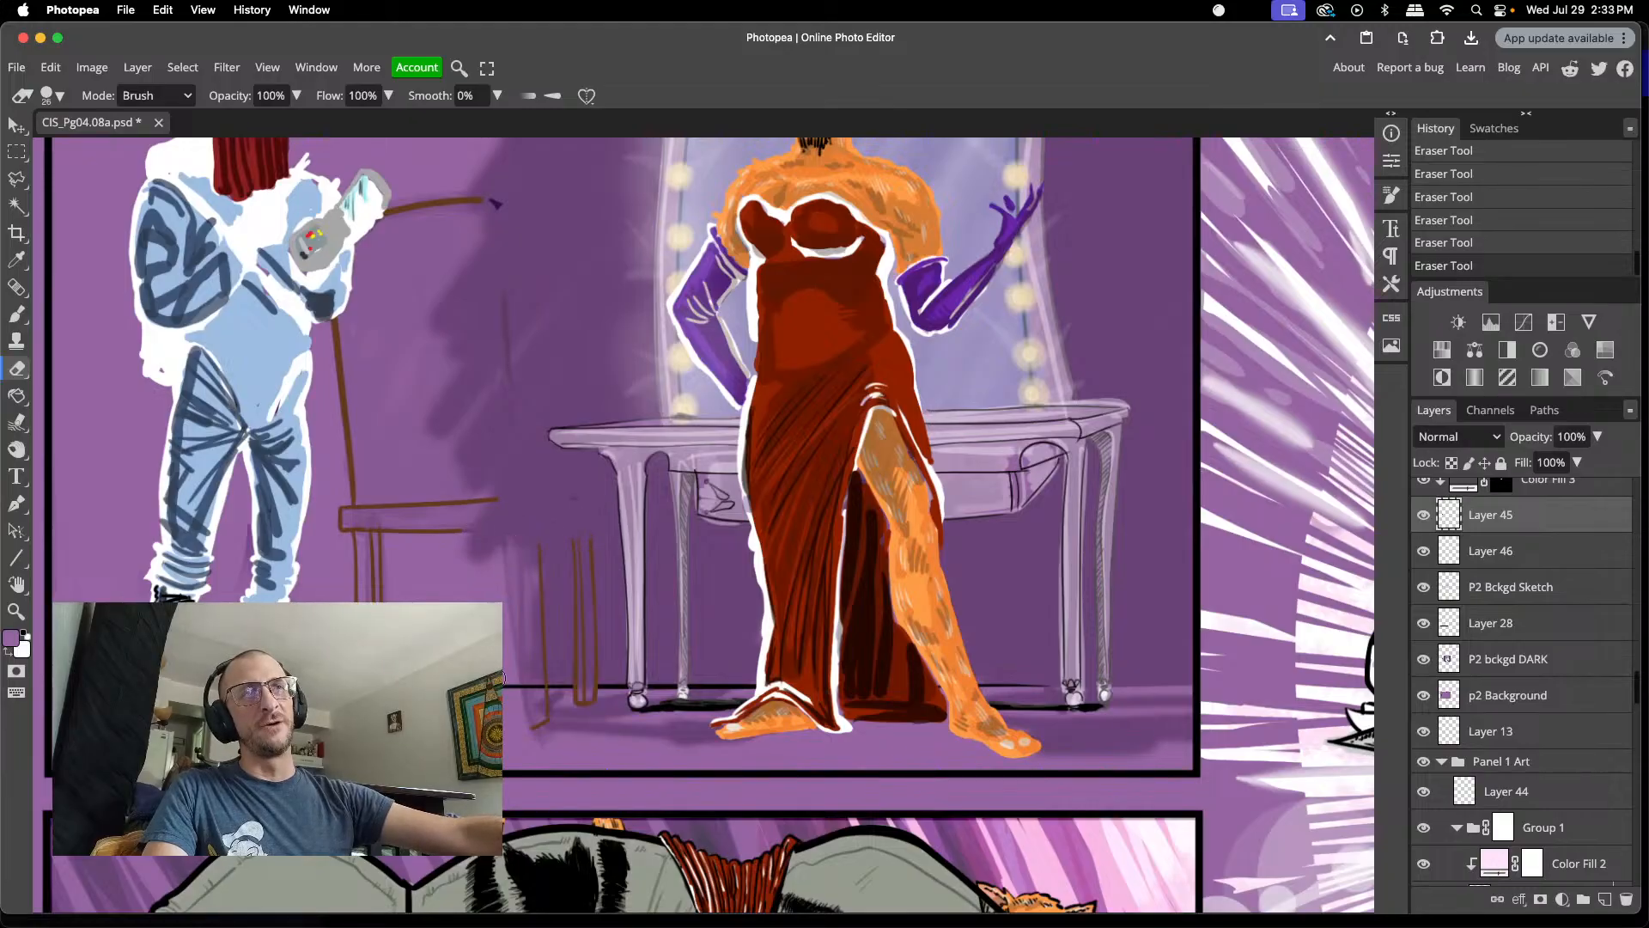
{"action": "mouse_move", "coordinate": [545, 683]}
{"action": "left_mouse_down"}
{"action": "mouse_move", "coordinate": [536, 546]}
{"action": "mouse_move", "coordinate": [570, 492]}
{"action": "mouse_move", "coordinate": [594, 512]}
{"action": "mouse_move", "coordinate": [584, 558]}
{"action": "mouse_move", "coordinate": [578, 534]}
{"action": "mouse_move", "coordinate": [587, 704]}
{"action": "mouse_move", "coordinate": [588, 623]}
{"action": "left_mouse_up"}
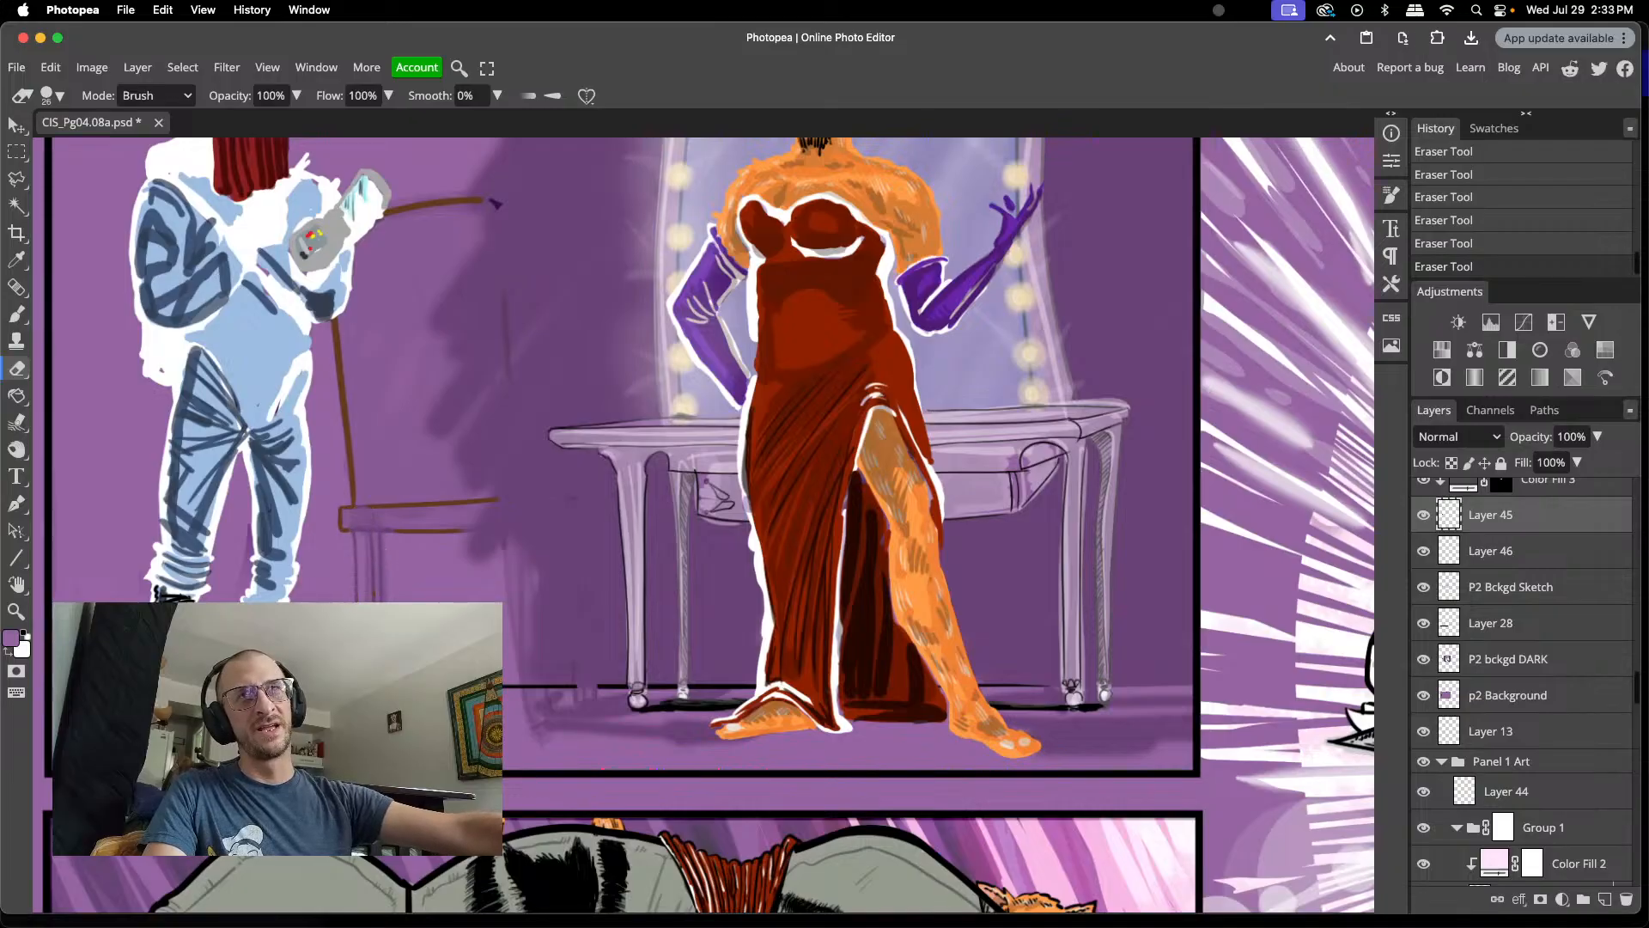
- Erase the remaining brown outlines of the chair's seat, rooster-side backrest post and top rail on Layer 45
{"action": "left_click_drag", "start_coordinate": [453, 521], "coordinate": [385, 529]}
{"action": "left_click_drag", "start_coordinate": [416, 505], "coordinate": [468, 504]}
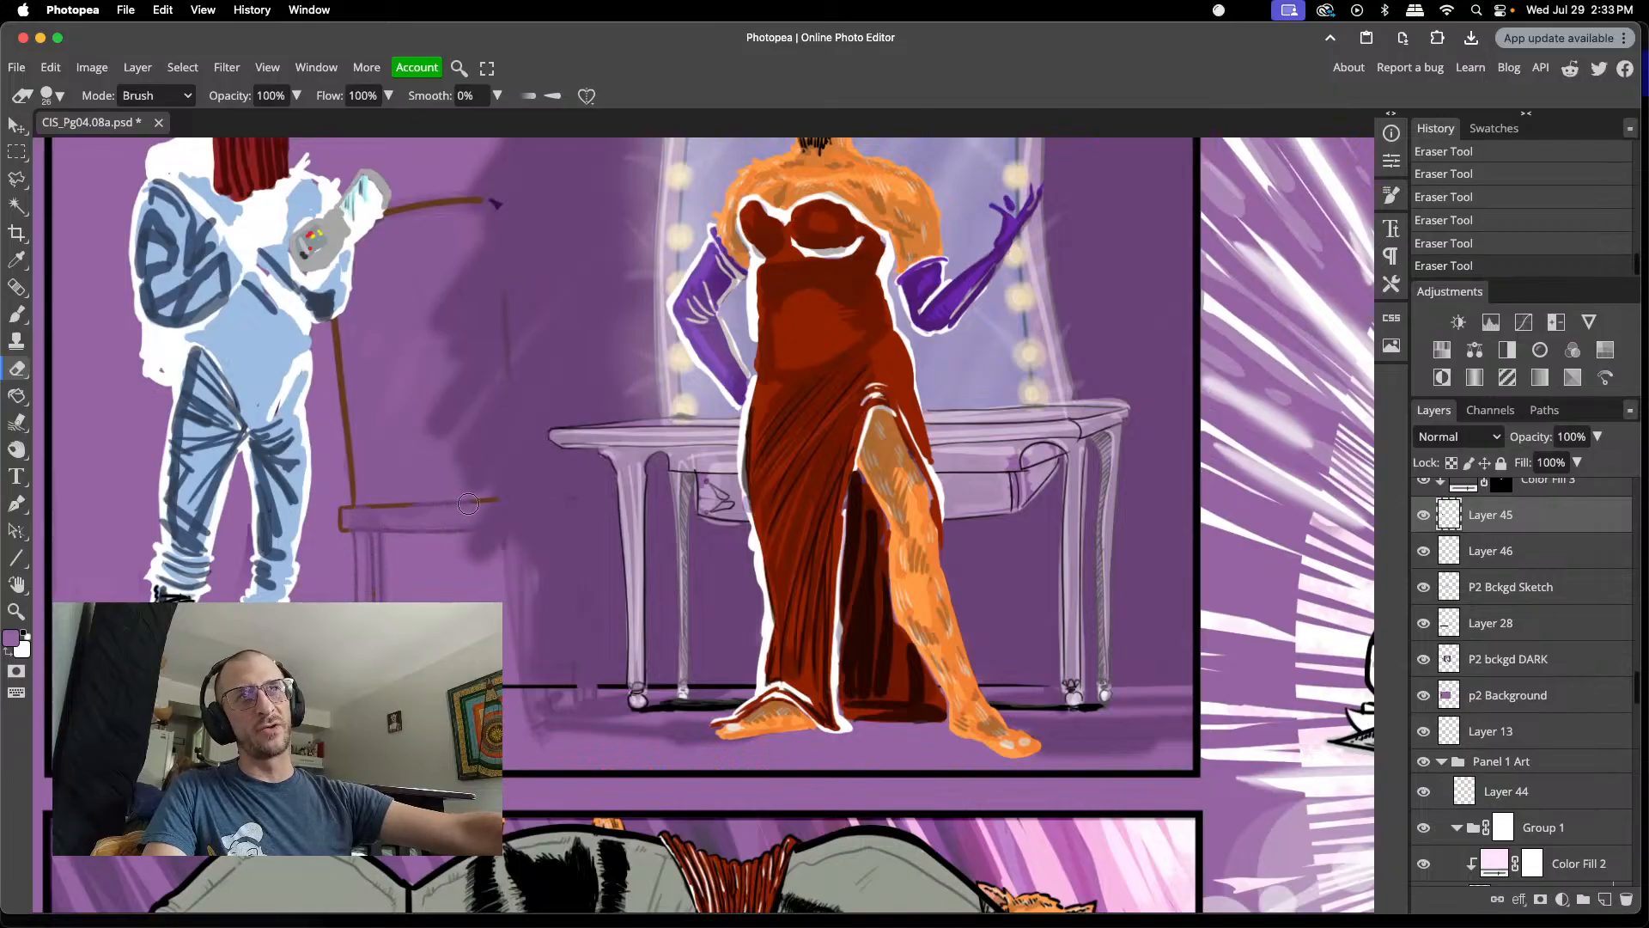
{"action": "left_click_drag", "start_coordinate": [343, 521], "coordinate": [349, 426]}
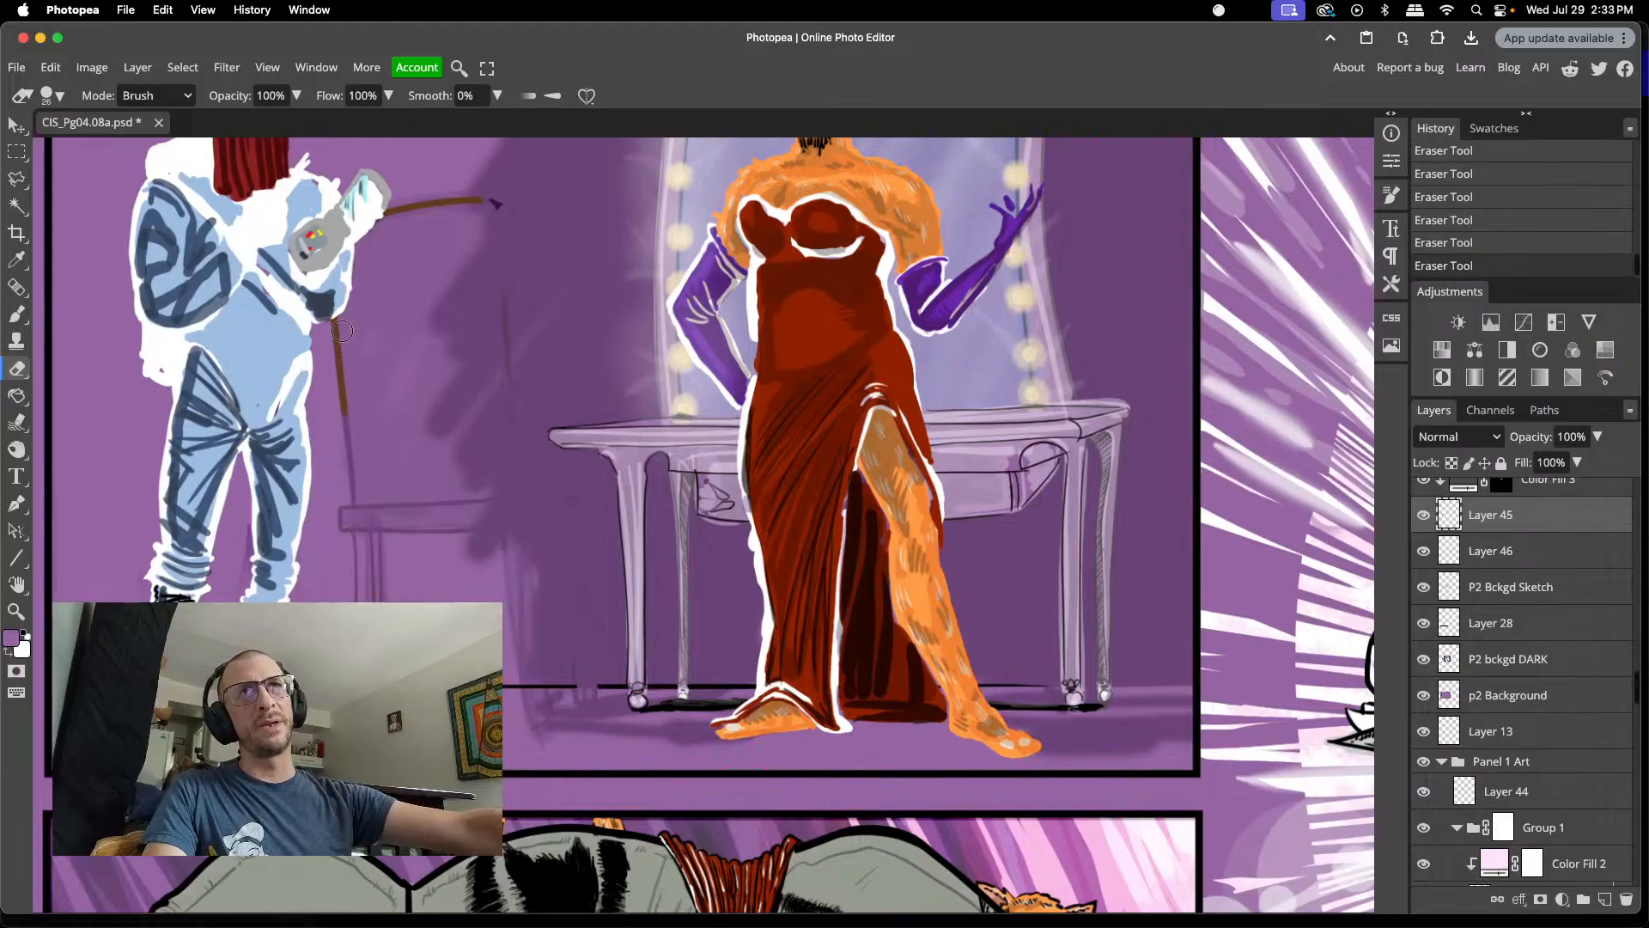
{"action": "left_click_drag", "start_coordinate": [342, 330], "coordinate": [339, 442]}
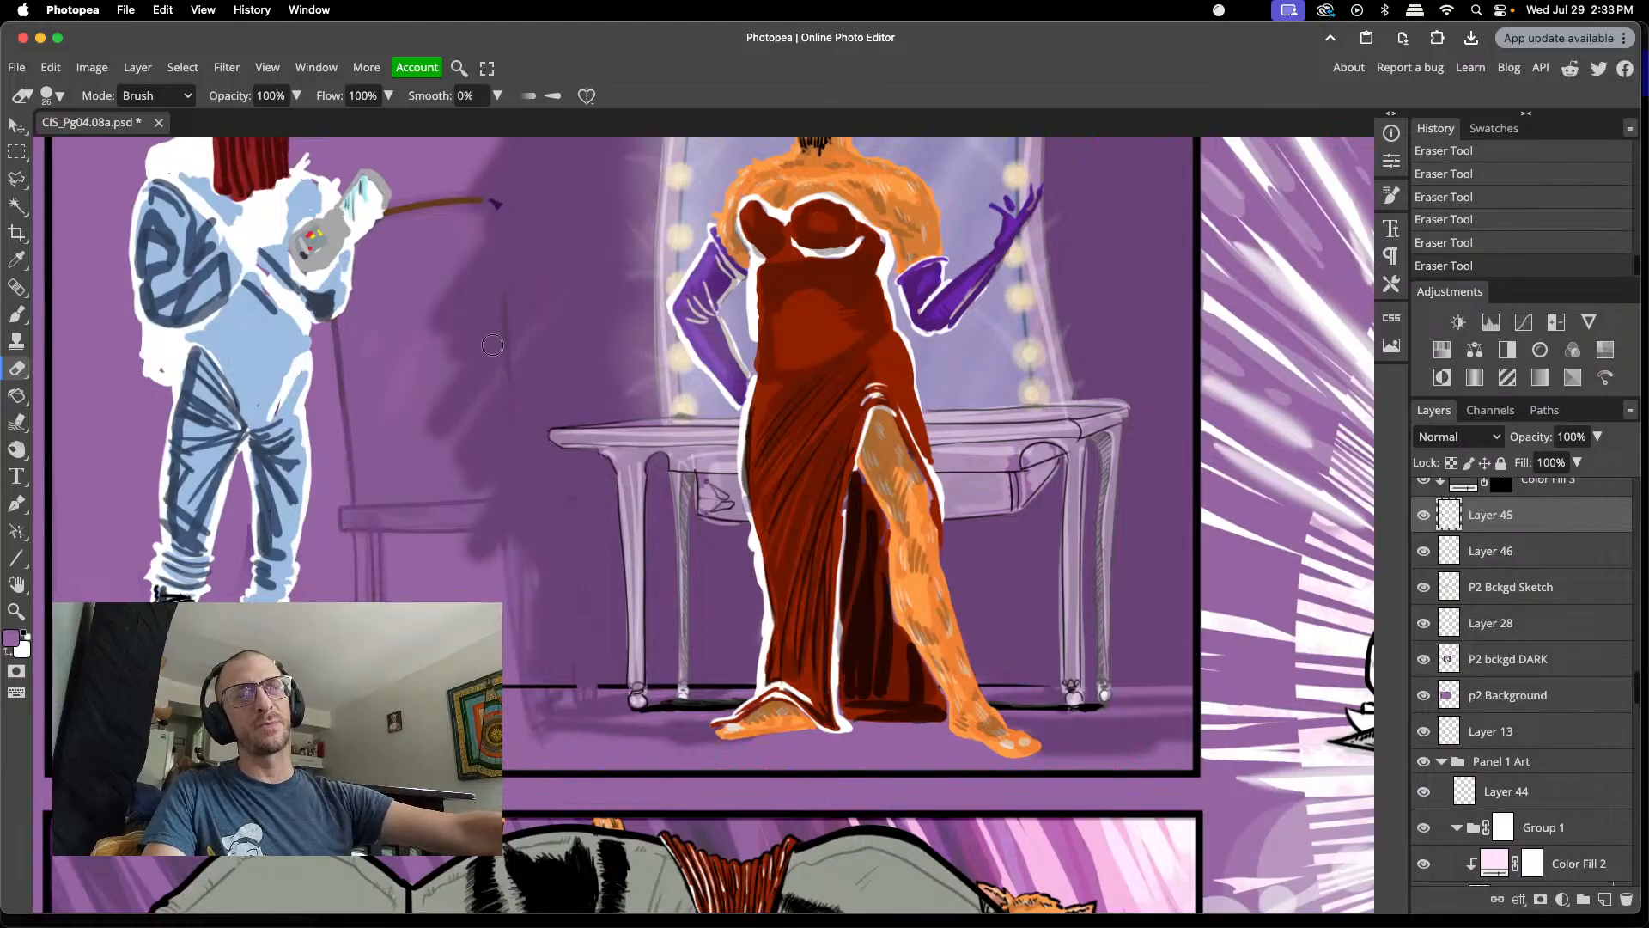
{"action": "mouse_move", "coordinate": [482, 206]}
{"action": "left_mouse_down"}
{"action": "mouse_move", "coordinate": [500, 203]}
{"action": "mouse_move", "coordinate": [402, 213]}
{"action": "left_mouse_up"}
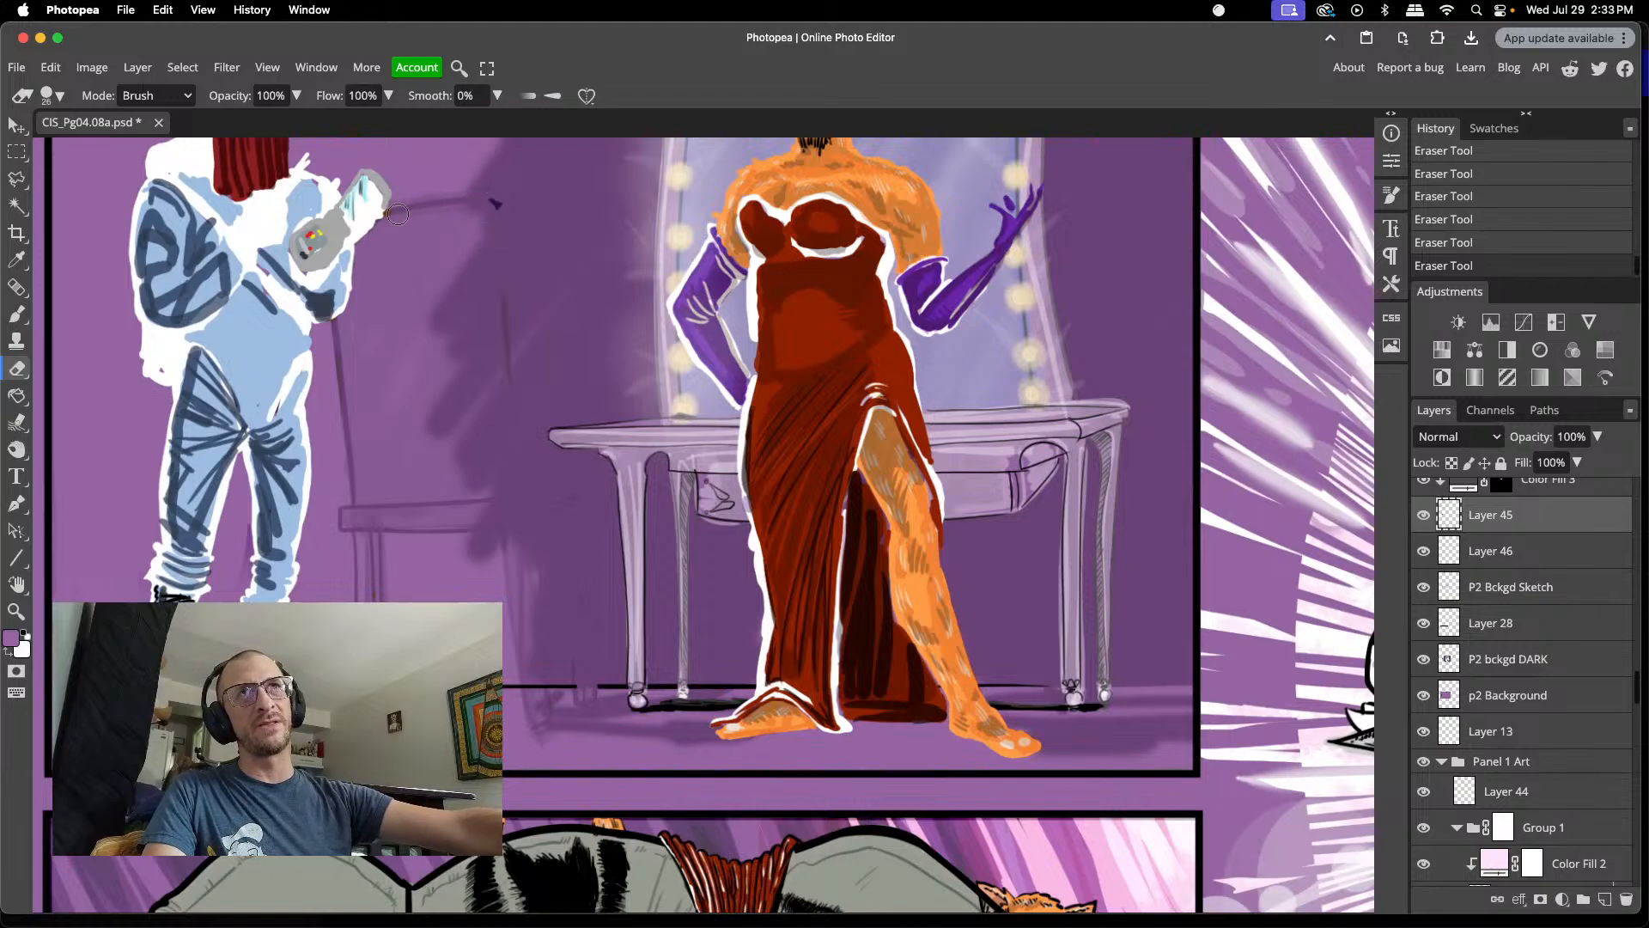
{"action": "left_click", "coordinate": [398, 214]}
{"action": "left_click", "coordinate": [391, 213]}
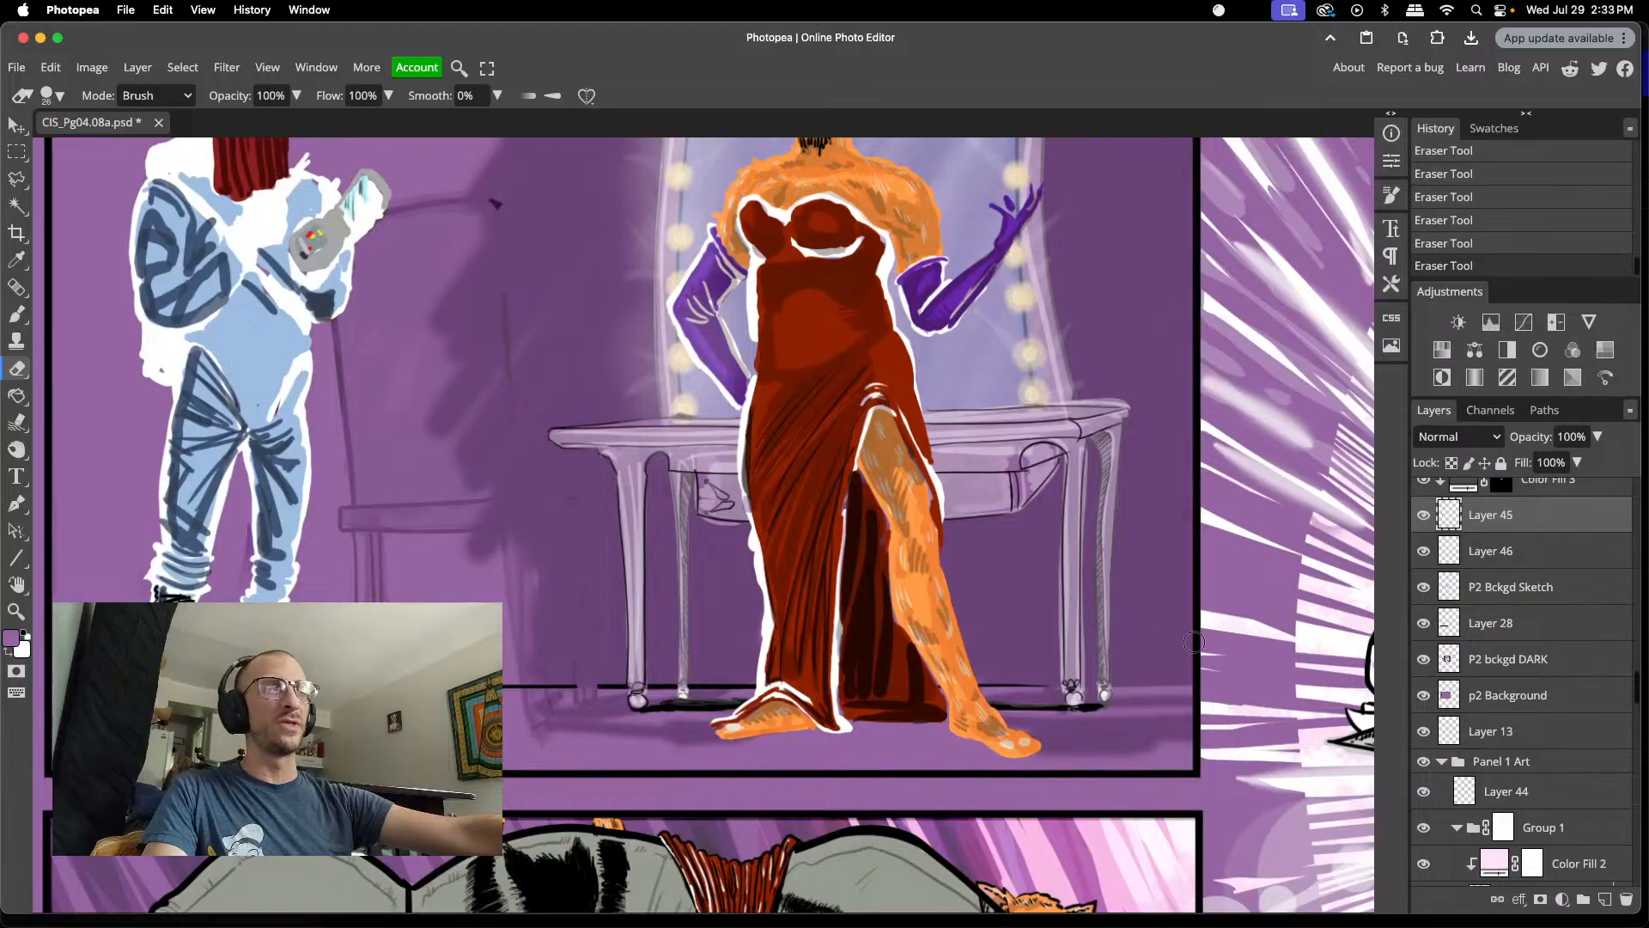
- Toggle P2 Bckgd Sketch, Layer 46, Layer 28 and P2 bckgd DARK to identify which layer holds the leftover chair shading
{"action": "left_click", "coordinate": [1493, 593]}
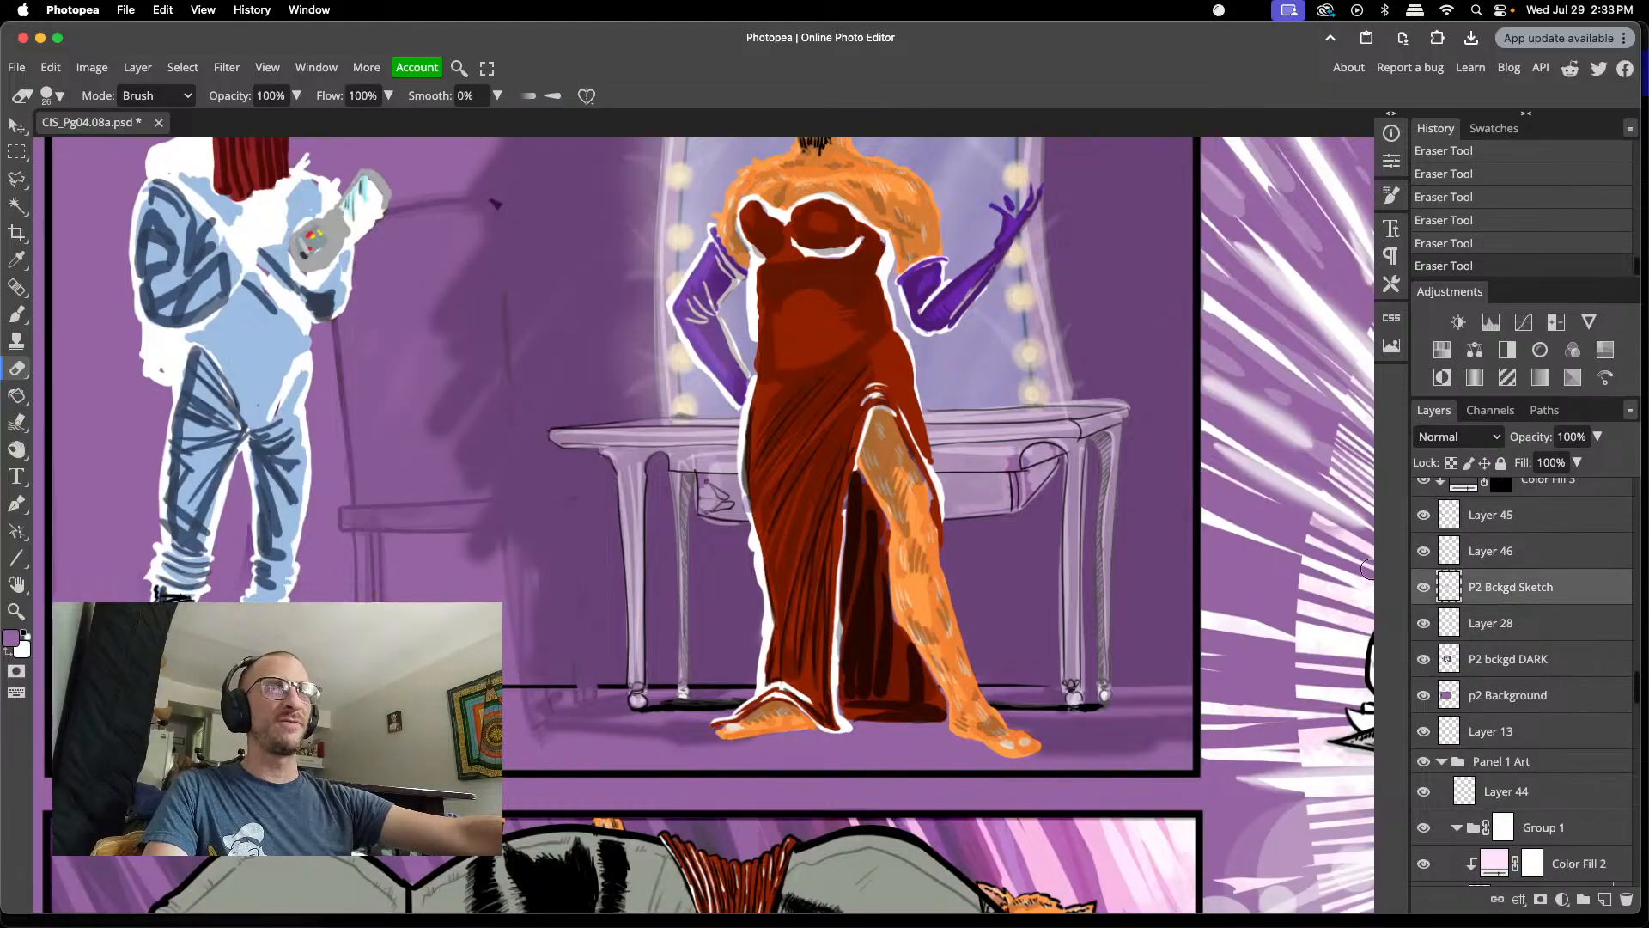
{"action": "left_click", "coordinate": [1424, 587]}
{"action": "left_click", "coordinate": [1423, 586]}
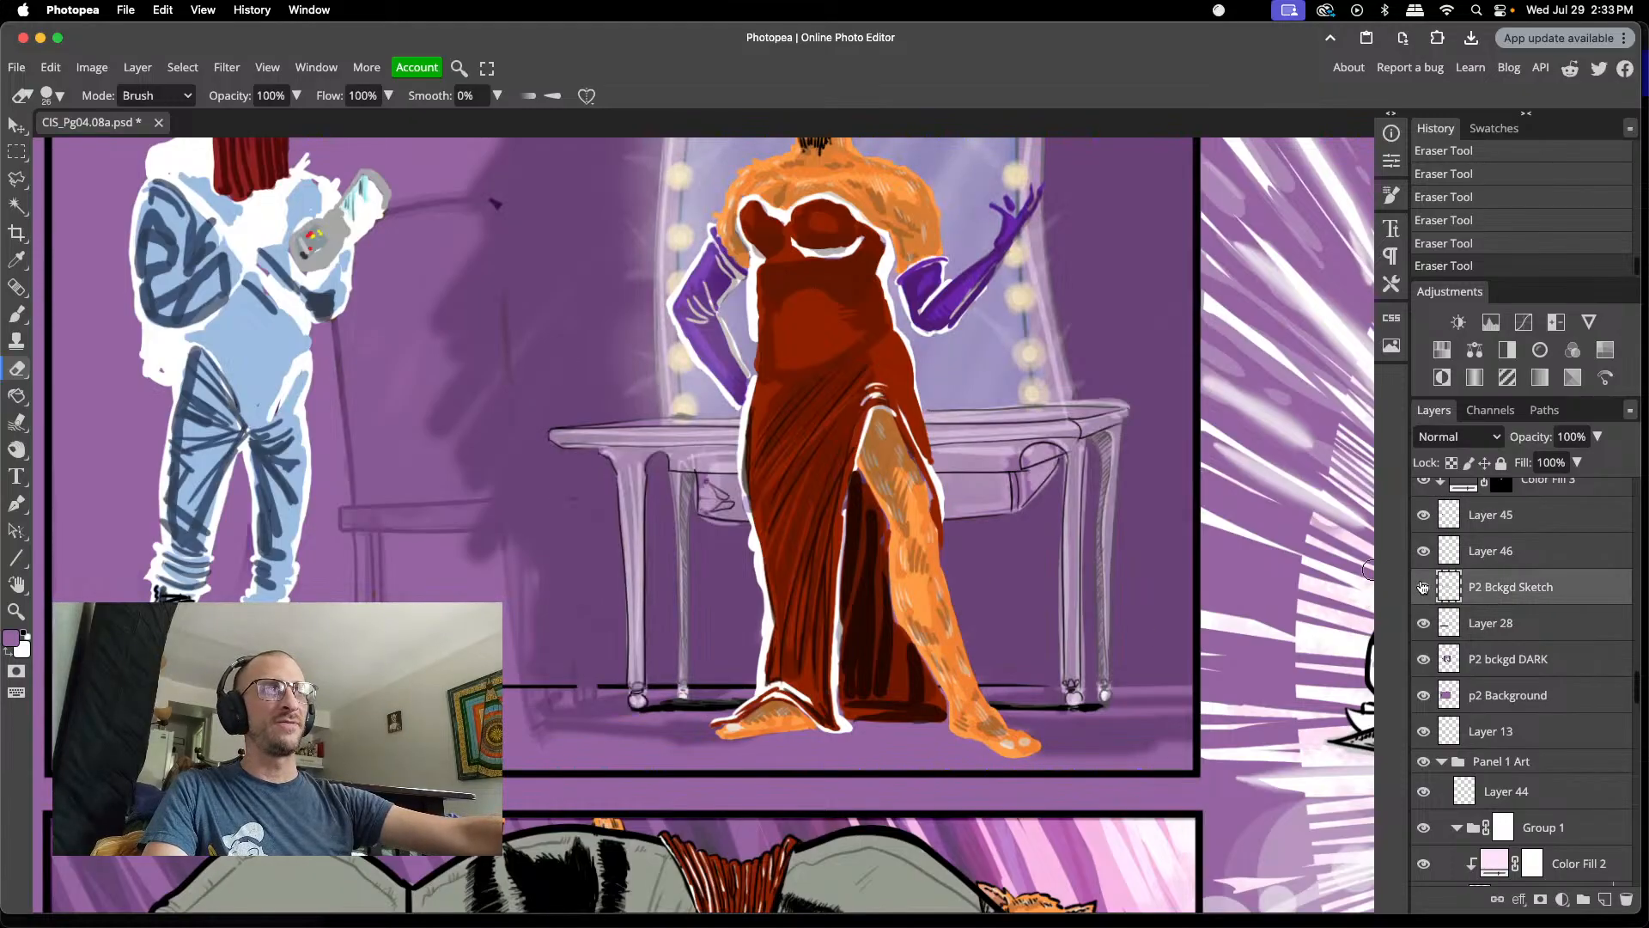
{"action": "left_click", "coordinate": [1424, 586]}
{"action": "left_click", "coordinate": [1423, 587]}
{"action": "left_click", "coordinate": [1422, 553]}
{"action": "left_click", "coordinate": [1422, 553]}
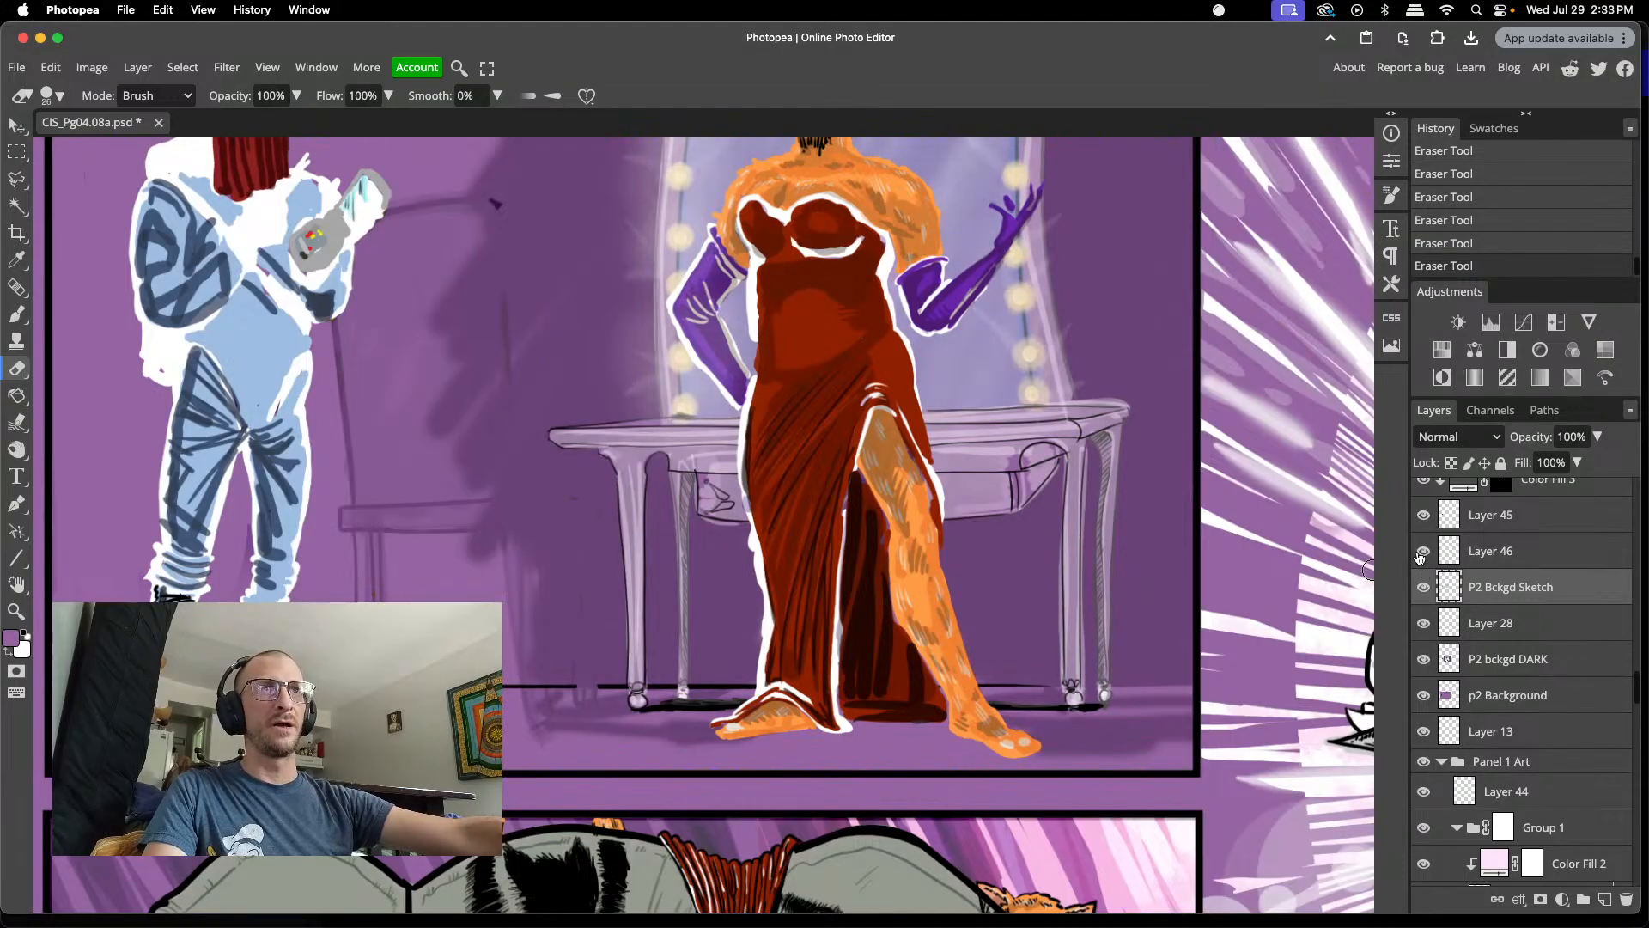
{"action": "left_click", "coordinate": [1425, 625]}
{"action": "left_click", "coordinate": [1425, 625]}
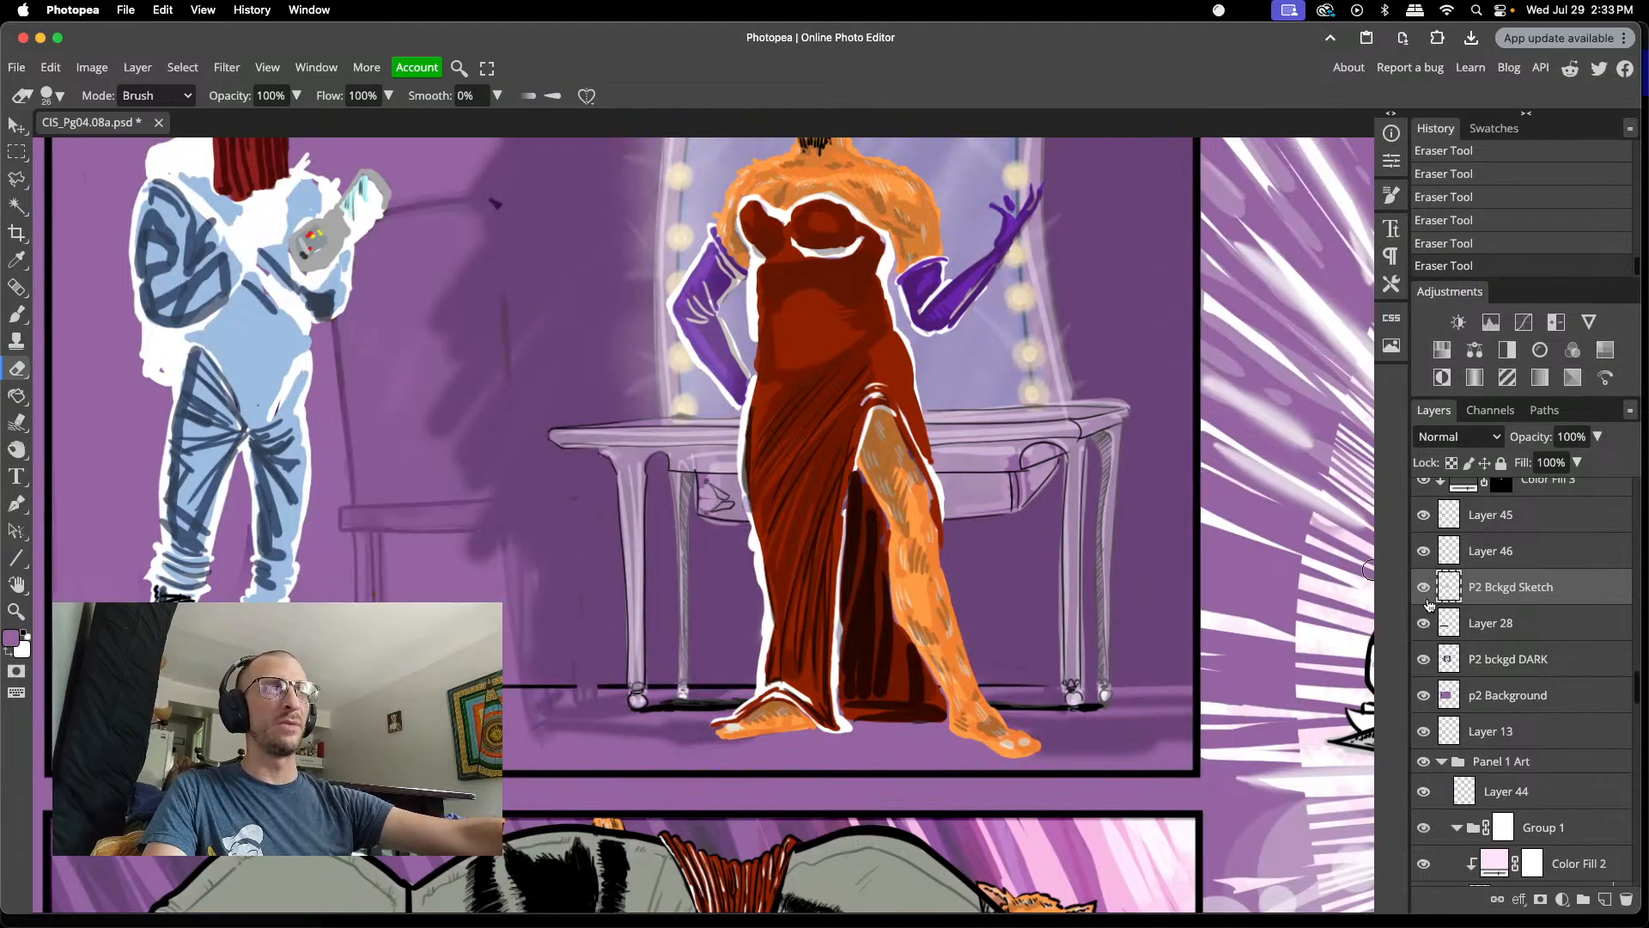
{"action": "left_click", "coordinate": [1422, 551]}
{"action": "left_click", "coordinate": [1422, 550]}
{"action": "left_click", "coordinate": [1422, 551]}
{"action": "left_click", "coordinate": [1422, 550]}
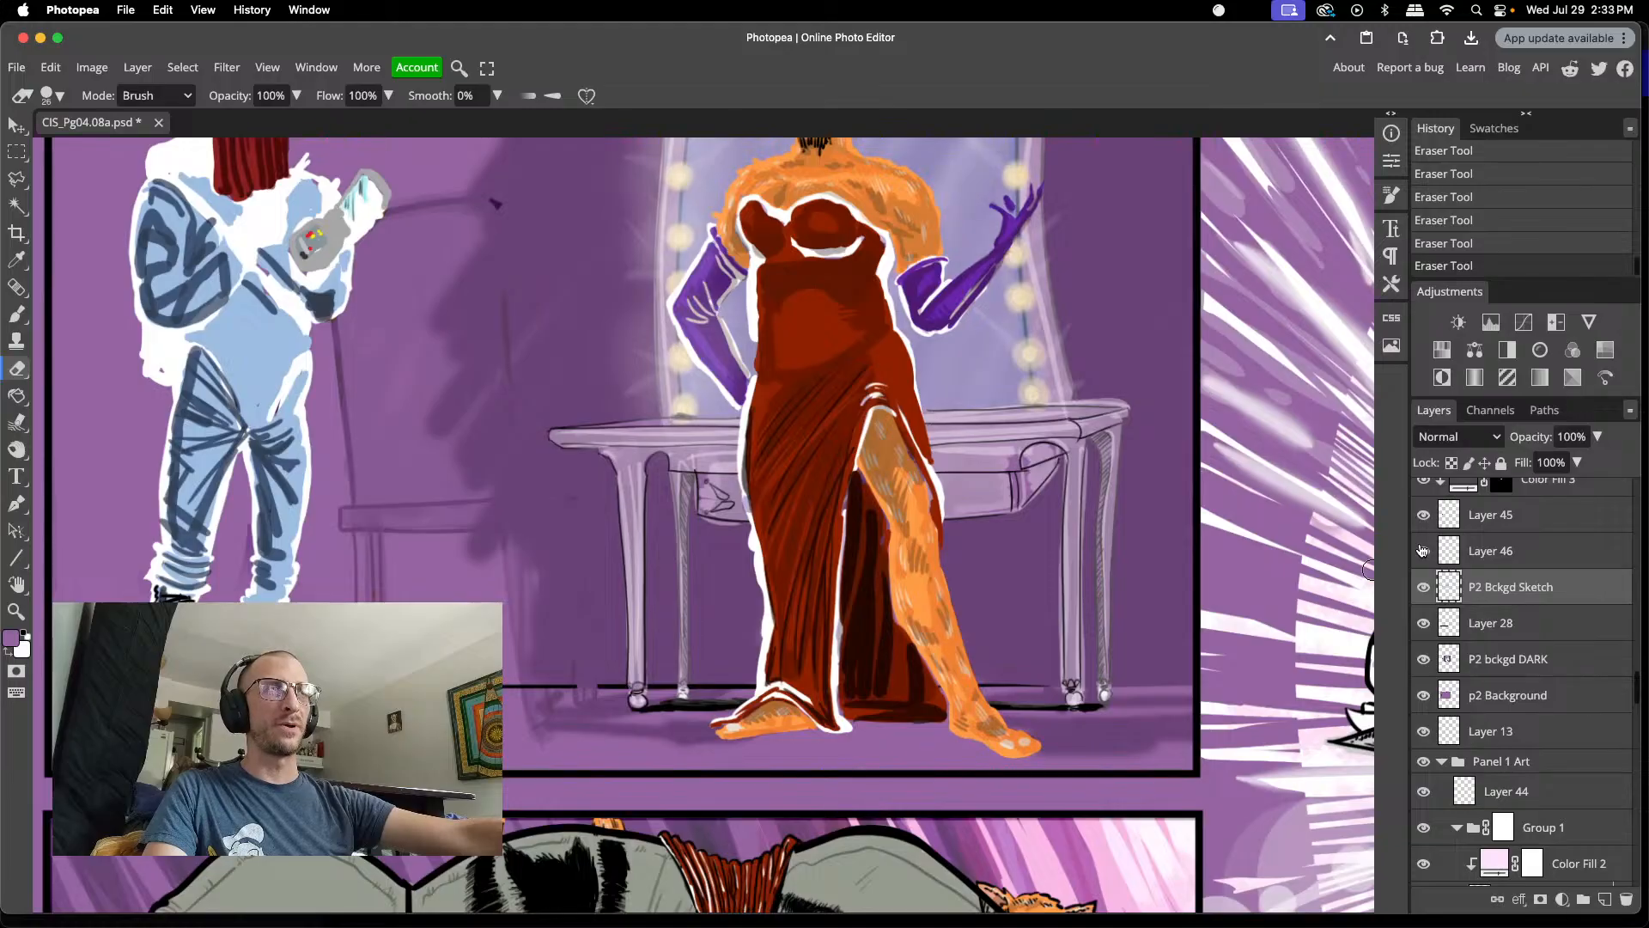
{"action": "left_click", "coordinate": [1426, 660]}
{"action": "left_click", "coordinate": [1426, 660]}
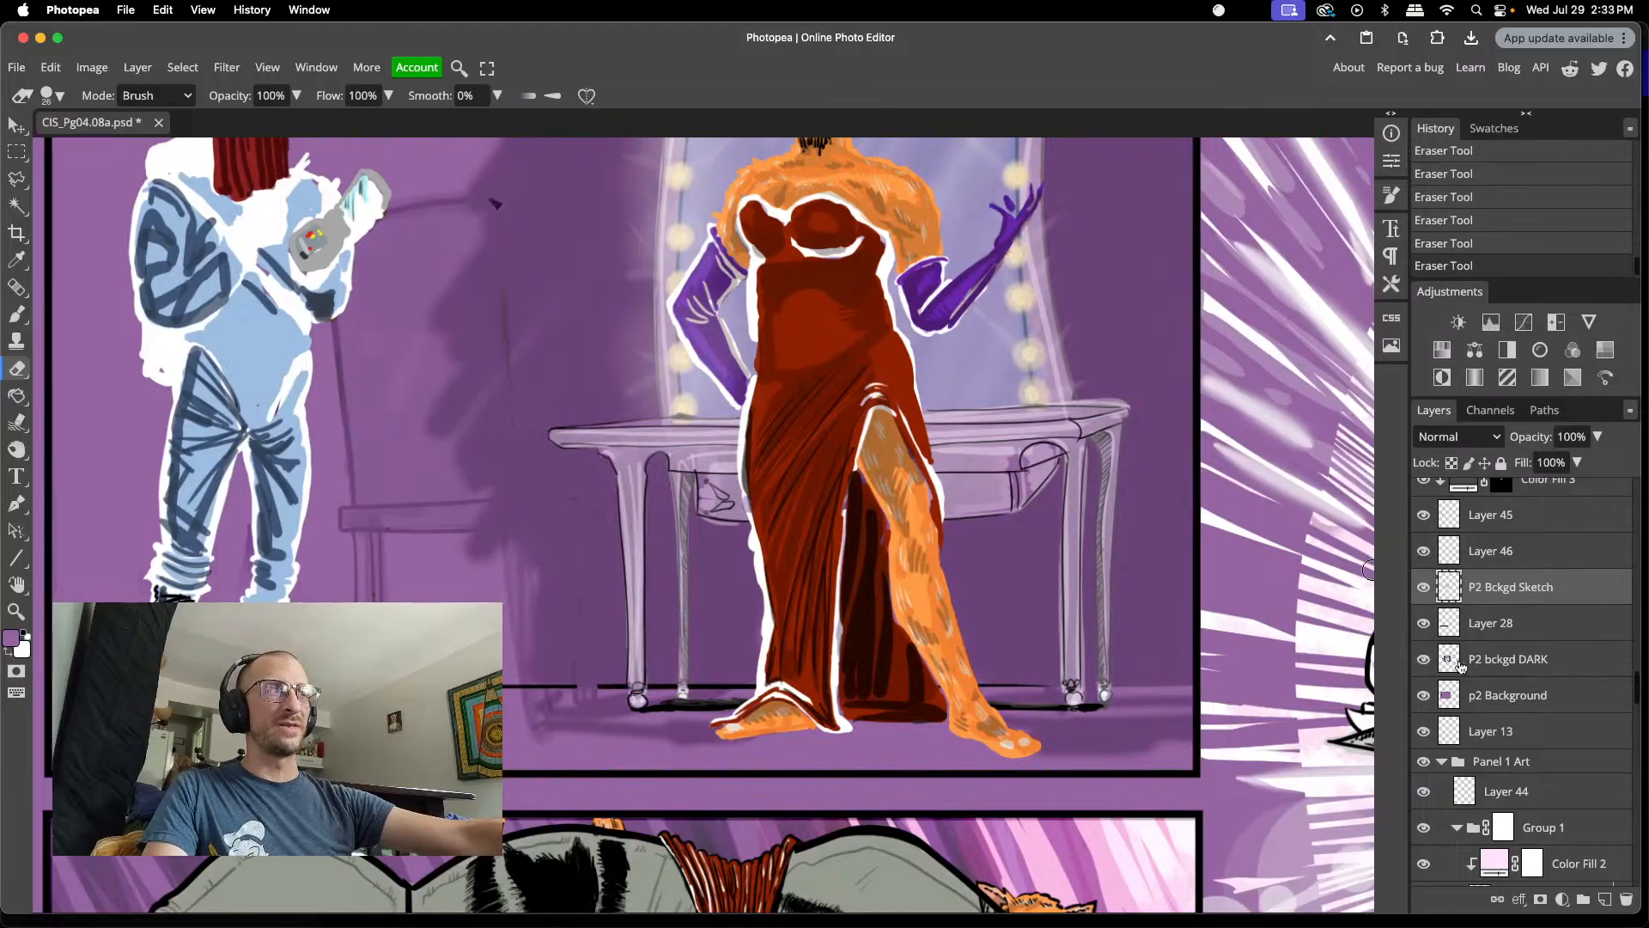
- Erase the leftover shading of the chair's seat, legs and backrest beside the rooster on the P2 bckgd DARK layer
{"action": "left_click", "coordinate": [1487, 659]}
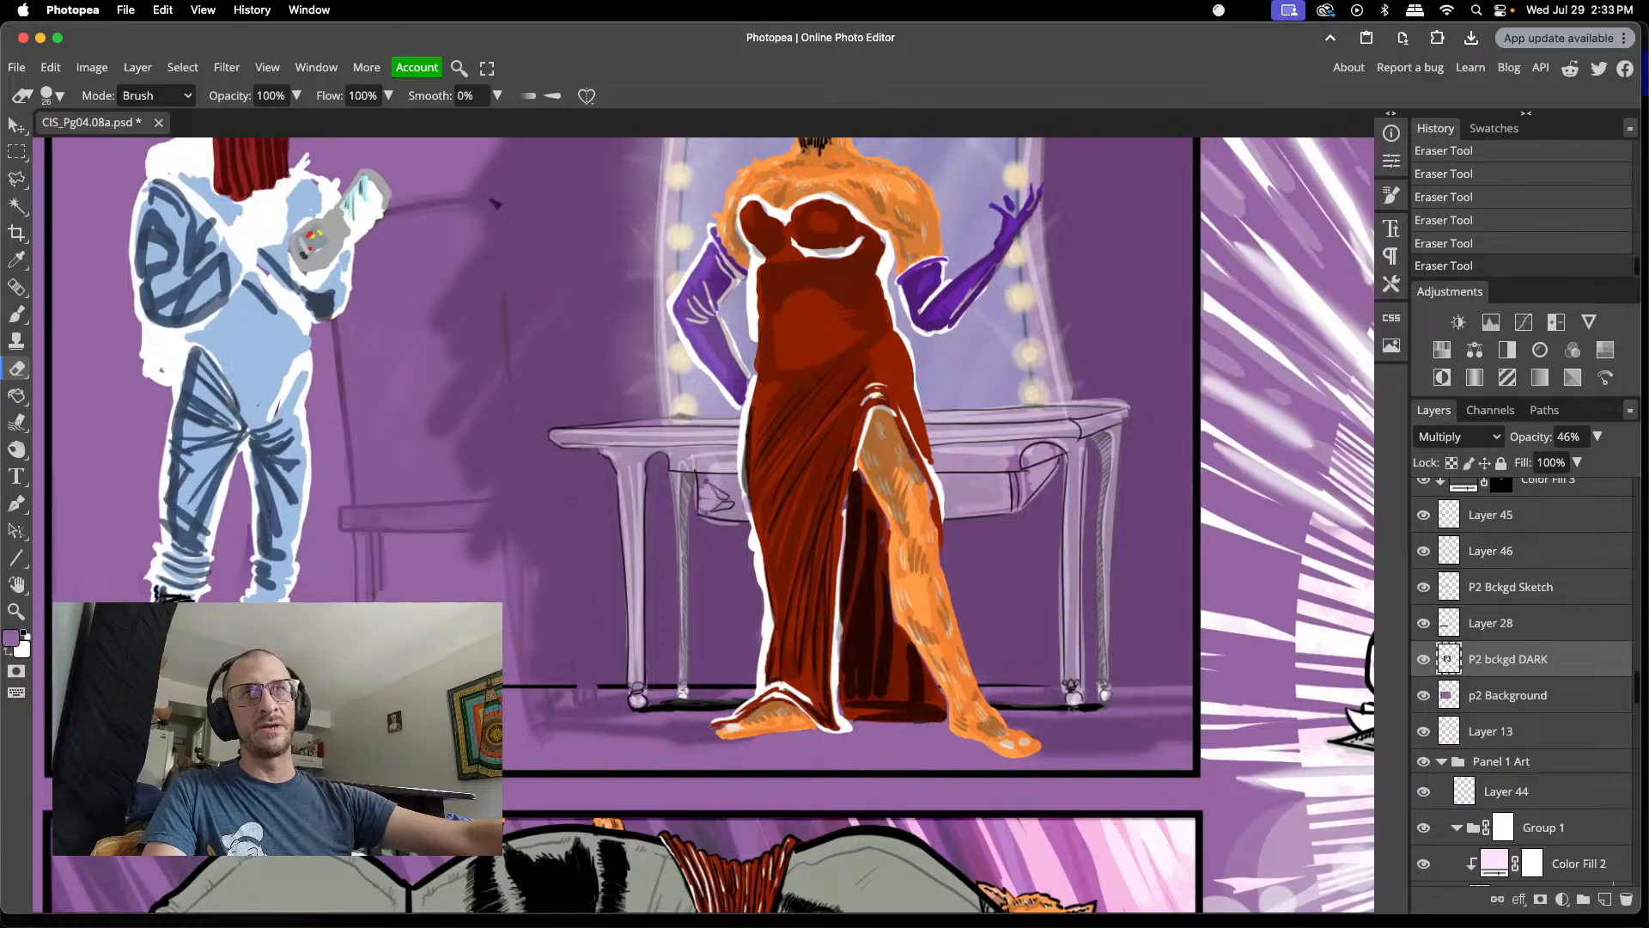
{"action": "mouse_move", "coordinate": [378, 554]}
{"action": "left_mouse_down"}
{"action": "mouse_move", "coordinate": [369, 600]}
{"action": "mouse_move", "coordinate": [376, 517]}
{"action": "mouse_move", "coordinate": [369, 561]}
{"action": "mouse_move", "coordinate": [352, 486]}
{"action": "mouse_move", "coordinate": [349, 540]}
{"action": "mouse_move", "coordinate": [334, 497]}
{"action": "mouse_move", "coordinate": [370, 592]}
{"action": "mouse_move", "coordinate": [383, 491]}
{"action": "mouse_move", "coordinate": [391, 542]}
{"action": "mouse_move", "coordinate": [396, 520]}
{"action": "mouse_move", "coordinate": [356, 439]}
{"action": "mouse_move", "coordinate": [375, 526]}
{"action": "mouse_move", "coordinate": [347, 462]}
{"action": "mouse_move", "coordinate": [338, 329]}
{"action": "mouse_move", "coordinate": [395, 538]}
{"action": "mouse_move", "coordinate": [439, 511]}
{"action": "left_mouse_up"}
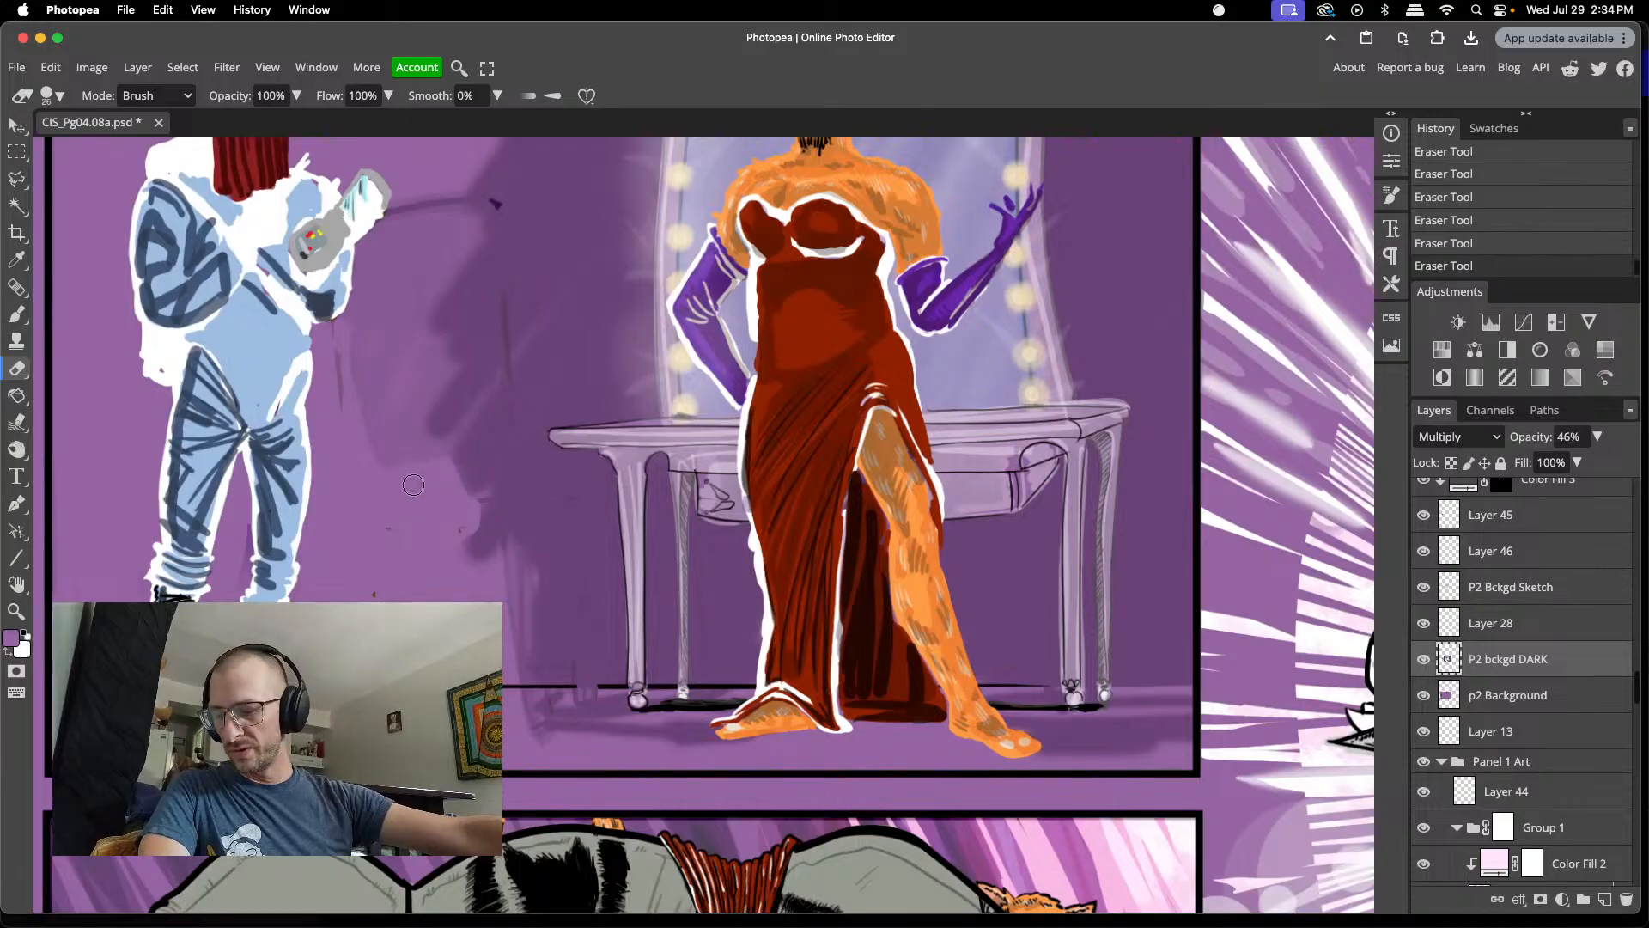
{"action": "scroll", "coordinate": [414, 485], "scroll_direction": "up", "scroll_amount": 5}
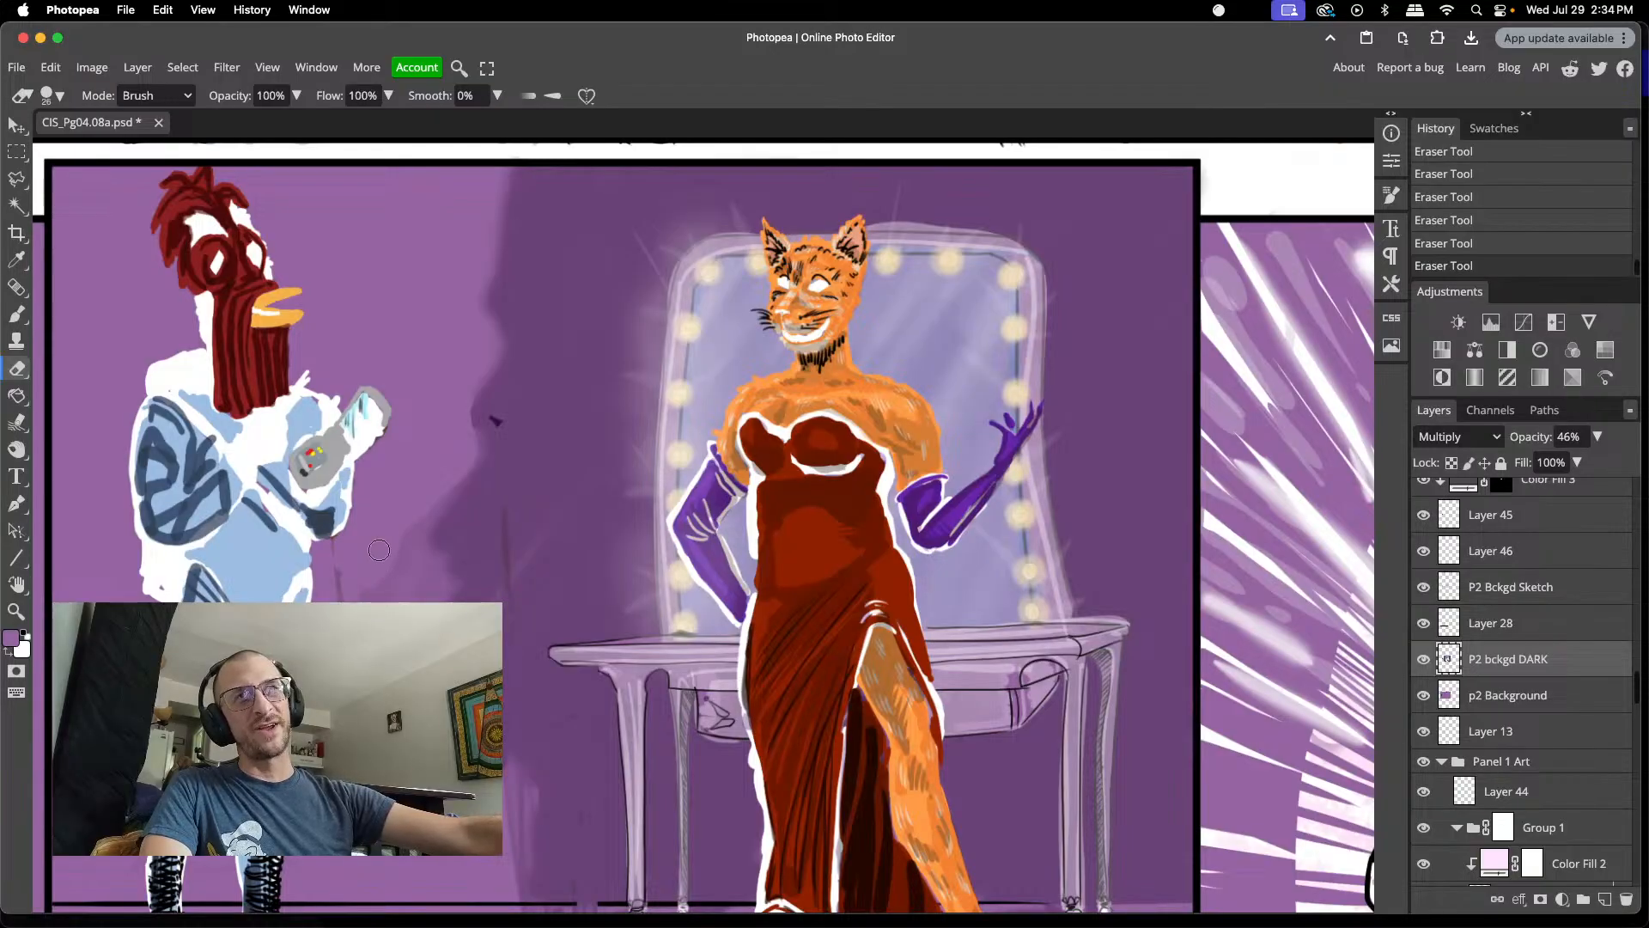
- Smudge the wall shadow's edge on P2 bckgd DARK with a 34 px Smudge brush and undo the last stroke
{"action": "scroll", "coordinate": [379, 549], "scroll_direction": "down", "scroll_amount": 3}
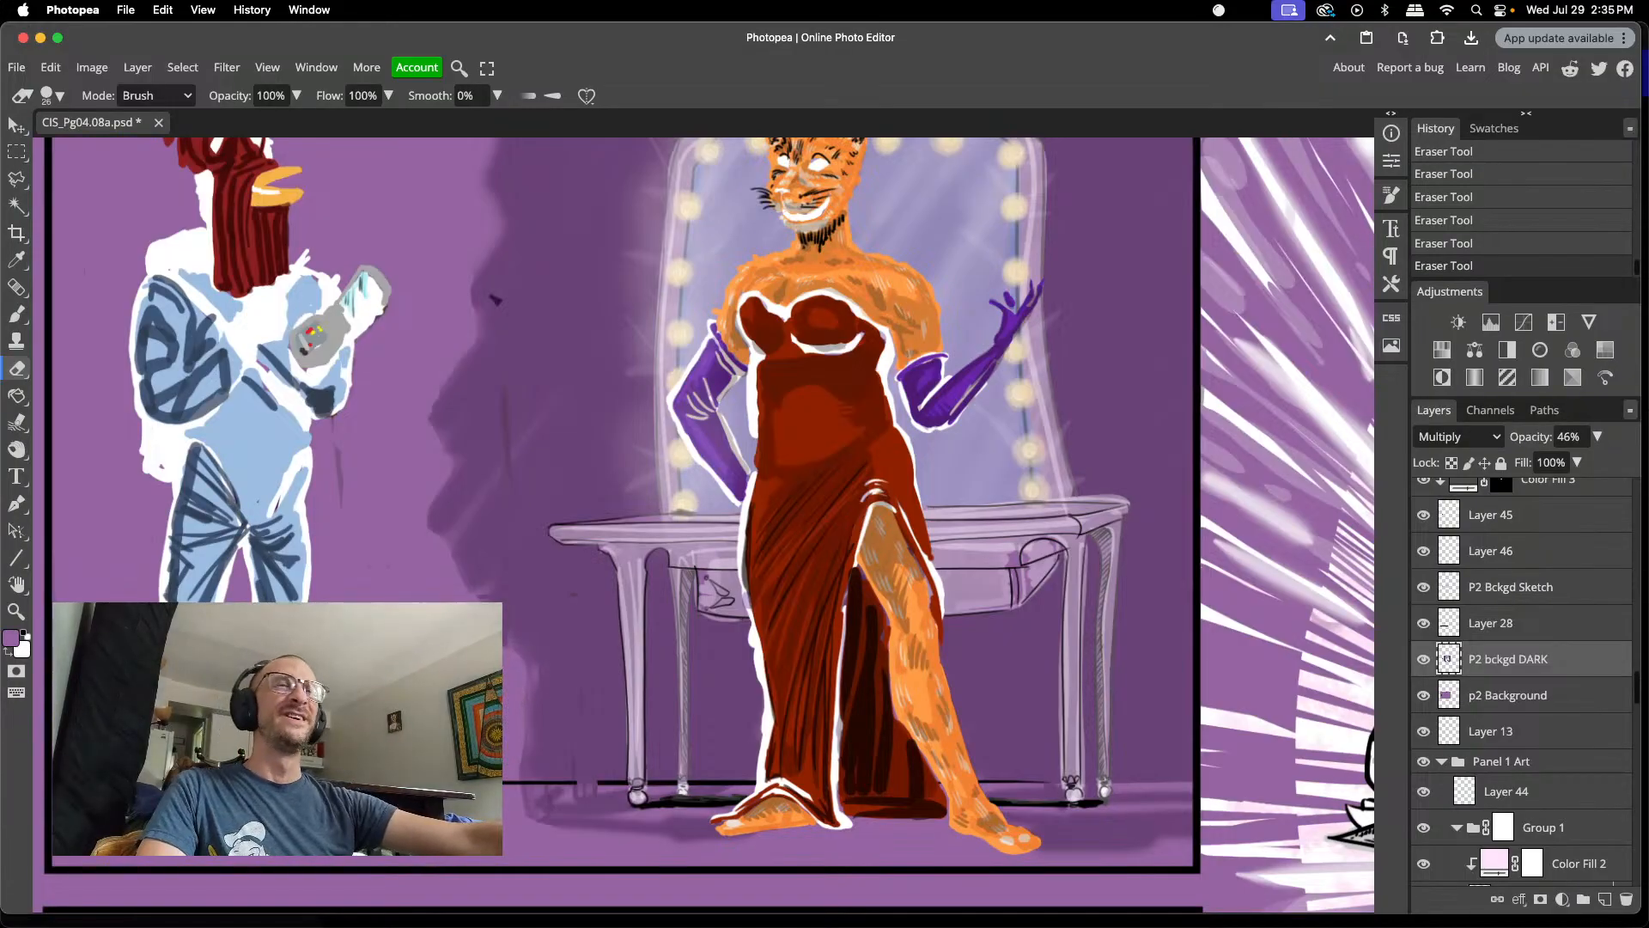
{"action": "scroll", "coordinate": [271, 491], "scroll_direction": "up", "scroll_amount": 4}
{"action": "scroll", "coordinate": [271, 497], "scroll_direction": "down", "scroll_amount": 3}
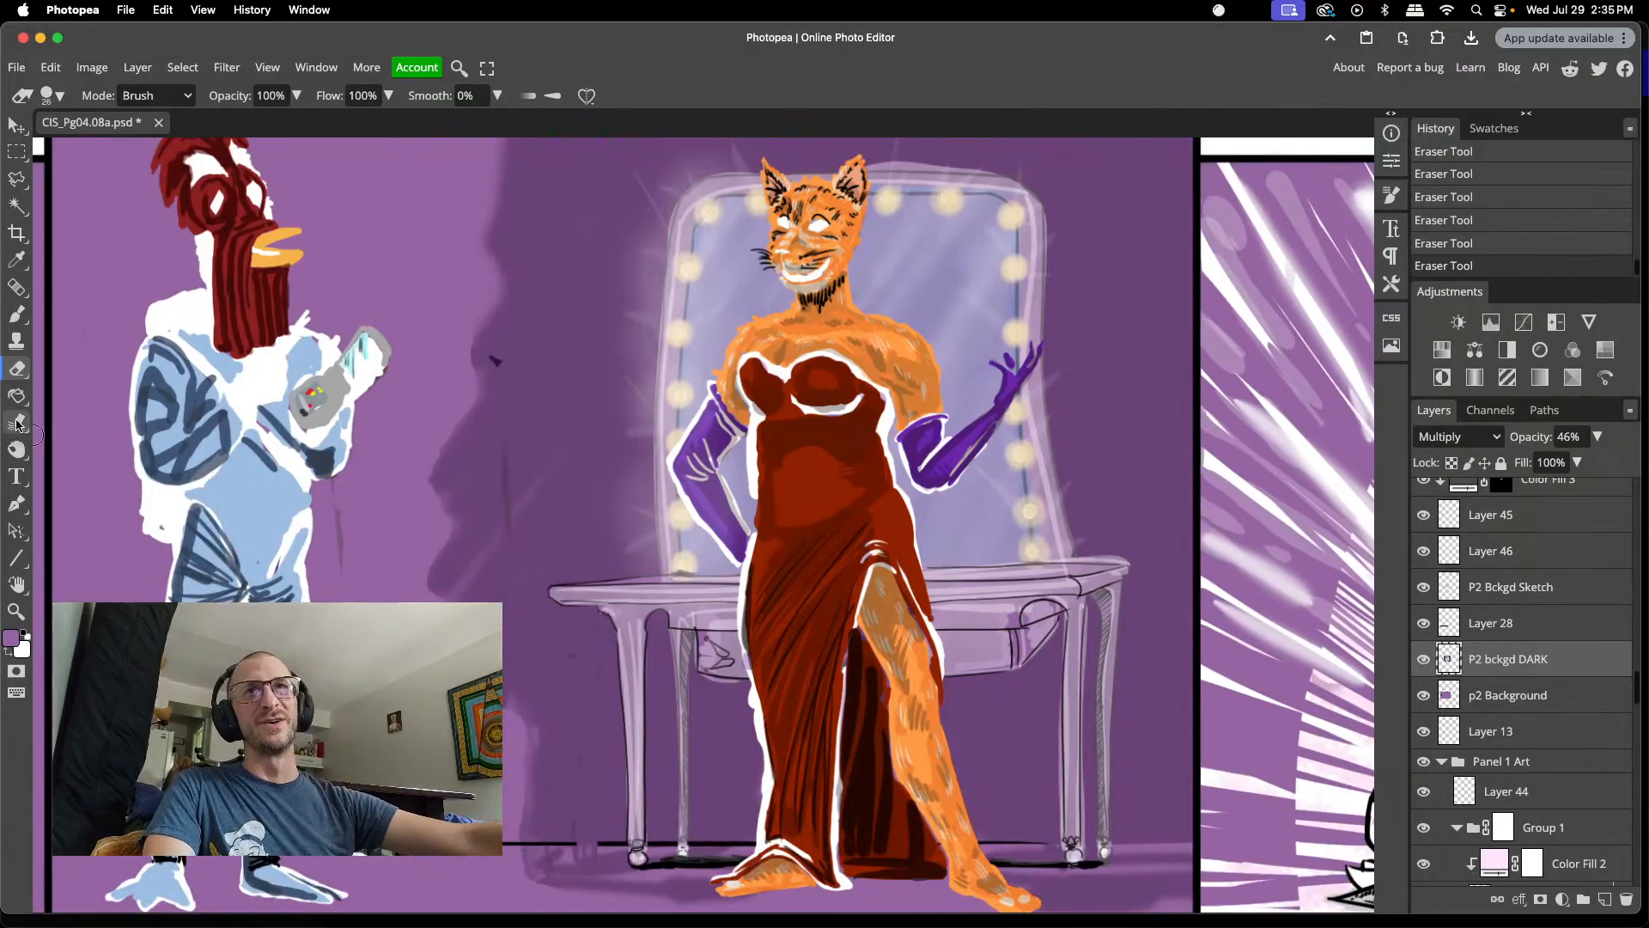
{"action": "left_click", "coordinate": [17, 423]}
{"action": "right_click", "coordinate": [450, 469]}
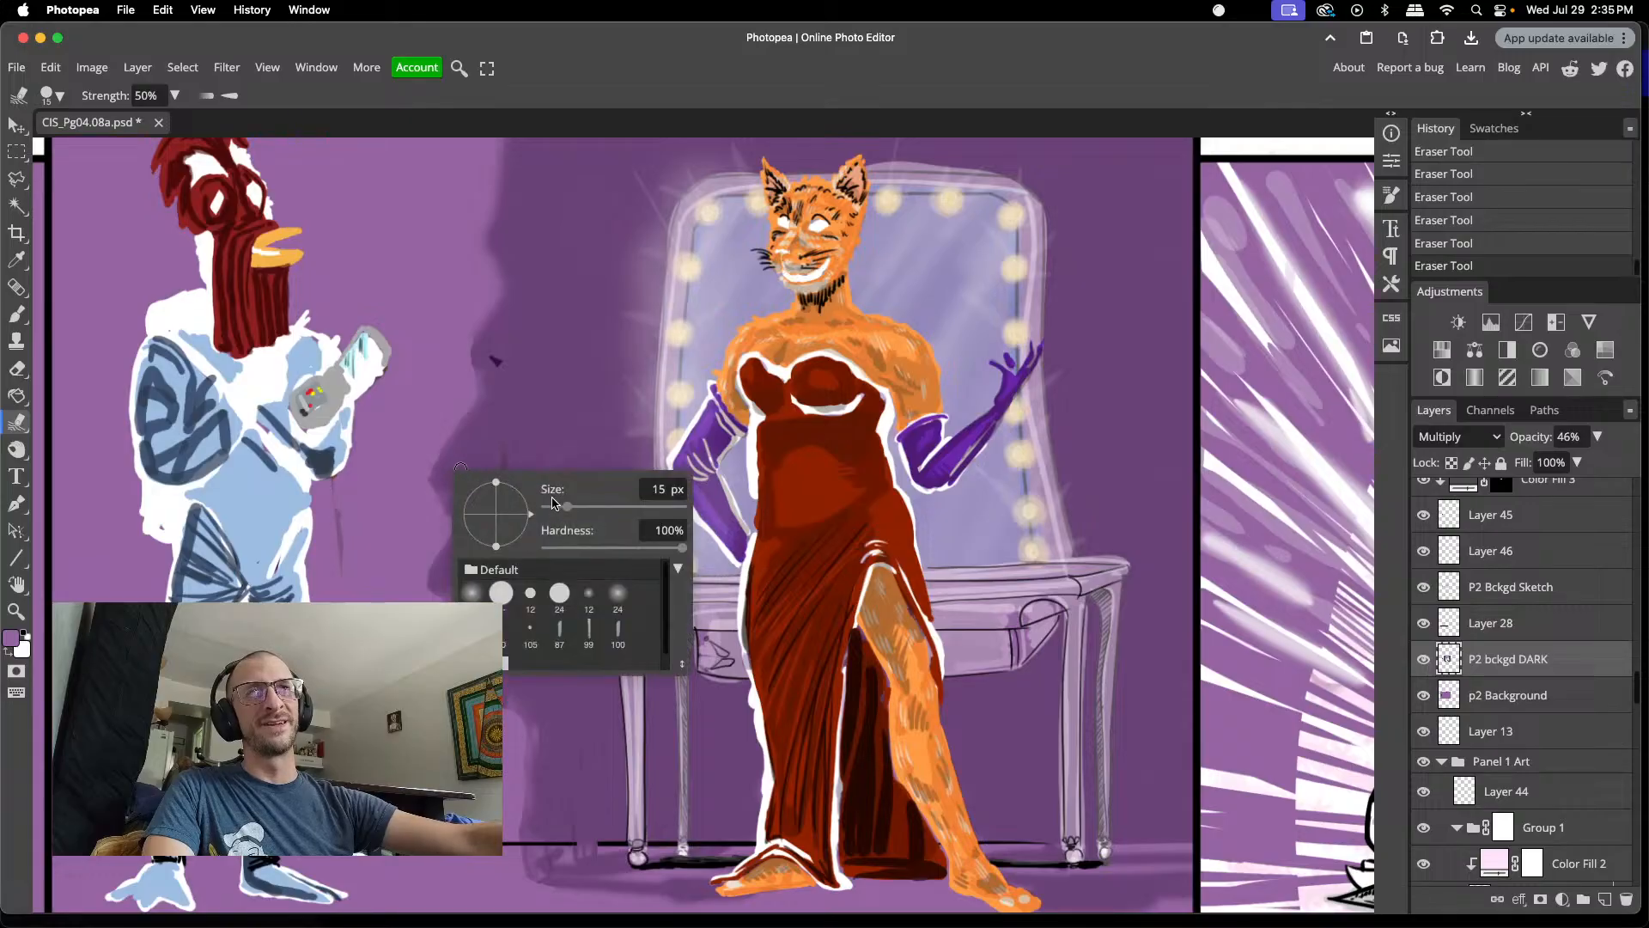
{"action": "left_click_drag", "start_coordinate": [556, 507], "coordinate": [575, 508]}
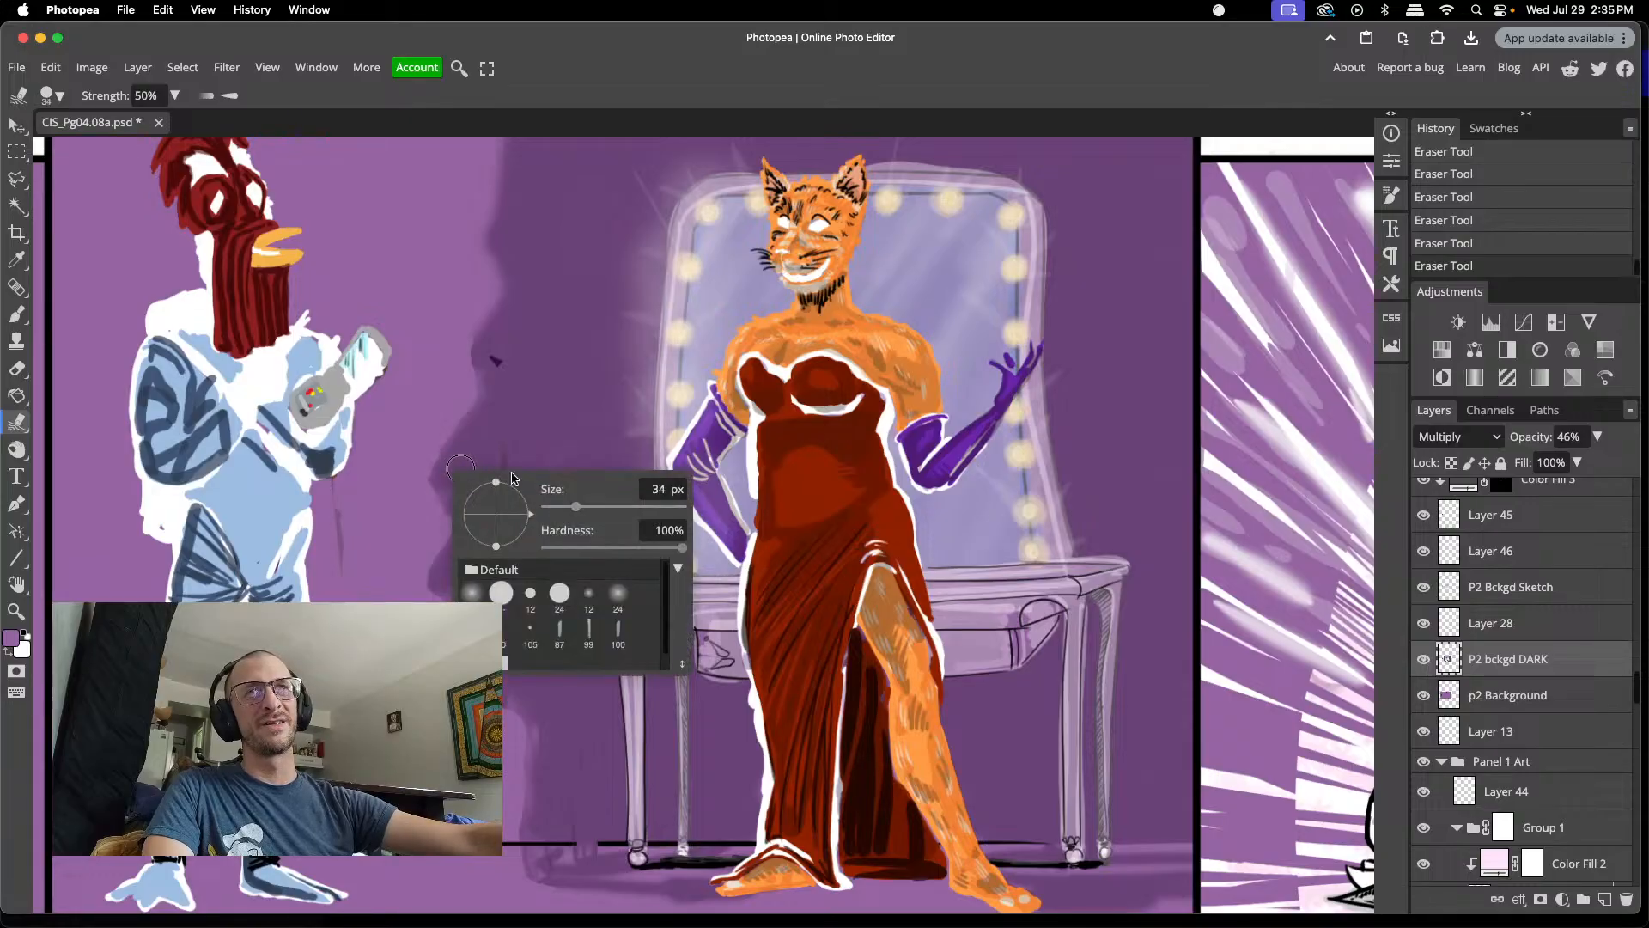
{"action": "left_click", "coordinate": [465, 455]}
{"action": "left_click_drag", "start_coordinate": [446, 464], "coordinate": [425, 515]}
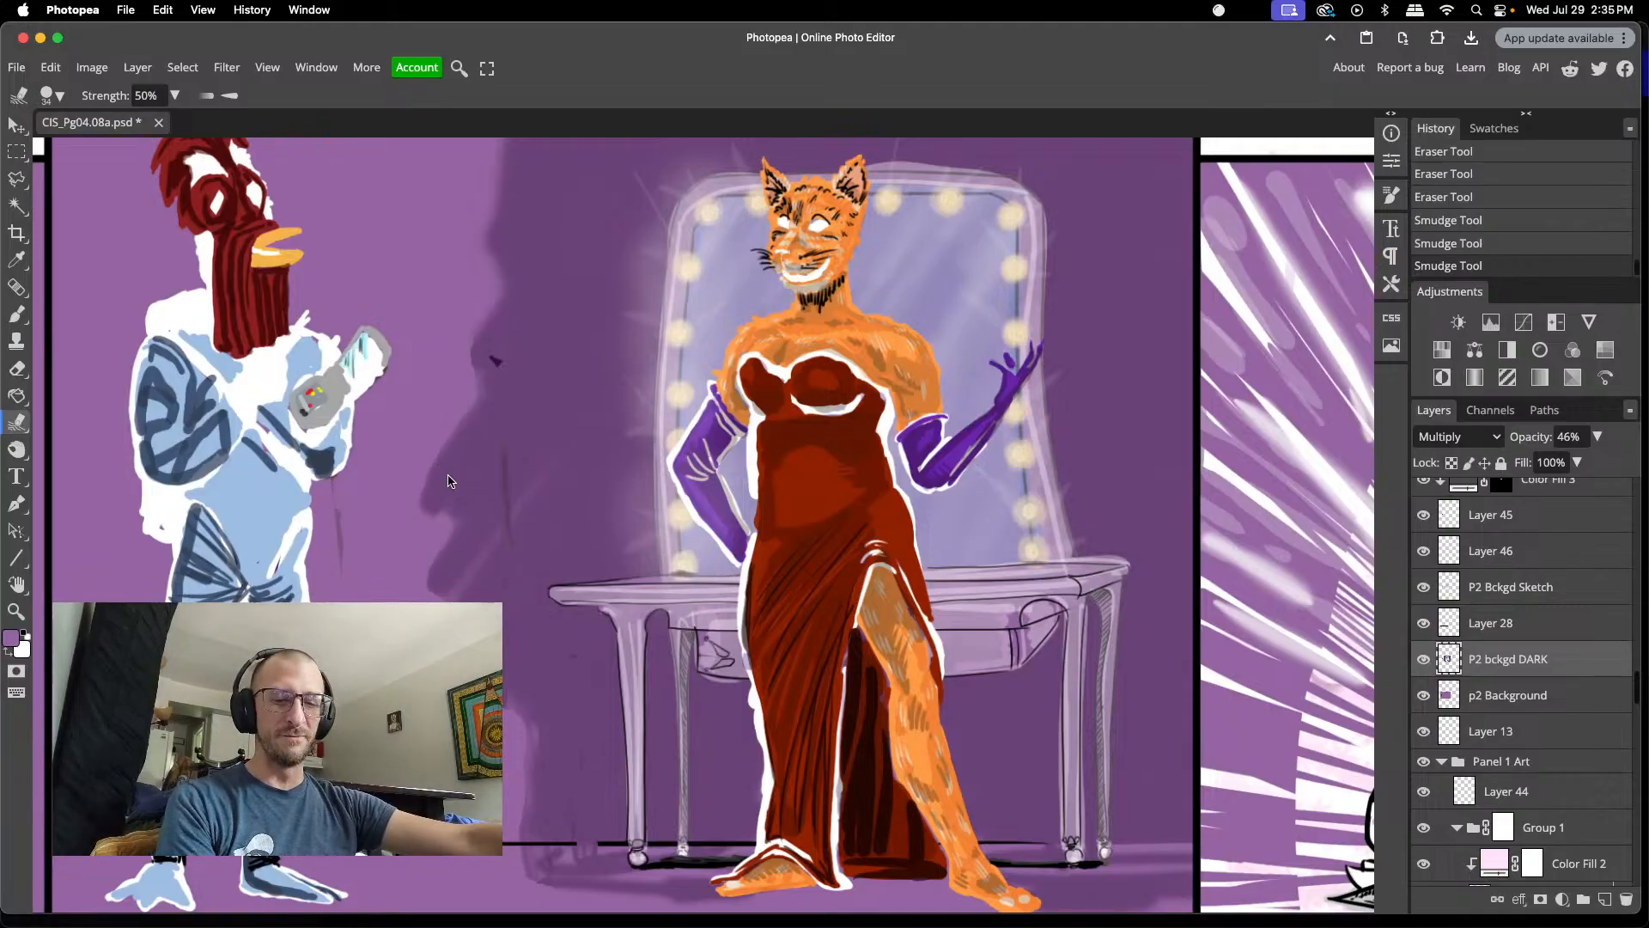
{"action": "key", "text": "super+z"}
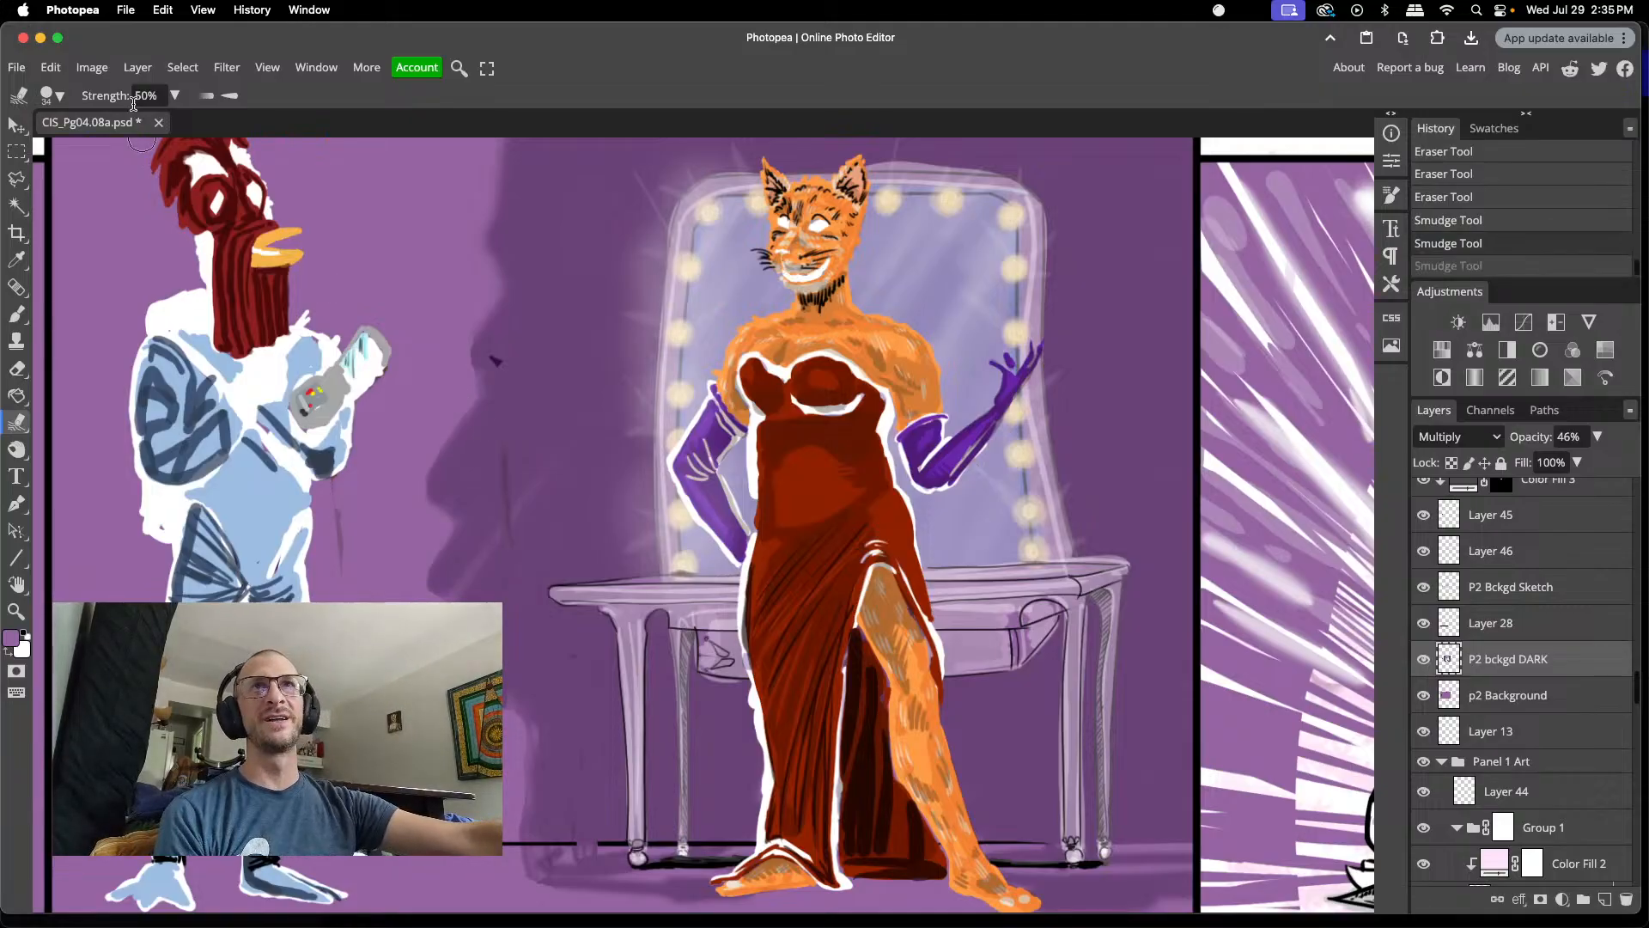
- Lower the Smudge strength to 25% and soften the lower edge of the wall shadow beside the rooster
{"action": "left_click", "coordinate": [174, 95]}
{"action": "left_click_drag", "start_coordinate": [131, 120], "coordinate": [108, 127]}
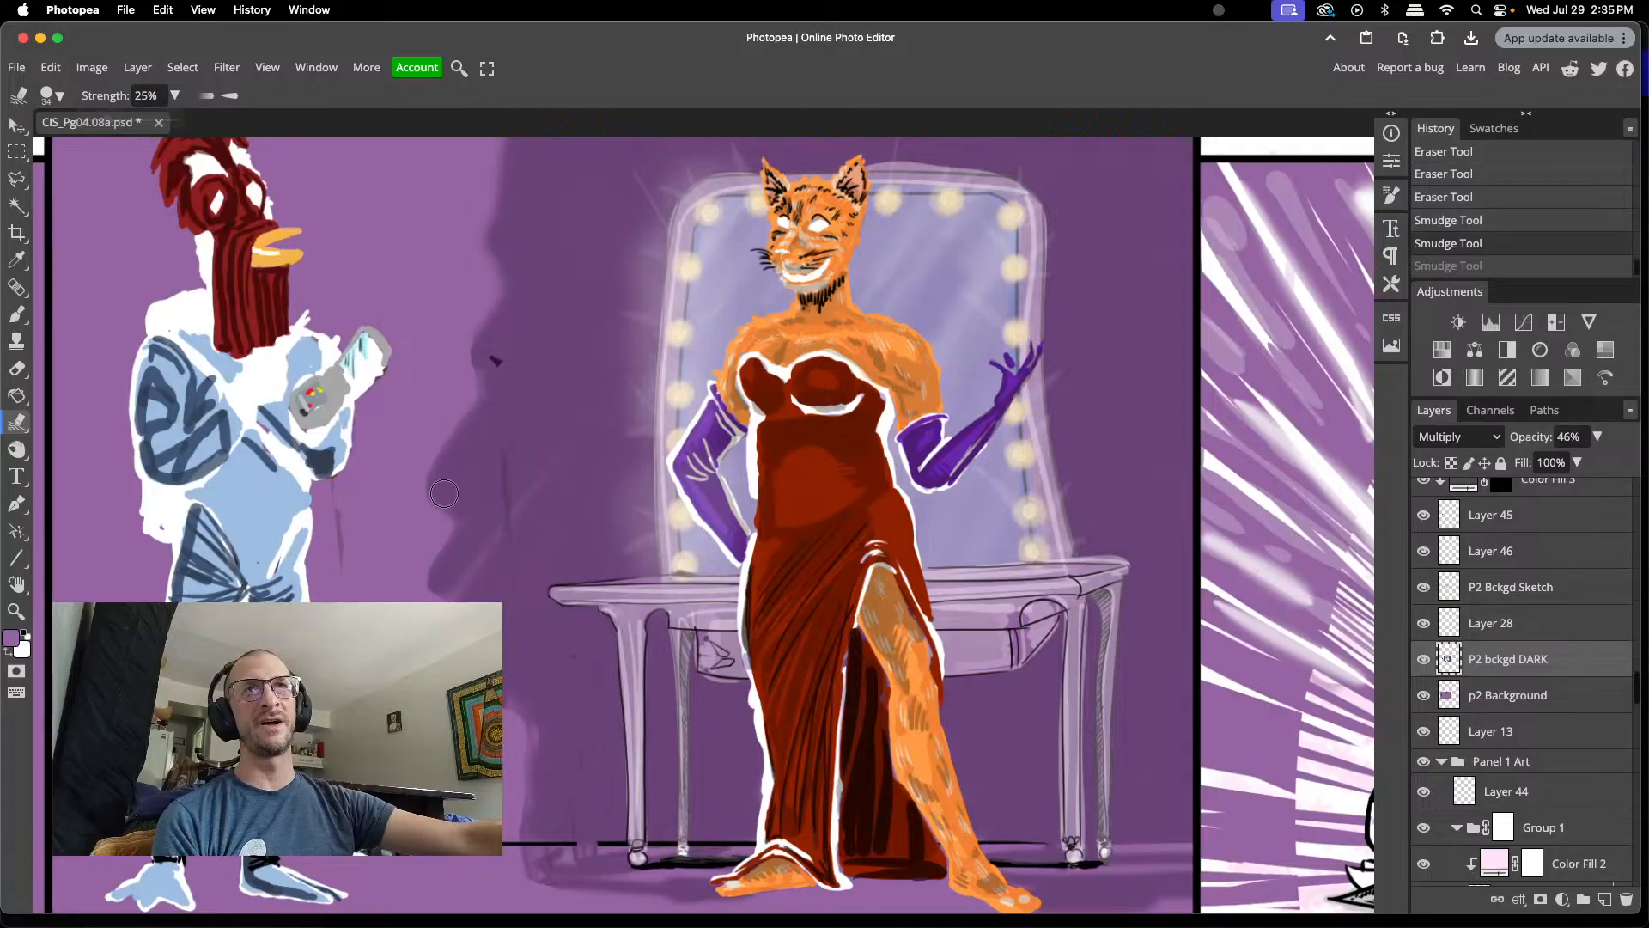
{"action": "mouse_move", "coordinate": [425, 476]}
{"action": "left_mouse_down"}
{"action": "mouse_move", "coordinate": [393, 533]}
{"action": "mouse_move", "coordinate": [453, 487]}
{"action": "mouse_move", "coordinate": [416, 548]}
{"action": "mouse_move", "coordinate": [470, 494]}
{"action": "mouse_move", "coordinate": [416, 576]}
{"action": "mouse_move", "coordinate": [487, 473]}
{"action": "mouse_move", "coordinate": [471, 507]}
{"action": "left_mouse_up"}
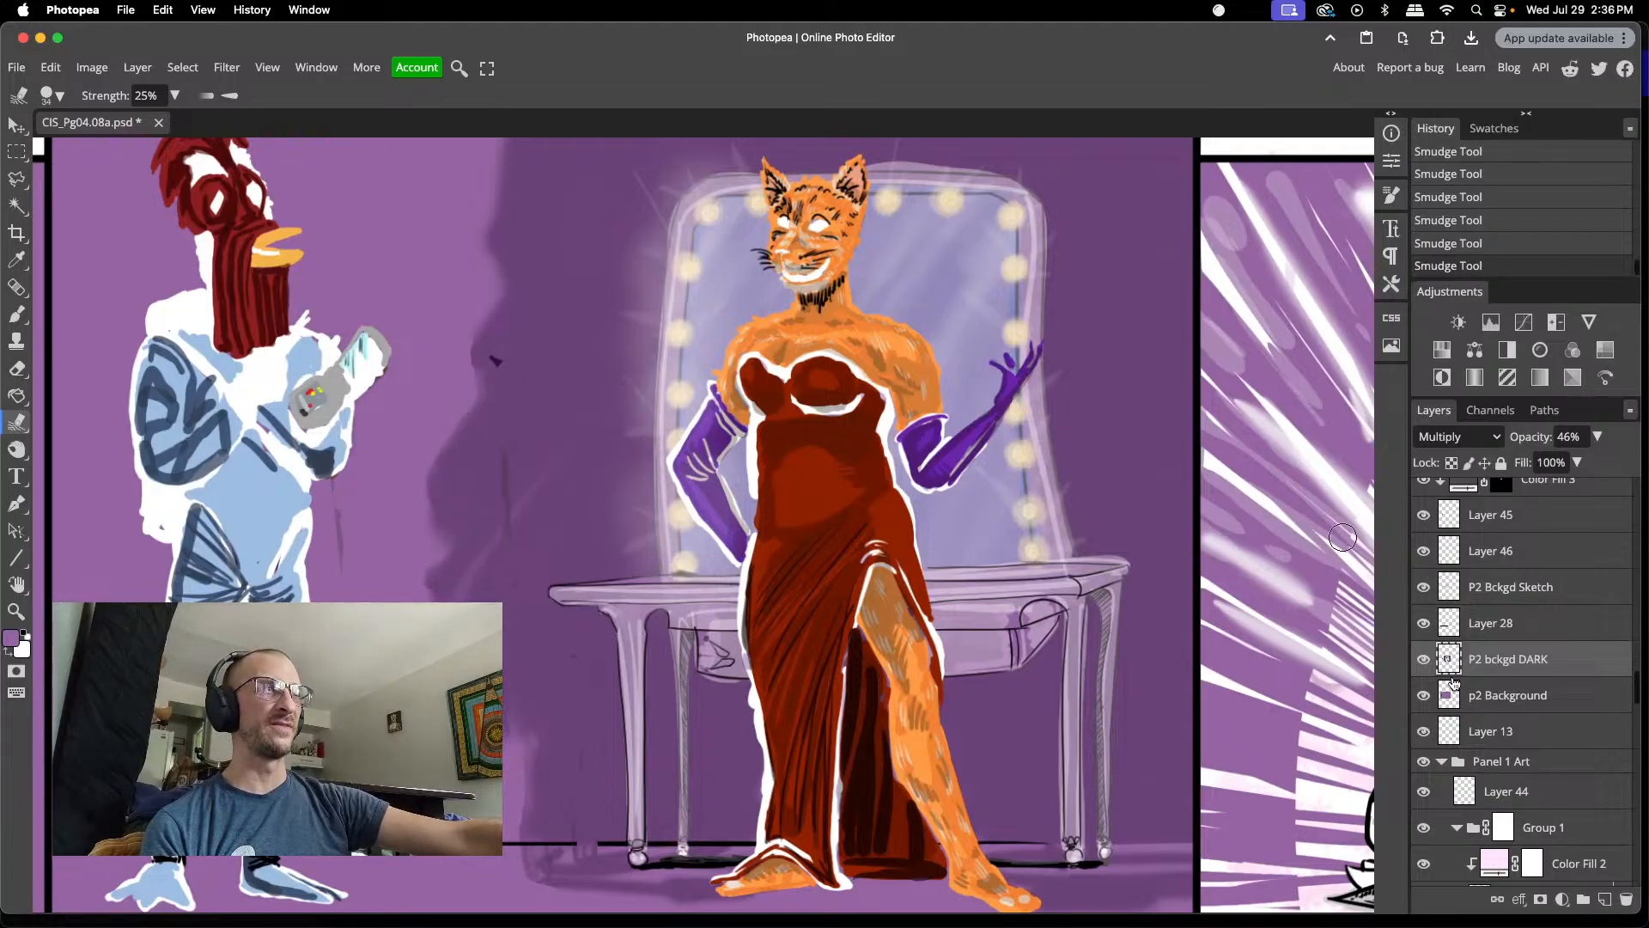
- Try to paint over the small dark mark near the shadow's edge on p2 Background with purple sampled from the shadow
{"action": "left_click", "coordinate": [1424, 695]}
{"action": "left_click", "coordinate": [1423, 695]}
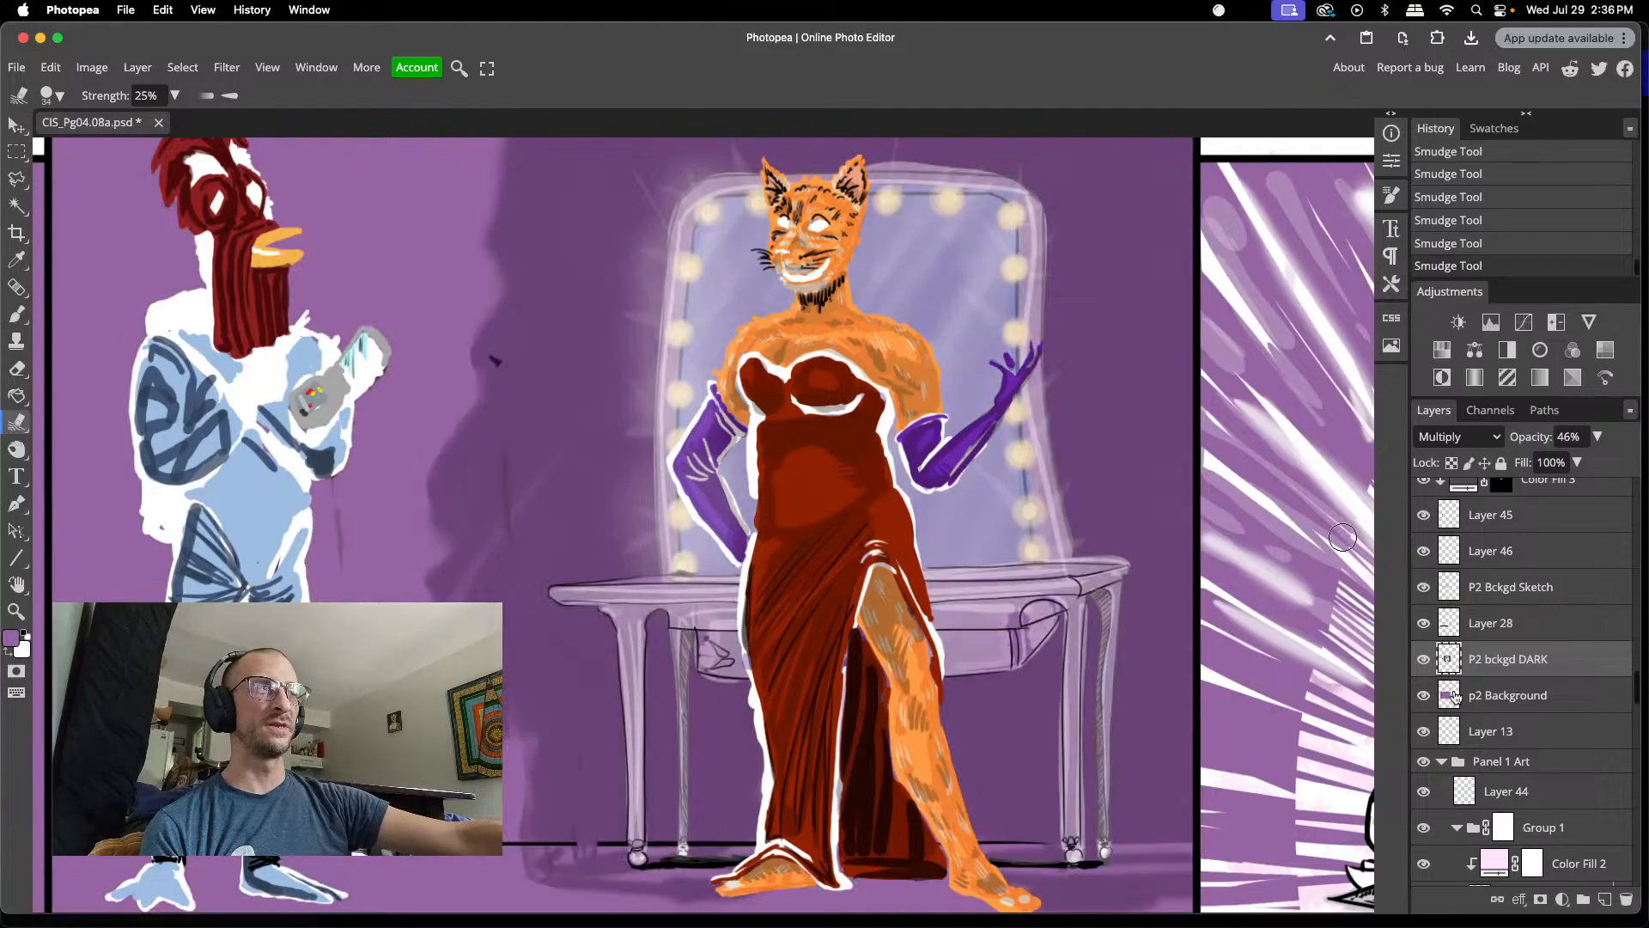
{"action": "left_click", "coordinate": [1455, 698]}
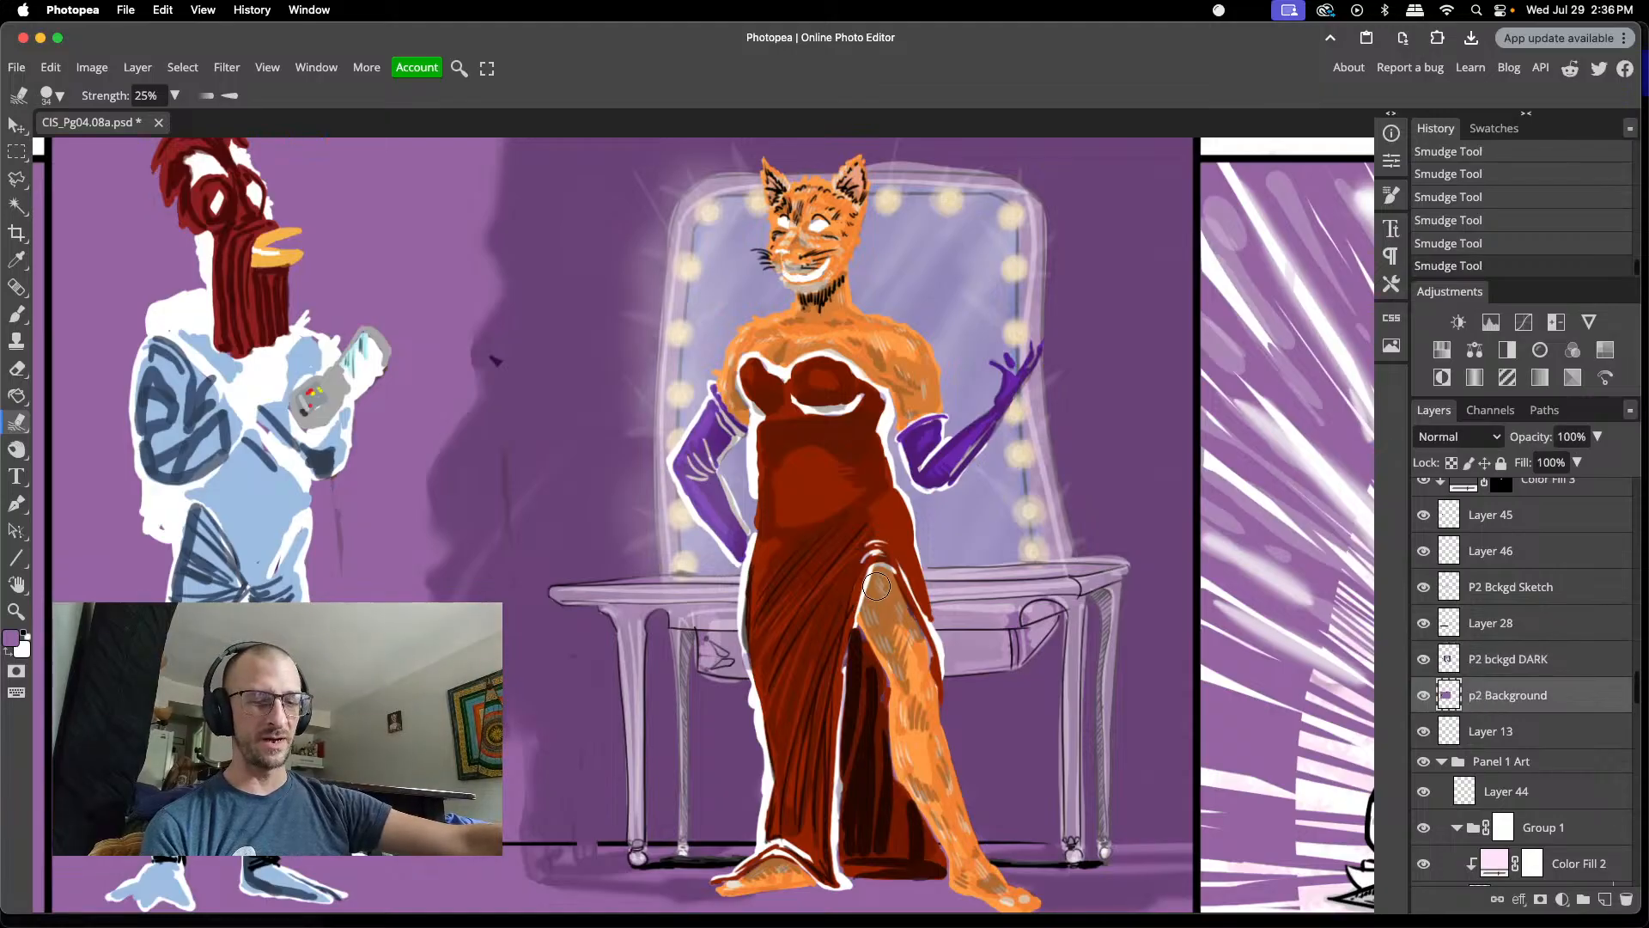
{"action": "key", "text": "i"}
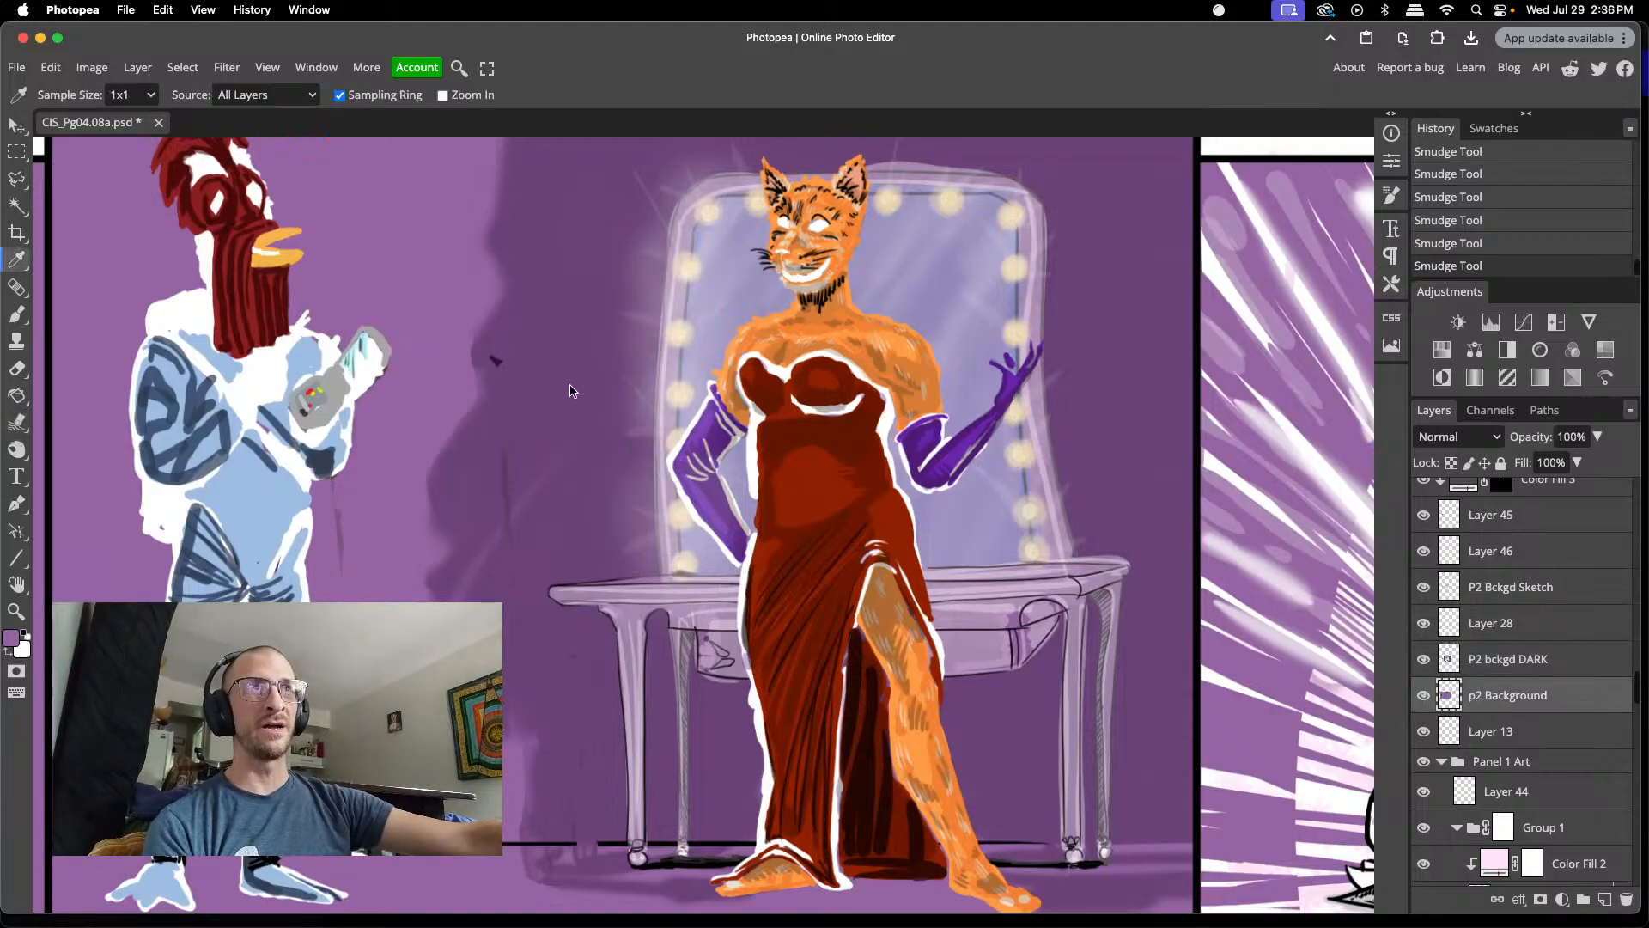
{"action": "left_click", "coordinate": [537, 386]}
{"action": "key", "text": "b"}
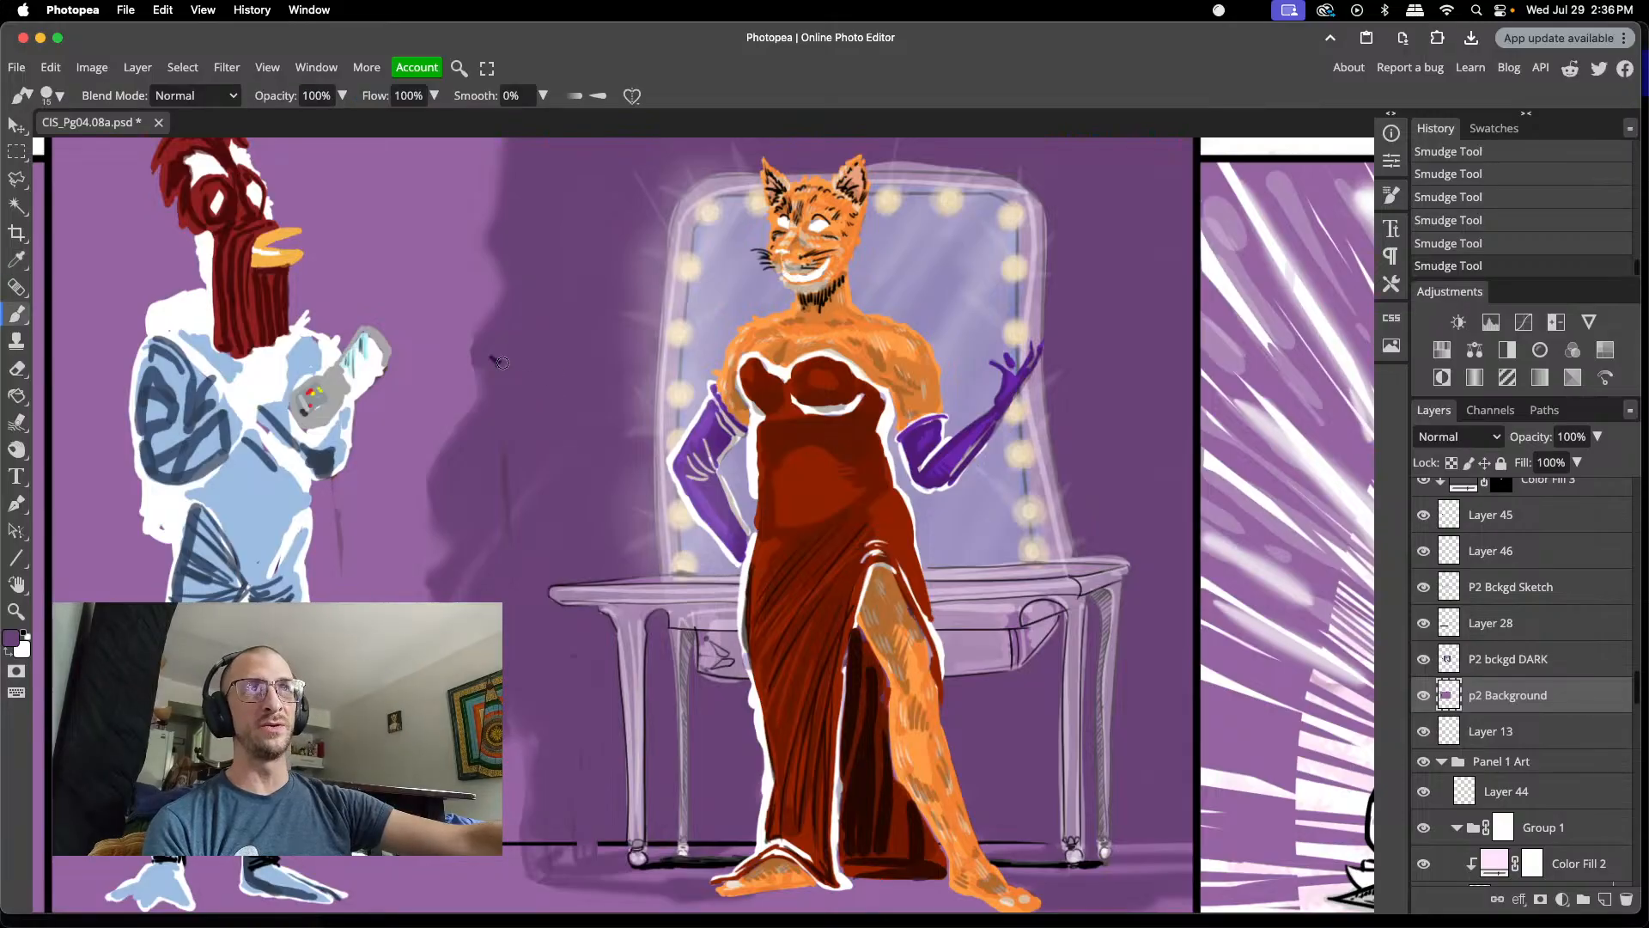
{"action": "left_click_drag", "start_coordinate": [503, 363], "coordinate": [486, 354]}
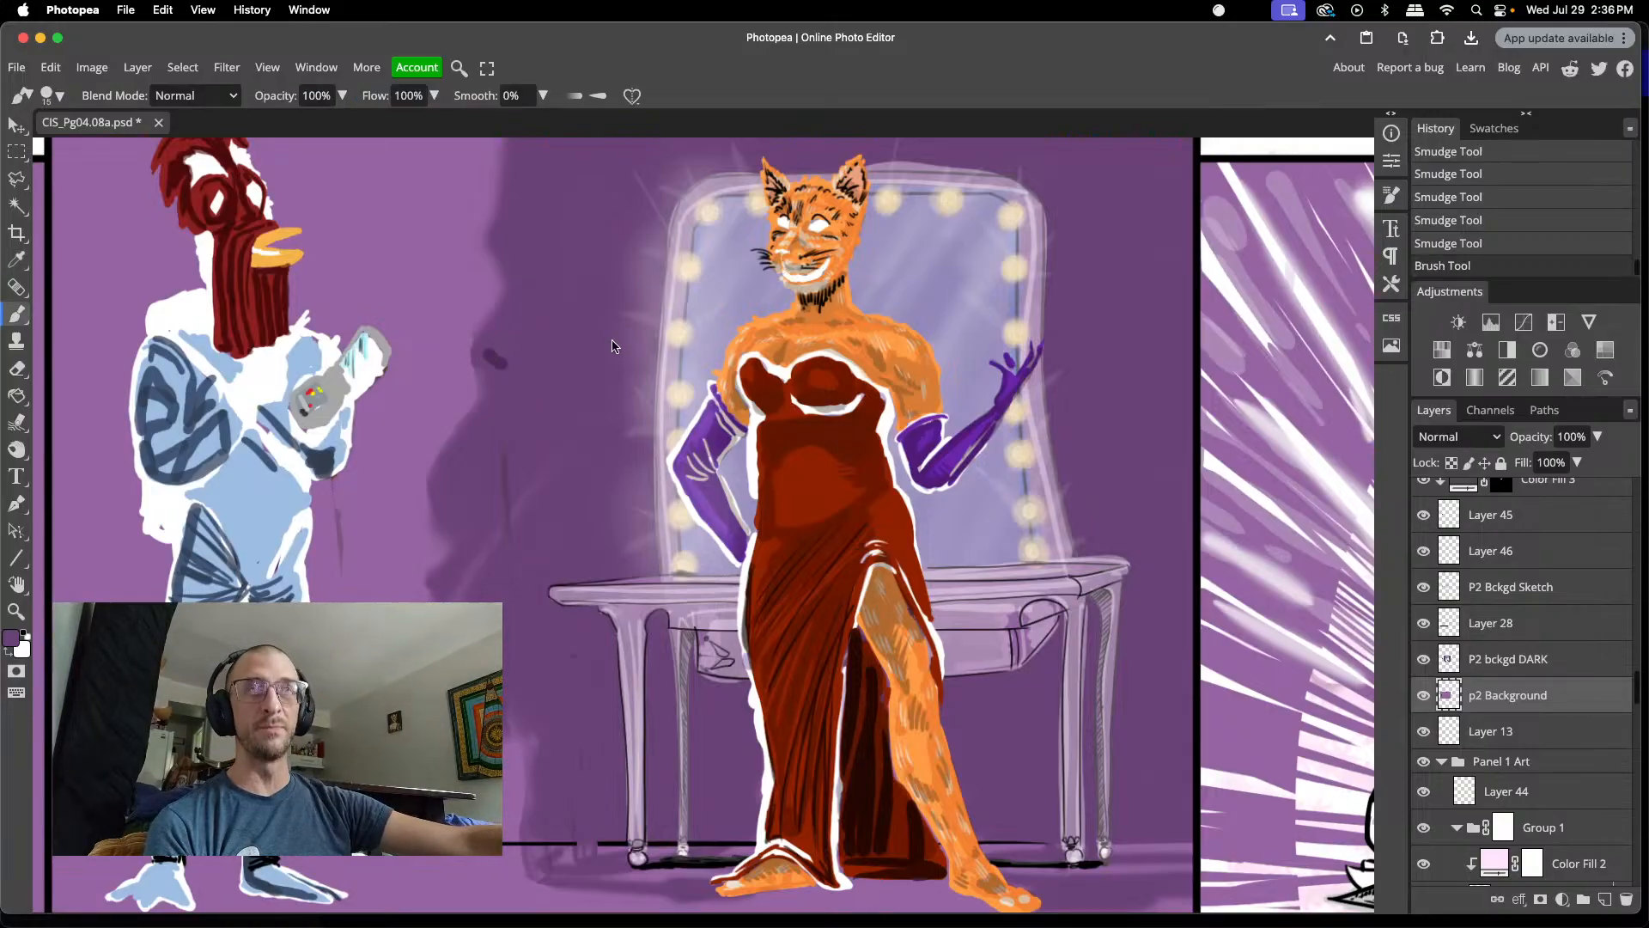
{"action": "key", "text": "ctrl+z"}
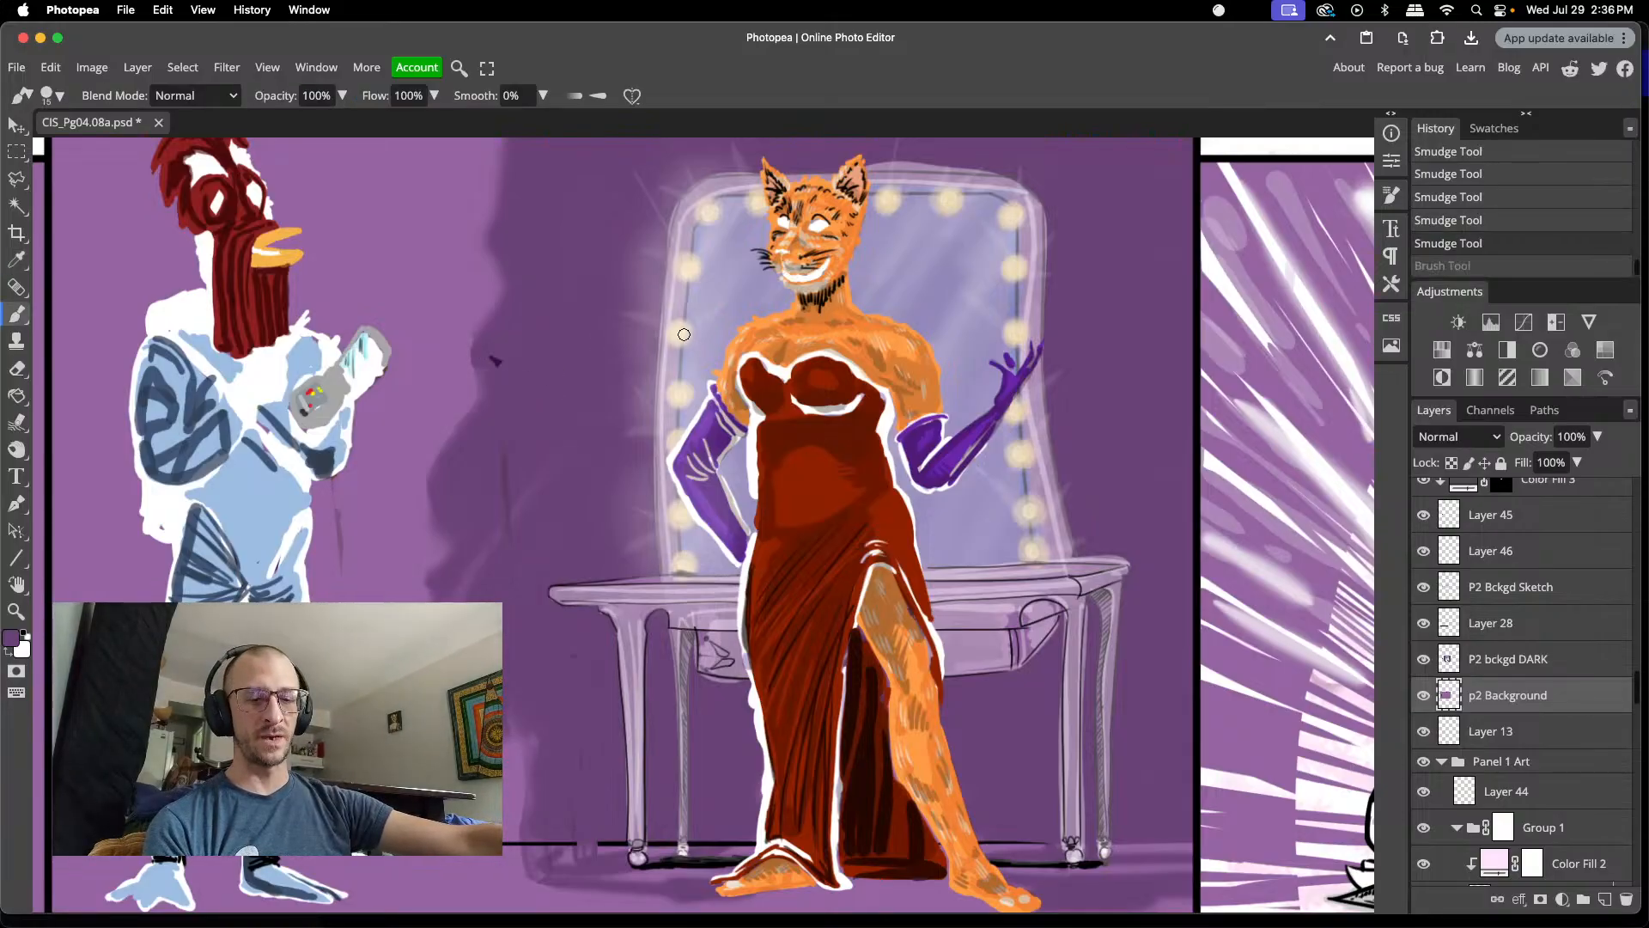
- Try to erase the small dark mark near the shadow's edge on the p2 Background layer
{"action": "key", "text": "e"}
{"action": "left_click_drag", "start_coordinate": [486, 358], "coordinate": [503, 364]}
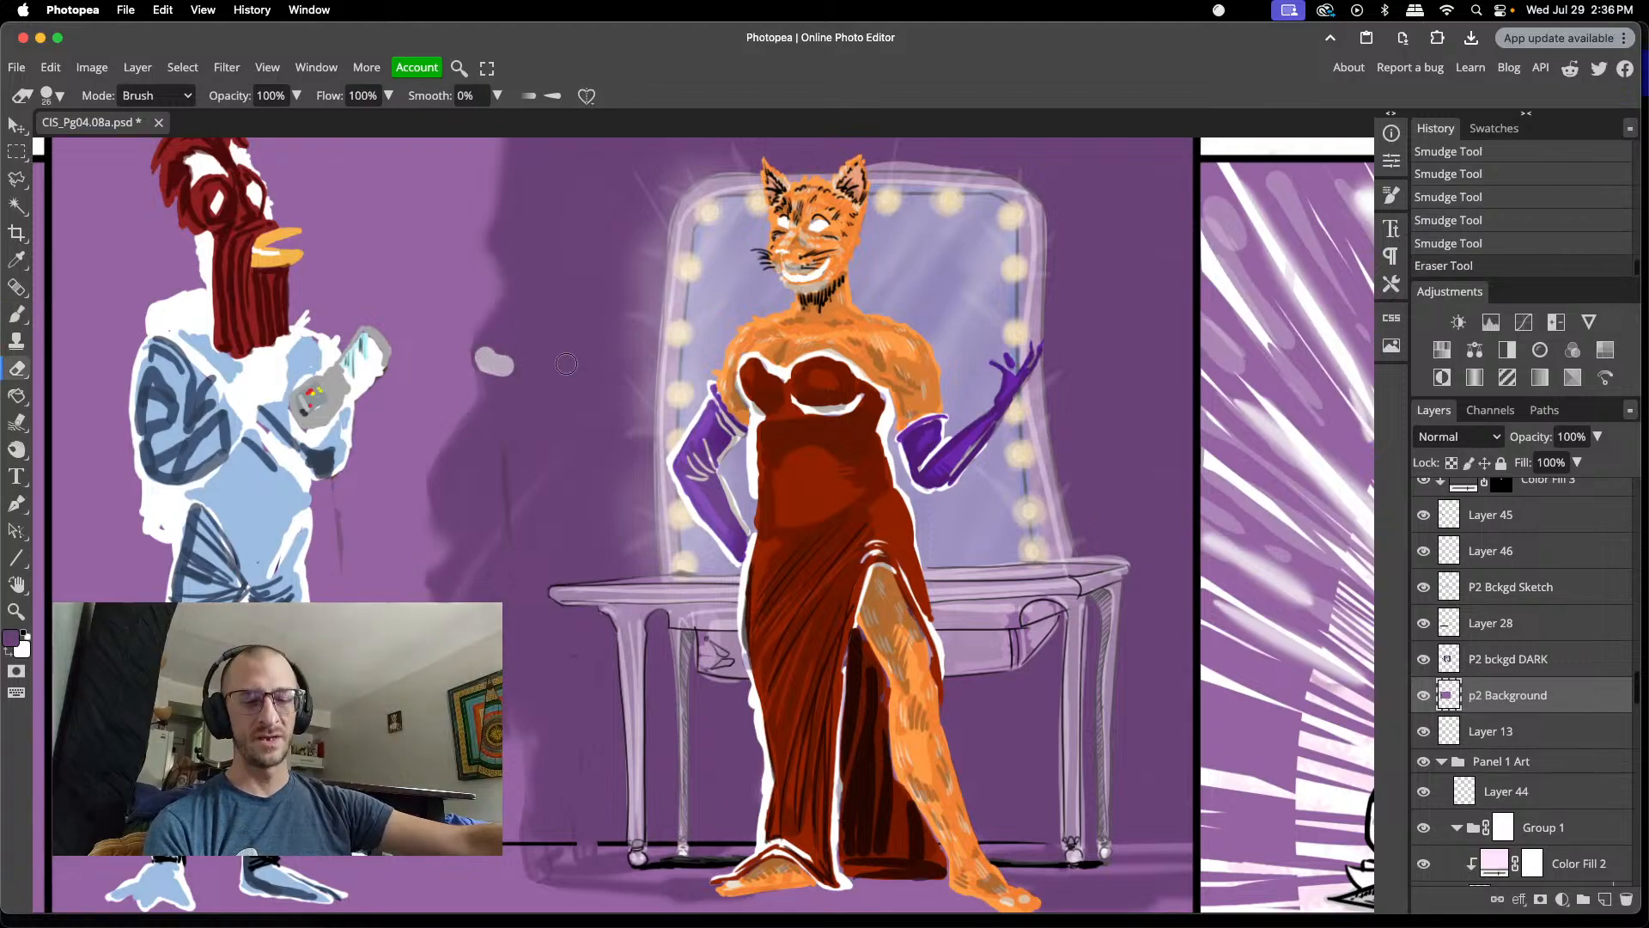
{"action": "key", "text": "ctrl+z"}
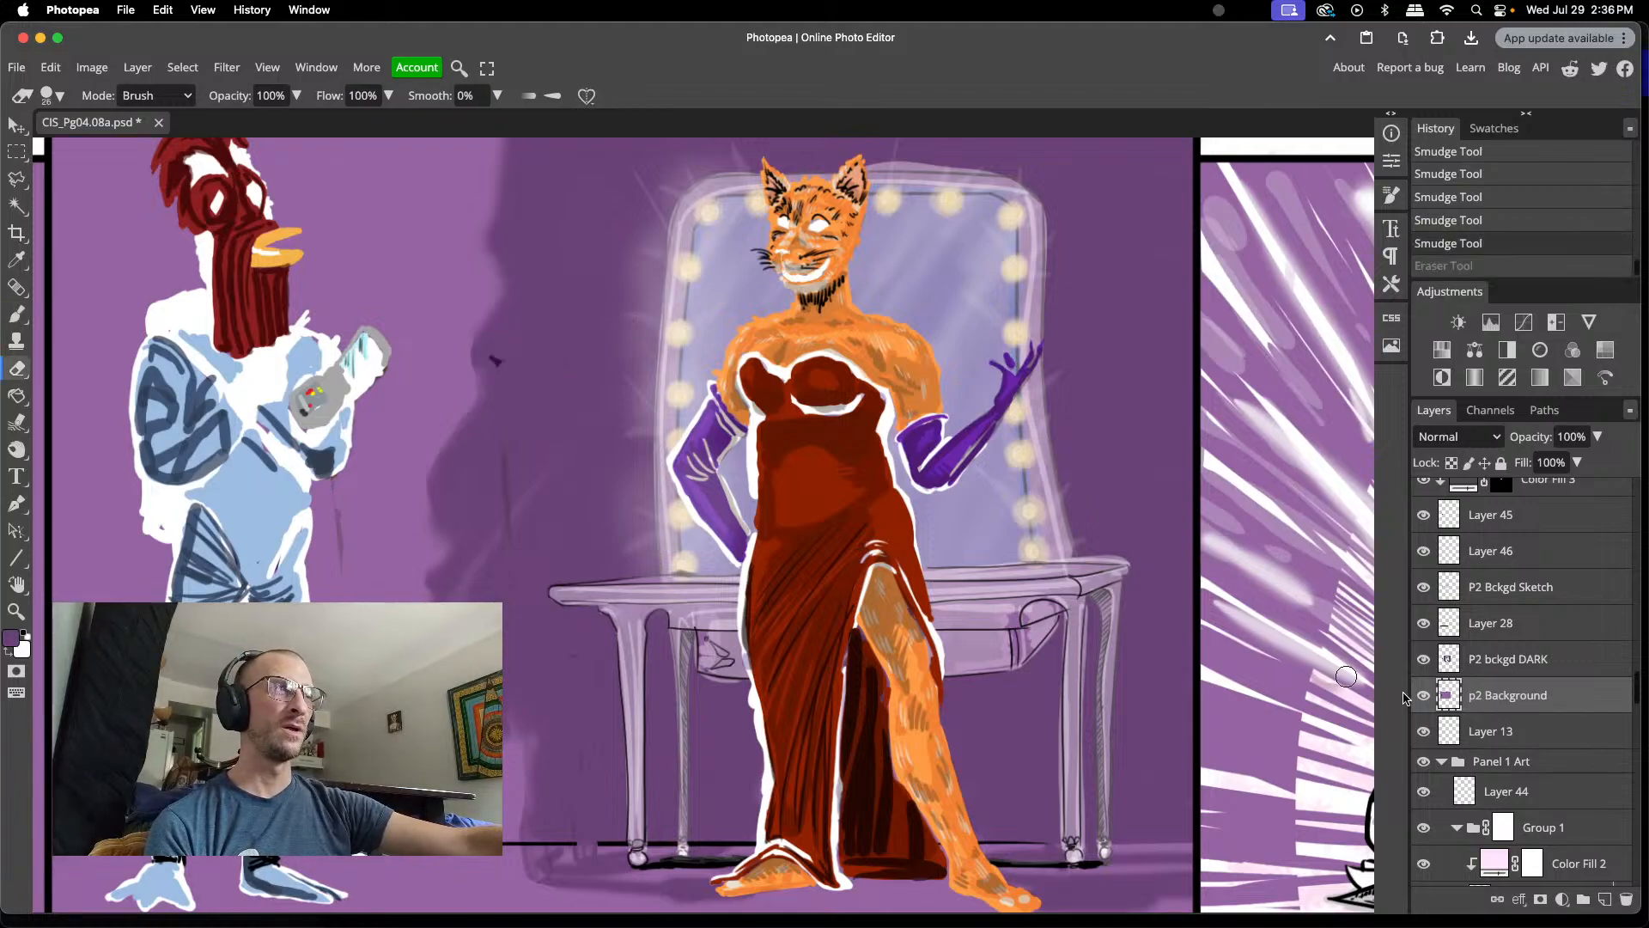
- Hide and show the p2 Background layer to check whether the leftover background marks belong to it
{"action": "left_click", "coordinate": [1428, 696]}
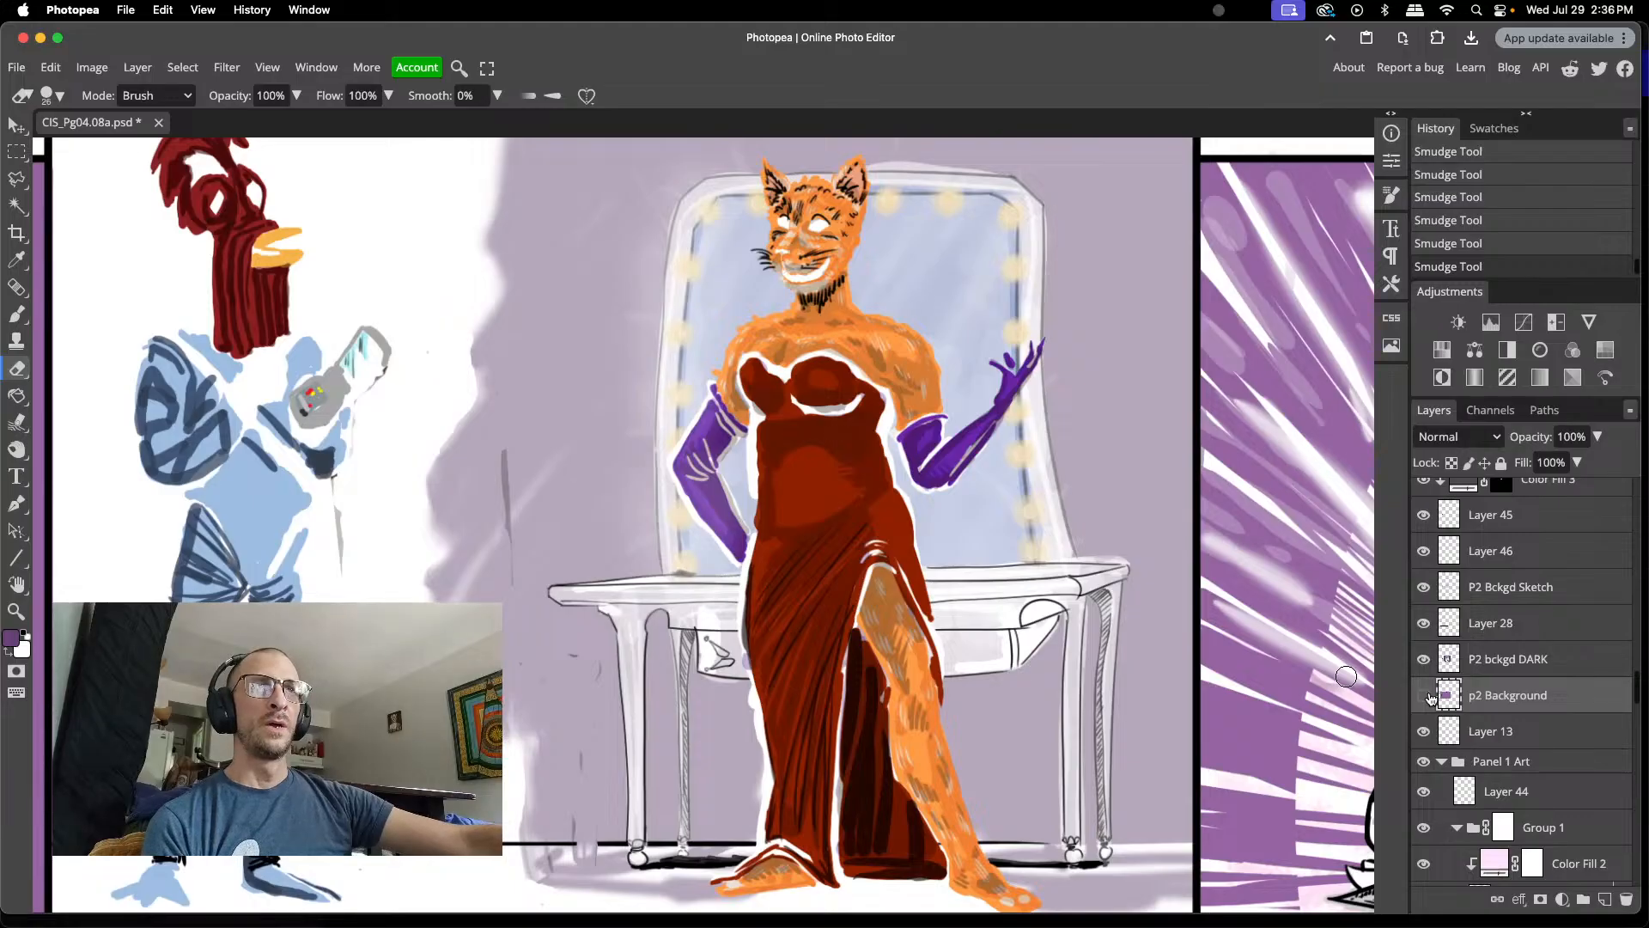
{"action": "left_click", "coordinate": [1428, 696]}
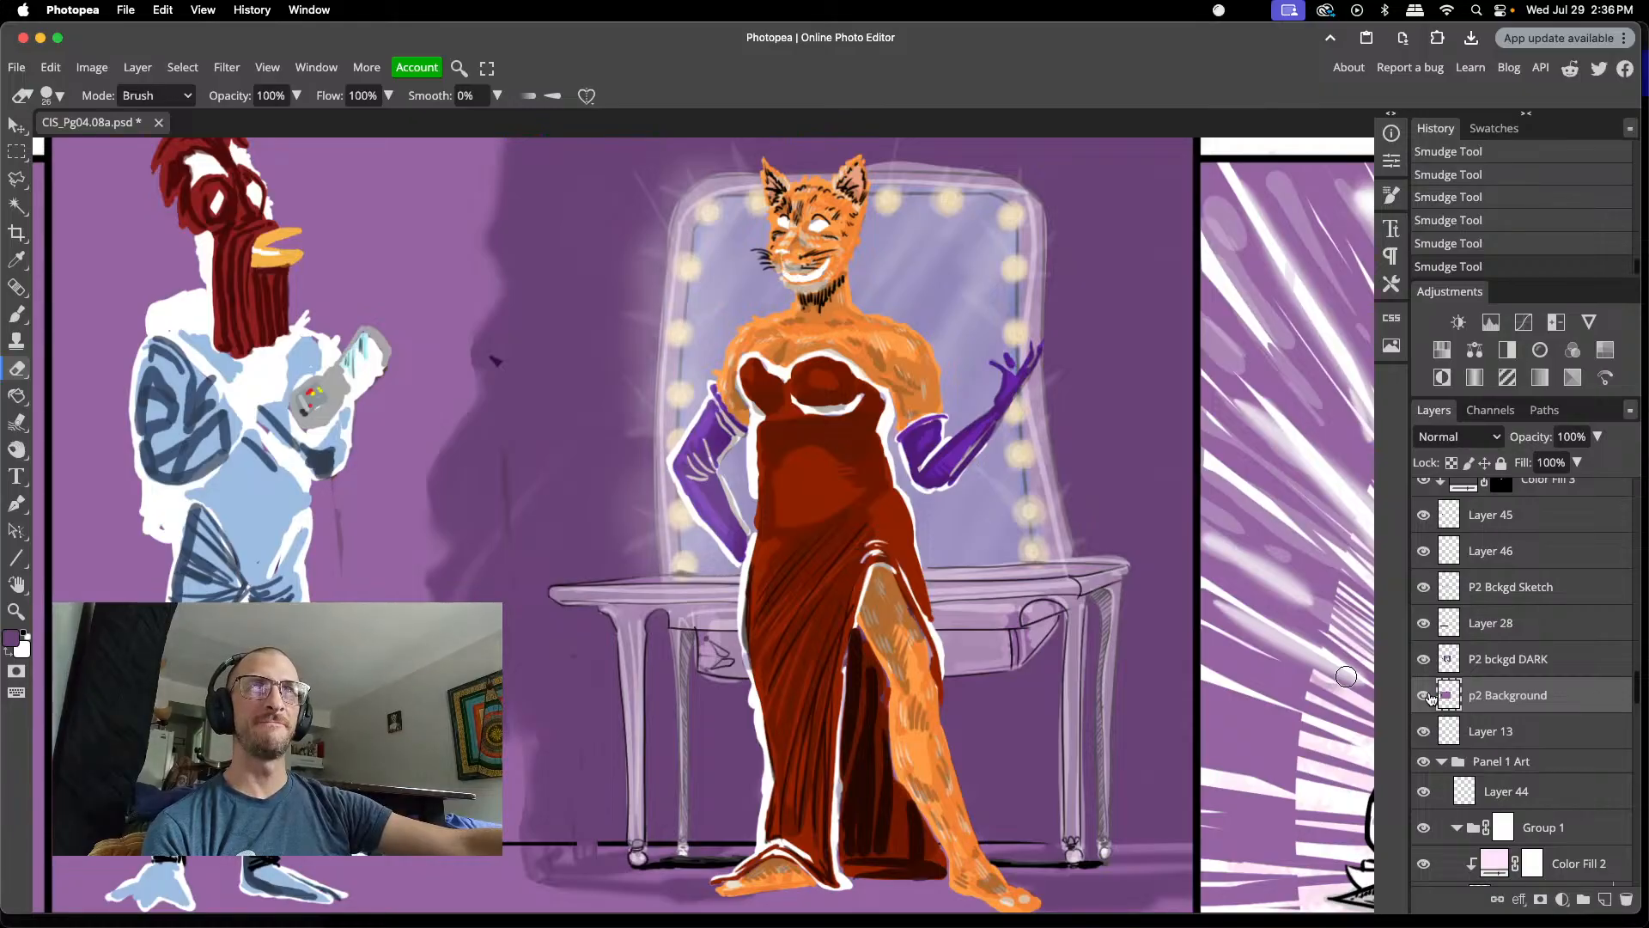
{"action": "left_click", "coordinate": [1428, 696]}
{"action": "left_click", "coordinate": [1428, 696]}
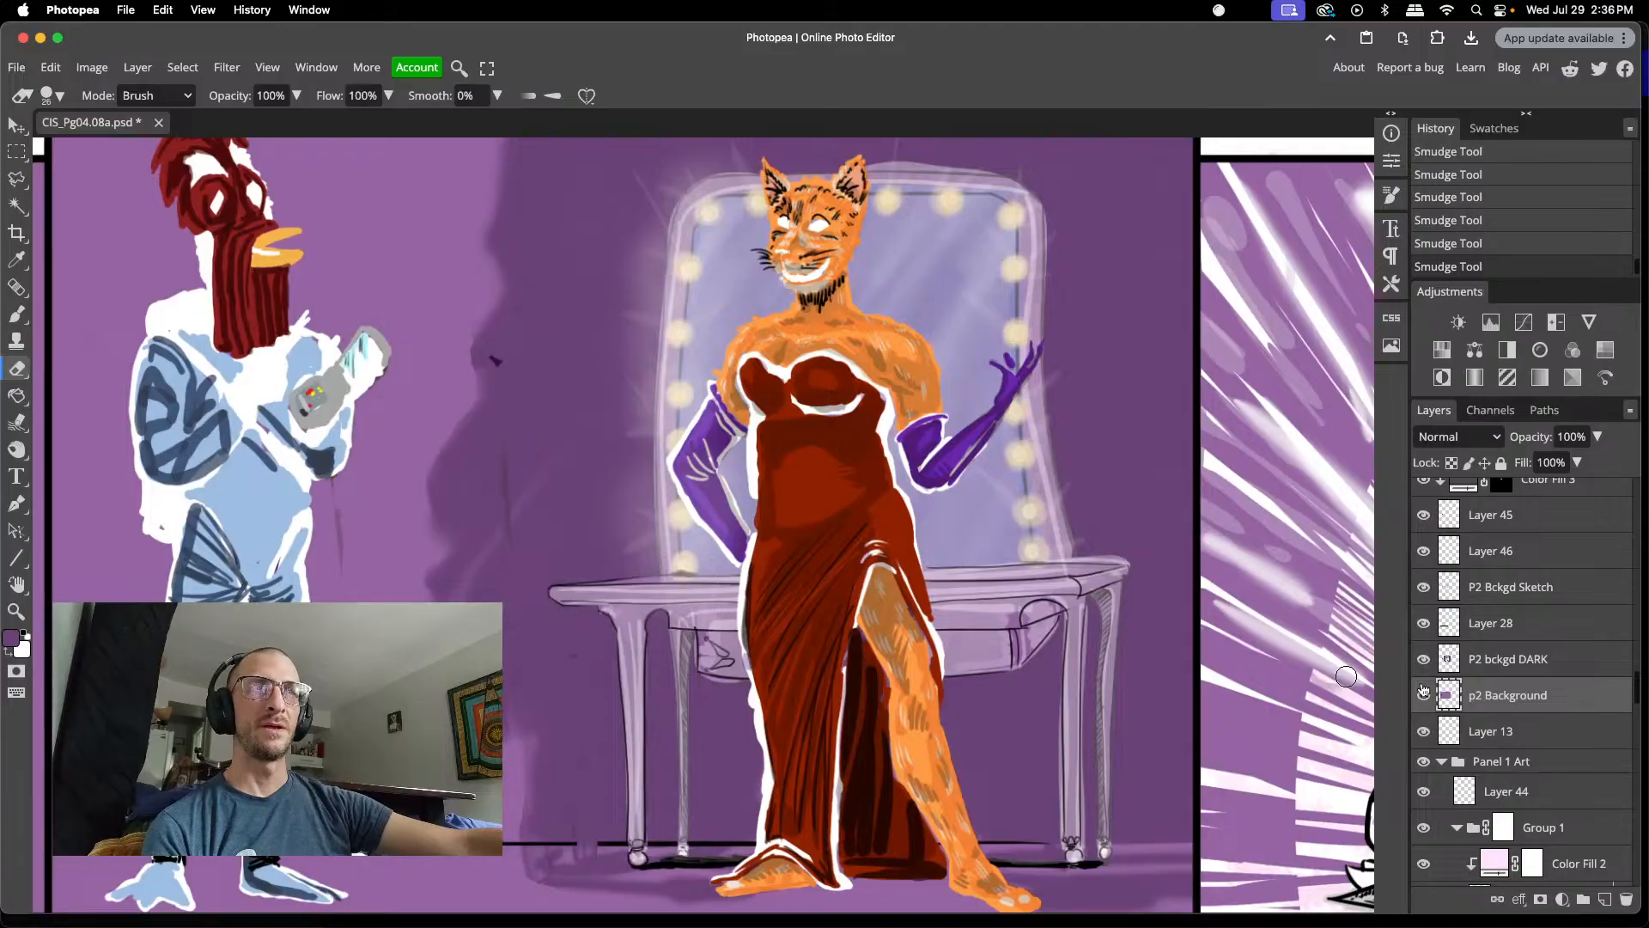
- Pick the layers under the faint vertical lines and toggle P2 bckgd DARK and p2 Background to trace the lines' source
{"action": "key", "text": "v"}
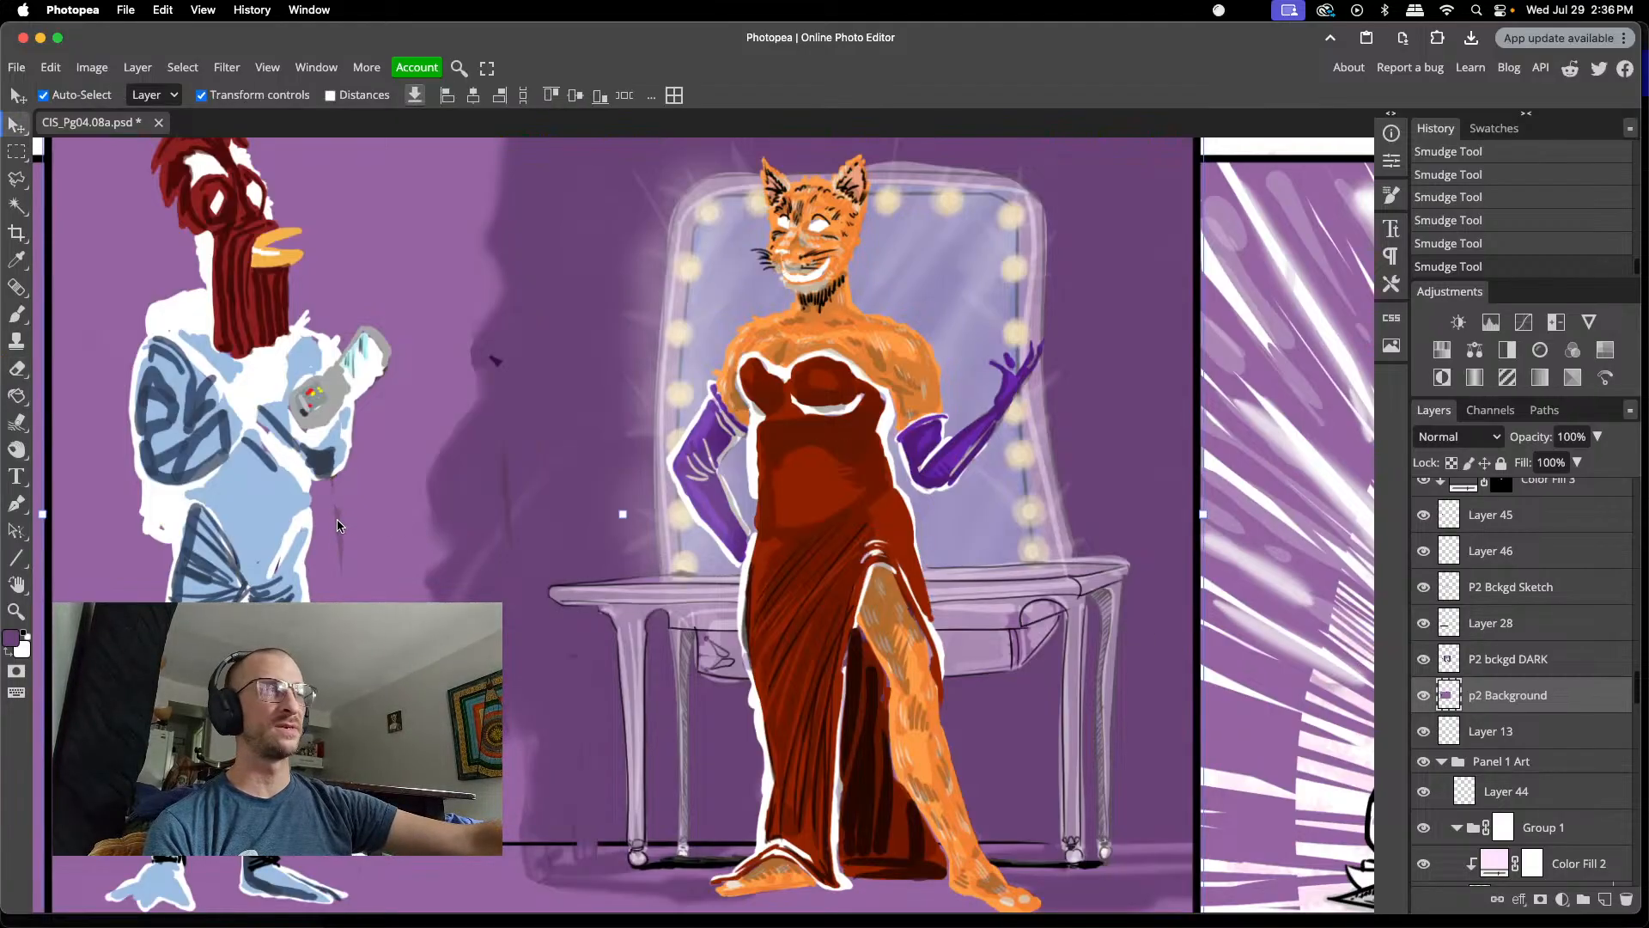
{"action": "left_click", "coordinate": [505, 468]}
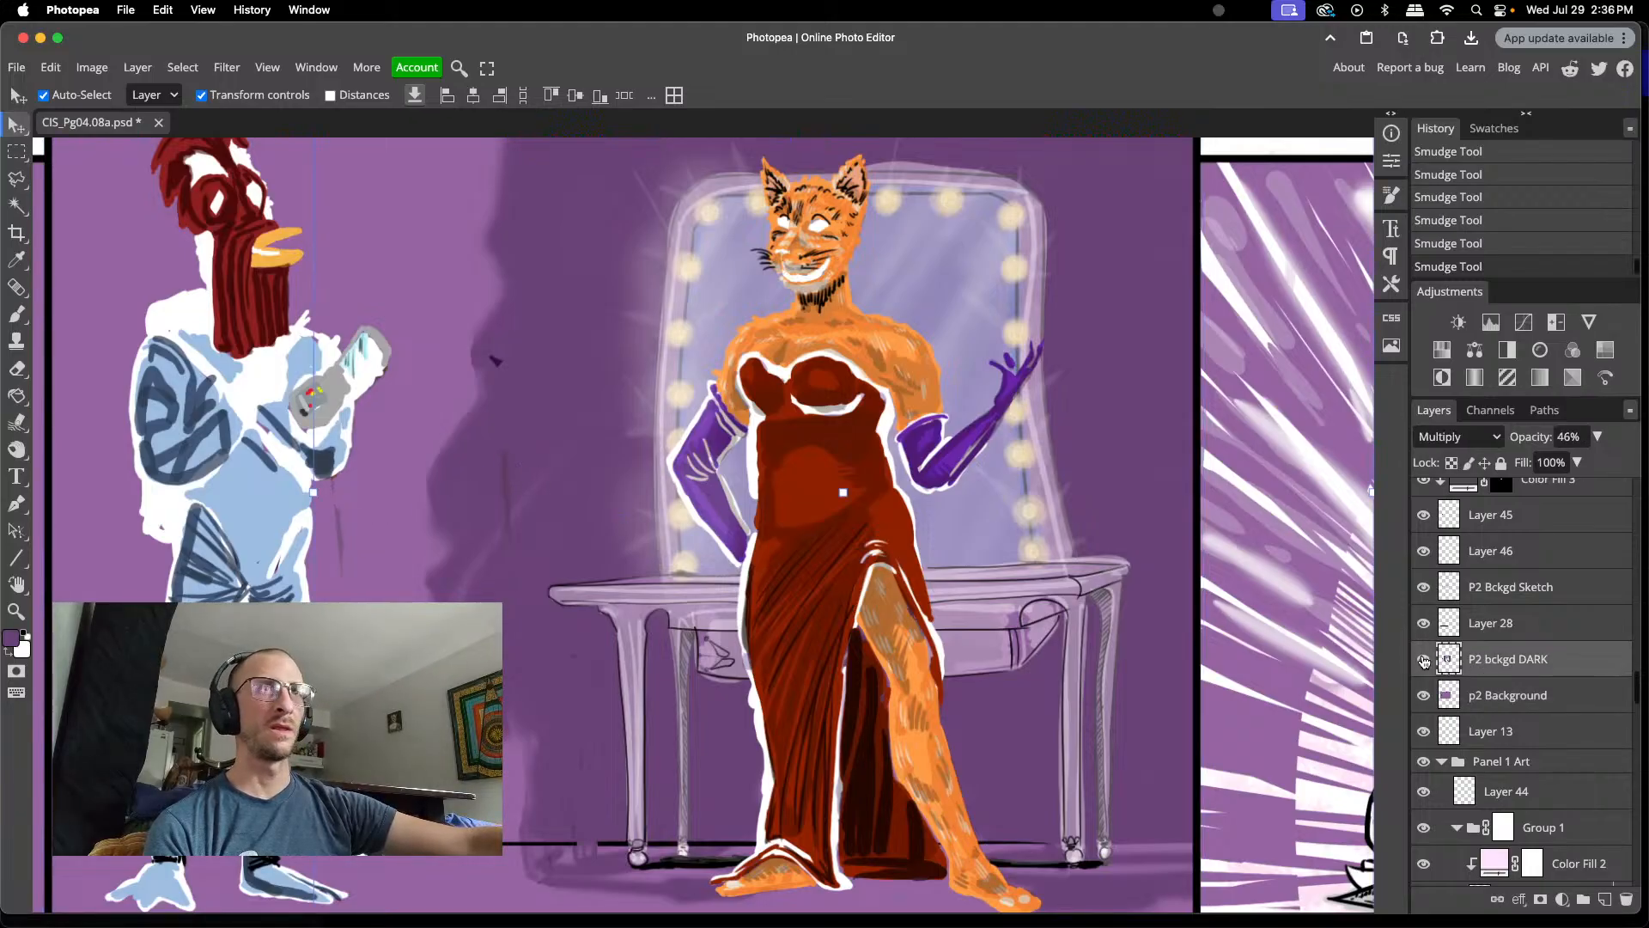
{"action": "left_click", "coordinate": [1424, 659]}
{"action": "left_click", "coordinate": [1424, 659]}
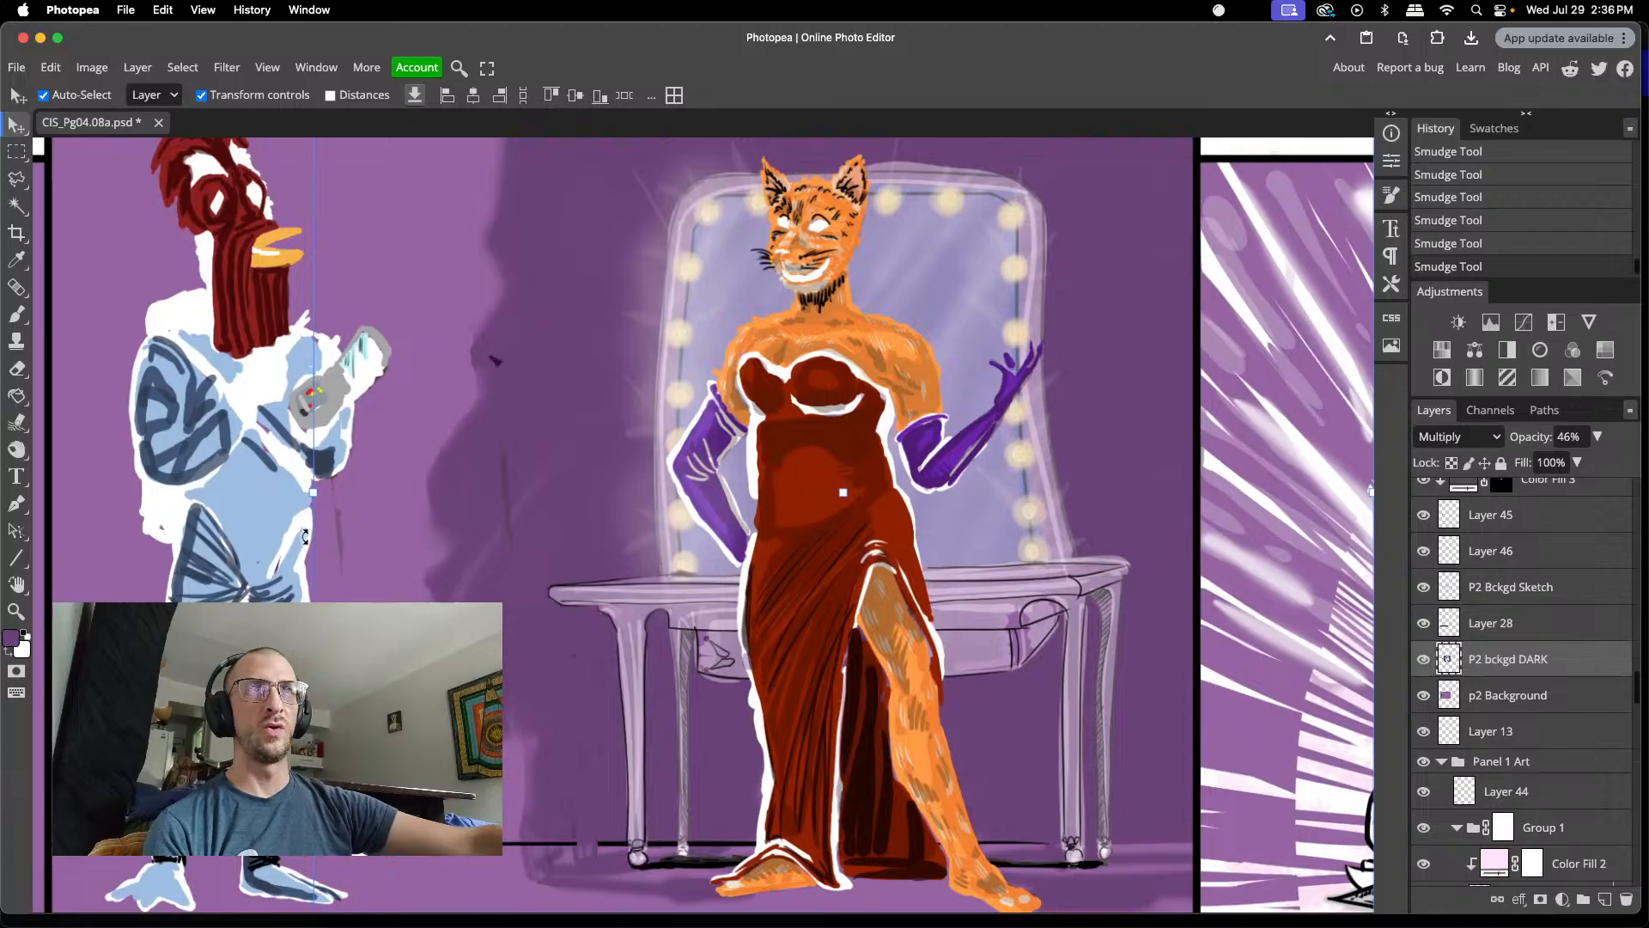
{"action": "left_click", "coordinate": [341, 526]}
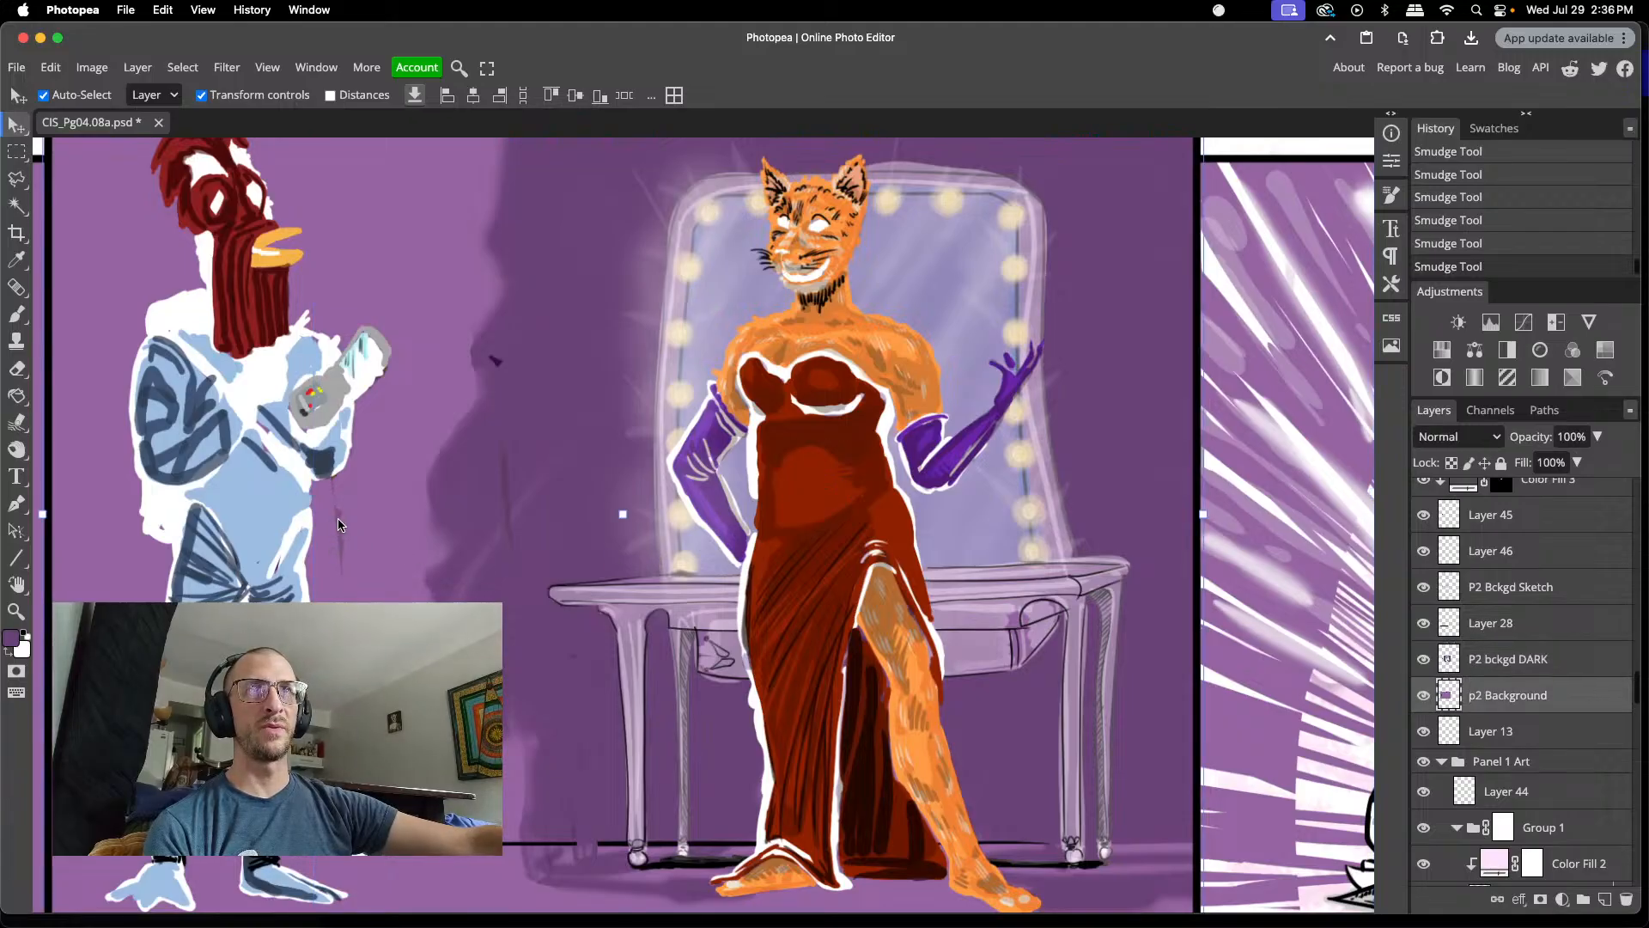
{"action": "left_click", "coordinate": [1424, 695]}
{"action": "left_click", "coordinate": [1424, 695]}
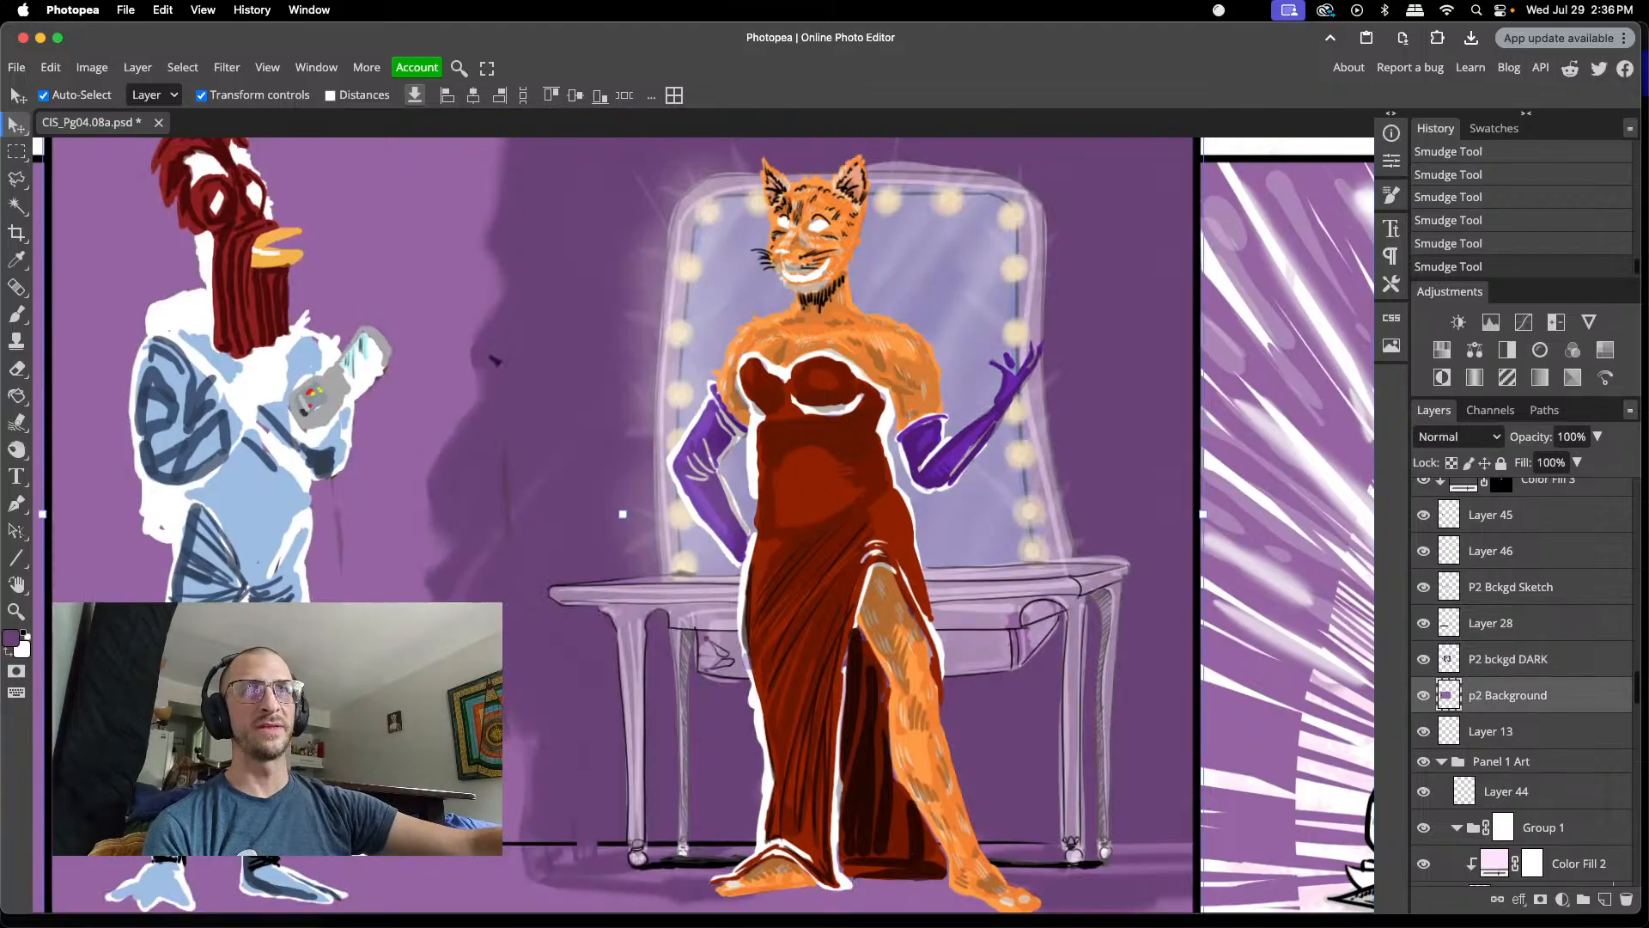
- Pick the layer under the small dark mark and toggle Layer 45, Layer 46 and P2 Bckgd Sketch to compare their contents
{"action": "left_click", "coordinate": [495, 360]}
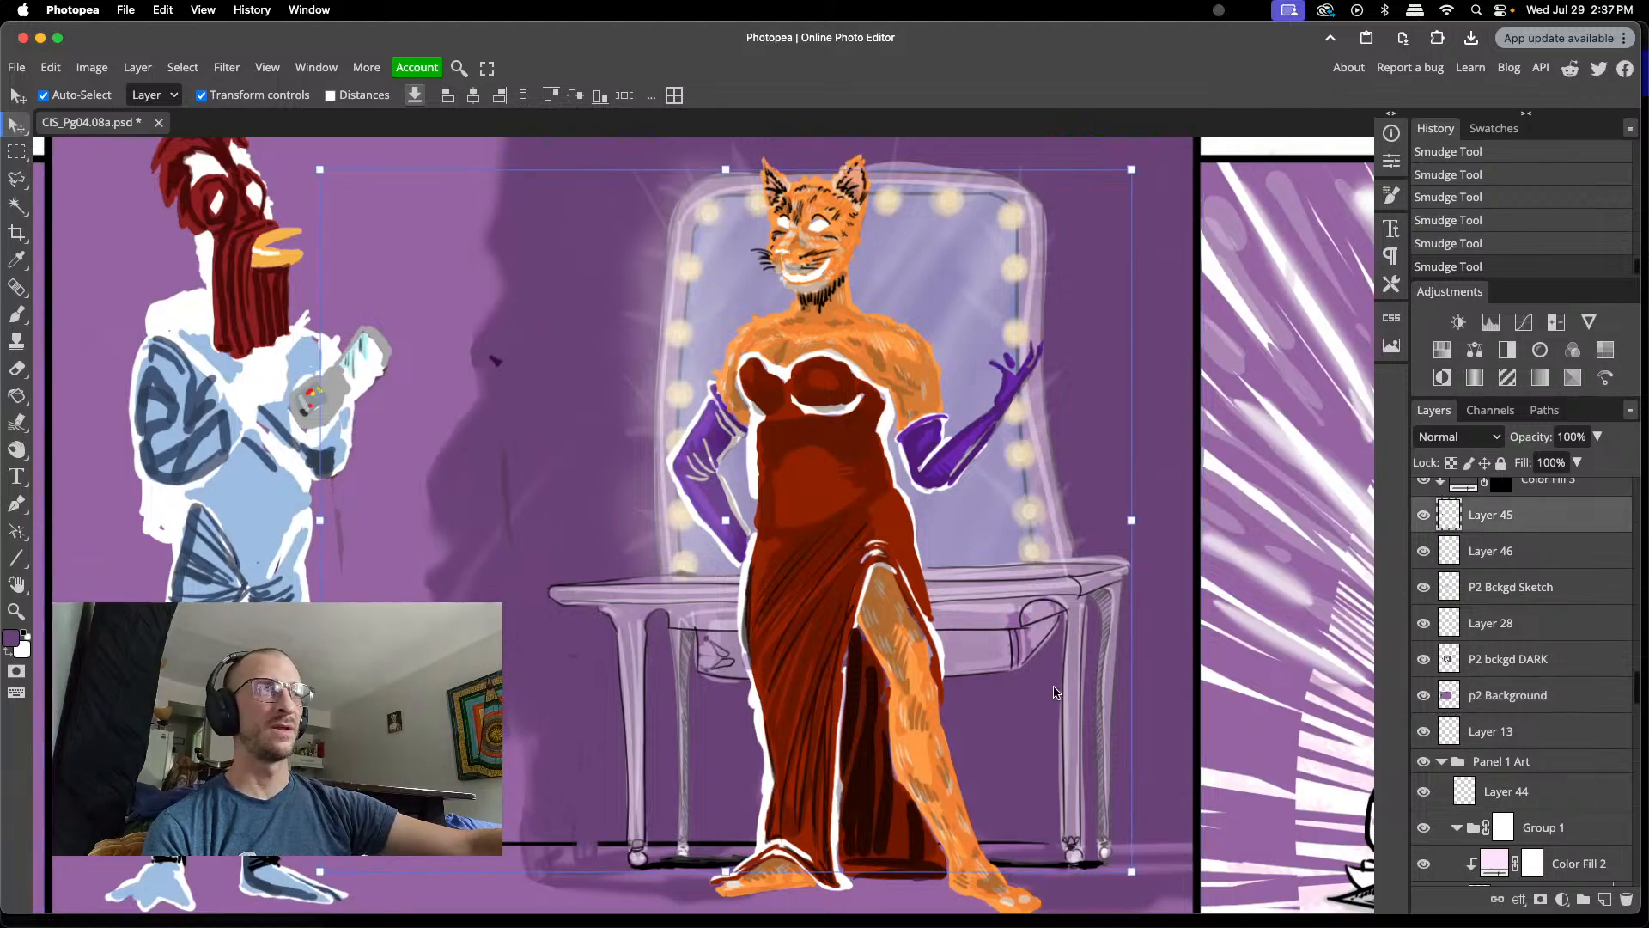
{"action": "left_click", "coordinate": [1424, 514]}
{"action": "left_click", "coordinate": [1423, 515]}
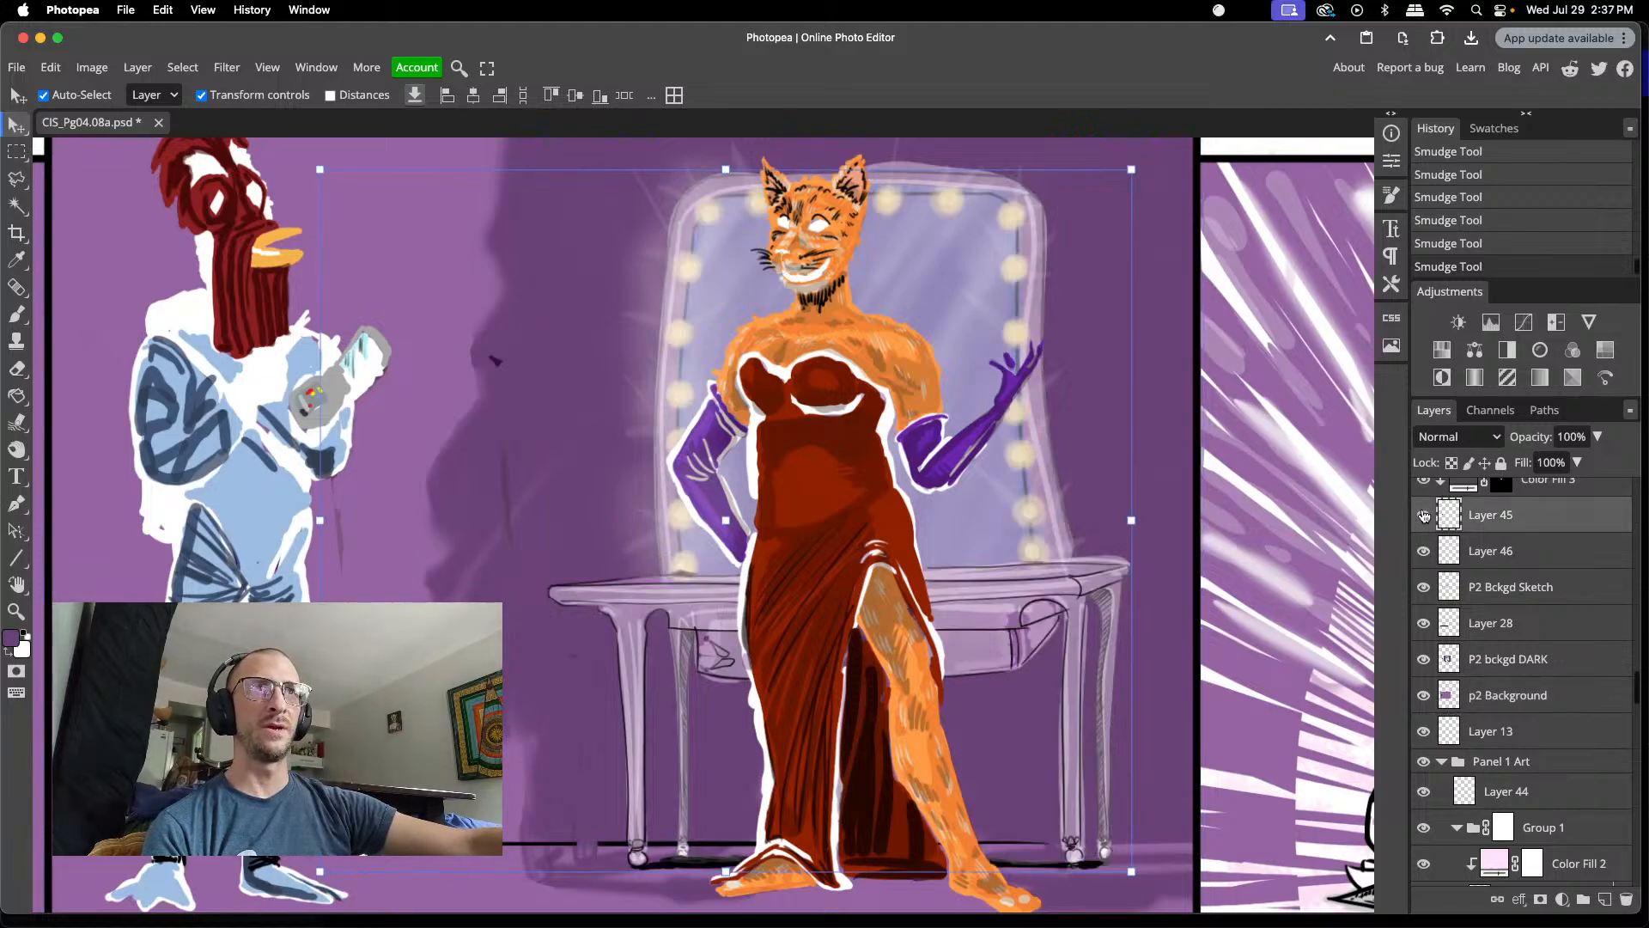
{"action": "left_click", "coordinate": [1423, 514]}
{"action": "left_click", "coordinate": [1424, 514]}
{"action": "left_click", "coordinate": [1424, 551]}
{"action": "left_click", "coordinate": [1423, 551]}
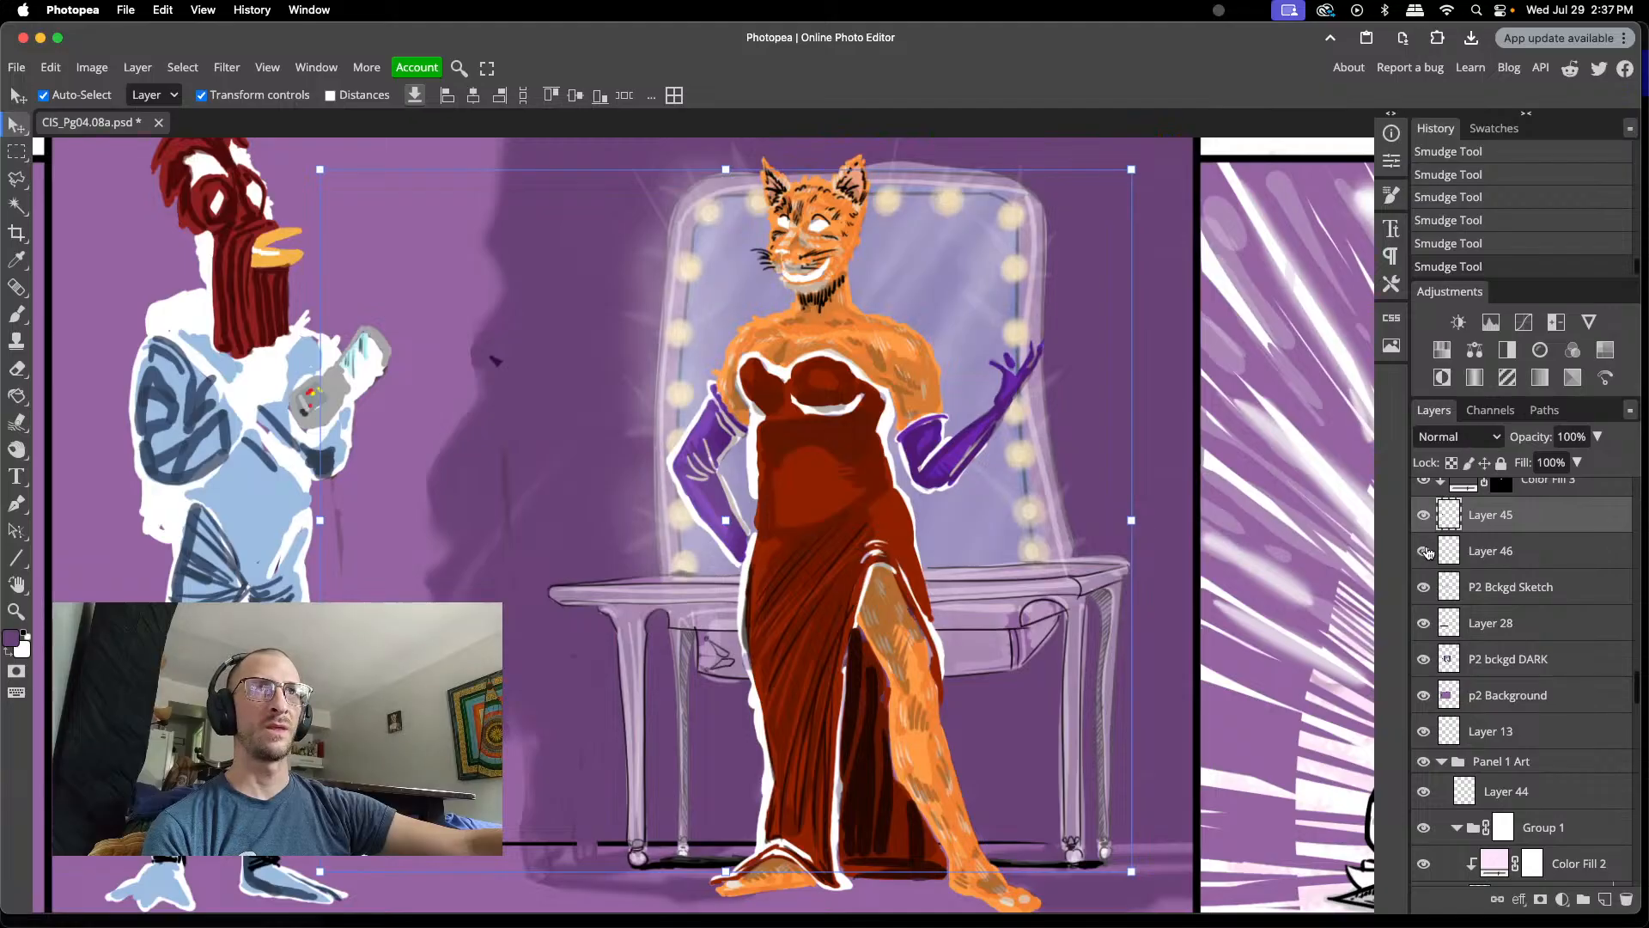
{"action": "left_click", "coordinate": [1423, 587]}
{"action": "left_click", "coordinate": [1424, 587]}
{"action": "left_click", "coordinate": [1423, 587]}
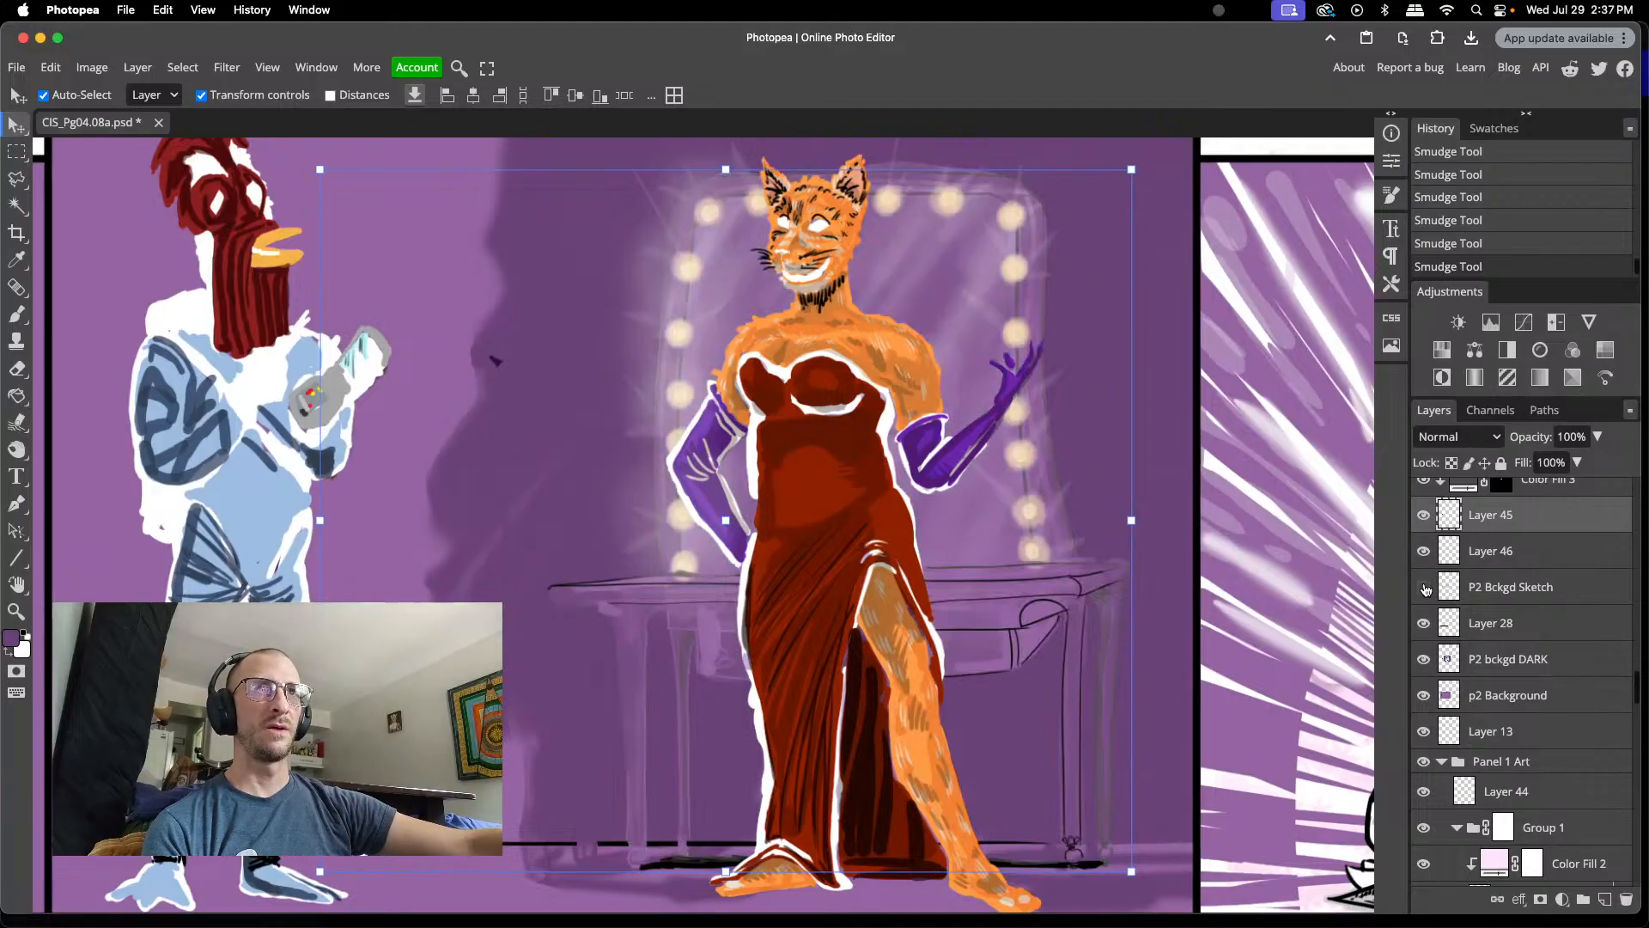
{"action": "left_click", "coordinate": [1423, 587]}
{"action": "left_click", "coordinate": [1424, 587]}
{"action": "left_click", "coordinate": [1424, 587]}
- Erase the leftover chair lines beside the rooster, in the wall shadow and beside the table on the P2 Bckgd Sketch layer
{"action": "left_click", "coordinate": [1485, 584]}
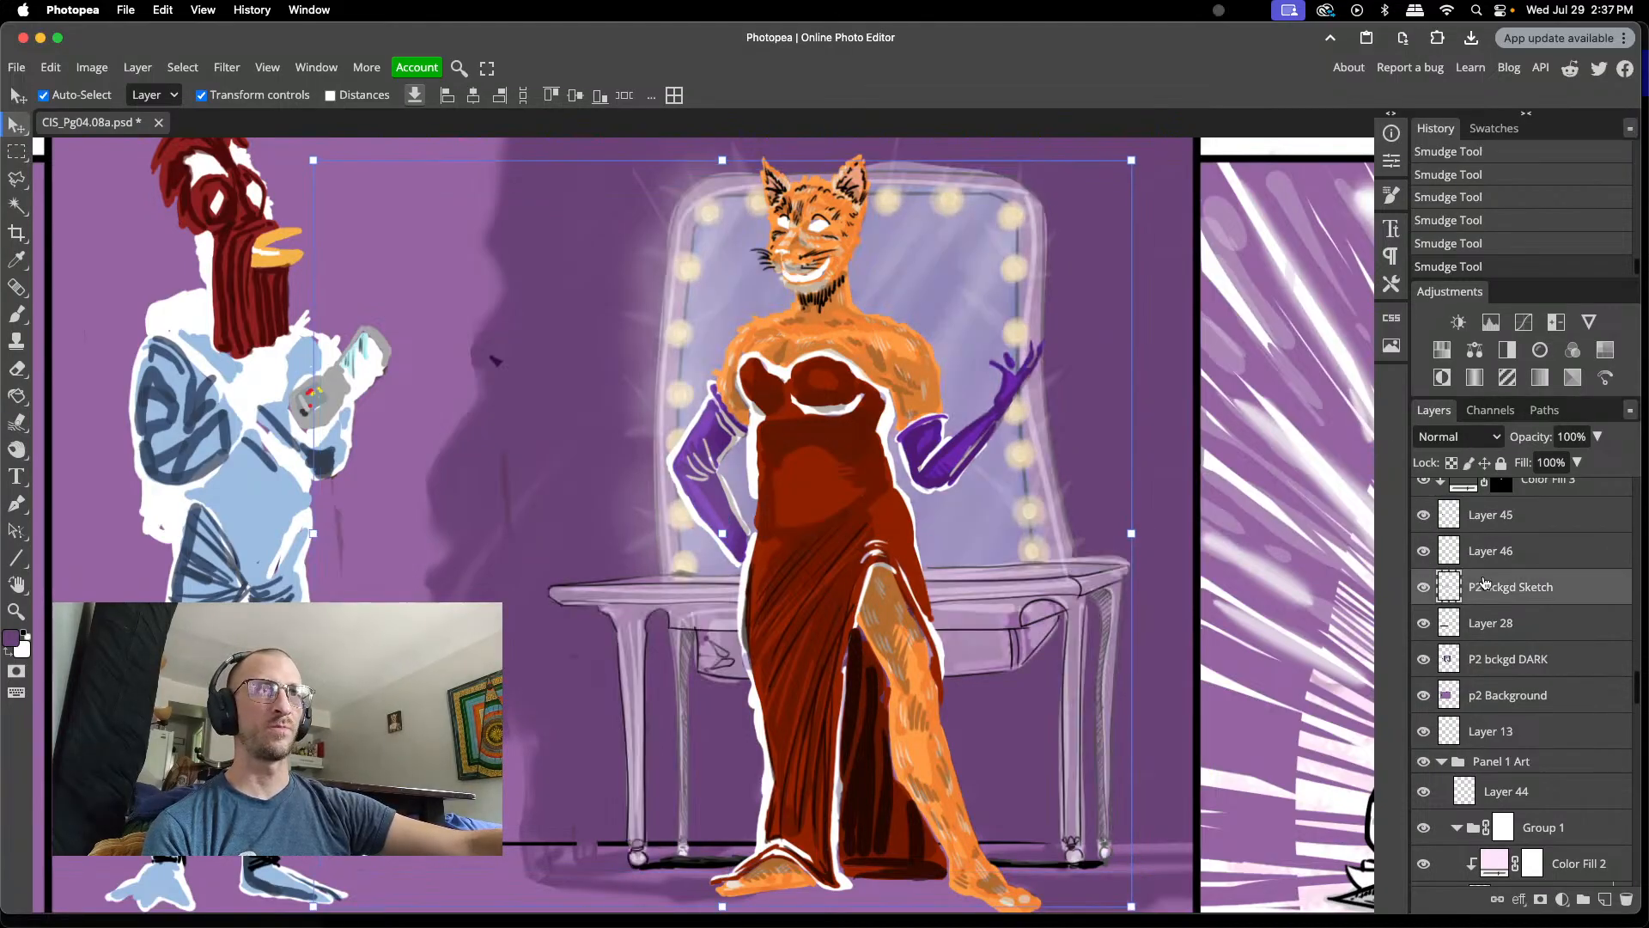
{"action": "key", "text": "e"}
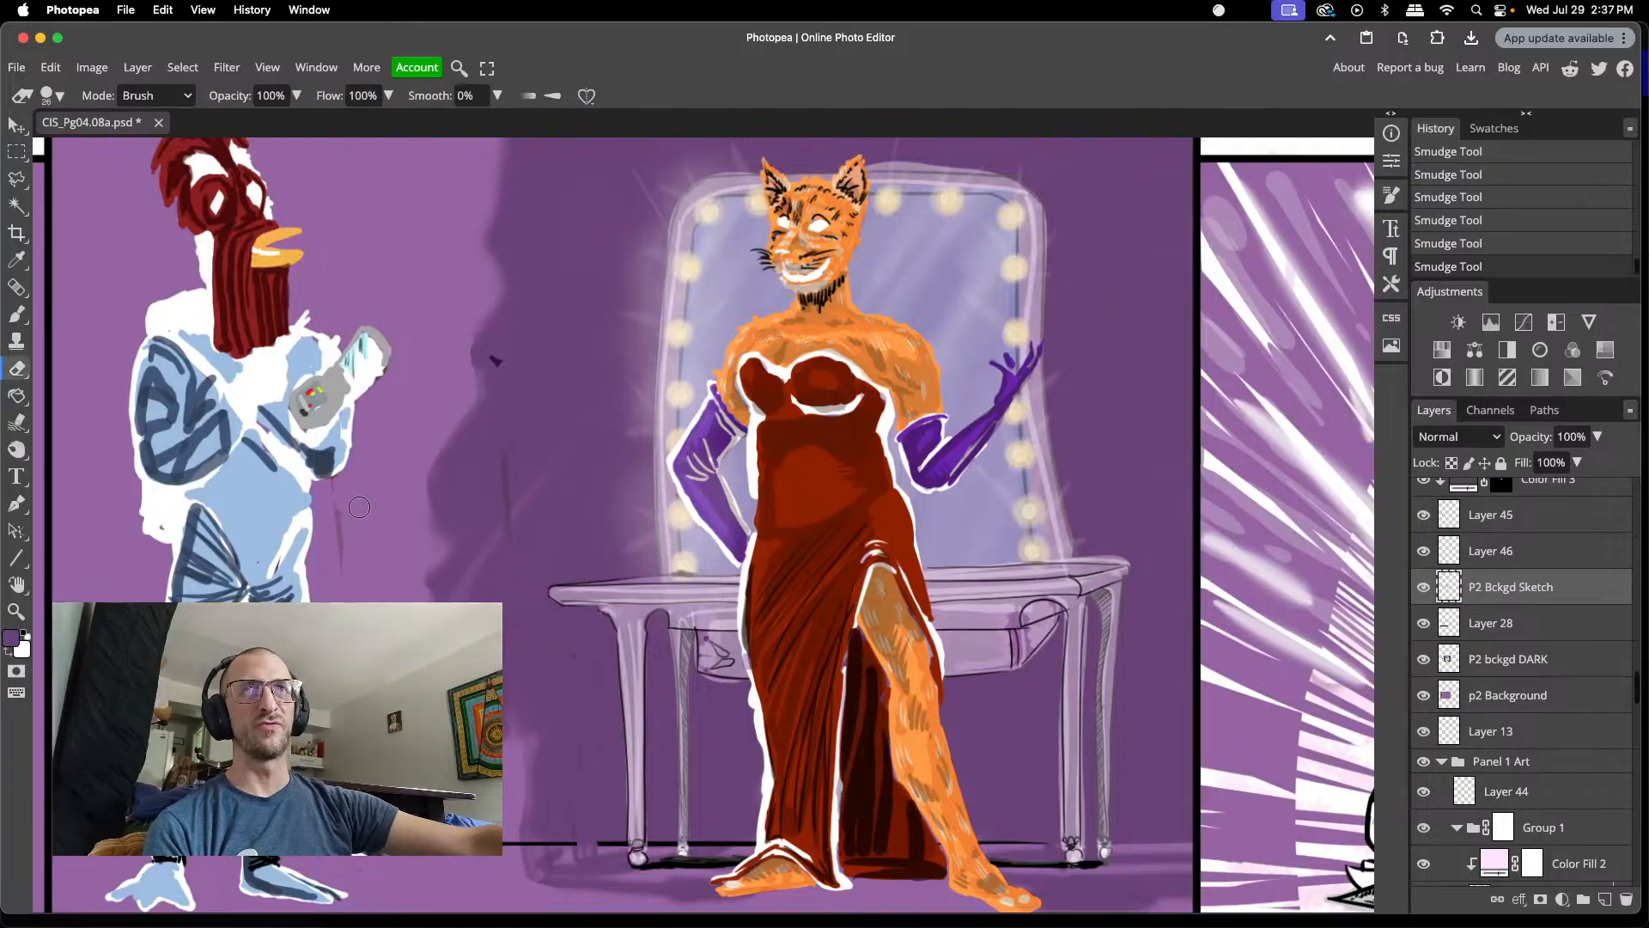
{"action": "left_click_drag", "start_coordinate": [339, 488], "coordinate": [338, 571]}
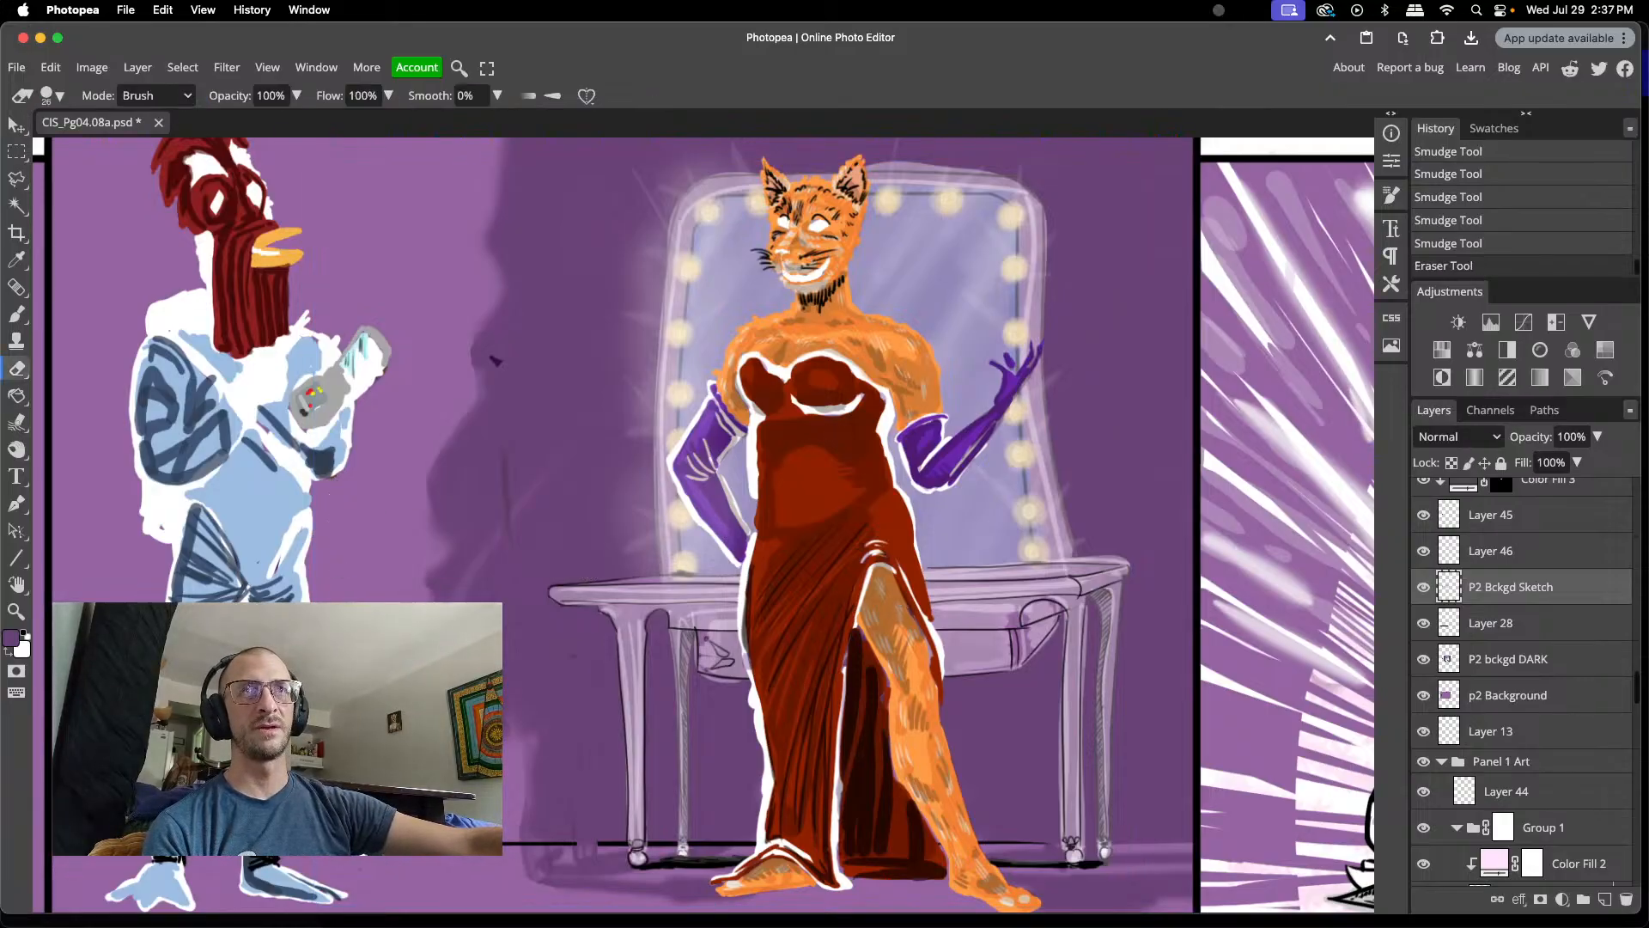
{"action": "left_click_drag", "start_coordinate": [506, 449], "coordinate": [506, 477]}
{"action": "left_click", "coordinate": [574, 656]}
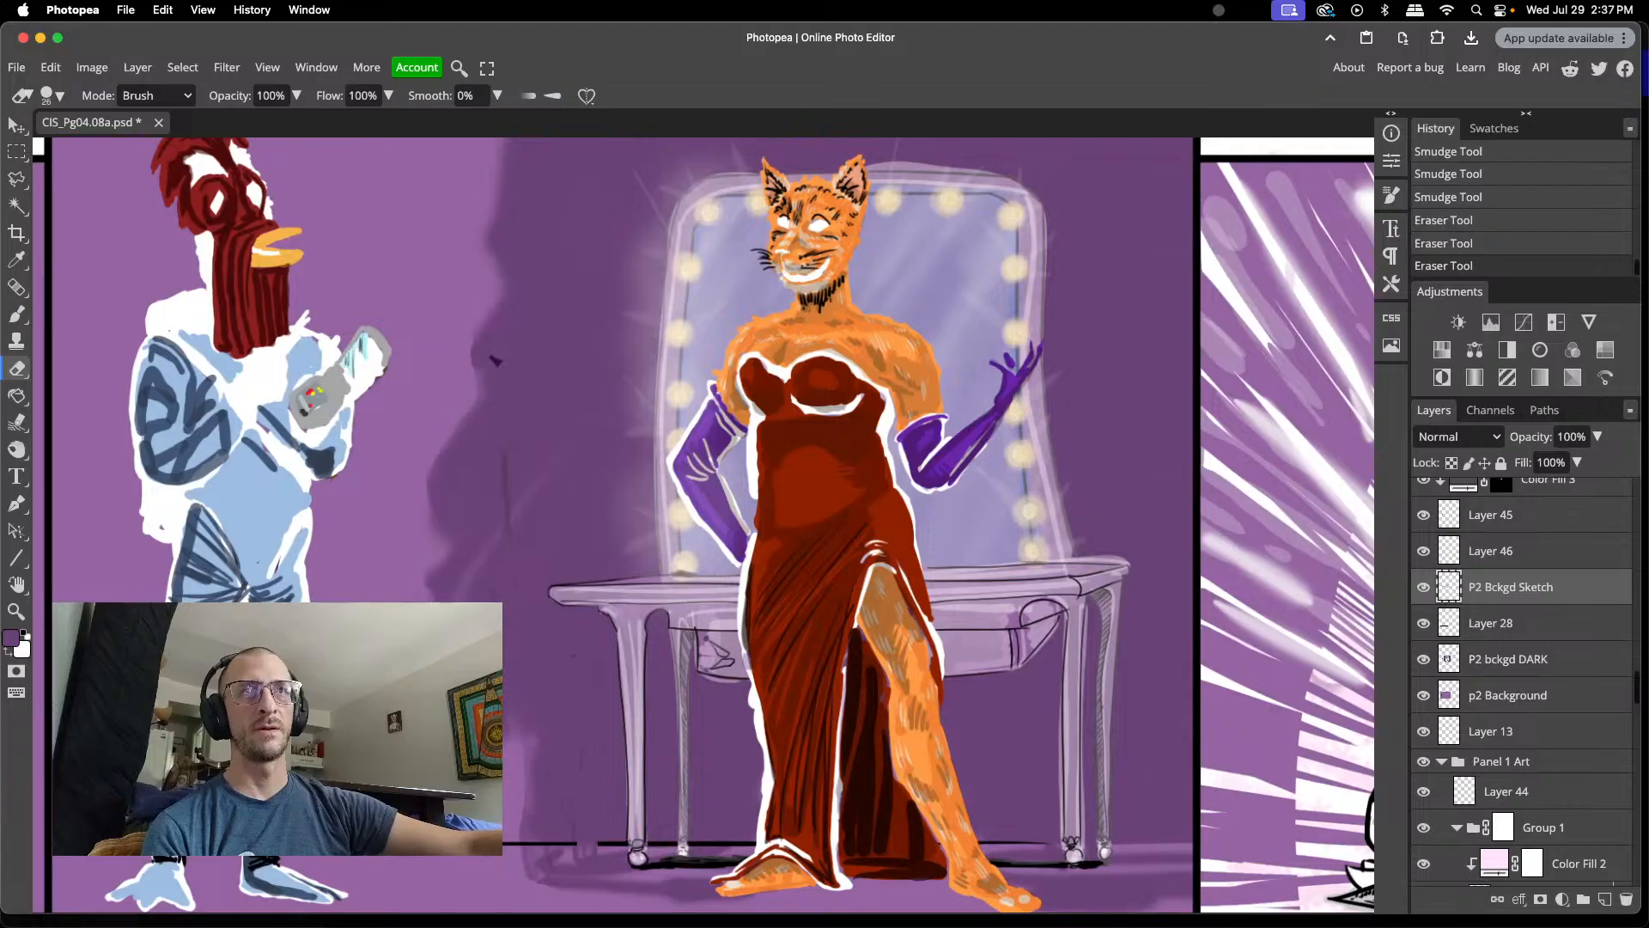
{"action": "left_click", "coordinate": [578, 750]}
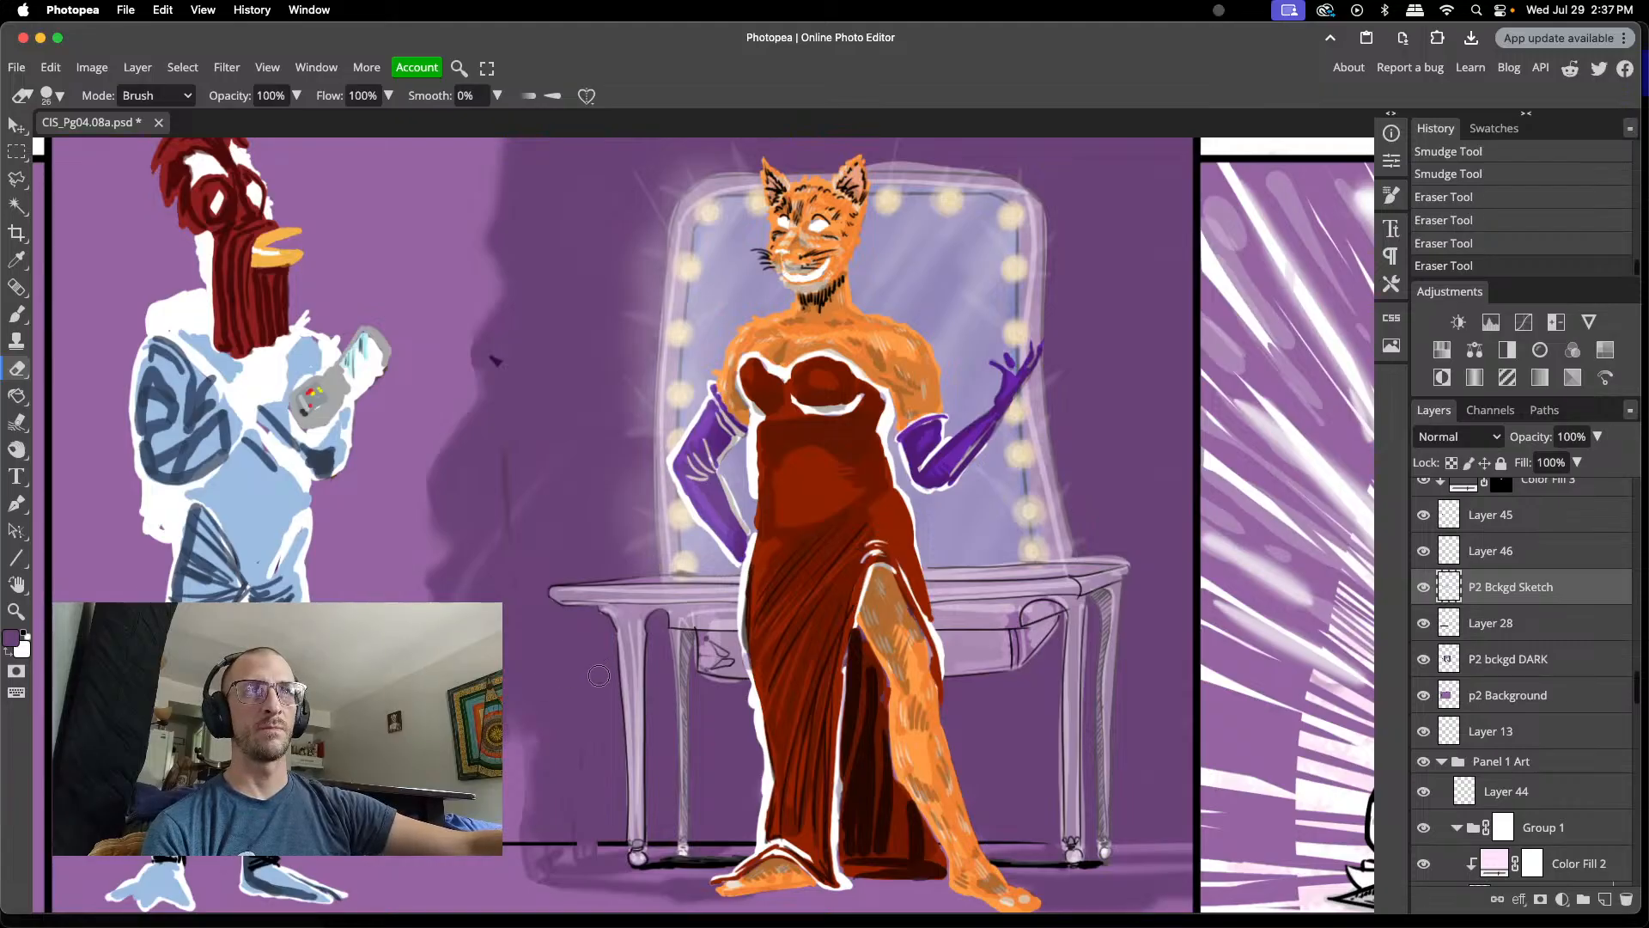
{"action": "left_click_drag", "start_coordinate": [599, 676], "coordinate": [571, 819]}
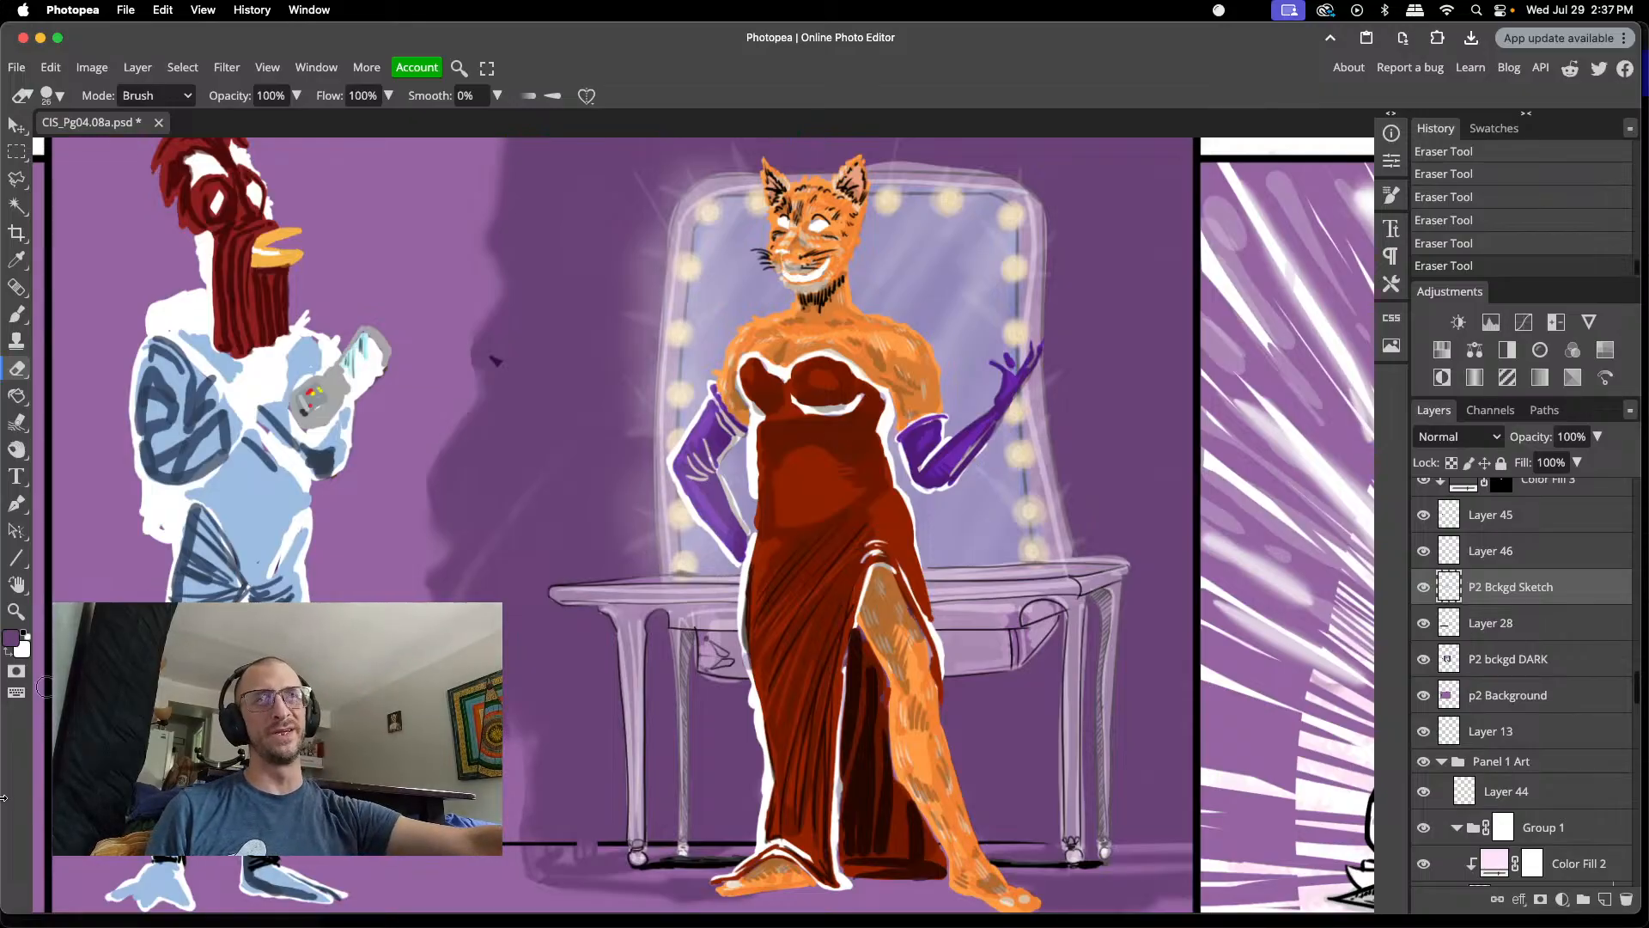
- Pick the layer under the small dark mark near the shadow's edge and toggle p2 Background to check for the mark
{"action": "left_click", "coordinate": [16, 125]}
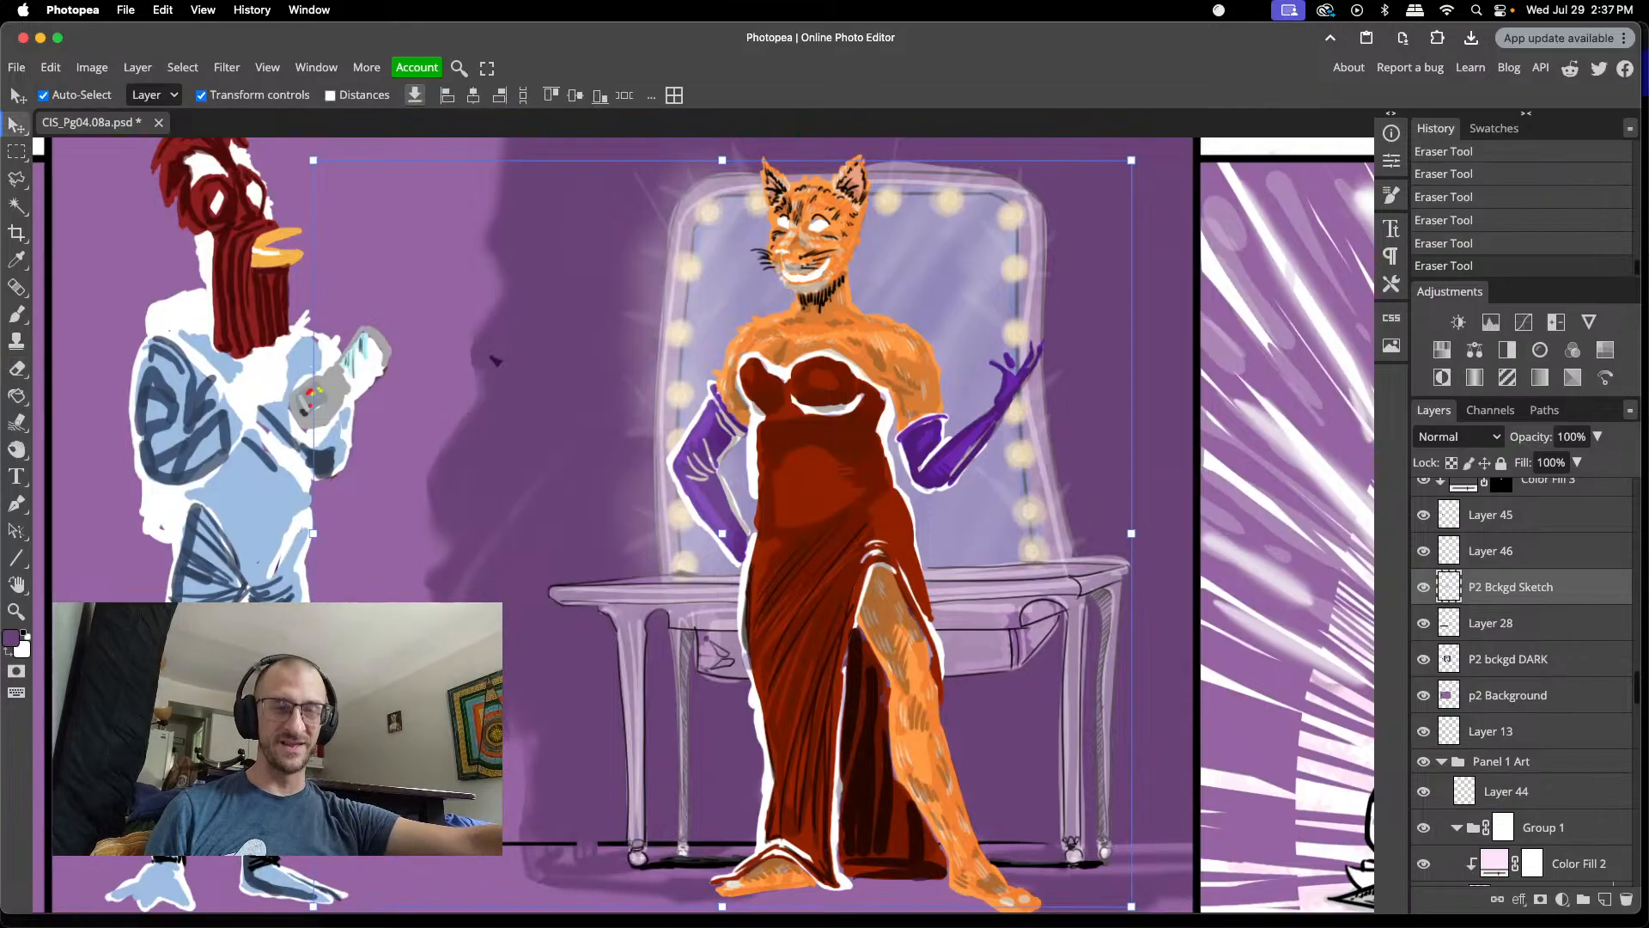
{"action": "left_click", "coordinate": [491, 358]}
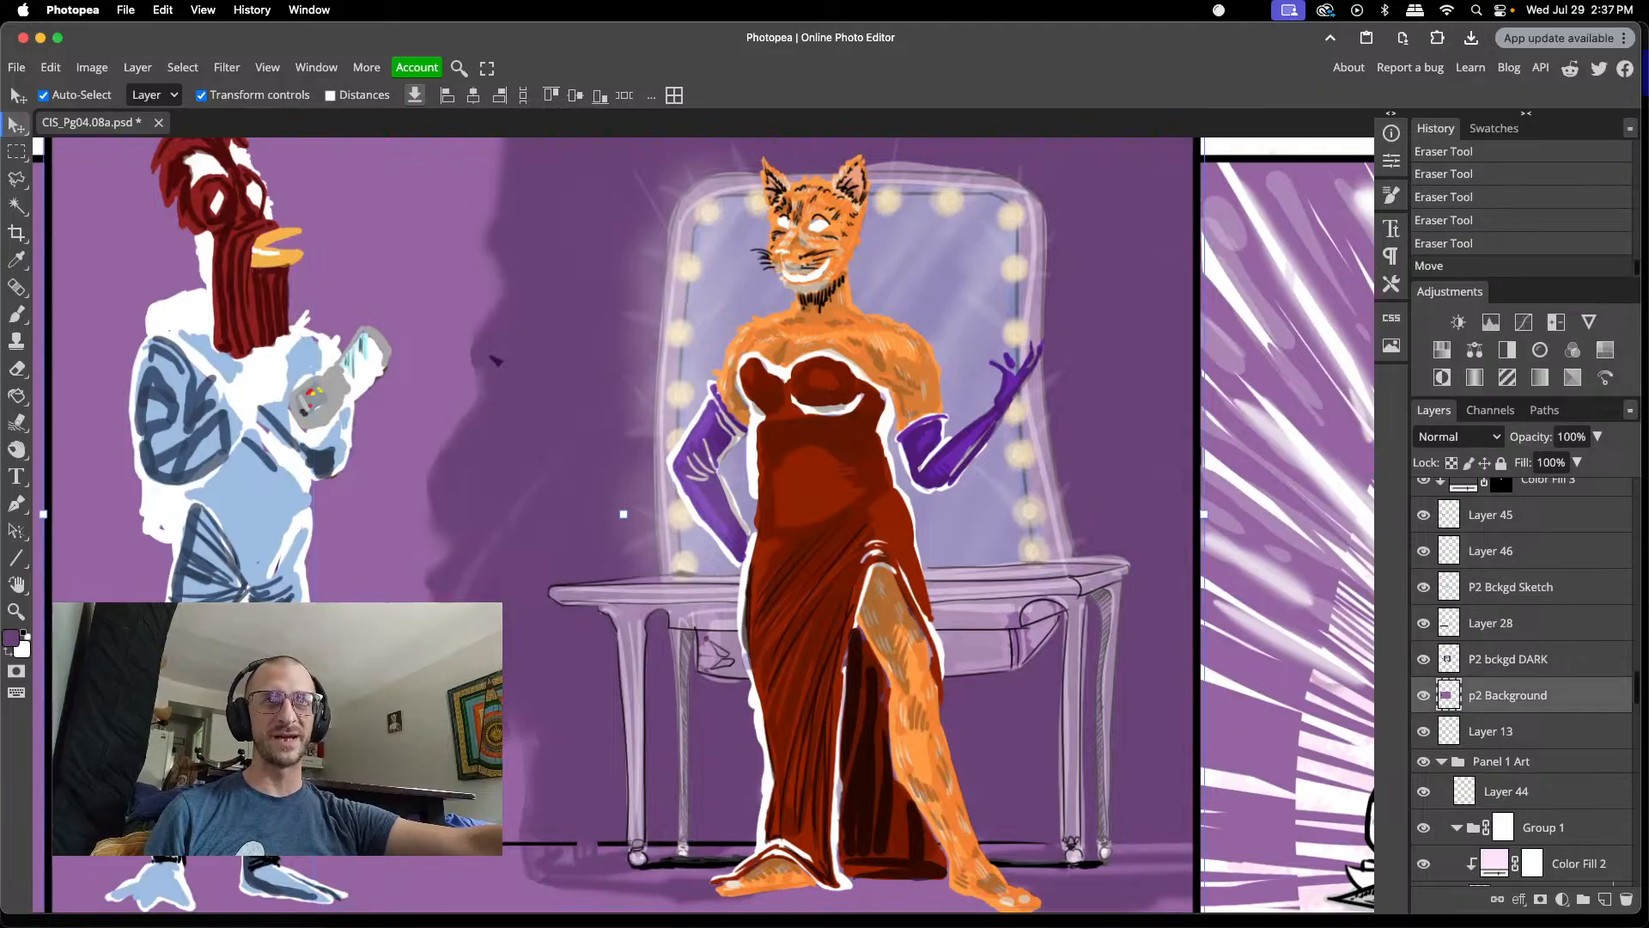
{"action": "left_click", "coordinate": [1425, 696]}
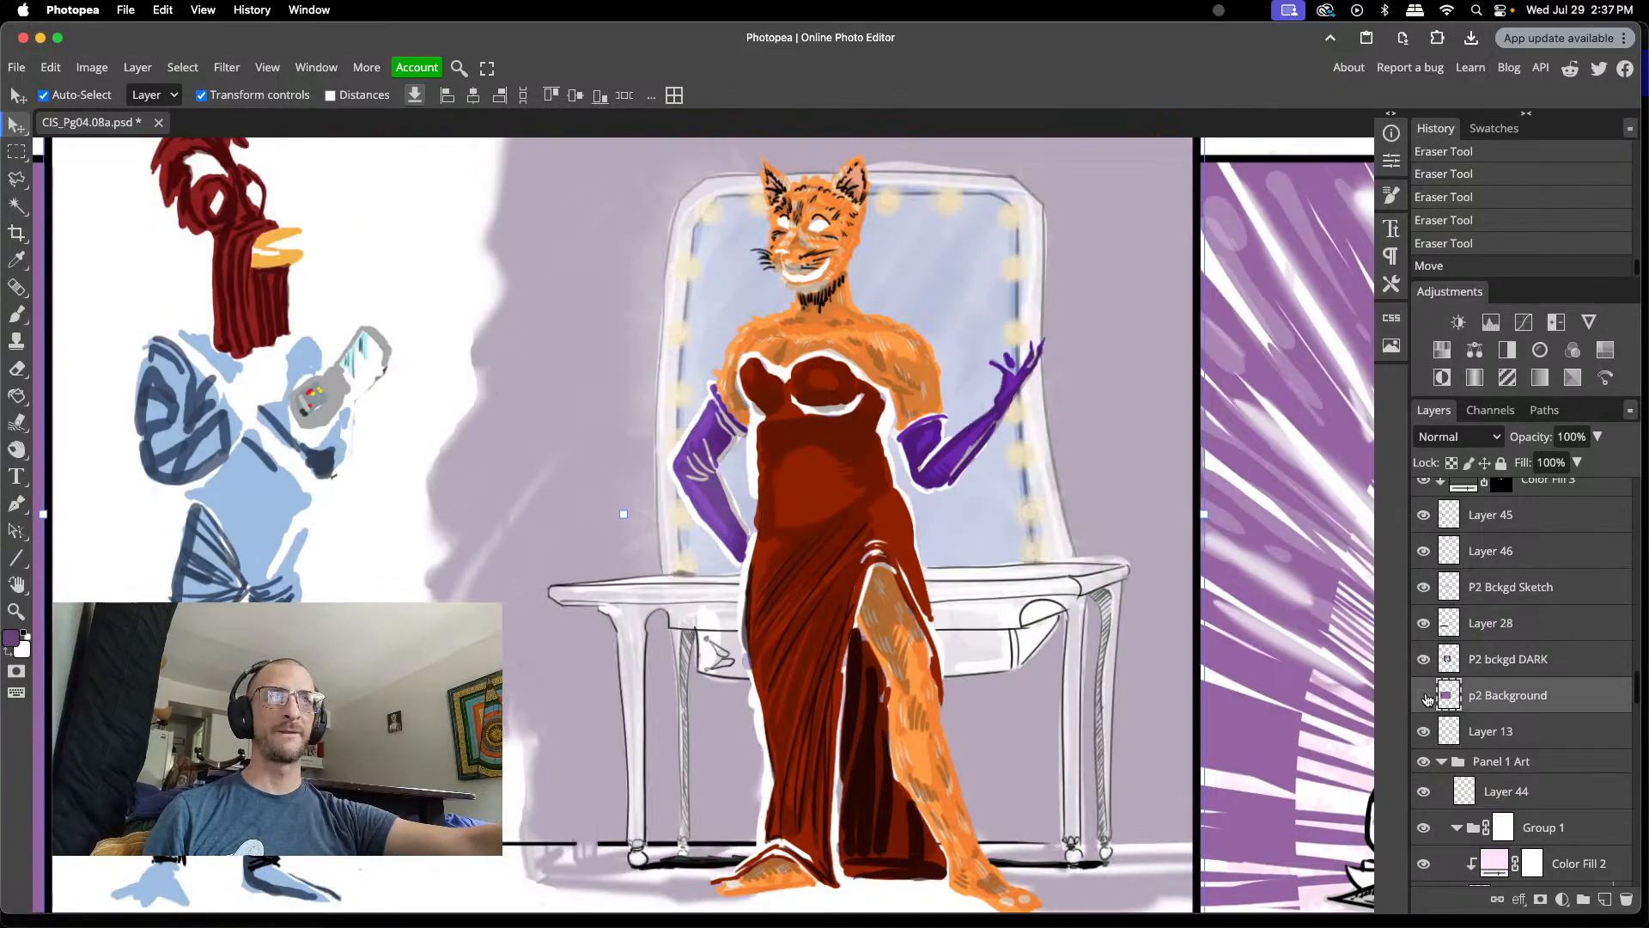
{"action": "left_click", "coordinate": [1426, 697]}
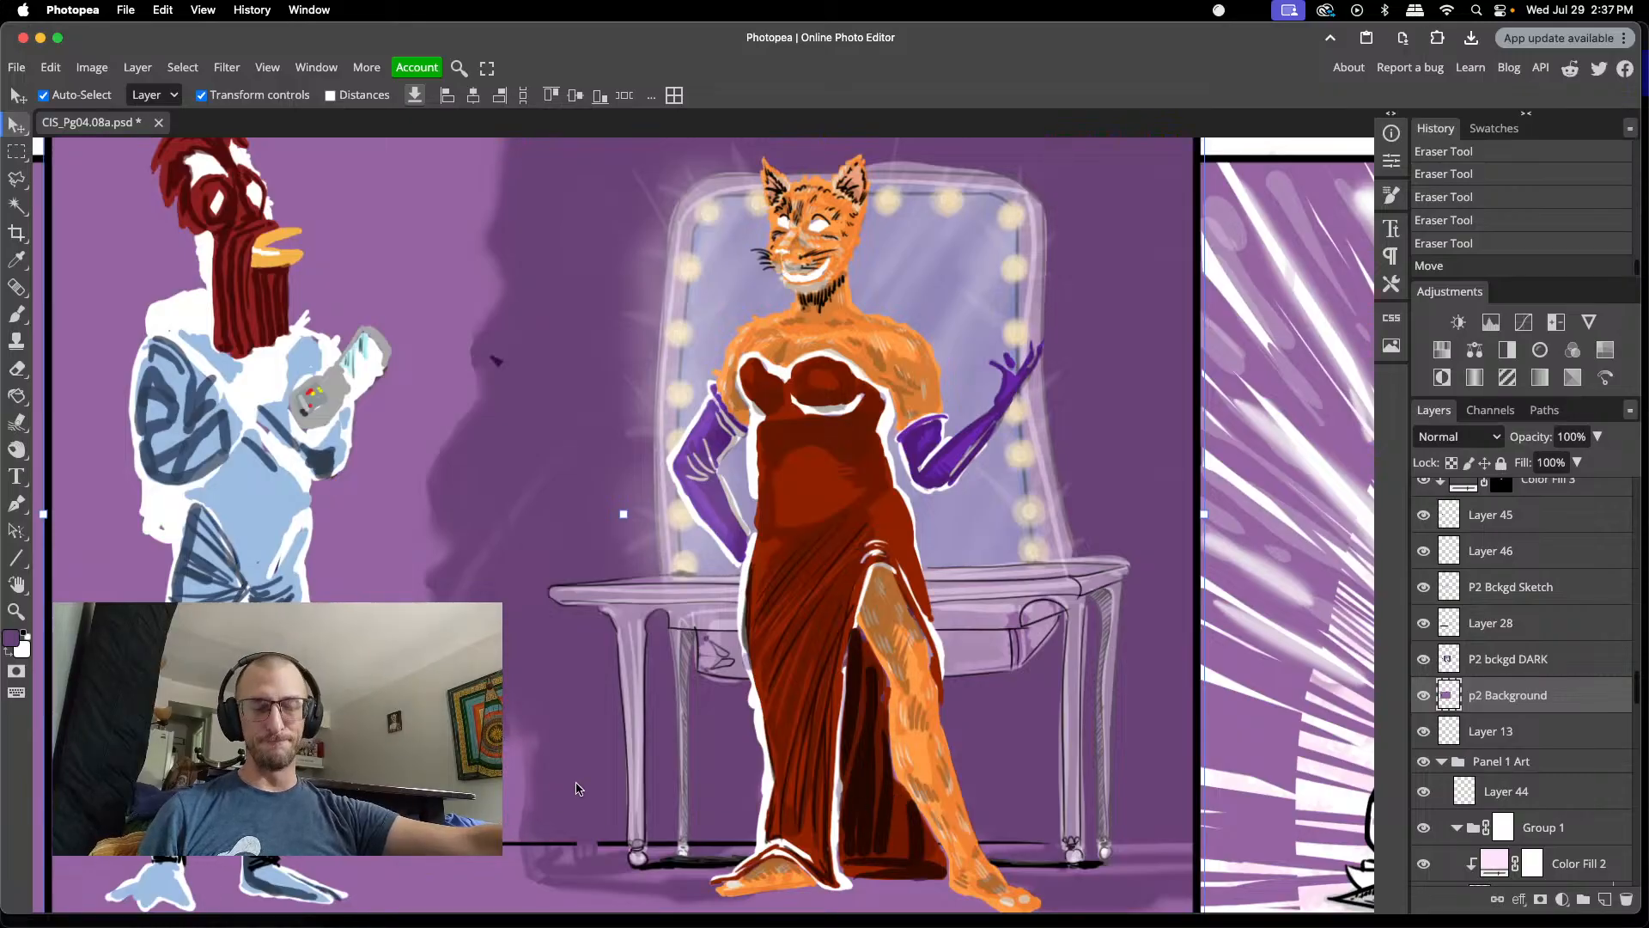
- Check Layer 45 by toggling its visibility, and erase the small dark speck near the shadow's edge on that layer
{"action": "scroll", "coordinate": [567, 784], "scroll_direction": "up", "scroll_amount": 2}
{"action": "scroll", "coordinate": [484, 804], "scroll_direction": "up", "scroll_amount": 2}
{"action": "left_click", "coordinate": [1490, 515]}
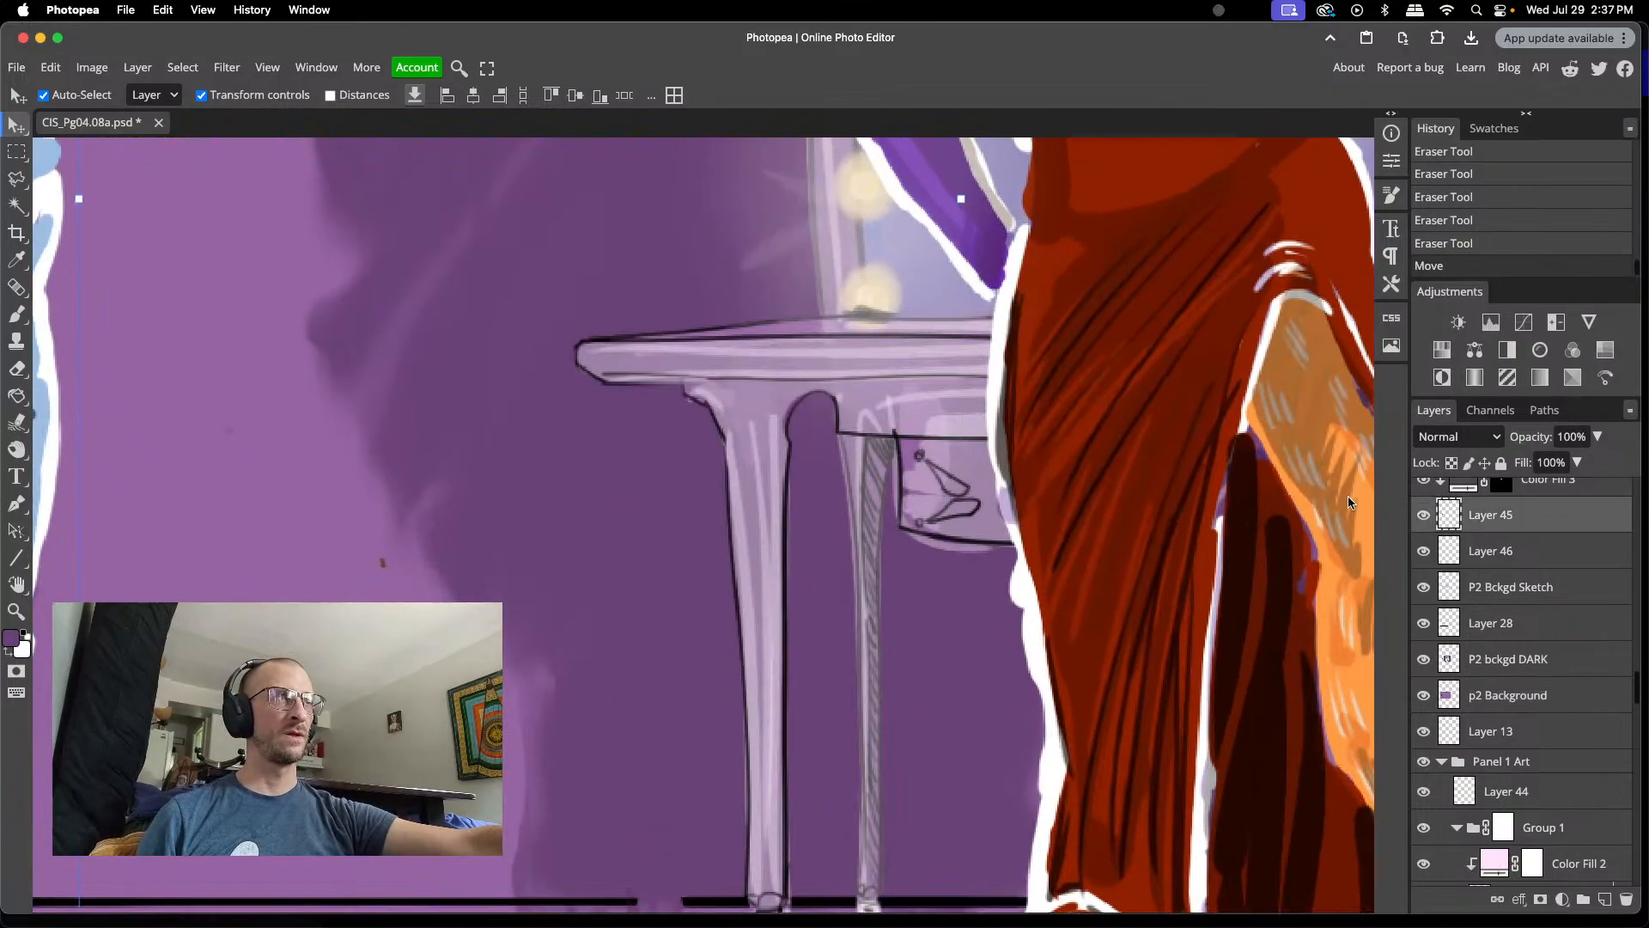
{"action": "left_click", "coordinate": [1424, 516]}
{"action": "left_click", "coordinate": [1423, 515]}
{"action": "left_click", "coordinate": [1423, 515]}
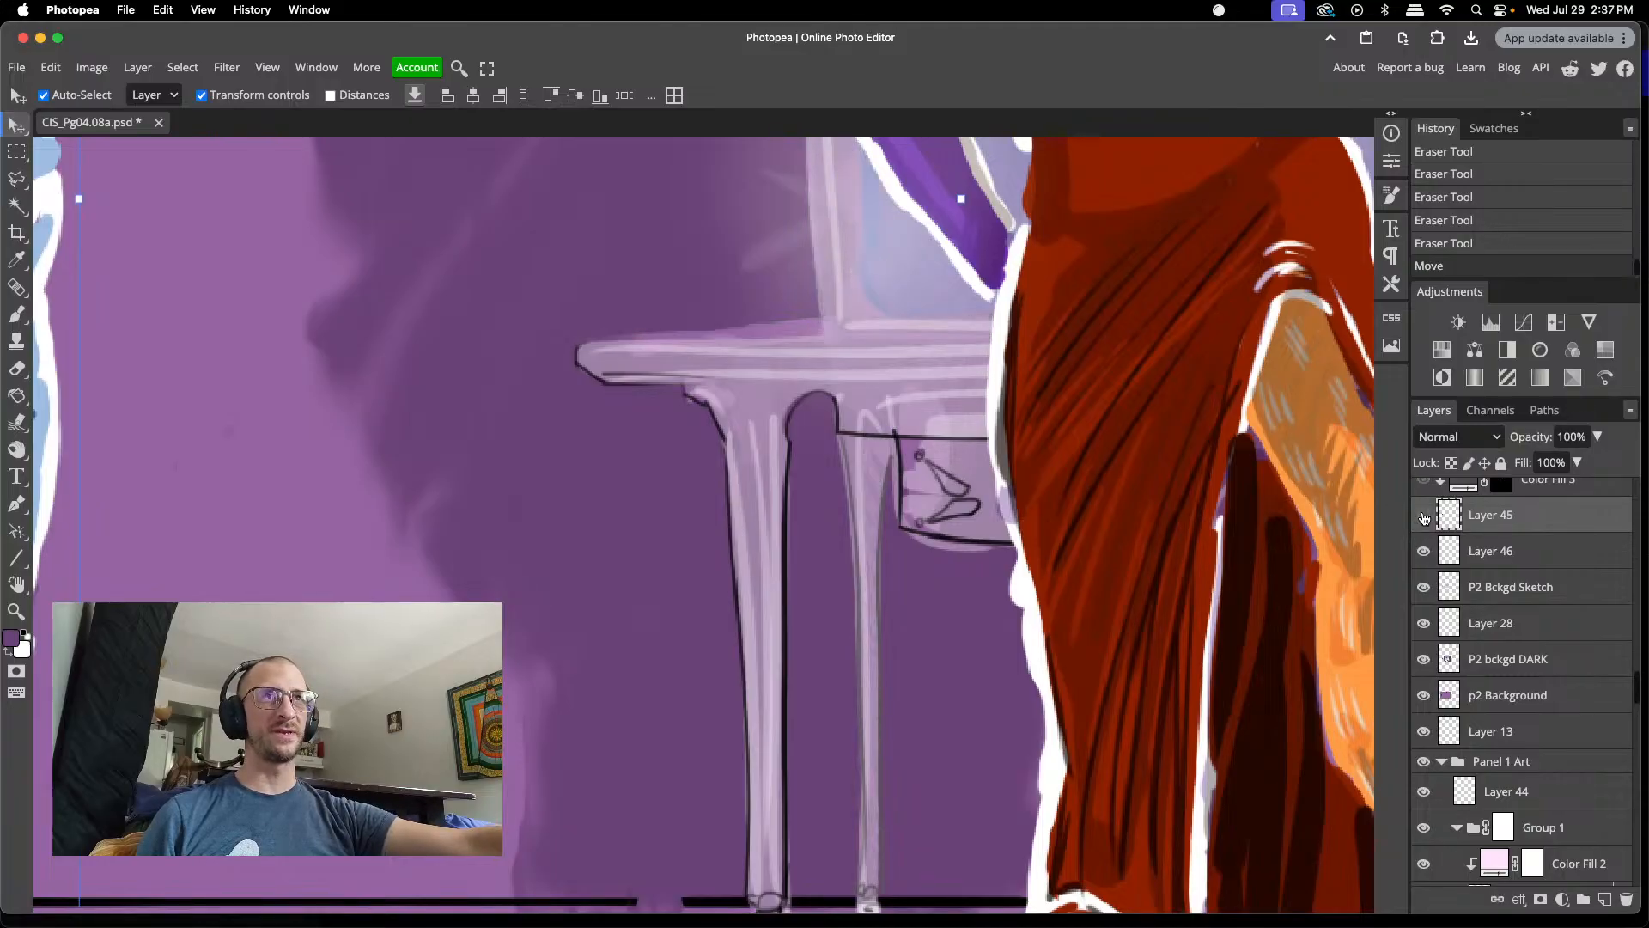
{"action": "left_click", "coordinate": [1423, 515]}
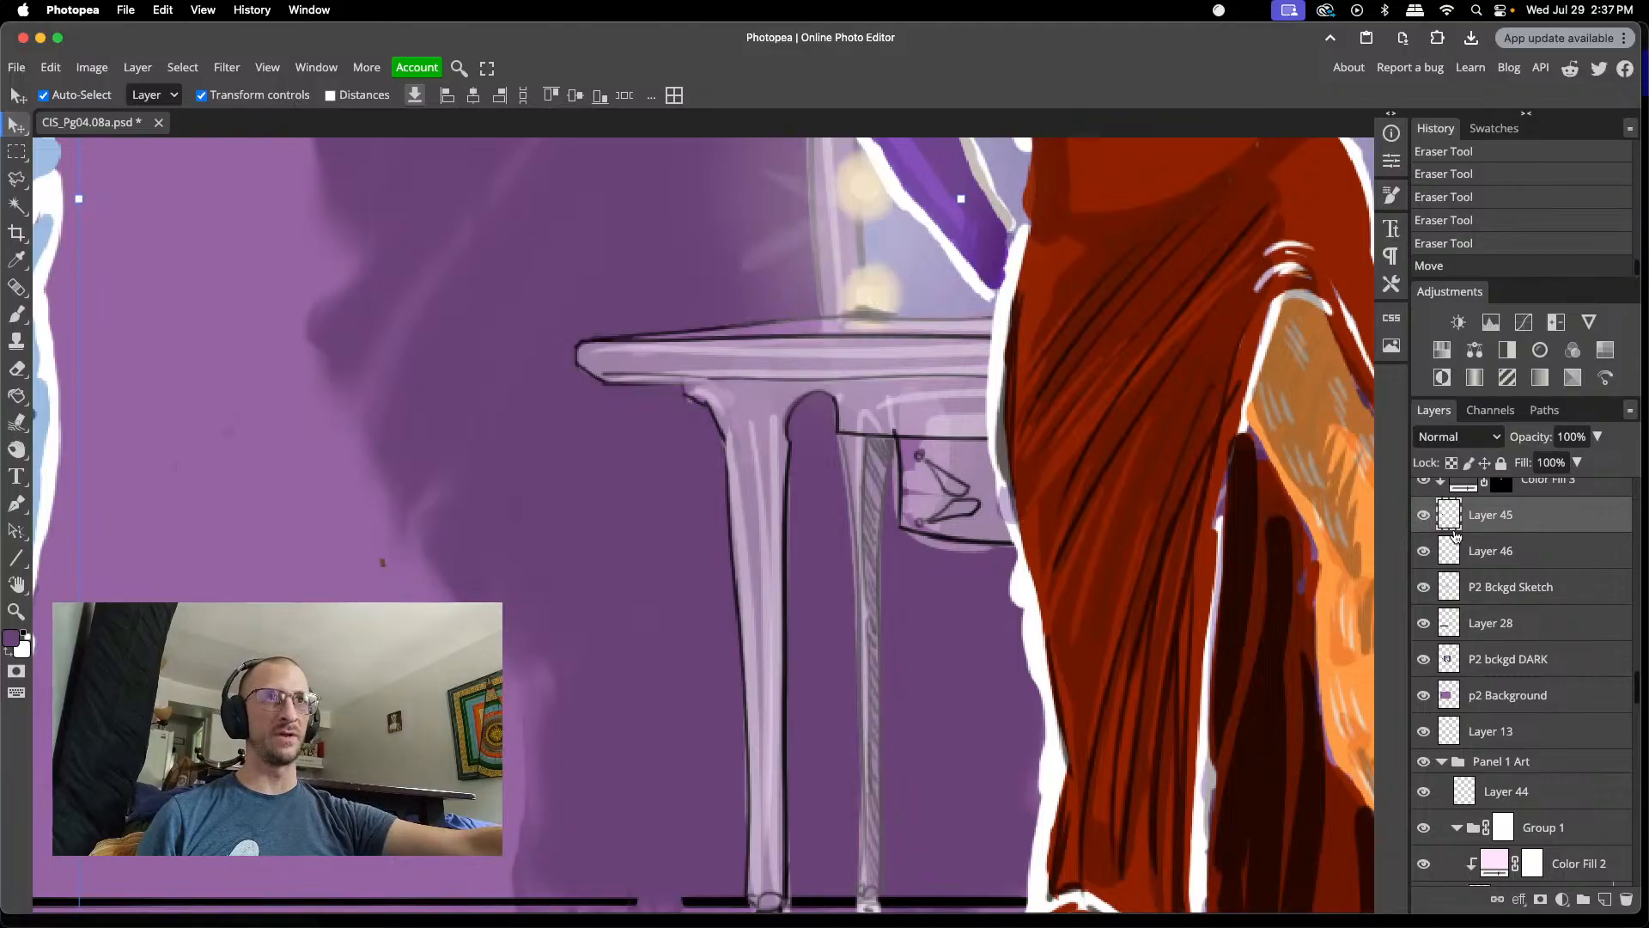
{"action": "key", "text": "e"}
{"action": "left_click", "coordinate": [383, 574]}
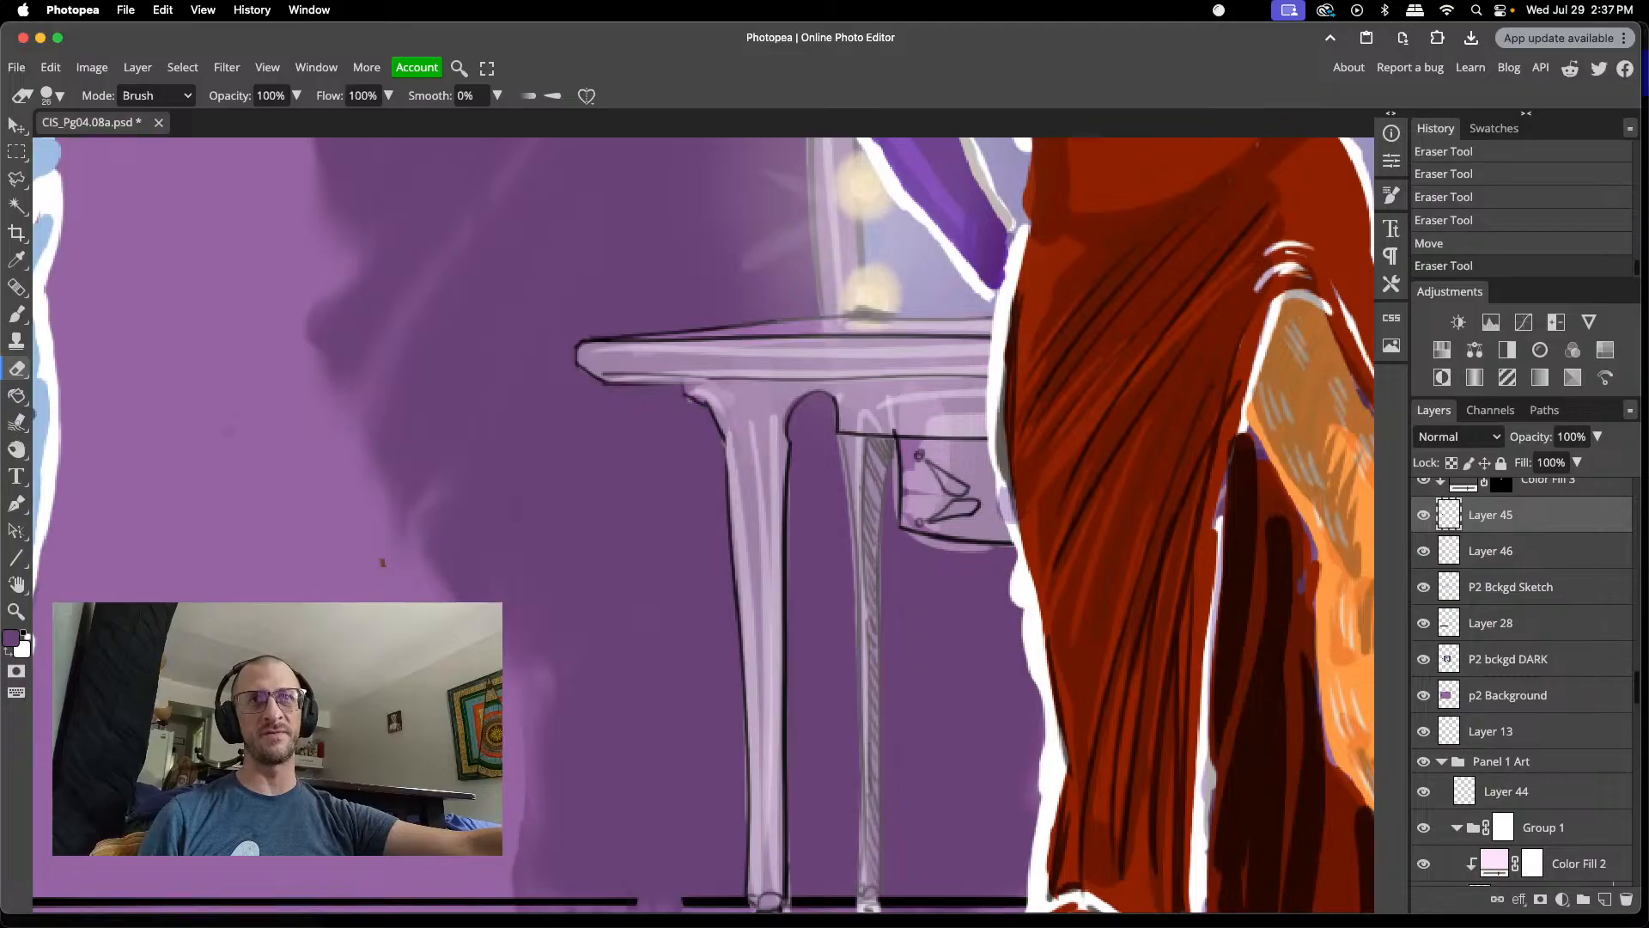
{"action": "left_click", "coordinate": [385, 568]}
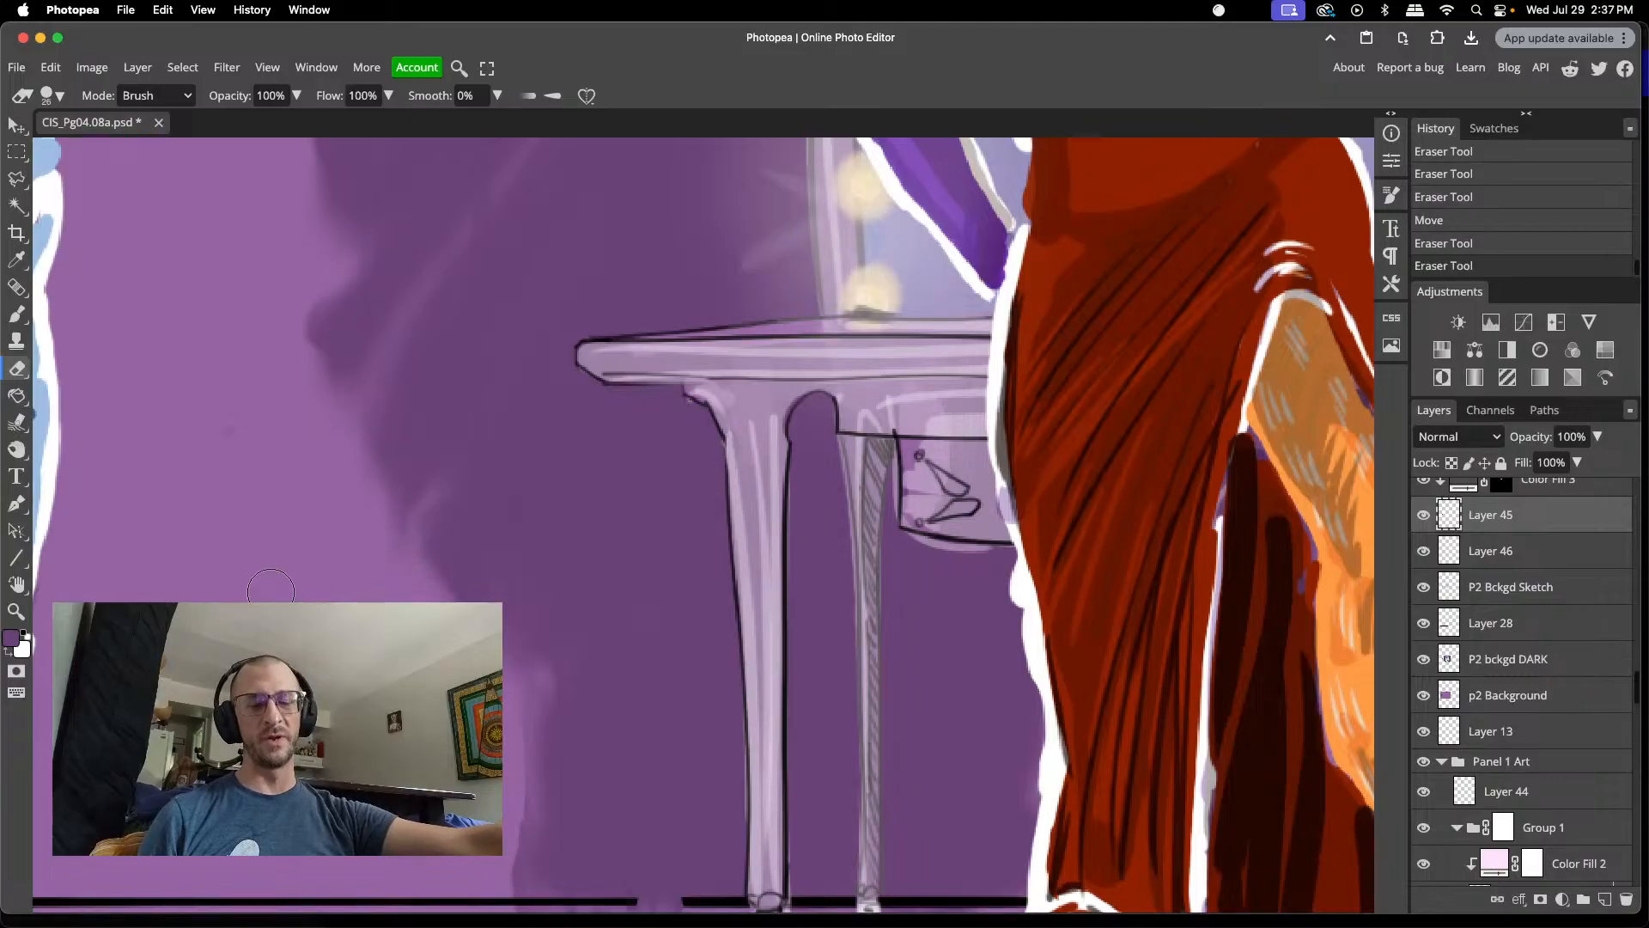
- Toggle the p2 Background layer's visibility repeatedly to examine the wall and shadow around the mirror
{"action": "scroll", "coordinate": [277, 584], "scroll_direction": "down", "scroll_amount": 5}
{"action": "scroll", "coordinate": [274, 589], "scroll_direction": "up", "scroll_amount": 5}
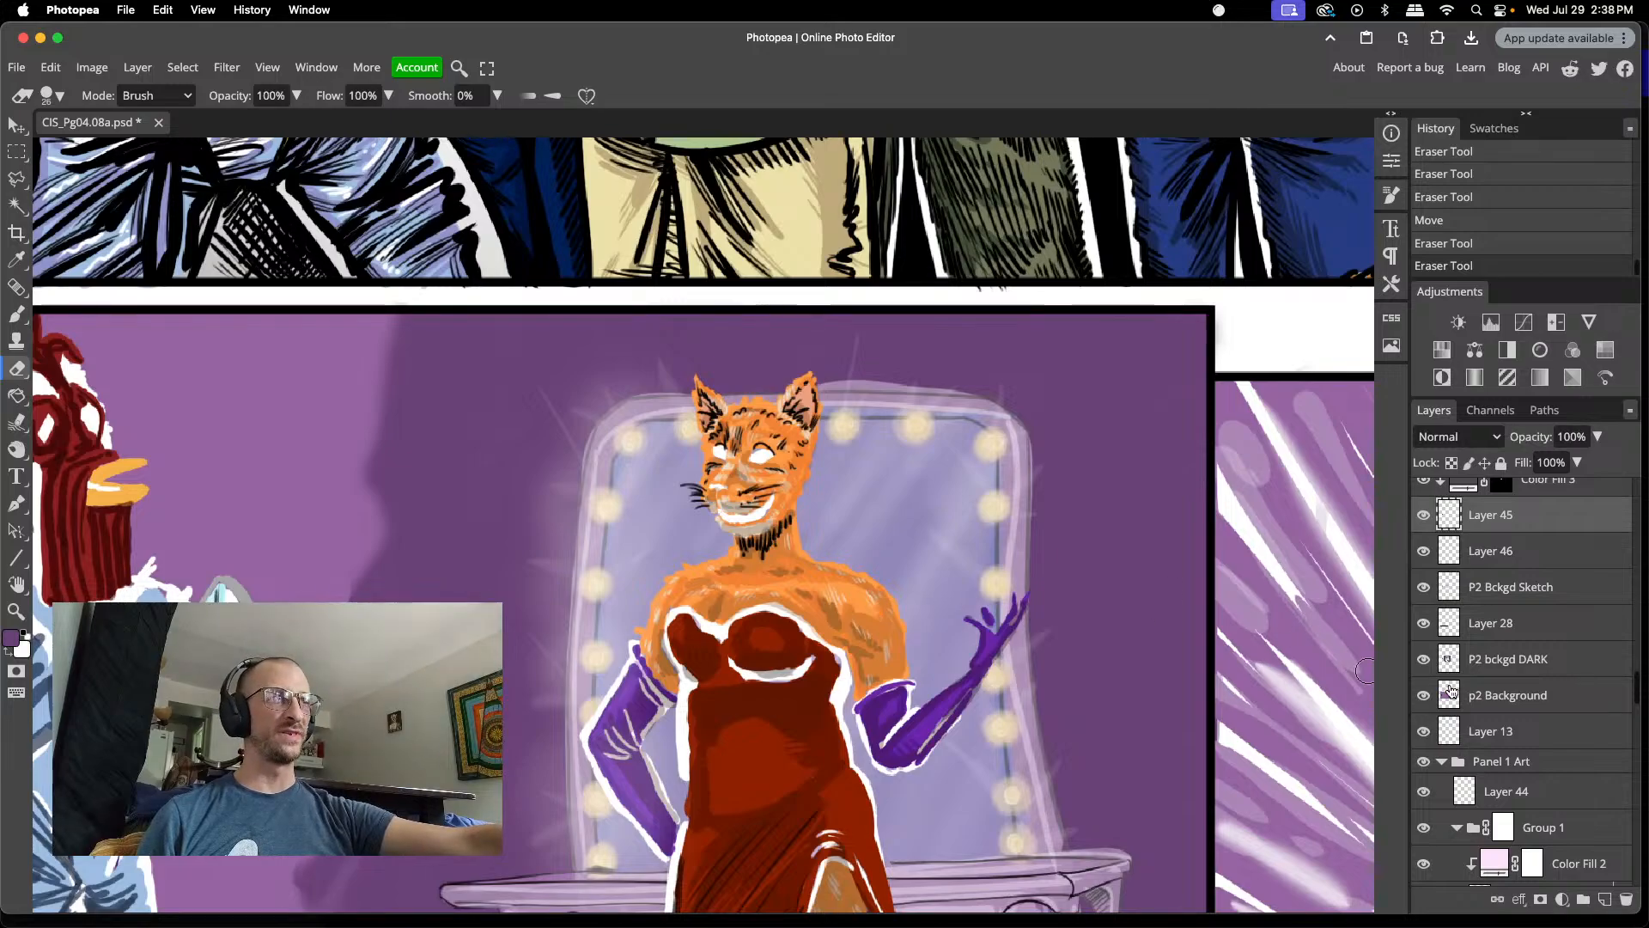
{"action": "left_click", "coordinate": [1425, 696]}
{"action": "left_click", "coordinate": [1425, 696]}
{"action": "left_click", "coordinate": [1425, 696]}
{"action": "left_click", "coordinate": [1425, 695]}
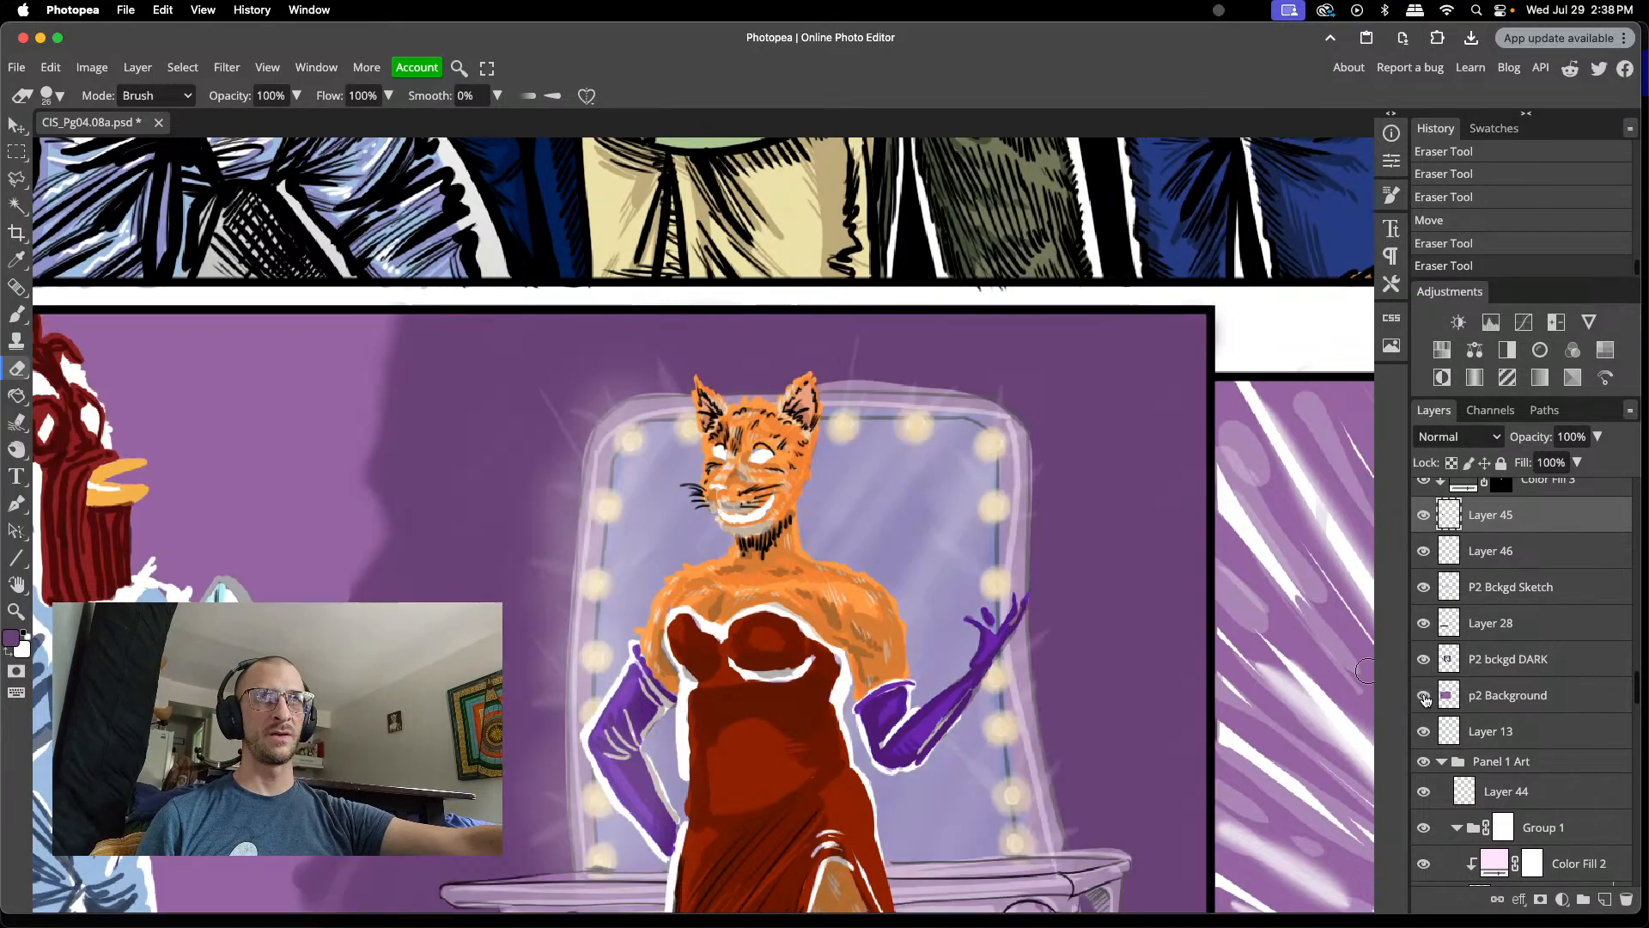
{"action": "left_click", "coordinate": [1425, 696]}
{"action": "left_click", "coordinate": [1424, 696]}
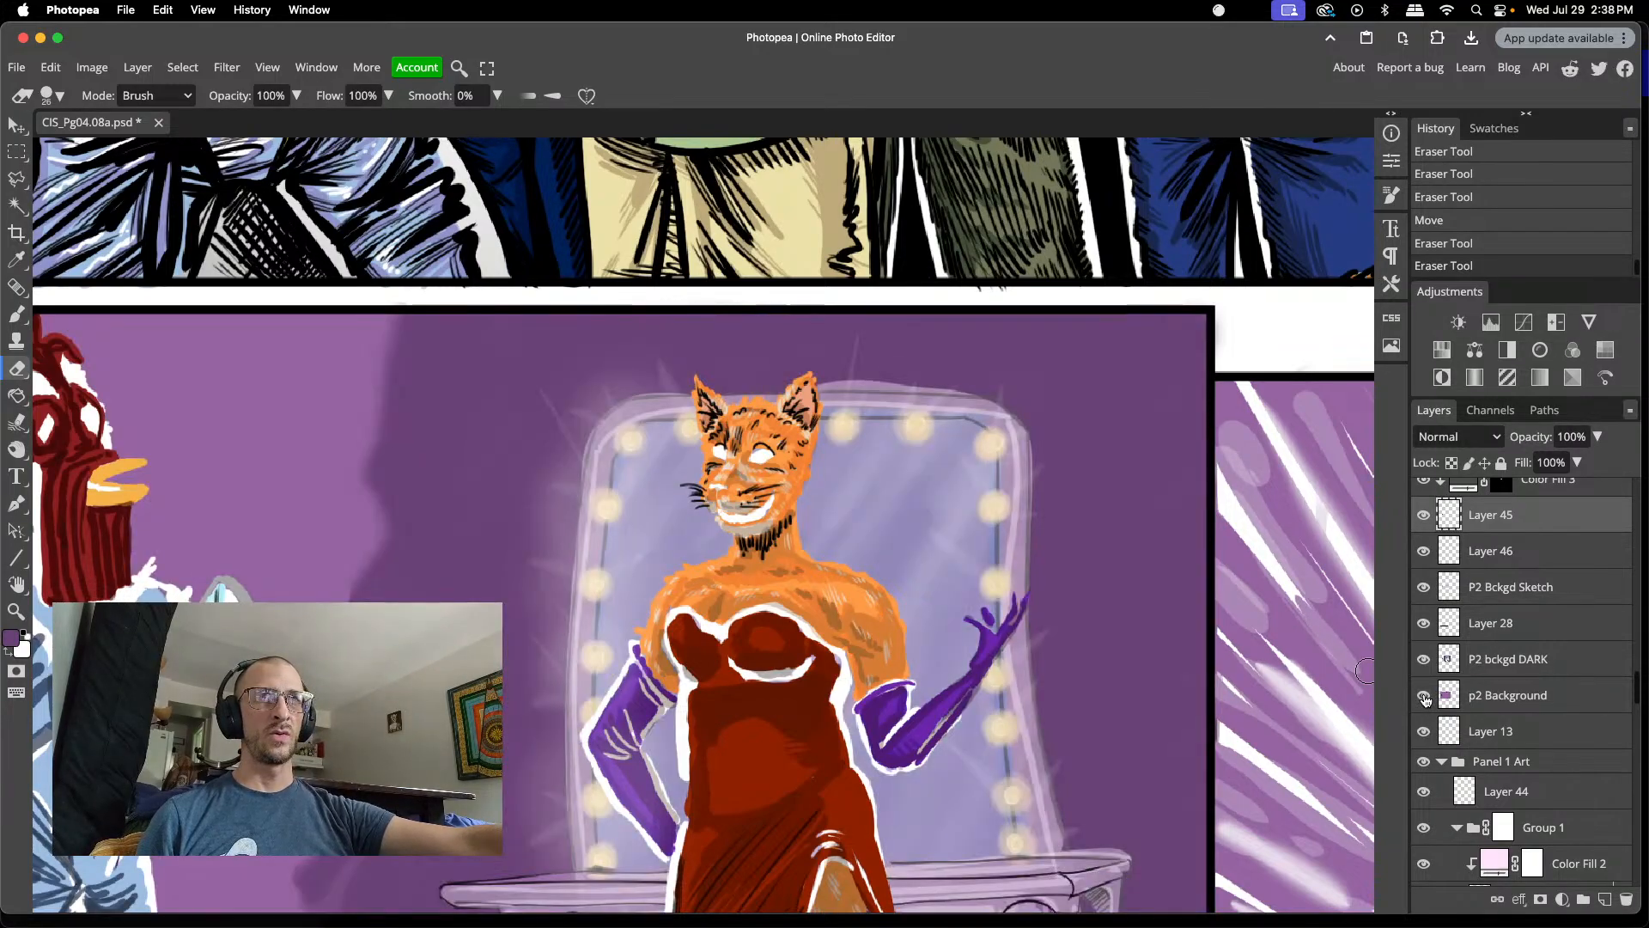
- Smudge the p2 Background layer at 25% strength along the wall shadow's edge beside the rooster
{"action": "left_click", "coordinate": [1490, 696]}
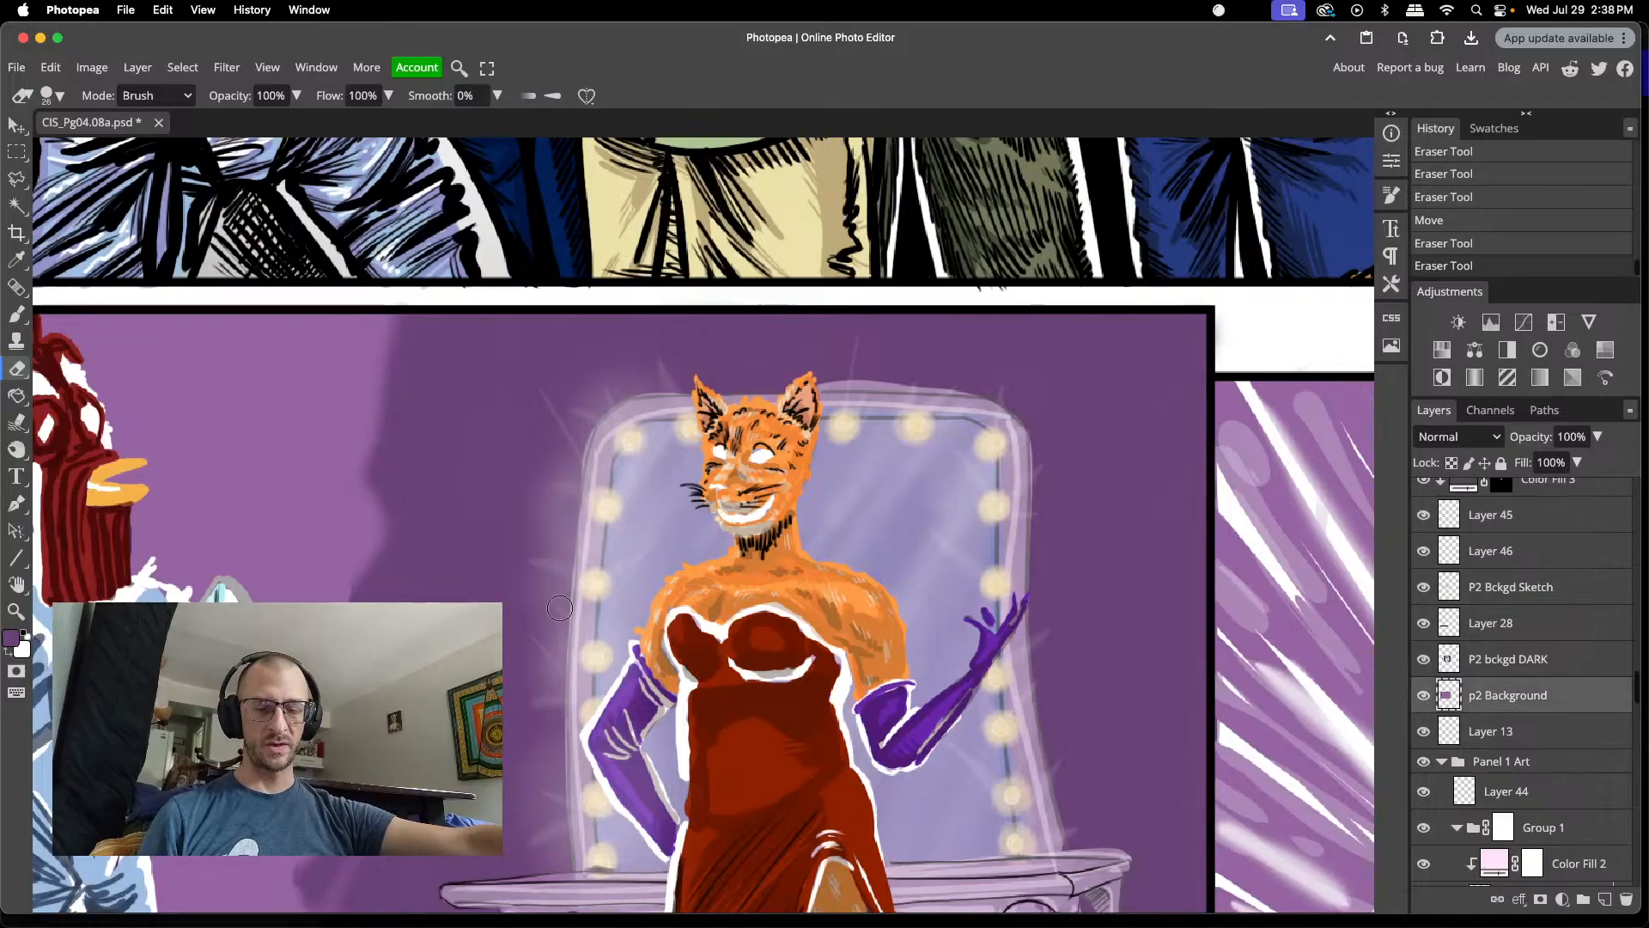
{"action": "left_click", "coordinate": [17, 421]}
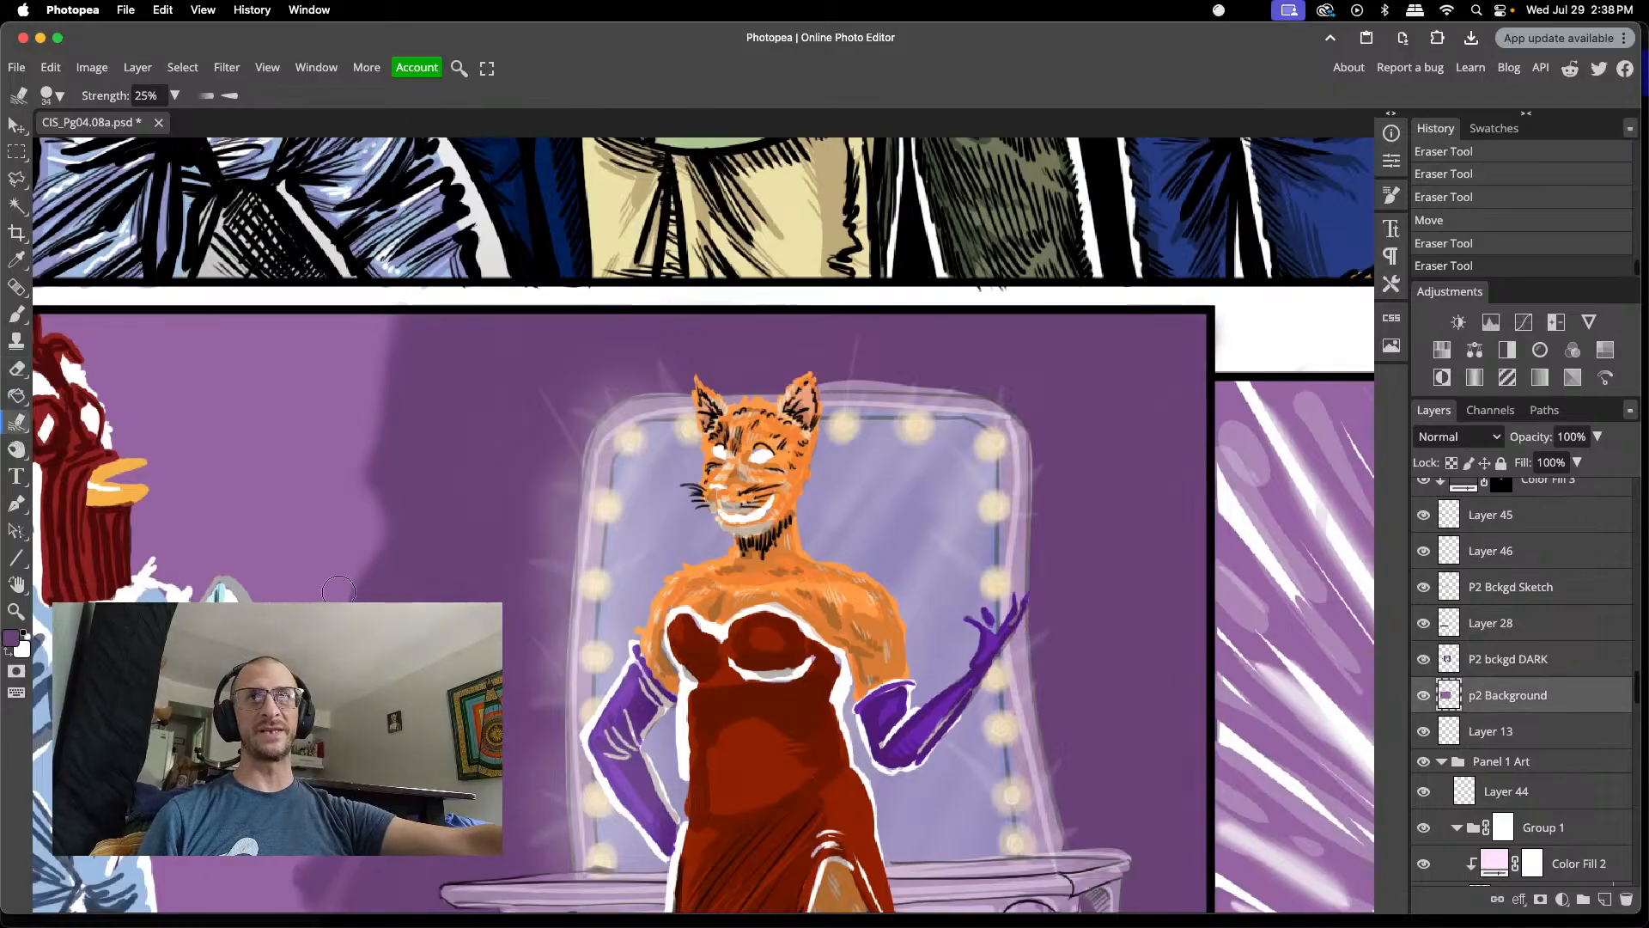
{"action": "left_click_drag", "start_coordinate": [418, 595], "coordinate": [330, 608]}
{"action": "left_click_drag", "start_coordinate": [365, 608], "coordinate": [311, 606]}
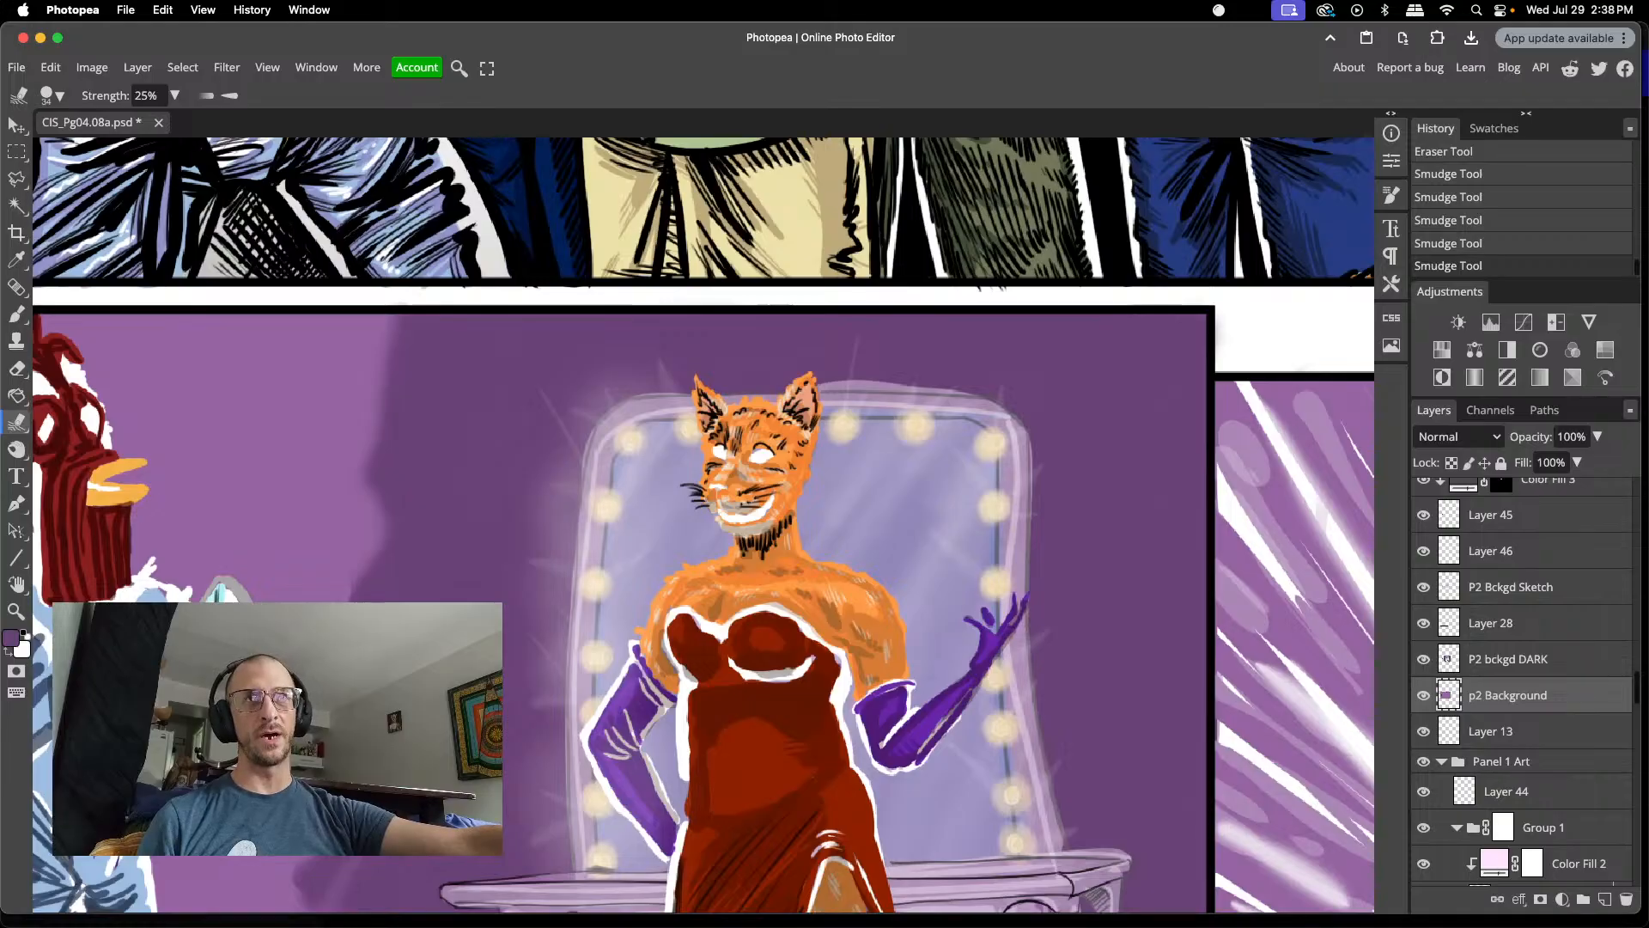
{"action": "left_click_drag", "start_coordinate": [361, 611], "coordinate": [318, 612]}
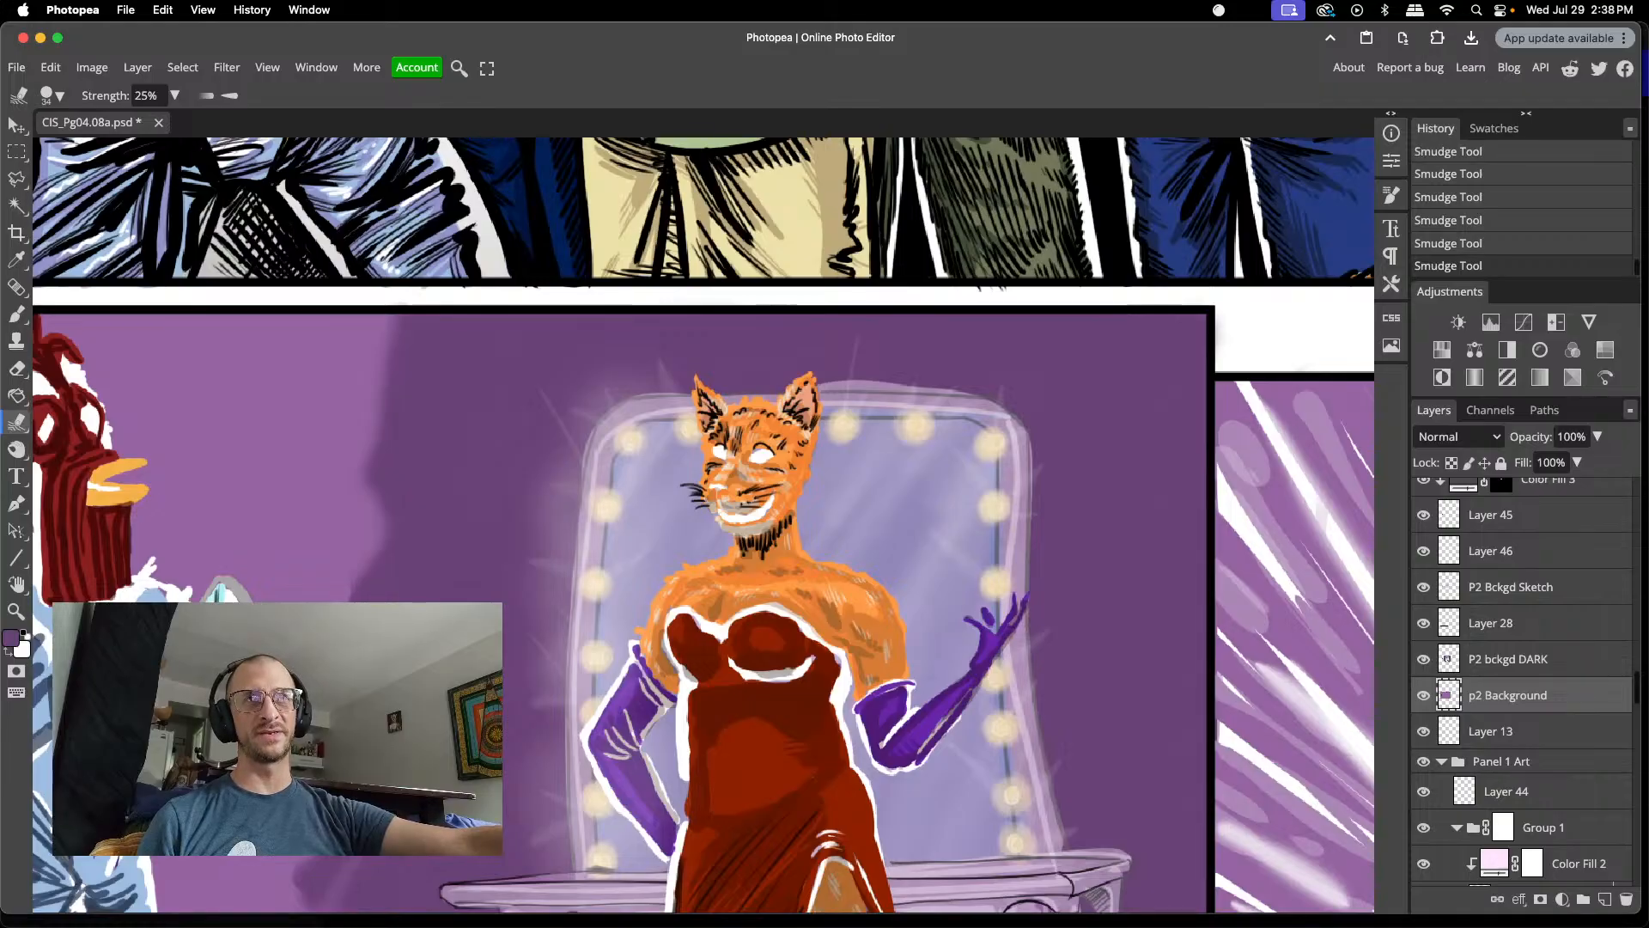
{"action": "scroll", "coordinate": [343, 615], "scroll_direction": "down", "scroll_amount": 5}
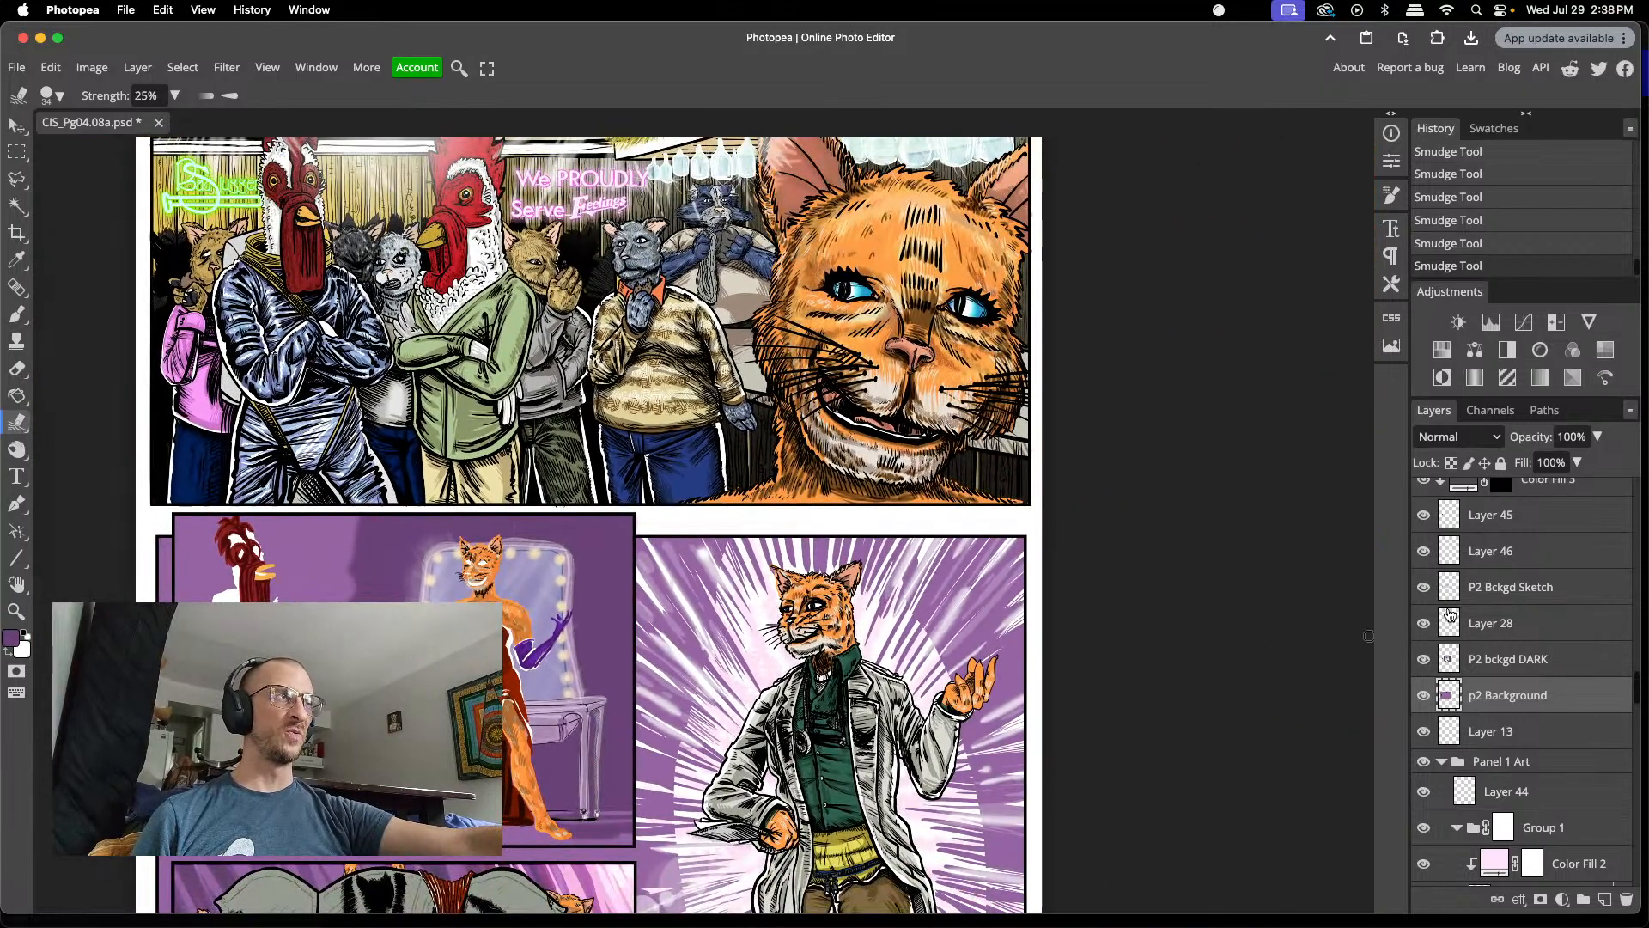
- Look through the layer stack and toggle the P2 inks layer on and off to check the second panel's line art
{"action": "scroll", "coordinate": [1443, 627], "scroll_direction": "down", "scroll_amount": 3}
{"action": "scroll", "coordinate": [1444, 632], "scroll_direction": "up", "scroll_amount": 6}
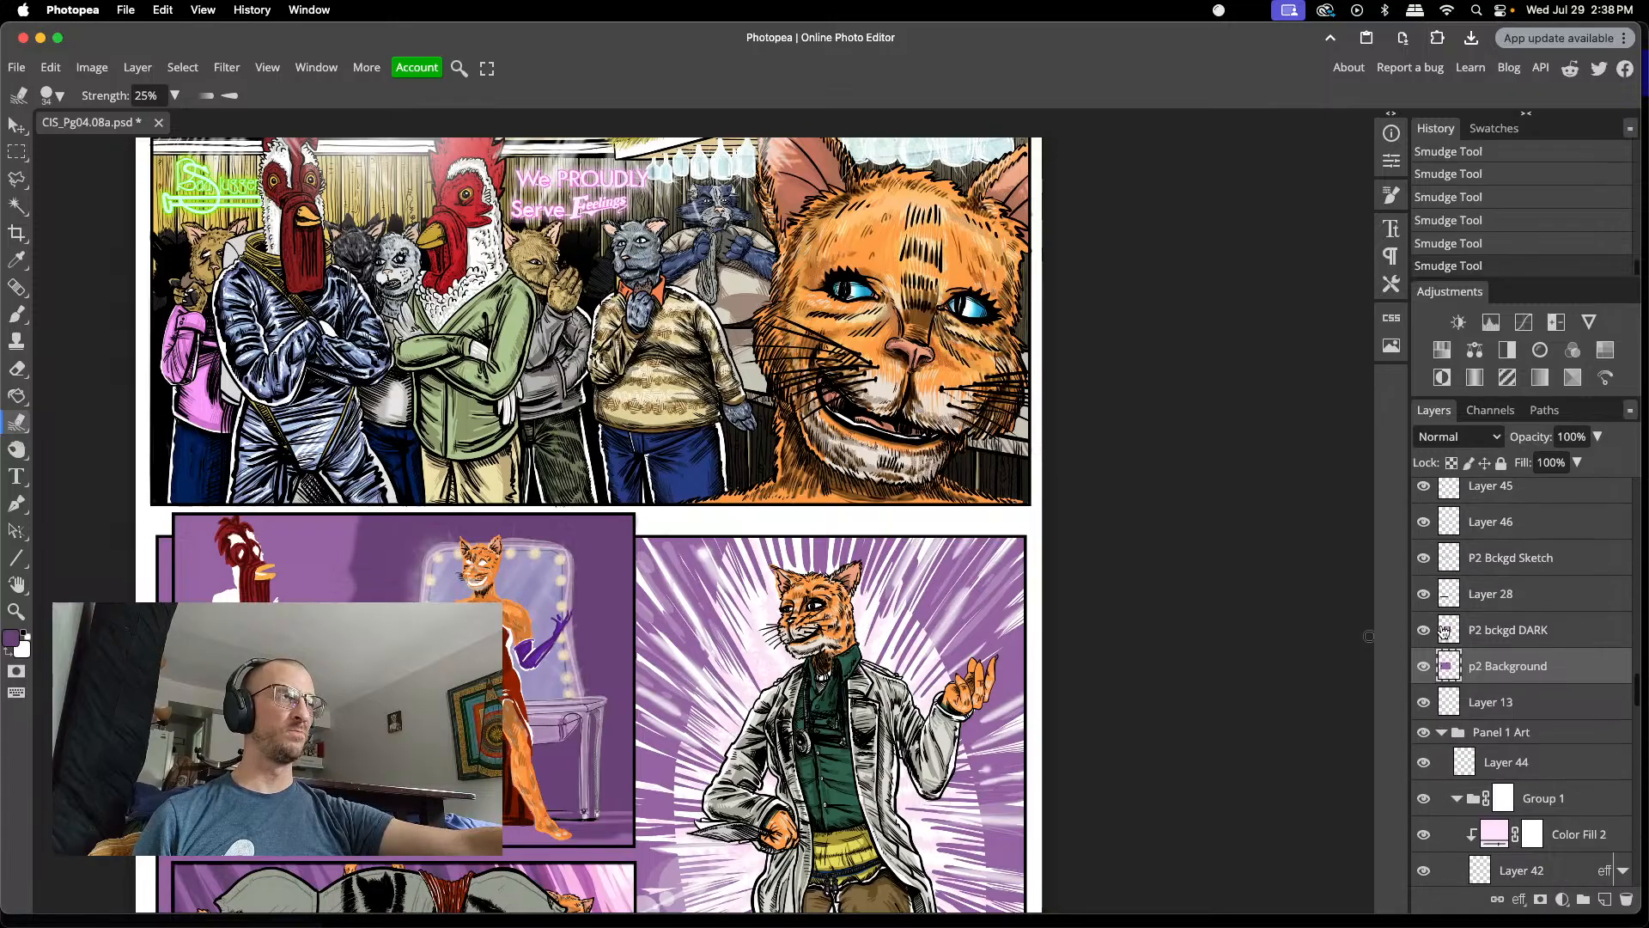
{"action": "scroll", "coordinate": [1444, 632], "scroll_direction": "up", "scroll_amount": 10}
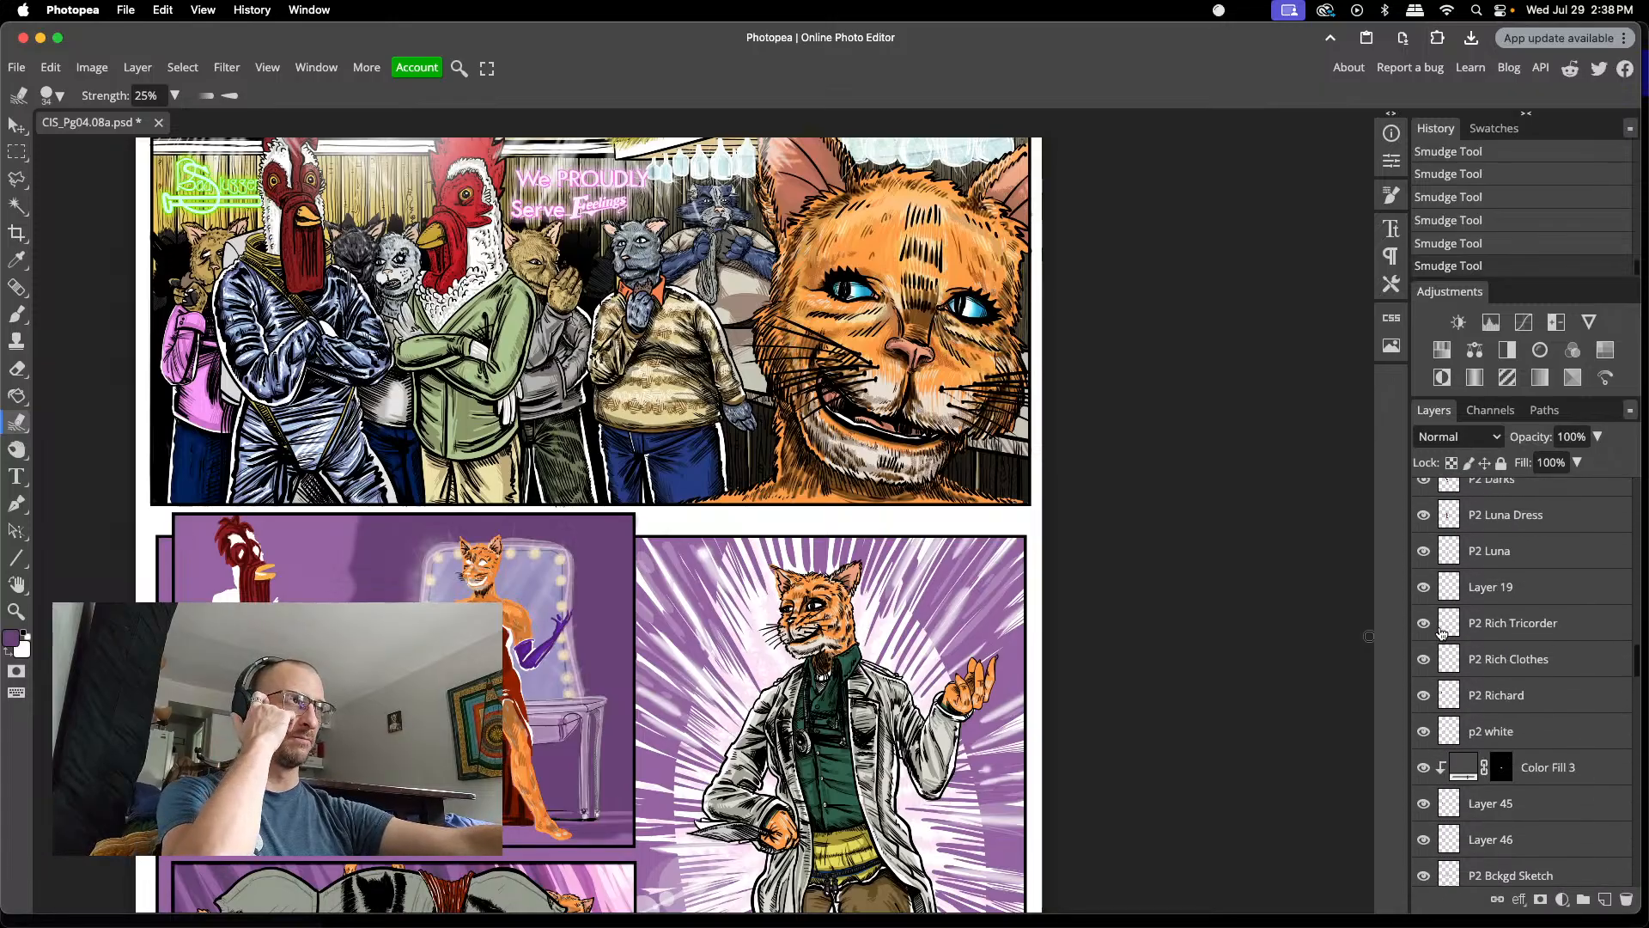
{"action": "scroll", "coordinate": [1442, 634], "scroll_direction": "down", "scroll_amount": 3}
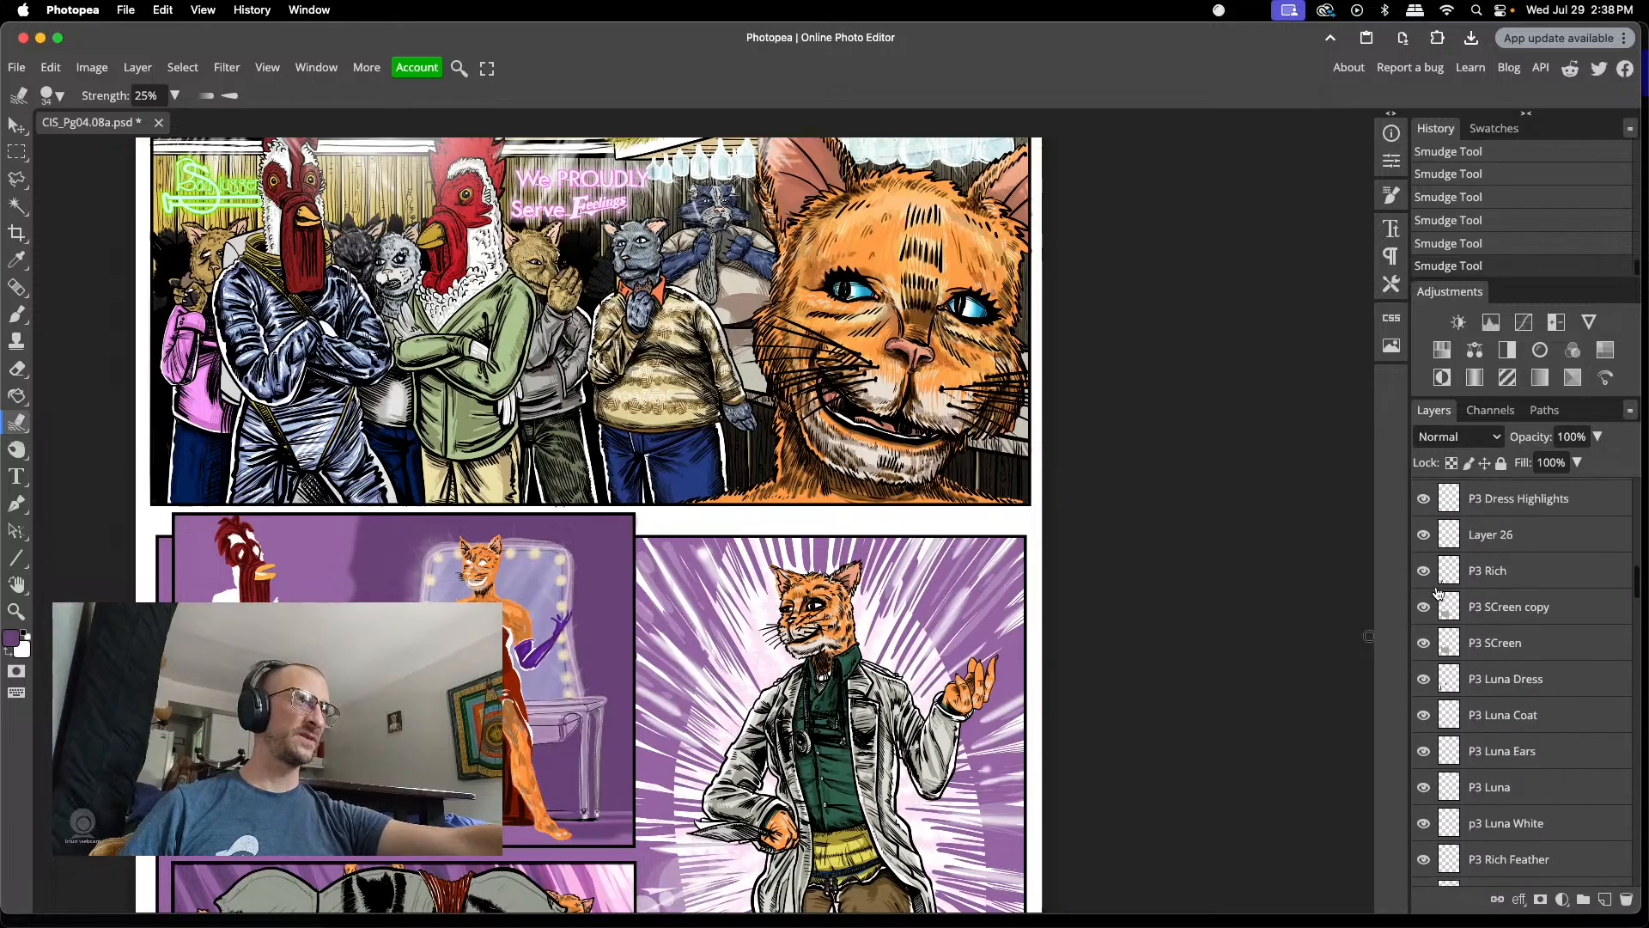
{"action": "scroll", "coordinate": [1438, 593], "scroll_direction": "down", "scroll_amount": 5}
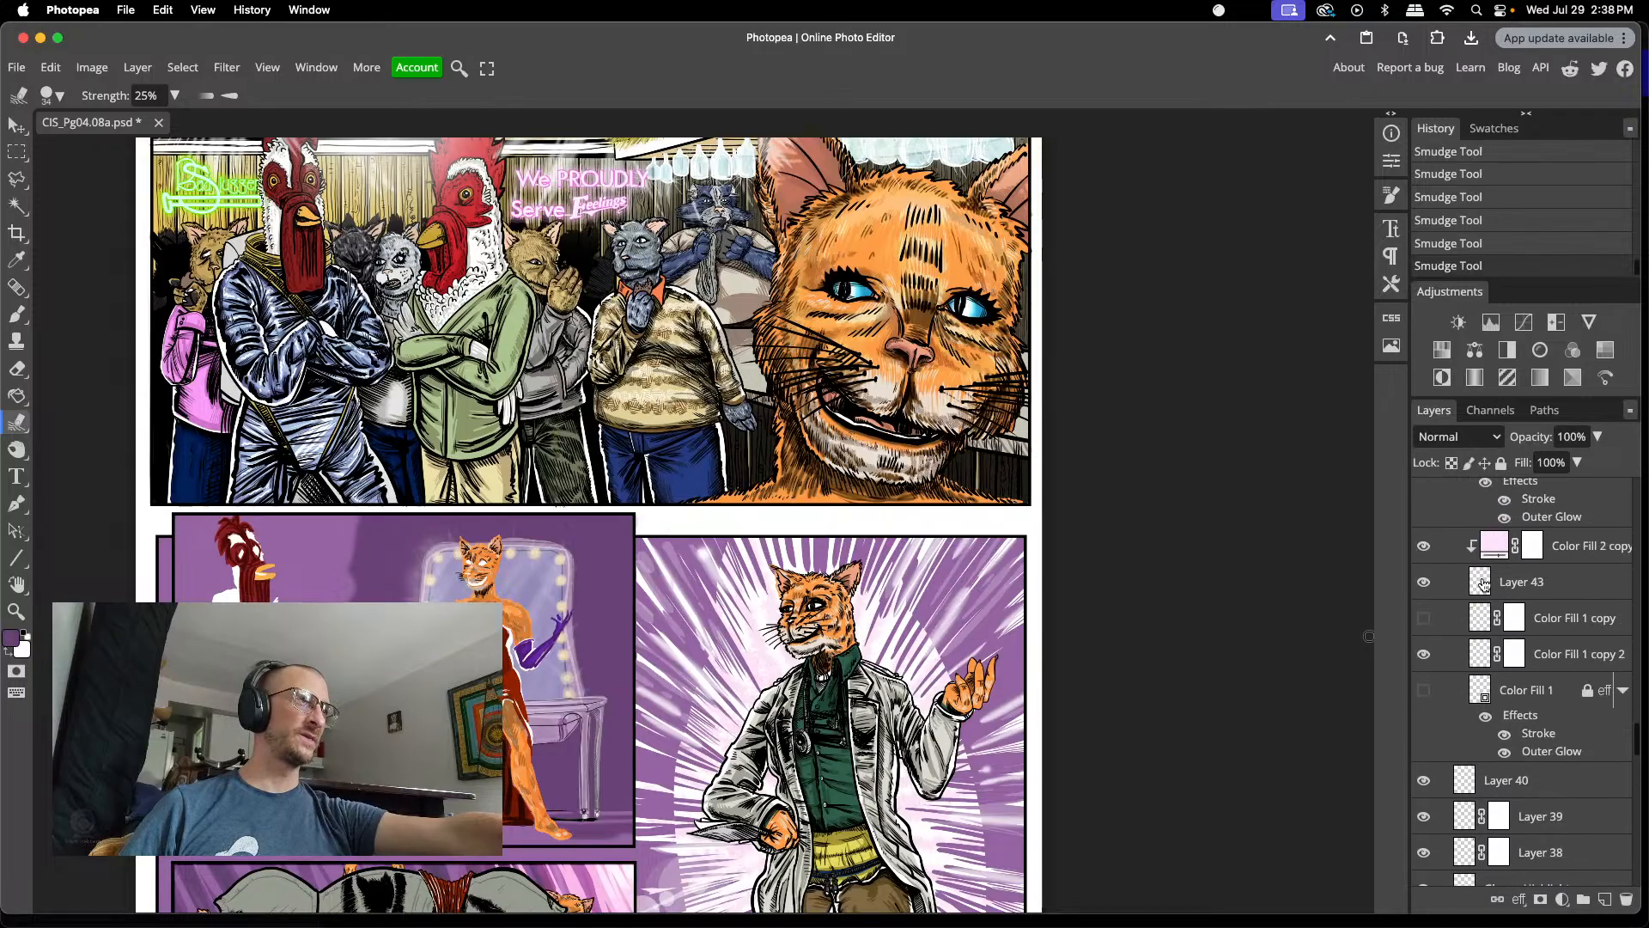
{"action": "scroll", "coordinate": [1484, 582], "scroll_direction": "up", "scroll_amount": 2}
{"action": "scroll", "coordinate": [1484, 584], "scroll_direction": "up", "scroll_amount": 10}
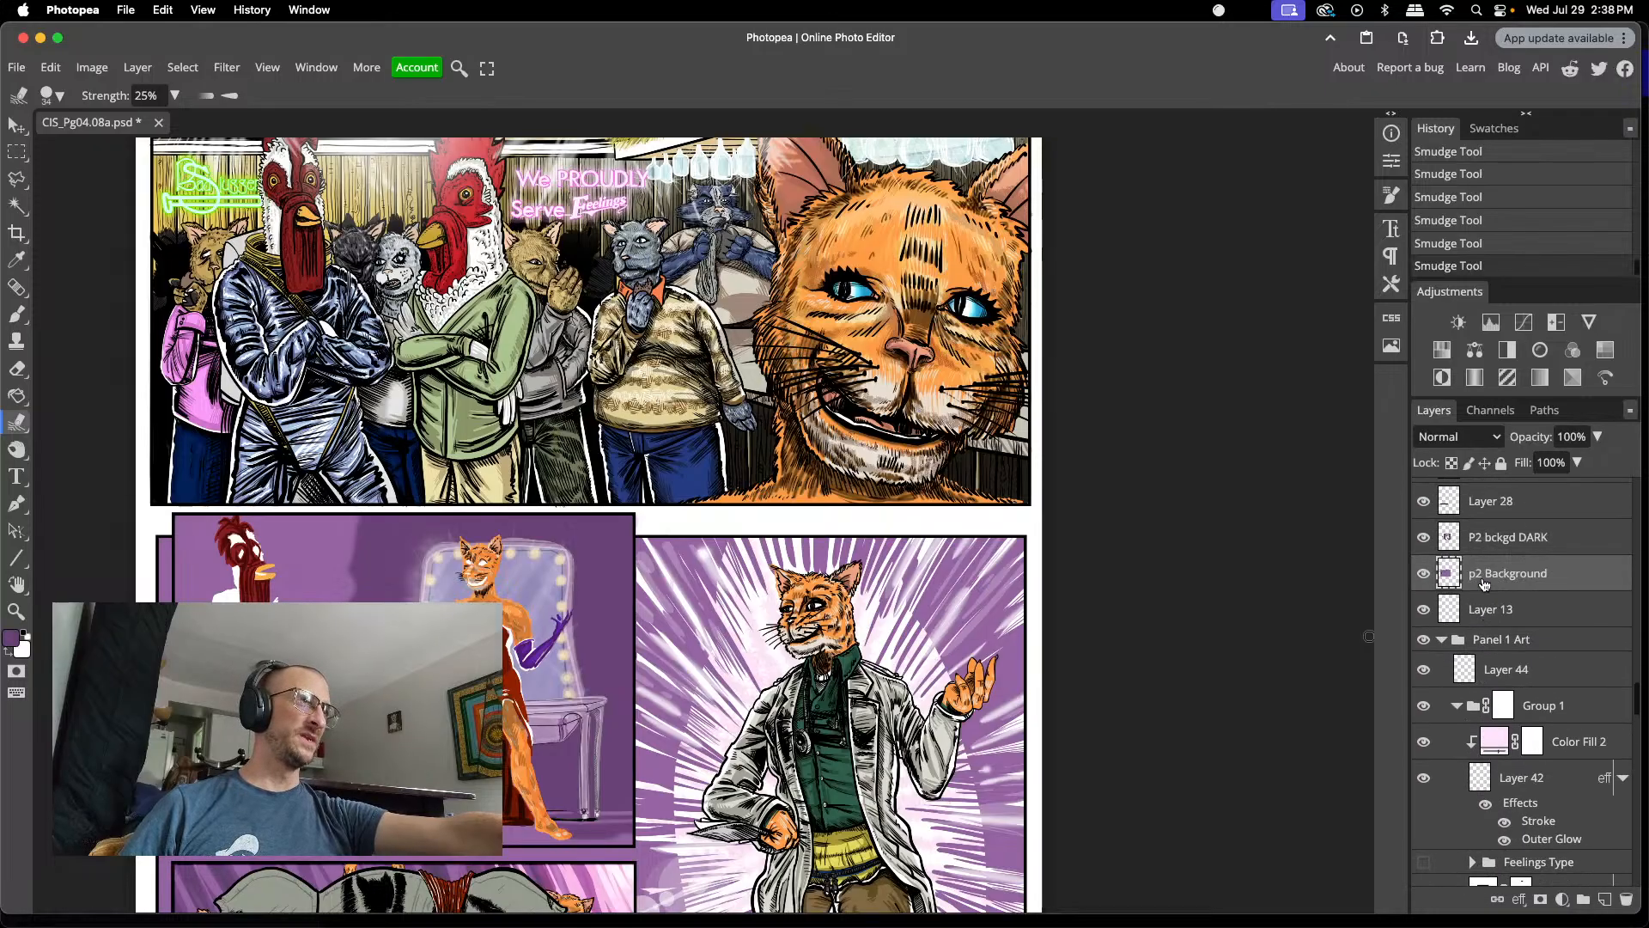
{"action": "scroll", "coordinate": [1484, 584], "scroll_direction": "up", "scroll_amount": 10}
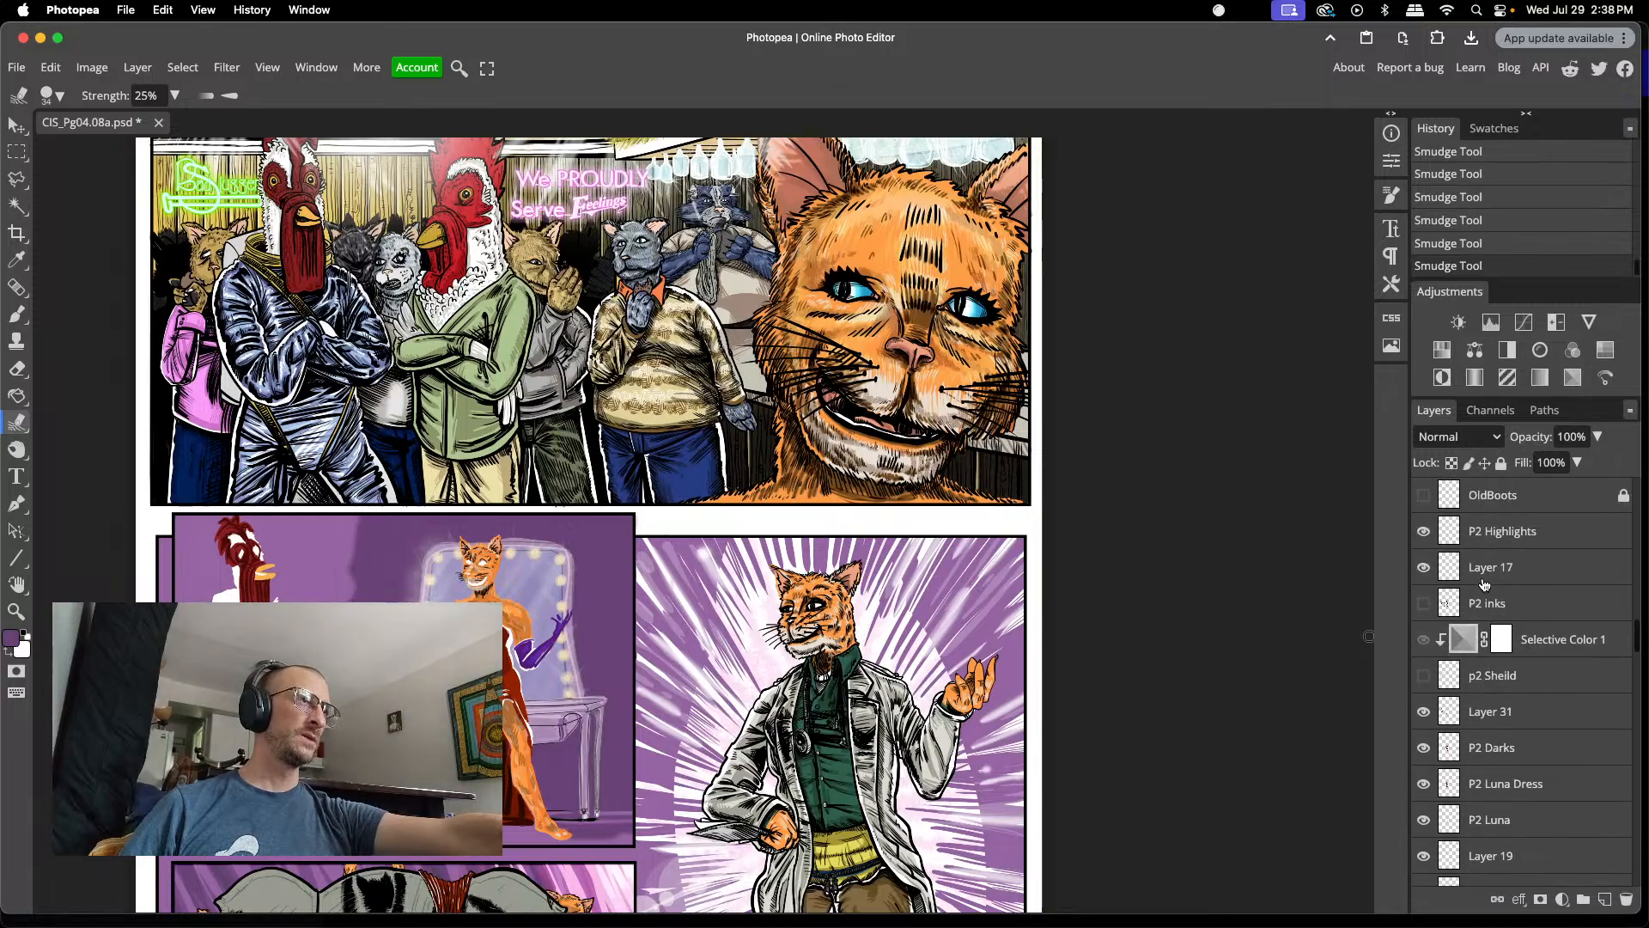
{"action": "left_click", "coordinate": [1423, 603]}
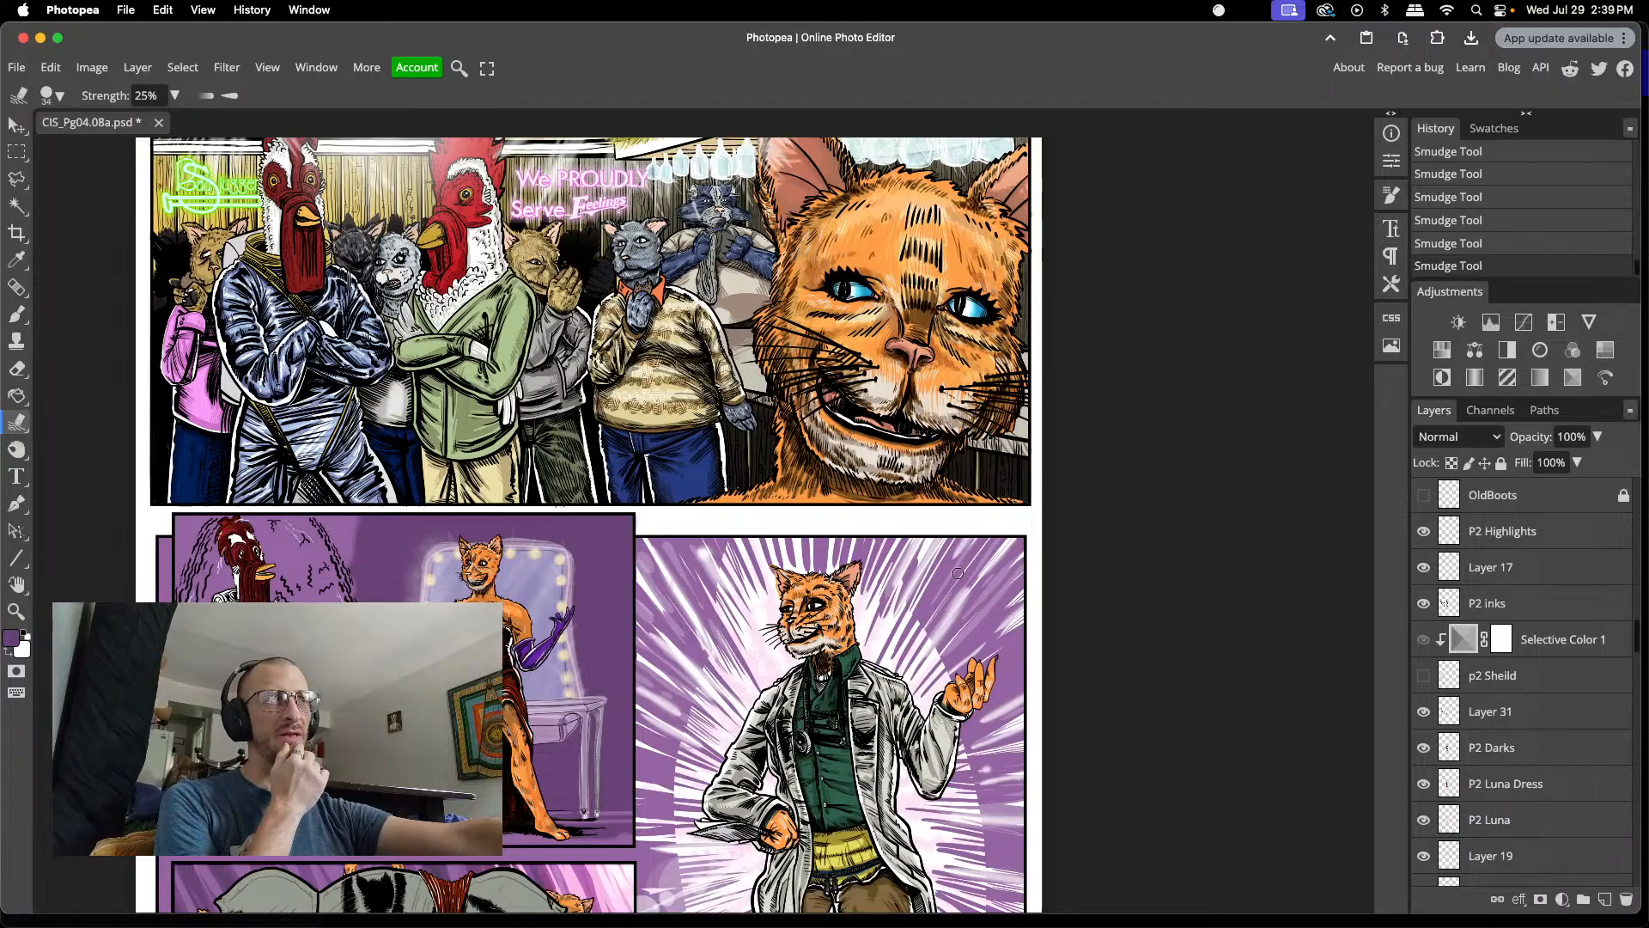
{"action": "left_click", "coordinate": [1423, 604]}
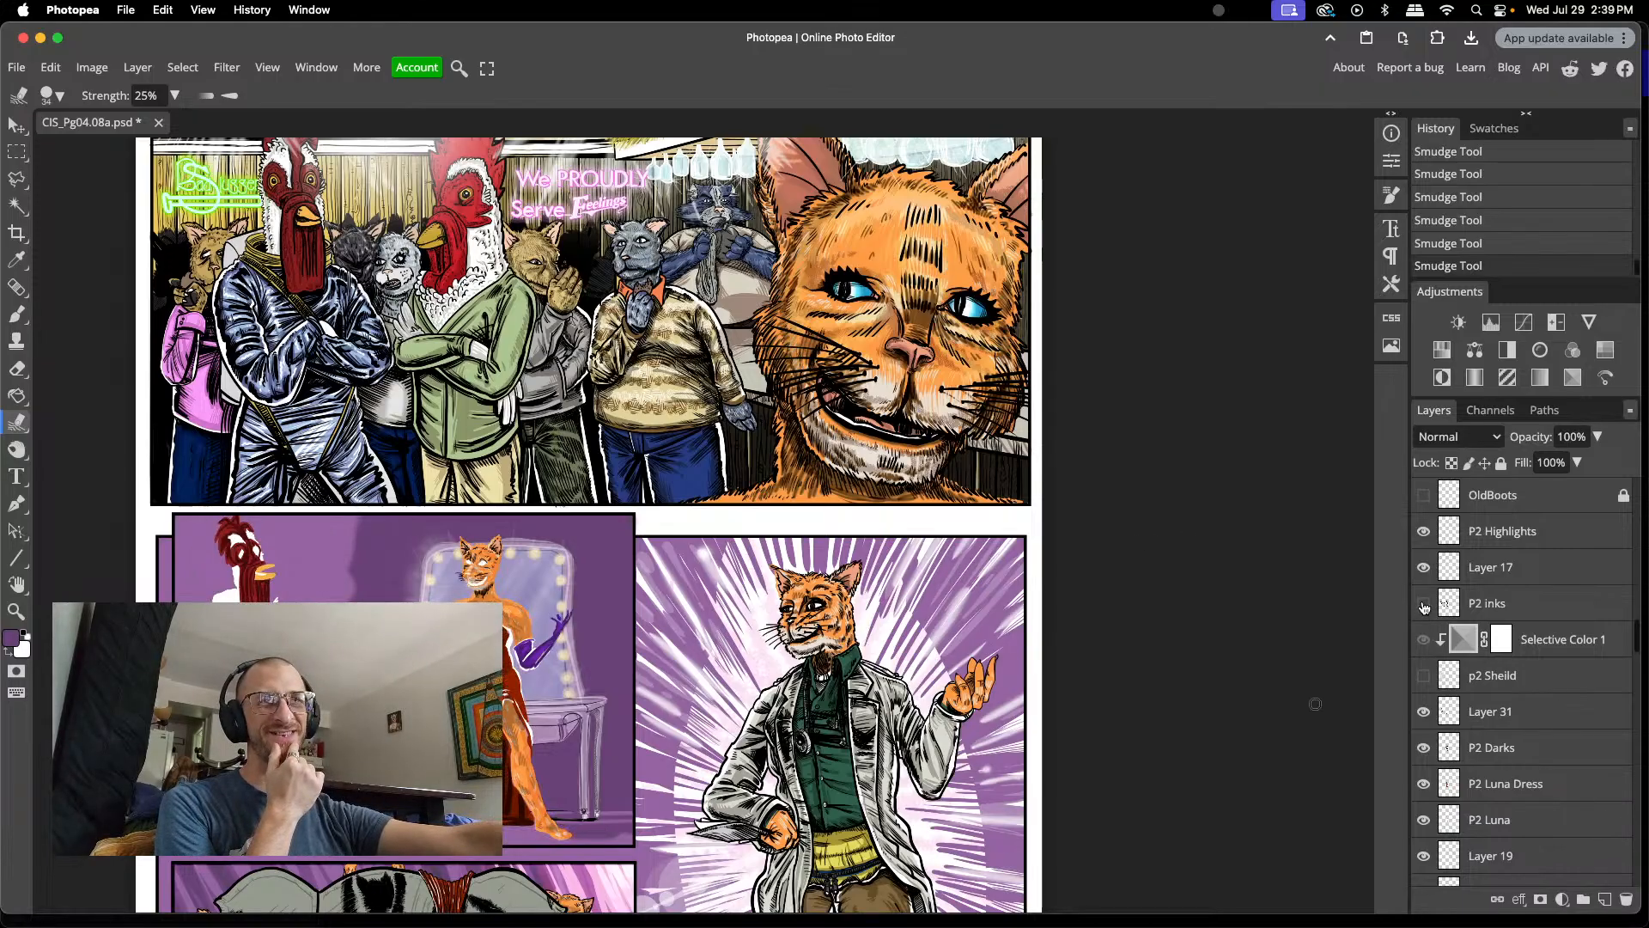
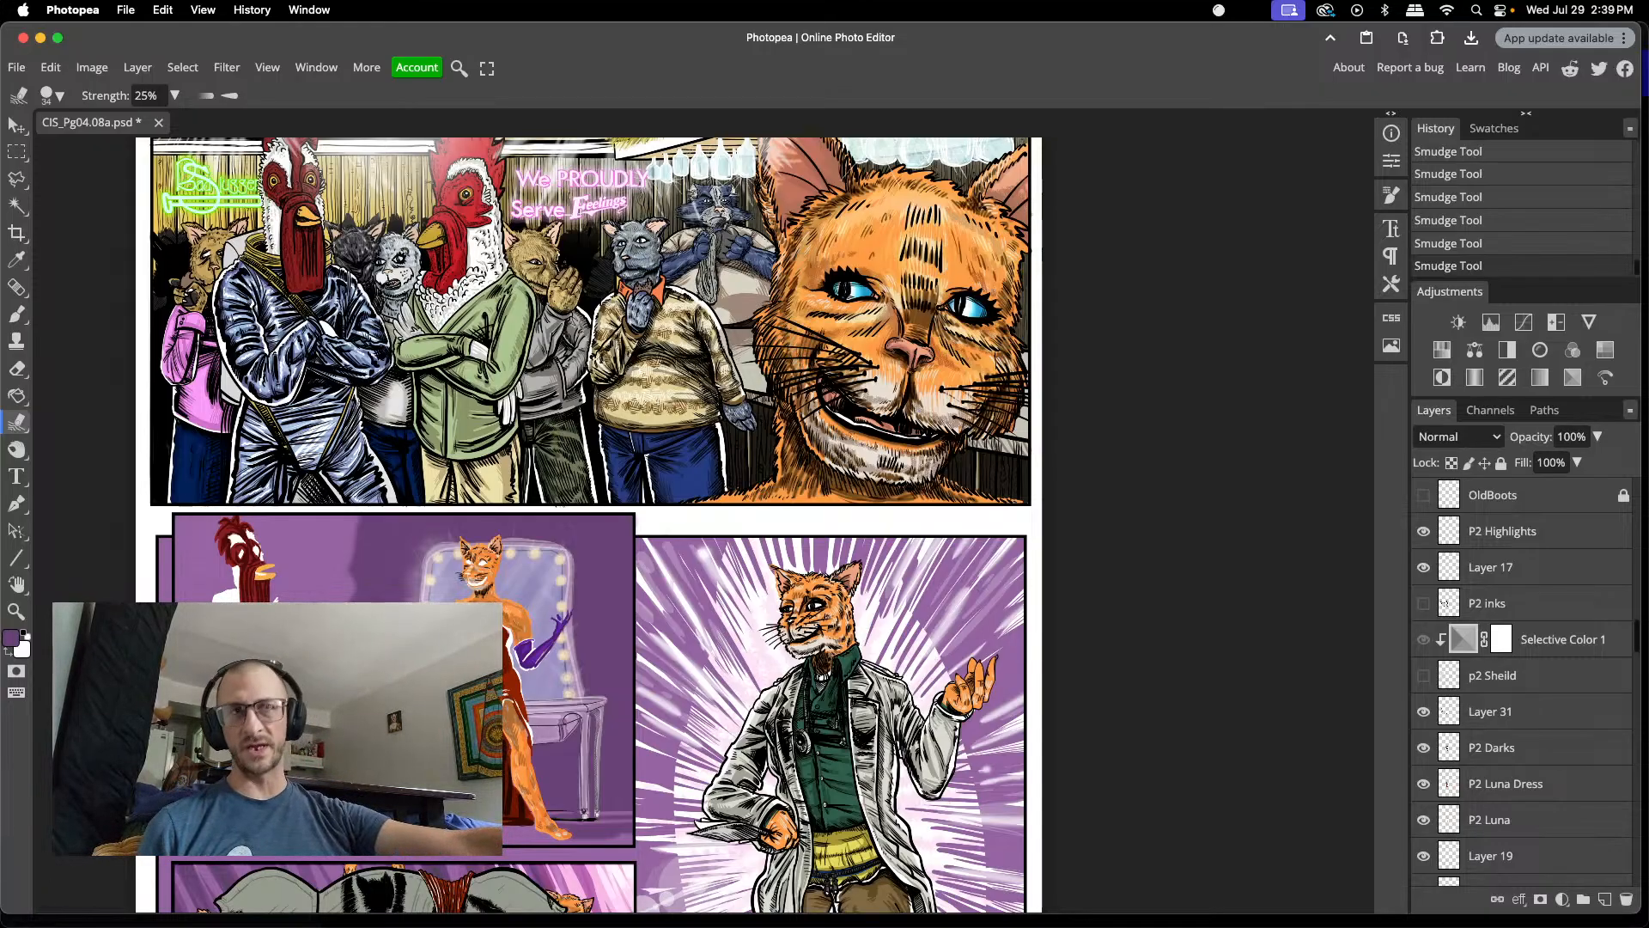
- Hide the cat woman's colour layers in the second panel: P2 Luna Dress, P2 Luna and Layer 19
{"action": "key", "text": "v"}
{"action": "left_click", "coordinate": [593, 670]}
{"action": "left_click", "coordinate": [516, 756]}
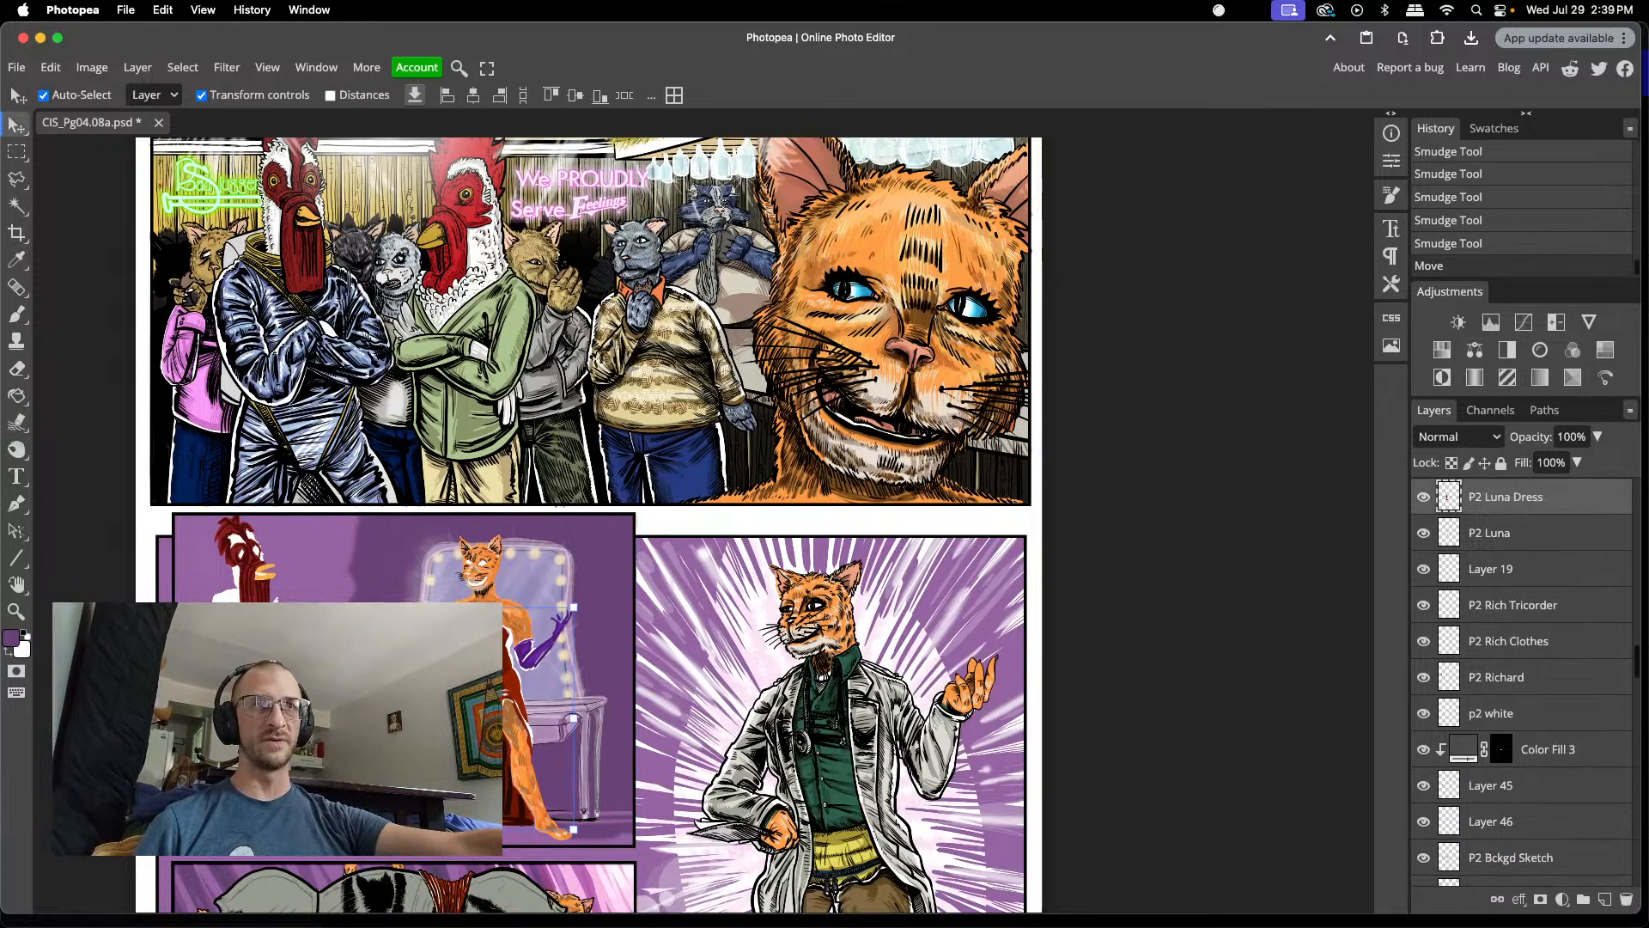
{"action": "left_click", "coordinate": [1424, 498]}
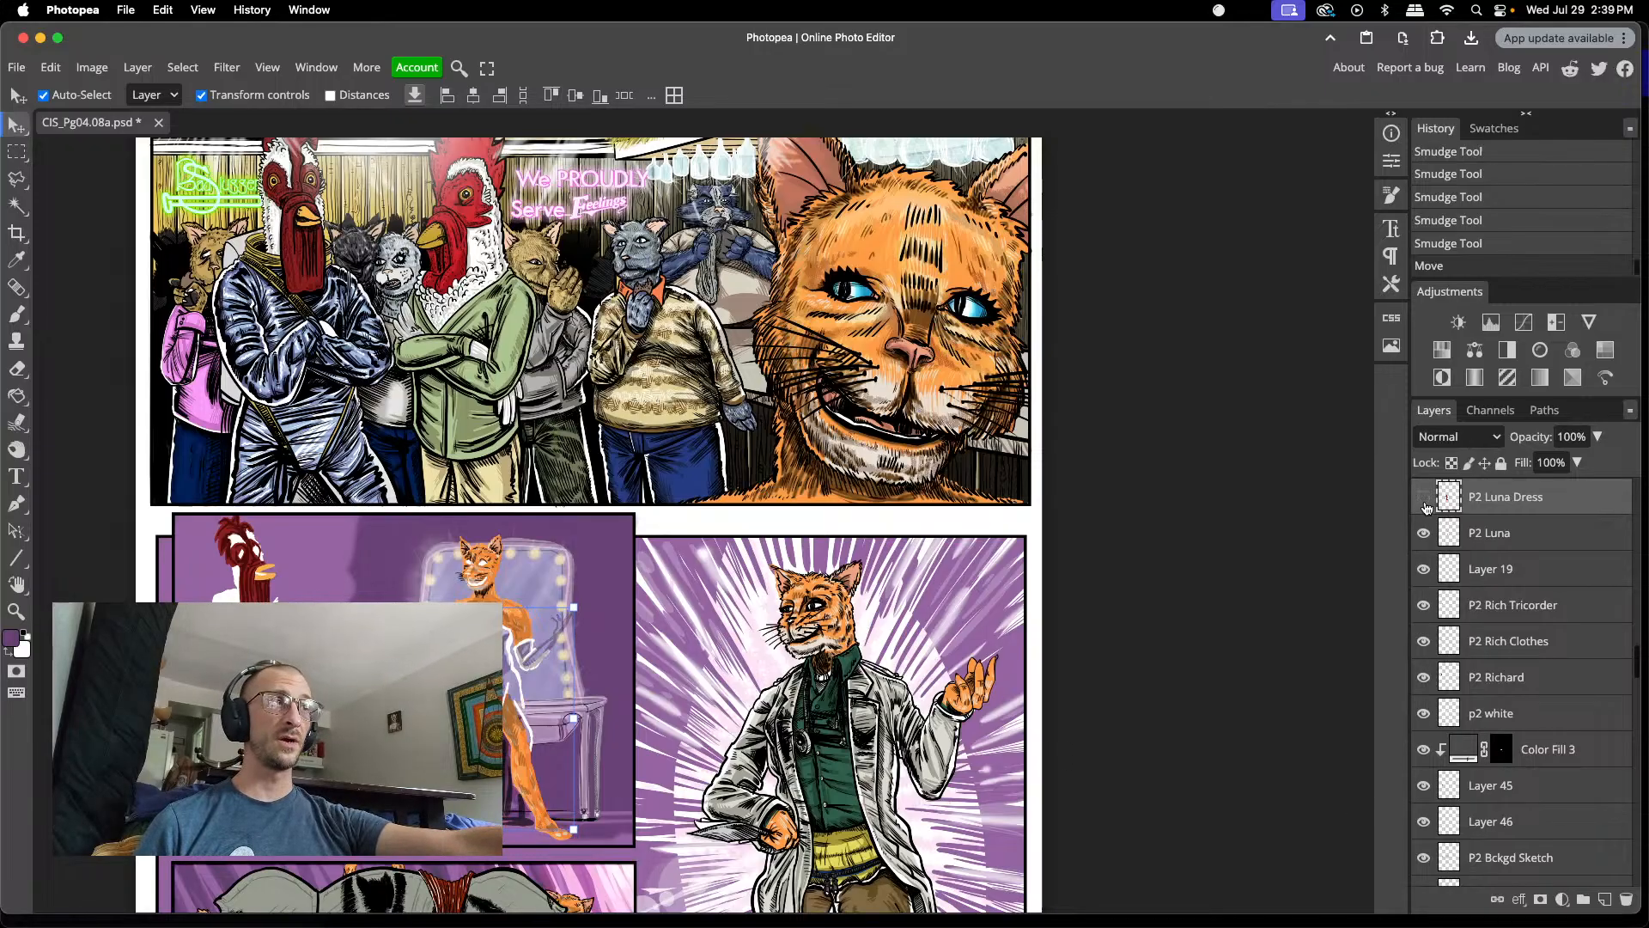
{"action": "left_click", "coordinate": [1423, 532]}
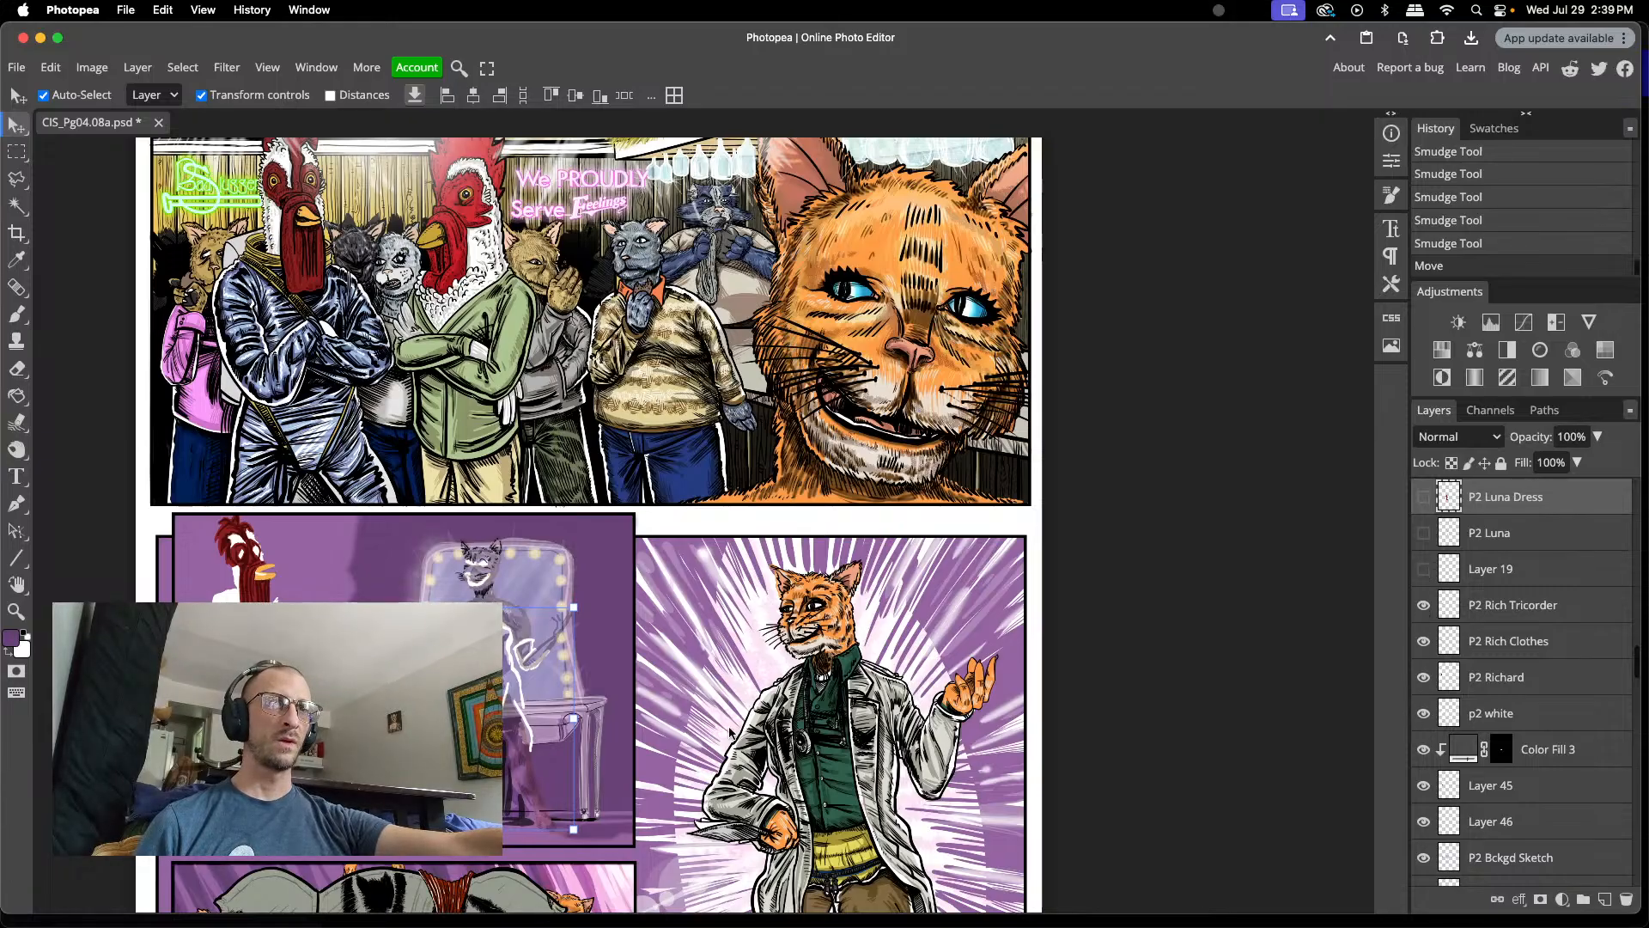
- Pick the layers under the figure's white outlines and dark shading in front of the mirror, and hide p2 white and P2 Darks
{"action": "scroll", "coordinate": [490, 689], "scroll_direction": "up", "scroll_amount": 5}
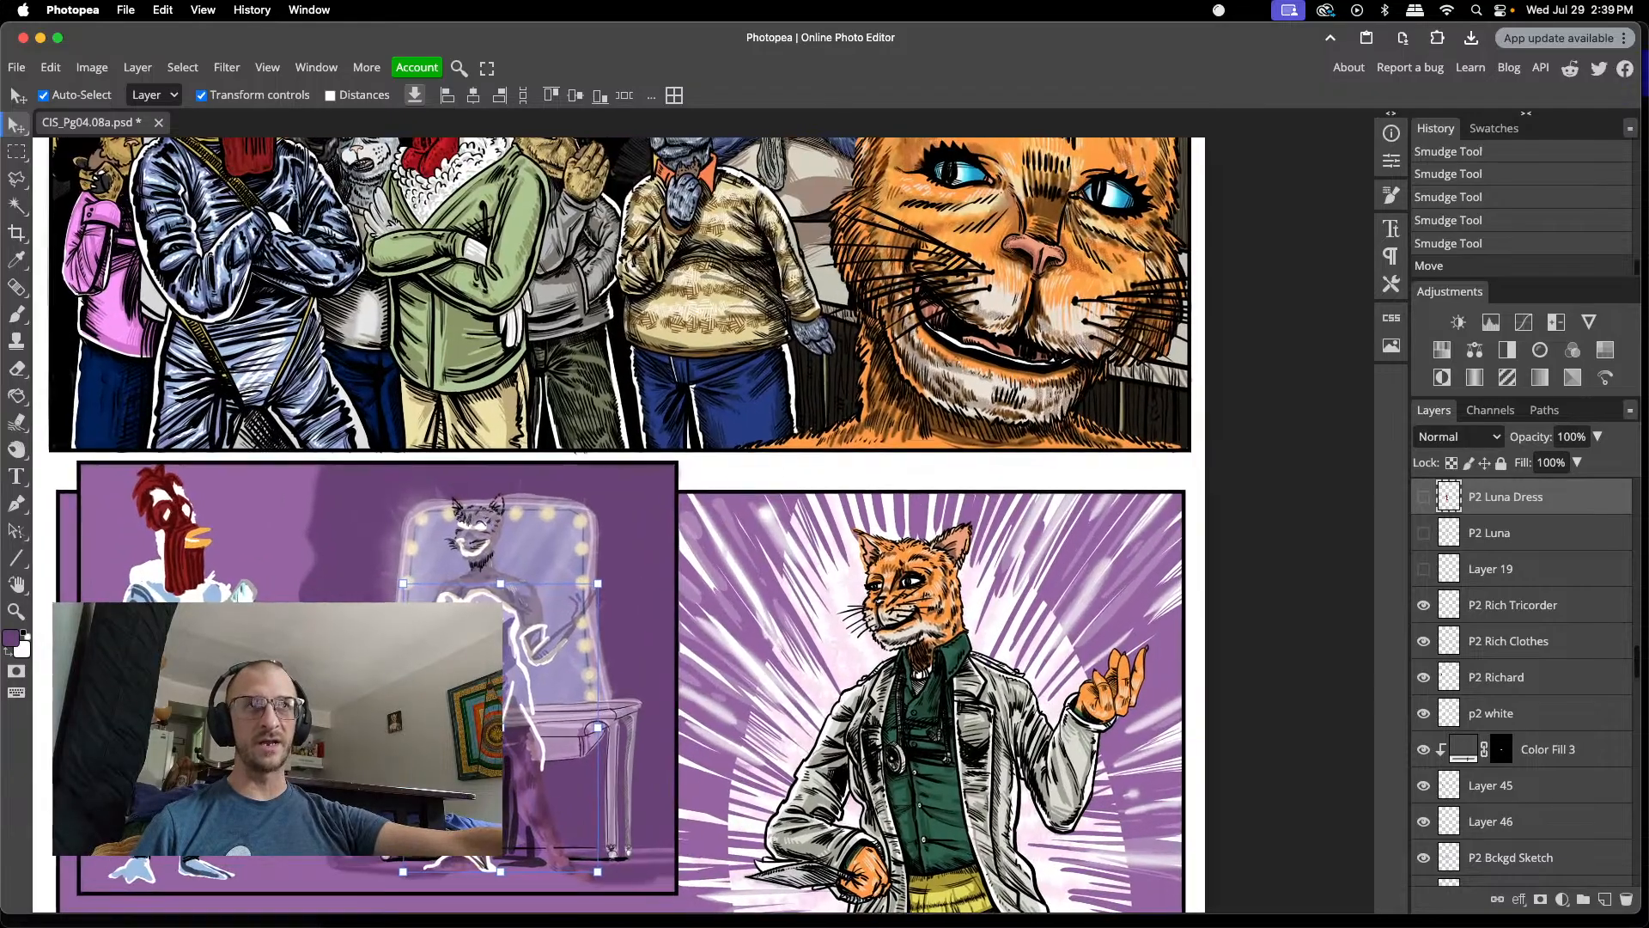
{"action": "scroll", "coordinate": [498, 686], "scroll_direction": "up", "scroll_amount": 1}
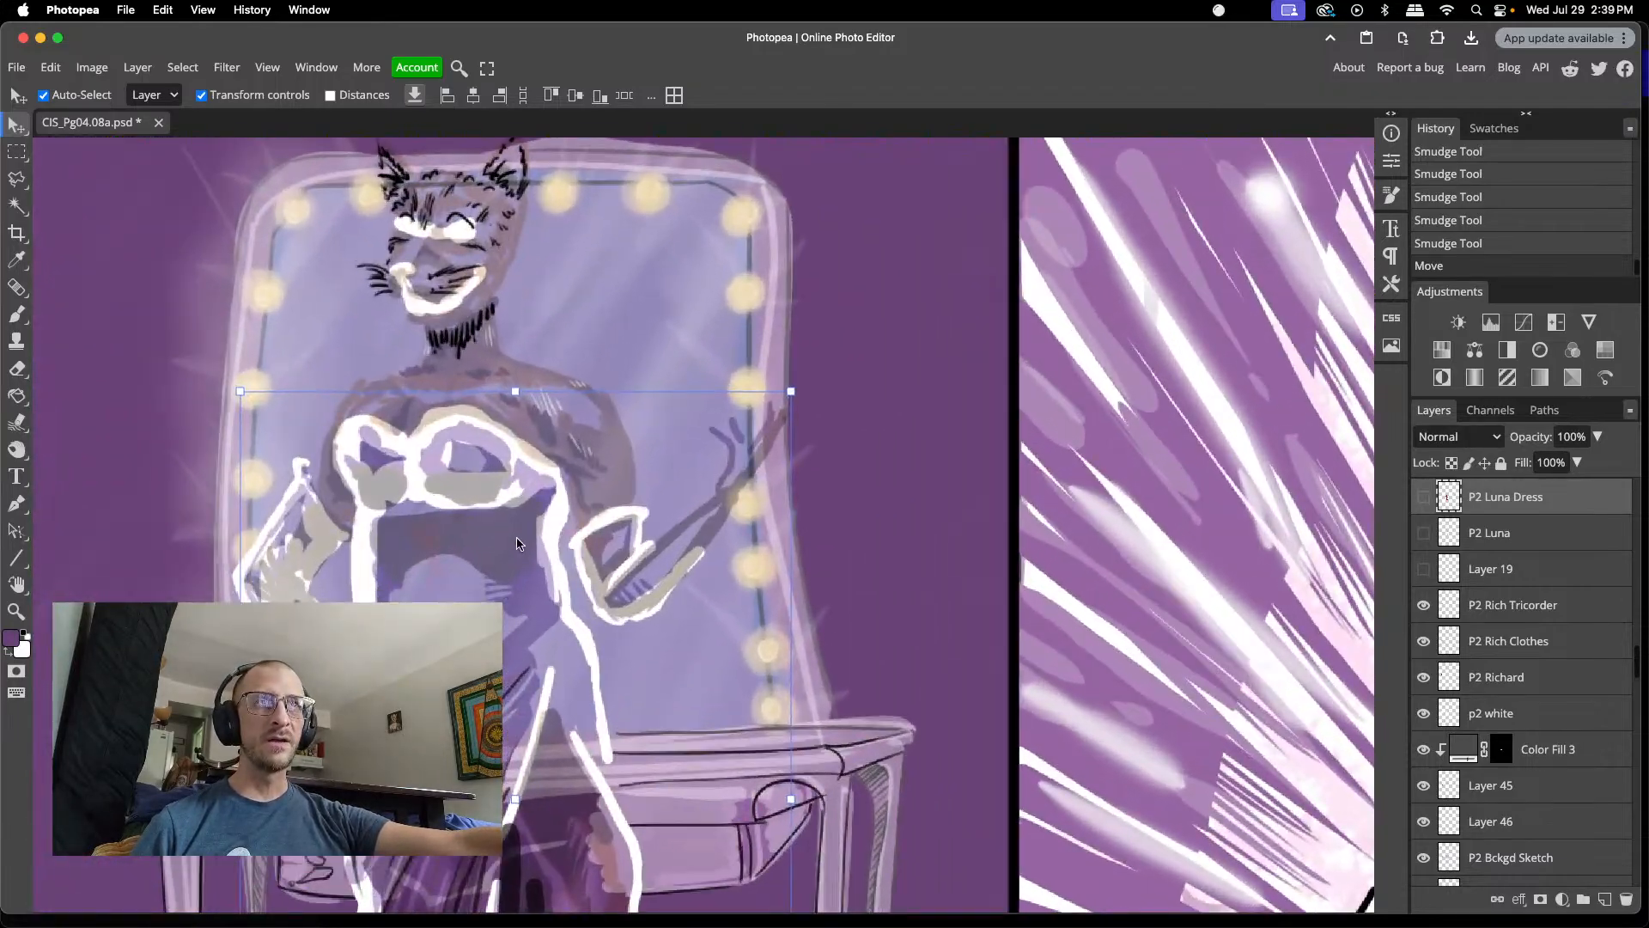
{"action": "left_click", "coordinate": [558, 510]}
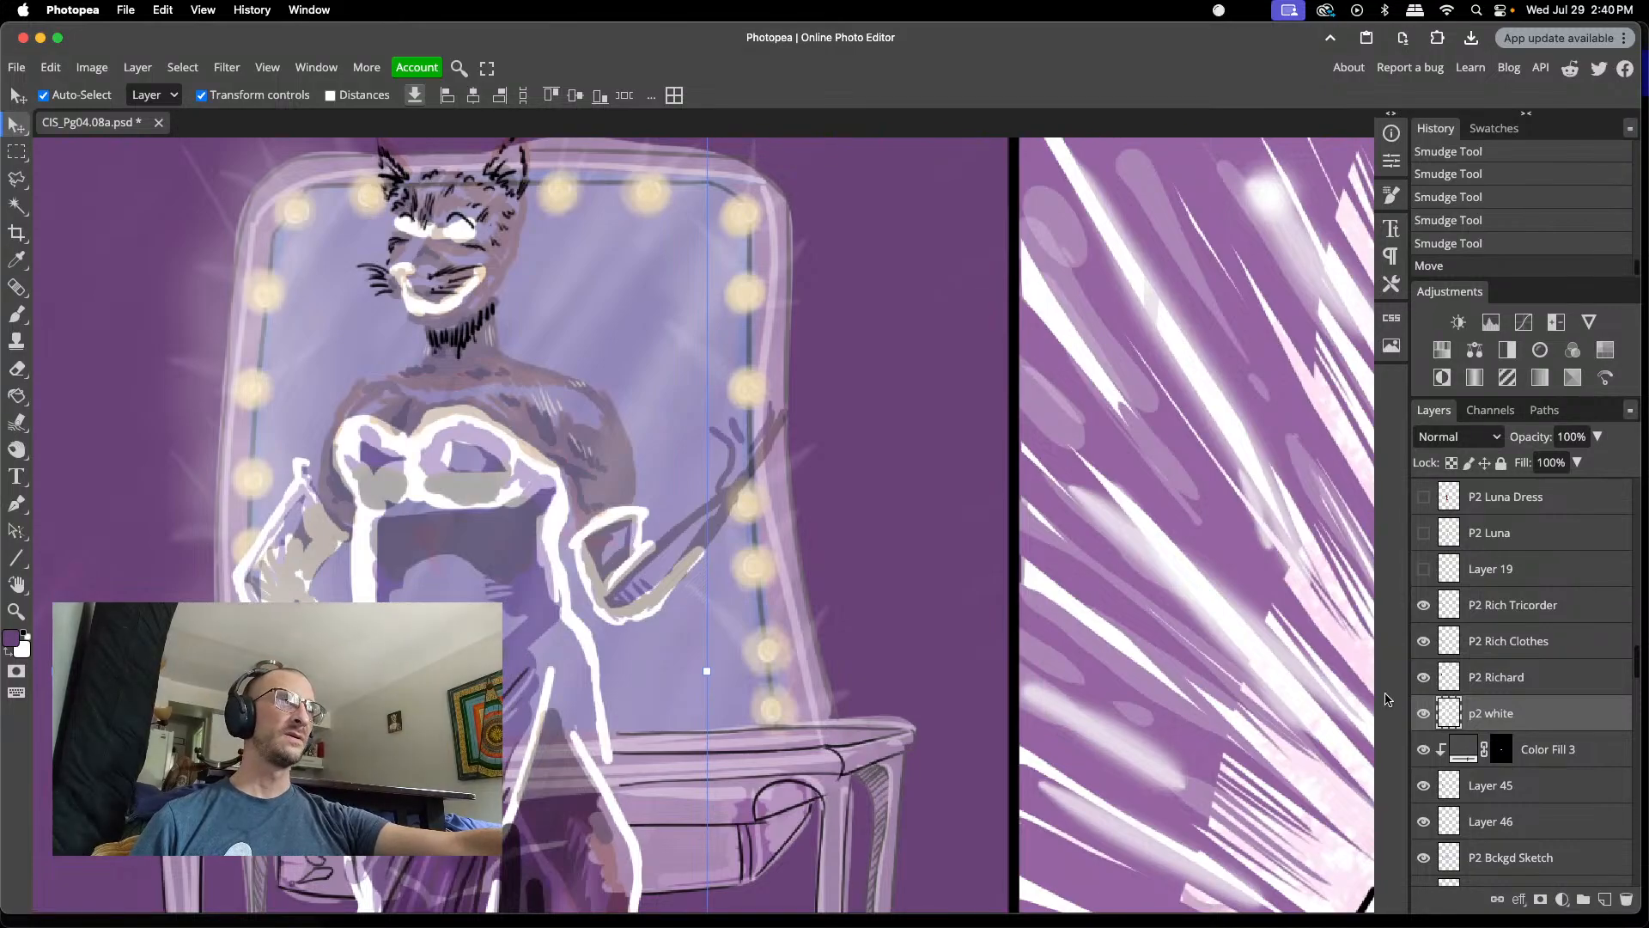
{"action": "left_click", "coordinate": [1424, 716]}
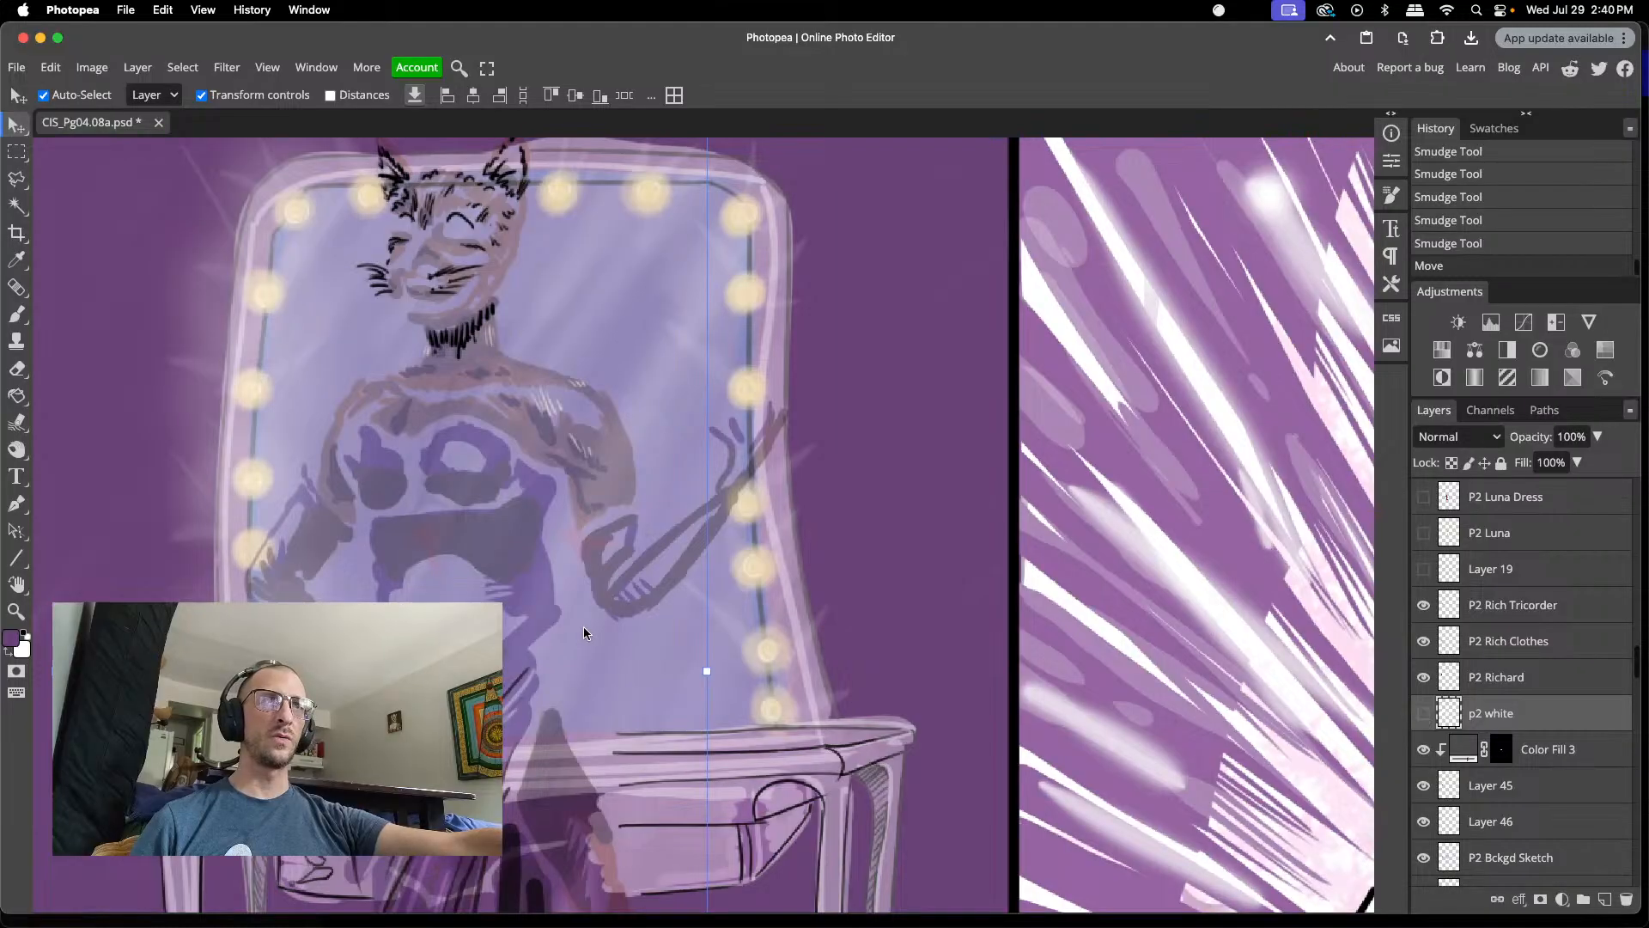
{"action": "left_click", "coordinate": [547, 594]}
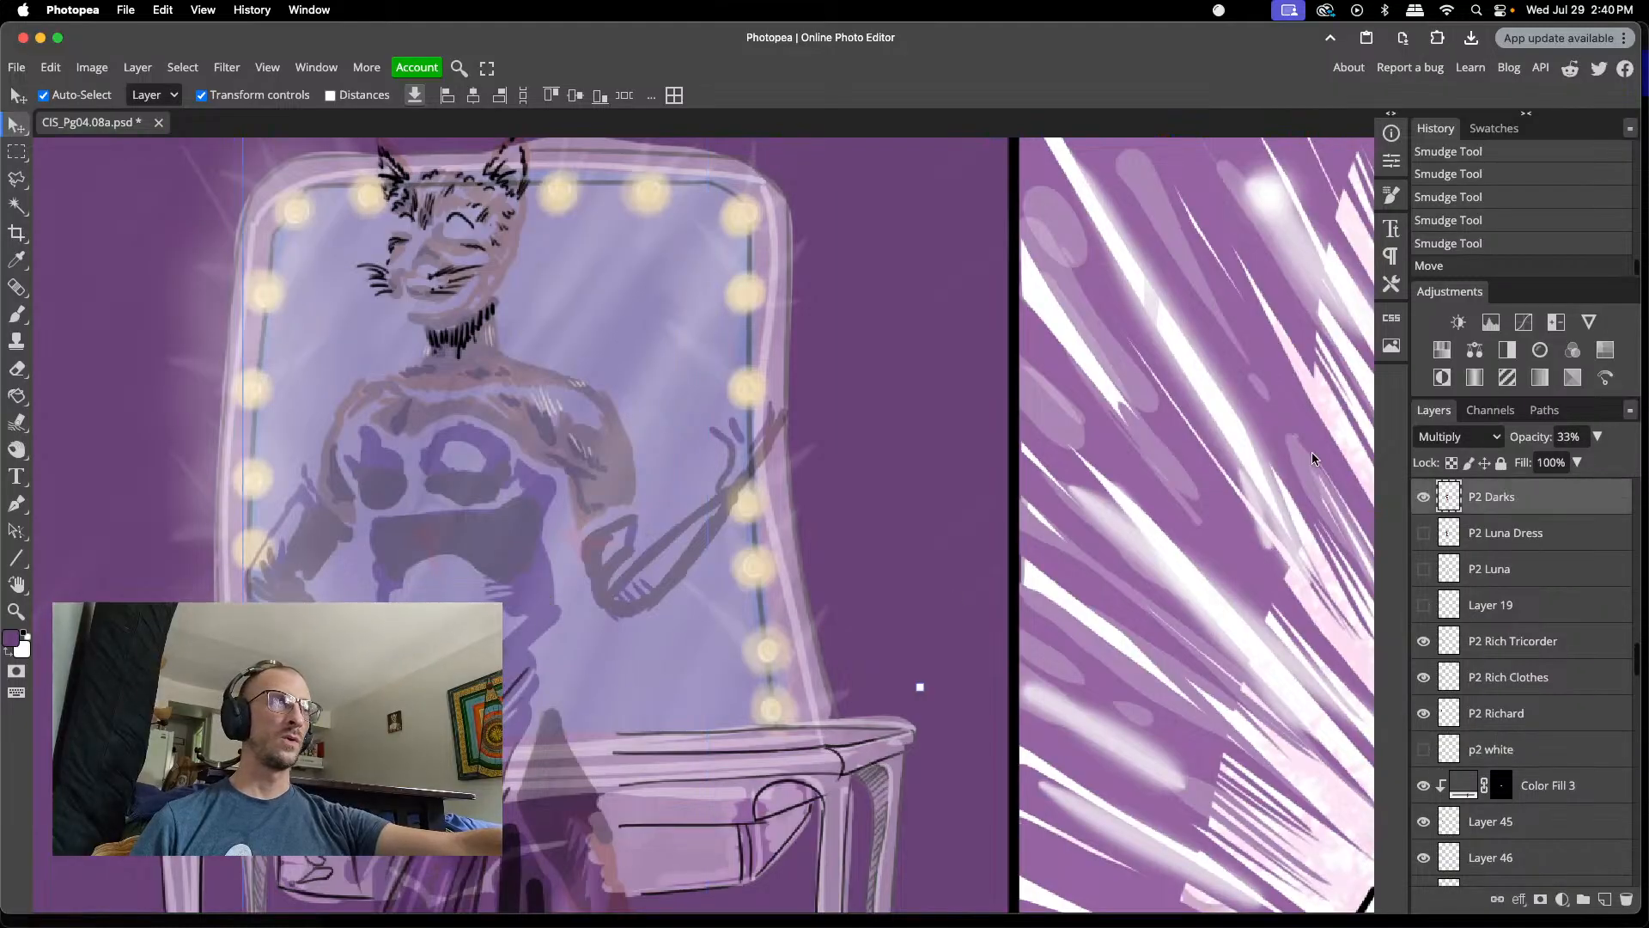
{"action": "left_click", "coordinate": [1424, 498]}
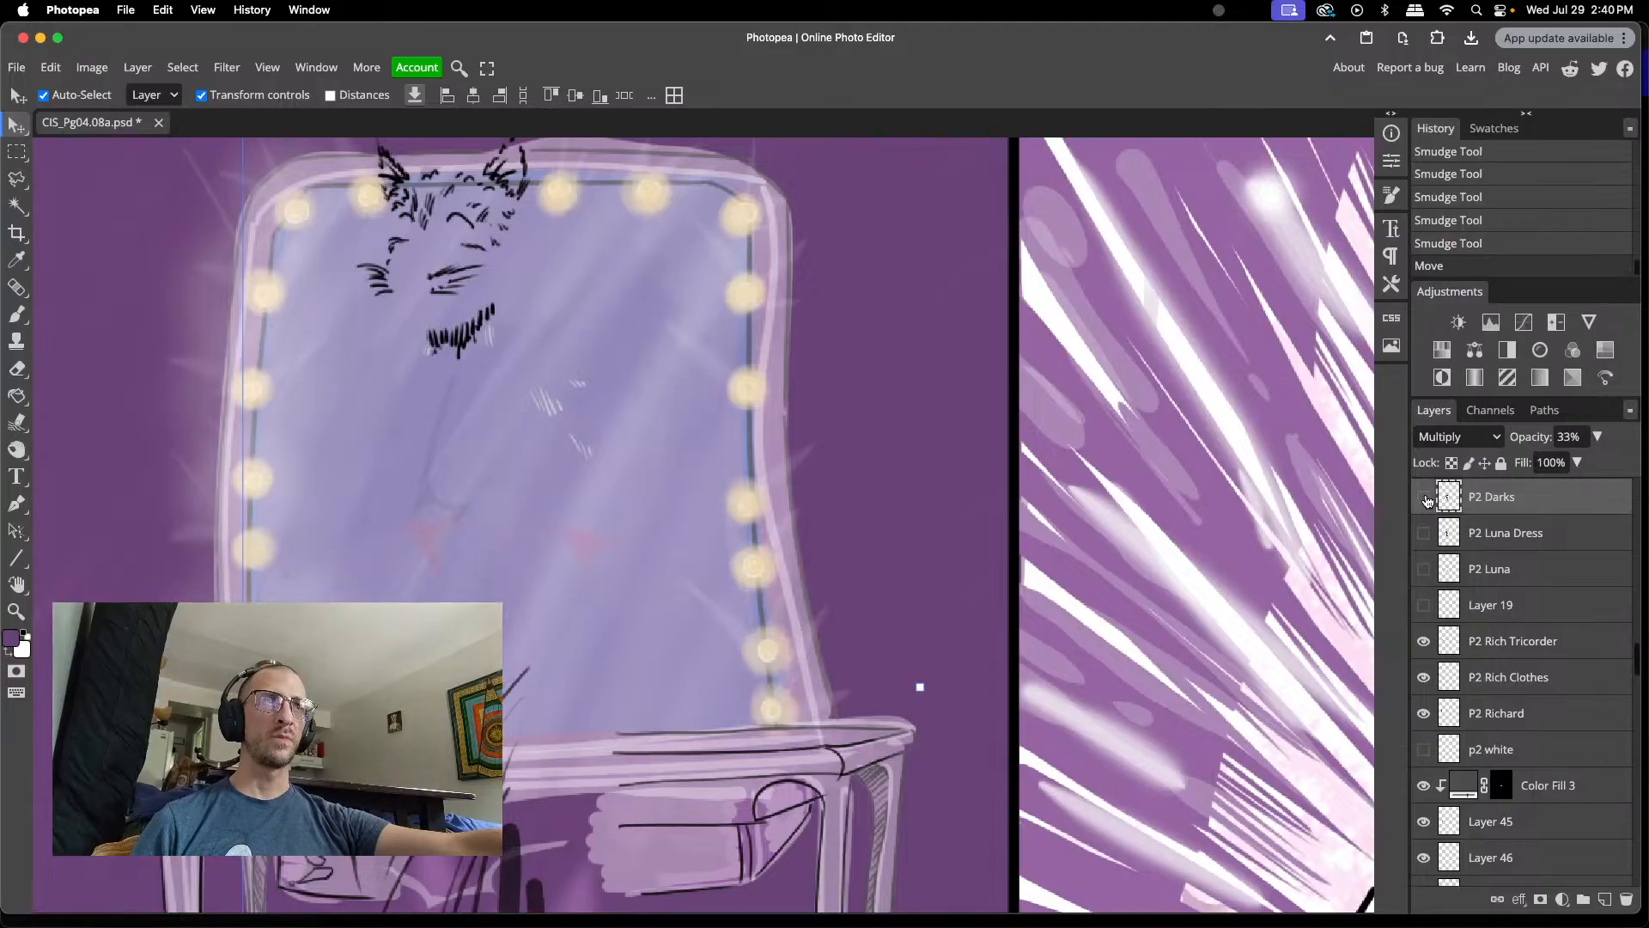
- Check the P2 Bckgd Sketch layer by toggling its visibility, and hide Layer 31 under the dark marks below the vanity
{"action": "left_click", "coordinate": [513, 684]}
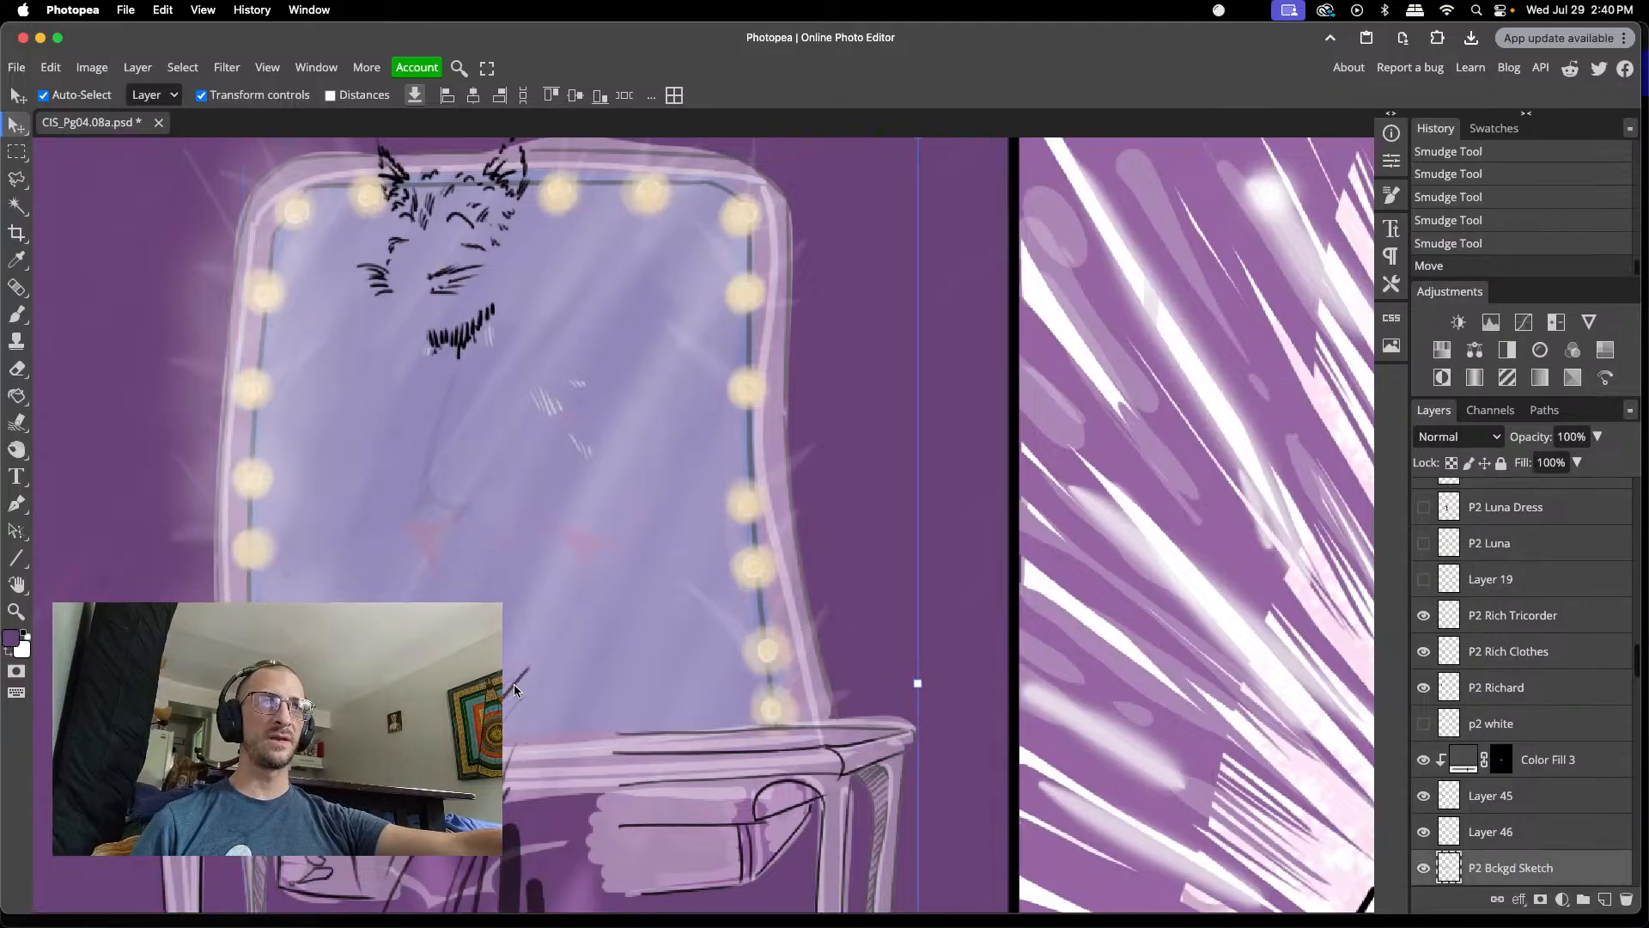
{"action": "left_click", "coordinate": [1425, 869]}
{"action": "left_click", "coordinate": [1425, 870]}
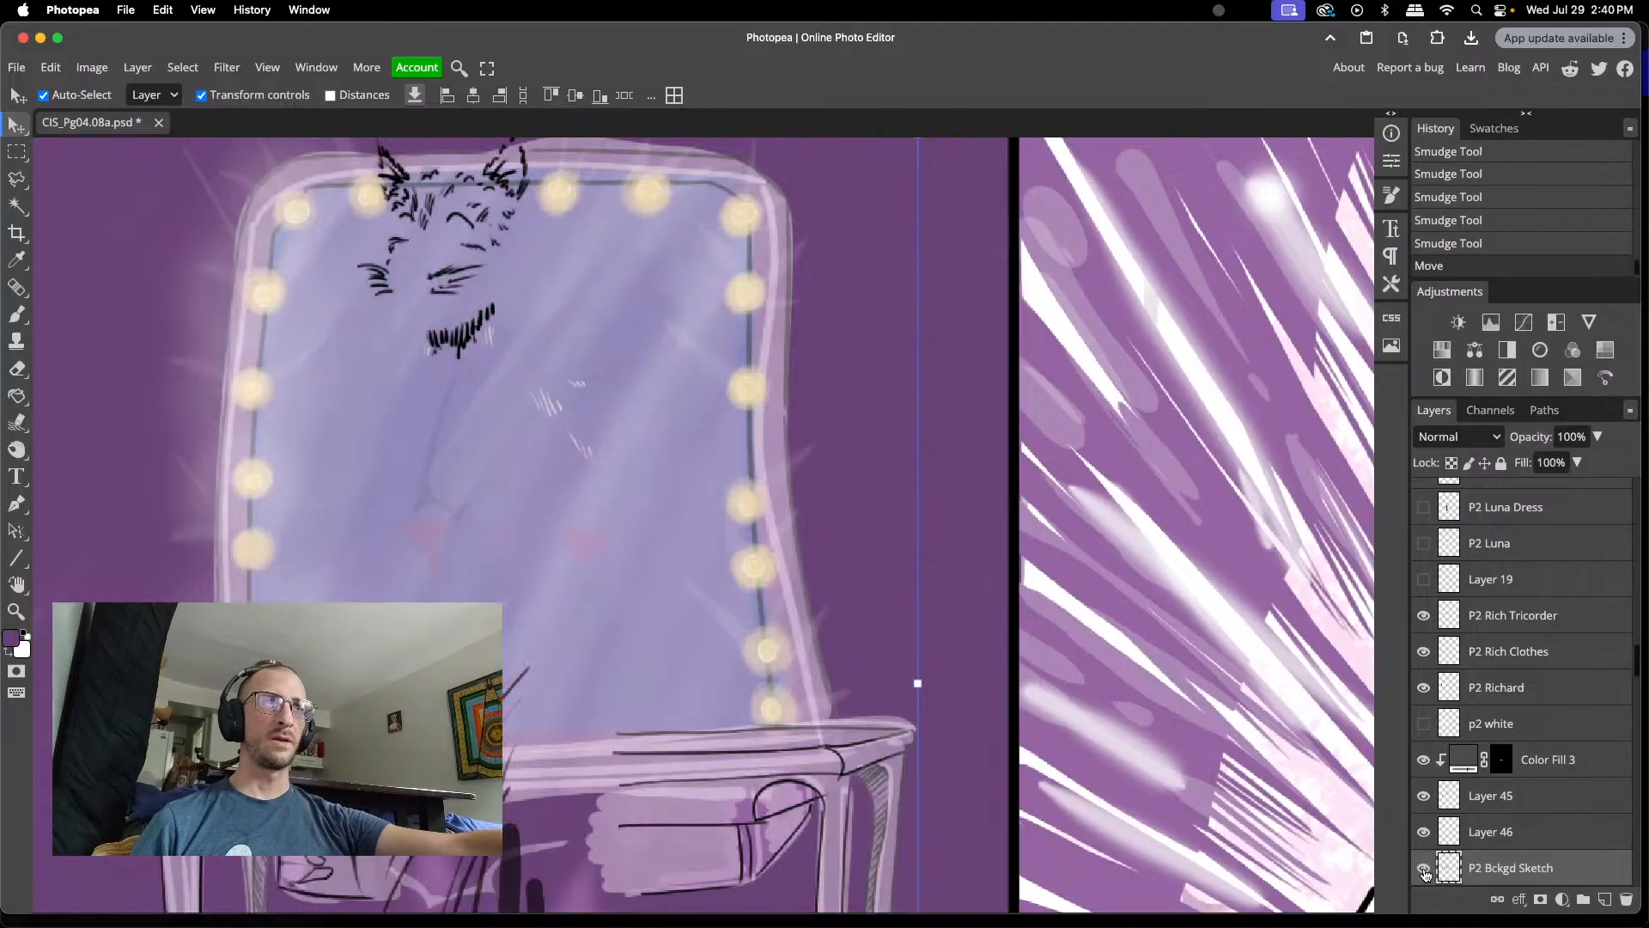
{"action": "left_click", "coordinate": [515, 838]}
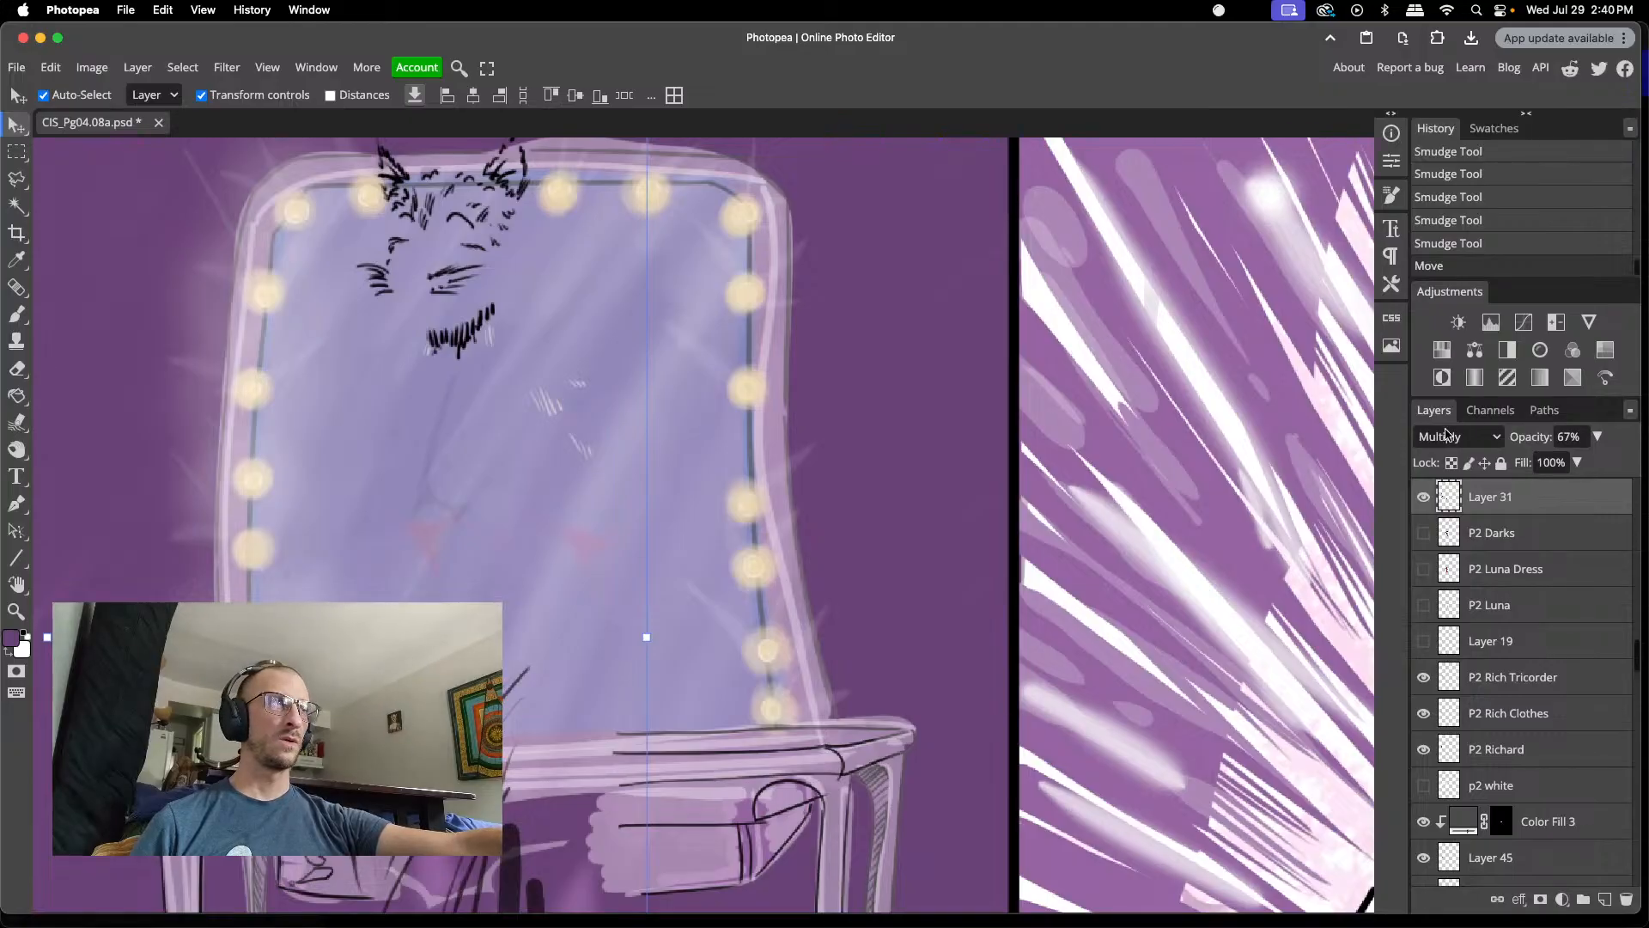
{"action": "left_click", "coordinate": [1424, 497]}
- Find the layers holding the black fur marks and white hatching over the mirror, and hide Layer 10 and P4 Luna
{"action": "scroll", "coordinate": [463, 308], "scroll_direction": "up", "scroll_amount": 3}
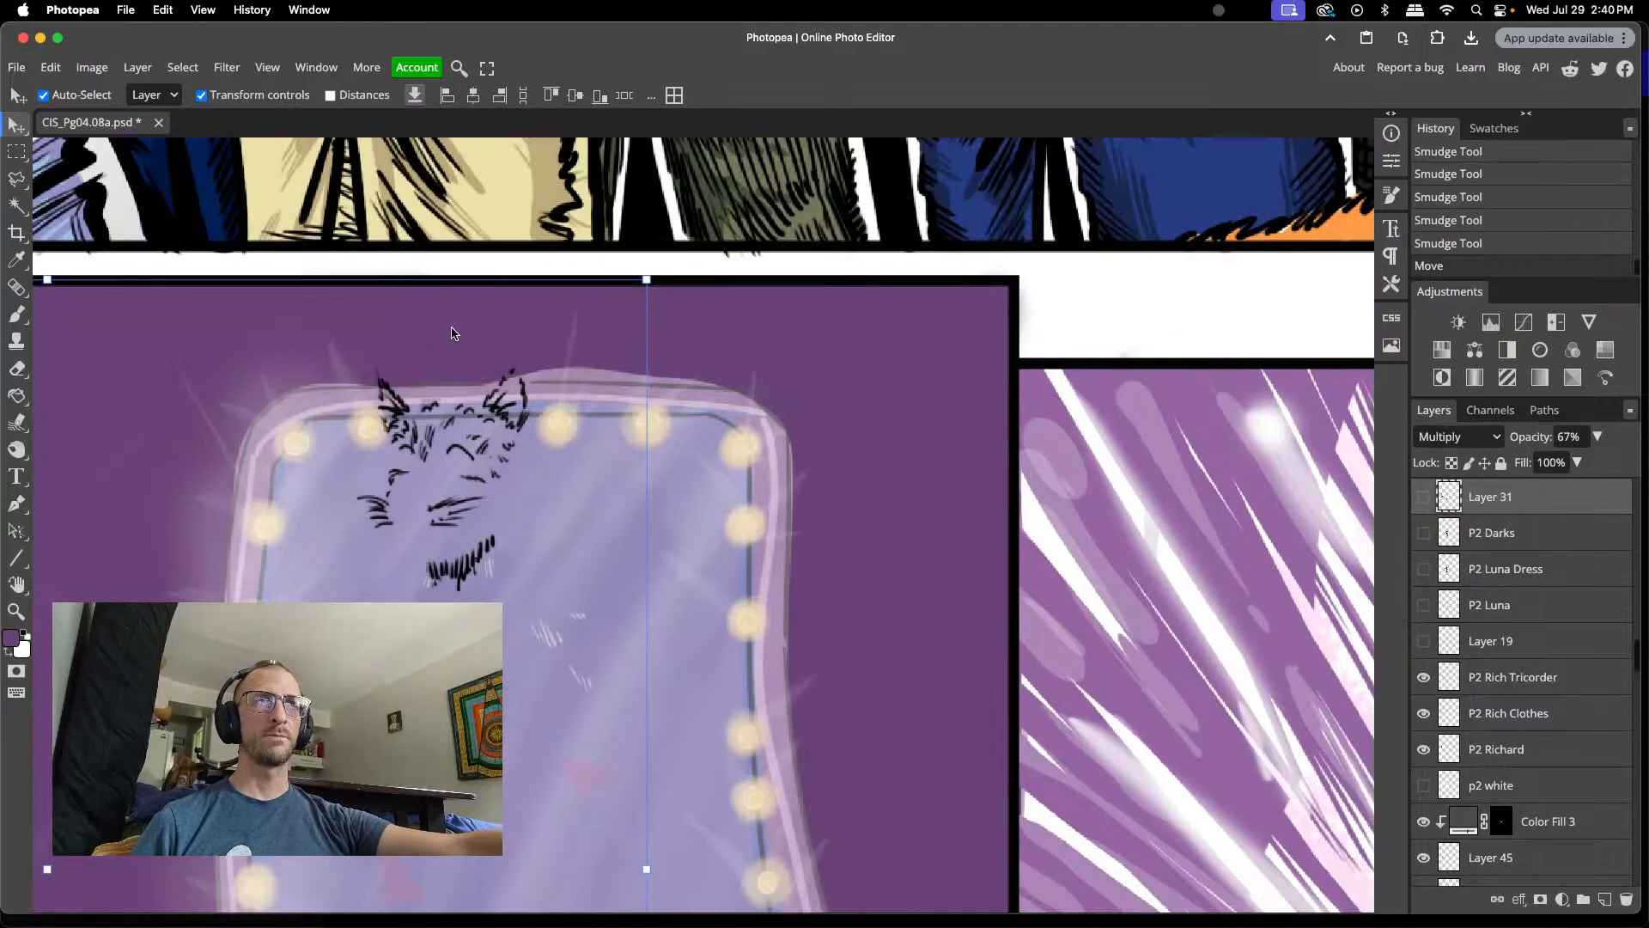
{"action": "left_click", "coordinate": [469, 567]}
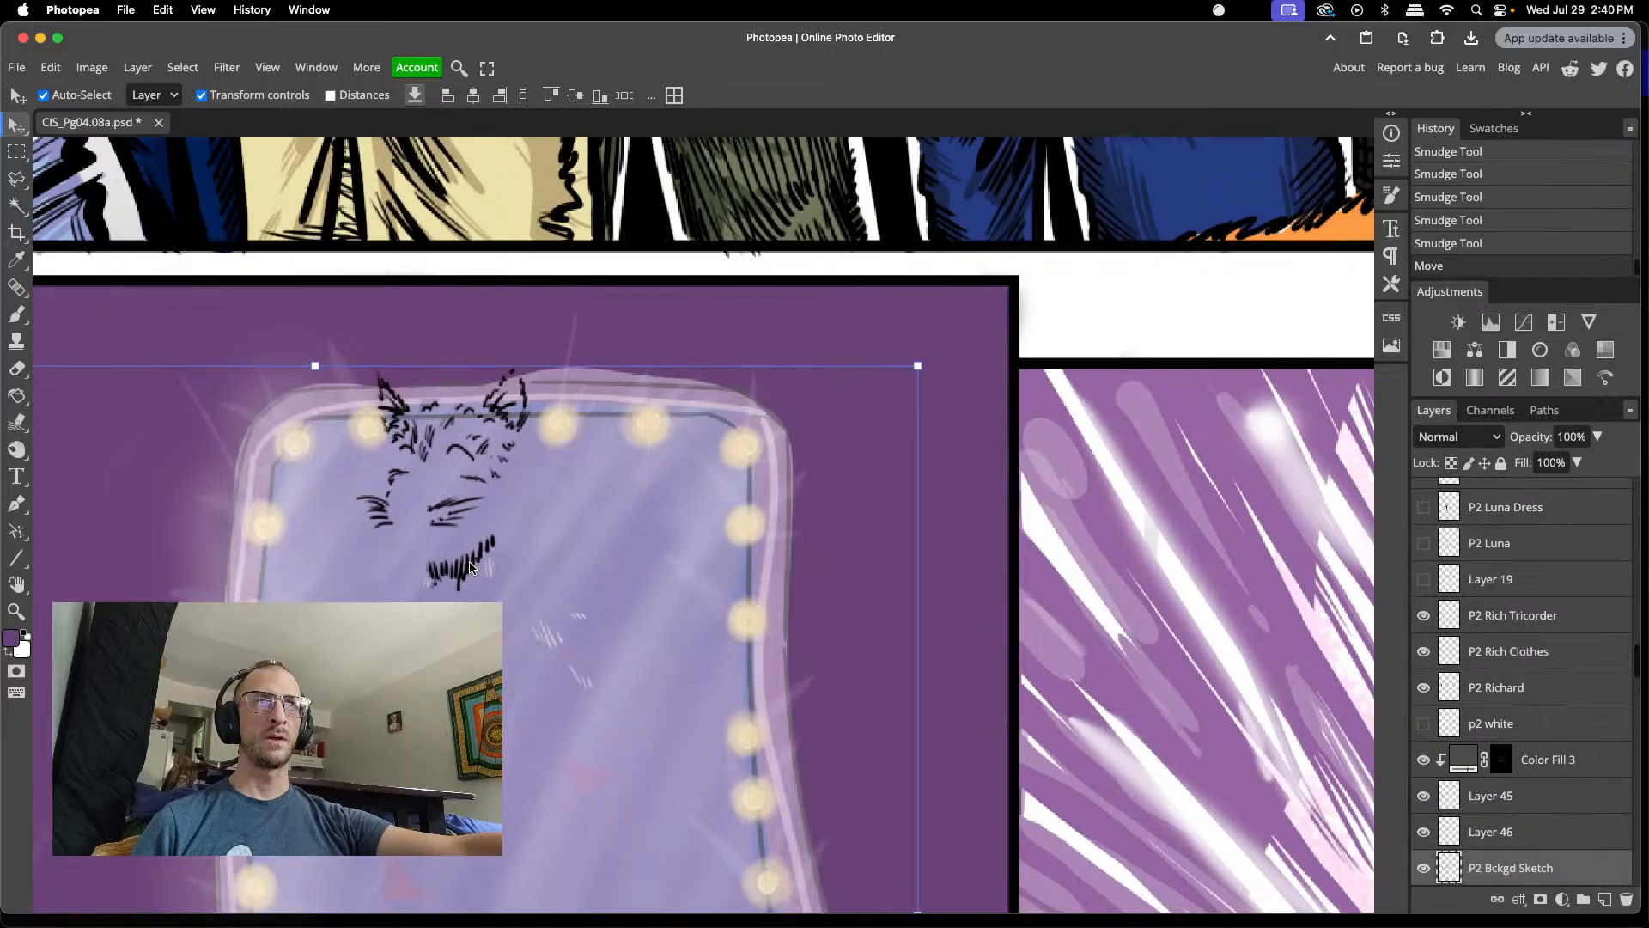
{"action": "left_click", "coordinate": [1423, 868]}
{"action": "left_click", "coordinate": [1424, 867]}
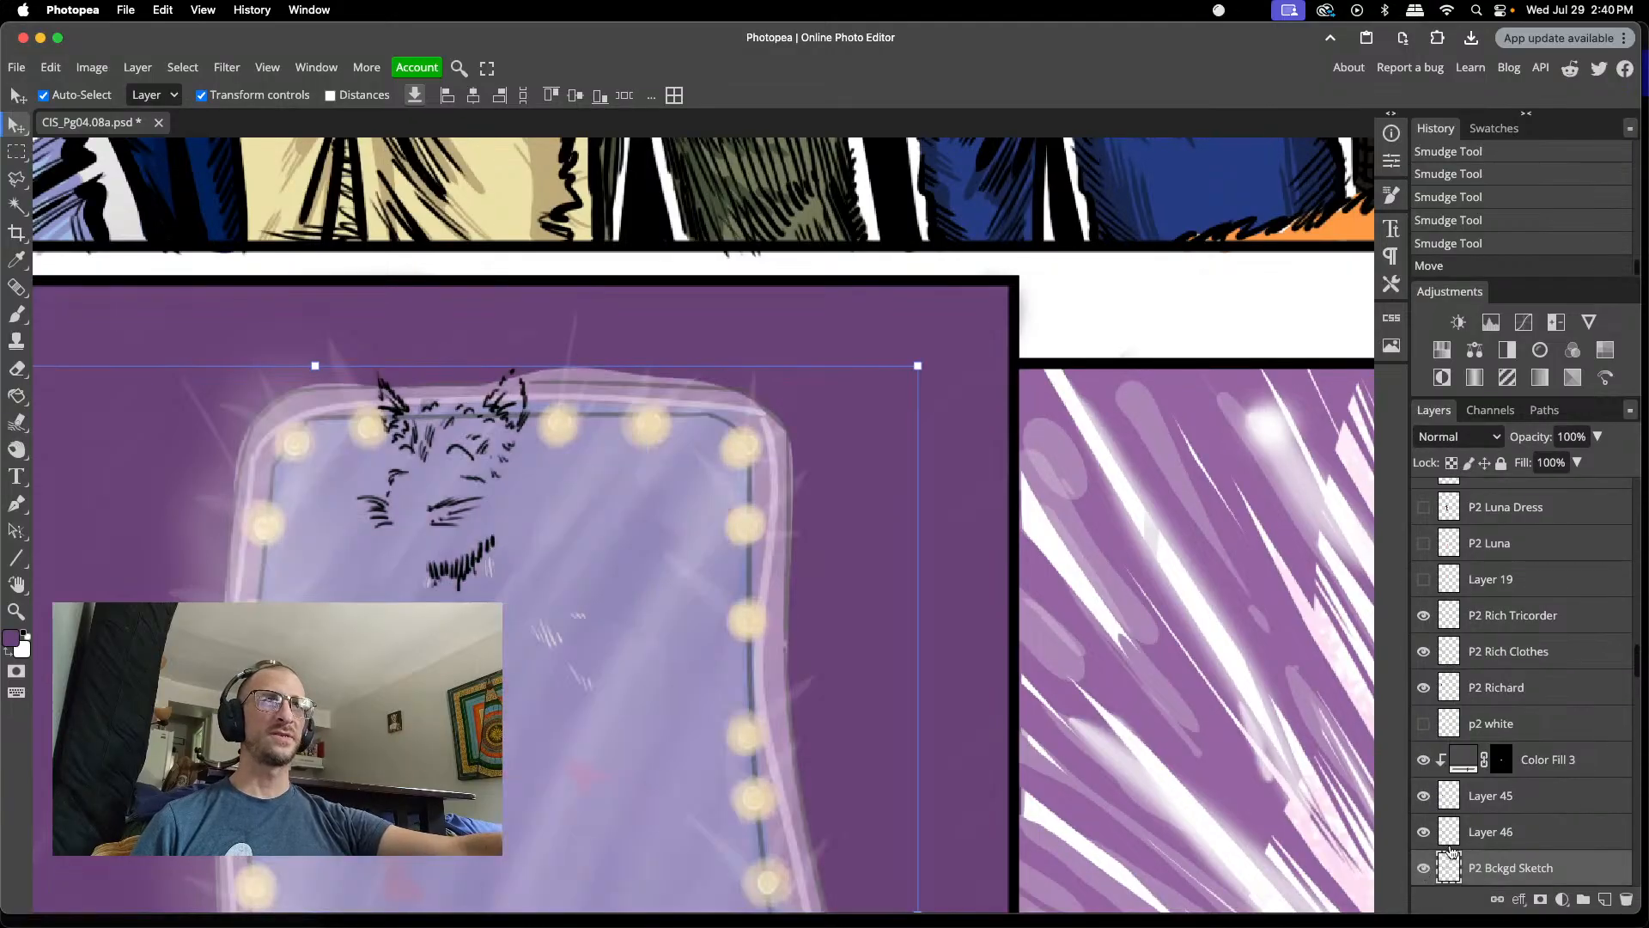
{"action": "left_click", "coordinate": [505, 383]}
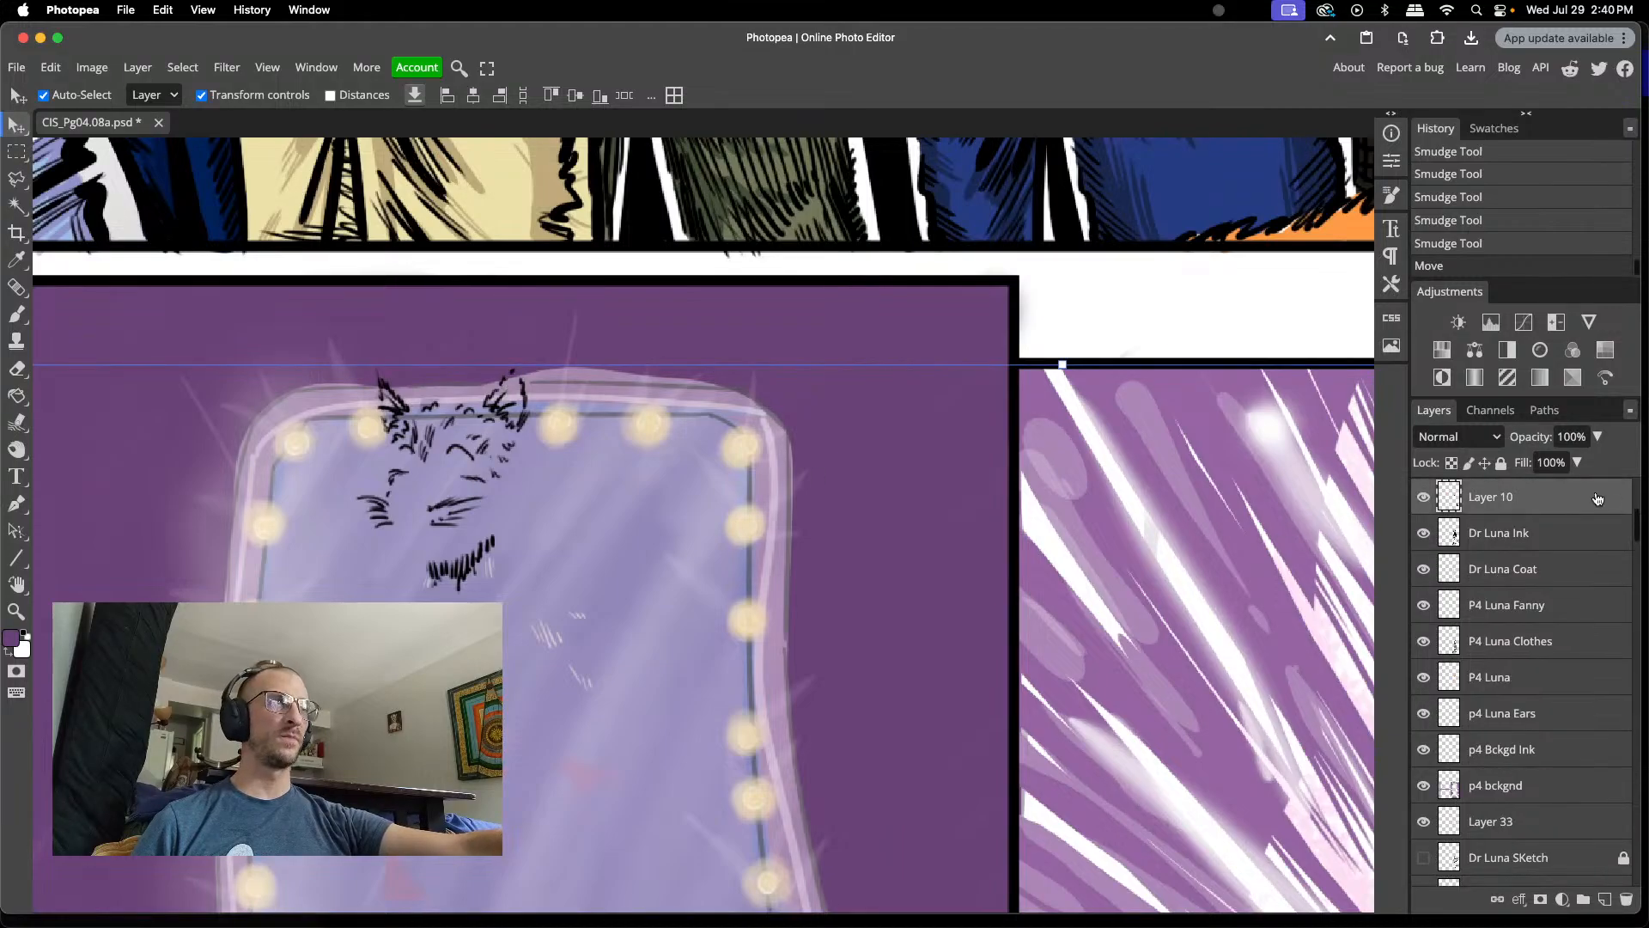
{"action": "left_click", "coordinate": [1423, 497]}
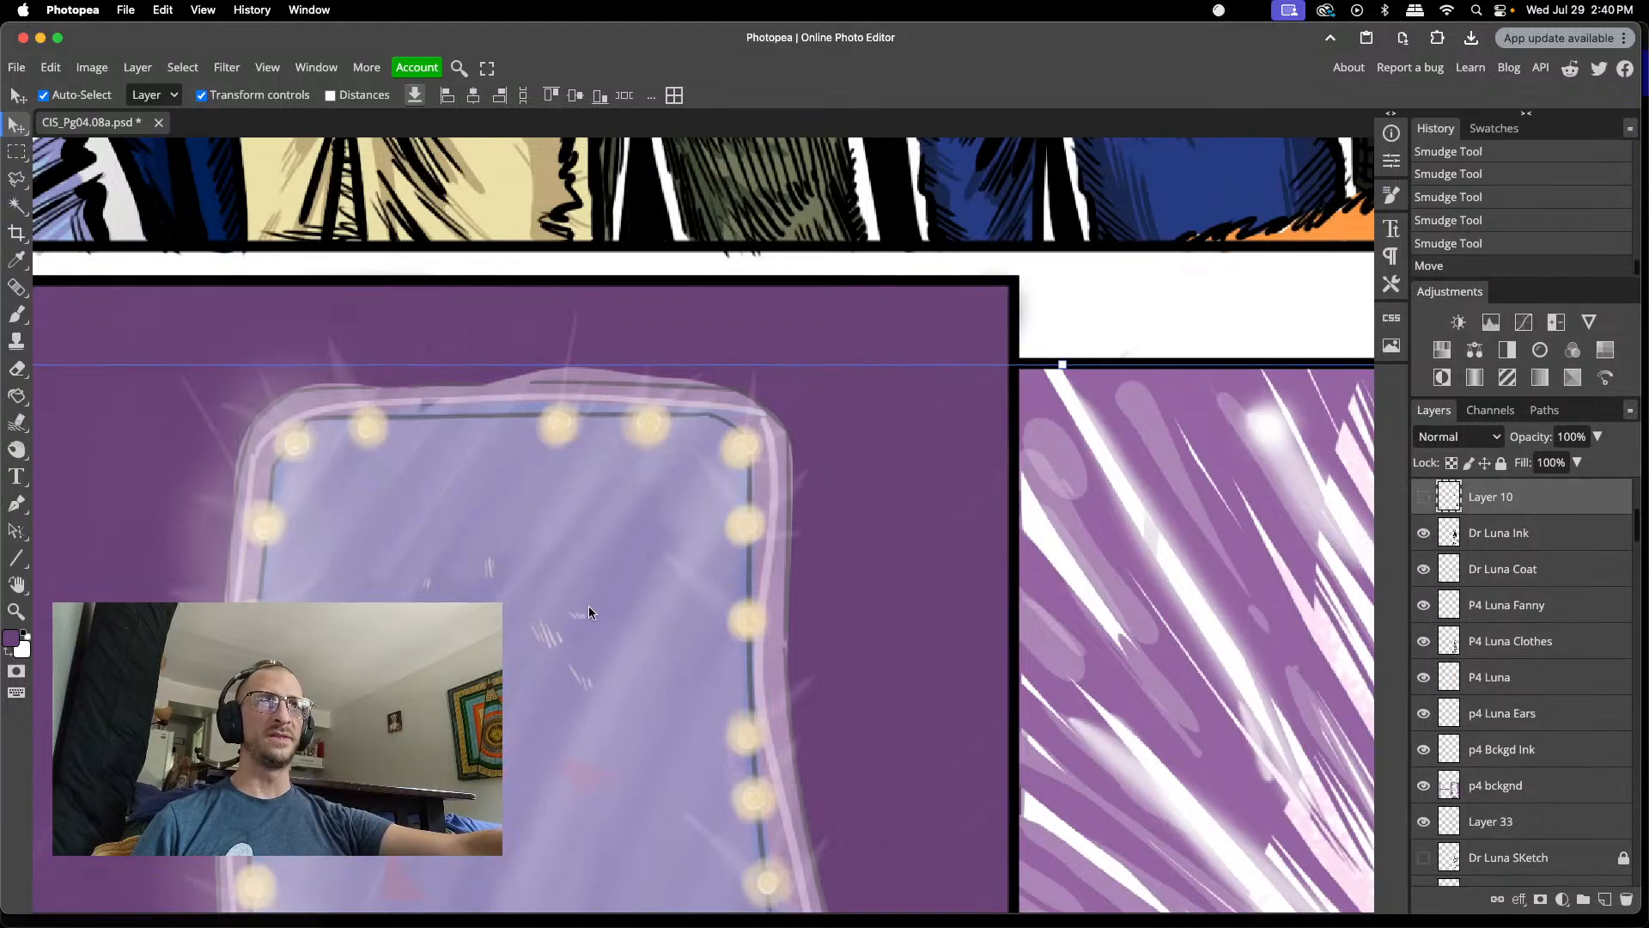
{"action": "left_click", "coordinate": [544, 628]}
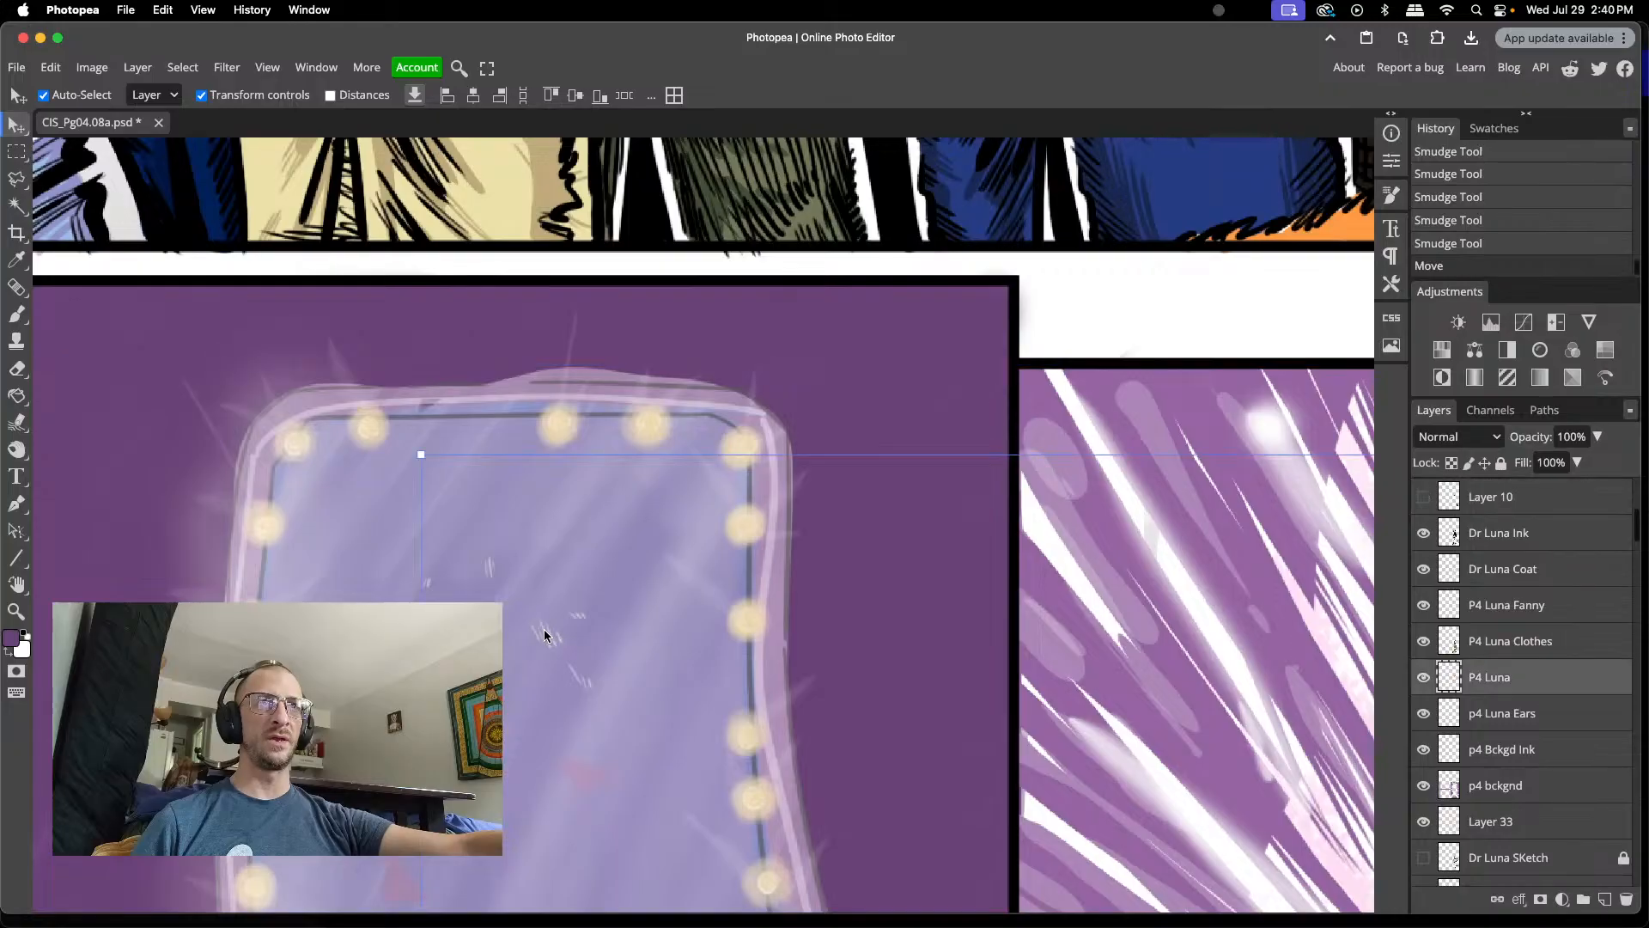
{"action": "left_click", "coordinate": [1424, 678]}
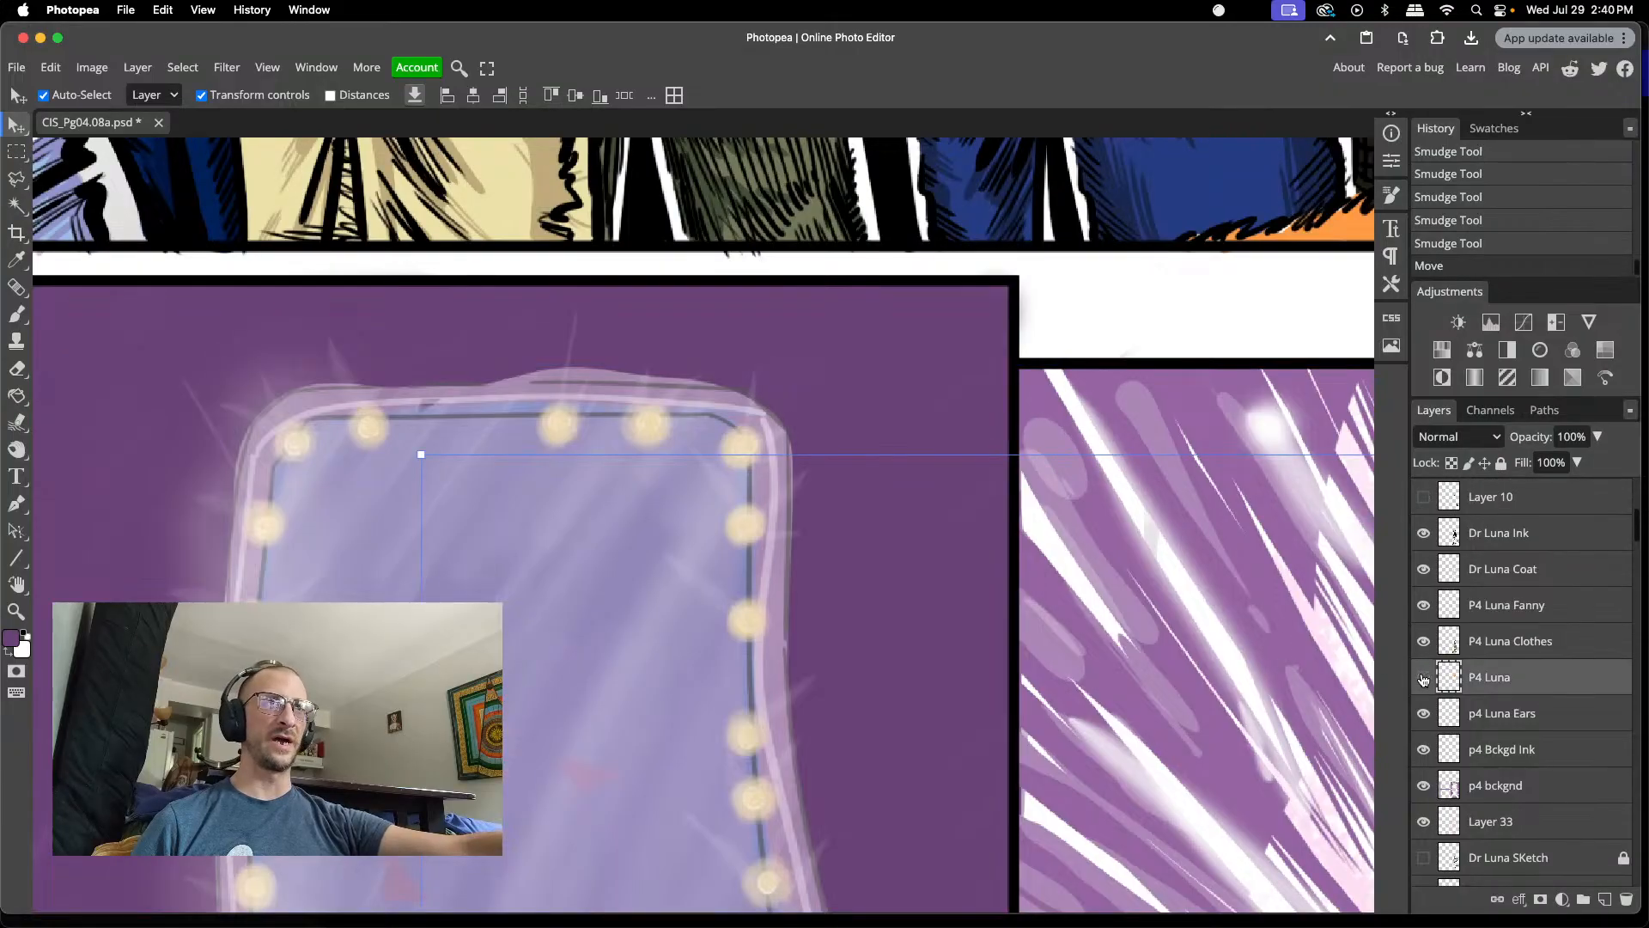
- Find the layer under the pink patch on the mirror and check p2 Background by toggling its visibility
{"action": "scroll", "coordinate": [603, 651], "scroll_direction": "down", "scroll_amount": 5}
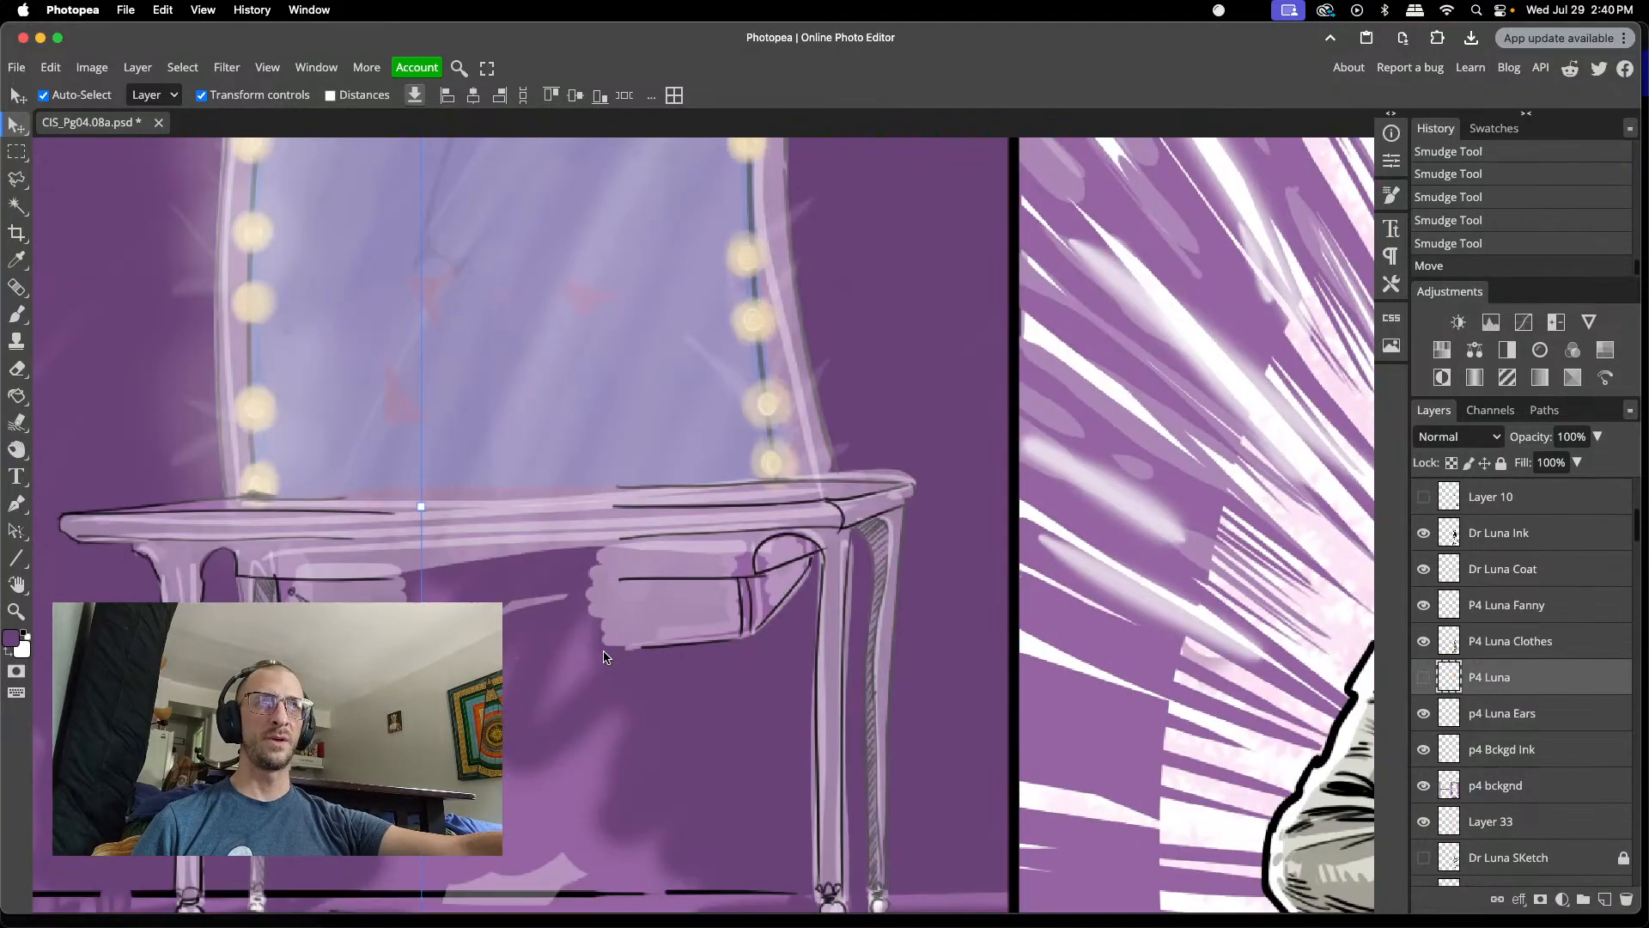
{"action": "scroll", "coordinate": [603, 657], "scroll_direction": "down", "scroll_amount": 1}
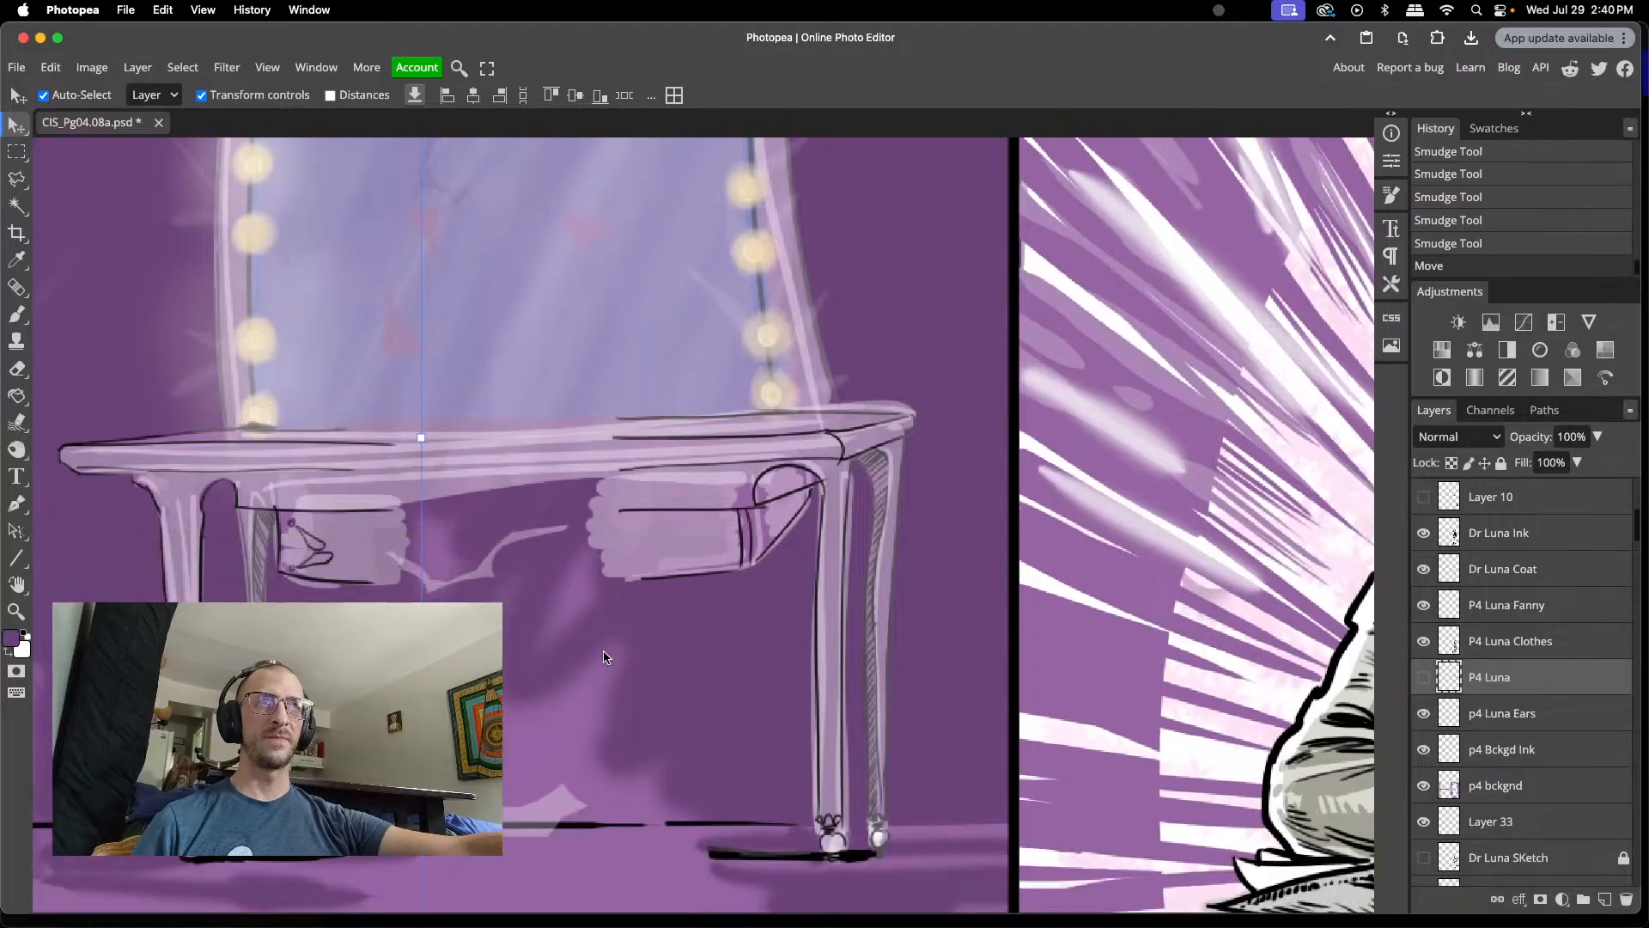
{"action": "scroll", "coordinate": [605, 657], "scroll_direction": "up", "scroll_amount": 3}
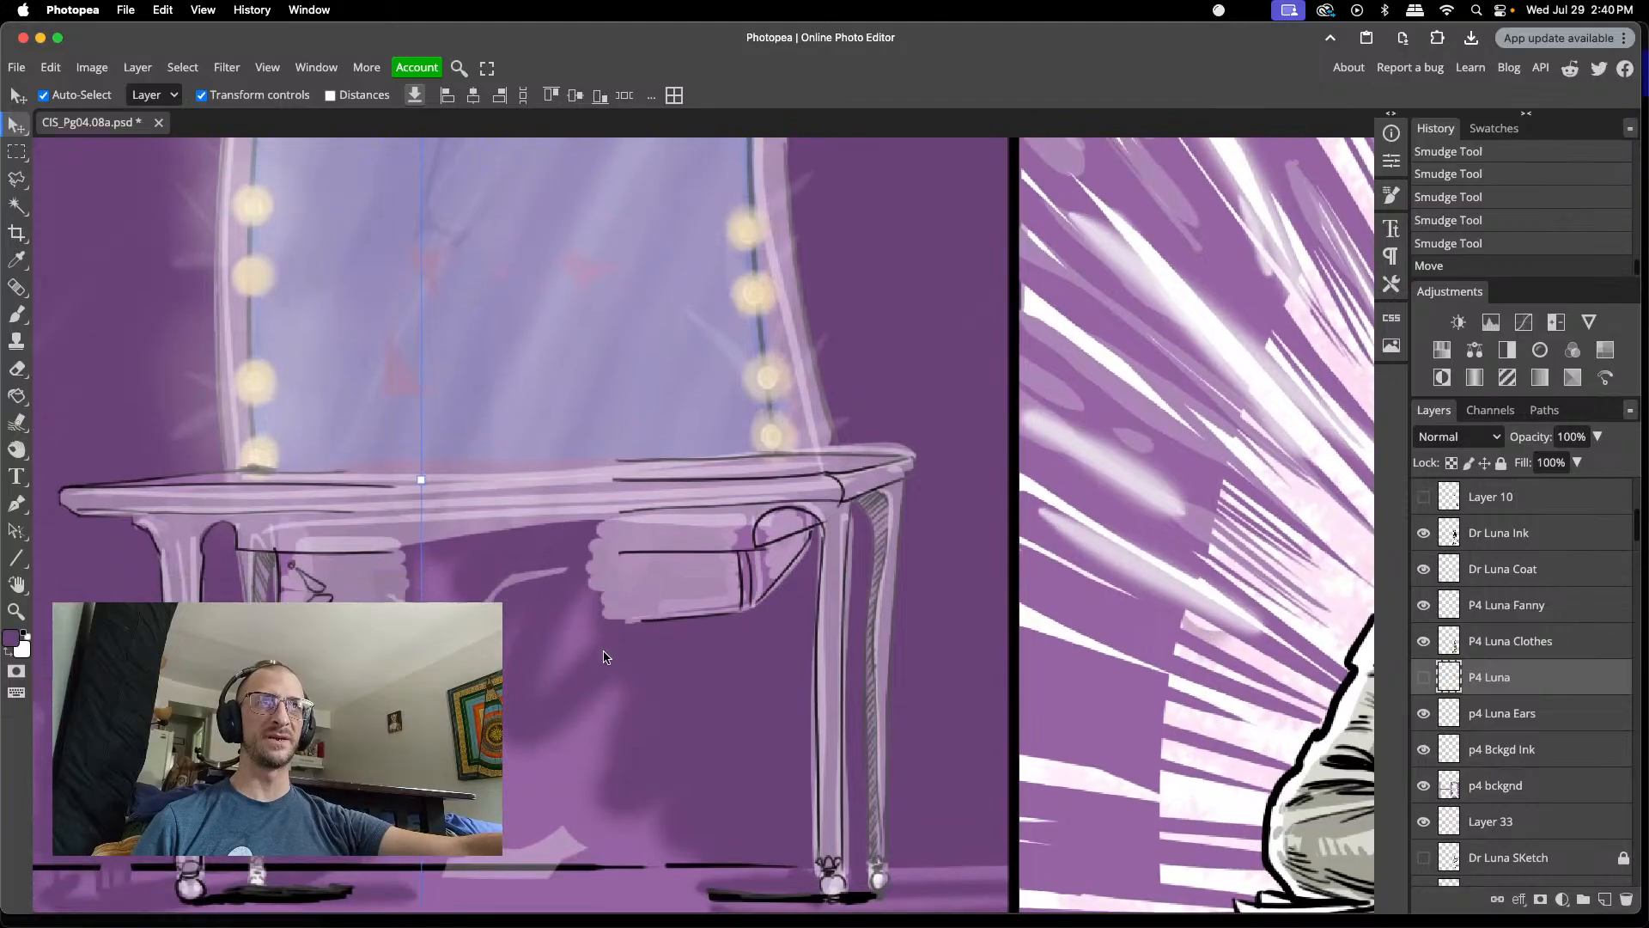
{"action": "scroll", "coordinate": [603, 657], "scroll_direction": "up", "scroll_amount": 2}
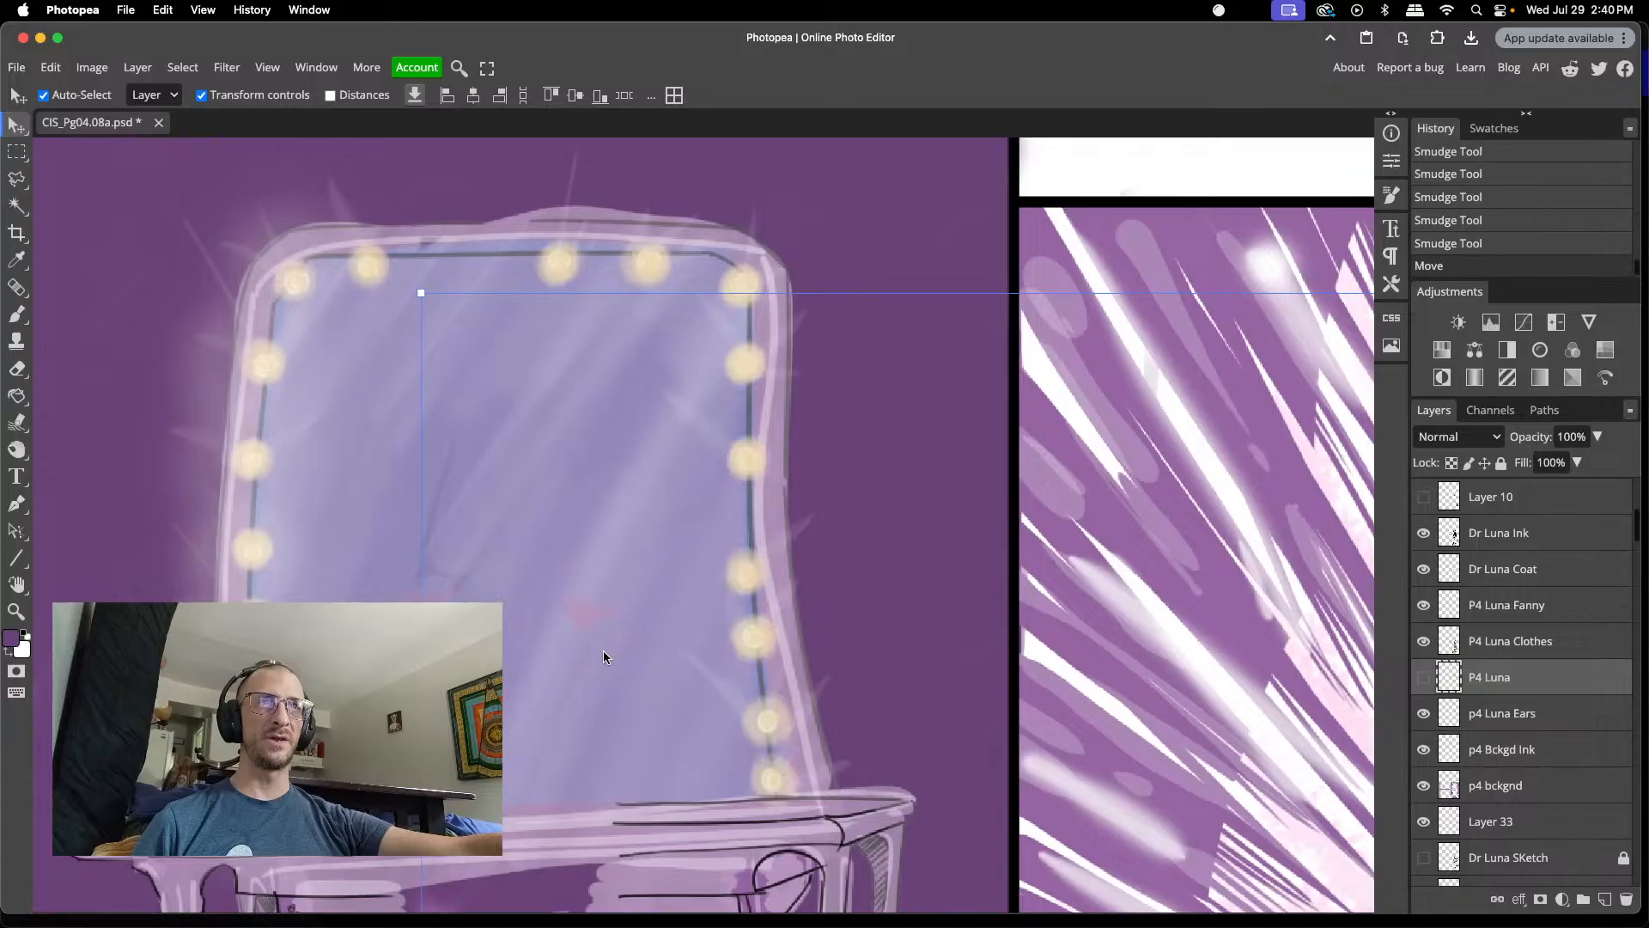
{"action": "left_click", "coordinate": [581, 611]}
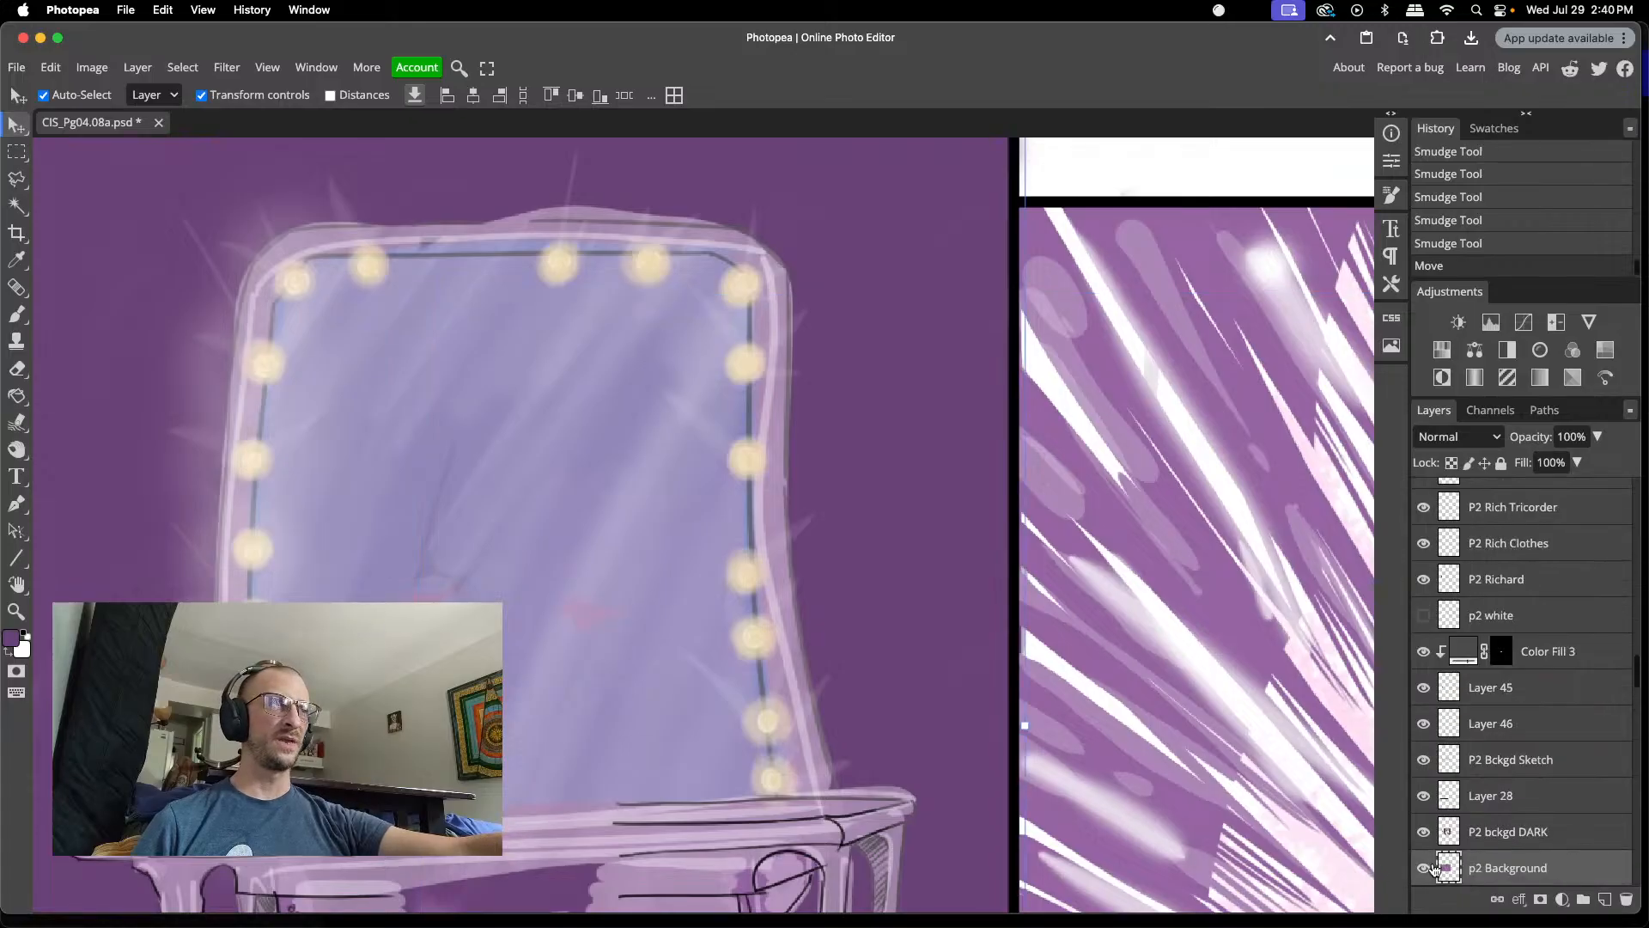
{"action": "left_click", "coordinate": [1423, 868]}
{"action": "left_click", "coordinate": [1424, 868]}
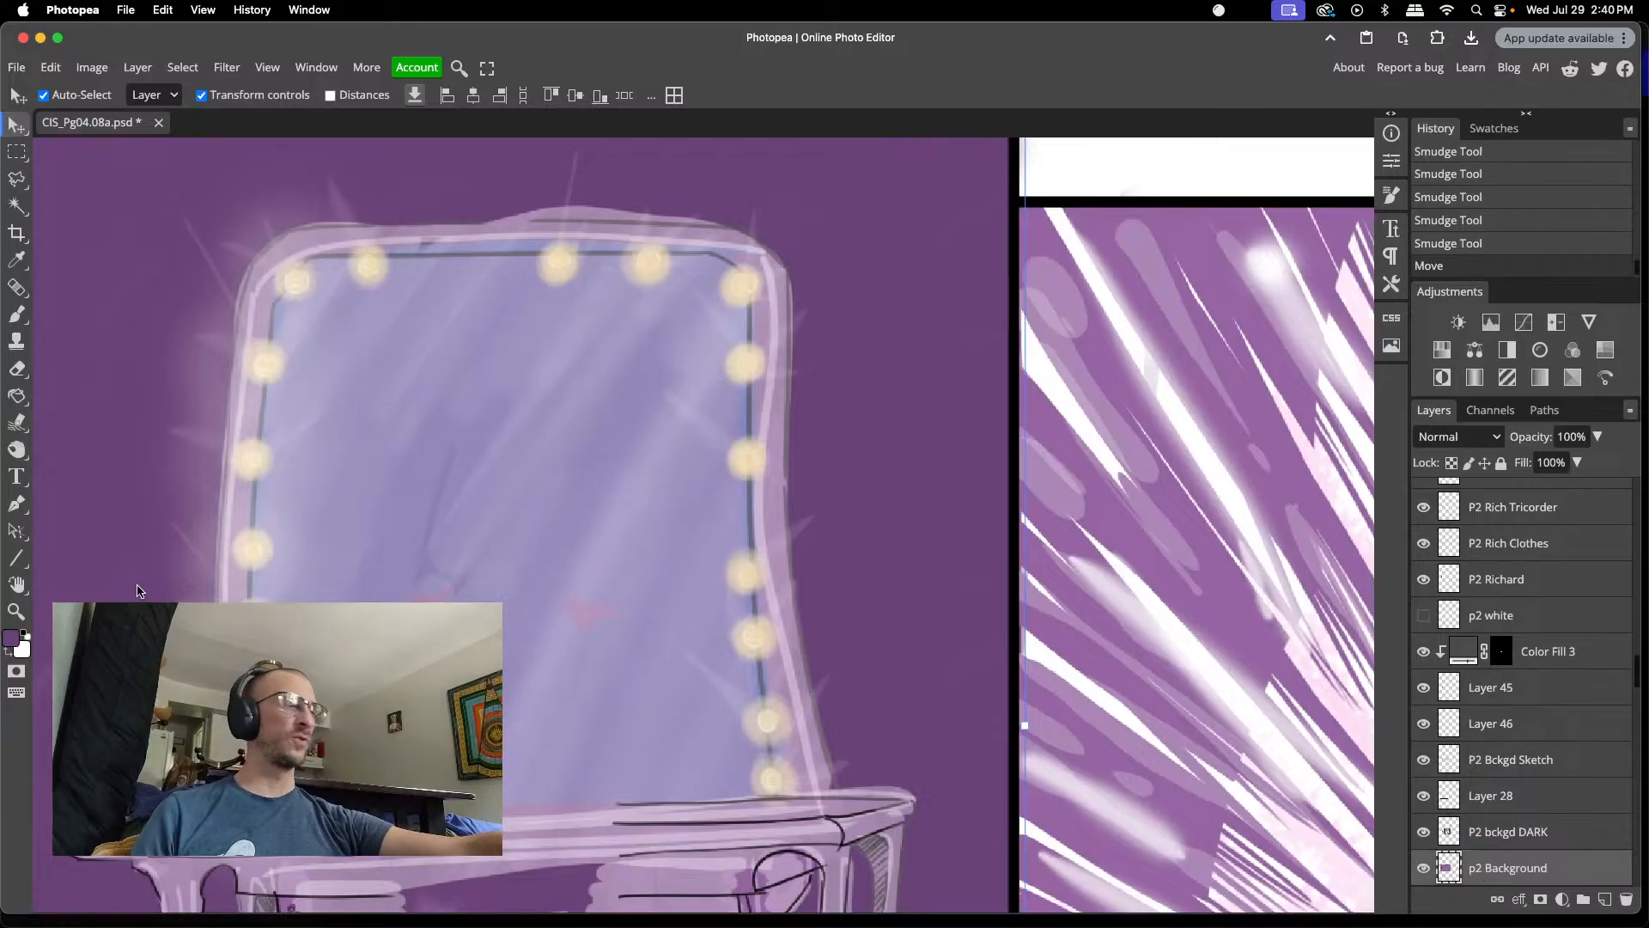
- Smudge the pink patch on the mirror on the p2 Background layer at 25% strength
{"action": "left_click", "coordinate": [17, 422]}
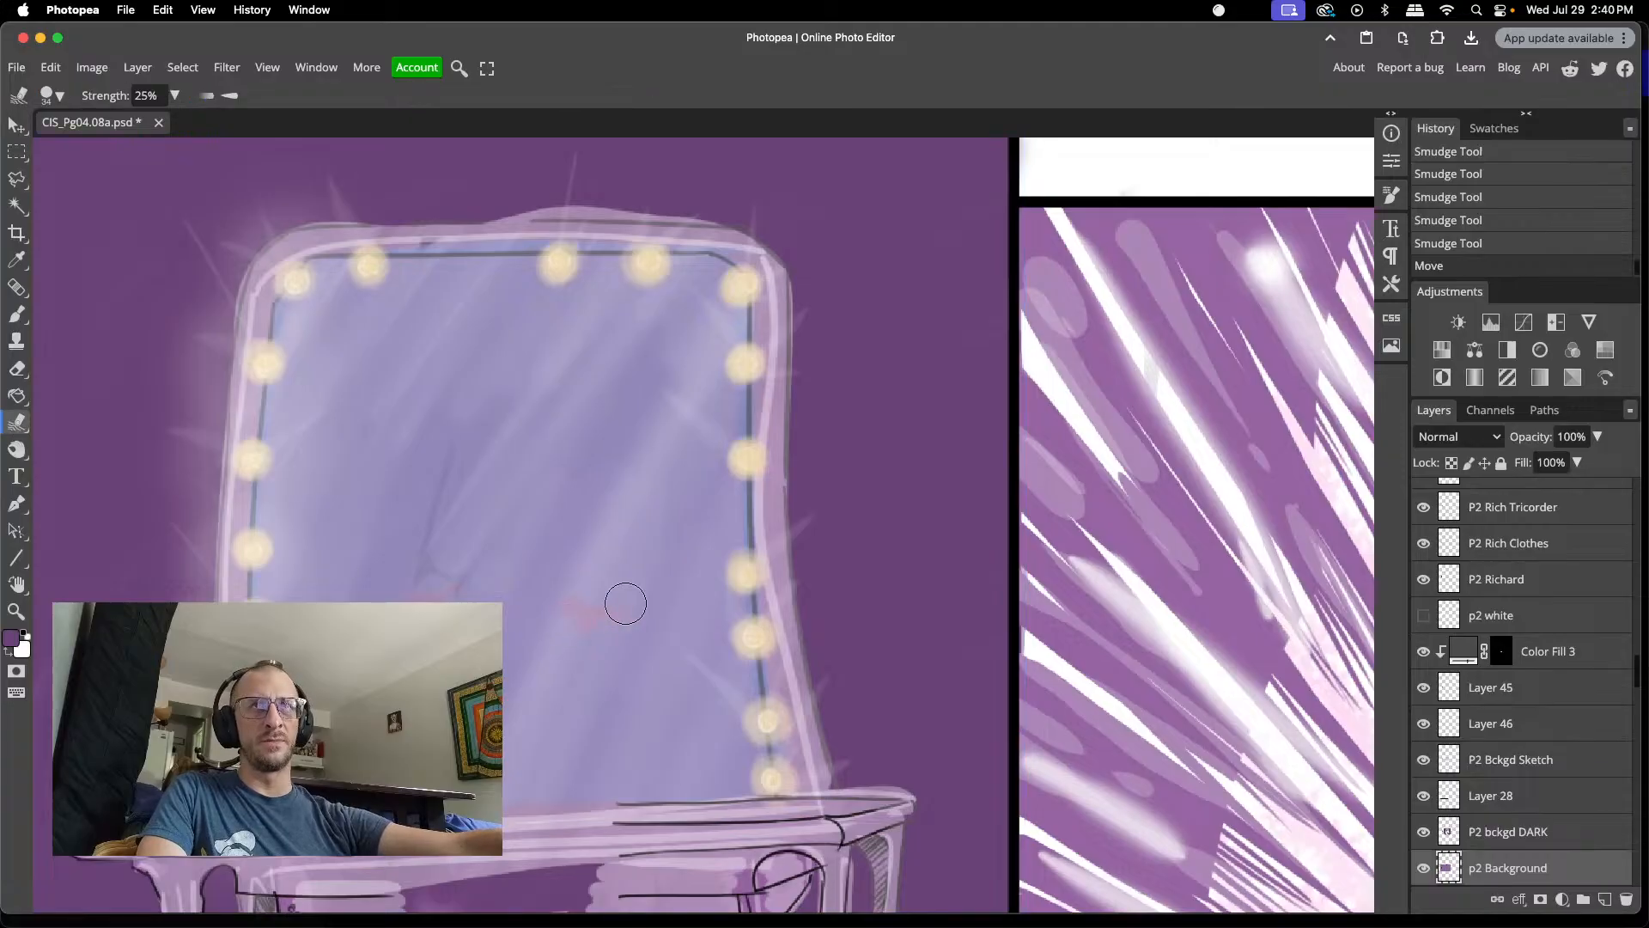
{"action": "mouse_move", "coordinate": [535, 611]}
{"action": "left_mouse_down"}
{"action": "mouse_move", "coordinate": [605, 599]}
{"action": "mouse_move", "coordinate": [579, 600]}
{"action": "left_mouse_up"}
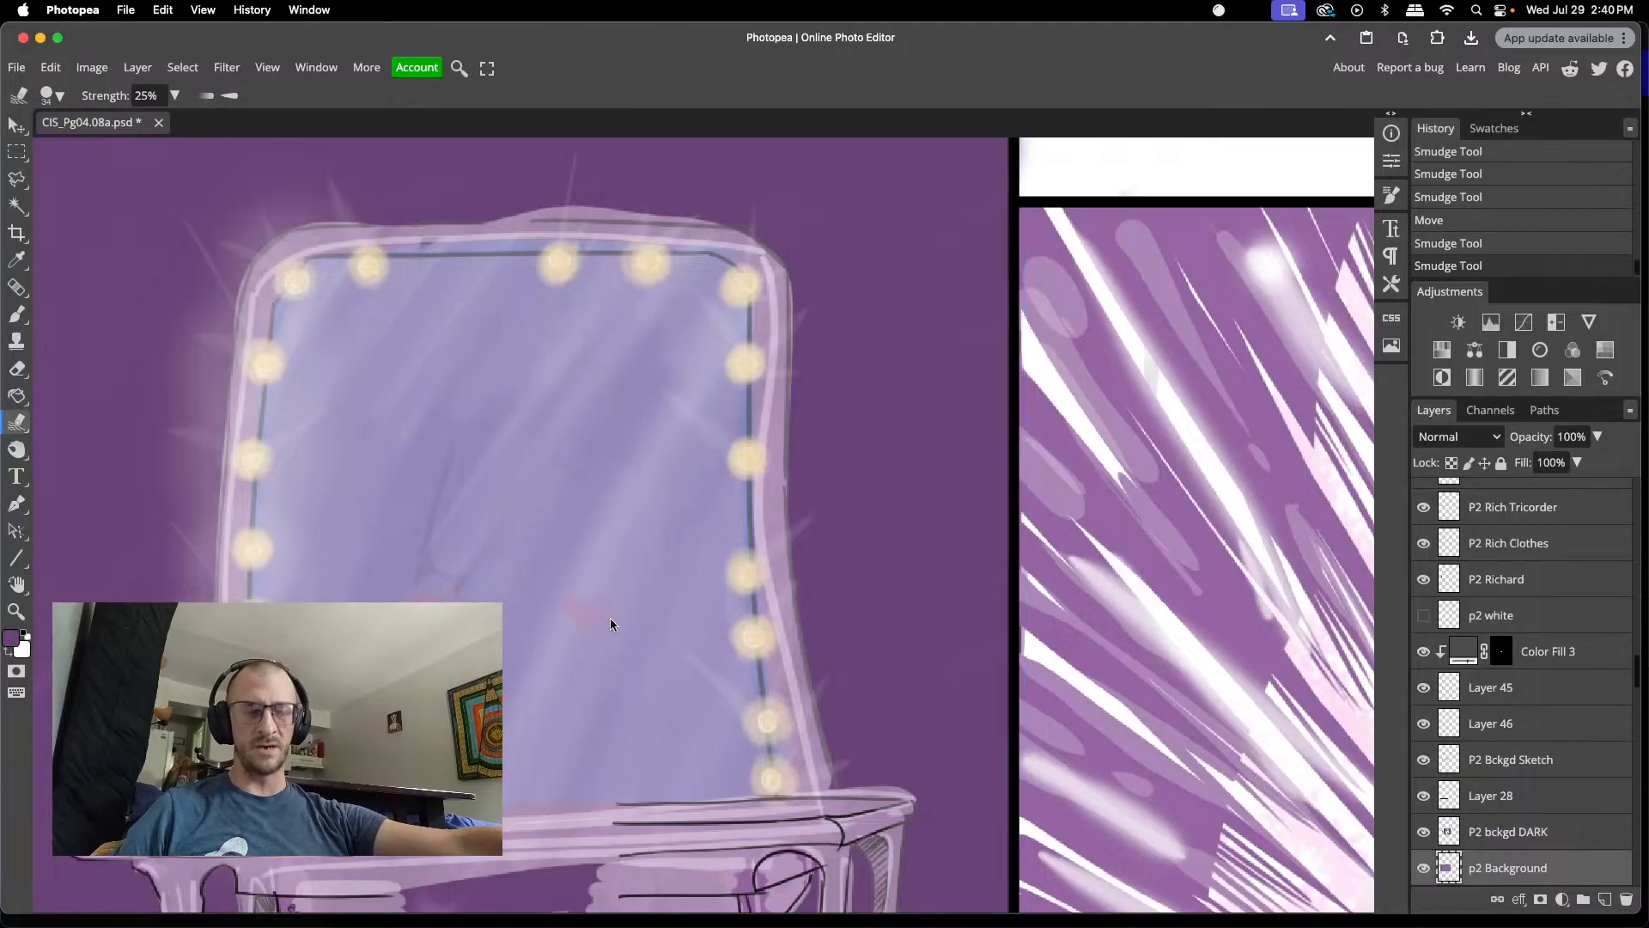
{"action": "mouse_move", "coordinate": [611, 616]}
{"action": "left_mouse_down"}
{"action": "mouse_move", "coordinate": [593, 615]}
{"action": "mouse_move", "coordinate": [627, 615]}
{"action": "mouse_move", "coordinate": [574, 604]}
{"action": "mouse_move", "coordinate": [581, 626]}
{"action": "mouse_move", "coordinate": [593, 615]}
{"action": "left_mouse_up"}
{"action": "left_click_drag", "start_coordinate": [593, 615], "coordinate": [582, 620]}
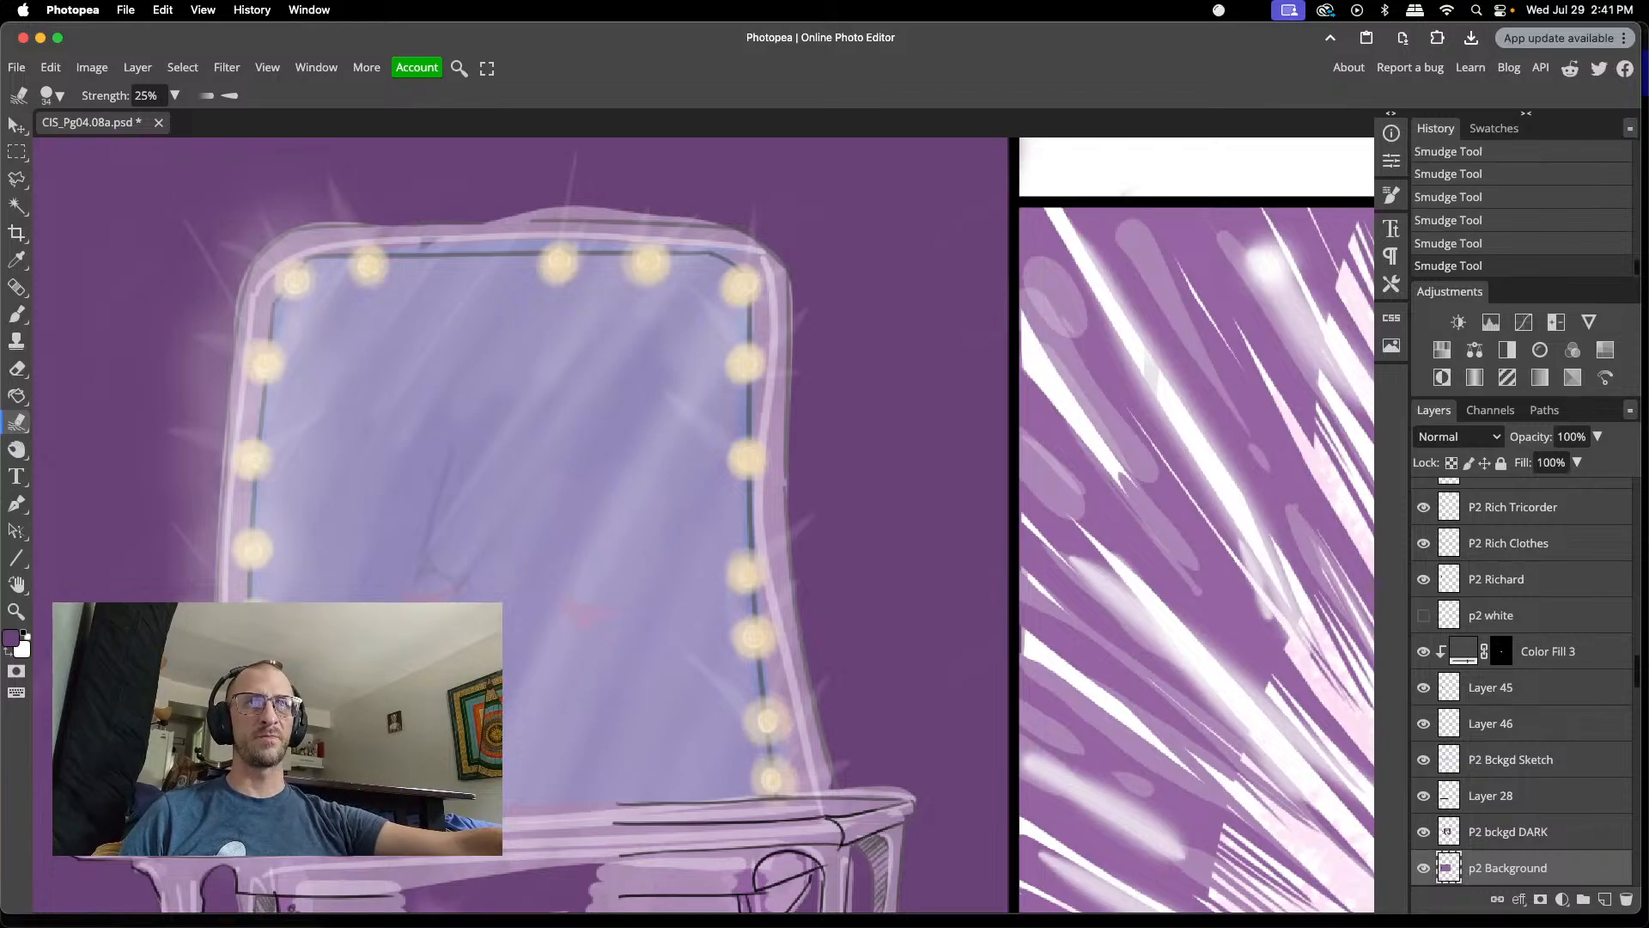
- Check whether p2 Background or P2 bckgd DARK holds the pink patch by toggling each layer's visibility, and pick the layer under the patch
{"action": "left_click", "coordinate": [1423, 869]}
{"action": "left_click", "coordinate": [1423, 869]}
{"action": "left_click", "coordinate": [1423, 869]}
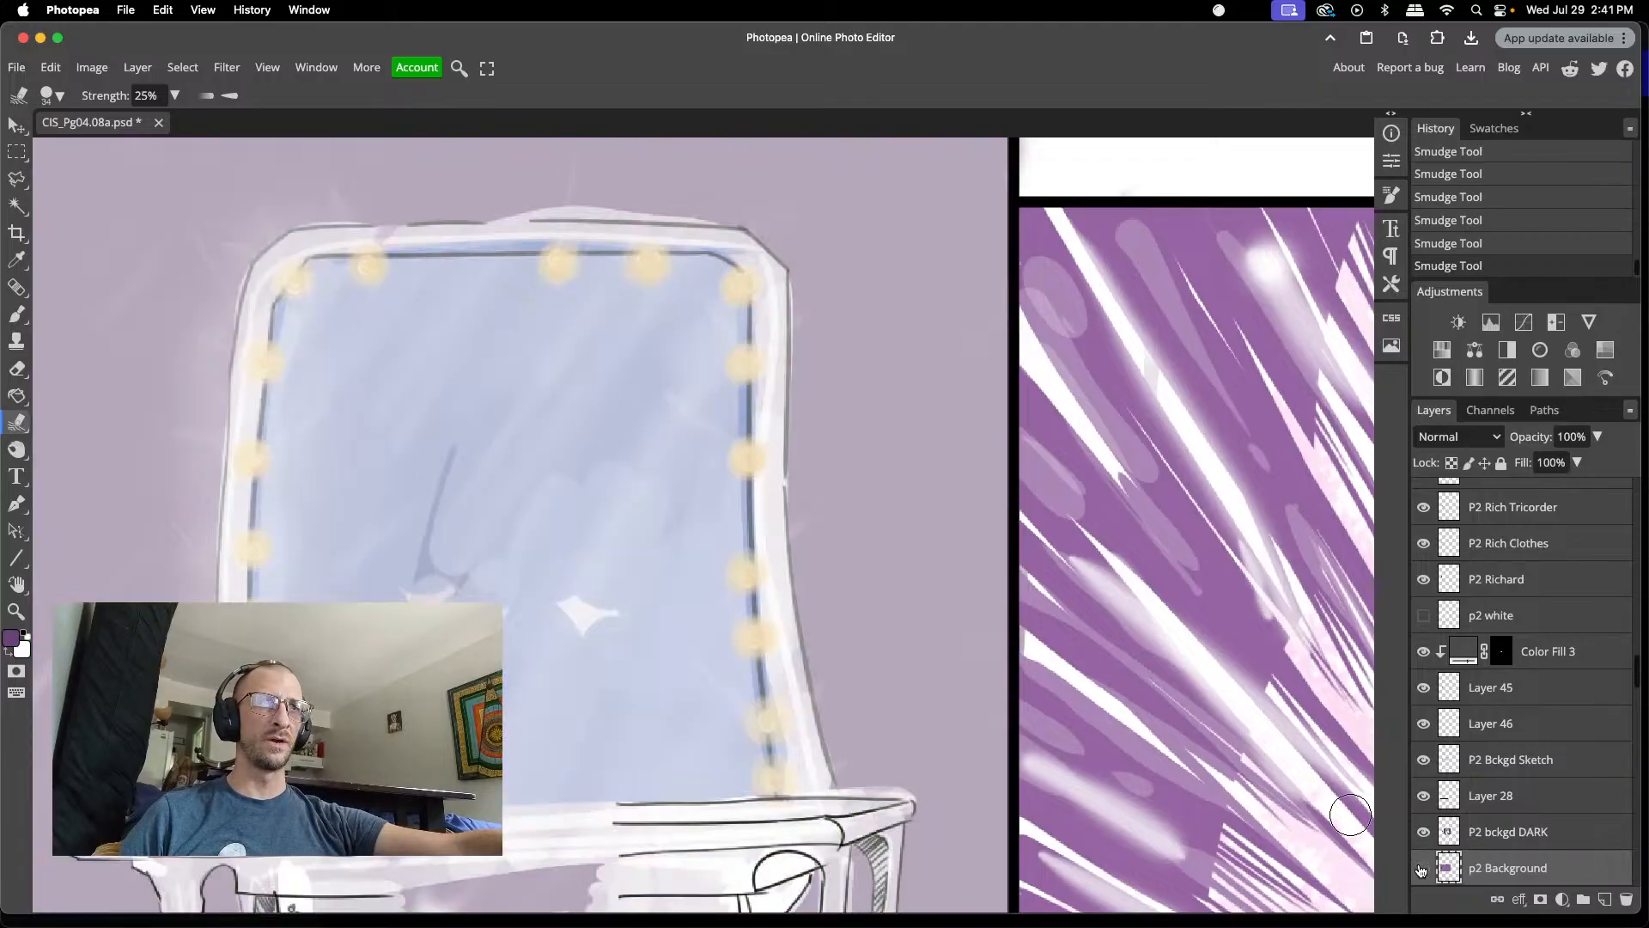
{"action": "left_click", "coordinate": [1422, 869]}
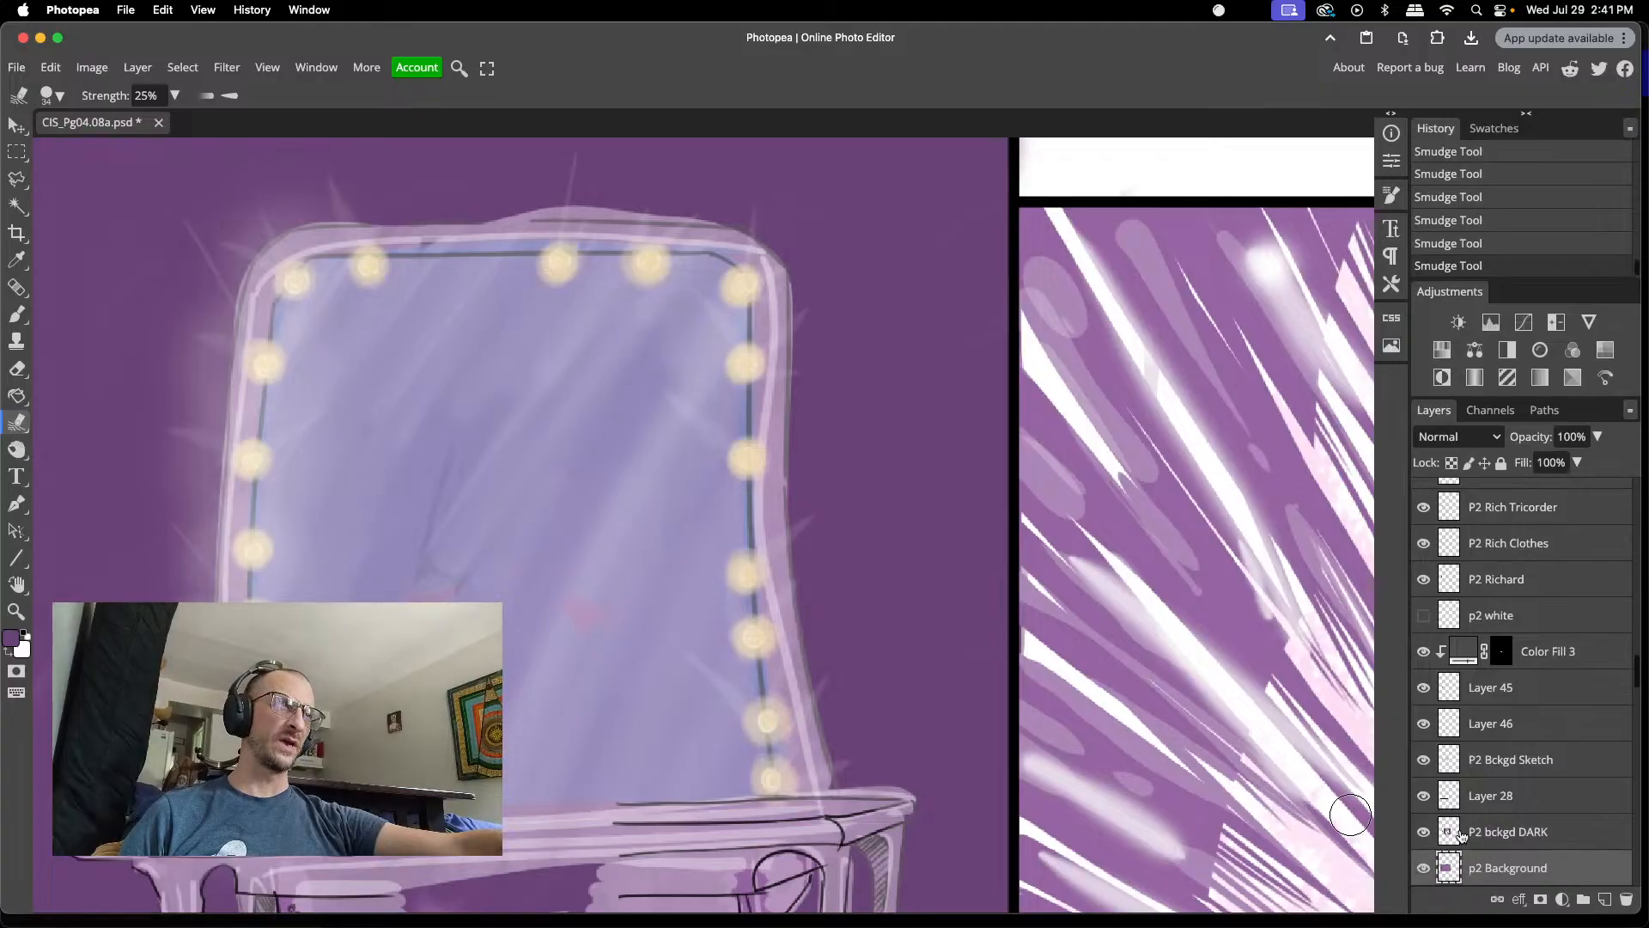
{"action": "left_click", "coordinate": [1423, 833]}
{"action": "left_click", "coordinate": [1423, 833]}
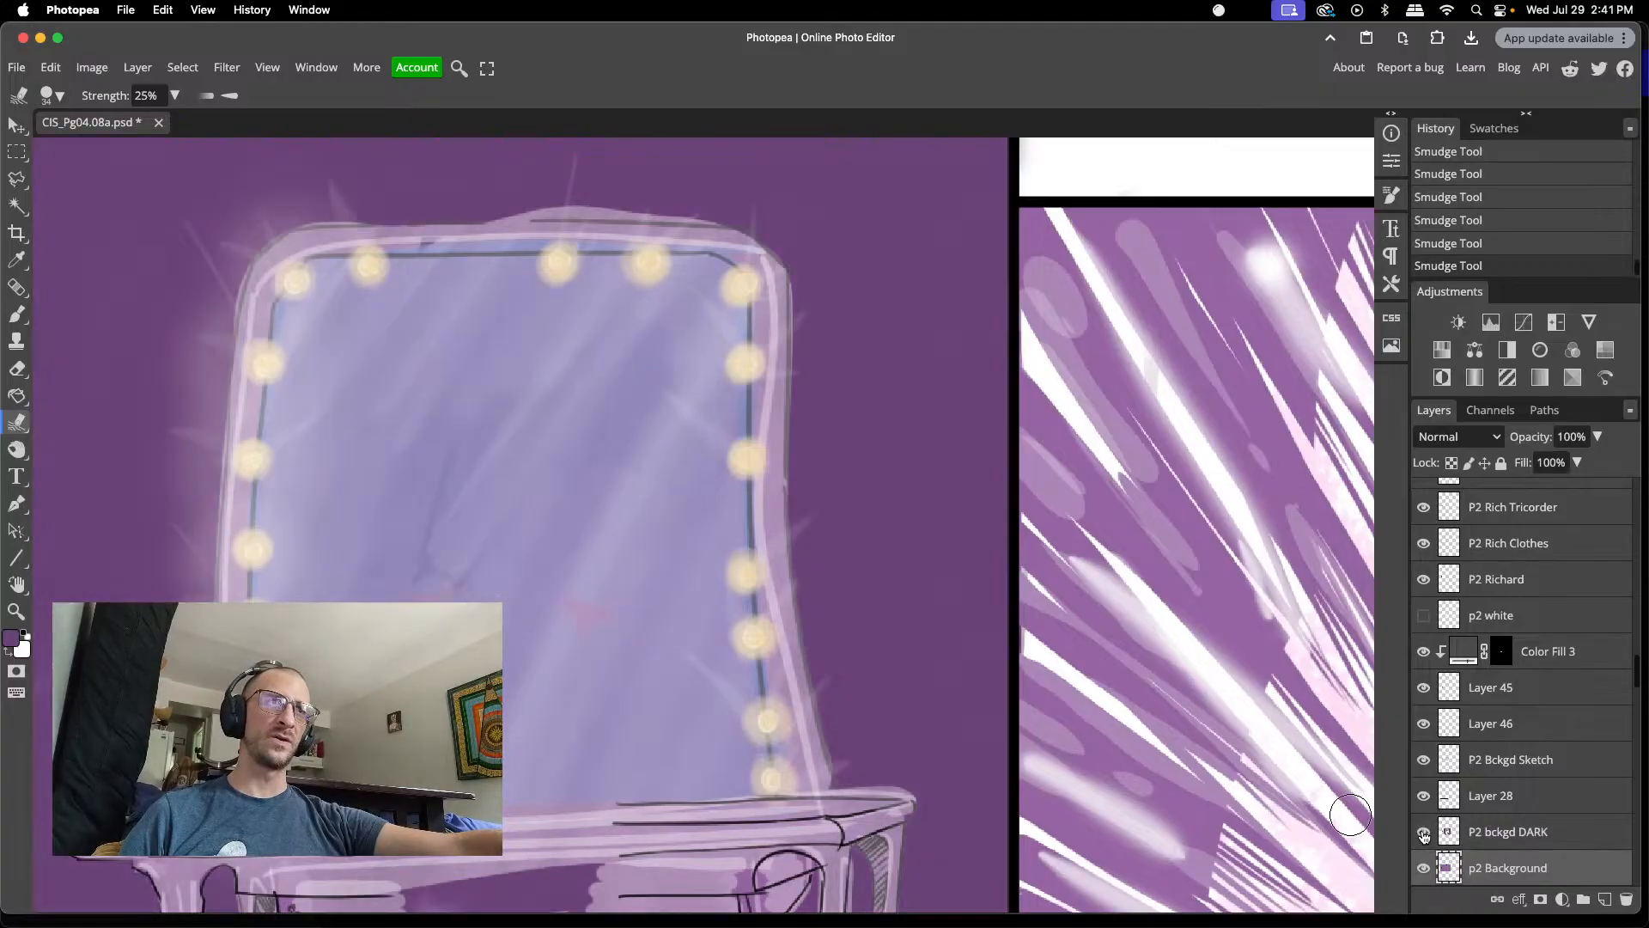
{"action": "left_click", "coordinate": [1525, 831]}
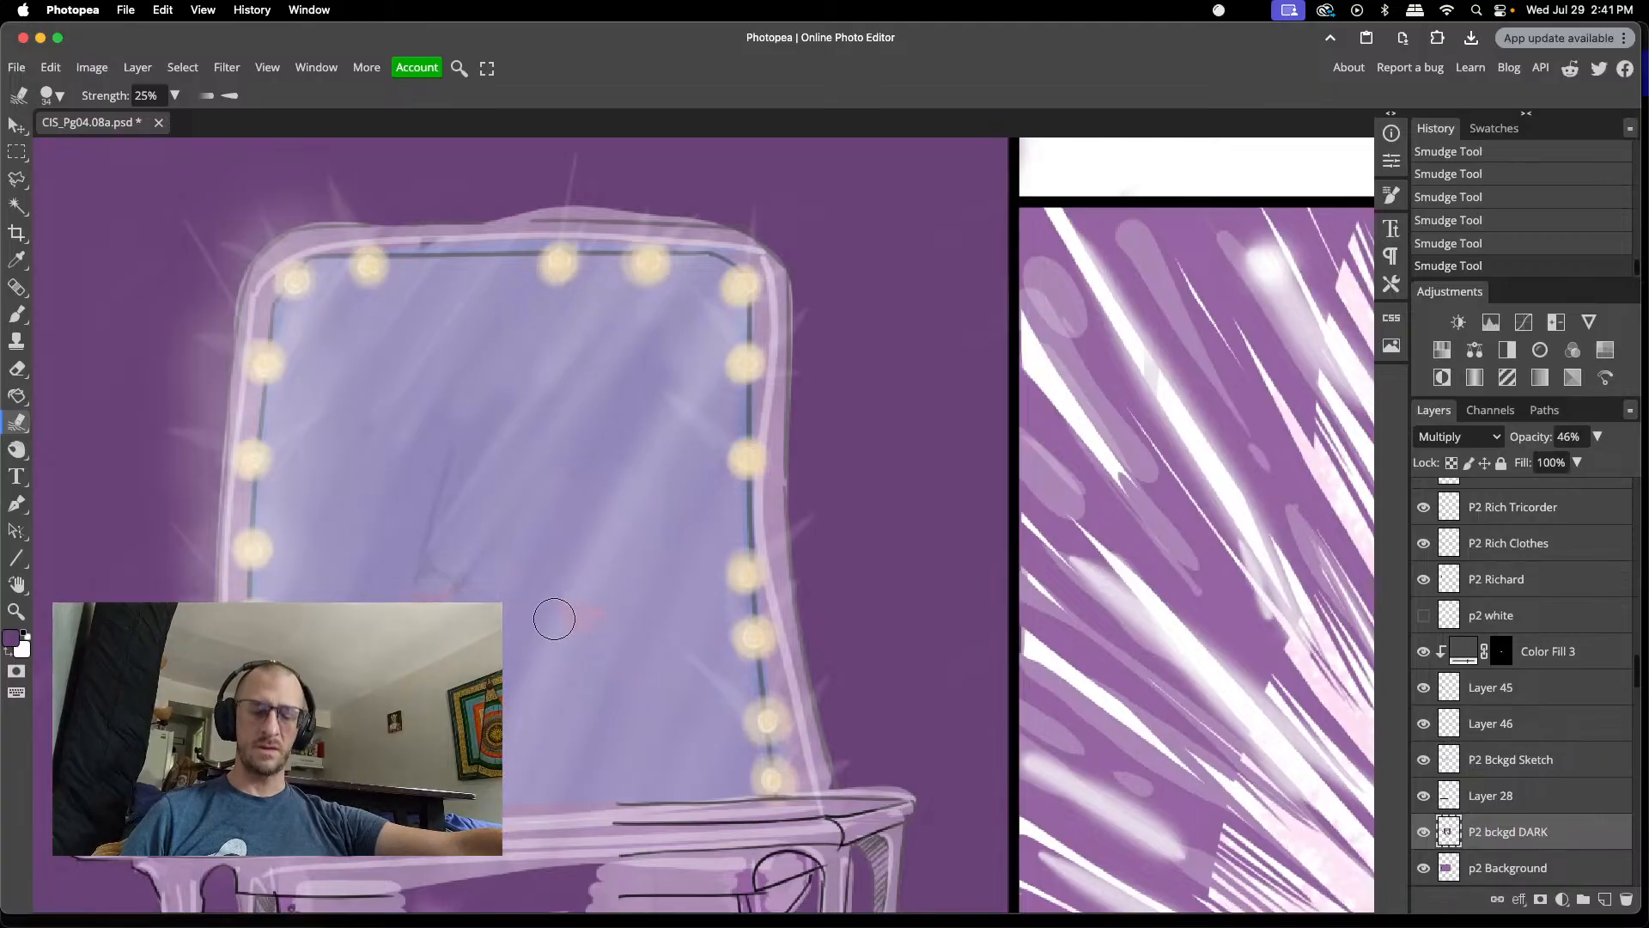
{"action": "key", "text": "v"}
{"action": "key", "text": "alt+["}
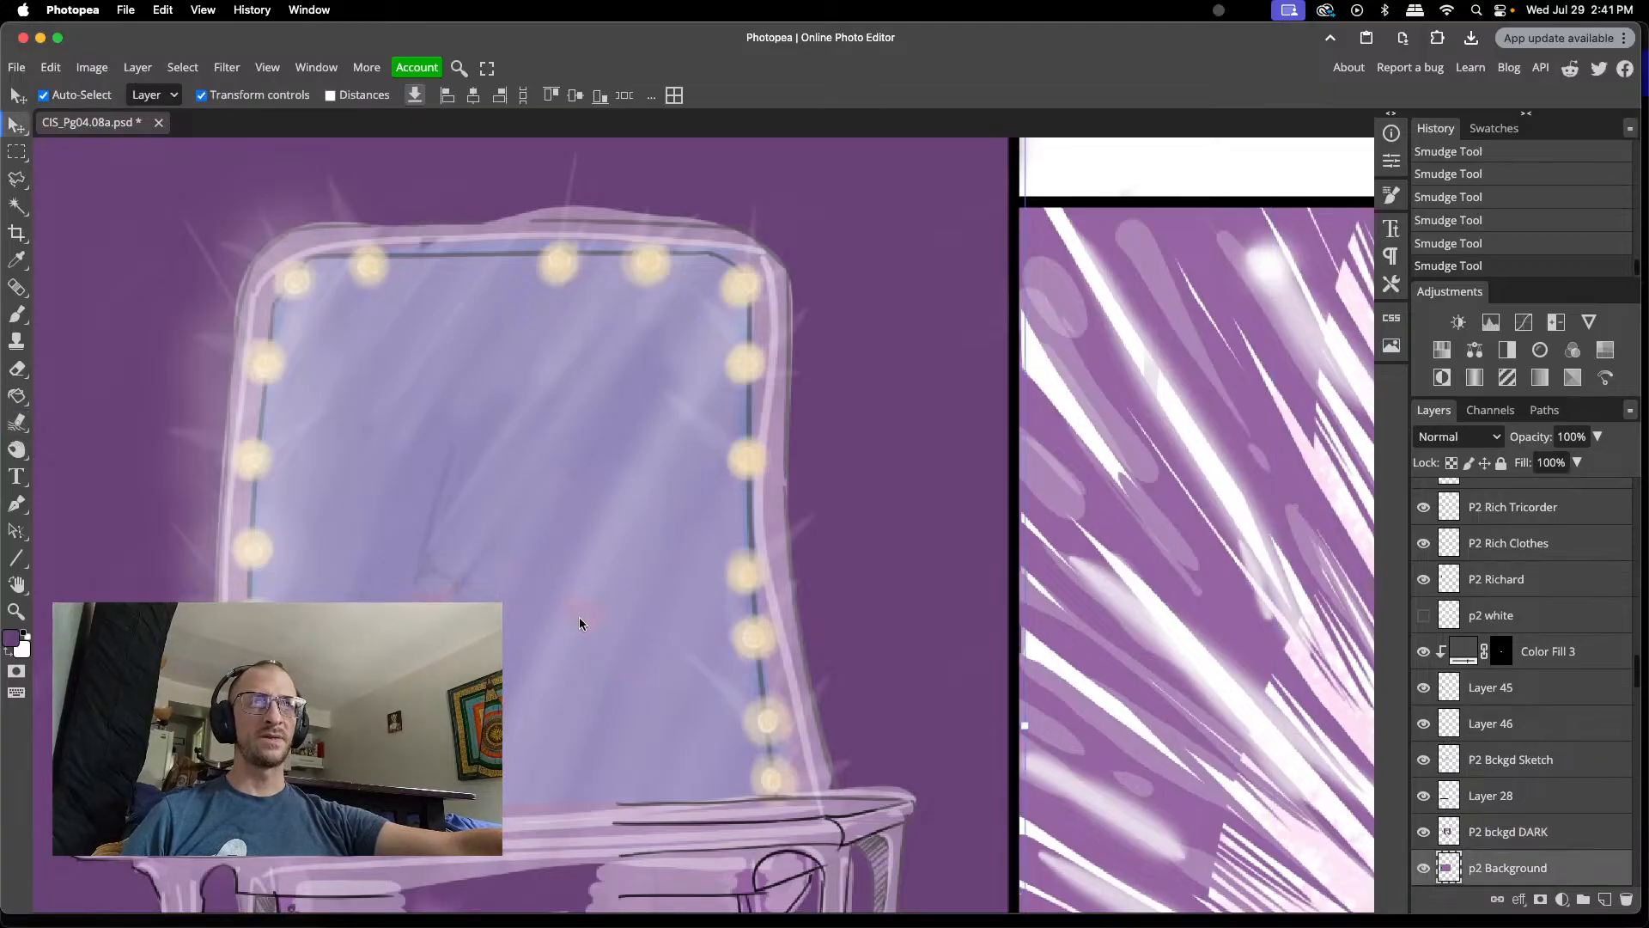
- Compare the mirror with and without the P2 Bckgd Sketch layer by repeatedly toggling its visibility
{"action": "left_click", "coordinate": [1510, 759]}
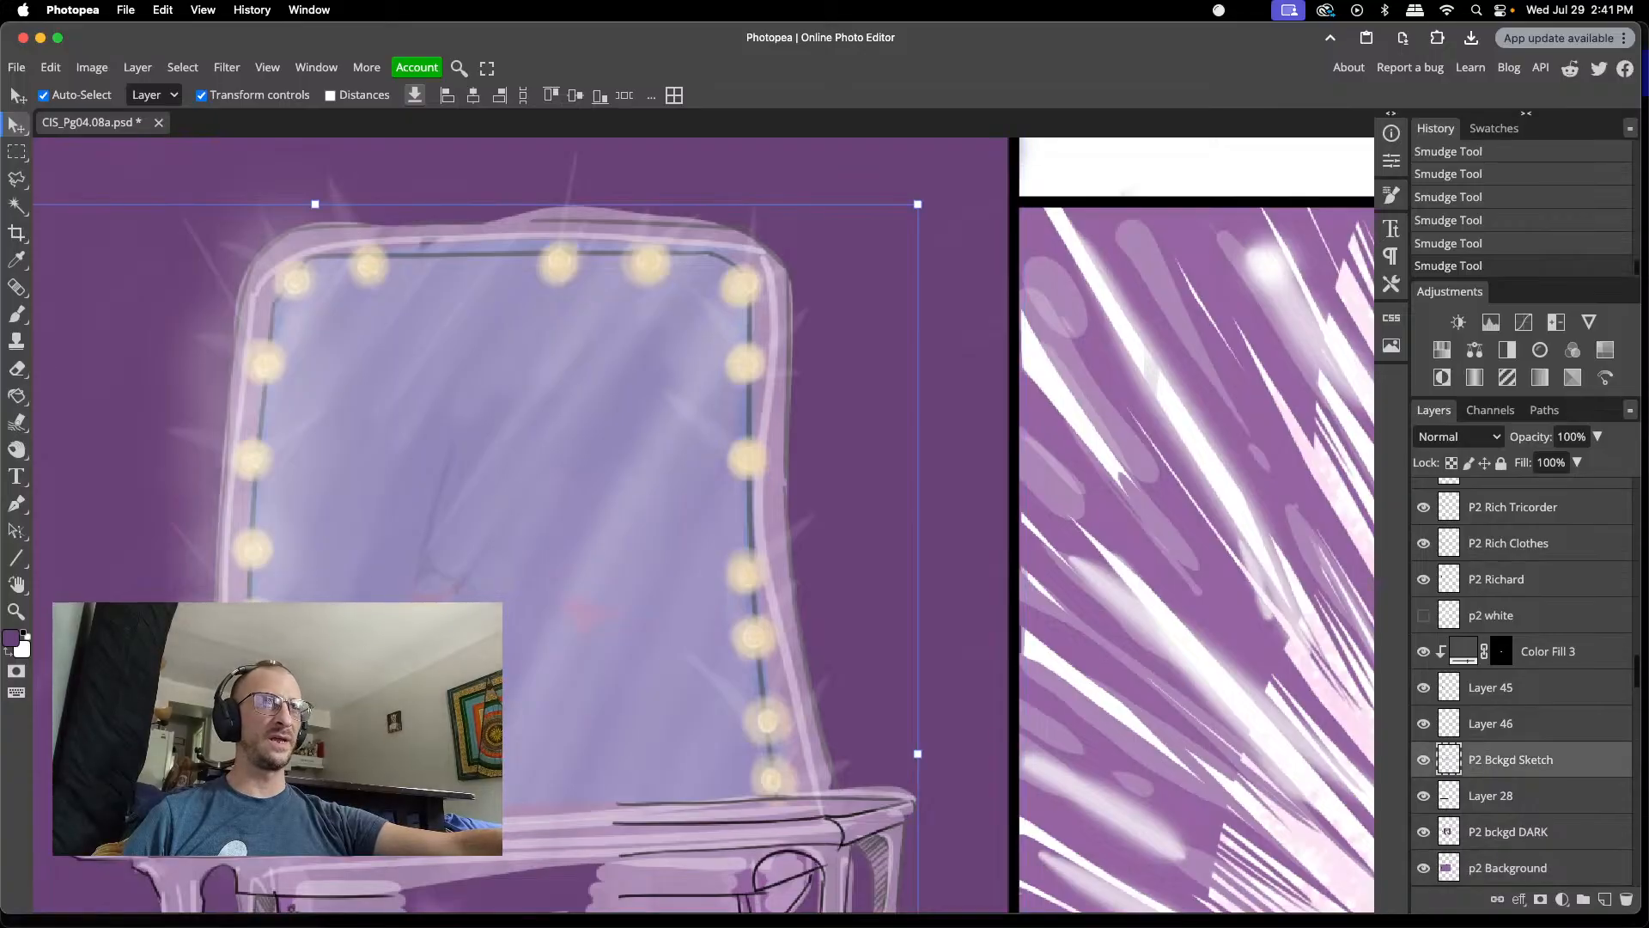
{"action": "left_click", "coordinate": [1423, 760]}
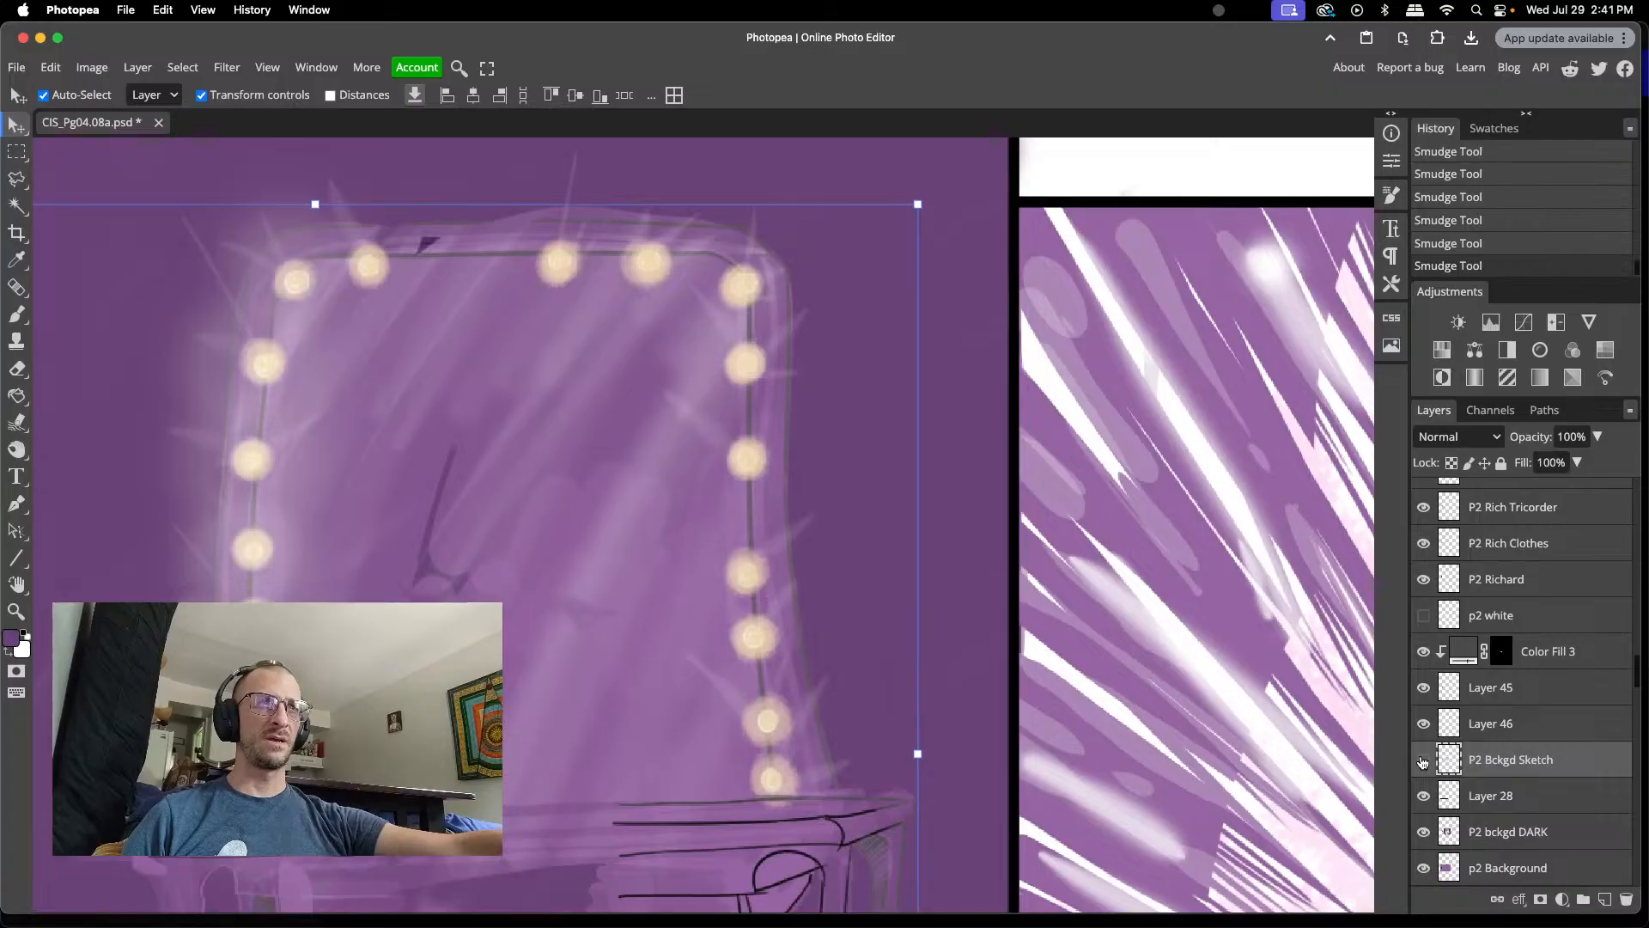
{"action": "left_click", "coordinate": [1423, 761]}
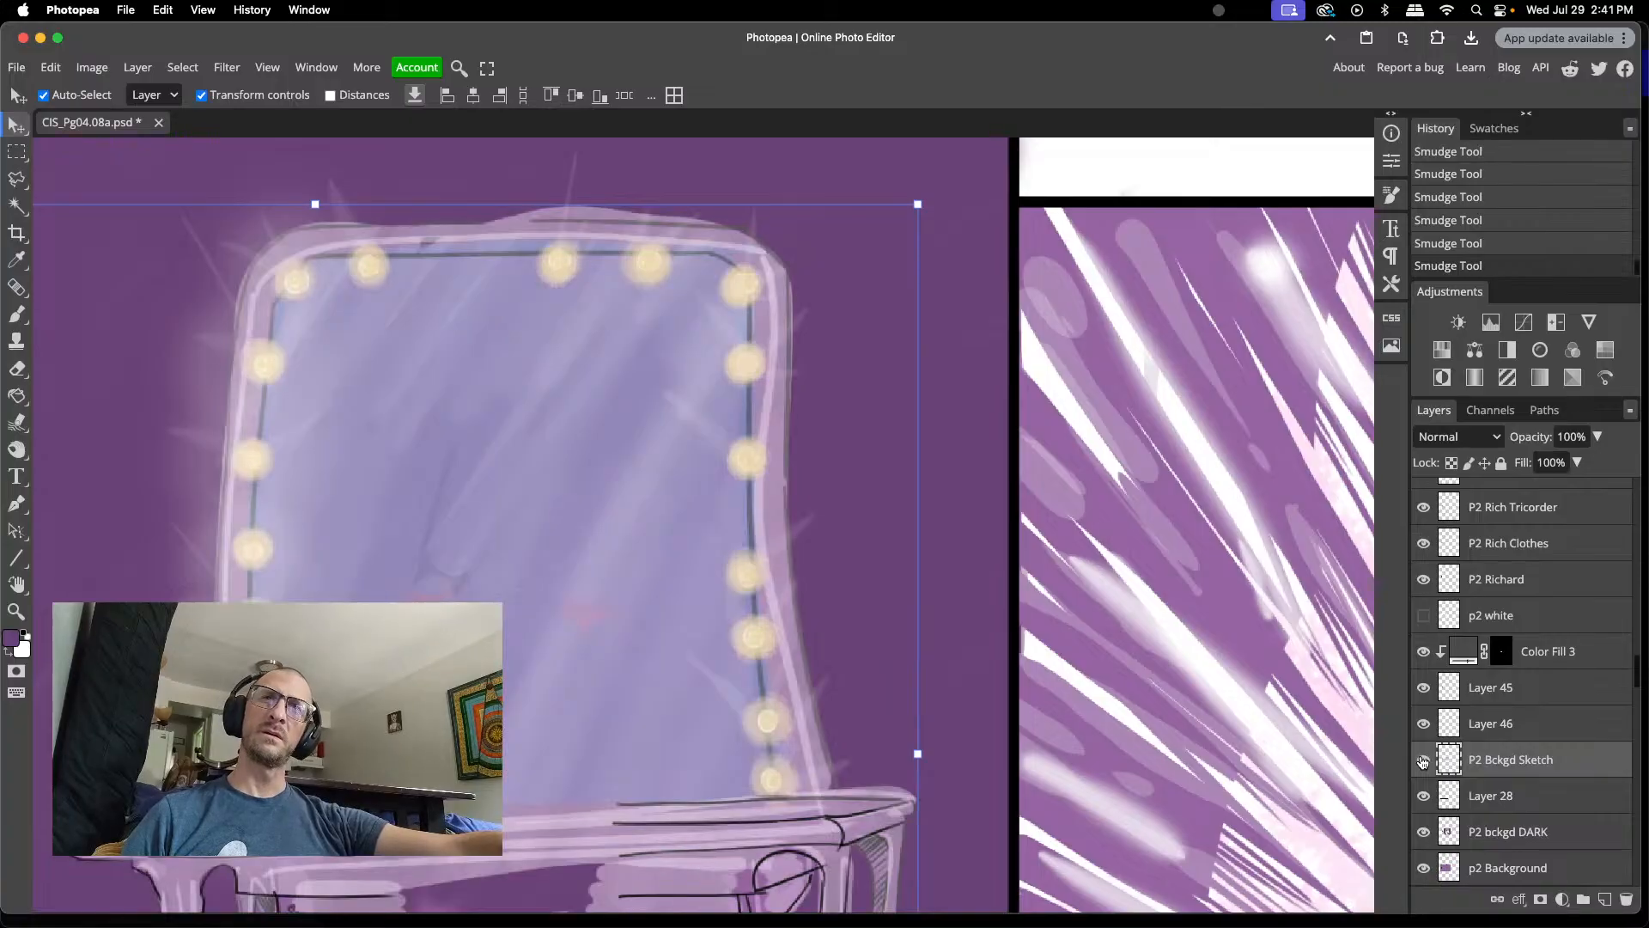
{"action": "left_click", "coordinate": [1422, 761]}
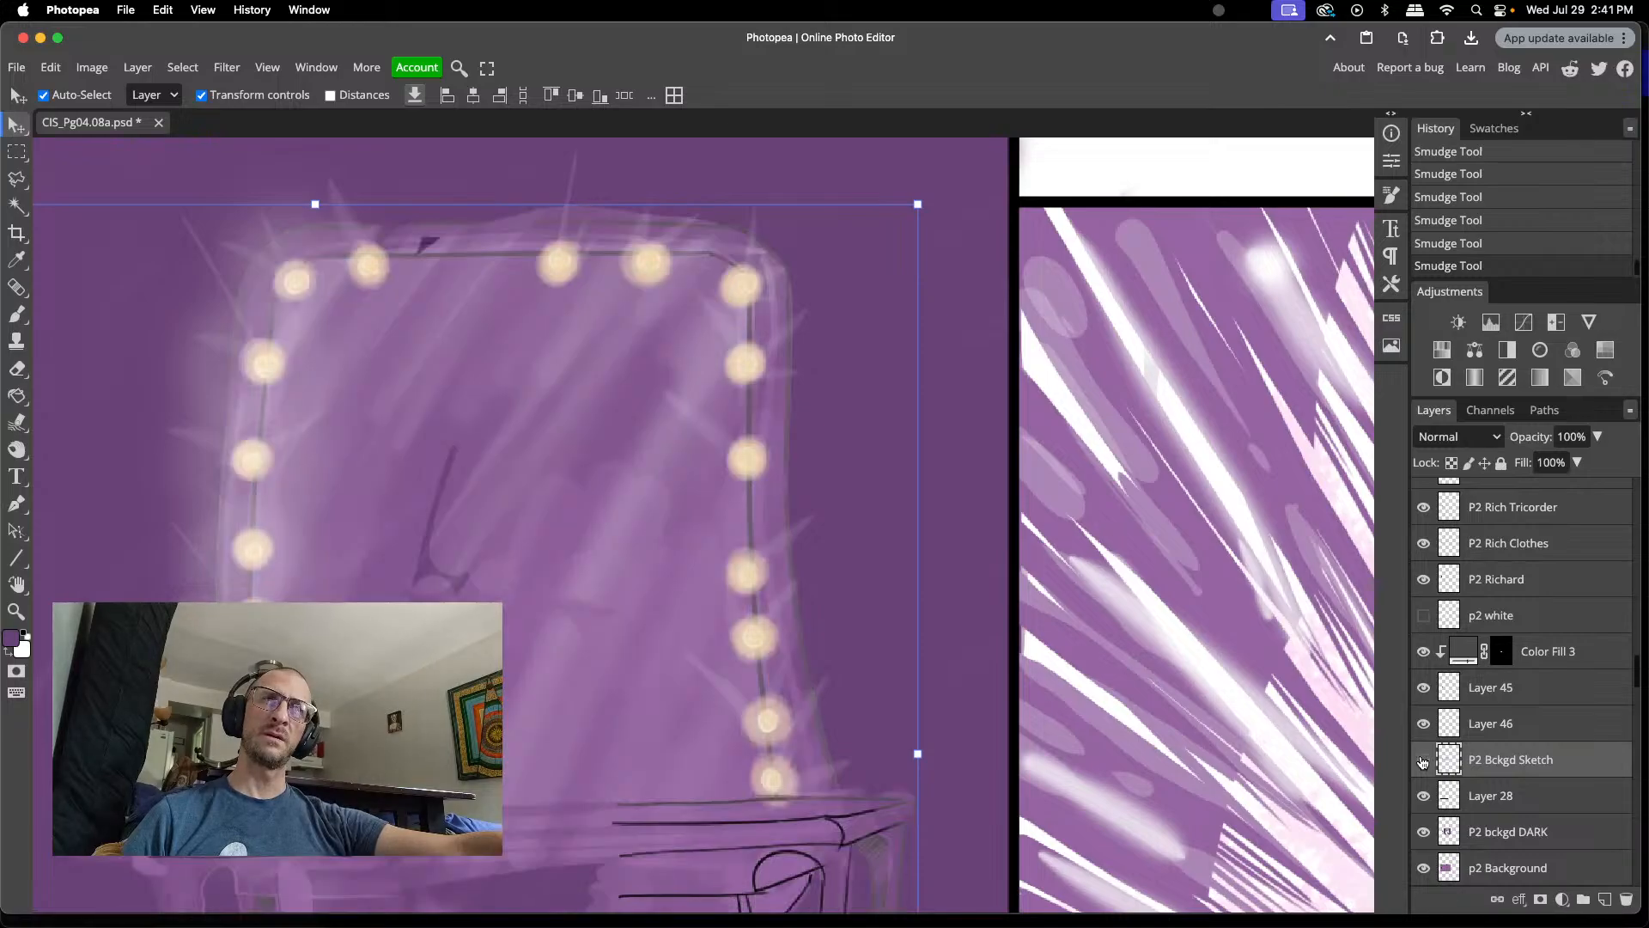
{"action": "left_click", "coordinate": [1423, 761]}
{"action": "left_click", "coordinate": [1422, 761]}
{"action": "left_click", "coordinate": [1423, 761]}
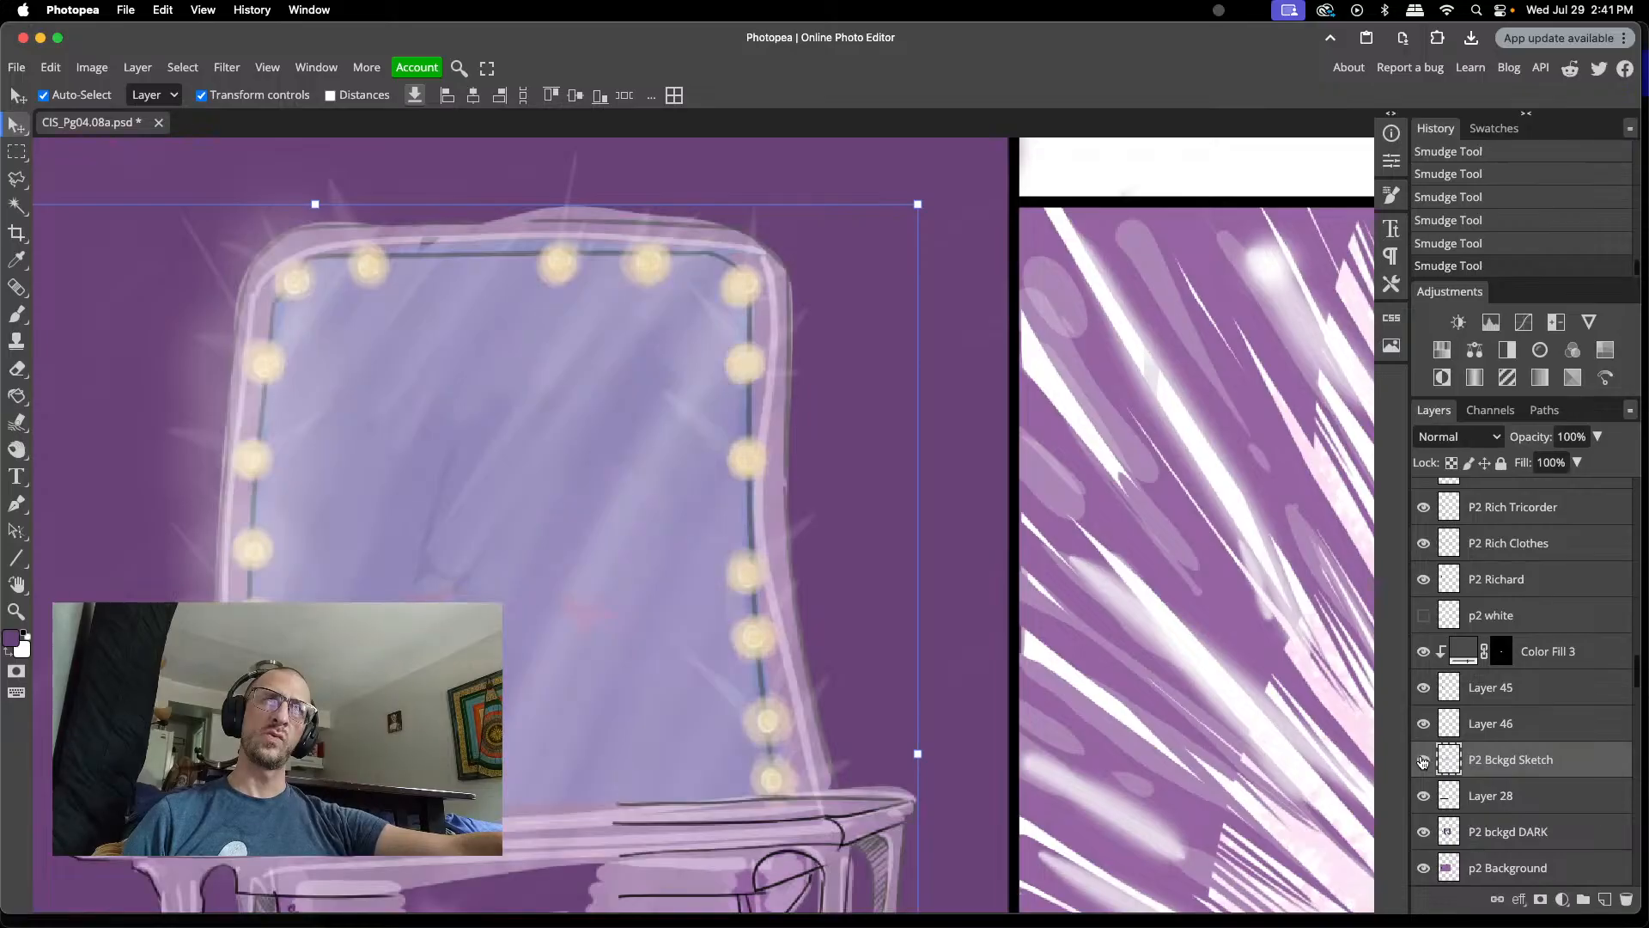
{"action": "left_click", "coordinate": [1422, 762]}
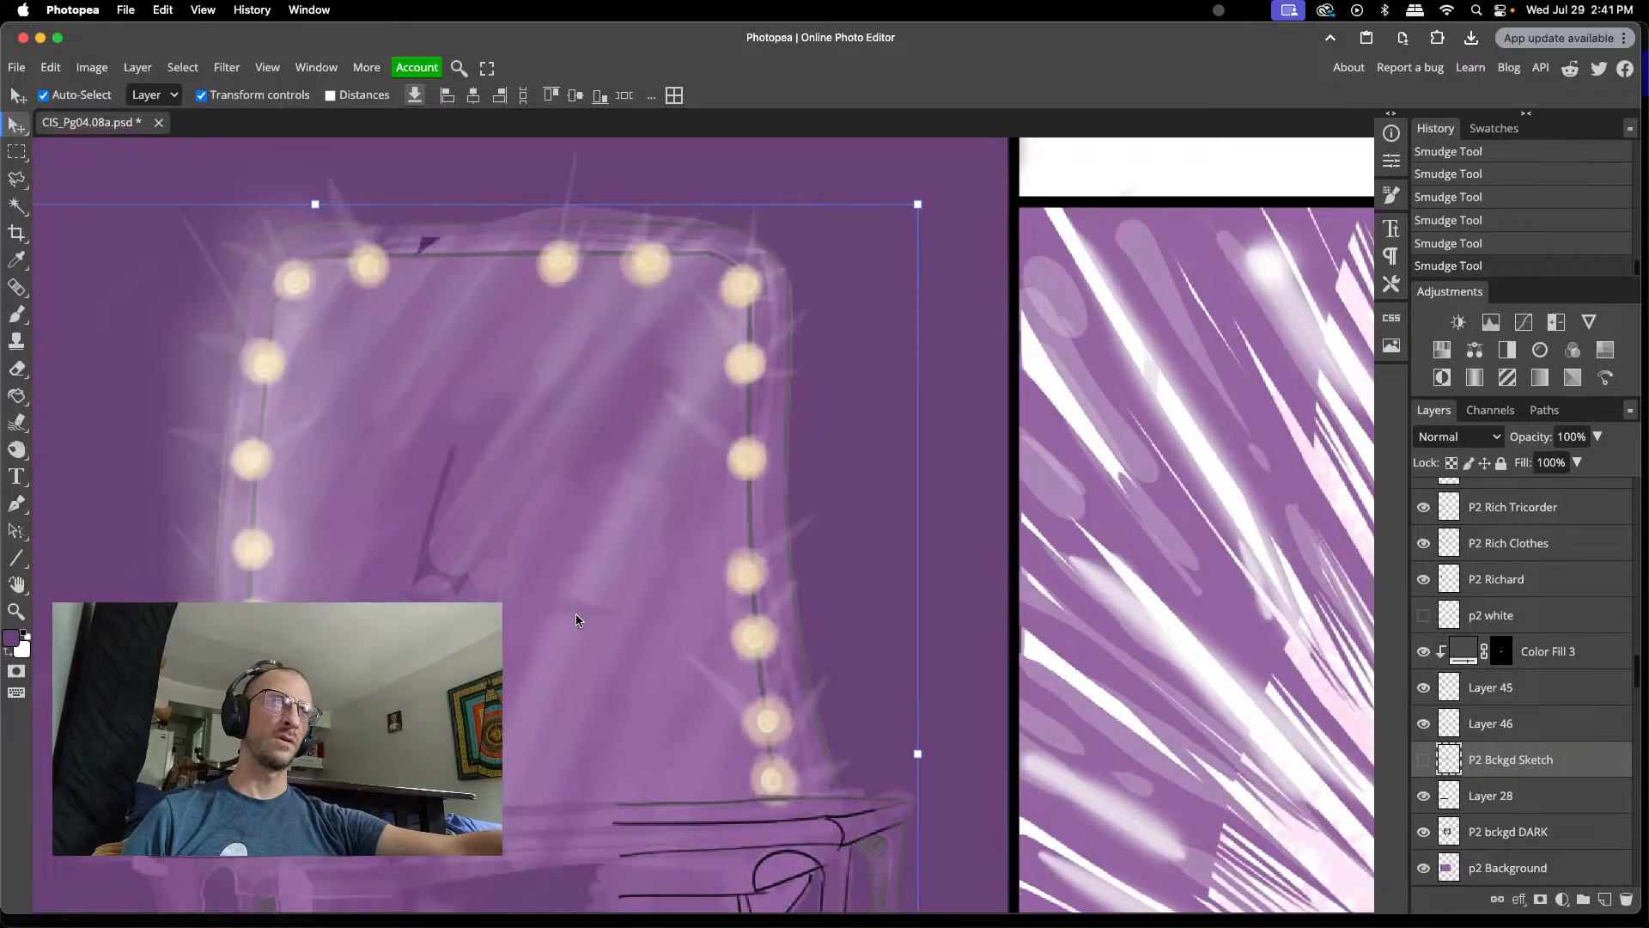
{"action": "left_click", "coordinate": [1424, 761]}
{"action": "left_click", "coordinate": [1423, 761]}
{"action": "left_click", "coordinate": [1423, 761]}
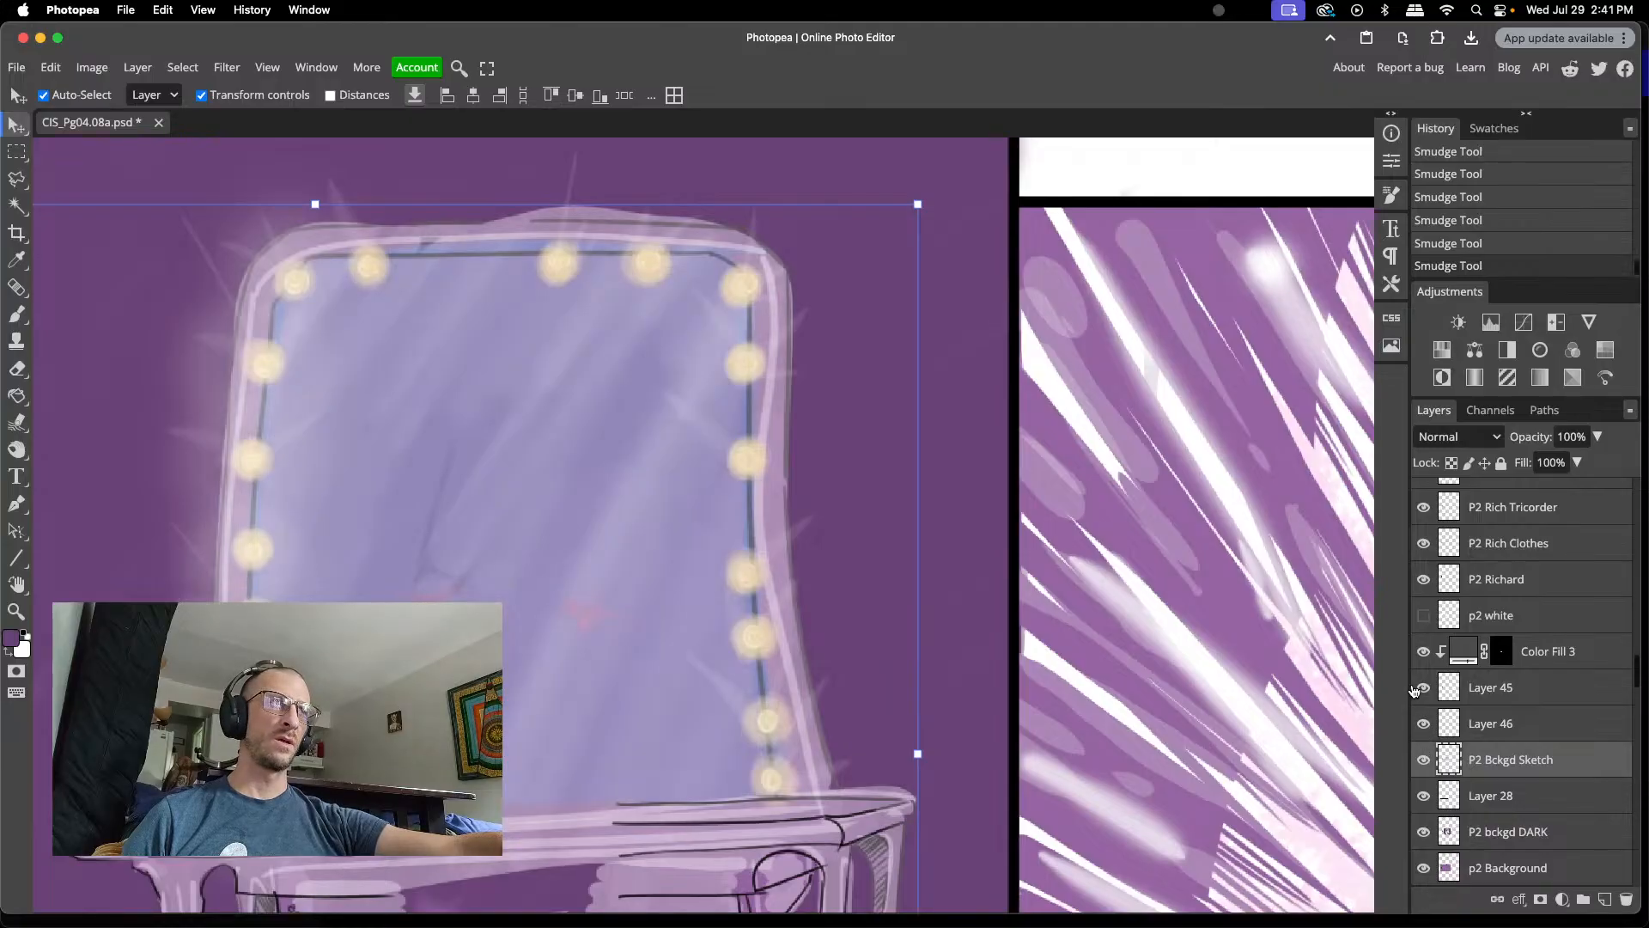
- Check Layer 45 and Layer 28 for the pink patch by toggling their visibility
{"action": "left_click", "coordinate": [1424, 688]}
{"action": "left_click", "coordinate": [1424, 687]}
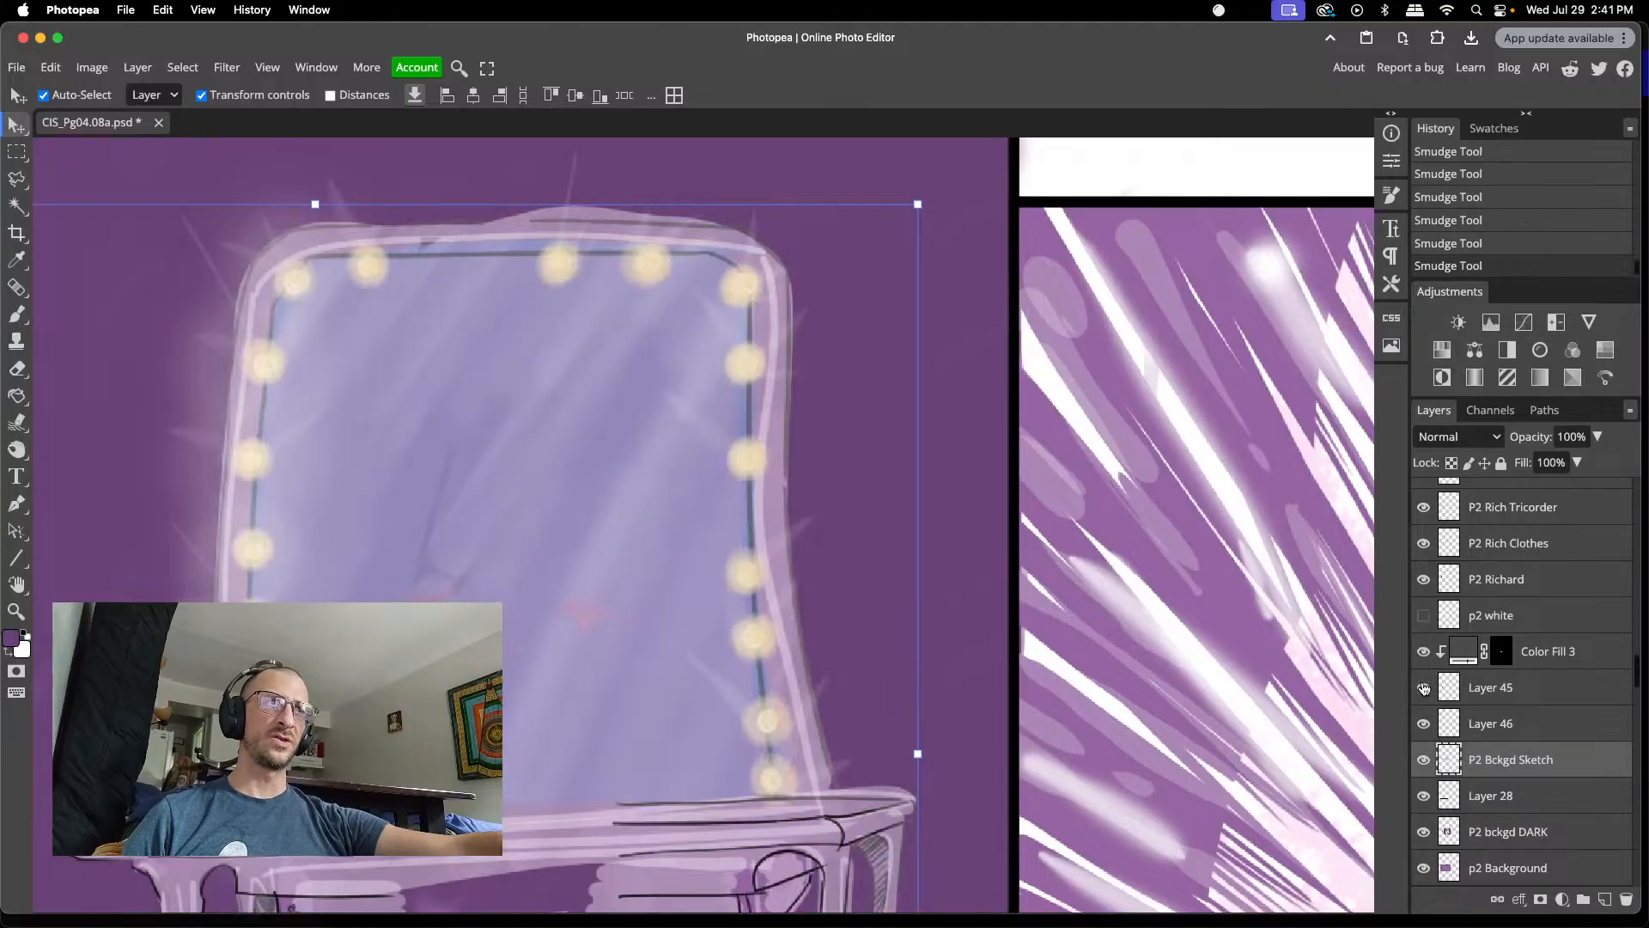
{"action": "left_click", "coordinate": [1426, 797]}
{"action": "left_click", "coordinate": [1425, 796]}
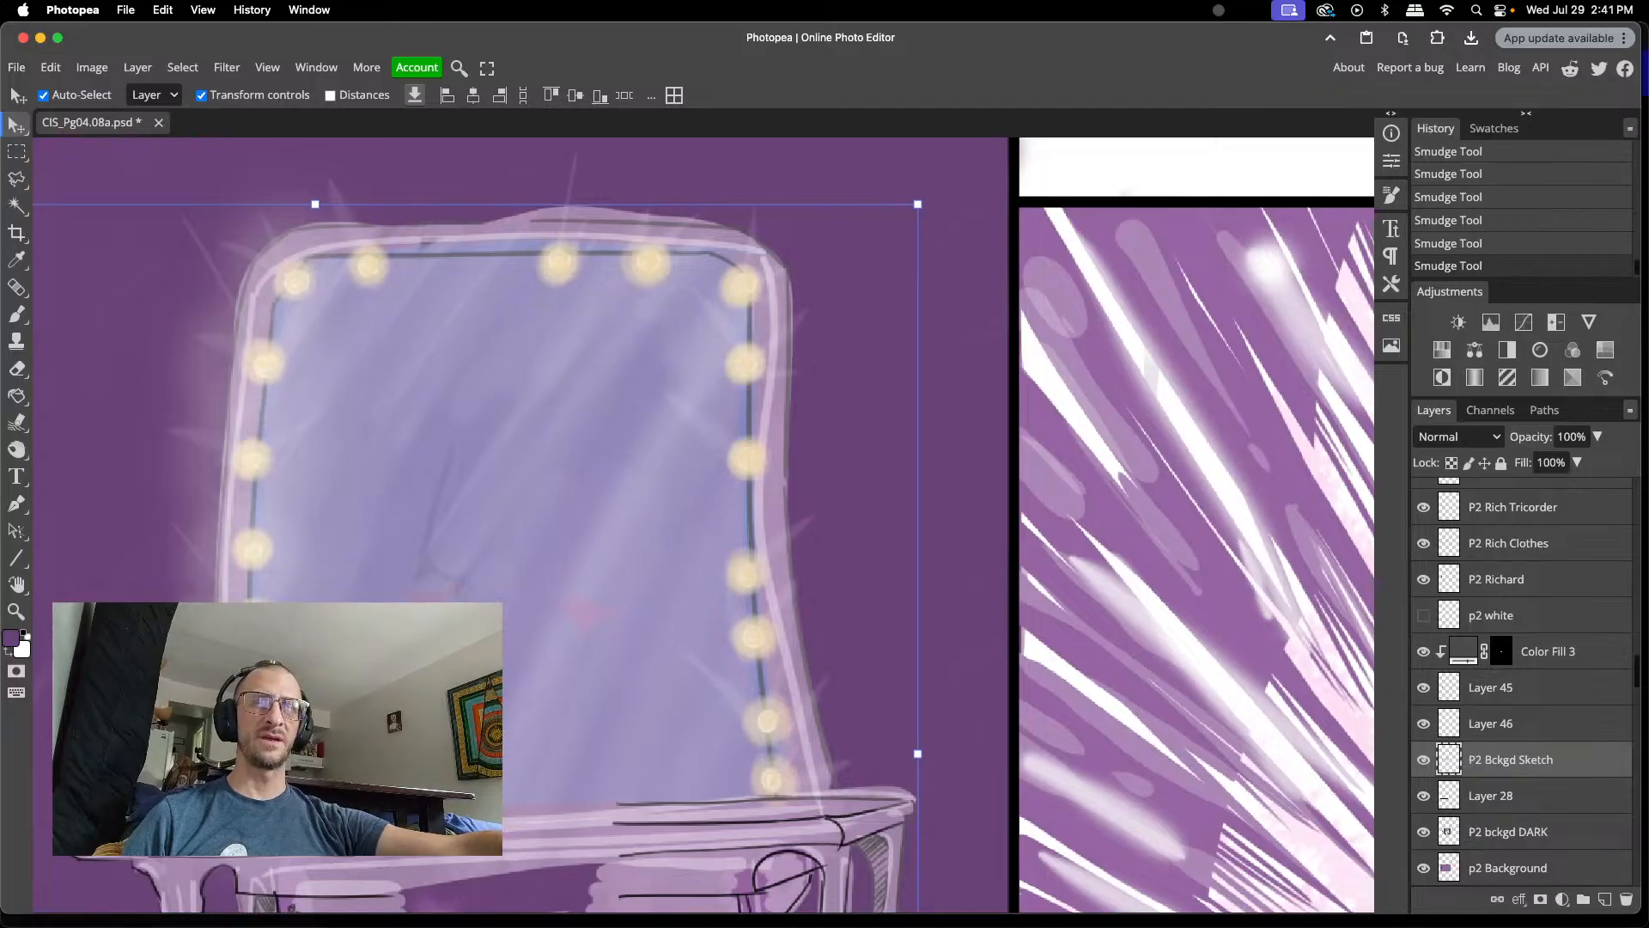
- Check P2 bckgd DARK and p2 Background again for the mirror's stray marks by toggling their visibility, leaving both layers shown
{"action": "left_click", "coordinate": [1508, 831]}
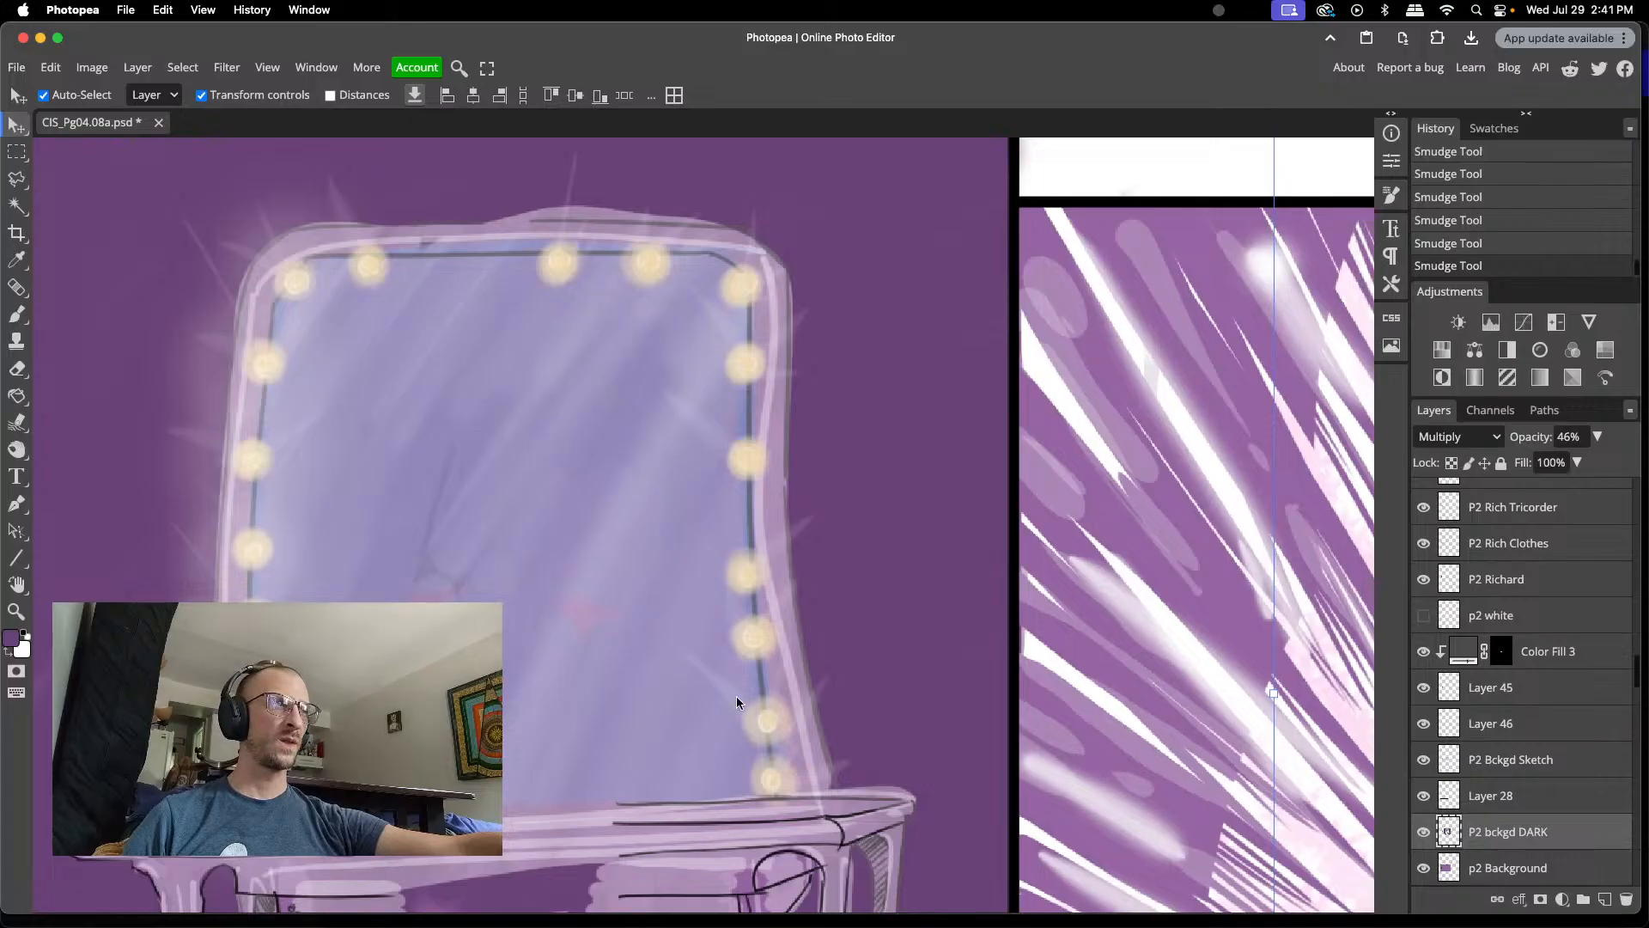
{"action": "left_click", "coordinate": [1424, 834]}
{"action": "left_click", "coordinate": [1426, 836]}
{"action": "left_click", "coordinate": [1425, 833]}
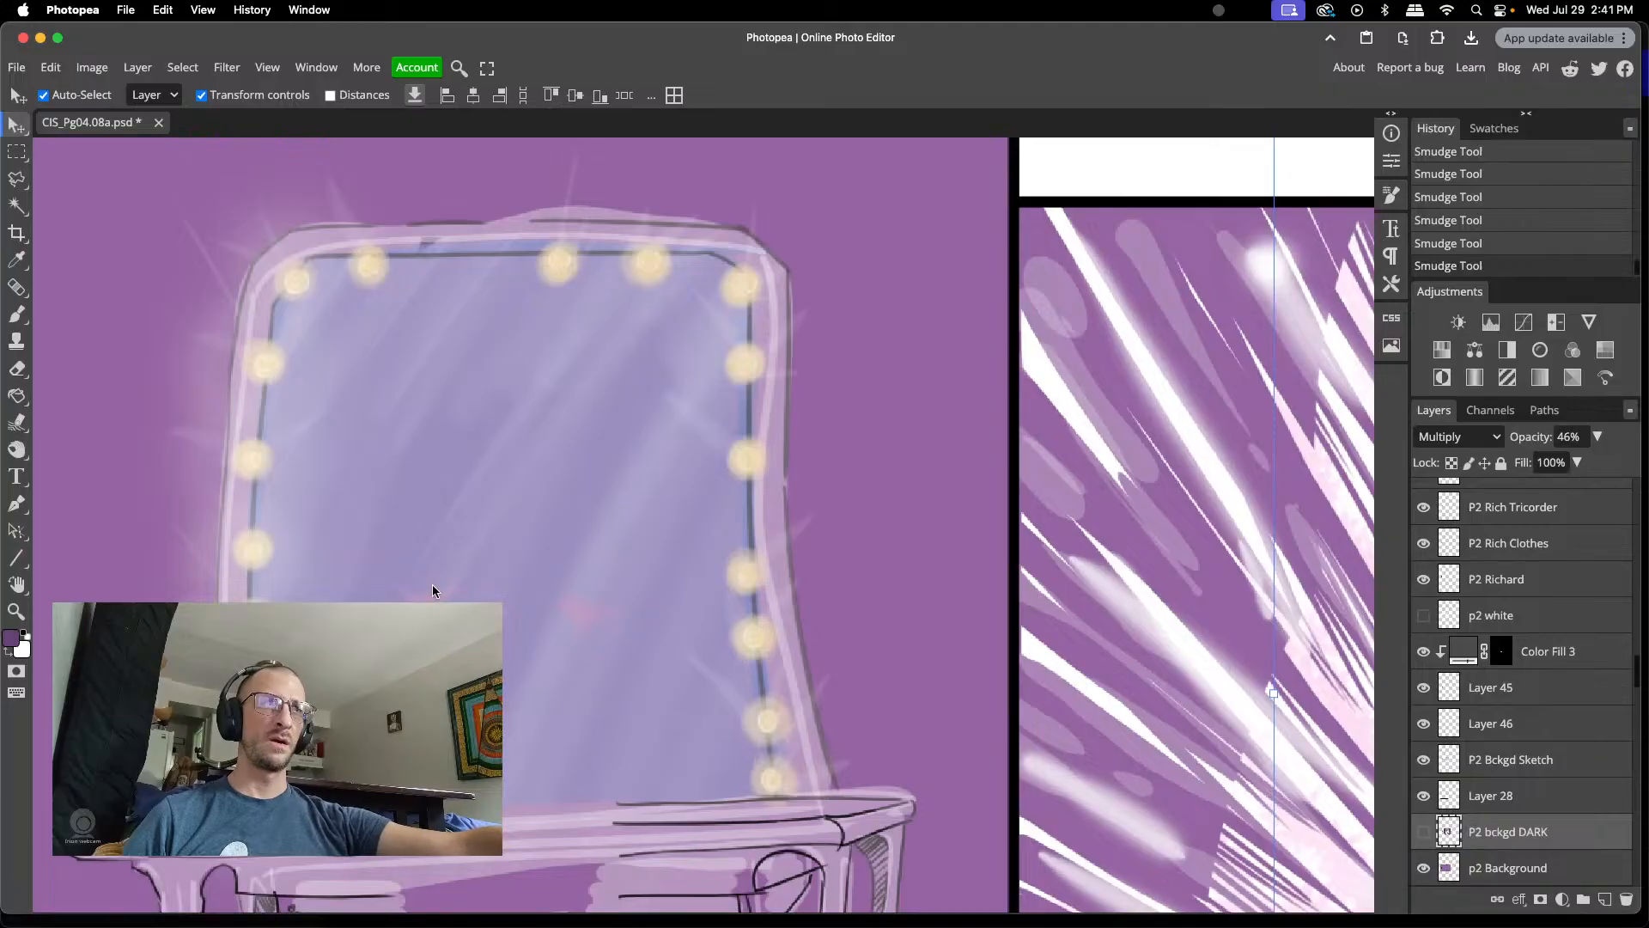
{"action": "left_click", "coordinate": [1447, 866]}
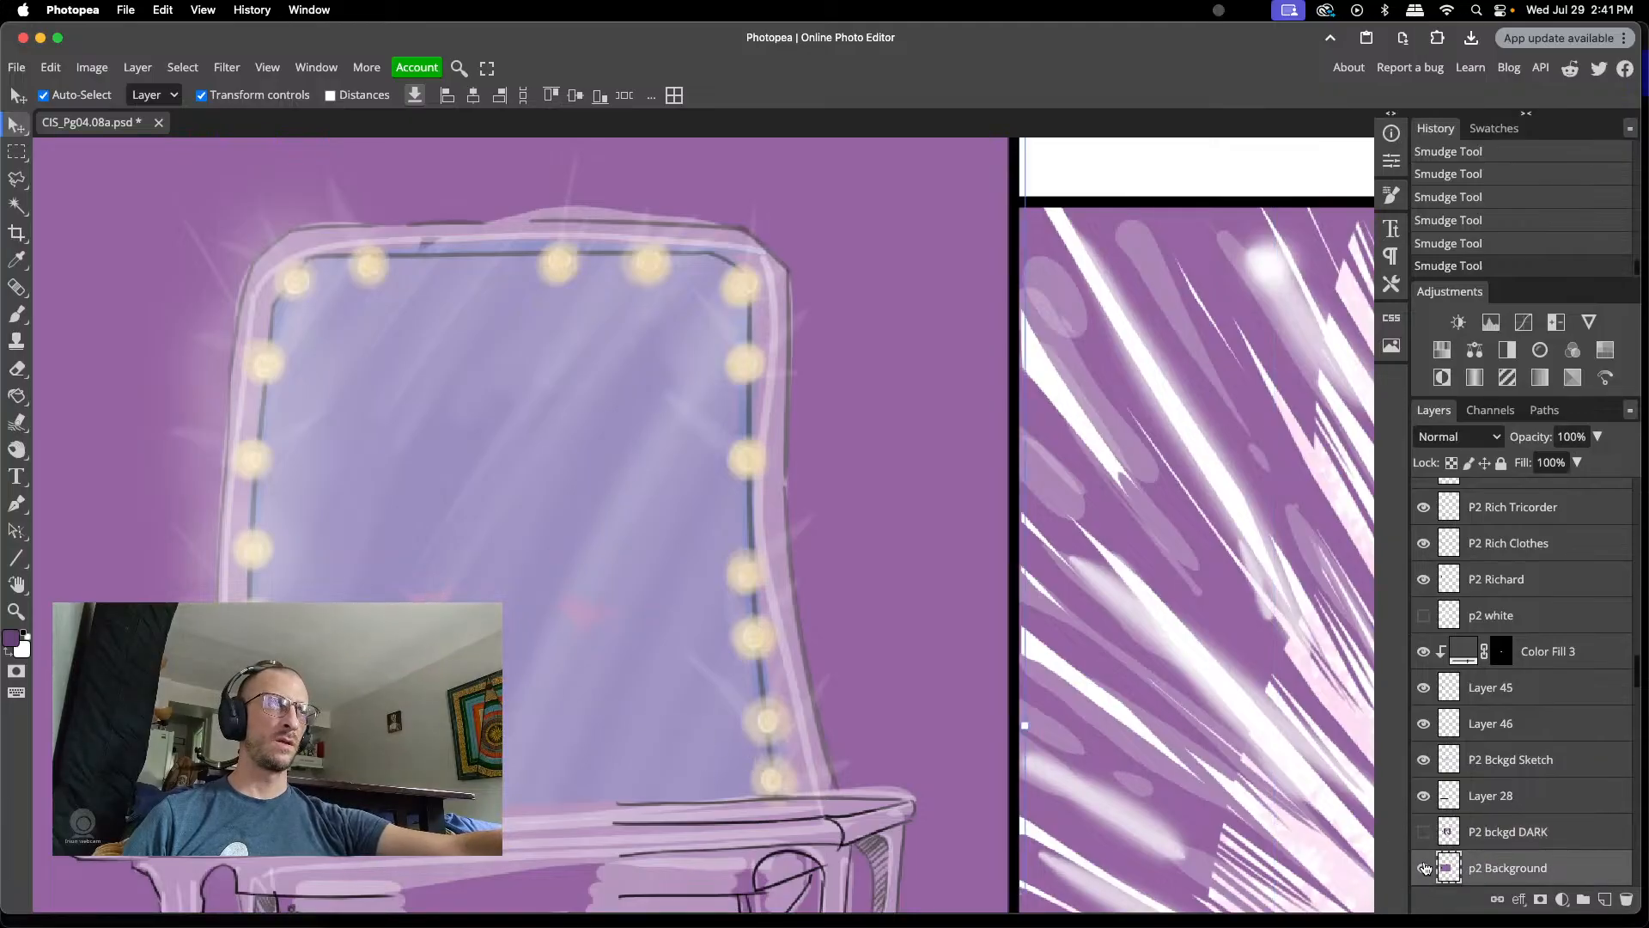
{"action": "left_click", "coordinate": [1425, 869]}
{"action": "scroll", "coordinate": [1427, 871], "scroll_direction": "down", "scroll_amount": 2}
{"action": "left_click", "coordinate": [1425, 701]}
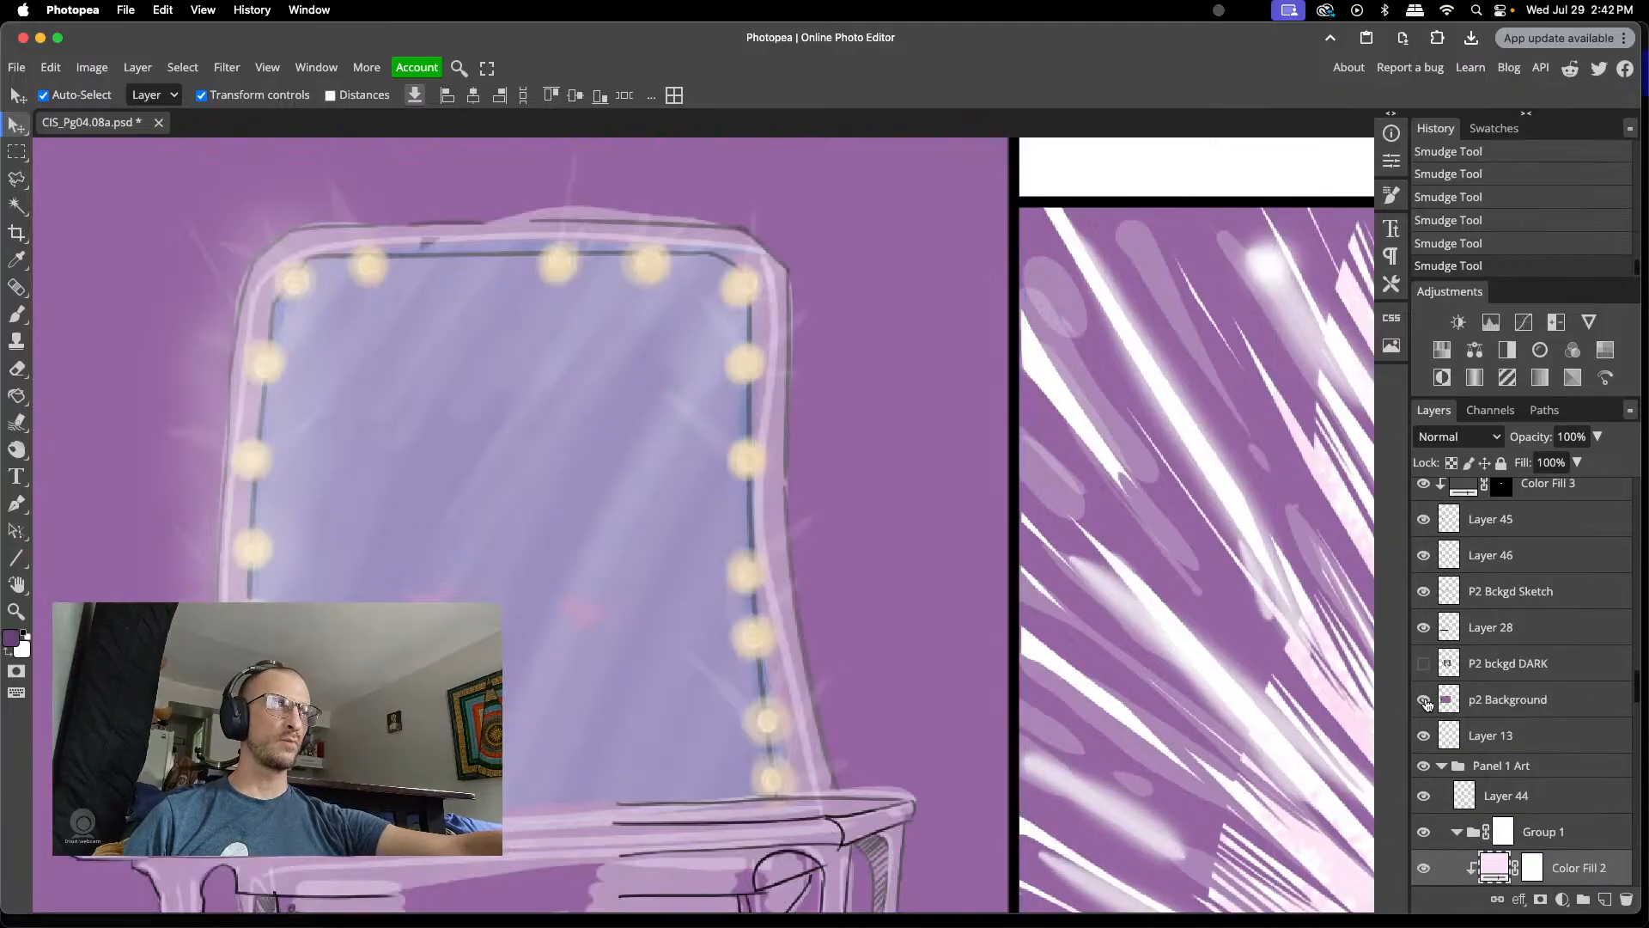
{"action": "left_click", "coordinate": [1423, 664]}
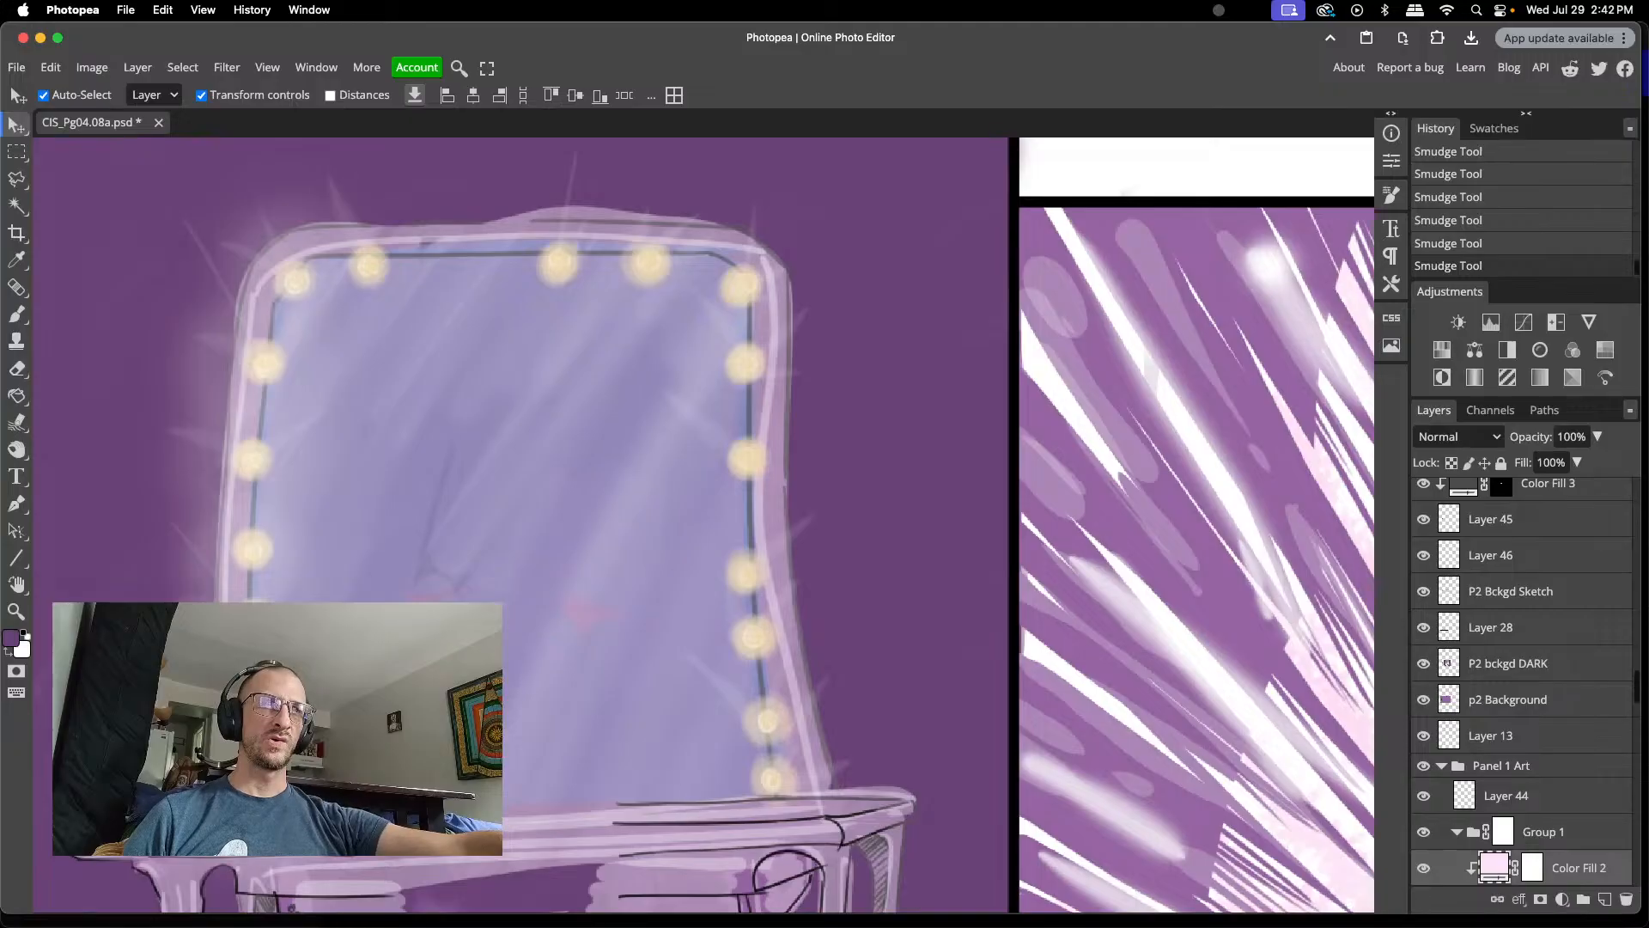
- Try to smudge away the pink patch on the mirror with Color Fill 2 and Layer 42 selected, and select Layer 43
{"action": "left_click", "coordinate": [1510, 592]}
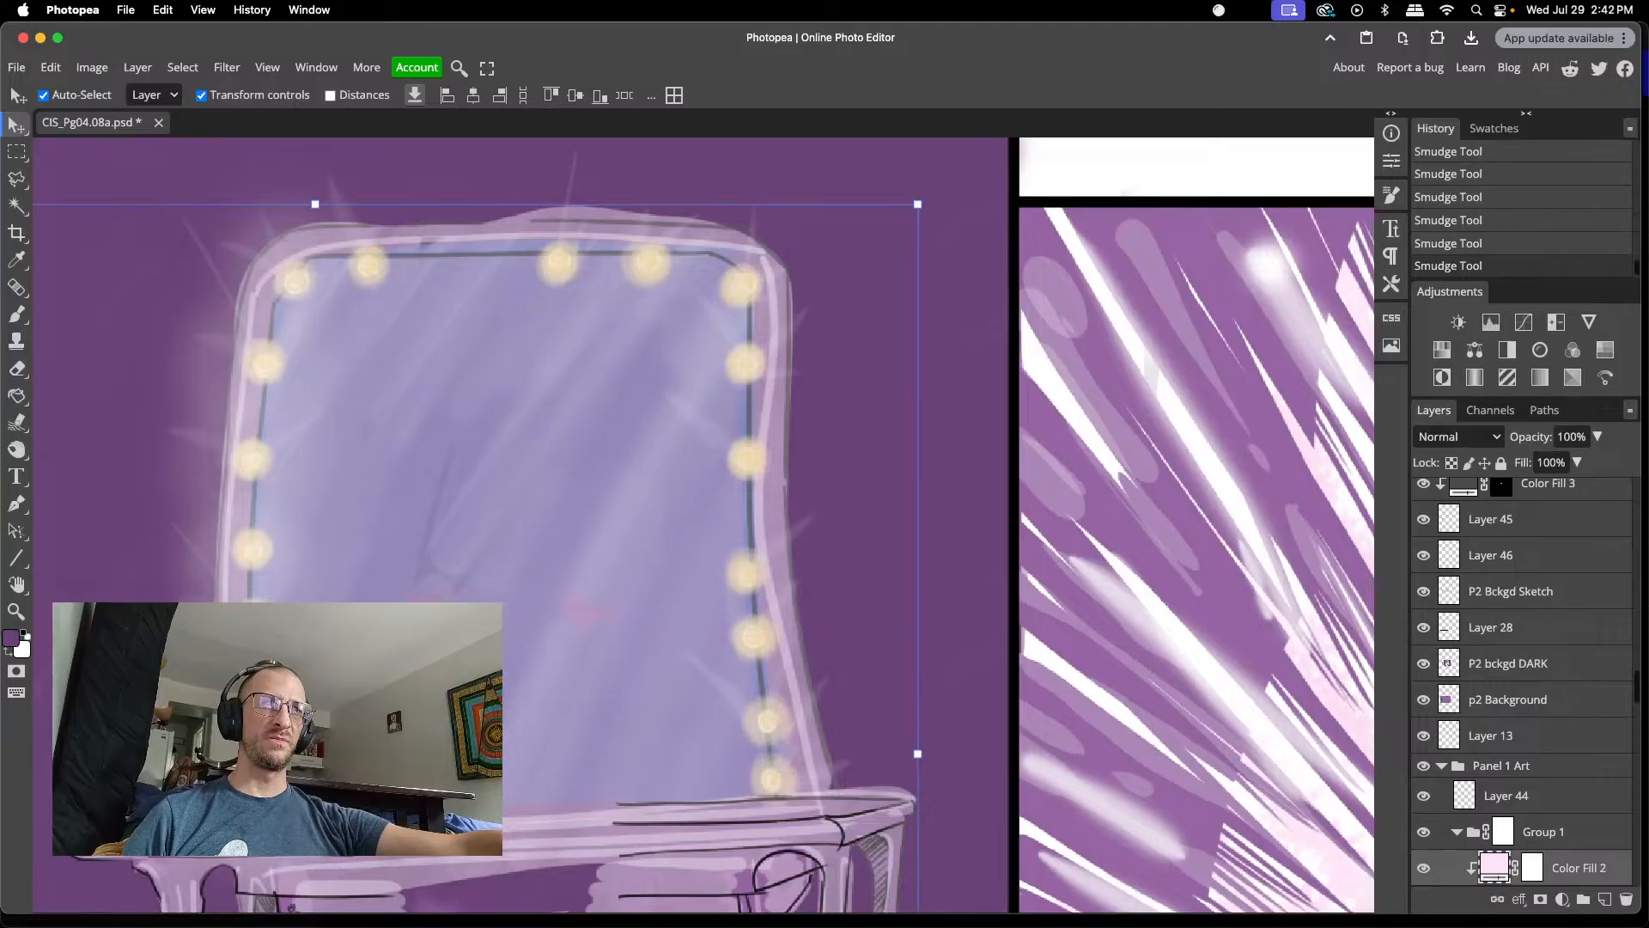
{"action": "left_click", "coordinate": [1495, 866]}
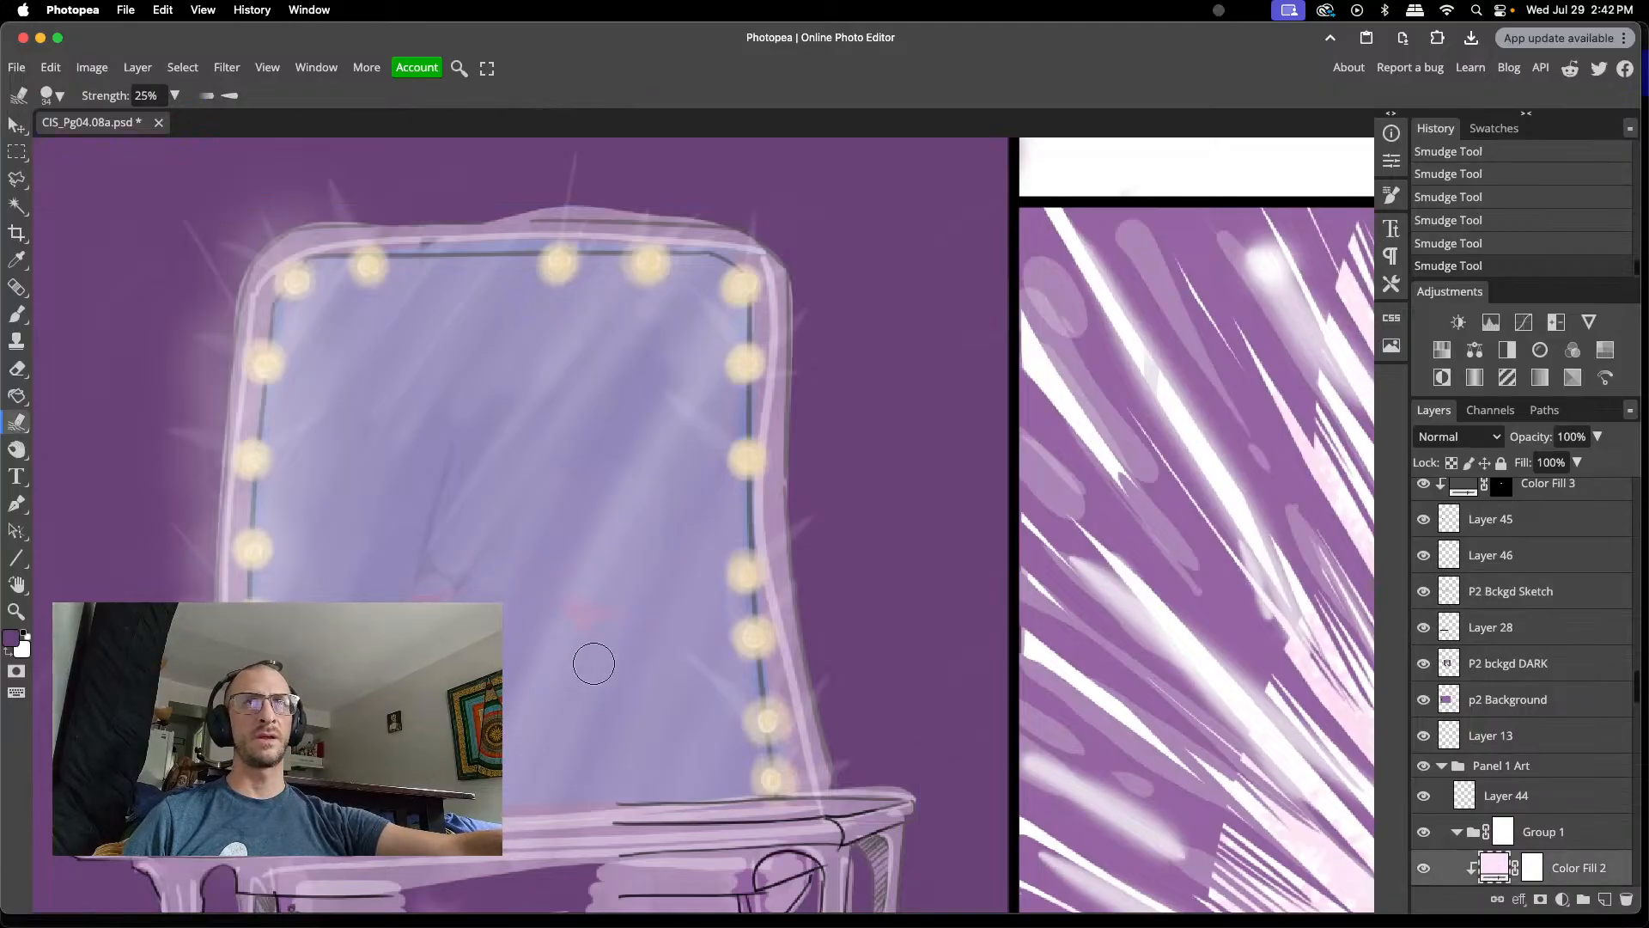
{"action": "left_click", "coordinate": [582, 610]}
{"action": "scroll", "coordinate": [1442, 814], "scroll_direction": "down", "scroll_amount": 4}
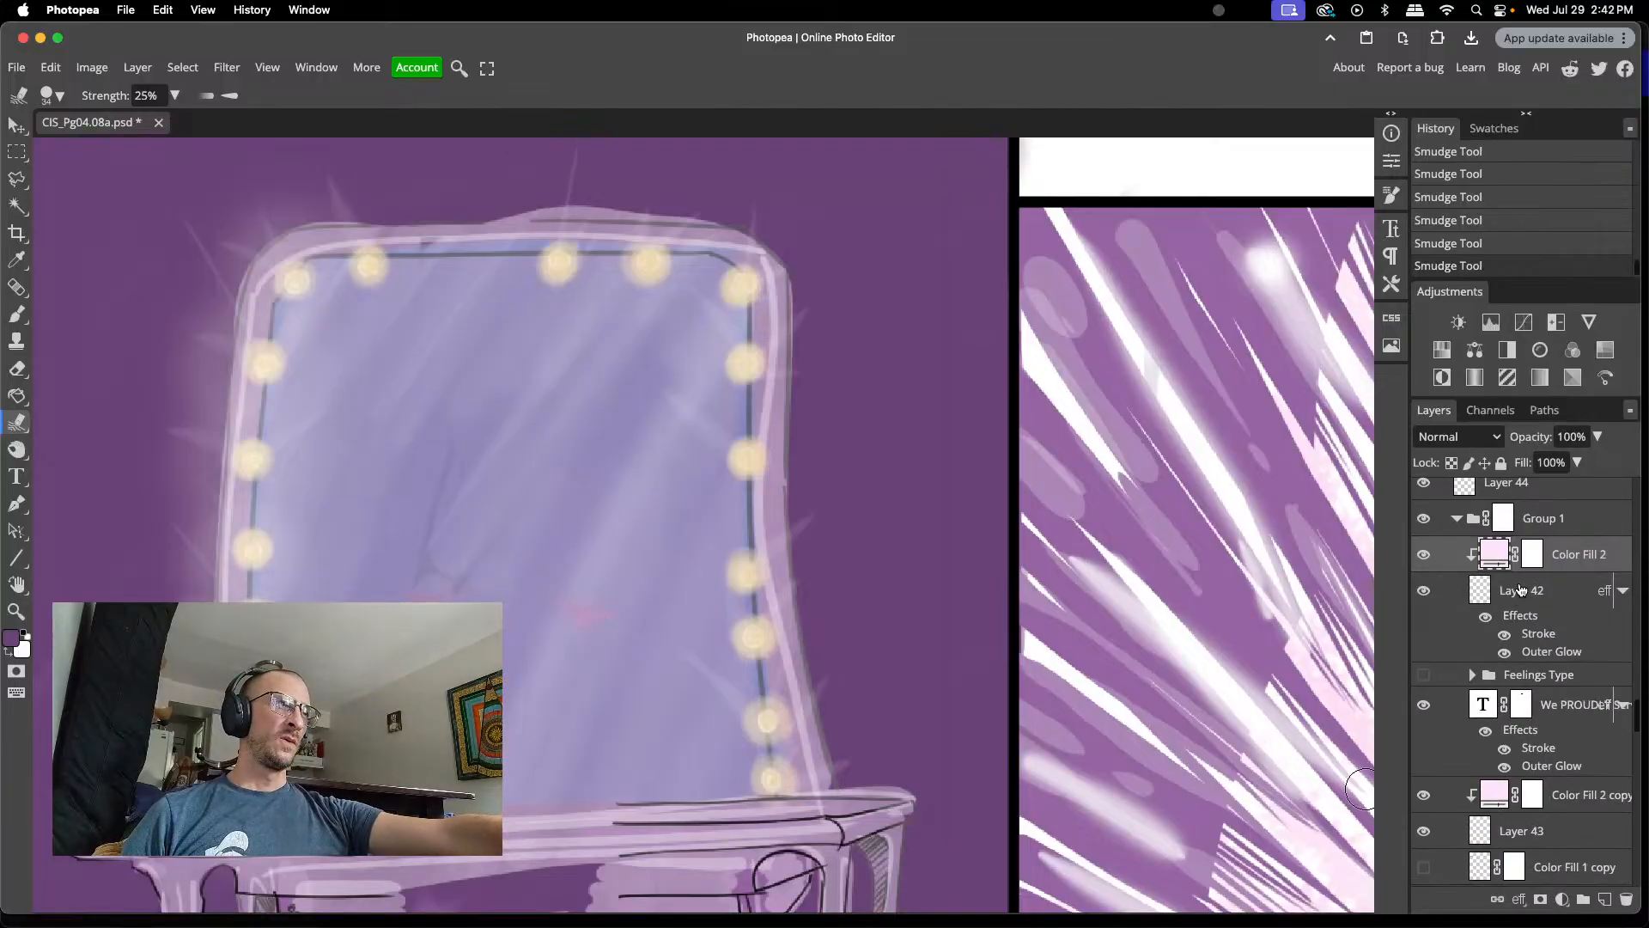
{"action": "left_click", "coordinate": [1511, 601]}
{"action": "mouse_move", "coordinate": [608, 656]}
{"action": "left_mouse_down"}
{"action": "mouse_move", "coordinate": [556, 578]}
{"action": "mouse_move", "coordinate": [582, 630]}
{"action": "mouse_move", "coordinate": [581, 578]}
{"action": "mouse_move", "coordinate": [588, 638]}
{"action": "mouse_move", "coordinate": [585, 570]}
{"action": "mouse_move", "coordinate": [585, 667]}
{"action": "mouse_move", "coordinate": [530, 633]}
{"action": "mouse_move", "coordinate": [643, 578]}
{"action": "mouse_move", "coordinate": [533, 609]}
{"action": "left_mouse_up"}
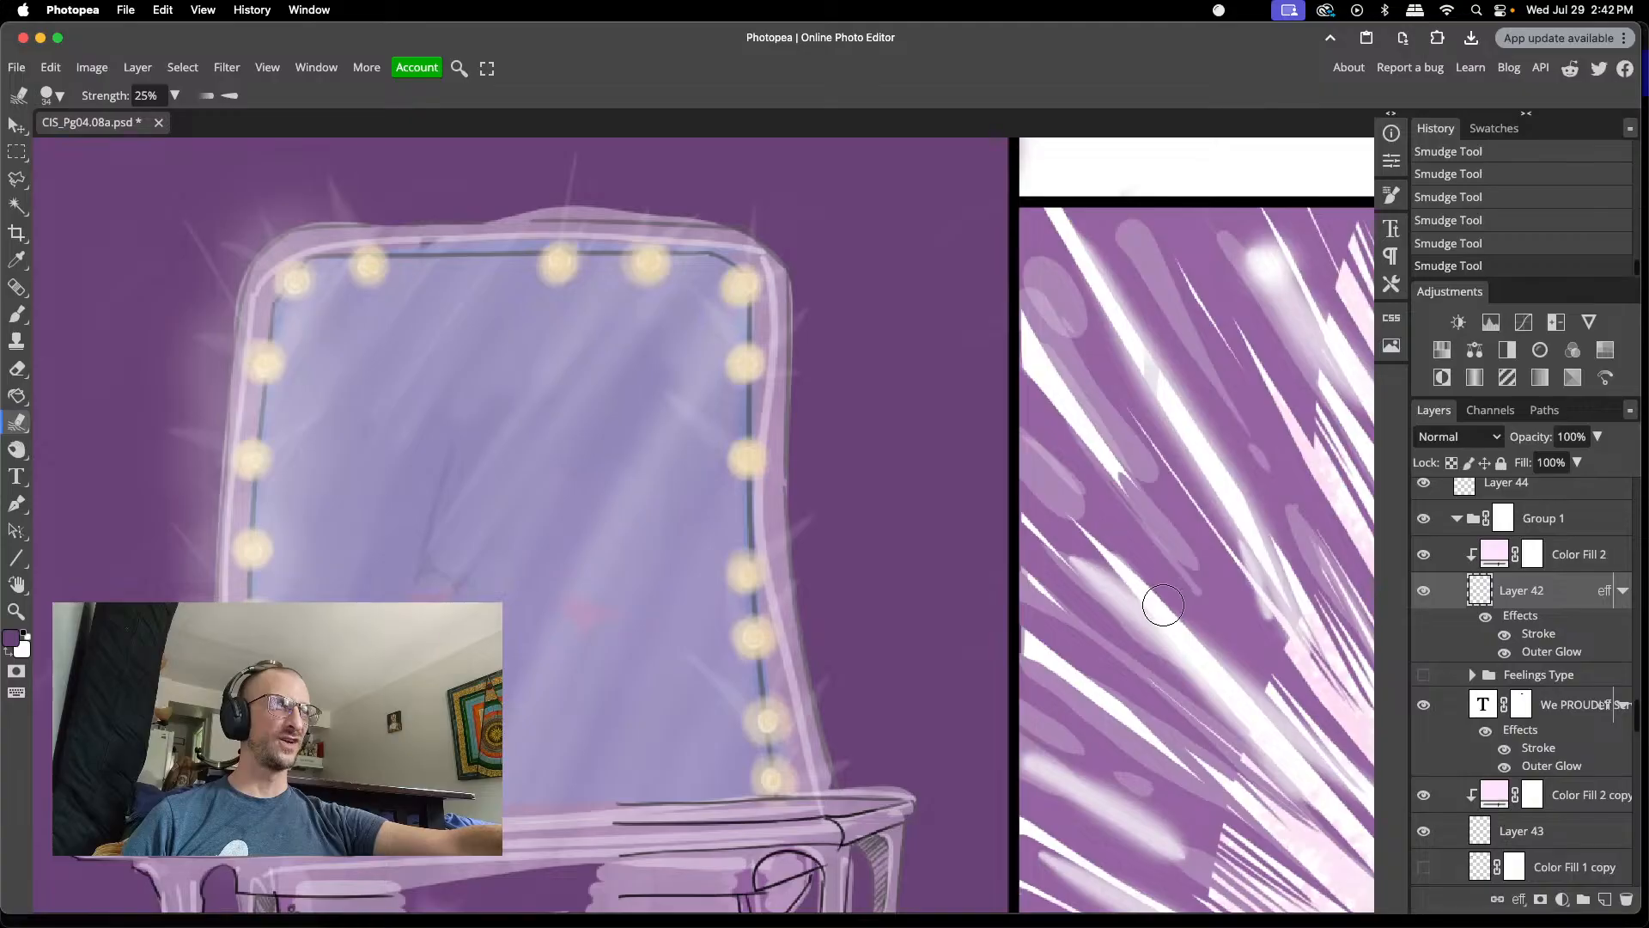
{"action": "left_click", "coordinate": [1538, 840]}
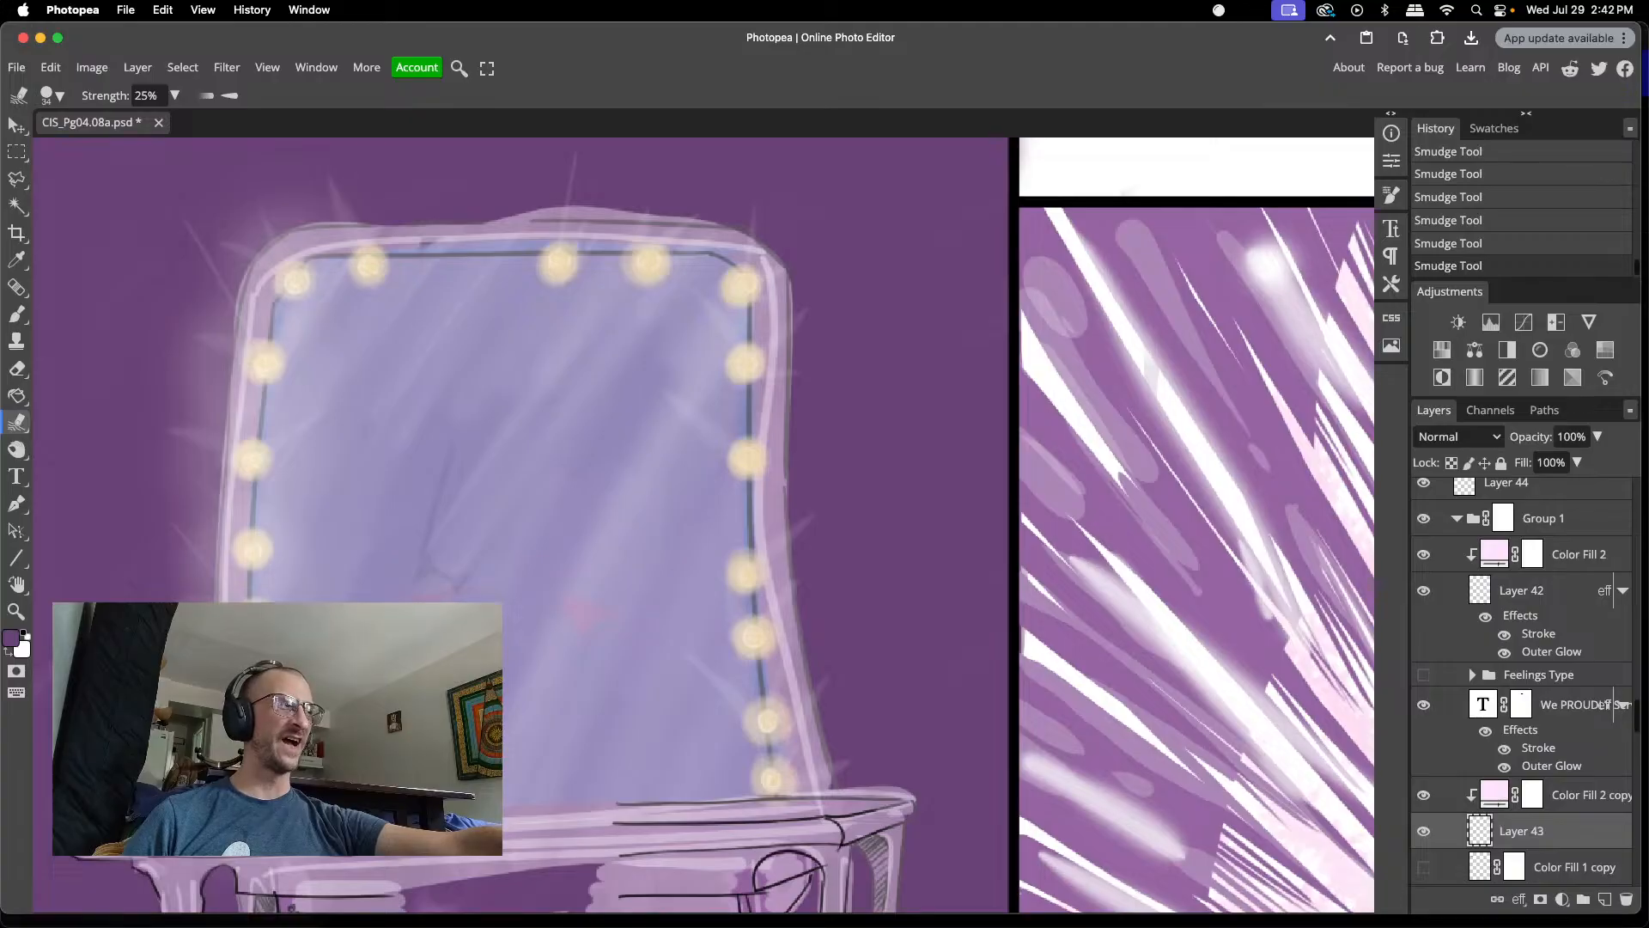
{"action": "scroll", "coordinate": [524, 524], "scroll_direction": "down", "scroll_amount": 5}
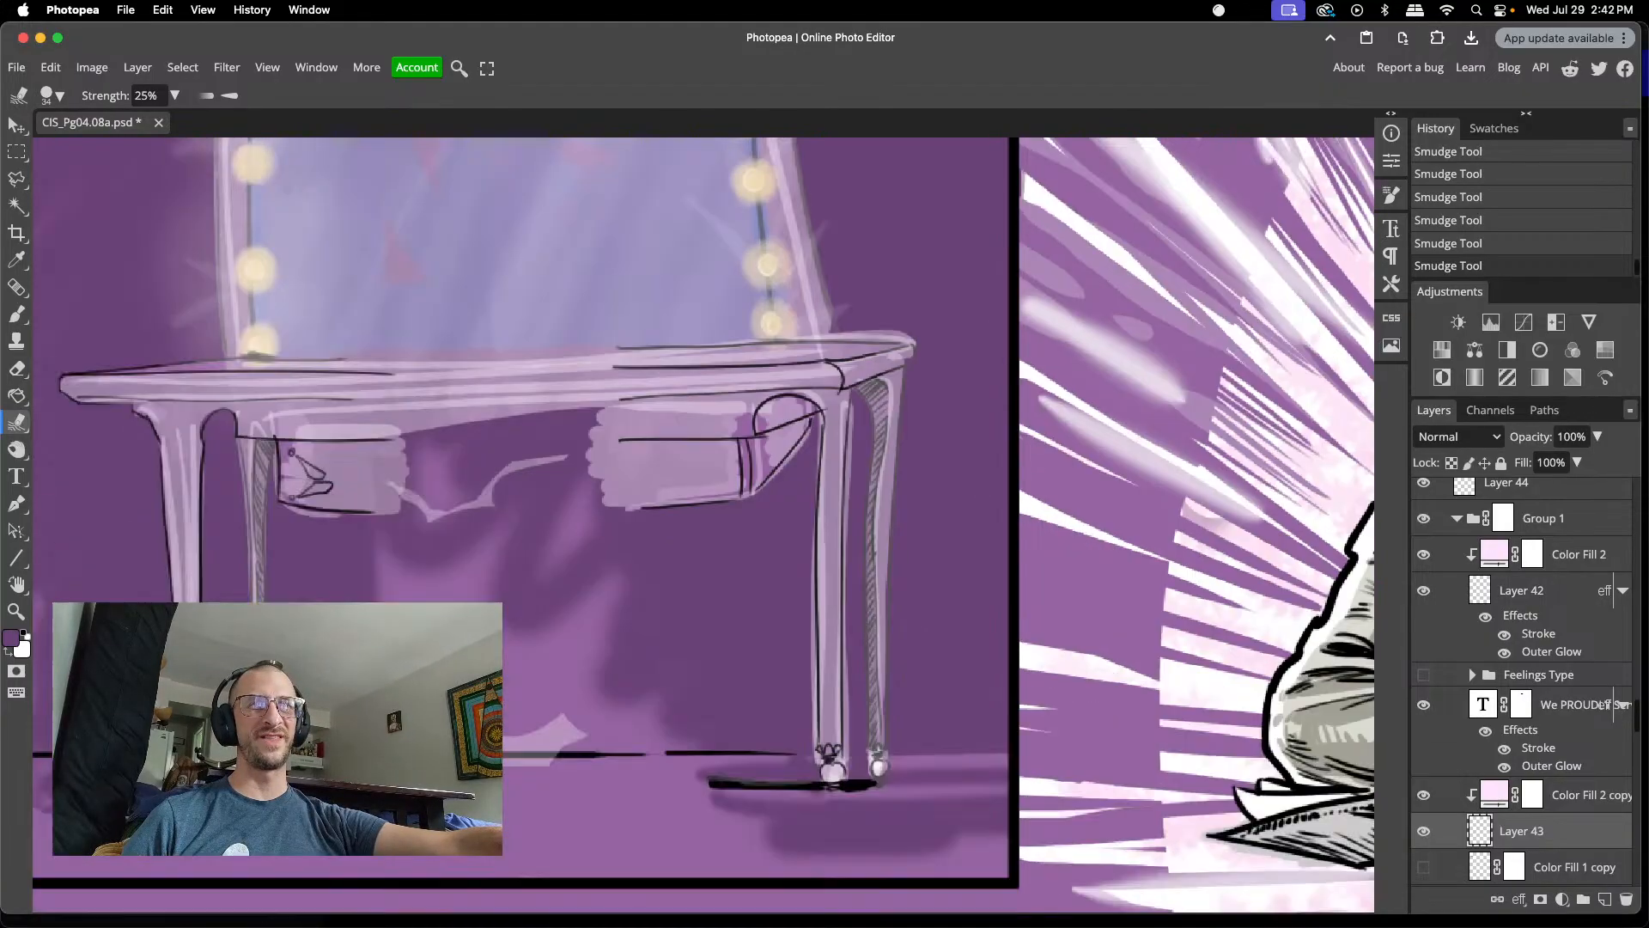
{"action": "scroll", "coordinate": [524, 524], "scroll_direction": "up", "scroll_amount": 8}
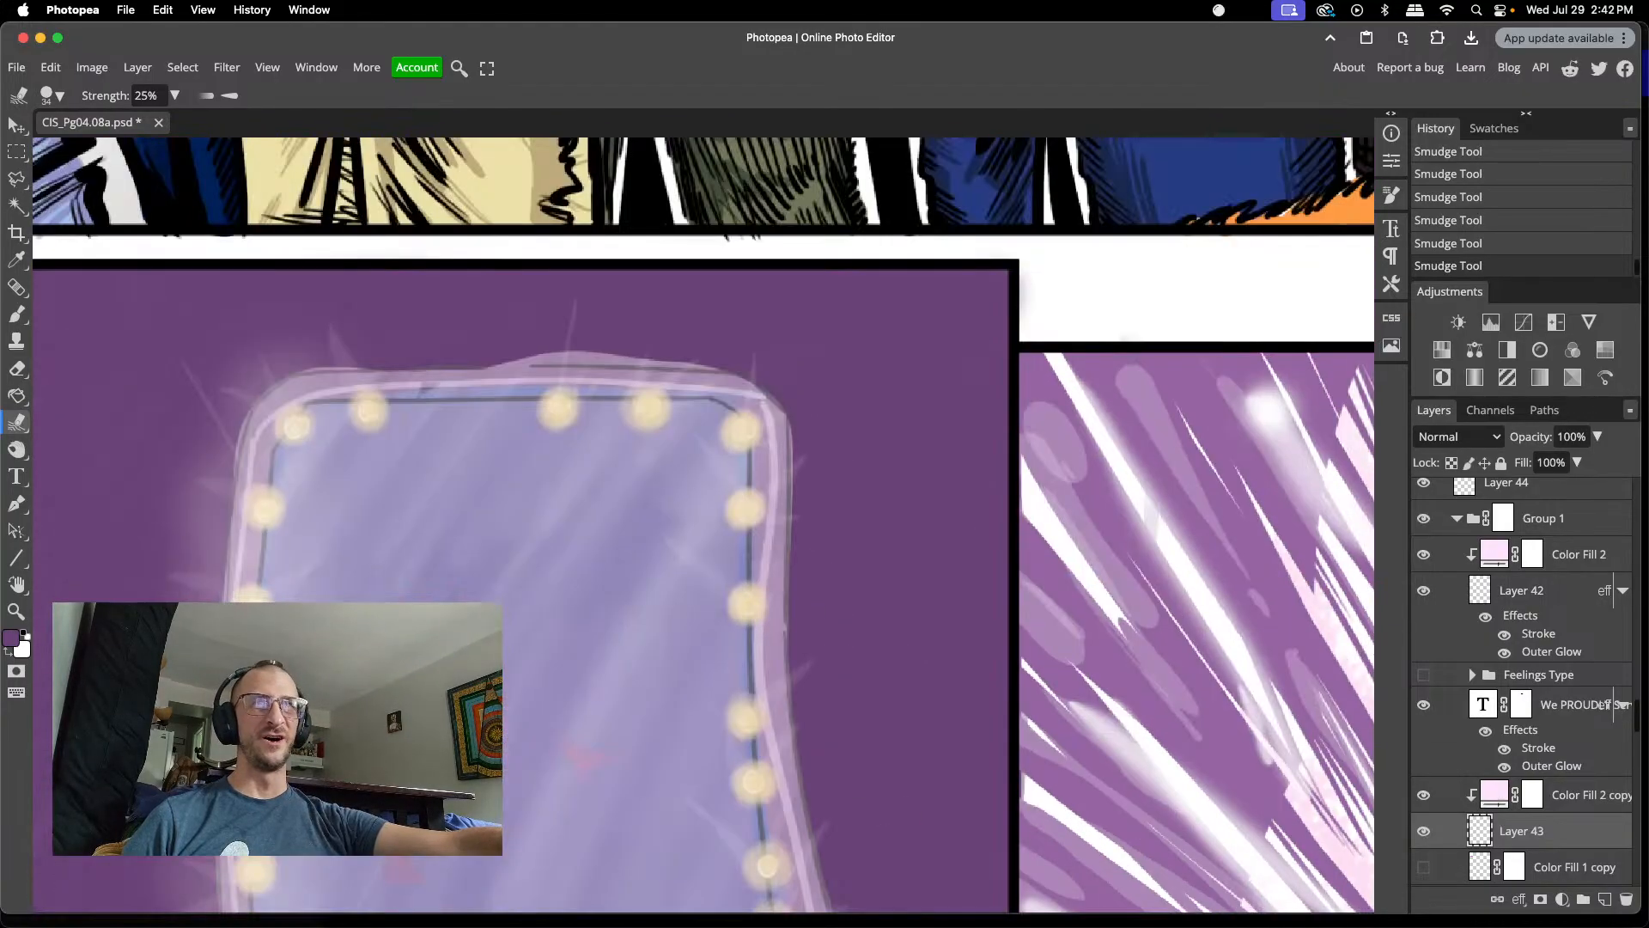
- Examine the second panel's background beside the surrounding panels across the comic page for remaining flaws
{"action": "scroll", "coordinate": [322, 749], "scroll_direction": "down", "scroll_amount": 5}
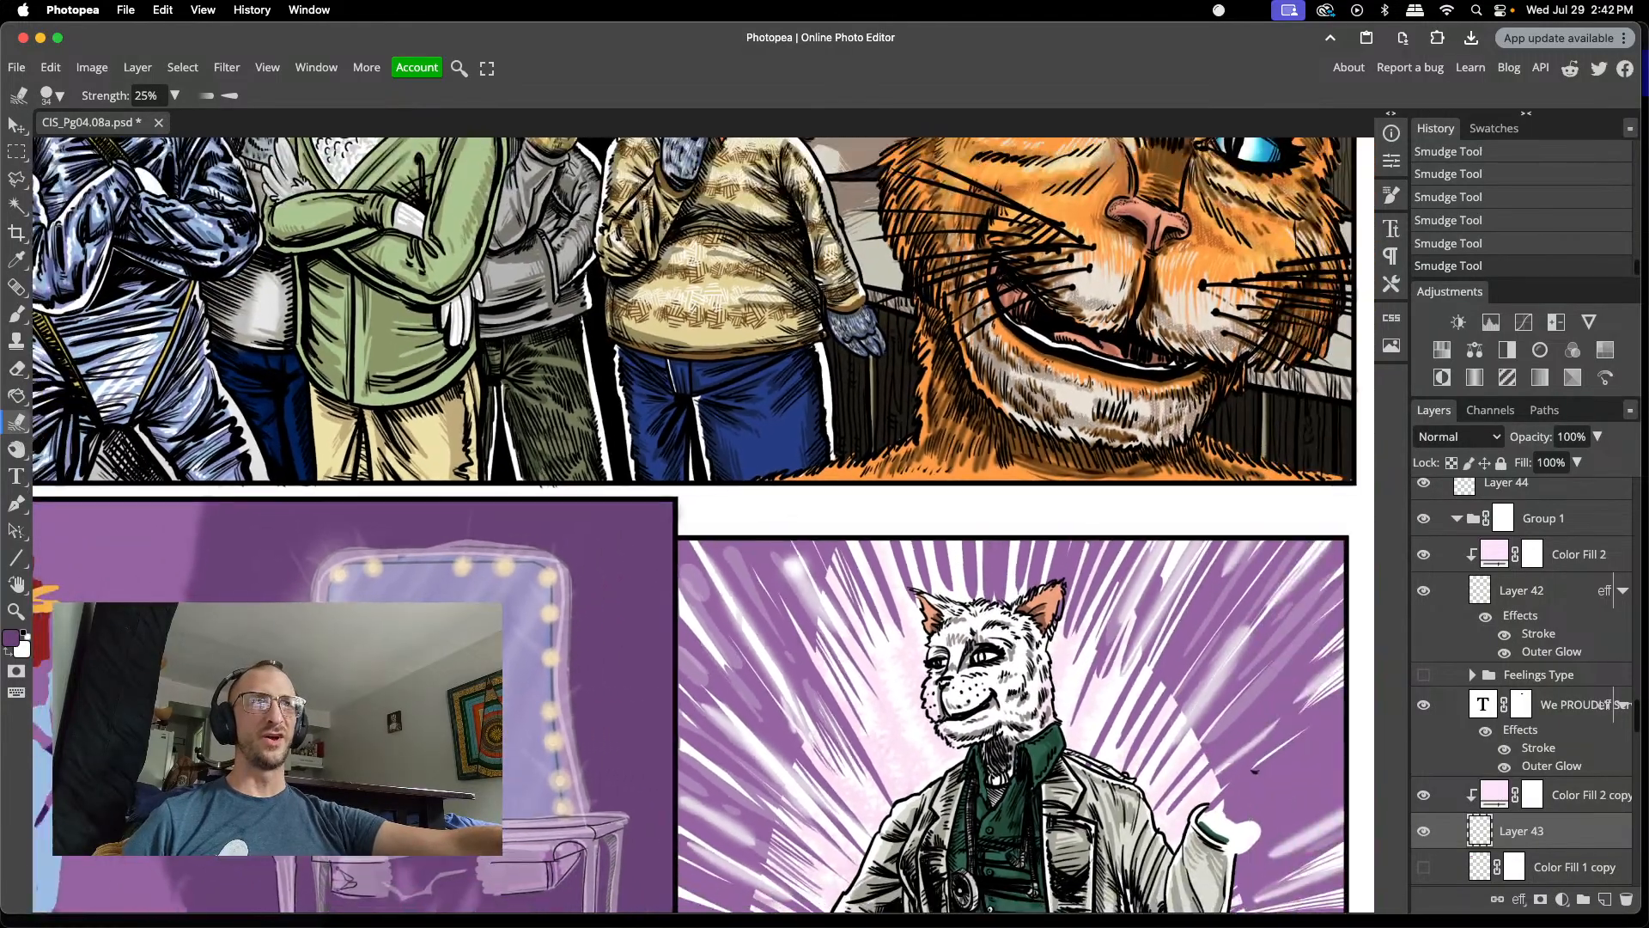
{"action": "scroll", "coordinate": [322, 749], "scroll_direction": "down", "scroll_amount": 3}
{"action": "scroll", "coordinate": [695, 524], "scroll_direction": "down", "scroll_amount": 3}
{"action": "scroll", "coordinate": [696, 524], "scroll_direction": "left", "scroll_amount": 8}
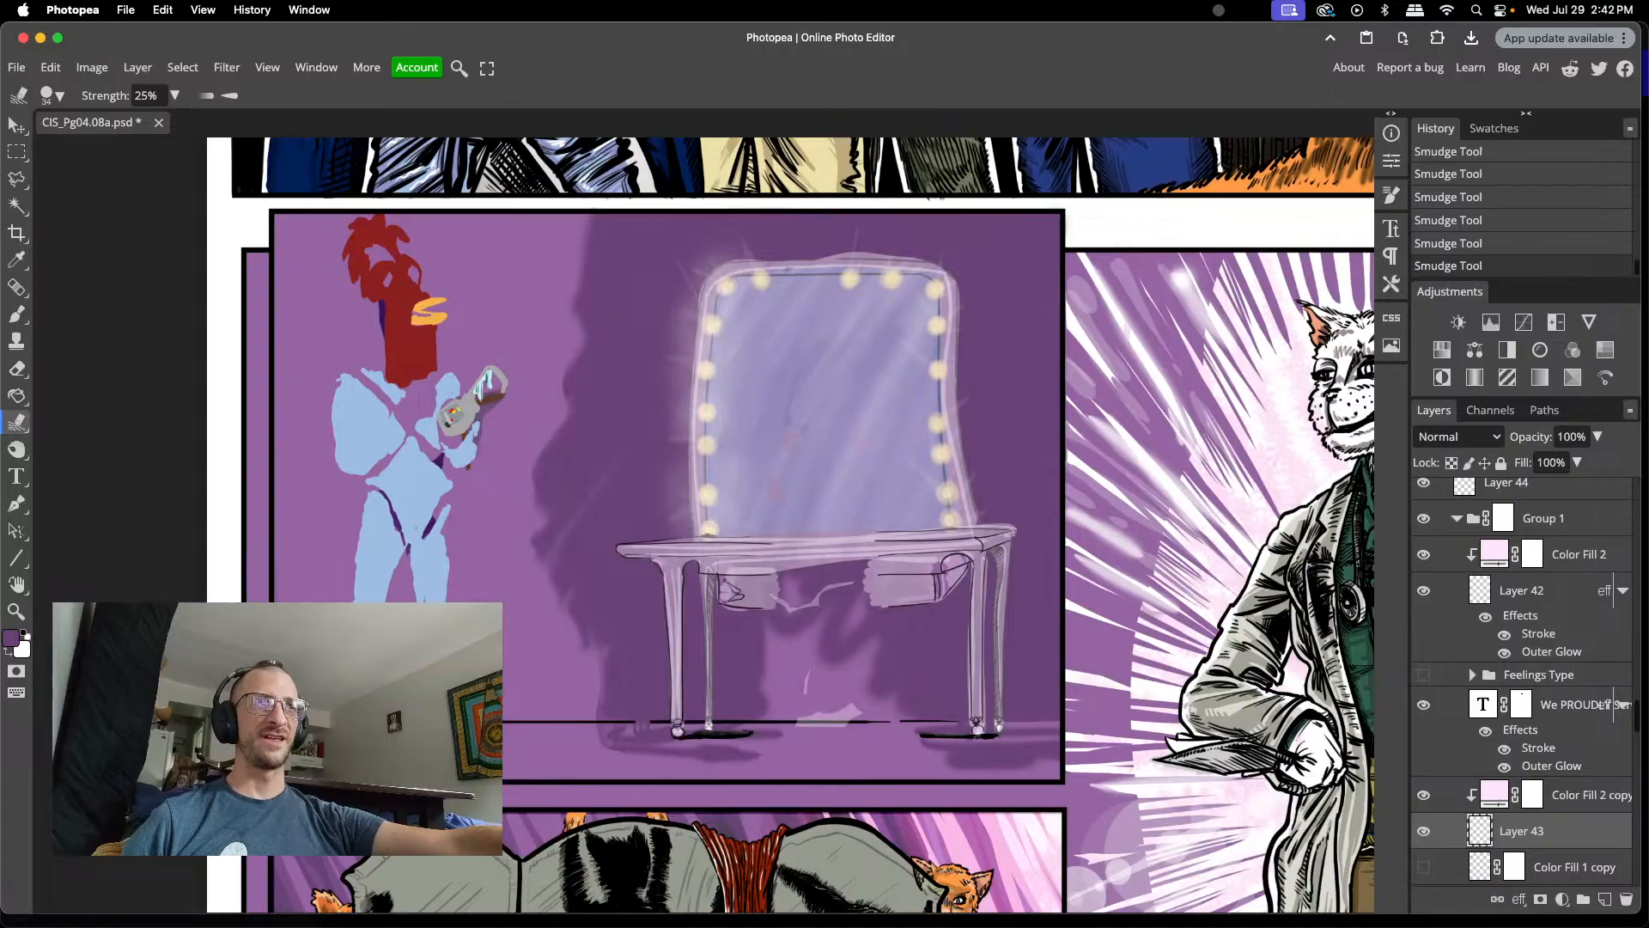
{"action": "scroll", "coordinate": [782, 524], "scroll_direction": "right", "scroll_amount": 1}
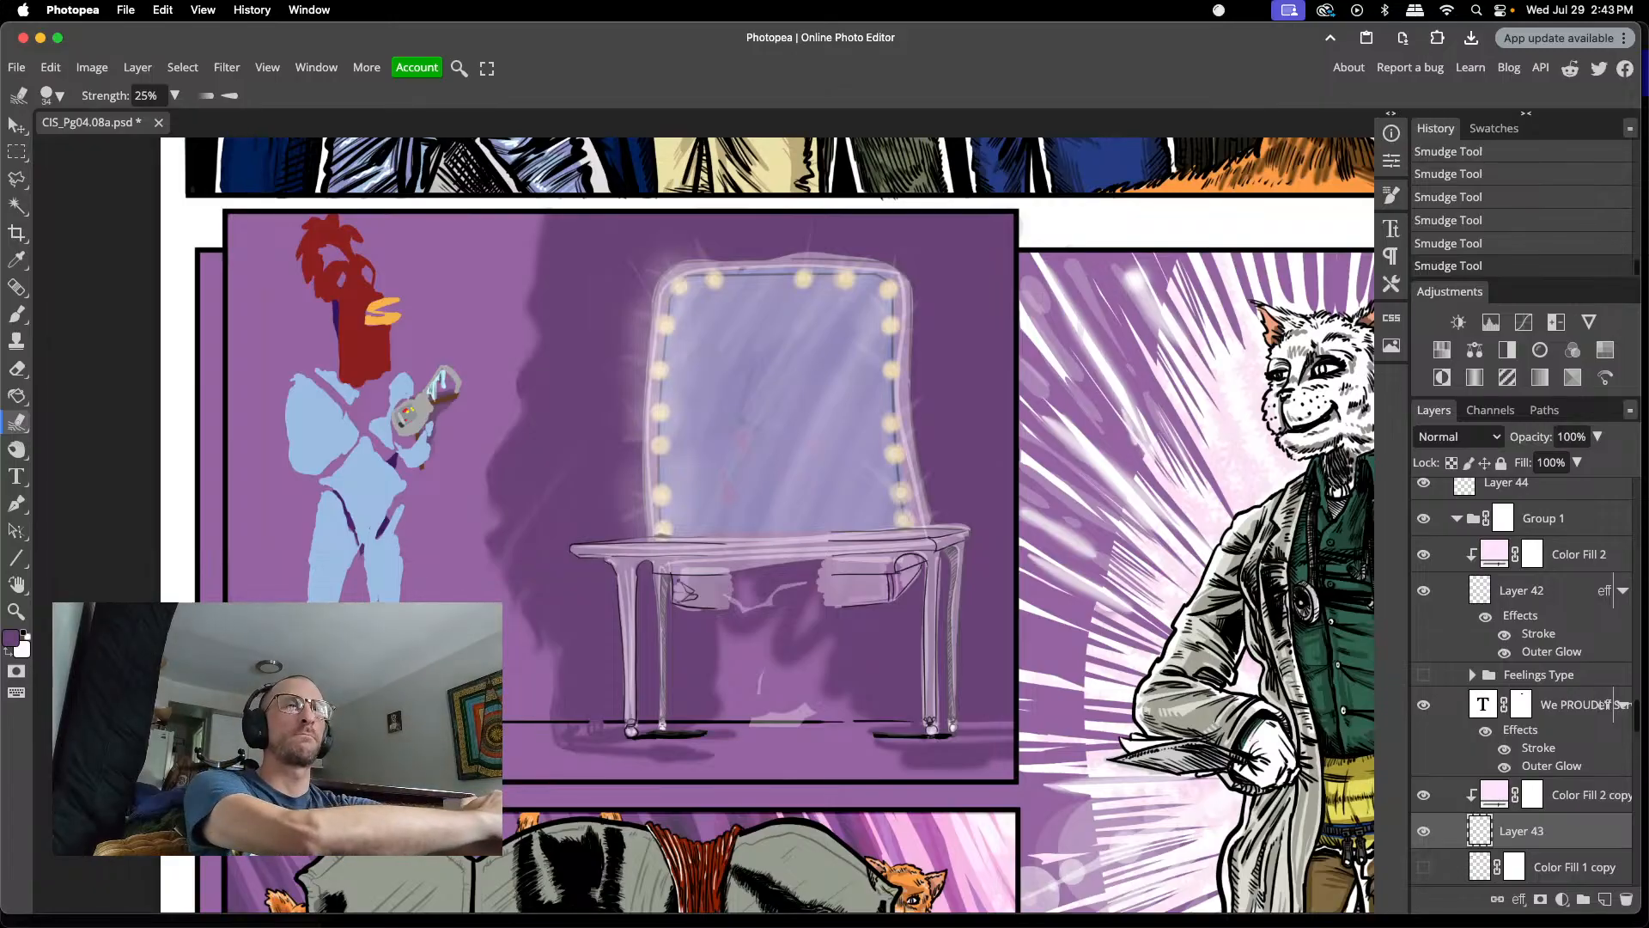
{"action": "scroll", "coordinate": [767, 524], "scroll_direction": "down", "scroll_amount": 1}
{"action": "scroll", "coordinate": [767, 524], "scroll_direction": "down", "scroll_amount": 10}
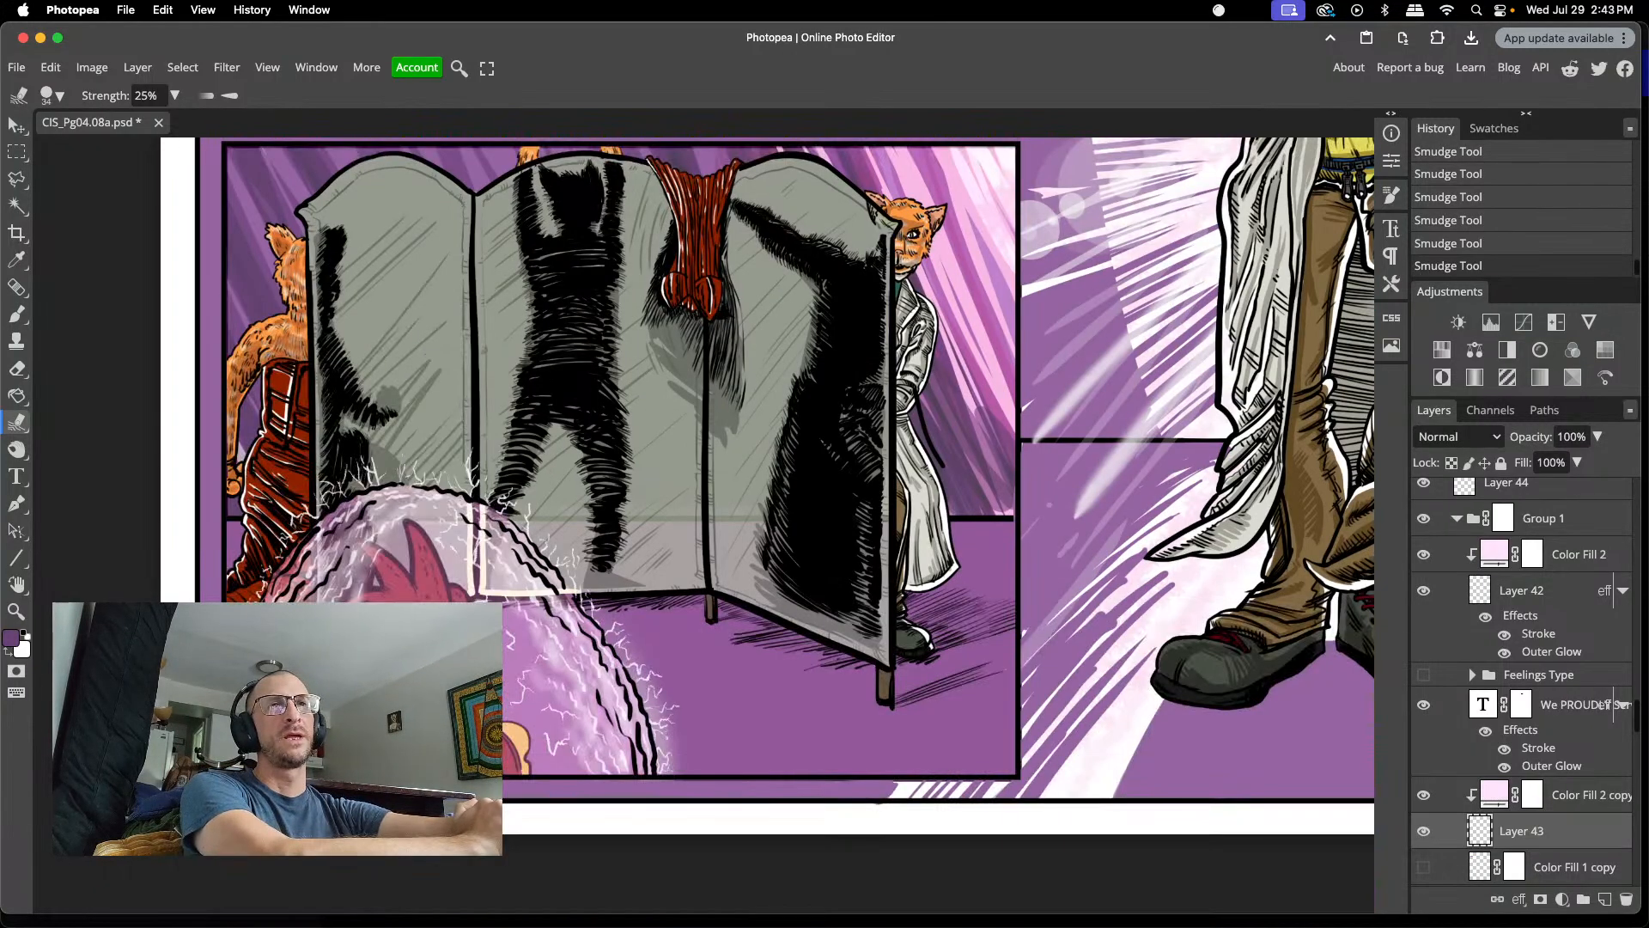
{"action": "scroll", "coordinate": [767, 524], "scroll_direction": "up", "scroll_amount": 10}
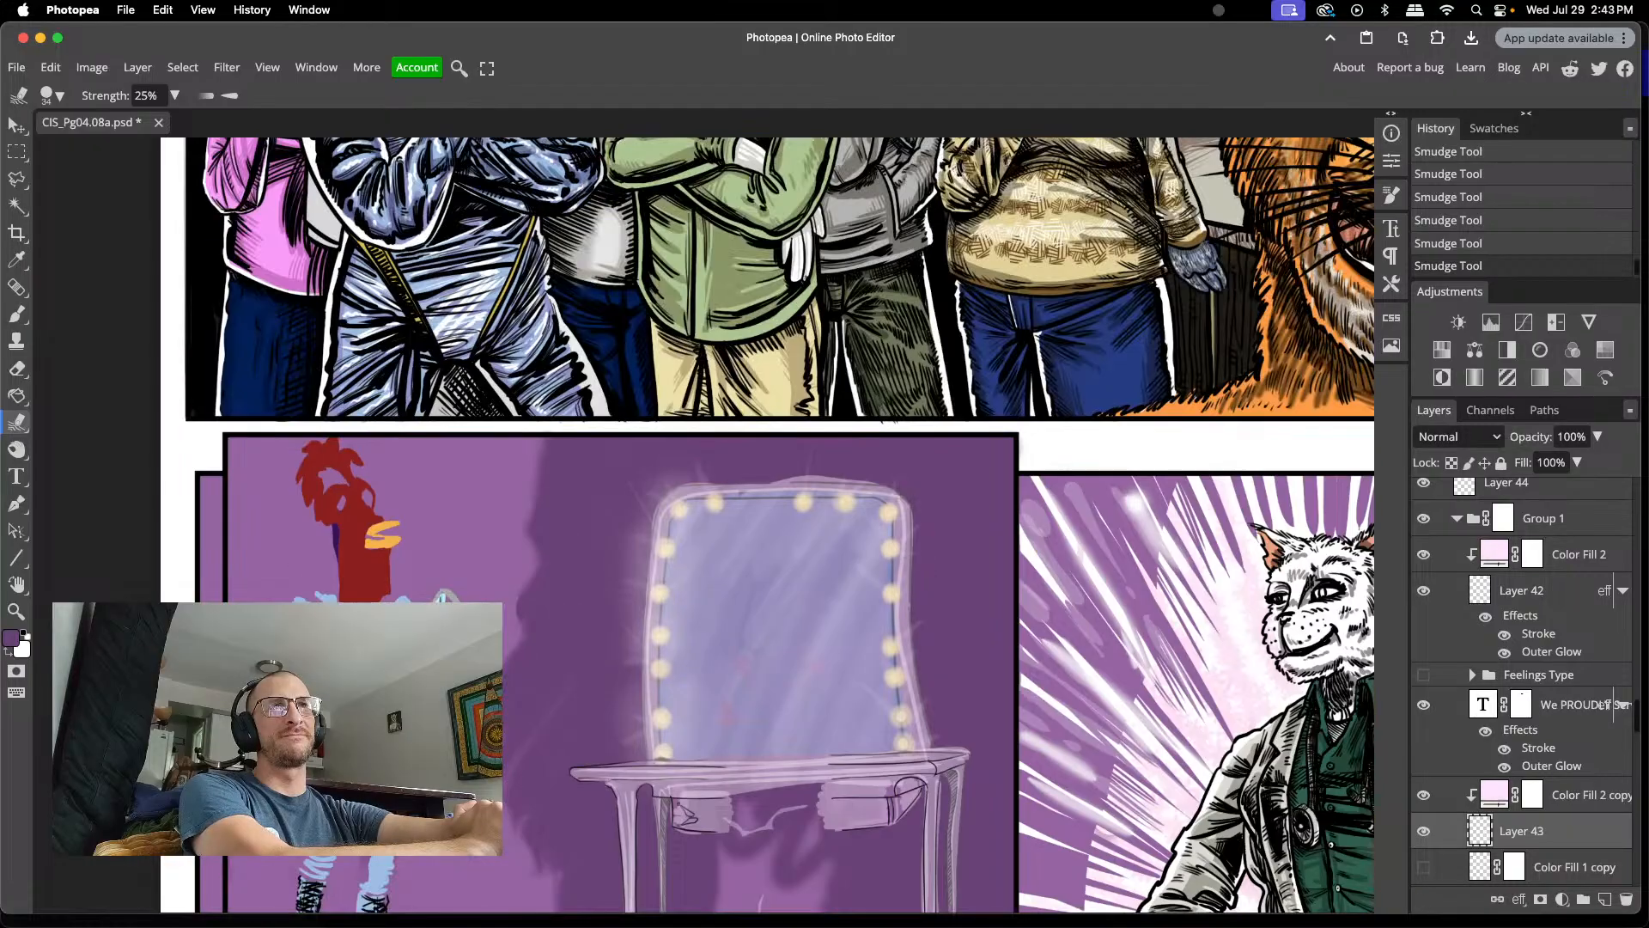
{"action": "scroll", "coordinate": [767, 524], "scroll_direction": "down", "scroll_amount": 10}
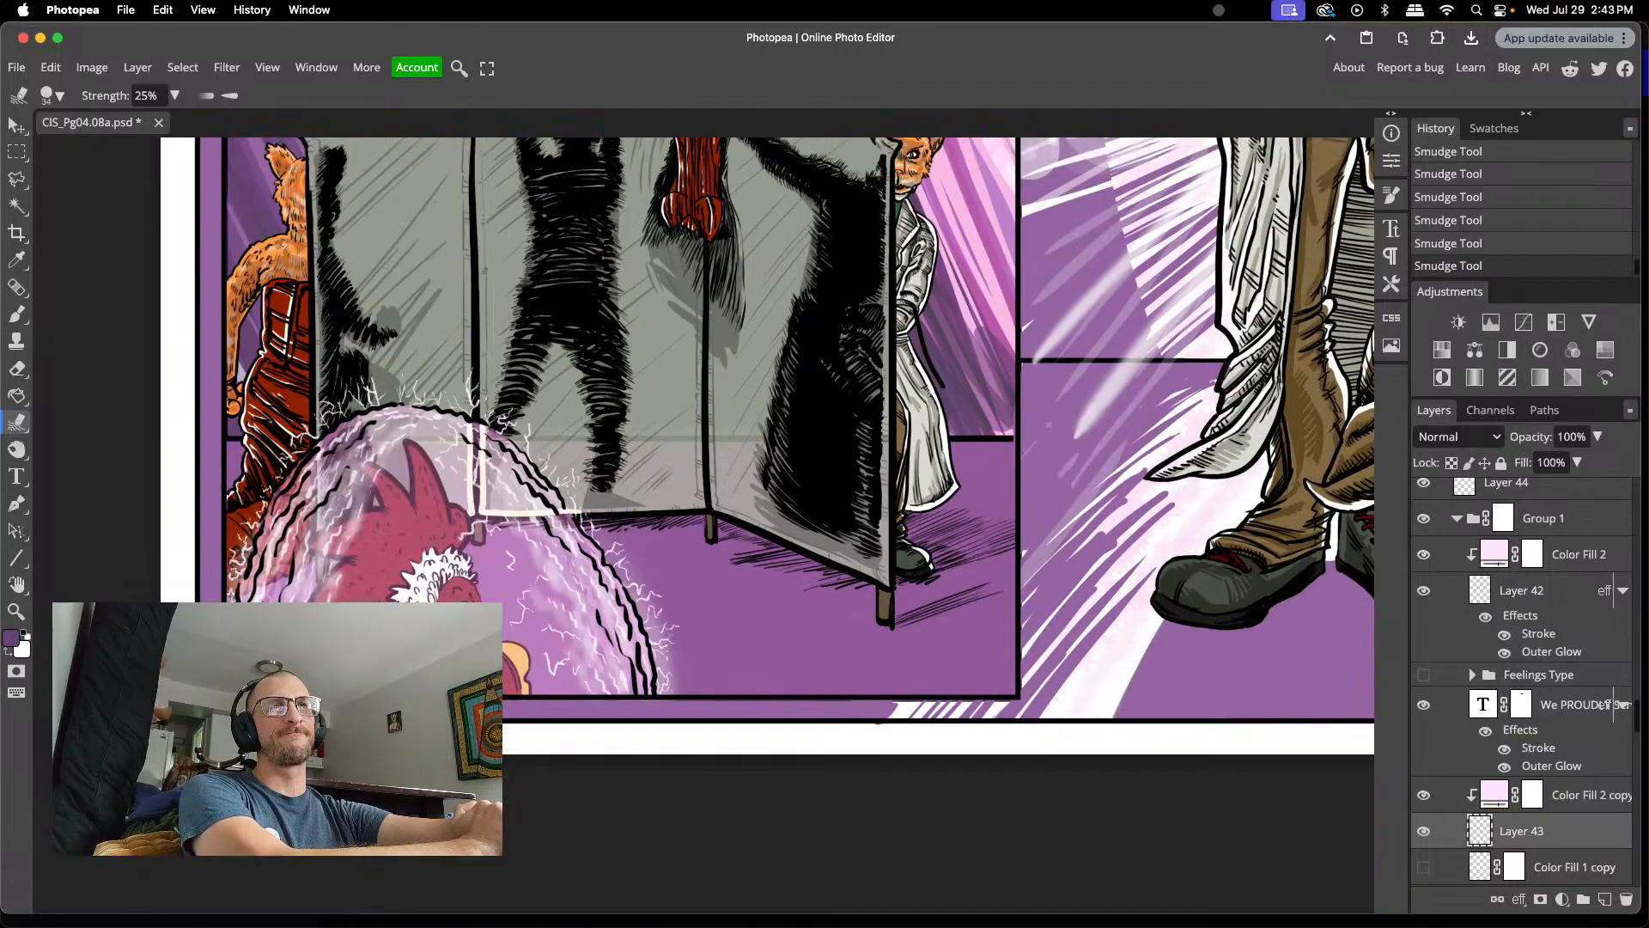
{"action": "scroll", "coordinate": [767, 524], "scroll_direction": "up", "scroll_amount": 2}
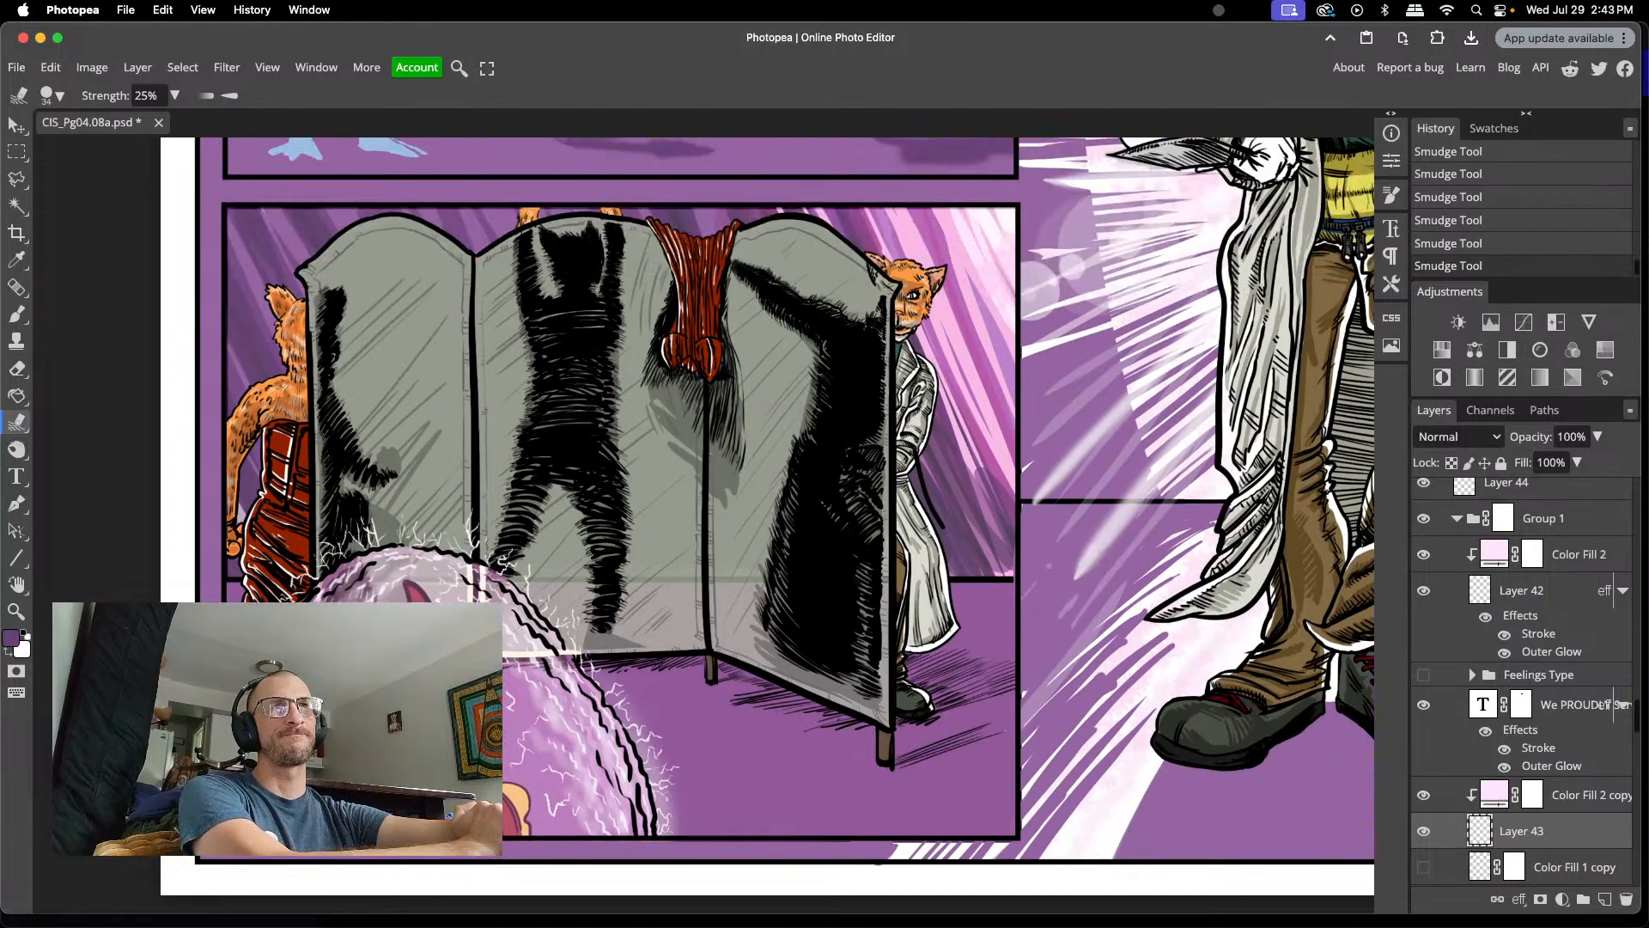
{"action": "scroll", "coordinate": [767, 524], "scroll_direction": "up", "scroll_amount": 10}
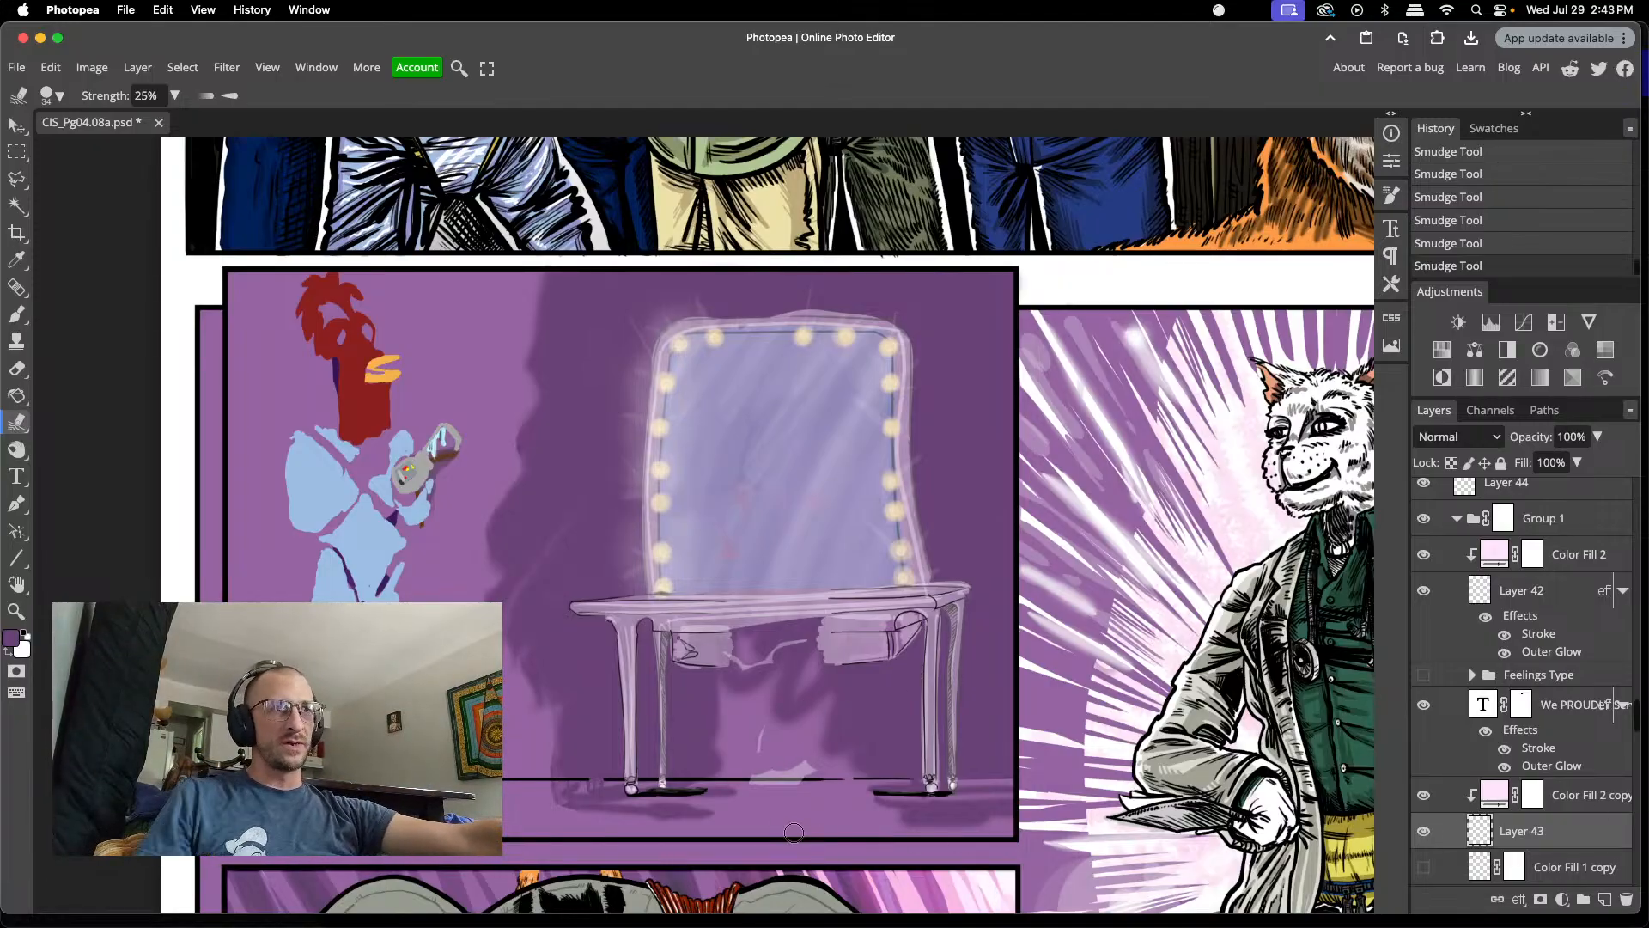
- Check p2 Background for the pale patch on the floor beneath the vanity by toggling its visibility
{"action": "key", "text": "v"}
{"action": "left_click", "coordinate": [780, 780]}
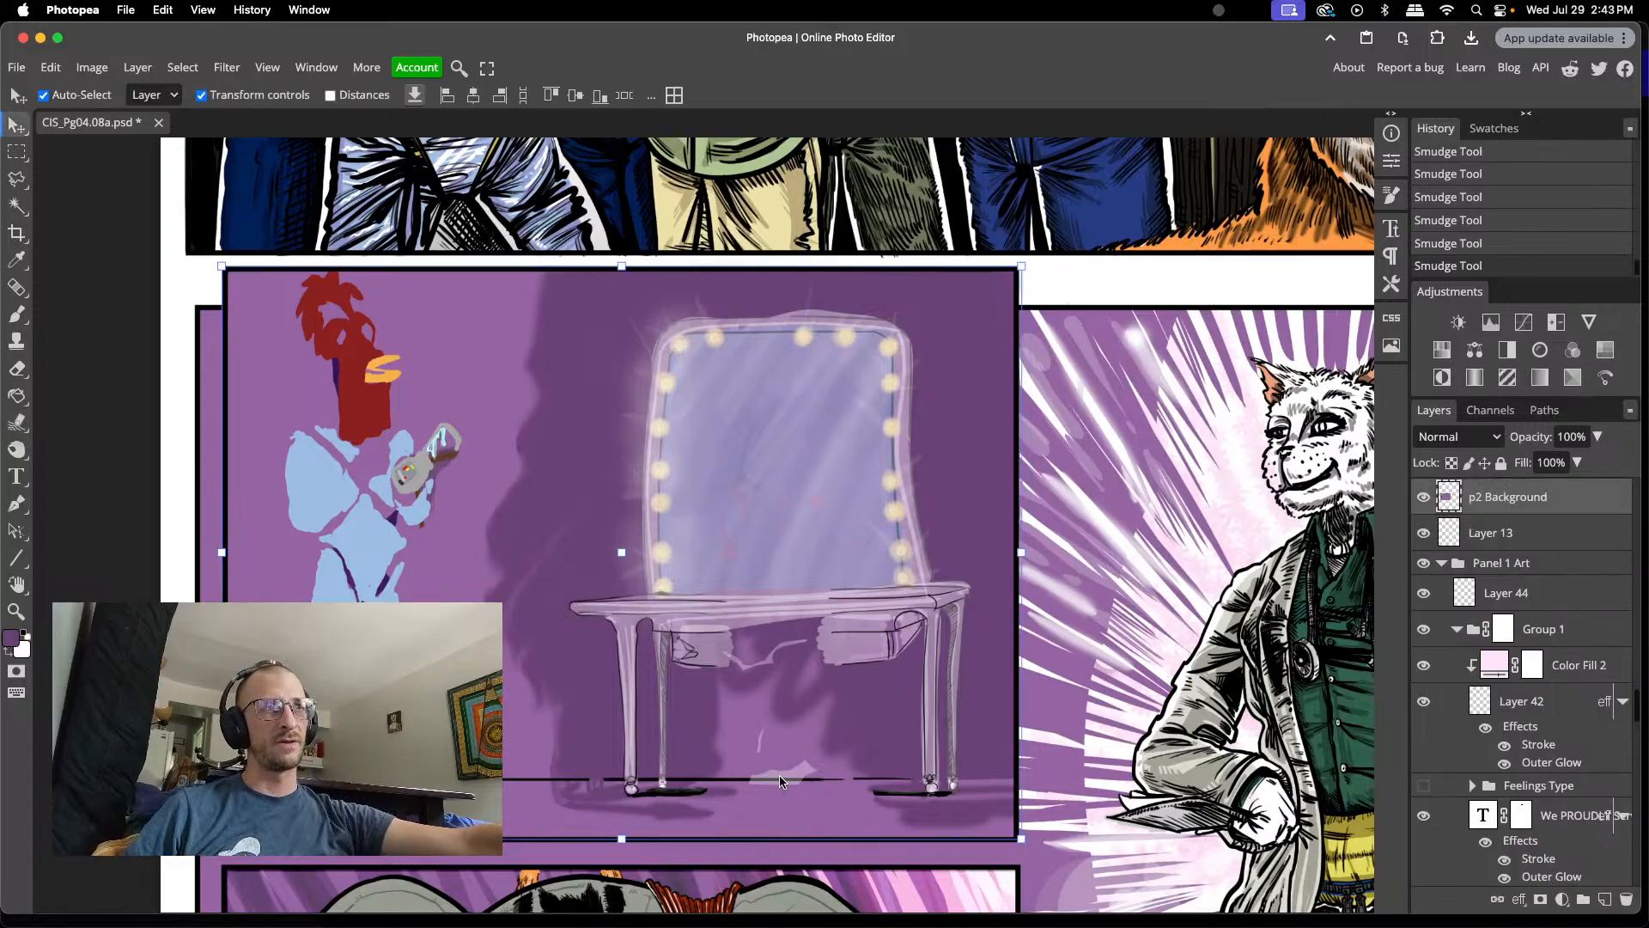
{"action": "left_click", "coordinate": [1424, 498]}
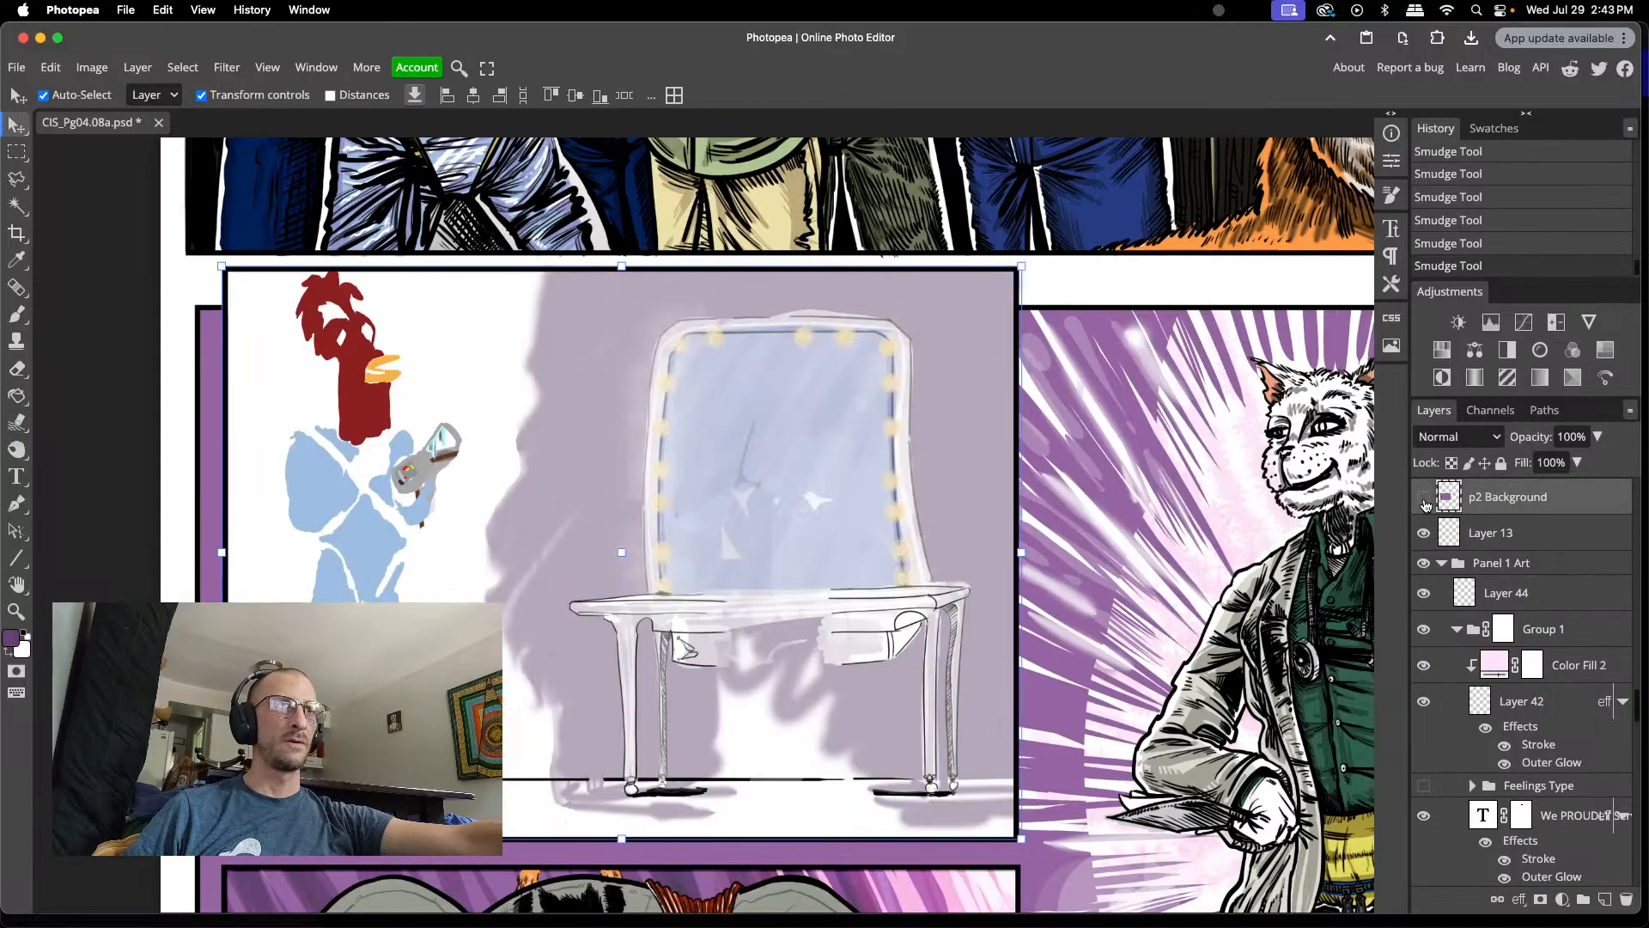
{"action": "left_click", "coordinate": [1425, 499]}
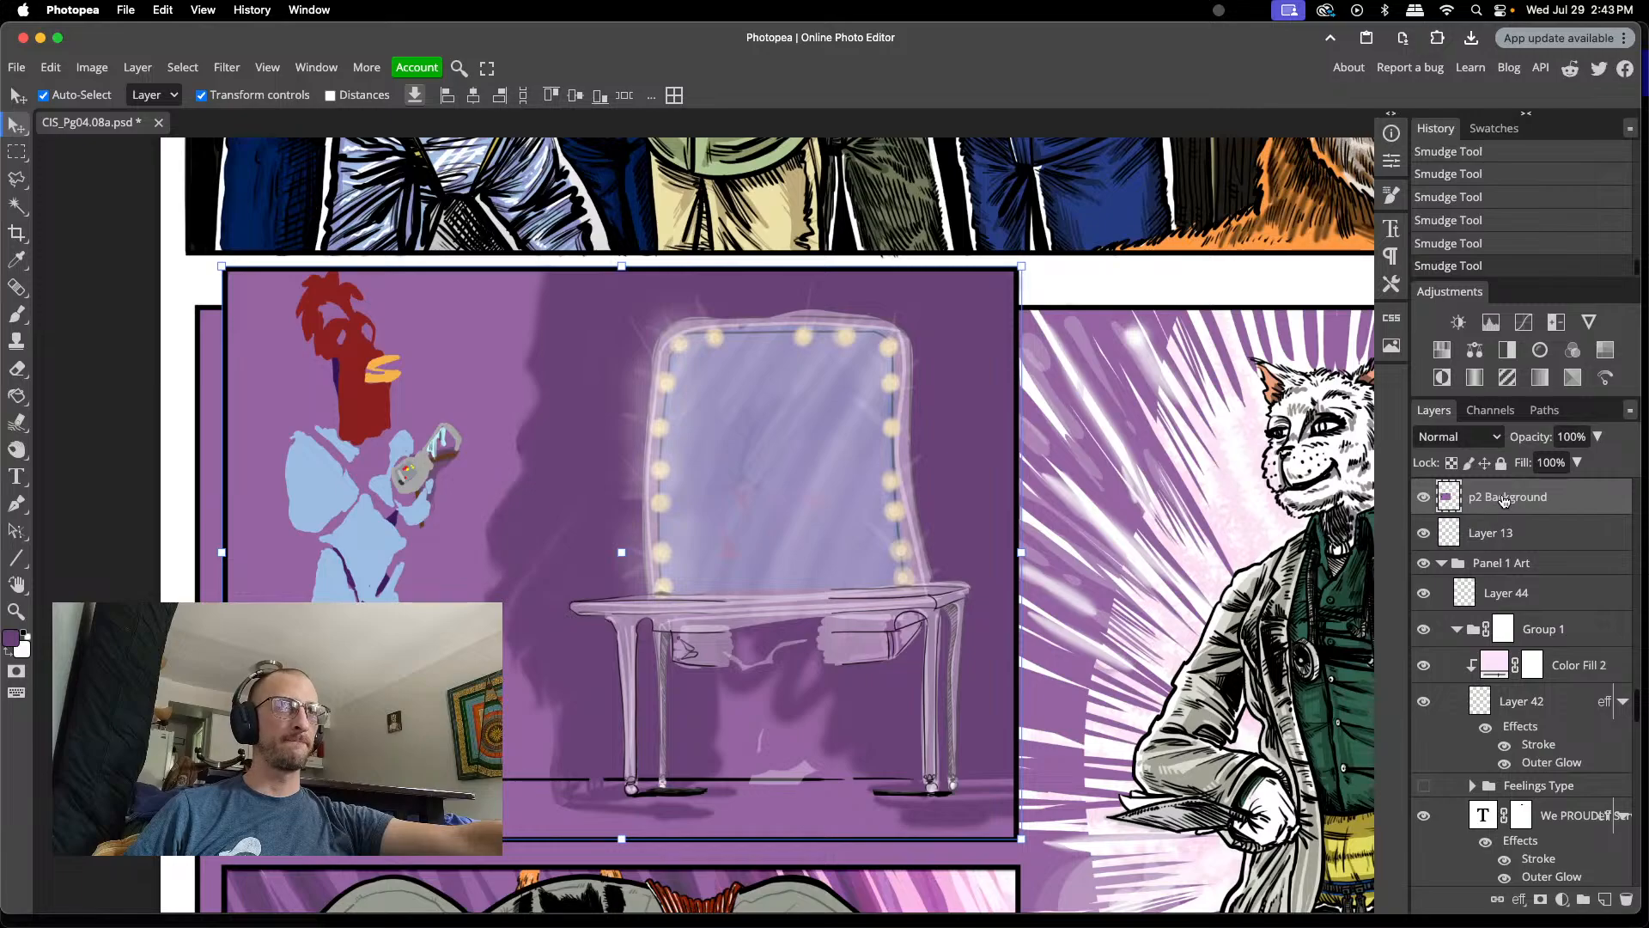
- Try to erase the pale patch beneath the vanity on p2 Background, undo that, and try smudging it at 25% strength
{"action": "key", "text": "e"}
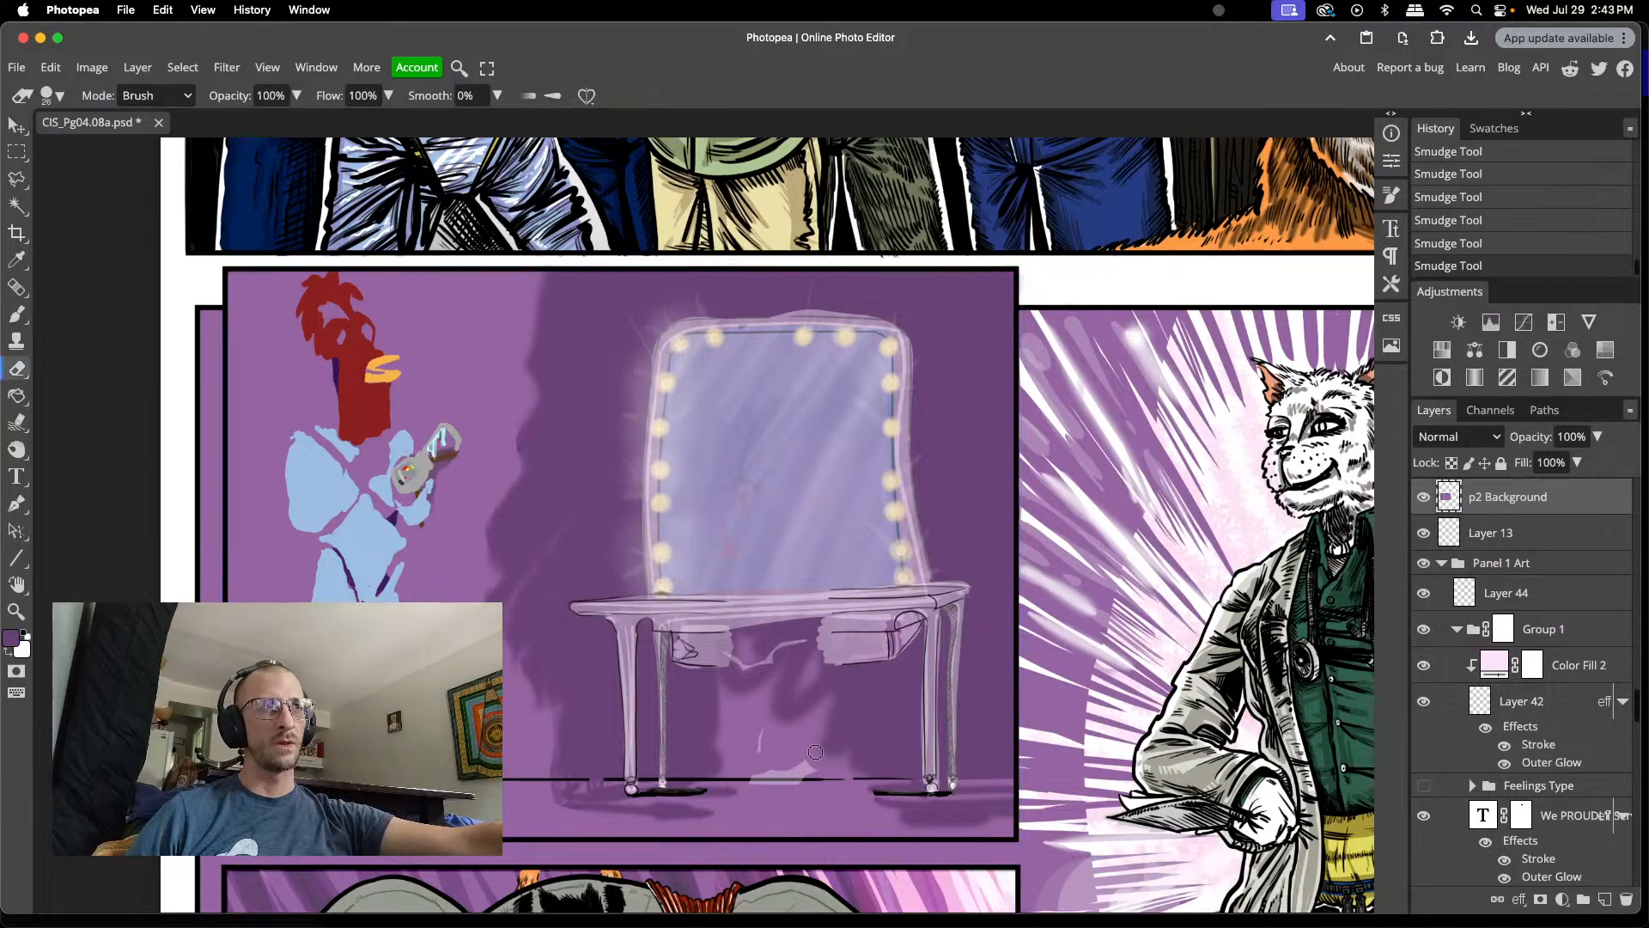
{"action": "left_click_drag", "start_coordinate": [816, 752], "coordinate": [795, 771]}
{"action": "key", "text": "super+z"}
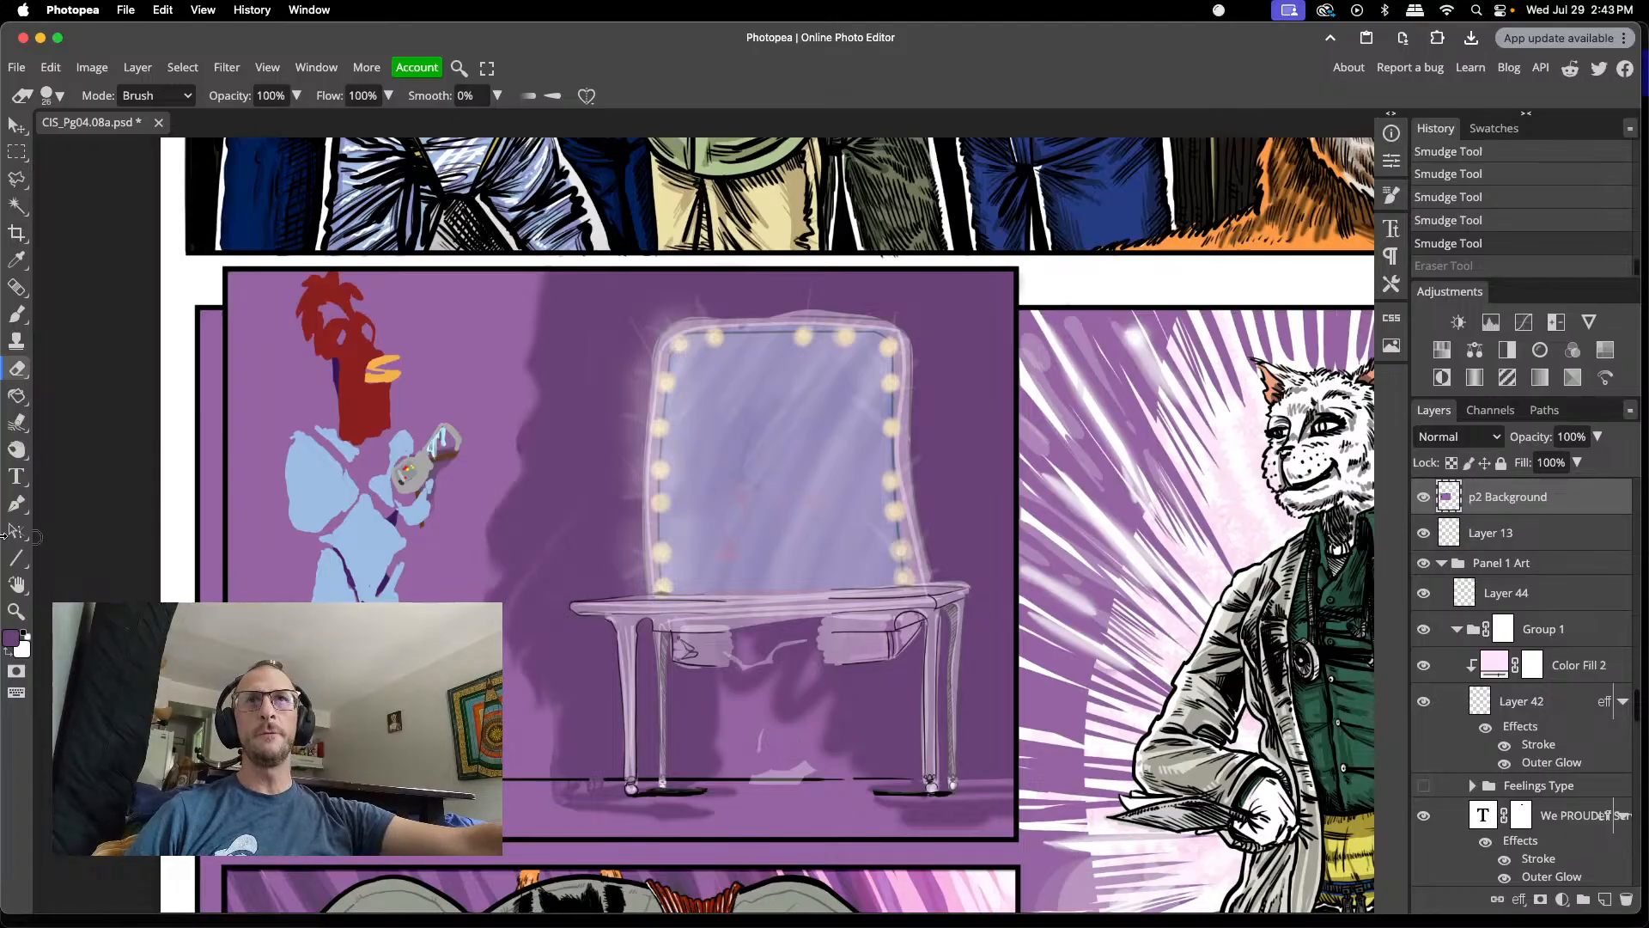
{"action": "left_click", "coordinate": [16, 421]}
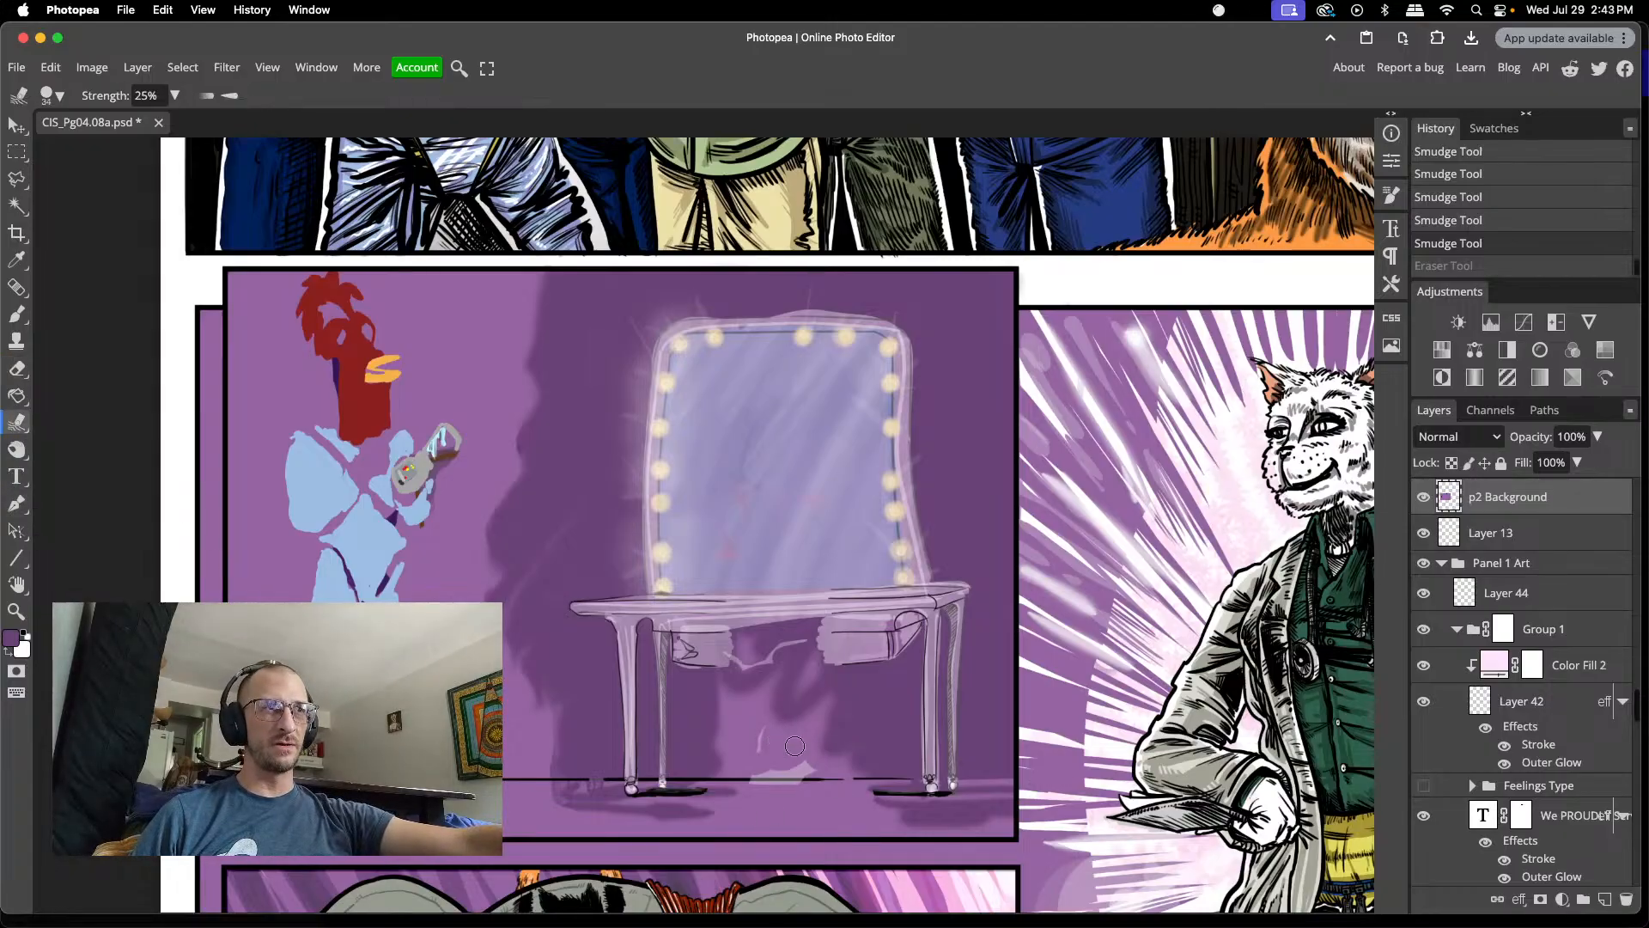
{"action": "mouse_move", "coordinate": [795, 746]}
{"action": "left_mouse_down"}
{"action": "mouse_move", "coordinate": [805, 771]}
{"action": "mouse_move", "coordinate": [800, 745]}
{"action": "left_mouse_up"}
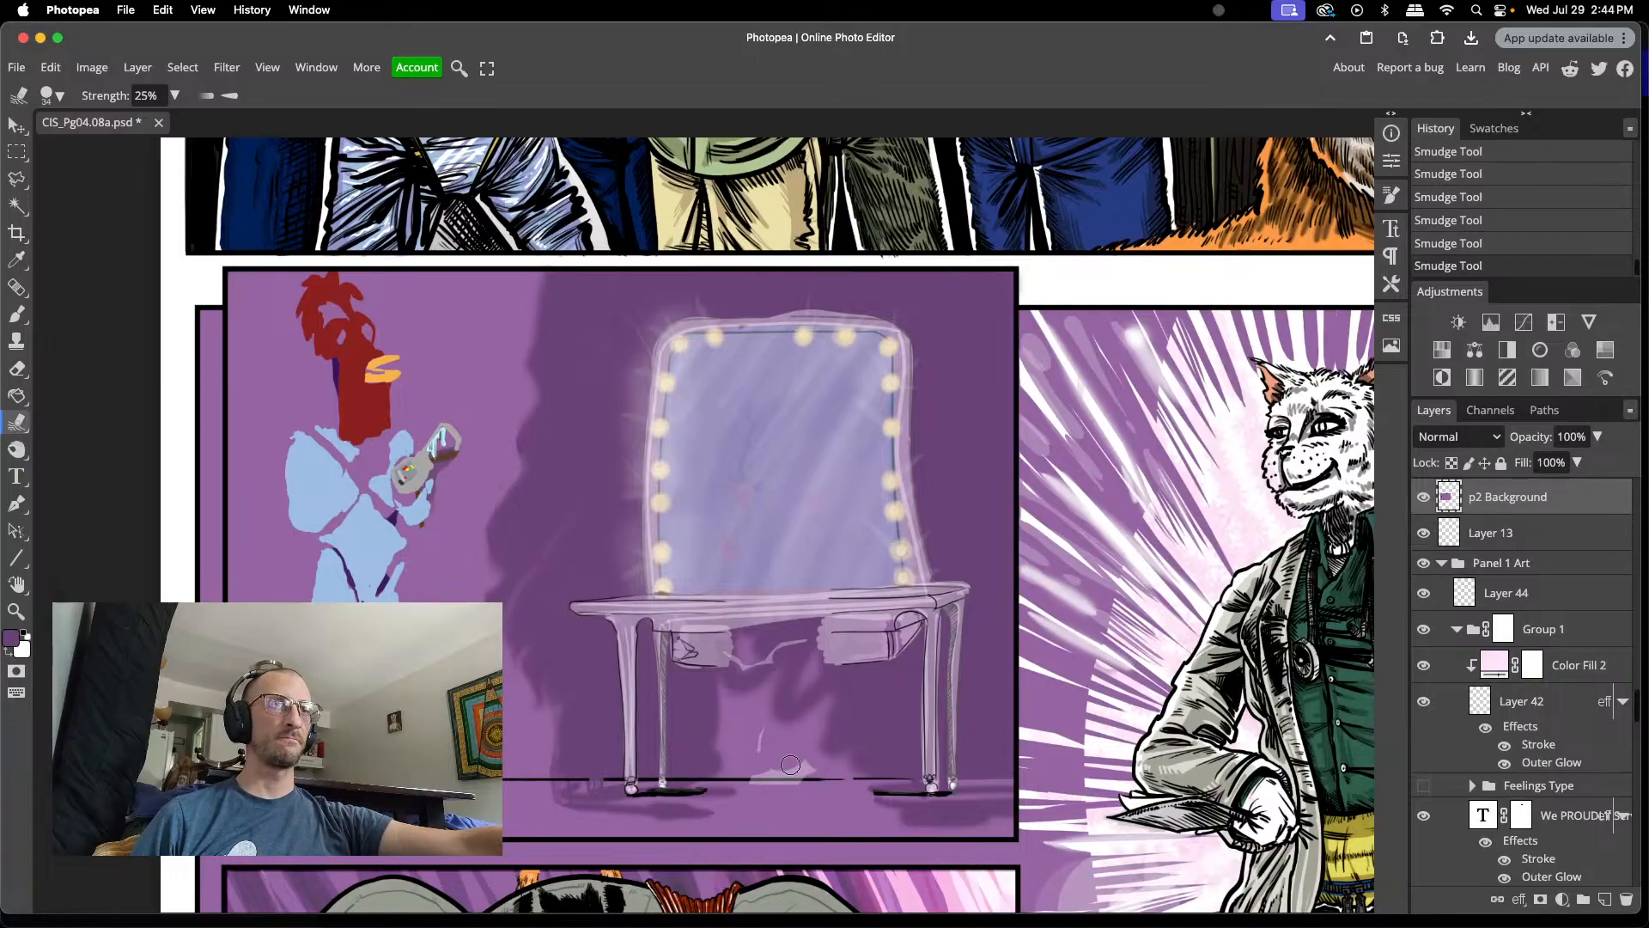
- Check p2 Background, P2 bckgd DARK and Layer 28 for the pale patch by toggling their visibility, and select Layer 28
{"action": "key", "text": "v"}
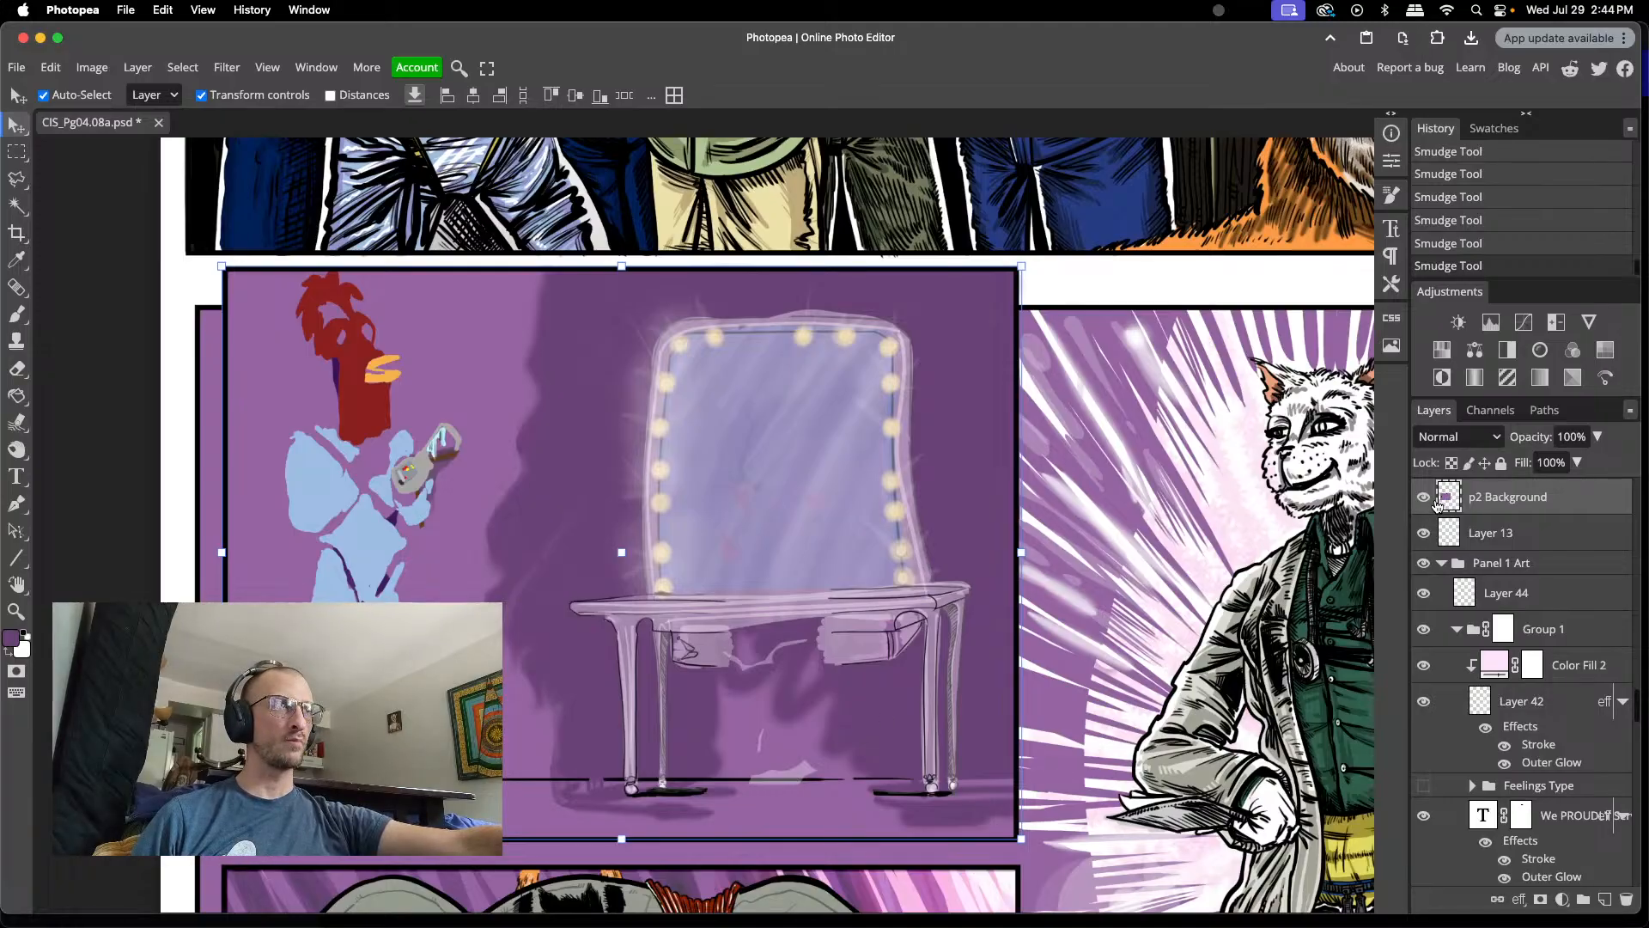
{"action": "left_click", "coordinate": [1425, 498]}
{"action": "left_click", "coordinate": [1426, 500]}
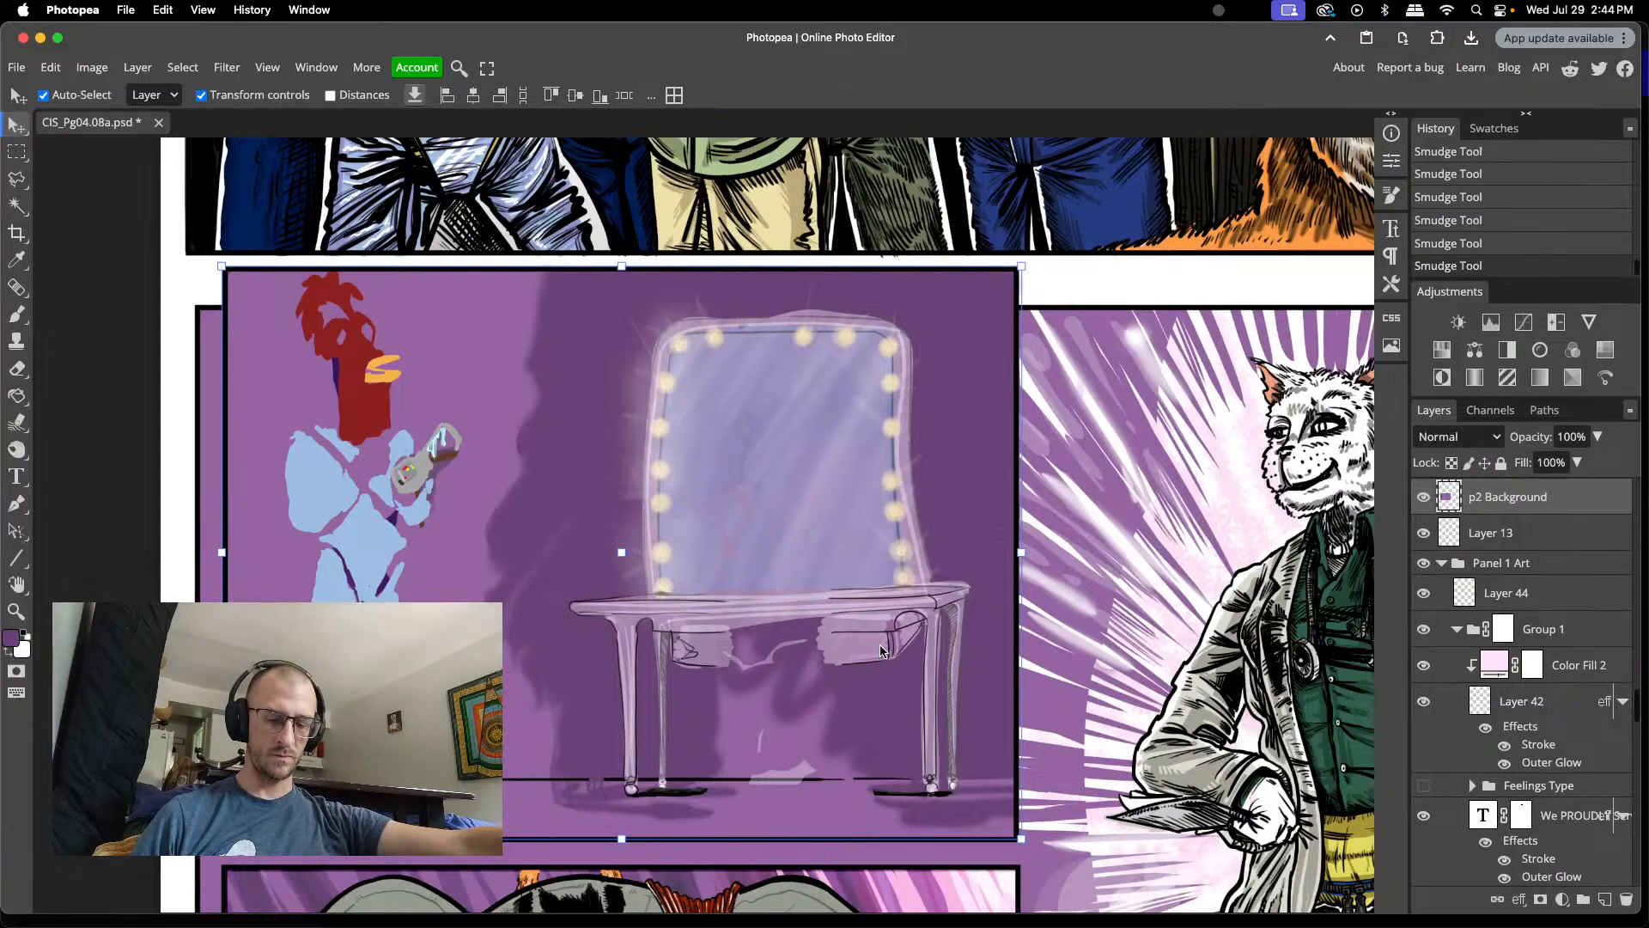
{"action": "scroll", "coordinate": [1425, 640], "scroll_direction": "up", "scroll_amount": 3}
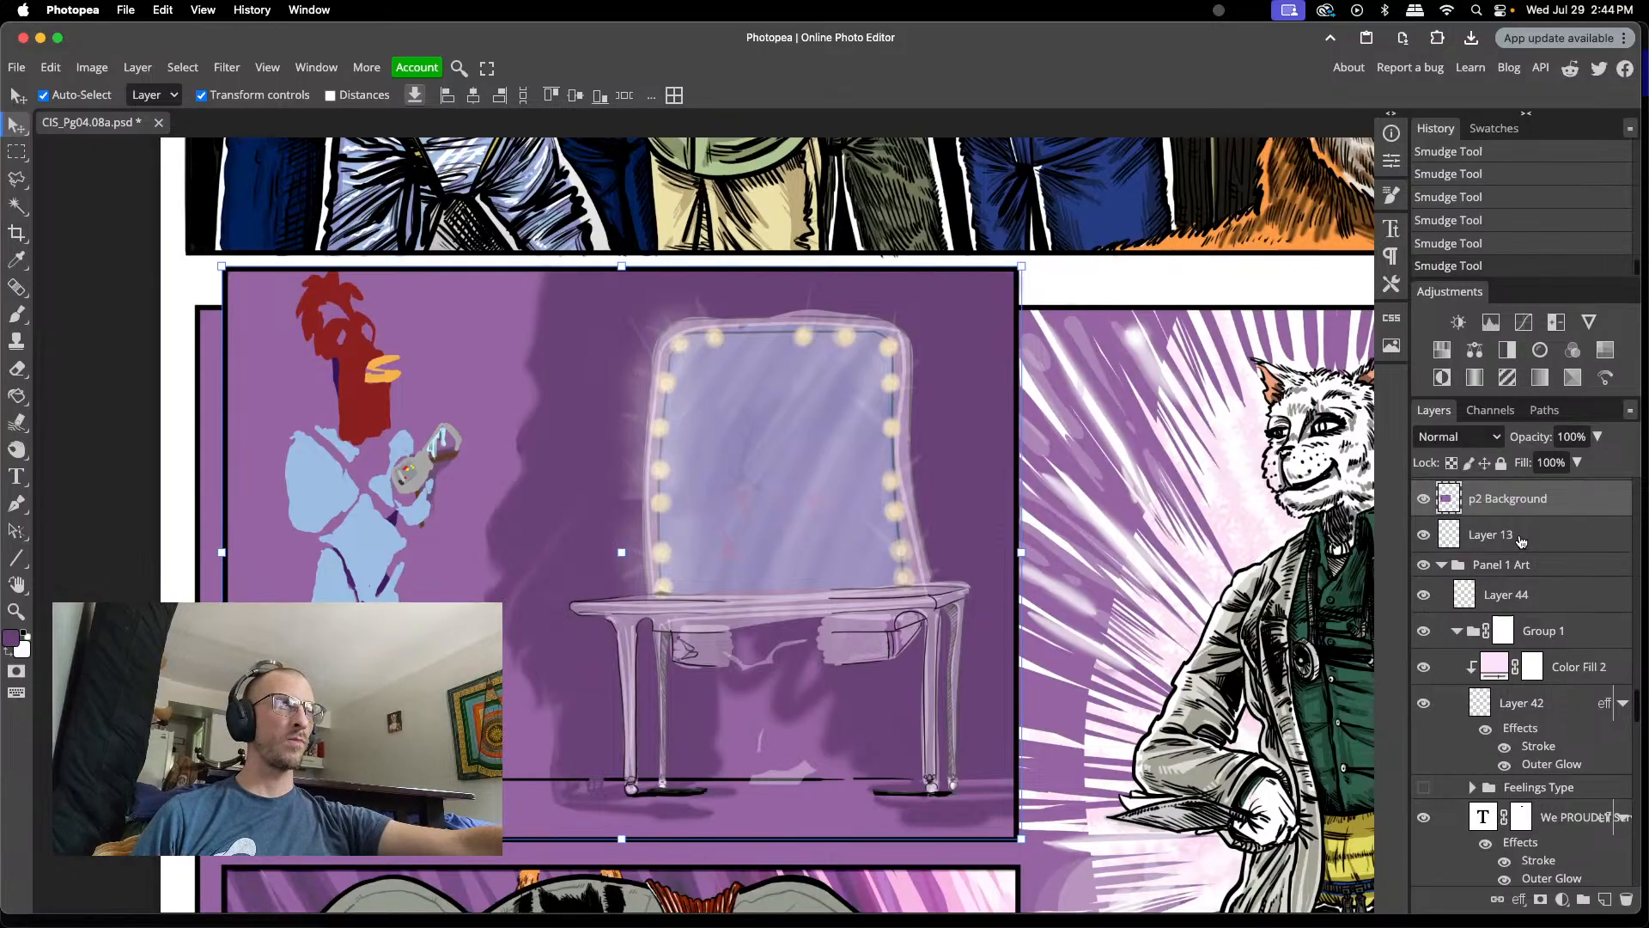
{"action": "left_click", "coordinate": [1425, 732]}
{"action": "left_click", "coordinate": [1425, 732]}
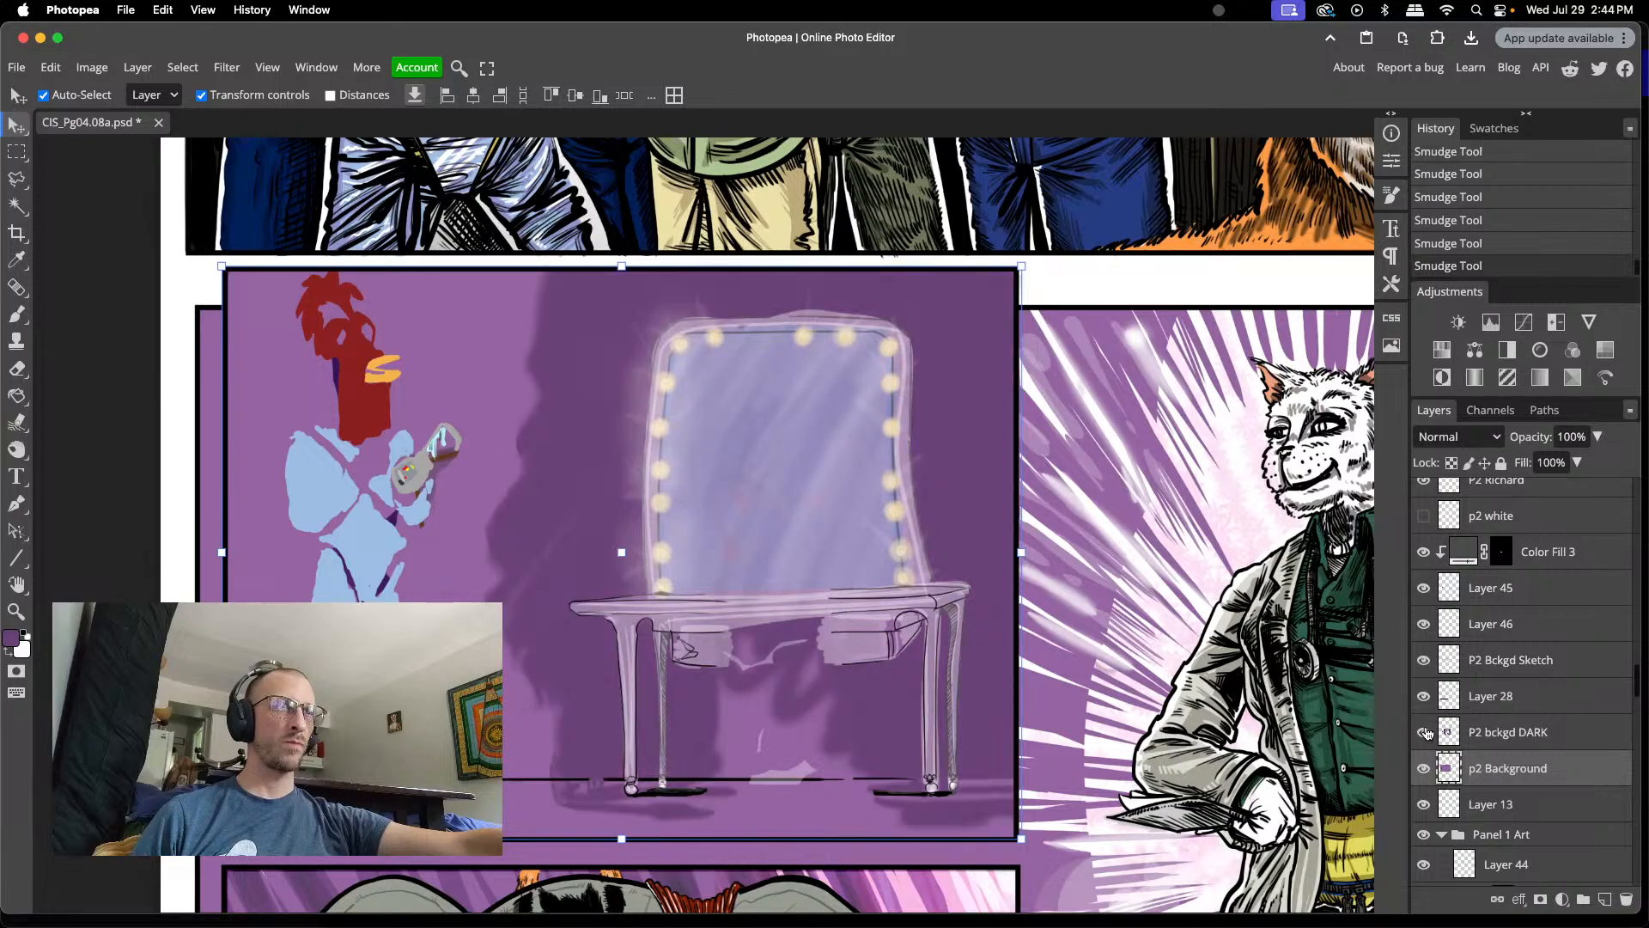
{"action": "left_click", "coordinate": [1426, 697]}
{"action": "left_click", "coordinate": [1426, 696]}
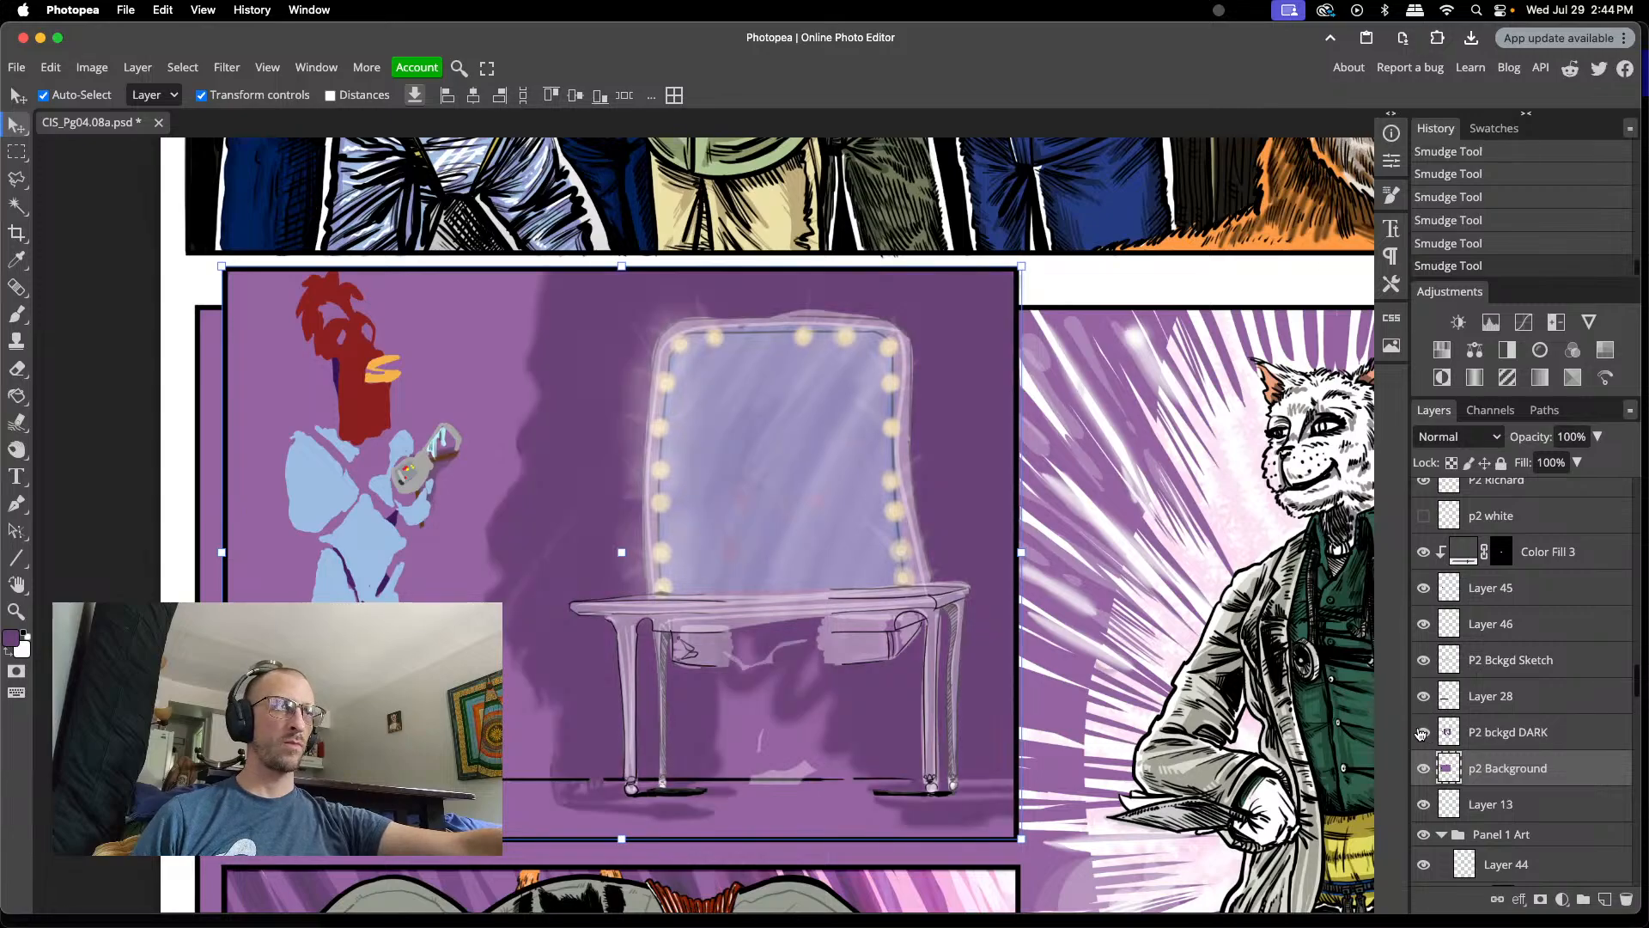
{"action": "left_click", "coordinate": [1495, 697]}
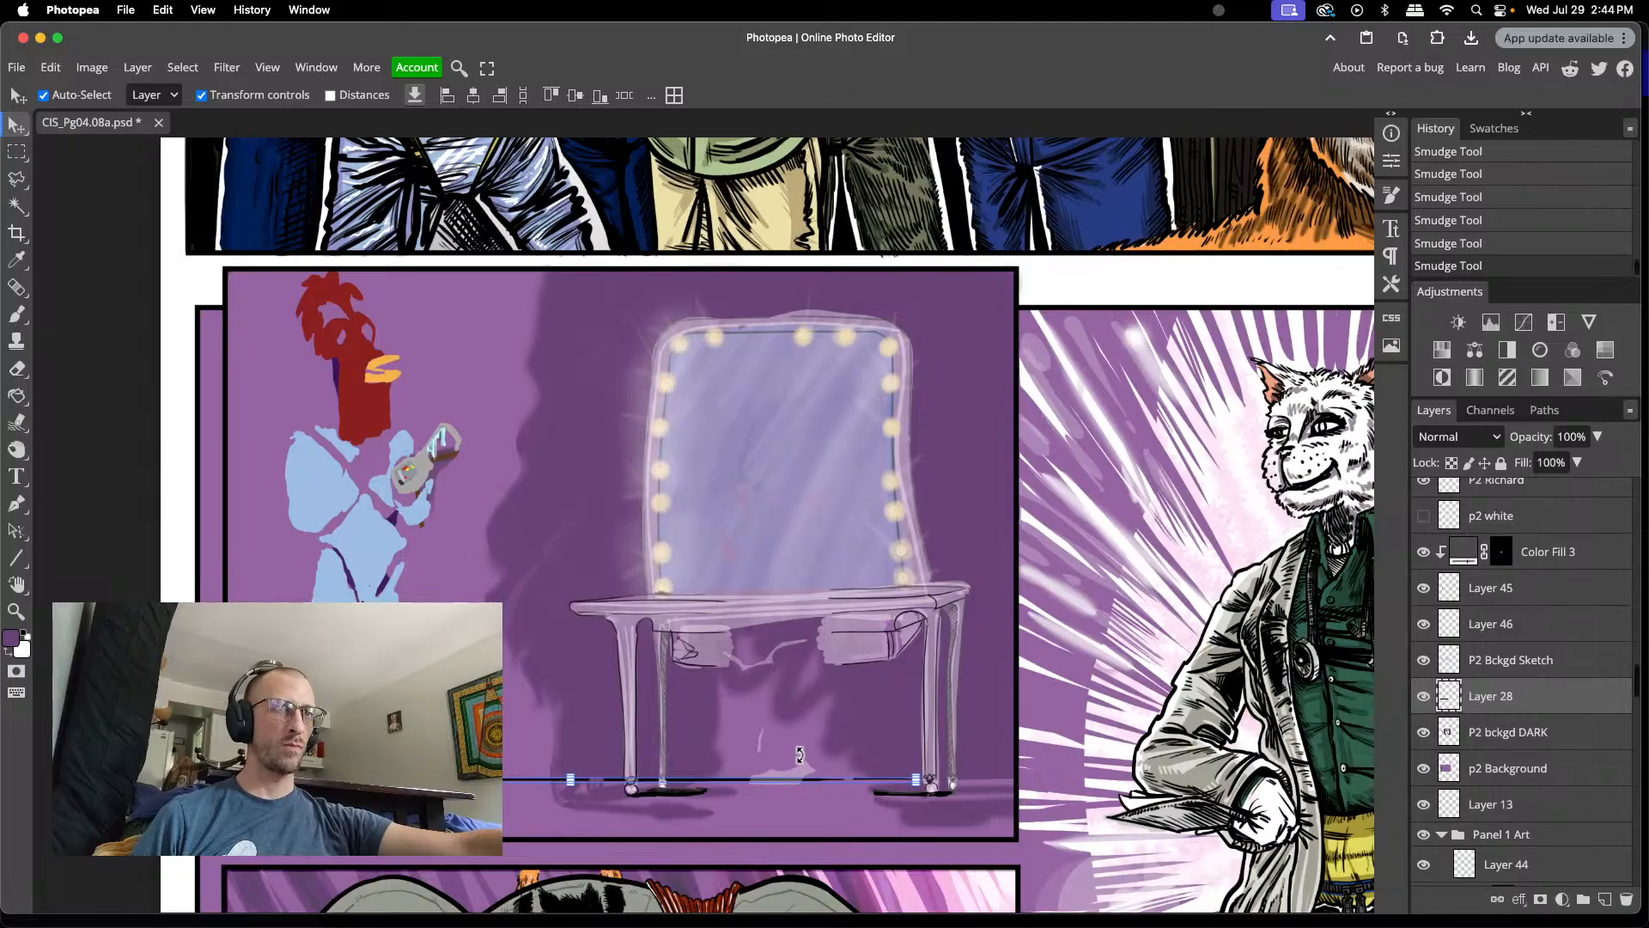
{"action": "scroll", "coordinate": [807, 774], "scroll_direction": "up", "scroll_amount": 1}
{"action": "scroll", "coordinate": [807, 774], "scroll_direction": "up", "scroll_amount": 1}
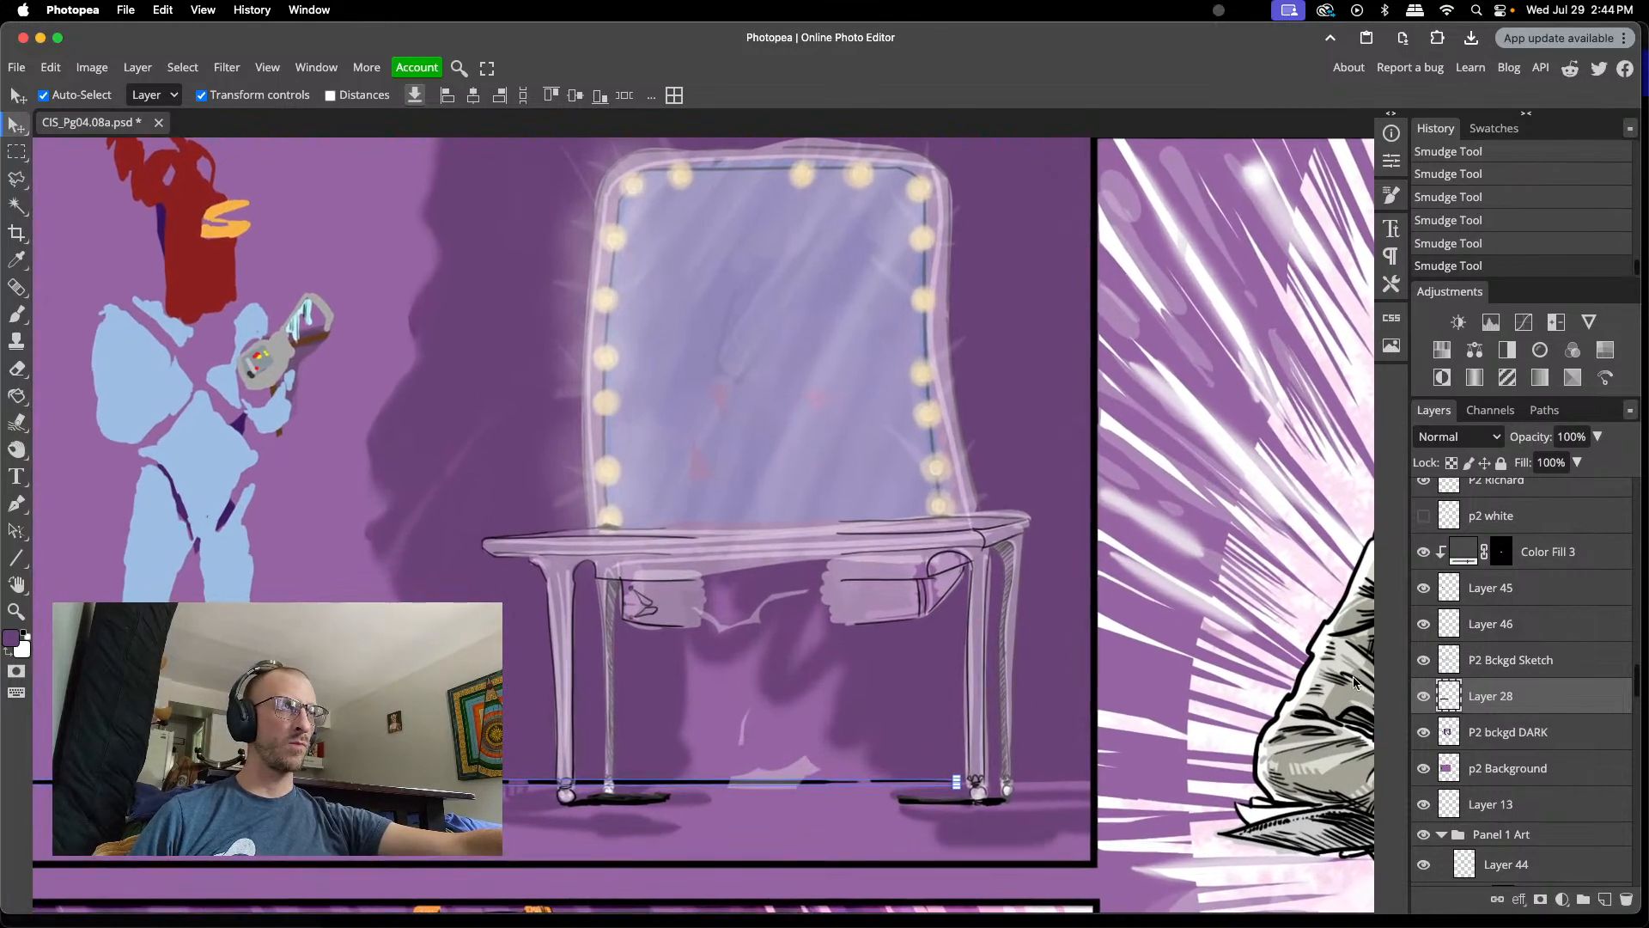
- Erase the pale floor patch and the stray lines beneath the vanity on the P2 Bckgd Sketch layer
{"action": "left_click", "coordinate": [1425, 660]}
{"action": "left_click", "coordinate": [1426, 660]}
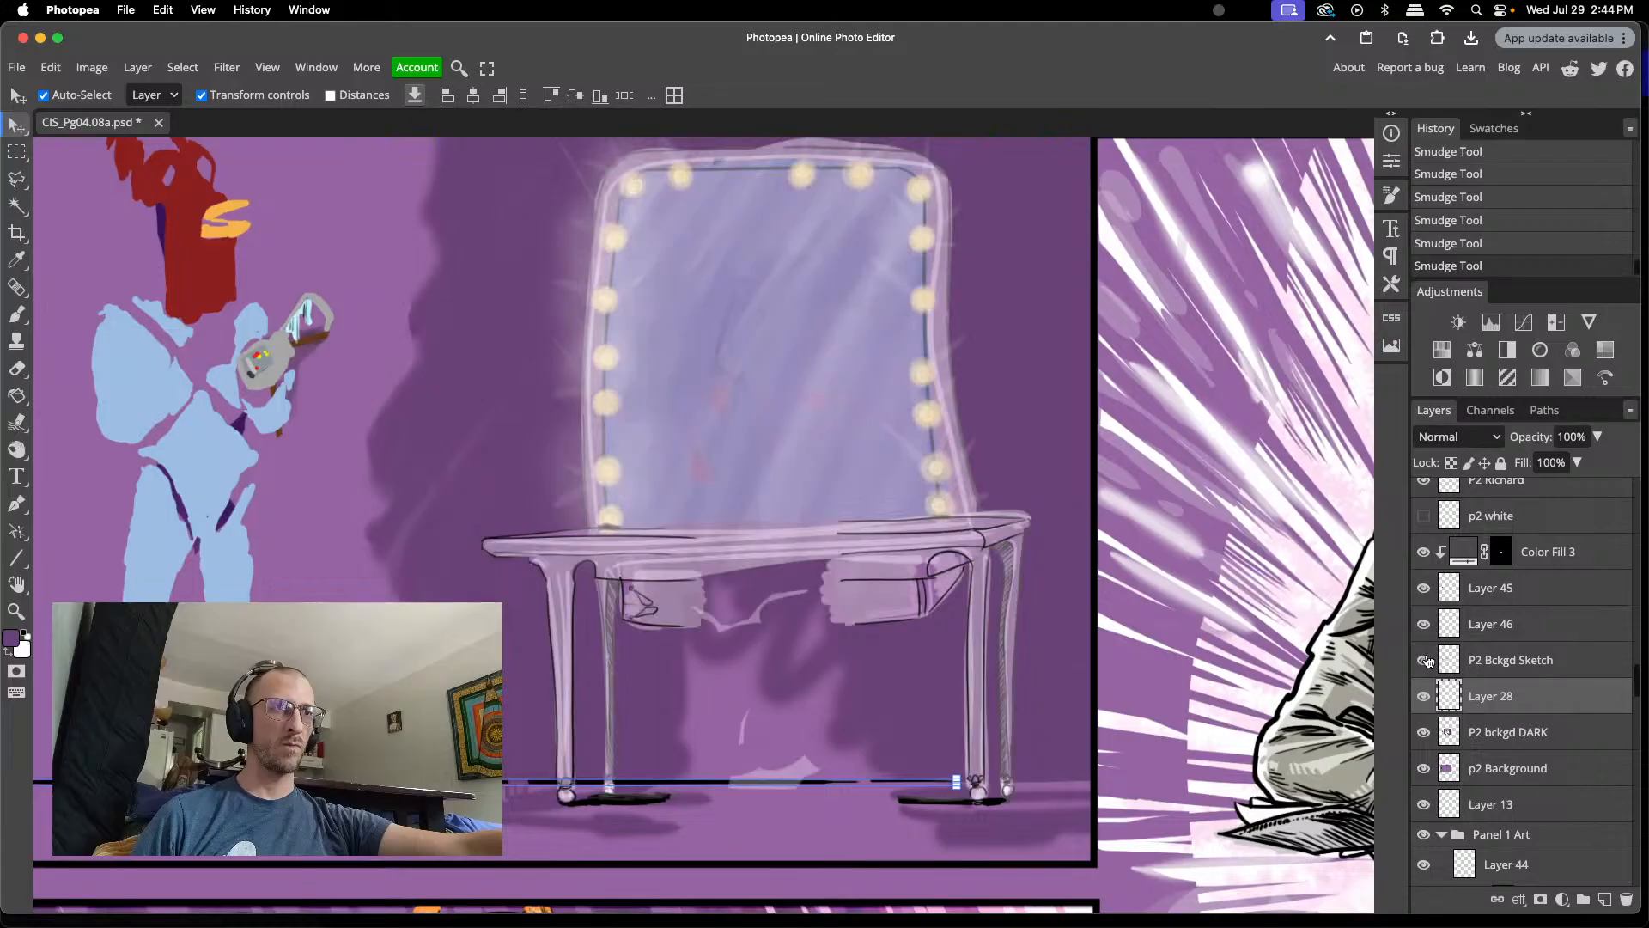
{"action": "left_click", "coordinate": [1495, 660]}
{"action": "key", "text": "e"}
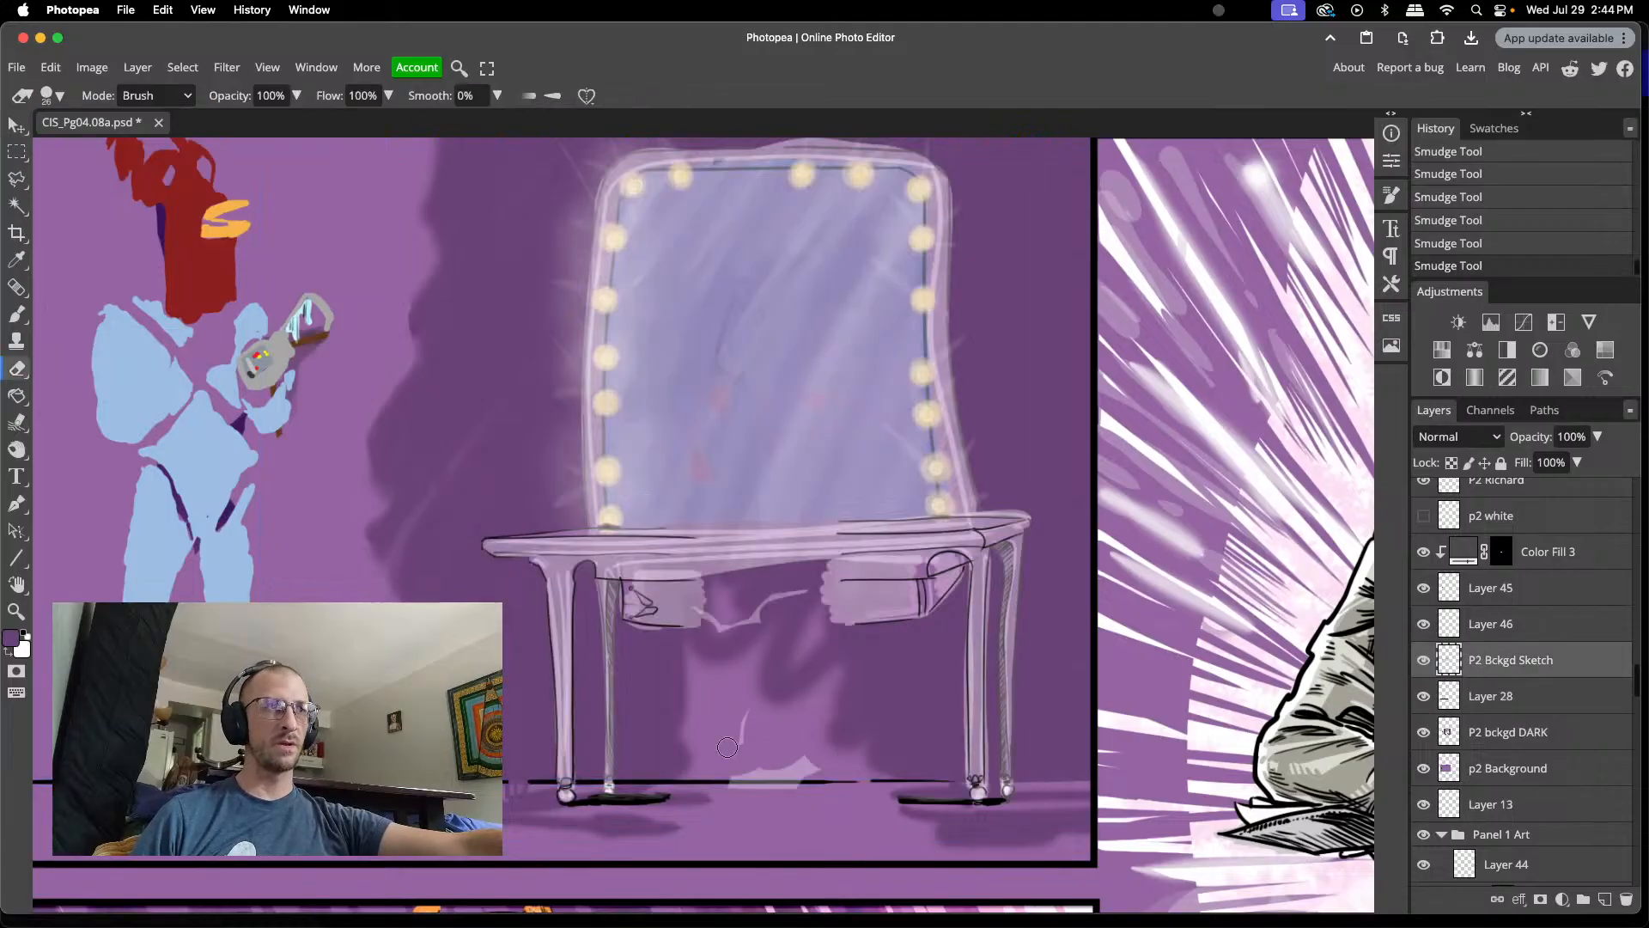
{"action": "mouse_move", "coordinate": [835, 750]}
{"action": "left_mouse_down"}
{"action": "mouse_move", "coordinate": [803, 761]}
{"action": "mouse_move", "coordinate": [830, 772]}
{"action": "mouse_move", "coordinate": [771, 793]}
{"action": "mouse_move", "coordinate": [778, 761]}
{"action": "mouse_move", "coordinate": [791, 766]}
{"action": "mouse_move", "coordinate": [743, 782]}
{"action": "mouse_move", "coordinate": [801, 777]}
{"action": "mouse_move", "coordinate": [745, 715]}
{"action": "left_mouse_up"}
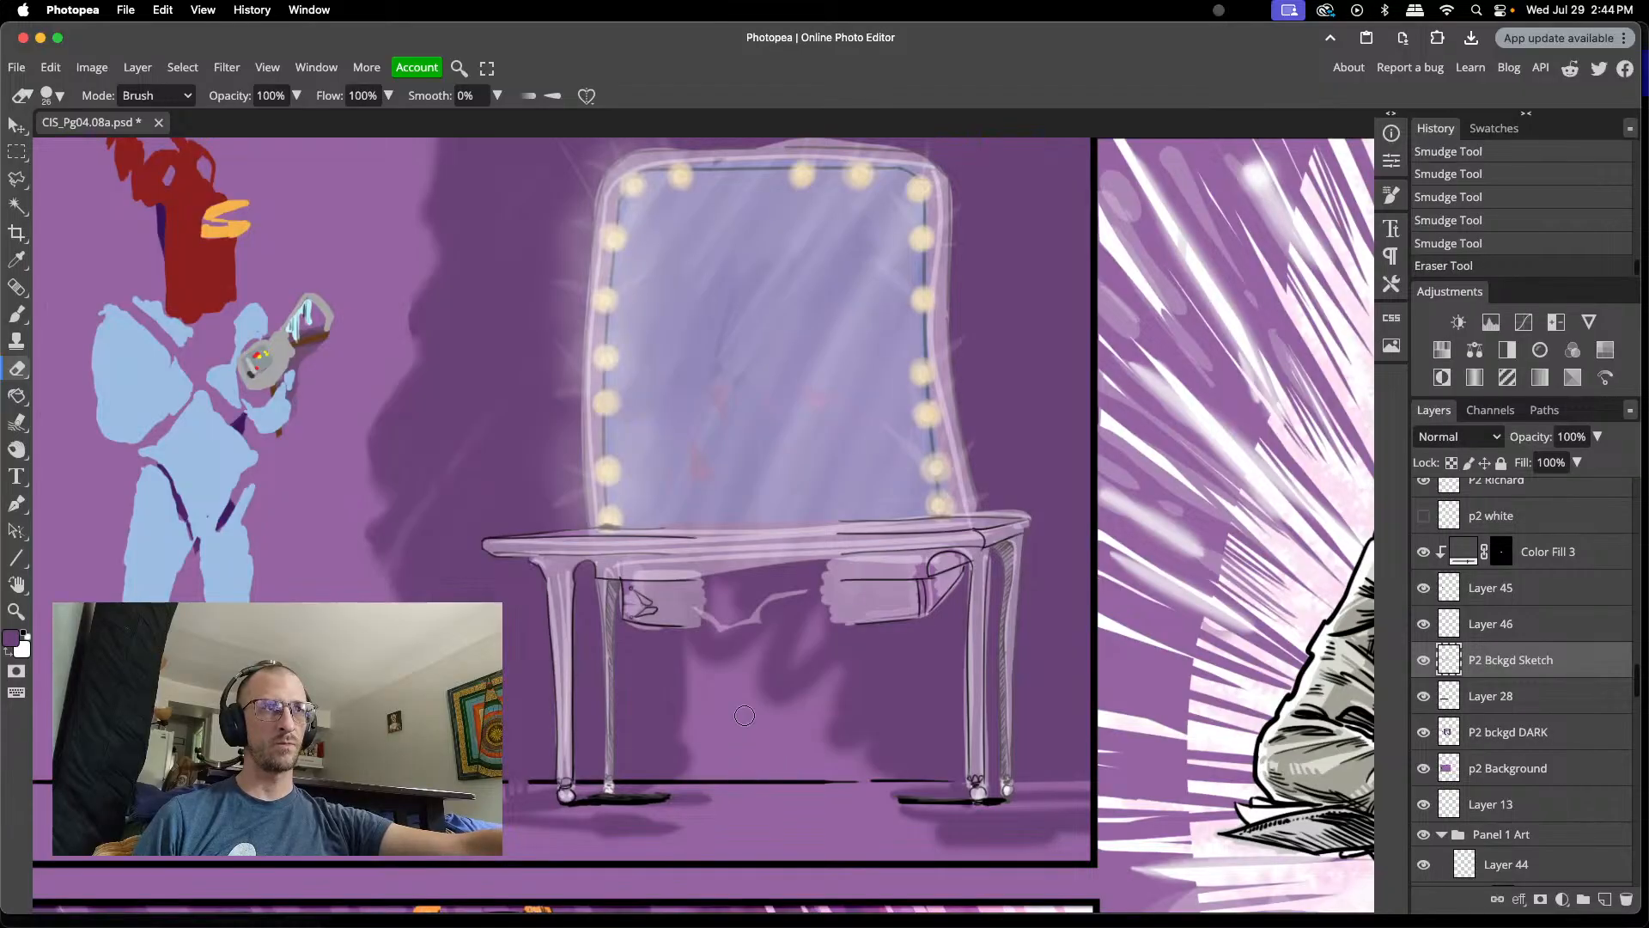
{"action": "mouse_move", "coordinate": [794, 592]}
{"action": "left_mouse_down"}
{"action": "mouse_move", "coordinate": [751, 625]}
{"action": "mouse_move", "coordinate": [718, 610]}
{"action": "left_mouse_up"}
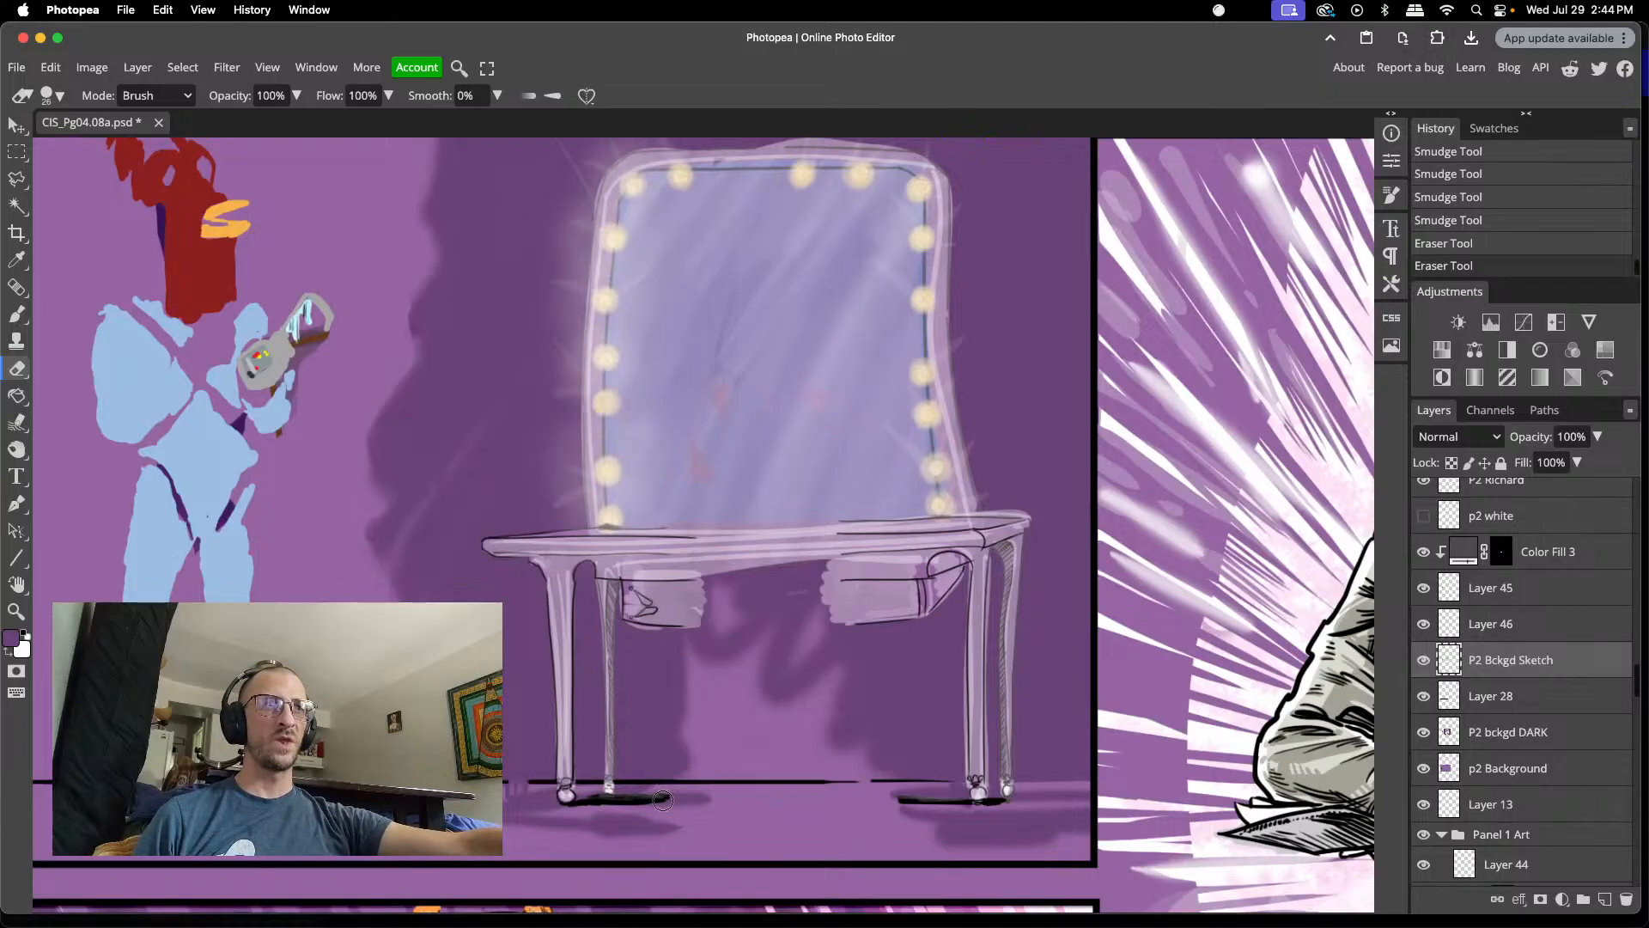
{"action": "left_click", "coordinate": [624, 799]}
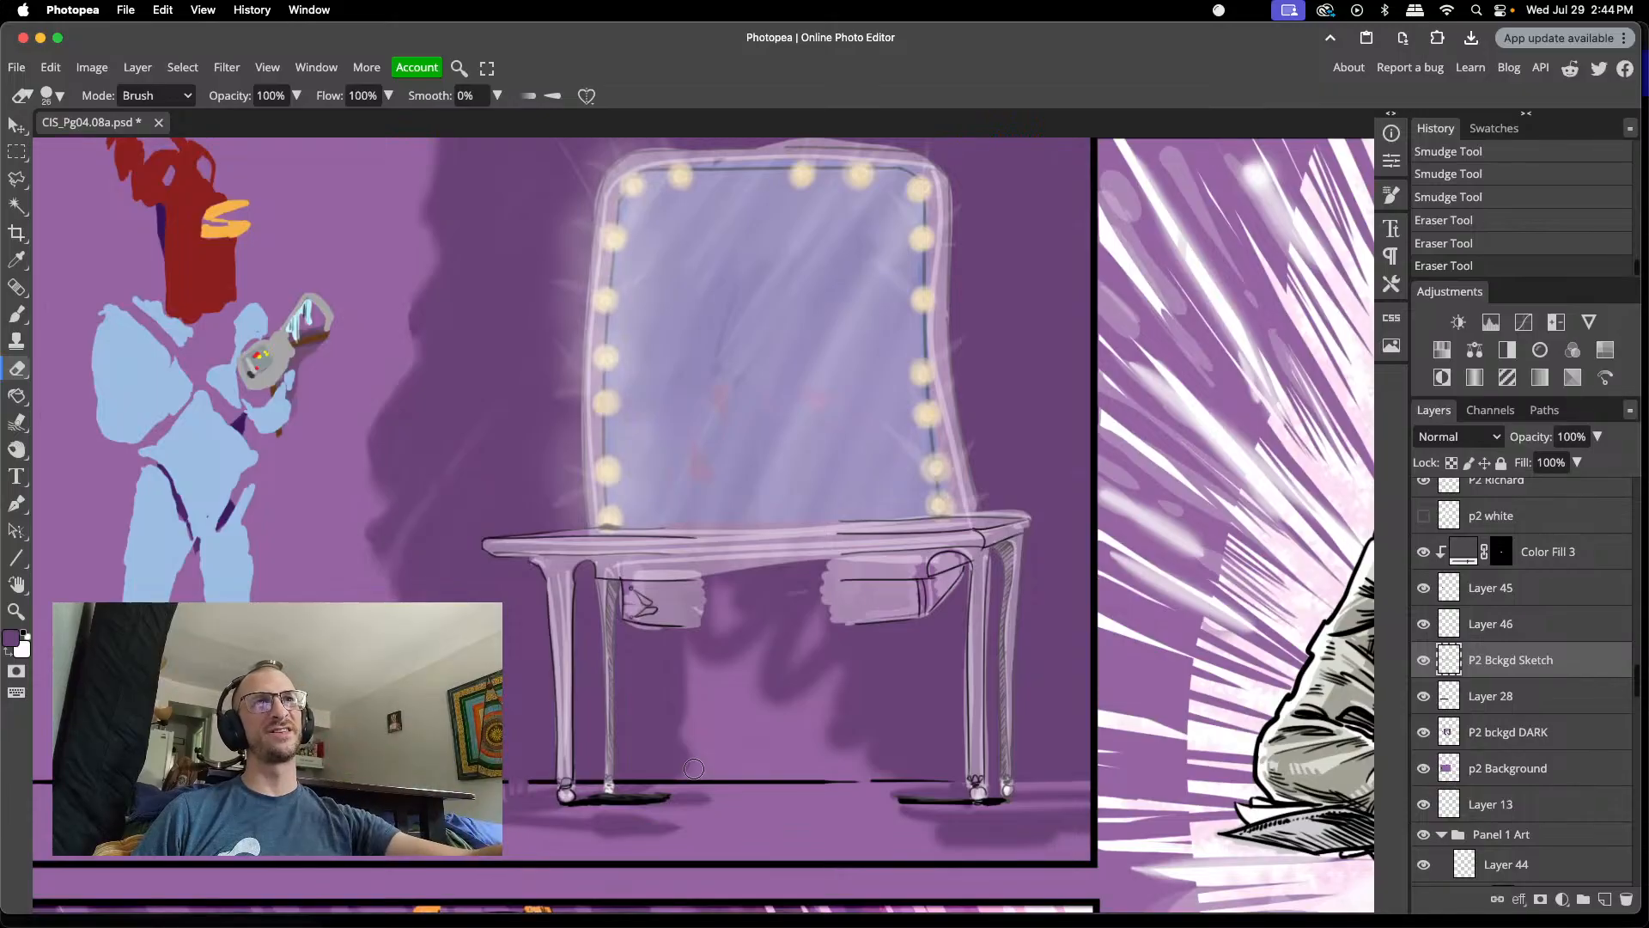
- Make a rectangular selection around the entire second panel along its border
{"action": "scroll", "coordinate": [754, 457], "scroll_direction": "up", "scroll_amount": 5}
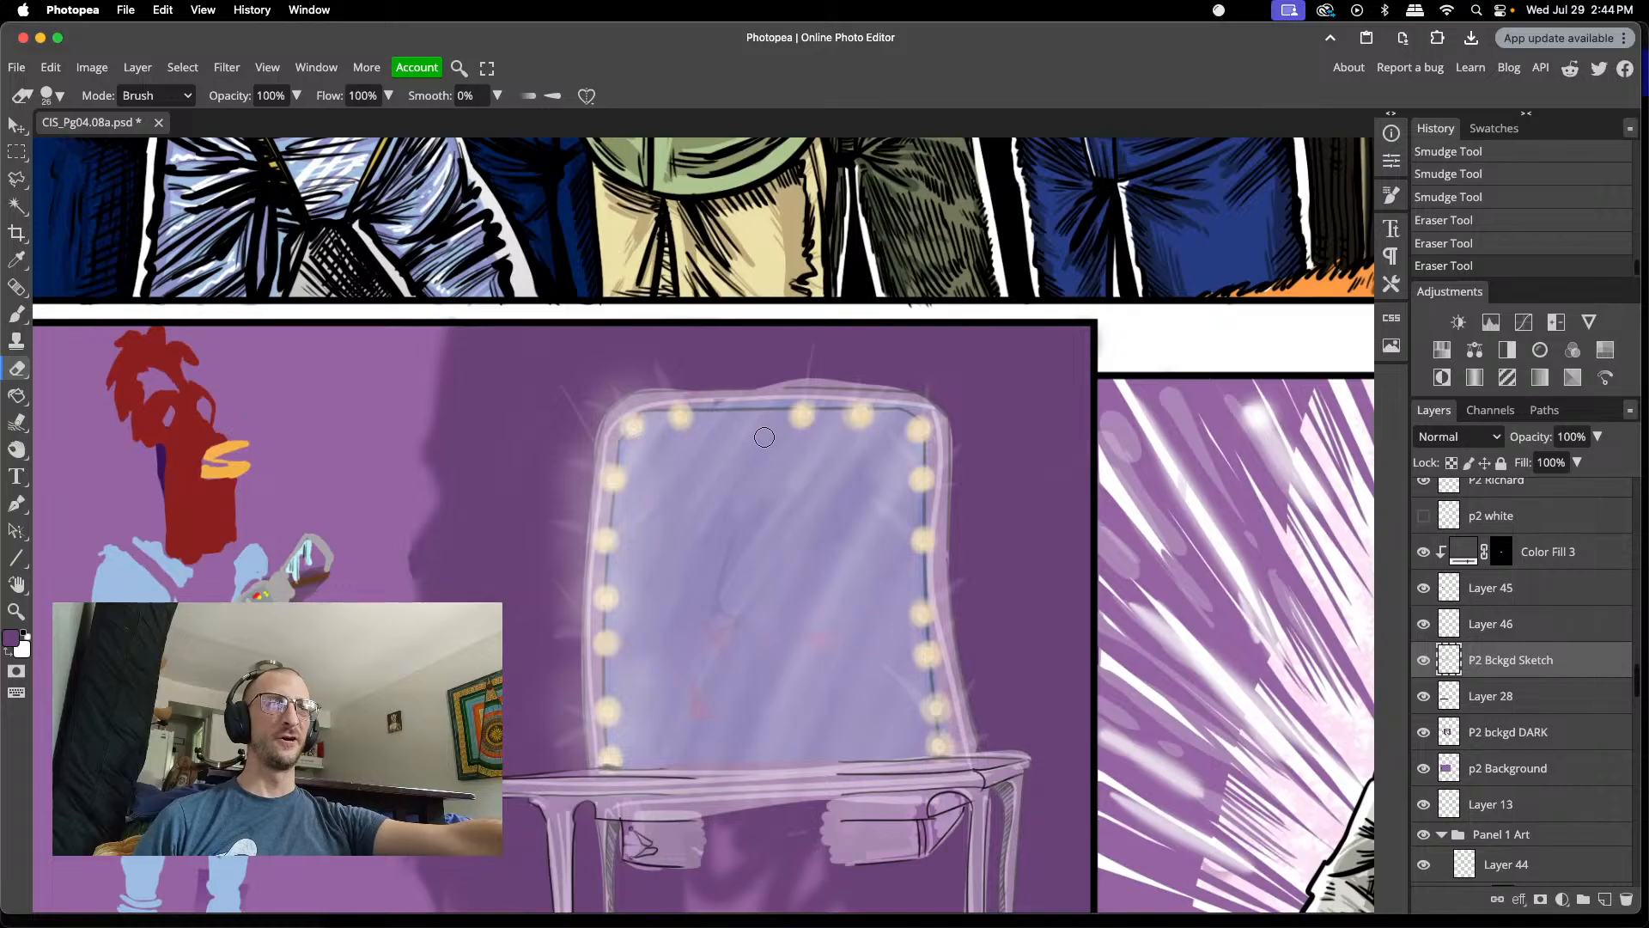
{"action": "scroll", "coordinate": [760, 449], "scroll_direction": "down", "scroll_amount": 3}
{"action": "scroll", "coordinate": [761, 449], "scroll_direction": "down", "scroll_amount": 3}
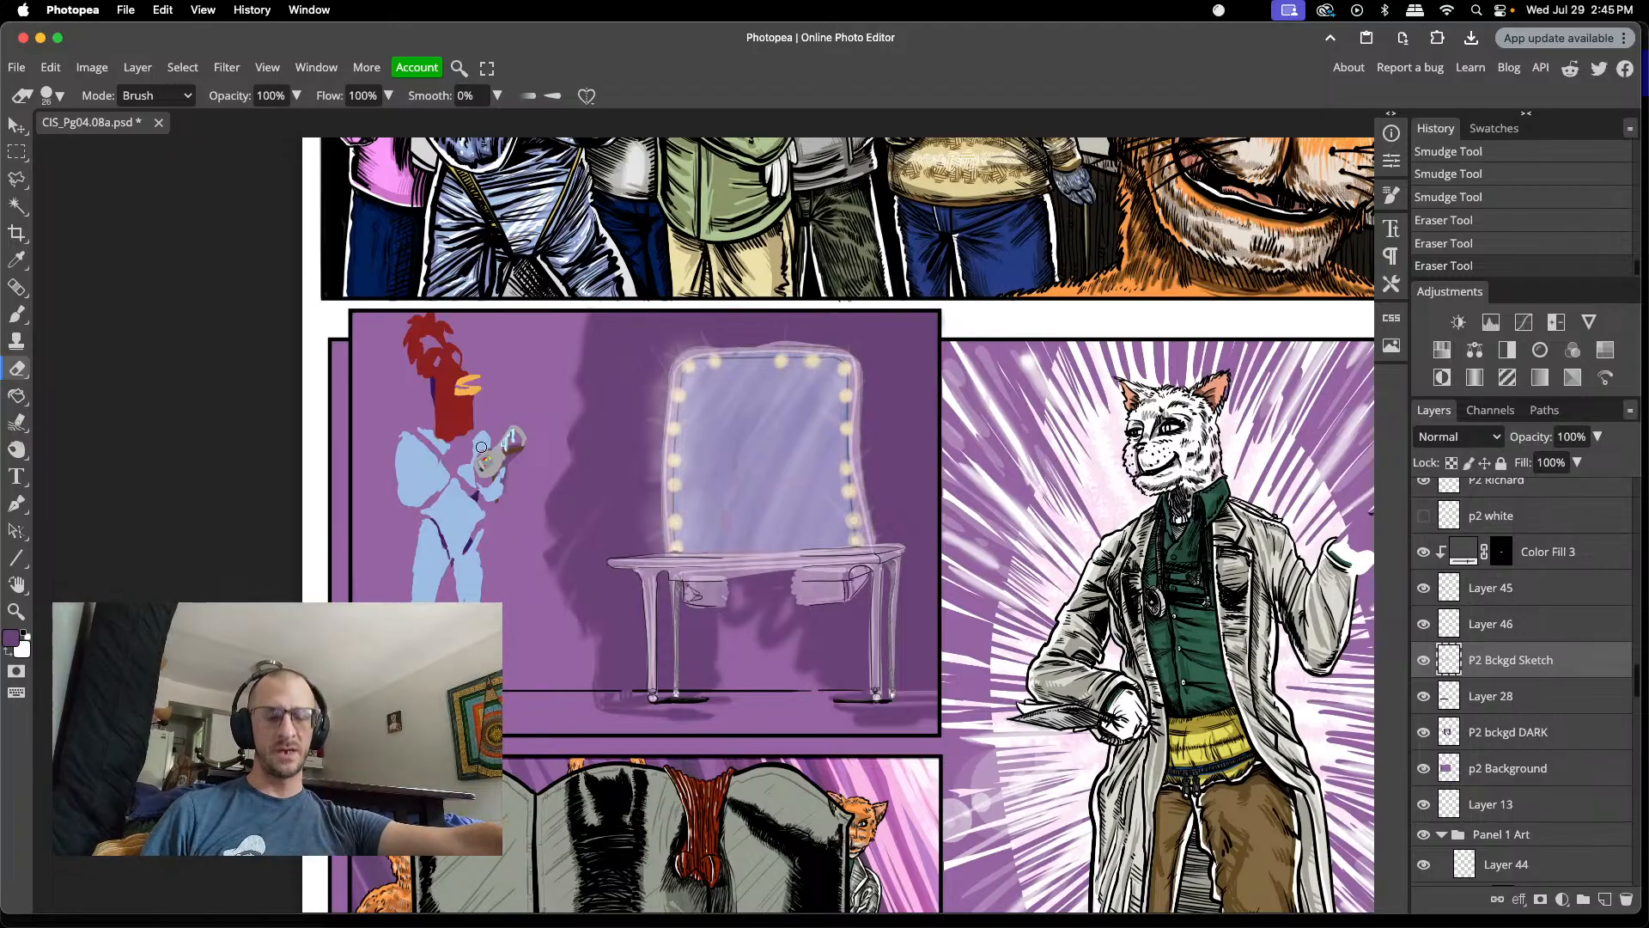
{"action": "key", "text": "m"}
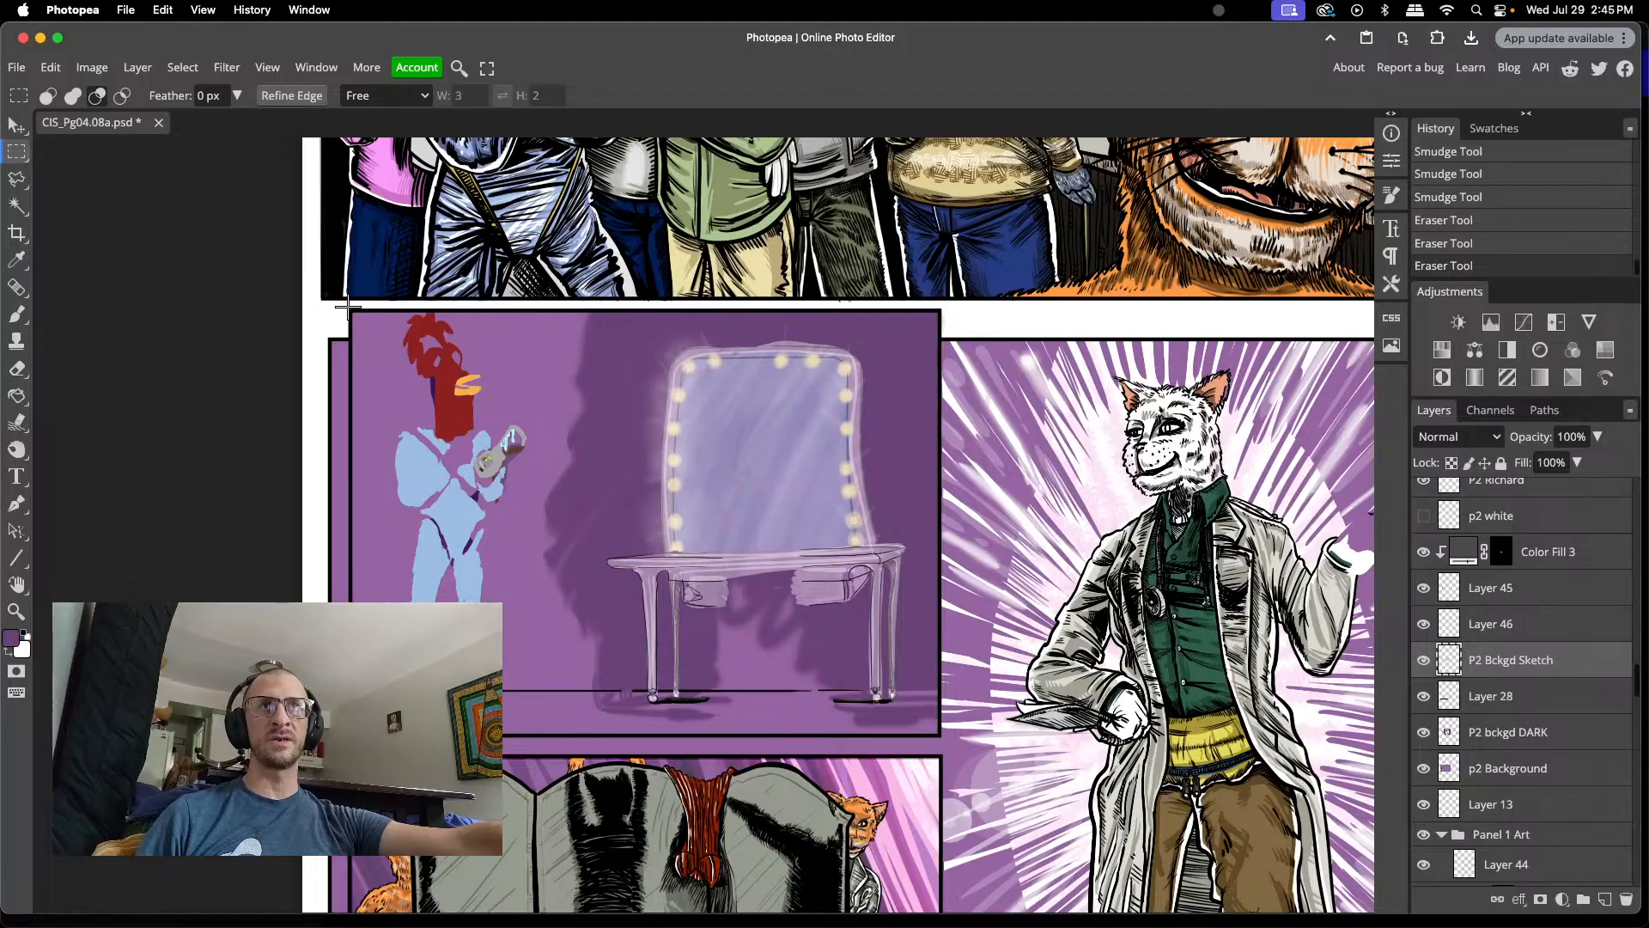
{"action": "left_click_drag", "start_coordinate": [351, 311], "coordinate": [936, 732]}
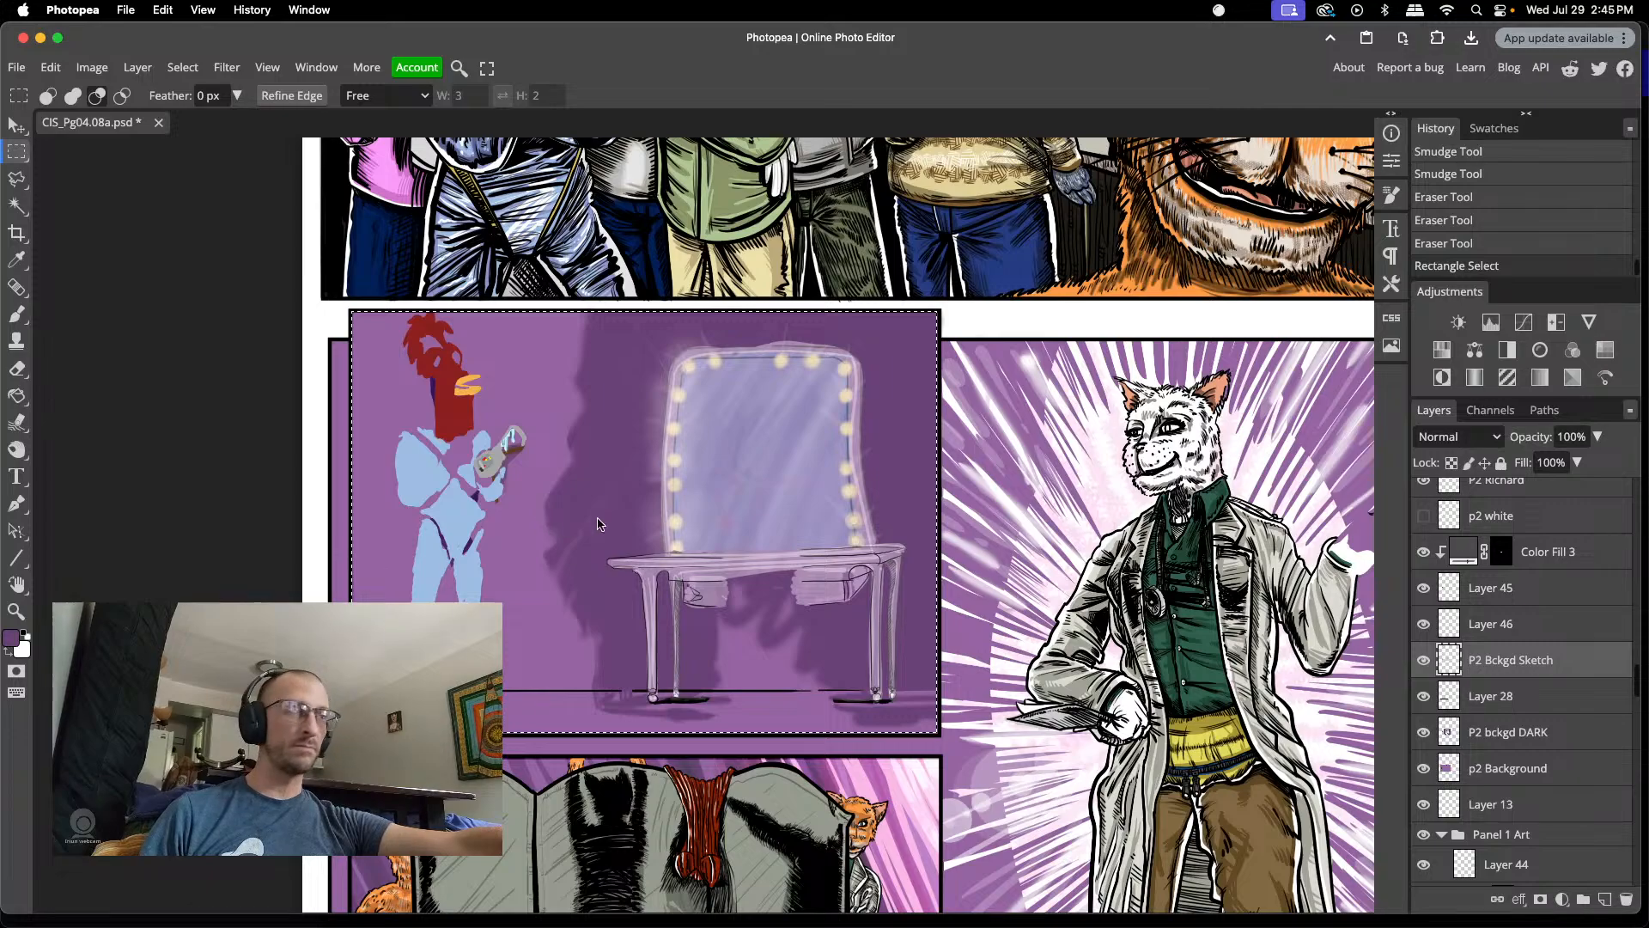
- Select the P4 Darks layer, undo and restore the rectangular panel selection, and copy the selected area
{"action": "scroll", "coordinate": [1560, 628], "scroll_direction": "up", "scroll_amount": 10}
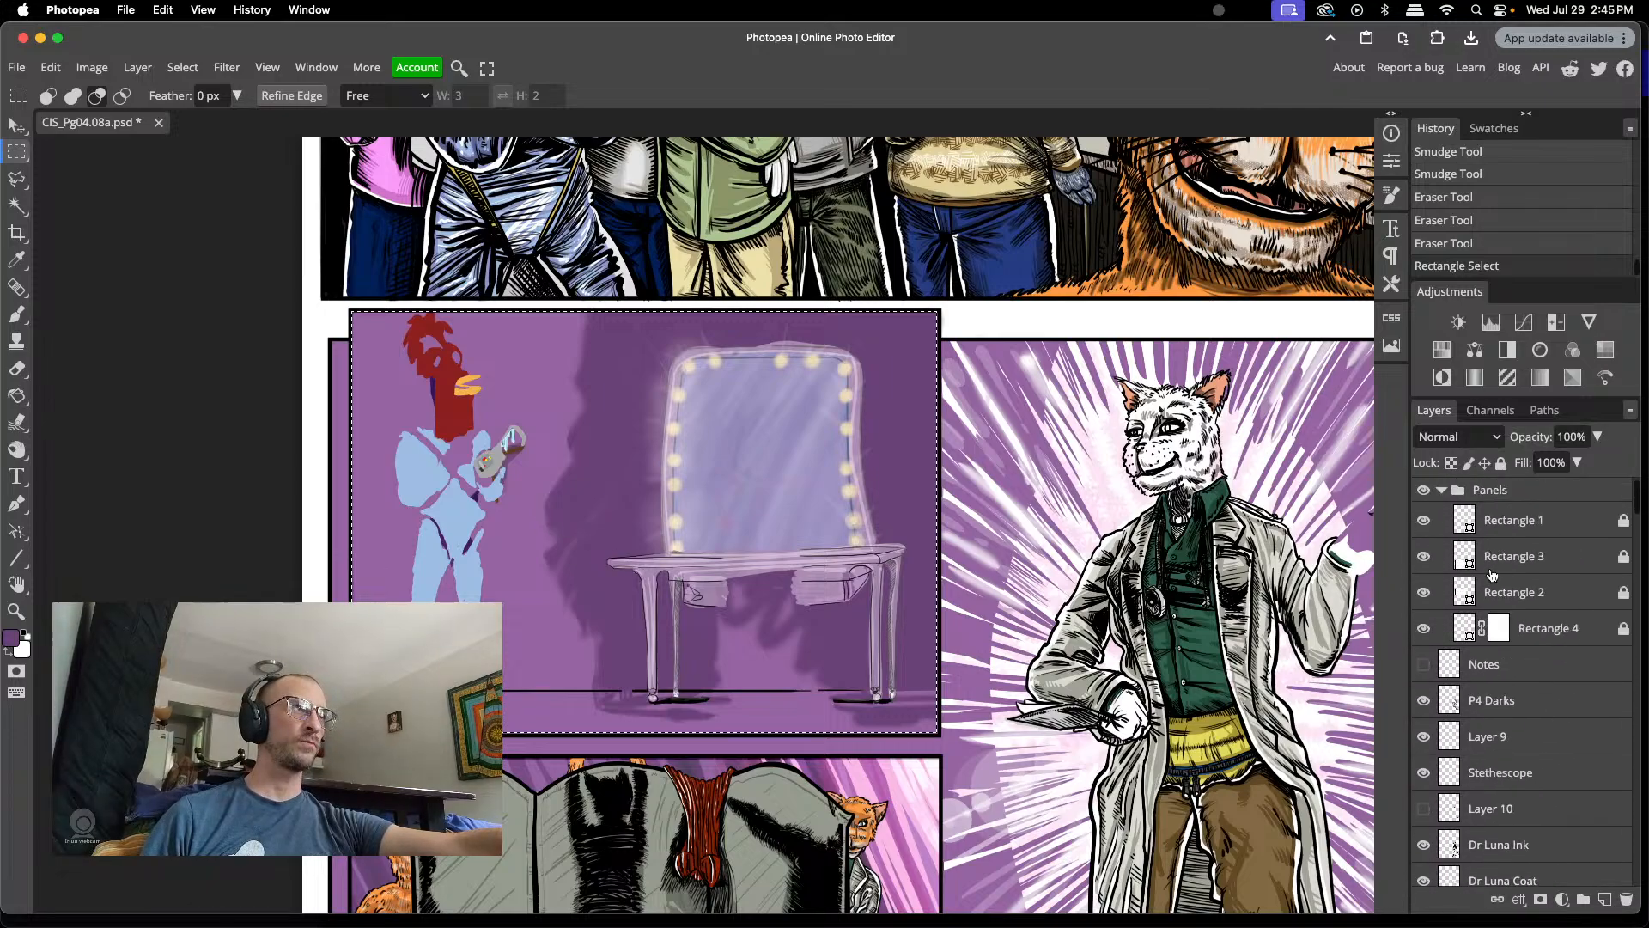
{"action": "left_click", "coordinate": [1500, 703]}
{"action": "key", "text": "ctrl+z"}
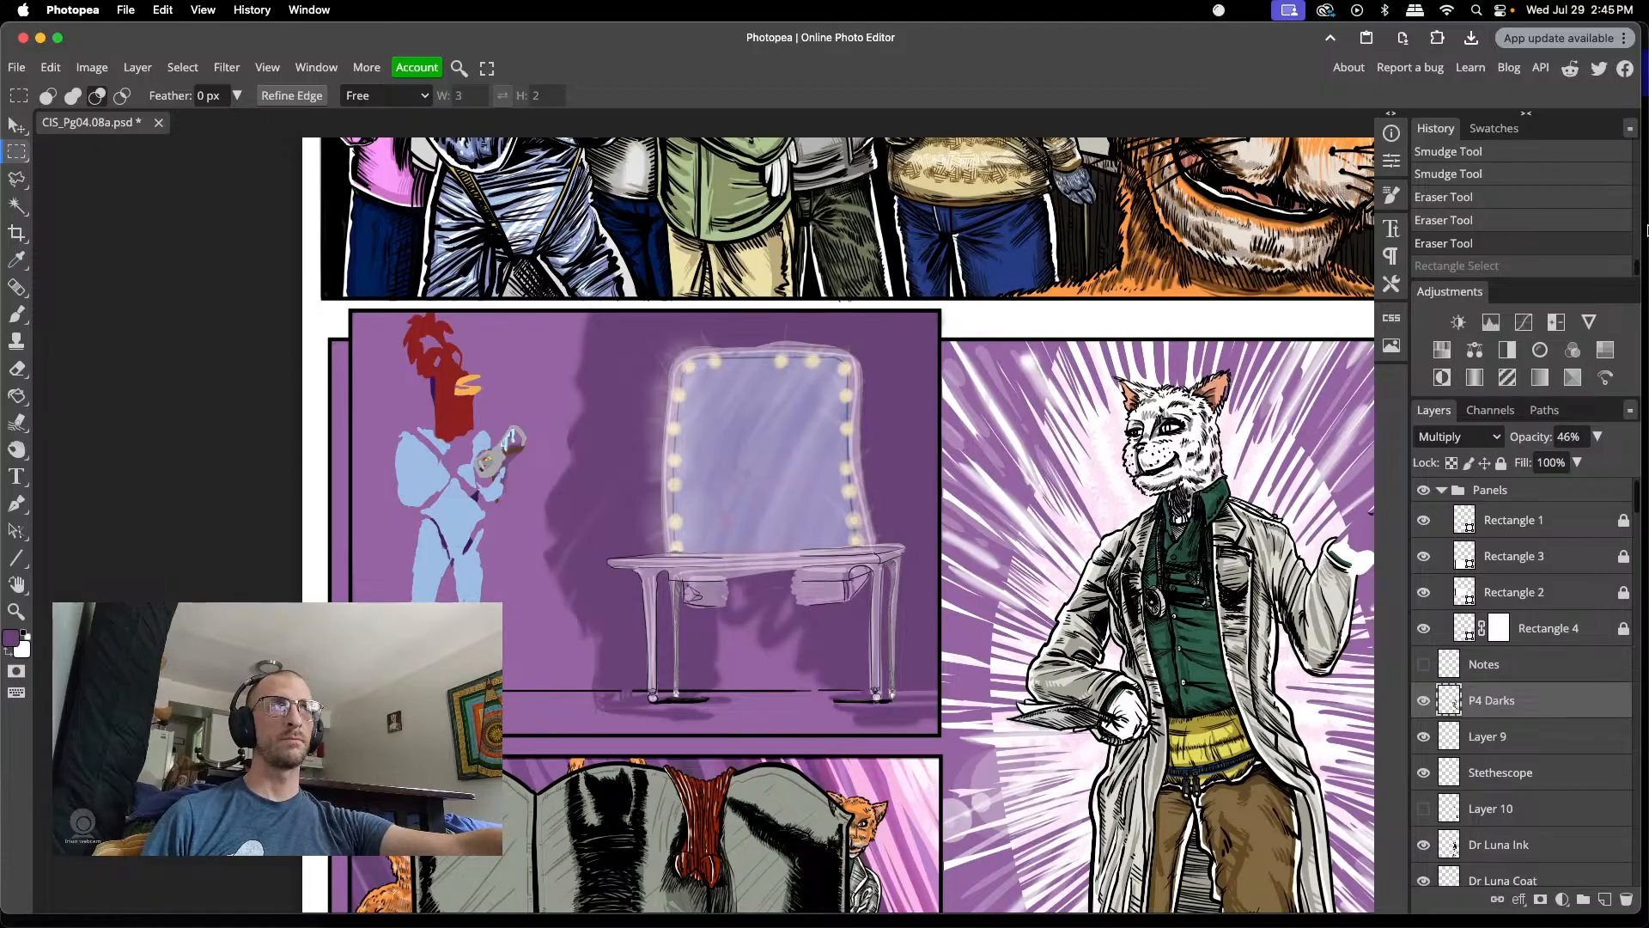
{"action": "left_click", "coordinate": [1461, 265]}
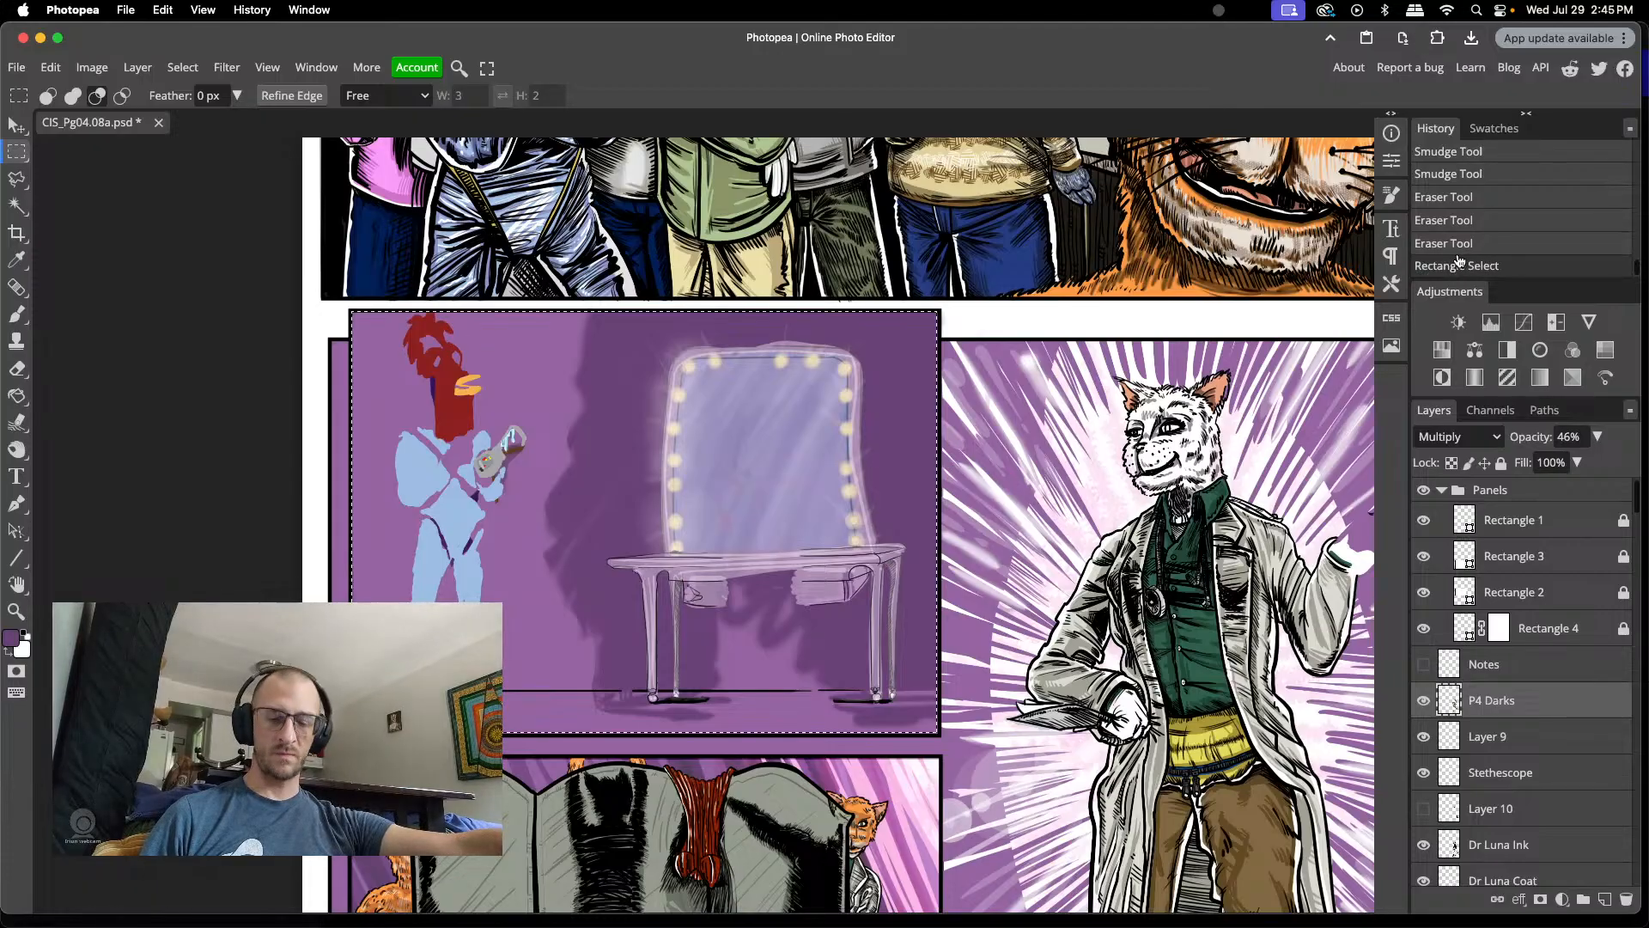
{"action": "key", "text": "ctrl+c"}
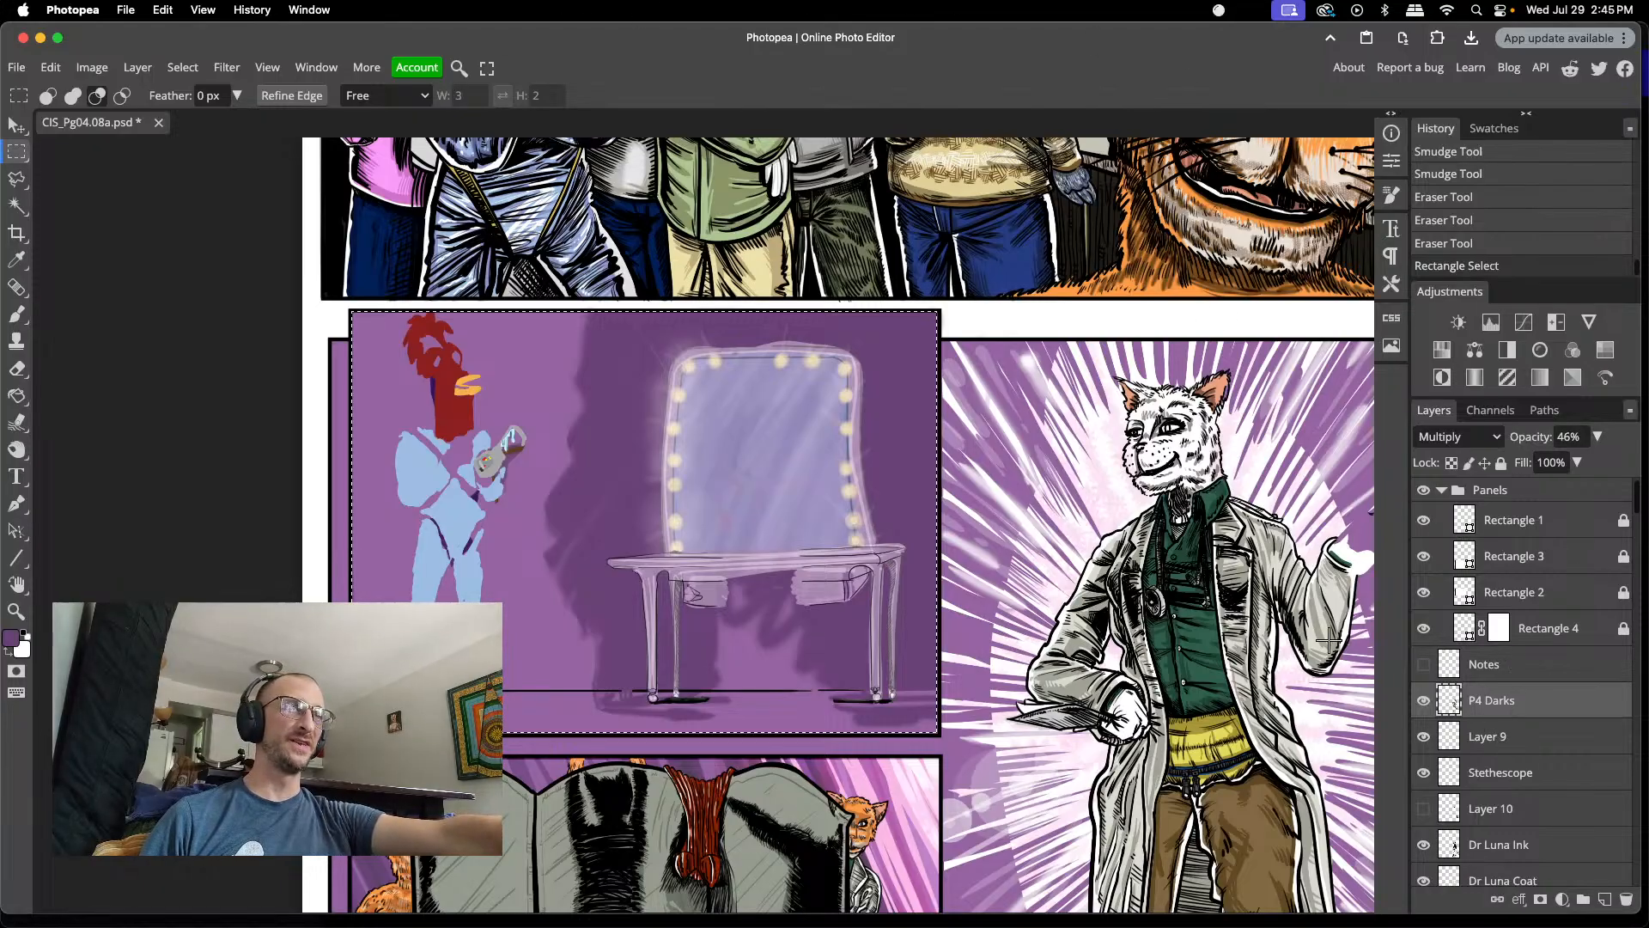
- Copy the selected panel merged and paste it into a new 1920 x 1080 px Full HD project named Luna's
{"action": "left_click", "coordinate": [50, 67]}
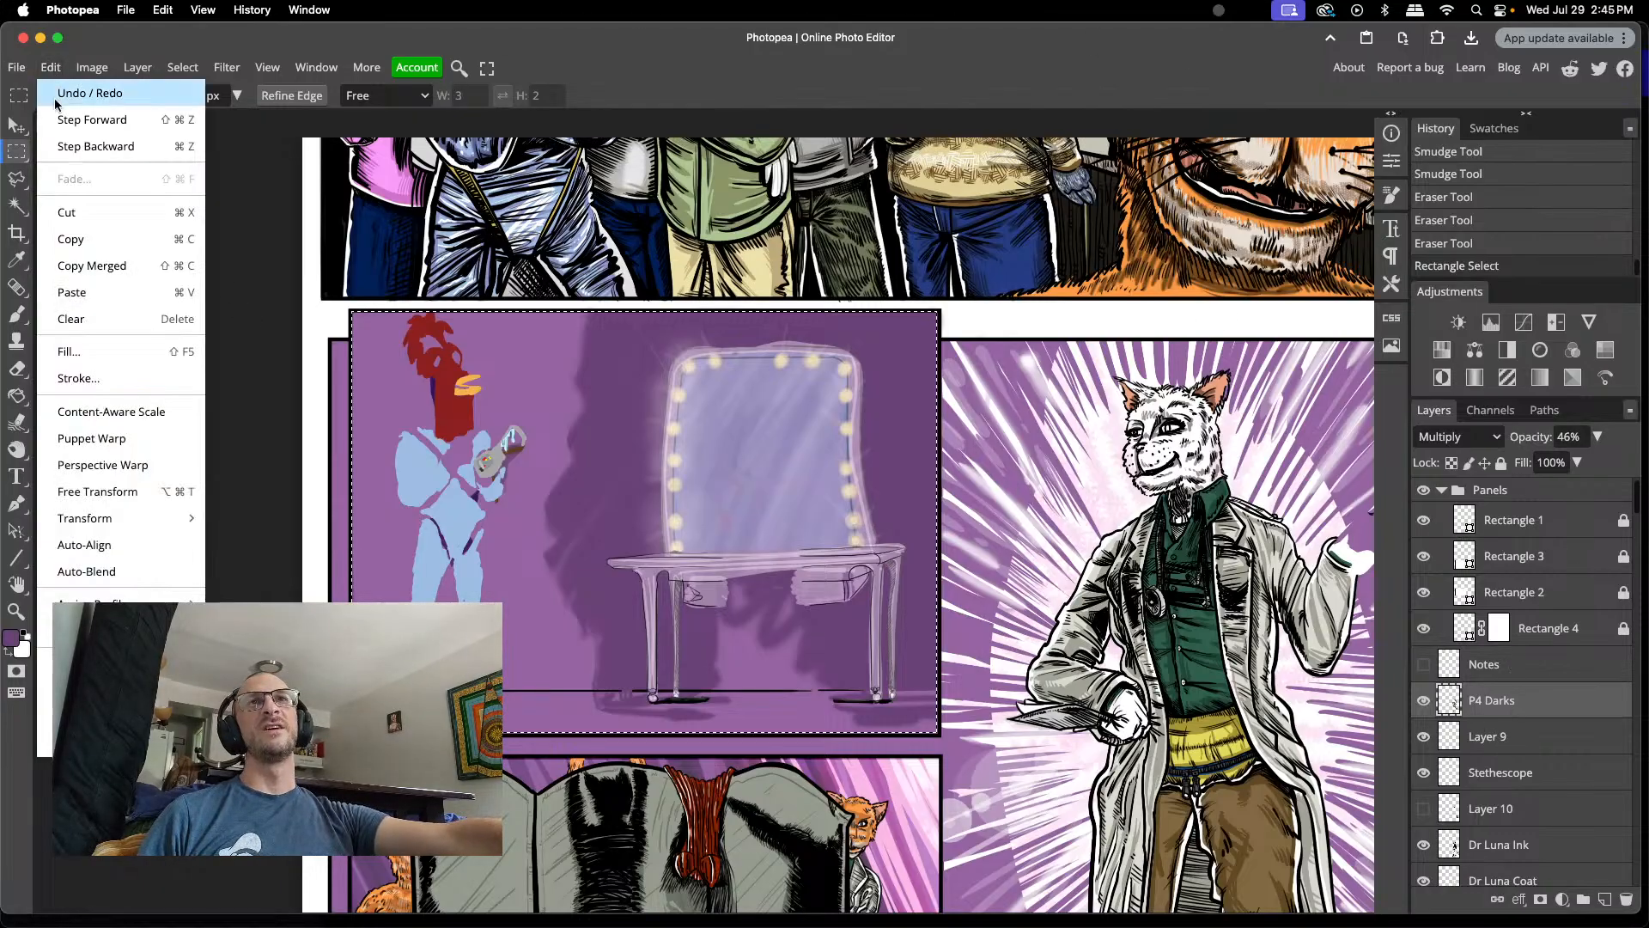
{"action": "left_click", "coordinate": [98, 261]}
{"action": "left_click", "coordinate": [17, 67]}
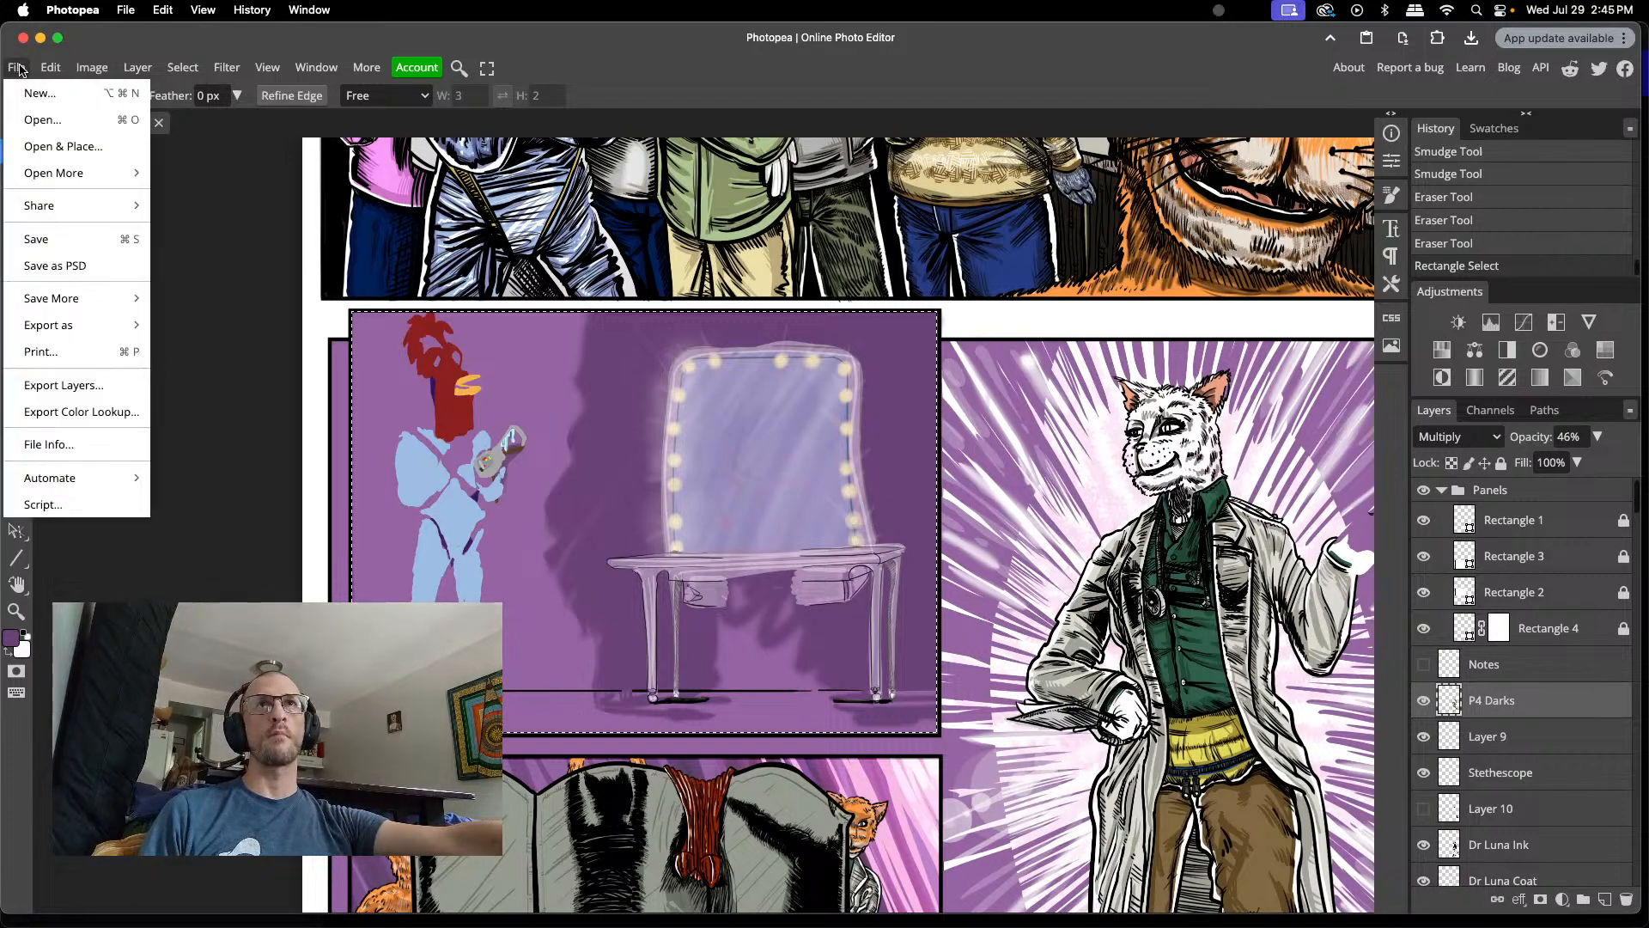
{"action": "left_click", "coordinate": [35, 94]}
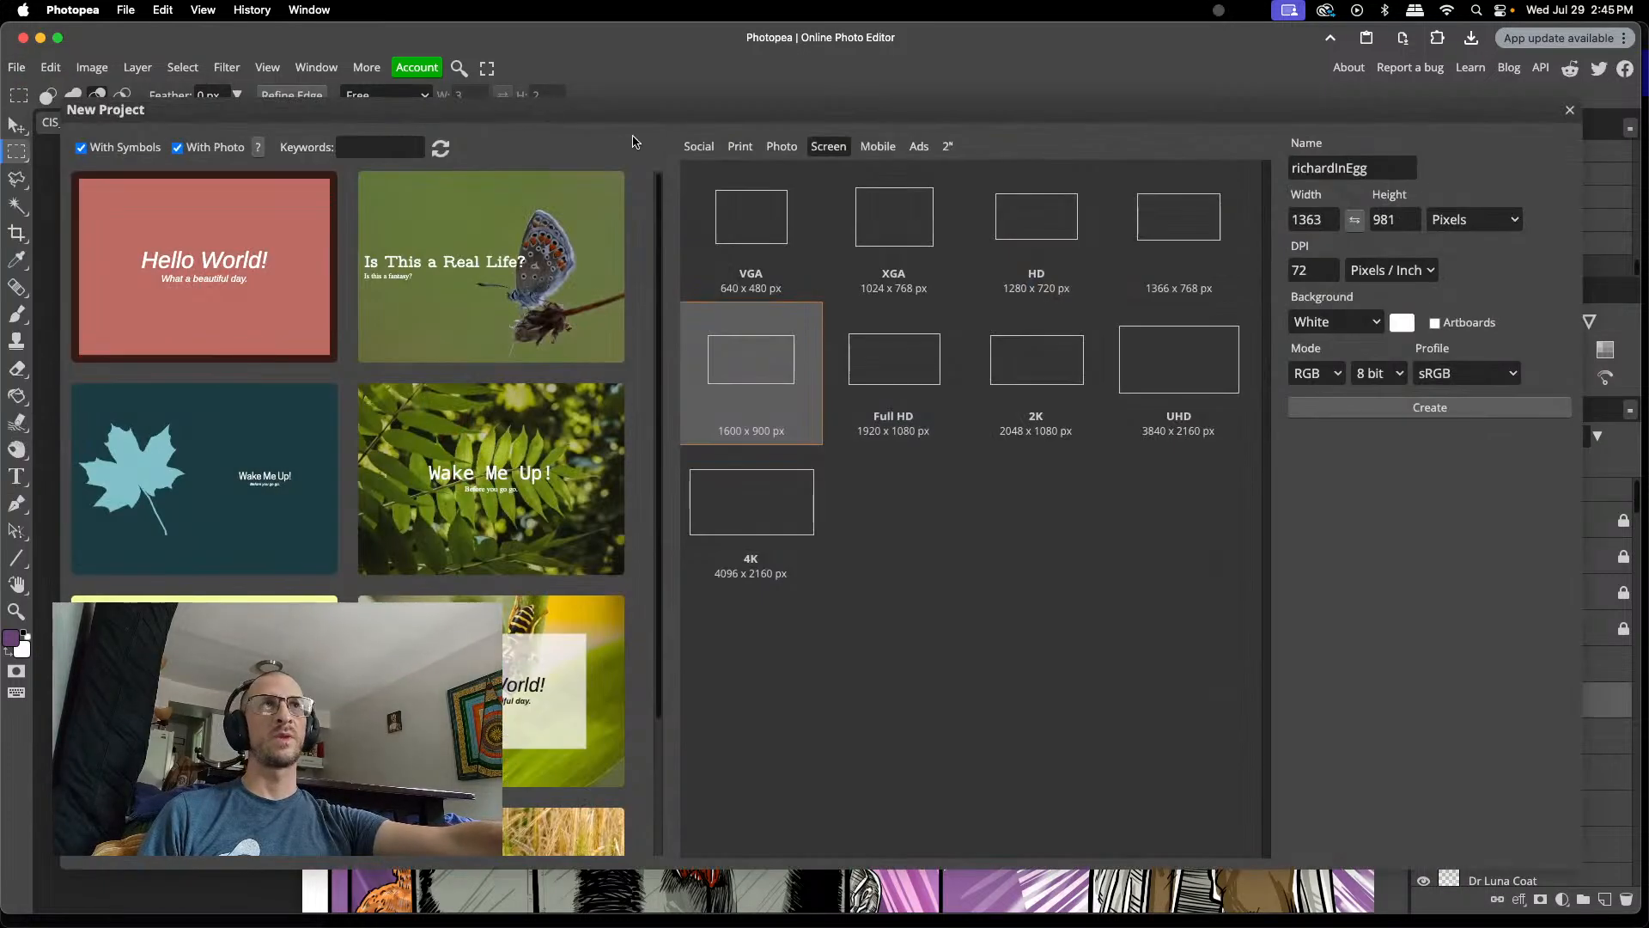
{"action": "left_click", "coordinate": [897, 368]}
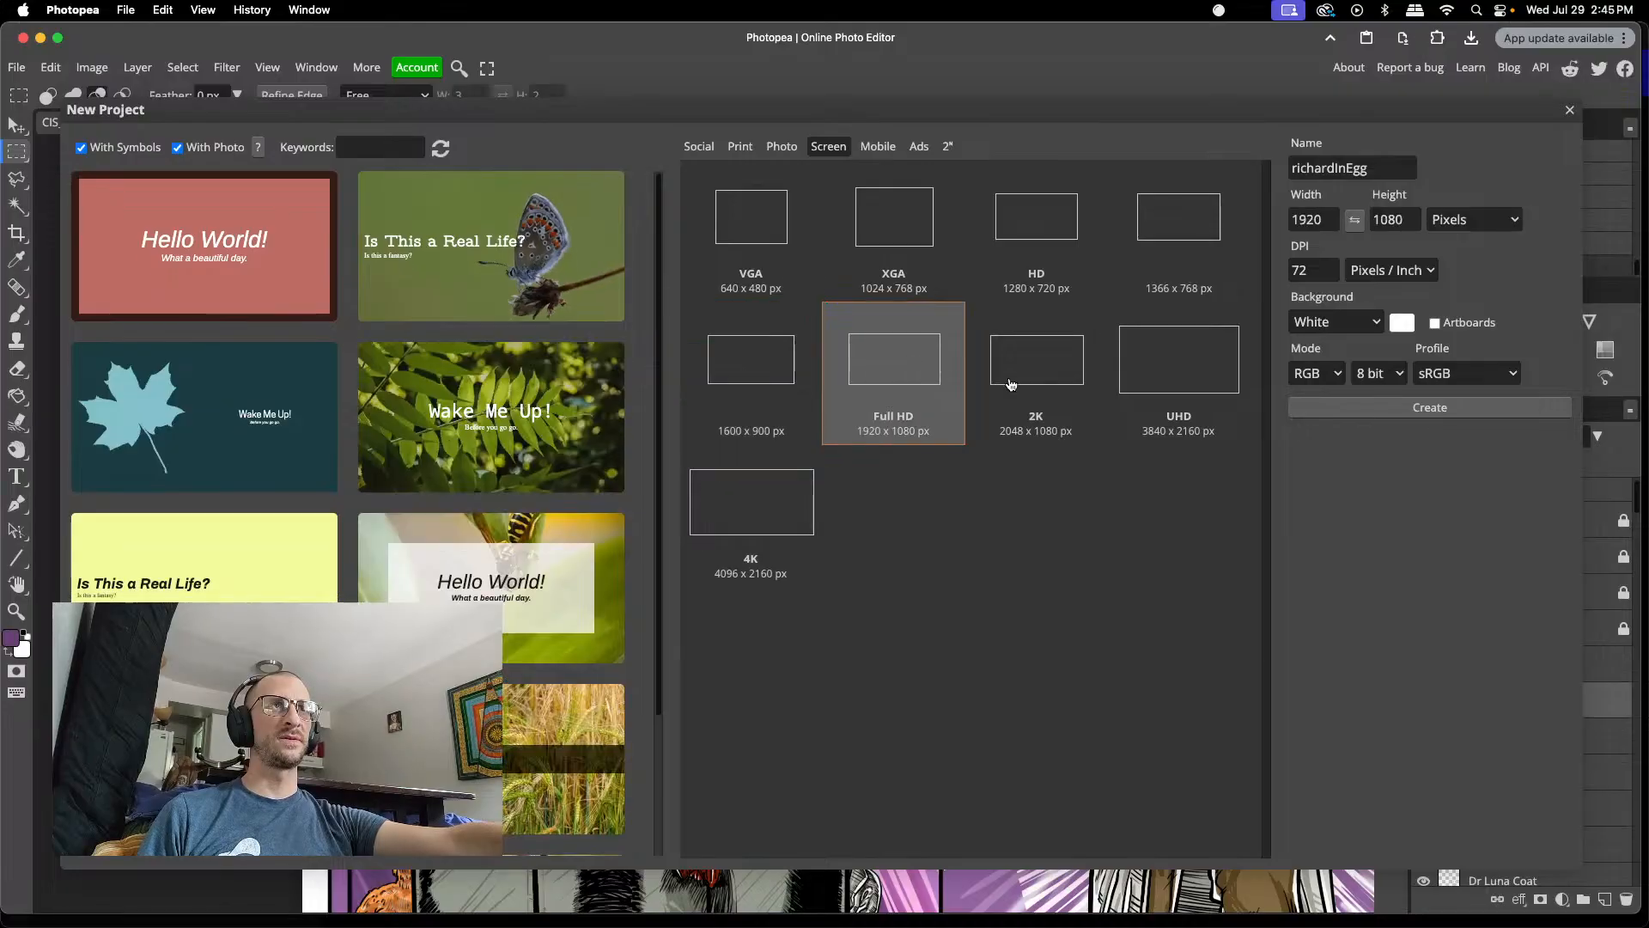
{"action": "left_click", "coordinate": [1400, 165]}
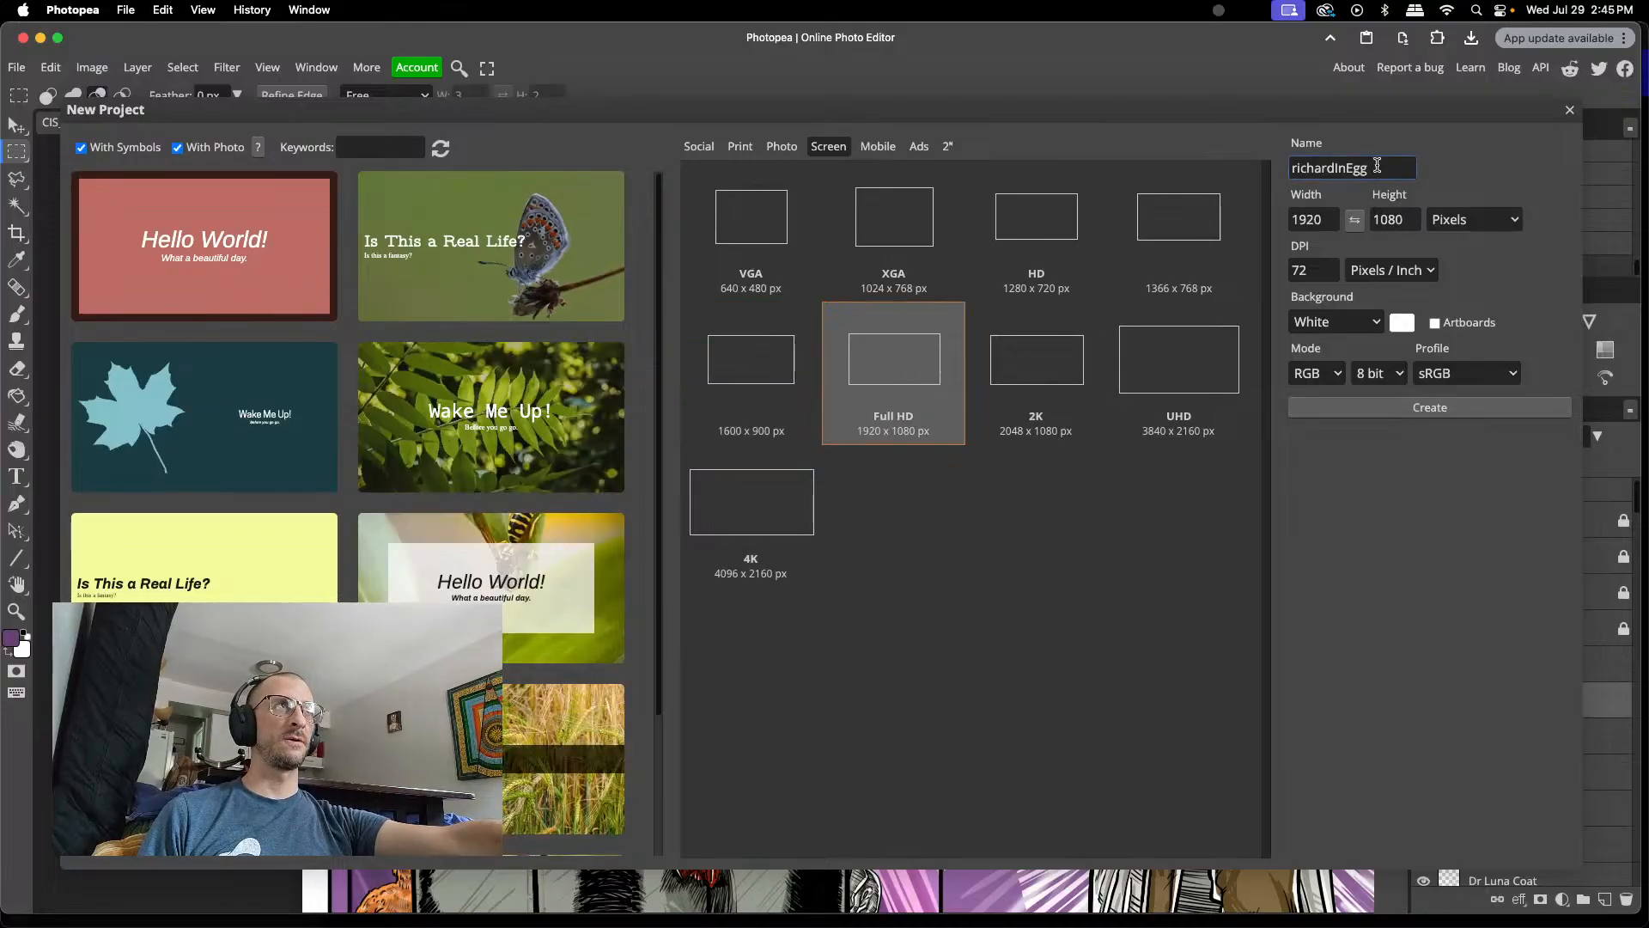
{"action": "left_click_drag", "start_coordinate": [1371, 162], "coordinate": [1267, 162]}
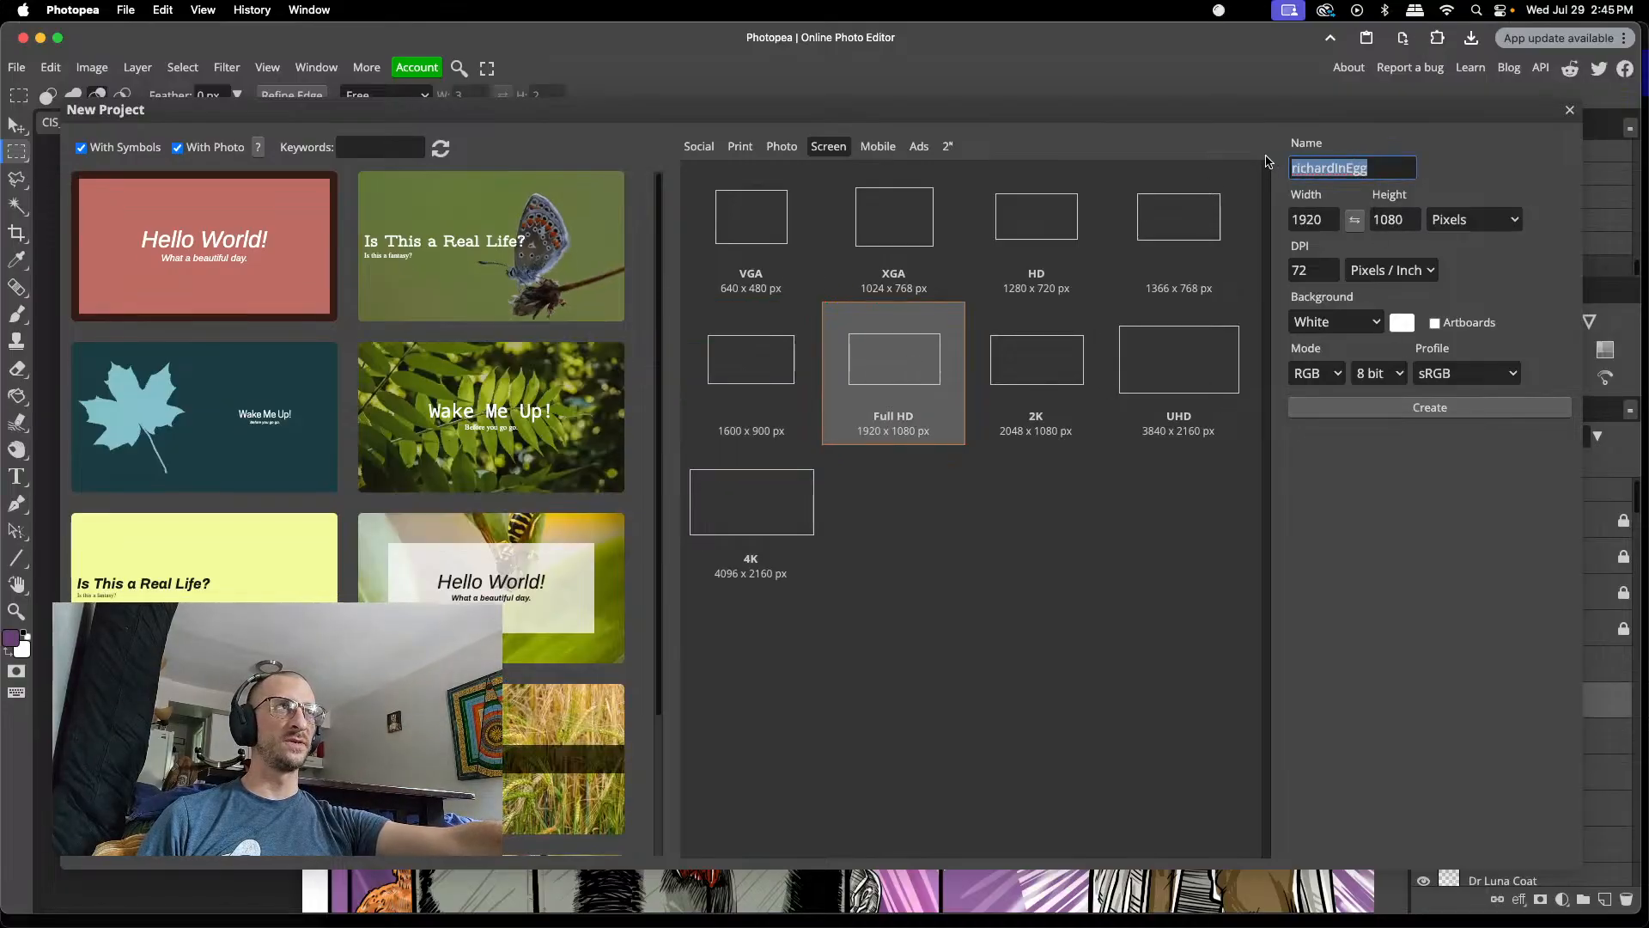
{"action": "type", "text": "Lu"}
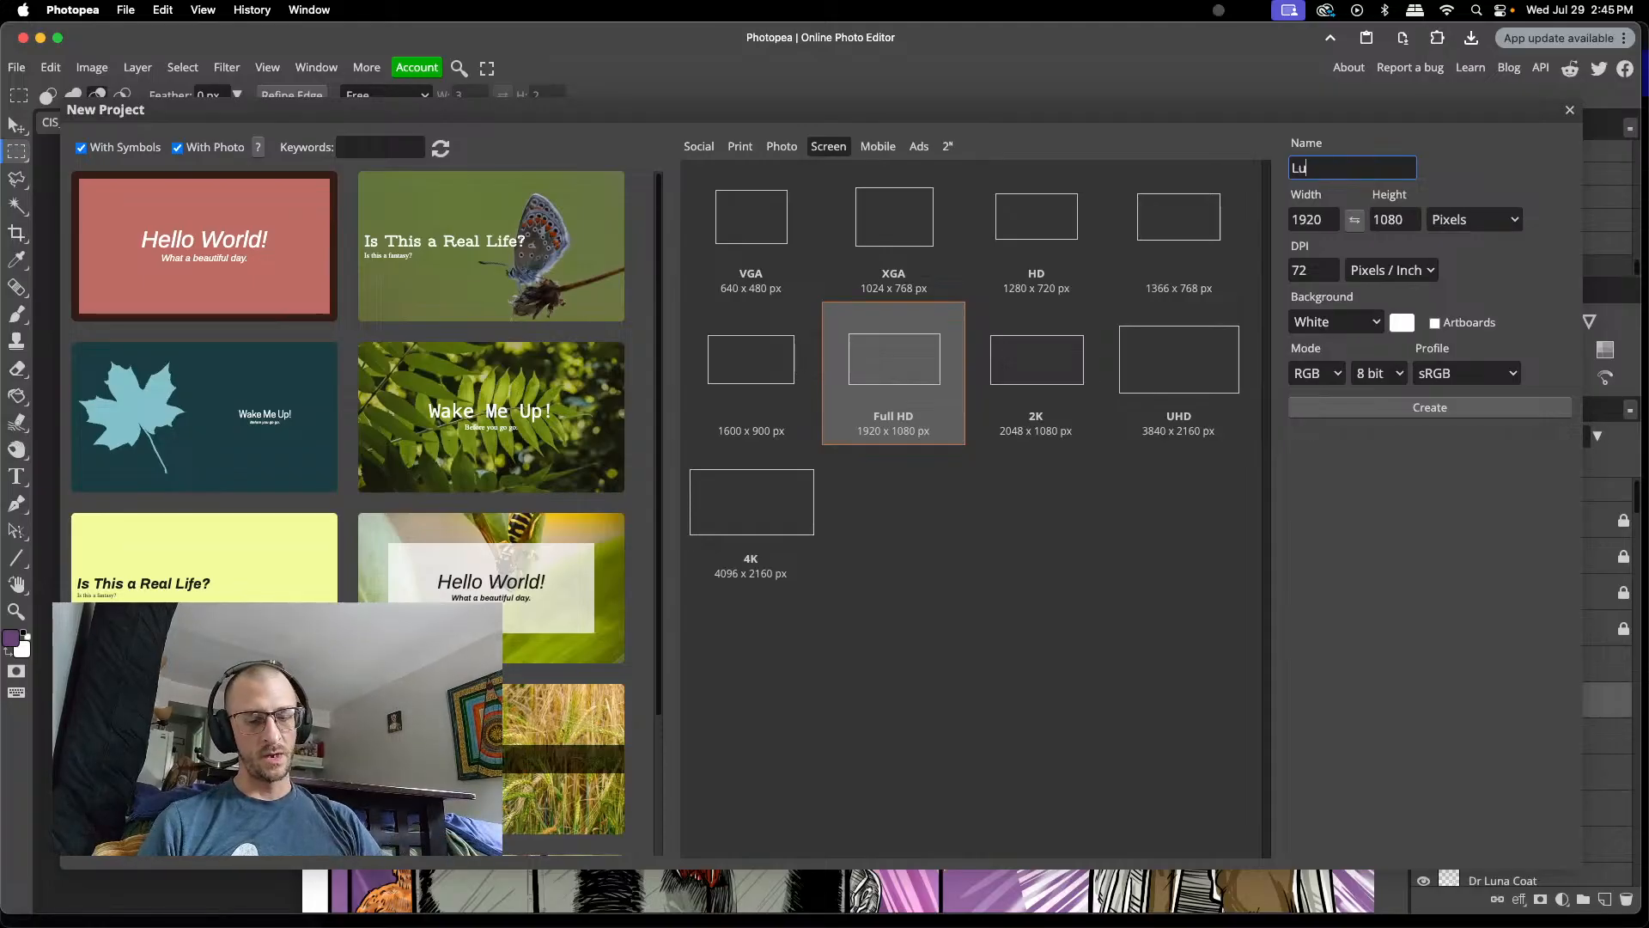
{"action": "type", "text": "na's"}
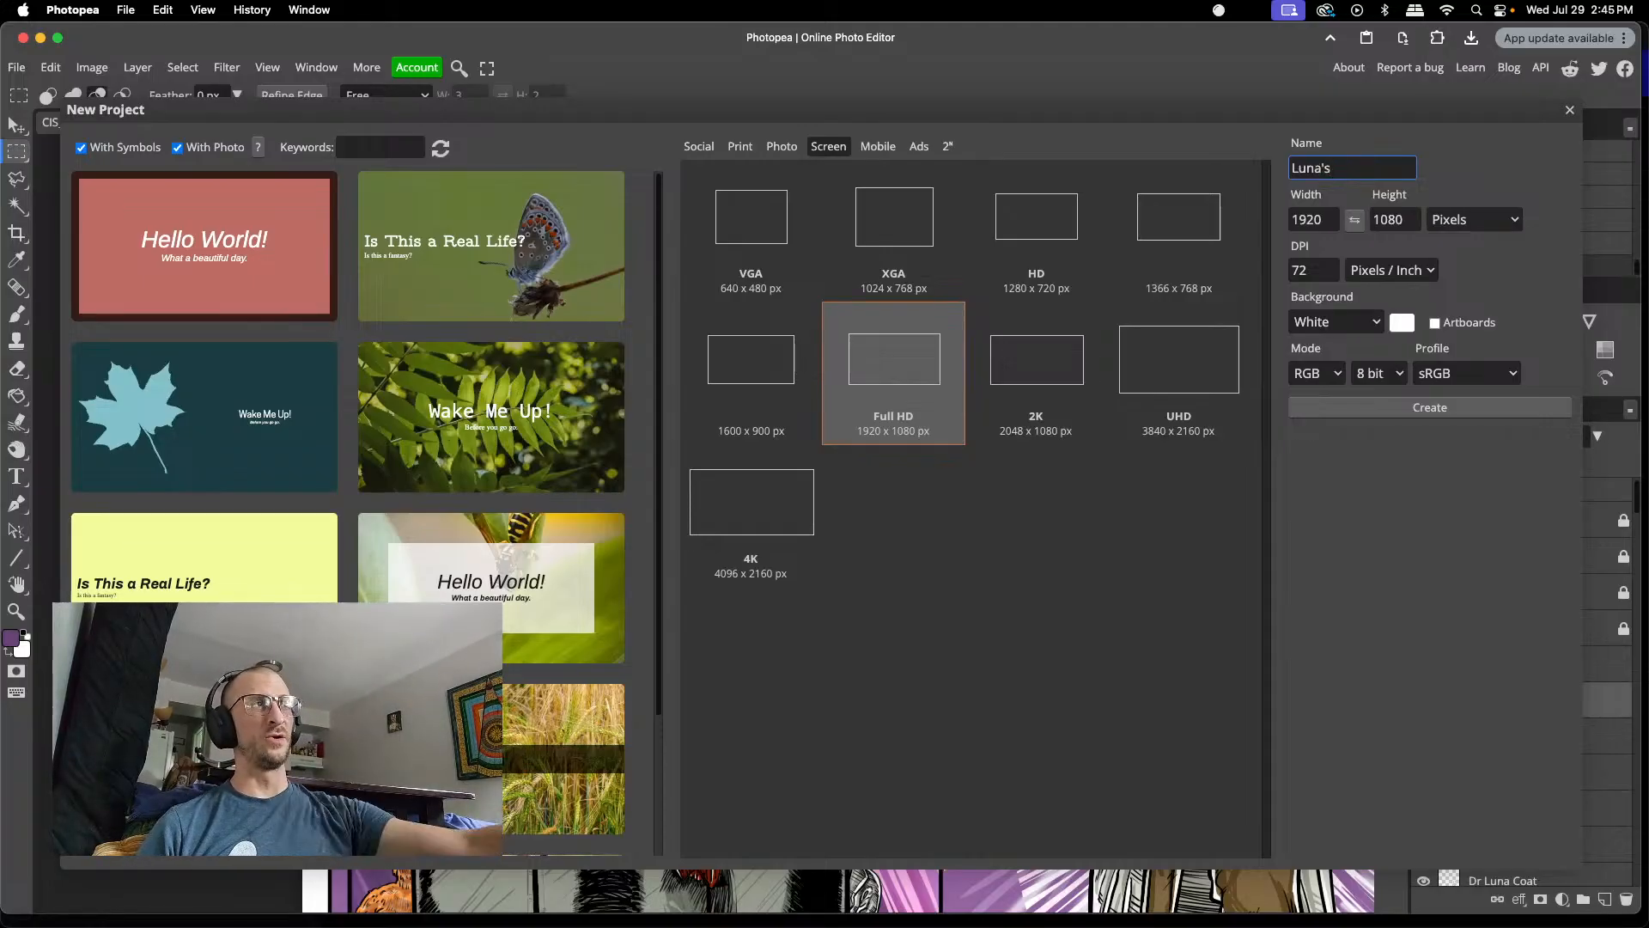
{"action": "left_click", "coordinate": [1392, 411]}
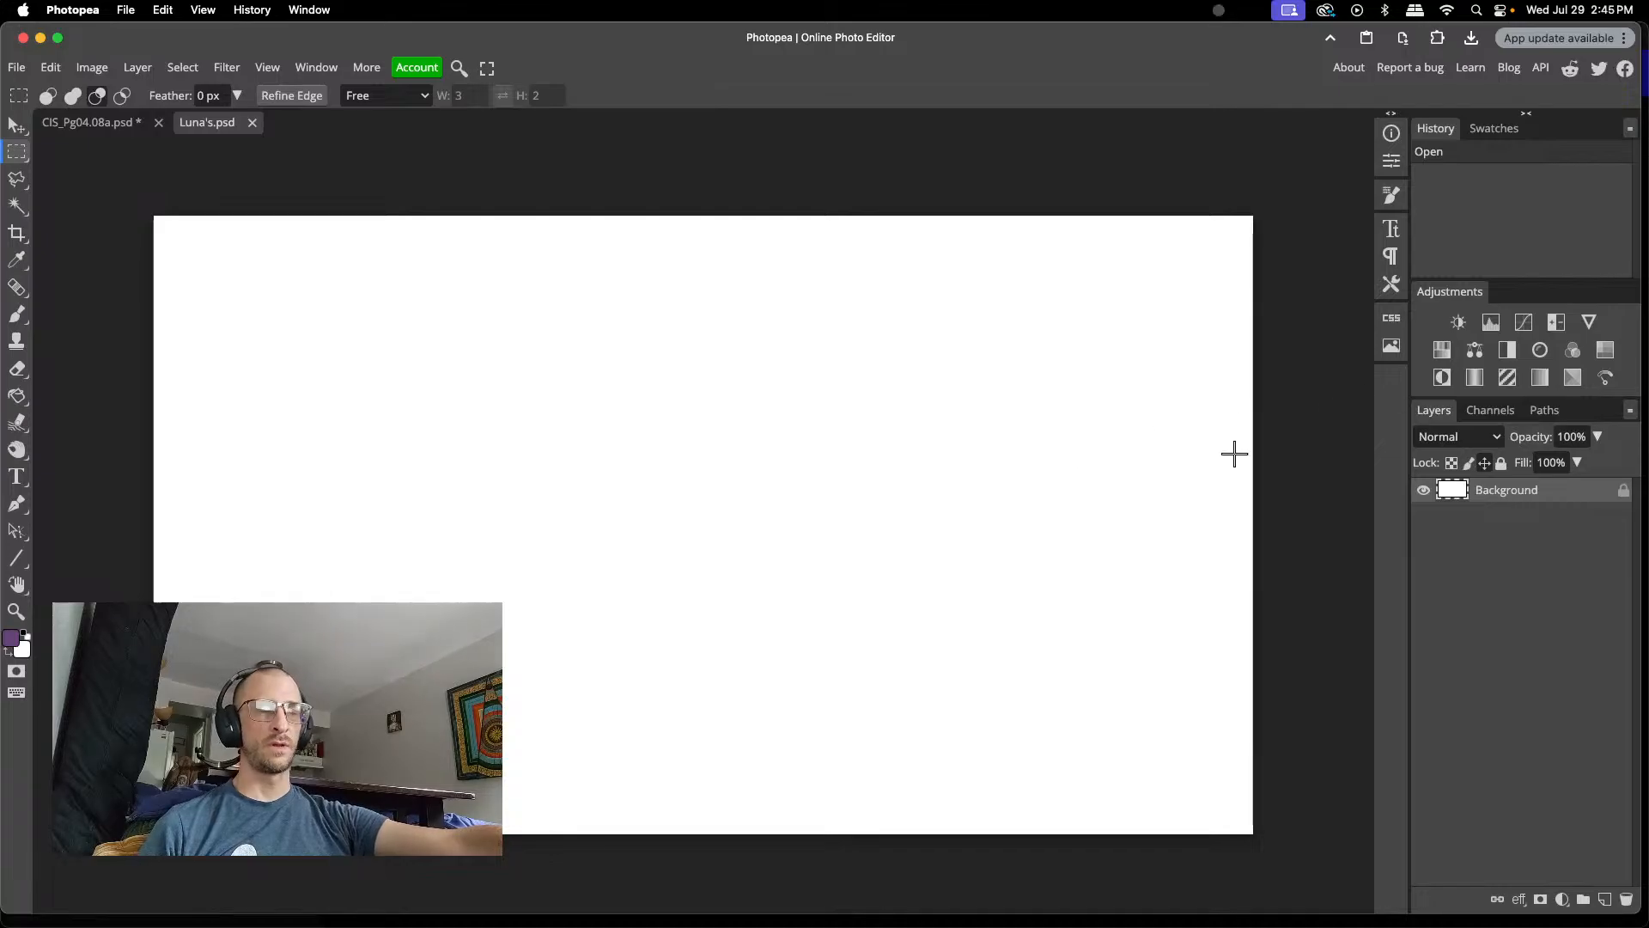
{"action": "key", "text": "super+v"}
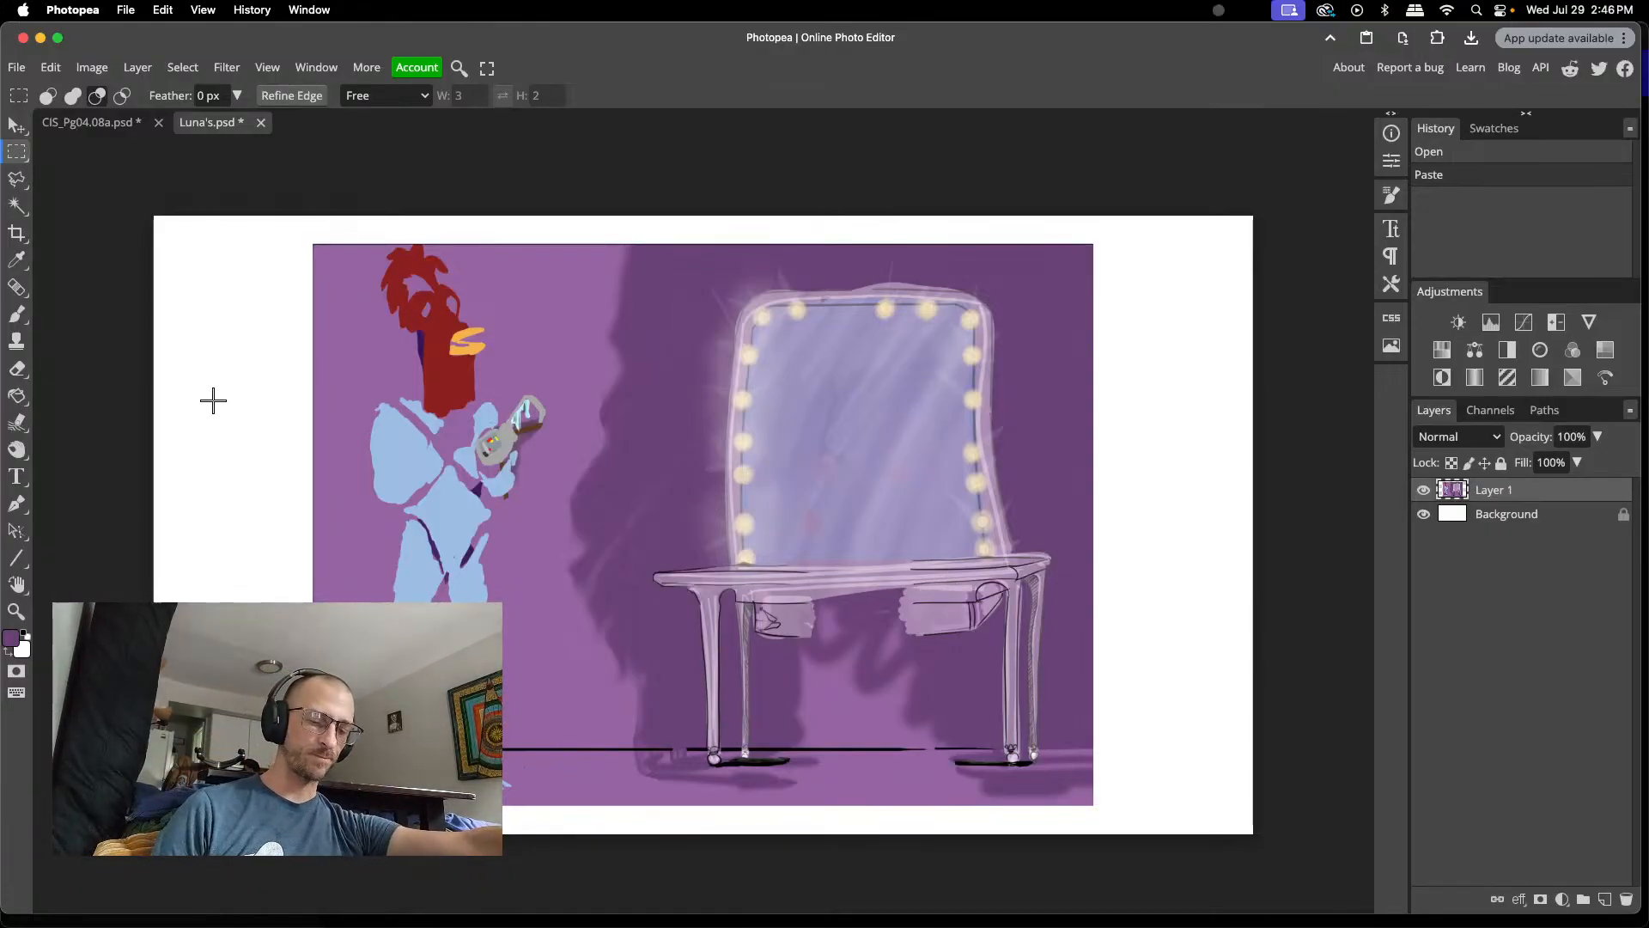
- Paint over the red-headed figure and its held object with a larger brush in the light purple sampled from the wall
{"action": "key", "text": "i"}
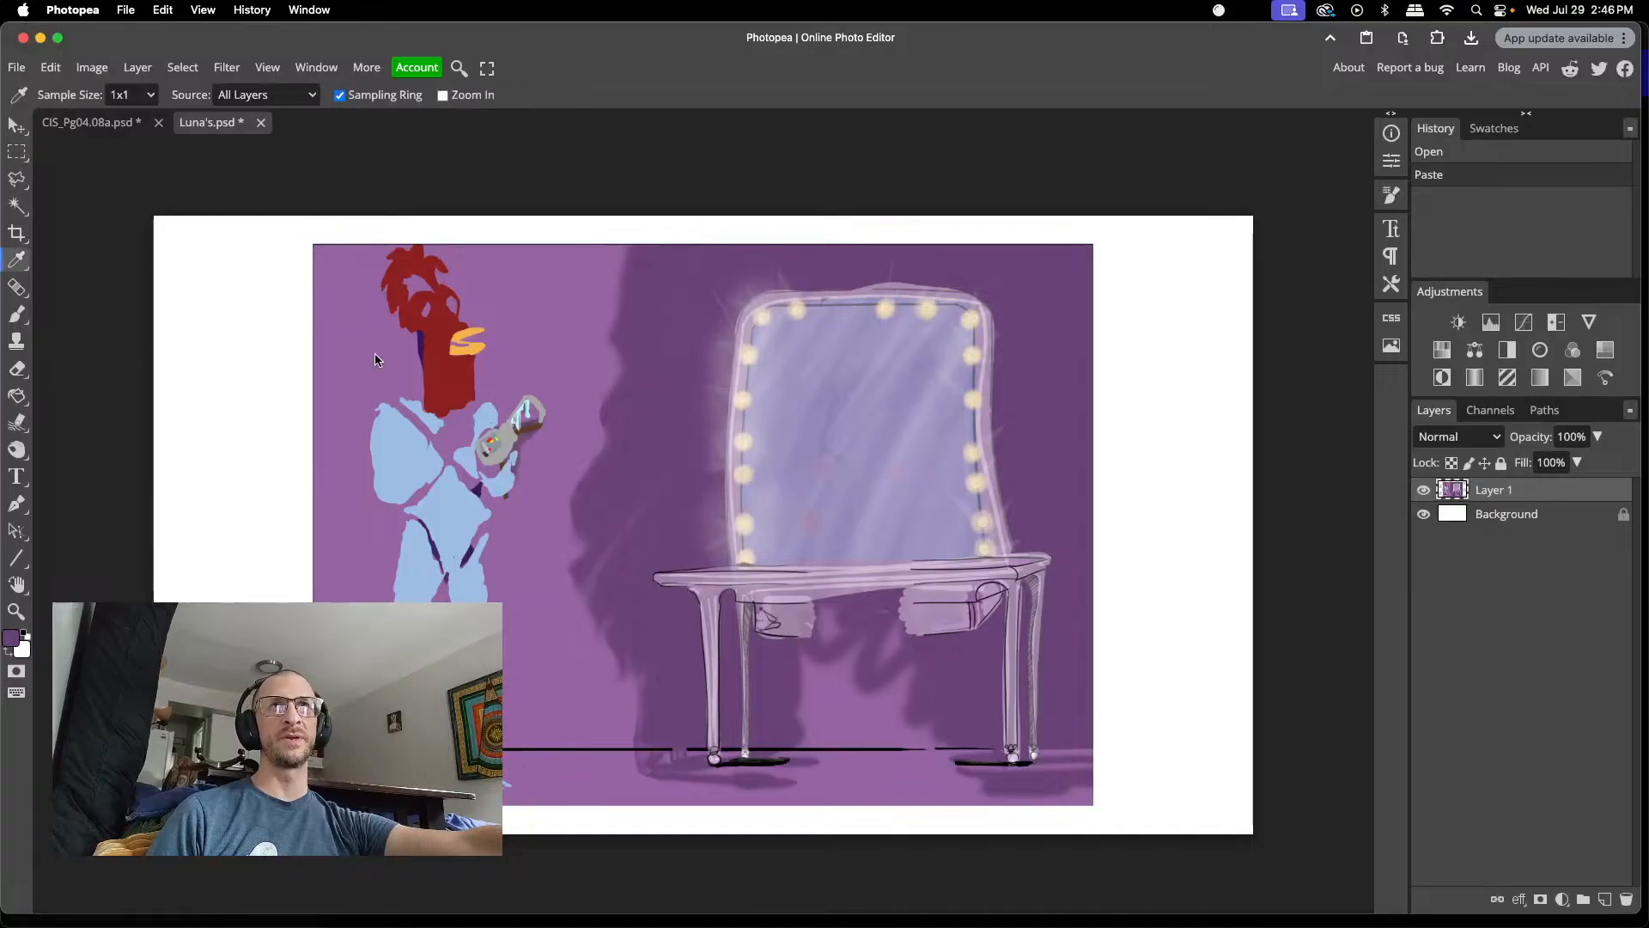
{"action": "left_click", "coordinate": [376, 359]}
{"action": "key", "text": "b"}
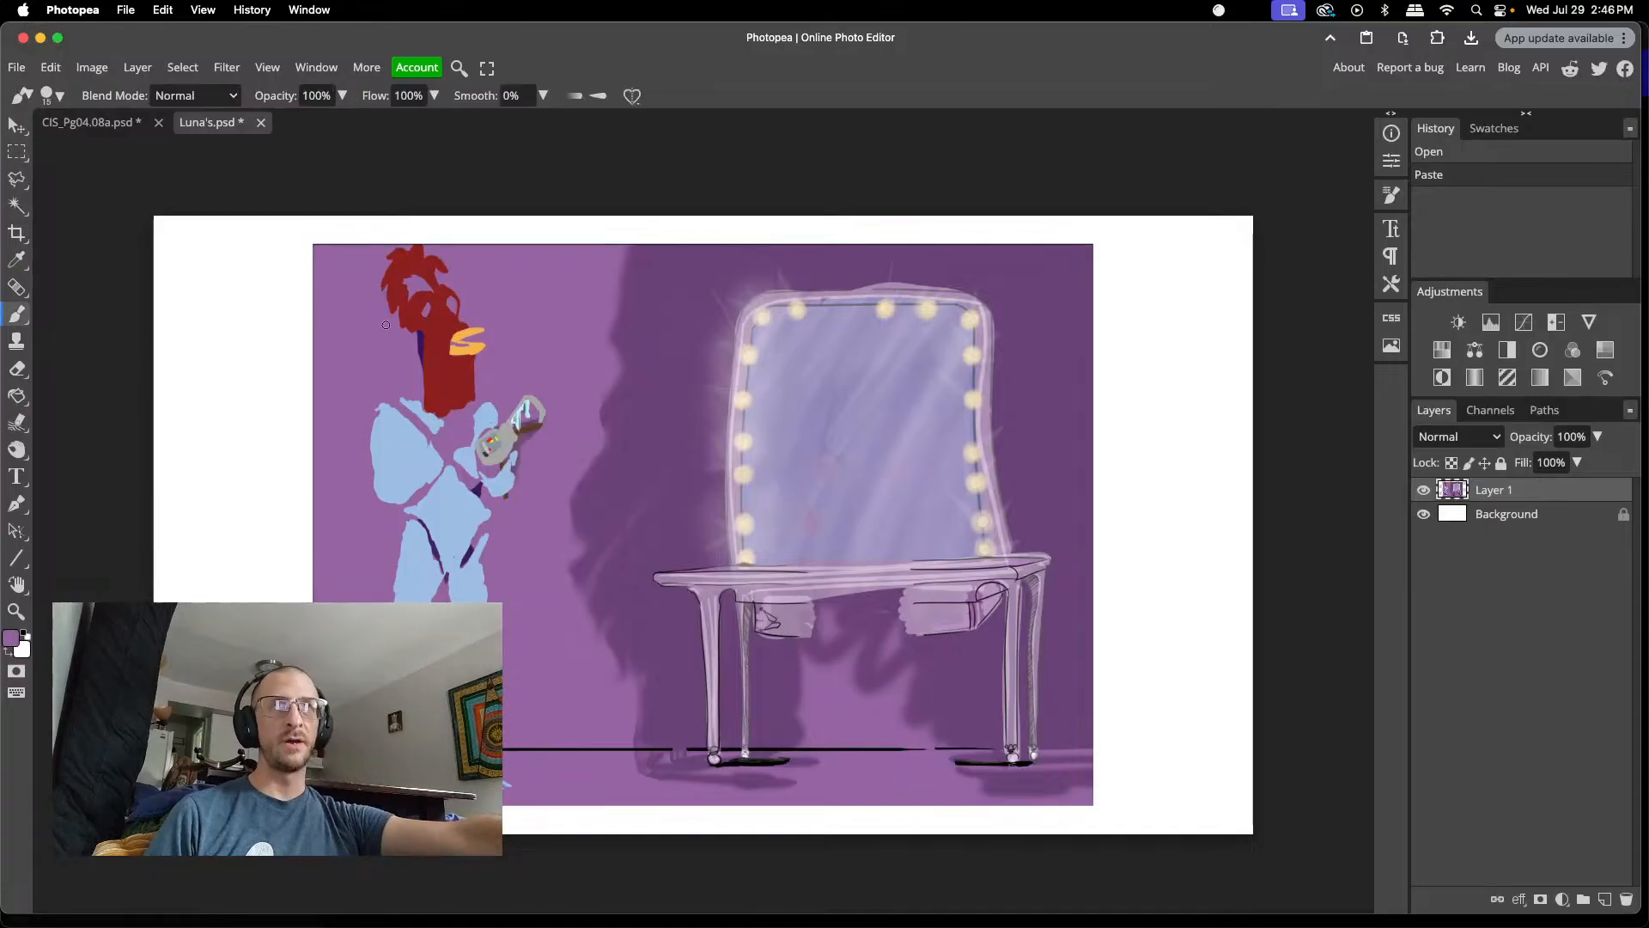
{"action": "right_click", "coordinate": [511, 310]}
{"action": "left_click_drag", "start_coordinate": [611, 354], "coordinate": [624, 354]}
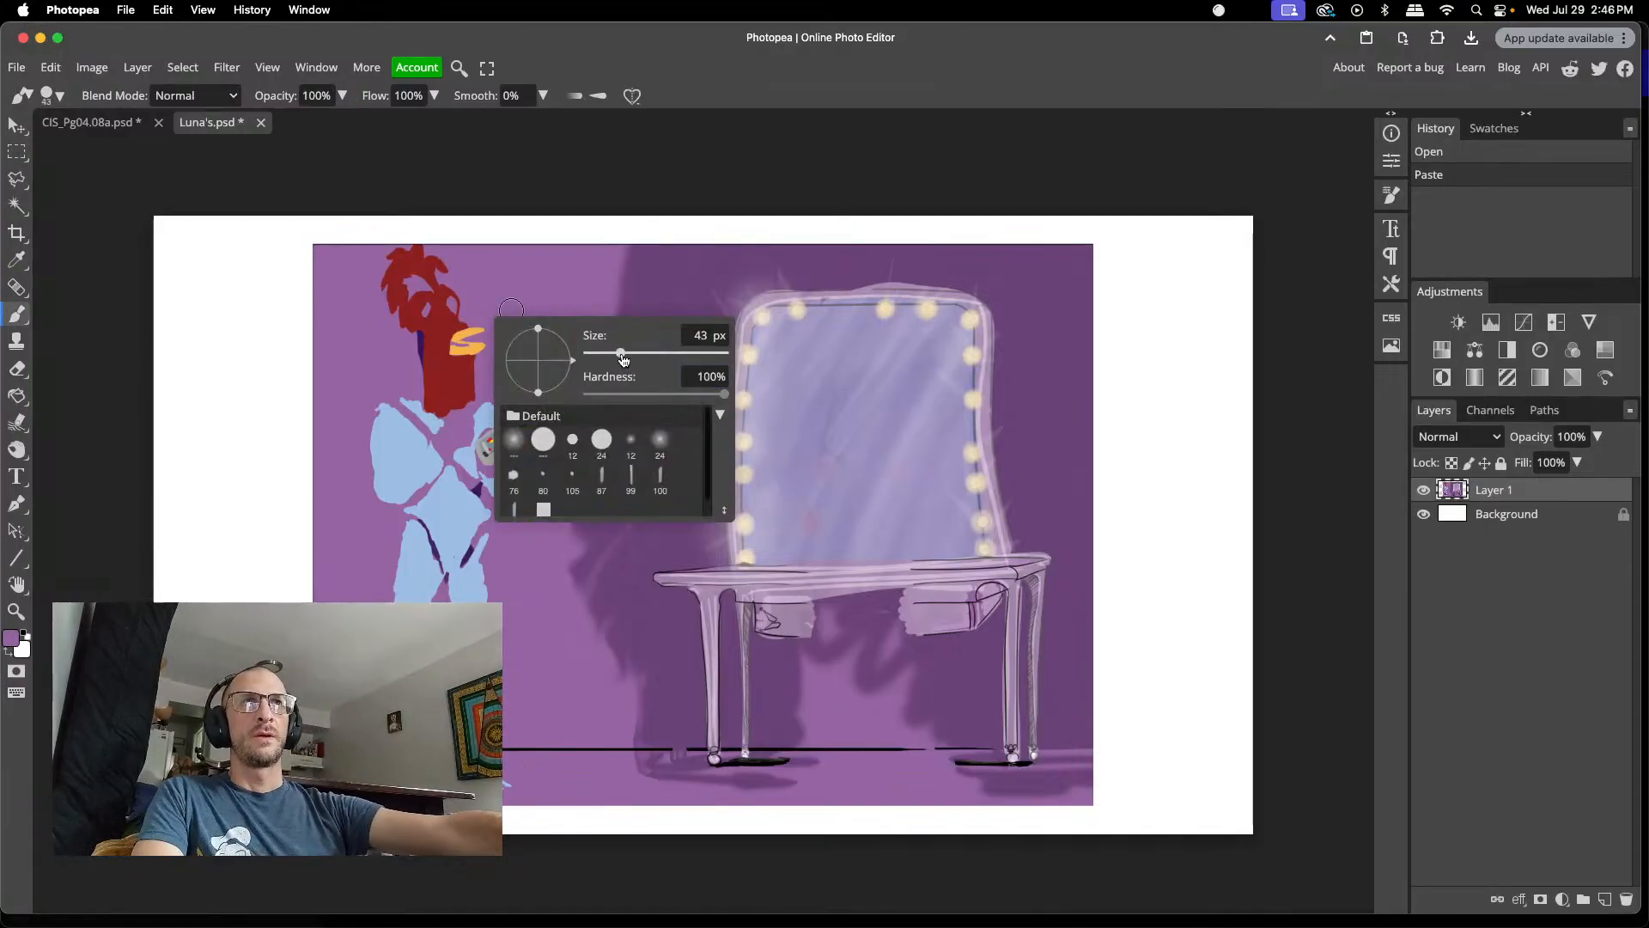
{"action": "mouse_move", "coordinate": [464, 323]}
{"action": "left_mouse_down"}
{"action": "mouse_move", "coordinate": [453, 391]}
{"action": "mouse_move", "coordinate": [423, 417]}
{"action": "mouse_move", "coordinate": [449, 294]}
{"action": "mouse_move", "coordinate": [414, 344]}
{"action": "mouse_move", "coordinate": [402, 297]}
{"action": "mouse_move", "coordinate": [423, 298]}
{"action": "mouse_move", "coordinate": [378, 271]}
{"action": "mouse_move", "coordinate": [410, 256]}
{"action": "mouse_move", "coordinate": [443, 273]}
{"action": "mouse_move", "coordinate": [418, 254]}
{"action": "mouse_move", "coordinate": [398, 266]}
{"action": "mouse_move", "coordinate": [369, 335]}
{"action": "left_mouse_up"}
{"action": "left_click", "coordinate": [419, 262]}
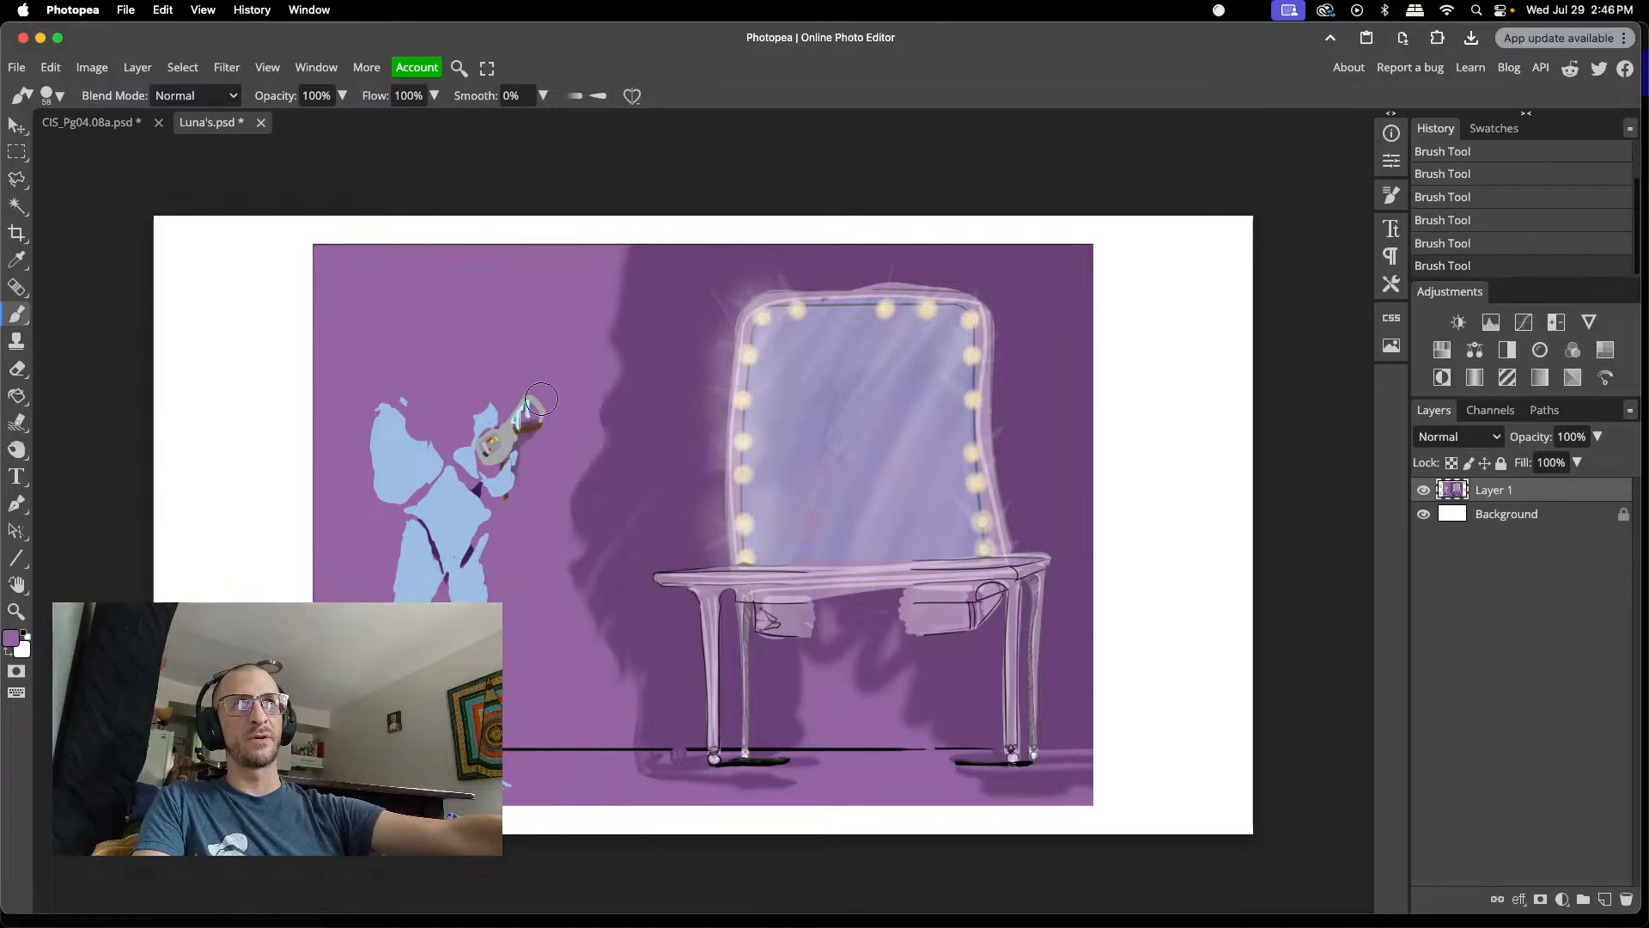
{"action": "mouse_move", "coordinate": [552, 397]}
{"action": "left_mouse_down"}
{"action": "mouse_move", "coordinate": [534, 445]}
{"action": "mouse_move", "coordinate": [523, 396]}
{"action": "mouse_move", "coordinate": [512, 411]}
{"action": "mouse_move", "coordinate": [506, 499]}
{"action": "mouse_move", "coordinate": [497, 405]}
{"action": "mouse_move", "coordinate": [480, 485]}
{"action": "mouse_move", "coordinate": [455, 442]}
{"action": "mouse_move", "coordinate": [440, 514]}
{"action": "mouse_move", "coordinate": [427, 431]}
{"action": "mouse_move", "coordinate": [387, 453]}
{"action": "mouse_move", "coordinate": [402, 407]}
{"action": "mouse_move", "coordinate": [370, 402]}
{"action": "mouse_move", "coordinate": [360, 431]}
{"action": "mouse_move", "coordinate": [360, 532]}
{"action": "mouse_move", "coordinate": [410, 454]}
{"action": "mouse_move", "coordinate": [365, 487]}
{"action": "mouse_move", "coordinate": [409, 505]}
{"action": "mouse_move", "coordinate": [440, 480]}
{"action": "mouse_move", "coordinate": [409, 546]}
{"action": "mouse_move", "coordinate": [482, 536]}
{"action": "mouse_move", "coordinate": [460, 568]}
{"action": "mouse_move", "coordinate": [418, 559]}
{"action": "mouse_move", "coordinate": [412, 603]}
{"action": "mouse_move", "coordinate": [482, 572]}
{"action": "left_mouse_up"}
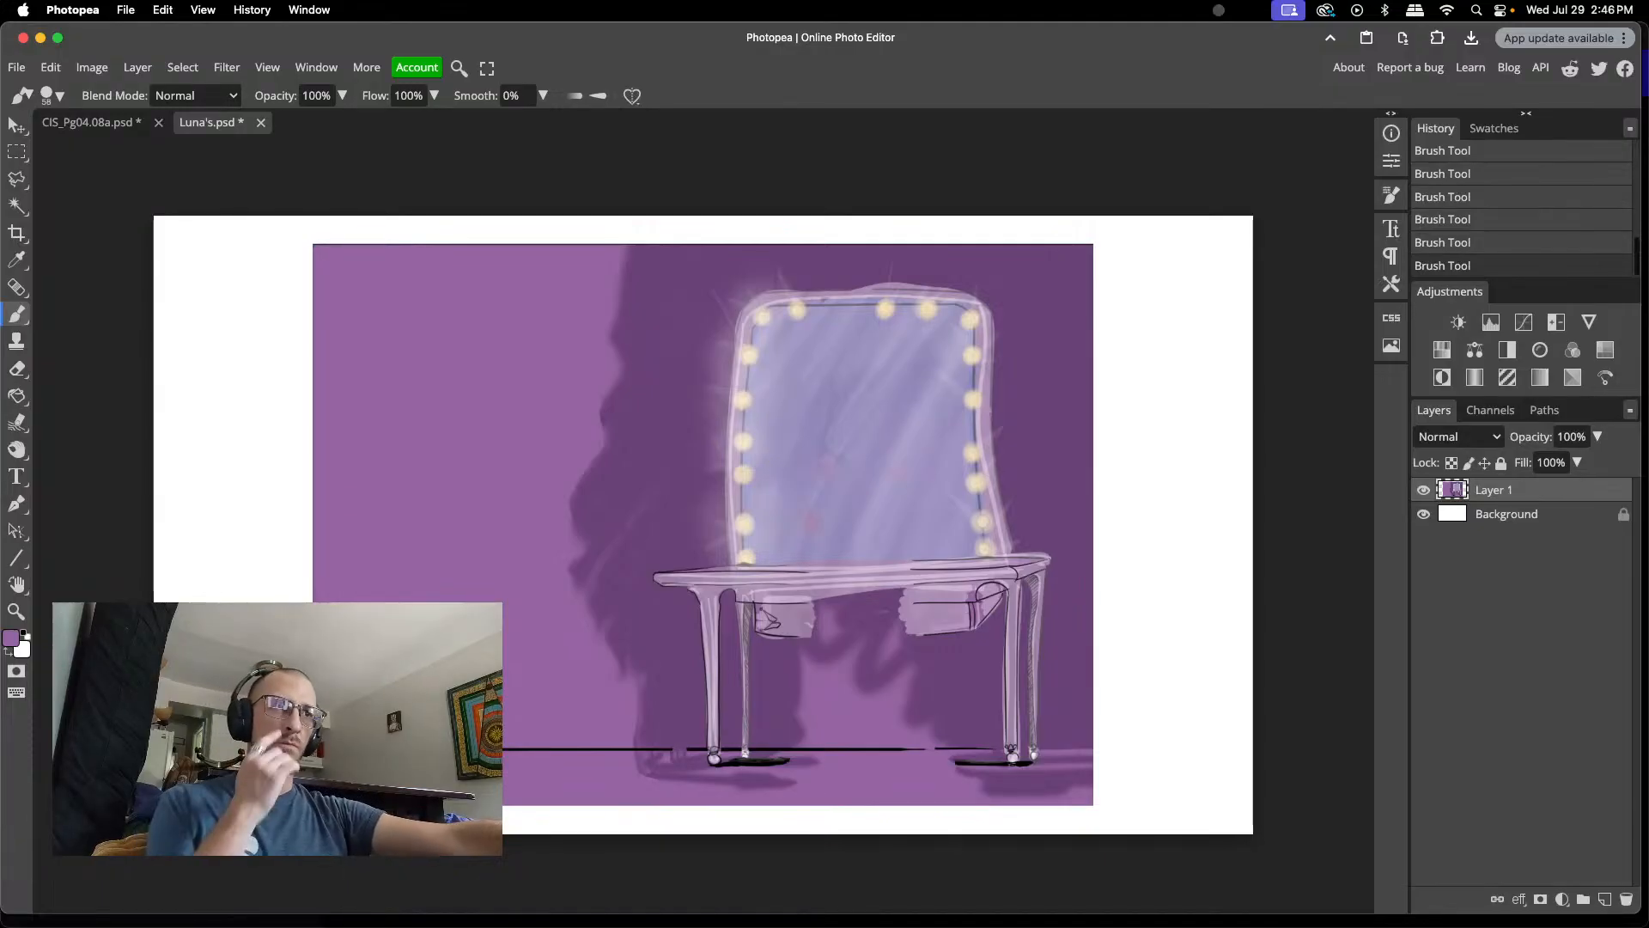
- Clone the black floor line over its uneven end near the panel's left side
{"action": "scroll", "coordinate": [524, 732], "scroll_direction": "up", "scroll_amount": 5}
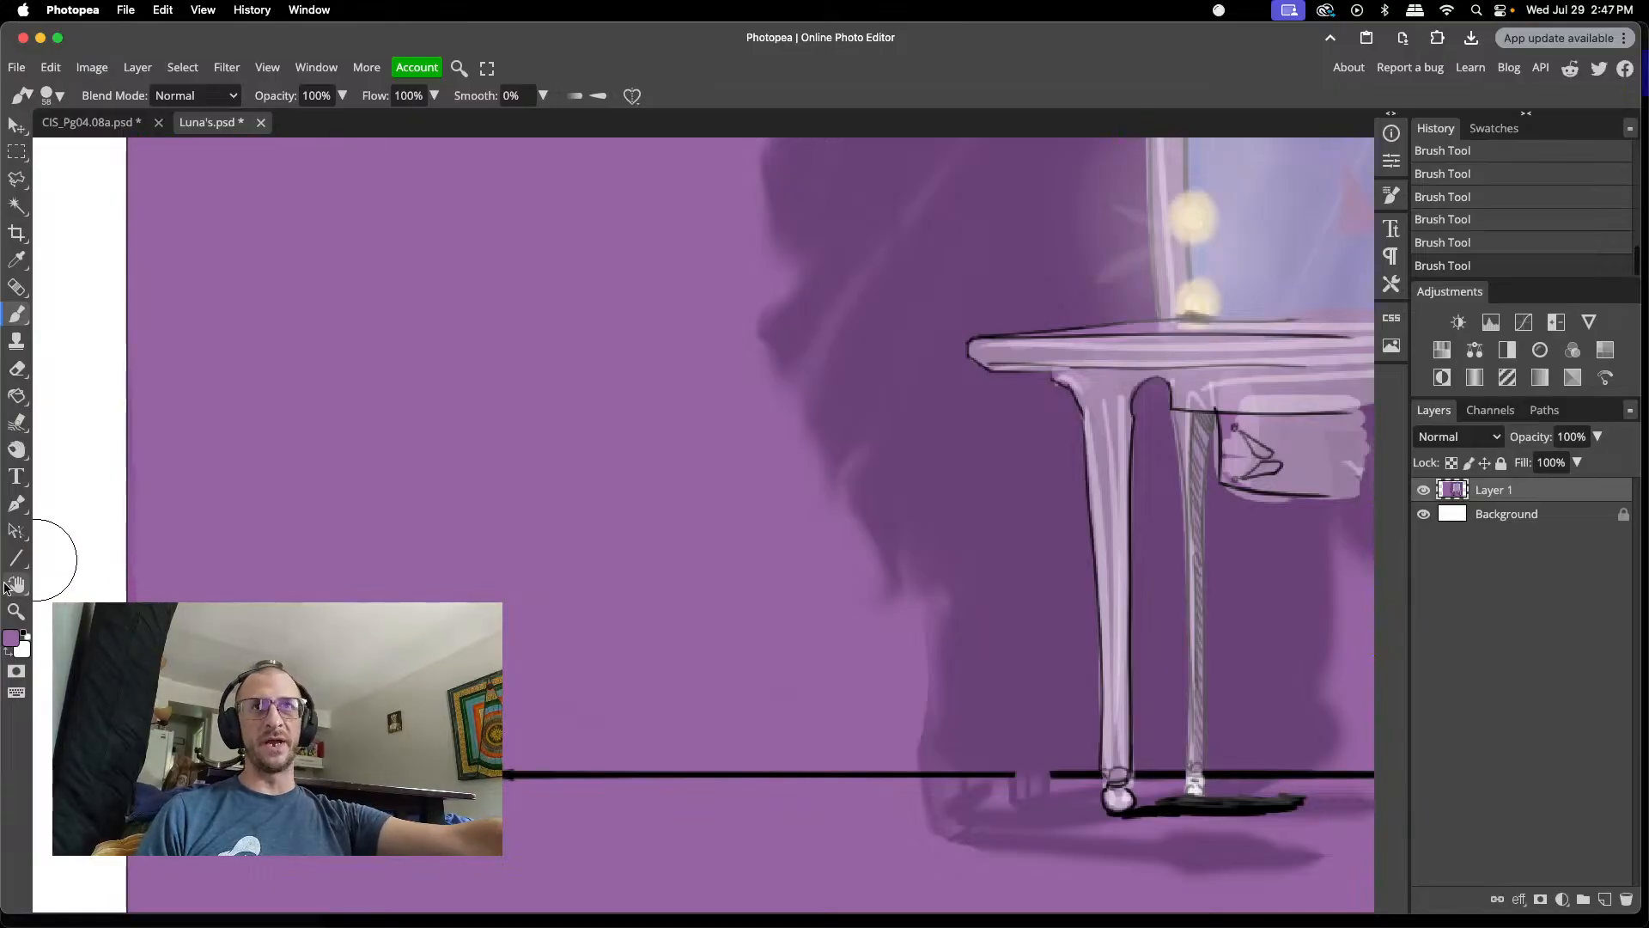
{"action": "left_click", "coordinate": [16, 342]}
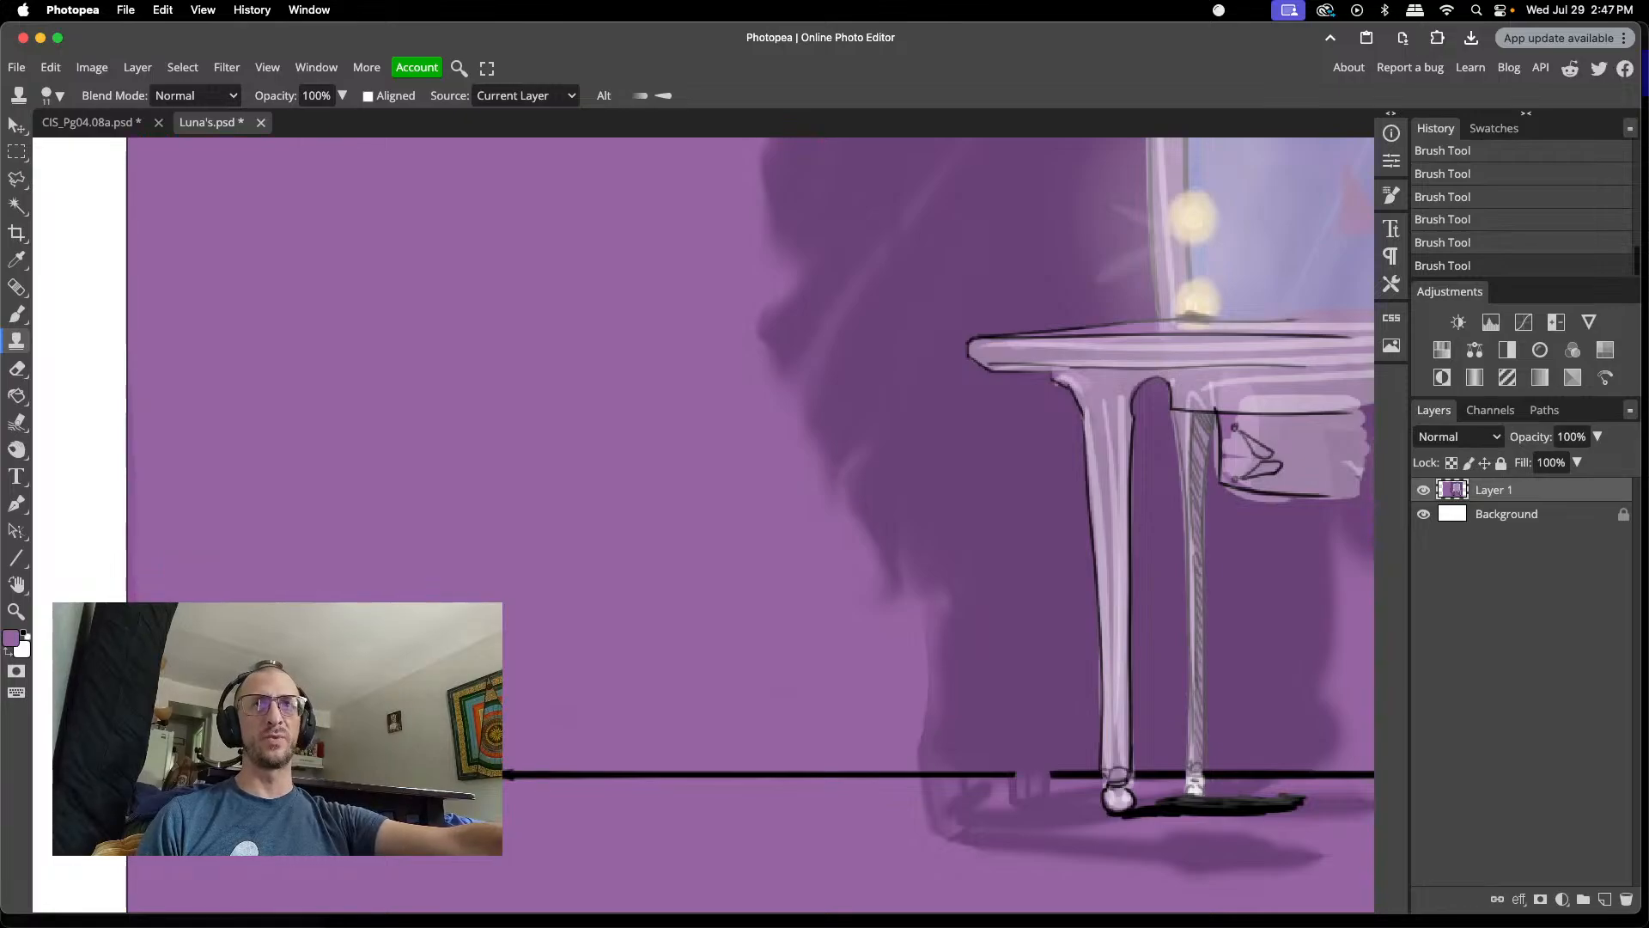
{"action": "left_click", "coordinate": [1284, 794]}
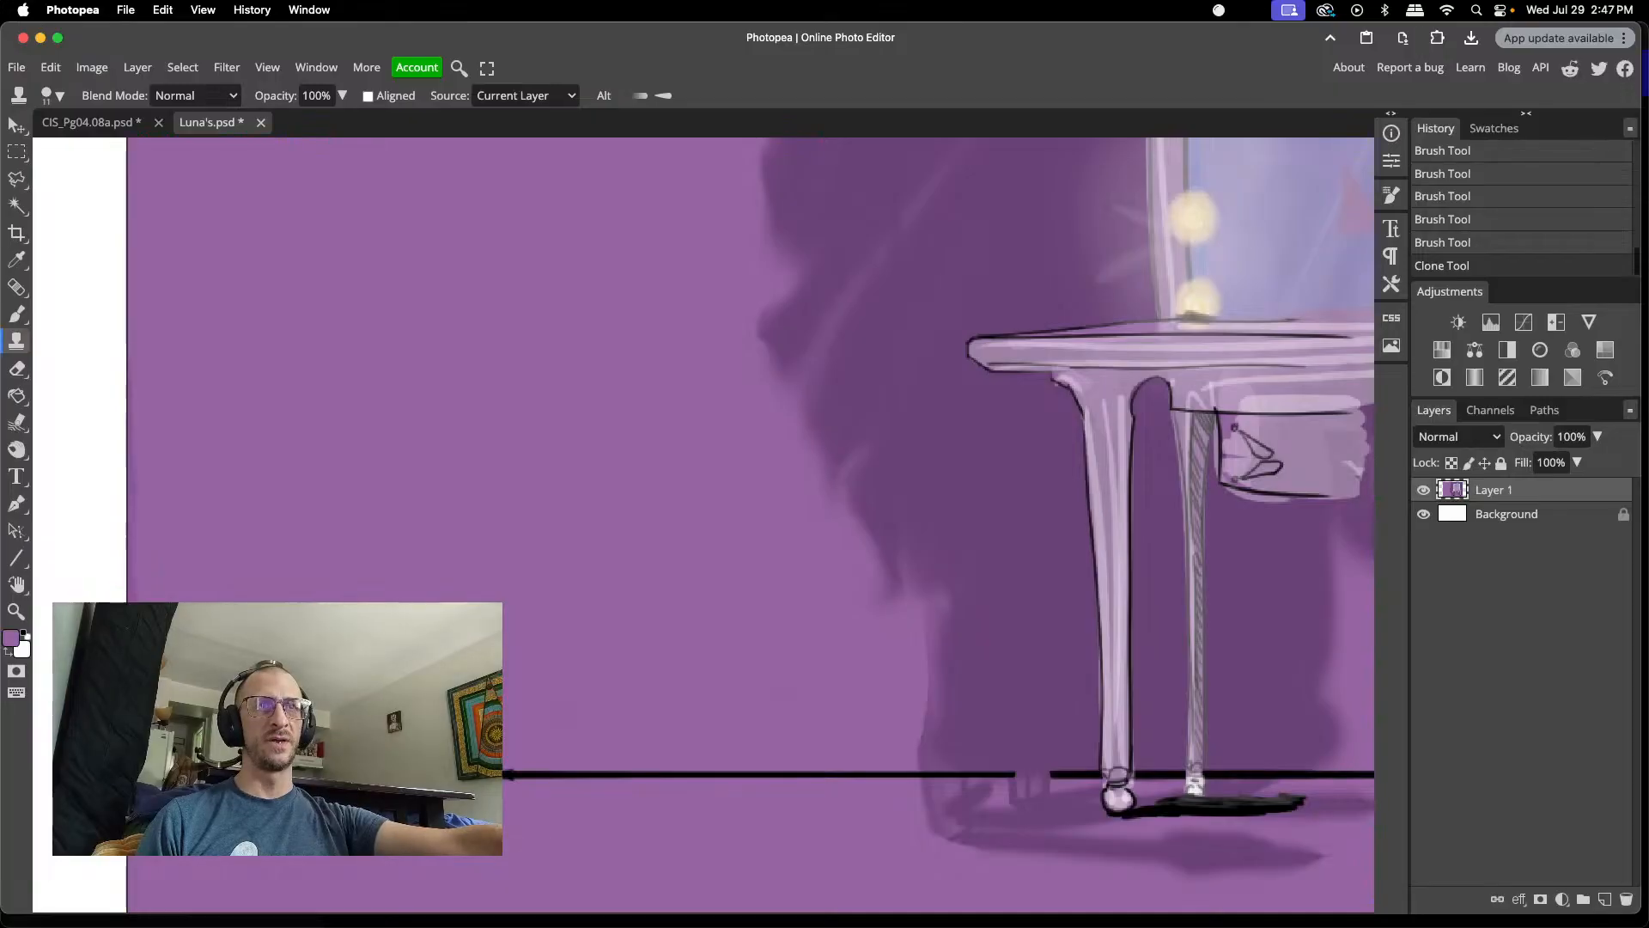
{"action": "left_click", "coordinate": [516, 774]}
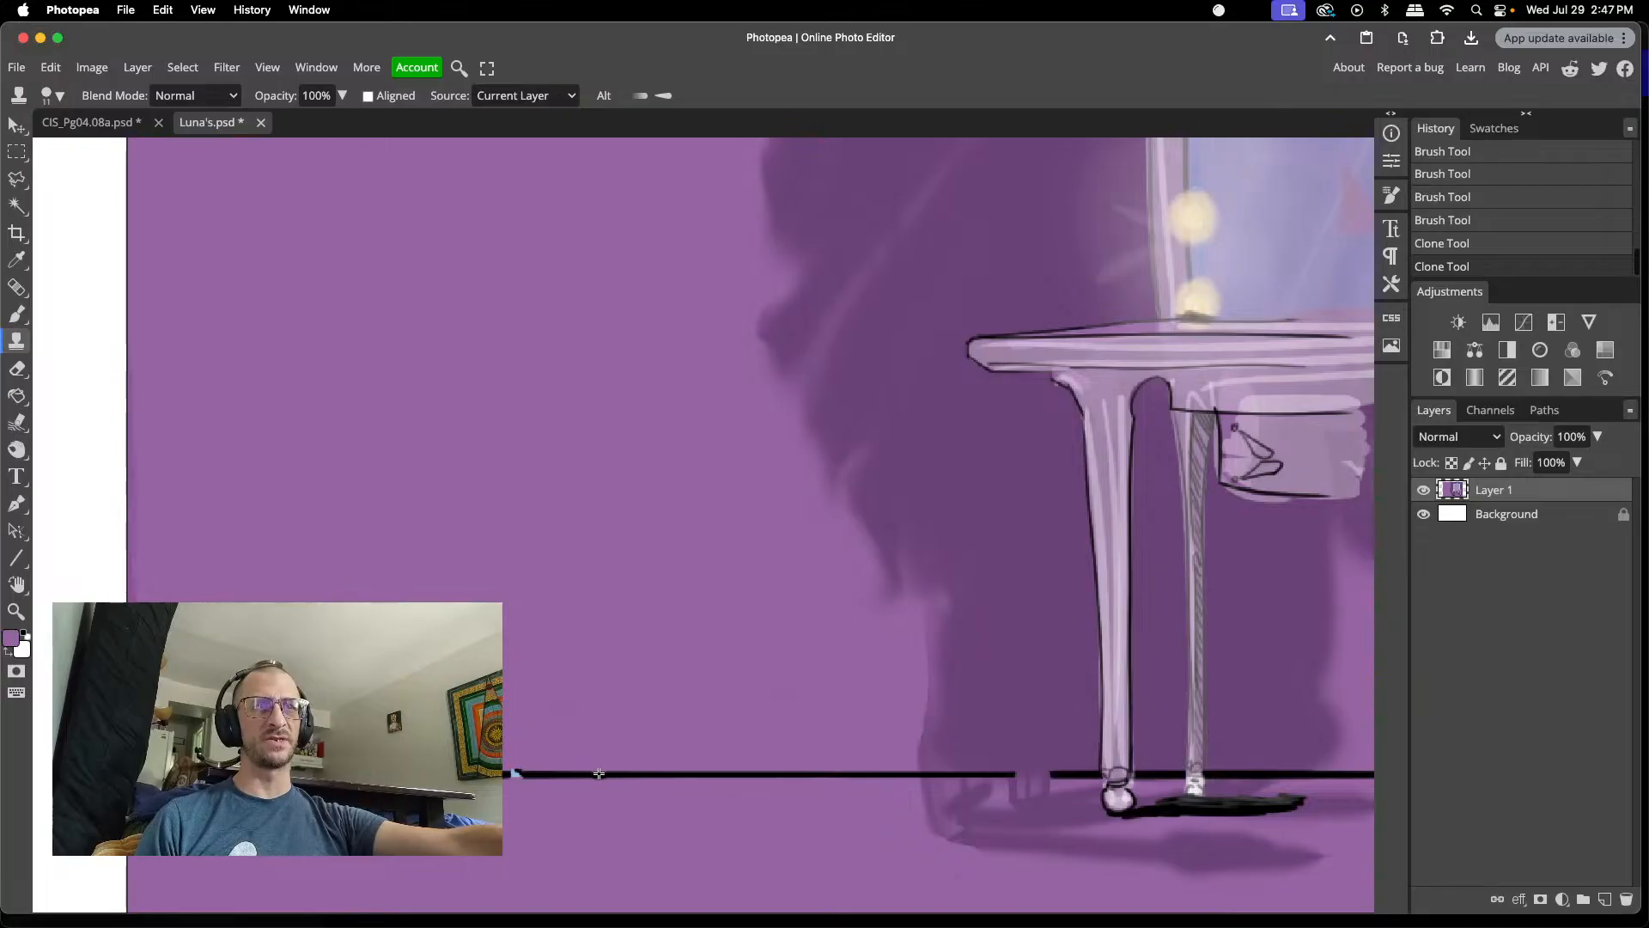
{"action": "left_click", "coordinate": [512, 774]}
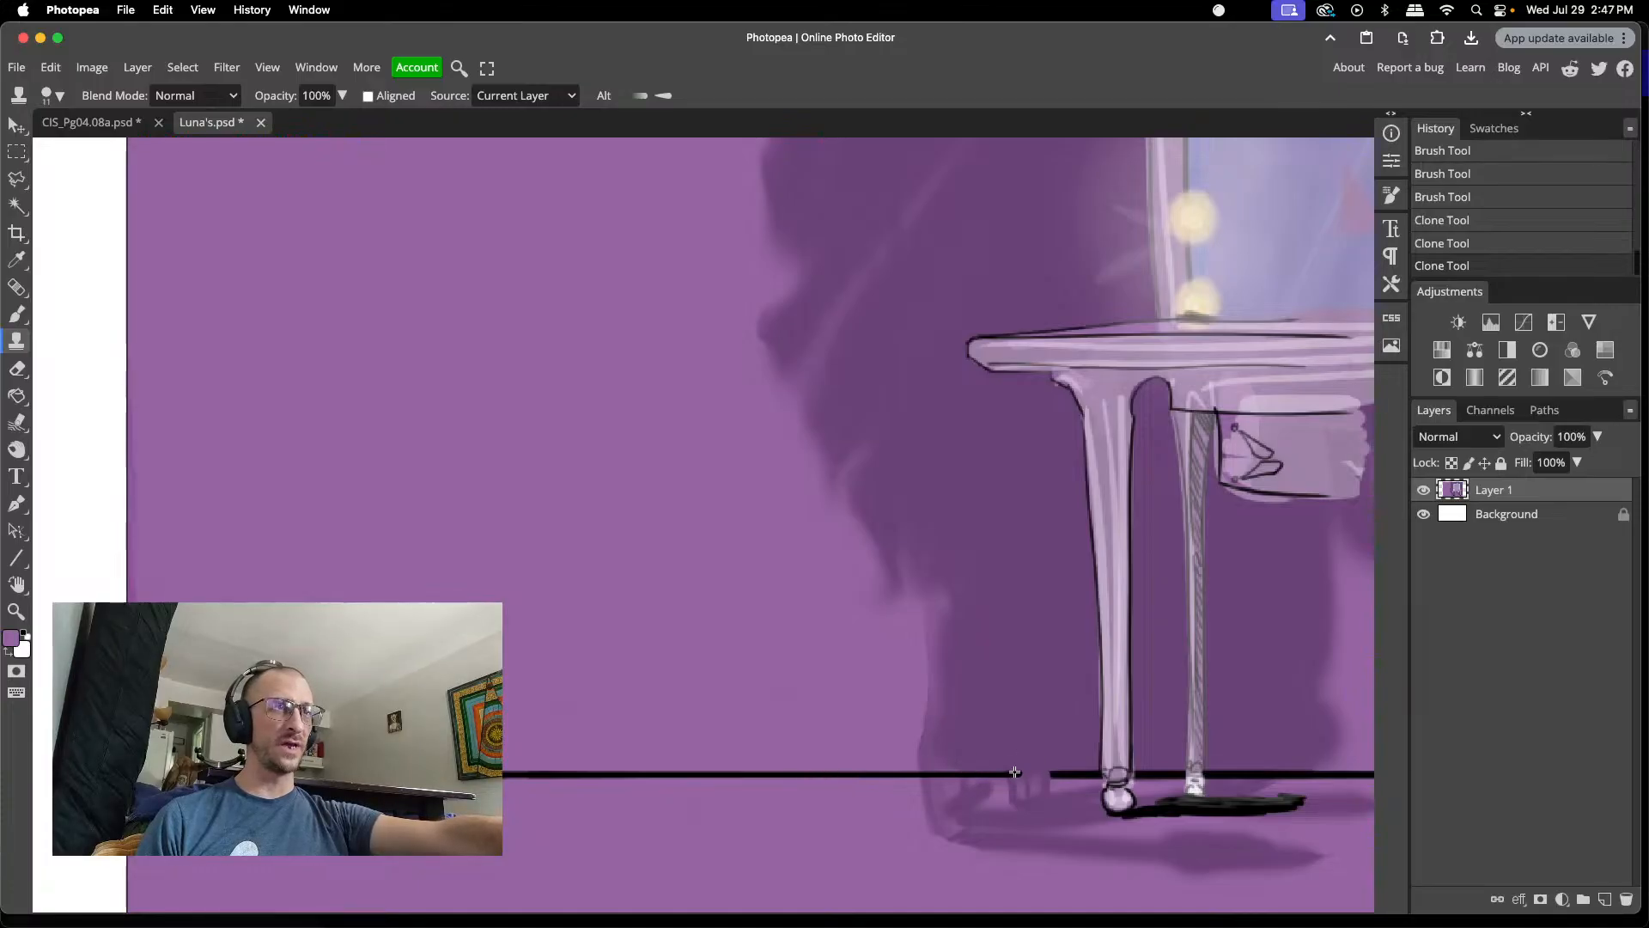
- Close the gap in the floor line beside the vanity's front left leg by cloning, redoing the first attempt
{"action": "left_click_drag", "start_coordinate": [1018, 771], "coordinate": [1060, 772]}
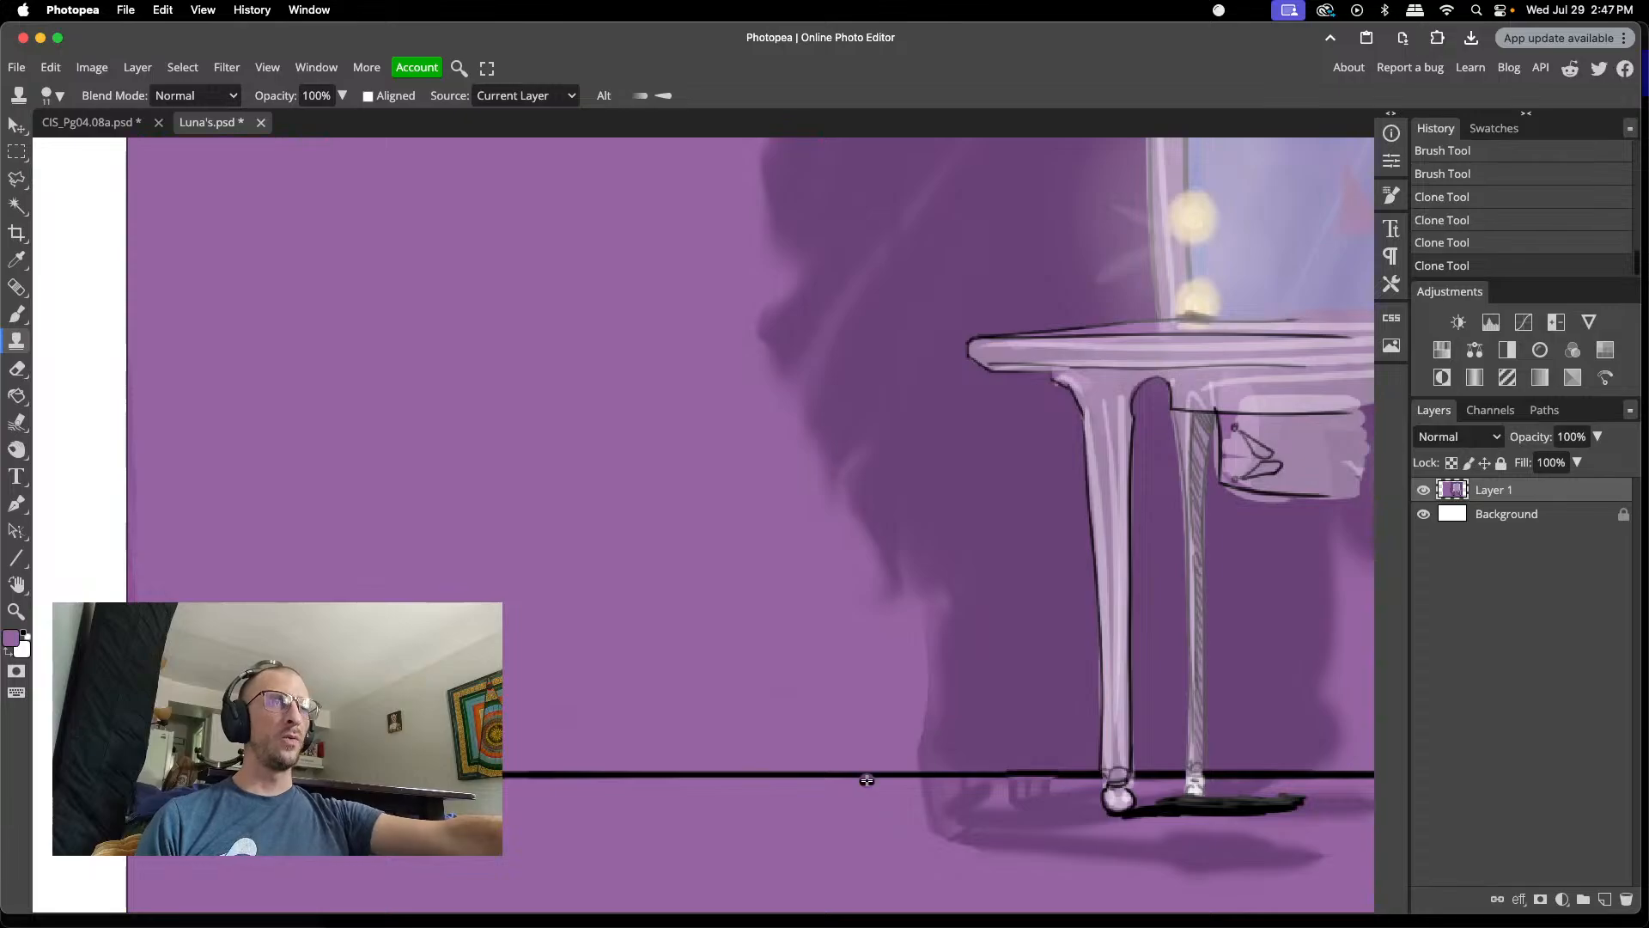
{"action": "key", "text": "ctrl+z"}
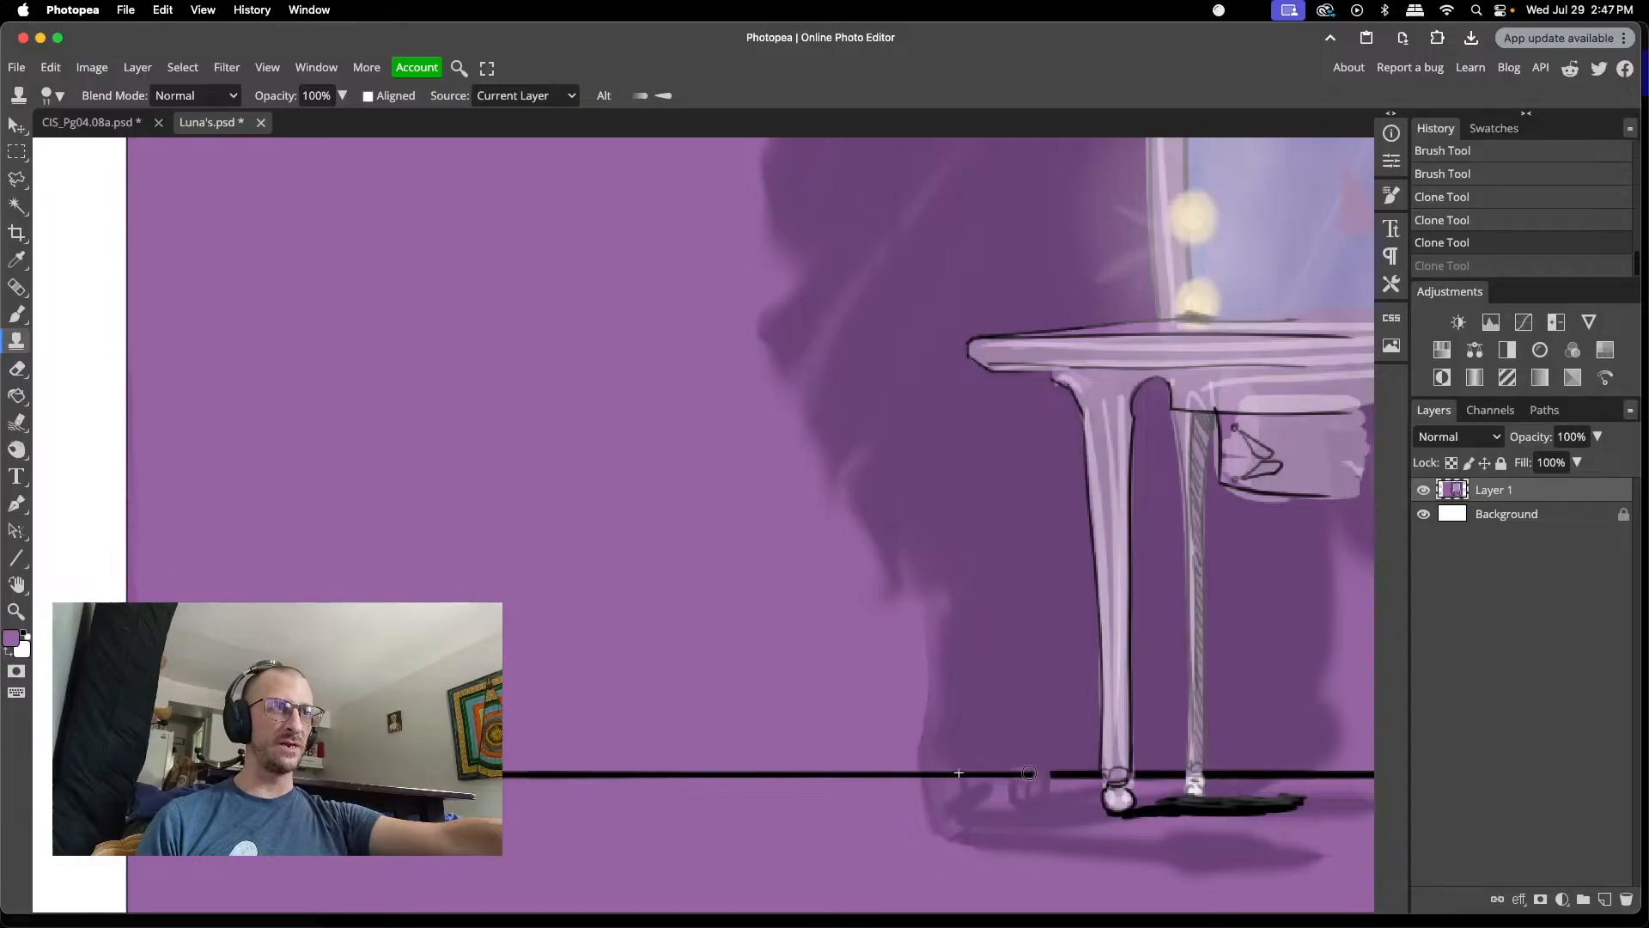
{"action": "left_click_drag", "start_coordinate": [1030, 772], "coordinate": [1060, 773]}
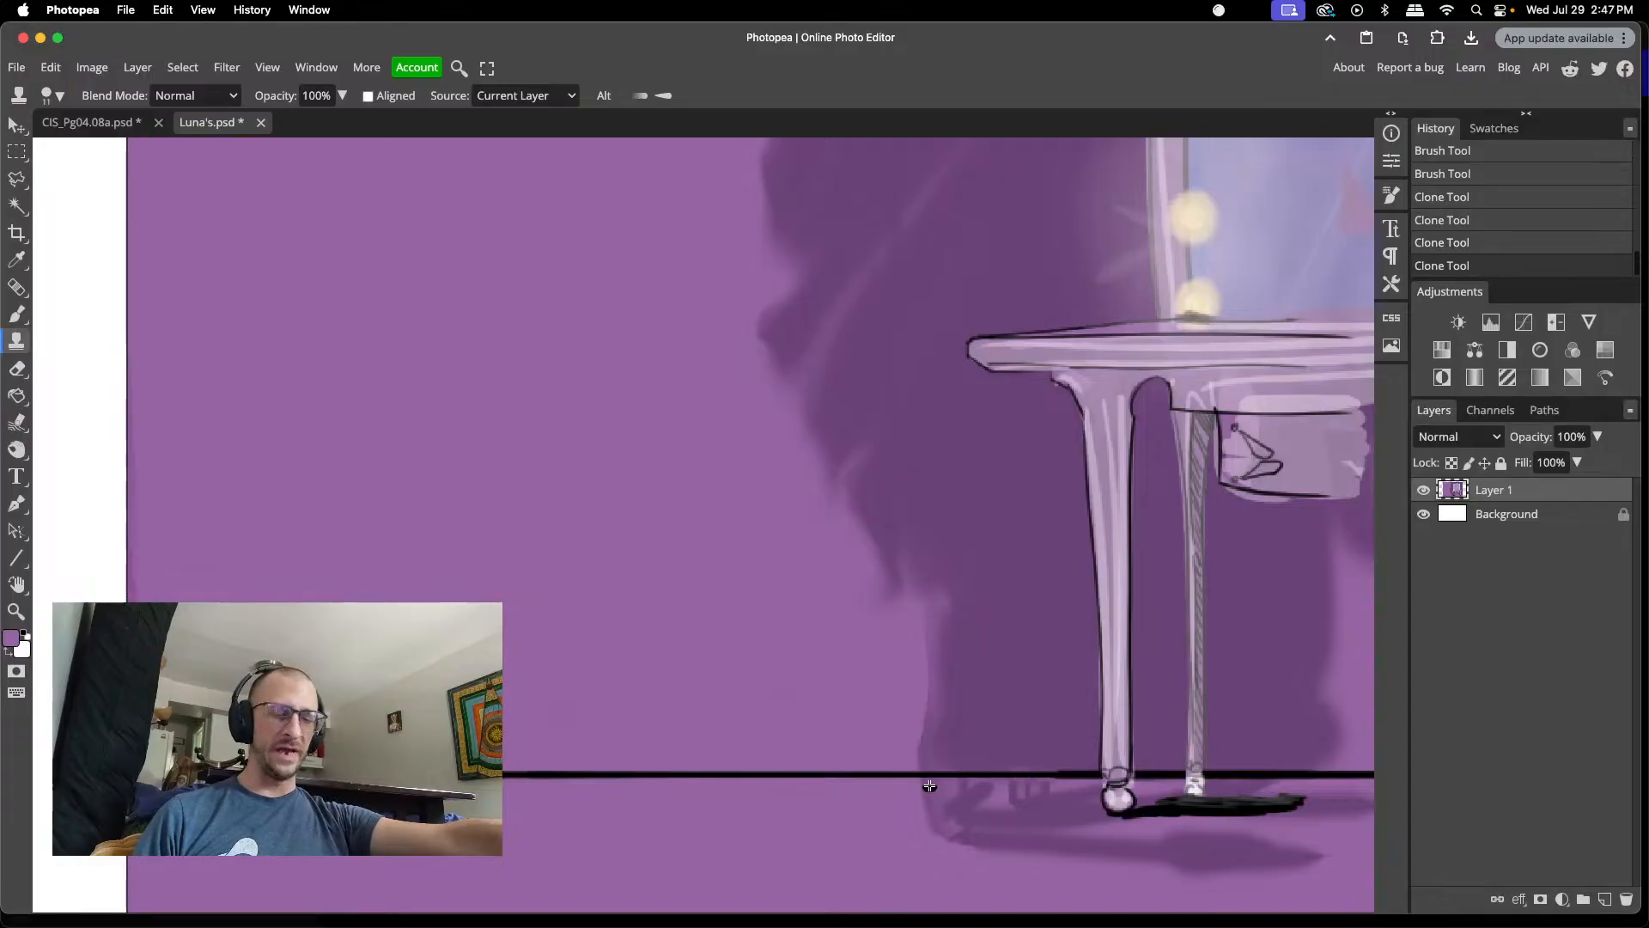
- Clone the floor line across the gap beneath the vanity's right drawer, undoing the first stroke and repeating it
{"action": "scroll", "coordinate": [929, 786], "scroll_direction": "down", "scroll_amount": 3}
{"action": "scroll", "coordinate": [930, 785], "scroll_direction": "right", "scroll_amount": 5}
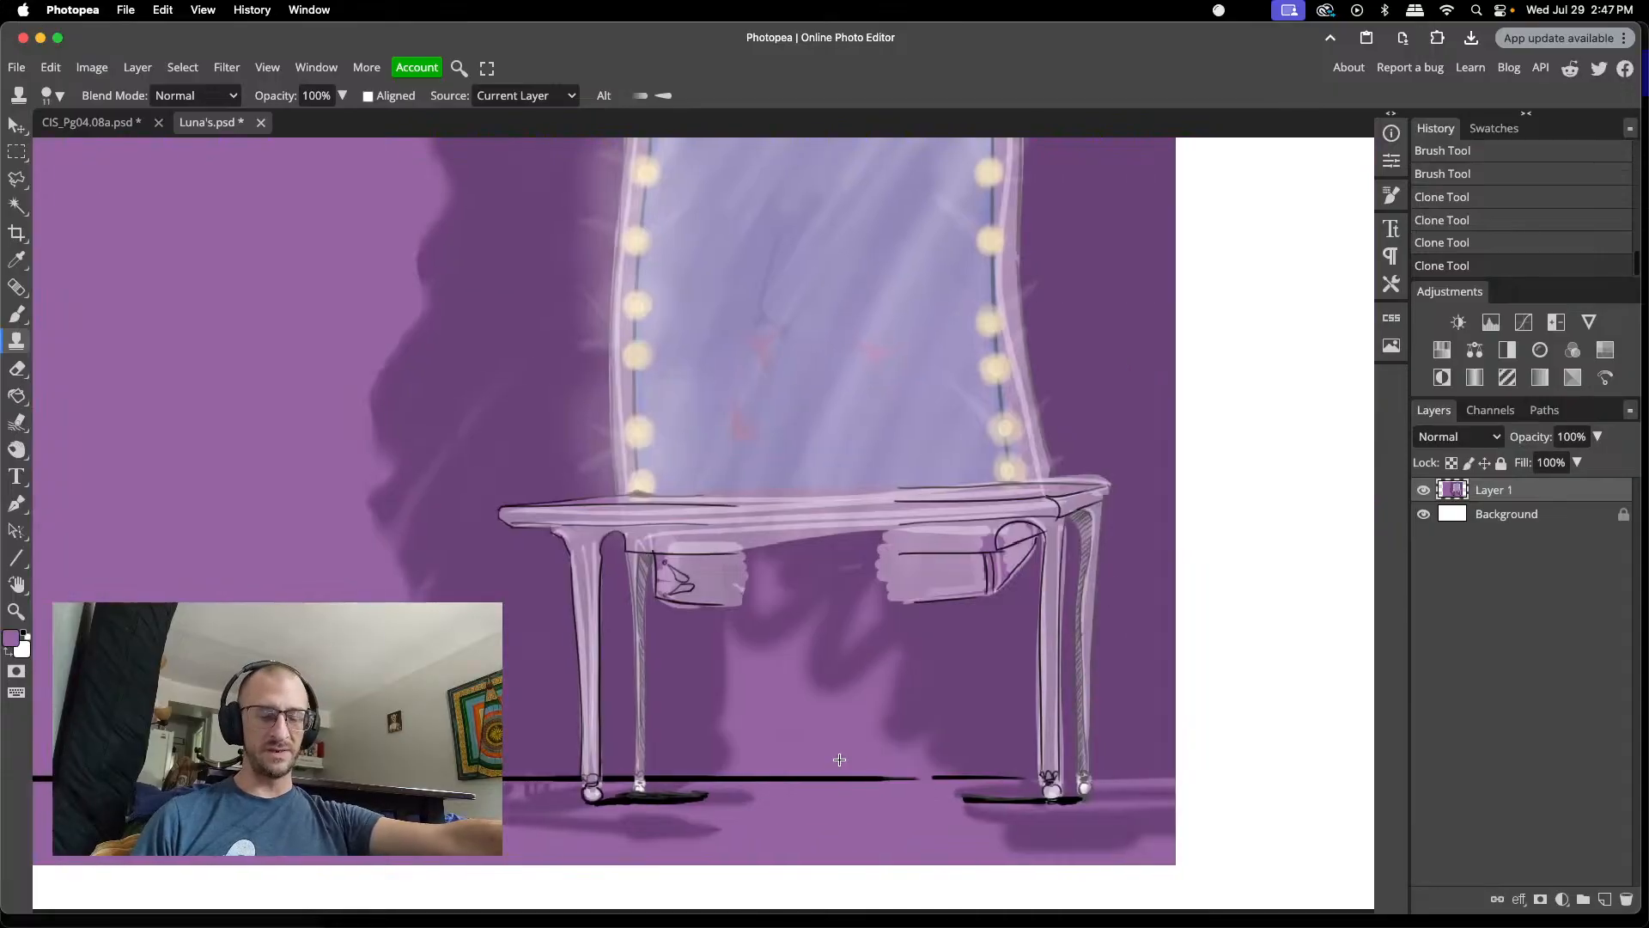
{"action": "scroll", "coordinate": [839, 759], "scroll_direction": "up", "scroll_amount": 3}
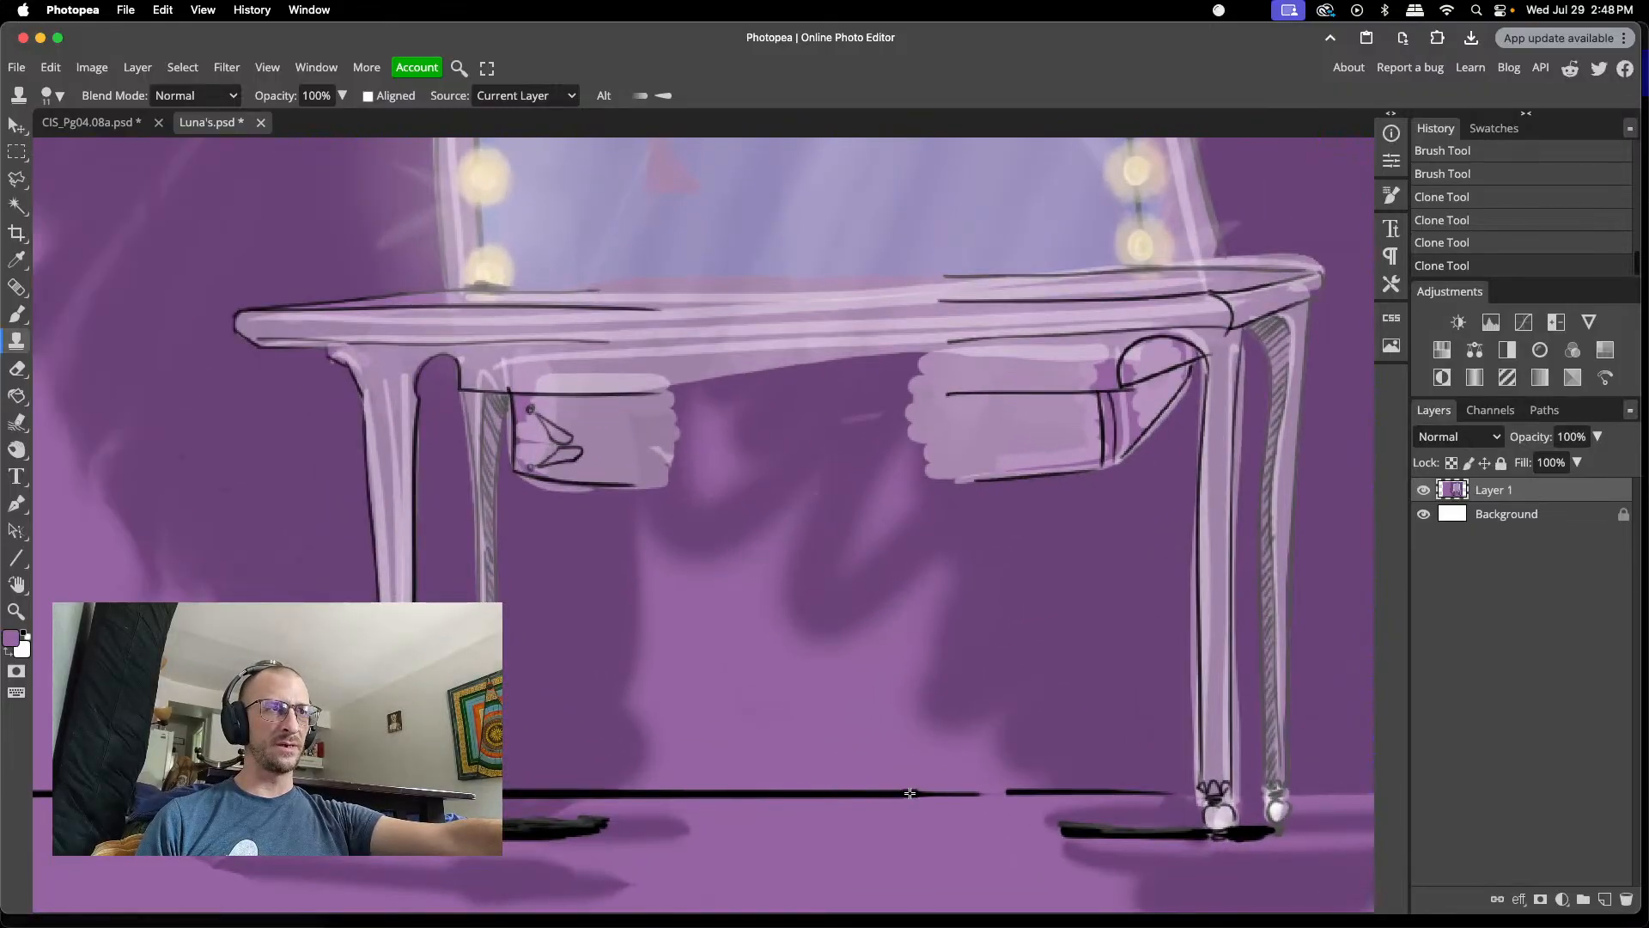
{"action": "left_click_drag", "start_coordinate": [941, 791], "coordinate": [1017, 790]}
{"action": "key", "text": "super+z"}
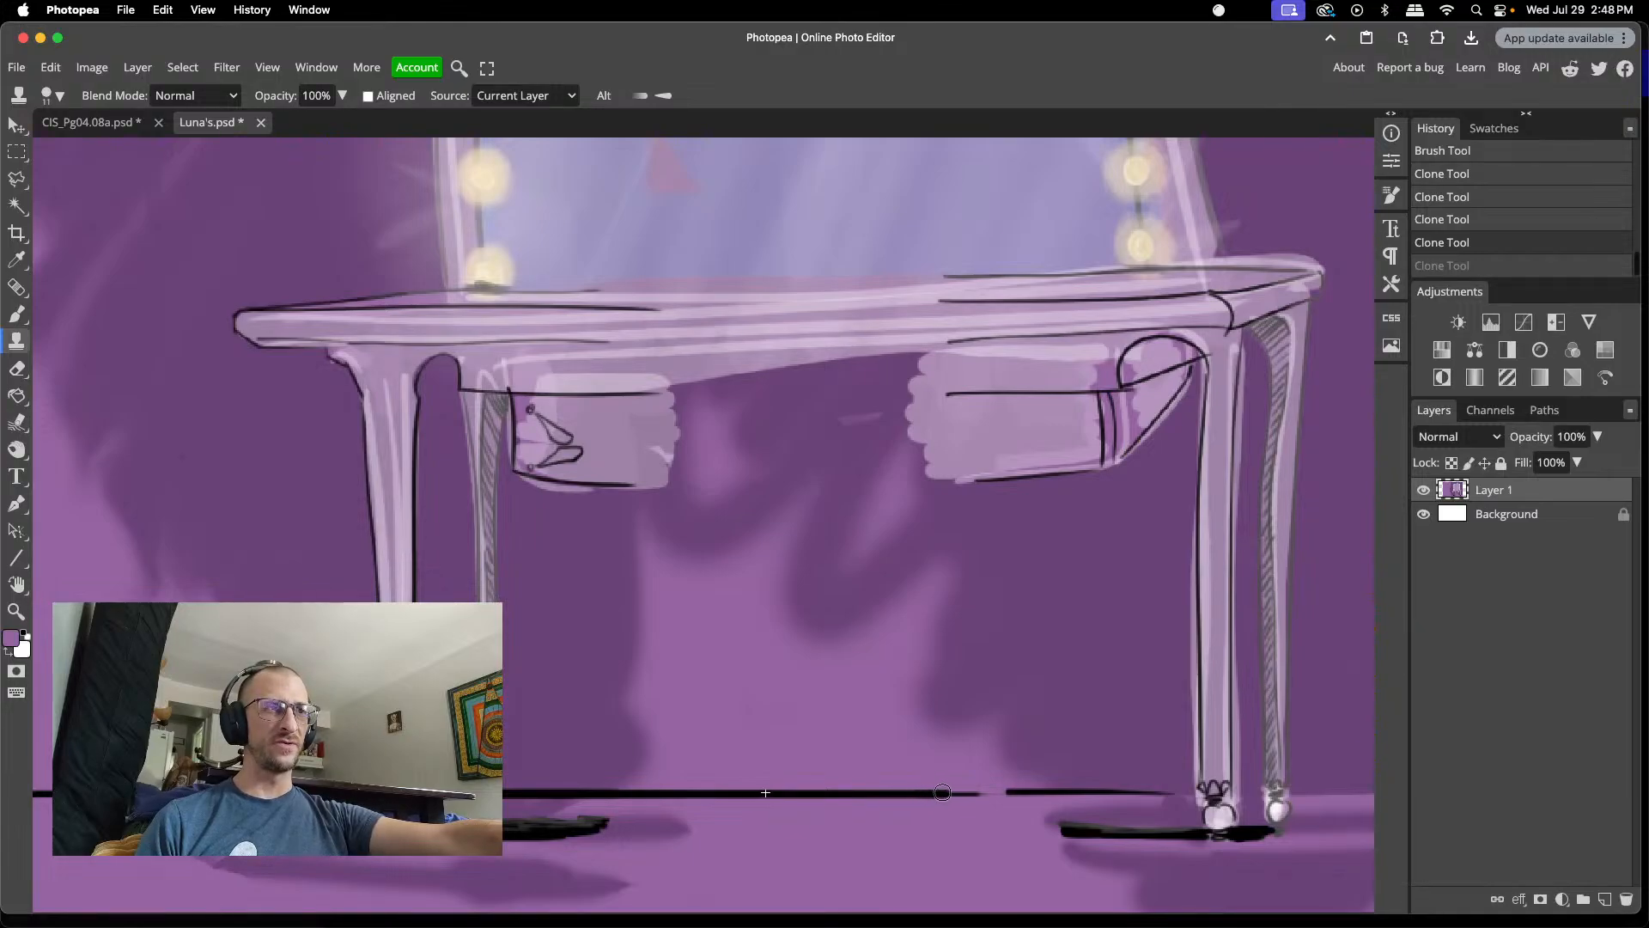
{"action": "left_click", "coordinate": [993, 788]}
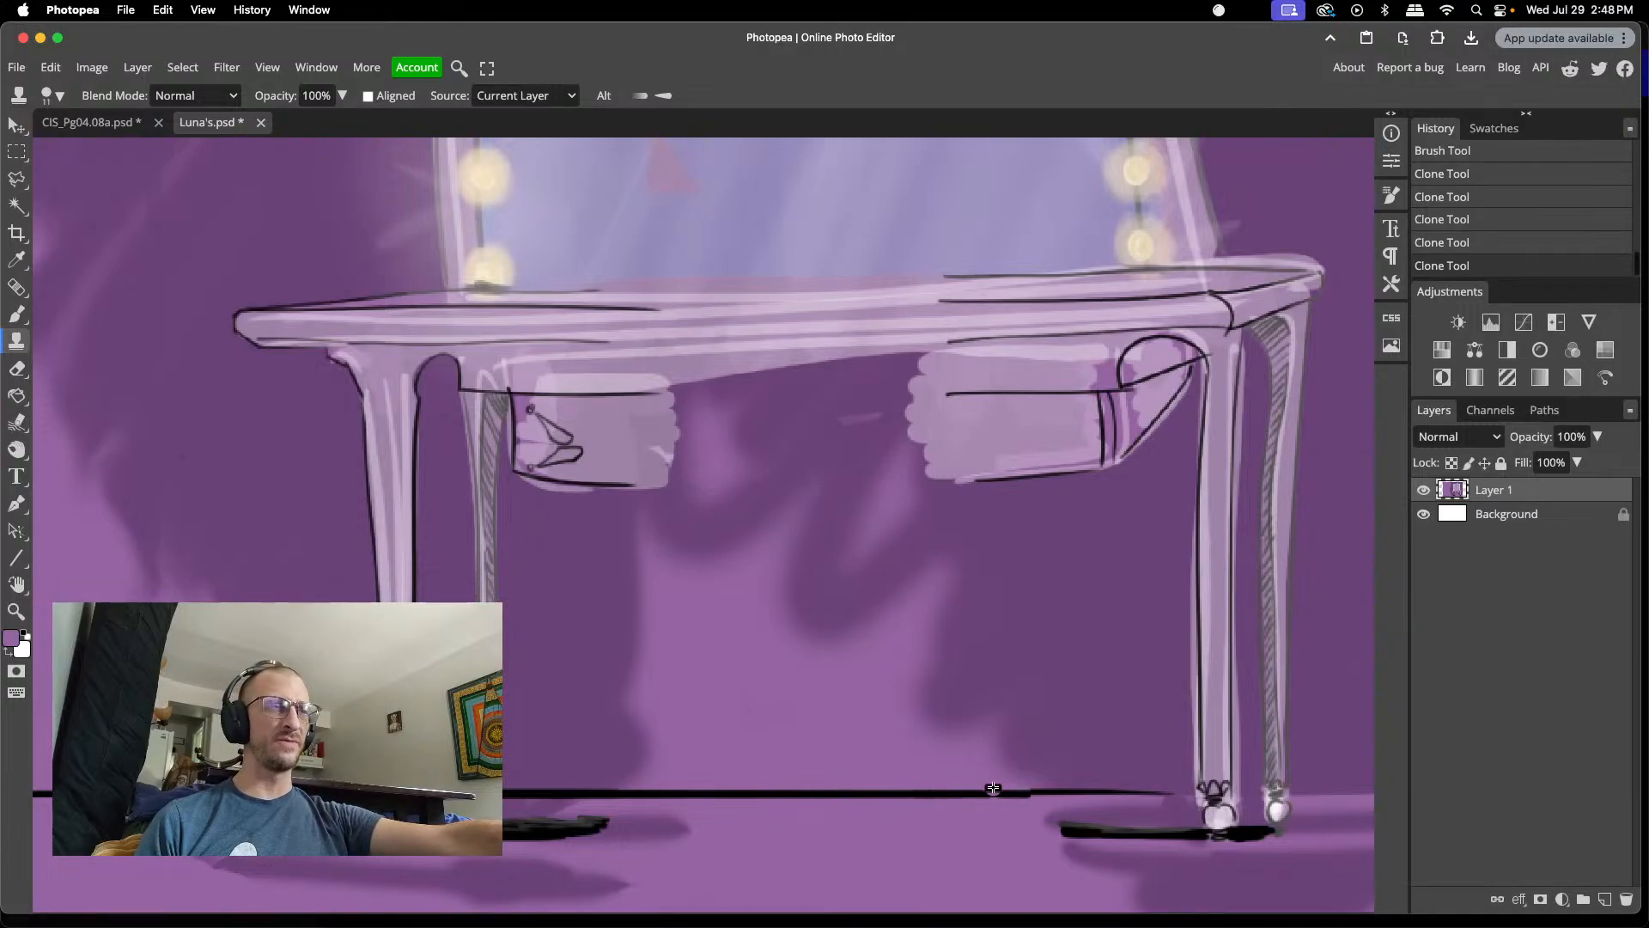
- Clone clean mirror glass over the rightmost pink patch in the mirror
{"action": "scroll", "coordinate": [941, 722], "scroll_direction": "up", "scroll_amount": 10}
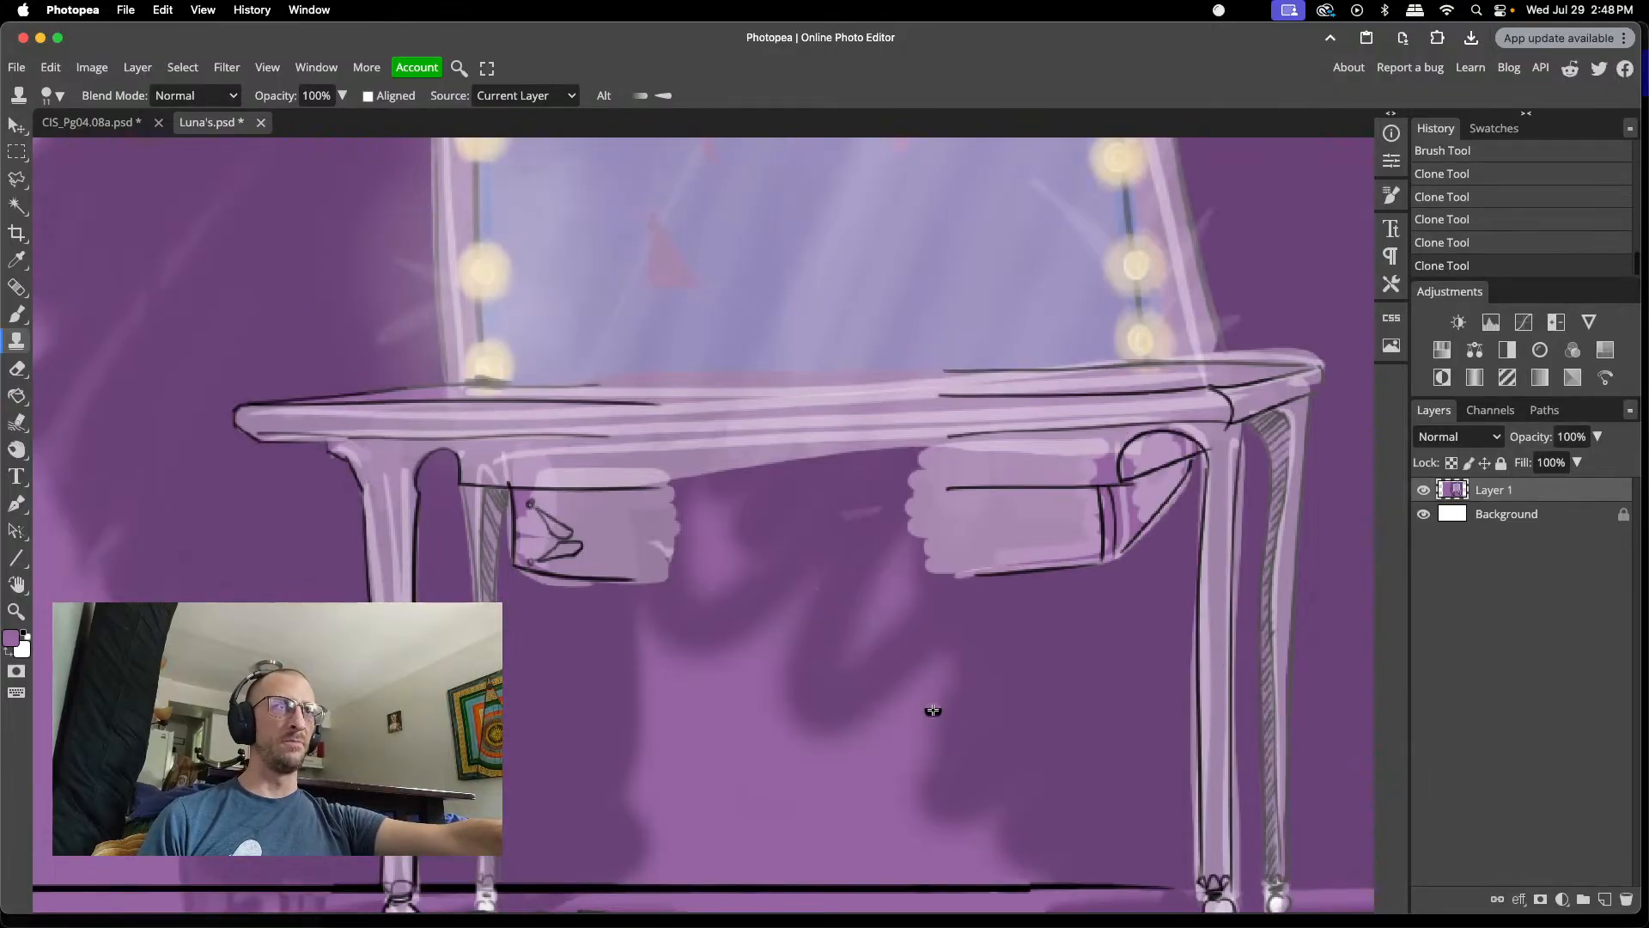
{"action": "scroll", "coordinate": [933, 710], "scroll_direction": "down", "scroll_amount": 5}
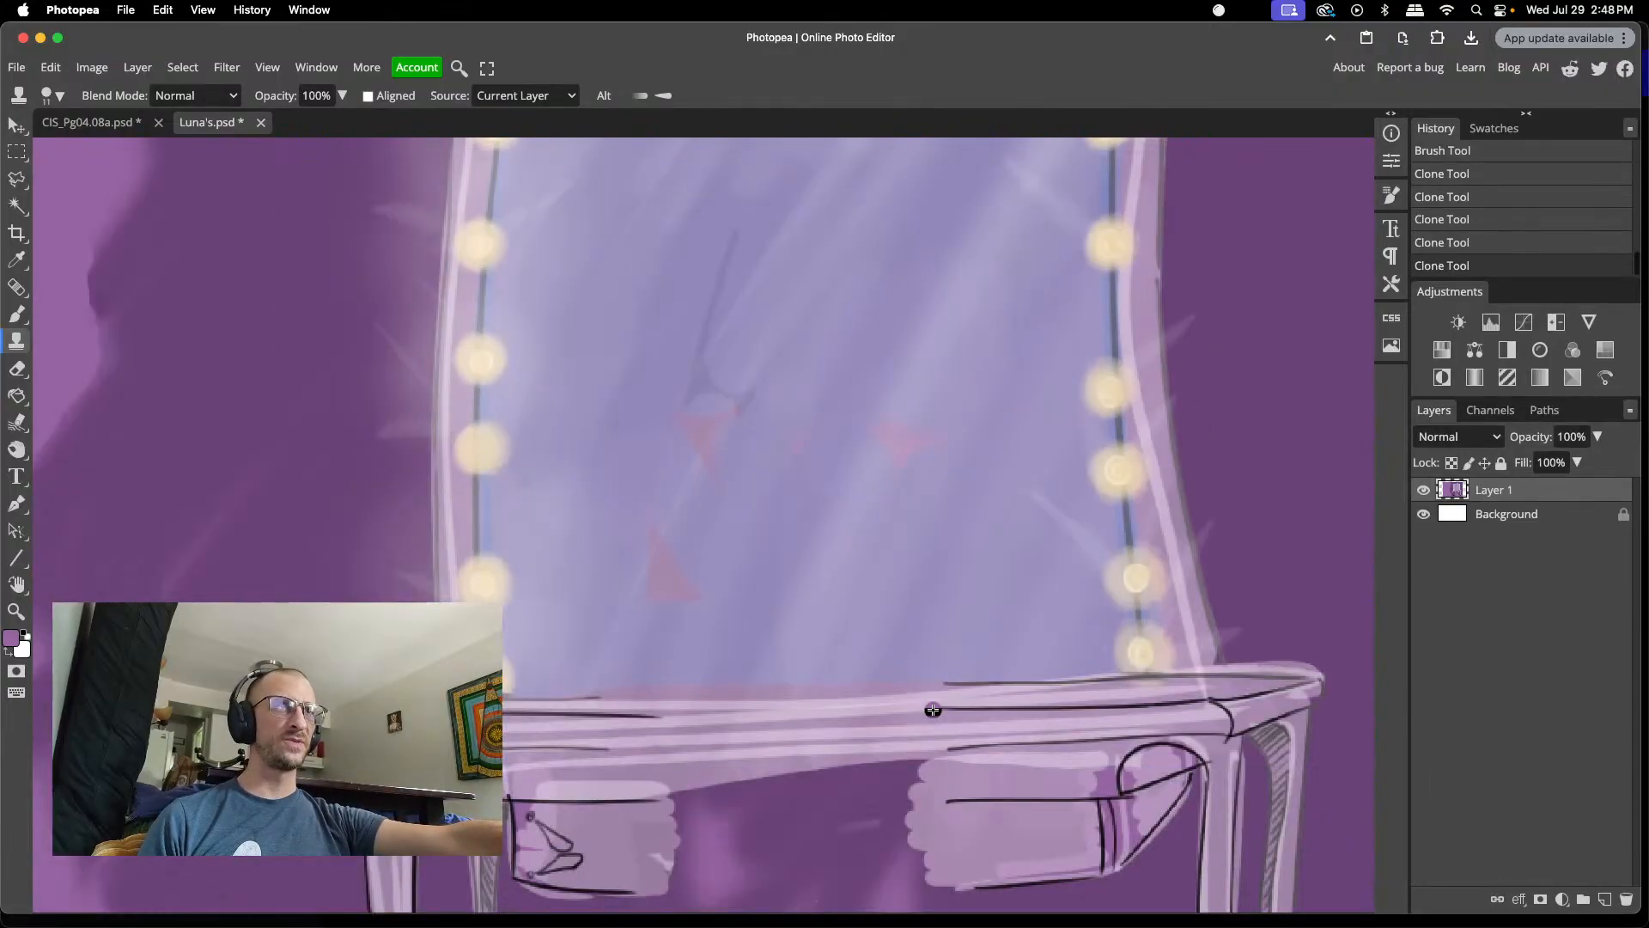
{"action": "scroll", "coordinate": [933, 710], "scroll_direction": "up", "scroll_amount": 3}
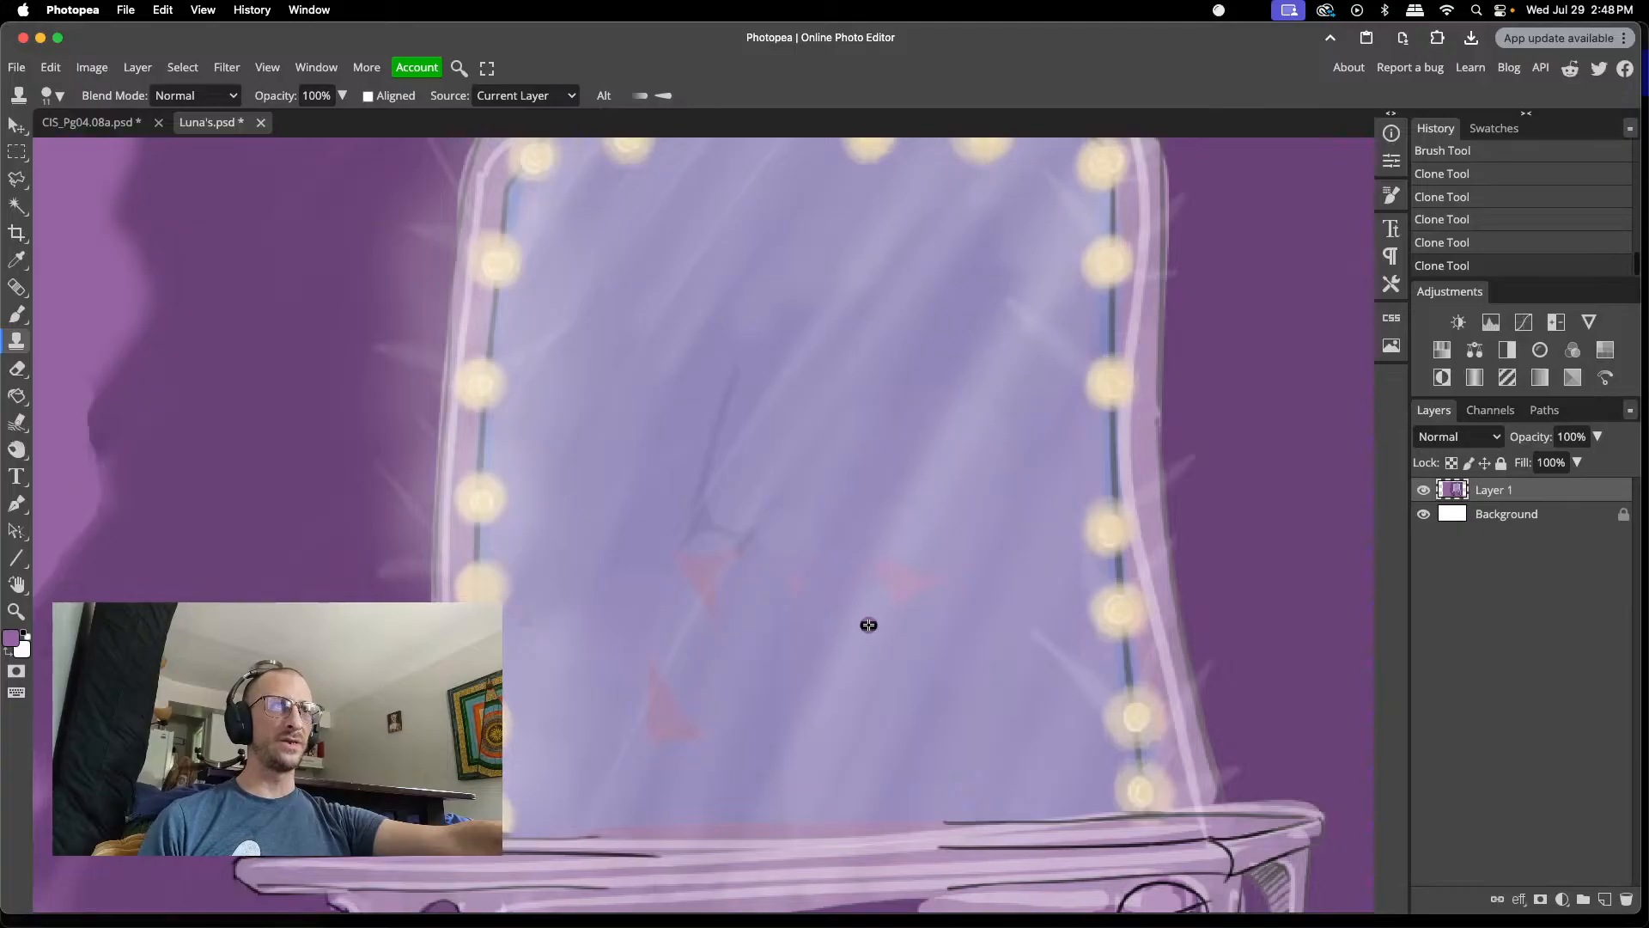
{"action": "left_click_drag", "start_coordinate": [893, 599], "coordinate": [899, 576]}
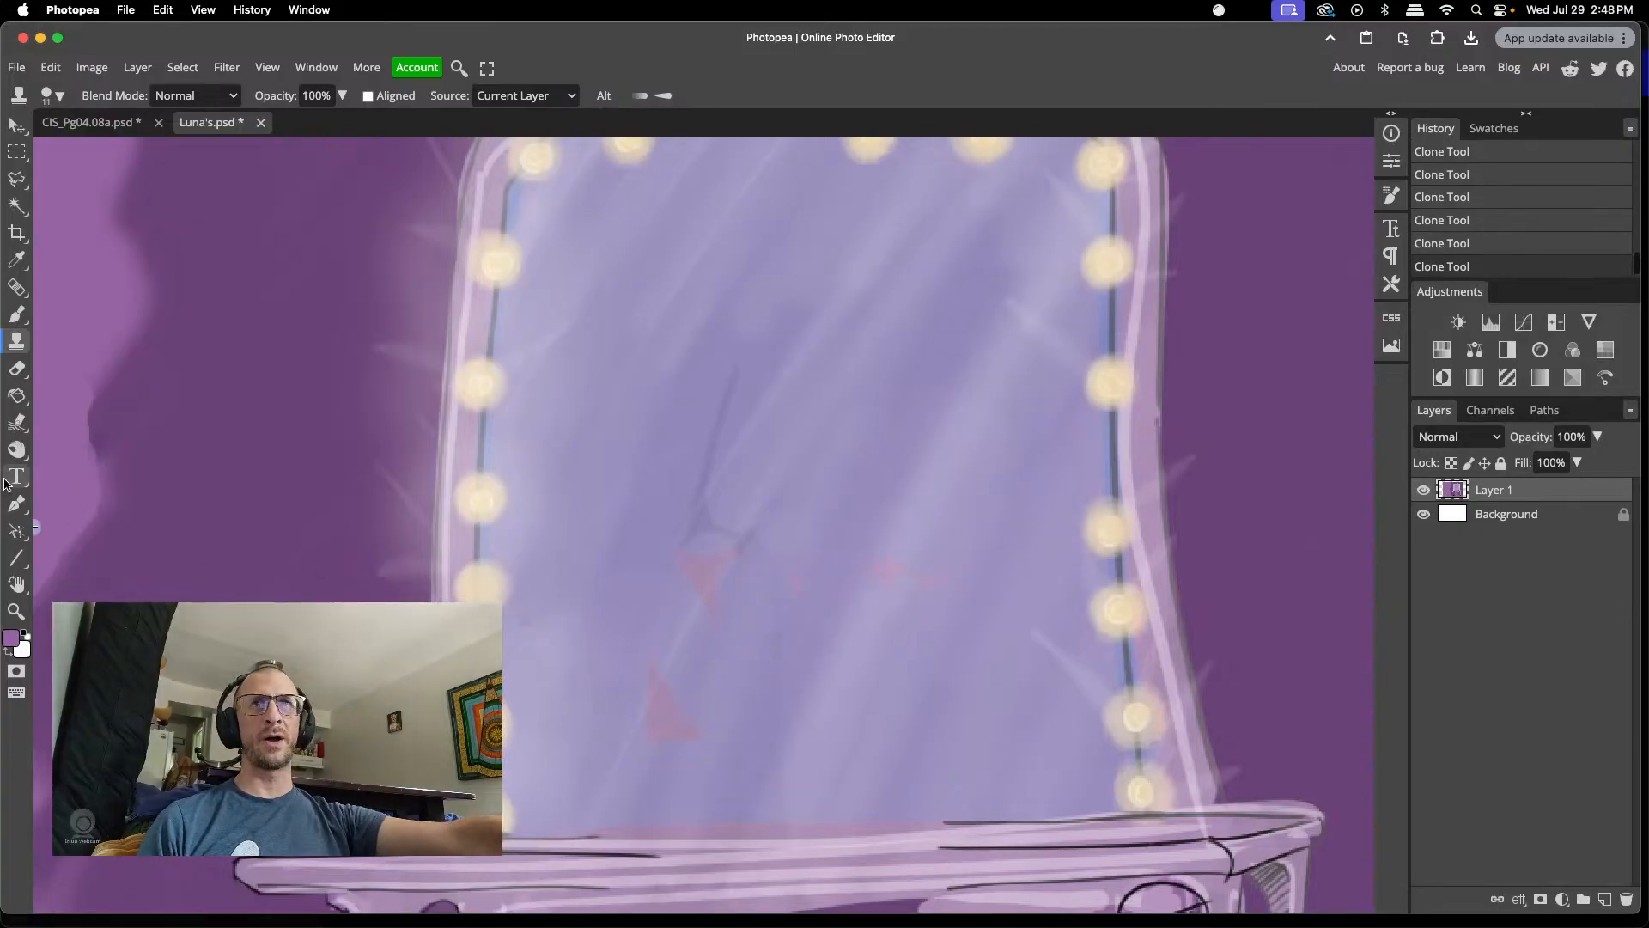
- Smudge the pink patches in the mirror's right half into the surrounding glass with a 9 px brush at 25% strength
{"action": "left_click", "coordinate": [18, 422]}
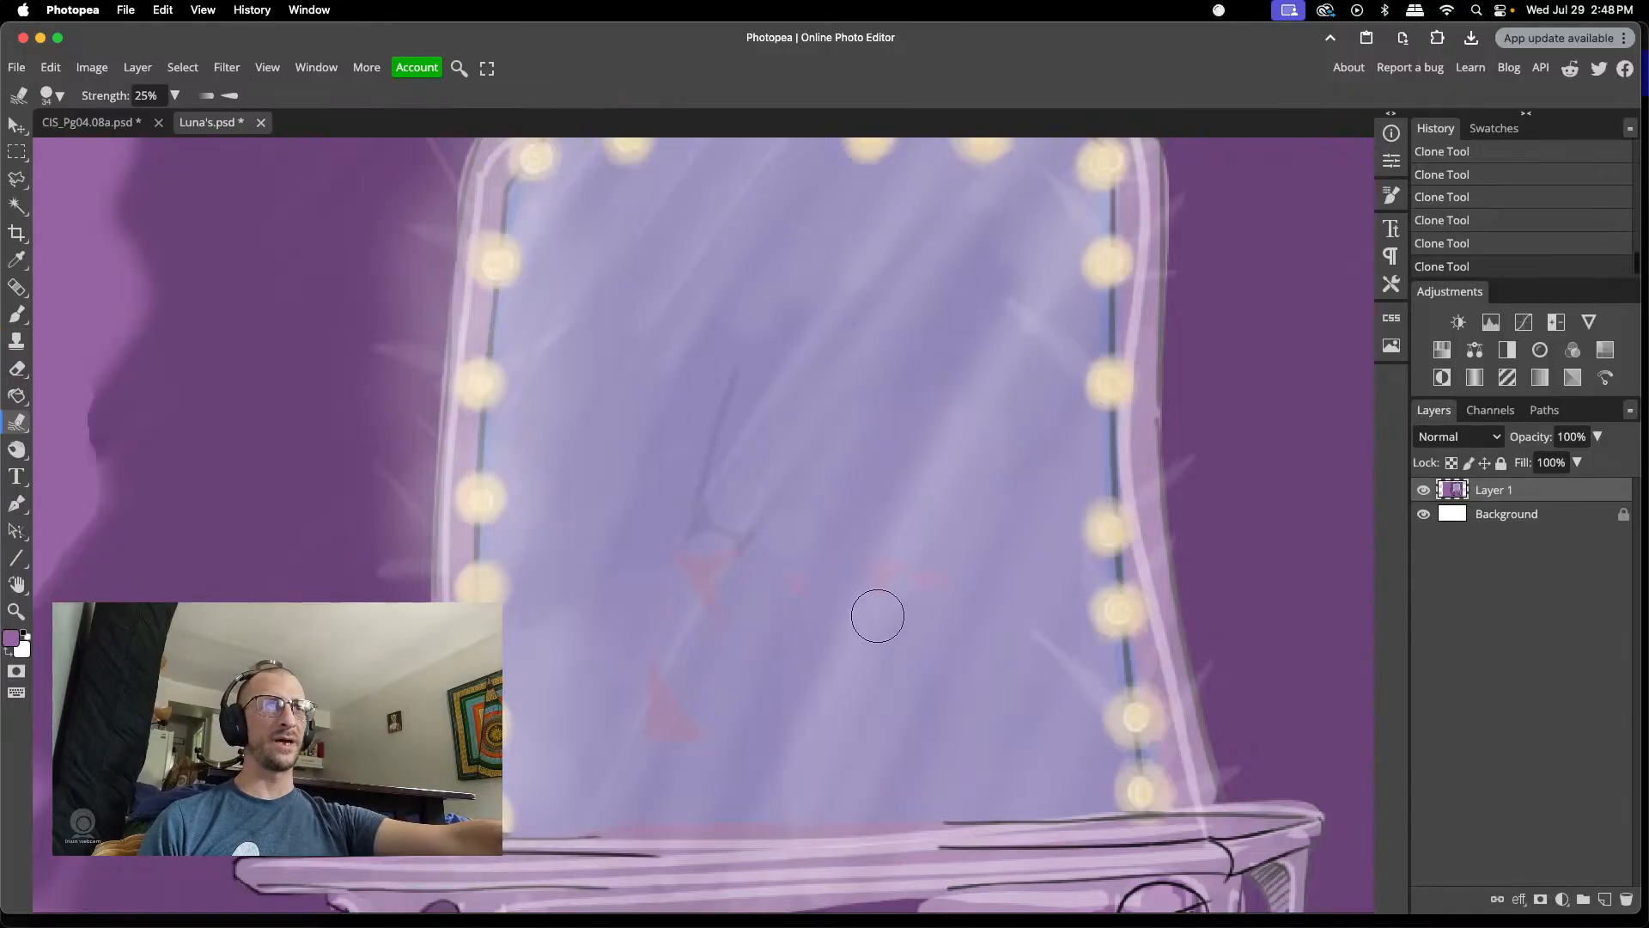
{"action": "right_click", "coordinate": [875, 615]}
{"action": "left_click", "coordinate": [993, 650]}
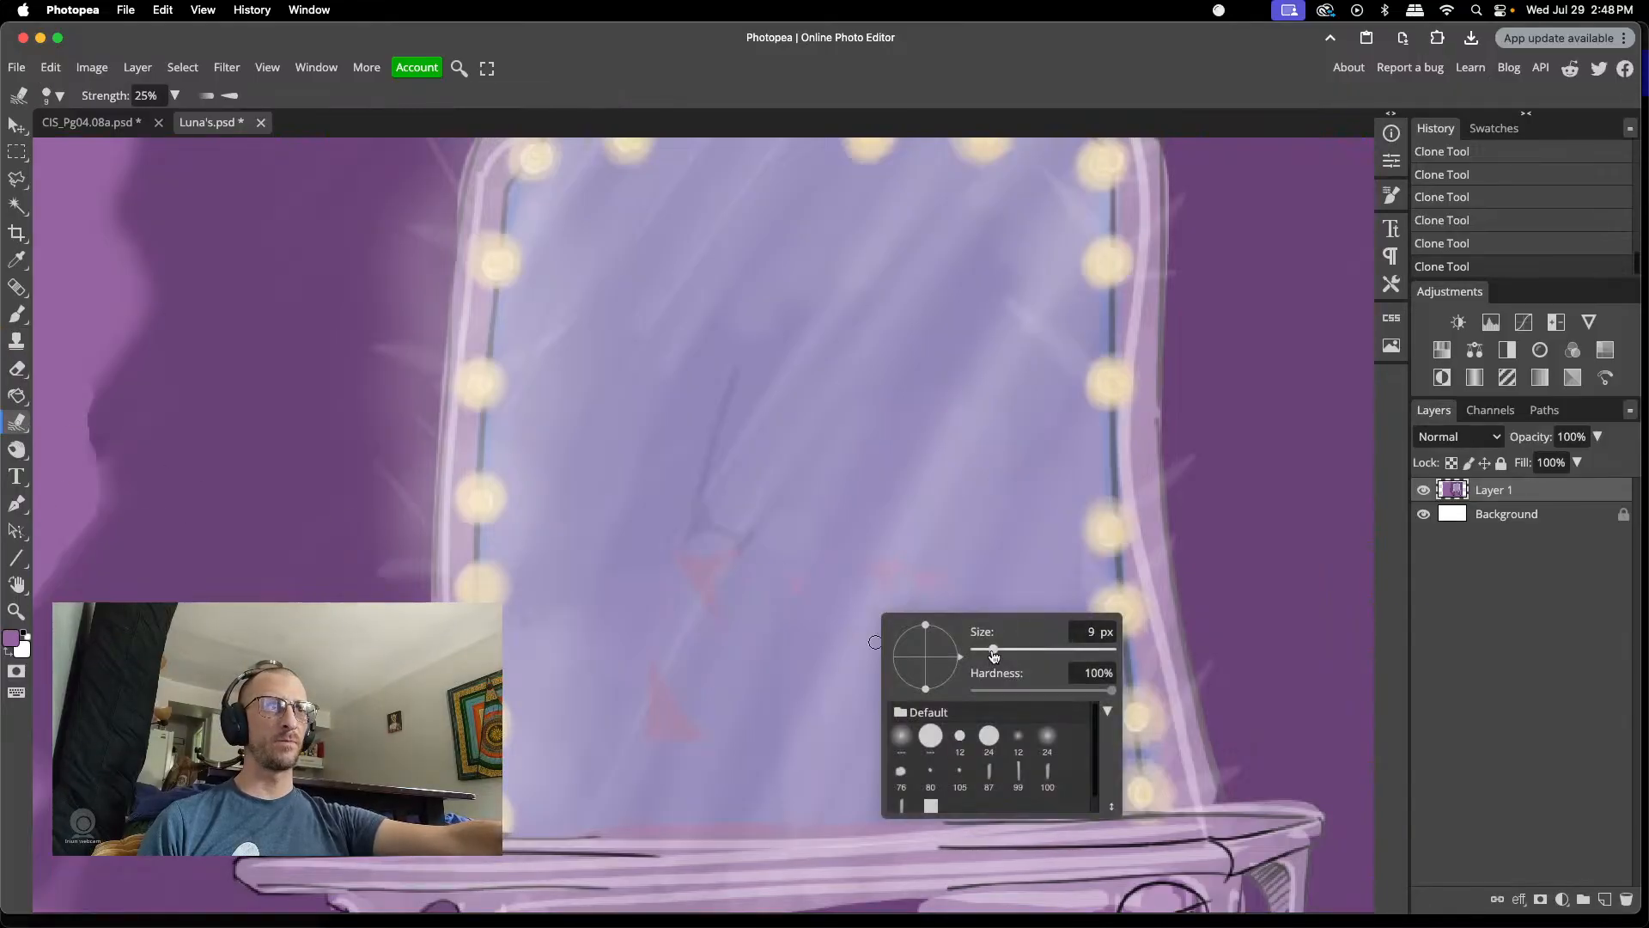
{"action": "left_click", "coordinate": [896, 567]}
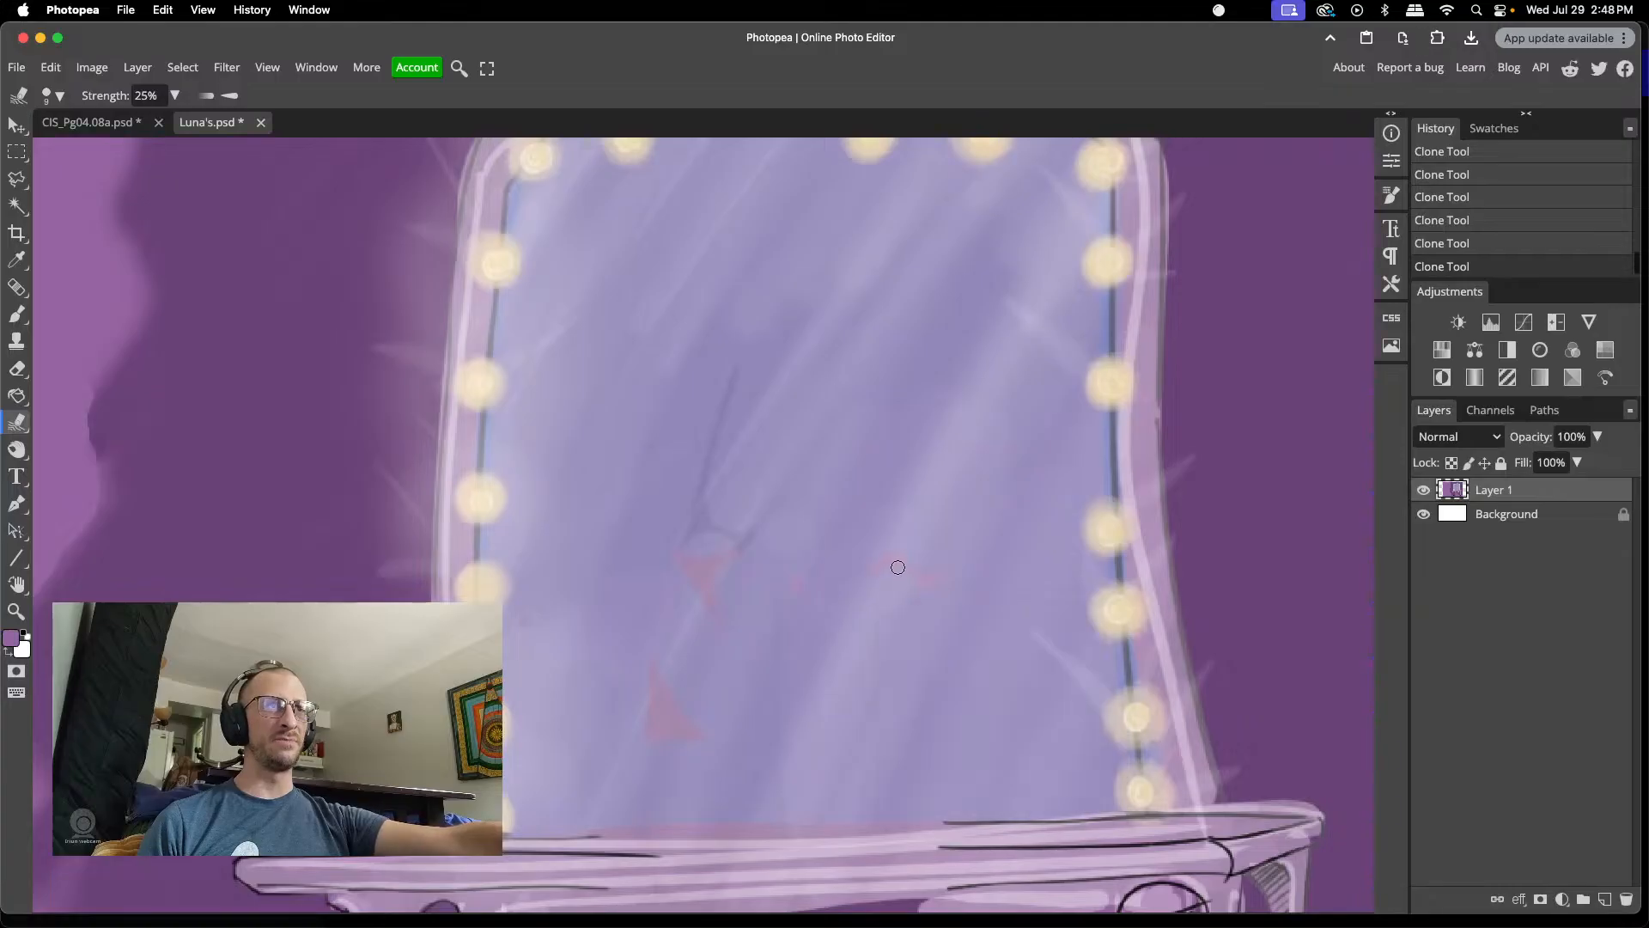
{"action": "left_click", "coordinate": [906, 559]}
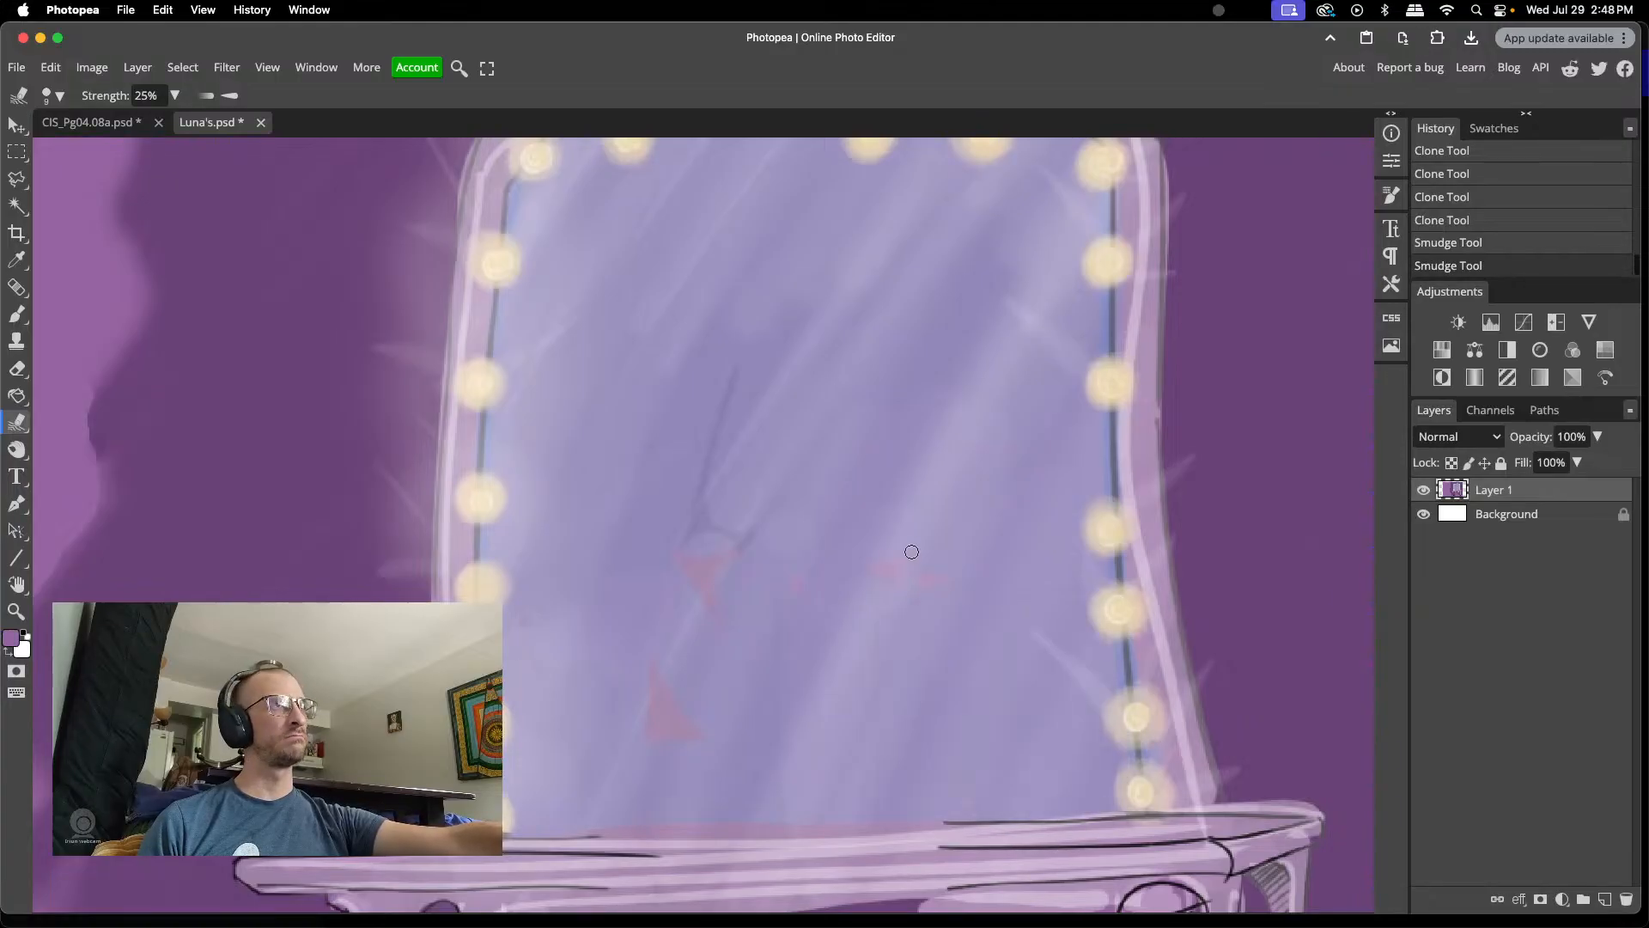
{"action": "left_click", "coordinate": [887, 565]}
{"action": "left_click", "coordinate": [912, 541]}
{"action": "left_click", "coordinate": [909, 544]}
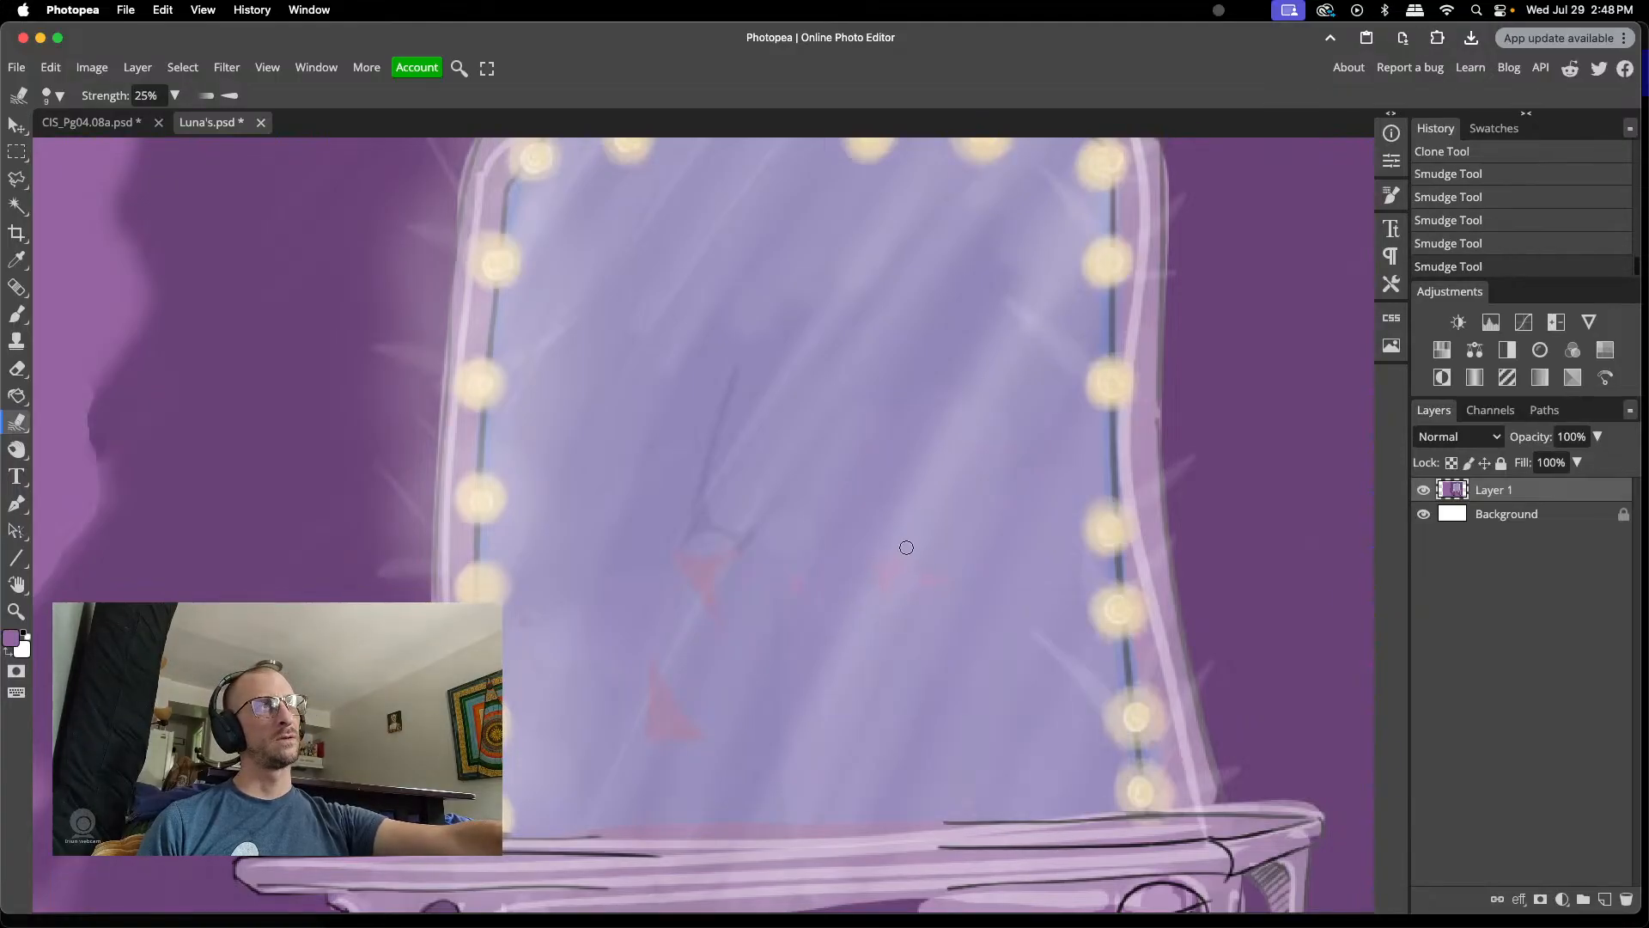
{"action": "left_click", "coordinate": [908, 555]}
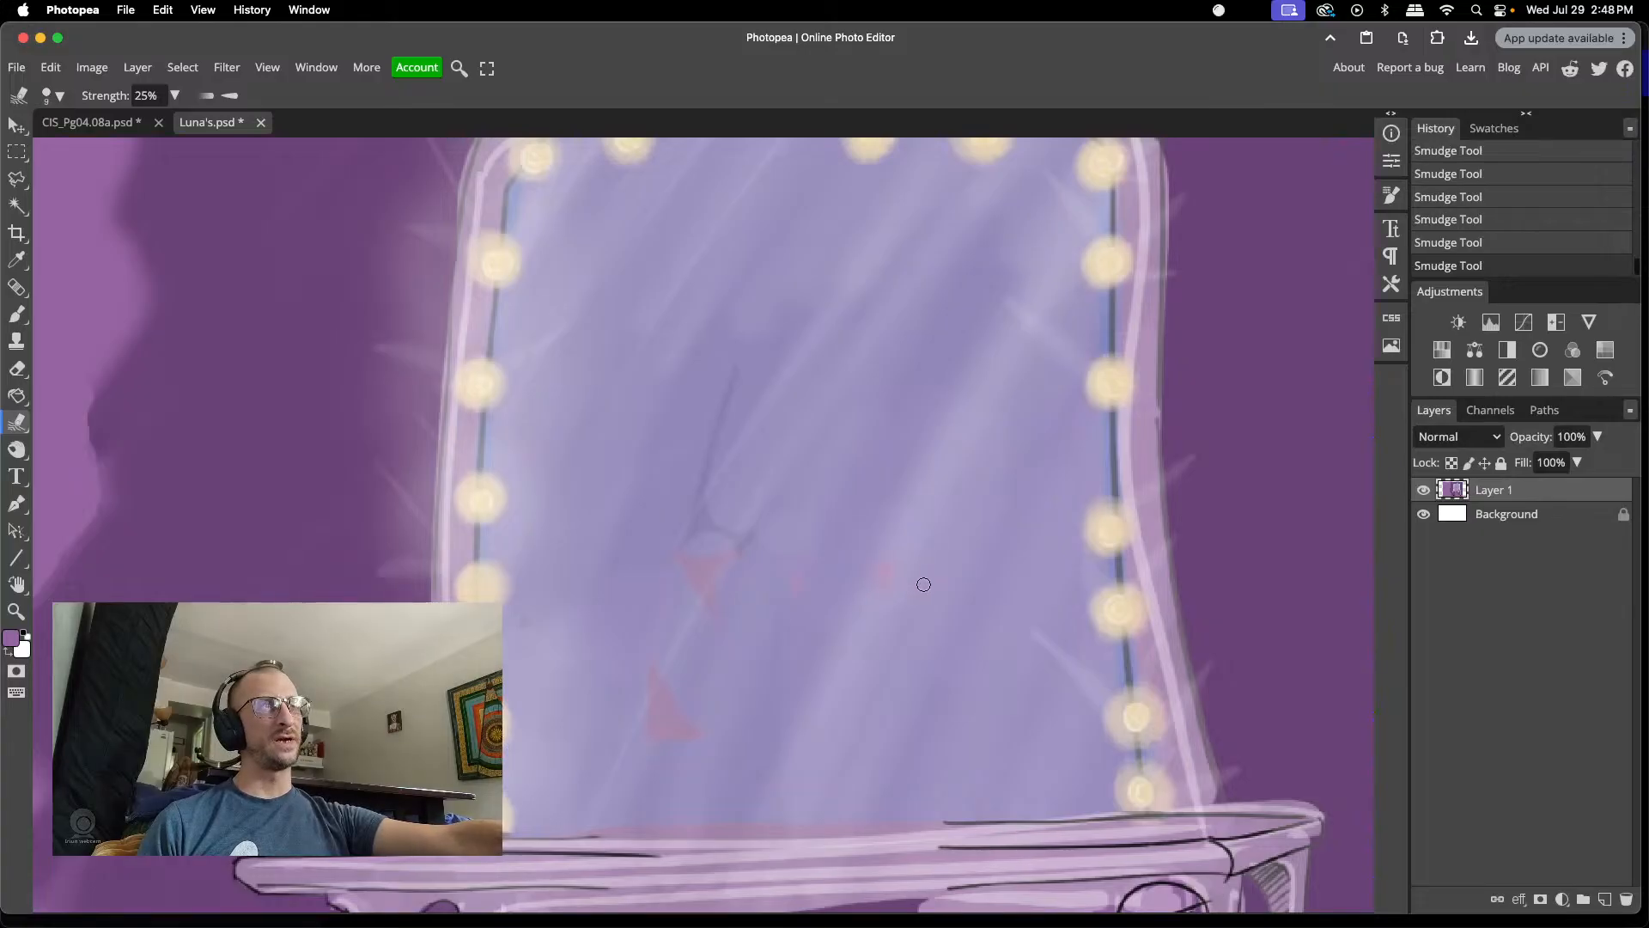
{"action": "left_click", "coordinate": [928, 572]}
{"action": "left_click", "coordinate": [915, 602]}
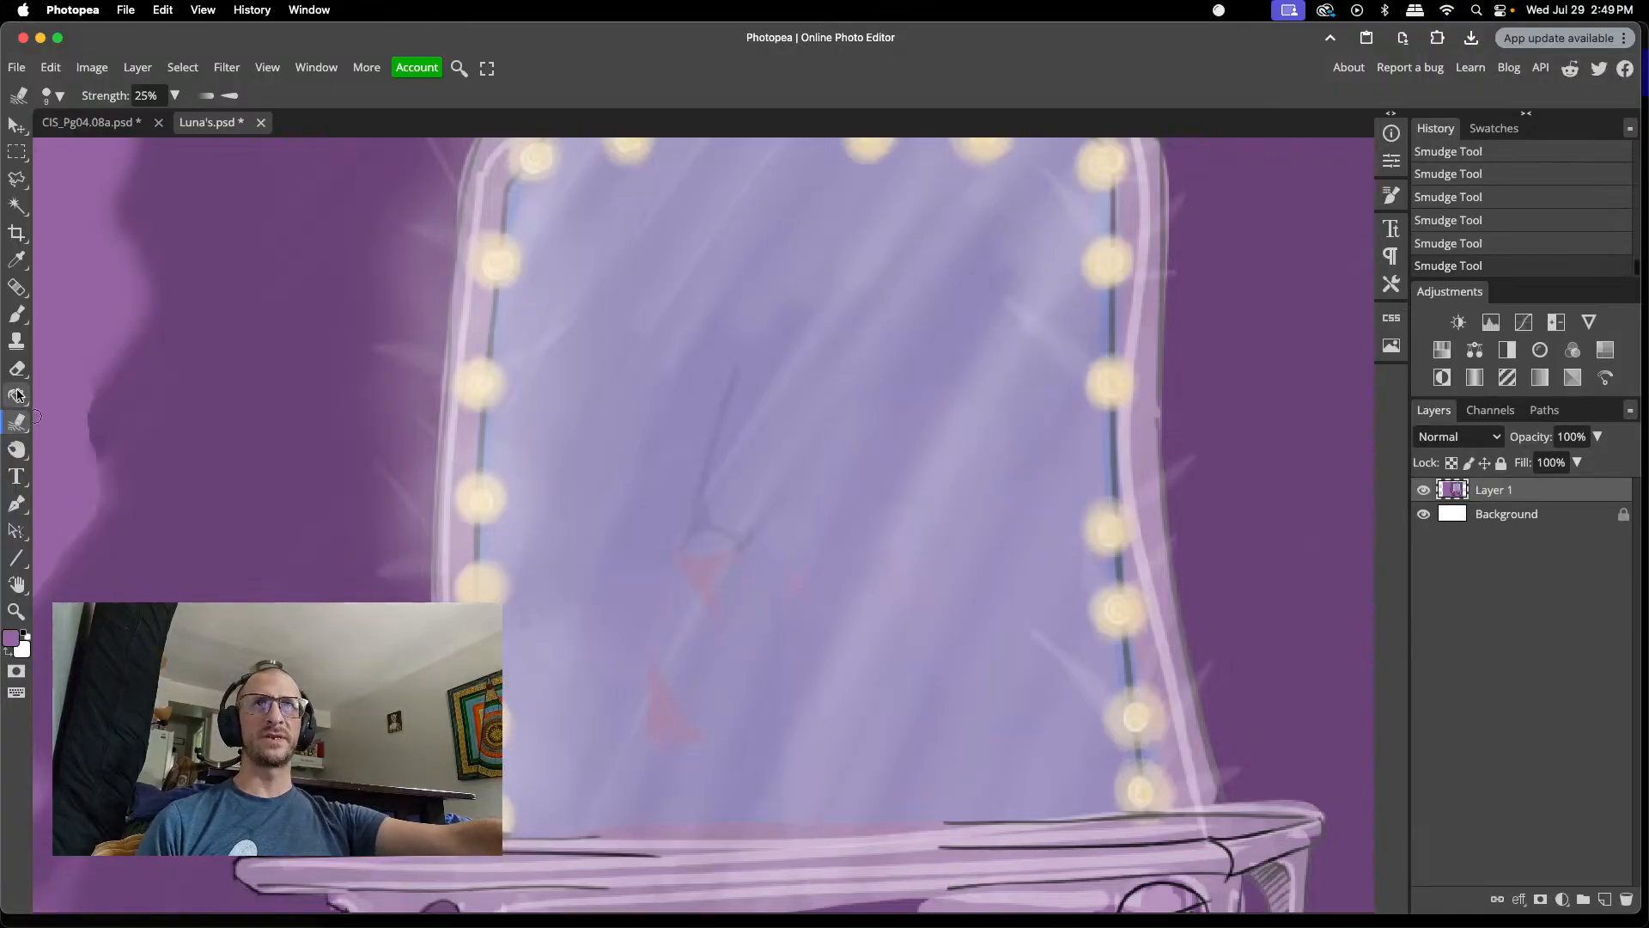
- Clone clean mirror glass over the lower-left pink patch, undoing the last stroke
{"action": "left_click", "coordinate": [16, 341]}
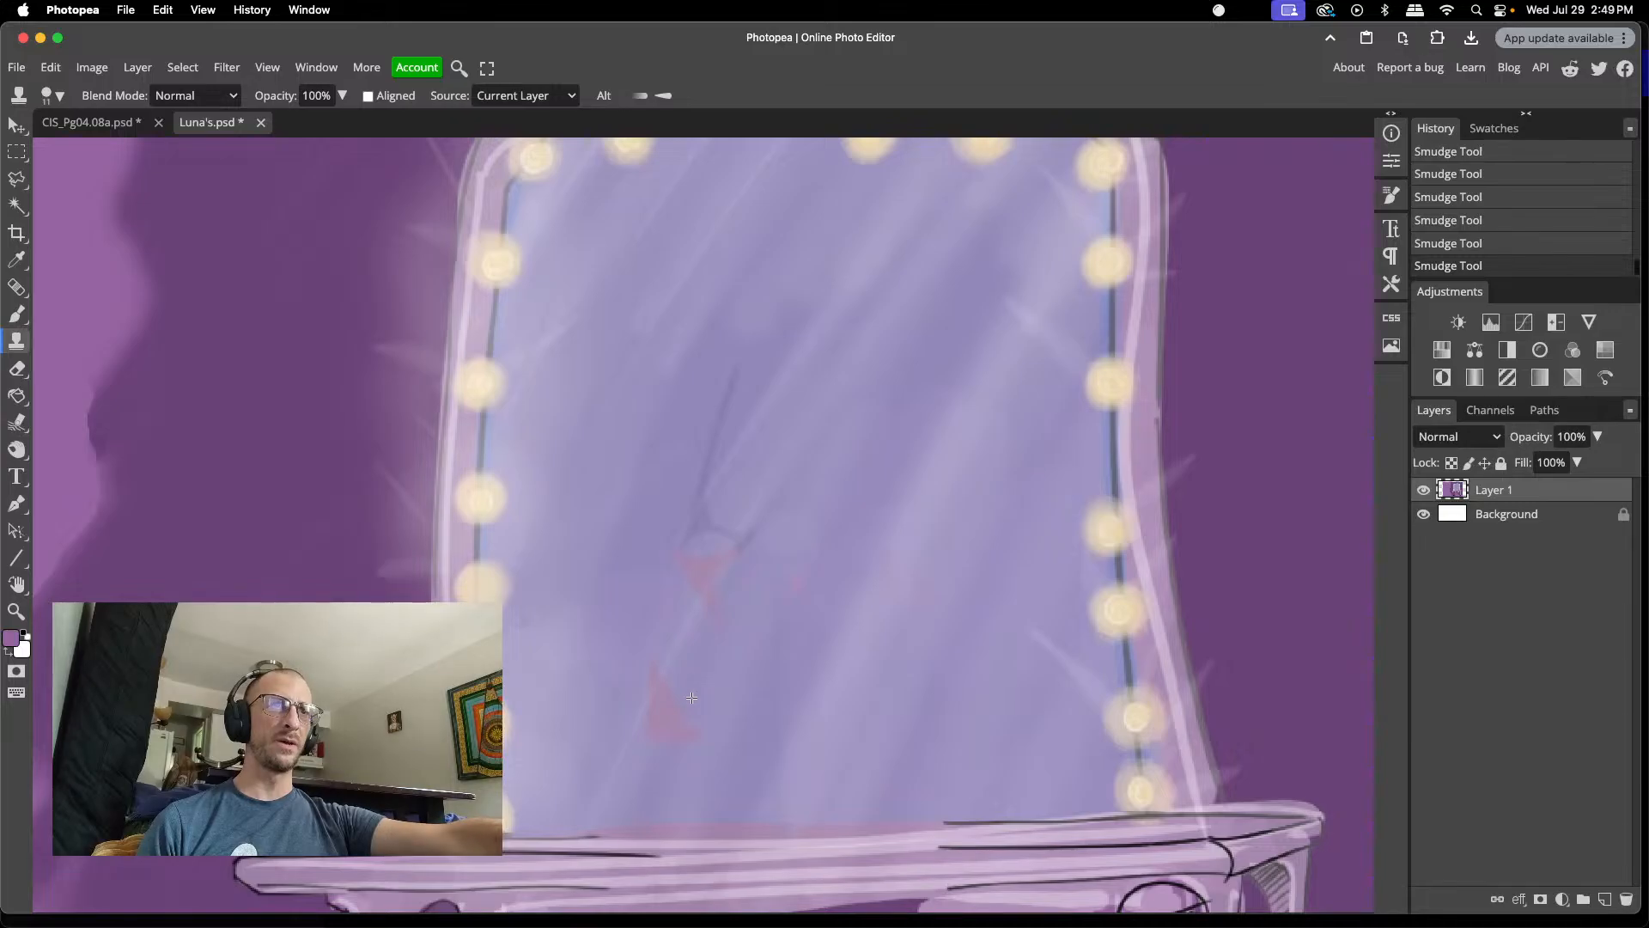
{"action": "left_click_drag", "start_coordinate": [686, 714], "coordinate": [669, 756]}
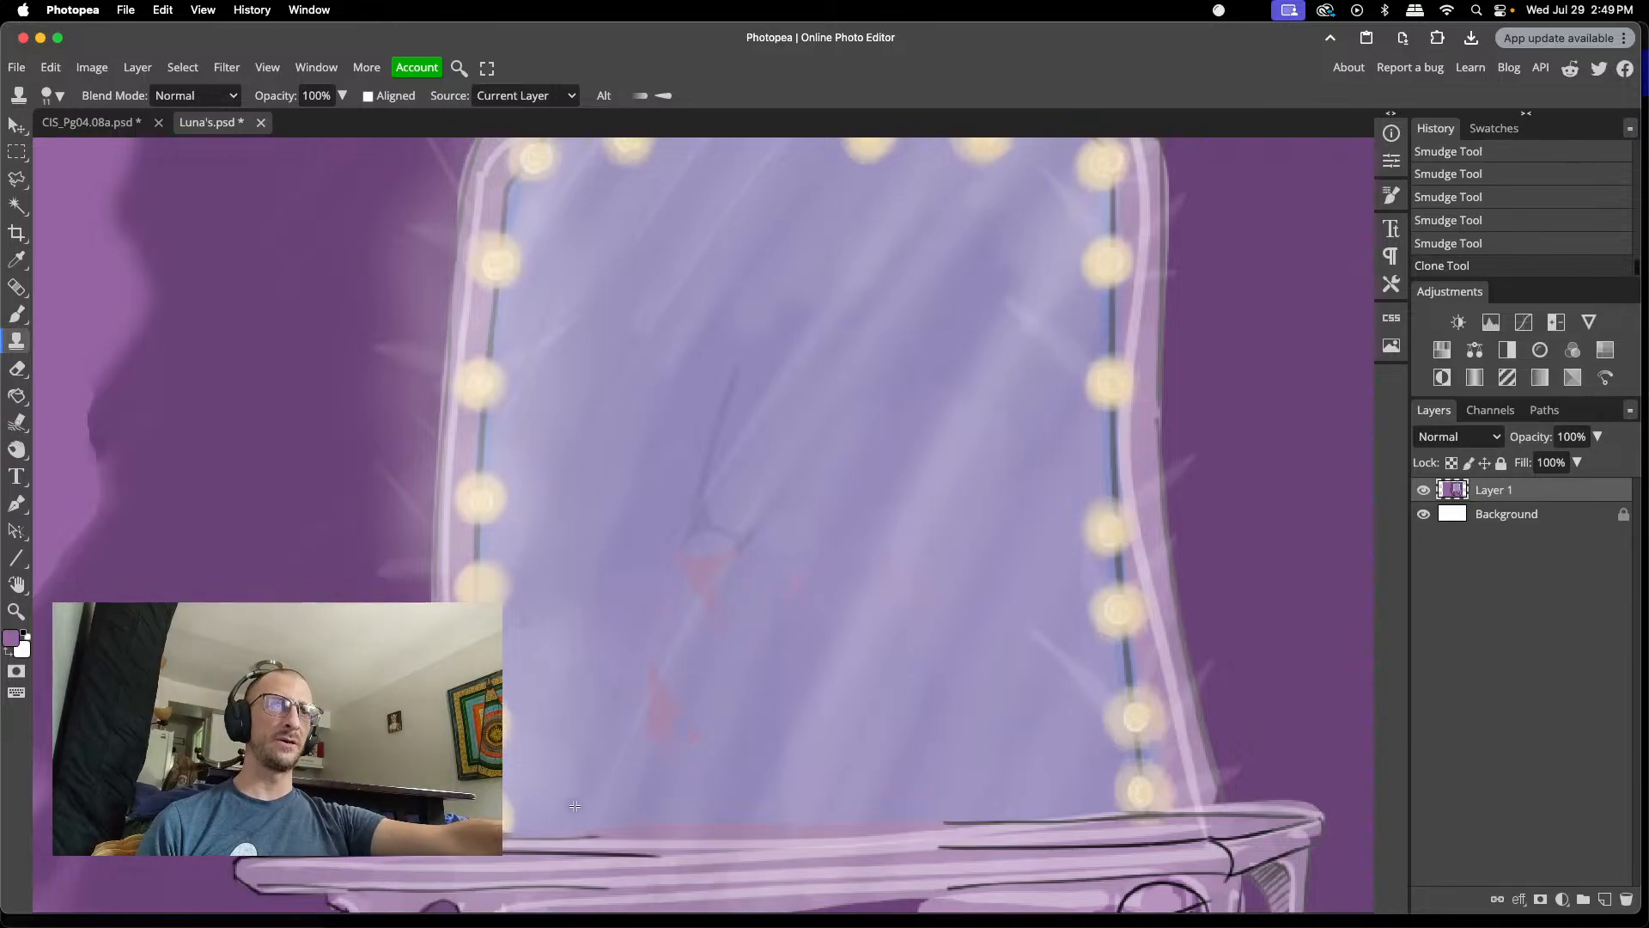
{"action": "left_click", "coordinate": [667, 739]}
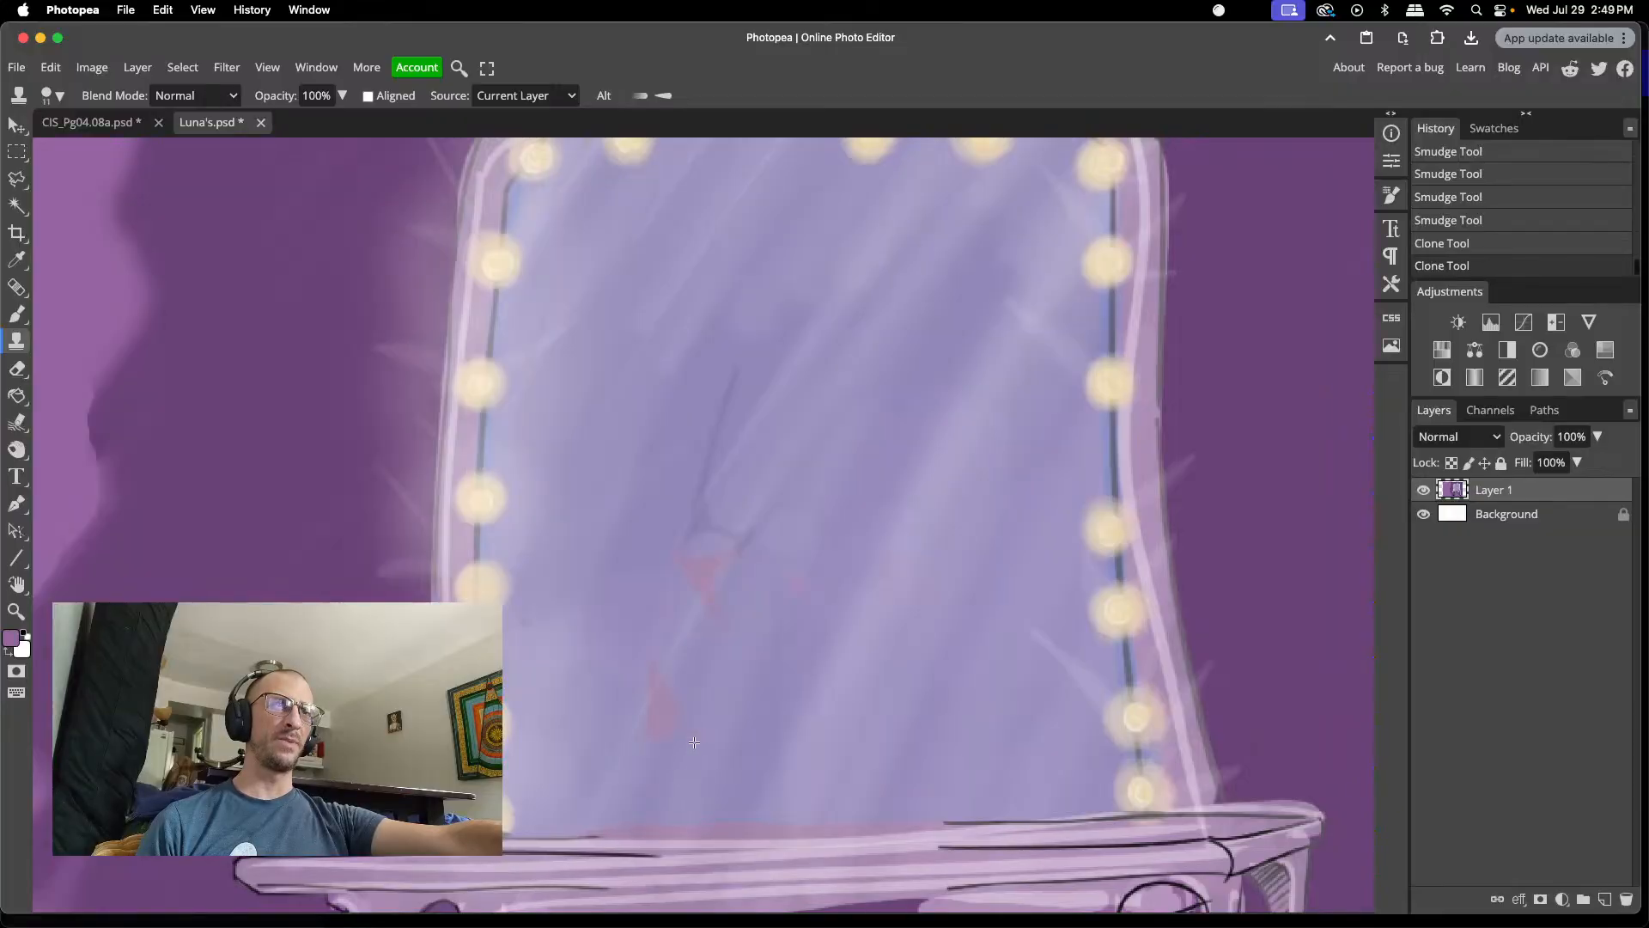
{"action": "left_click_drag", "start_coordinate": [694, 742], "coordinate": [680, 746]}
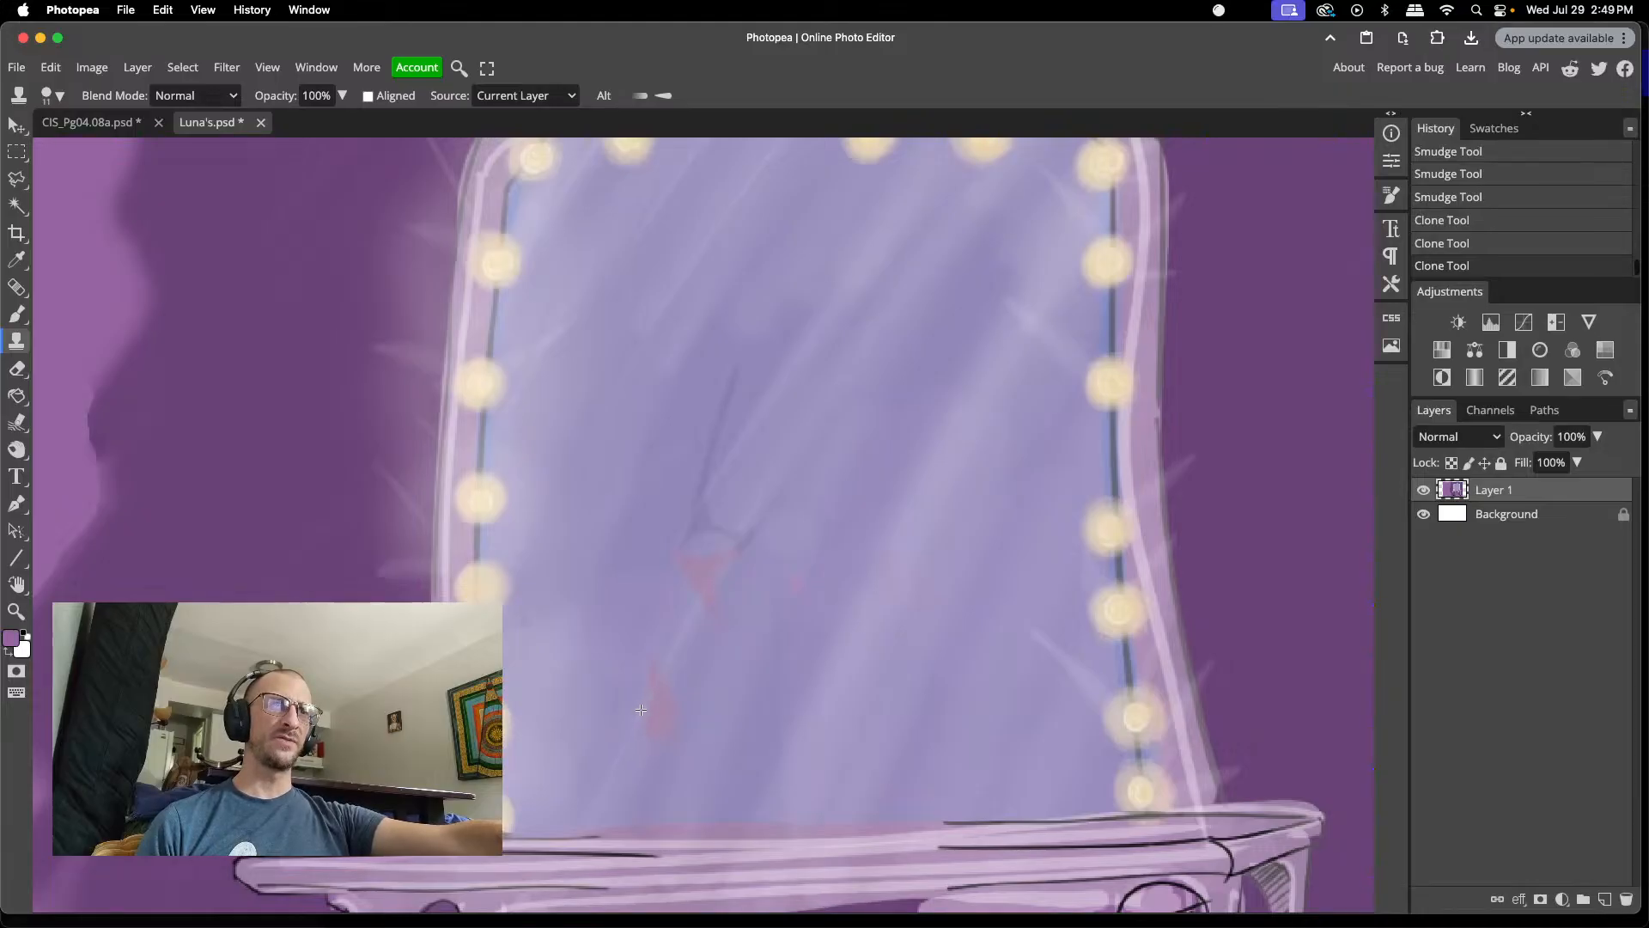
{"action": "left_click_drag", "start_coordinate": [641, 710], "coordinate": [672, 683]}
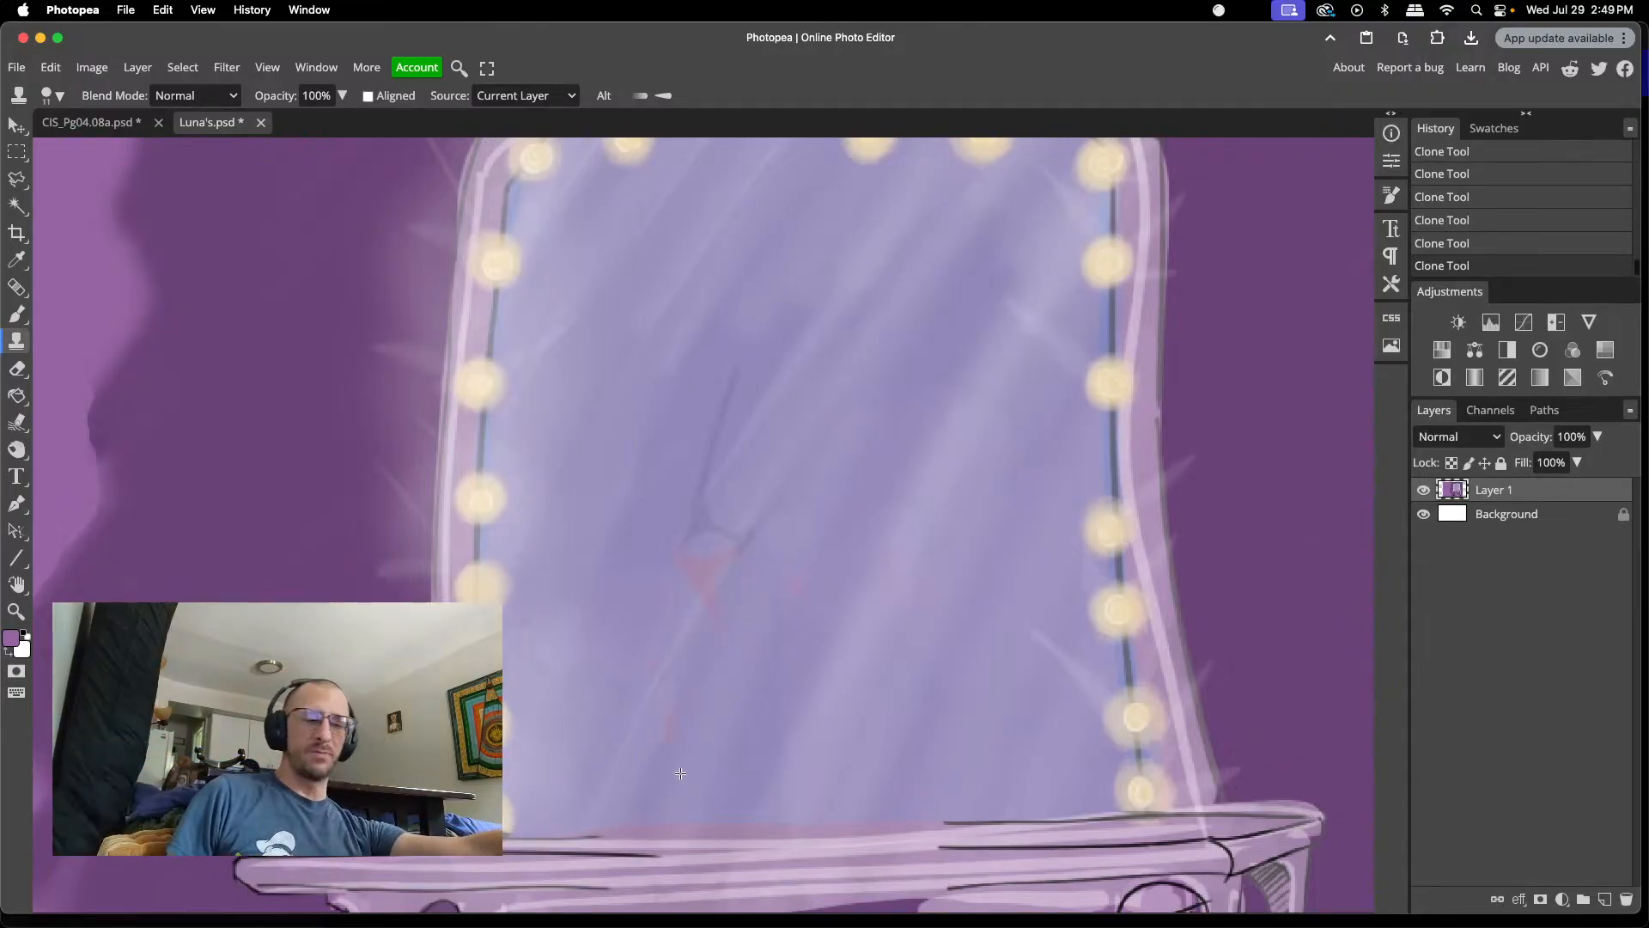
{"action": "key", "text": "super+z"}
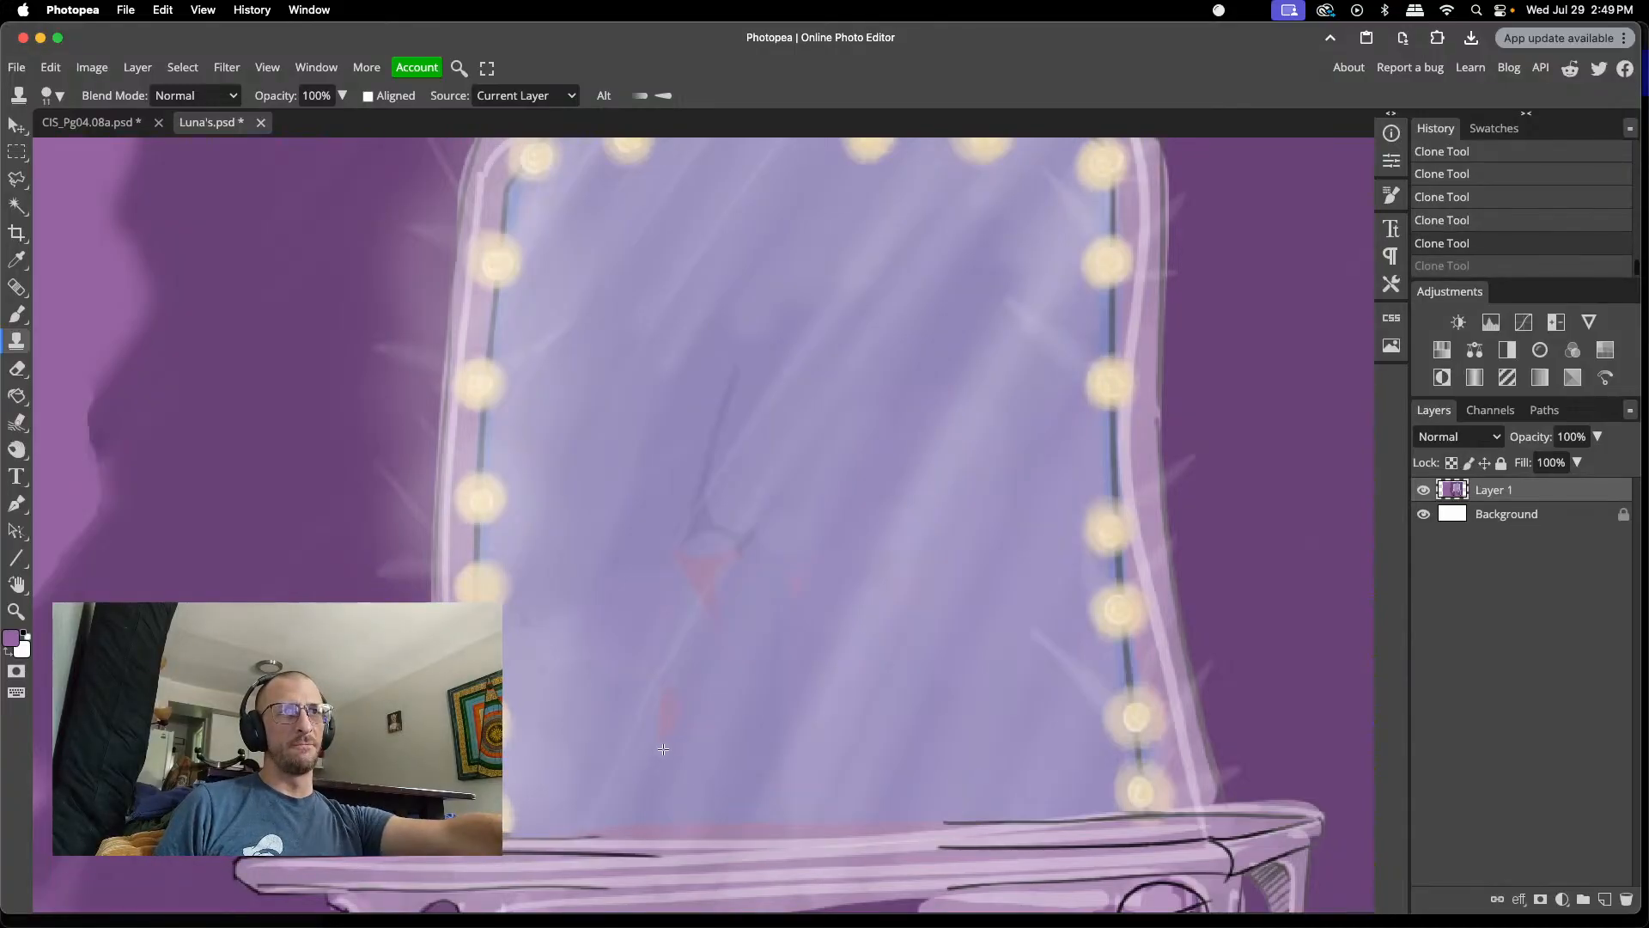
- Clone nearby glass over the pink triangle near the mirror's middle, undoing the unsuitable strokes
{"action": "left_click", "coordinate": [712, 639], "text": "alt"}
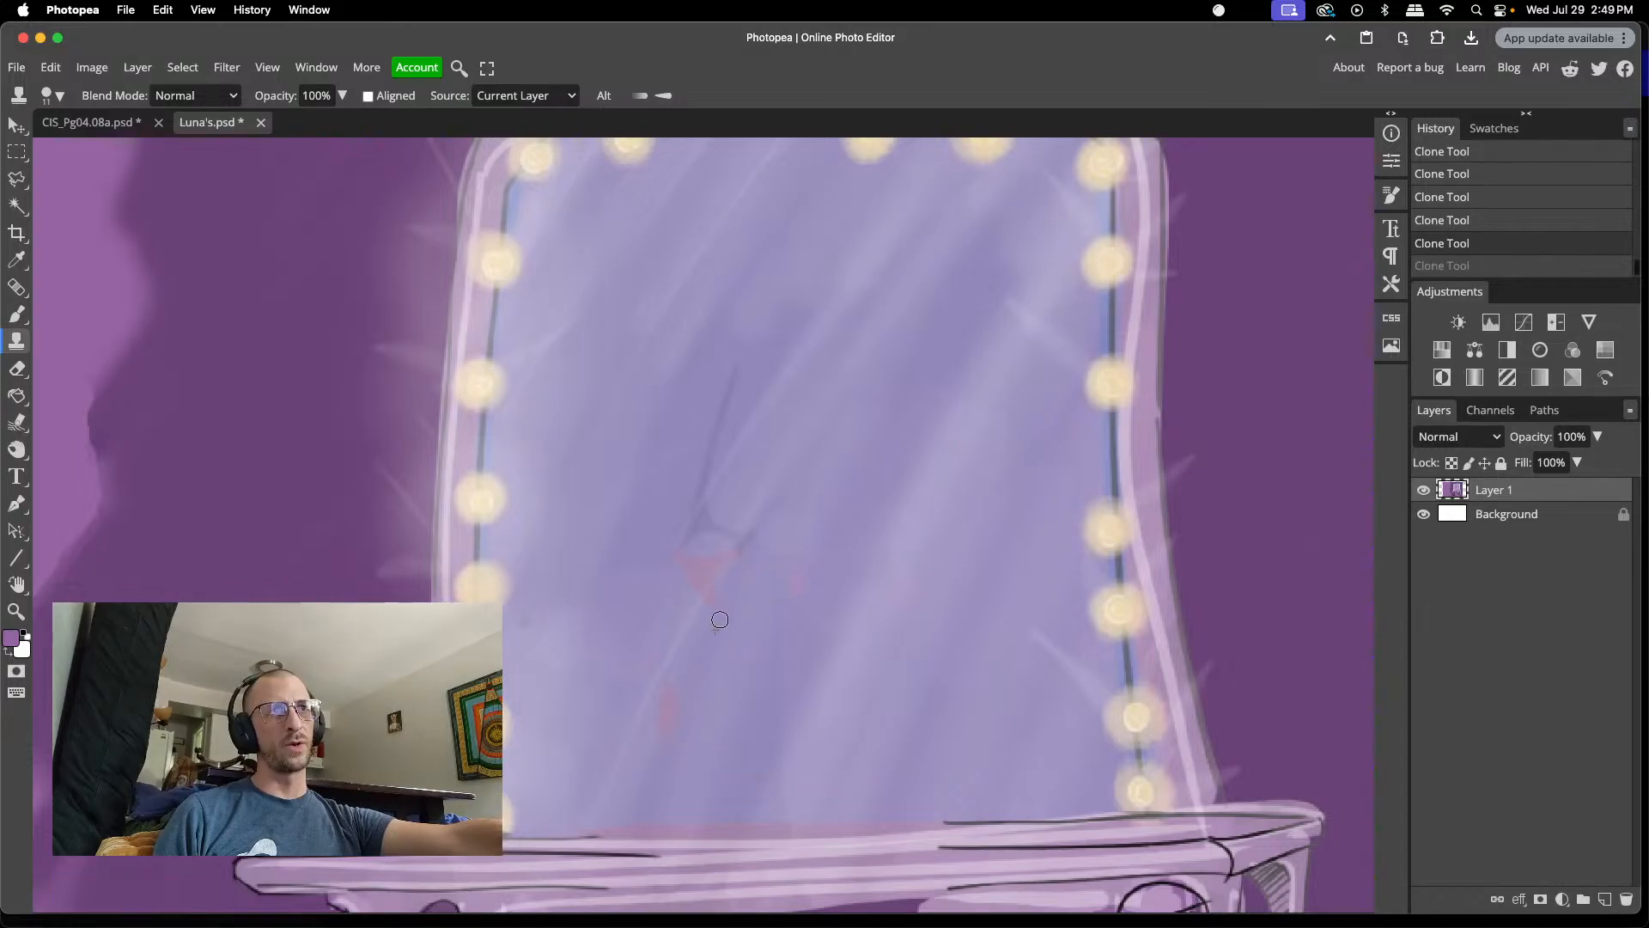
{"action": "left_click_drag", "start_coordinate": [720, 621], "coordinate": [724, 609]}
{"action": "key", "text": "super+z"}
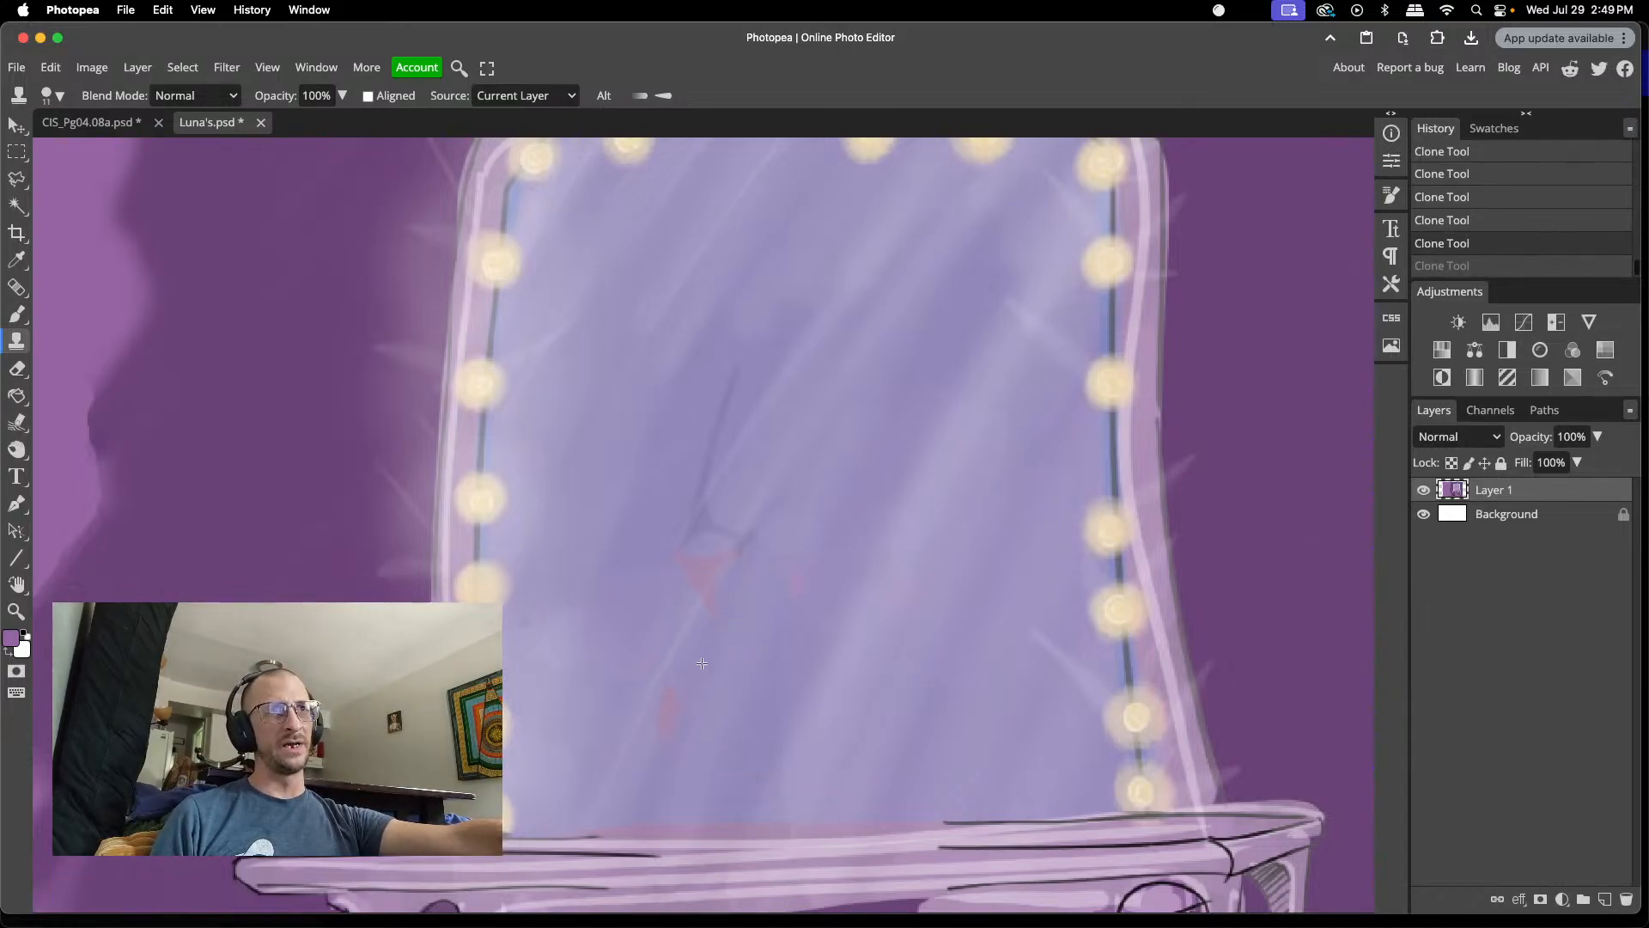
{"action": "left_click_drag", "start_coordinate": [714, 629], "coordinate": [721, 612]}
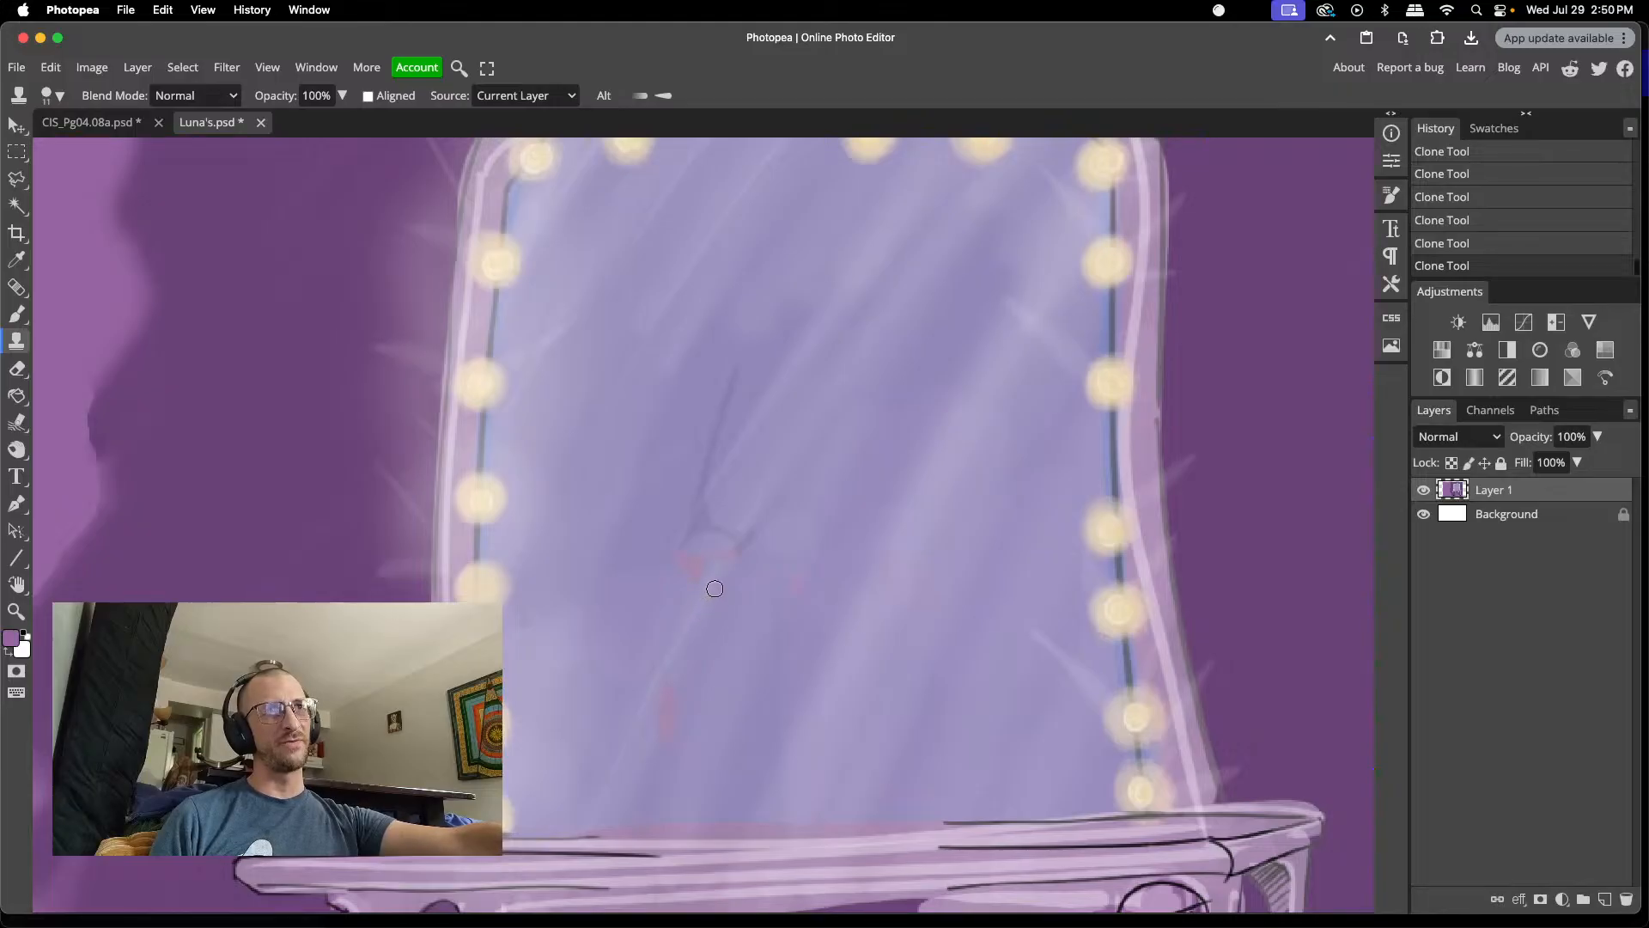
{"action": "key", "text": "super+z"}
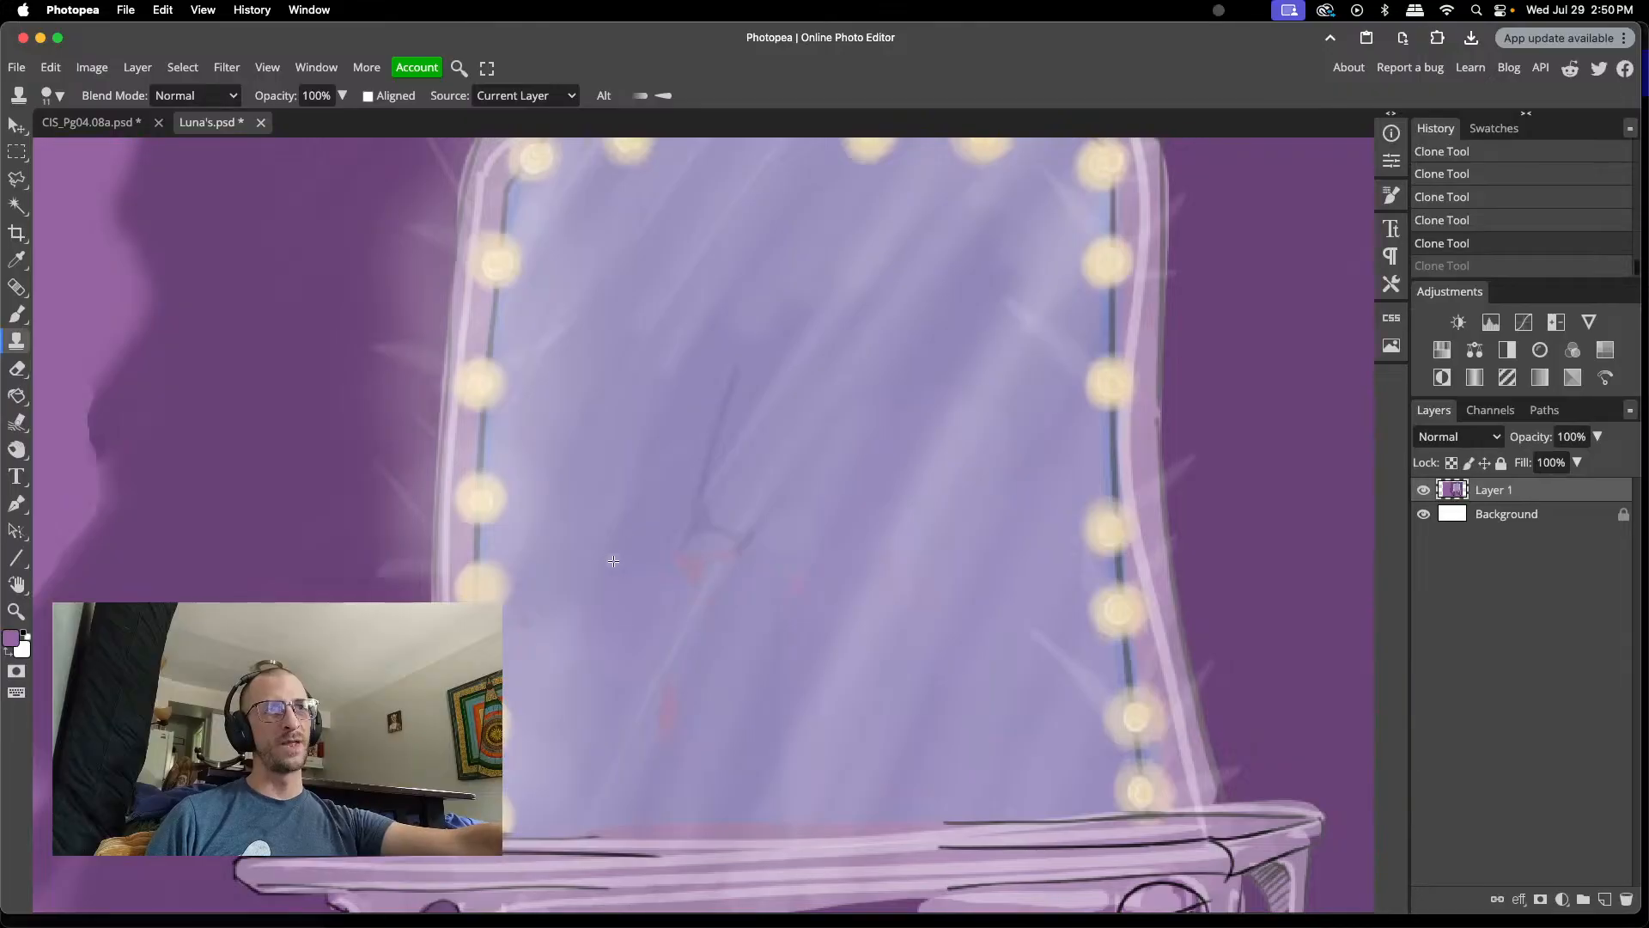
- Set the Smudge strength to 66% and blend away the remaining pink patches in the mirror glass
{"action": "left_click", "coordinate": [21, 423]}
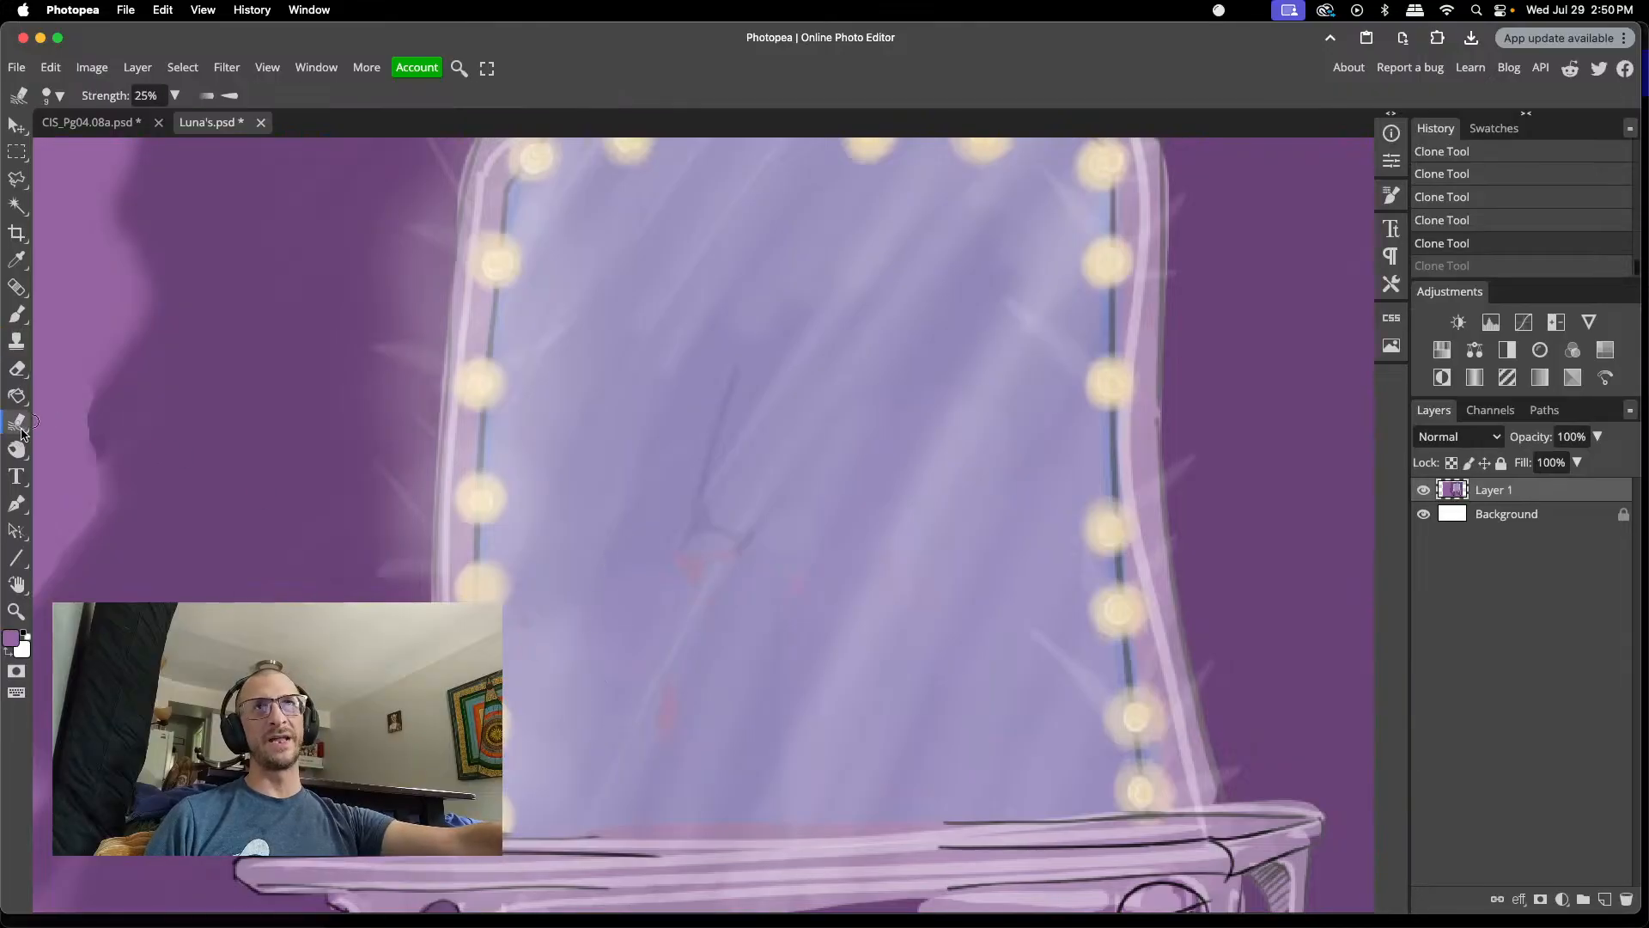
{"action": "left_click", "coordinate": [174, 95]}
{"action": "left_click_drag", "start_coordinate": [151, 122], "coordinate": [143, 124]}
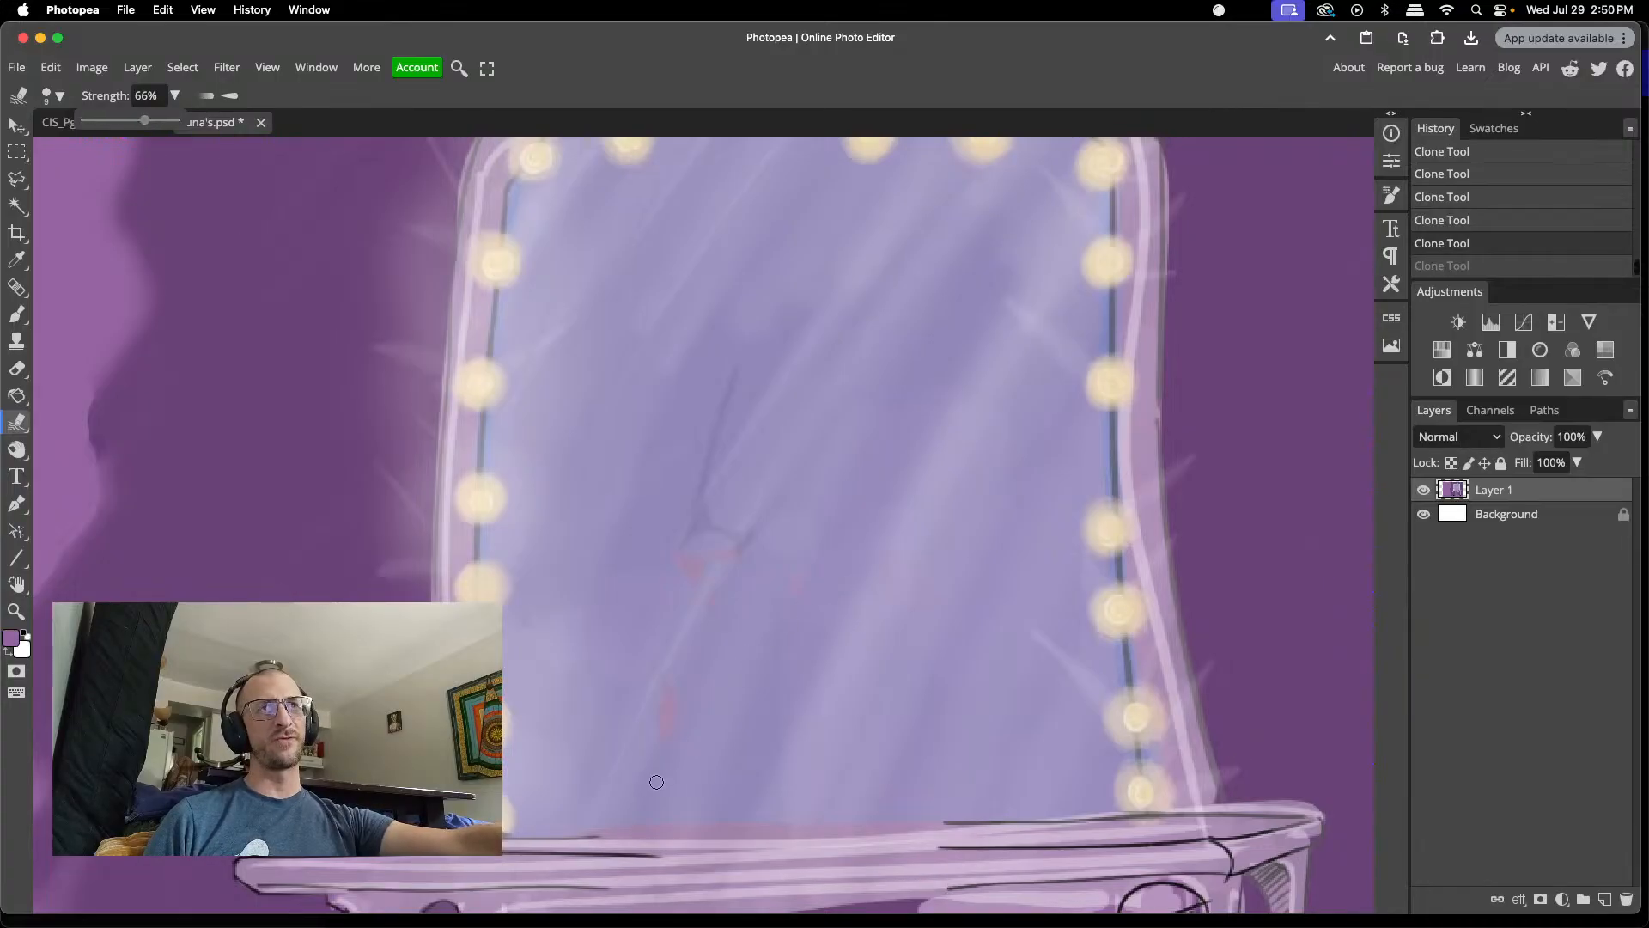
{"action": "mouse_move", "coordinate": [656, 756]}
{"action": "left_mouse_down"}
{"action": "mouse_move", "coordinate": [681, 662]}
{"action": "mouse_move", "coordinate": [637, 732]}
{"action": "left_mouse_up"}
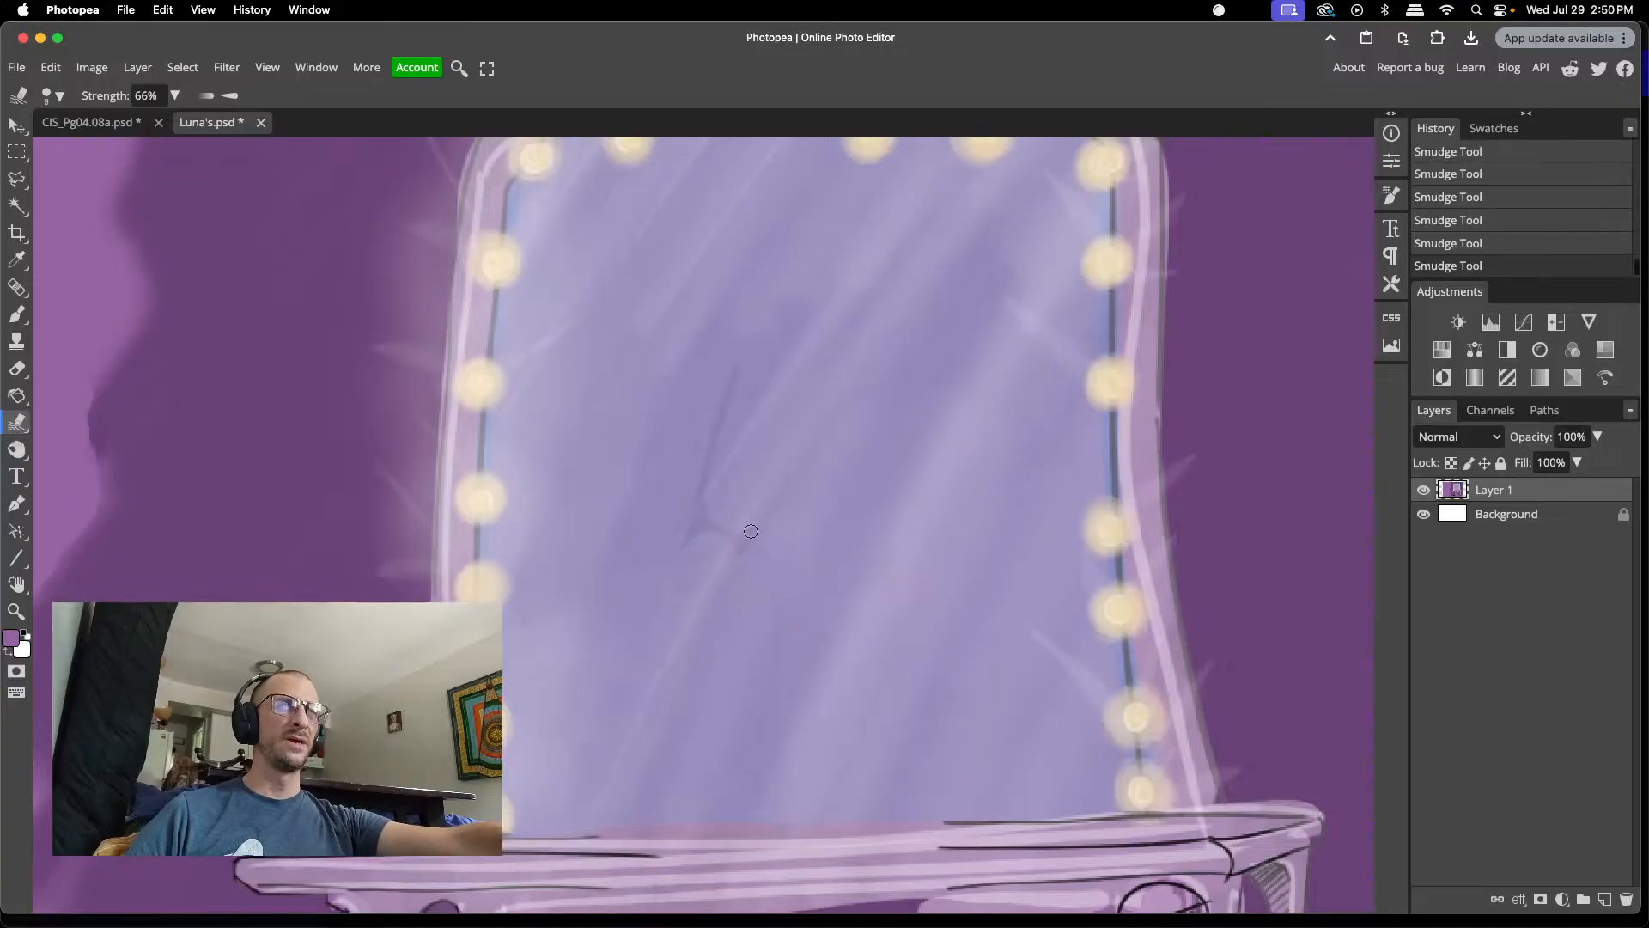
- Smudge away the dark mark on the mirror's top frame, redoing the first stroke, and the thin dark line in the glass
{"action": "scroll", "coordinate": [668, 547], "scroll_direction": "up", "scroll_amount": 5}
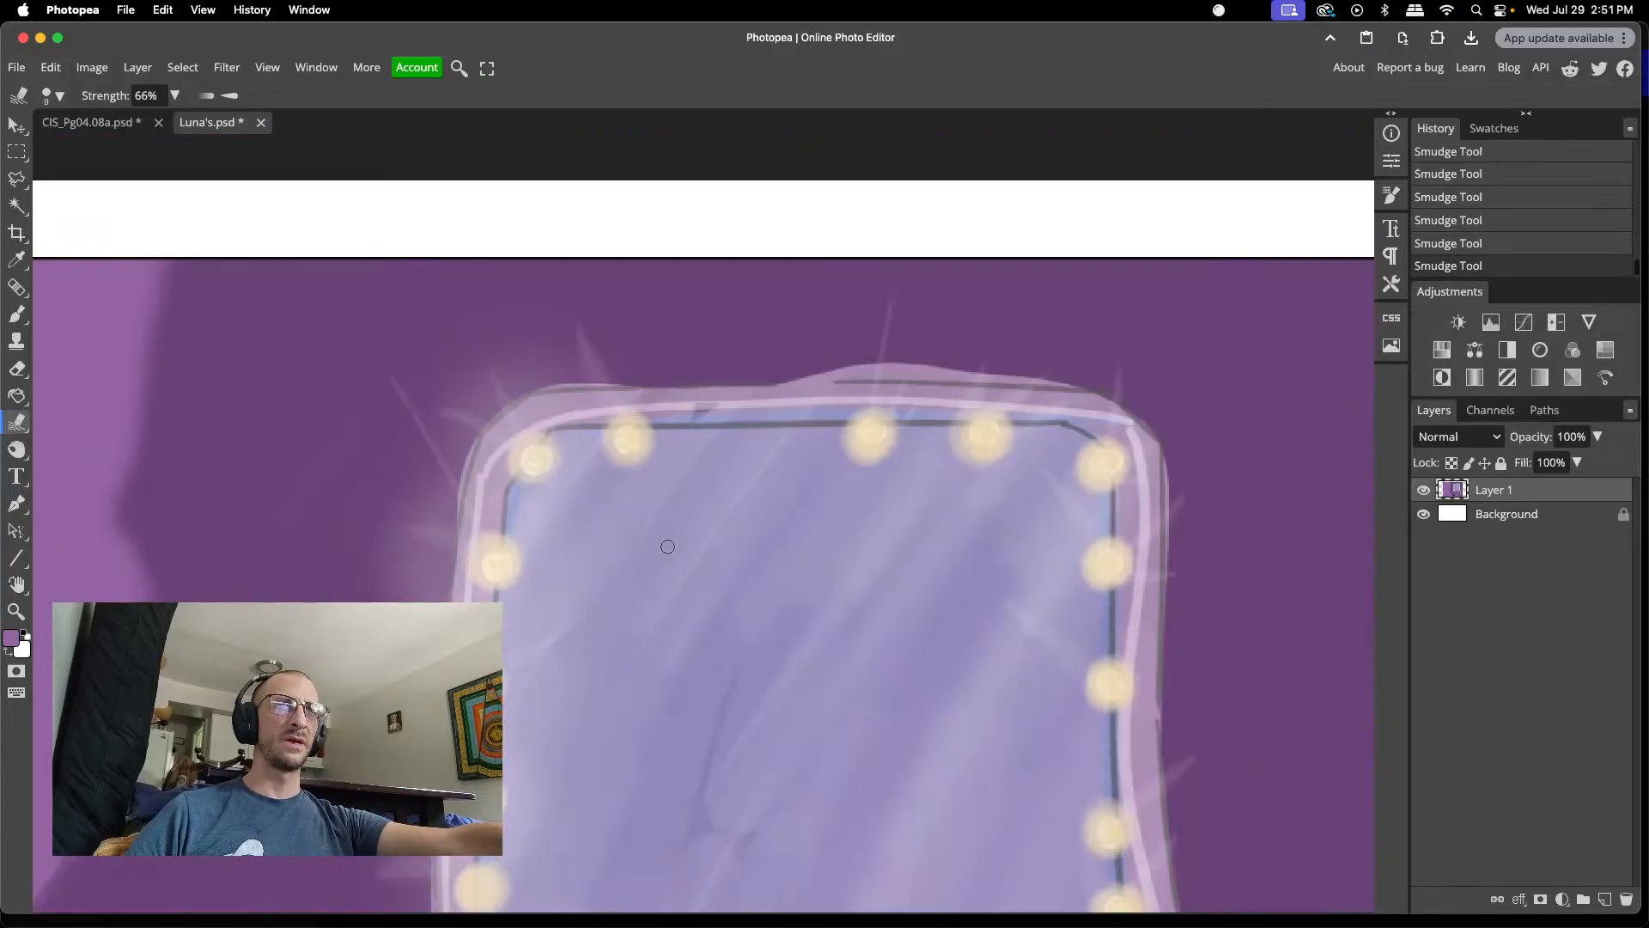
{"action": "scroll", "coordinate": [667, 546], "scroll_direction": "up", "scroll_amount": 1}
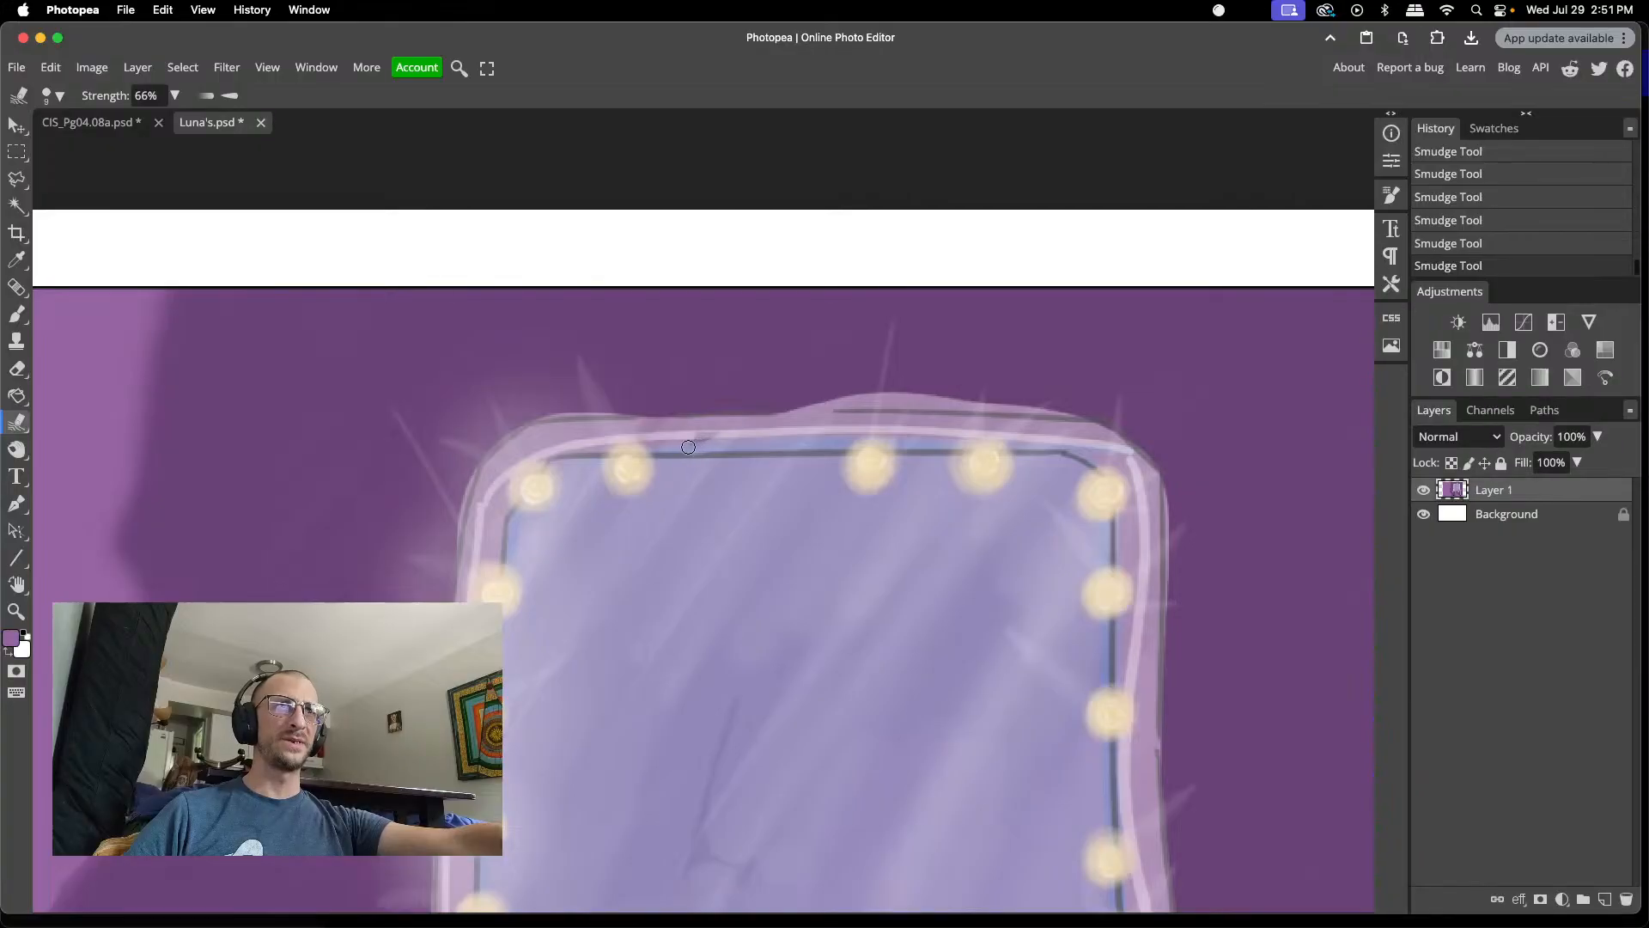
{"action": "key", "text": "super+z"}
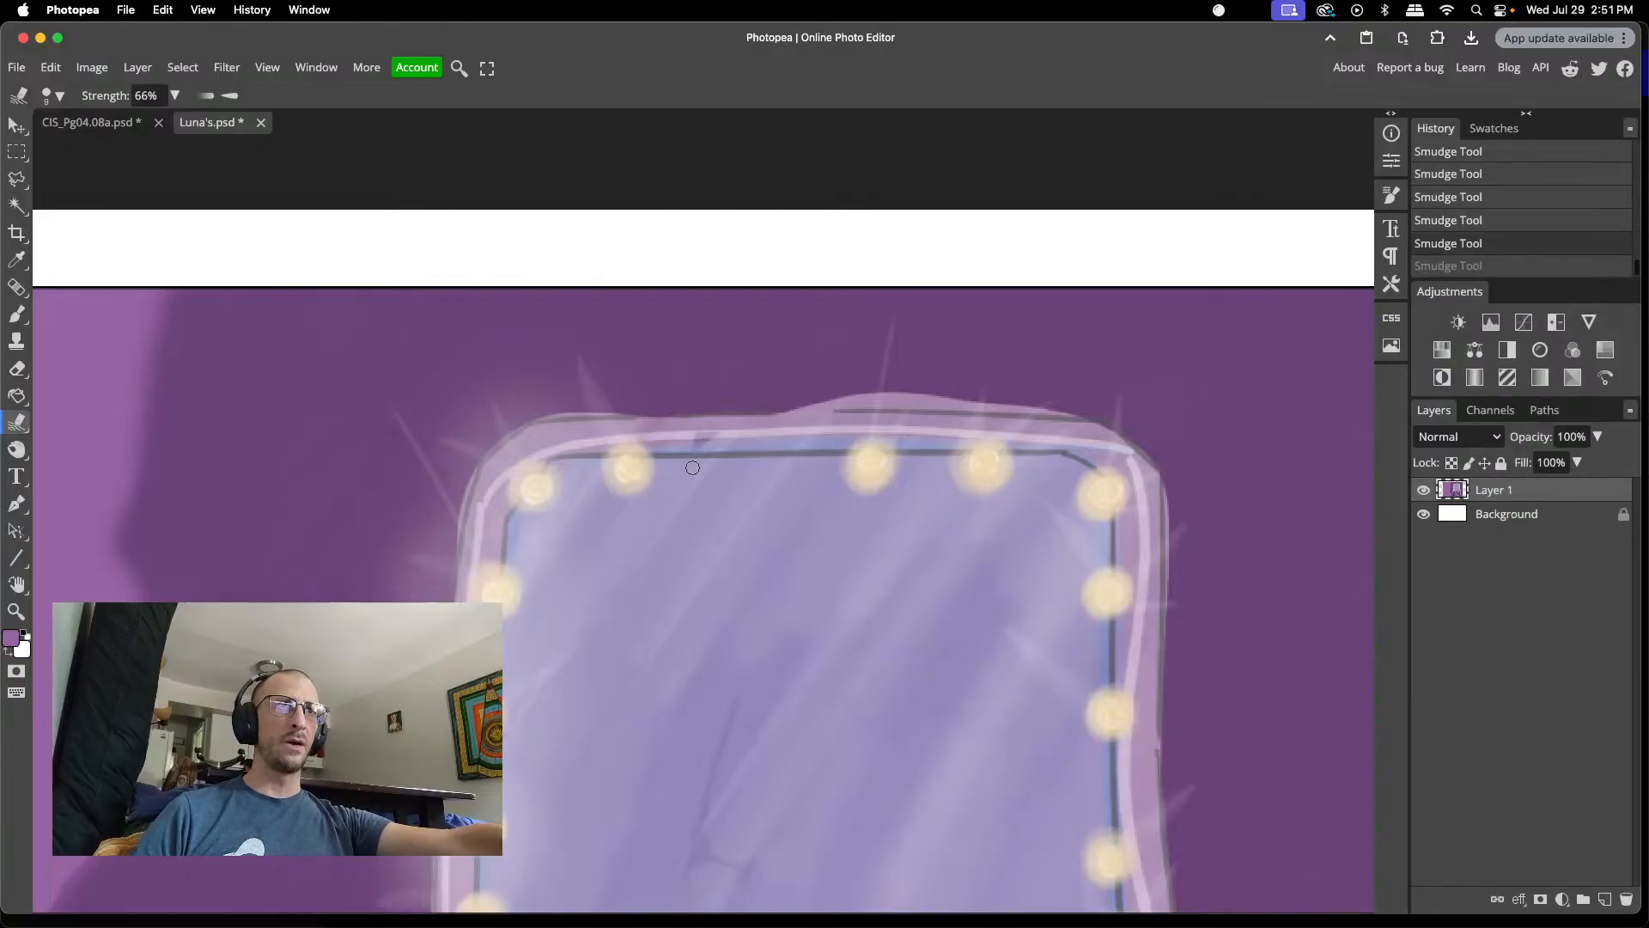
{"action": "left_click_drag", "start_coordinate": [696, 436], "coordinate": [704, 434]}
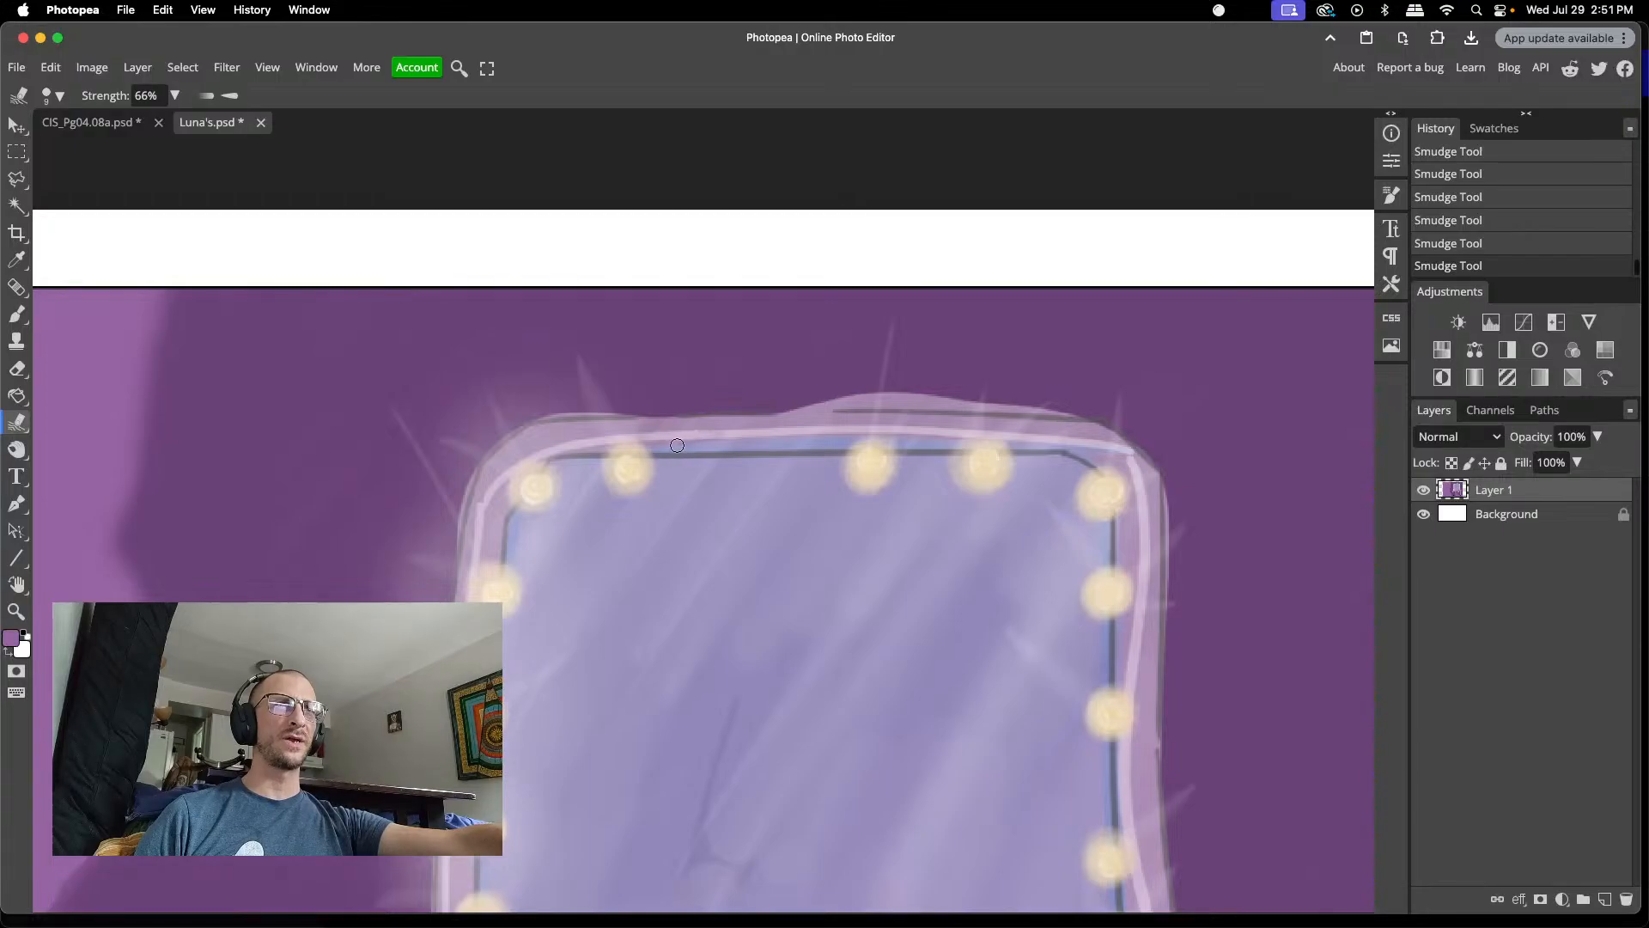
{"action": "scroll", "coordinate": [692, 559], "scroll_direction": "down", "scroll_amount": 3}
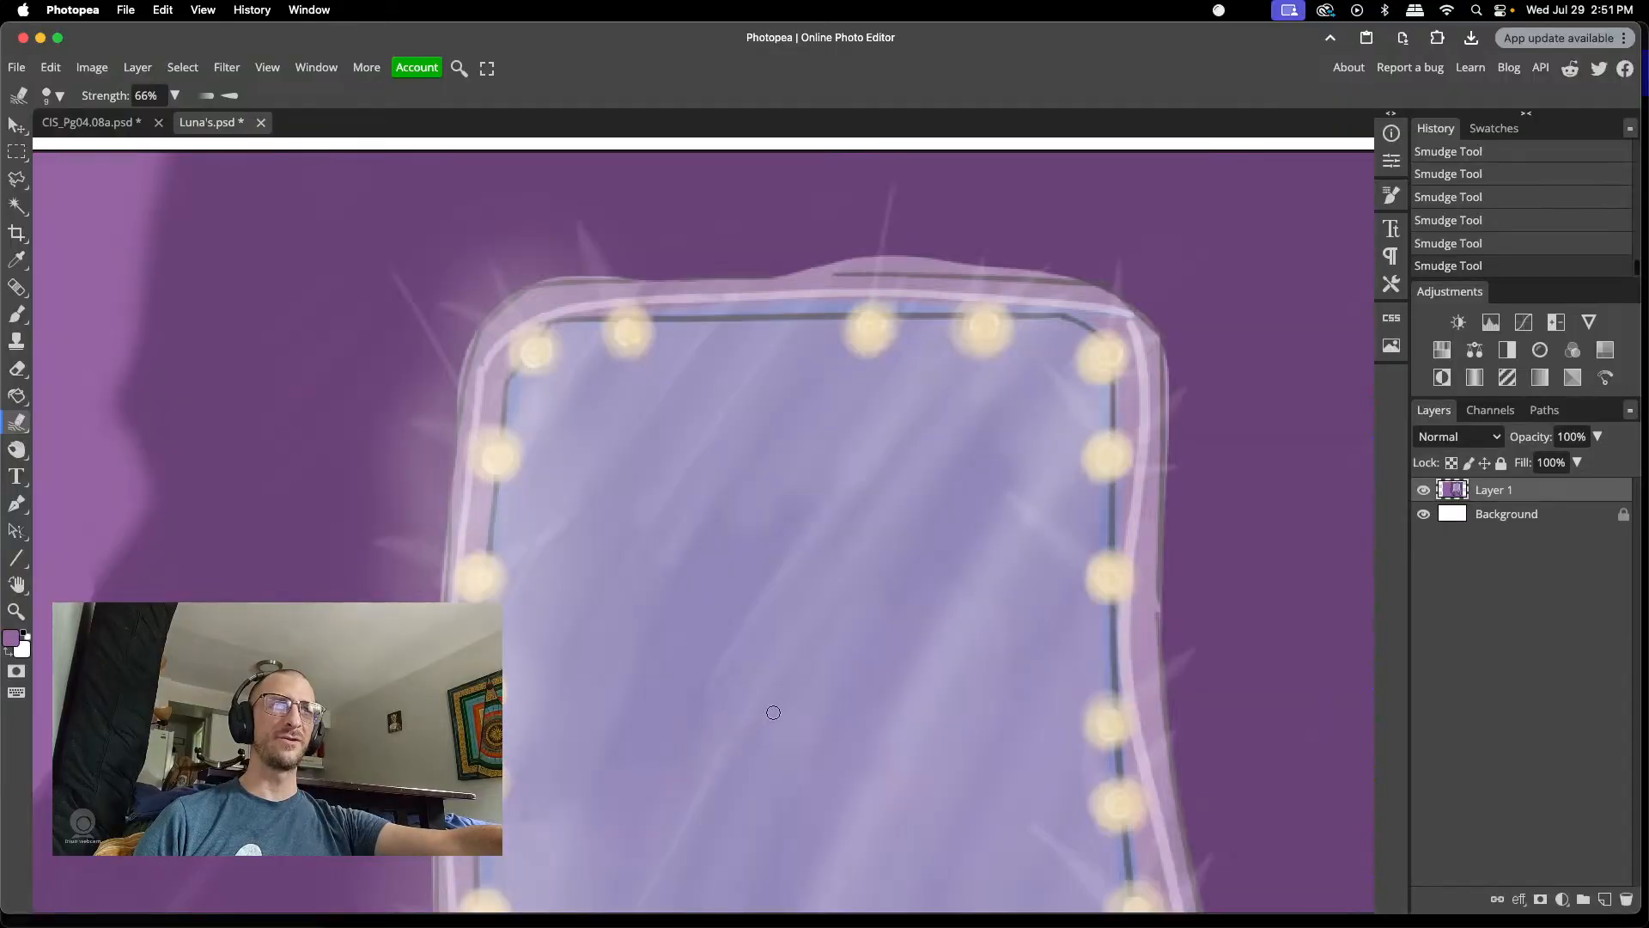
- Copy a thin strip of the left drawer's top edge to a new layer and move it right to extend the line
{"action": "scroll", "coordinate": [773, 712], "scroll_direction": "down", "scroll_amount": 4}
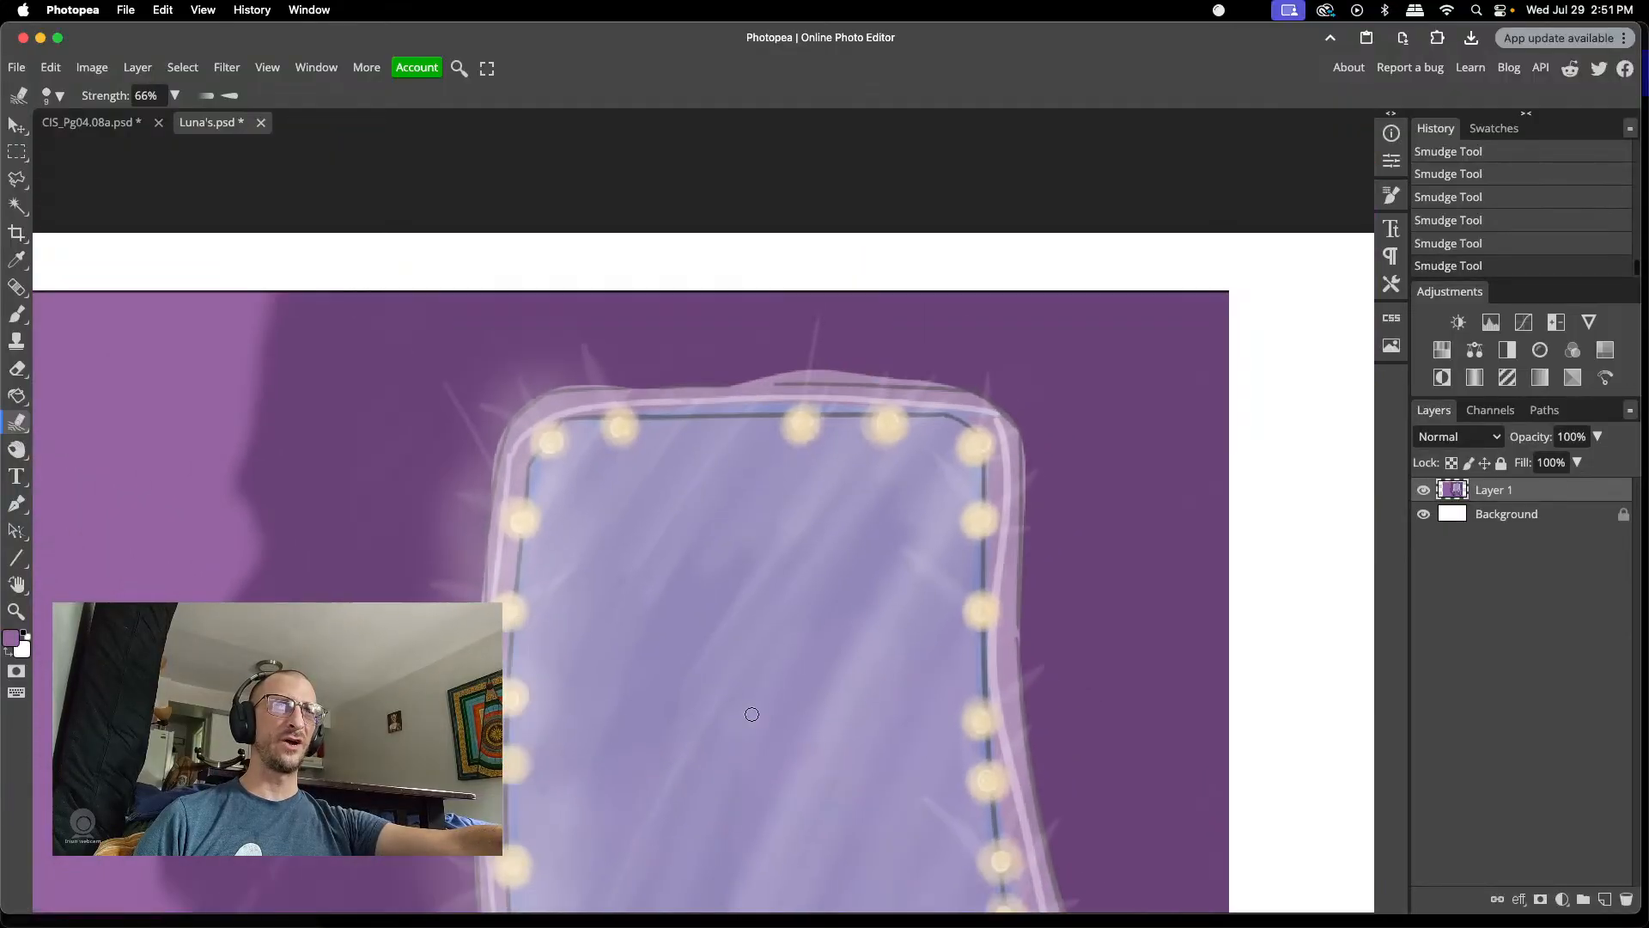
{"action": "scroll", "coordinate": [751, 714], "scroll_direction": "down", "scroll_amount": 2}
{"action": "scroll", "coordinate": [752, 714], "scroll_direction": "down", "scroll_amount": 4}
{"action": "scroll", "coordinate": [752, 714], "scroll_direction": "up", "scroll_amount": 1}
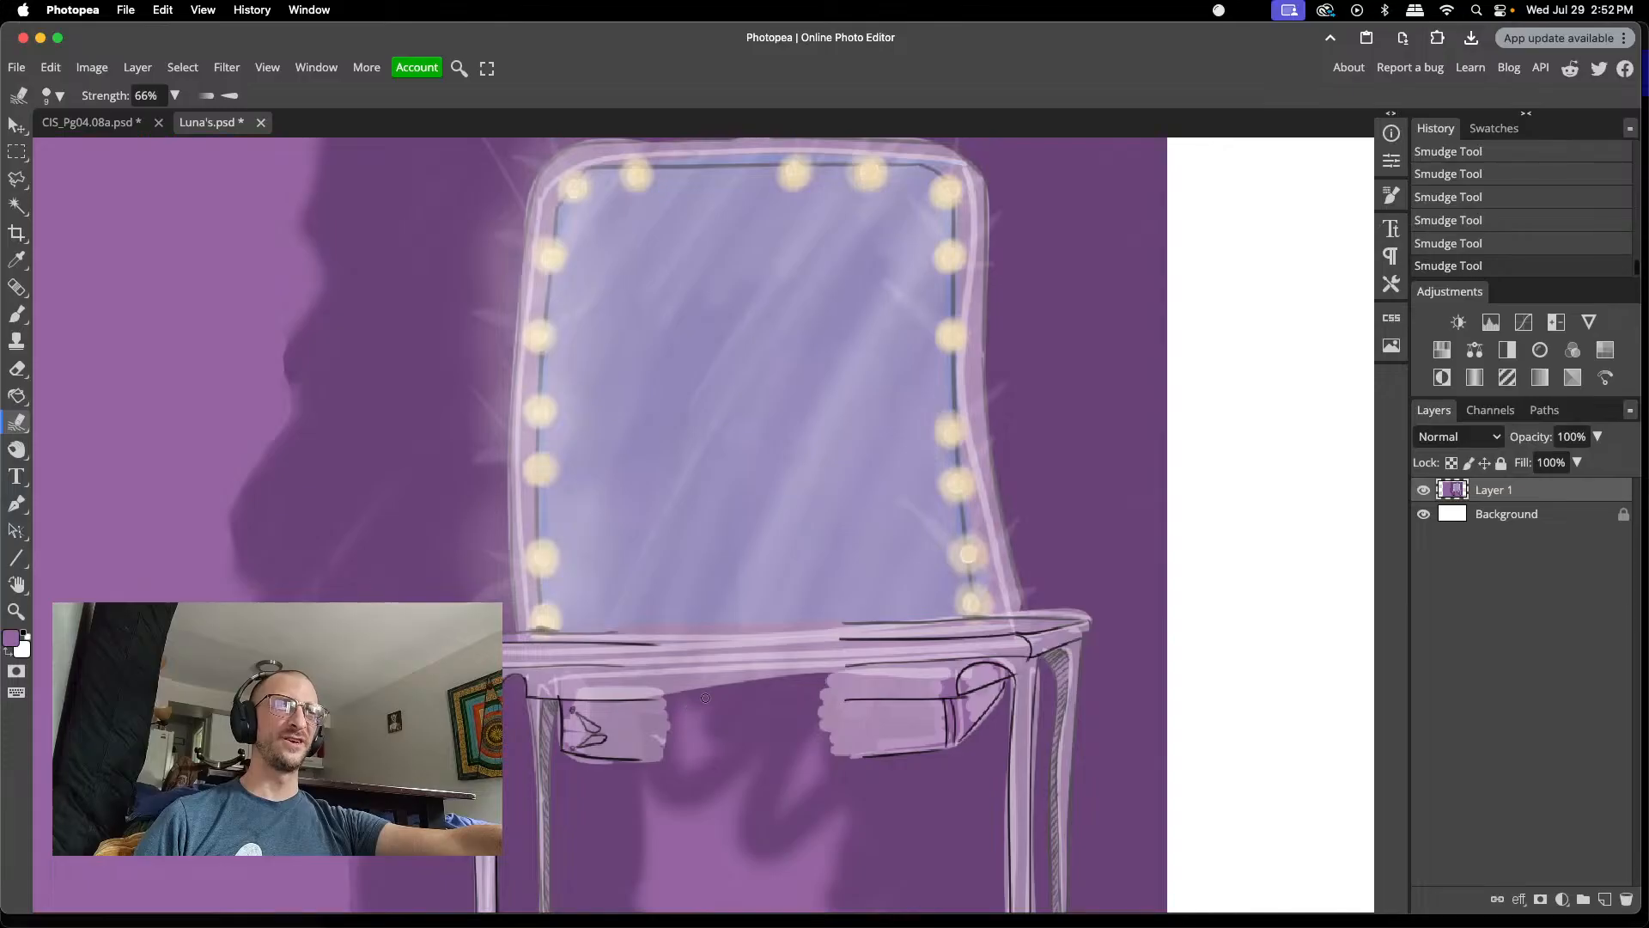
{"action": "scroll", "coordinate": [631, 672], "scroll_direction": "up", "scroll_amount": 5}
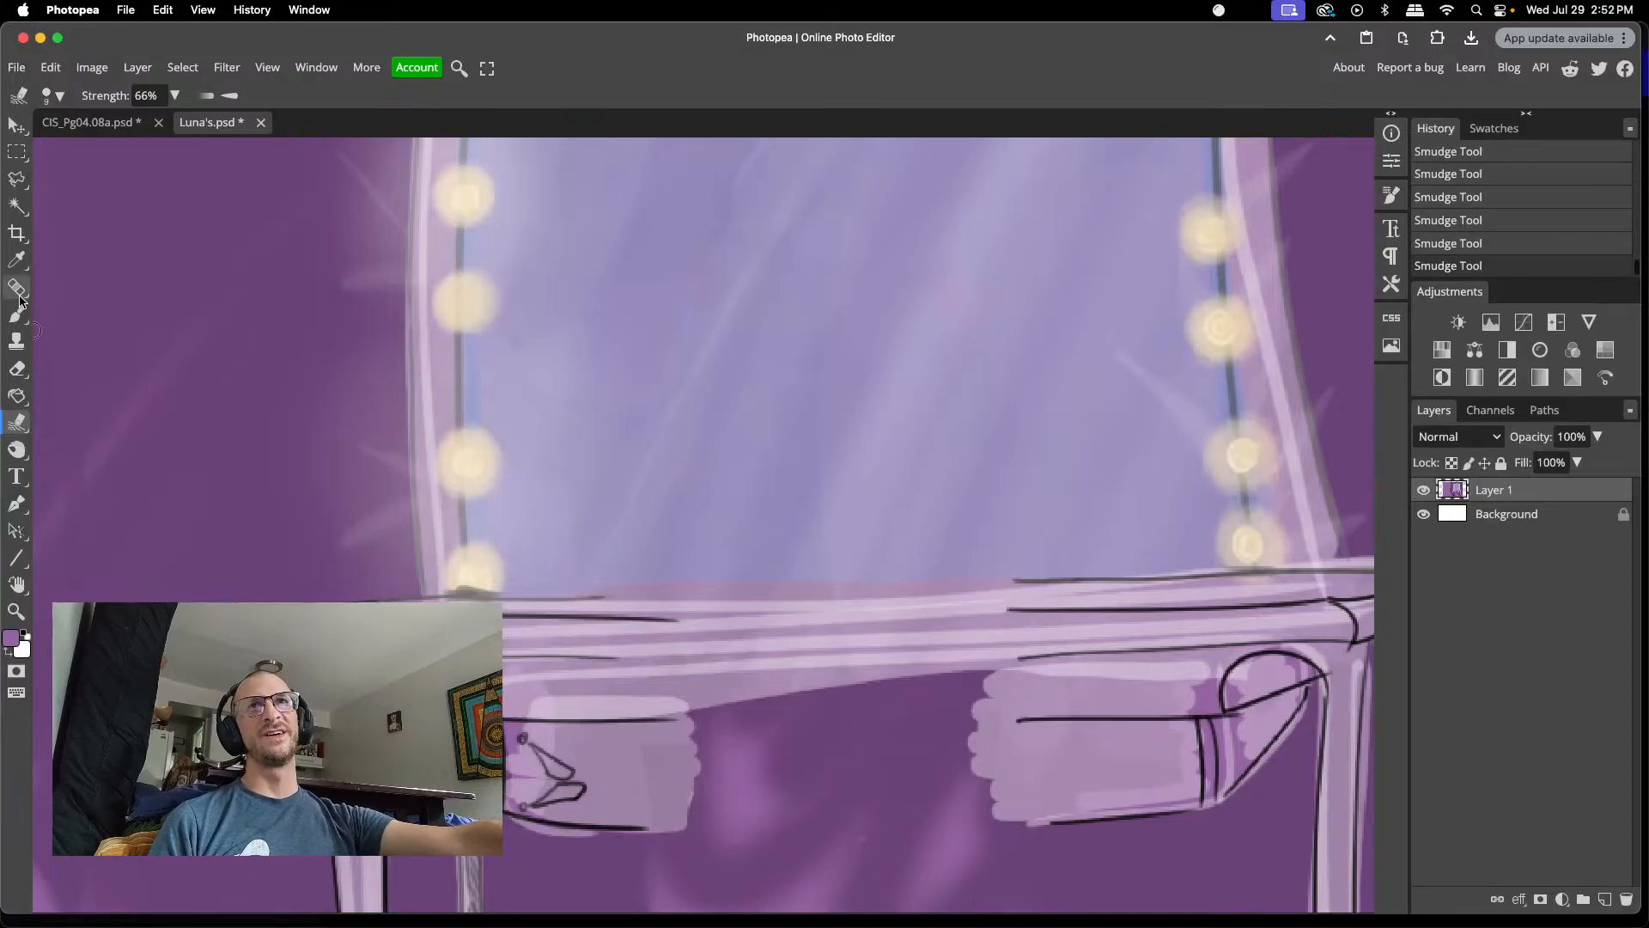
{"action": "left_click", "coordinate": [20, 158]}
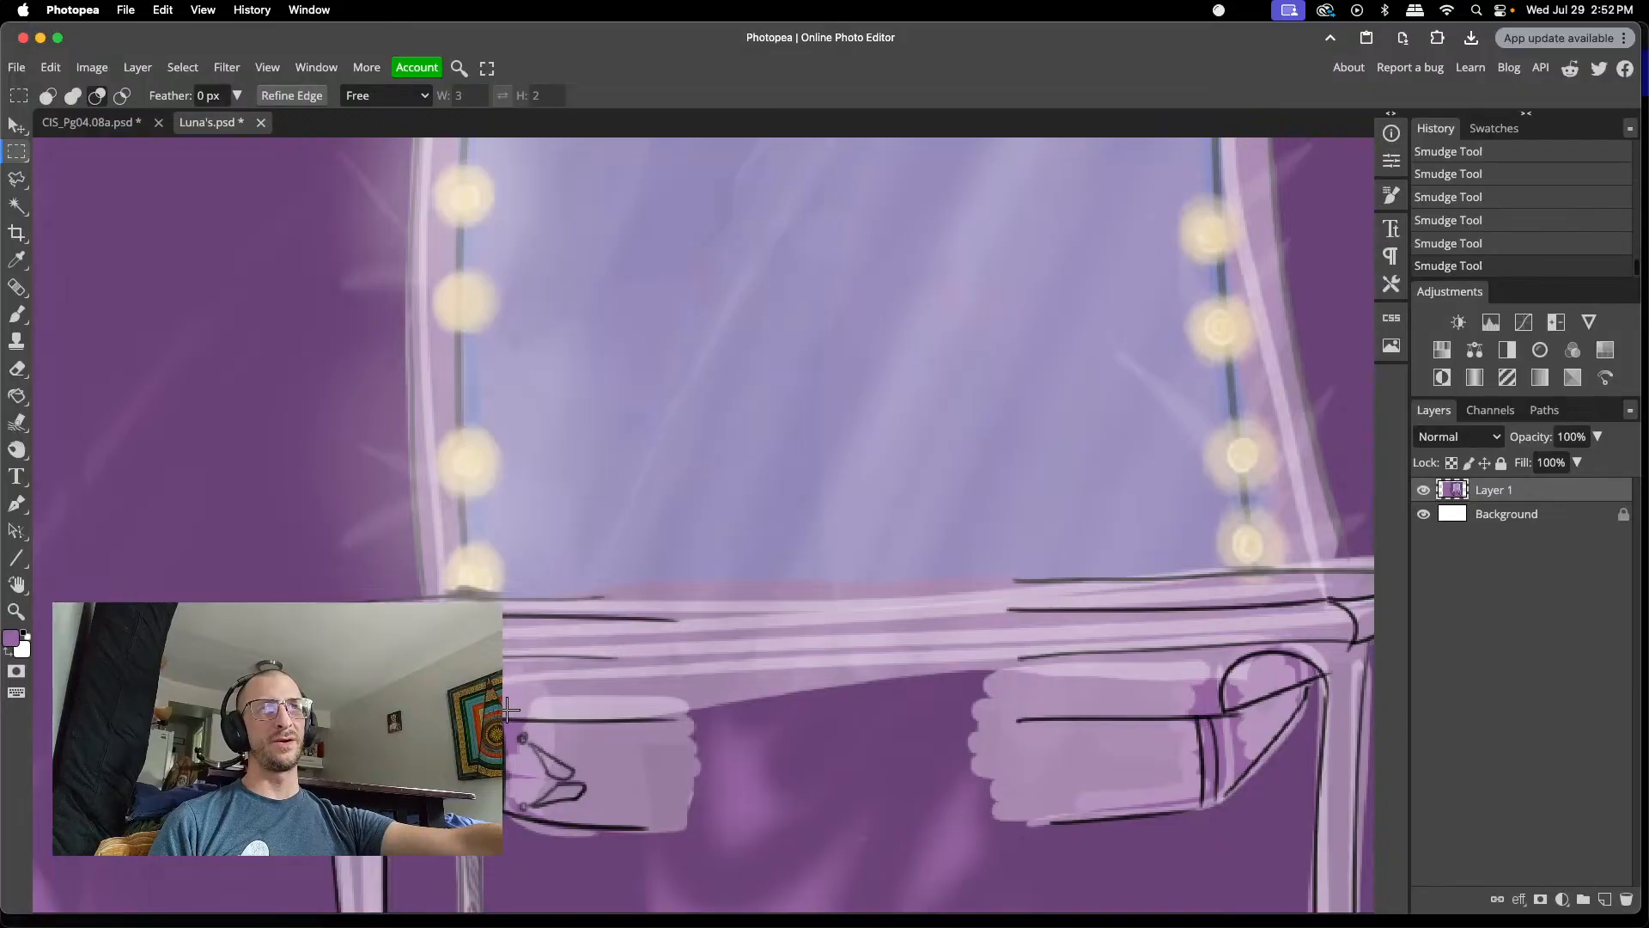
{"action": "left_click_drag", "start_coordinate": [509, 713], "coordinate": [669, 726]}
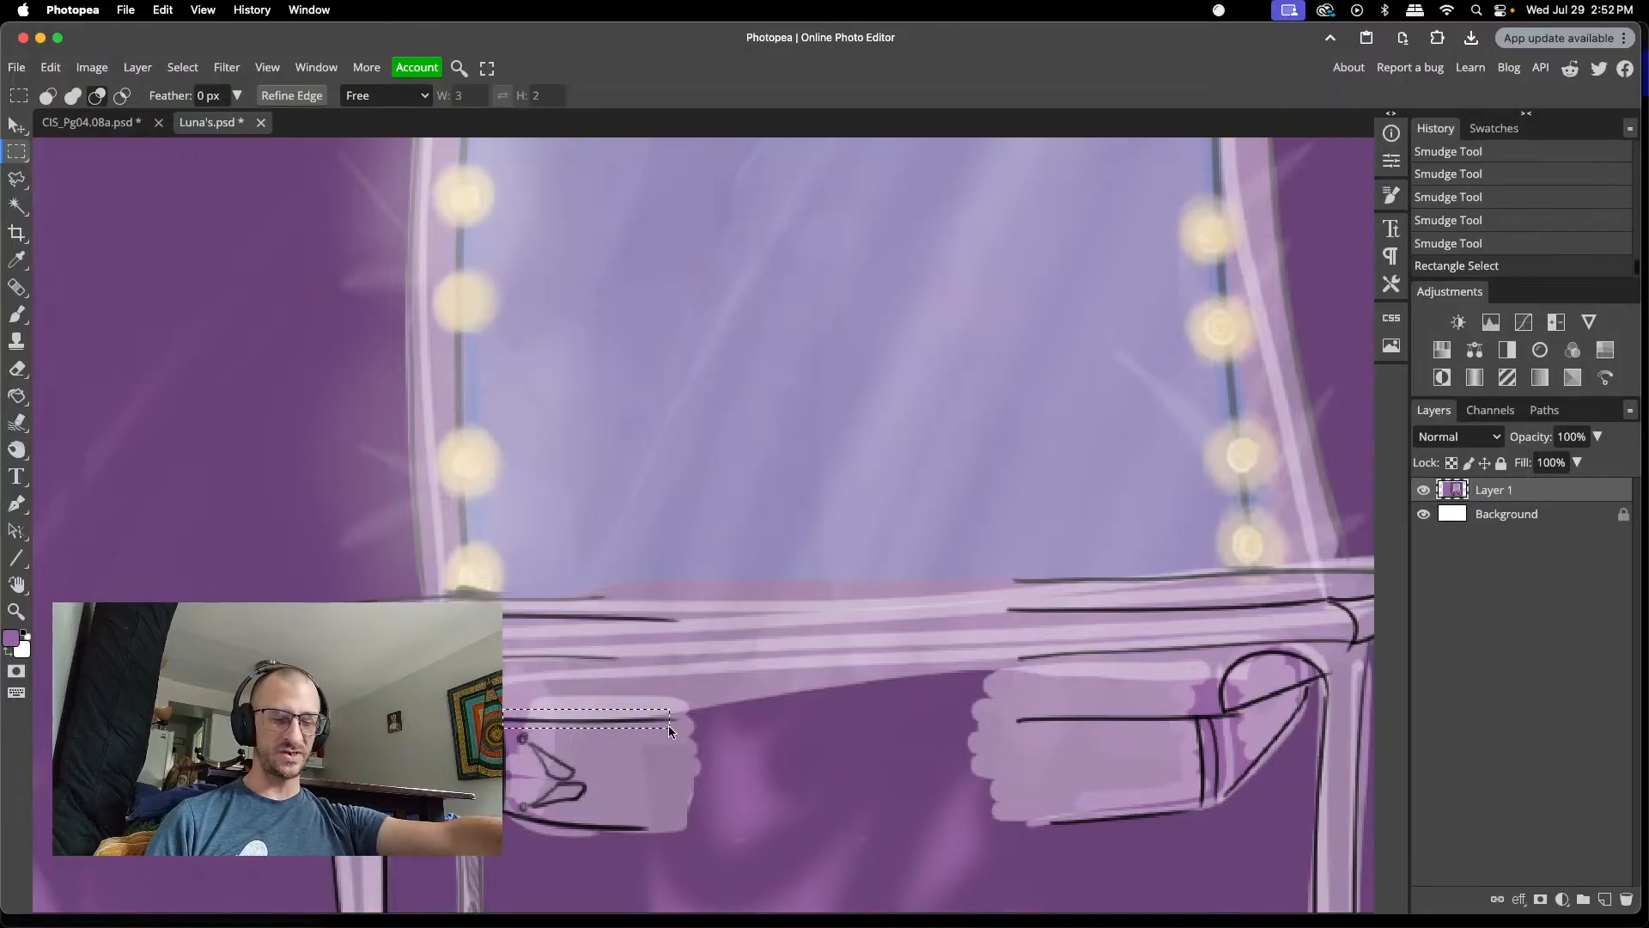
{"action": "key", "text": "super+j"}
{"action": "key", "text": "v"}
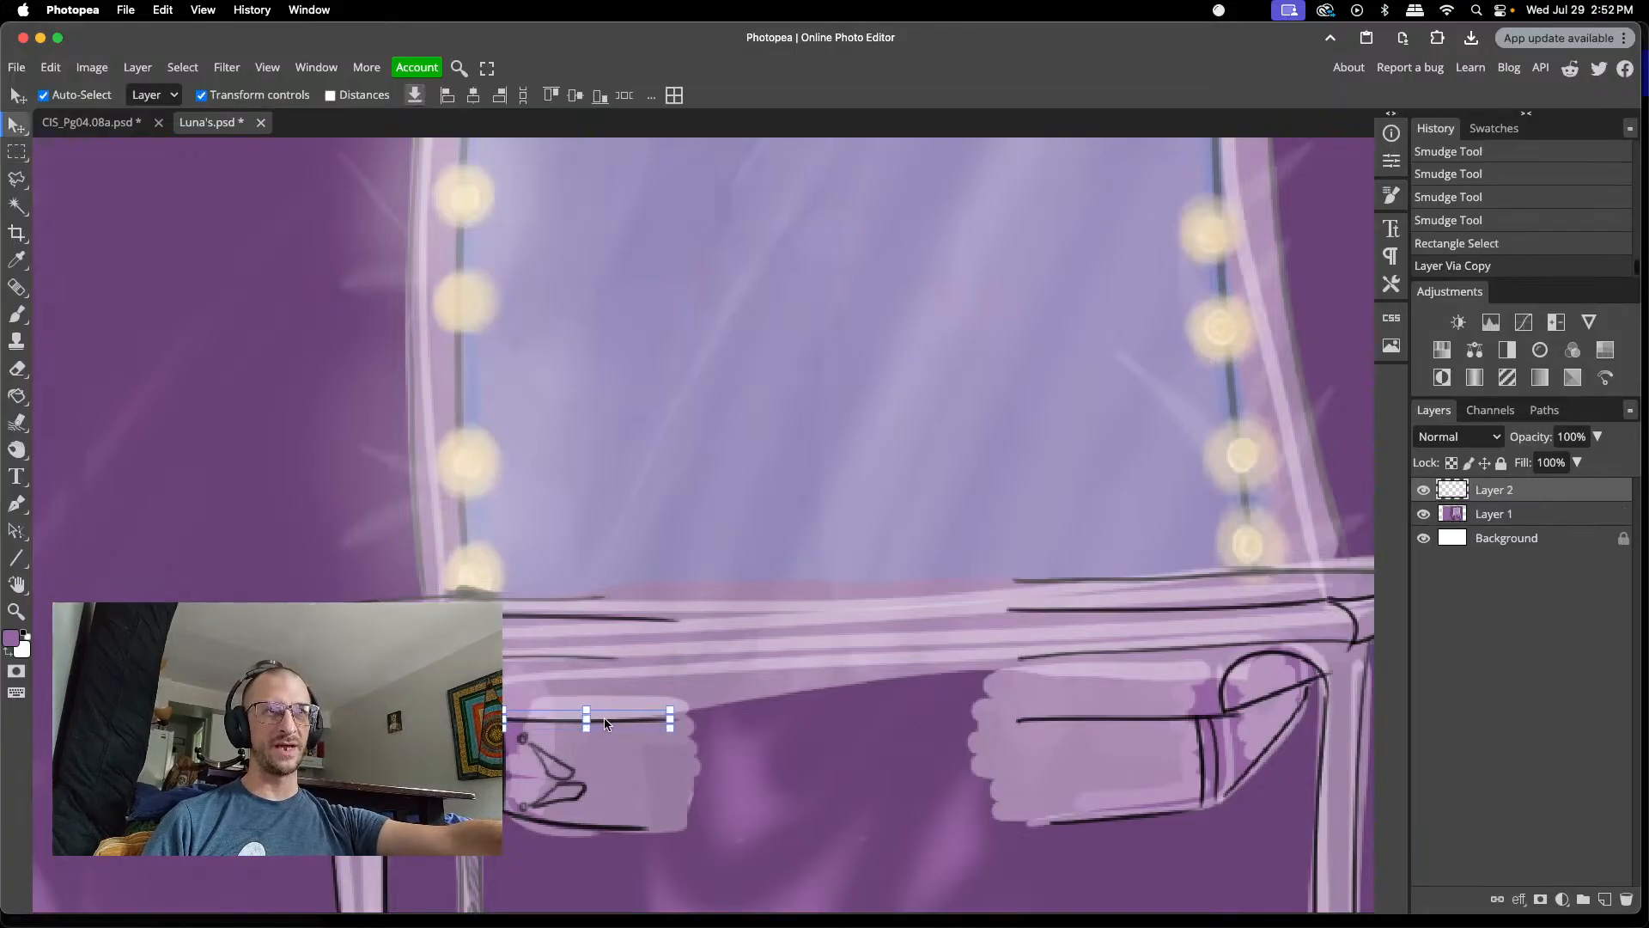
{"action": "left_click_drag", "start_coordinate": [605, 719], "coordinate": [760, 721]}
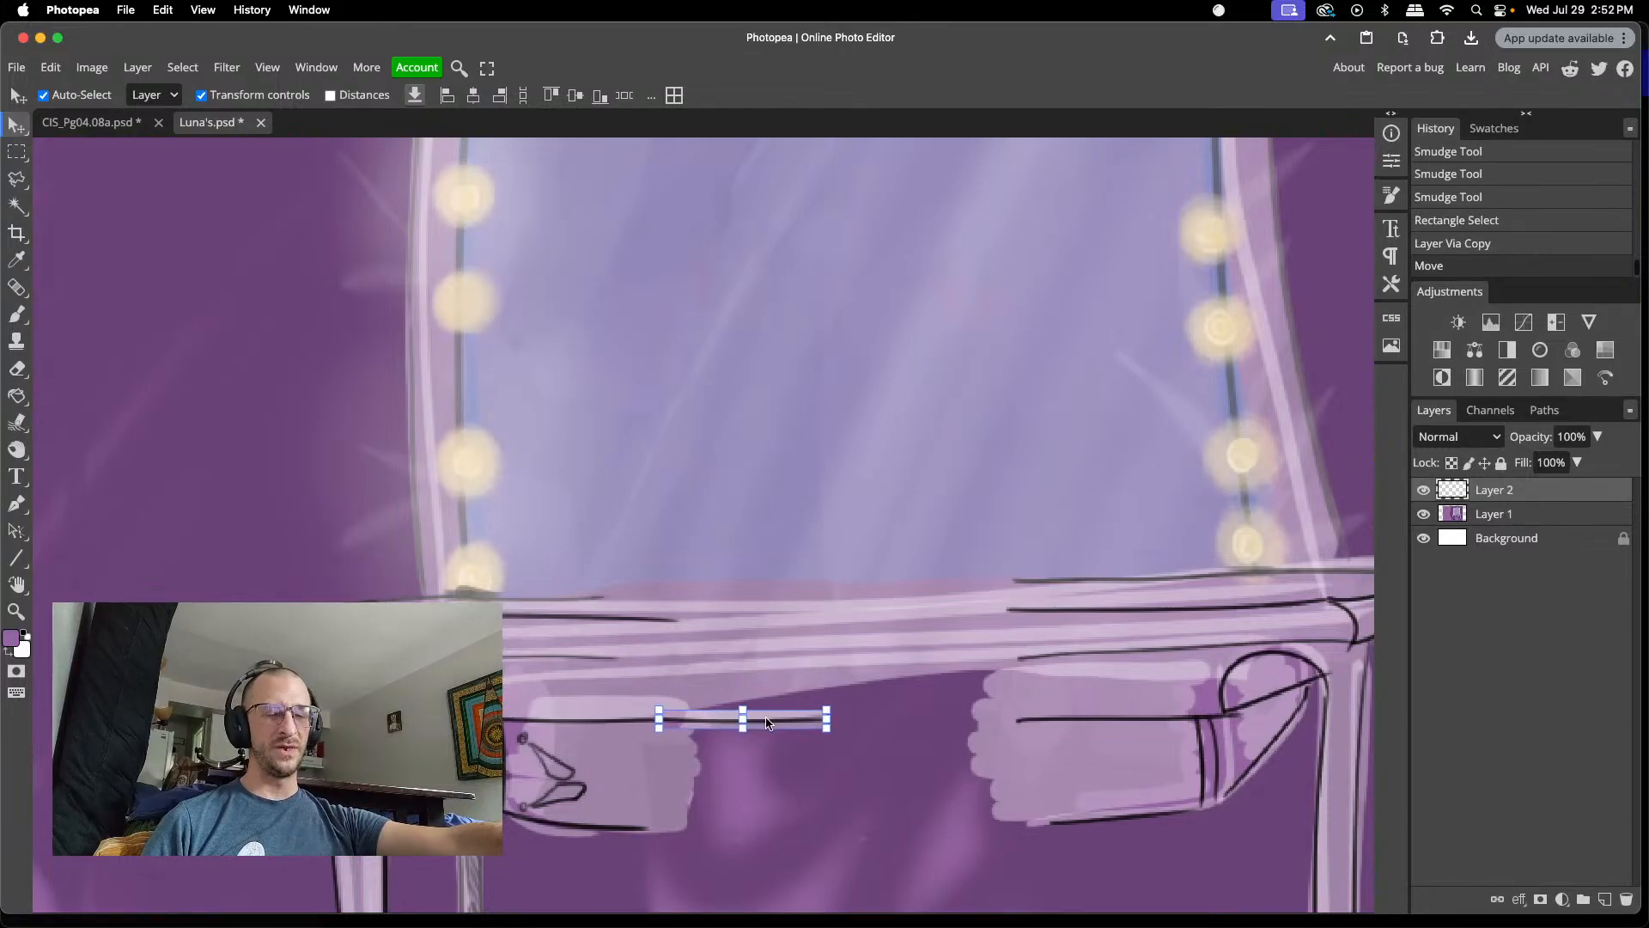
- Duplicate the drawer-edge strip and place the copy so the line reaches the right drawer, then select Layer 1
{"action": "key", "text": "super+j"}
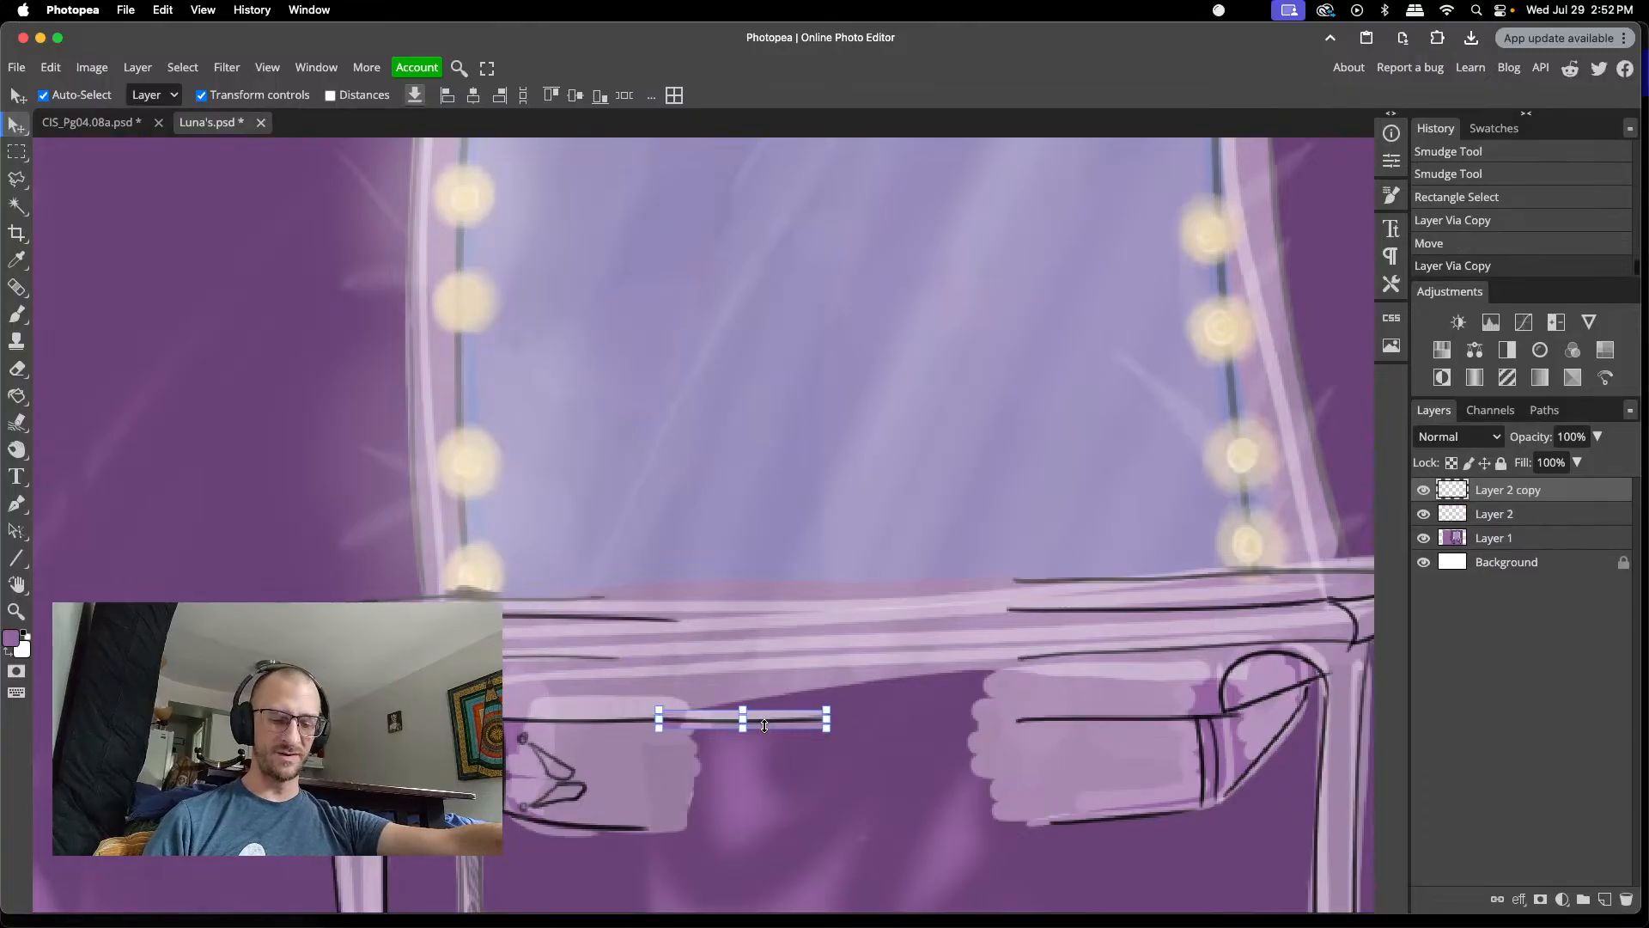
{"action": "left_click_drag", "start_coordinate": [770, 722], "coordinate": [928, 722]}
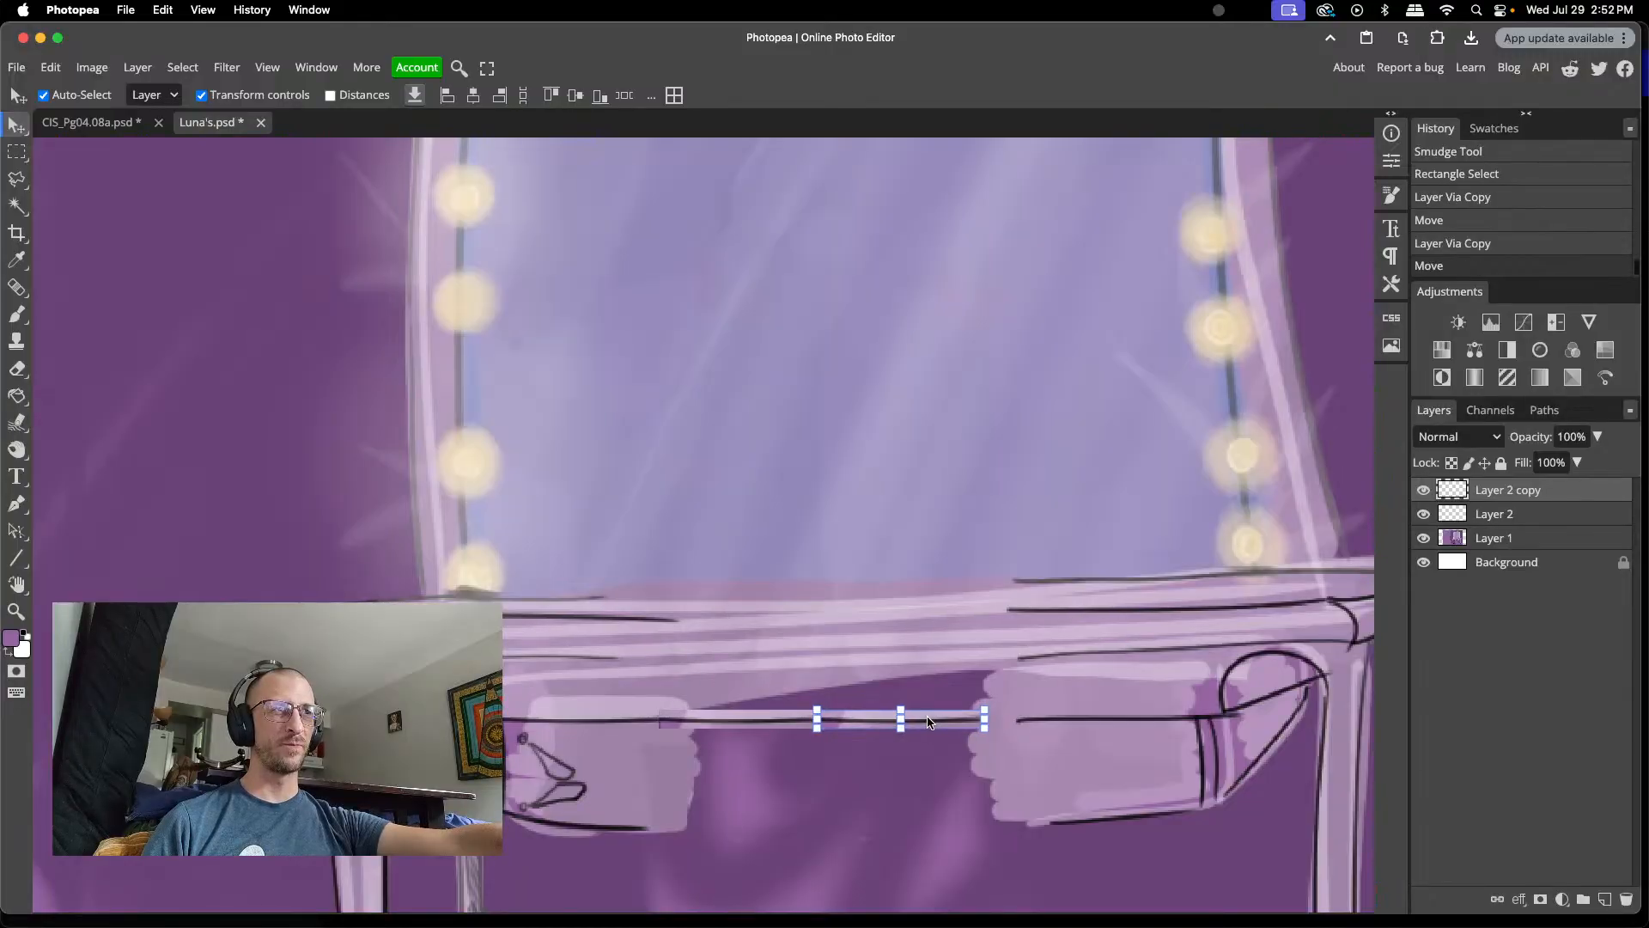
{"action": "left_click", "coordinate": [800, 767]}
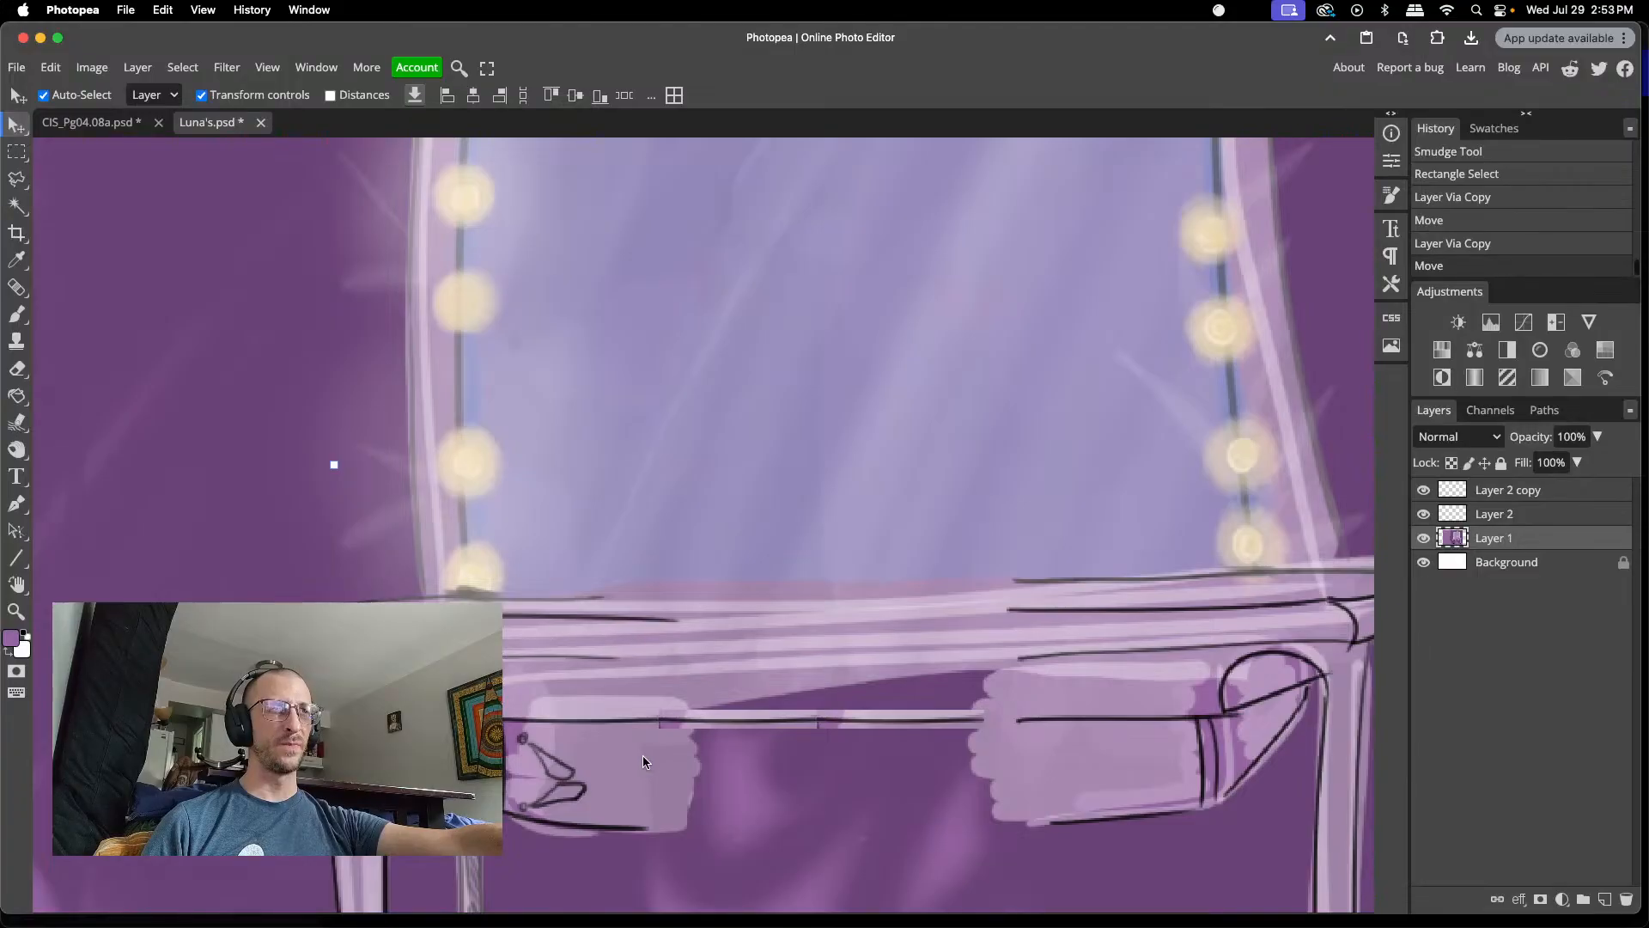
- Duplicate the Layer 2 copy strip and move it right, rotated 0.1°, so the line joins the right drawer's top edge
{"action": "left_click", "coordinate": [1521, 492]}
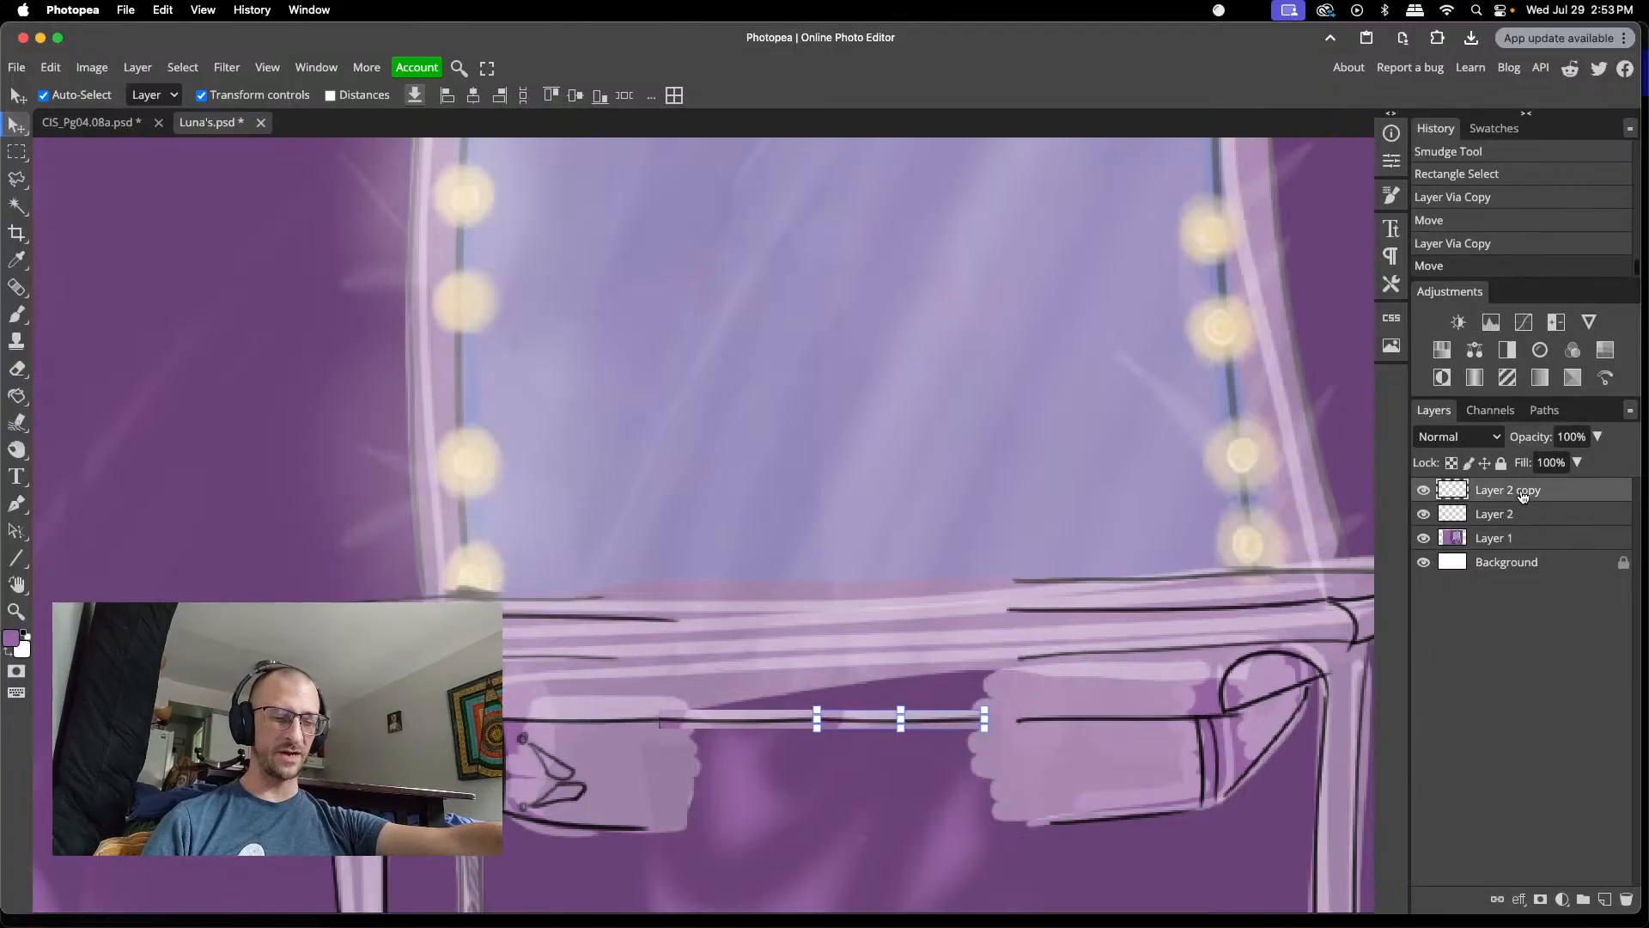
{"action": "key", "text": "super+j"}
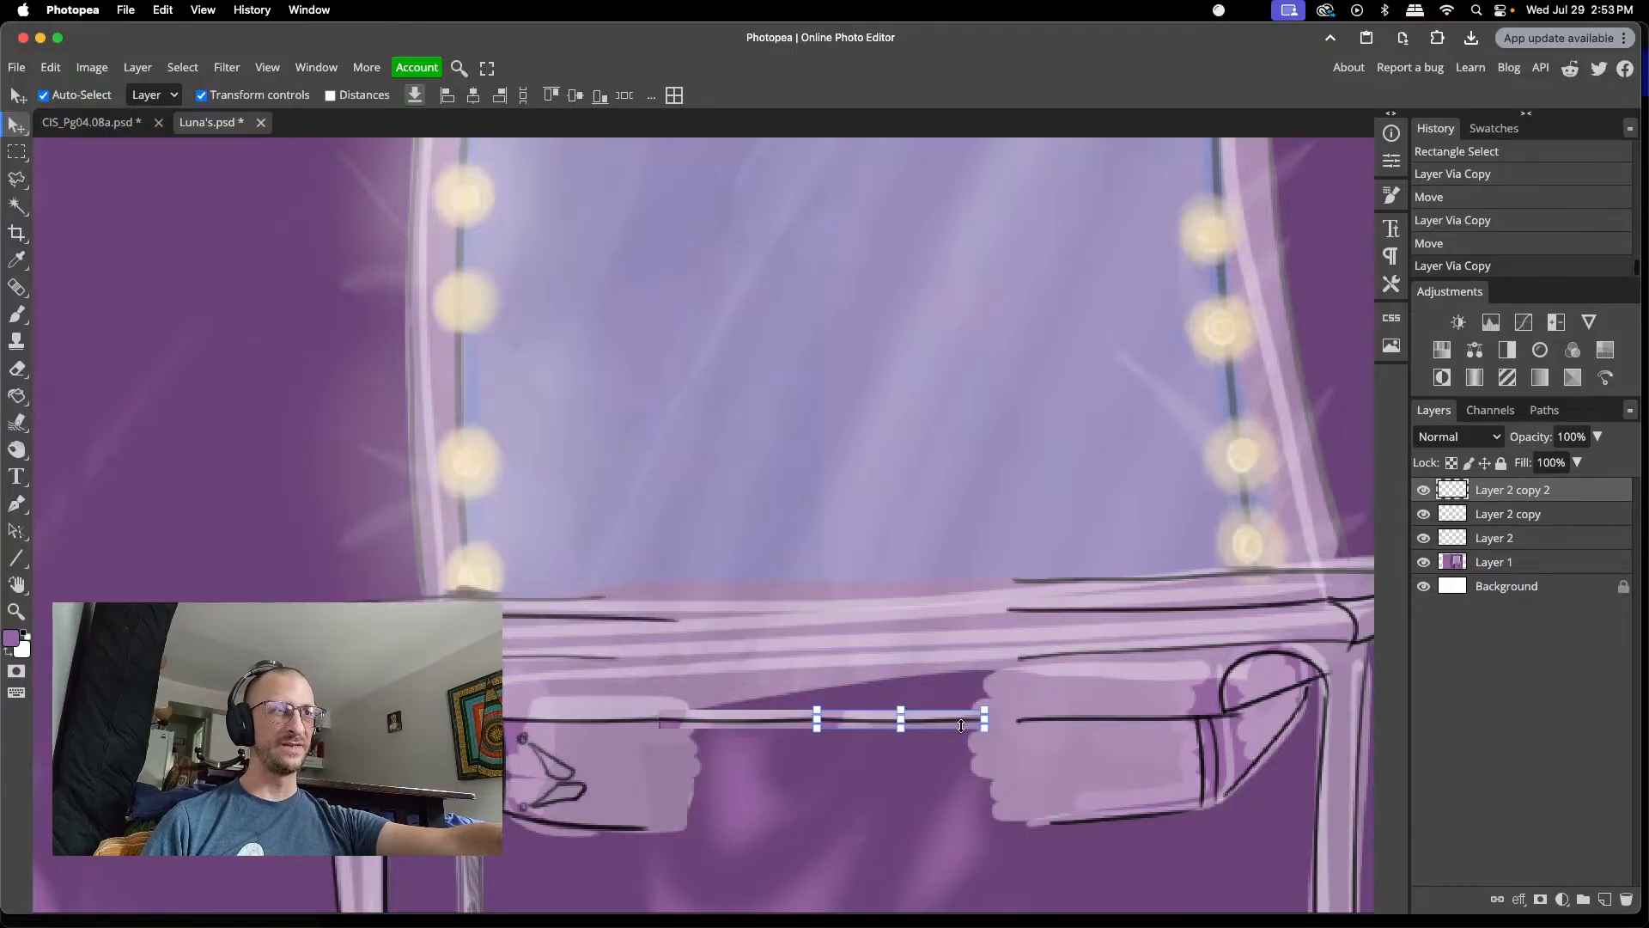
{"action": "left_click_drag", "start_coordinate": [951, 723], "coordinate": [1056, 747]}
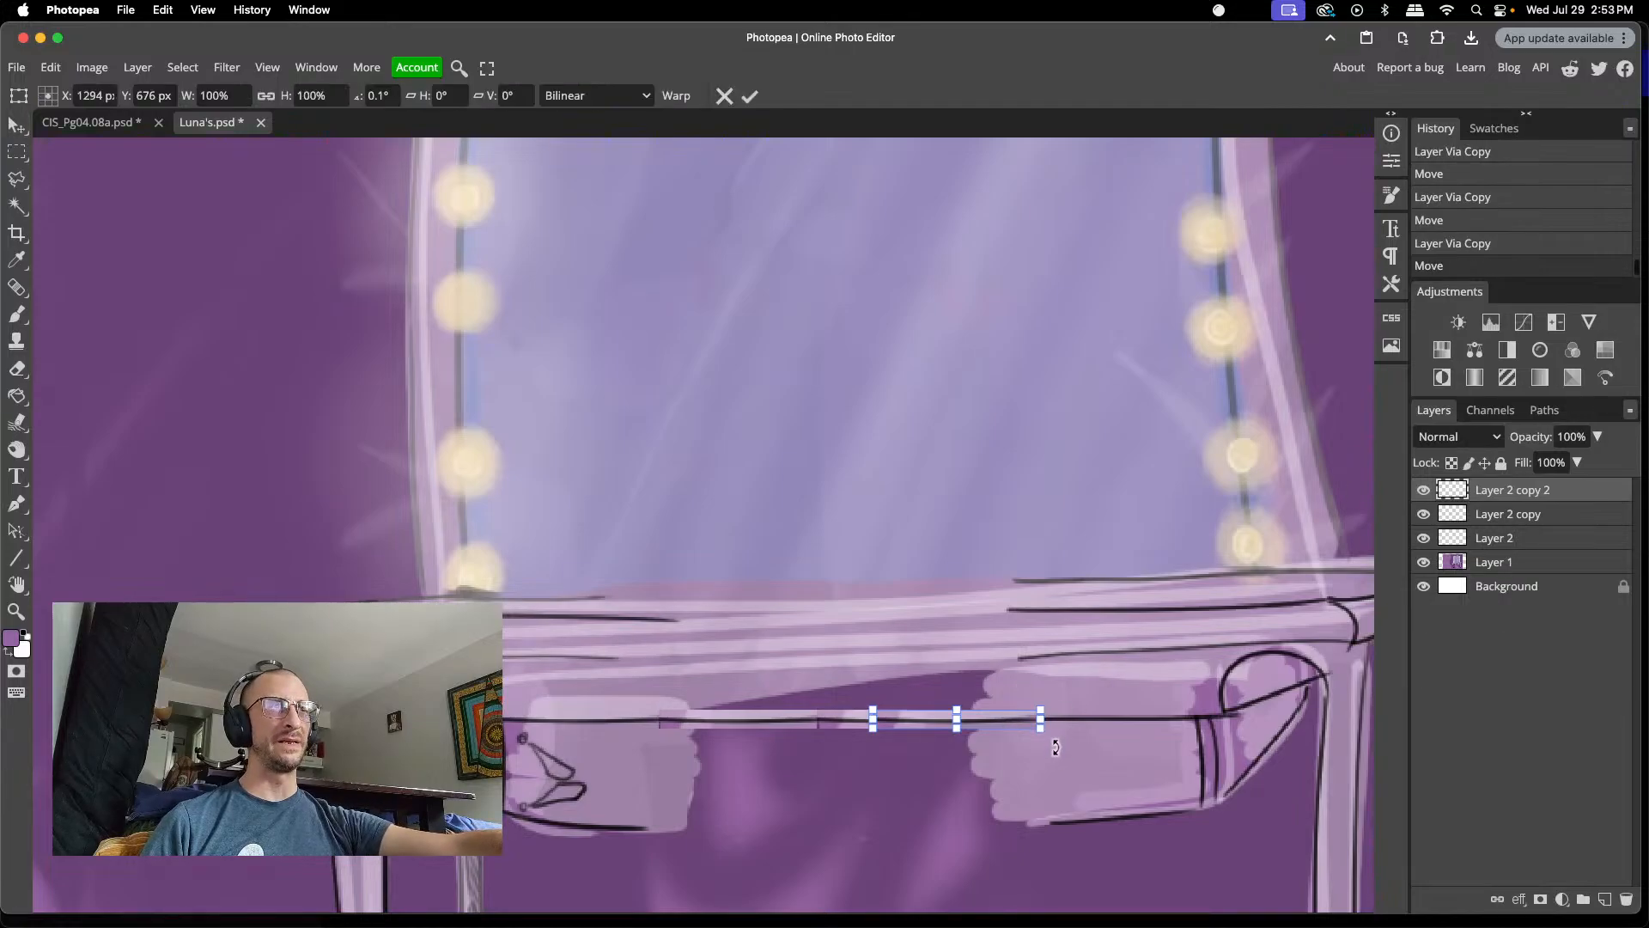
{"action": "left_click", "coordinate": [1490, 560]}
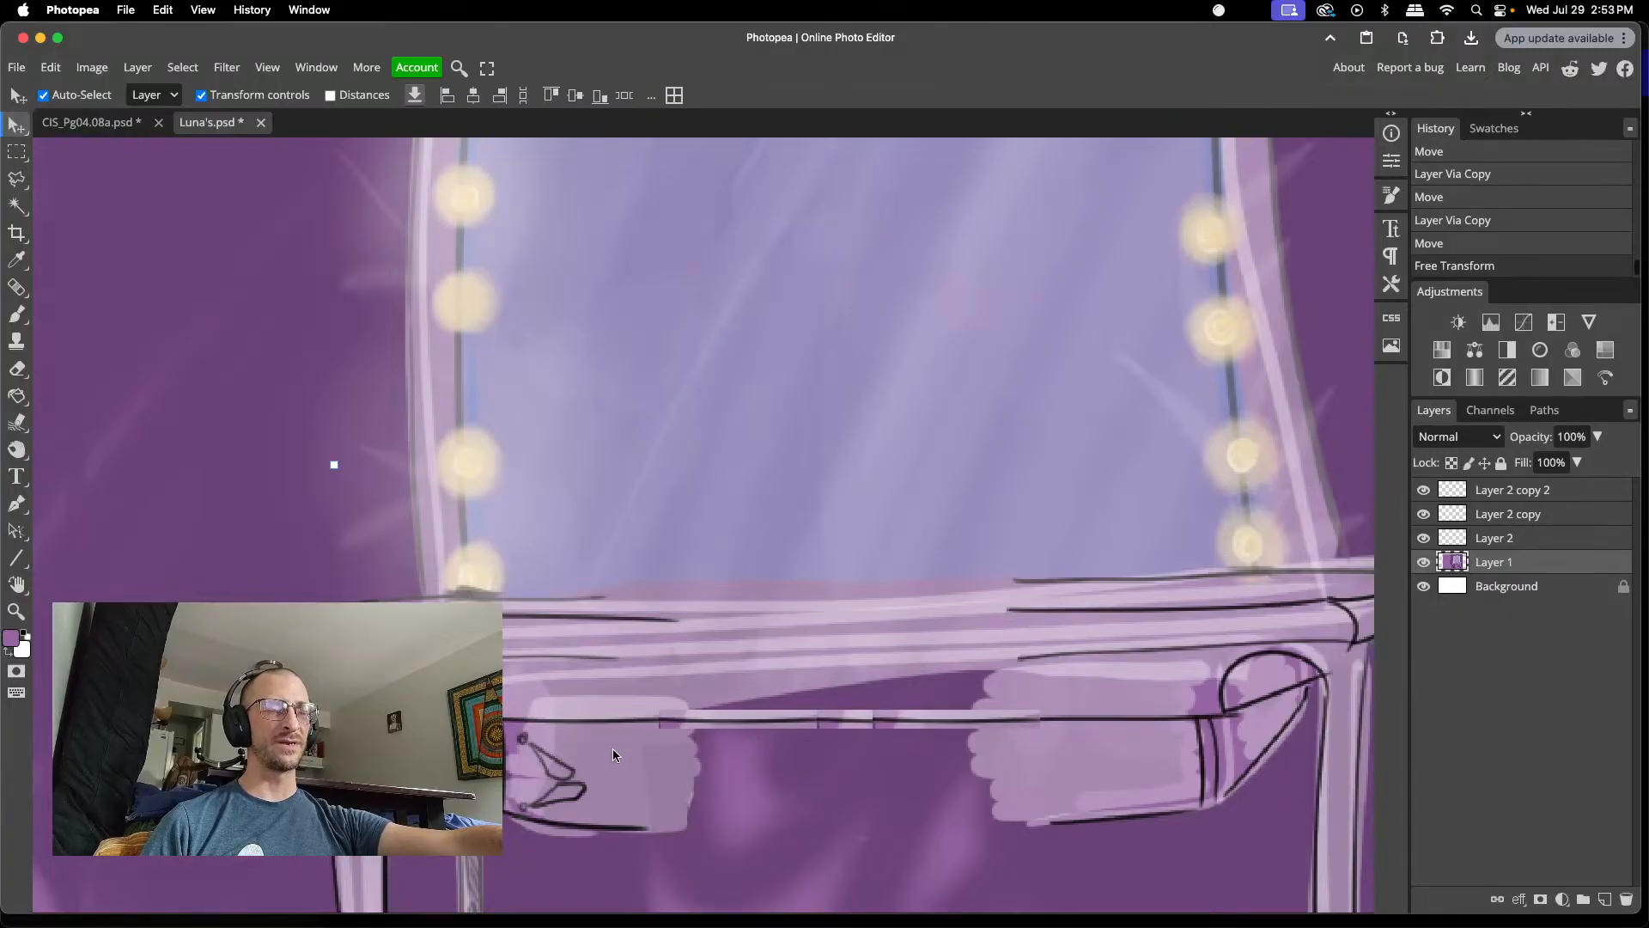
- Erase the dark leftover around the drawer line at the left end of the Layer 2 strip, undoing a stray stroke on Layer 1
{"action": "key", "text": "e"}
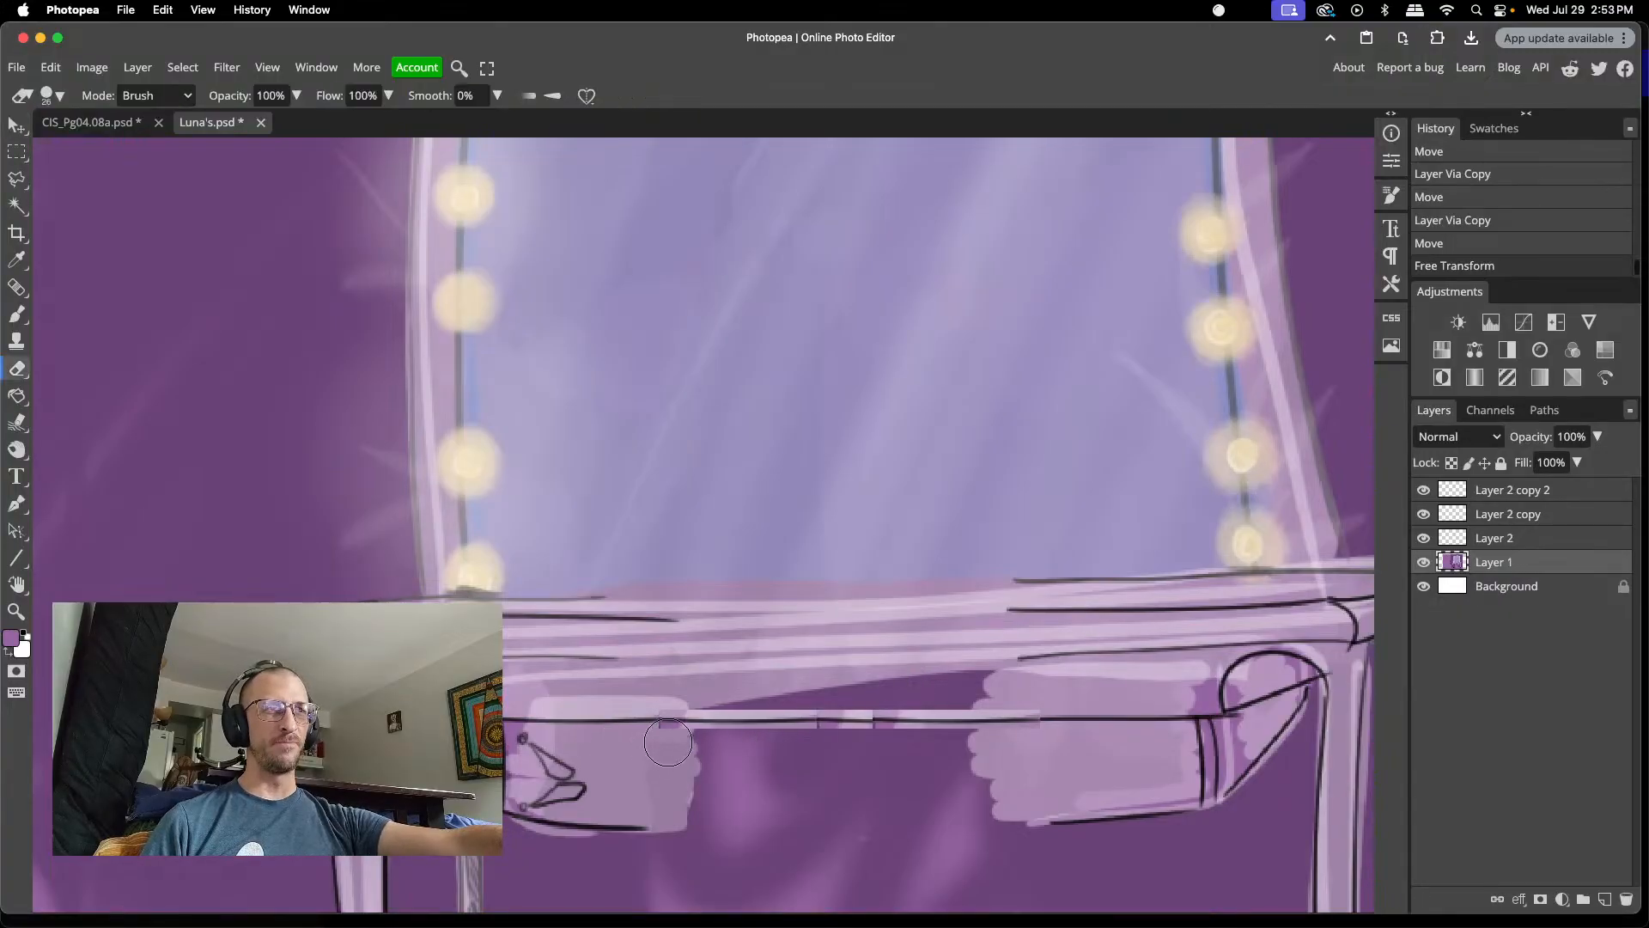
{"action": "left_click_drag", "start_coordinate": [653, 729], "coordinate": [668, 746]}
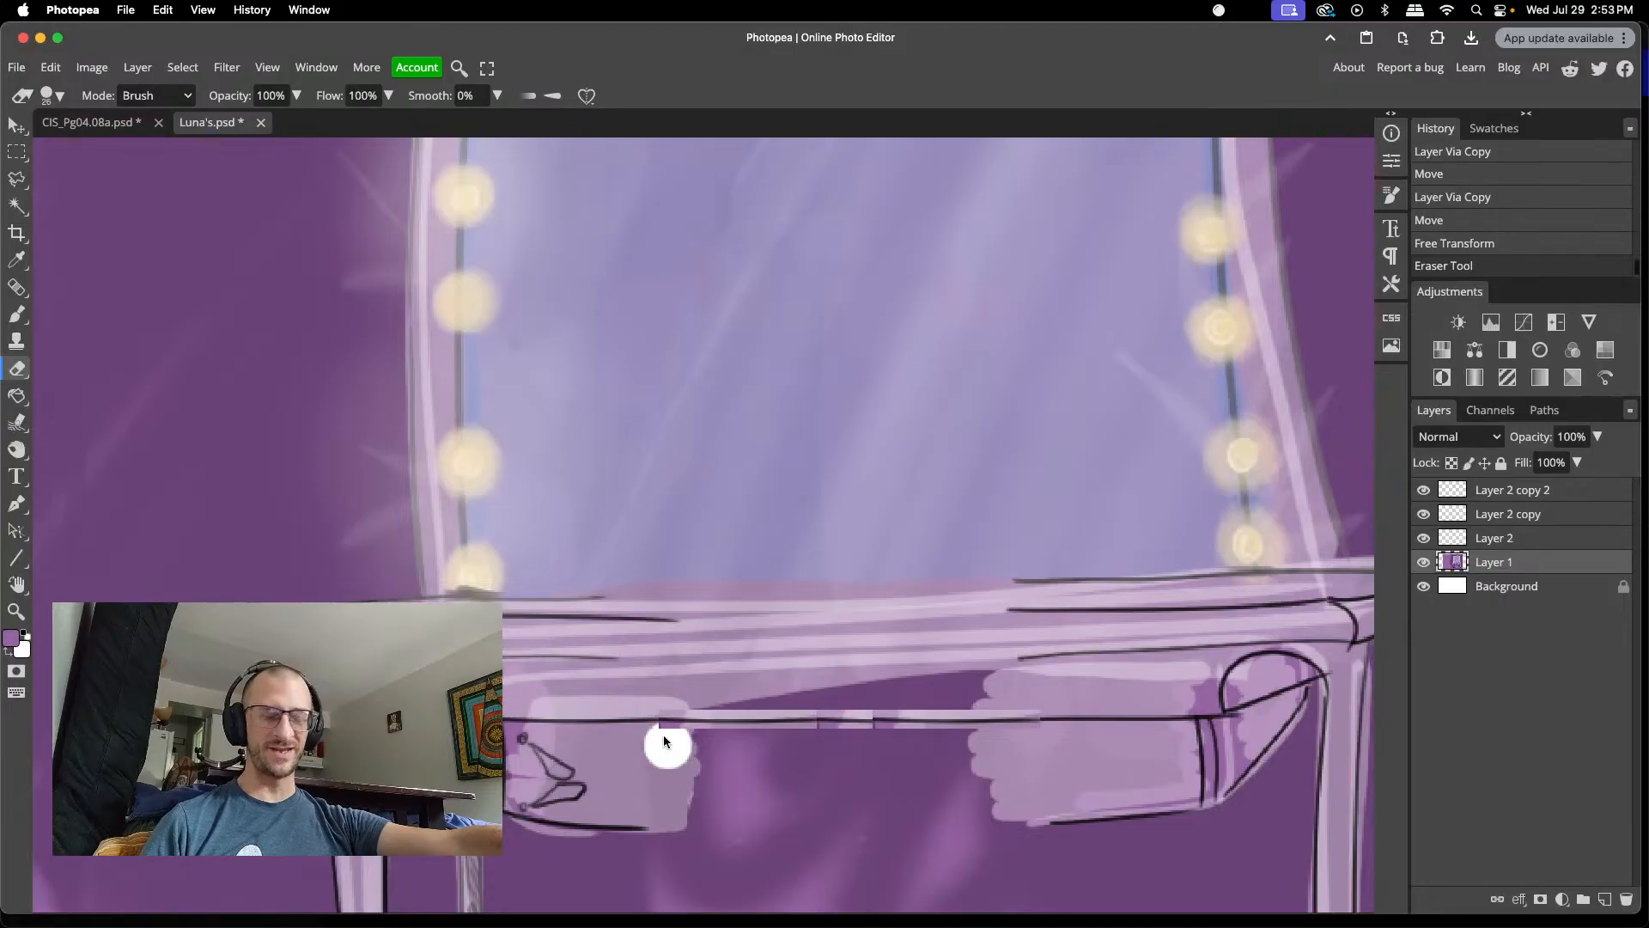
{"action": "key", "text": "super+z"}
{"action": "left_click", "coordinate": [1518, 539]}
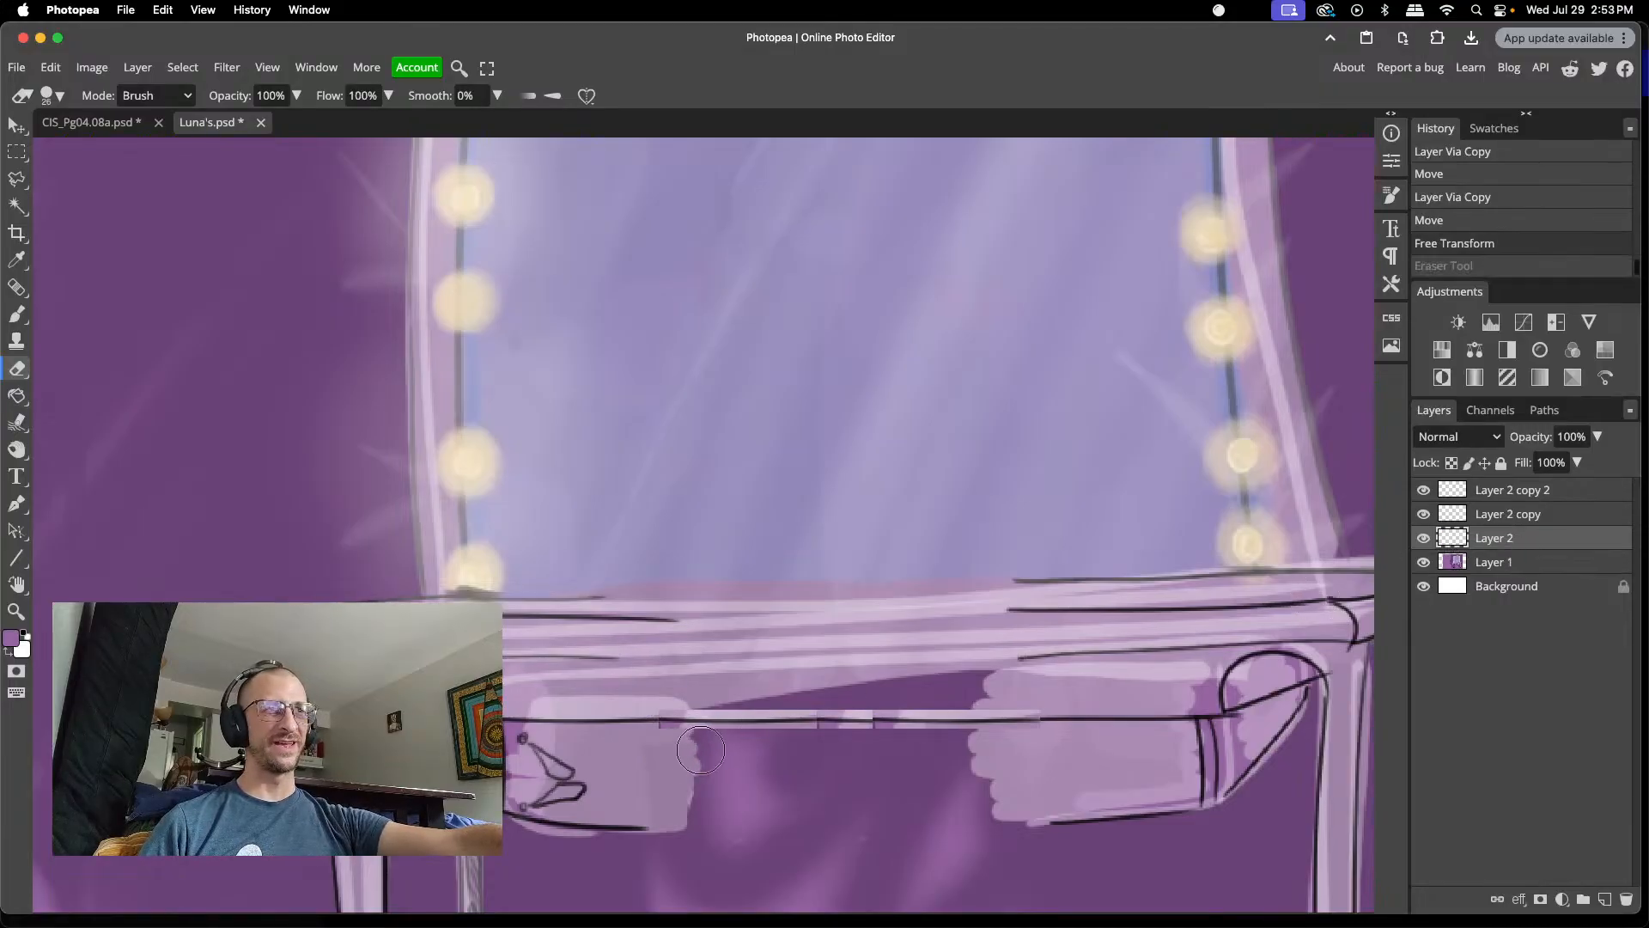
{"action": "left_click_drag", "start_coordinate": [663, 732], "coordinate": [669, 746]}
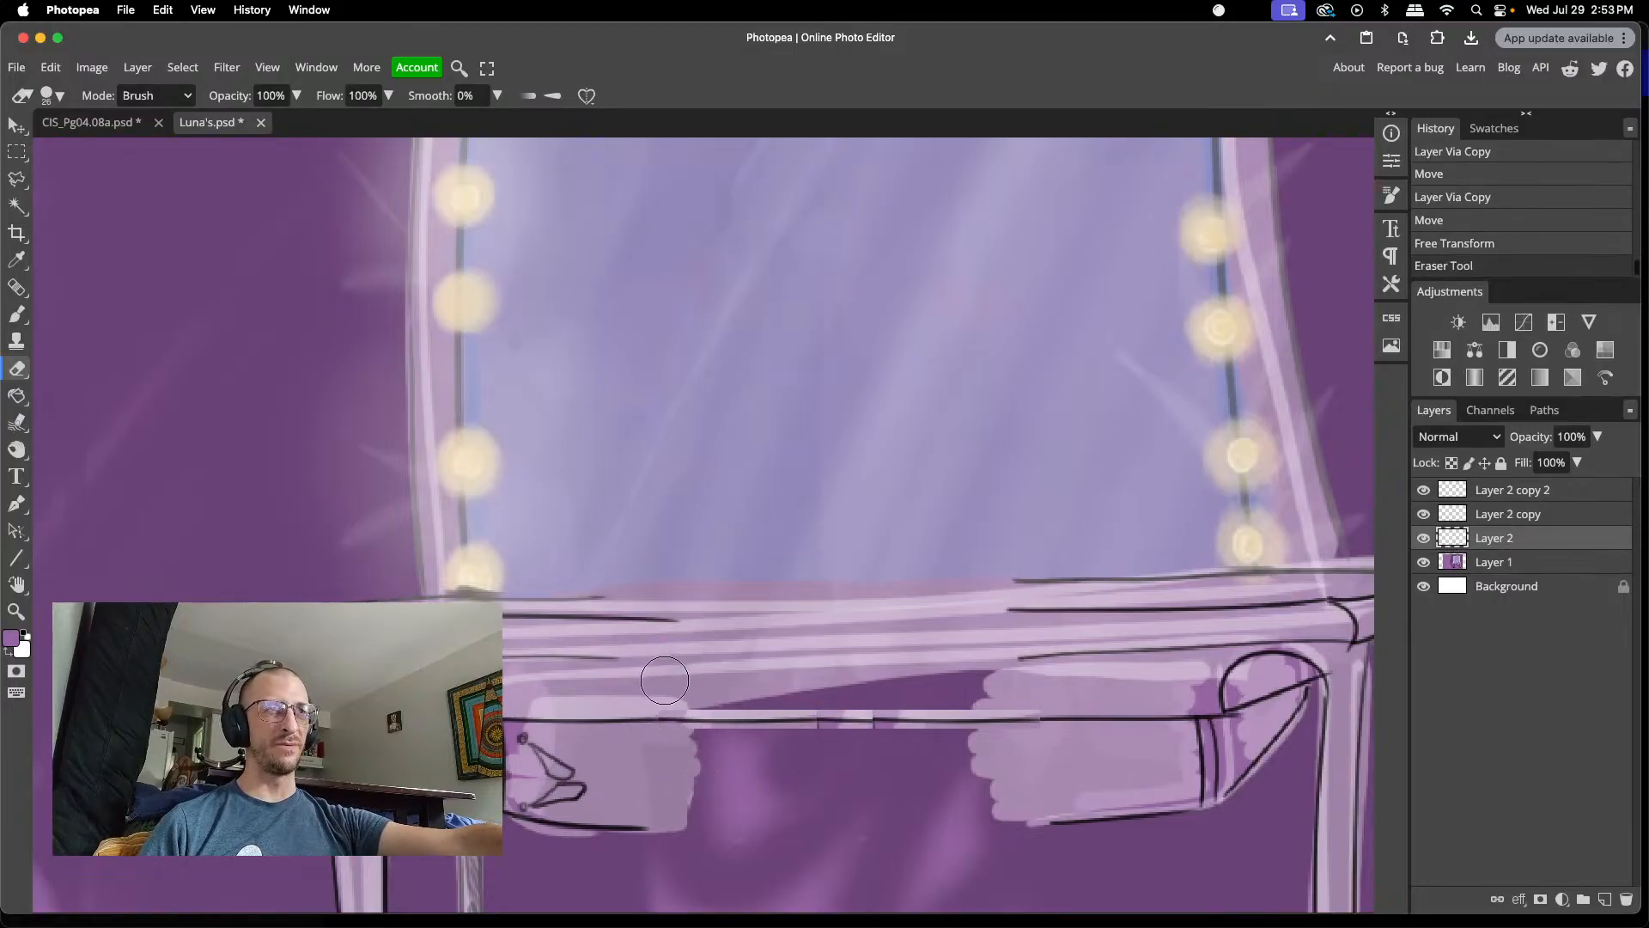
{"action": "left_click_drag", "start_coordinate": [665, 681], "coordinate": [673, 685]}
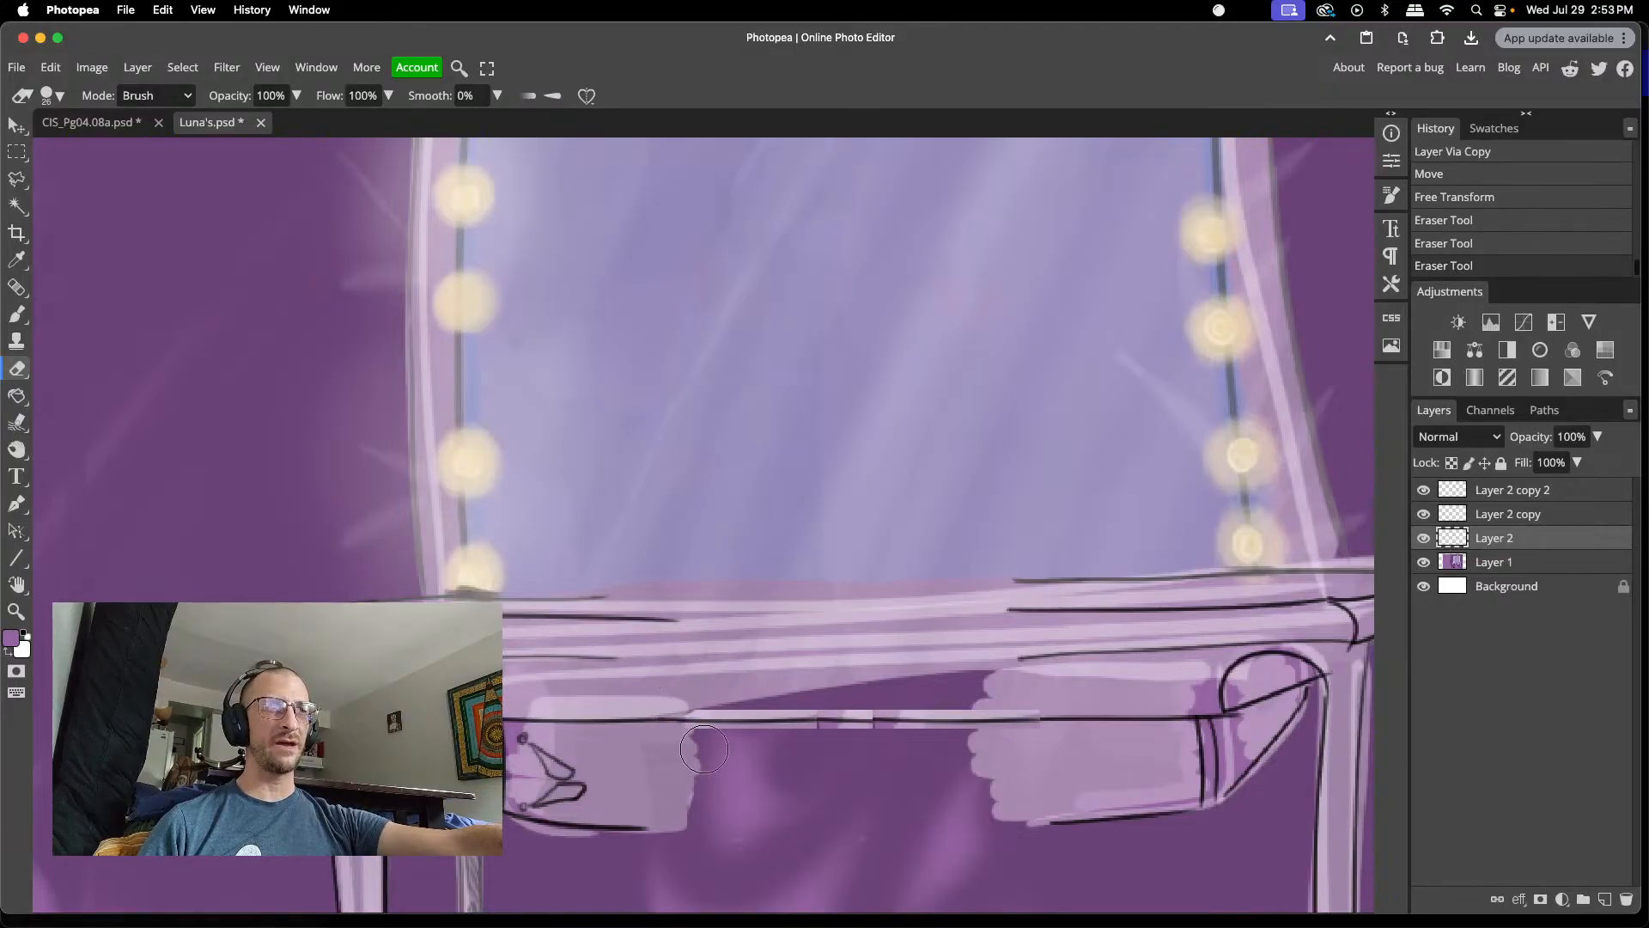
- Erase the overlapping left end of the middle strip on Layer 2 copy and undo the last strokes
{"action": "left_click", "coordinate": [1523, 514]}
{"action": "left_click_drag", "start_coordinate": [859, 736], "coordinate": [832, 752]}
{"action": "left_click", "coordinate": [837, 748]}
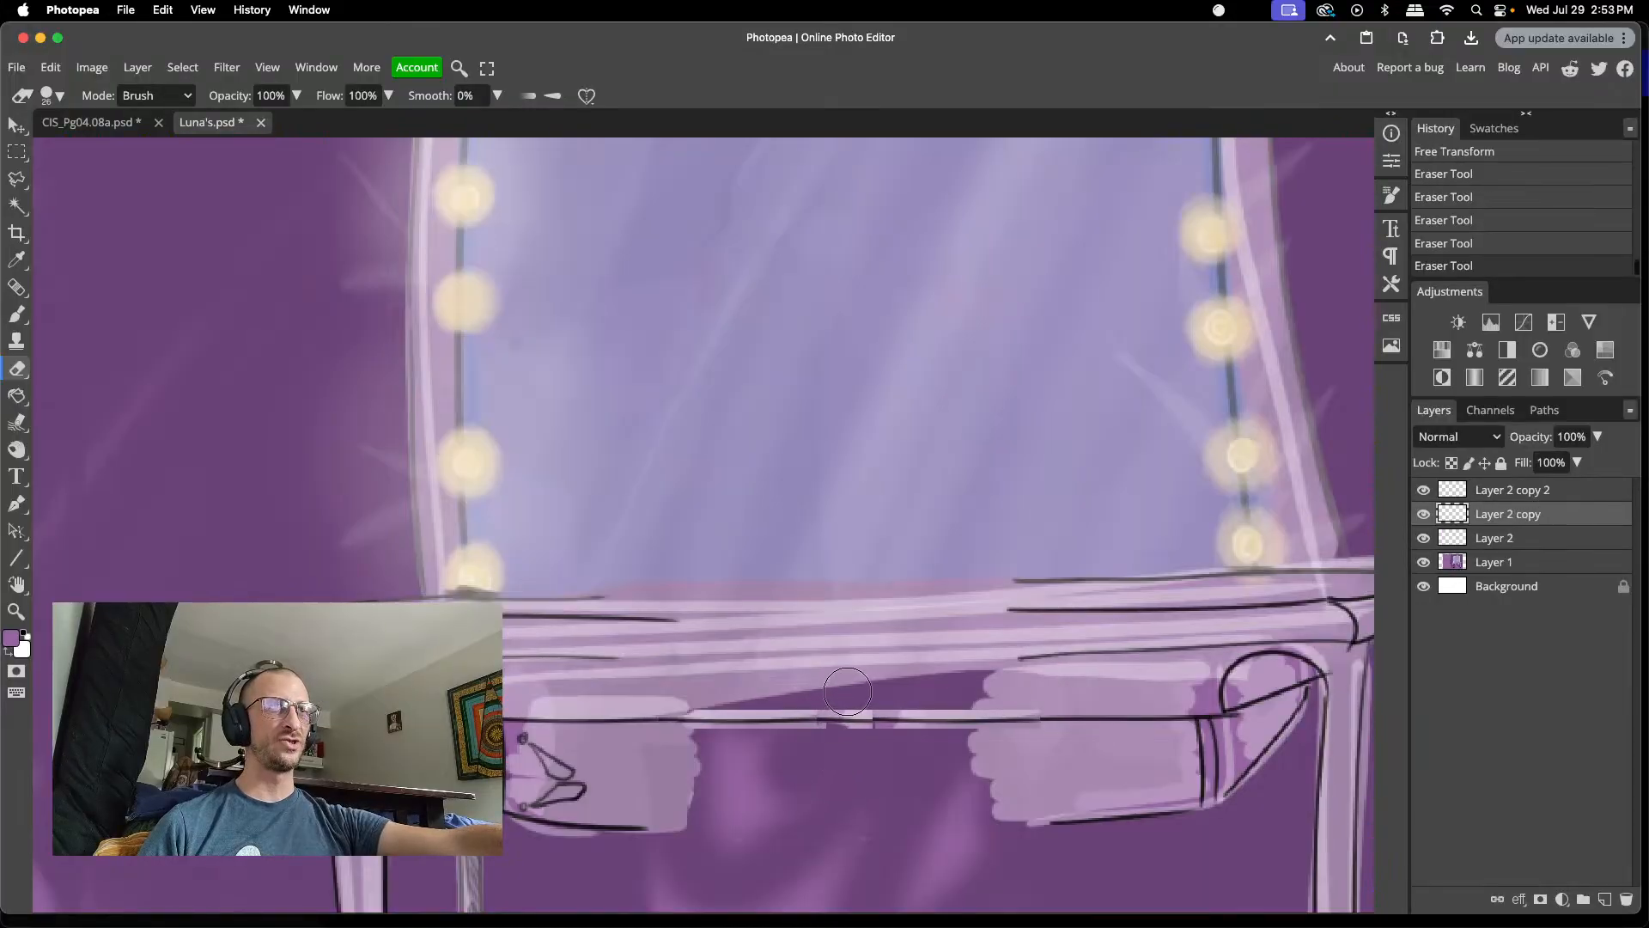
{"action": "left_click", "coordinate": [836, 690]}
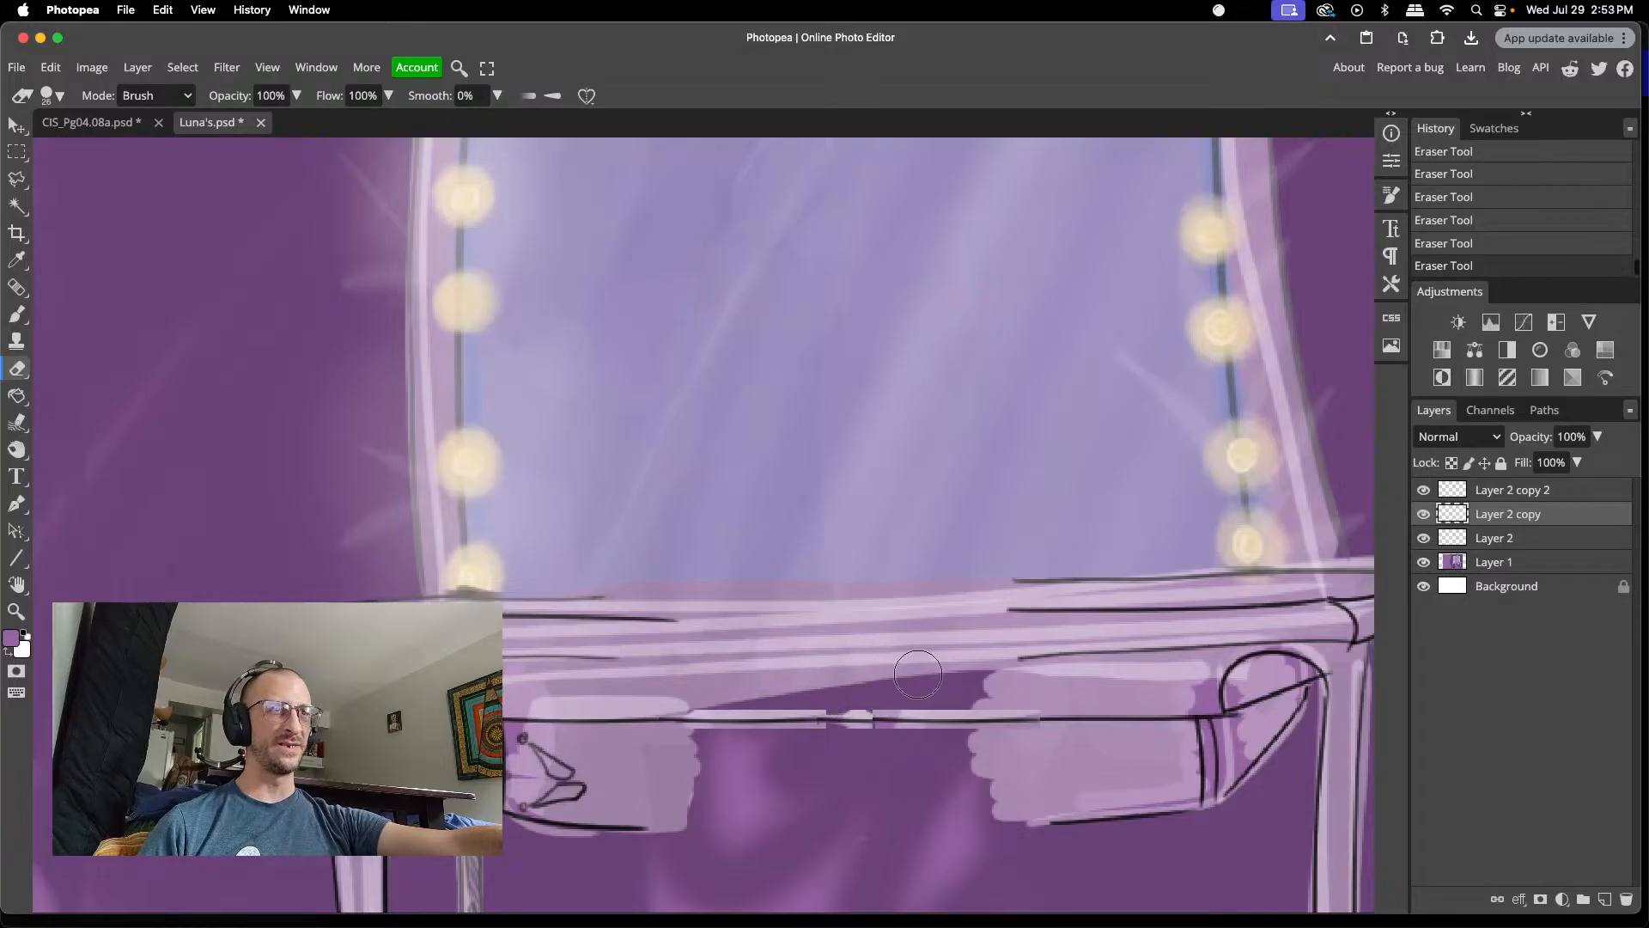
{"action": "key", "text": "super+z"}
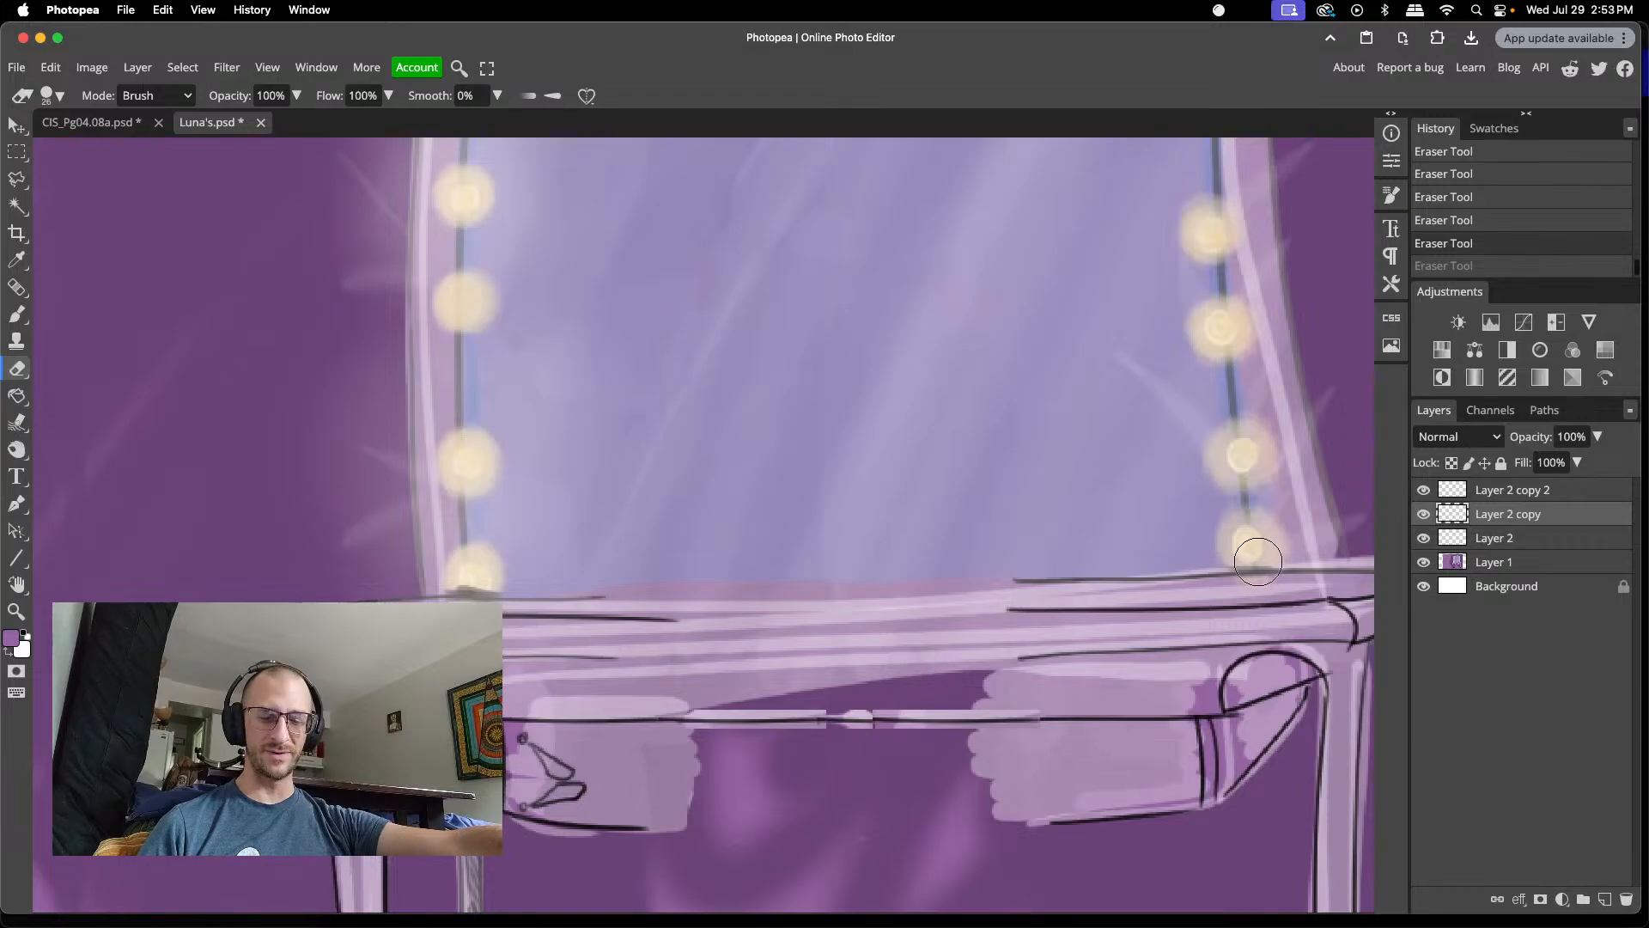
{"action": "key", "text": "super+z"}
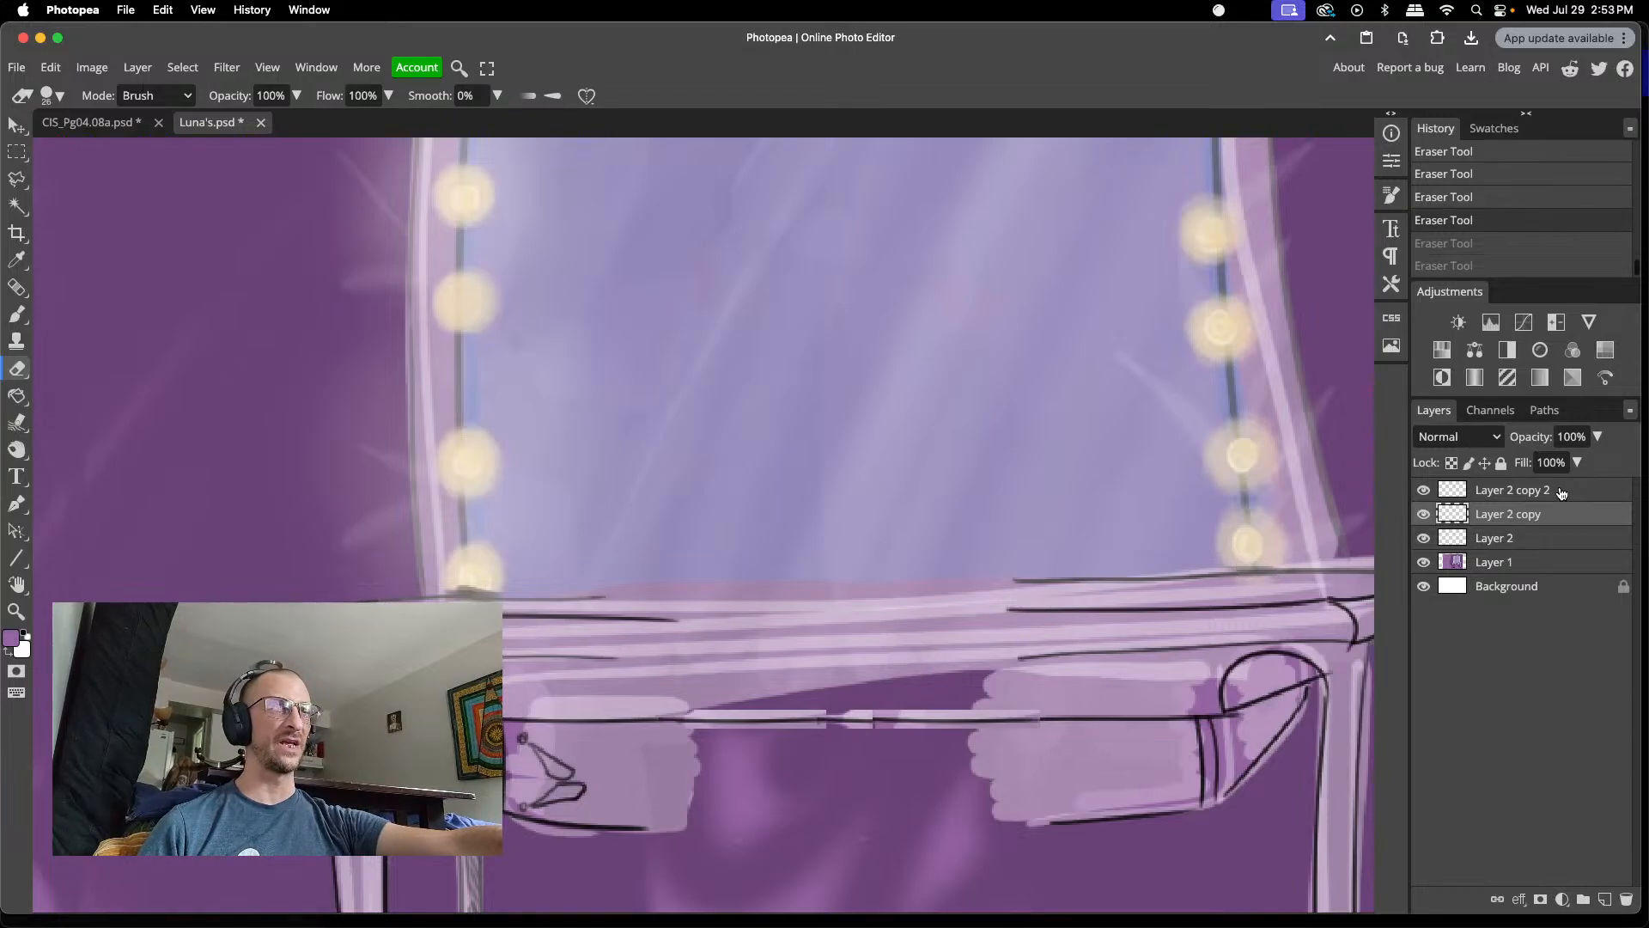
{"action": "key", "text": "super+z"}
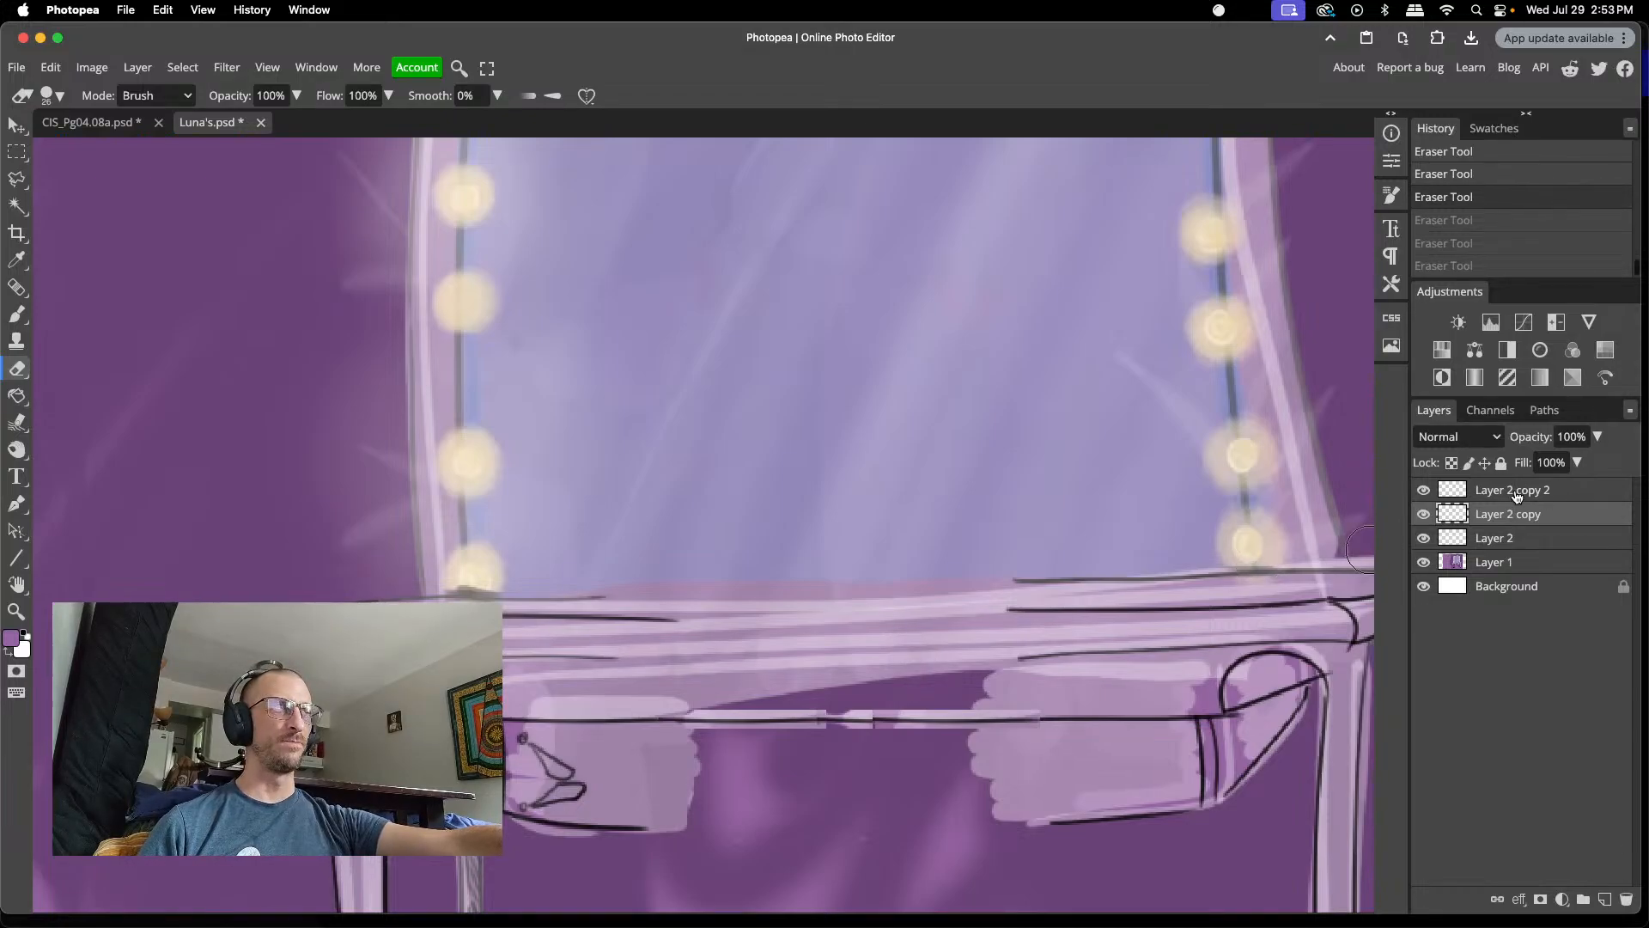
- Redo the undone erasing and trim the dark leftovers at both ends of the Layer 2 copy 2 strip
{"action": "left_click", "coordinate": [1517, 496]}
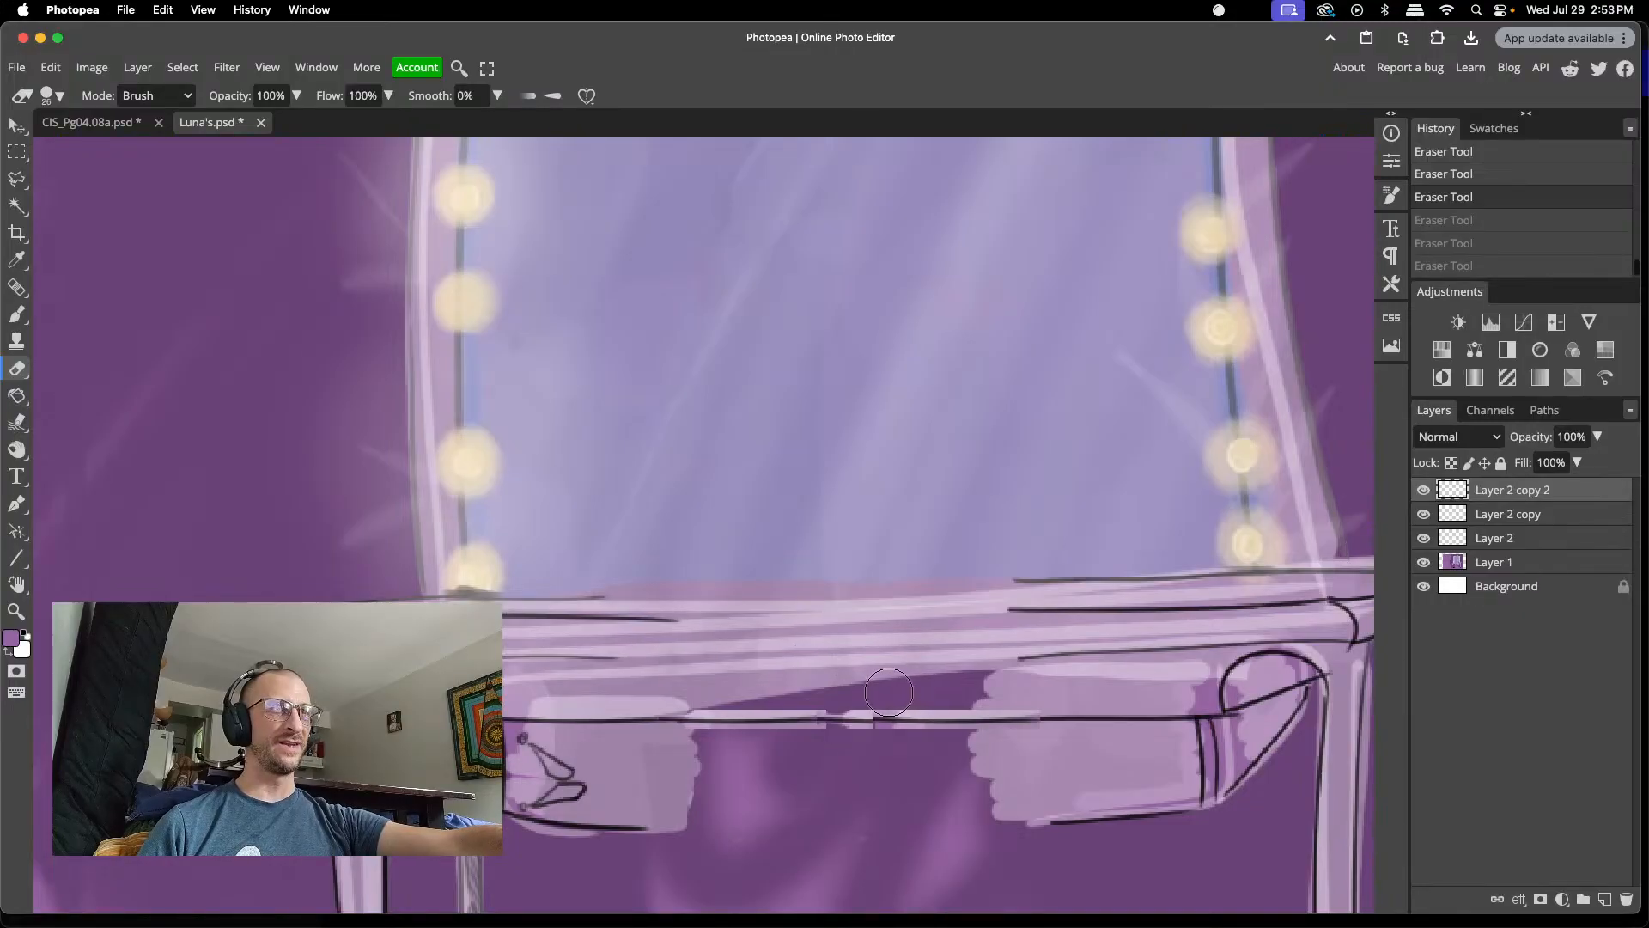
{"action": "key", "text": "super+shift+z"}
{"action": "key", "text": "super+shift+z"}
{"action": "key", "text": "super+shift+z"}
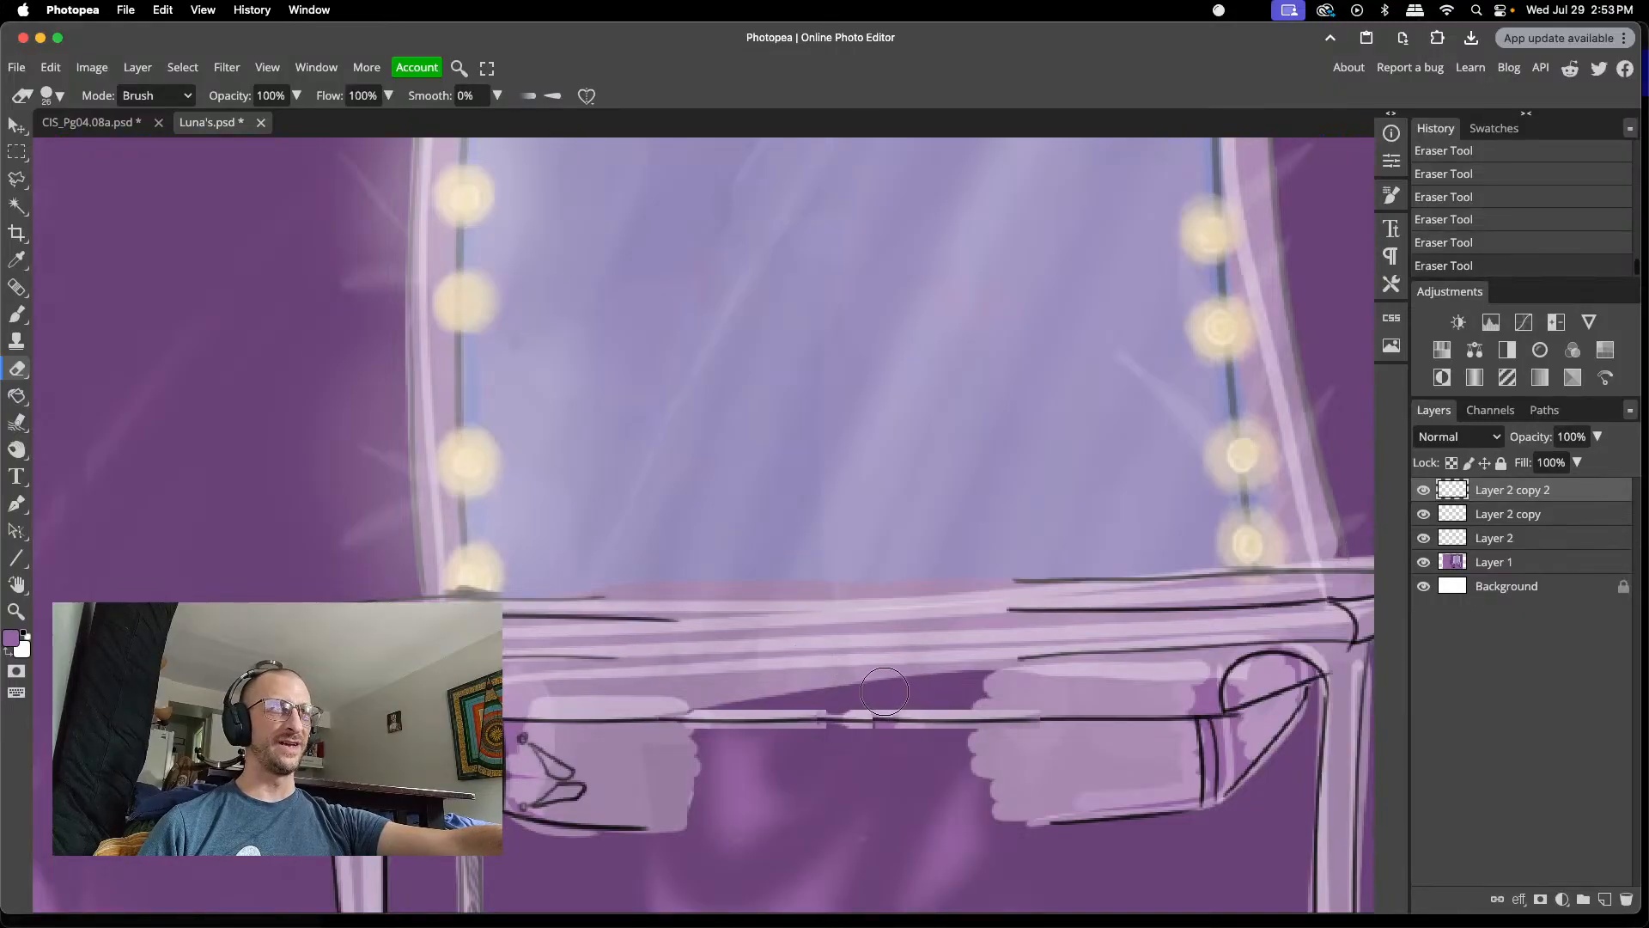
{"action": "left_click", "coordinate": [868, 746]}
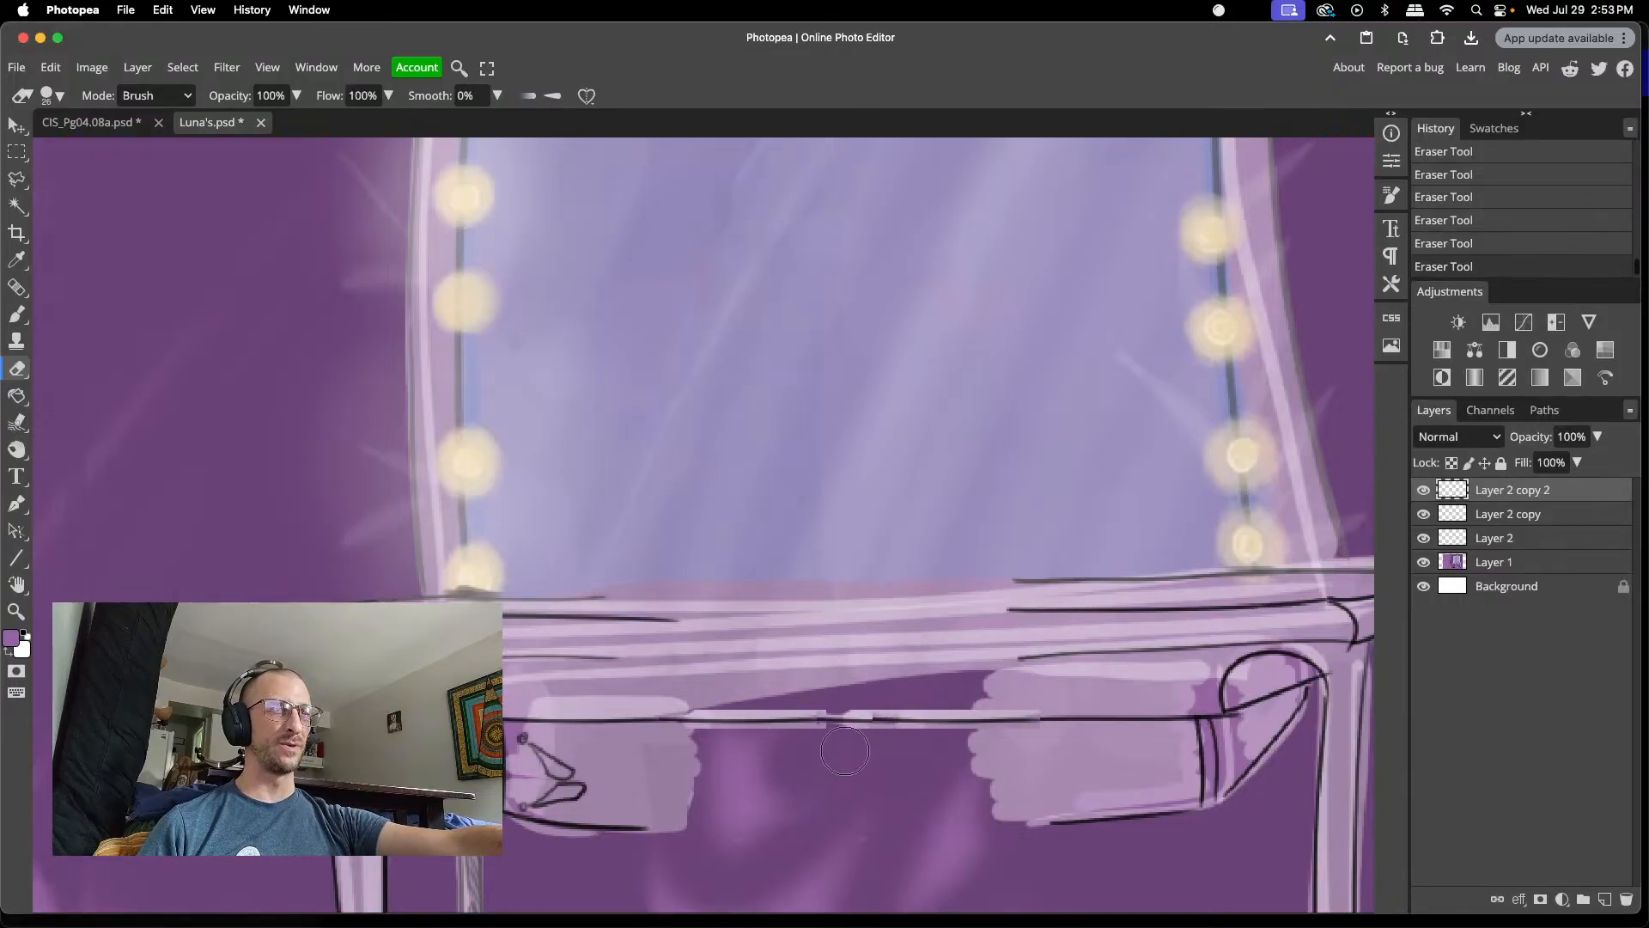
{"action": "left_click", "coordinate": [1040, 747]}
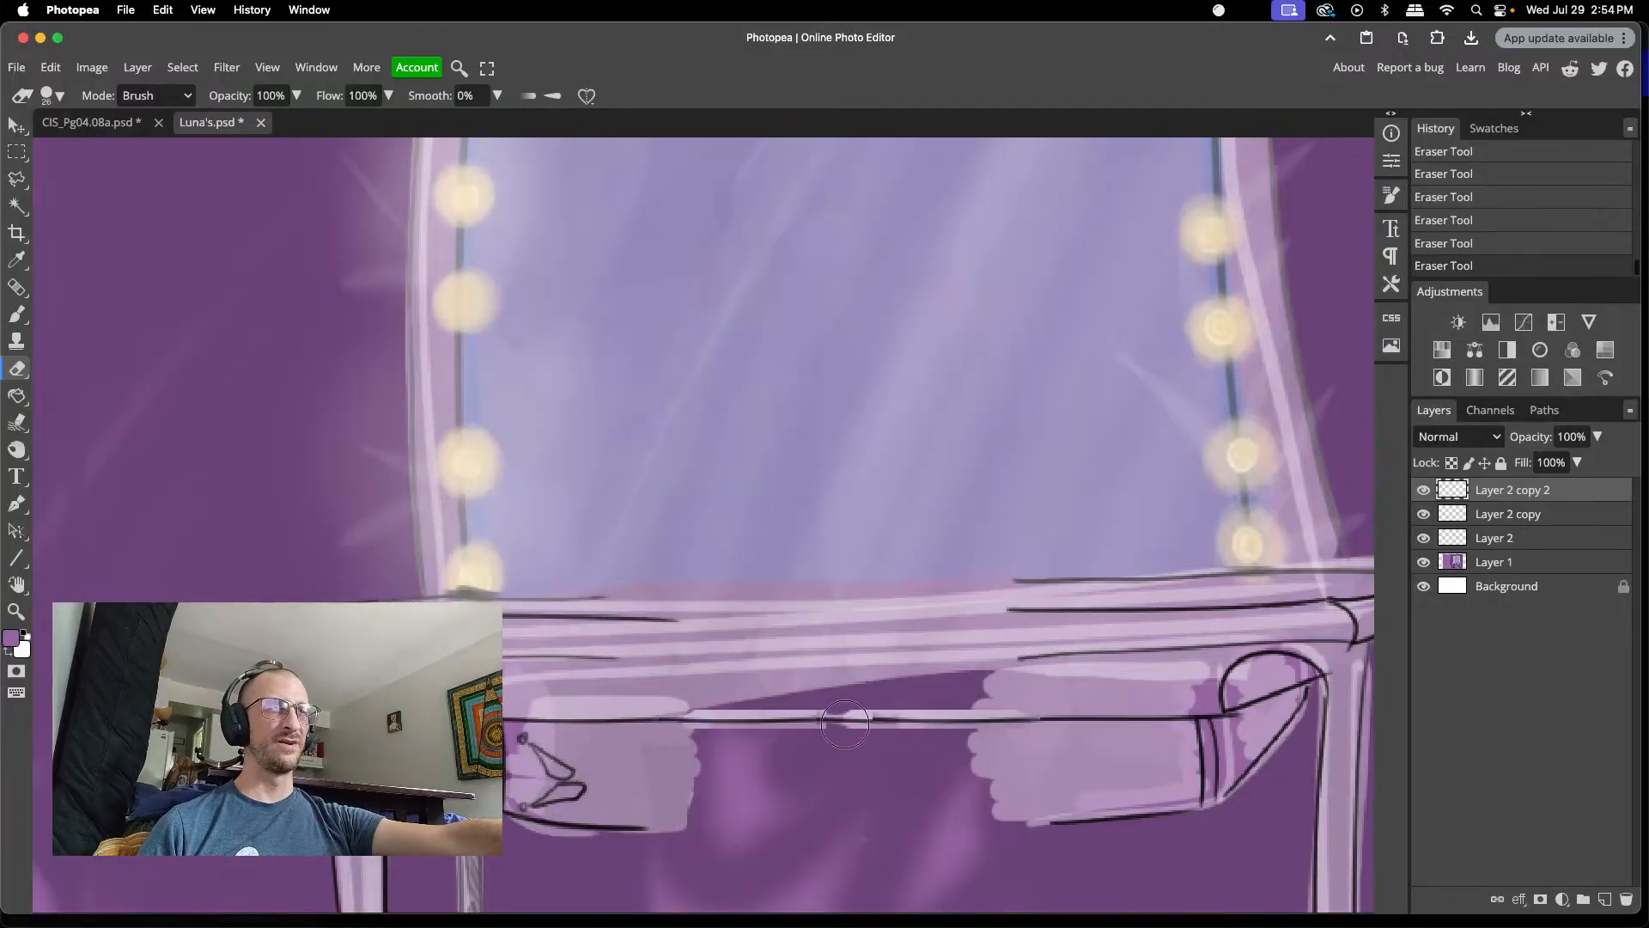
- Lasso the tabletop's lower edge line above the right drawer on Layer 1, copy it to a new layer and move it left into the gap
{"action": "left_click", "coordinate": [1510, 564]}
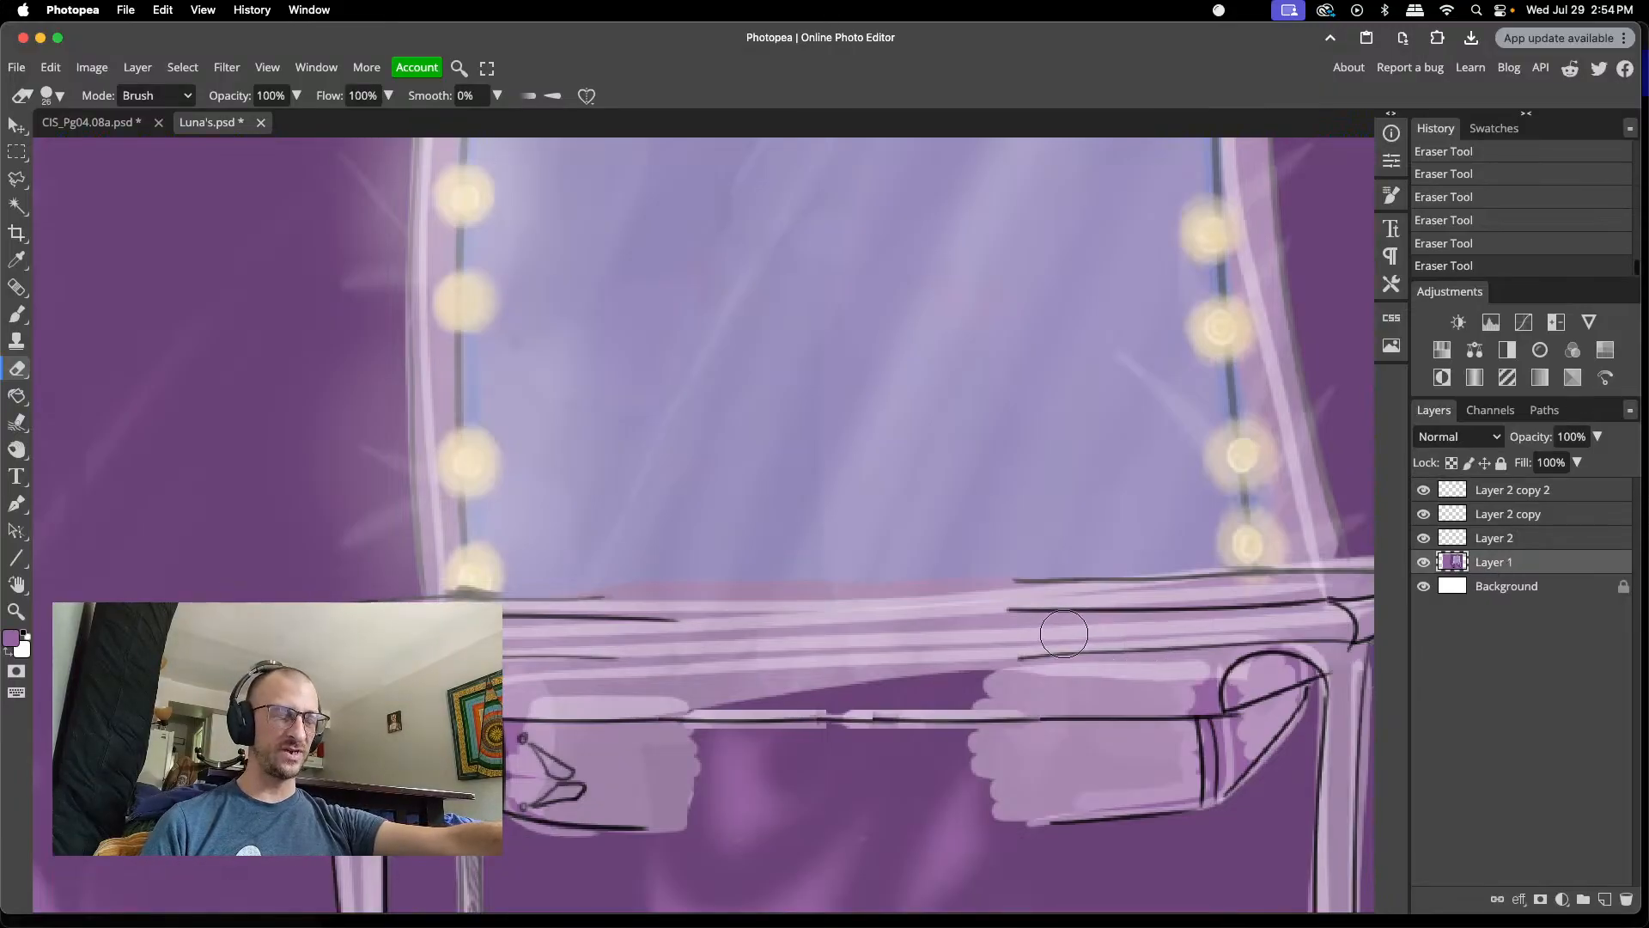
{"action": "key", "text": "l"}
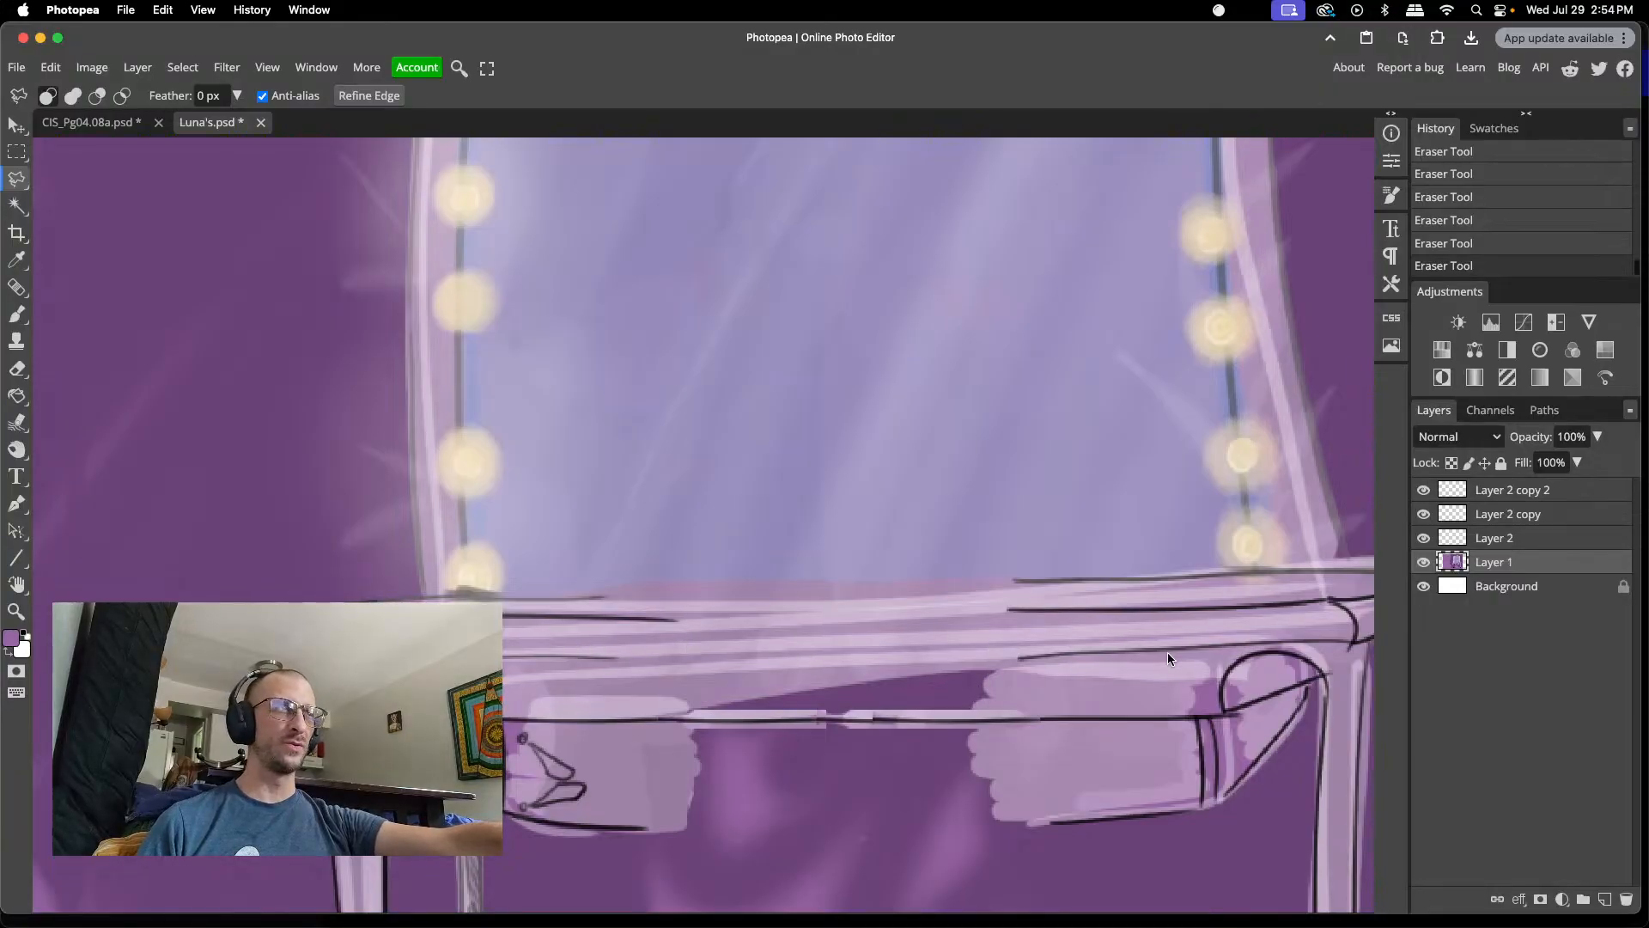
{"action": "left_click", "coordinate": [1343, 643]}
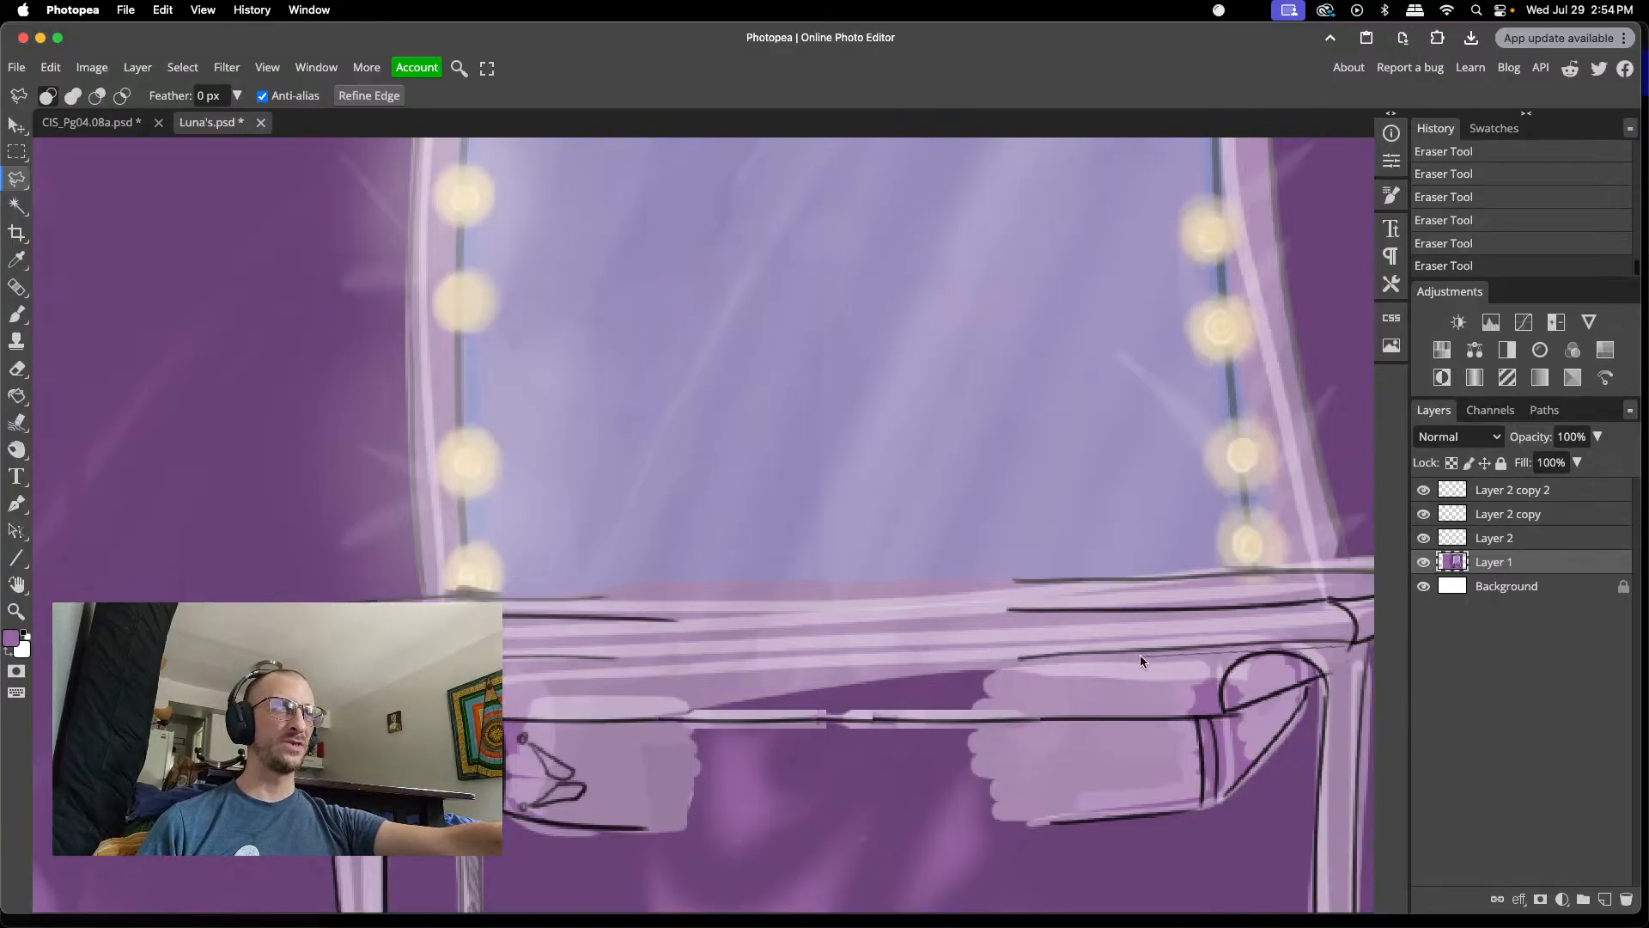
{"action": "left_click", "coordinate": [1015, 656]}
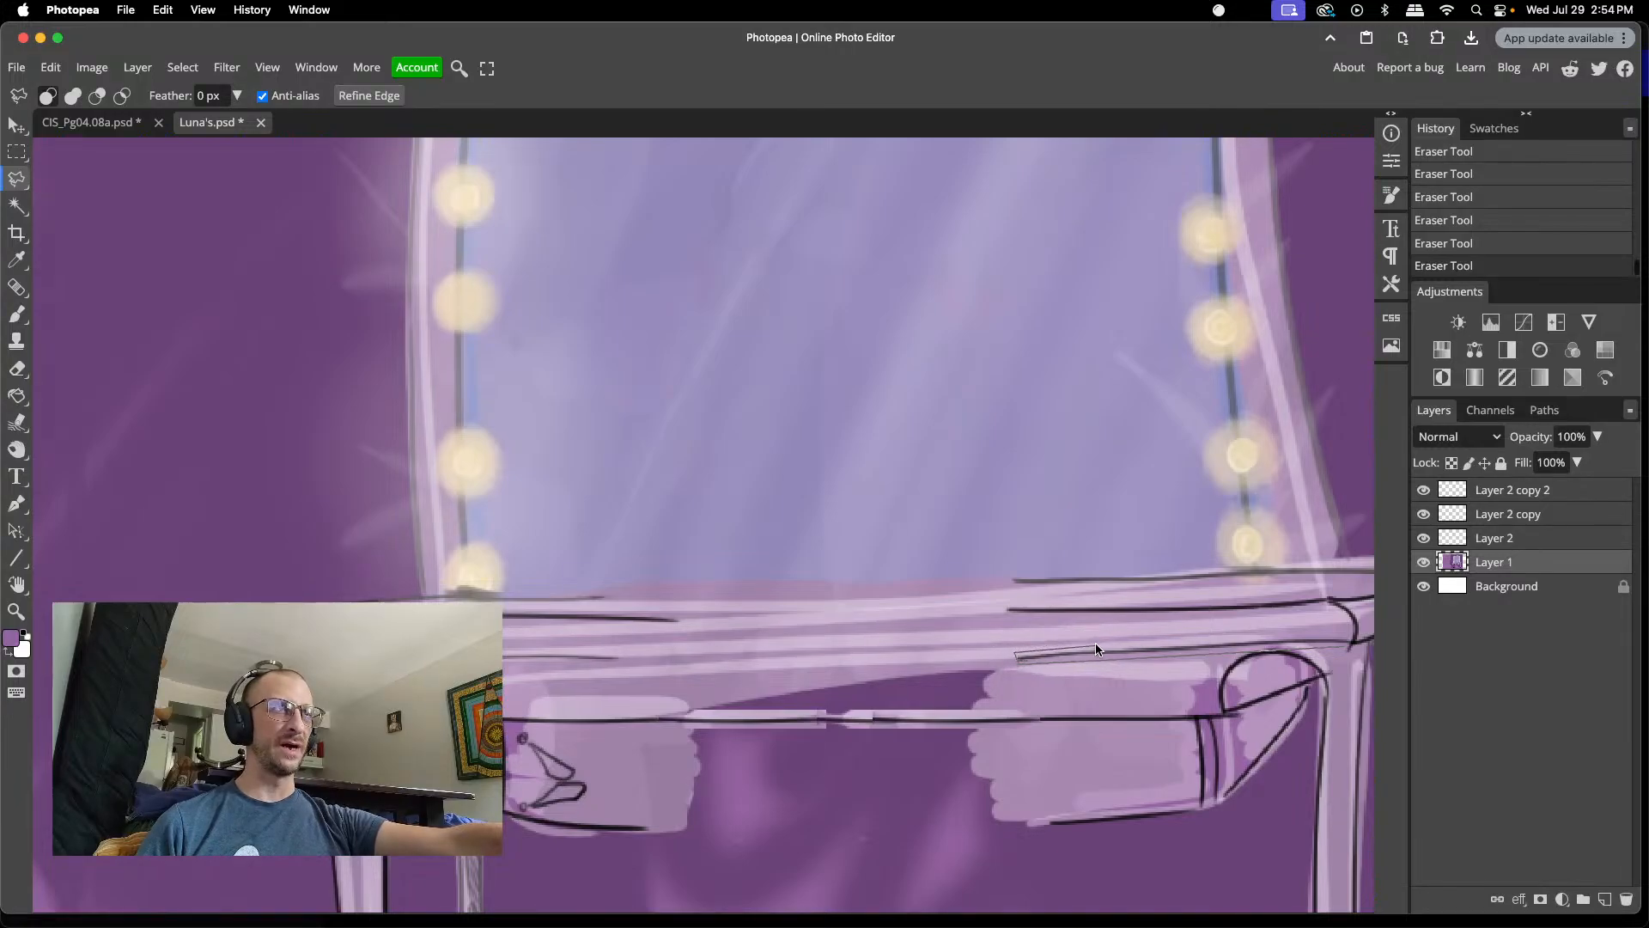
{"action": "left_click", "coordinate": [1345, 642]}
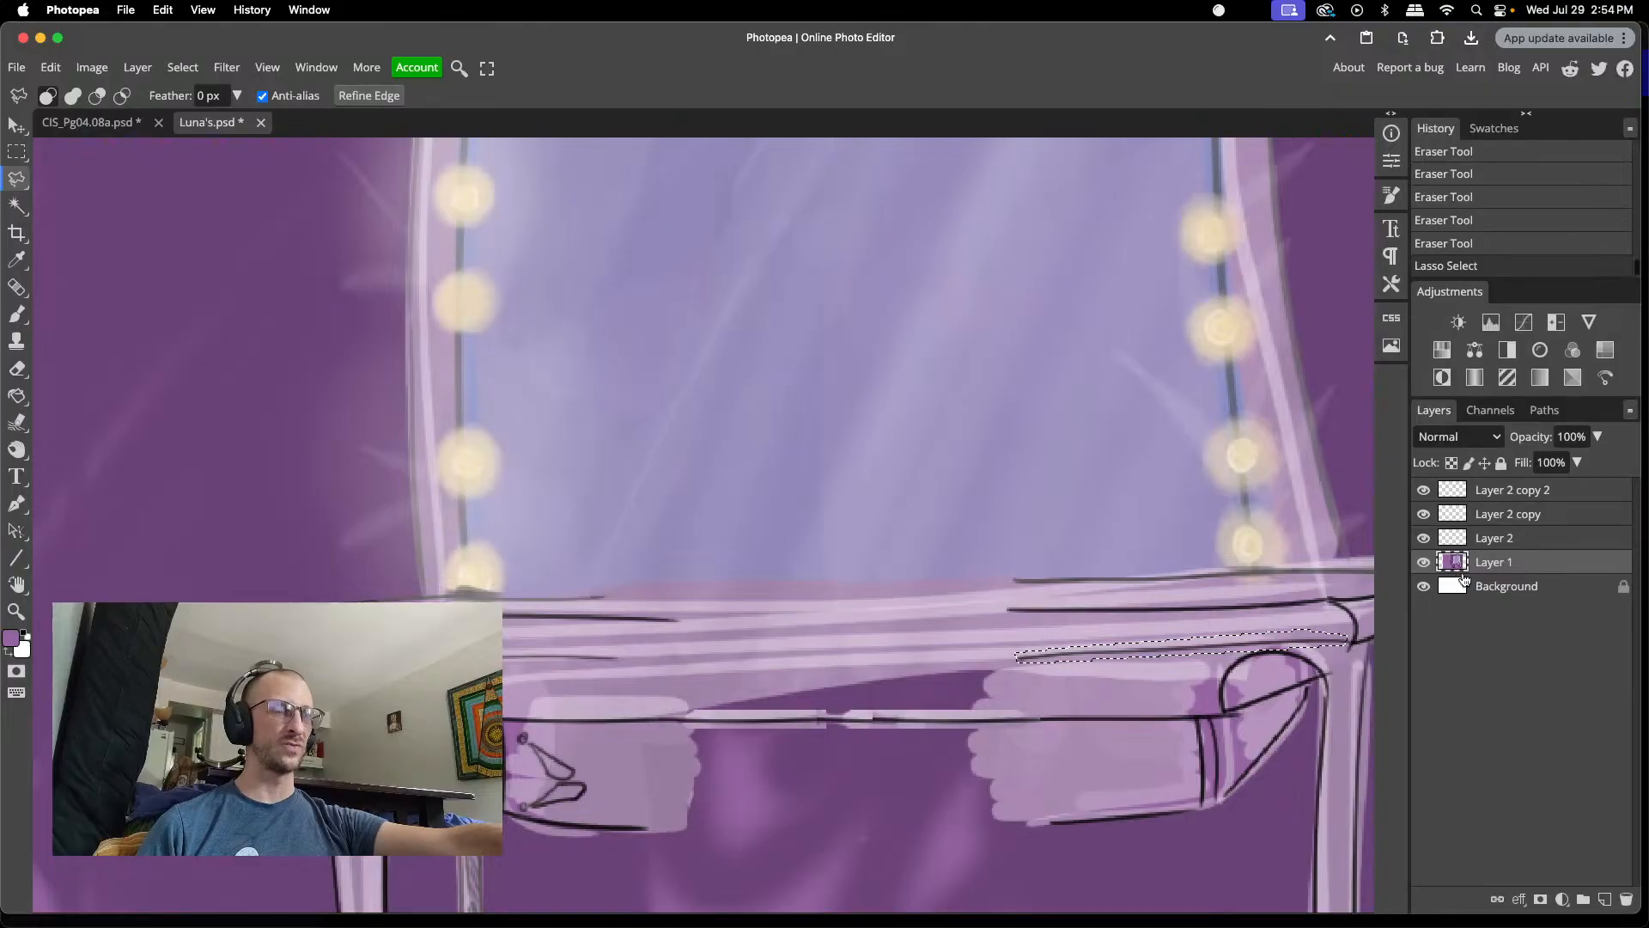
{"action": "key", "text": "super+j"}
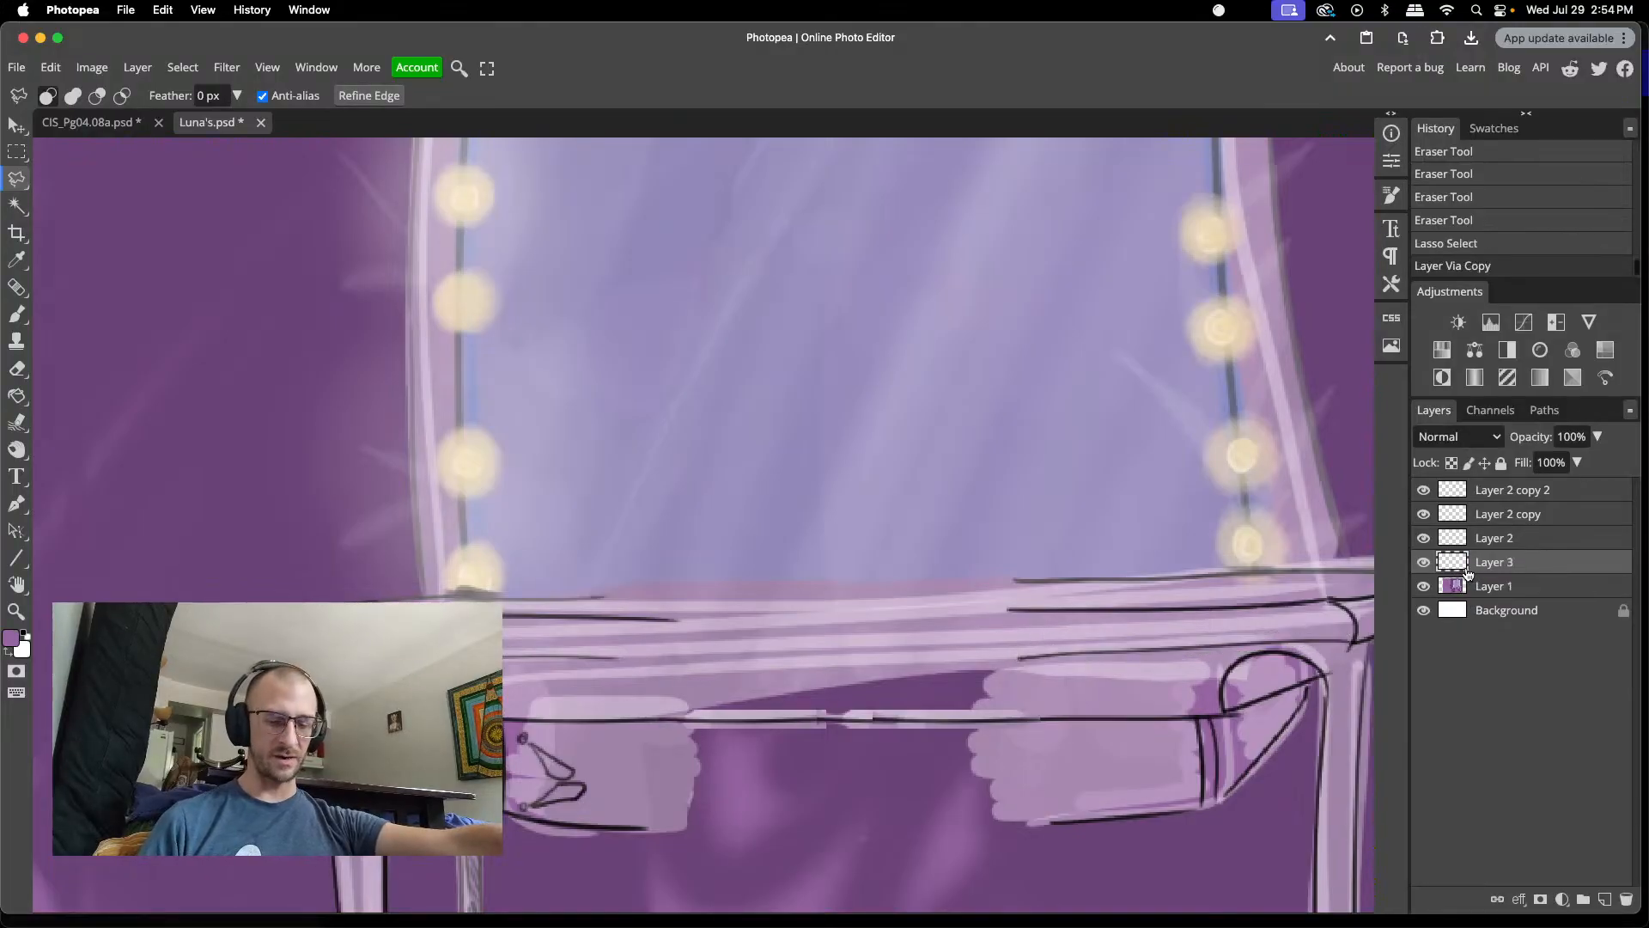
{"action": "key", "text": "v"}
{"action": "left_click_drag", "start_coordinate": [1106, 644], "coordinate": [781, 660]}
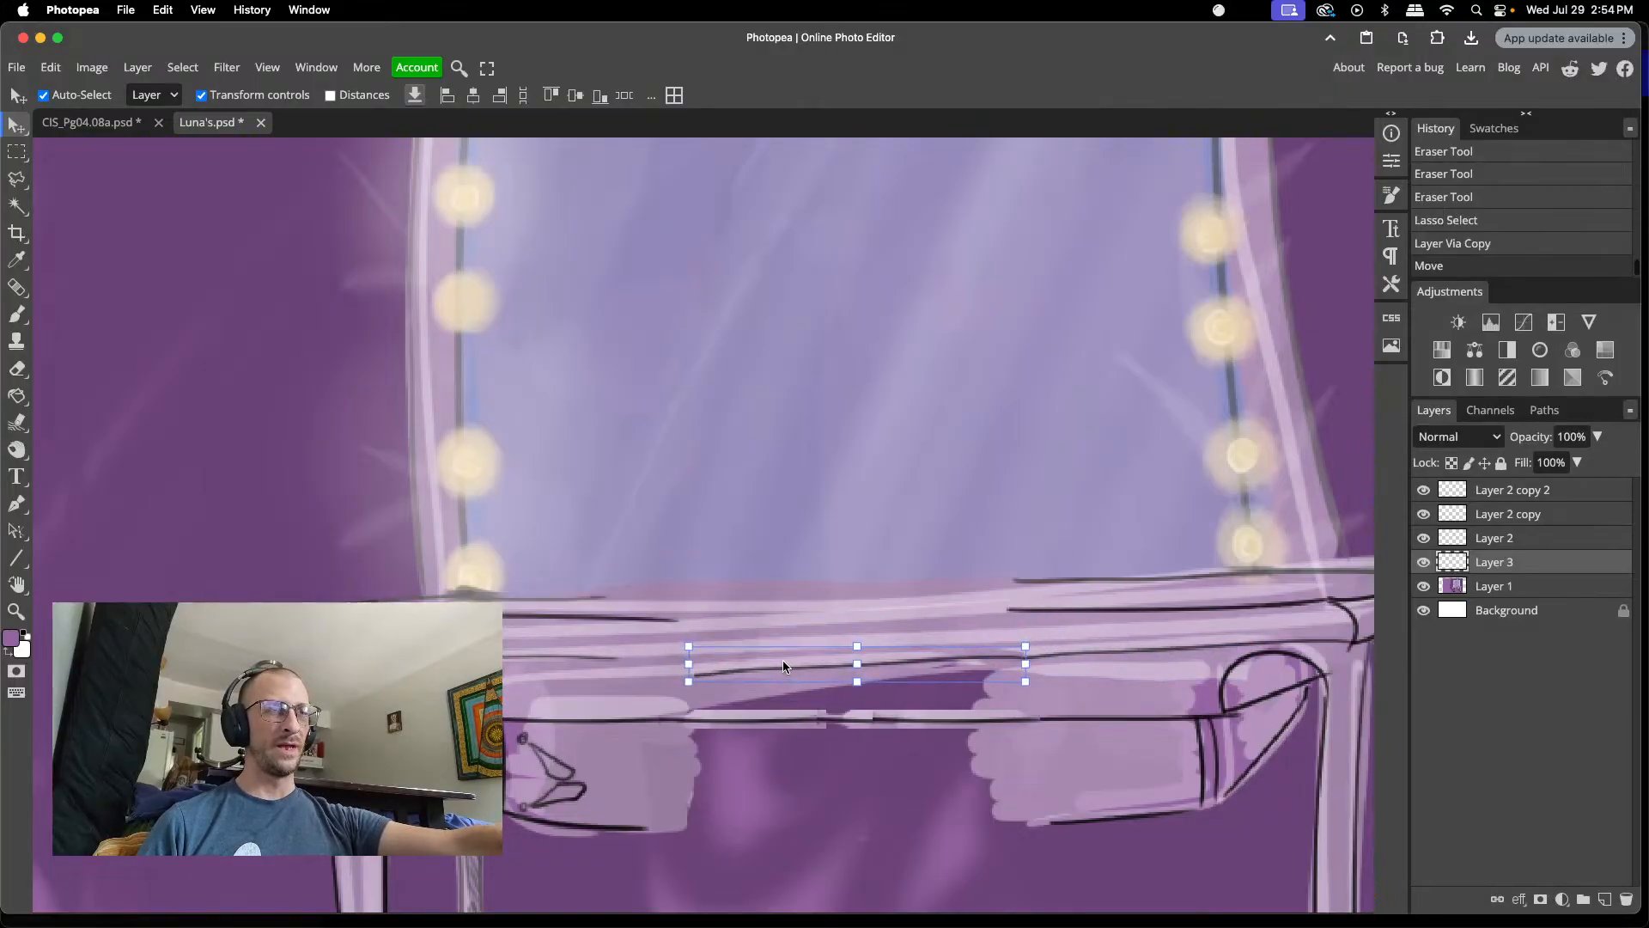
- Rotate the copied tabletop line slightly to follow the tabletop's lower edge and apply the transform
{"action": "key", "text": "ctrl+t"}
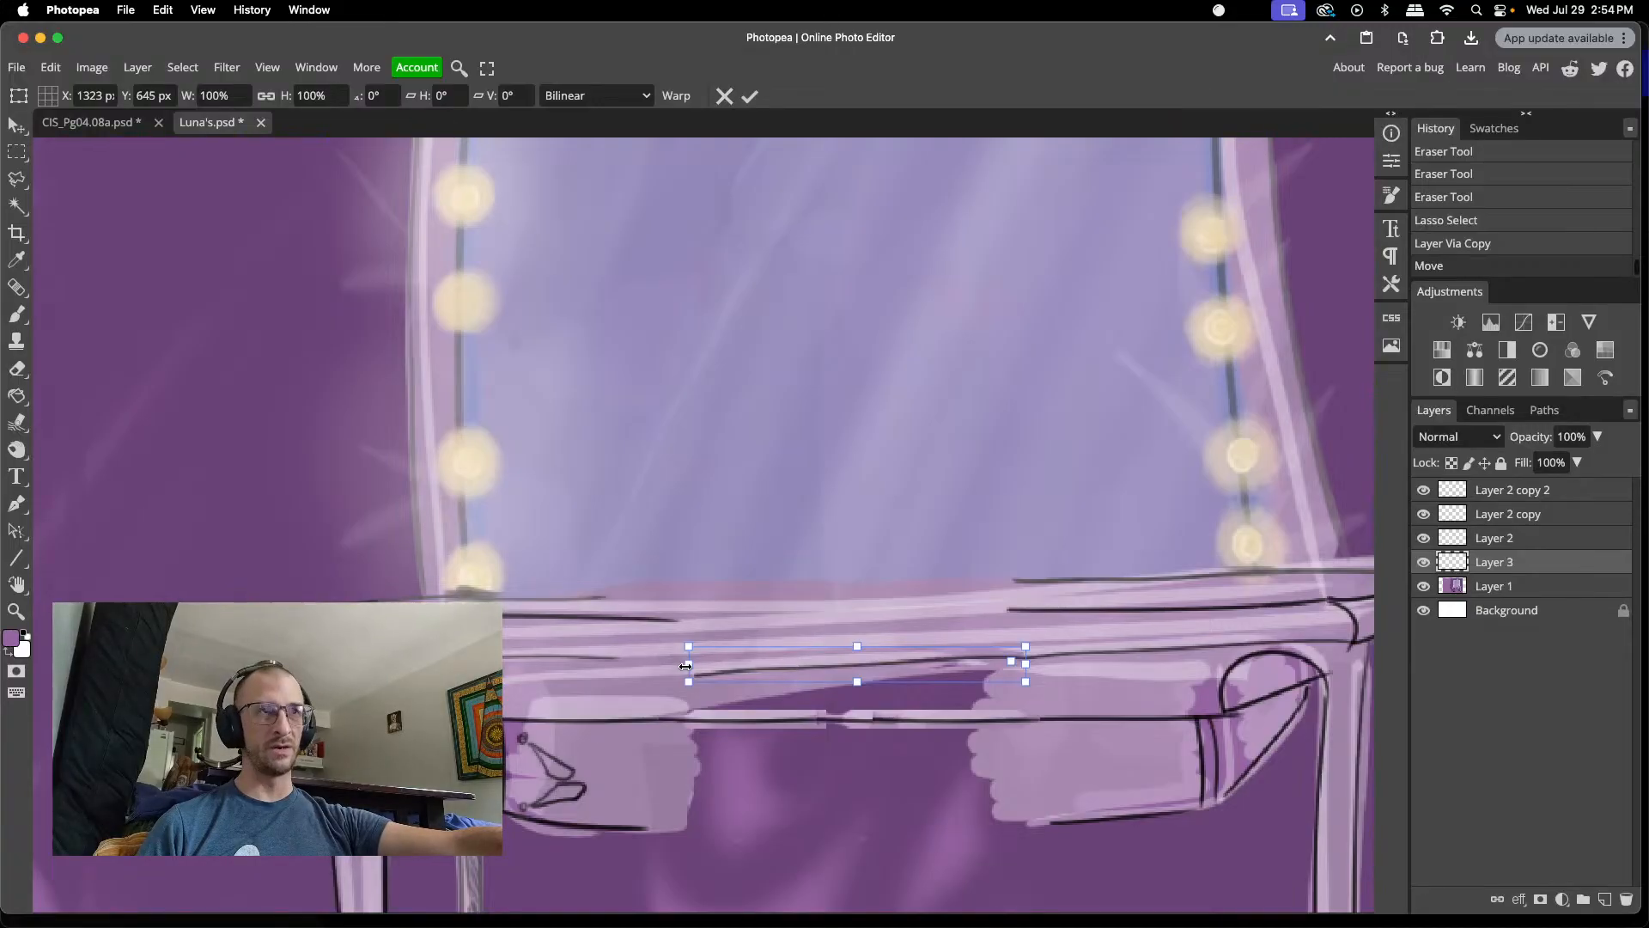
{"action": "left_click_drag", "start_coordinate": [685, 666], "coordinate": [691, 653]}
{"action": "left_click", "coordinate": [750, 96]}
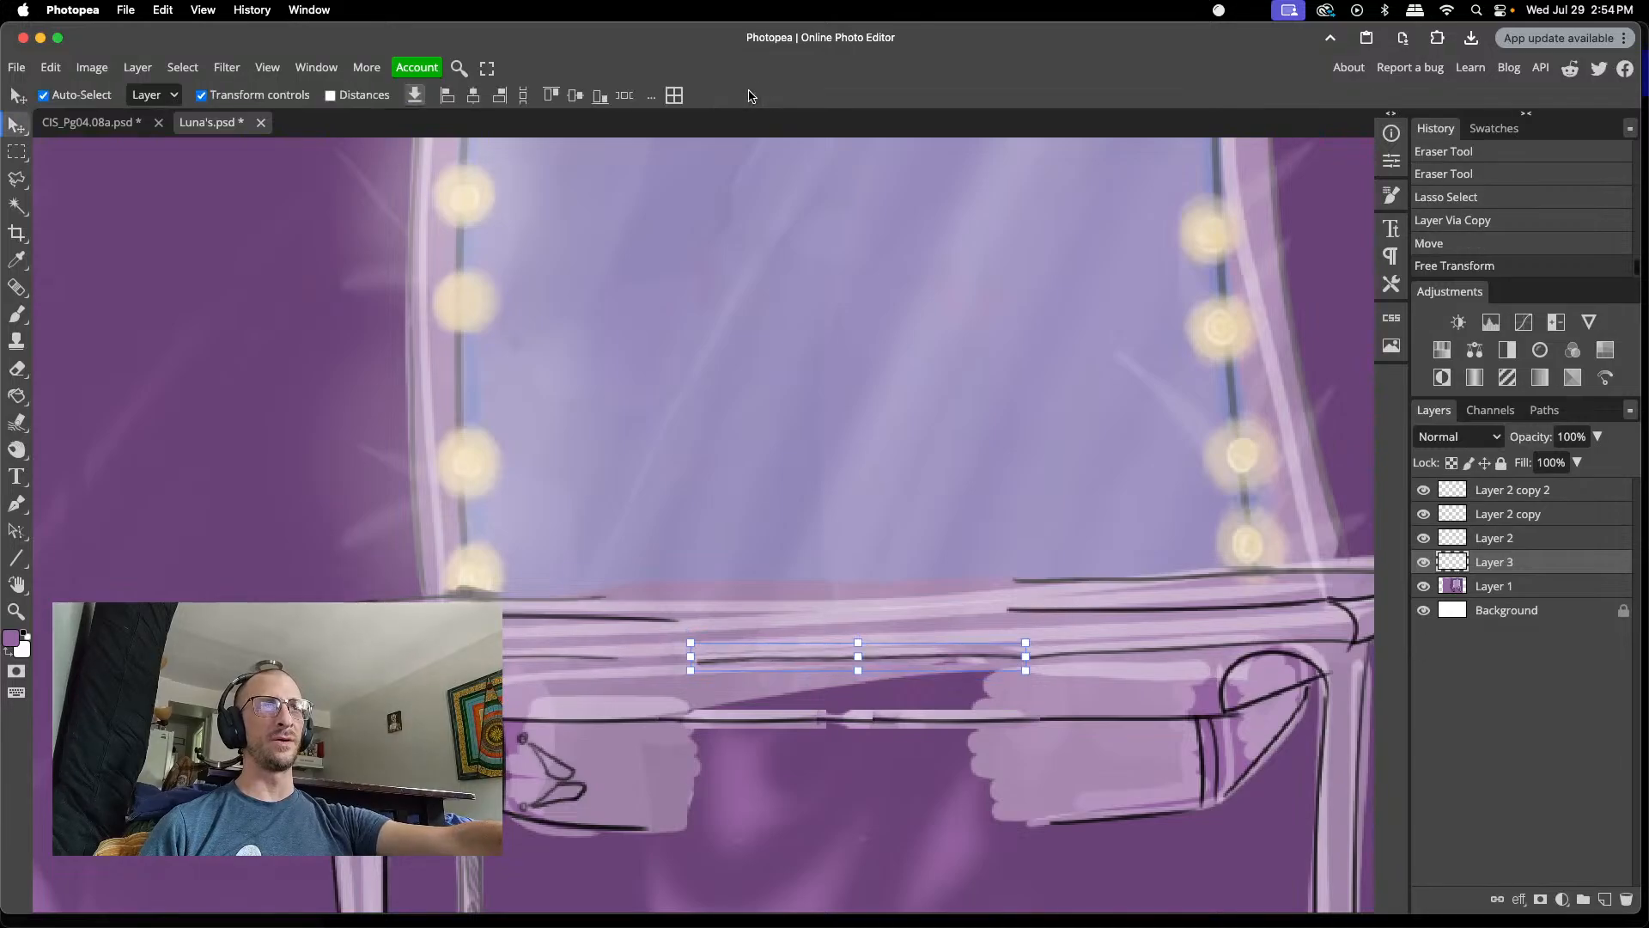
{"action": "left_click", "coordinate": [875, 541]}
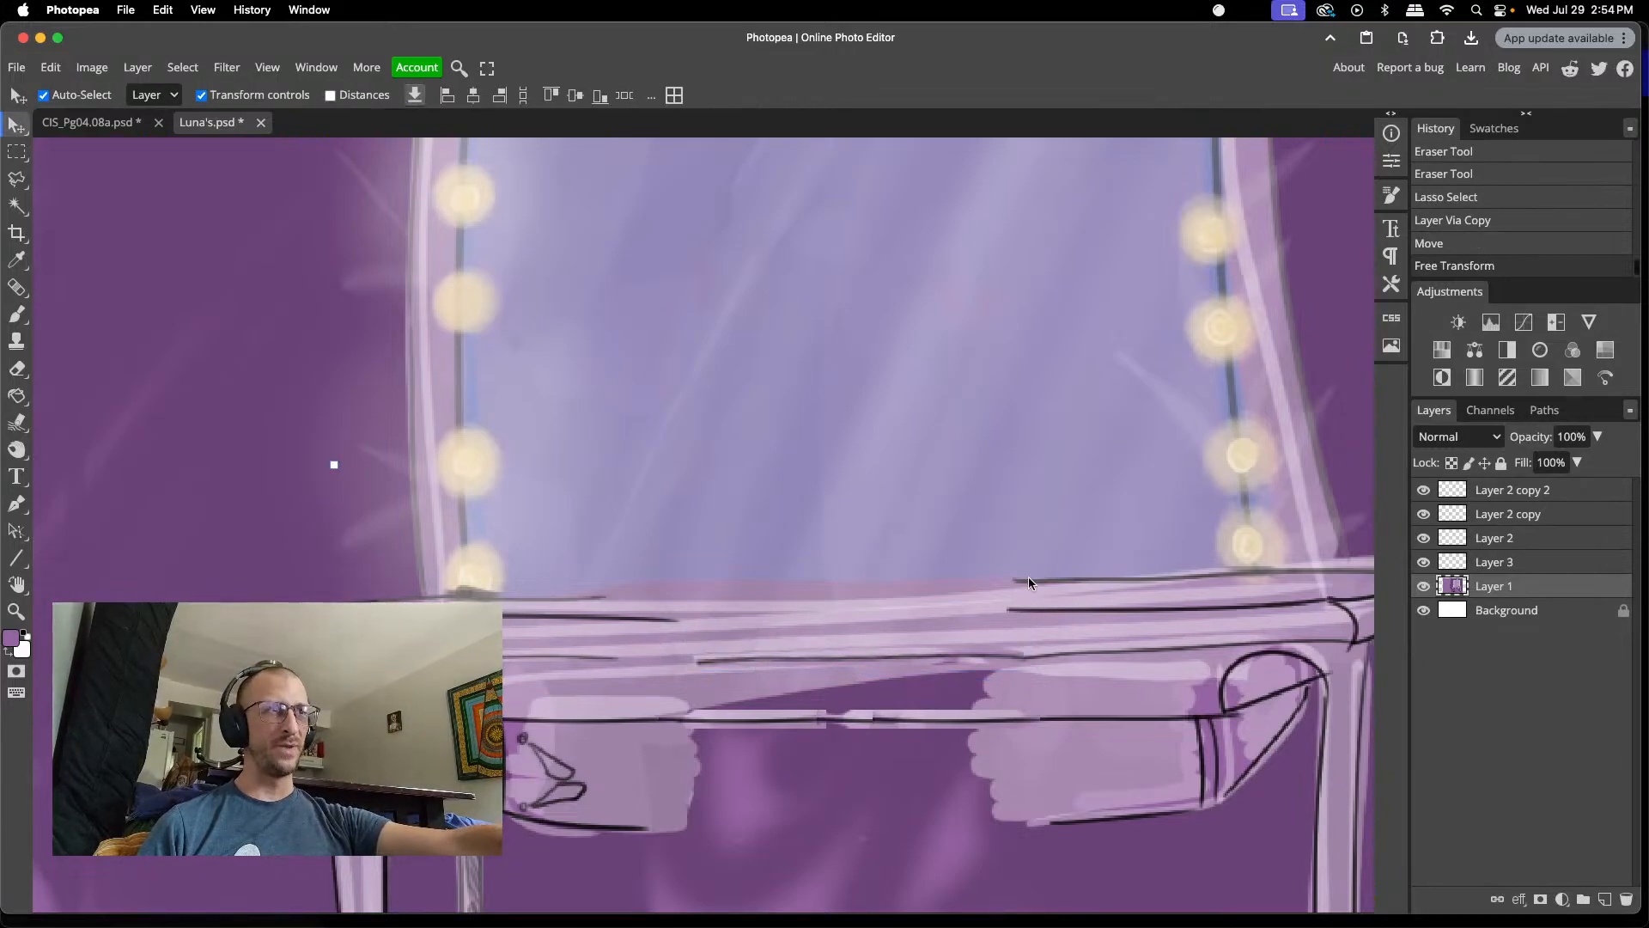
- Duplicate the Layer 3 line and move the copy left to meet the existing tabletop line, discarding a -0.8° rotation
{"action": "left_click", "coordinate": [969, 656]}
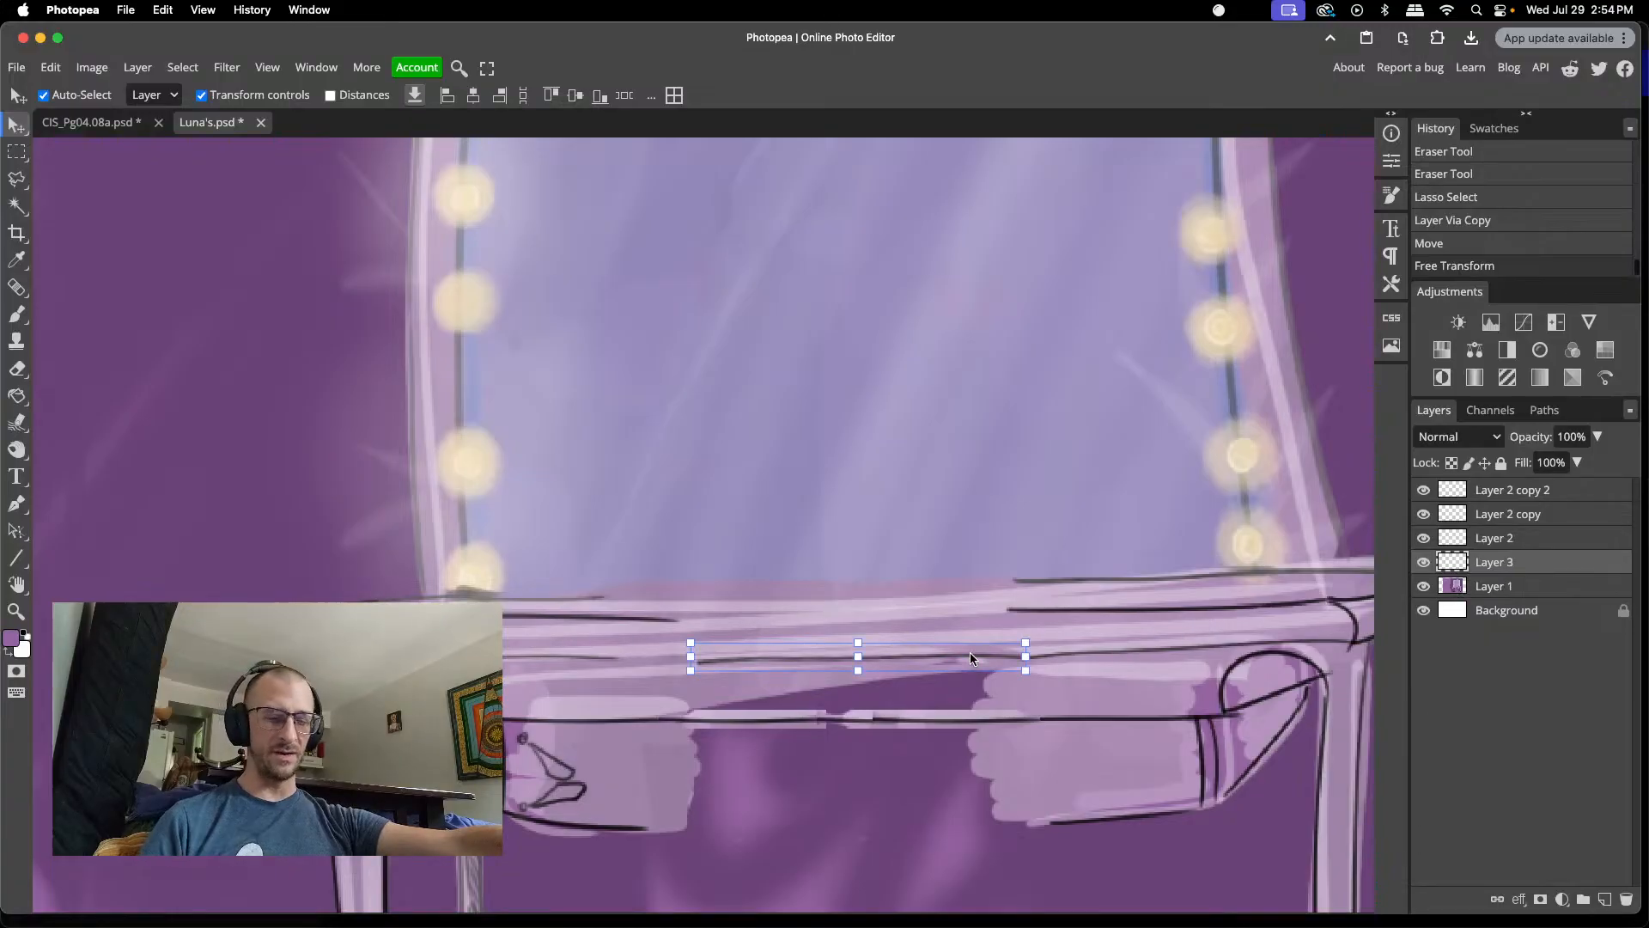
{"action": "key", "text": "super+j"}
{"action": "left_click_drag", "start_coordinate": [970, 658], "coordinate": [937, 650]}
{"action": "key", "text": "super+t"}
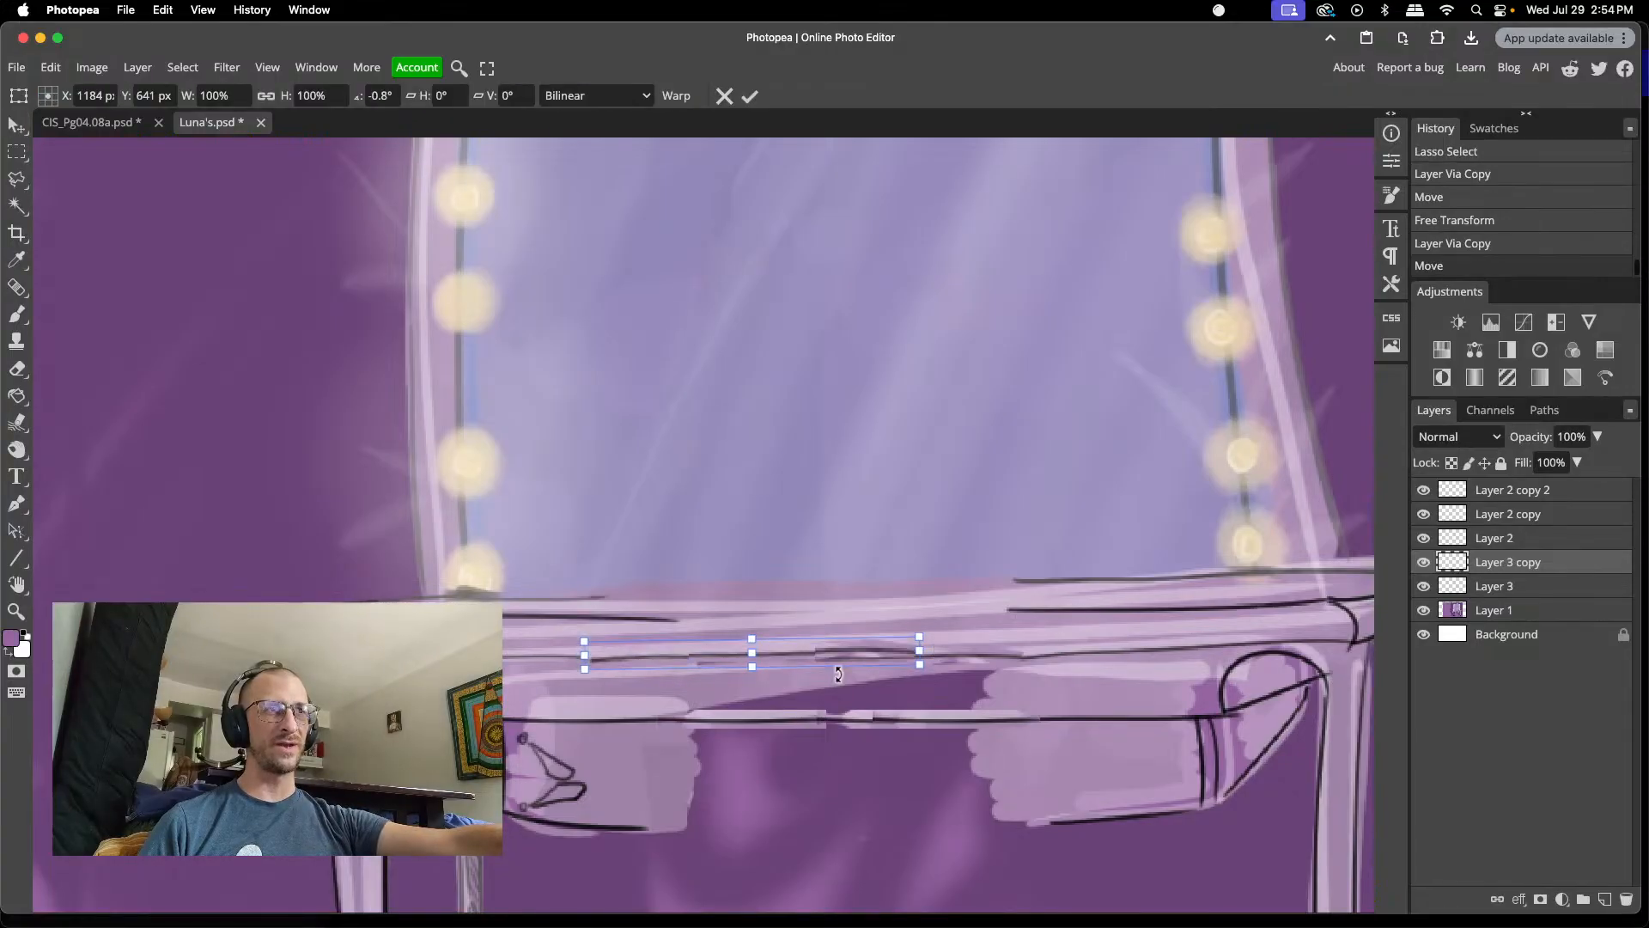
{"action": "key", "text": "Escape"}
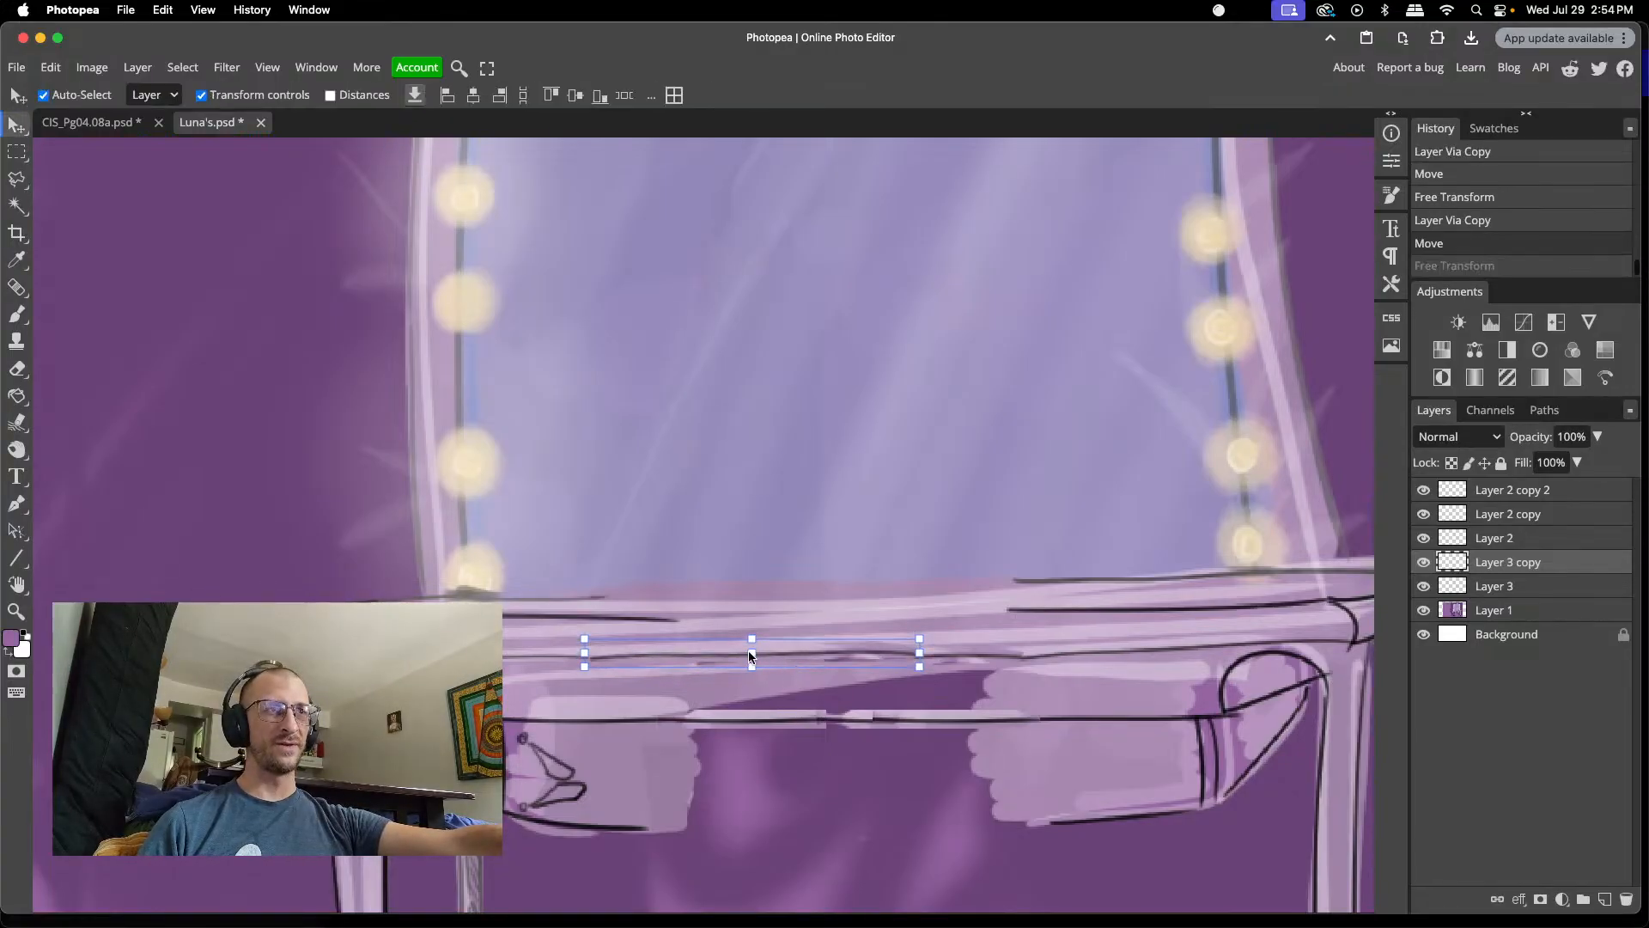
- Rotate the duplicated tabletop line by 0.4° and apply the transform
{"action": "key", "text": "super+t"}
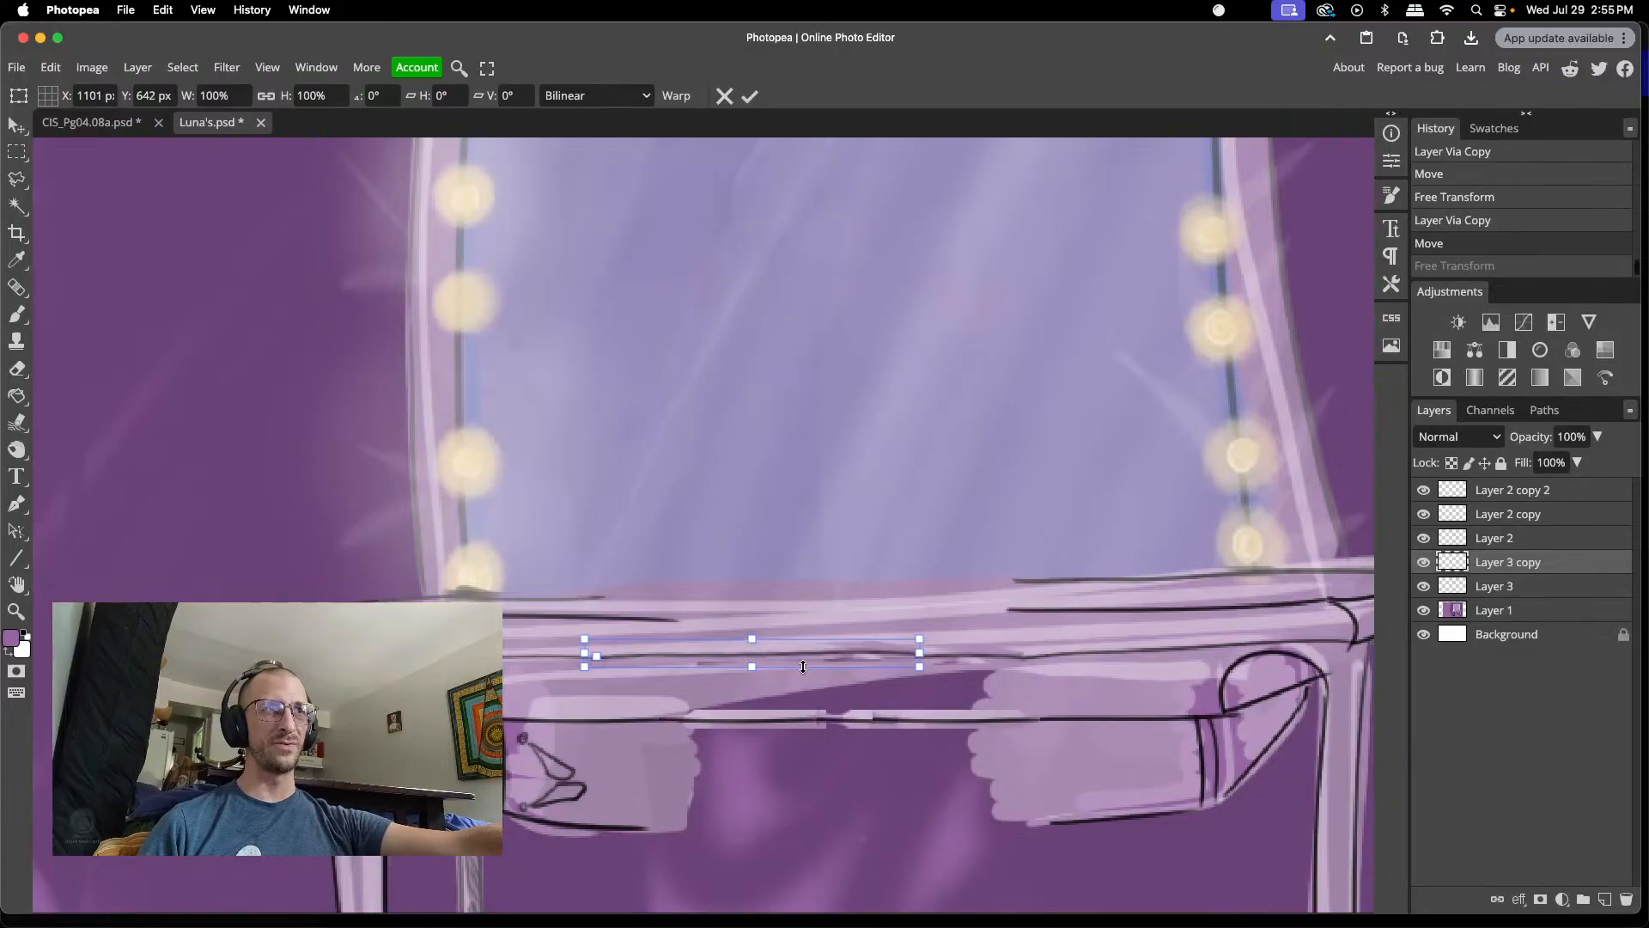
{"action": "left_click_drag", "start_coordinate": [938, 633], "coordinate": [938, 640]}
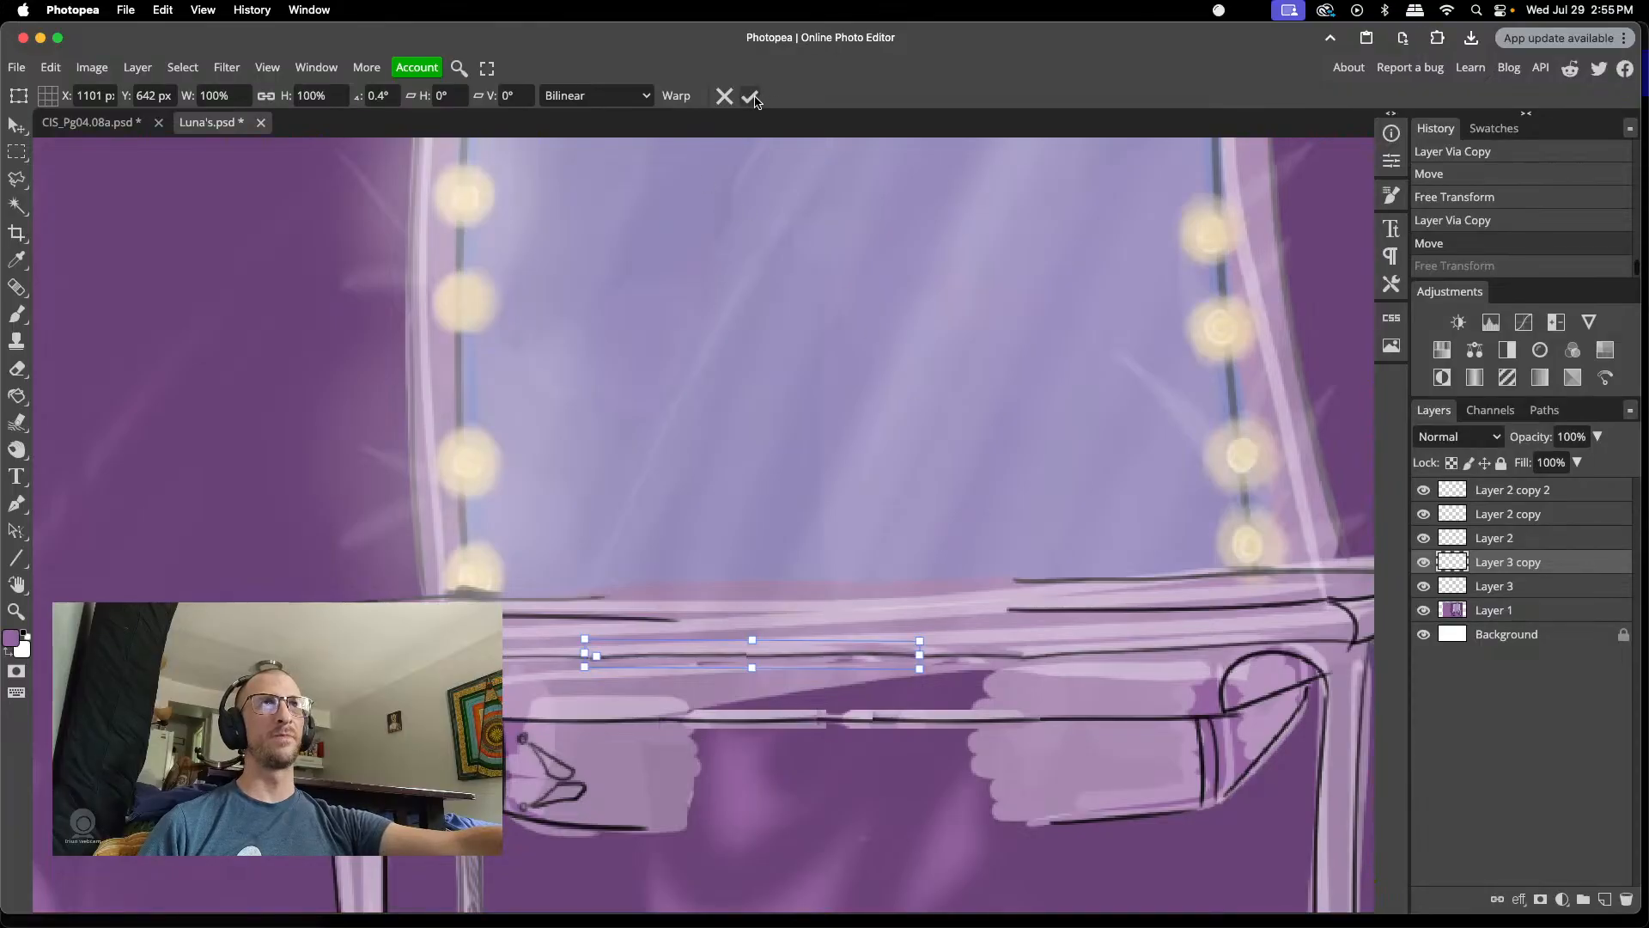
{"action": "left_click", "coordinate": [750, 95]}
{"action": "left_click", "coordinate": [796, 375]}
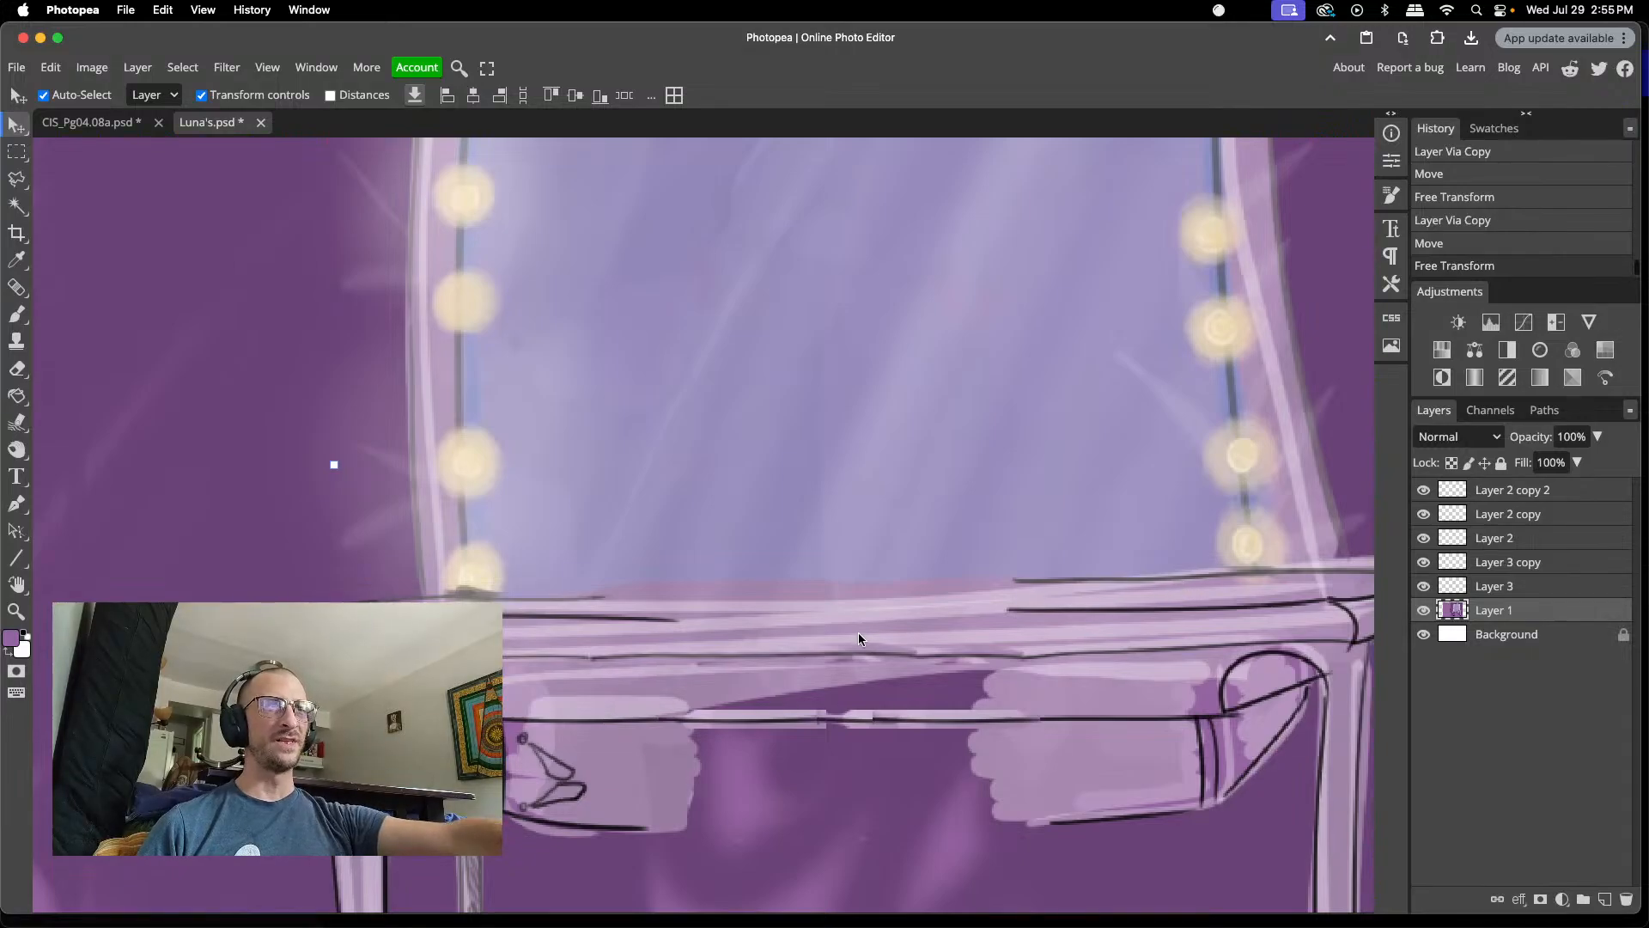
{"action": "key", "text": "e"}
{"action": "mouse_move", "coordinate": [873, 623]}
{"action": "left_mouse_down"}
{"action": "mouse_move", "coordinate": [898, 627]}
{"action": "mouse_move", "coordinate": [885, 629]}
{"action": "left_mouse_up"}
{"action": "key", "text": "ctrl+z"}
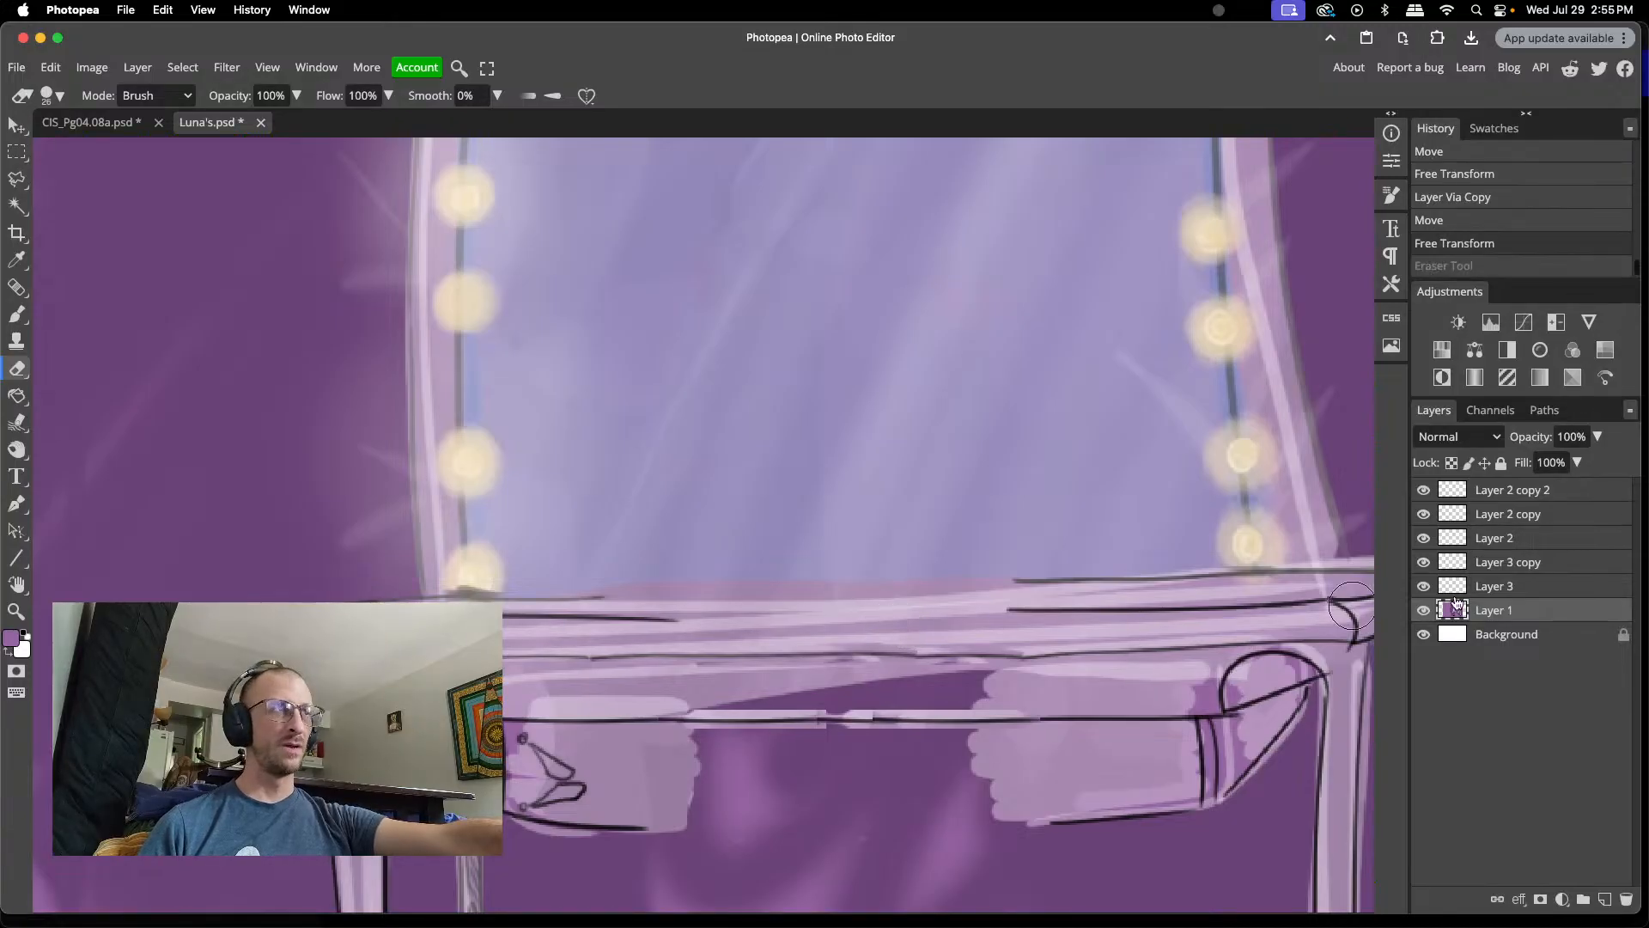
- Erase the light fringes around the copied tabletop line segments on Layer 3 and Layer 3 copy
{"action": "left_click", "coordinate": [1493, 587]}
{"action": "mouse_move", "coordinate": [867, 610]}
{"action": "left_mouse_down"}
{"action": "mouse_move", "coordinate": [898, 626]}
{"action": "mouse_move", "coordinate": [827, 616]}
{"action": "left_mouse_up"}
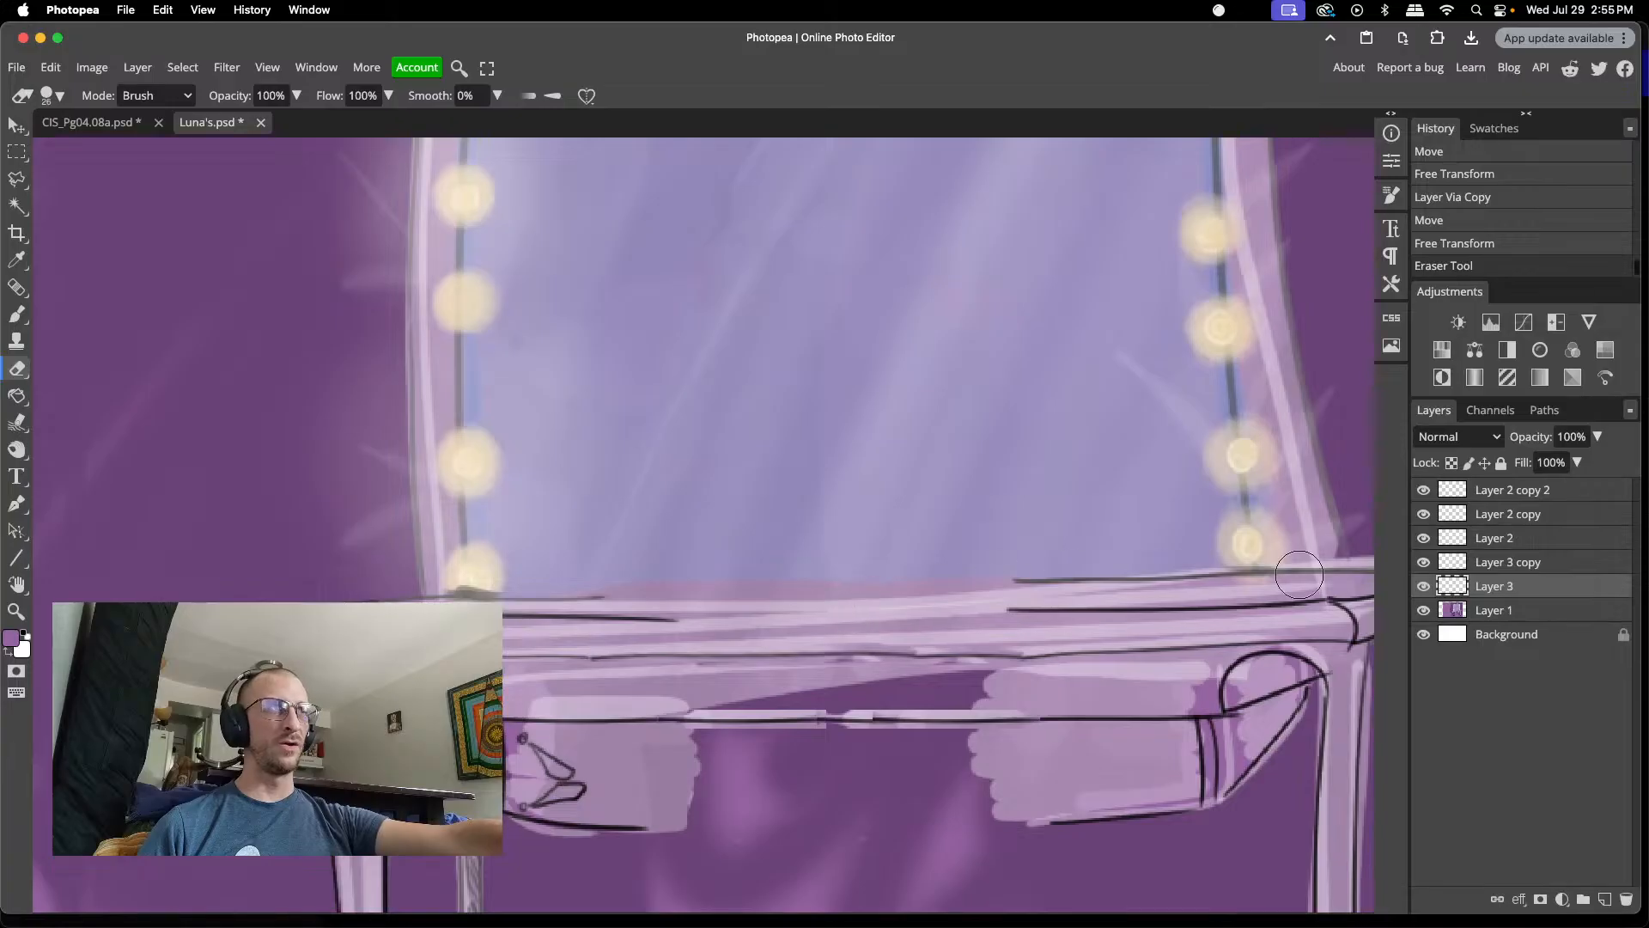
{"action": "left_click", "coordinate": [1512, 562]}
{"action": "left_click", "coordinate": [1425, 562]}
{"action": "left_click", "coordinate": [1424, 562]}
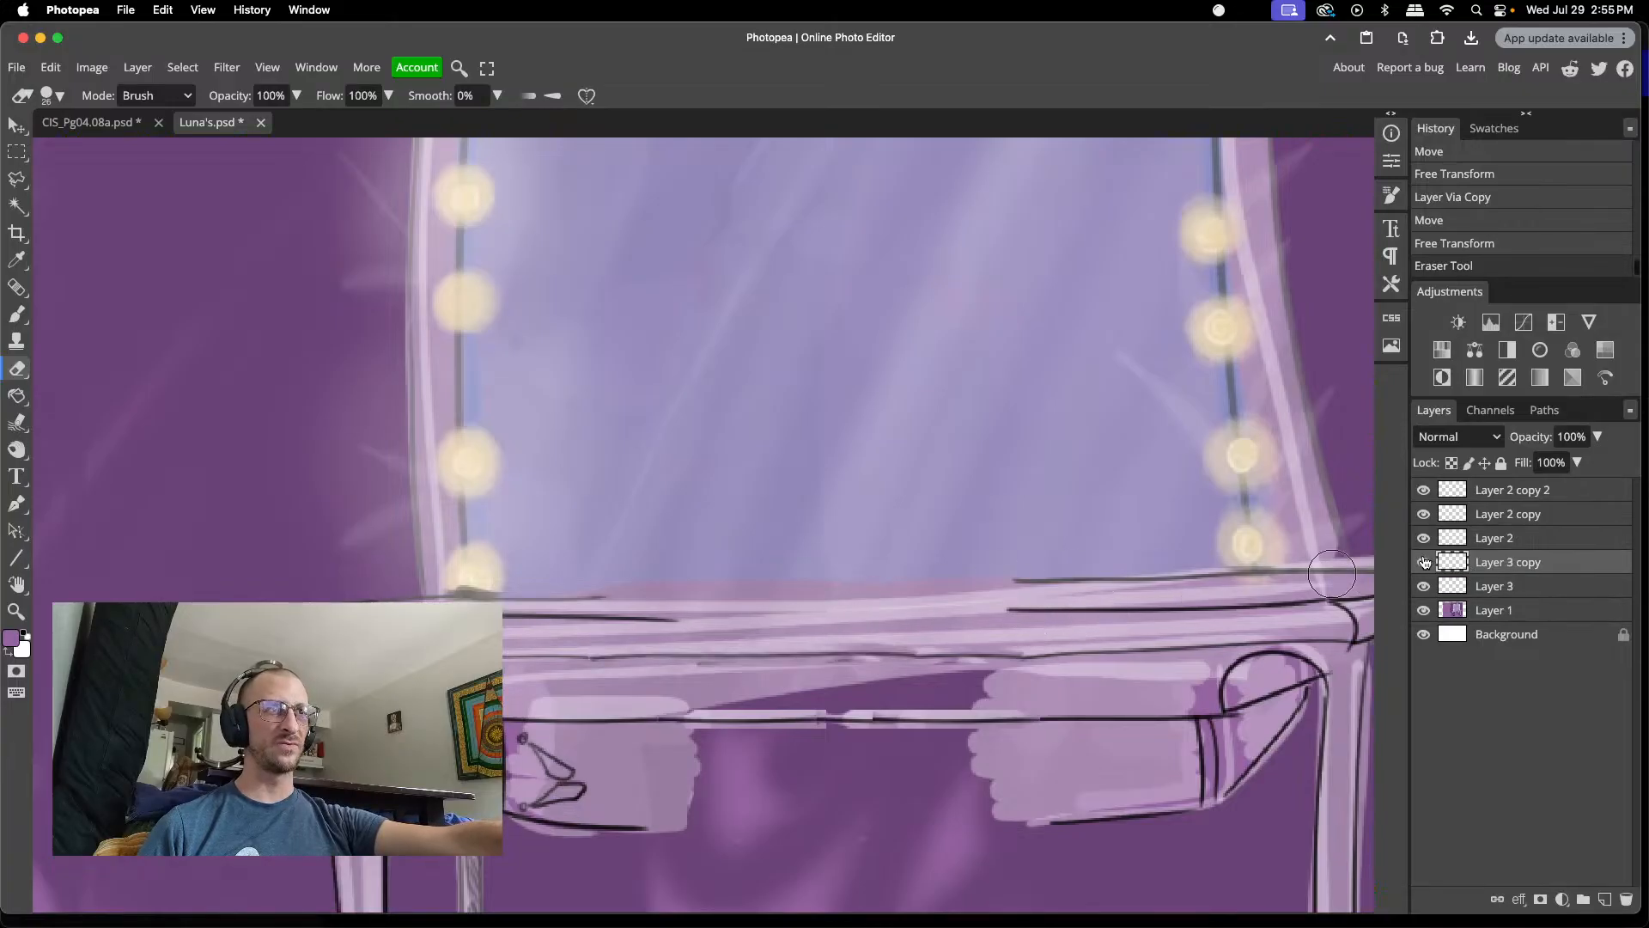
{"action": "left_click_drag", "start_coordinate": [902, 624], "coordinate": [835, 625]}
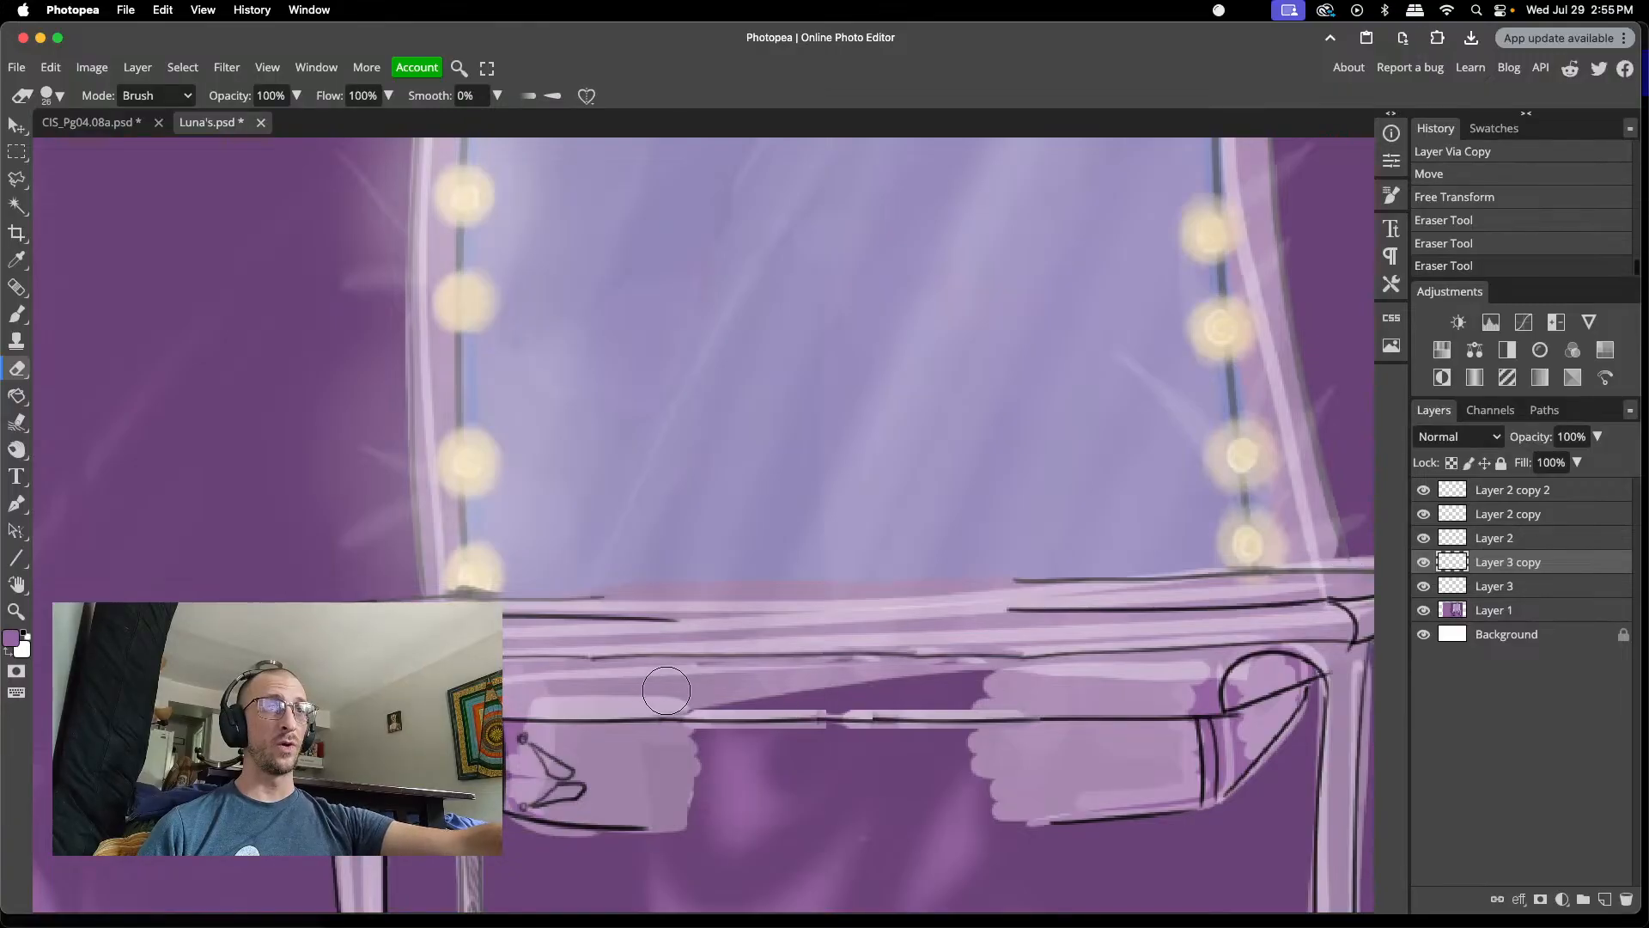
{"action": "left_click_drag", "start_coordinate": [739, 691], "coordinate": [811, 683]}
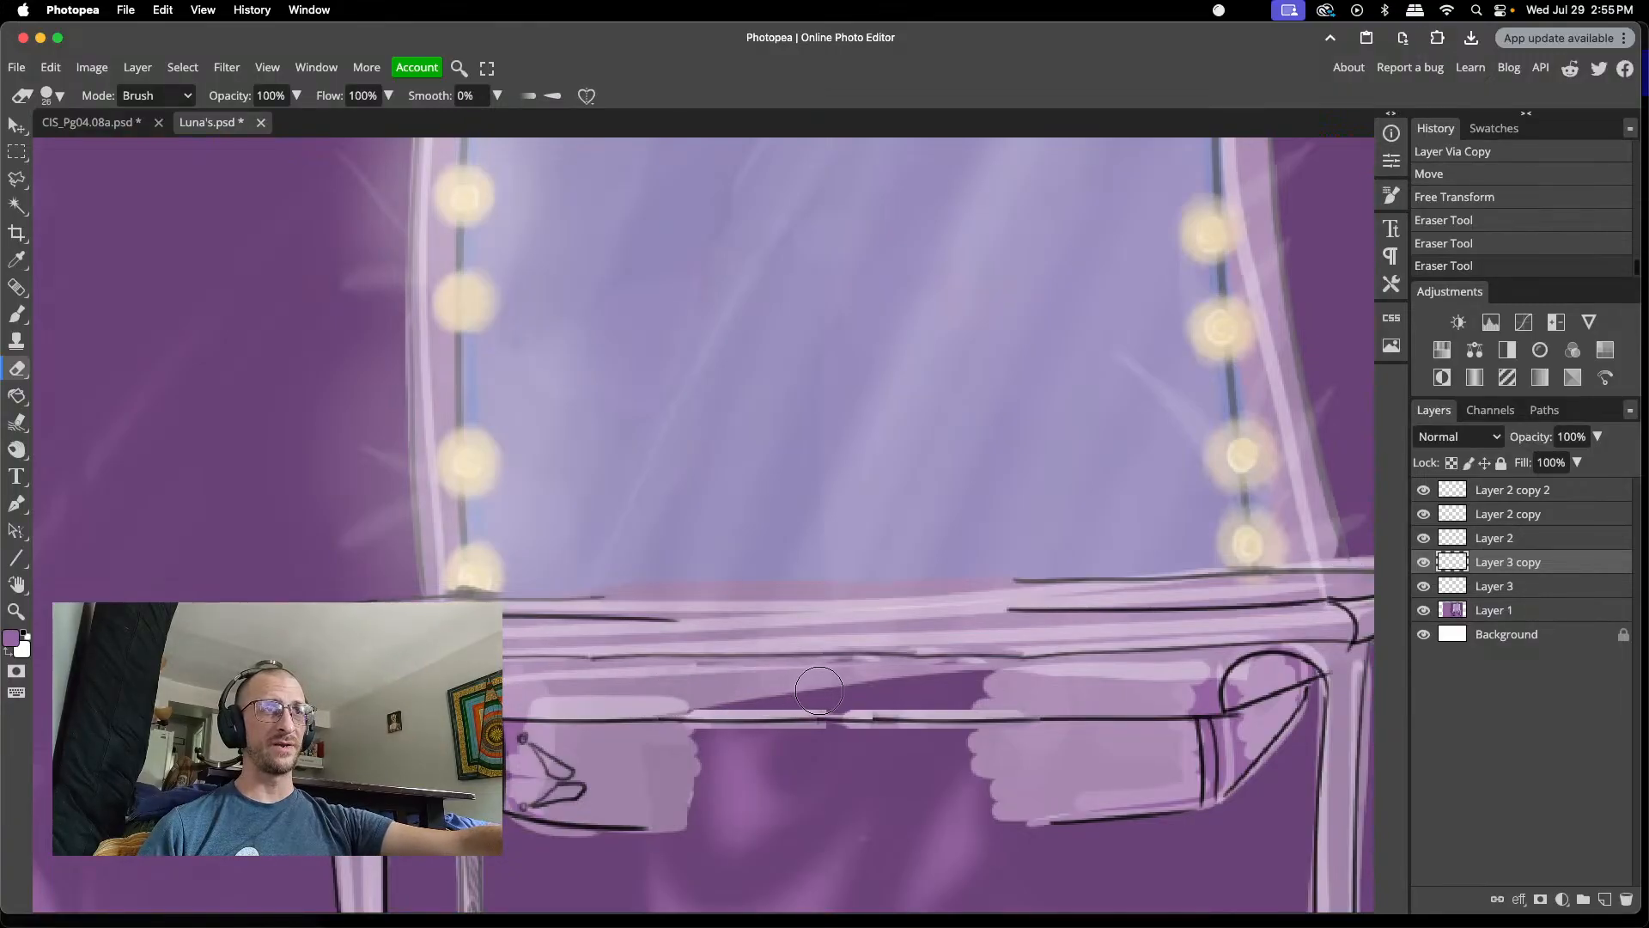
- Erase the light fringes above and below the drawer top line segment on Layer 2, redoing the stroke beneath it
{"action": "mouse_move", "coordinate": [640, 670]}
{"action": "left_mouse_down"}
{"action": "mouse_move", "coordinate": [699, 690]}
{"action": "mouse_move", "coordinate": [826, 687]}
{"action": "mouse_move", "coordinate": [691, 688]}
{"action": "mouse_move", "coordinate": [825, 690]}
{"action": "left_mouse_up"}
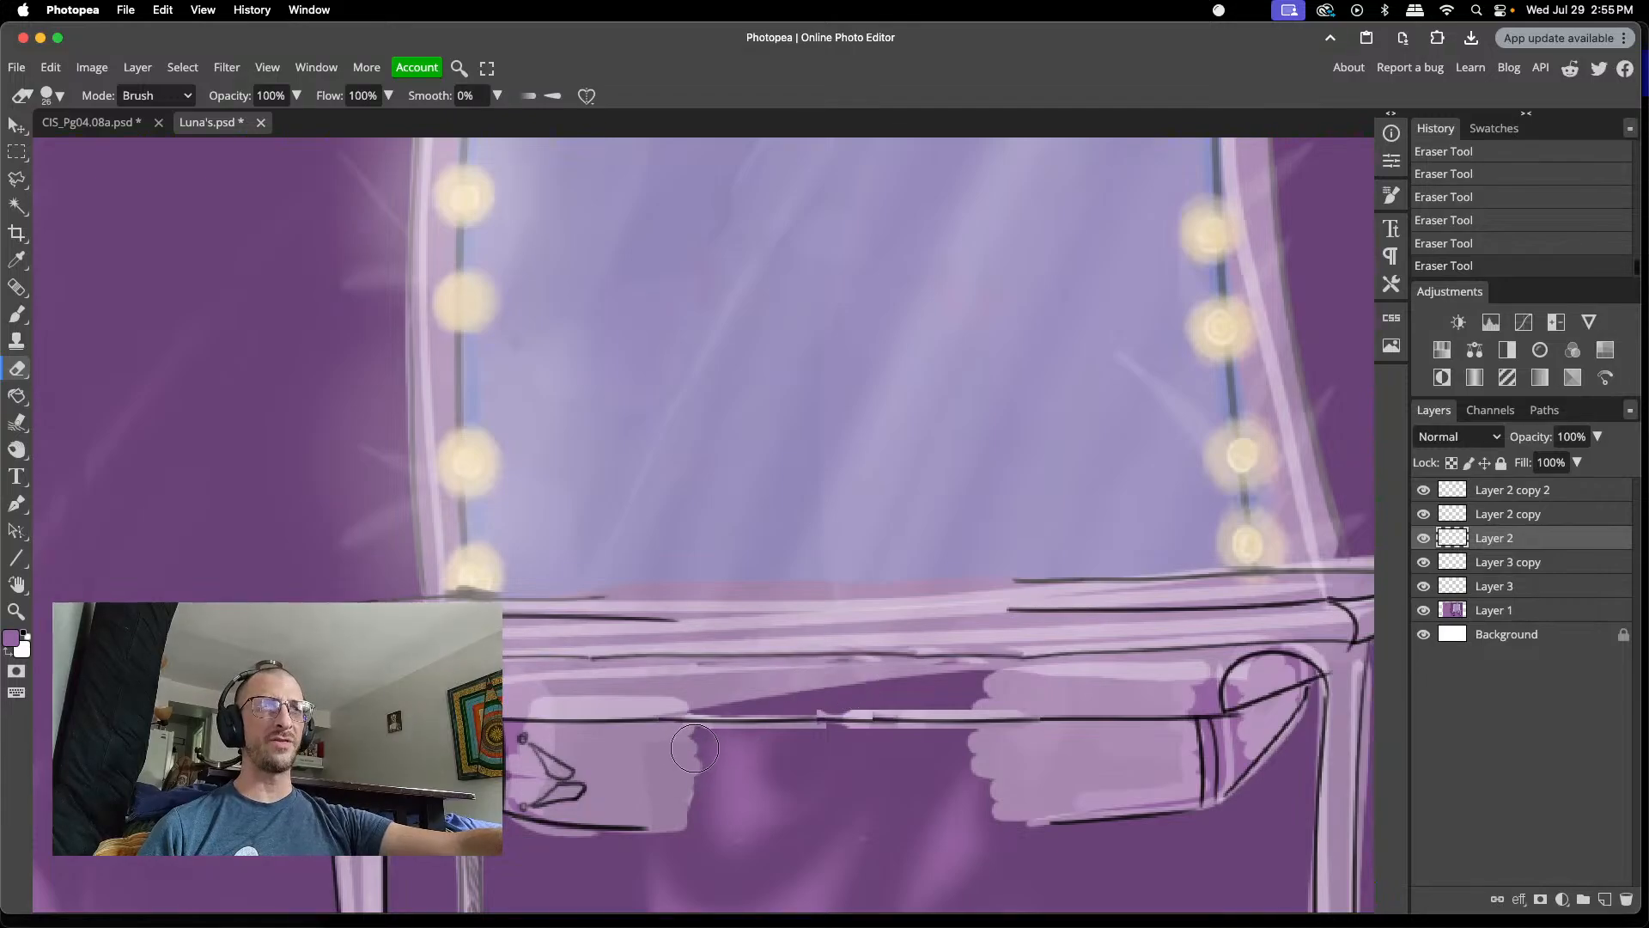
{"action": "left_click_drag", "start_coordinate": [726, 750], "coordinate": [820, 745]}
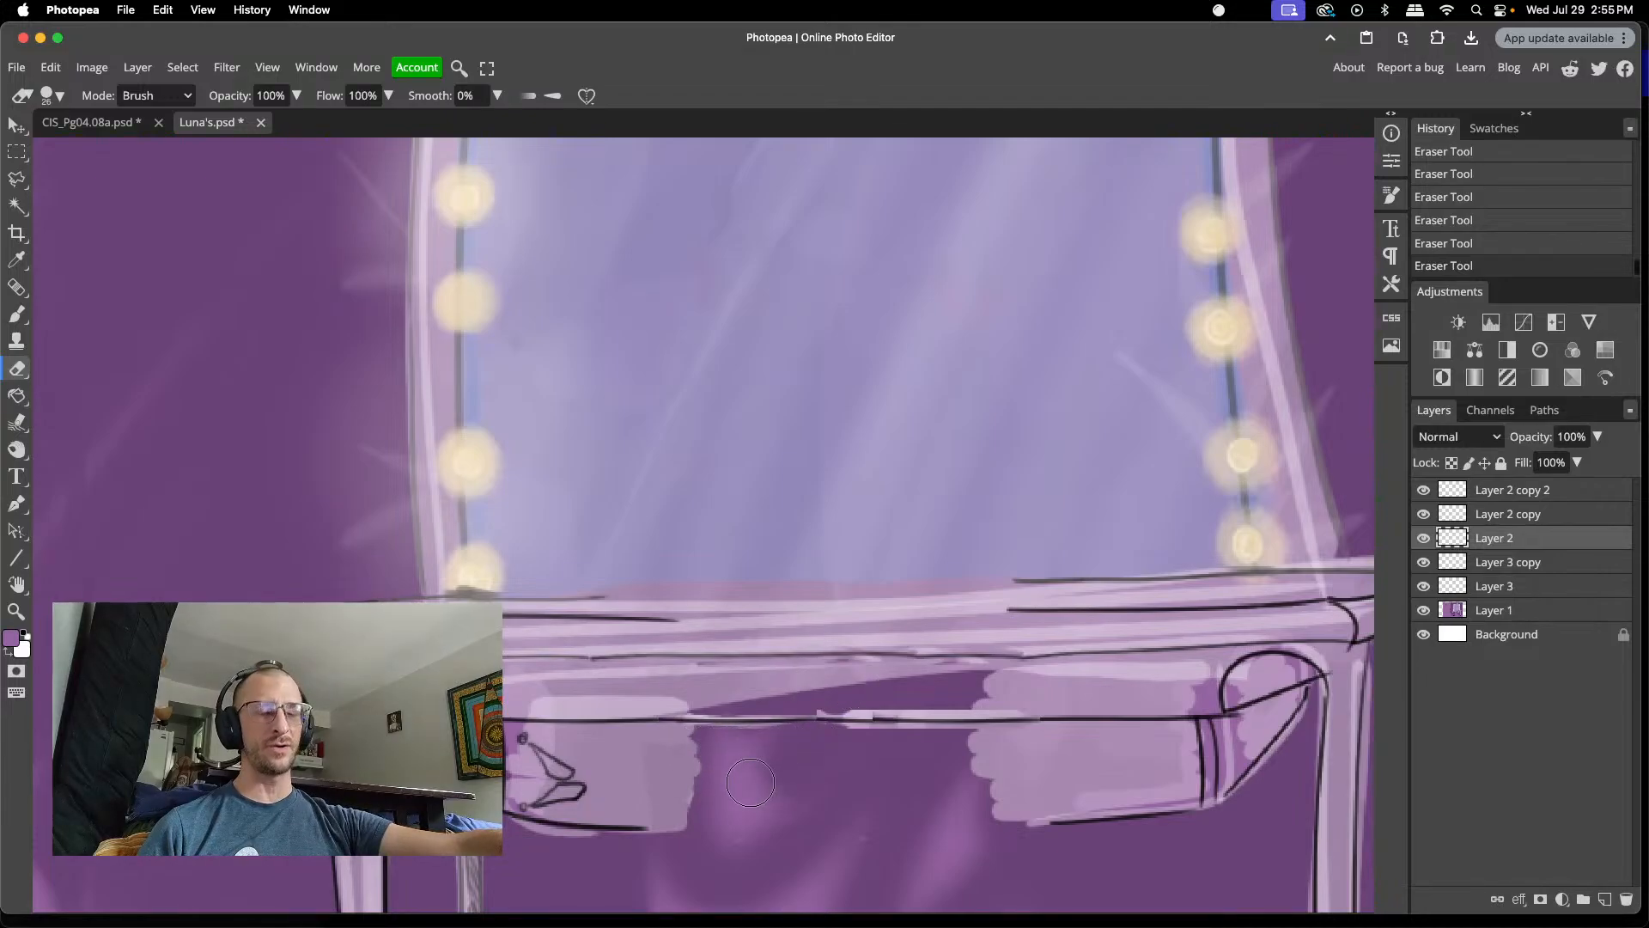
{"action": "key", "text": "super+z"}
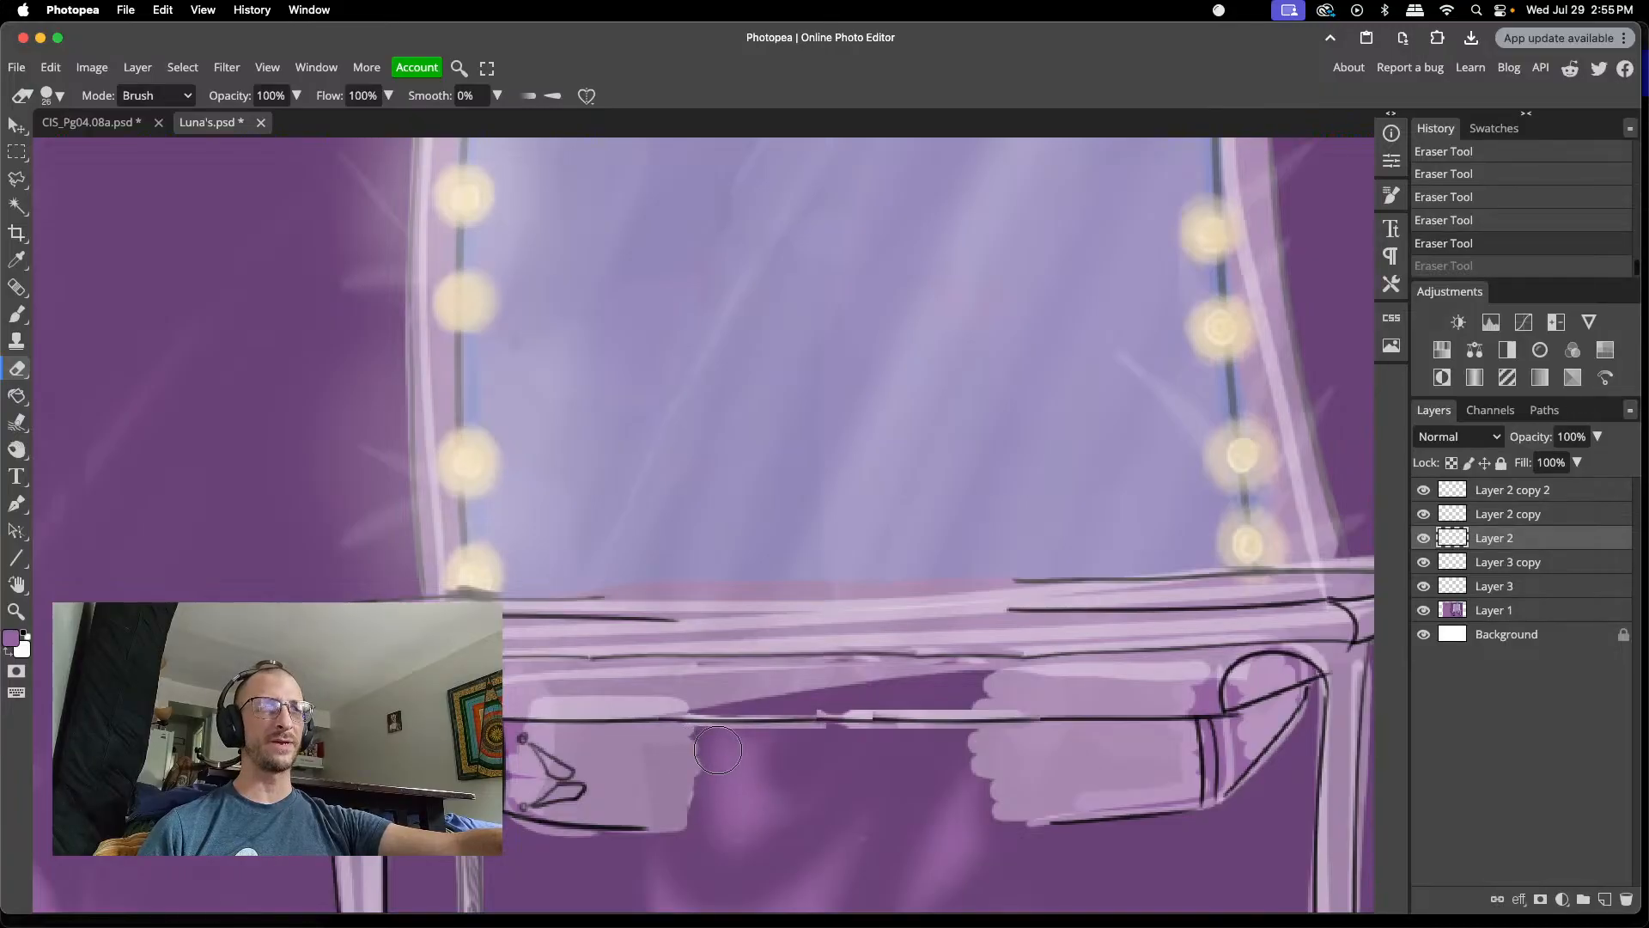
{"action": "left_click_drag", "start_coordinate": [717, 750], "coordinate": [855, 752]}
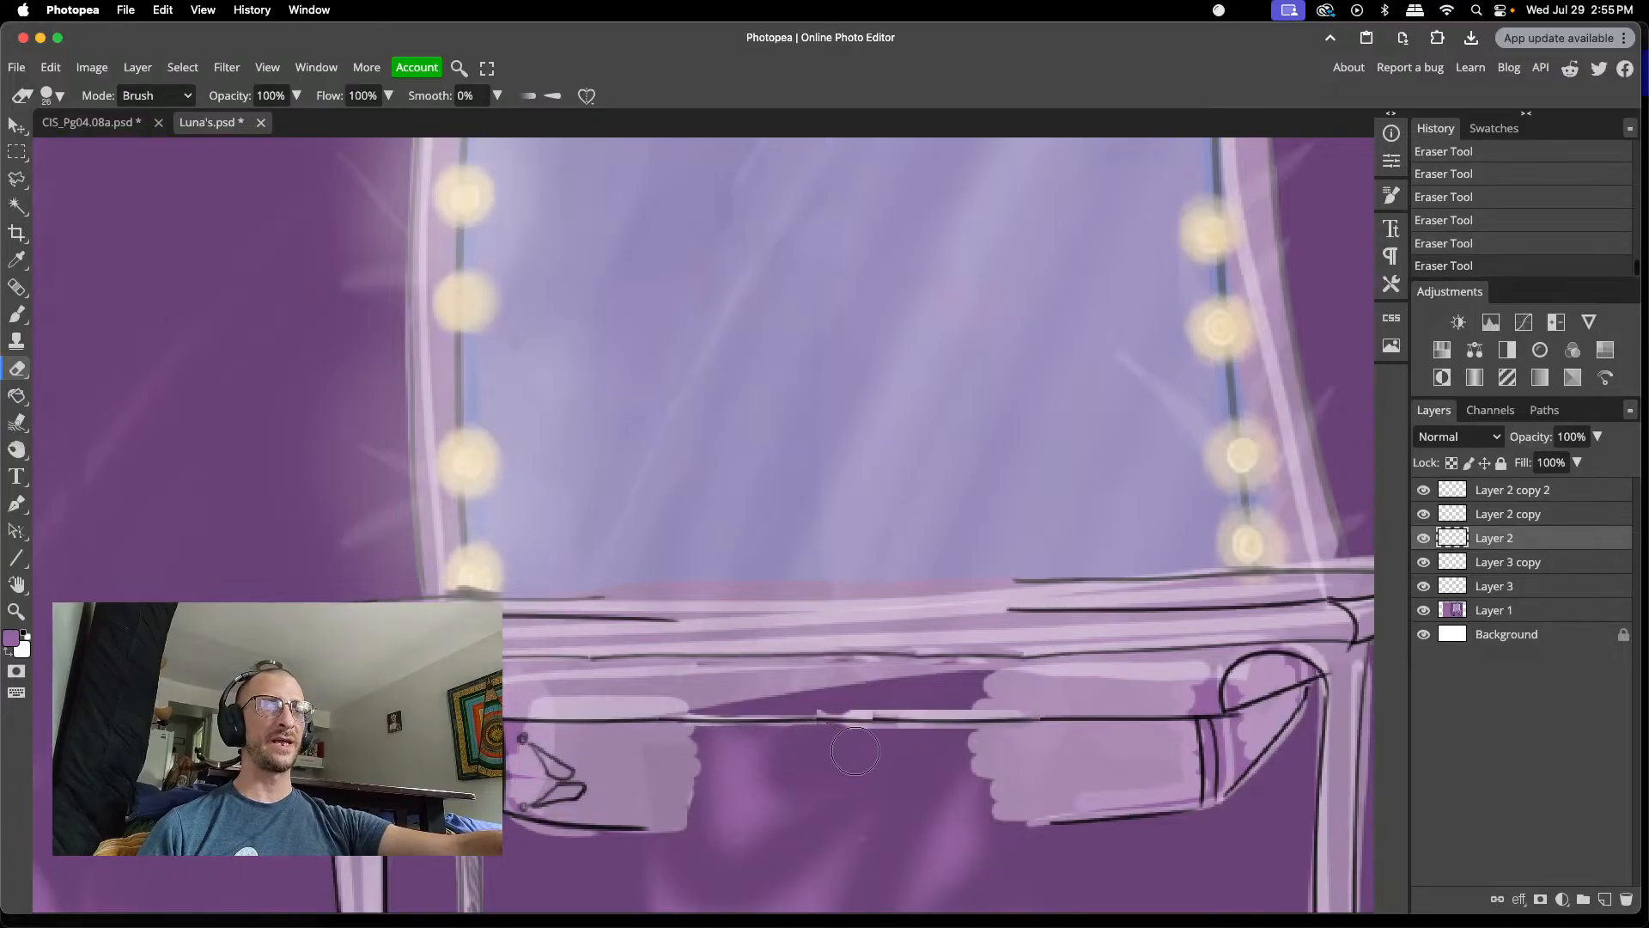
- Identify the middle drawer top line segment on Layer 2 copy and erase its light fringe in the central gap
{"action": "left_click", "coordinate": [1426, 515]}
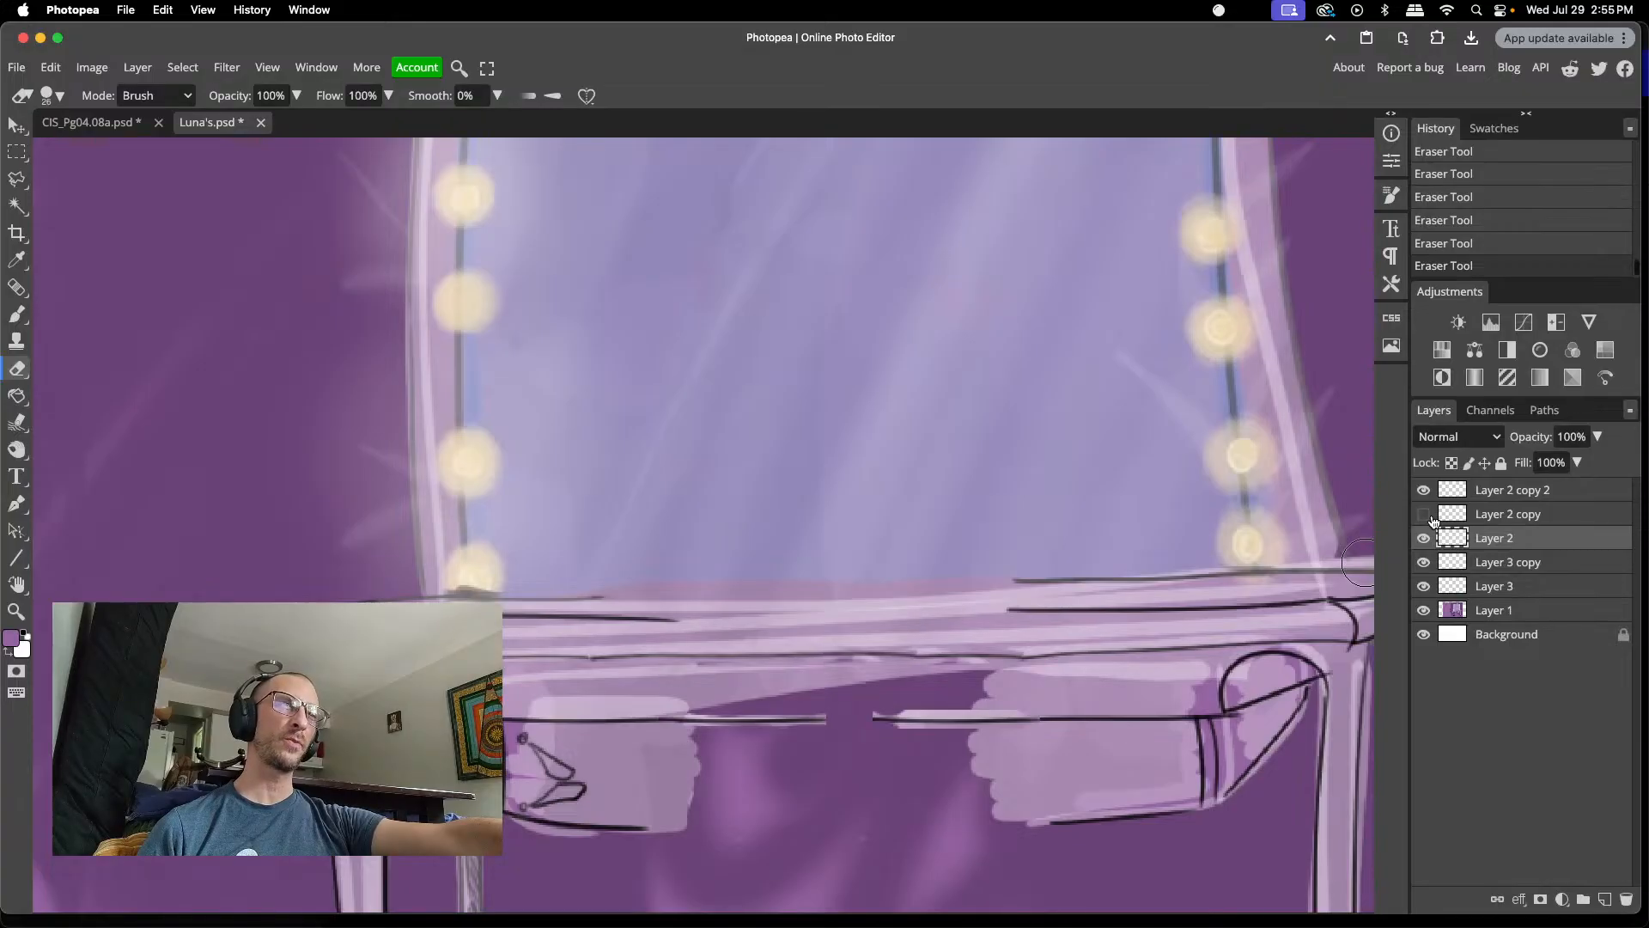
{"action": "left_click", "coordinate": [1424, 515]}
{"action": "left_click", "coordinate": [1478, 517]}
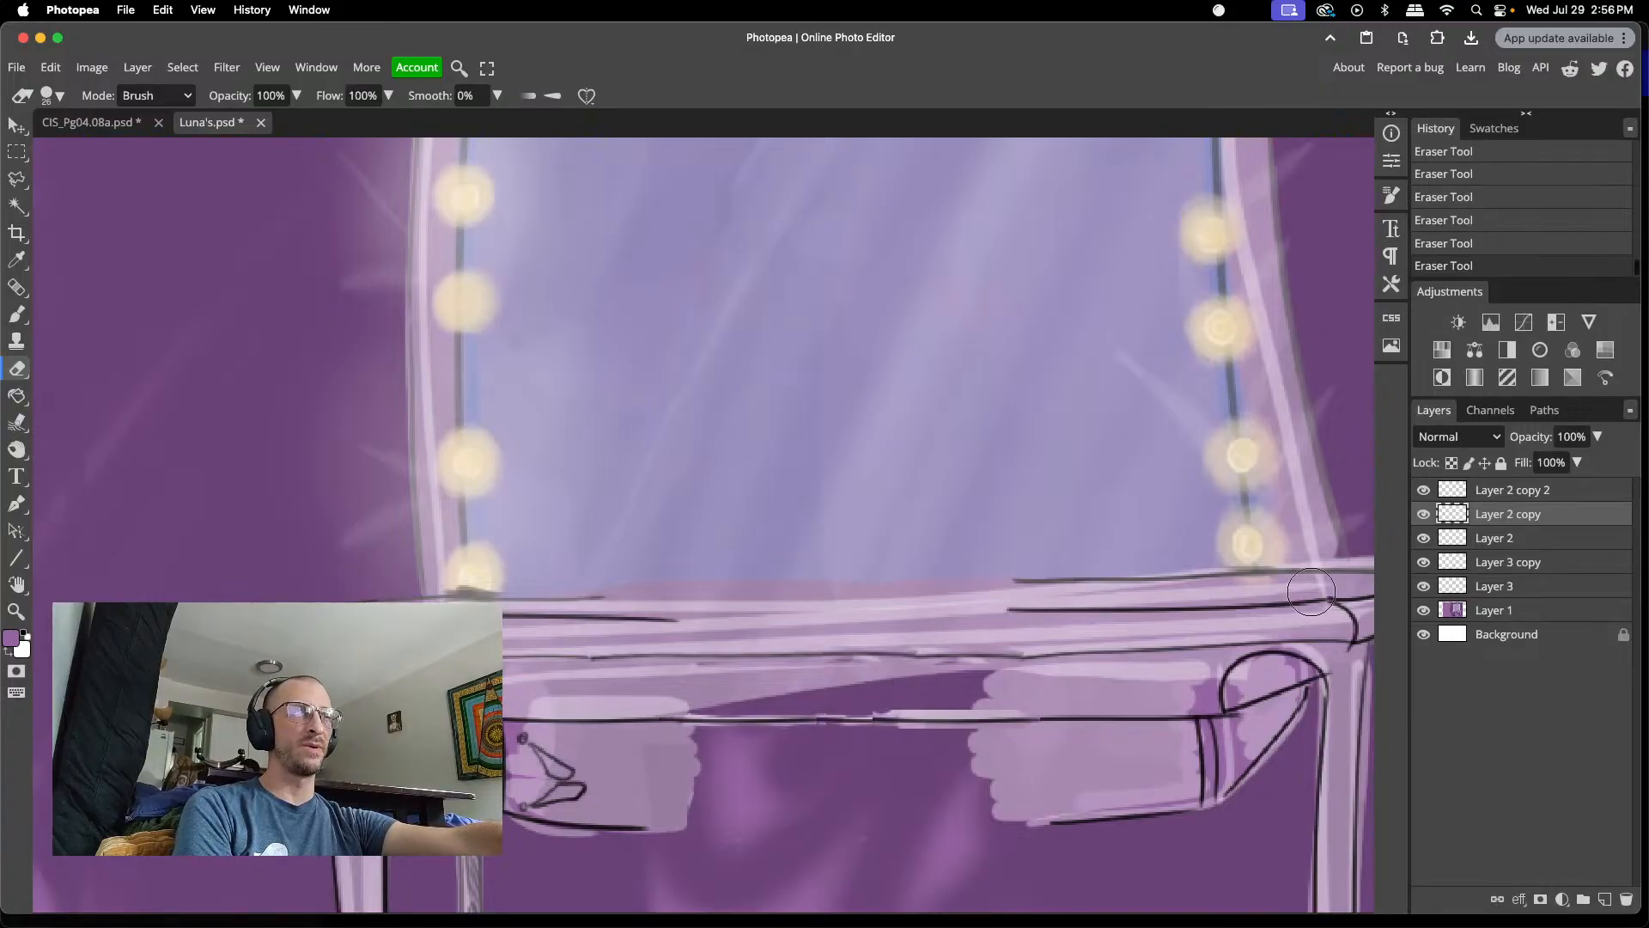
- Check which drawer or tabletop line segment each copied layer holds by toggling the visibility of the Layer 2 and Layer 3 copies
{"action": "left_click", "coordinate": [1469, 492]}
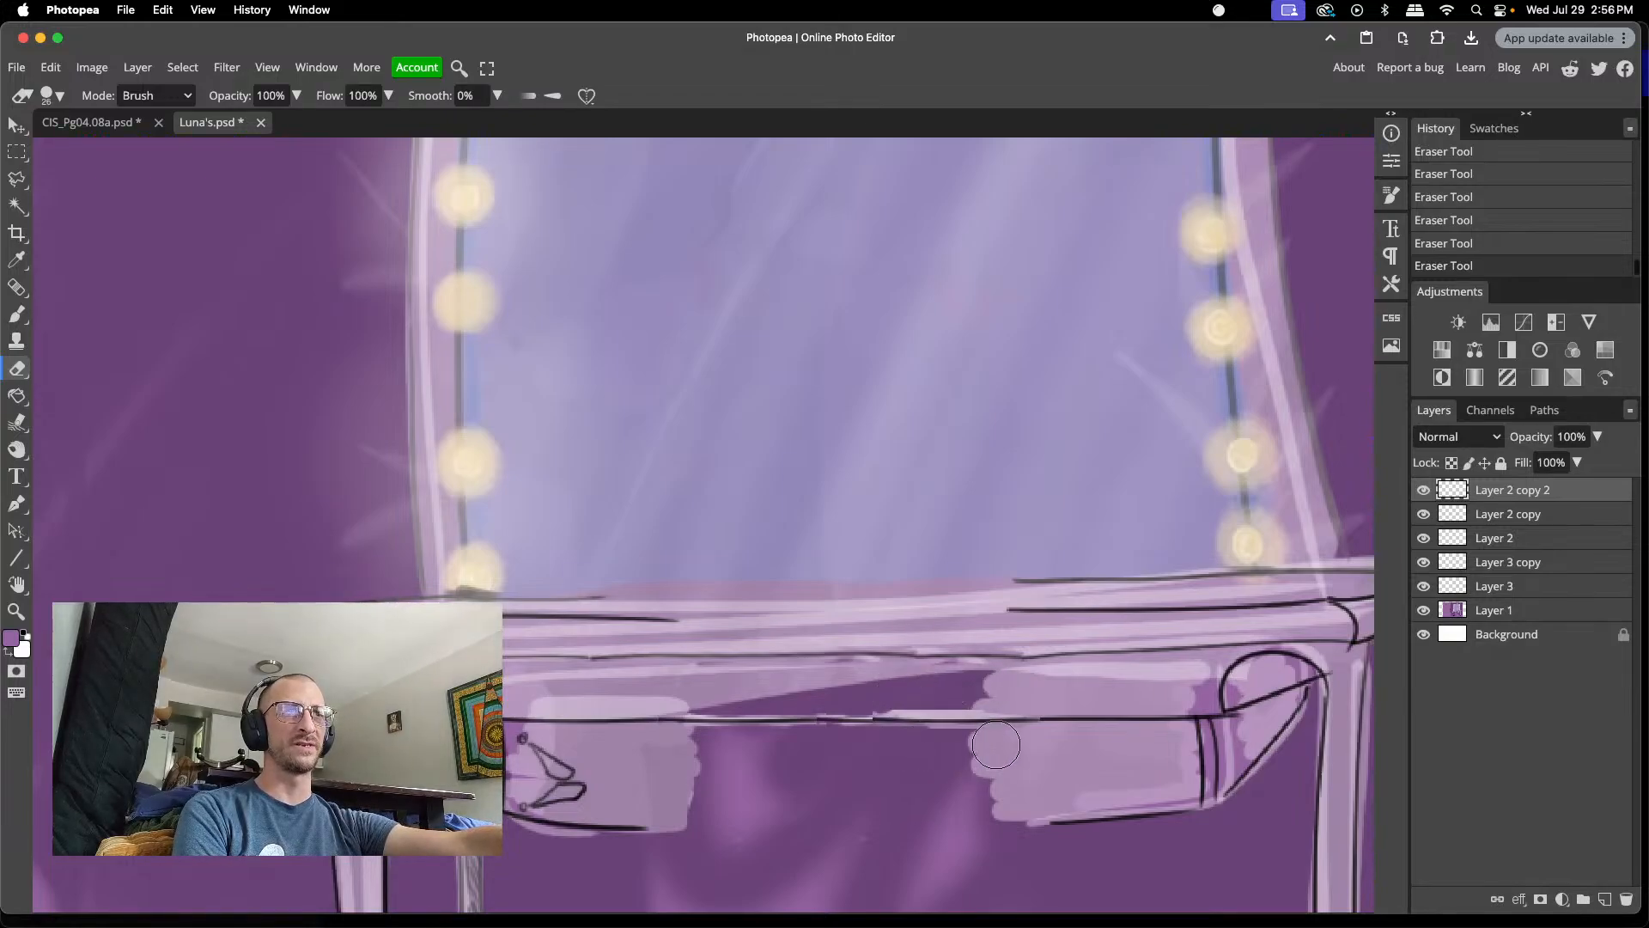
{"action": "left_click", "coordinate": [1424, 561]}
{"action": "left_click", "coordinate": [1424, 561]}
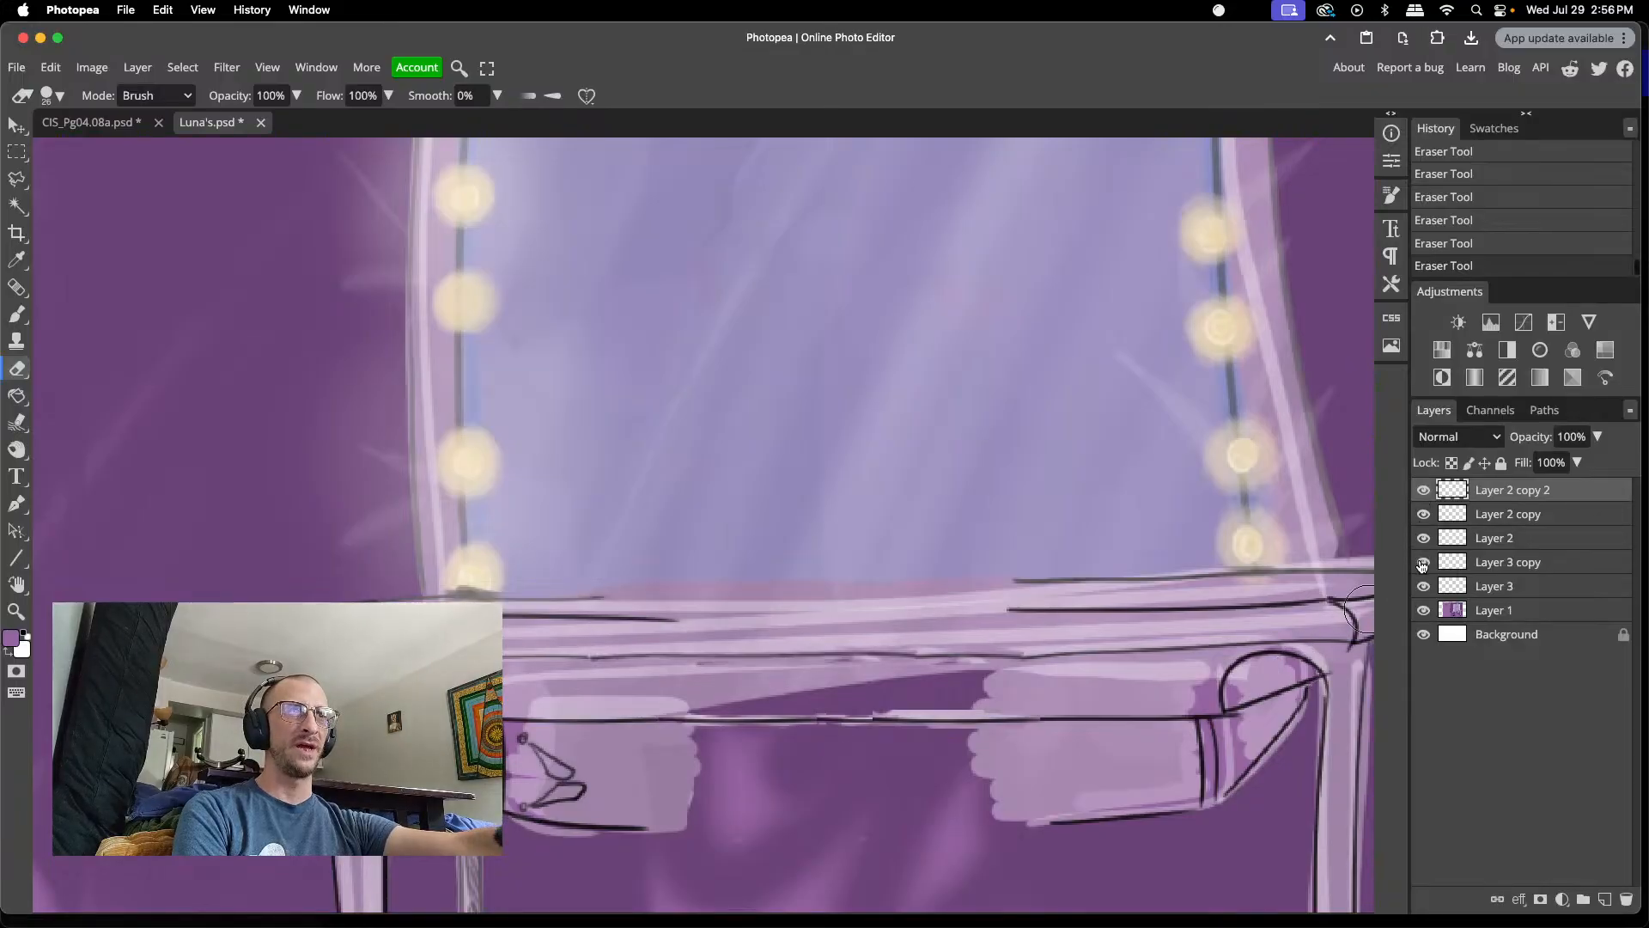
{"action": "left_click", "coordinate": [1424, 540]}
{"action": "left_click", "coordinate": [1424, 540]}
{"action": "left_click", "coordinate": [1424, 515]}
{"action": "left_click", "coordinate": [1424, 514]}
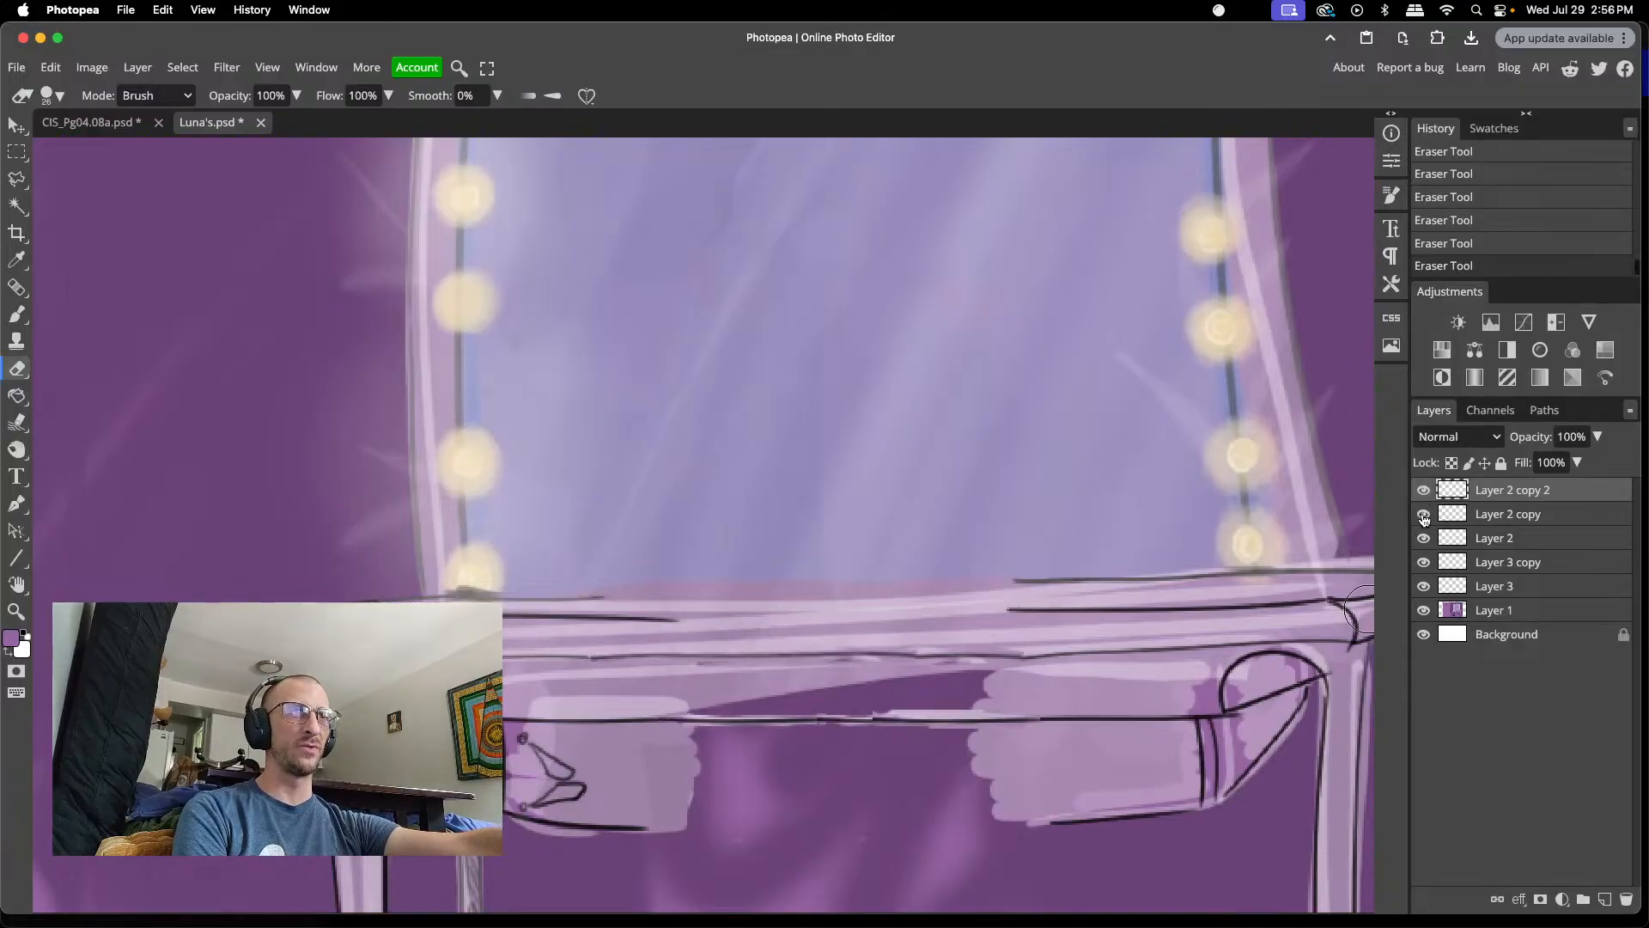
{"action": "left_click", "coordinate": [1424, 514]}
{"action": "left_click", "coordinate": [1425, 515]}
{"action": "left_click", "coordinate": [1426, 490]}
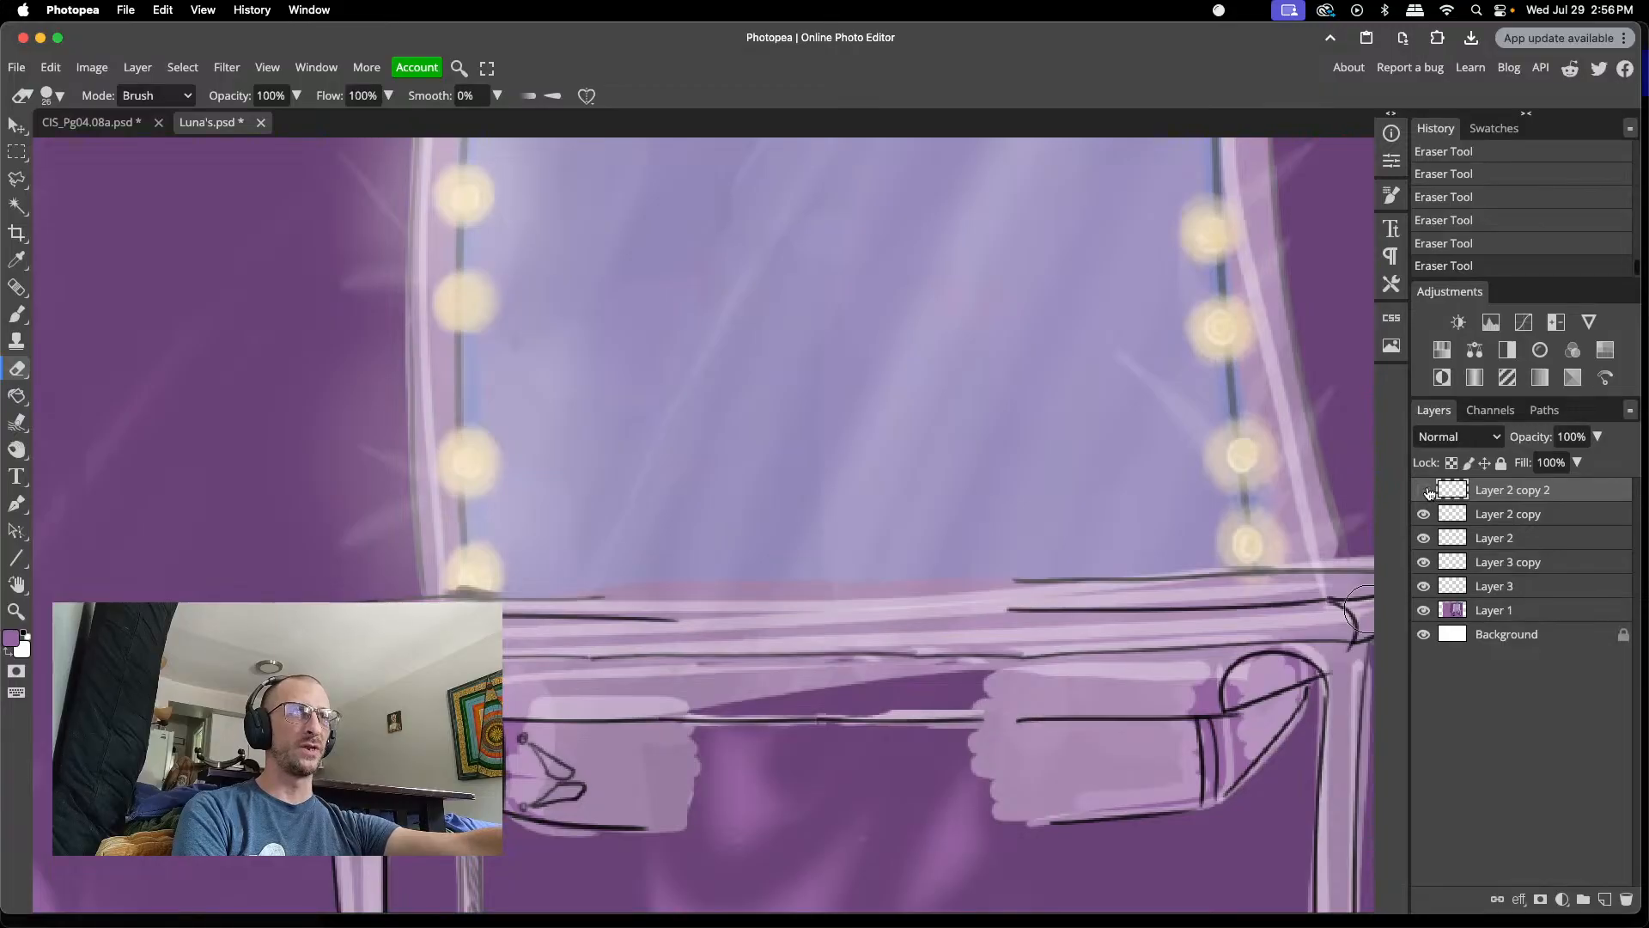
{"action": "left_click", "coordinate": [1426, 491]}
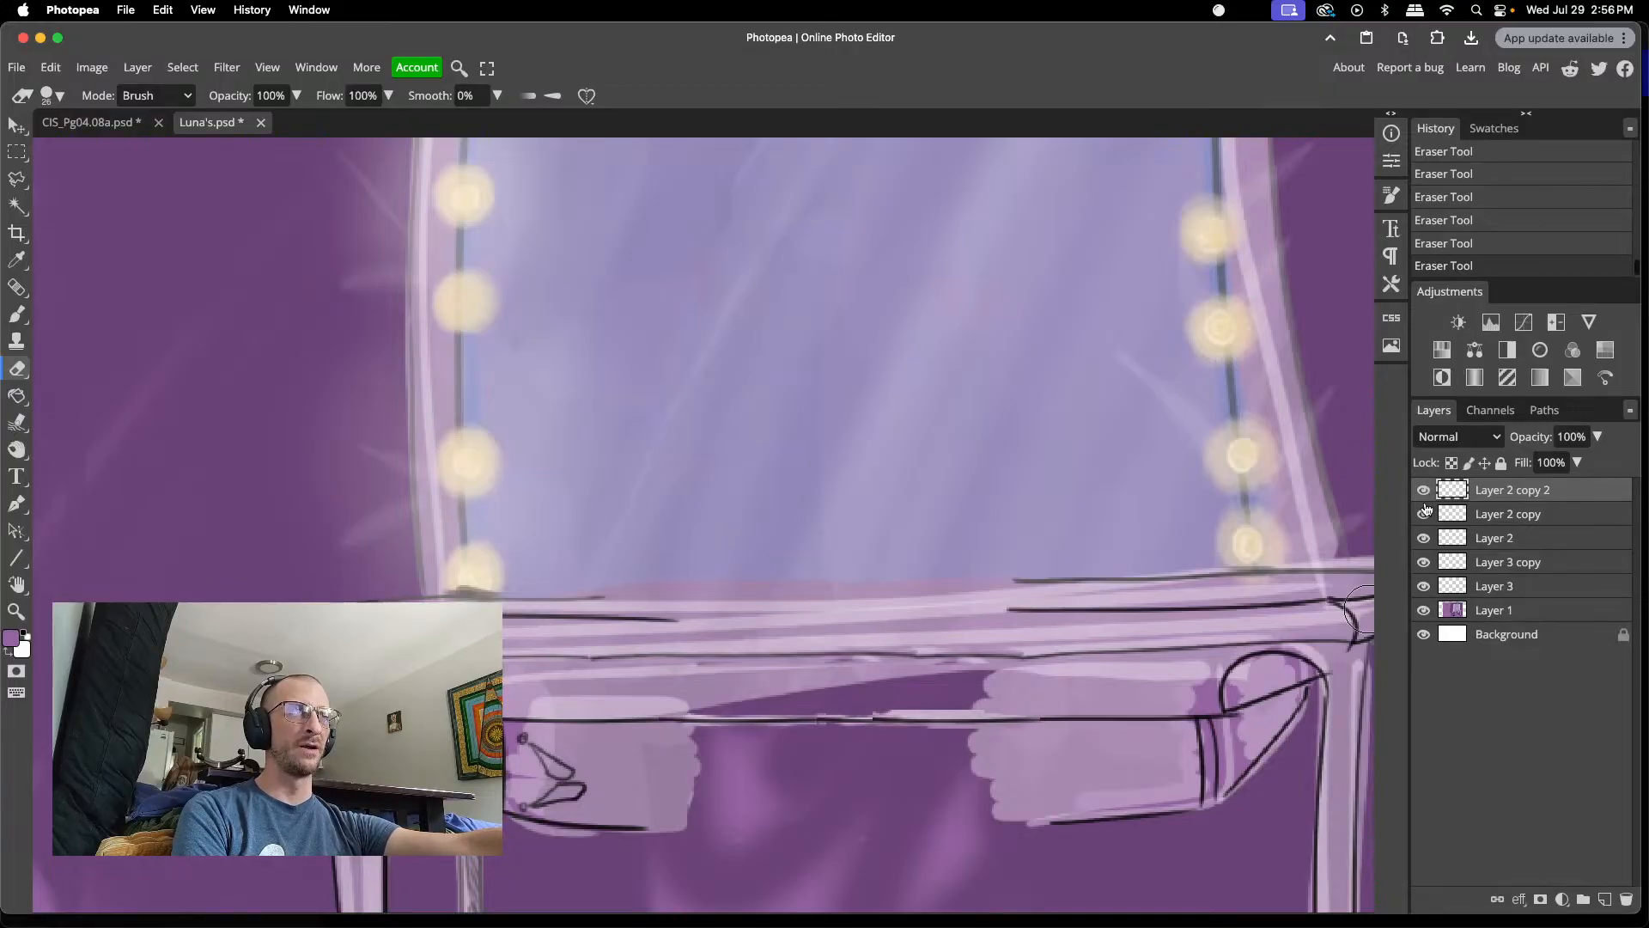
{"action": "left_click", "coordinate": [1424, 515]}
{"action": "left_click", "coordinate": [1424, 515]}
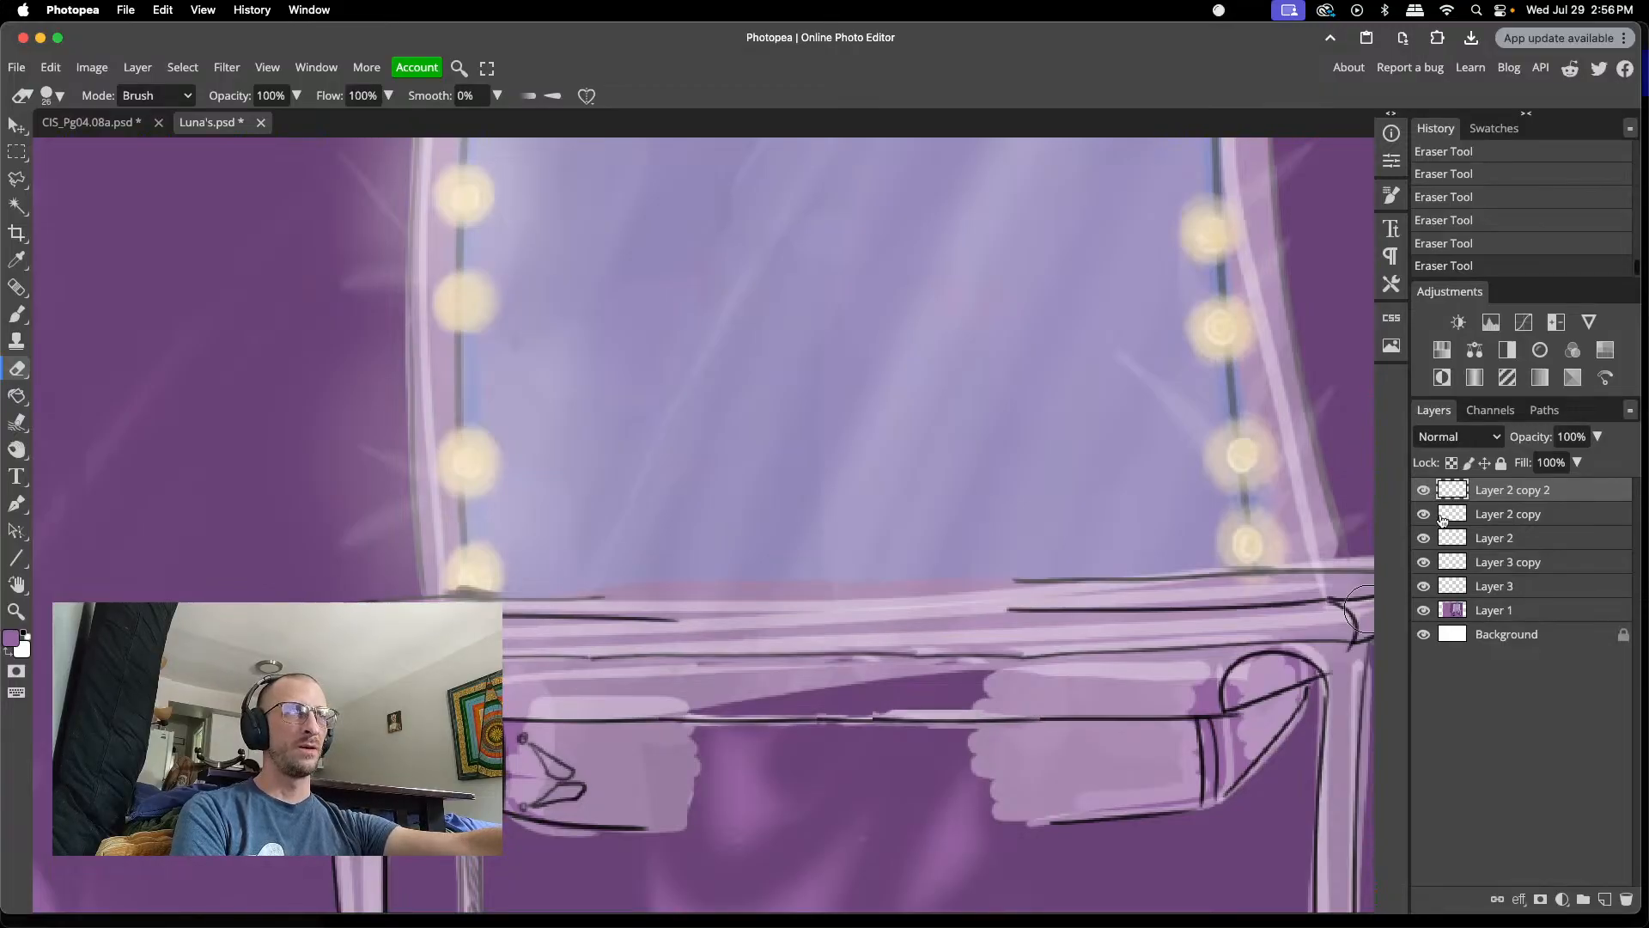
- Erase the remaining light fringes along the right part of the drawer top line on Layer 2 copy and Layer 2 copy 2
{"action": "left_click", "coordinate": [1496, 514]}
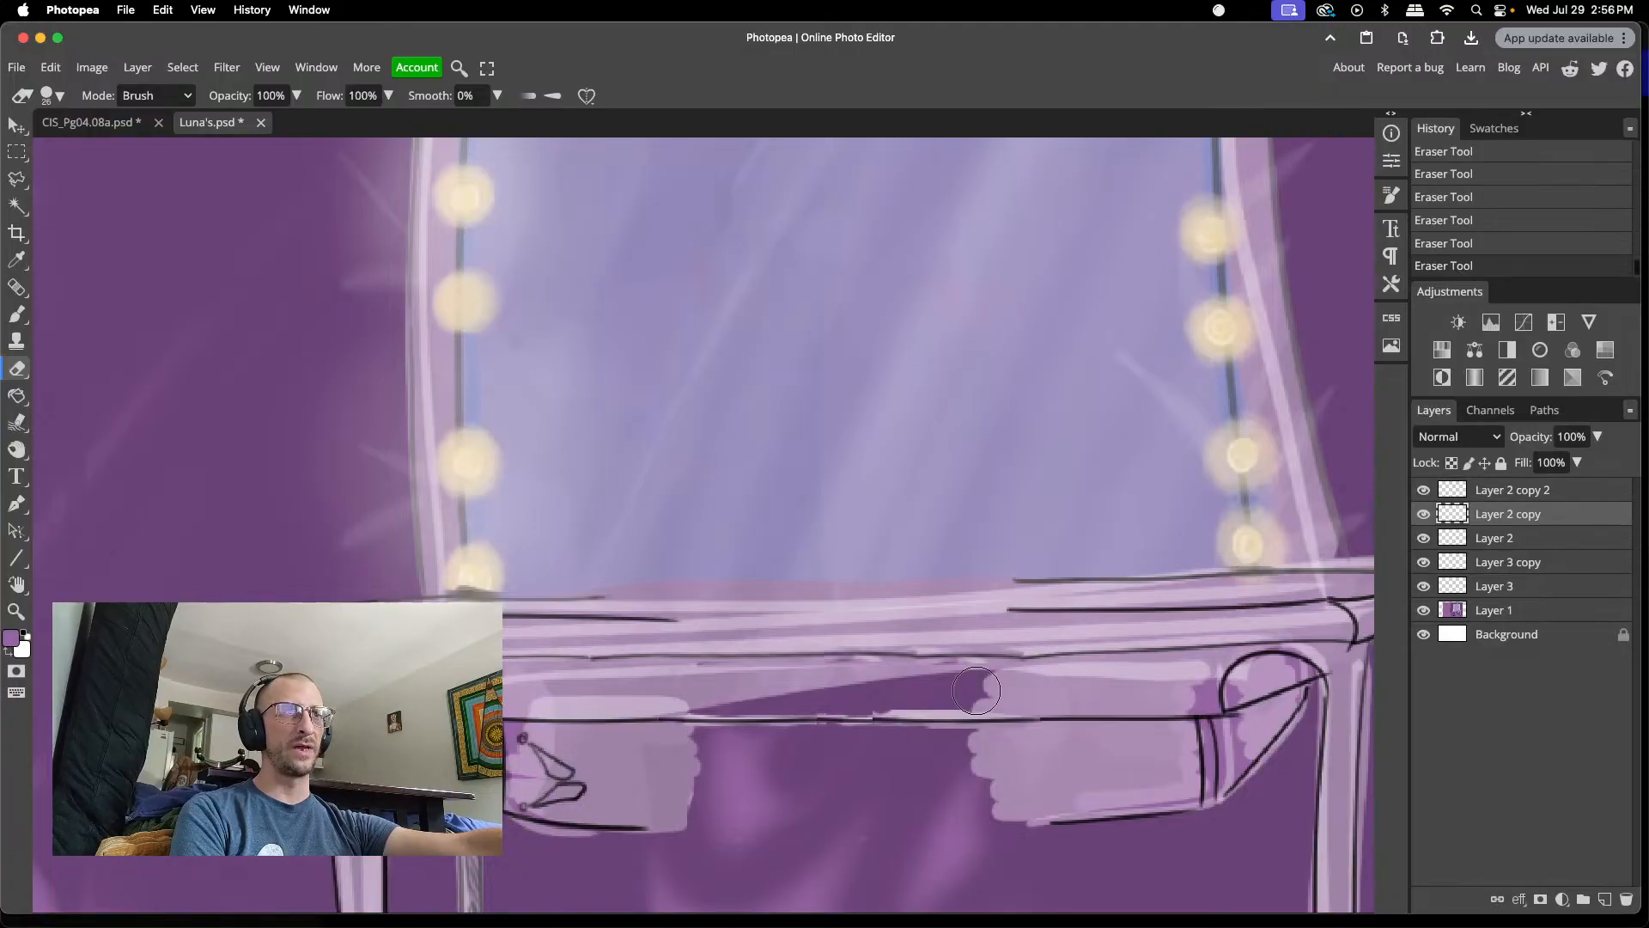
{"action": "left_click_drag", "start_coordinate": [977, 690], "coordinate": [879, 689]}
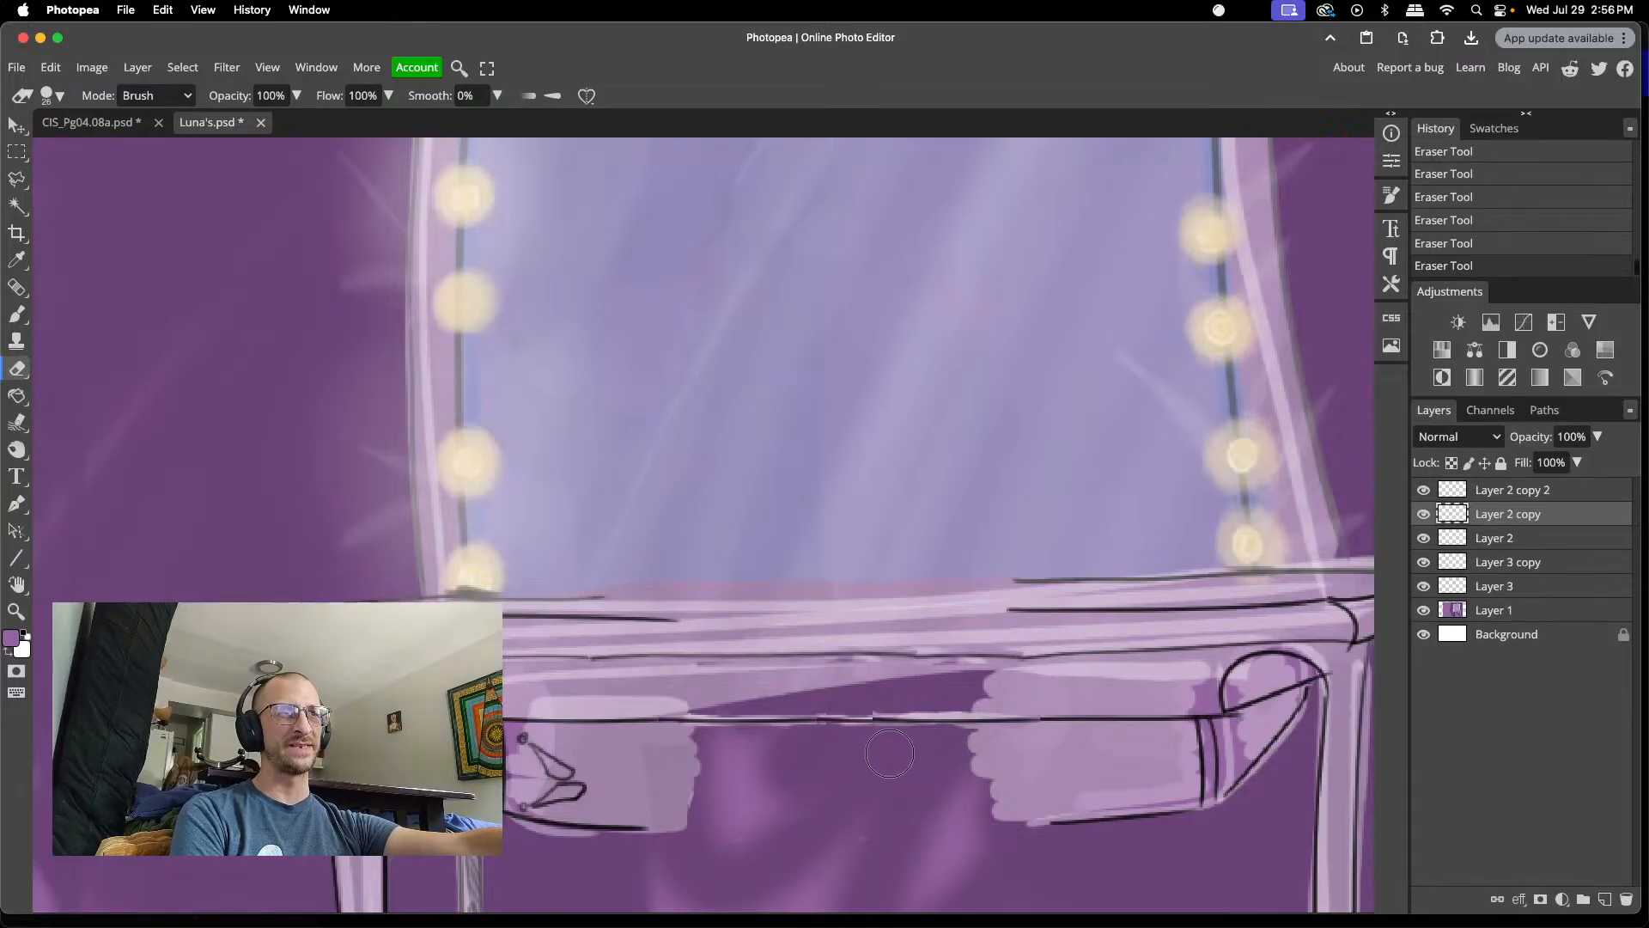
{"action": "left_click", "coordinate": [1479, 491]}
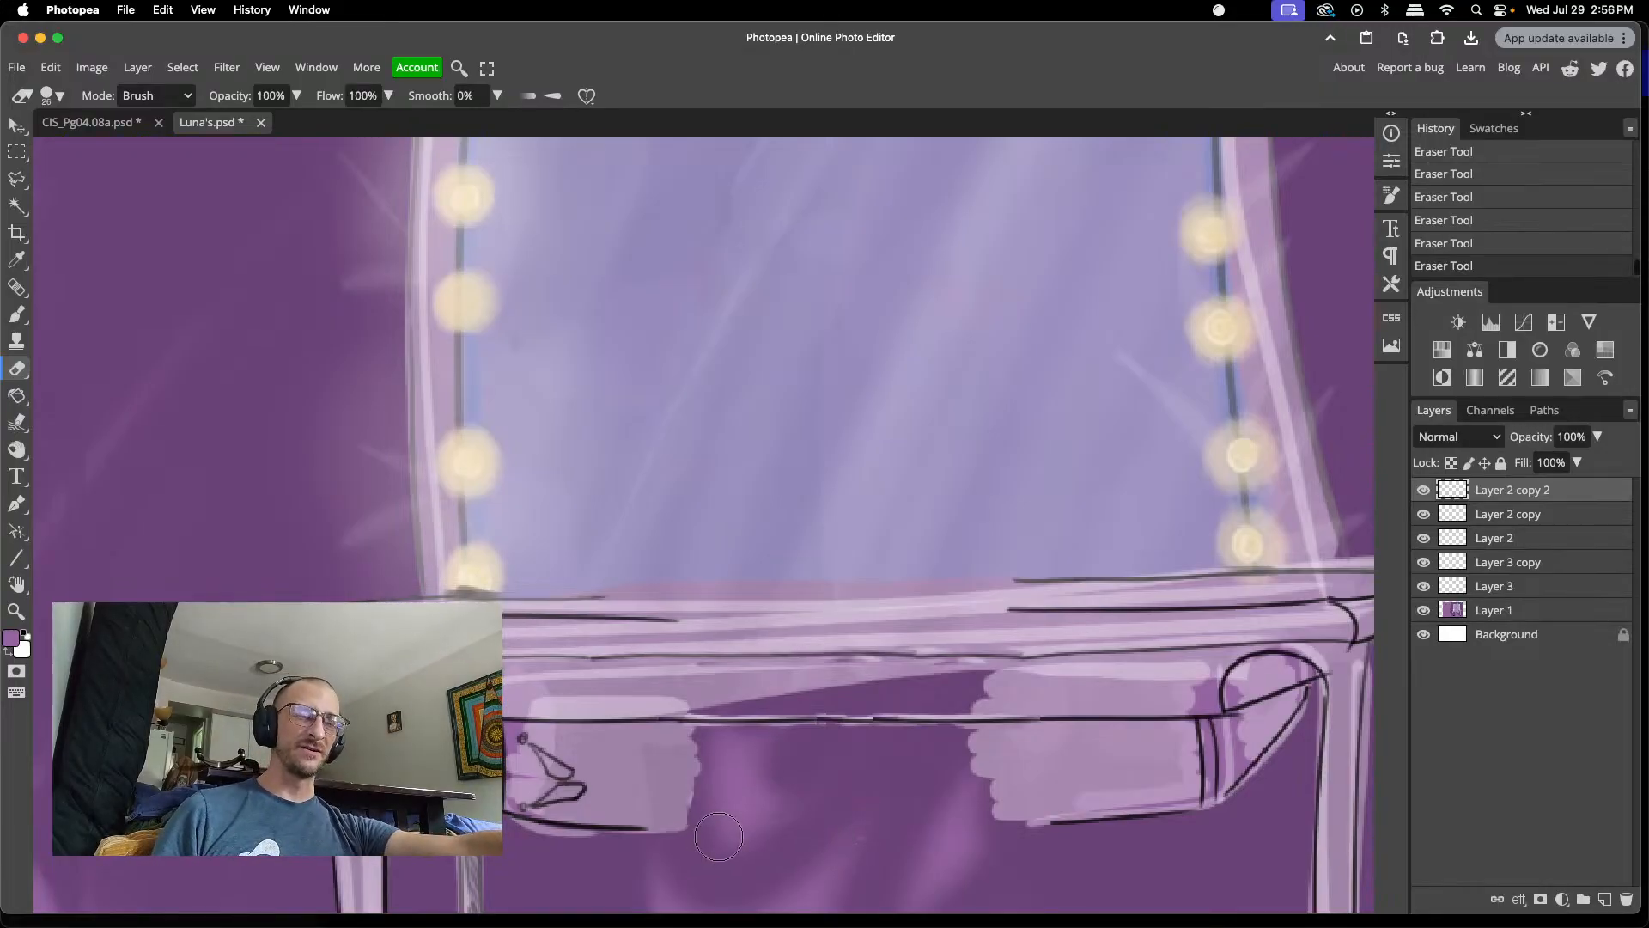
- Smudge away the small light specks in the purple background between the drawers on Layer 1
{"action": "scroll", "coordinate": [773, 781], "scroll_direction": "down", "scroll_amount": 3}
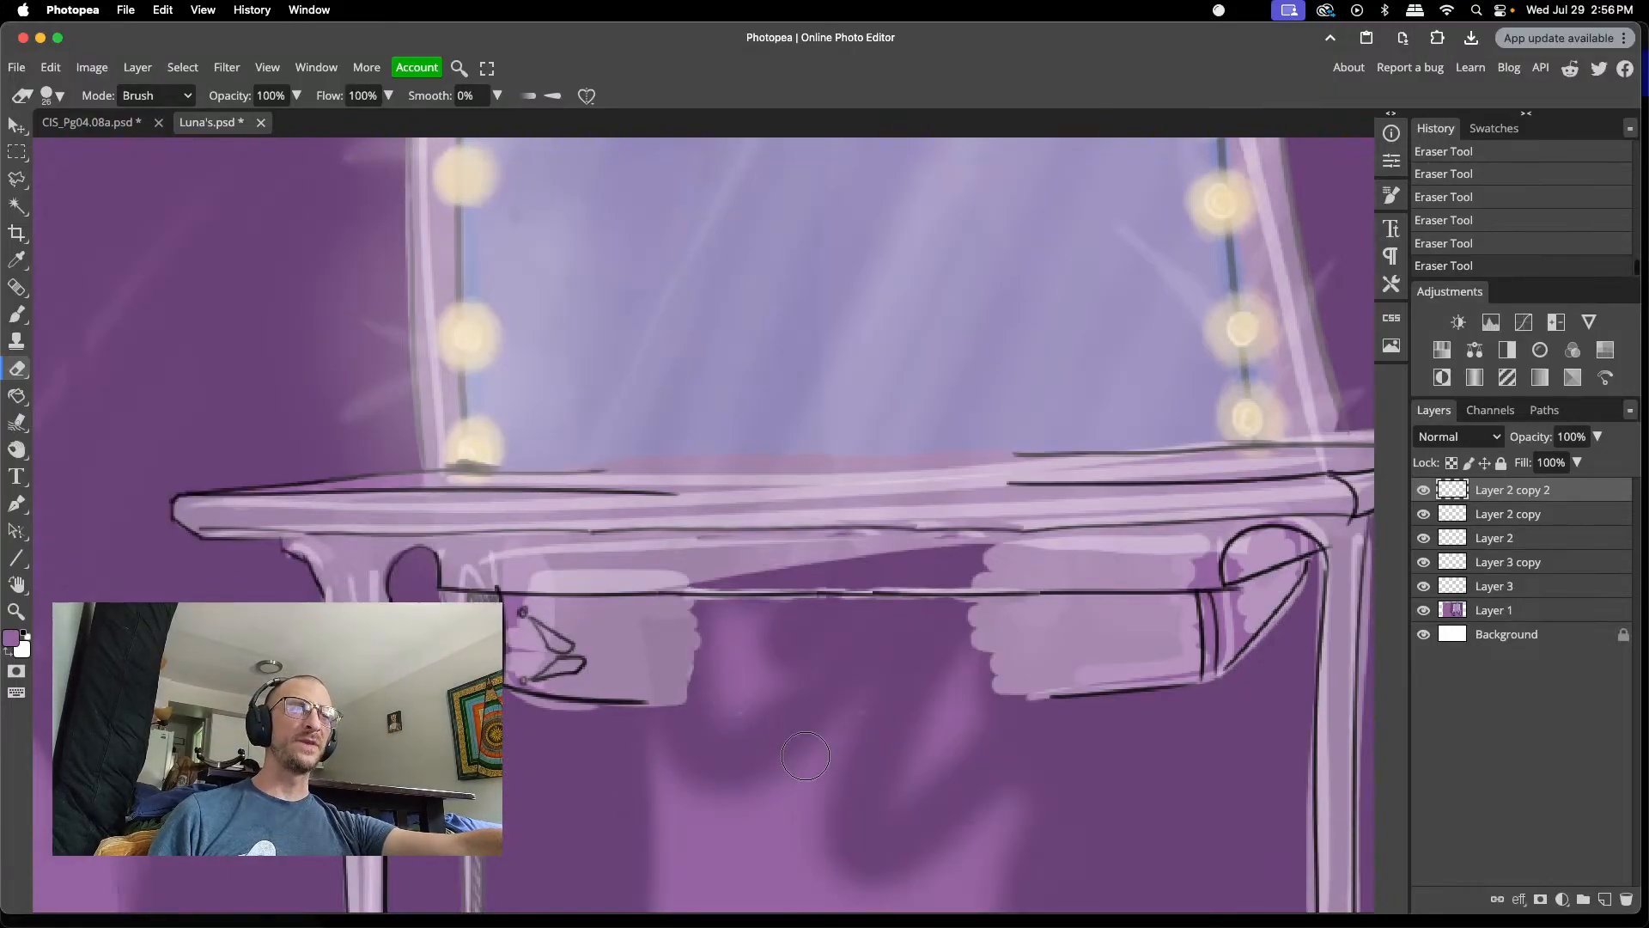
{"action": "scroll", "coordinate": [805, 756], "scroll_direction": "down", "scroll_amount": 1}
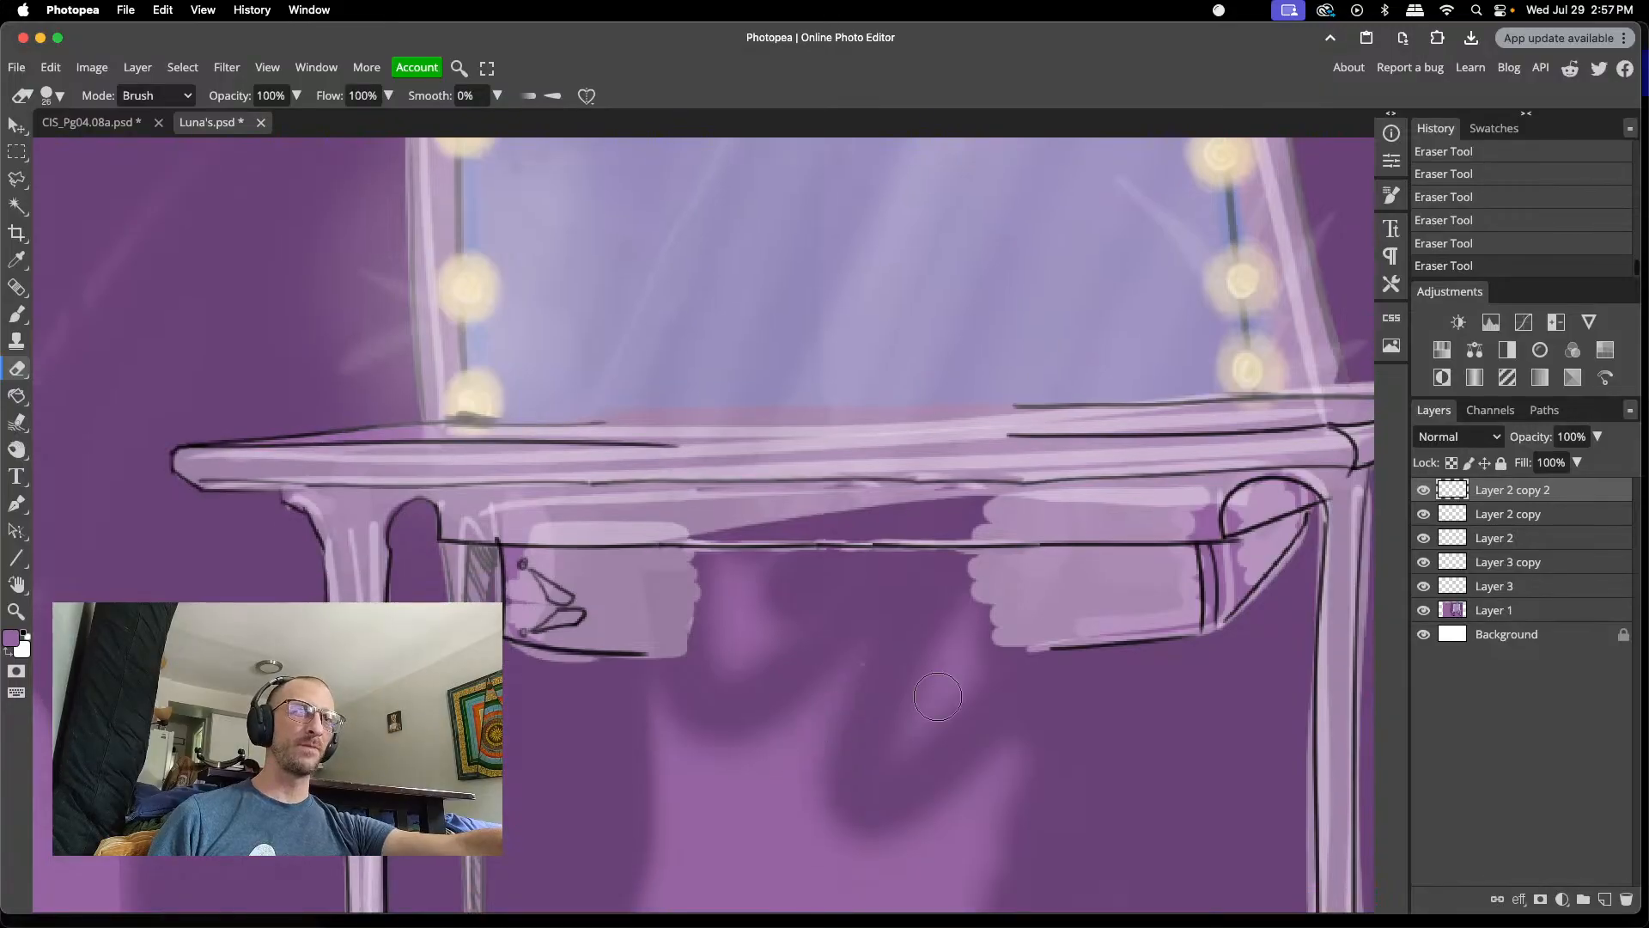
{"action": "left_click", "coordinate": [1423, 610]}
{"action": "left_click", "coordinate": [1423, 610]}
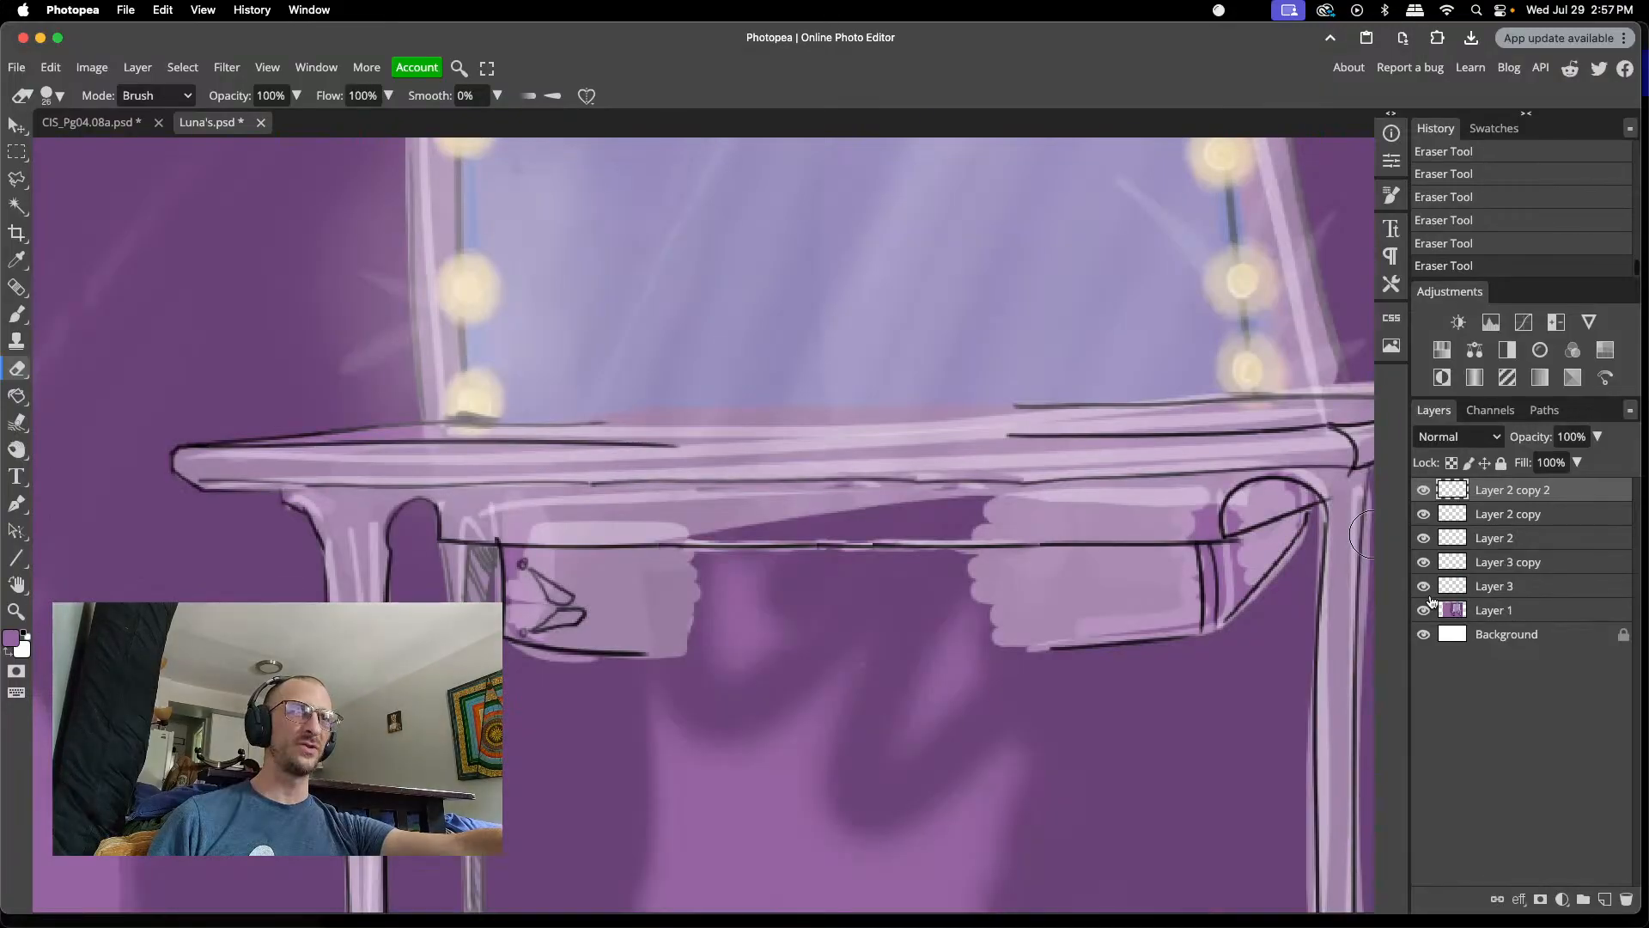
{"action": "left_click", "coordinate": [1501, 613]}
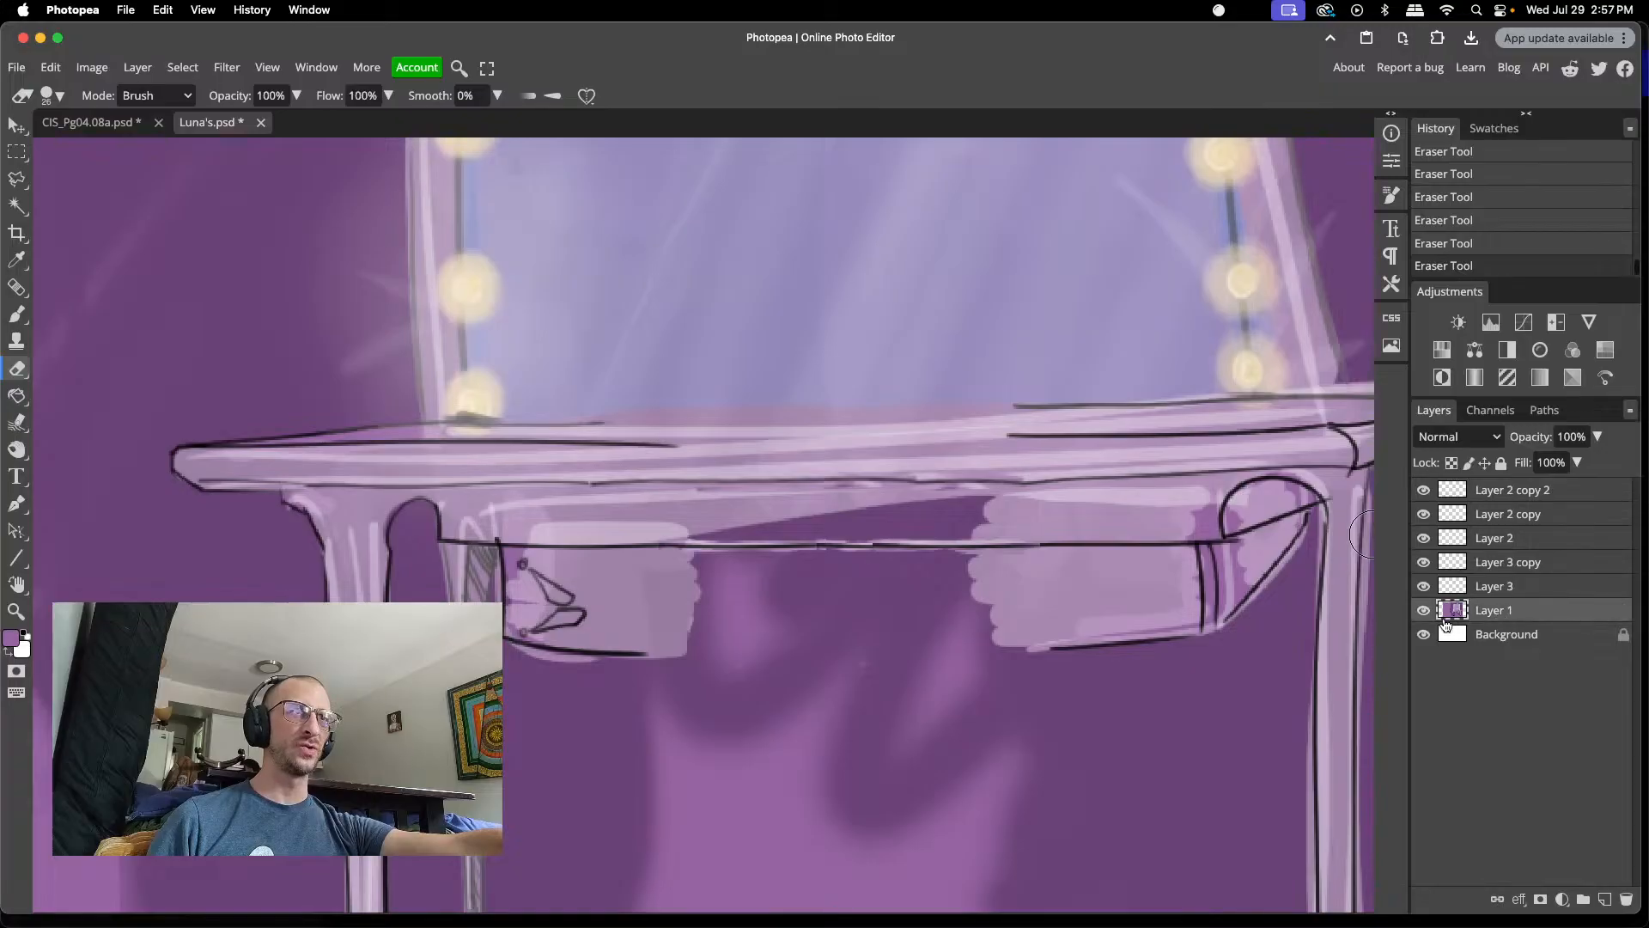
{"action": "key", "text": "i"}
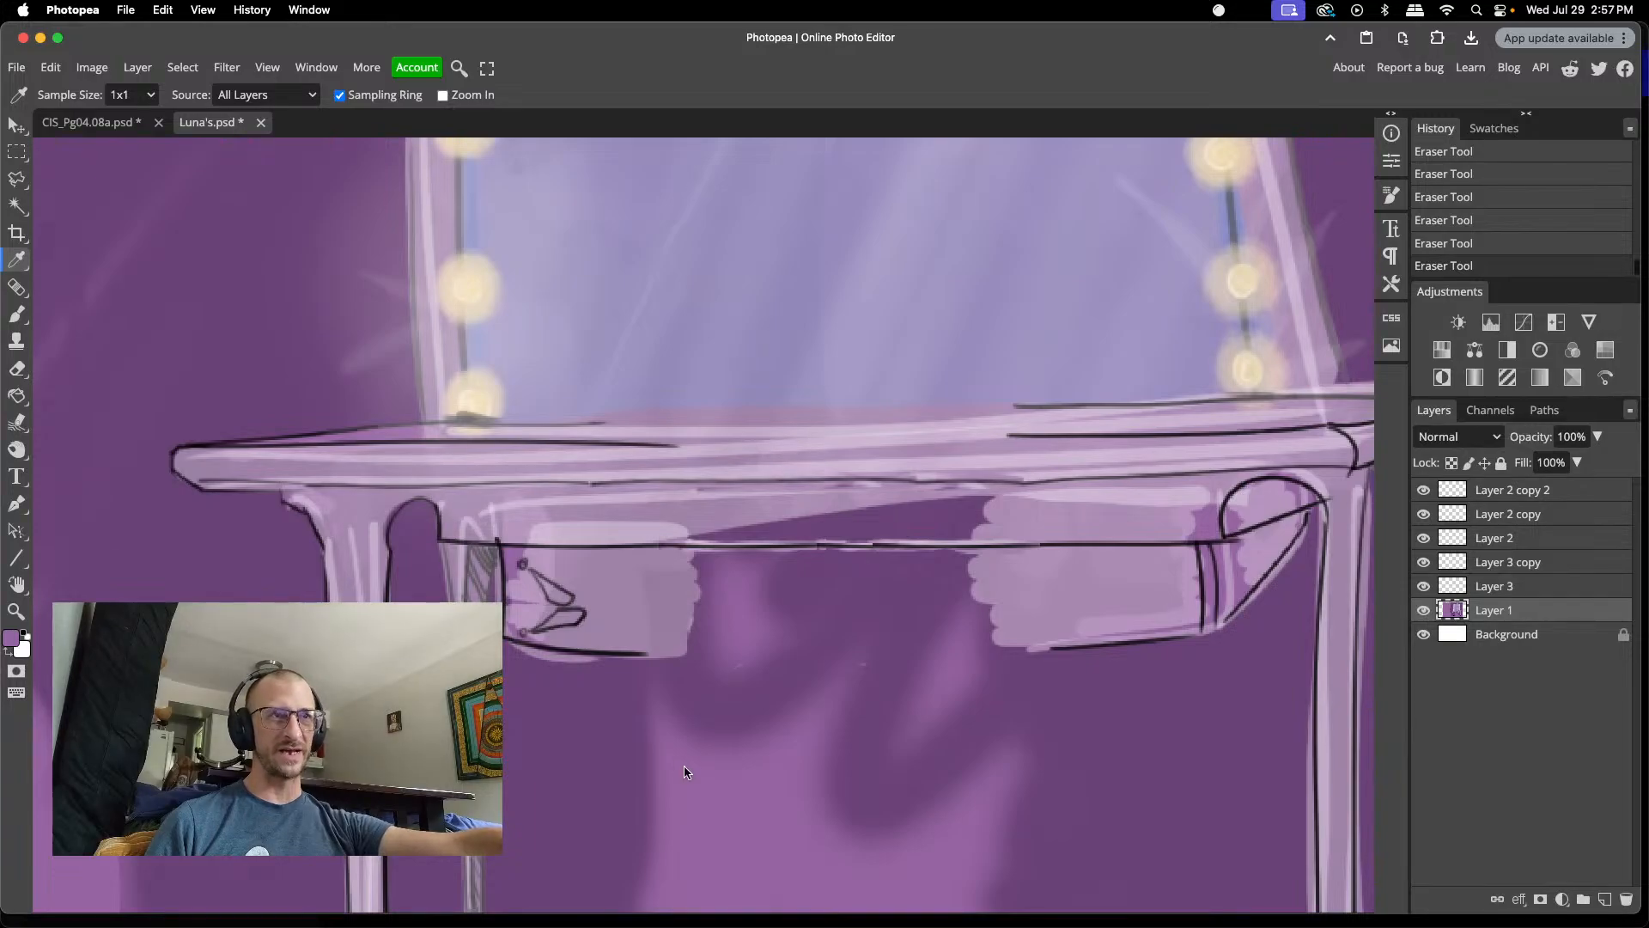
{"action": "left_click", "coordinate": [16, 420]}
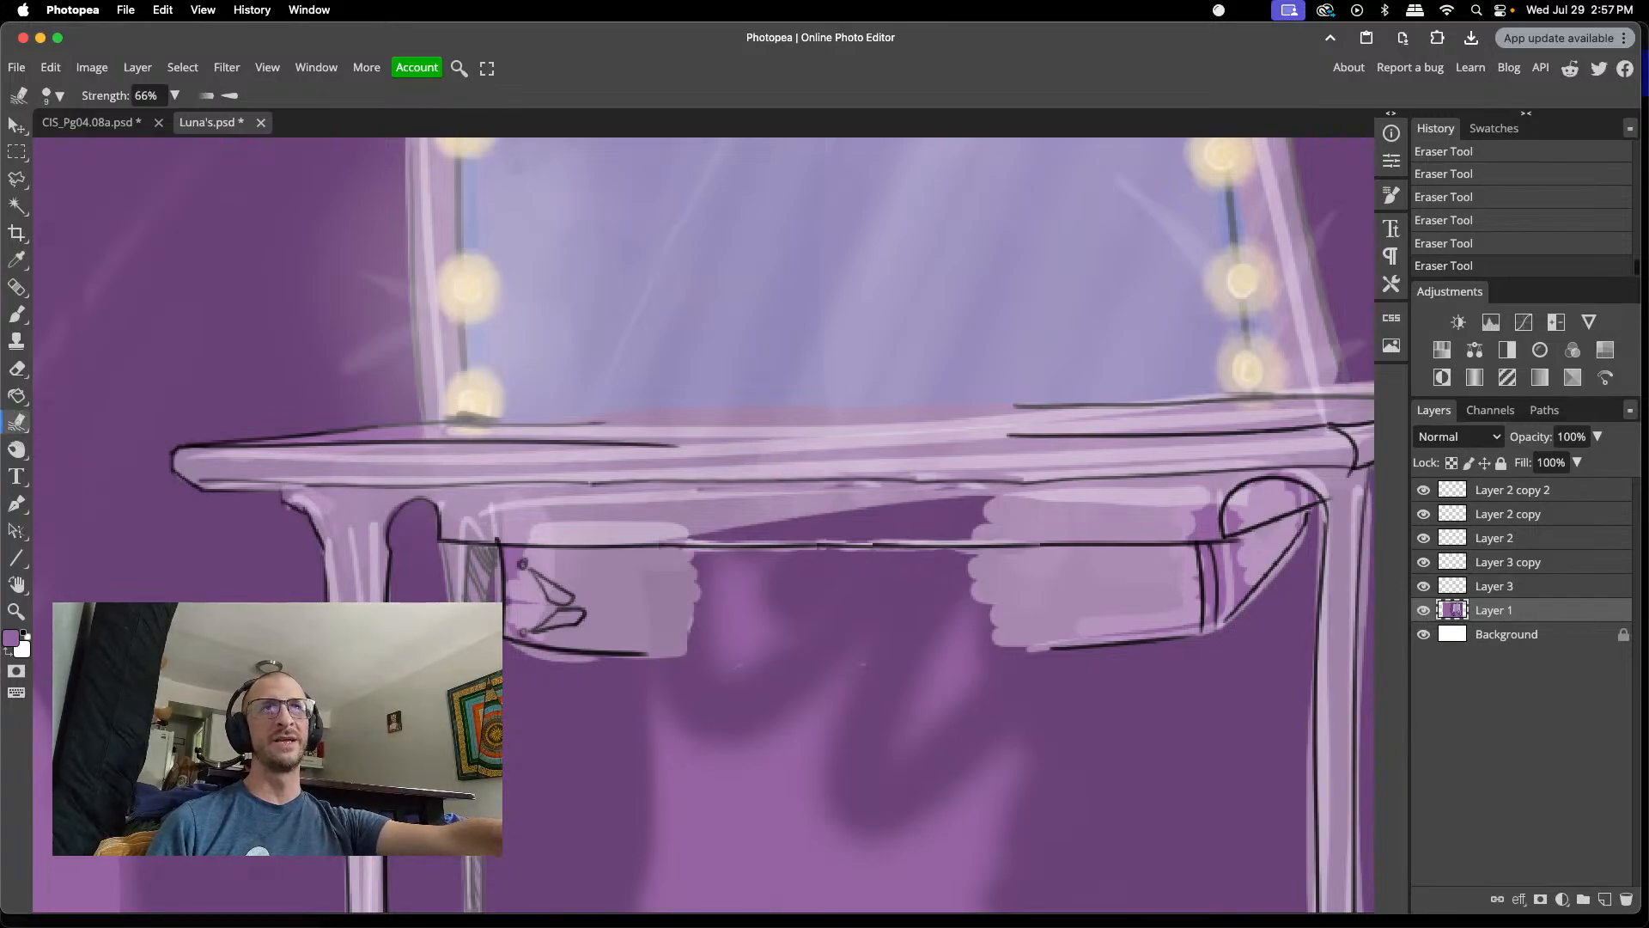
{"action": "left_click_drag", "start_coordinate": [739, 657], "coordinate": [741, 656]}
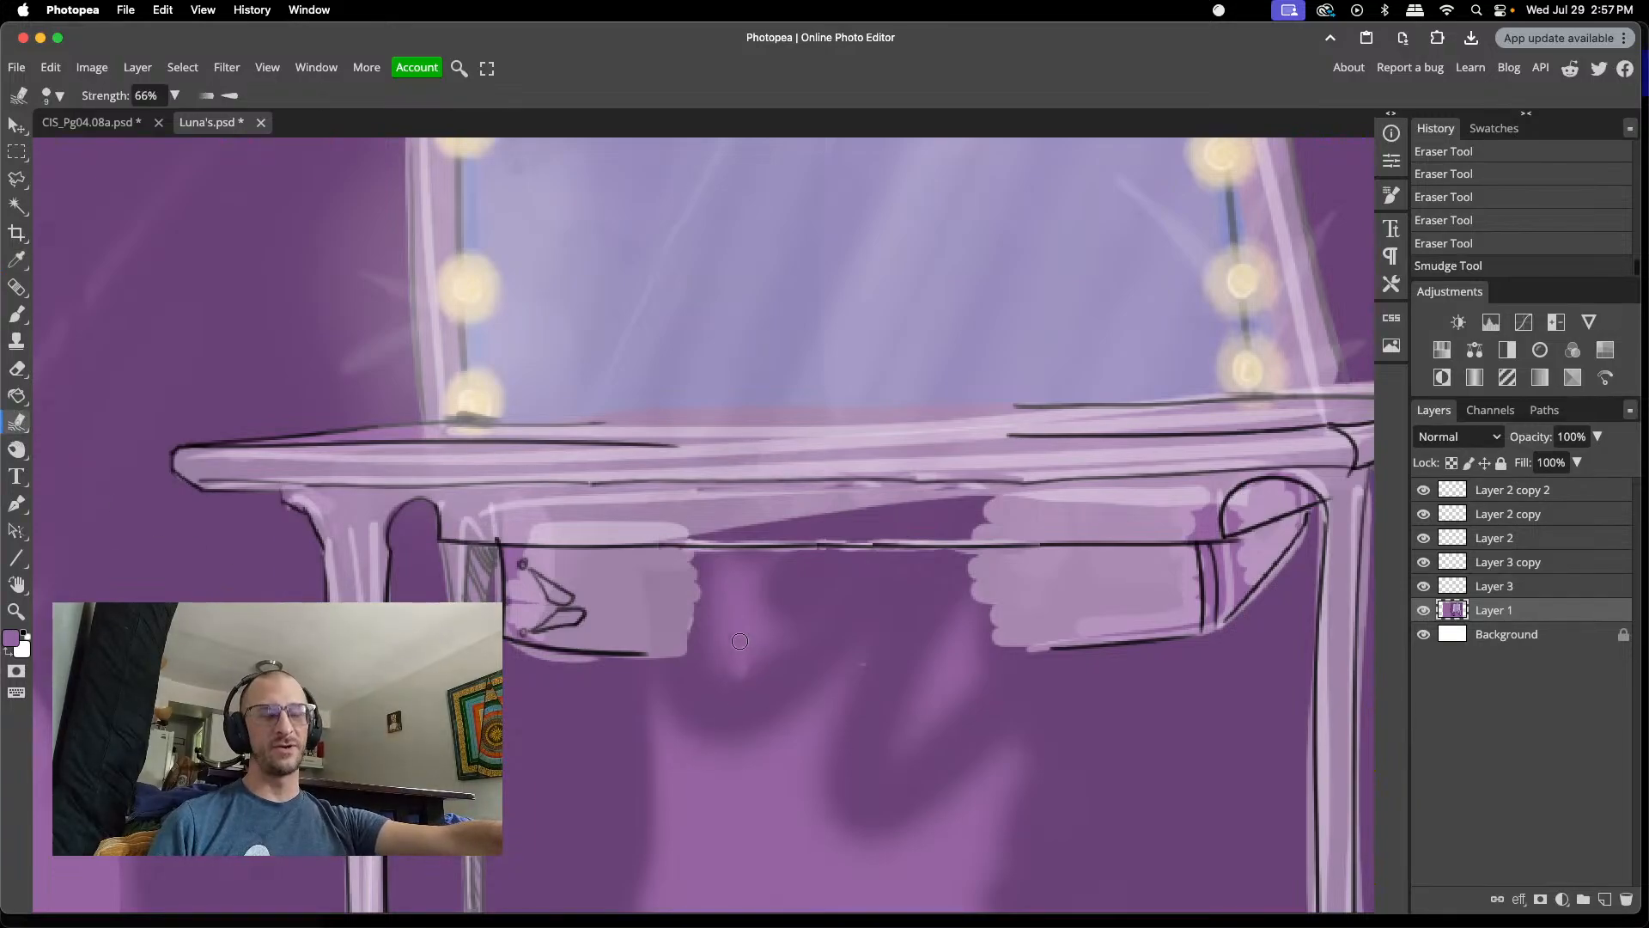
{"action": "key", "text": "super+z"}
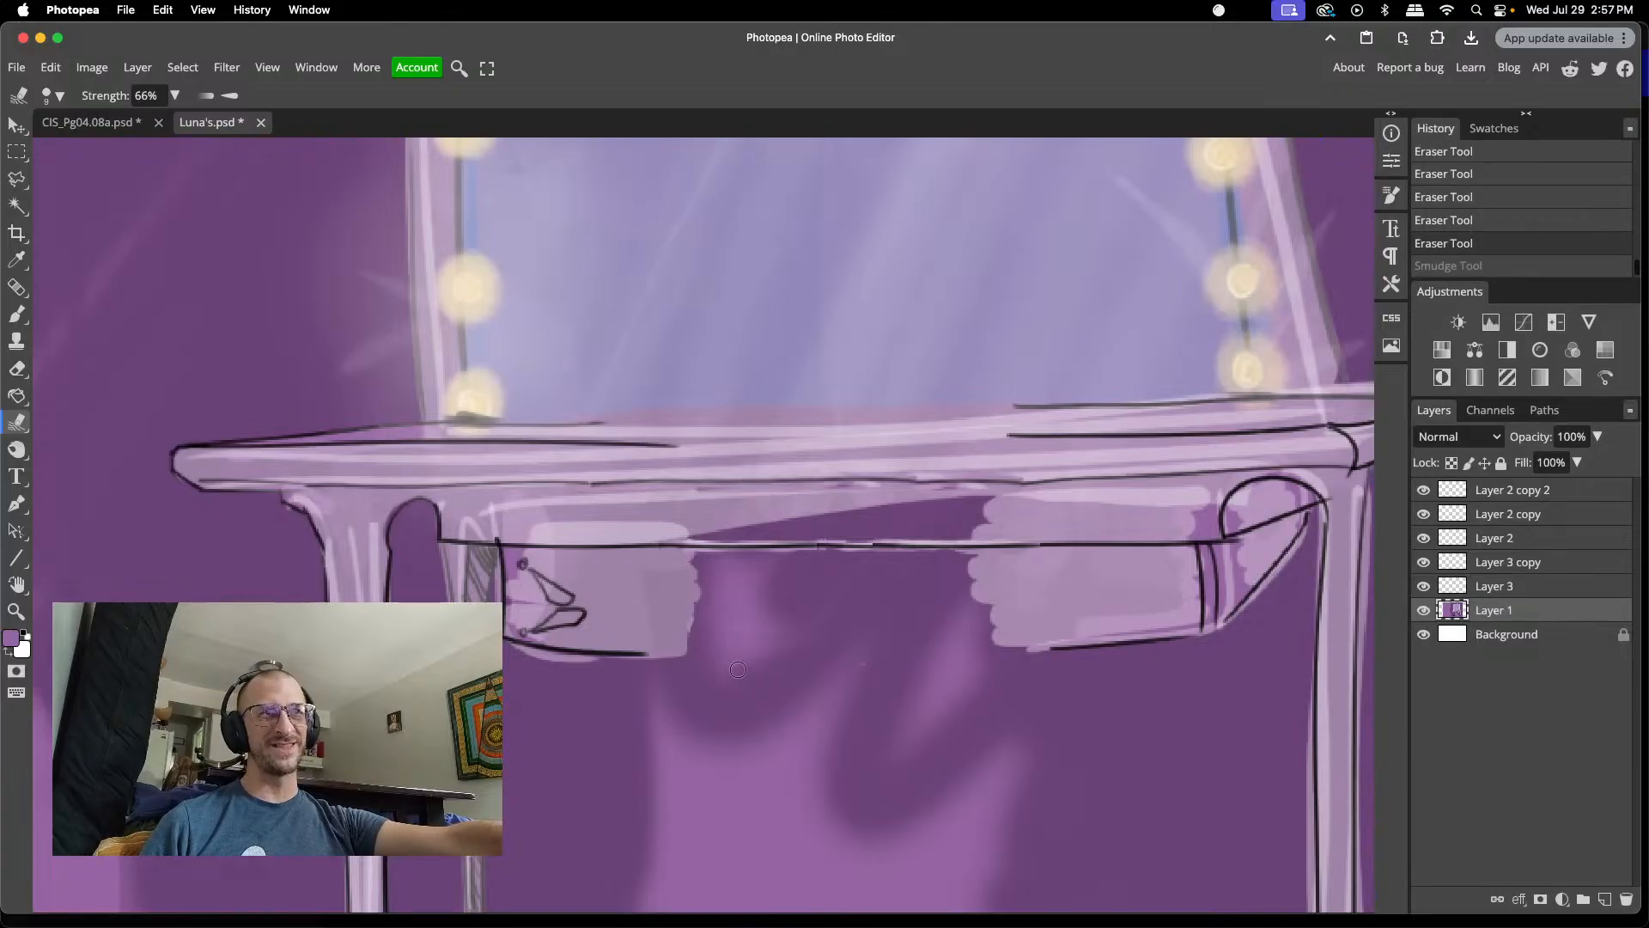
{"action": "key", "text": "super+shift+z"}
{"action": "left_click_drag", "start_coordinate": [767, 656], "coordinate": [769, 656]}
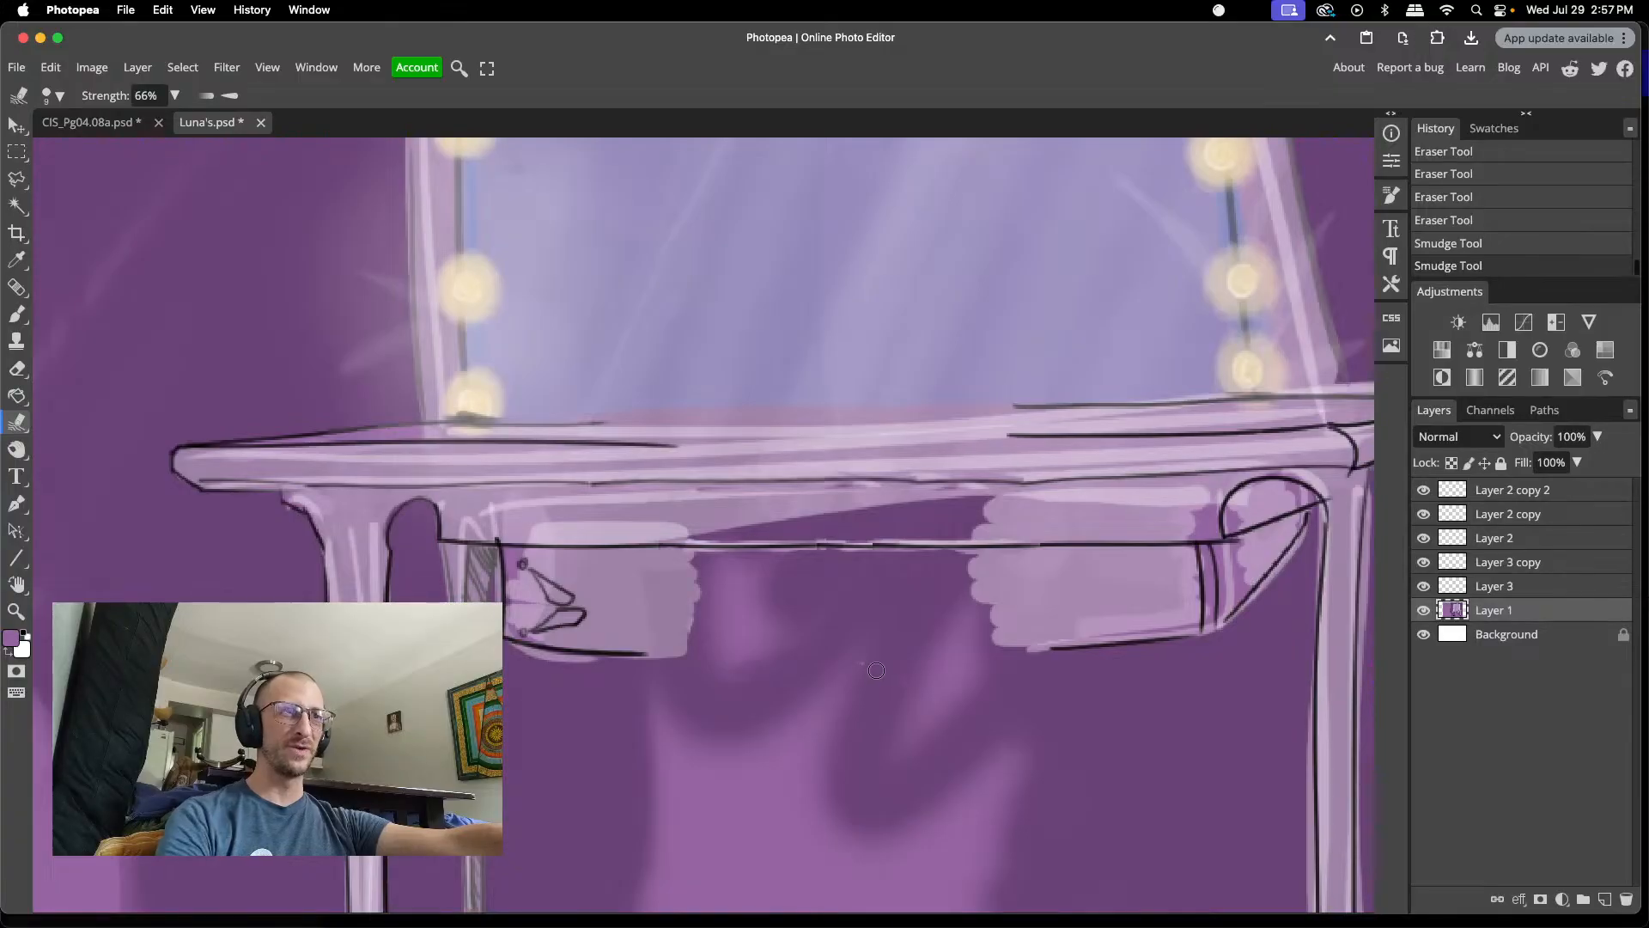
{"action": "left_click_drag", "start_coordinate": [866, 664], "coordinate": [891, 638]}
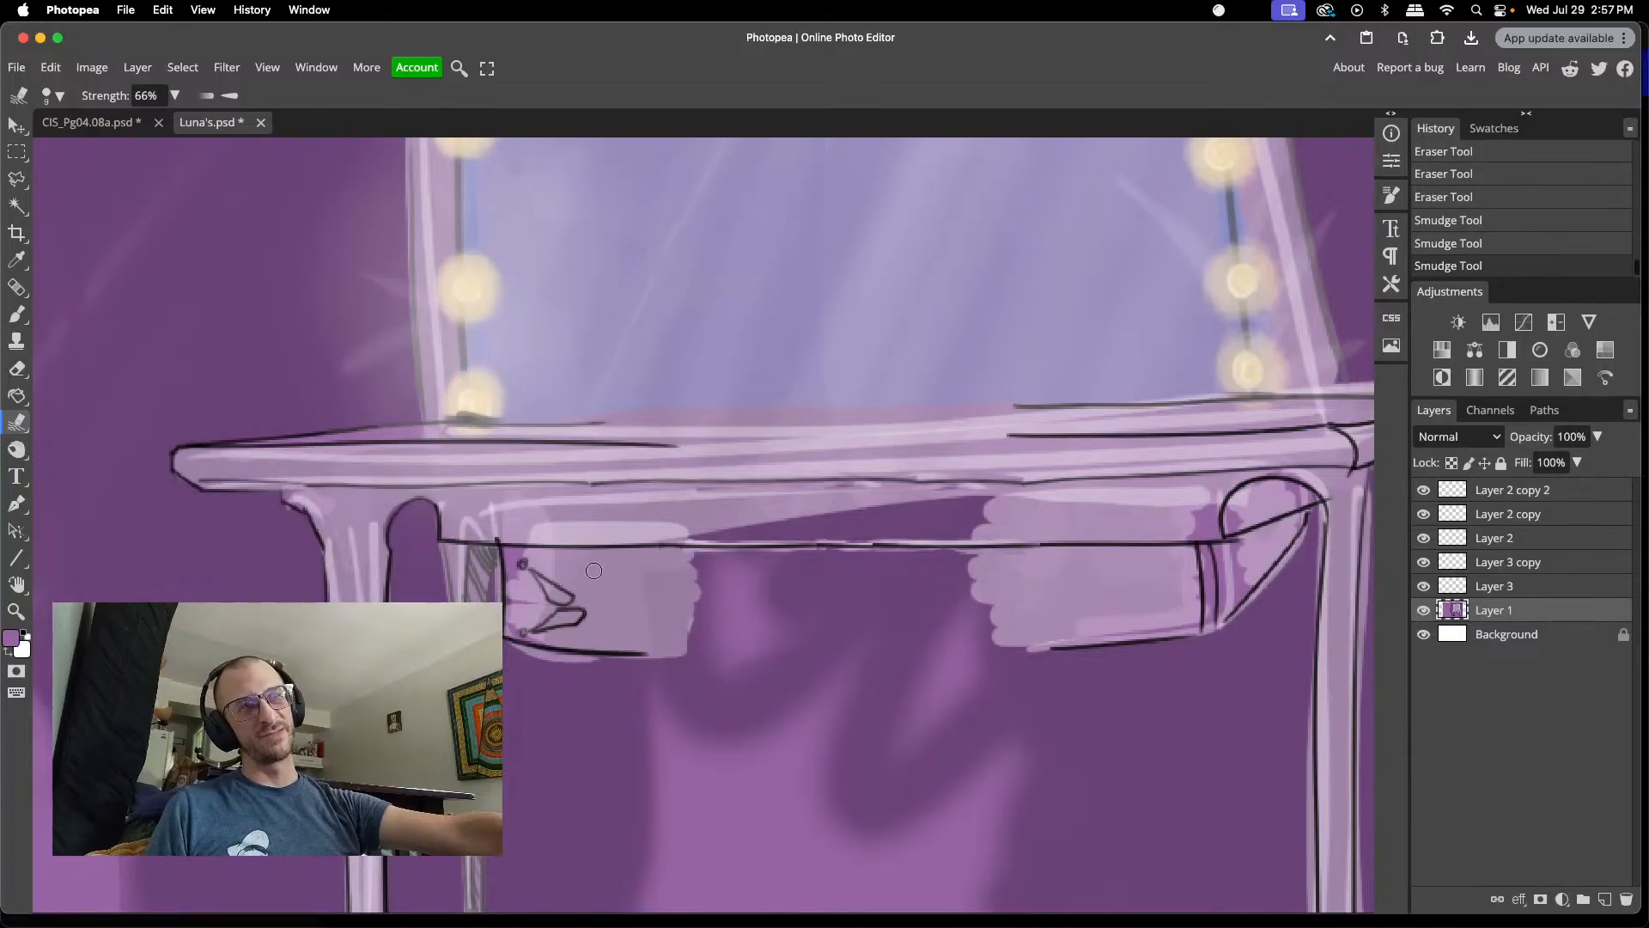
- Lasso the left drawer's bottom line on Layer 1, copy it to a new layer and move it right to extend the line
{"action": "key", "text": "l"}
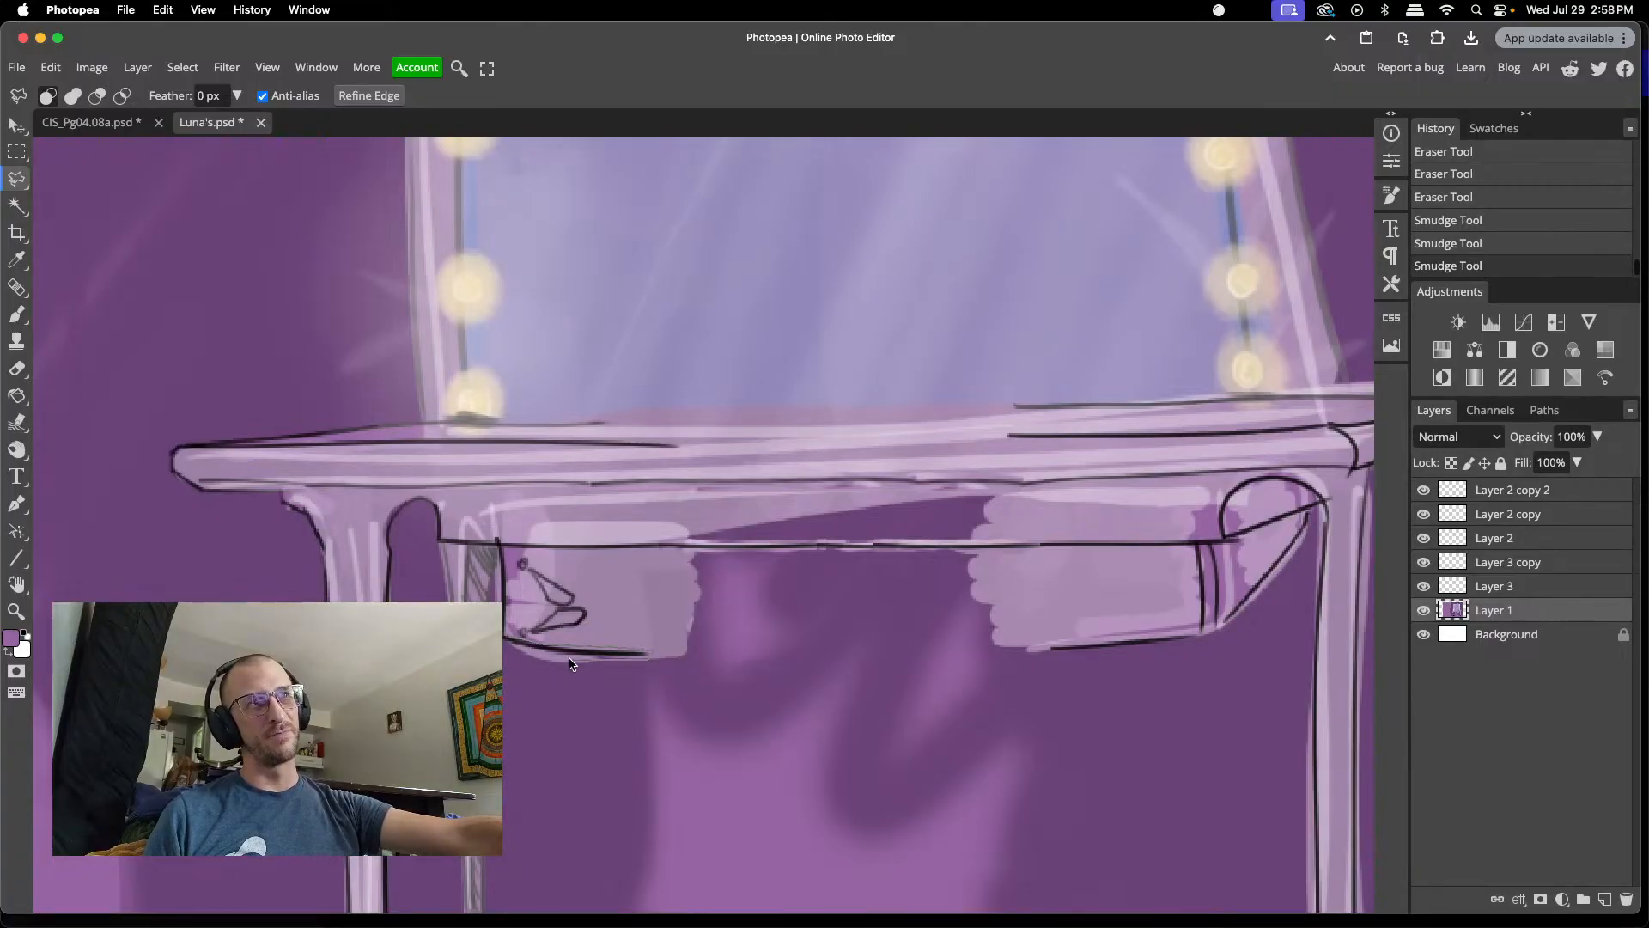
{"action": "left_click_drag", "start_coordinate": [505, 644], "coordinate": [506, 637]}
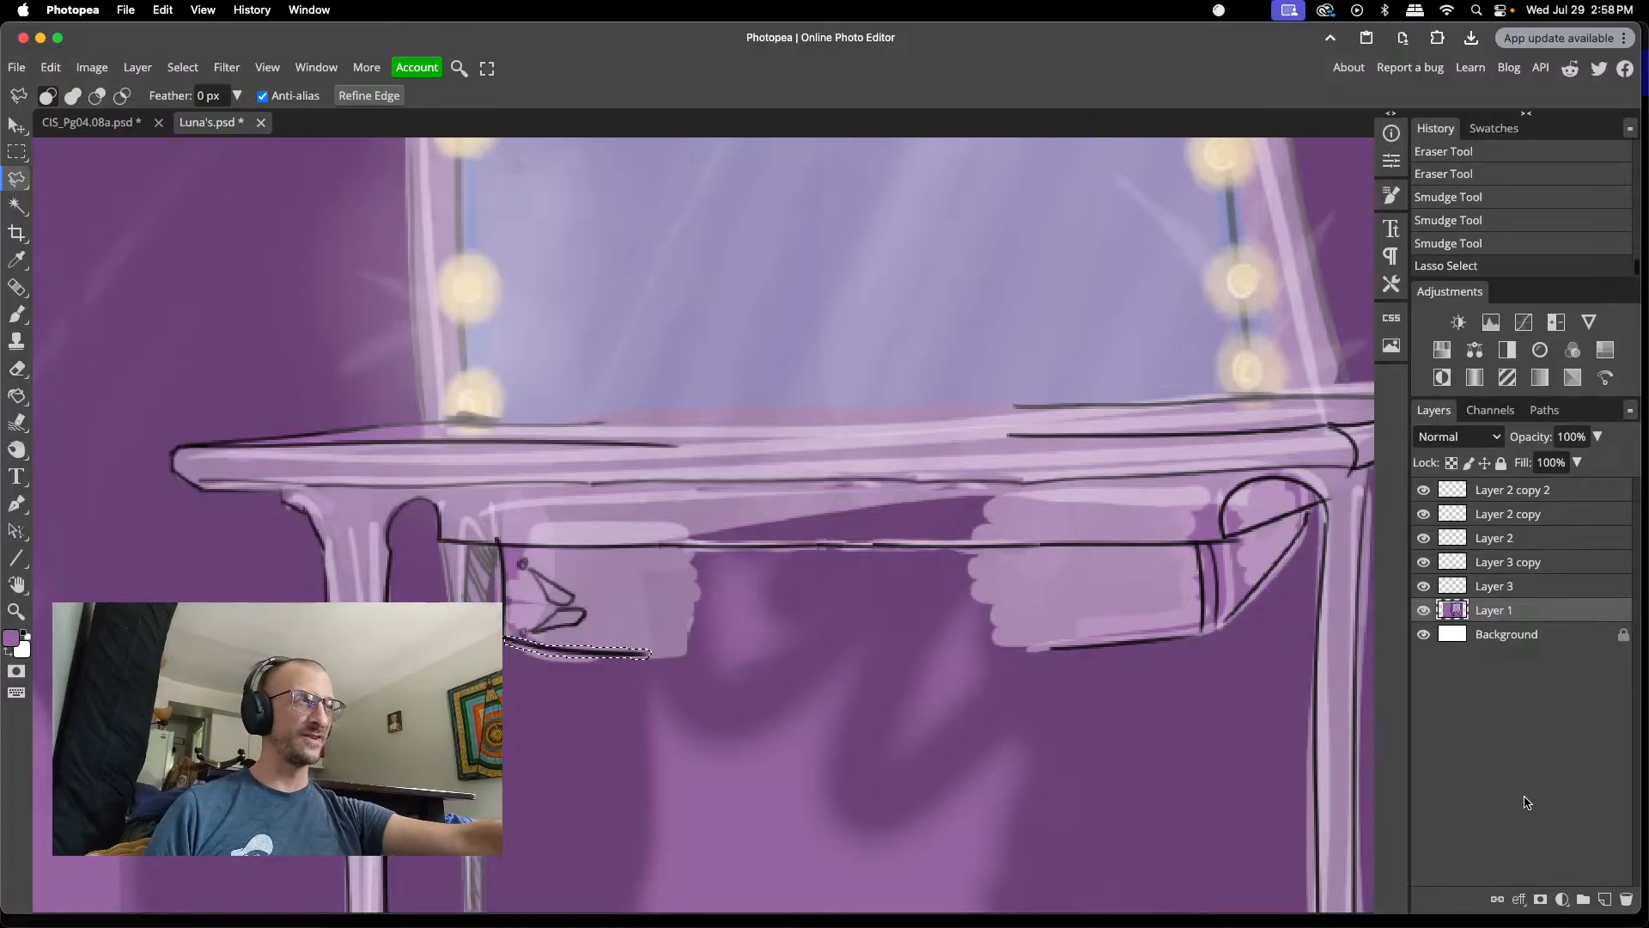
{"action": "key", "text": "super+j"}
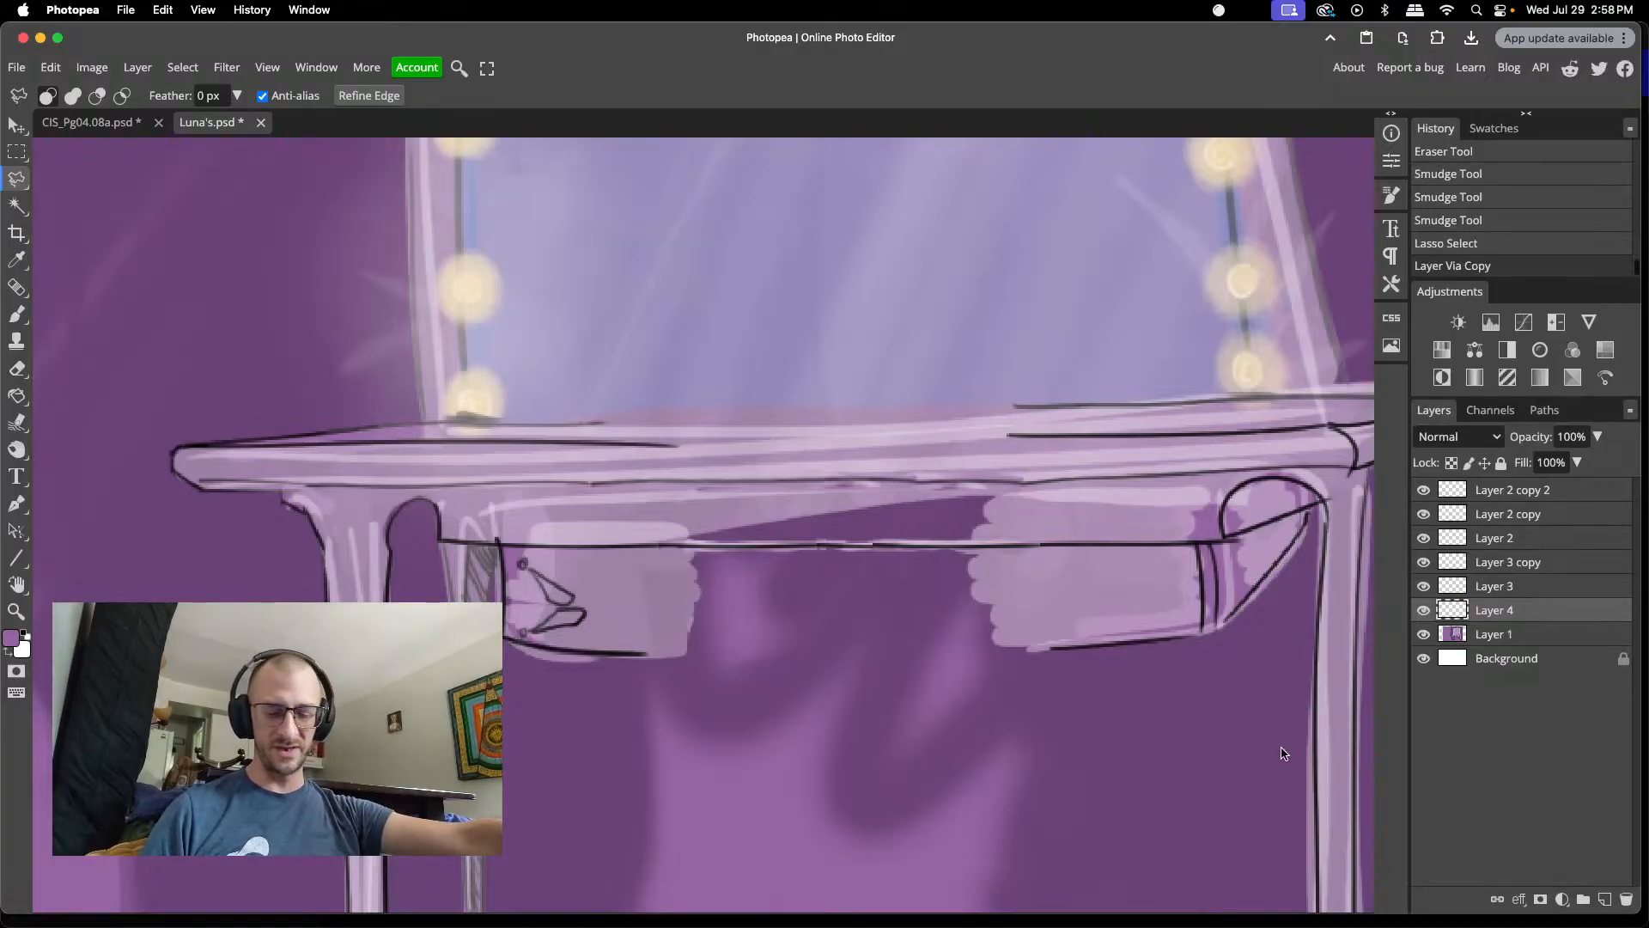
{"action": "key", "text": "v"}
{"action": "left_click_drag", "start_coordinate": [609, 651], "coordinate": [646, 657]}
- Rotate the copied drawer bottom line by -6.9° and apply the transform
{"action": "key", "text": "super+t"}
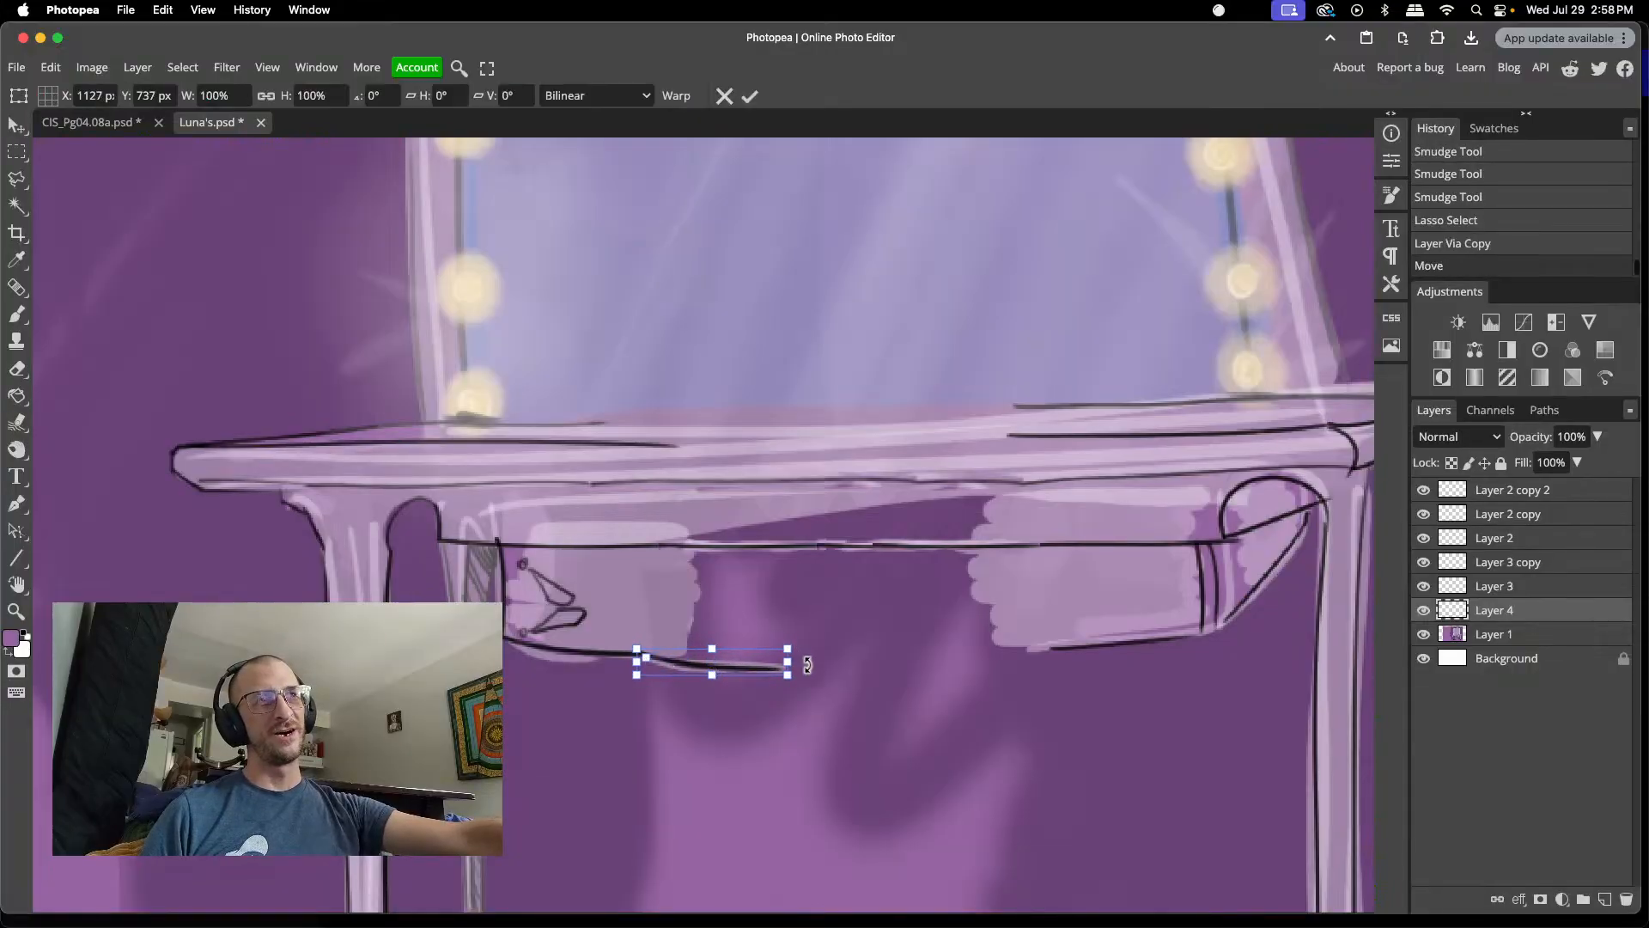
{"action": "left_click_drag", "start_coordinate": [808, 664], "coordinate": [807, 645]}
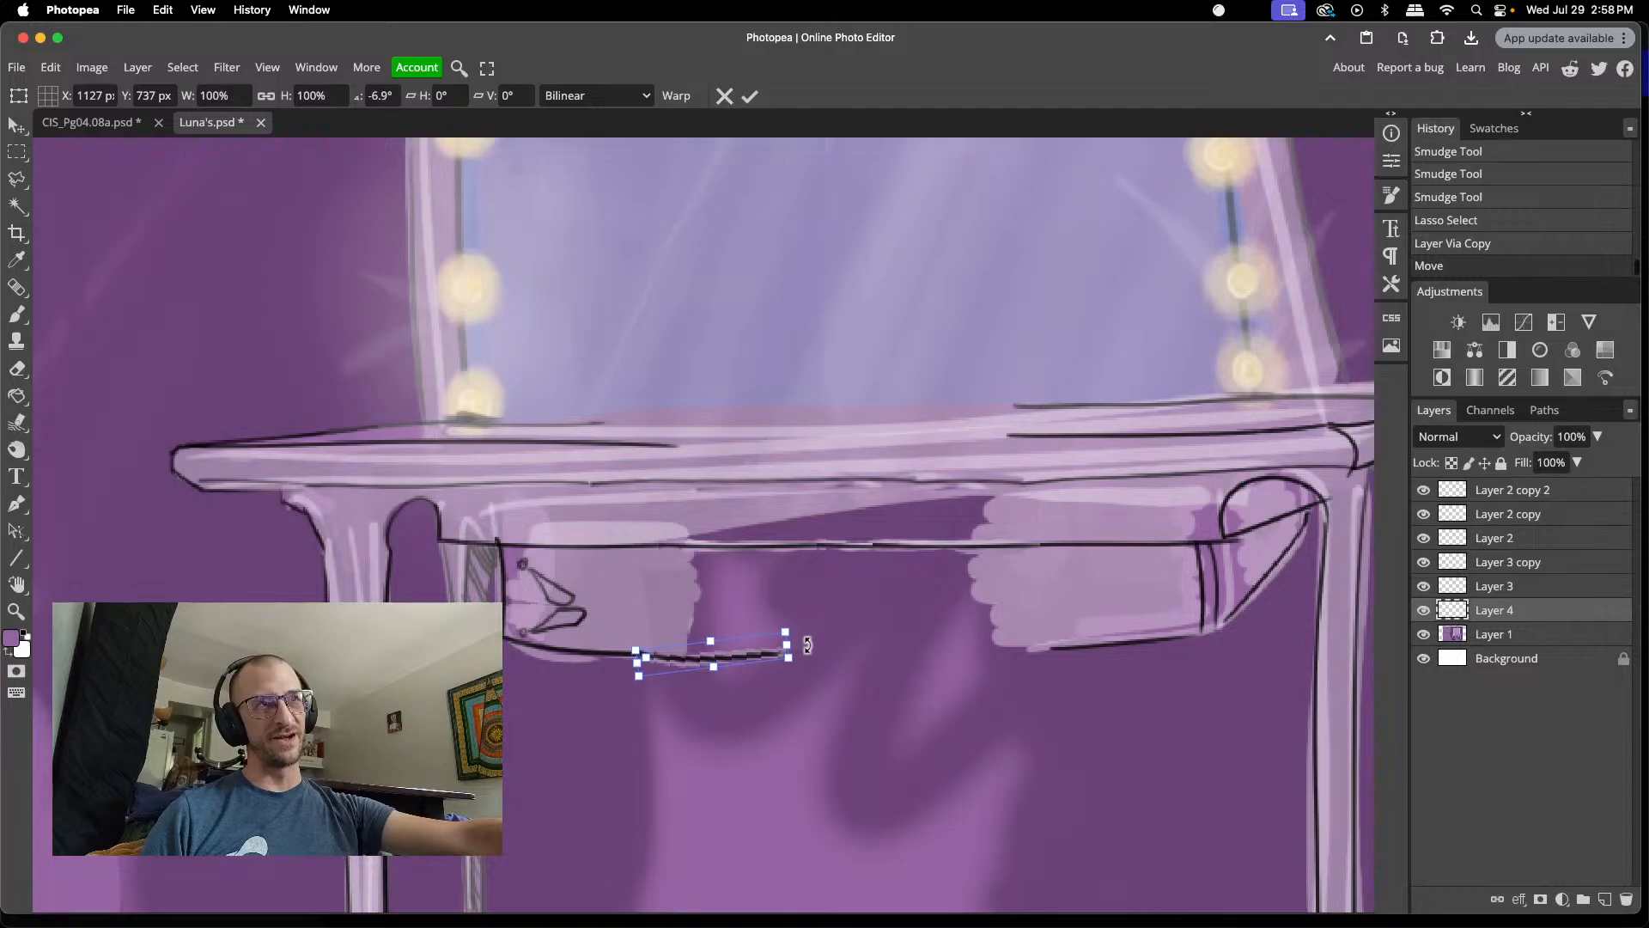
{"action": "left_click", "coordinate": [750, 96]}
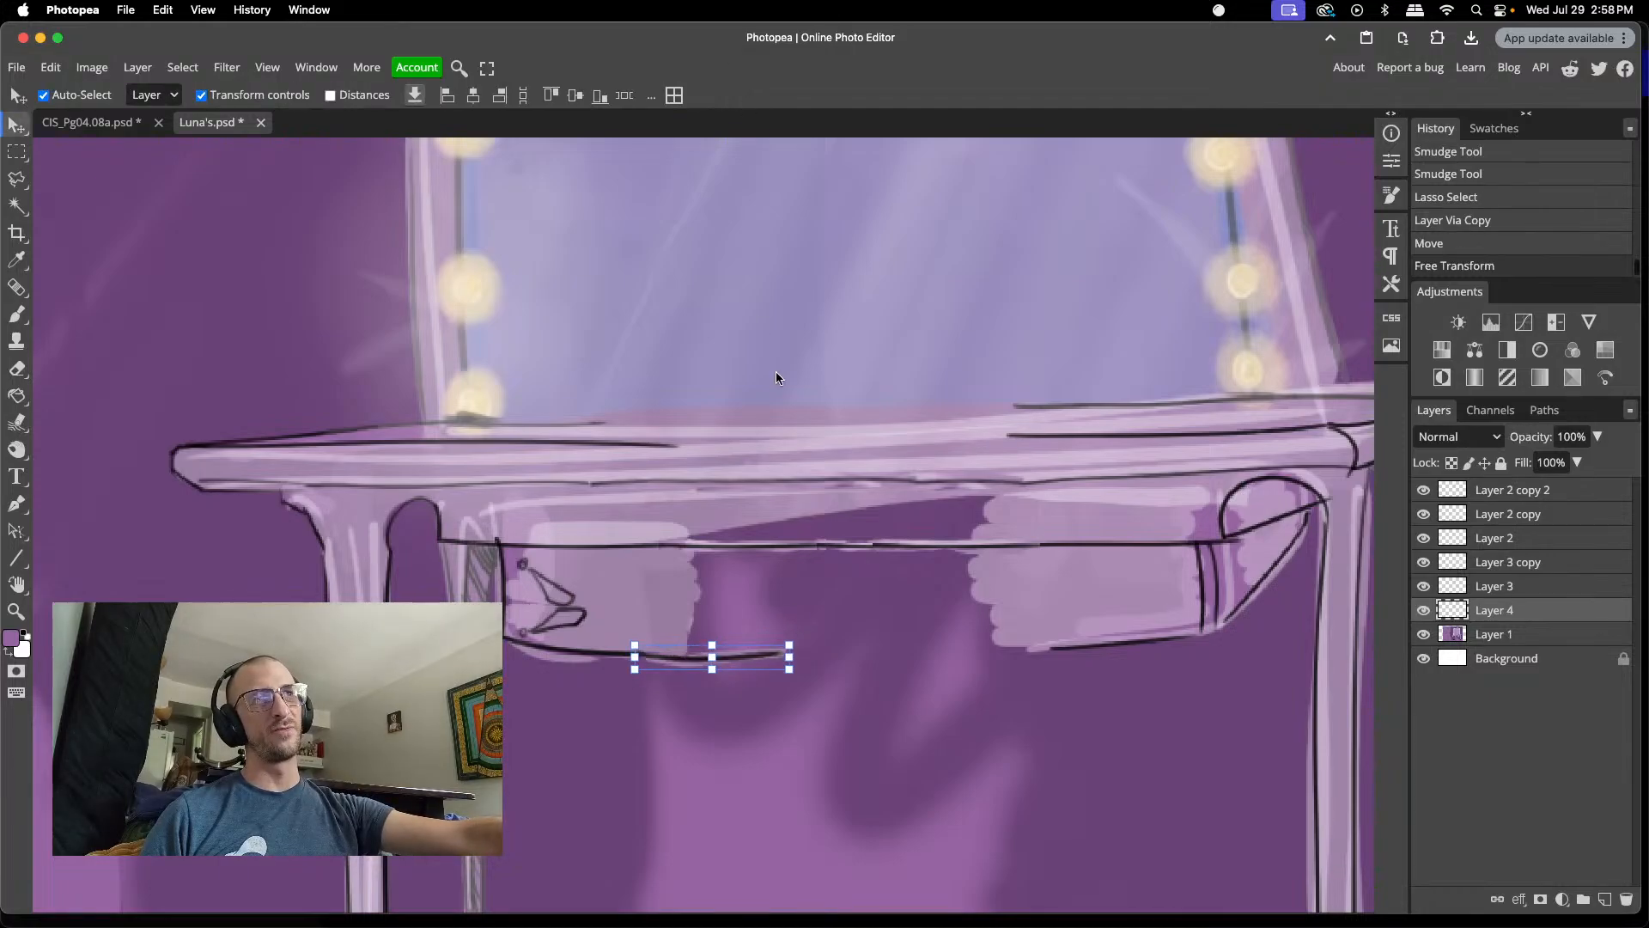
- Shift the copied drawer bottom line on Layer 4 slightly left and rotate it 1.5° to meet the original line
{"action": "left_click", "coordinate": [952, 723]}
{"action": "left_click", "coordinate": [714, 663]}
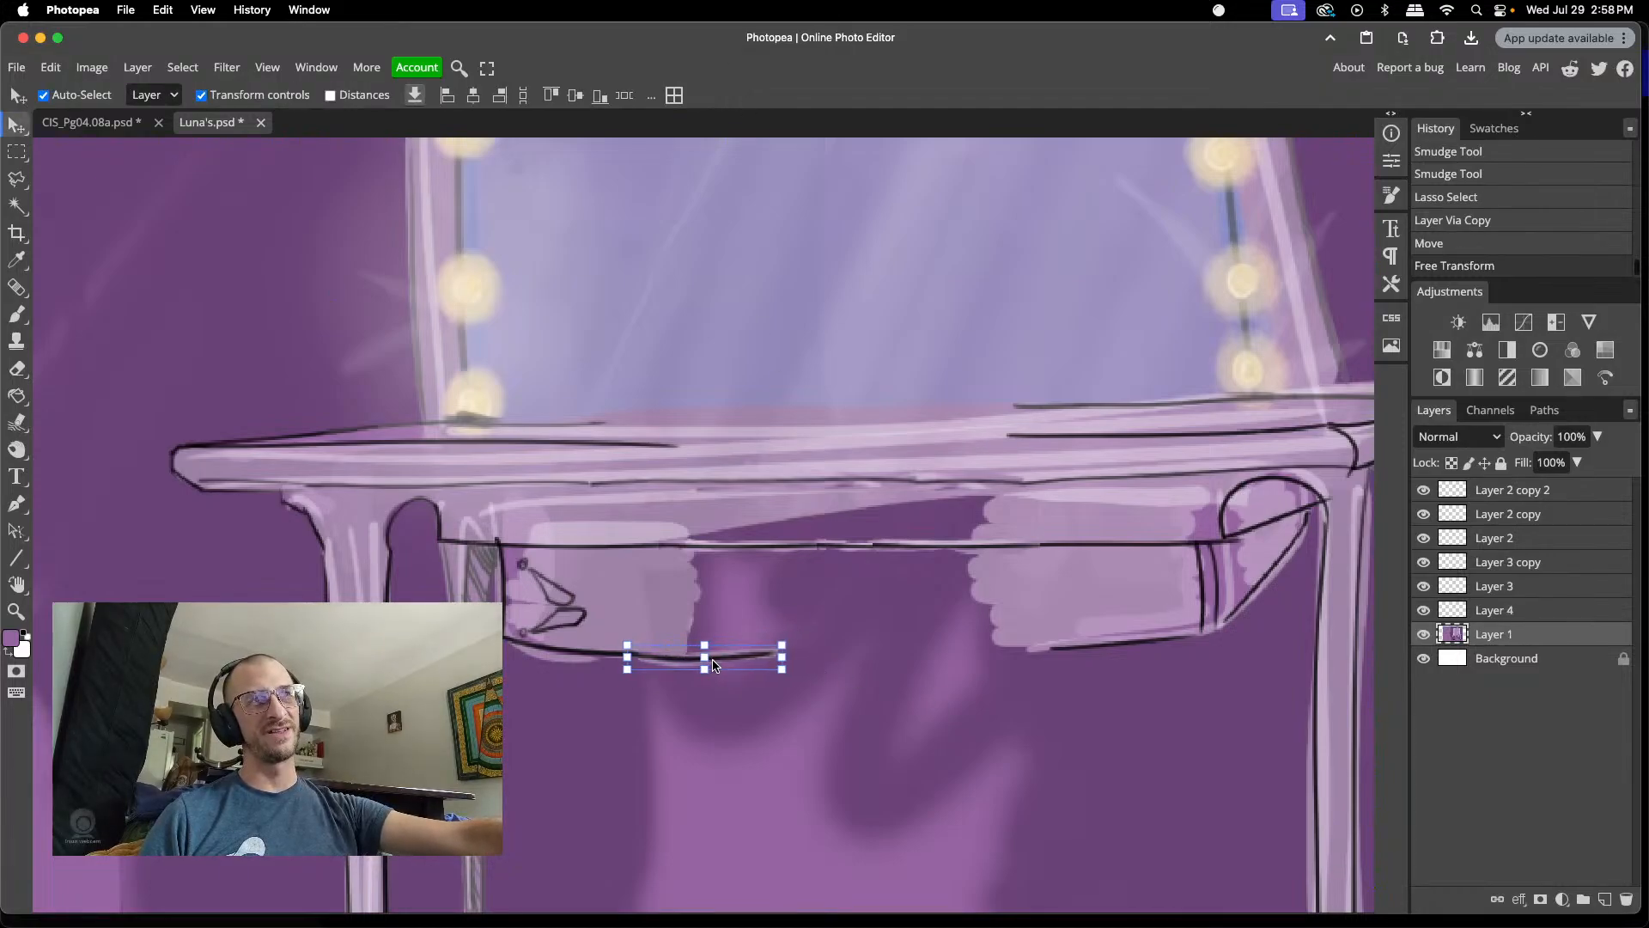
{"action": "left_click", "coordinate": [713, 664]}
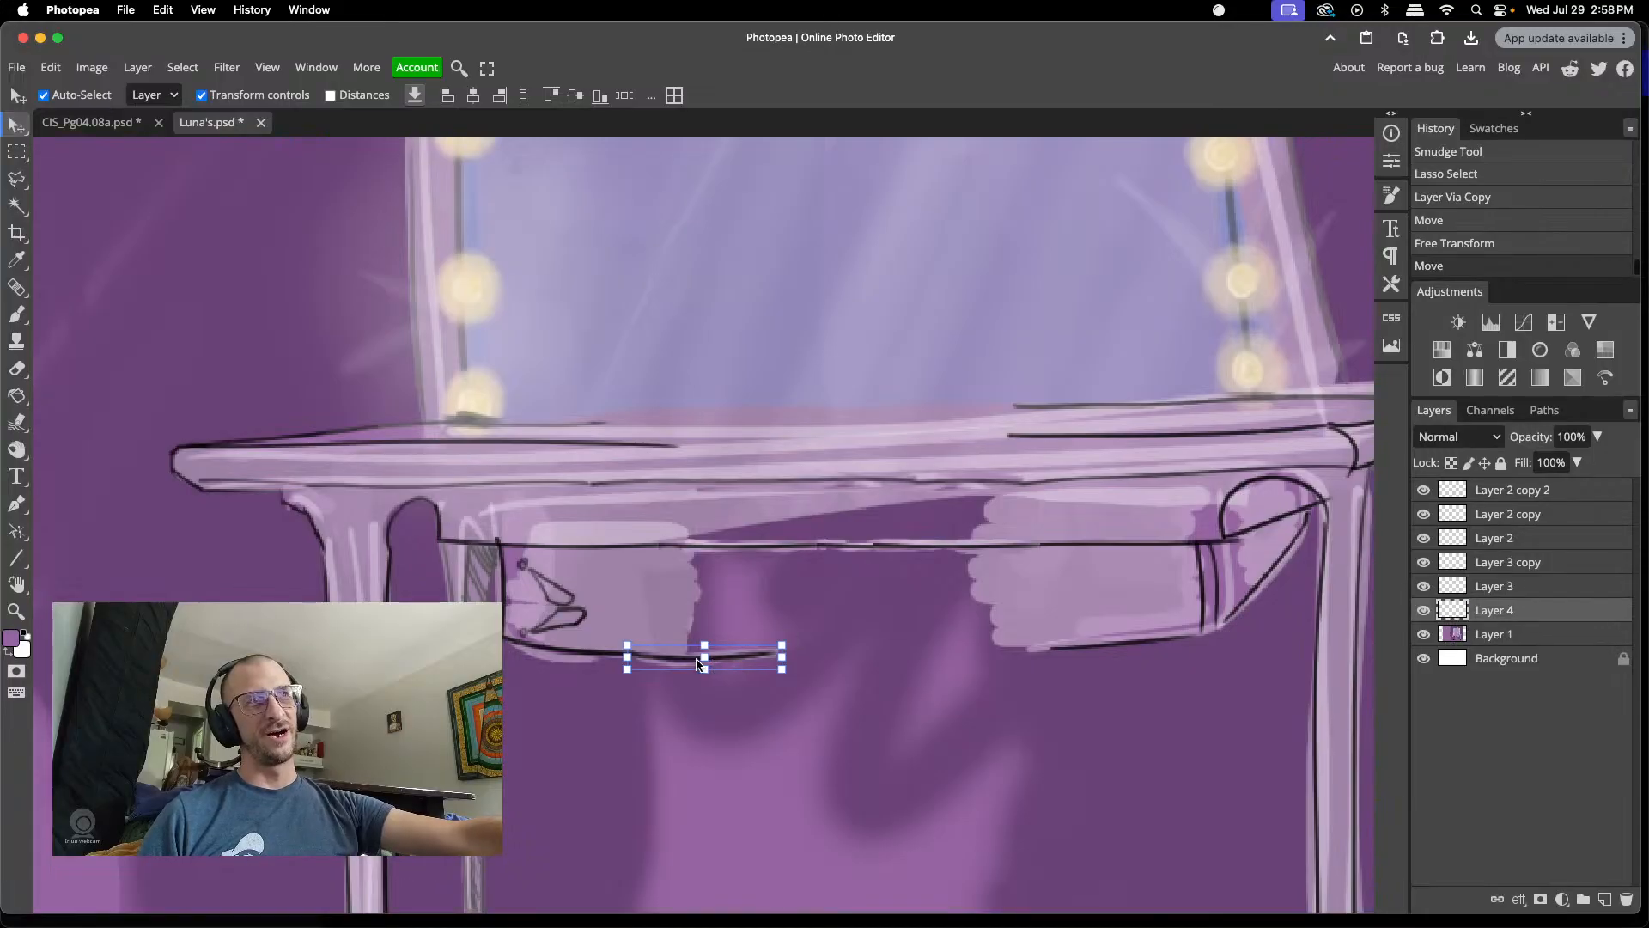
{"action": "left_click_drag", "start_coordinate": [702, 657], "coordinate": [640, 654]}
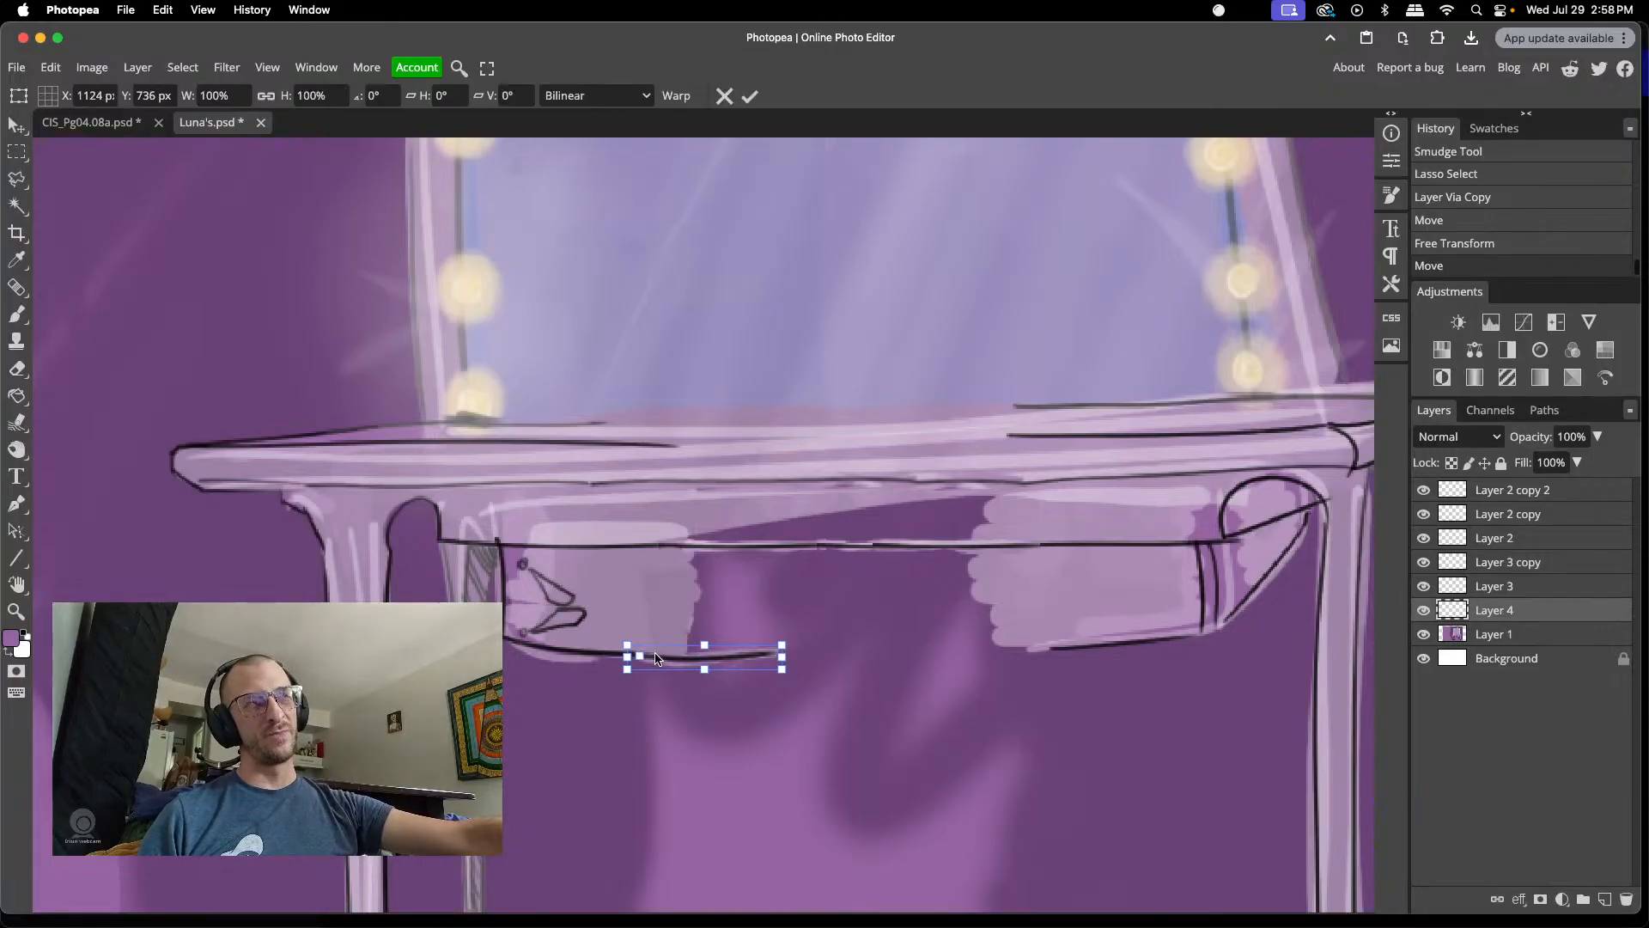
{"action": "left_click_drag", "start_coordinate": [795, 639], "coordinate": [800, 646]}
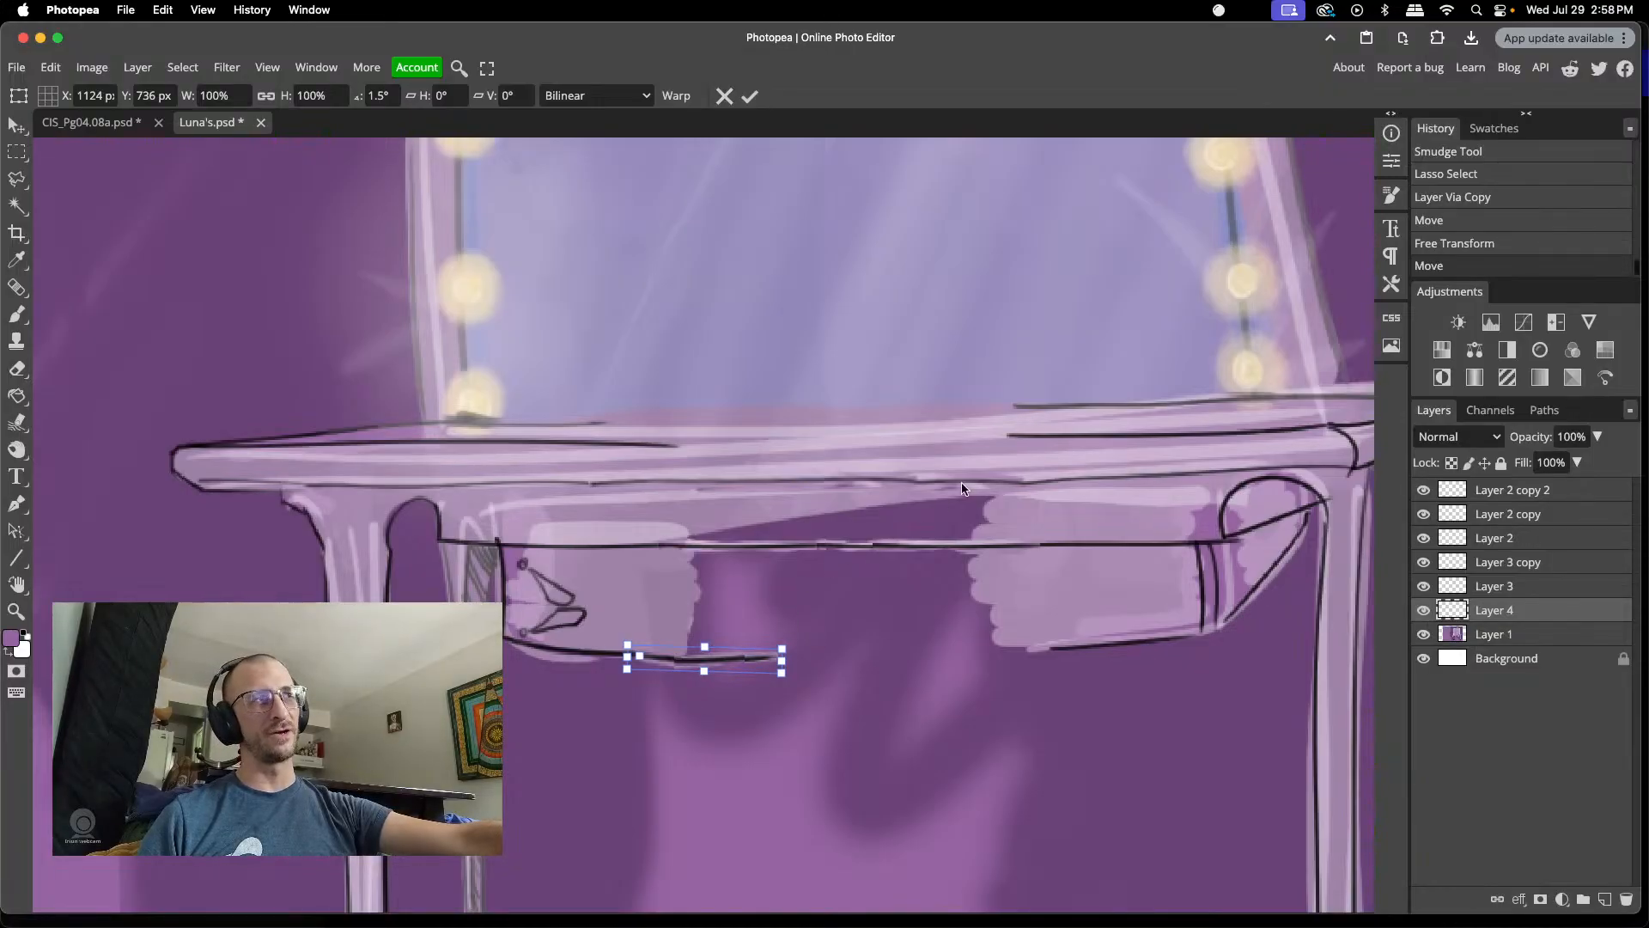
- Merge Layer 2 copy 2, Layer 2 copy, Layer 2 and Layer 3 copy down into Layer 3
{"action": "left_click", "coordinate": [1495, 490]}
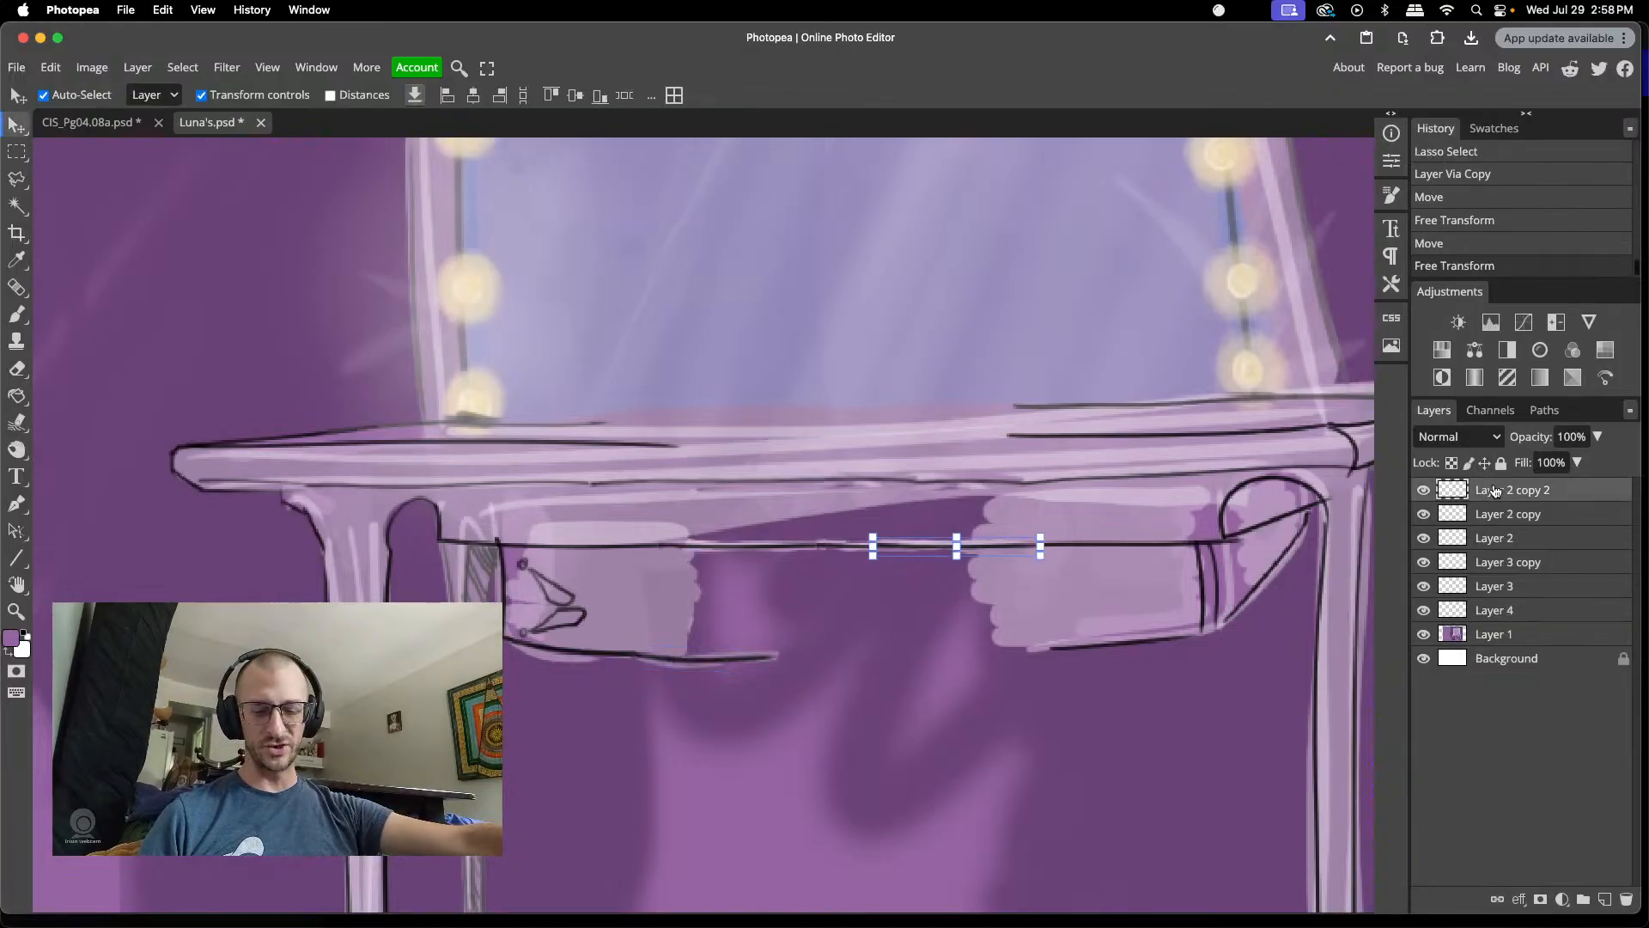
{"action": "key", "text": "super+e"}
{"action": "key", "text": "super+e"}
{"action": "key", "text": "super+e"}
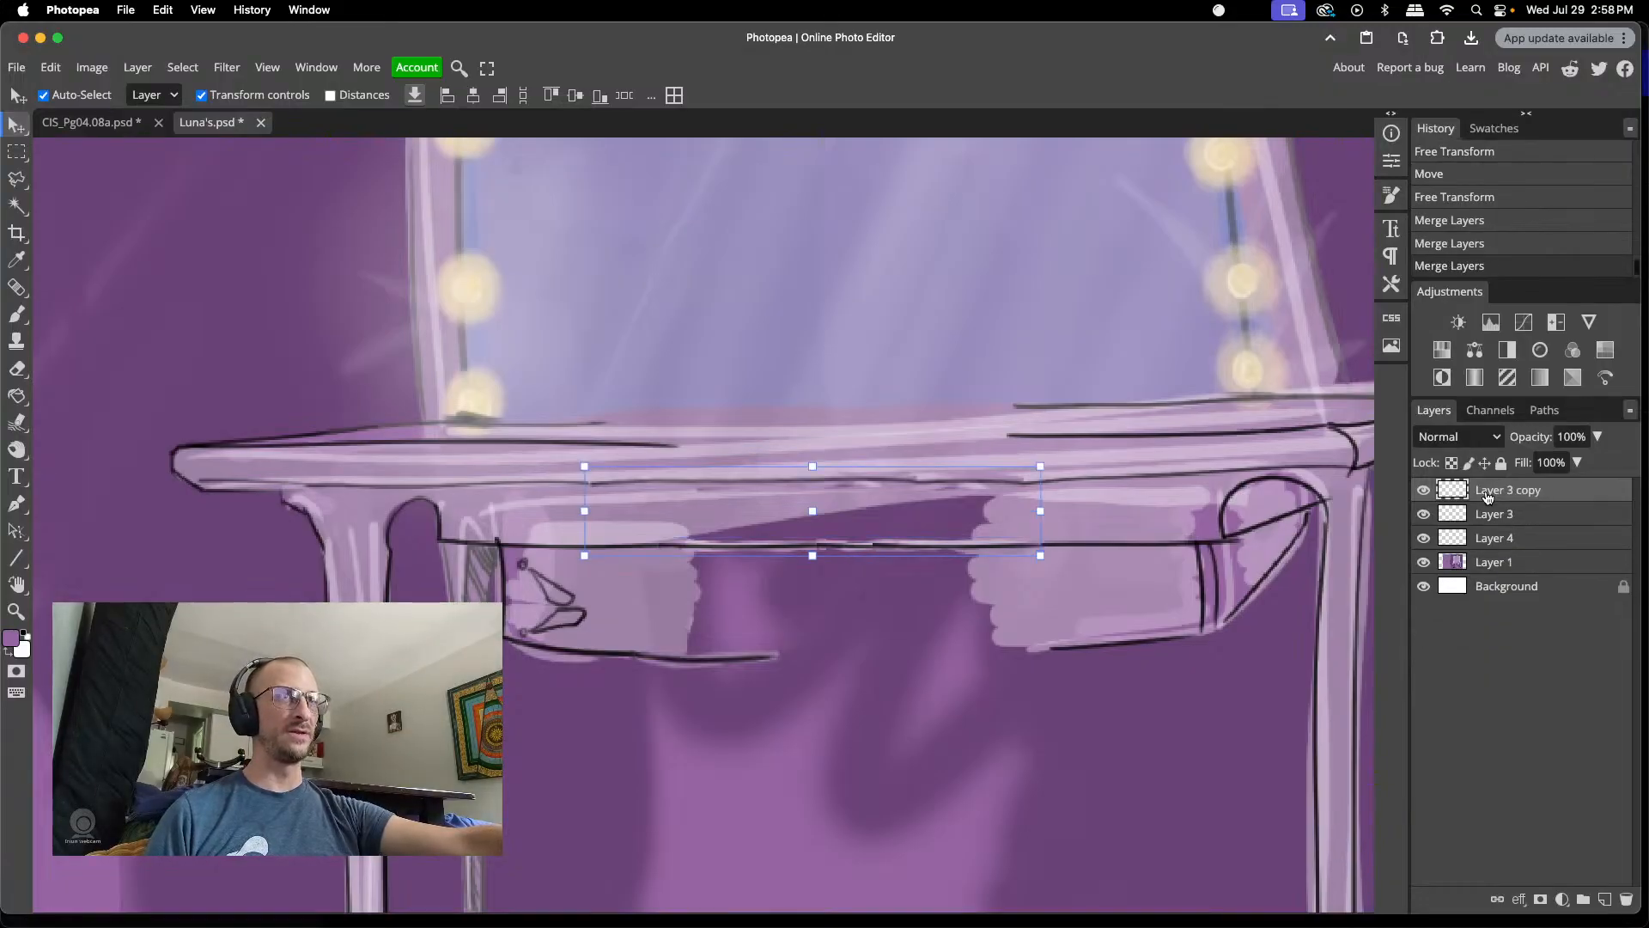
{"action": "key", "text": "super+e"}
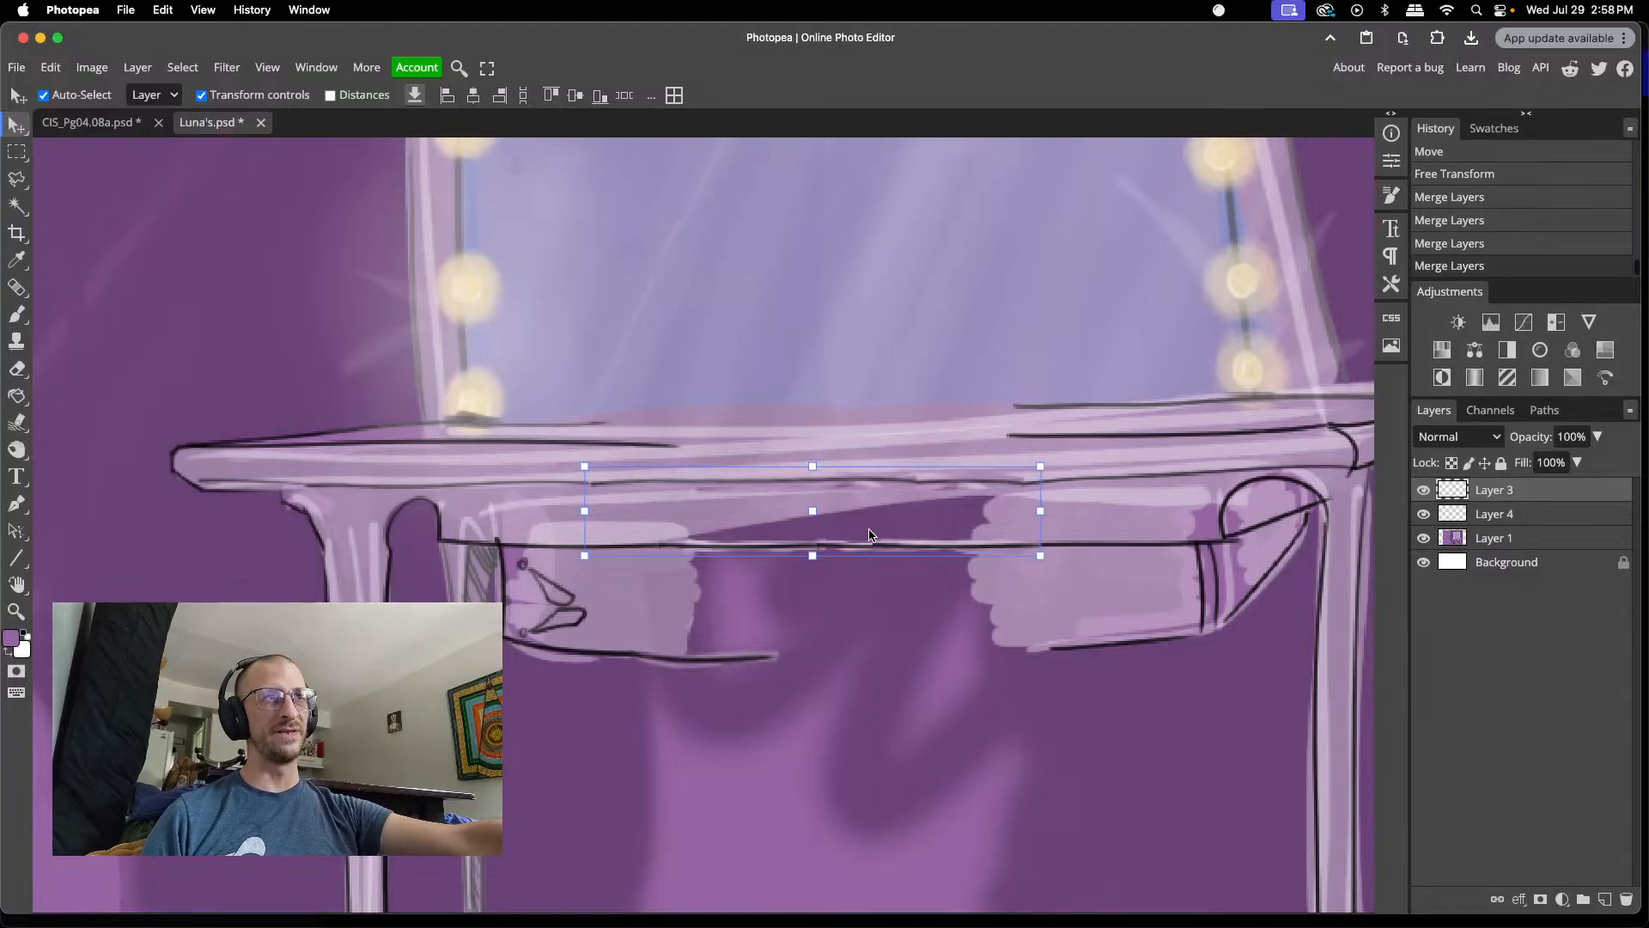
- Duplicate Layer 3, move and slightly rotate the copy to bridge the drawer's bottom line, and erase its surplus upper line
{"action": "key", "text": "super+j"}
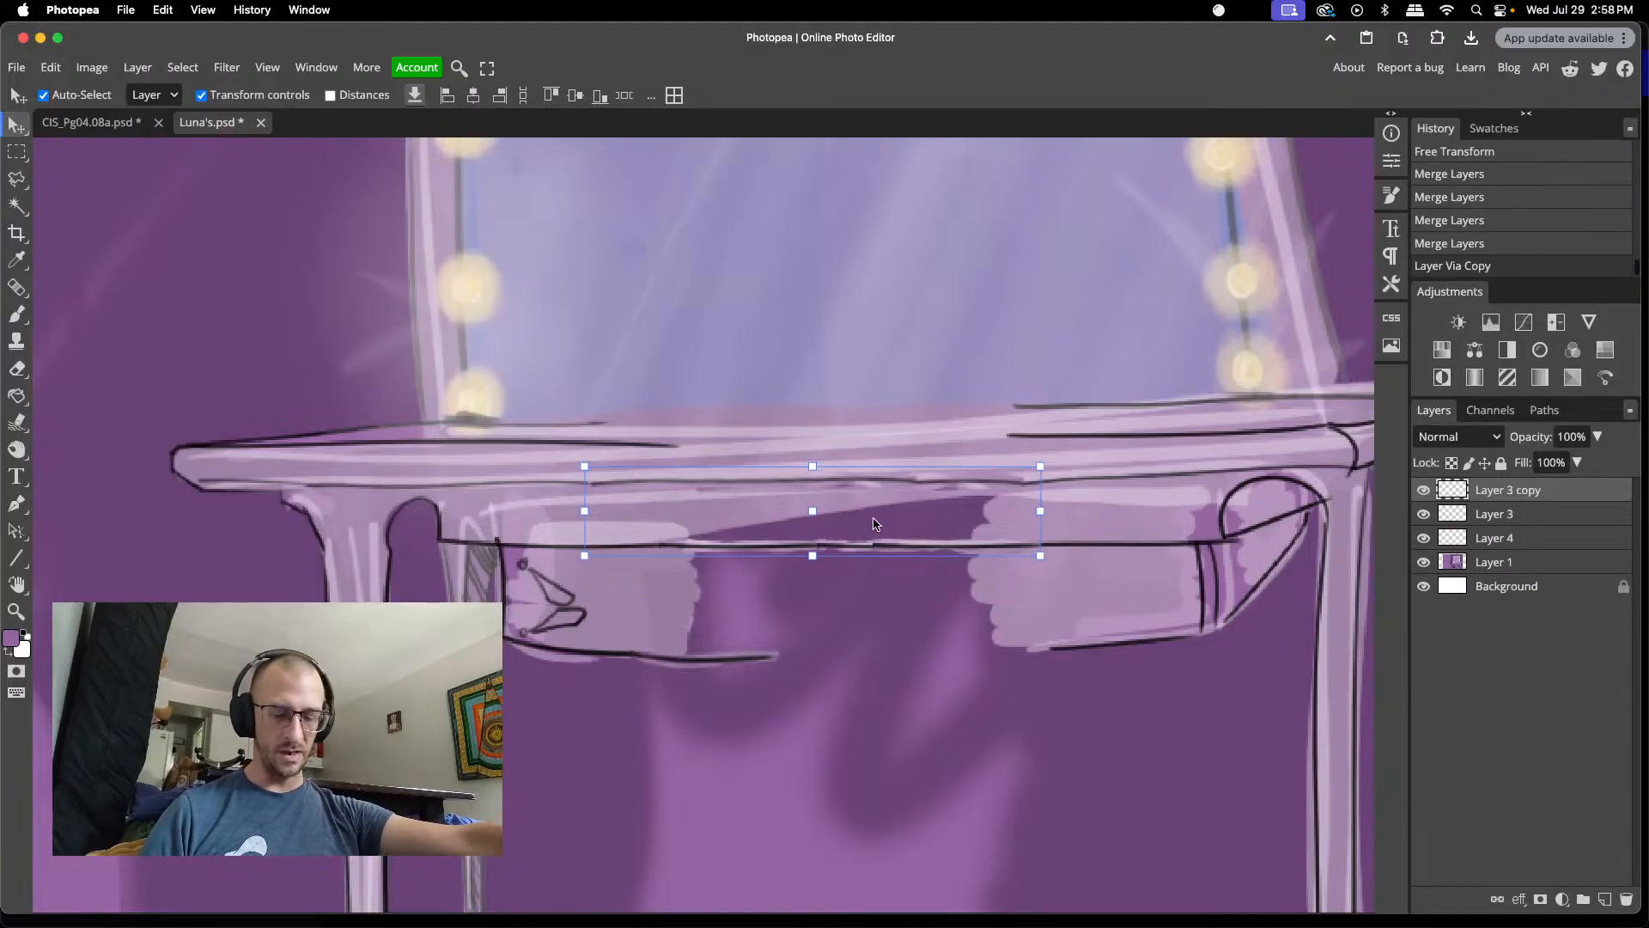
{"action": "left_click_drag", "start_coordinate": [874, 541], "coordinate": [919, 662]}
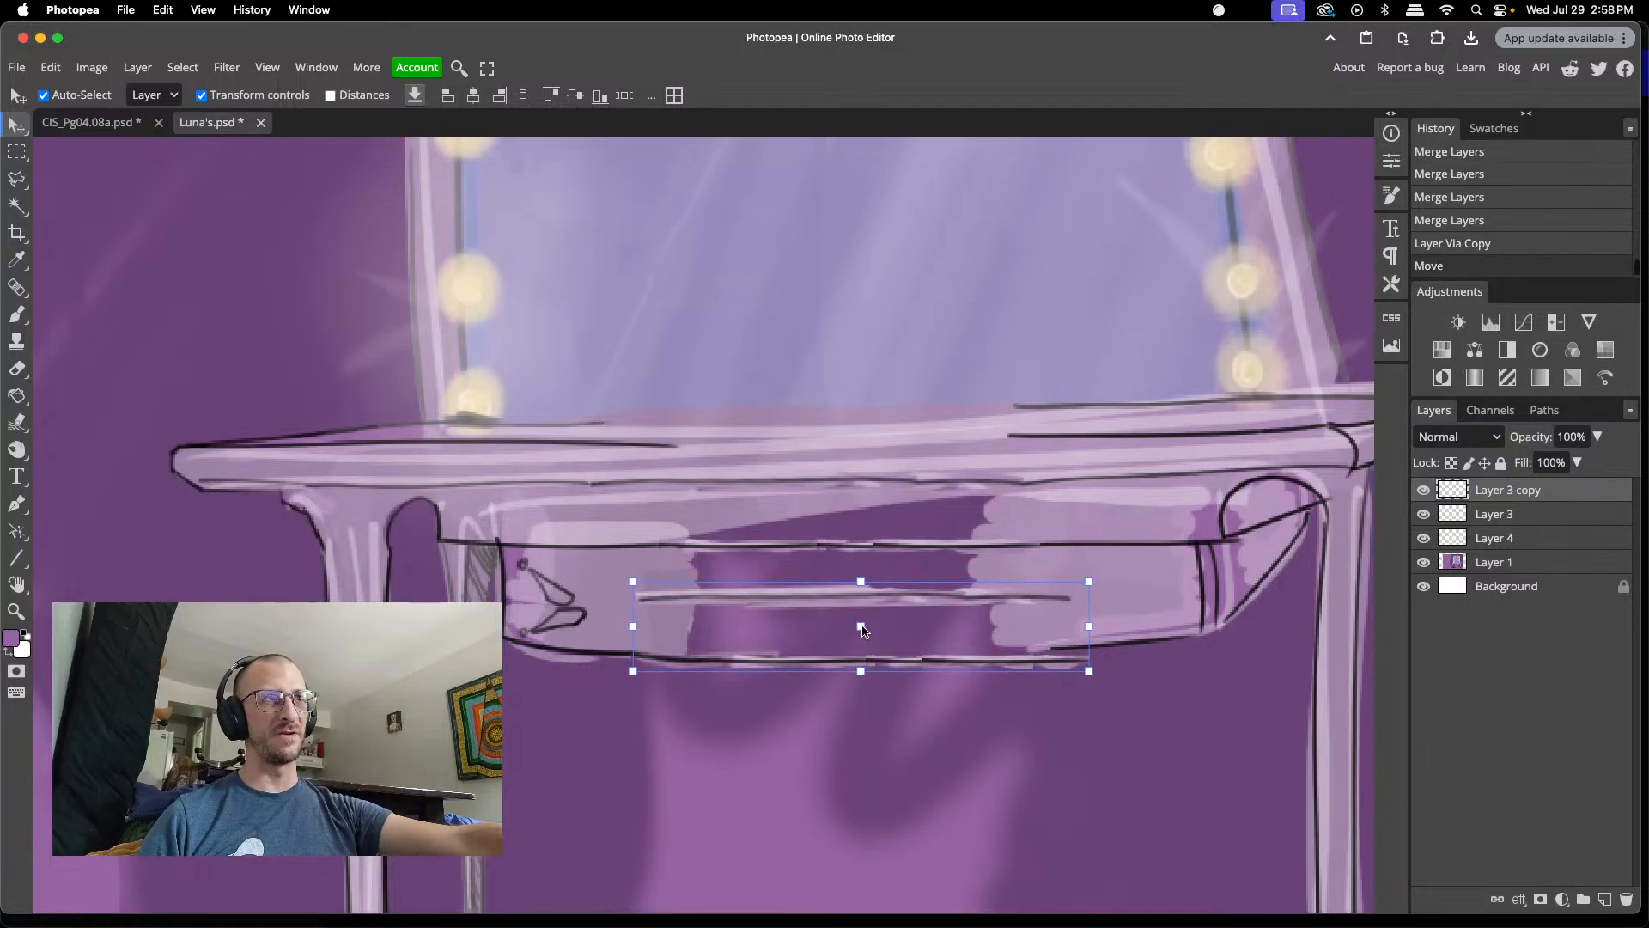
{"action": "key", "text": "super+t"}
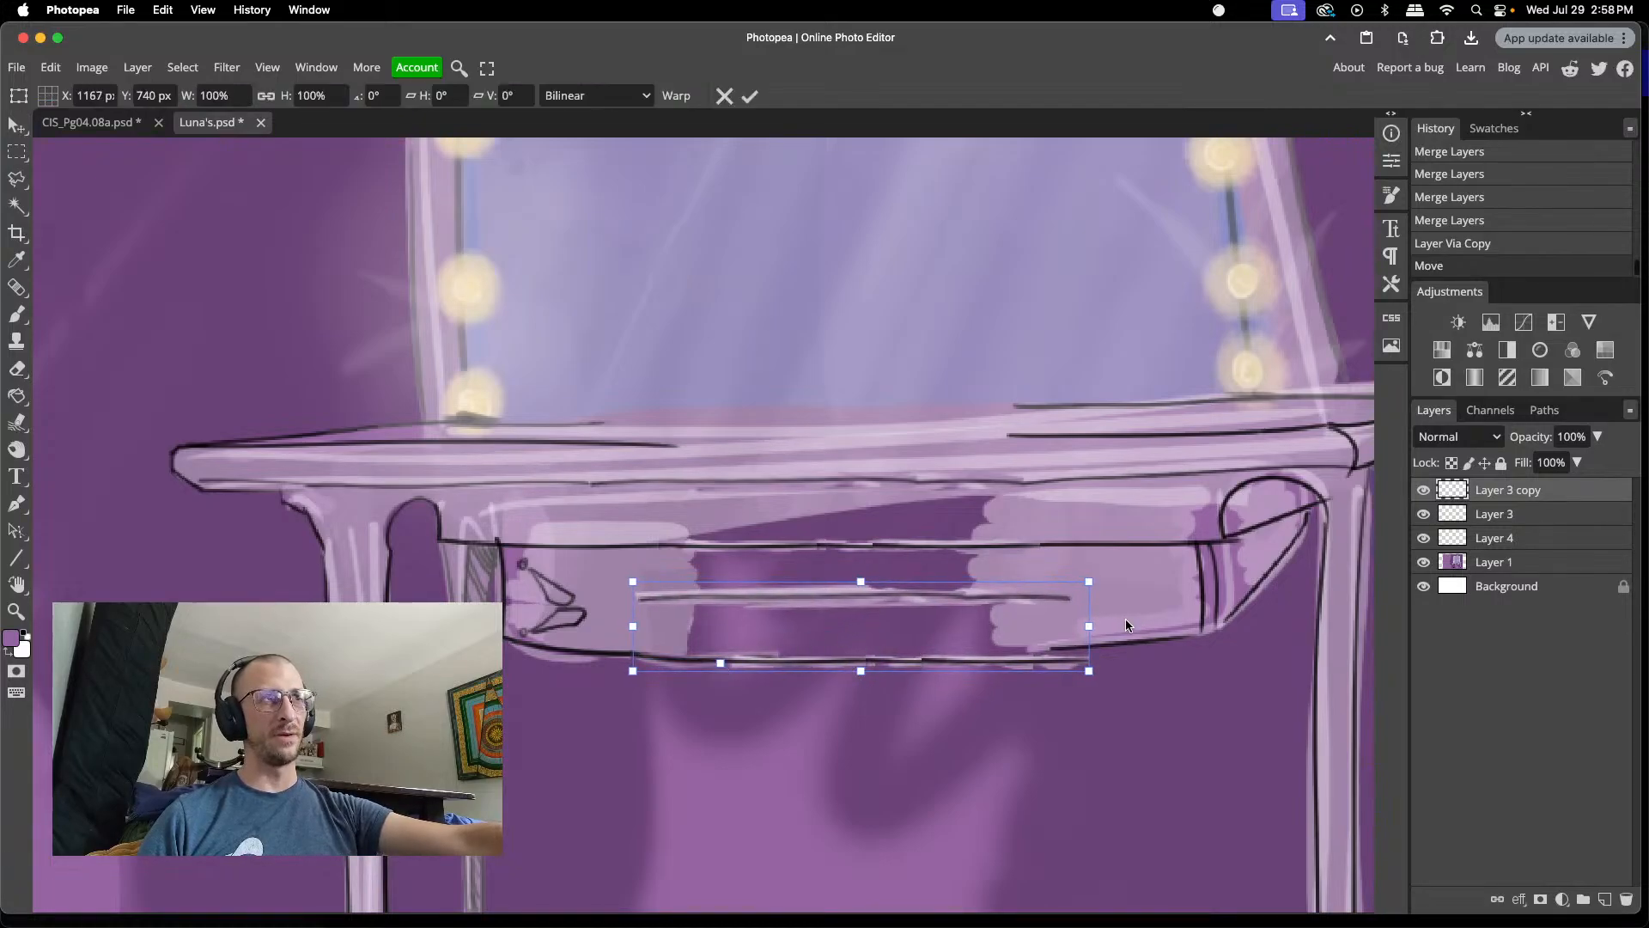
{"action": "mouse_move", "coordinate": [1110, 621]}
{"action": "left_mouse_down"}
{"action": "mouse_move", "coordinate": [997, 592]}
{"action": "mouse_move", "coordinate": [1070, 589]}
{"action": "mouse_move", "coordinate": [636, 602]}
{"action": "left_mouse_up"}
{"action": "key", "text": "Return"}
{"action": "key", "text": "e"}
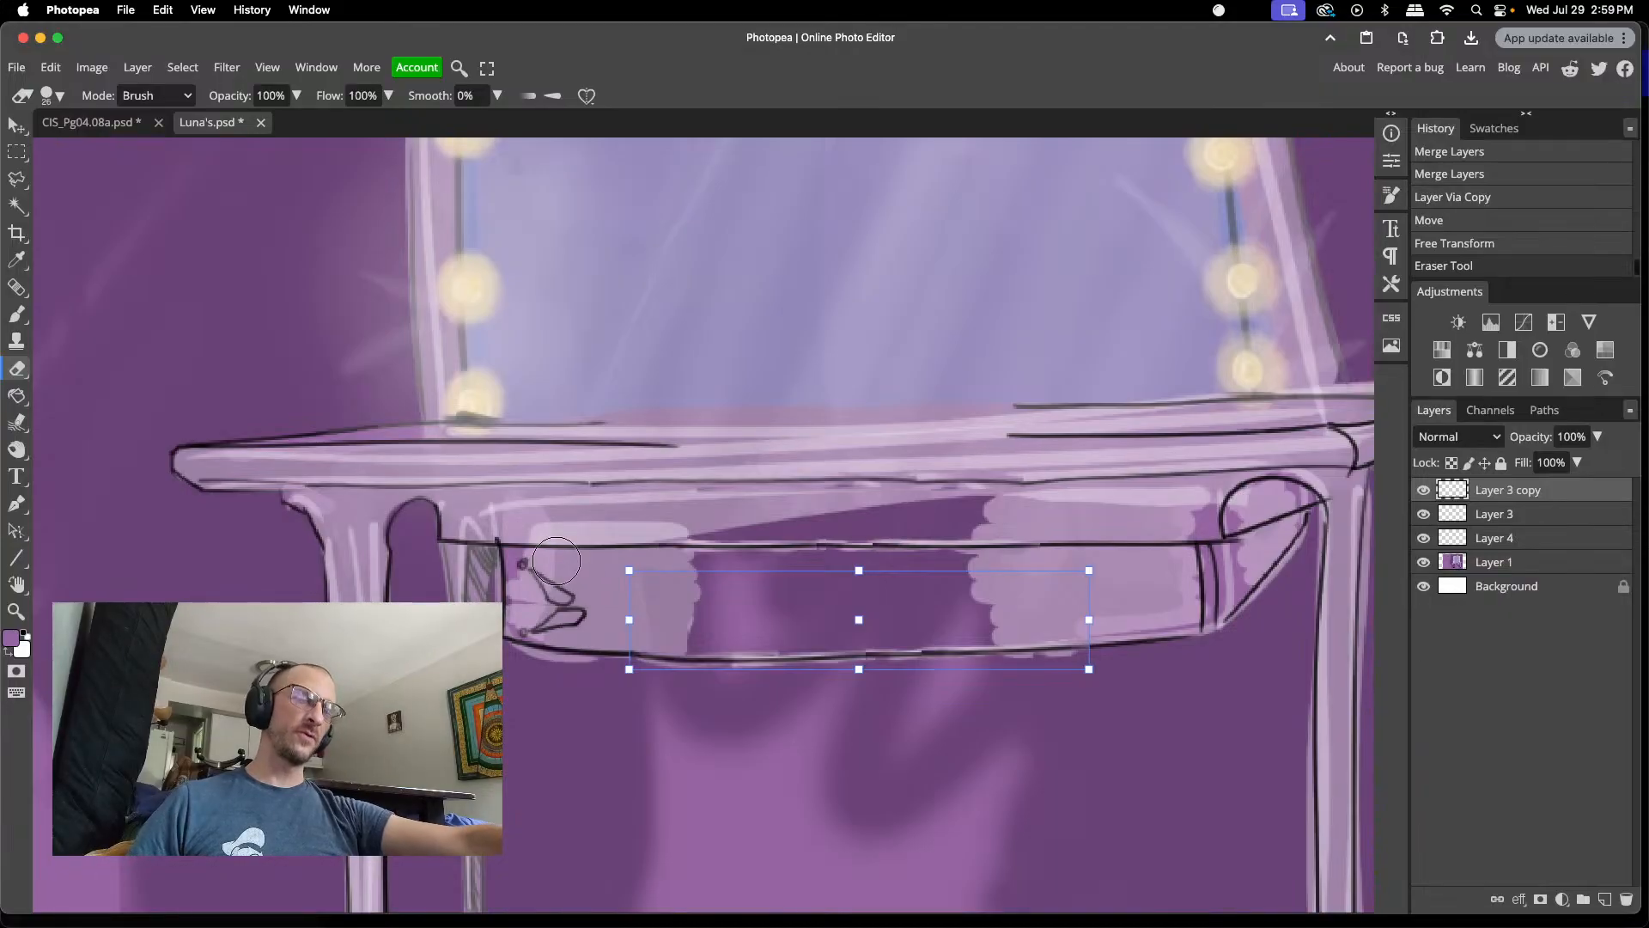
- Lasso the handle at the drawer's left end on Layer 1 and copy it to a new layer
{"action": "key", "text": "l"}
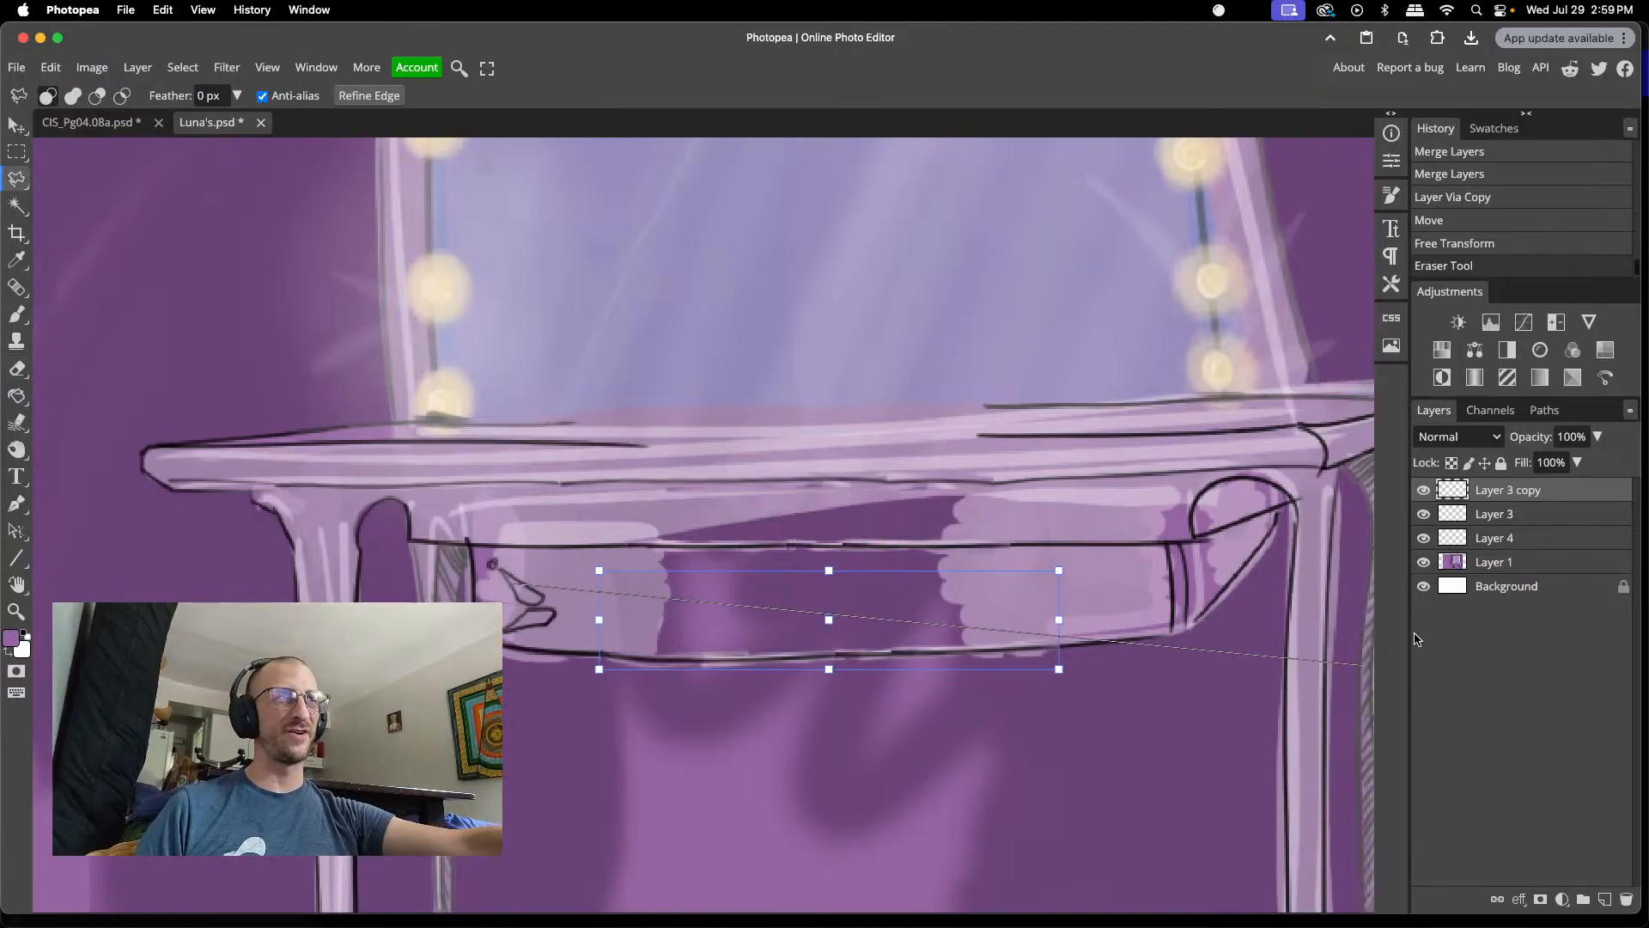
{"action": "scroll", "coordinate": [859, 610], "scroll_direction": "right", "scroll_amount": 3}
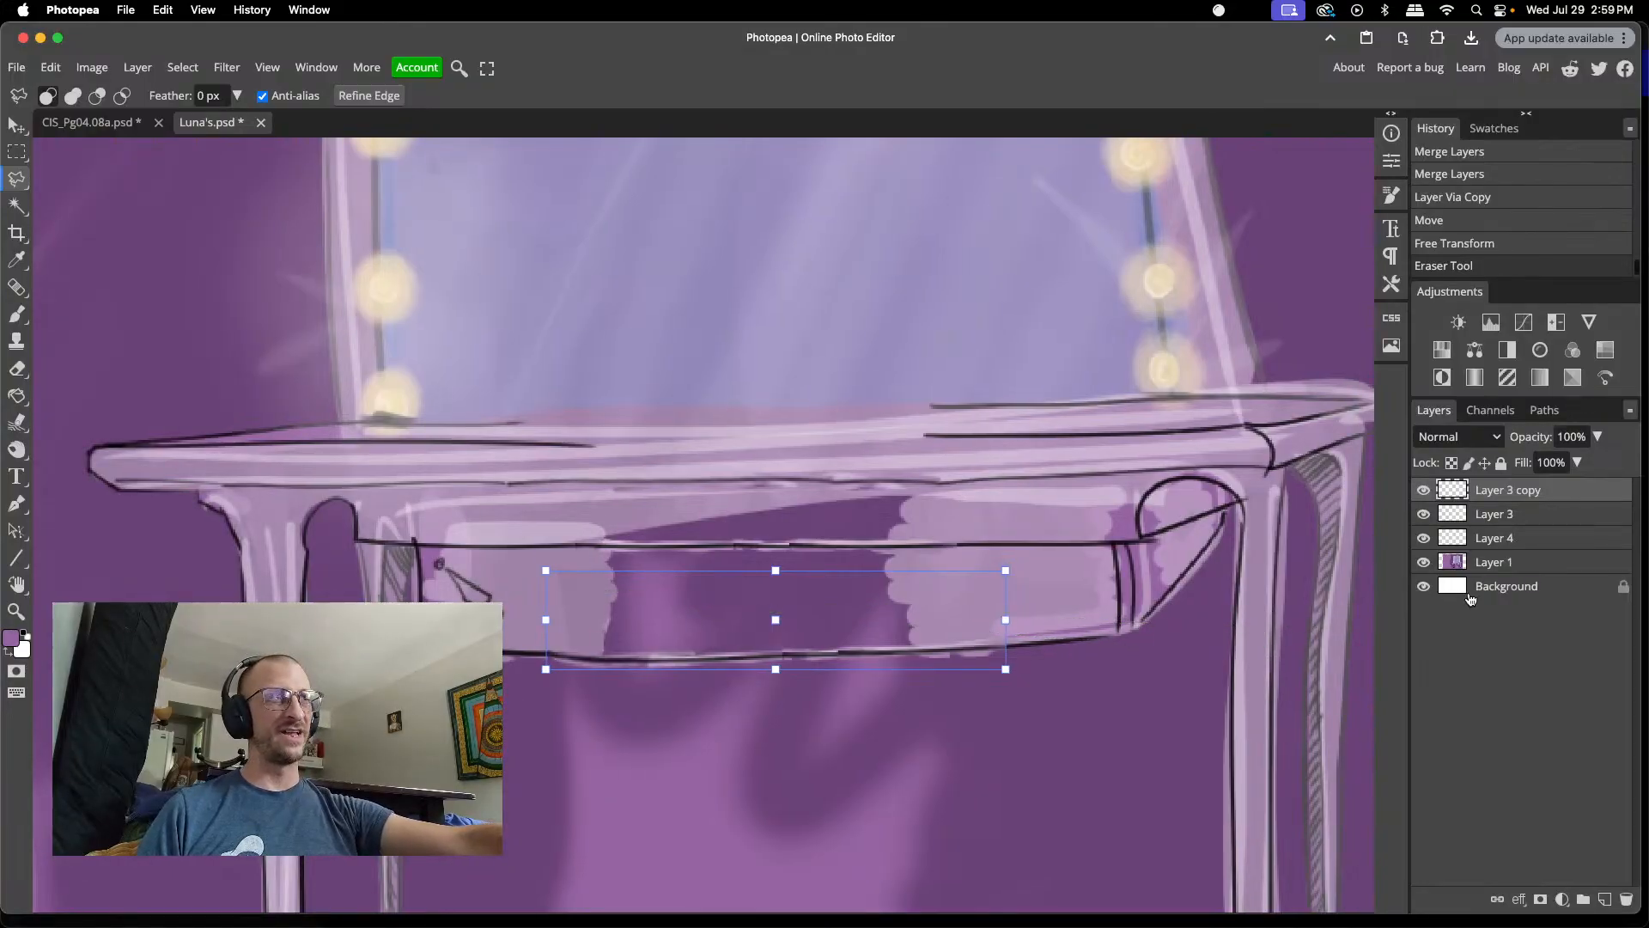
{"action": "left_click", "coordinate": [1495, 563]}
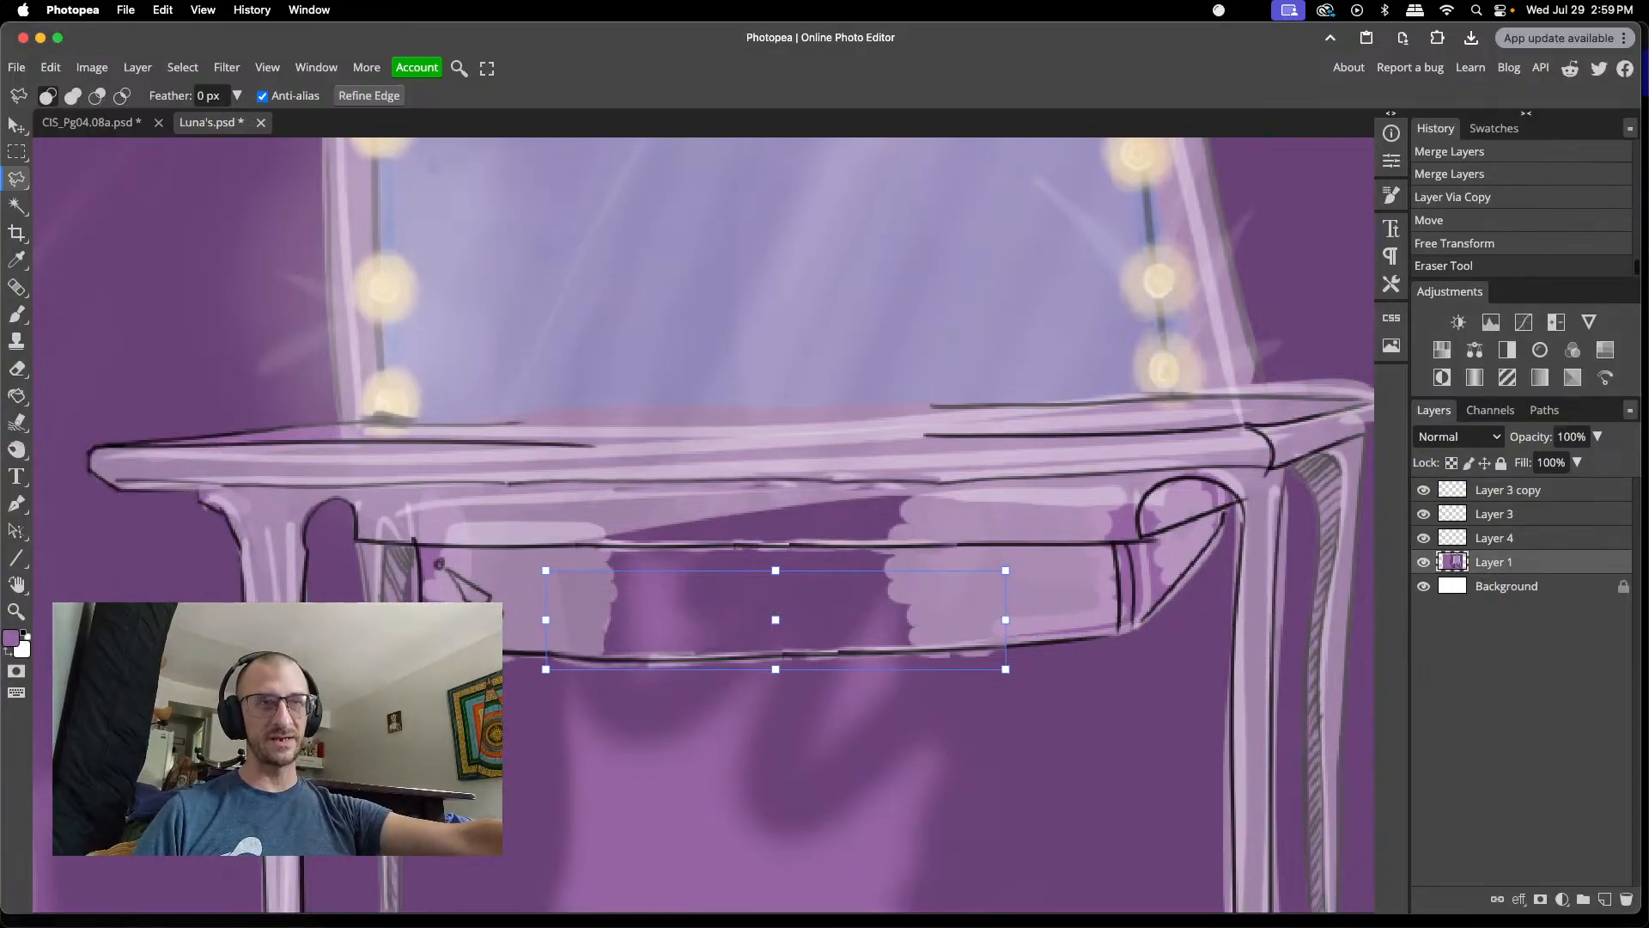
{"action": "left_click", "coordinate": [508, 567]}
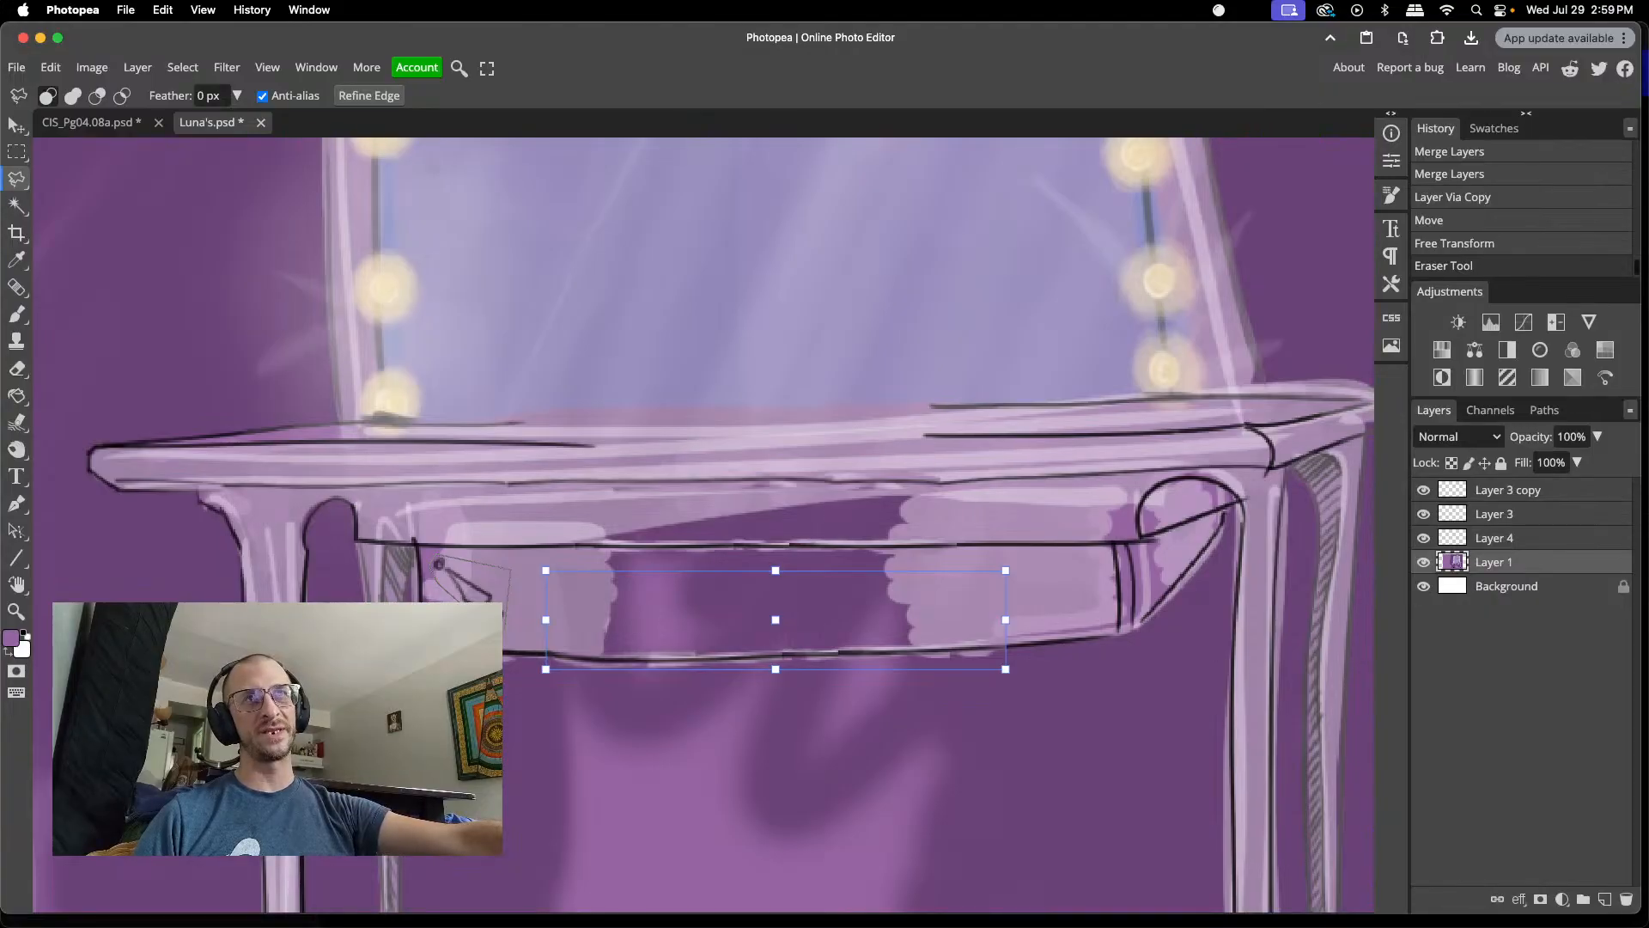
{"action": "double_click", "coordinate": [505, 634]}
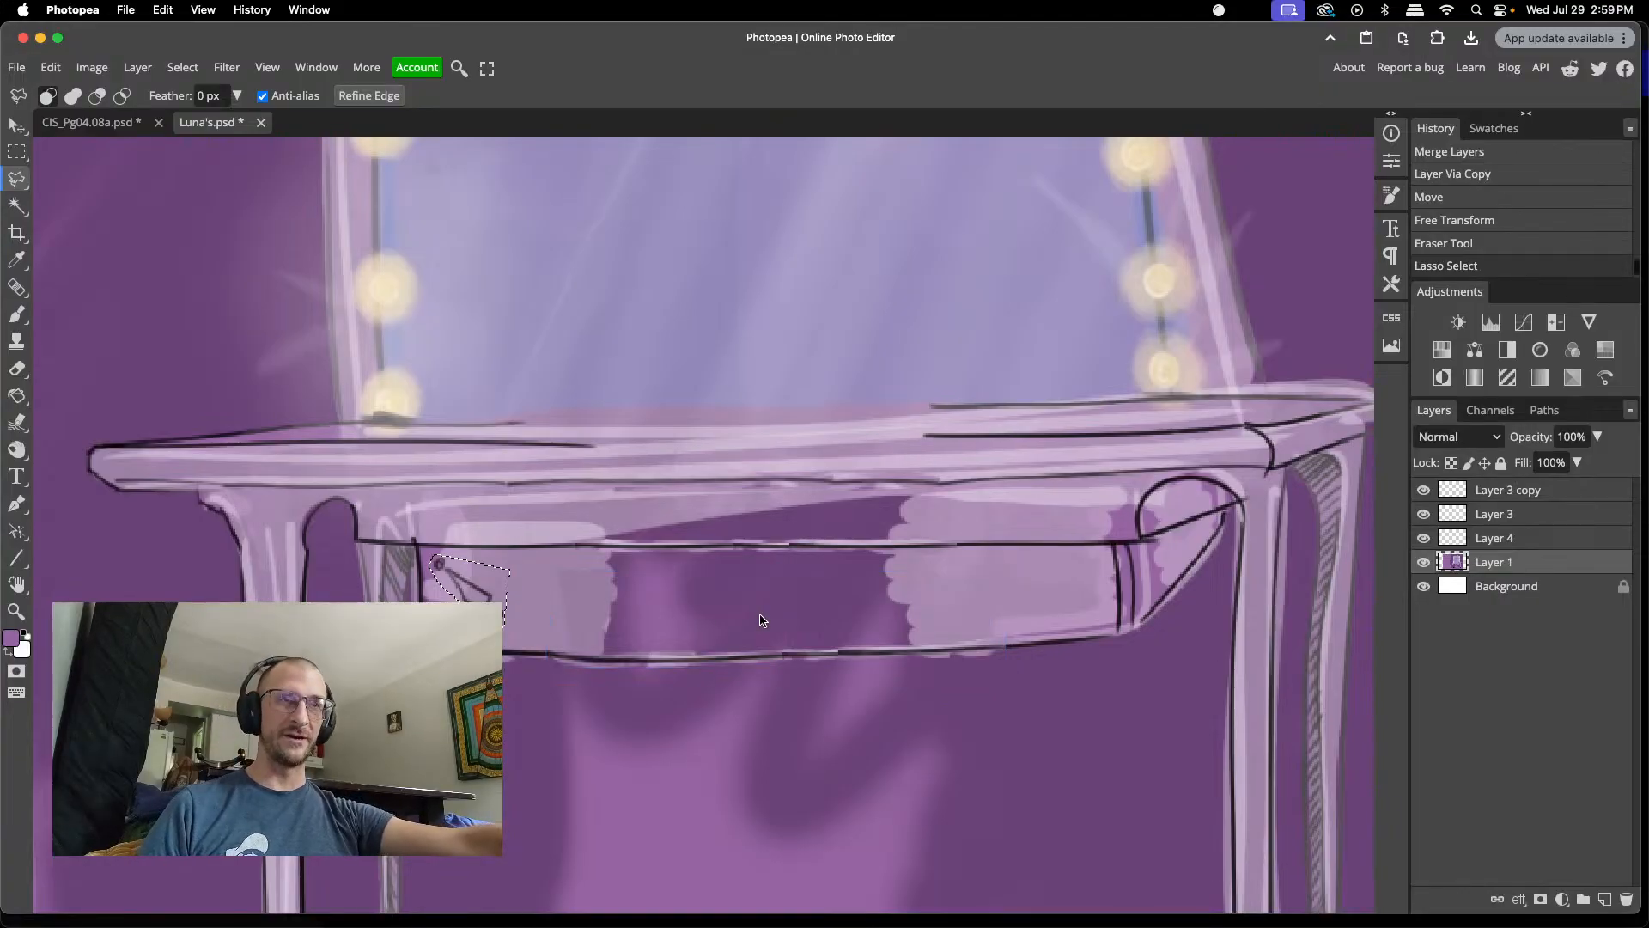
{"action": "key", "text": "super+j"}
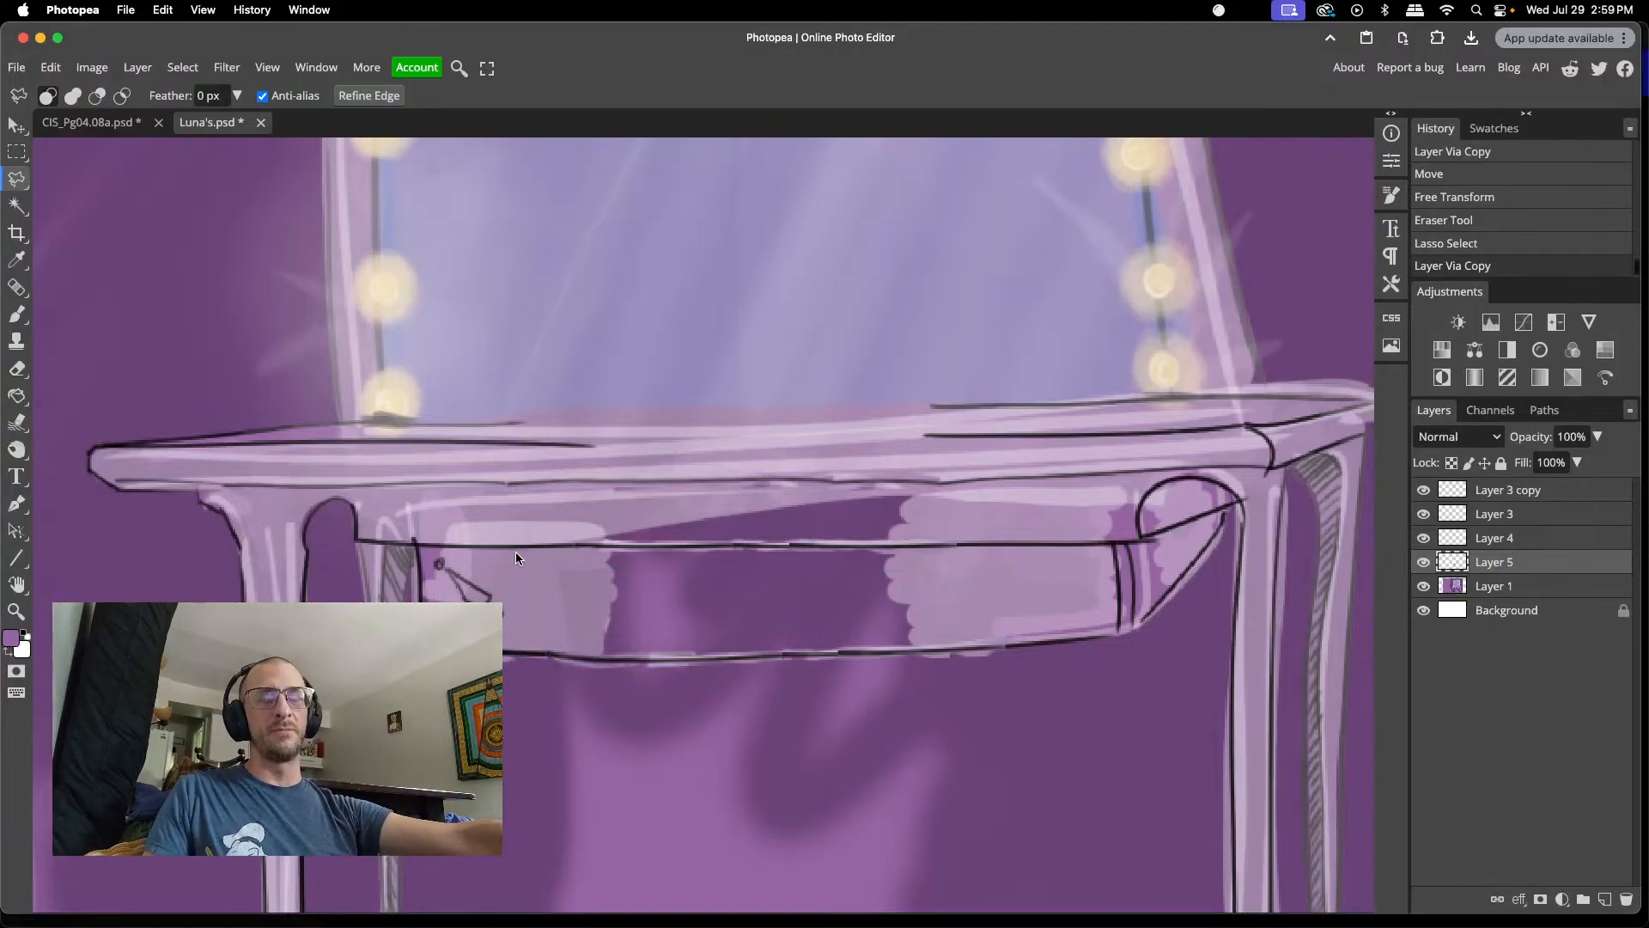
- Move the copied handle to the drawer's right end and rotate it about 178°
{"action": "key", "text": "v"}
{"action": "left_click_drag", "start_coordinate": [468, 586], "coordinate": [1056, 573]}
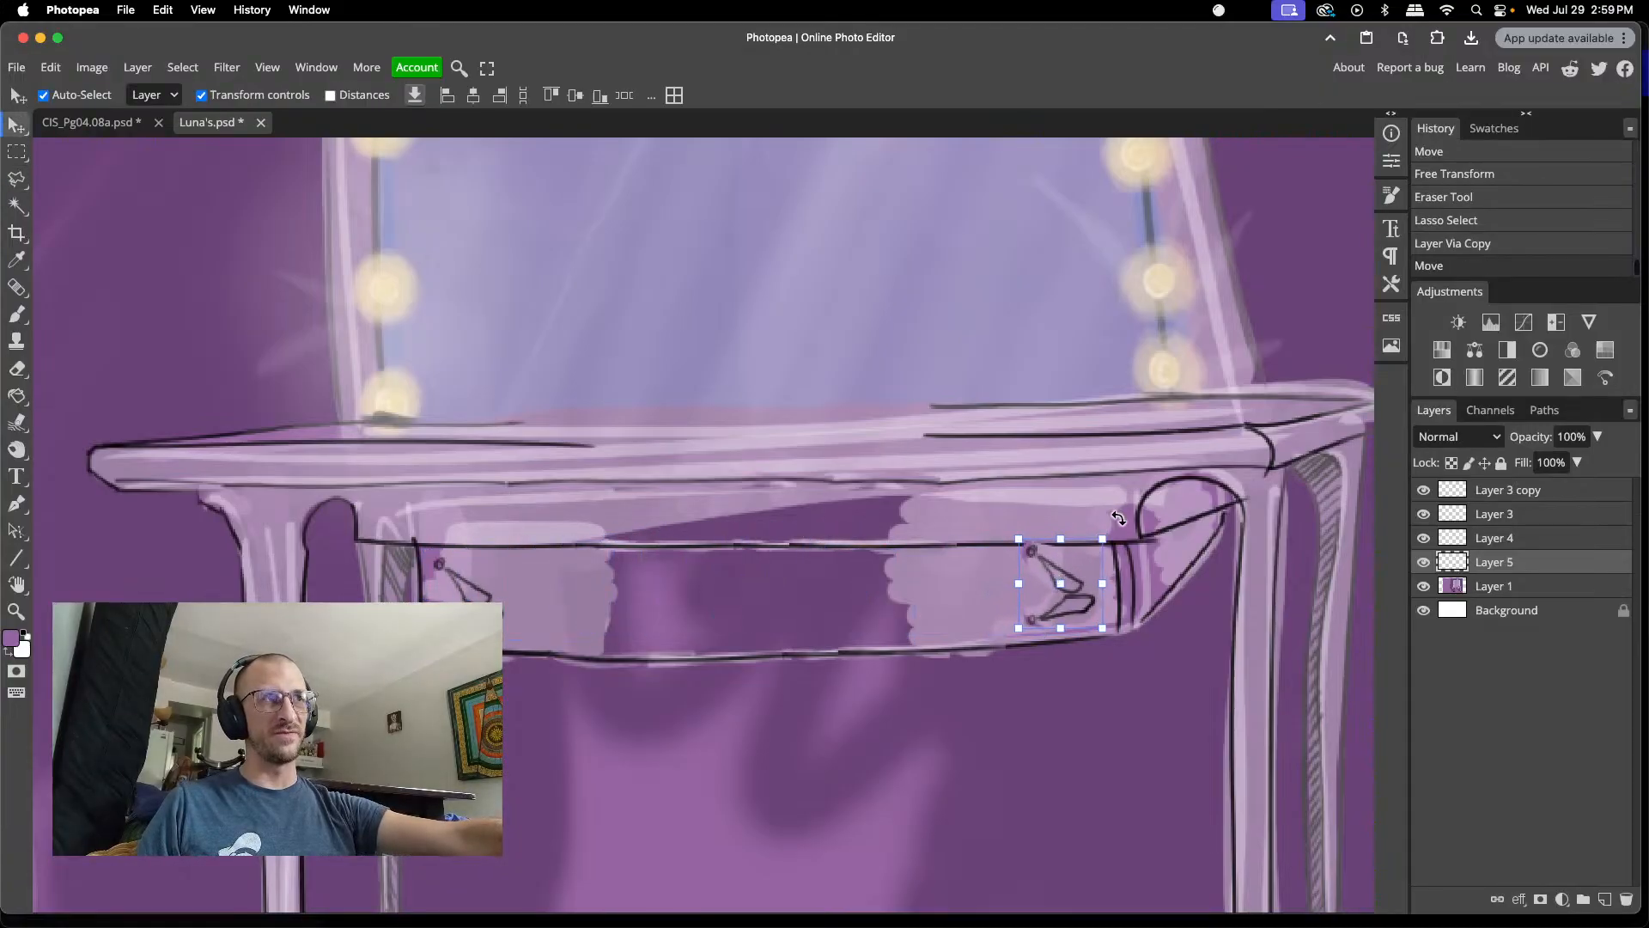
{"action": "left_click_drag", "start_coordinate": [1117, 519], "coordinate": [1060, 569]}
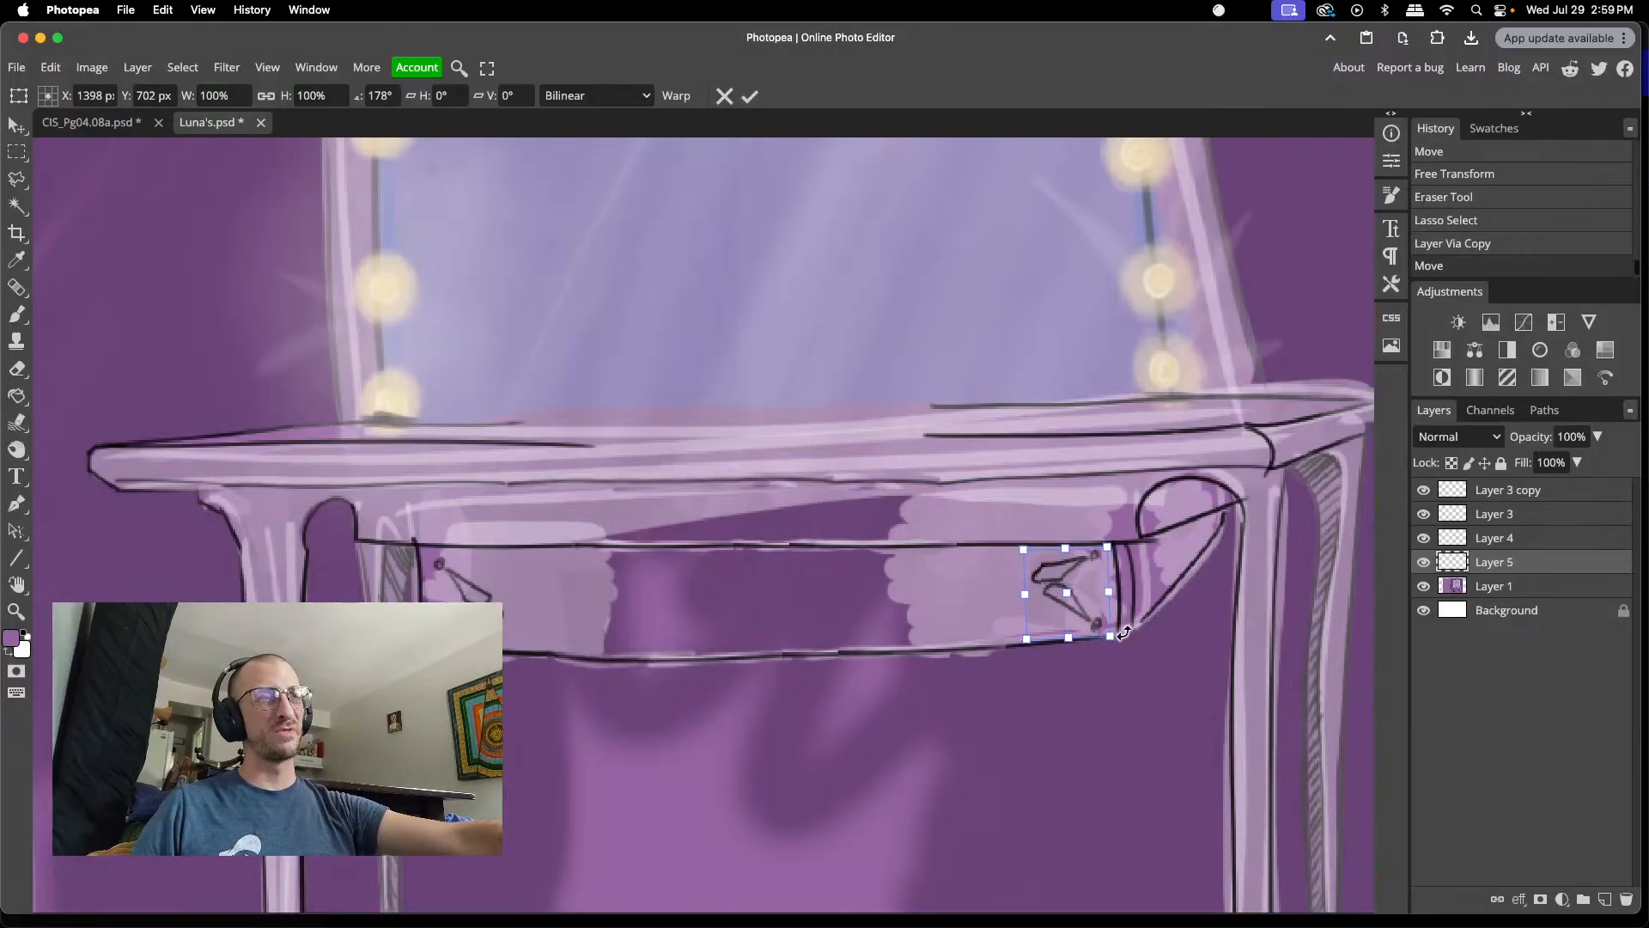
- Scale the copied handle piece on Layer 5 to 88.35%, rotate it about 179.8°, and position it inside the drawer's right end
{"action": "left_click_drag", "start_coordinate": [1111, 636], "coordinate": [1109, 633]}
{"action": "key", "text": "super+z"}
{"action": "mouse_move", "coordinate": [1094, 525]}
{"action": "left_mouse_down"}
{"action": "mouse_move", "coordinate": [1036, 540]}
{"action": "mouse_move", "coordinate": [1012, 584]}
{"action": "mouse_move", "coordinate": [1024, 606]}
{"action": "mouse_move", "coordinate": [1098, 619]}
{"action": "mouse_move", "coordinate": [1081, 574]}
{"action": "left_mouse_up"}
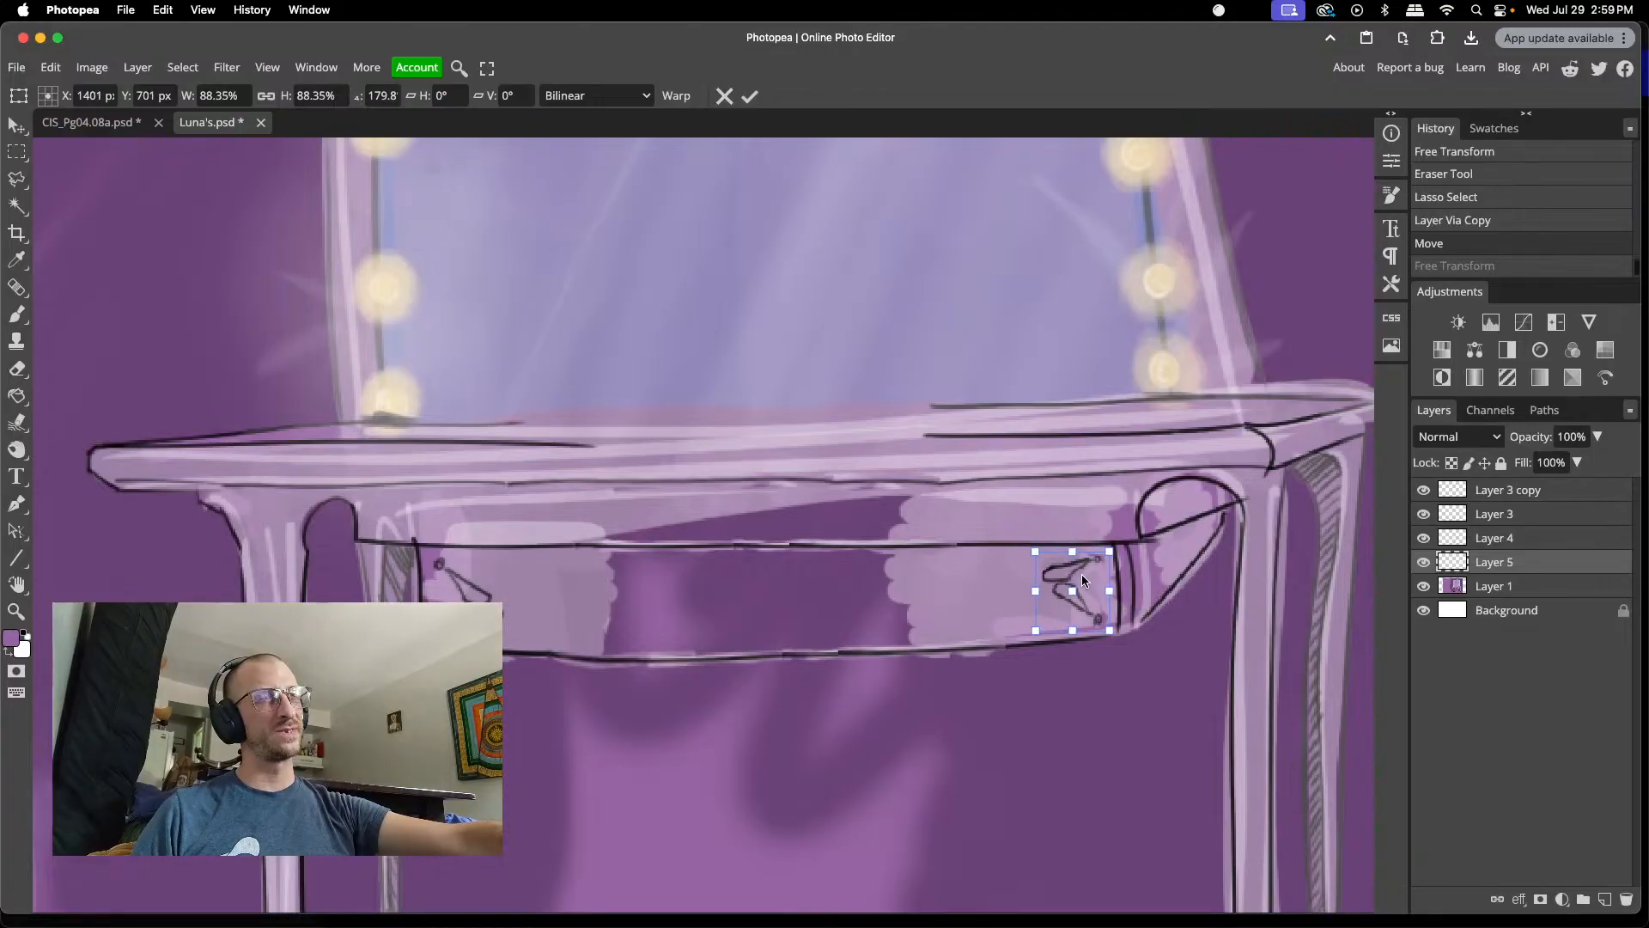
{"action": "key", "text": "Left"}
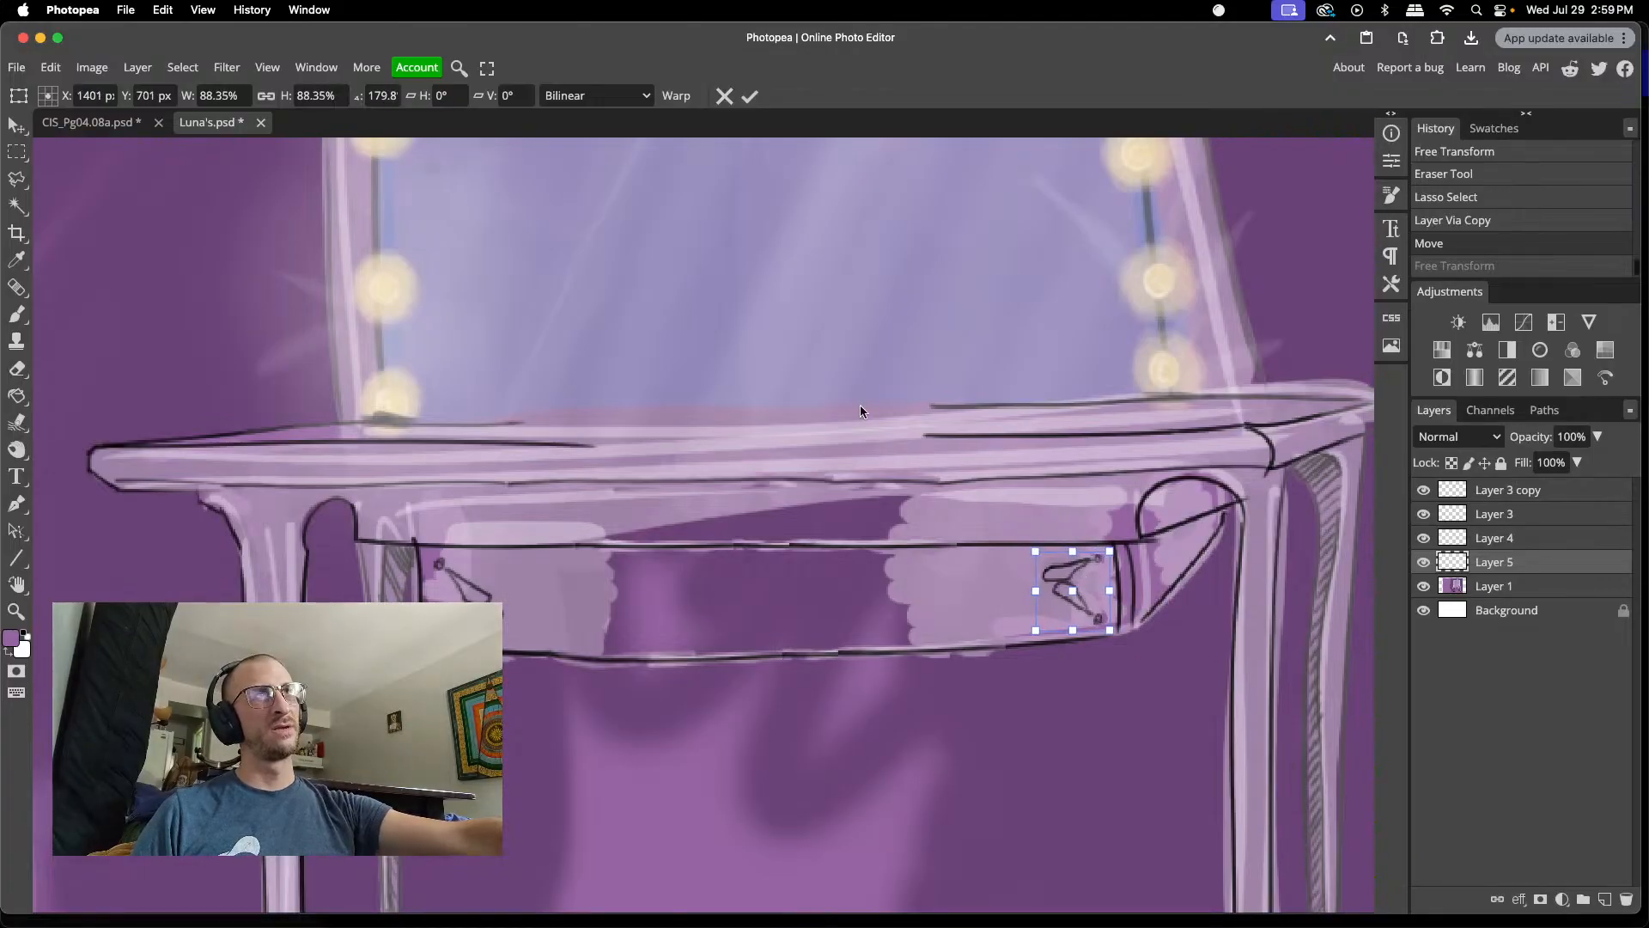
{"action": "left_click", "coordinate": [751, 96]}
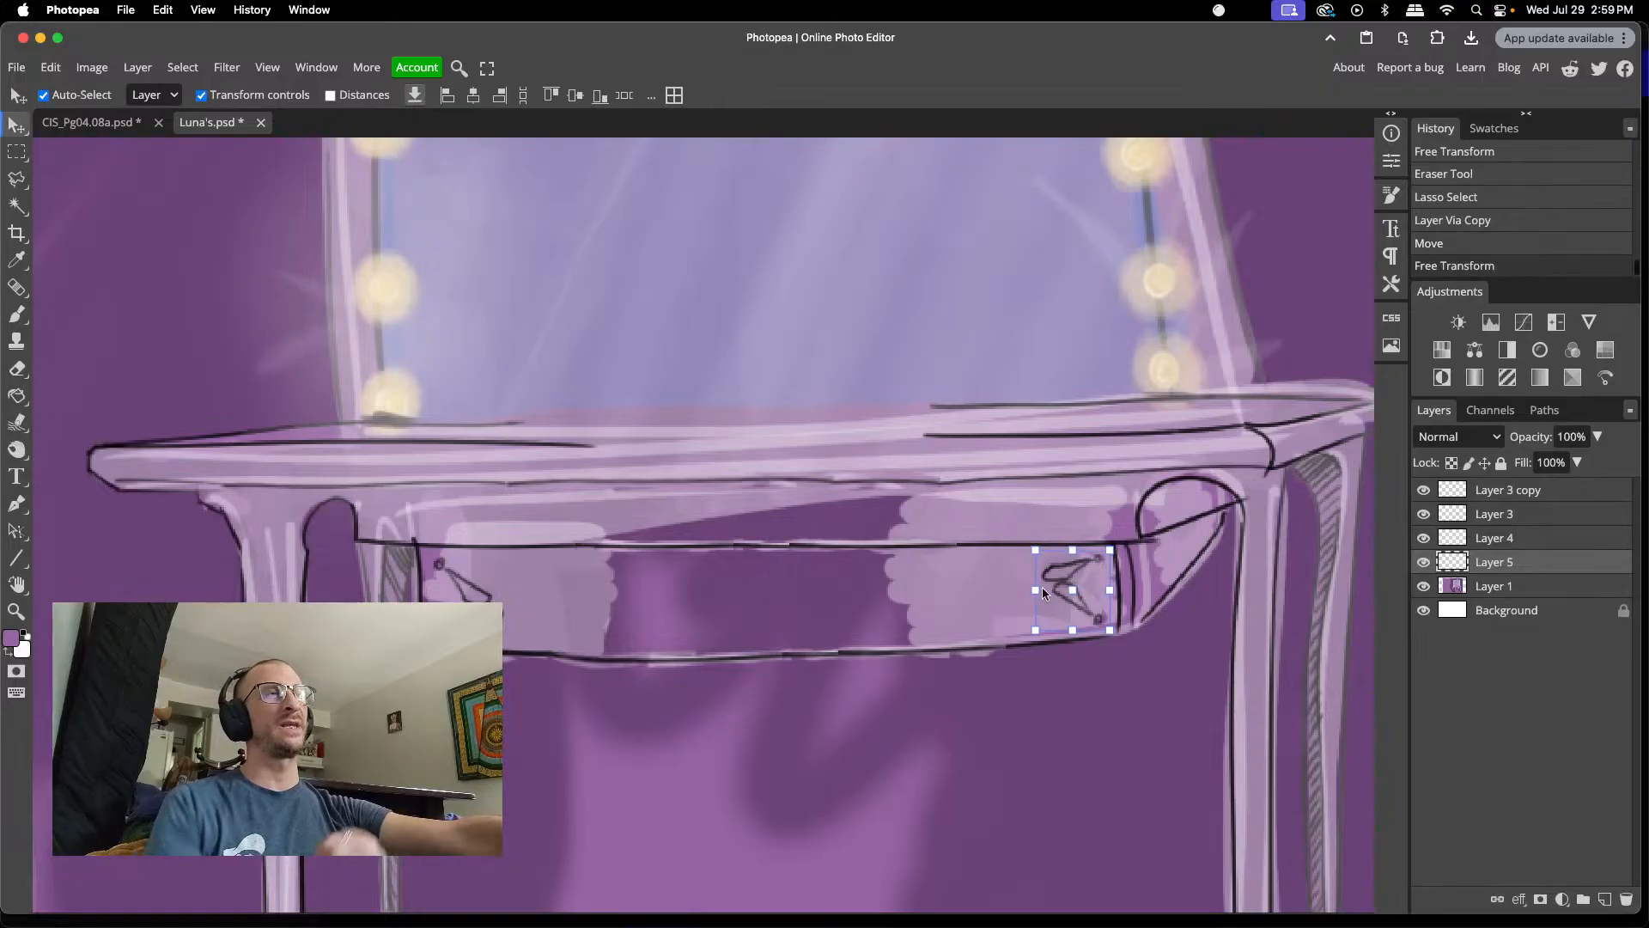
- On Layer 1, paint the dark gap across the drawer front with the drawer's sampled mauve, using a 23 px brush
{"action": "left_click", "coordinate": [1115, 763]}
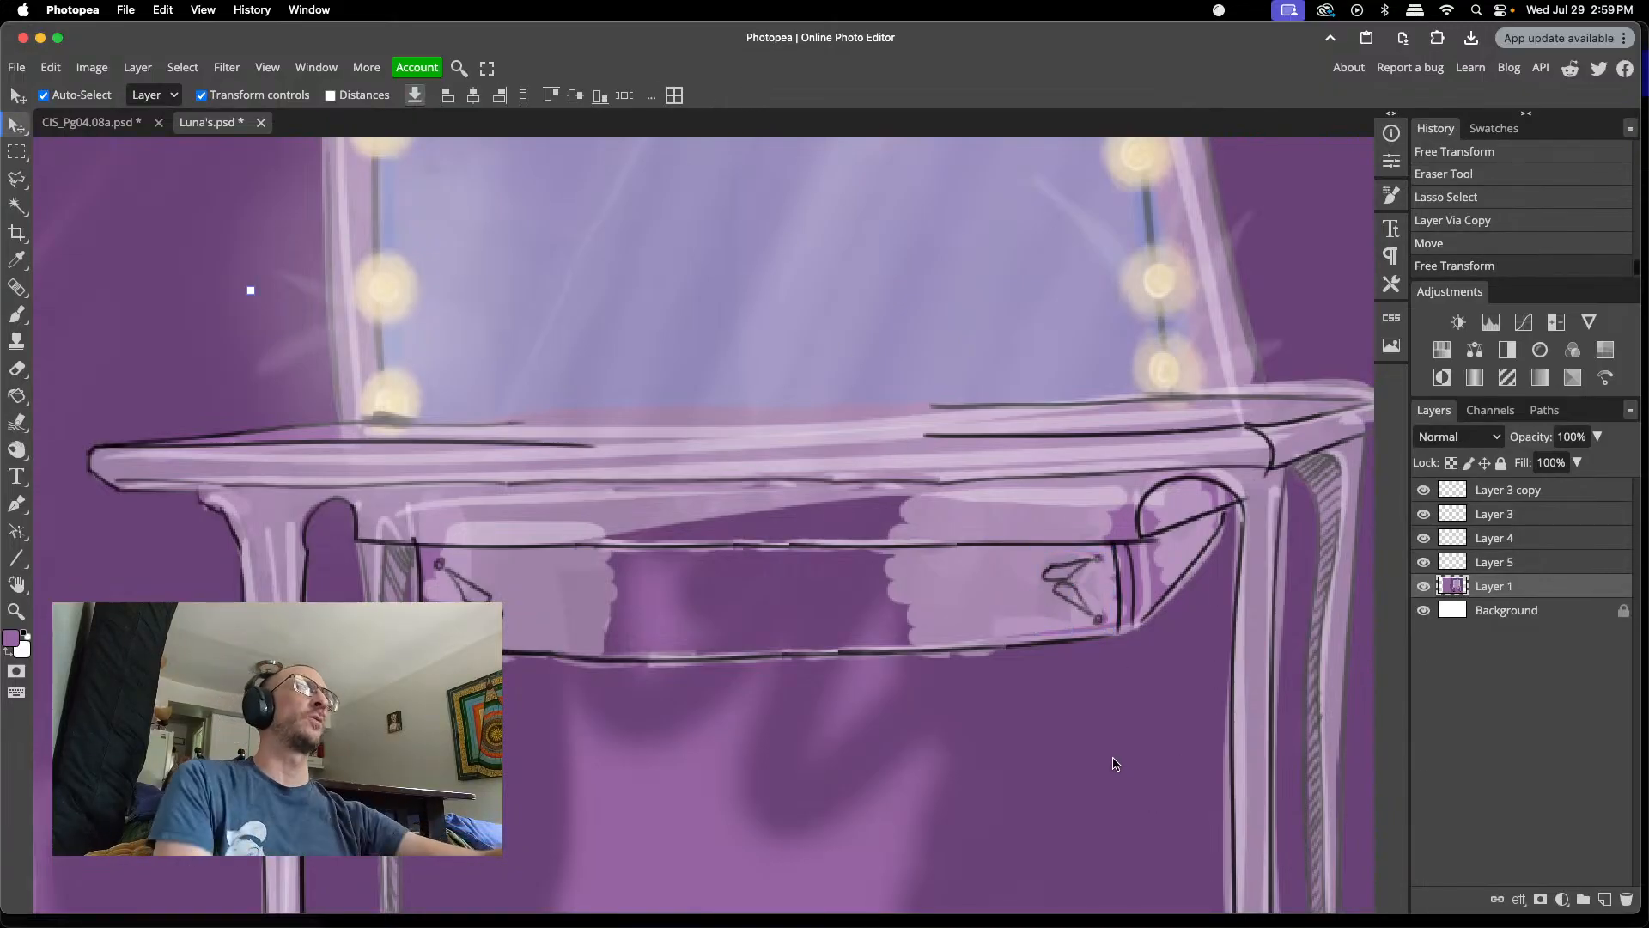
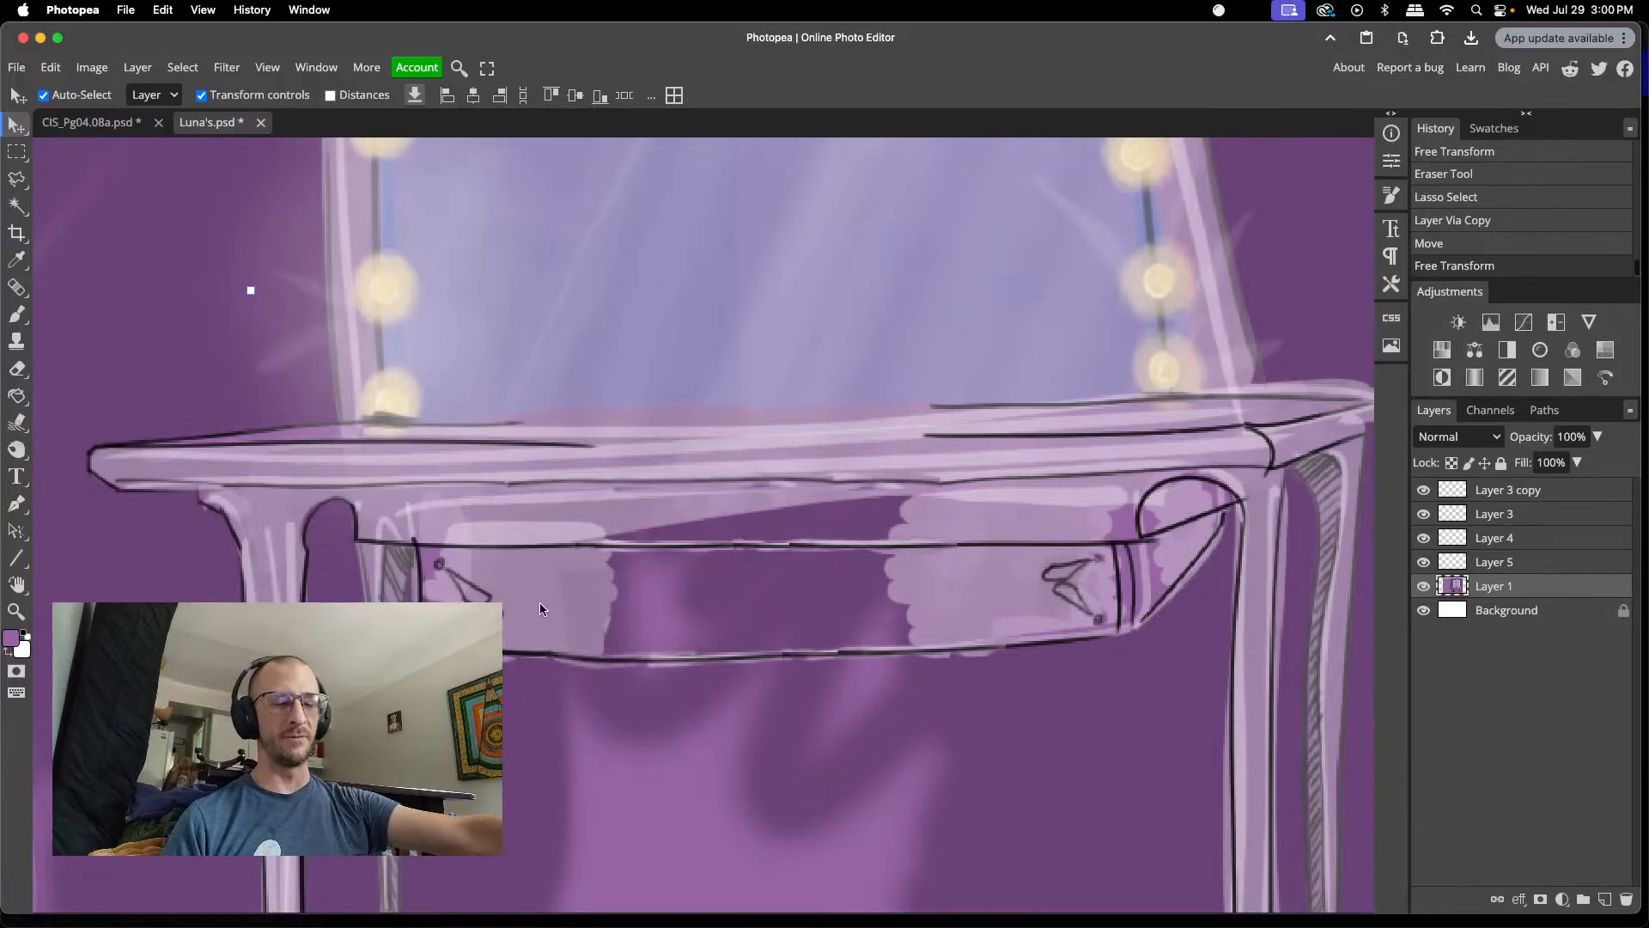
{"action": "key", "text": "i"}
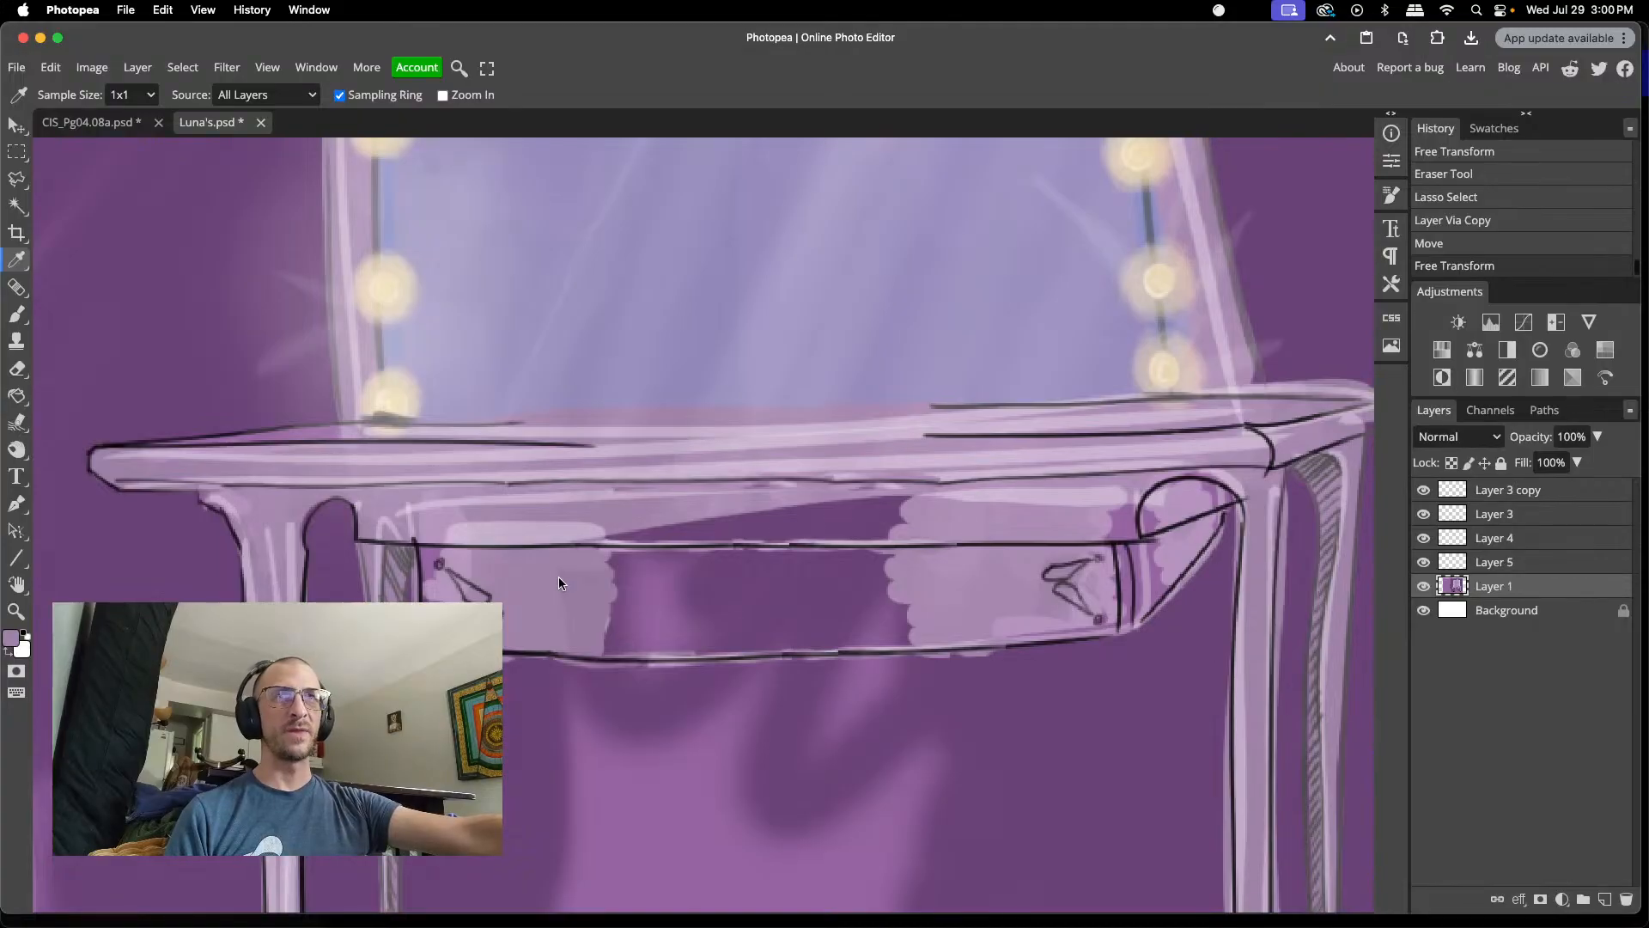
{"action": "key", "text": "b"}
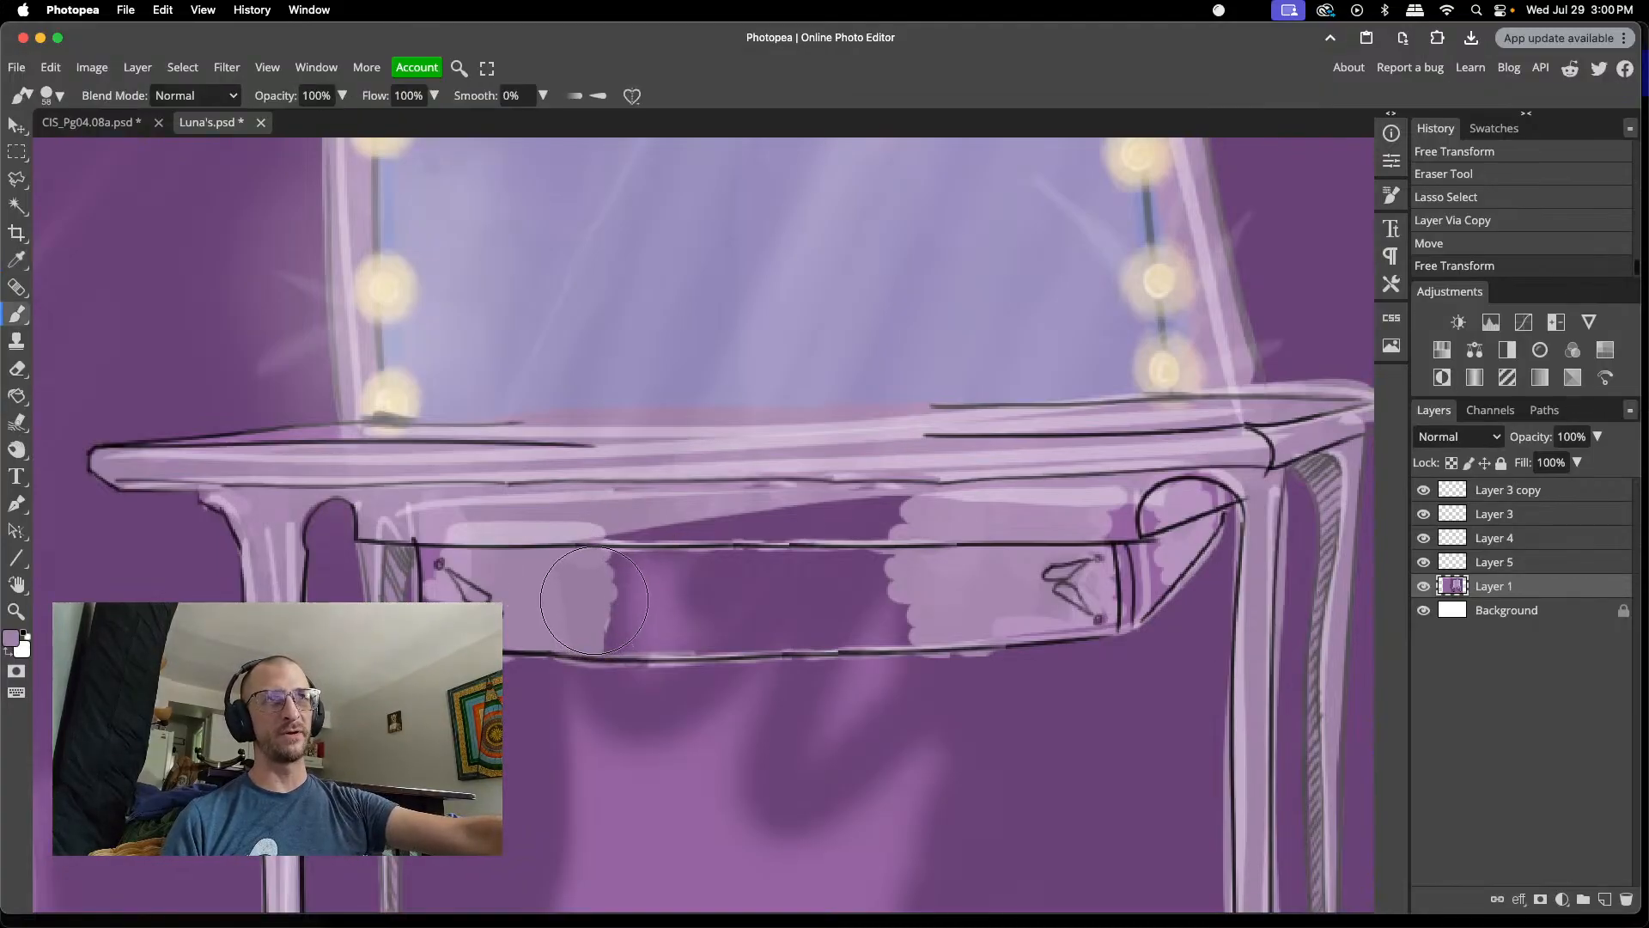
{"action": "right_click", "coordinate": [594, 601]}
{"action": "key", "text": "bracketleft"}
{"action": "key", "text": "bracketleft"}
{"action": "key", "text": "bracketleft"}
{"action": "key", "text": "bracketleft"}
{"action": "key", "text": "bracketleft"}
{"action": "key", "text": "bracketleft"}
{"action": "key", "text": "bracketleft"}
{"action": "key", "text": "bracketleft"}
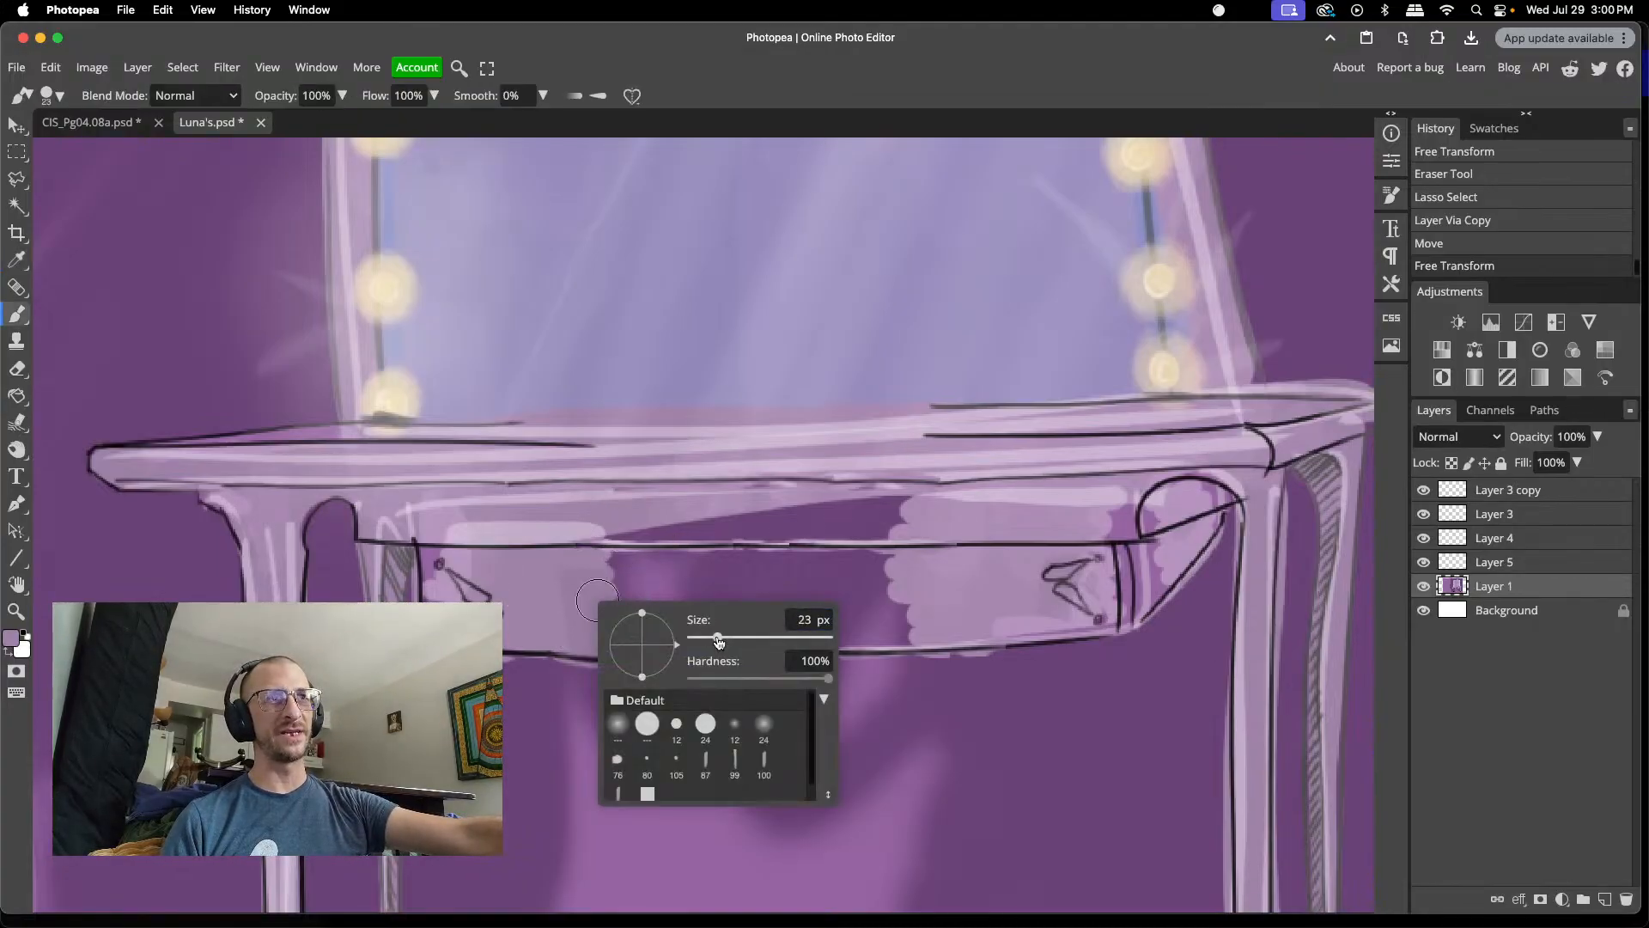
{"action": "mouse_move", "coordinate": [565, 574]}
{"action": "left_mouse_down"}
{"action": "mouse_move", "coordinate": [736, 575]}
{"action": "mouse_move", "coordinate": [558, 600]}
{"action": "mouse_move", "coordinate": [577, 605]}
{"action": "mouse_move", "coordinate": [568, 627]}
{"action": "mouse_move", "coordinate": [640, 617]}
{"action": "mouse_move", "coordinate": [575, 632]}
{"action": "mouse_move", "coordinate": [706, 633]}
{"action": "mouse_move", "coordinate": [579, 641]}
{"action": "mouse_move", "coordinate": [775, 613]}
{"action": "mouse_move", "coordinate": [700, 608]}
{"action": "mouse_move", "coordinate": [920, 610]}
{"action": "mouse_move", "coordinate": [704, 635]}
{"action": "mouse_move", "coordinate": [950, 630]}
{"action": "mouse_move", "coordinate": [921, 595]}
{"action": "mouse_move", "coordinate": [720, 585]}
{"action": "mouse_move", "coordinate": [889, 574]}
{"action": "mouse_move", "coordinate": [761, 569]}
{"action": "left_mouse_up"}
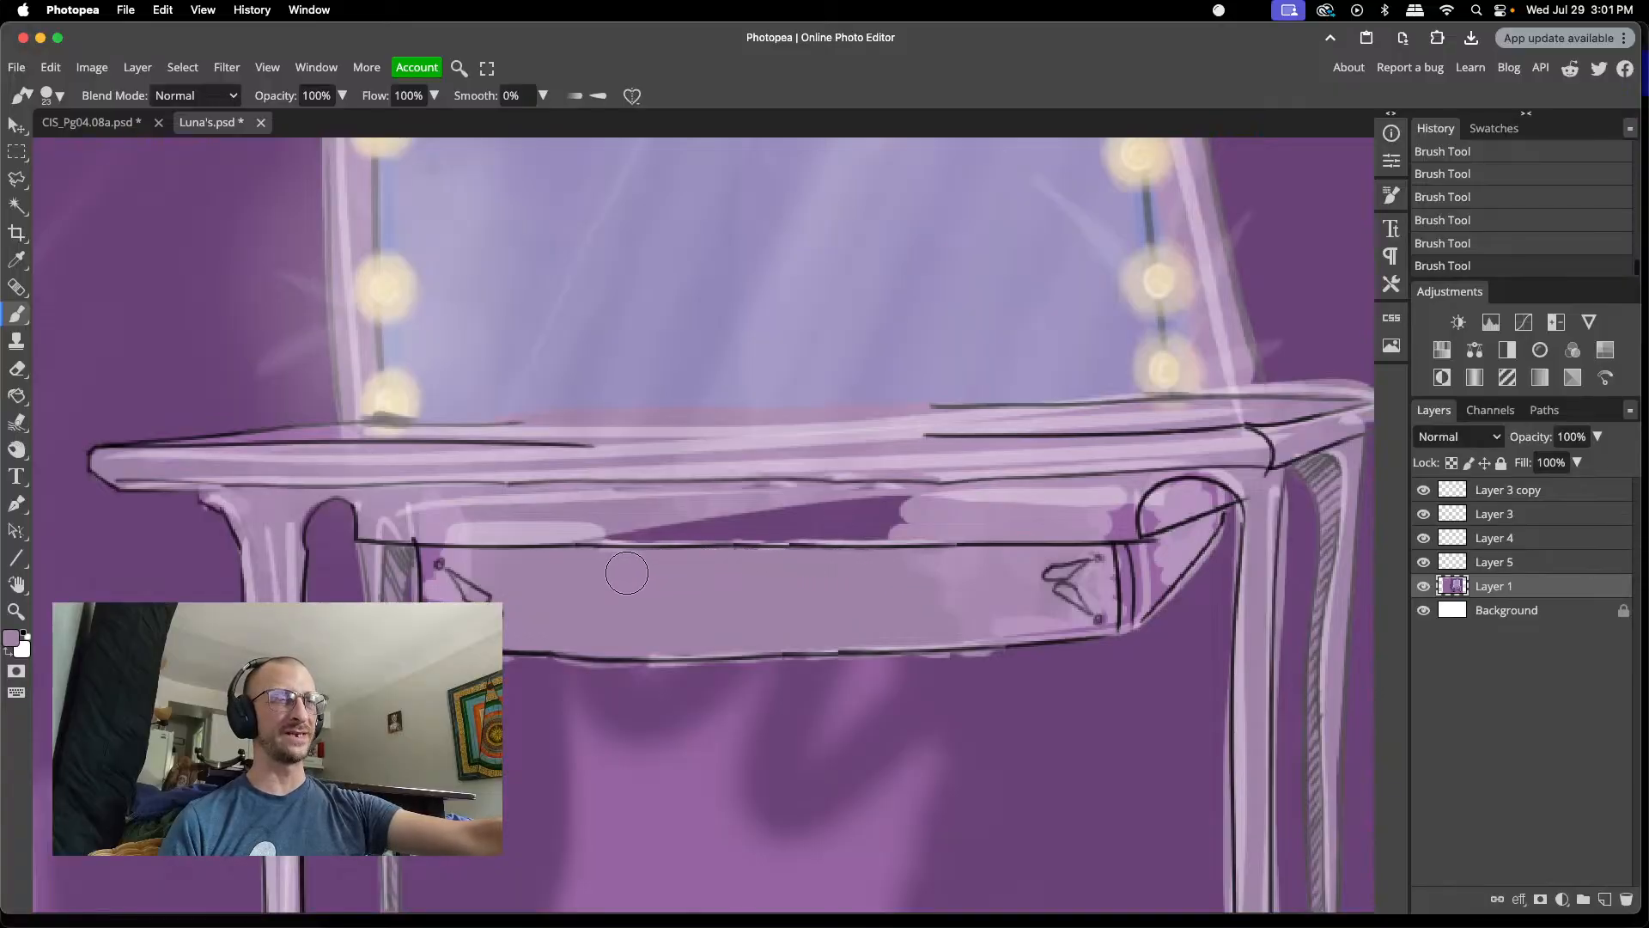
- Even out the lighter patches beside the right handle with the same mauve, comparing before and after
{"action": "mouse_move", "coordinate": [954, 615]}
{"action": "left_mouse_down"}
{"action": "mouse_move", "coordinate": [1019, 618]}
{"action": "mouse_move", "coordinate": [905, 597]}
{"action": "mouse_move", "coordinate": [954, 583]}
{"action": "left_mouse_up"}
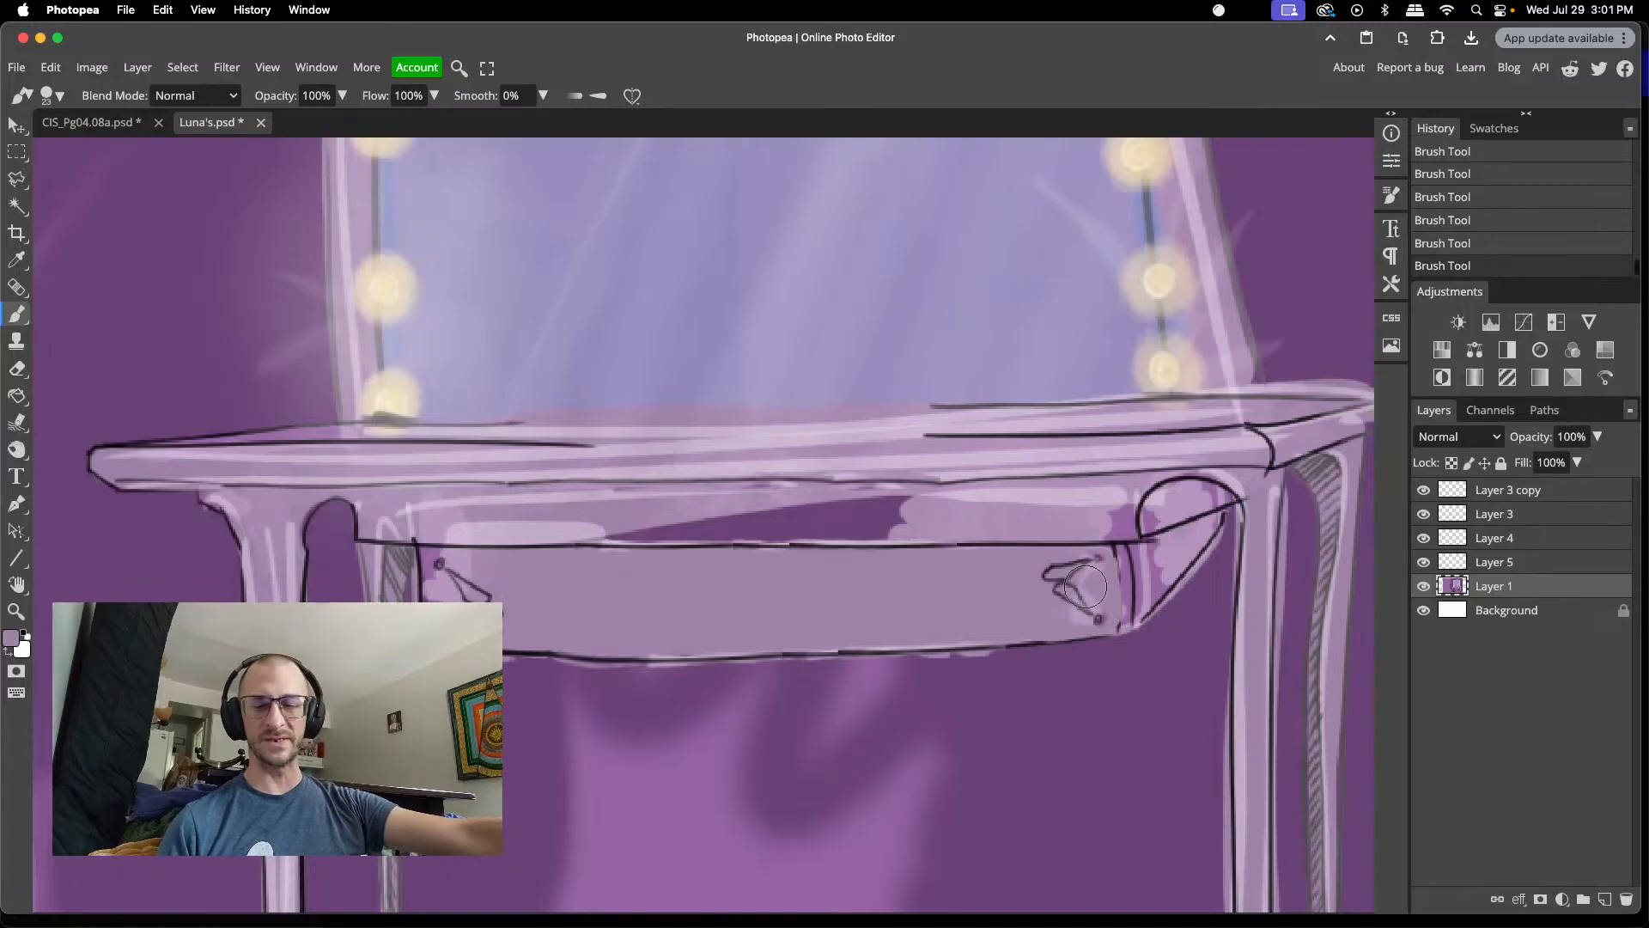
{"action": "key", "text": "super+z"}
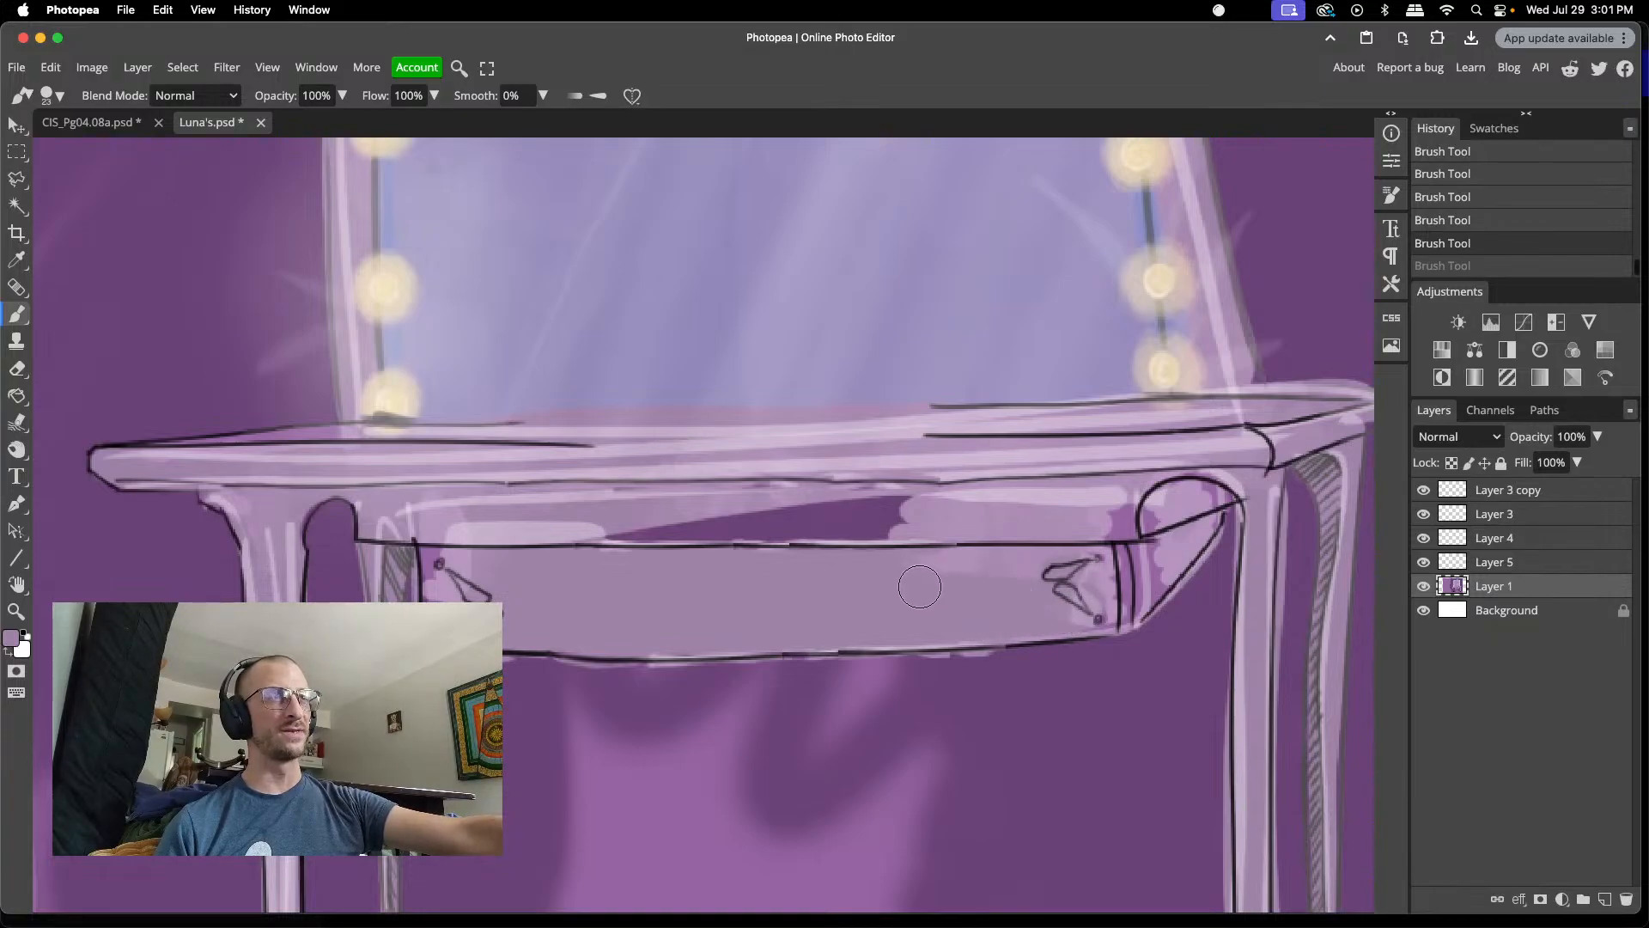
{"action": "key", "text": "super+shift+z"}
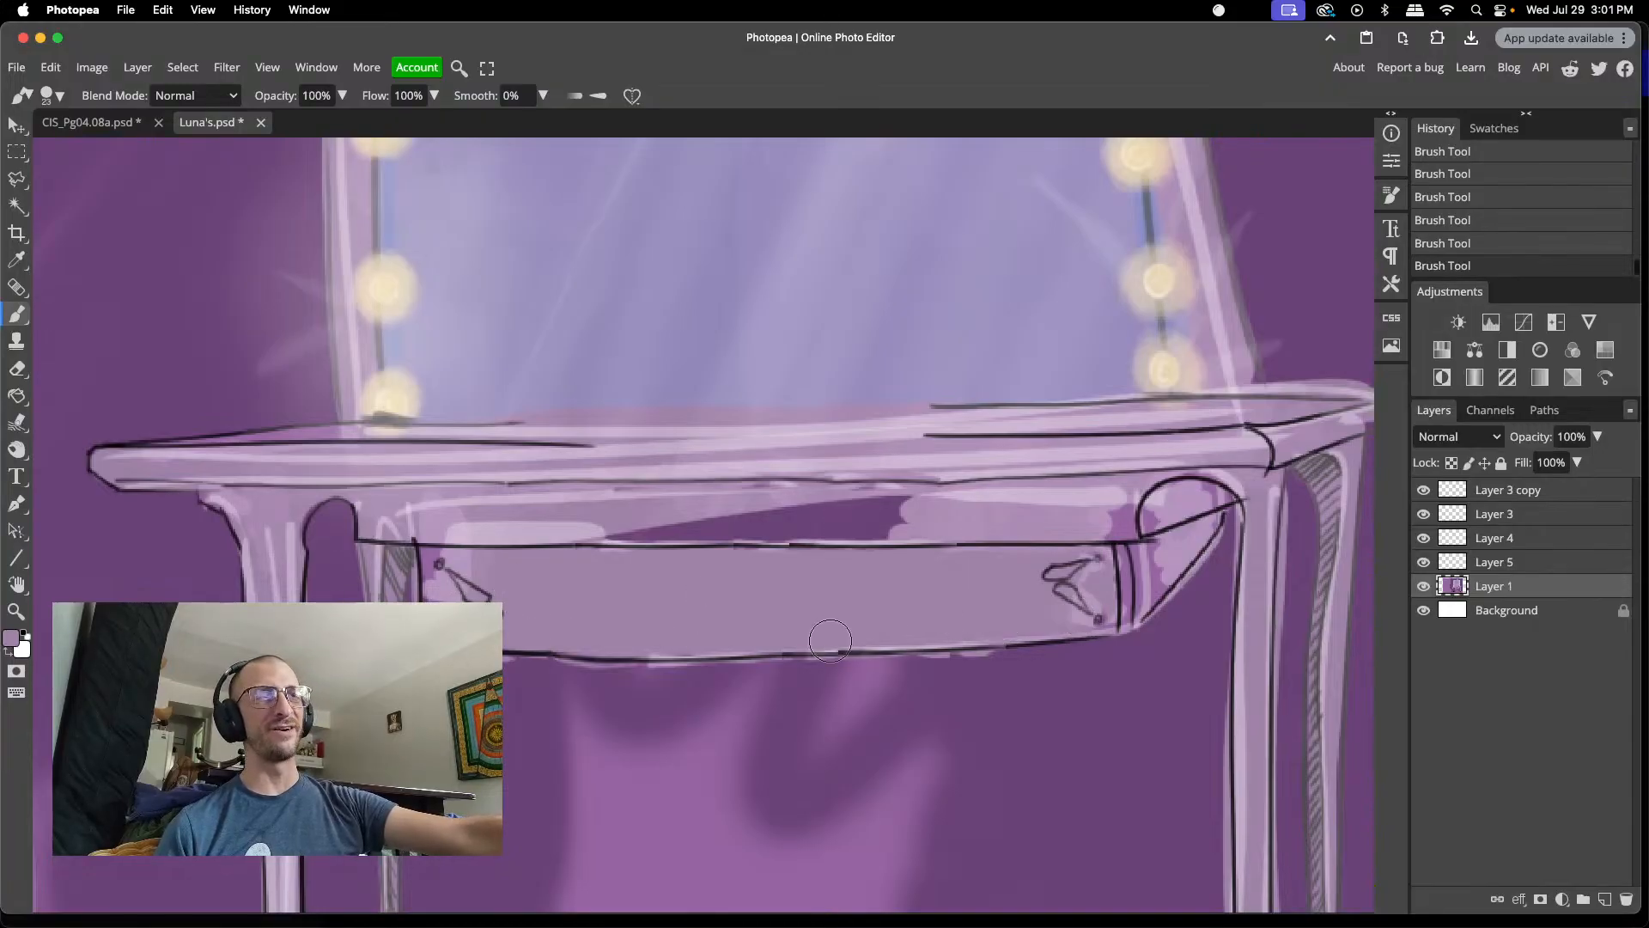
- On Layer 5, erase the leftover lighter fill around the right drawer handle with a much smaller eraser
{"action": "scroll", "coordinate": [1037, 610], "scroll_direction": "up", "scroll_amount": 2}
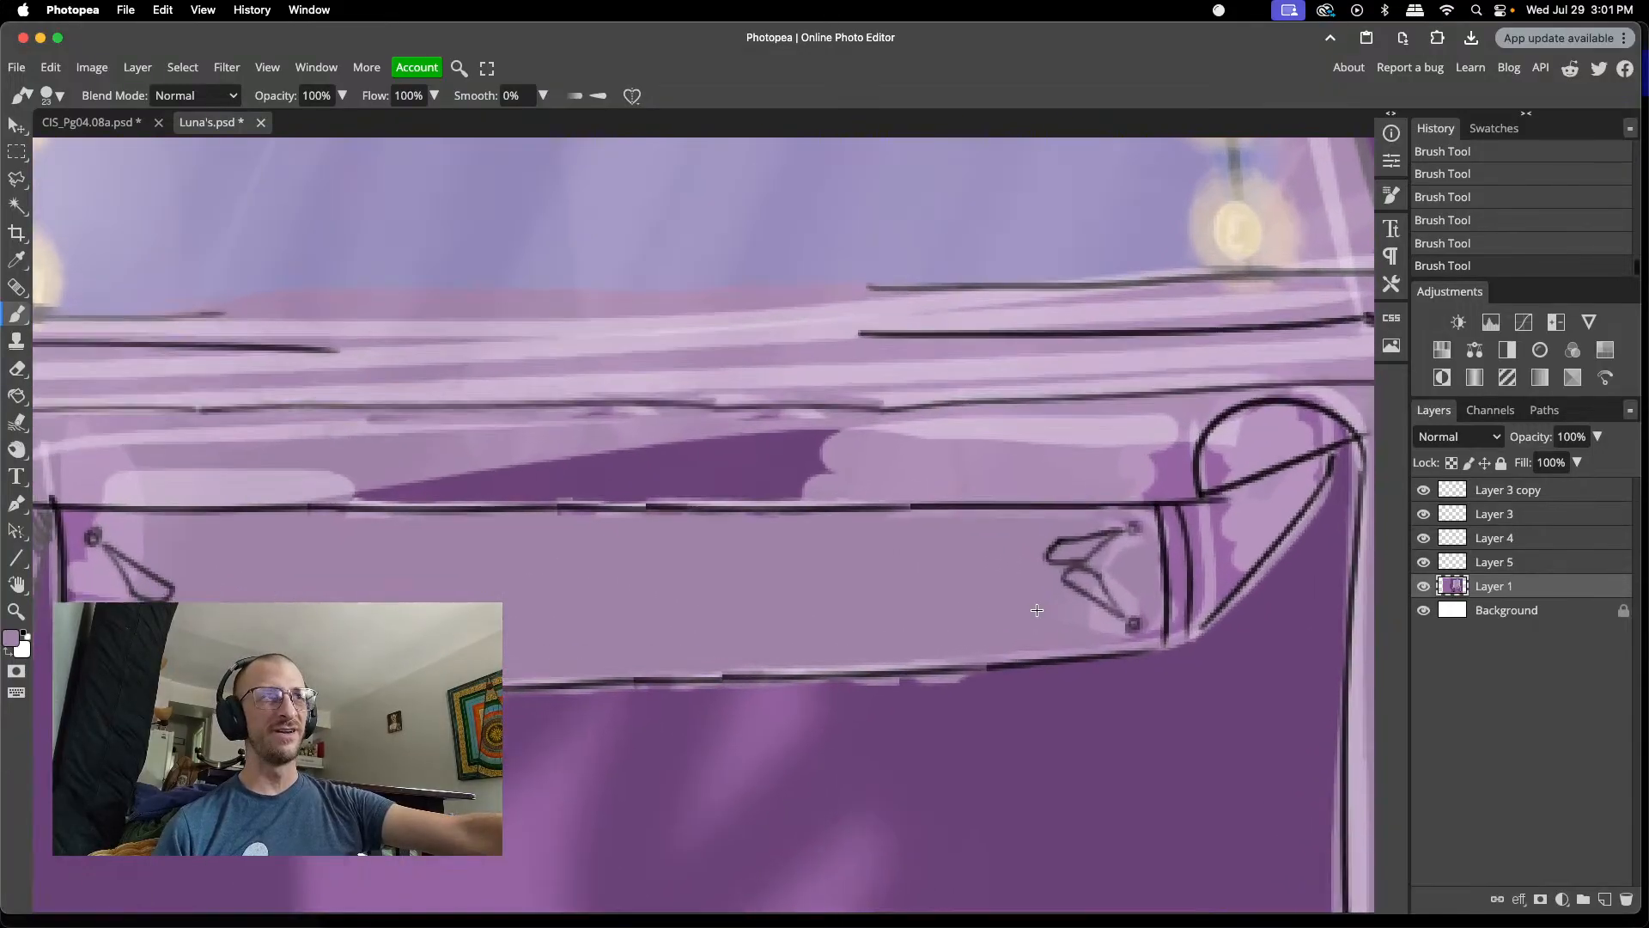
{"action": "scroll", "coordinate": [1037, 609], "scroll_direction": "right", "scroll_amount": 5}
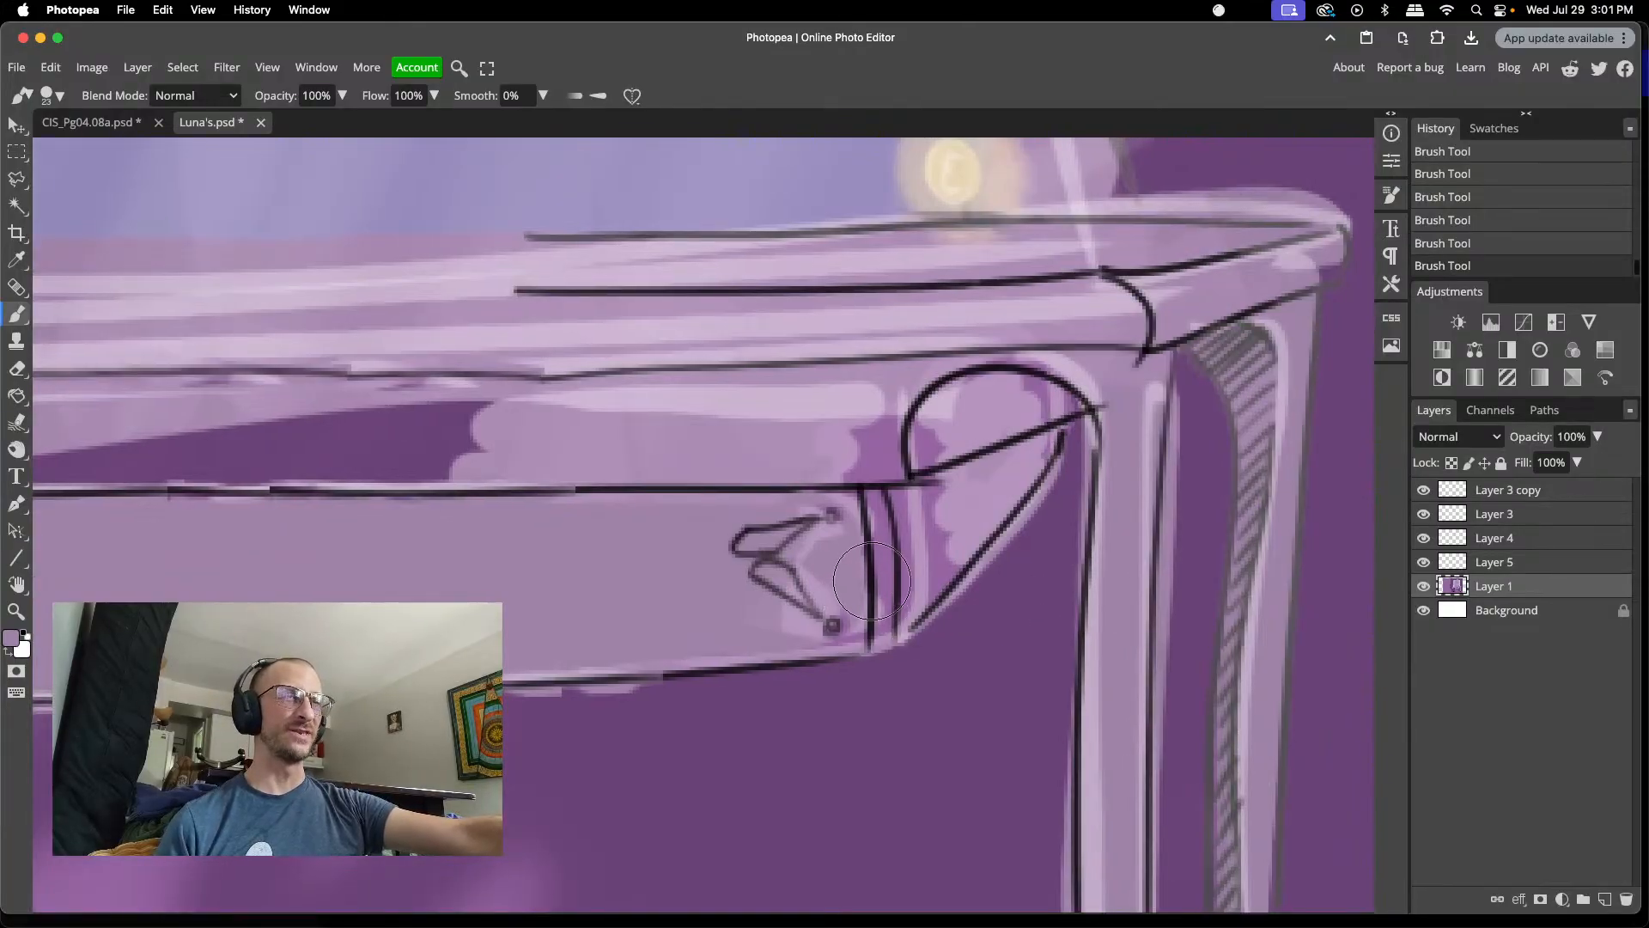
{"action": "key", "text": "v"}
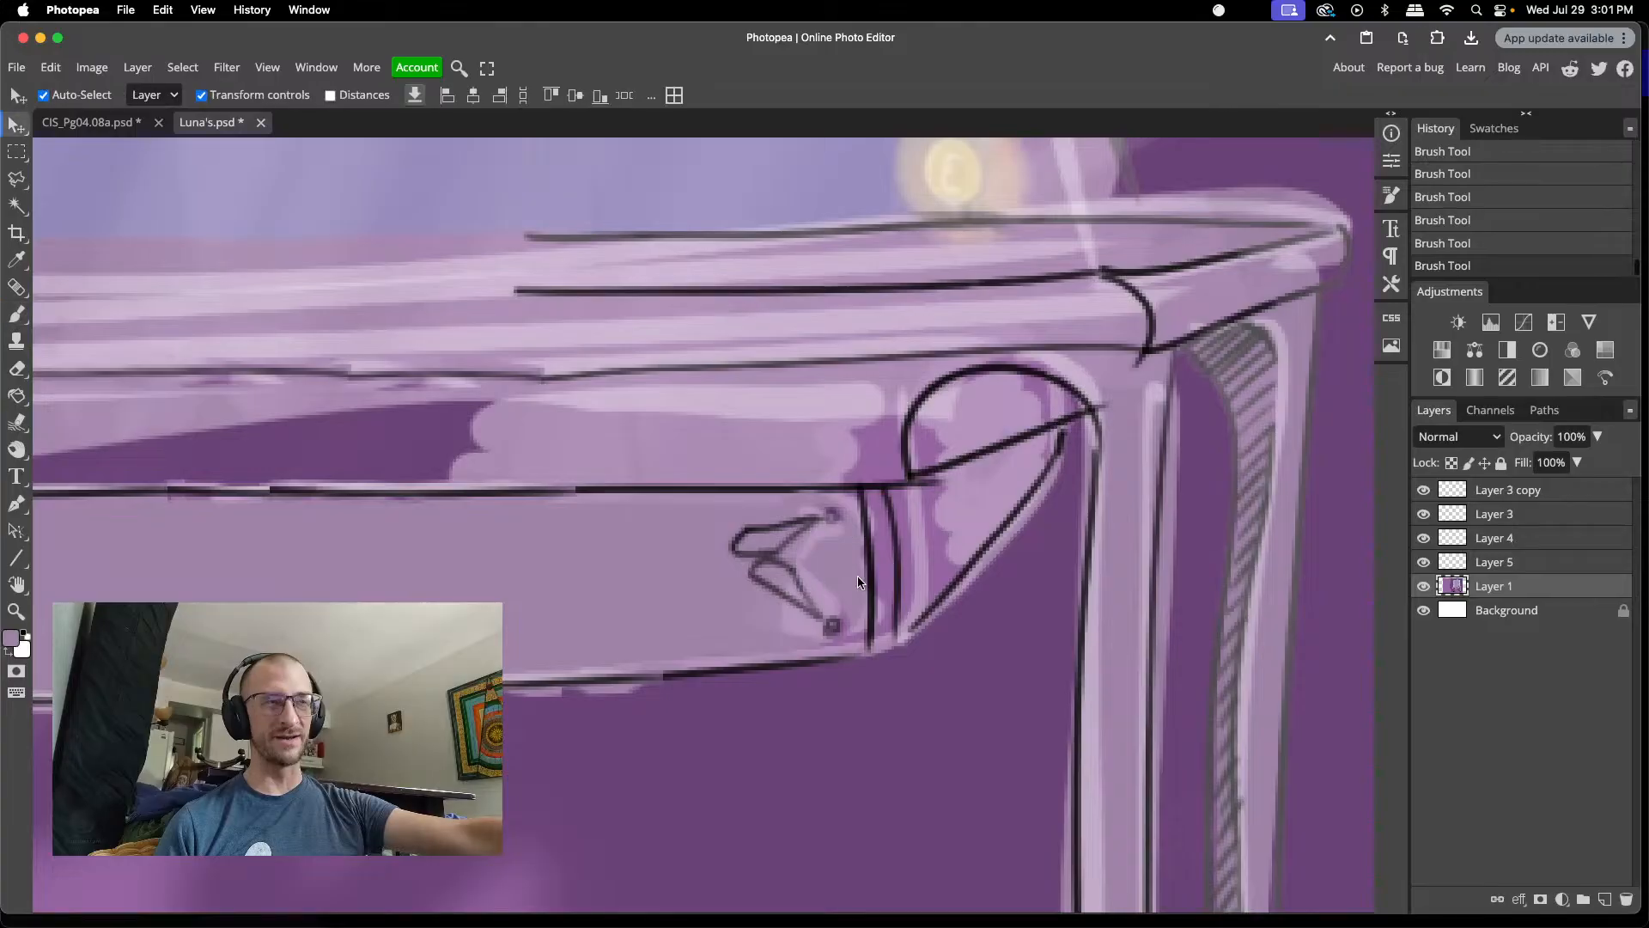
{"action": "left_click", "coordinate": [789, 592]}
{"action": "key", "text": "e"}
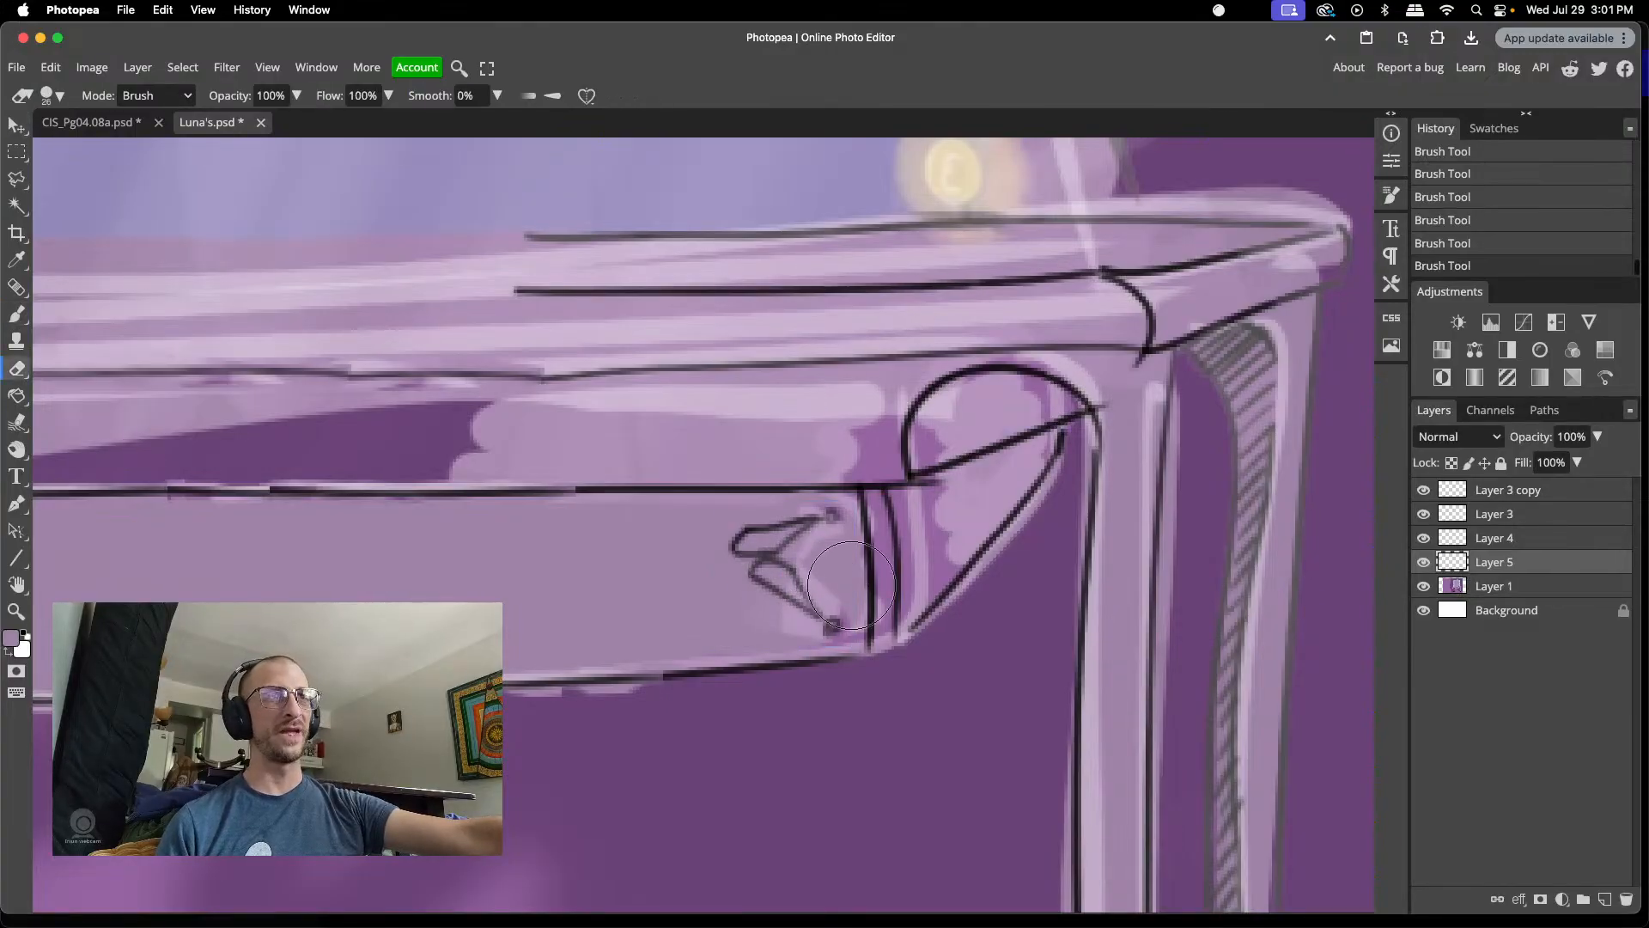
{"action": "right_click", "coordinate": [832, 574]}
{"action": "left_click_drag", "start_coordinate": [953, 611], "coordinate": [943, 612]}
{"action": "left_click", "coordinate": [821, 581]}
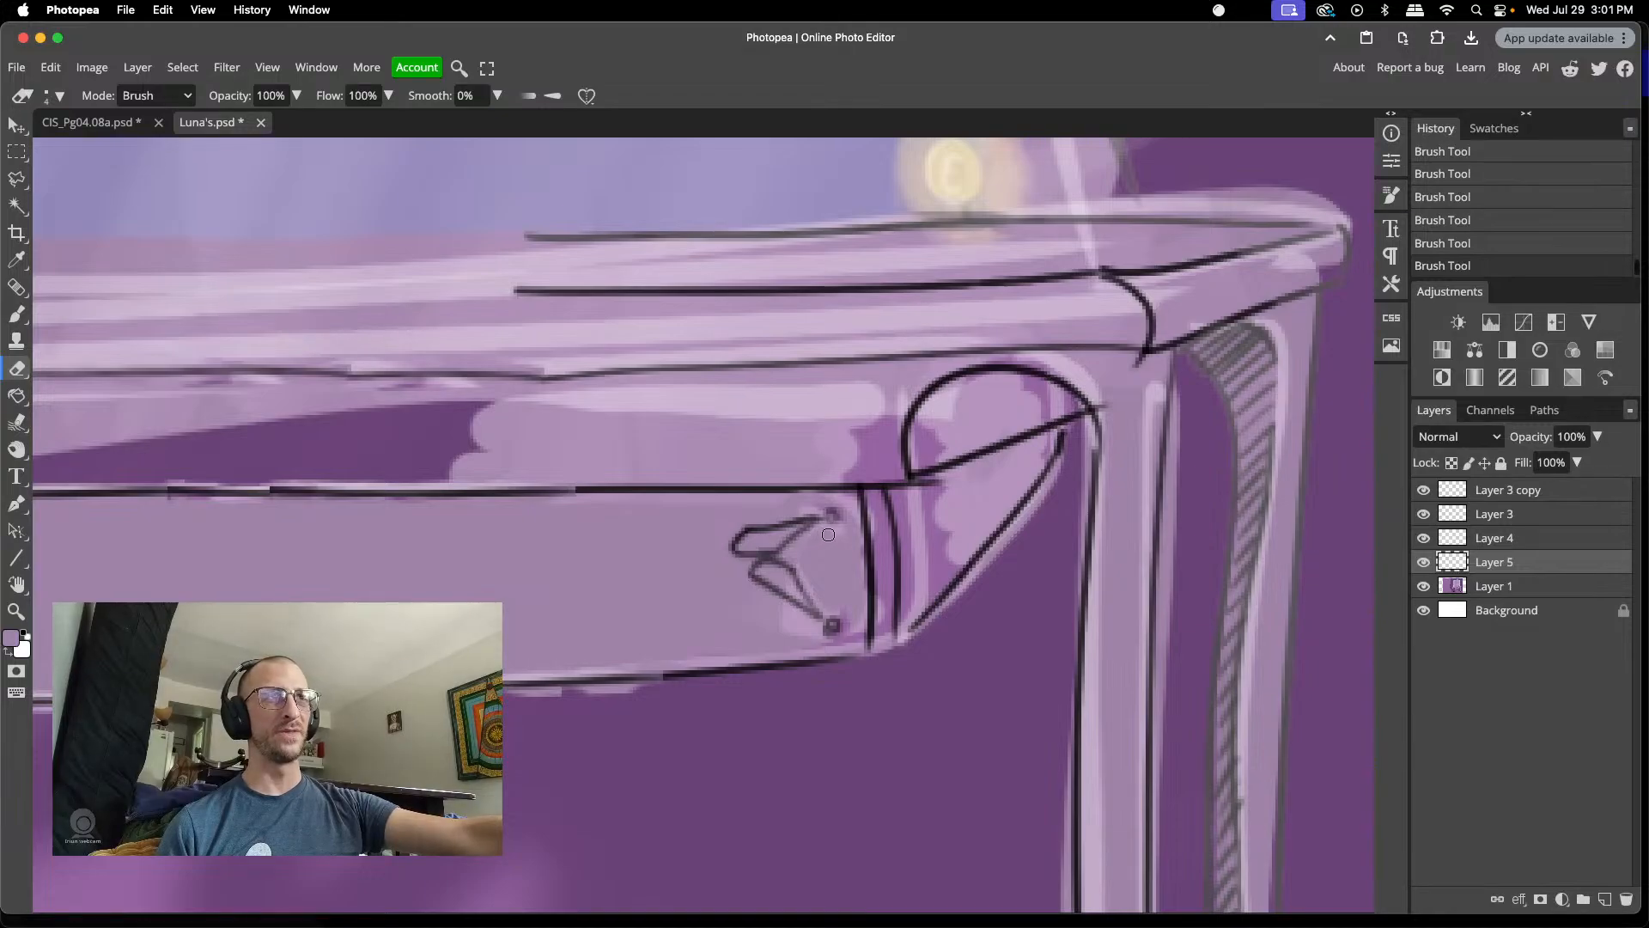
{"action": "left_click_drag", "start_coordinate": [836, 533], "coordinate": [819, 536]}
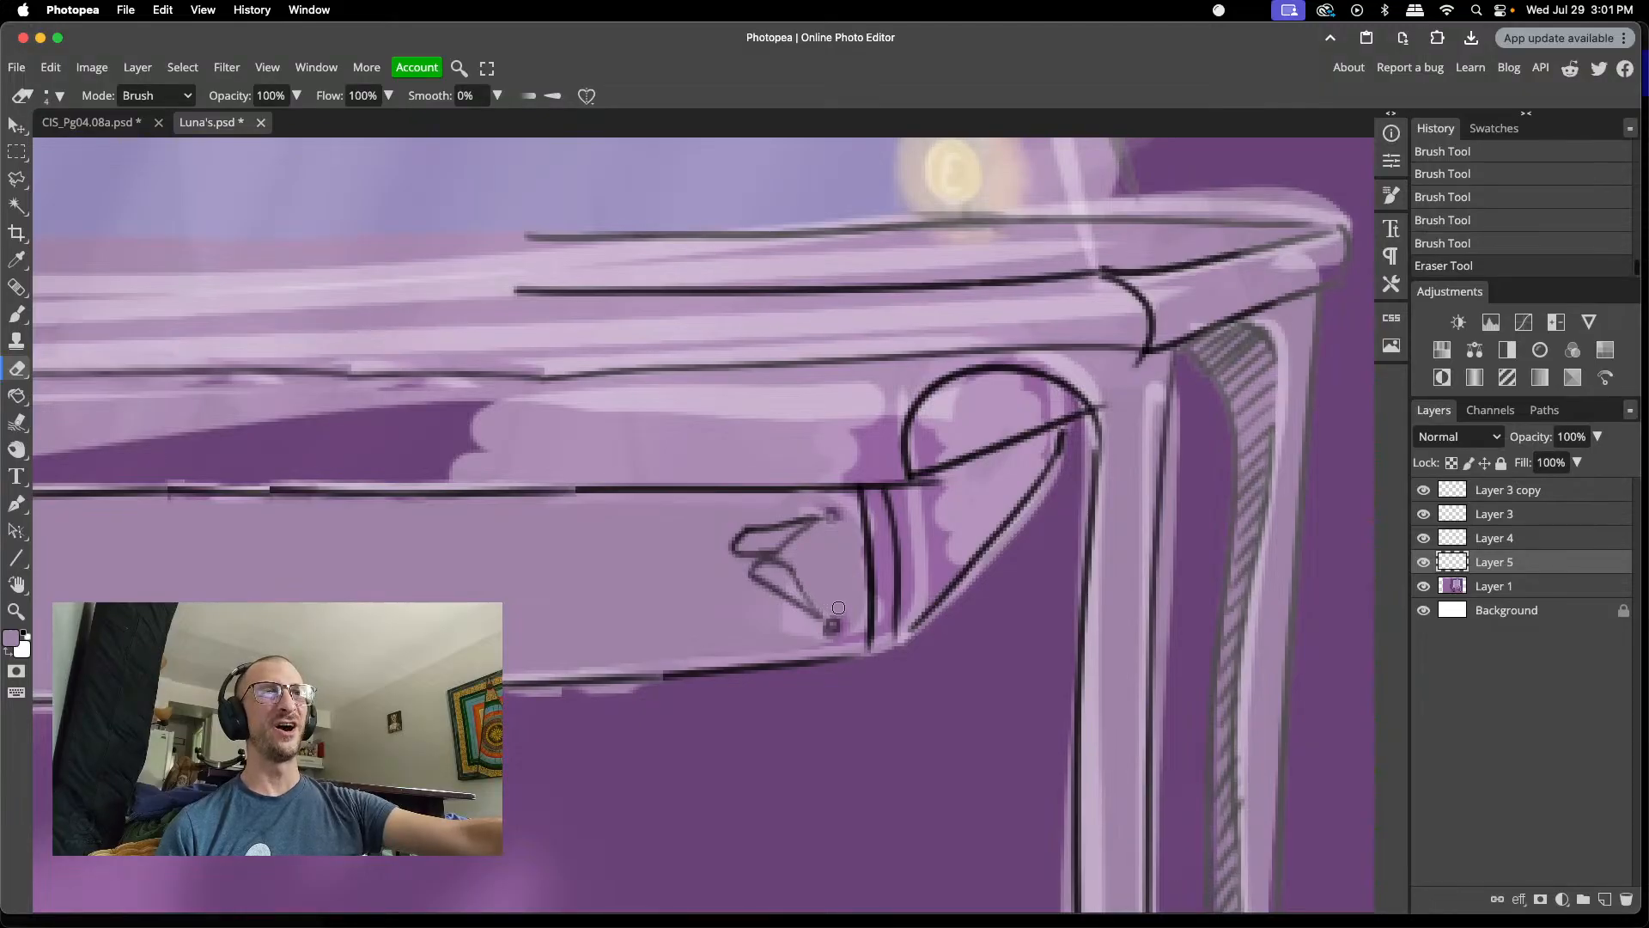
{"action": "left_click_drag", "start_coordinate": [838, 608], "coordinate": [811, 611]}
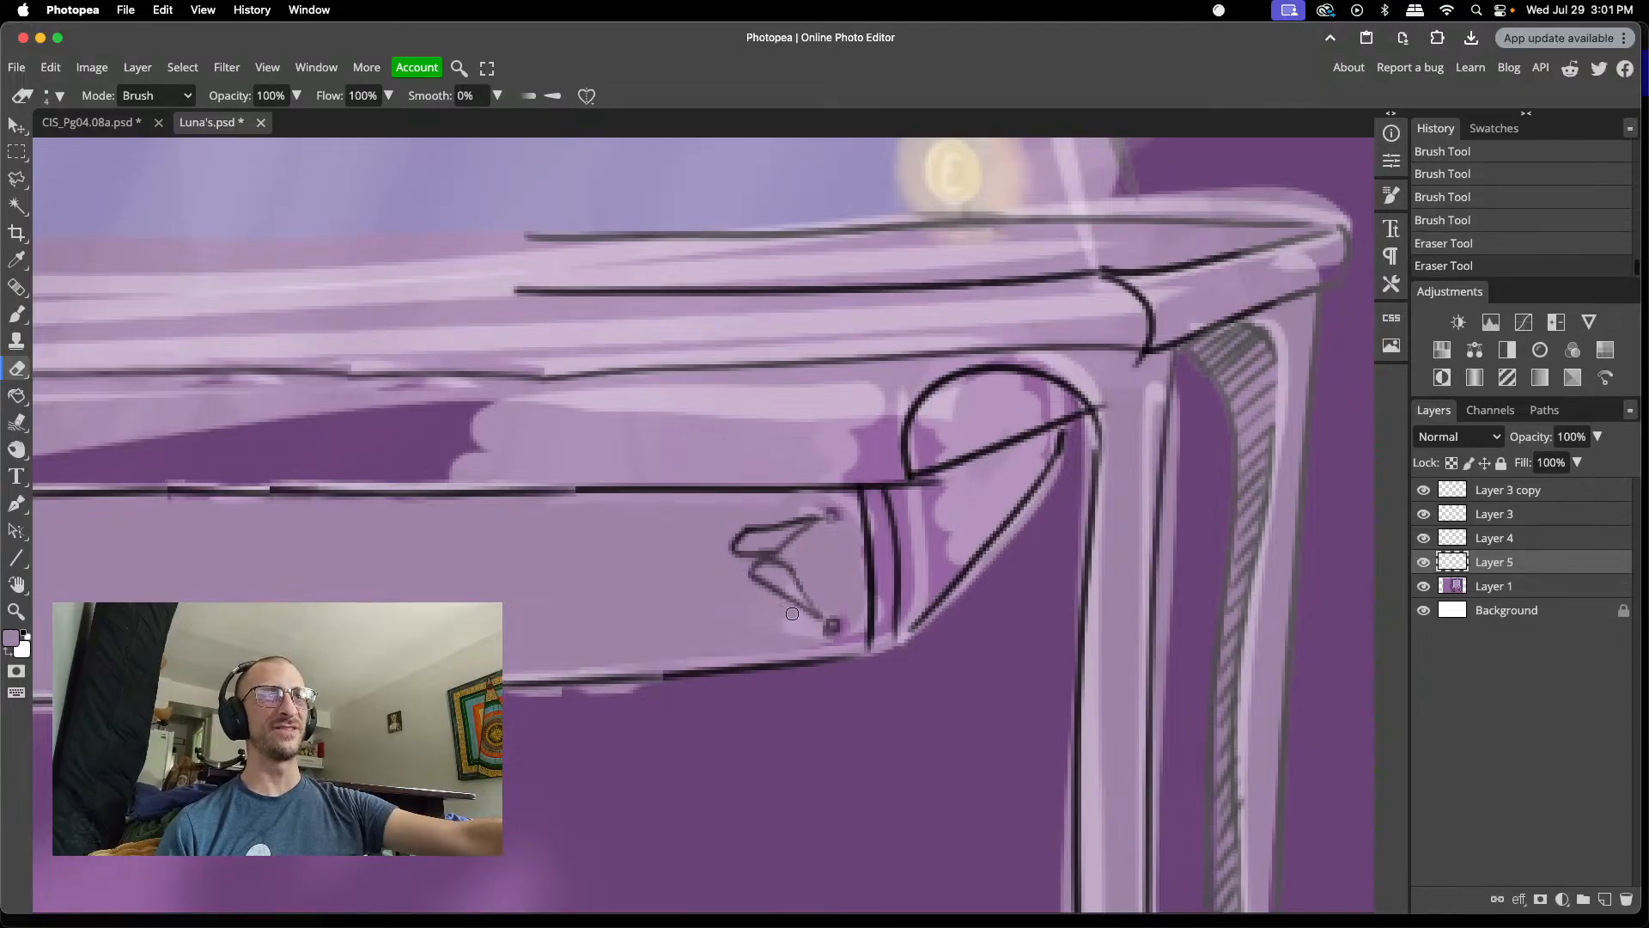
{"action": "left_click_drag", "start_coordinate": [811, 623], "coordinate": [780, 612]}
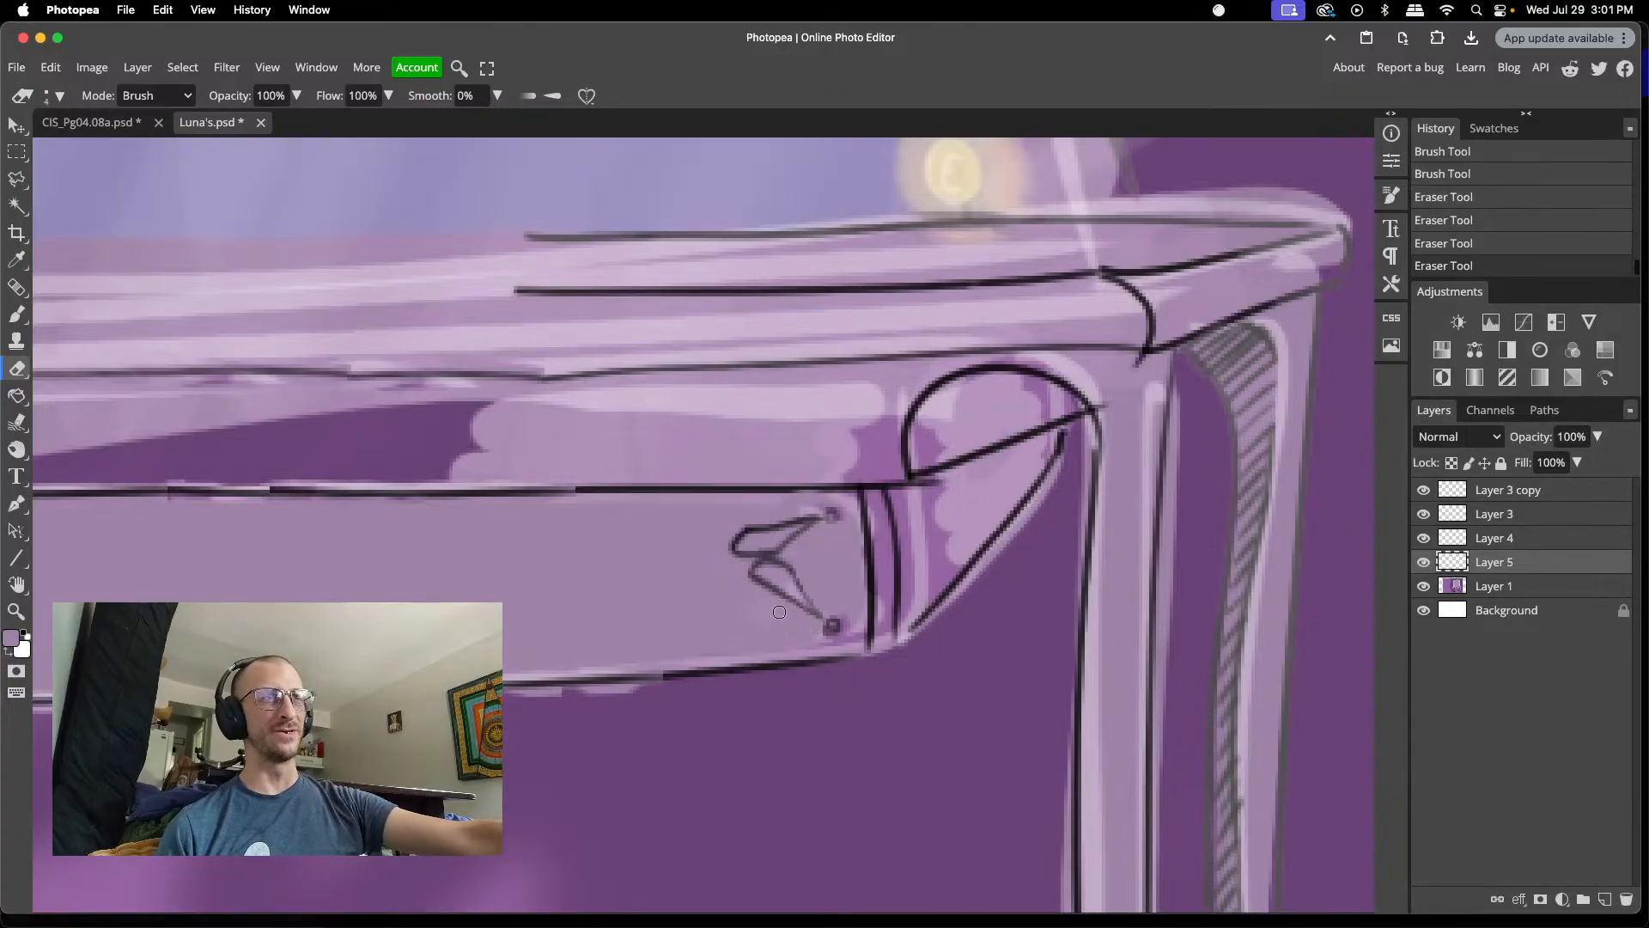
{"action": "left_click", "coordinate": [818, 507]}
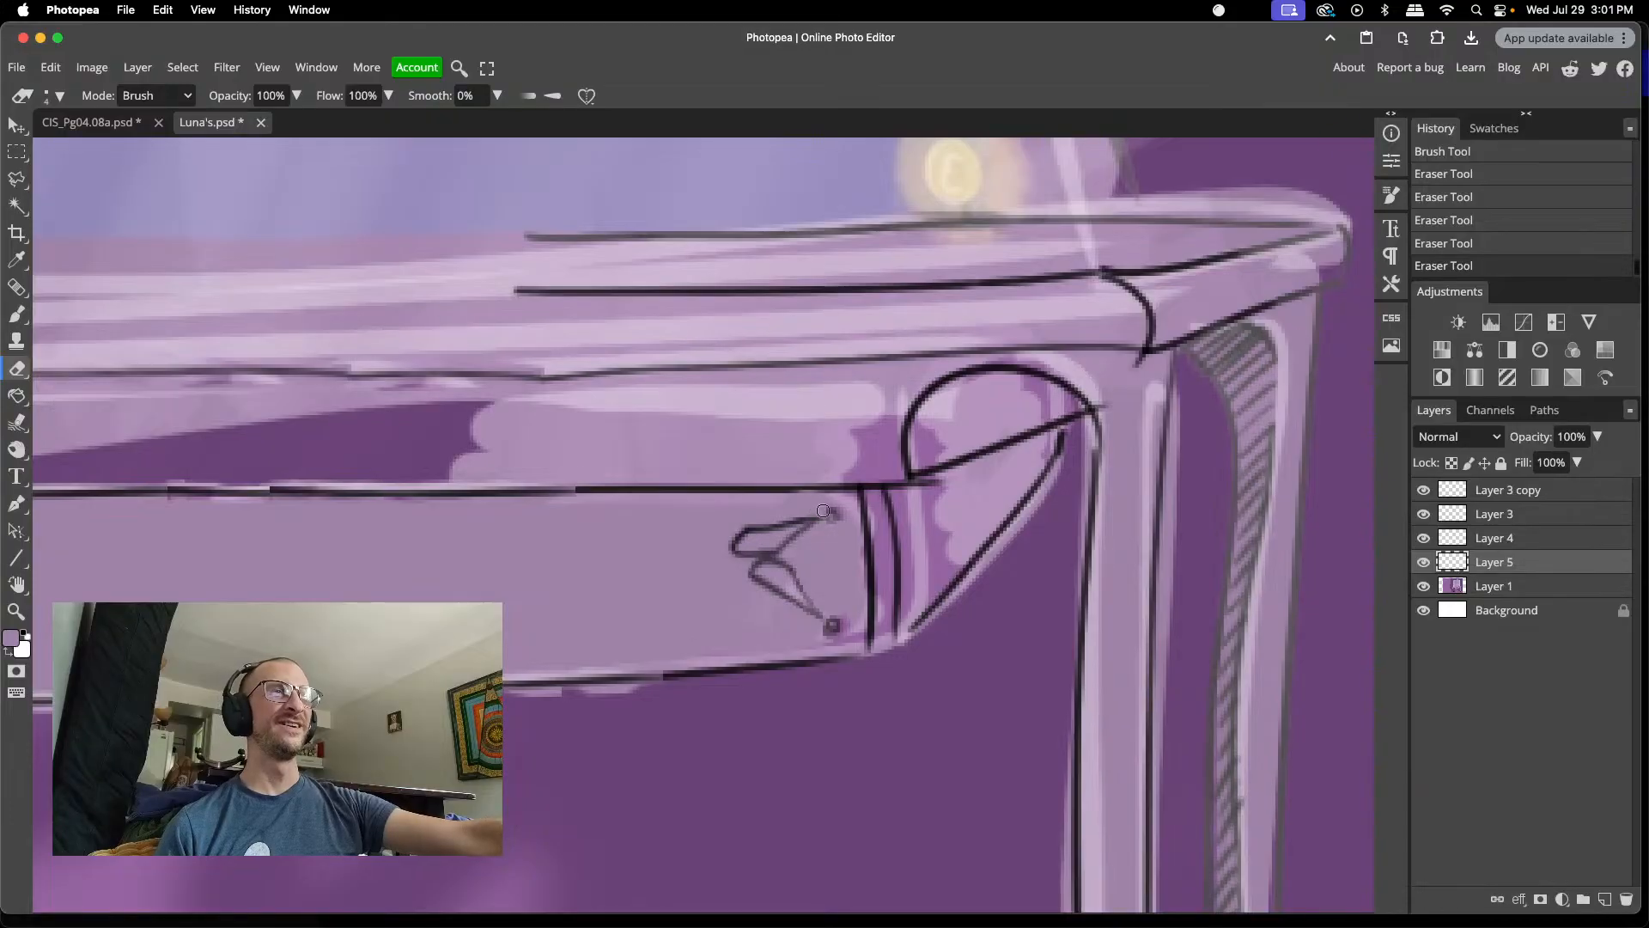
- Toggle the visibility of Layer 5 and Layer 4 to check what each contributes to the drawer area
{"action": "left_click", "coordinate": [1428, 563]}
{"action": "left_click", "coordinate": [1427, 563]}
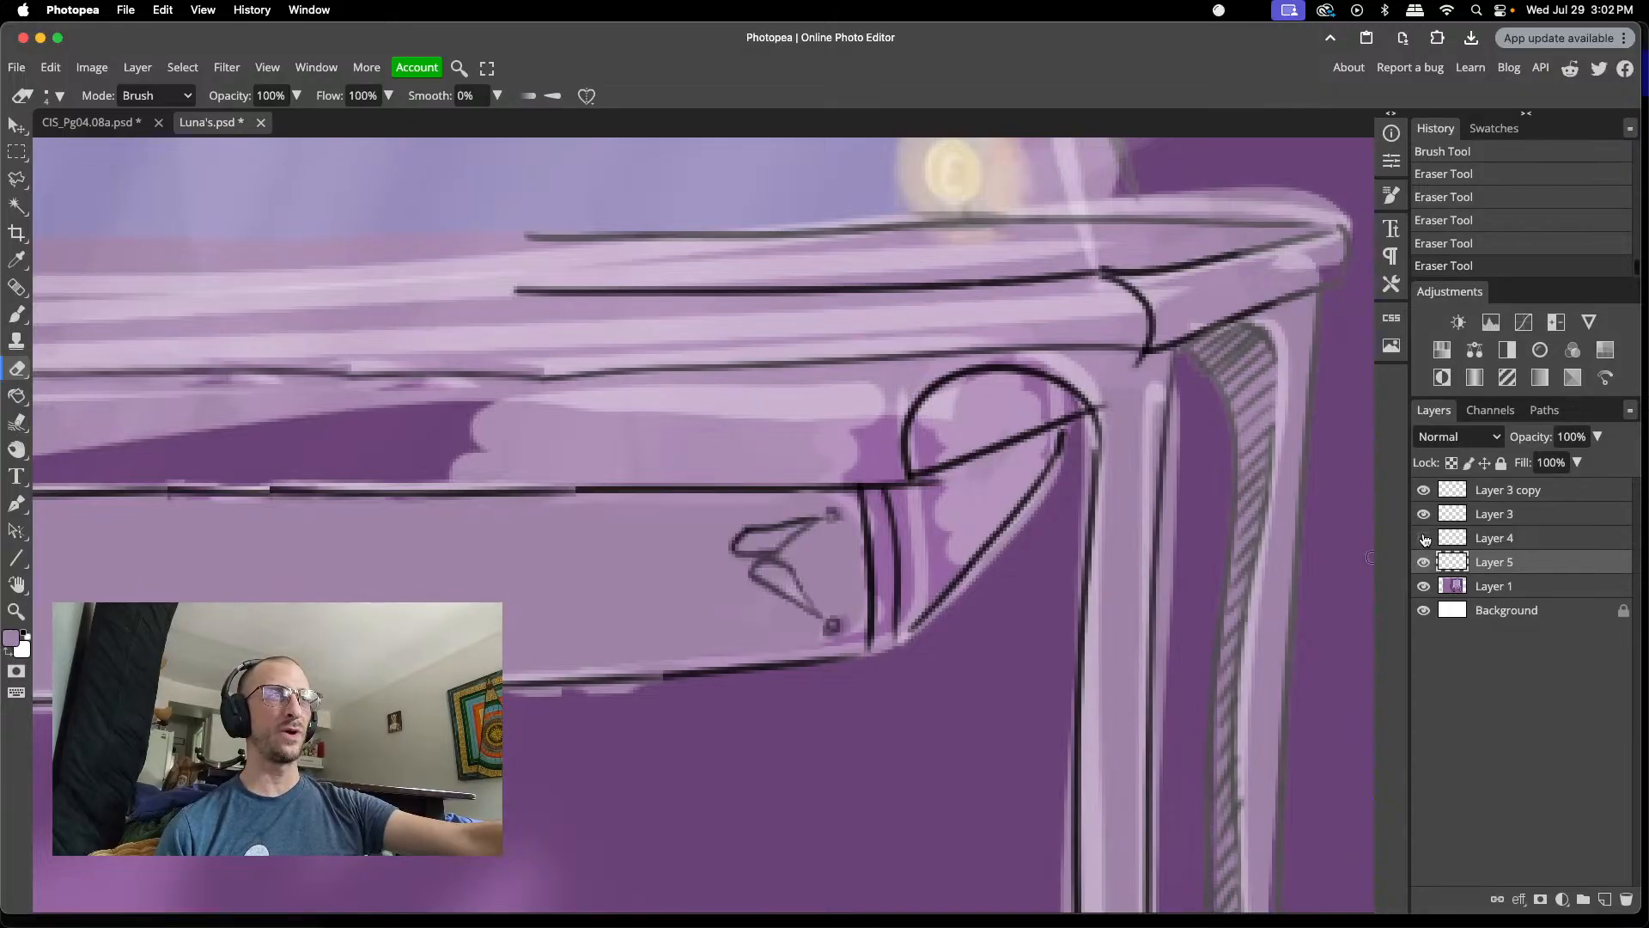
{"action": "left_click", "coordinate": [1425, 538]}
{"action": "left_click", "coordinate": [1424, 538]}
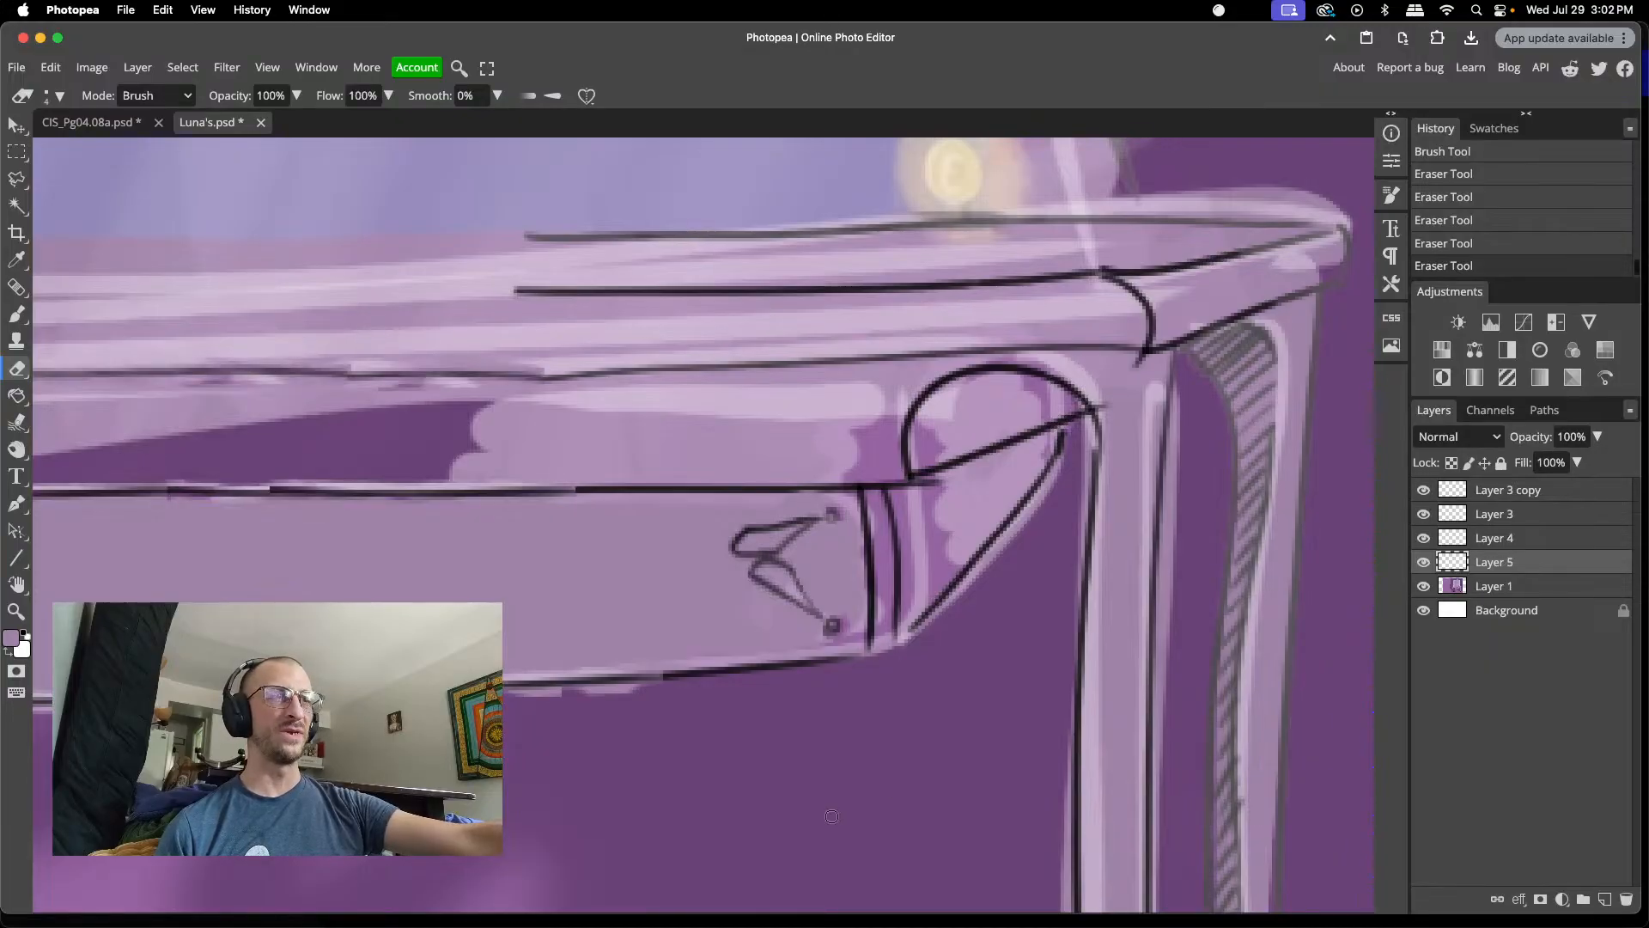
- Try to erase the light fringe under the drawer's lower edge on Layer 5
{"action": "scroll", "coordinate": [691, 804], "scroll_direction": "left", "scroll_amount": 5}
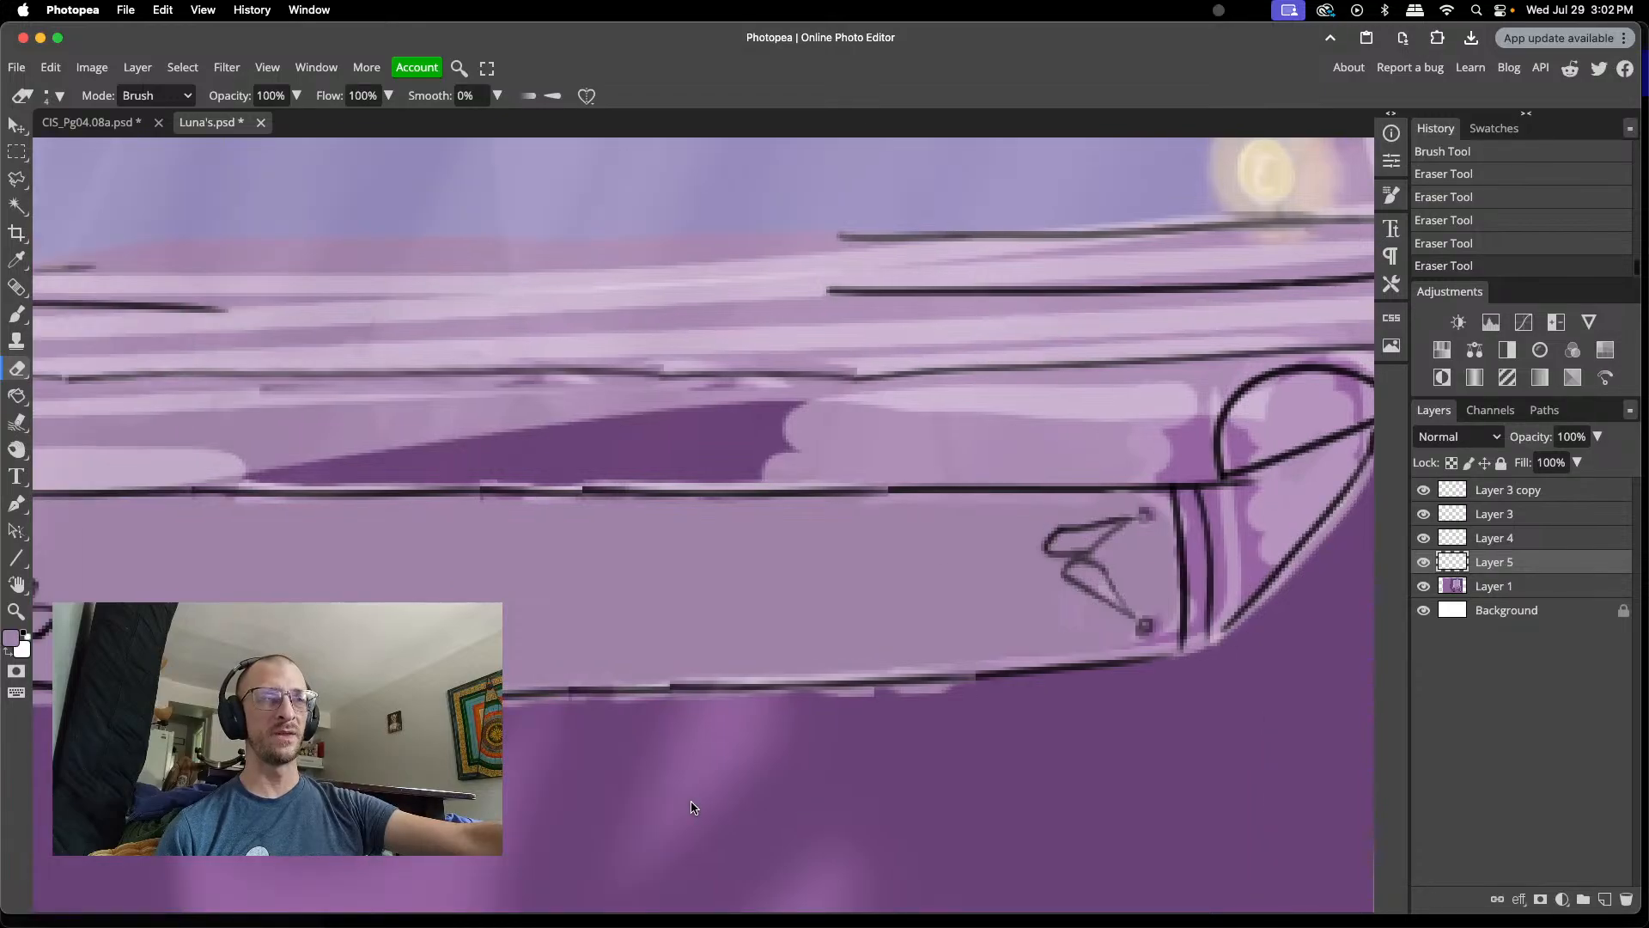
{"action": "scroll", "coordinate": [694, 807], "scroll_direction": "left", "scroll_amount": 1}
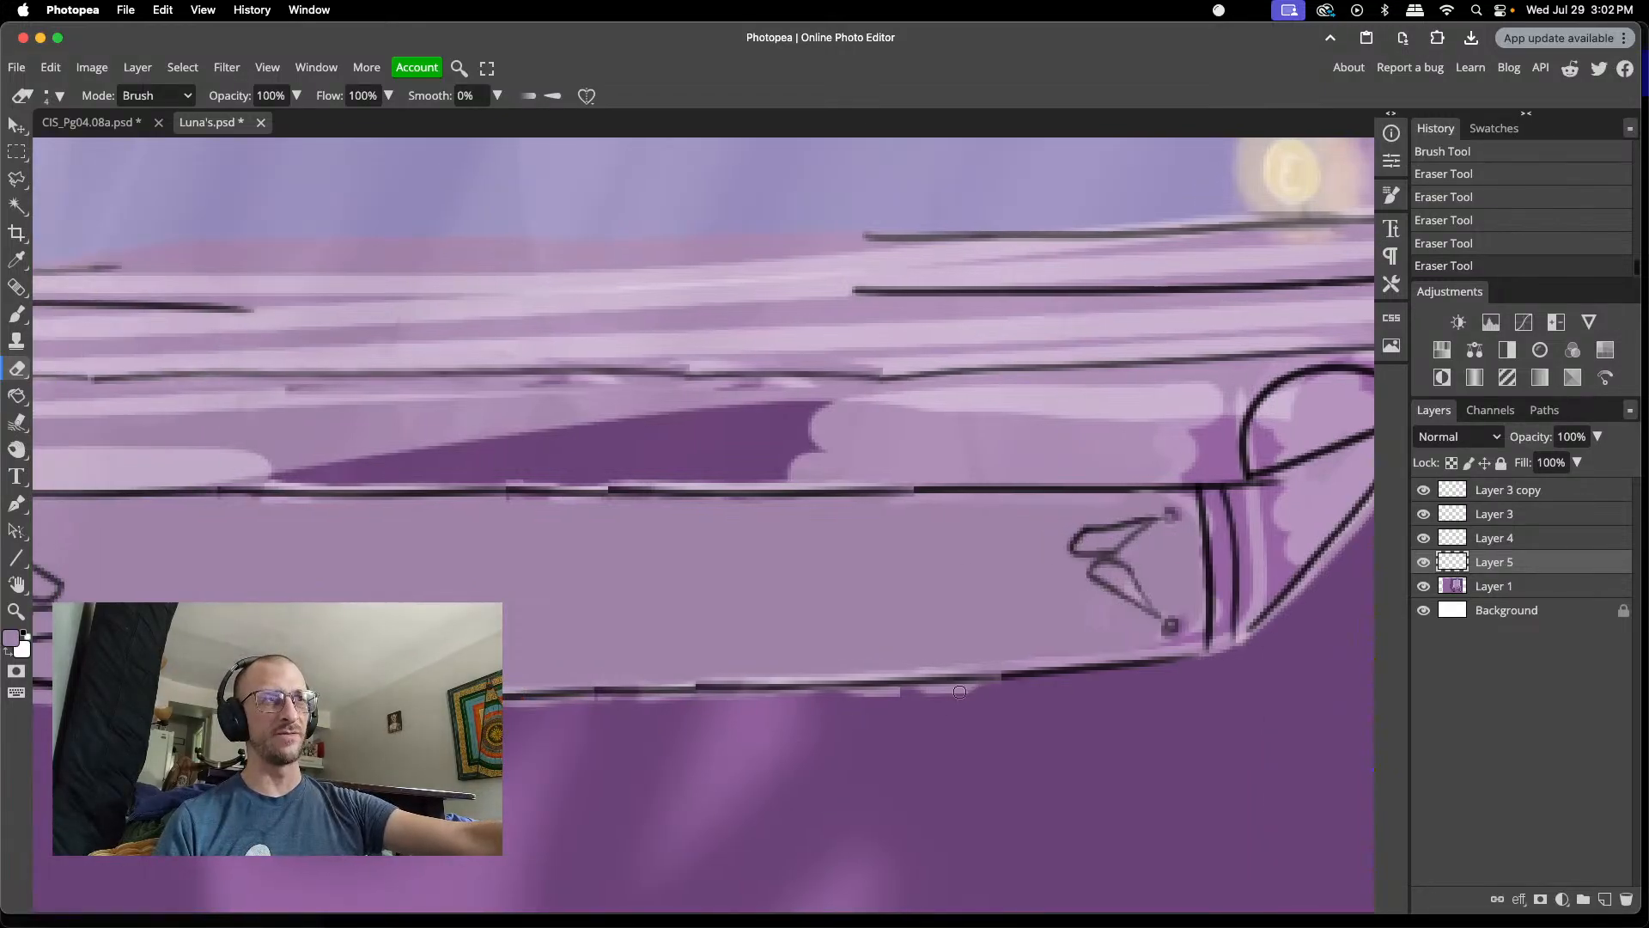
{"action": "left_click", "coordinate": [918, 692]}
{"action": "key", "text": "super+z"}
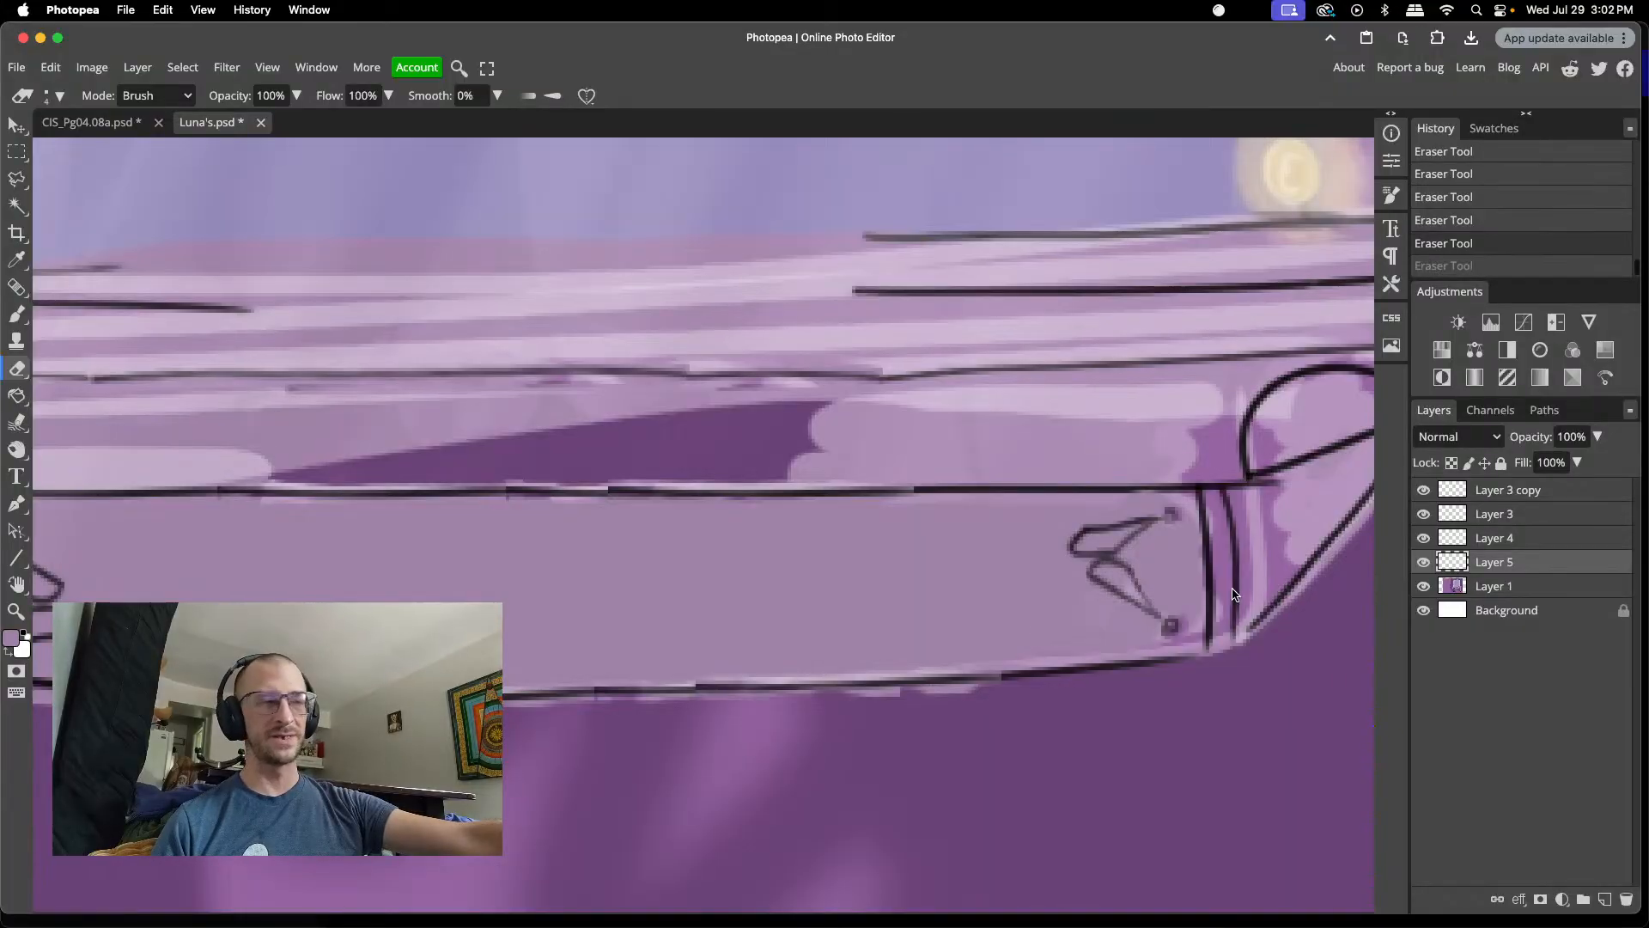
{"action": "left_click_drag", "start_coordinate": [507, 694], "coordinate": [996, 679]}
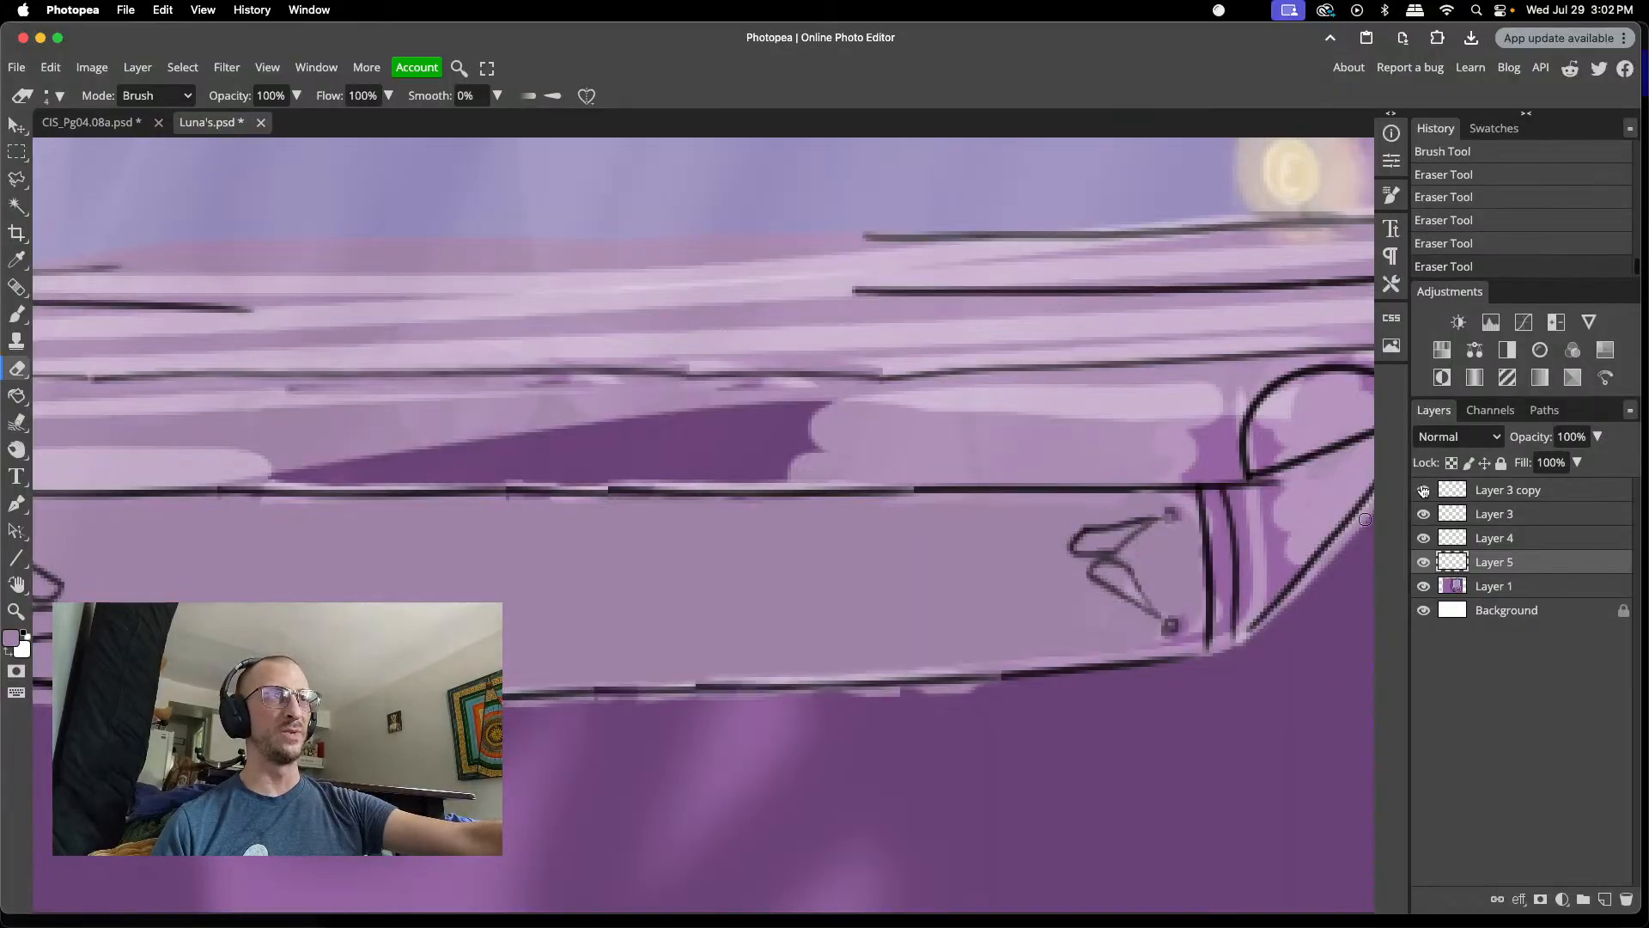
- On Layer 3 copy, erase the light fringe hanging below the drawer's lower outline from the right part toward the left
{"action": "left_click", "coordinate": [1504, 488]}
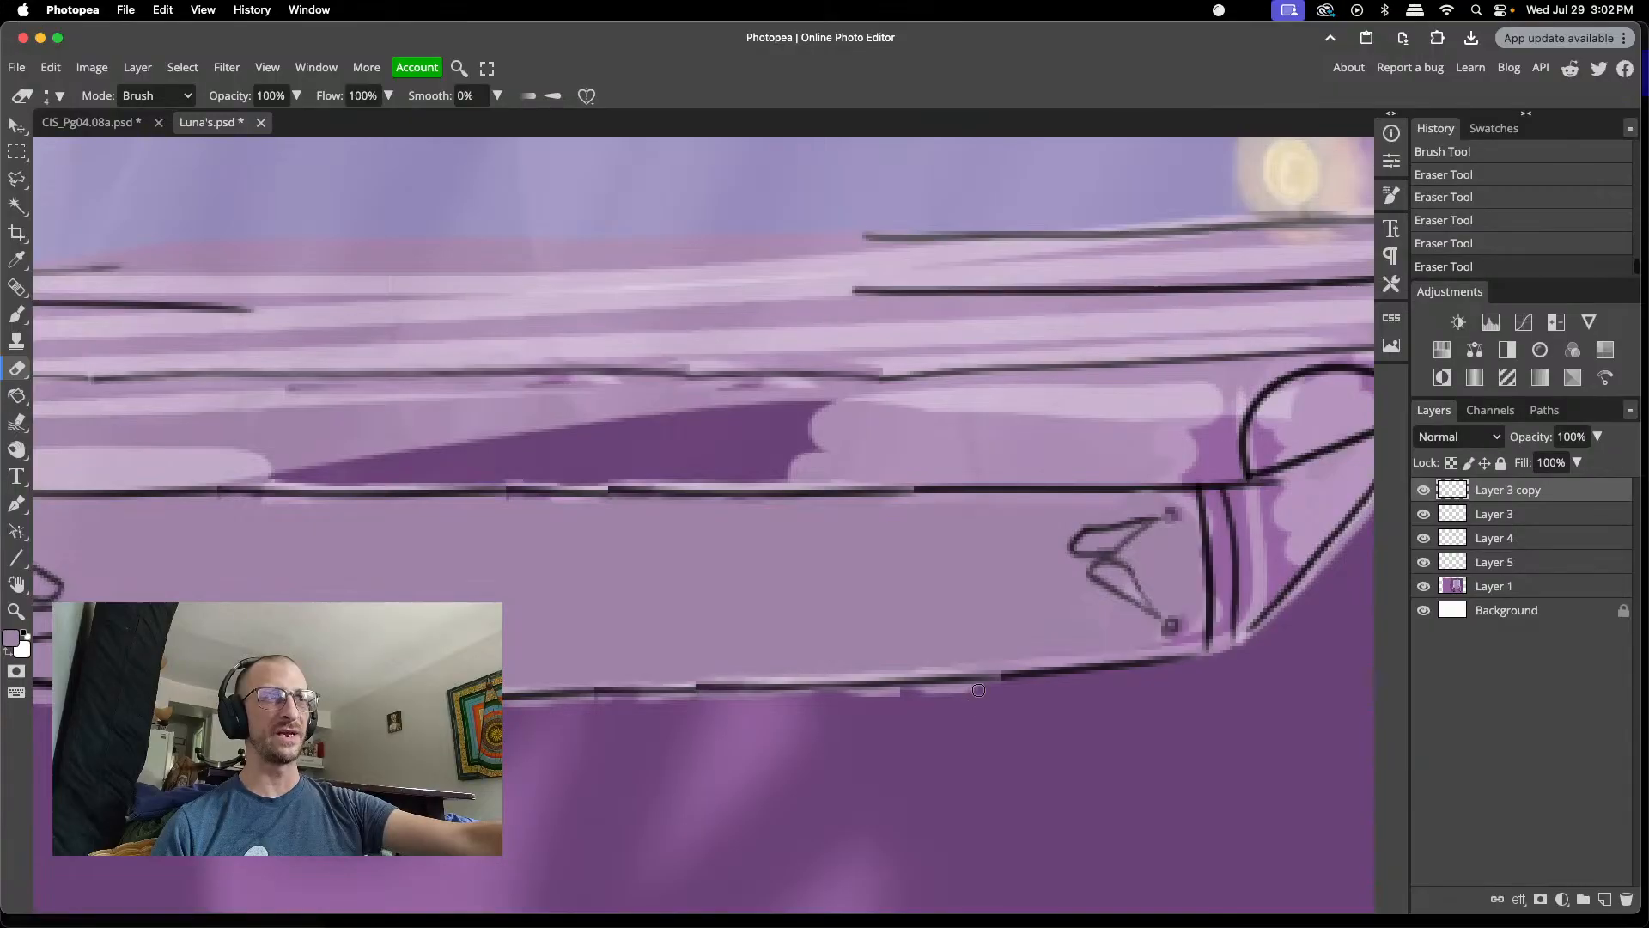
{"action": "left_click_drag", "start_coordinate": [979, 690], "coordinate": [821, 697]}
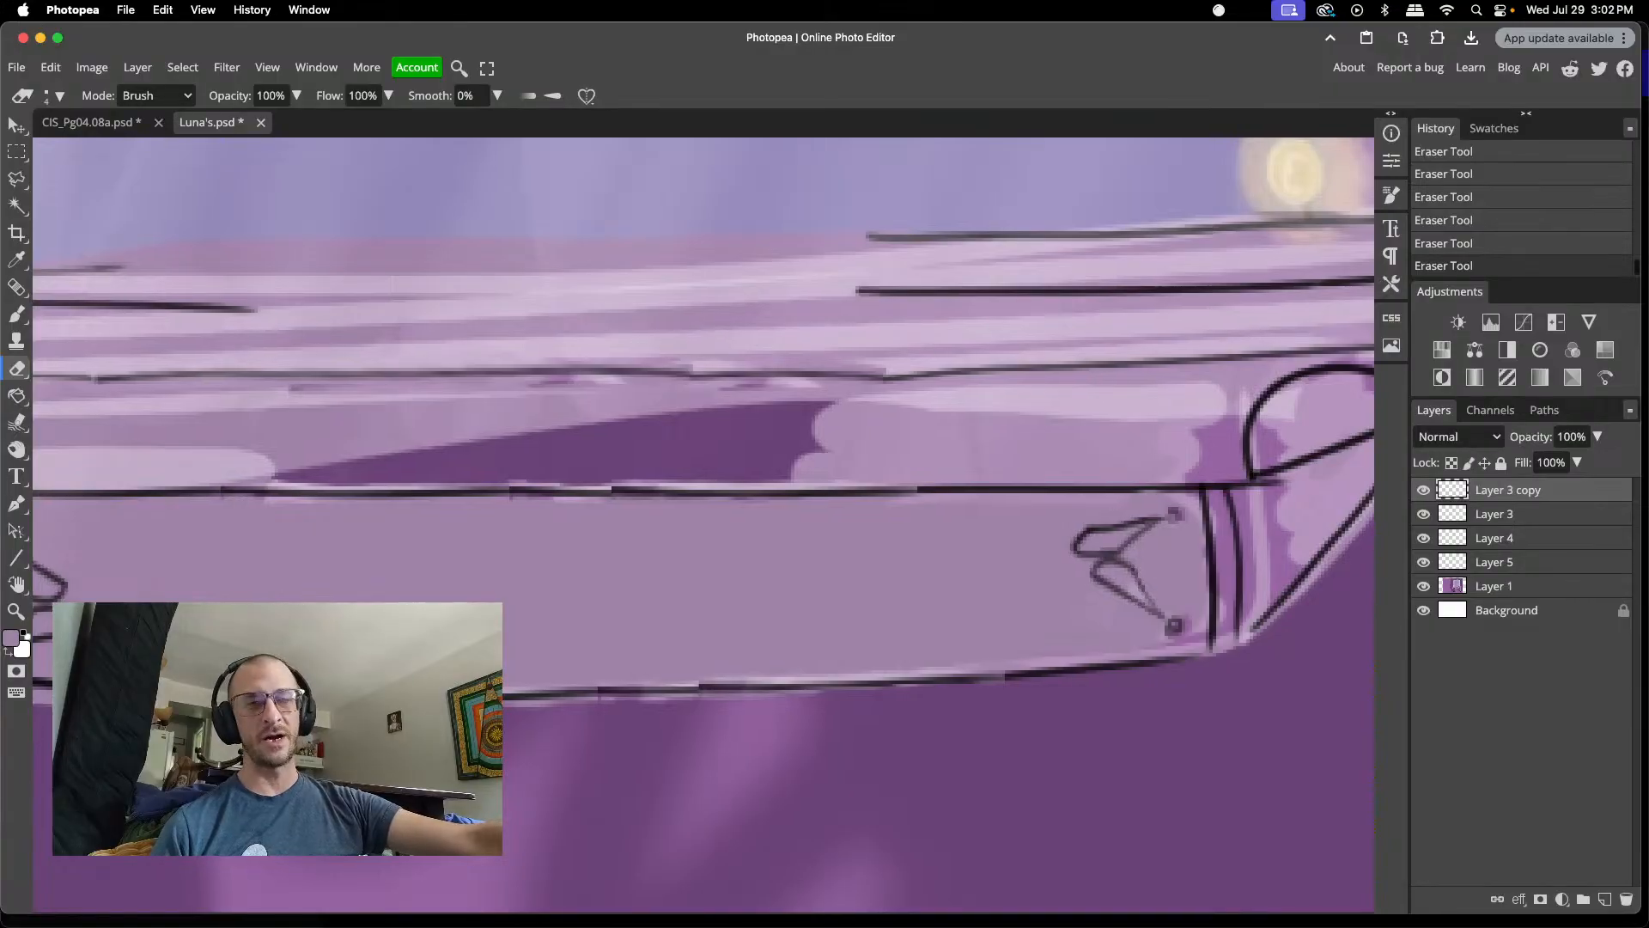
{"action": "scroll", "coordinate": [704, 524], "scroll_direction": "left", "scroll_amount": 5}
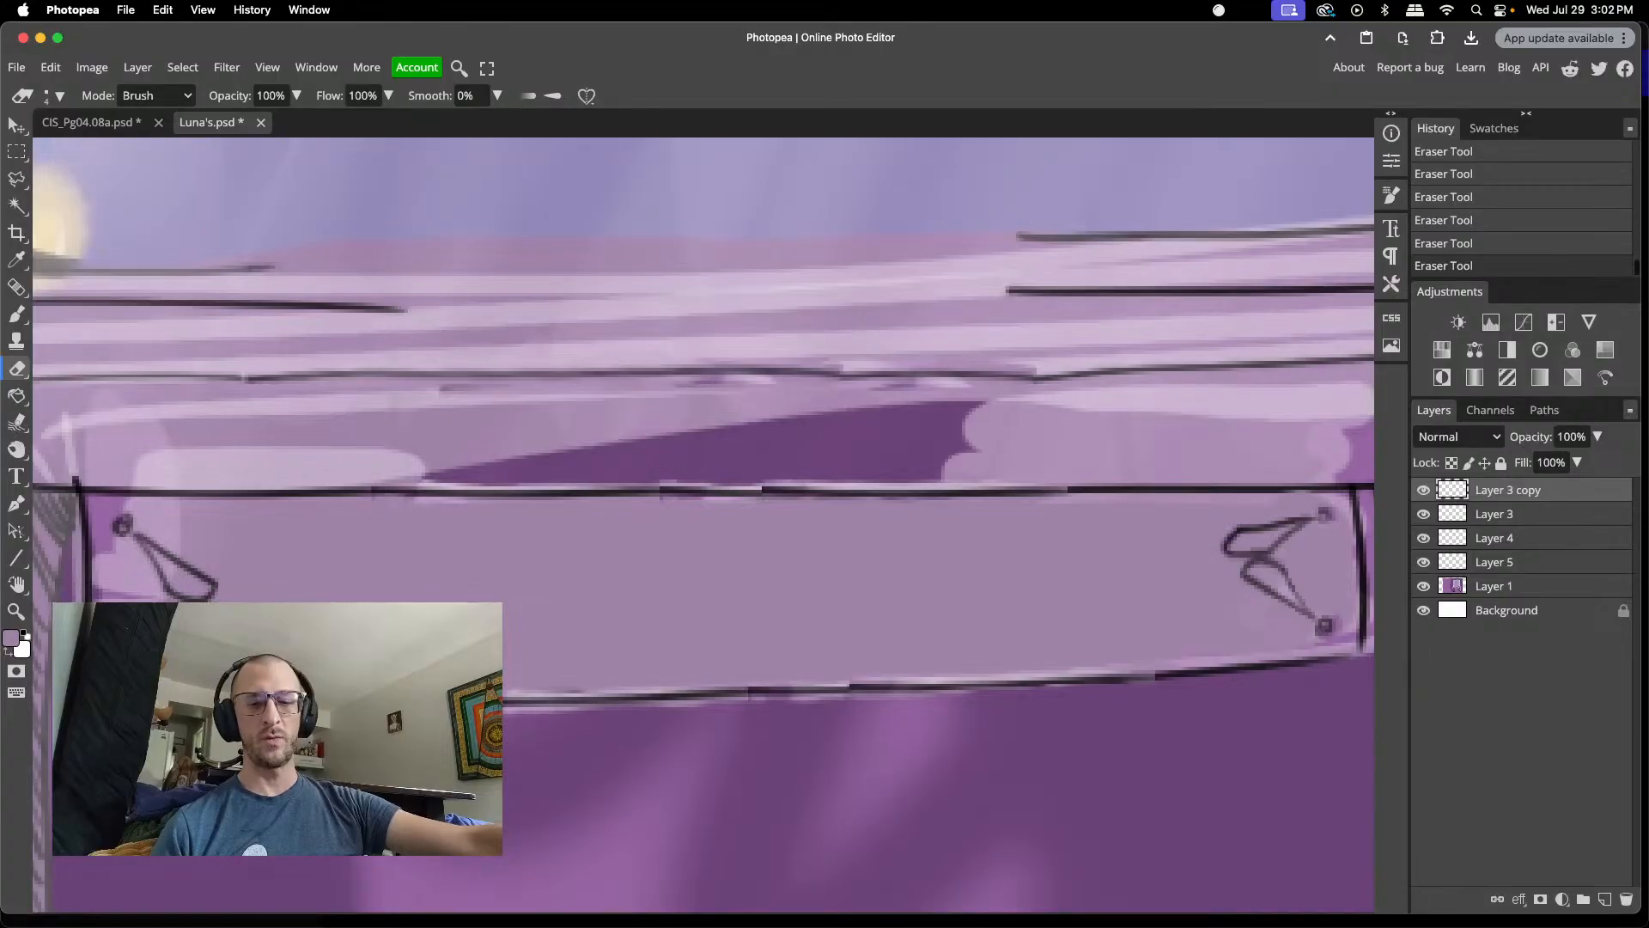
{"action": "key", "text": "super+z"}
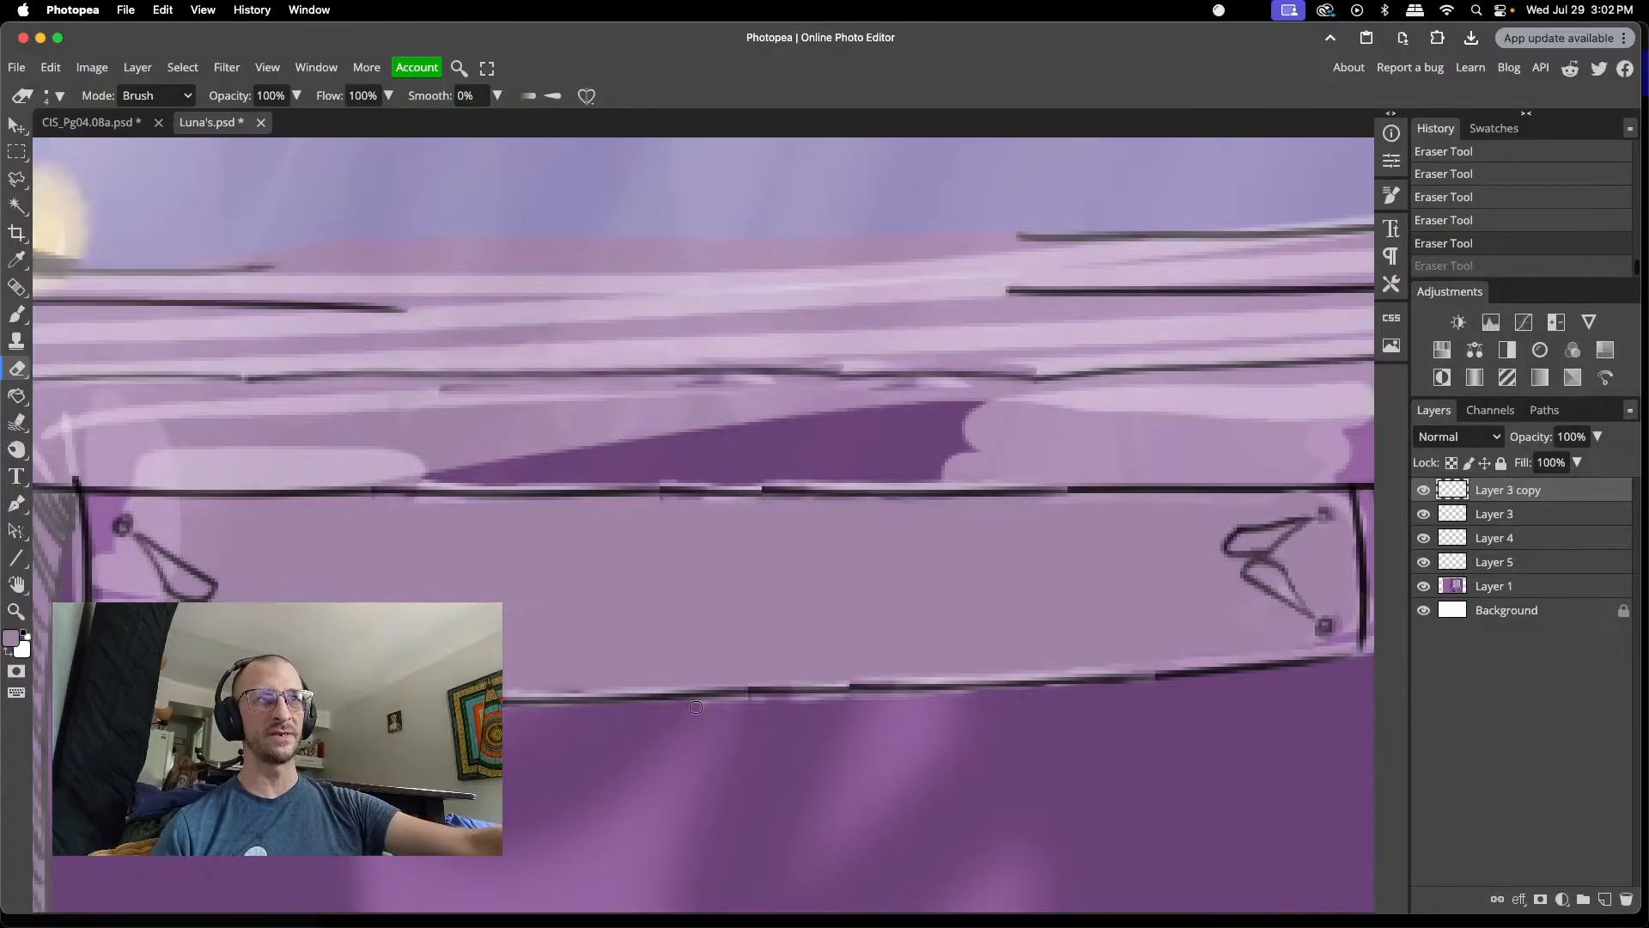
{"action": "left_click_drag", "start_coordinate": [750, 706], "coordinate": [750, 707]}
{"action": "key", "text": "super+z"}
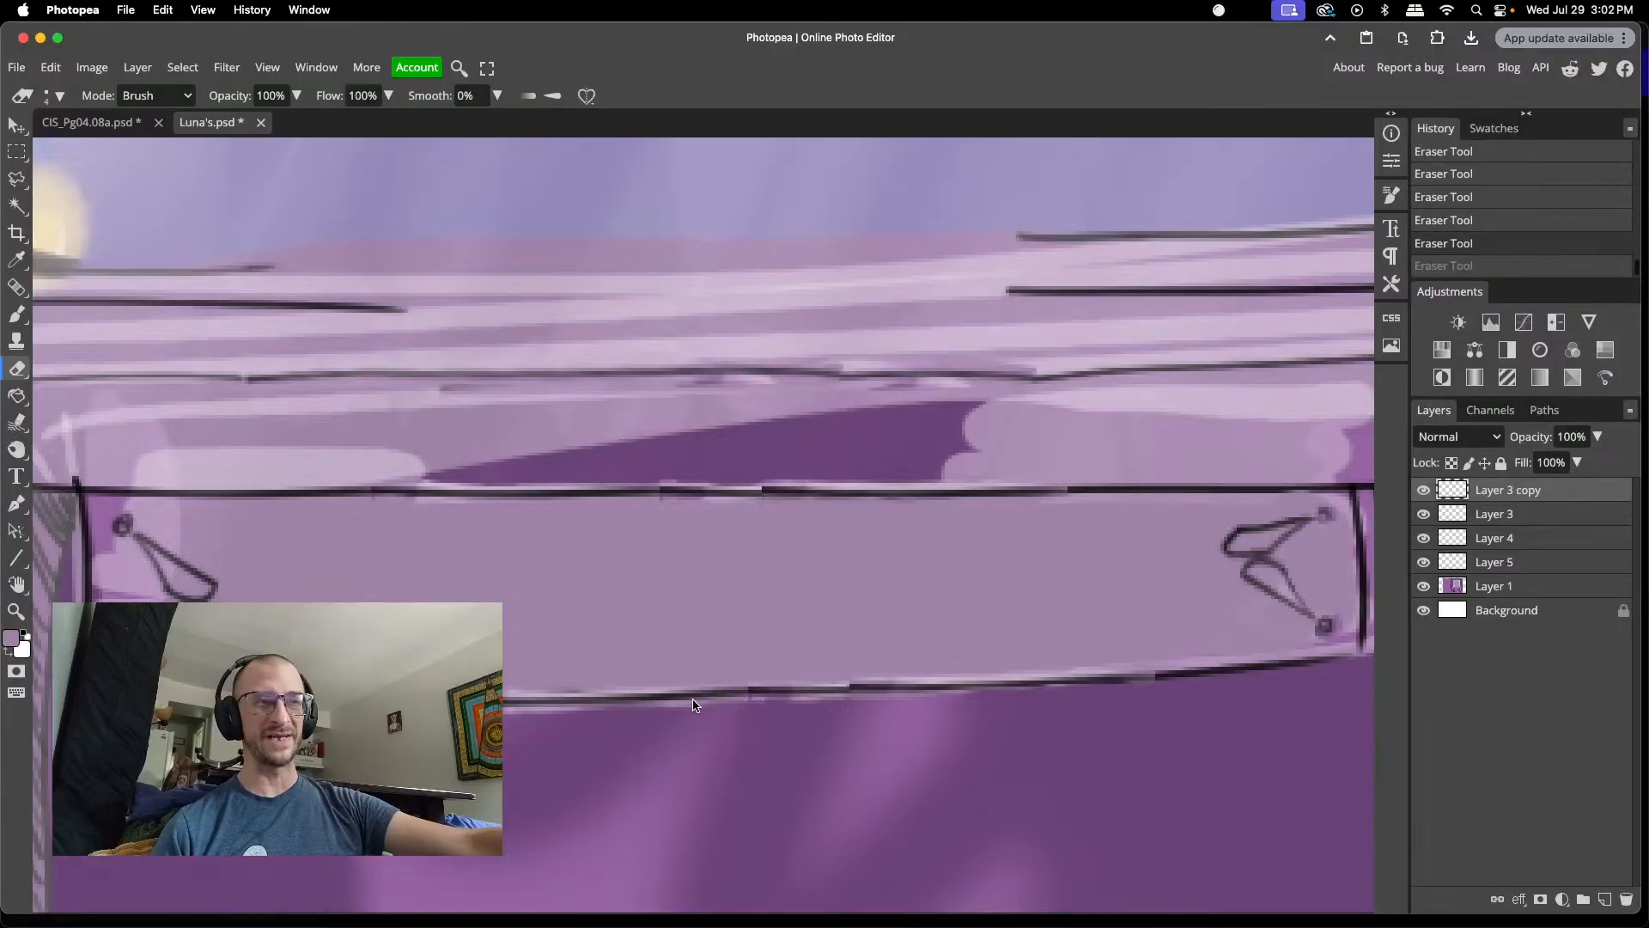
{"action": "left_click_drag", "start_coordinate": [505, 717], "coordinate": [934, 703]}
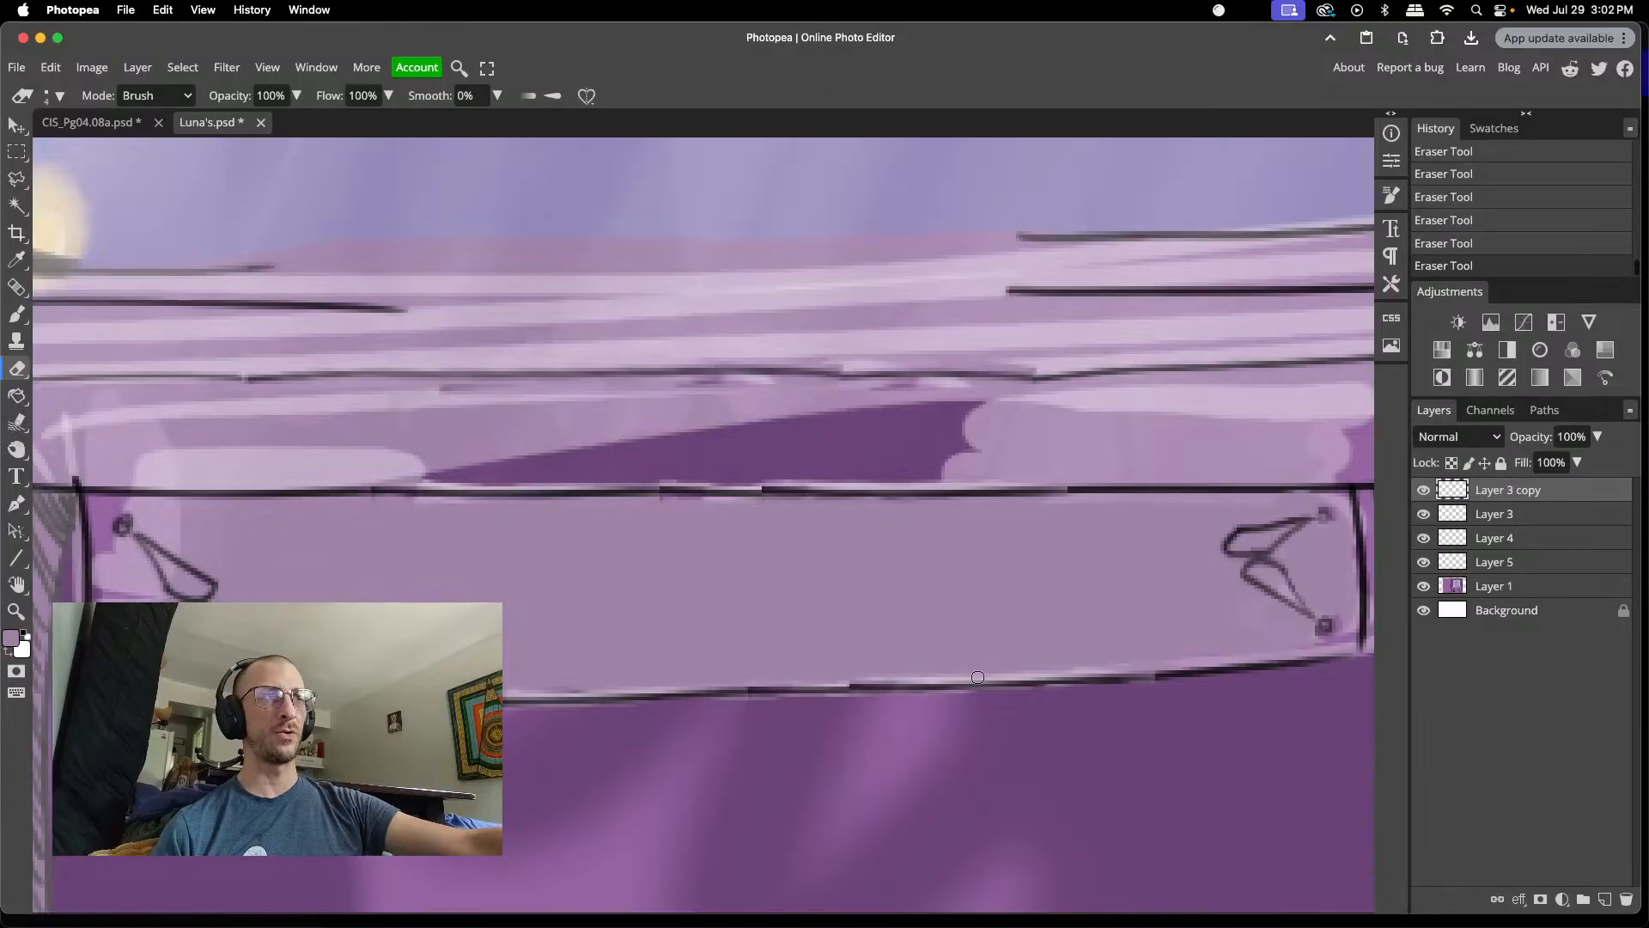
- Try to darken the faded part of the drawer's lower outline with a 4 px brush in the sampled line color
{"action": "scroll", "coordinate": [1060, 677], "scroll_direction": "right", "scroll_amount": 4}
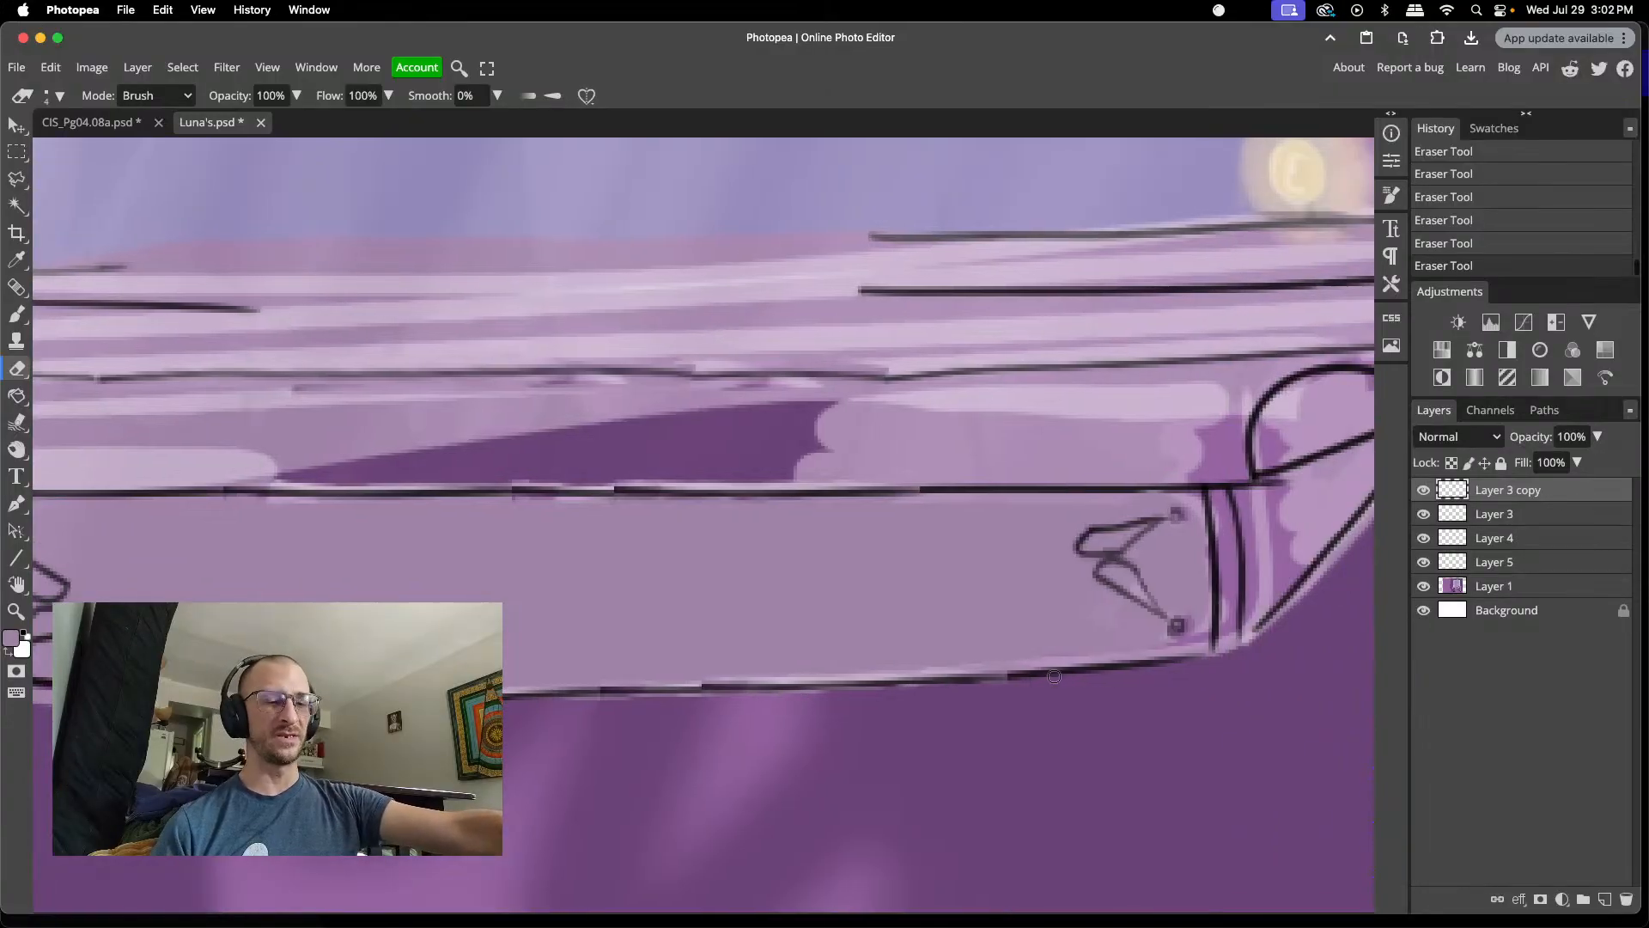
{"action": "key", "text": "i"}
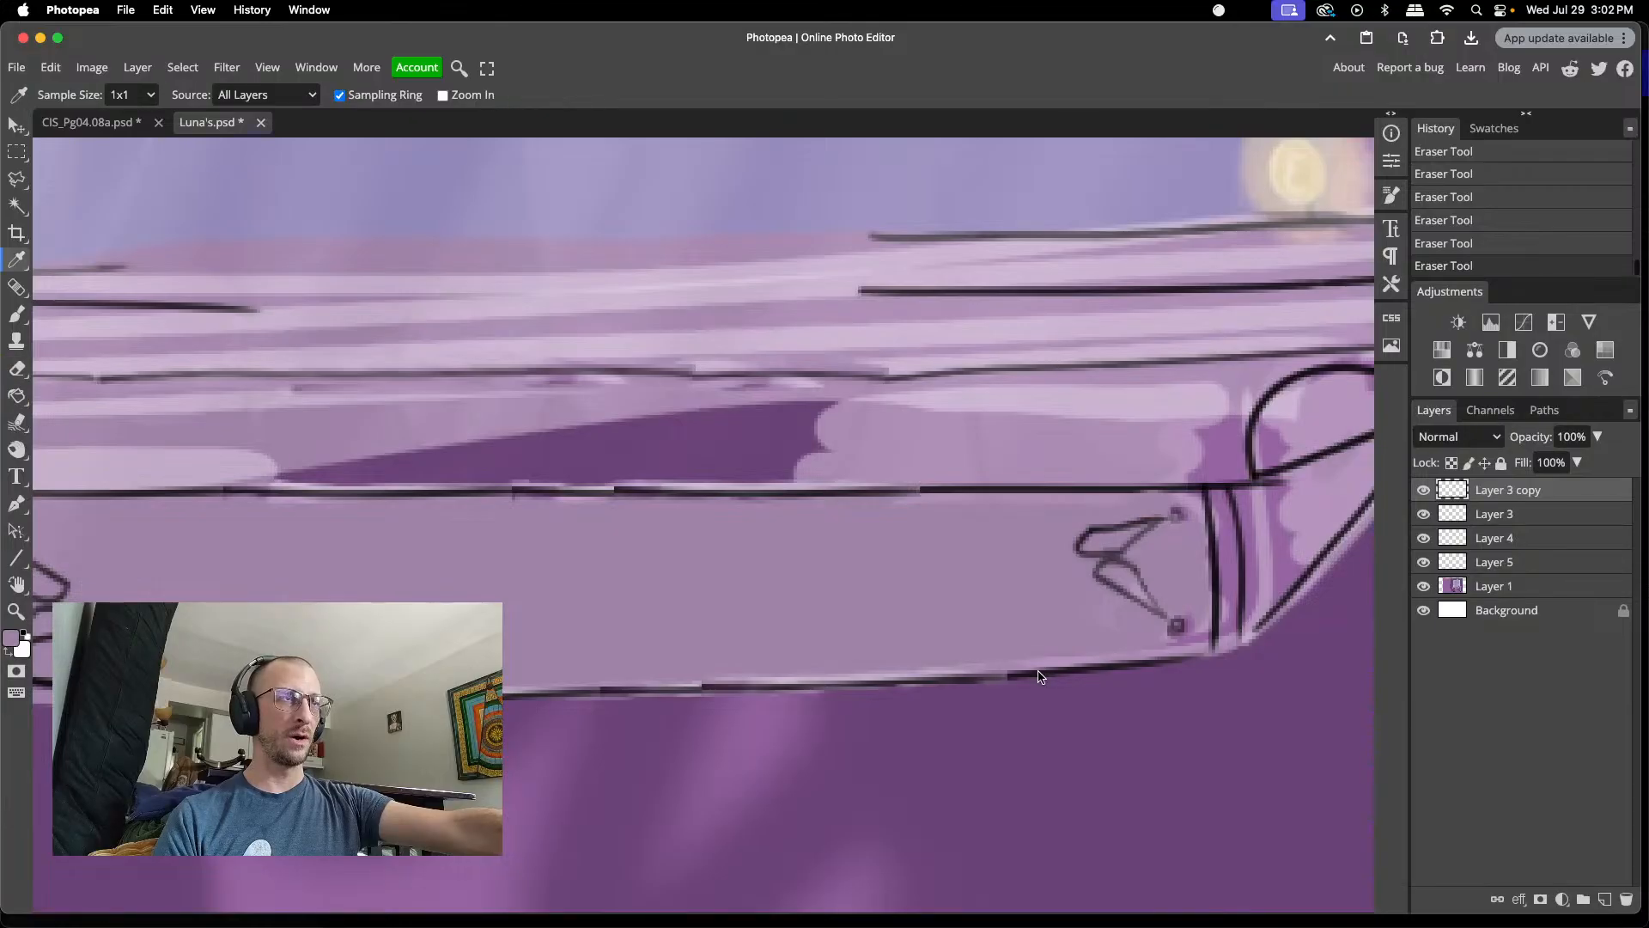
{"action": "left_click", "coordinate": [1039, 671]}
{"action": "key", "text": "b"}
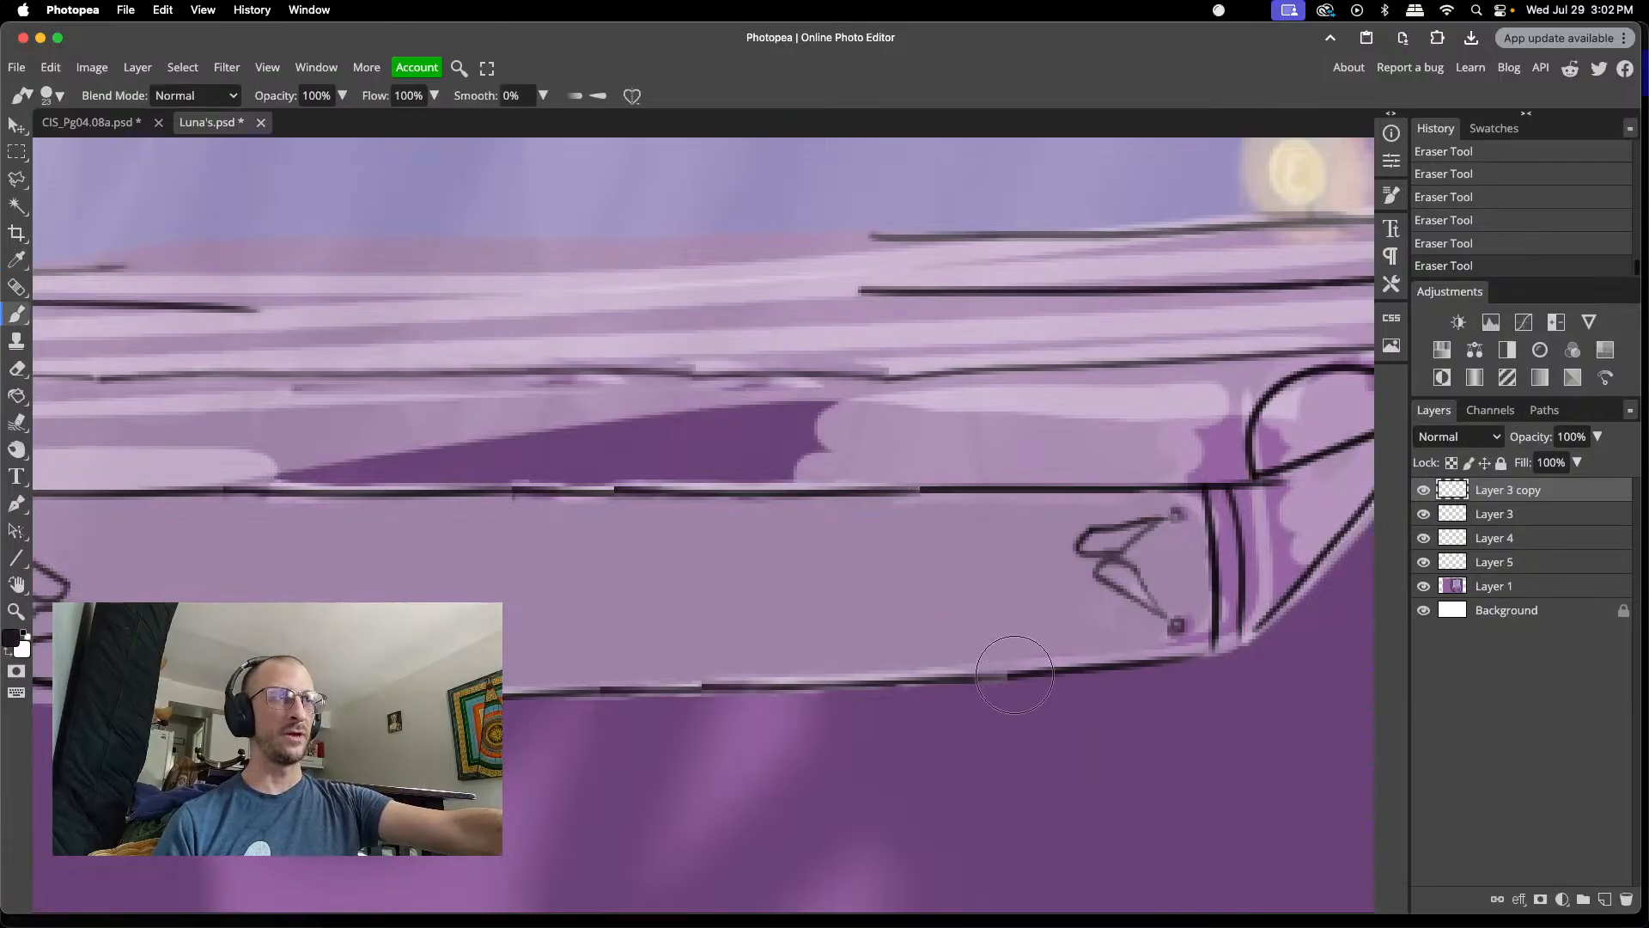
{"action": "right_click", "coordinate": [1018, 675]}
{"action": "mouse_move", "coordinate": [1122, 710]}
{"action": "left_mouse_down"}
{"action": "mouse_move", "coordinate": [1095, 711]}
{"action": "mouse_move", "coordinate": [1122, 715]}
{"action": "left_mouse_up"}
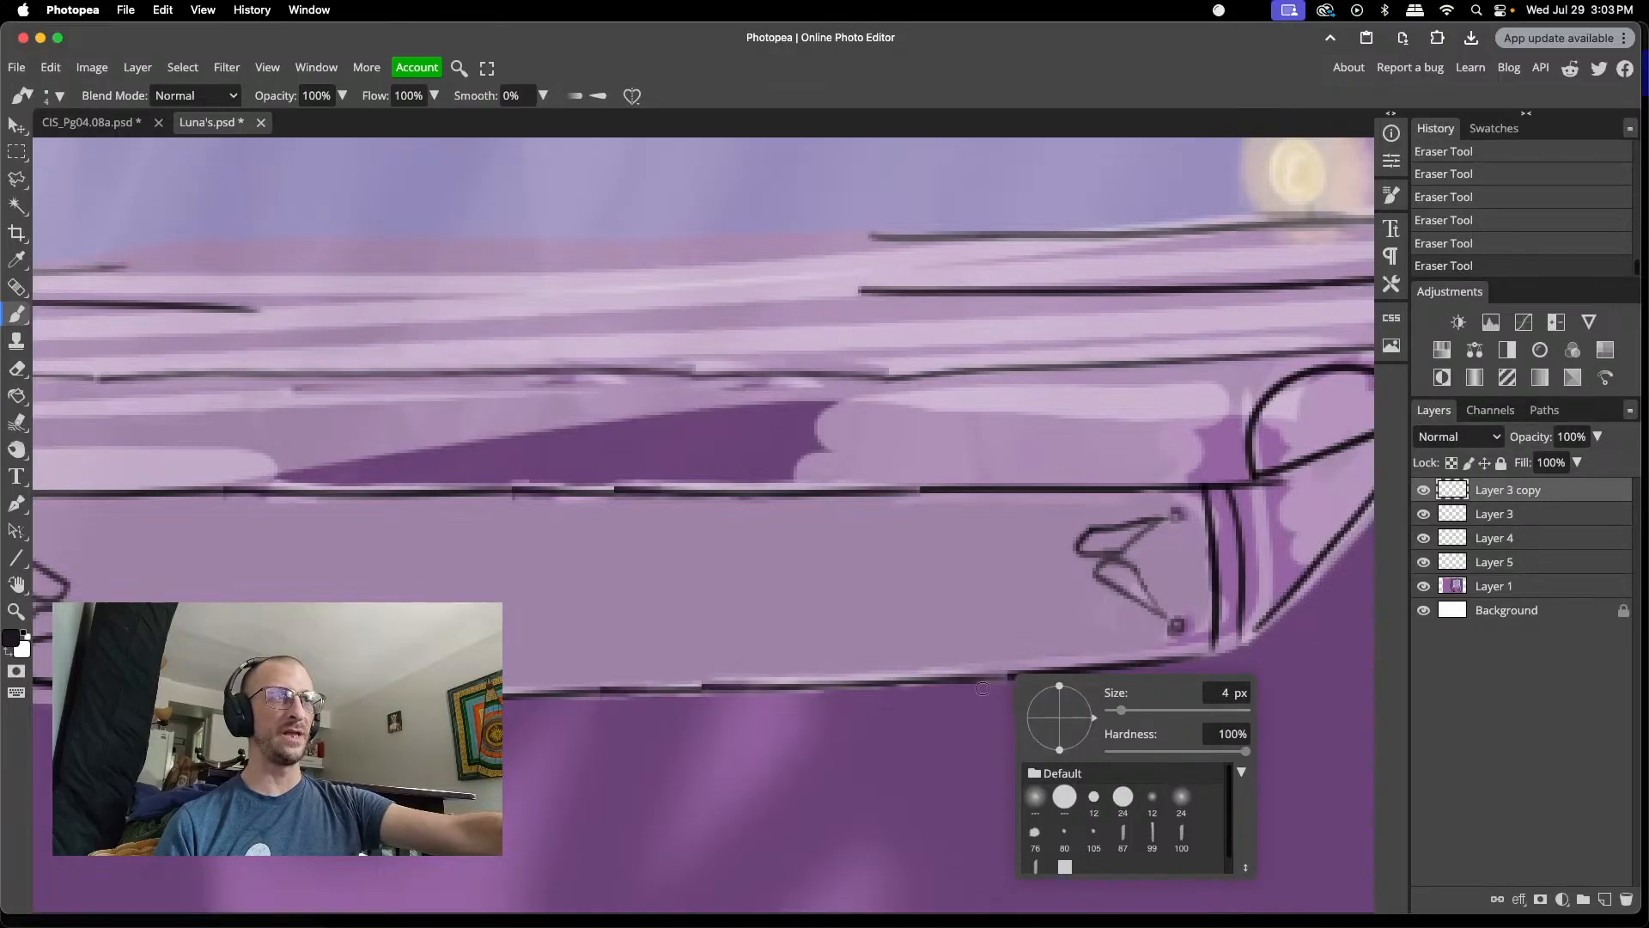
{"action": "left_click_drag", "start_coordinate": [1014, 676], "coordinate": [999, 679]}
{"action": "key", "text": "super+z"}
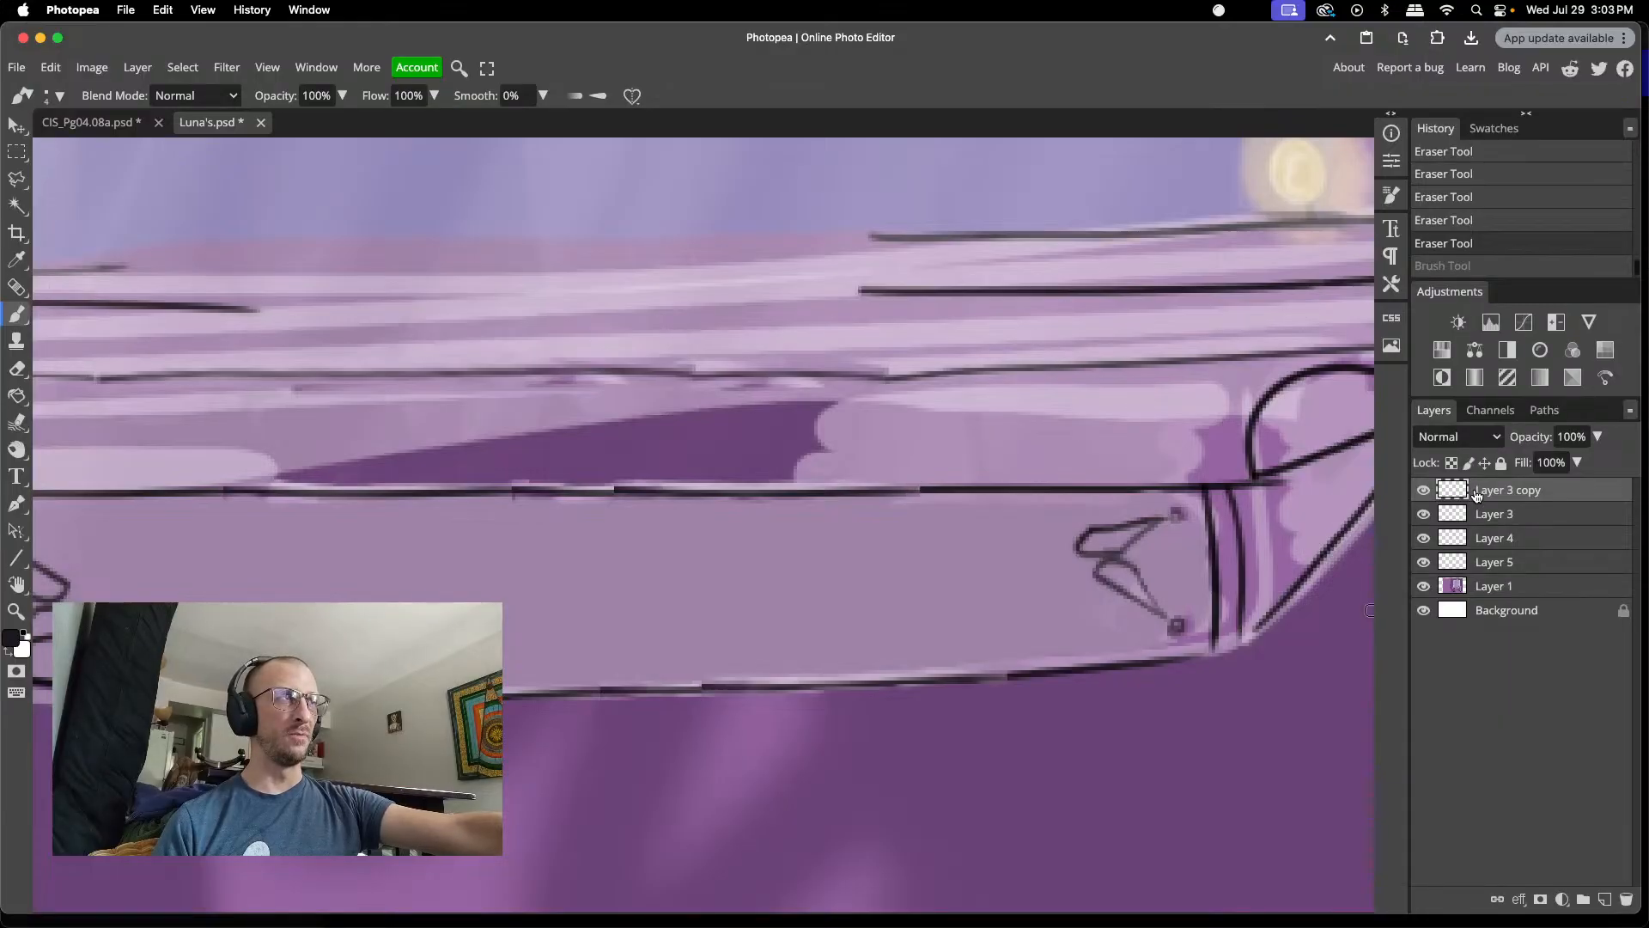
- Merge Layer 3 copy, Layer 3, Layer 4 and Layer 5 down into Layer 1
{"action": "key", "text": "super+e"}
{"action": "key", "text": "super+e"}
{"action": "key", "text": "super+e"}
{"action": "key", "text": "super+e"}
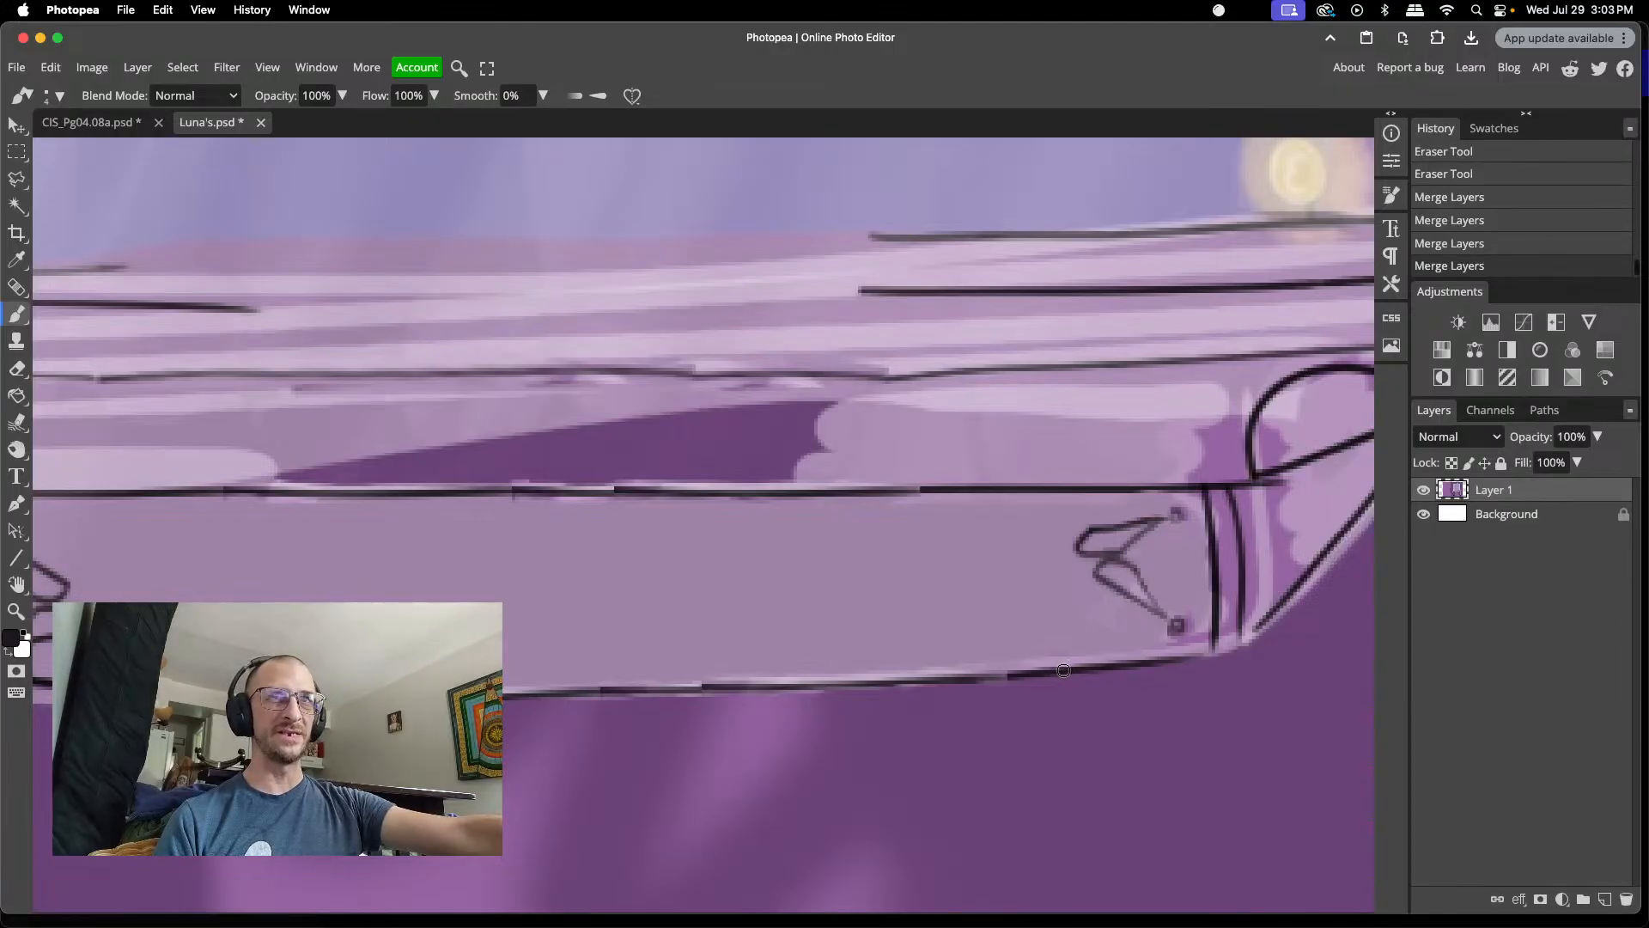
- Clone the dark line over the faded section near the right end of the drawer's lower outline with a 4 px Clone tool
{"action": "left_click", "coordinate": [17, 341]}
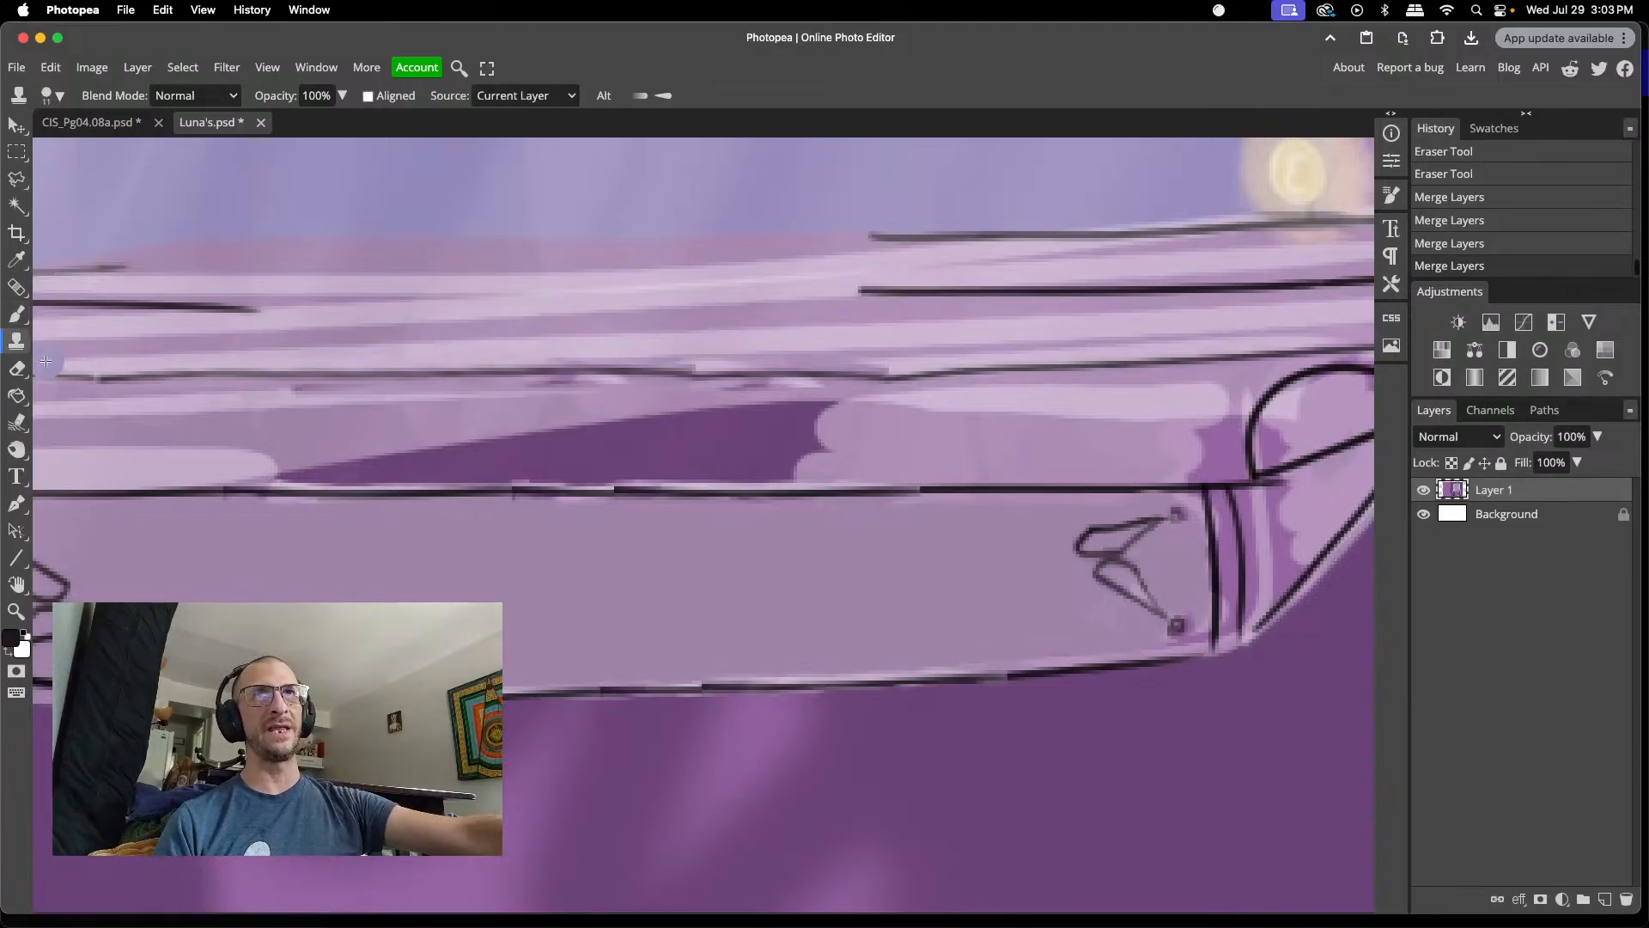
{"action": "right_click", "coordinate": [1054, 672]}
{"action": "left_click_drag", "start_coordinate": [1158, 703], "coordinate": [1147, 702]}
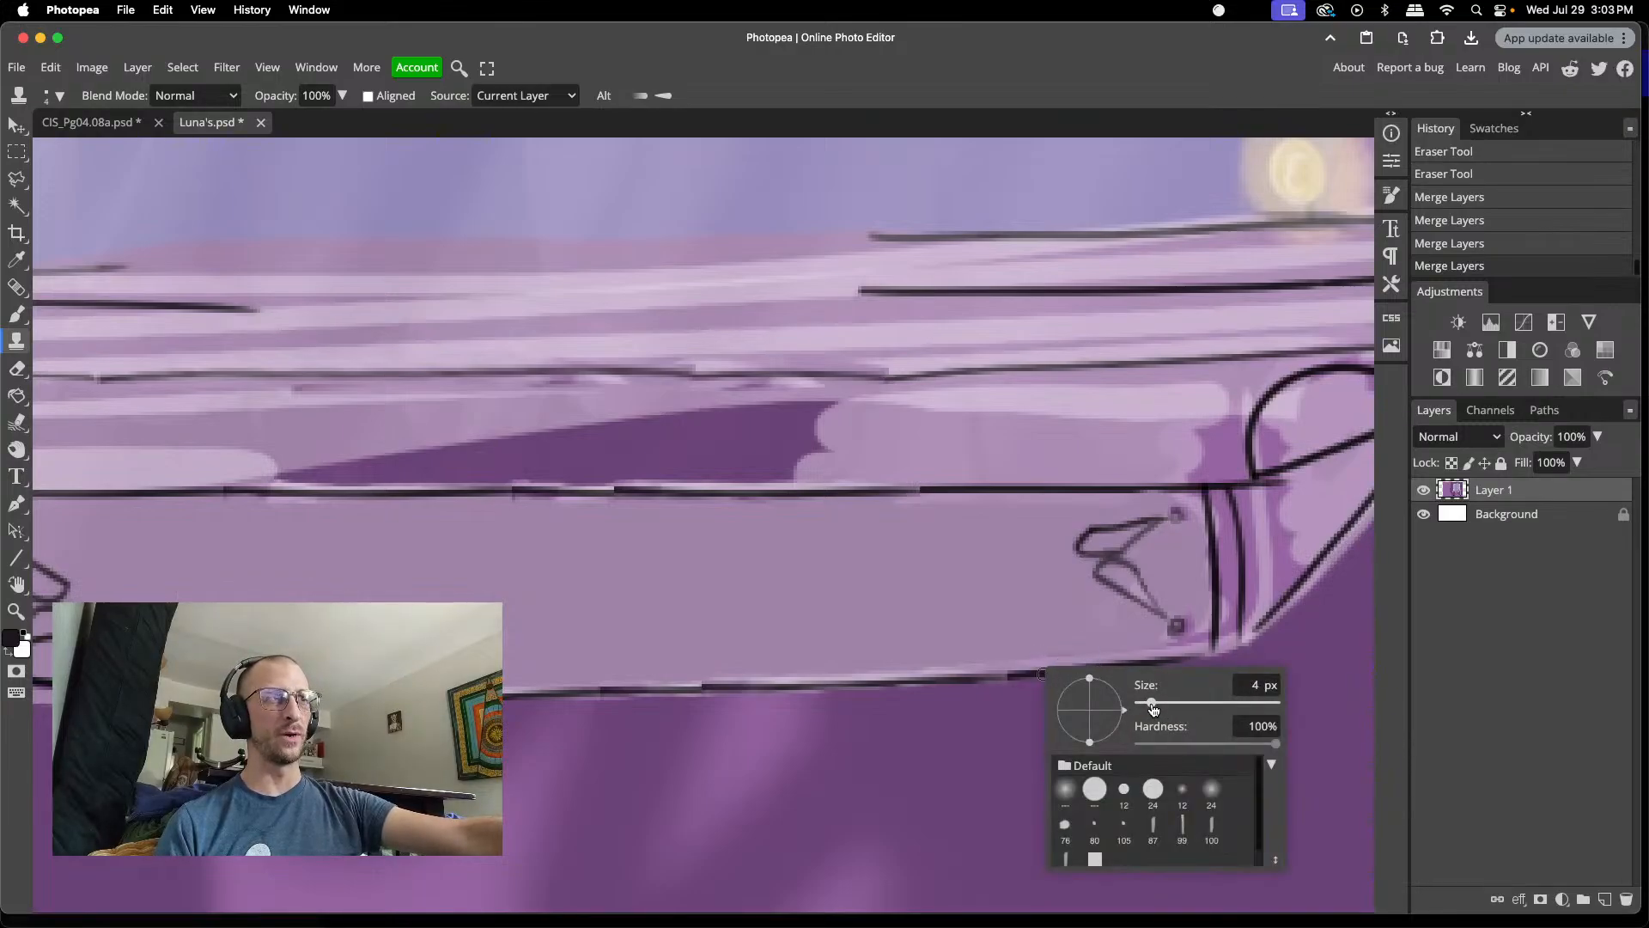
{"action": "left_click", "coordinate": [1038, 672]}
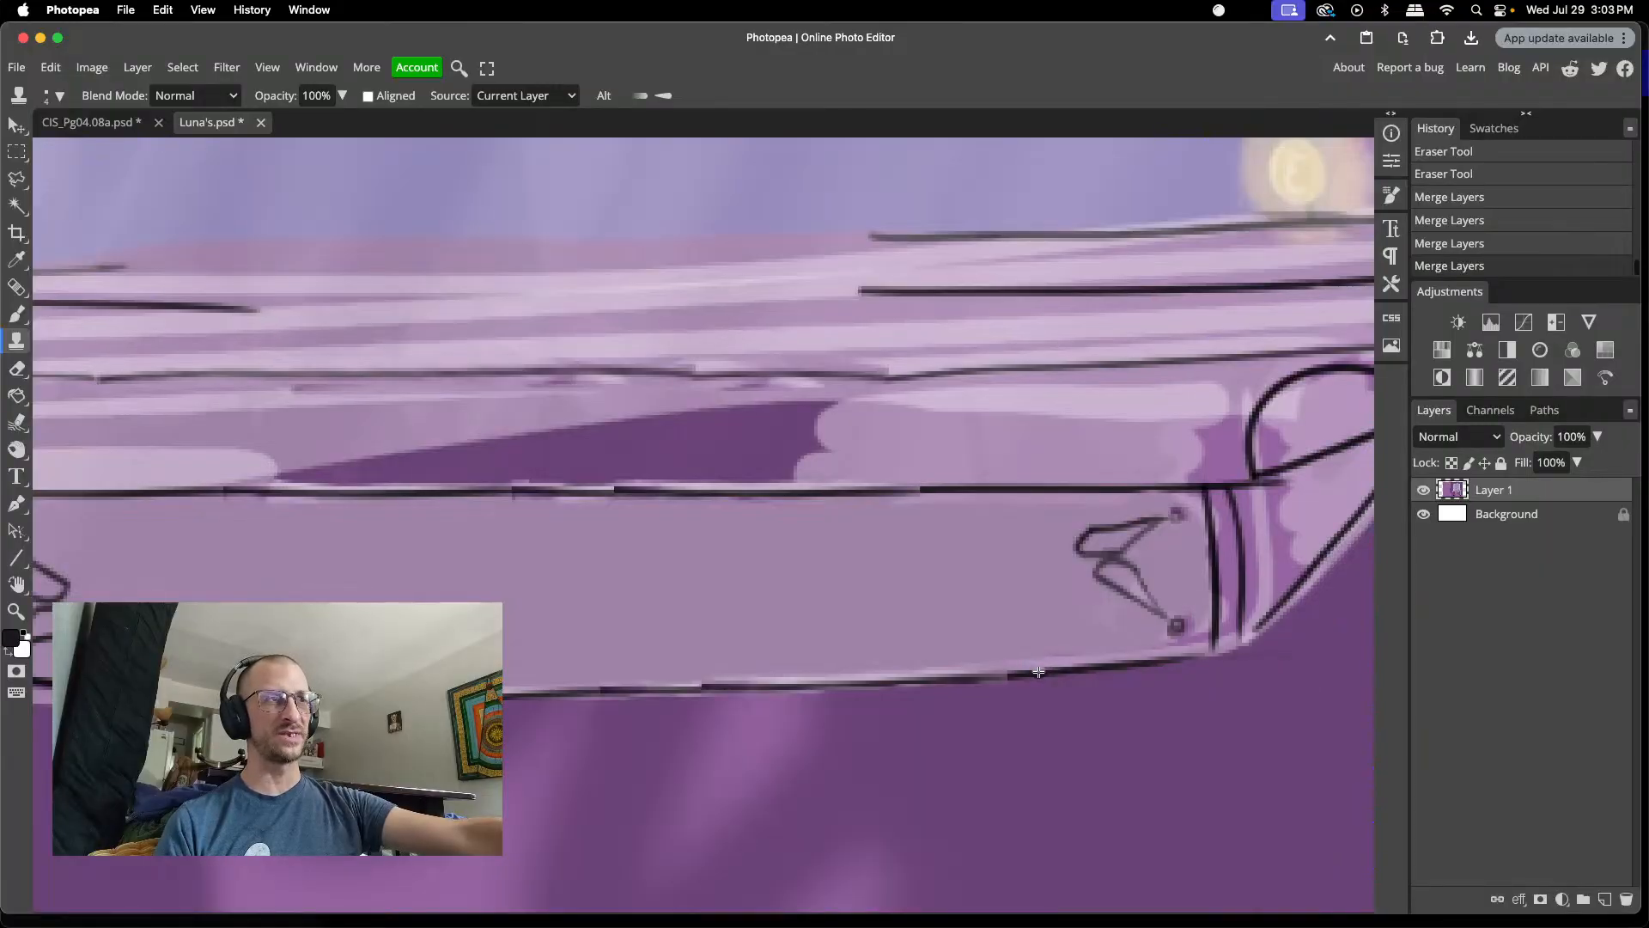
{"action": "left_click_drag", "start_coordinate": [1006, 674], "coordinate": [988, 678]}
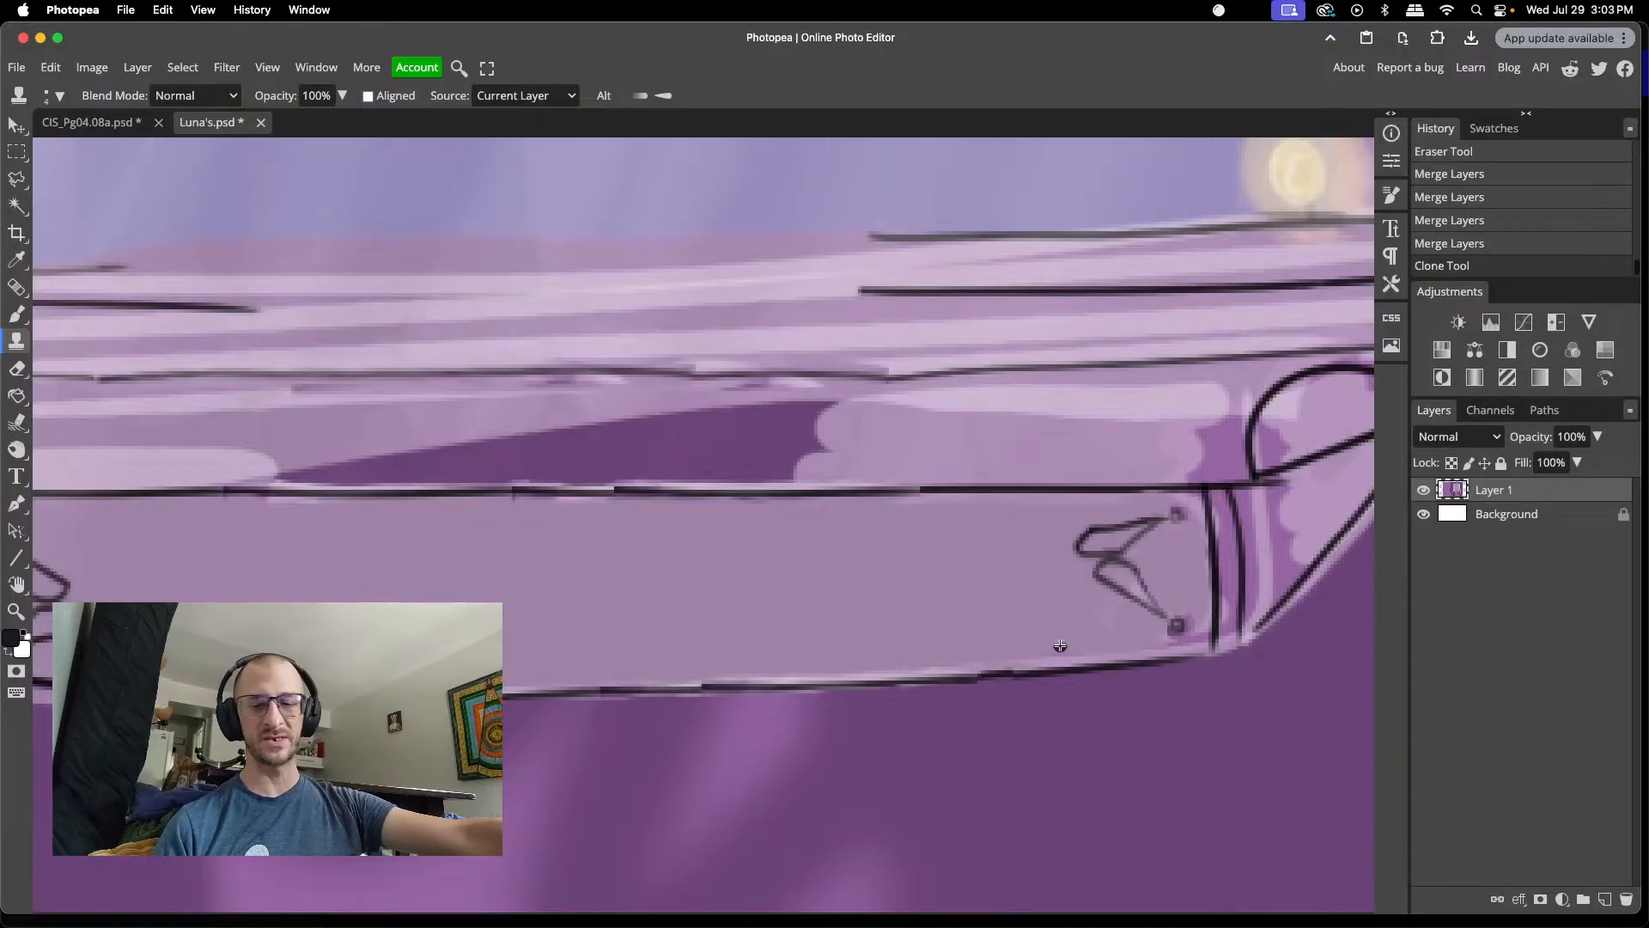
{"action": "key", "text": "ctrl+z"}
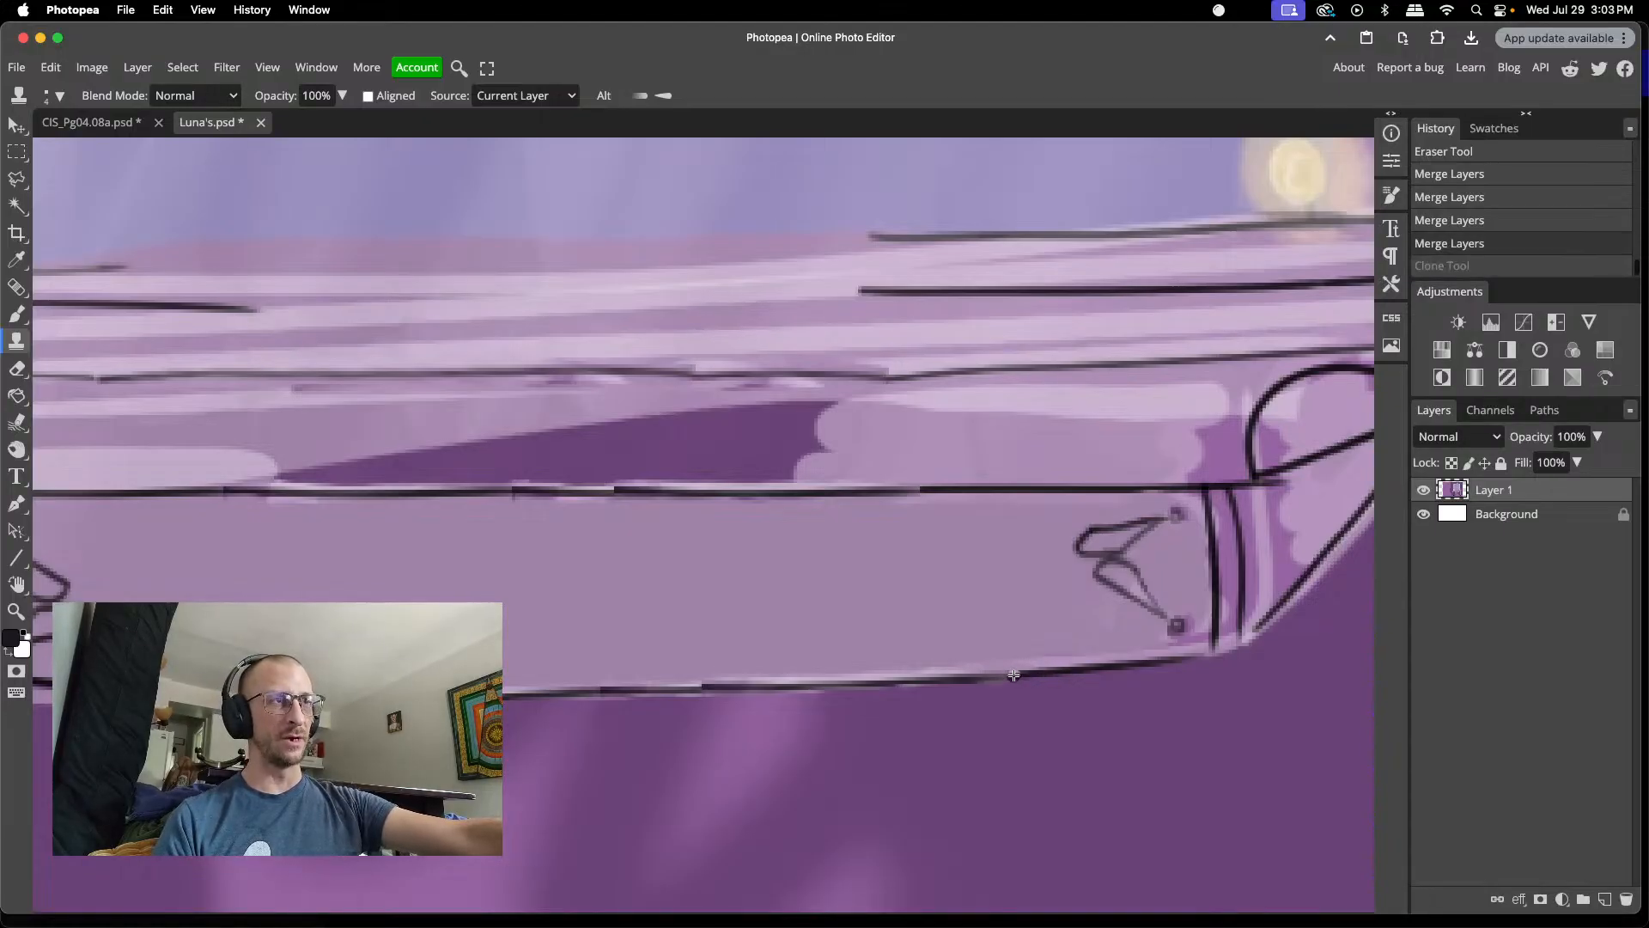
{"action": "key", "text": "ctrl+shift+z"}
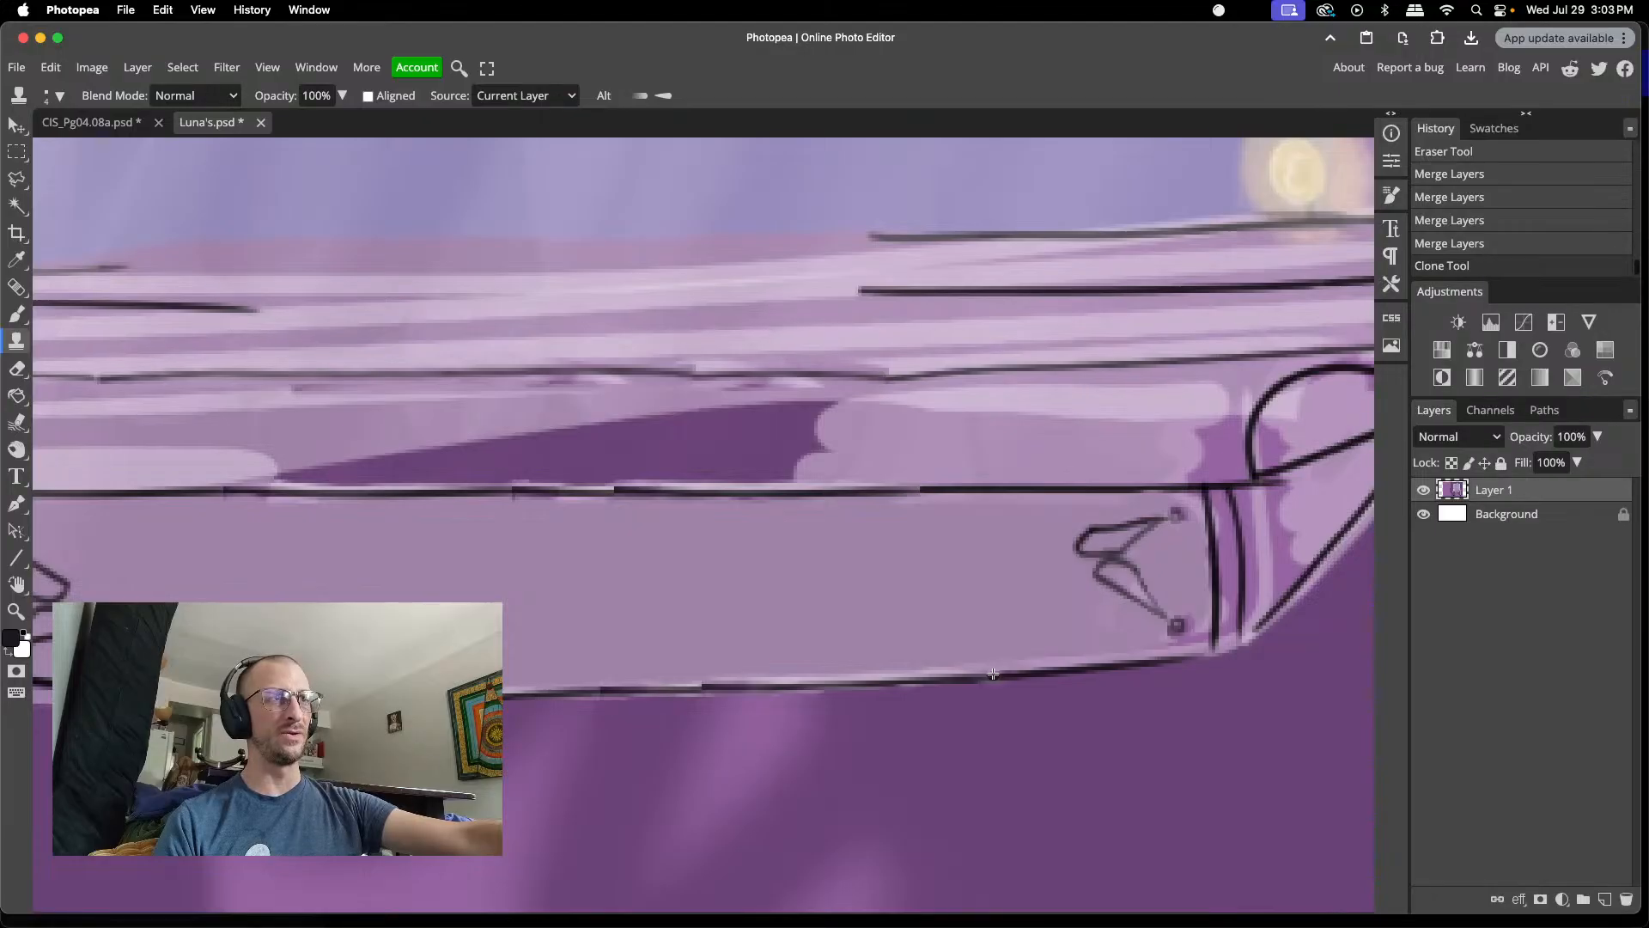
{"action": "left_click", "coordinate": [994, 675]}
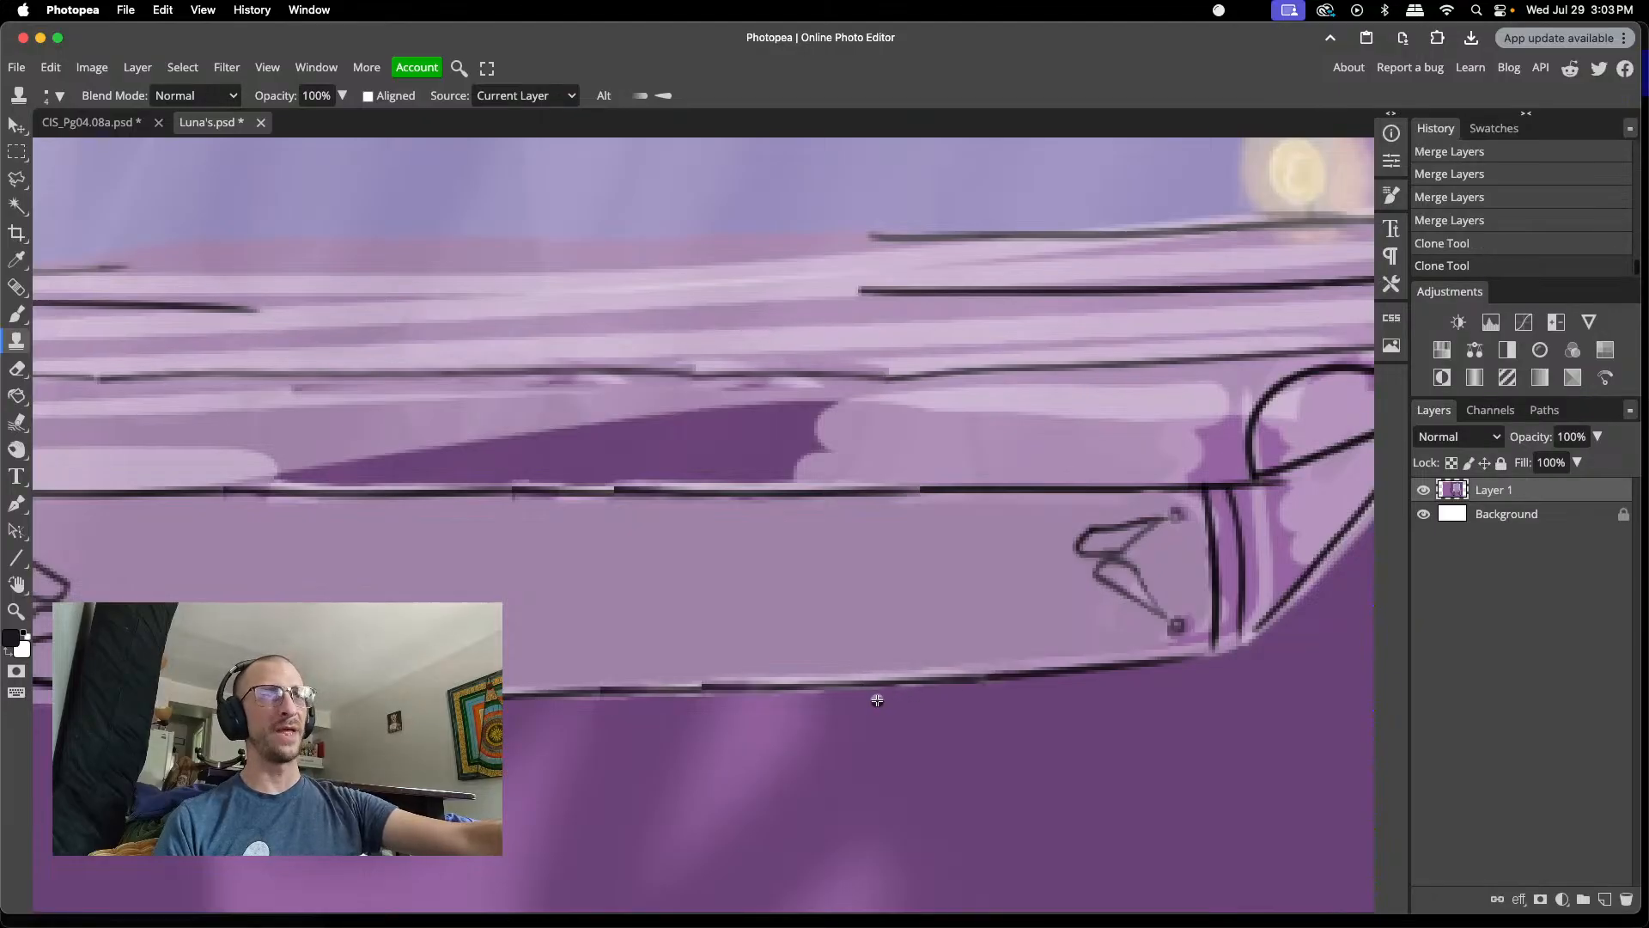
- Sample the drawer's mauve and paint over the lighter and dark purple patches around the left drawer handle
{"action": "scroll", "coordinate": [513, 599], "scroll_direction": "up", "scroll_amount": 1}
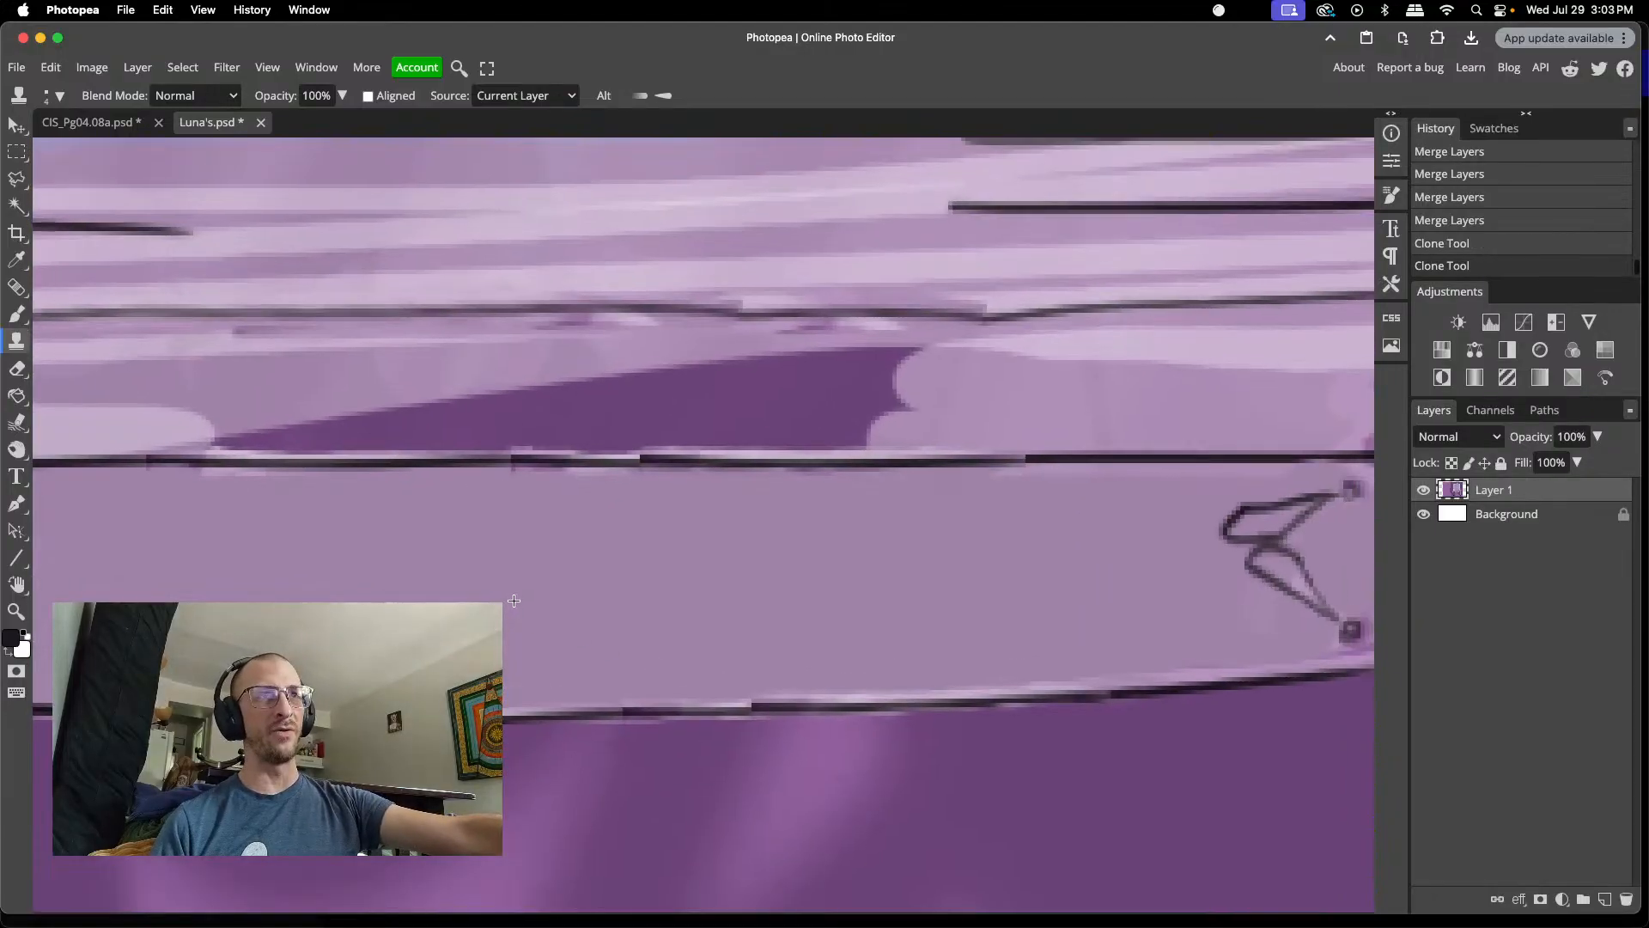
{"action": "scroll", "coordinate": [514, 600], "scroll_direction": "down", "scroll_amount": 2}
{"action": "scroll", "coordinate": [513, 600], "scroll_direction": "left", "scroll_amount": 5}
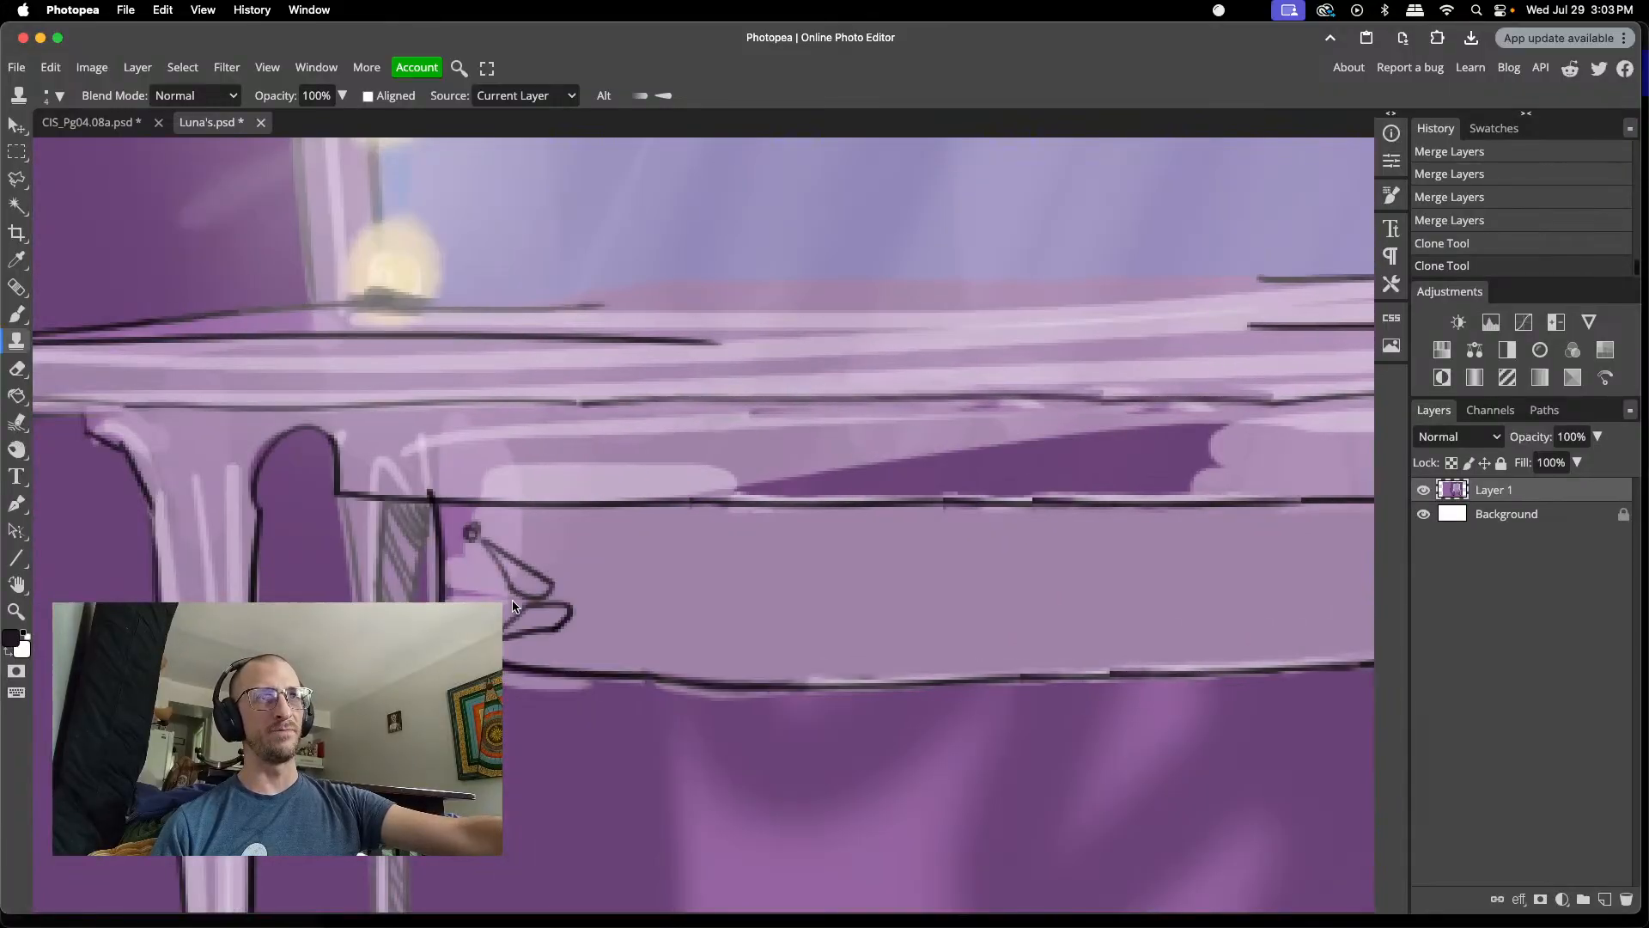
{"action": "scroll", "coordinate": [512, 600], "scroll_direction": "left", "scroll_amount": 2}
{"action": "key", "text": "i"}
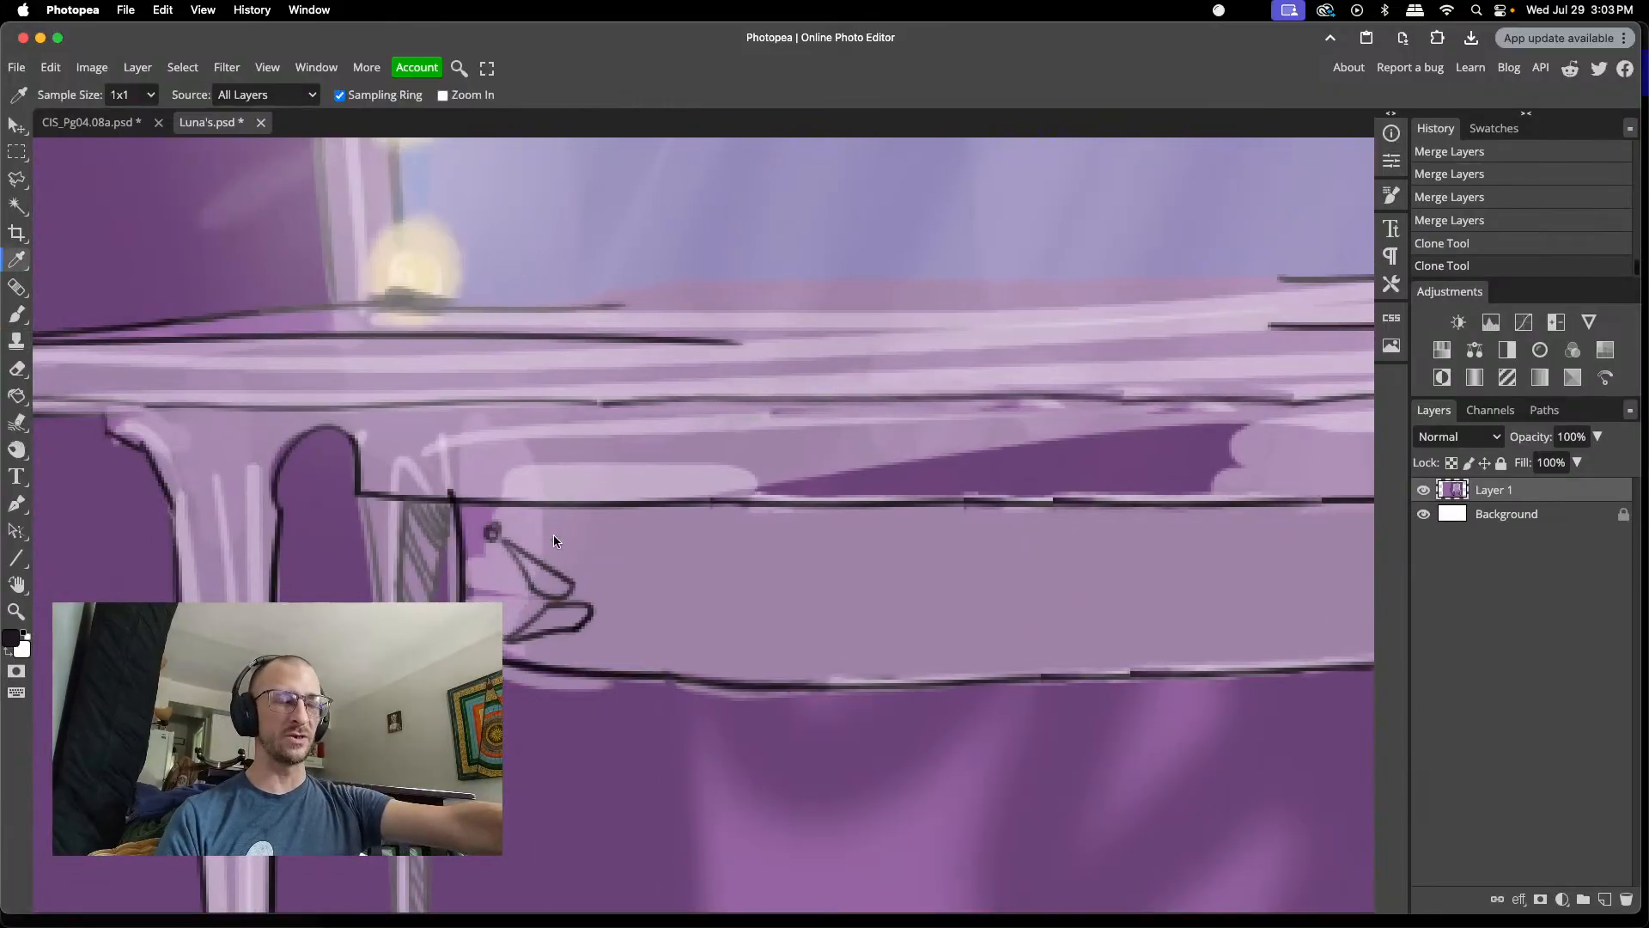
{"action": "left_click", "coordinate": [565, 528]}
{"action": "key", "text": "b"}
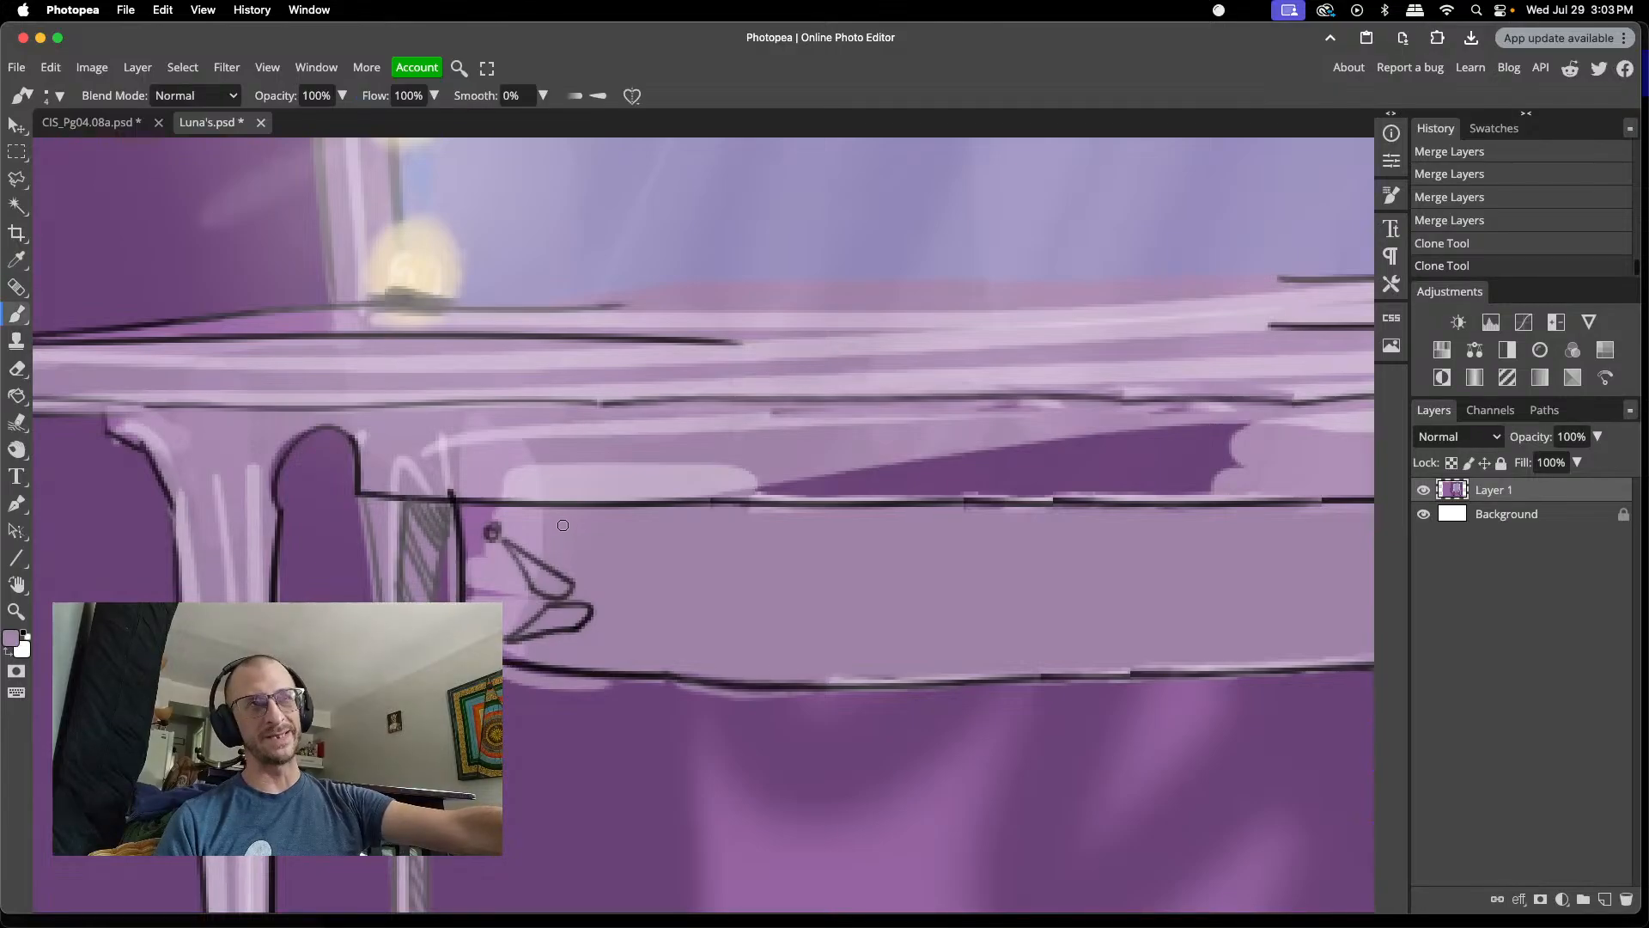
{"action": "mouse_move", "coordinate": [558, 526]}
{"action": "left_mouse_down"}
{"action": "mouse_move", "coordinate": [512, 522]}
{"action": "mouse_move", "coordinate": [547, 546]}
{"action": "mouse_move", "coordinate": [512, 529]}
{"action": "mouse_move", "coordinate": [541, 518]}
{"action": "left_mouse_up"}
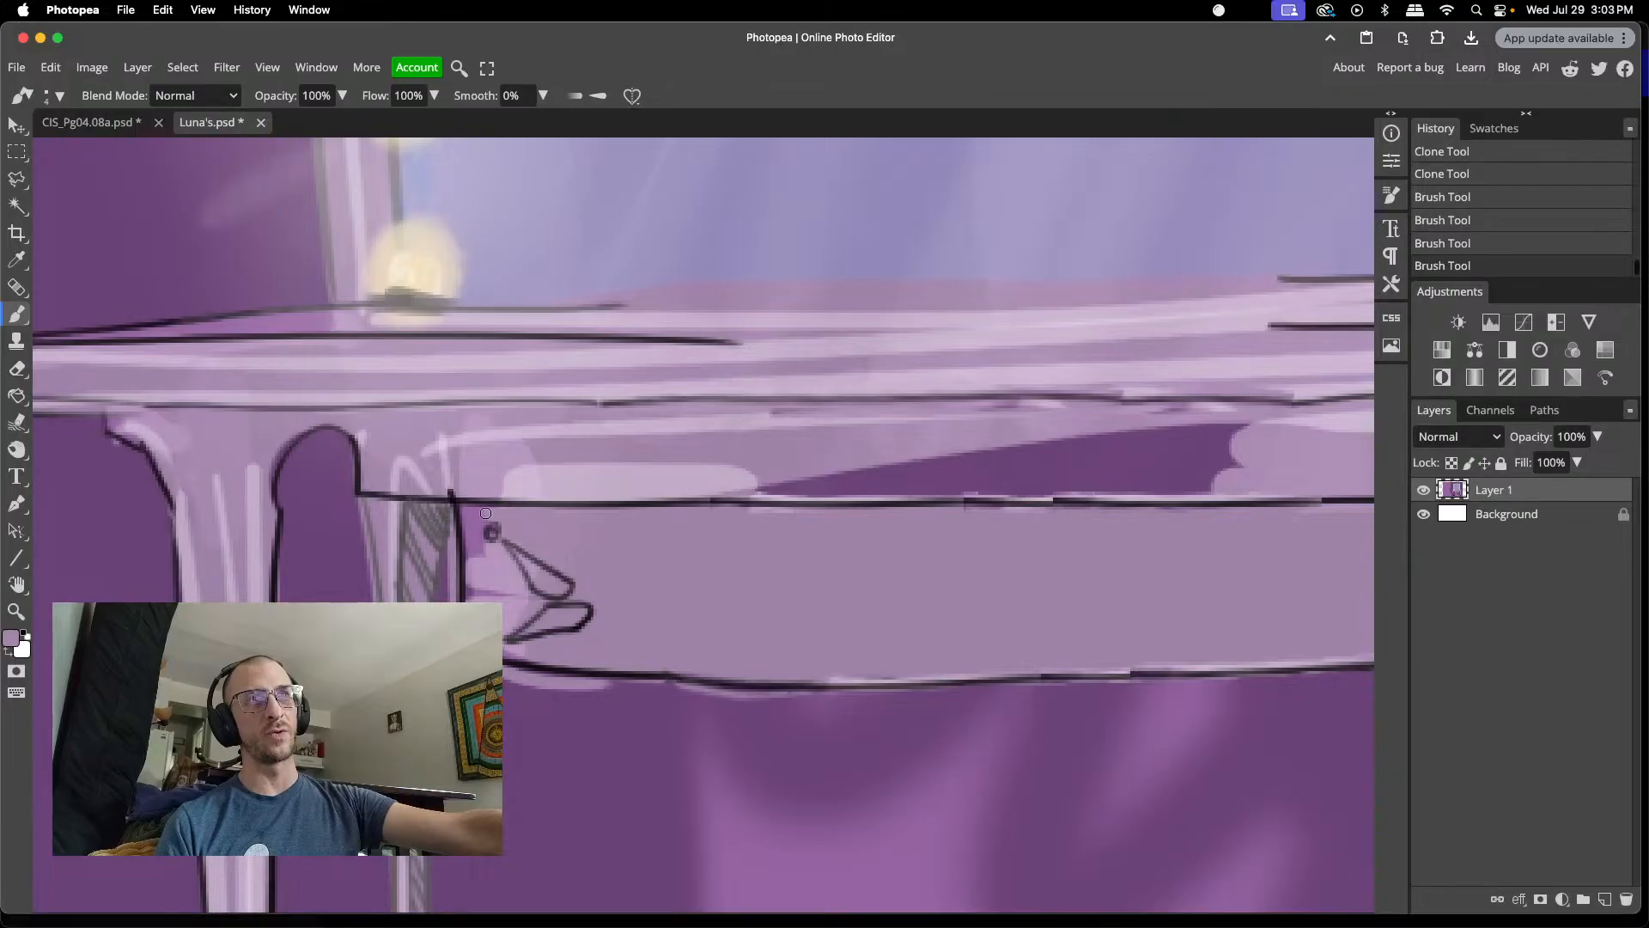
{"action": "left_click_drag", "start_coordinate": [466, 513], "coordinate": [478, 514]}
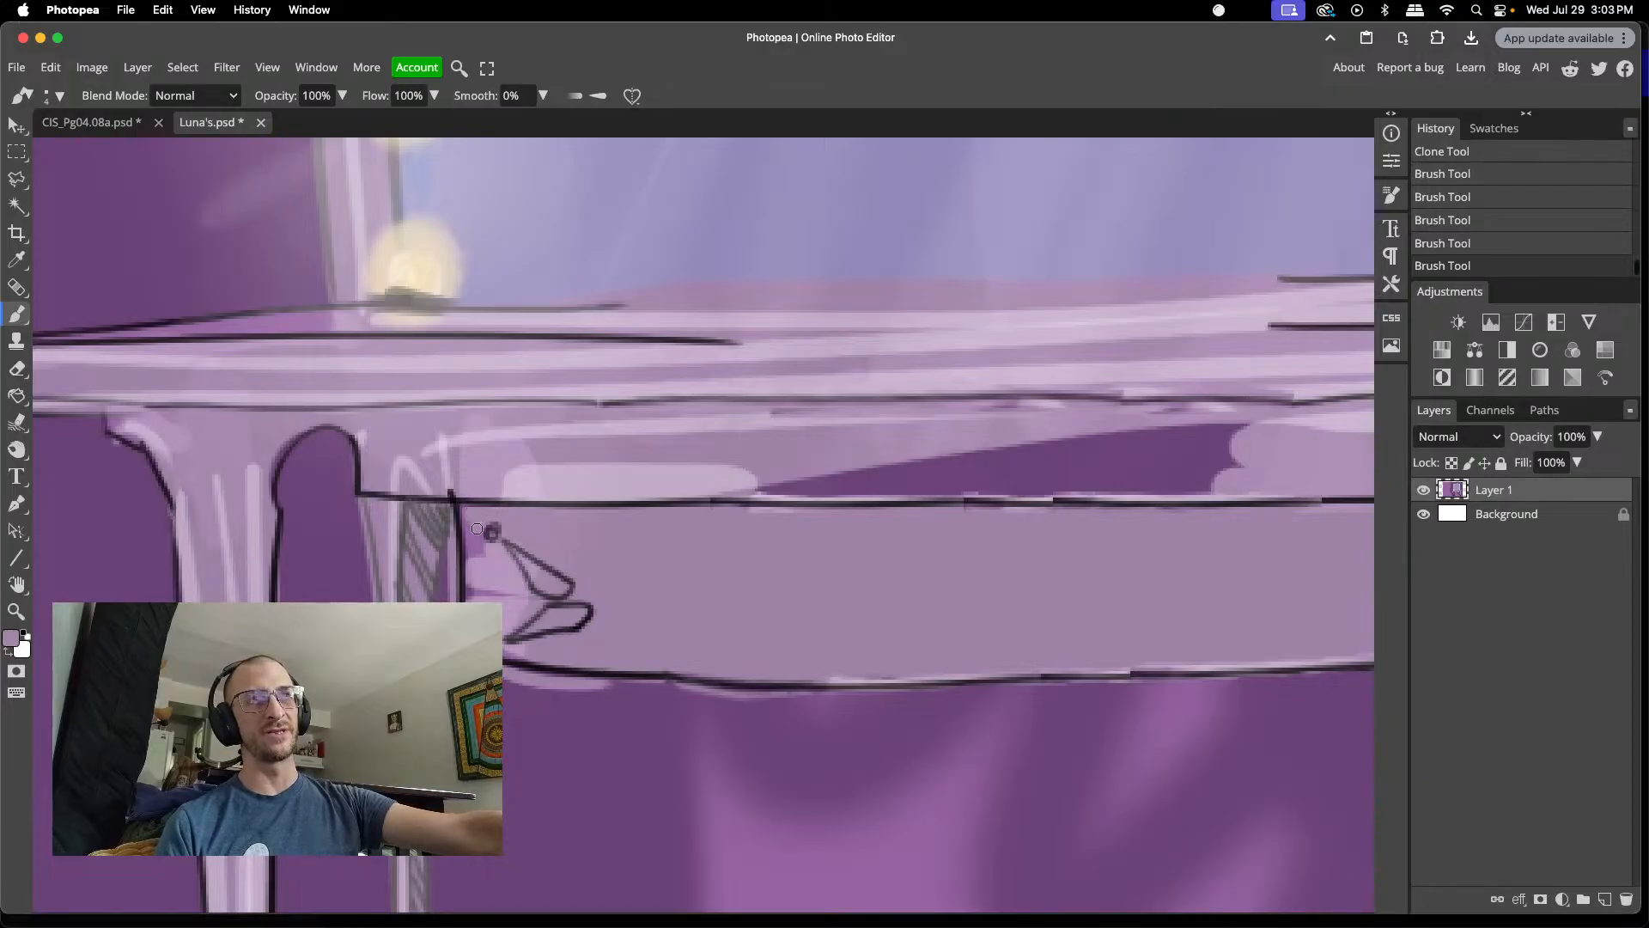
{"action": "left_click", "coordinate": [491, 550]}
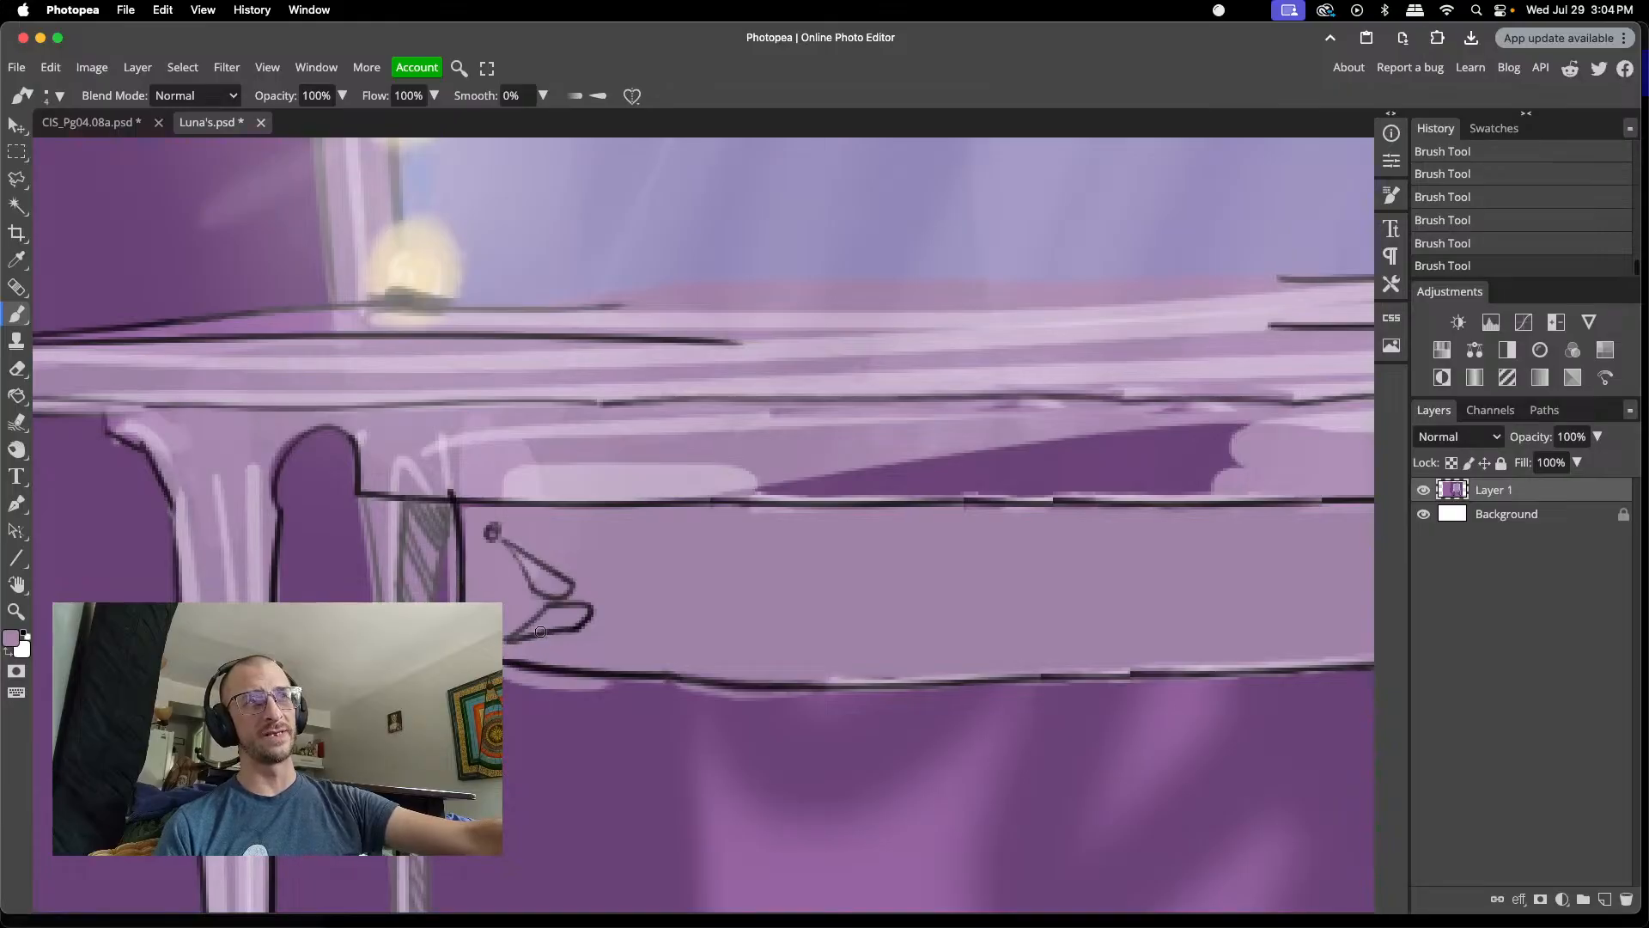
- Cover the light spill below the drawer's lower left corner with sampled dark purple, and touch up beside its left outline with a 2 px brush
{"action": "left_click", "coordinate": [621, 735], "text": "alt"}
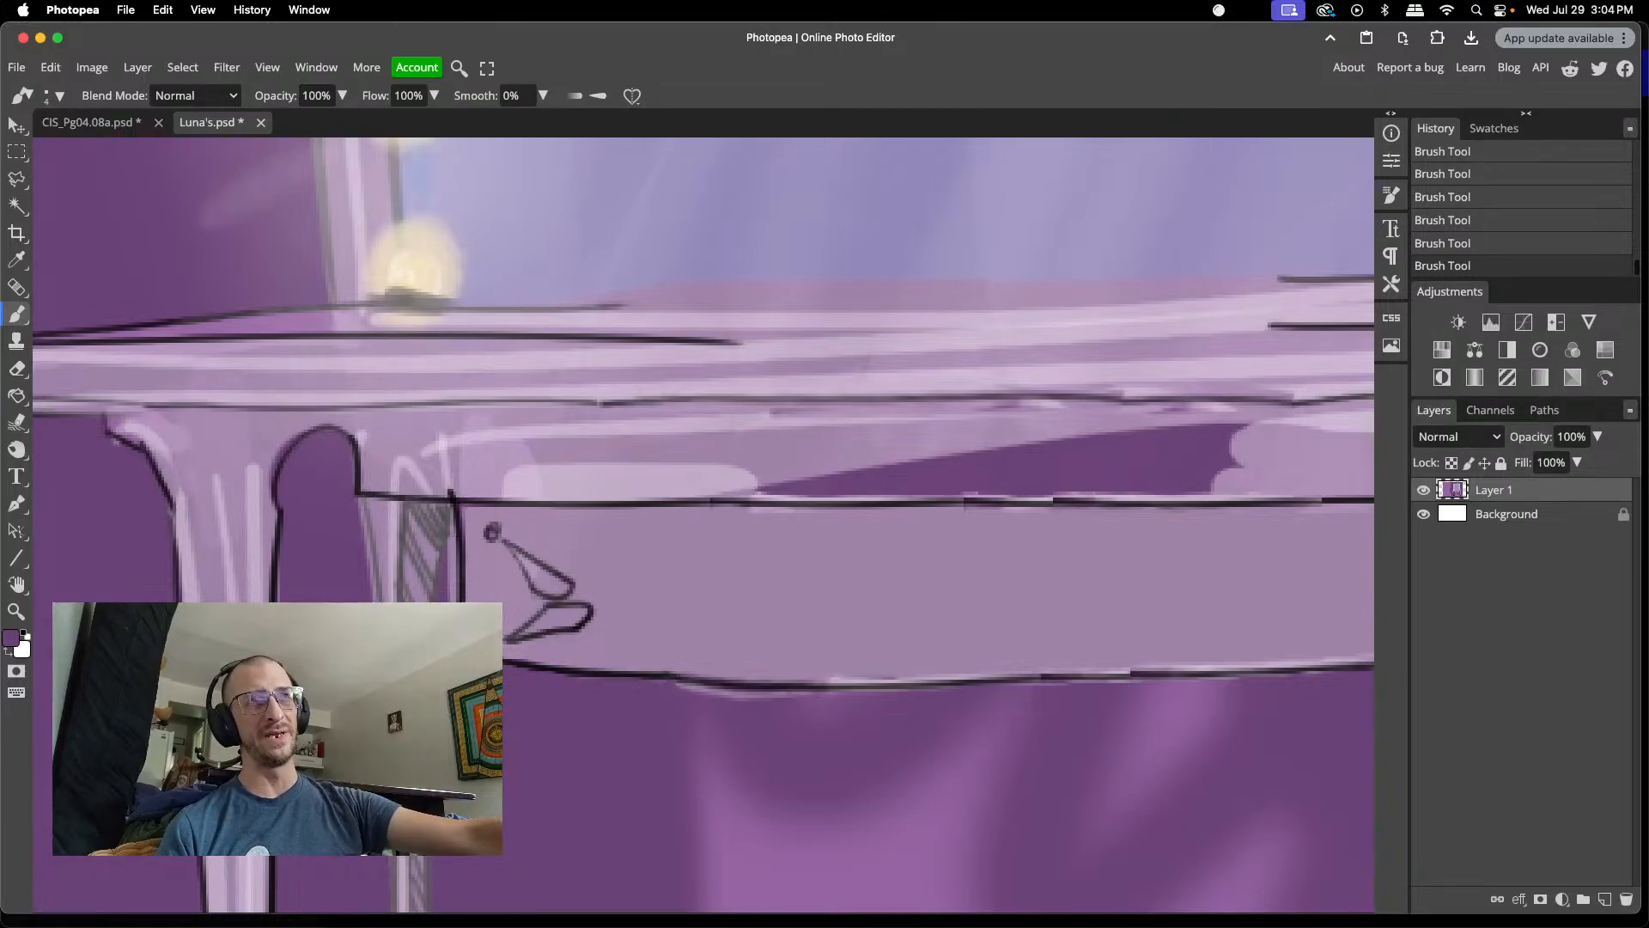
{"action": "right_click", "coordinate": [448, 583]}
{"action": "left_click", "coordinate": [545, 621]}
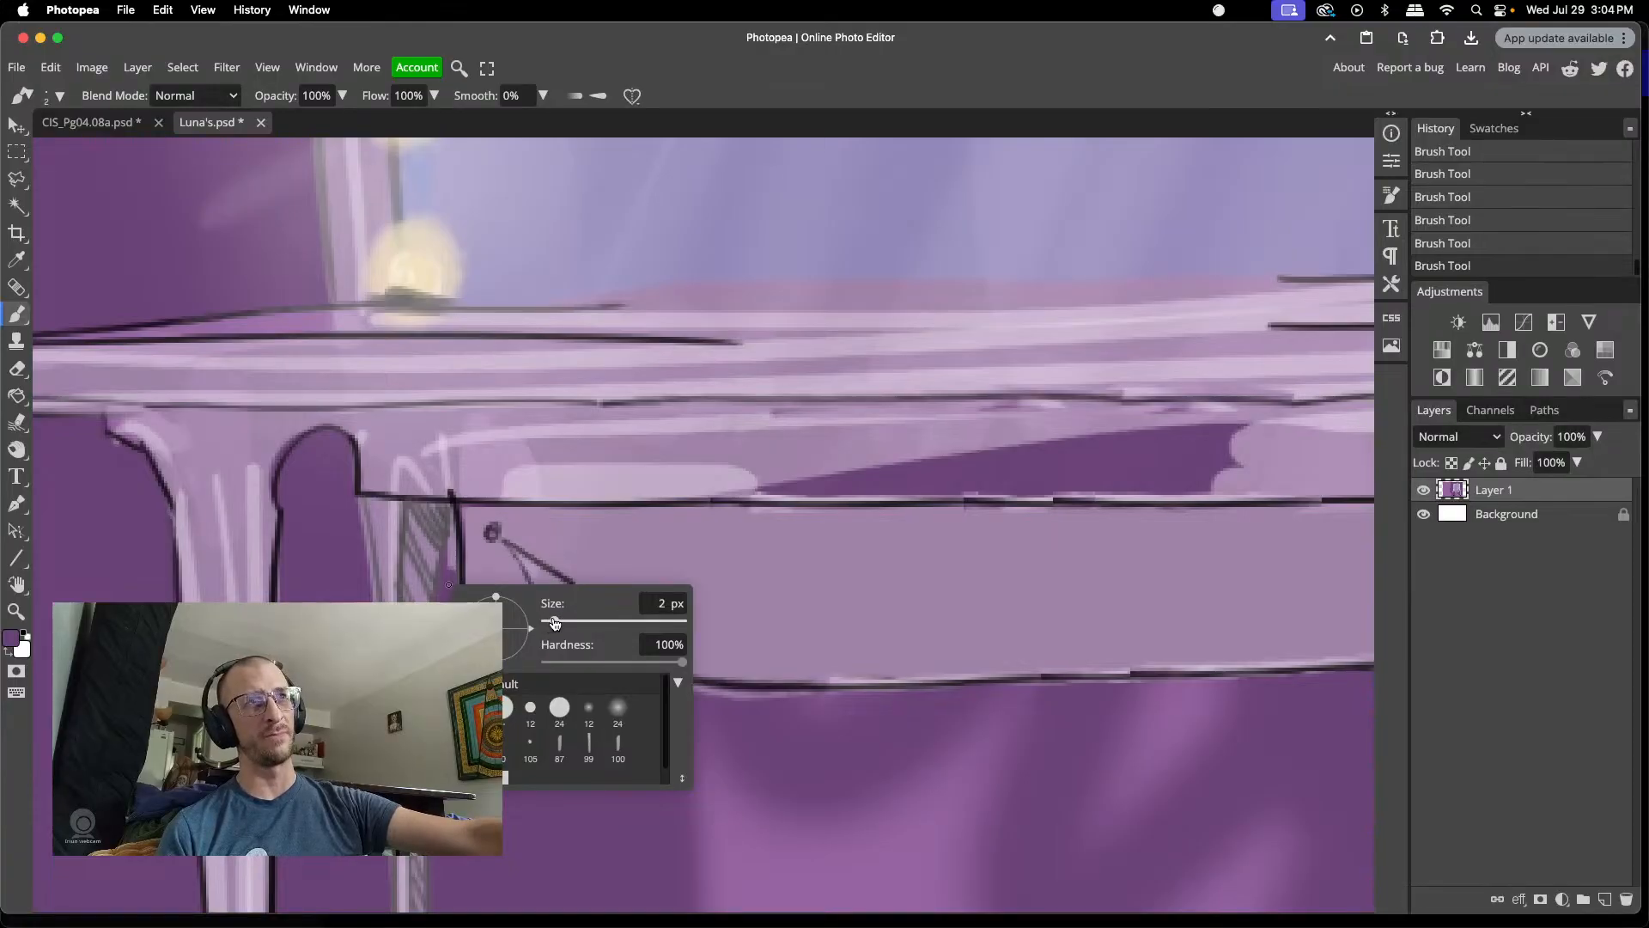
{"action": "left_click_drag", "start_coordinate": [549, 622], "coordinate": [555, 621]}
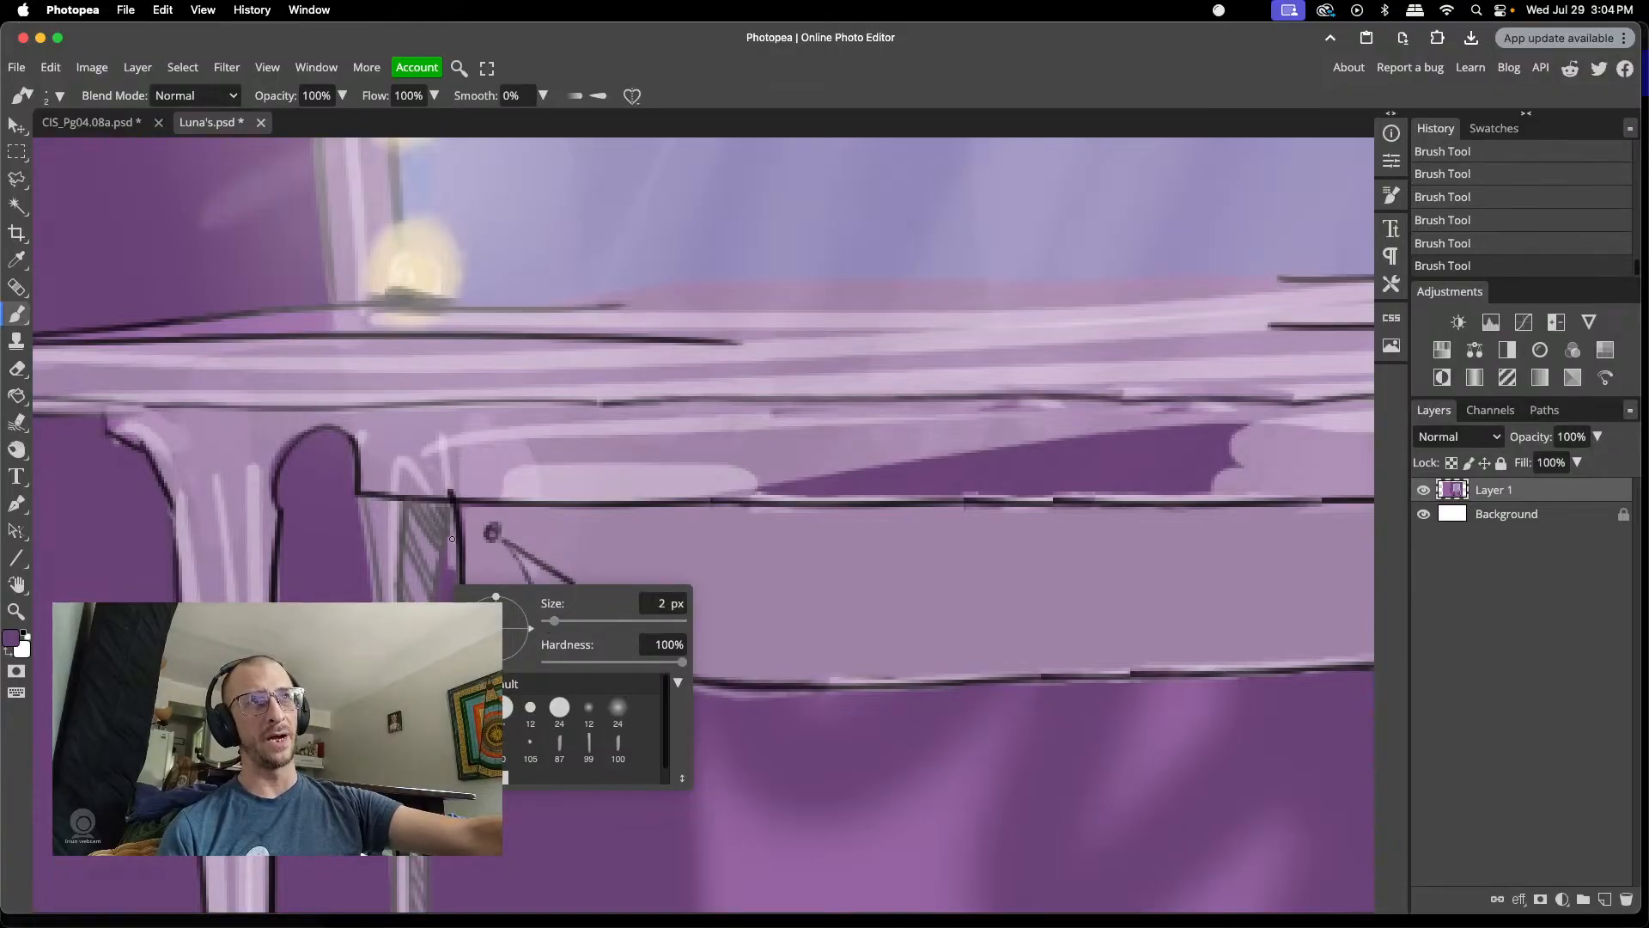
{"action": "left_click", "coordinate": [452, 538]}
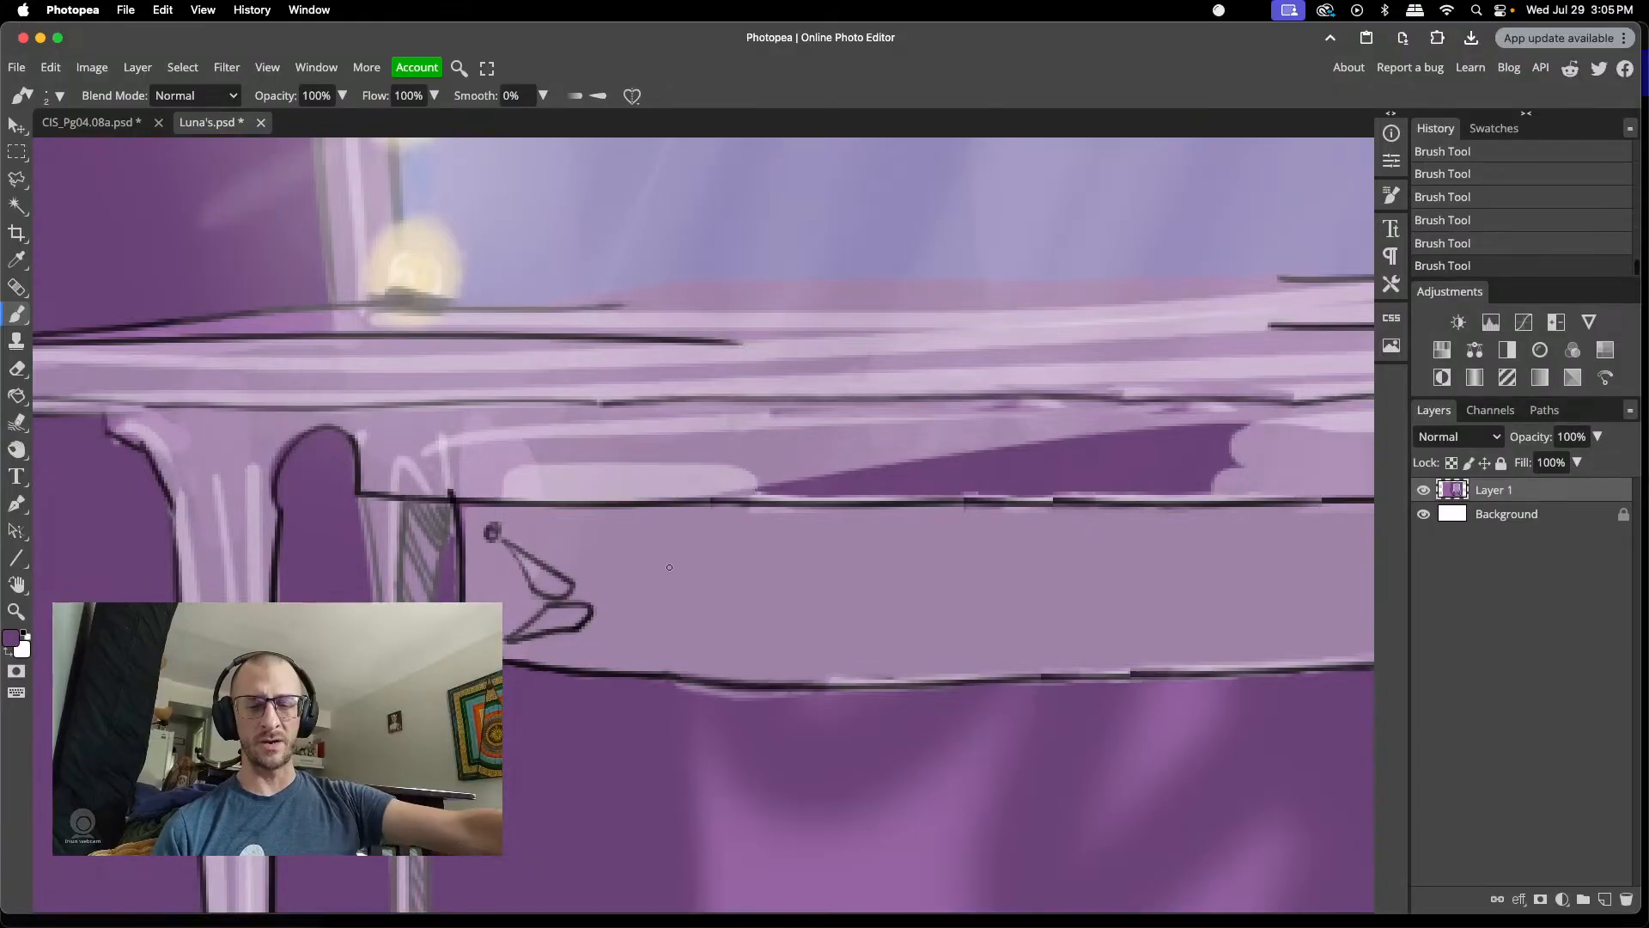
- Paint dark purple over the light fringe beneath the left part of the drawer's lower outline
{"action": "scroll", "coordinate": [653, 576], "scroll_direction": "down", "scroll_amount": 5}
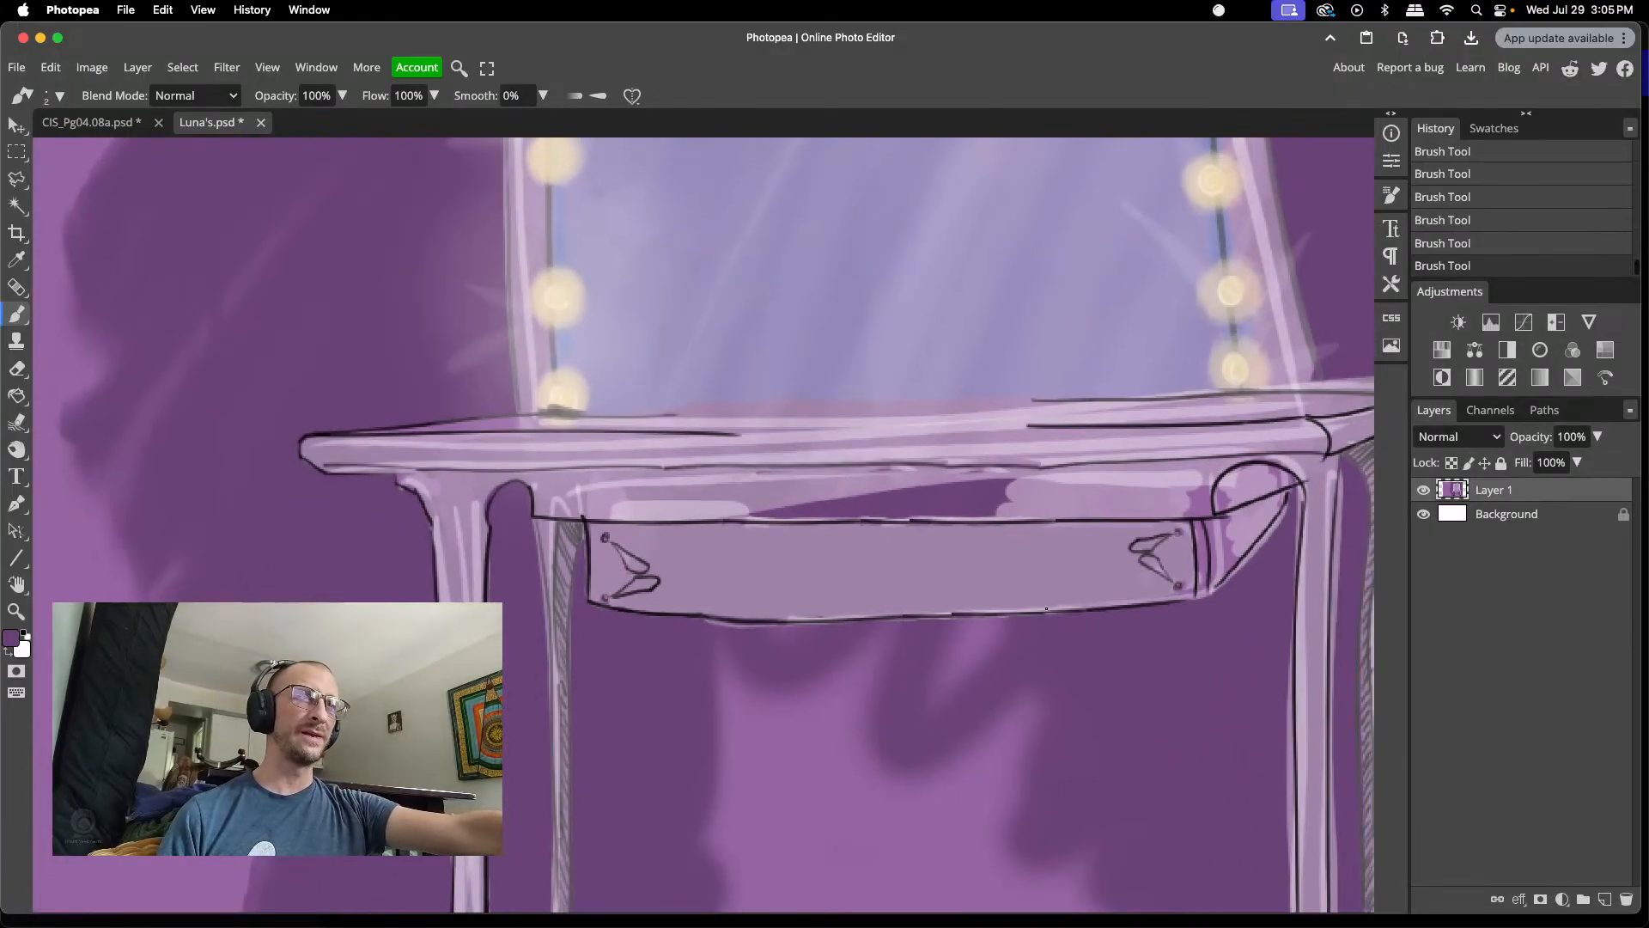
{"action": "scroll", "coordinate": [750, 658], "scroll_direction": "up", "scroll_amount": 6}
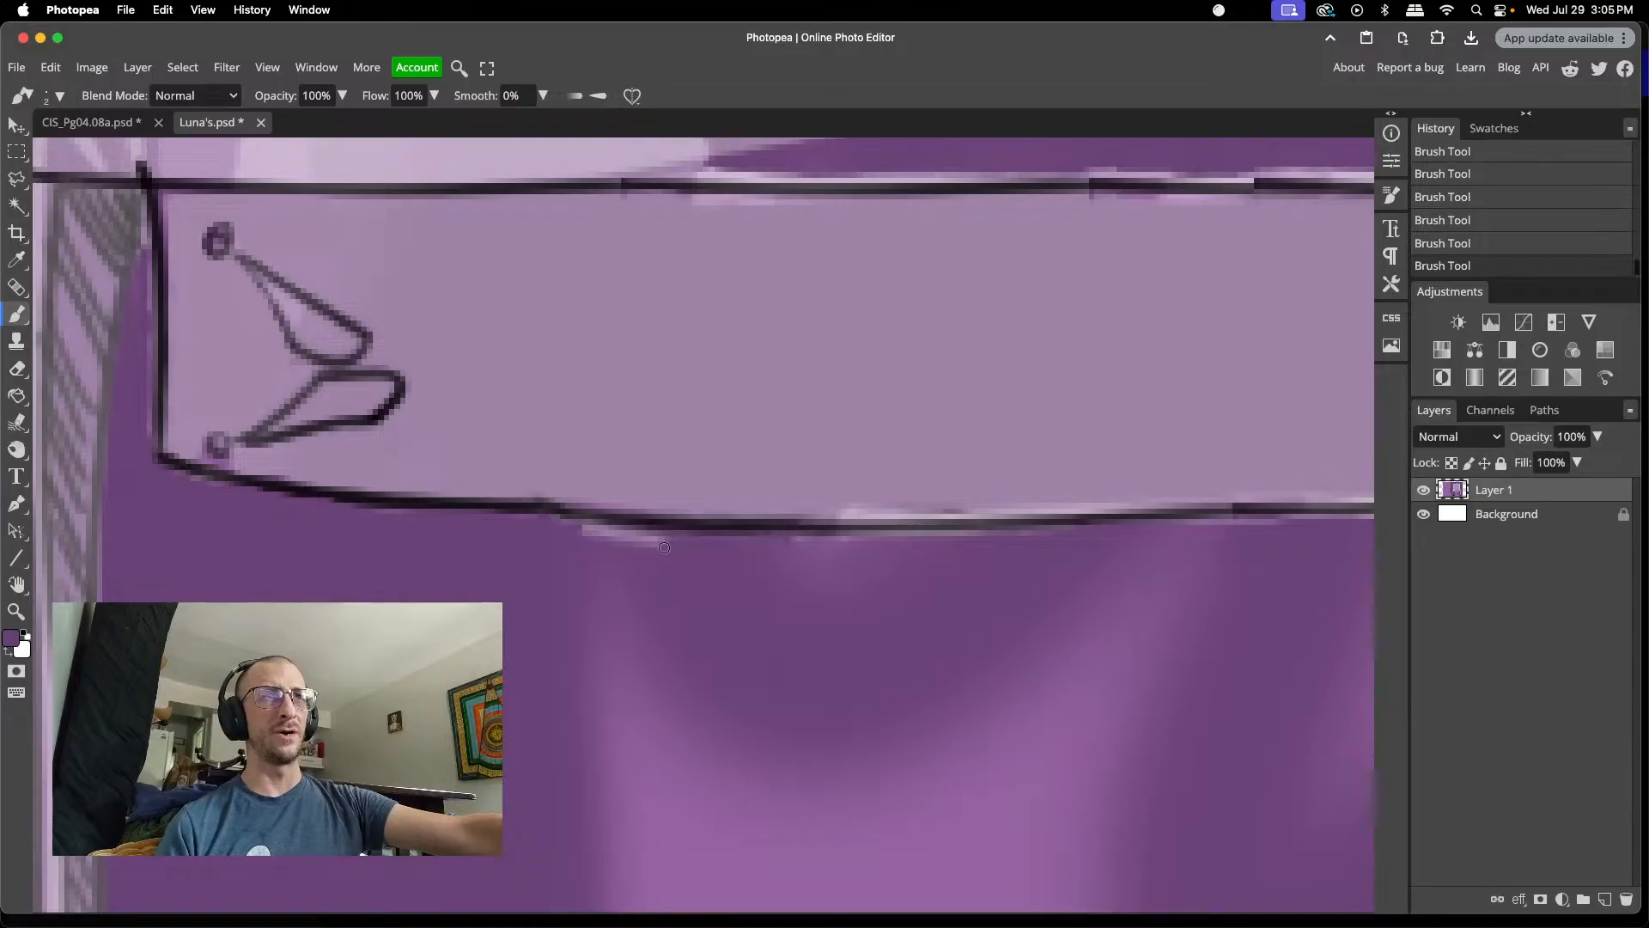
{"action": "left_click_drag", "start_coordinate": [661, 543], "coordinate": [586, 530]}
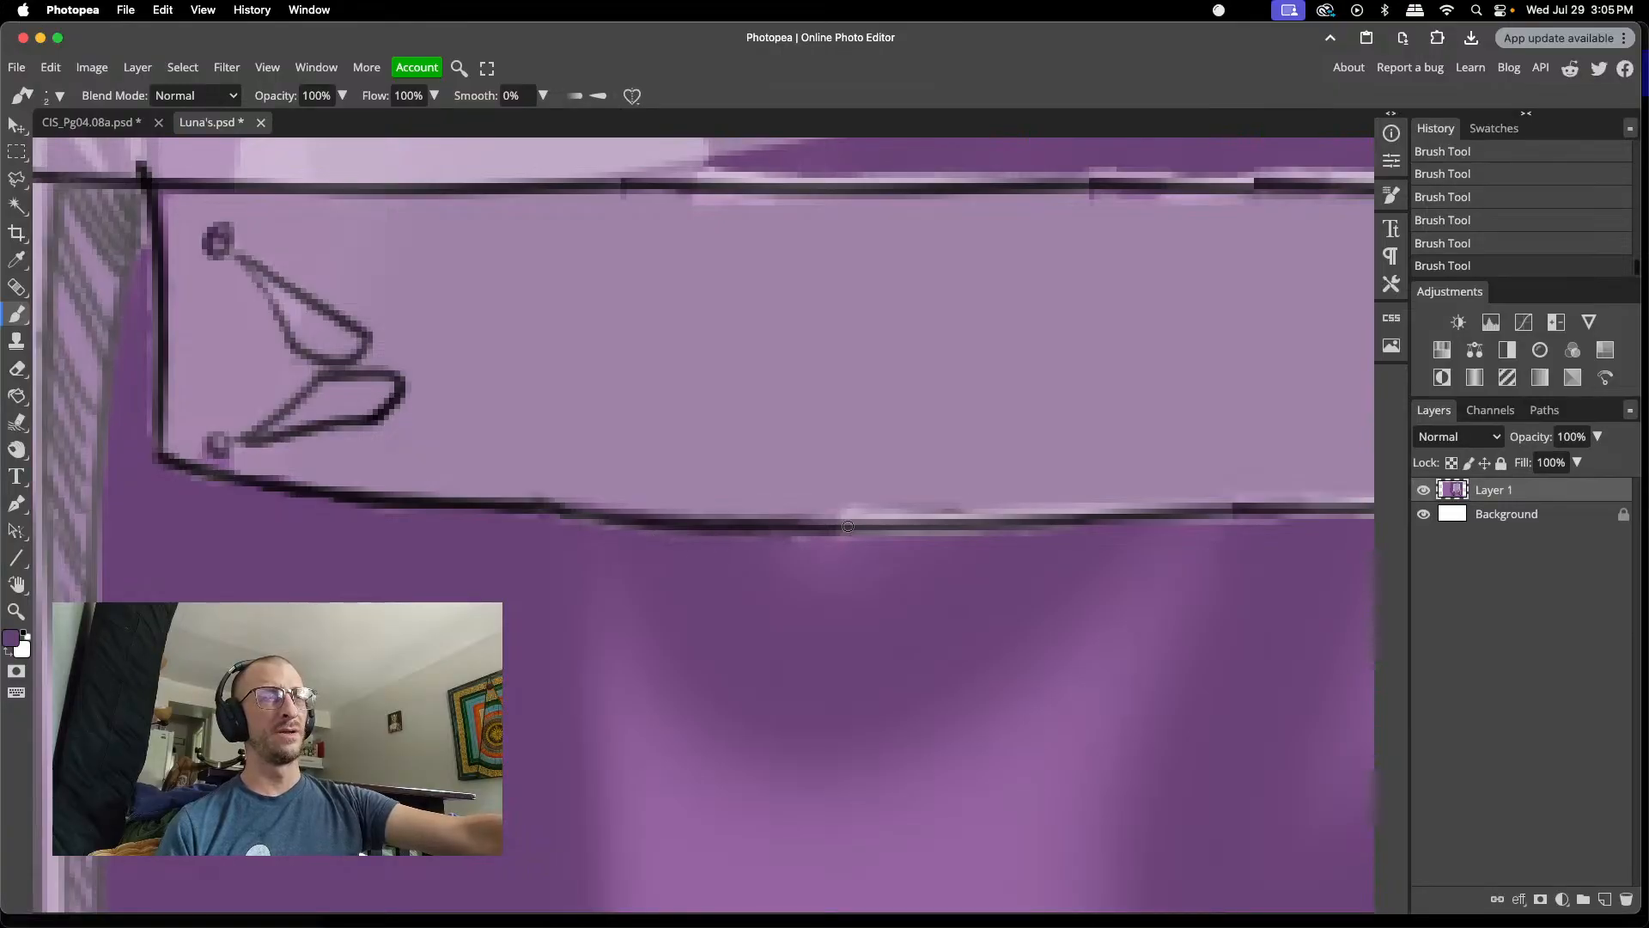
- Examine the drawer's outline, right corner, tabletop edge and legs up close and at full table view for remaining flaws
{"action": "scroll", "coordinate": [857, 497], "scroll_direction": "down", "scroll_amount": 3}
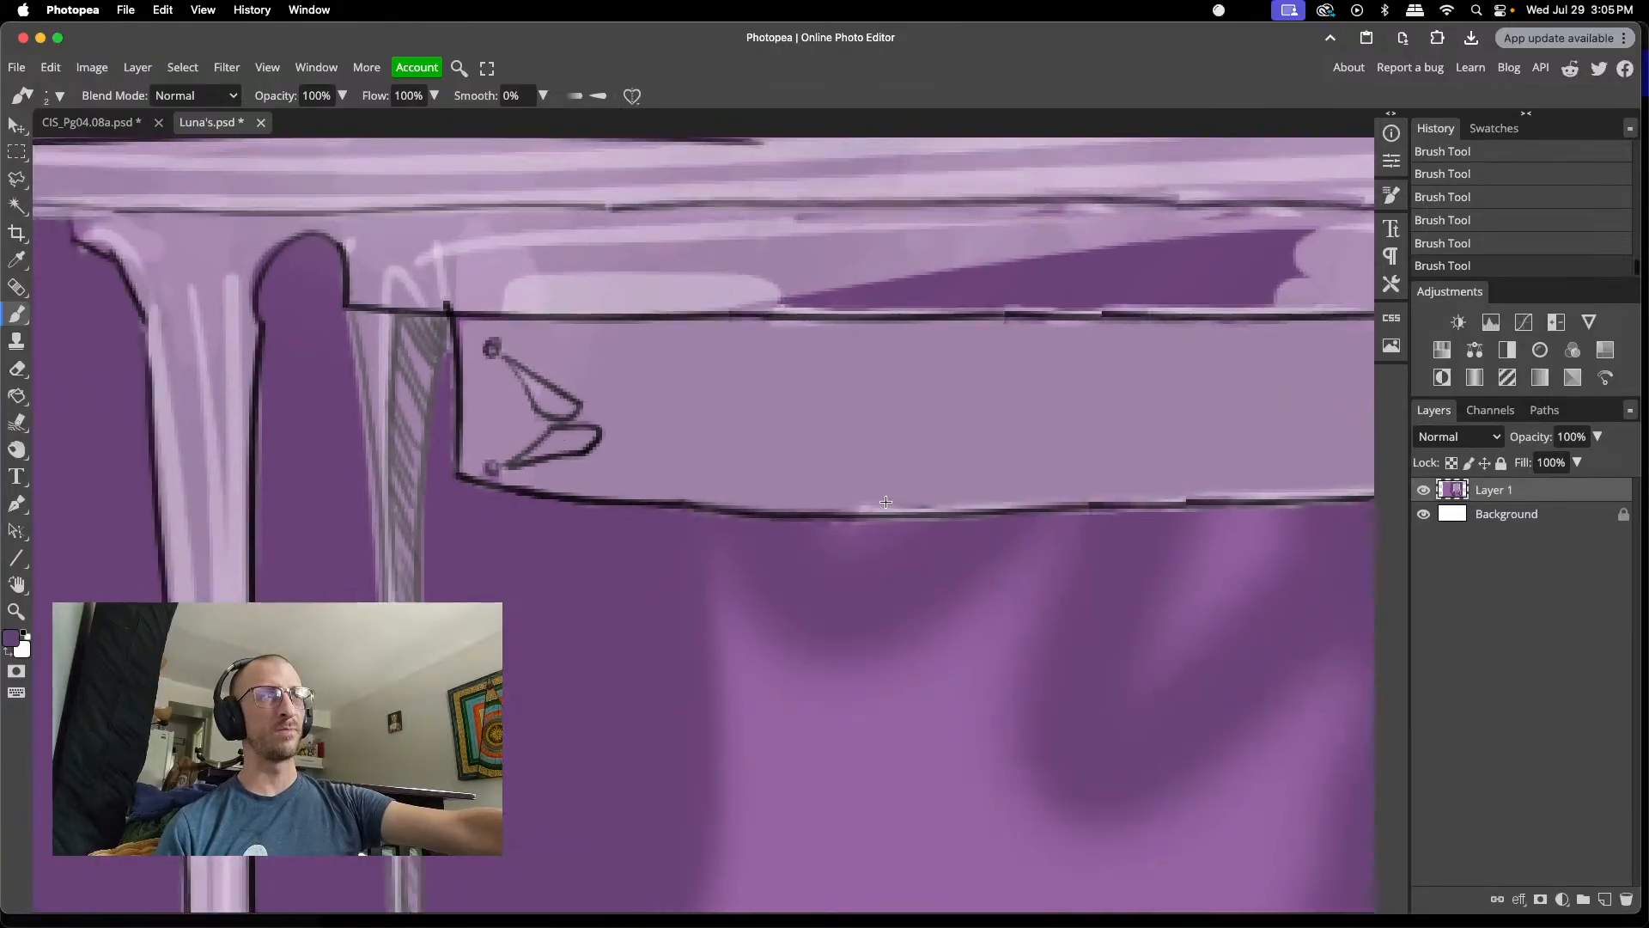
{"action": "scroll", "coordinate": [886, 506], "scroll_direction": "right", "scroll_amount": 7}
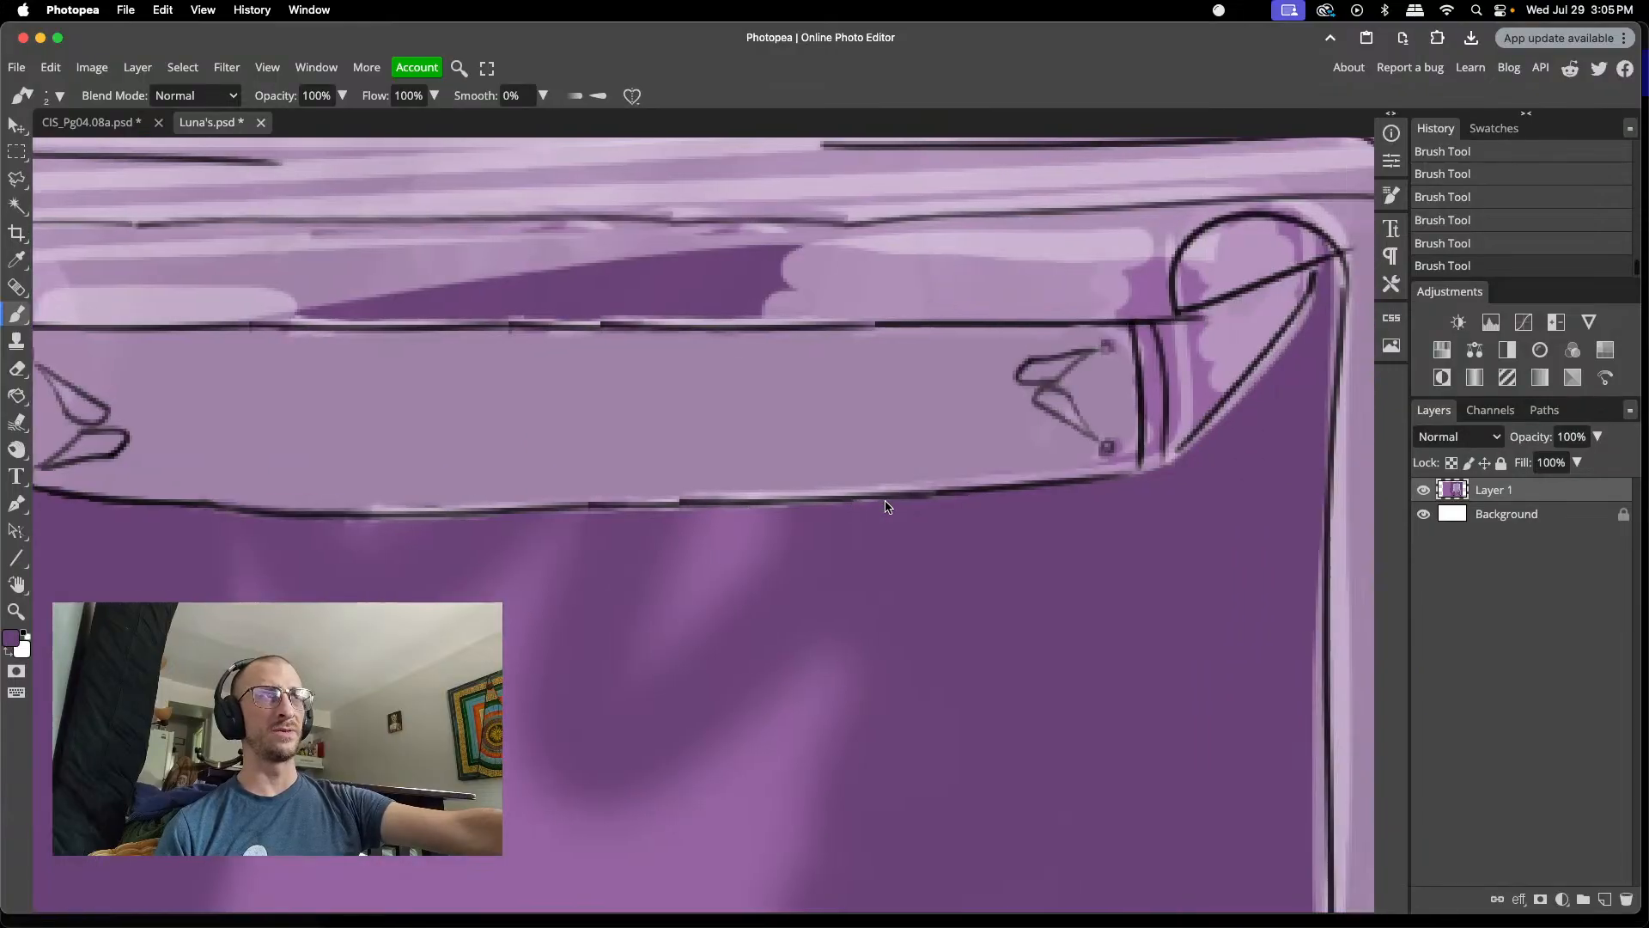
{"action": "scroll", "coordinate": [1114, 471], "scroll_direction": "up", "scroll_amount": 3}
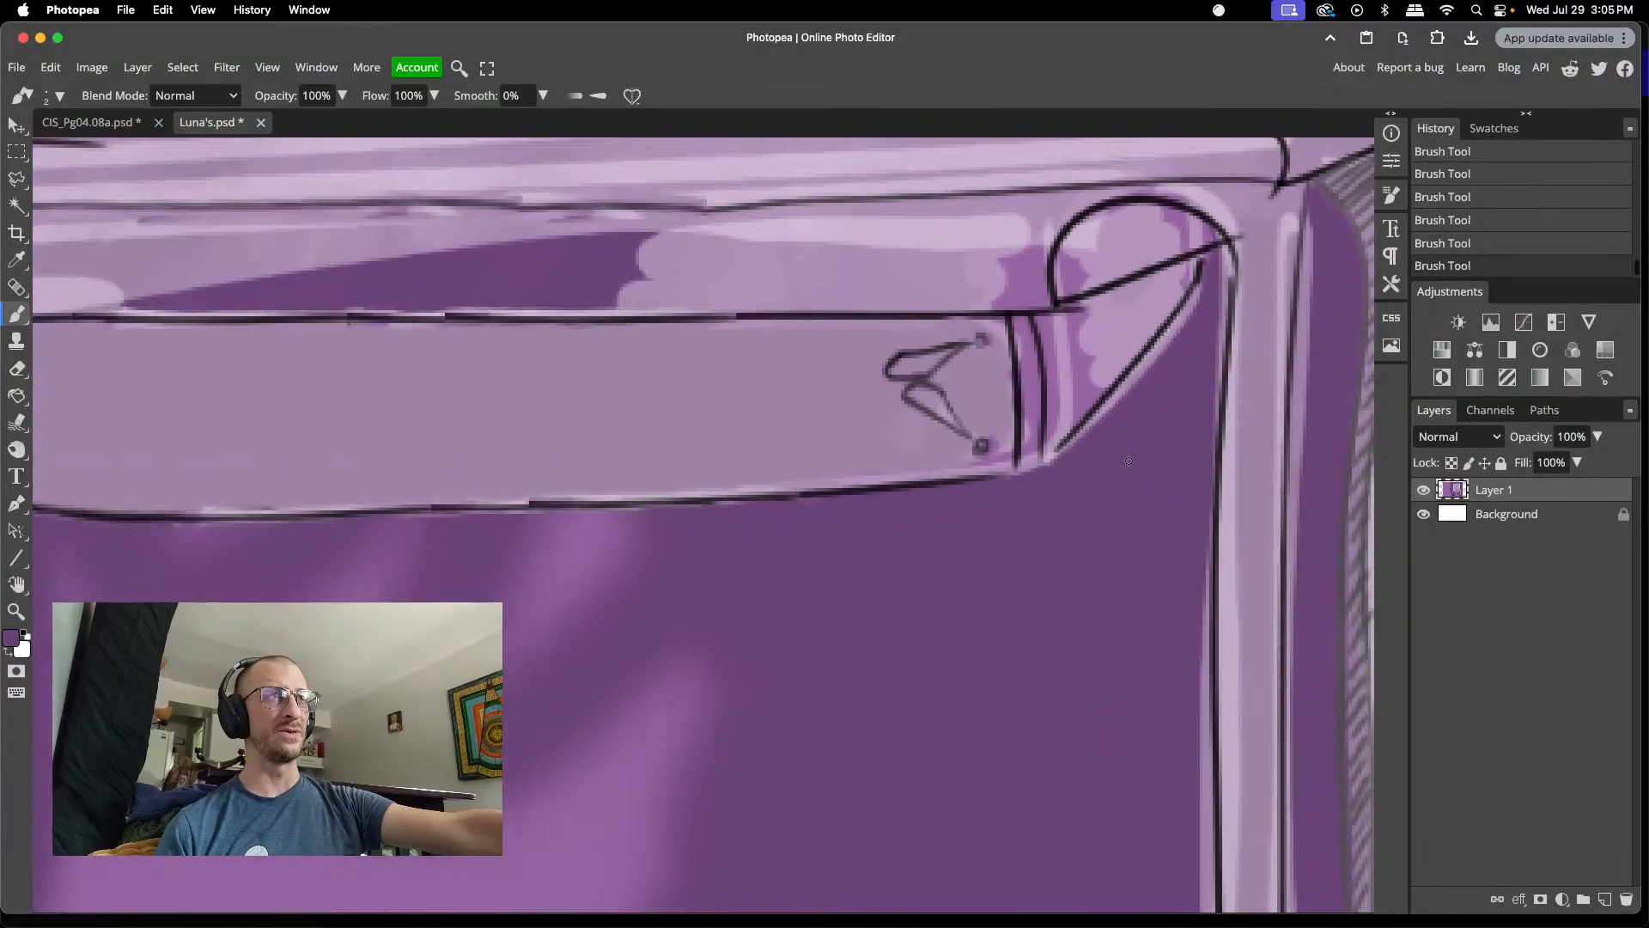
{"action": "scroll", "coordinate": [1127, 462], "scroll_direction": "up", "scroll_amount": 3}
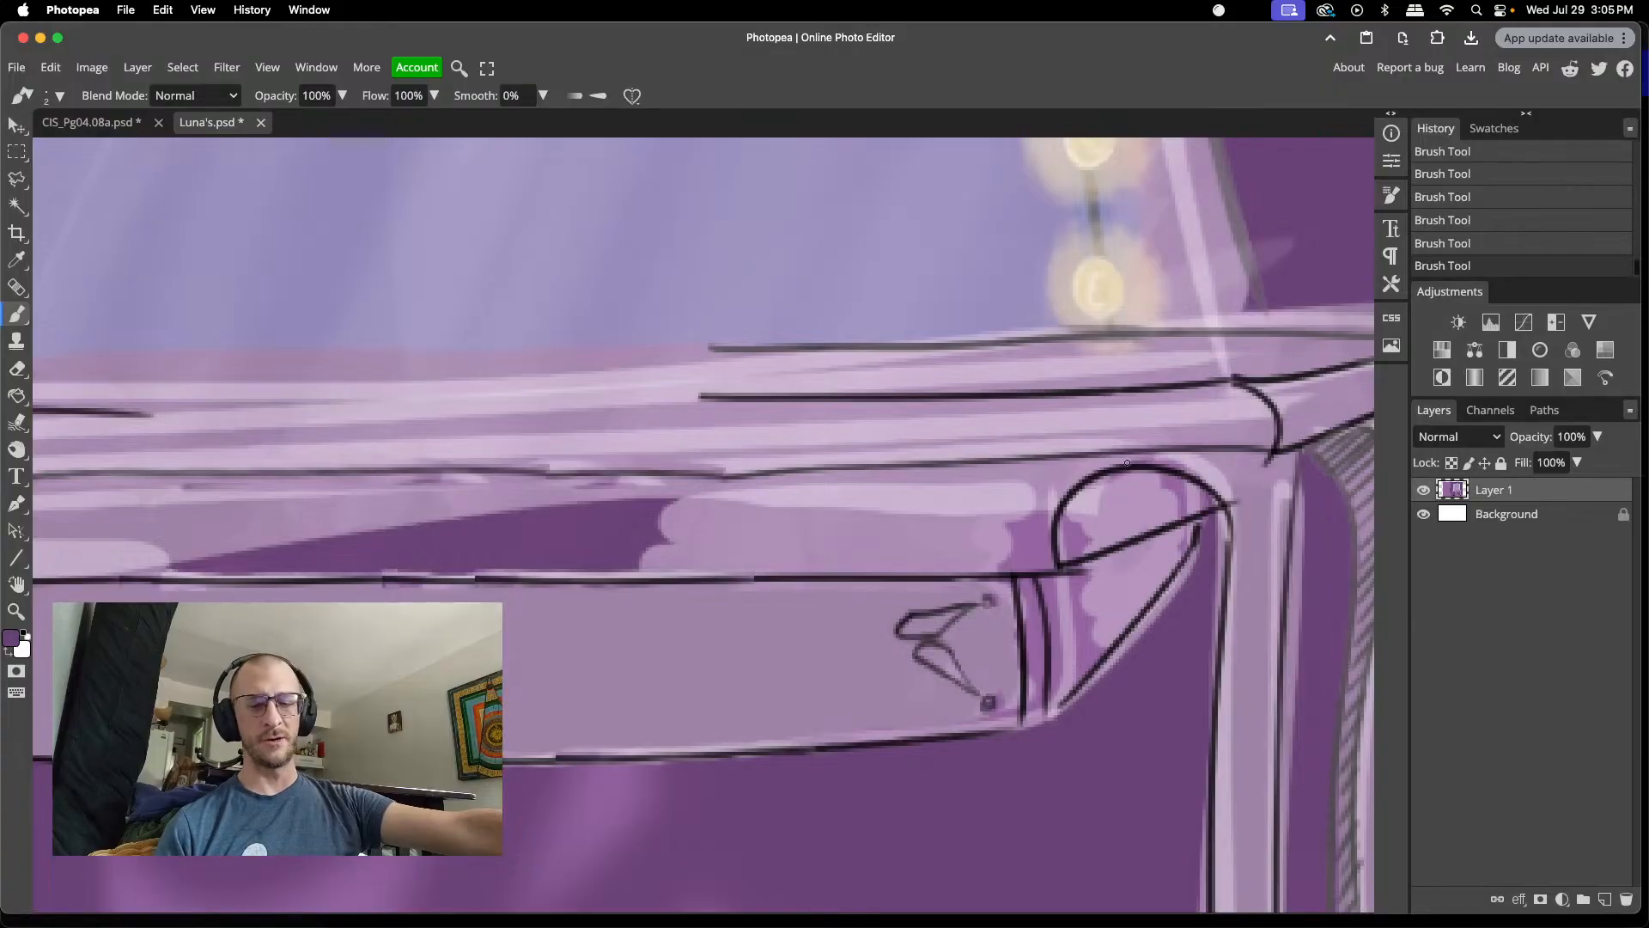
{"action": "scroll", "coordinate": [1128, 462], "scroll_direction": "left", "scroll_amount": 5}
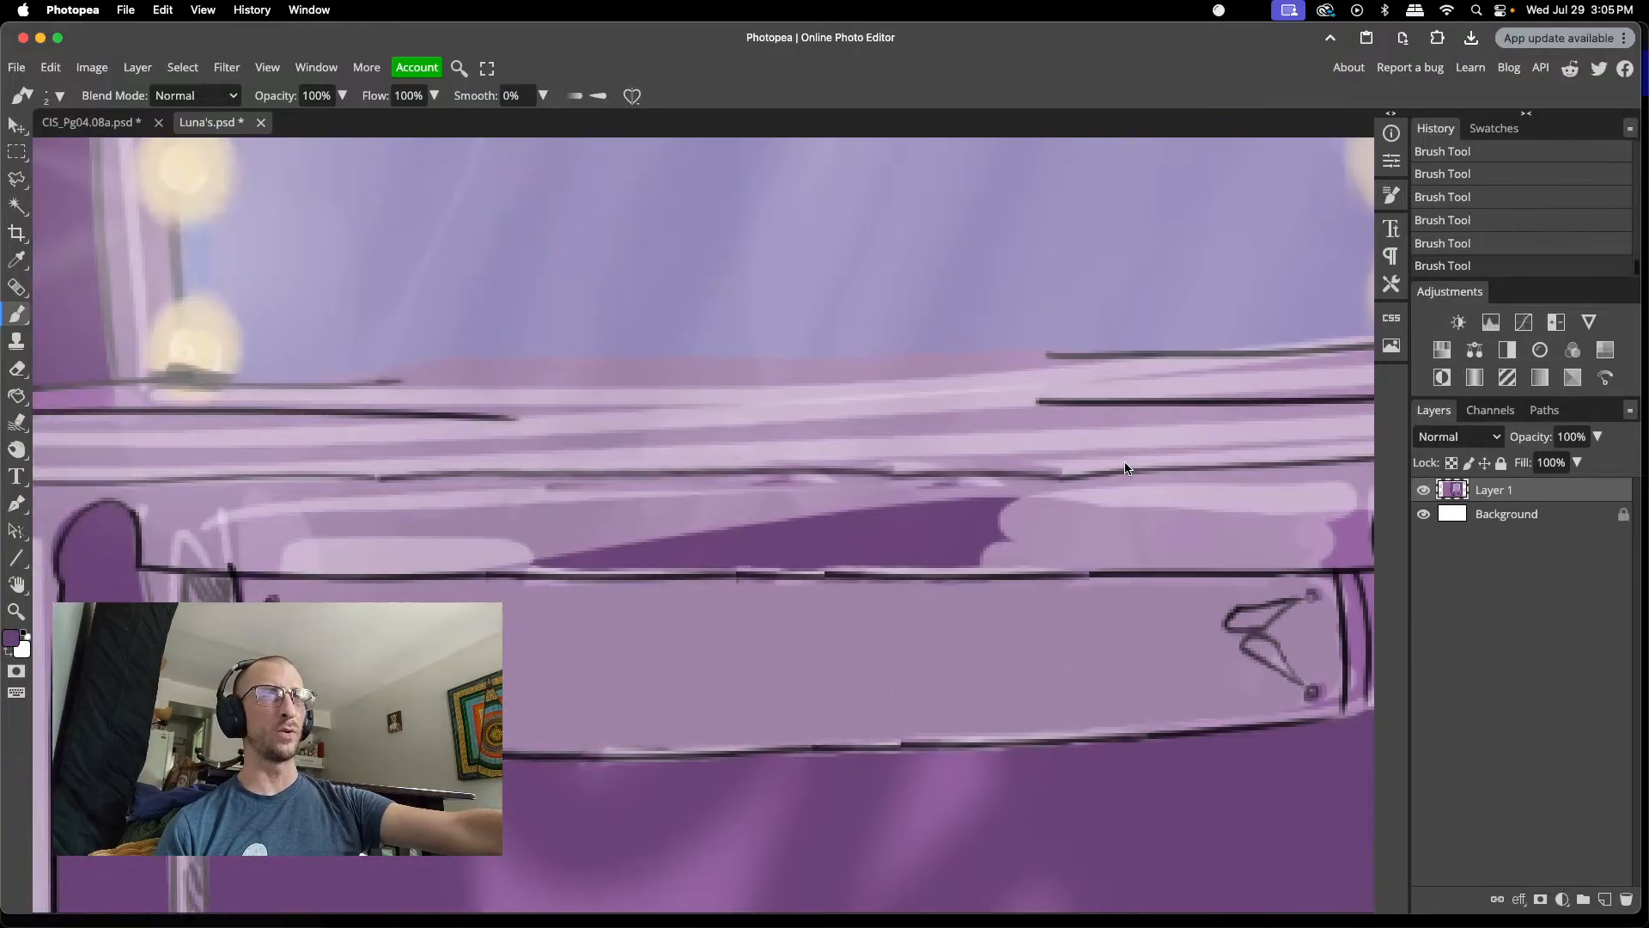
{"action": "scroll", "coordinate": [1128, 469], "scroll_direction": "left", "scroll_amount": 5}
{"action": "scroll", "coordinate": [1125, 463], "scroll_direction": "down", "scroll_amount": 3}
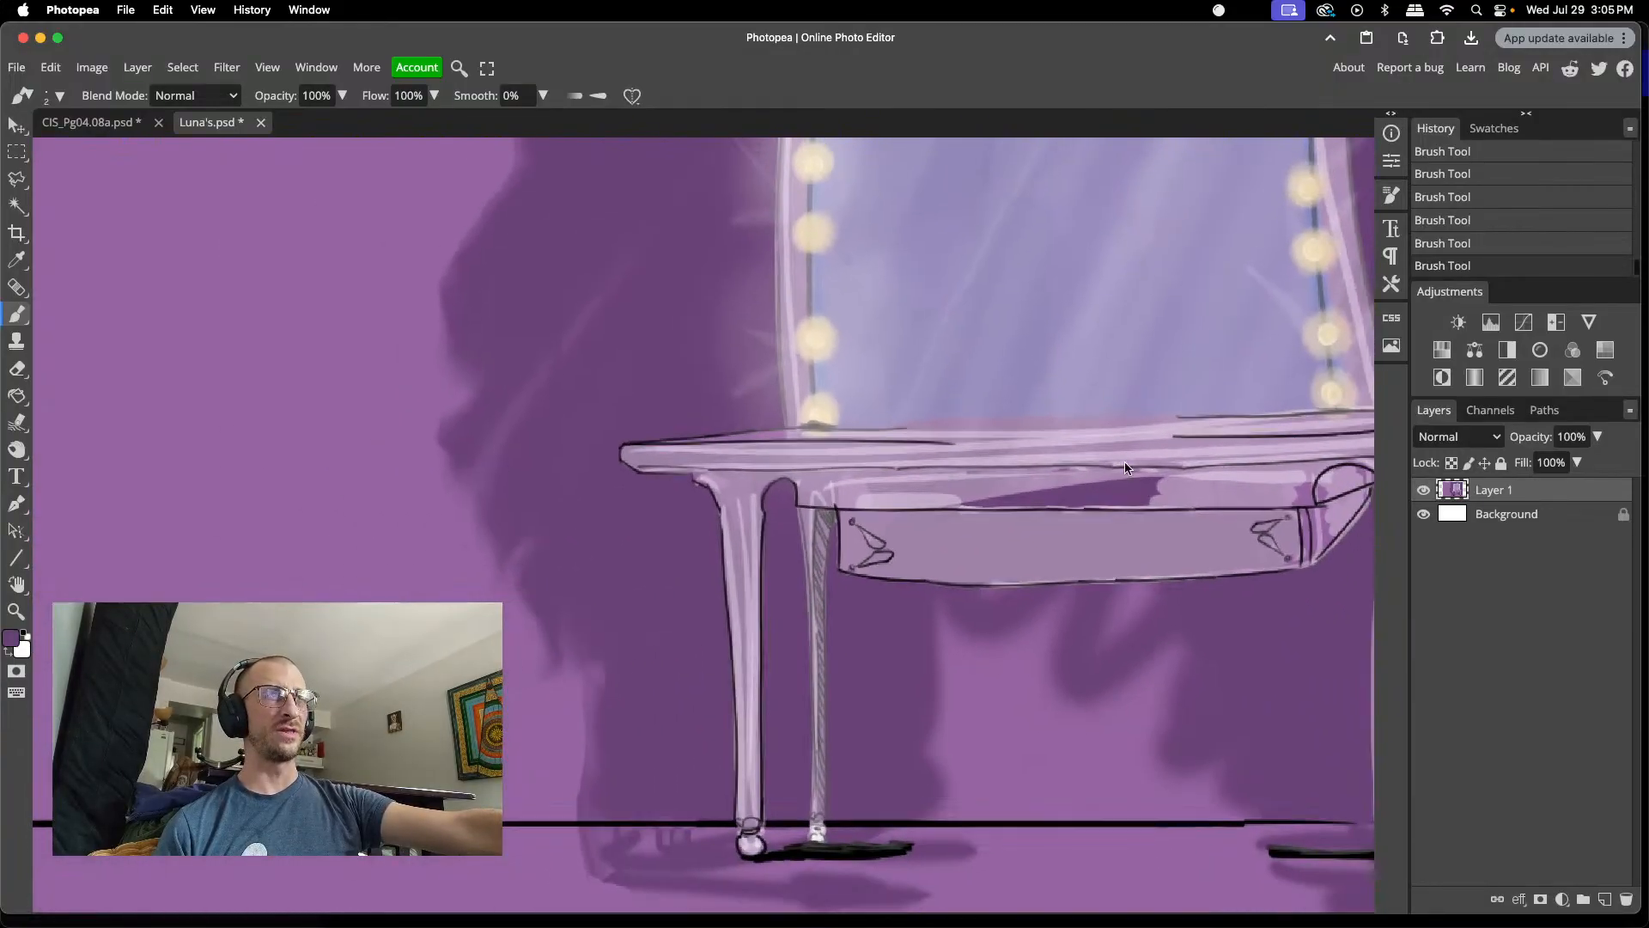
{"action": "scroll", "coordinate": [1125, 465], "scroll_direction": "right", "scroll_amount": 3}
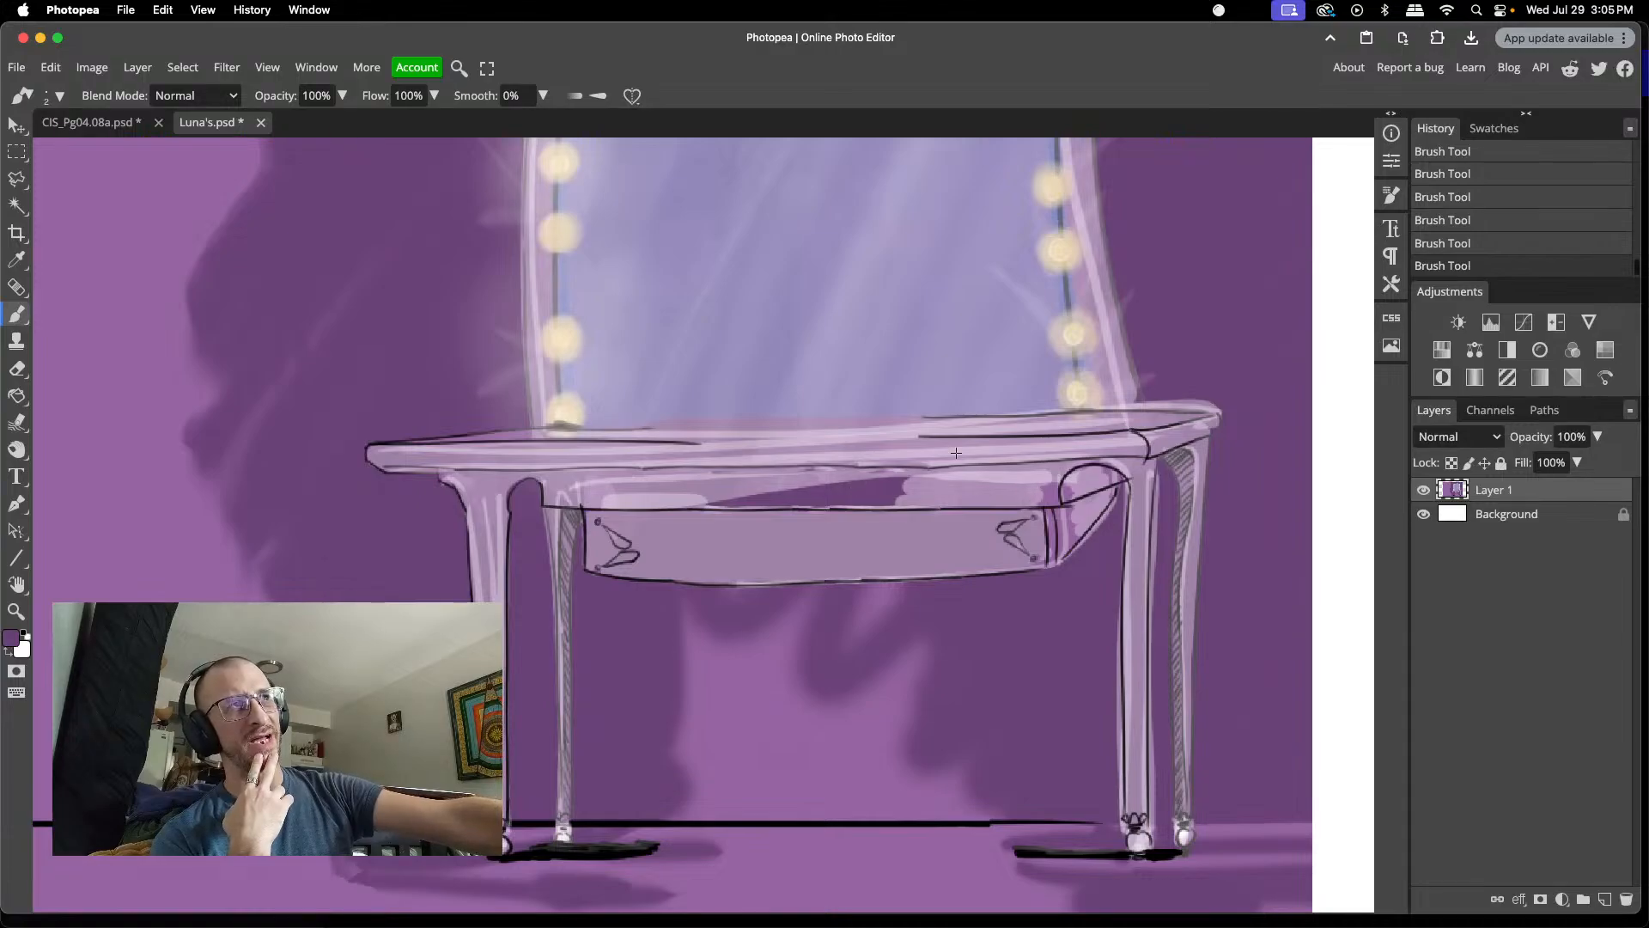
{"action": "scroll", "coordinate": [954, 499], "scroll_direction": "up", "scroll_amount": 5}
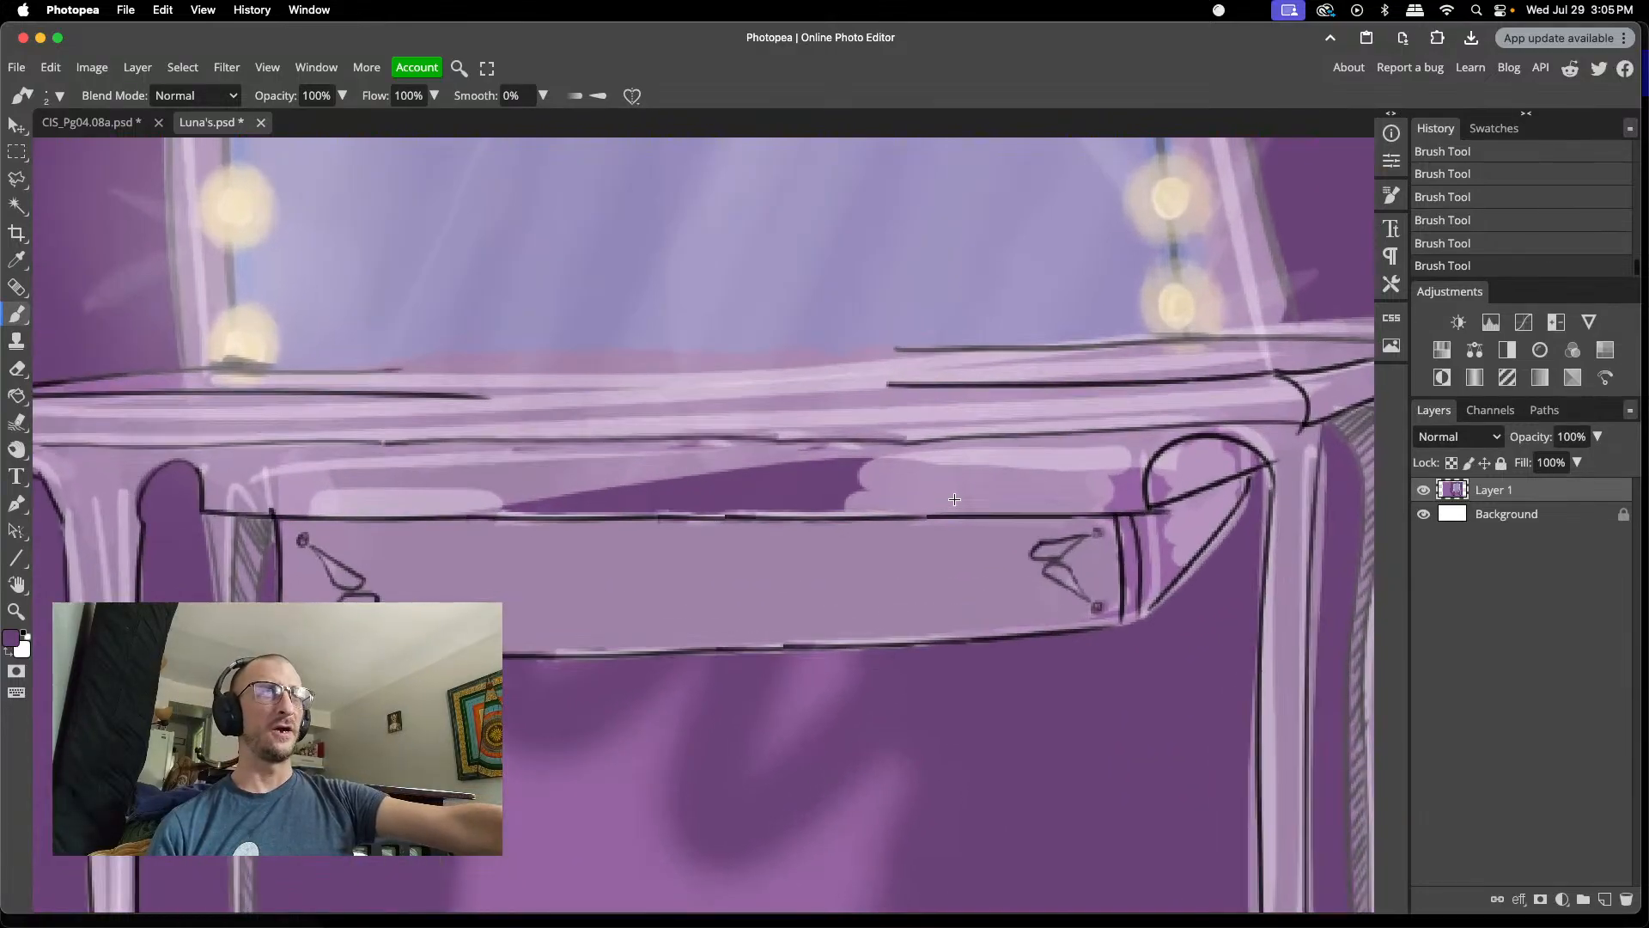
- Sample the light mauve and, with an 8 px brush, paint over the dark purple and pale patches between the tabletop and drawer
{"action": "left_click", "coordinate": [972, 482], "text": "alt"}
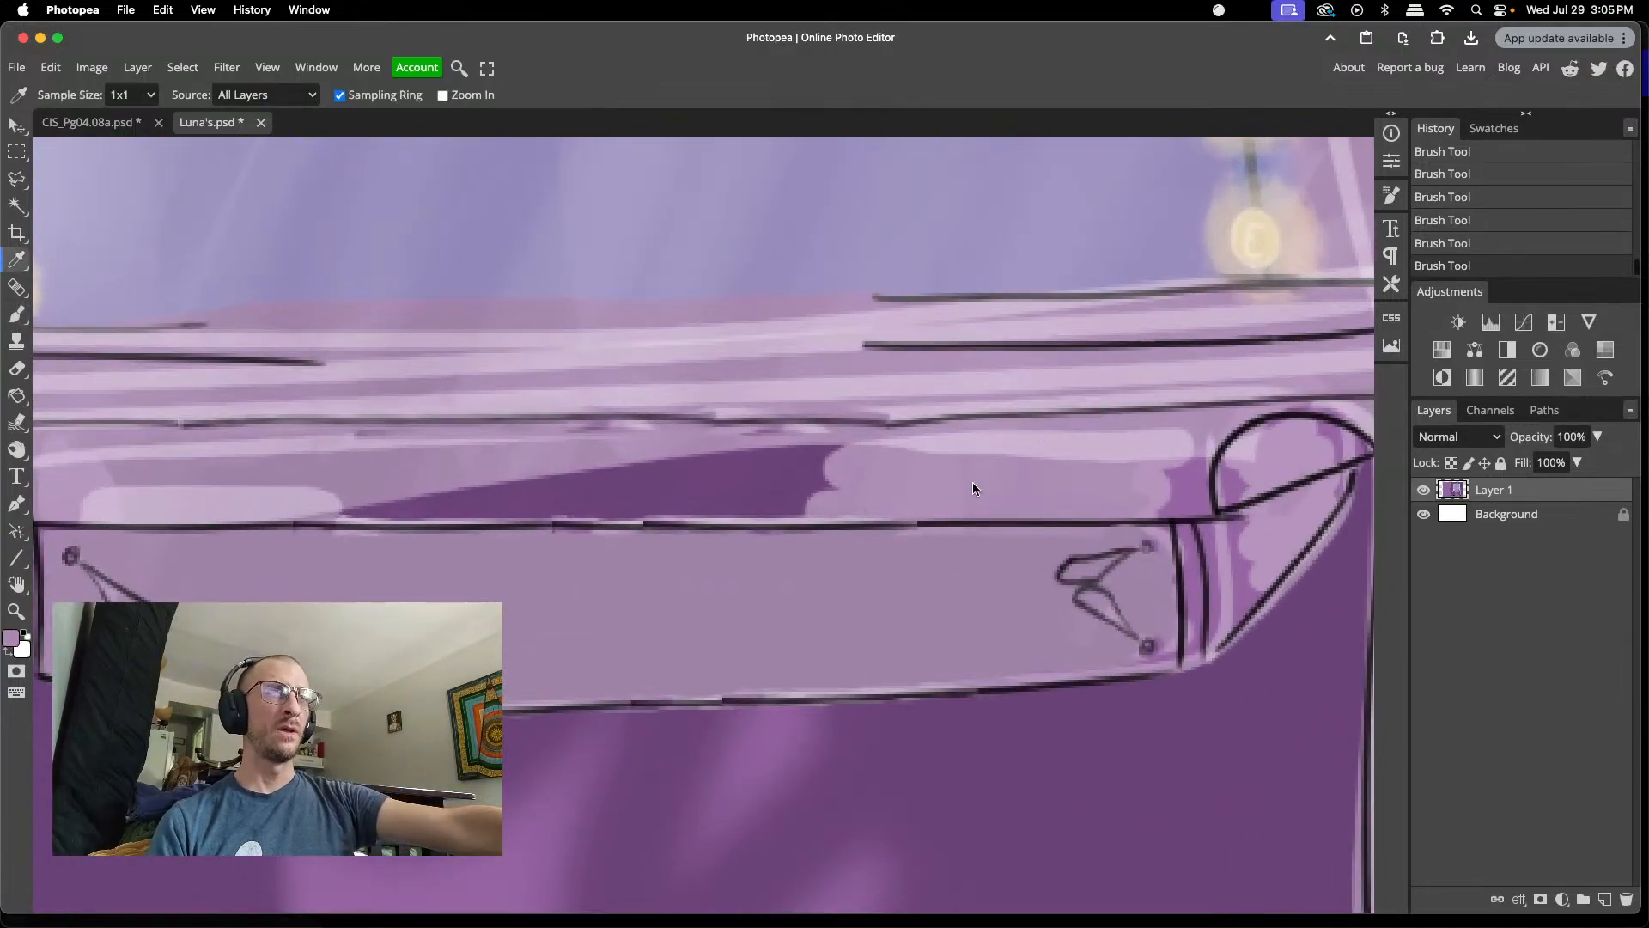
{"action": "right_click", "coordinate": [575, 479]}
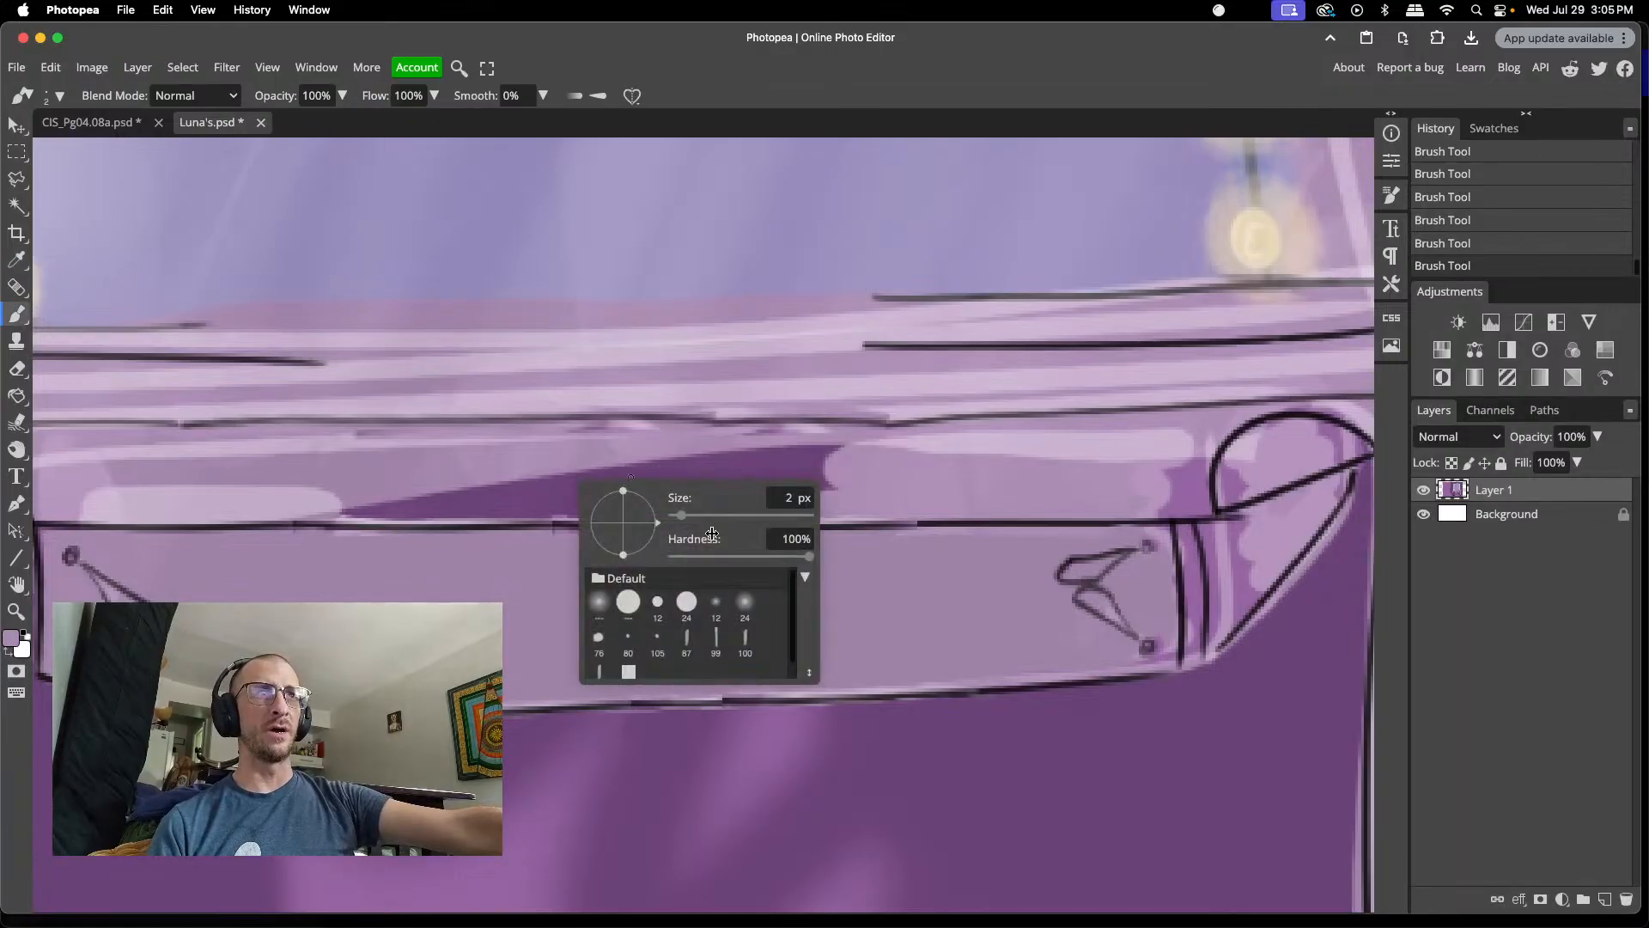
{"action": "left_click_drag", "start_coordinate": [670, 515], "coordinate": [688, 519]}
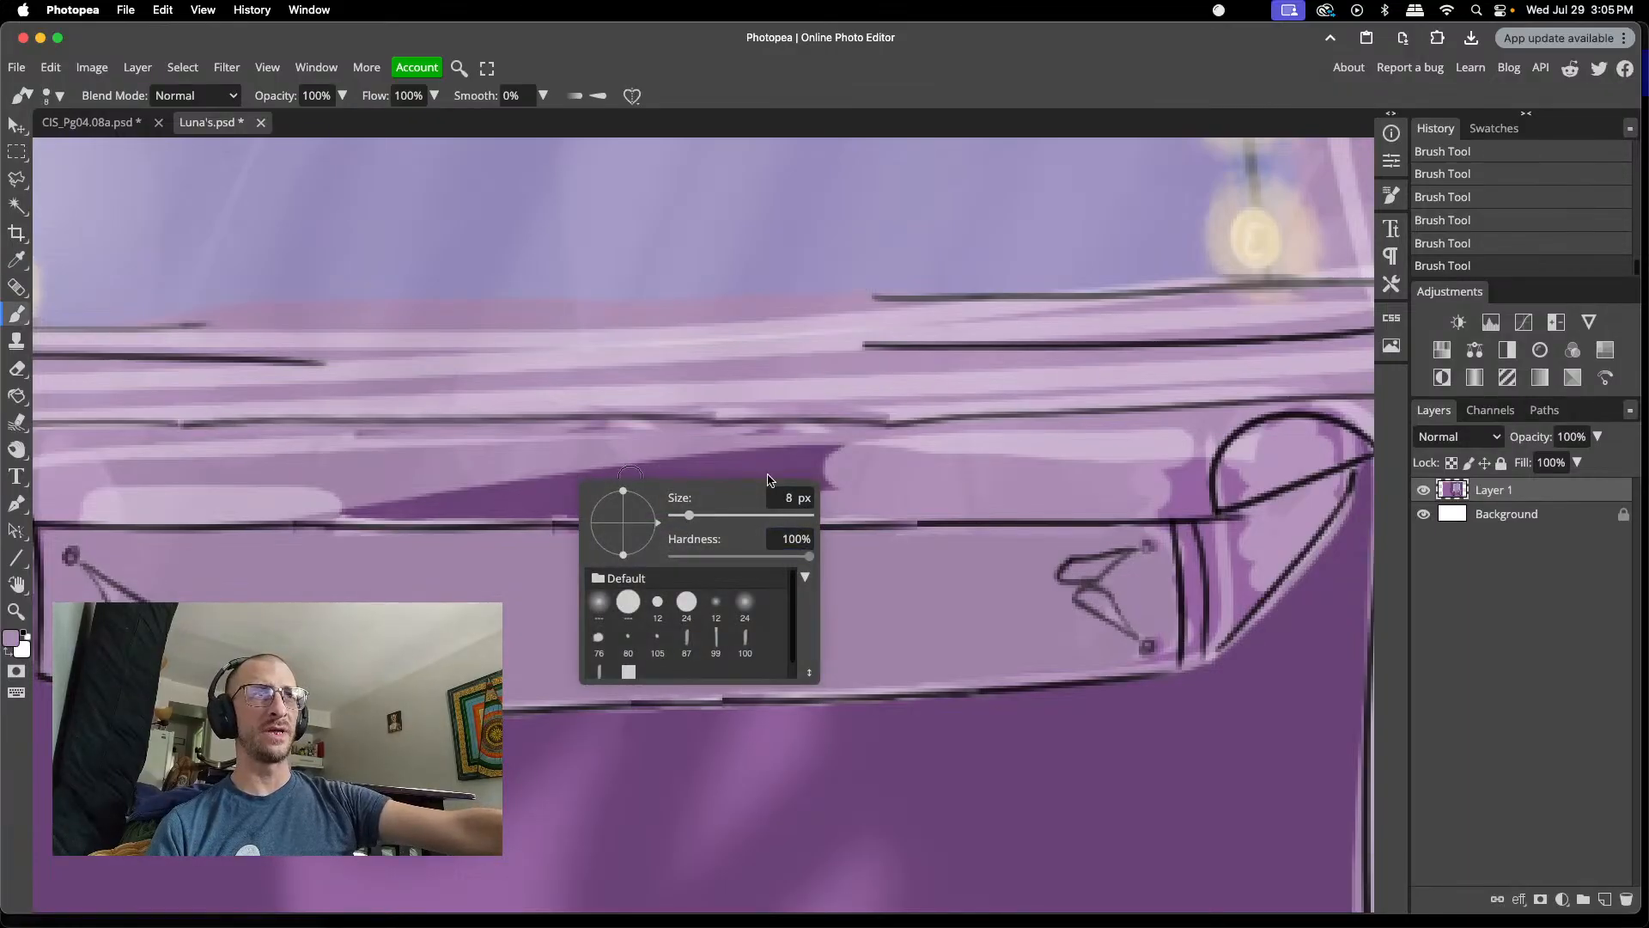
{"action": "mouse_move", "coordinate": [844, 451]}
{"action": "left_mouse_down"}
{"action": "mouse_move", "coordinate": [749, 460]}
{"action": "mouse_move", "coordinate": [844, 466]}
{"action": "mouse_move", "coordinate": [778, 482]}
{"action": "mouse_move", "coordinate": [846, 480]}
{"action": "mouse_move", "coordinate": [828, 489]}
{"action": "mouse_move", "coordinate": [701, 464]}
{"action": "mouse_move", "coordinate": [770, 462]}
{"action": "left_mouse_up"}
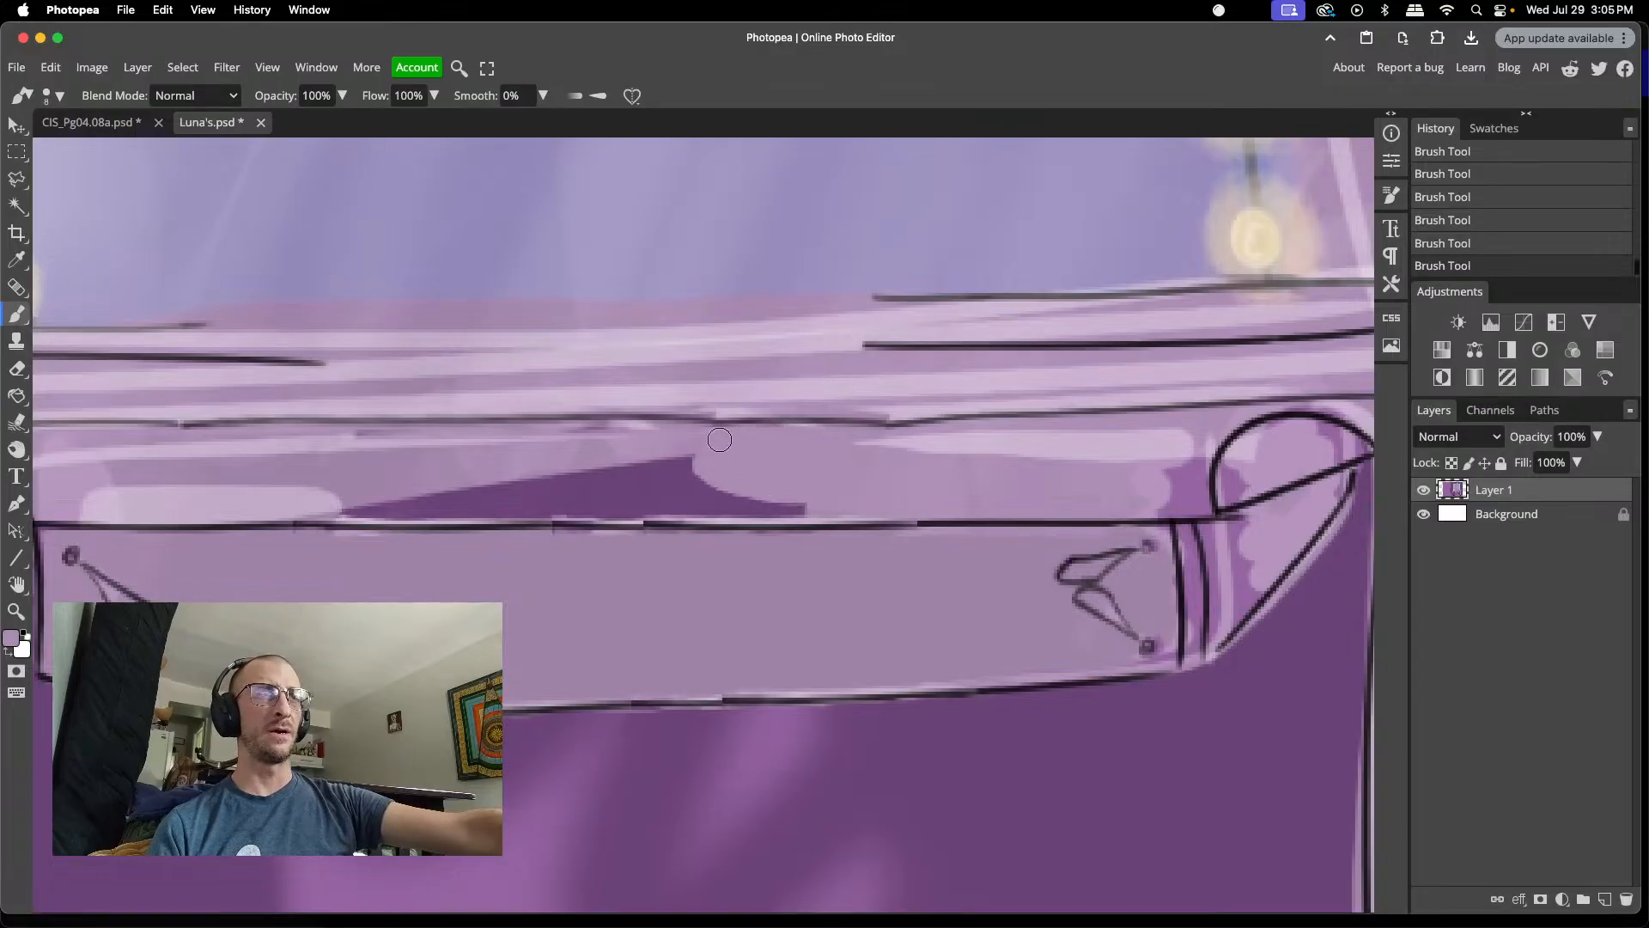
{"action": "mouse_move", "coordinate": [928, 442]}
{"action": "left_mouse_down"}
{"action": "mouse_move", "coordinate": [1189, 433]}
{"action": "mouse_move", "coordinate": [1149, 446]}
{"action": "left_mouse_up"}
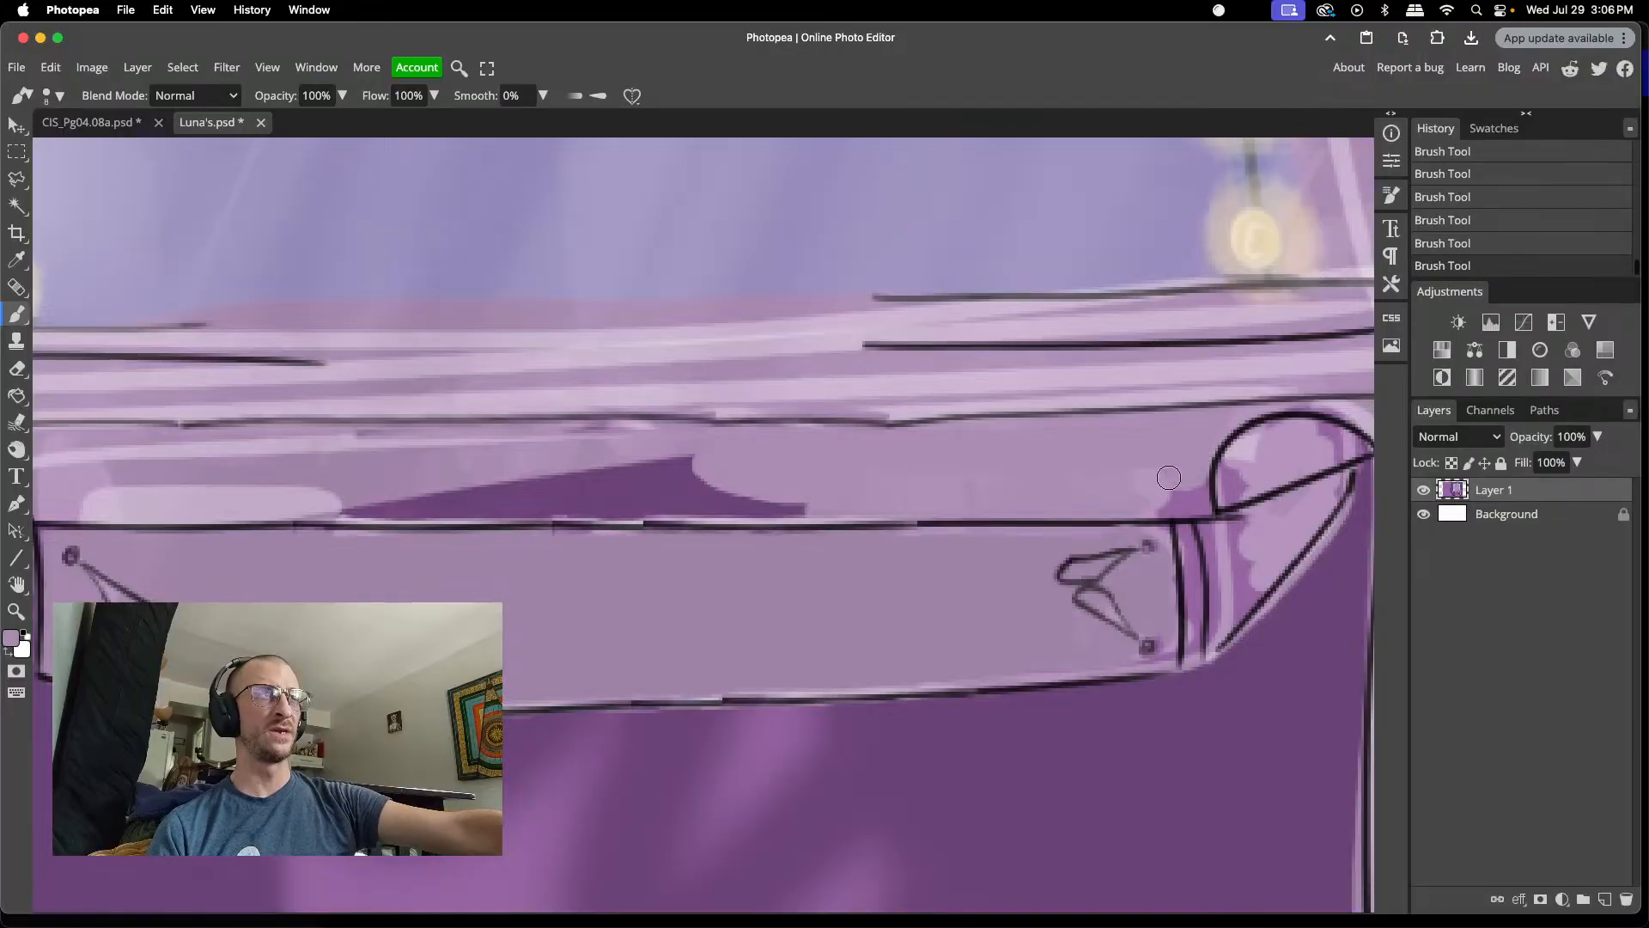
{"action": "left_click_drag", "start_coordinate": [1131, 498], "coordinate": [1192, 488]}
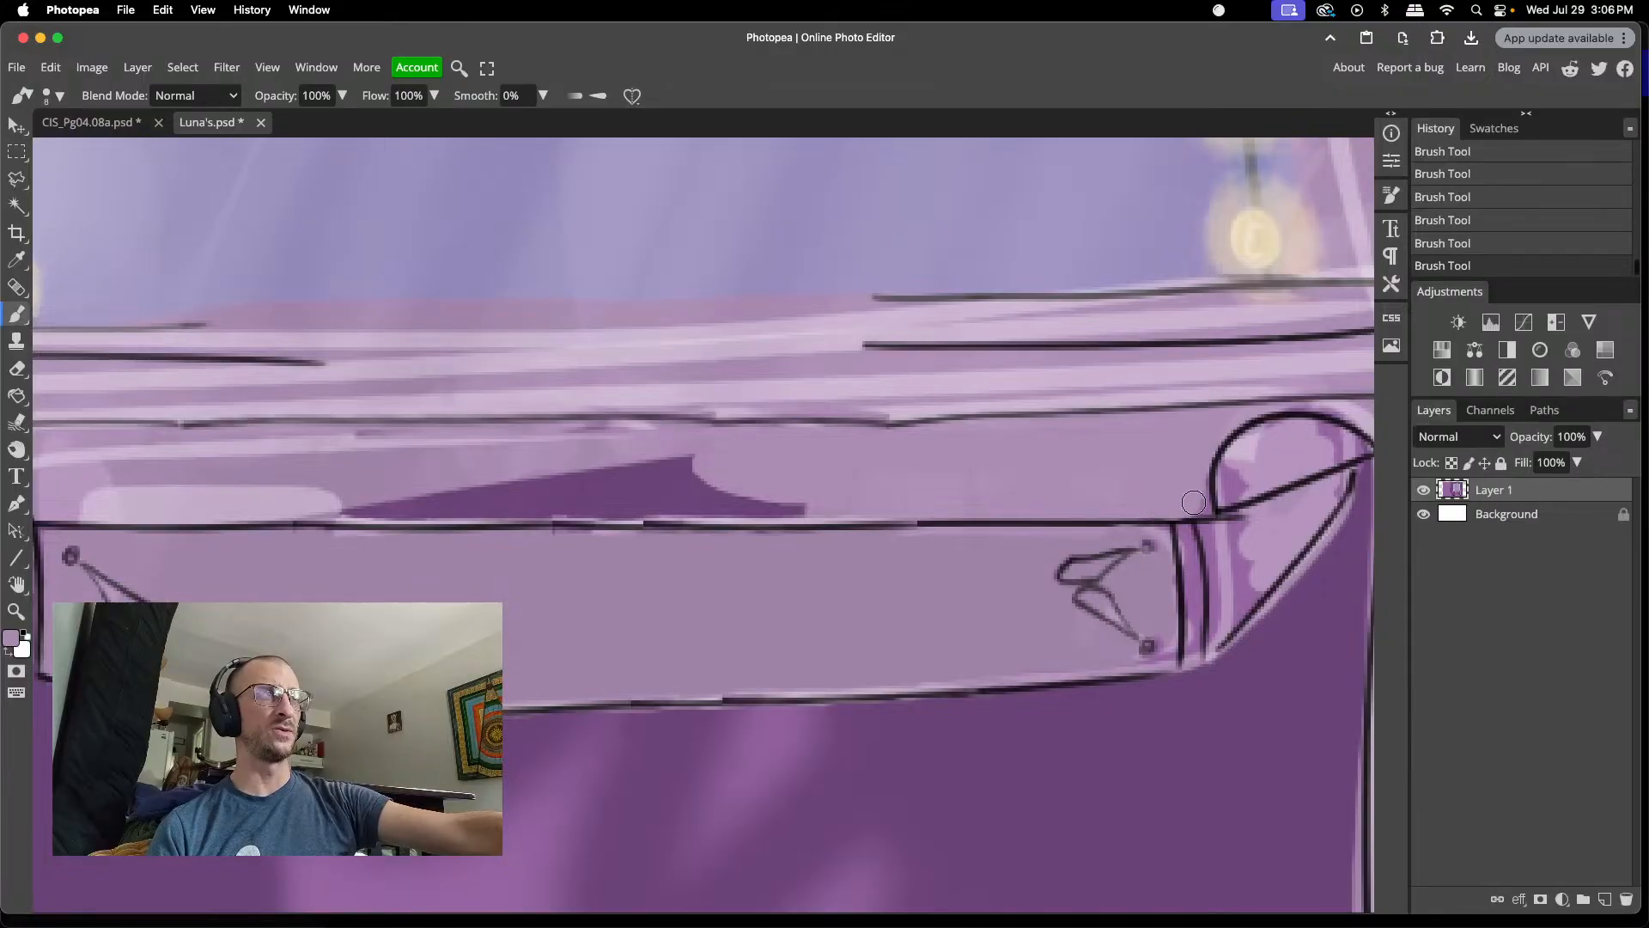
{"action": "mouse_move", "coordinate": [816, 502]}
{"action": "left_mouse_down"}
{"action": "mouse_move", "coordinate": [609, 482]}
{"action": "mouse_move", "coordinate": [723, 467]}
{"action": "mouse_move", "coordinate": [661, 450]}
{"action": "left_mouse_up"}
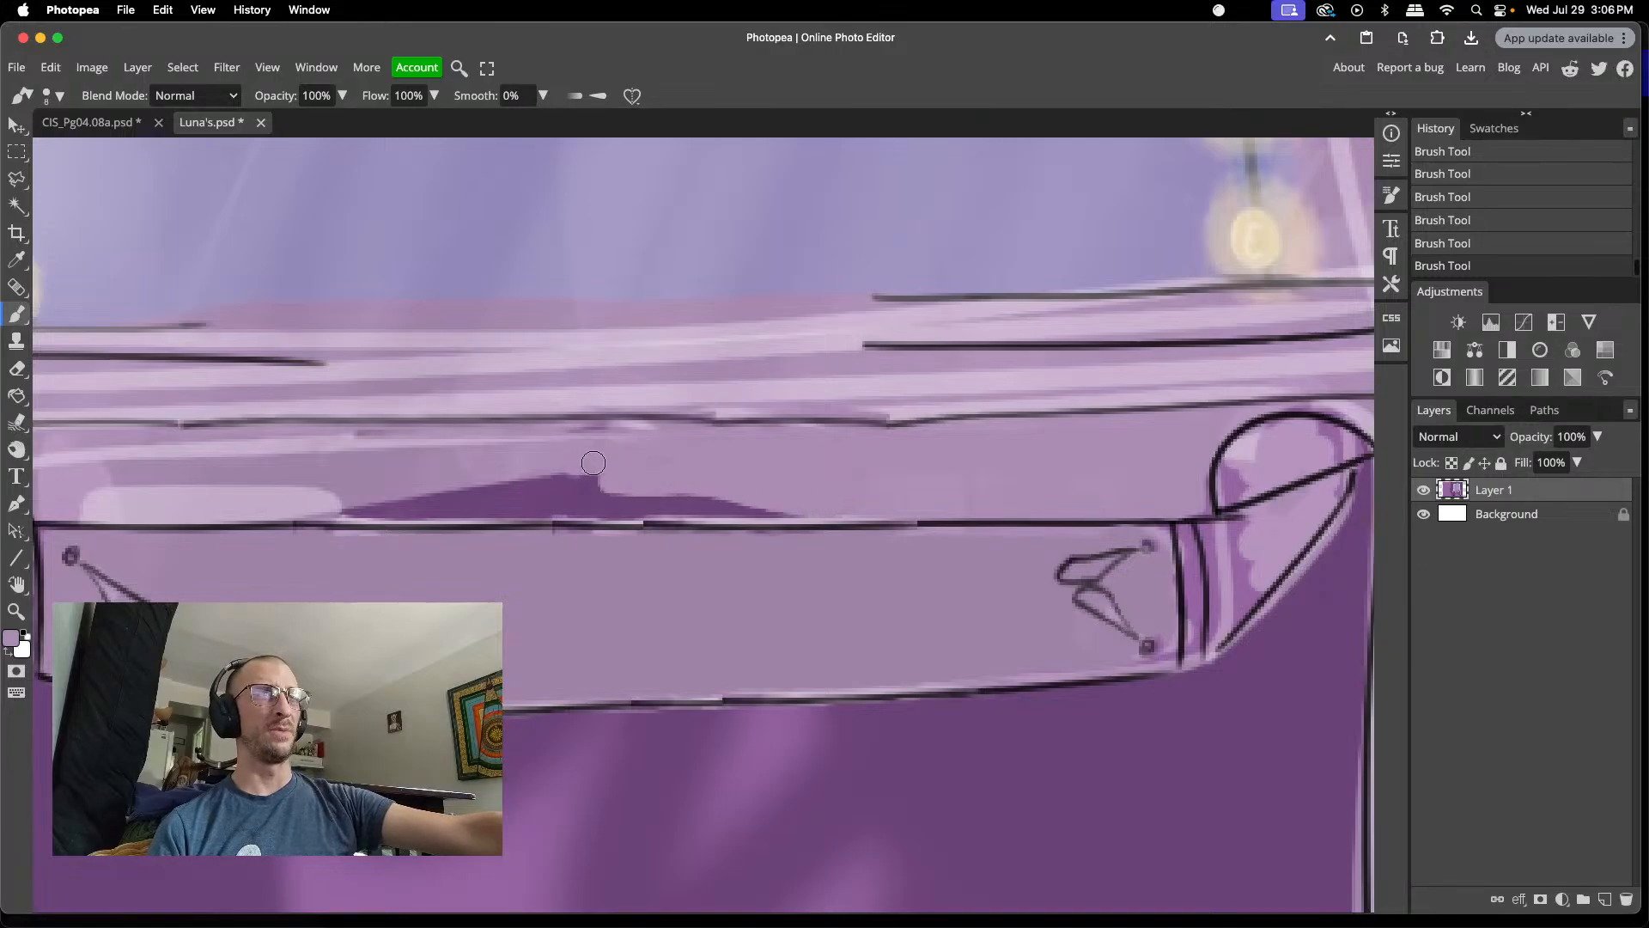
{"action": "mouse_move", "coordinate": [803, 498]}
{"action": "left_mouse_down"}
{"action": "mouse_move", "coordinate": [542, 493]}
{"action": "mouse_move", "coordinate": [601, 476]}
{"action": "mouse_move", "coordinate": [341, 501]}
{"action": "mouse_move", "coordinate": [711, 503]}
{"action": "mouse_move", "coordinate": [462, 494]}
{"action": "mouse_move", "coordinate": [621, 509]}
{"action": "left_mouse_up"}
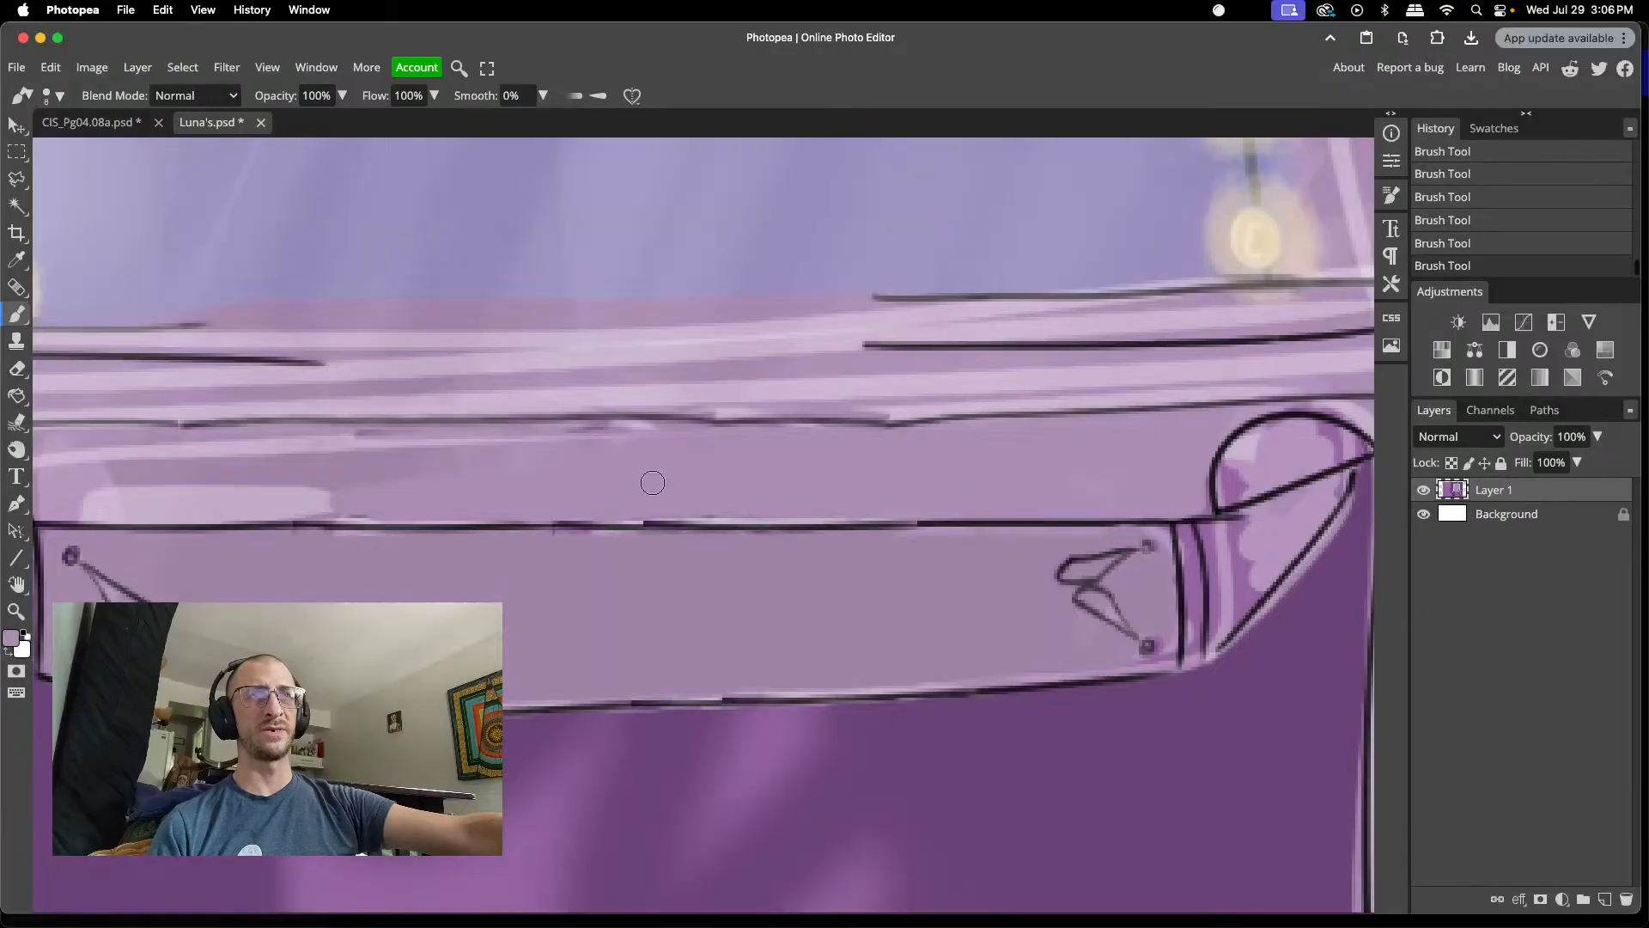
{"action": "scroll", "coordinate": [665, 481], "scroll_direction": "up", "scroll_amount": 3}
{"action": "scroll", "coordinate": [664, 481], "scroll_direction": "down", "scroll_amount": 3}
{"action": "scroll", "coordinate": [665, 481], "scroll_direction": "left", "scroll_amount": 5}
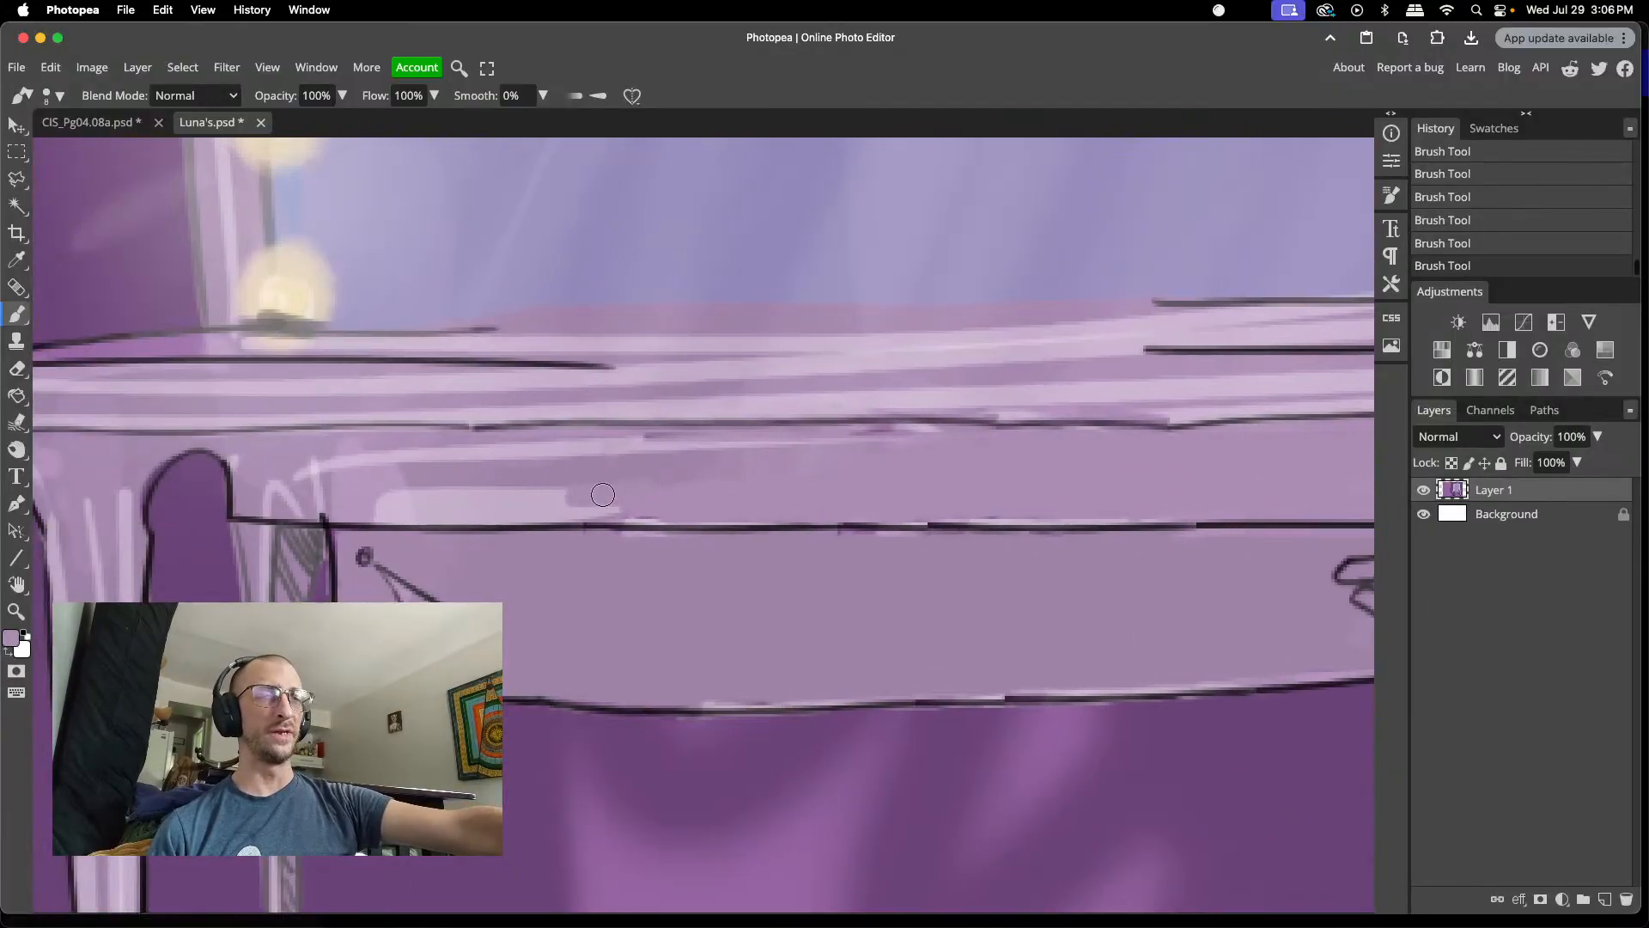
{"action": "key", "text": "ctrl+z"}
- Lasso the black line on the right part of the tabletop's front edge, copy it to a new layer, and move it into the gap
{"action": "scroll", "coordinate": [602, 494], "scroll_direction": "down", "scroll_amount": 5}
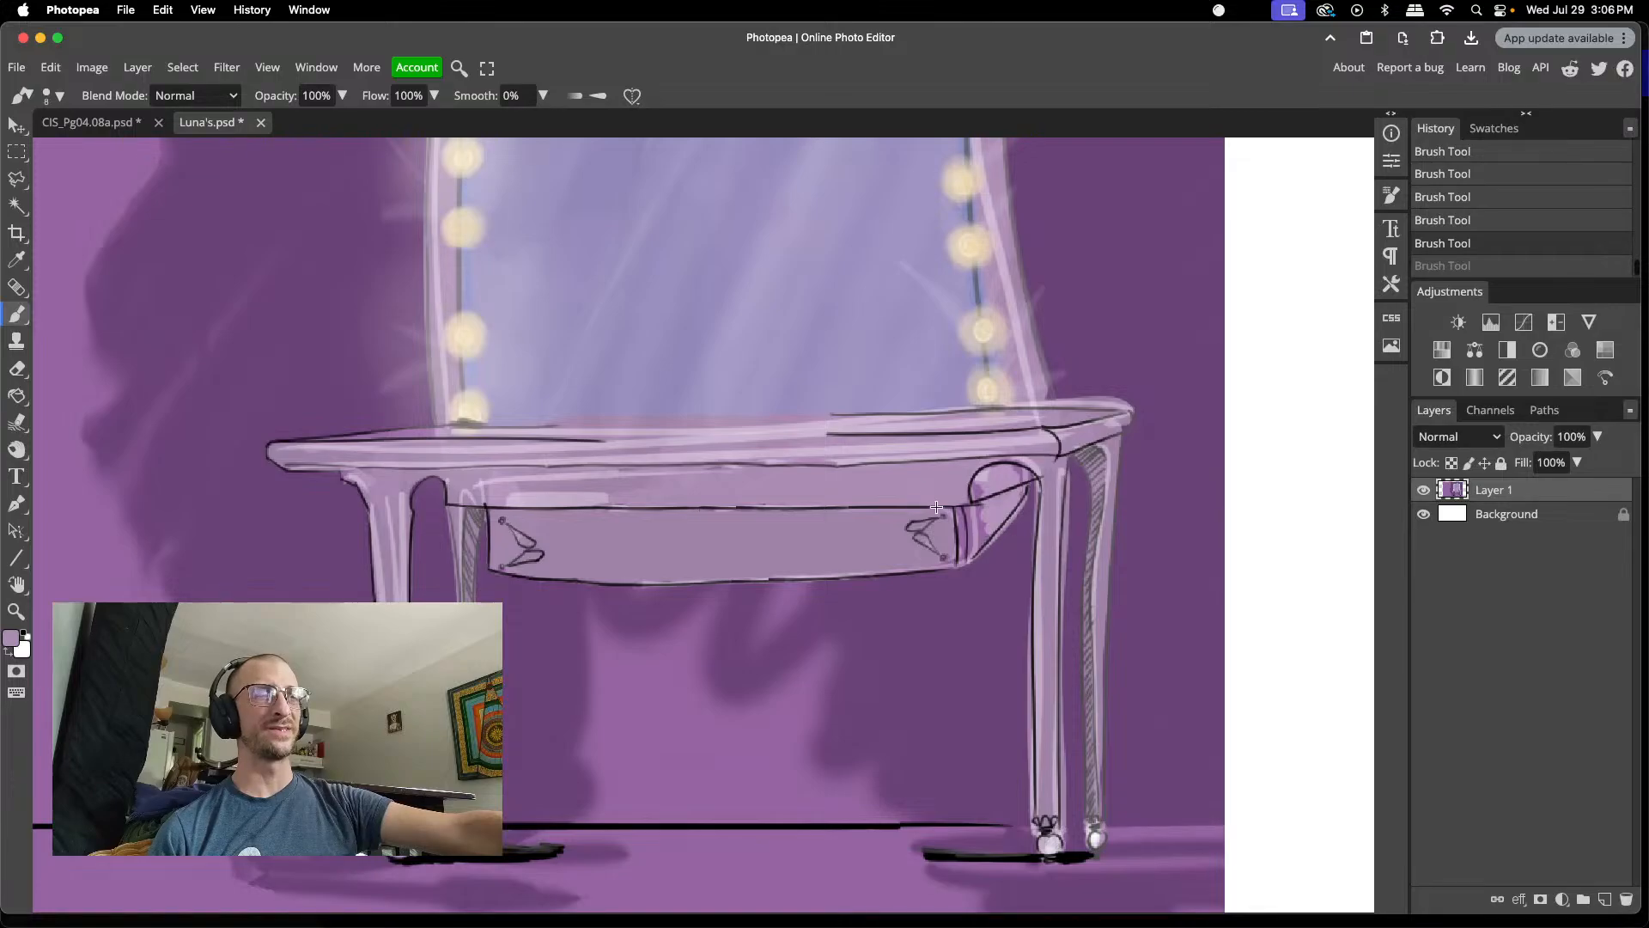
{"action": "scroll", "coordinate": [936, 507], "scroll_direction": "up", "scroll_amount": 4}
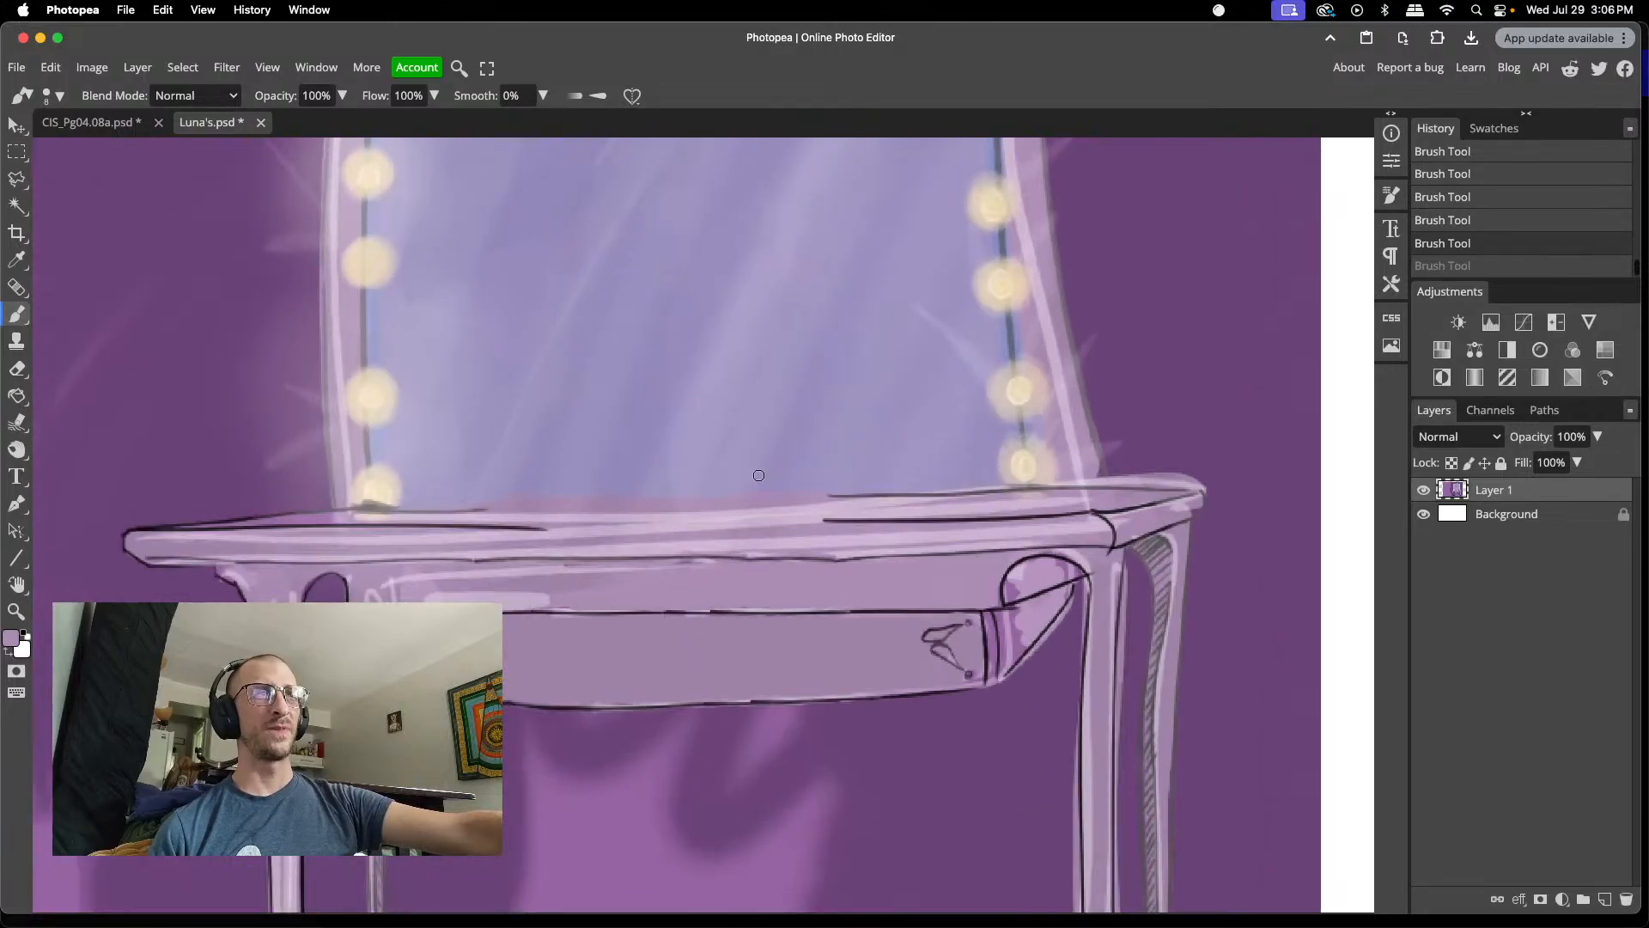
{"action": "scroll", "coordinate": [760, 519], "scroll_direction": "up", "scroll_amount": 1}
{"action": "scroll", "coordinate": [760, 519], "scroll_direction": "up", "scroll_amount": 1}
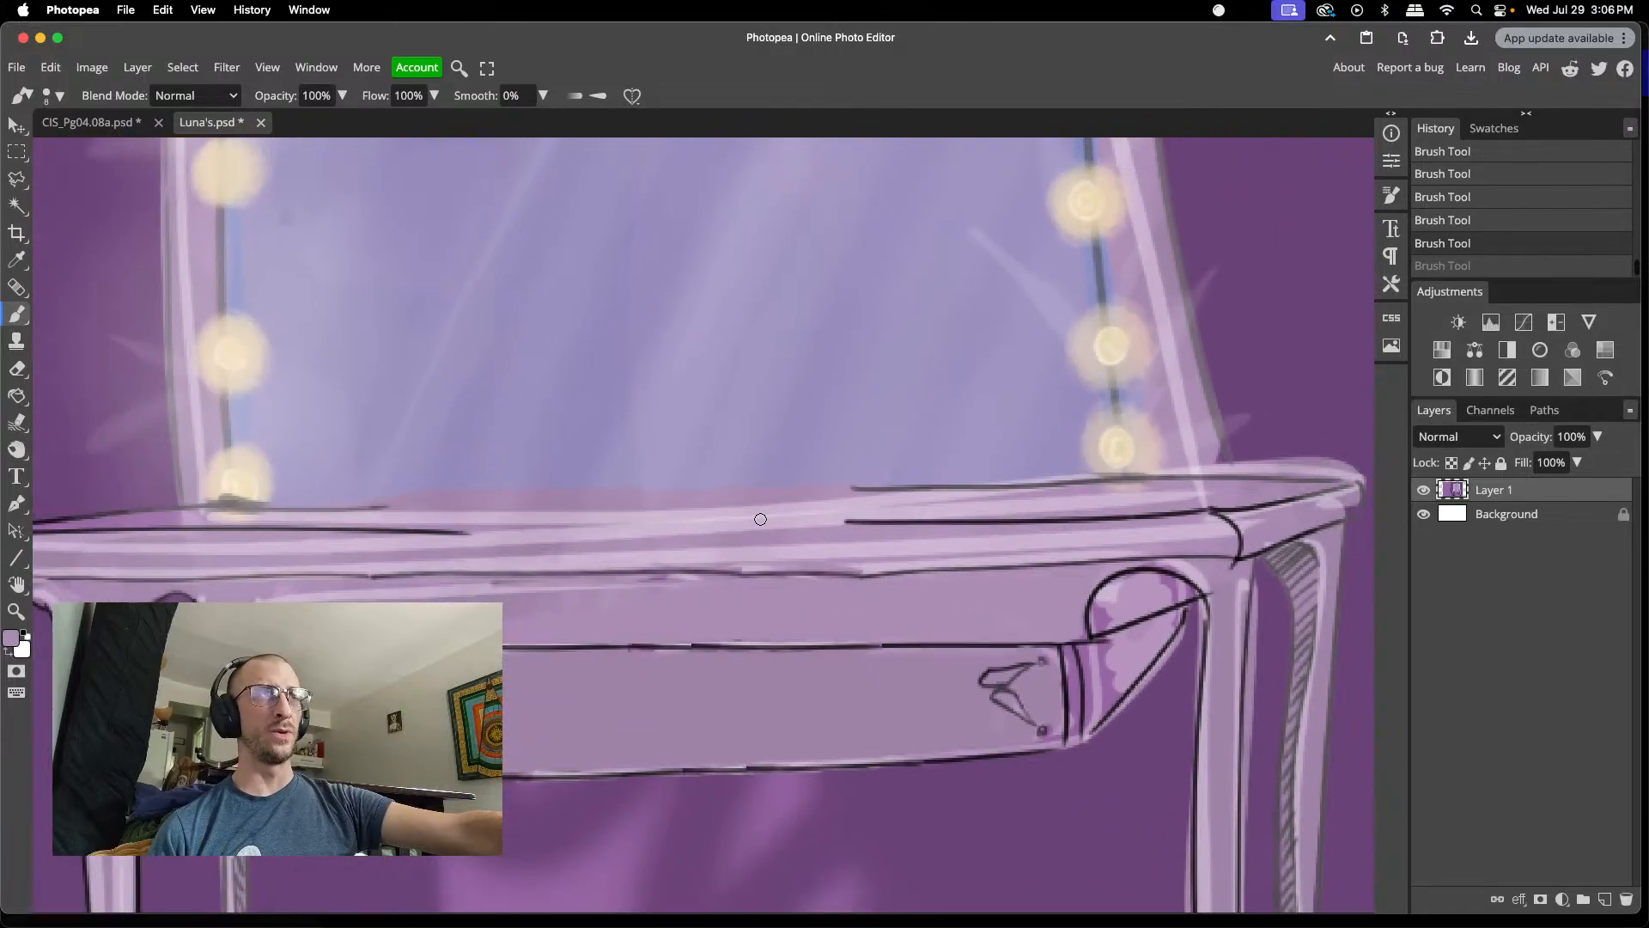
{"action": "key", "text": "l"}
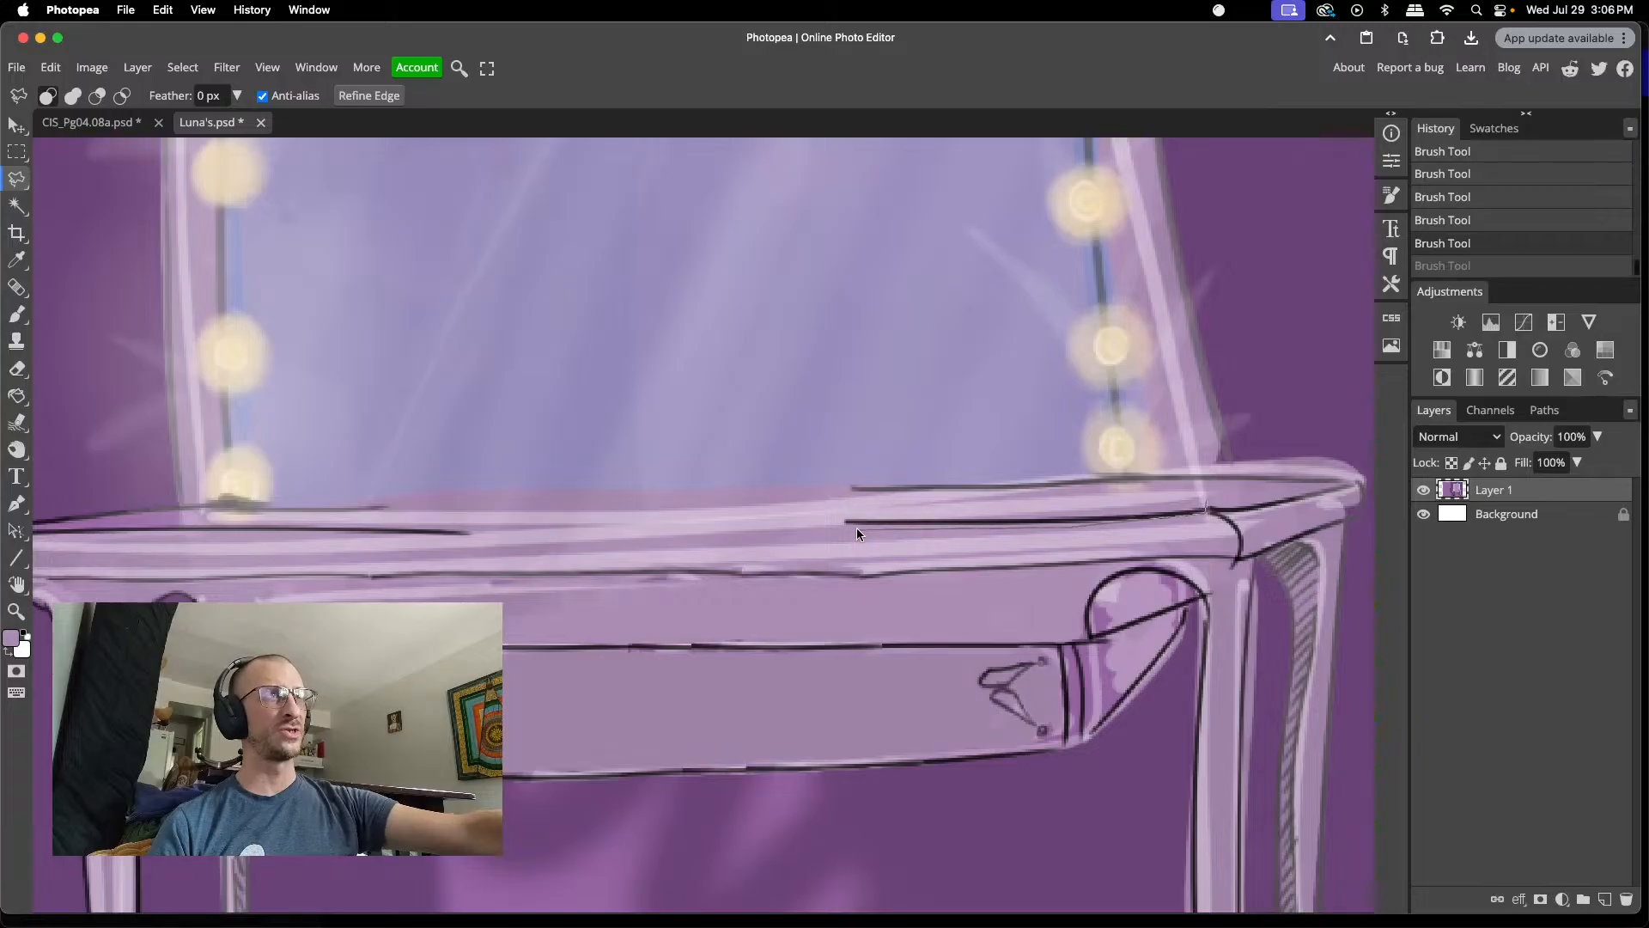
{"action": "left_click_drag", "start_coordinate": [845, 520], "coordinate": [1205, 504]}
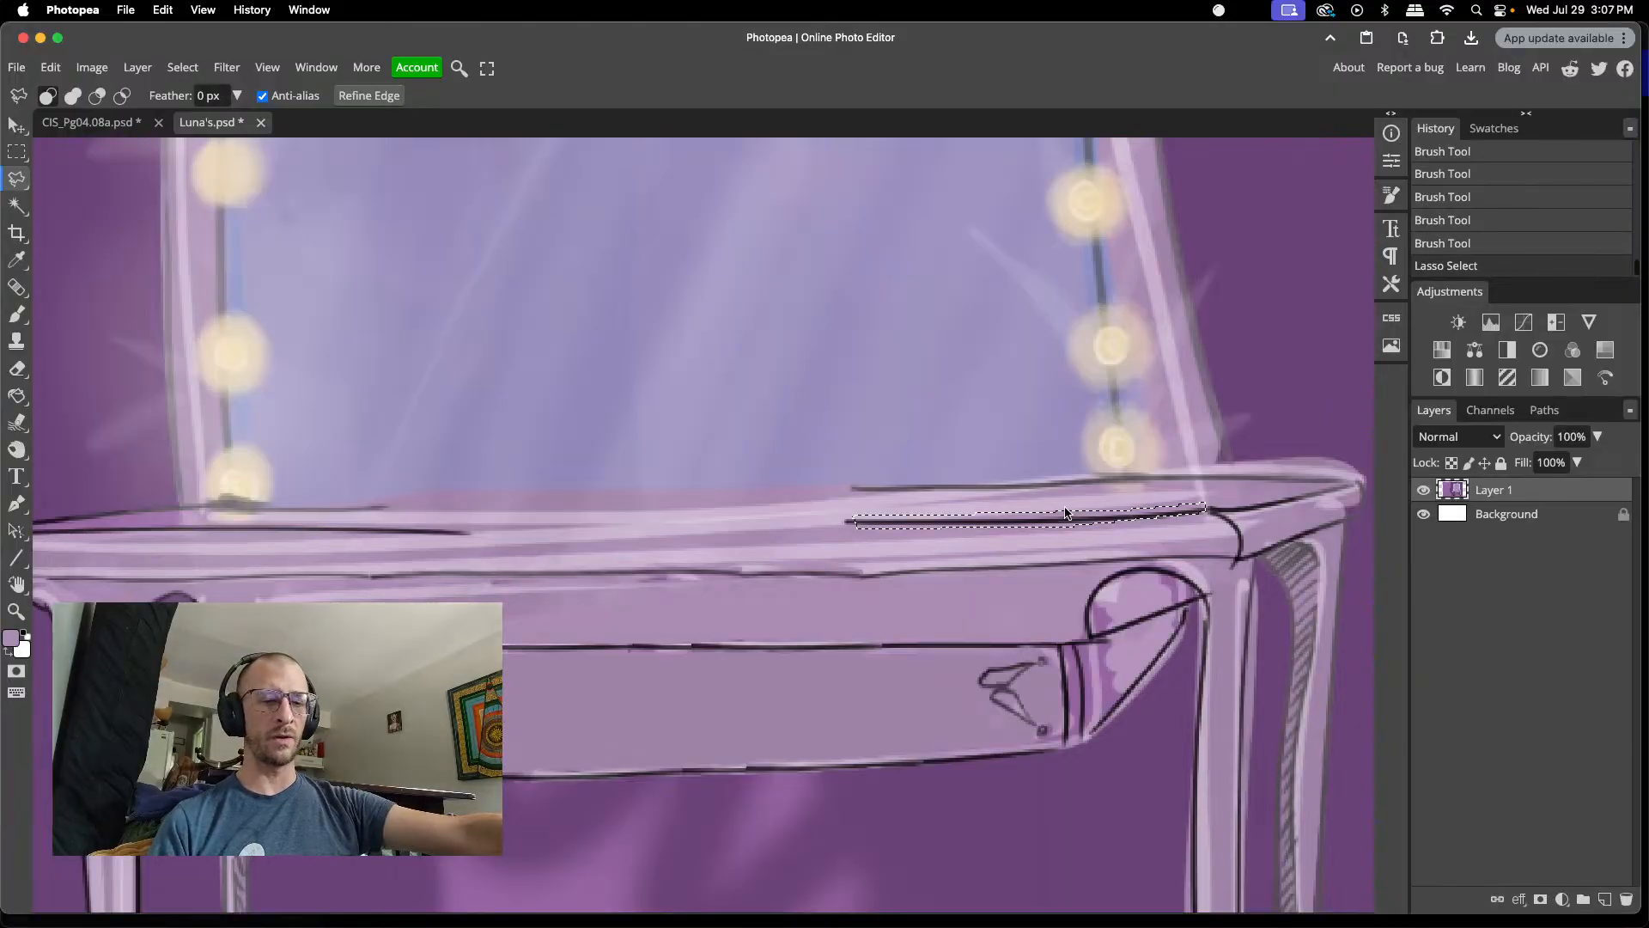
{"action": "key", "text": "super+j"}
{"action": "key", "text": "v"}
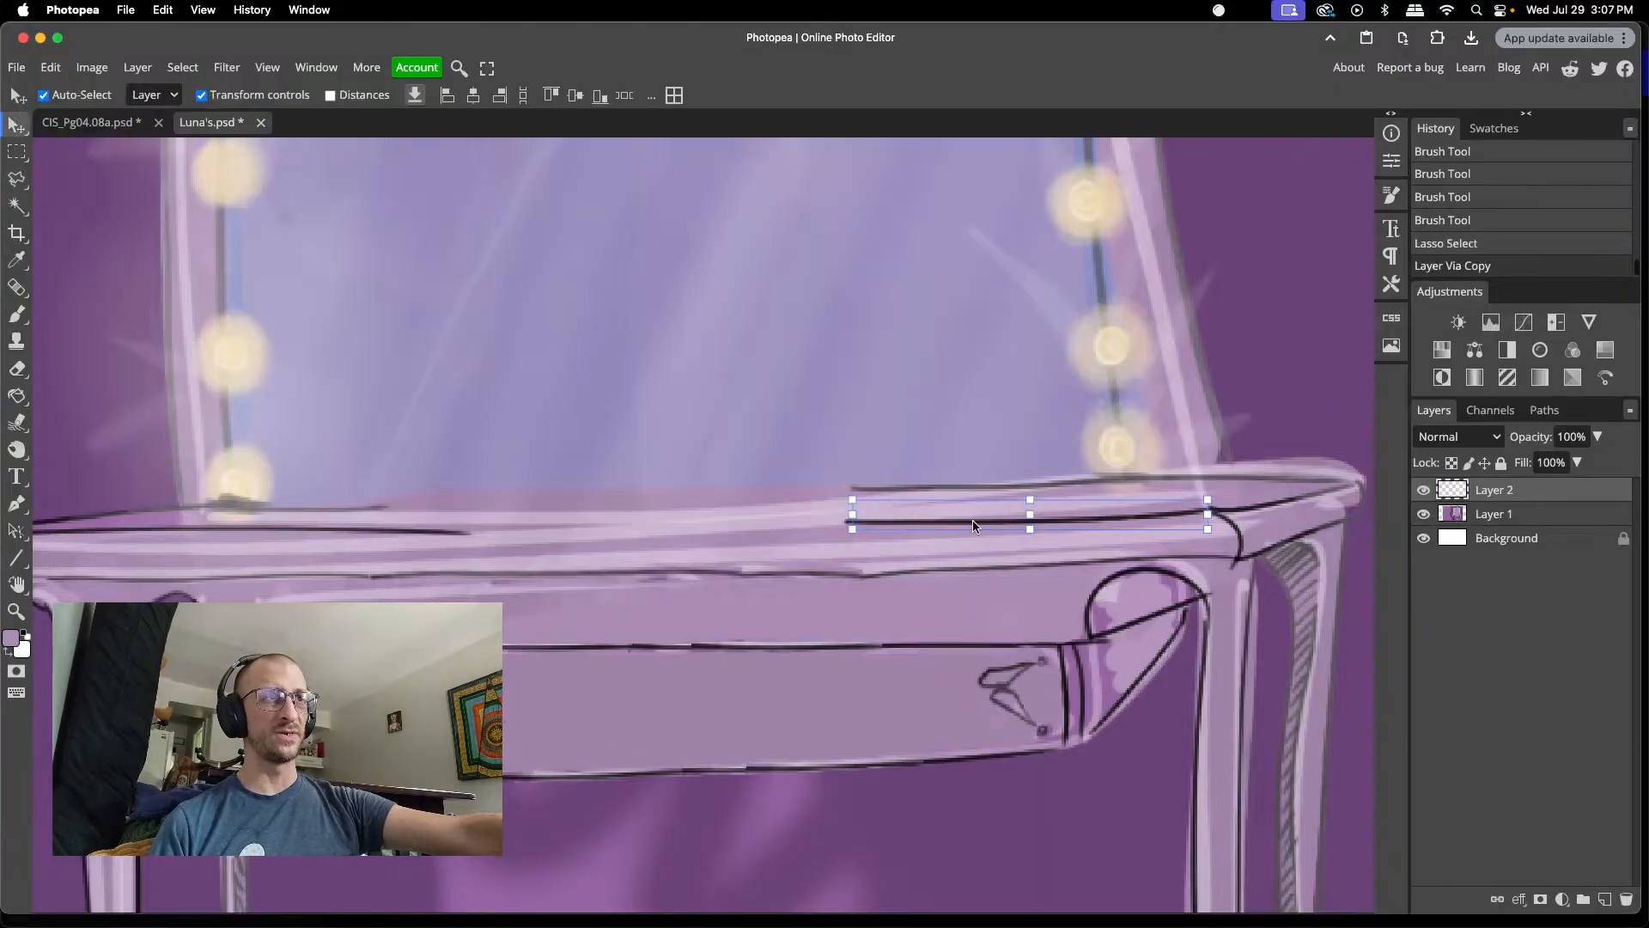
{"action": "mouse_move", "coordinate": [973, 519]}
{"action": "left_mouse_down"}
{"action": "mouse_move", "coordinate": [555, 539]}
{"action": "mouse_move", "coordinate": [573, 529]}
{"action": "left_mouse_up"}
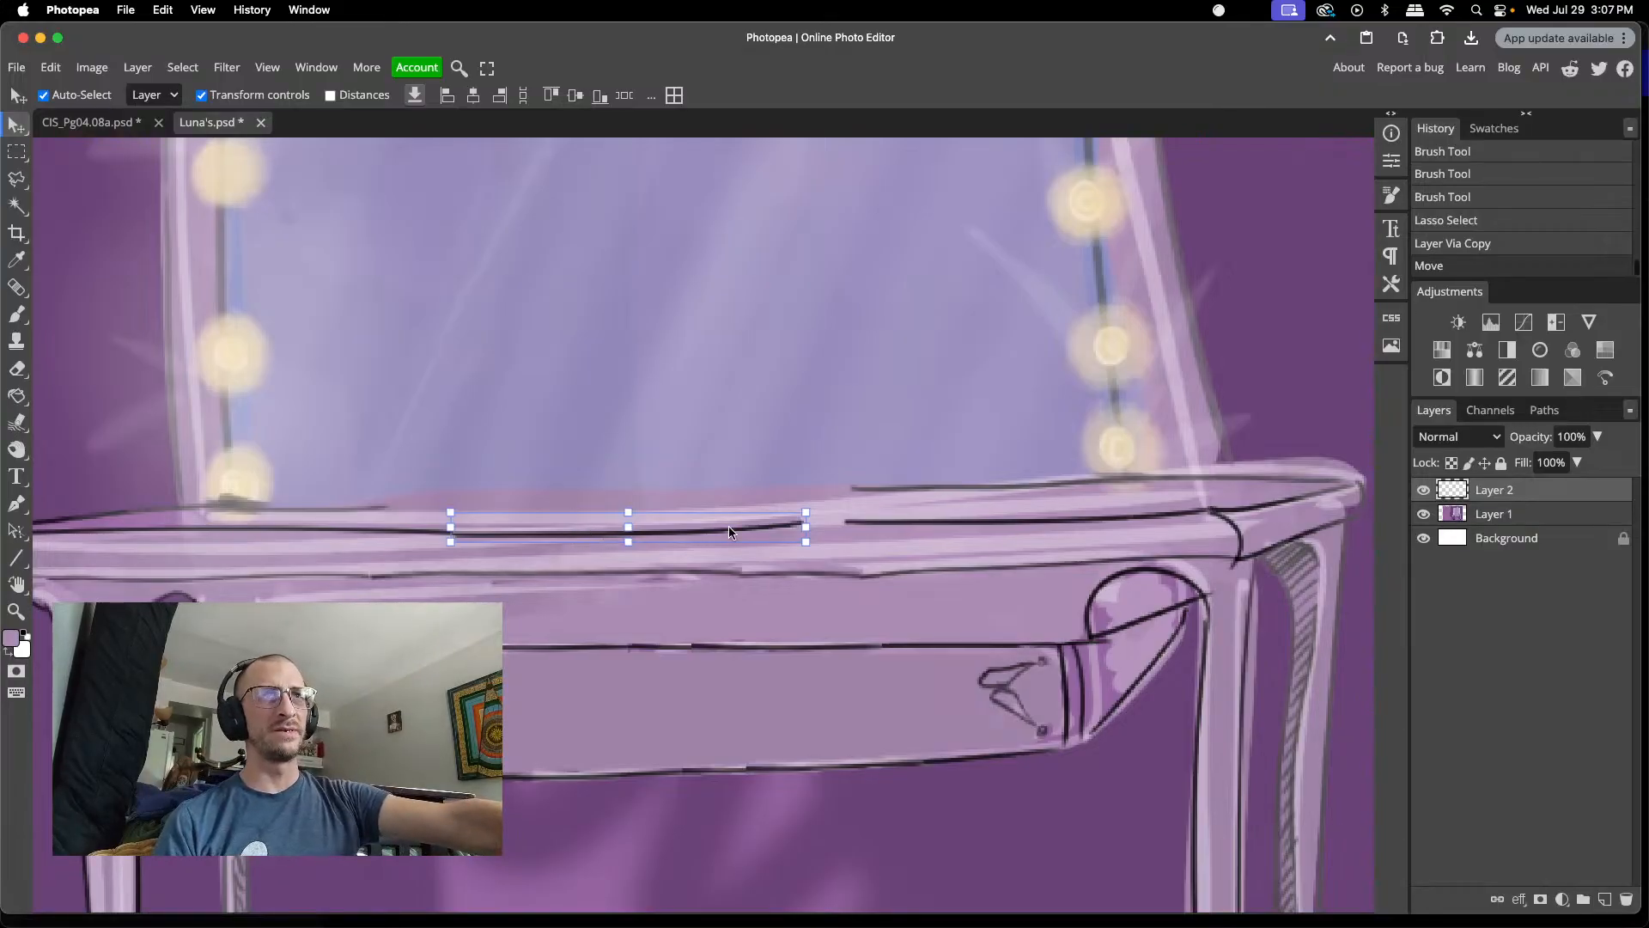
- Rotate the copied line about 0.4° and fine-tune its position and angle to meet the tabletop's left edge line
{"action": "key", "text": "ctrl+t"}
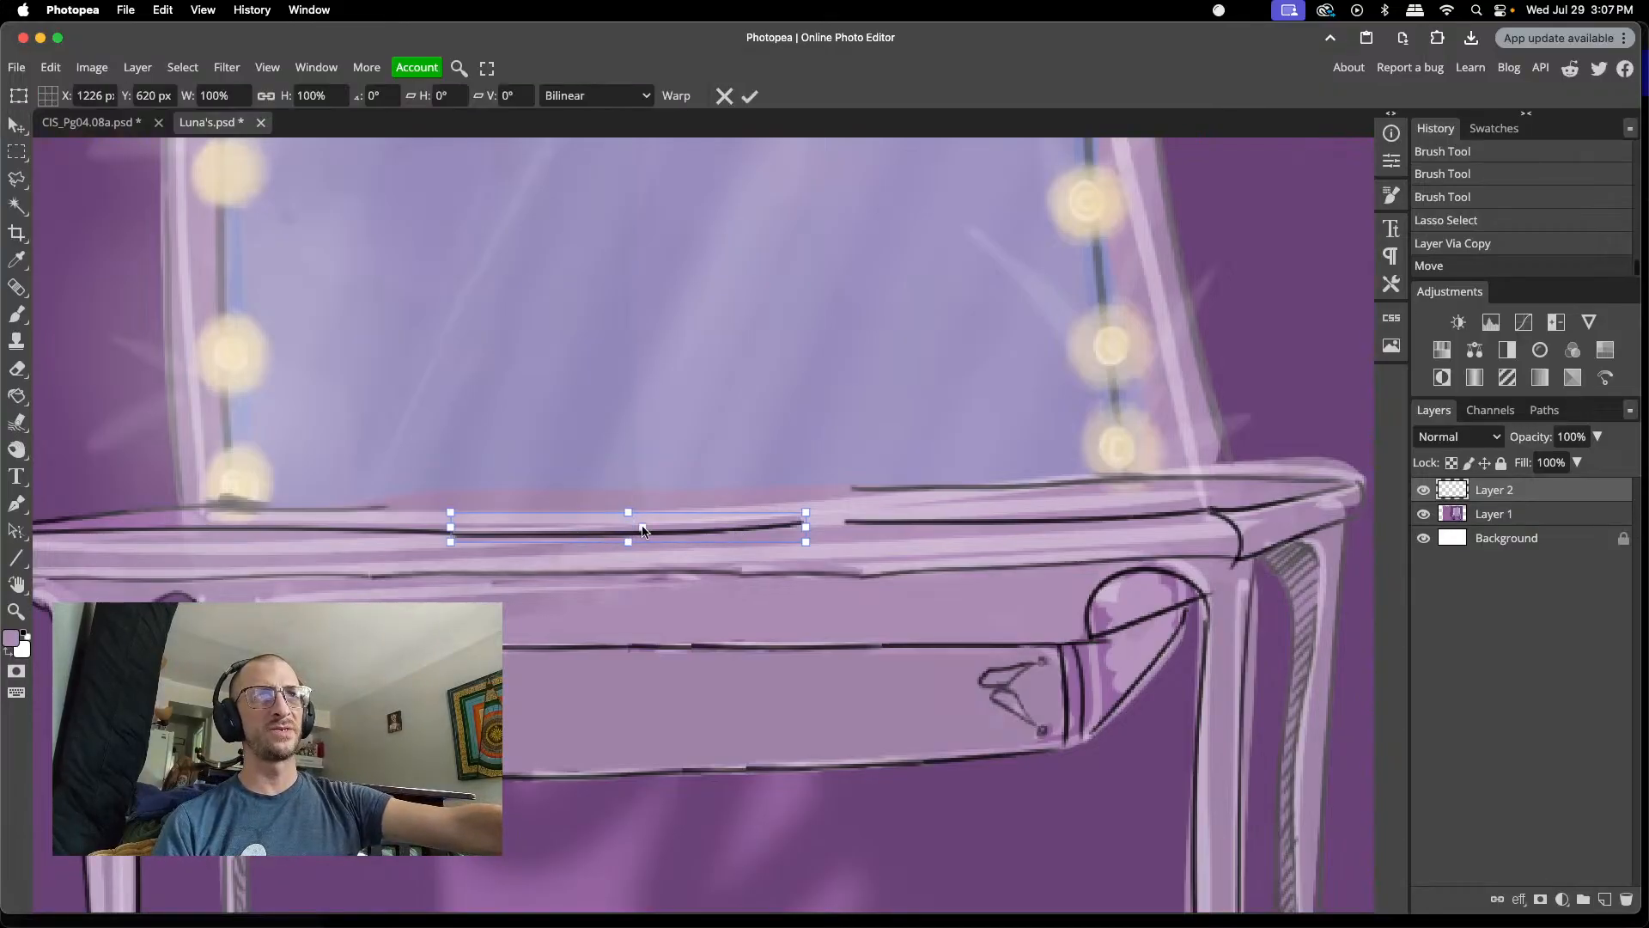
{"action": "left_click_drag", "start_coordinate": [427, 522], "coordinate": [430, 521]}
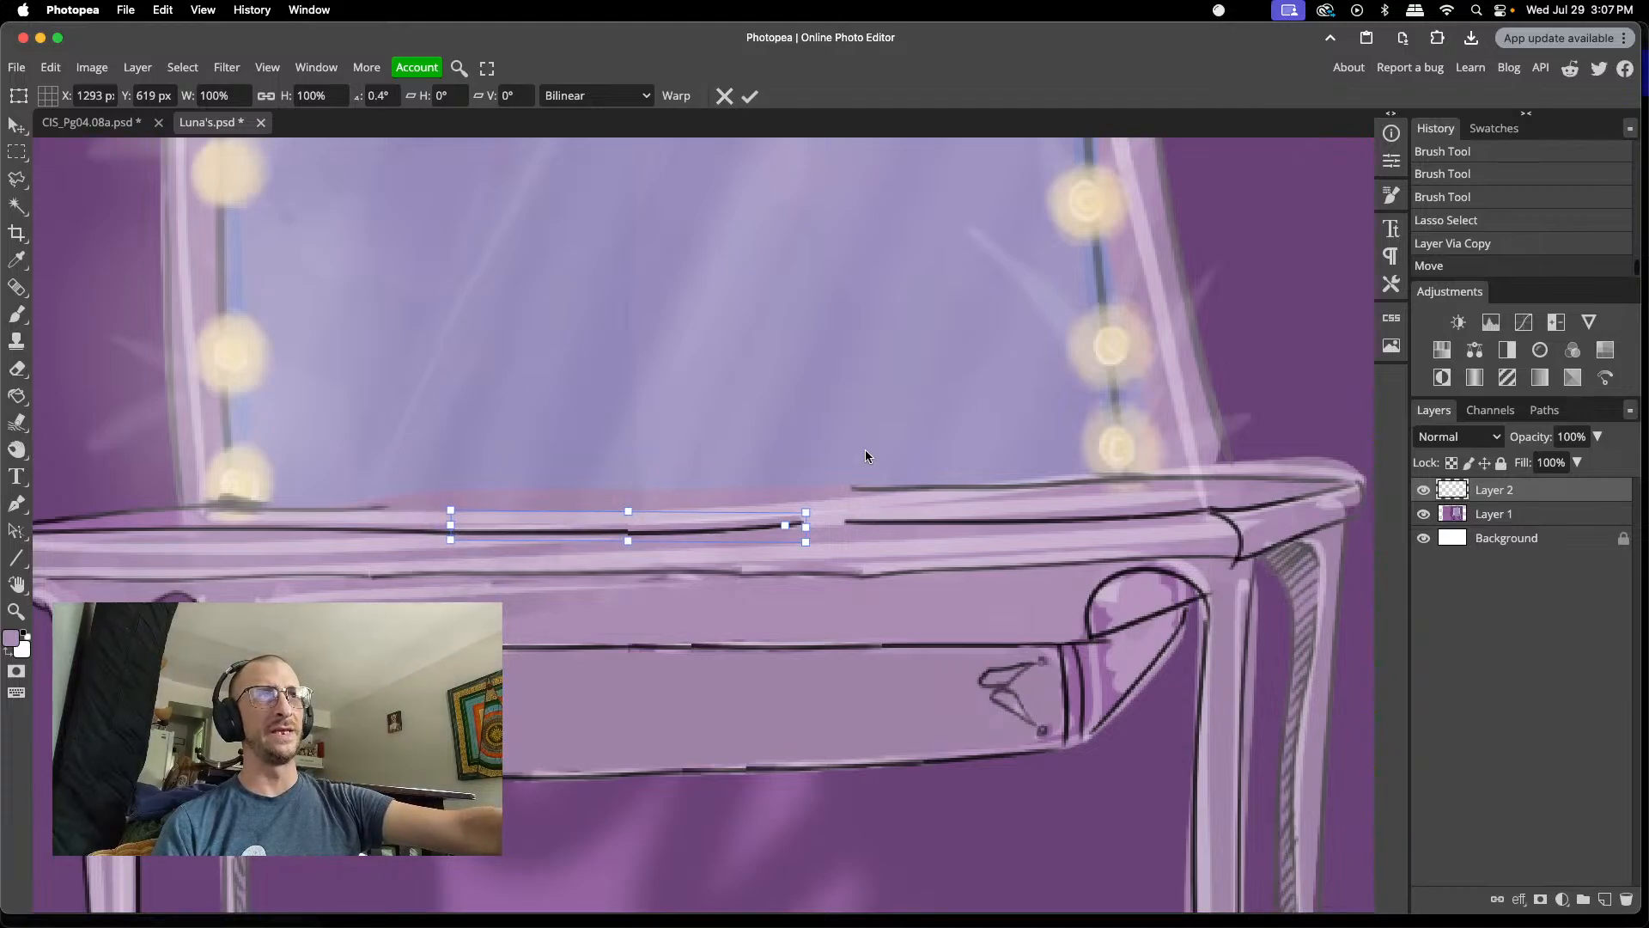
{"action": "left_click", "coordinate": [750, 96]}
{"action": "left_click", "coordinate": [766, 374]}
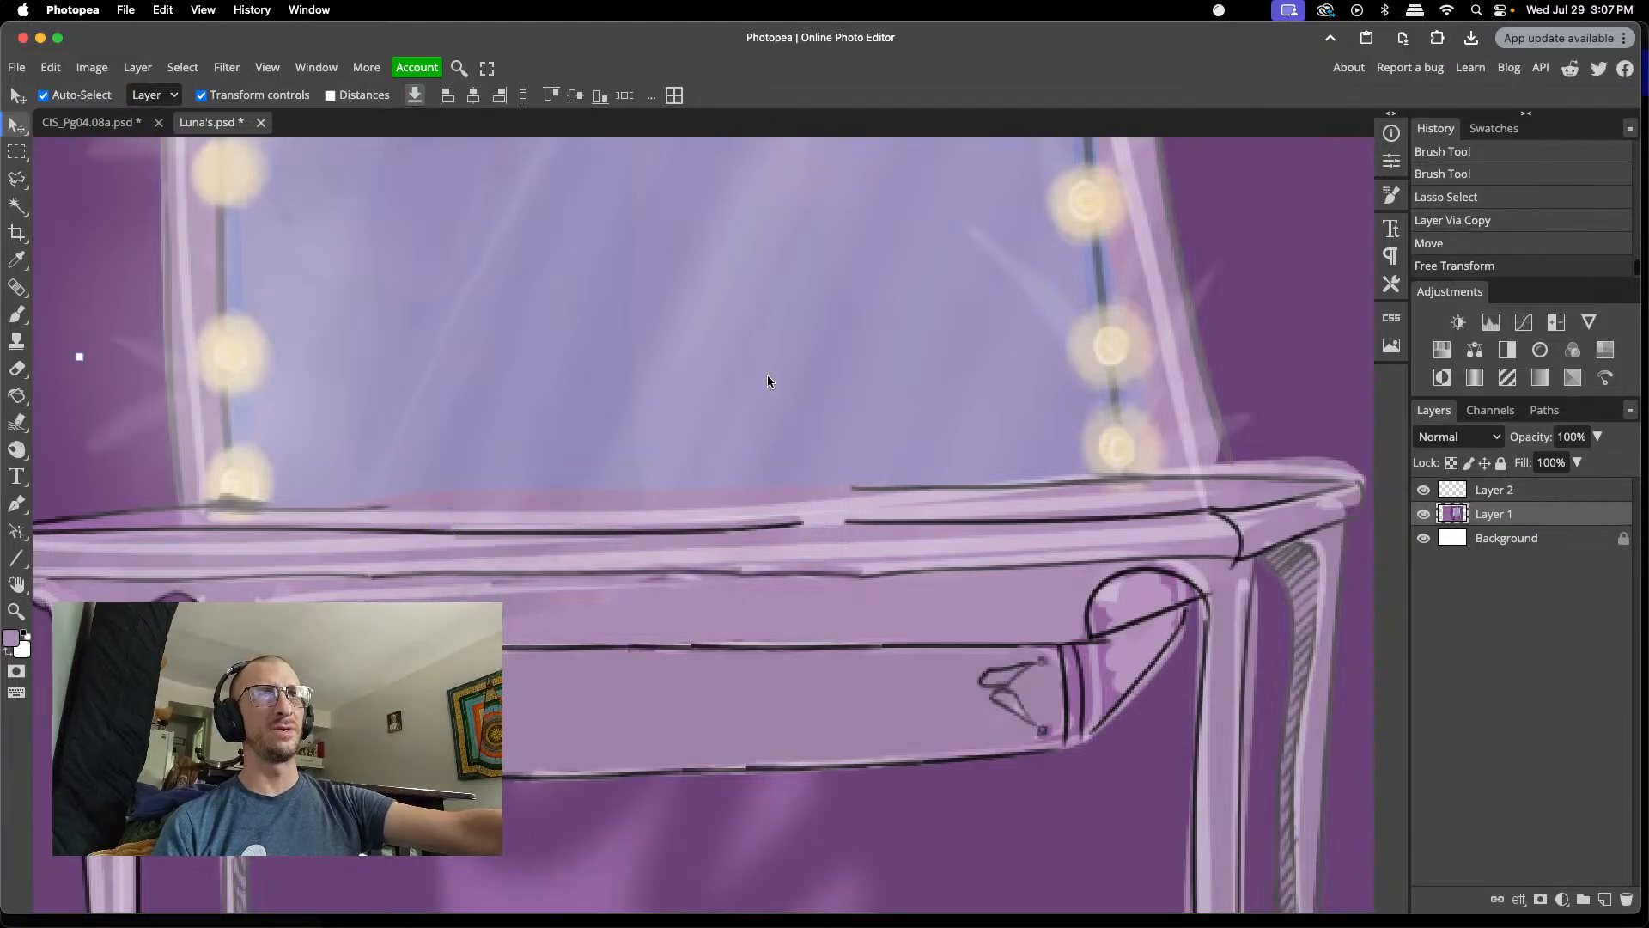
{"action": "left_click", "coordinate": [565, 531]}
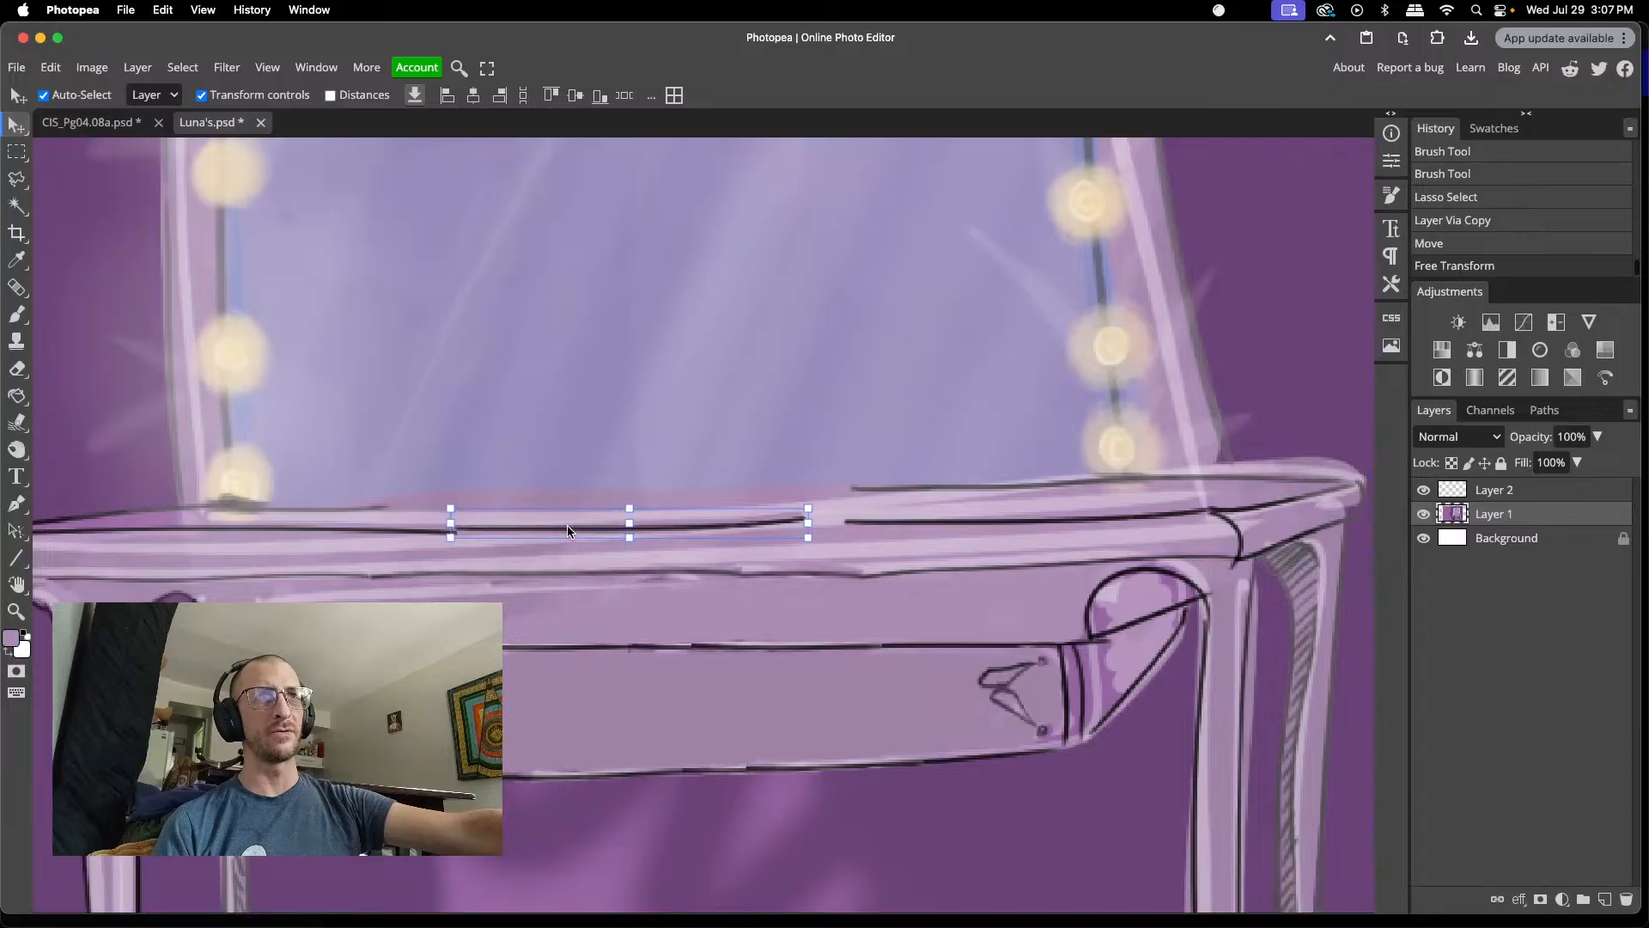
{"action": "left_click_drag", "start_coordinate": [627, 528], "coordinate": [475, 532]}
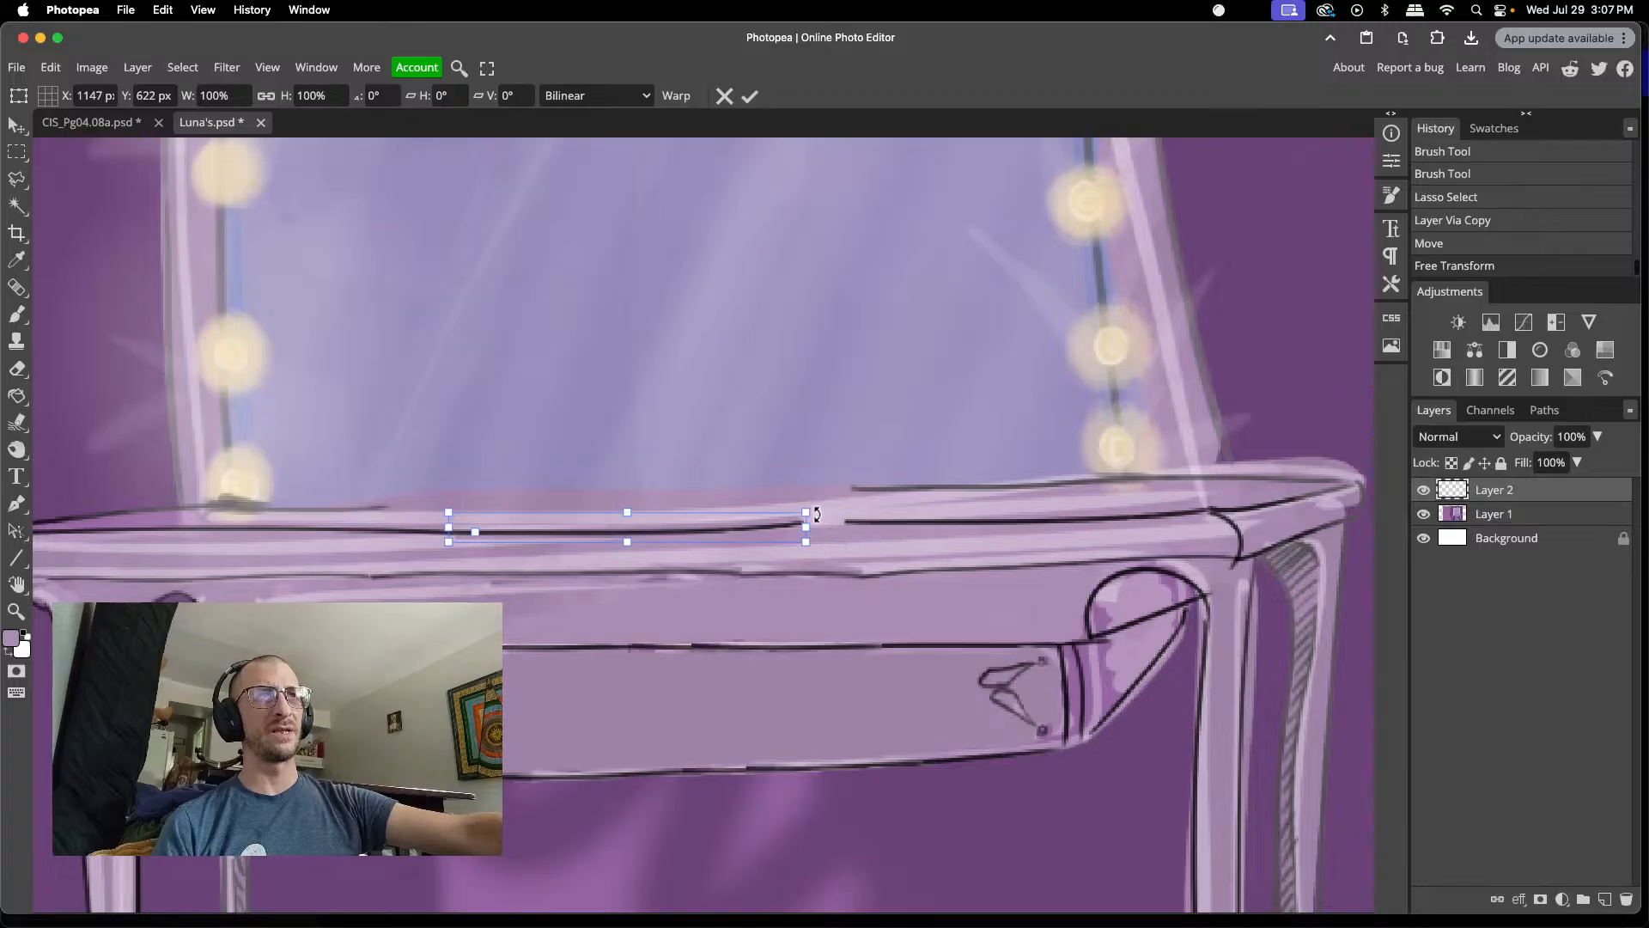
{"action": "left_click_drag", "start_coordinate": [816, 514], "coordinate": [818, 514]}
{"action": "left_click", "coordinate": [750, 96]}
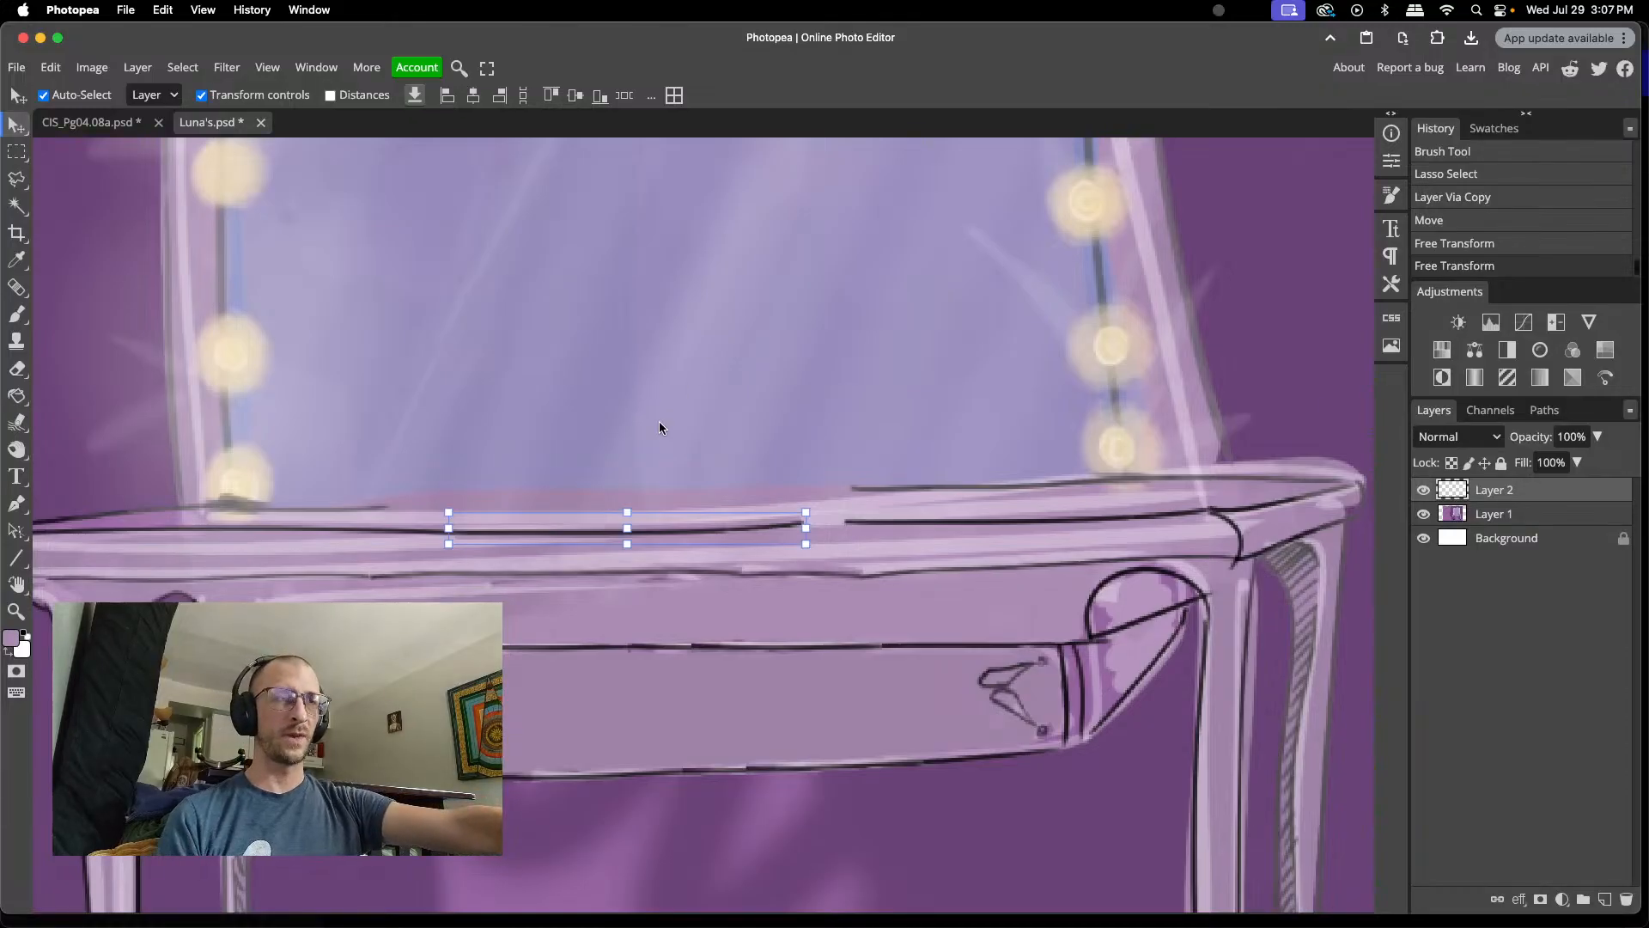
- Duplicate the copied line segment, move it across the remaining gap on the right, and rotate it about -1.2°
{"action": "key", "text": "super+j"}
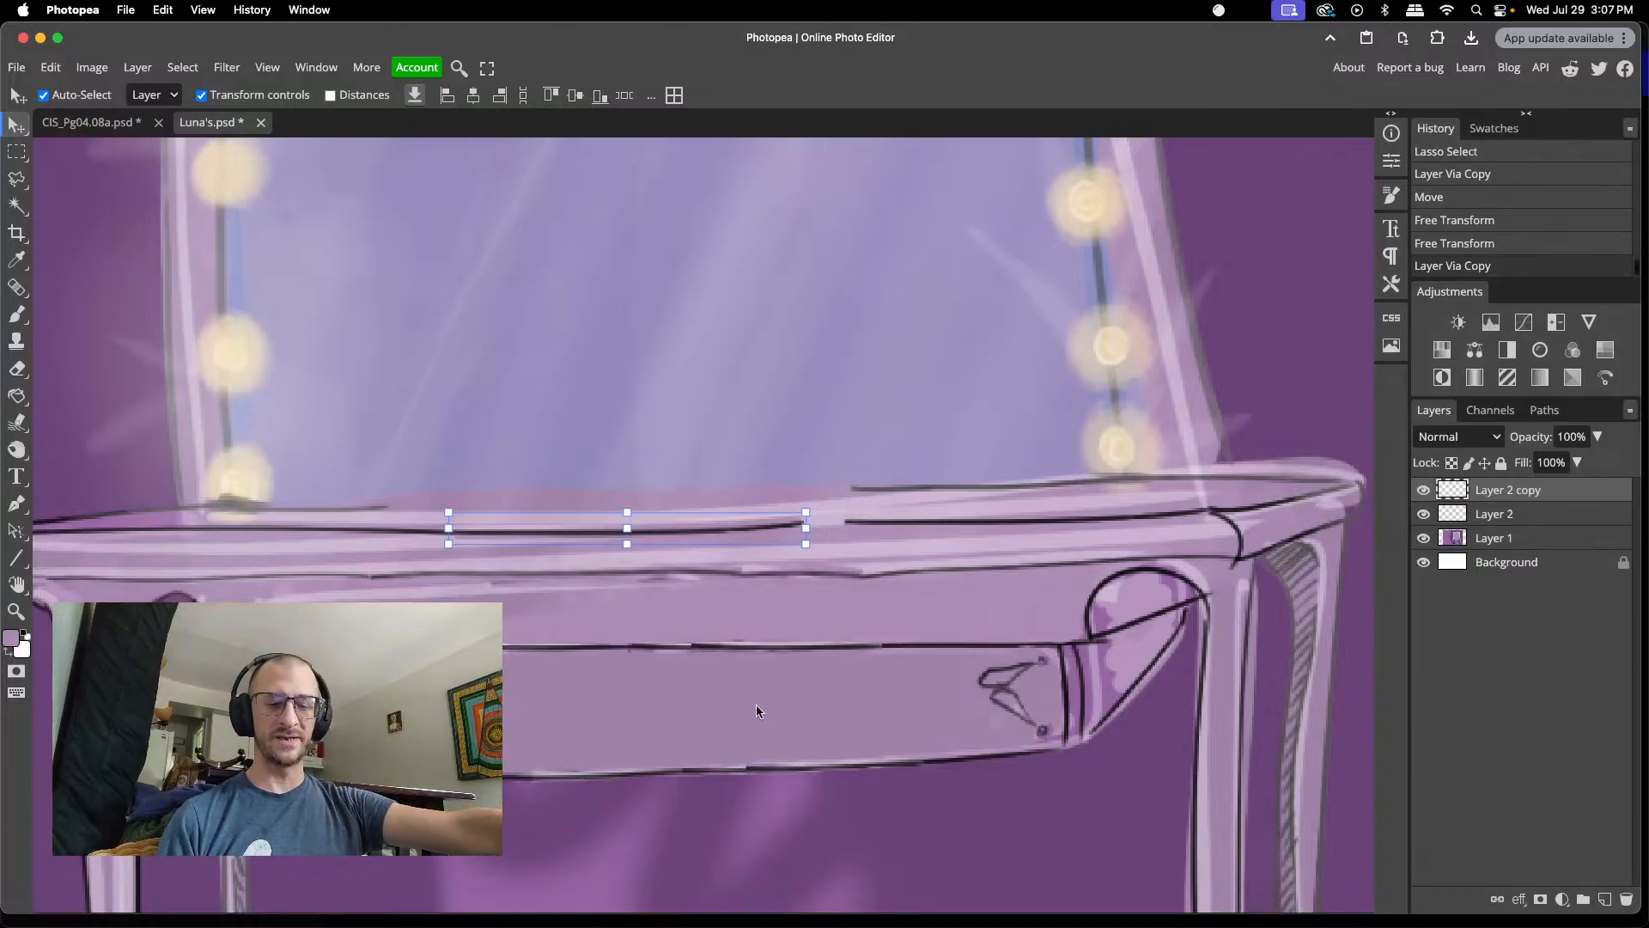
{"action": "left_click_drag", "start_coordinate": [713, 529], "coordinate": [1012, 519]}
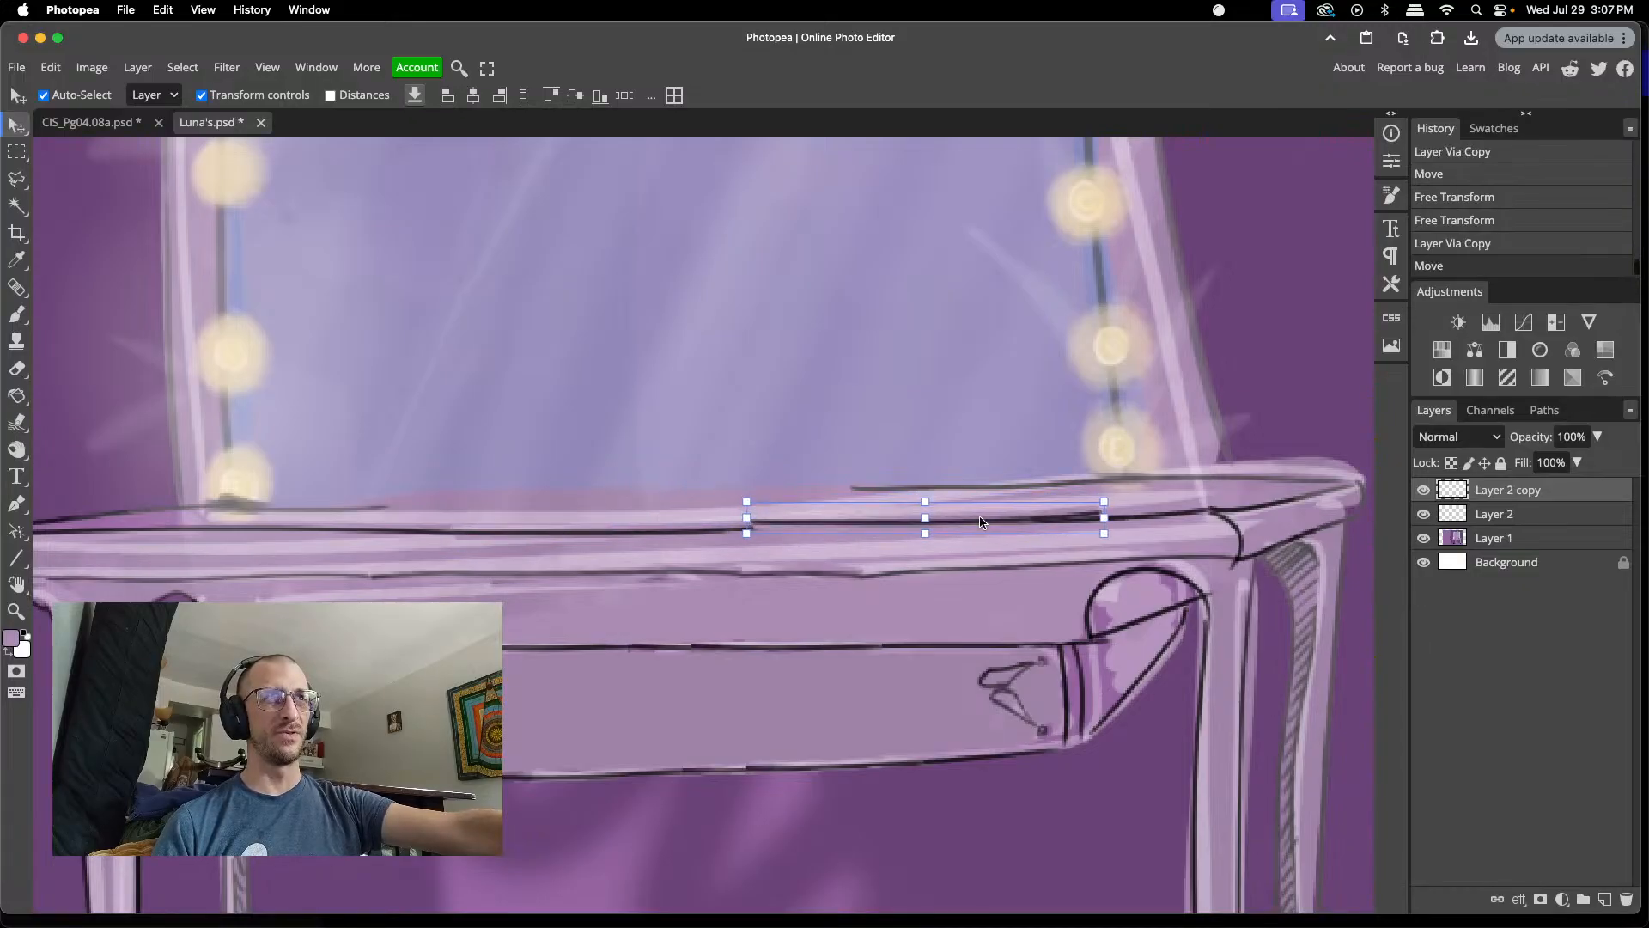
{"action": "key", "text": "alt+super+t"}
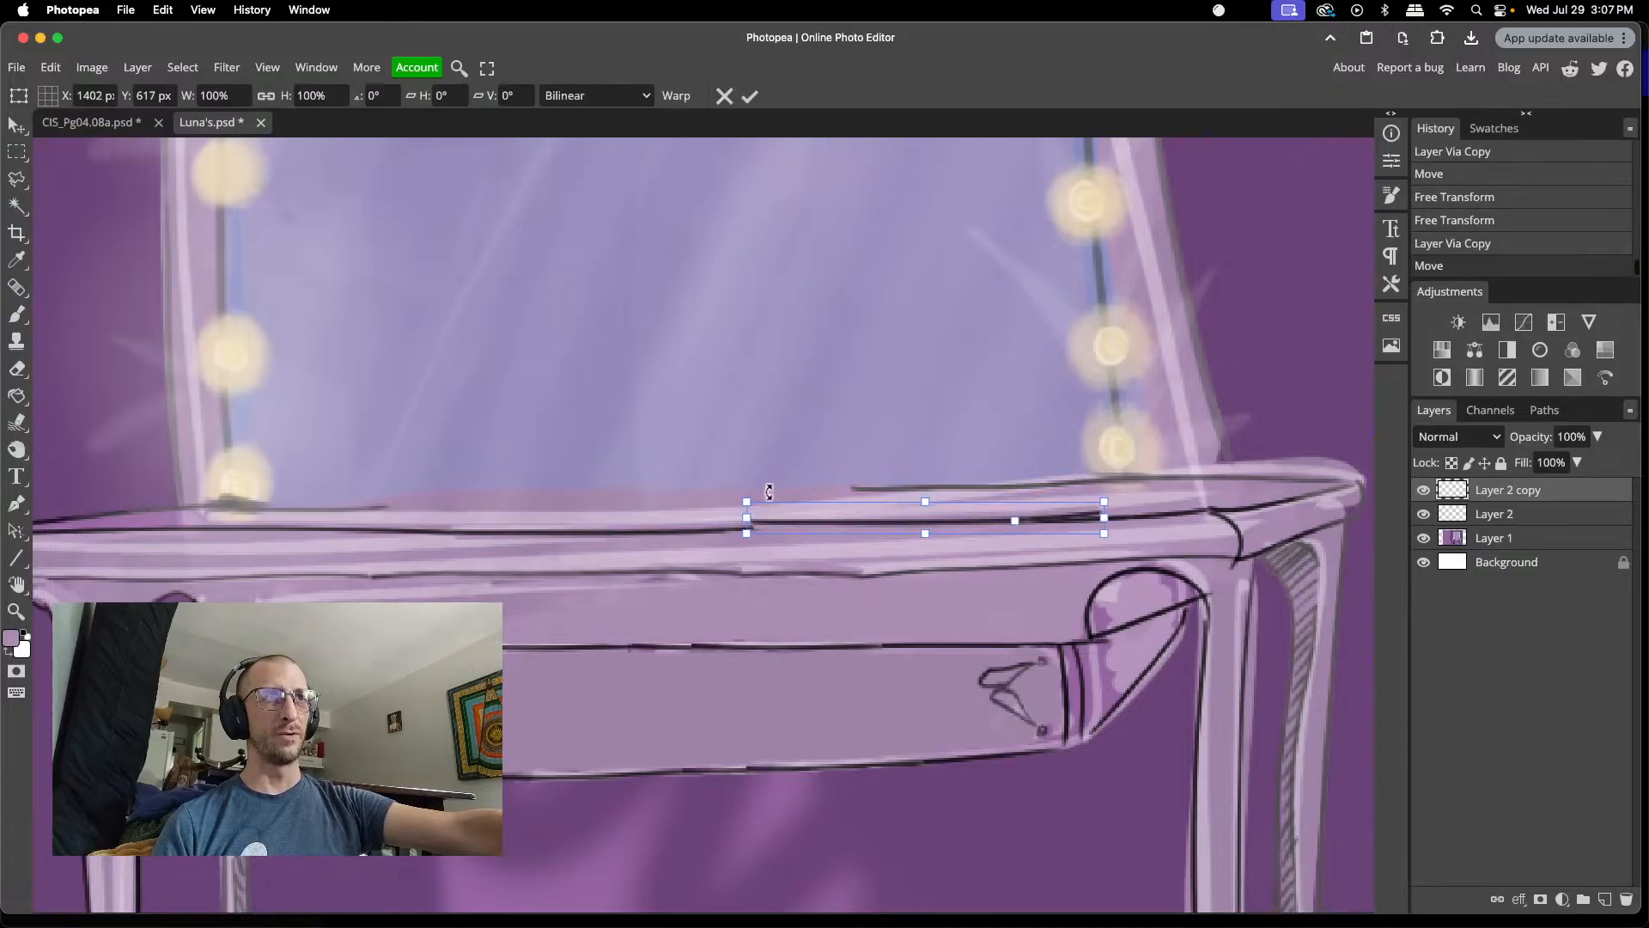
{"action": "left_click_drag", "start_coordinate": [735, 505], "coordinate": [730, 512]}
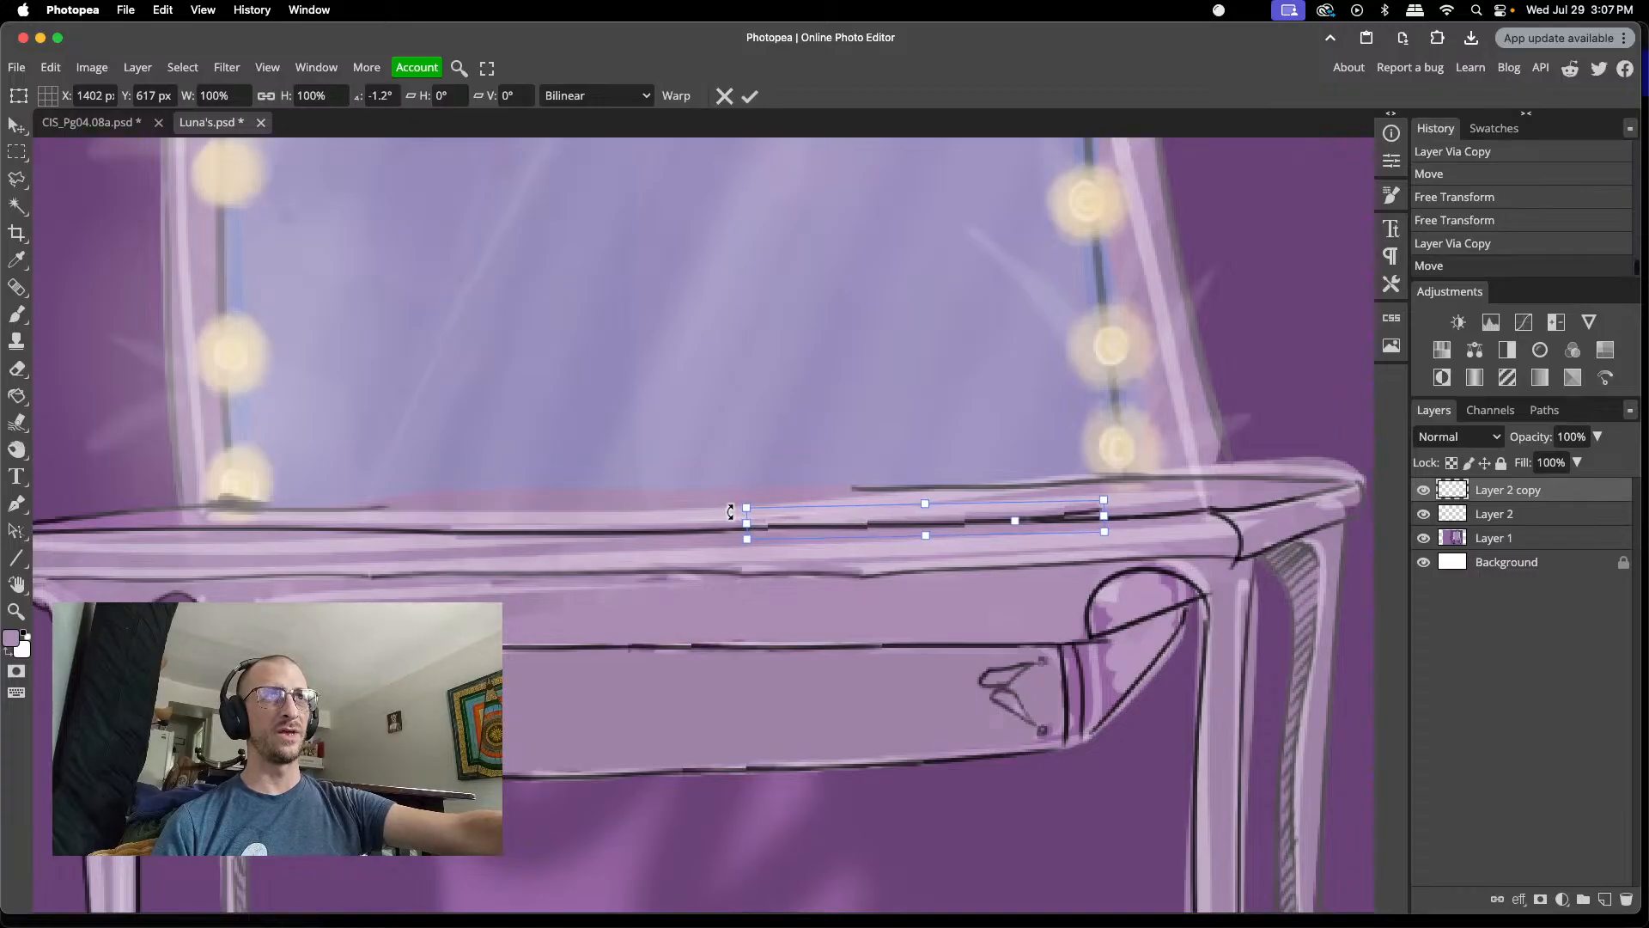
{"action": "left_click", "coordinate": [750, 96]}
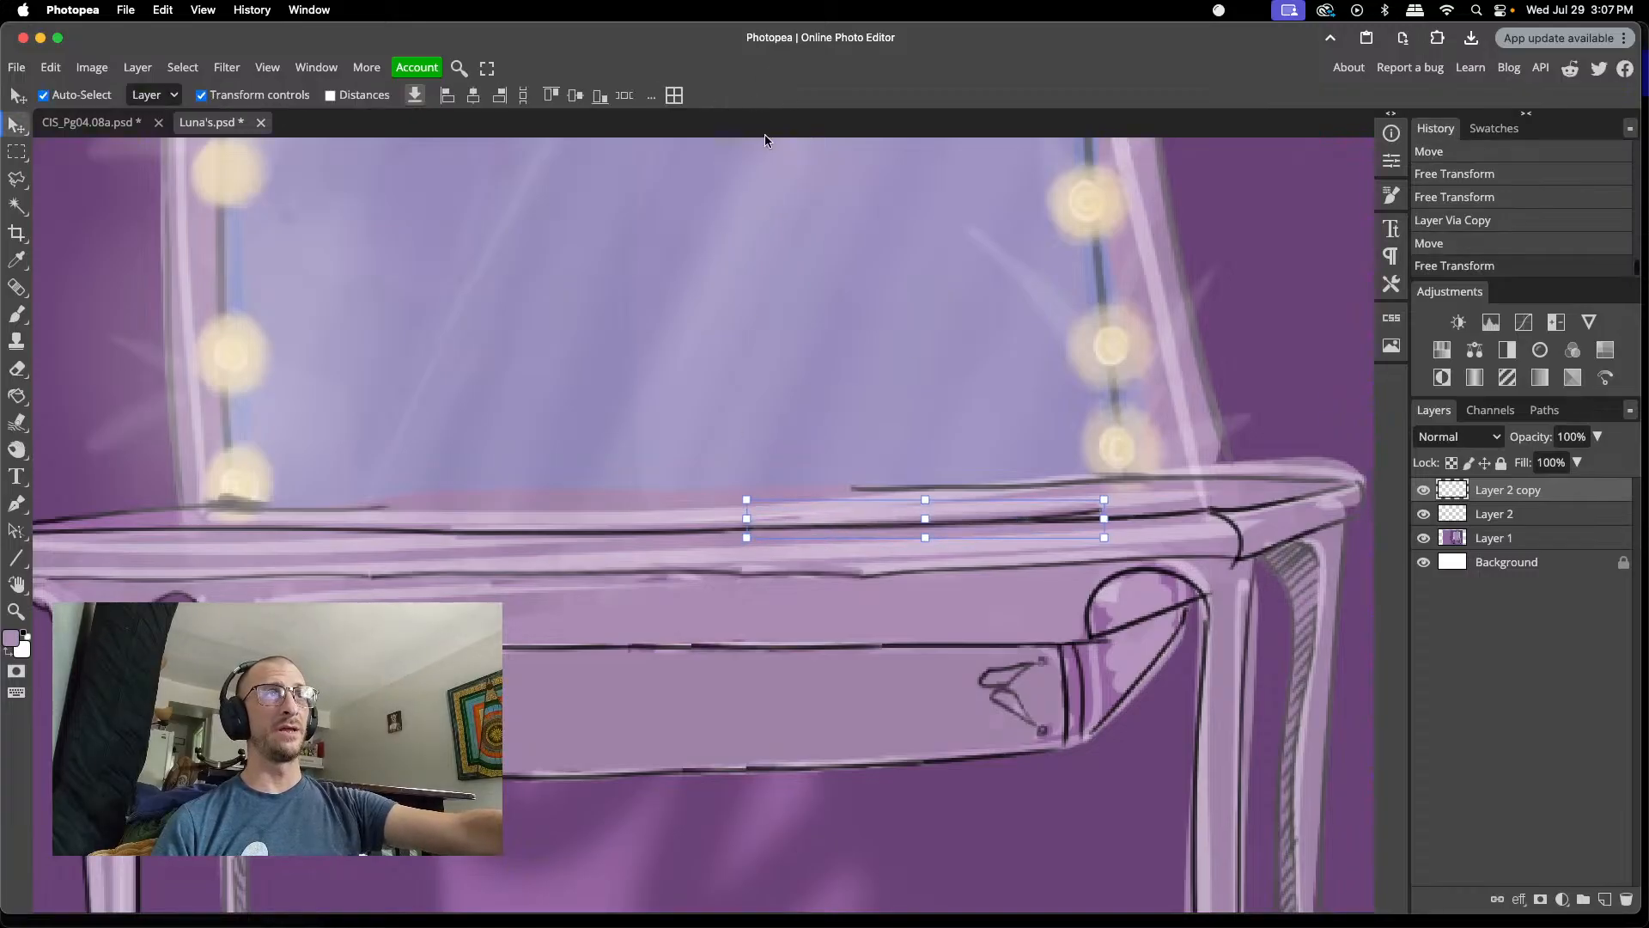
- Erase the excess around the right end of the duplicated line on Layer 2 copy so it blends into the tabletop edge
{"action": "left_click", "coordinate": [1135, 486]}
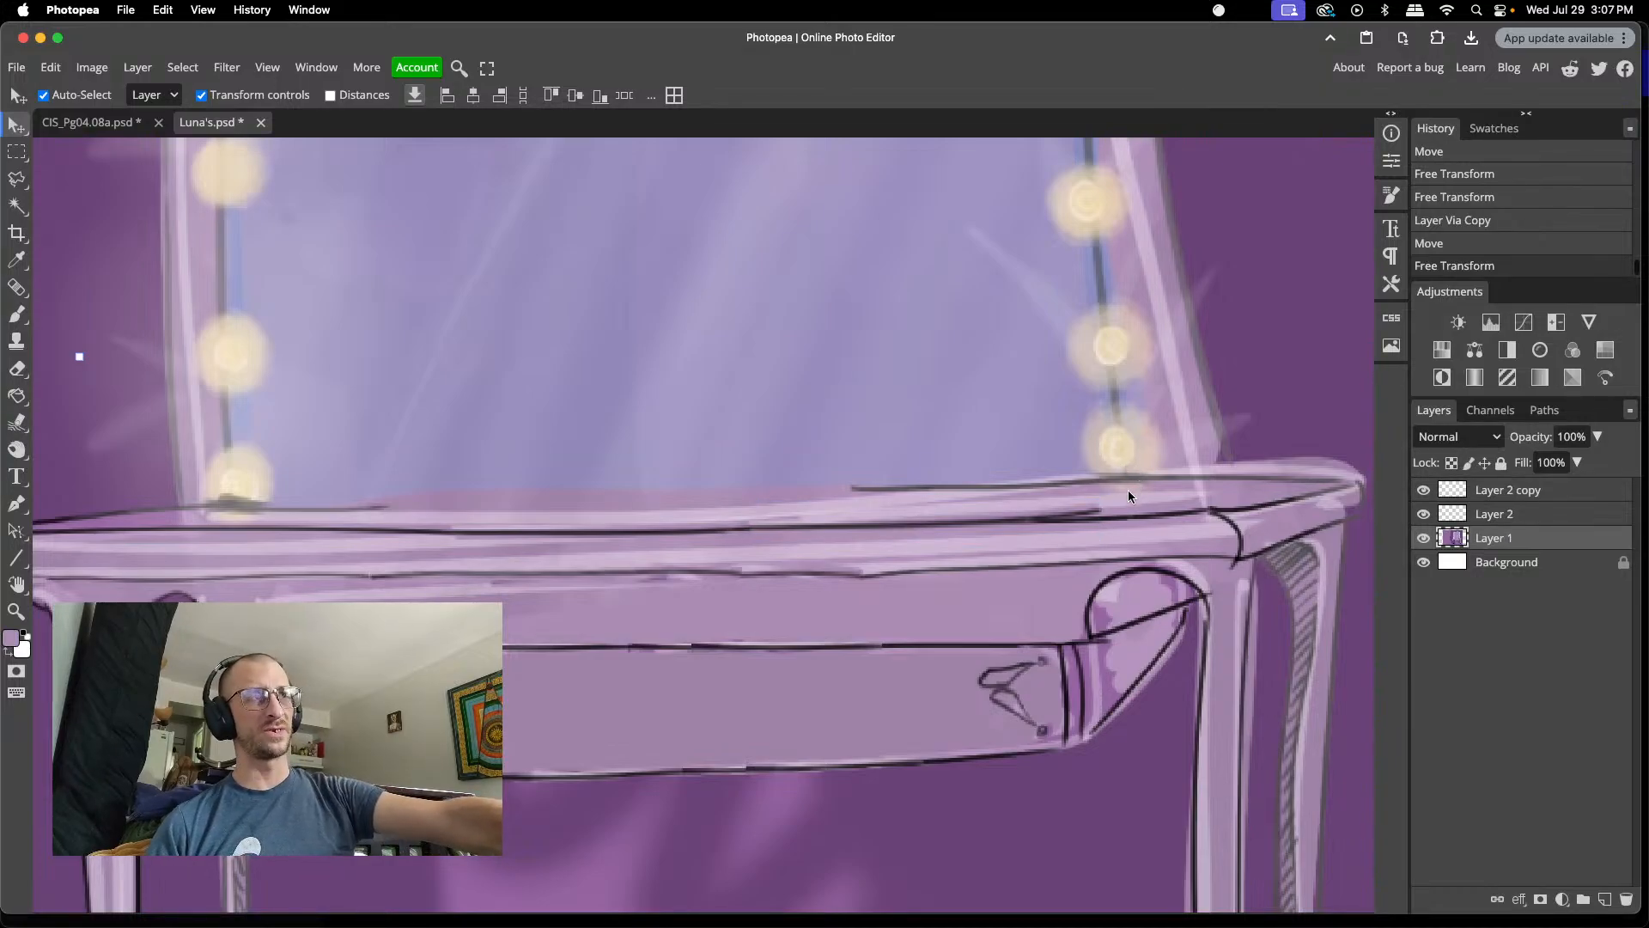
{"action": "key", "text": "e"}
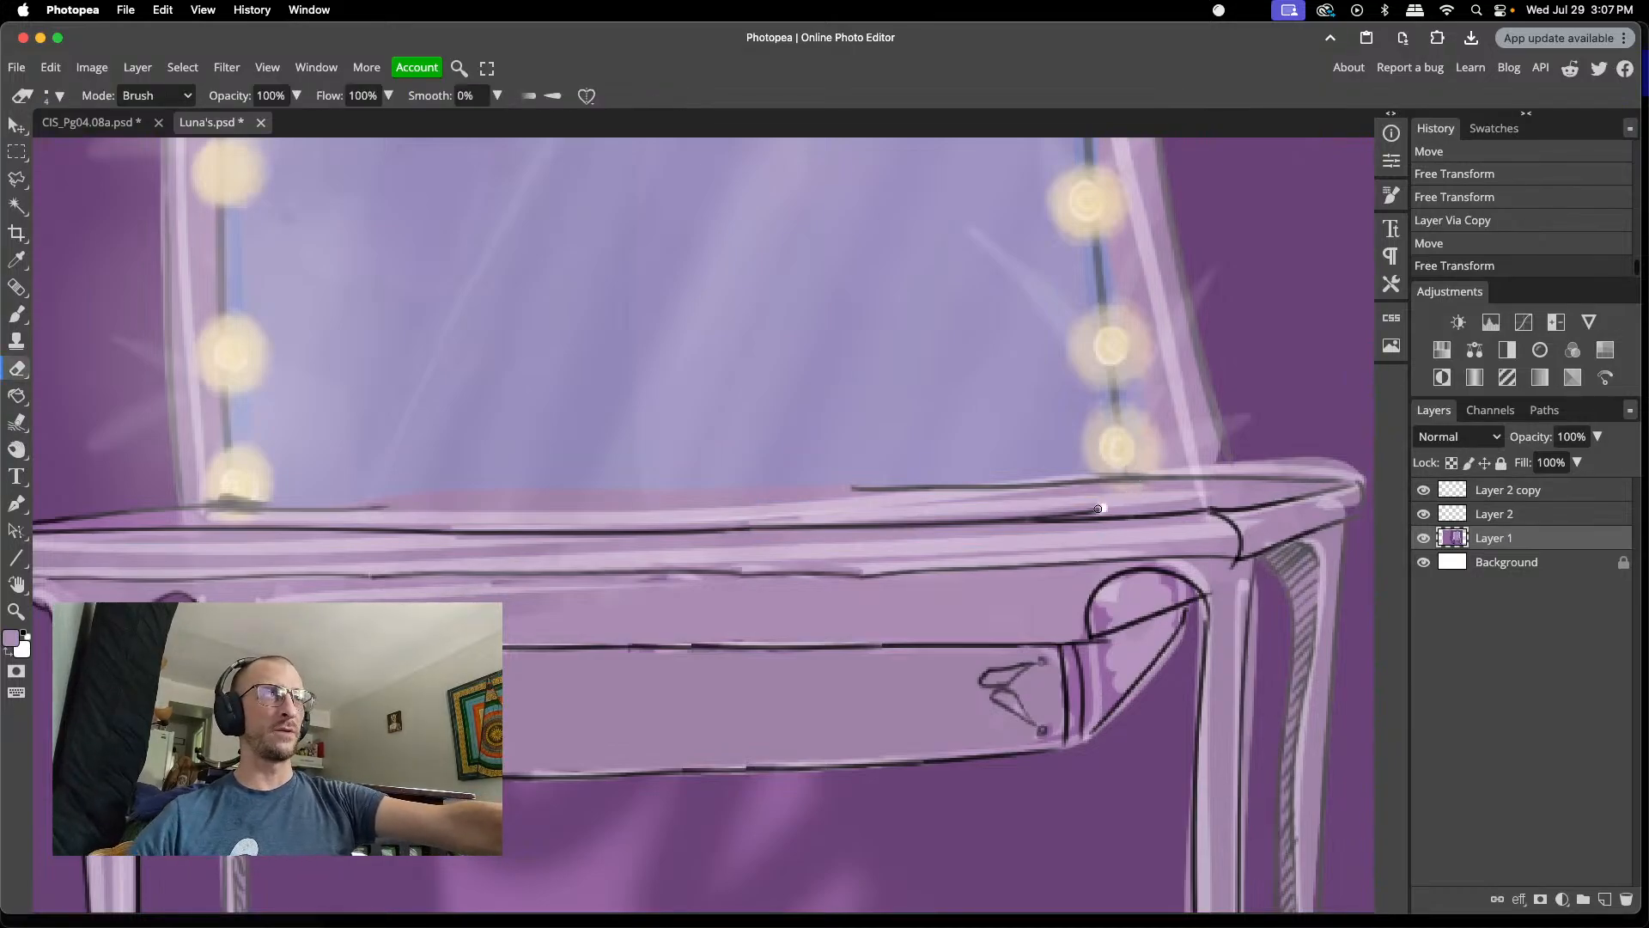
{"action": "left_click_drag", "start_coordinate": [1098, 509], "coordinate": [1078, 515]}
{"action": "key", "text": "super+z"}
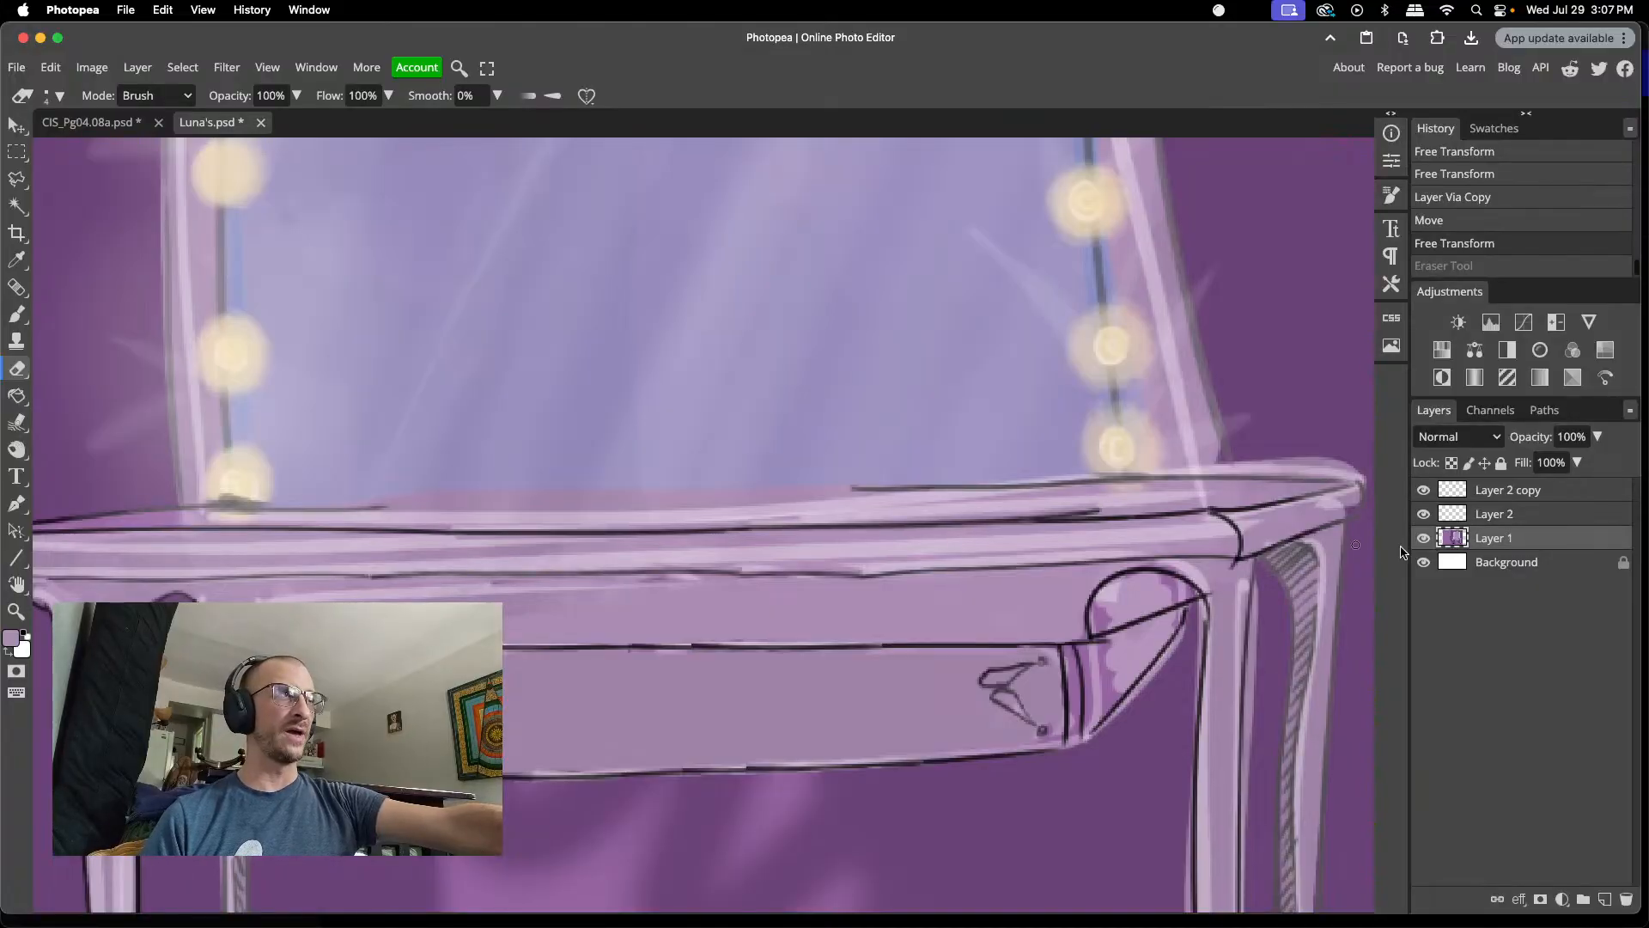
{"action": "left_click", "coordinate": [1503, 491]}
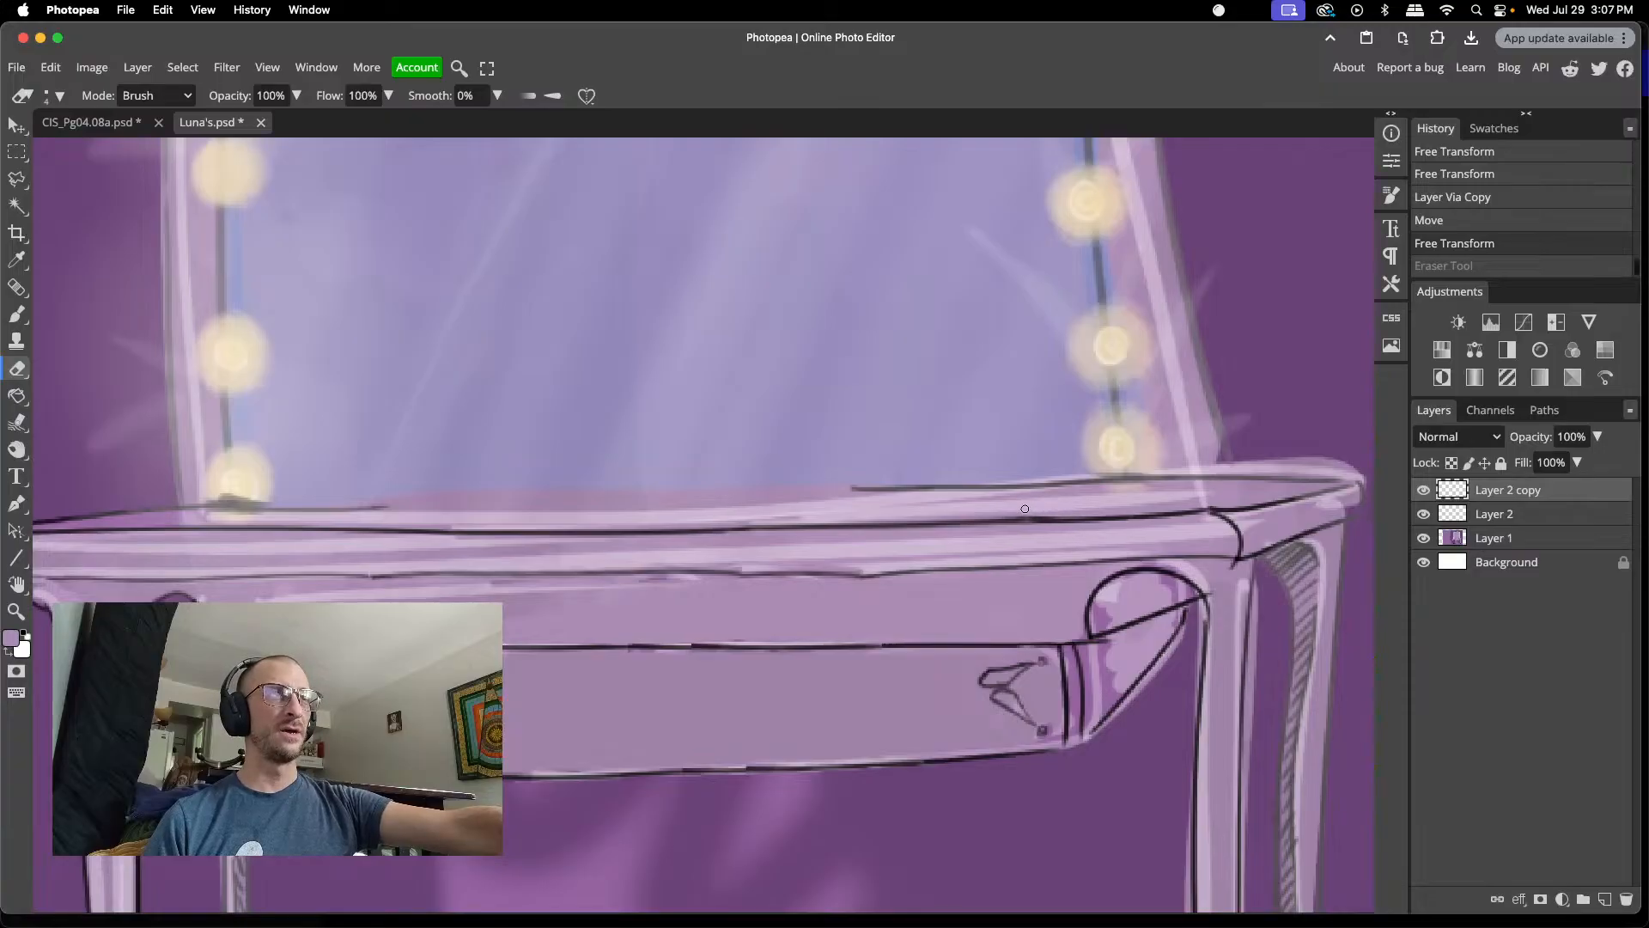
{"action": "left_click_drag", "start_coordinate": [1025, 508], "coordinate": [994, 509]}
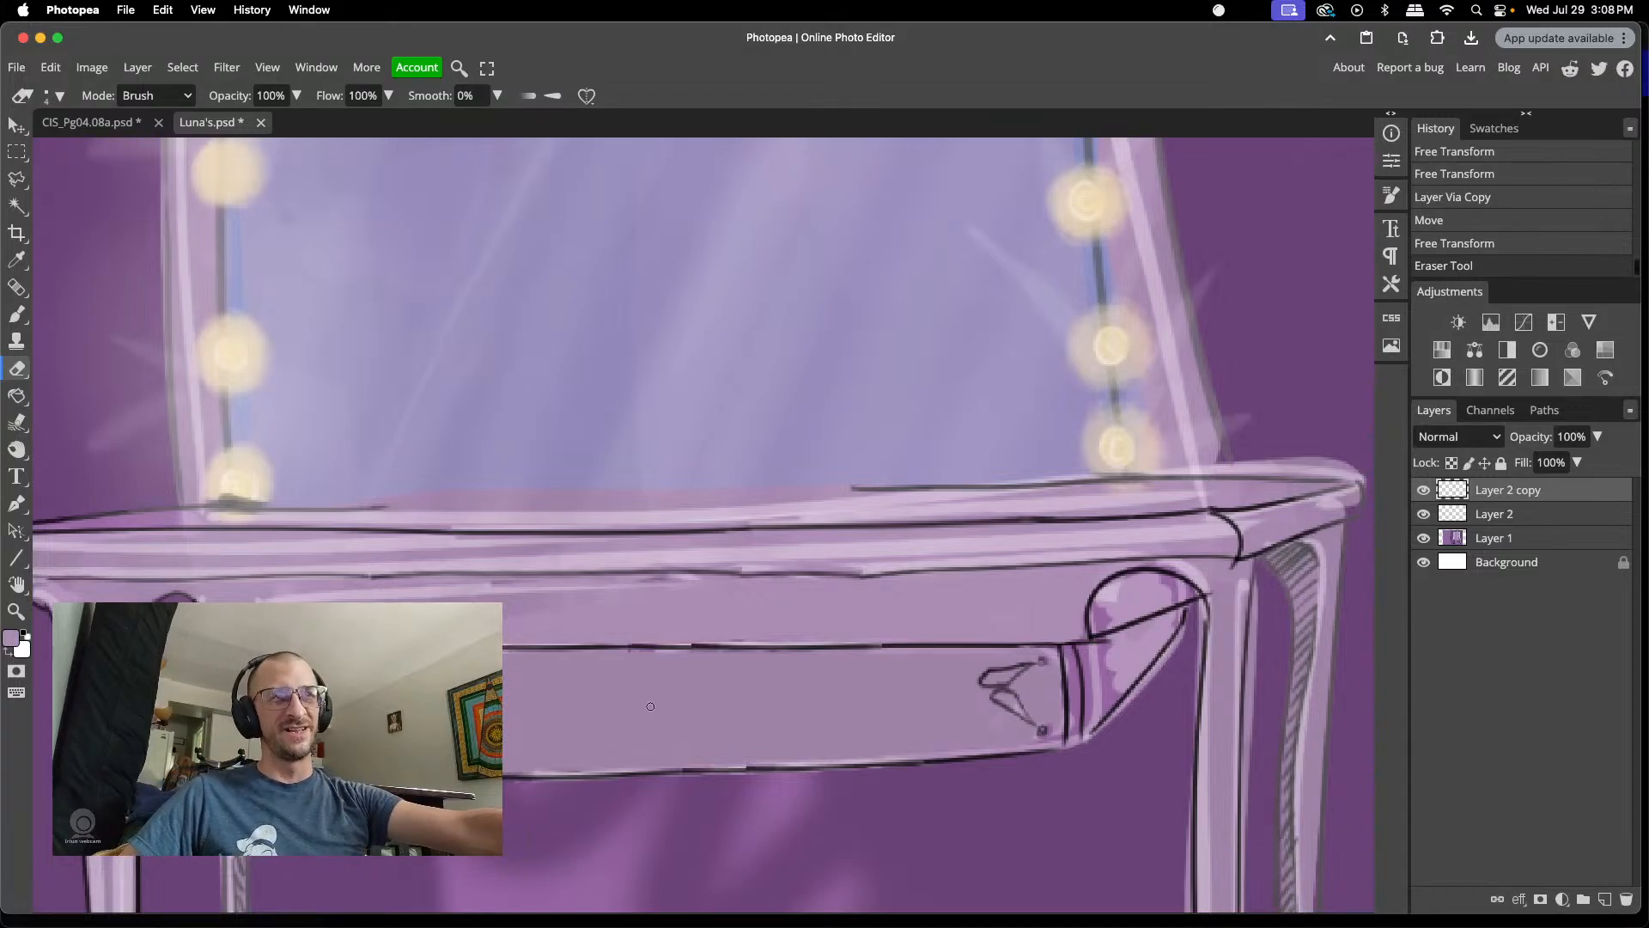
{"action": "scroll", "coordinate": [678, 670], "scroll_direction": "up", "scroll_amount": 5}
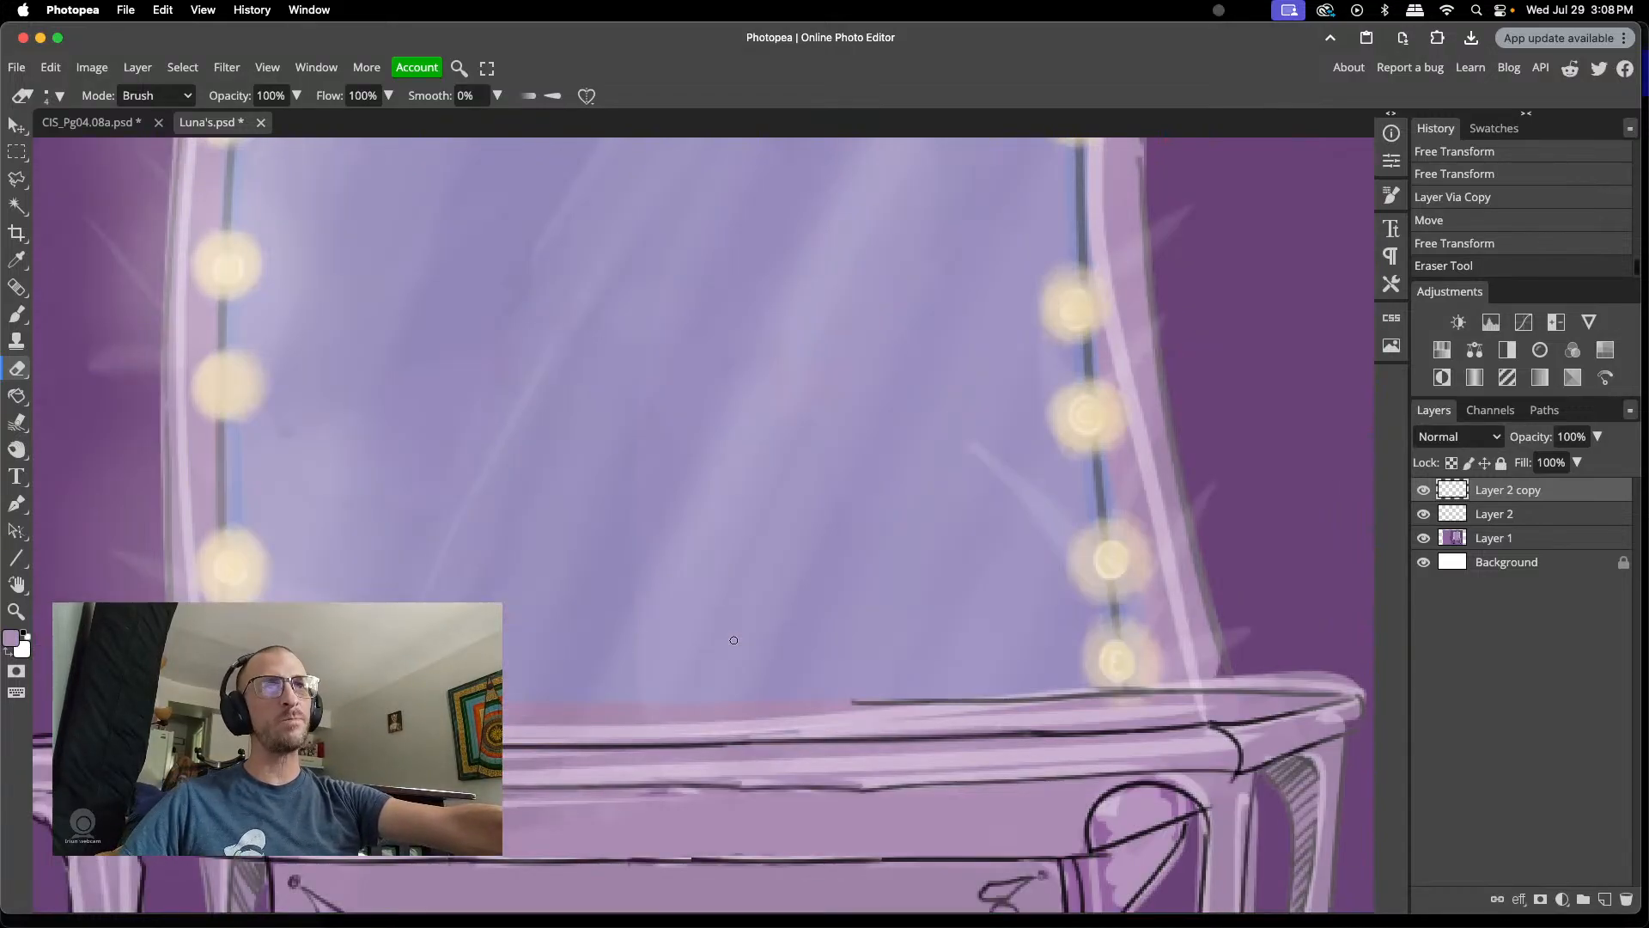
{"action": "scroll", "coordinate": [721, 653], "scroll_direction": "down", "scroll_amount": 3}
{"action": "scroll", "coordinate": [730, 645], "scroll_direction": "down", "scroll_amount": 2}
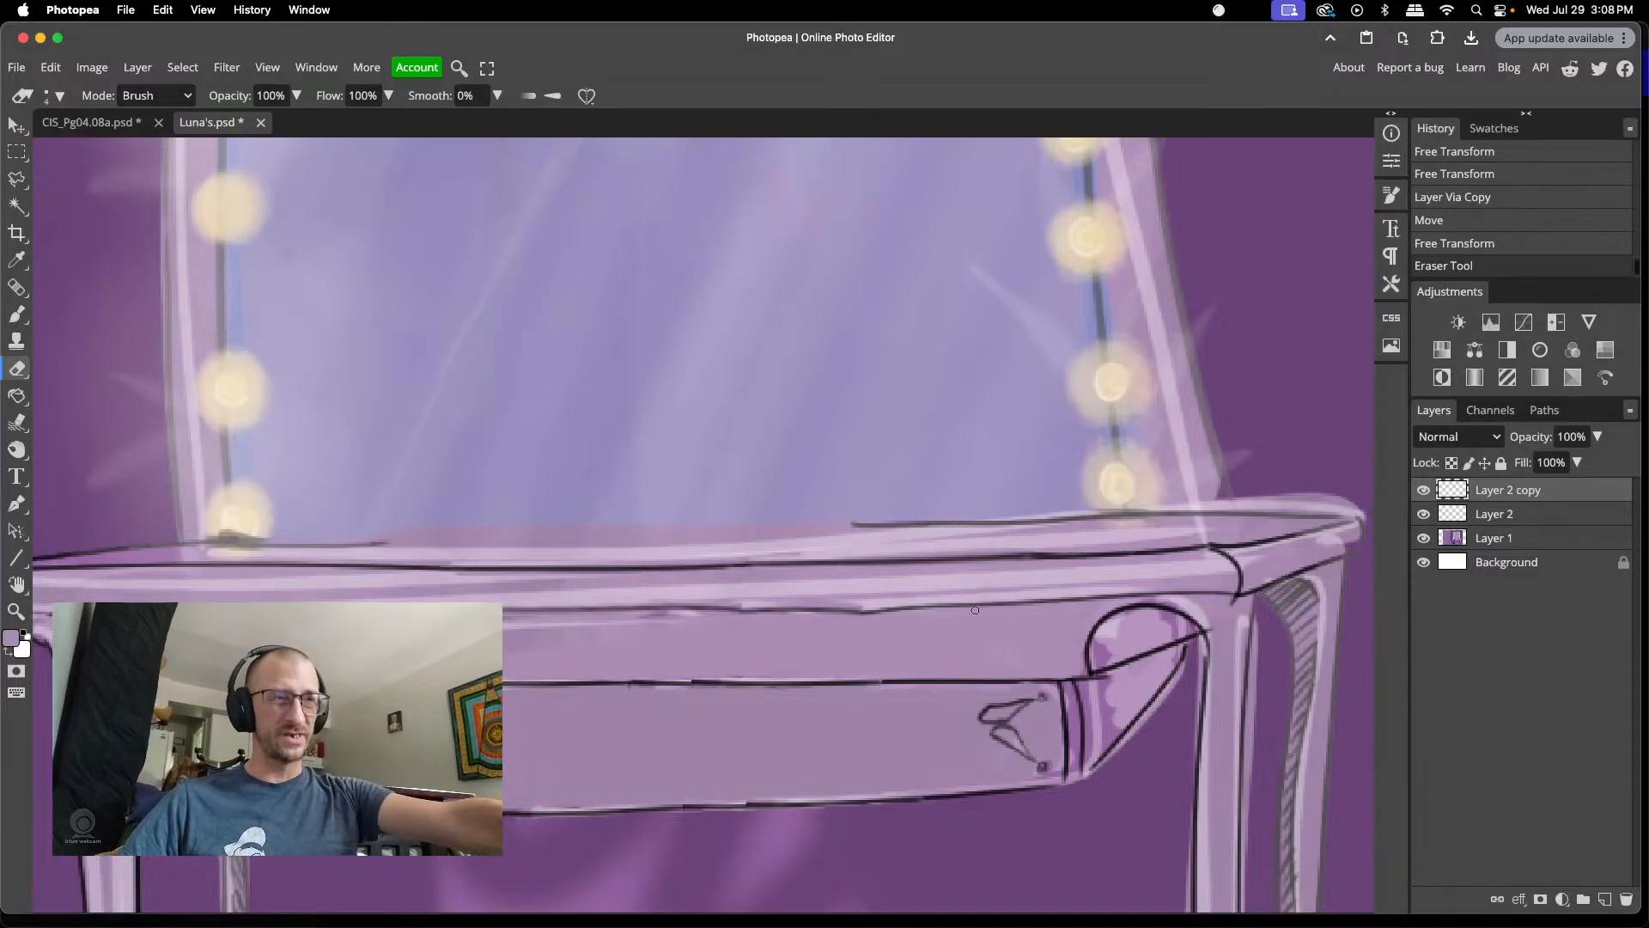
{"action": "scroll", "coordinate": [878, 503], "scroll_direction": "up", "scroll_amount": 4}
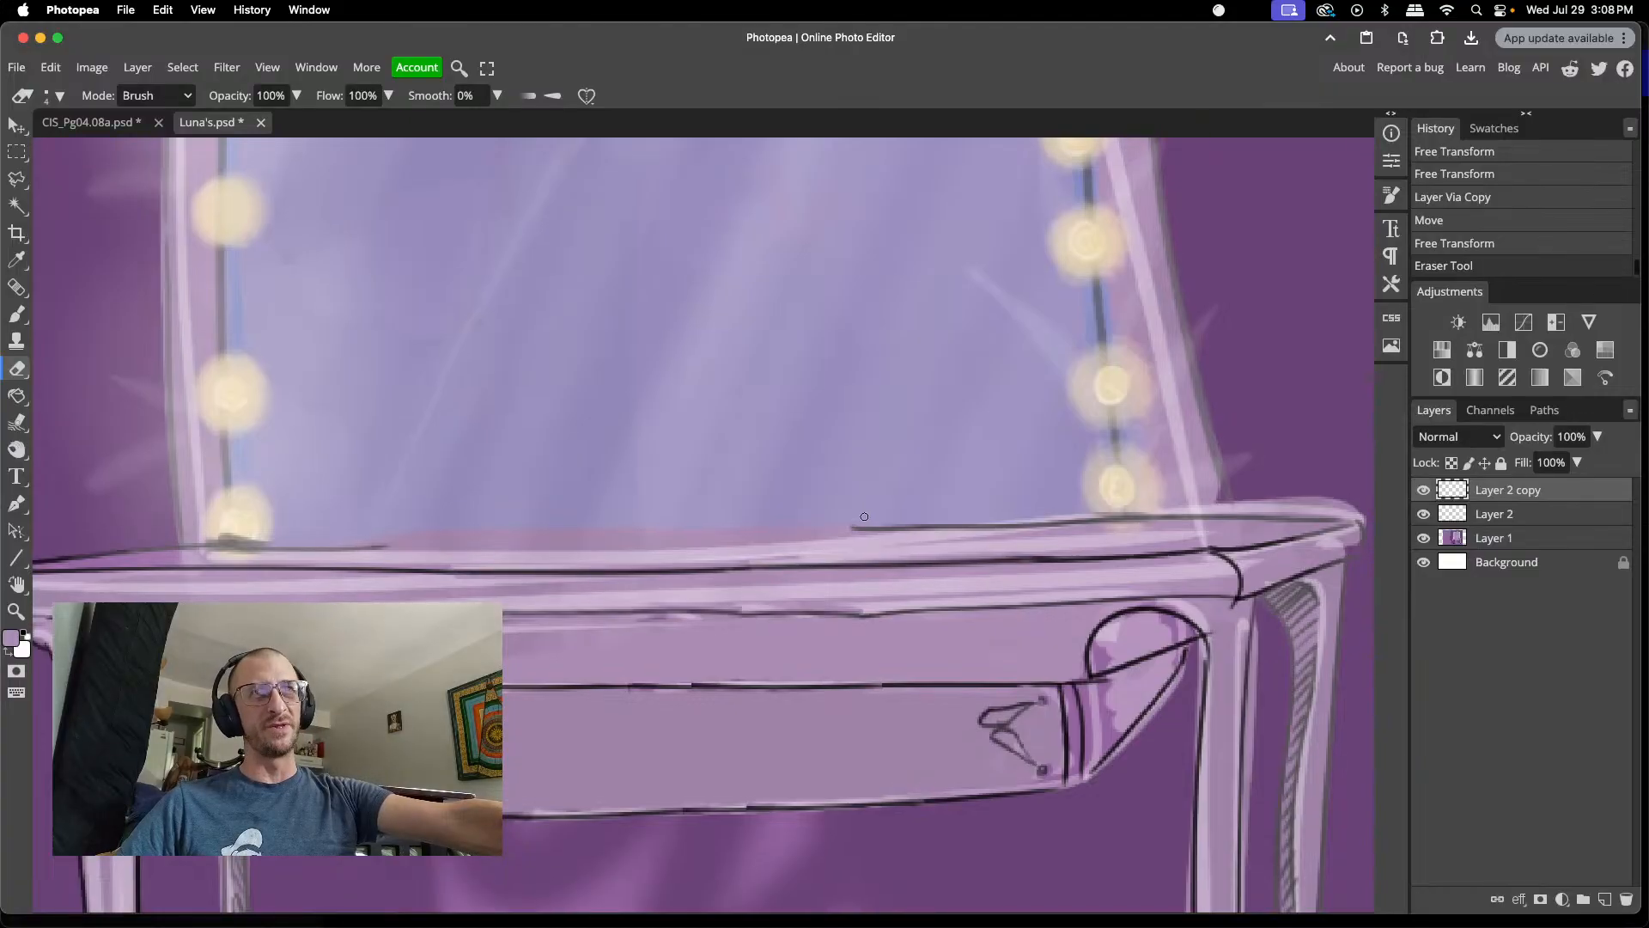
- Lasso the dark line on the right part of the tabletop's back edge, copy it from Layer 1 to a new layer, and move it into the gap
{"action": "scroll", "coordinate": [864, 514], "scroll_direction": "down", "scroll_amount": 3}
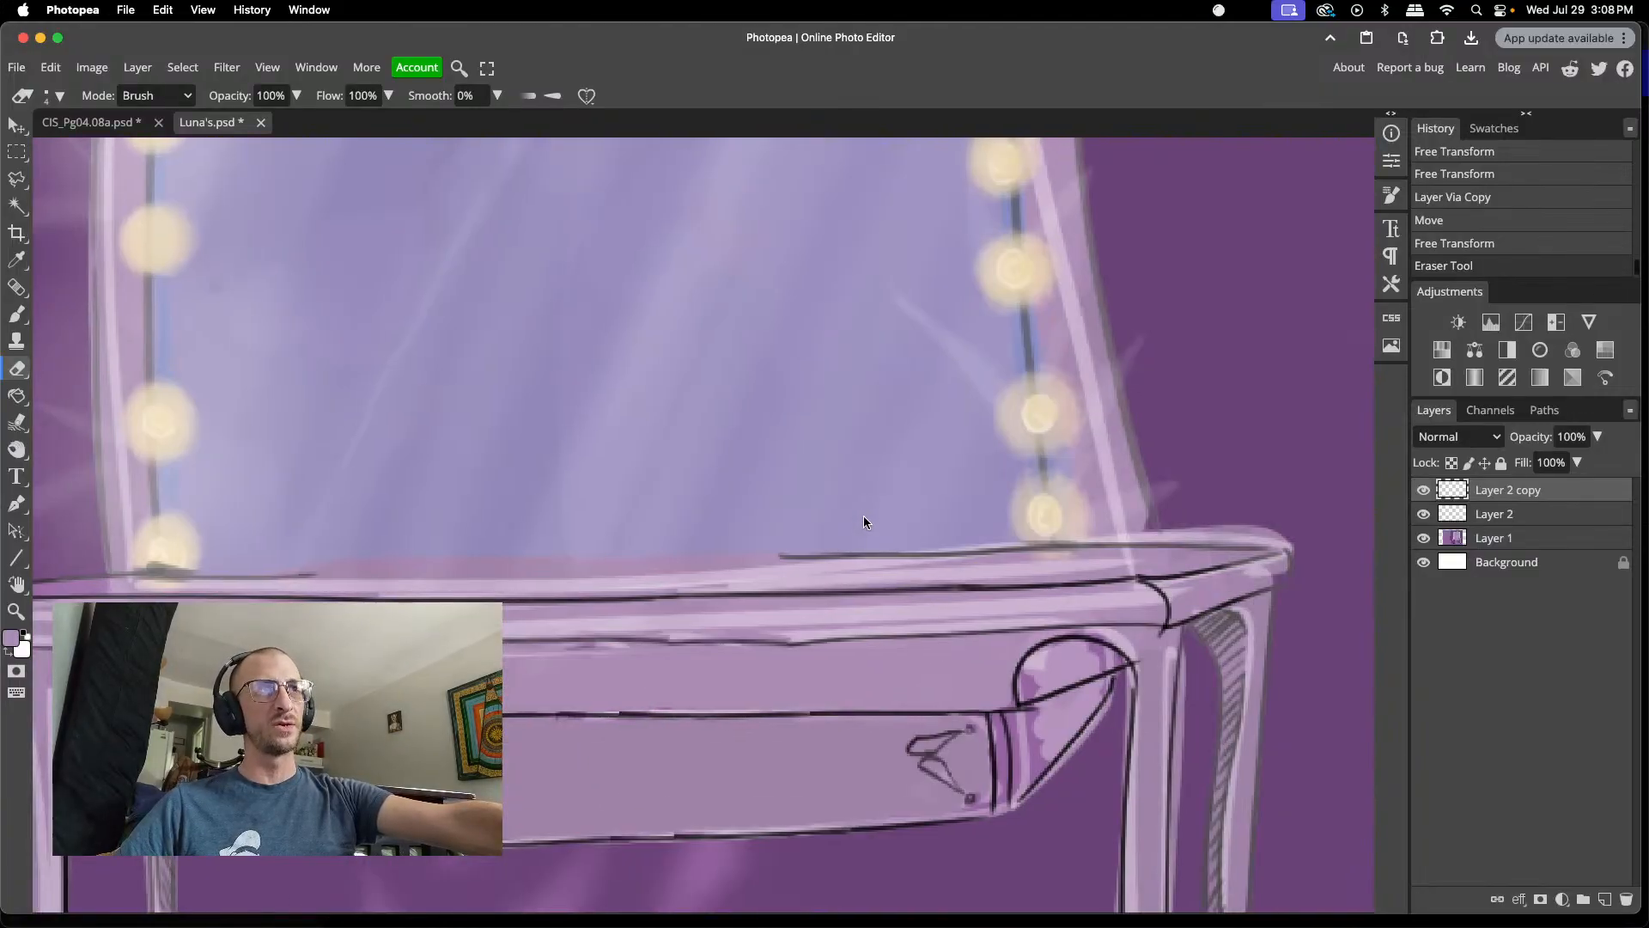
{"action": "scroll", "coordinate": [863, 516], "scroll_direction": "up", "scroll_amount": 1}
{"action": "key", "text": "l"}
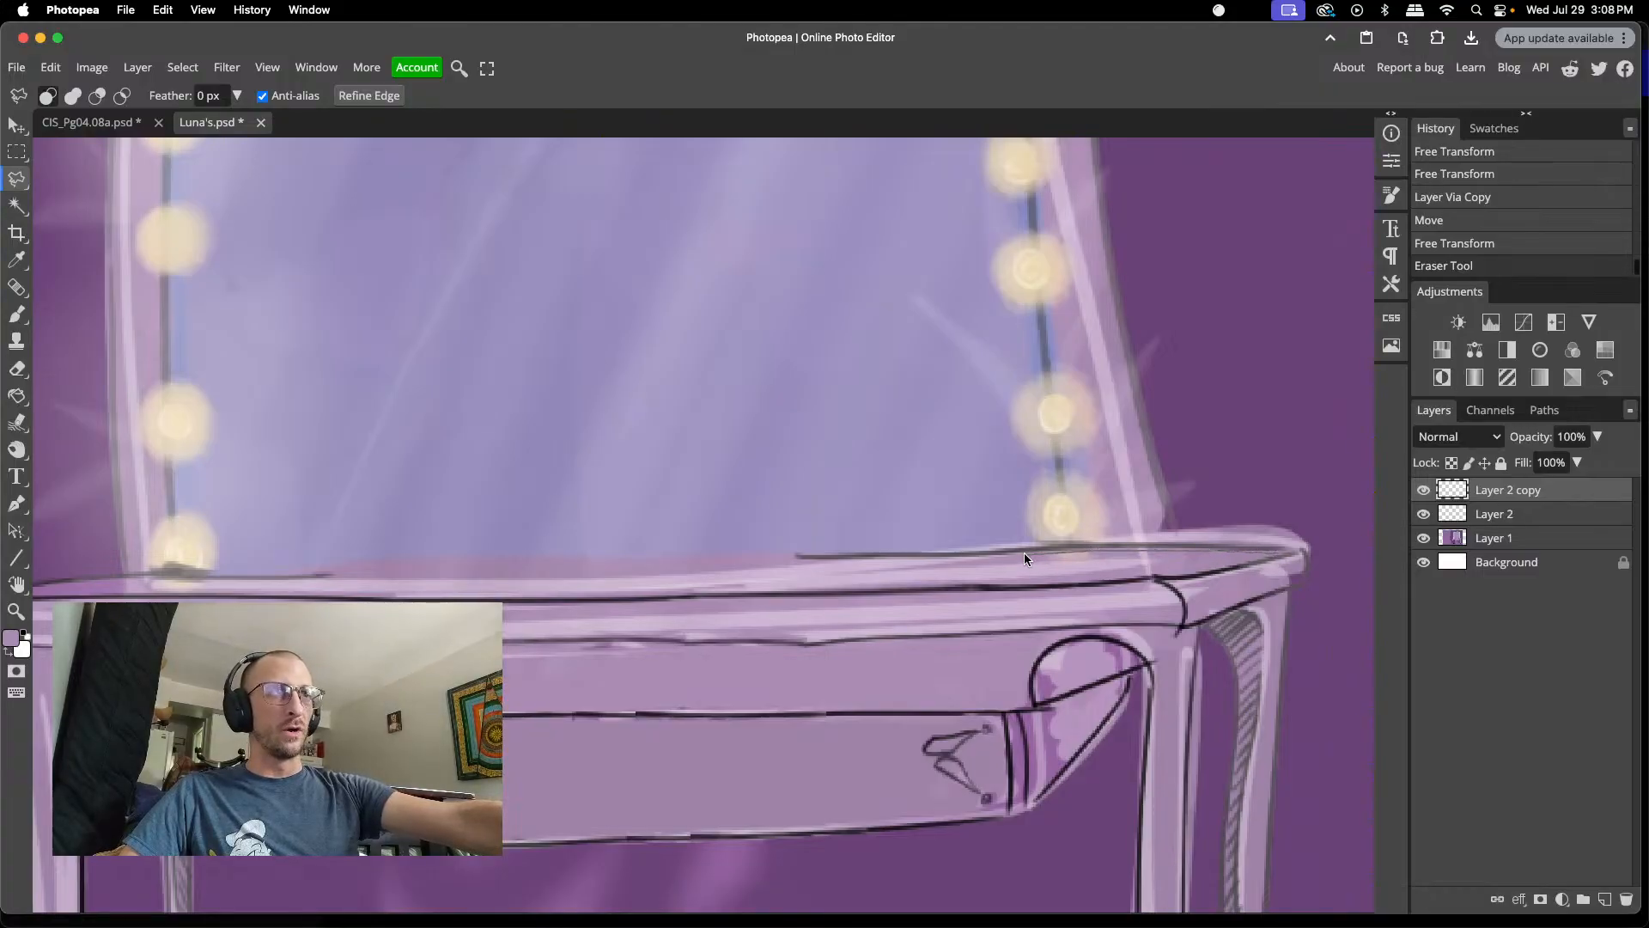
{"action": "left_click", "coordinate": [809, 561]}
{"action": "left_click", "coordinate": [812, 547]}
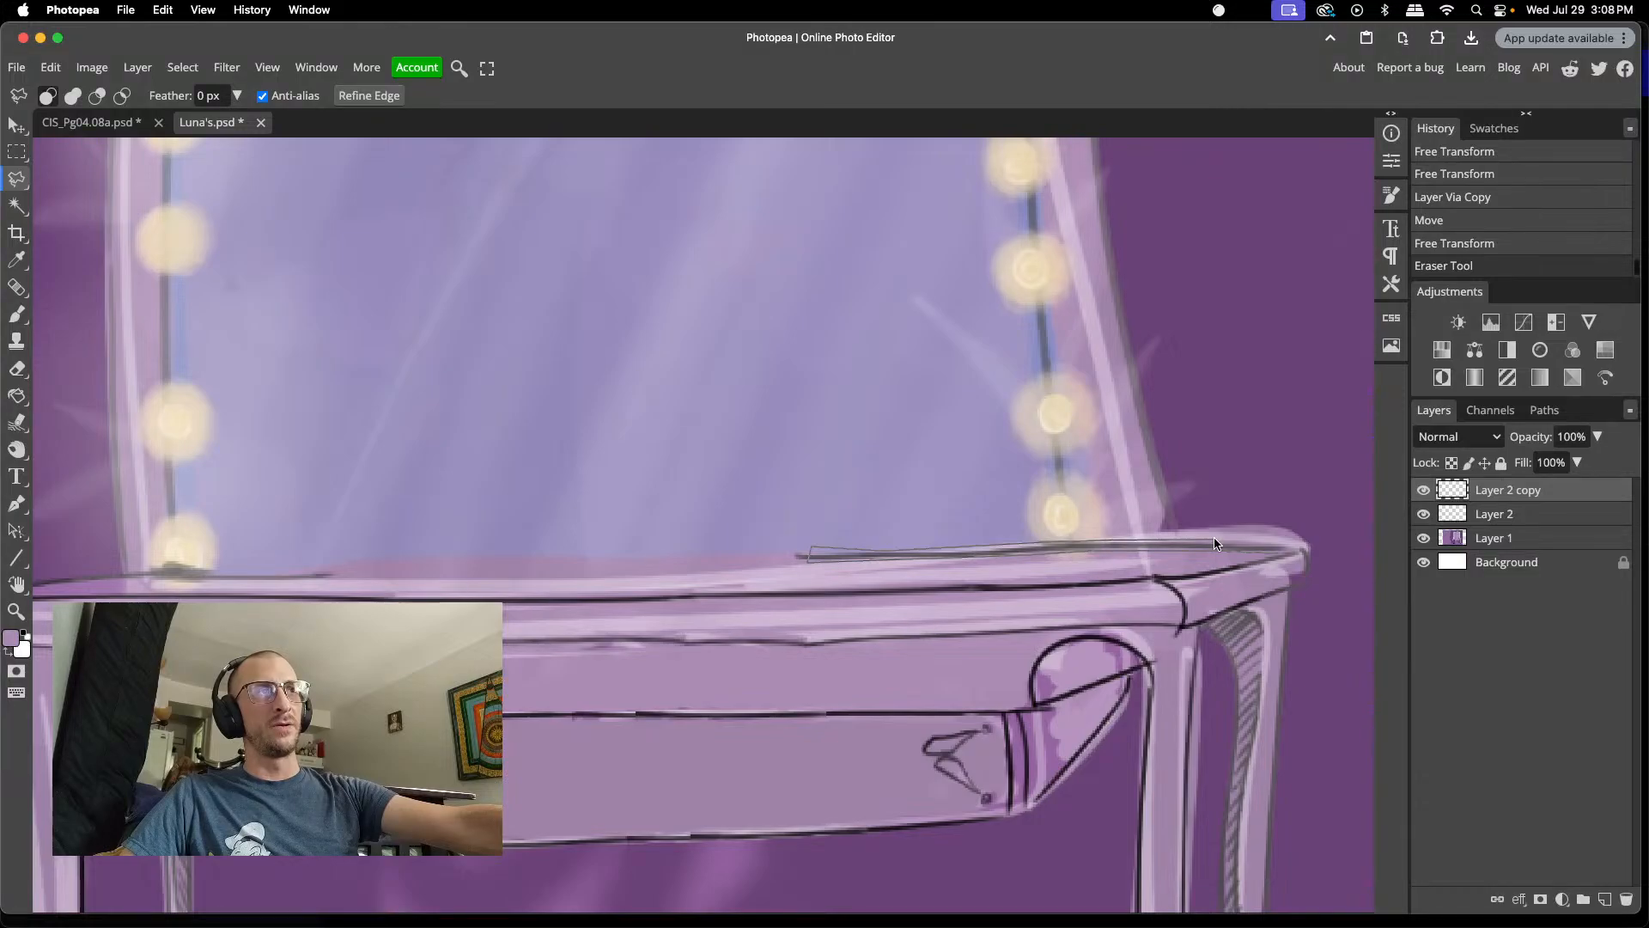
{"action": "double_click", "coordinate": [1286, 547]}
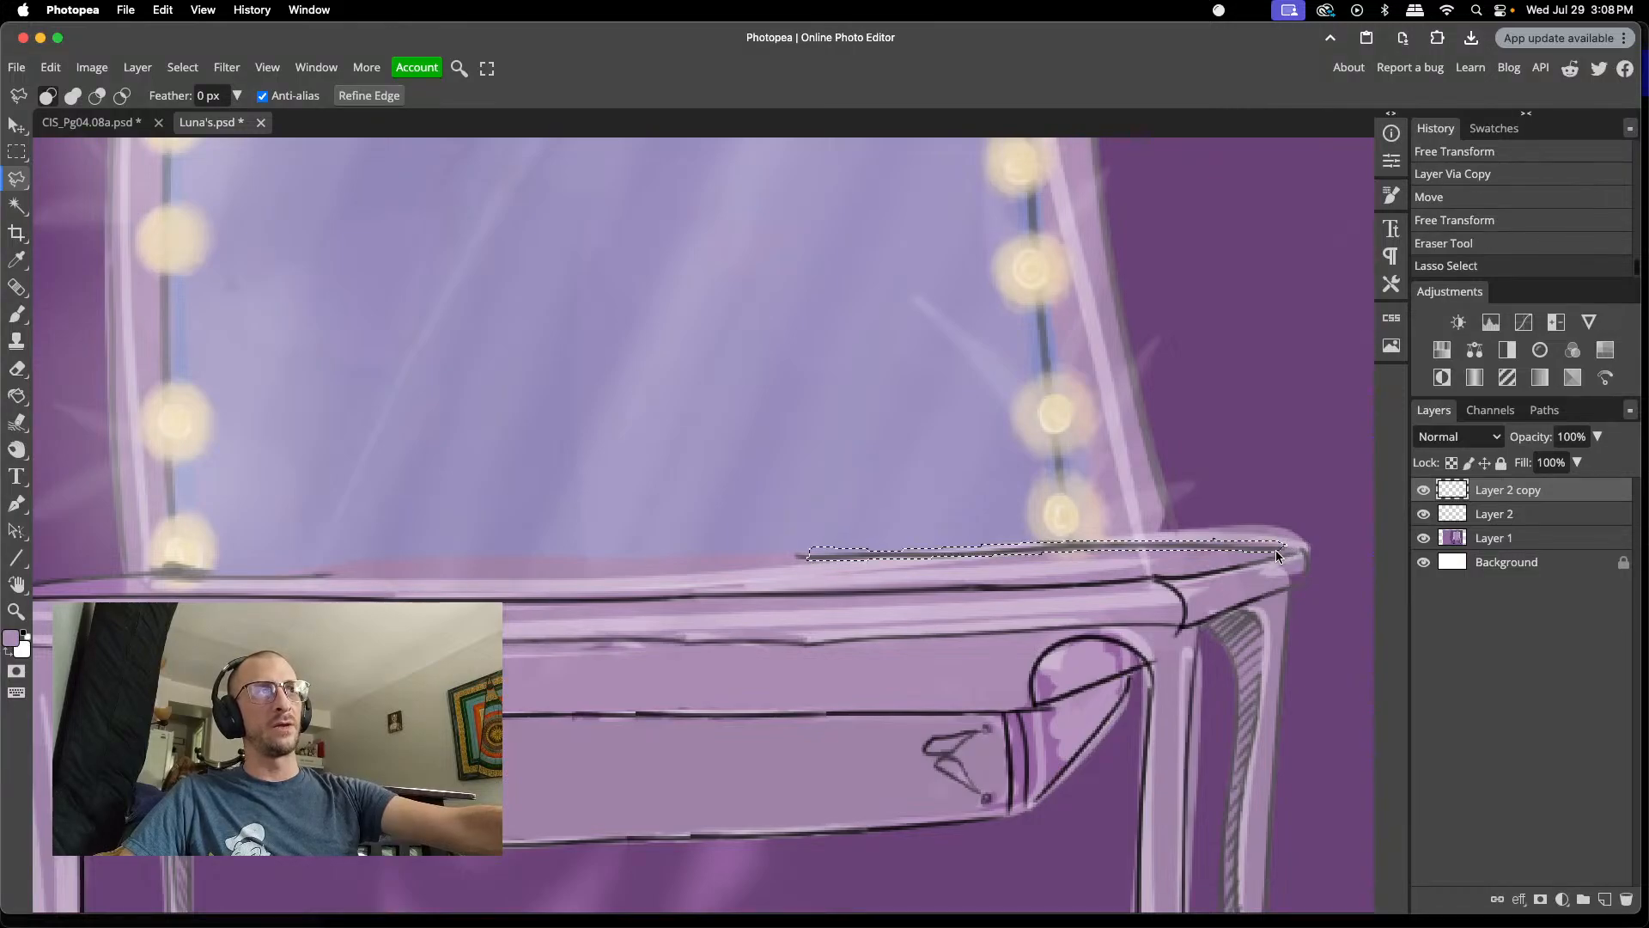
{"action": "left_click", "coordinate": [1528, 537]}
{"action": "key", "text": "super+j"}
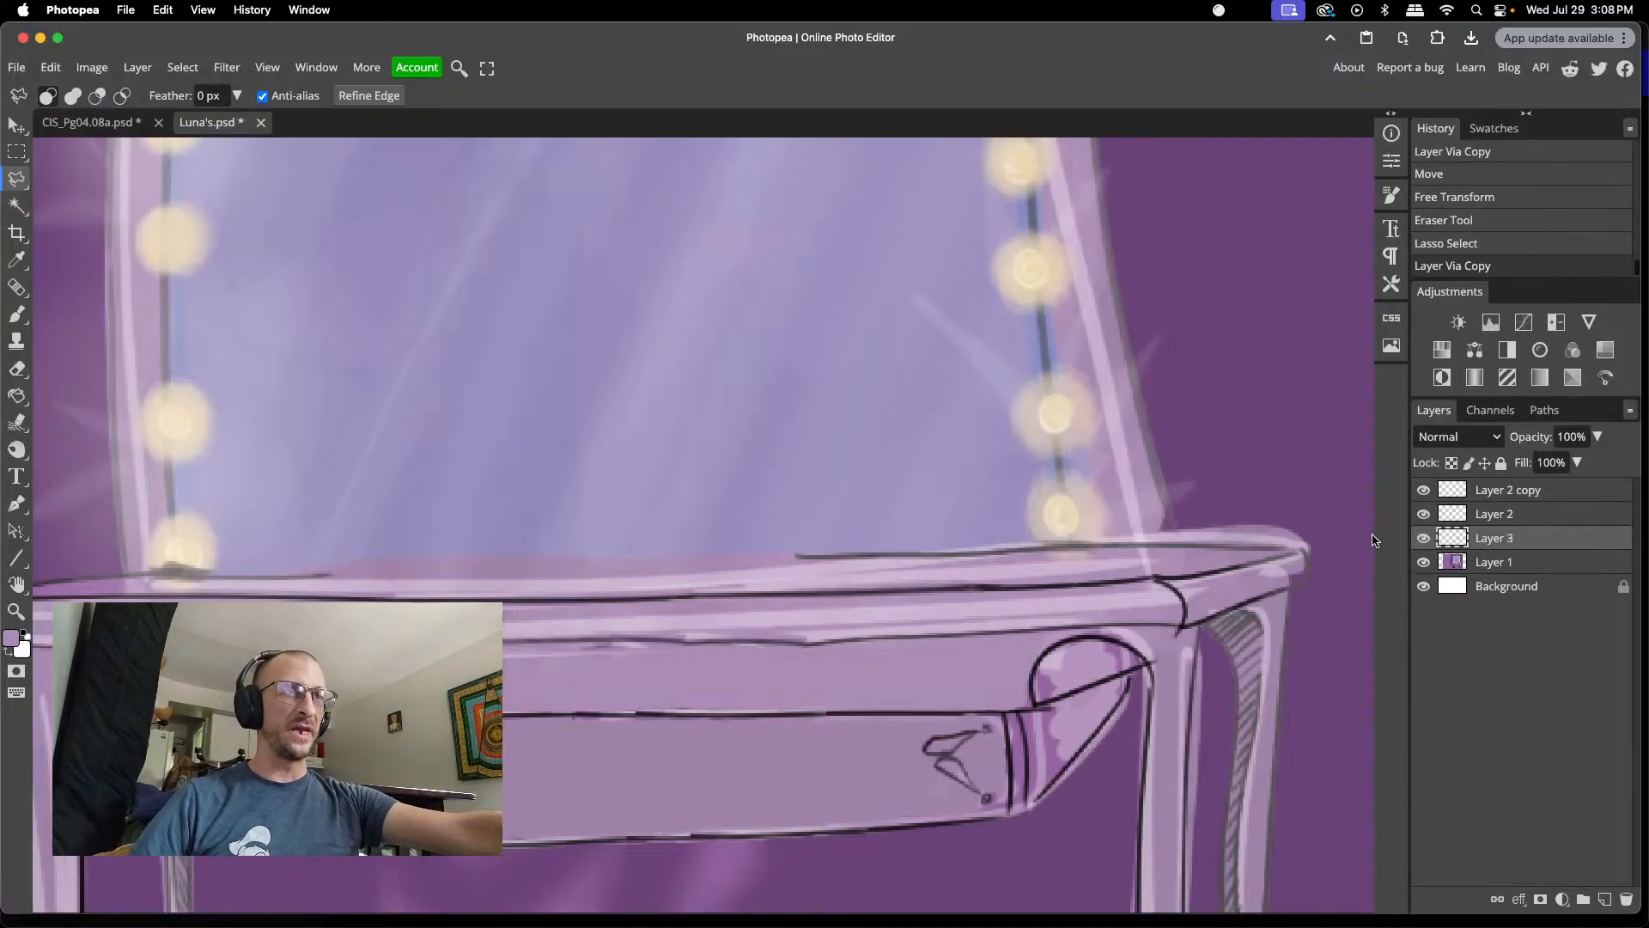
{"action": "key", "text": "v"}
{"action": "left_click_drag", "start_coordinate": [993, 552], "coordinate": [512, 555]}
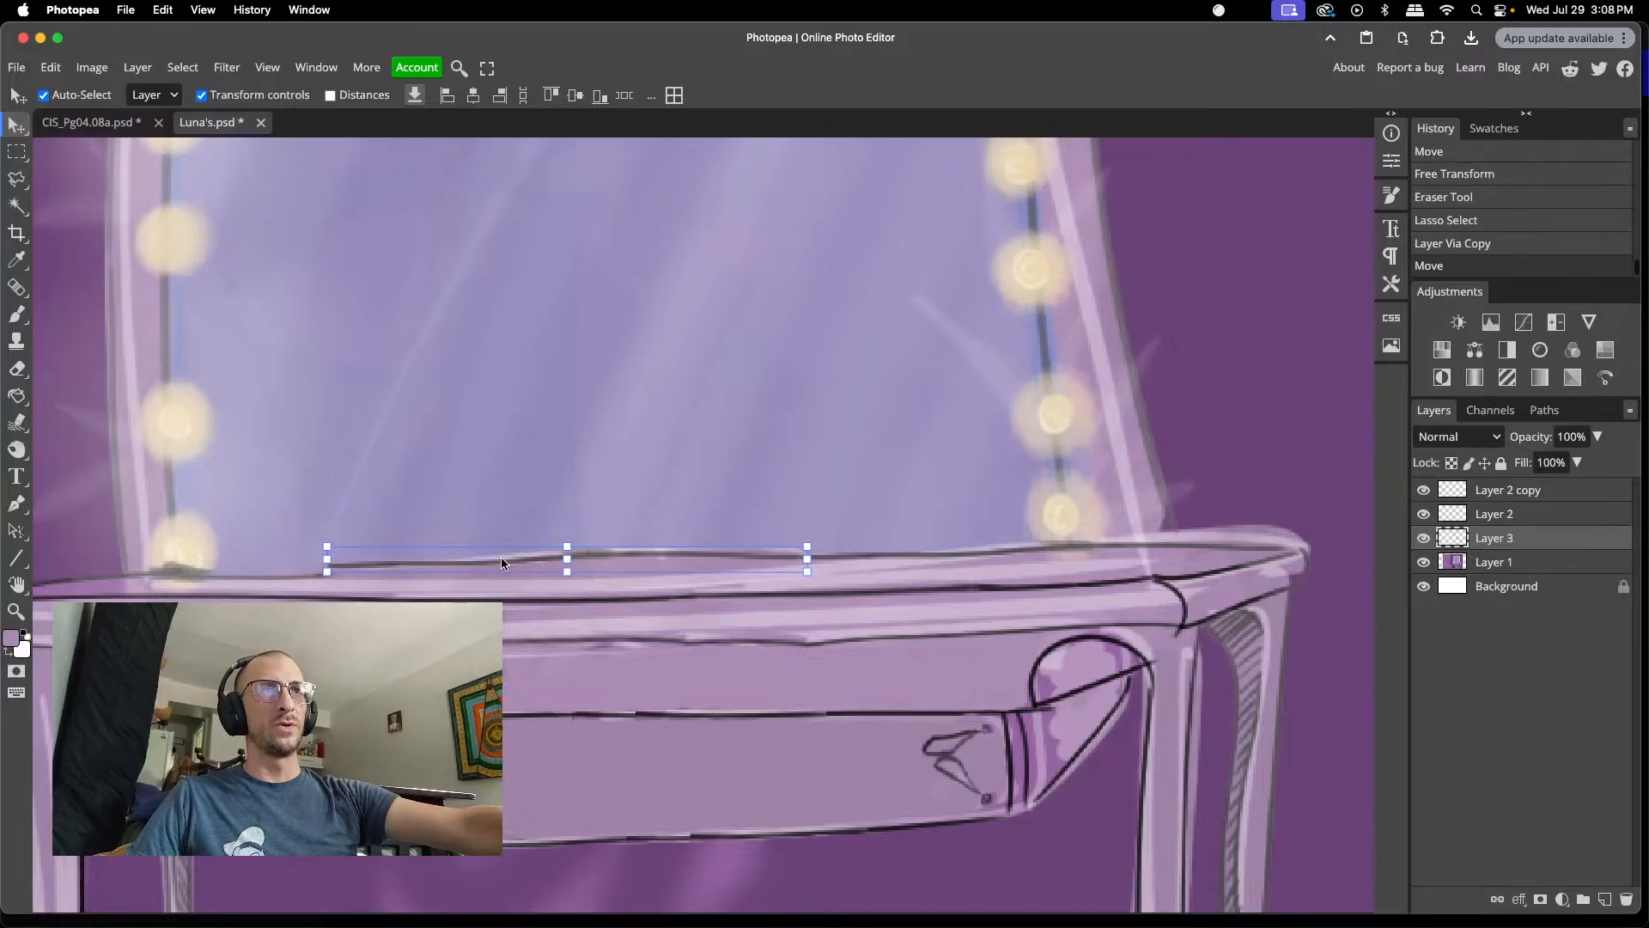
- Rotate the copied back-edge line about -1.2° so it meets the tabletop's left outline, and apply the transform
{"action": "key", "text": "super+t"}
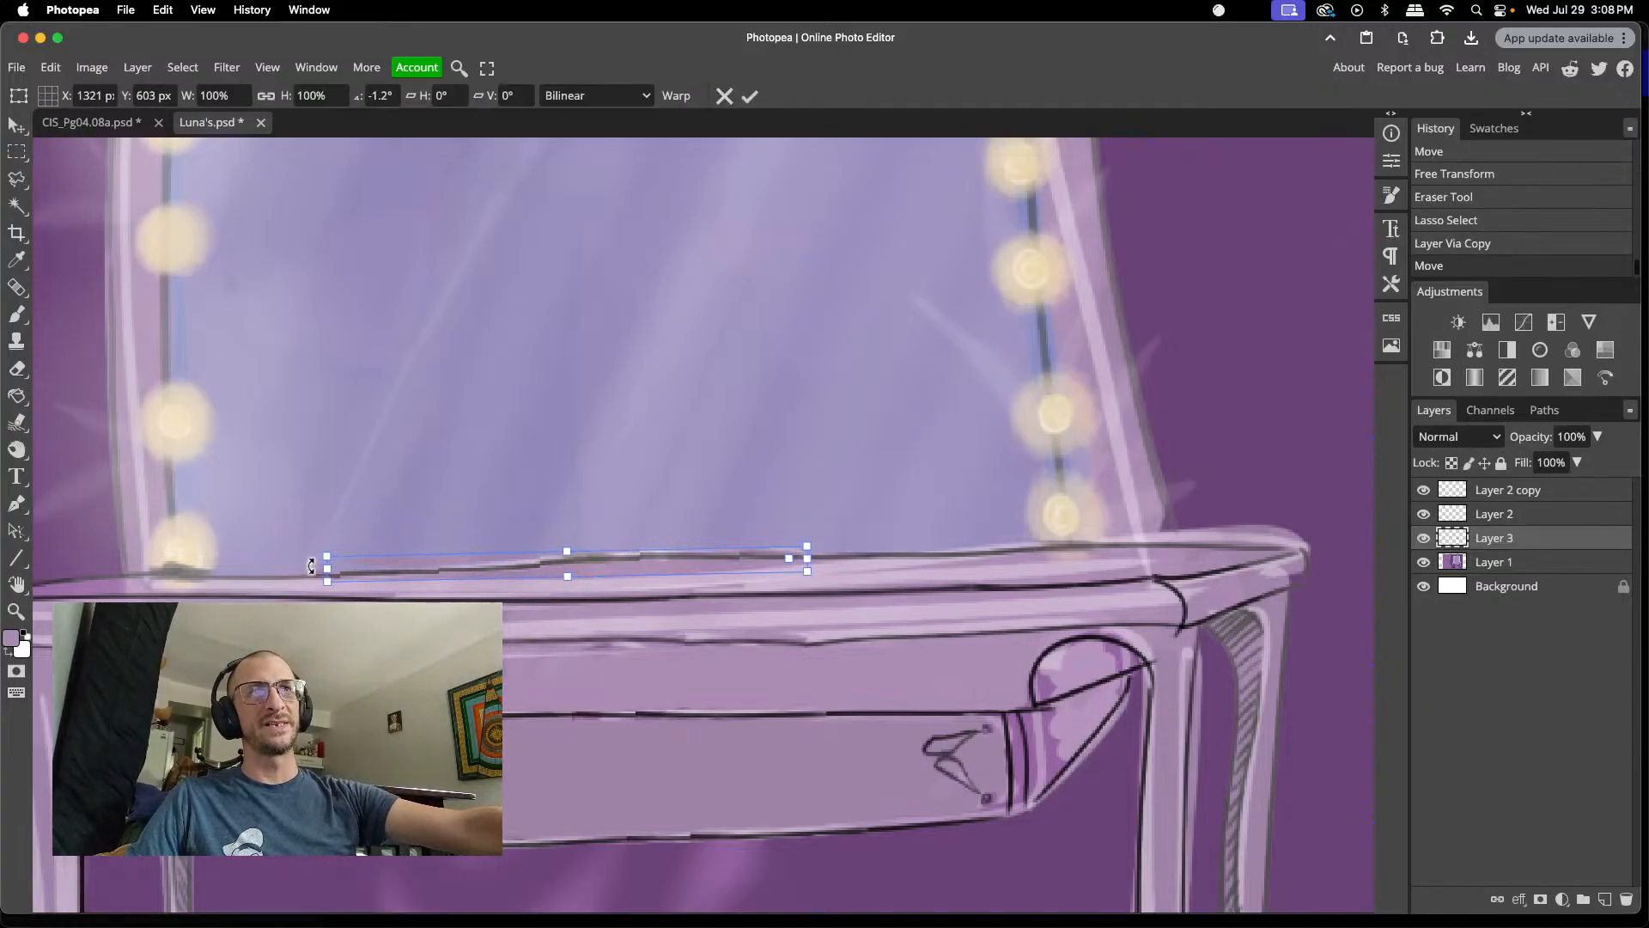
{"action": "left_click", "coordinate": [750, 96]}
{"action": "left_click", "coordinate": [729, 328]}
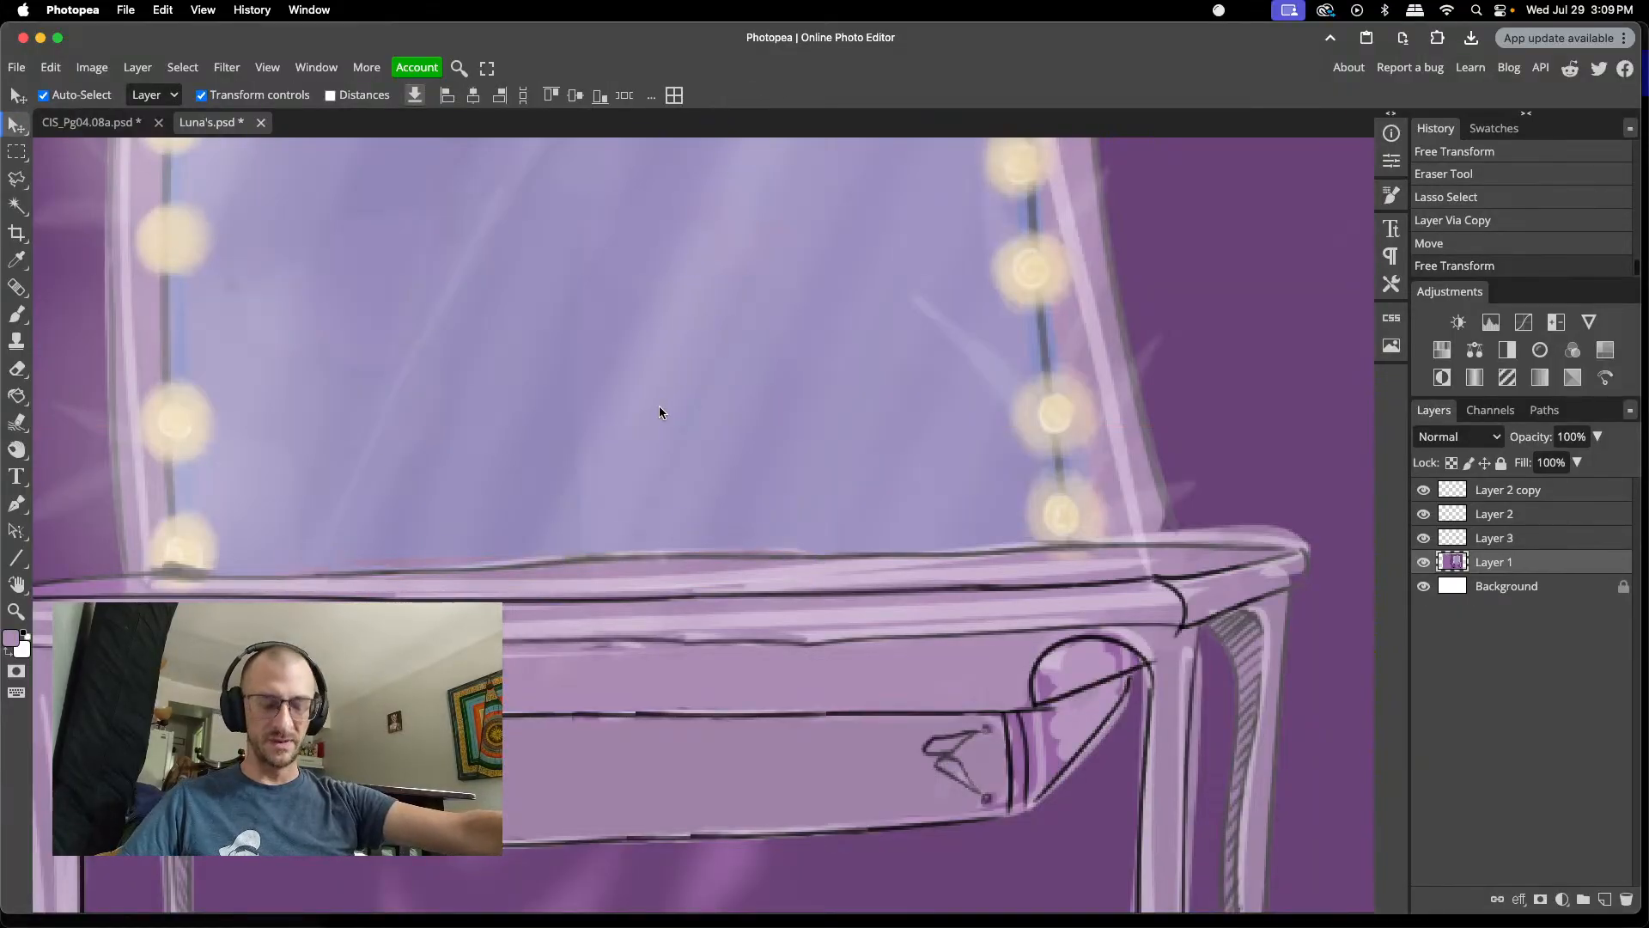
- Sample the dark purple wall shadow and, with a 36 px brush, paint it on Layer 1 over the uneven lighter area beneath the drawer
{"action": "scroll", "coordinate": [658, 405], "scroll_direction": "down", "scroll_amount": 5}
{"action": "scroll", "coordinate": [658, 405], "scroll_direction": "down", "scroll_amount": 2}
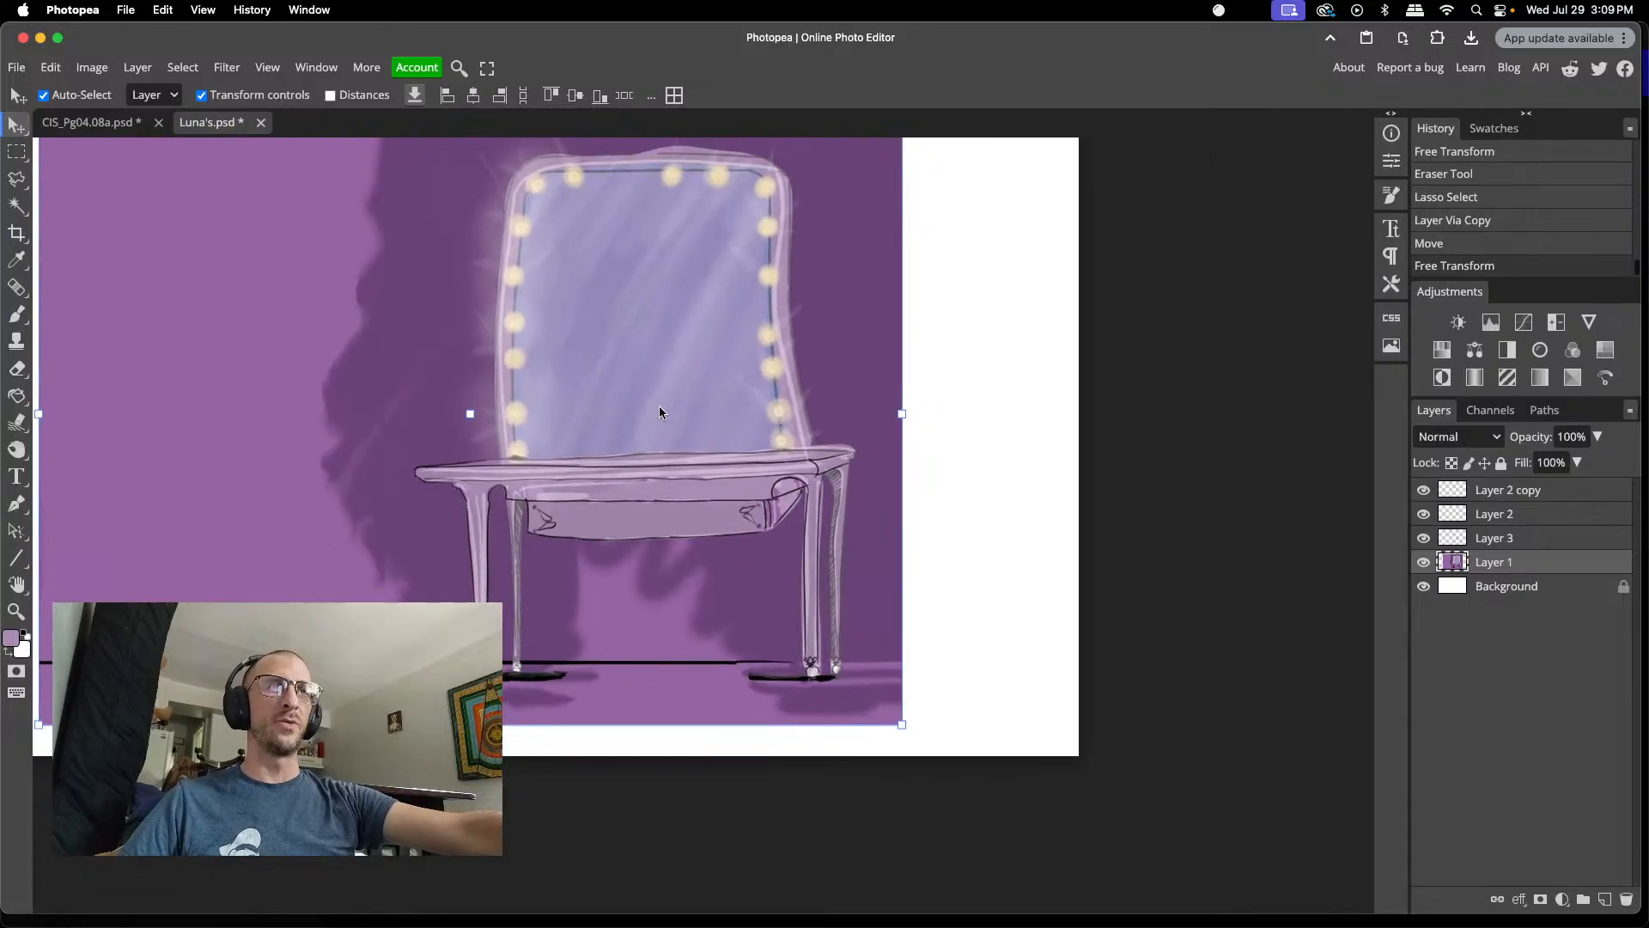
{"action": "scroll", "coordinate": [658, 405], "scroll_direction": "down", "scroll_amount": 1}
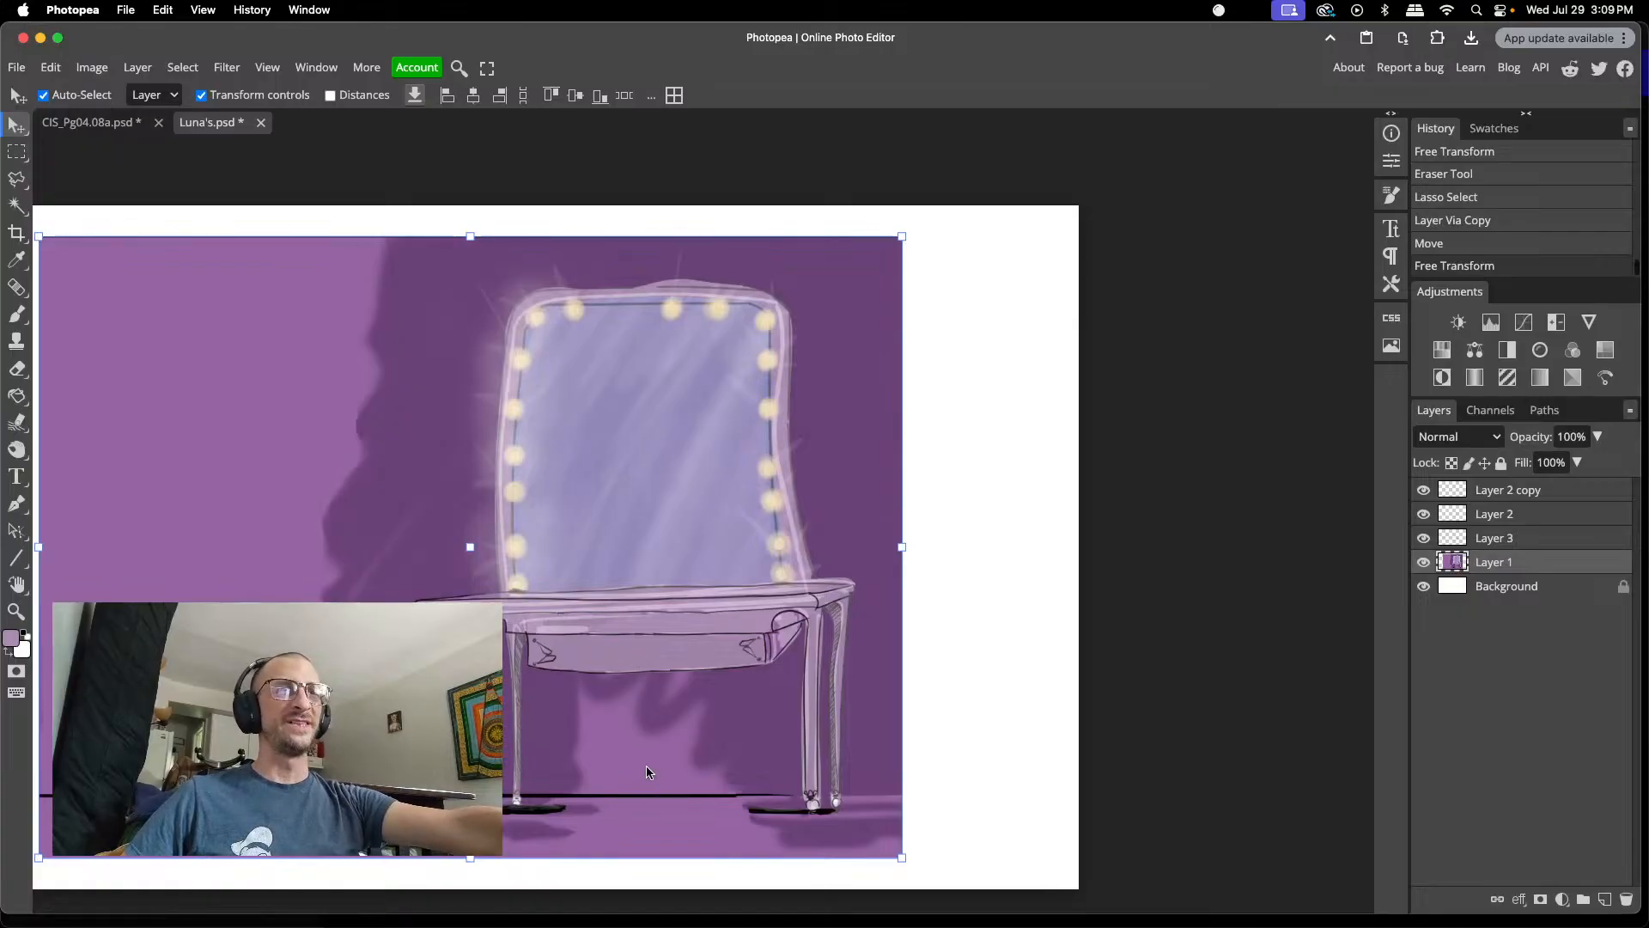
{"action": "scroll", "coordinate": [599, 758], "scroll_direction": "up", "scroll_amount": 3}
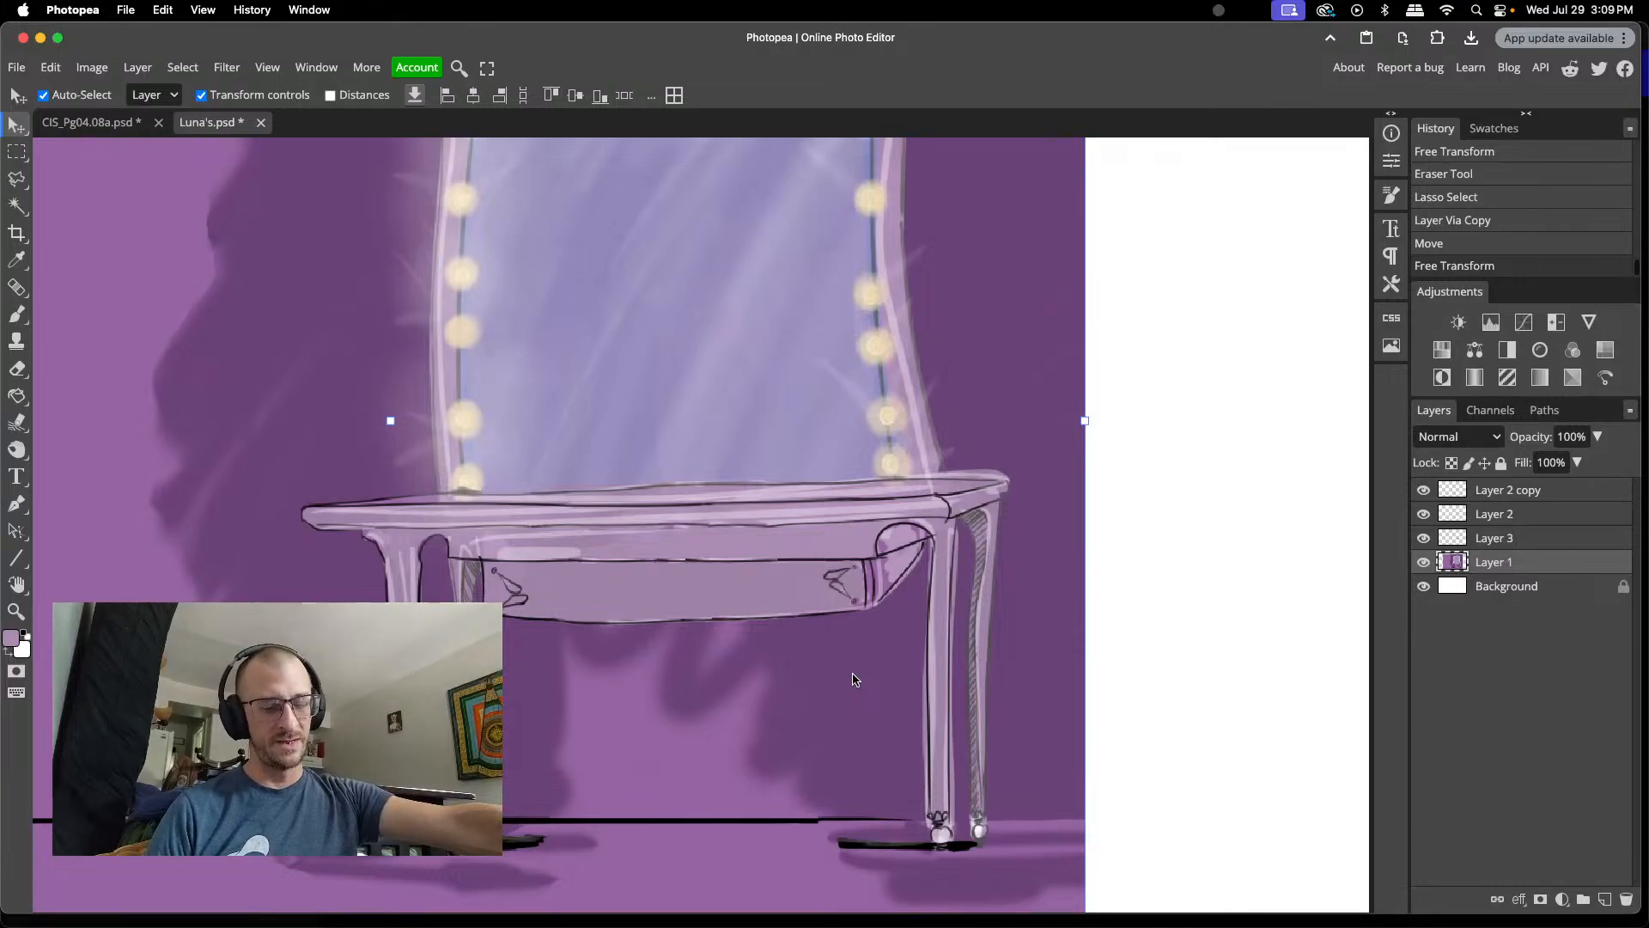
{"action": "key", "text": "i"}
{"action": "left_click", "coordinate": [854, 677]}
{"action": "key", "text": "b"}
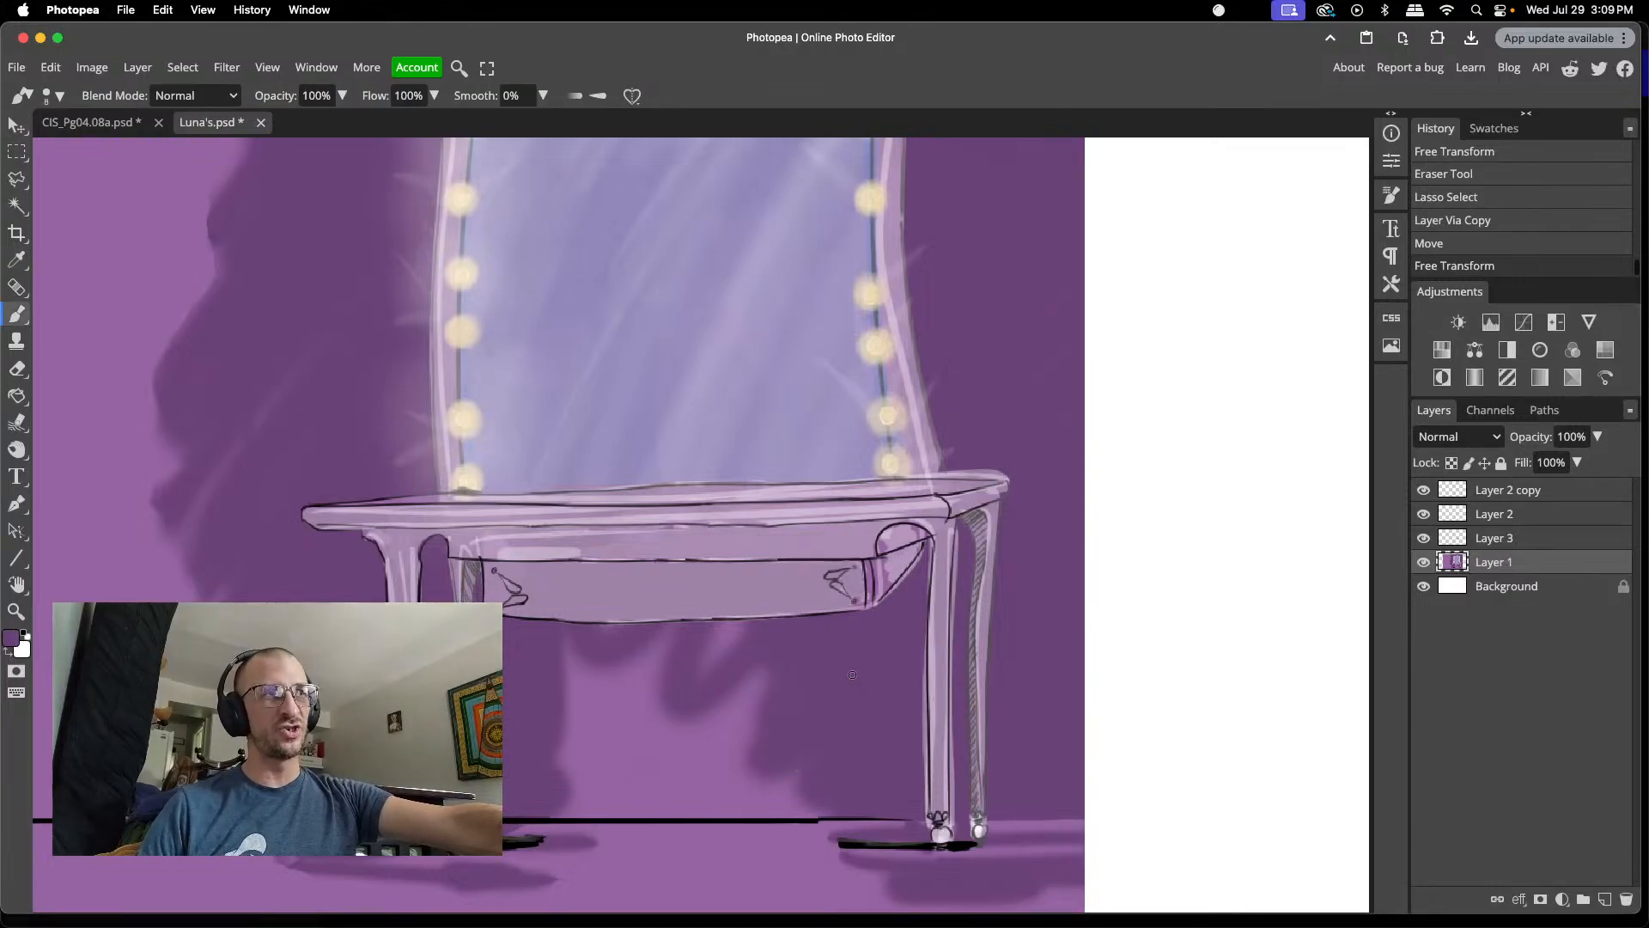
{"action": "right_click", "coordinate": [856, 675]}
{"action": "left_click_drag", "start_coordinate": [967, 713], "coordinate": [981, 712]}
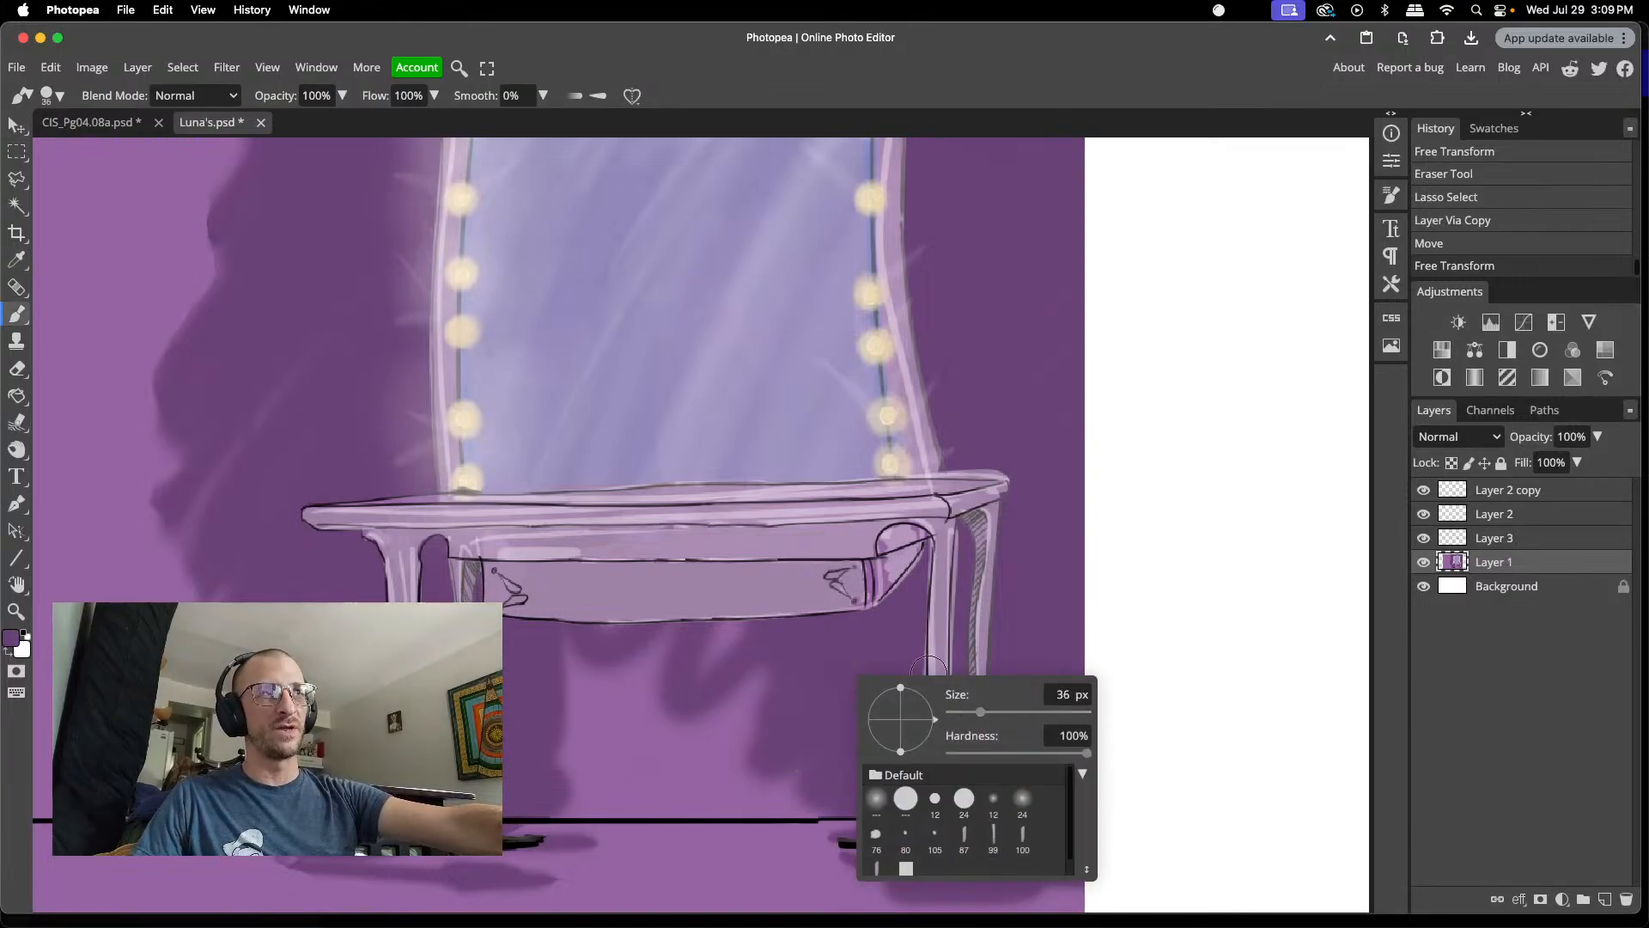
{"action": "left_click_drag", "start_coordinate": [756, 641], "coordinate": [655, 669]}
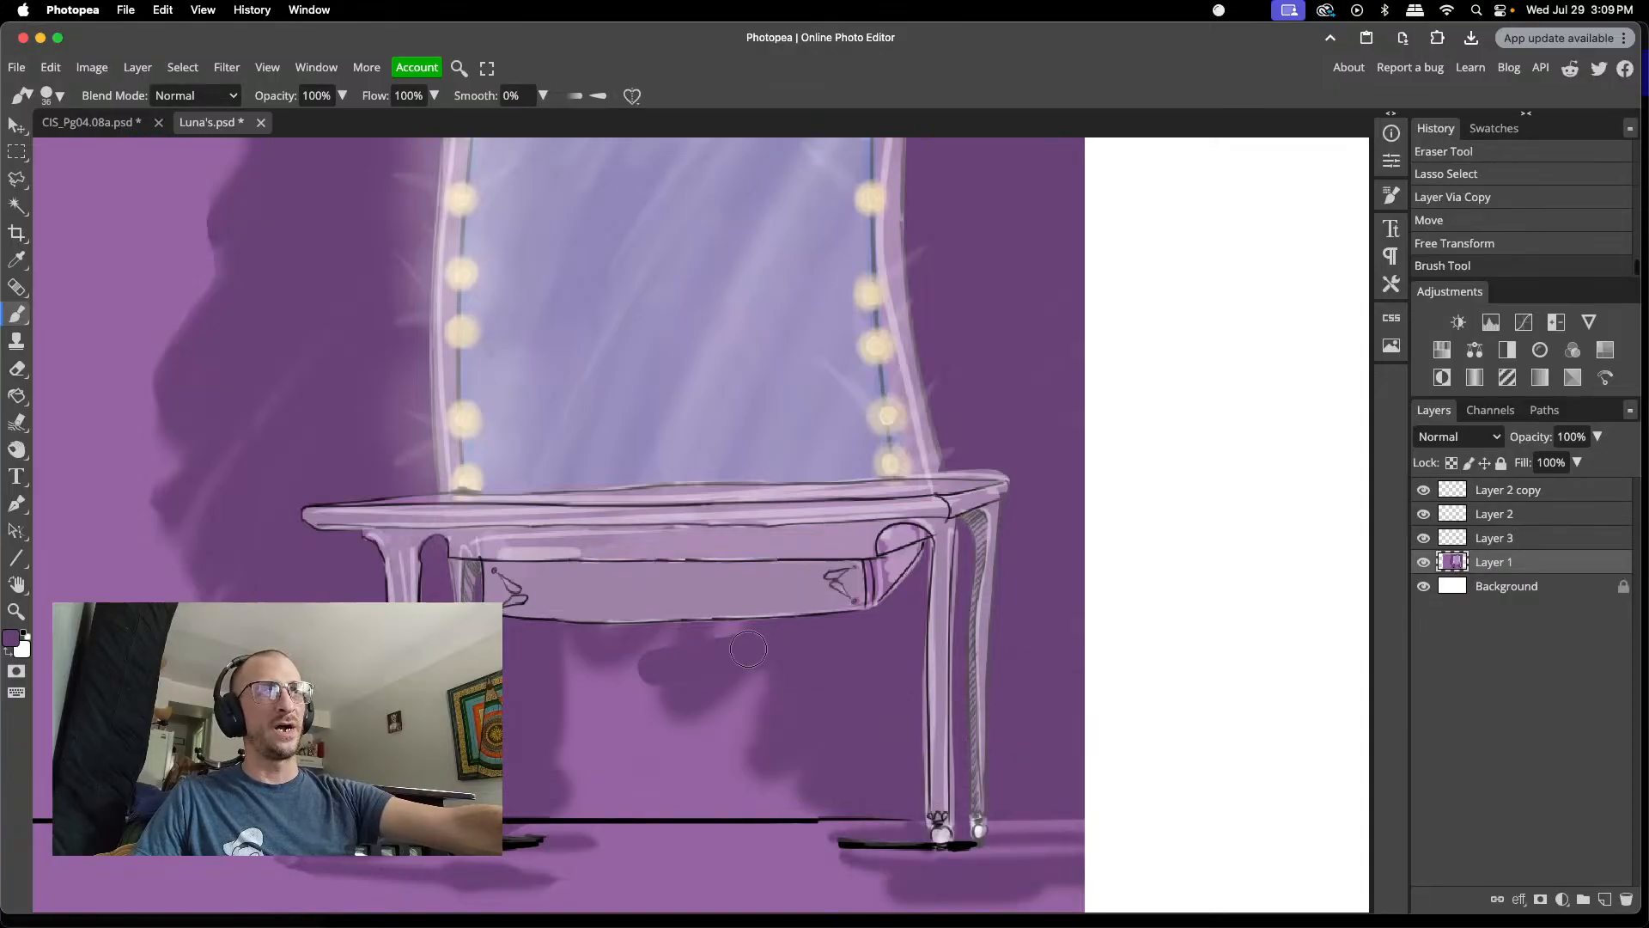
{"action": "left_click_drag", "start_coordinate": [750, 641], "coordinate": [572, 650]}
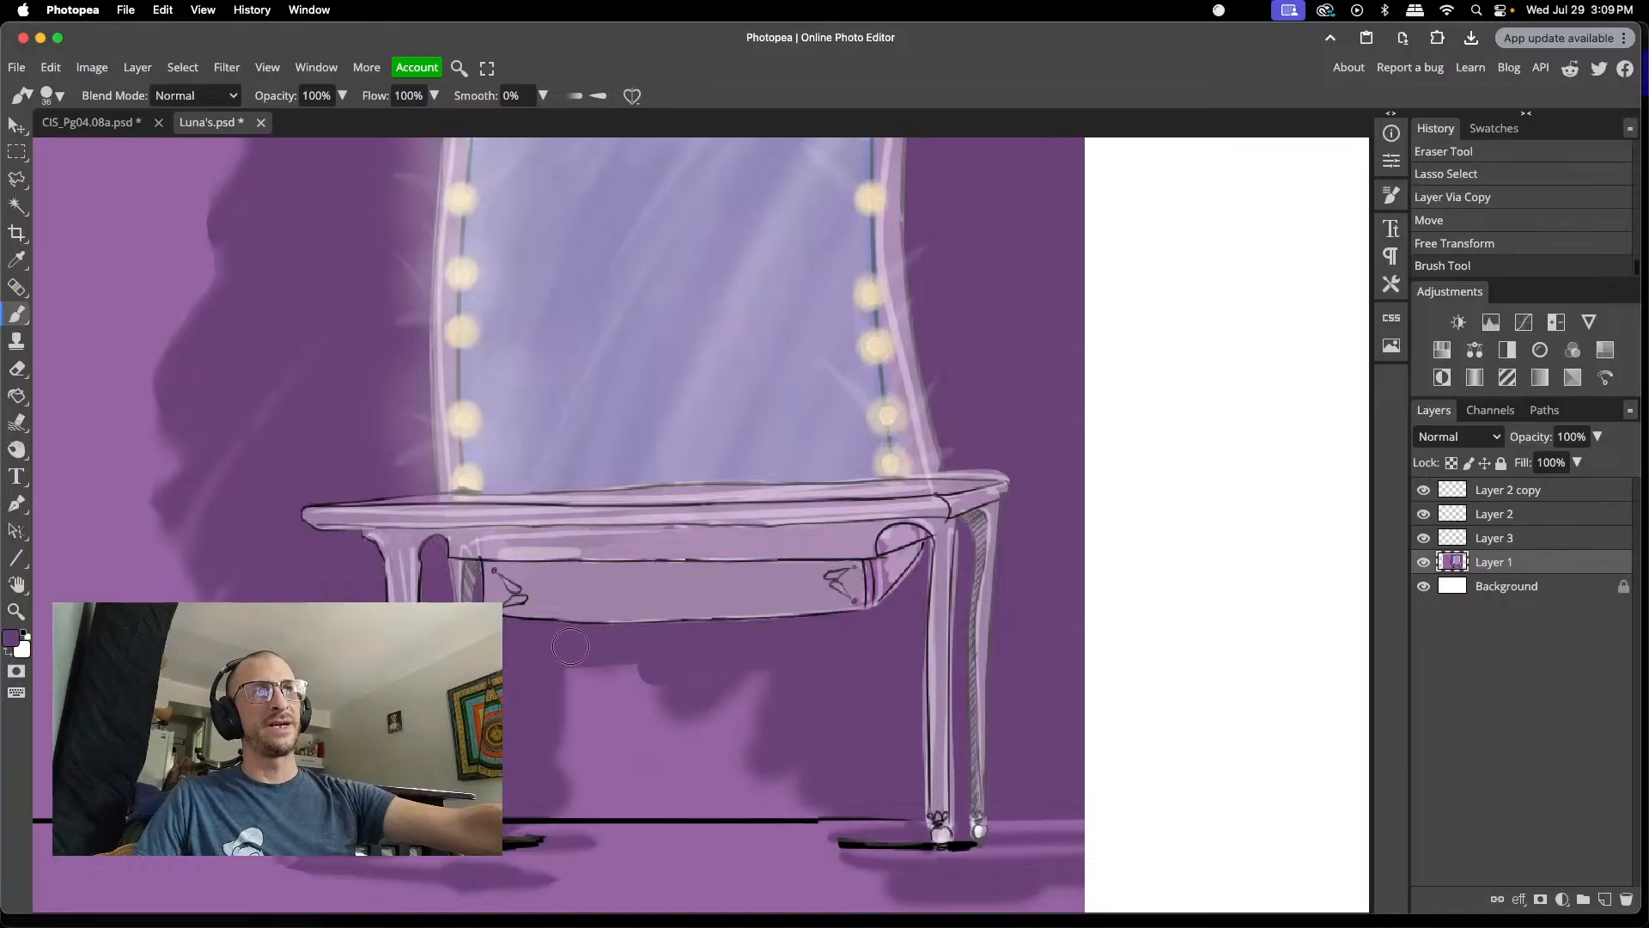
{"action": "mouse_move", "coordinate": [651, 655]}
{"action": "left_mouse_down"}
{"action": "mouse_move", "coordinate": [717, 670]}
{"action": "mouse_move", "coordinate": [565, 682]}
{"action": "mouse_move", "coordinate": [797, 694]}
{"action": "left_mouse_up"}
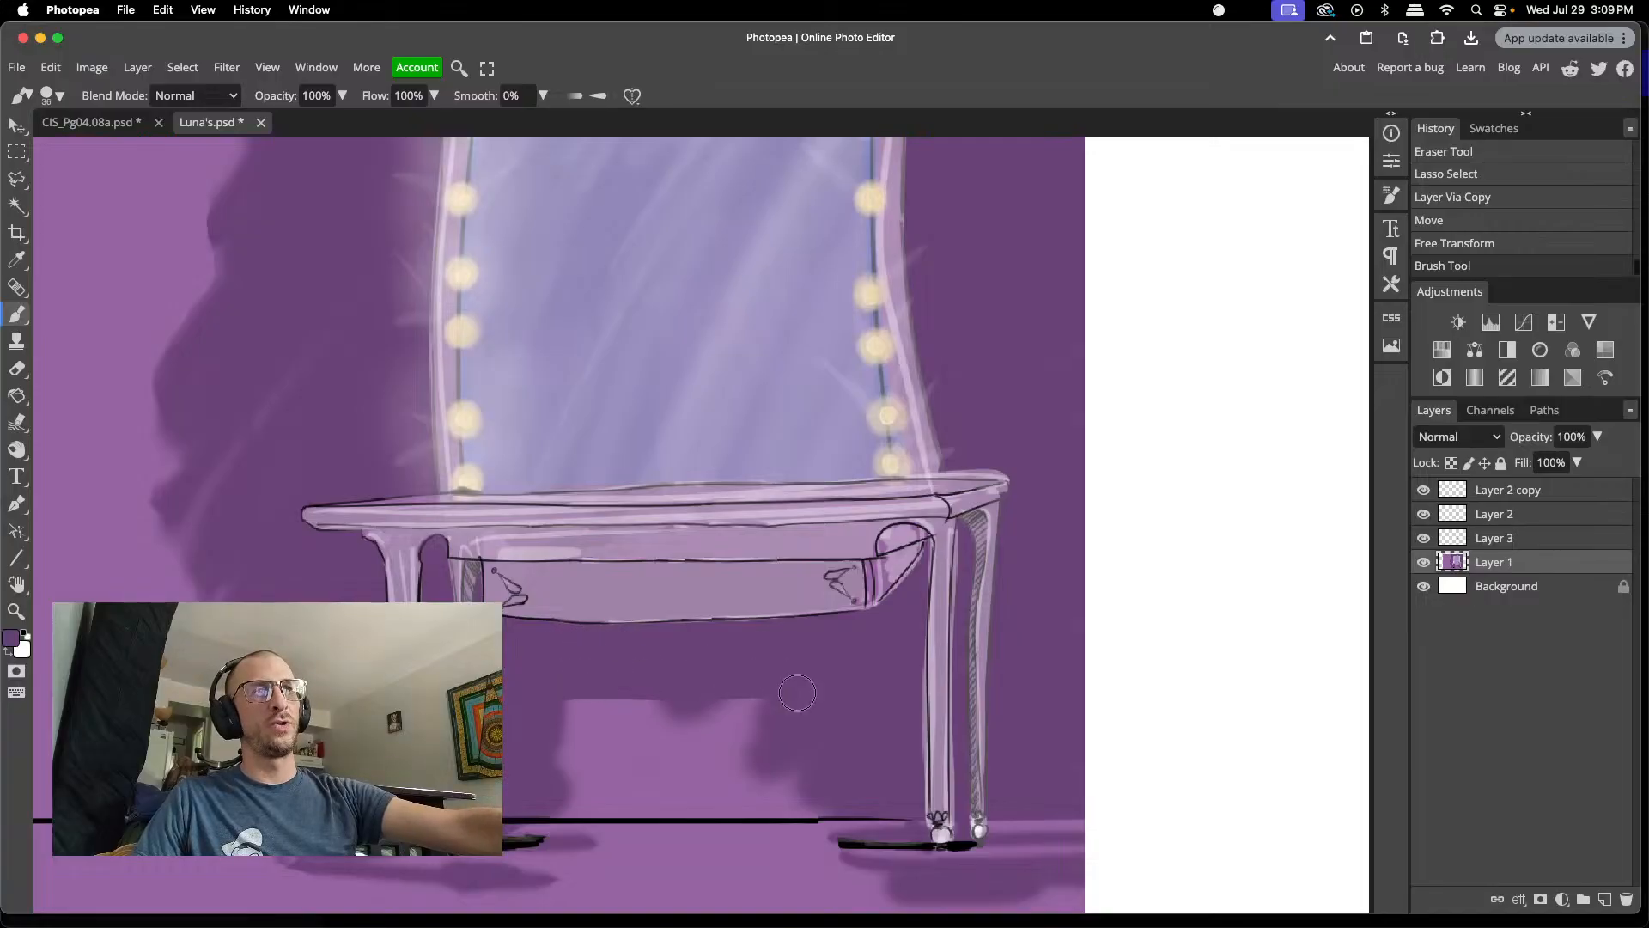
{"action": "mouse_move", "coordinate": [620, 680]}
{"action": "left_mouse_down"}
{"action": "mouse_move", "coordinate": [551, 709]}
{"action": "mouse_move", "coordinate": [728, 682]}
{"action": "mouse_move", "coordinate": [759, 694]}
{"action": "mouse_move", "coordinate": [660, 695]}
{"action": "mouse_move", "coordinate": [784, 714]}
{"action": "left_mouse_up"}
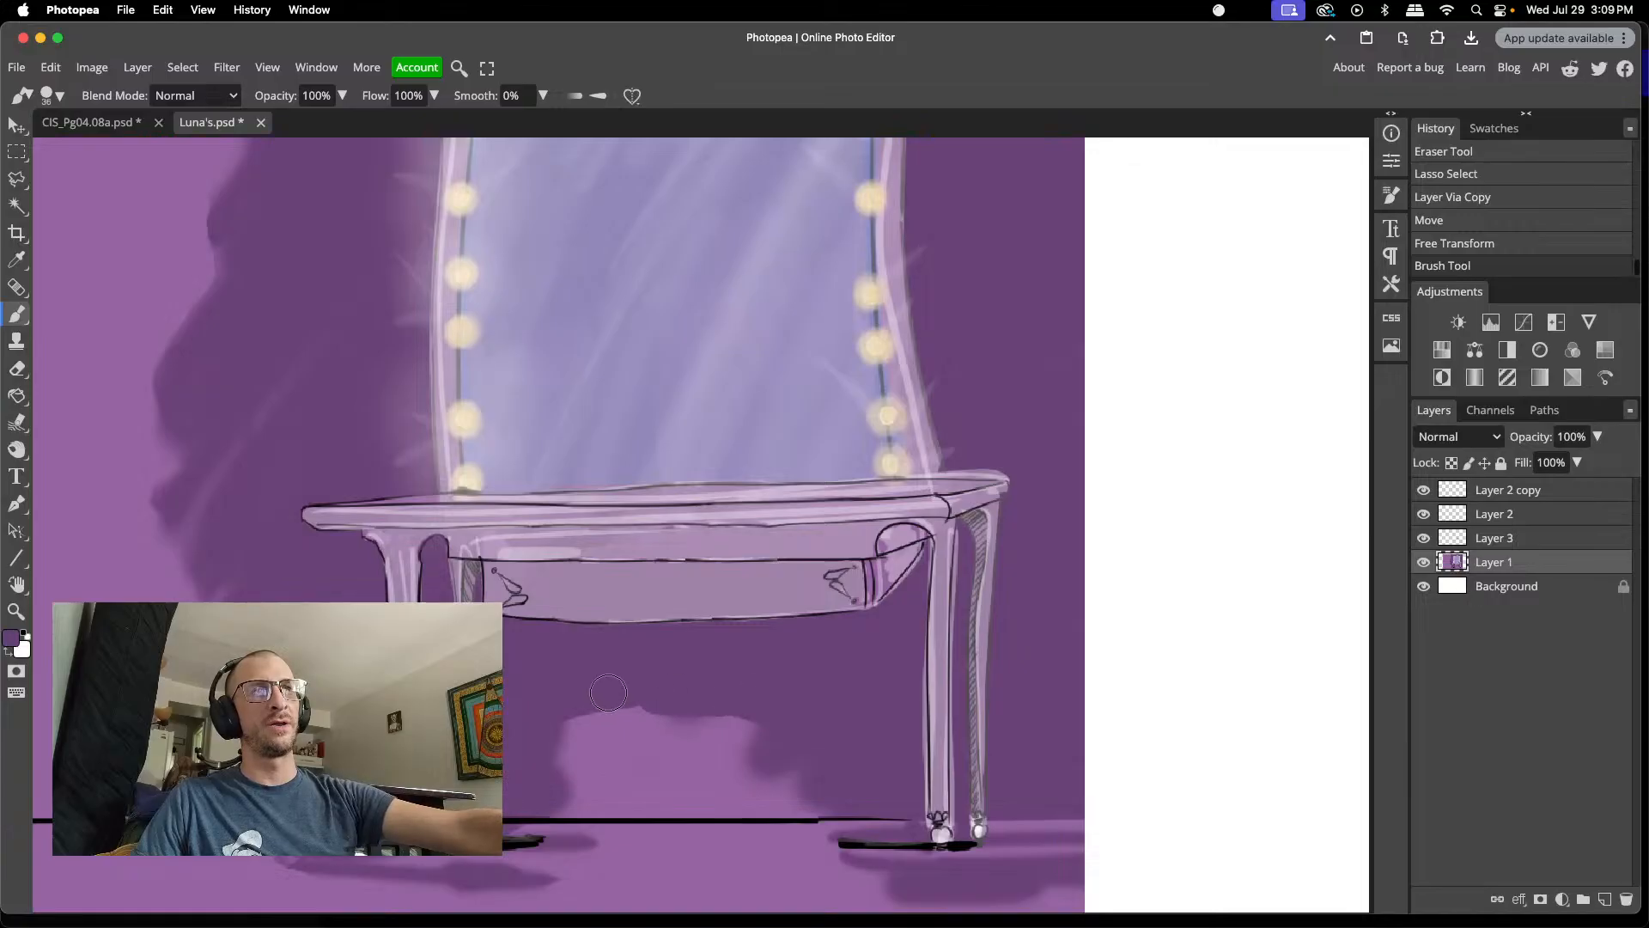
{"action": "mouse_move", "coordinate": [608, 692]}
{"action": "left_mouse_down"}
{"action": "mouse_move", "coordinate": [547, 725]}
{"action": "mouse_move", "coordinate": [633, 700]}
{"action": "mouse_move", "coordinate": [812, 702]}
{"action": "left_mouse_up"}
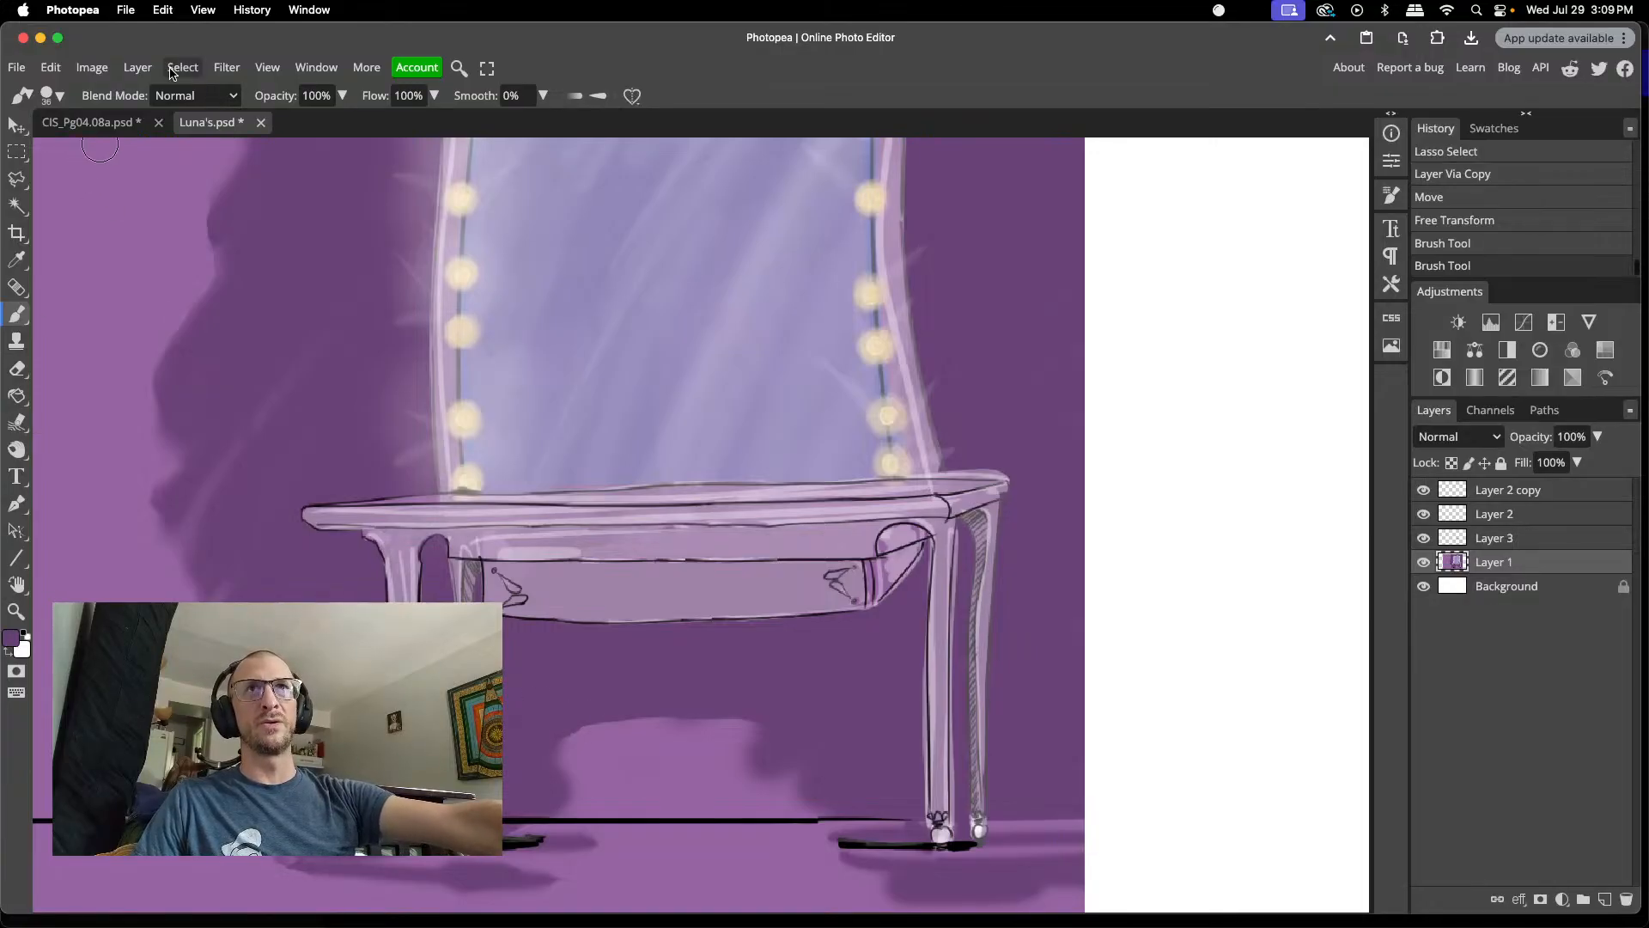
- Smudge the edge of the painted shadow beneath the table with the Smudge tool at 25% strength and 48 px size
{"action": "left_click", "coordinate": [19, 422]}
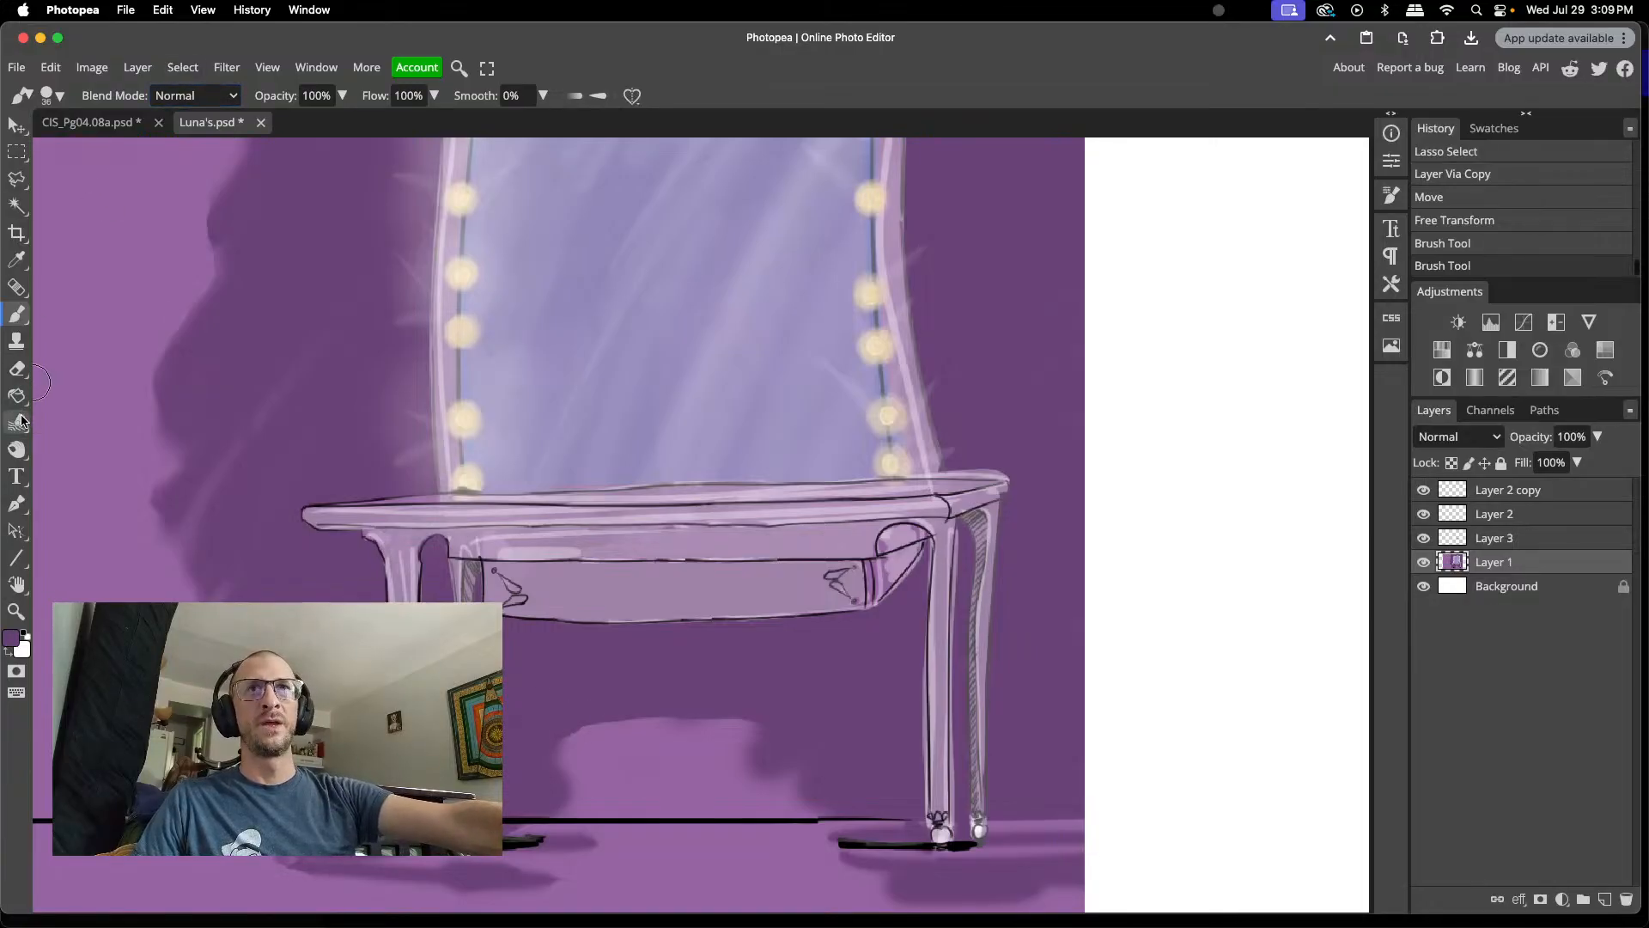
{"action": "left_click", "coordinate": [175, 96]}
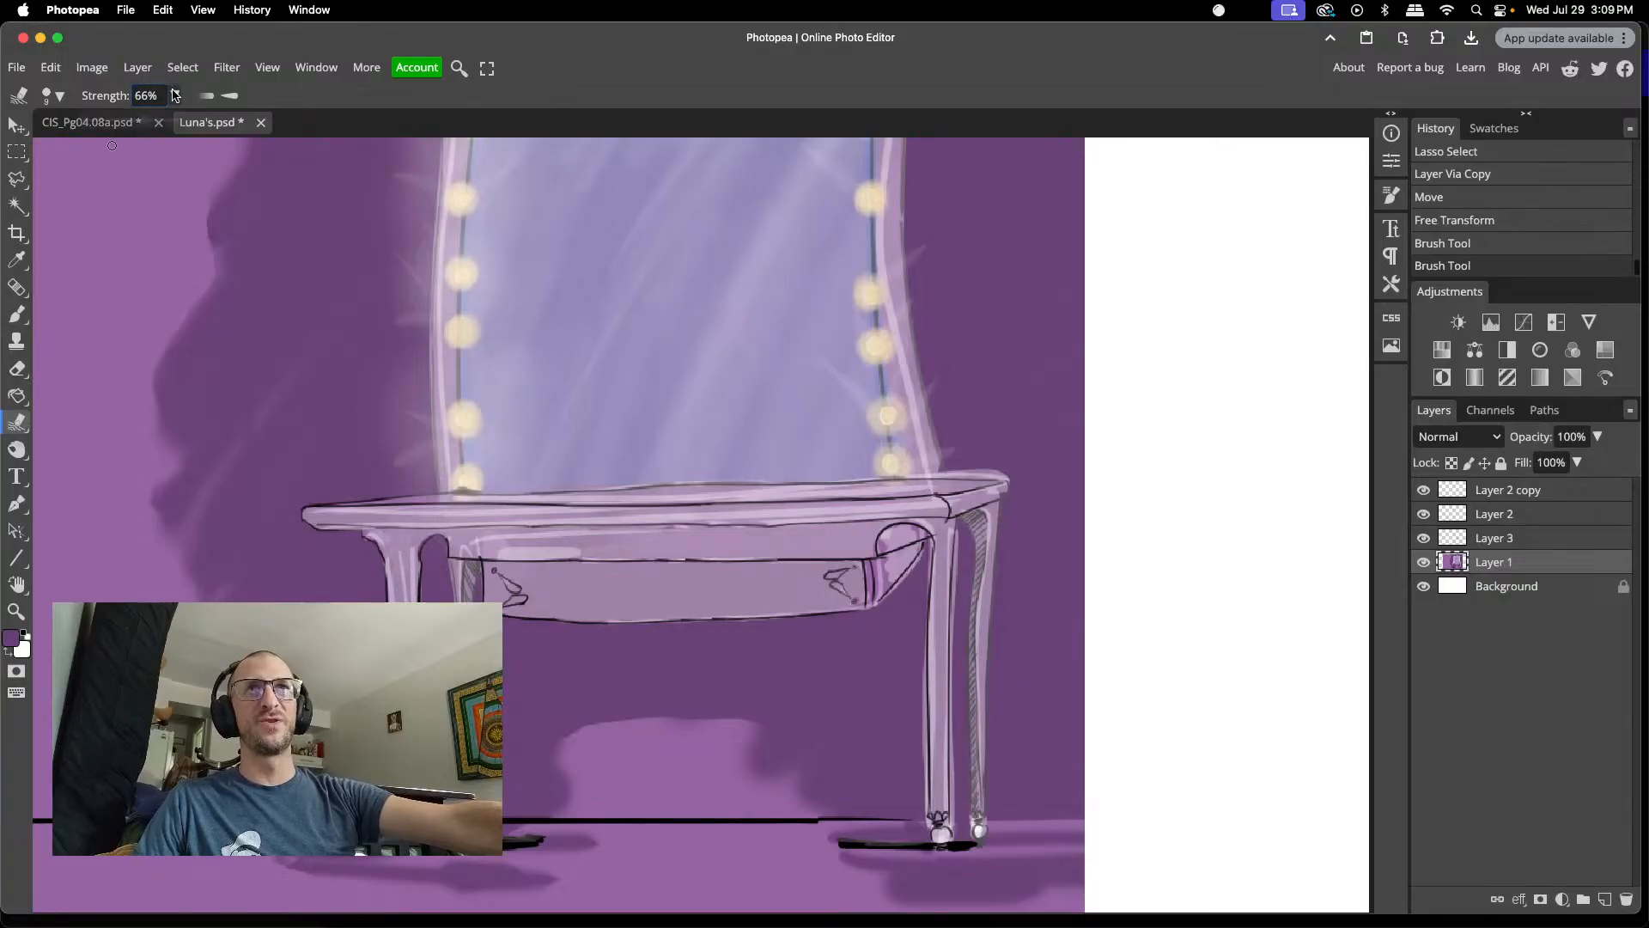
{"action": "left_click_drag", "start_coordinate": [147, 122], "coordinate": [123, 122]}
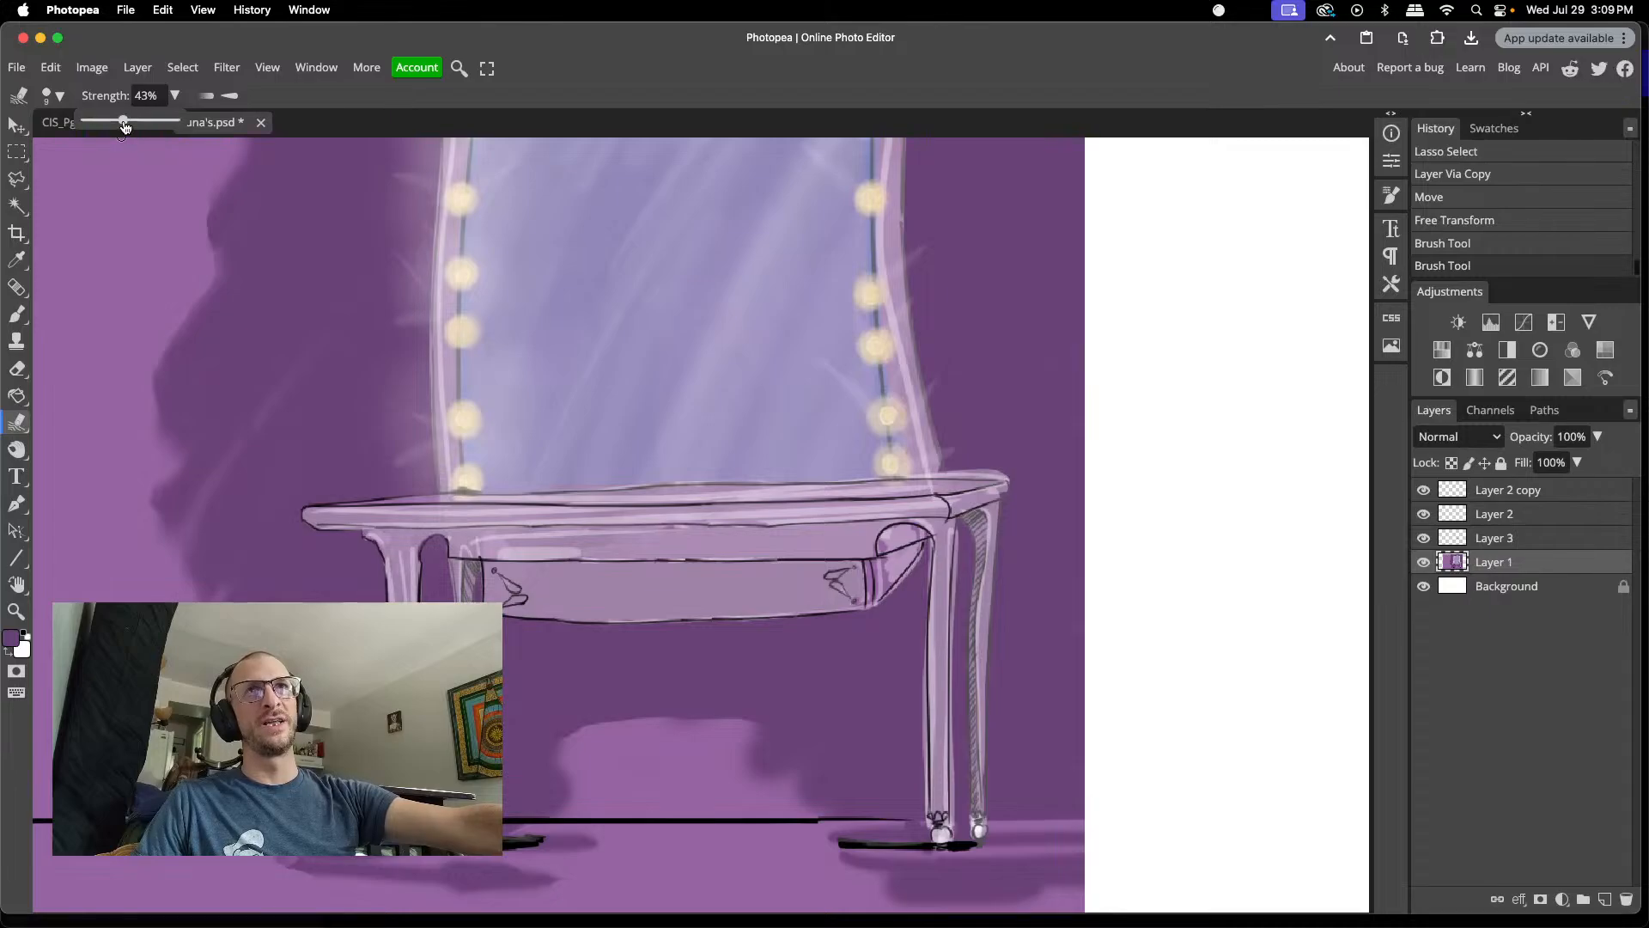
{"action": "left_click_drag", "start_coordinate": [122, 122], "coordinate": [108, 124]}
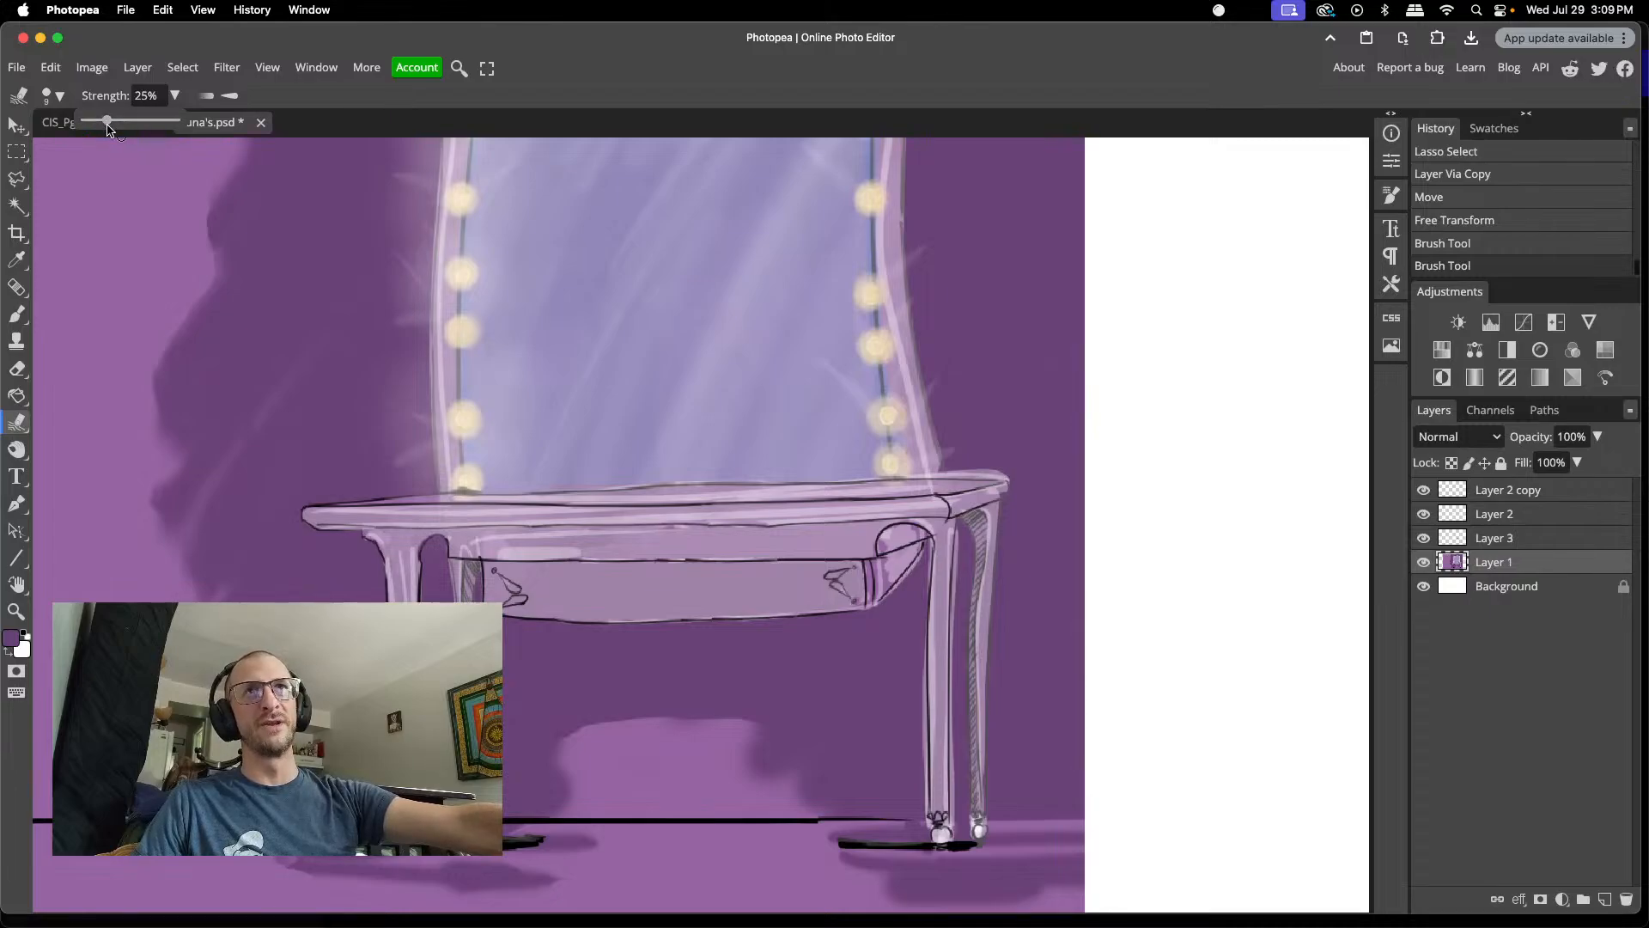
{"action": "right_click", "coordinate": [573, 678]}
{"action": "left_click_drag", "start_coordinate": [687, 716], "coordinate": [706, 718]}
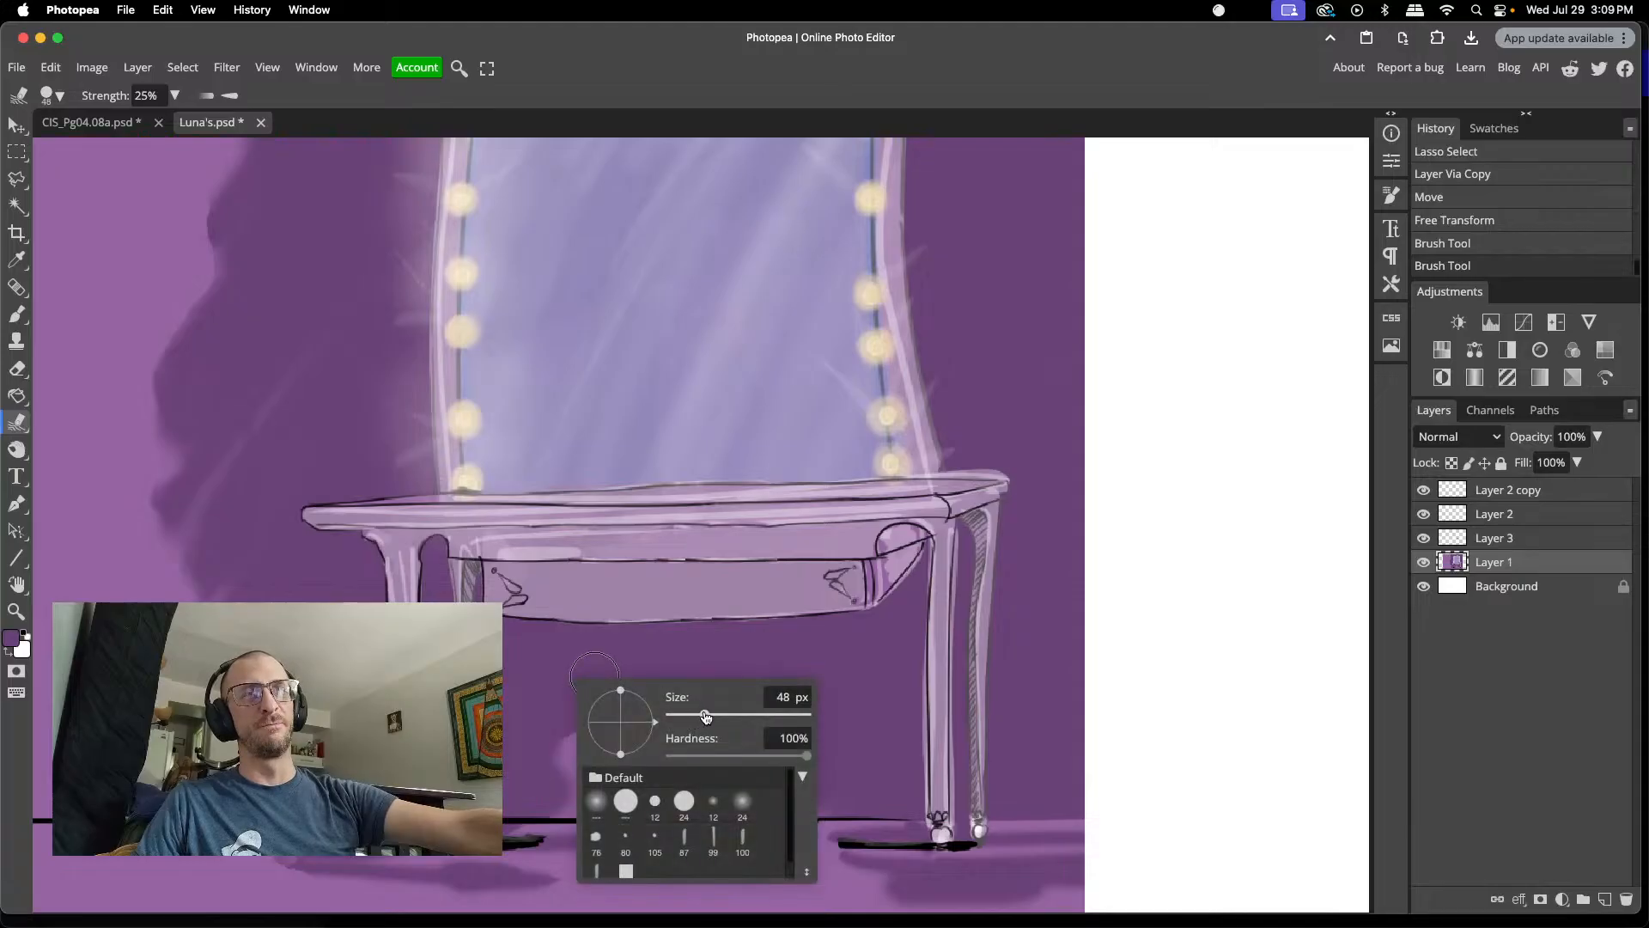
{"action": "mouse_move", "coordinate": [569, 692]}
{"action": "left_mouse_down"}
{"action": "mouse_move", "coordinate": [607, 734]}
{"action": "mouse_move", "coordinate": [598, 702]}
{"action": "mouse_move", "coordinate": [628, 734]}
{"action": "mouse_move", "coordinate": [652, 707]}
{"action": "mouse_move", "coordinate": [662, 738]}
{"action": "left_mouse_up"}
{"action": "mouse_move", "coordinate": [653, 712]}
{"action": "left_mouse_down"}
{"action": "mouse_move", "coordinate": [694, 737]}
{"action": "mouse_move", "coordinate": [713, 705]}
{"action": "mouse_move", "coordinate": [737, 717]}
{"action": "mouse_move", "coordinate": [754, 700]}
{"action": "mouse_move", "coordinate": [721, 741]}
{"action": "left_mouse_up"}
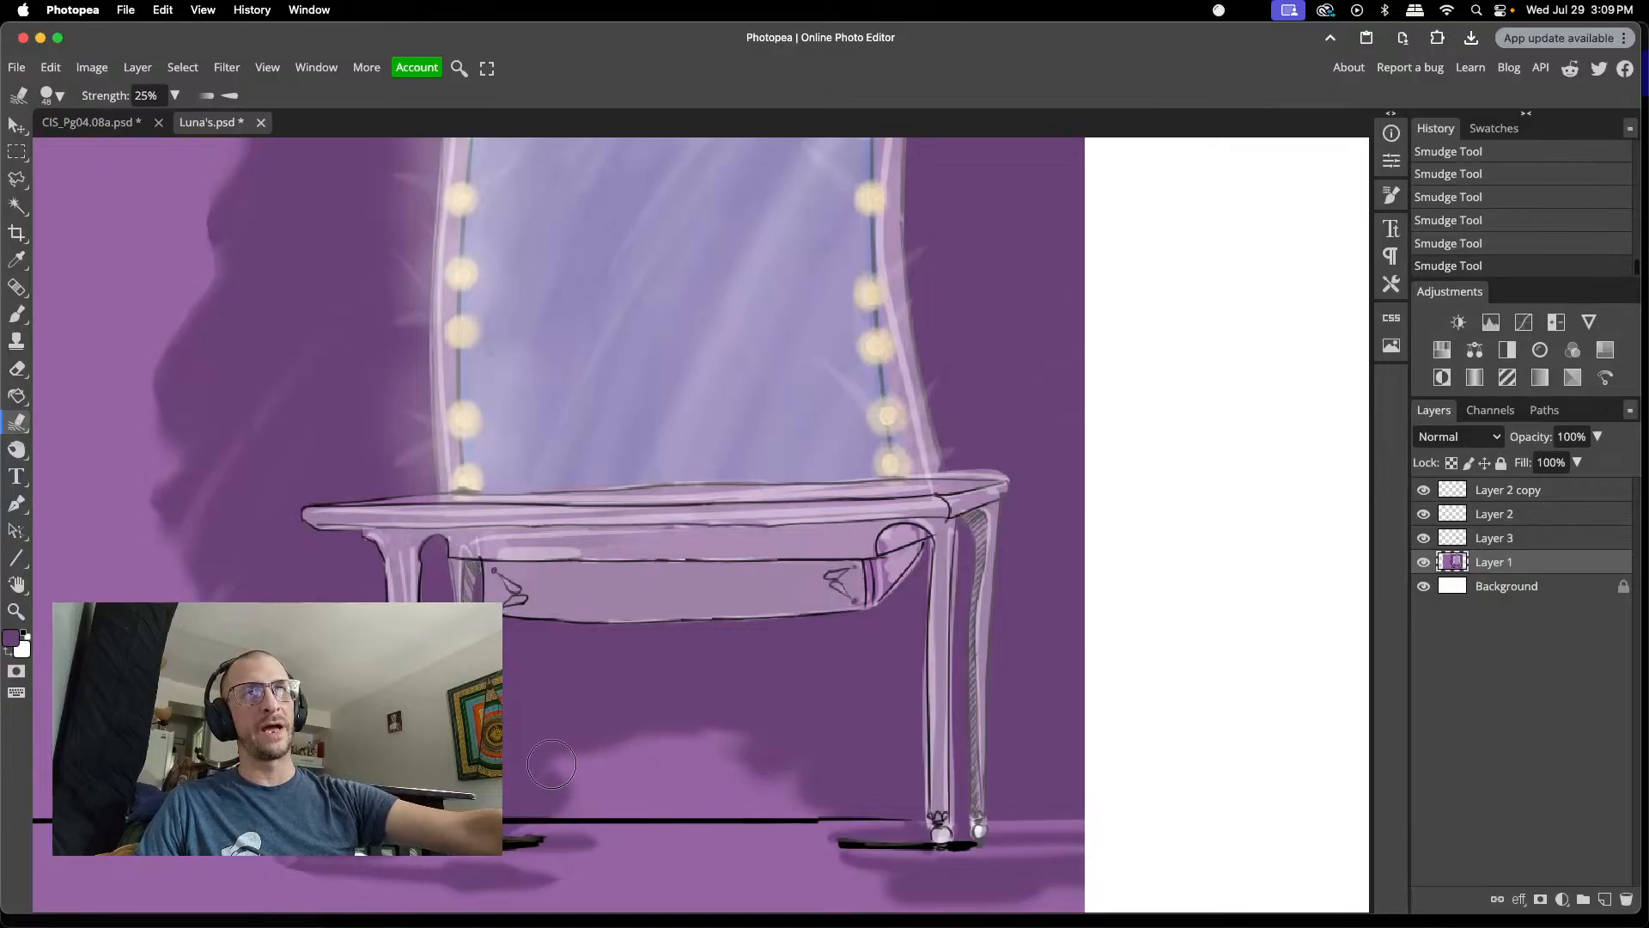
{"action": "mouse_move", "coordinate": [718, 737]}
{"action": "left_mouse_down"}
{"action": "mouse_move", "coordinate": [742, 770]}
{"action": "mouse_move", "coordinate": [821, 787]}
{"action": "left_mouse_up"}
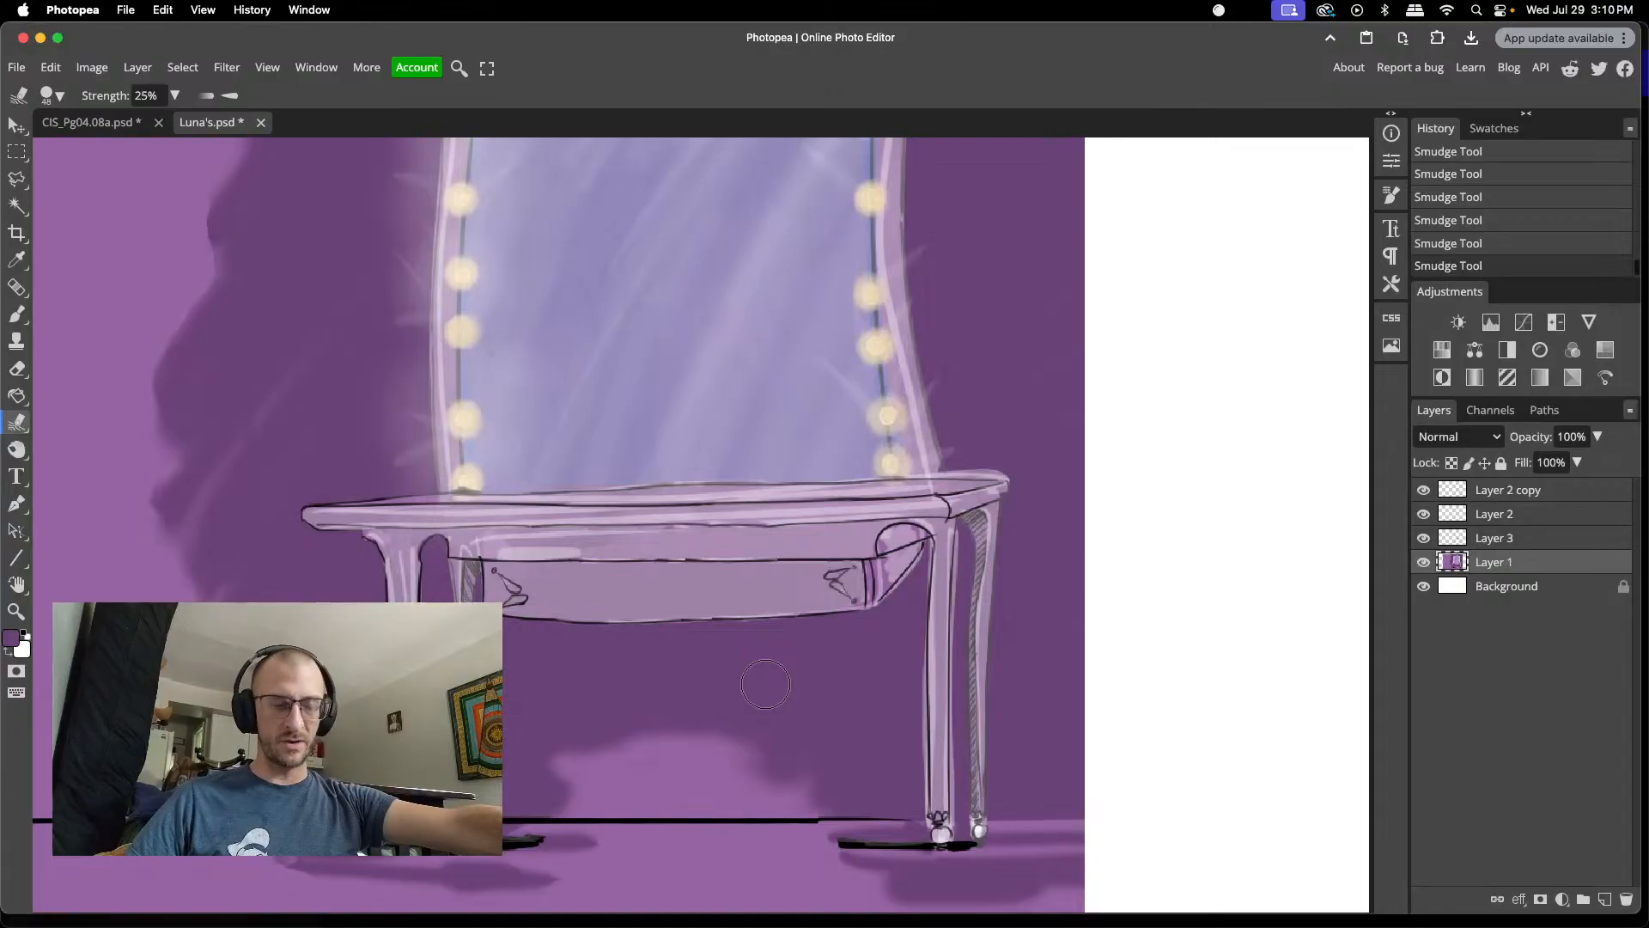
- Lasso the black floor shadow under the left legs, copy it to a new layer, and move the copy along the floor toward the right legs
{"action": "scroll", "coordinate": [766, 684], "scroll_direction": "down", "scroll_amount": 3}
{"action": "scroll", "coordinate": [765, 685], "scroll_direction": "up", "scroll_amount": 3}
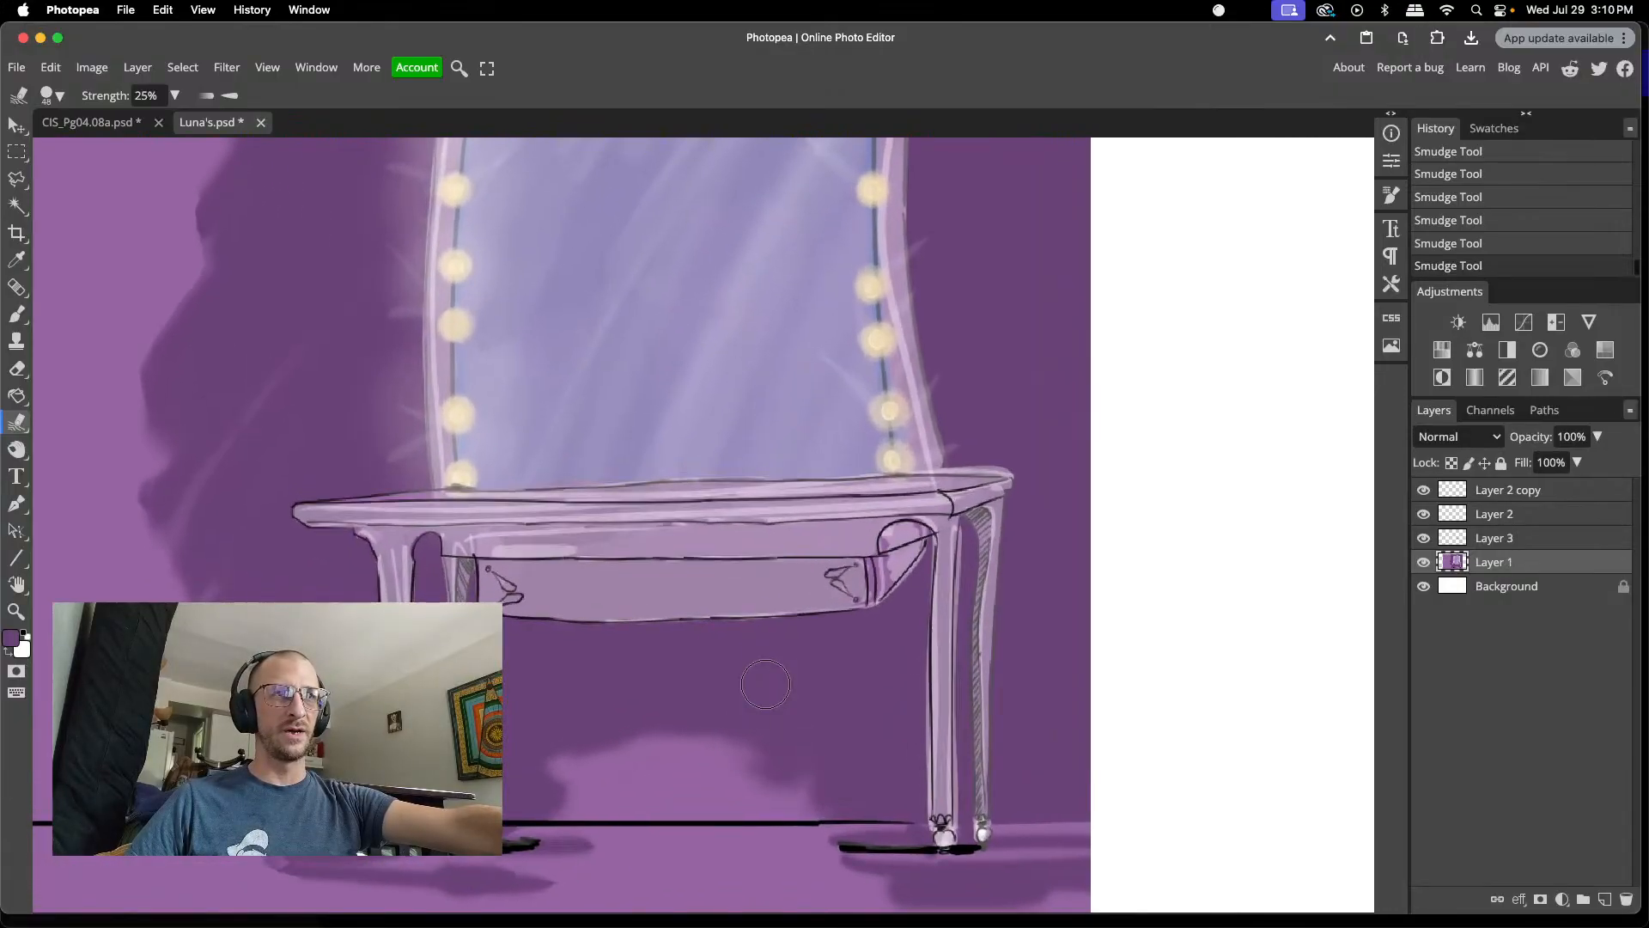
{"action": "scroll", "coordinate": [766, 685], "scroll_direction": "up", "scroll_amount": 2}
{"action": "scroll", "coordinate": [765, 685], "scroll_direction": "down", "scroll_amount": 1}
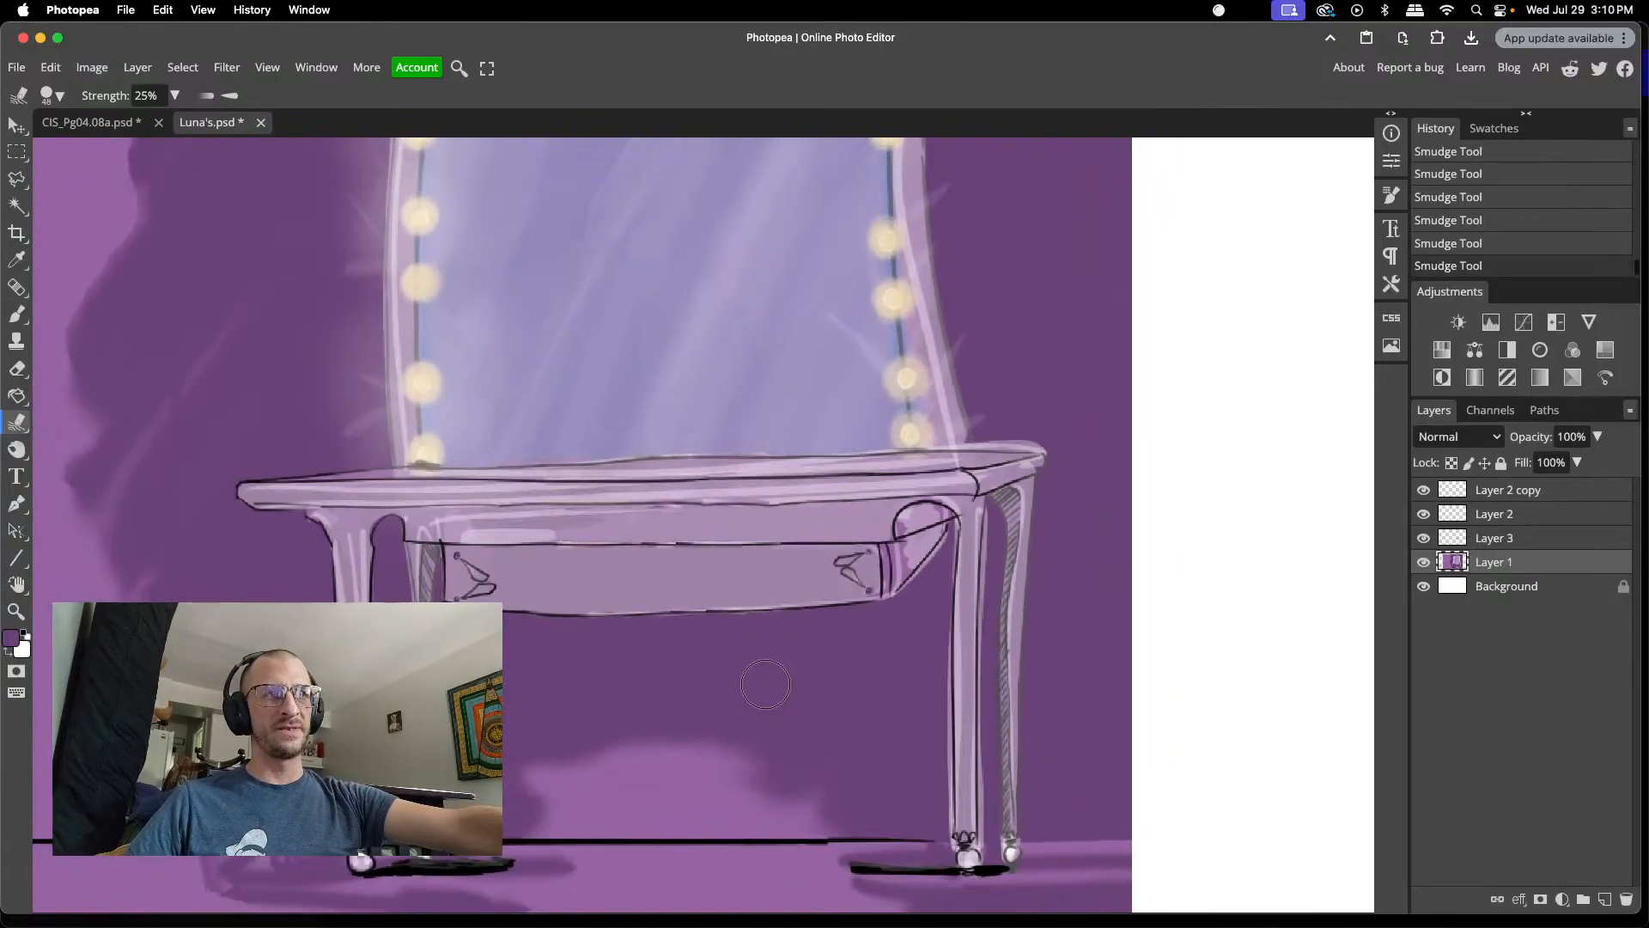
{"action": "key", "text": "l"}
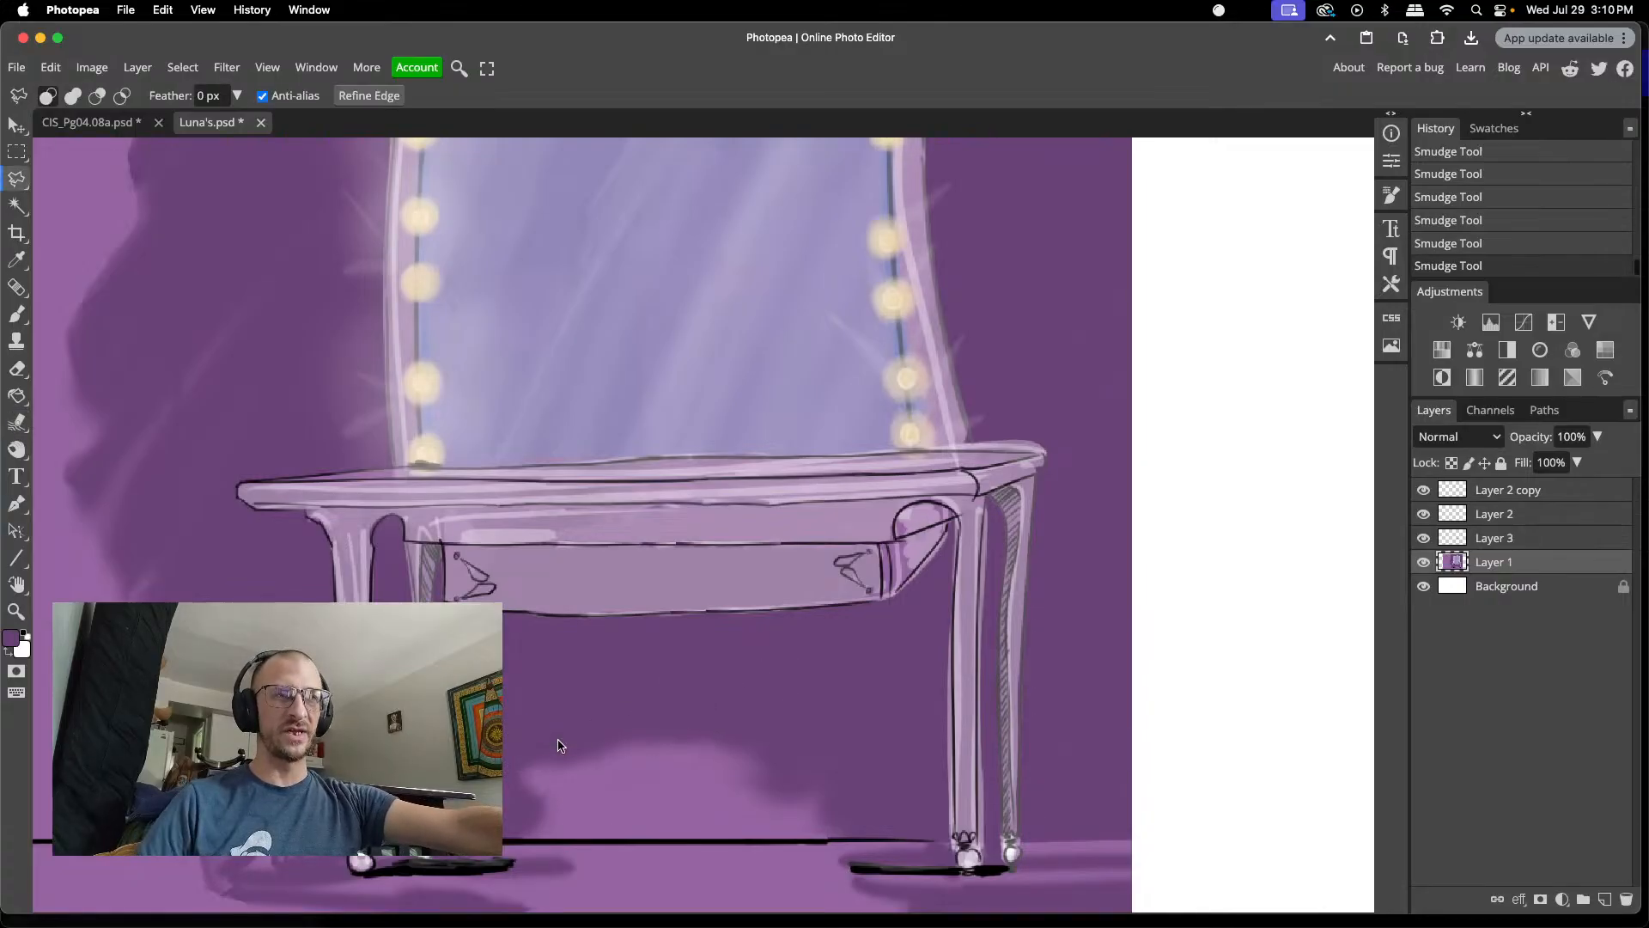
{"action": "scroll", "coordinate": [519, 885], "scroll_direction": "up", "scroll_amount": 2}
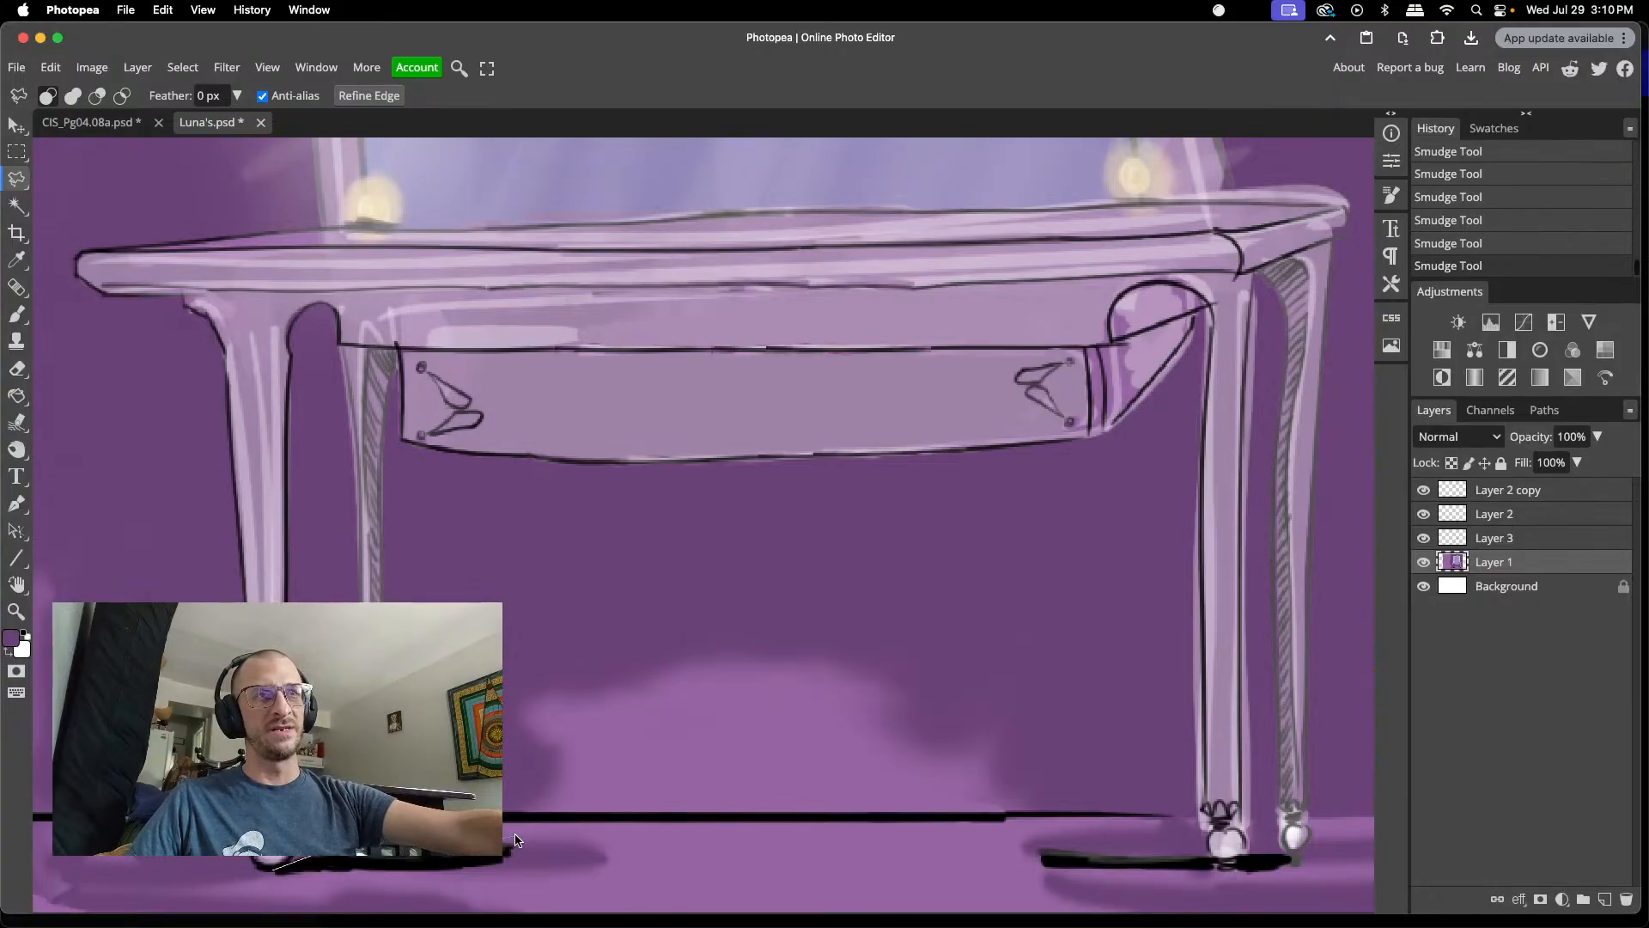
{"action": "mouse_move", "coordinate": [515, 850]}
{"action": "left_mouse_down"}
{"action": "mouse_move", "coordinate": [477, 872]}
{"action": "mouse_move", "coordinate": [277, 873]}
{"action": "left_mouse_up"}
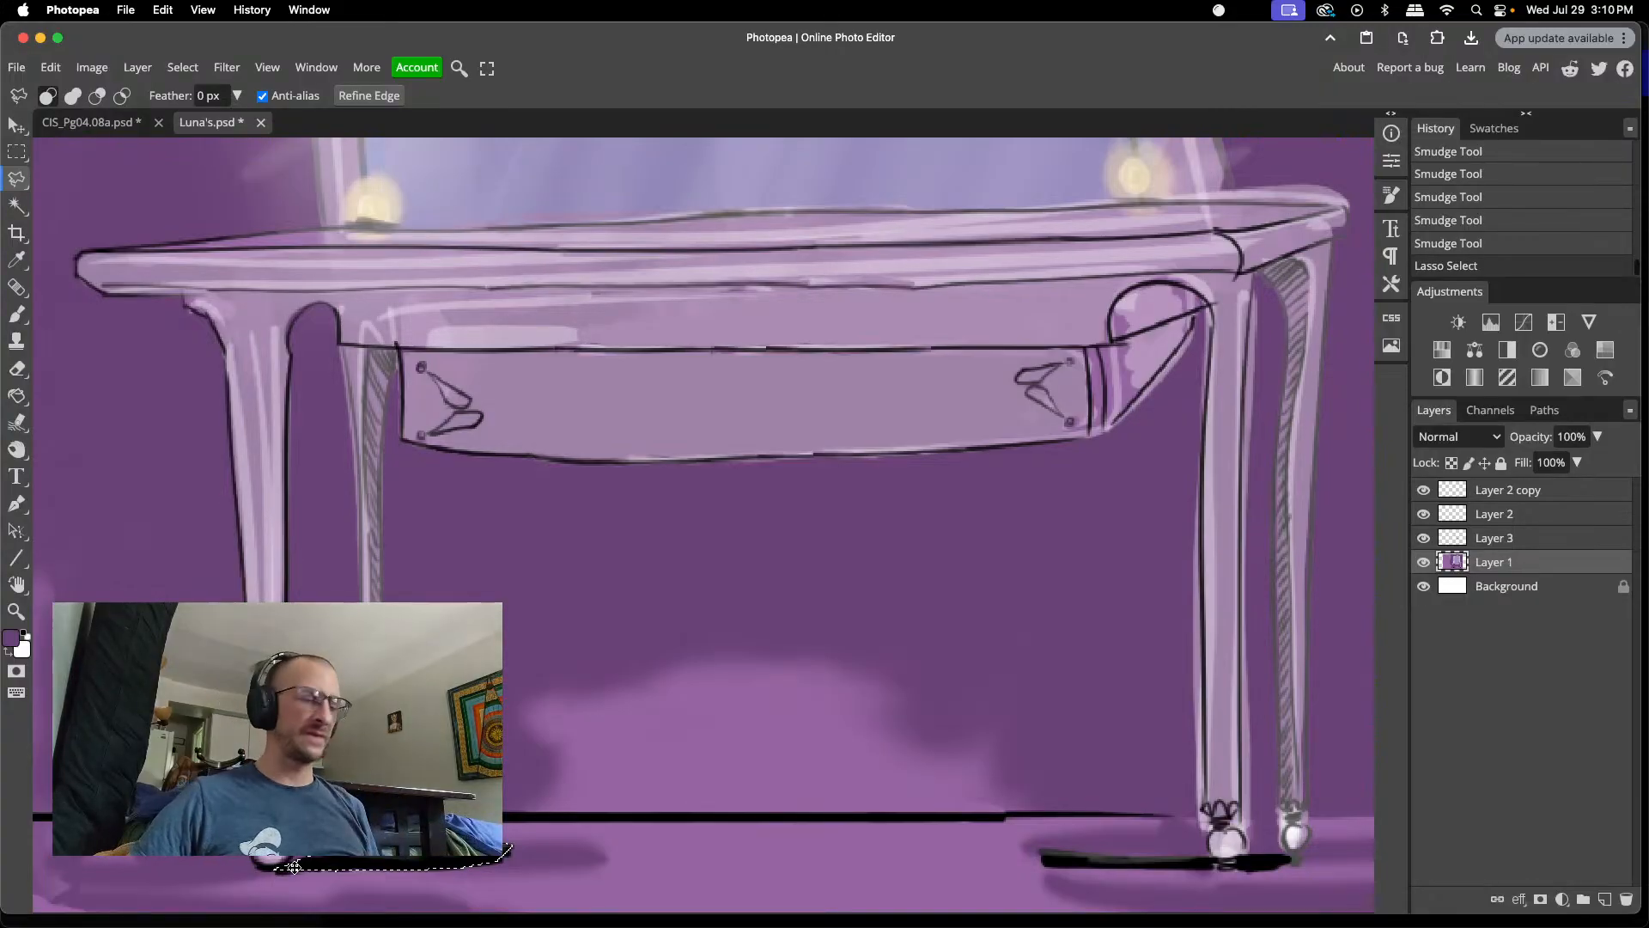
{"action": "key", "text": "super+j"}
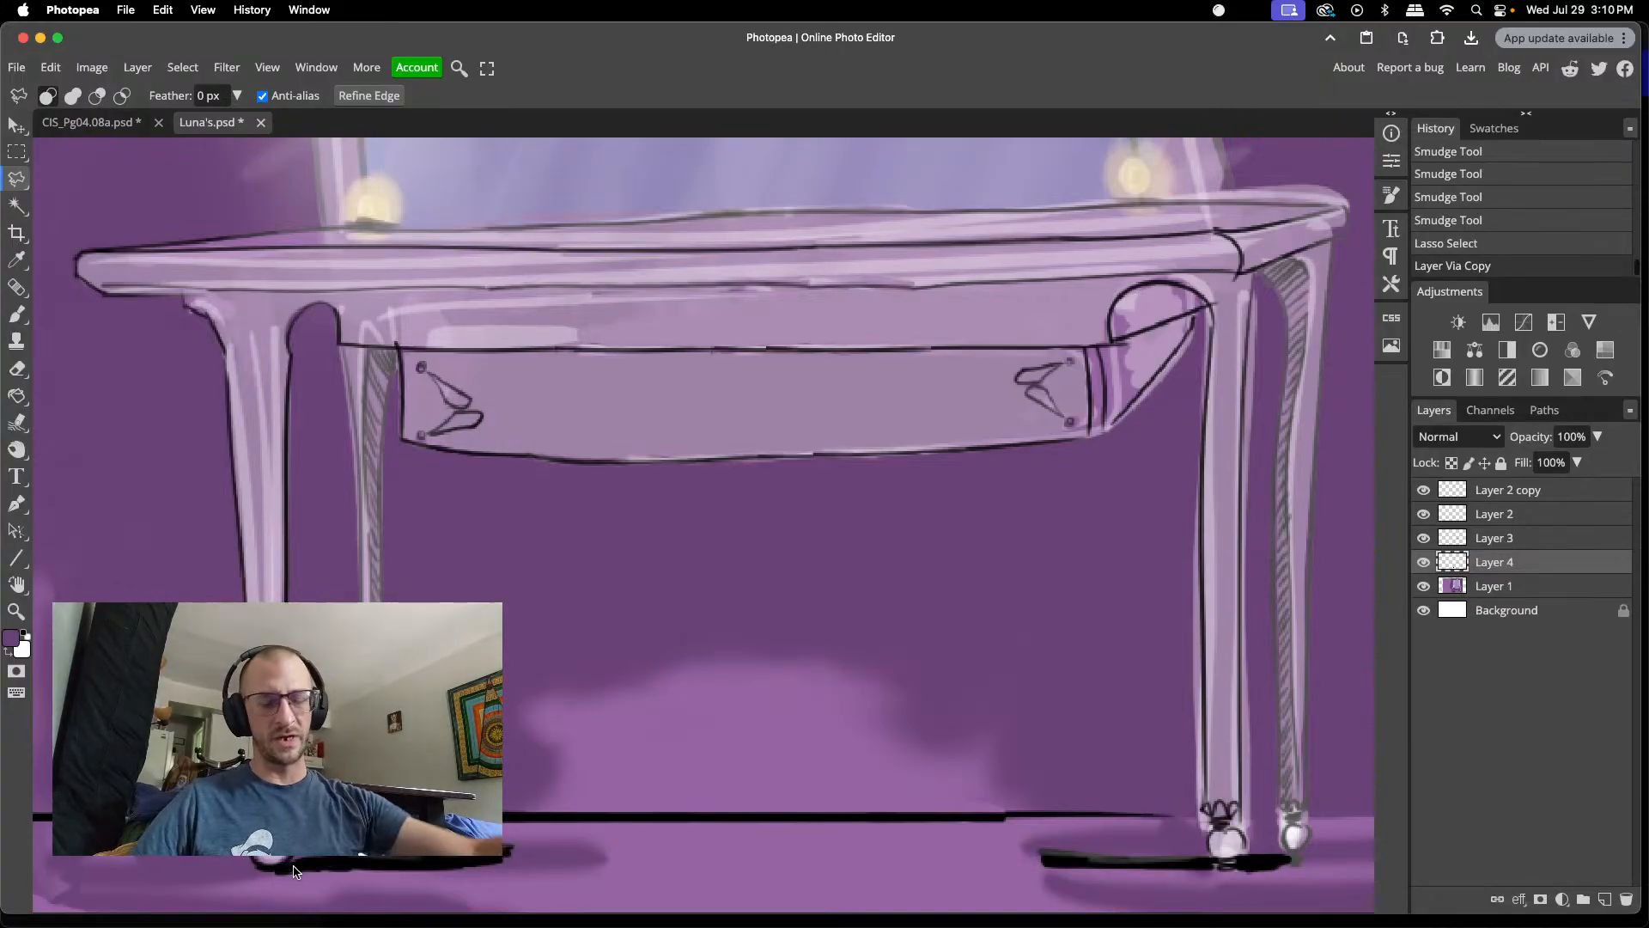
{"action": "key", "text": "v"}
{"action": "left_click_drag", "start_coordinate": [404, 872], "coordinate": [608, 865]}
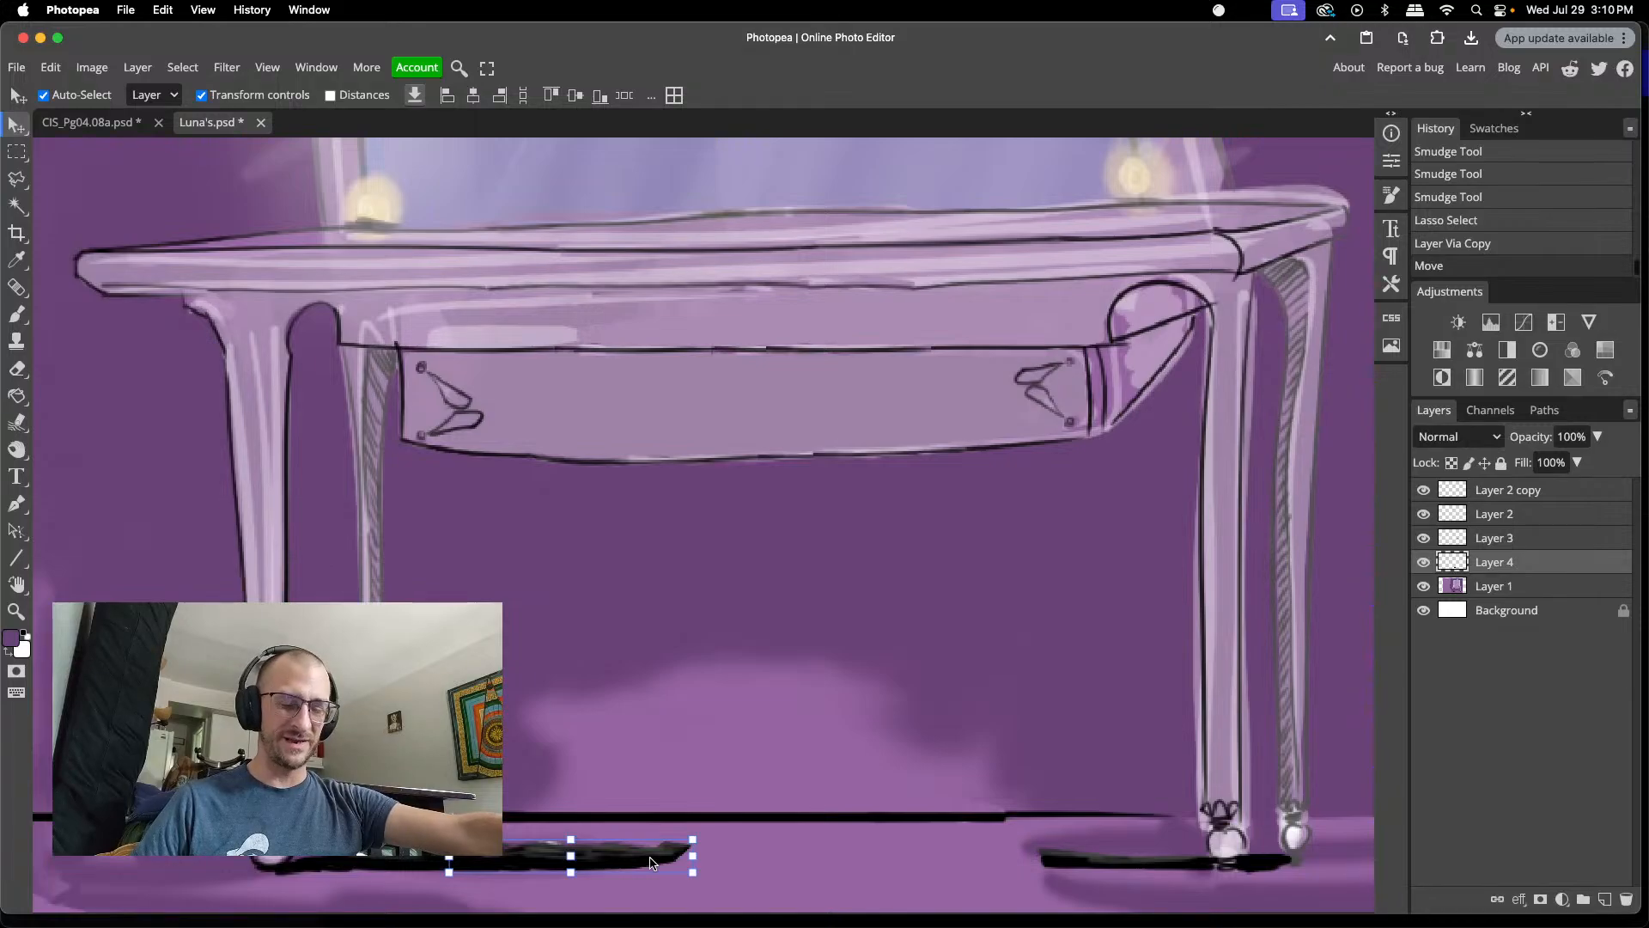
- Duplicate the copied floor shadow three times, moving each copy farther along the floor until the shadow reaches the right legs
{"action": "key", "text": "ctrl+j"}
{"action": "left_click_drag", "start_coordinate": [651, 862], "coordinate": [823, 862]}
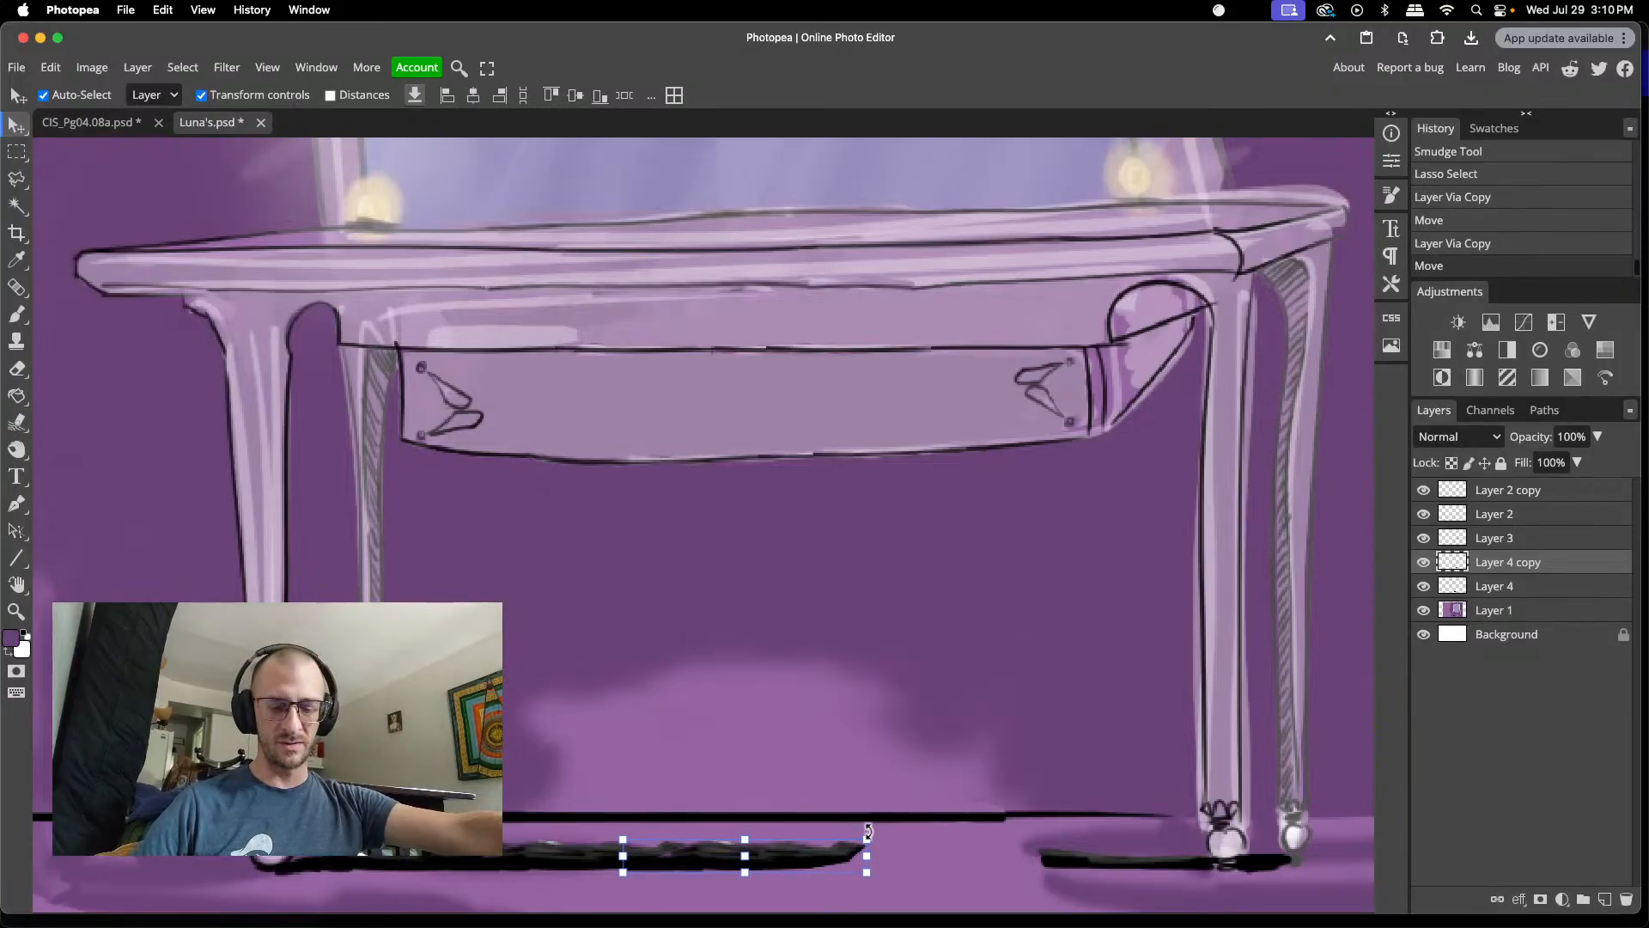
{"action": "key", "text": "ctrl+j"}
{"action": "left_click_drag", "start_coordinate": [790, 862], "coordinate": [962, 864]}
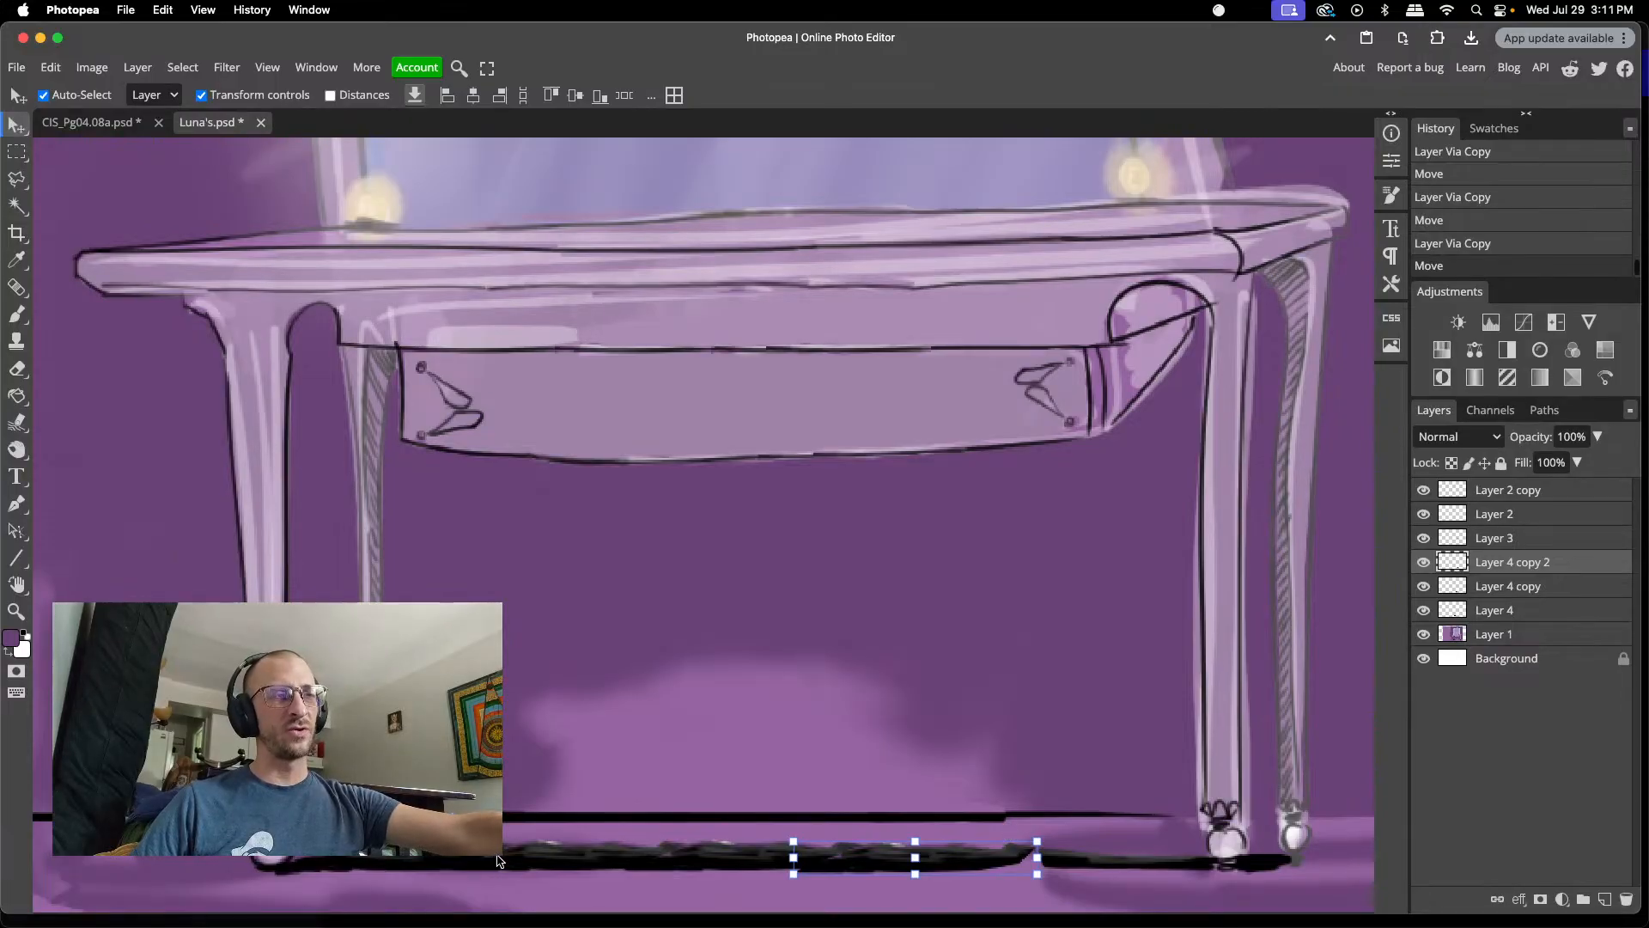
{"action": "key", "text": "ctrl+j"}
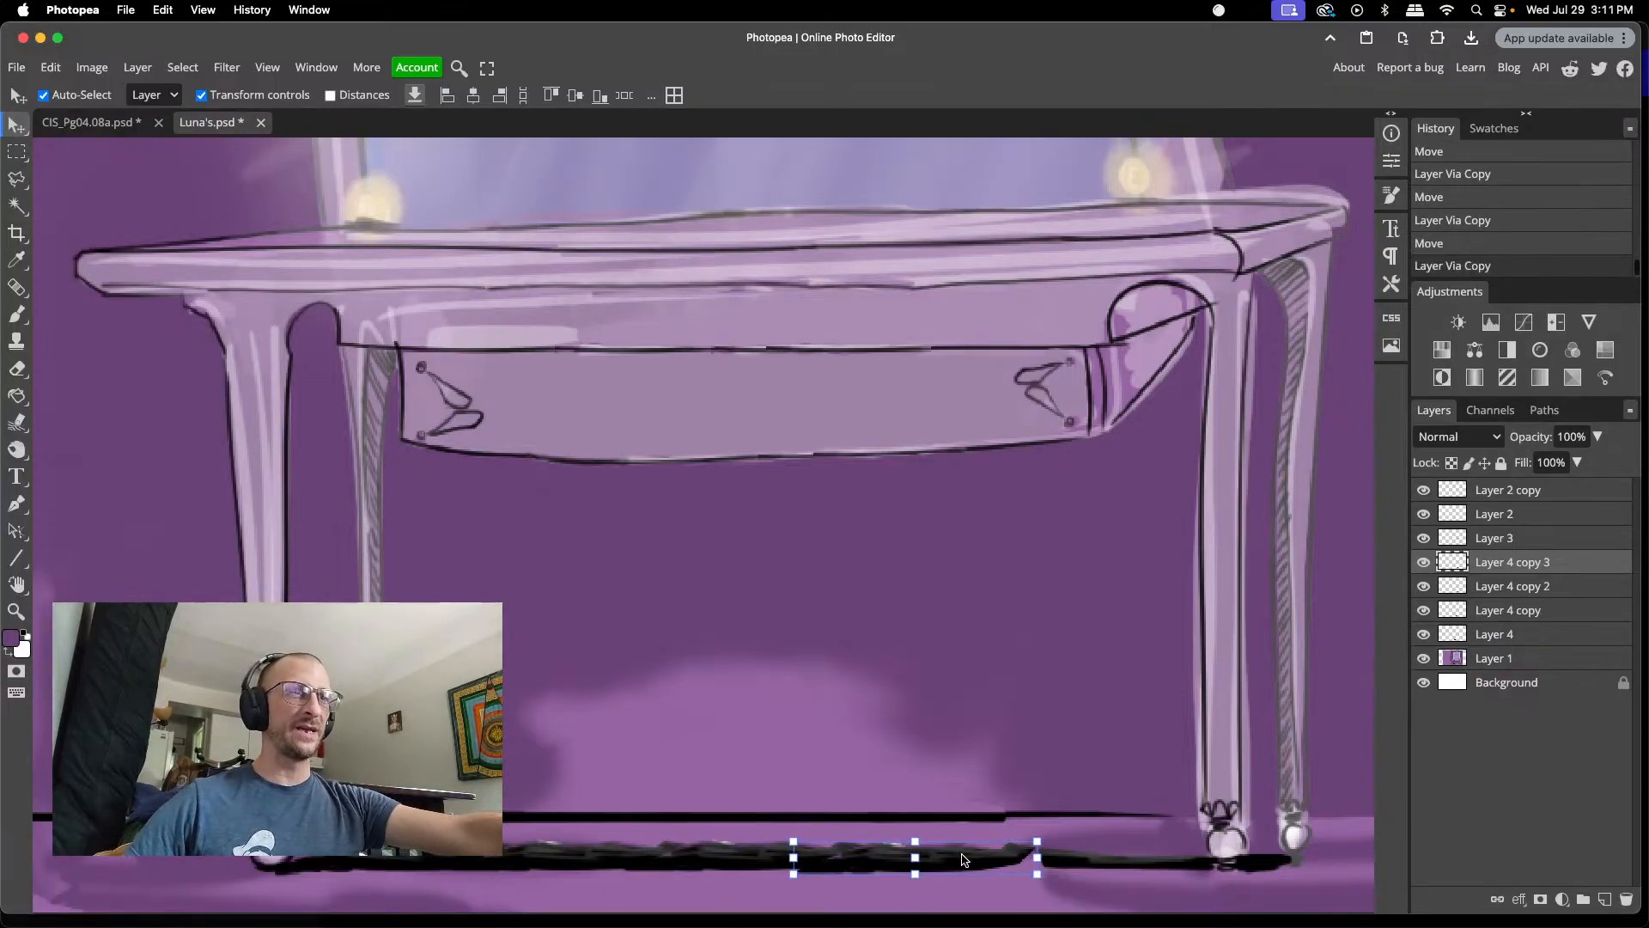
{"action": "left_click_drag", "start_coordinate": [966, 859], "coordinate": [1084, 859]}
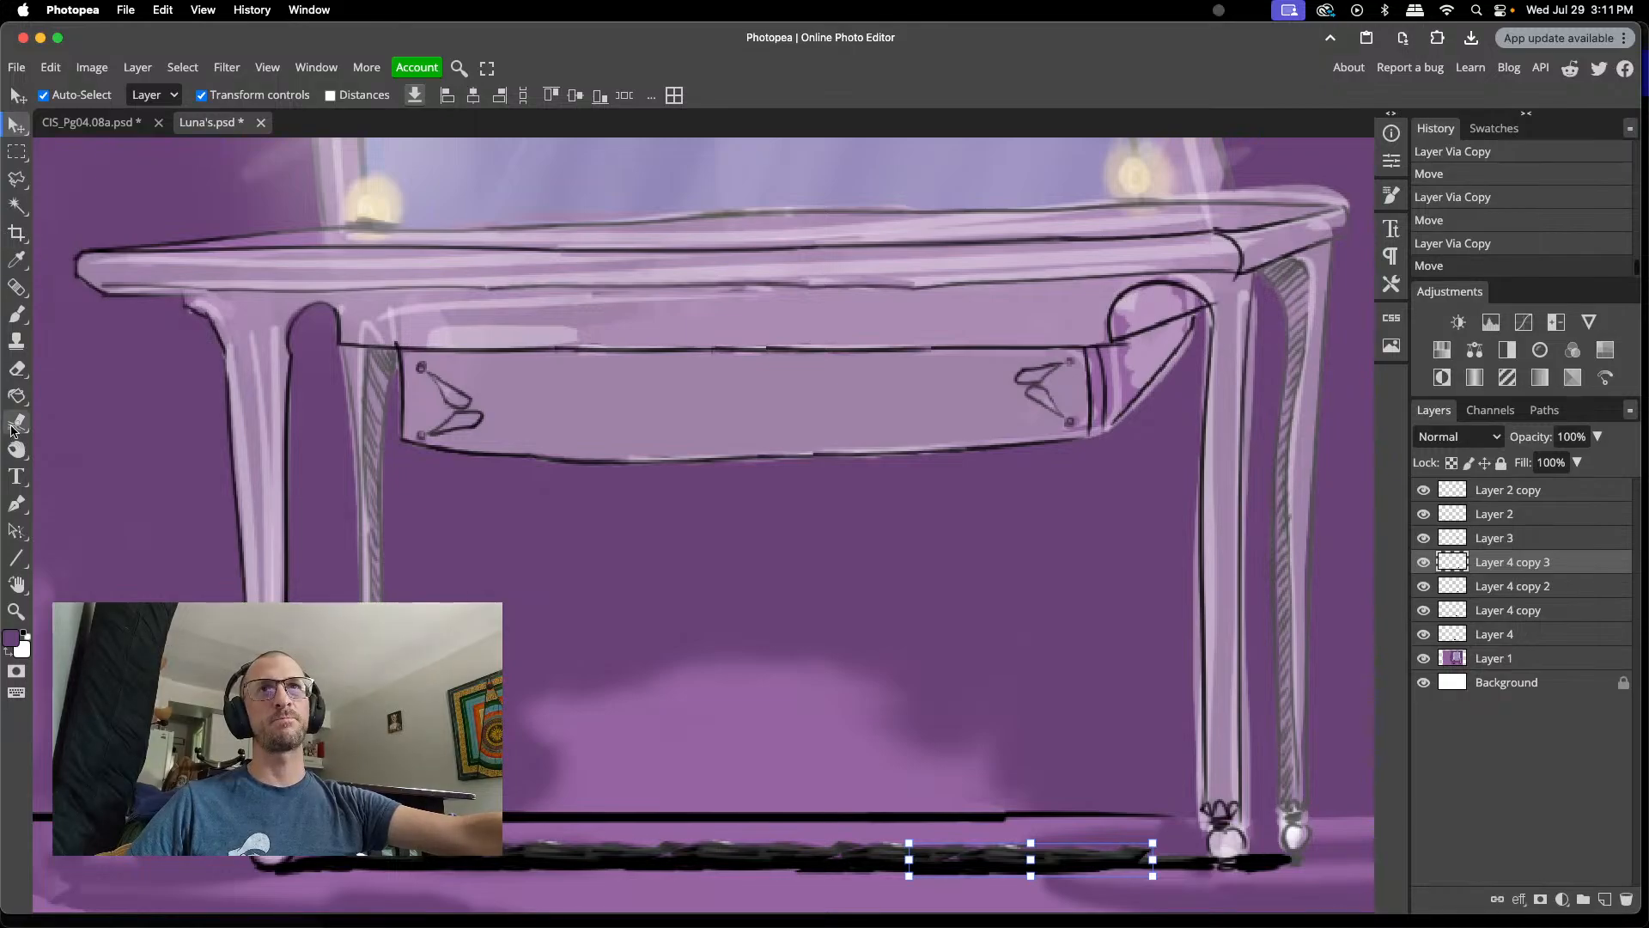
- Erase the uneven upper edge of the shadow on Layer 4 copy 3 with the Eraser, and undo the last stroke
{"action": "left_click", "coordinate": [16, 367]}
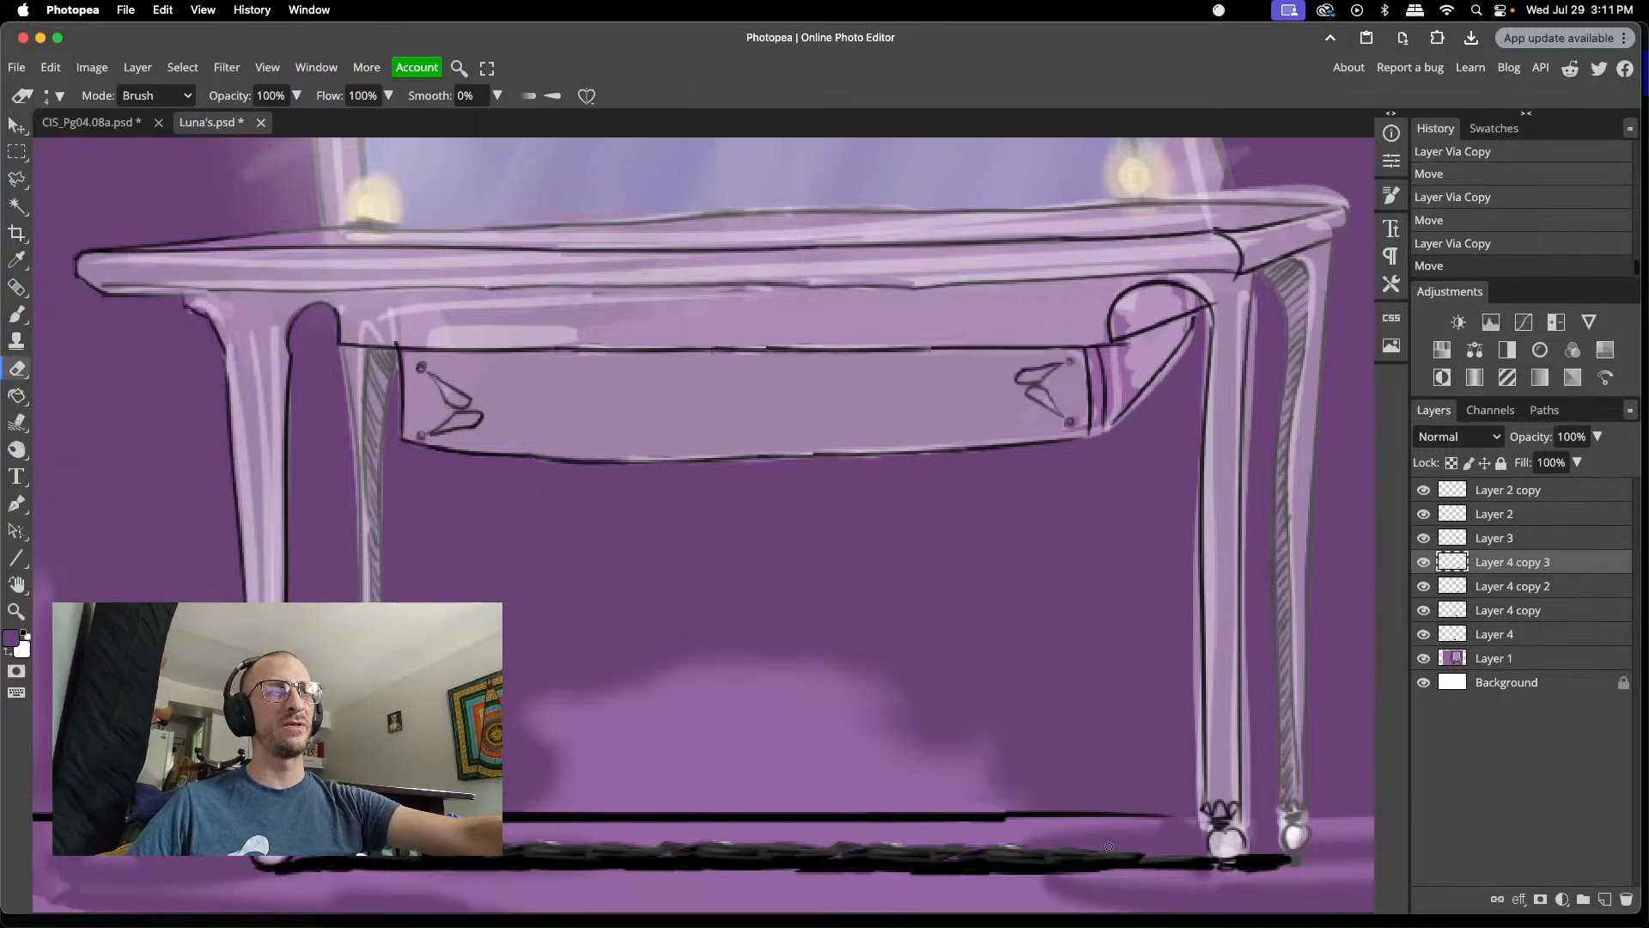
{"action": "left_click_drag", "start_coordinate": [1109, 846], "coordinate": [1104, 825]}
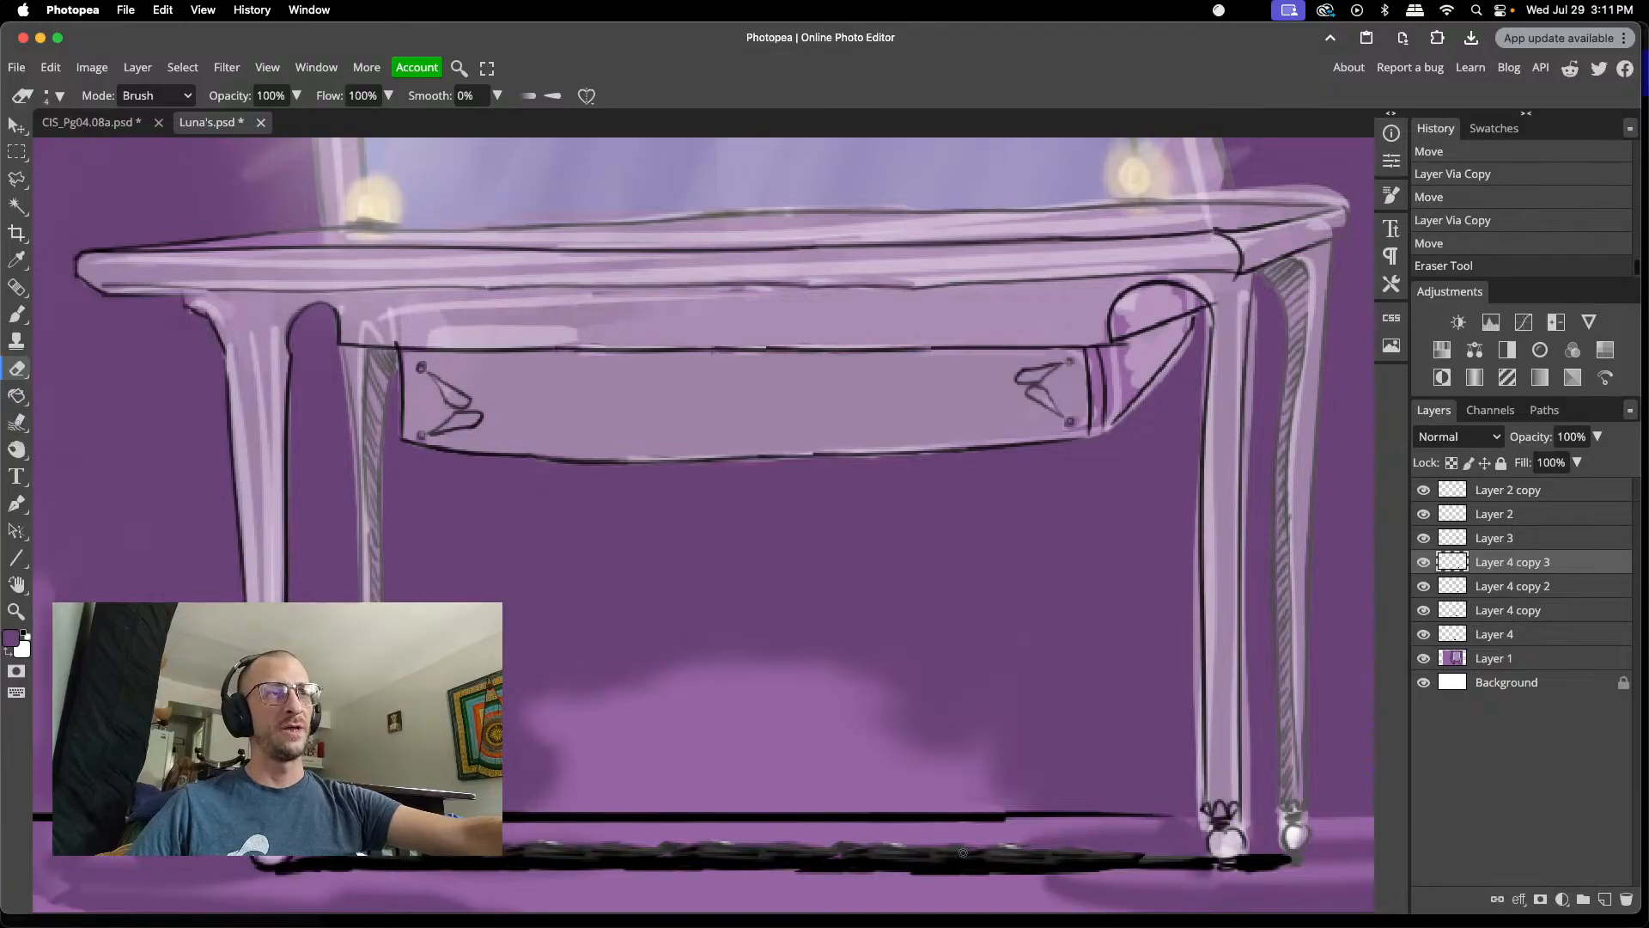
{"action": "left_click_drag", "start_coordinate": [963, 853], "coordinate": [979, 848]}
{"action": "mouse_move", "coordinate": [861, 848]}
{"action": "left_mouse_down"}
{"action": "mouse_move", "coordinate": [821, 859]}
{"action": "mouse_move", "coordinate": [847, 855]}
{"action": "left_mouse_up"}
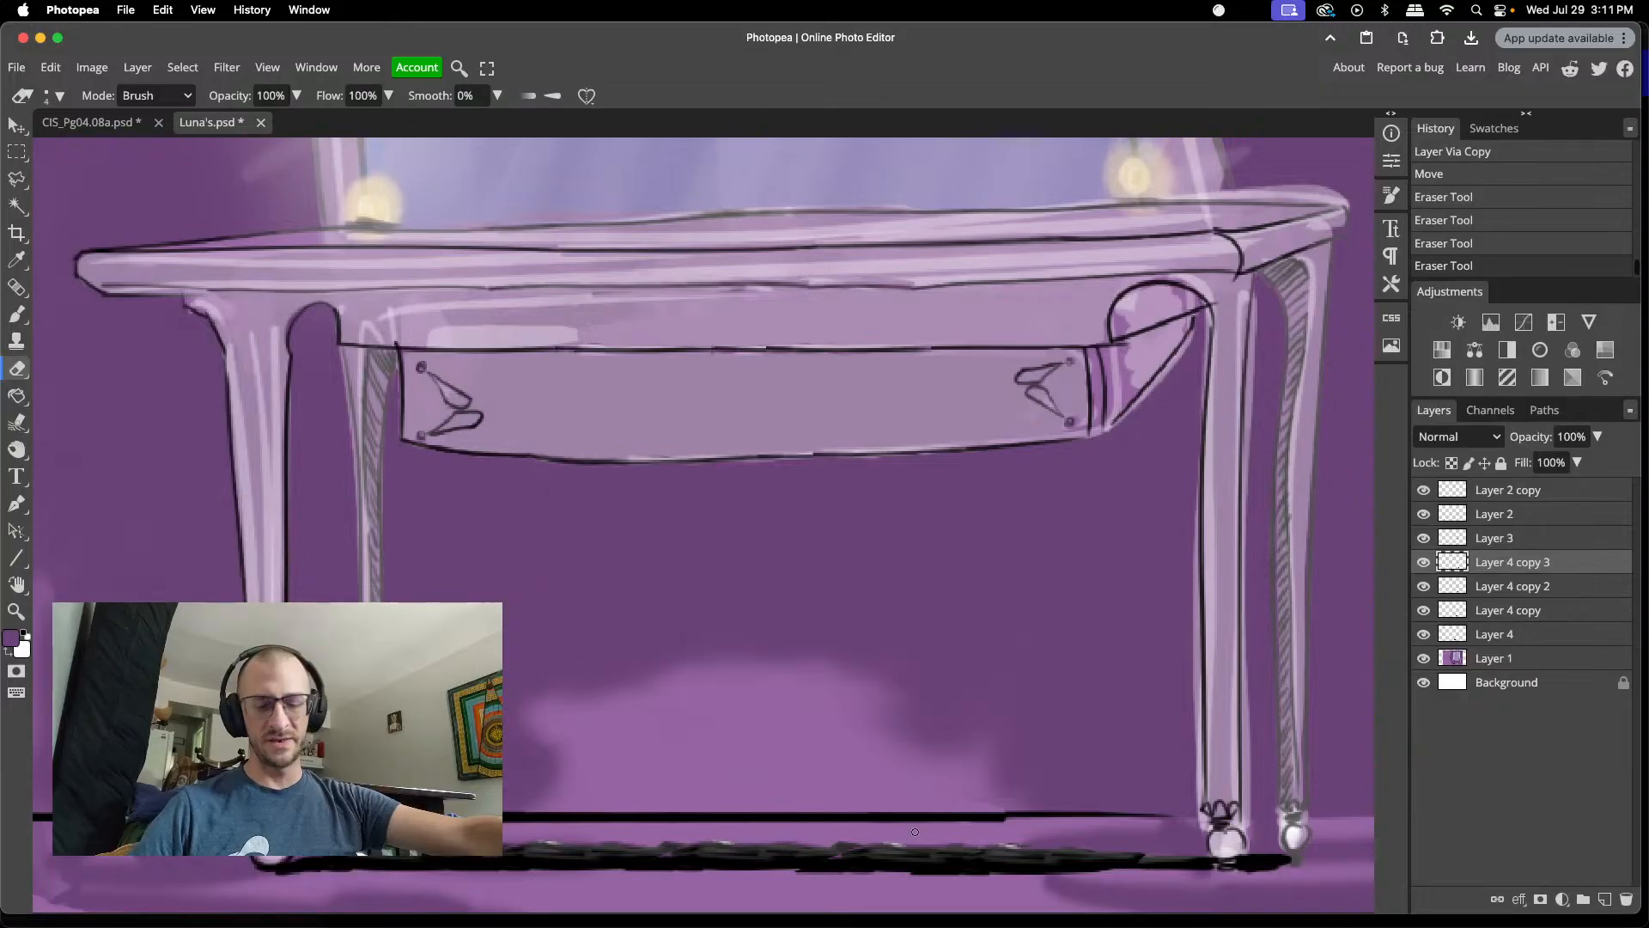
{"action": "key", "text": "super+z"}
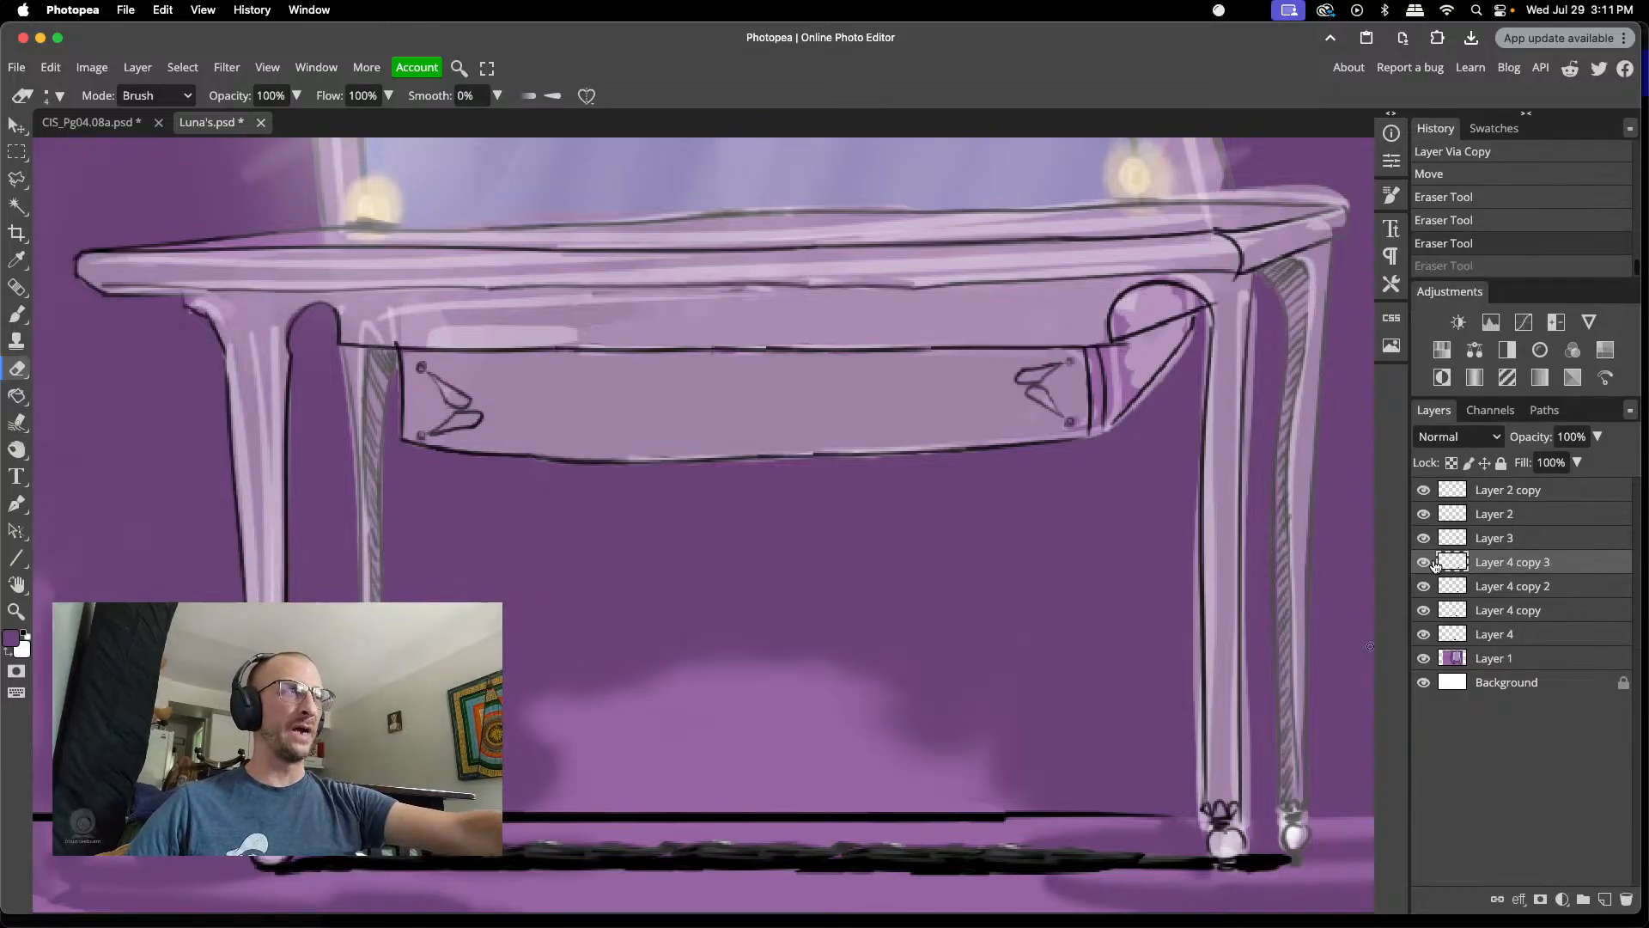
- Erase the rough overlap along the shadow's upper edge on Layer 4 copy 2, and toggle Layer 4 copy 3's visibility to compare
{"action": "left_click", "coordinate": [1514, 586]}
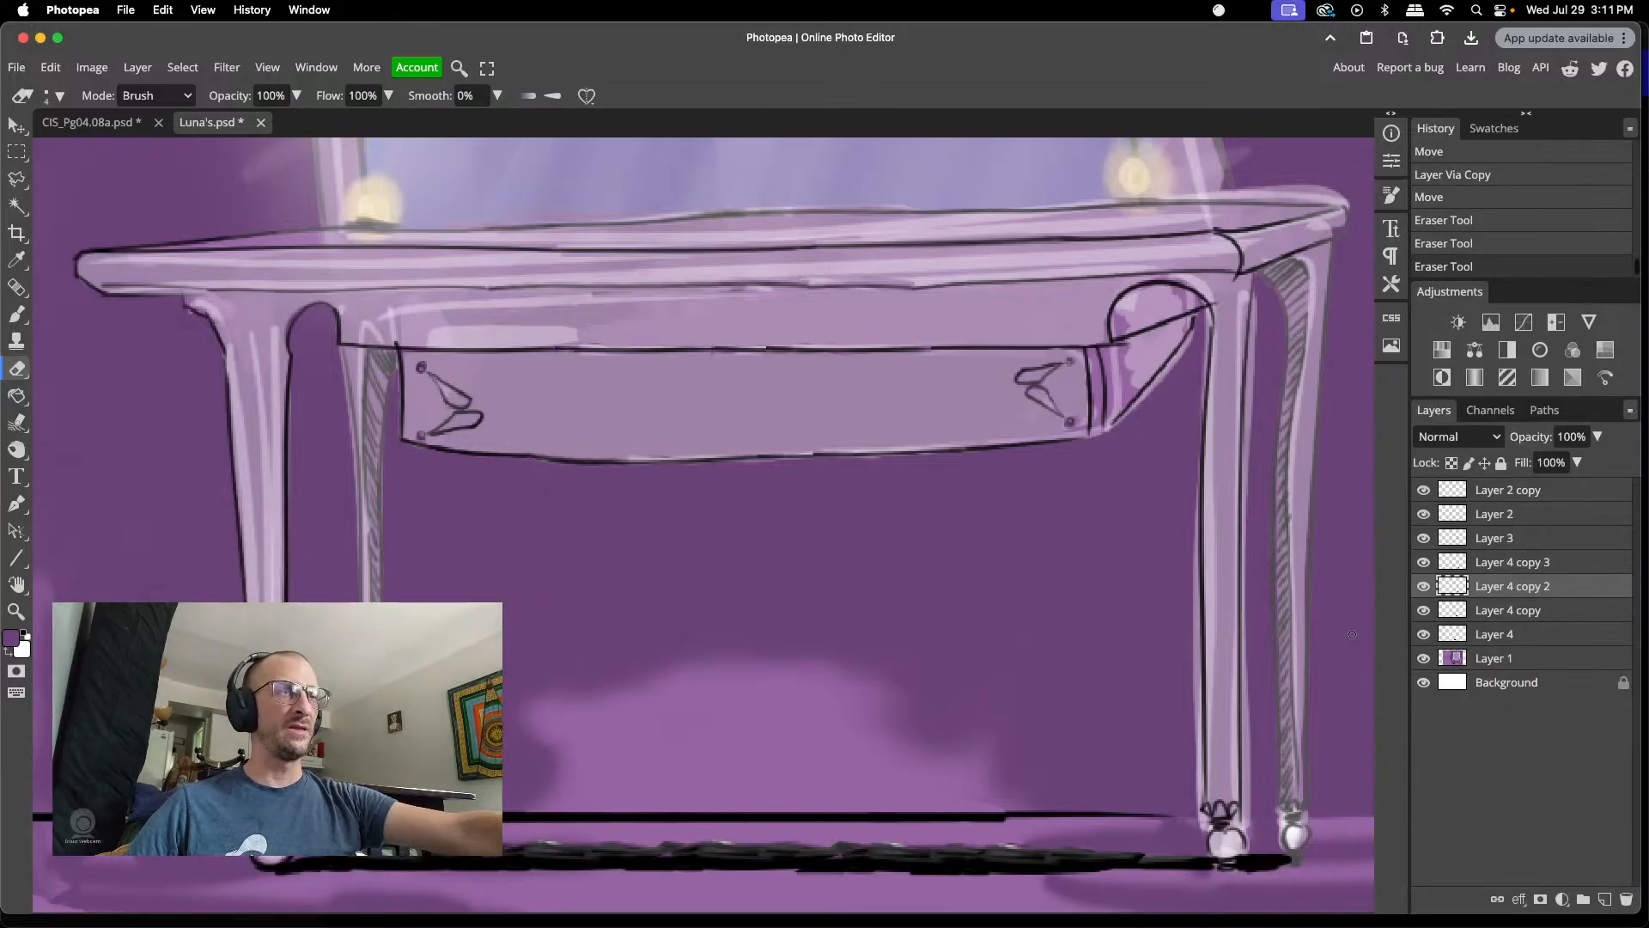
{"action": "left_click_drag", "start_coordinate": [854, 853], "coordinate": [851, 855]}
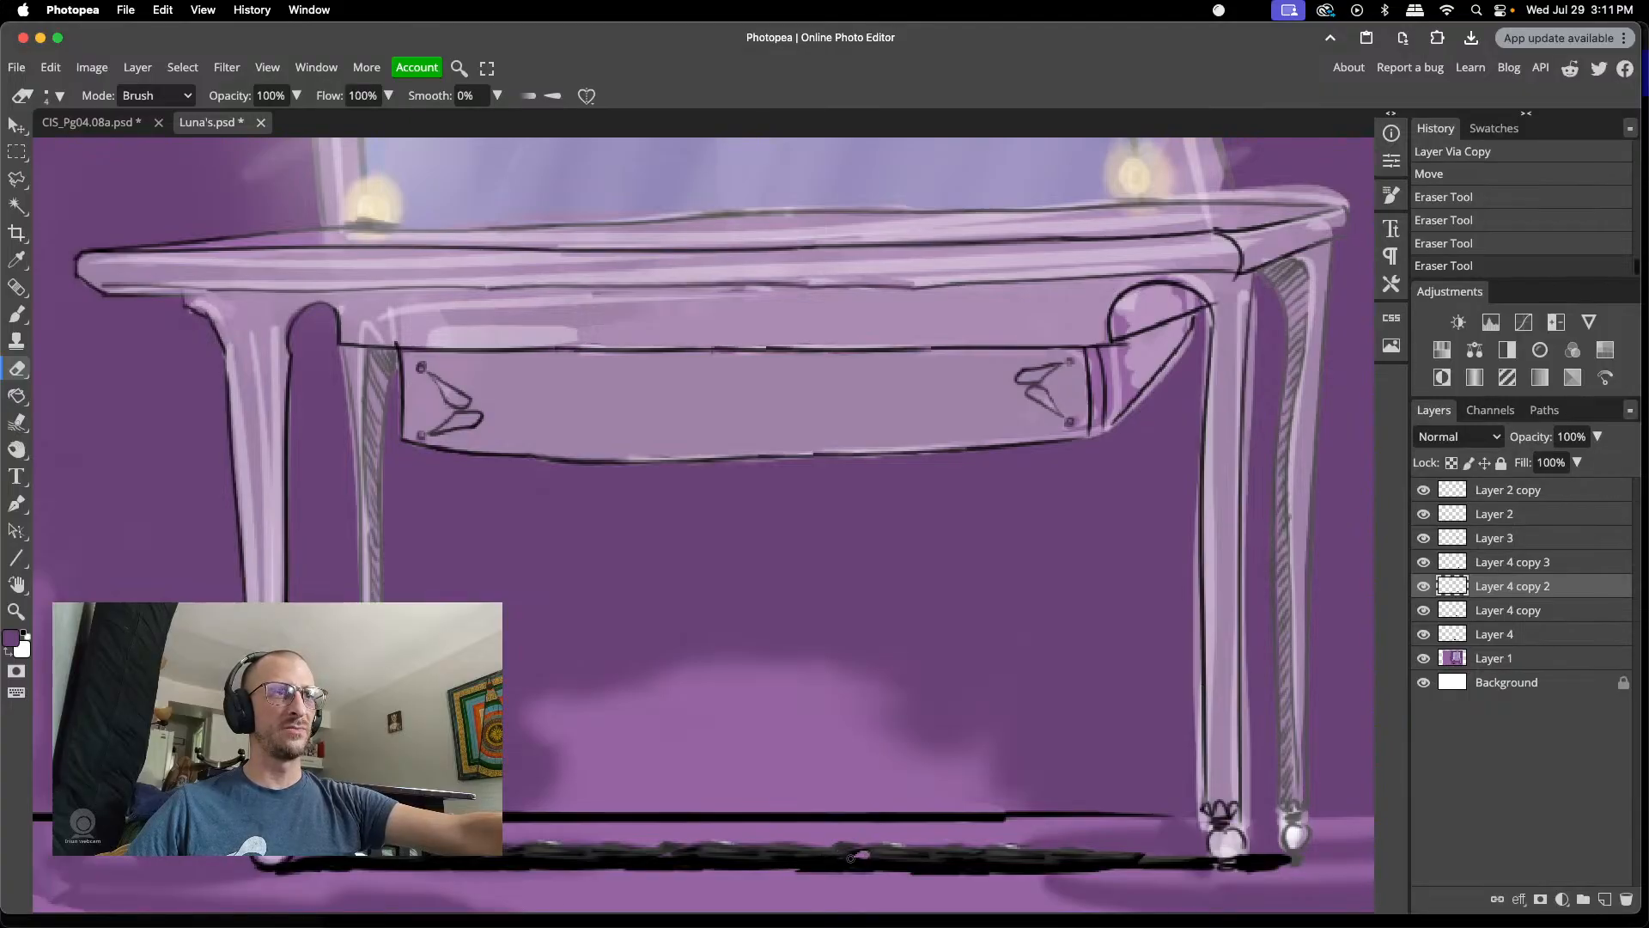
{"action": "key", "text": "super+z"}
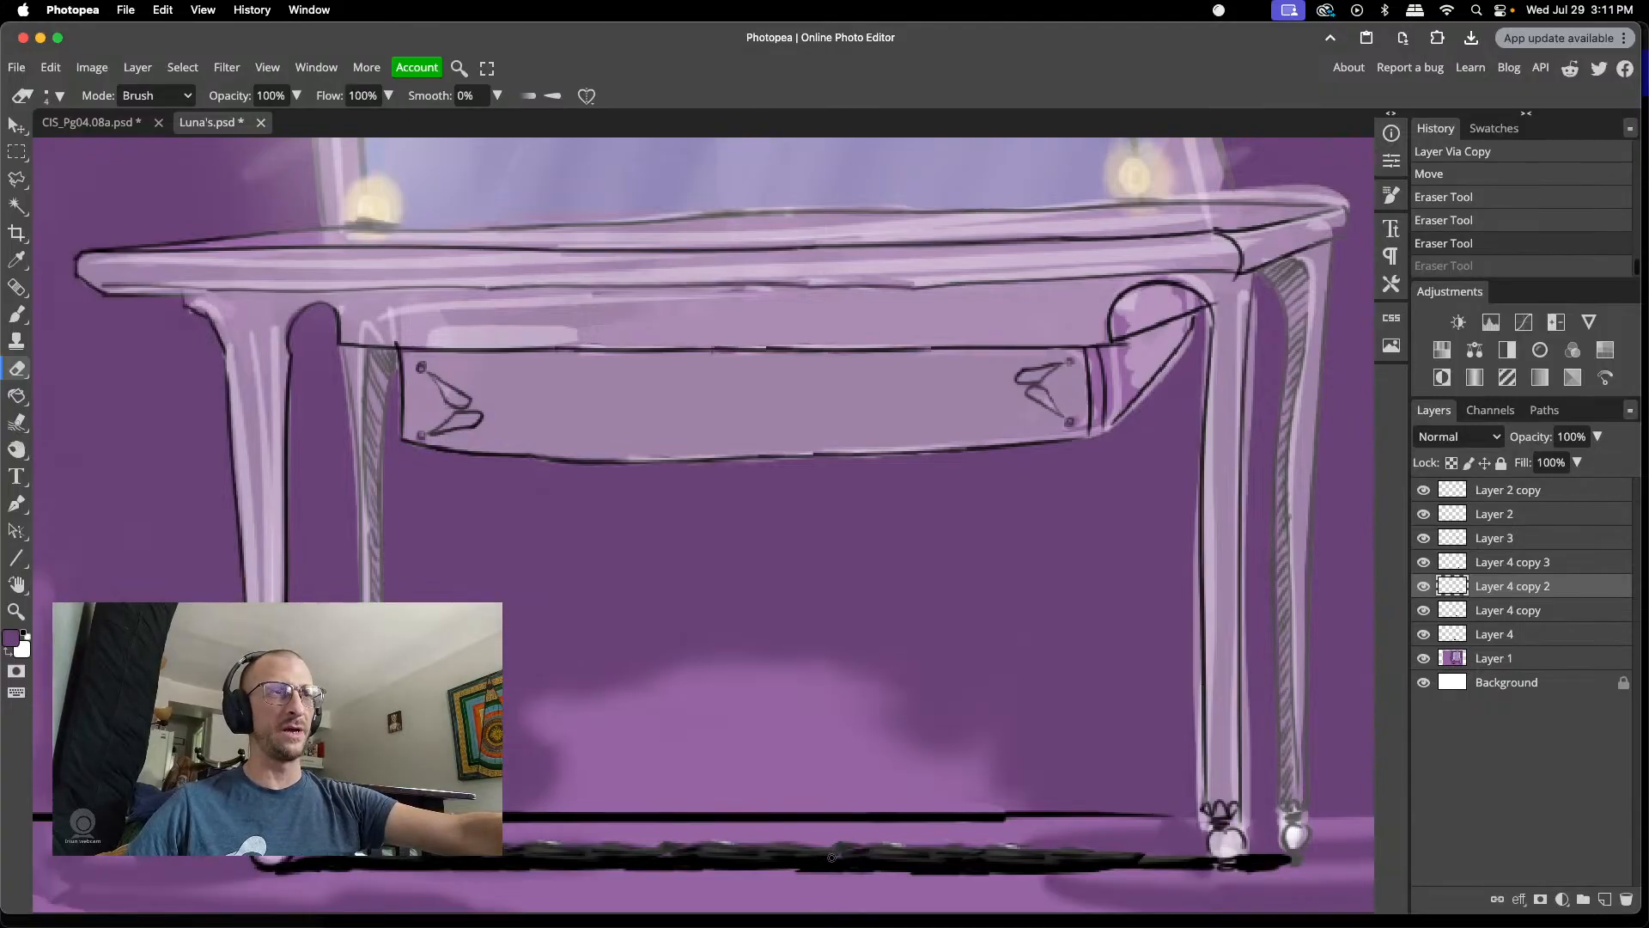
{"action": "key", "text": "super+shift+z"}
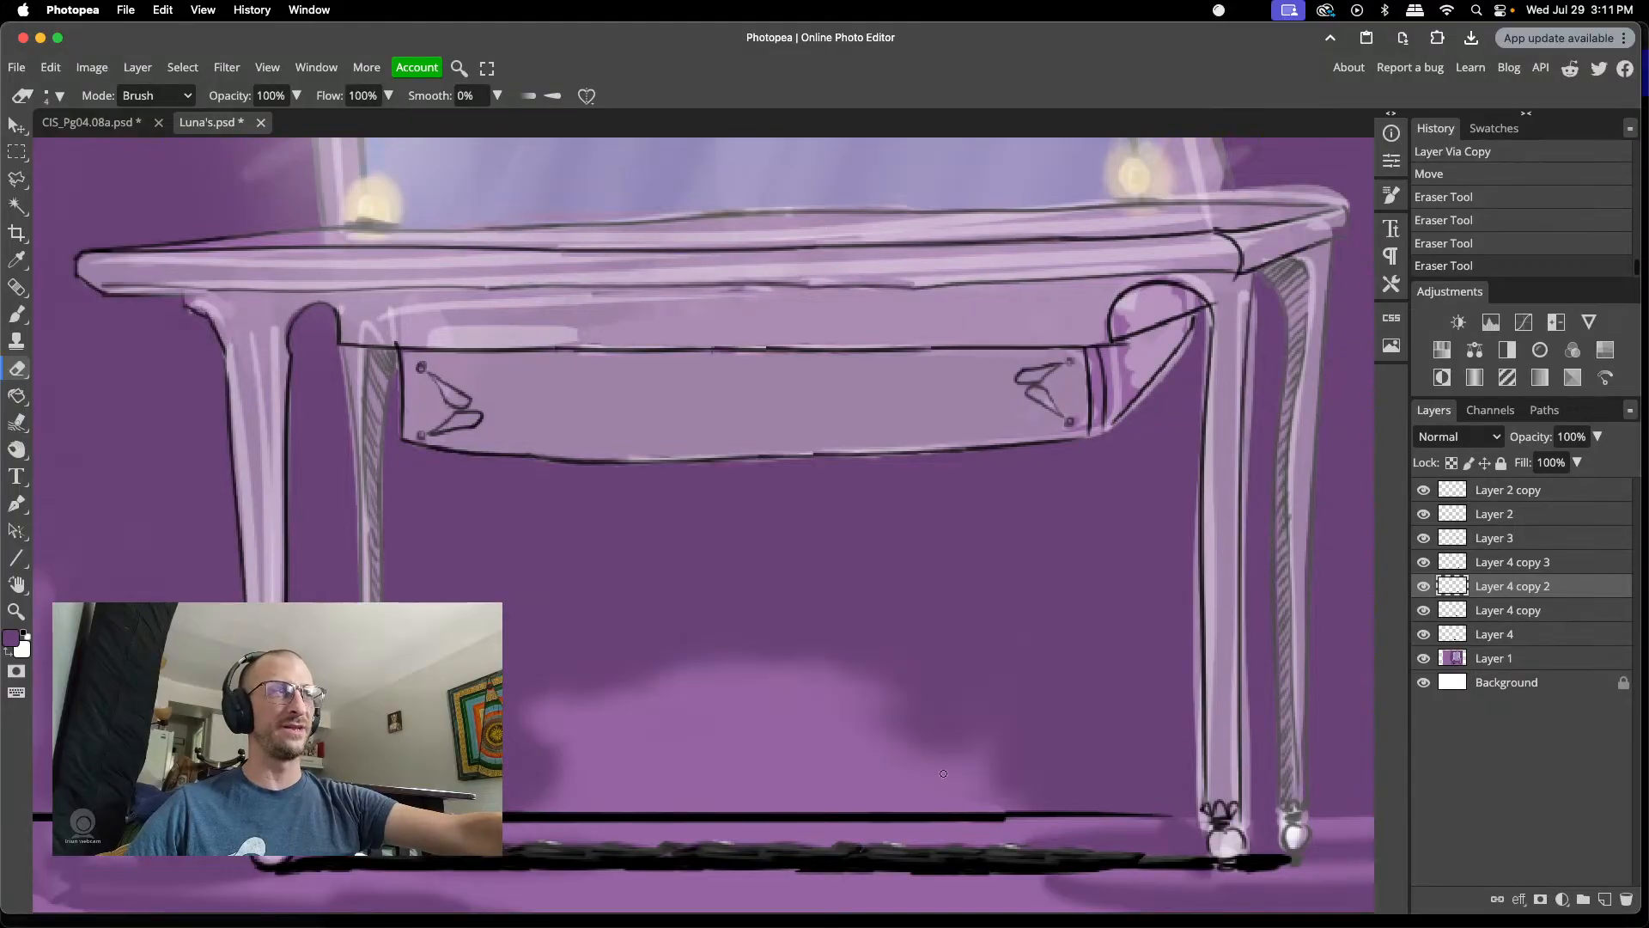
{"action": "left_click", "coordinate": [1423, 562]}
{"action": "left_click", "coordinate": [1423, 563]}
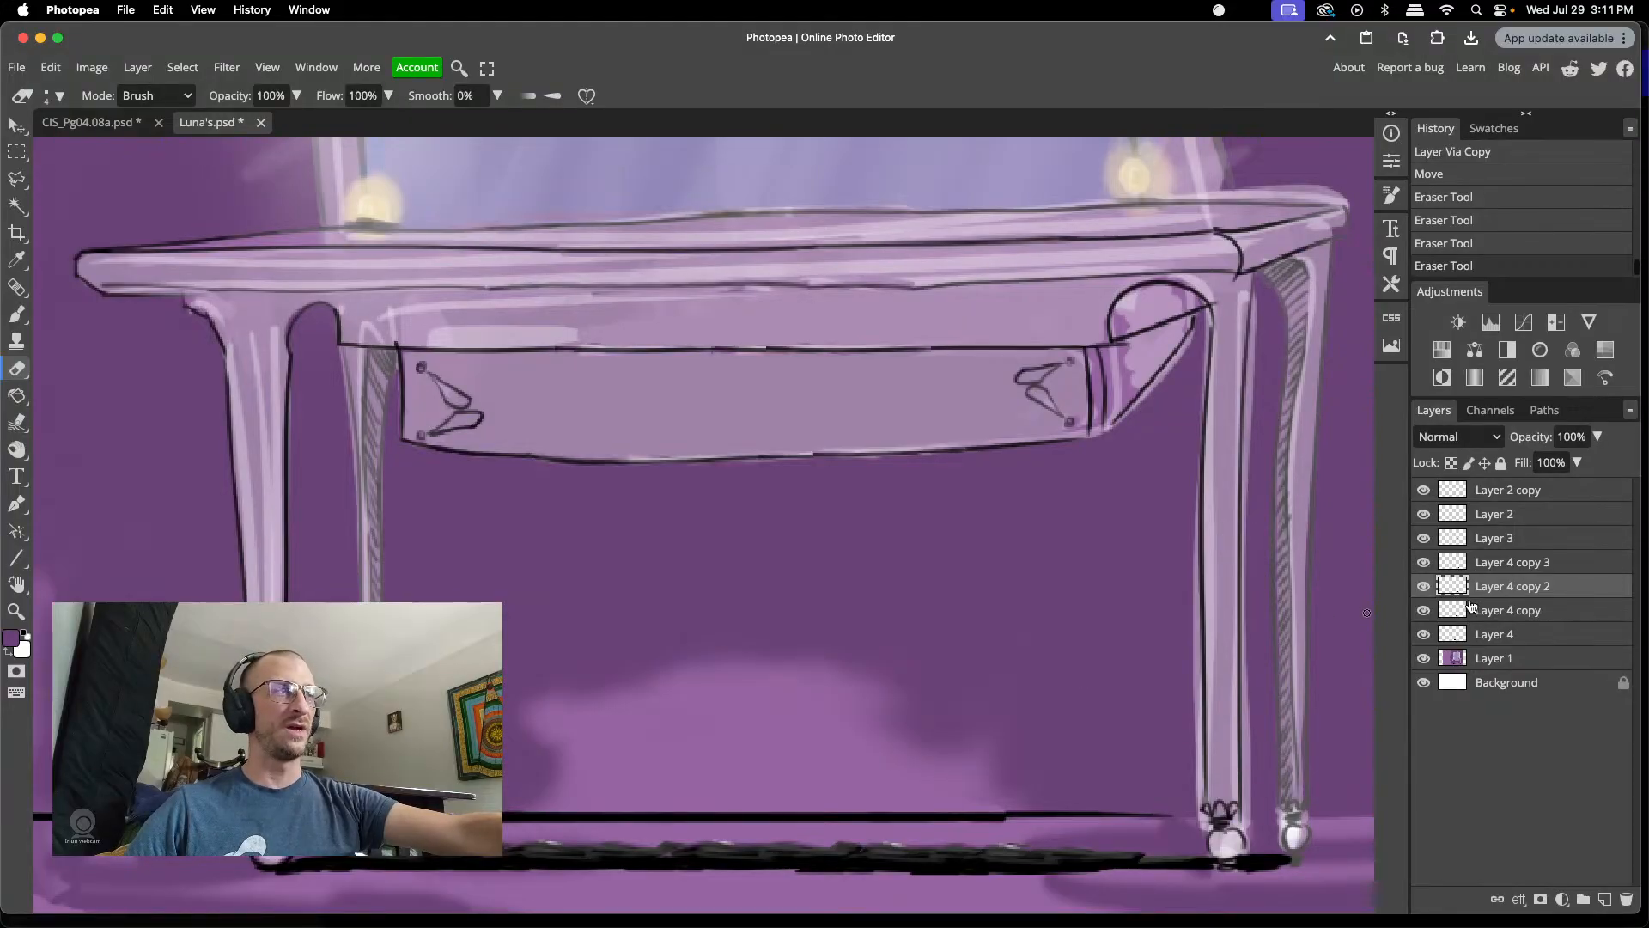
- Identify the shadow segment on Layer 4 copy by toggling its visibility, and erase the bump on its upper edge
{"action": "left_click", "coordinate": [1485, 611]}
{"action": "left_click", "coordinate": [1423, 610]}
{"action": "left_click", "coordinate": [1423, 610]}
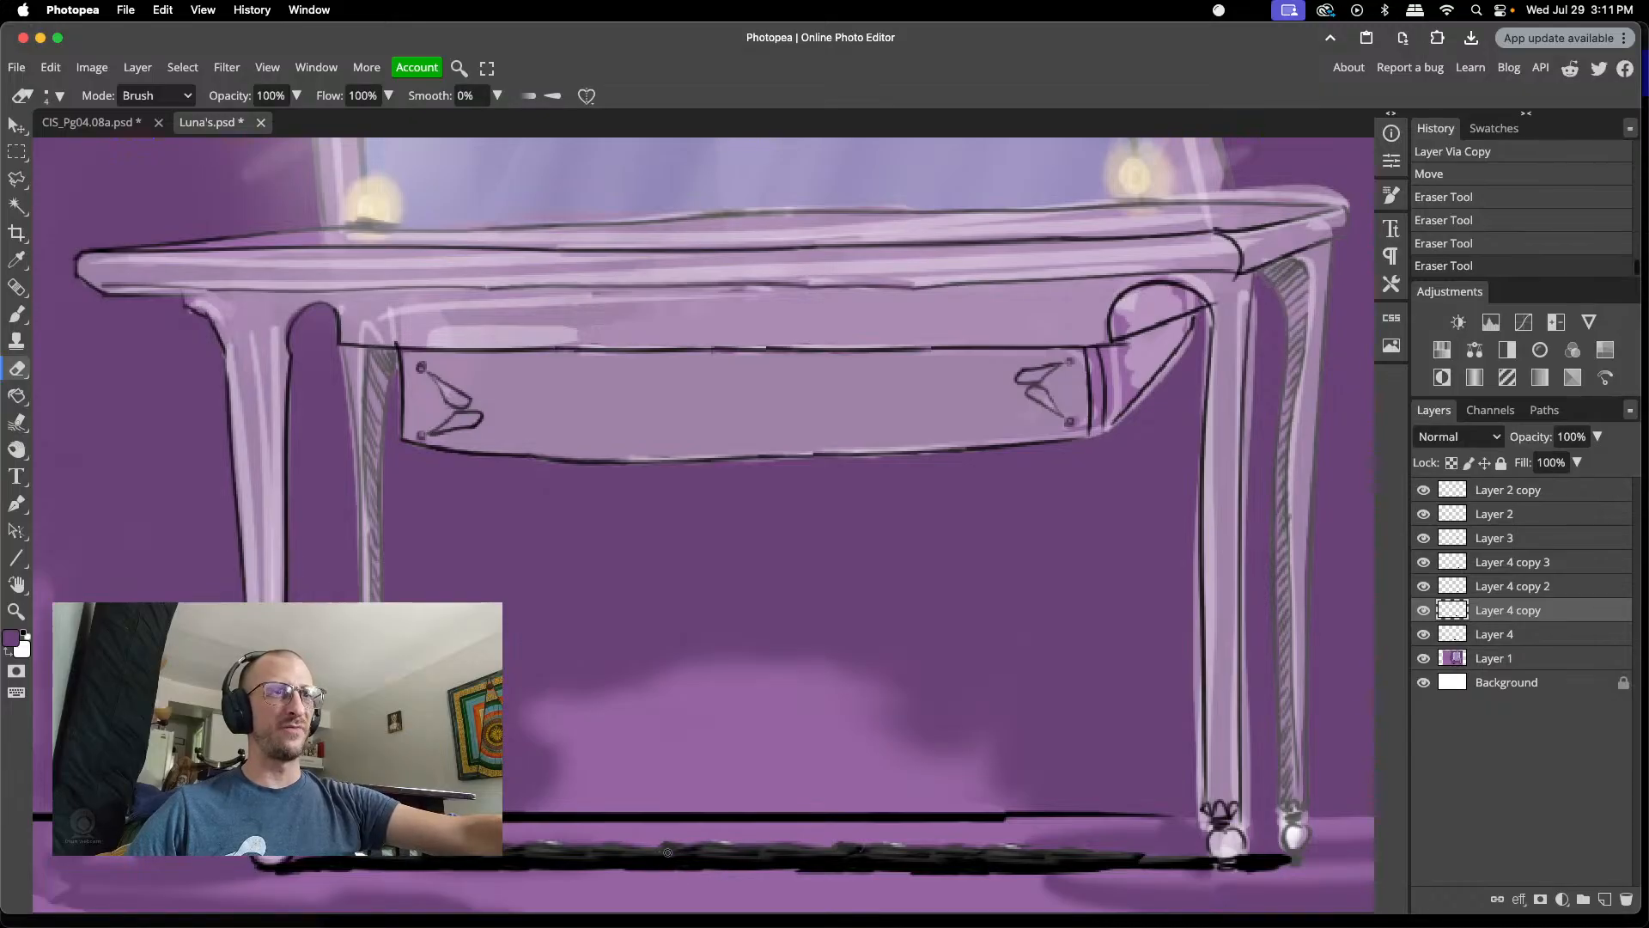
{"action": "left_click", "coordinate": [677, 849]}
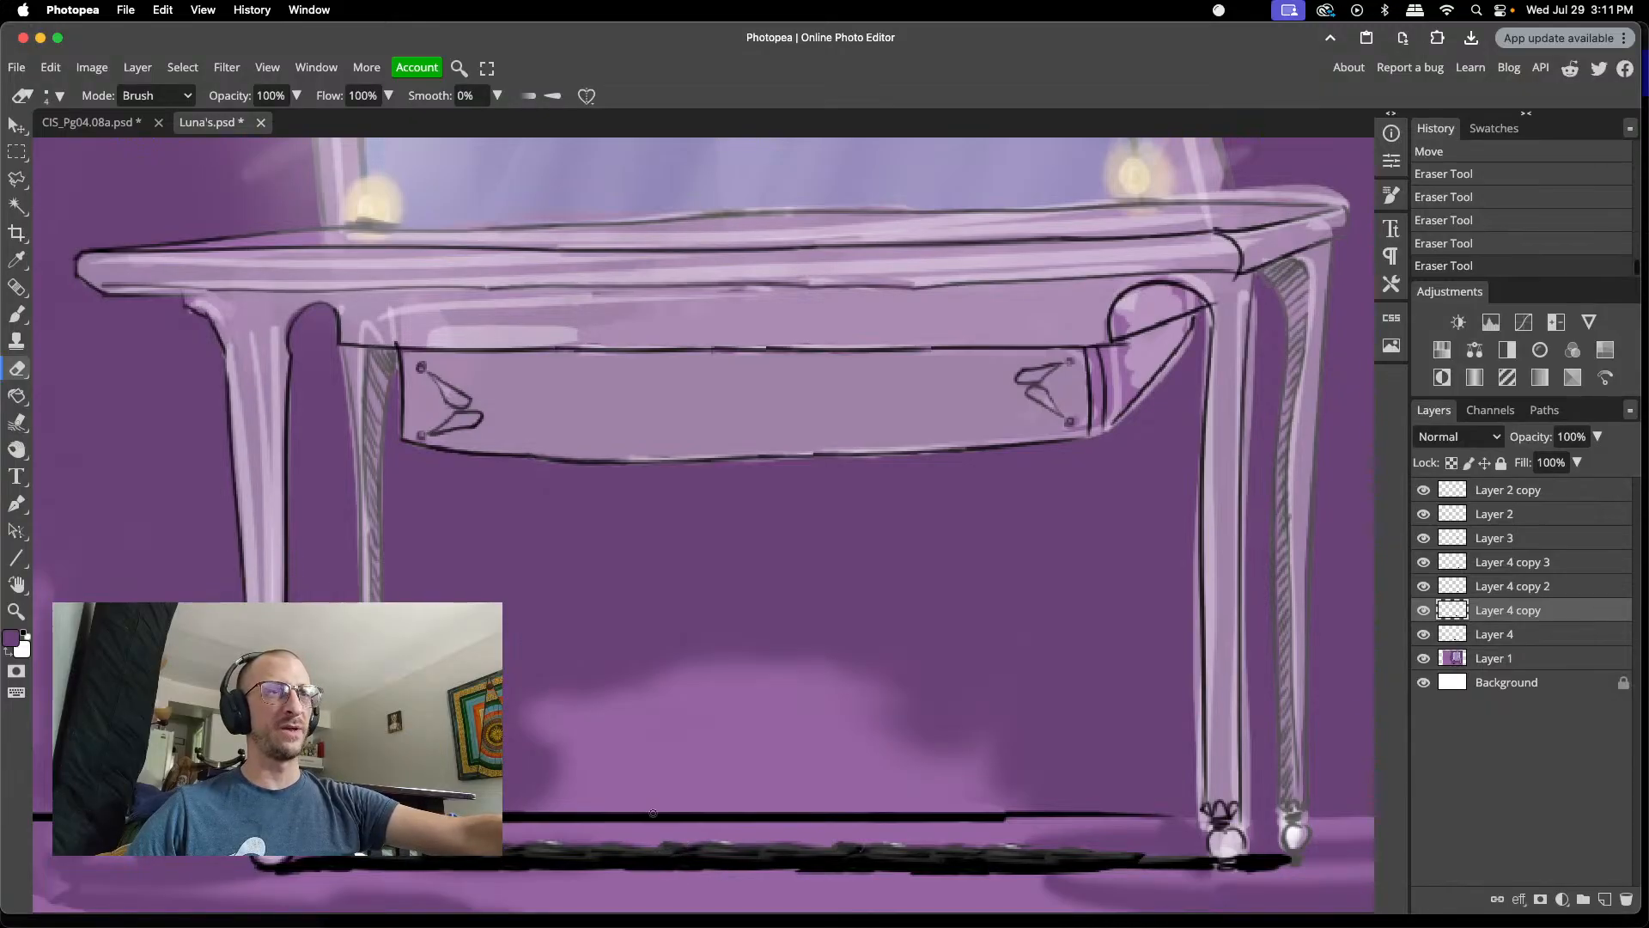
- Identify the Layer 4 shadow segment, erase its rough end near the left legs, and reselect the copies up to Layer 4 copy 3
{"action": "left_click", "coordinate": [1503, 636]}
{"action": "left_click", "coordinate": [1425, 635]}
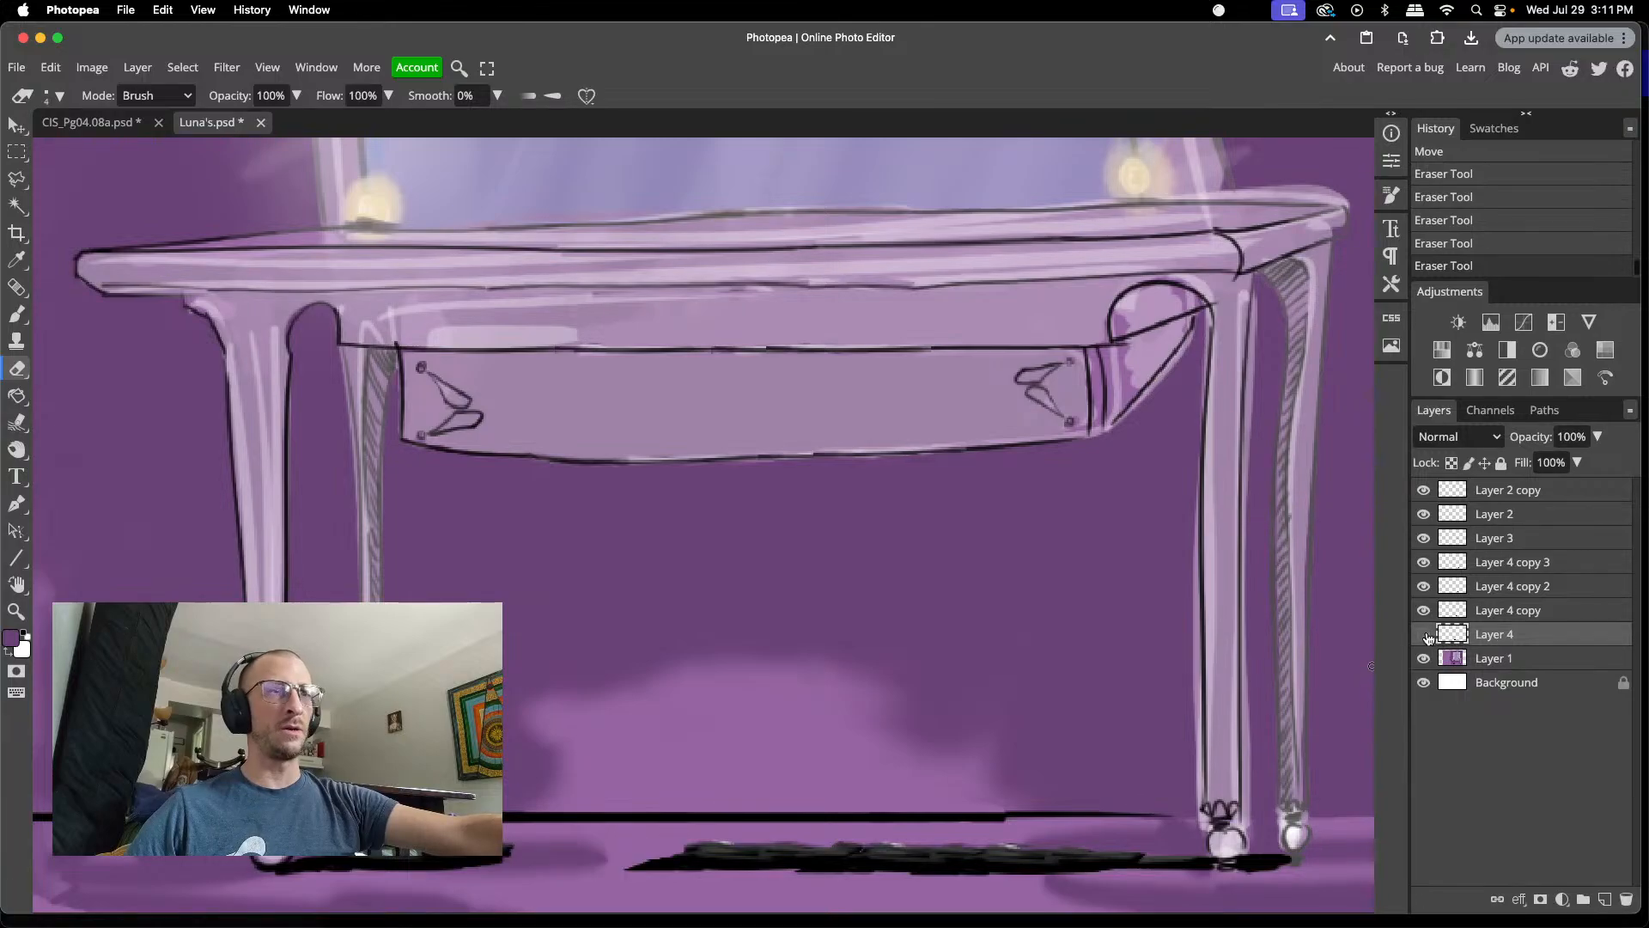
{"action": "left_click", "coordinate": [1425, 635]}
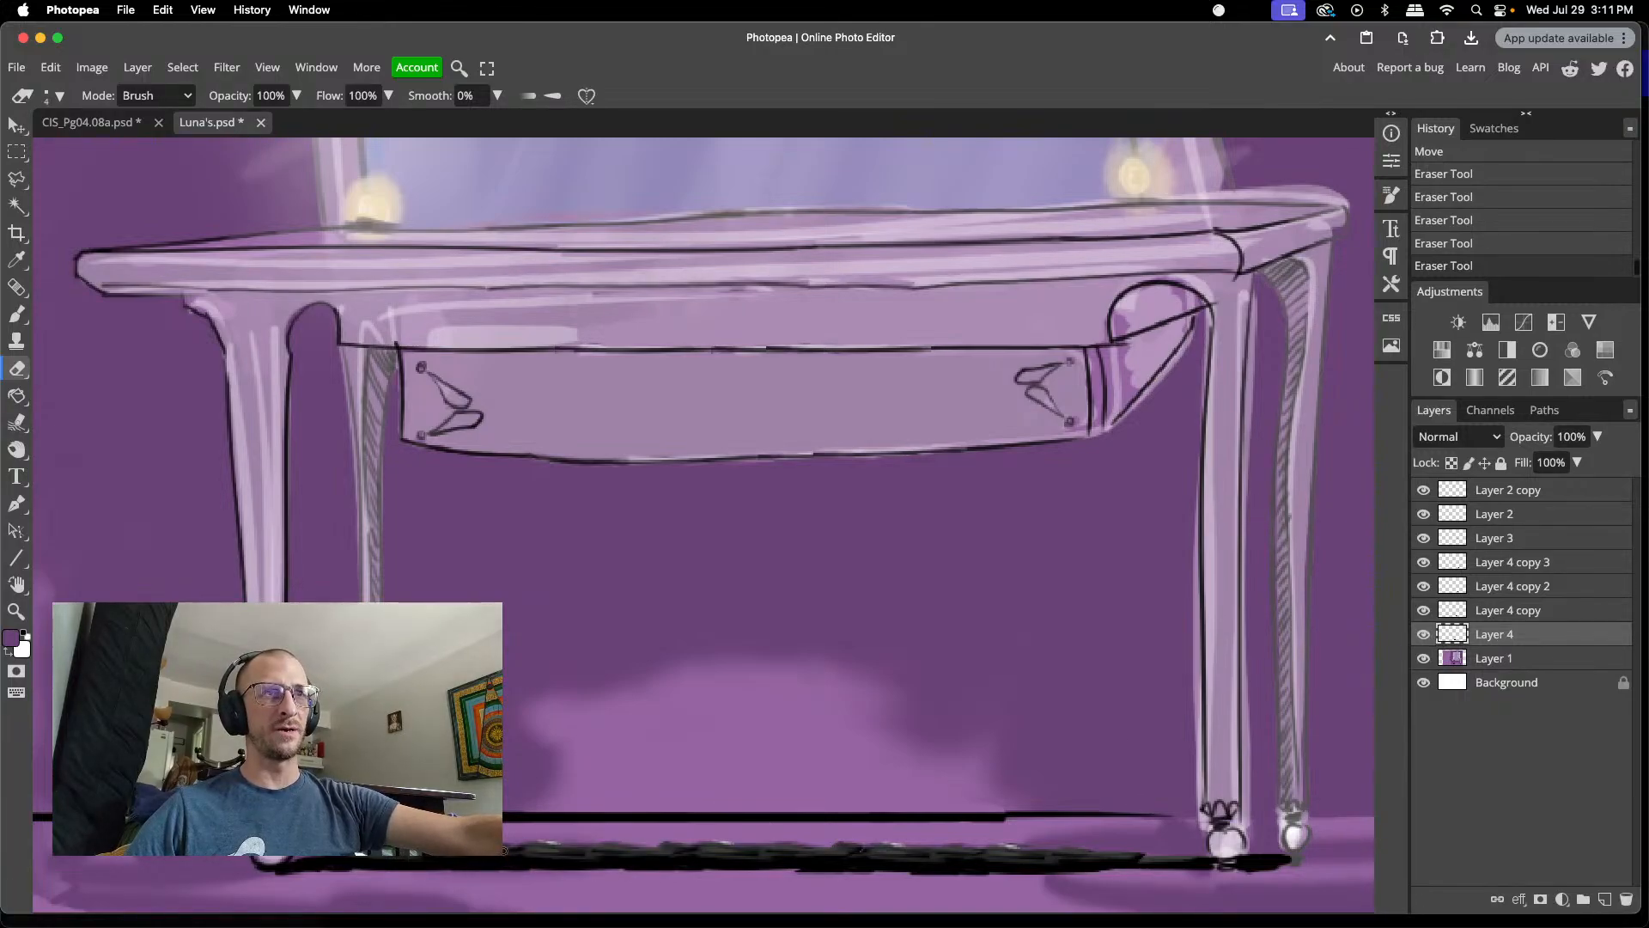
{"action": "left_click_drag", "start_coordinate": [504, 851], "coordinate": [434, 876]}
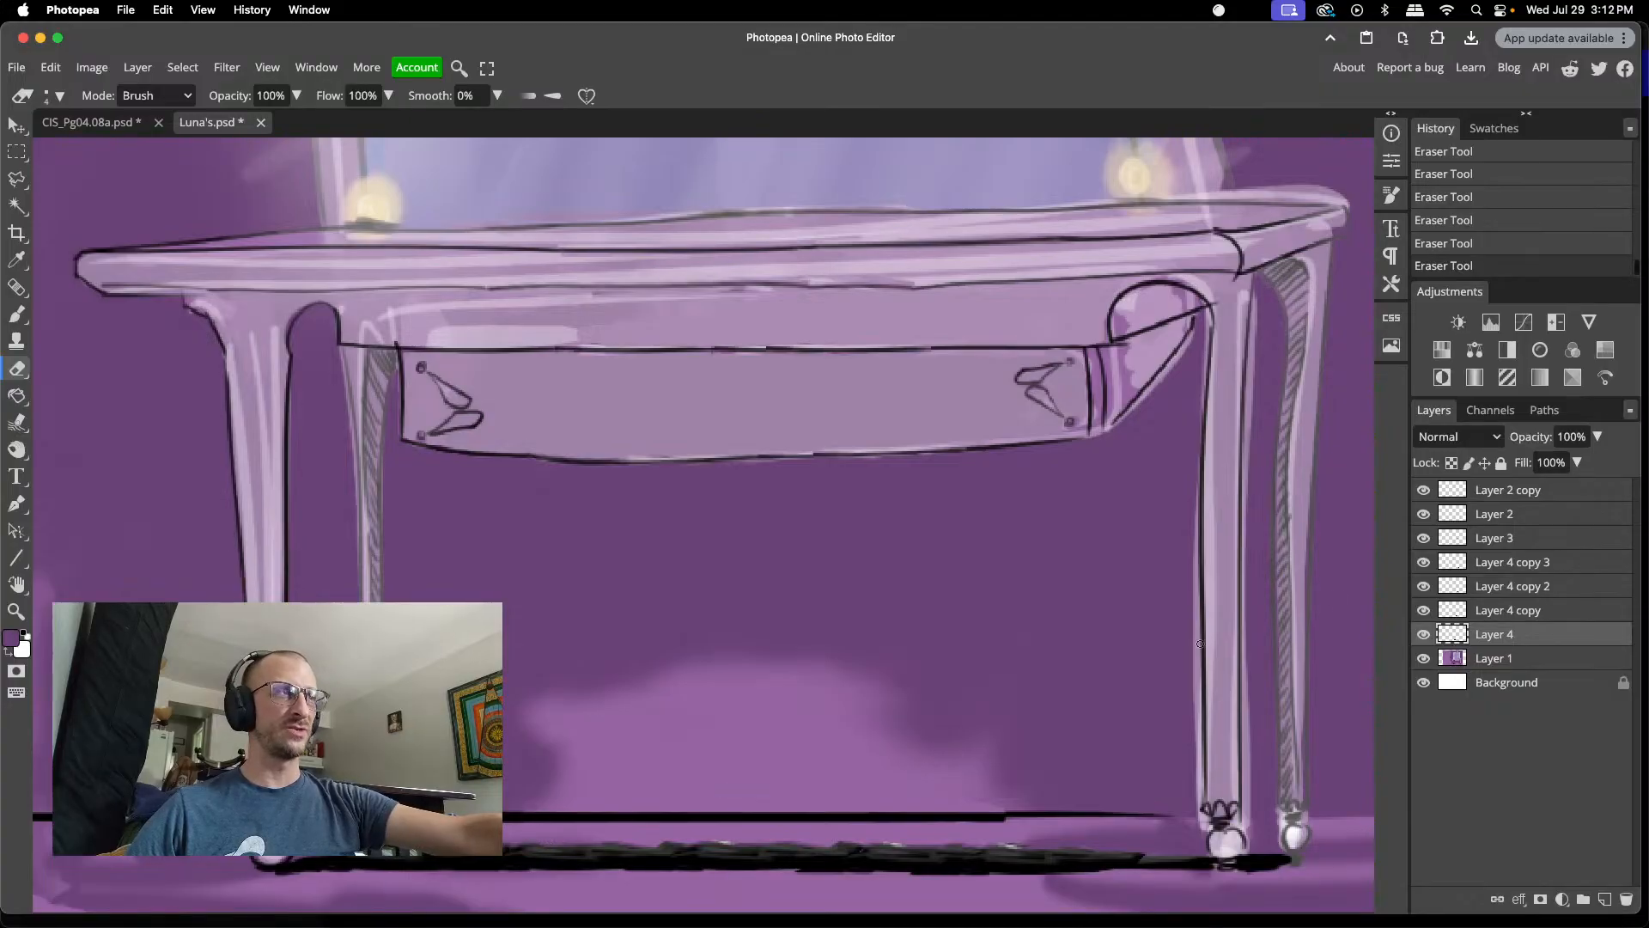
{"action": "left_click", "coordinate": [1525, 610]}
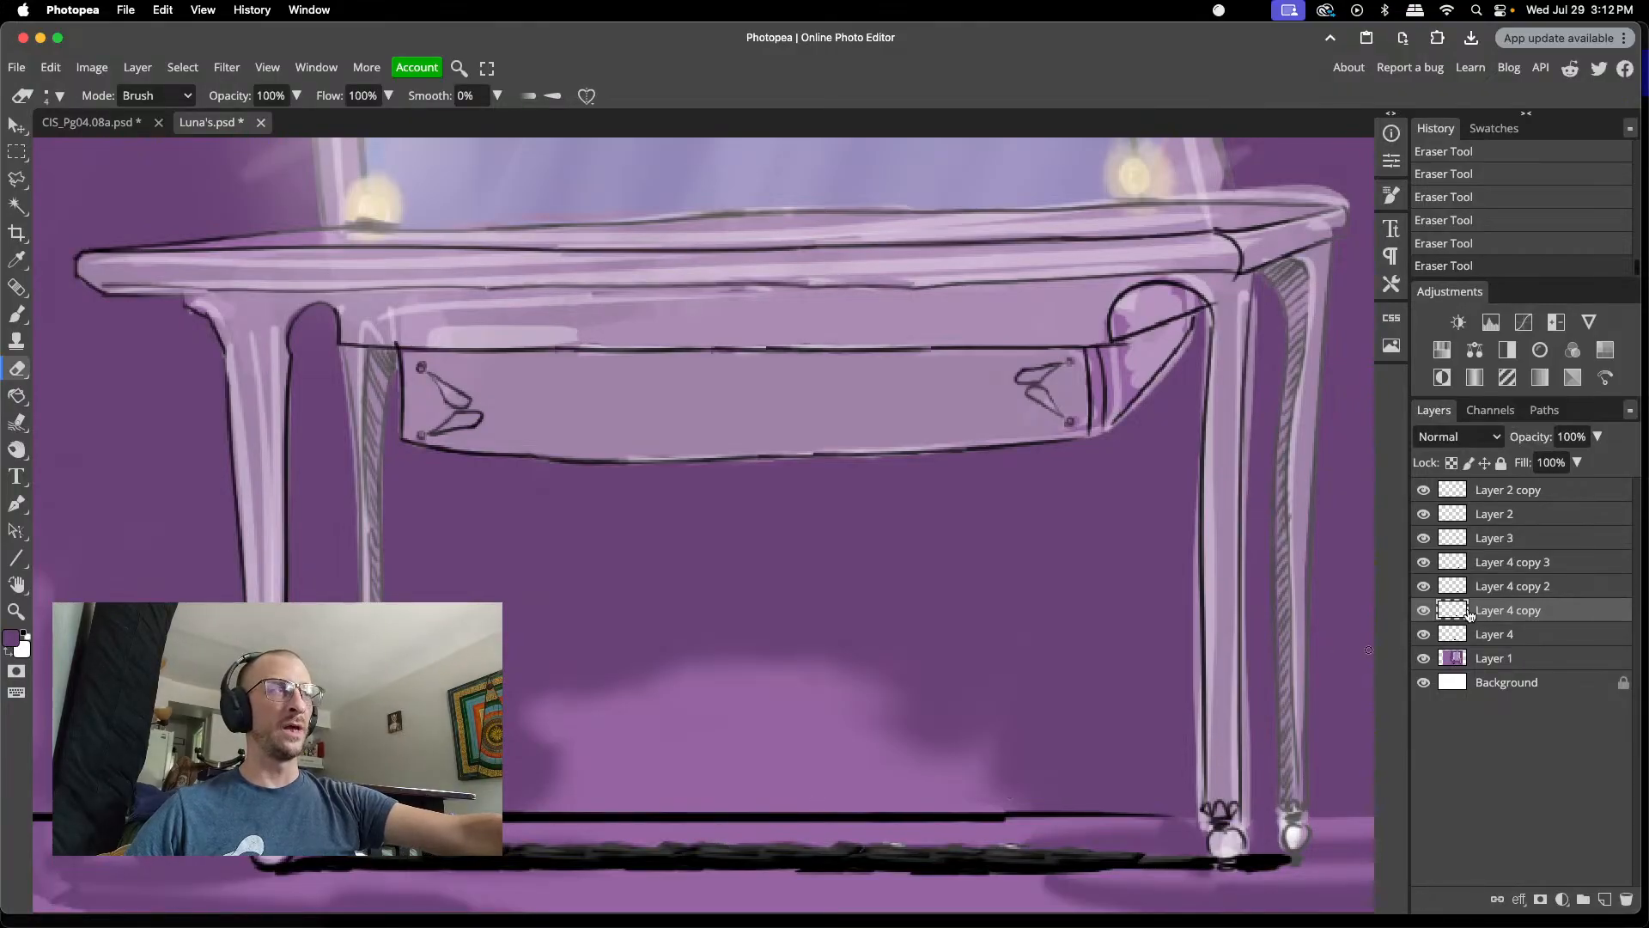
{"action": "key", "text": "alt+bracketright"}
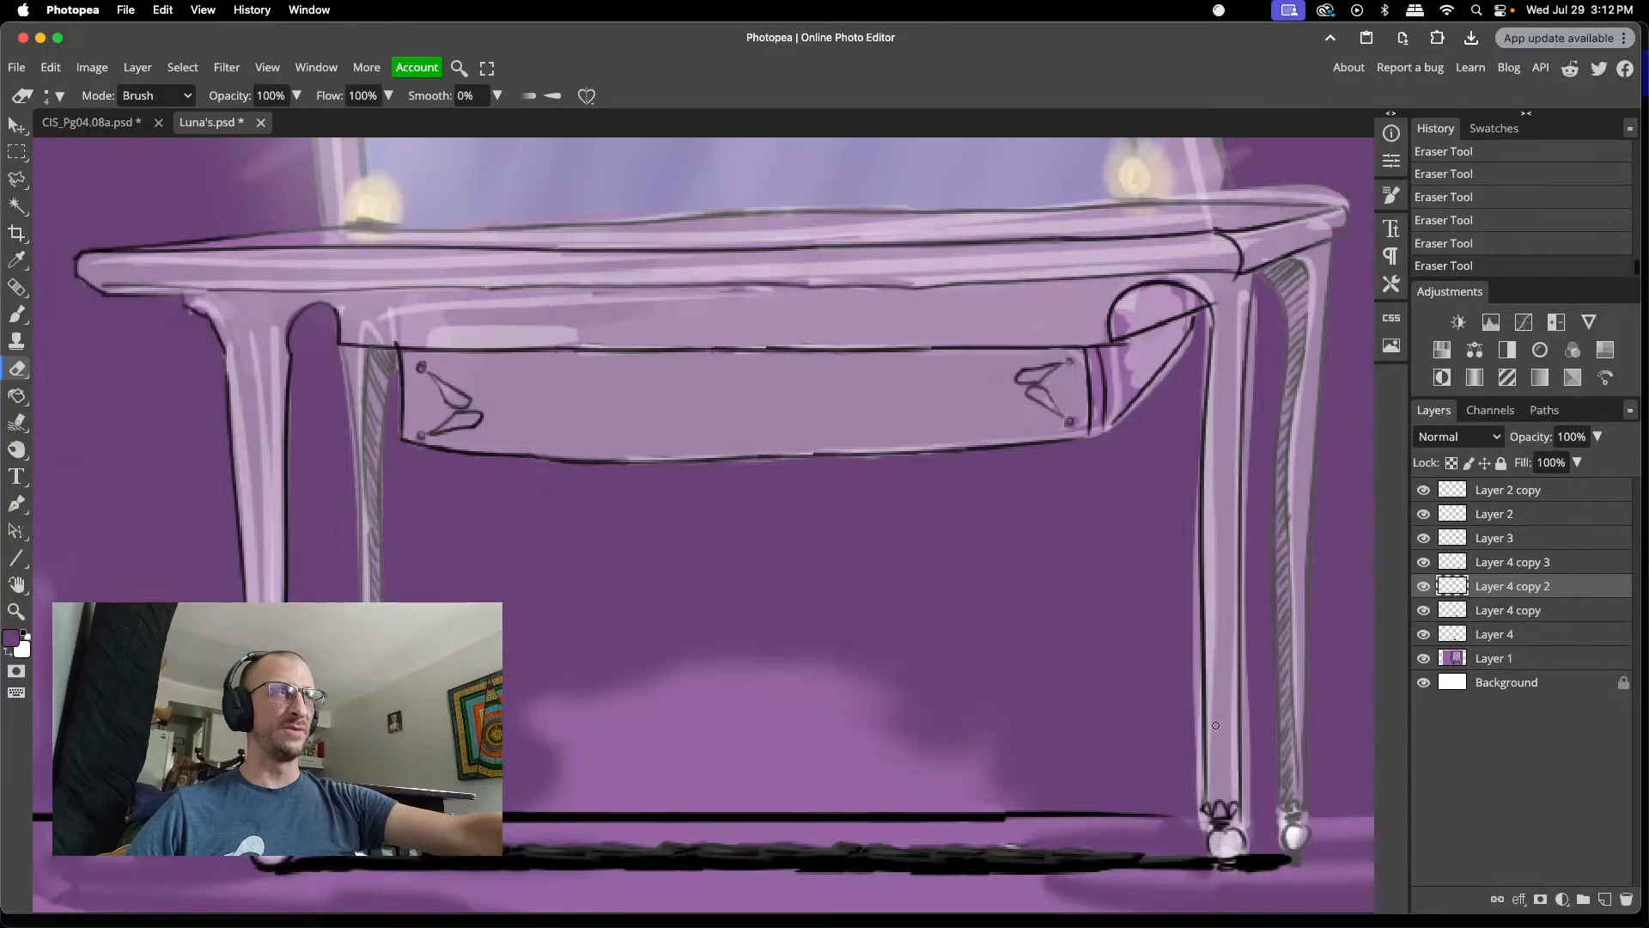
{"action": "key", "text": "alt+bracketright"}
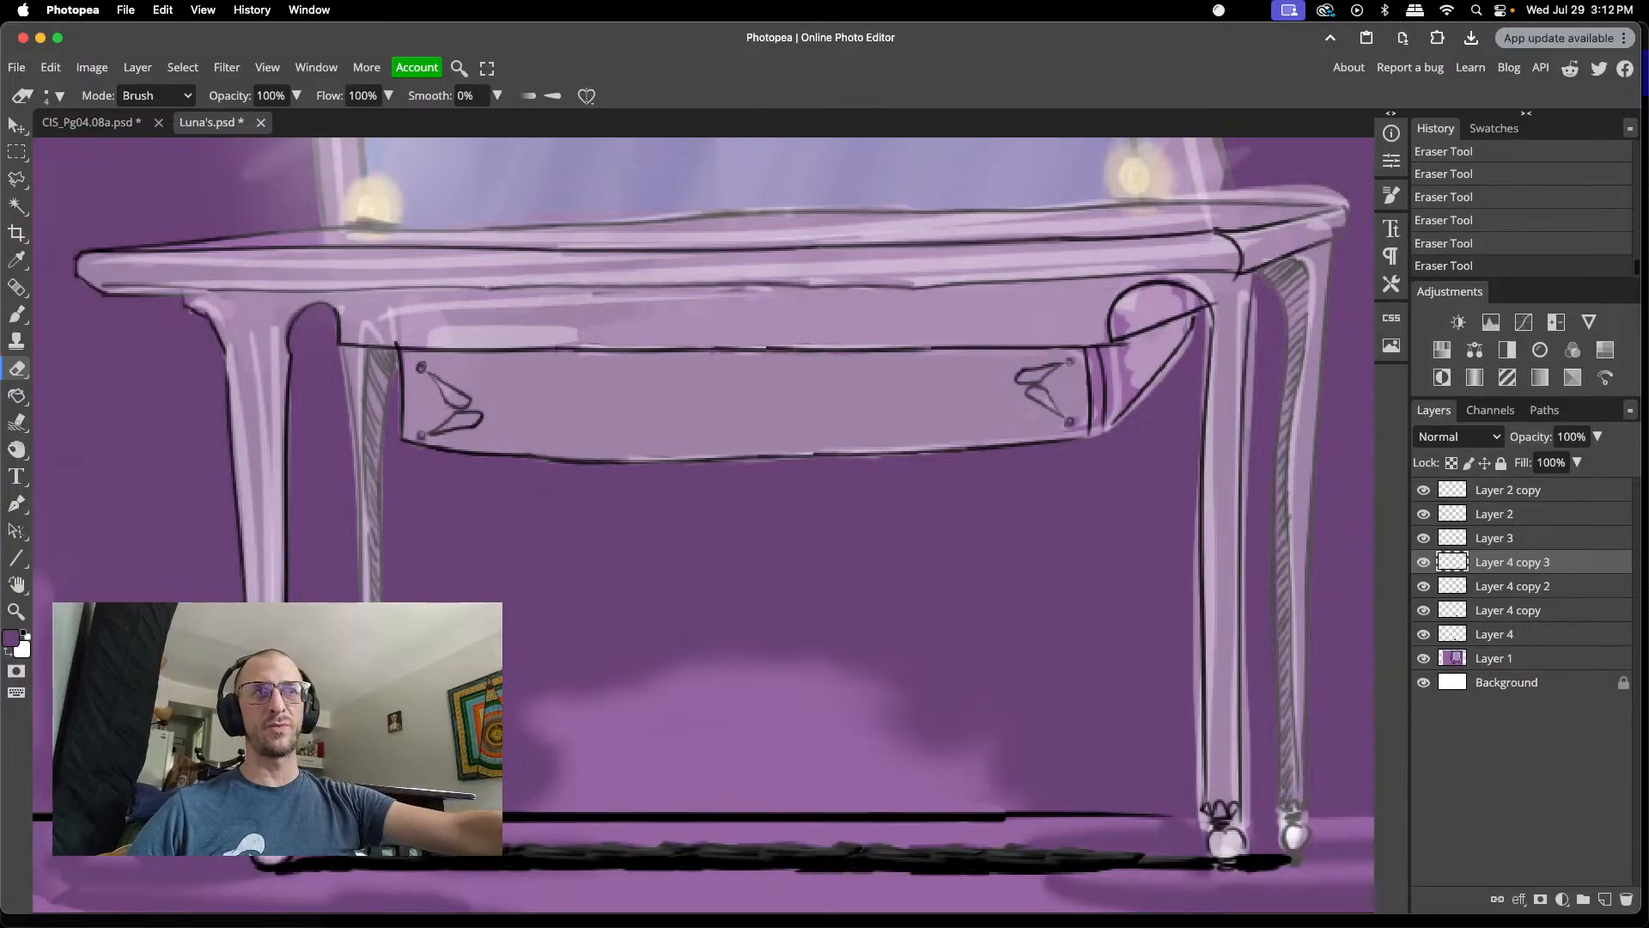
- Smudge the wall shadow's edge just above the floor line on Layer 1, using a smaller Smudge brush at 25% strength
{"action": "left_click", "coordinate": [17, 422]}
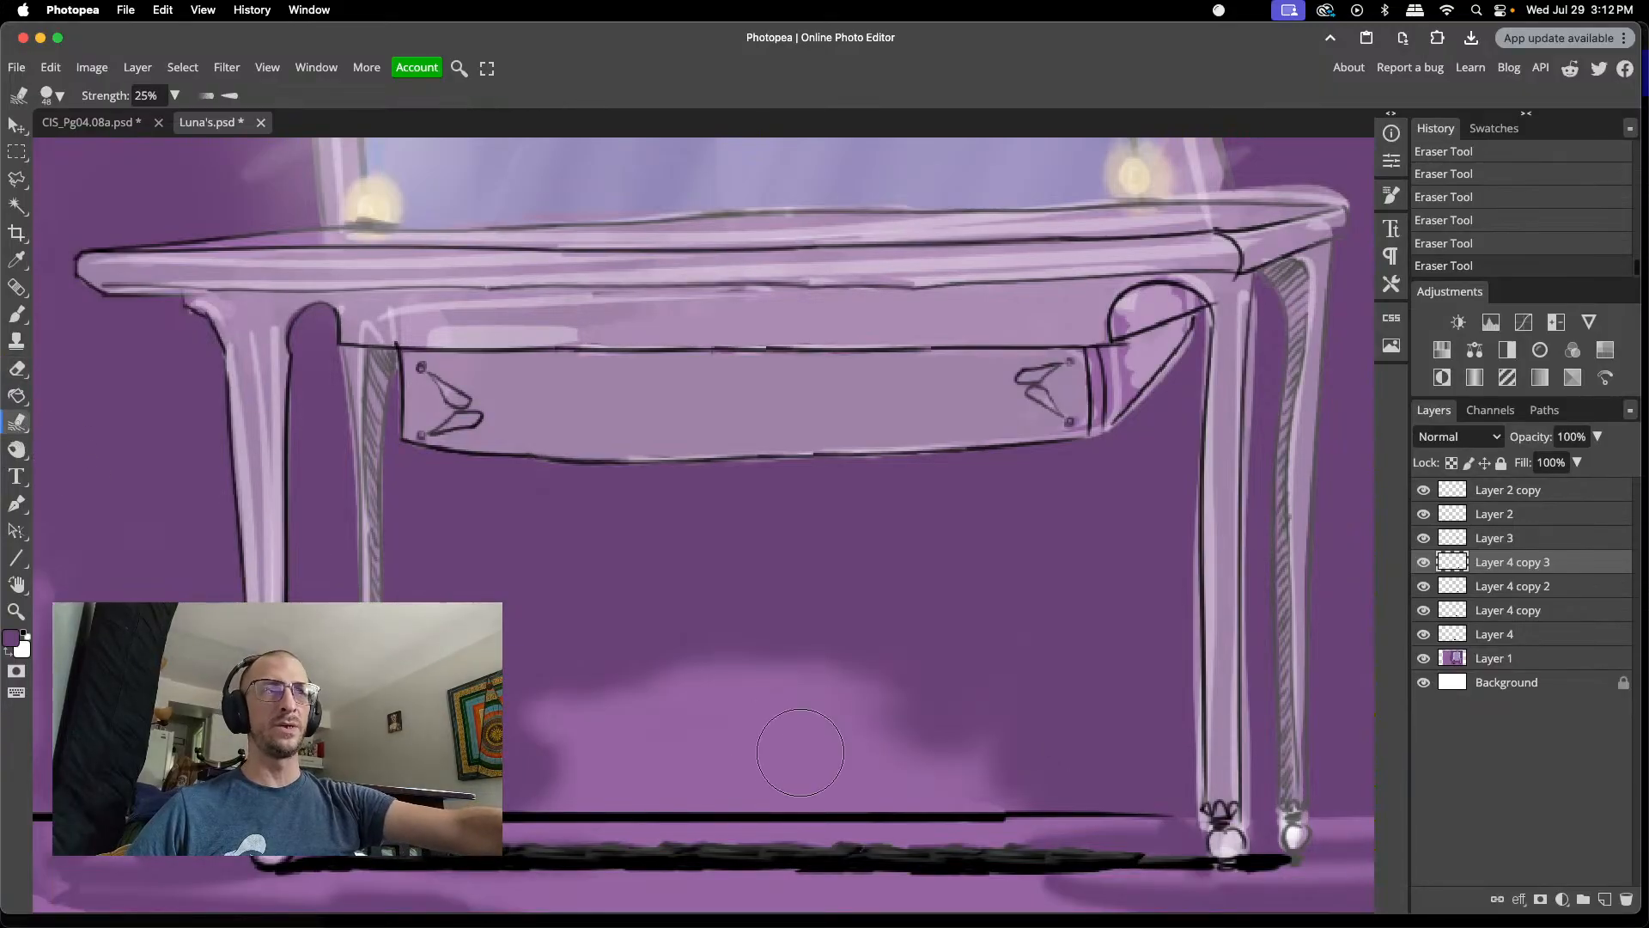
{"action": "left_click", "coordinate": [1539, 660]}
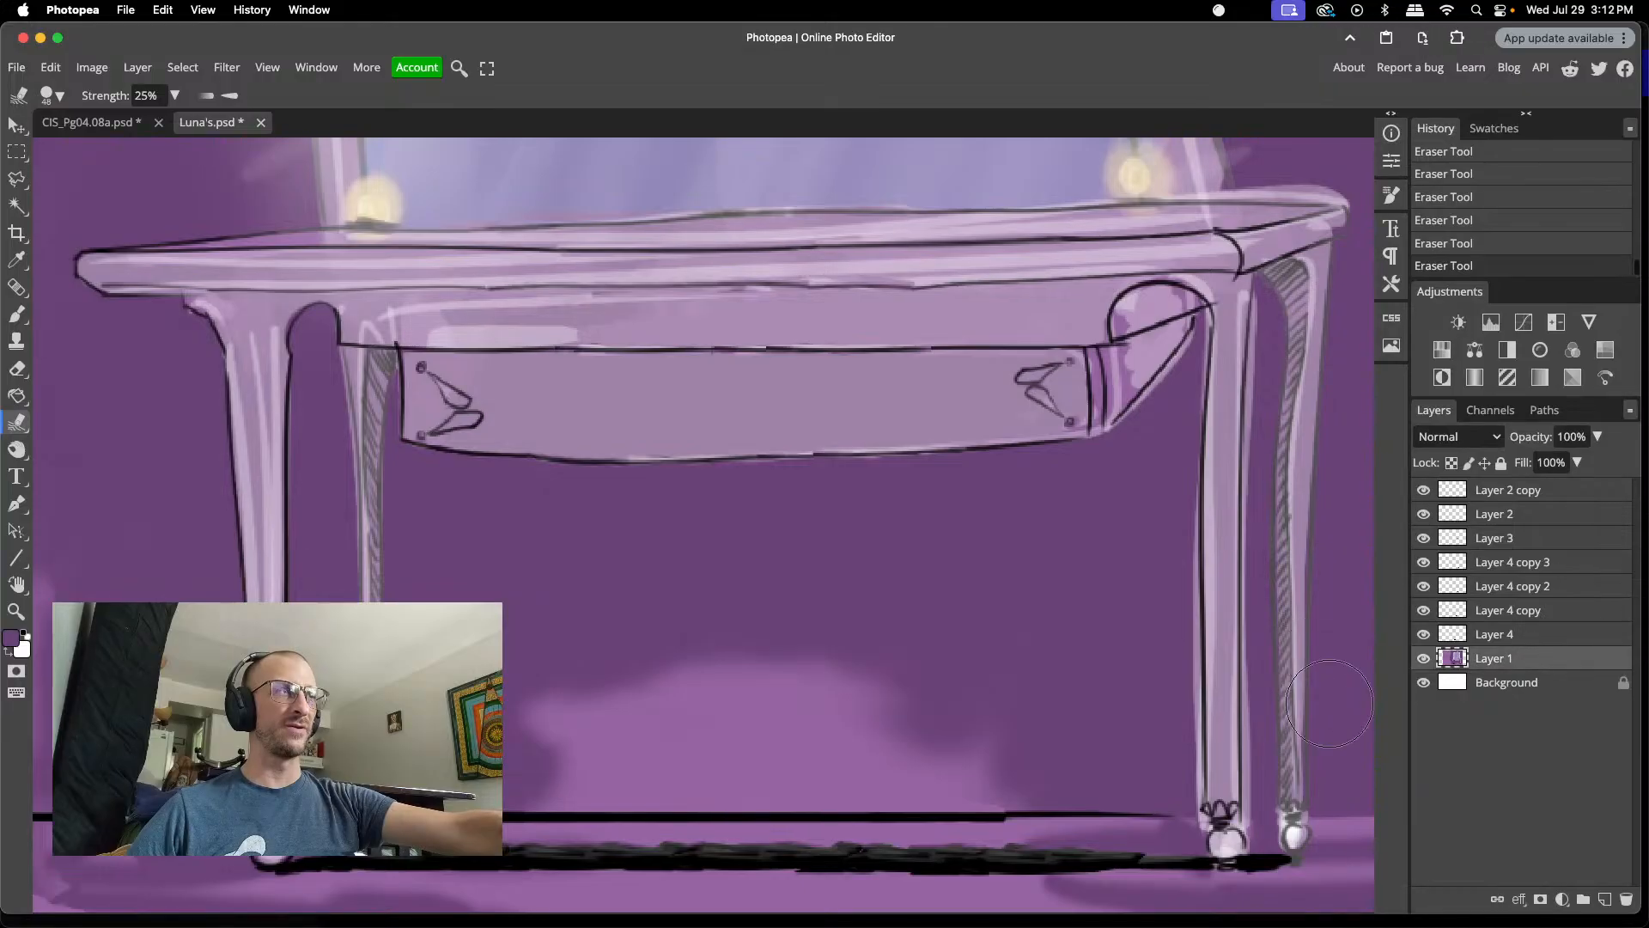
{"action": "right_click", "coordinate": [998, 748]}
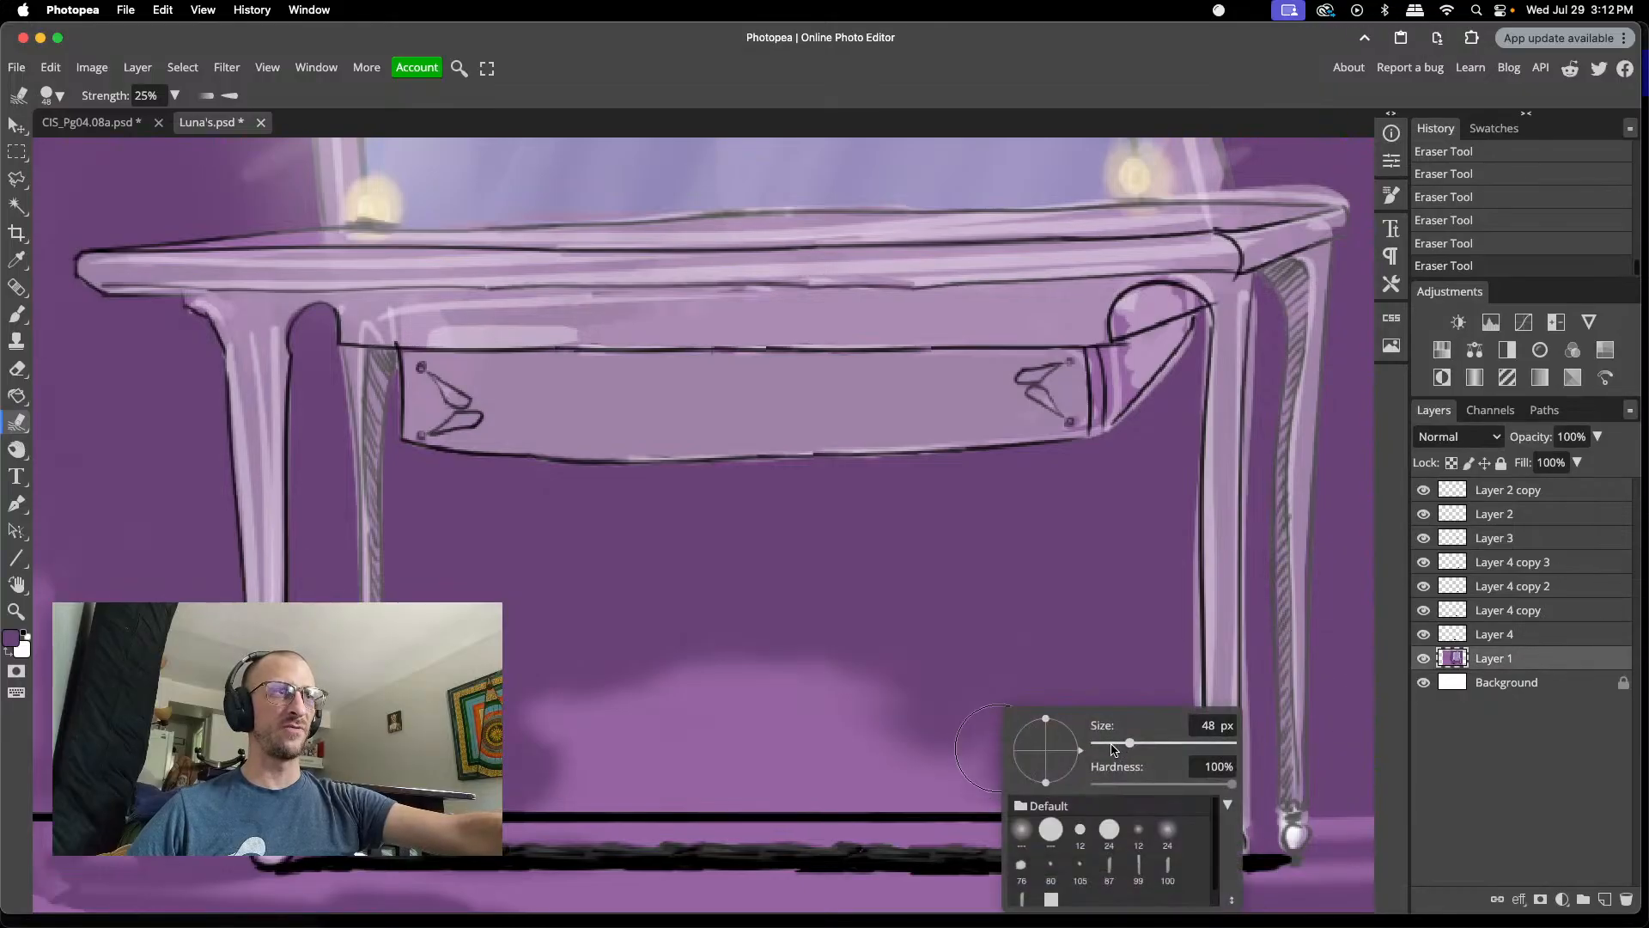
{"action": "left_click", "coordinate": [1112, 744]}
{"action": "left_click_drag", "start_coordinate": [985, 790], "coordinate": [1002, 801]}
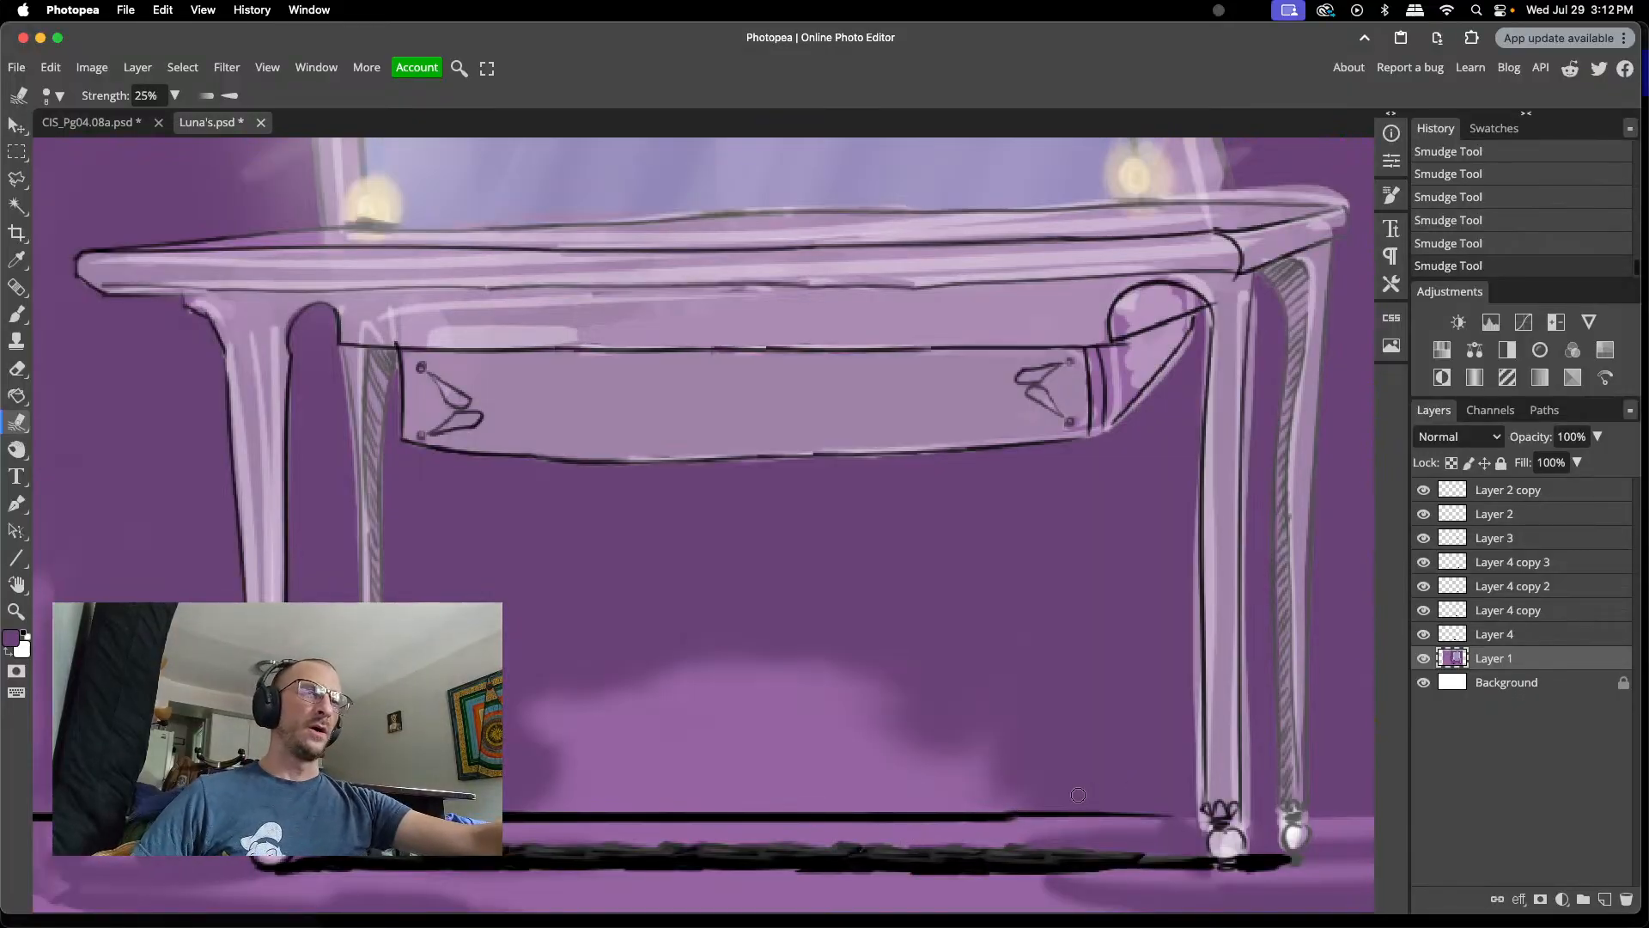
- Review the whole vanity illustration and hide the white Background layer
{"action": "scroll", "coordinate": [992, 444], "scroll_direction": "down", "scroll_amount": 4}
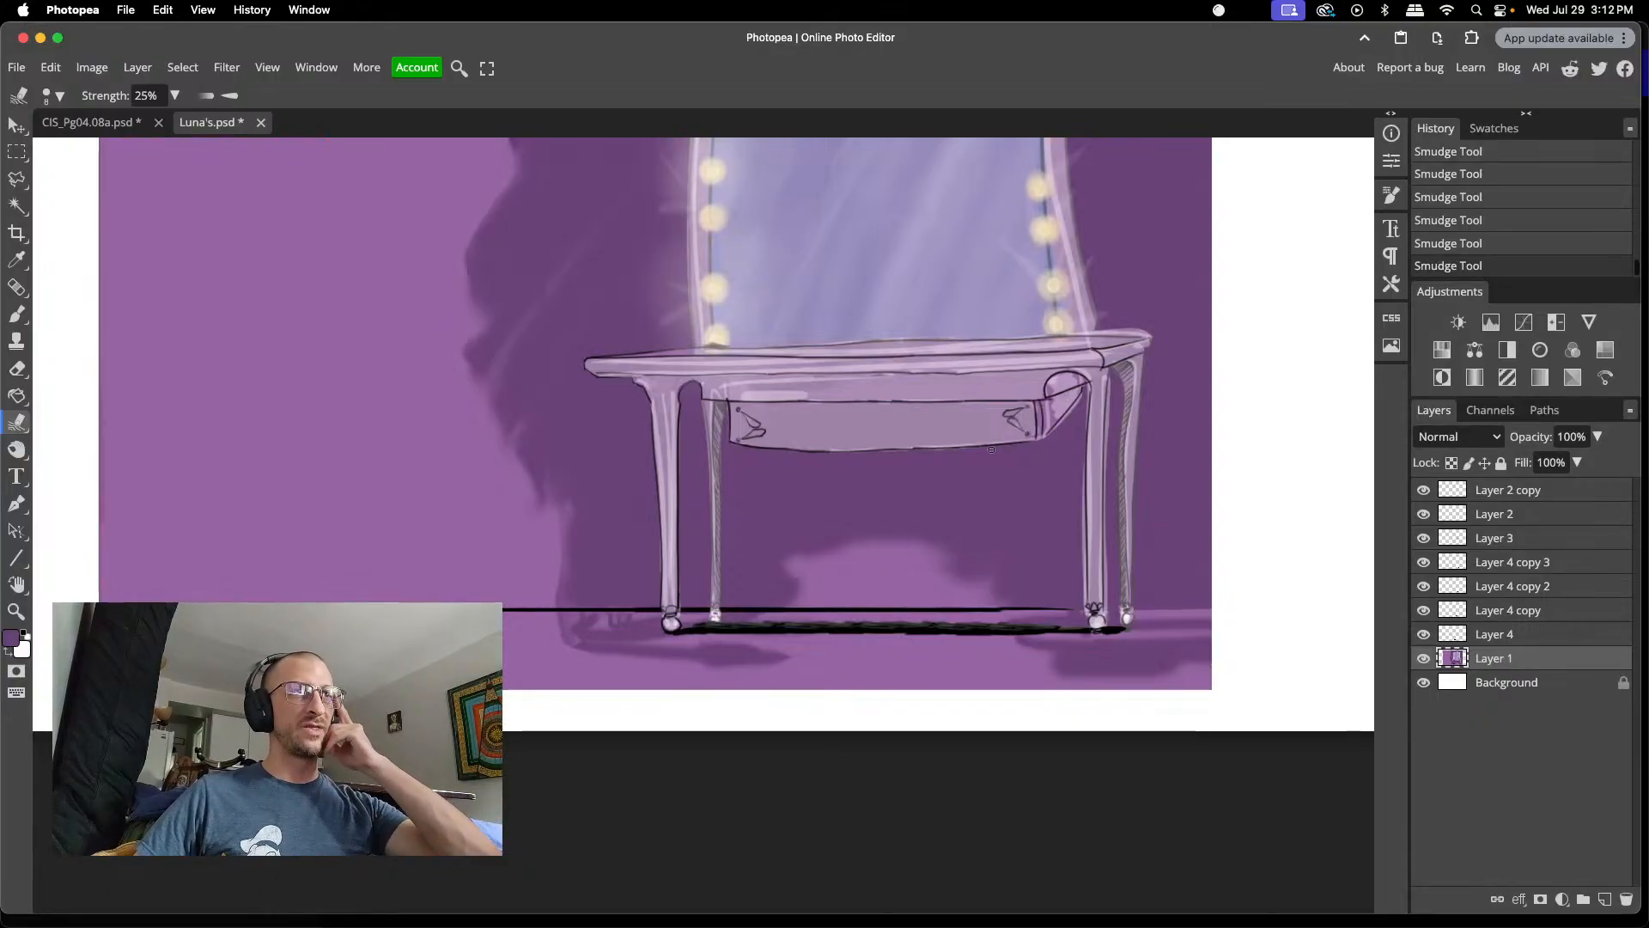
{"action": "scroll", "coordinate": [761, 396], "scroll_direction": "up", "scroll_amount": 4}
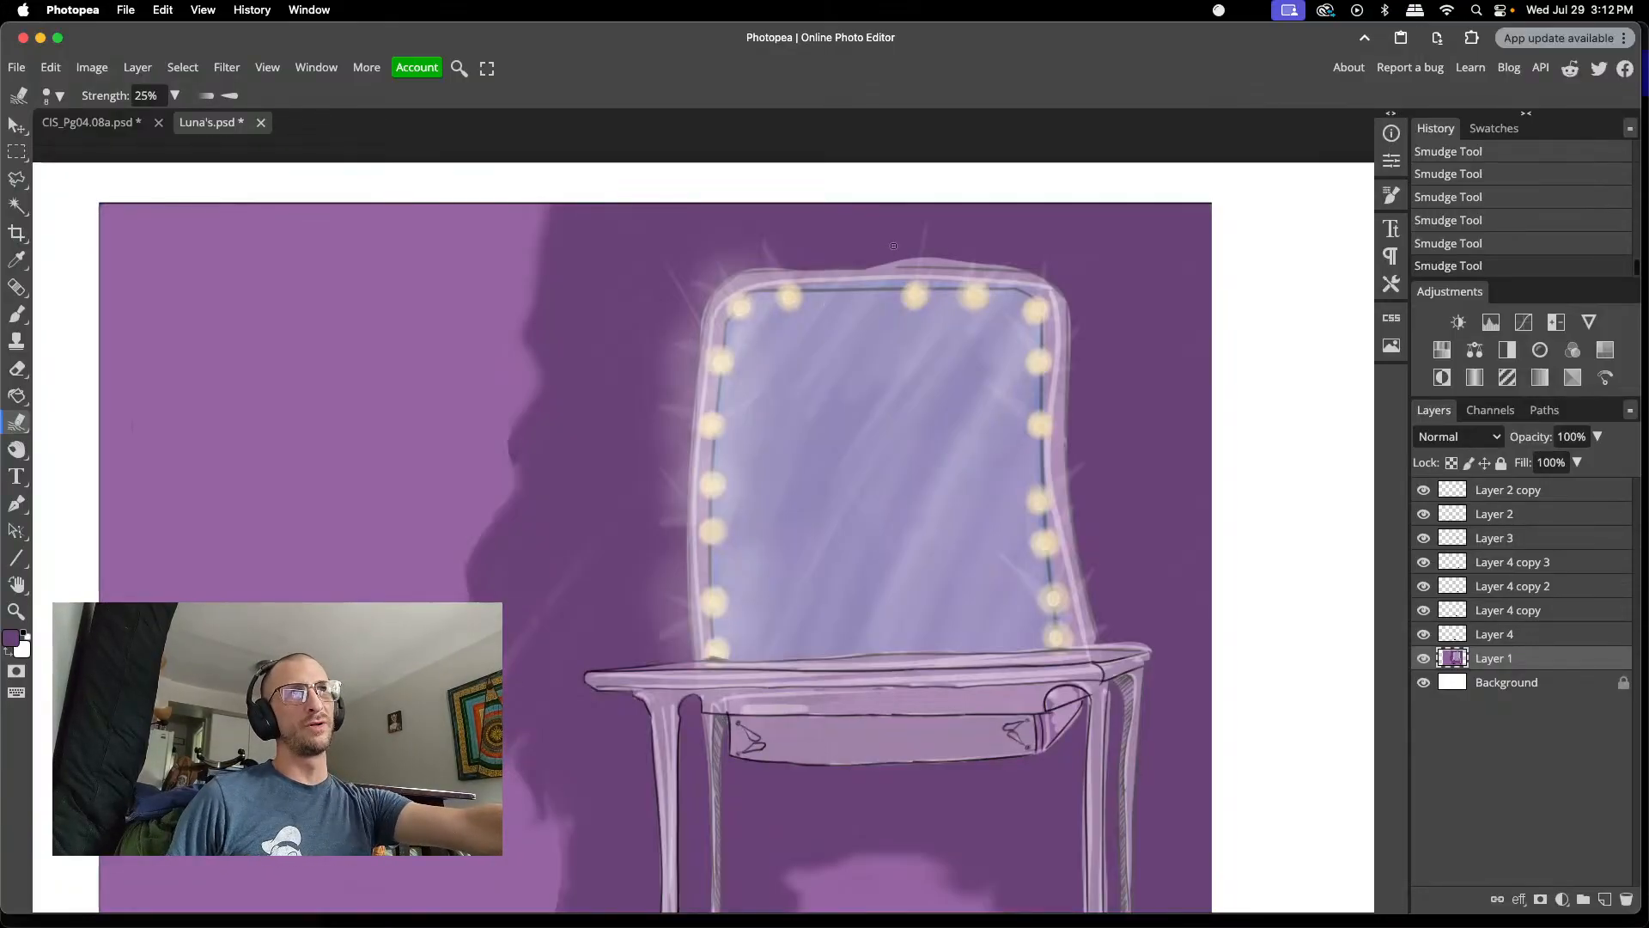
{"action": "scroll", "coordinate": [893, 245], "scroll_direction": "down", "scroll_amount": 5}
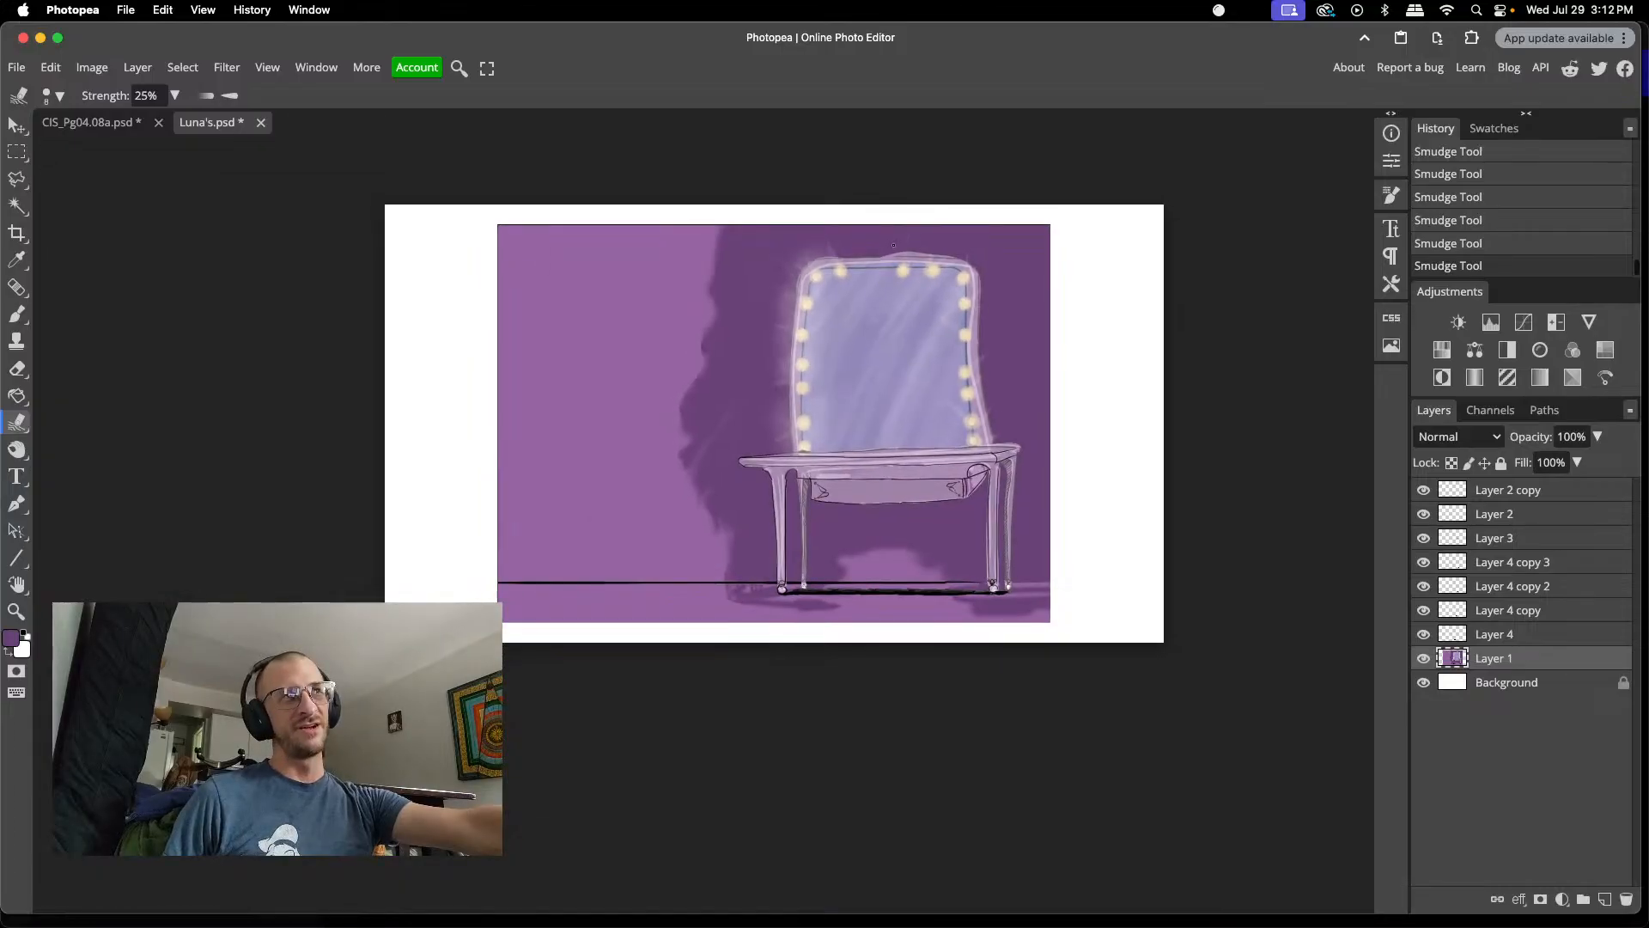
{"action": "scroll", "coordinate": [893, 246], "scroll_direction": "up", "scroll_amount": 1}
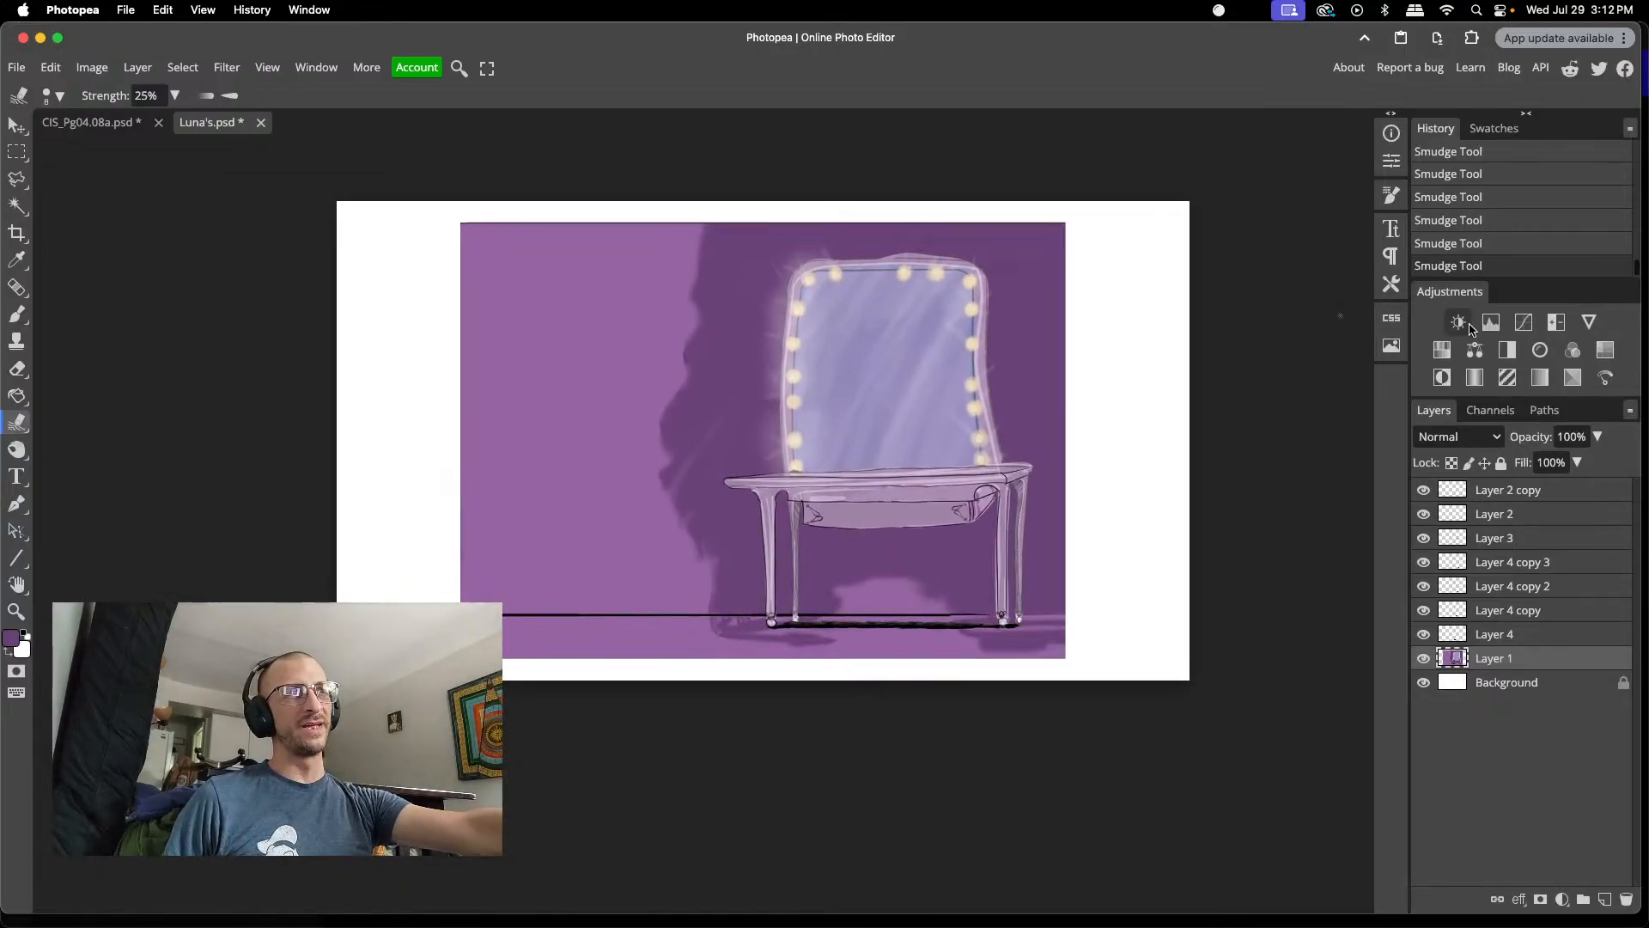
{"action": "left_click", "coordinate": [1424, 682]}
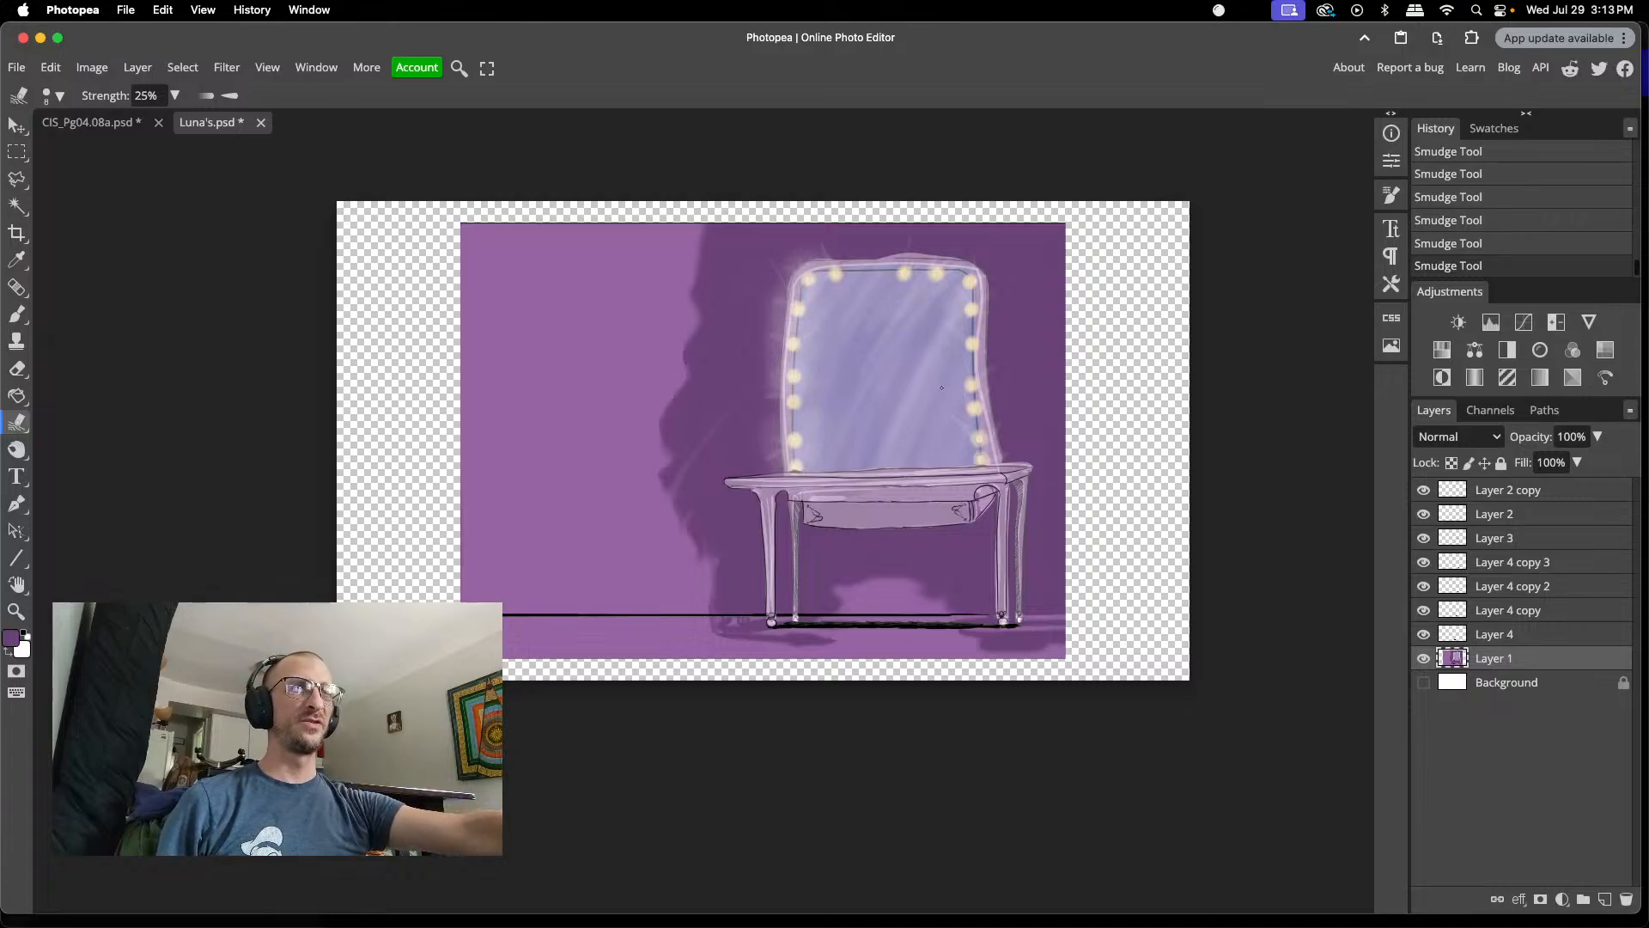
- Cover the blotches on the drawer's triangular side with its sampled light purple on Layer 1, using a 4 px brush at 100% hardness
{"action": "scroll", "coordinate": [997, 511], "scroll_direction": "up", "scroll_amount": 8}
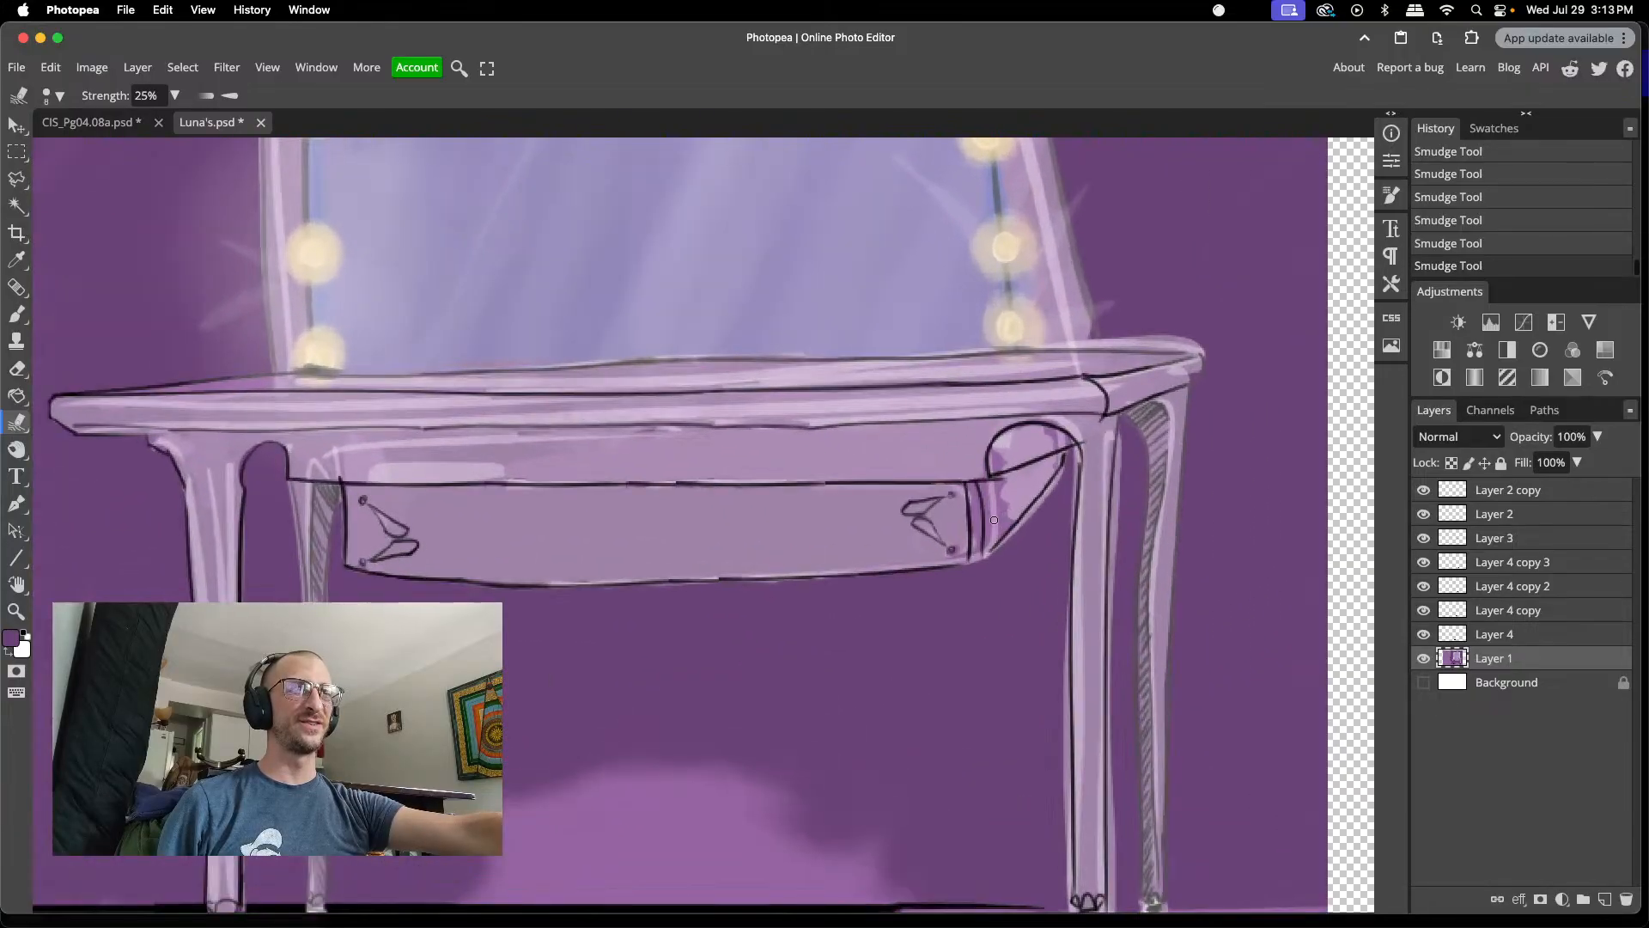
{"action": "key", "text": "i"}
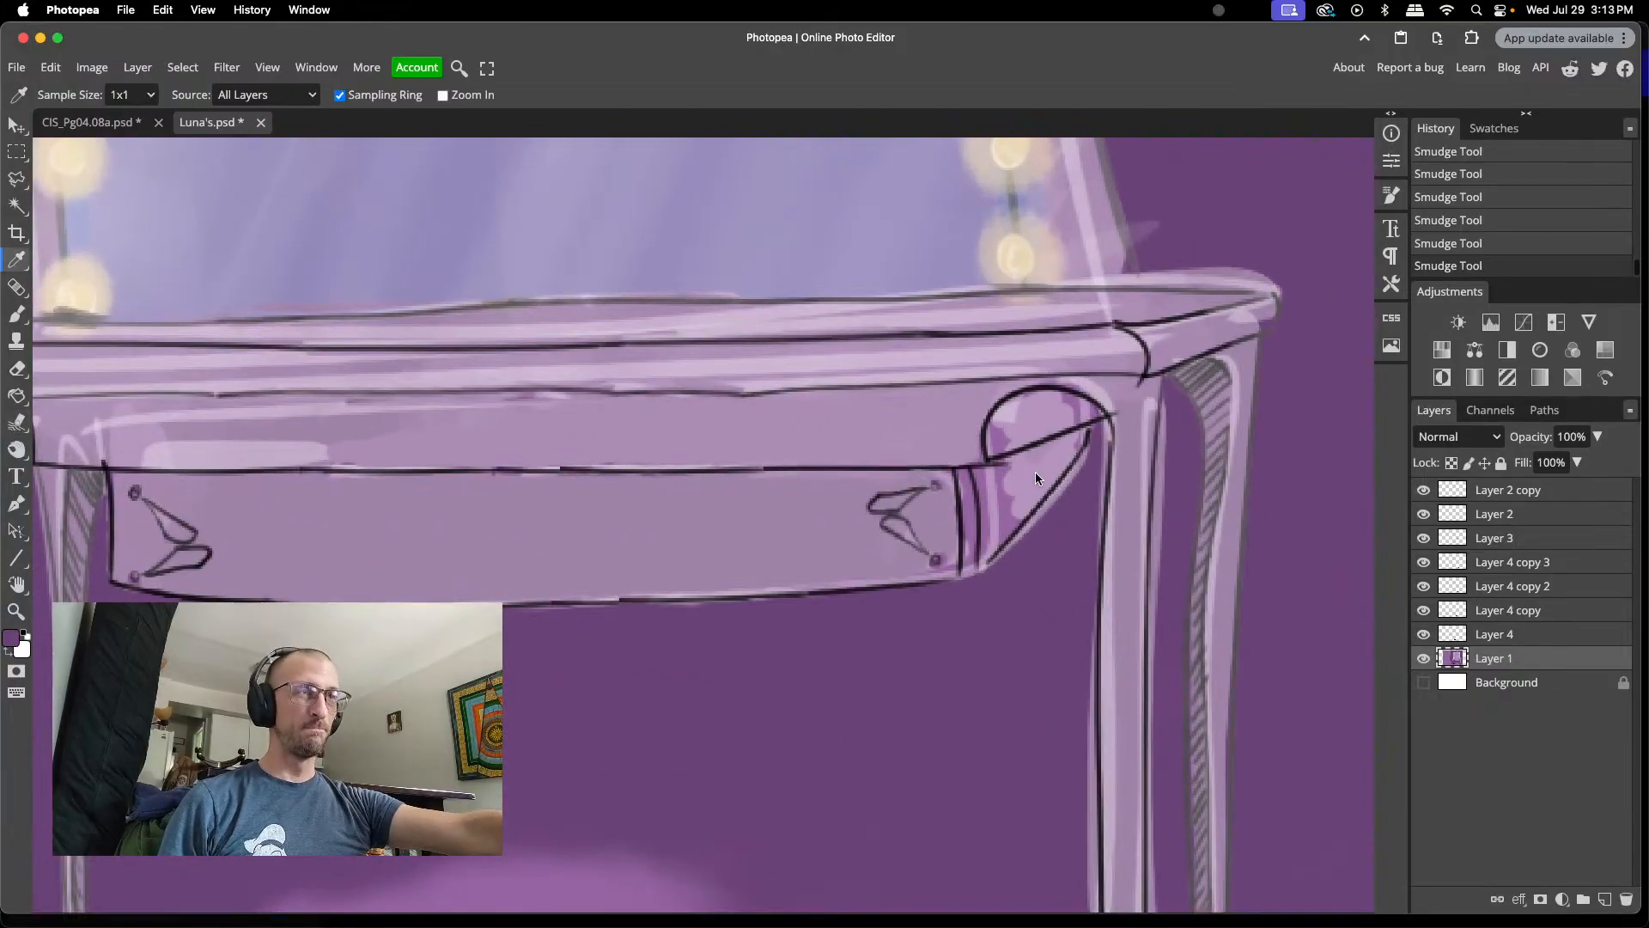
{"action": "left_click", "coordinate": [1035, 471]}
{"action": "key", "text": "b"}
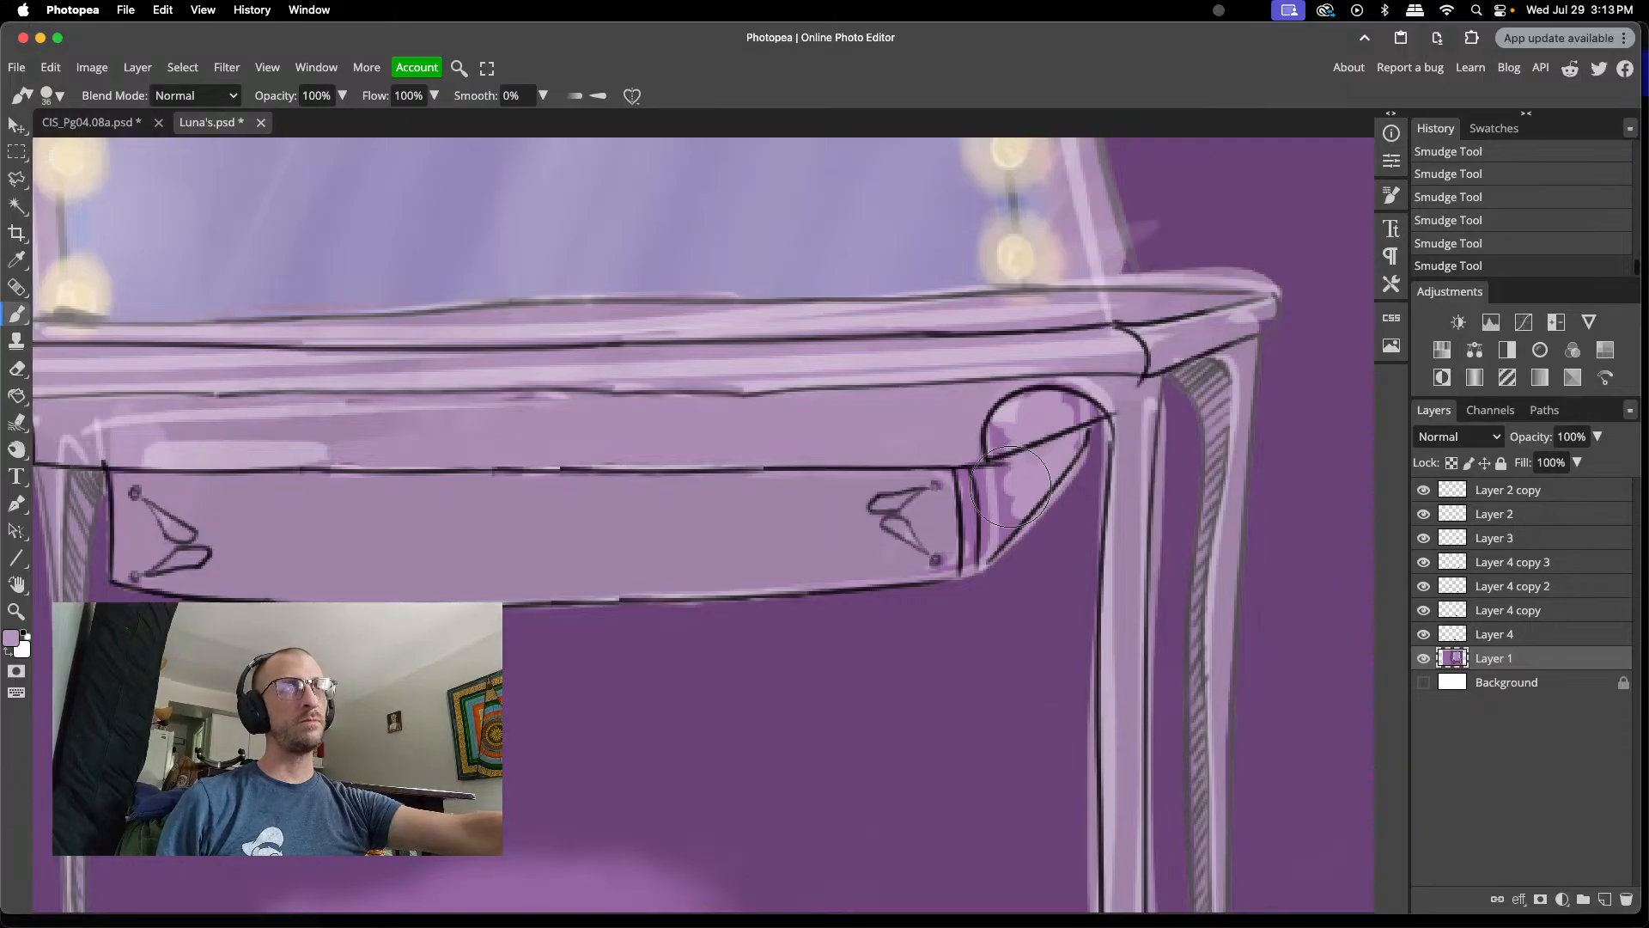
{"action": "right_click", "coordinate": [1014, 488]}
{"action": "left_click", "coordinate": [1120, 524]}
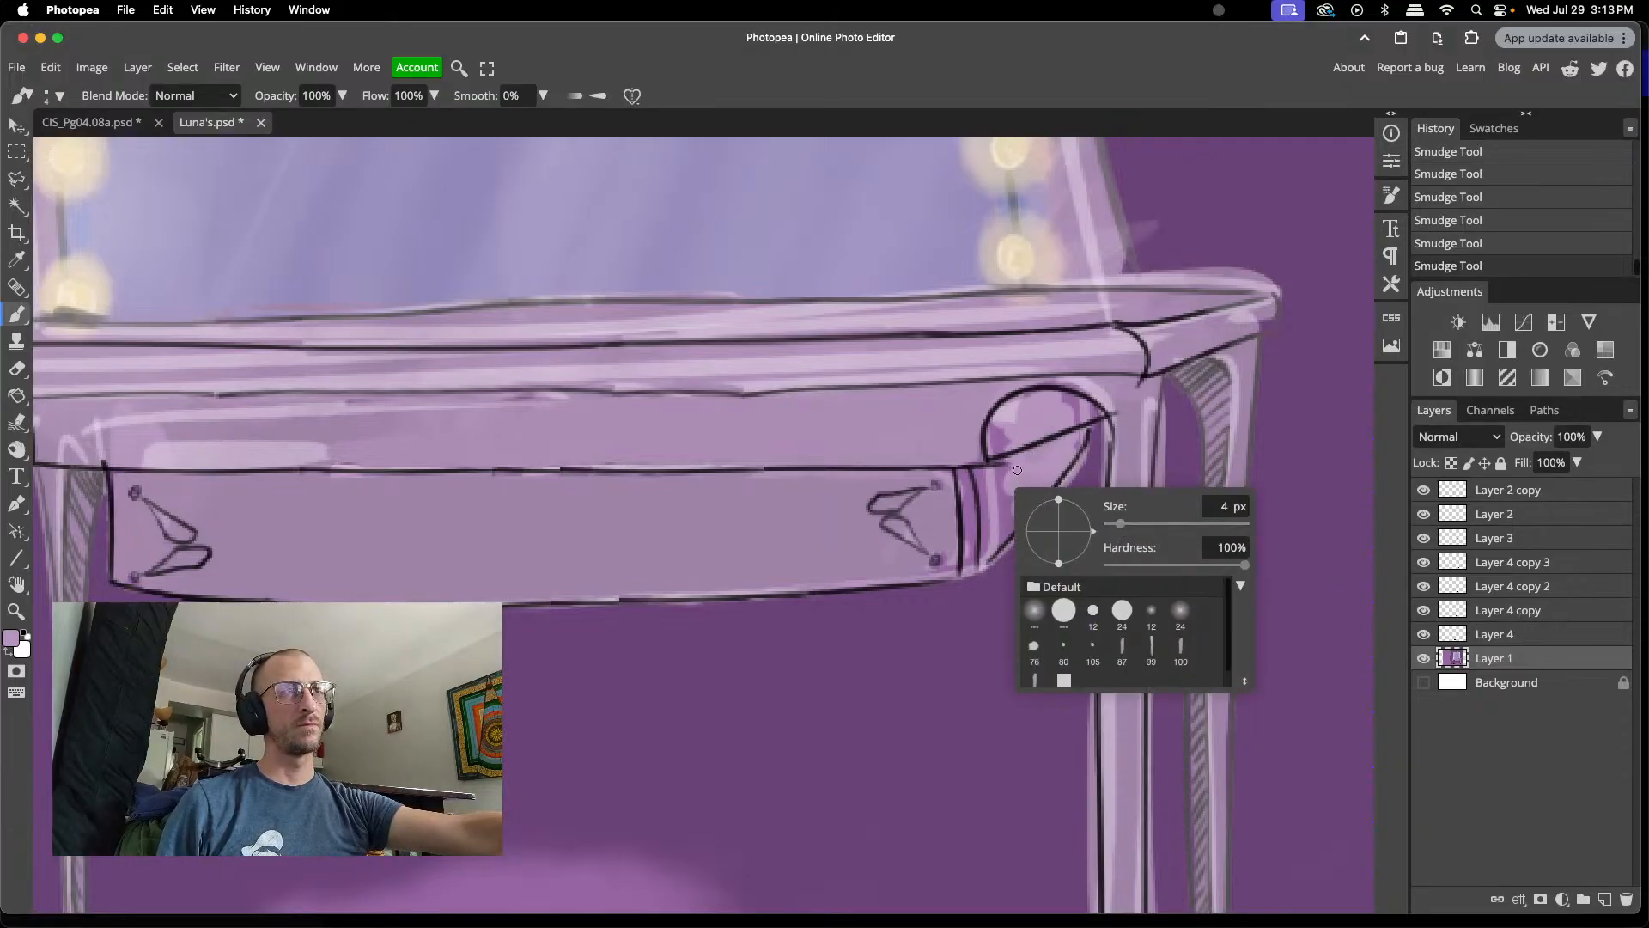
{"action": "left_click", "coordinate": [1010, 466]}
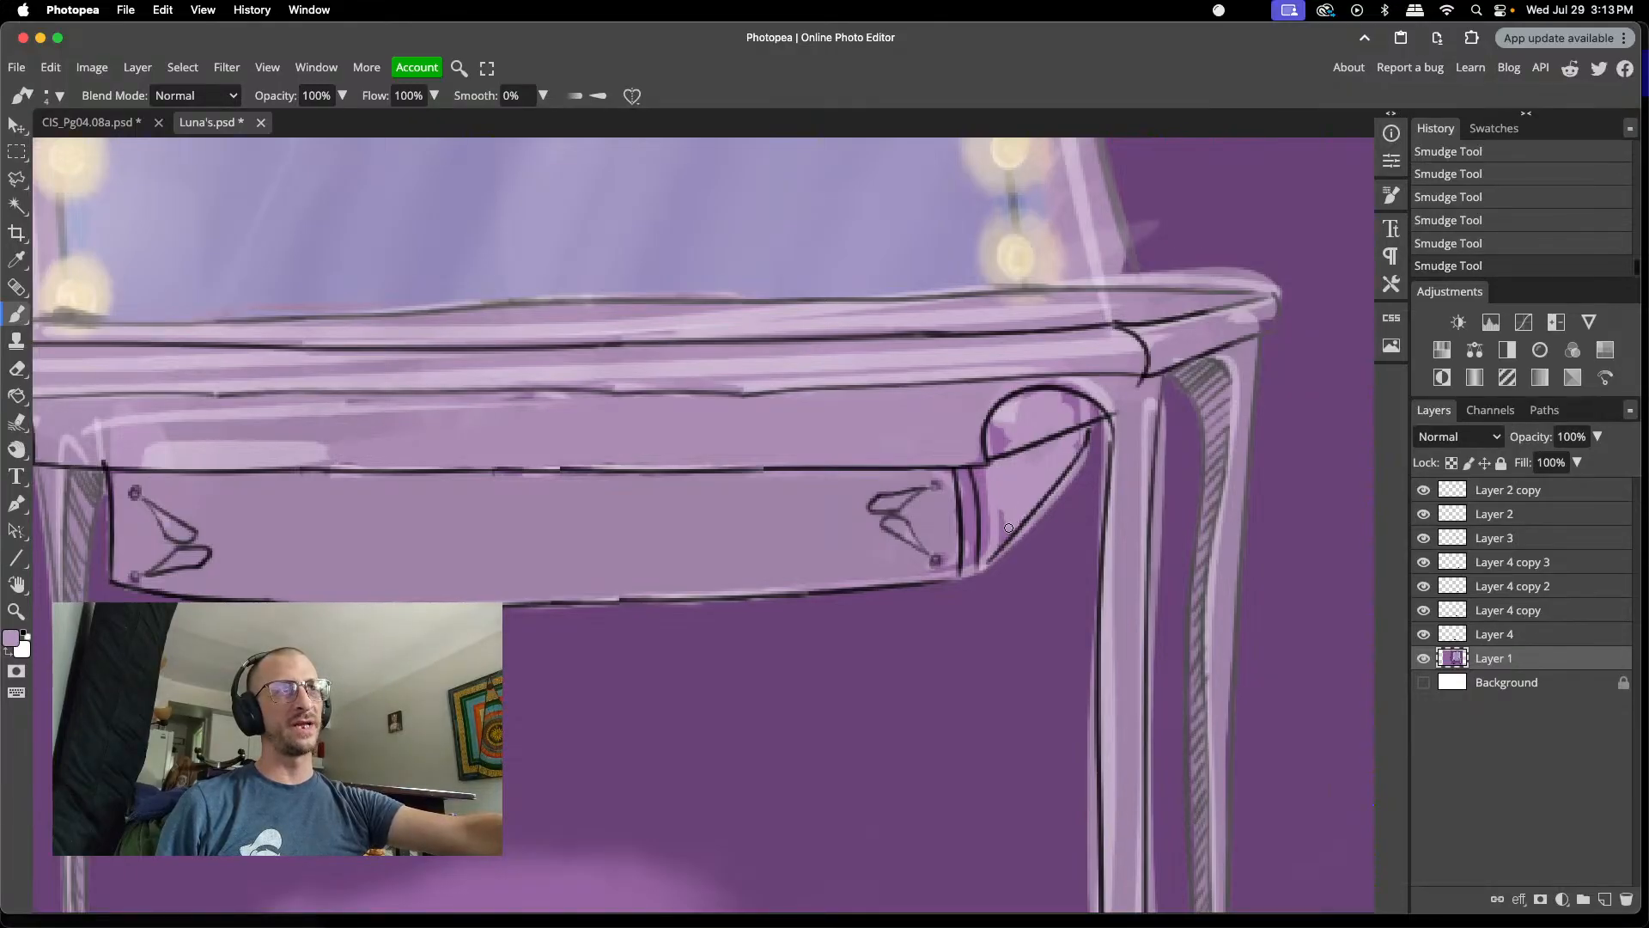
{"action": "left_click_drag", "start_coordinate": [1000, 537], "coordinate": [998, 542]}
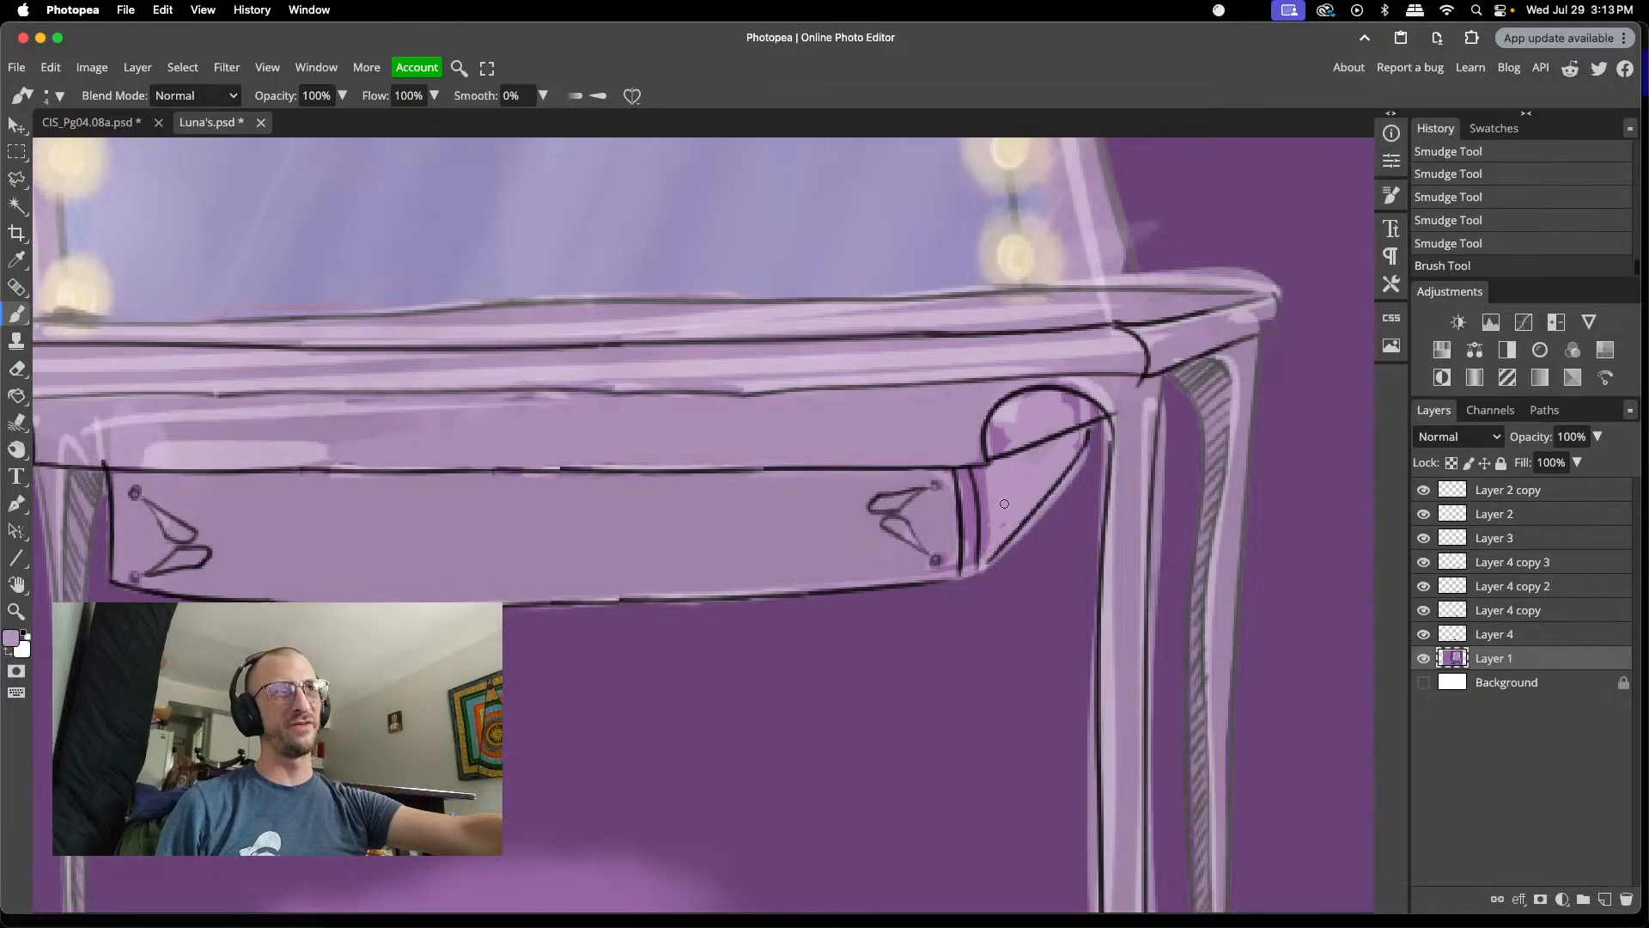
{"action": "left_click_drag", "start_coordinate": [986, 551], "coordinate": [985, 553]}
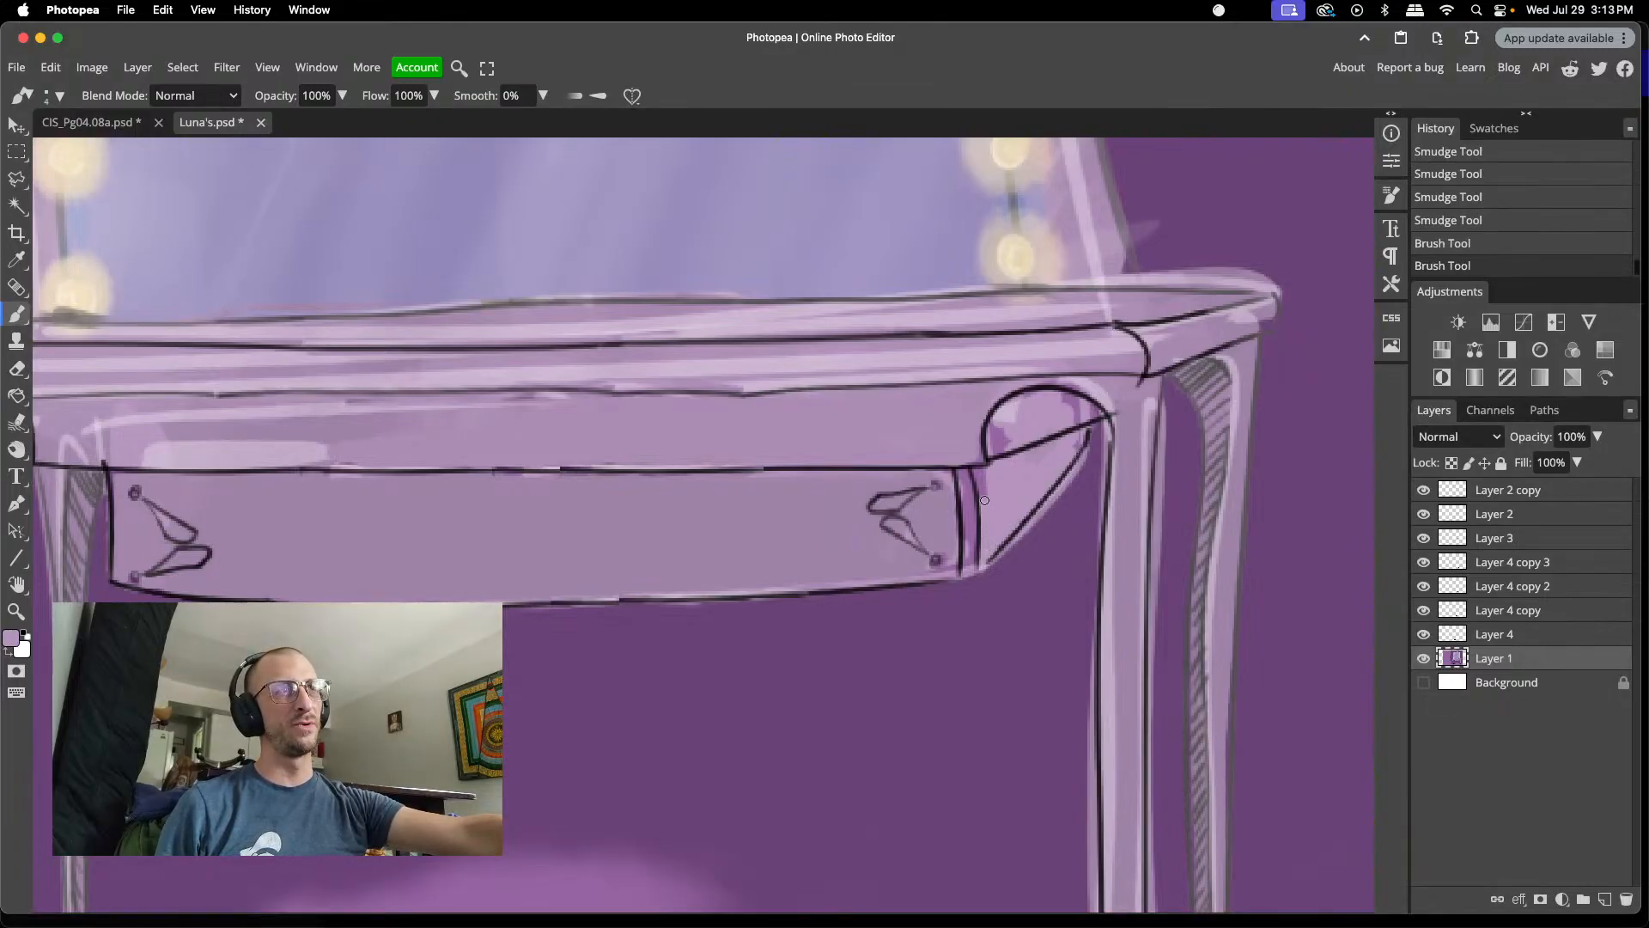
- Paint the narrow strip at the drawer's front corner and the rounded shape above its side in the same light purple
{"action": "left_click", "coordinate": [981, 474]}
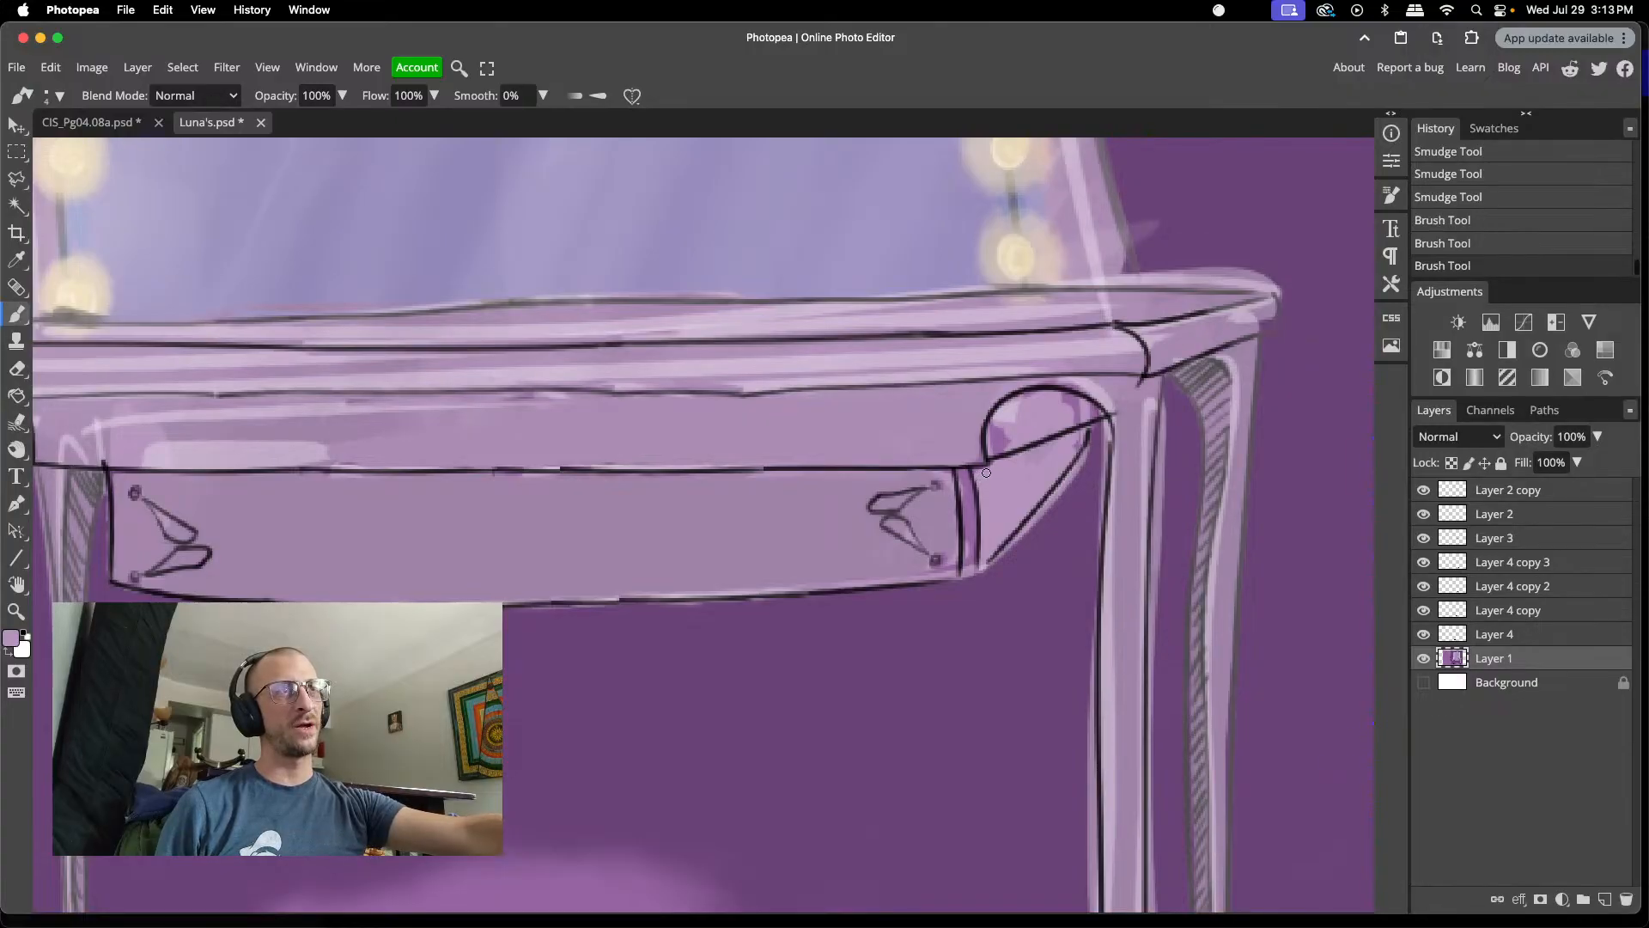
{"action": "left_click", "coordinate": [986, 472]}
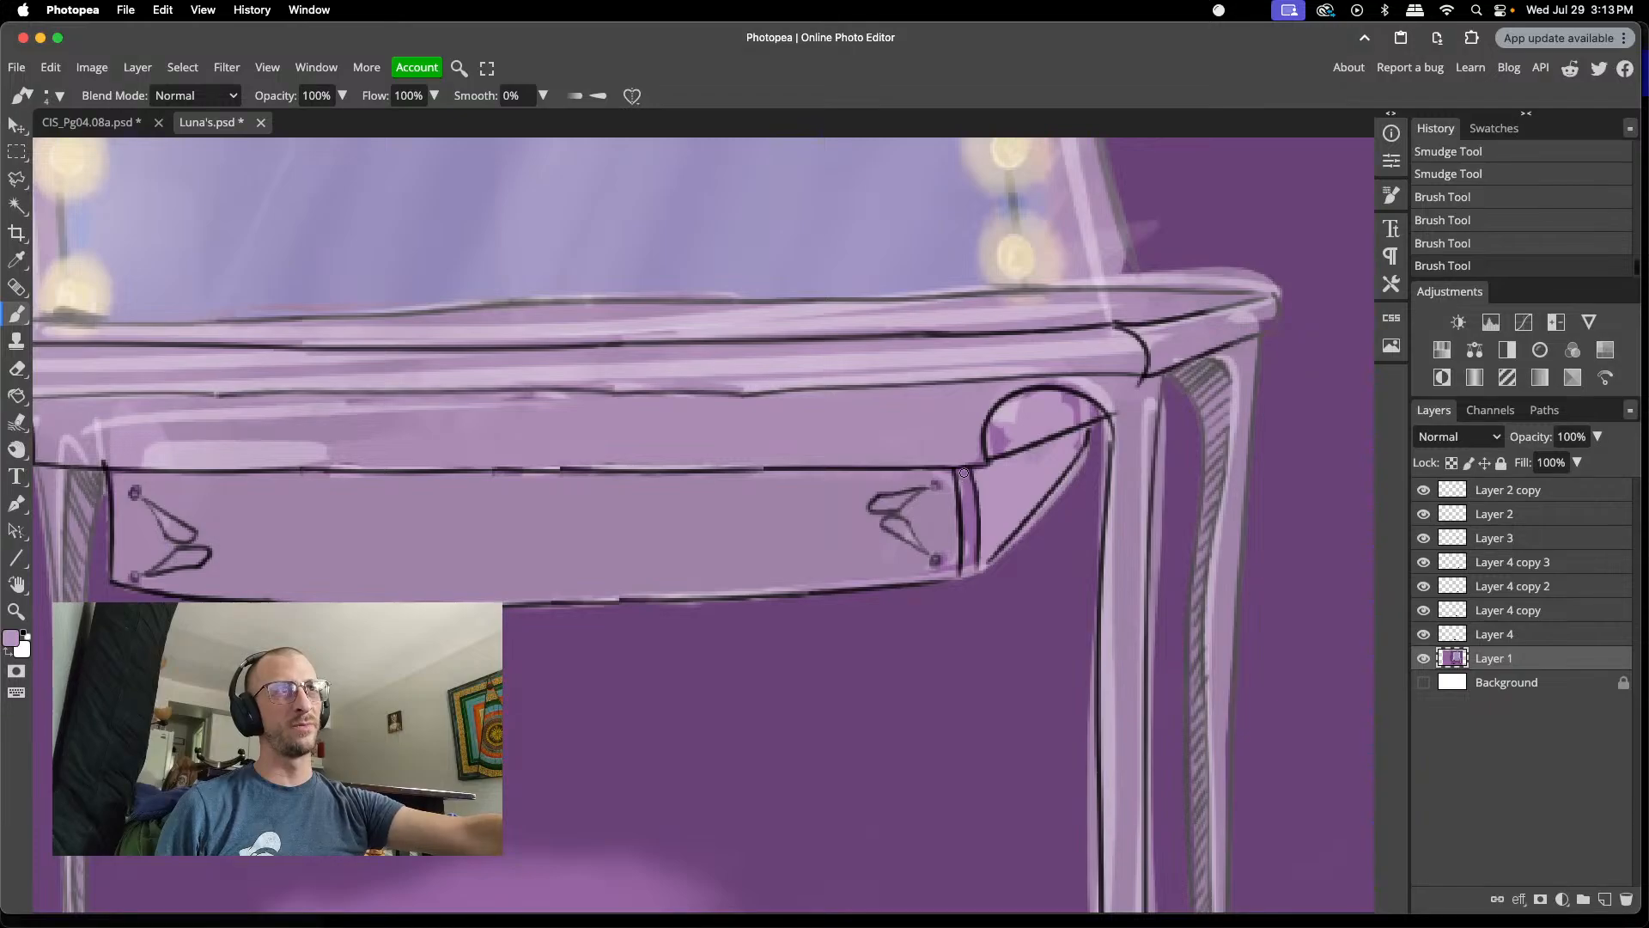
{"action": "left_click", "coordinate": [968, 537]}
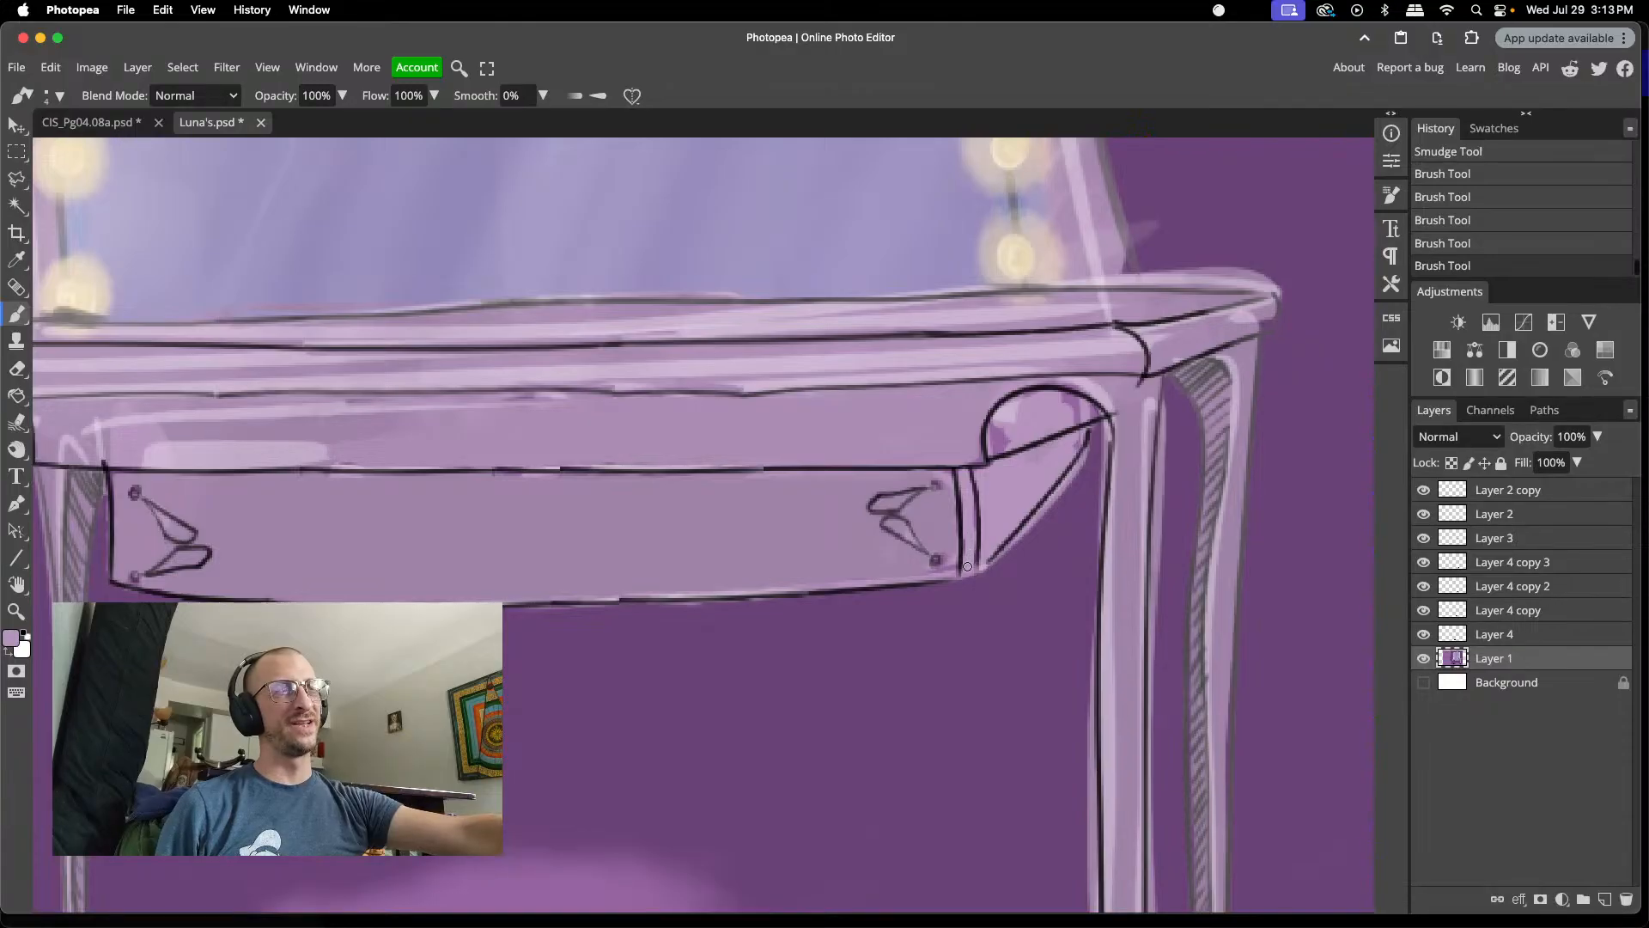
{"action": "left_click_drag", "start_coordinate": [970, 525], "coordinate": [973, 505]}
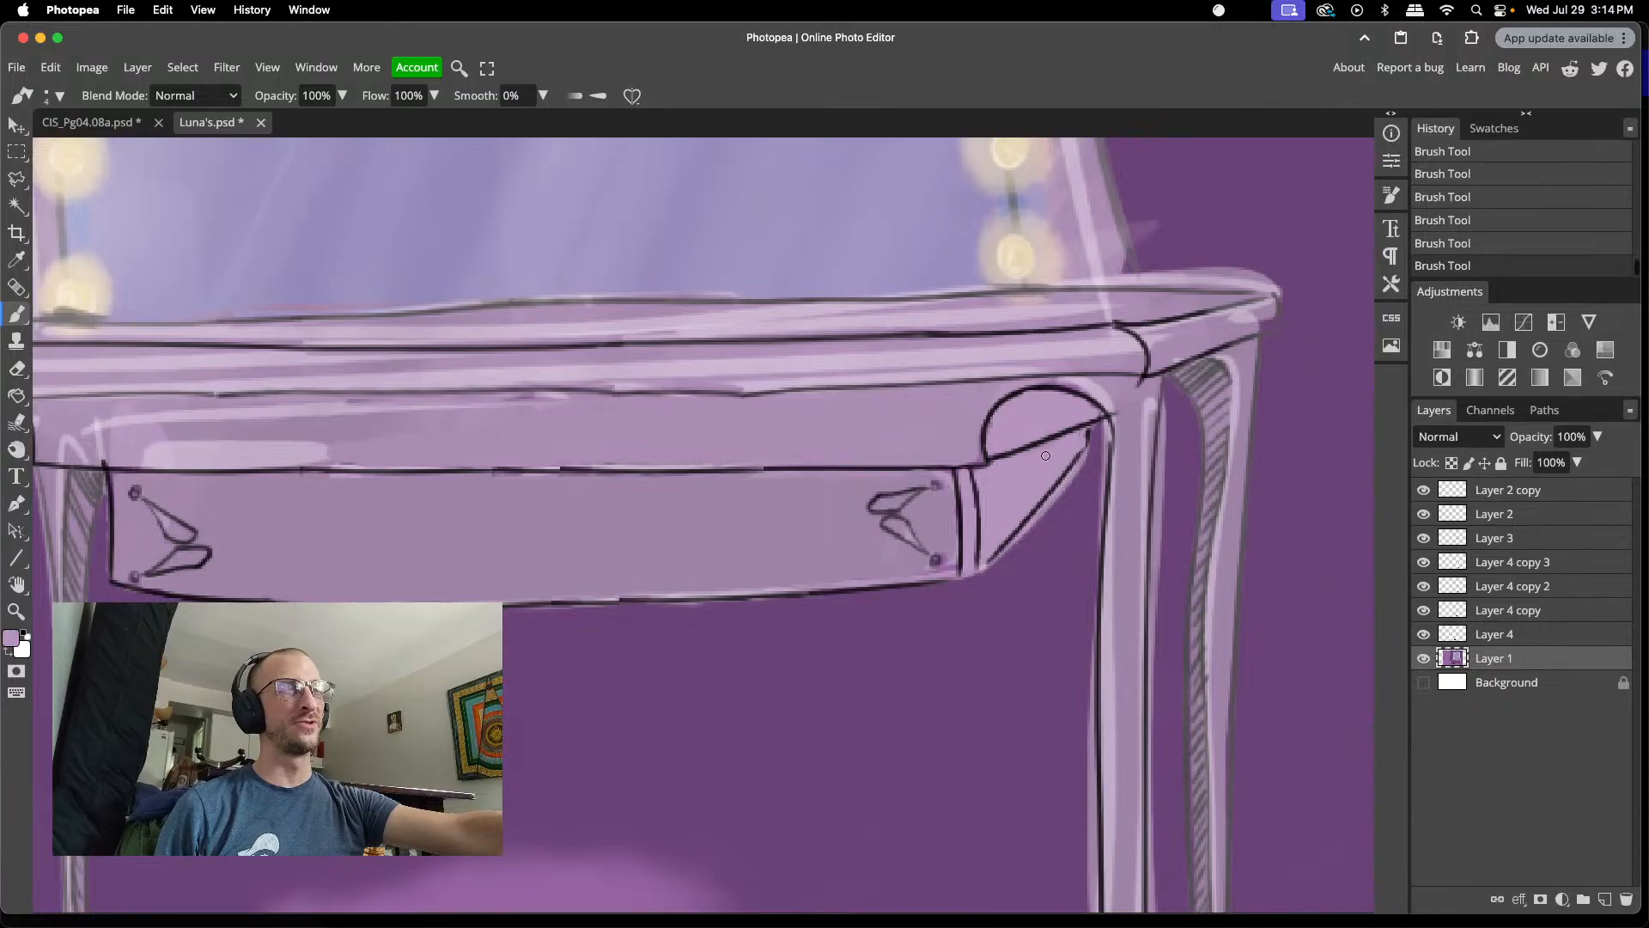
- Fill the Background layer with the wall purple #9565a1 sampled from the illustration and make the layer visible
{"action": "scroll", "coordinate": [1035, 462], "scroll_direction": "down", "scroll_amount": 3}
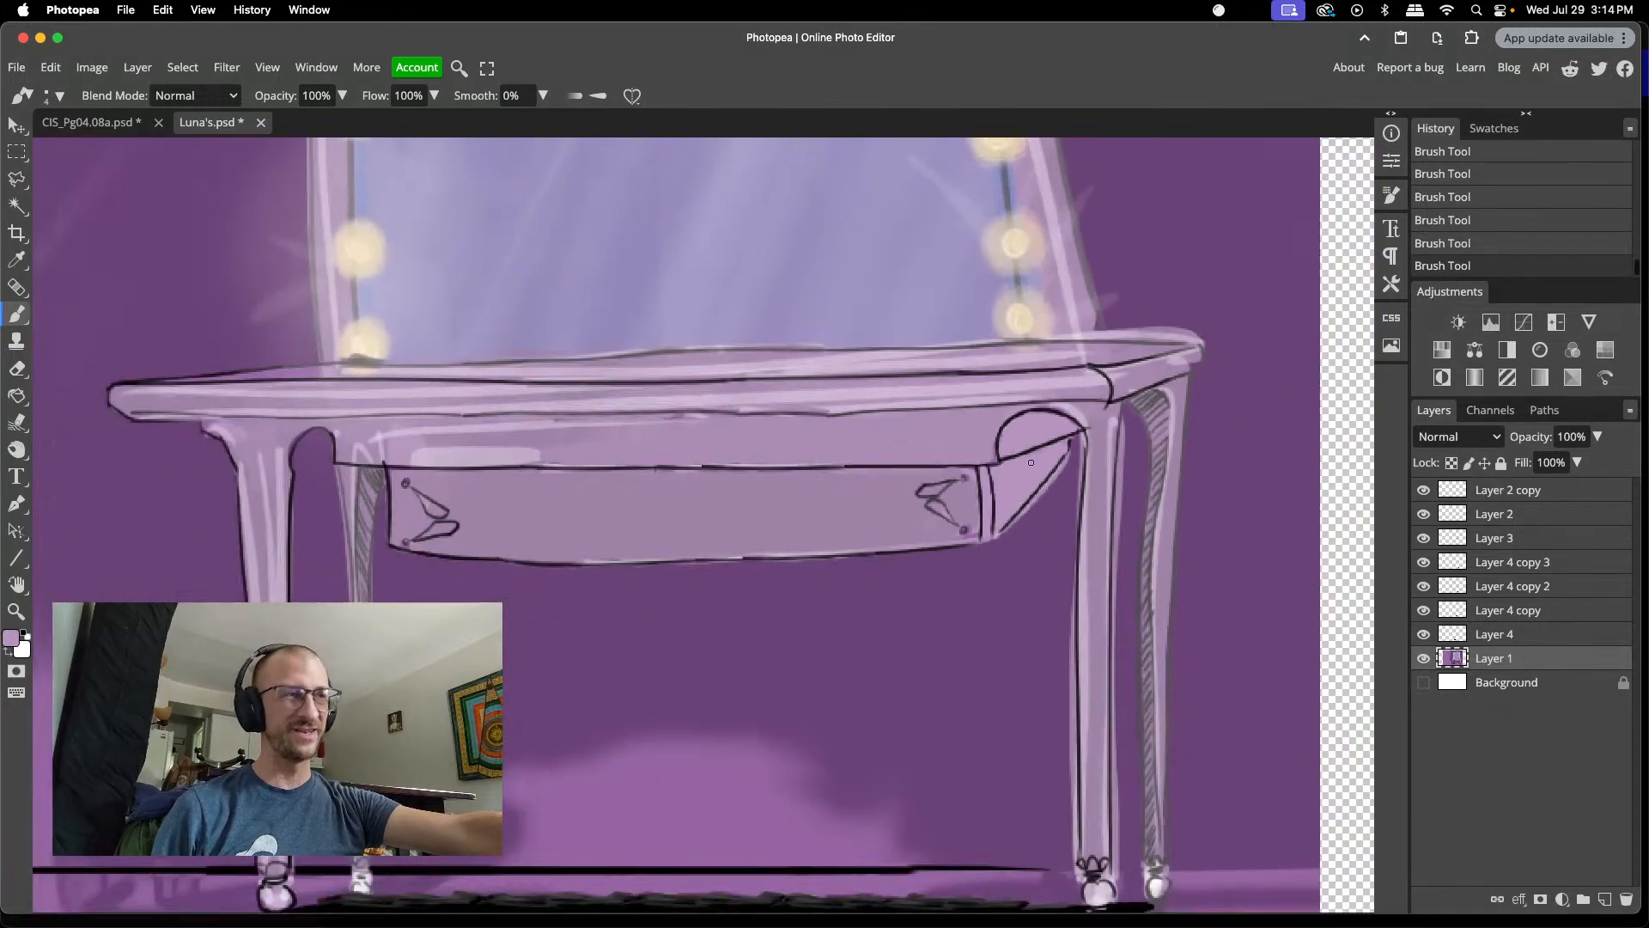
{"action": "scroll", "coordinate": [1031, 462], "scroll_direction": "down", "scroll_amount": 5}
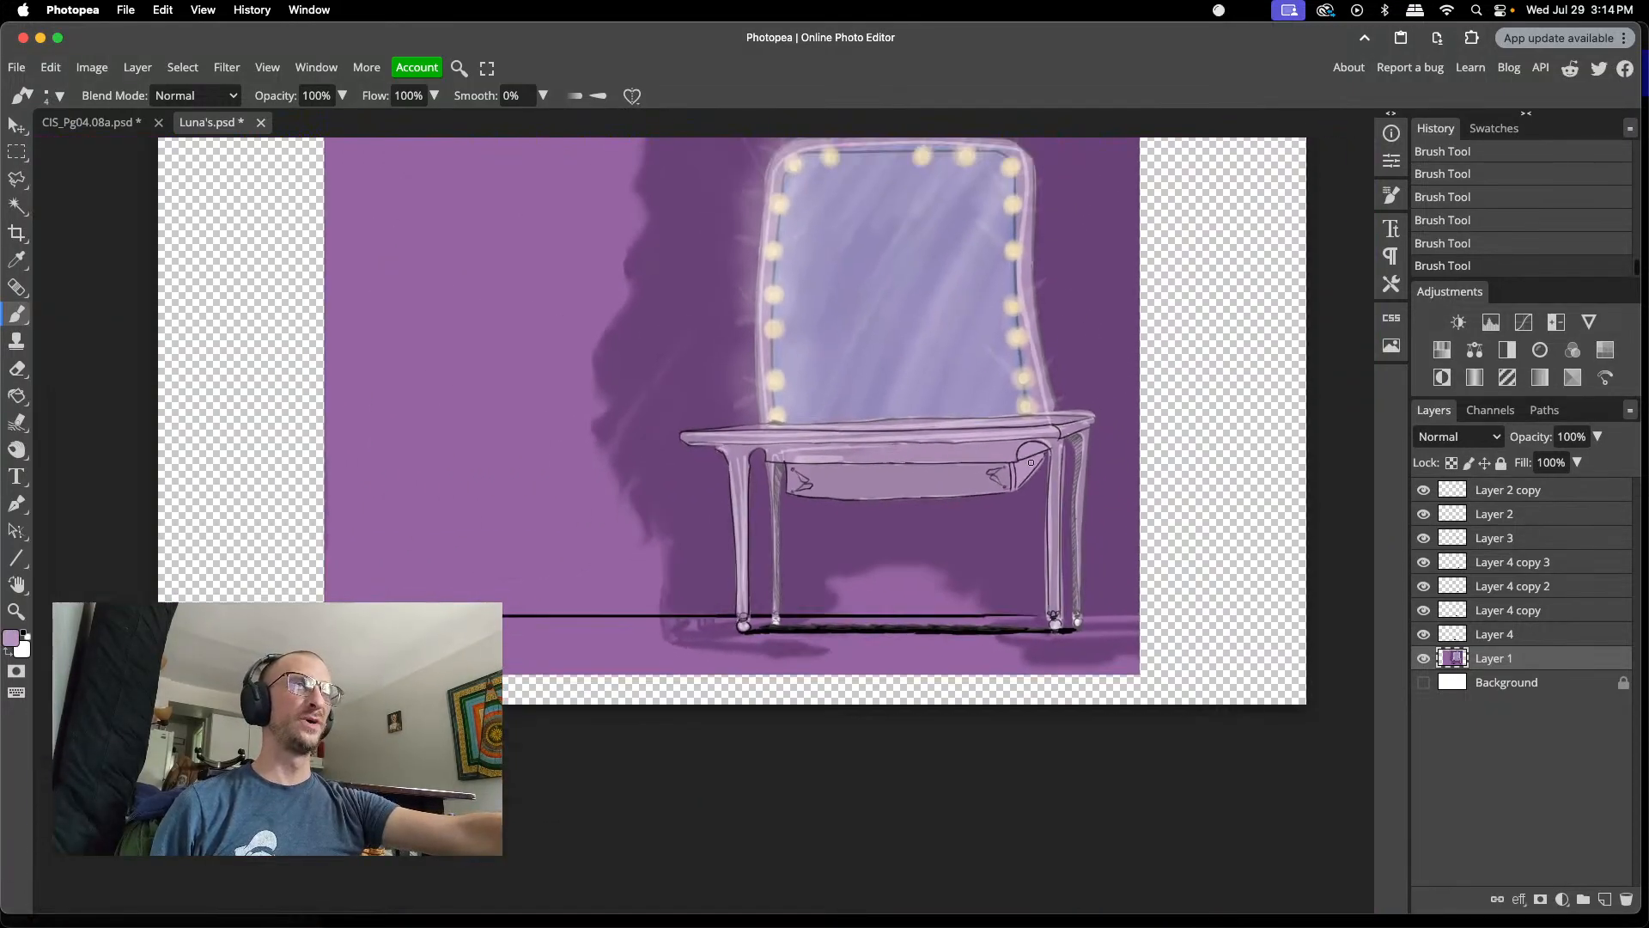
{"action": "scroll", "coordinate": [1031, 462], "scroll_direction": "down", "scroll_amount": 3}
{"action": "scroll", "coordinate": [1040, 462], "scroll_direction": "up", "scroll_amount": 1}
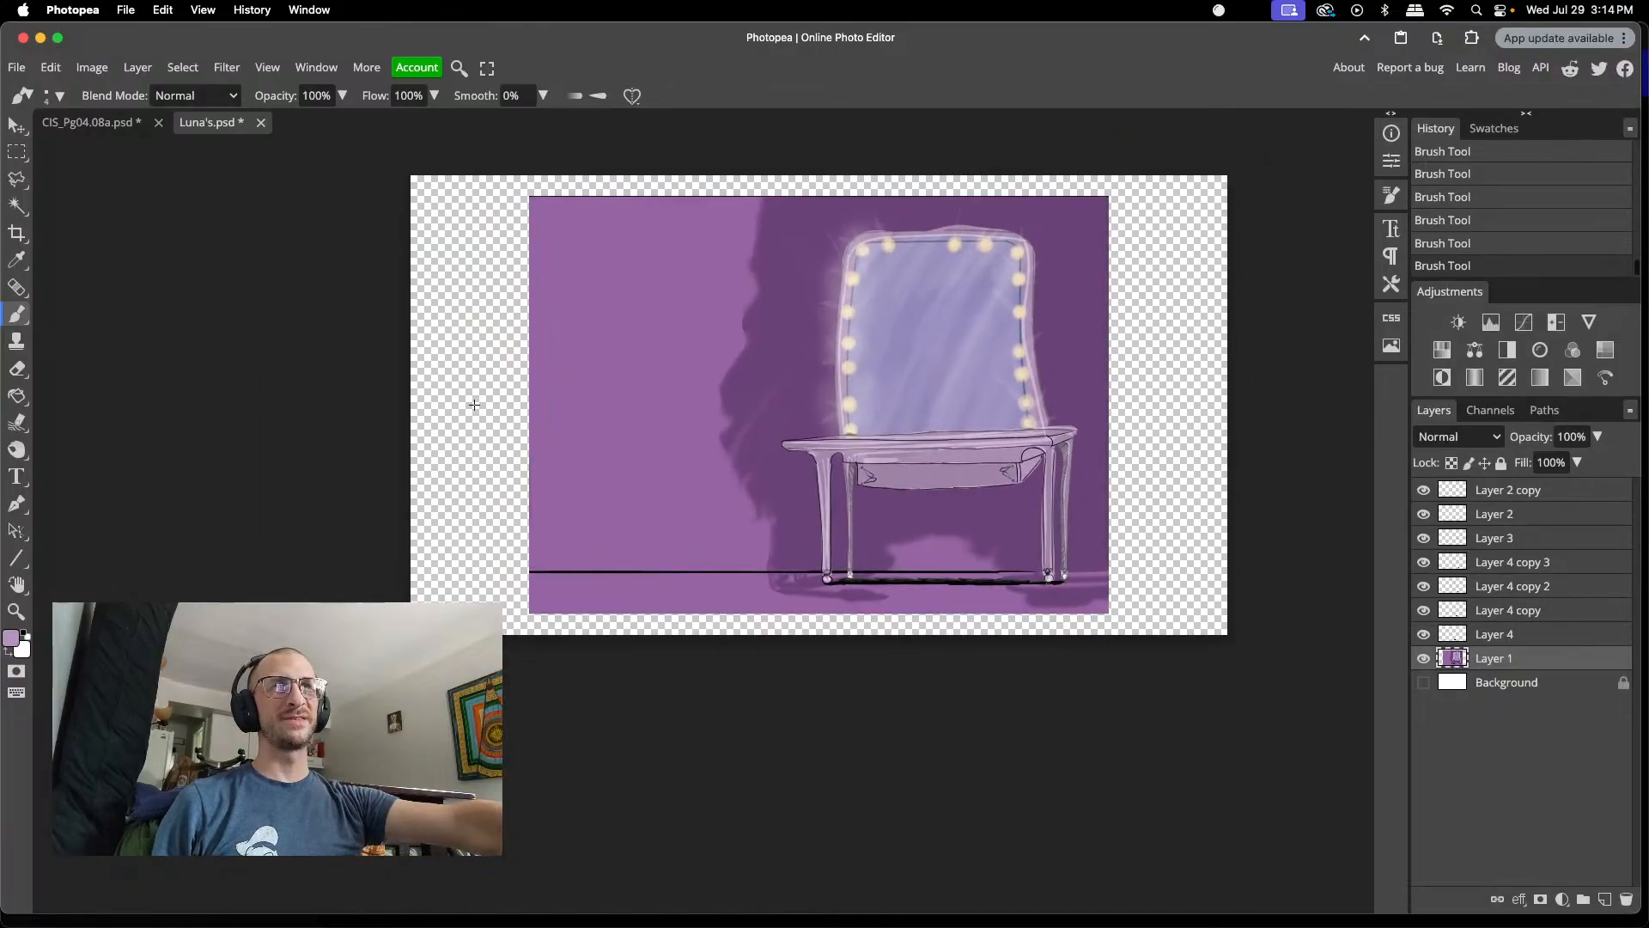
{"action": "key", "text": "i"}
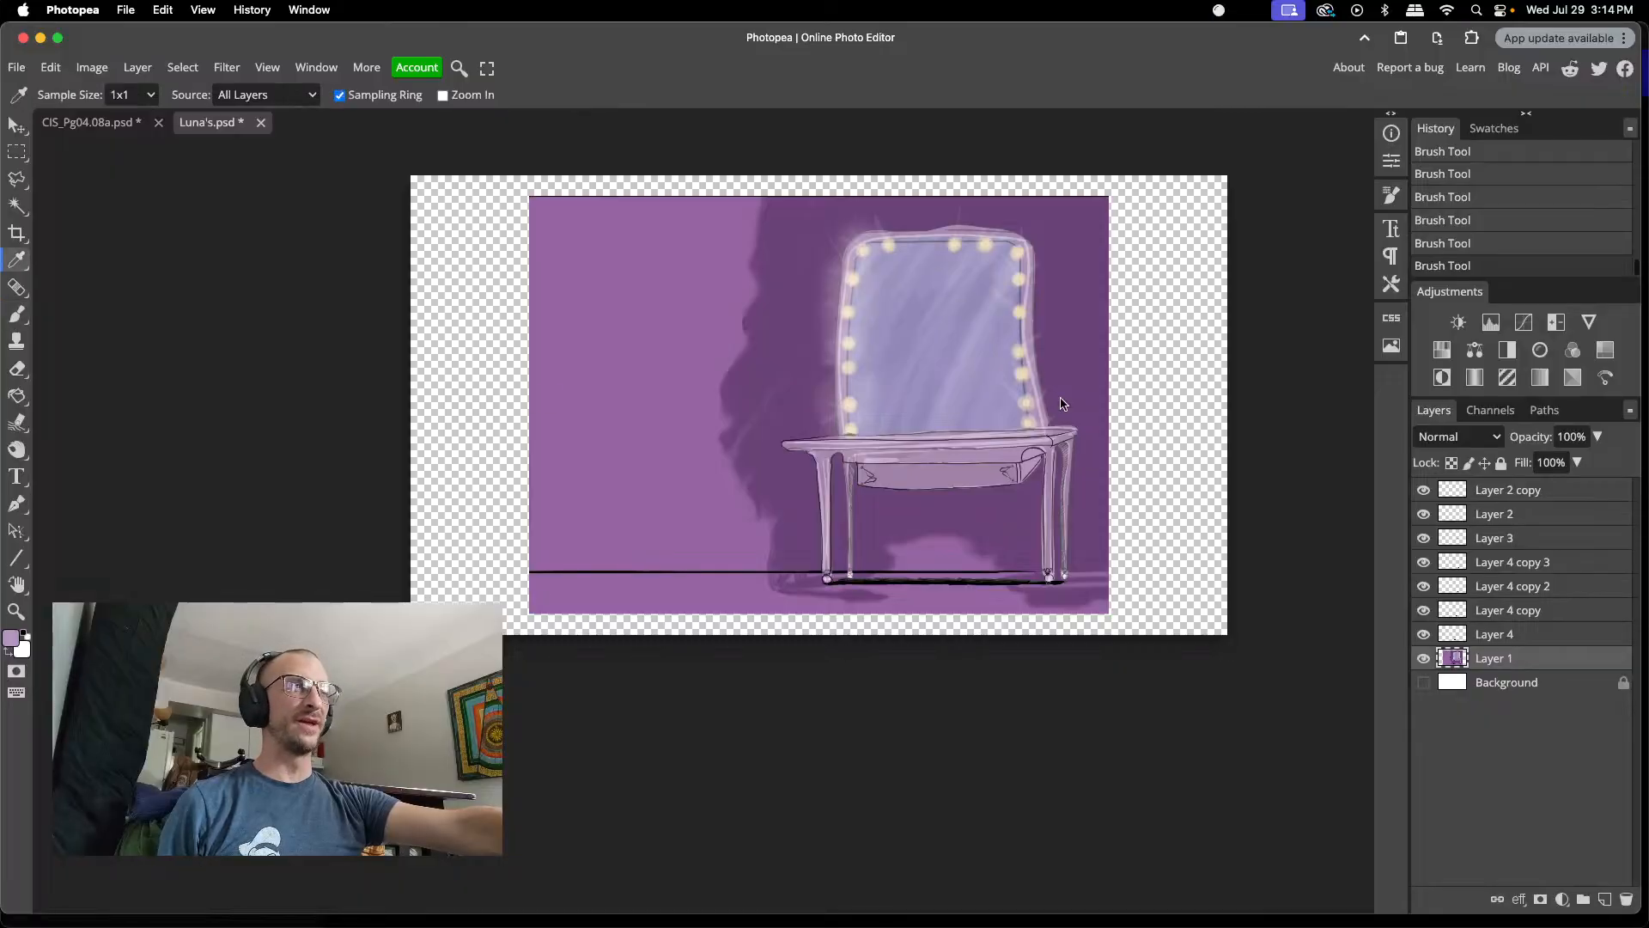
{"action": "left_click", "coordinate": [1510, 690]}
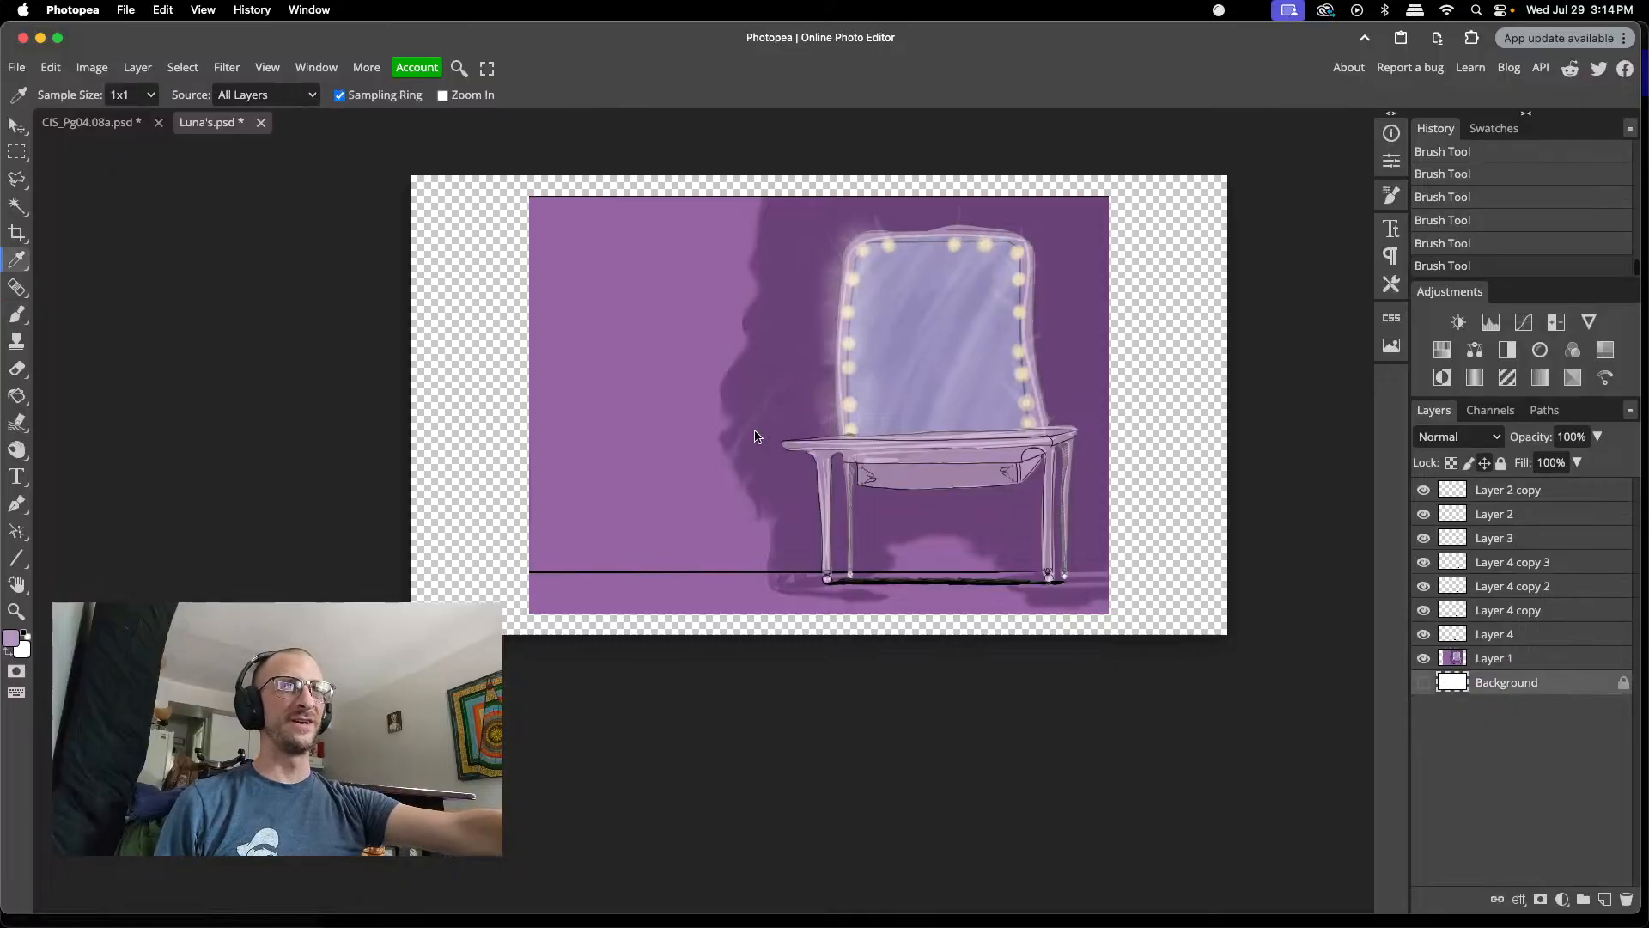
{"action": "left_click", "coordinate": [612, 333]}
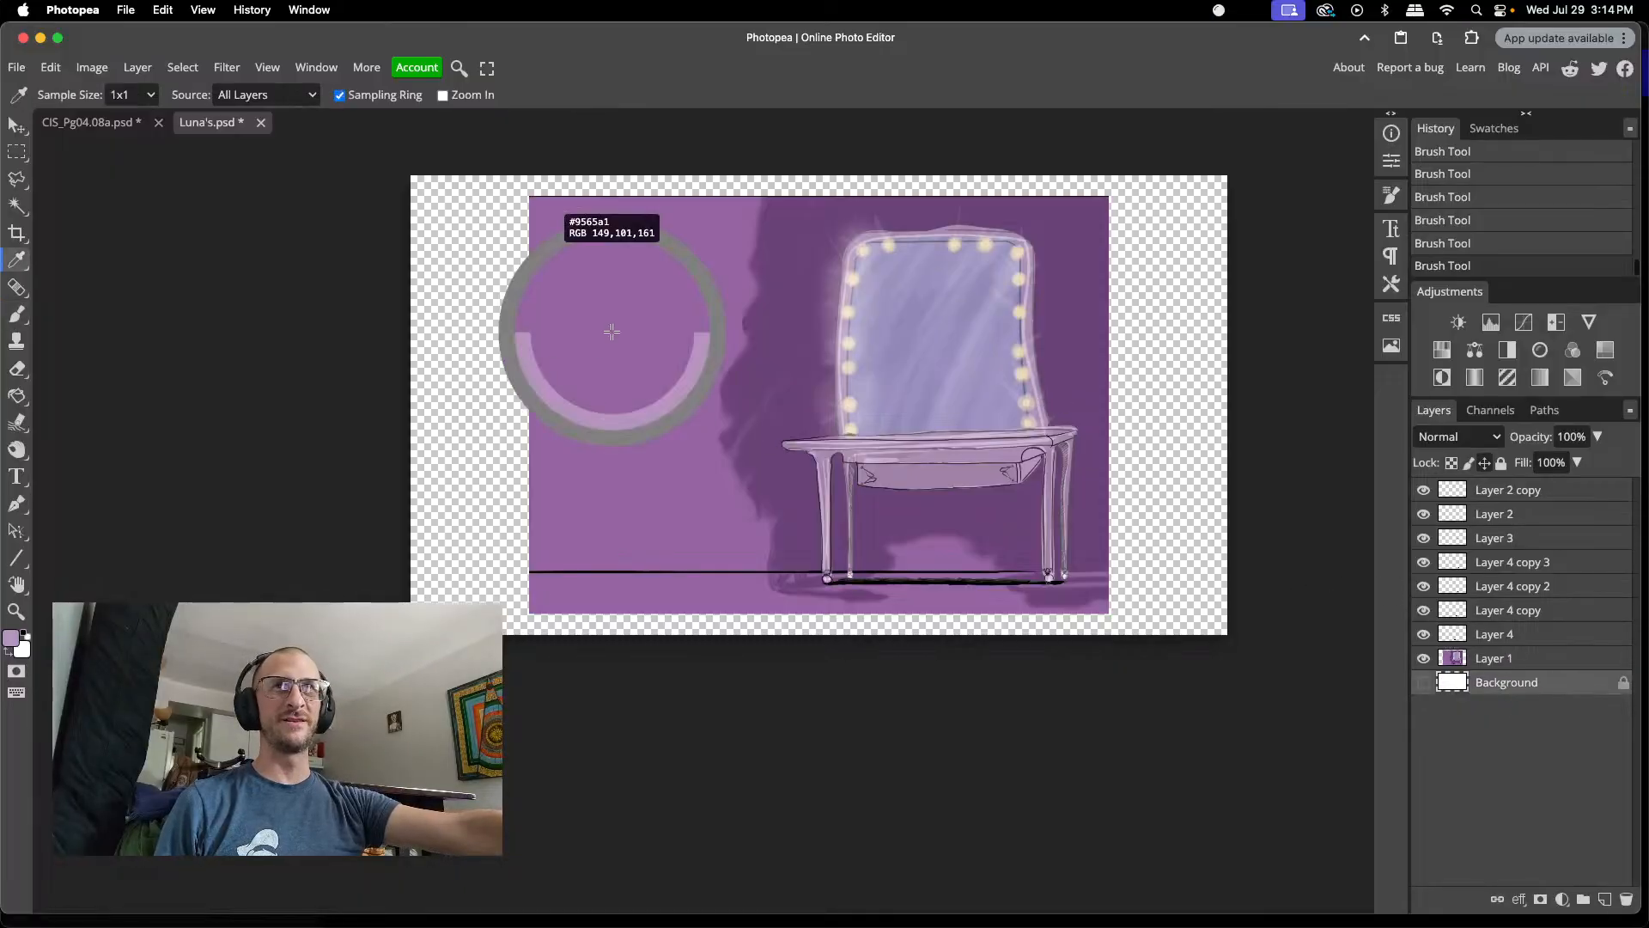
{"action": "key", "text": "g"}
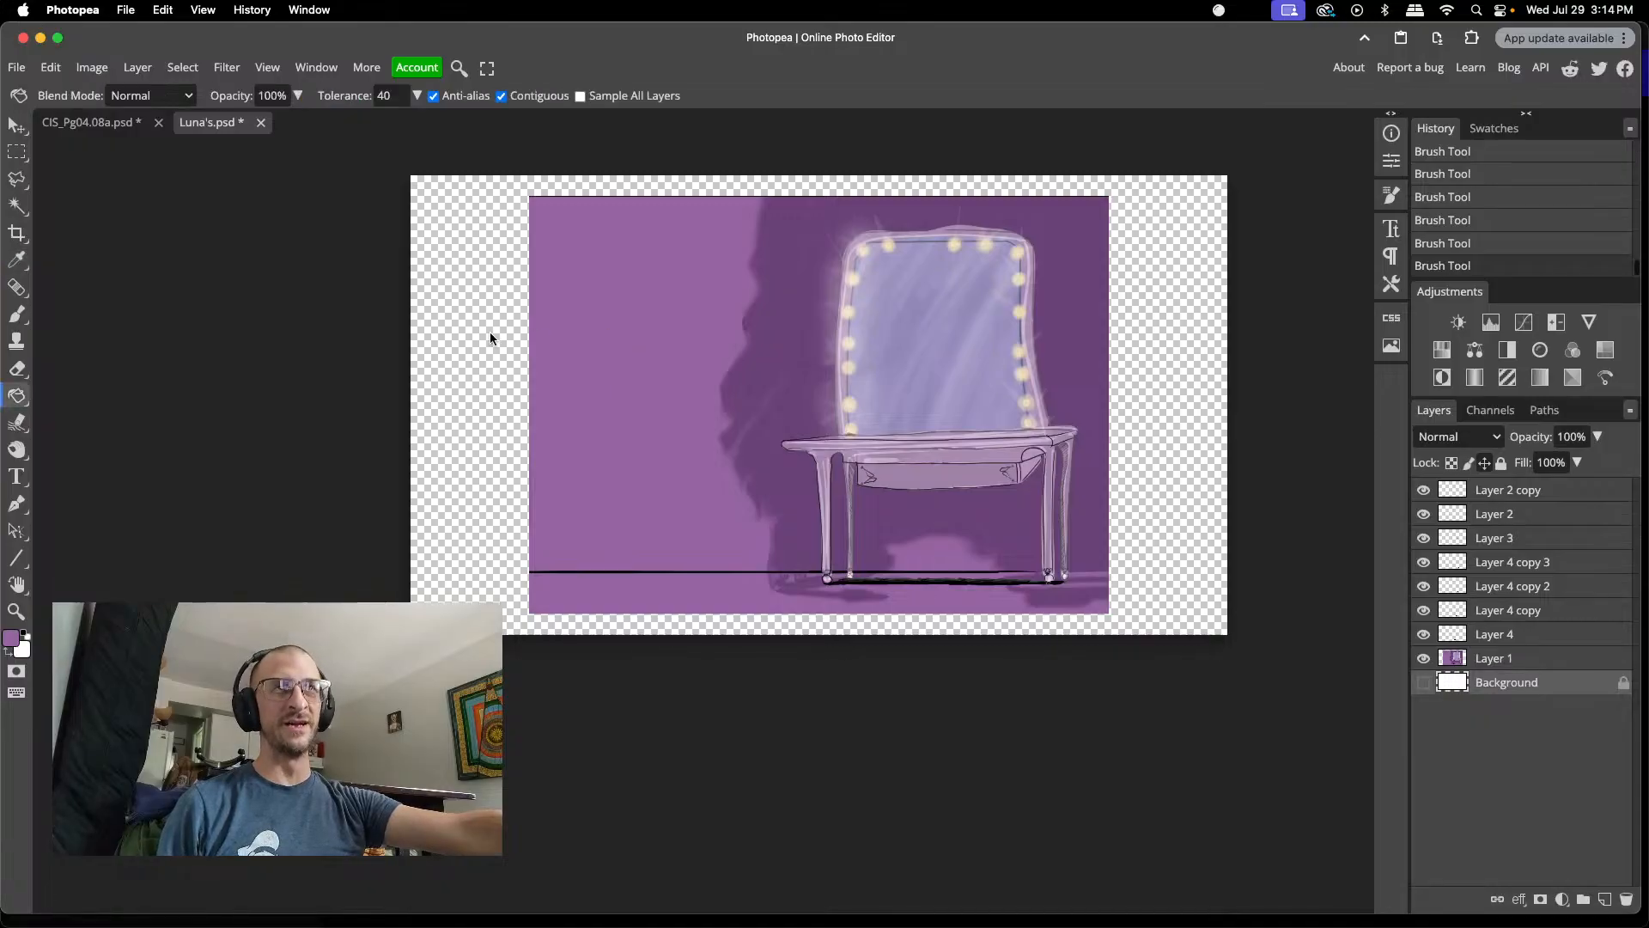
{"action": "left_click", "coordinate": [473, 340]}
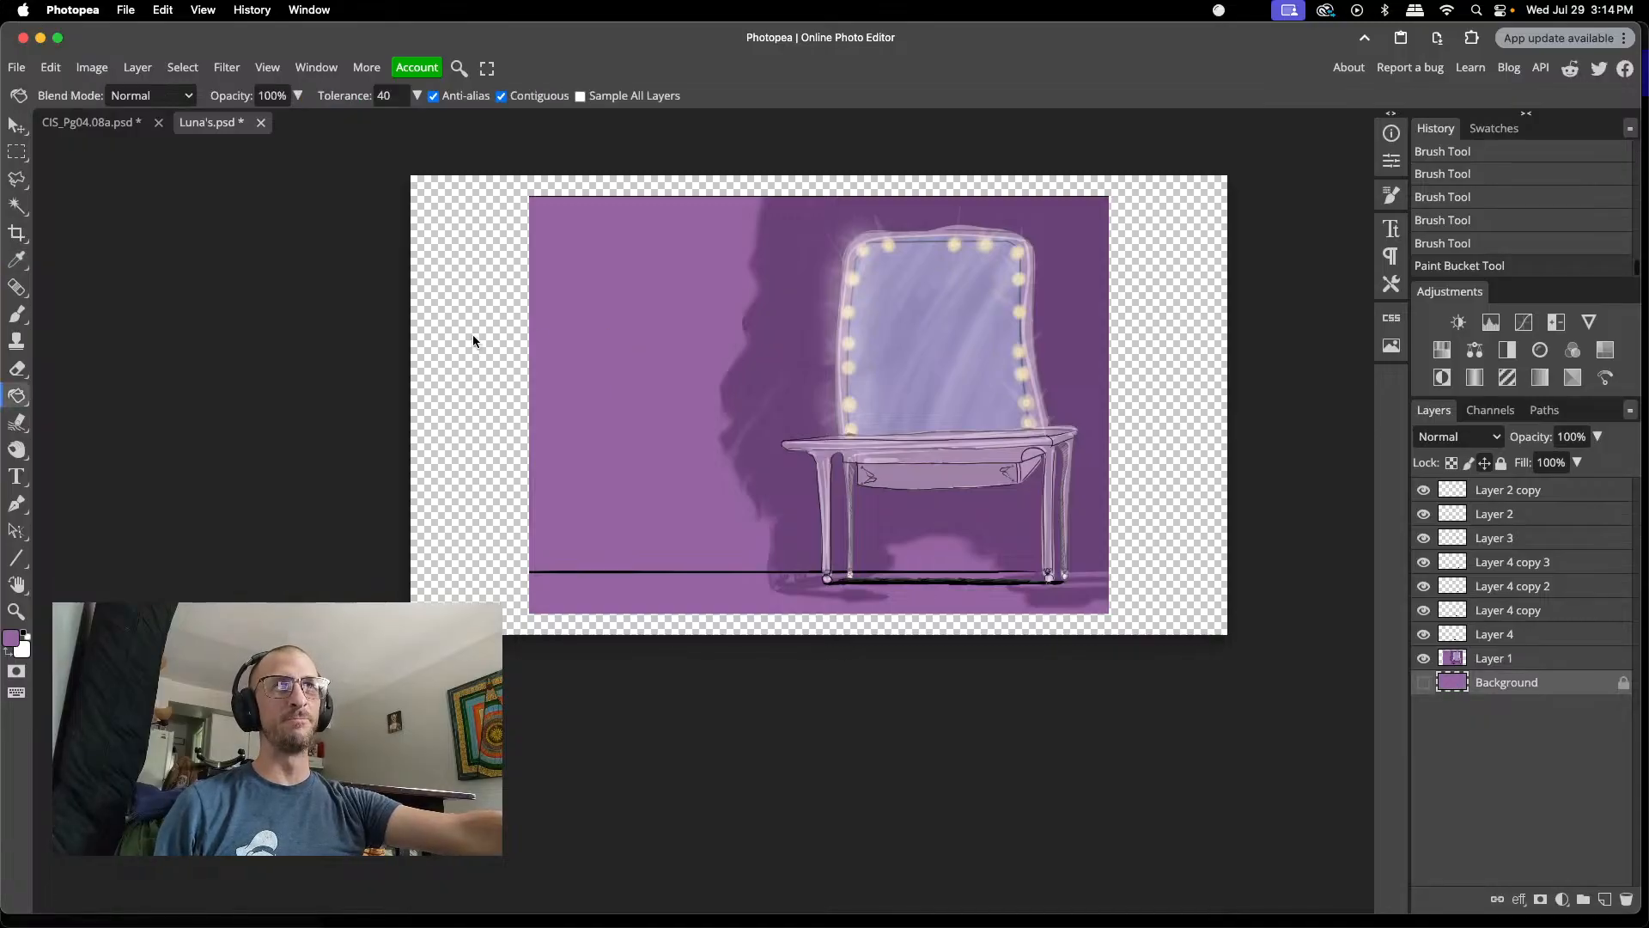
{"action": "left_click", "coordinate": [1425, 683]}
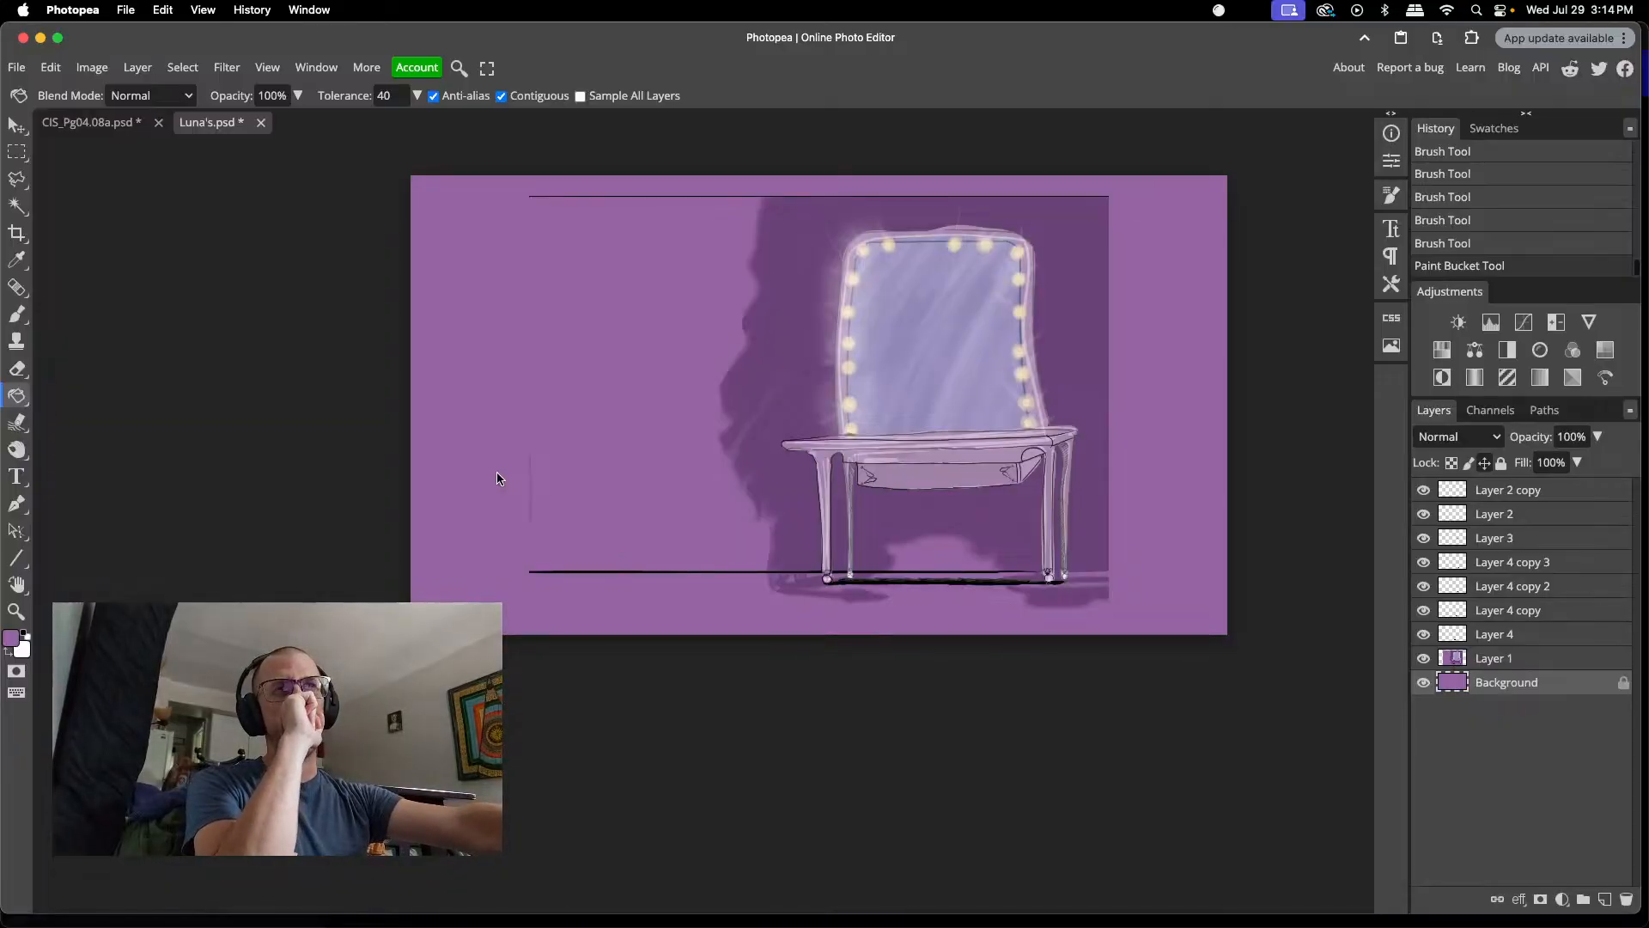
- Erase the leftover border lines along the old picture's side and upper edge on Layer 1 with a 32 px Eraser
{"action": "left_click", "coordinate": [1456, 655]}
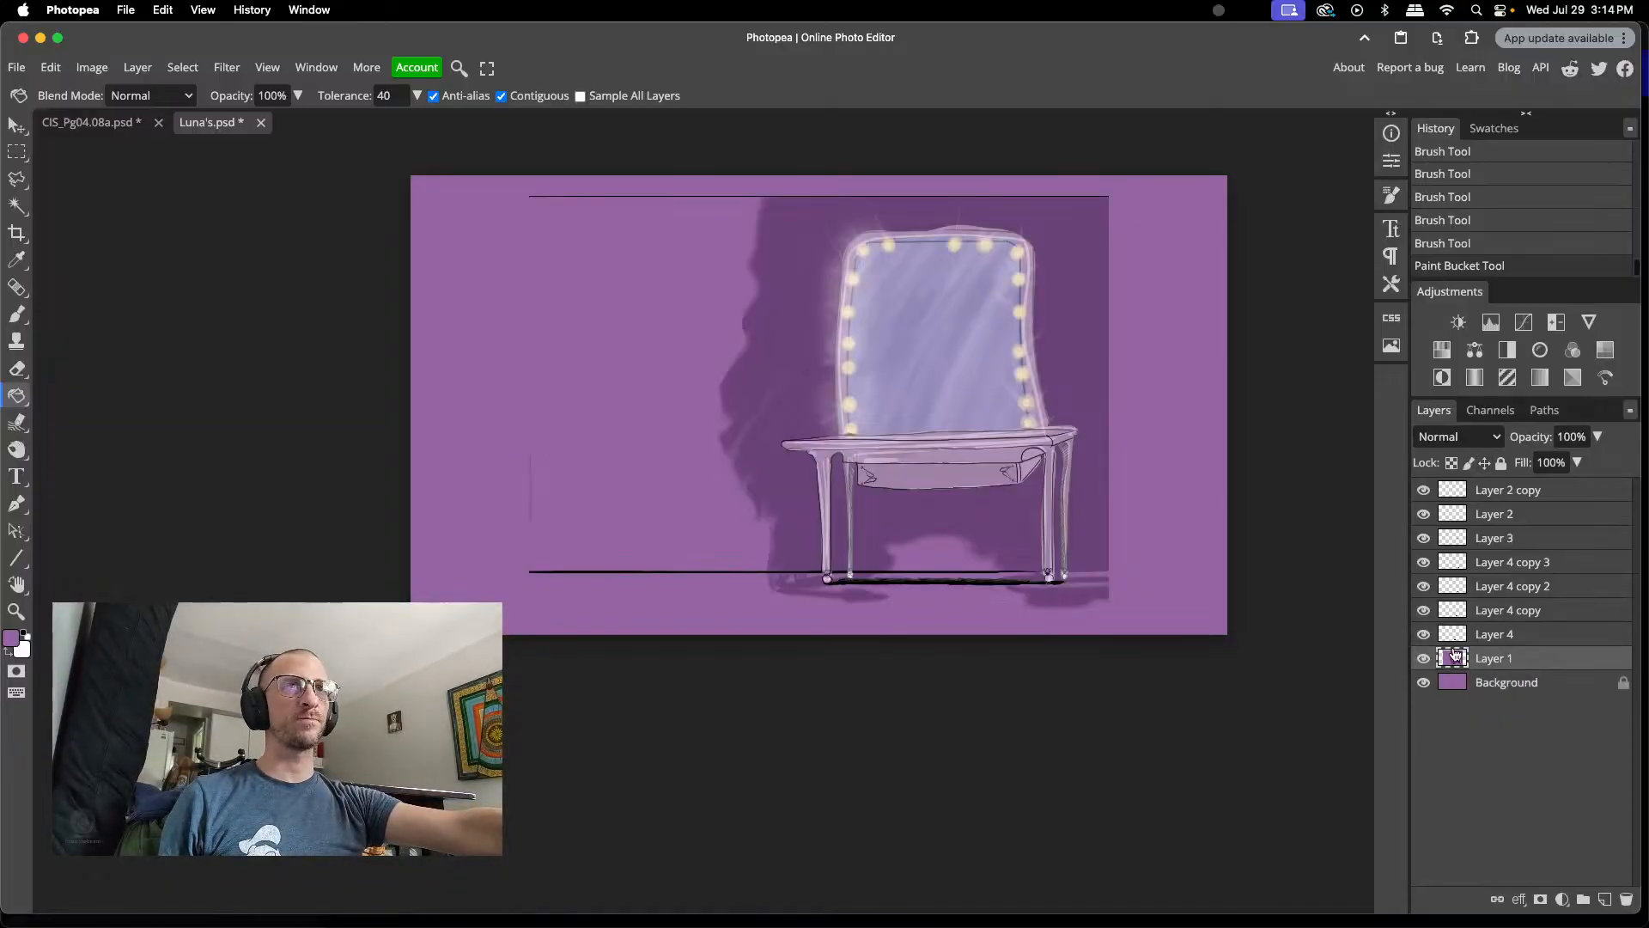
{"action": "key", "text": "e"}
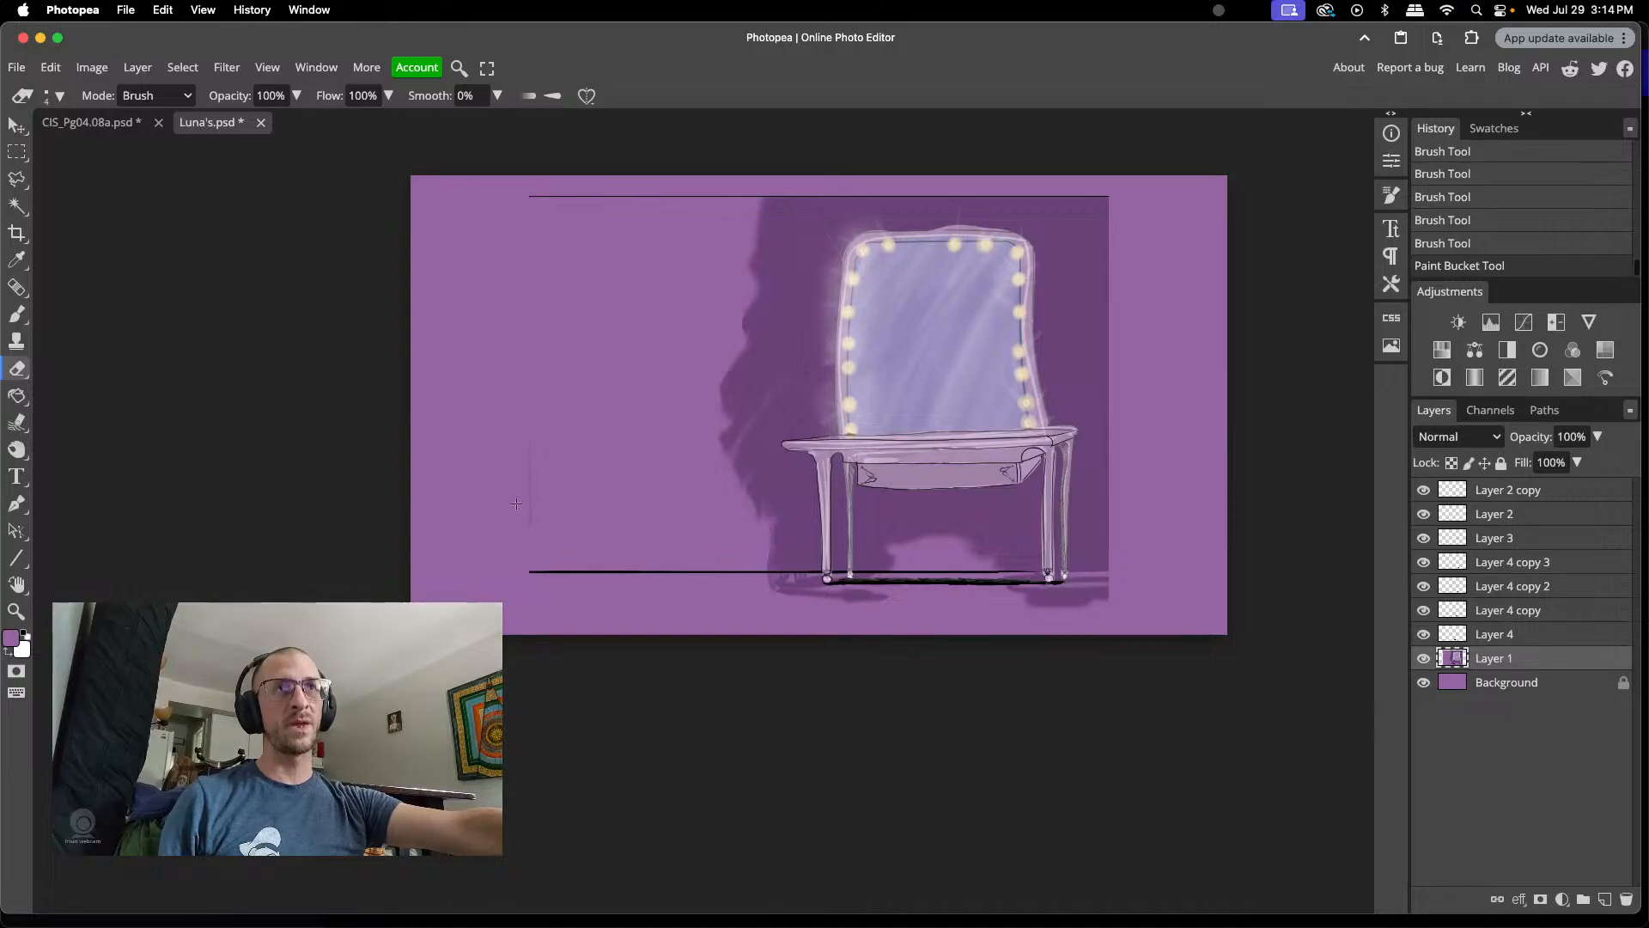
{"action": "right_click", "coordinate": [567, 494]}
{"action": "left_click_drag", "start_coordinate": [675, 531], "coordinate": [695, 530]}
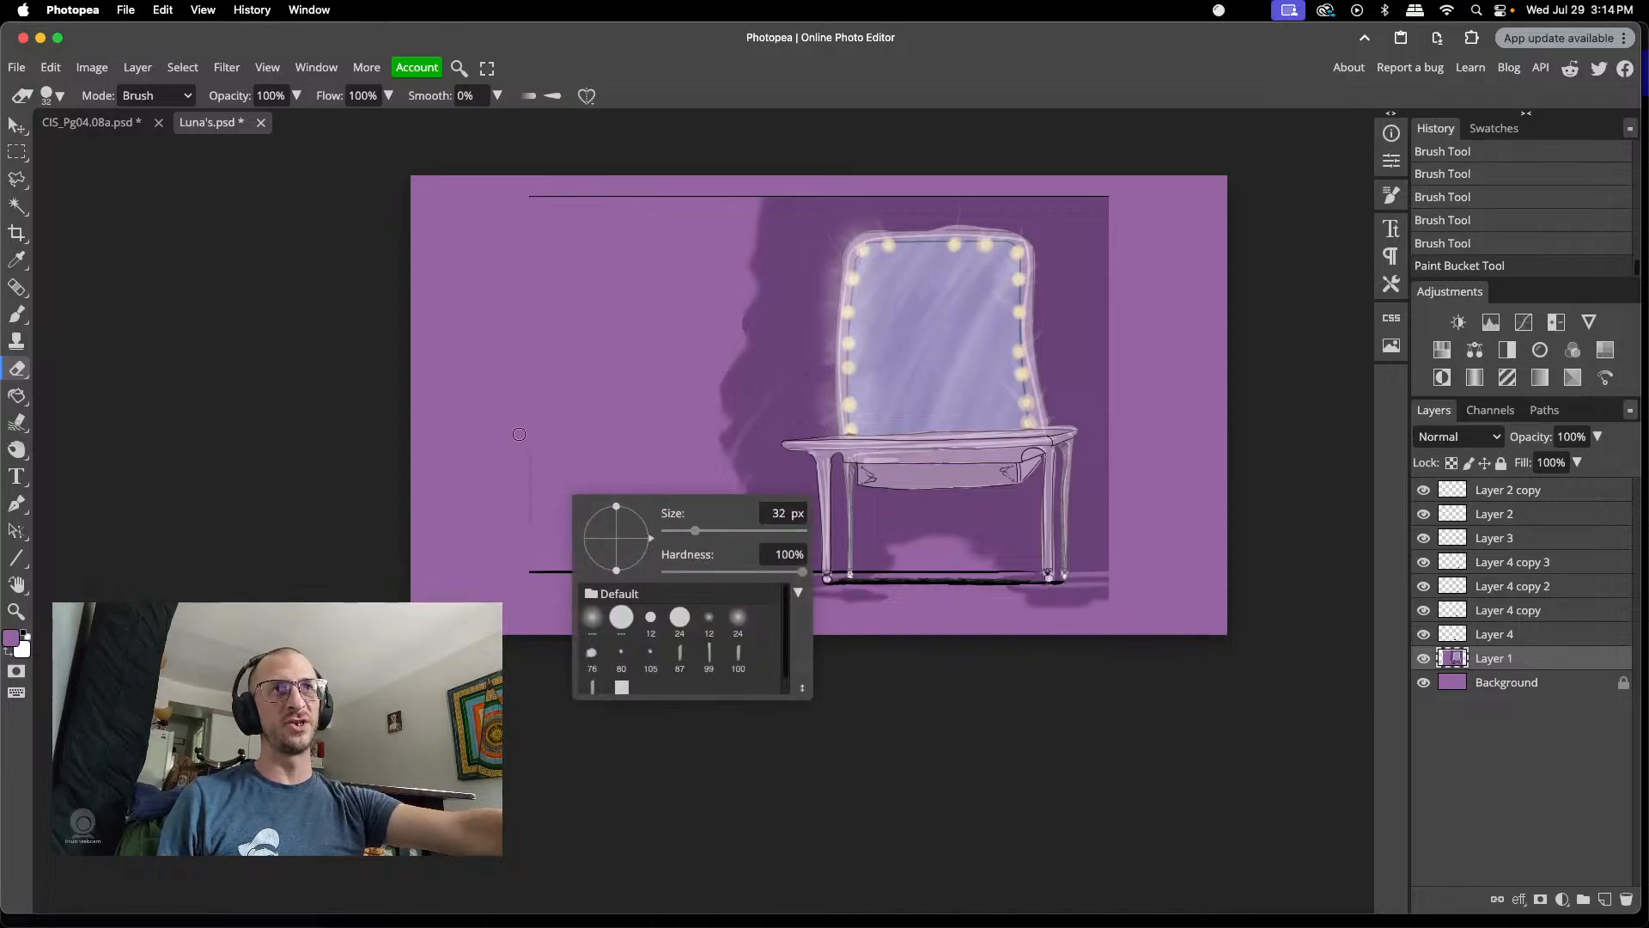
{"action": "left_click", "coordinate": [530, 523]}
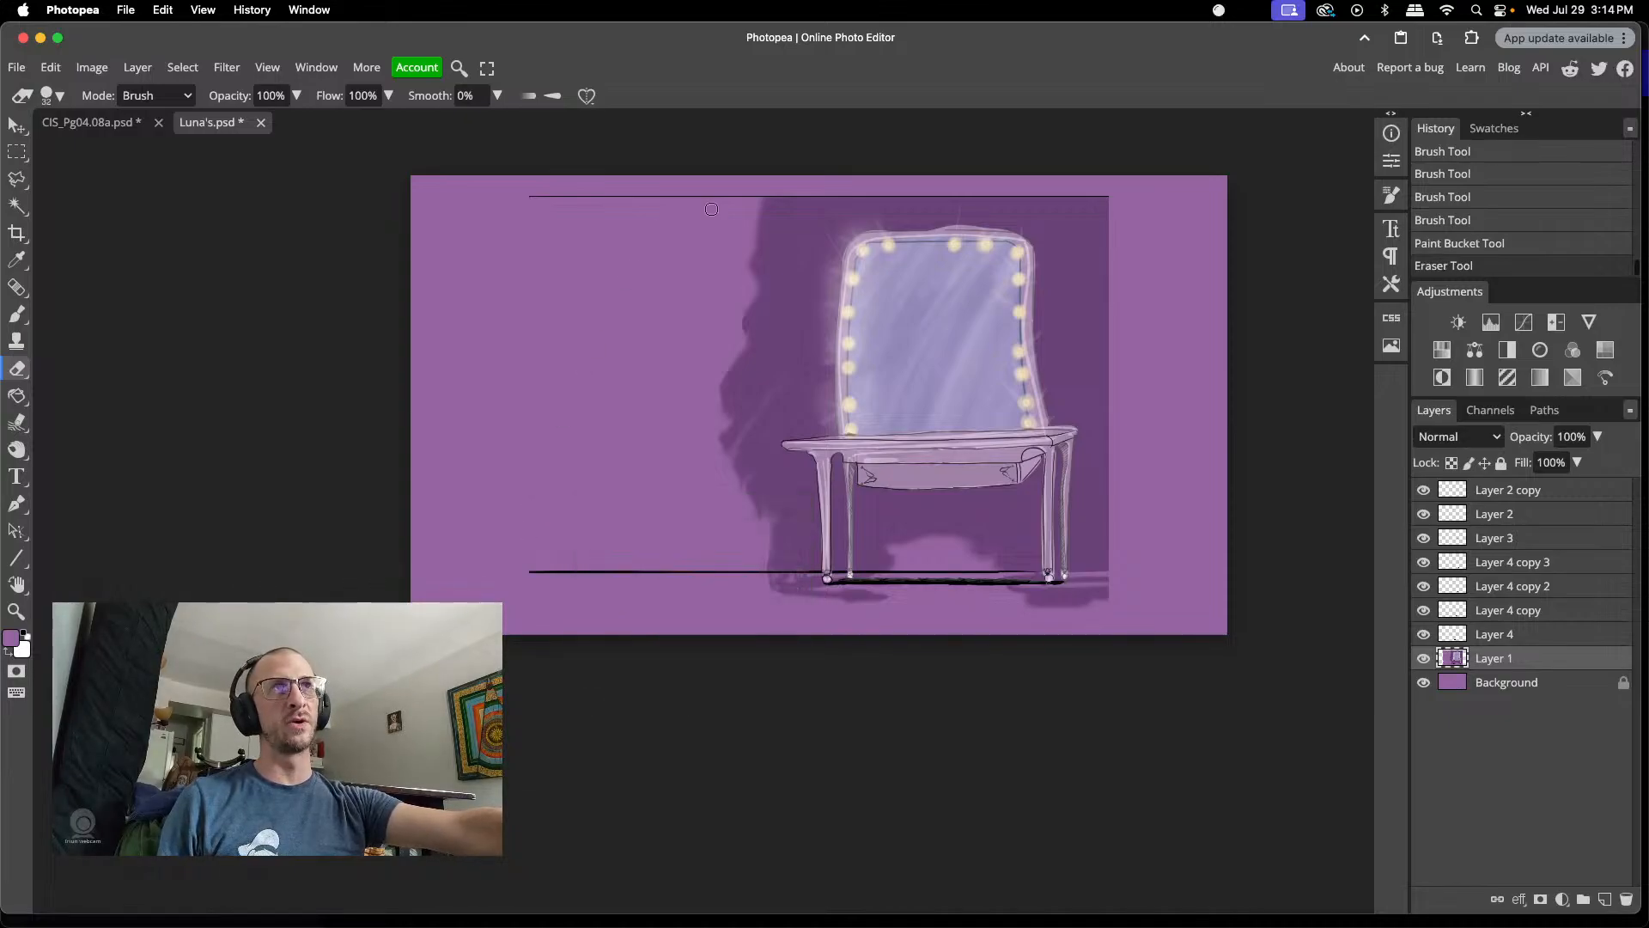
{"action": "left_click_drag", "start_coordinate": [753, 194], "coordinate": [486, 204]}
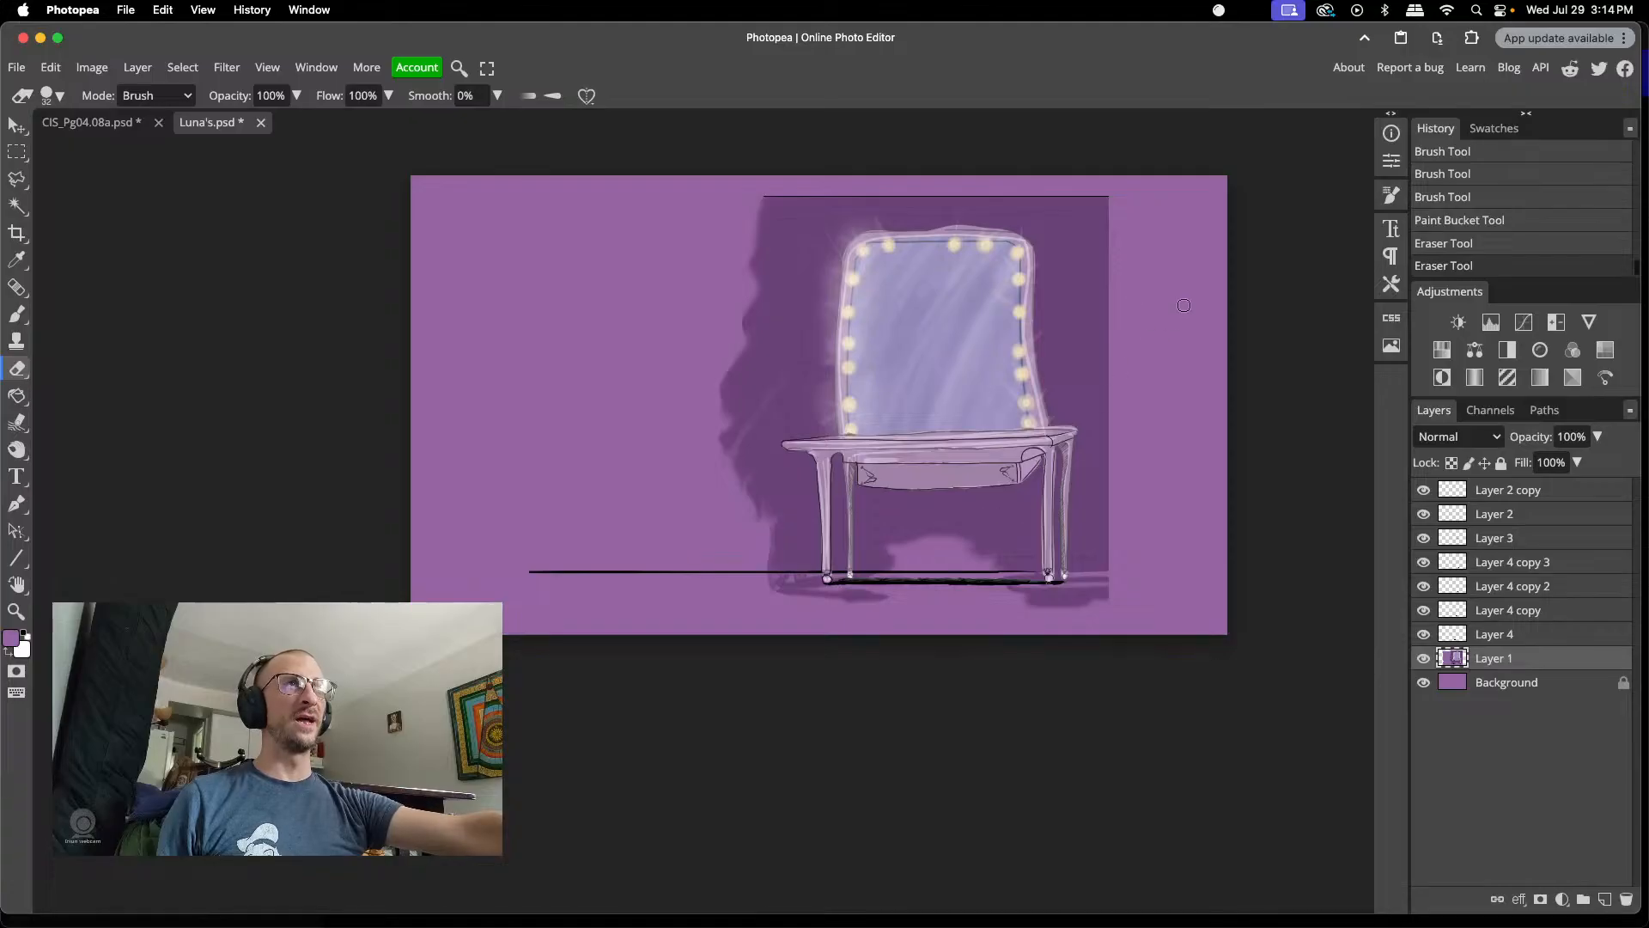
{"action": "left_click_drag", "start_coordinate": [765, 192], "coordinate": [1132, 199]}
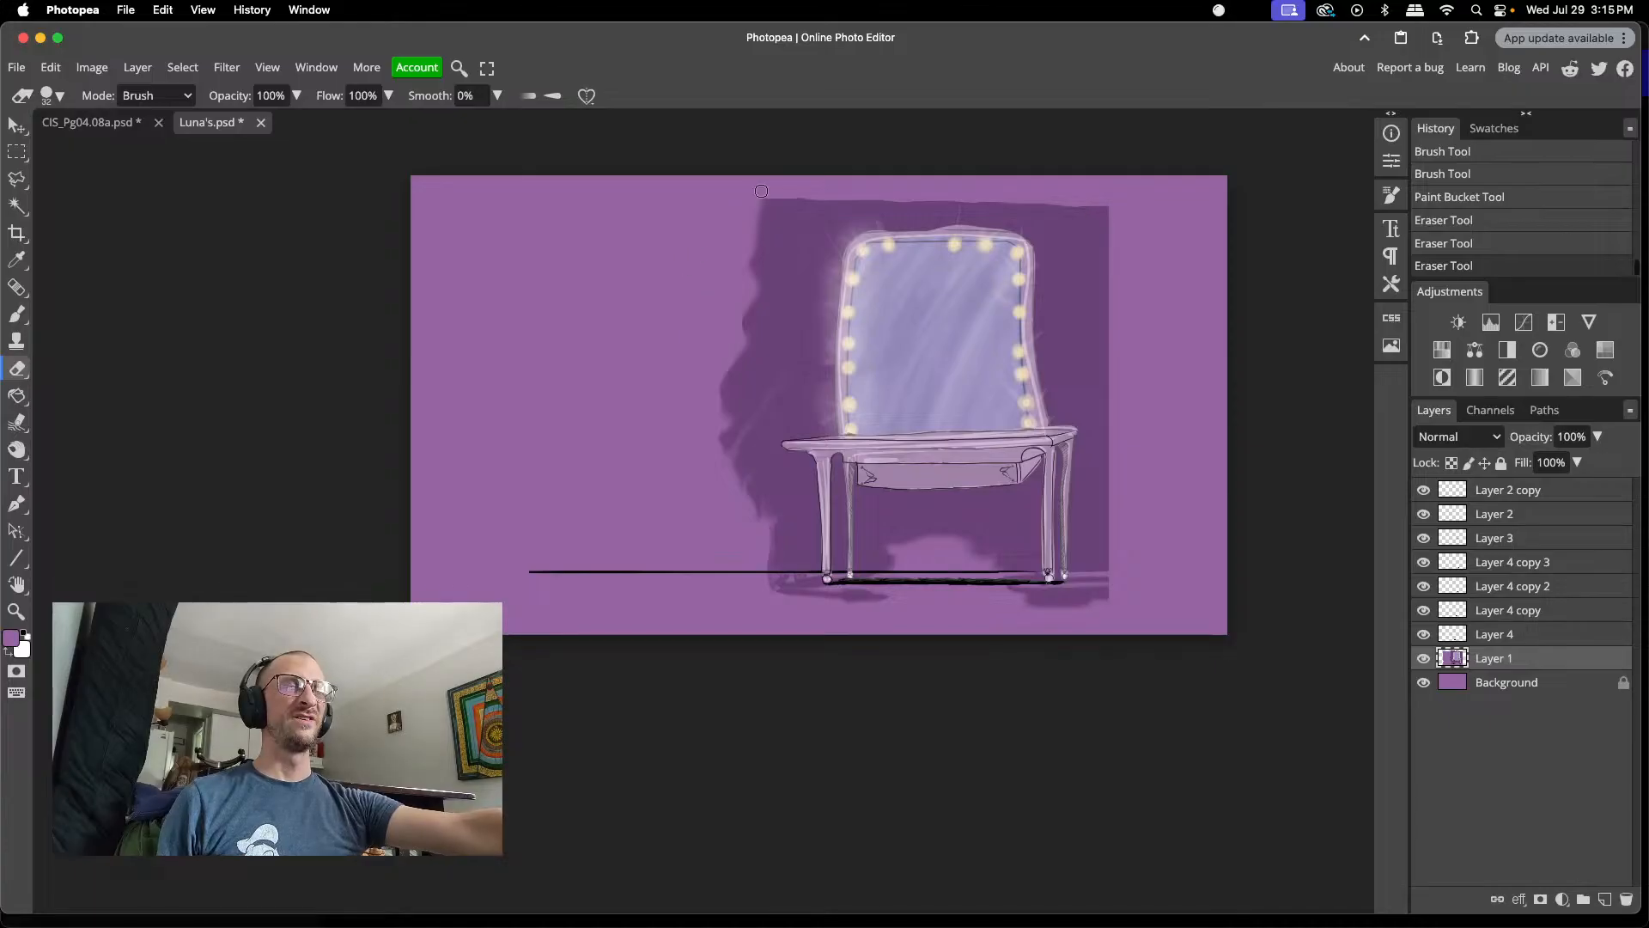
- Lasso the wall area above and beside the dark shadow out to the canvas edge, fill it with the sampled shadow purple, and deselect
{"action": "key", "text": "l"}
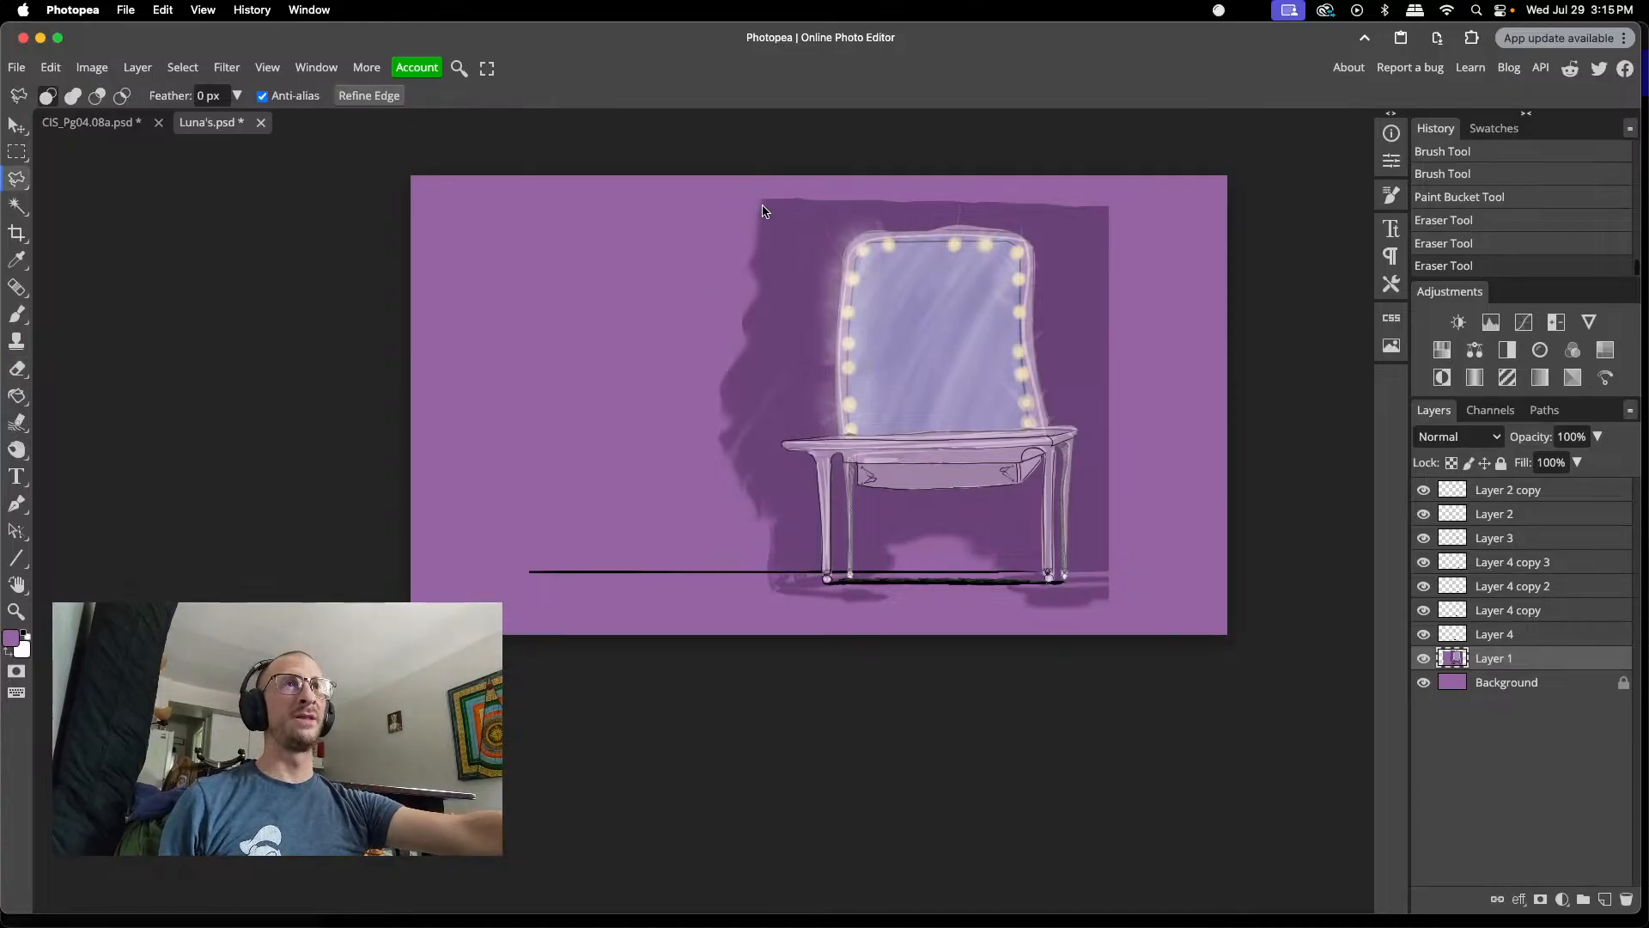
{"action": "mouse_move", "coordinate": [763, 207]}
{"action": "left_mouse_down"}
{"action": "mouse_move", "coordinate": [859, 160]}
{"action": "mouse_move", "coordinate": [1274, 159]}
{"action": "mouse_move", "coordinate": [1257, 175]}
{"action": "mouse_move", "coordinate": [1264, 413]}
{"action": "mouse_move", "coordinate": [1315, 575]}
{"action": "mouse_move", "coordinate": [1280, 618]}
{"action": "mouse_move", "coordinate": [1200, 651]}
{"action": "mouse_move", "coordinate": [1114, 630]}
{"action": "mouse_move", "coordinate": [1055, 471]}
{"action": "mouse_move", "coordinate": [1097, 403]}
{"action": "mouse_move", "coordinate": [1076, 388]}
{"action": "mouse_move", "coordinate": [1100, 352]}
{"action": "mouse_move", "coordinate": [1046, 195]}
{"action": "mouse_move", "coordinate": [1090, 206]}
{"action": "mouse_move", "coordinate": [812, 165]}
{"action": "mouse_move", "coordinate": [762, 207]}
{"action": "left_mouse_up"}
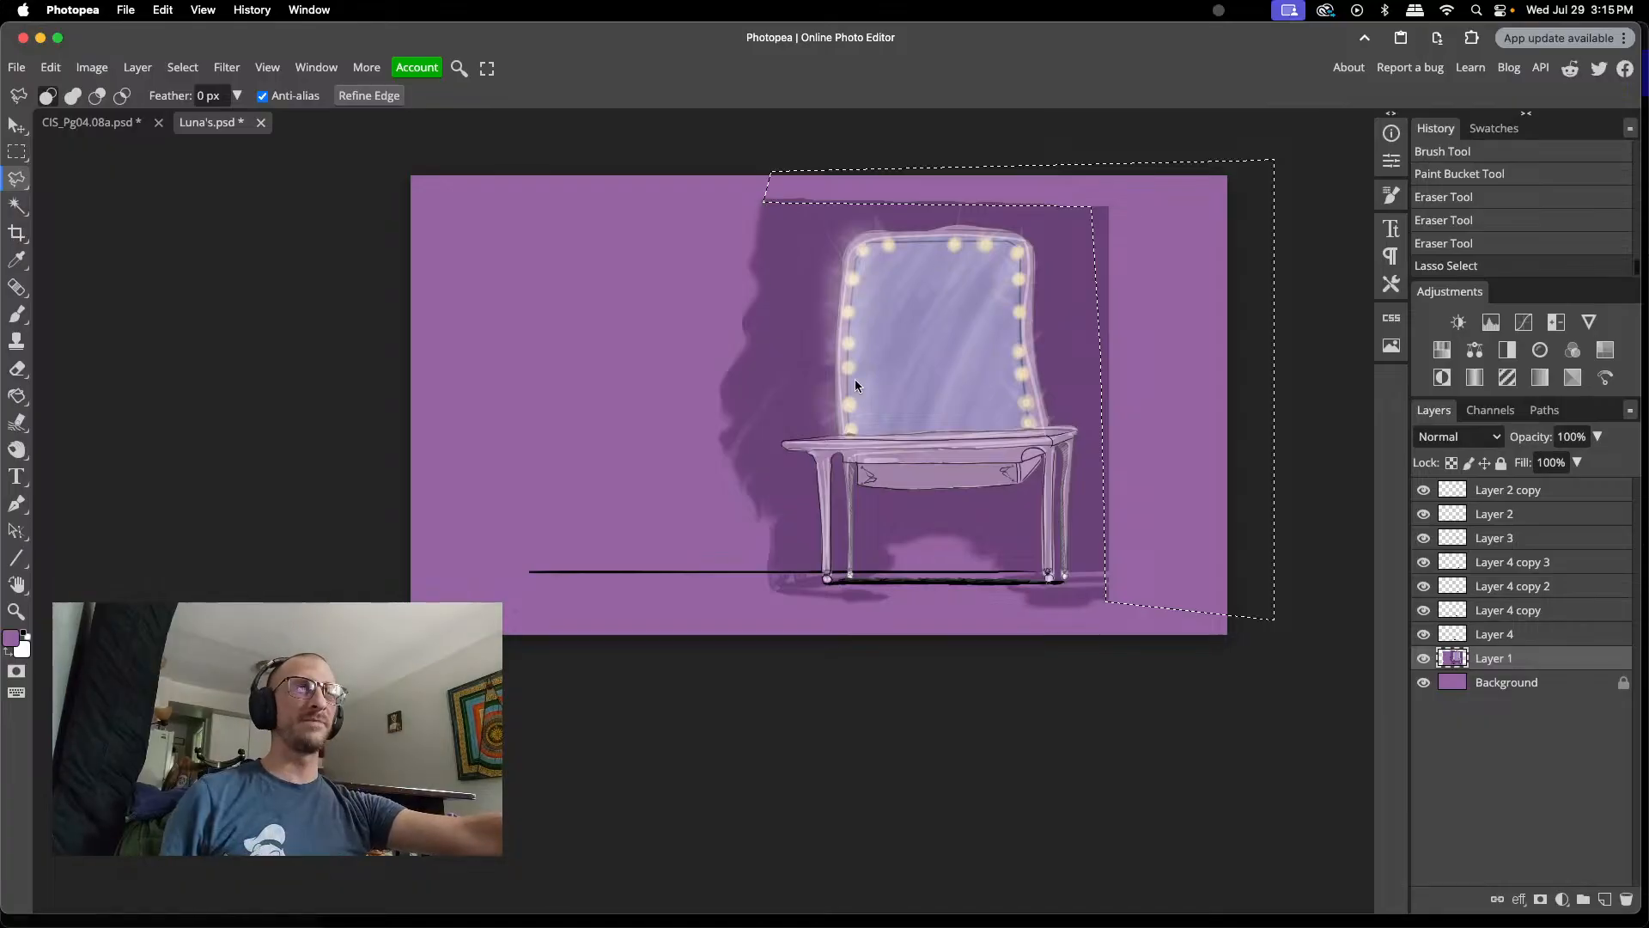
{"action": "key", "text": "i"}
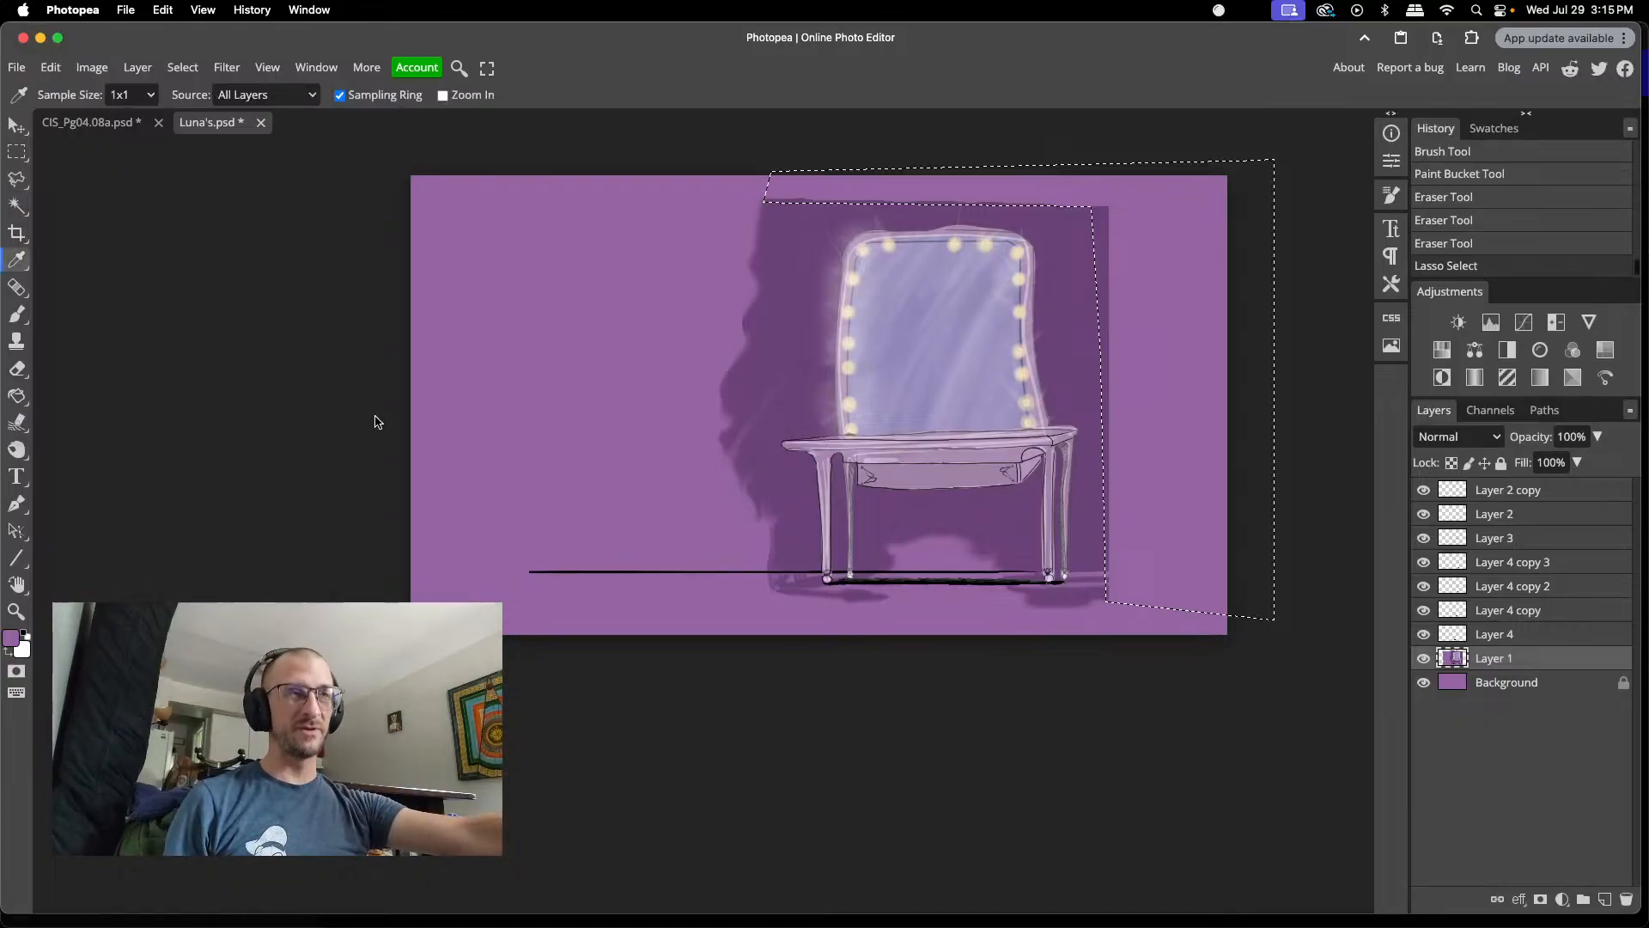
{"action": "left_click", "coordinate": [814, 292]}
{"action": "key", "text": "b"}
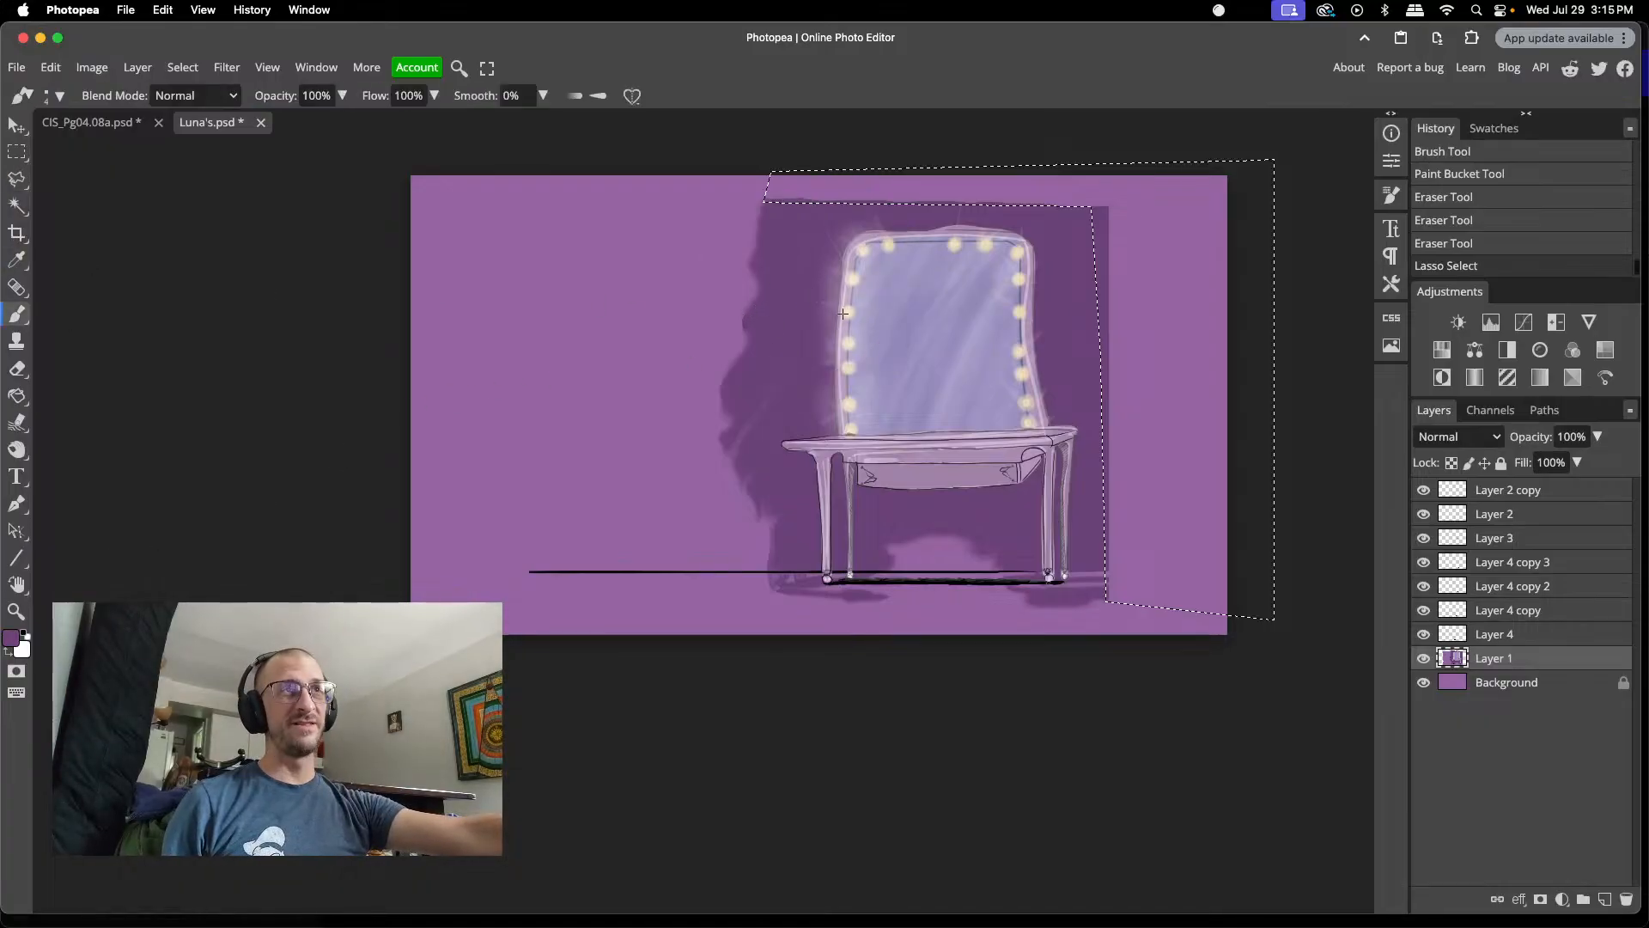
{"action": "key", "text": "g"}
{"action": "left_click", "coordinate": [1200, 322]}
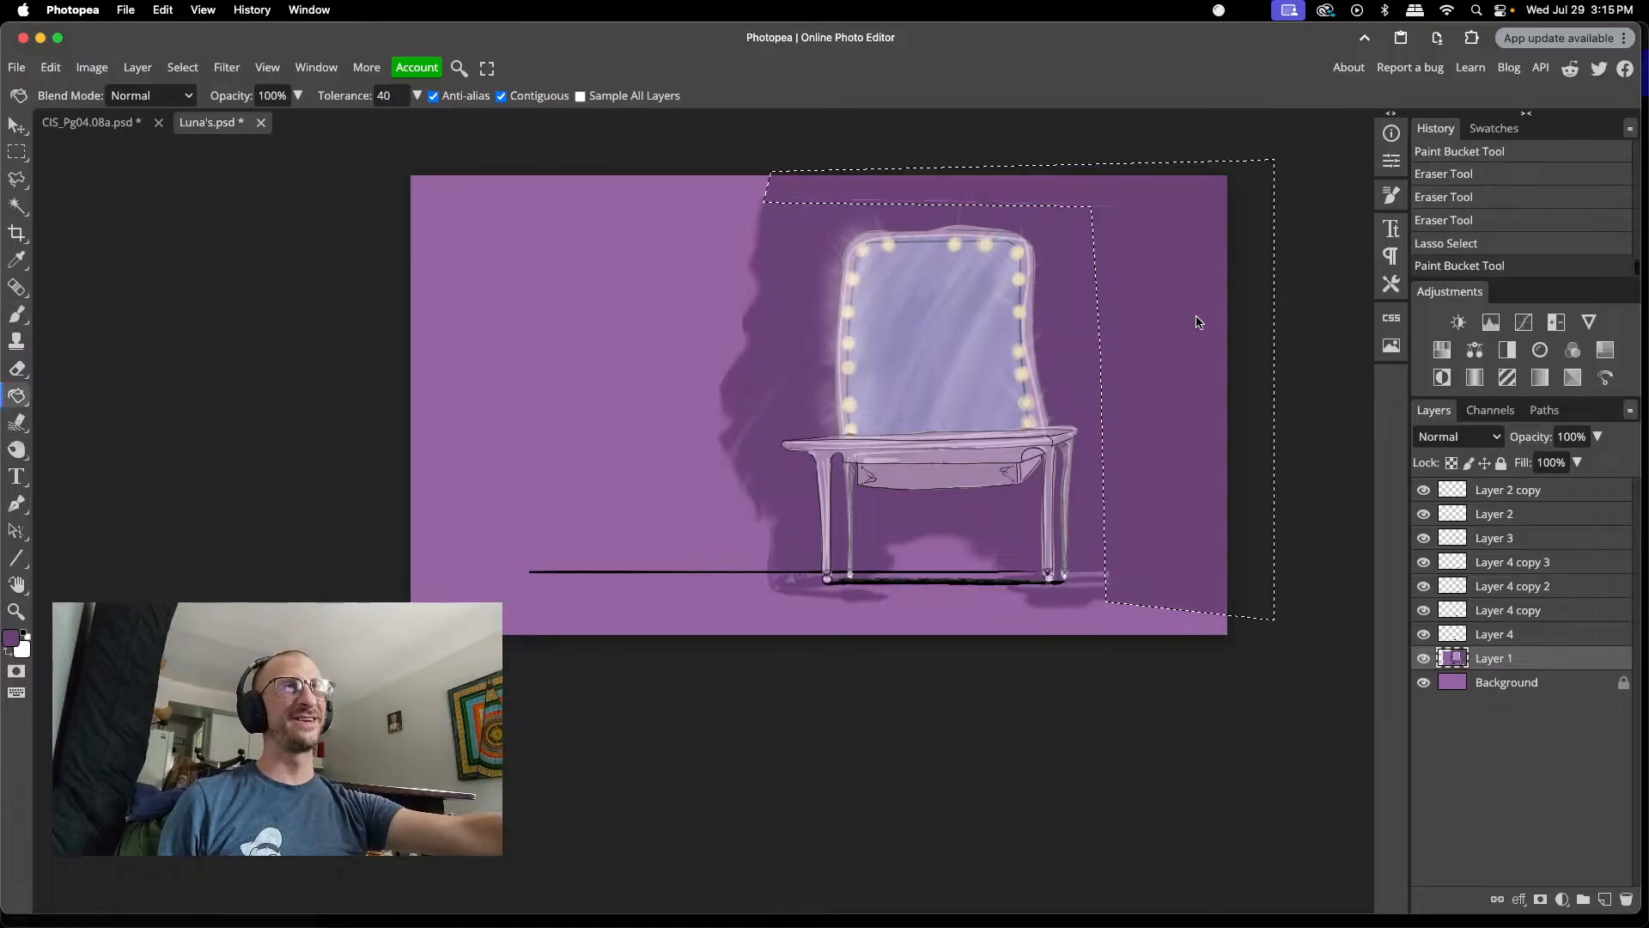
{"action": "key", "text": "super+d"}
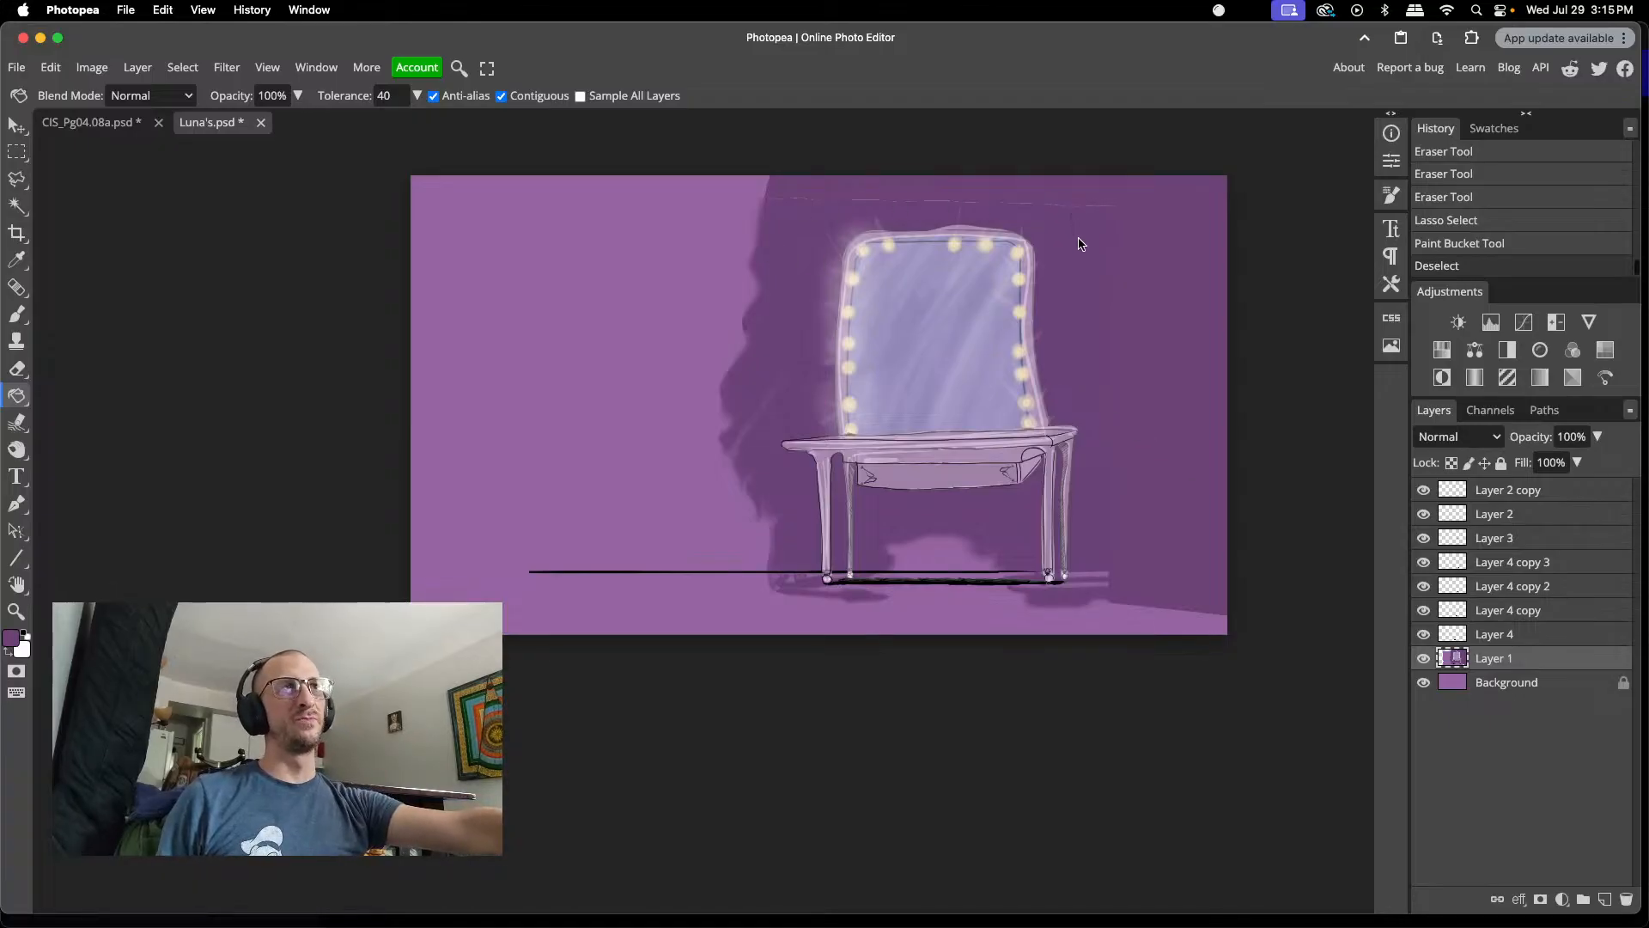
- Blend the thin leftover line above the mirror into the shadow with the Smudge Tool, raising its strength to 63%
{"action": "scroll", "coordinate": [1080, 244], "scroll_direction": "up", "scroll_amount": 3}
{"action": "scroll", "coordinate": [1064, 351], "scroll_direction": "up", "scroll_amount": 4}
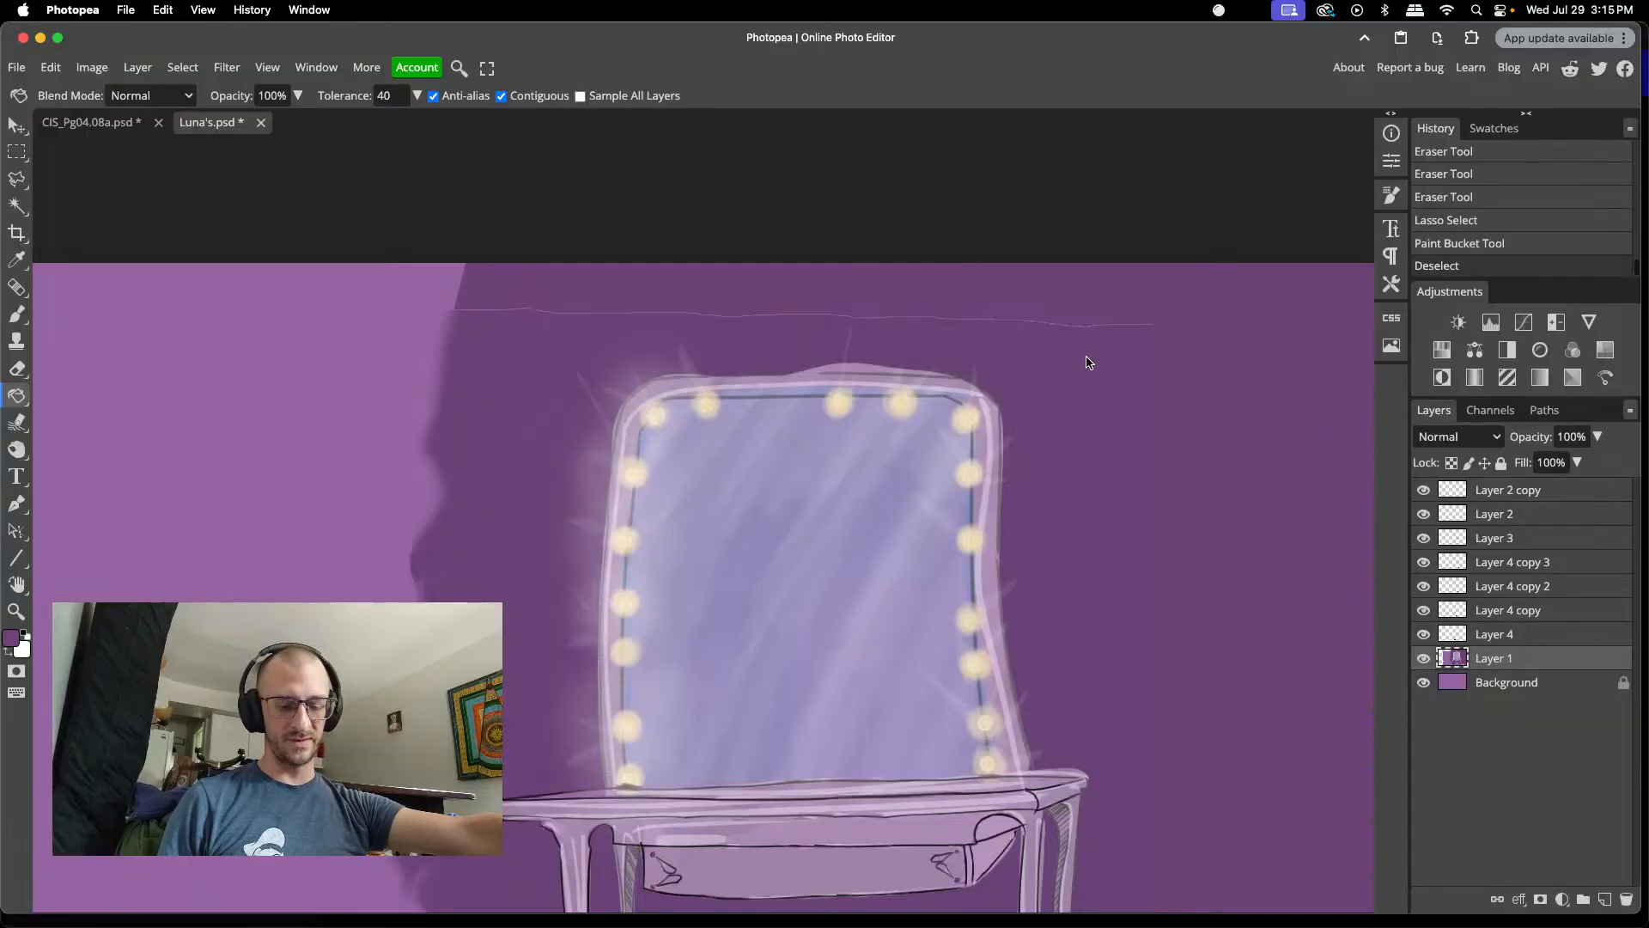
{"action": "left_click", "coordinate": [16, 421]}
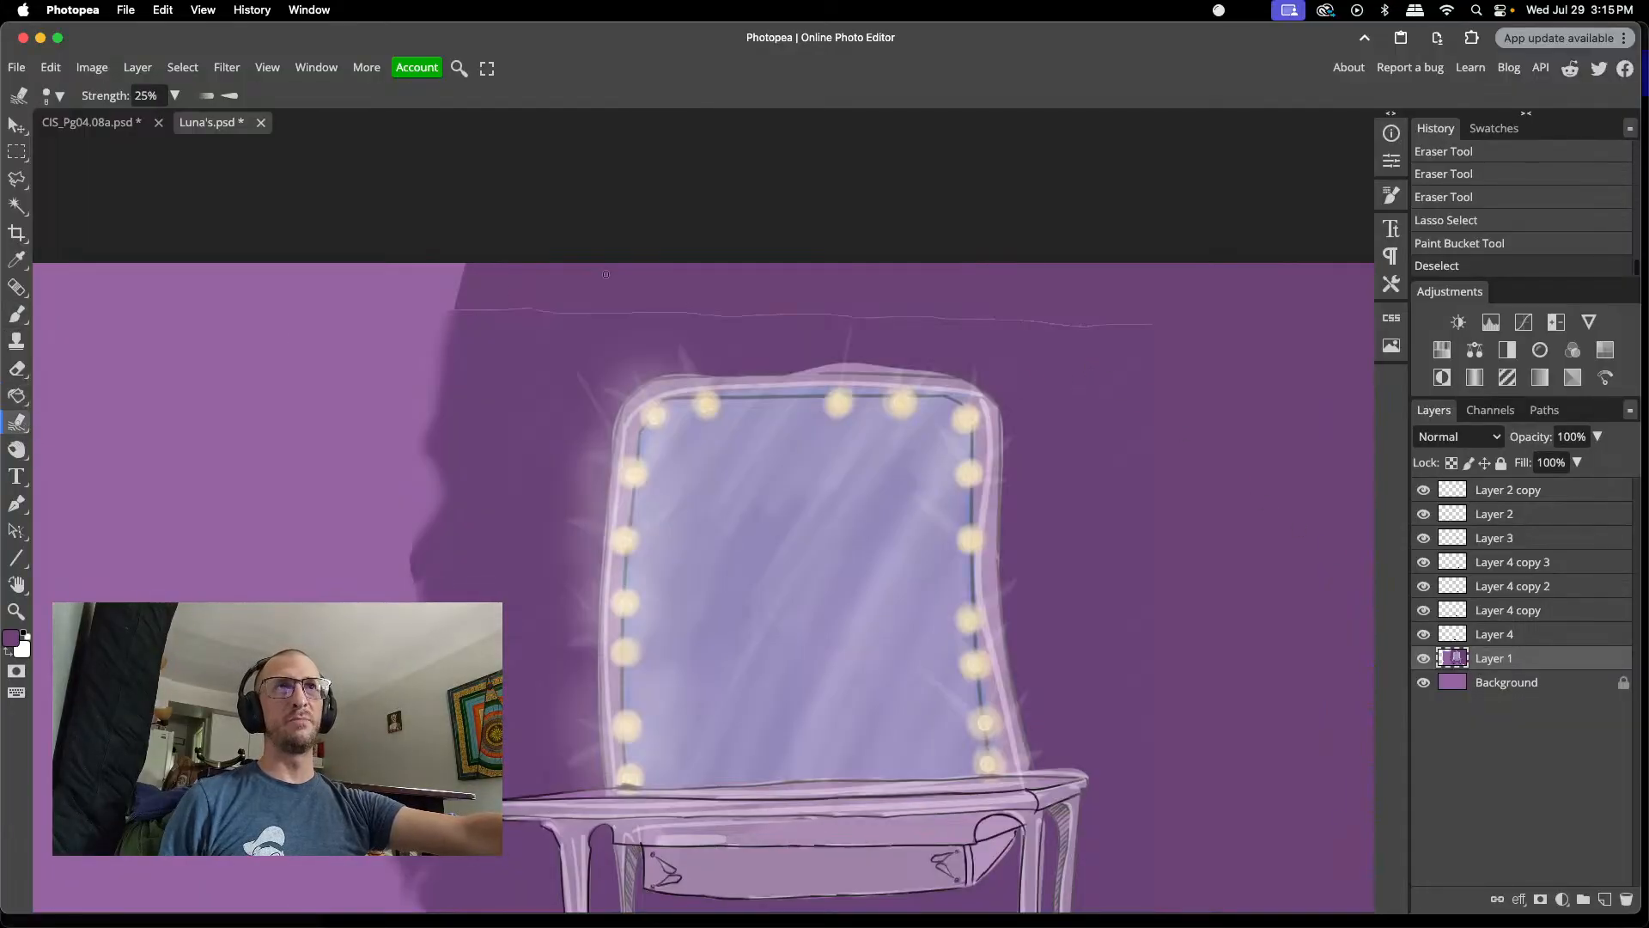
{"action": "right_click", "coordinate": [529, 300]}
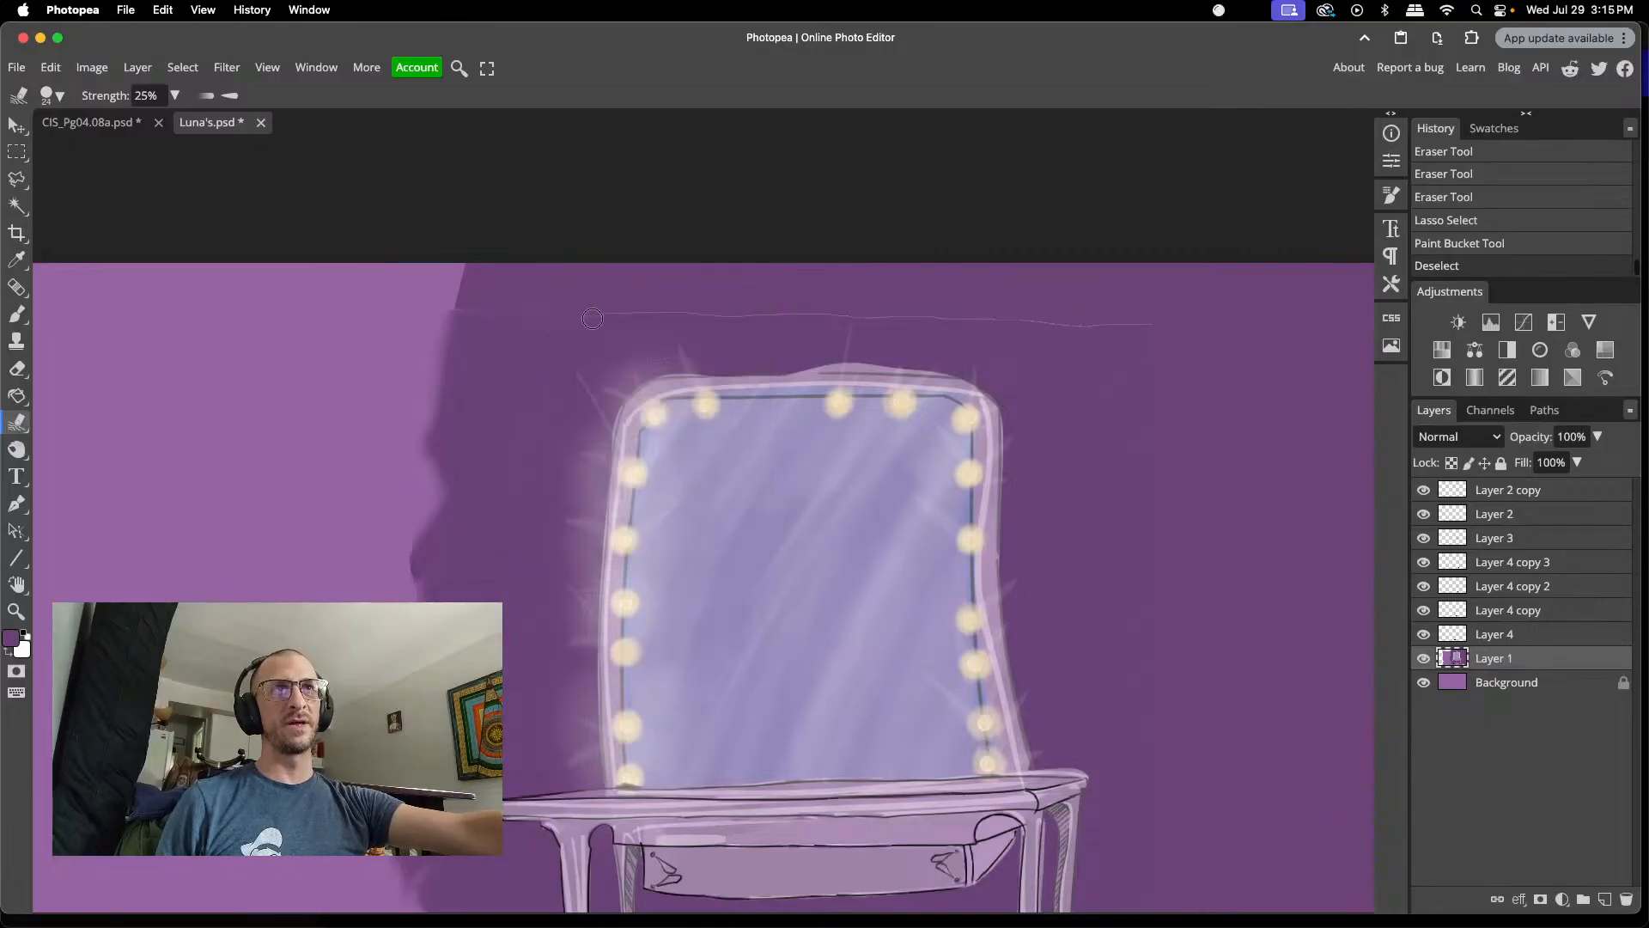
{"action": "left_click_drag", "start_coordinate": [602, 317], "coordinate": [1195, 305]}
{"action": "mouse_move", "coordinate": [1090, 333]}
{"action": "left_mouse_down"}
{"action": "mouse_move", "coordinate": [1186, 321]}
{"action": "mouse_move", "coordinate": [1074, 320]}
{"action": "left_mouse_up"}
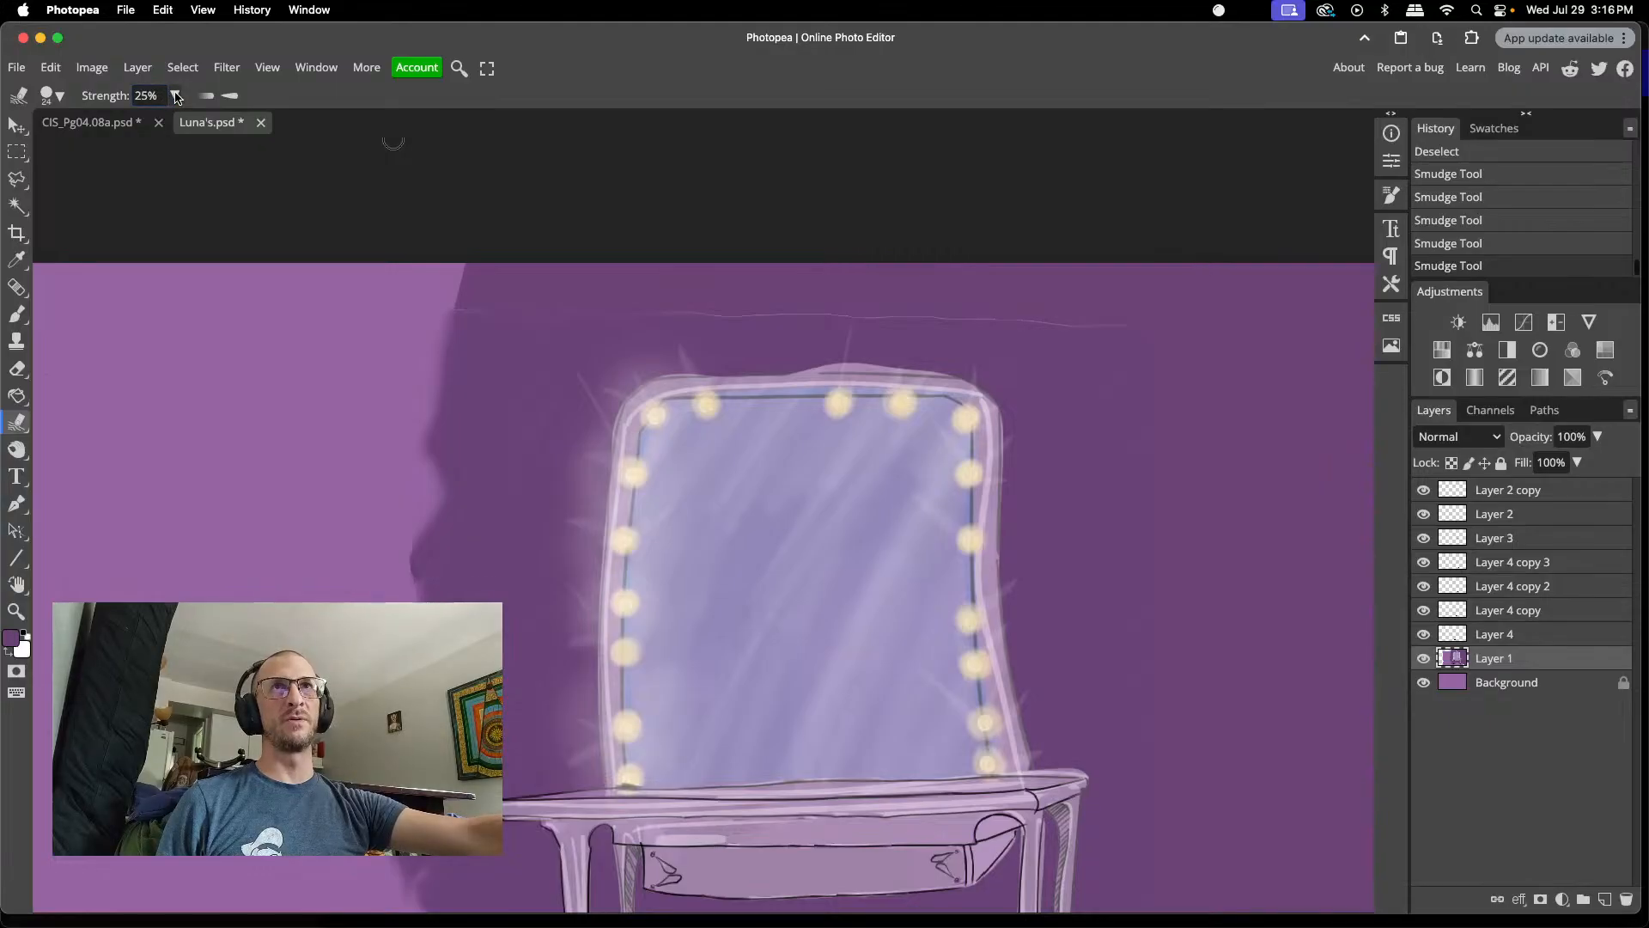
{"action": "left_click", "coordinate": [175, 96]}
{"action": "left_click_drag", "start_coordinate": [152, 122], "coordinate": [143, 122]}
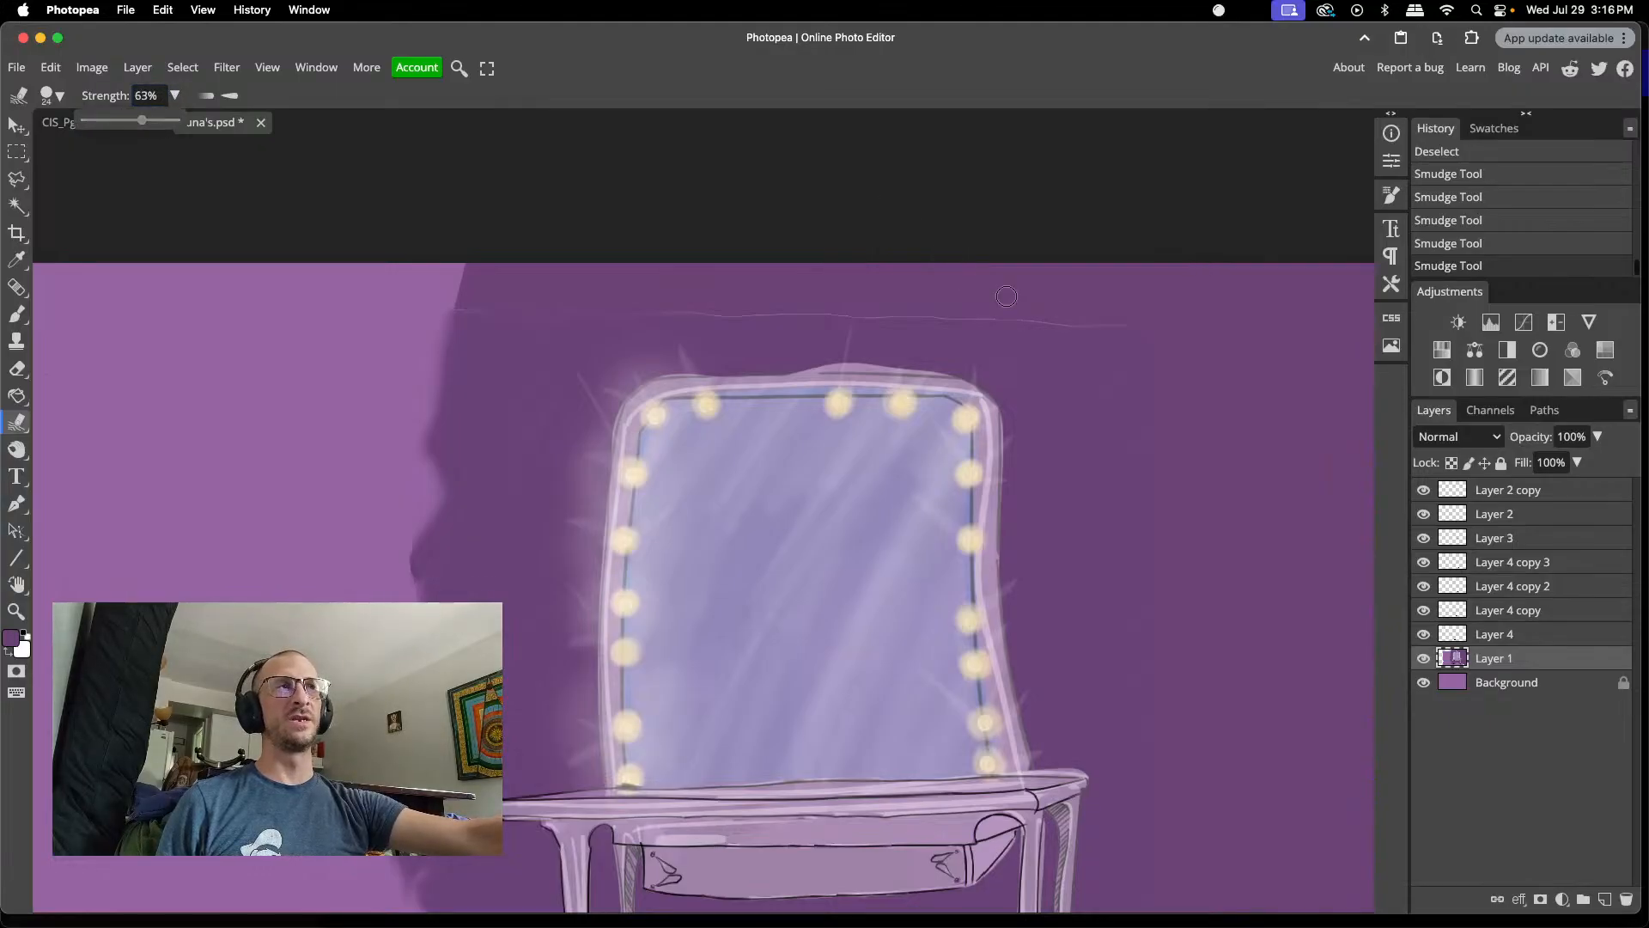
{"action": "left_click_drag", "start_coordinate": [1046, 326], "coordinate": [1020, 332]}
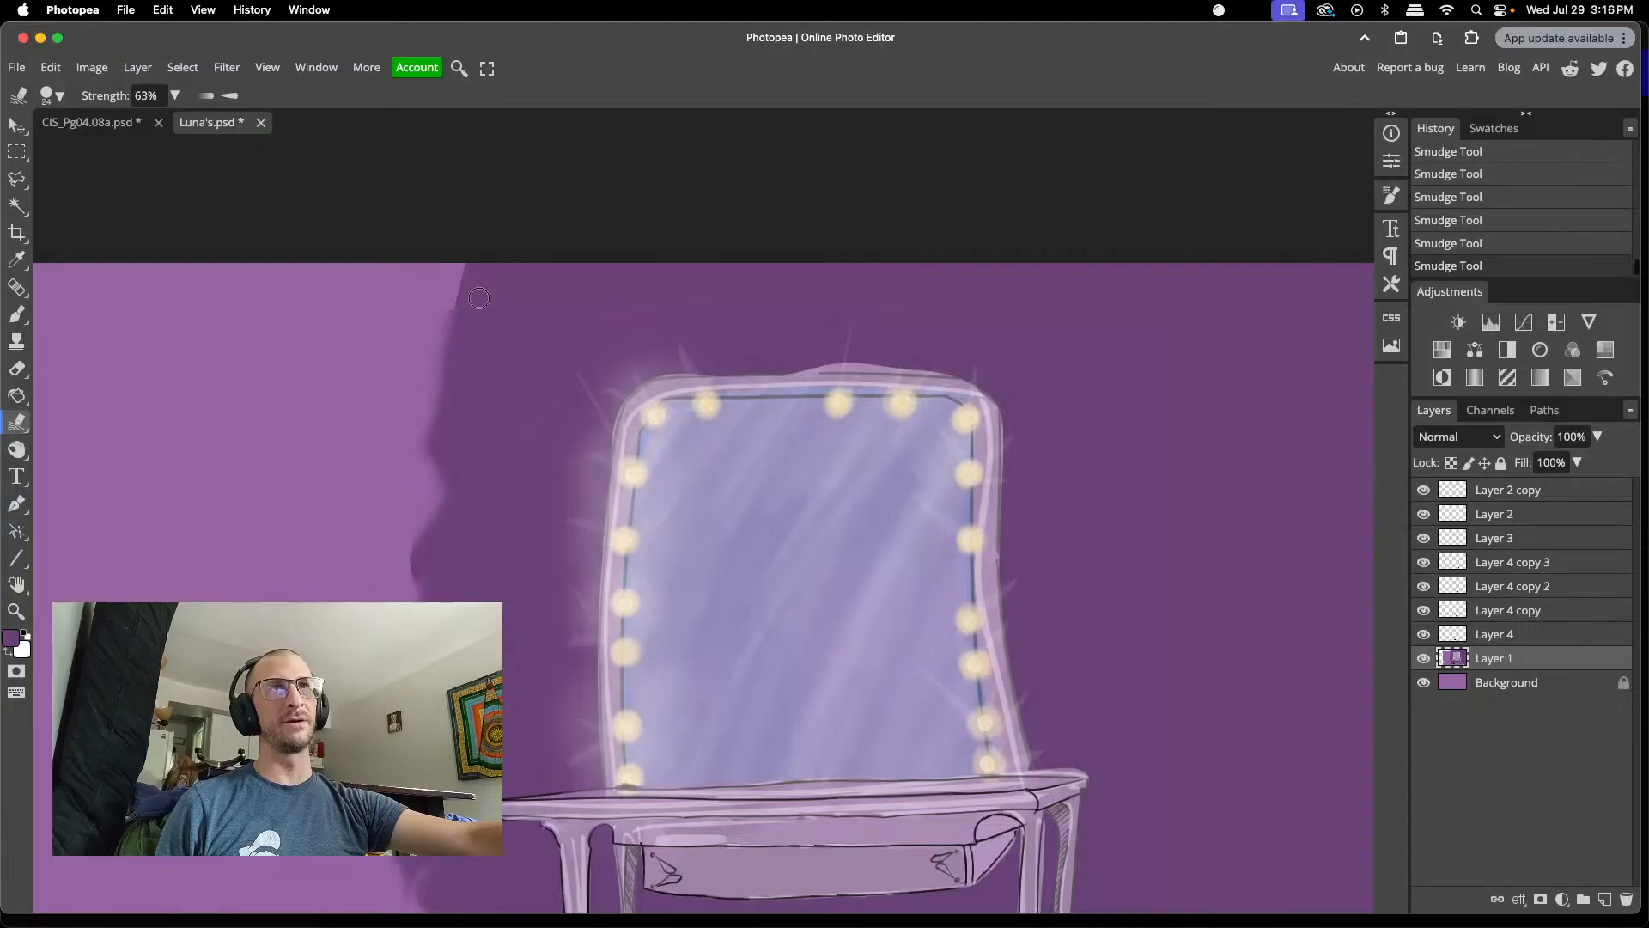
- Set the Smudge strength to 36% and smooth the dark shadow's outline near the canvas's upper edge
{"action": "left_click", "coordinate": [173, 96]}
{"action": "left_click_drag", "start_coordinate": [142, 120], "coordinate": [117, 120]}
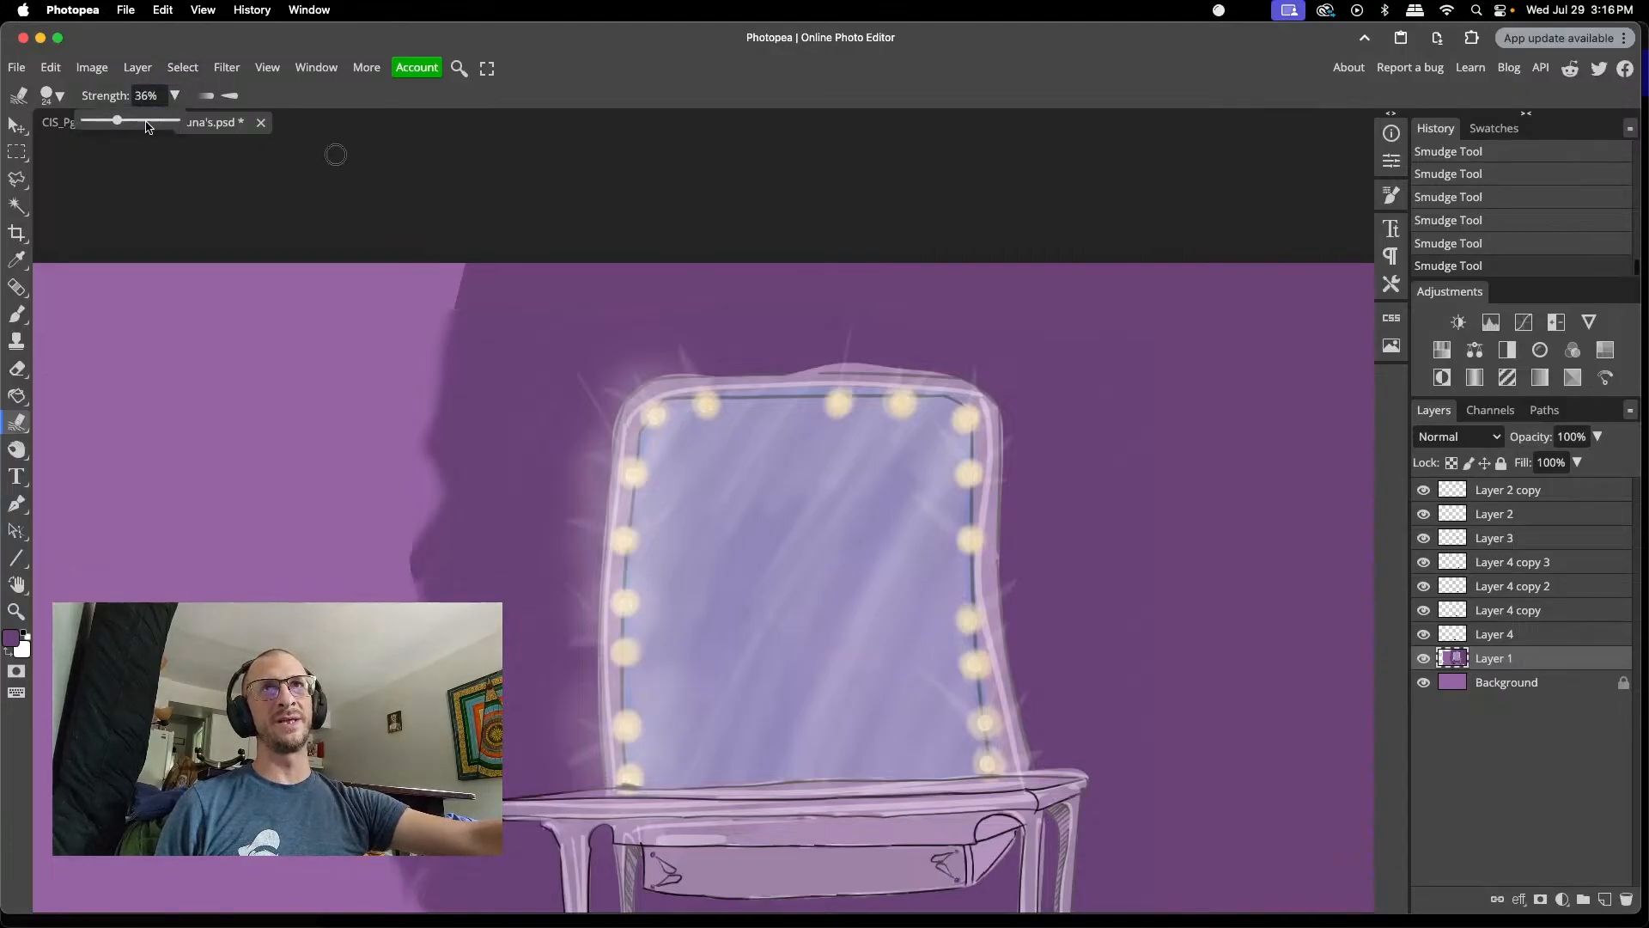
{"action": "mouse_move", "coordinate": [485, 306]}
{"action": "left_mouse_down"}
{"action": "mouse_move", "coordinate": [431, 300]}
{"action": "mouse_move", "coordinate": [471, 306]}
{"action": "mouse_move", "coordinate": [448, 278]}
{"action": "mouse_move", "coordinate": [482, 278]}
{"action": "mouse_move", "coordinate": [441, 254]}
{"action": "left_mouse_up"}
{"action": "left_click_drag", "start_coordinate": [431, 323], "coordinate": [464, 240]}
{"action": "left_click_drag", "start_coordinate": [433, 322], "coordinate": [486, 228]}
- Lasso the floor shadow beneath the table's far legs on Layer 1 and copy it to a new layer
{"action": "scroll", "coordinate": [988, 319], "scroll_direction": "down", "scroll_amount": 6}
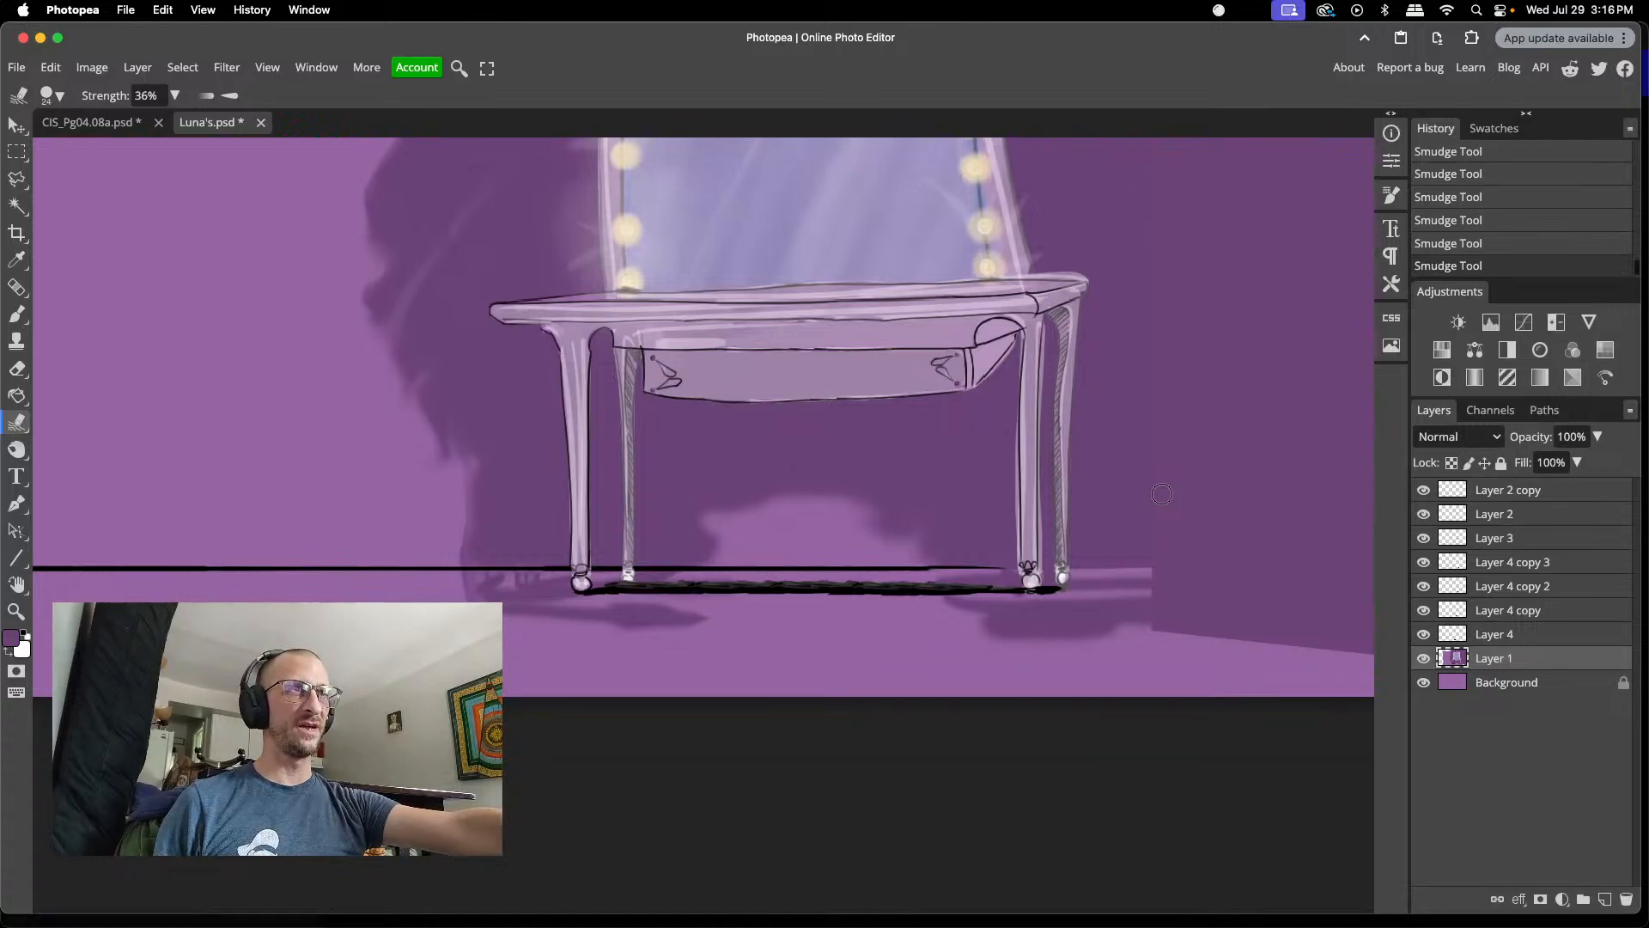
{"action": "scroll", "coordinate": [1161, 495], "scroll_direction": "up", "scroll_amount": 4}
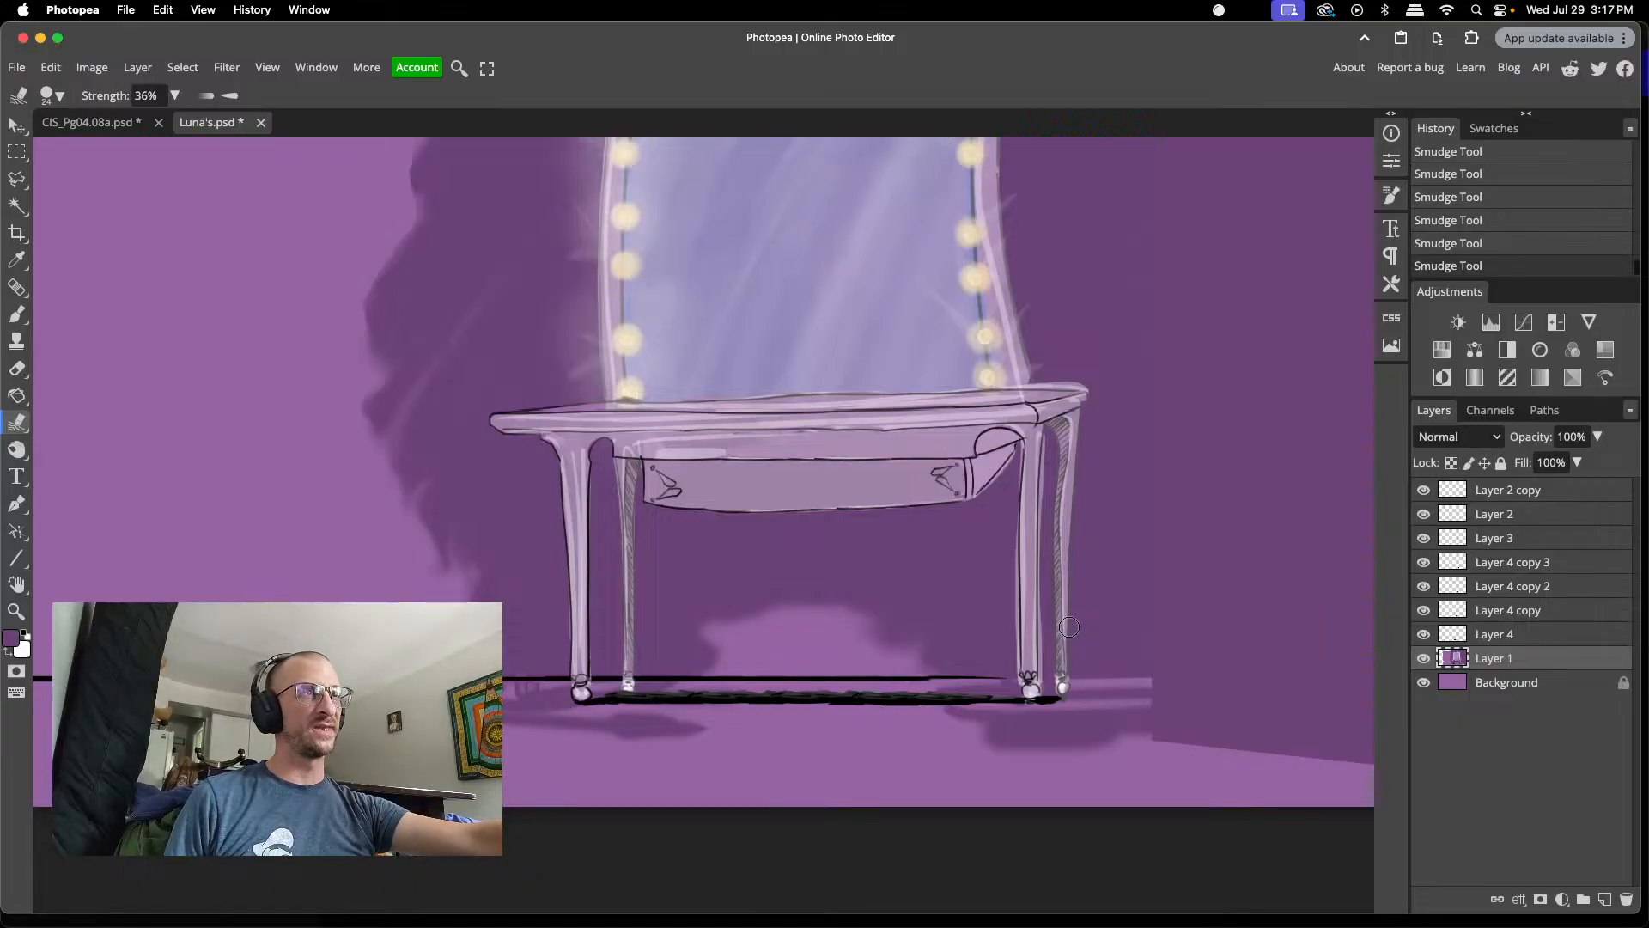
{"action": "scroll", "coordinate": [1069, 627], "scroll_direction": "down", "scroll_amount": 1}
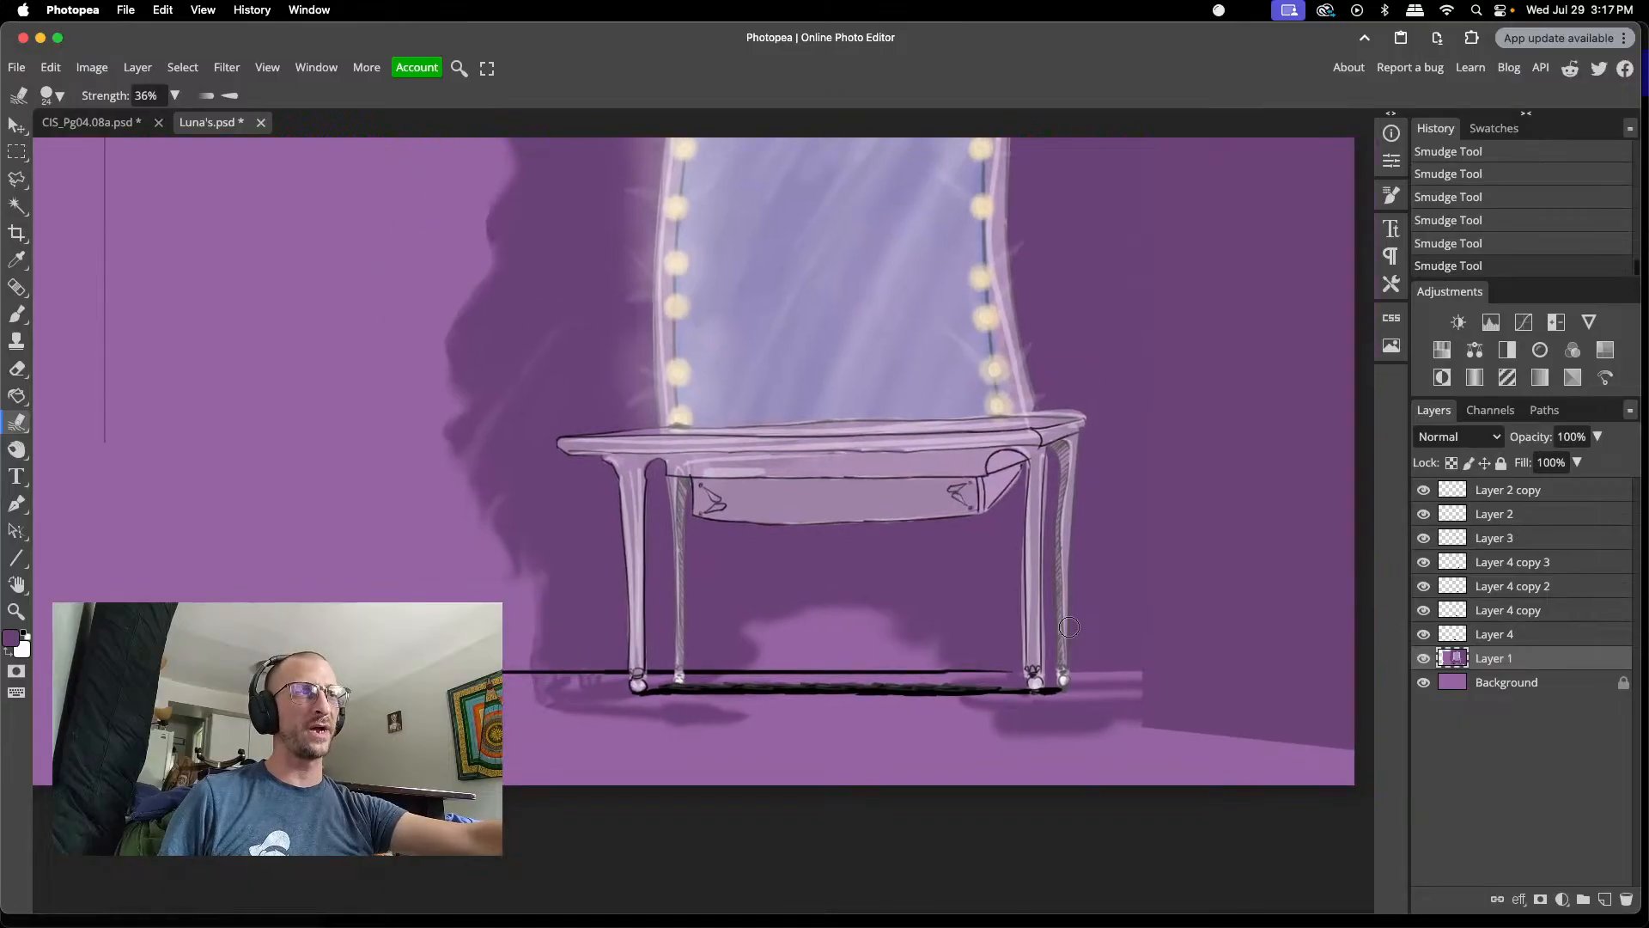
{"action": "scroll", "coordinate": [1069, 632], "scroll_direction": "right", "scroll_amount": 5}
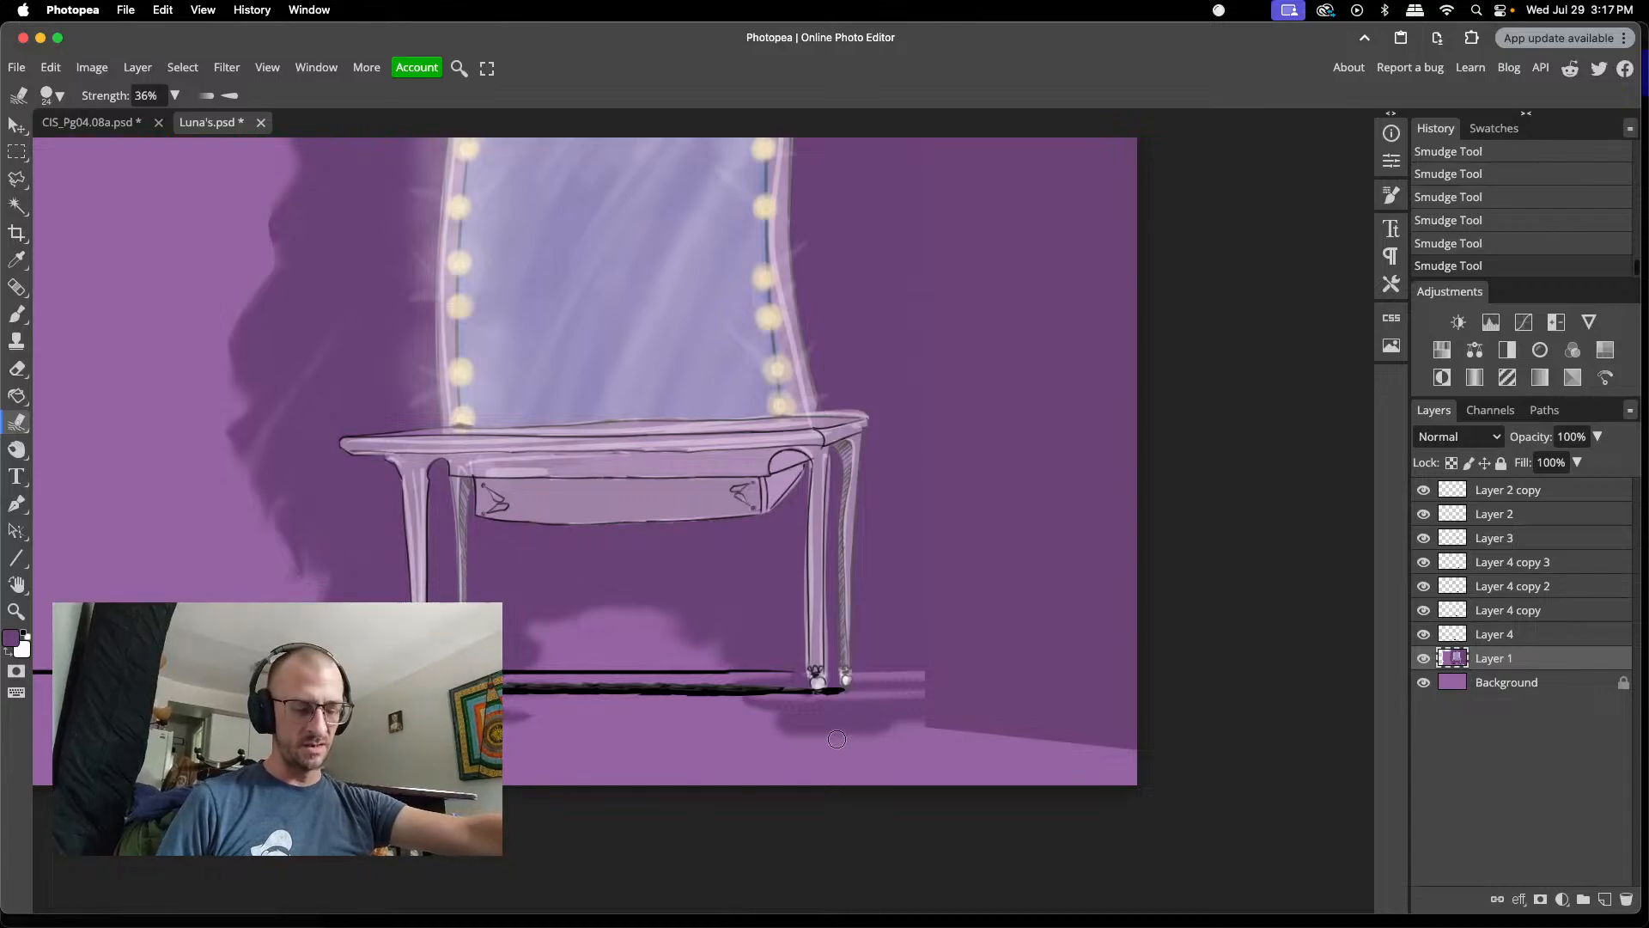
{"action": "key", "text": "l"}
{"action": "mouse_move", "coordinate": [713, 697]}
{"action": "left_mouse_down"}
{"action": "mouse_move", "coordinate": [922, 692]}
{"action": "mouse_move", "coordinate": [901, 734]}
{"action": "mouse_move", "coordinate": [775, 752]}
{"action": "mouse_move", "coordinate": [718, 702]}
{"action": "left_mouse_up"}
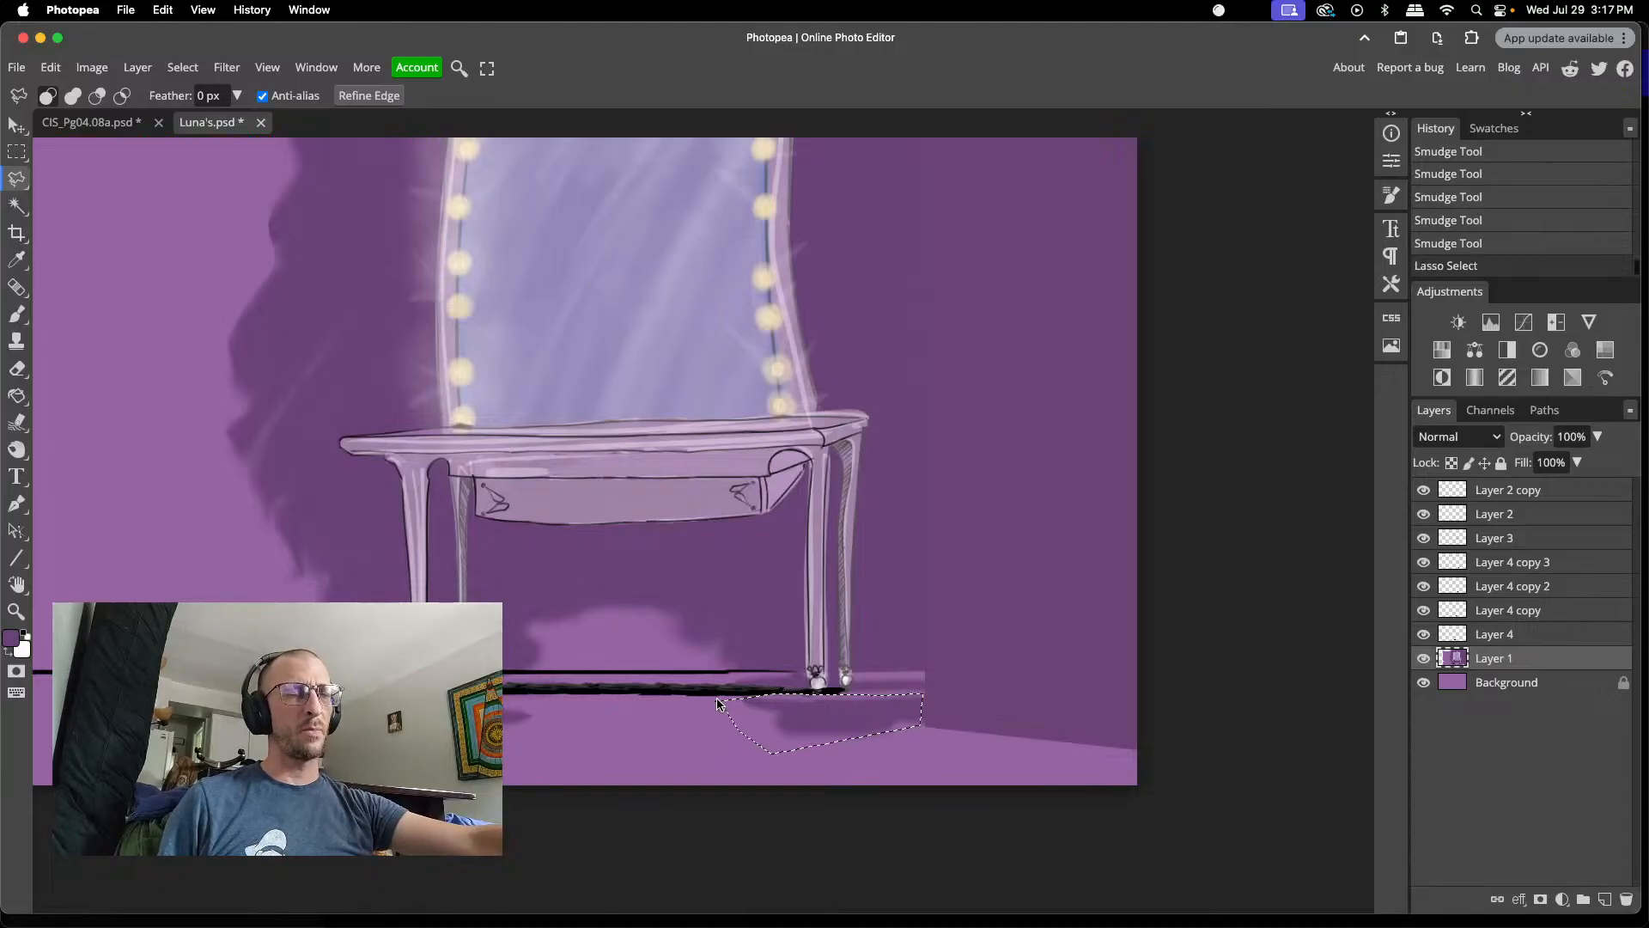
{"action": "key", "text": "ctrl+j"}
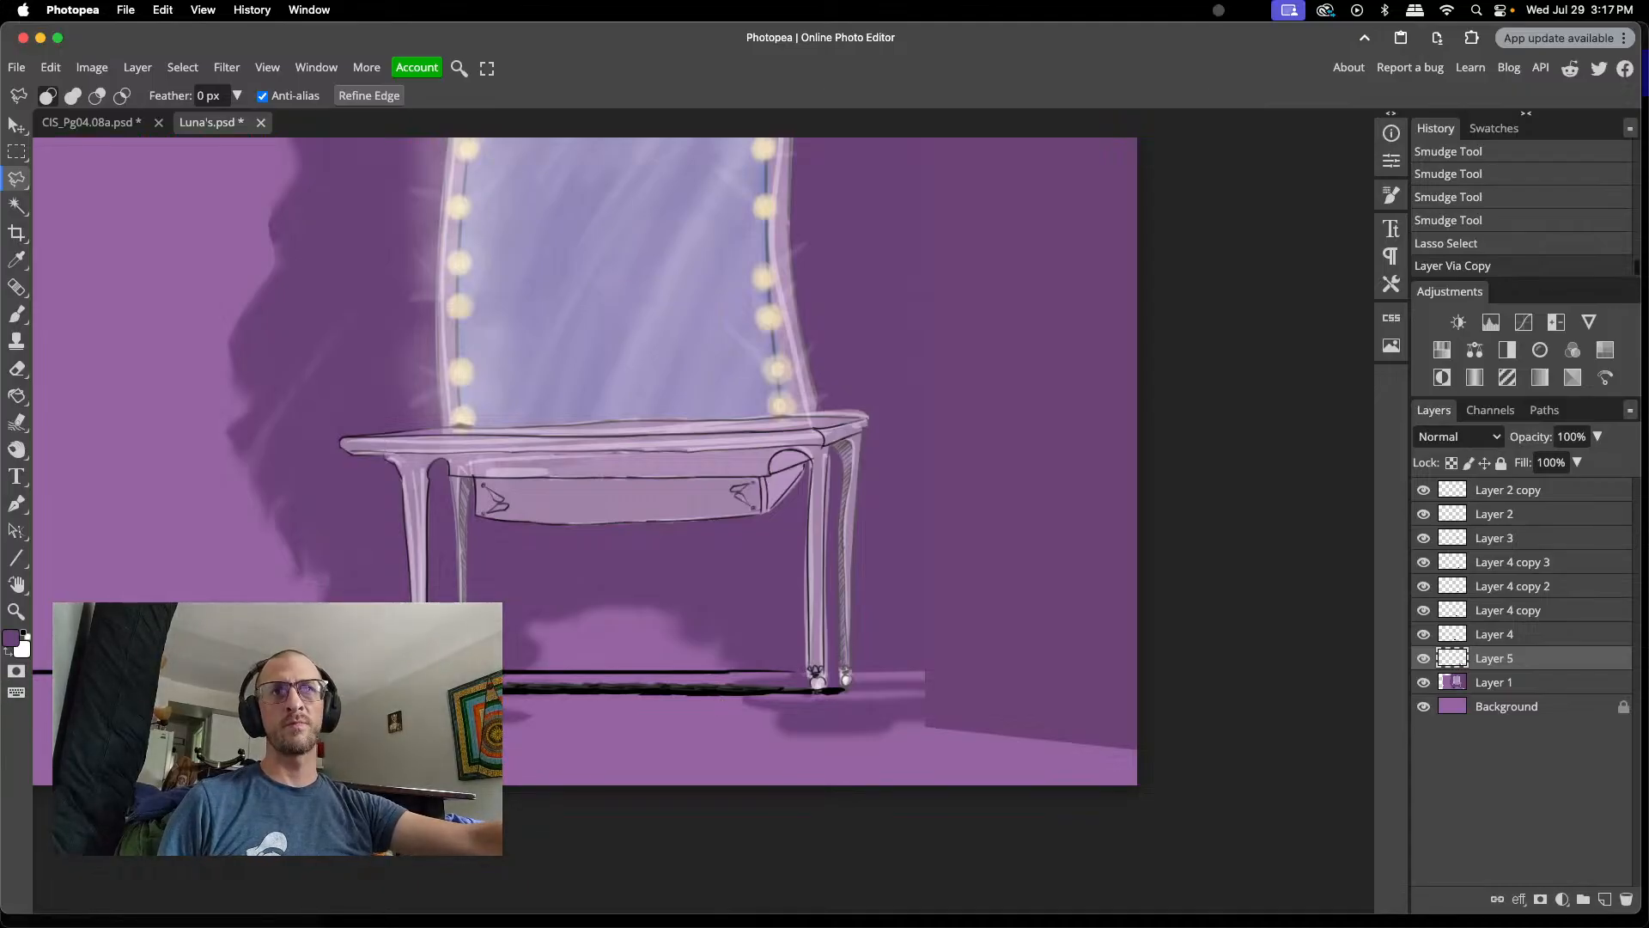
- Sample the light floor purple and brush it over the dark wall's lower edge on Layer 5, extending the floor to the canvas edge
{"action": "key", "text": "i"}
{"action": "left_click", "coordinate": [970, 749]}
{"action": "key", "text": "b"}
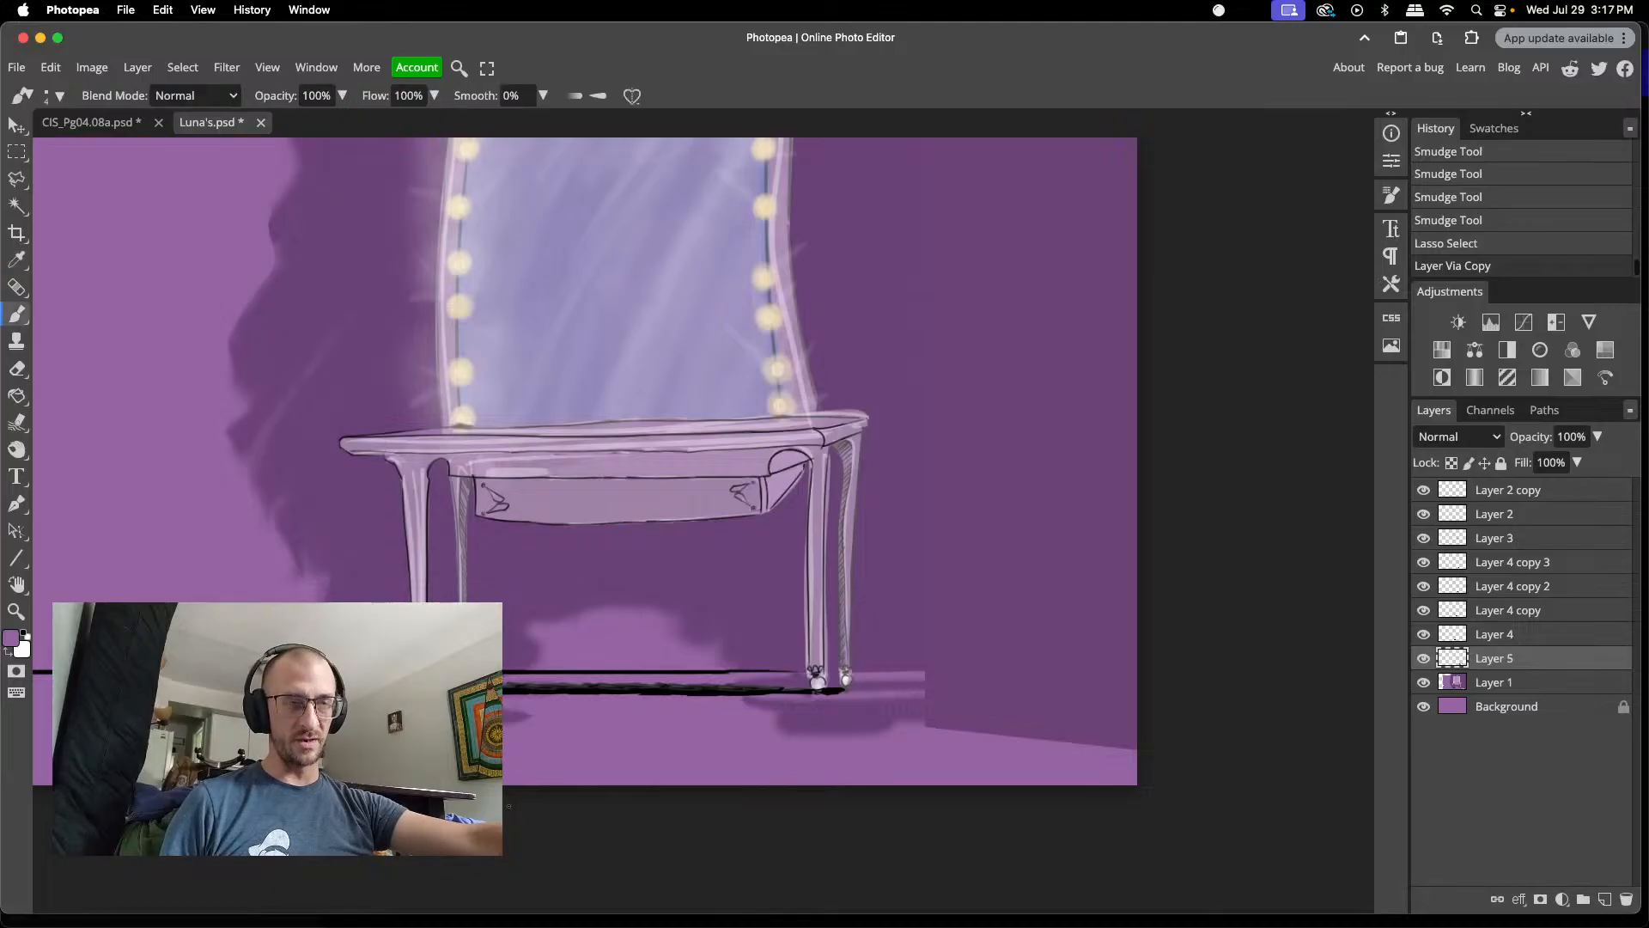
{"action": "right_click", "coordinate": [986, 762]}
{"action": "left_click_drag", "start_coordinate": [1084, 744], "coordinate": [1118, 744]}
{"action": "mouse_move", "coordinate": [981, 742]}
{"action": "left_mouse_down"}
{"action": "mouse_move", "coordinate": [1011, 719]}
{"action": "mouse_move", "coordinate": [1056, 731]}
{"action": "mouse_move", "coordinate": [999, 734]}
{"action": "mouse_move", "coordinate": [1129, 734]}
{"action": "mouse_move", "coordinate": [1130, 715]}
{"action": "mouse_move", "coordinate": [1061, 711]}
{"action": "mouse_move", "coordinate": [1100, 730]}
{"action": "left_mouse_up"}
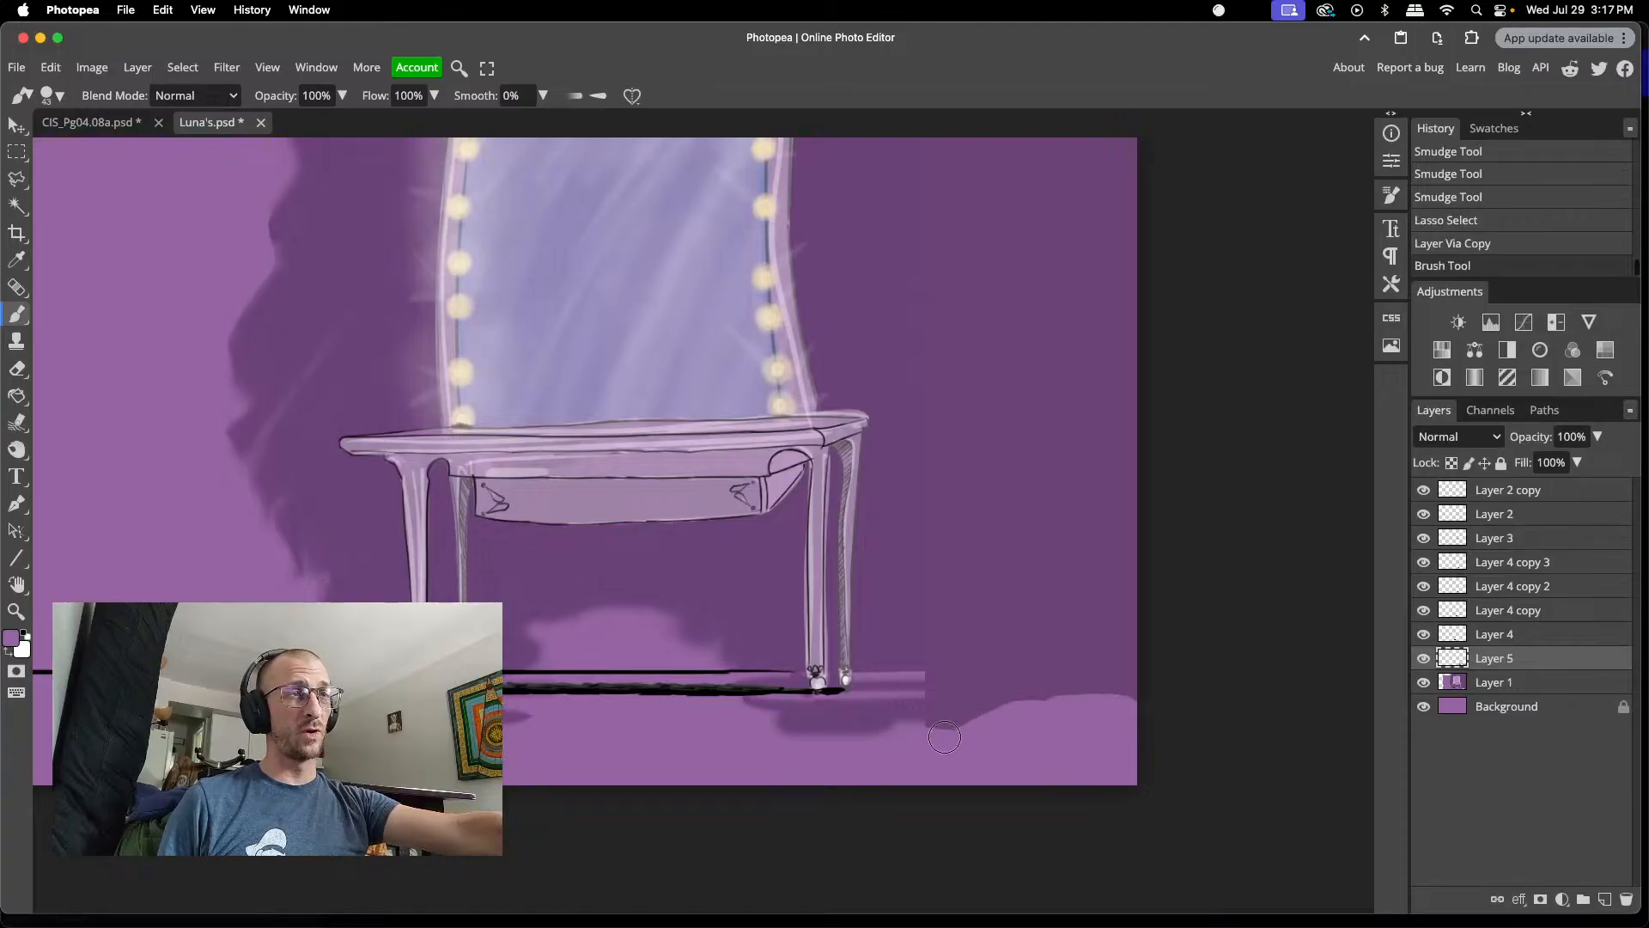
{"action": "left_click_drag", "start_coordinate": [932, 736], "coordinate": [1104, 719]}
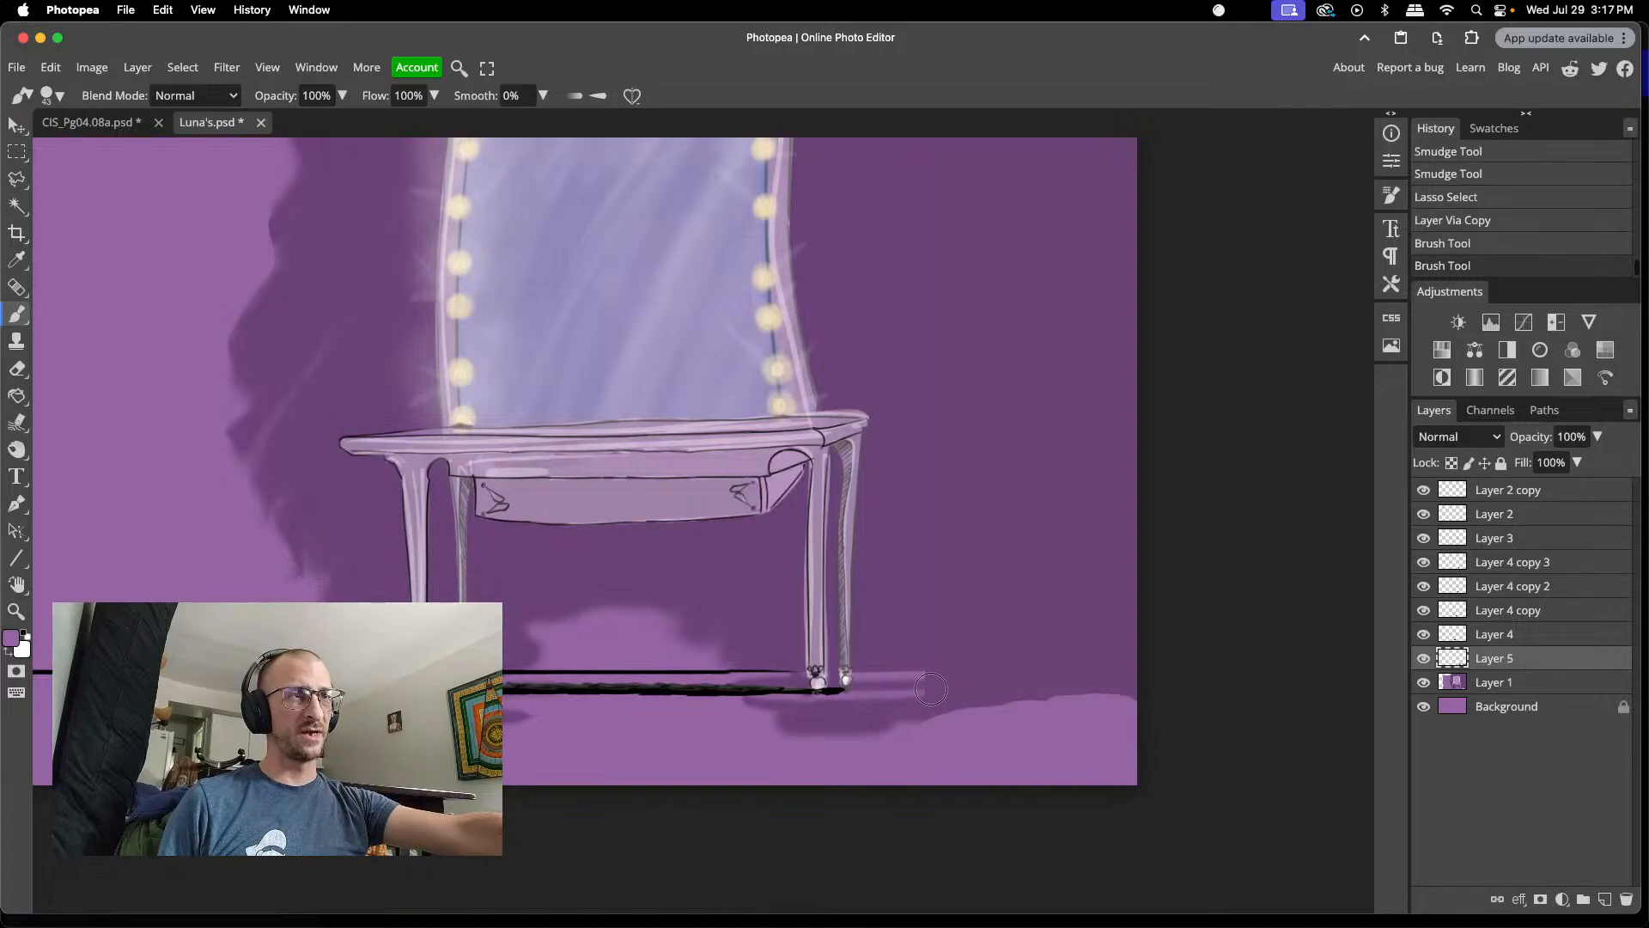
{"action": "mouse_move", "coordinate": [1046, 700]}
{"action": "left_mouse_down"}
{"action": "mouse_move", "coordinate": [1129, 684]}
{"action": "mouse_move", "coordinate": [968, 696]}
{"action": "mouse_move", "coordinate": [1138, 687]}
{"action": "left_mouse_up"}
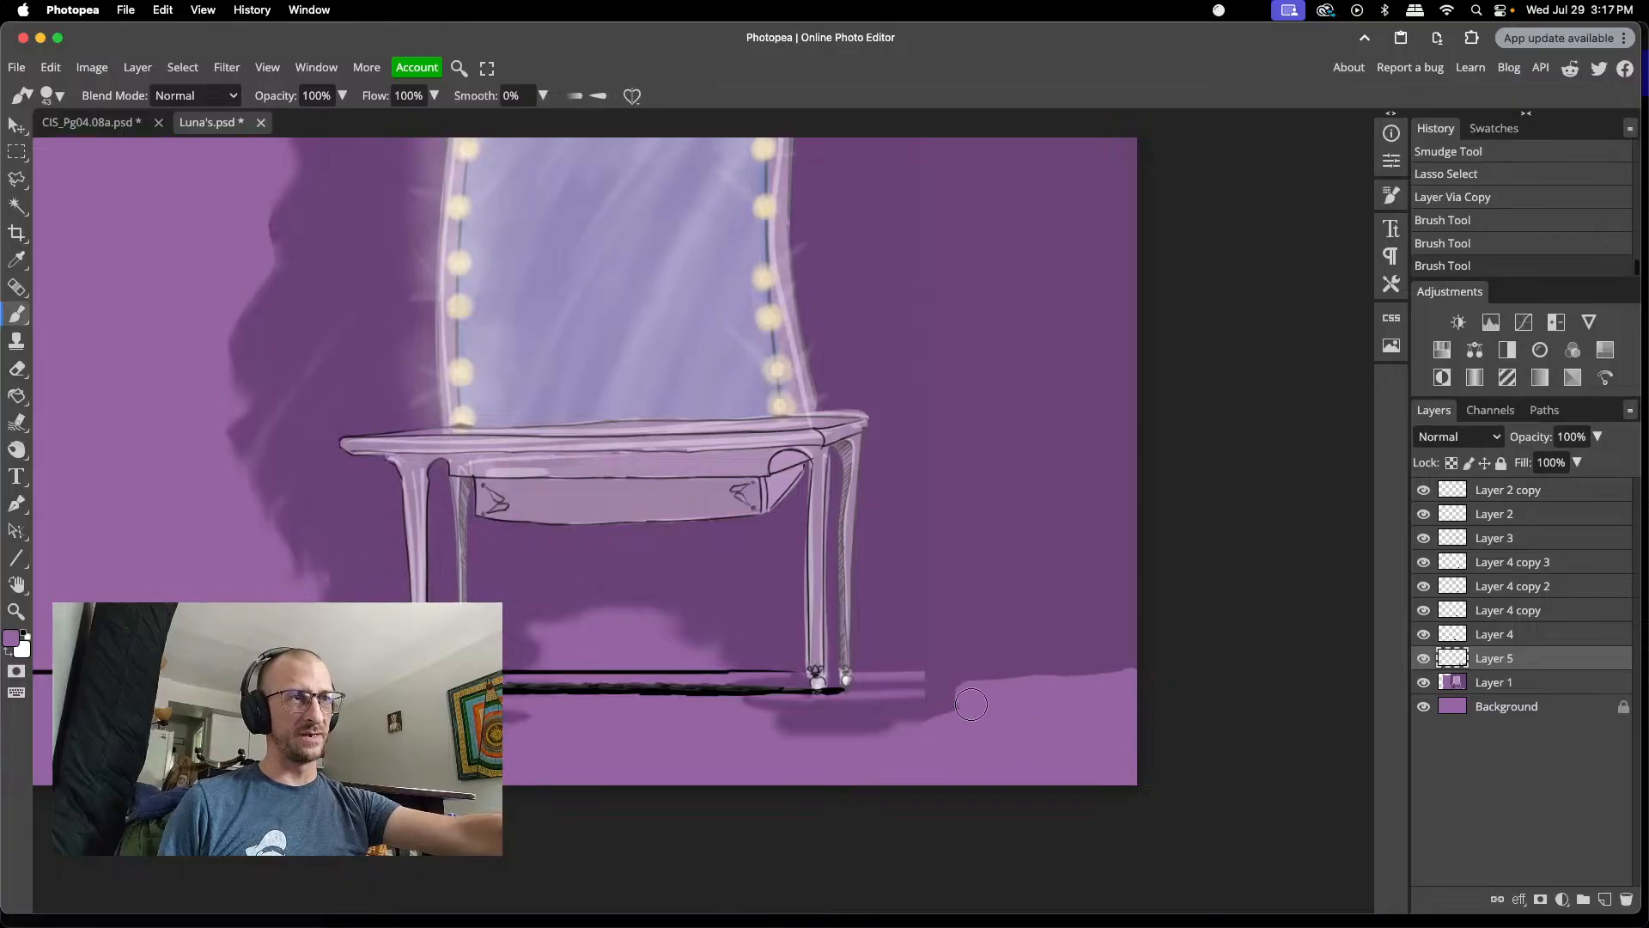
{"action": "left_click_drag", "start_coordinate": [952, 718], "coordinate": [935, 720]}
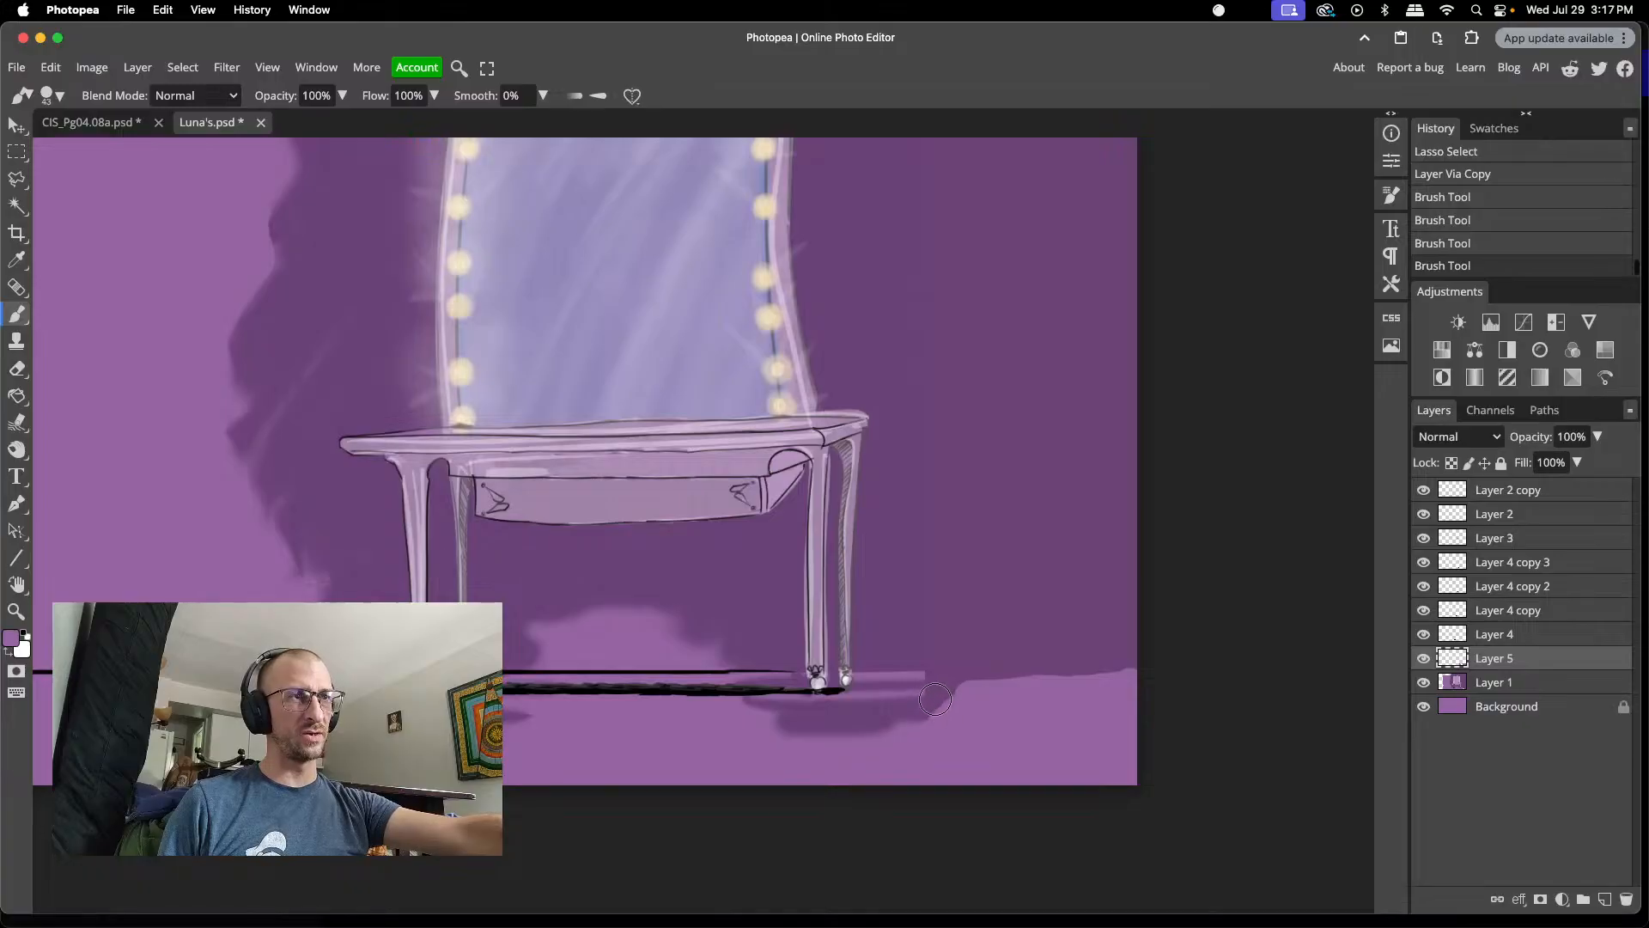
- Lasso the same floor shadow on Layer 1 again and copy it to another new layer
{"action": "key", "text": "super+v"}
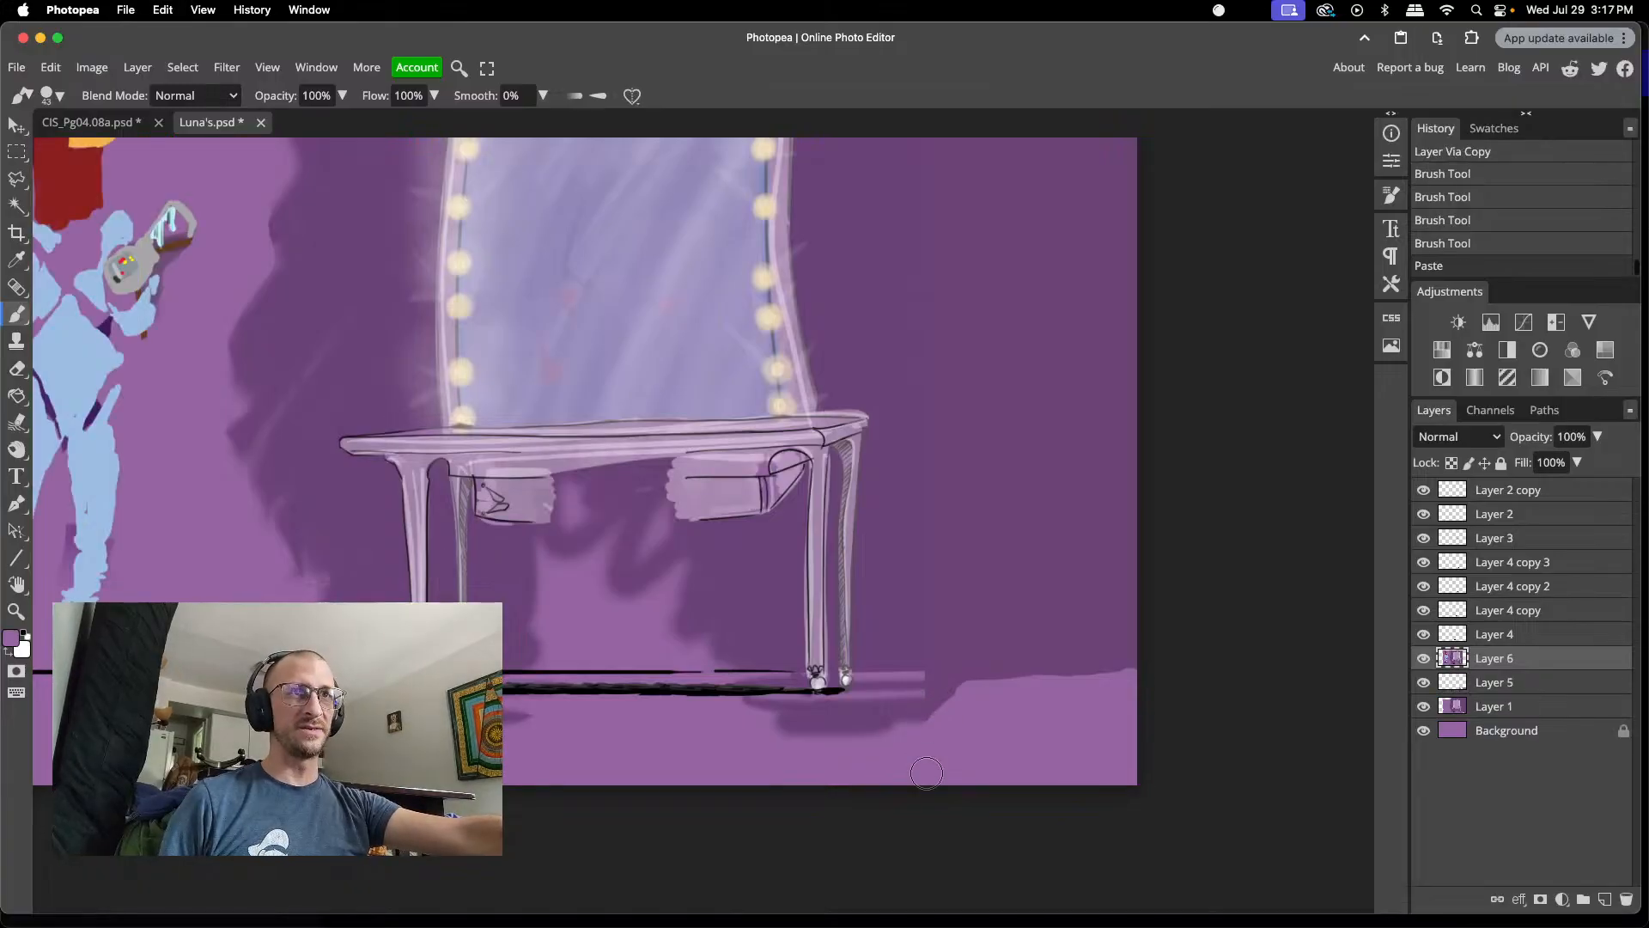
{"action": "key", "text": "super+z"}
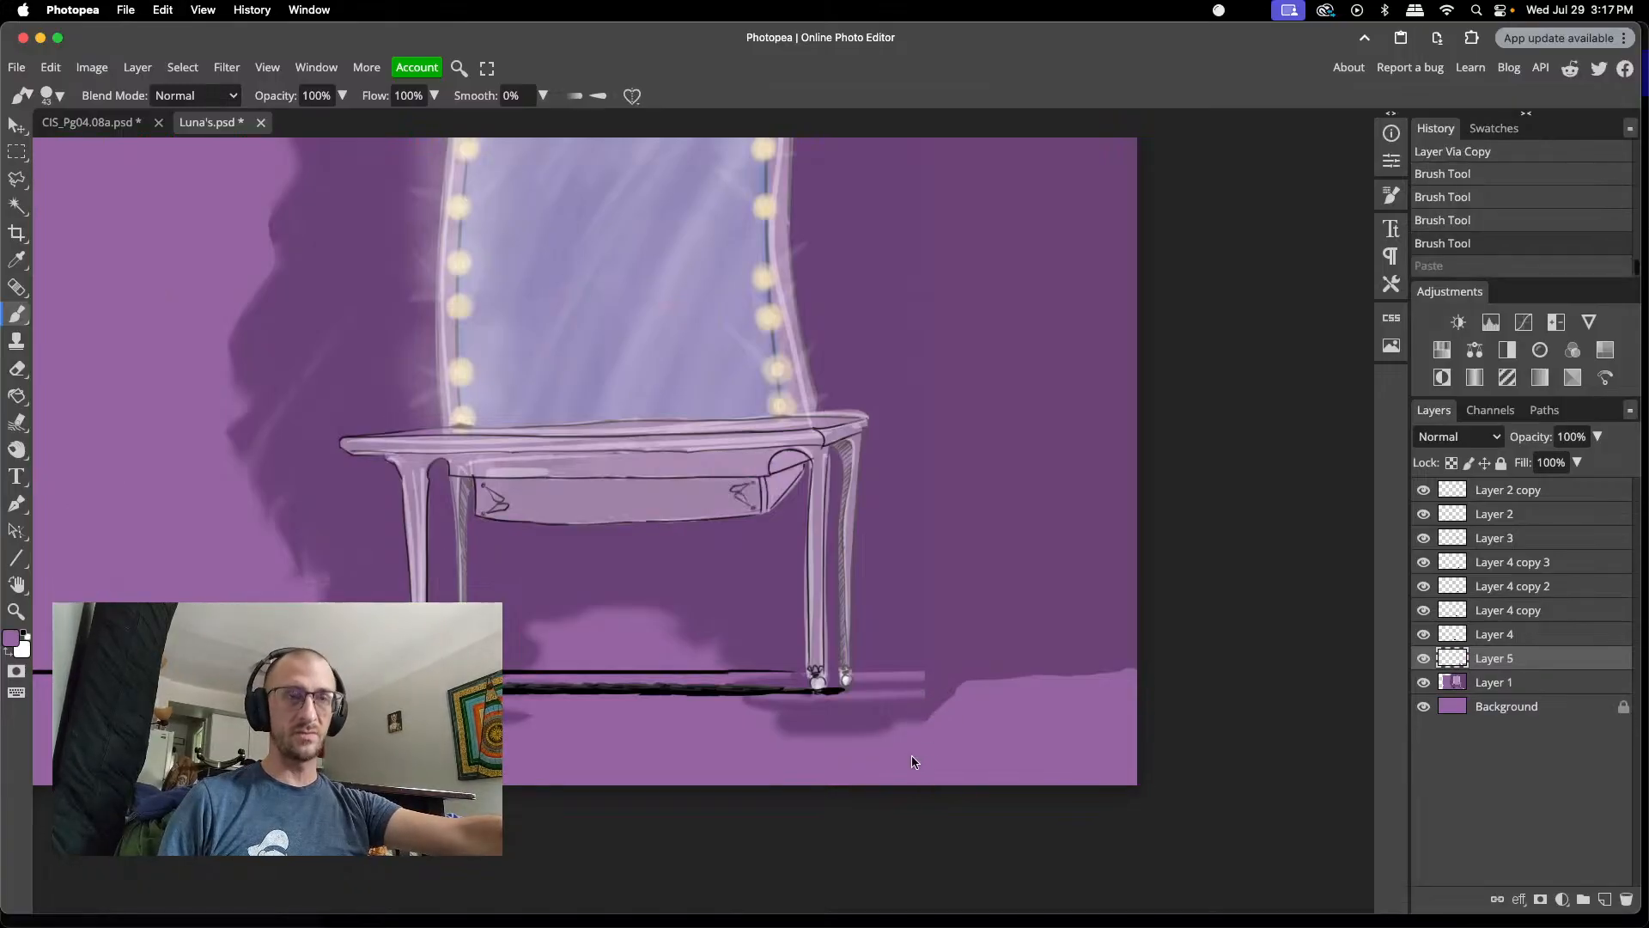
{"action": "left_click", "coordinate": [1492, 684]}
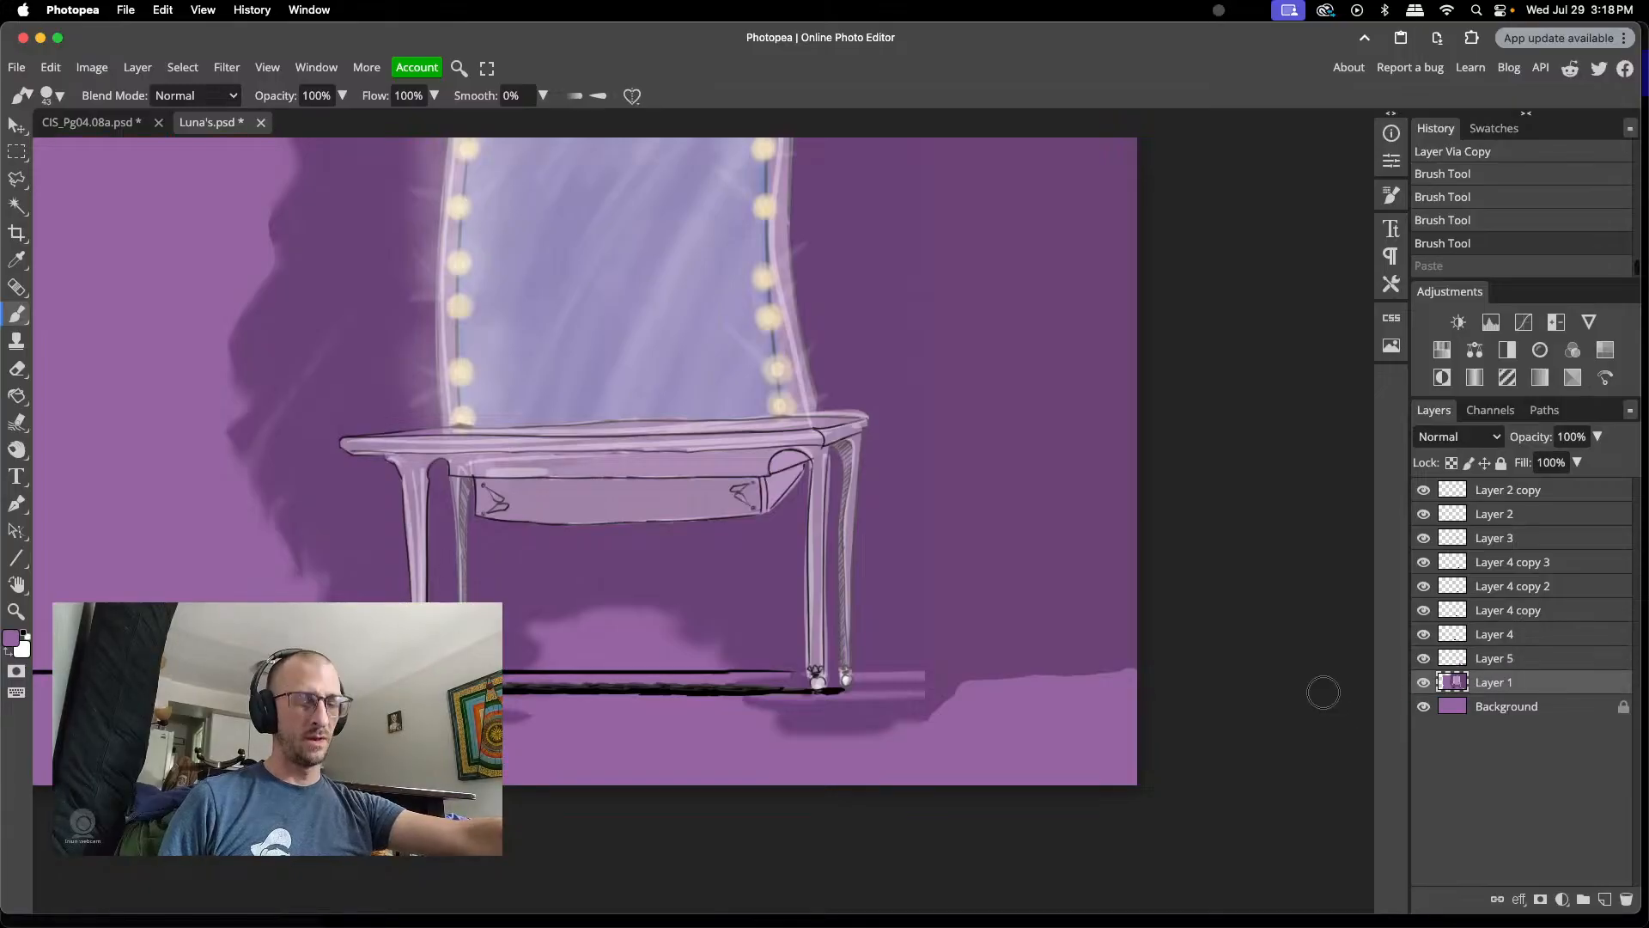
{"action": "key", "text": "l"}
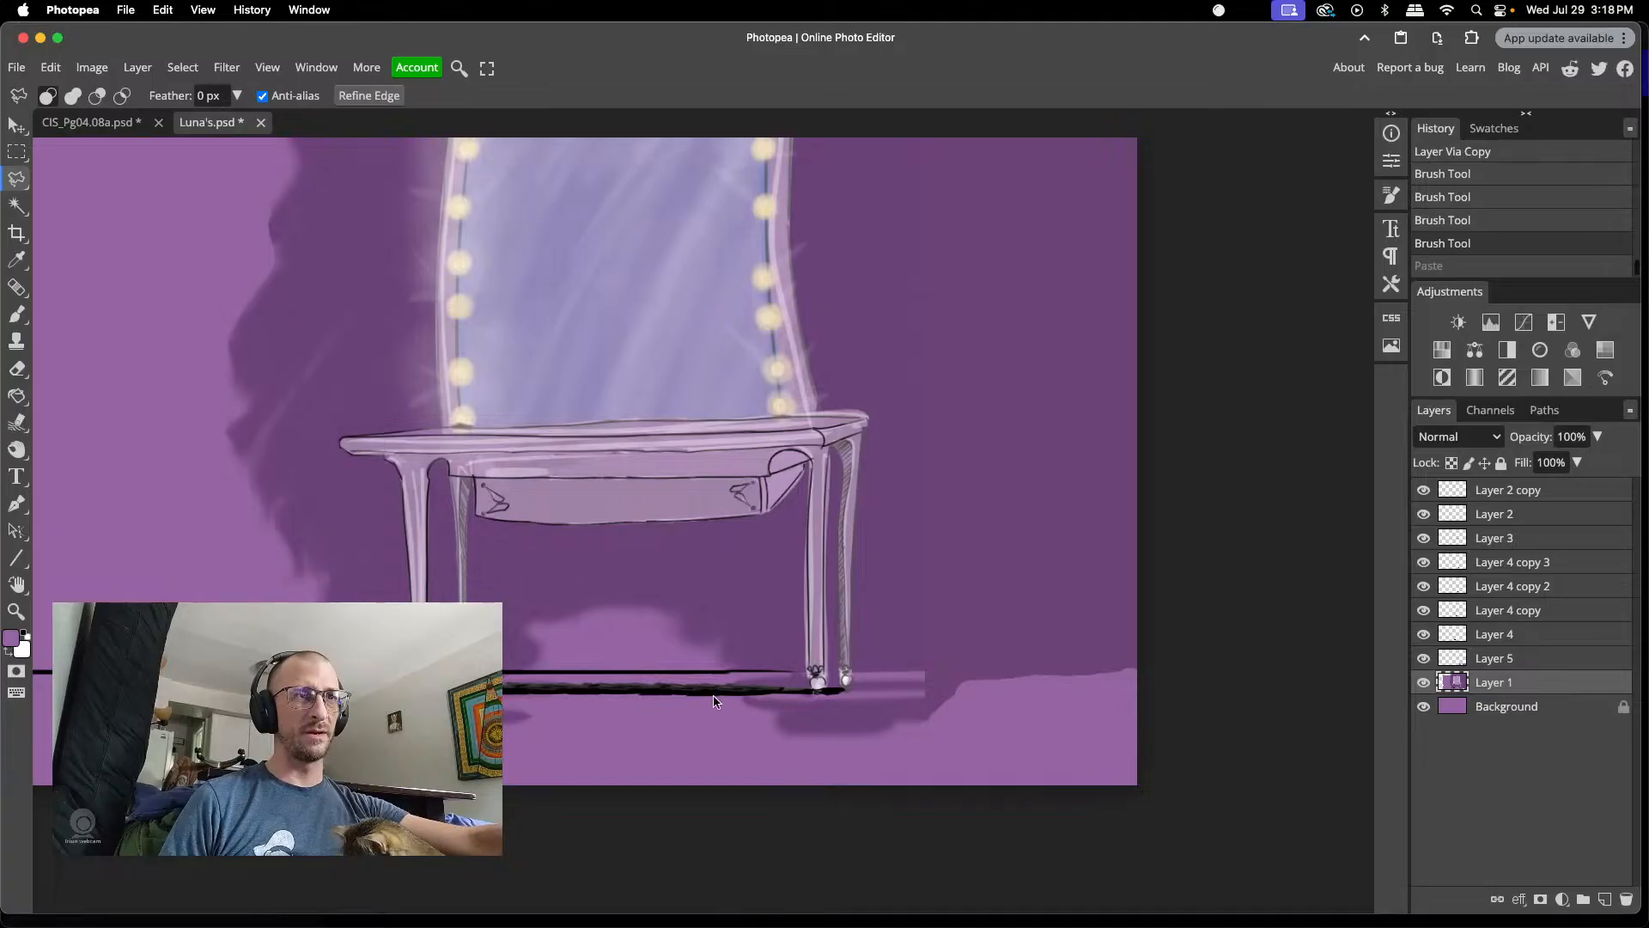
{"action": "mouse_move", "coordinate": [715, 705]}
{"action": "left_mouse_down"}
{"action": "mouse_move", "coordinate": [924, 693]}
{"action": "mouse_move", "coordinate": [933, 728]}
{"action": "mouse_move", "coordinate": [782, 746]}
{"action": "mouse_move", "coordinate": [717, 699]}
{"action": "left_mouse_up"}
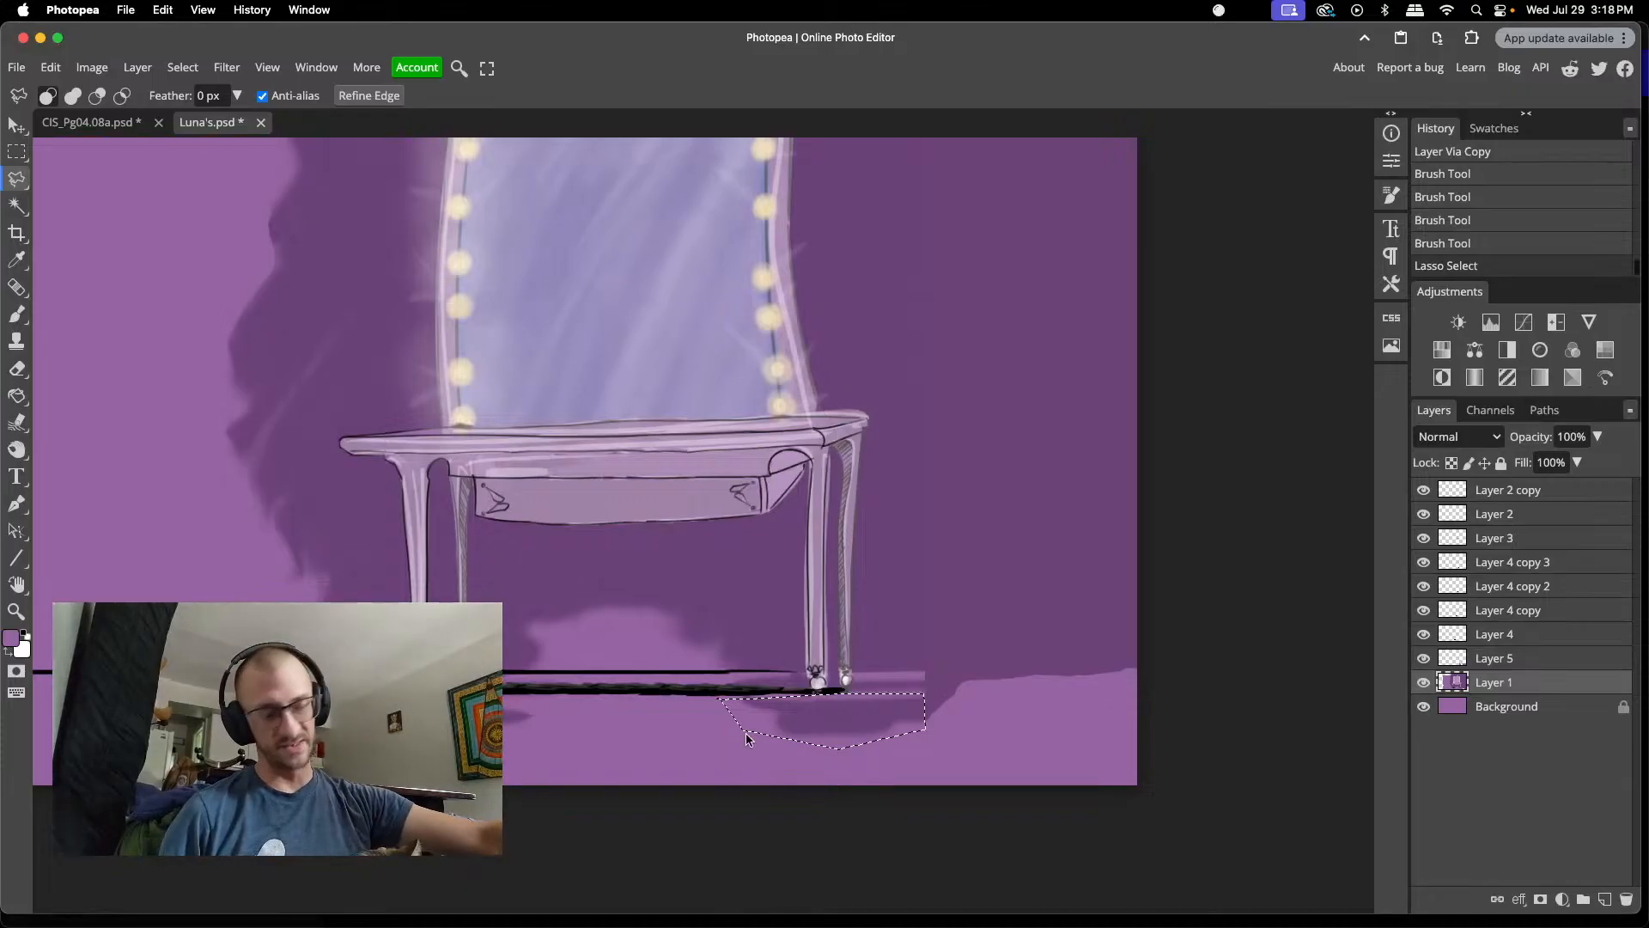
{"action": "key", "text": "ctrl+j"}
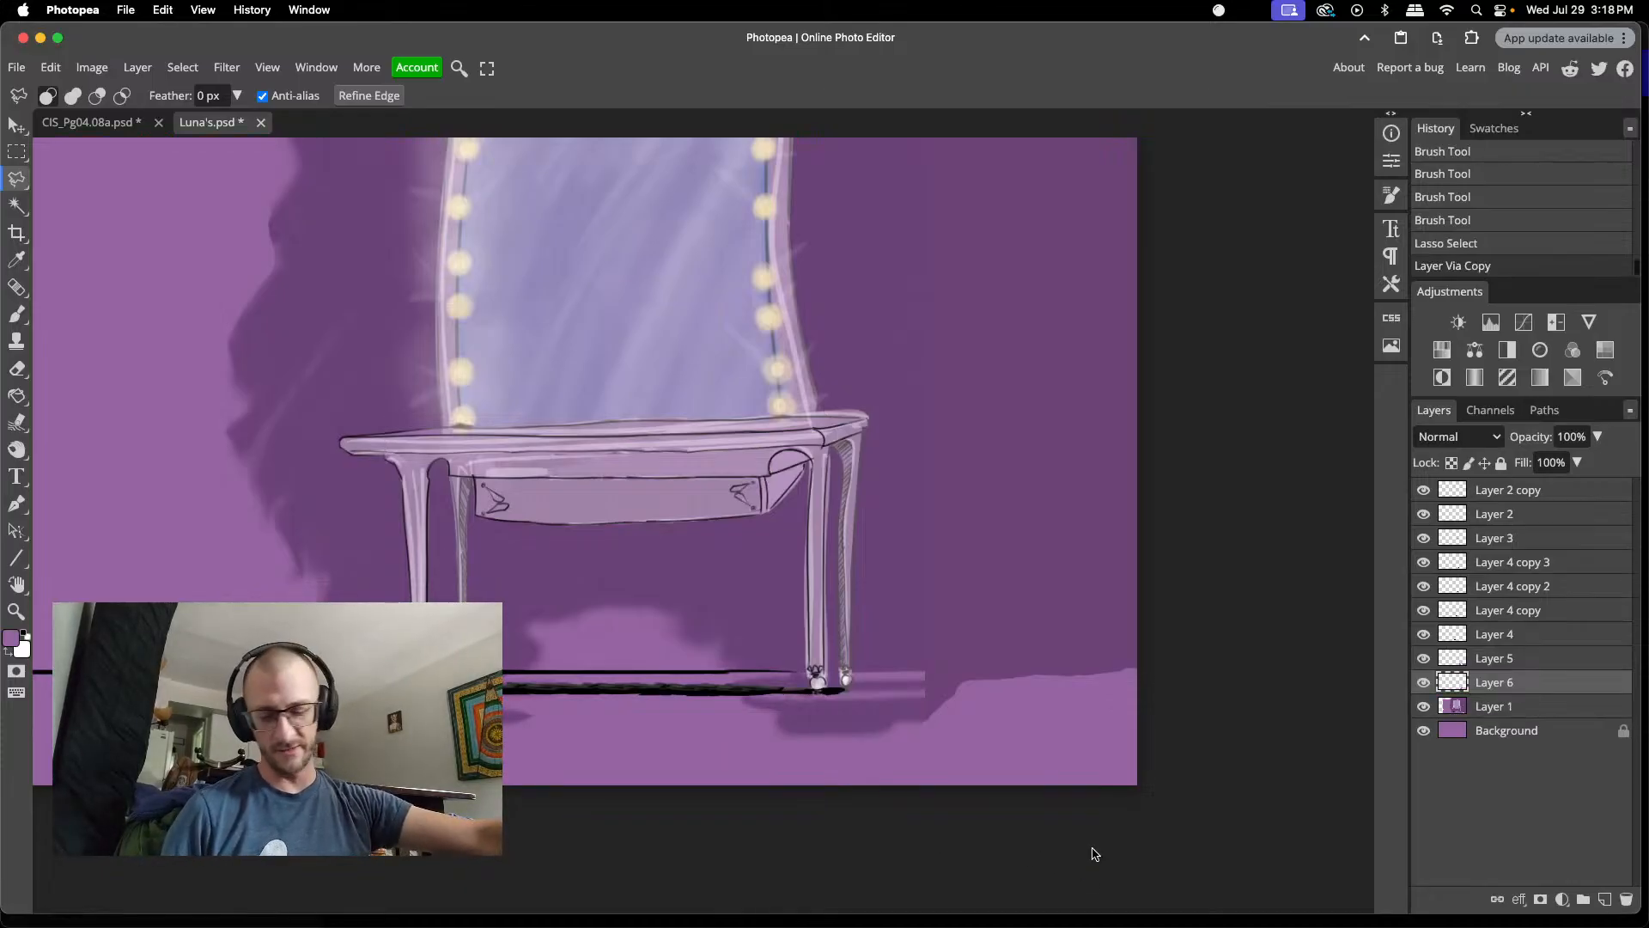
- Try to move the copied floor shadow toward the canvas edge and undo the move
{"action": "key", "text": "v"}
{"action": "left_click_drag", "start_coordinate": [880, 716], "coordinate": [1068, 734]}
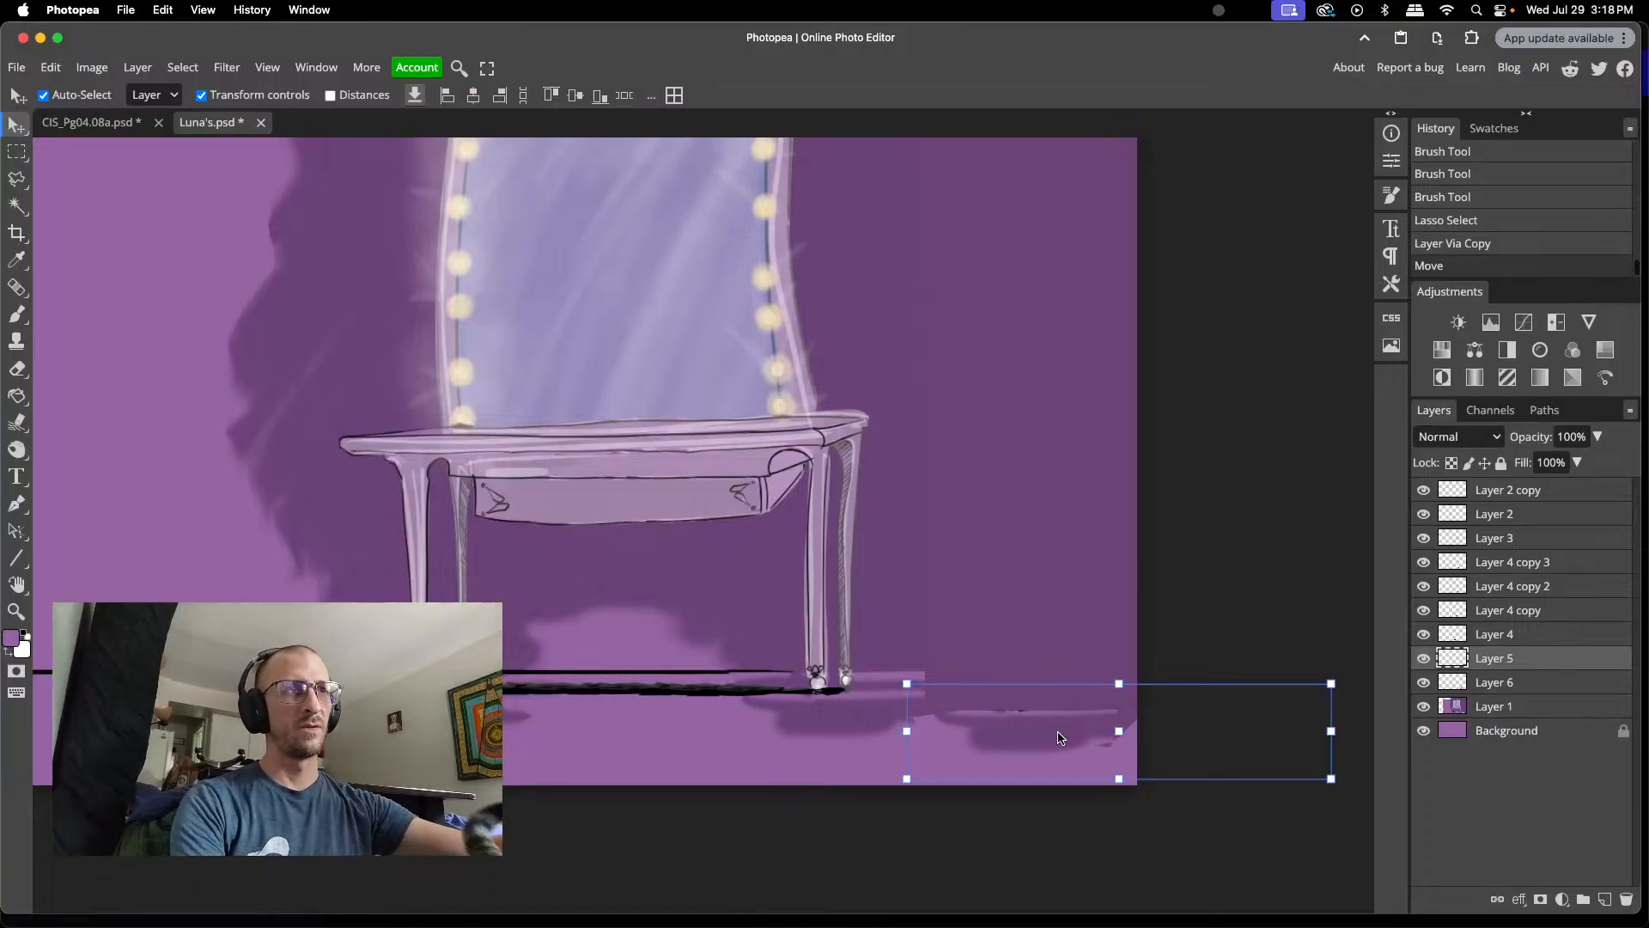
{"action": "key", "text": "ctrl+z"}
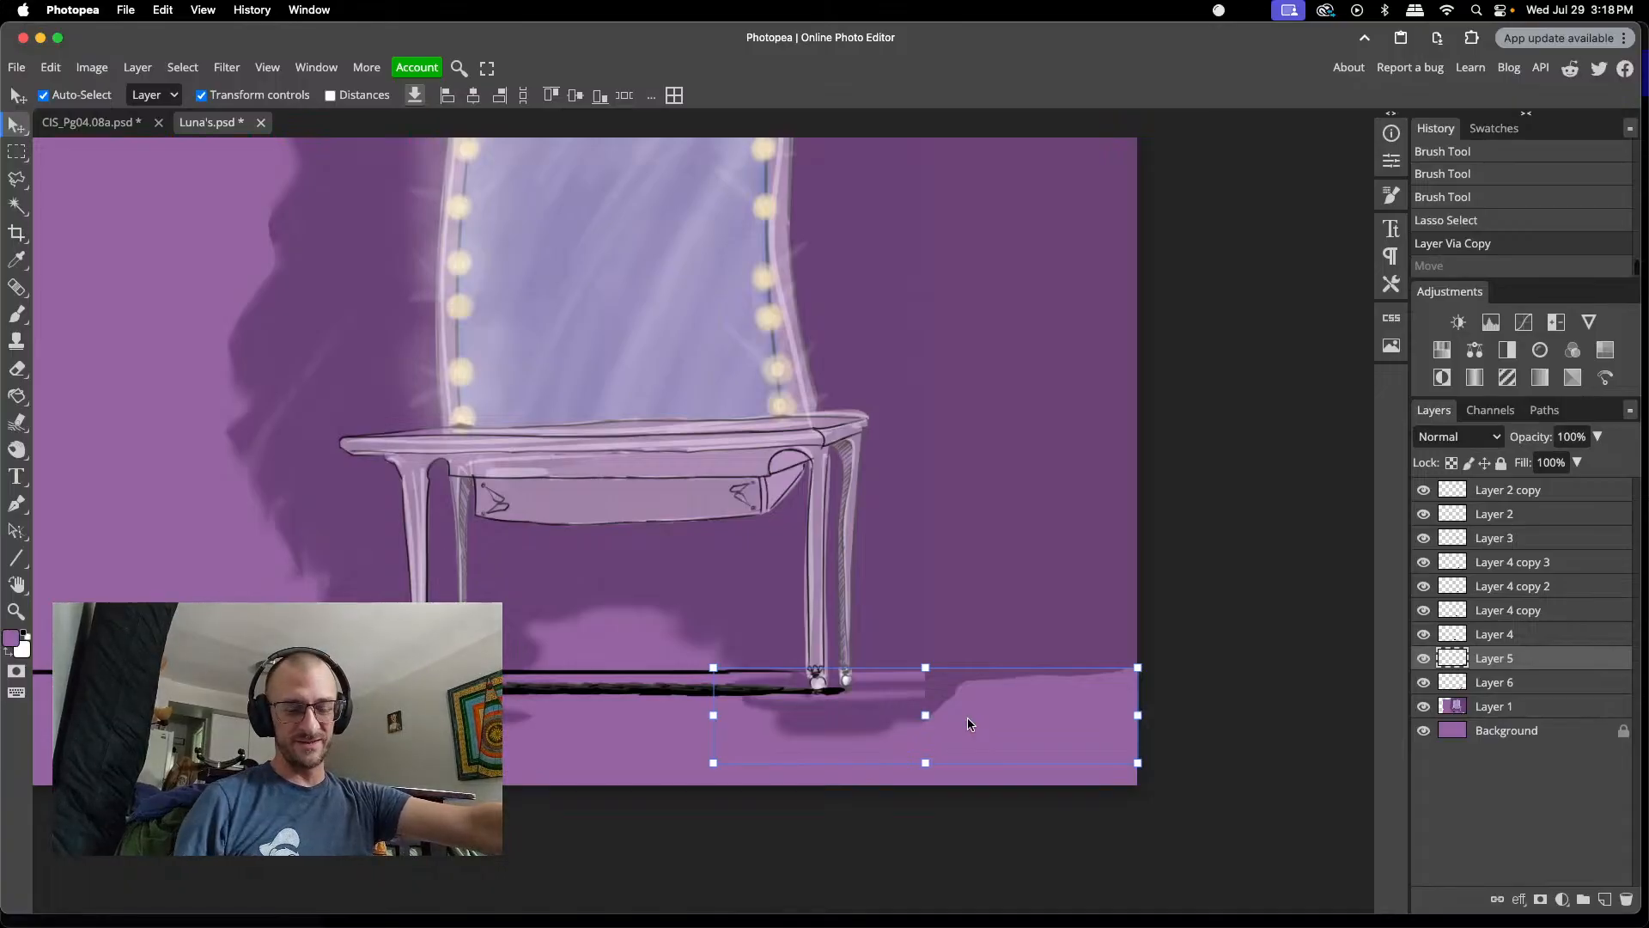
- Smudge the cut-off end of the table's floor shadow on Layer 5 outward at 36% strength into a tapered tip
{"action": "key", "text": "i"}
{"action": "left_click", "coordinate": [875, 720]}
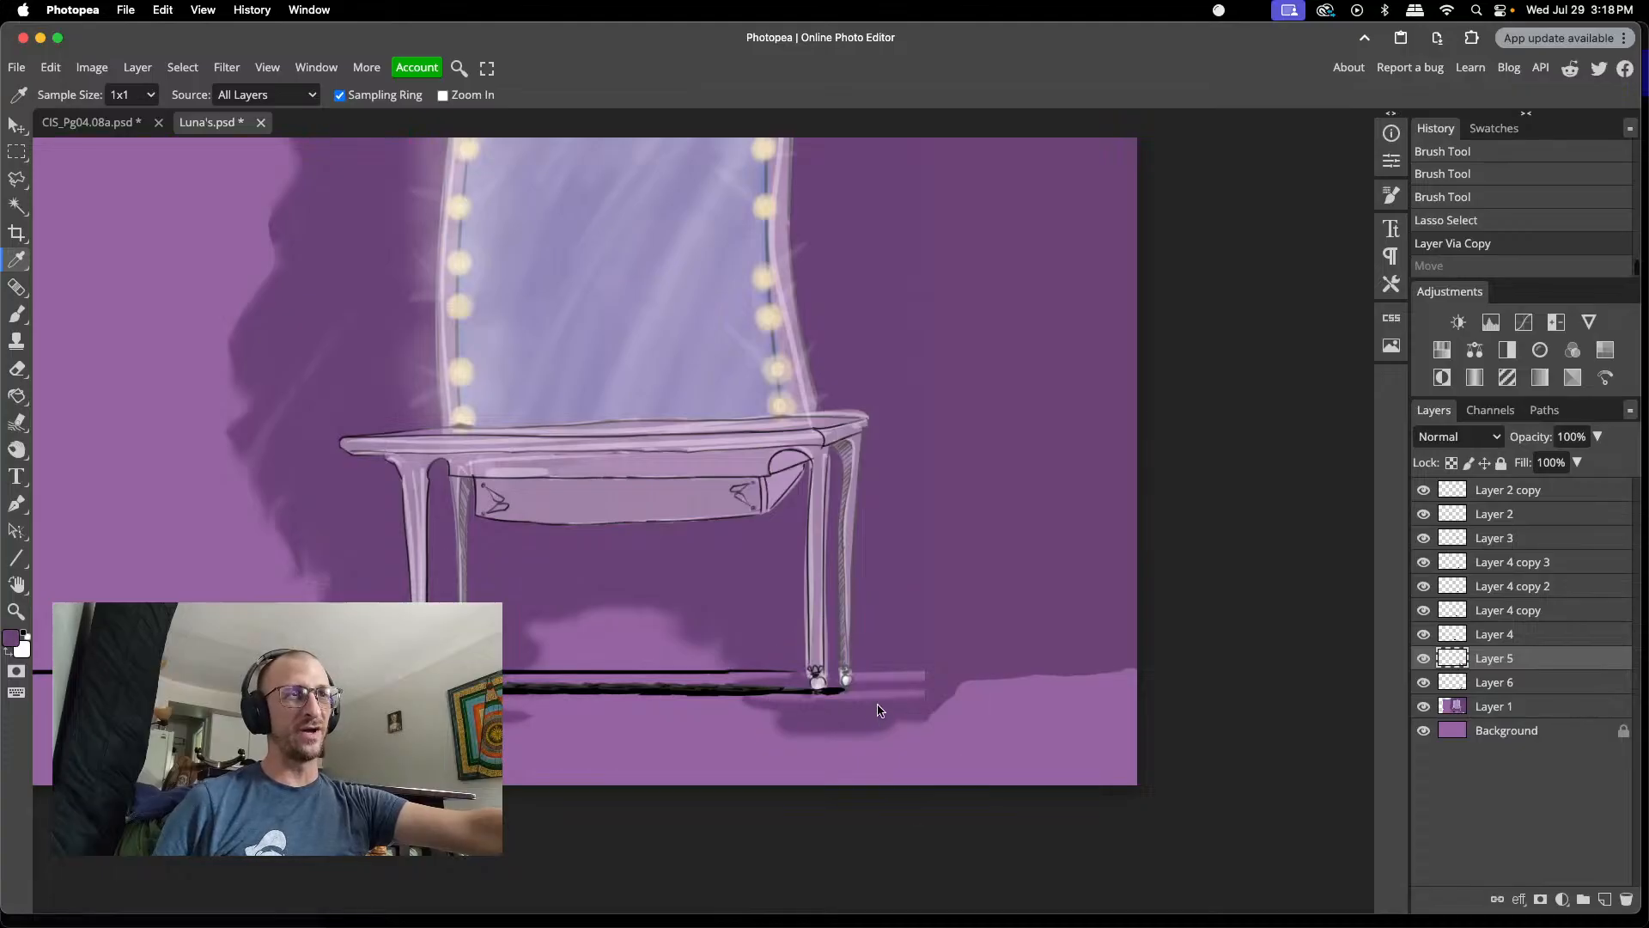
{"action": "left_click", "coordinate": [18, 427]}
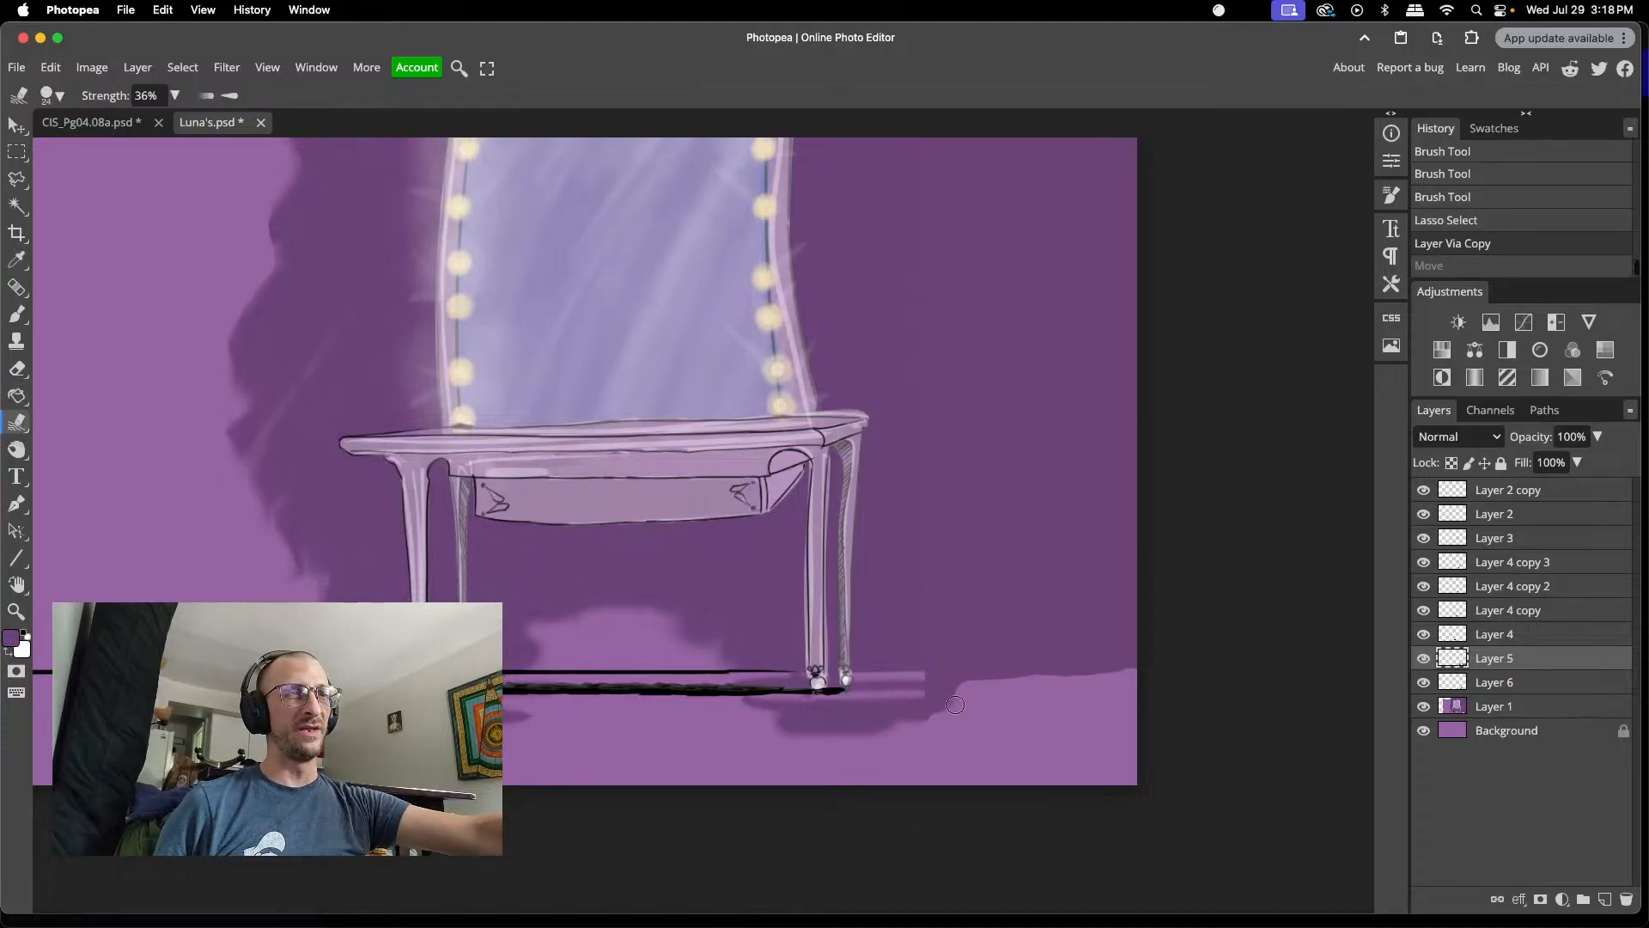
{"action": "left_click_drag", "start_coordinate": [955, 705], "coordinate": [934, 718]}
{"action": "mouse_move", "coordinate": [943, 713]}
{"action": "left_mouse_down"}
{"action": "mouse_move", "coordinate": [1042, 690]}
{"action": "mouse_move", "coordinate": [917, 709]}
{"action": "mouse_move", "coordinate": [920, 683]}
{"action": "mouse_move", "coordinate": [1024, 682]}
{"action": "left_mouse_up"}
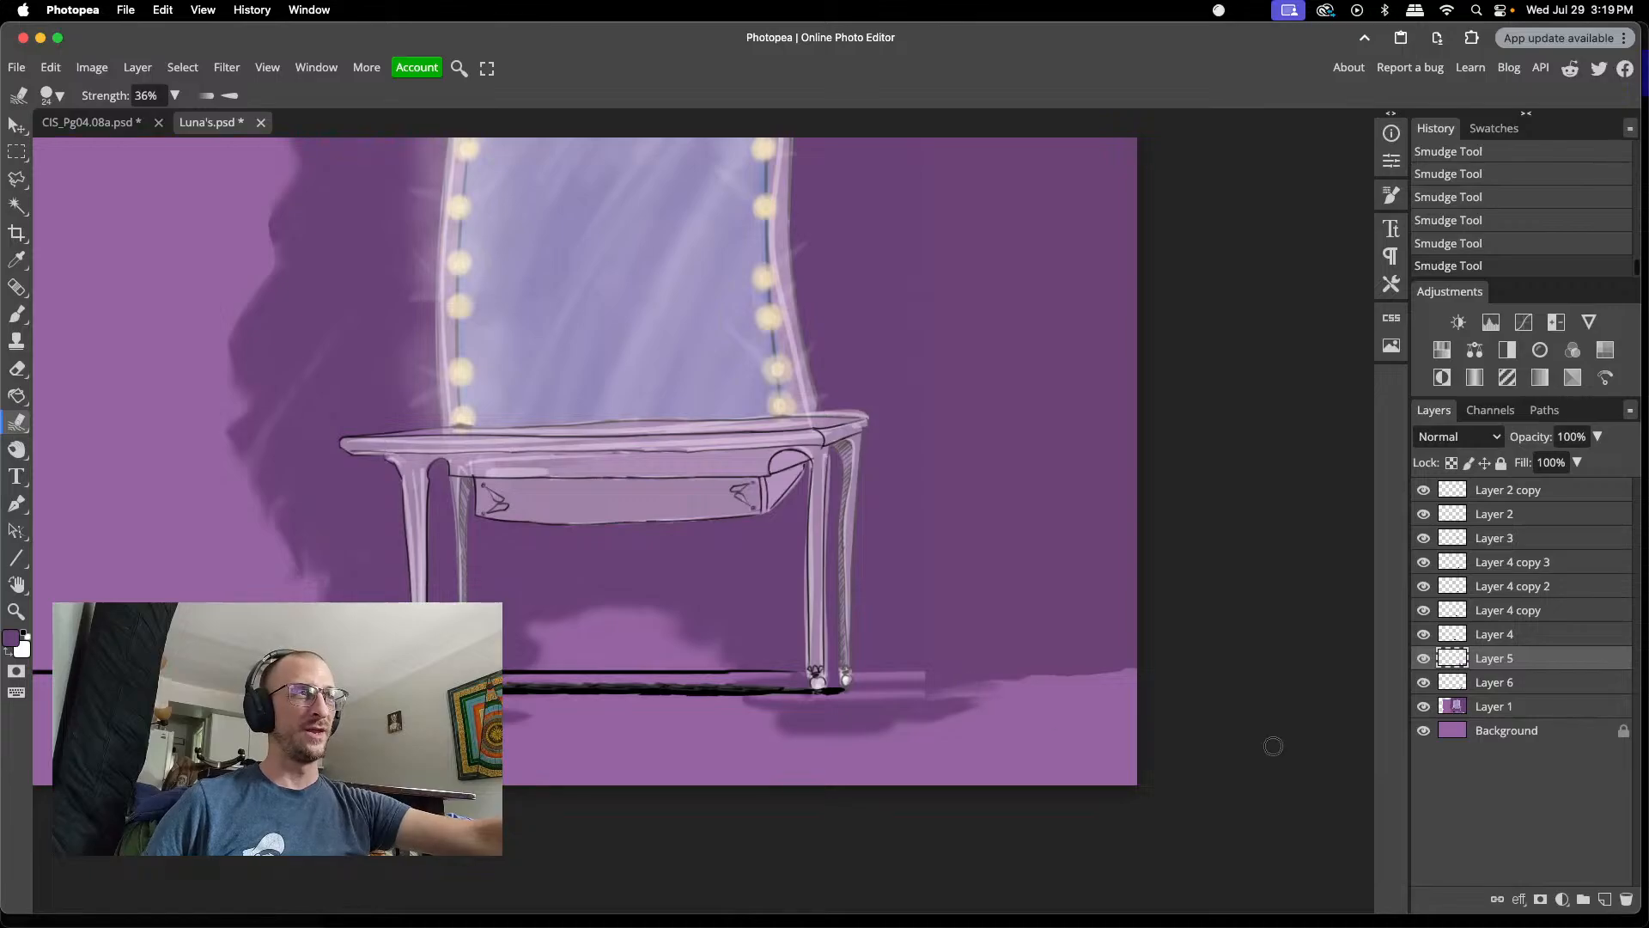
- Check Layer 1 by toggling its visibility, select it, and smudge the blunt end of the light floor strip beside the table leg
{"action": "left_click", "coordinate": [1425, 707]}
{"action": "left_click", "coordinate": [1424, 707]}
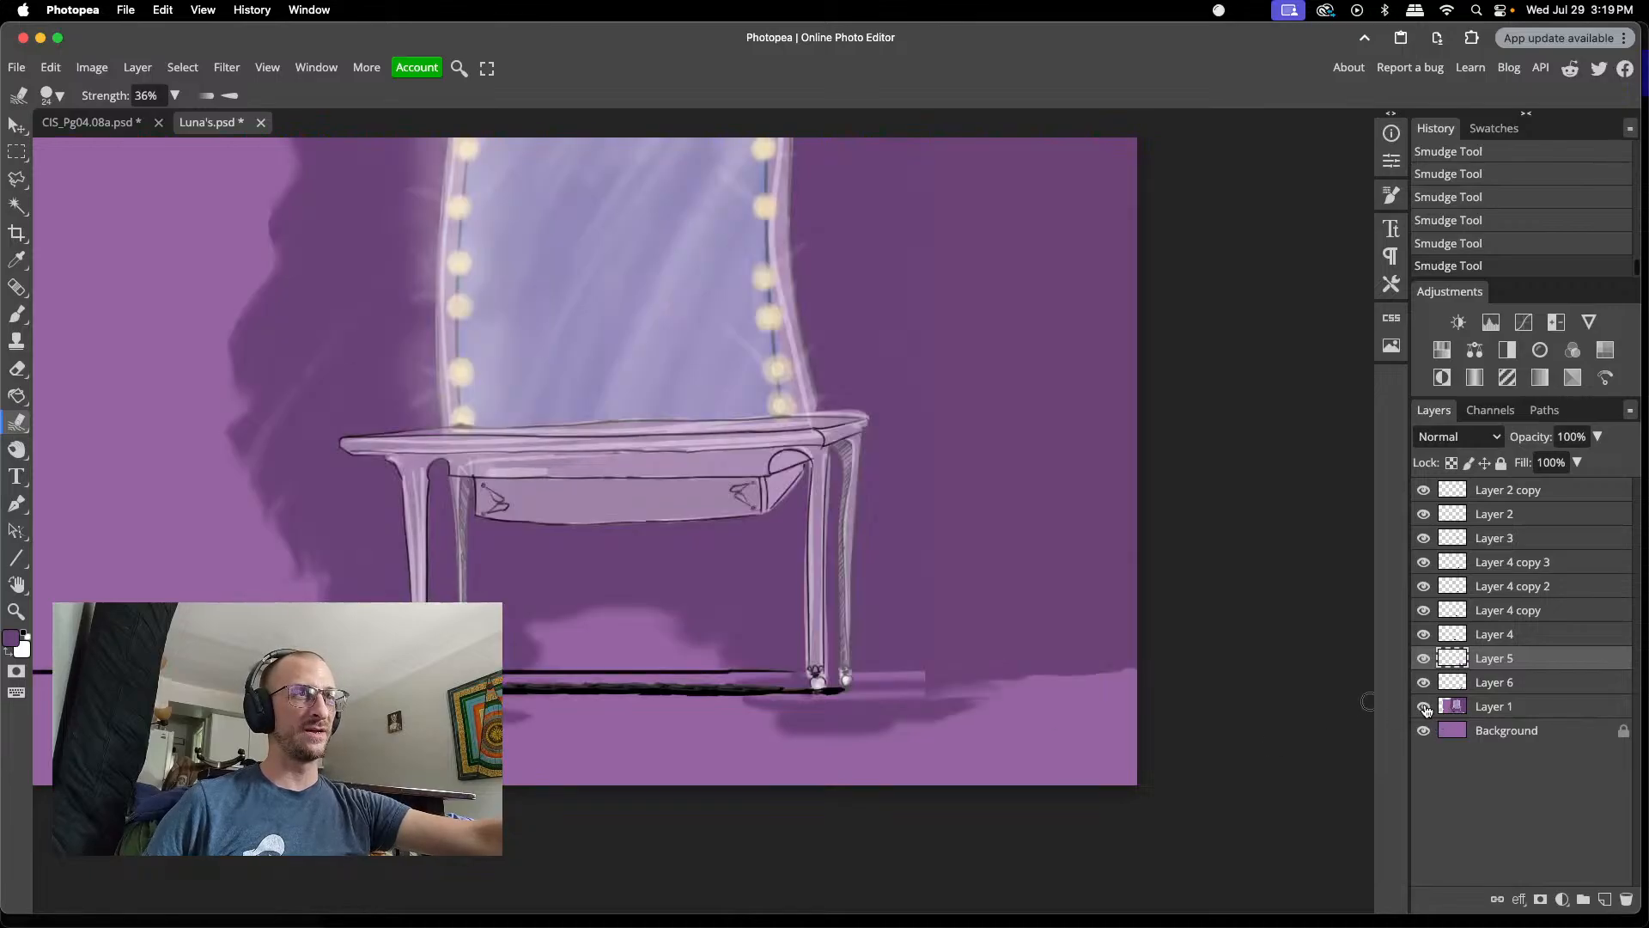
{"action": "left_click", "coordinate": [1495, 706]}
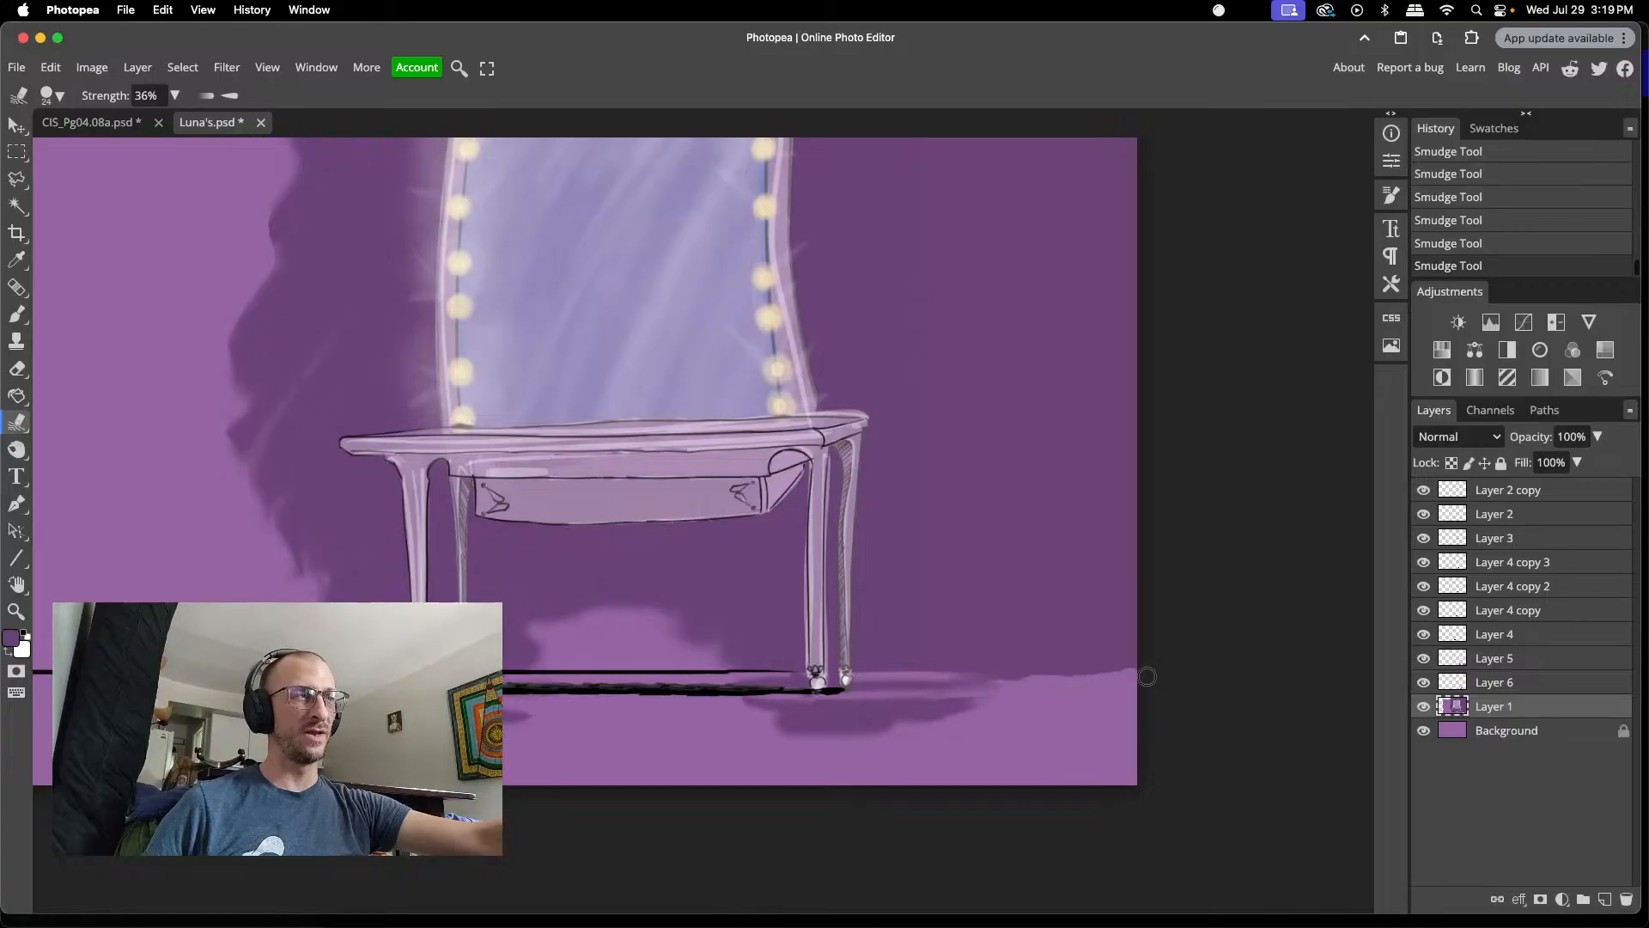
- Toggle Layer 1's visibility on and off to examine which parts of the wall, floor and shadow it holds
{"action": "left_click", "coordinate": [1424, 707]}
{"action": "left_click", "coordinate": [1423, 707]}
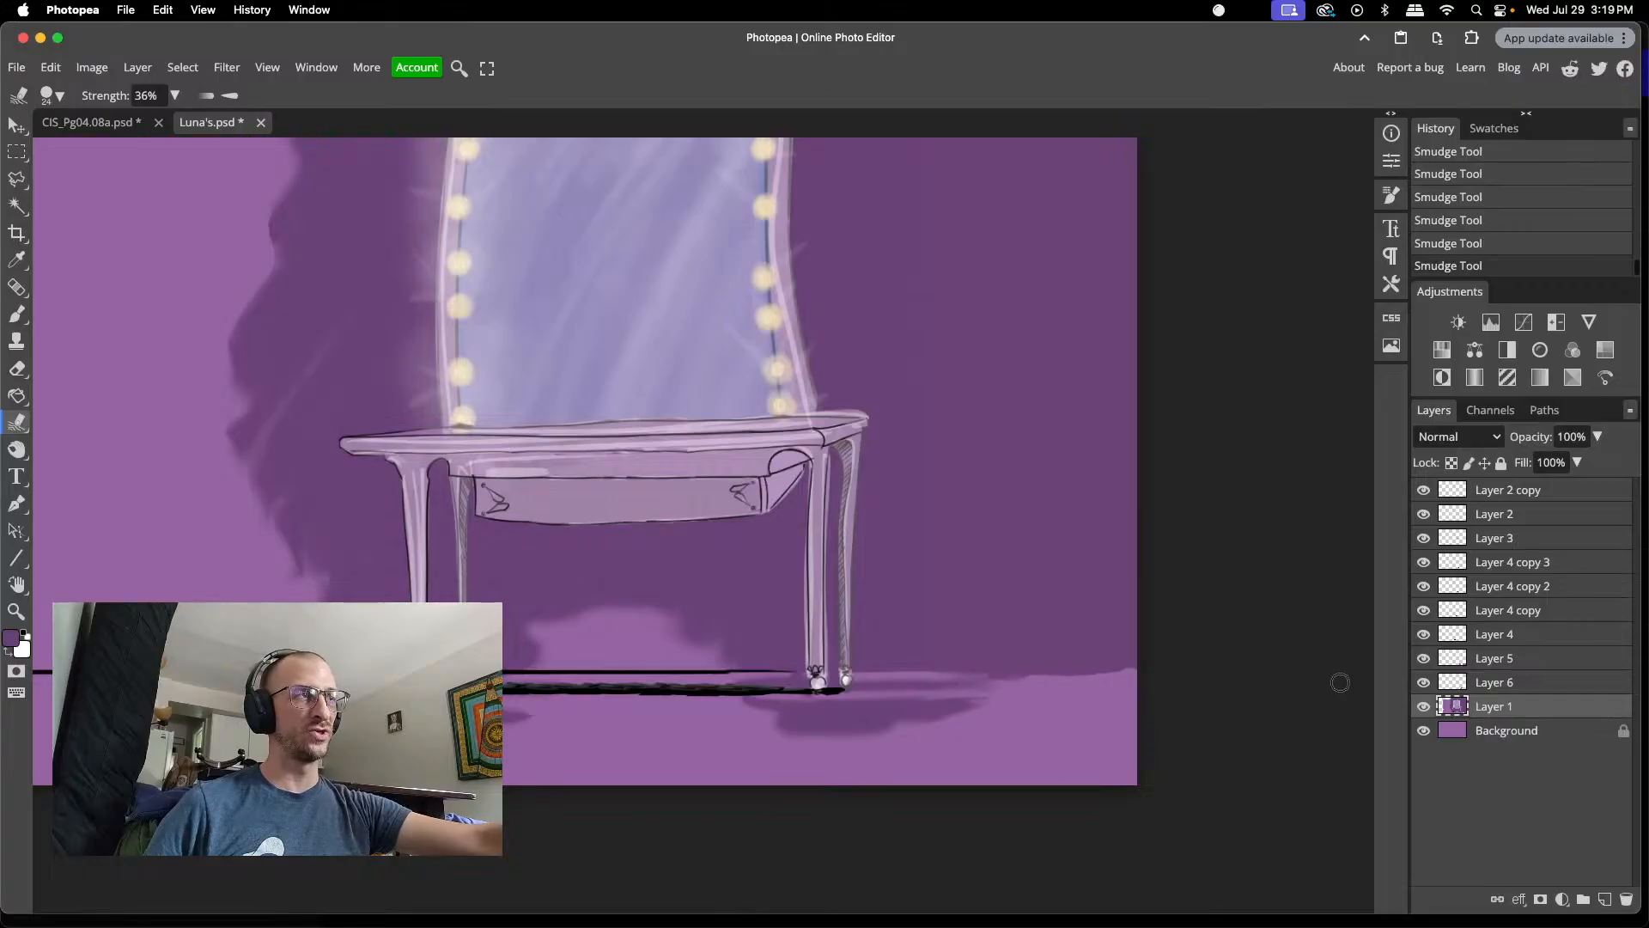
{"action": "left_click", "coordinate": [1424, 706], "text": "alt"}
{"action": "left_click", "coordinate": [1424, 706], "text": "alt"}
{"action": "left_click", "coordinate": [1423, 706], "text": "alt"}
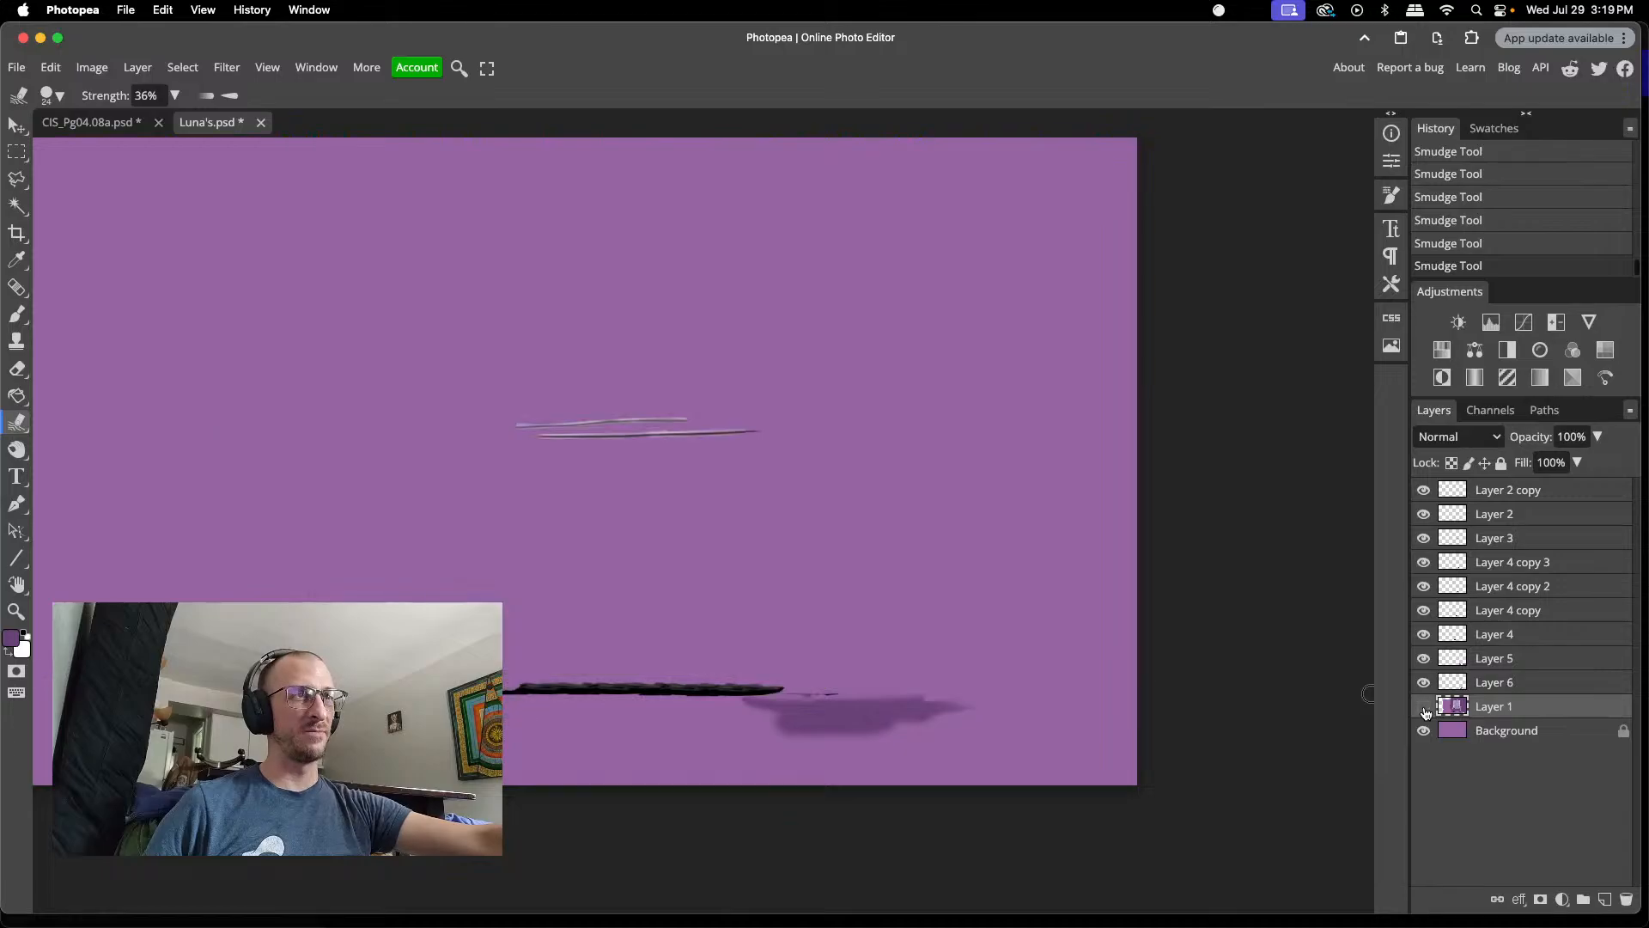
{"action": "left_click", "coordinate": [1424, 706], "text": "alt"}
{"action": "left_click", "coordinate": [1420, 684]}
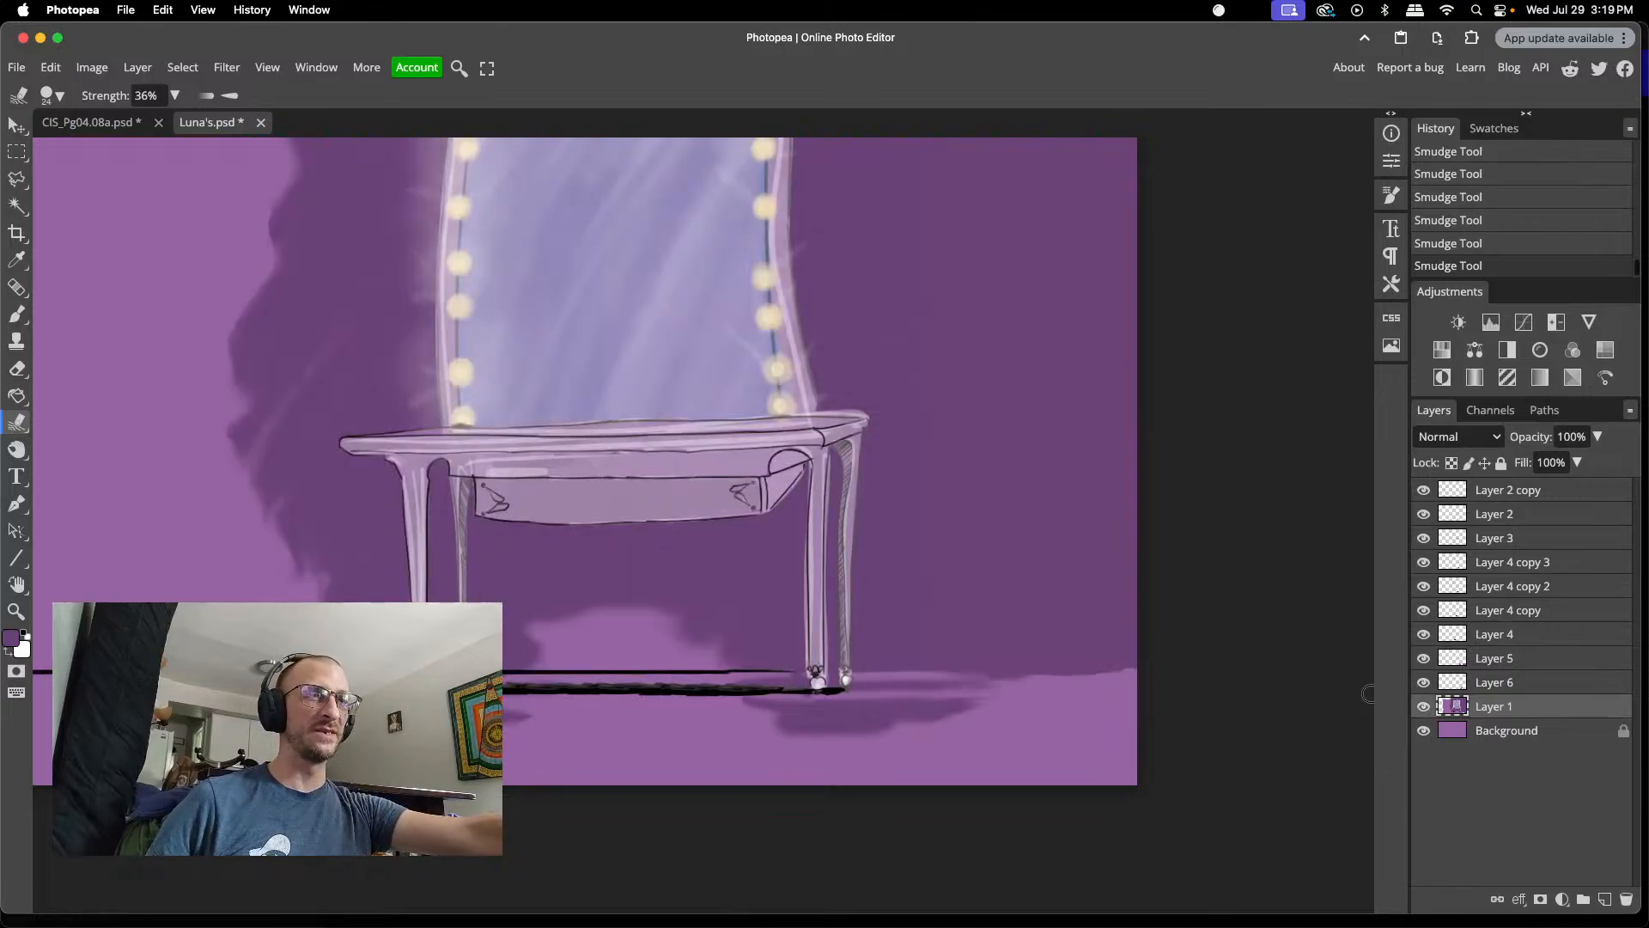
{"action": "scroll", "coordinate": [576, 694], "scroll_direction": "down", "scroll_amount": 3}
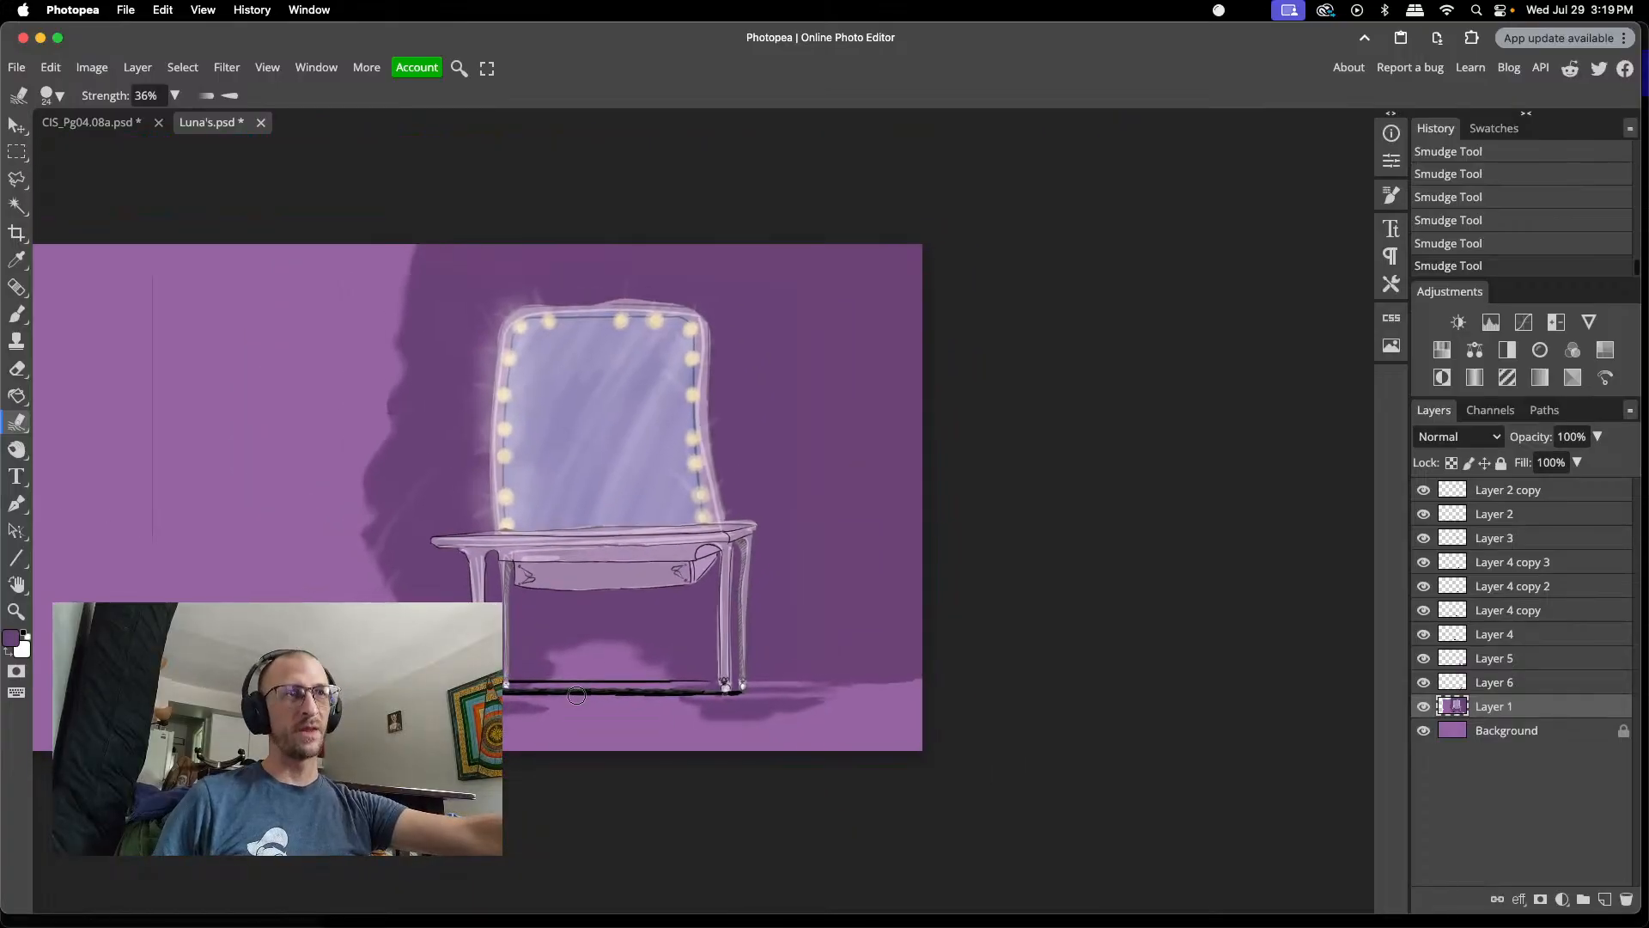
- Check Layer 1 by toggling its visibility, and erase the thin stray vertical line on the light wall
{"action": "scroll", "coordinate": [577, 694], "scroll_direction": "down", "scroll_amount": 1}
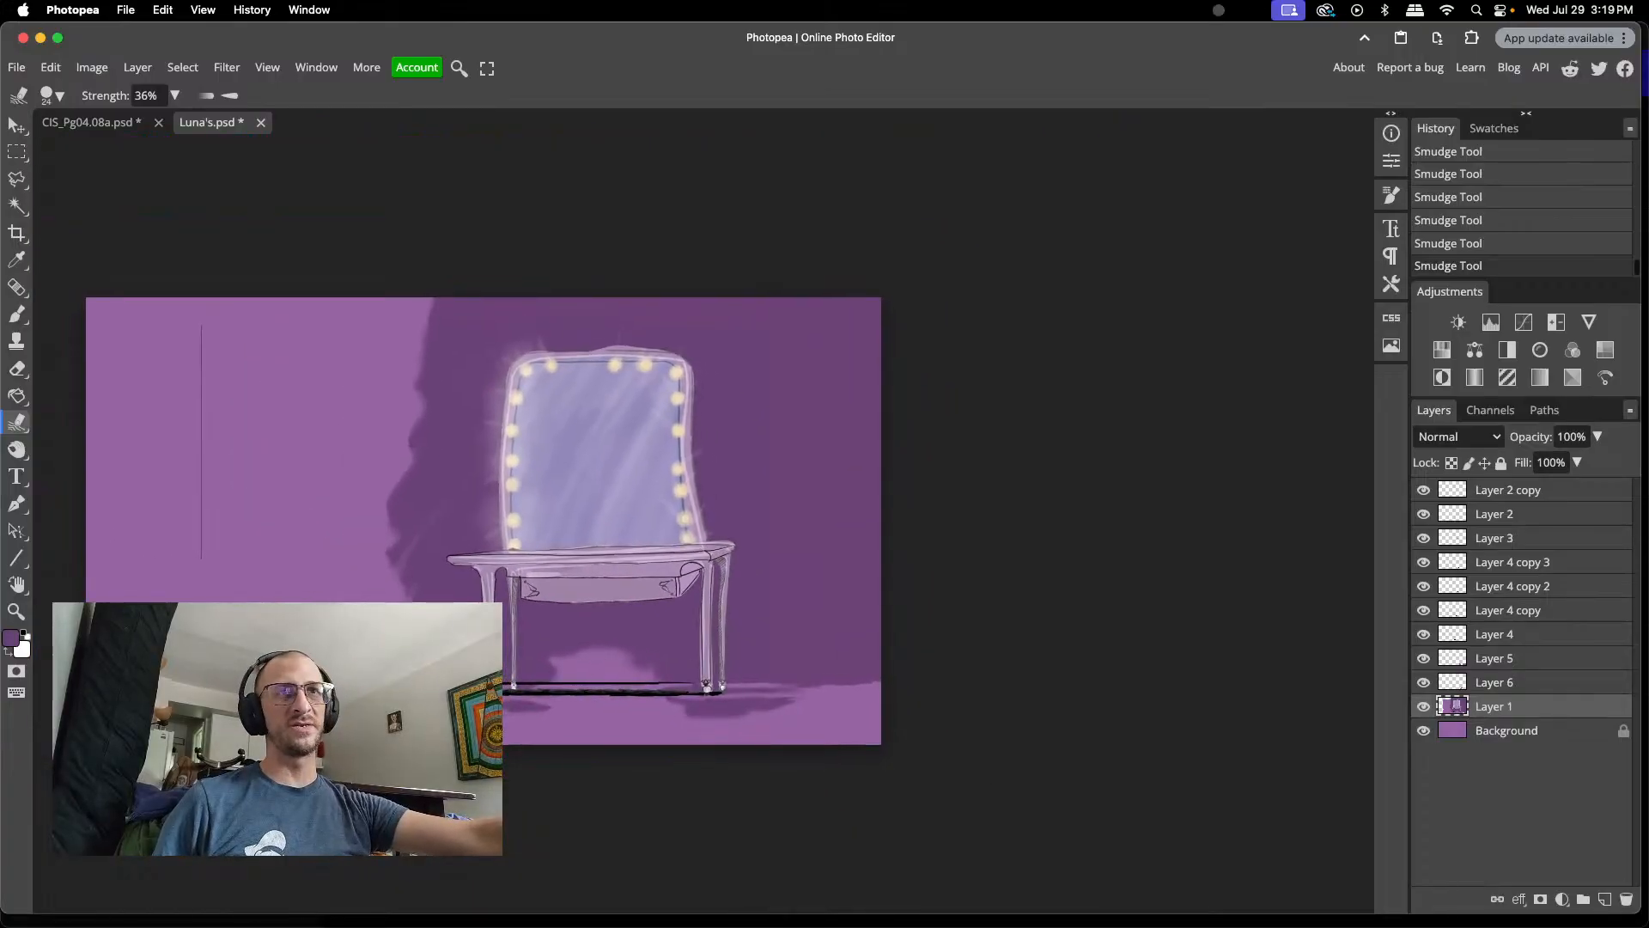
{"action": "scroll", "coordinate": [743, 520], "scroll_direction": "left", "scroll_amount": 5}
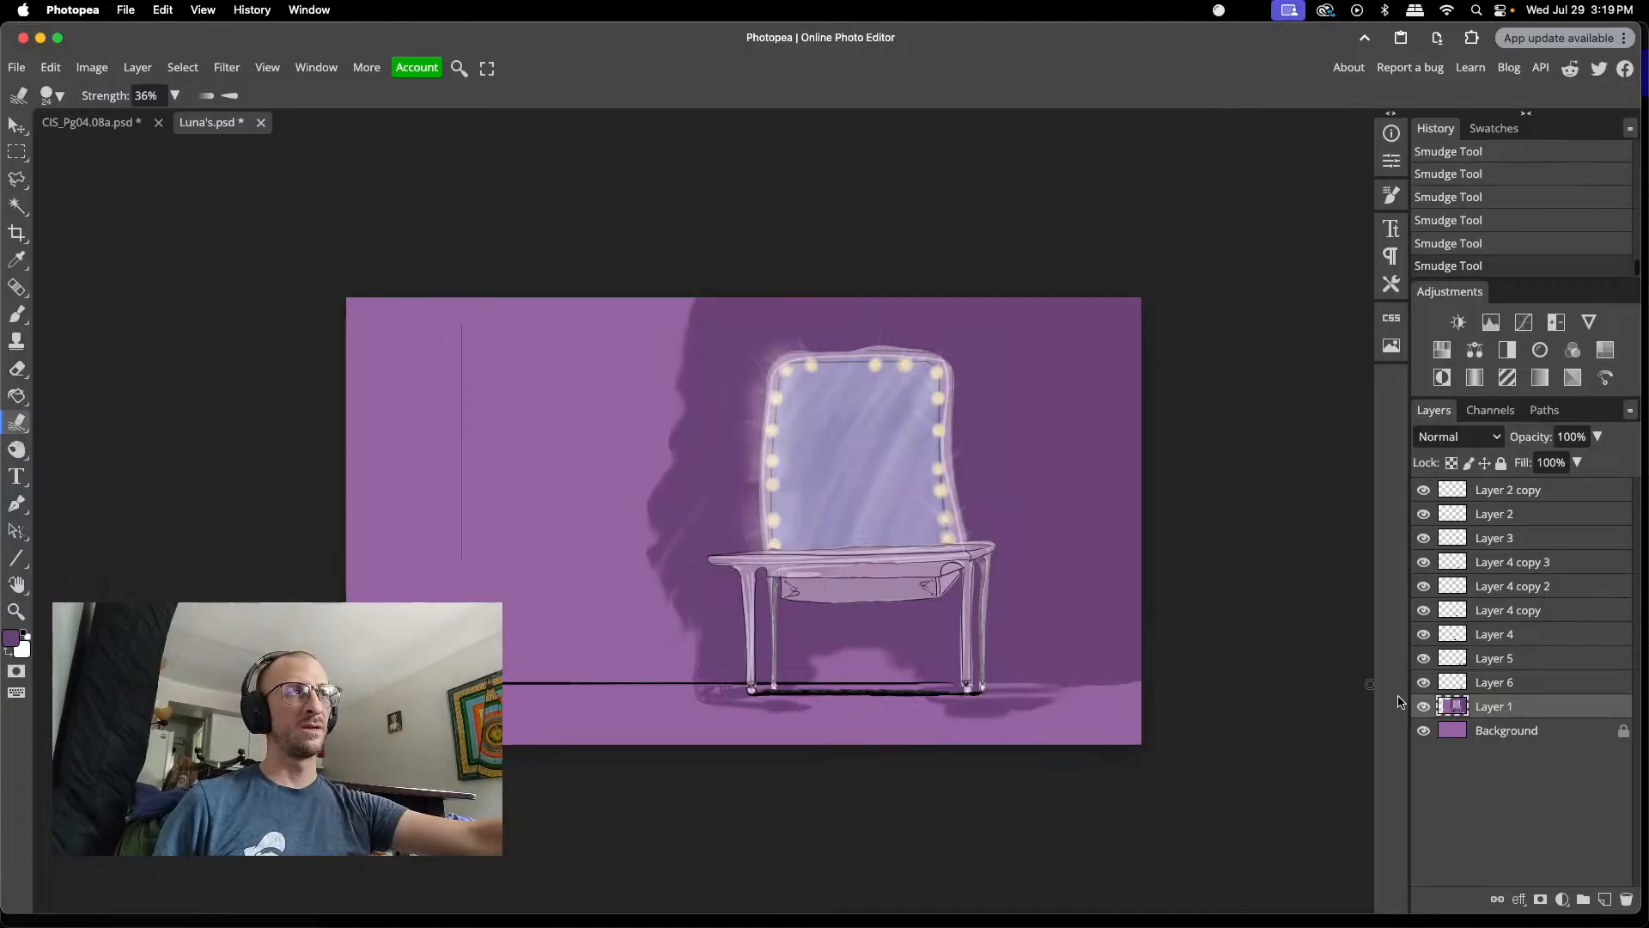
{"action": "left_click", "coordinate": [1423, 706], "text": "alt"}
{"action": "left_click", "coordinate": [1424, 706], "text": "alt"}
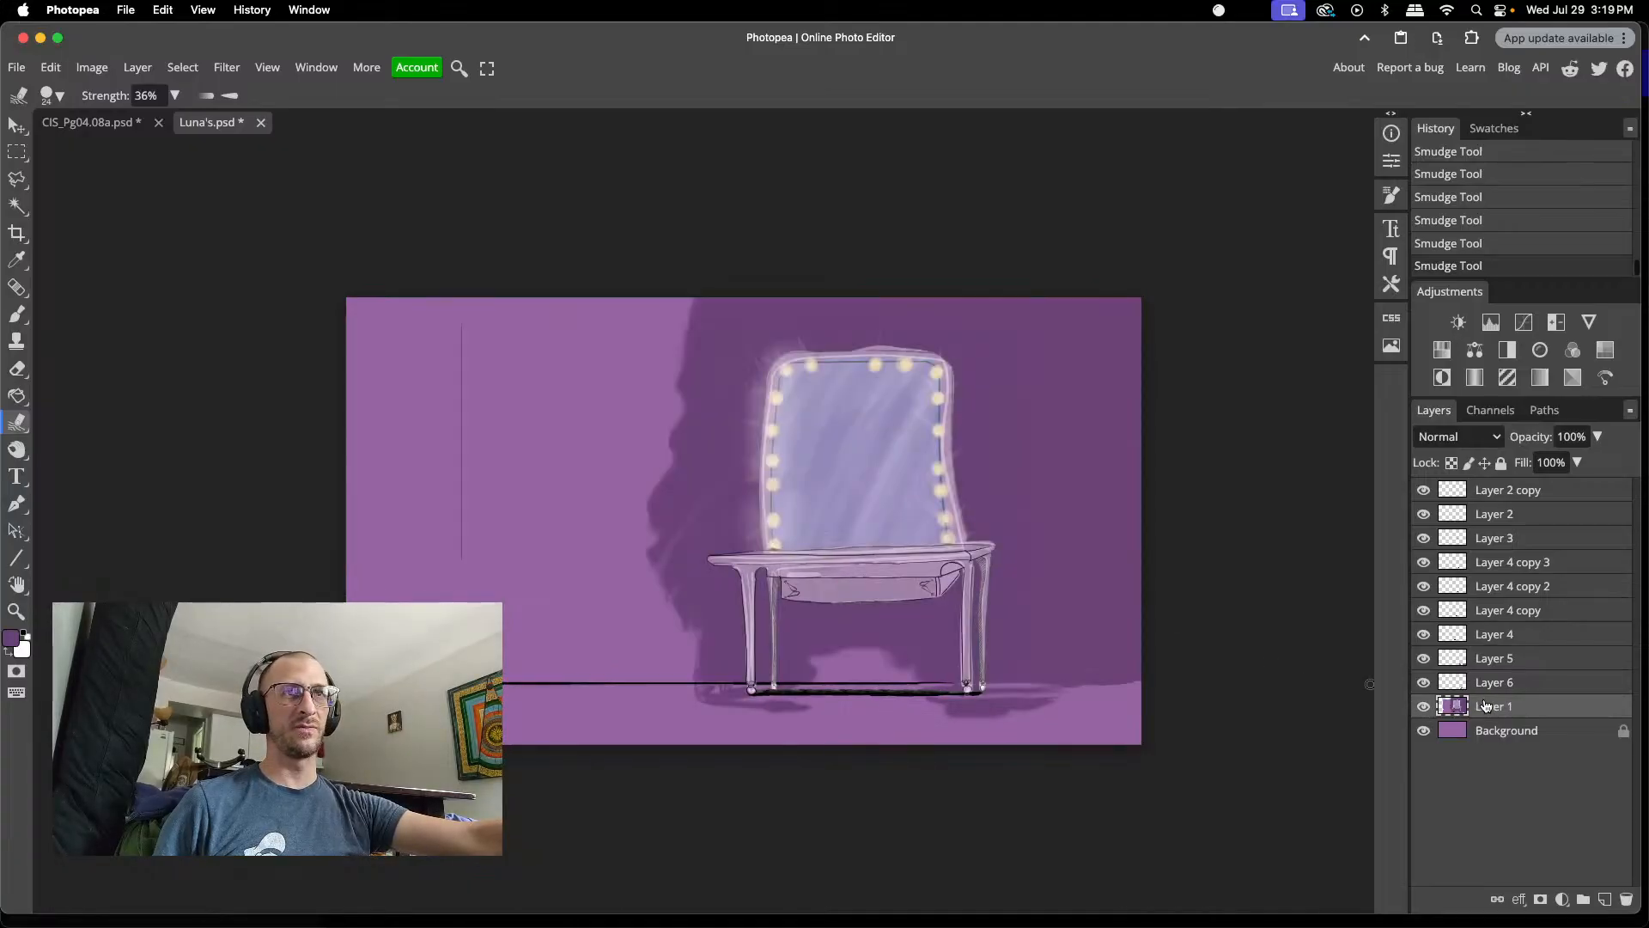
{"action": "key", "text": "e"}
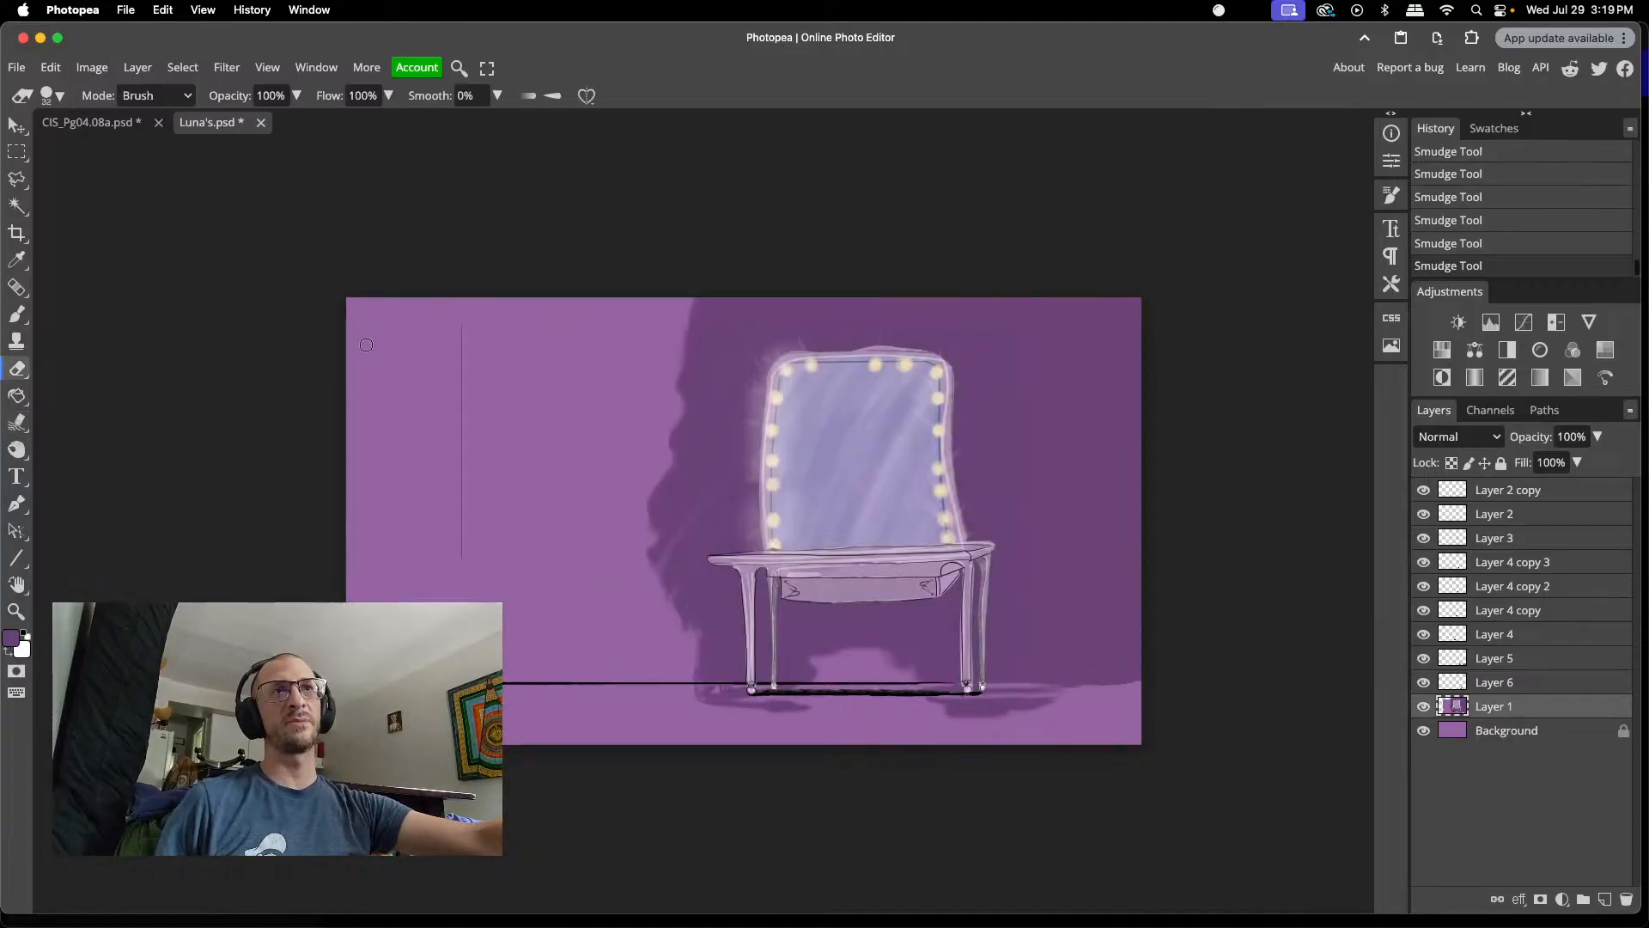
{"action": "left_click_drag", "start_coordinate": [461, 323], "coordinate": [461, 350]}
{"action": "left_click_drag", "start_coordinate": [464, 420], "coordinate": [462, 566]}
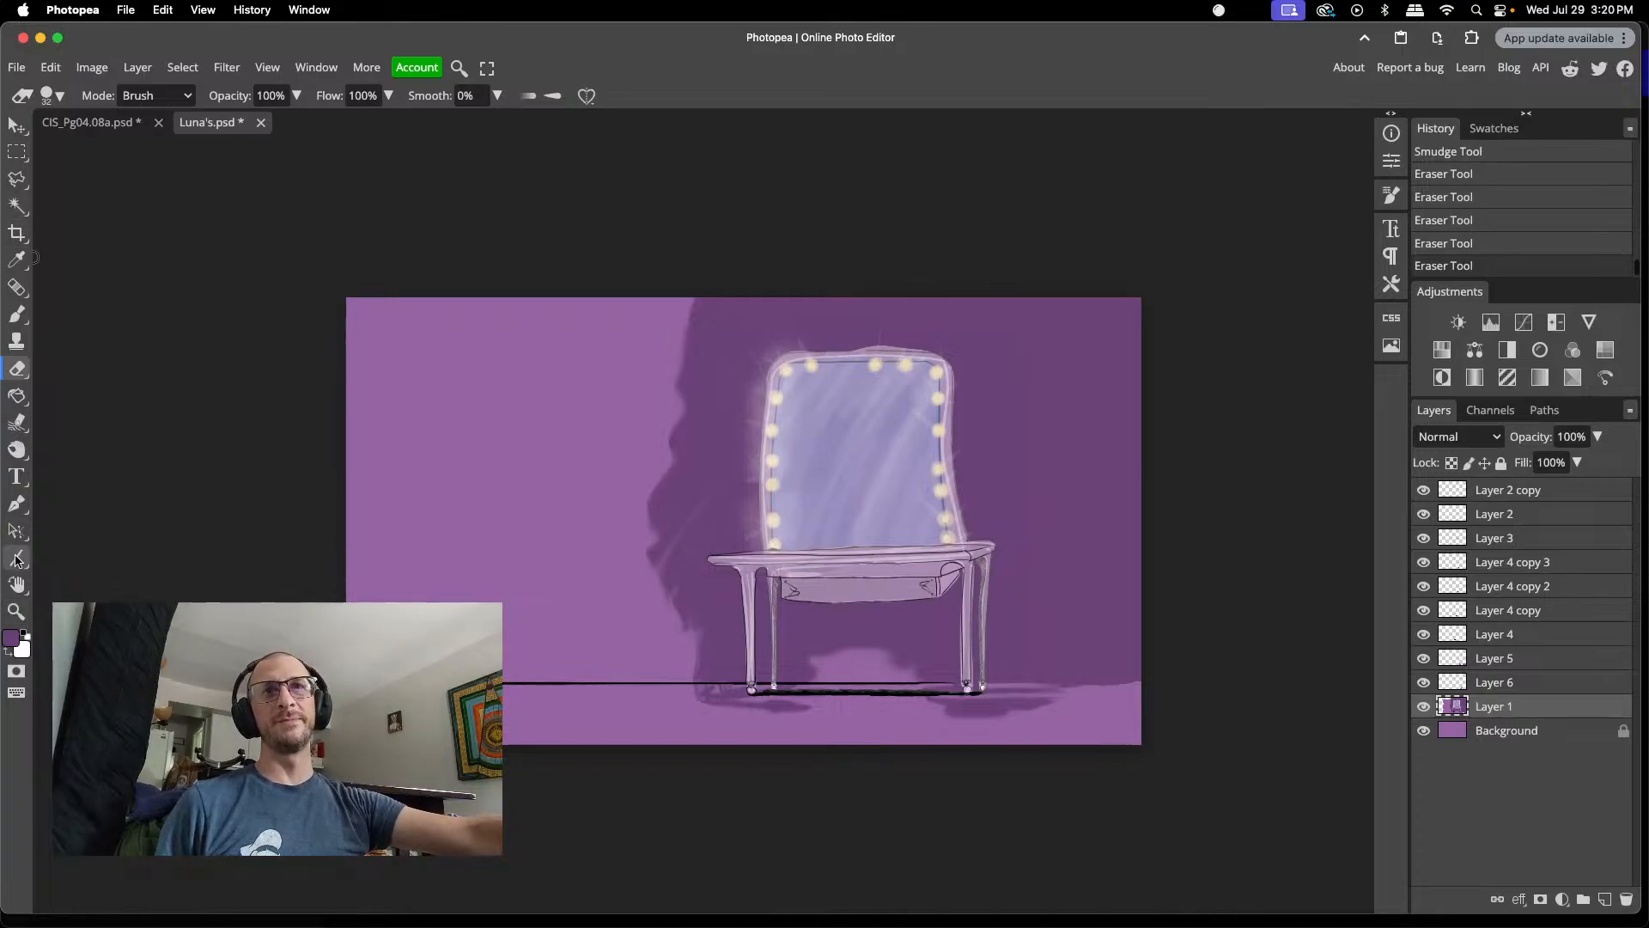
- Use the Line tool with black fill and 5 px width to continue the floor line past the table to the canvas edge
{"action": "right_click", "coordinate": [16, 559]}
{"action": "left_click", "coordinate": [104, 671]}
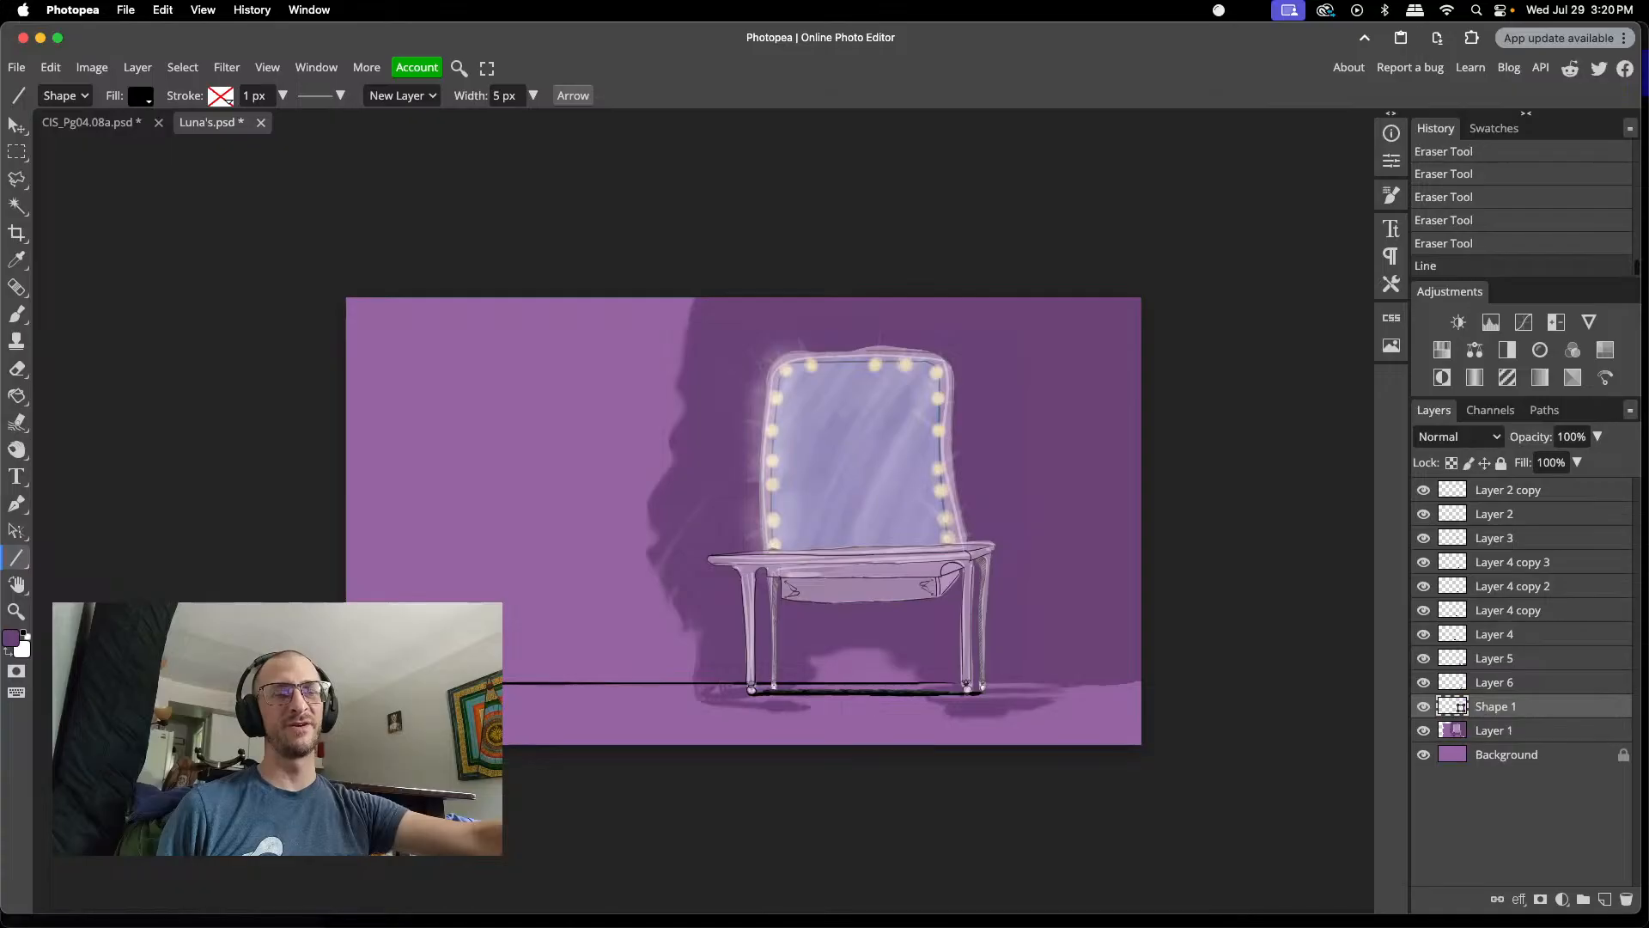
{"action": "left_click", "coordinate": [481, 683]}
{"action": "left_click", "coordinate": [302, 318]}
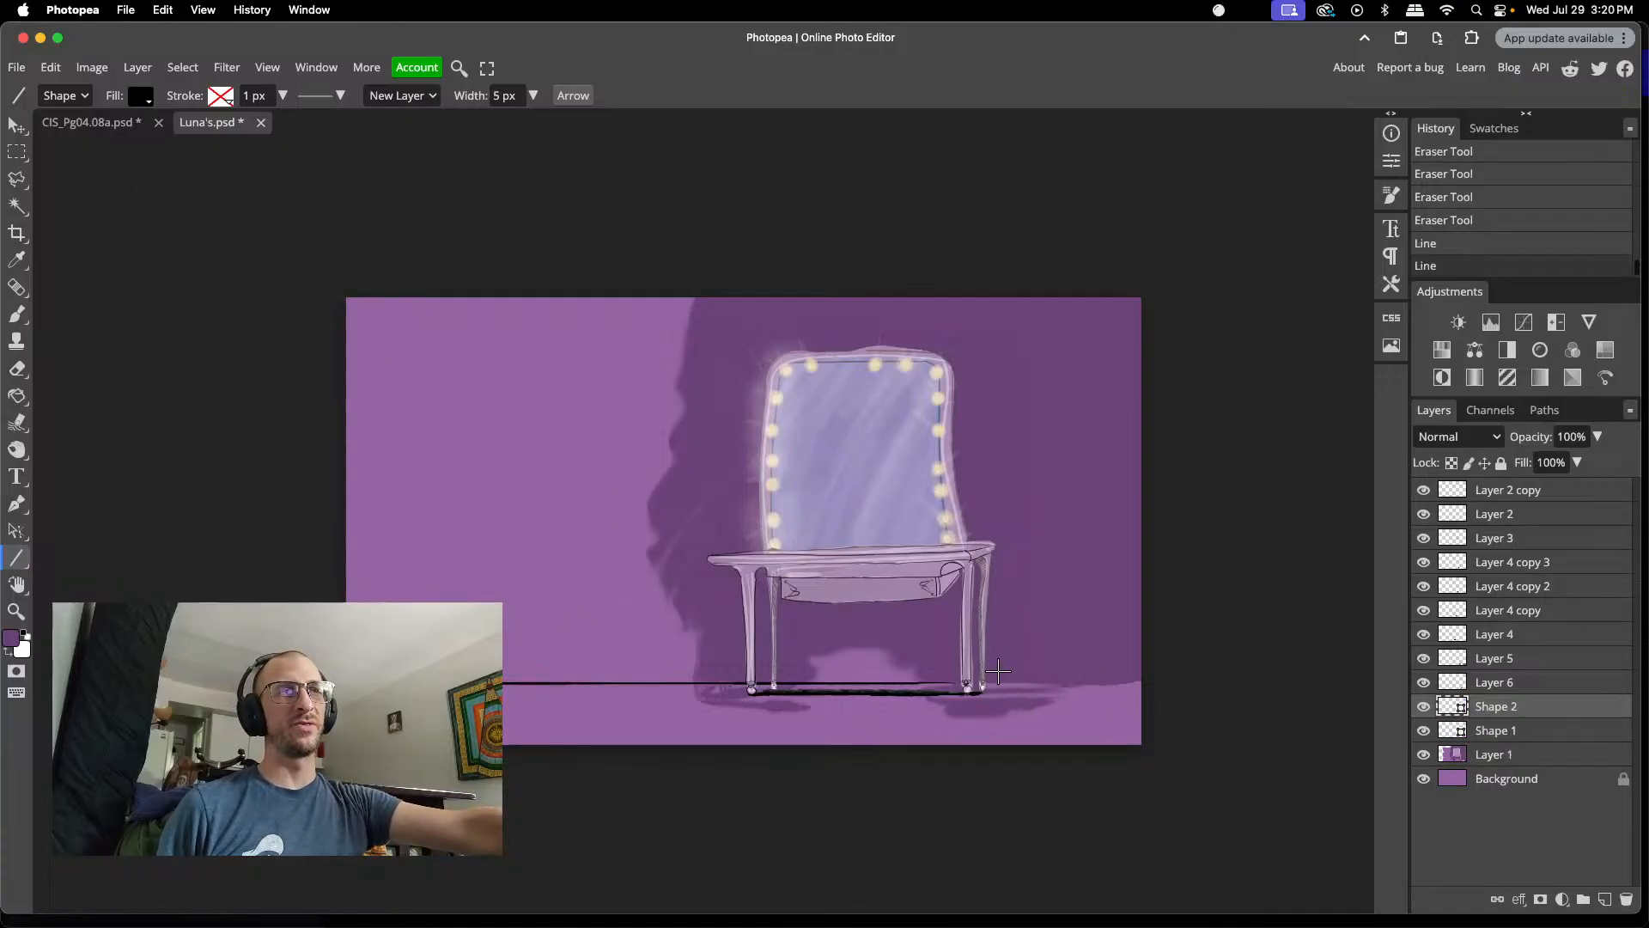
{"action": "left_click_drag", "start_coordinate": [988, 683], "coordinate": [1151, 683]}
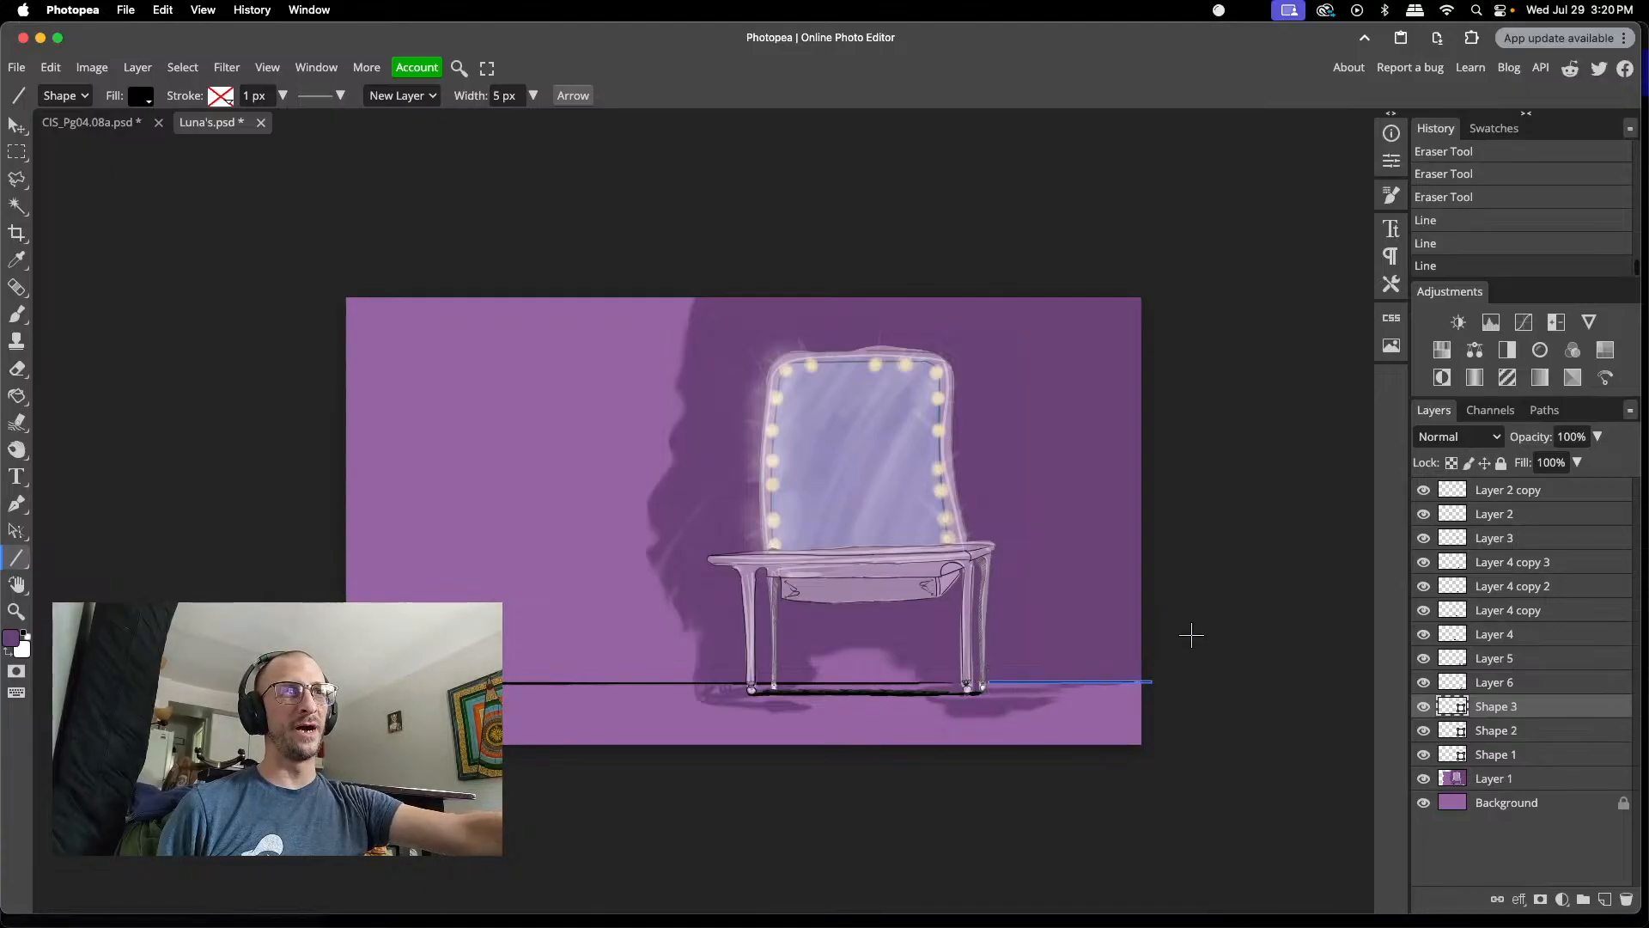
{"action": "left_click", "coordinate": [1192, 610]}
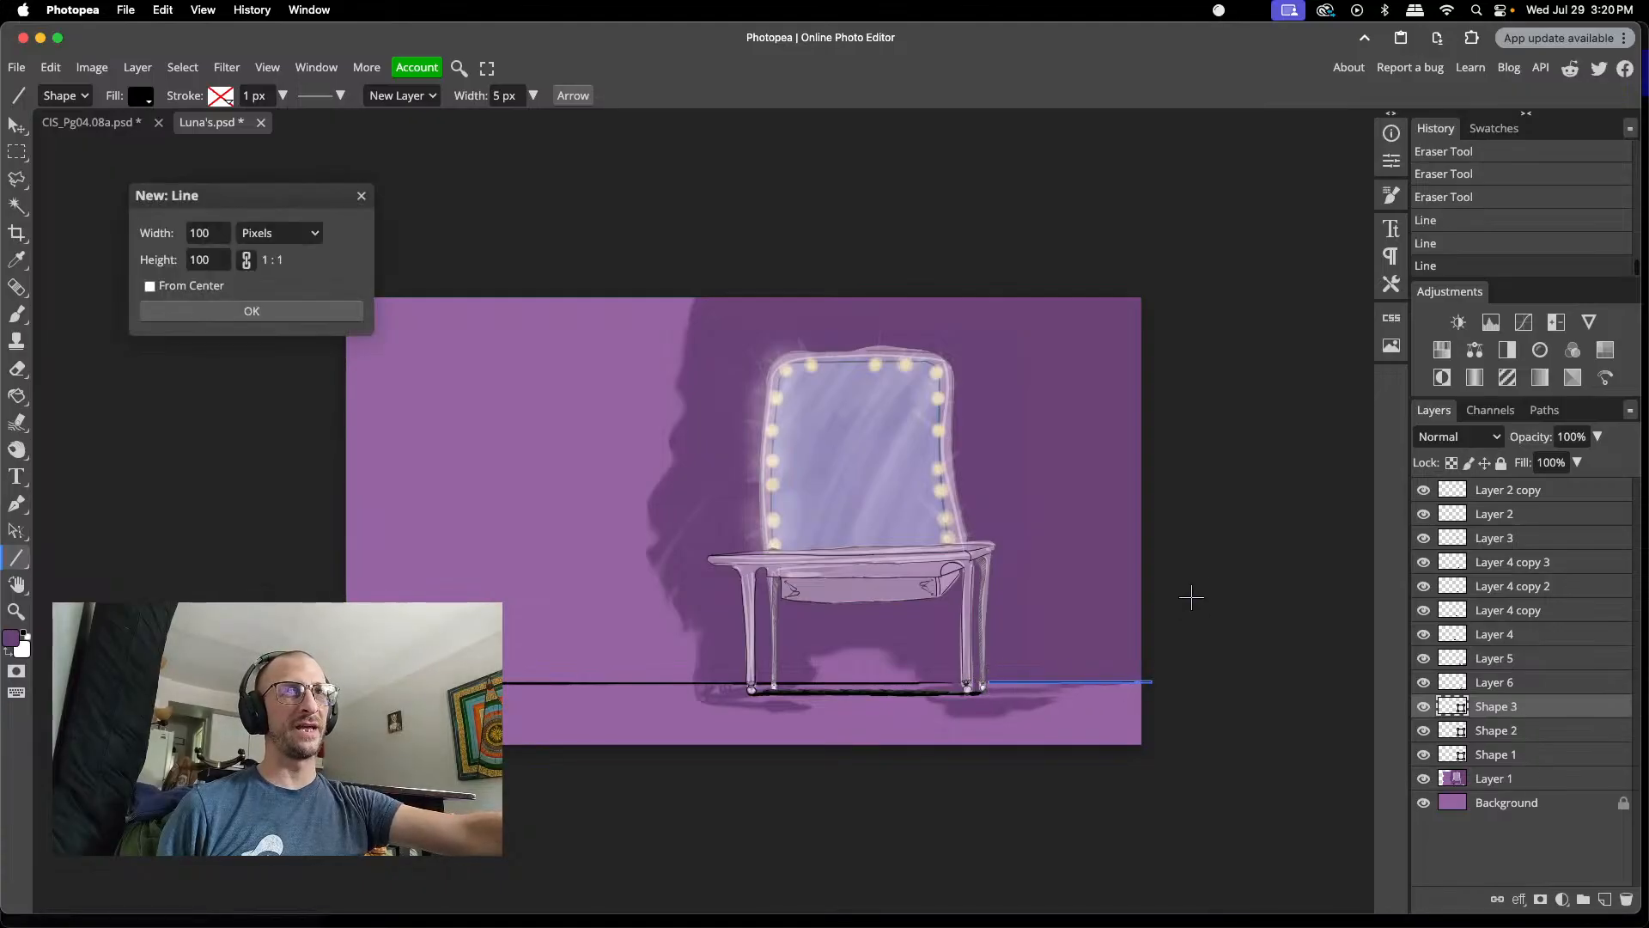
{"action": "left_click", "coordinate": [269, 311]}
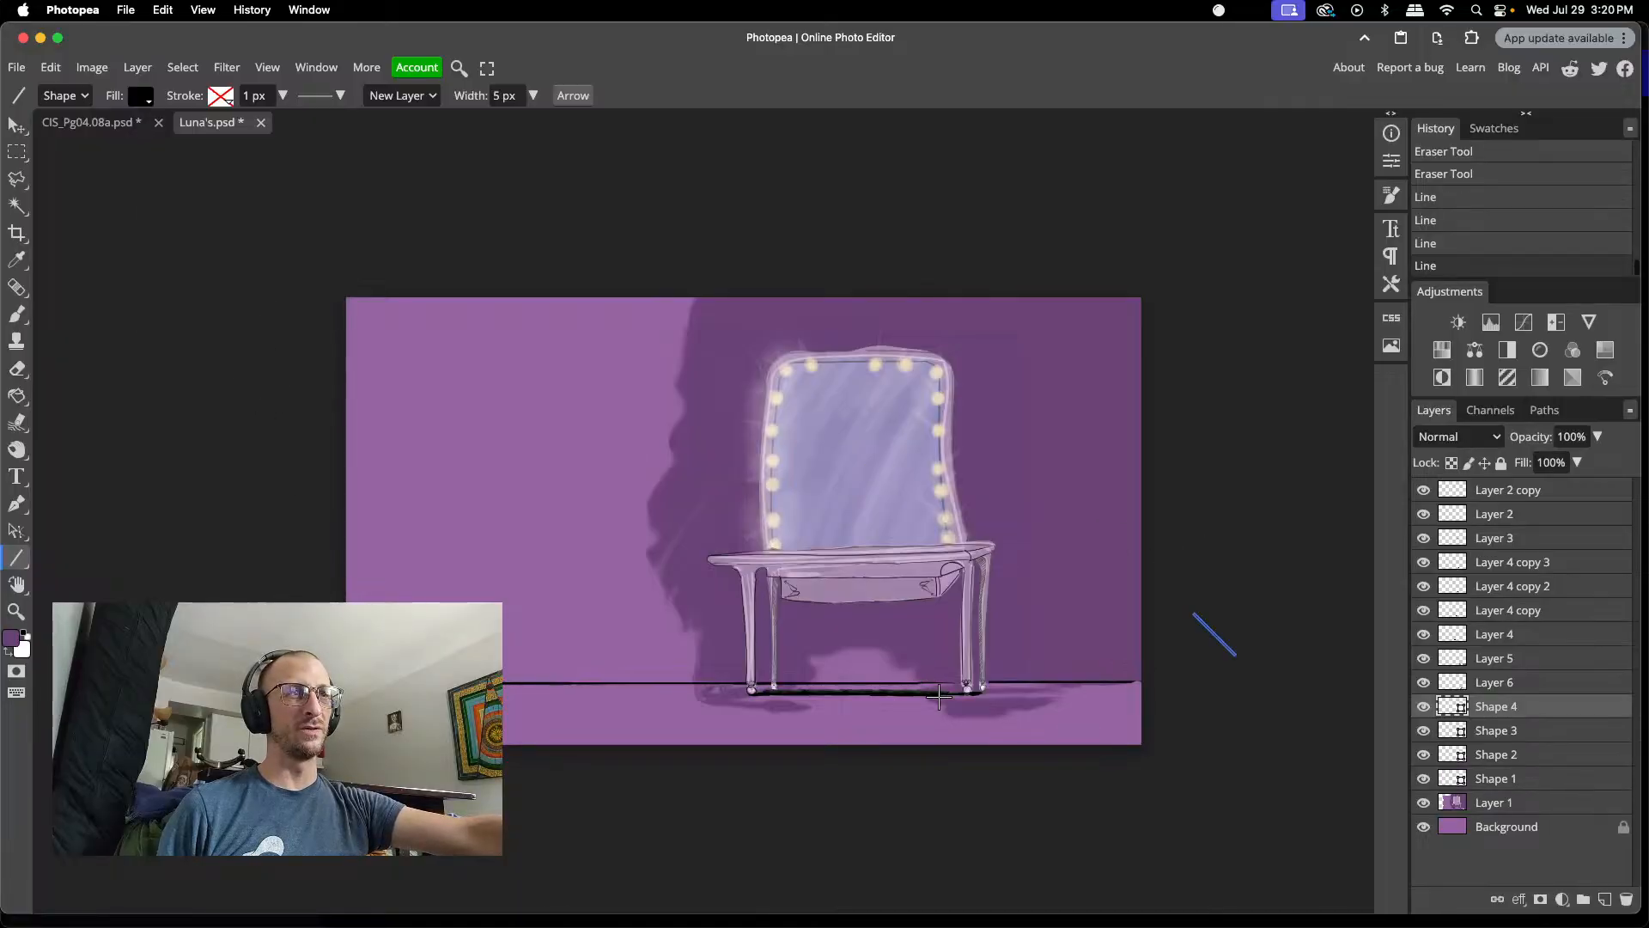
- Add a short black 5 px line along the floor line between the table's legs, beside the mirror-side front leg
{"action": "left_click_drag", "start_coordinate": [927, 682], "coordinate": [959, 682]}
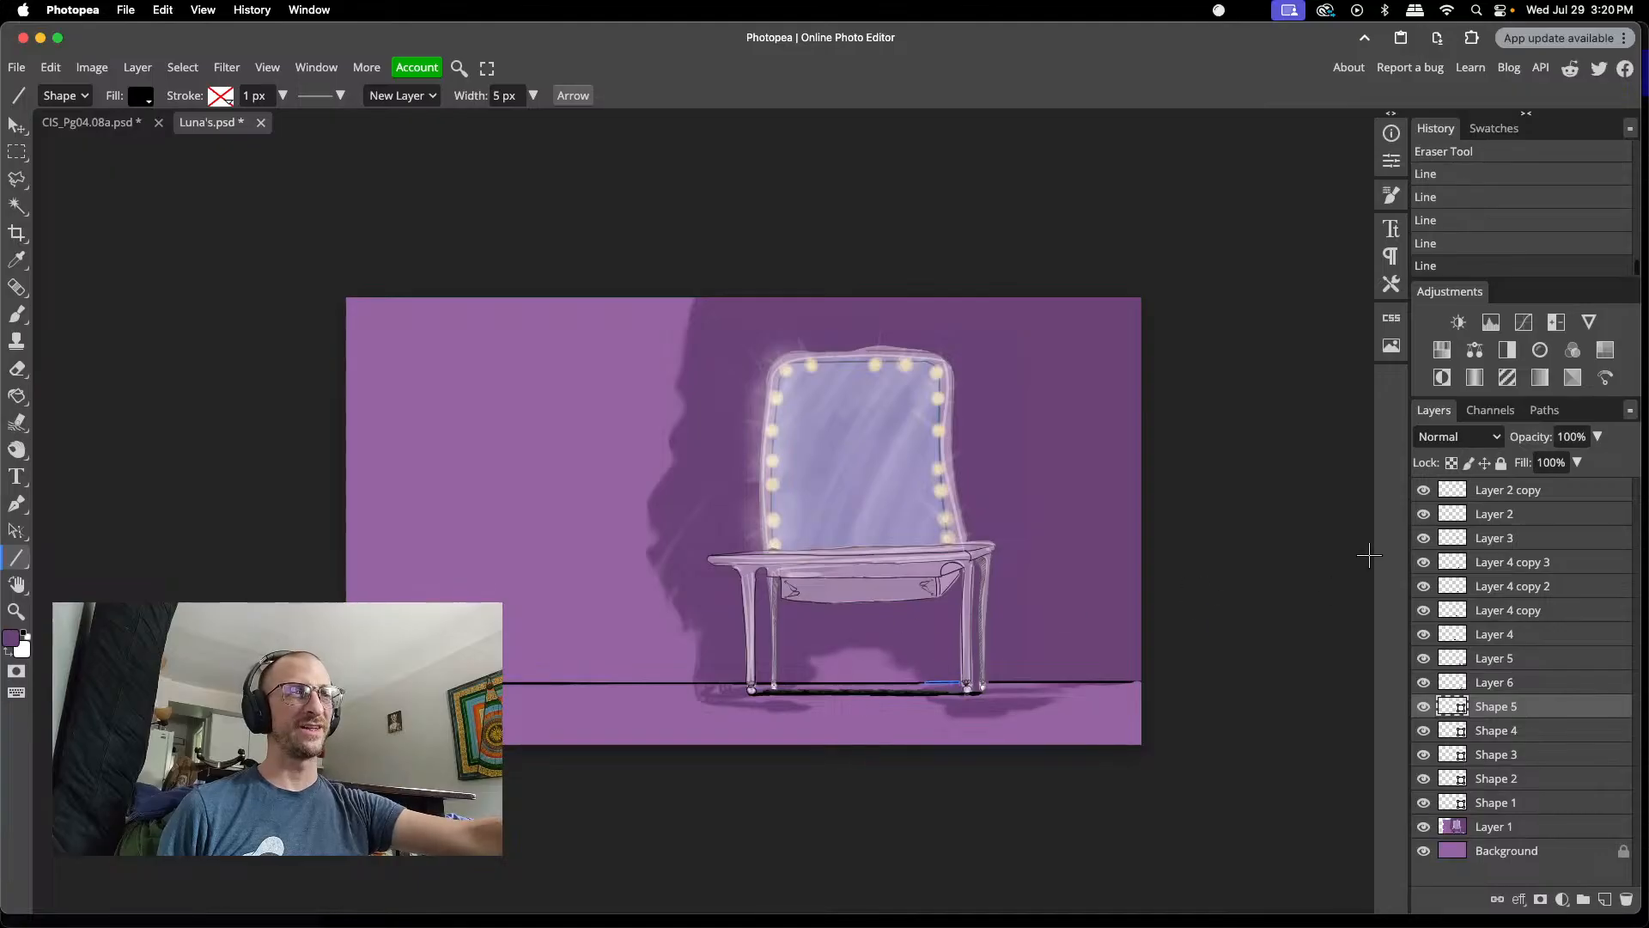
{"action": "left_click", "coordinate": [1287, 537]}
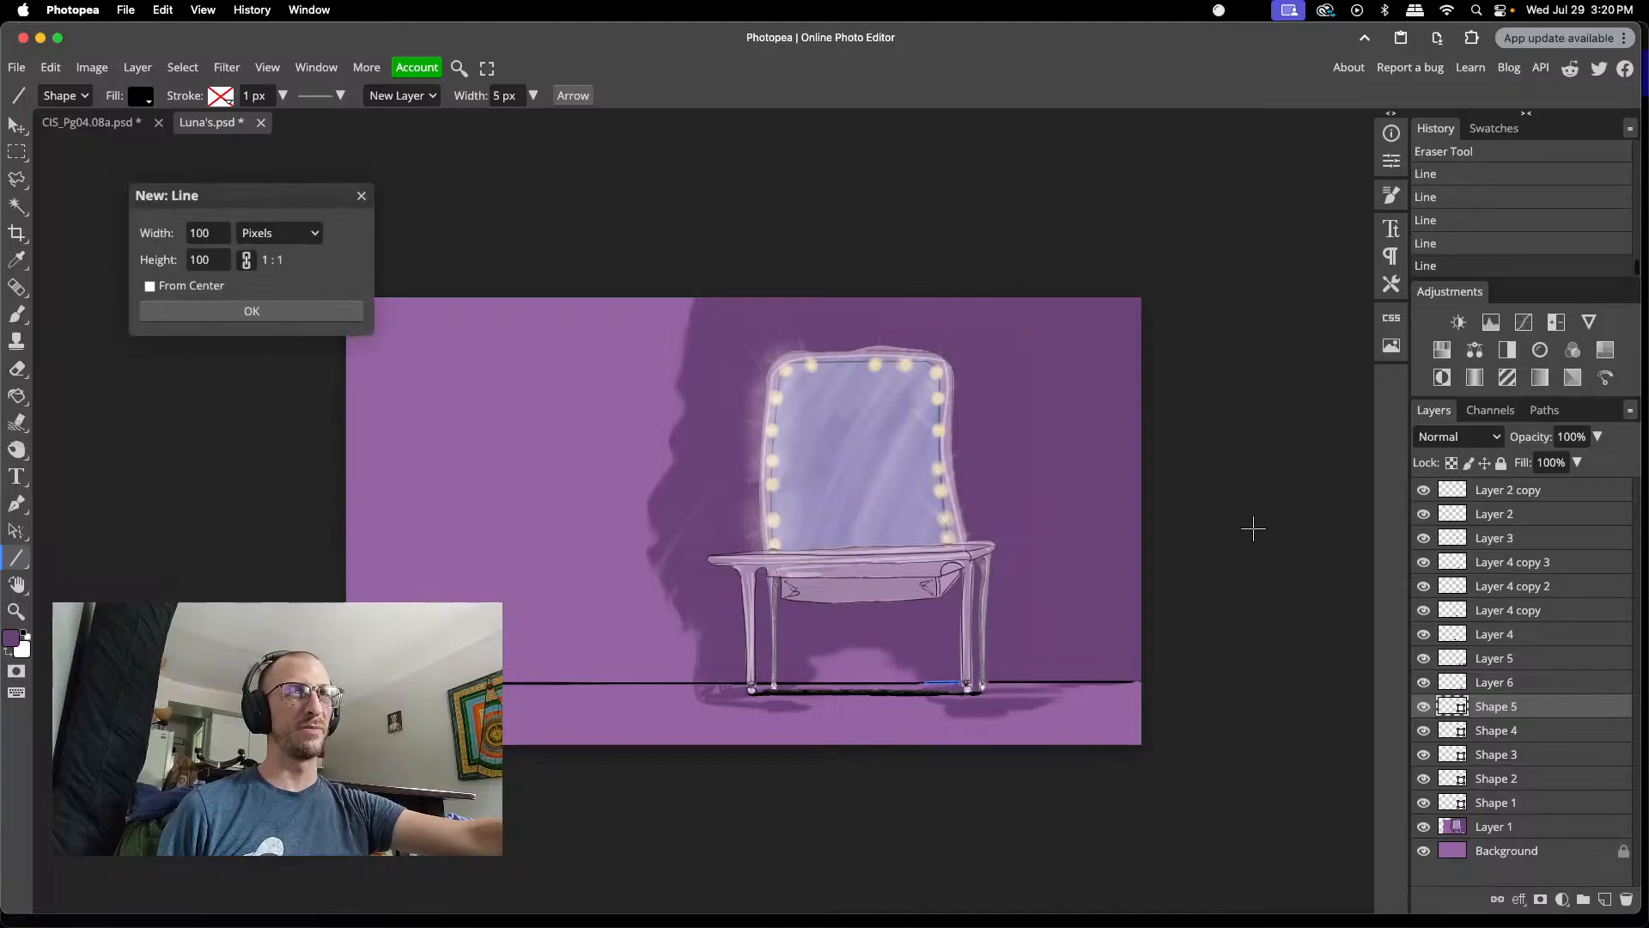
{"action": "left_click", "coordinate": [362, 196]}
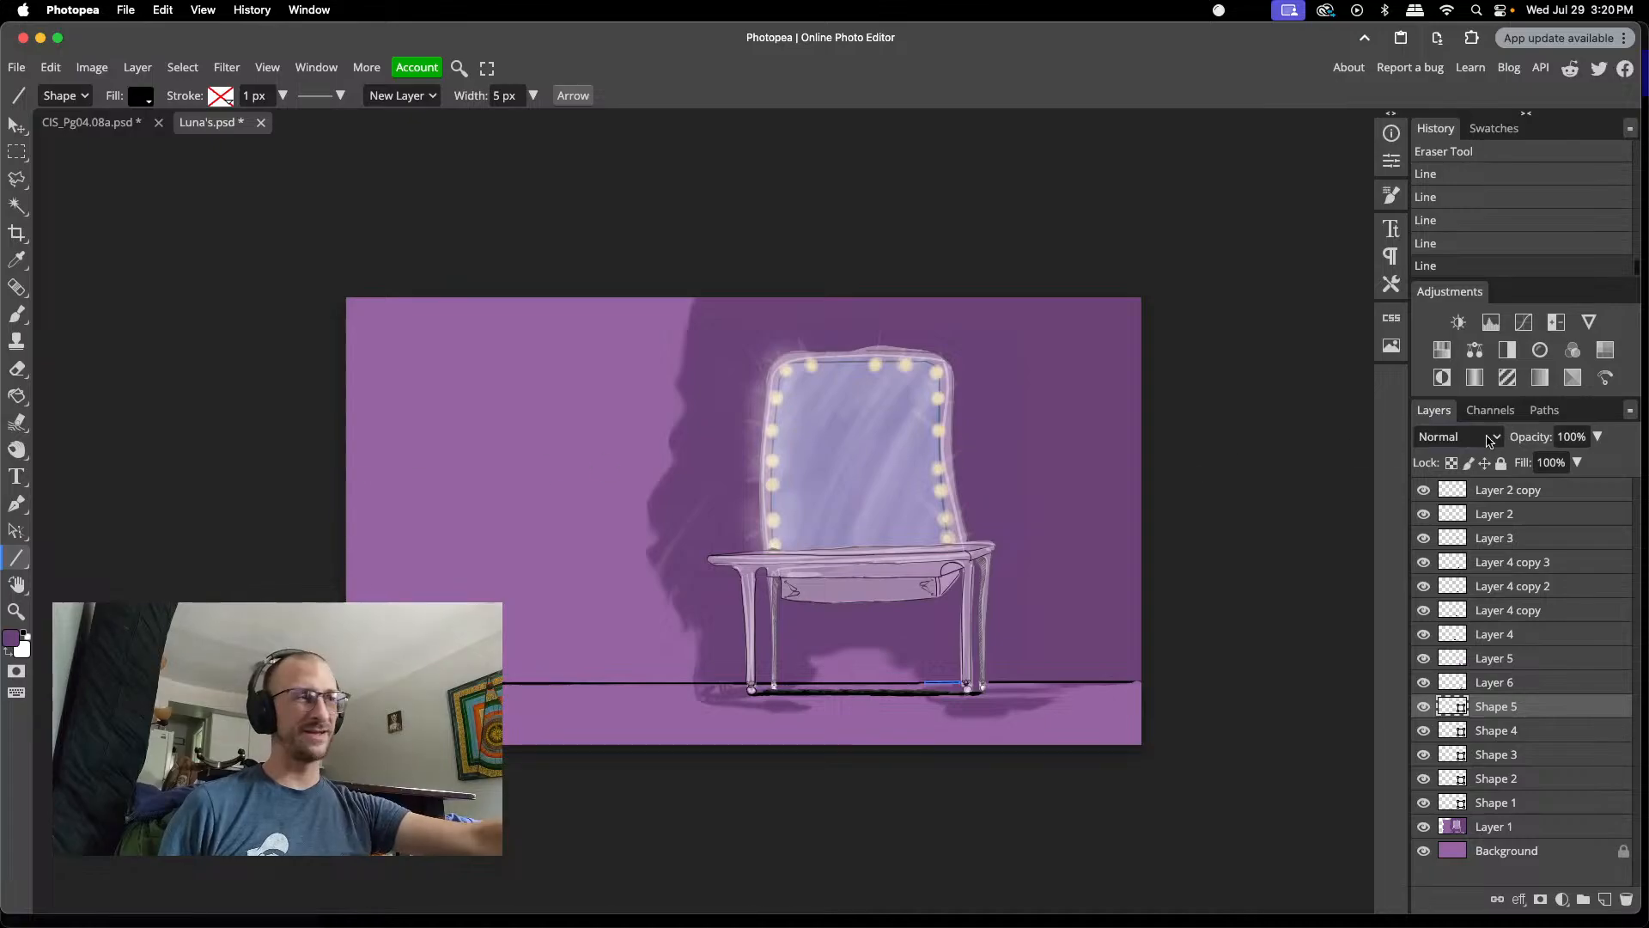
- Merge every layer from Layer 2 copy downward into the Background
{"action": "left_click", "coordinate": [1512, 492]}
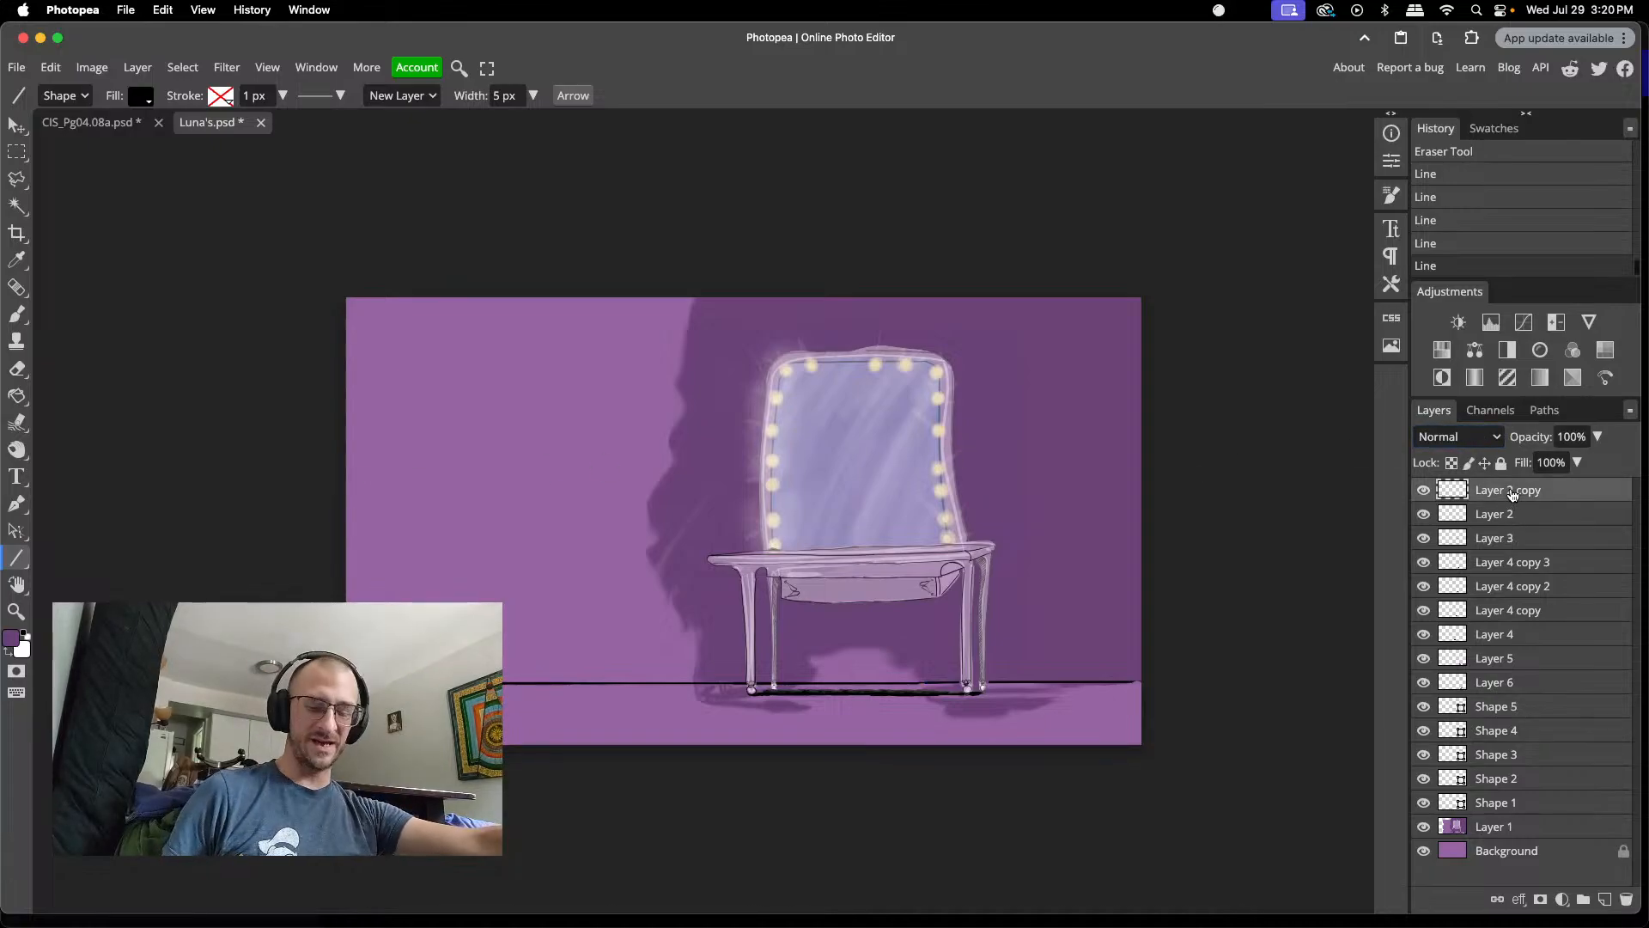
{"action": "key", "text": "super+e"}
{"action": "key", "text": "super+e"}
{"action": "key", "text": "super+e"}
{"action": "key", "text": "super+e"}
{"action": "key", "text": "super+e"}
{"action": "key", "text": "super+e"}
{"action": "key", "text": "super+e"}
{"action": "key", "text": "super+e"}
{"action": "key", "text": "super+e"}
{"action": "key", "text": "super+e"}
{"action": "key", "text": "super+e"}
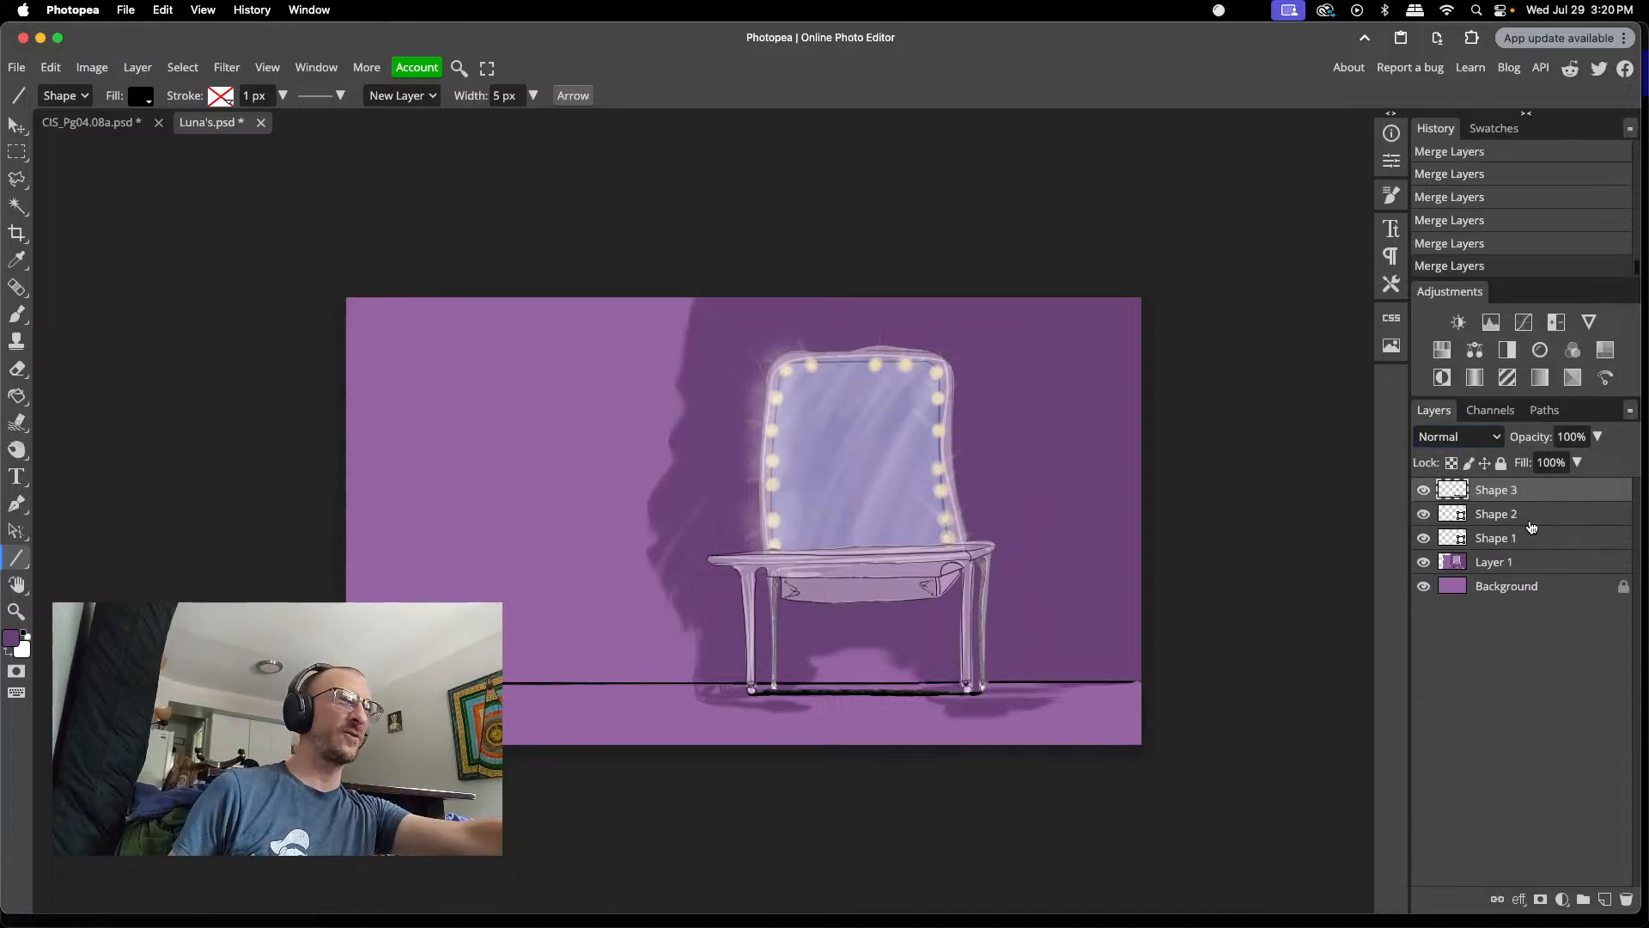
{"action": "key", "text": "super+e"}
{"action": "key", "text": "super+e"}
{"action": "key", "text": "super+e"}
{"action": "key", "text": "super+e"}
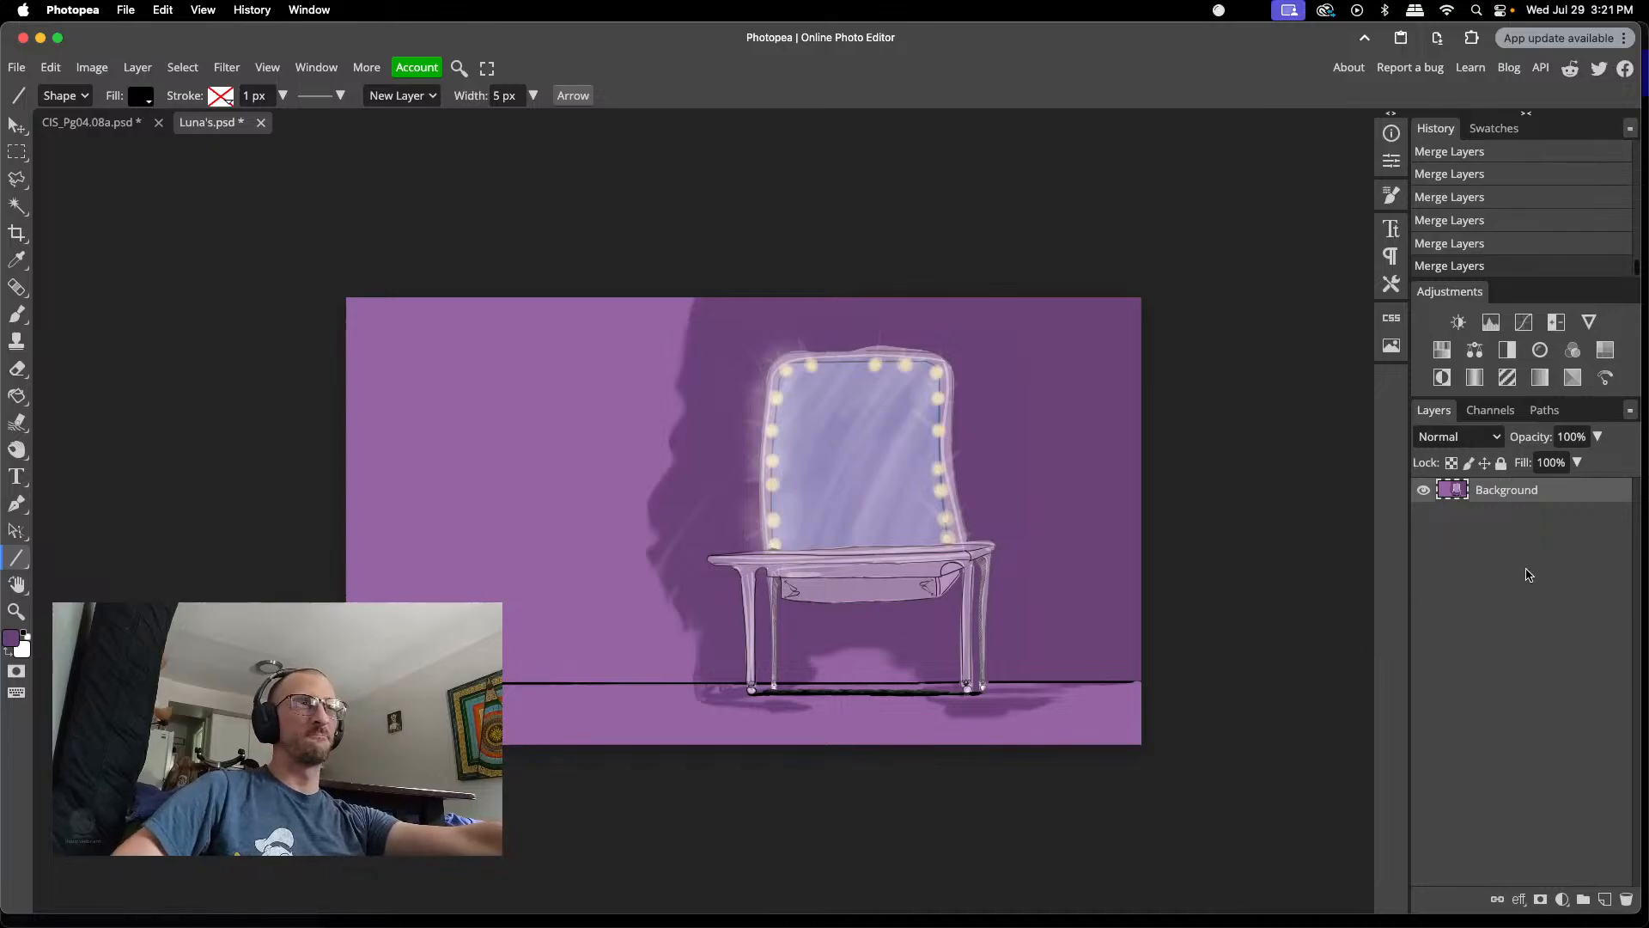
- Export the illustration as a PNG named Luna'sRoom and save it in the lounge2 folder
{"action": "left_click", "coordinate": [17, 67]}
{"action": "mouse_move", "coordinate": [75, 325]}
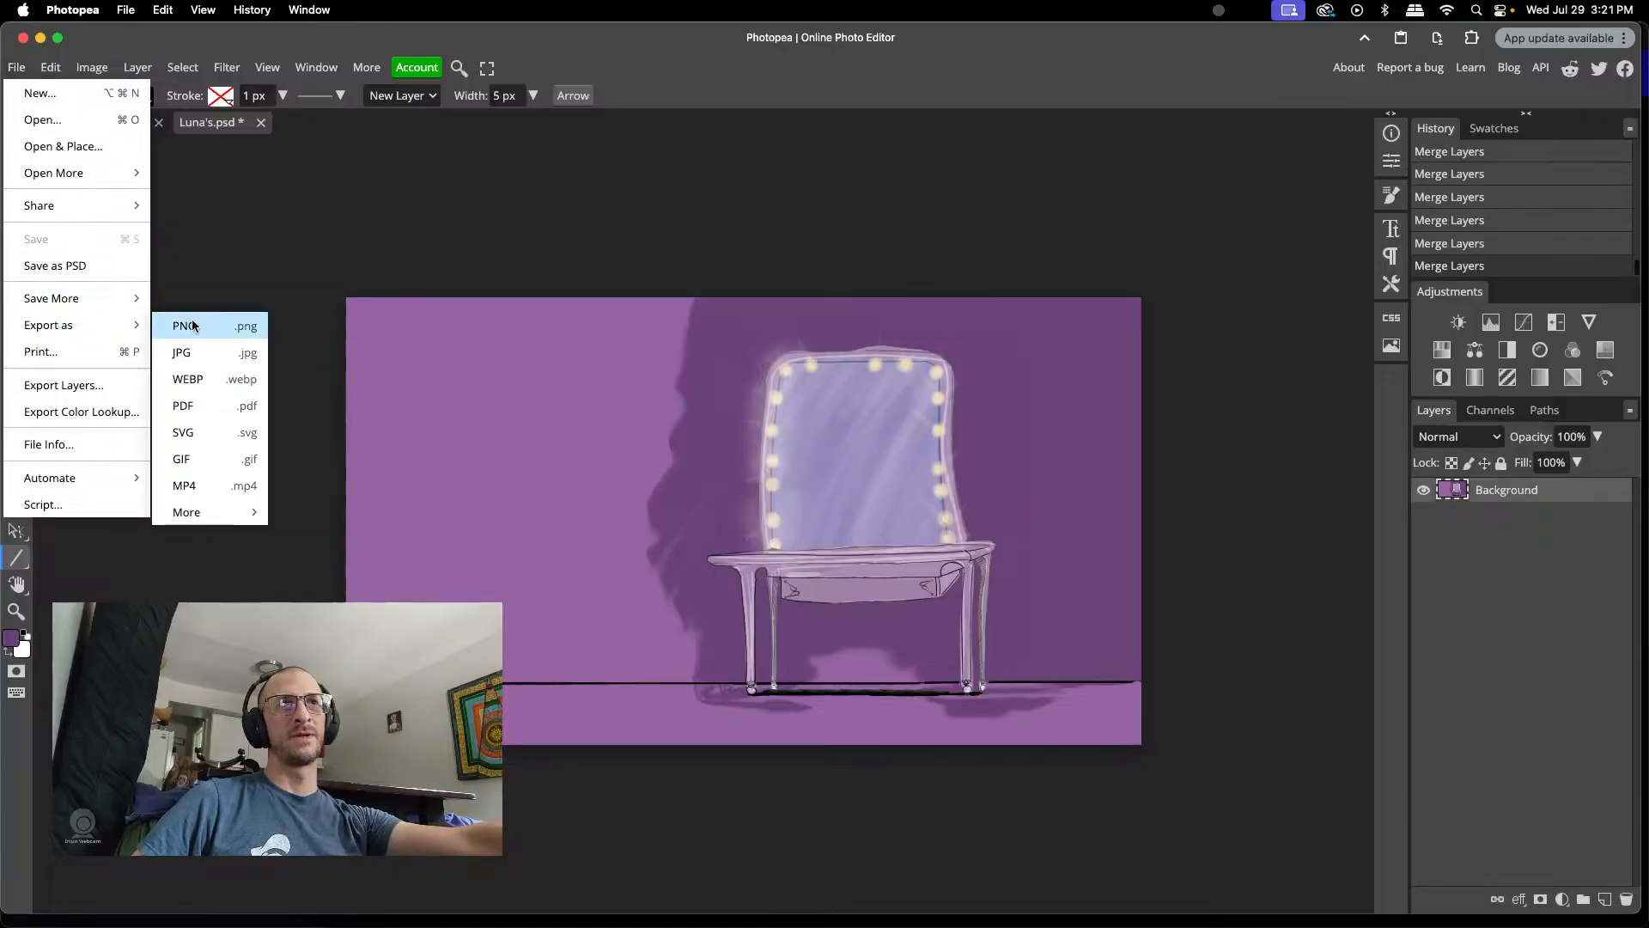
{"action": "left_click", "coordinate": [193, 324]}
{"action": "left_click", "coordinate": [661, 247]}
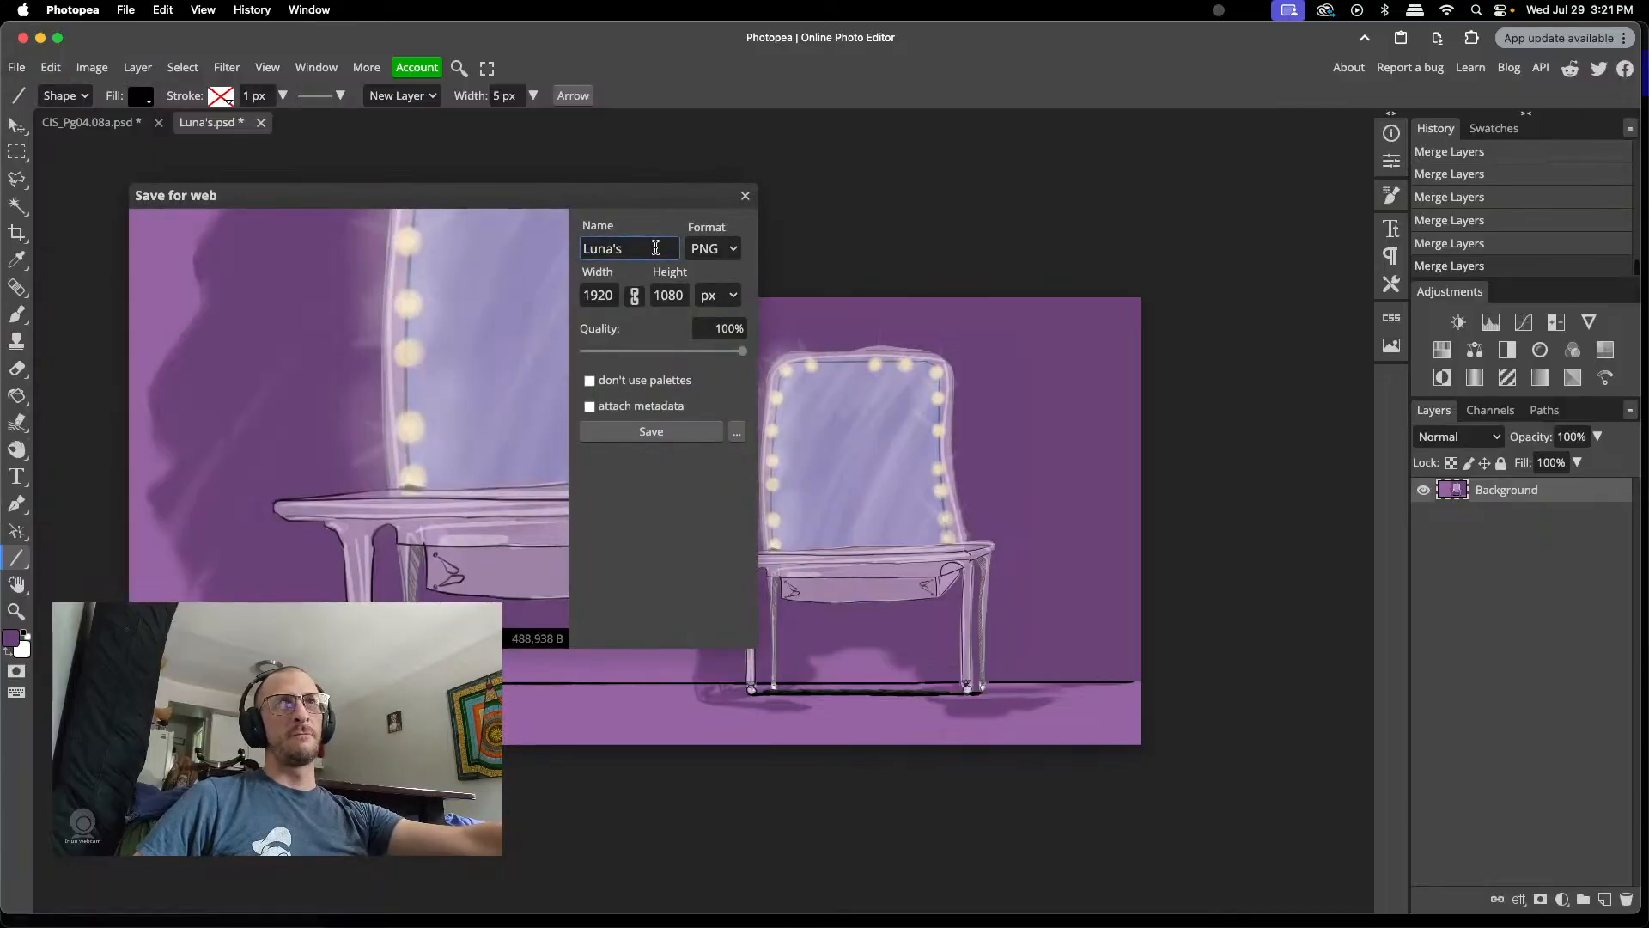
{"action": "type", "text": "R"}
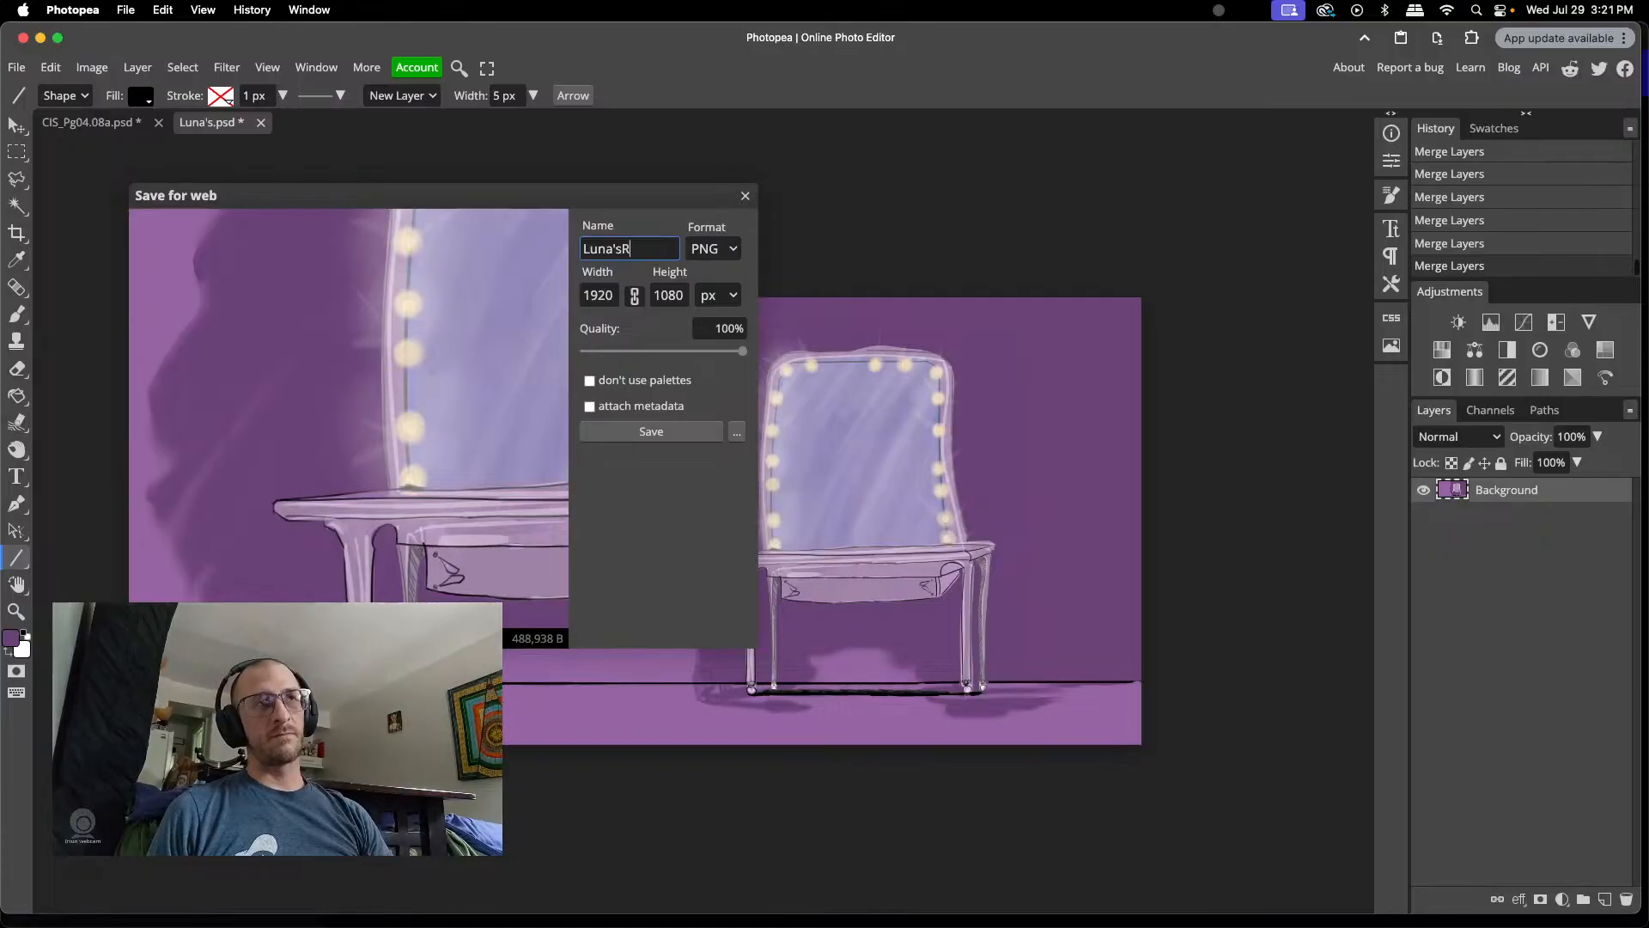
{"action": "type", "text": "oom"}
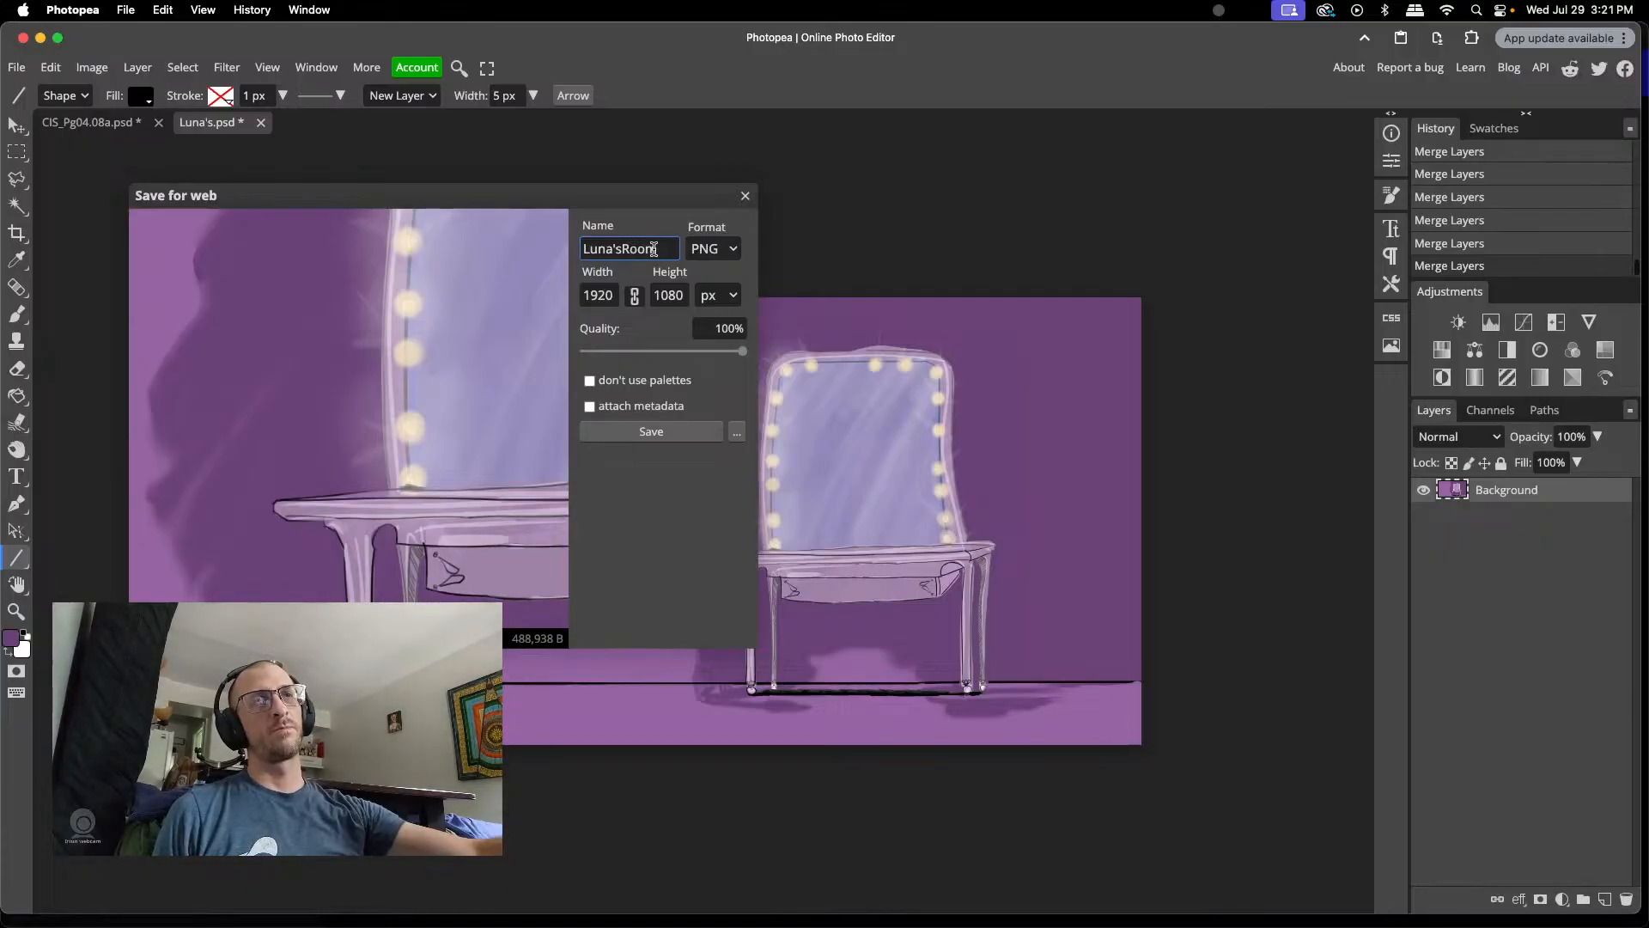
{"action": "left_click", "coordinate": [668, 438]}
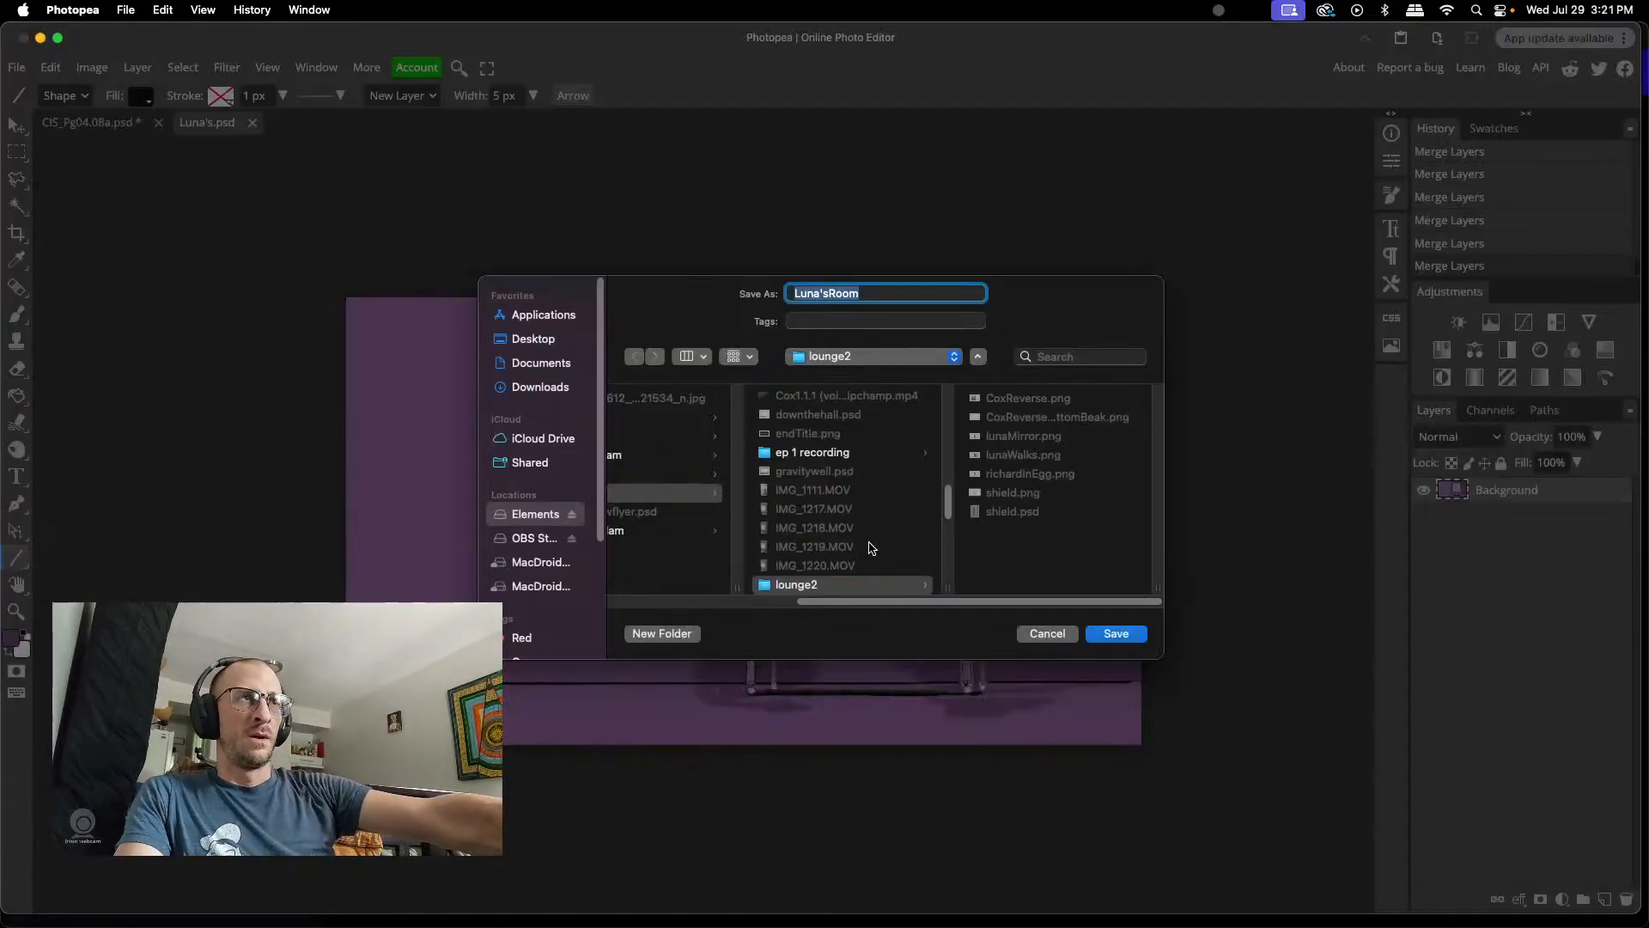
{"action": "left_click", "coordinate": [1115, 635]}
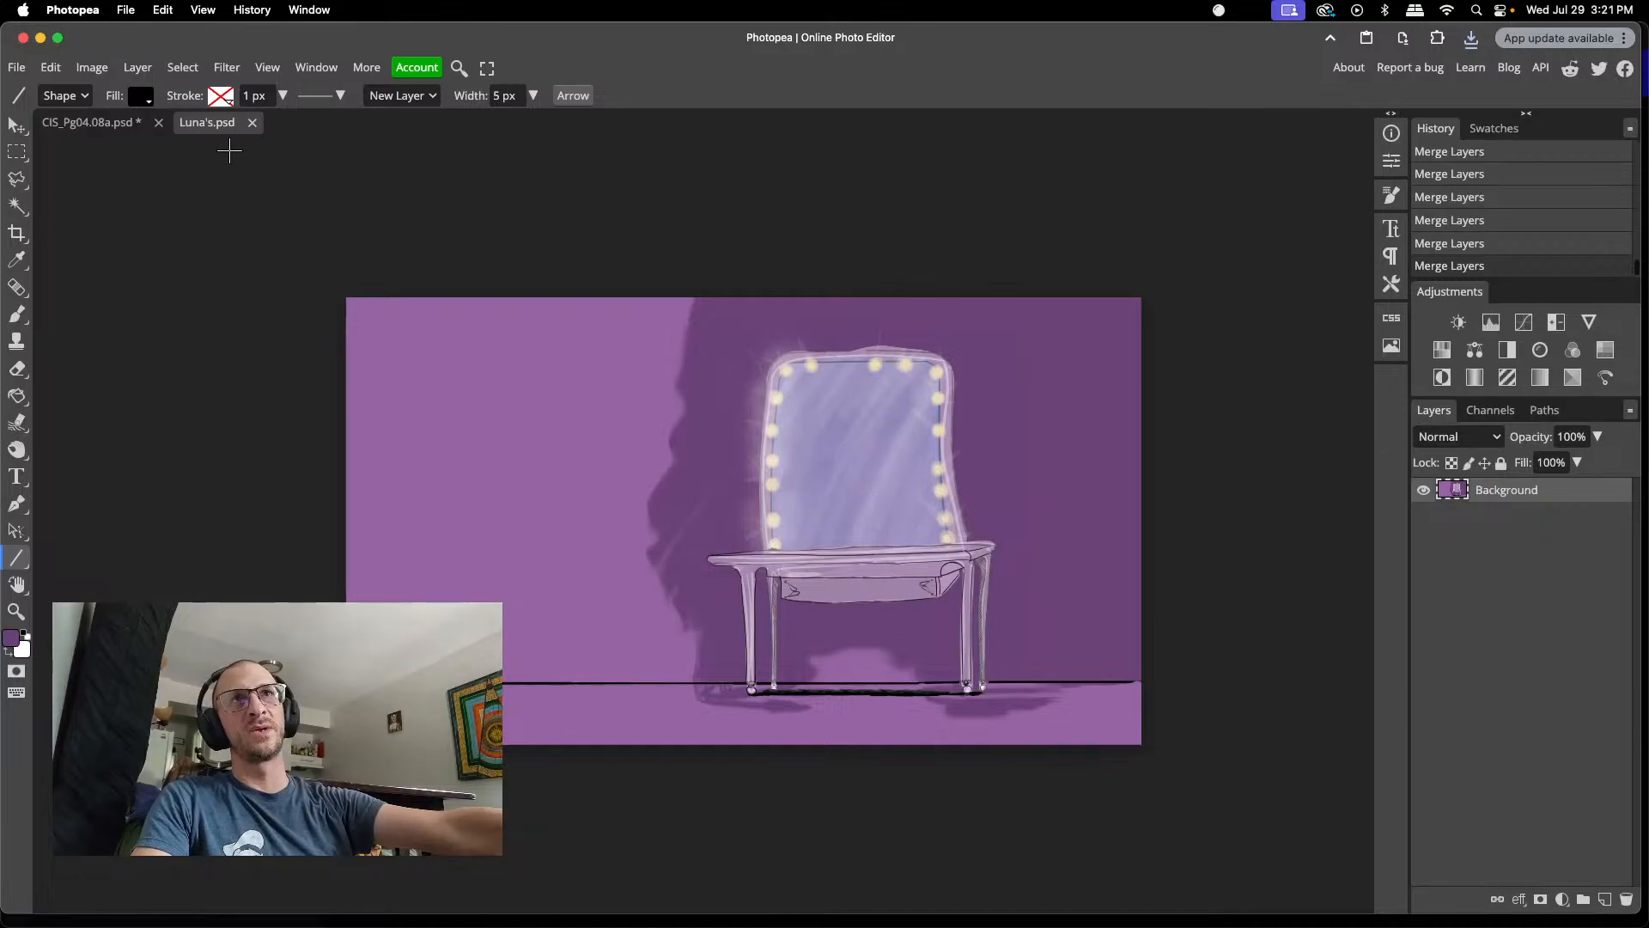
- Close Luna's.psd and CIS_Pg04.08a.psd, discarding the unsaved changes in the comic page
{"action": "left_click", "coordinate": [252, 123]}
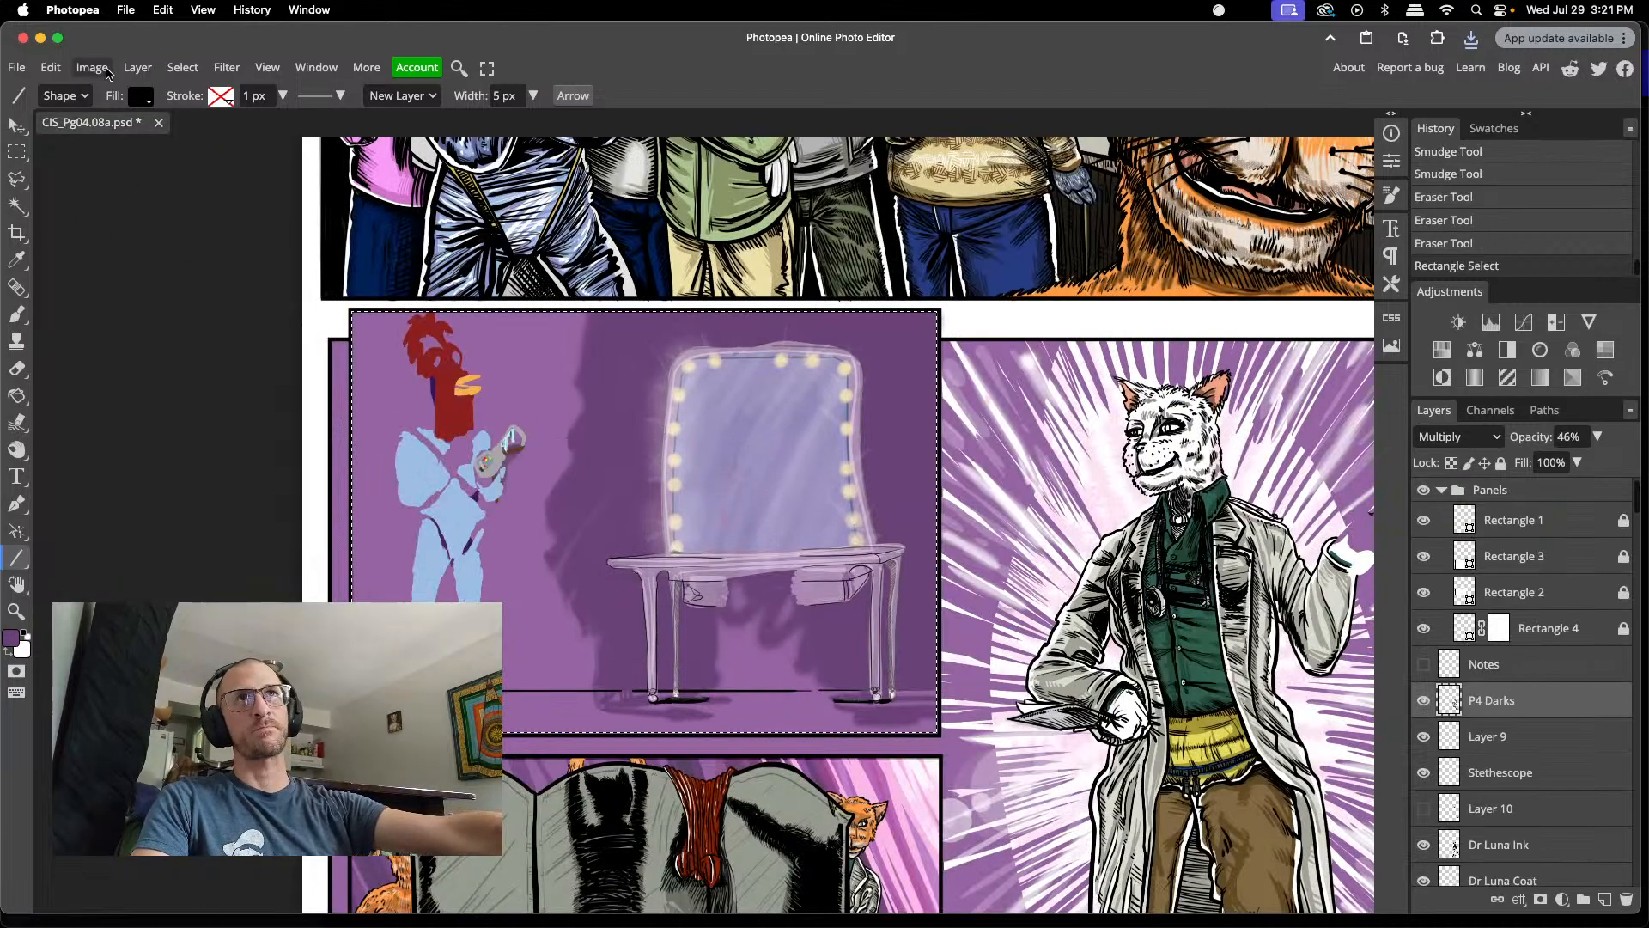
{"action": "left_click", "coordinate": [159, 122]}
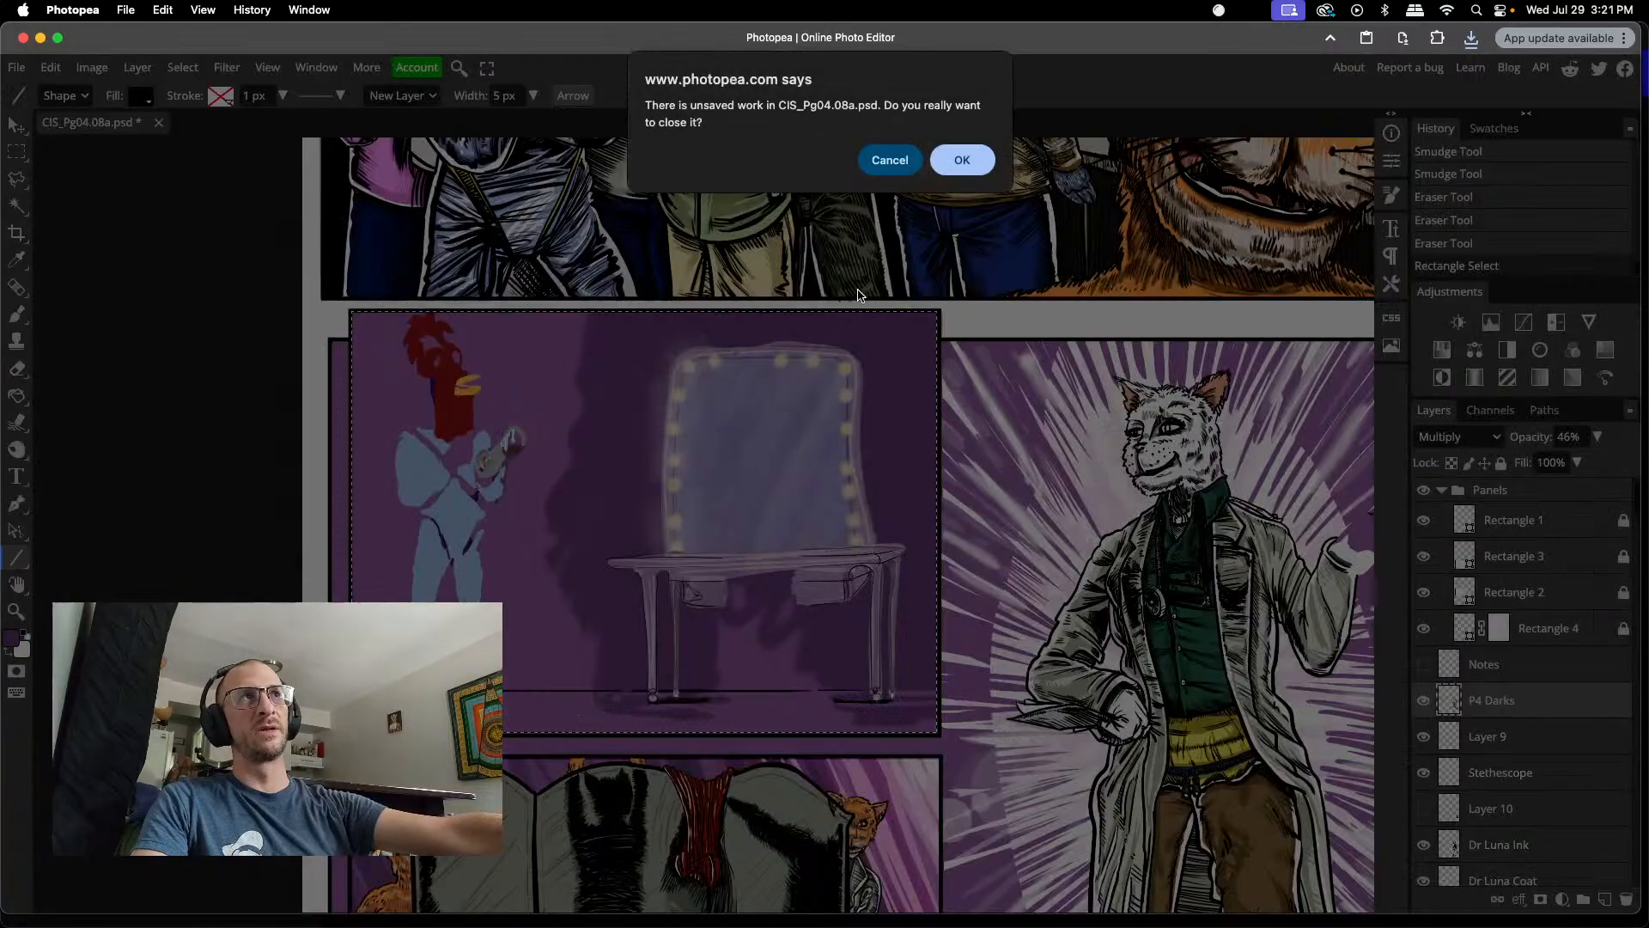
{"action": "left_click", "coordinate": [949, 164]}
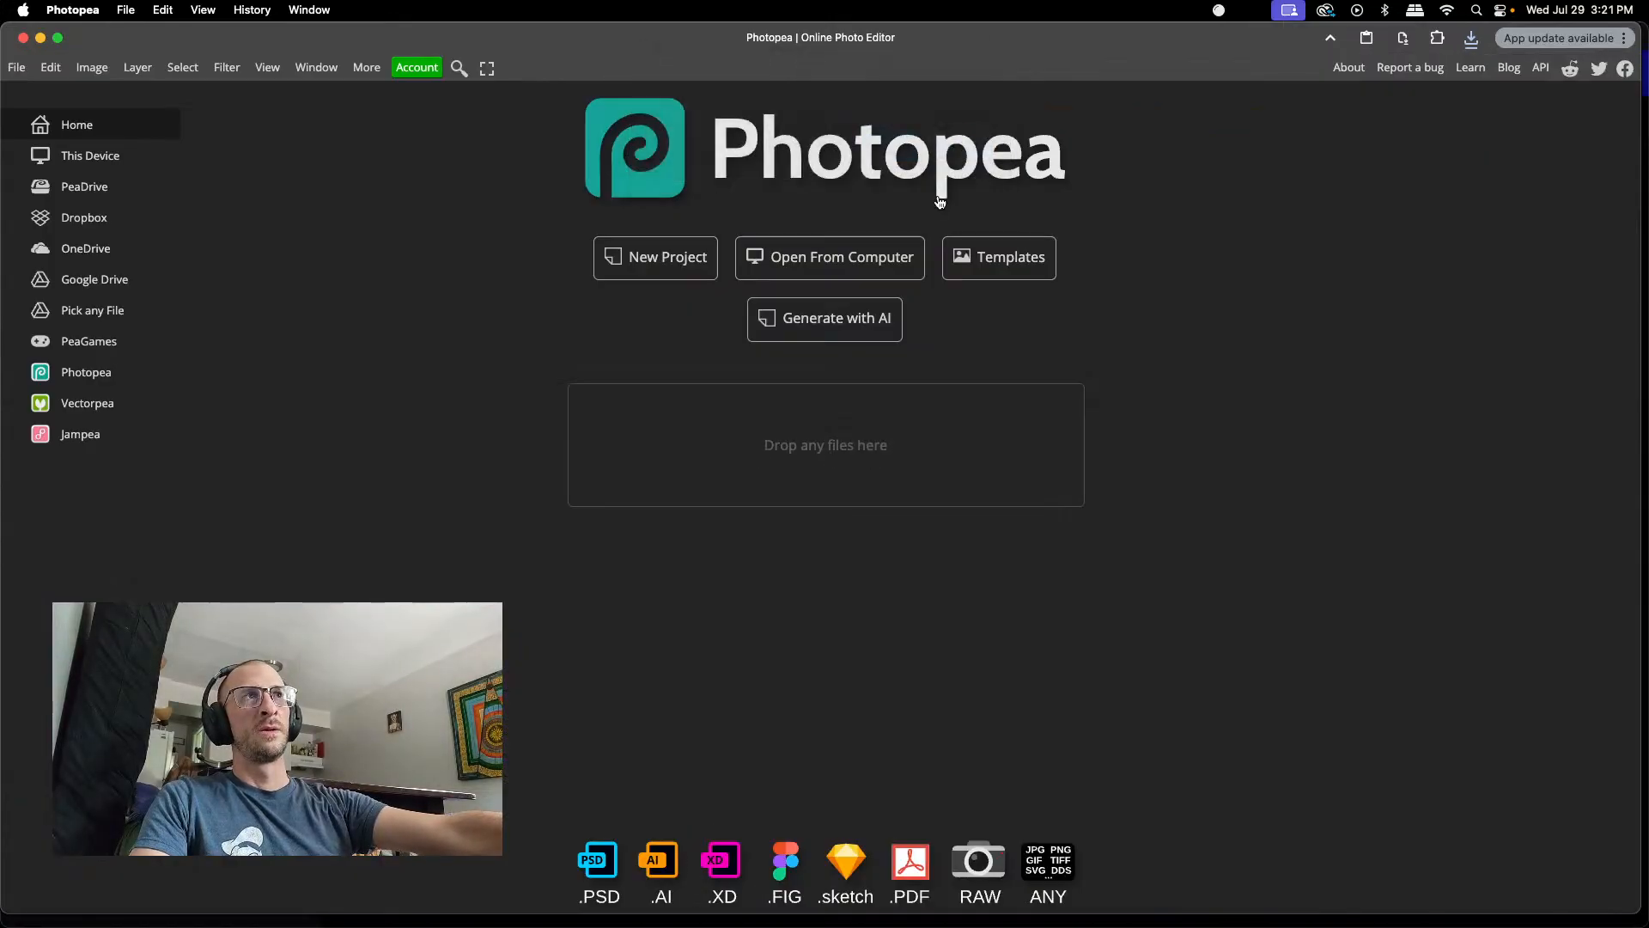
- Open CIS_Pg04-1.0_a.jpg from the Cox In Space 2 folder on the computer
{"action": "left_click", "coordinate": [826, 260]}
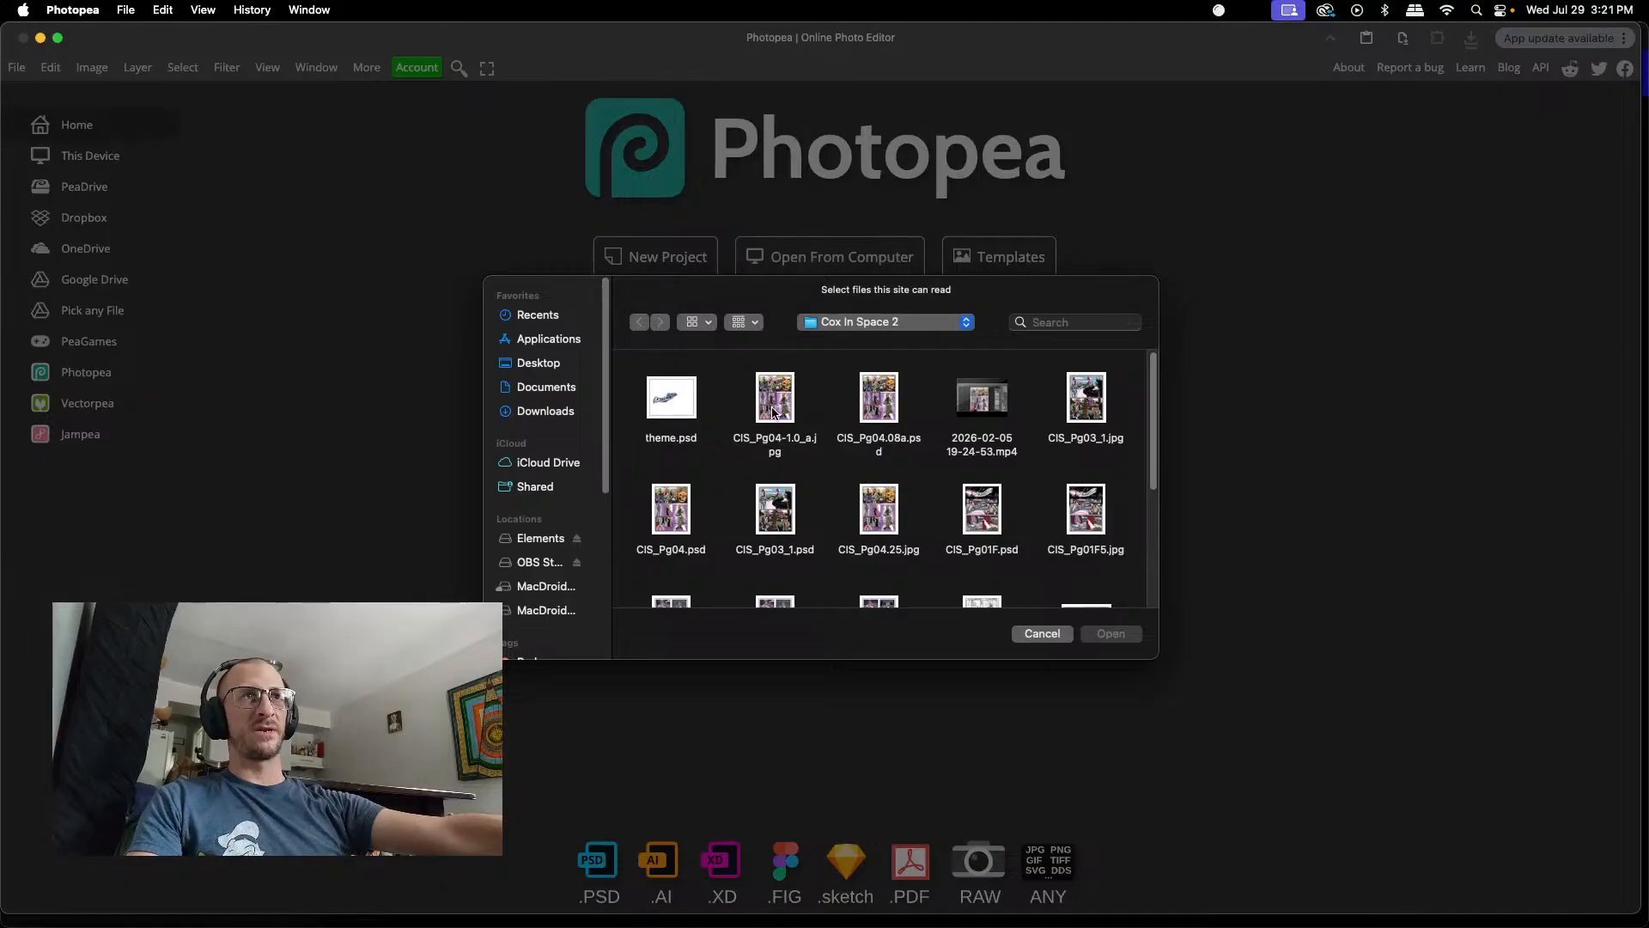
{"action": "left_click", "coordinate": [880, 395]}
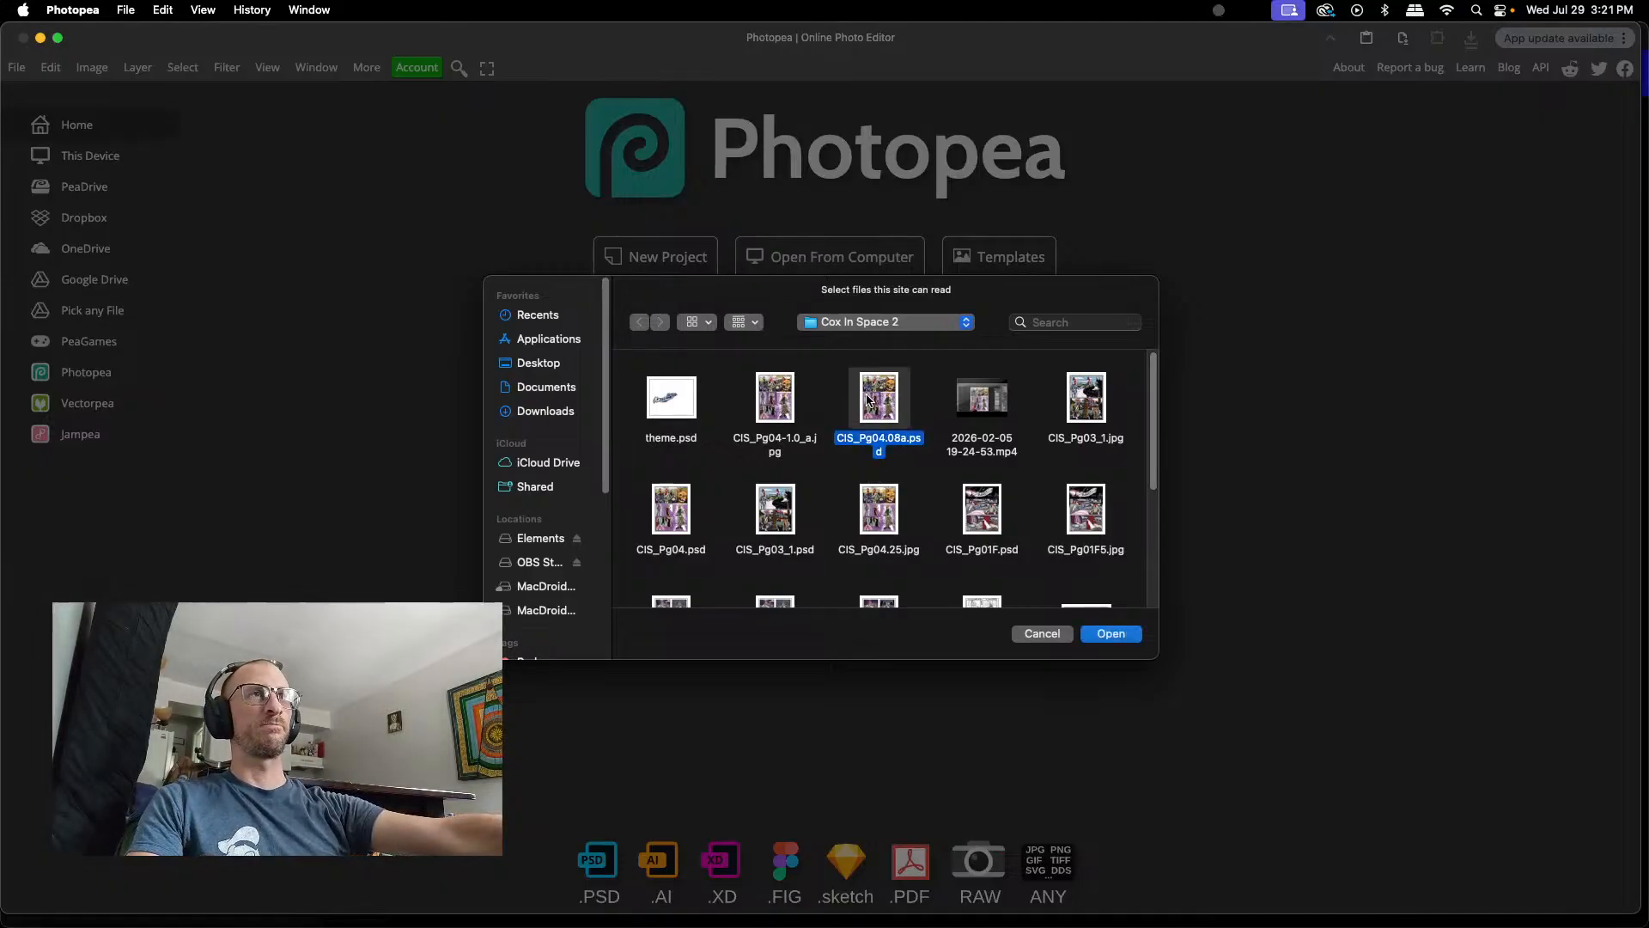
{"action": "left_click", "coordinate": [775, 404]}
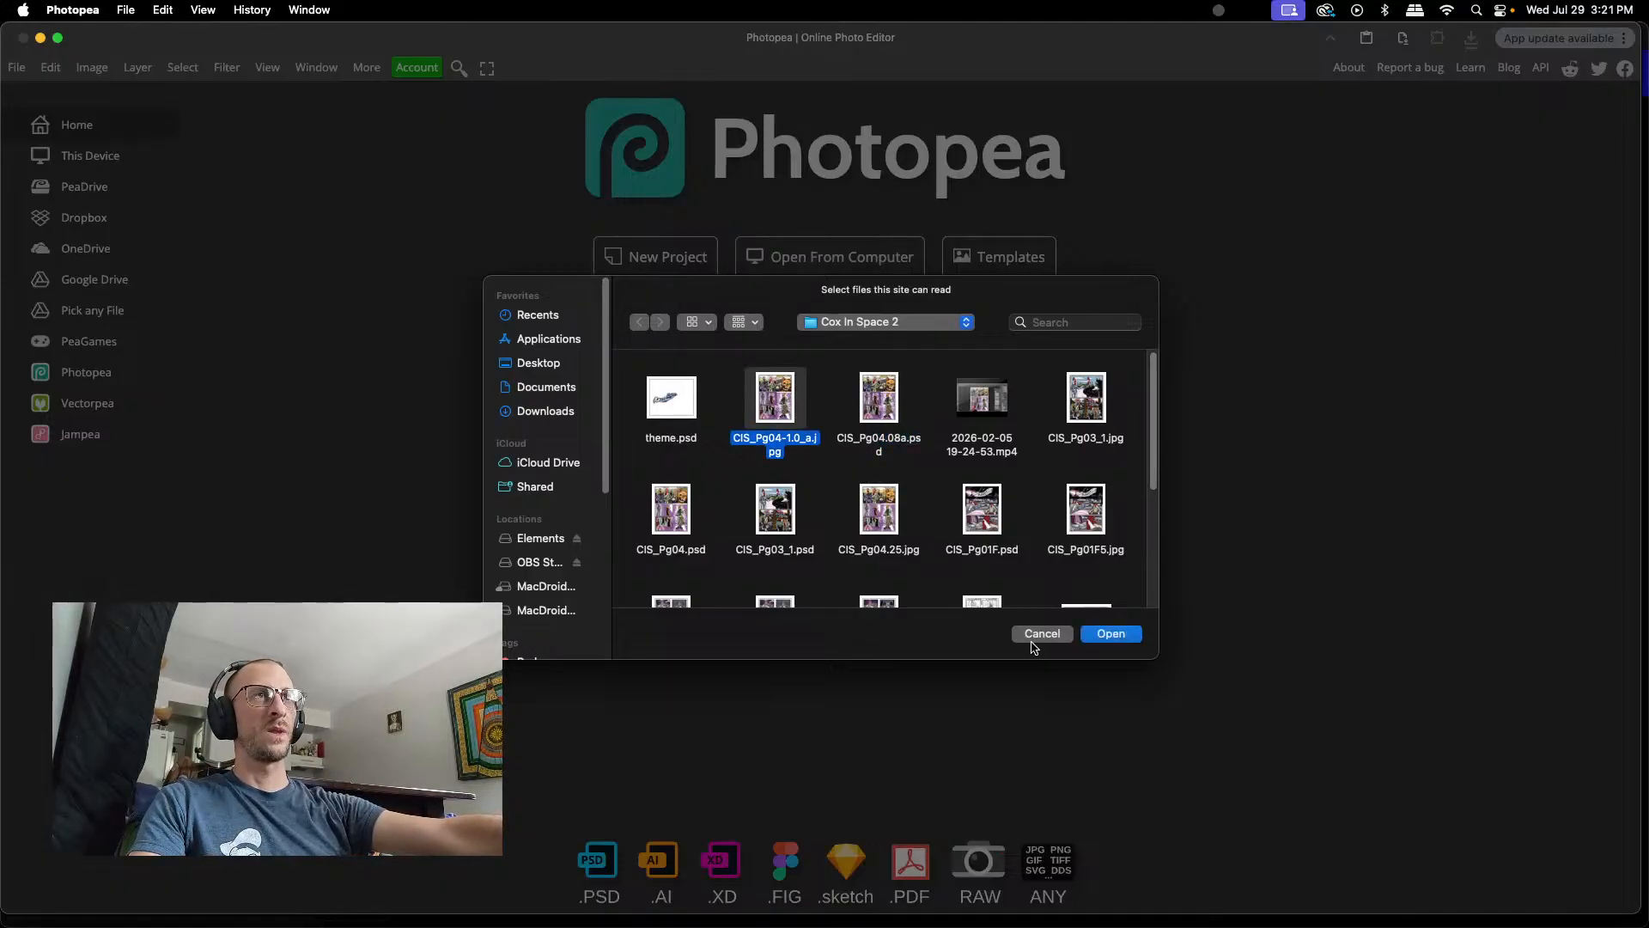
{"action": "left_click", "coordinate": [1120, 636]}
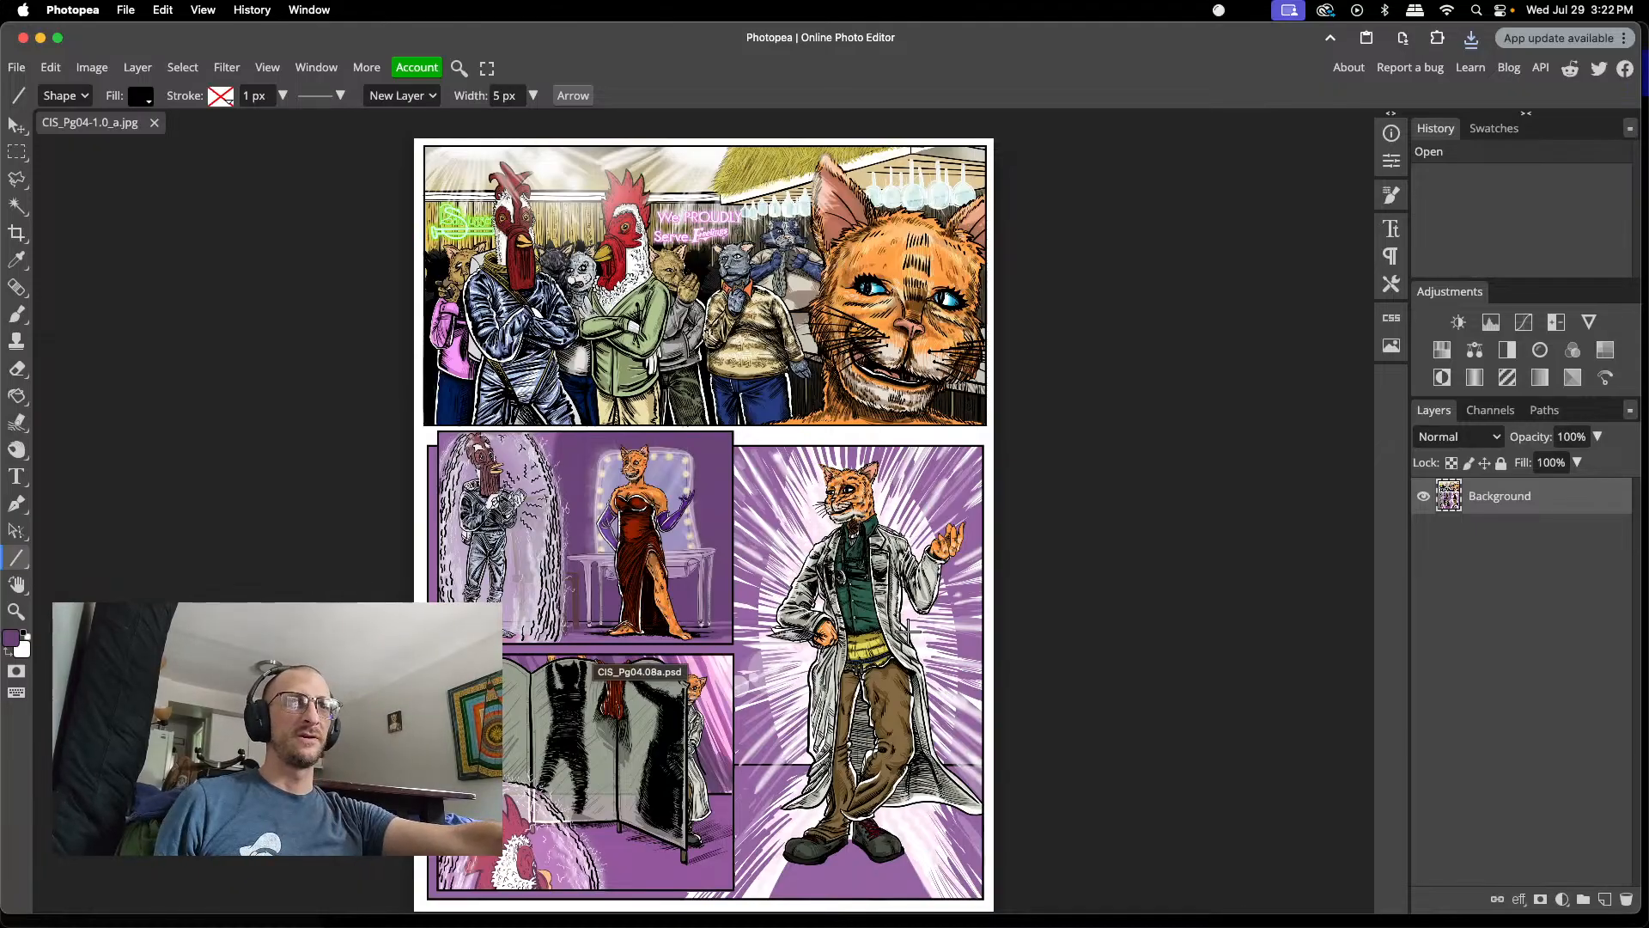
- Start a lasso outline around the lab-coated cat, tracing from the head past the raised hand and along the coat's outer edge toward the flared hem
{"action": "scroll", "coordinate": [908, 632], "scroll_direction": "up", "scroll_amount": 5}
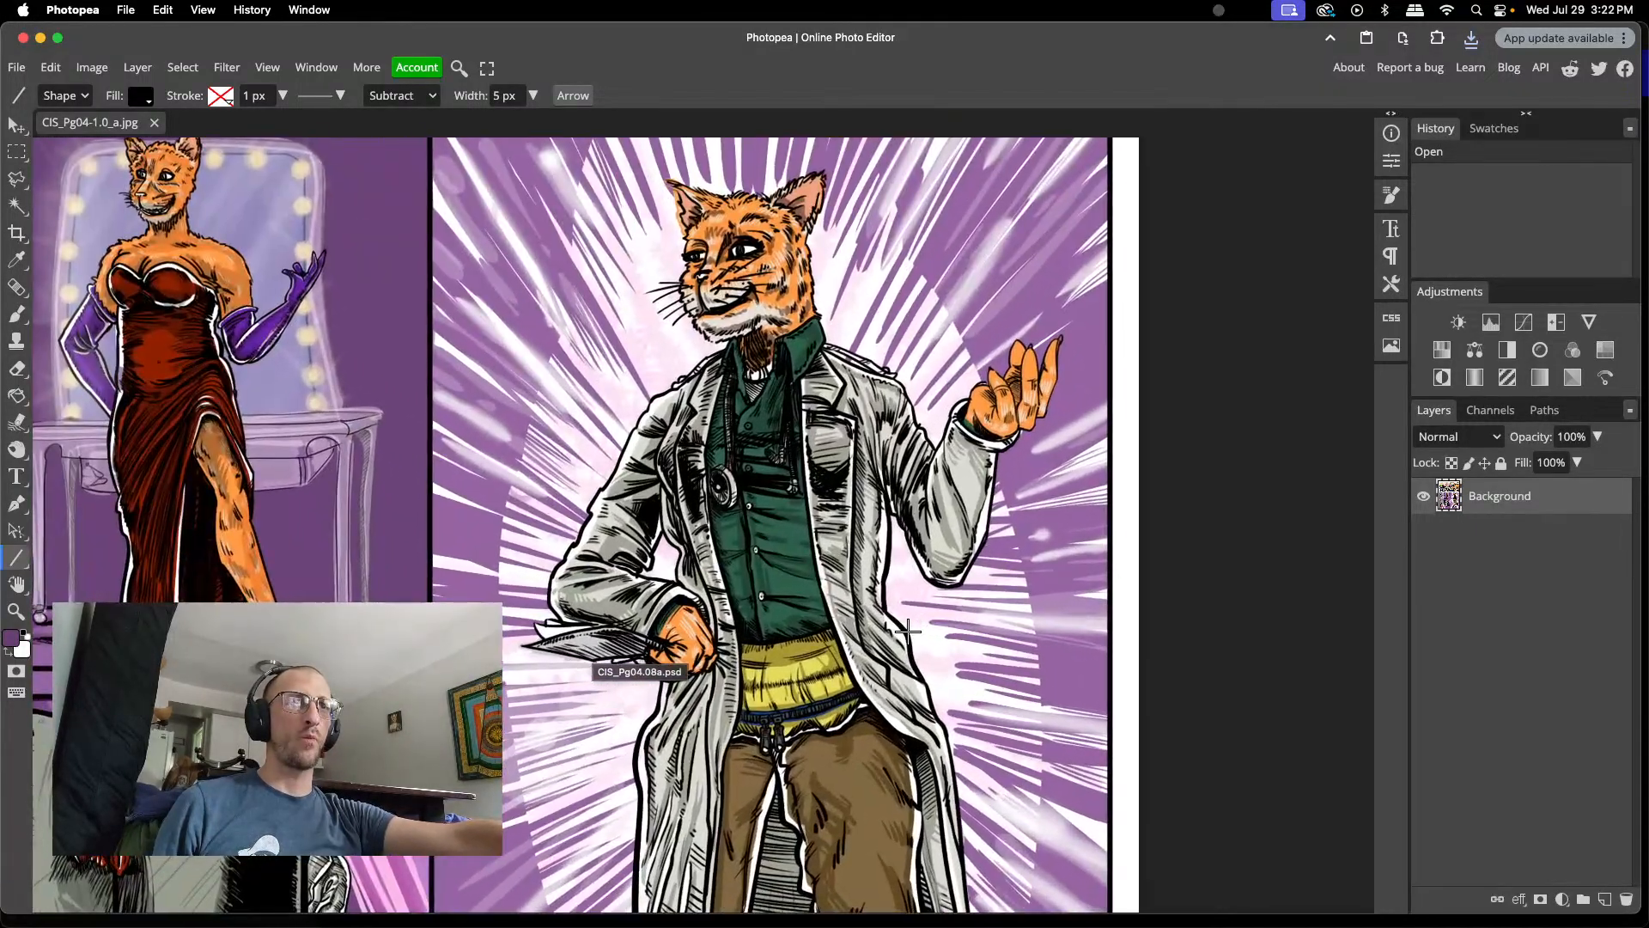
{"action": "scroll", "coordinate": [908, 631], "scroll_direction": "up", "scroll_amount": 1}
{"action": "scroll", "coordinate": [969, 547], "scroll_direction": "up", "scroll_amount": 3}
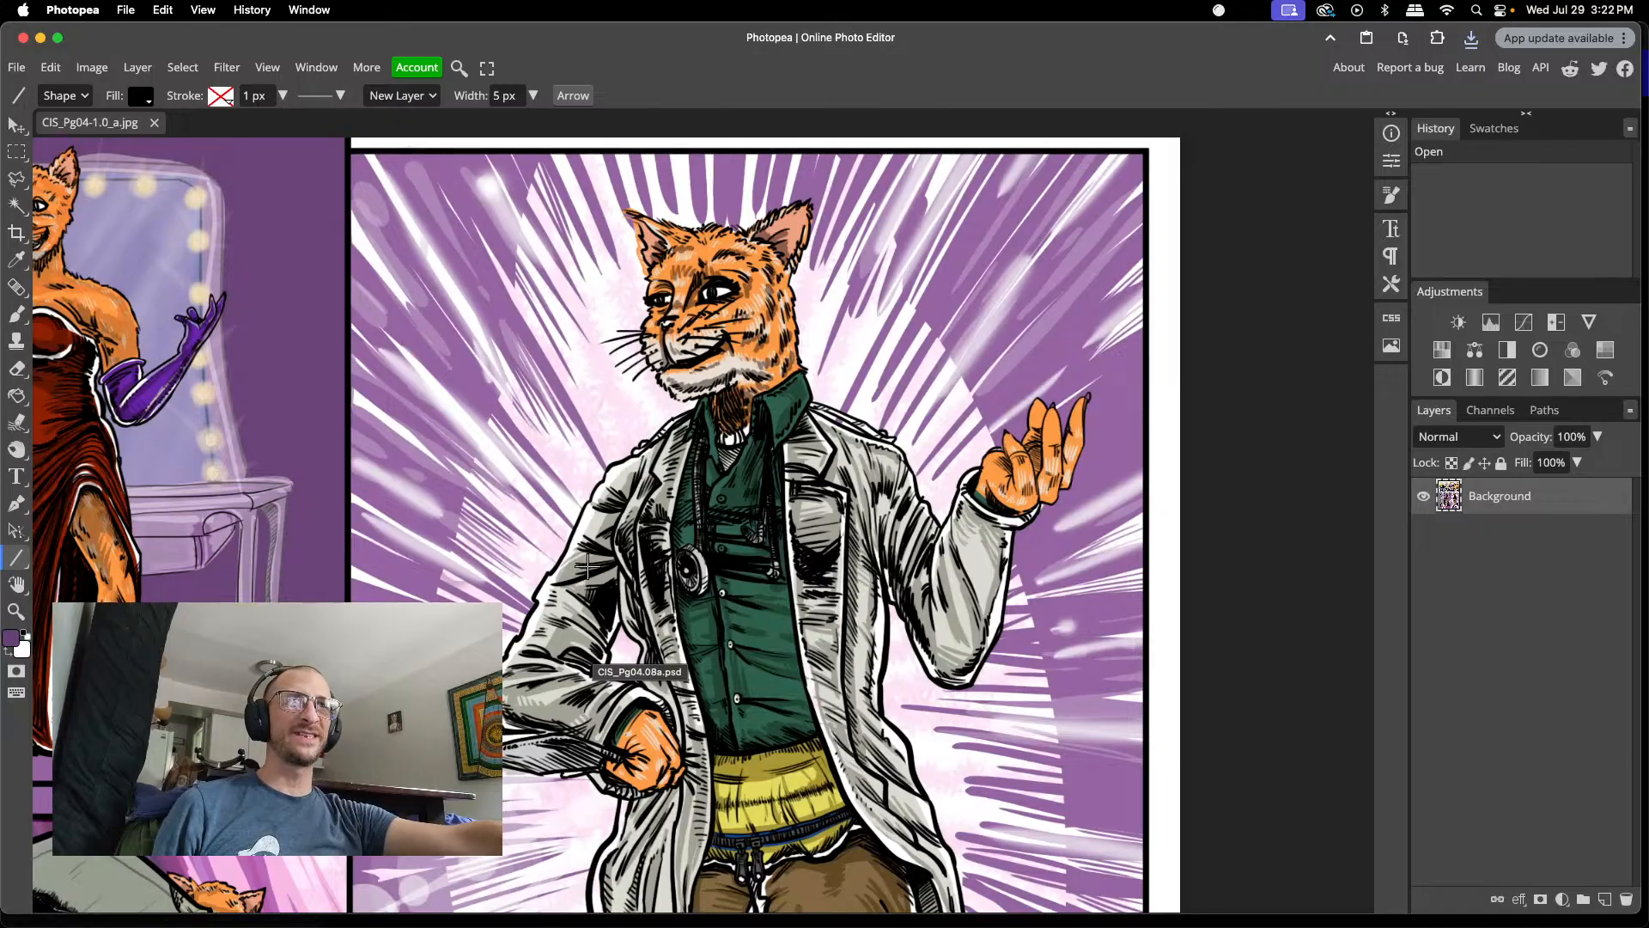
{"action": "key", "text": "l"}
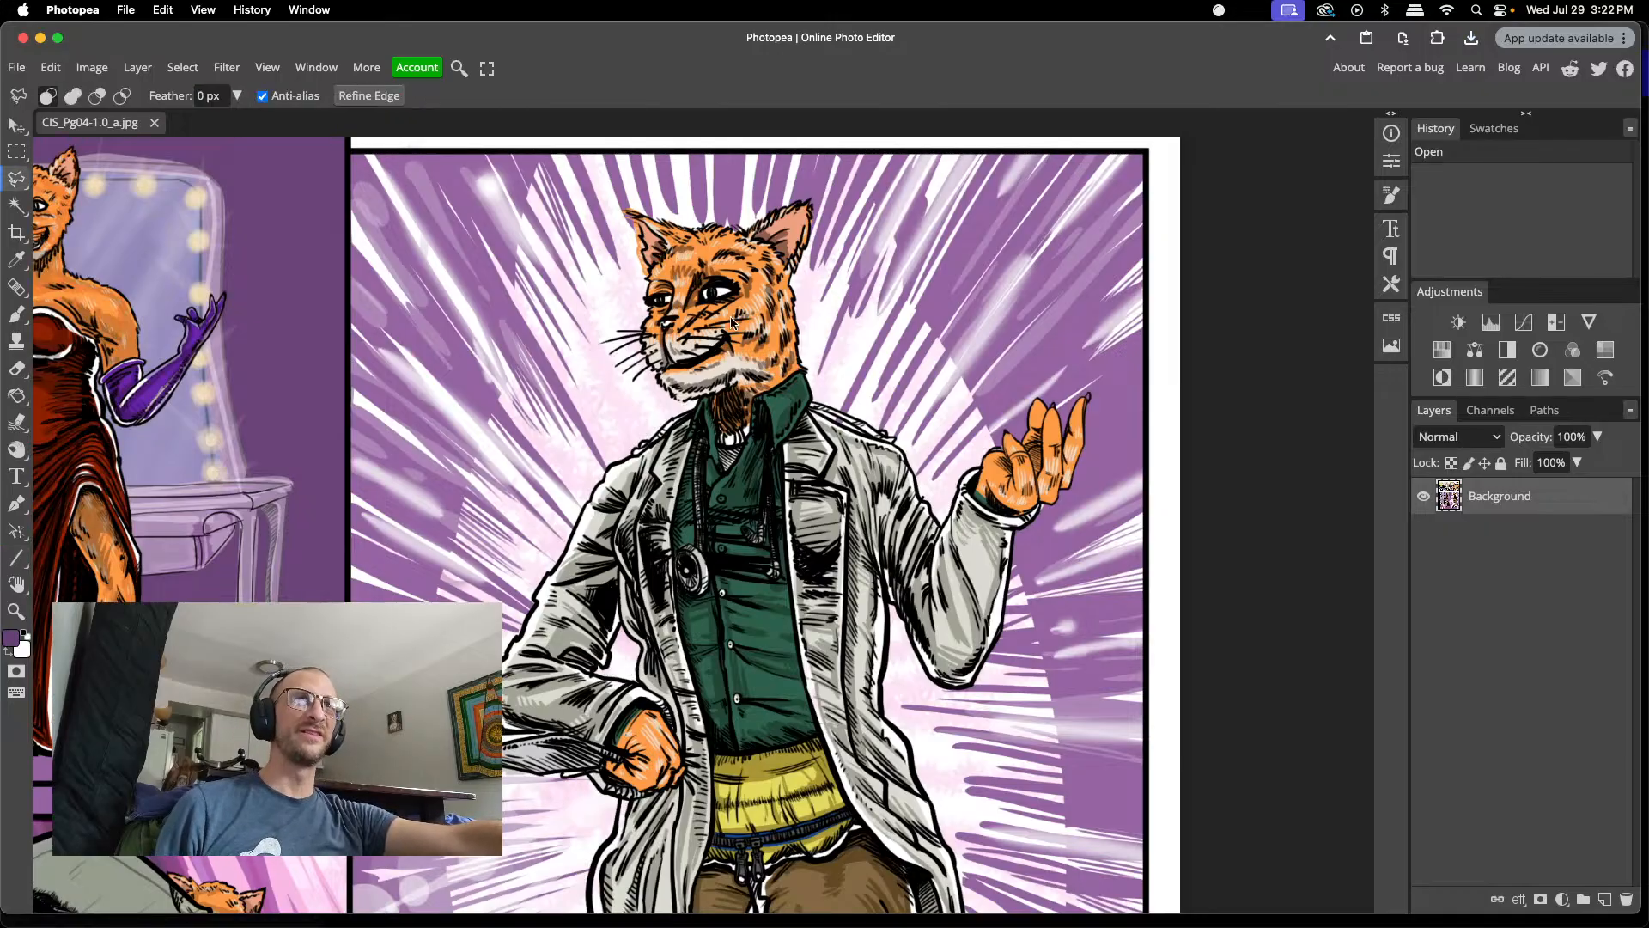
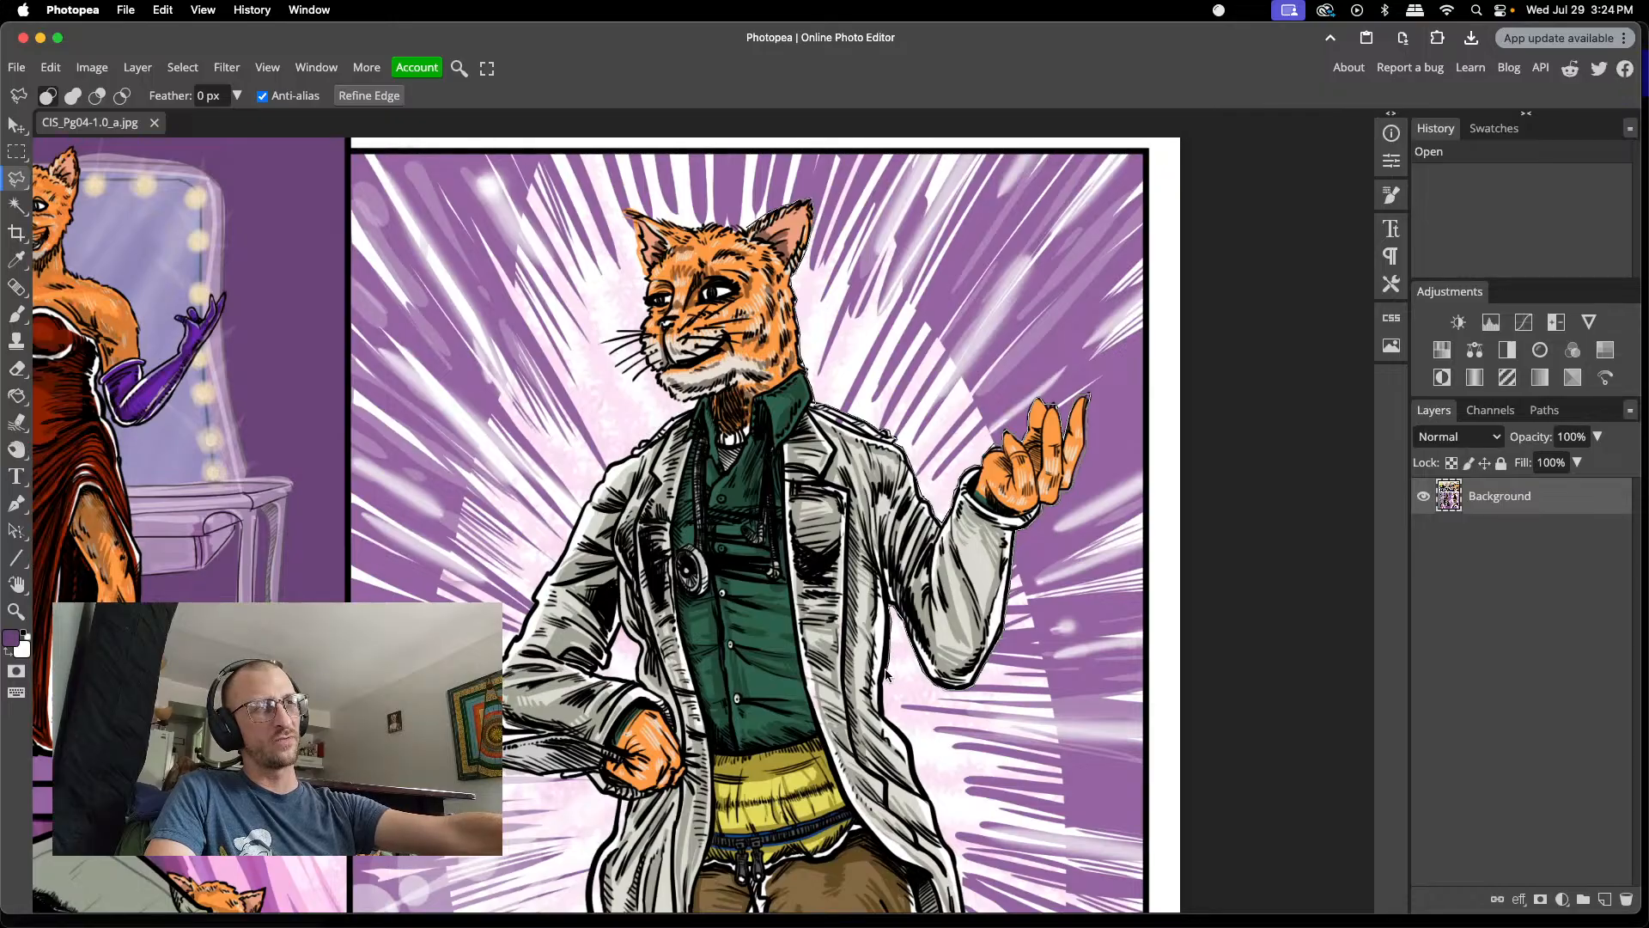
{"action": "left_click", "coordinate": [885, 718]}
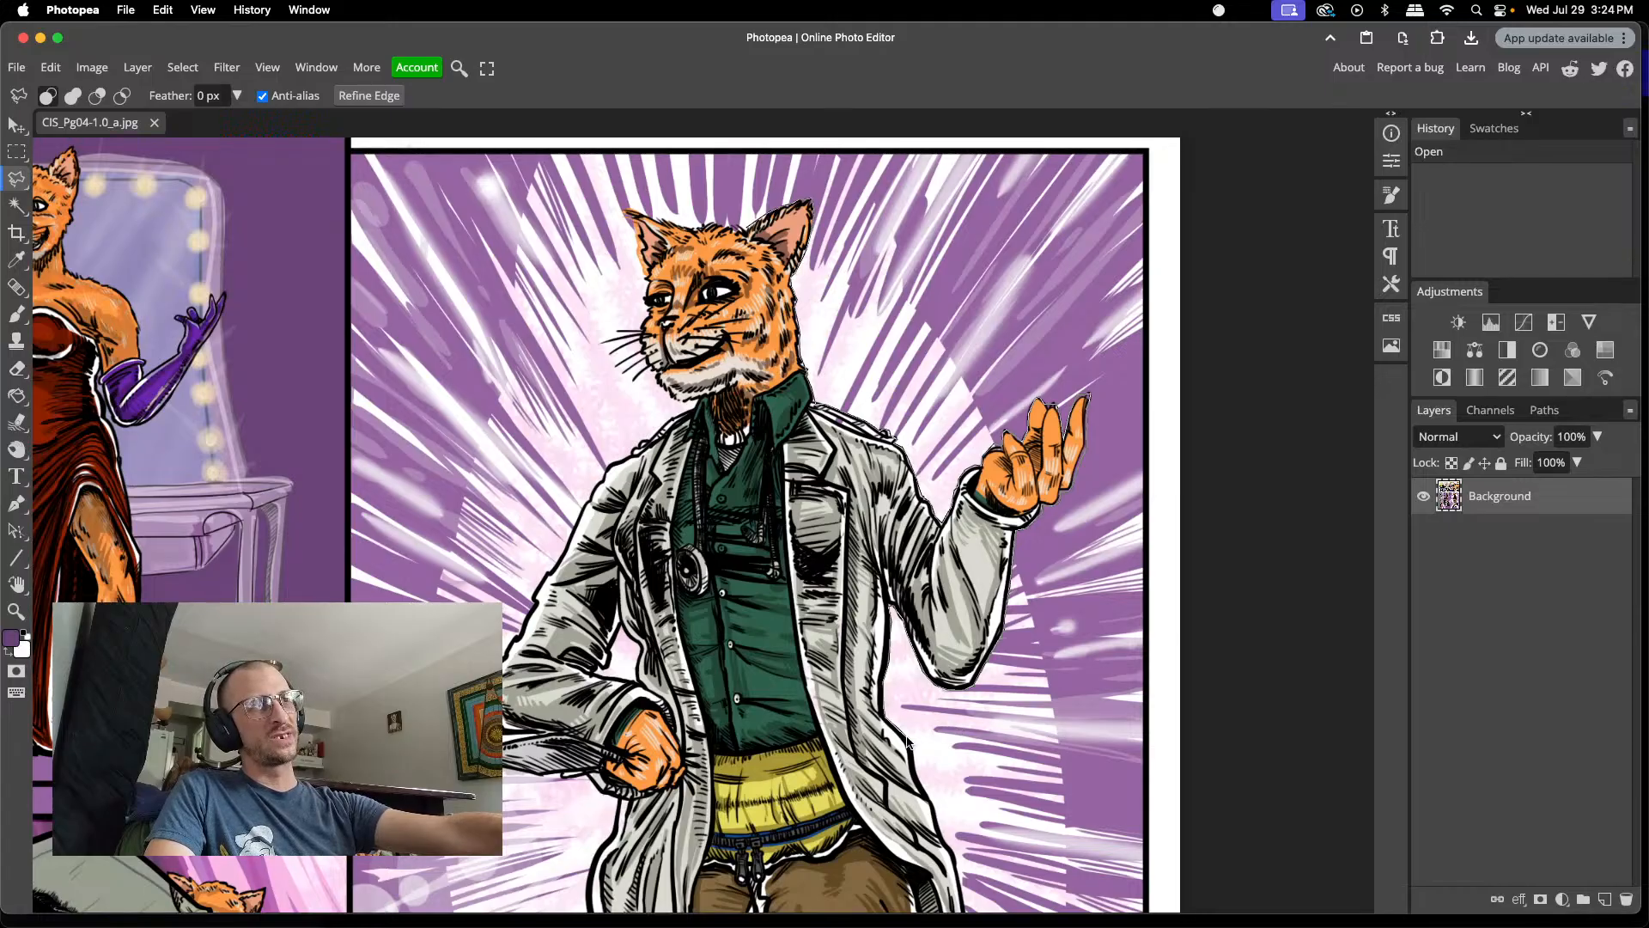
{"action": "scroll", "coordinate": [916, 750], "scroll_direction": "down", "scroll_amount": 1}
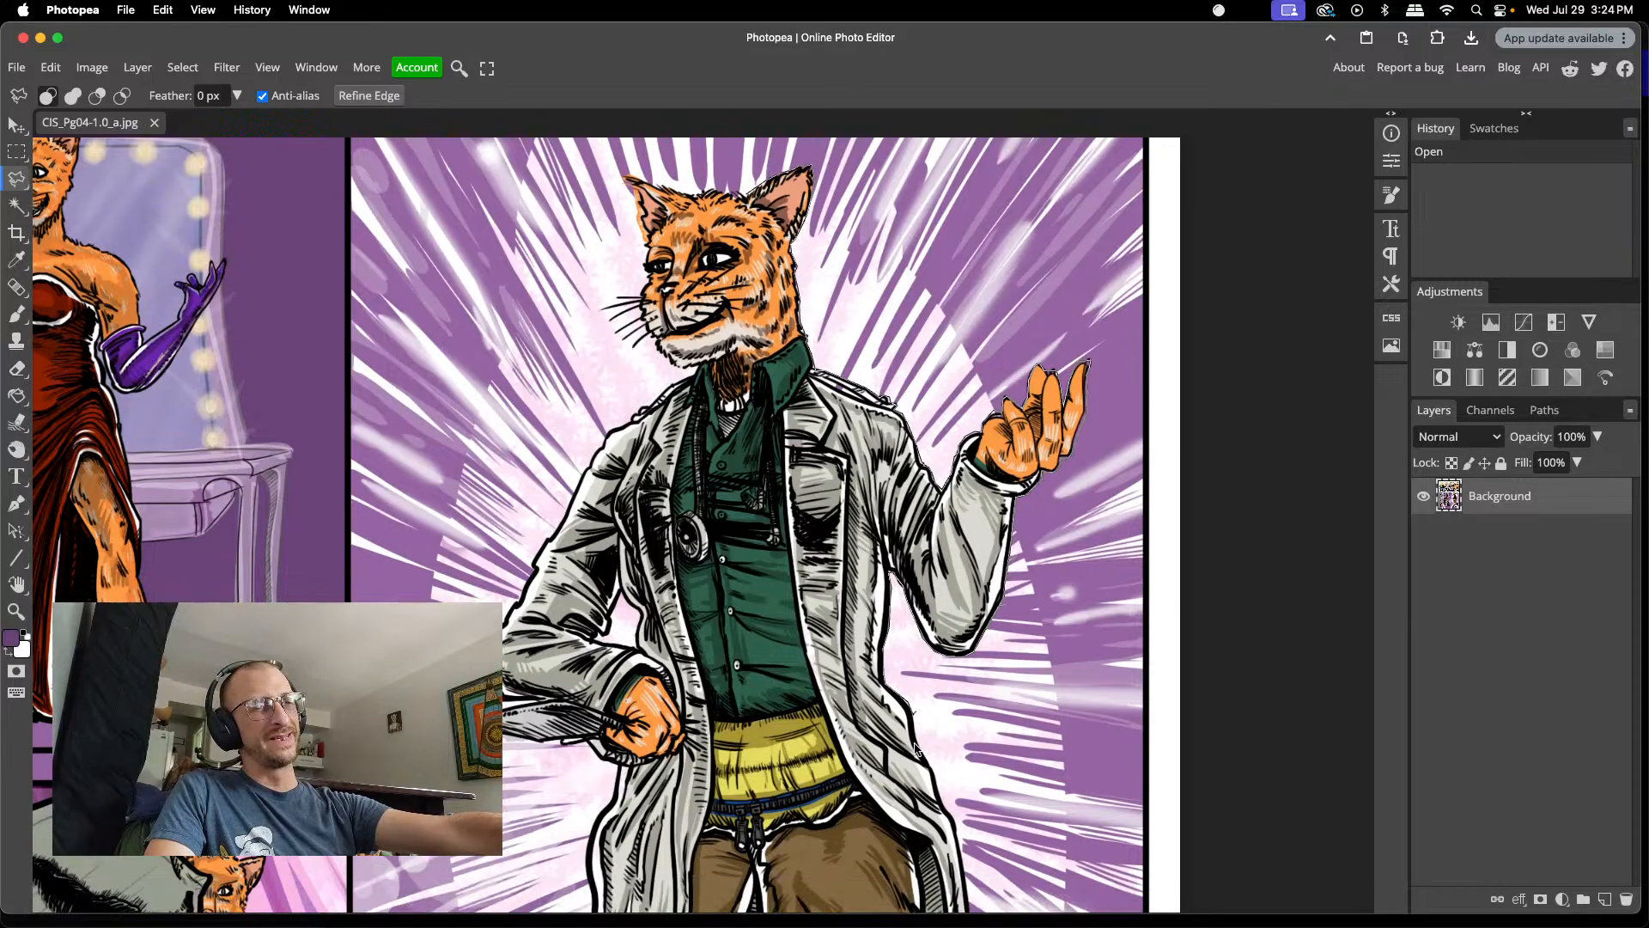
{"action": "scroll", "coordinate": [916, 750], "scroll_direction": "down", "scroll_amount": 3}
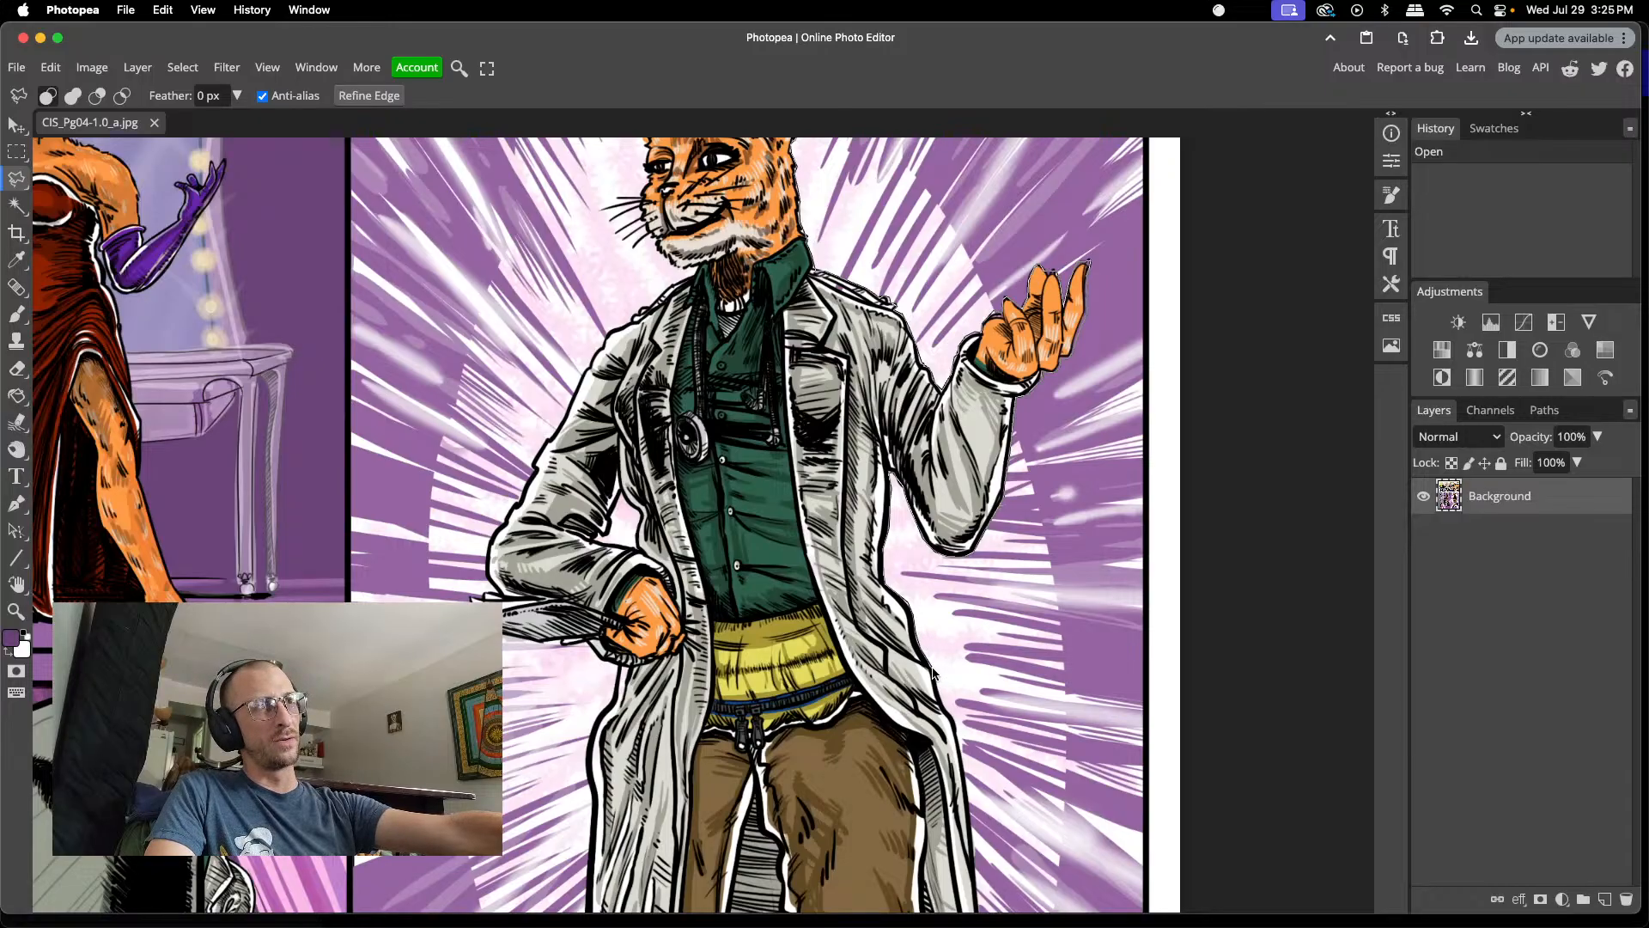
{"action": "scroll", "coordinate": [939, 678], "scroll_direction": "down", "scroll_amount": 1}
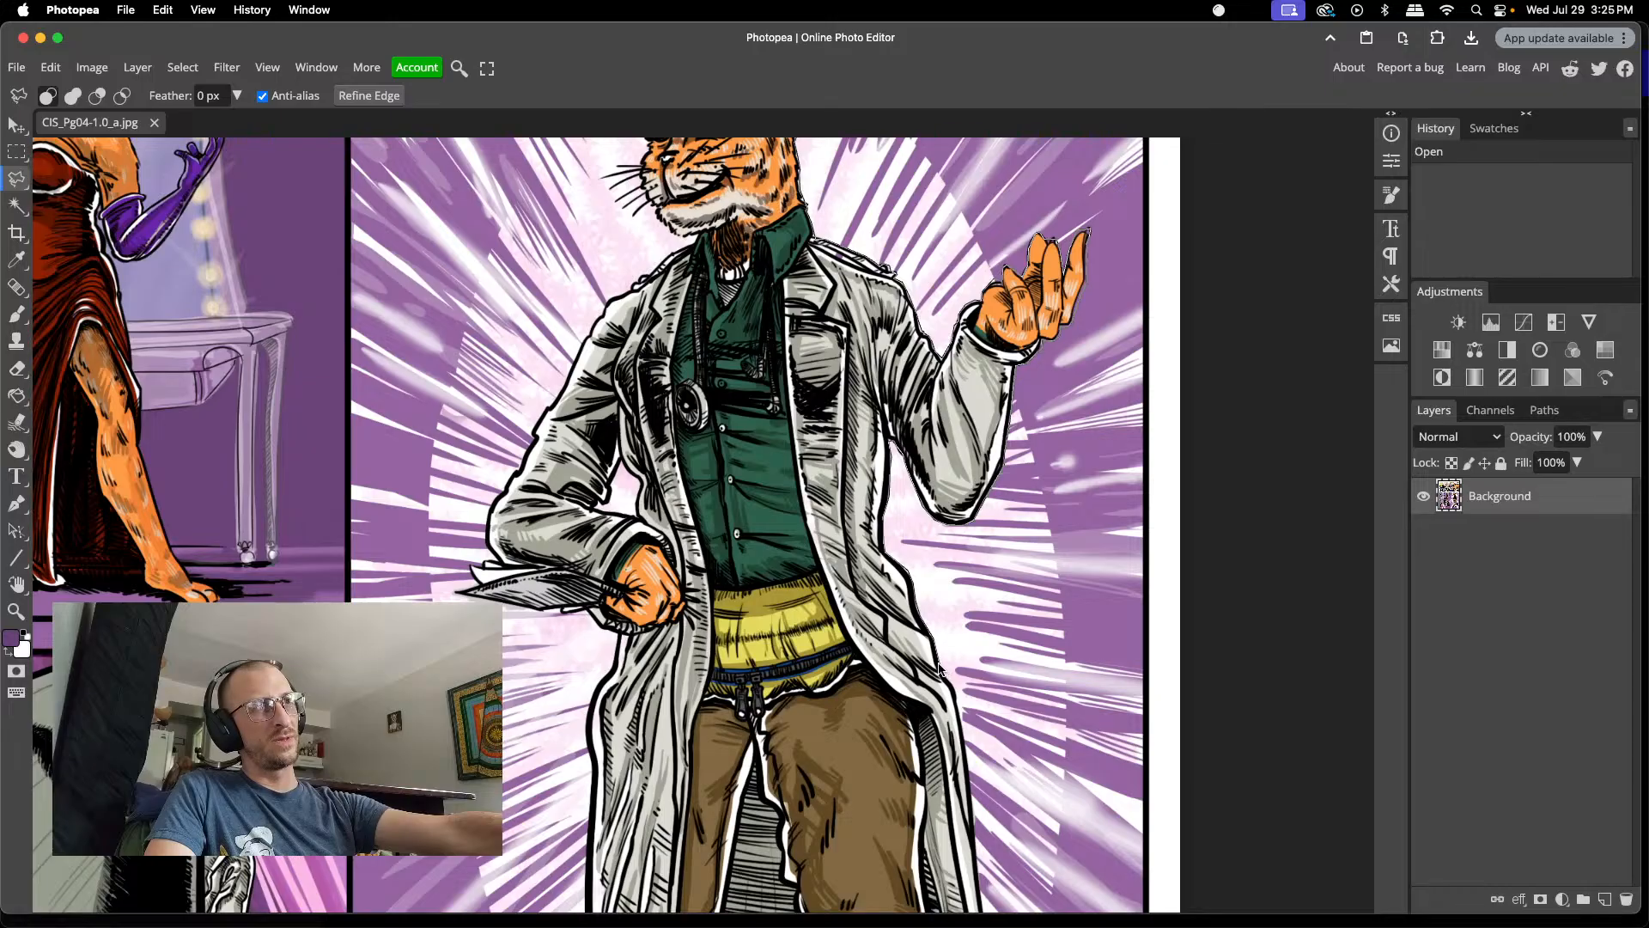
{"action": "scroll", "coordinate": [941, 668], "scroll_direction": "down", "scroll_amount": 1}
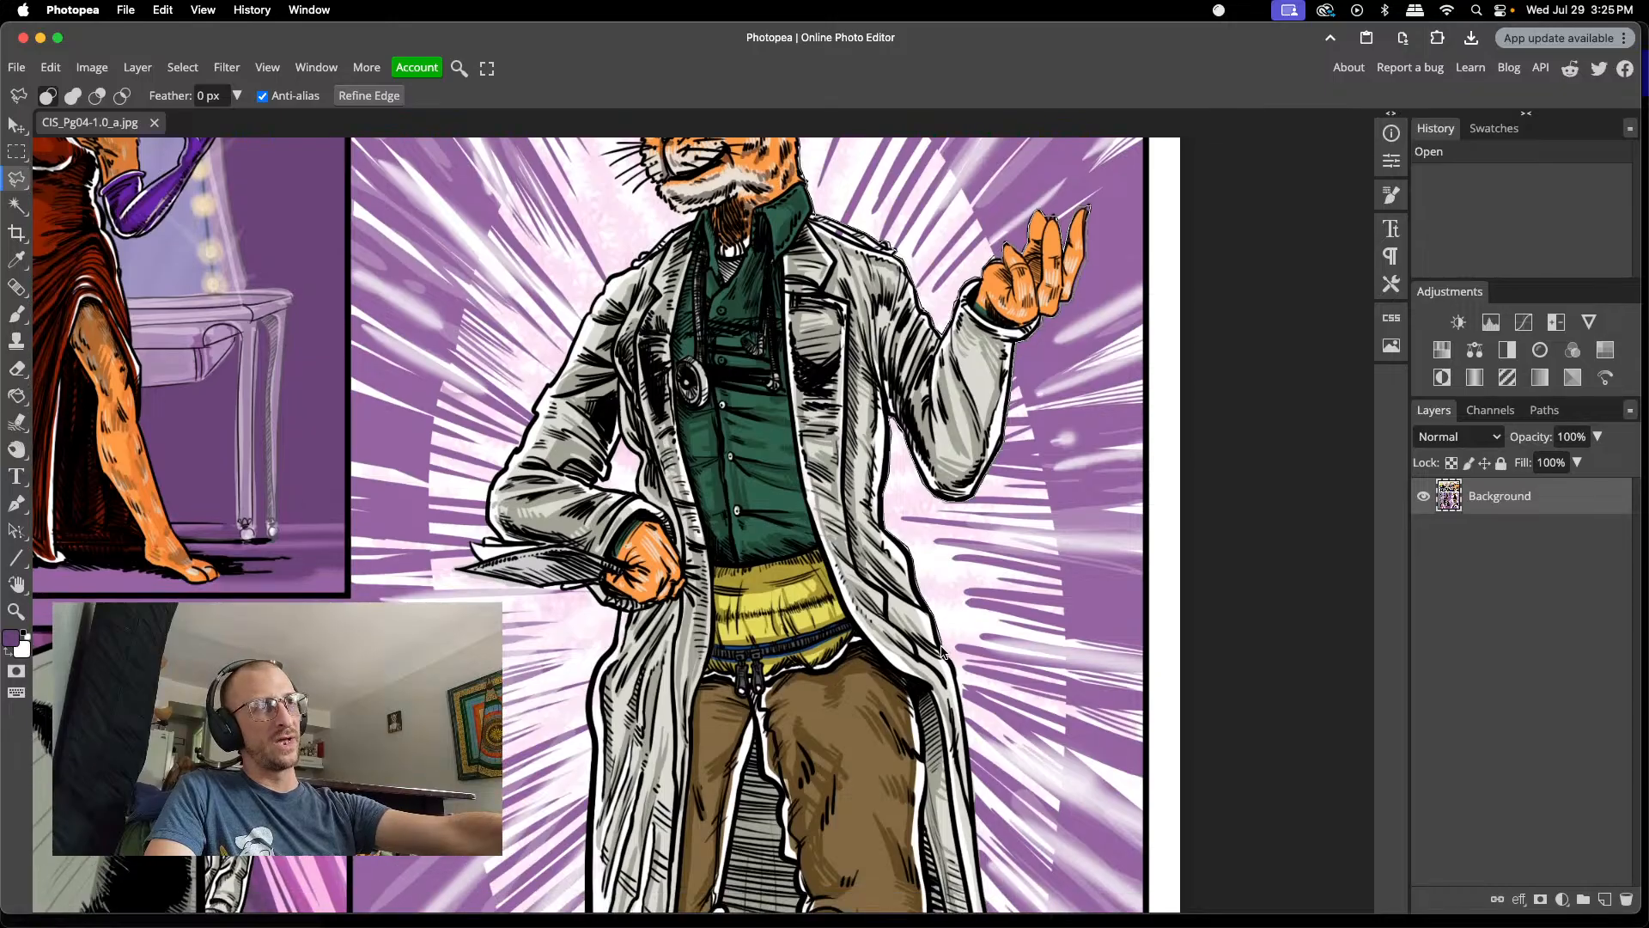
{"action": "scroll", "coordinate": [950, 661], "scroll_direction": "down", "scroll_amount": 5}
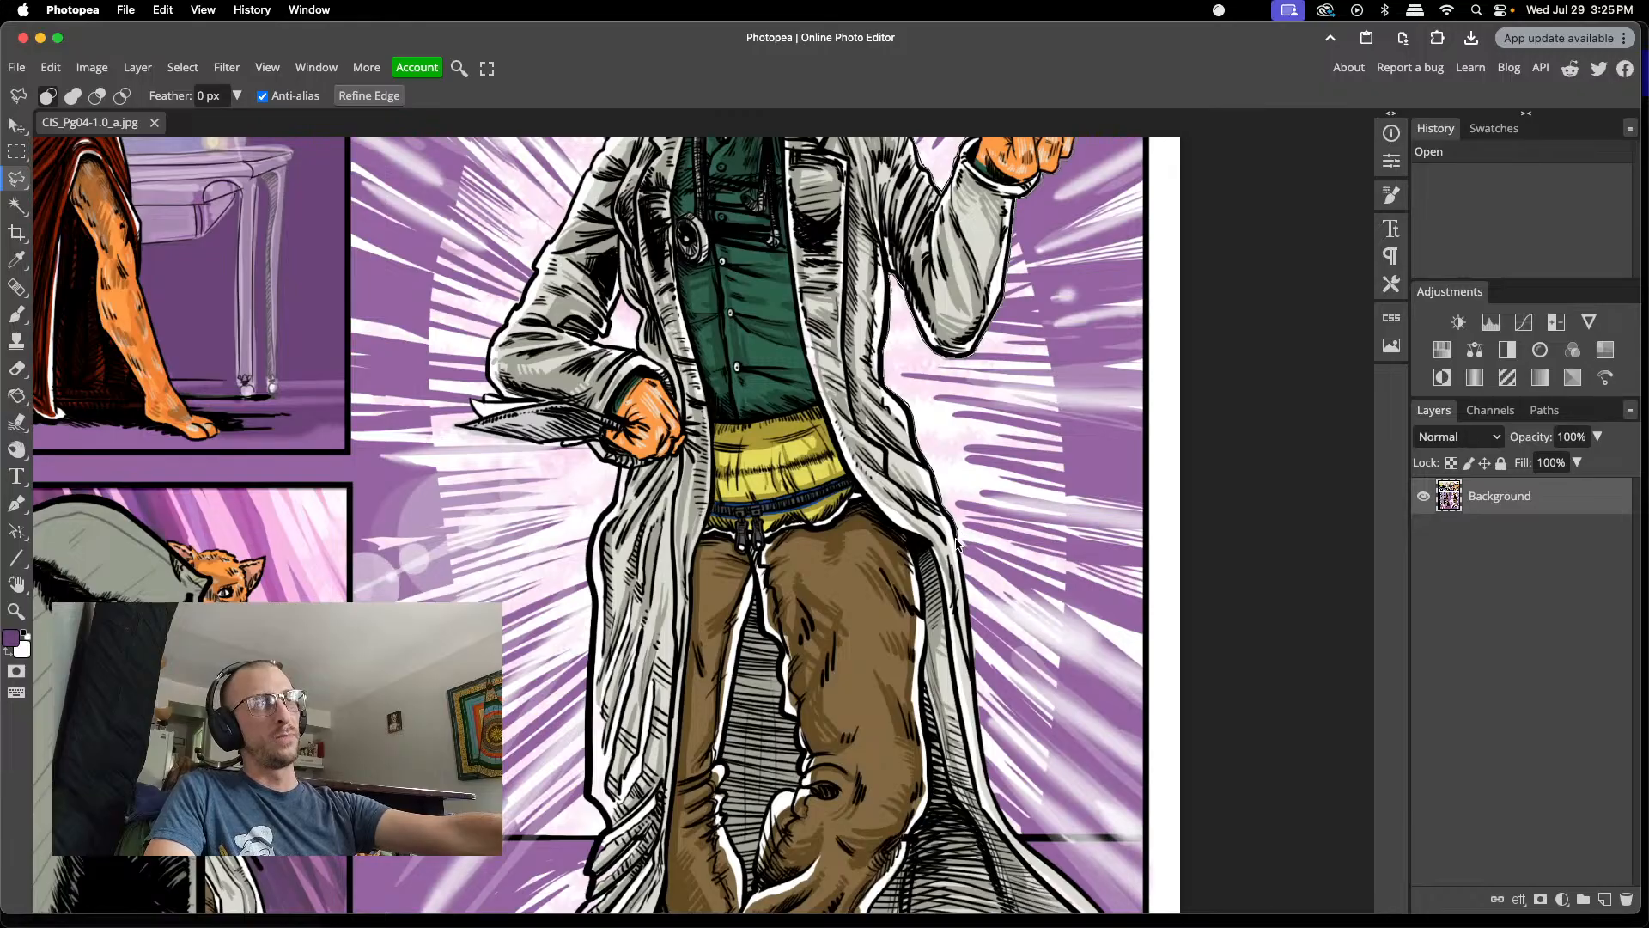
{"action": "scroll", "coordinate": [962, 564], "scroll_direction": "down", "scroll_amount": 5}
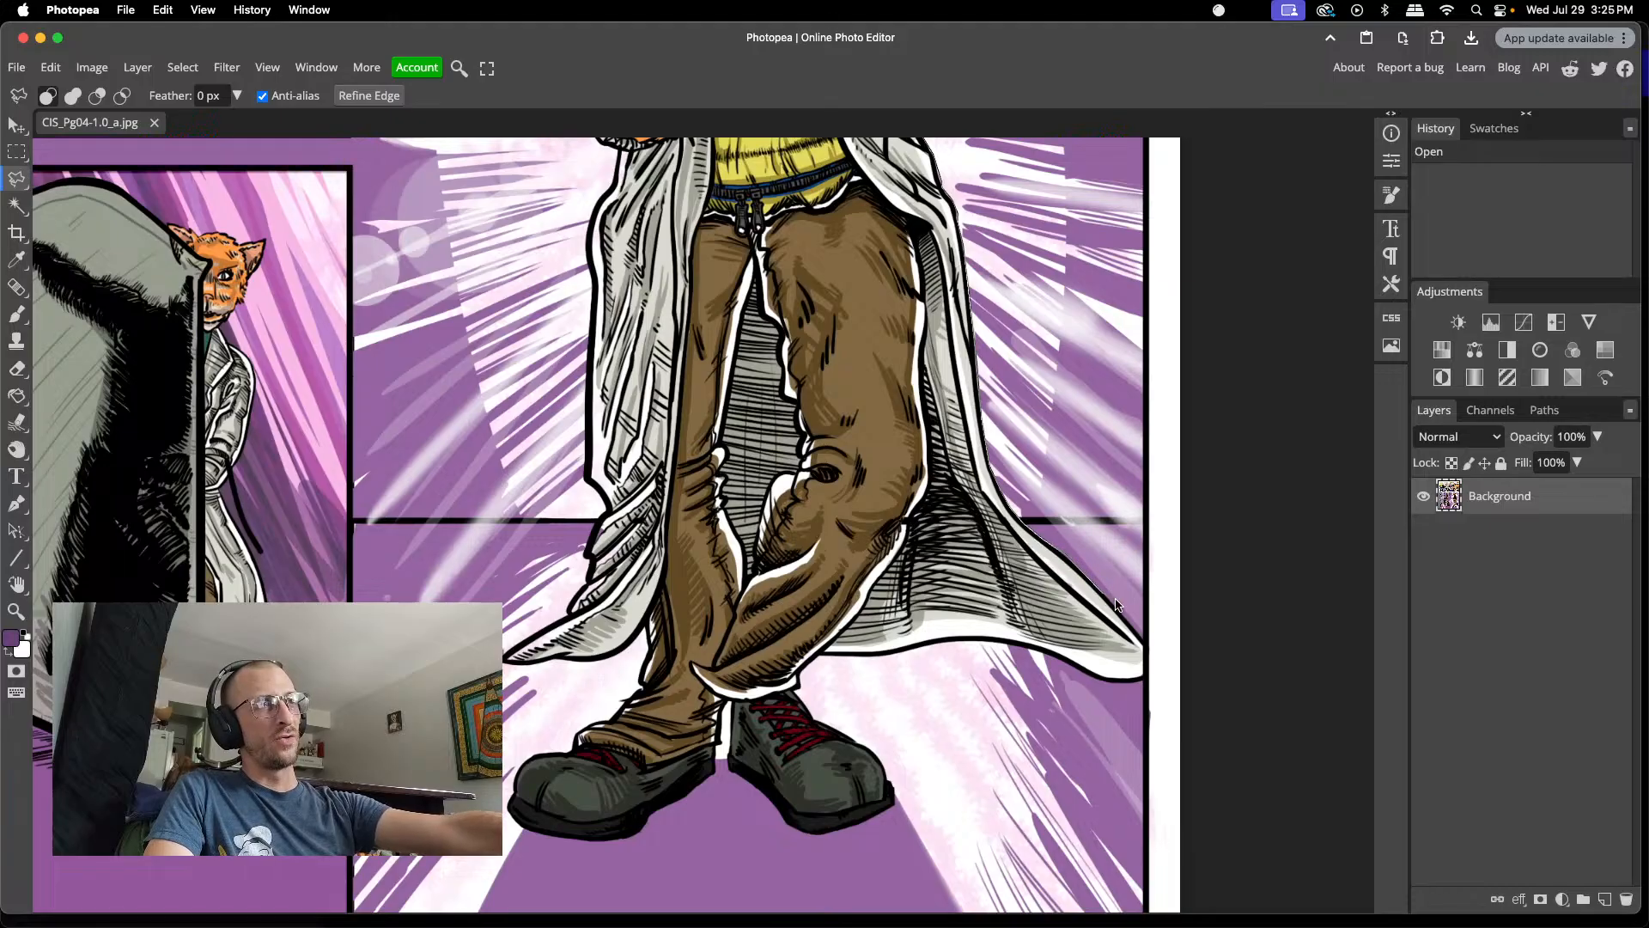
- Continue the lasso outline around the flared coat tip, under both shoes and up the coat's opposite edge toward the hand on the hip
{"action": "left_click", "coordinate": [1158, 673]}
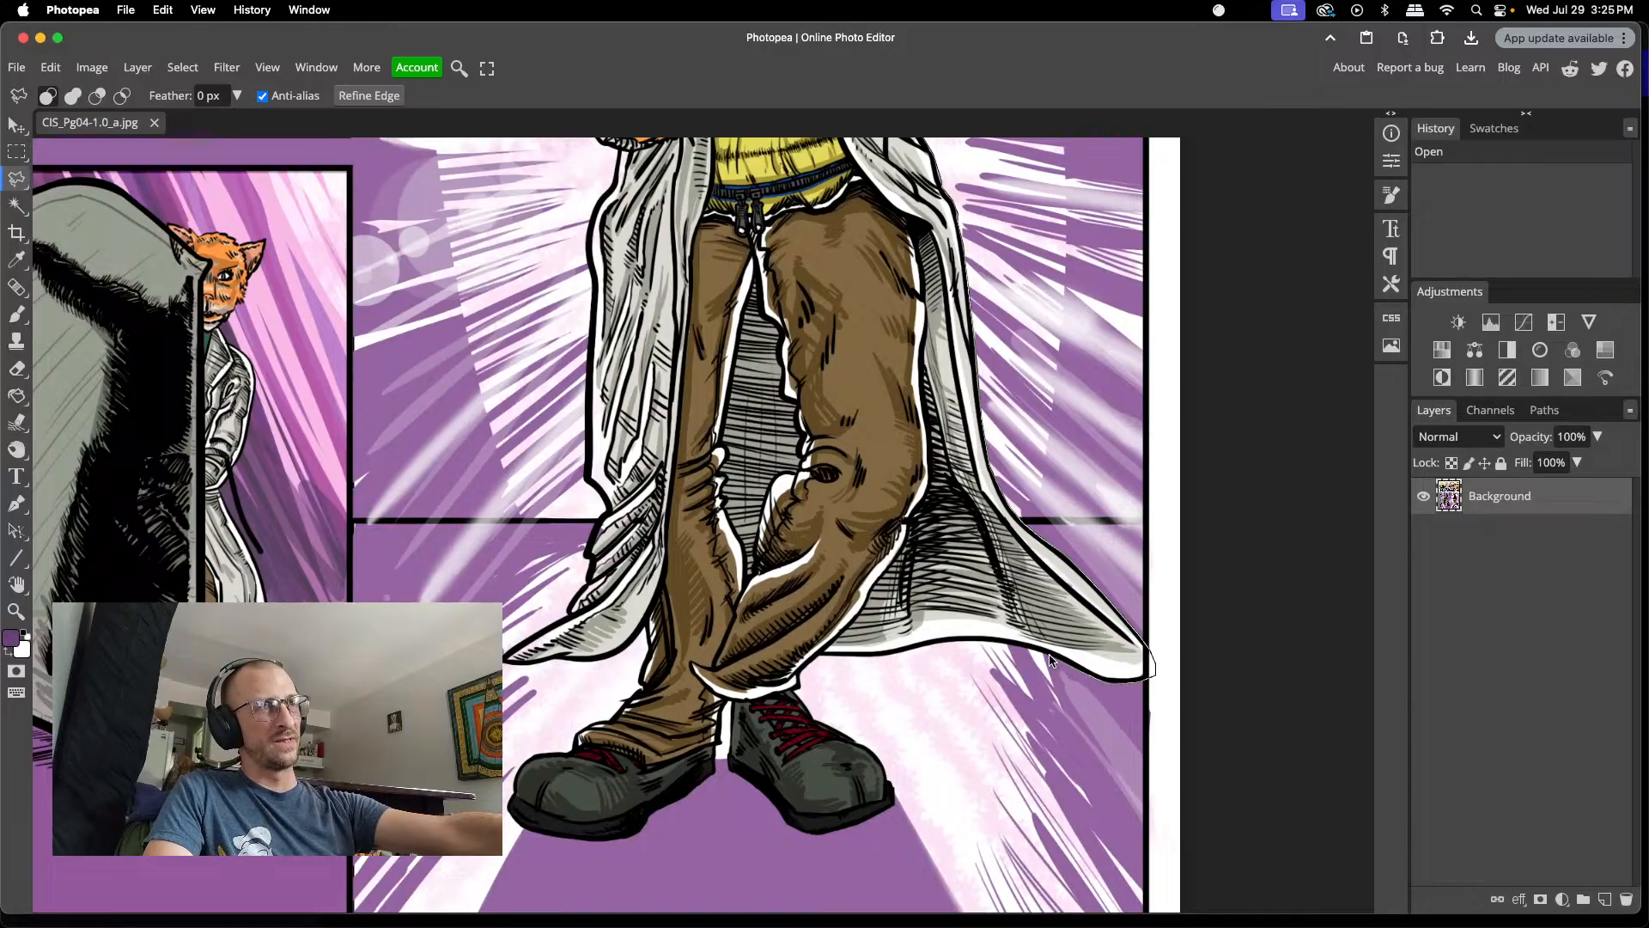
{"action": "left_click", "coordinate": [954, 641]}
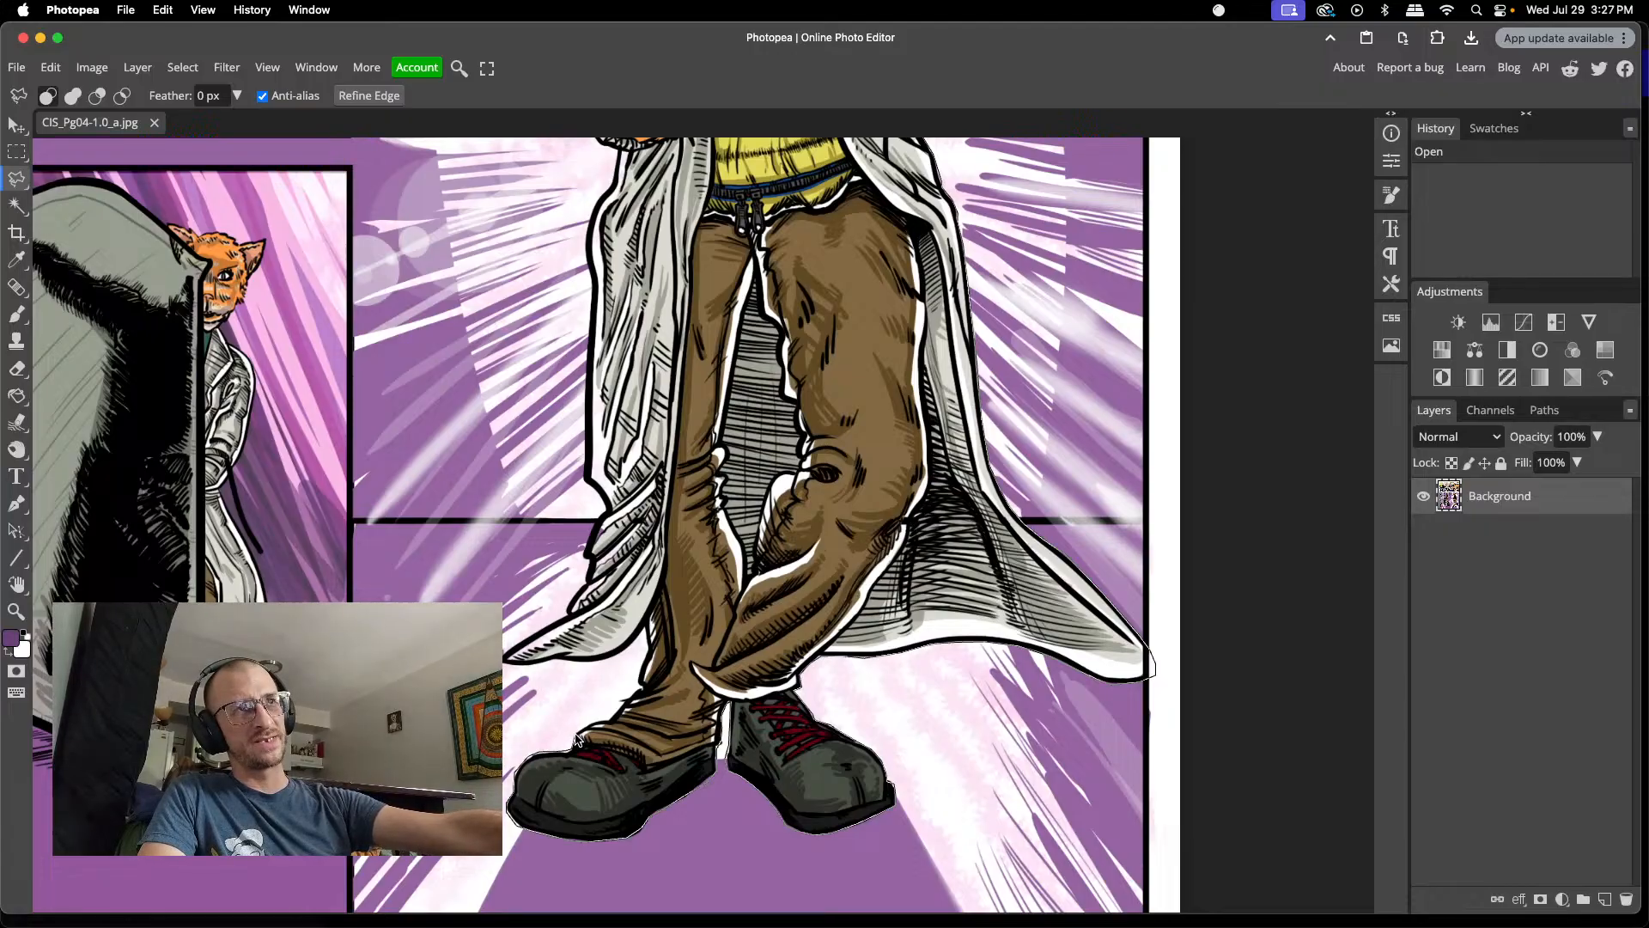
{"action": "scroll", "coordinate": [577, 739], "scroll_direction": "up", "scroll_amount": 1}
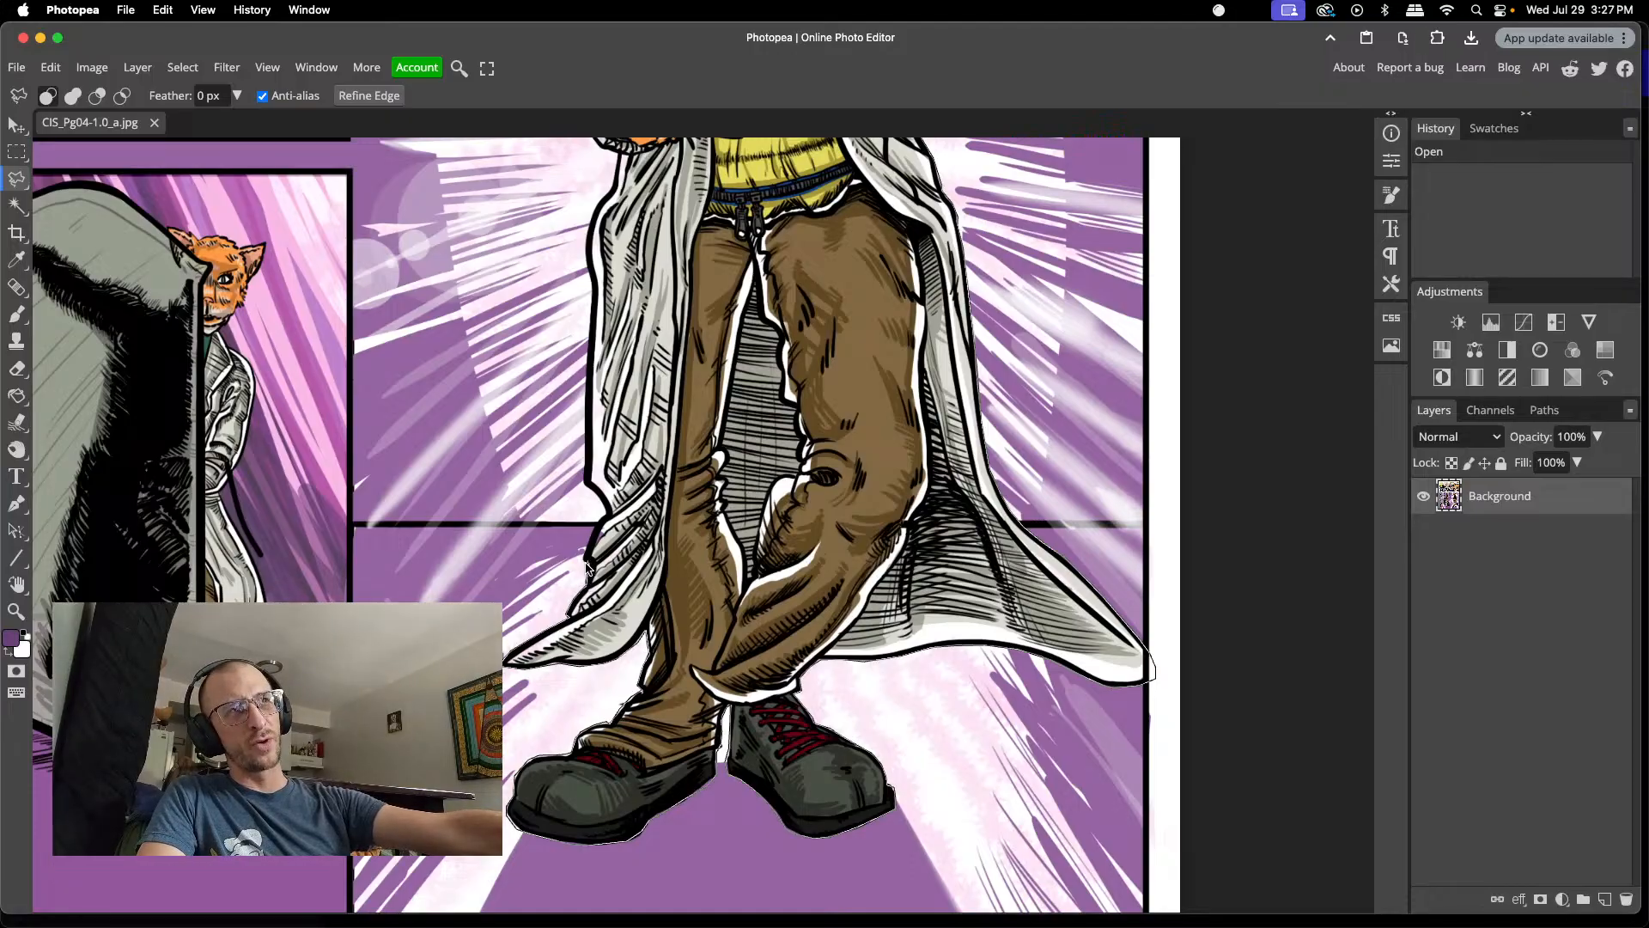
{"action": "scroll", "coordinate": [583, 563], "scroll_direction": "up", "scroll_amount": 2}
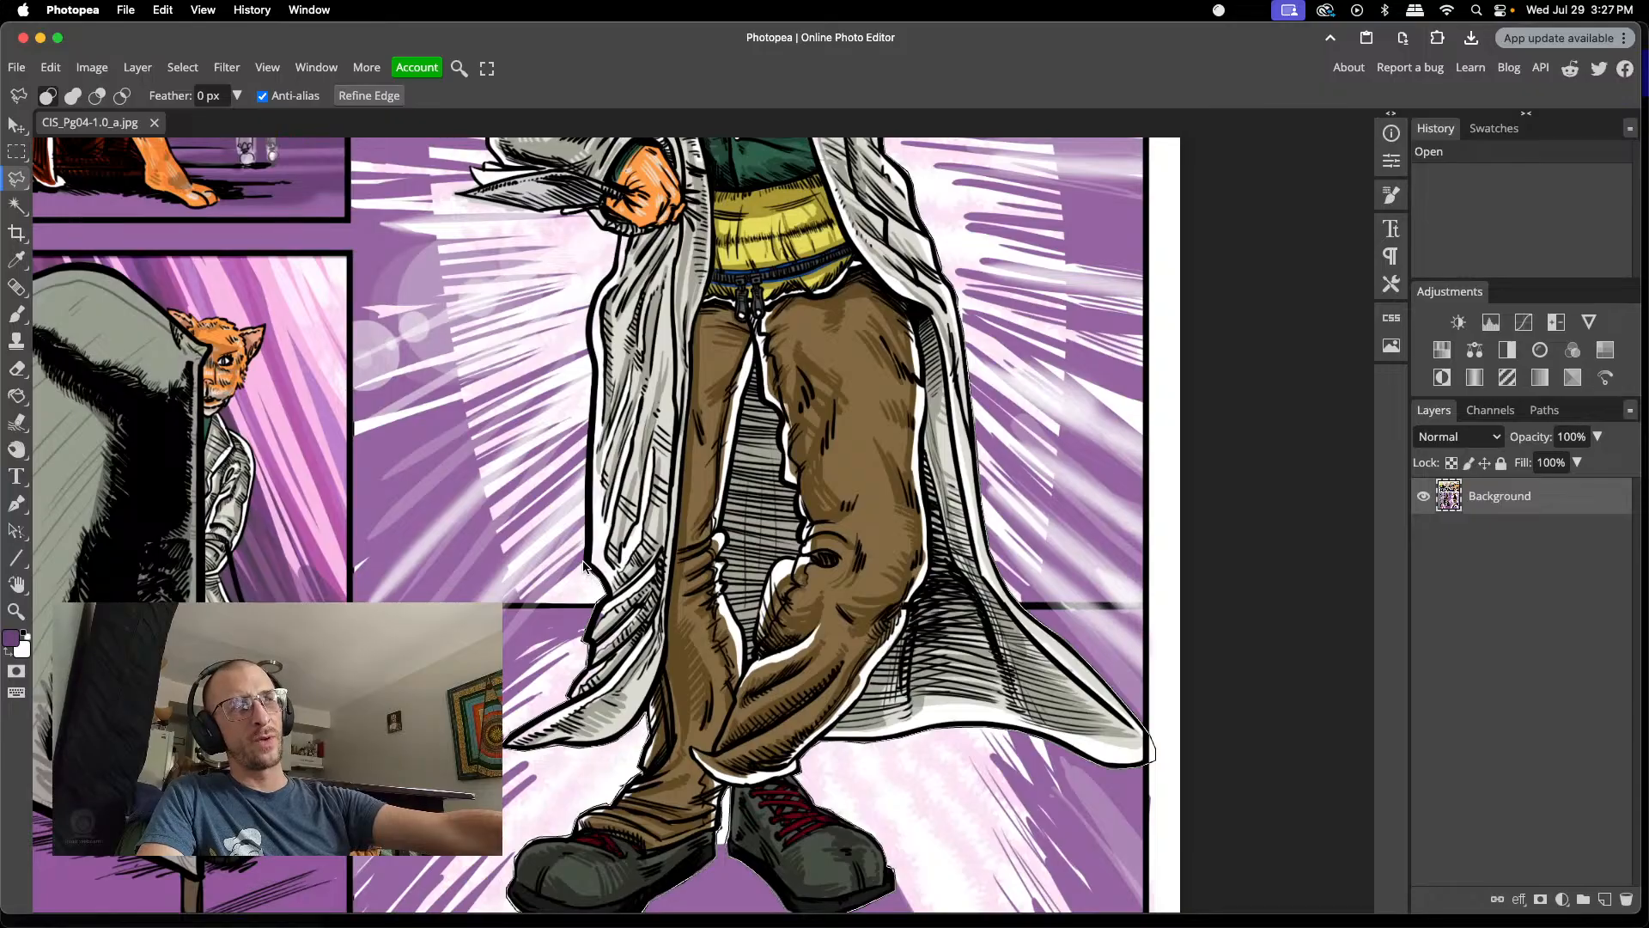
{"action": "scroll", "coordinate": [584, 565], "scroll_direction": "up", "scroll_amount": 3}
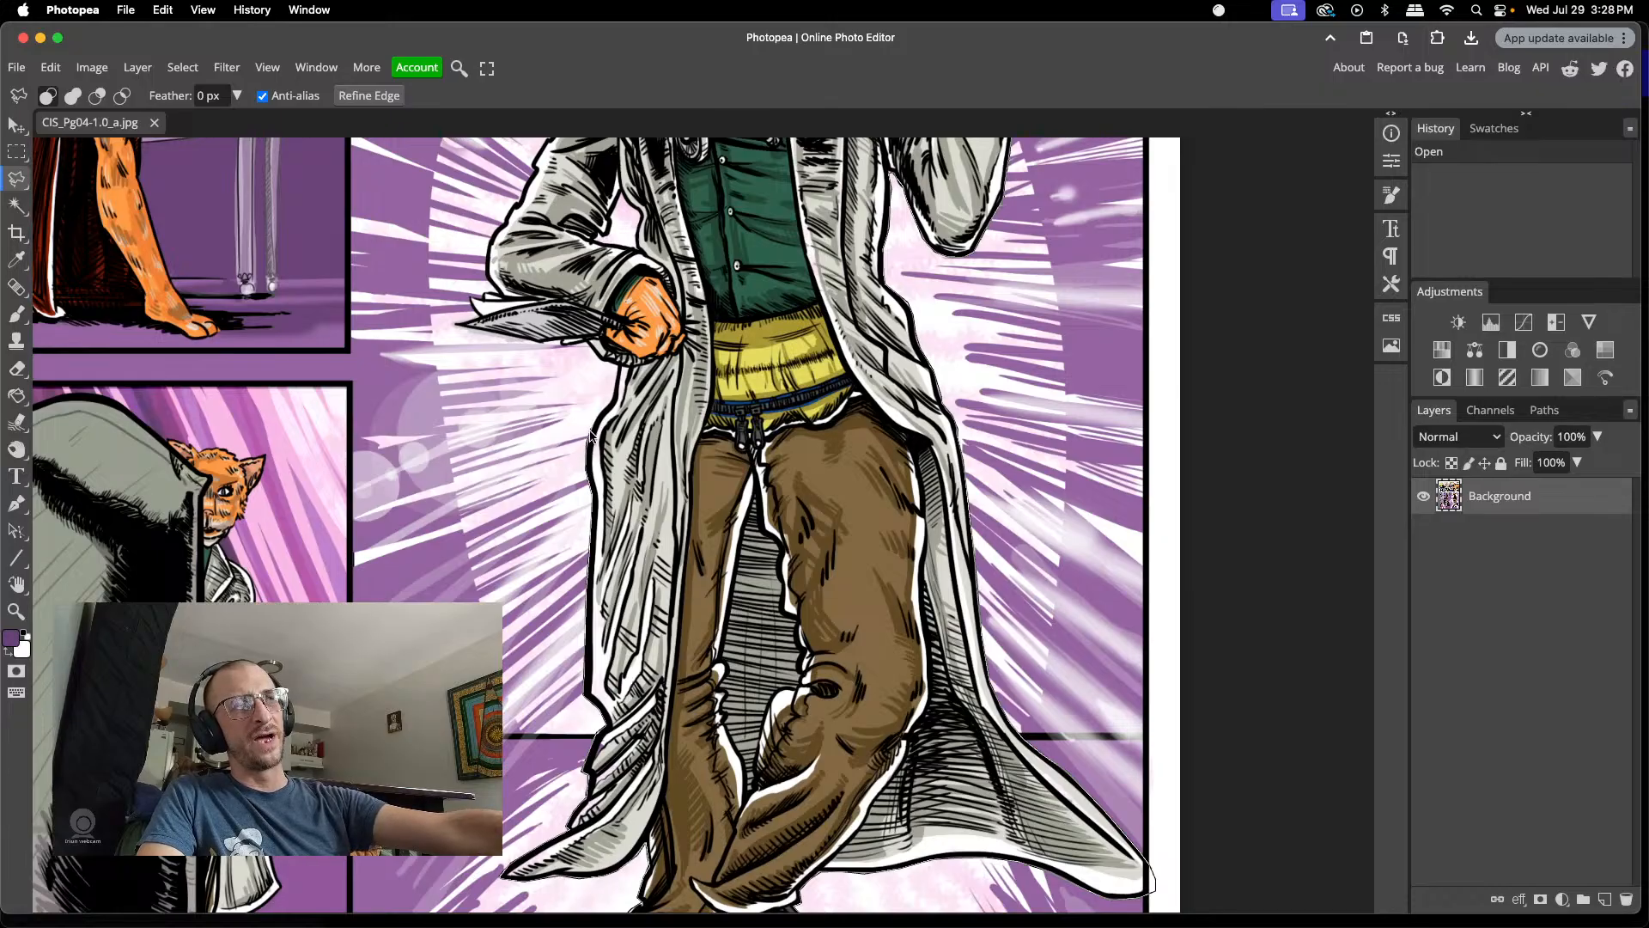
{"action": "scroll", "coordinate": [589, 434], "scroll_direction": "up", "scroll_amount": 2}
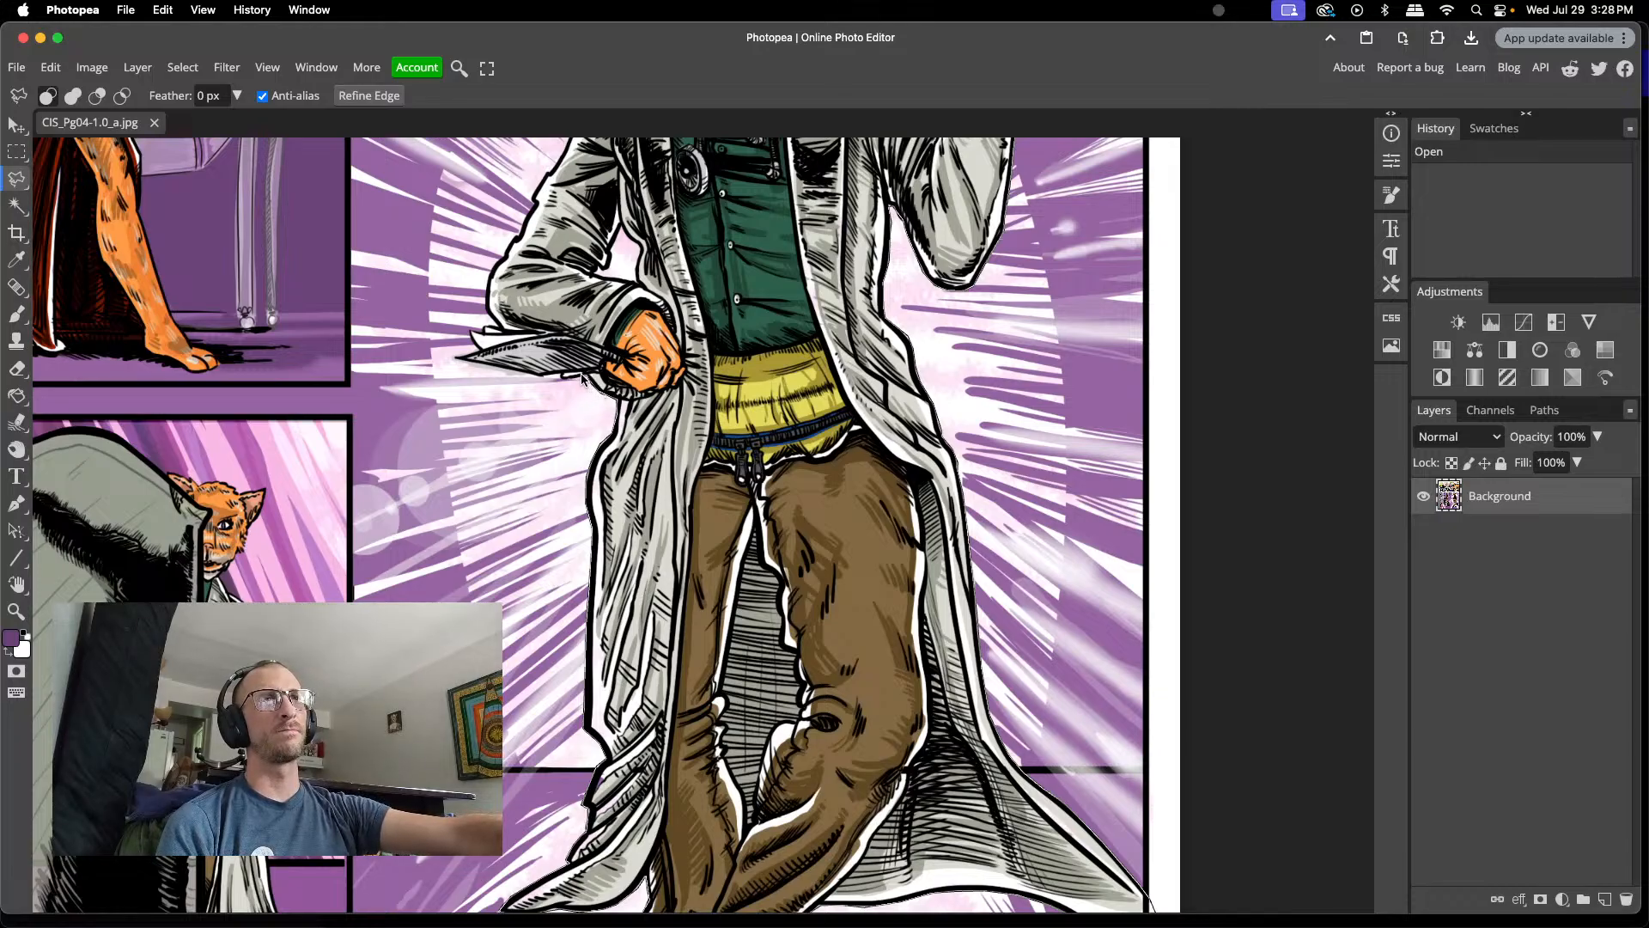
- Switch to Chrome, go back to the previous YouTube video and set it to loop
{"action": "key", "text": "super+Tab"}
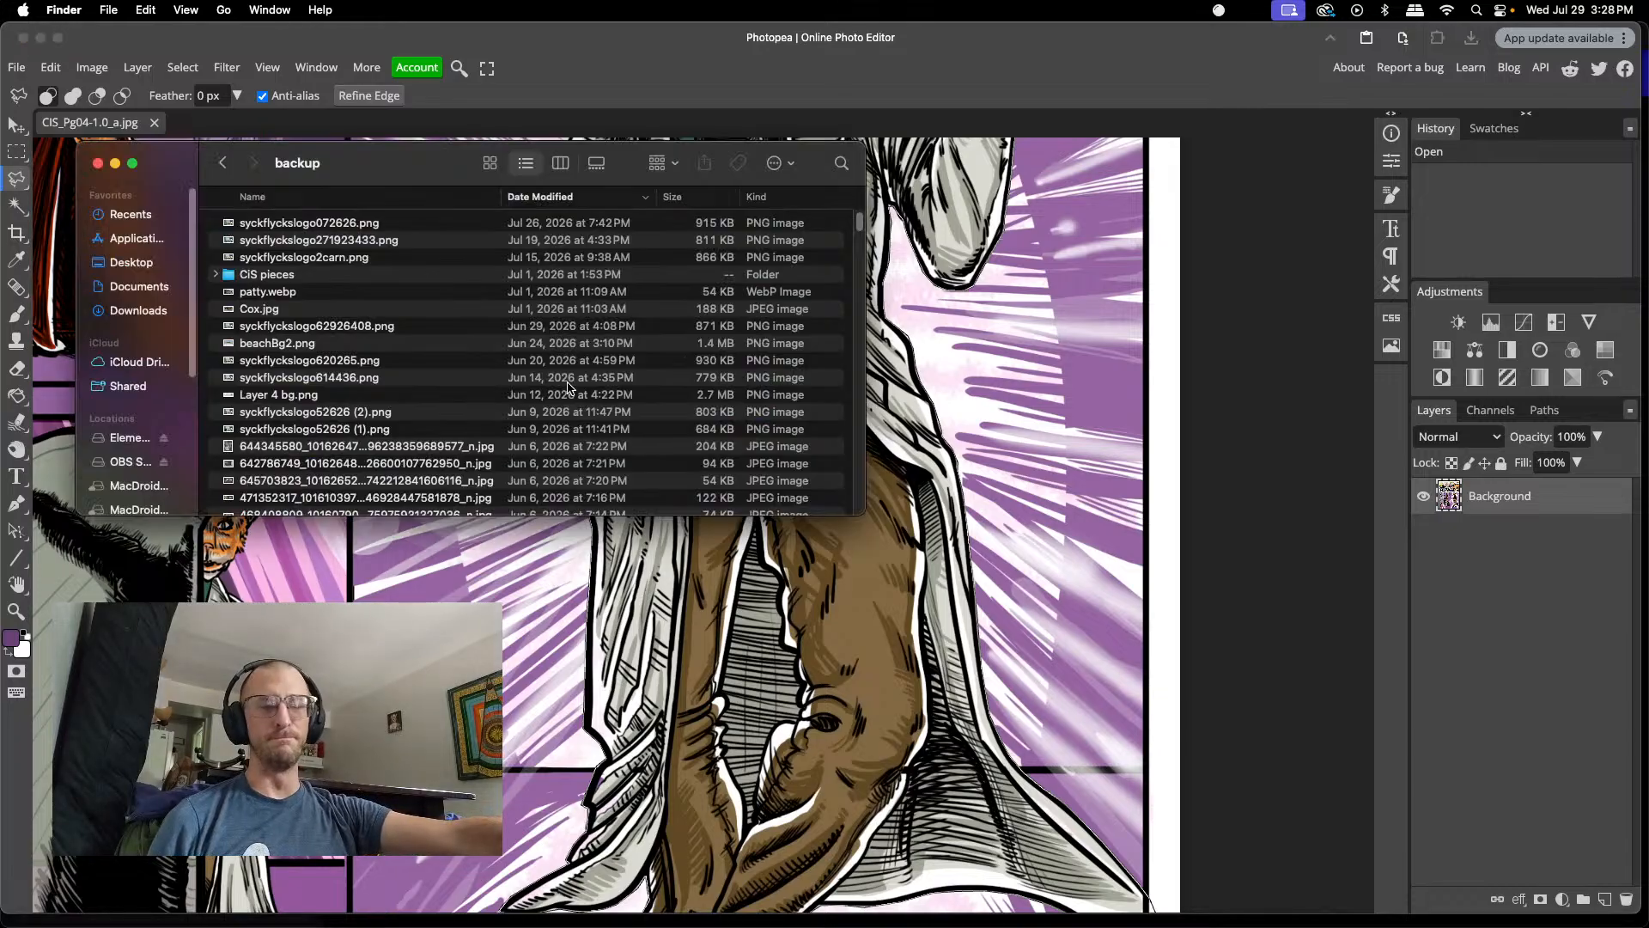
{"action": "key", "text": "super+Tab"}
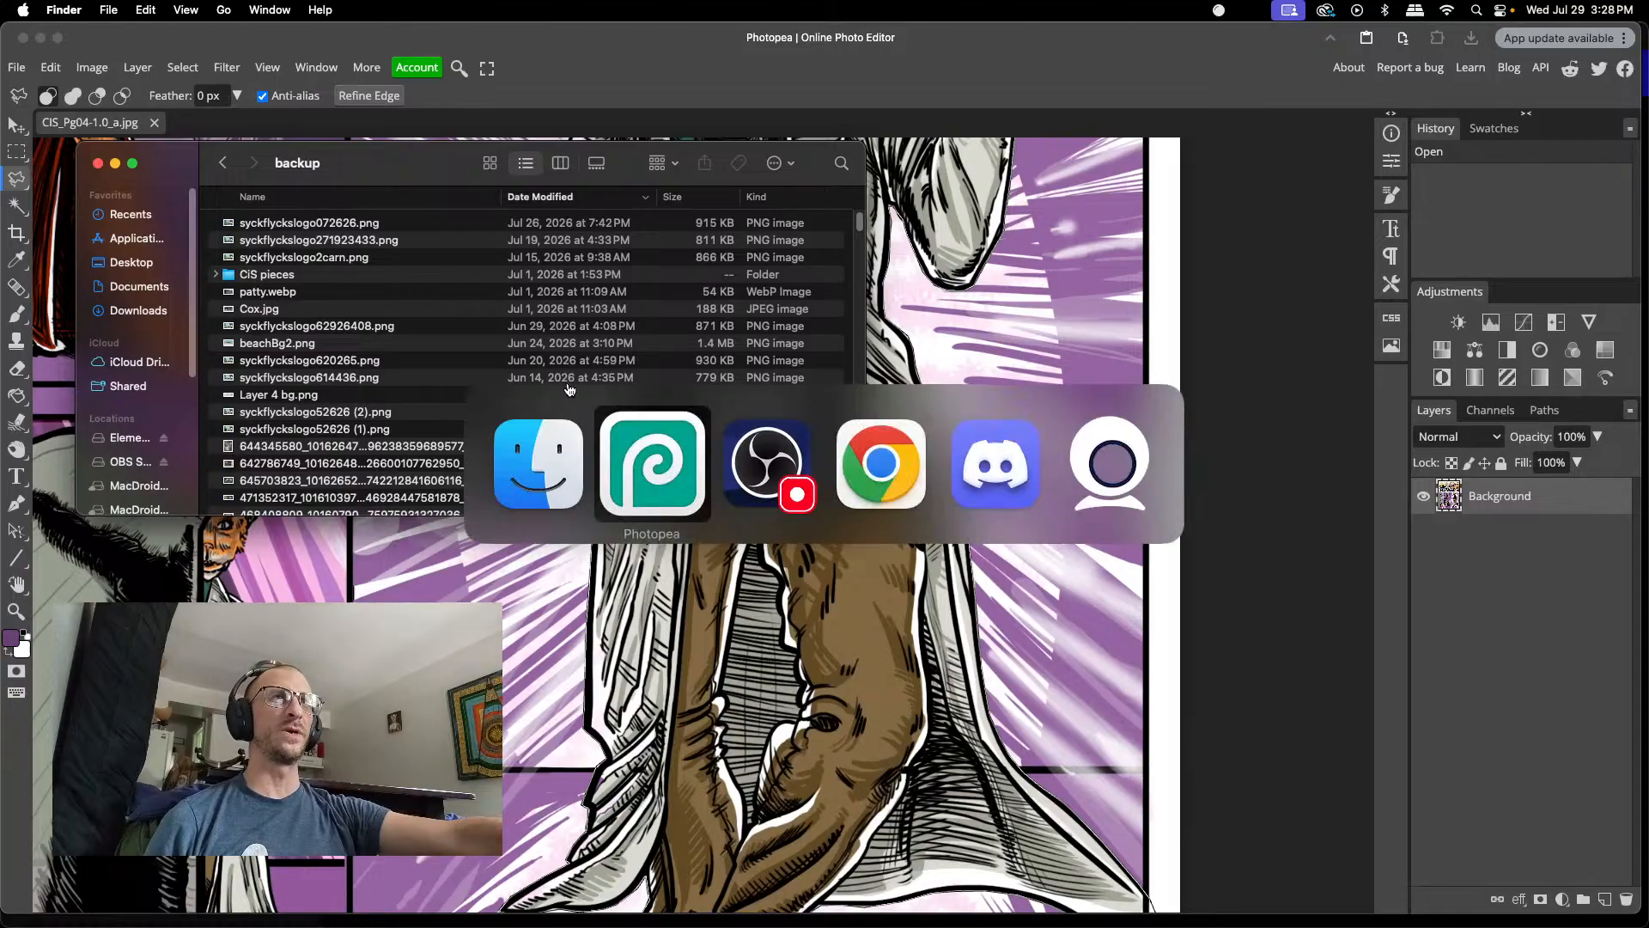
{"action": "key", "text": "super+Tab"}
{"action": "key", "text": "super+Tab"}
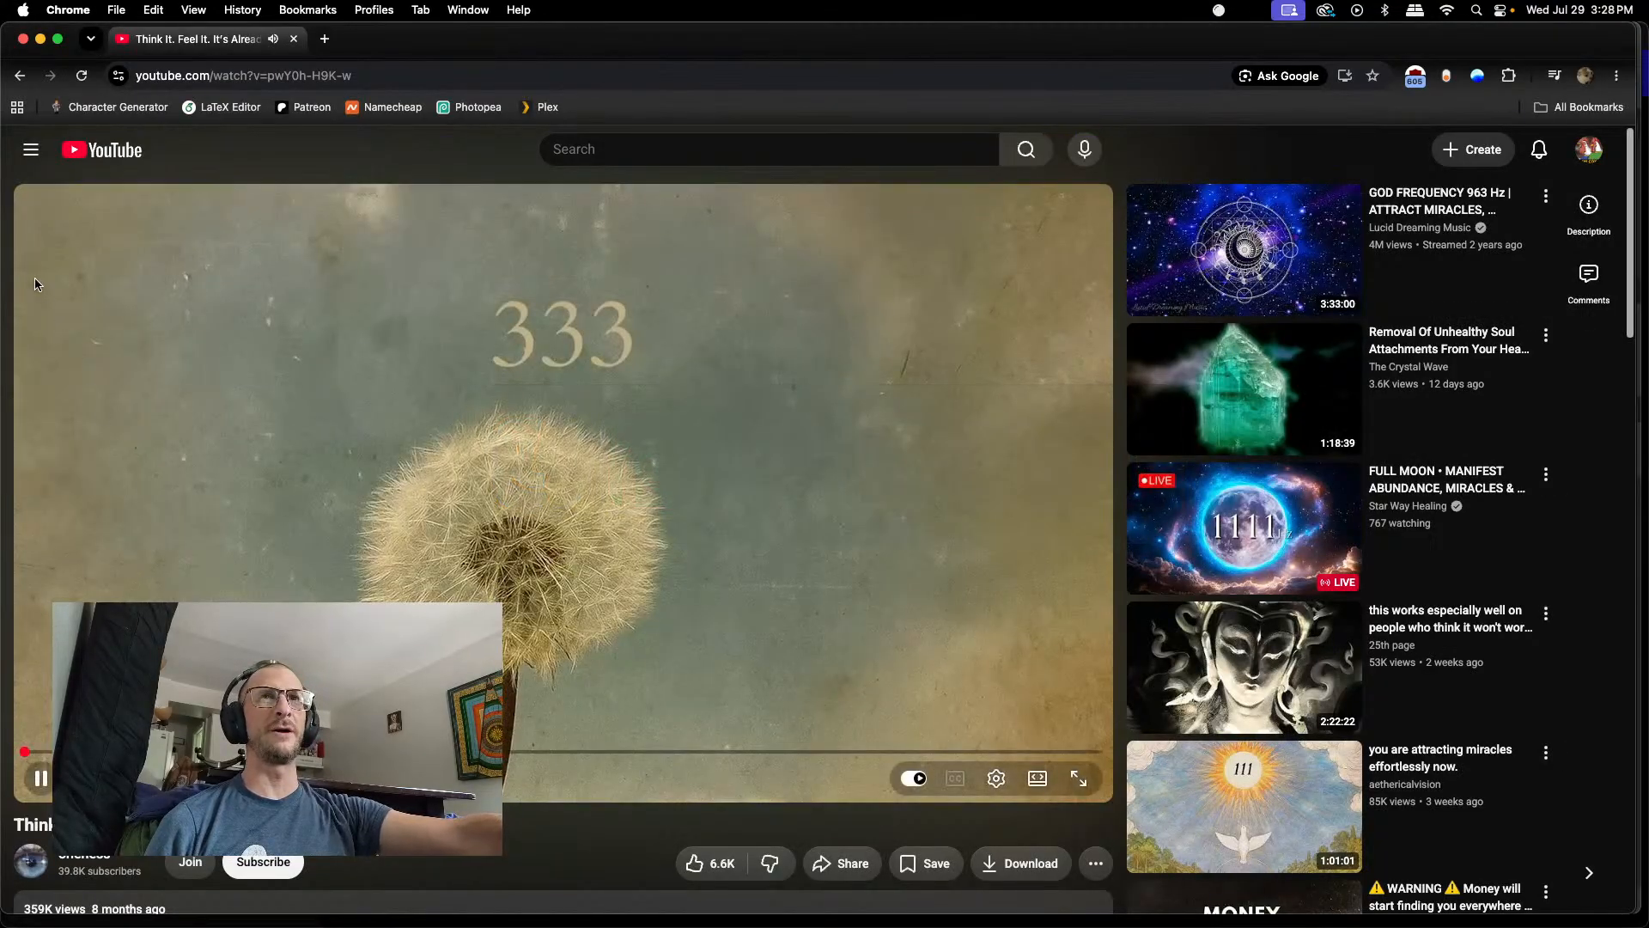
{"action": "left_click", "coordinate": [20, 75]}
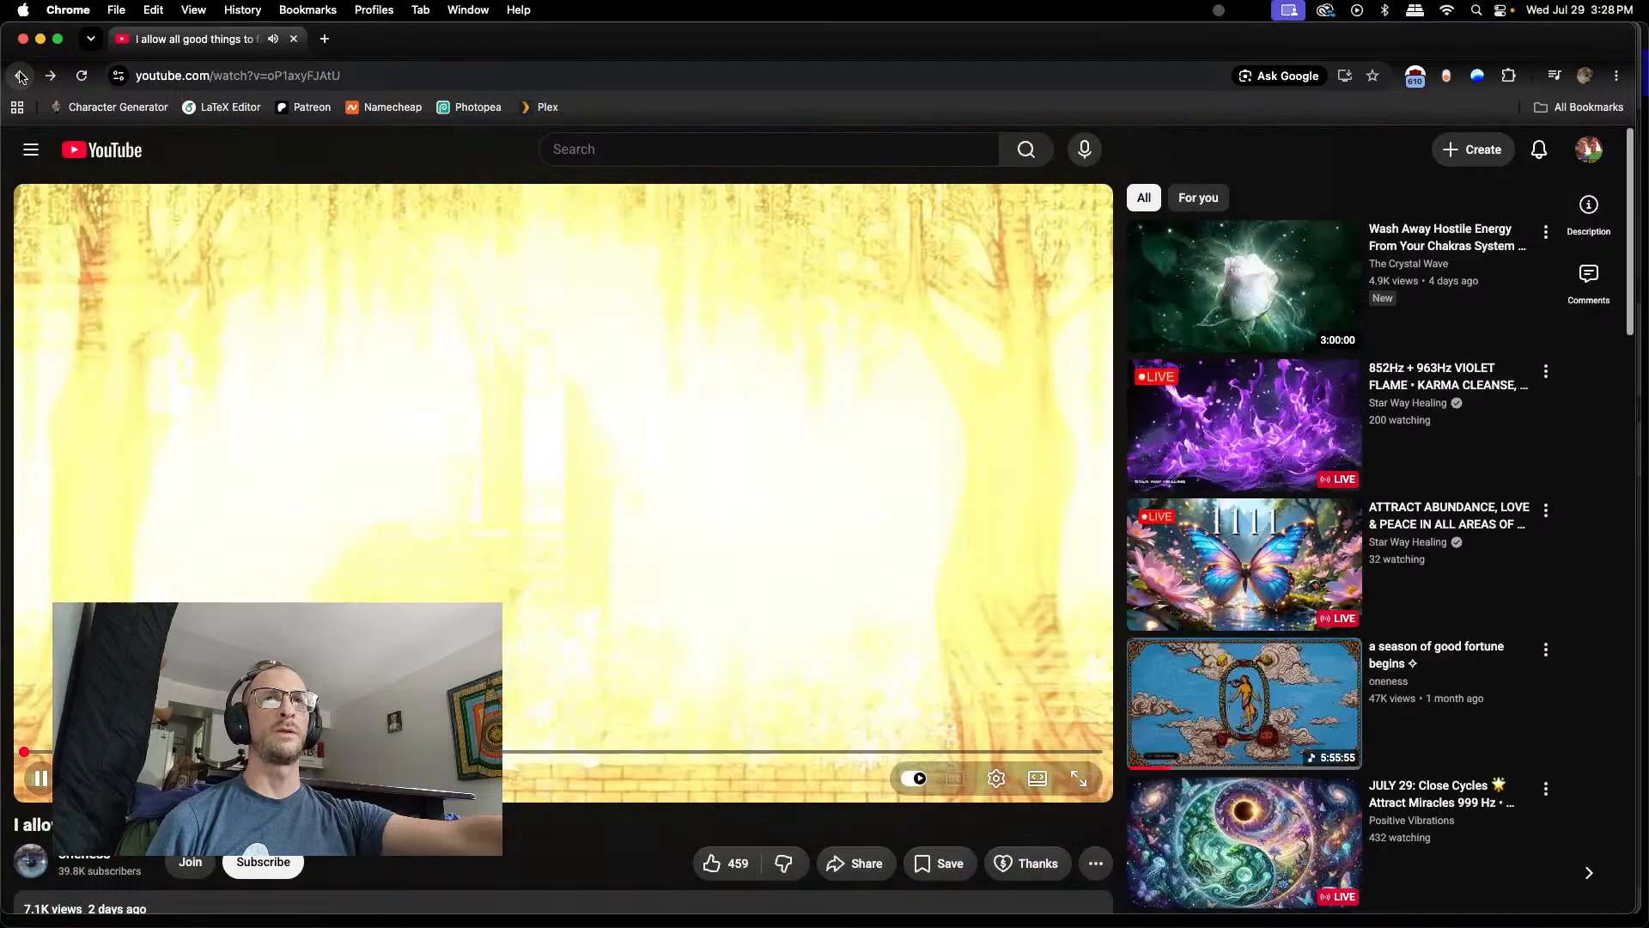
{"action": "right_click", "coordinate": [517, 453]}
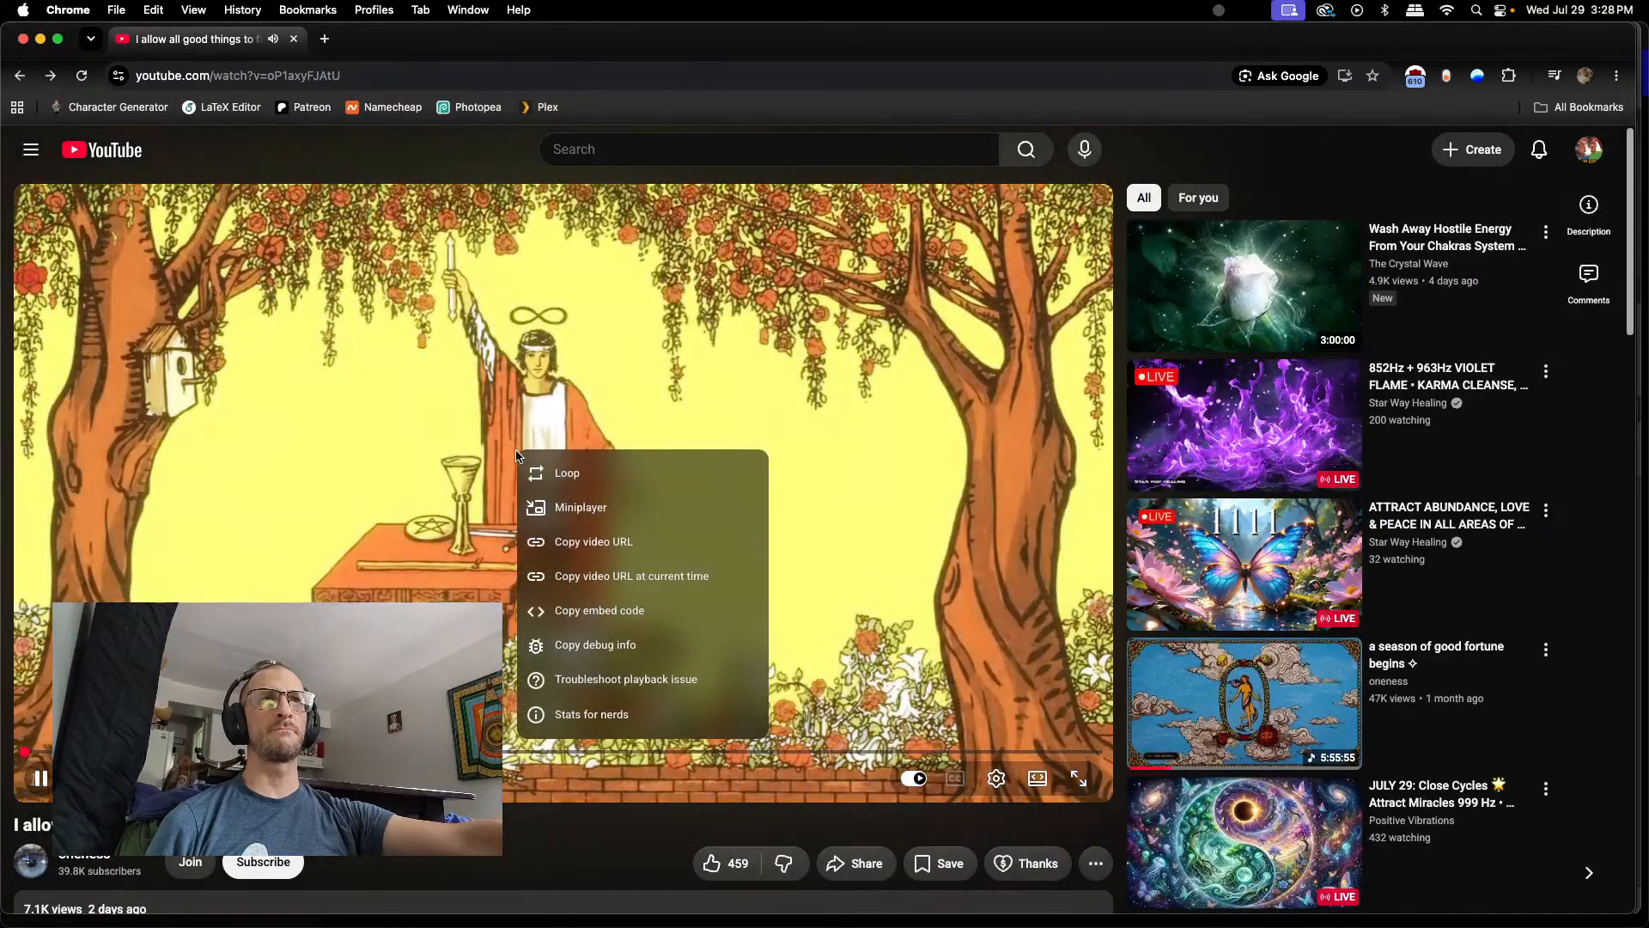
{"action": "left_click", "coordinate": [567, 474]}
- Return to Photopea and finish the lasso outline up the bent arm and around the cat's head, closing the selection
{"action": "key", "text": "super+Tab"}
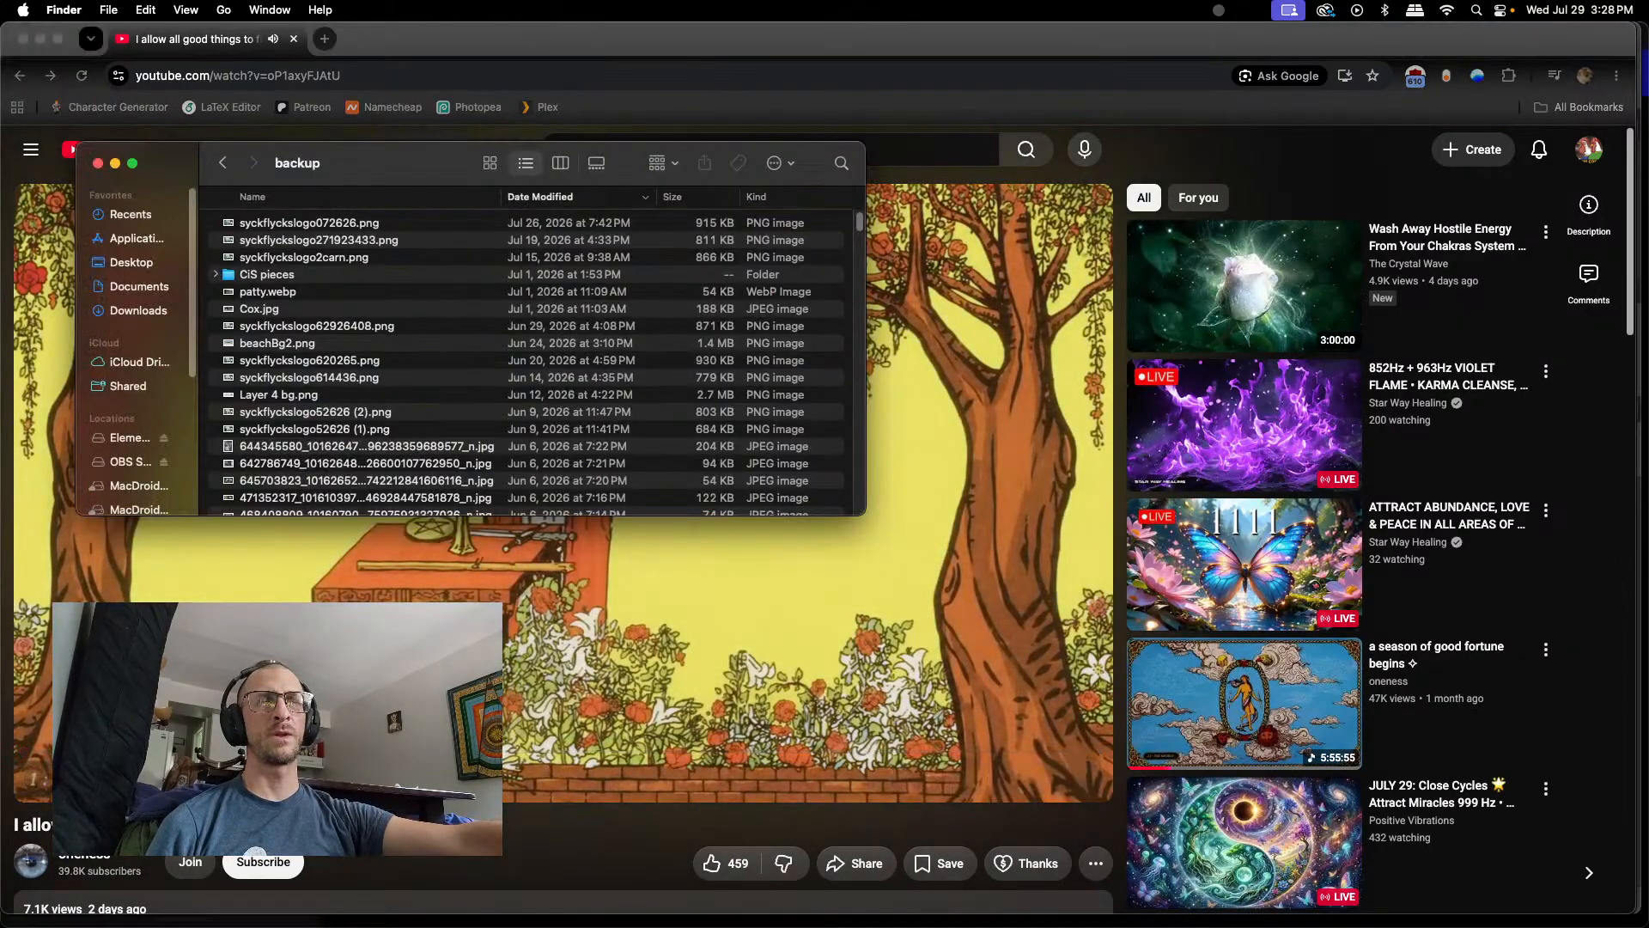
{"action": "key", "text": "super+Tab"}
{"action": "key", "text": "super+Tab"}
{"action": "key", "text": "super+Tab"}
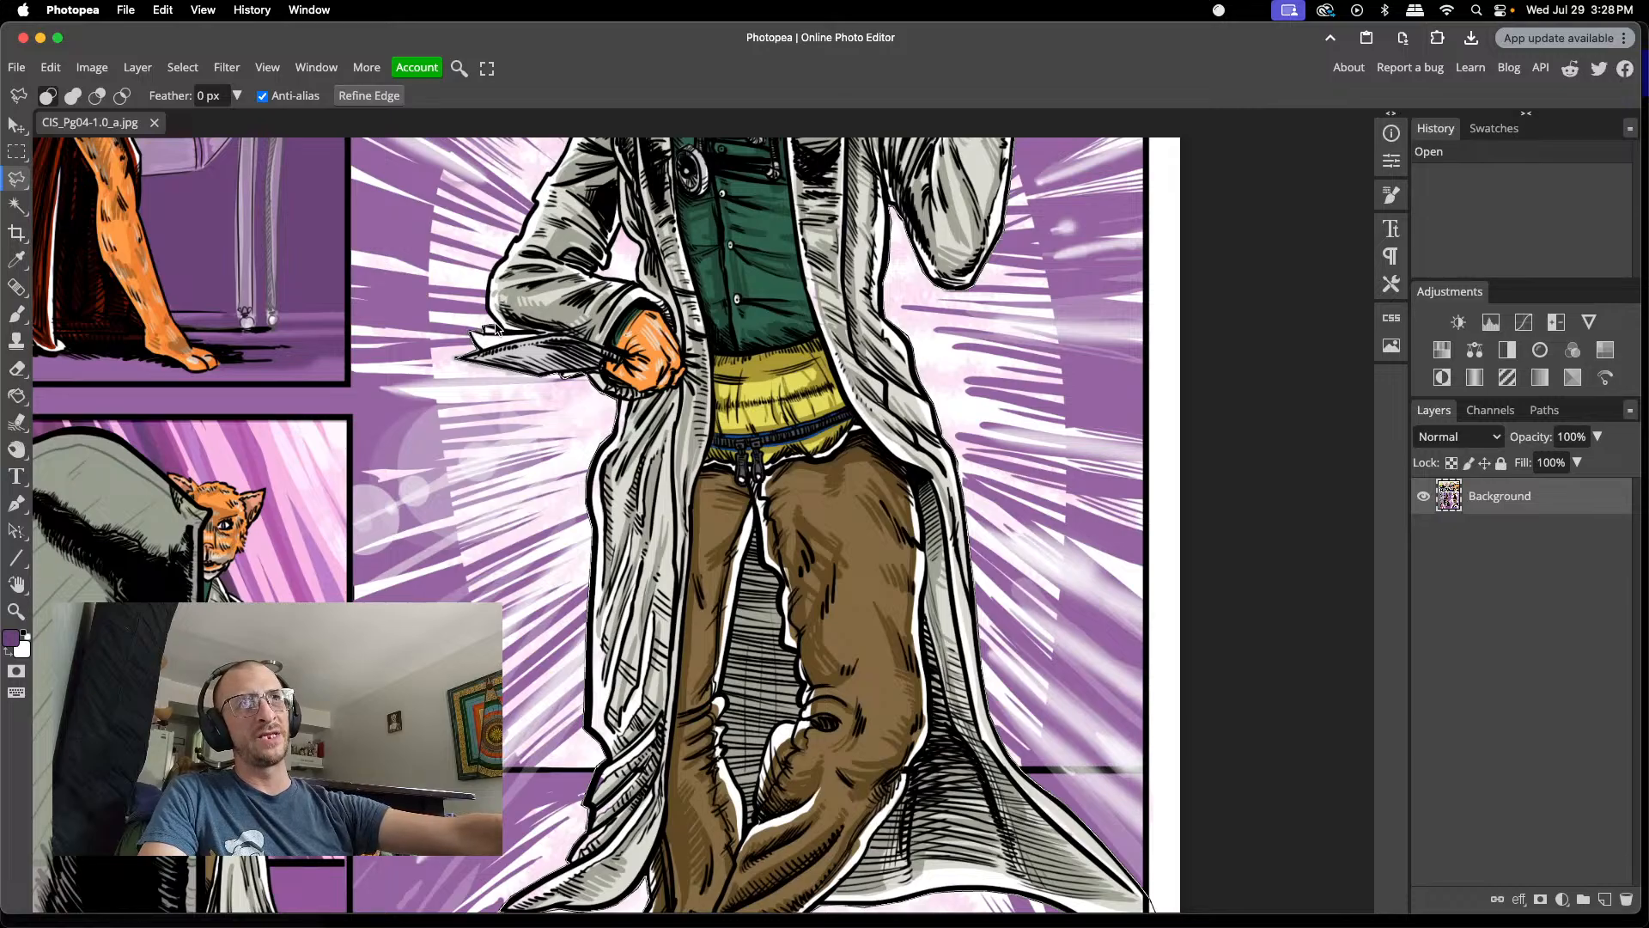
{"action": "scroll", "coordinate": [493, 329], "scroll_direction": "up", "scroll_amount": 2}
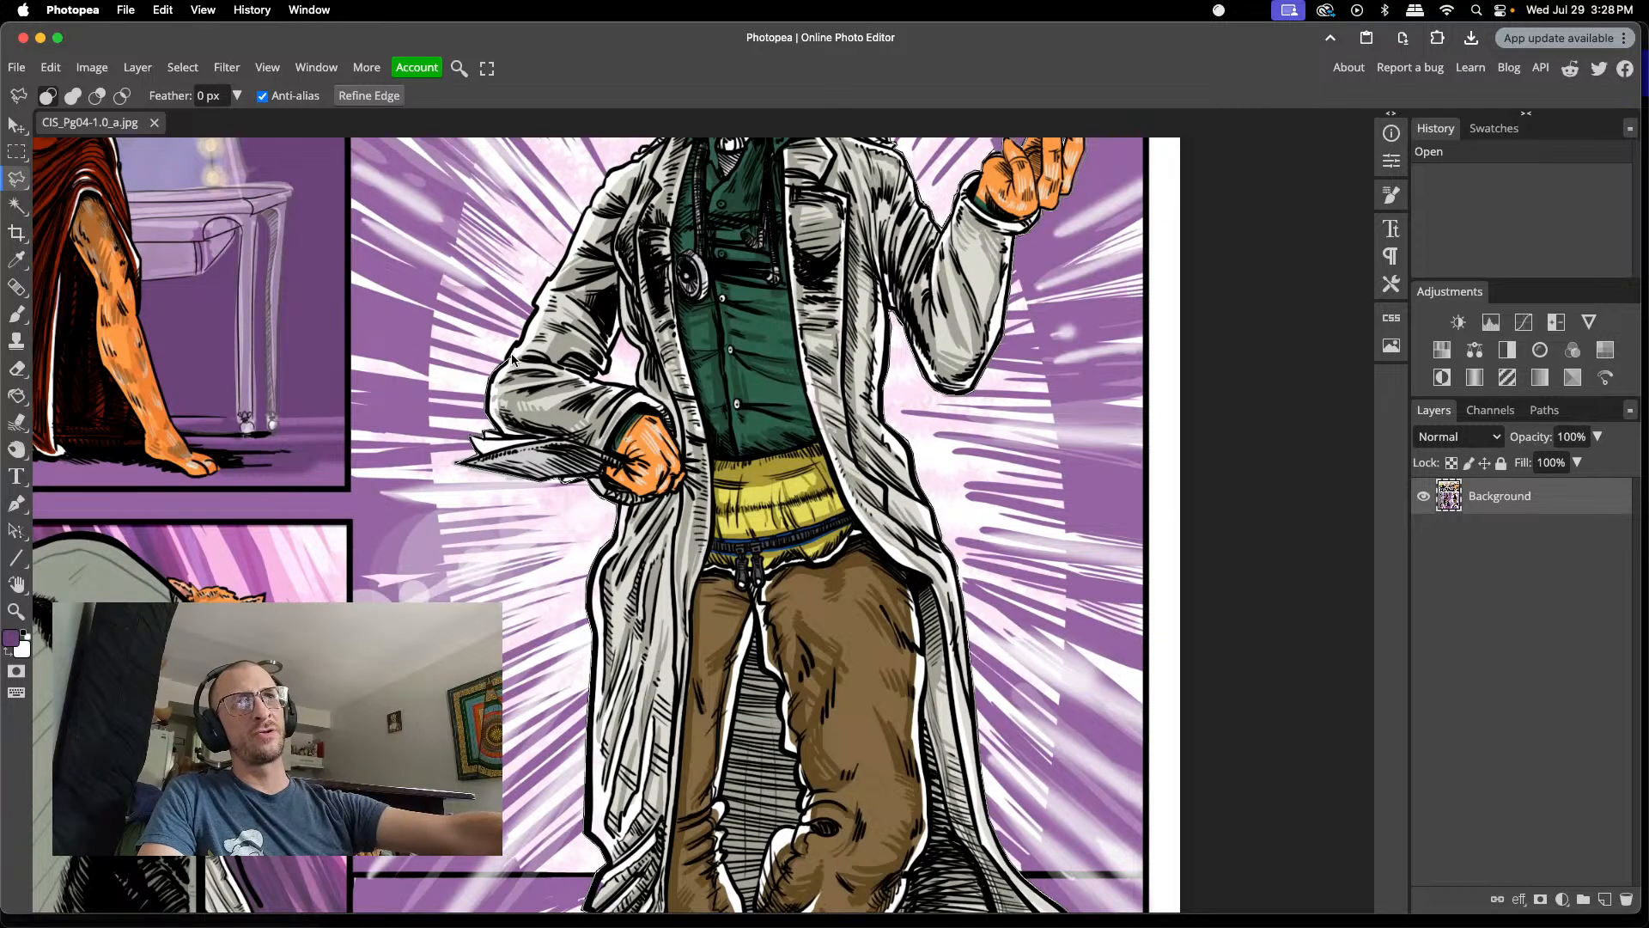
{"action": "scroll", "coordinate": [498, 378], "scroll_direction": "up", "scroll_amount": 1}
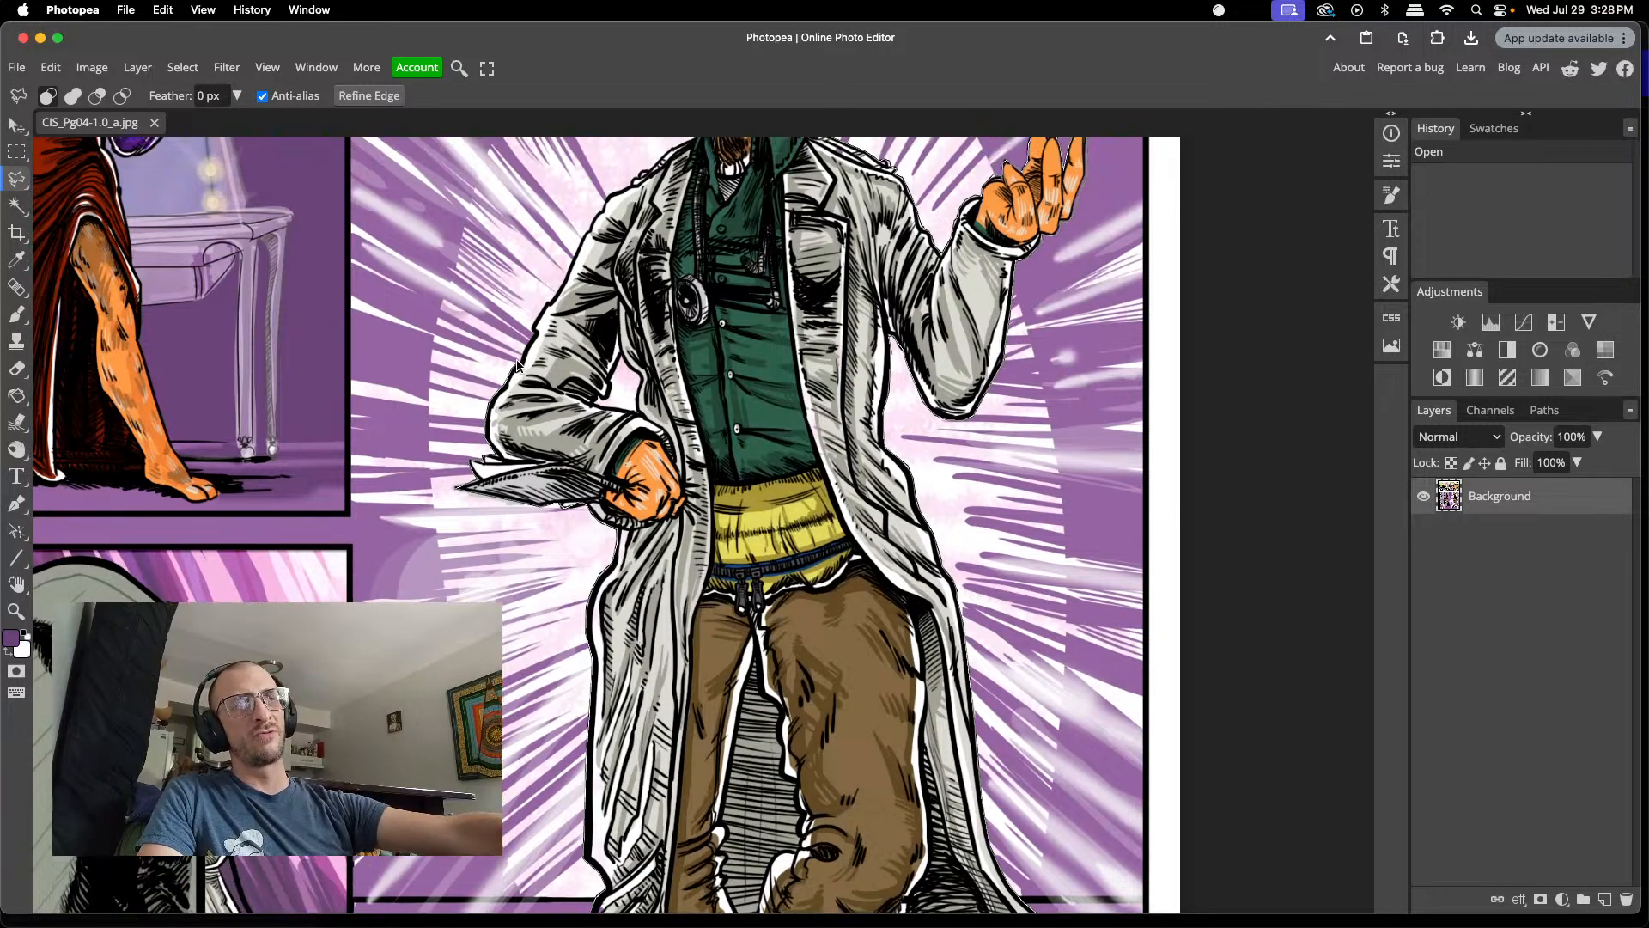
{"action": "scroll", "coordinate": [518, 370], "scroll_direction": "up", "scroll_amount": 3}
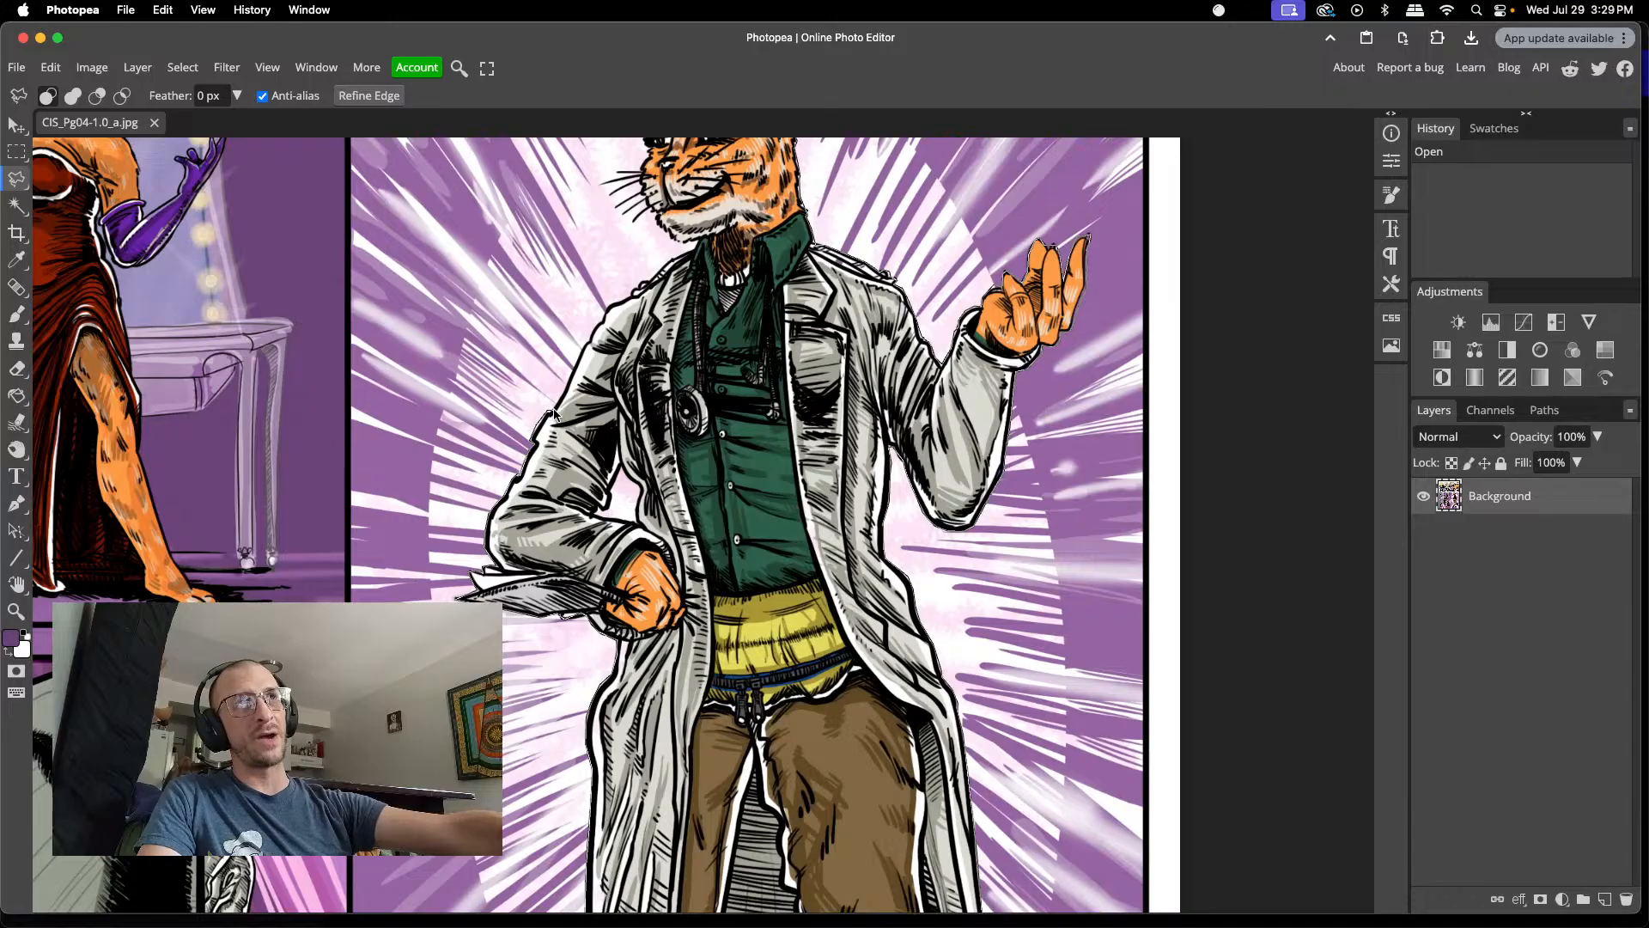
{"action": "left_click", "coordinate": [550, 414]}
{"action": "scroll", "coordinate": [537, 447], "scroll_direction": "up", "scroll_amount": 4}
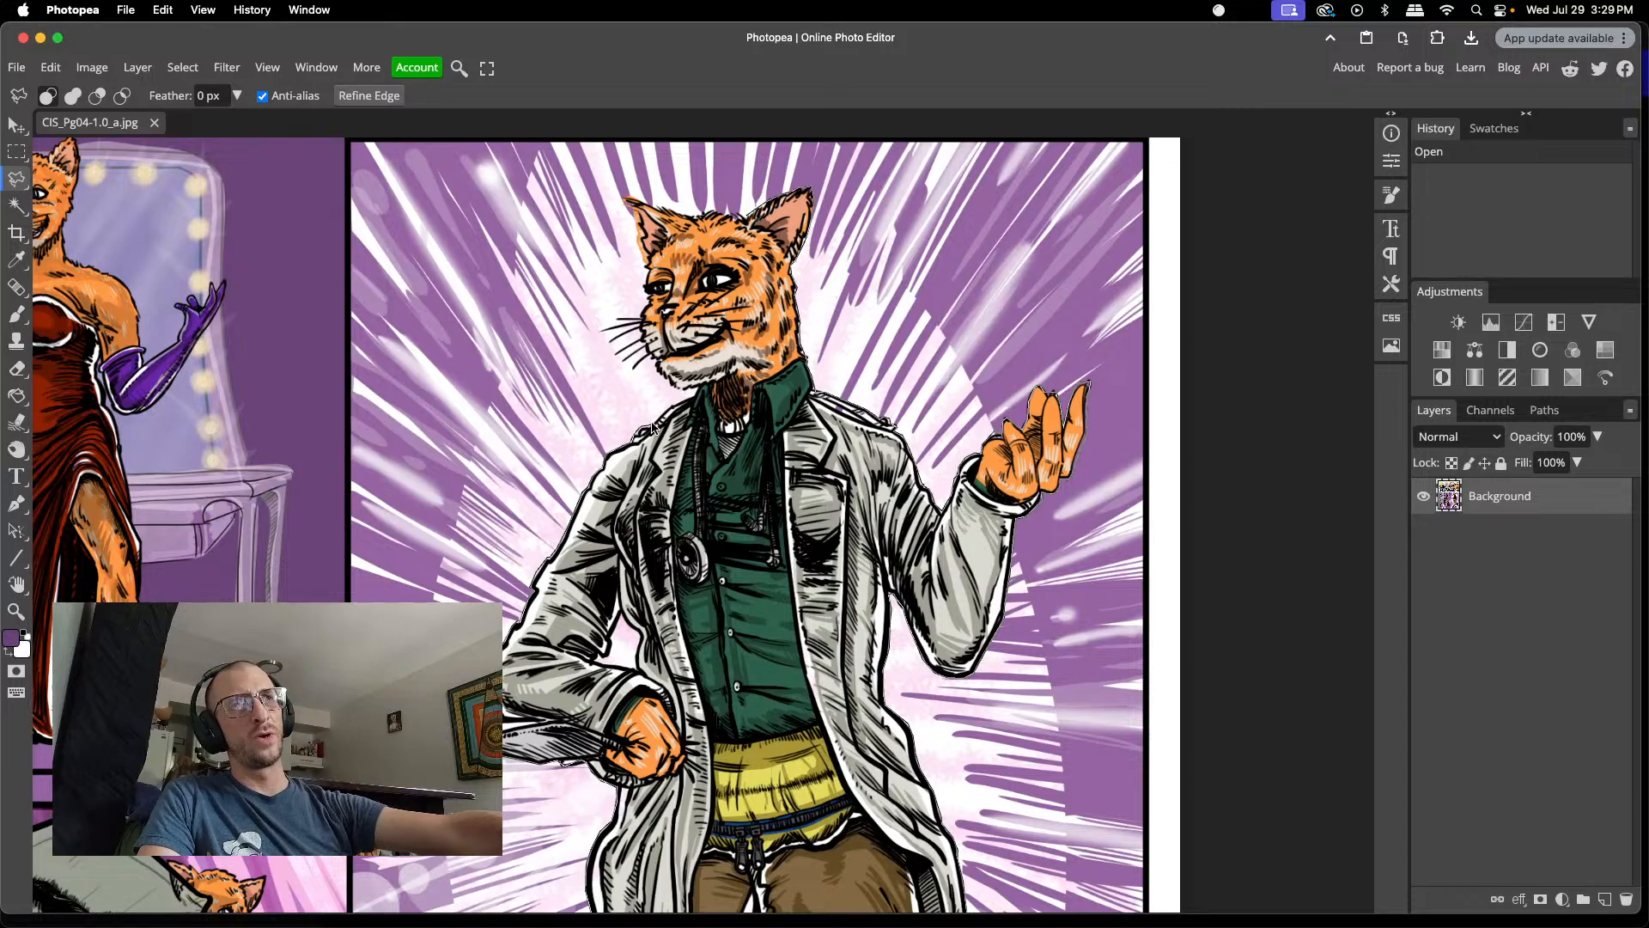
{"action": "scroll", "coordinate": [649, 431], "scroll_direction": "up", "scroll_amount": 3}
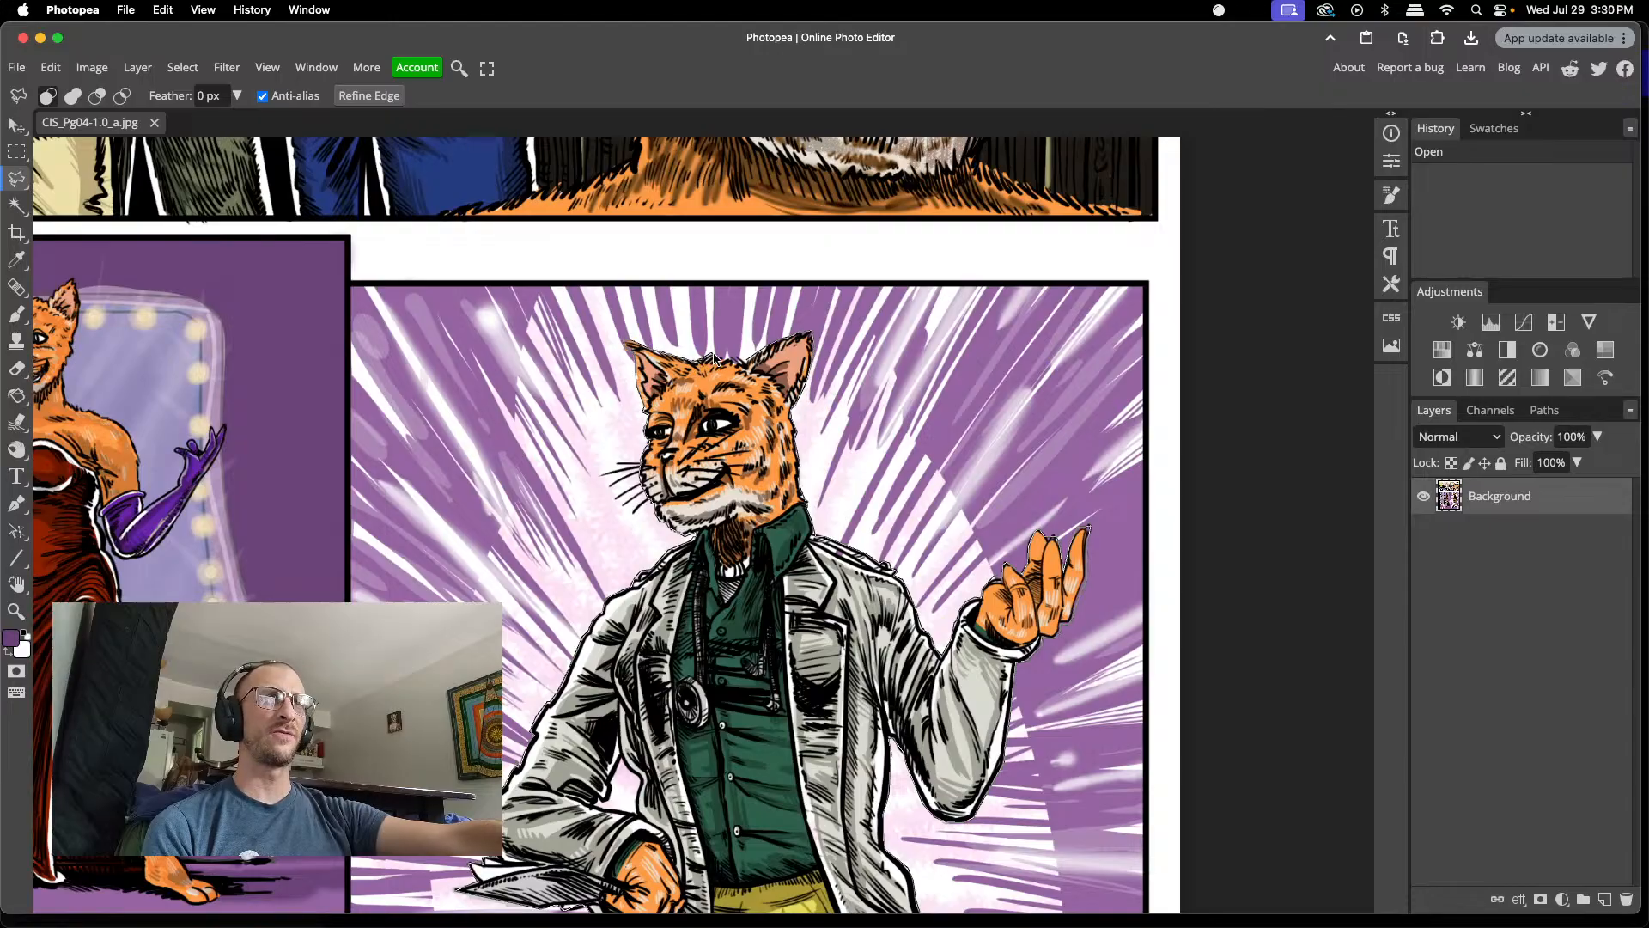
{"action": "left_click", "coordinate": [742, 360]}
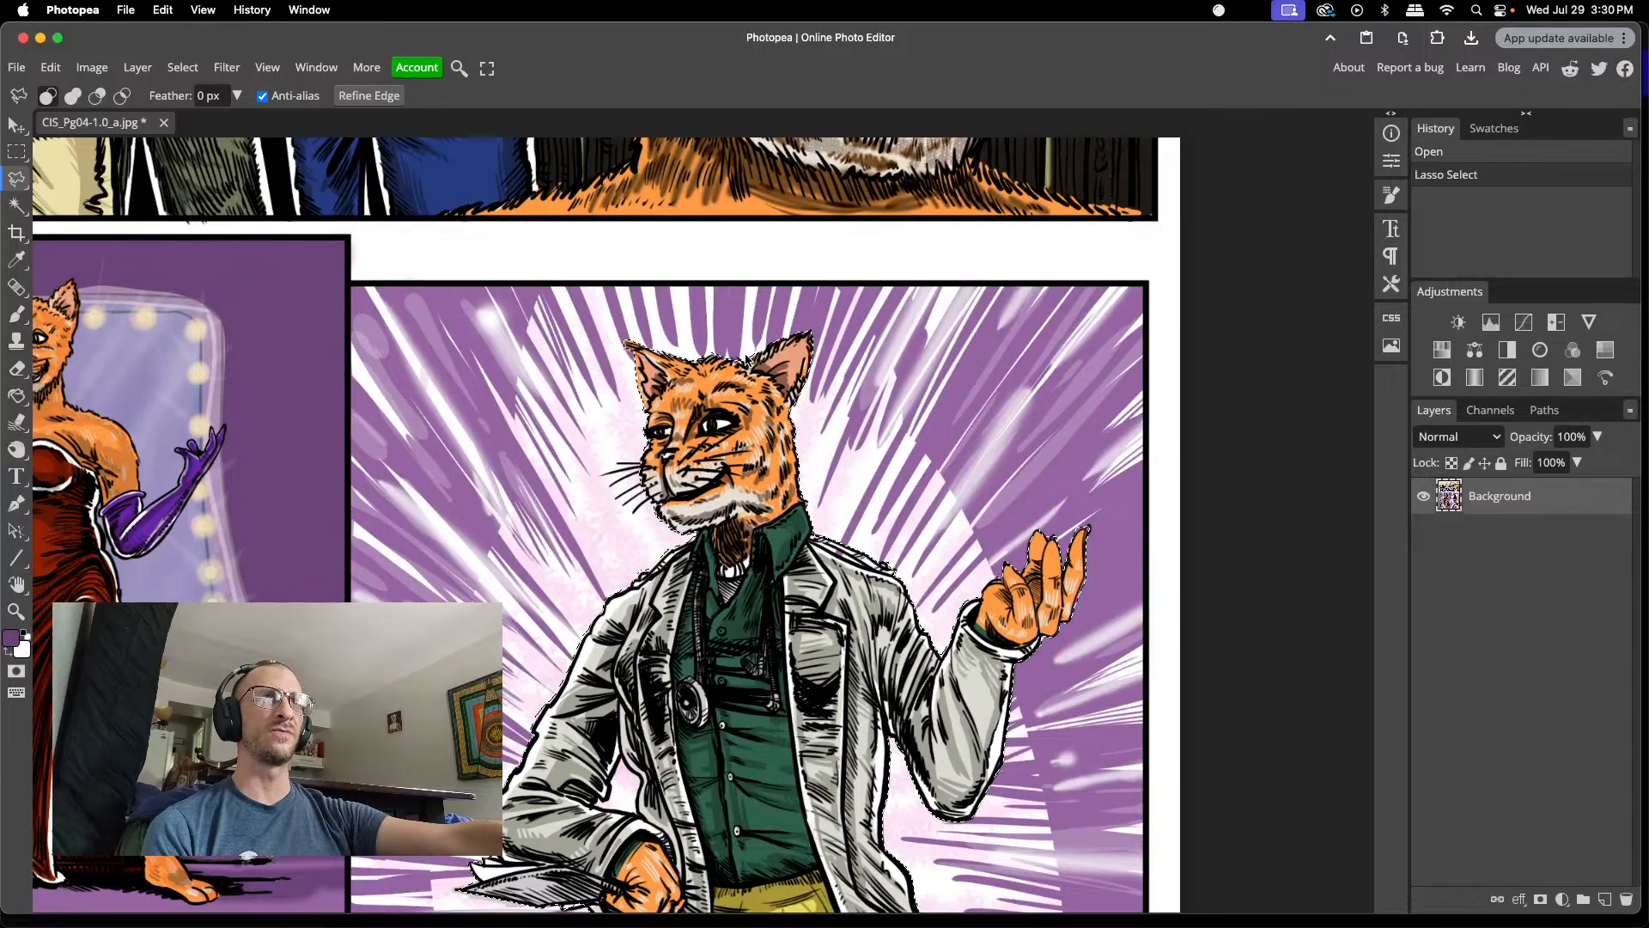
- Copy the selected cat onto a new layer and hide the Background layer
{"action": "scroll", "coordinate": [743, 494], "scroll_direction": "down", "scroll_amount": 10}
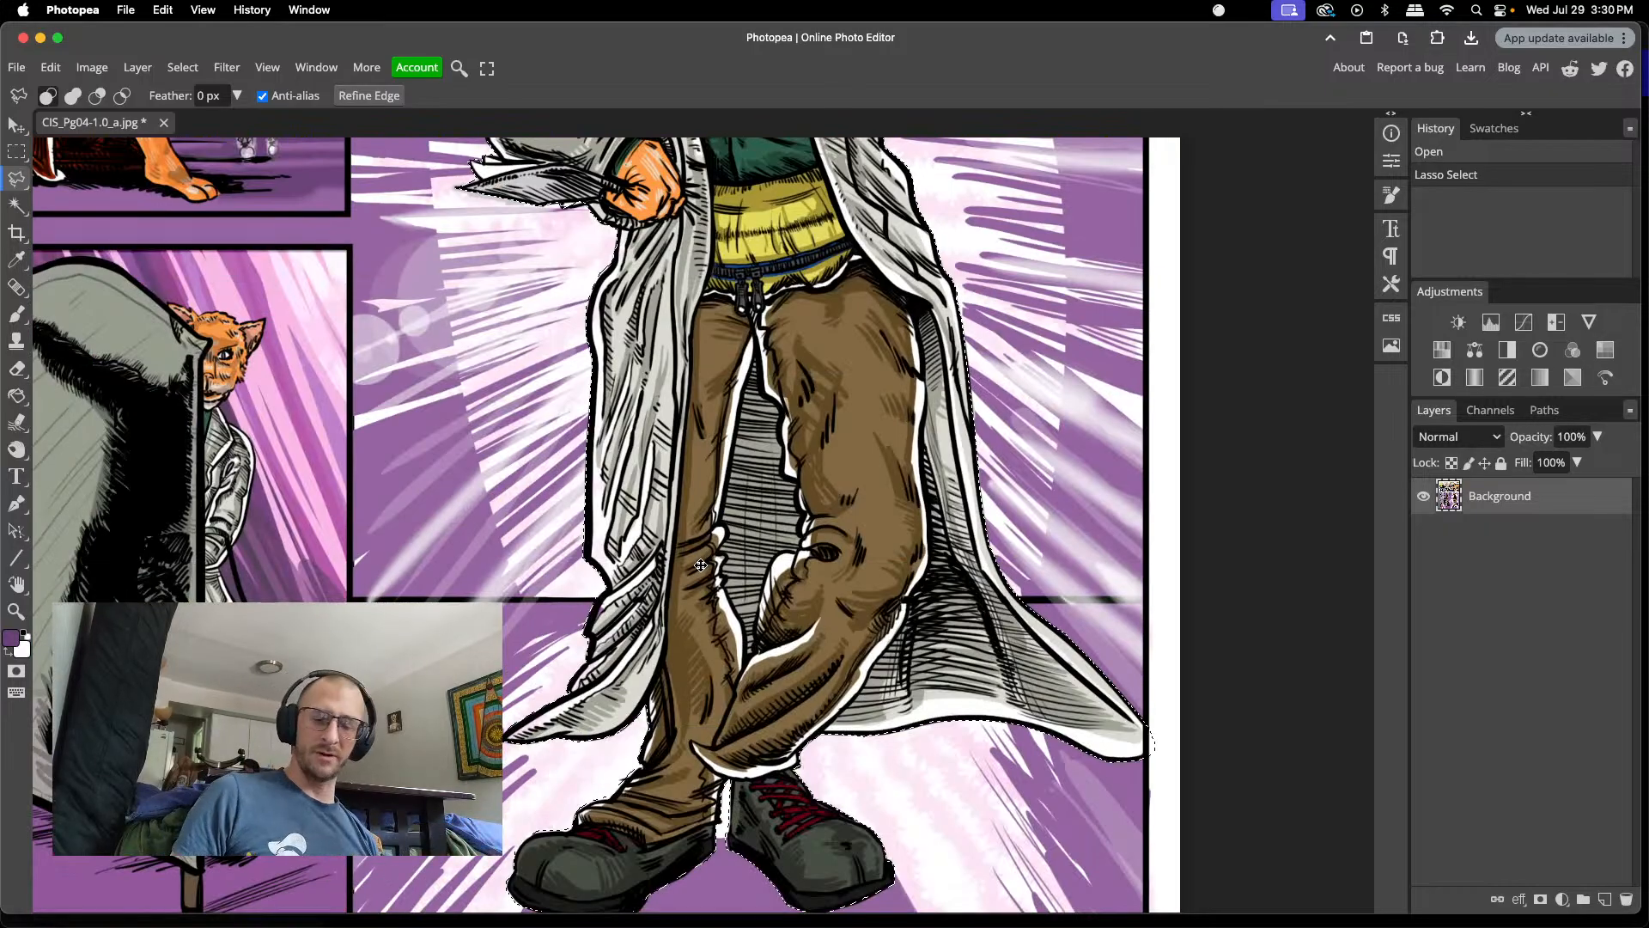
{"action": "key", "text": "cmd+j"}
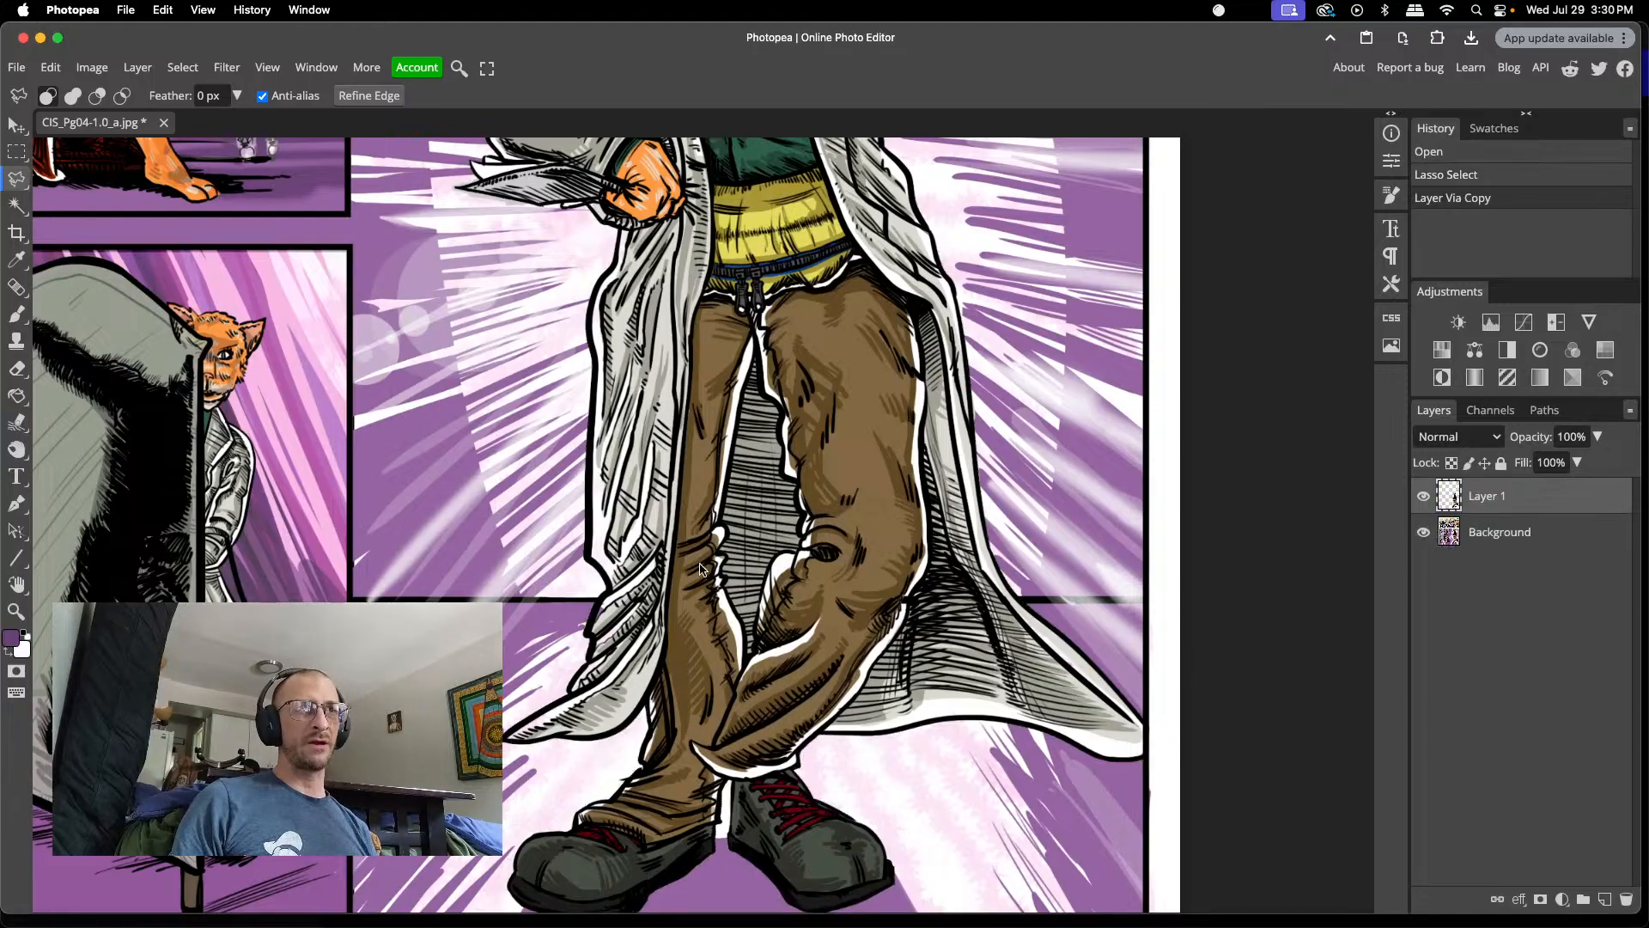
{"action": "left_click", "coordinate": [1423, 533]}
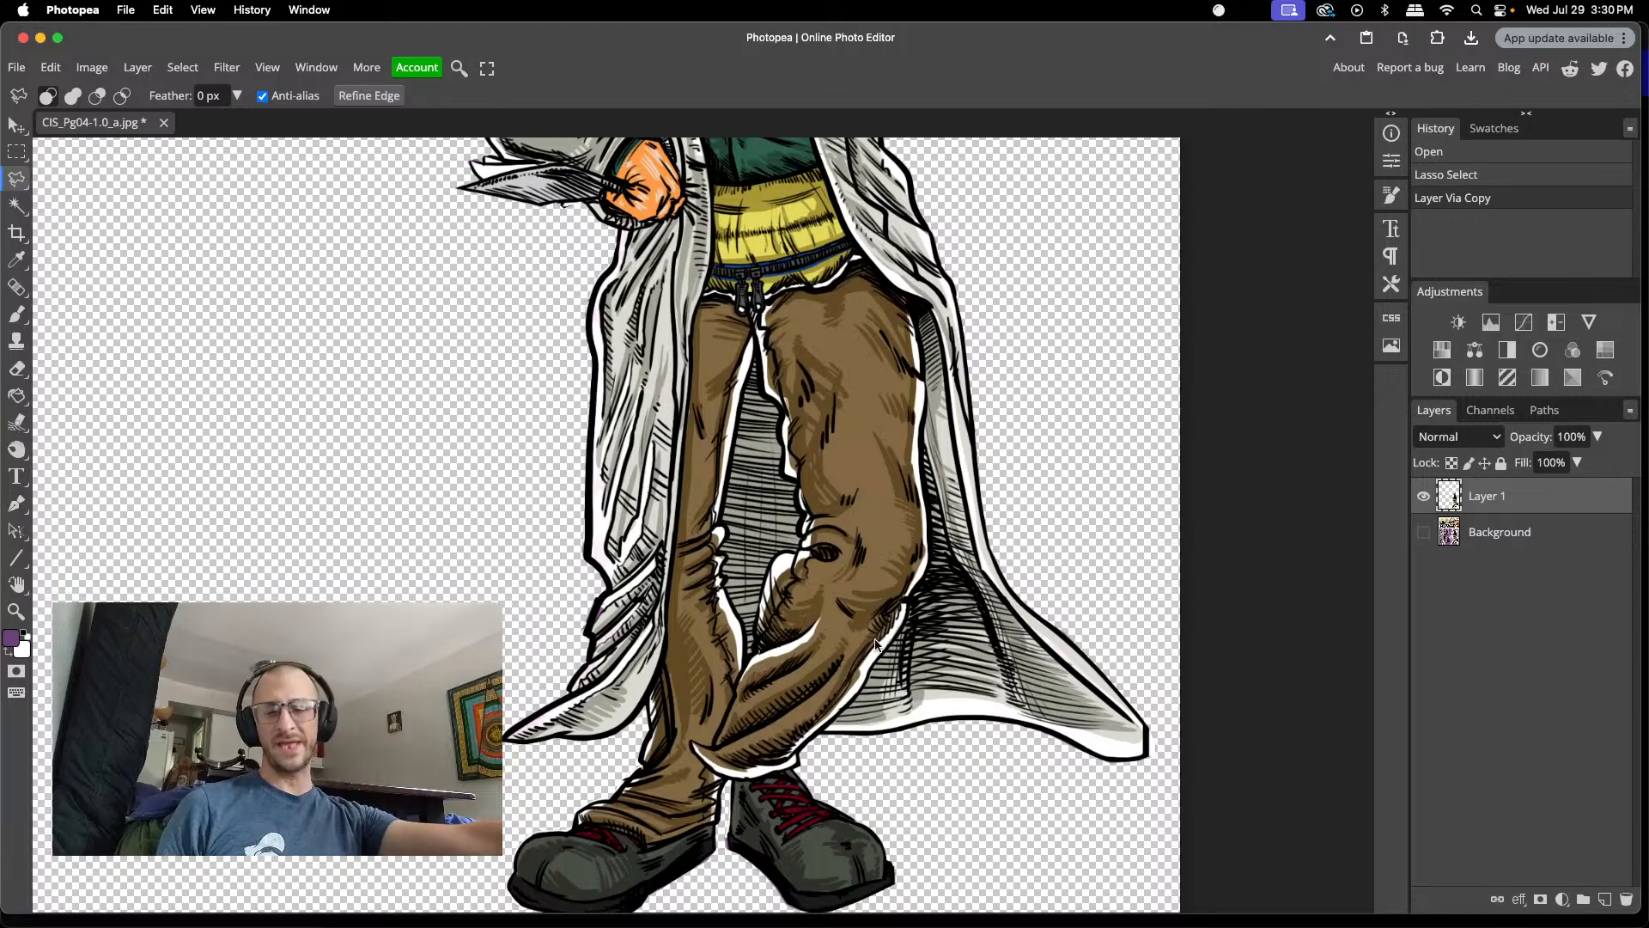
{"action": "scroll", "coordinate": [876, 644], "scroll_direction": "down", "scroll_amount": 1}
{"action": "scroll", "coordinate": [877, 644], "scroll_direction": "down", "scroll_amount": 2}
{"action": "scroll", "coordinate": [875, 644], "scroll_direction": "down", "scroll_amount": 2}
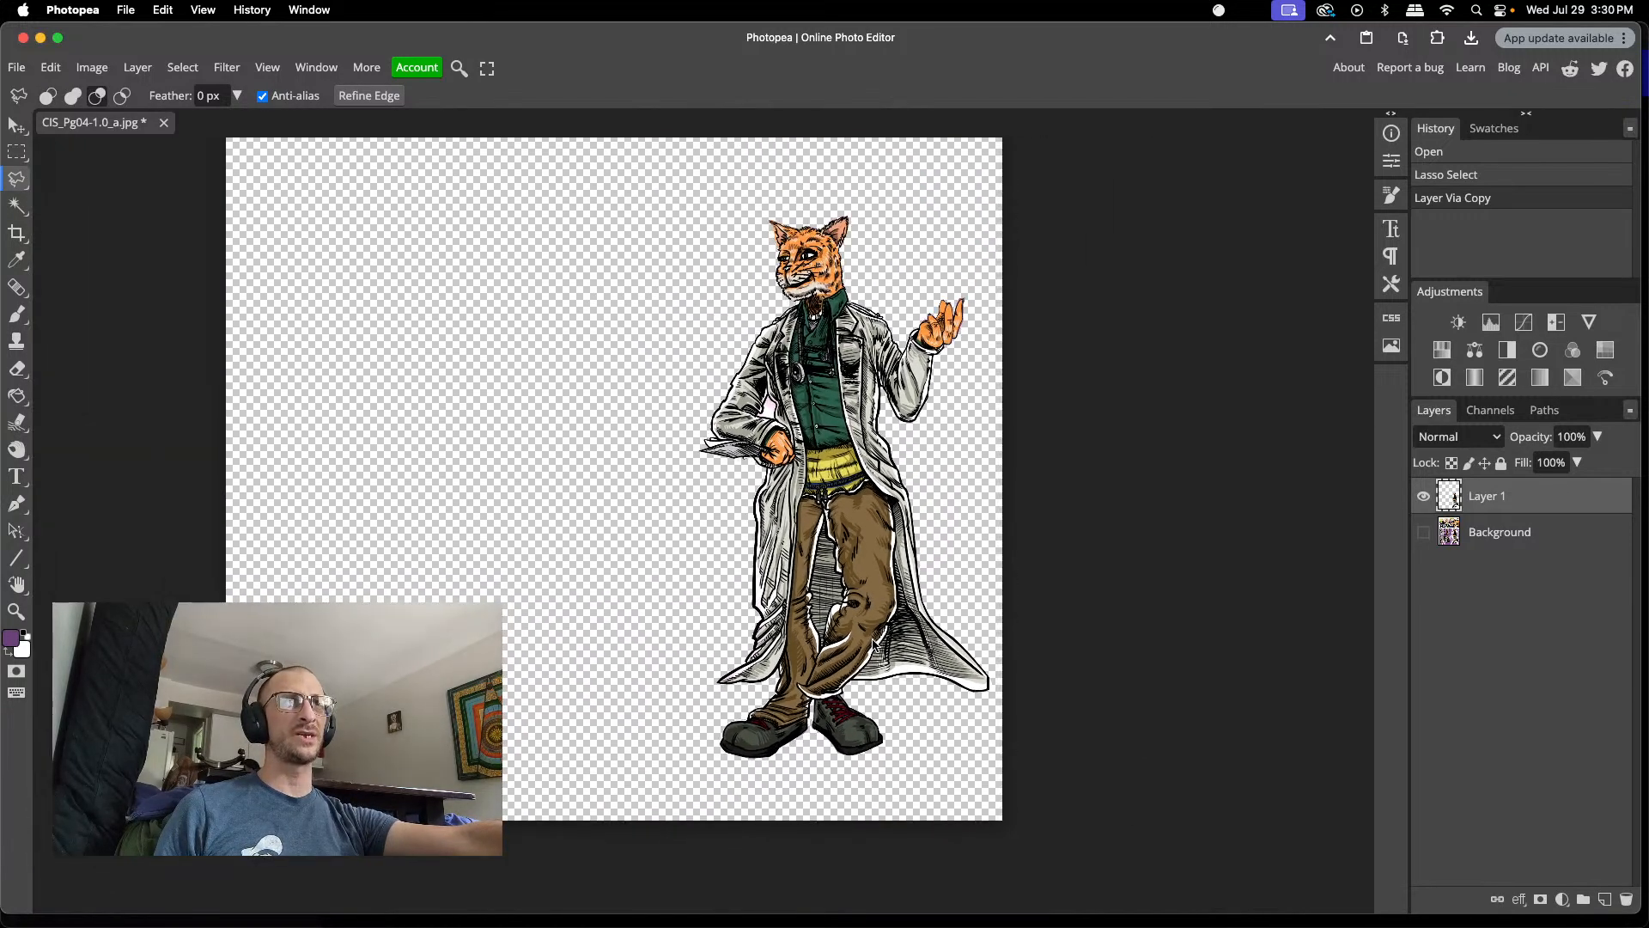
{"action": "scroll", "coordinate": [875, 645], "scroll_direction": "down", "scroll_amount": 3}
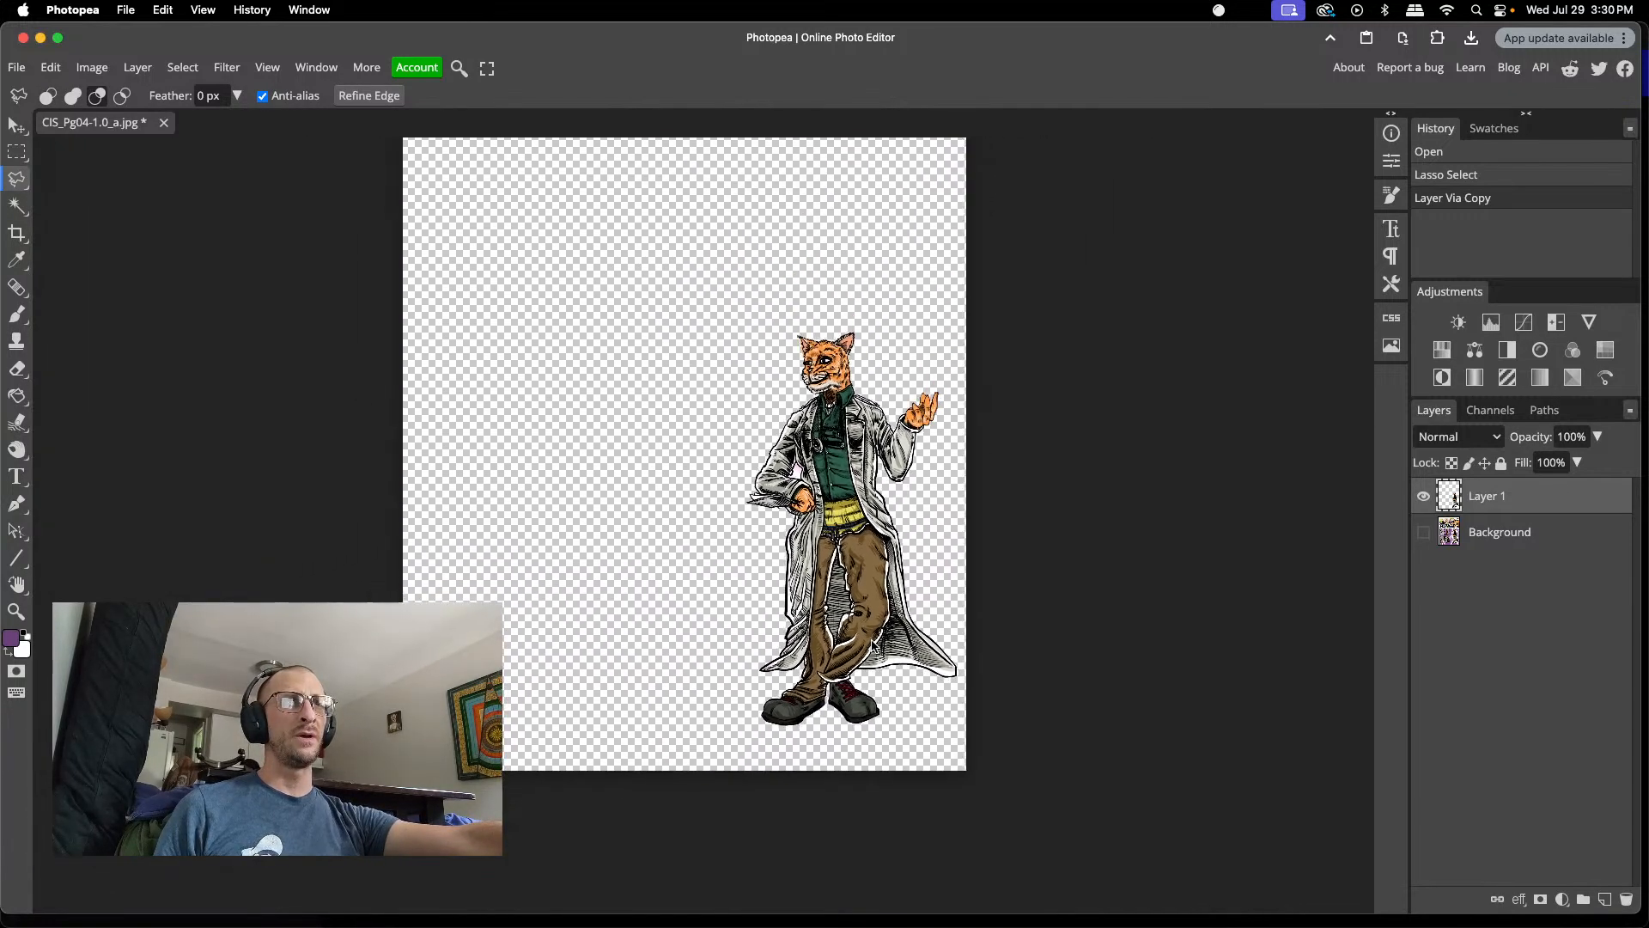
- Duplicate the cut-out cat layer into a new project
{"action": "scroll", "coordinate": [875, 644], "scroll_direction": "up", "scroll_amount": 2}
{"action": "scroll", "coordinate": [874, 644], "scroll_direction": "up", "scroll_amount": 3}
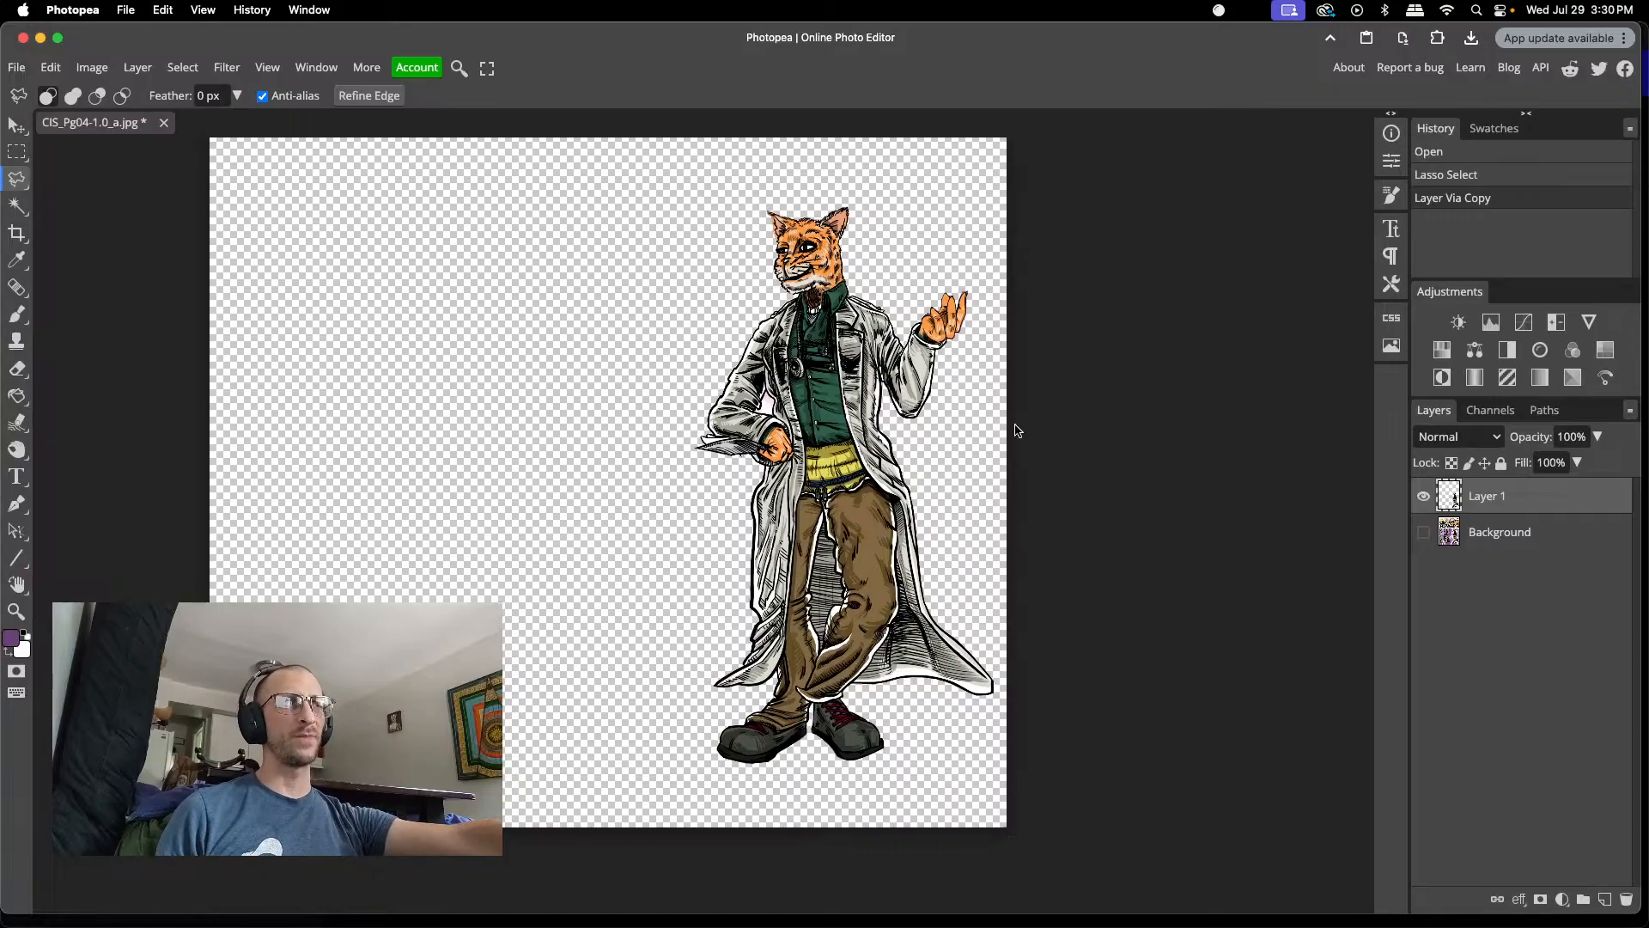
{"action": "scroll", "coordinate": [842, 429], "scroll_direction": "up", "scroll_amount": 3}
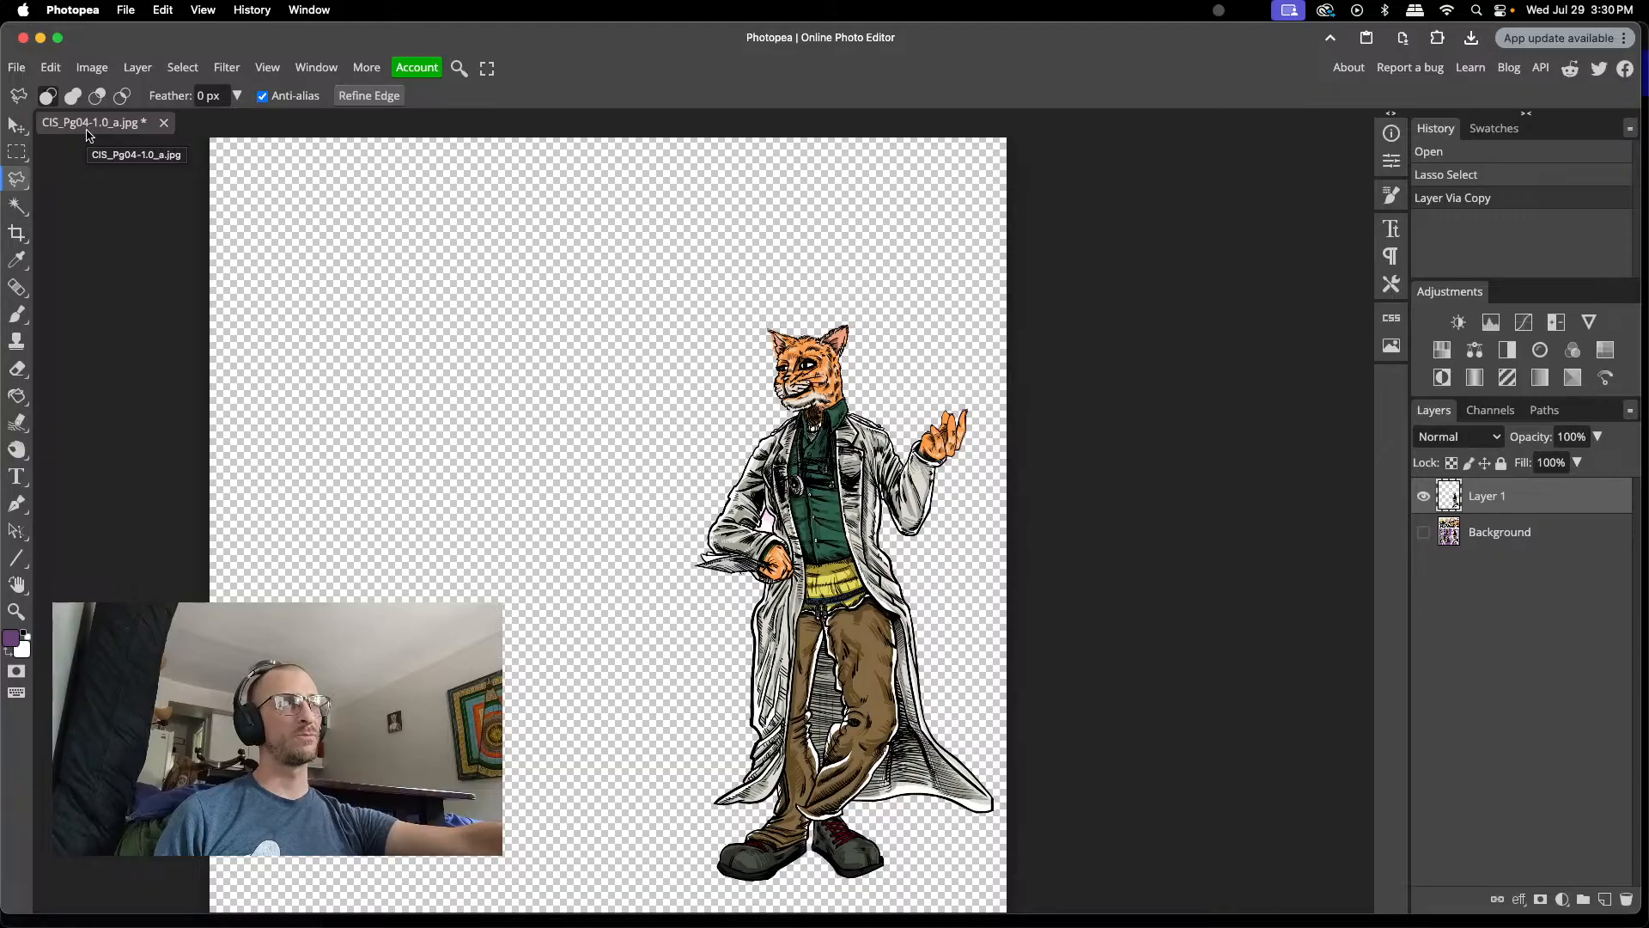
{"action": "right_click", "coordinate": [1489, 497]}
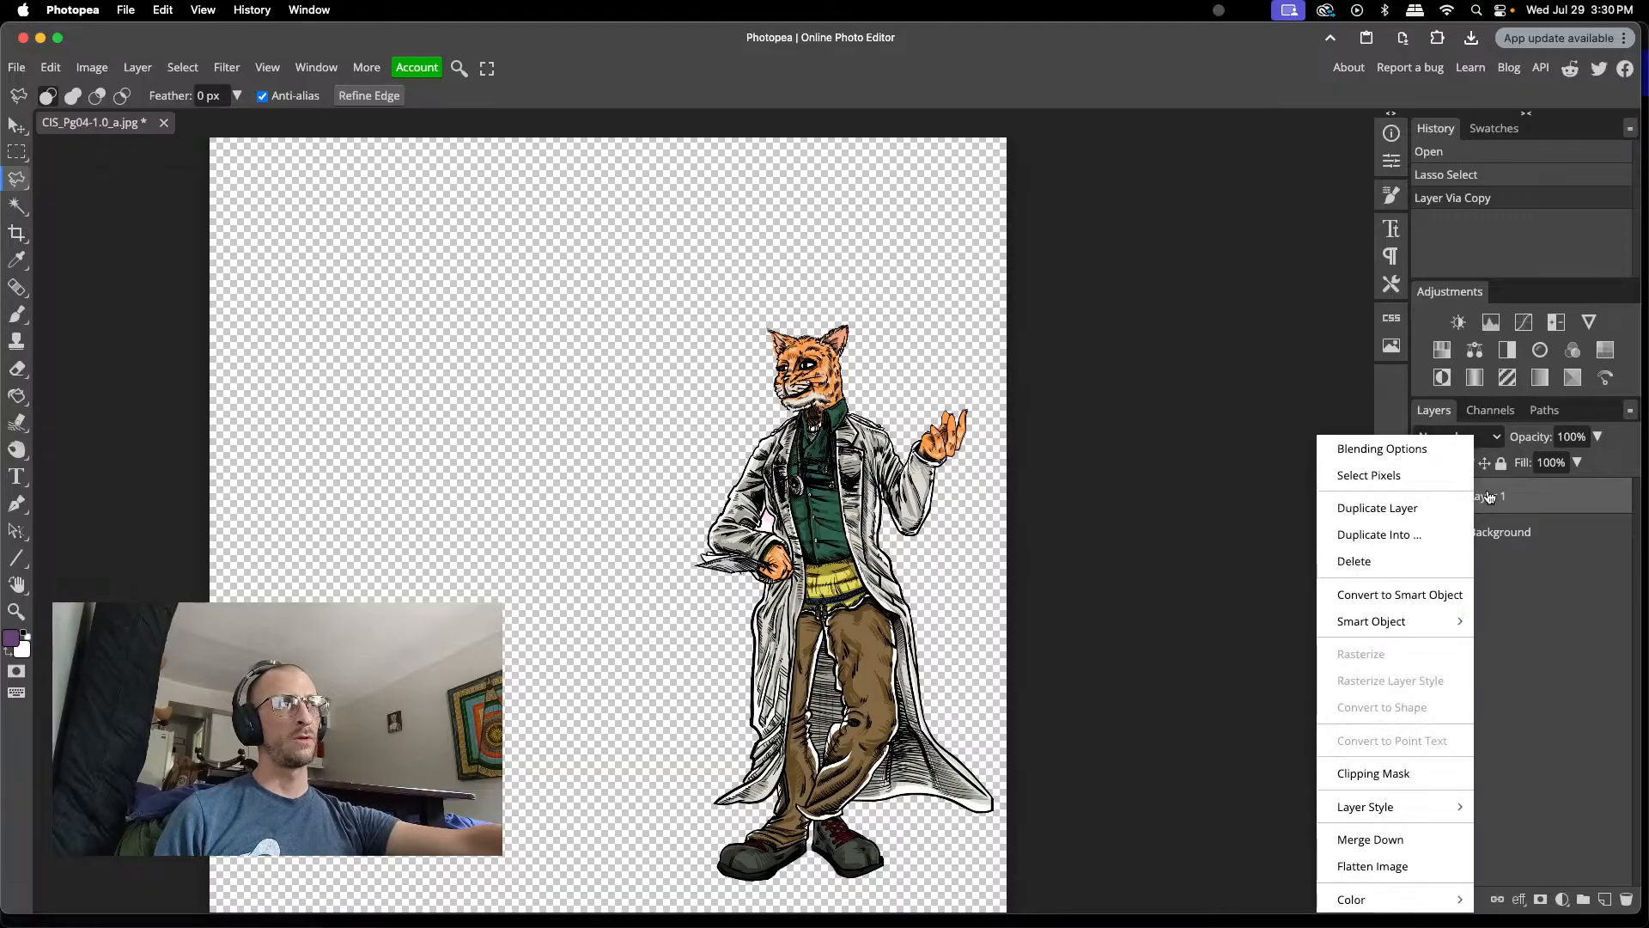
{"action": "left_click", "coordinate": [1406, 530]}
{"action": "left_click", "coordinate": [320, 231]}
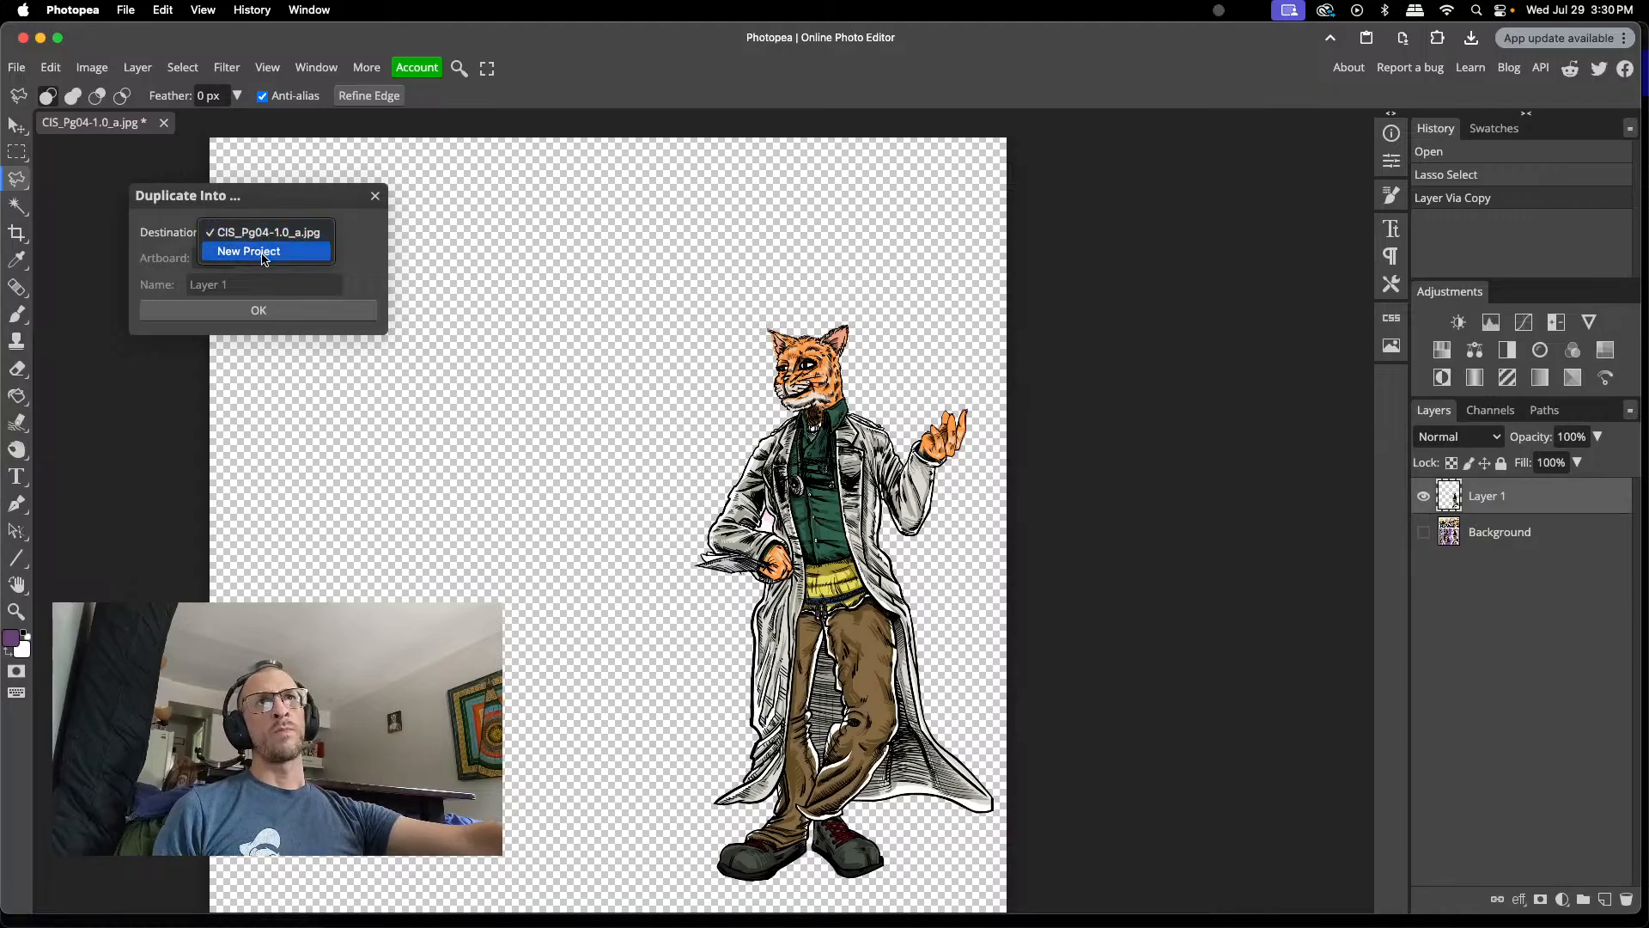
{"action": "left_click", "coordinate": [264, 251]}
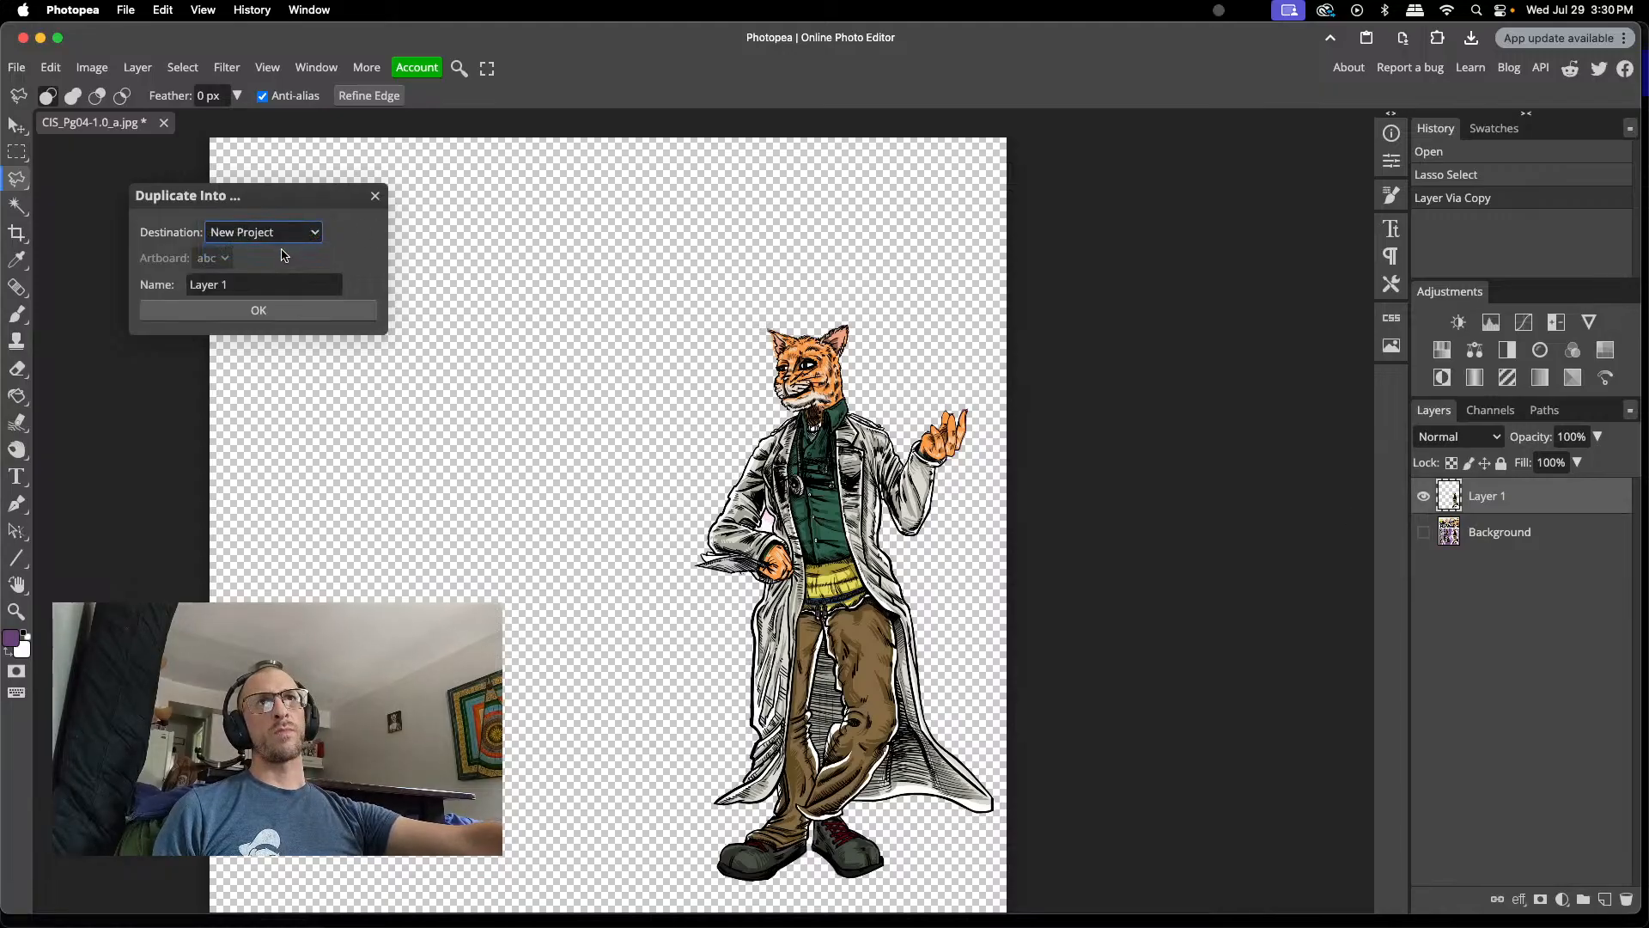
{"action": "left_click", "coordinate": [221, 313]}
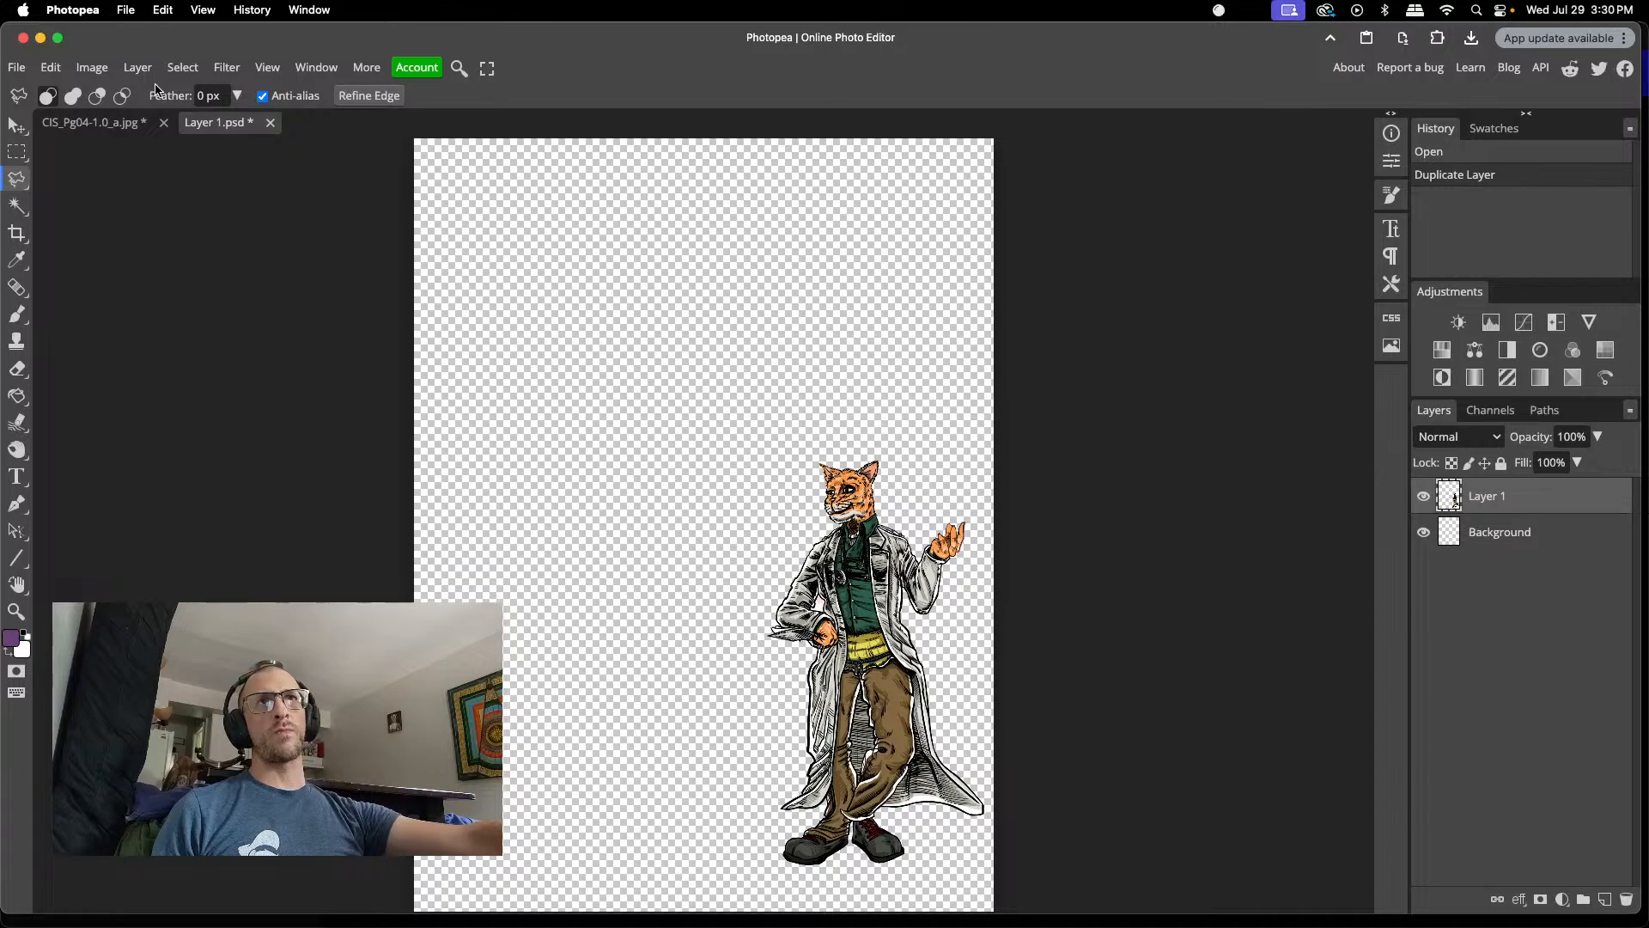
- Resize the new project's canvas to 1920 by 1080 pixels, keeping the centre anchor
{"action": "left_click", "coordinate": [86, 70]}
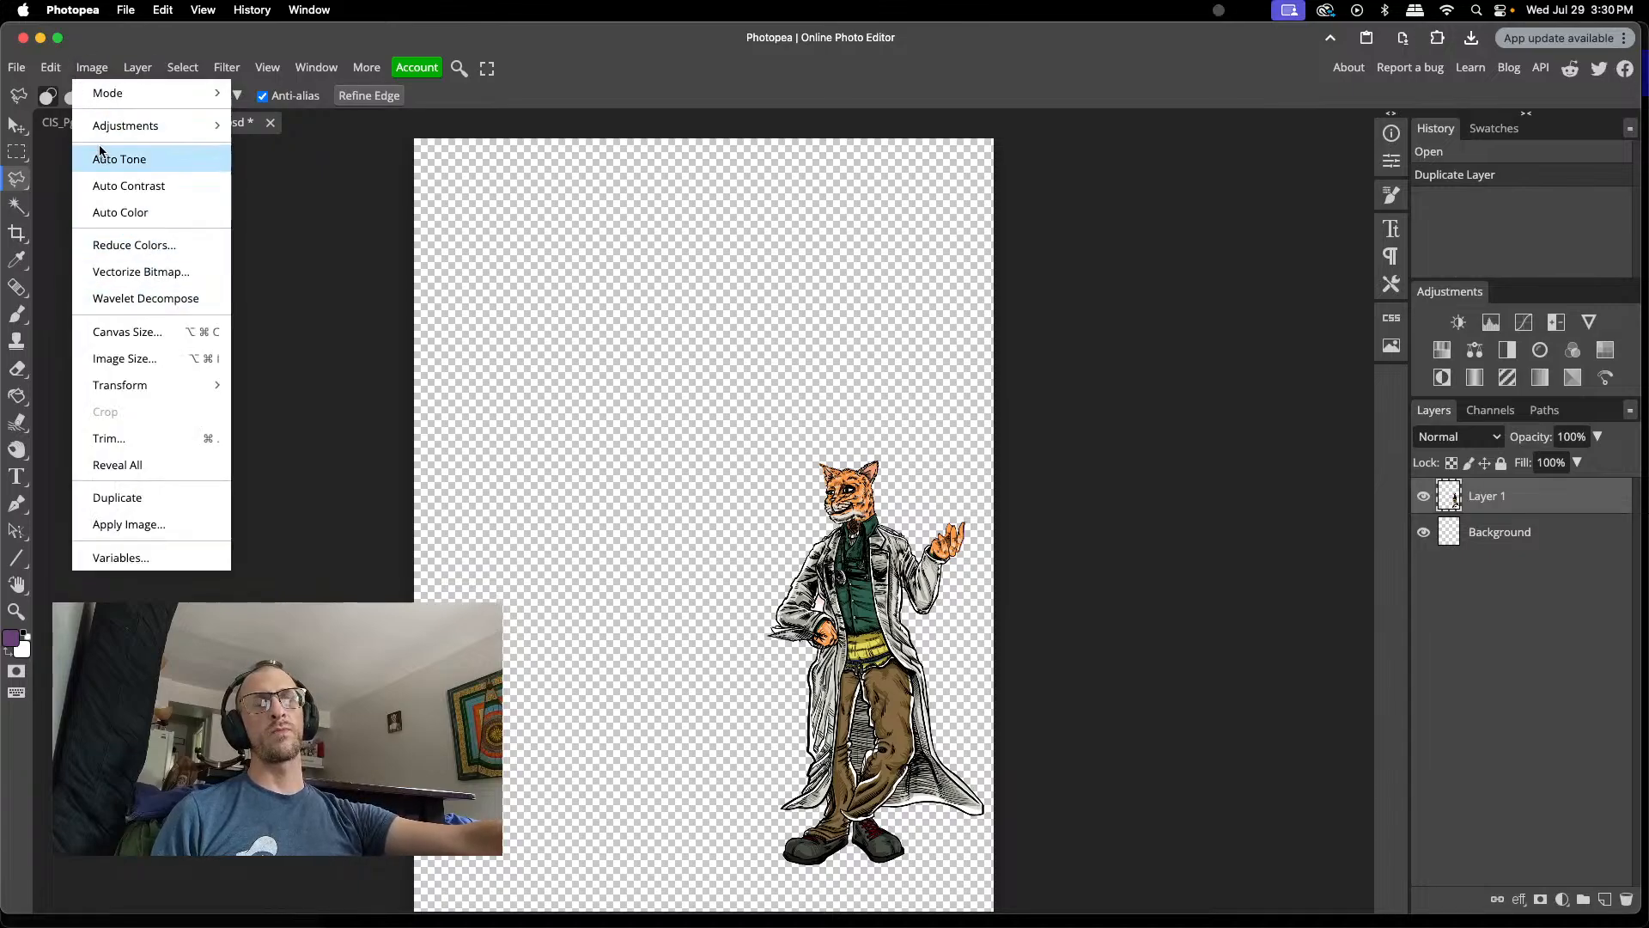
{"action": "mouse_move", "coordinate": [123, 128]}
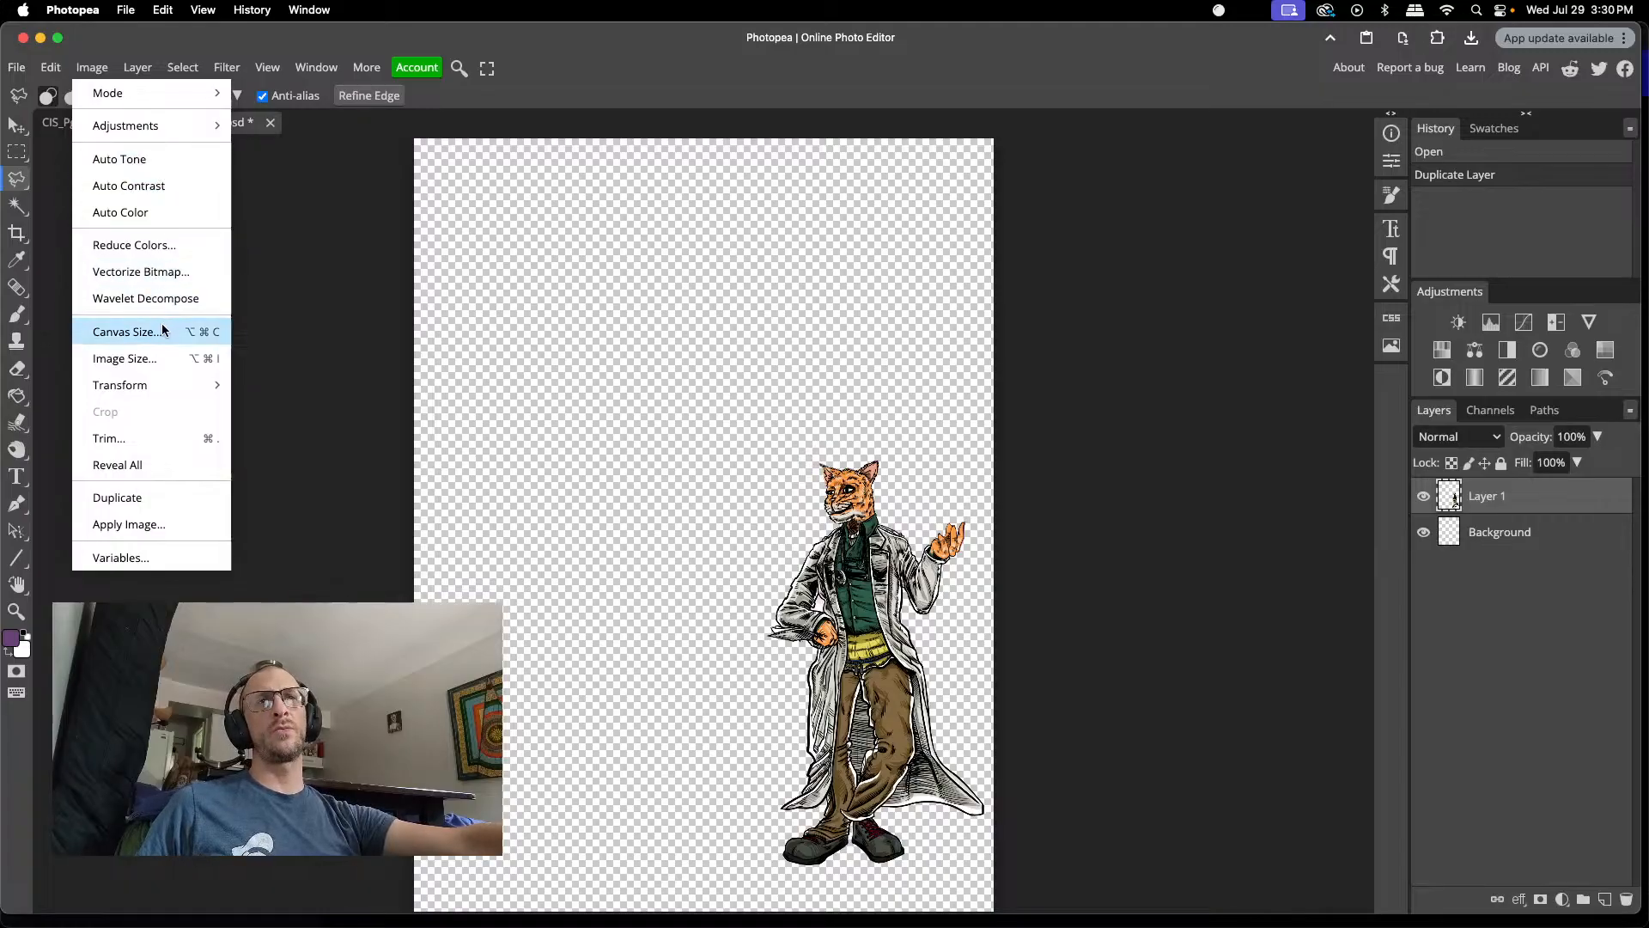
{"action": "left_click", "coordinate": [126, 332]}
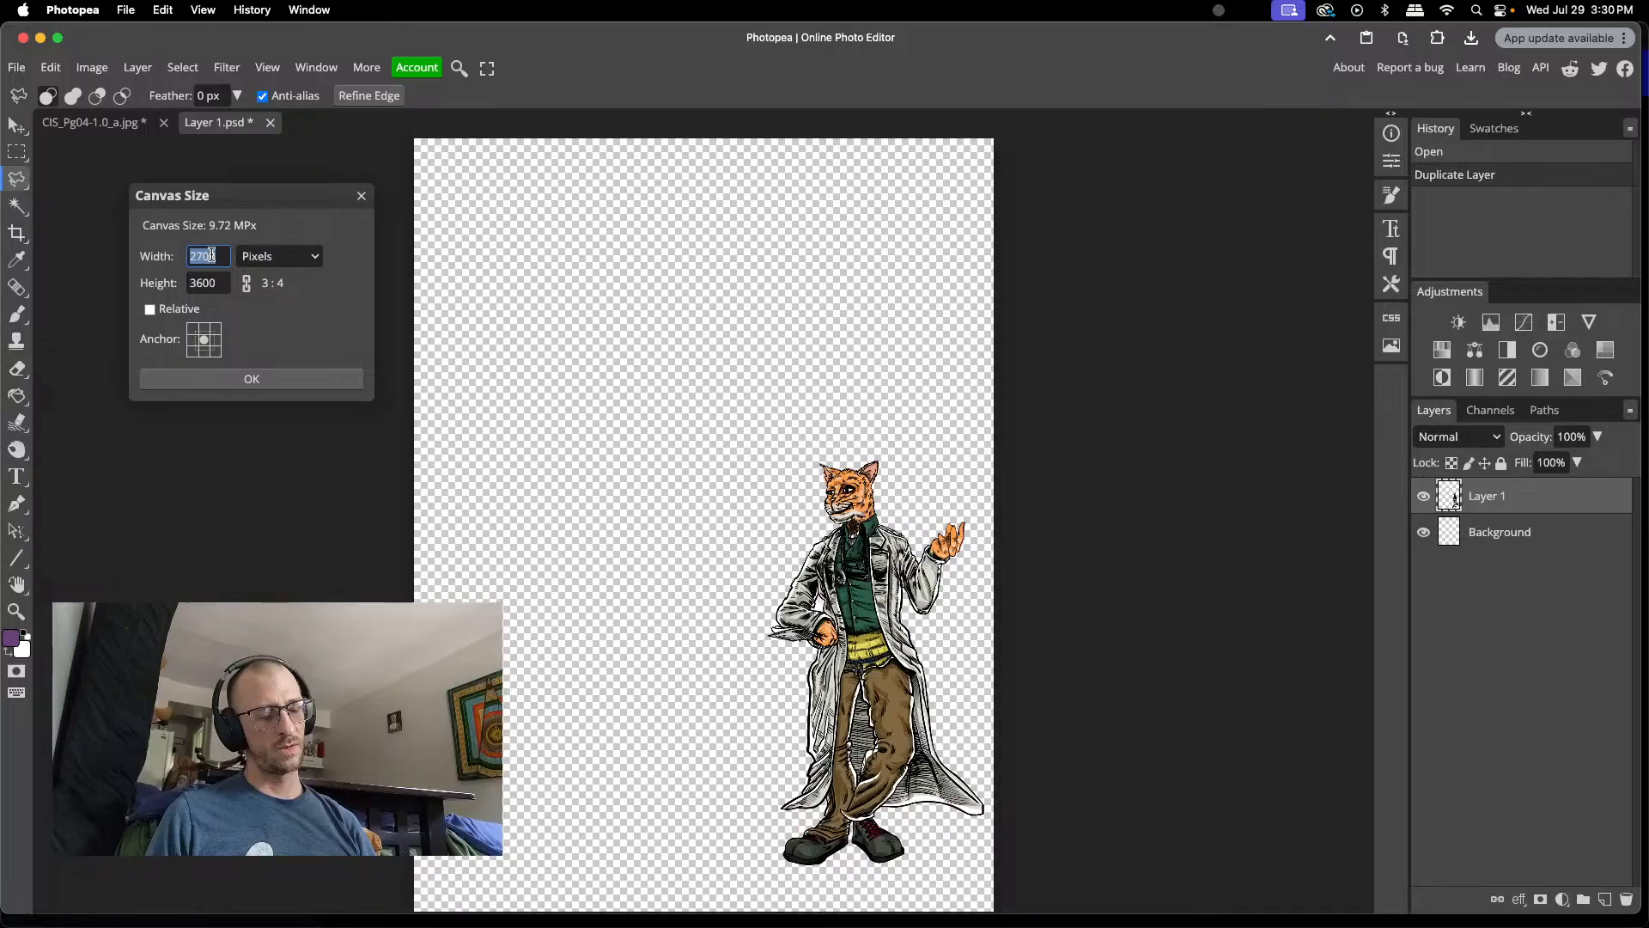
{"action": "type", "text": "1920"}
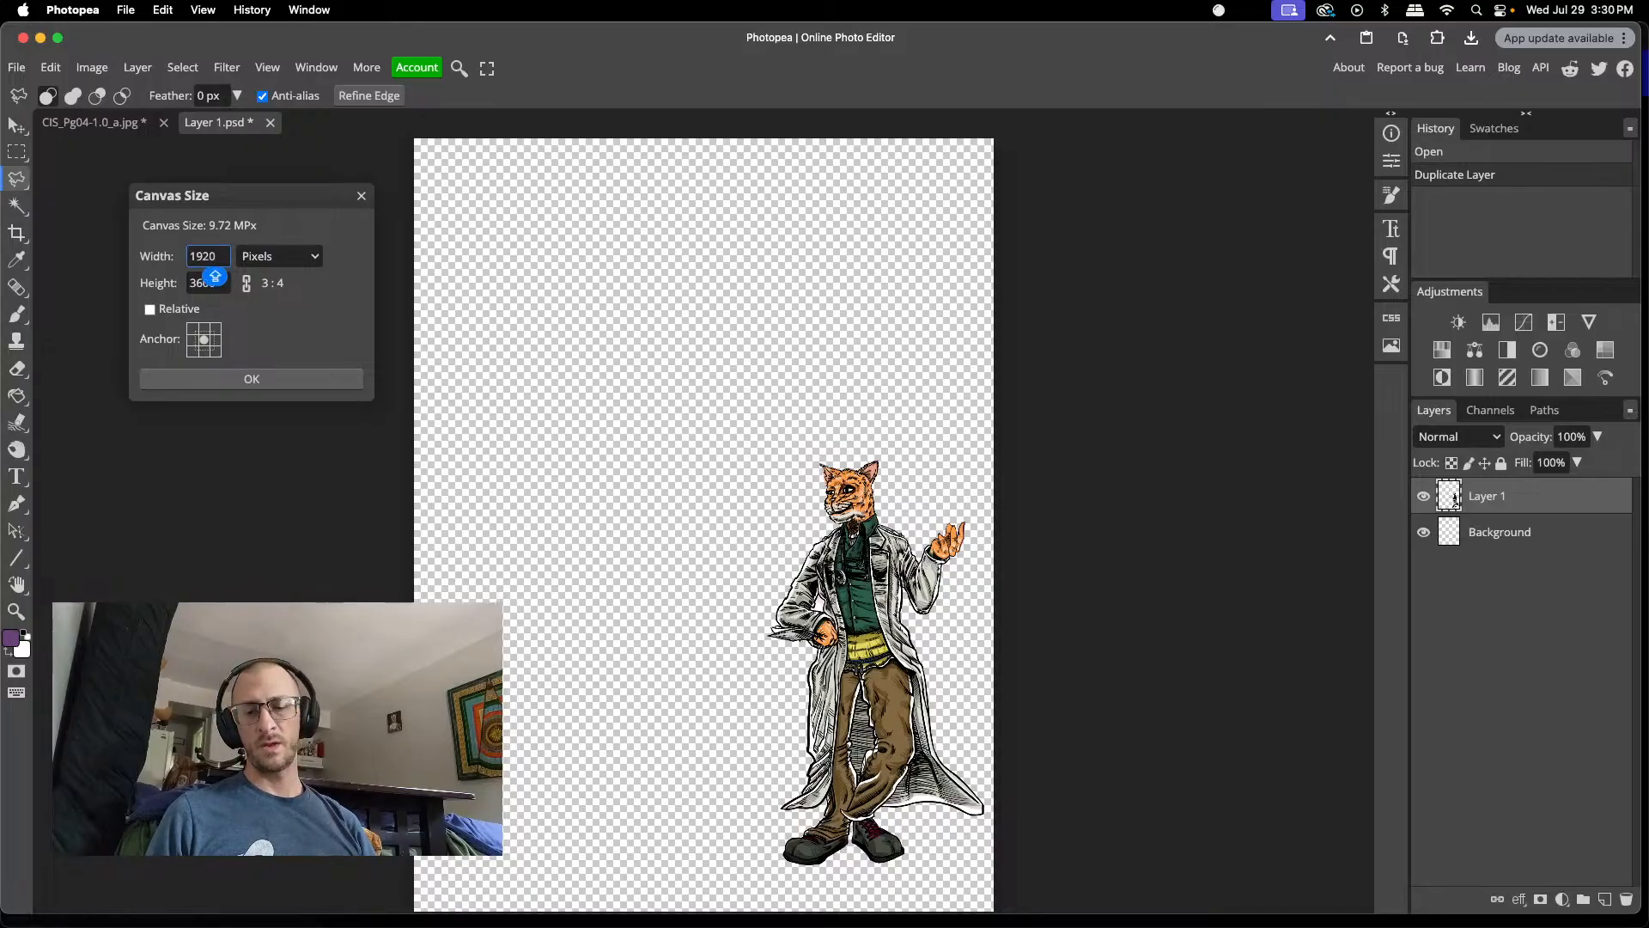
{"action": "key", "text": "Tab"}
{"action": "key", "text": "Tab"}
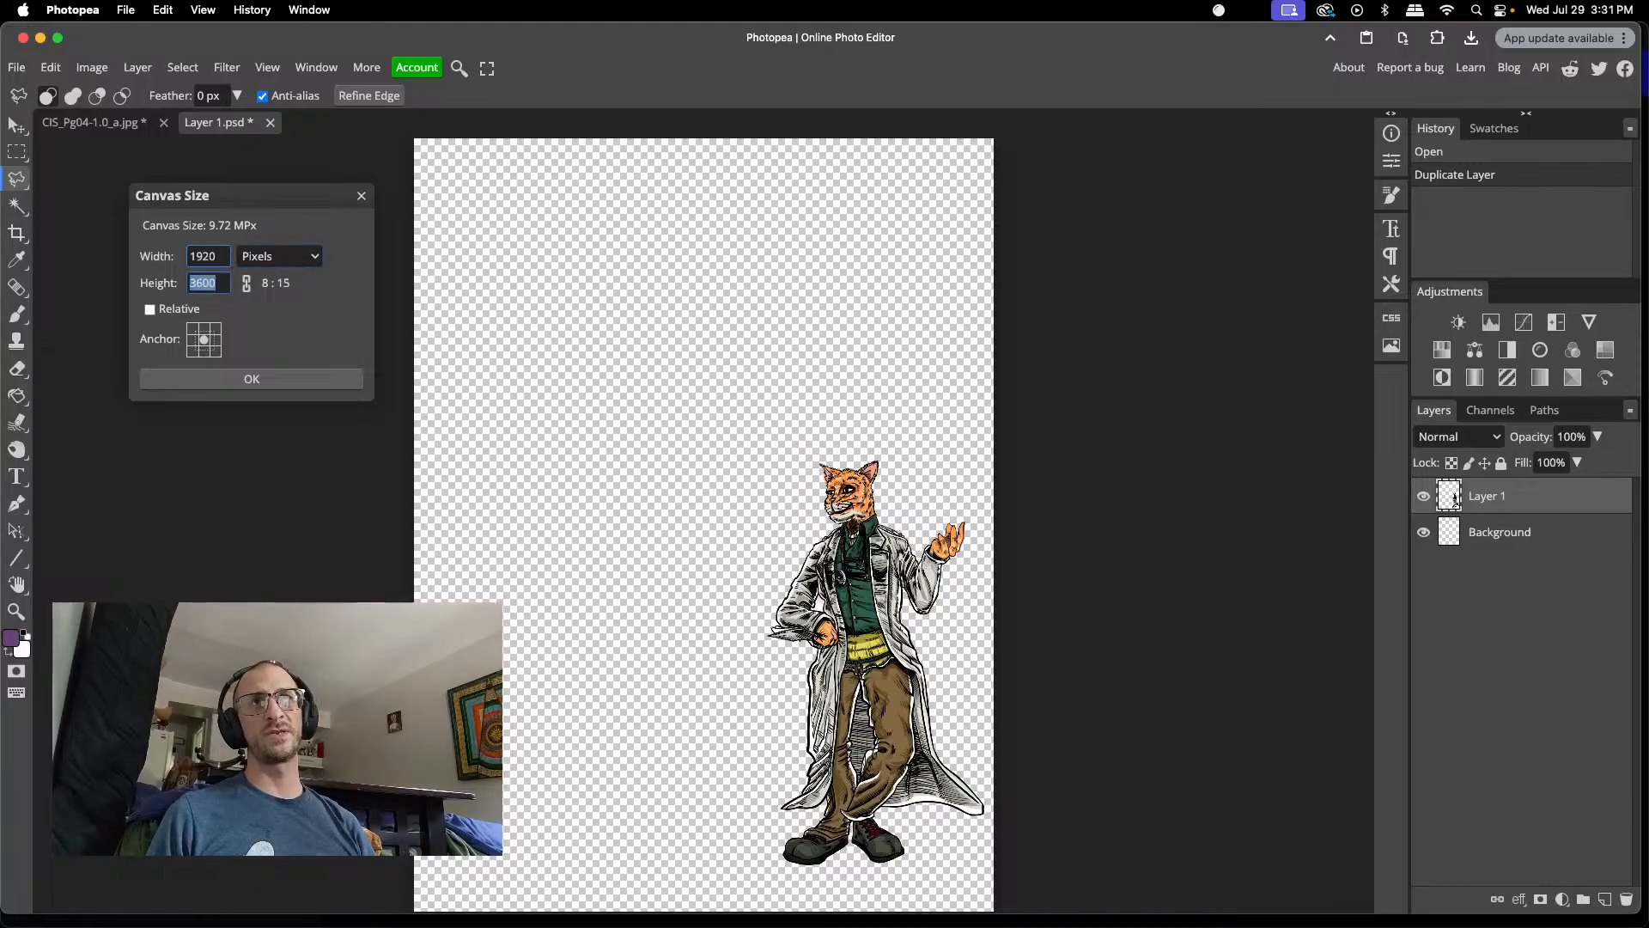
{"action": "type", "text": "1080"}
{"action": "key", "text": "Tab"}
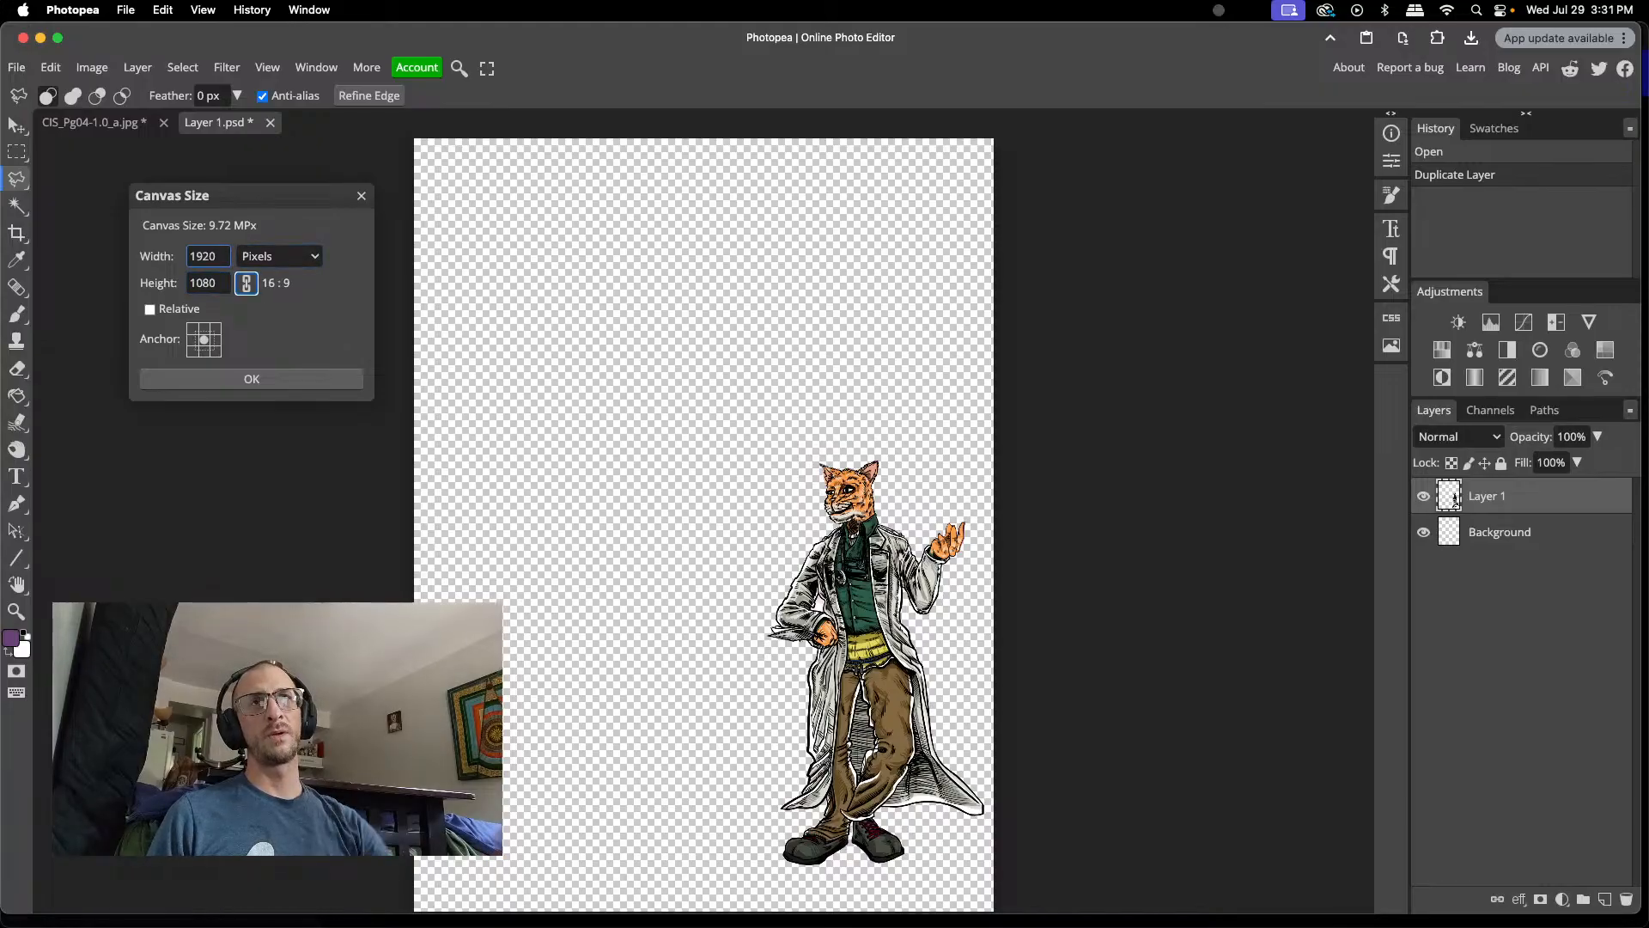
{"action": "left_click", "coordinate": [267, 380]}
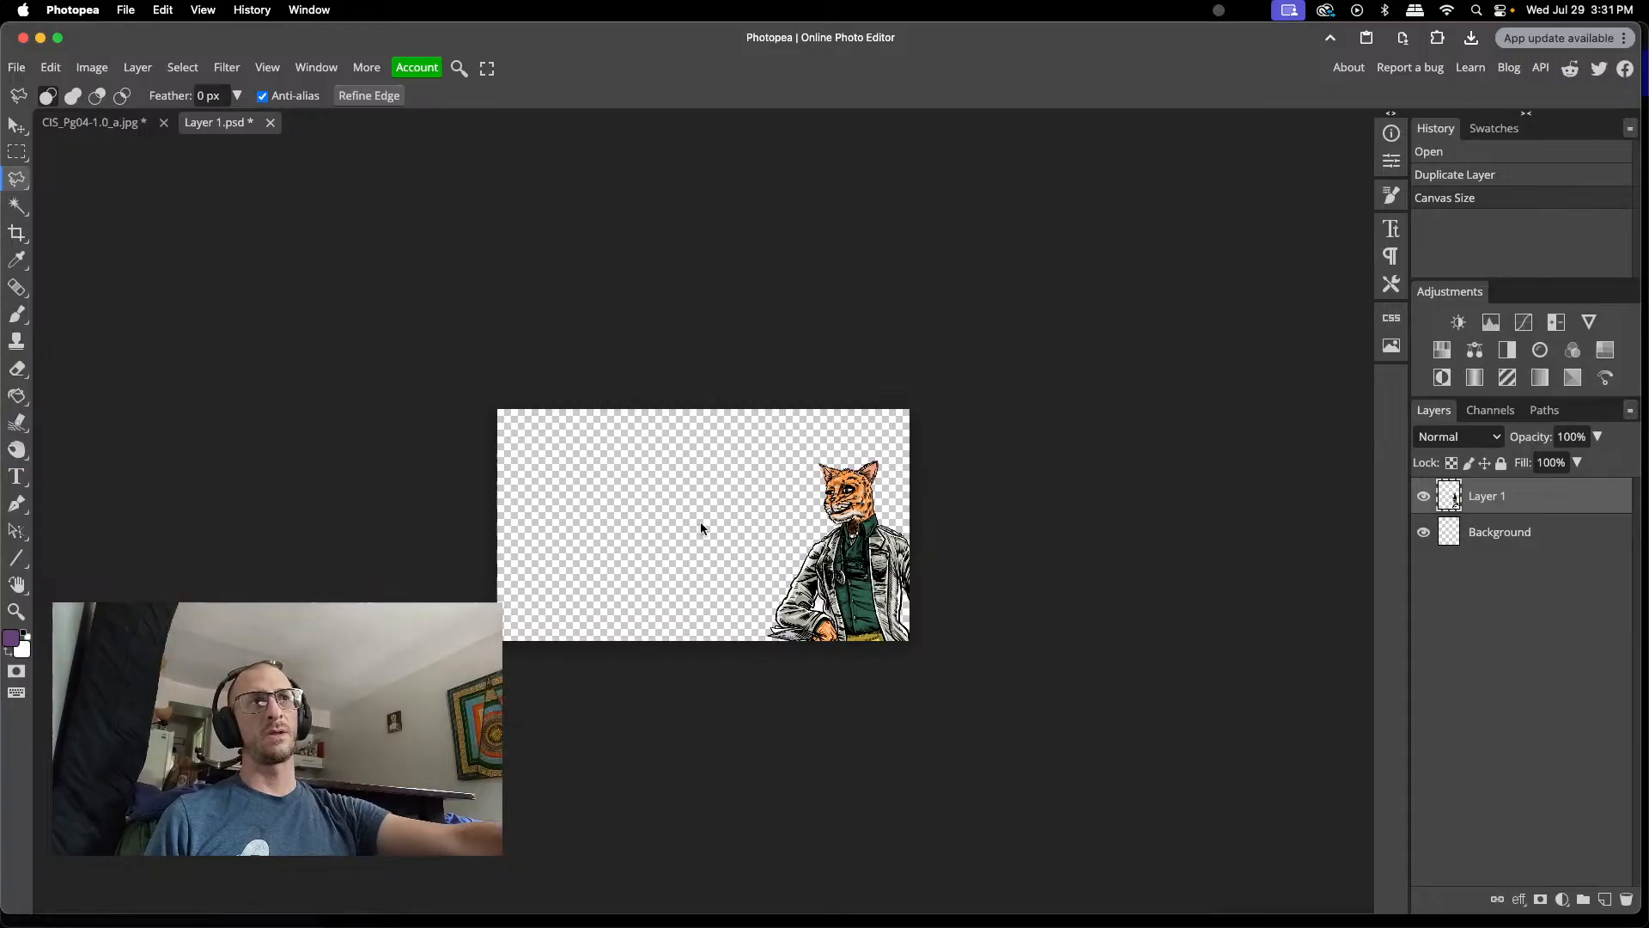
- Move the cat into the canvas, scale it proportionally to 54.64% so the full figure fits, and centre it
{"action": "key", "text": "v"}
{"action": "left_click_drag", "start_coordinate": [852, 520], "coordinate": [720, 474]}
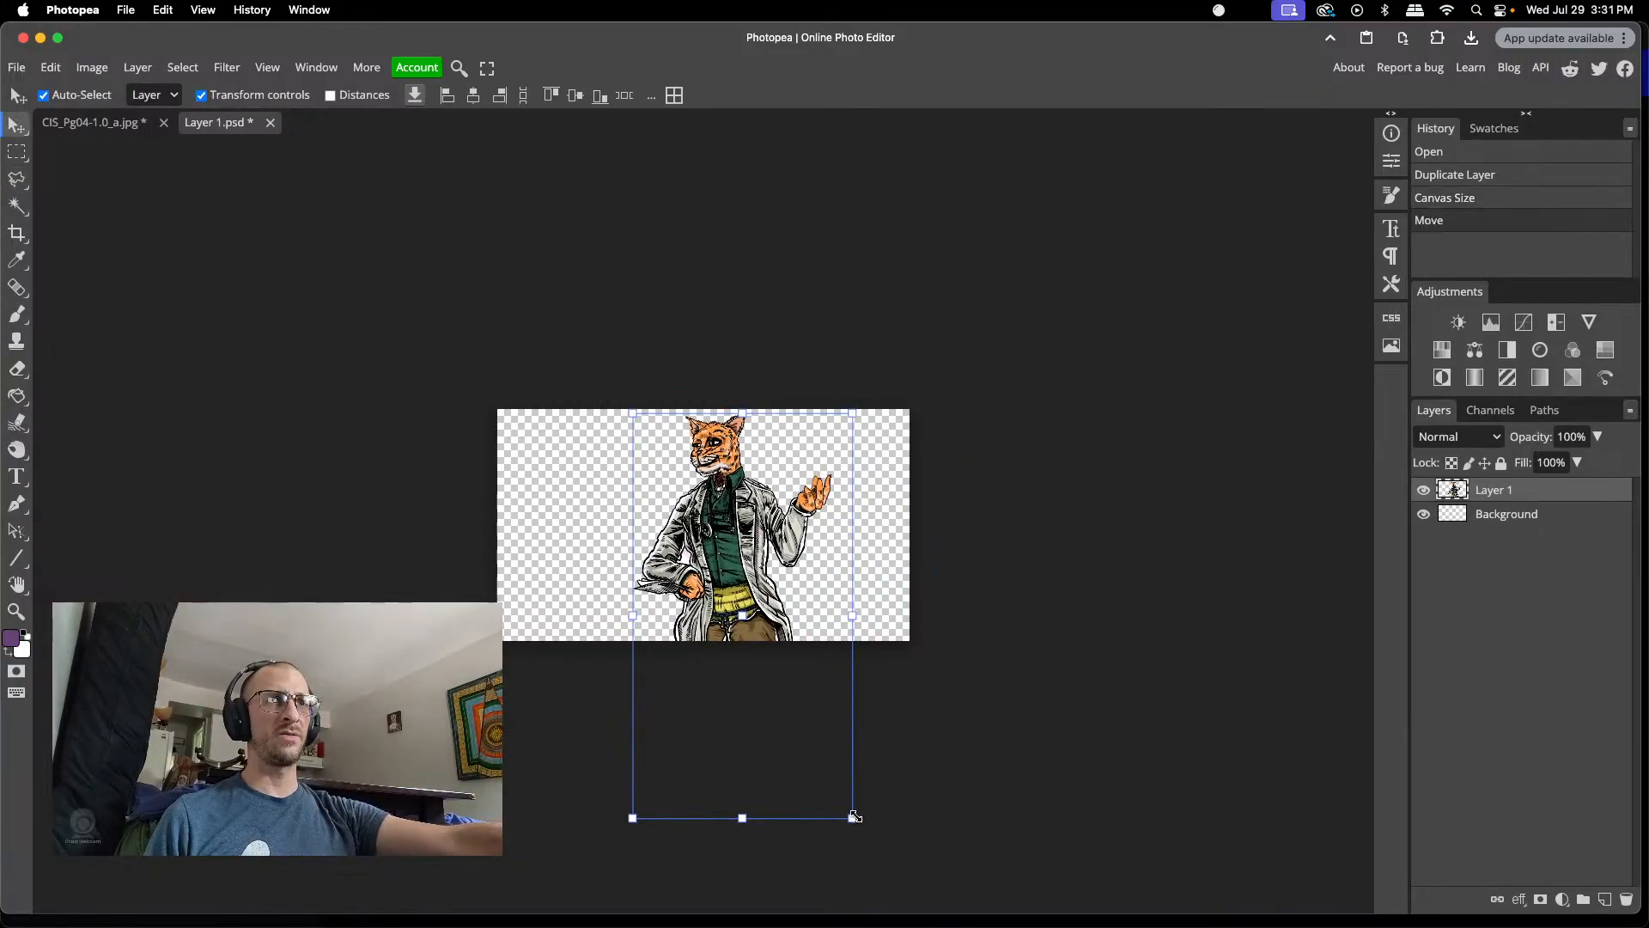
{"action": "left_click_drag", "start_coordinate": [852, 818], "coordinate": [753, 635]}
{"action": "key", "text": "Escape"}
{"action": "mouse_move", "coordinate": [694, 525]}
{"action": "left_mouse_down"}
{"action": "mouse_move", "coordinate": [726, 524]}
{"action": "mouse_move", "coordinate": [706, 523]}
{"action": "left_mouse_up"}
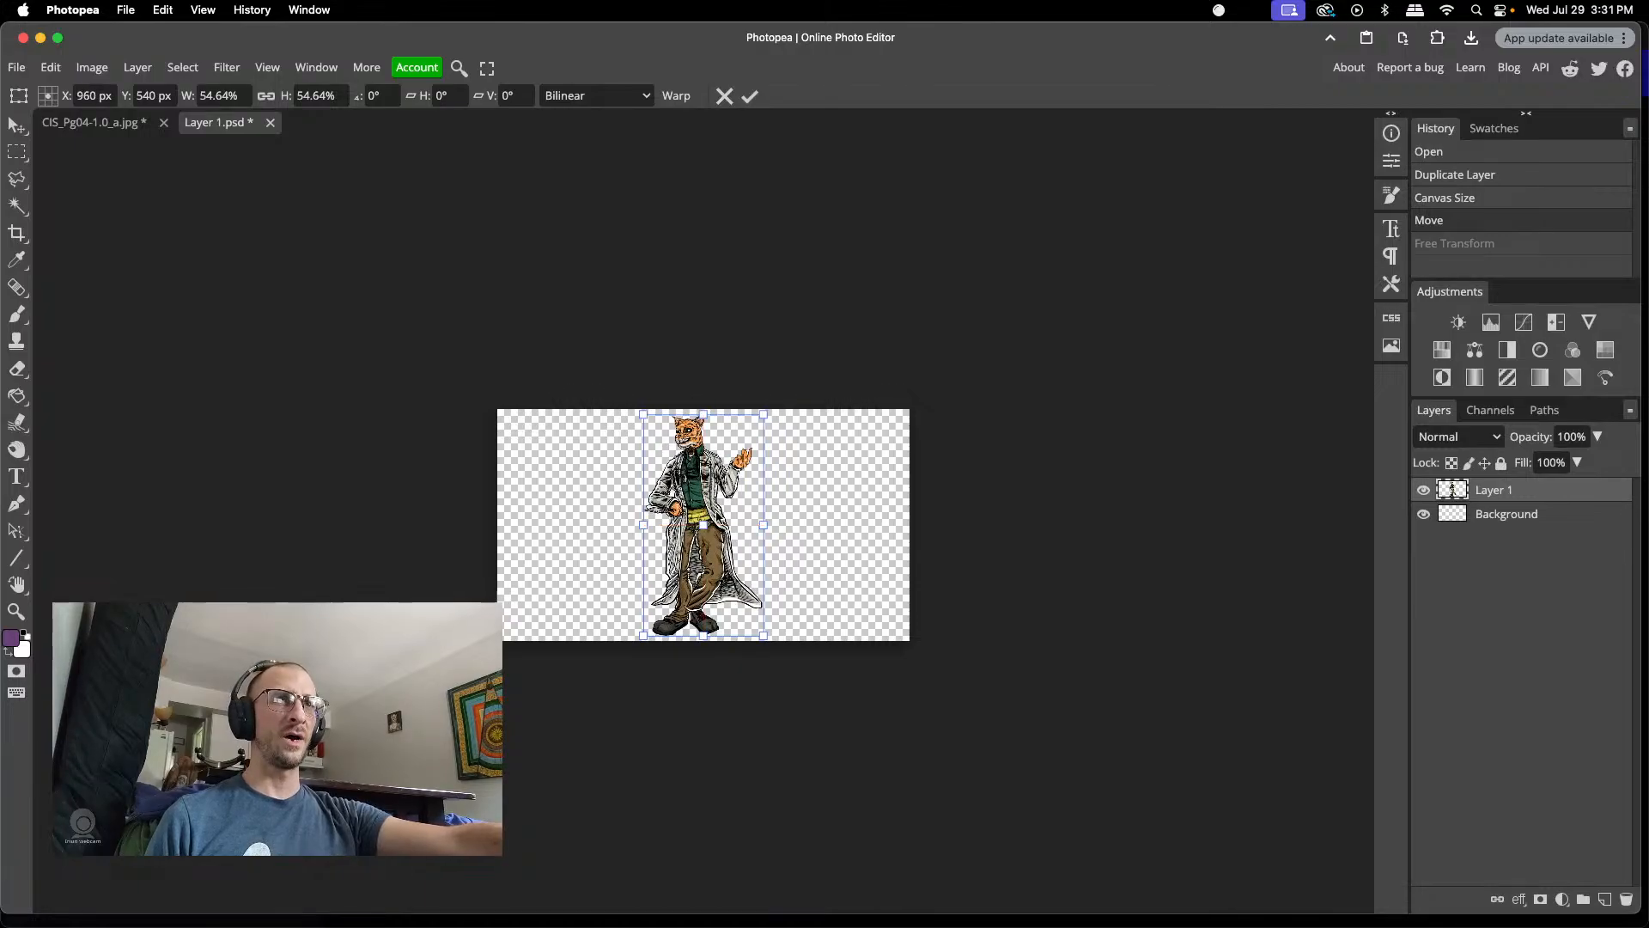
{"action": "left_click", "coordinate": [750, 96]}
{"action": "left_click", "coordinate": [870, 518]}
{"action": "scroll", "coordinate": [720, 556], "scroll_direction": "up", "scroll_amount": 5}
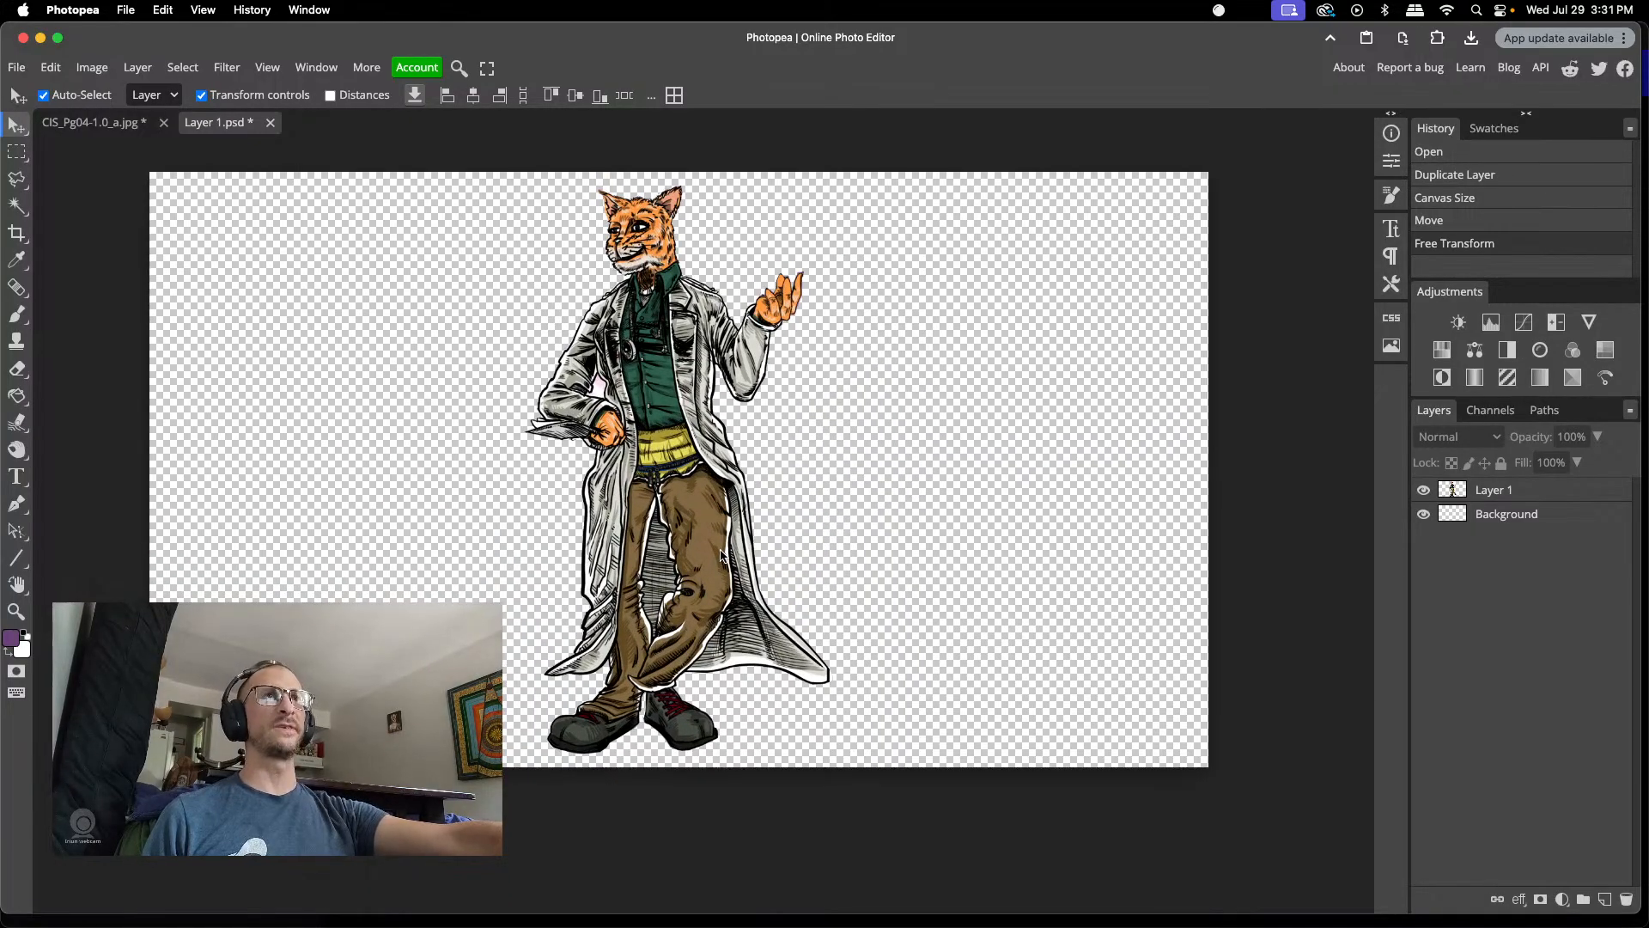
{"action": "scroll", "coordinate": [720, 556], "scroll_direction": "up", "scroll_amount": 1}
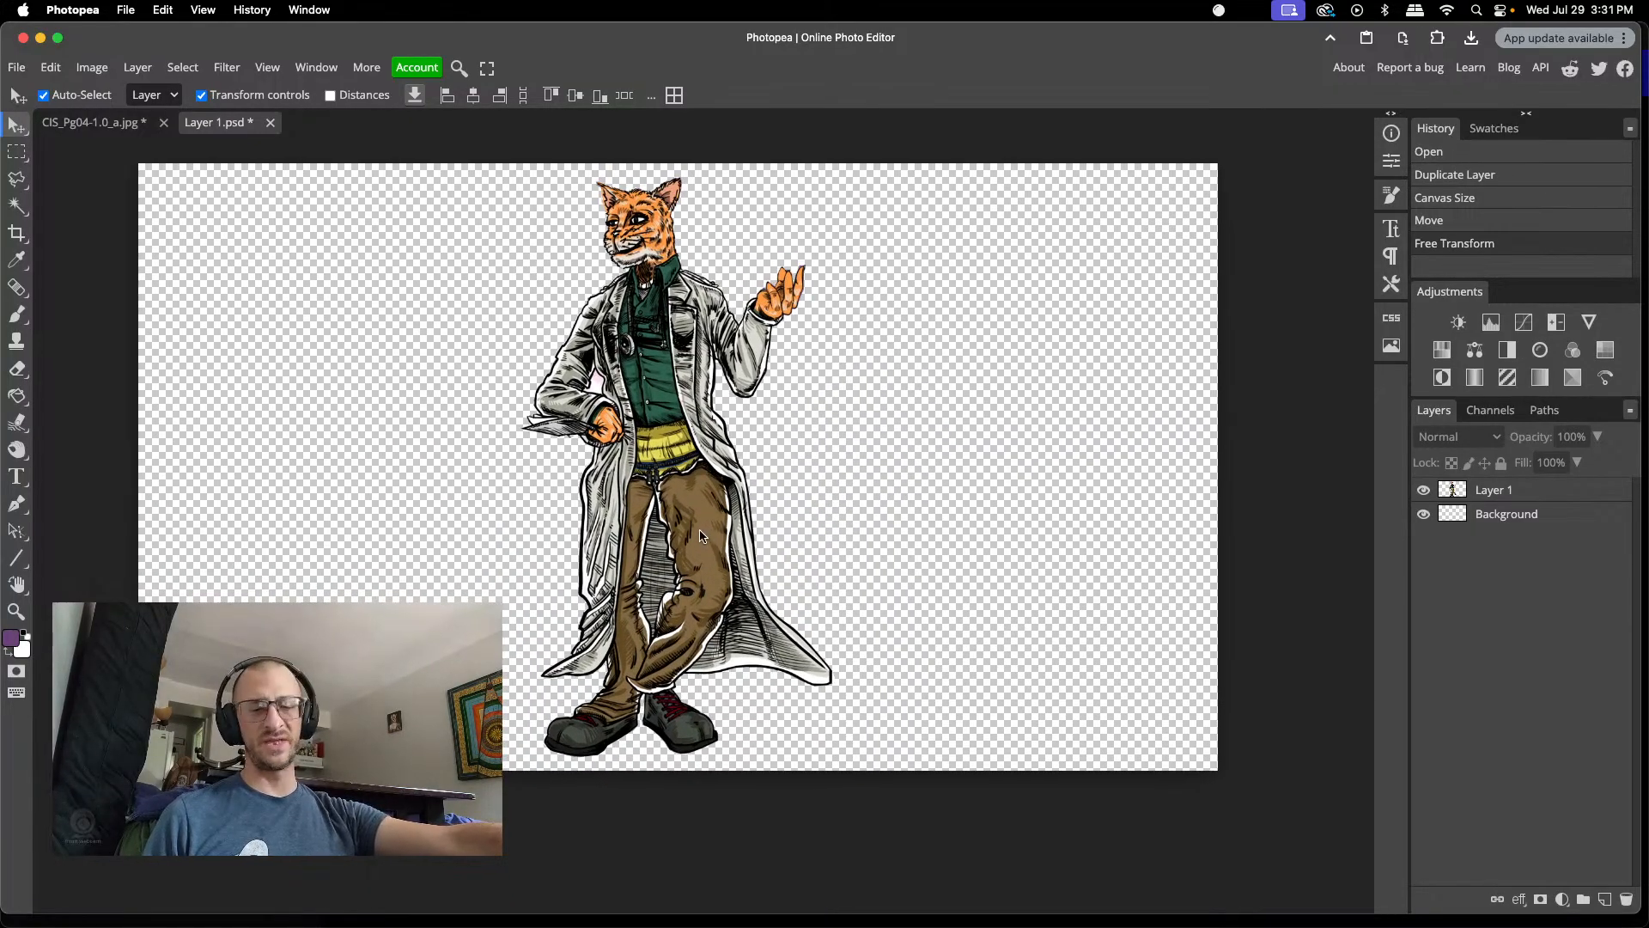
{"action": "mouse_move", "coordinate": [695, 535]}
{"action": "left_mouse_down"}
{"action": "mouse_move", "coordinate": [710, 530]}
{"action": "mouse_move", "coordinate": [692, 534]}
{"action": "left_mouse_up"}
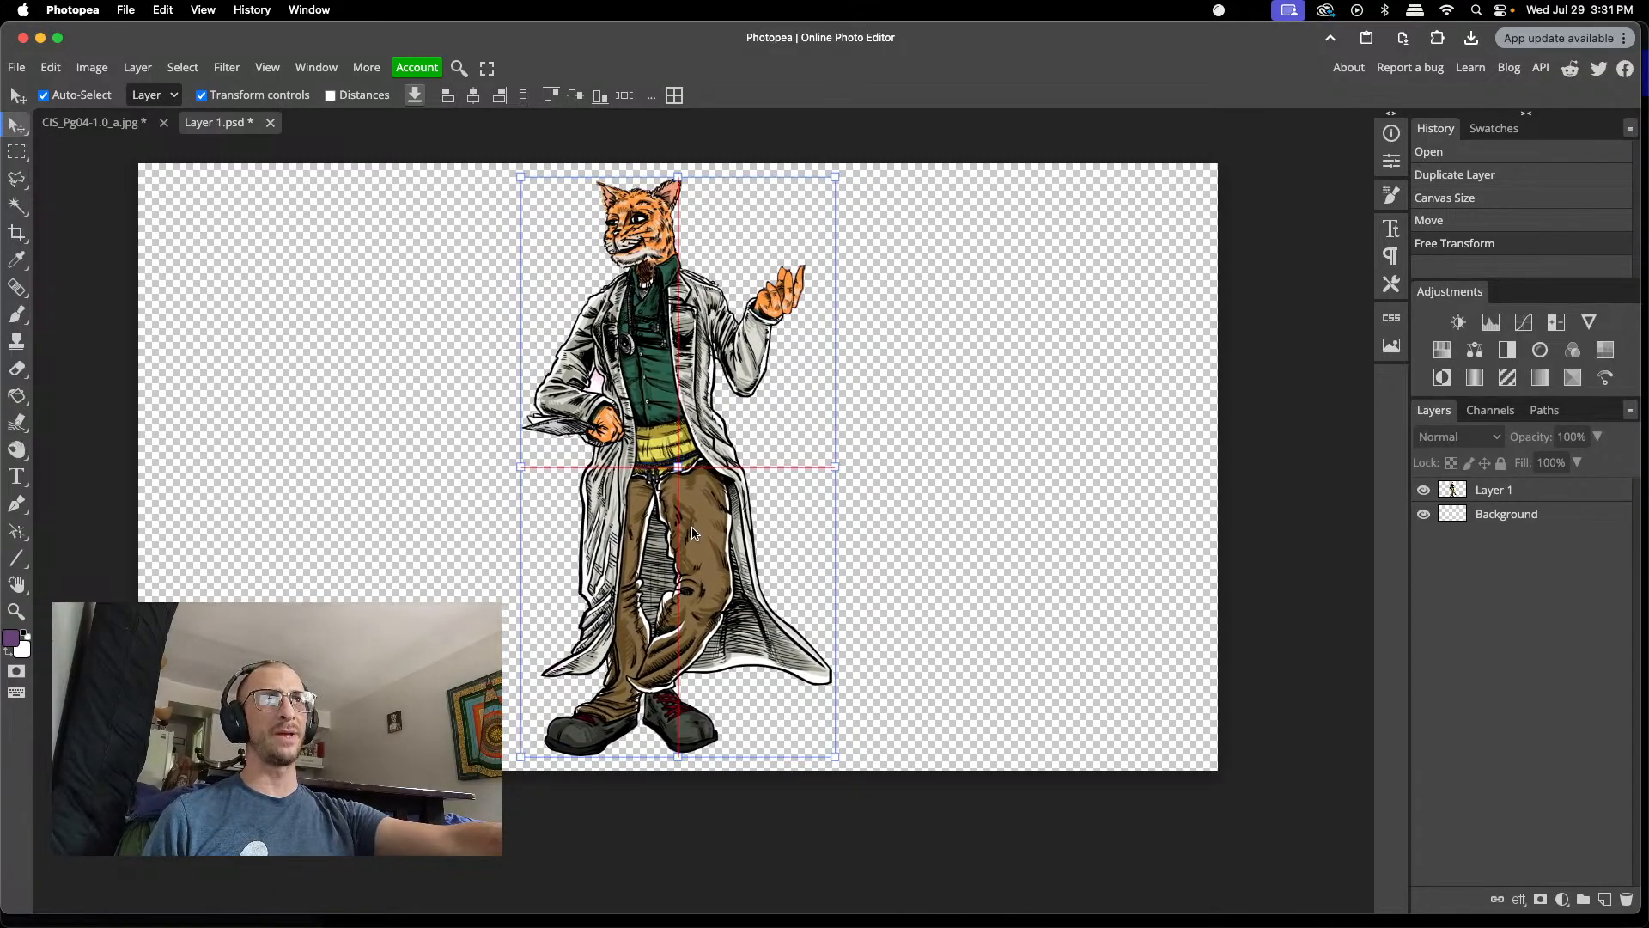
{"action": "left_click", "coordinate": [985, 416]}
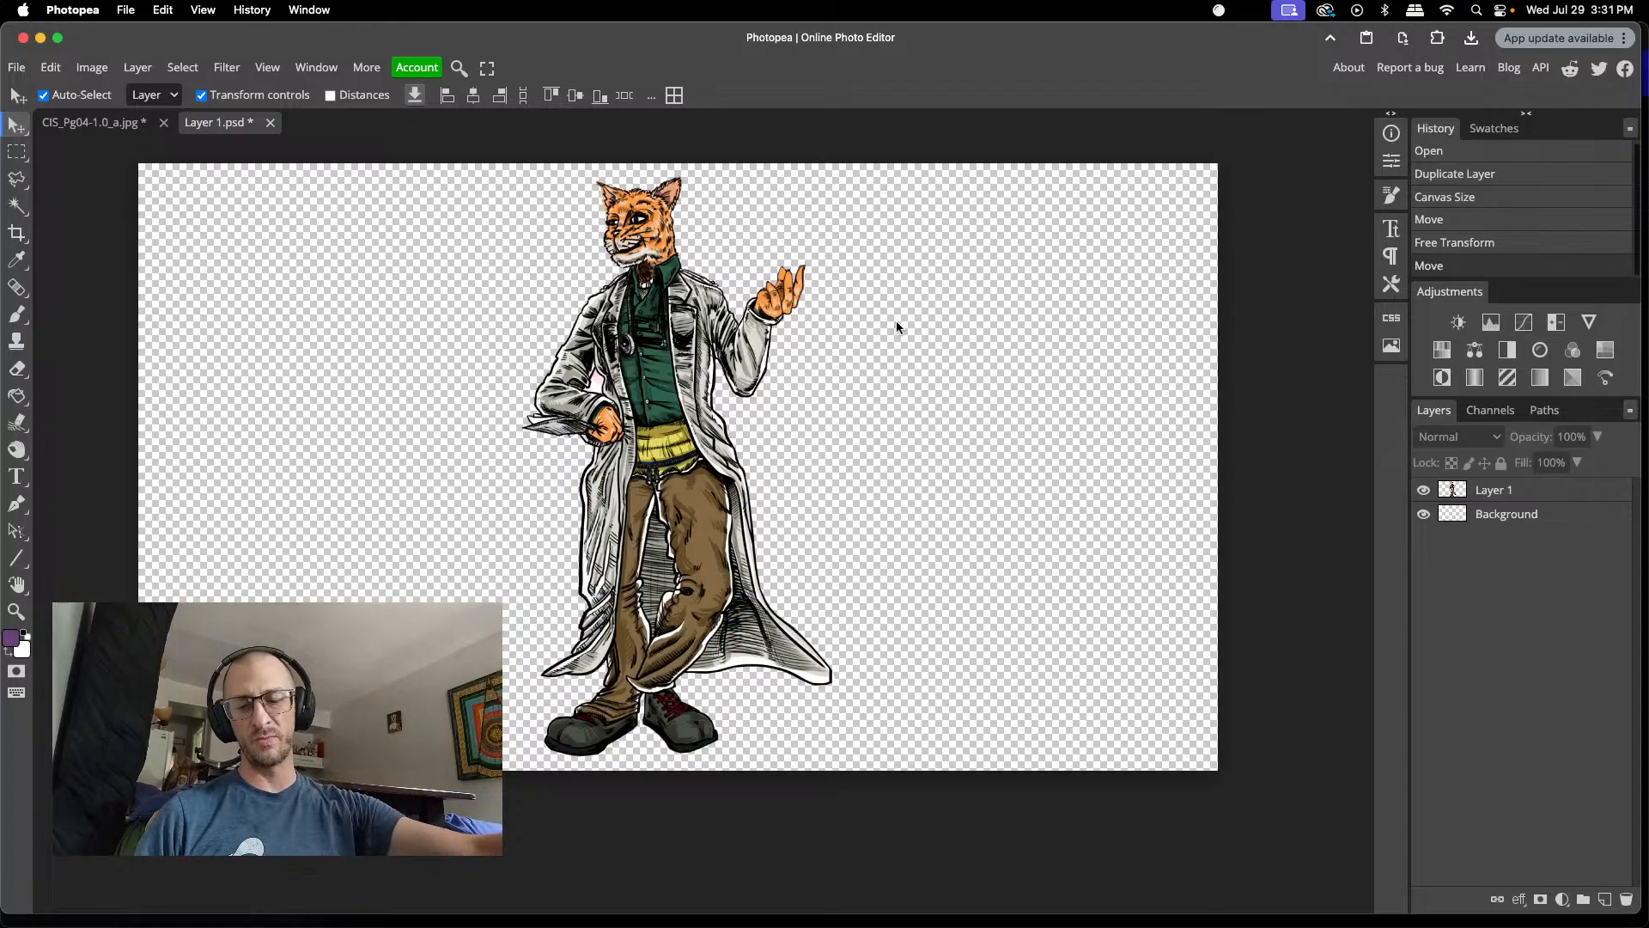
- Set up the Eraser with an 8 px brush for the pink gap between the bent arm and the coat
{"action": "scroll", "coordinate": [631, 391], "scroll_direction": "up", "scroll_amount": 1}
{"action": "scroll", "coordinate": [632, 391], "scroll_direction": "up", "scroll_amount": 5}
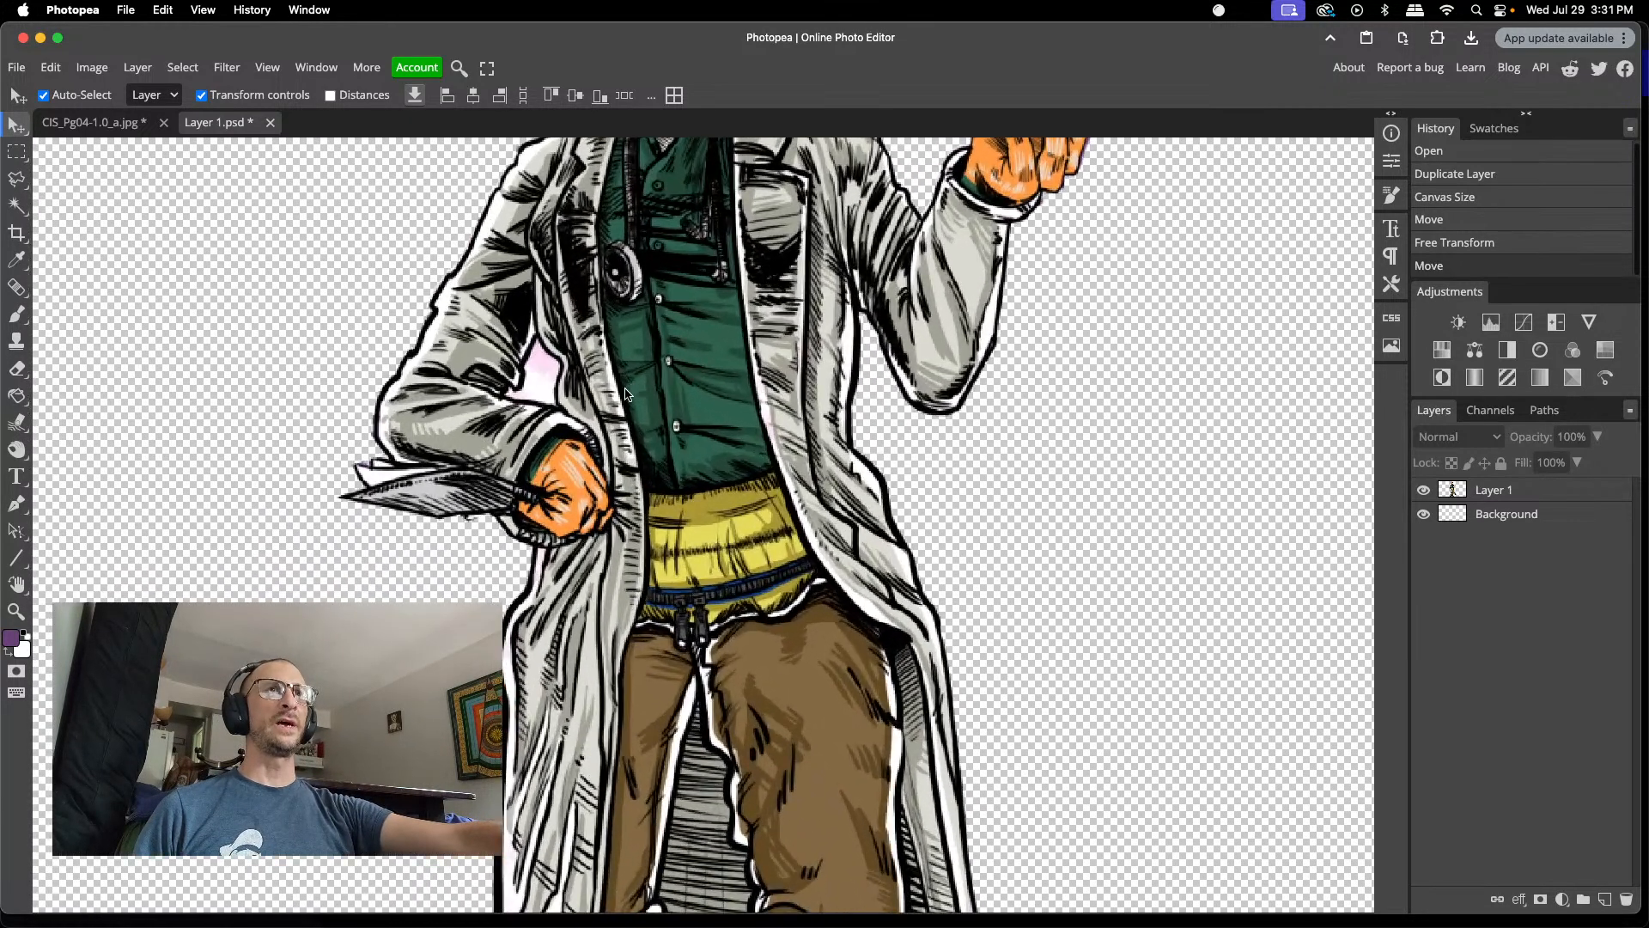
{"action": "scroll", "coordinate": [560, 395], "scroll_direction": "left", "scroll_amount": 2}
{"action": "scroll", "coordinate": [588, 394], "scroll_direction": "up", "scroll_amount": 2}
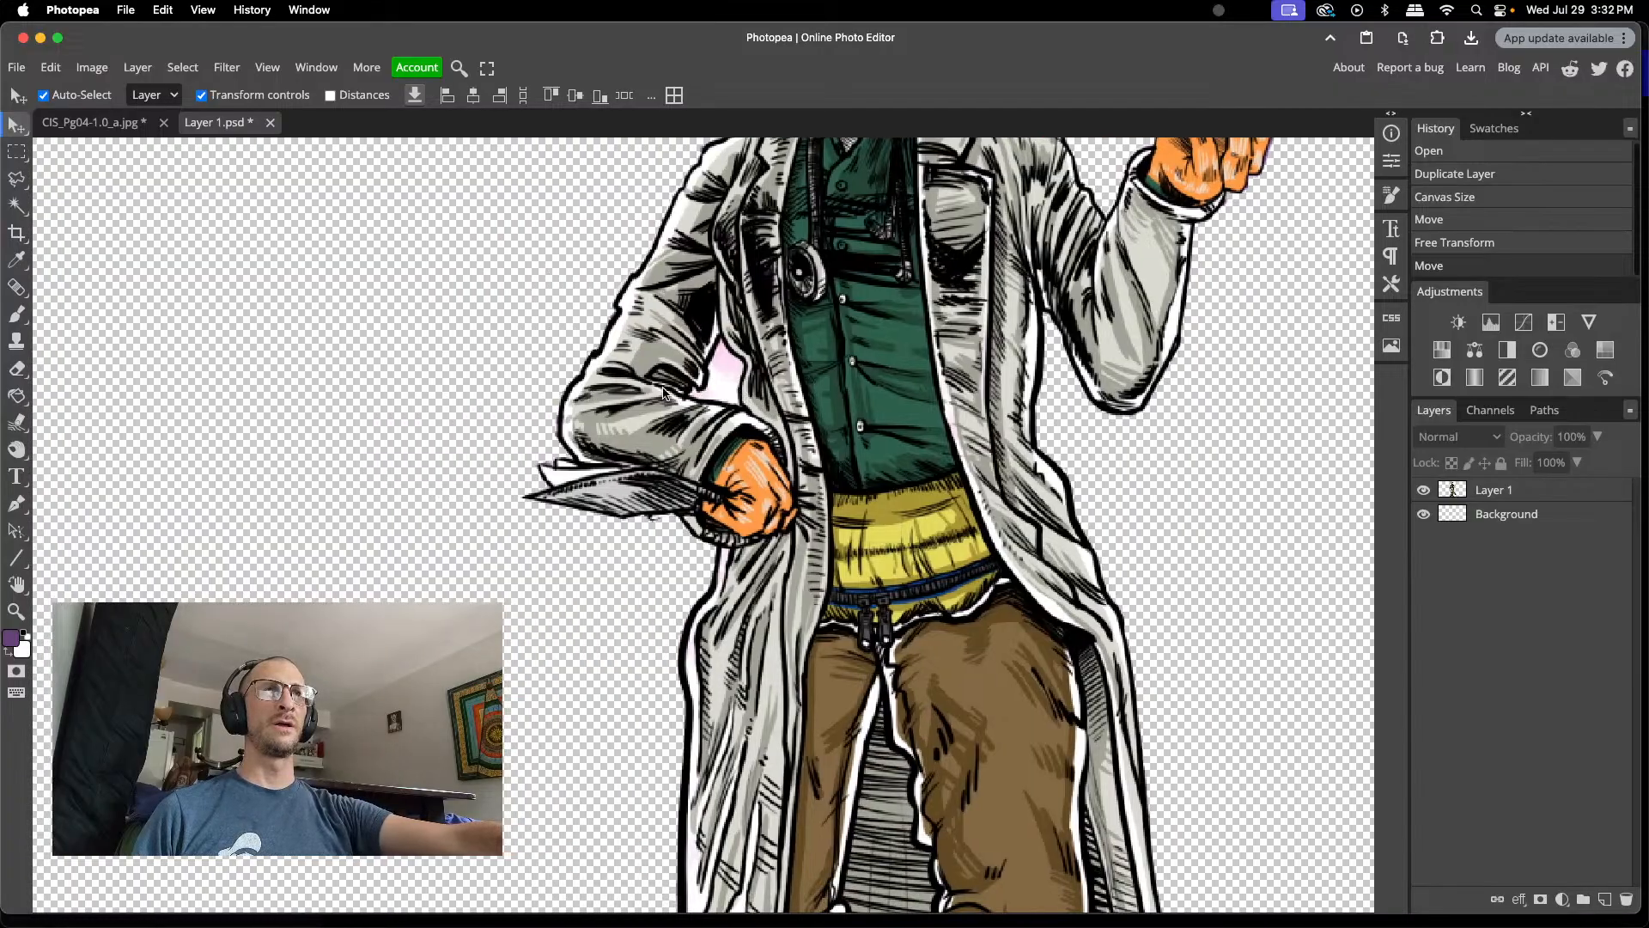
{"action": "scroll", "coordinate": [739, 405], "scroll_direction": "left", "scroll_amount": 2}
{"action": "scroll", "coordinate": [739, 406], "scroll_direction": "up", "scroll_amount": 1}
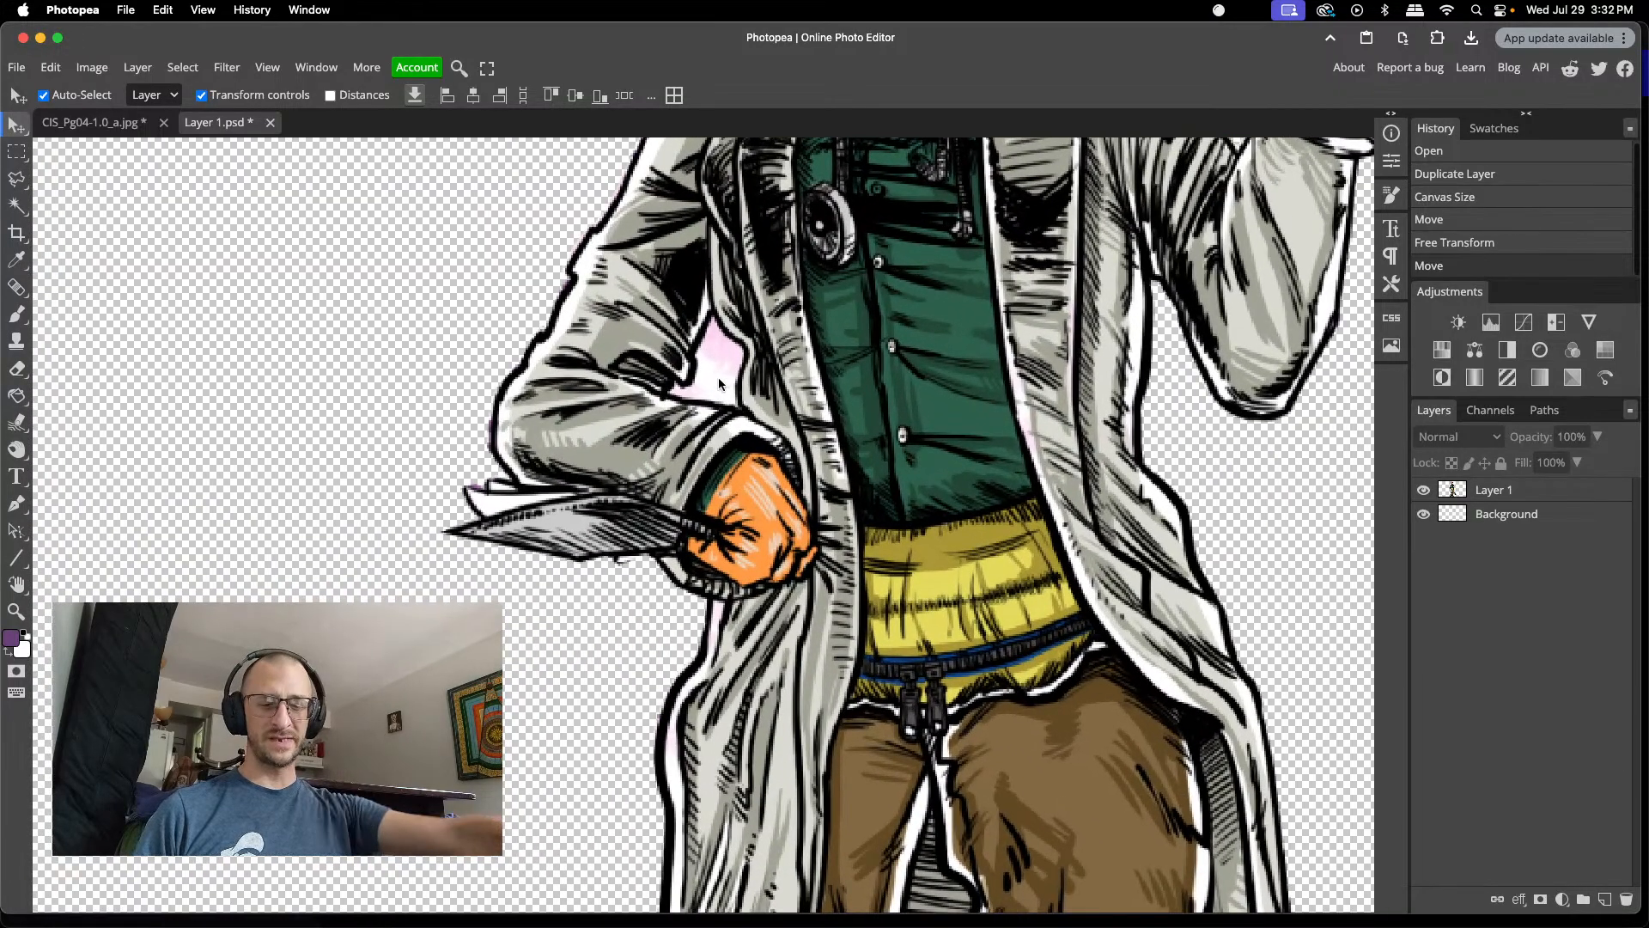
{"action": "key", "text": "e"}
{"action": "right_click", "coordinate": [719, 358]}
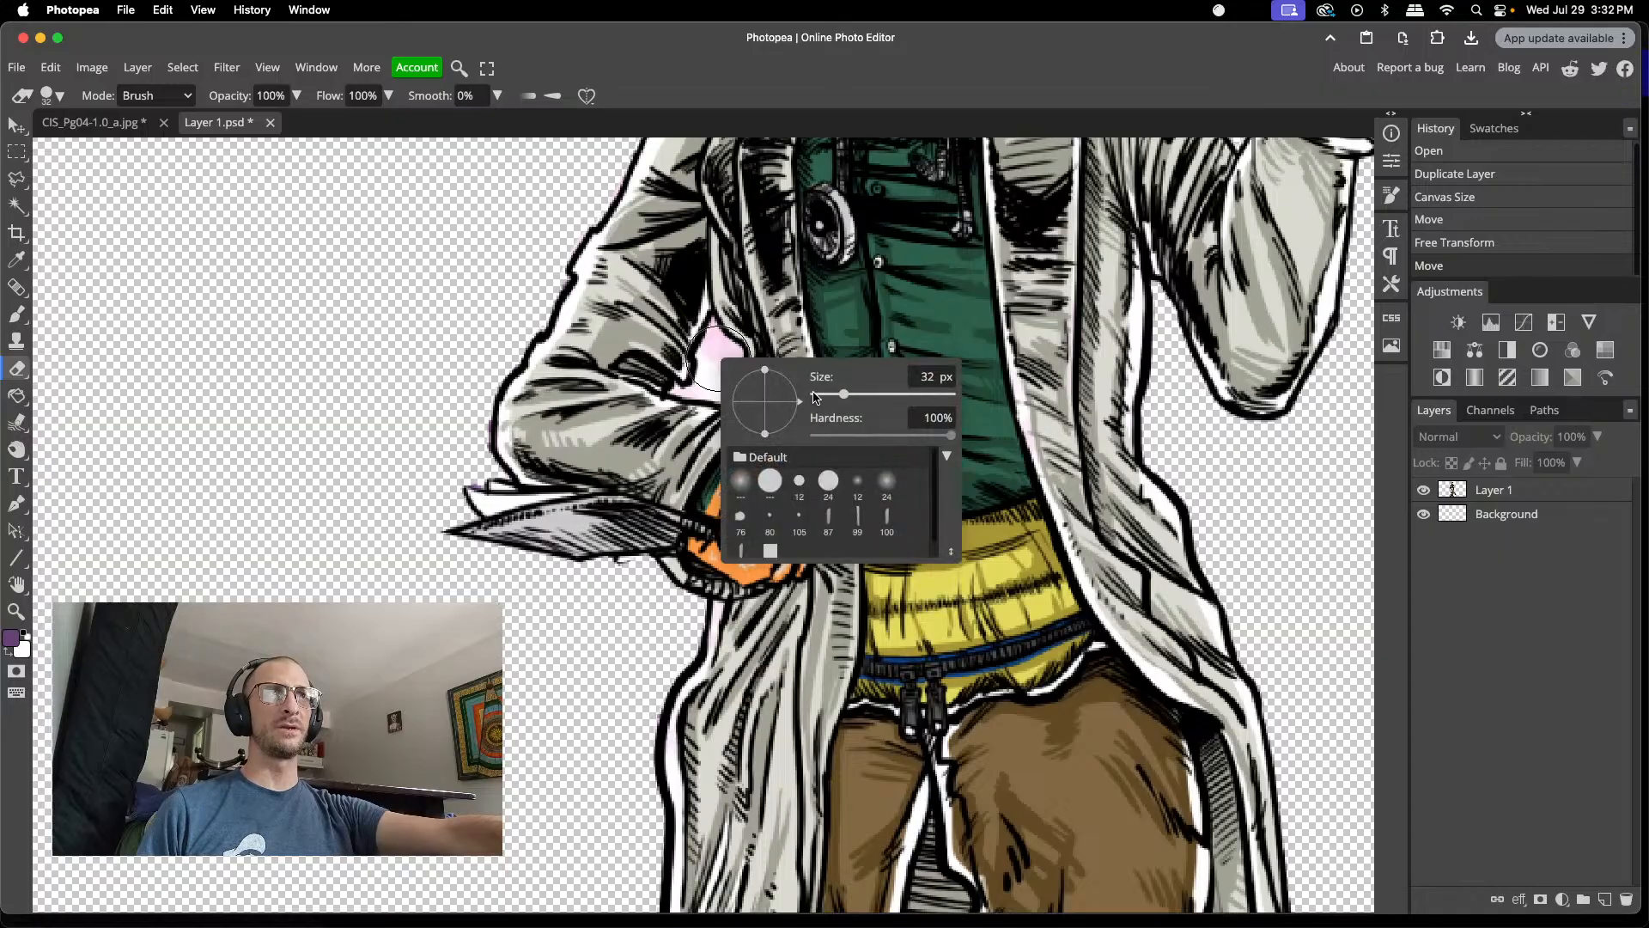
{"action": "left_click", "coordinate": [825, 395]}
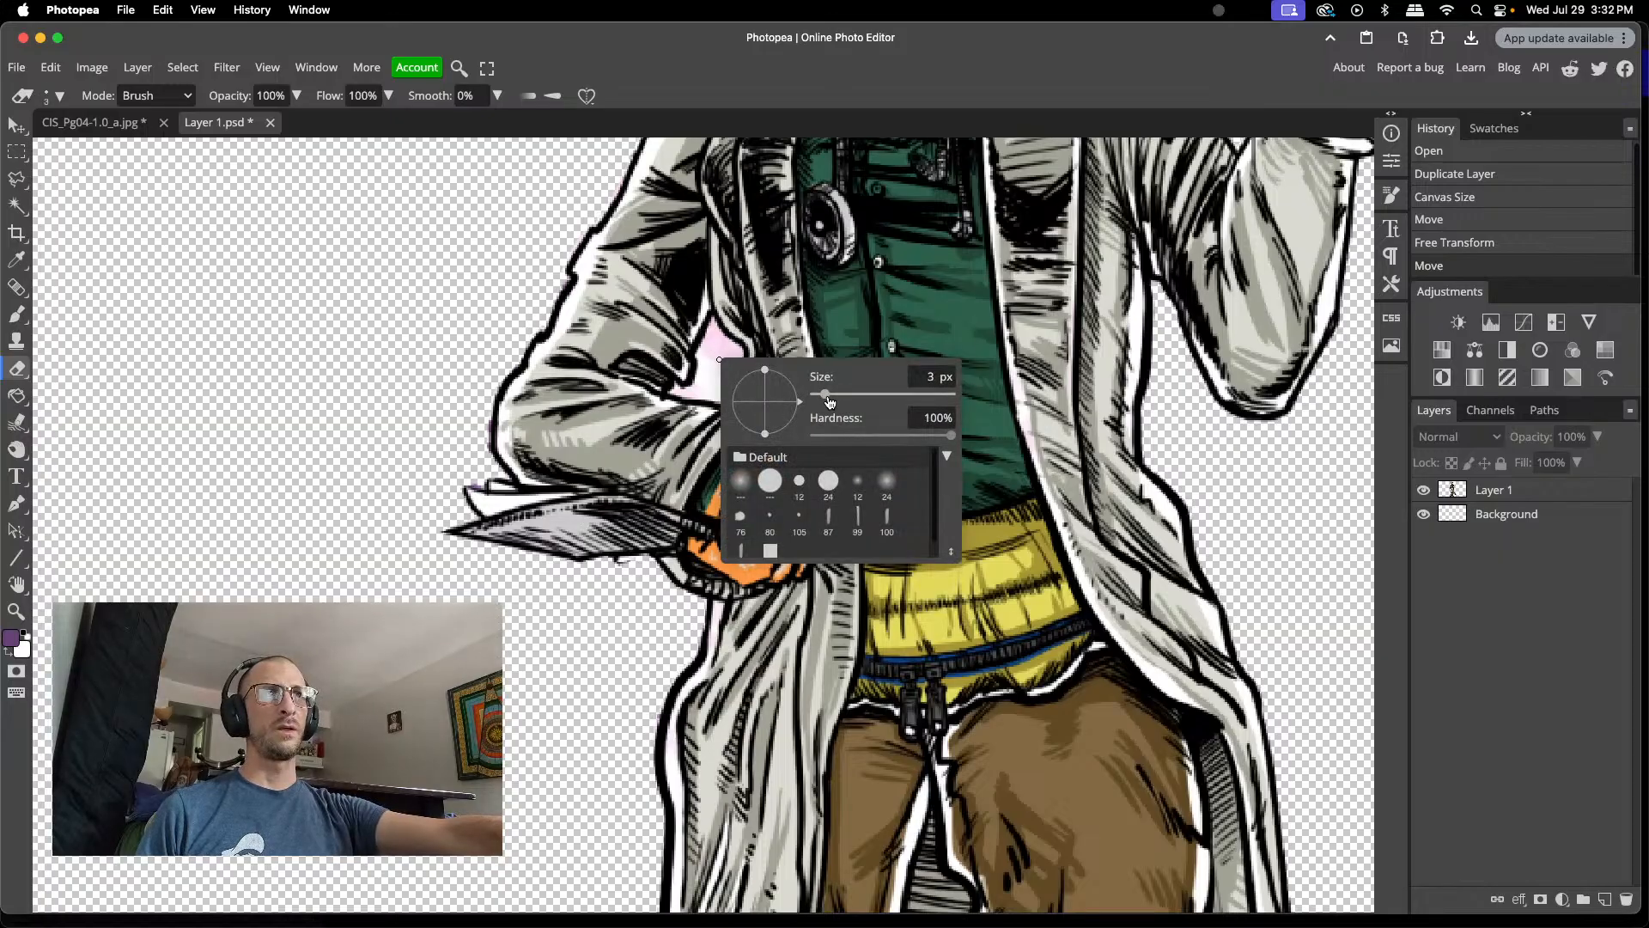
{"action": "left_click_drag", "start_coordinate": [826, 397], "coordinate": [833, 400]}
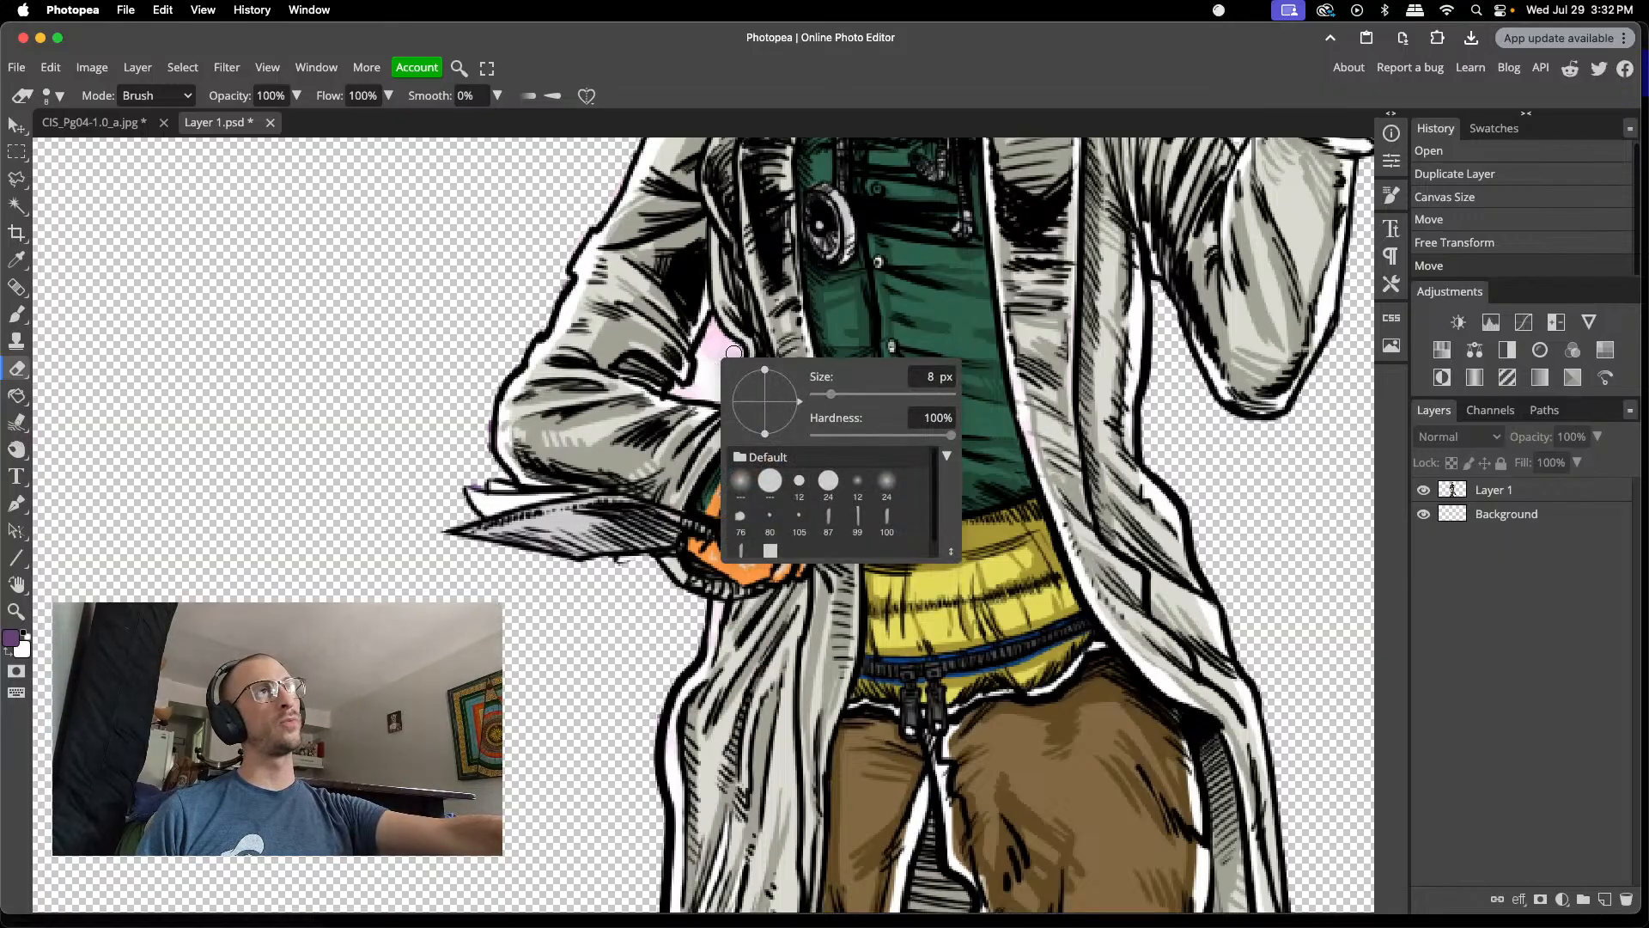
- Select Layer 1 and erase the leftover pink background in the gap between the bent arm and the coat
{"action": "left_click", "coordinate": [715, 338]}
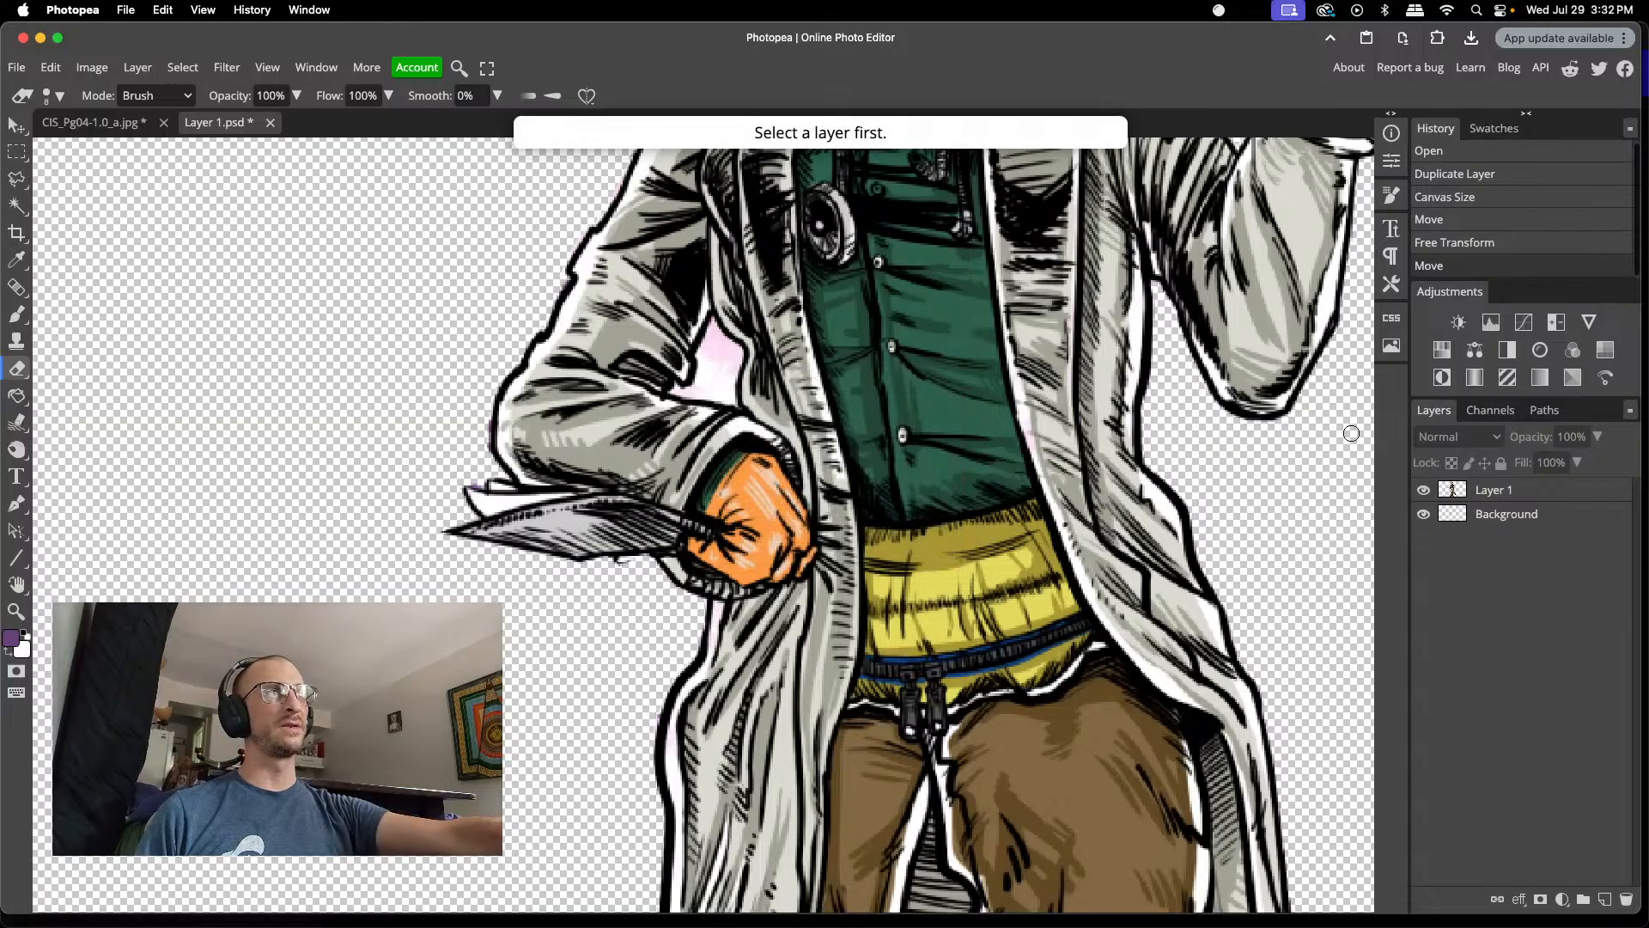
{"action": "left_click", "coordinate": [1491, 491]}
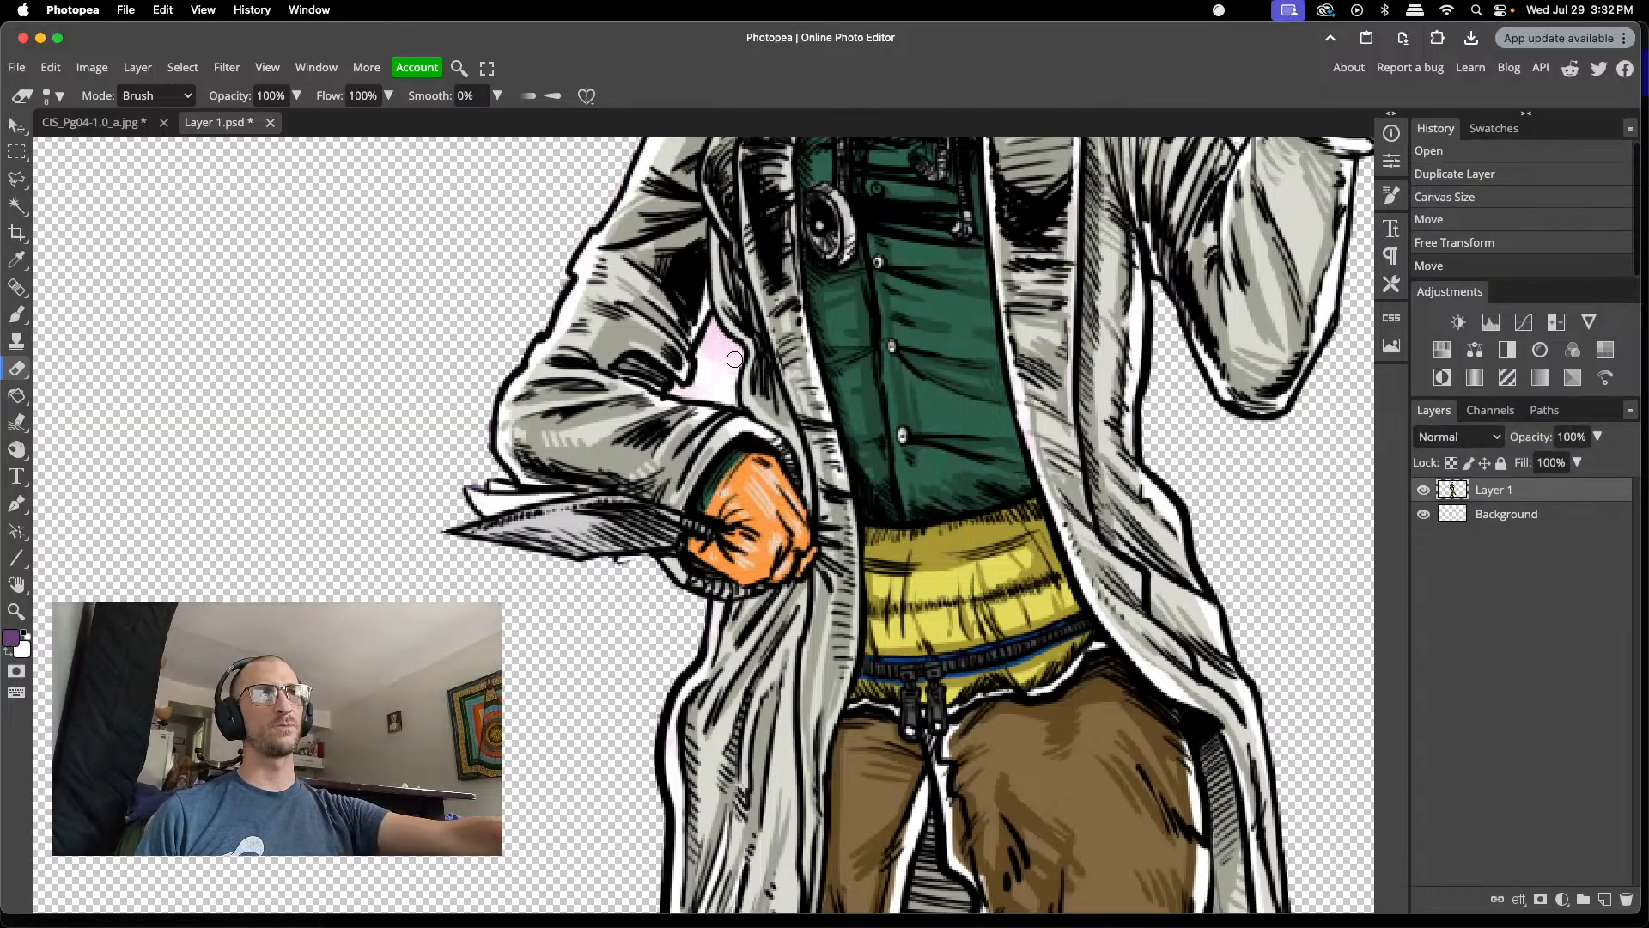
{"action": "left_click_drag", "start_coordinate": [734, 352], "coordinate": [722, 389]}
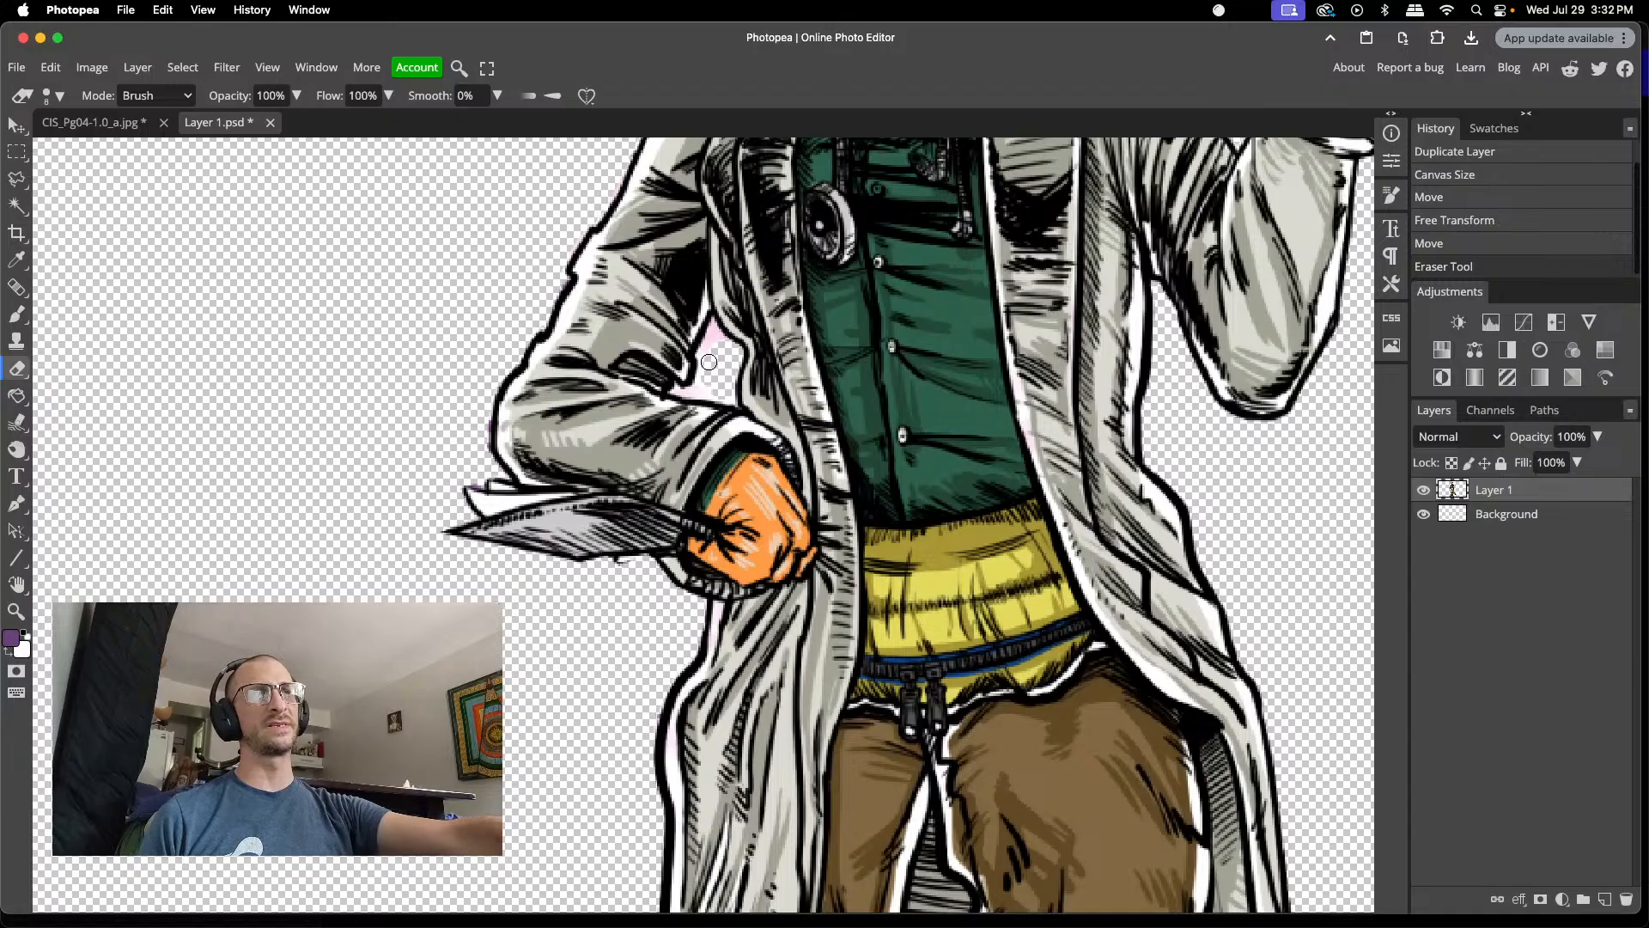
{"action": "left_click", "coordinate": [708, 375]}
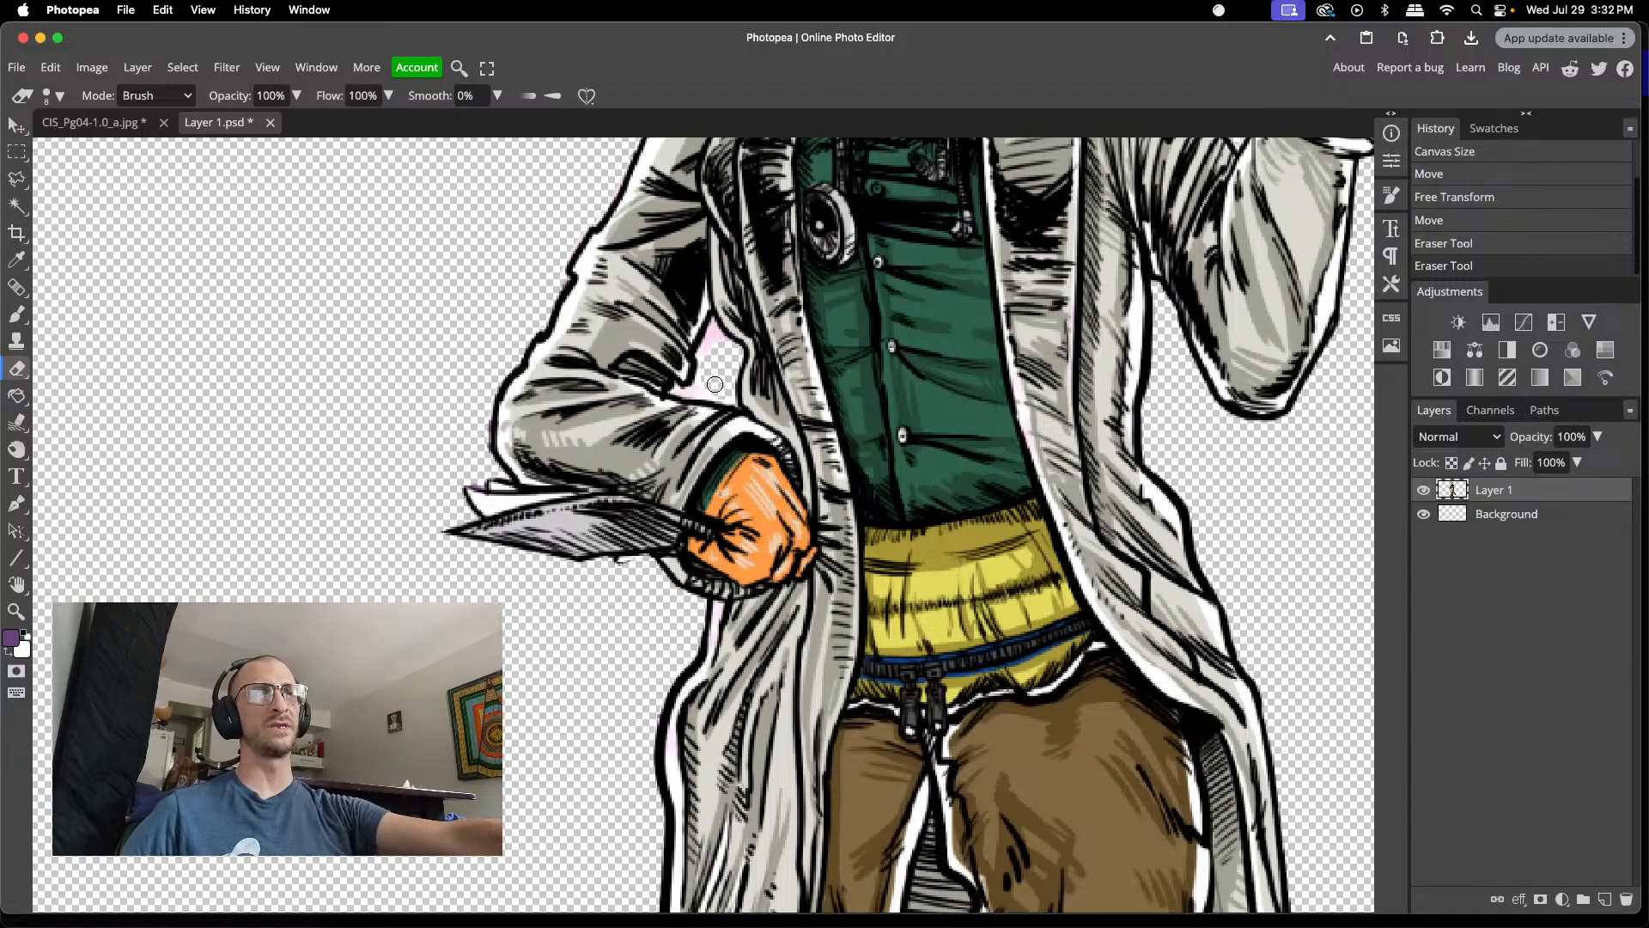
{"action": "left_click", "coordinate": [701, 389]}
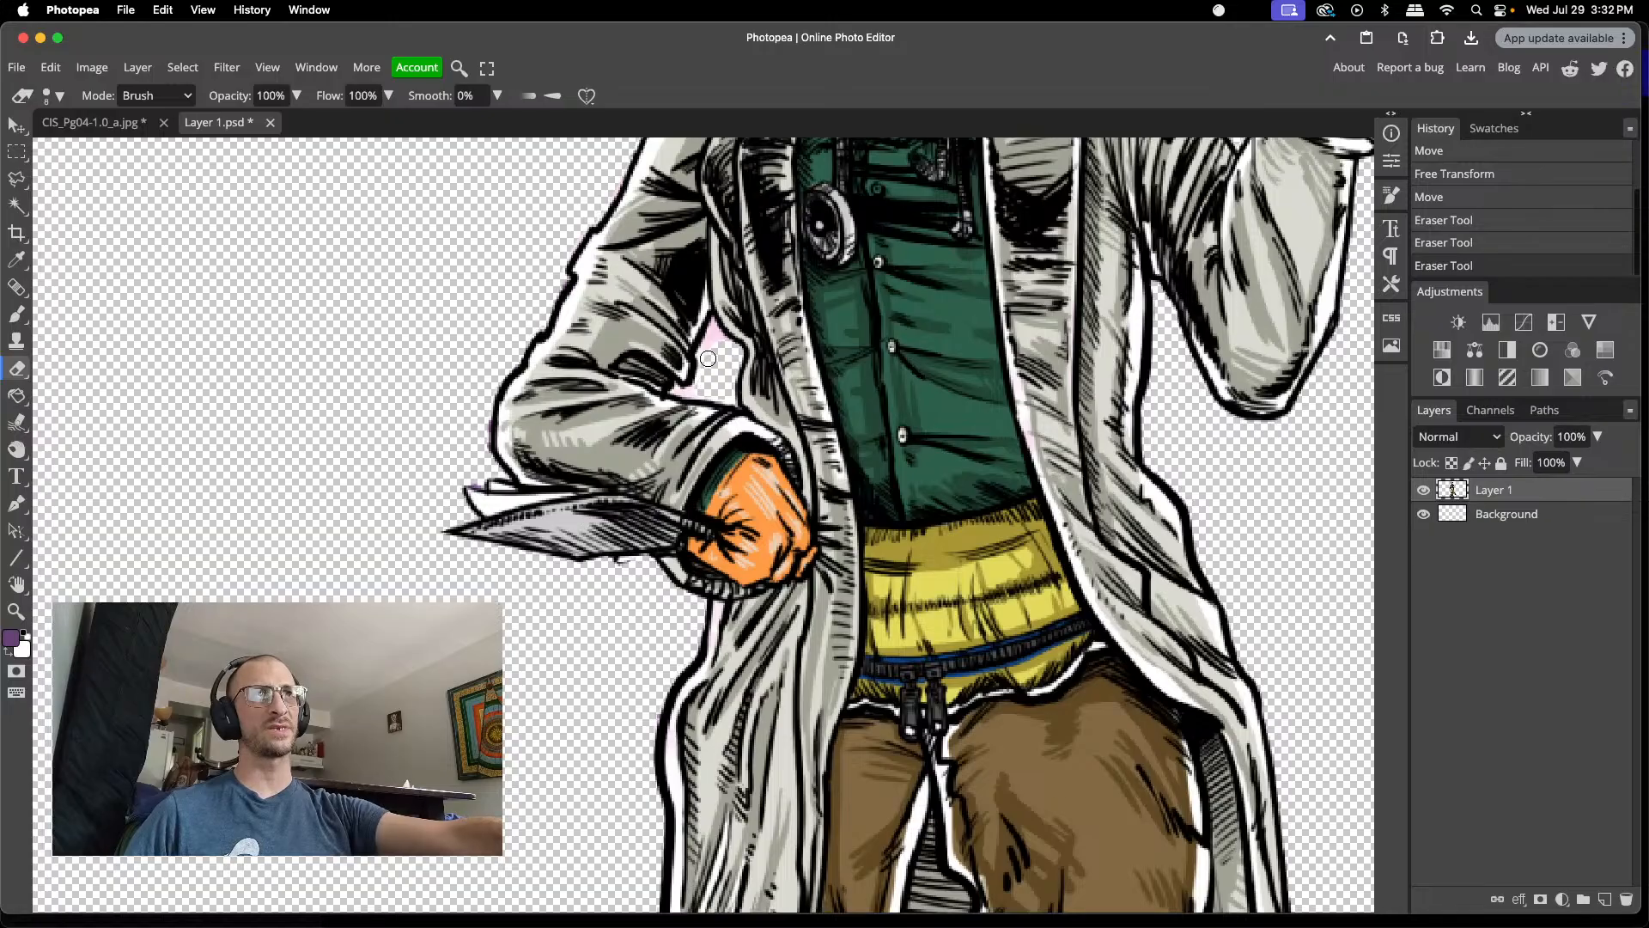
{"action": "left_click", "coordinate": [713, 344]}
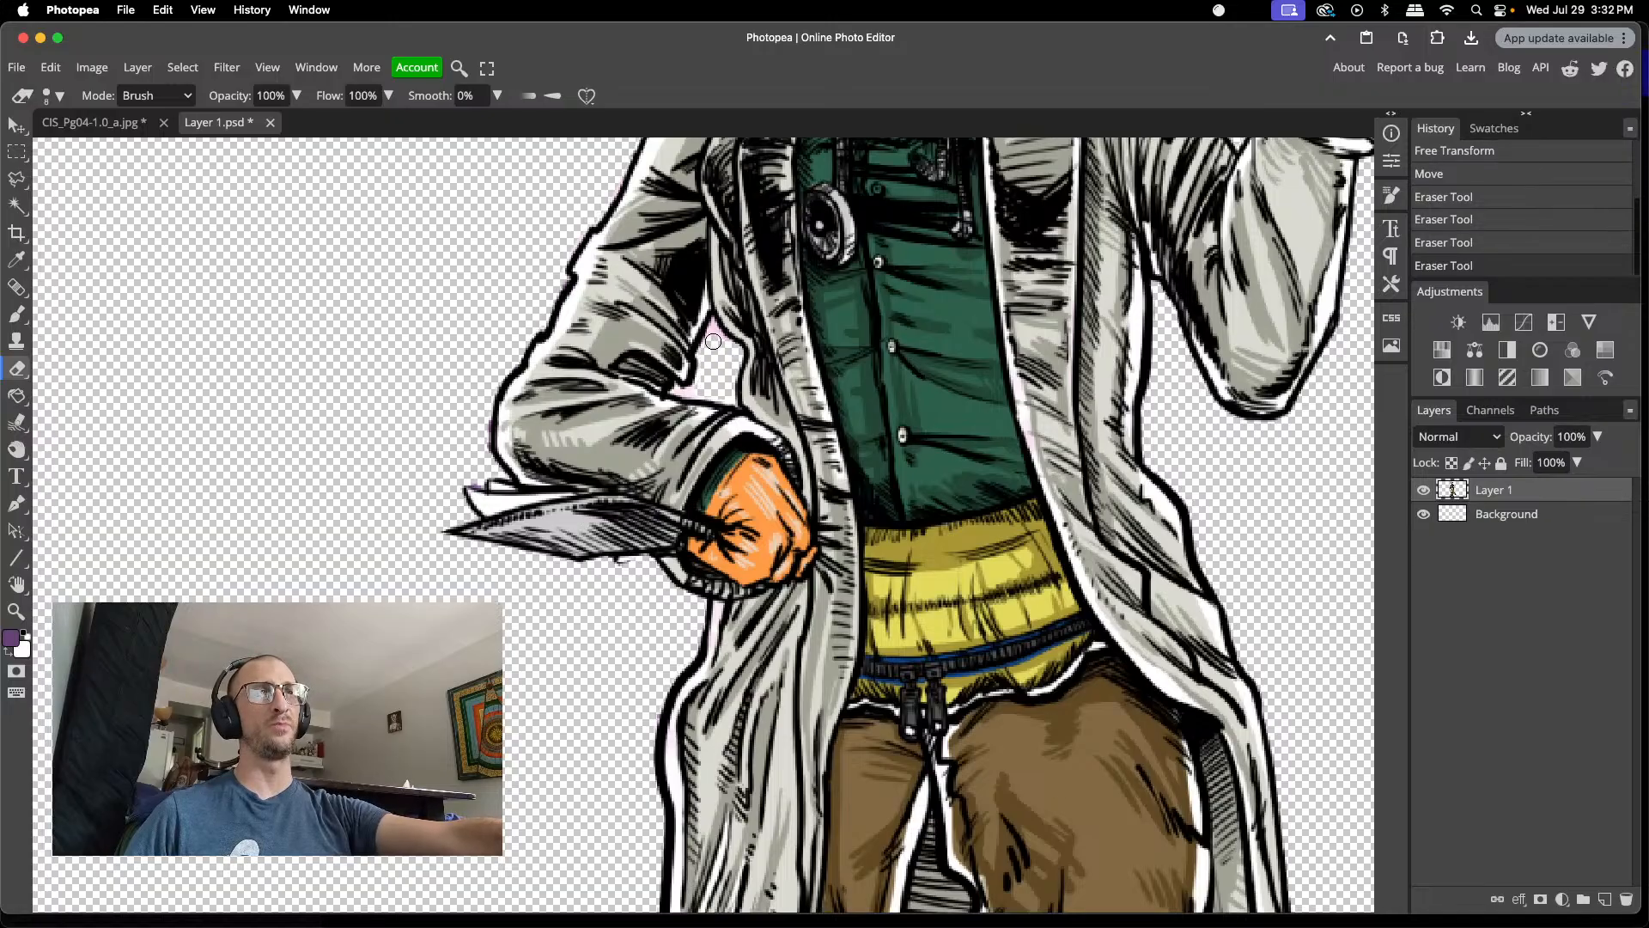
{"action": "left_click", "coordinate": [715, 339]}
- Adjust the Eraser to a finer brush and erase the remaining pink fringe around the gap between the bent arm and the coat
{"action": "right_click", "coordinate": [715, 339]}
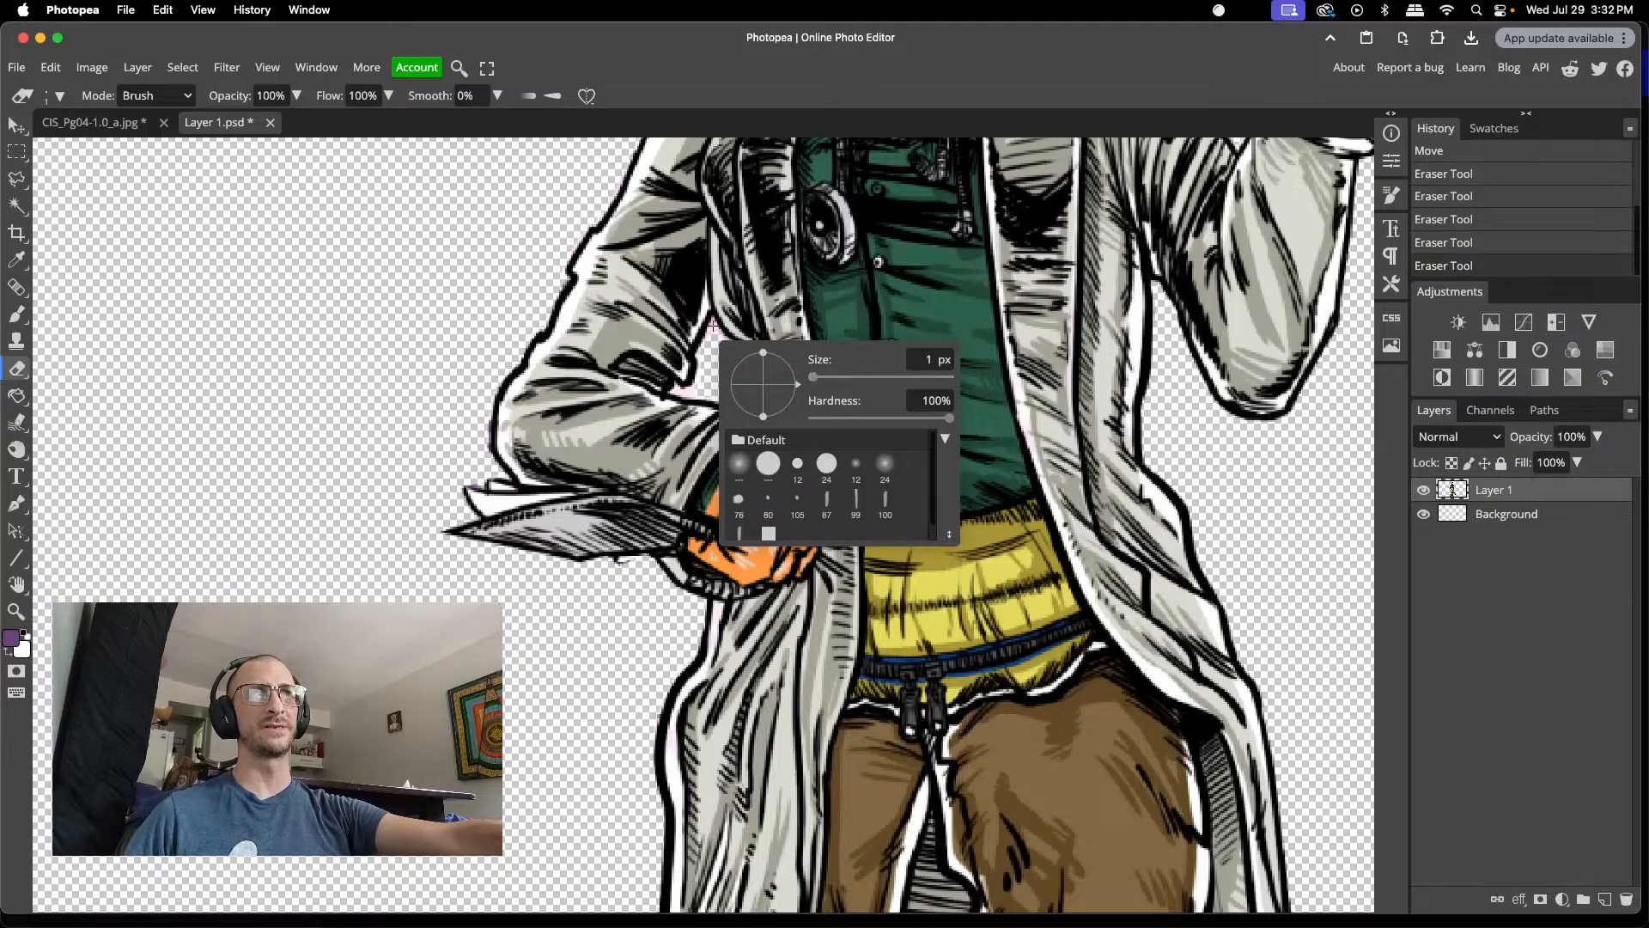
{"action": "left_click", "coordinate": [713, 329]}
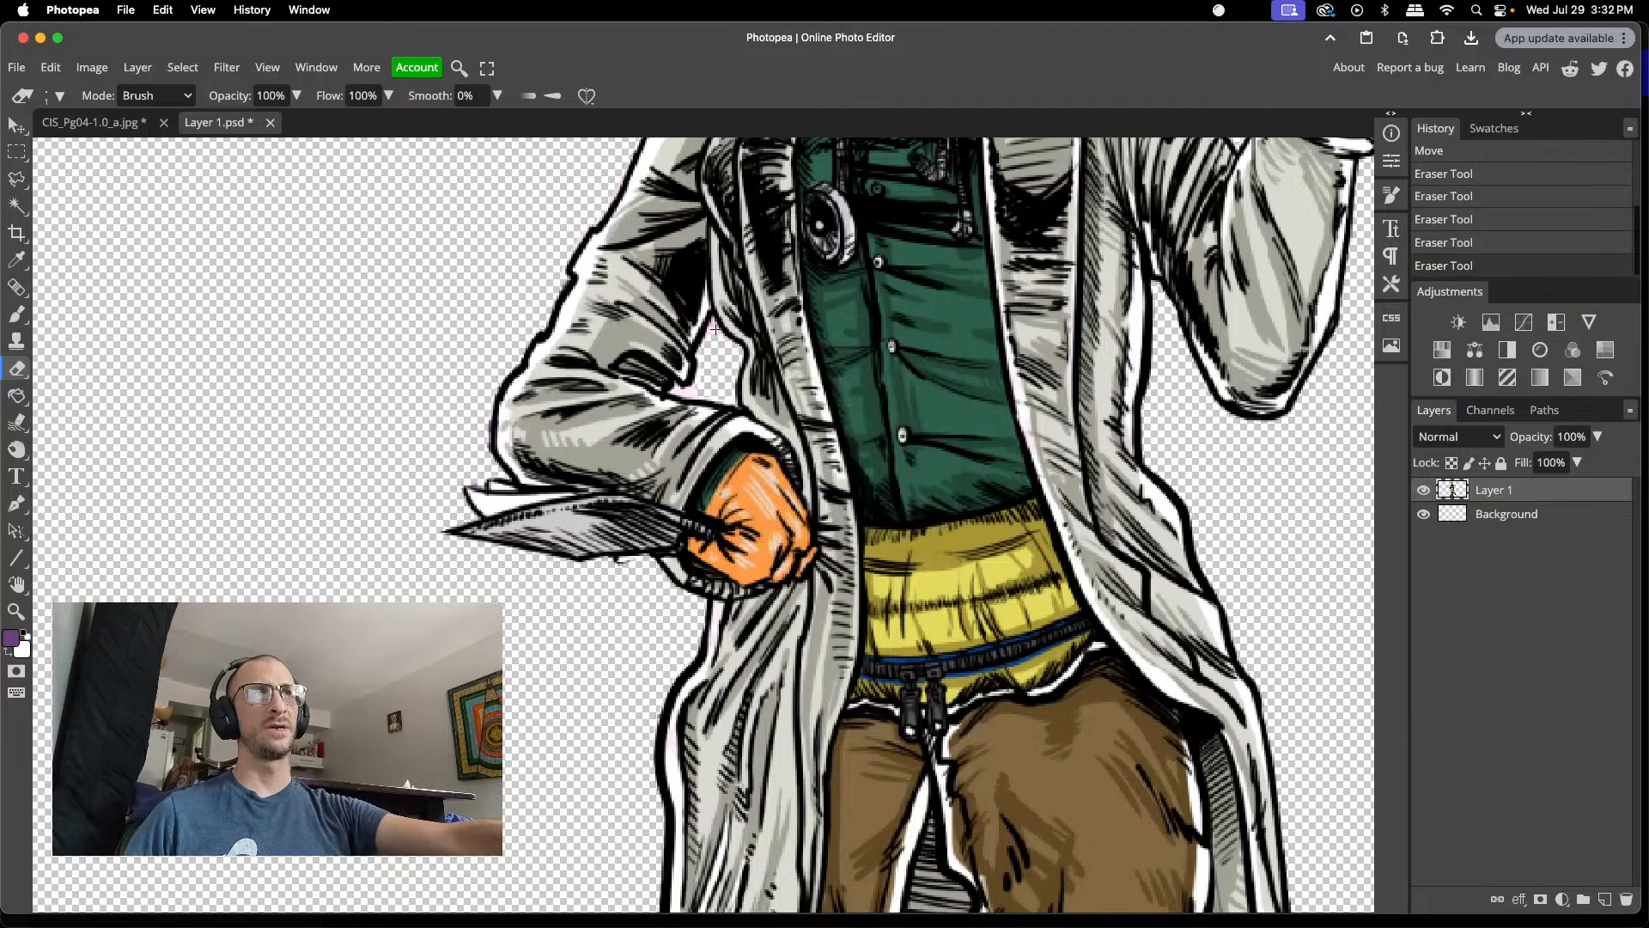
{"action": "left_click", "coordinate": [715, 329]}
{"action": "scroll", "coordinate": [730, 339], "scroll_direction": "up", "scroll_amount": 5}
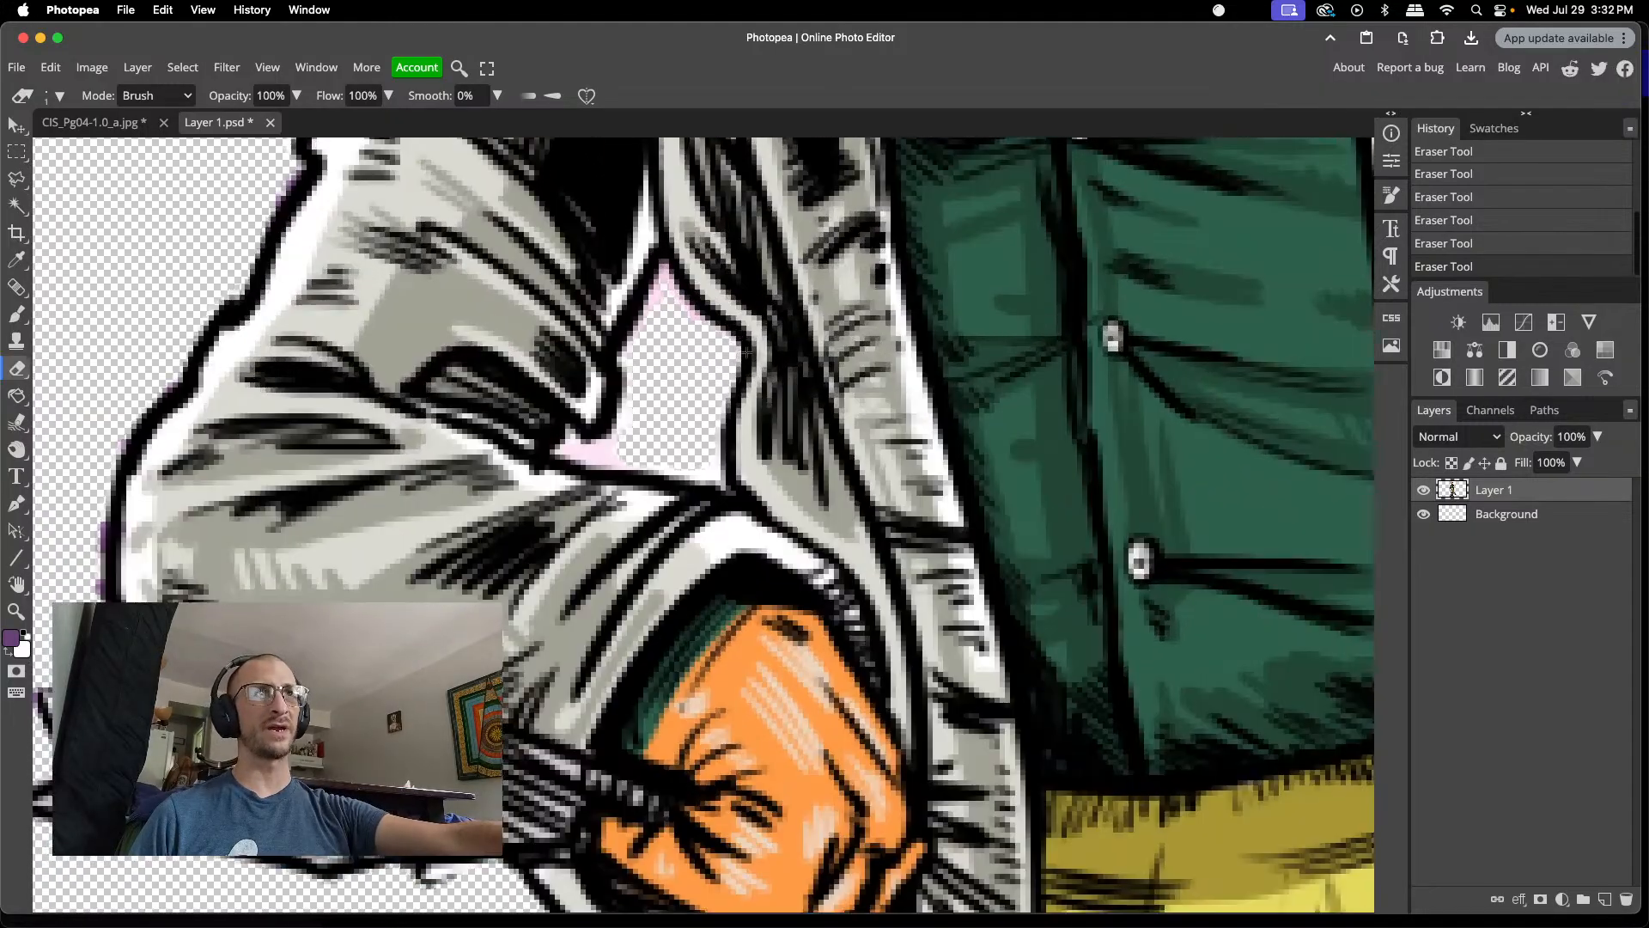
{"action": "scroll", "coordinate": [745, 350], "scroll_direction": "up", "scroll_amount": 1}
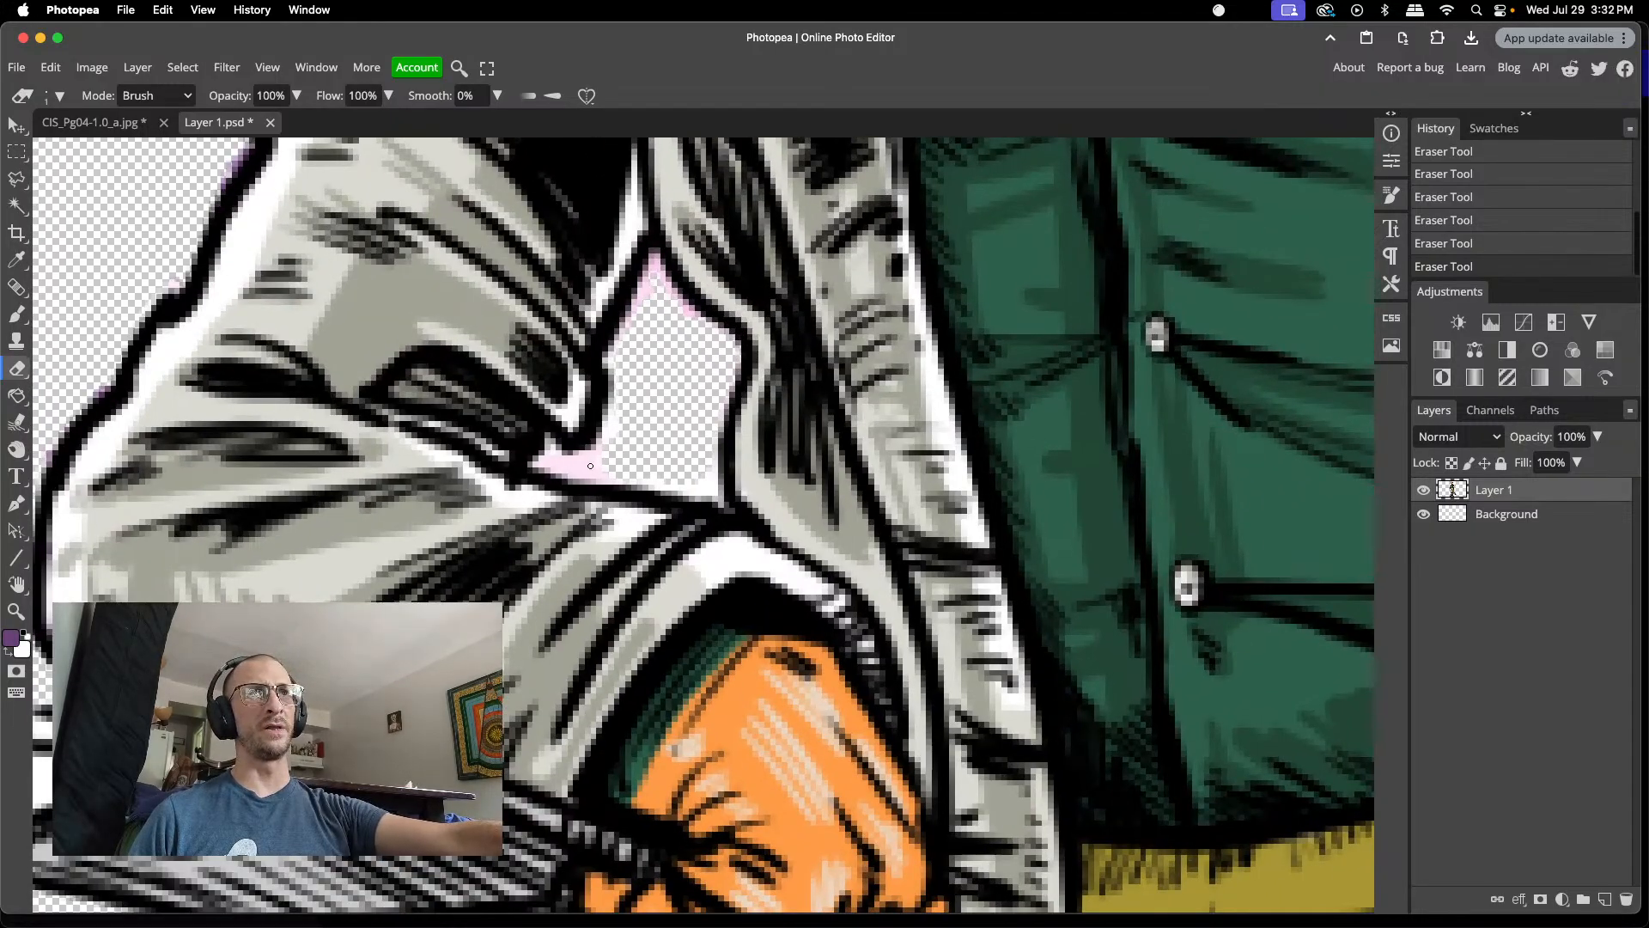
{"action": "right_click", "coordinate": [660, 442]}
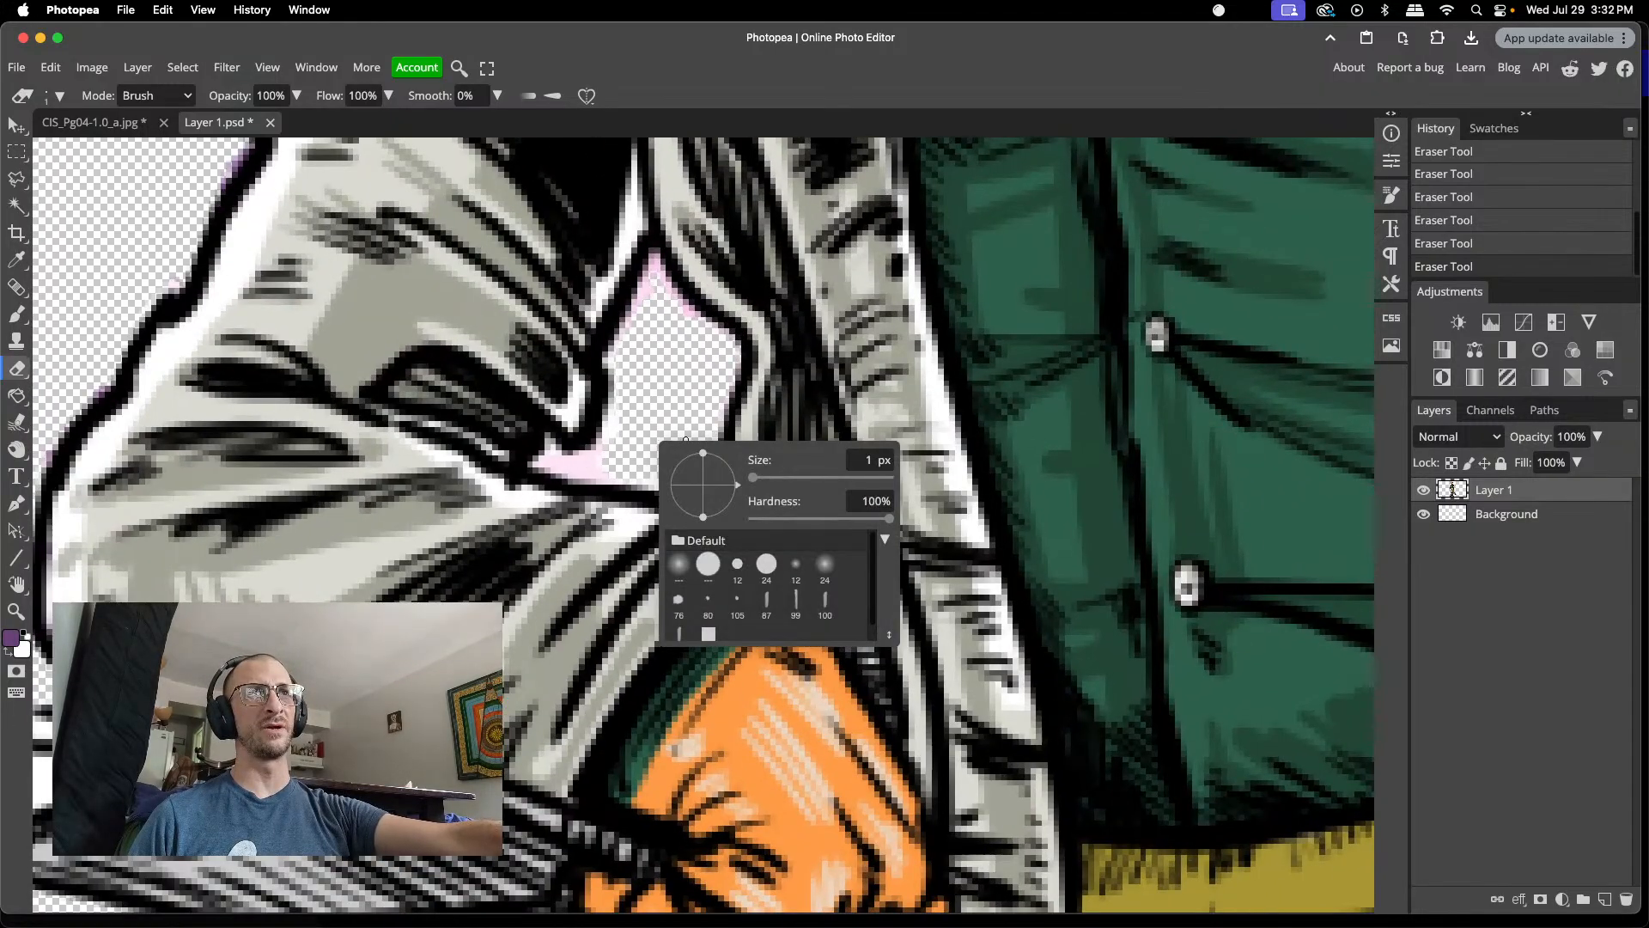
{"action": "left_click", "coordinate": [762, 477]}
{"action": "mouse_move", "coordinate": [601, 466]}
{"action": "left_mouse_down"}
{"action": "mouse_move", "coordinate": [550, 460]}
{"action": "mouse_move", "coordinate": [614, 433]}
{"action": "mouse_move", "coordinate": [623, 409]}
{"action": "left_mouse_up"}
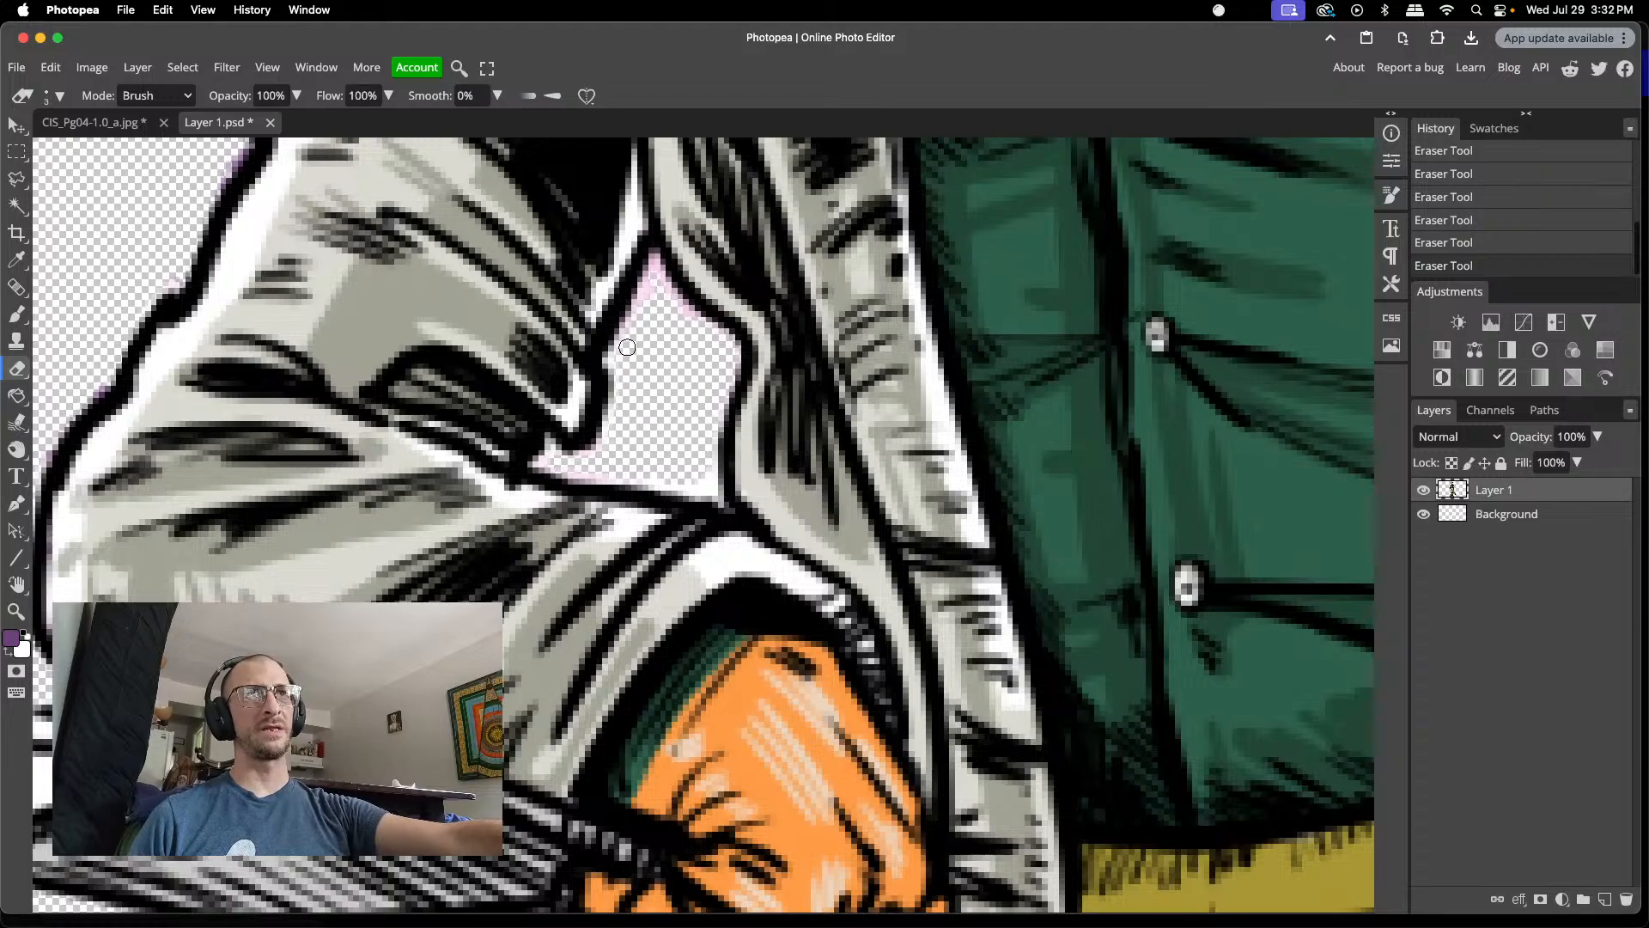
{"action": "mouse_move", "coordinate": [643, 303]}
{"action": "left_mouse_down"}
{"action": "mouse_move", "coordinate": [655, 280]}
{"action": "mouse_move", "coordinate": [644, 312]}
{"action": "left_mouse_up"}
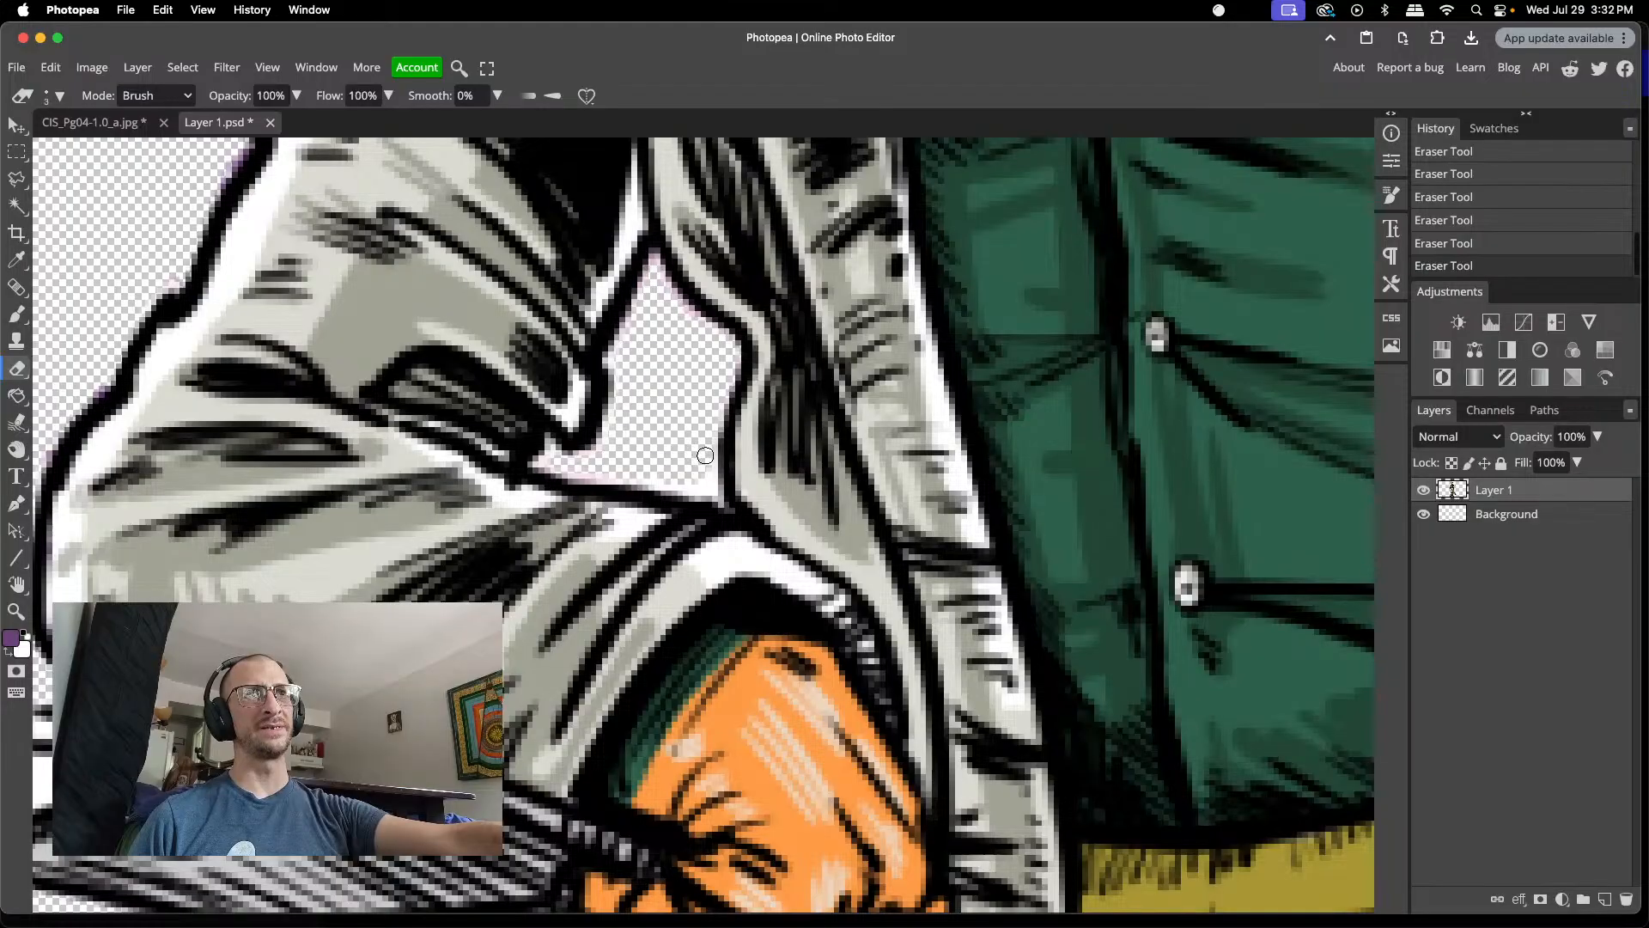
{"action": "left_click_drag", "start_coordinate": [694, 482], "coordinate": [687, 480]}
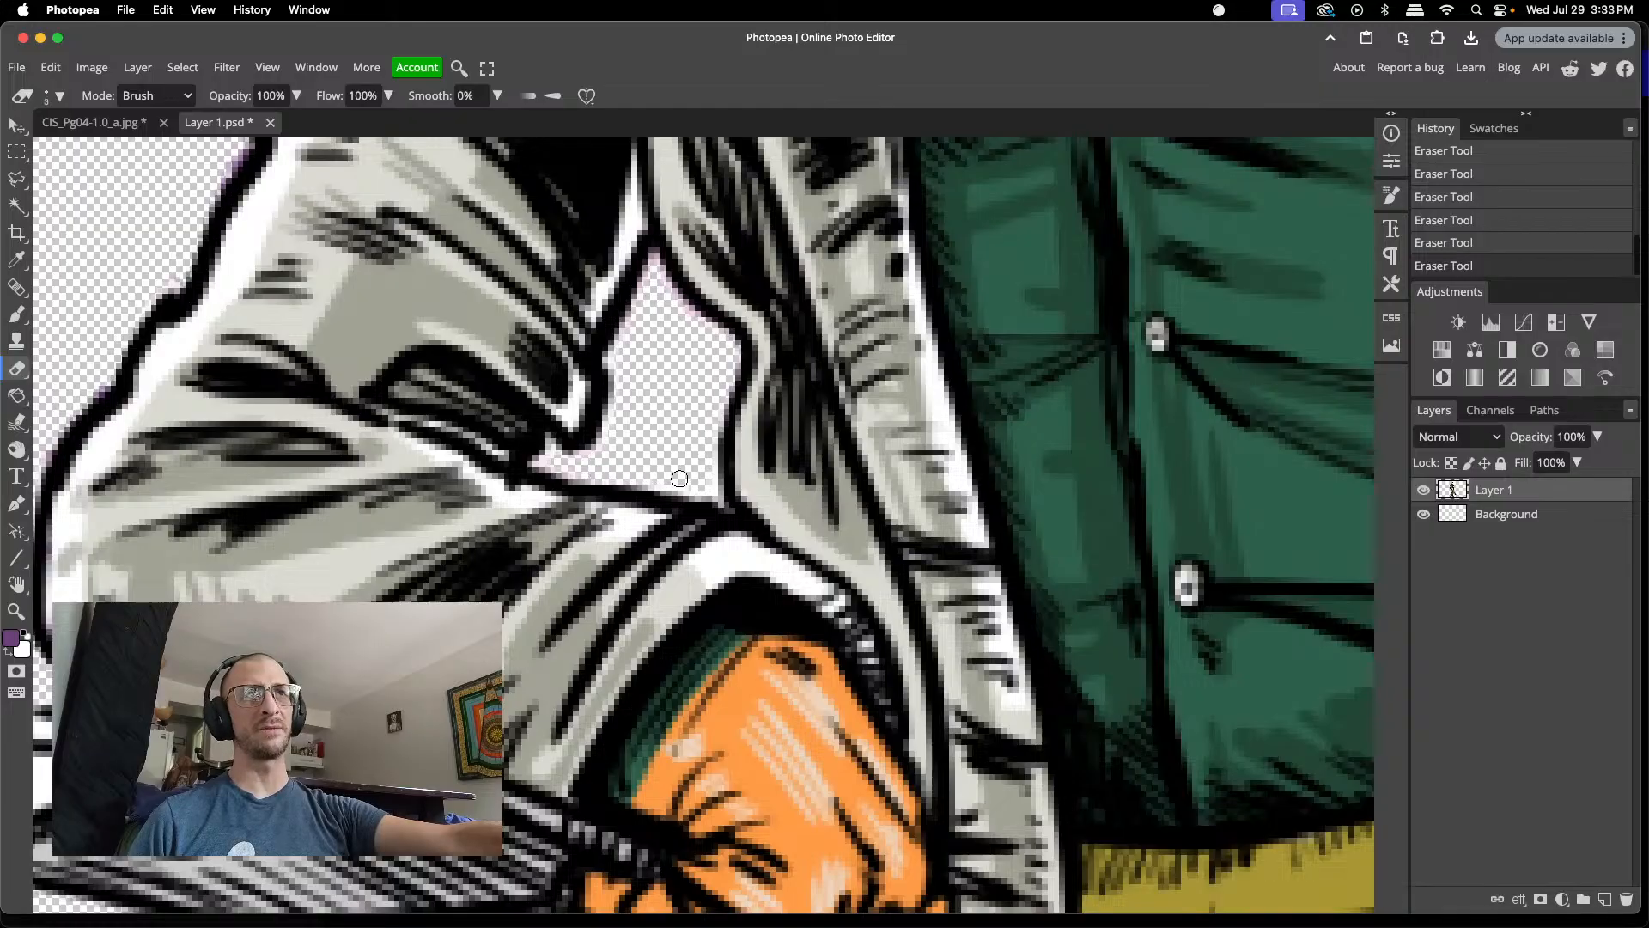
{"action": "left_click_drag", "start_coordinate": [684, 479], "coordinate": [671, 472]}
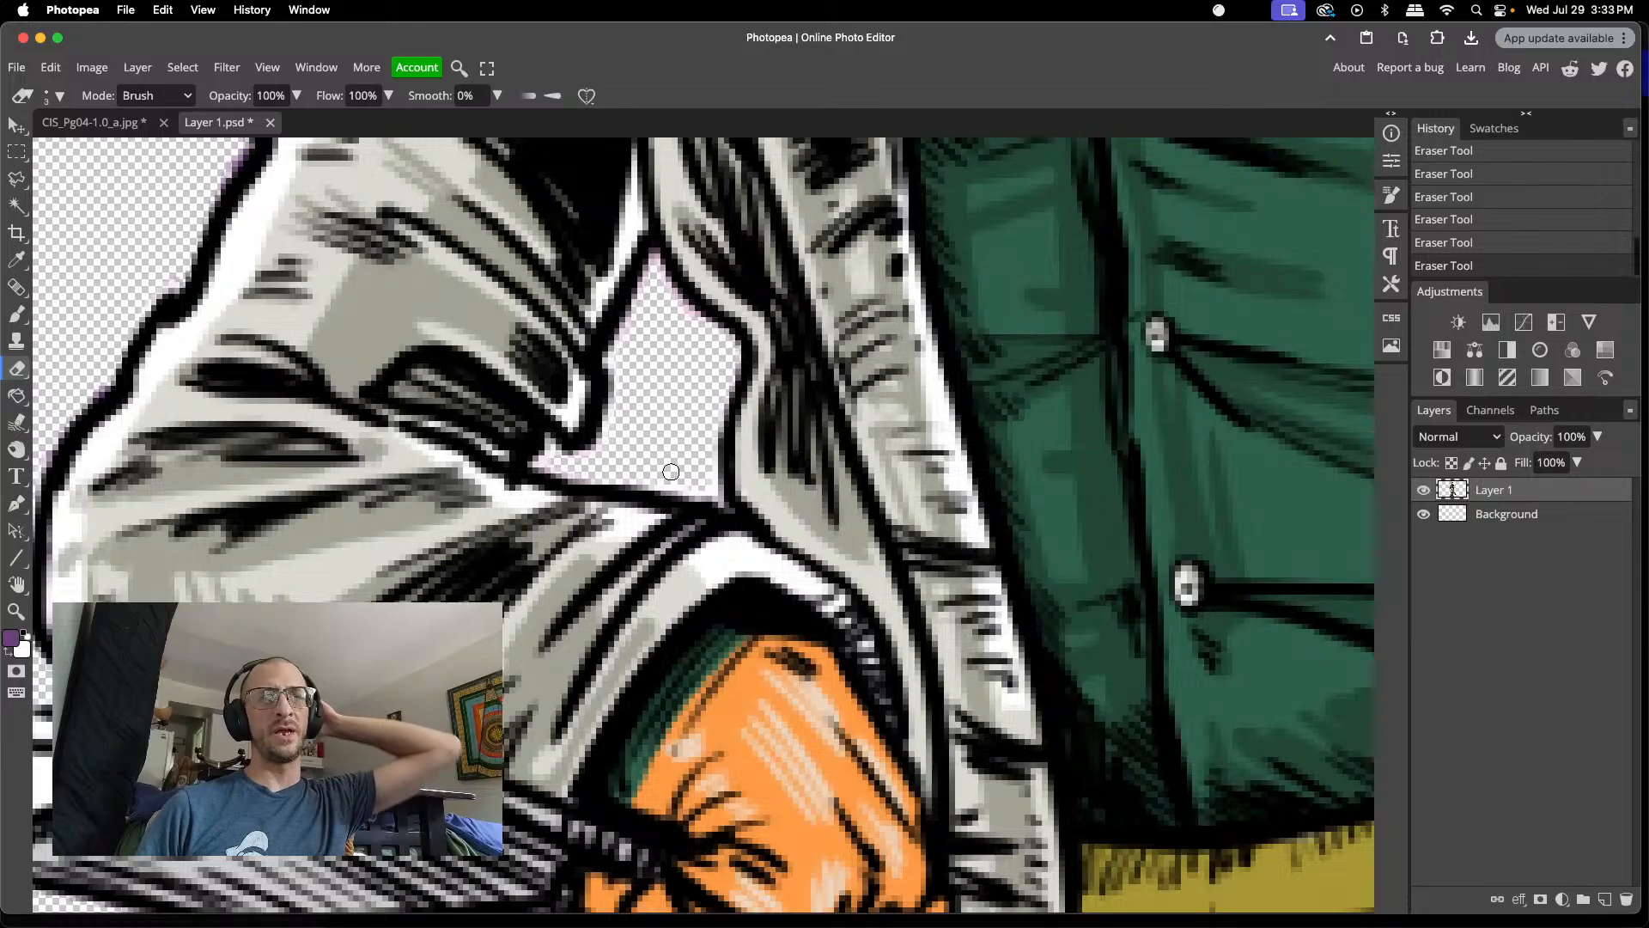
{"action": "scroll", "coordinate": [606, 422], "scroll_direction": "down", "scroll_amount": 10}
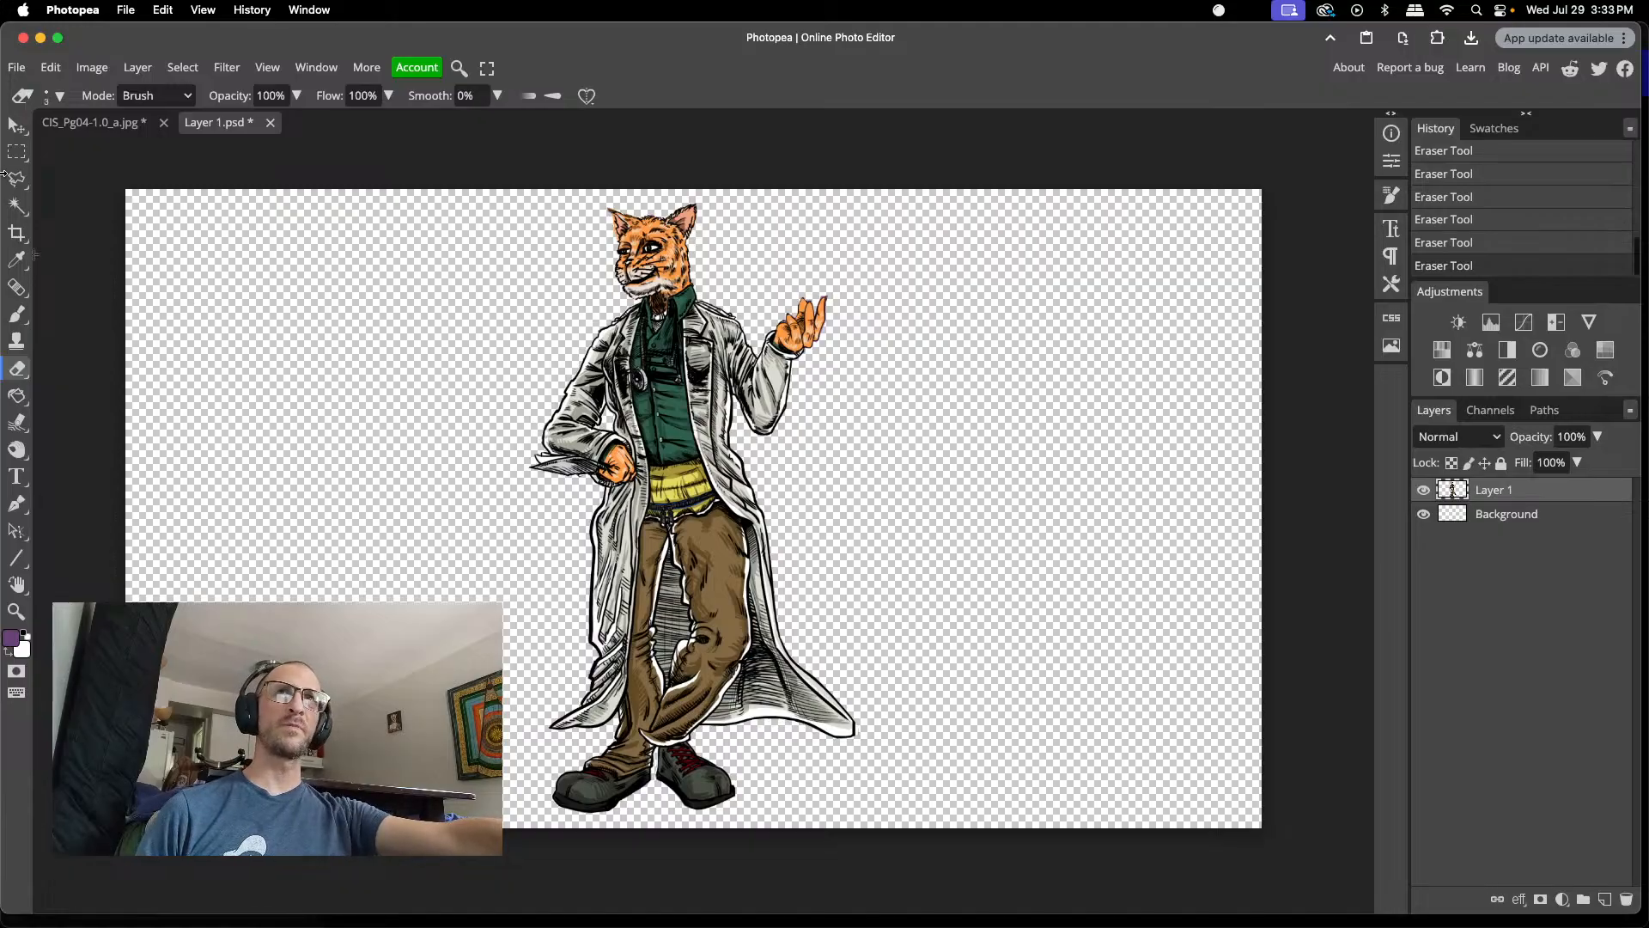
- Export the 1920 by 1080 cutout as a PNG named altLuna into the lounge2 folder and close its project
{"action": "left_click", "coordinate": [16, 67]}
{"action": "mouse_move", "coordinate": [74, 323]}
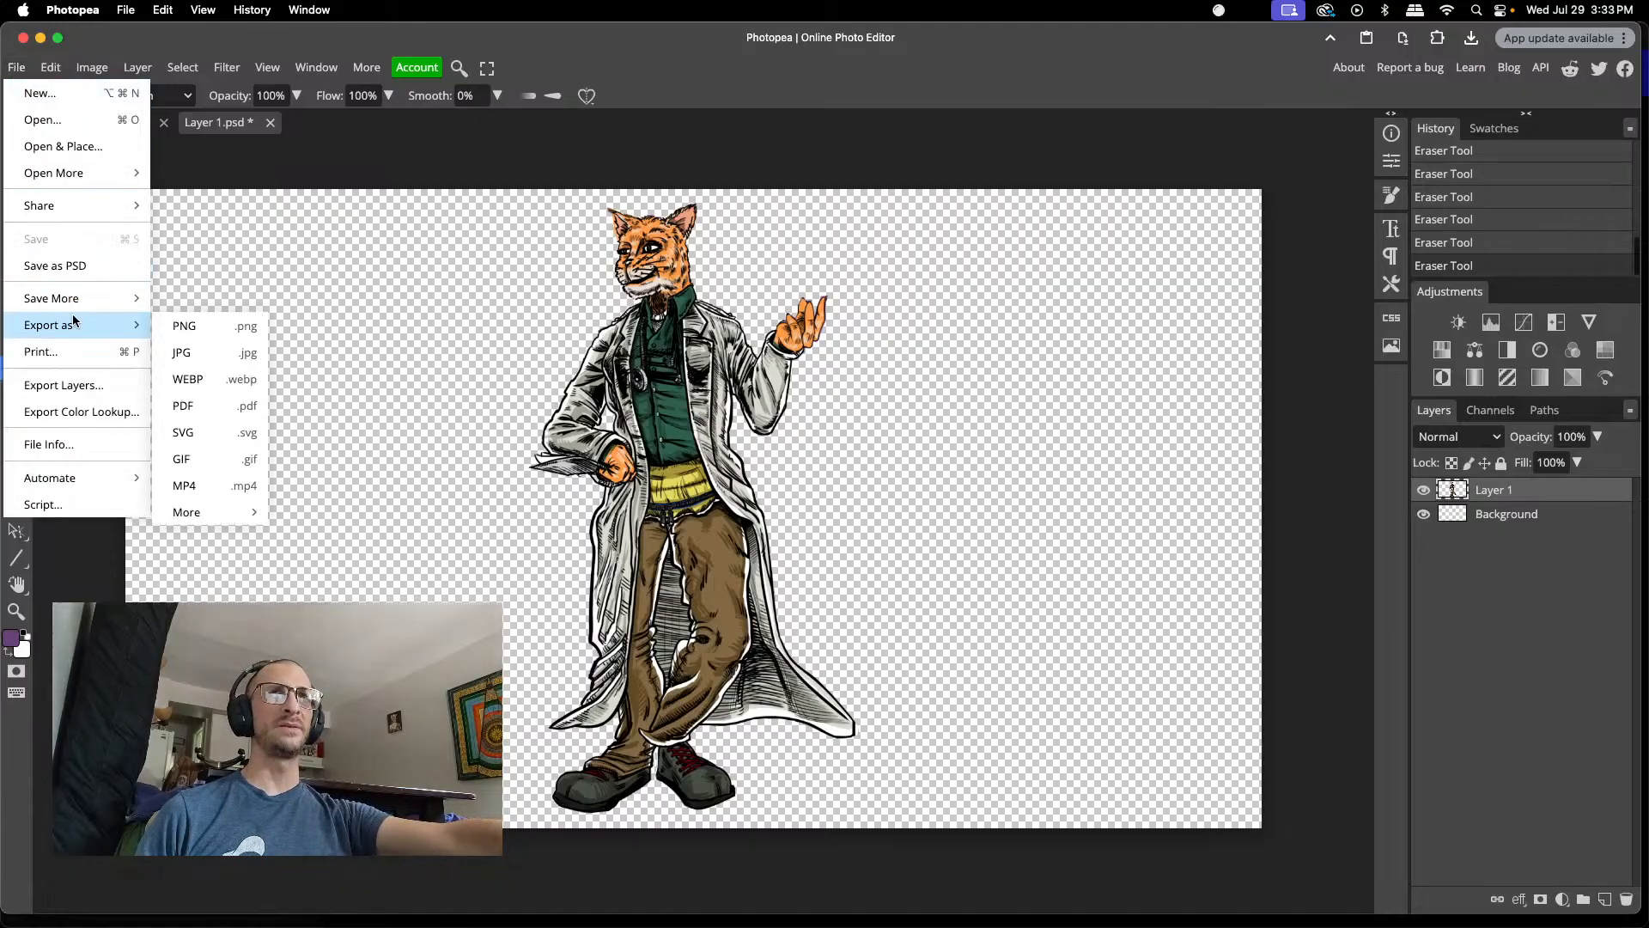
{"action": "left_click", "coordinate": [200, 318]}
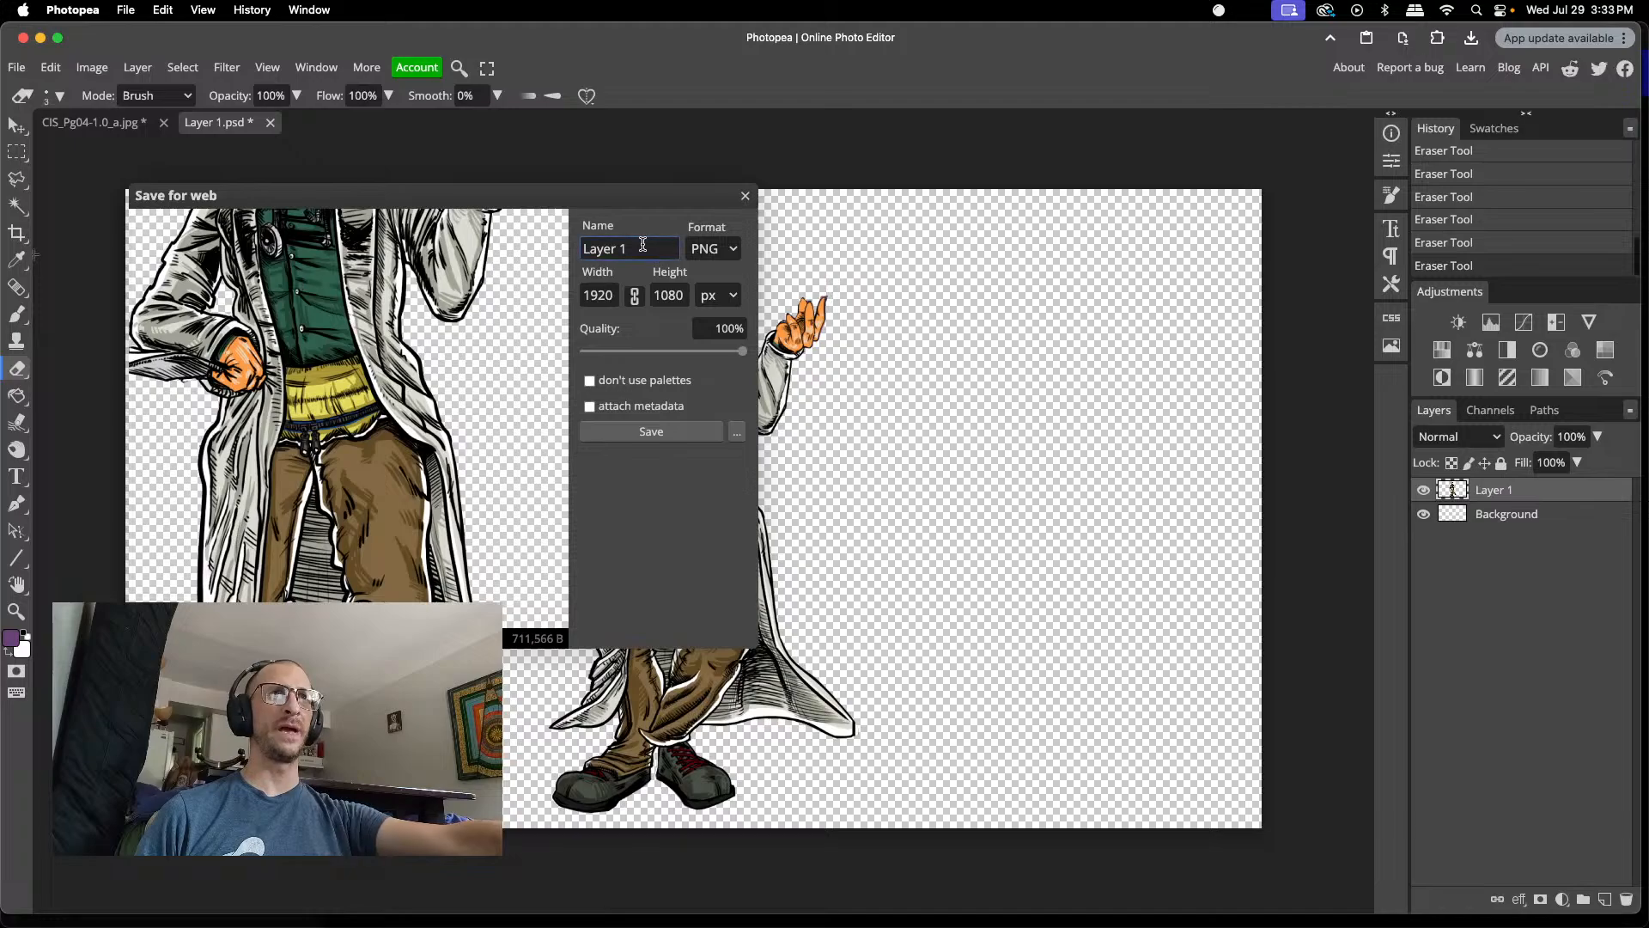
{"action": "left_click_drag", "start_coordinate": [643, 246], "coordinate": [514, 237]}
{"action": "type", "text": "alt"}
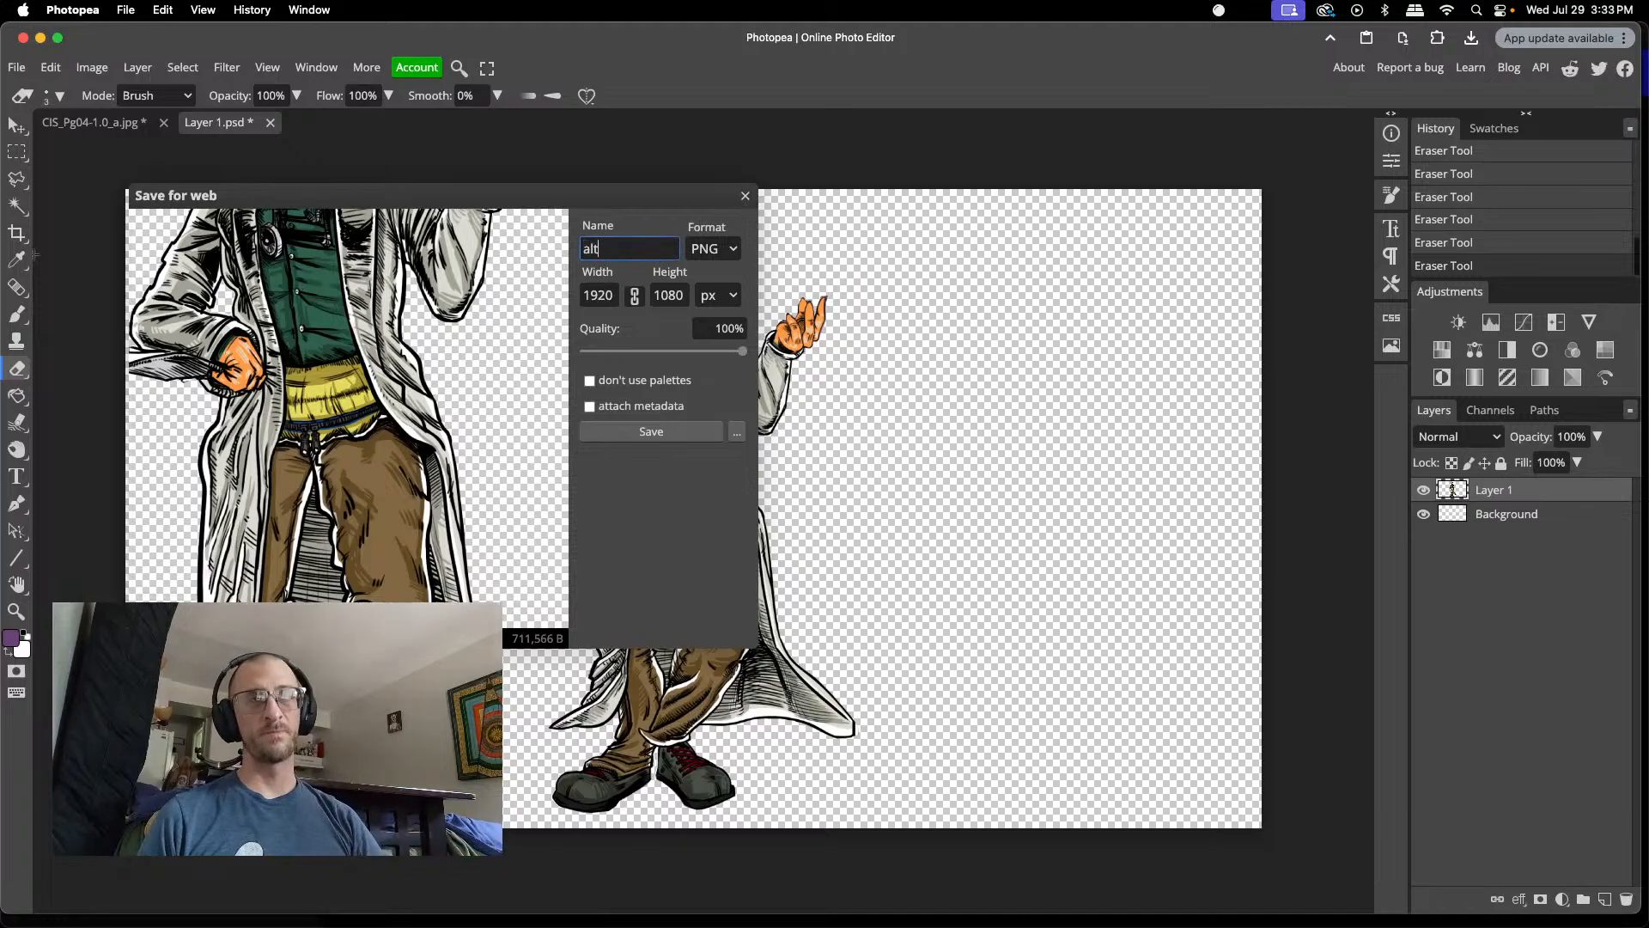
{"action": "type", "text": "Luna"}
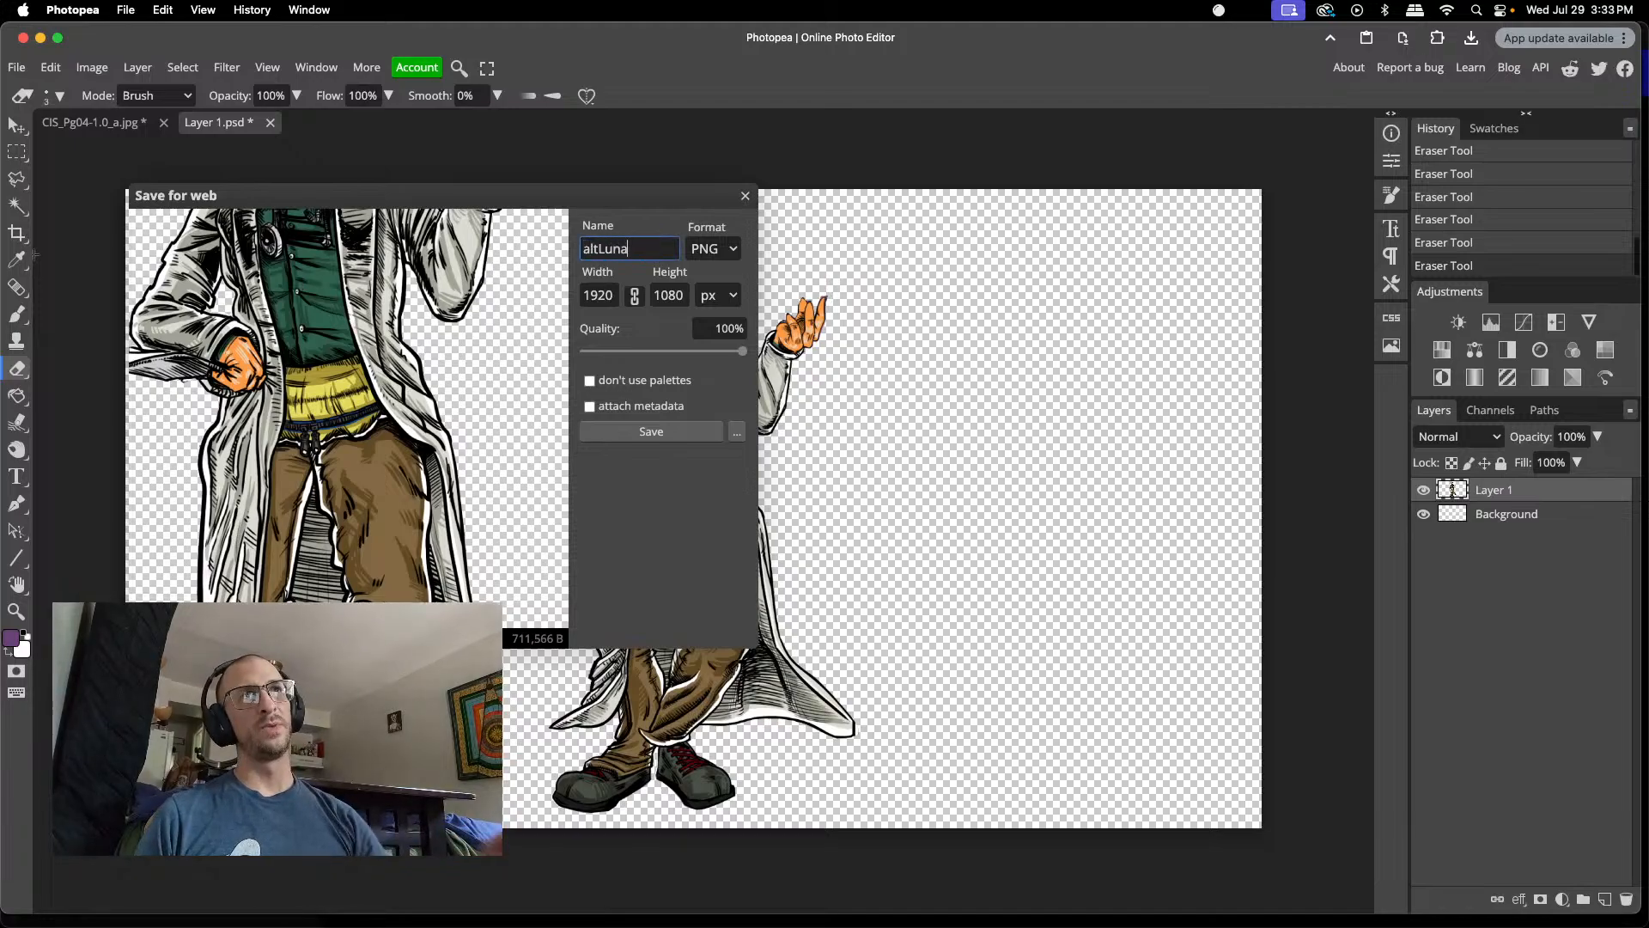
{"action": "left_click", "coordinate": [645, 431]}
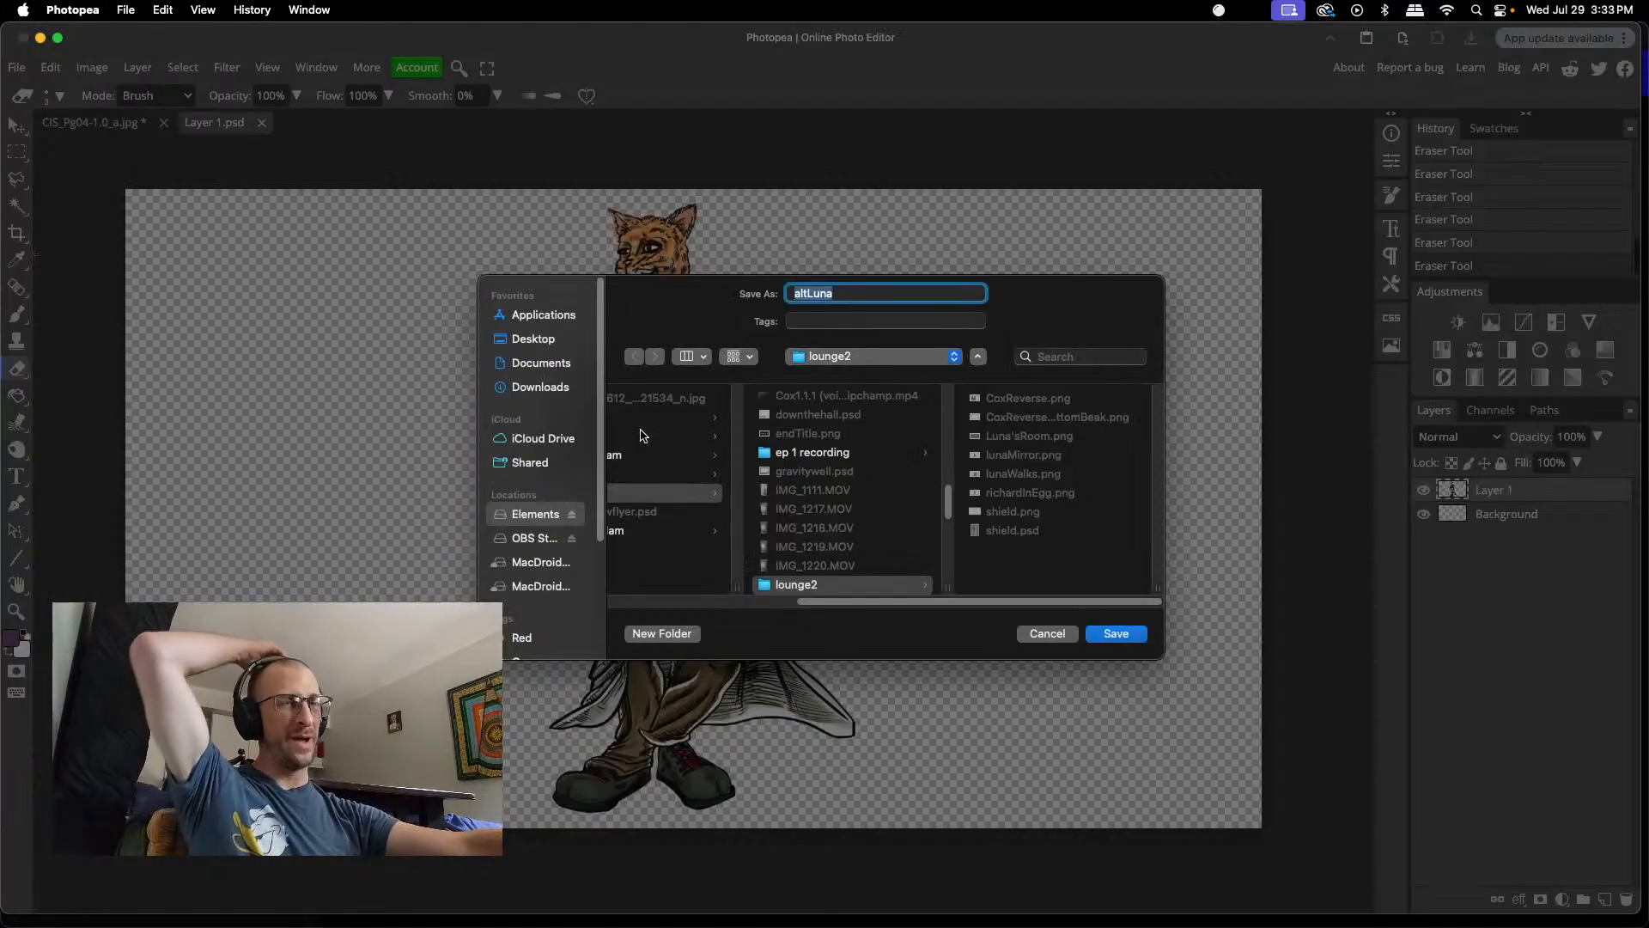
{"action": "left_click", "coordinate": [1117, 633]}
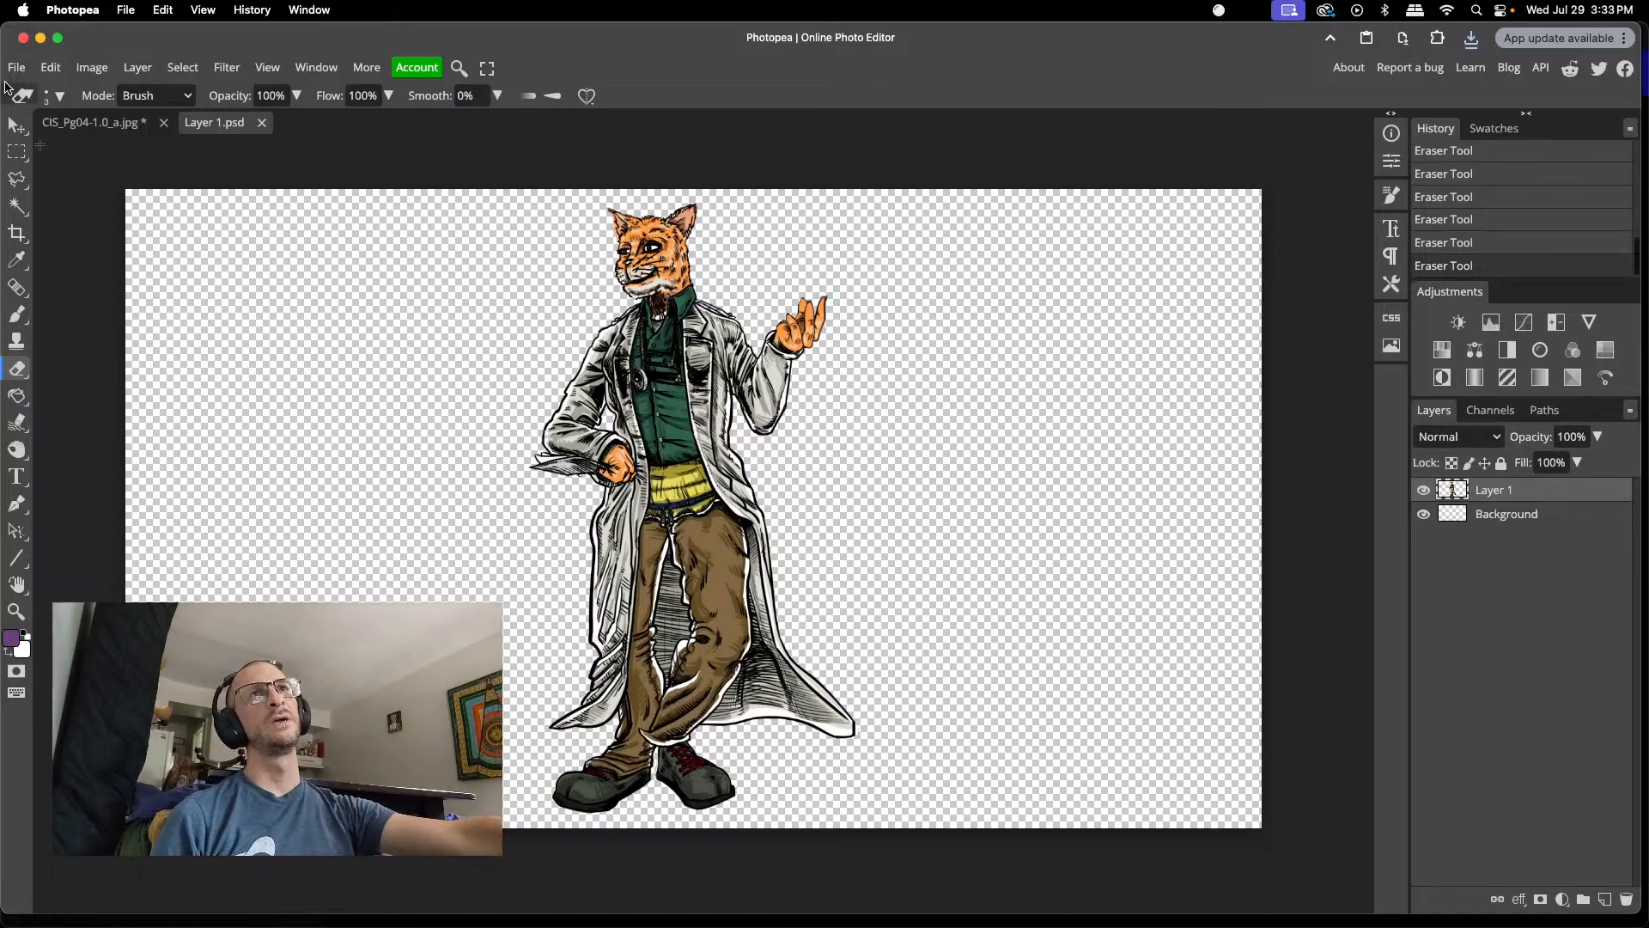
{"action": "left_click", "coordinate": [261, 122]}
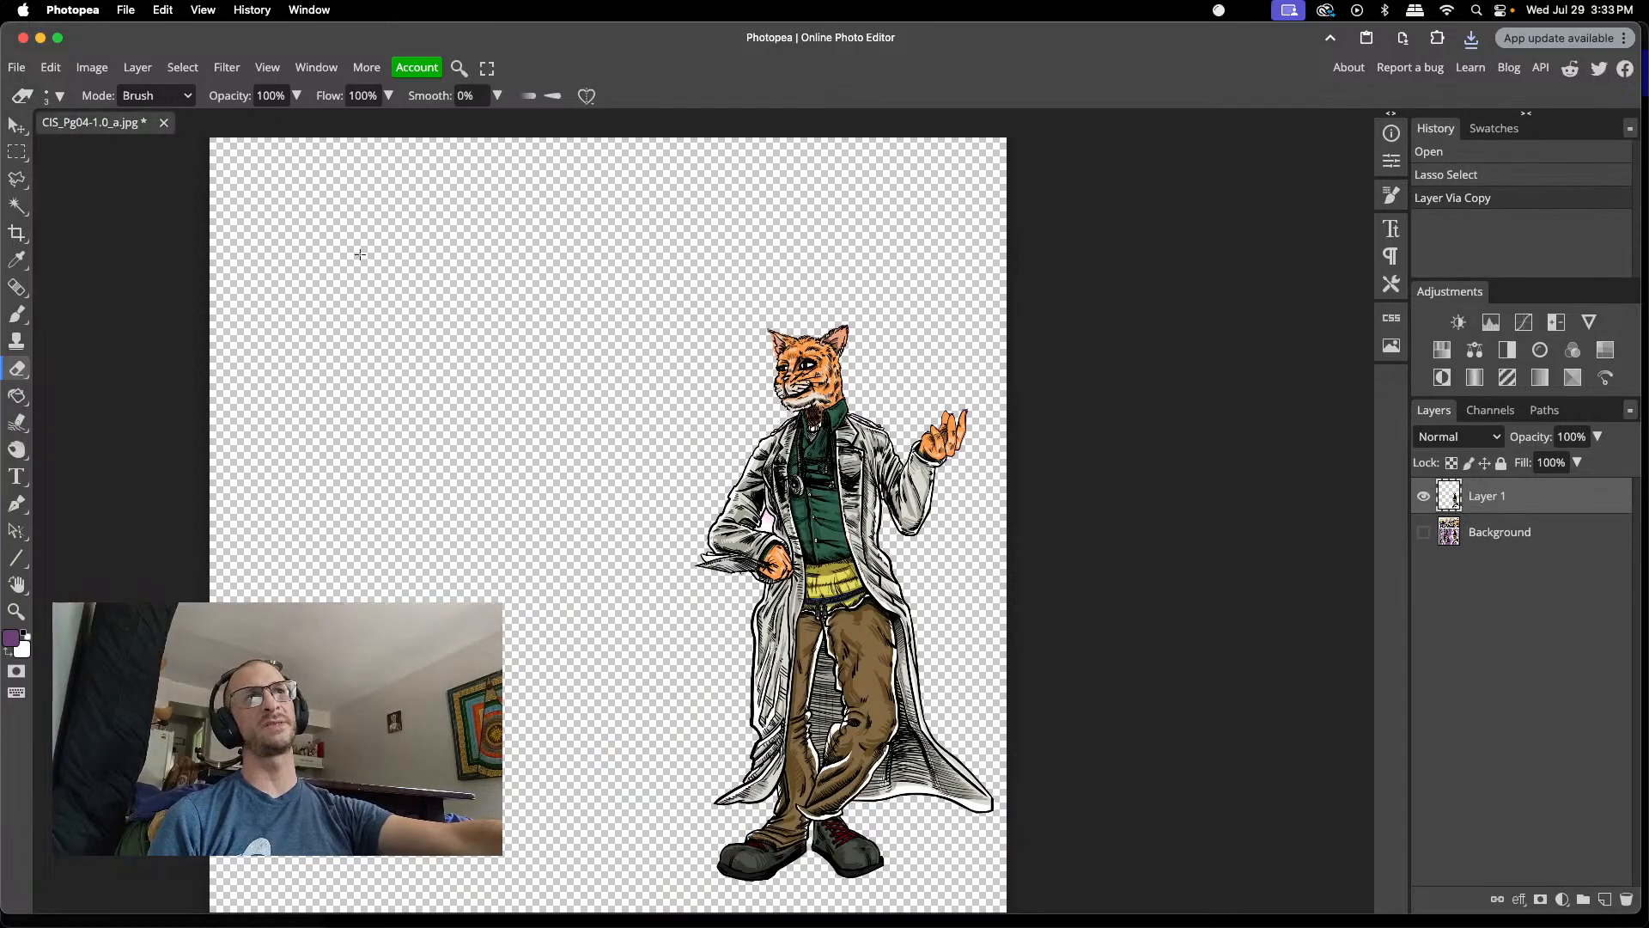
- Hide Layer 1, show the Background layer, and examine the comic page's folding-screen panel
{"action": "left_click", "coordinate": [1423, 496]}
{"action": "left_click", "coordinate": [1423, 532]}
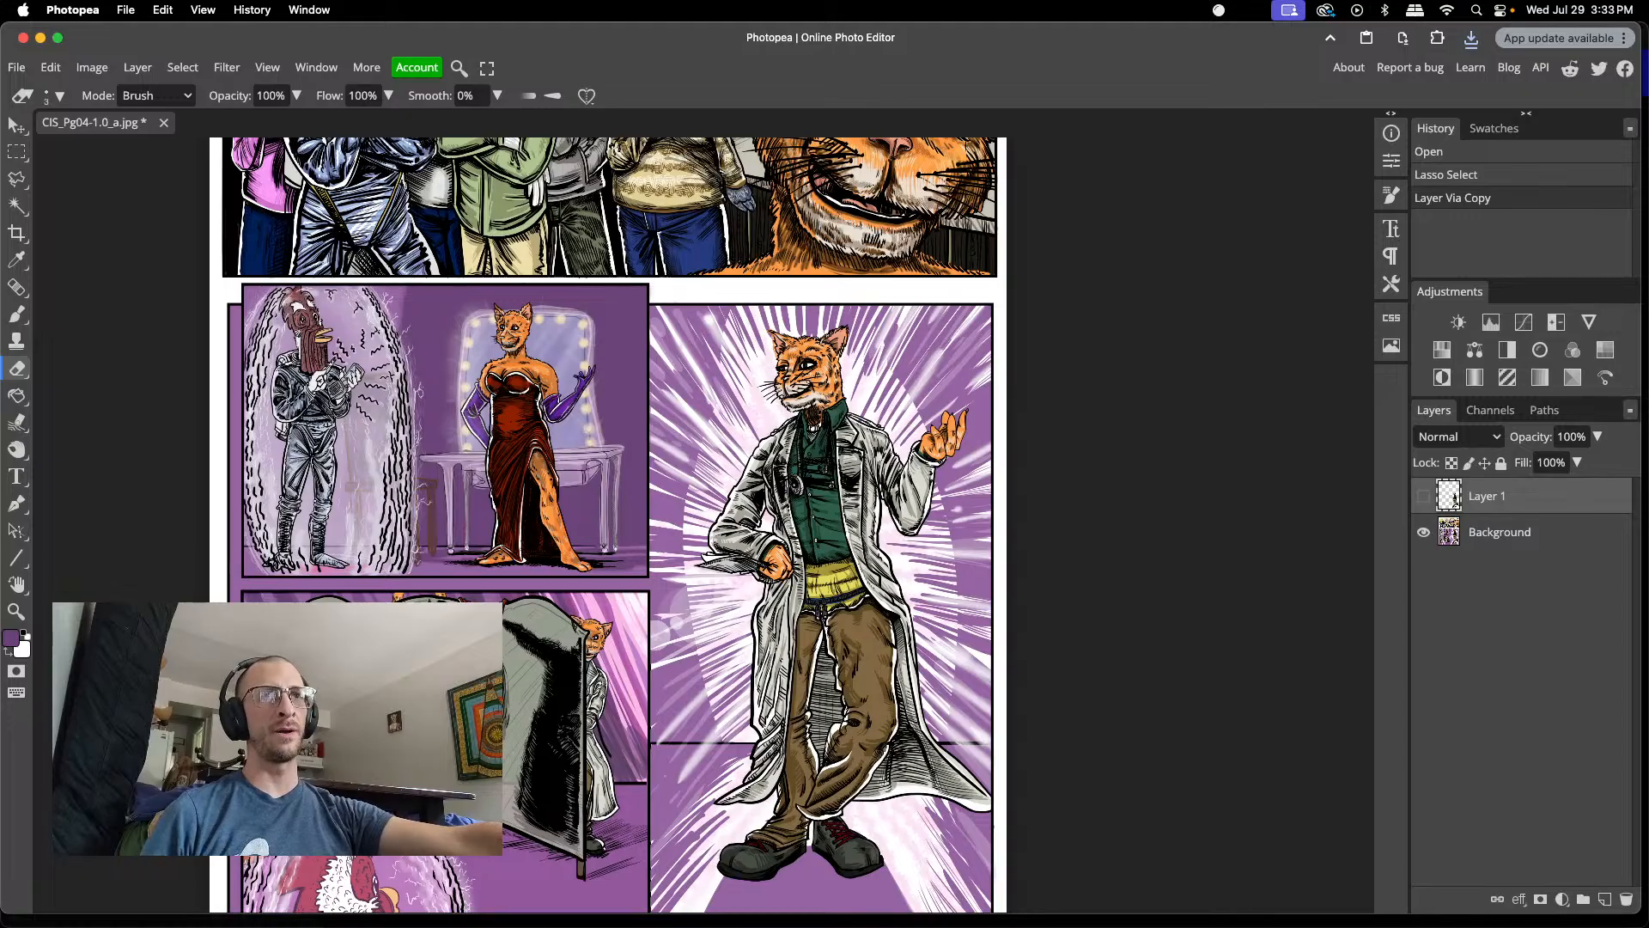
{"action": "scroll", "coordinate": [352, 684], "scroll_direction": "up", "scroll_amount": 2}
{"action": "scroll", "coordinate": [352, 685], "scroll_direction": "down", "scroll_amount": 1}
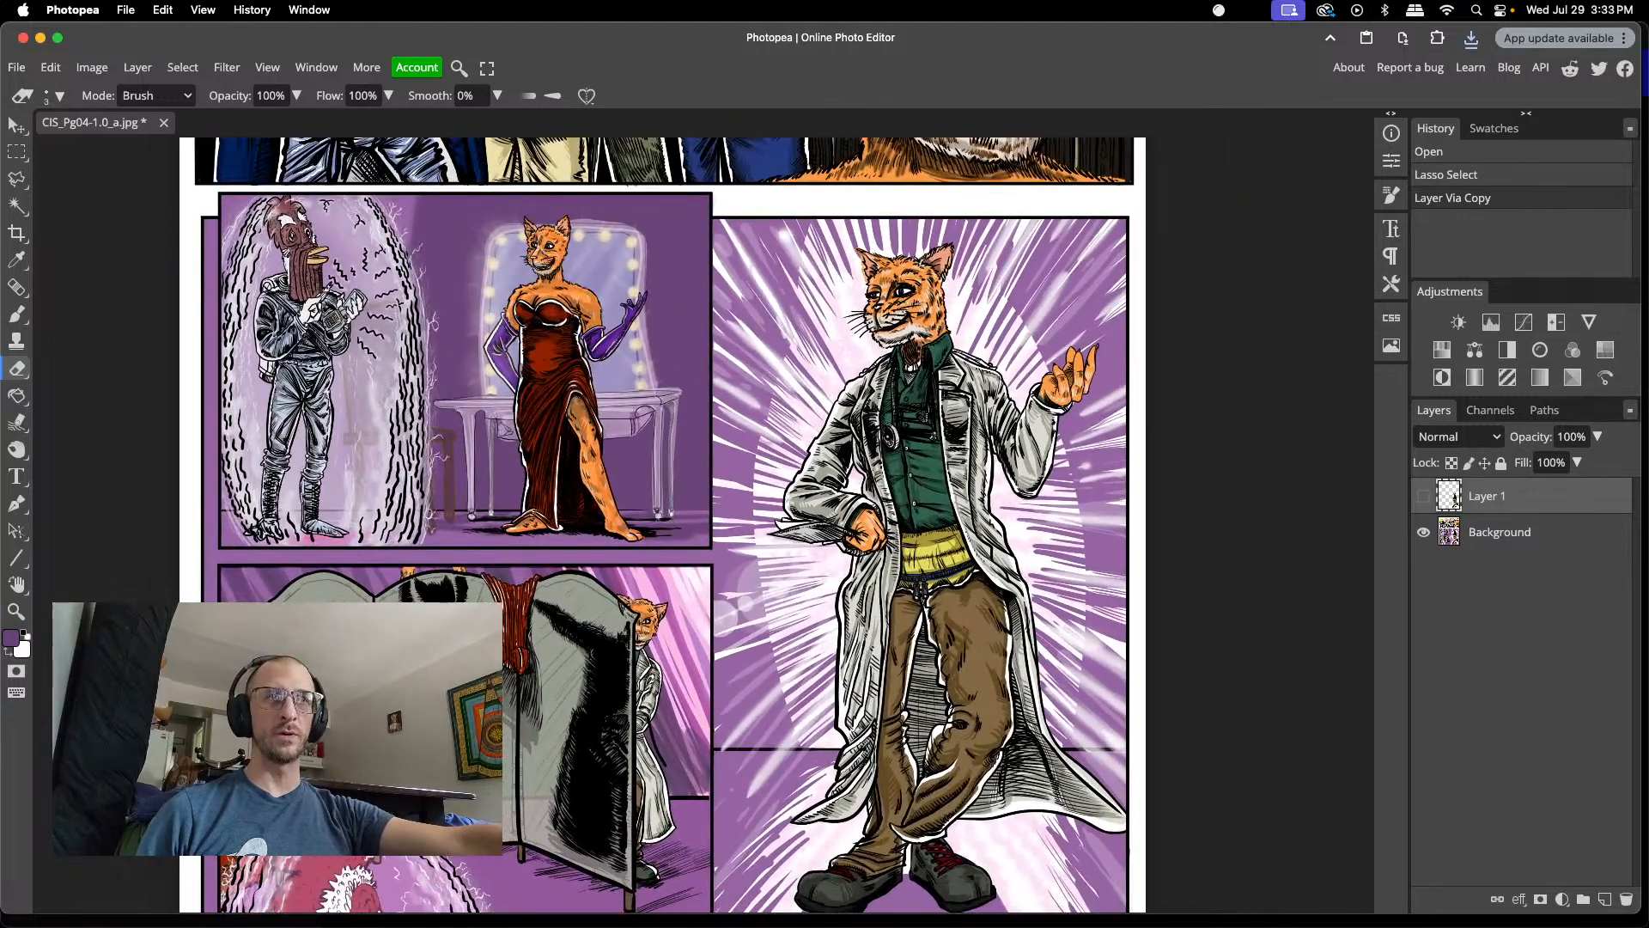
{"action": "scroll", "coordinate": [353, 685], "scroll_direction": "right", "scroll_amount": 2}
{"action": "scroll", "coordinate": [353, 685], "scroll_direction": "left", "scroll_amount": 5}
{"action": "scroll", "coordinate": [352, 685], "scroll_direction": "down", "scroll_amount": 4}
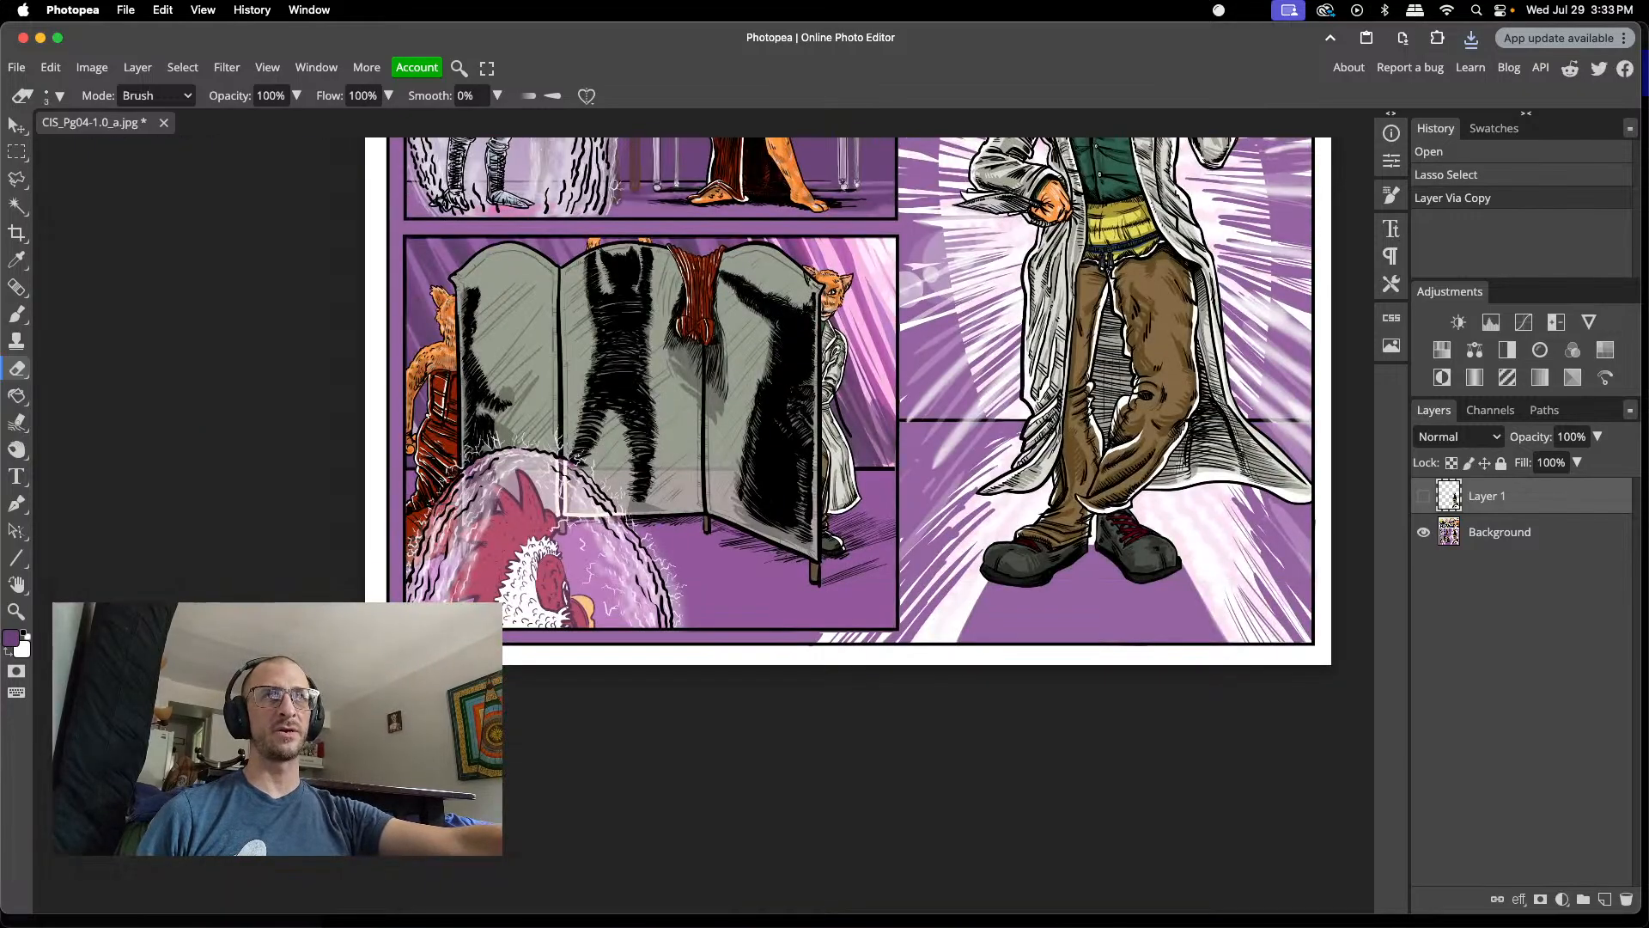
{"action": "scroll", "coordinate": [352, 684], "scroll_direction": "up", "scroll_amount": 2}
{"action": "scroll", "coordinate": [505, 657], "scroll_direction": "left", "scroll_amount": 4}
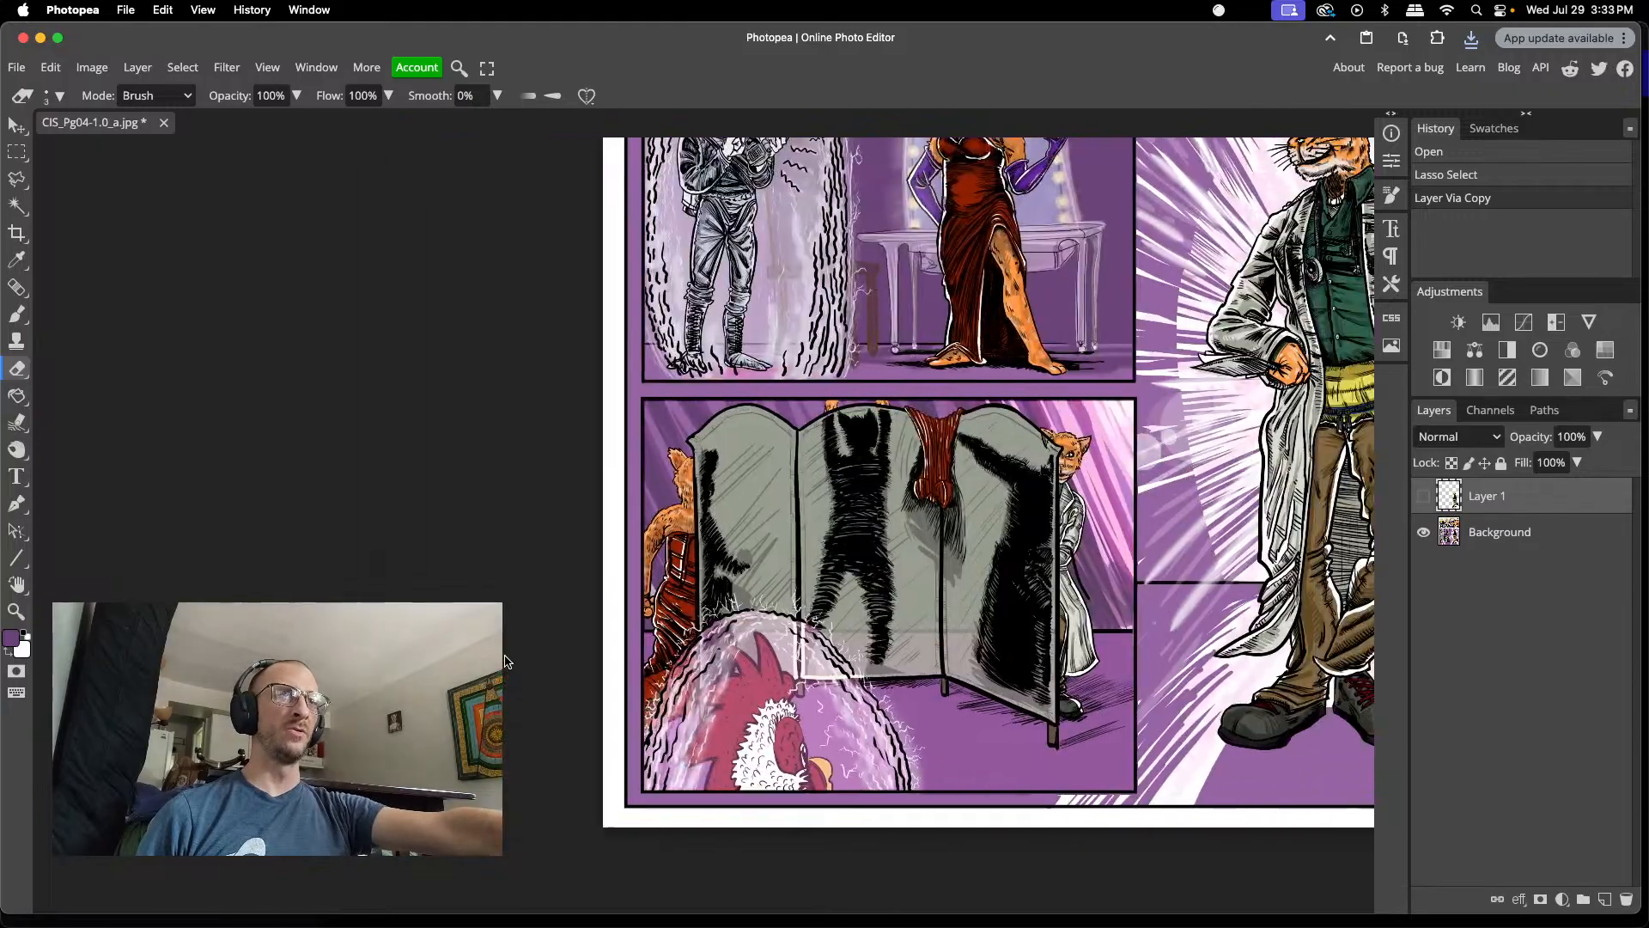
{"action": "scroll", "coordinate": [505, 658], "scroll_direction": "right", "scroll_amount": 4}
{"action": "scroll", "coordinate": [505, 657], "scroll_direction": "up", "scroll_amount": 3}
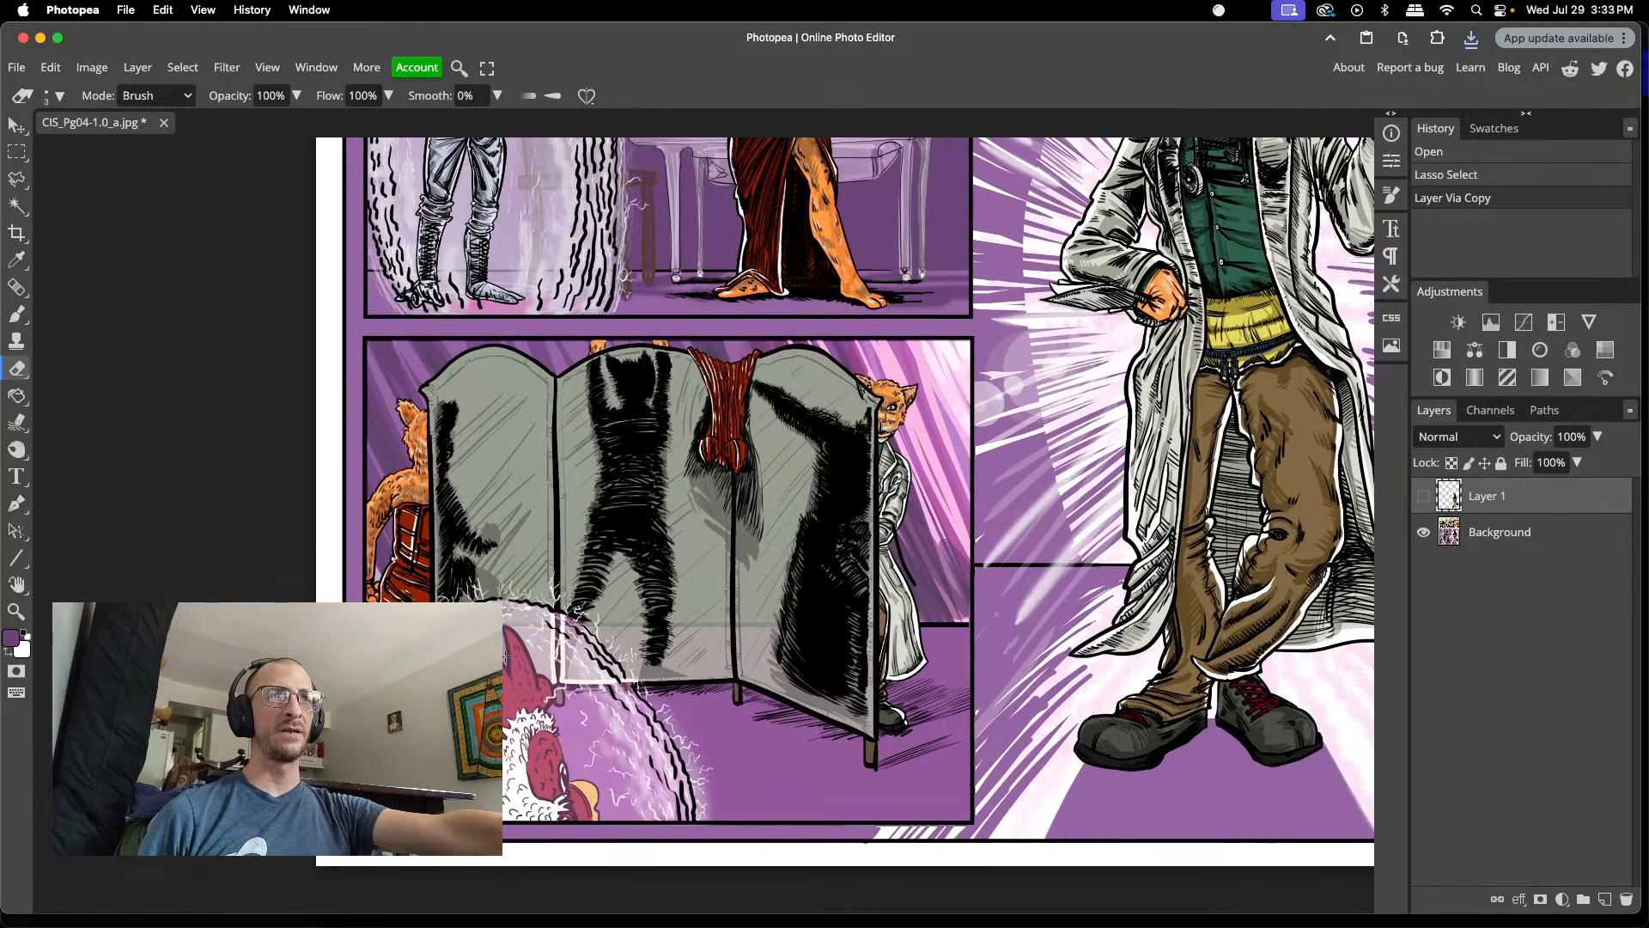
{"action": "scroll", "coordinate": [506, 658], "scroll_direction": "down", "scroll_amount": 1}
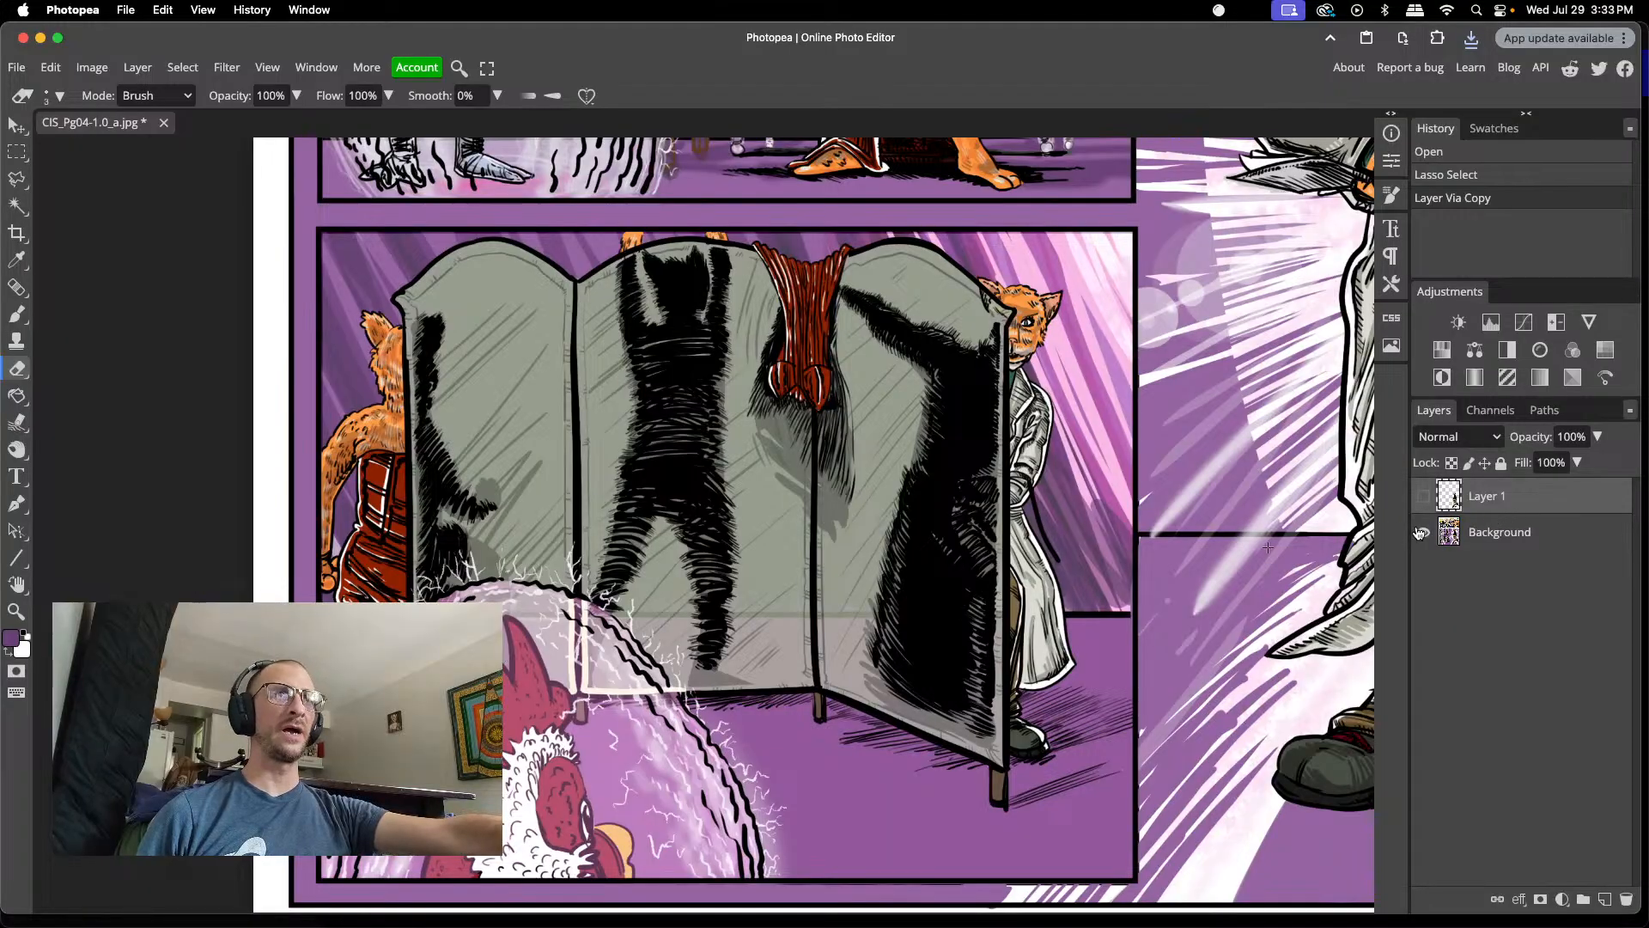
- Close CIS_Pg04-1.0_a.jpg without saving and open CIS_Pg04.08a.psd from the Cox in Space 2 folder
{"action": "left_click", "coordinate": [163, 122]}
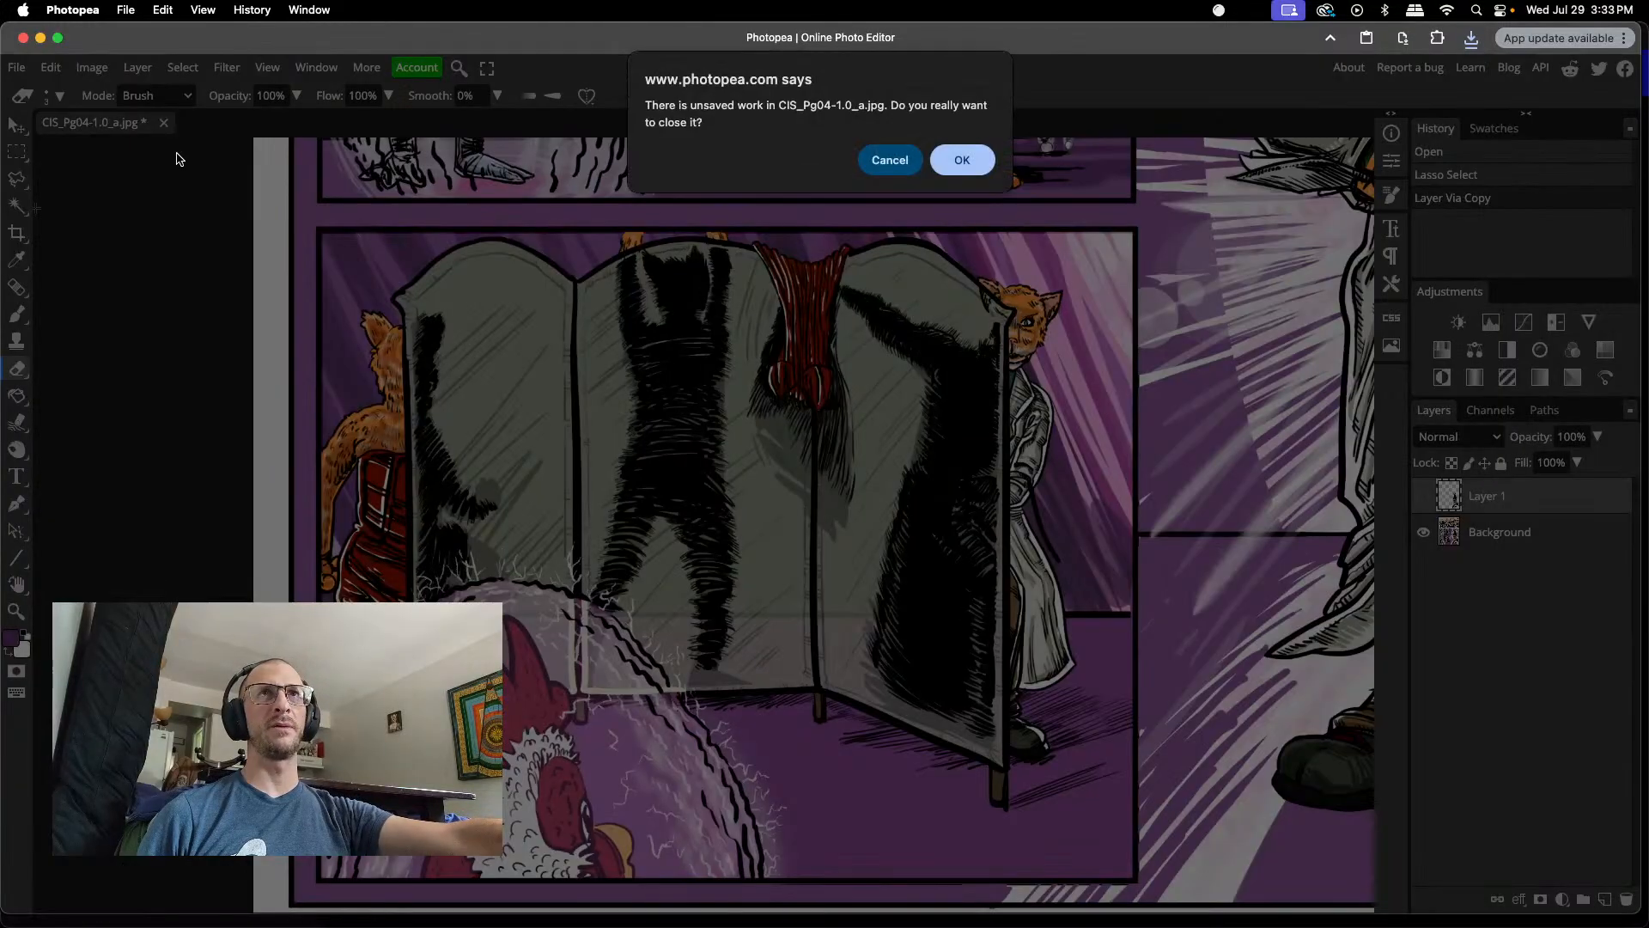
{"action": "left_click", "coordinate": [963, 159]}
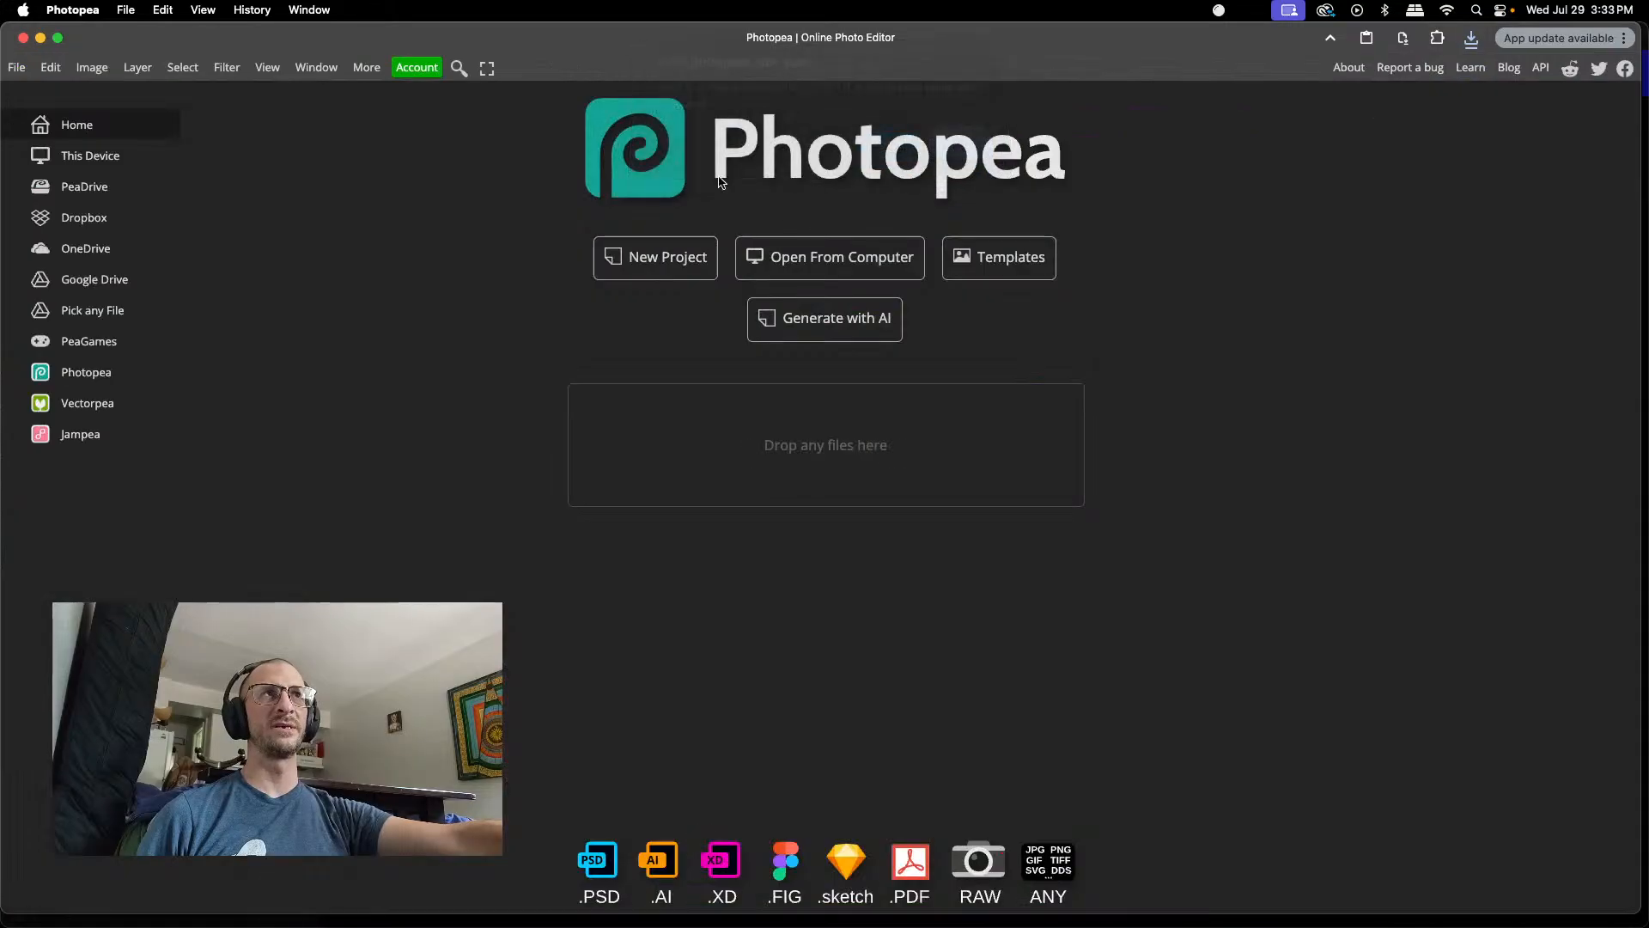
{"action": "left_click", "coordinate": [784, 256]}
{"action": "left_click", "coordinate": [894, 404]}
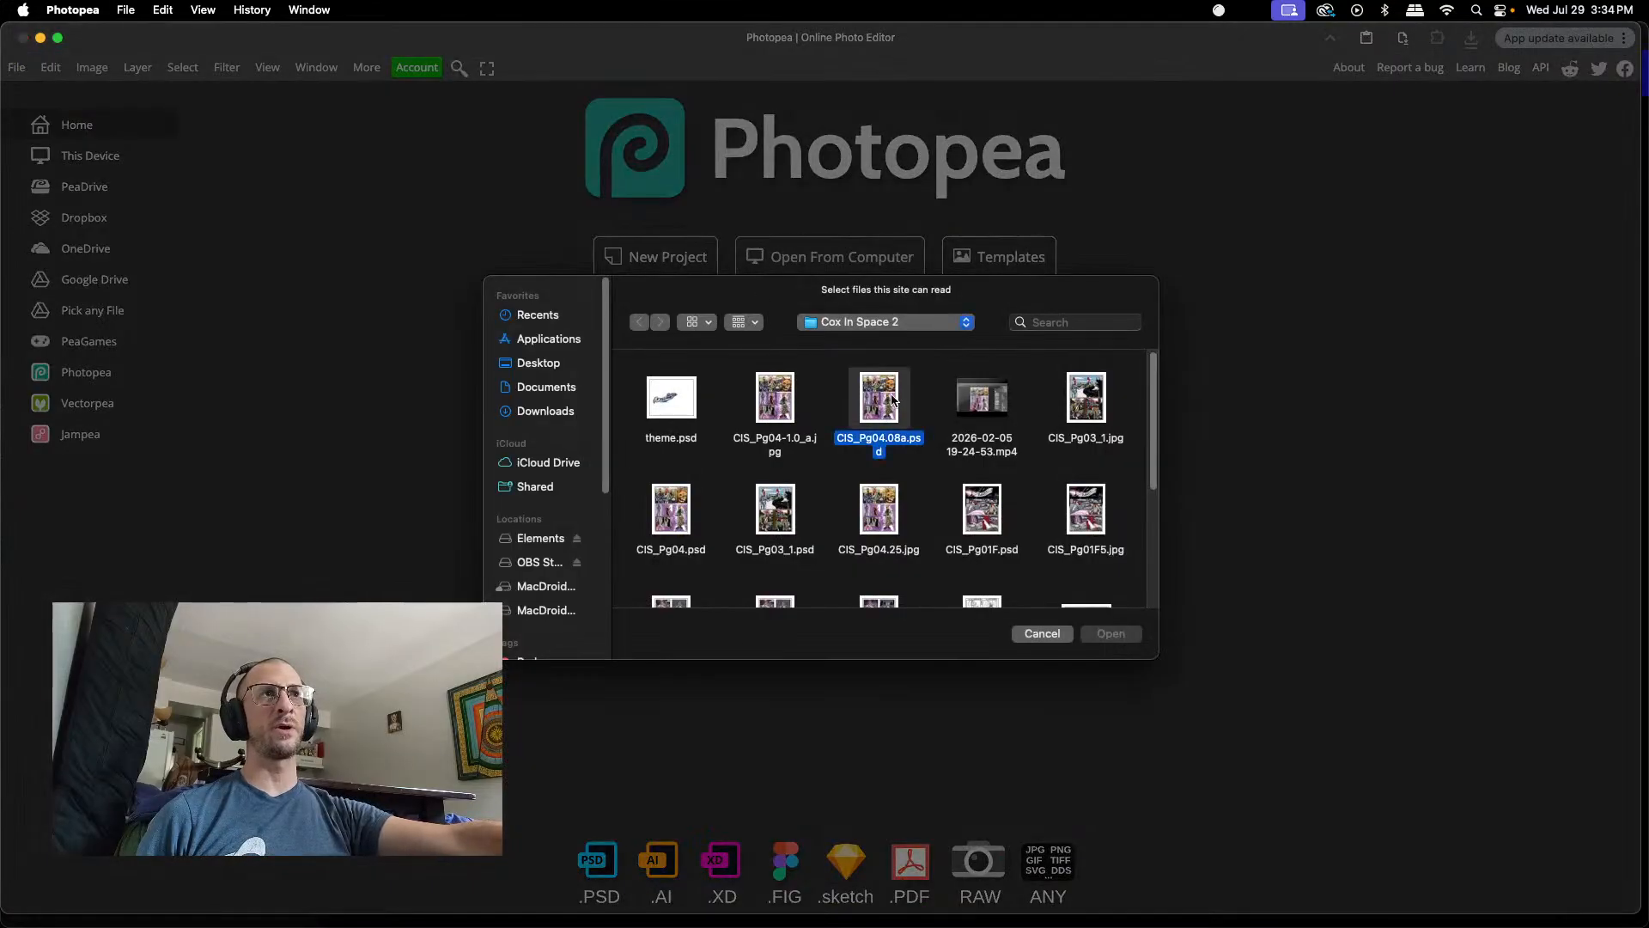
{"action": "left_click", "coordinate": [1112, 634]}
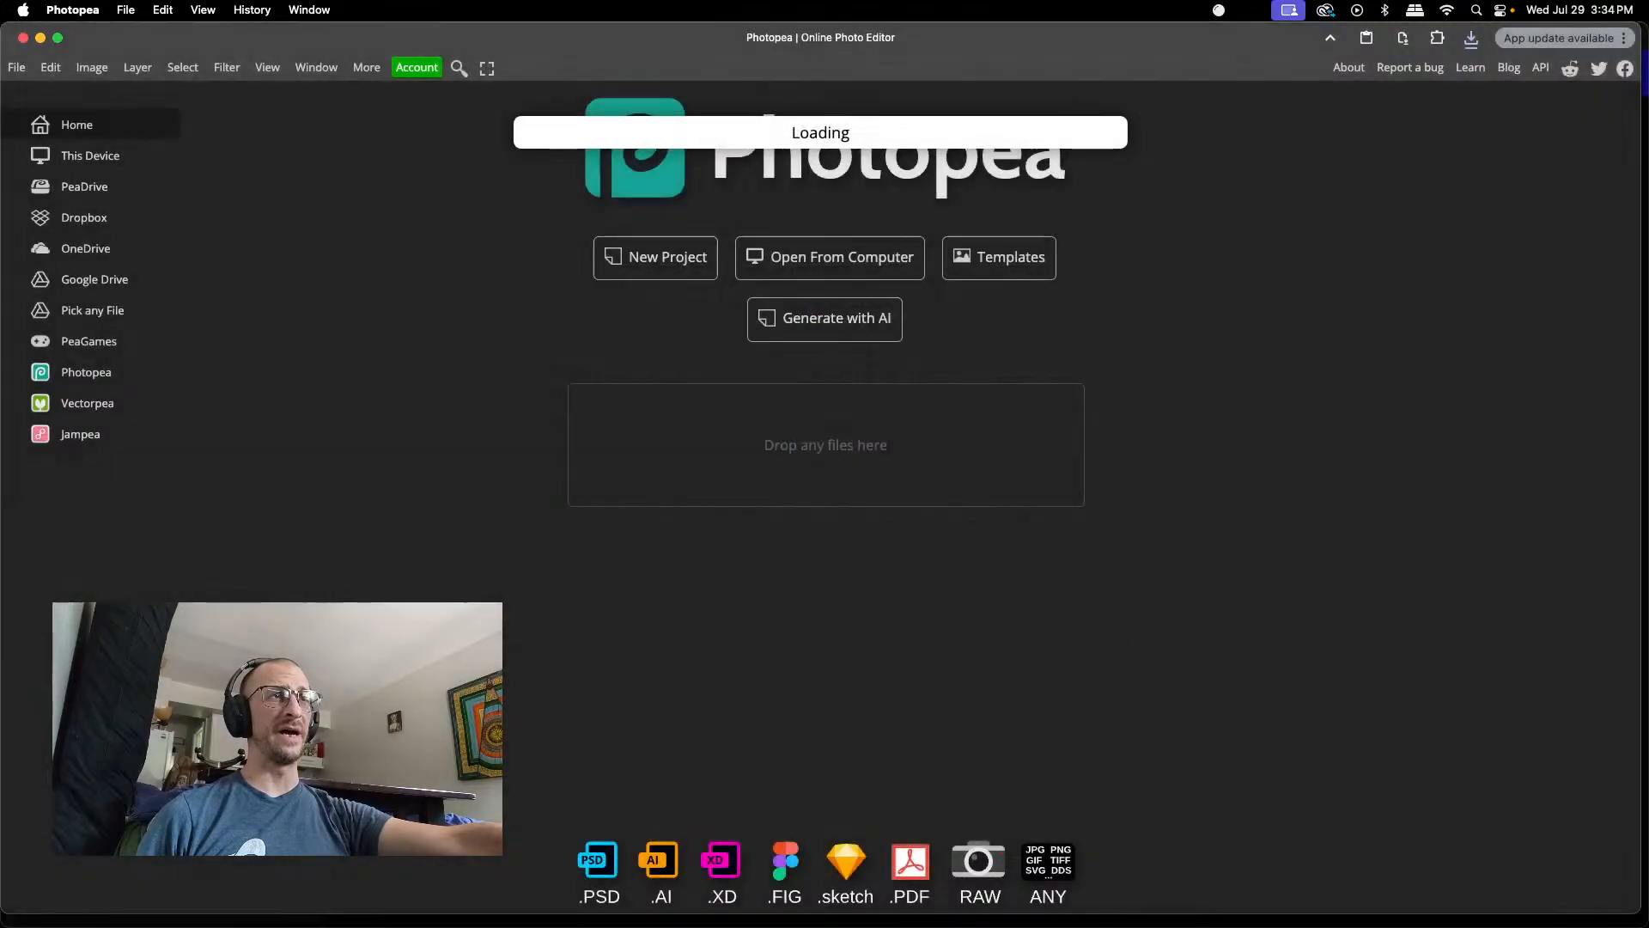
- Hide the P3 More Shield and P3 Shield layers covering the red-combed bird in the folding-screen panel
{"action": "scroll", "coordinate": [554, 812], "scroll_direction": "up", "scroll_amount": 3}
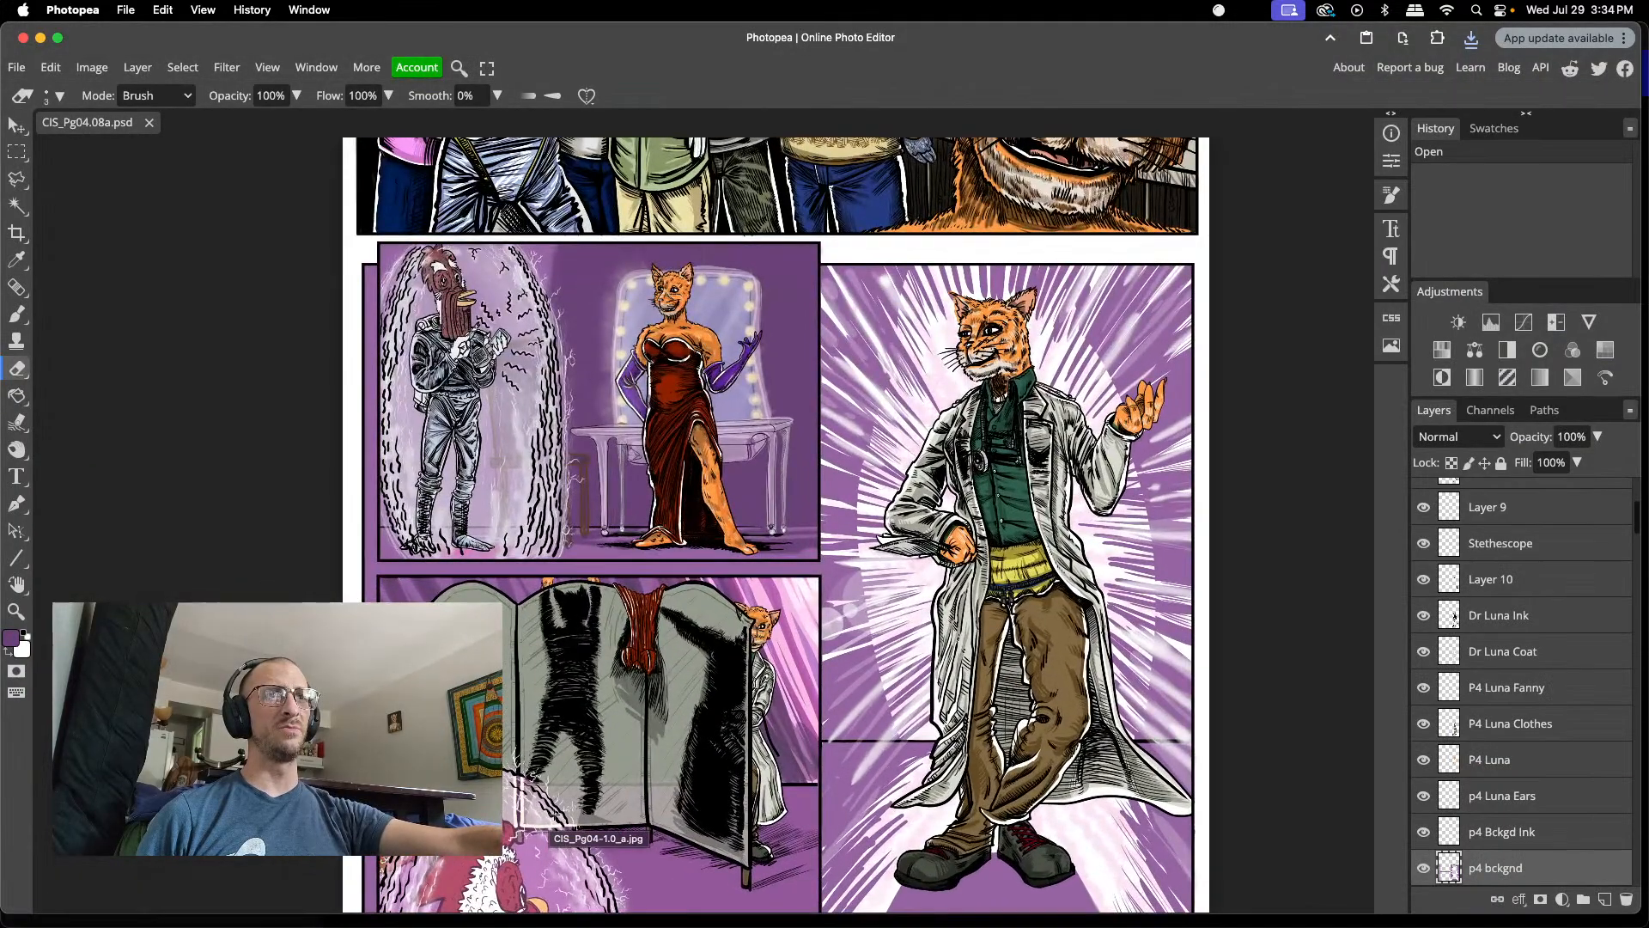
{"action": "scroll", "coordinate": [564, 802], "scroll_direction": "down", "scroll_amount": 4}
{"action": "scroll", "coordinate": [592, 571], "scroll_direction": "up", "scroll_amount": 3}
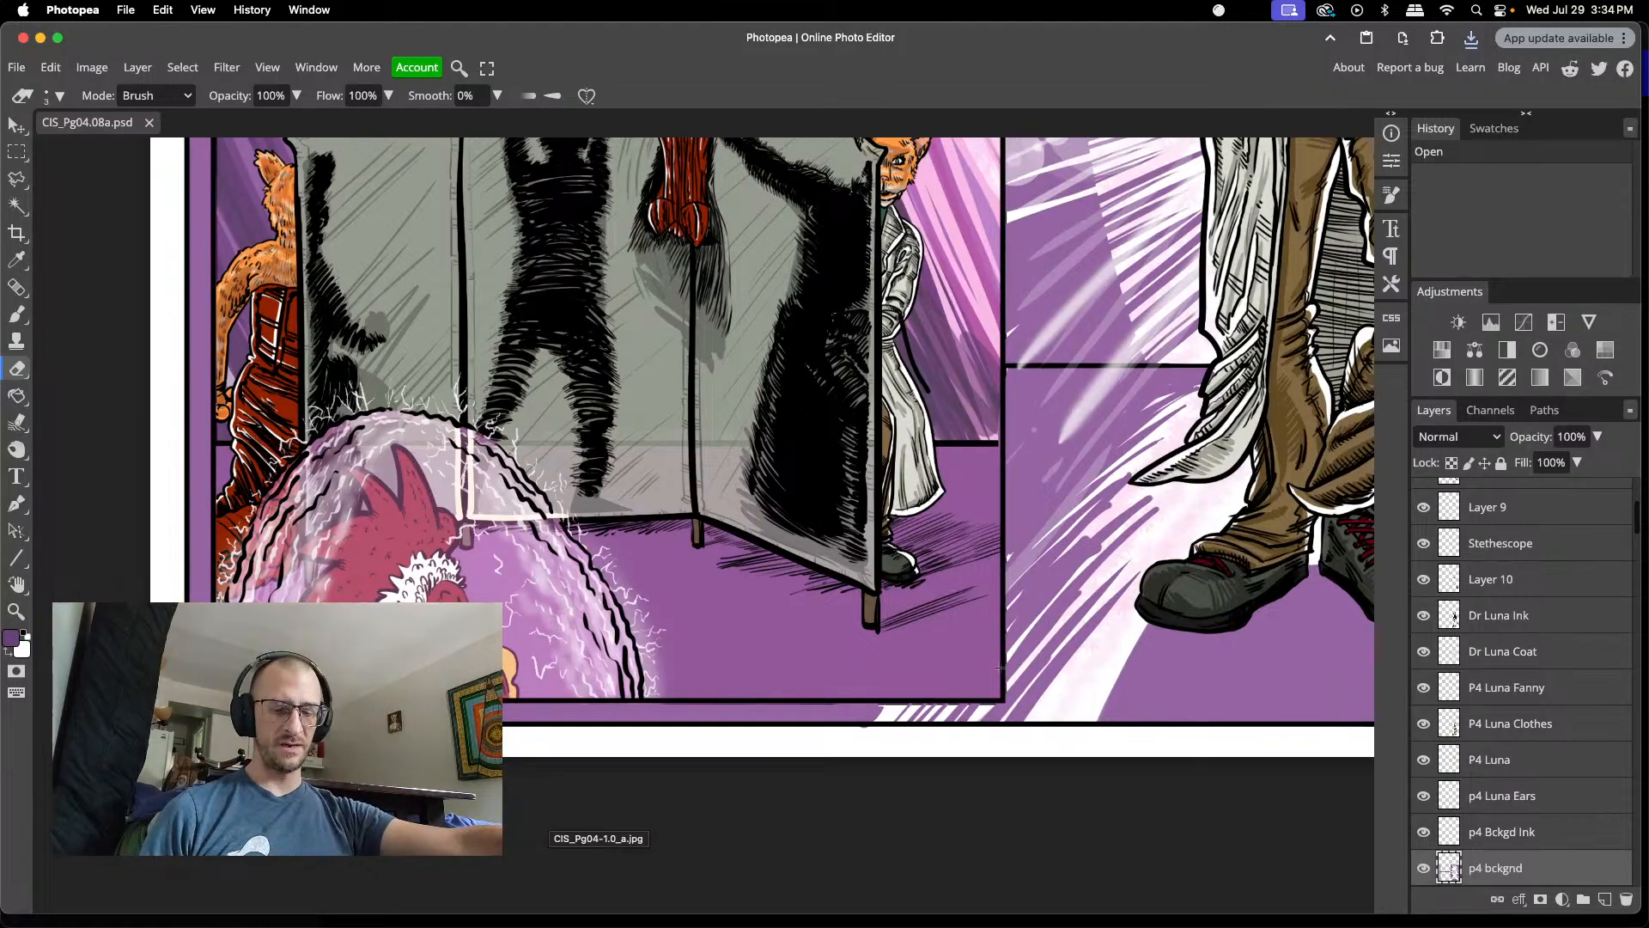
{"action": "key", "text": "v"}
{"action": "left_click", "coordinate": [620, 603]}
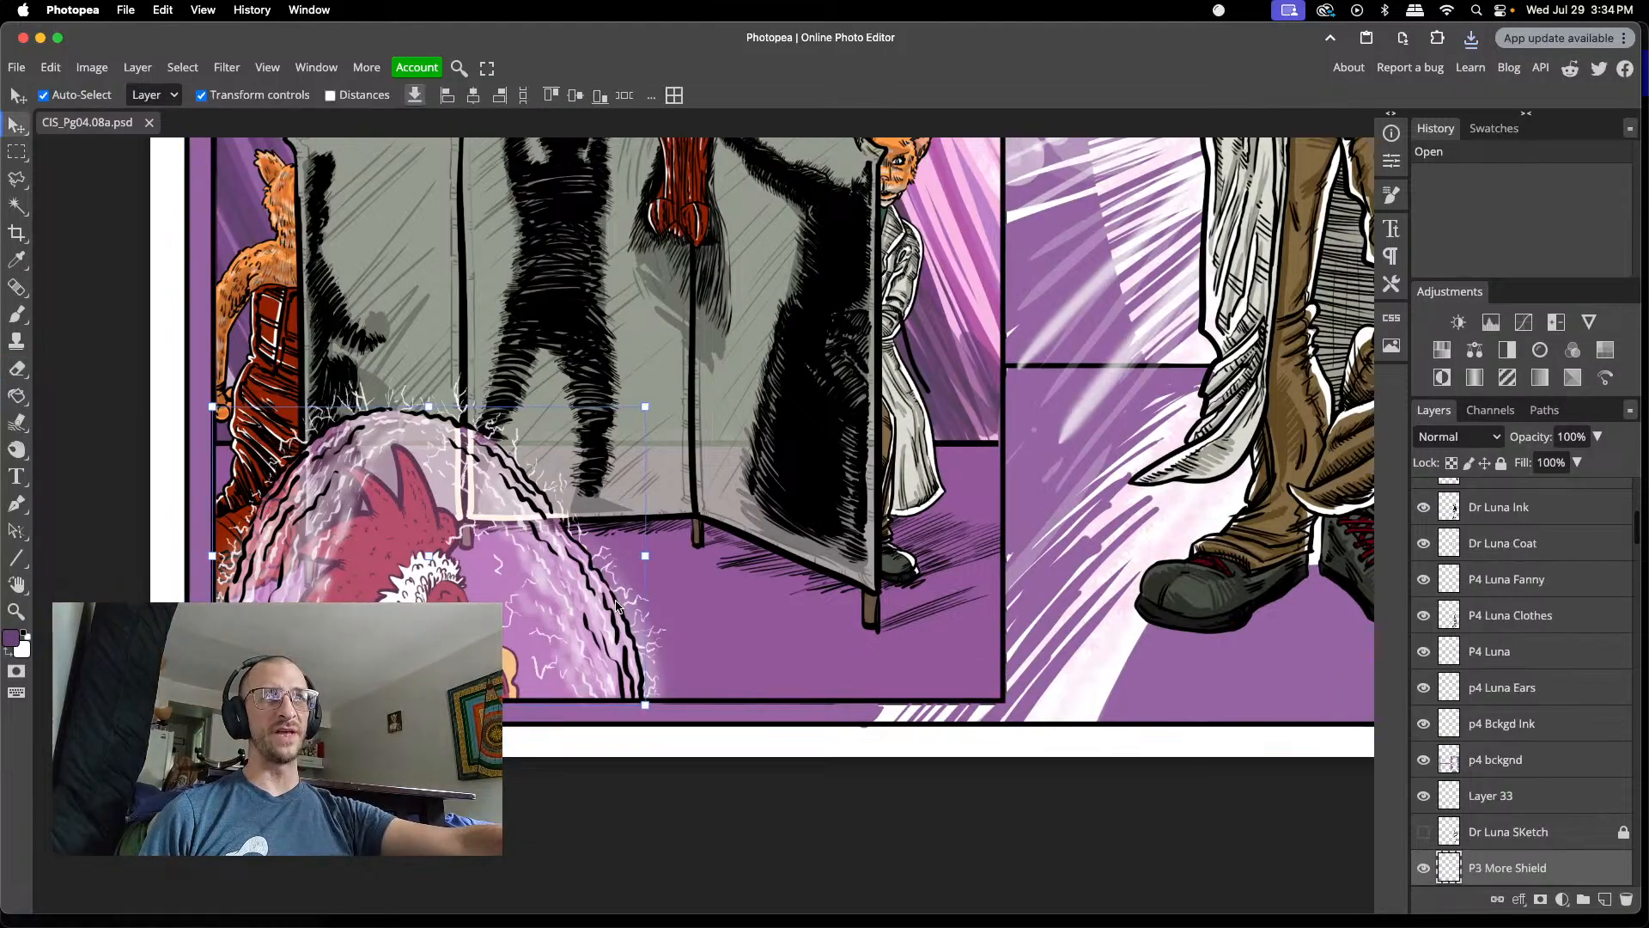
{"action": "left_click", "coordinate": [1424, 872]}
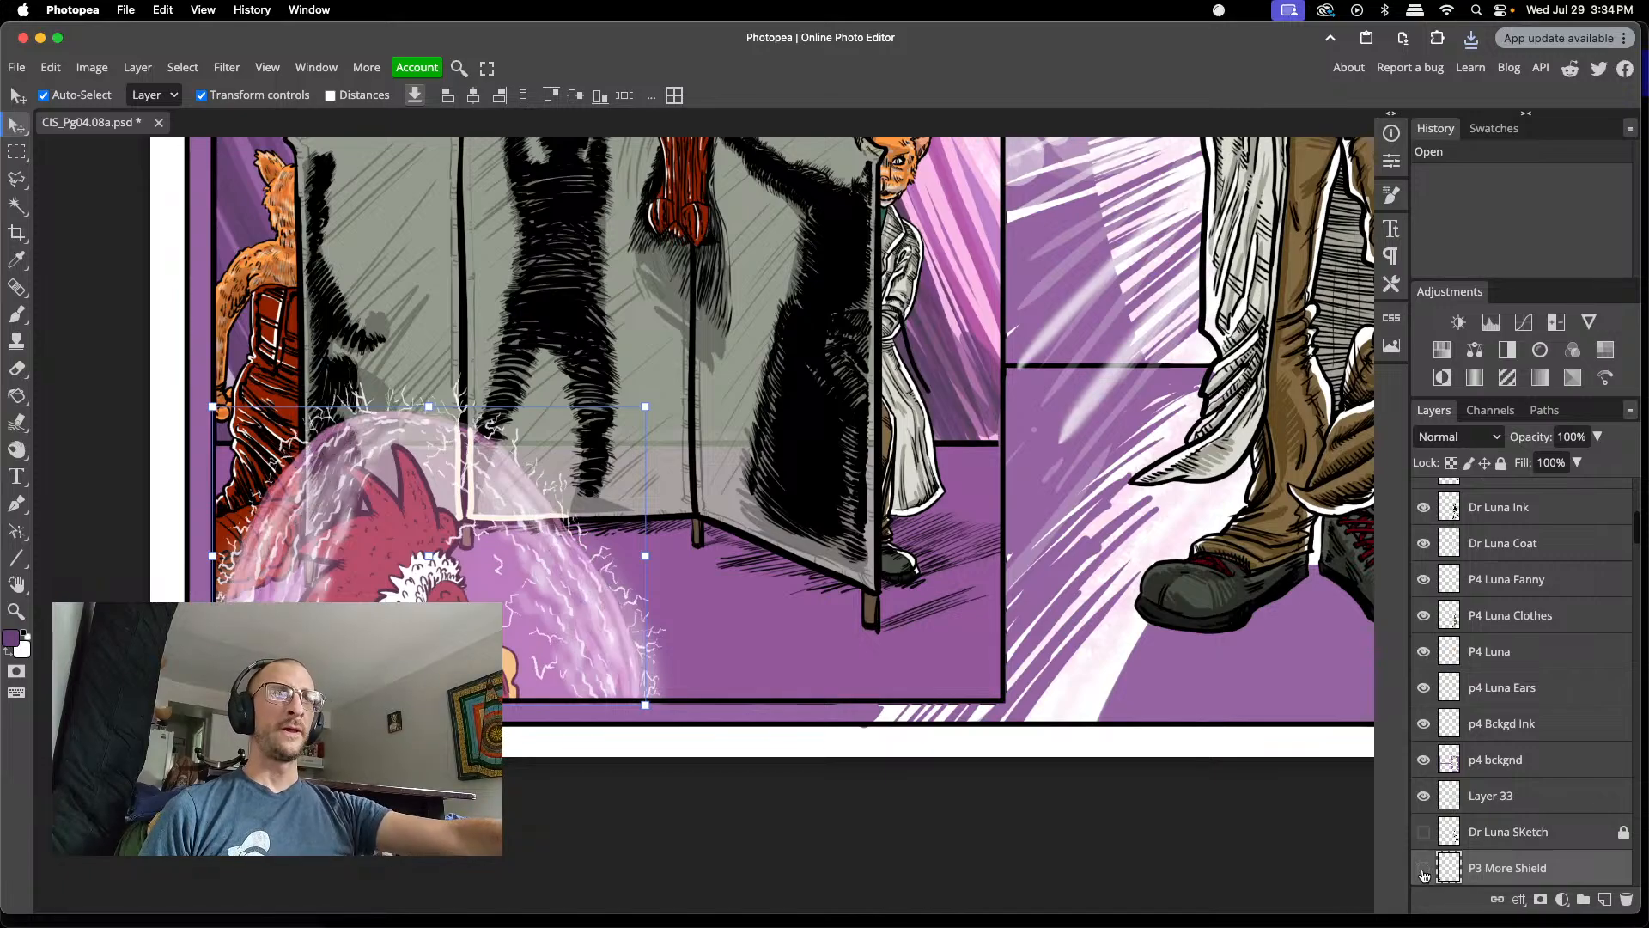
{"action": "scroll", "coordinate": [1460, 842], "scroll_direction": "down", "scroll_amount": 3}
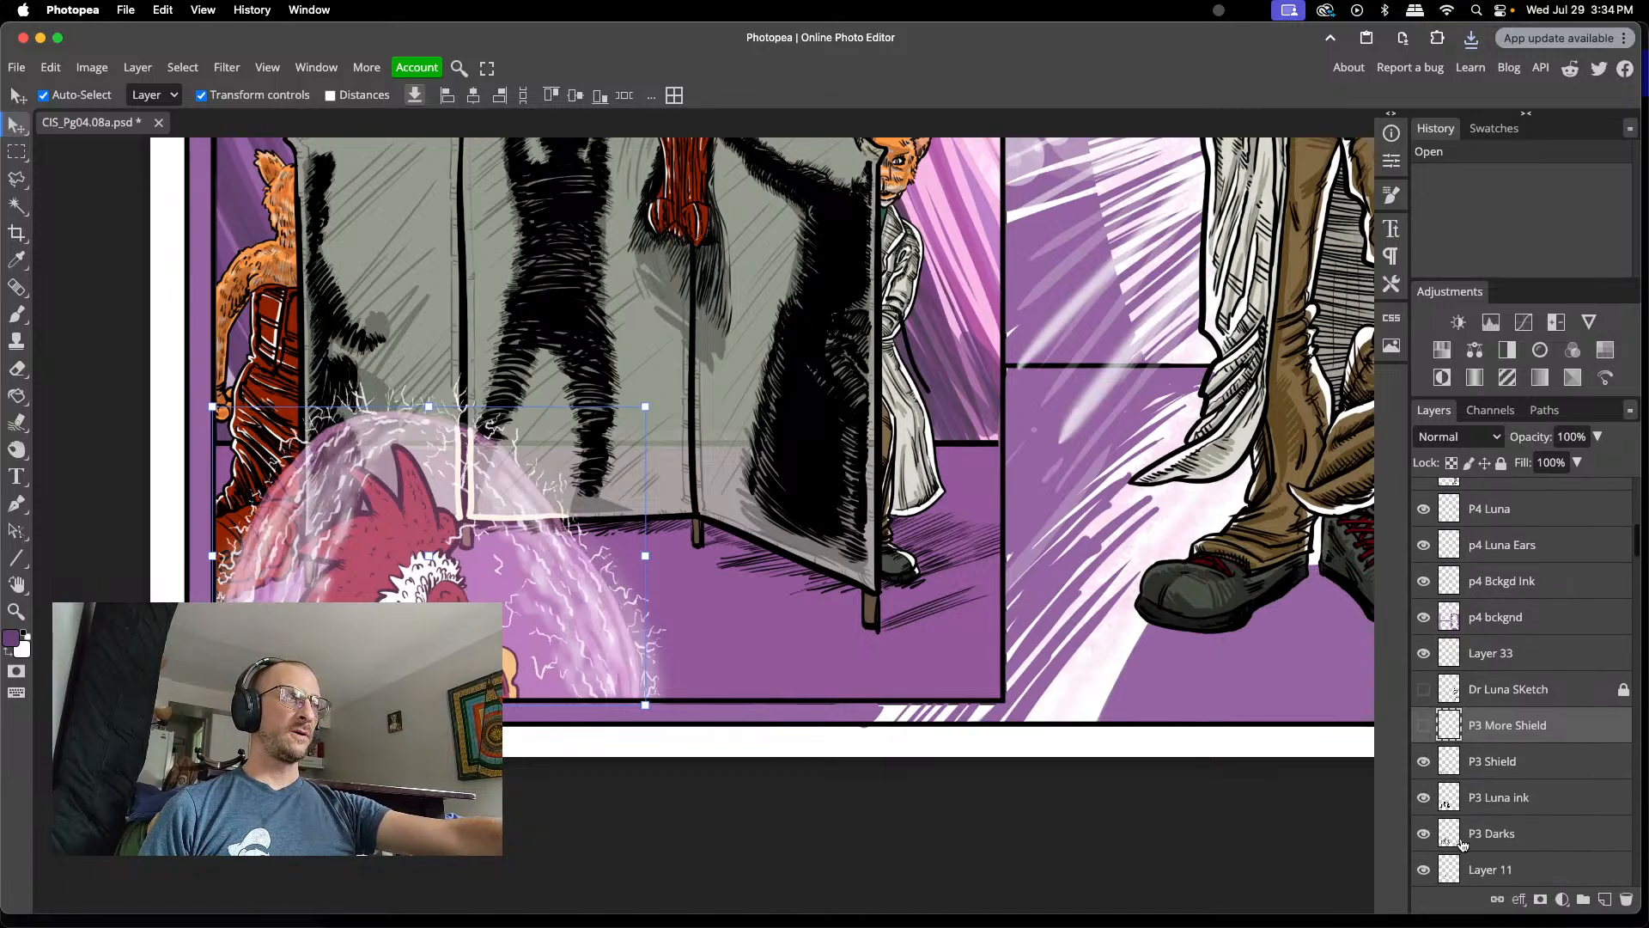
{"action": "left_click", "coordinate": [1426, 754]}
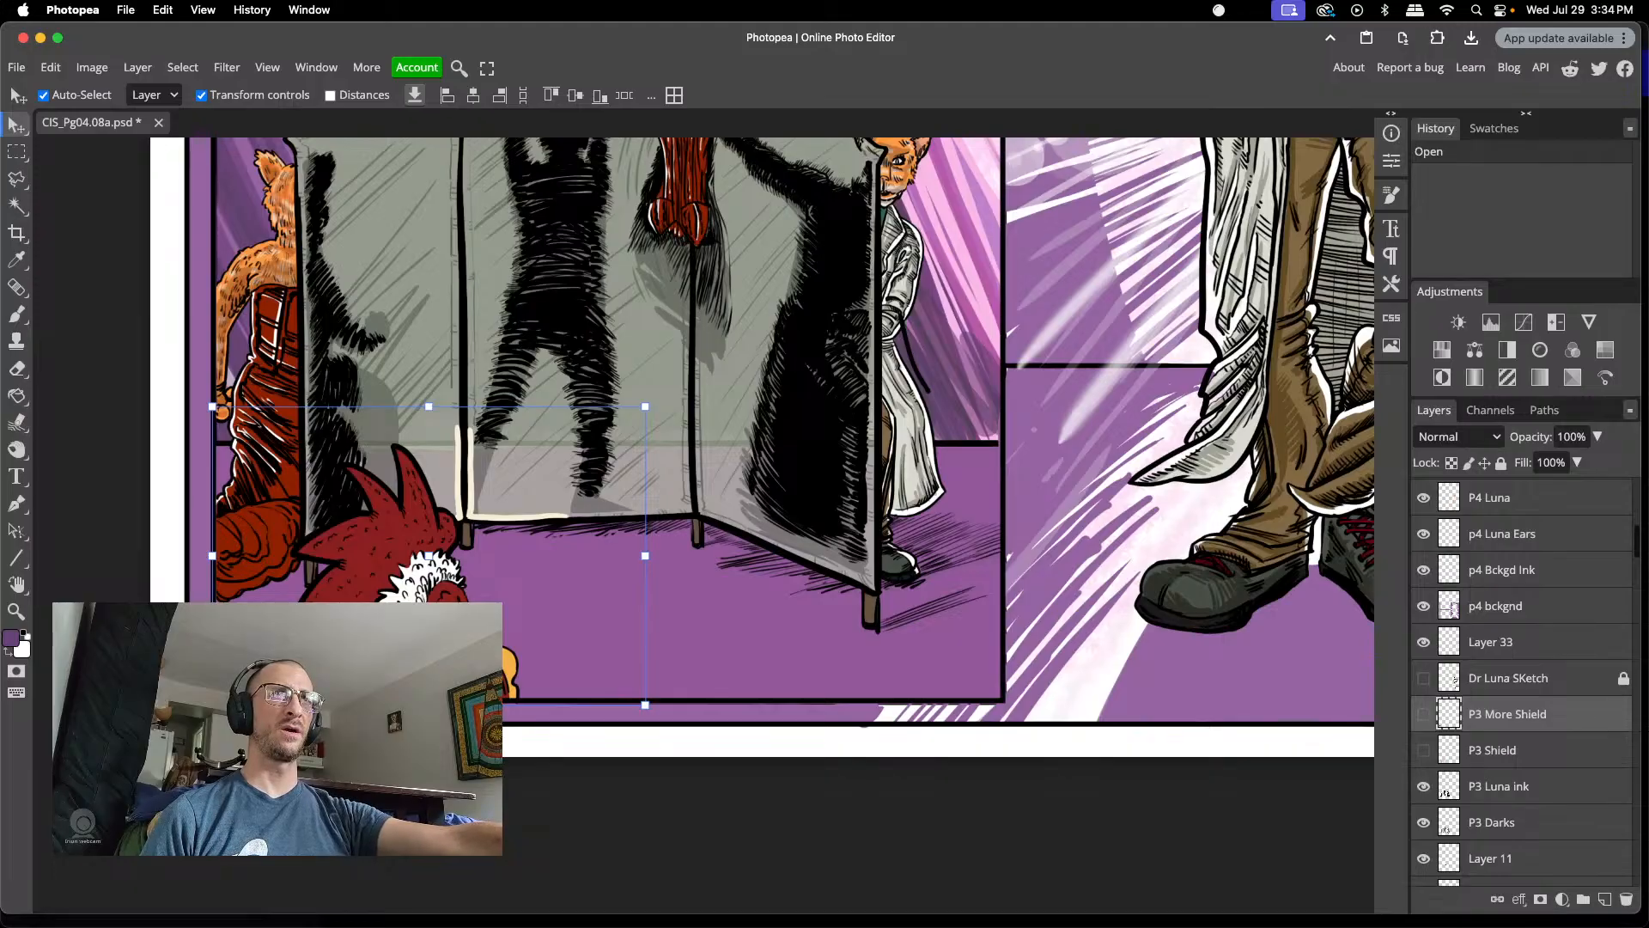
{"action": "scroll", "coordinate": [164, 576], "scroll_direction": "up", "scroll_amount": 5}
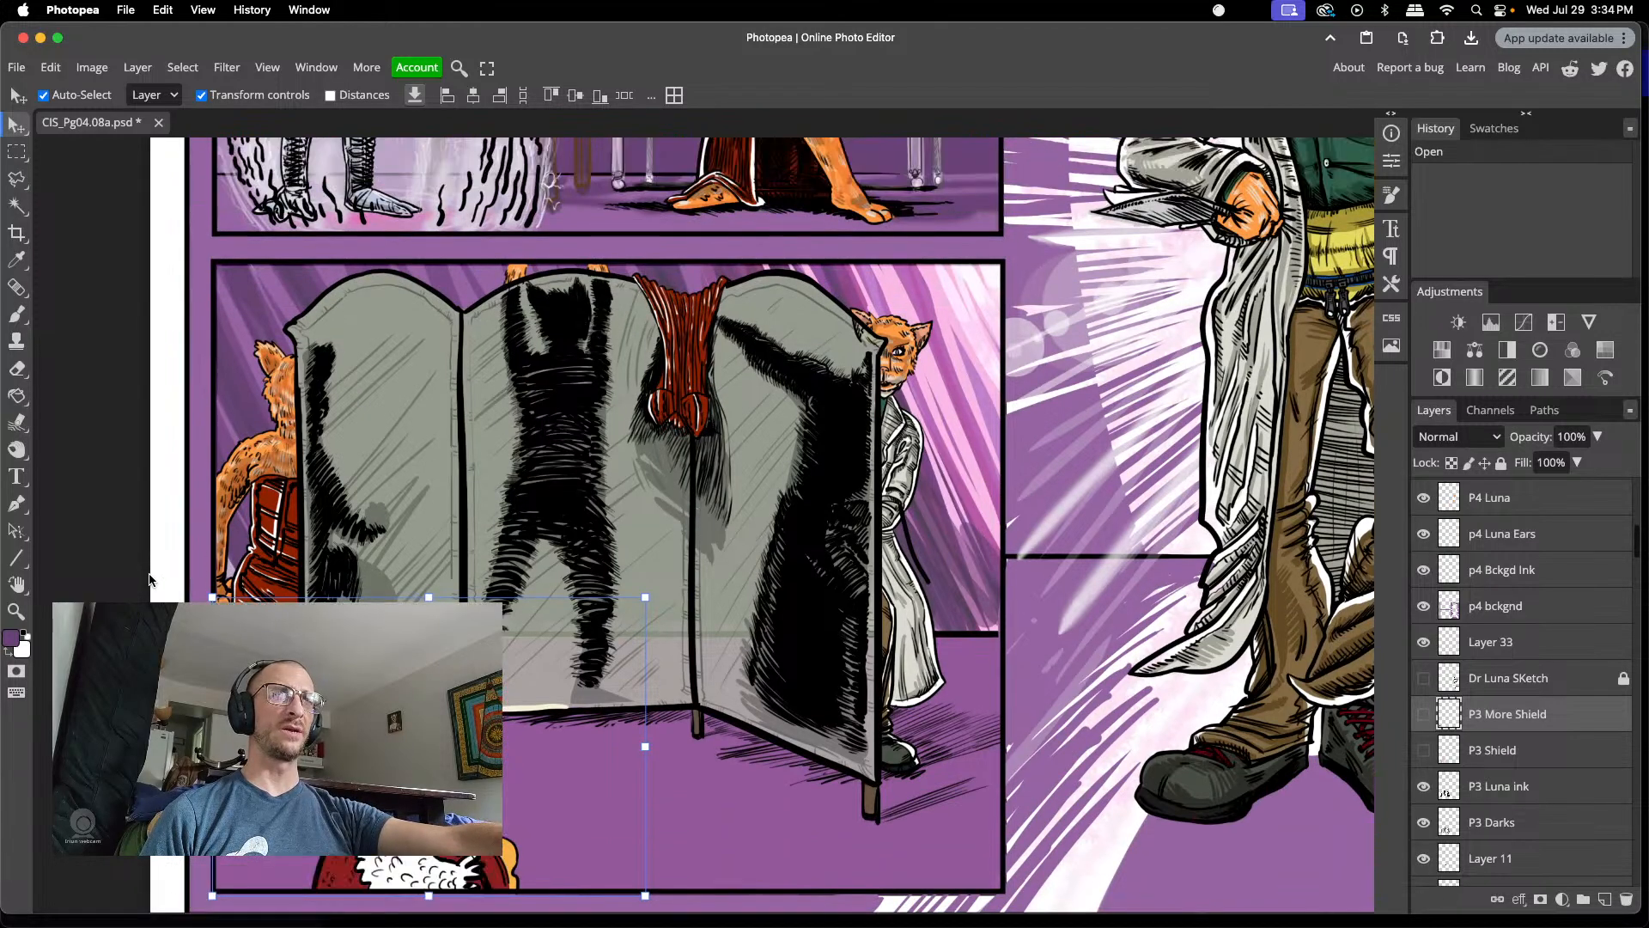
{"action": "scroll", "coordinate": [150, 580], "scroll_direction": "up", "scroll_amount": 1}
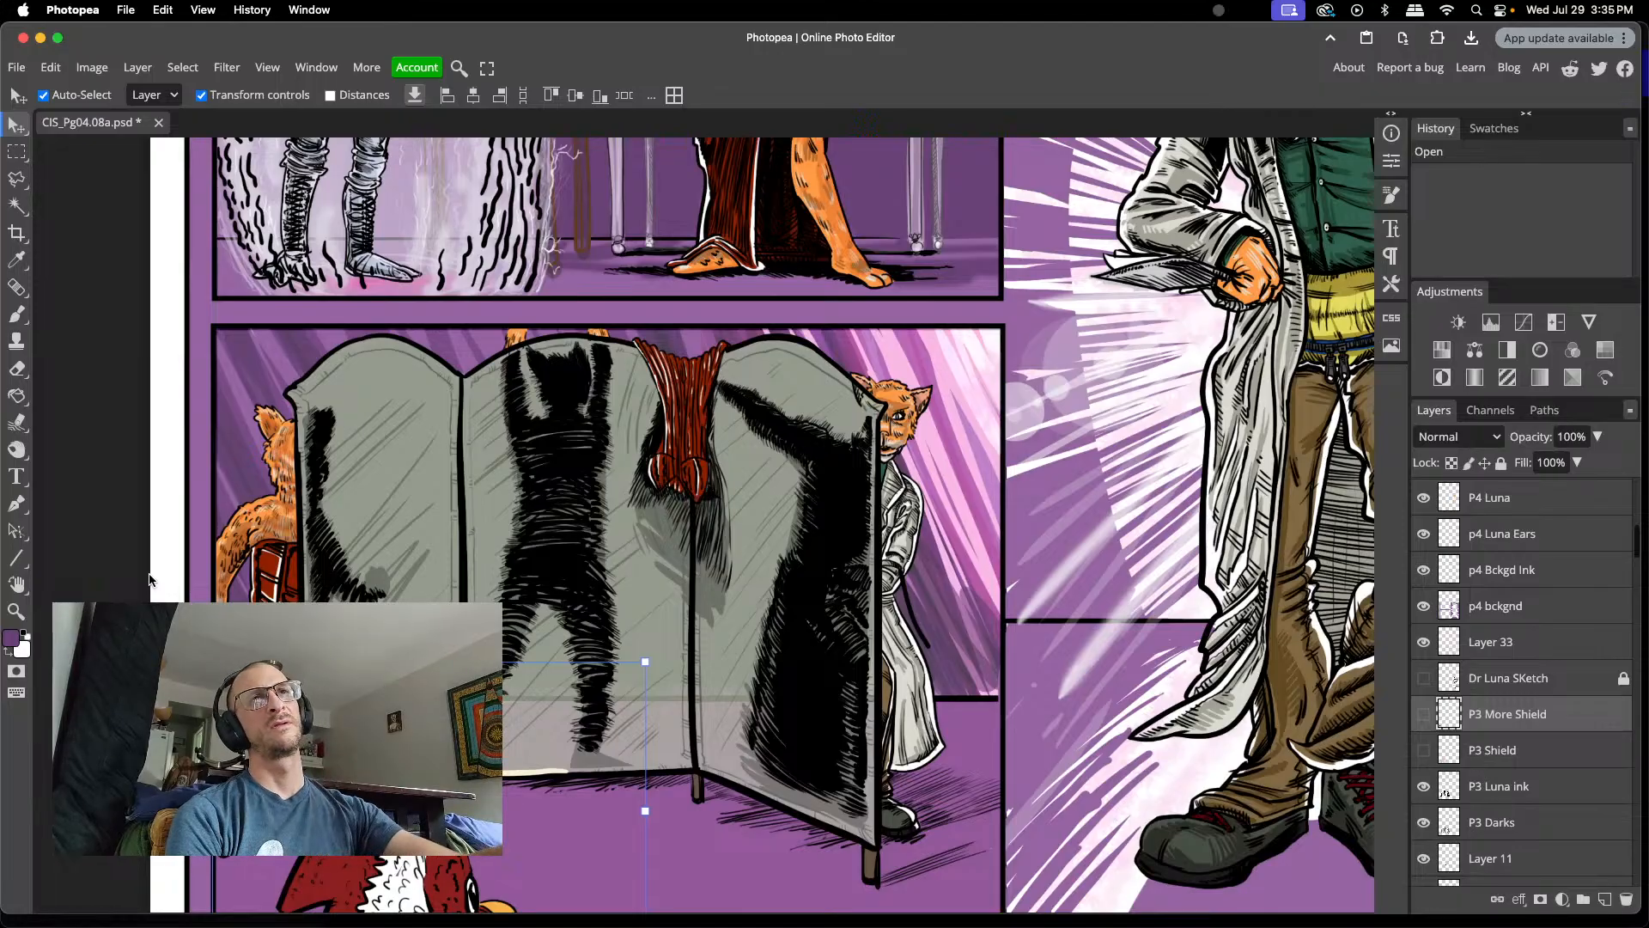
- Examine the comic page's panels above and around the folding-screen panel
{"action": "scroll", "coordinate": [487, 523], "scroll_direction": "up", "scroll_amount": 5}
{"action": "scroll", "coordinate": [490, 526], "scroll_direction": "down", "scroll_amount": 6}
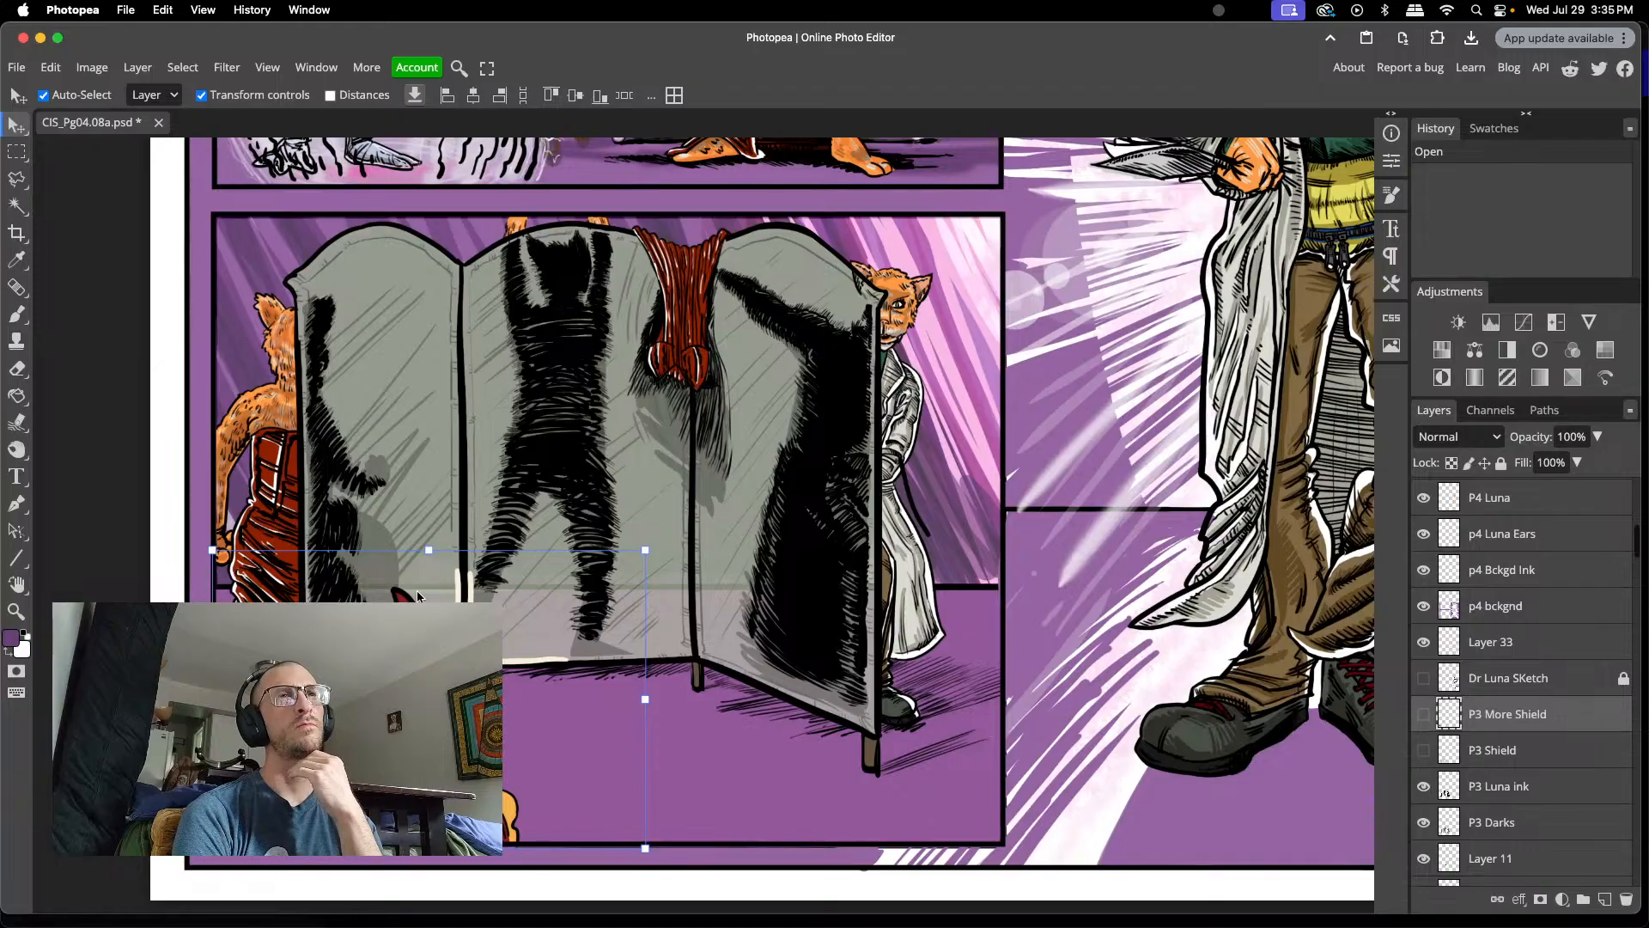
{"action": "scroll", "coordinate": [670, 411], "scroll_direction": "up", "scroll_amount": 5}
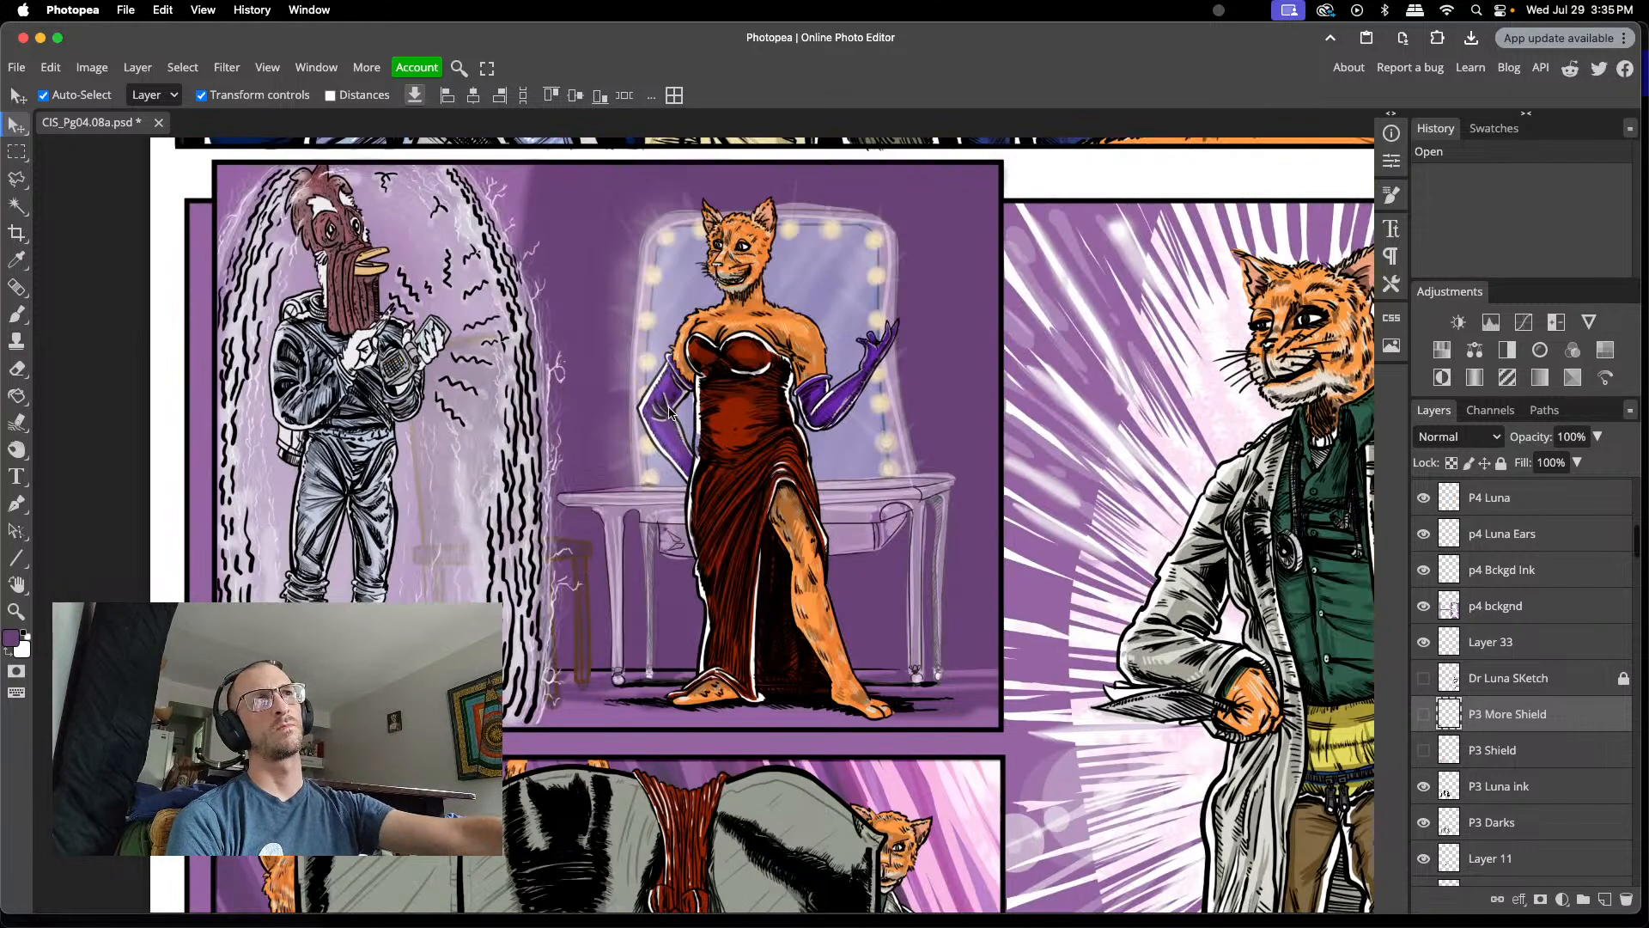
{"action": "scroll", "coordinate": [669, 413], "scroll_direction": "up", "scroll_amount": 6}
{"action": "scroll", "coordinate": [669, 412], "scroll_direction": "down", "scroll_amount": 6}
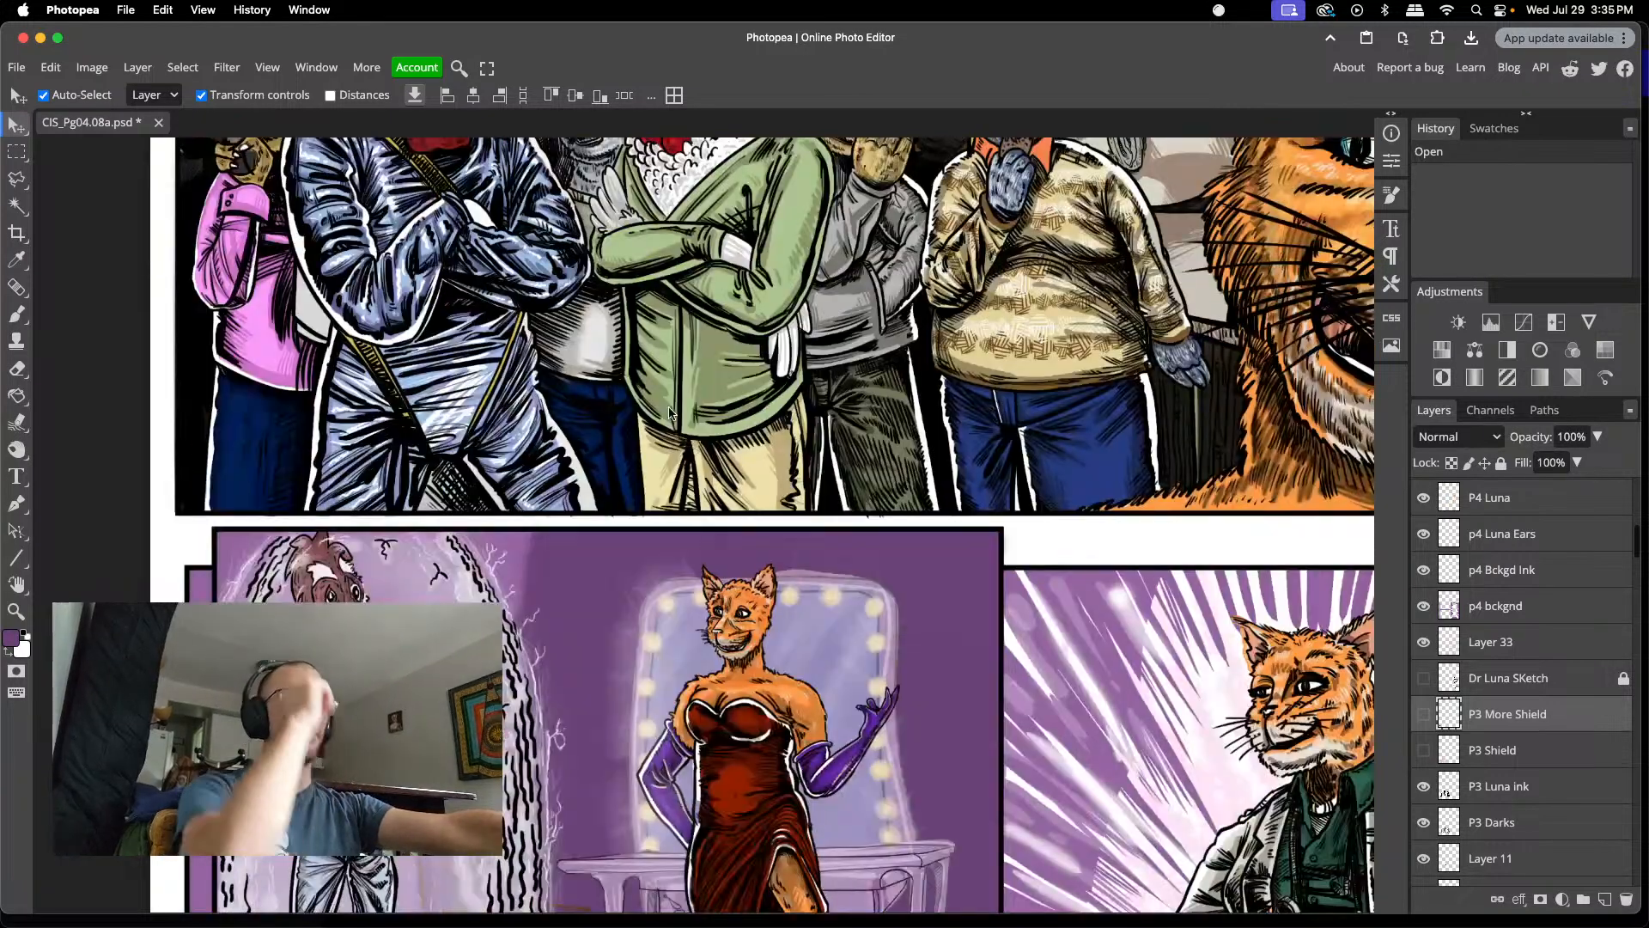
{"action": "scroll", "coordinate": [670, 413], "scroll_direction": "down", "scroll_amount": 6}
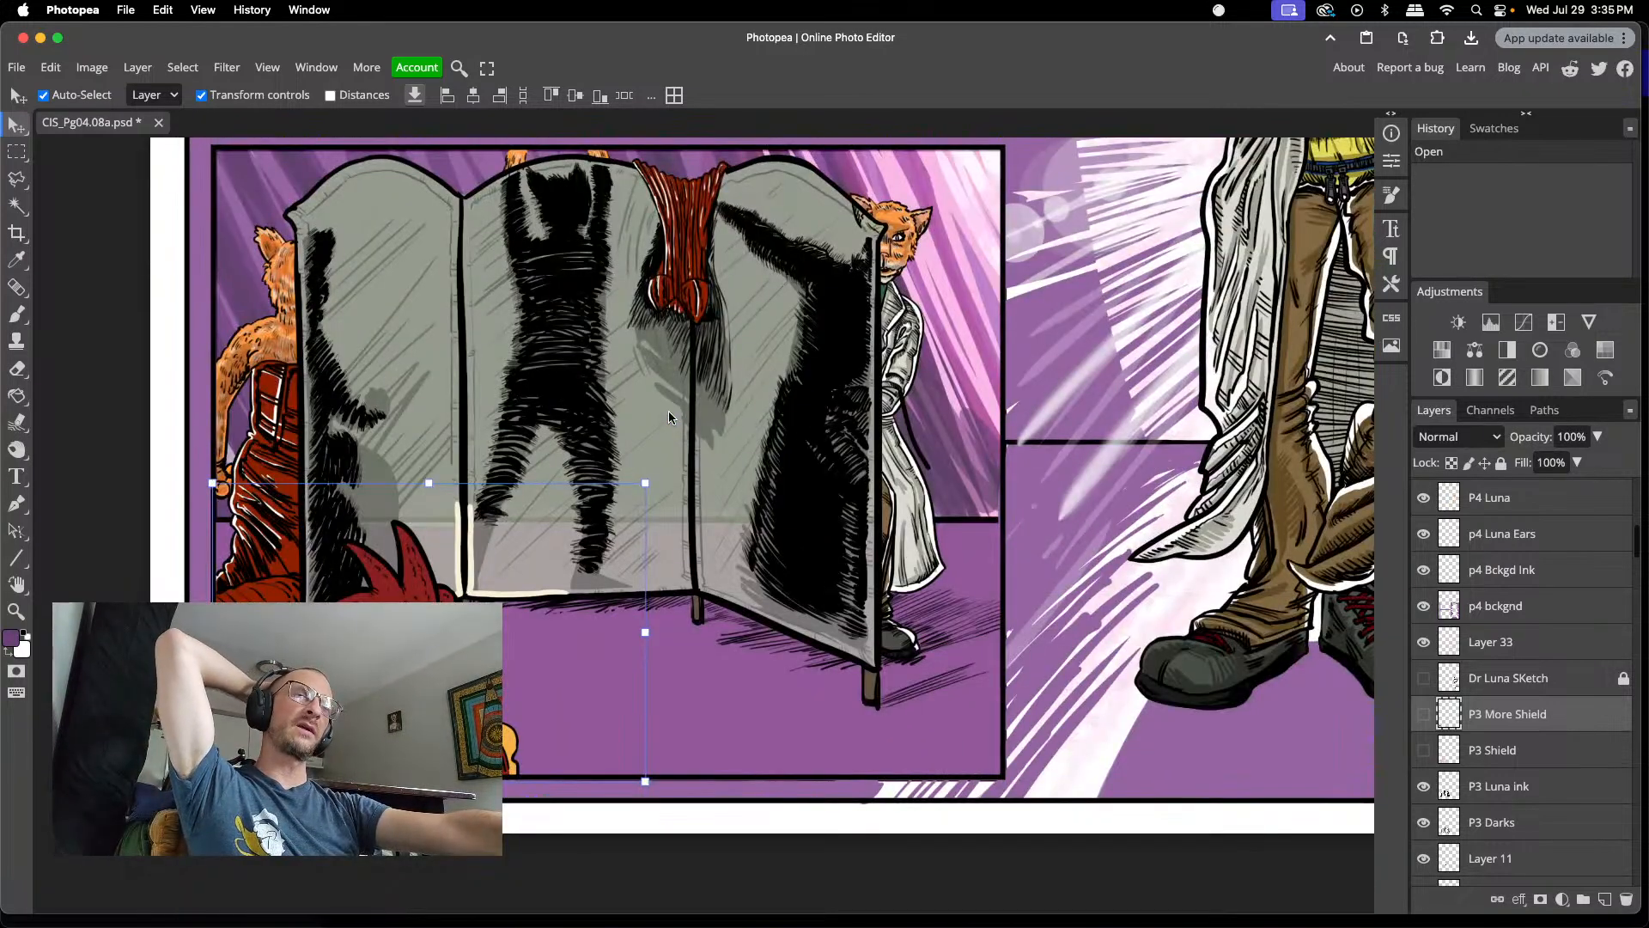
{"action": "scroll", "coordinate": [670, 414], "scroll_direction": "down", "scroll_amount": 1}
{"action": "scroll", "coordinate": [668, 413], "scroll_direction": "up", "scroll_amount": 4}
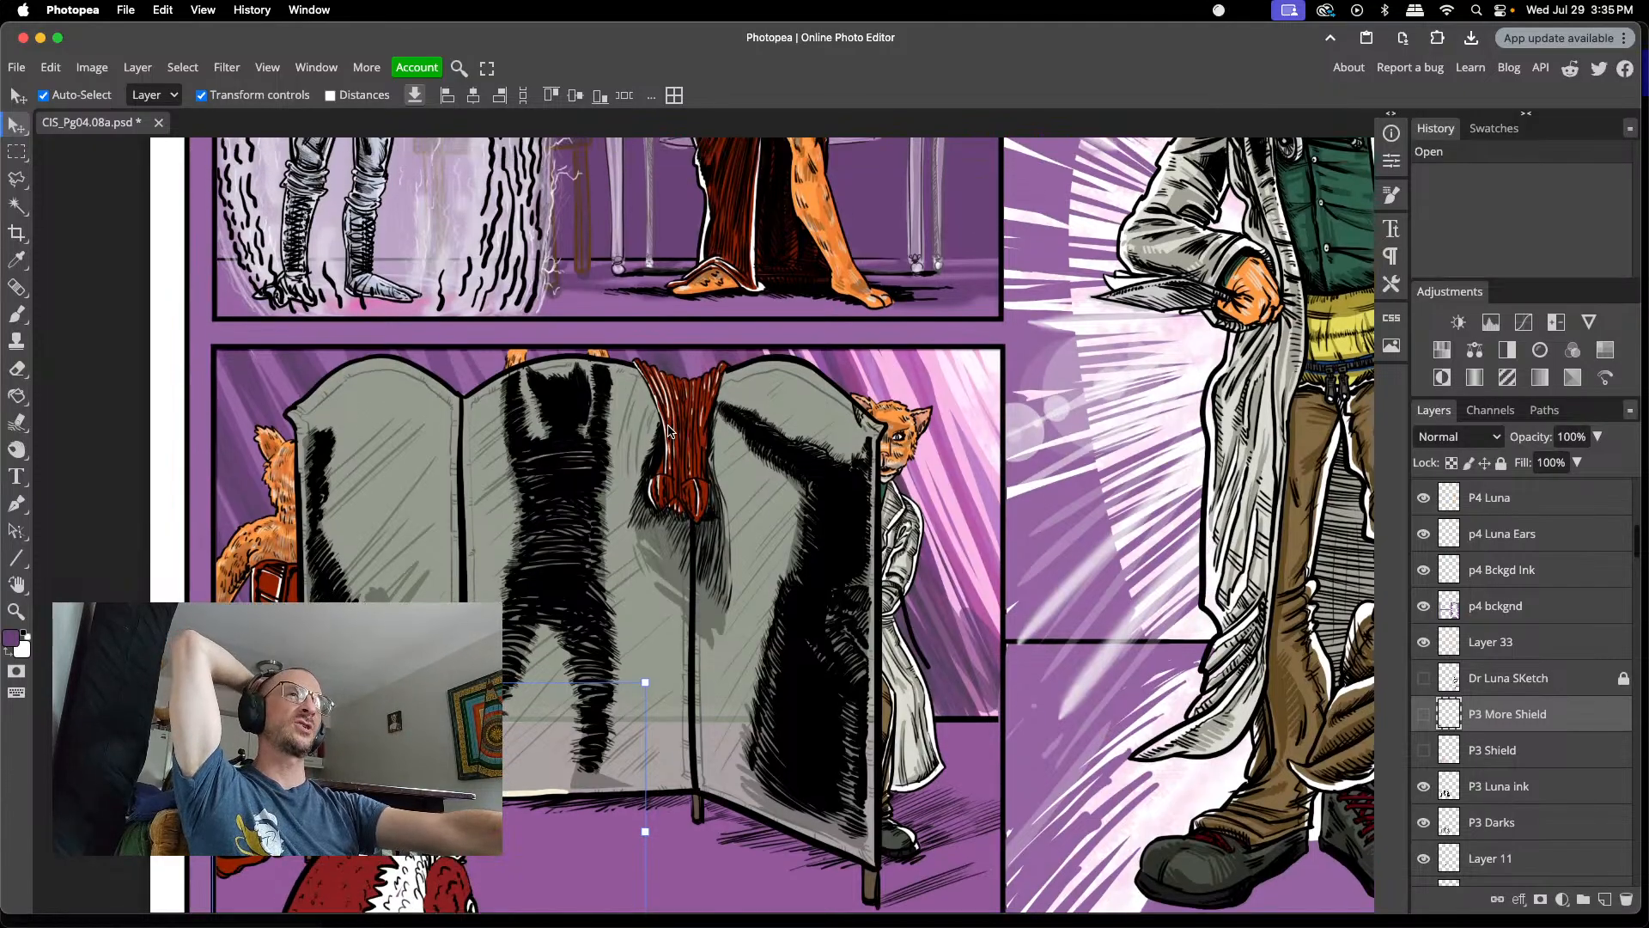
{"action": "scroll", "coordinate": [670, 429], "scroll_direction": "down", "scroll_amount": 1}
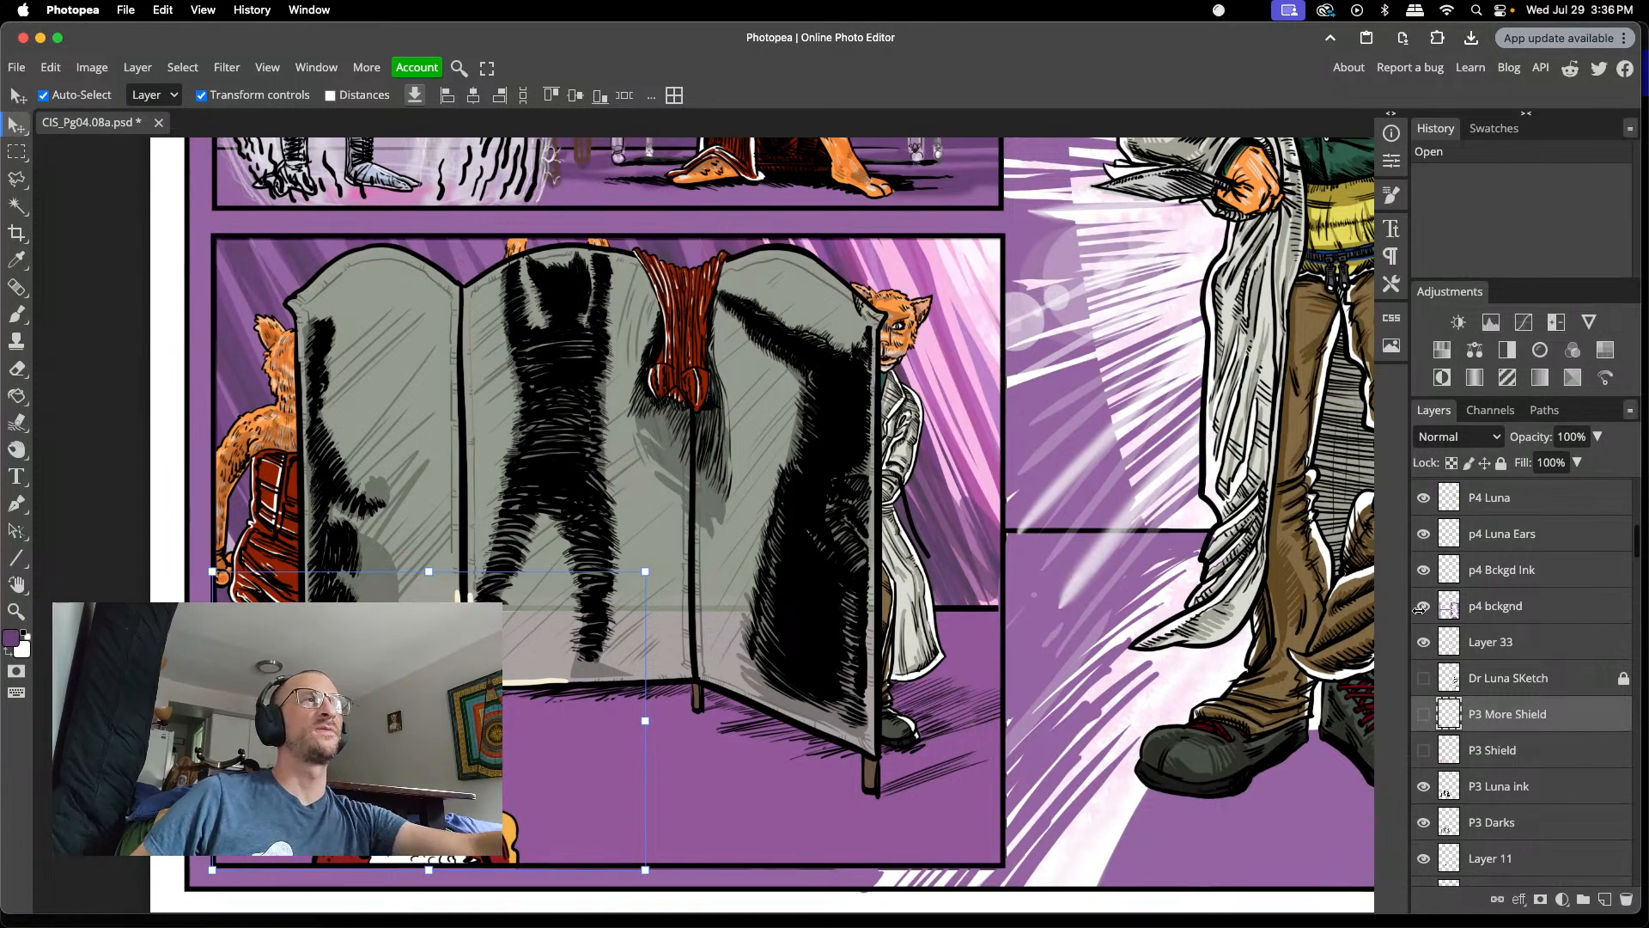
- Find and select the folding screen's fill layer, P3 SCreen copy, among the page's layers
{"action": "scroll", "coordinate": [1478, 623], "scroll_direction": "up", "scroll_amount": 5}
{"action": "scroll", "coordinate": [1489, 629], "scroll_direction": "up", "scroll_amount": 5}
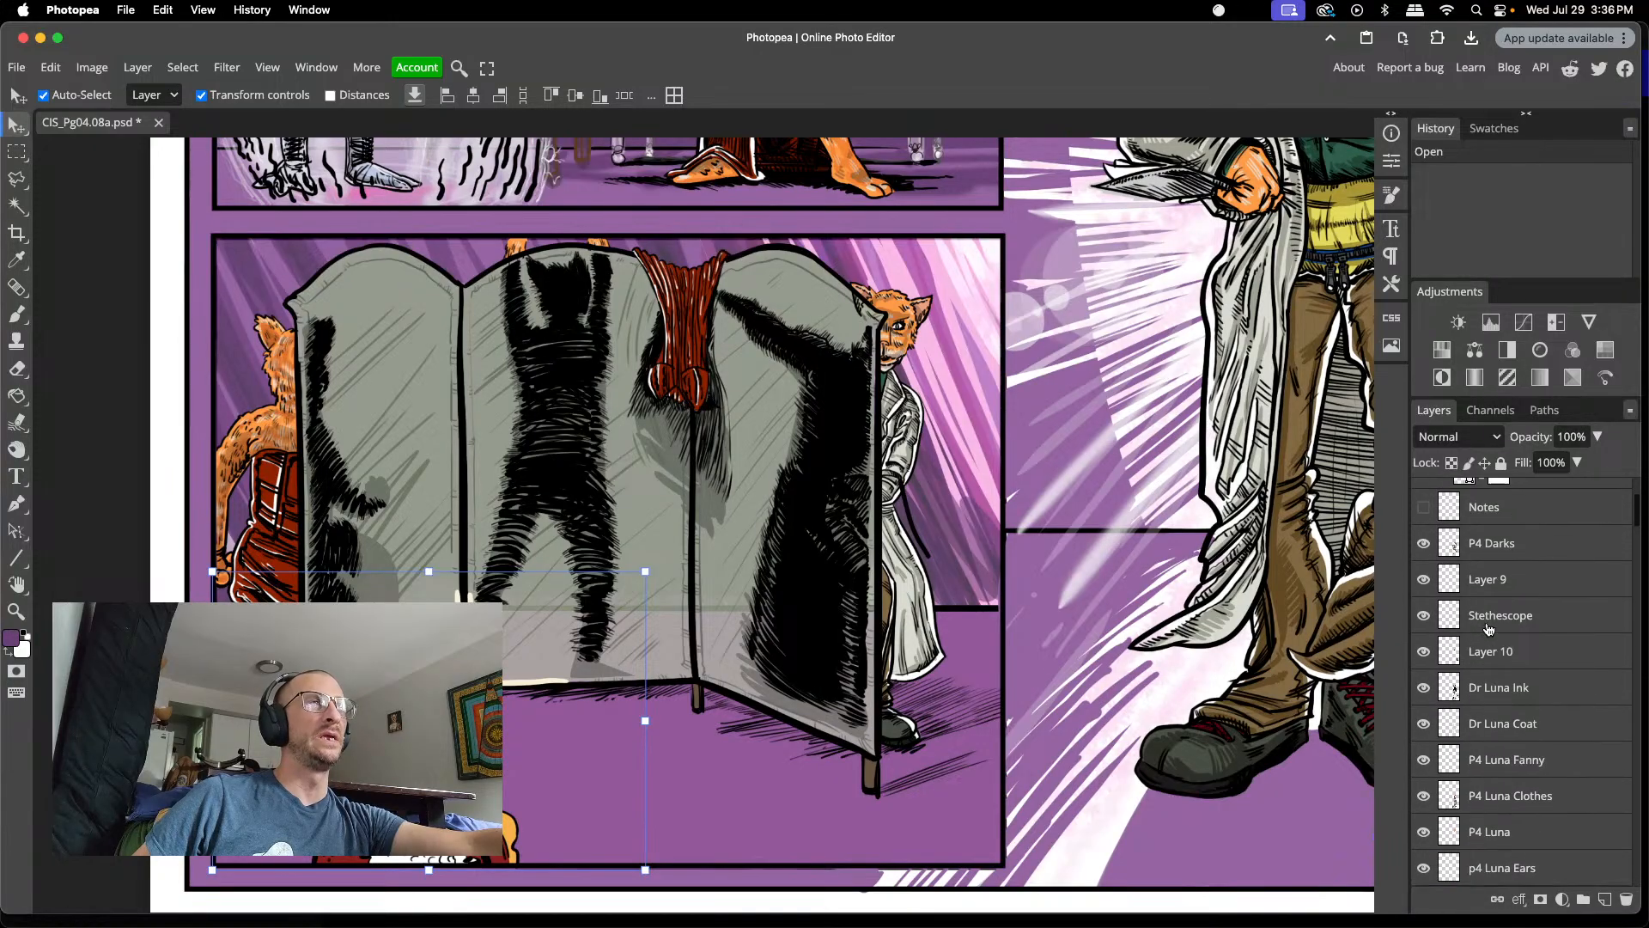
{"action": "scroll", "coordinate": [1488, 628], "scroll_direction": "up", "scroll_amount": 10}
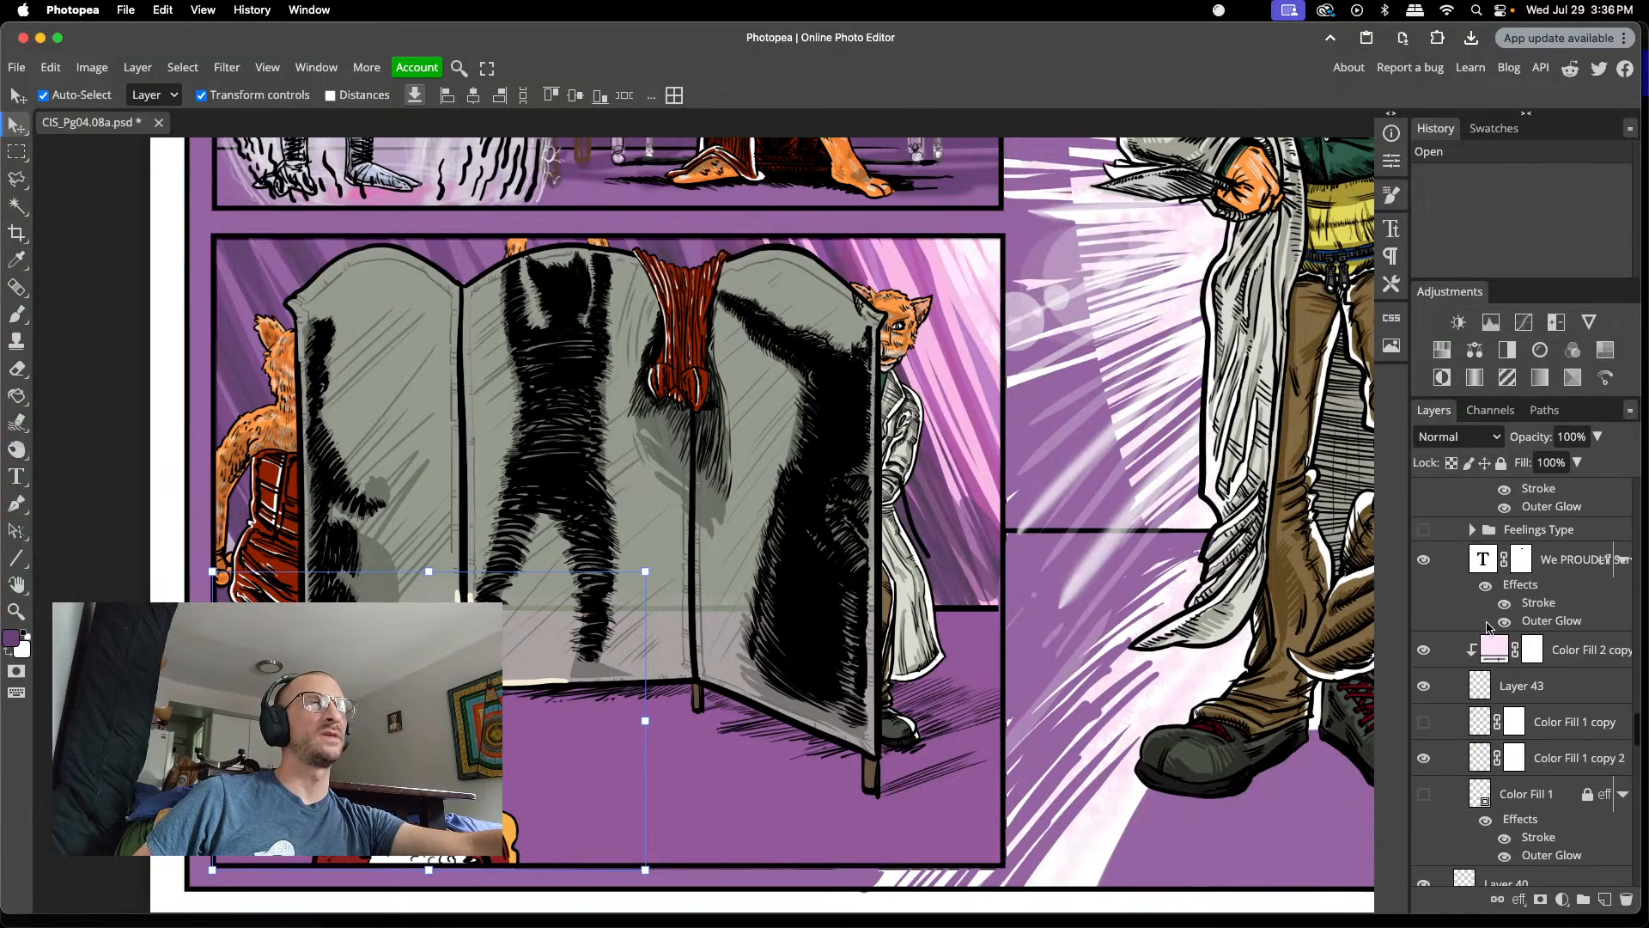
{"action": "scroll", "coordinate": [1488, 626], "scroll_direction": "down", "scroll_amount": 15}
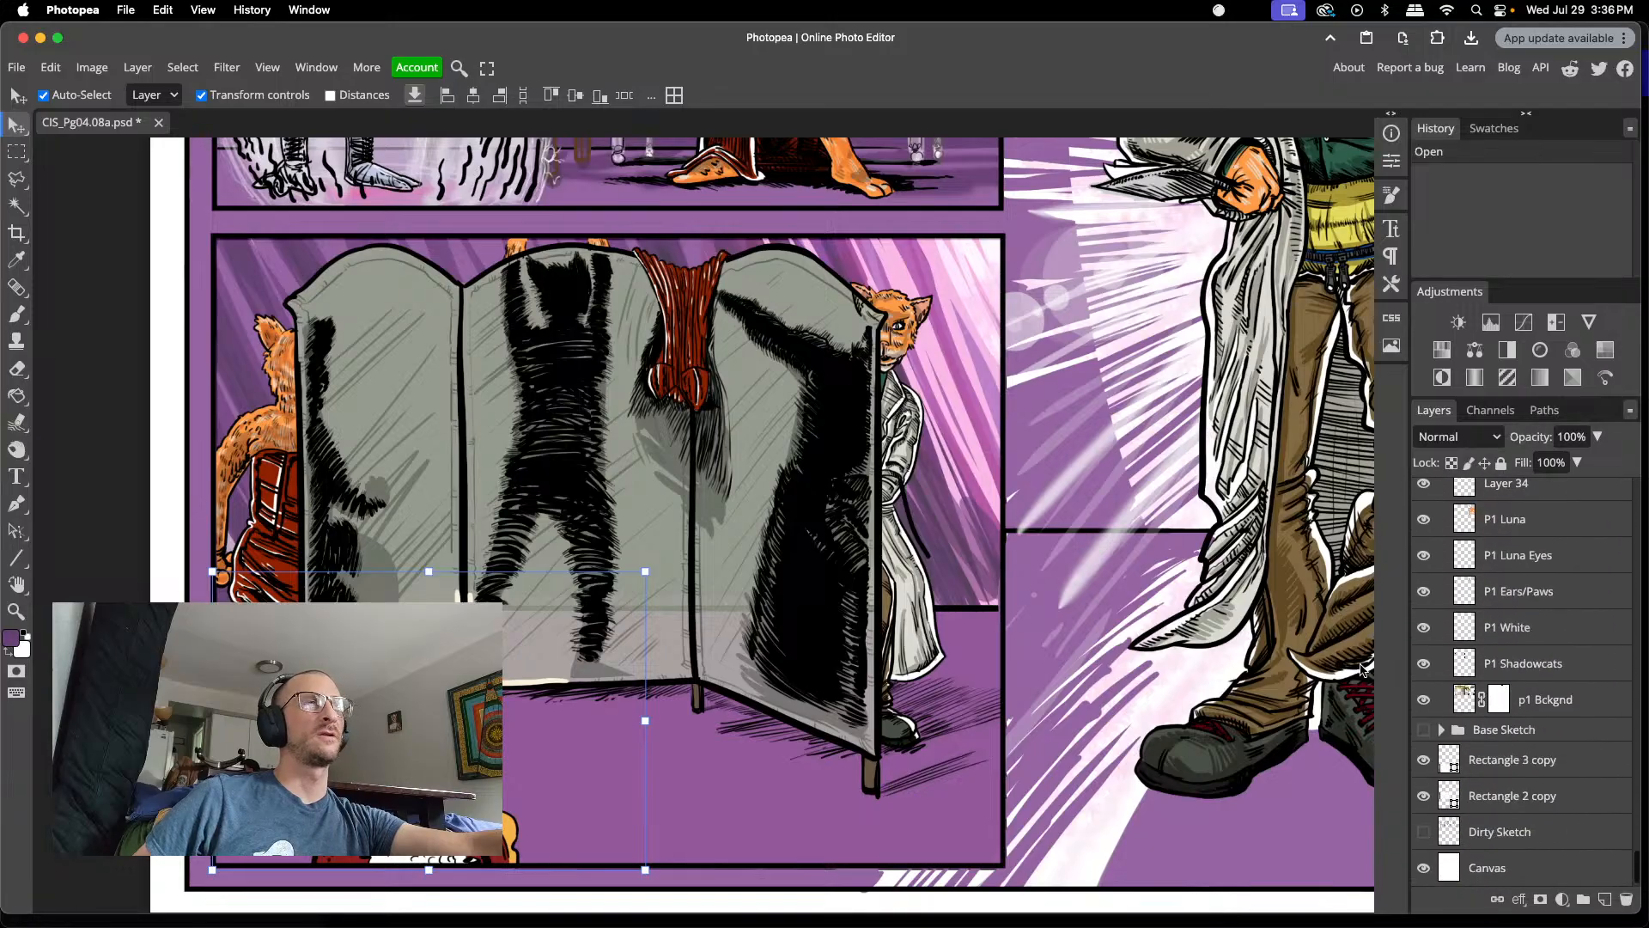
{"action": "left_click", "coordinate": [637, 520]}
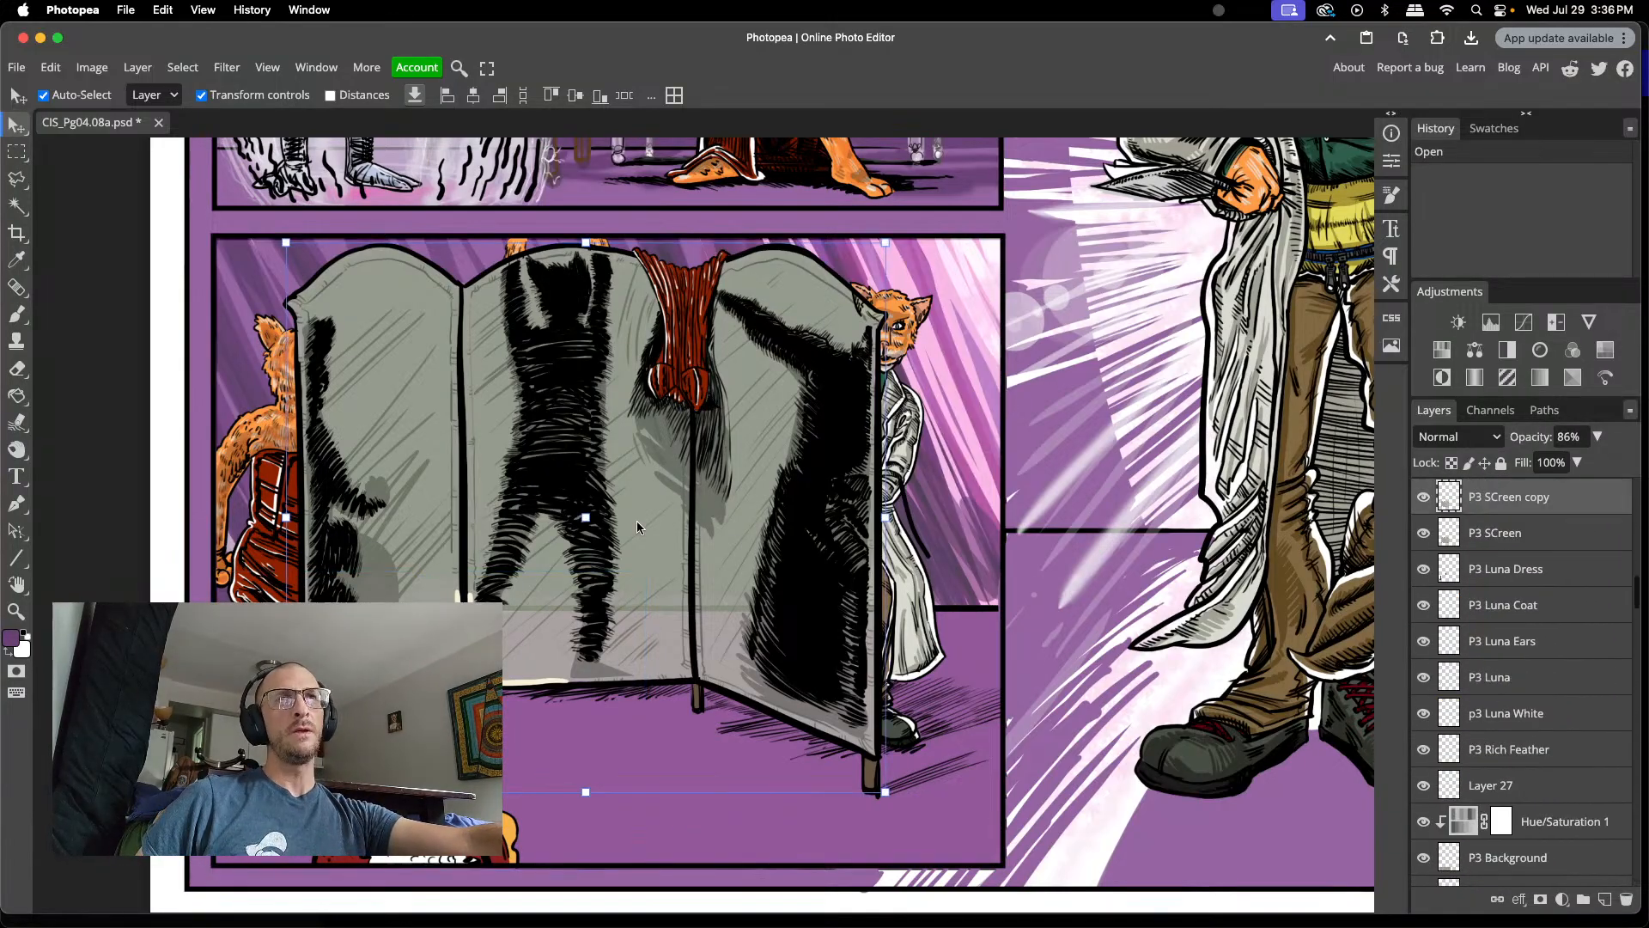
- Toggle the visibility of the P3 SCreen copy and P3 SCreen layers to check what each contributes to the folding screen
{"action": "left_click", "coordinate": [1425, 500]}
{"action": "left_click", "coordinate": [1425, 500]}
{"action": "left_click", "coordinate": [1425, 500]}
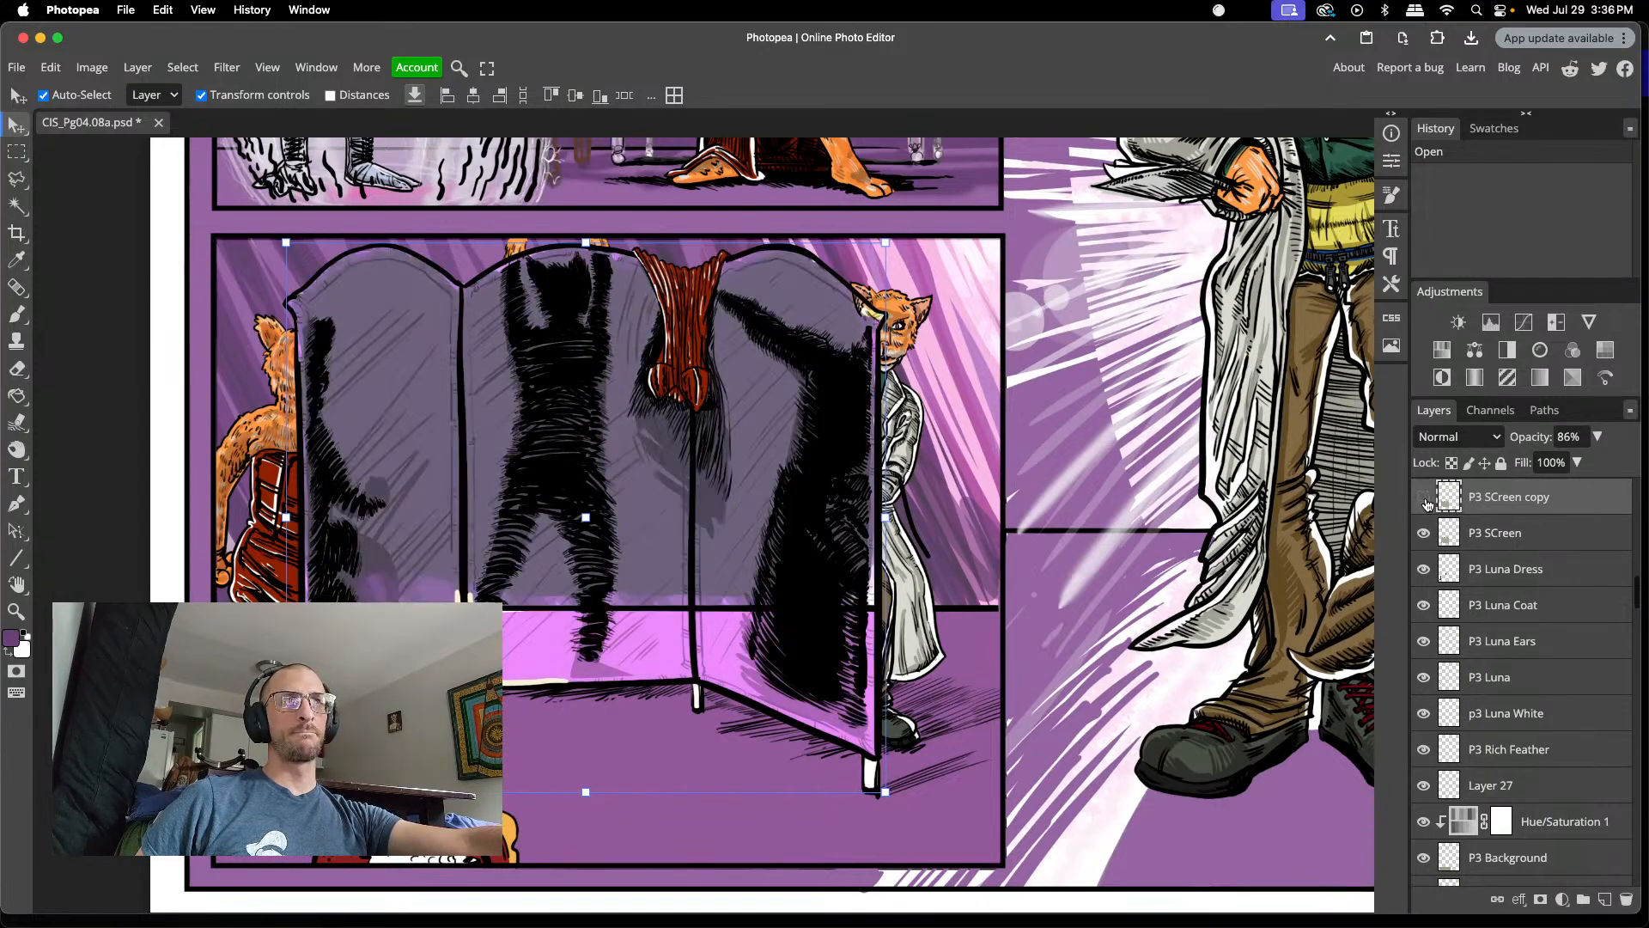
{"action": "left_click", "coordinate": [1425, 500]}
{"action": "left_click", "coordinate": [1430, 534]}
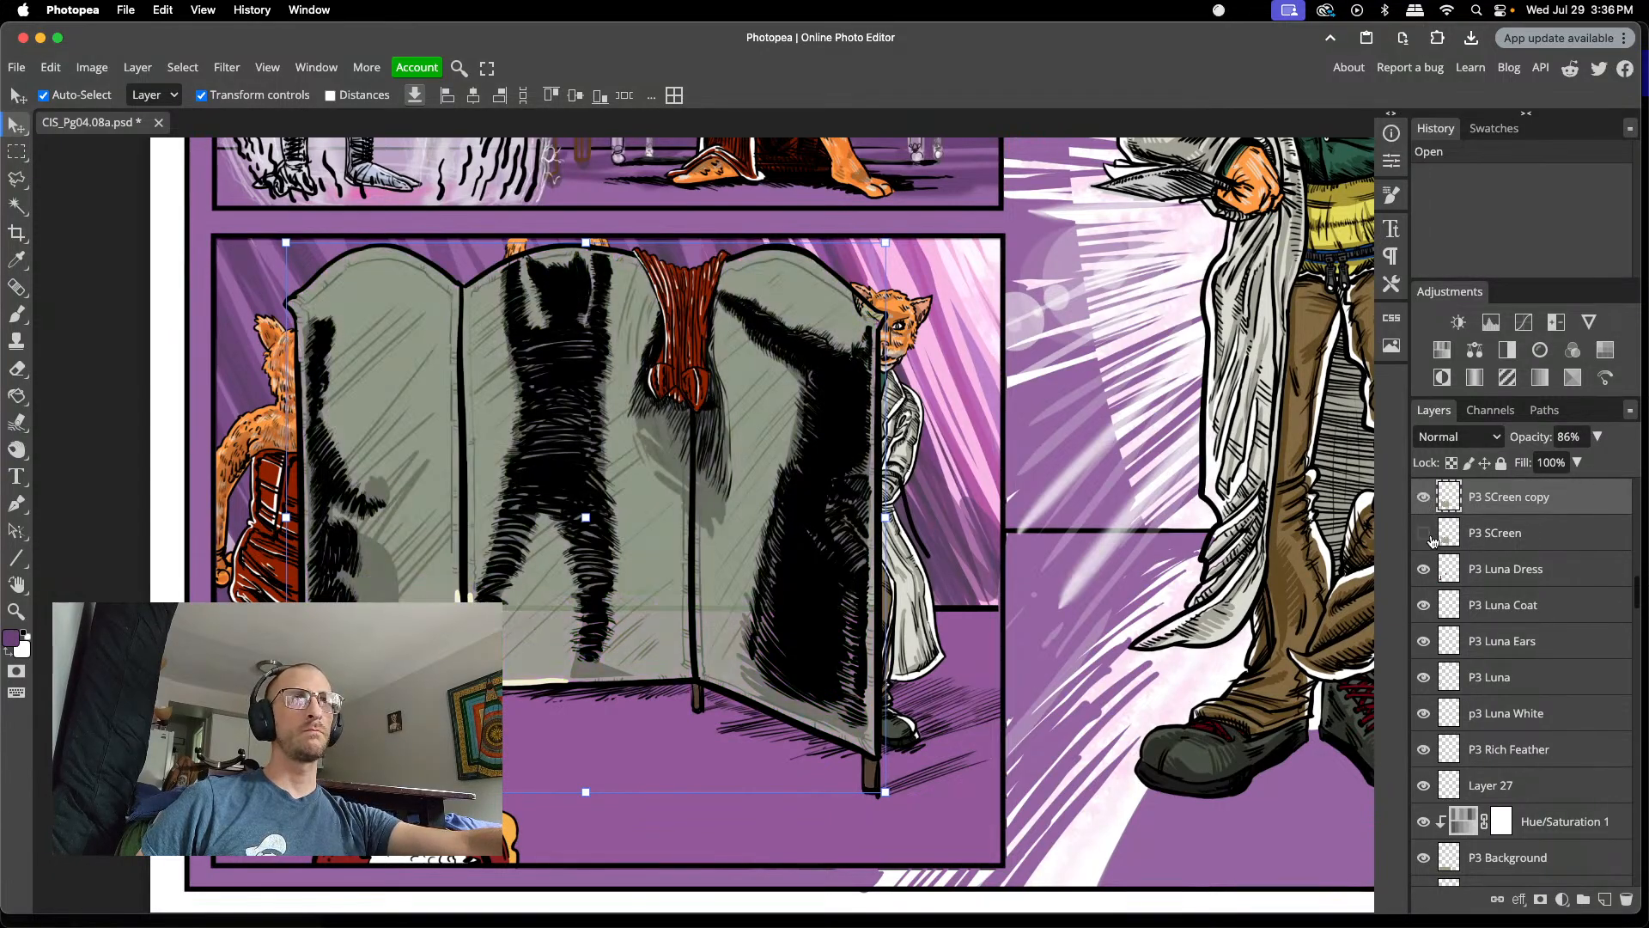
{"action": "left_click", "coordinate": [1429, 534]}
{"action": "left_click", "coordinate": [1429, 535]}
{"action": "left_click", "coordinate": [1430, 534]}
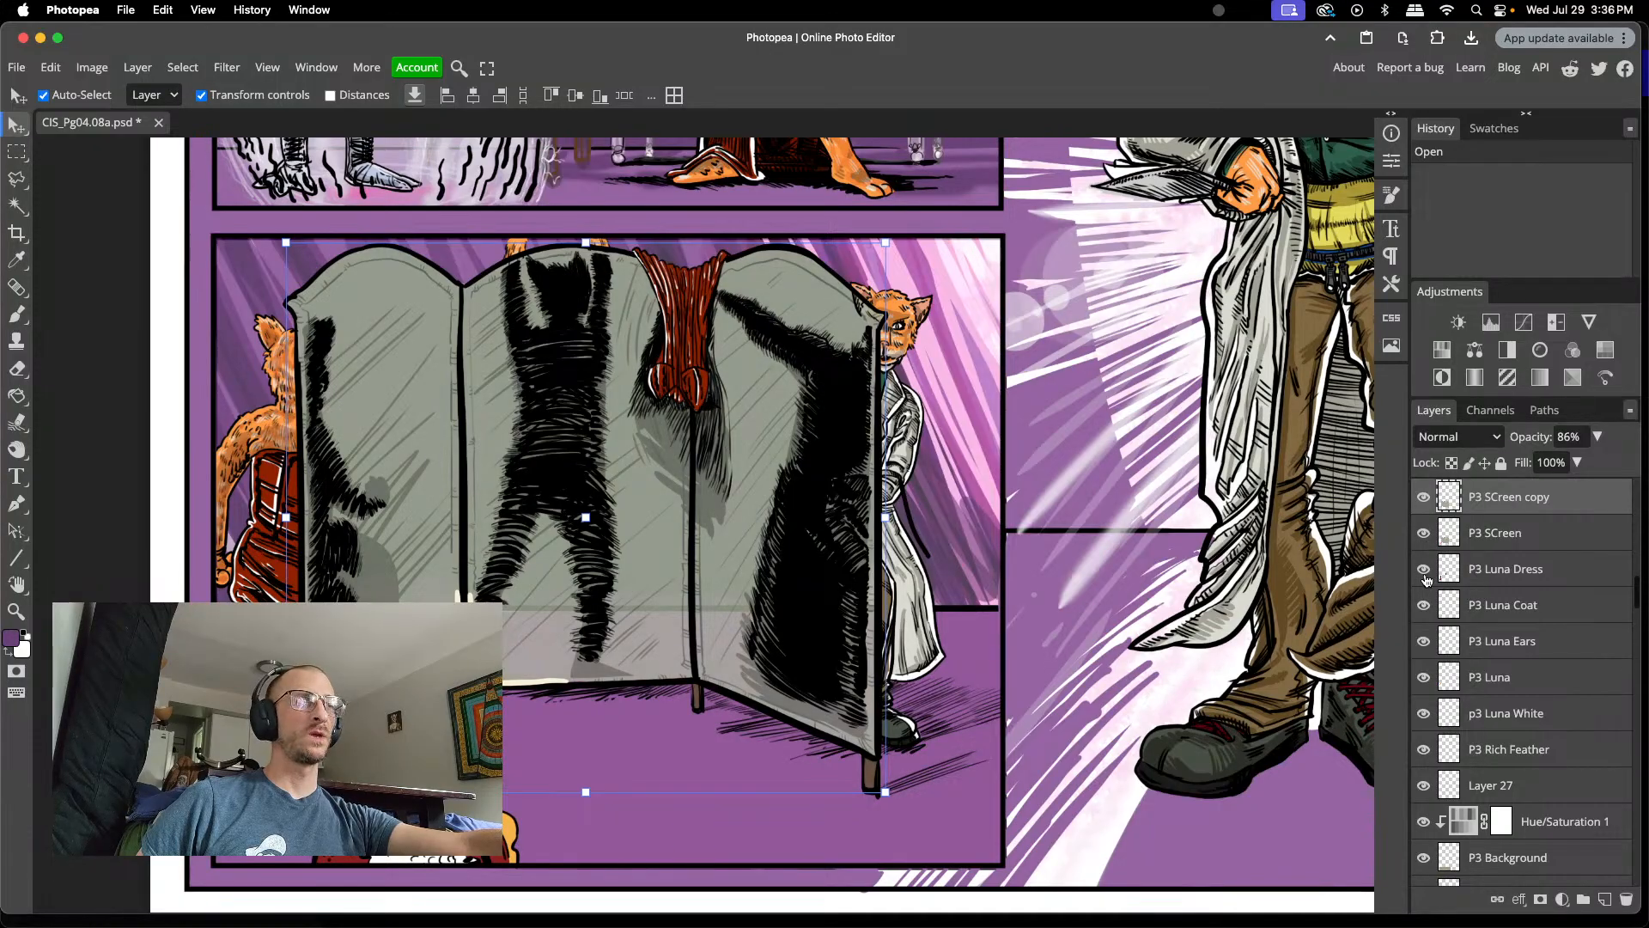
- Hide the P3 Rich layer holding the bird's colouring in the folding-screen panel
{"action": "scroll", "coordinate": [1432, 541], "scroll_direction": "up", "scroll_amount": 2}
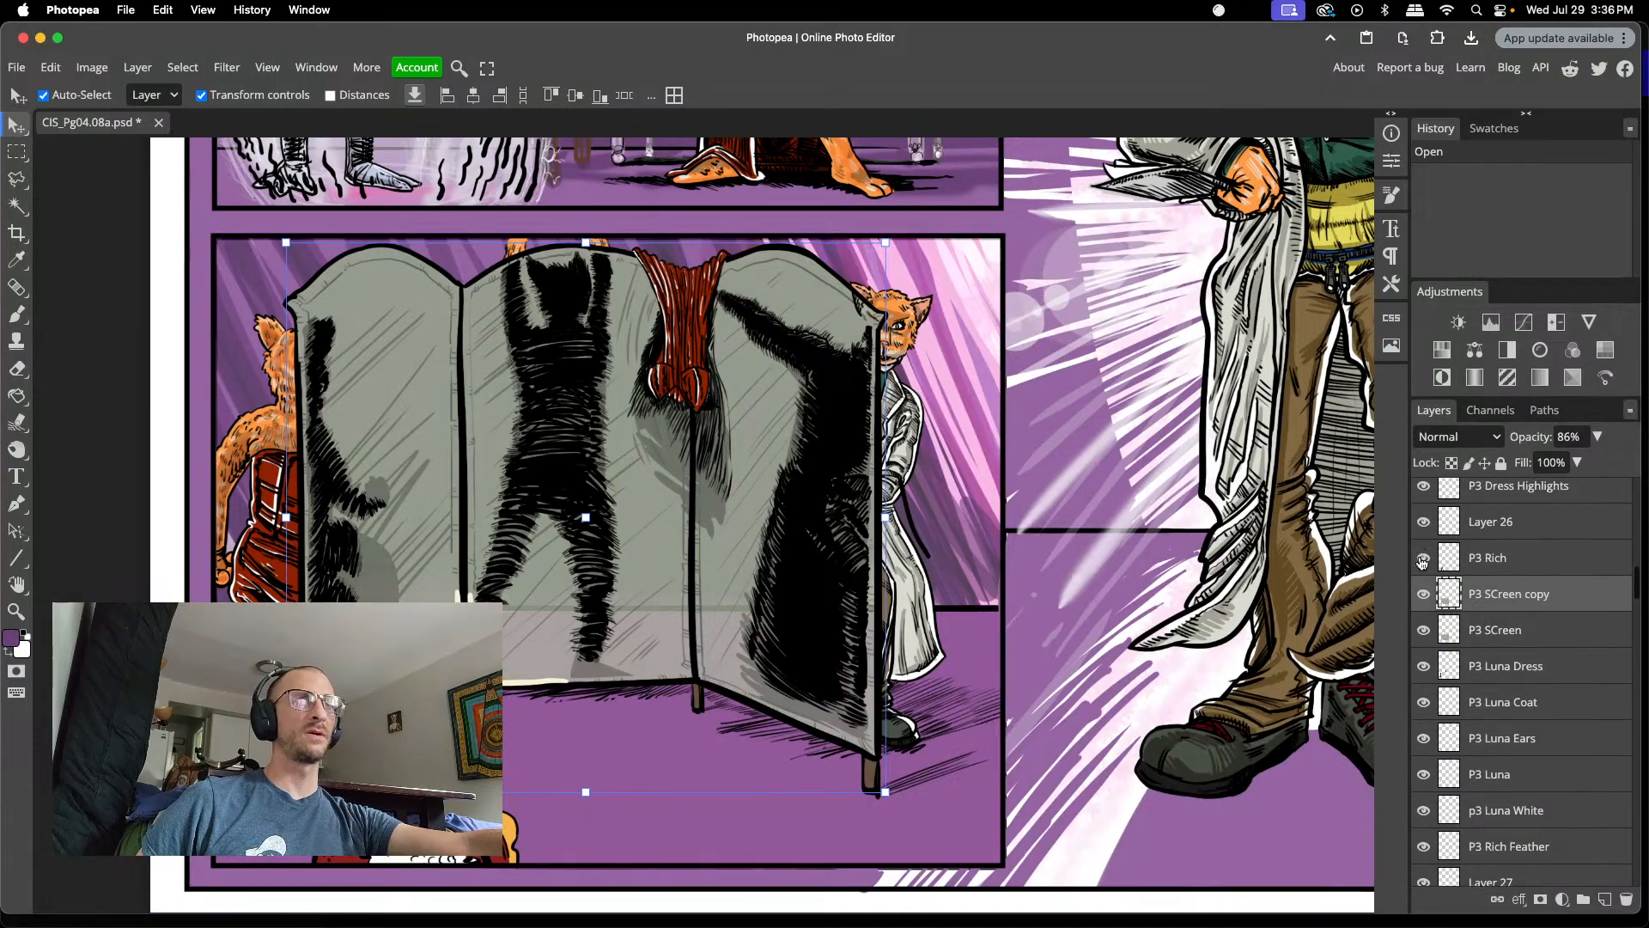
{"action": "left_click", "coordinate": [1423, 560]}
{"action": "left_click", "coordinate": [1422, 560]}
{"action": "left_click", "coordinate": [1423, 560]}
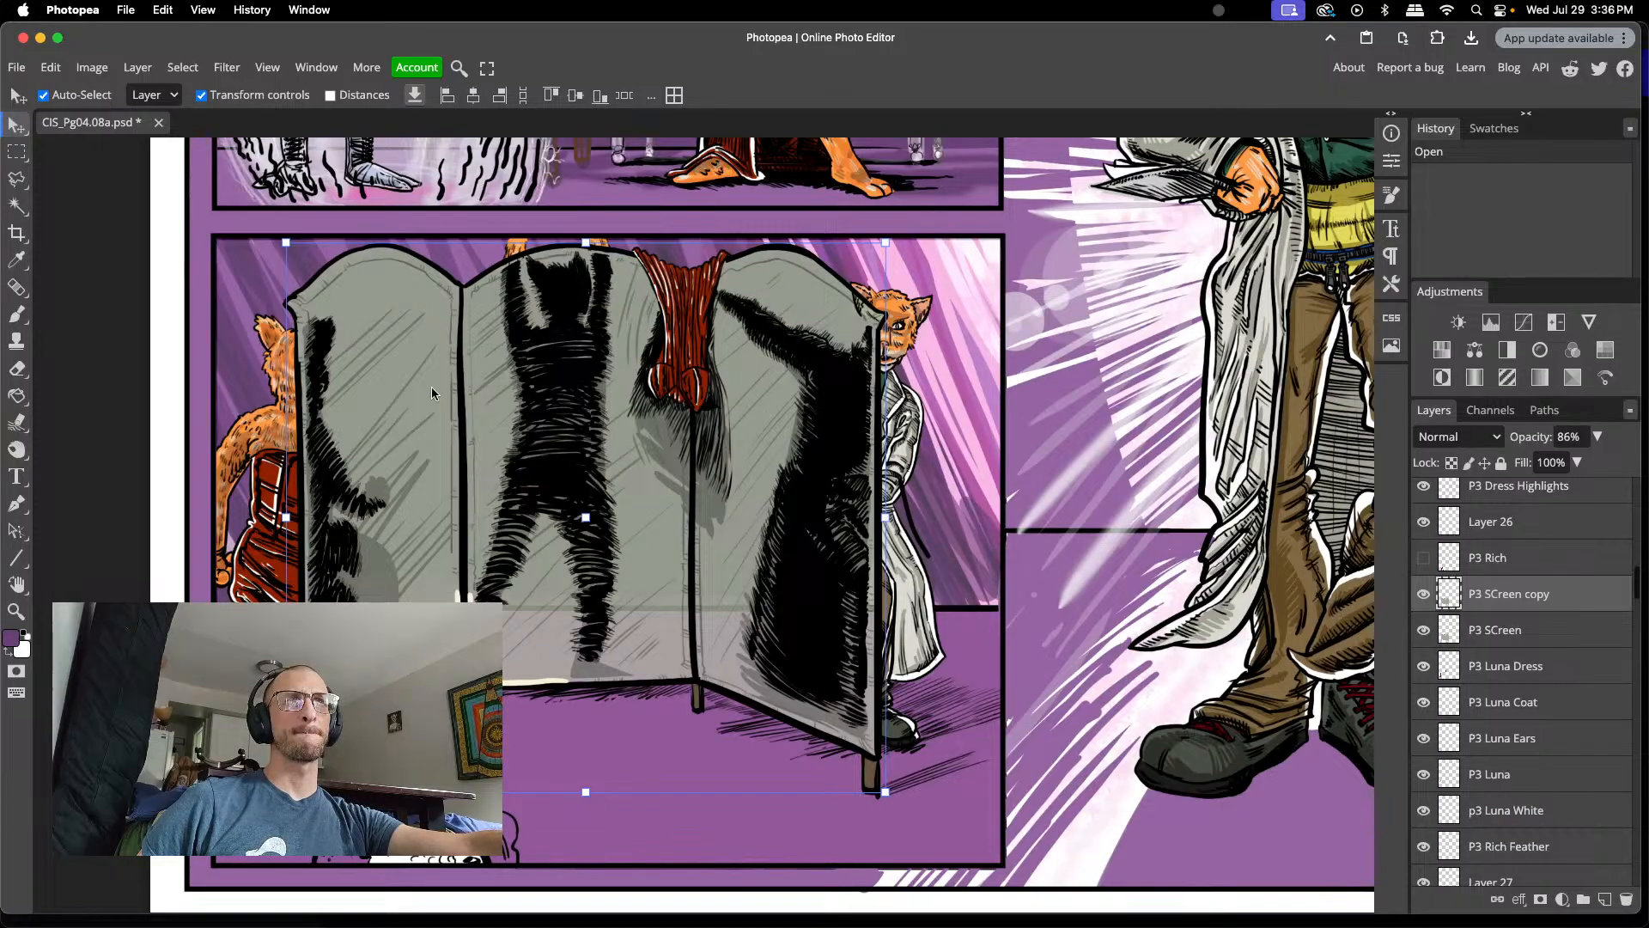
- Toggle the P3 Luna Coat and P3 Dress Highlights layers off and on to identify their artwork
{"action": "left_click", "coordinate": [1425, 702]}
{"action": "left_click", "coordinate": [1425, 702]}
{"action": "left_click", "coordinate": [1426, 703]}
{"action": "left_click", "coordinate": [1425, 704]}
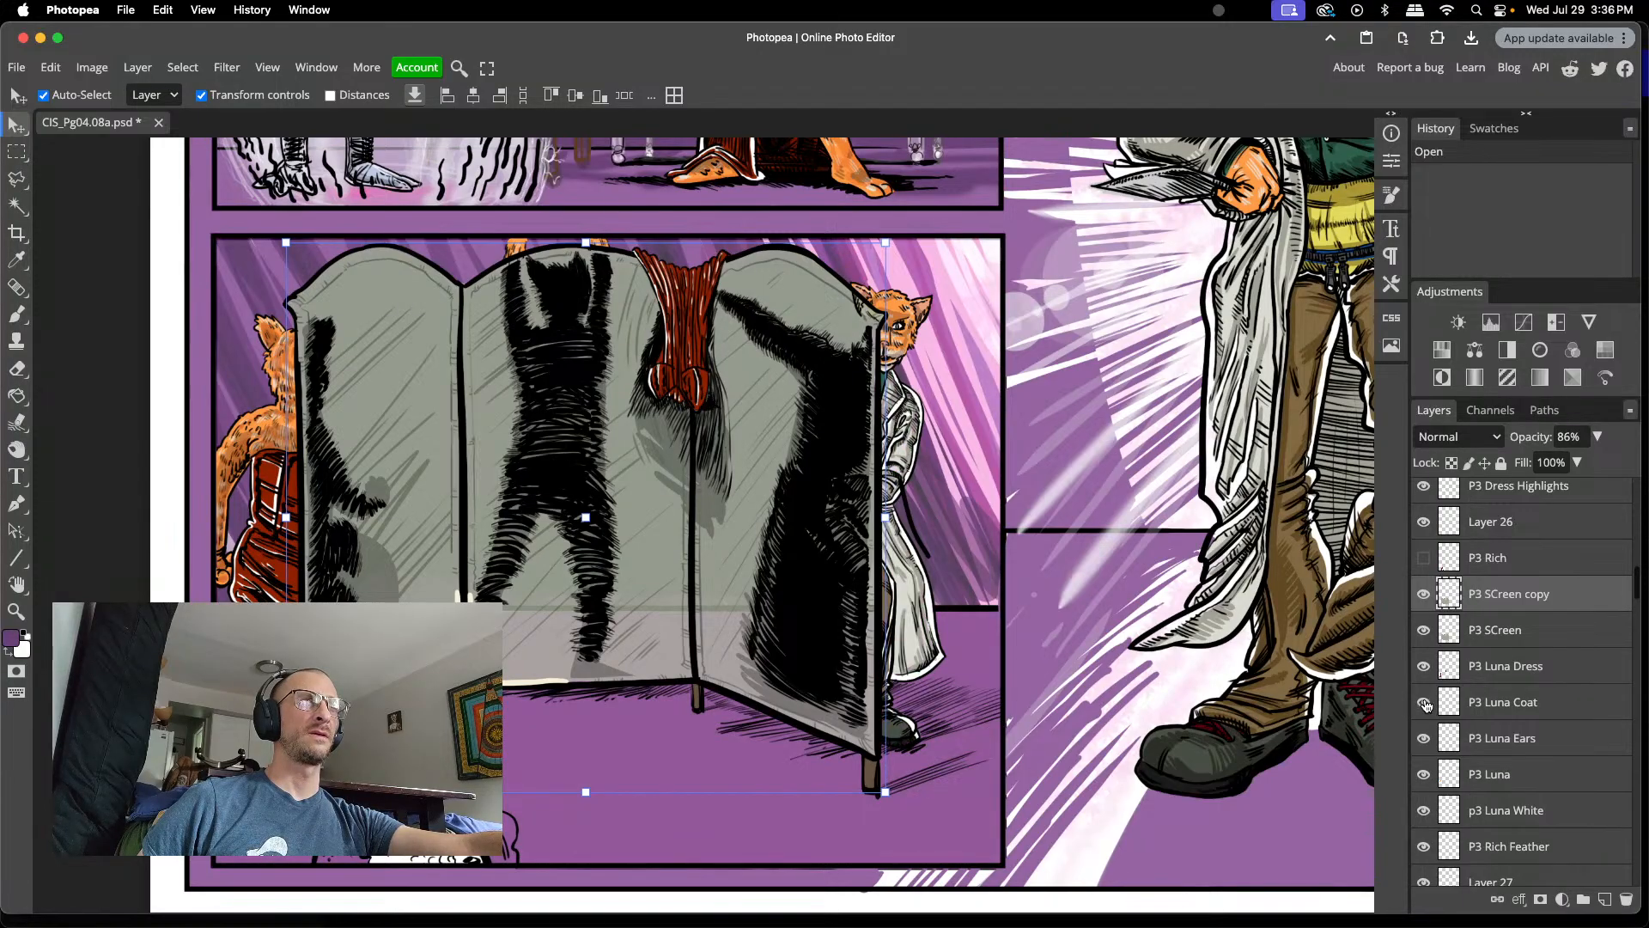
{"action": "scroll", "coordinate": [1425, 703], "scroll_direction": "up", "scroll_amount": 3}
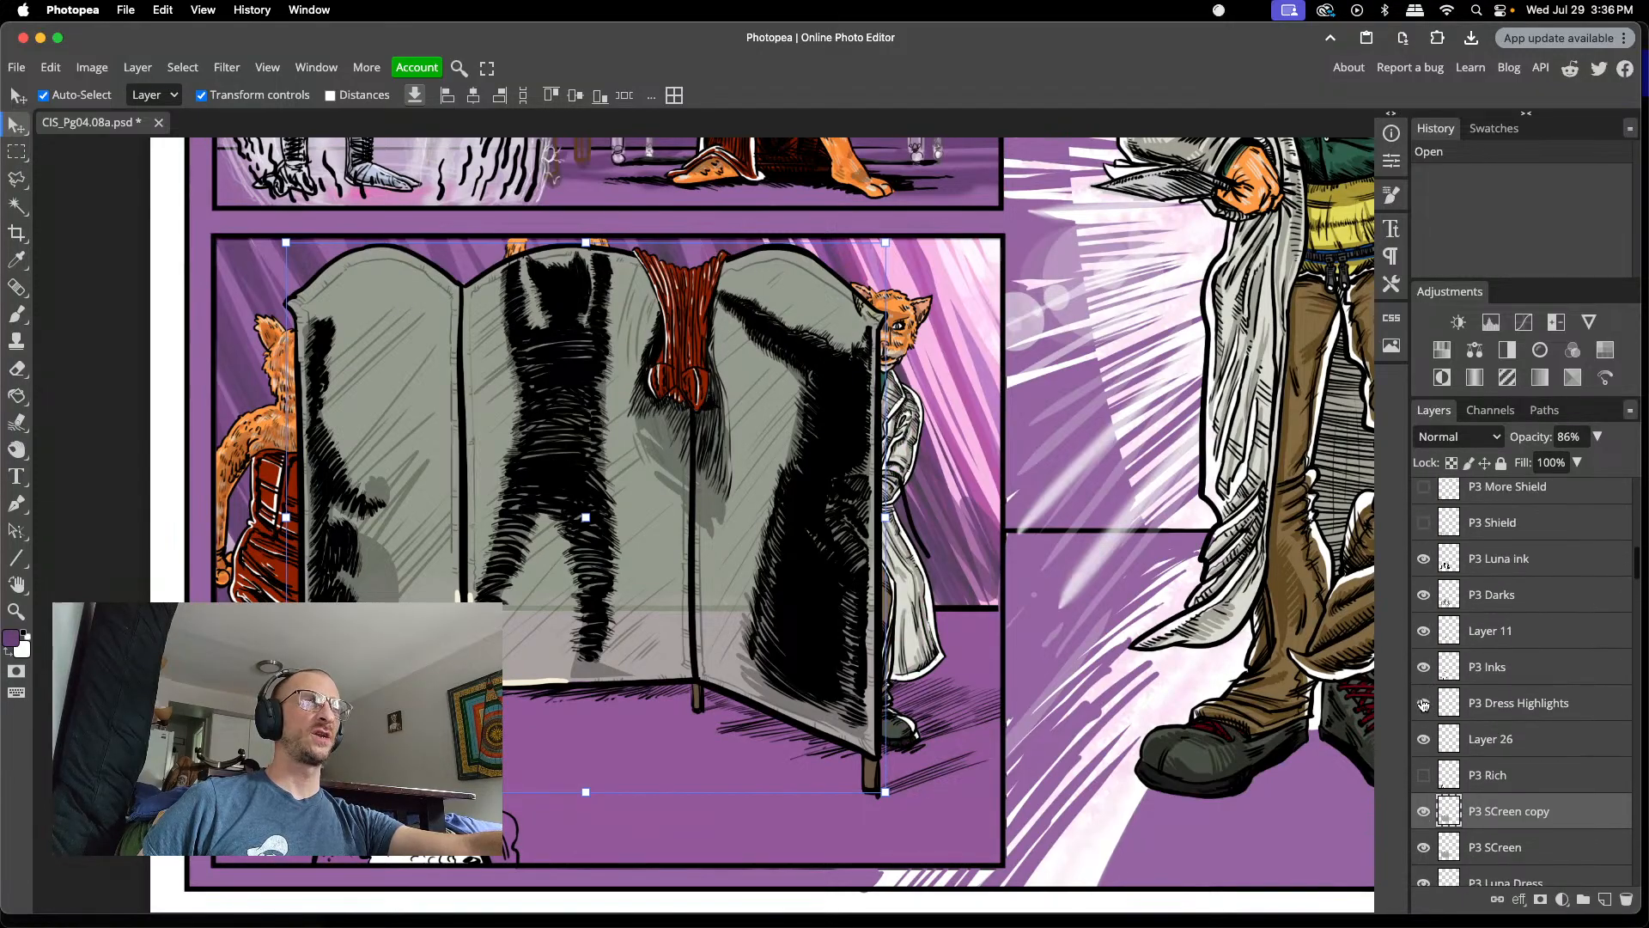
{"action": "left_click", "coordinate": [1424, 703]}
{"action": "left_click", "coordinate": [1423, 704]}
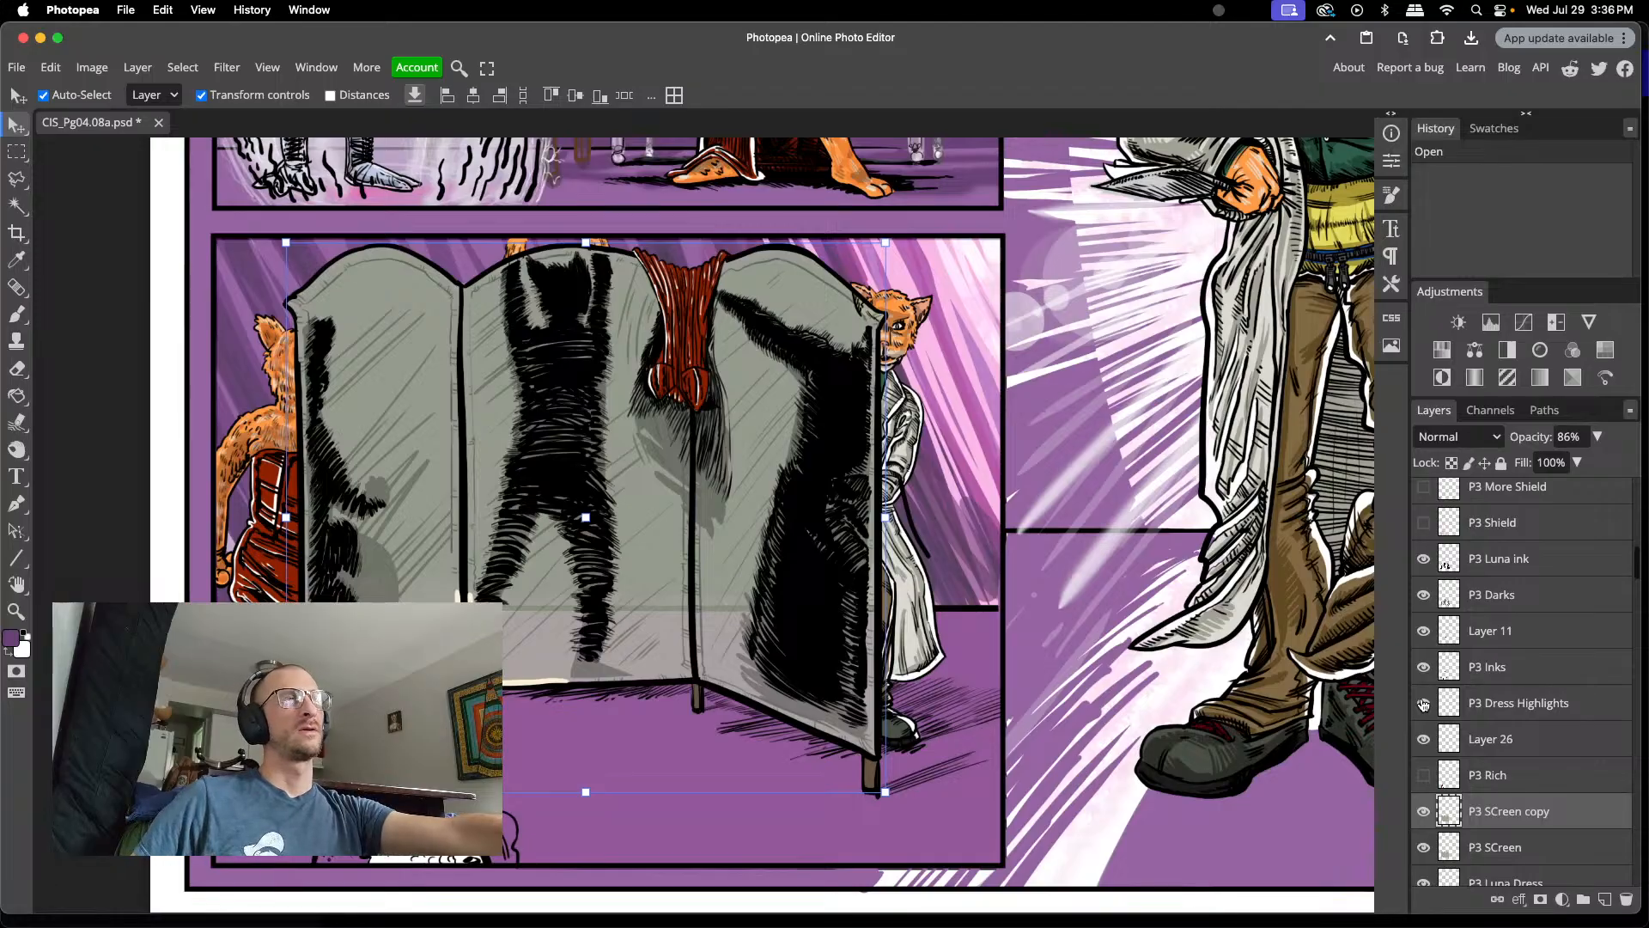
- Check the P3 Darks shading by toggling its visibility, and hide the P3 Luna ink layer
{"action": "left_click", "coordinate": [1424, 595]}
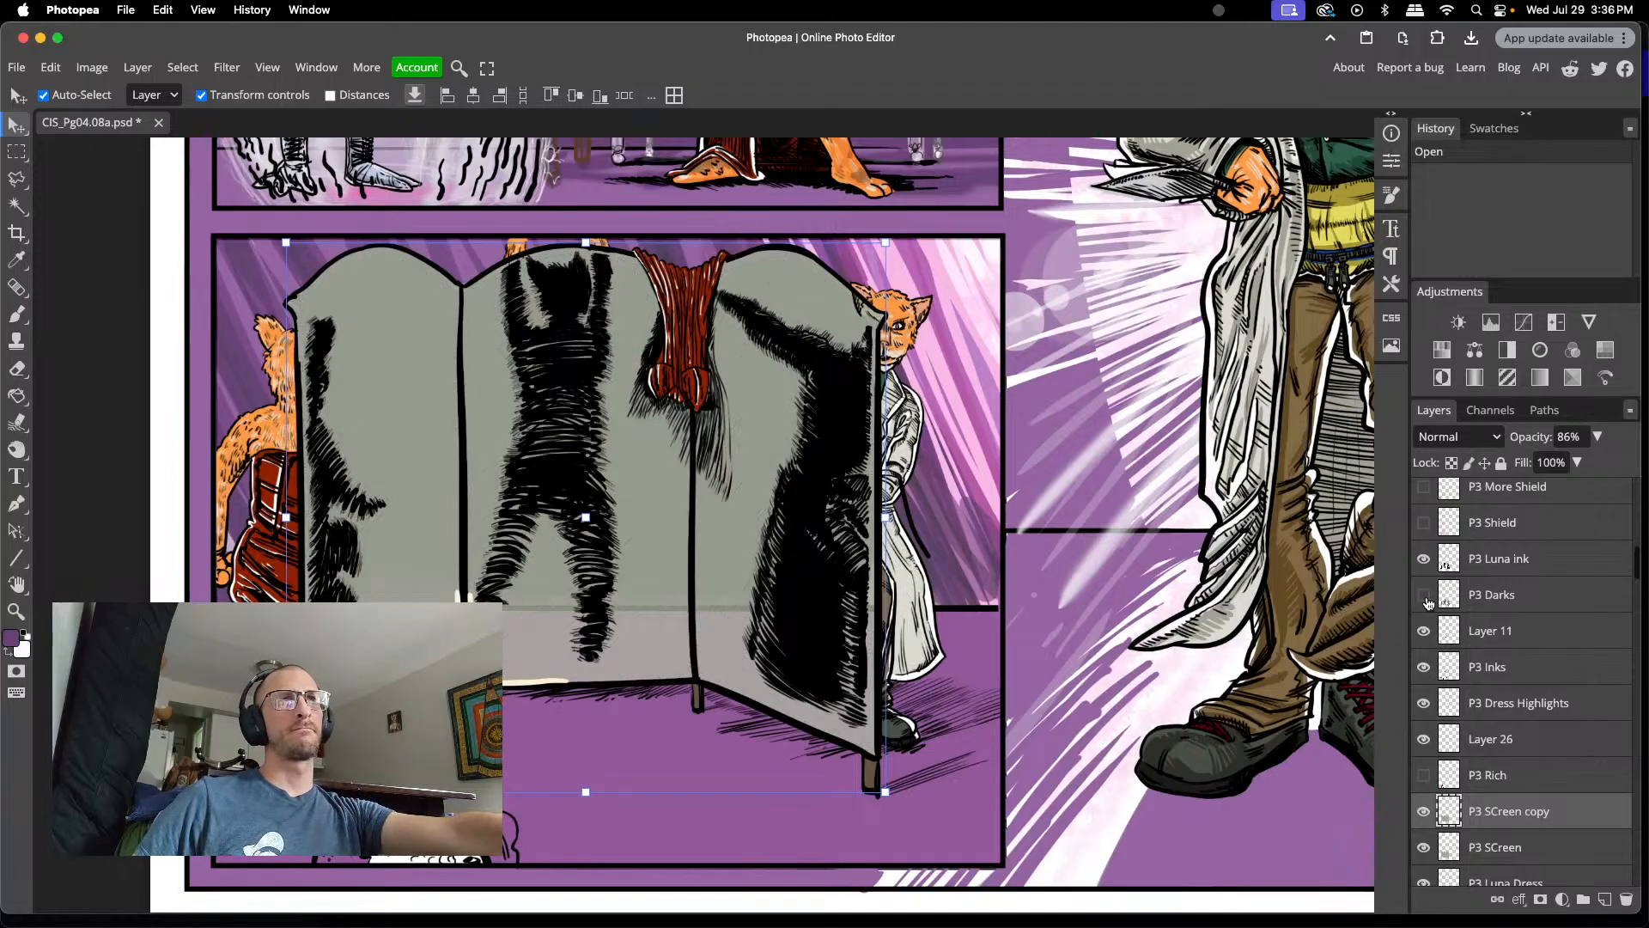
{"action": "left_click", "coordinate": [1424, 595]}
{"action": "left_click", "coordinate": [1424, 595]}
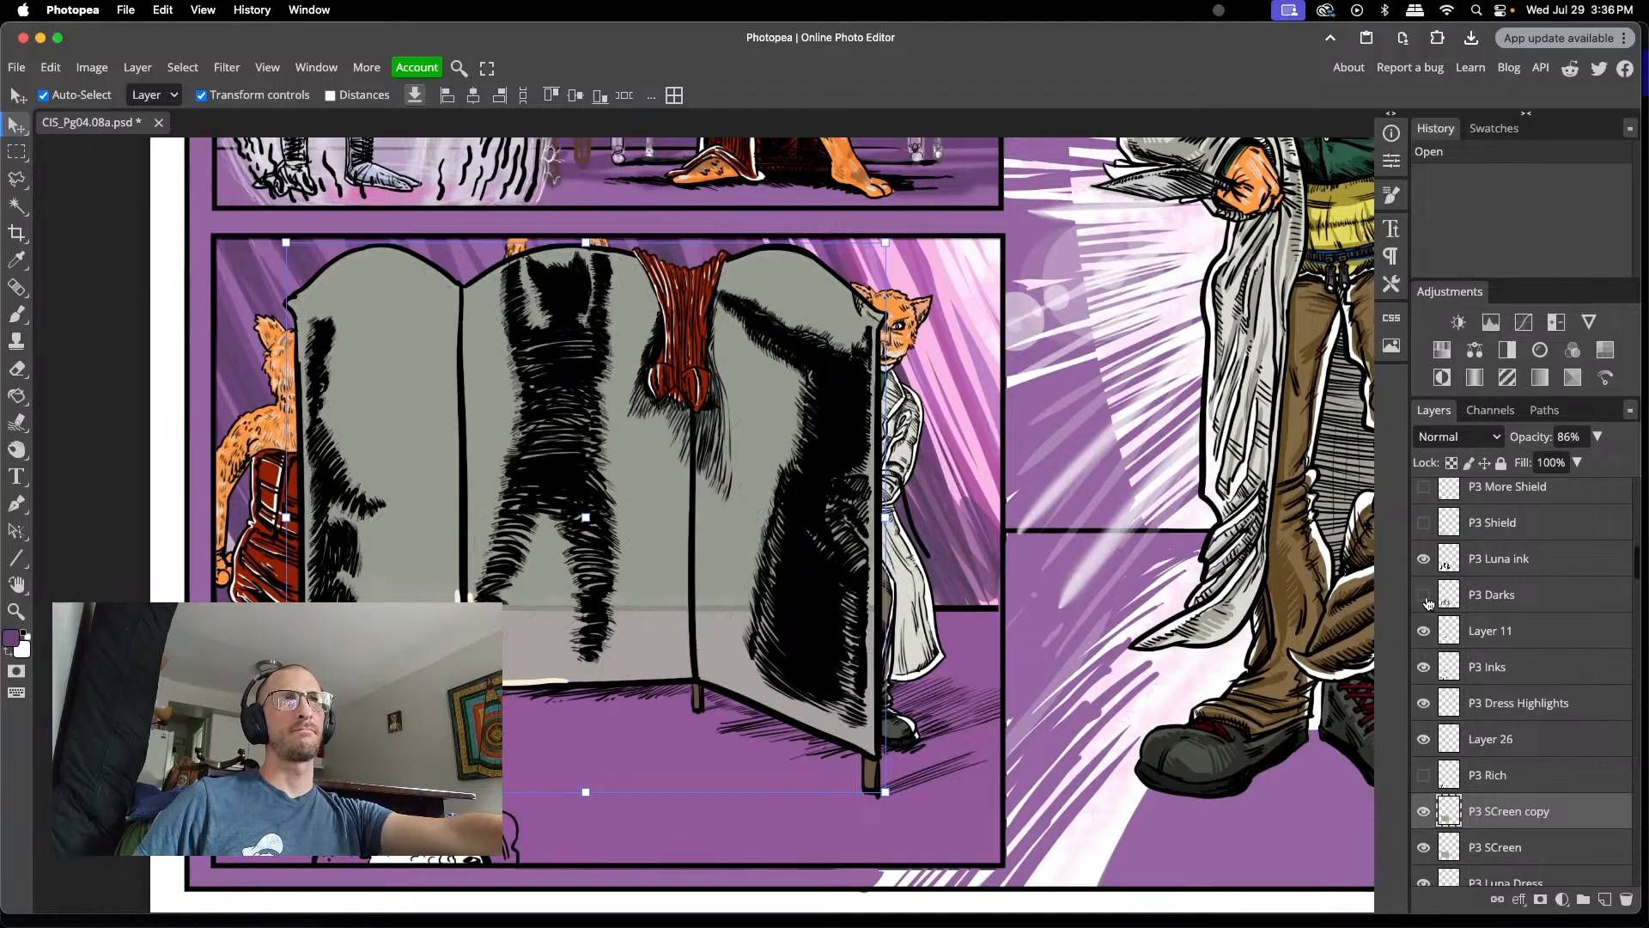
{"action": "left_click", "coordinate": [1424, 596]}
{"action": "left_click", "coordinate": [1422, 559]}
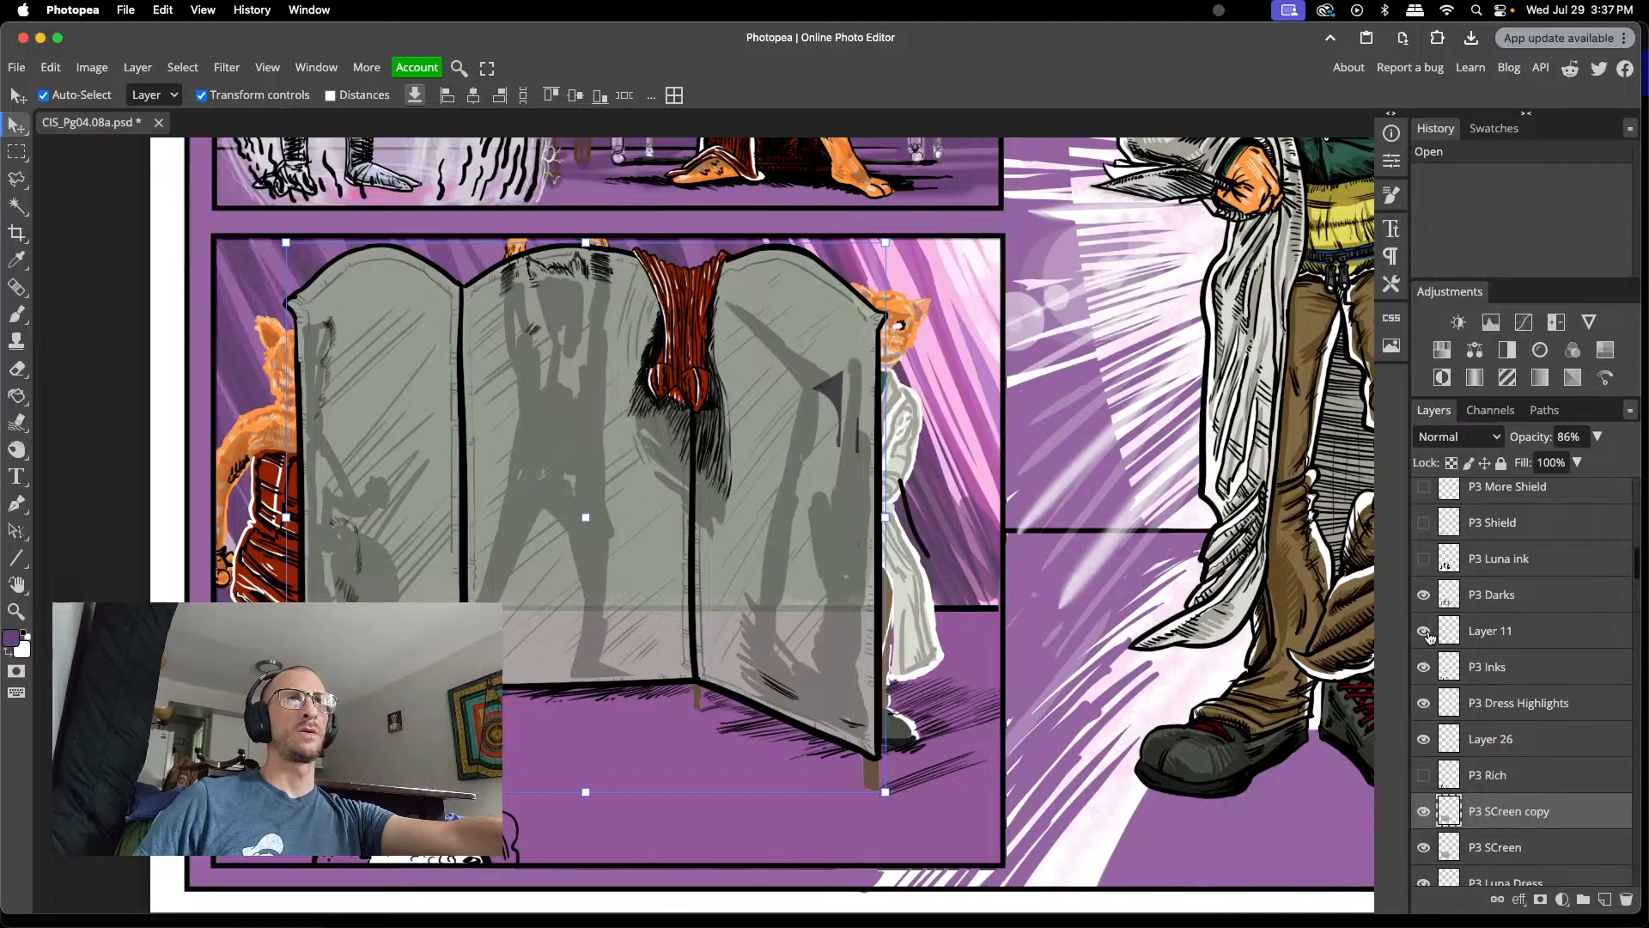
- Toggle the P3 Inks and P3 Dress Highlights layers off and on to see which lines belong to the screen and dress
{"action": "left_click", "coordinate": [1424, 669]}
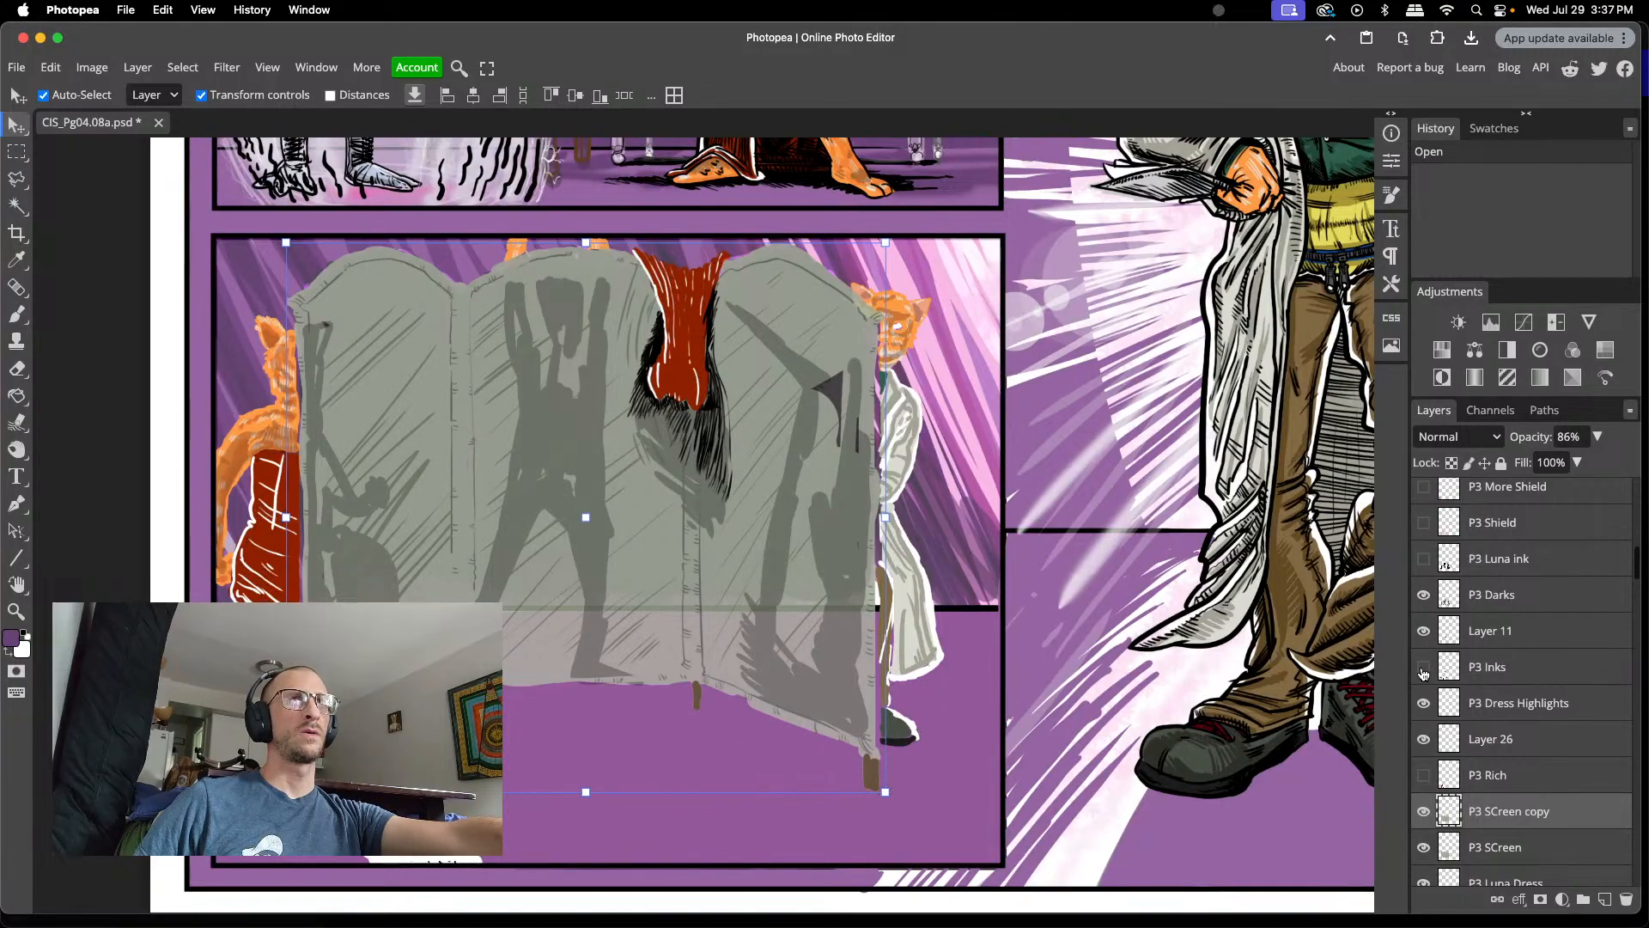
{"action": "left_click", "coordinate": [1424, 670]}
{"action": "left_click", "coordinate": [1424, 703]}
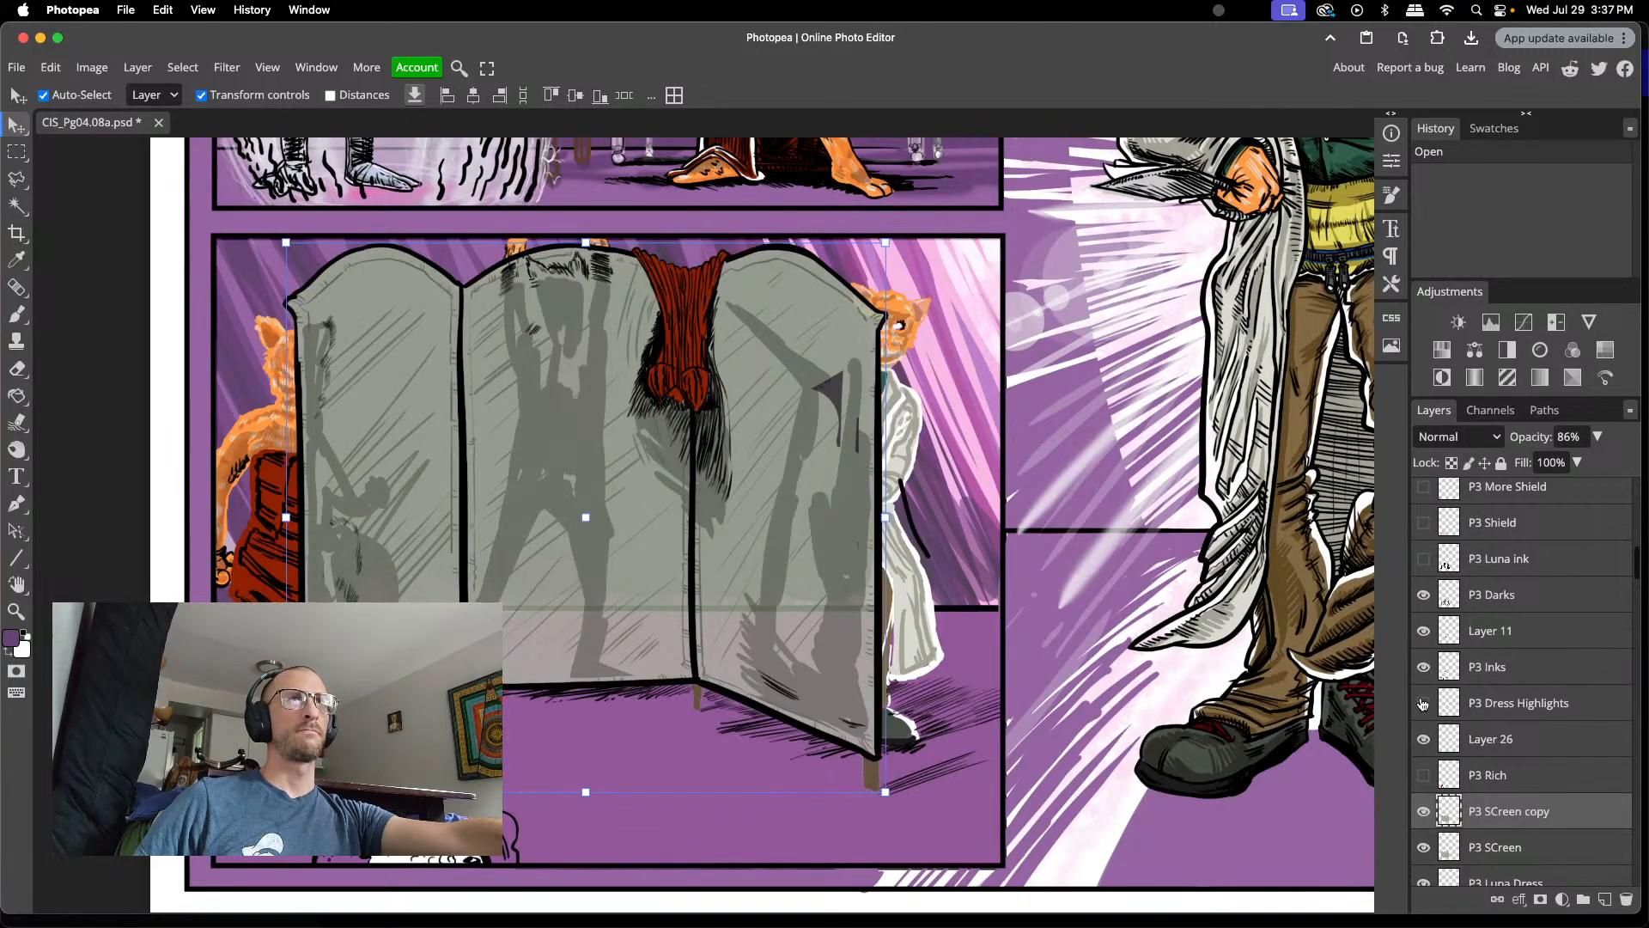
{"action": "left_click", "coordinate": [1424, 704]}
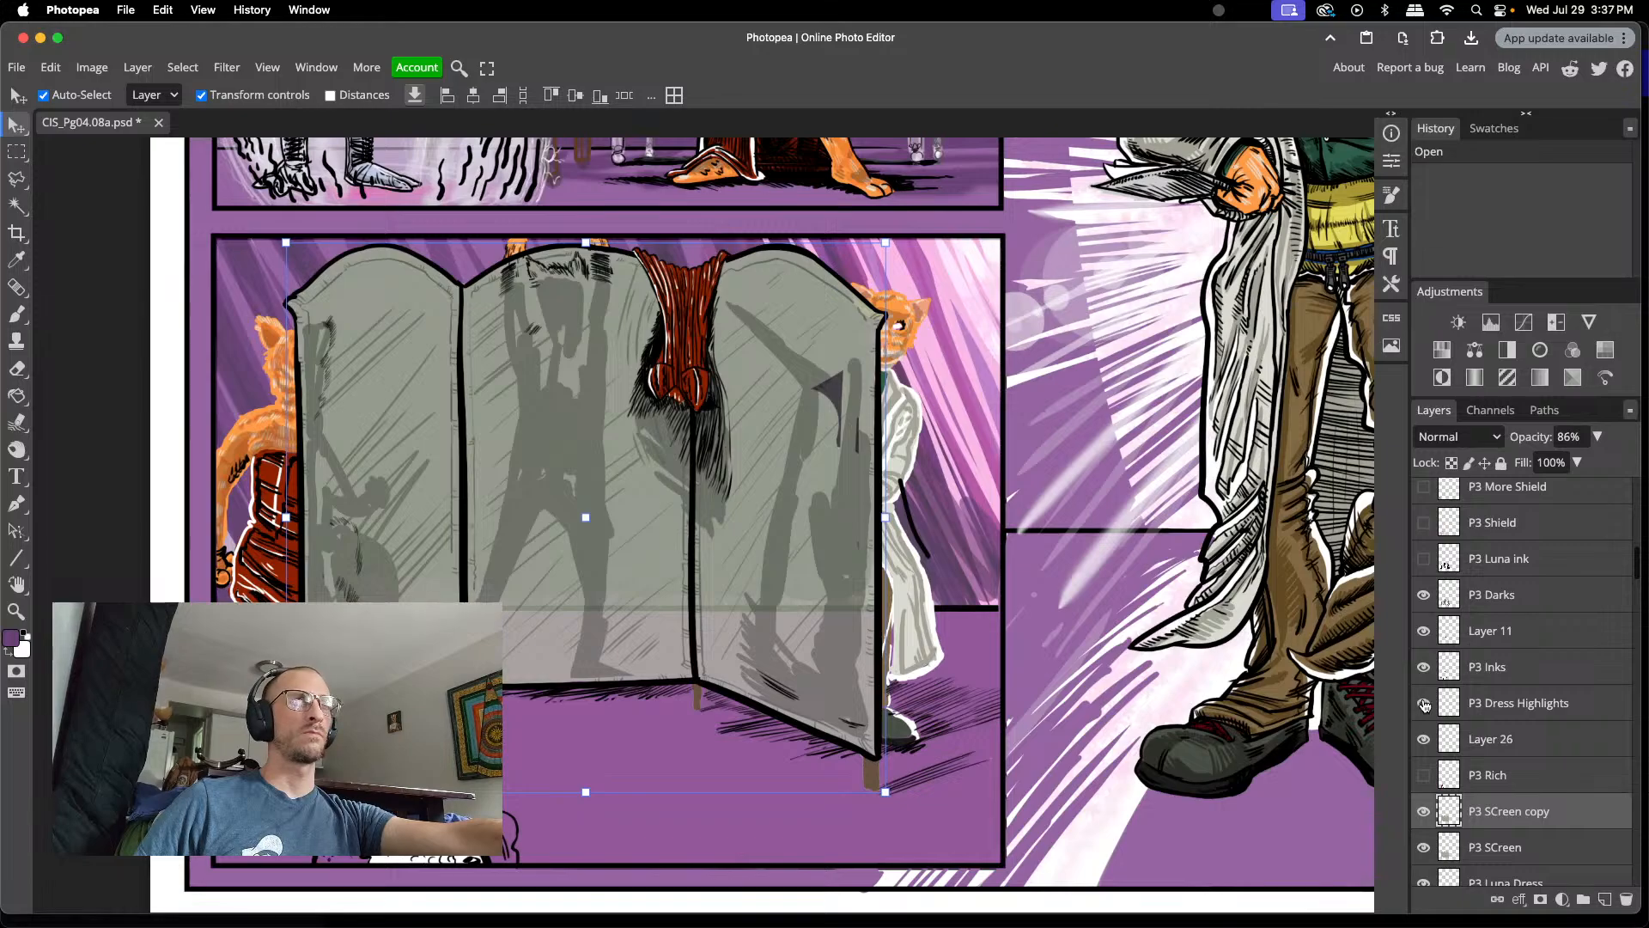
{"action": "scroll", "coordinate": [1424, 705], "scroll_direction": "down", "scroll_amount": 1}
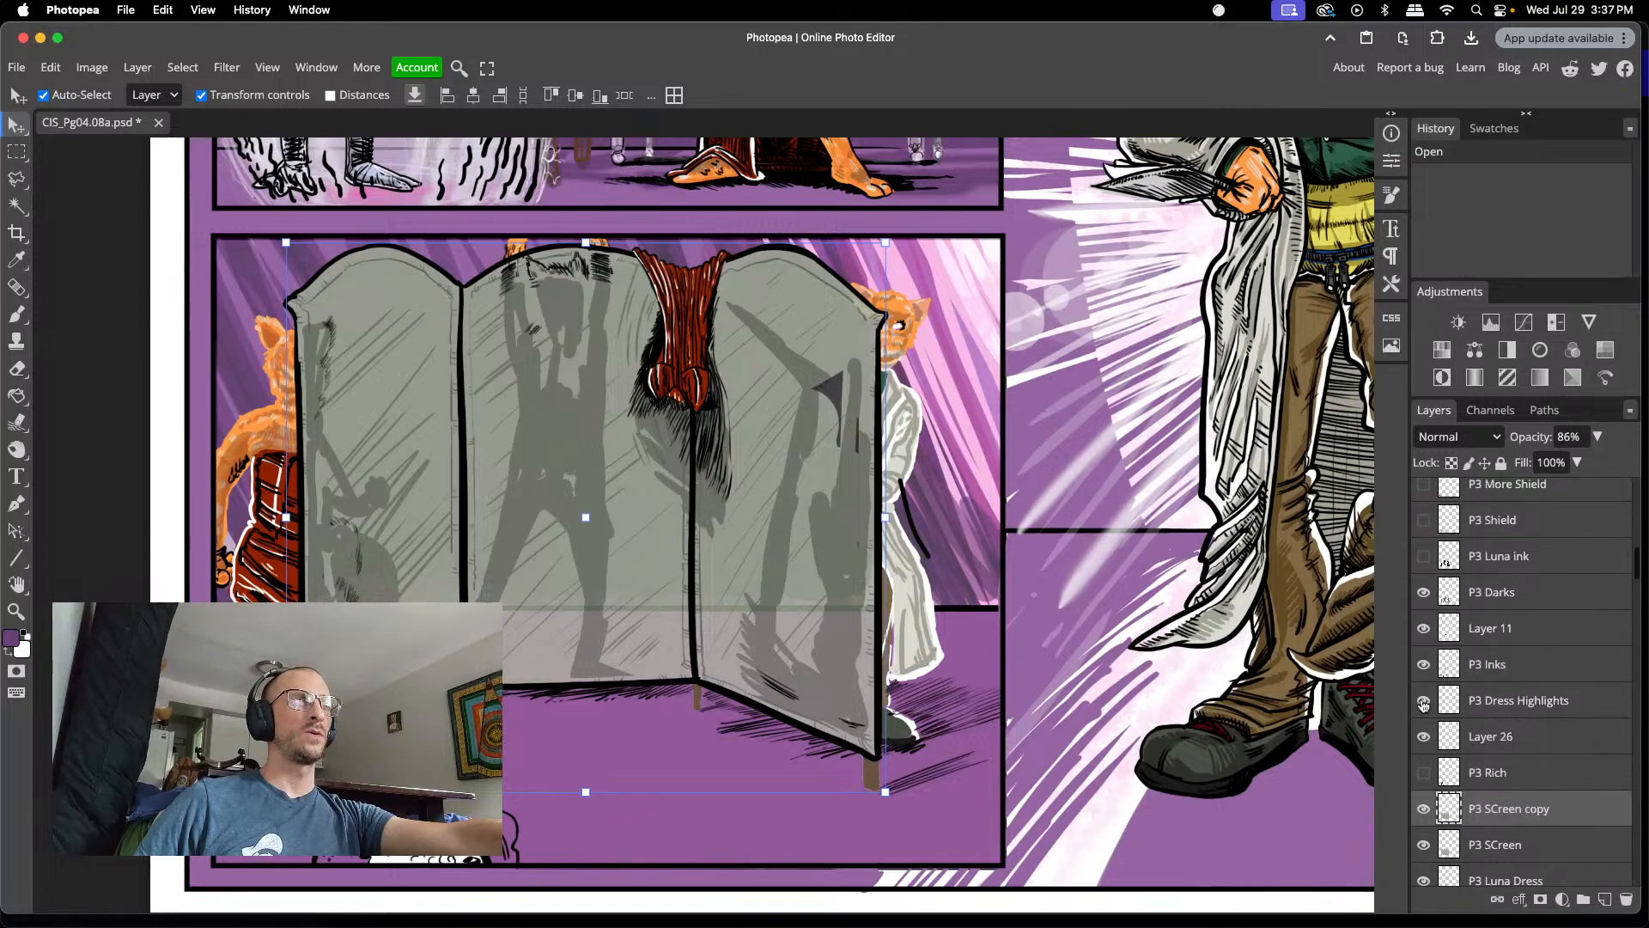
- Toggle the P3 Dress Highlights and P3 Luna ink layers to compare their effect, leaving both shown
{"action": "left_click", "coordinate": [1424, 702]}
{"action": "left_click", "coordinate": [1424, 702]}
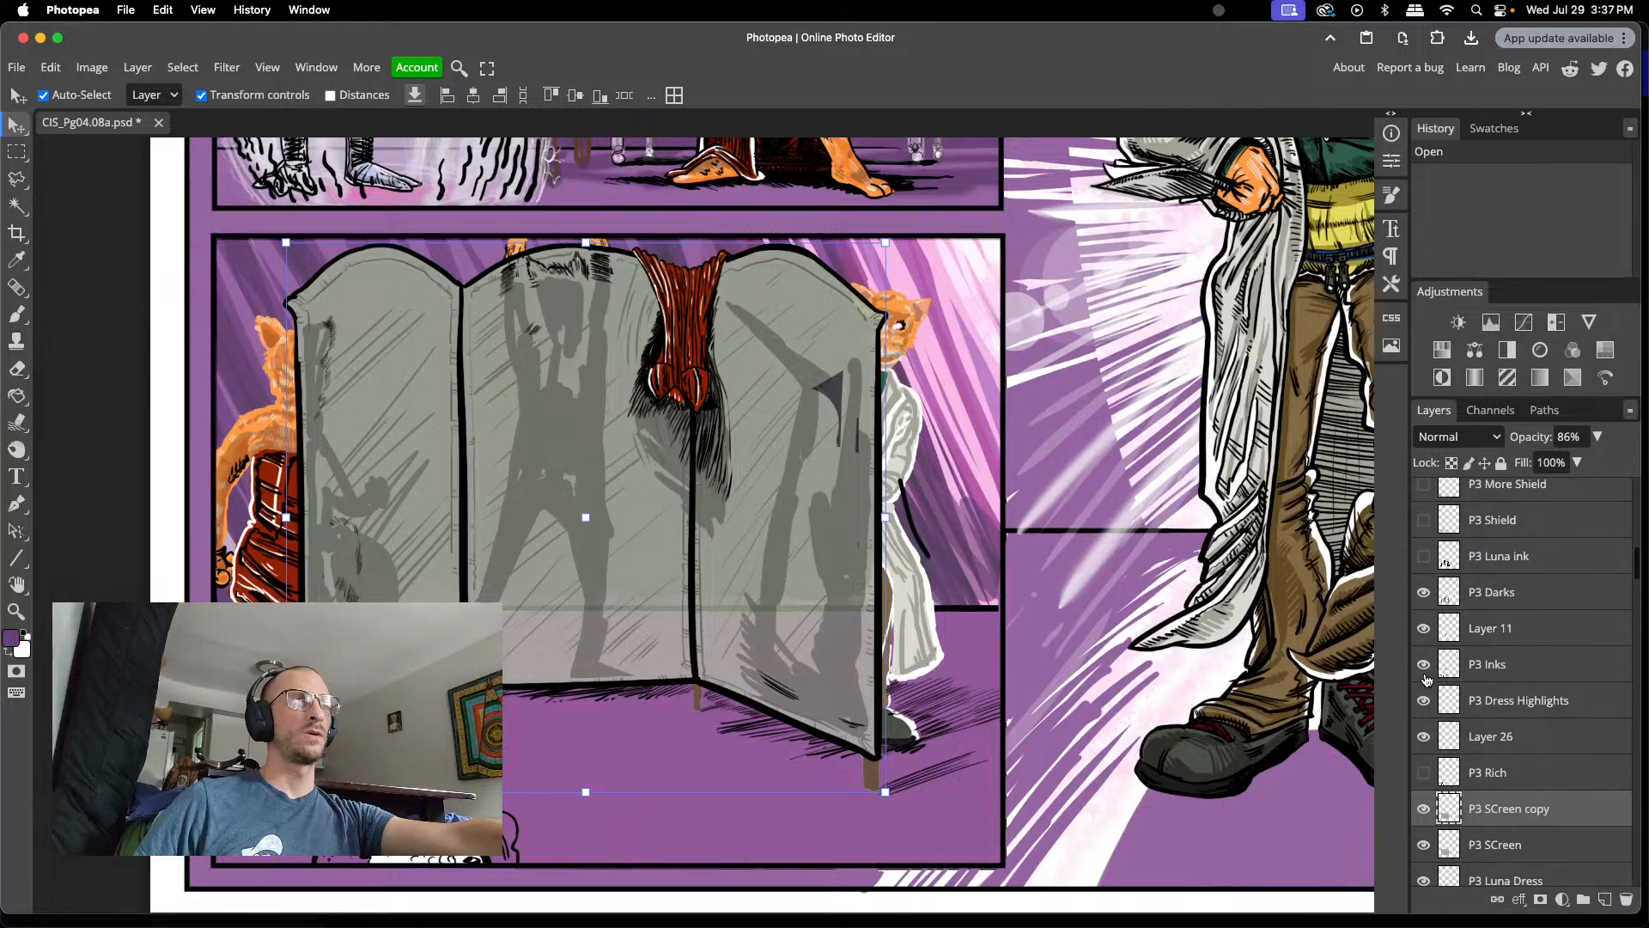
{"action": "left_click", "coordinate": [1429, 560]}
{"action": "left_click", "coordinate": [1428, 560]}
{"action": "left_click", "coordinate": [1428, 561]}
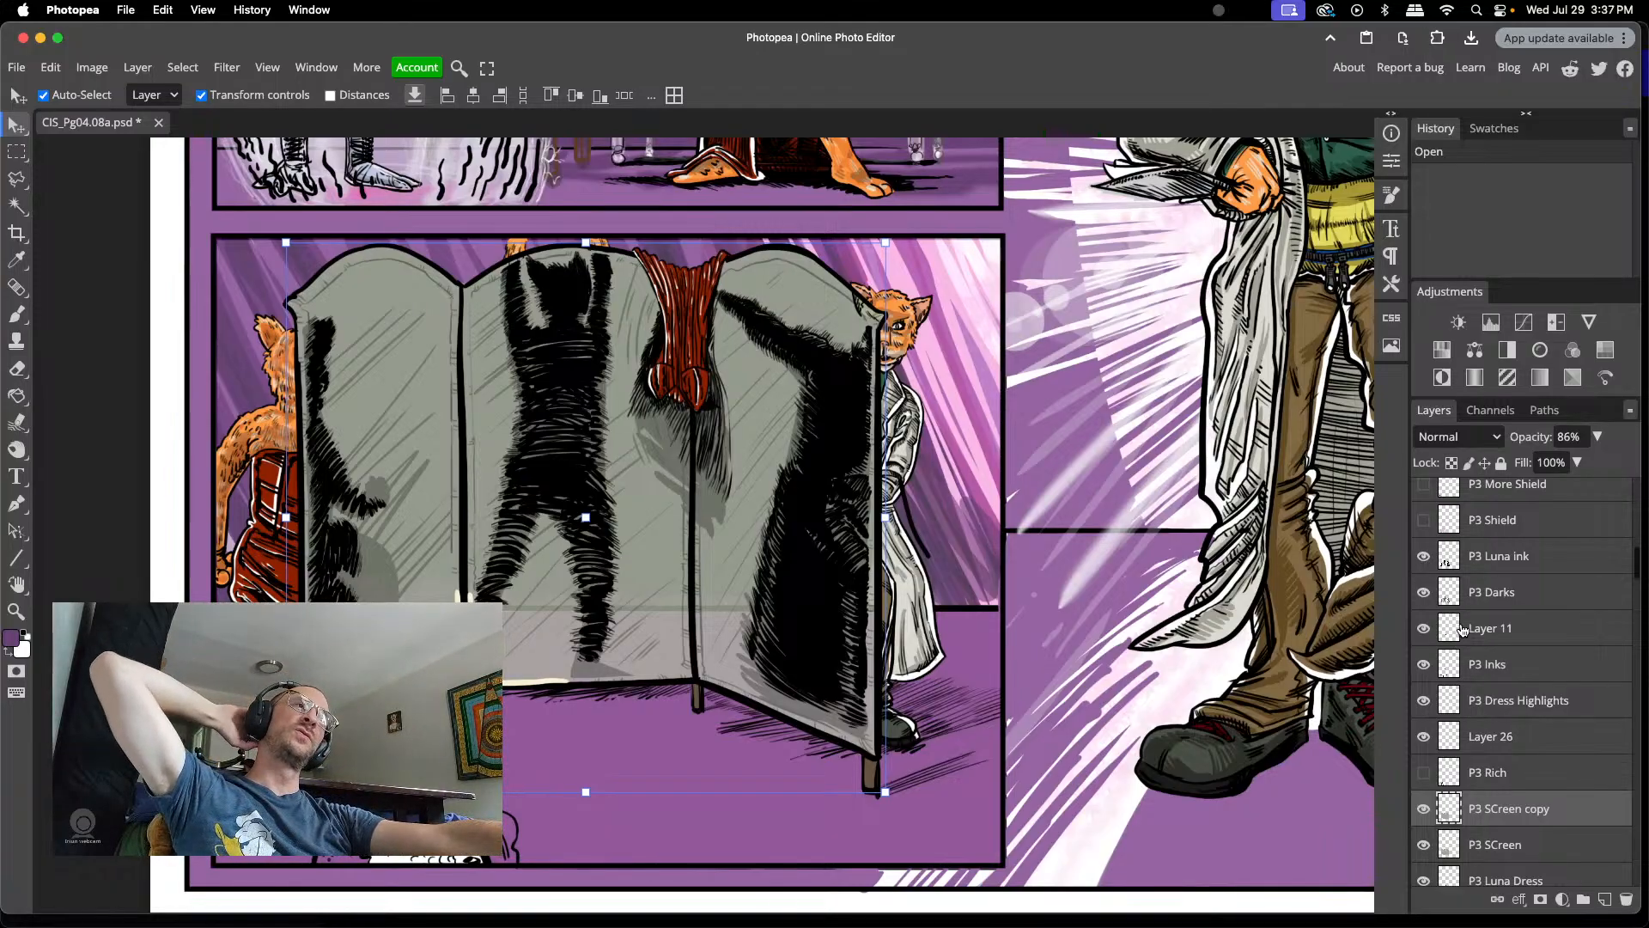
- Hide and reshow the P3 SCreen copy and P3 SCreen layers to compare how each colours the folding screen
{"action": "left_click", "coordinate": [1423, 810]}
{"action": "left_click", "coordinate": [1424, 844]}
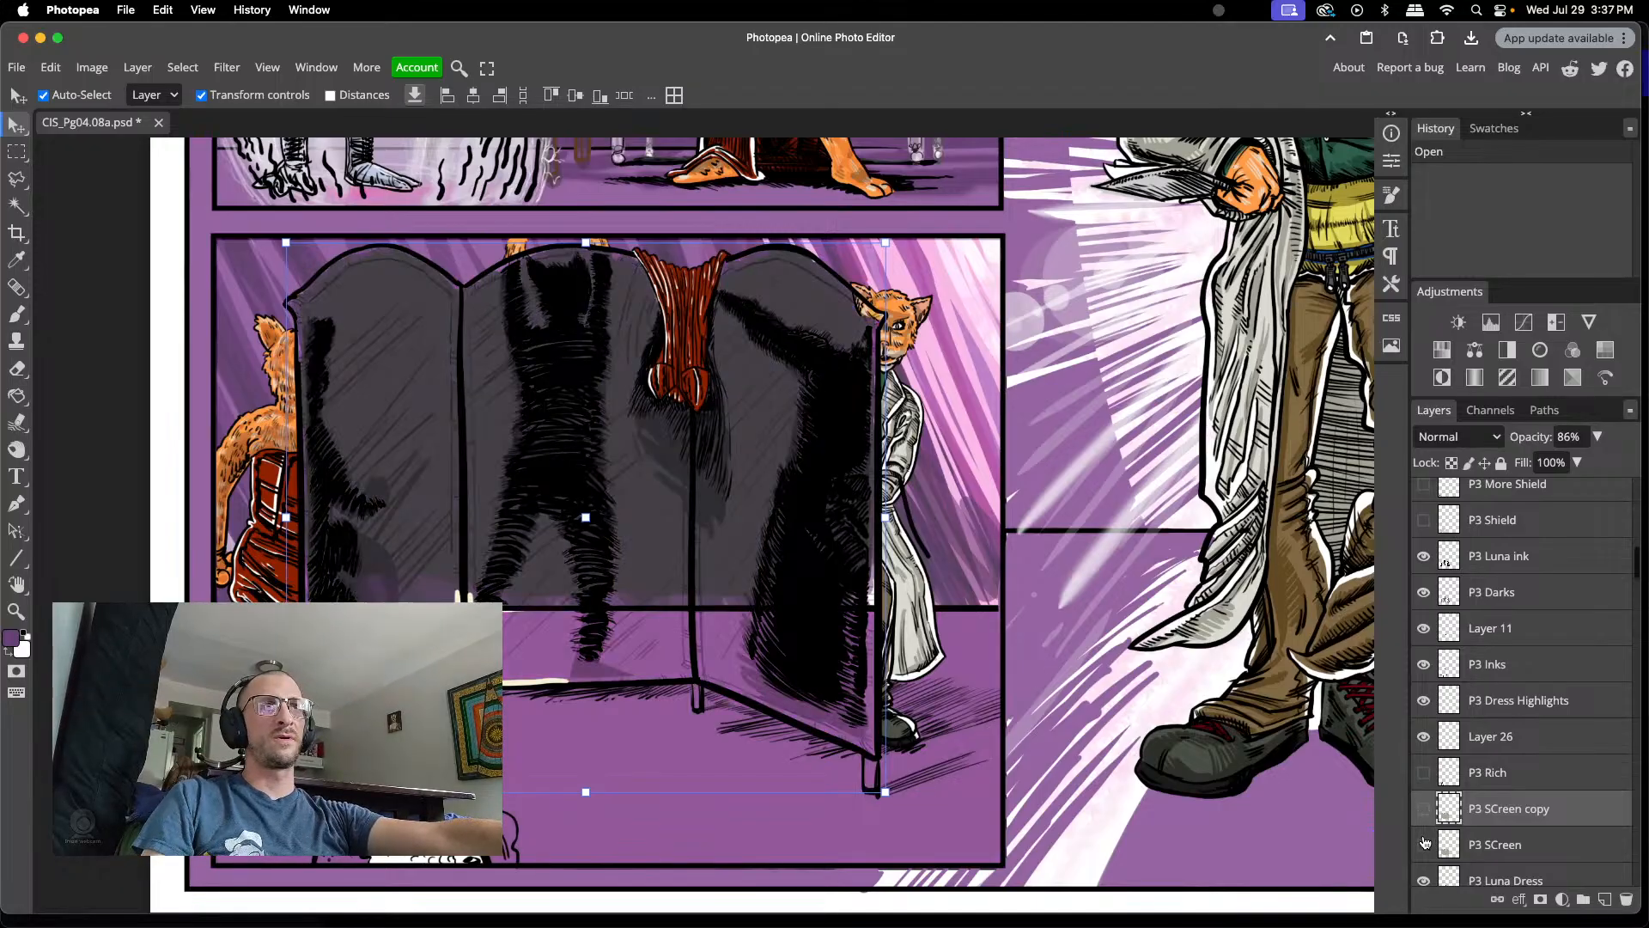
{"action": "left_click", "coordinate": [1425, 842]}
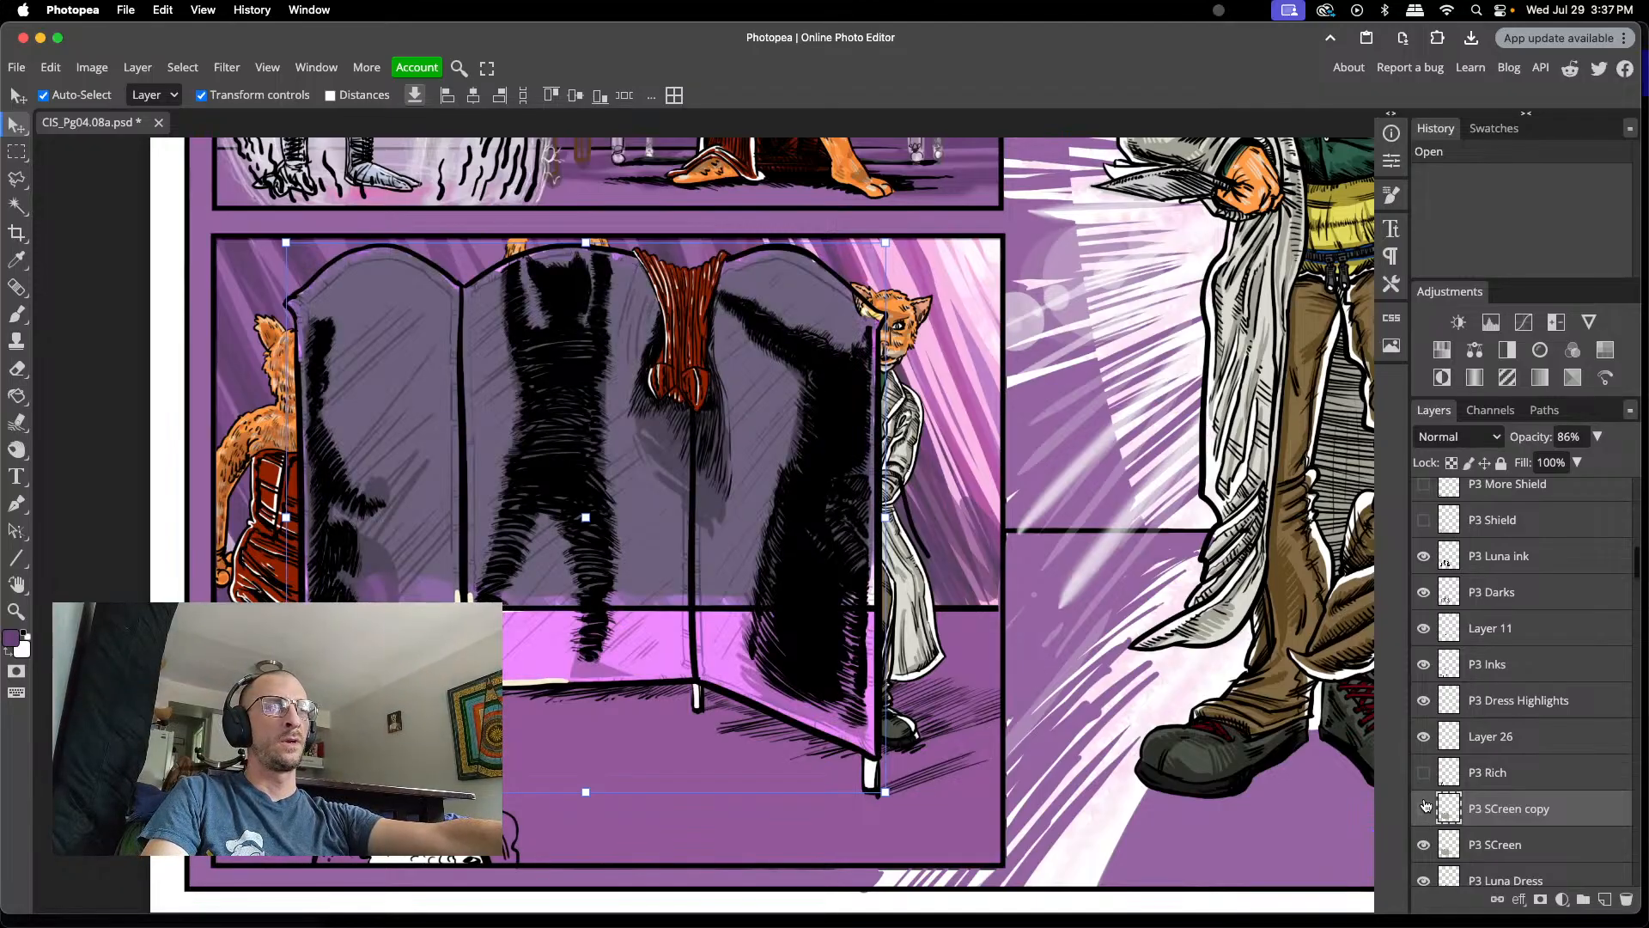
{"action": "left_click", "coordinate": [1424, 810]}
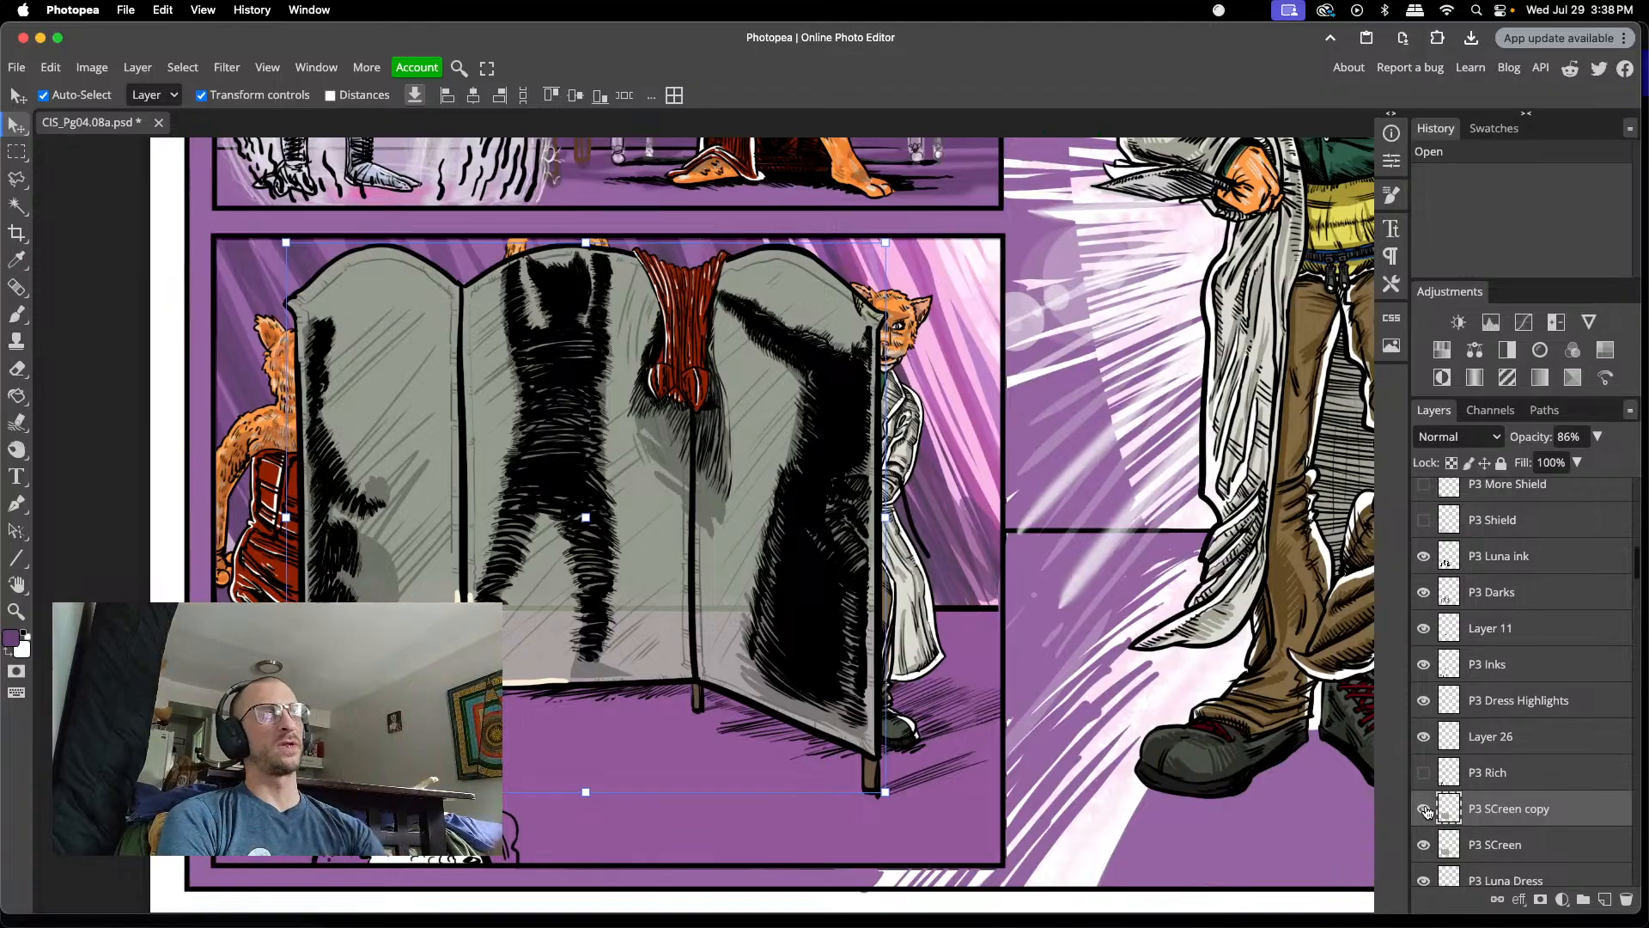
- Select the horizontal floor line behind the folding screen and hide its layer, Layer 27
{"action": "scroll", "coordinate": [1547, 838], "scroll_direction": "down", "scroll_amount": 5}
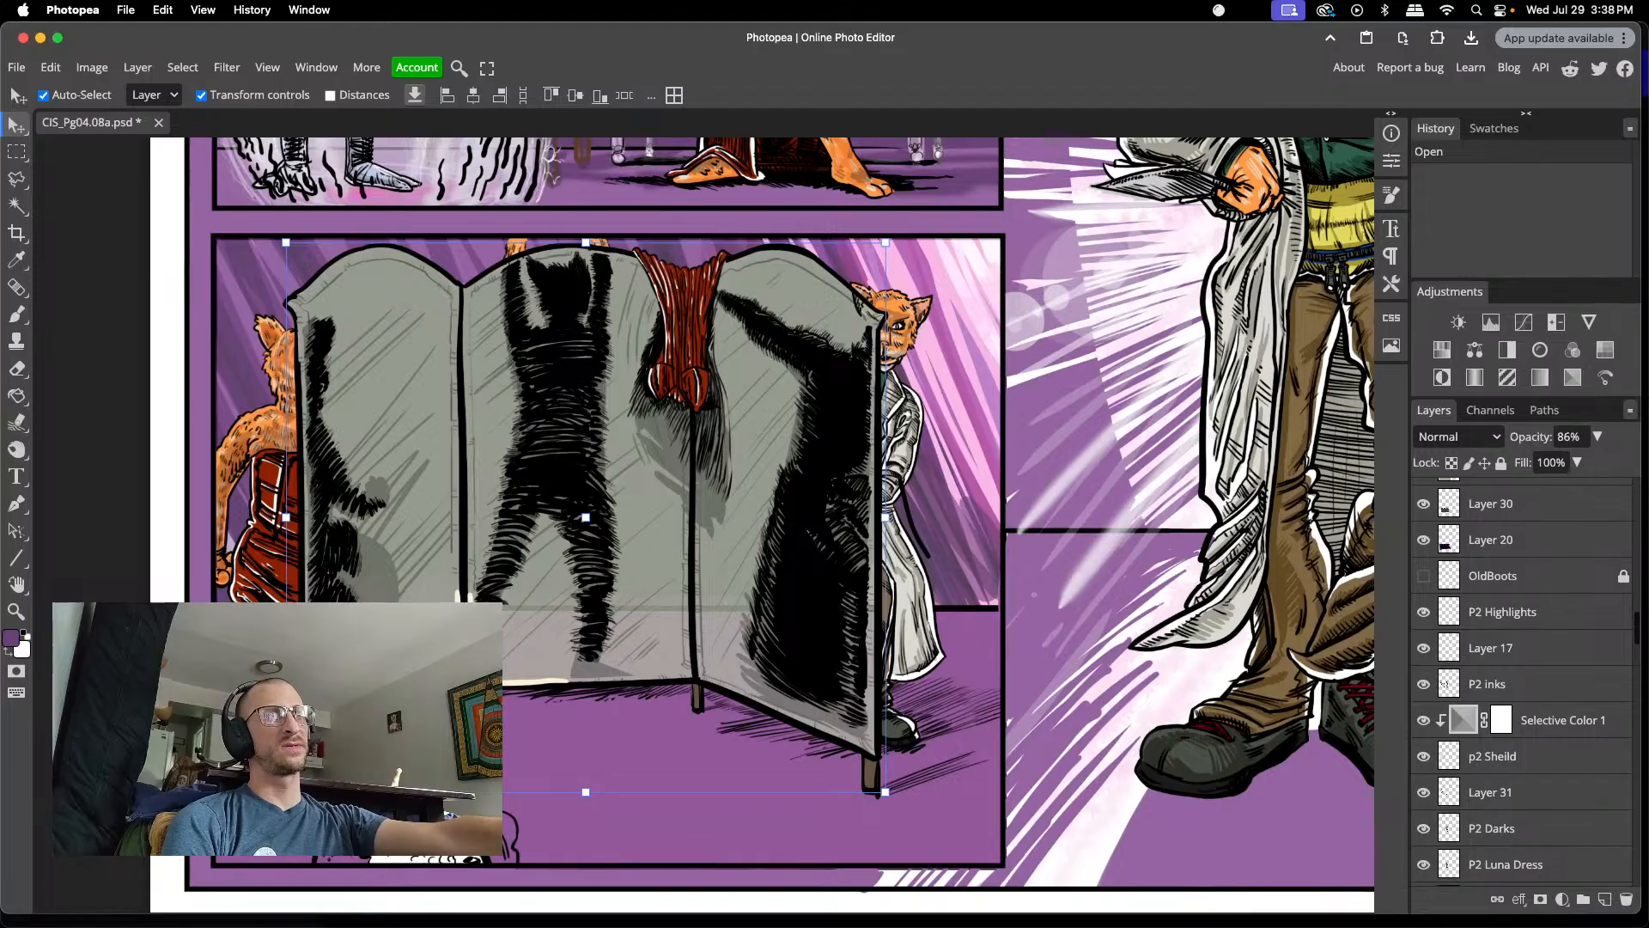
{"action": "left_click", "coordinate": [962, 610]}
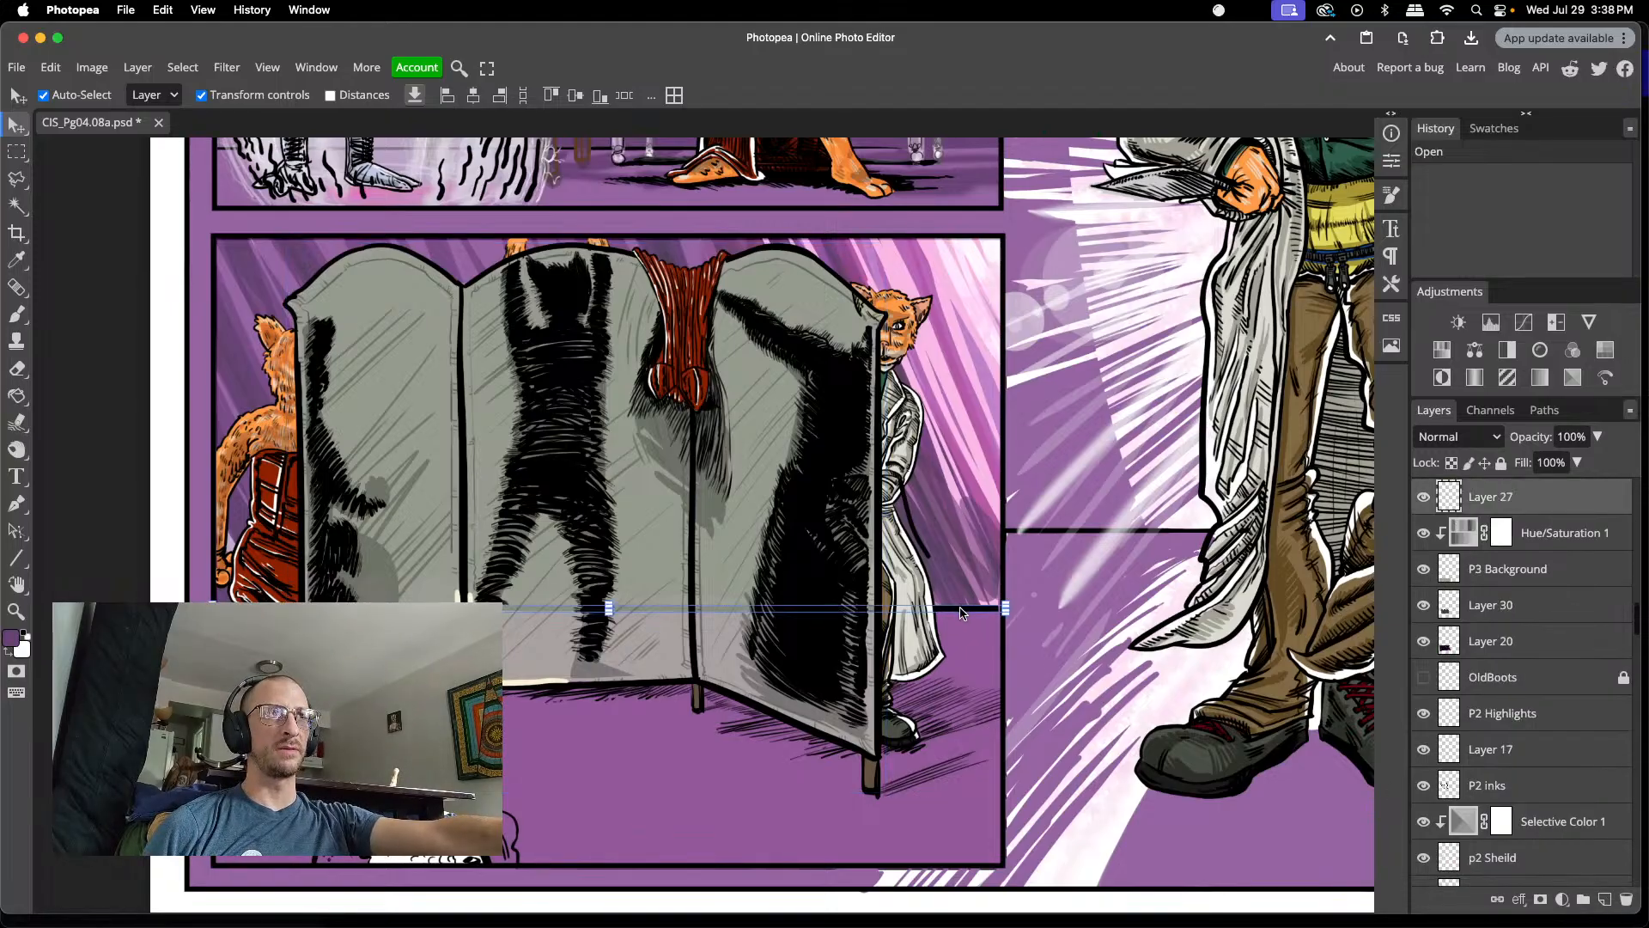
{"action": "left_click", "coordinate": [1423, 497]}
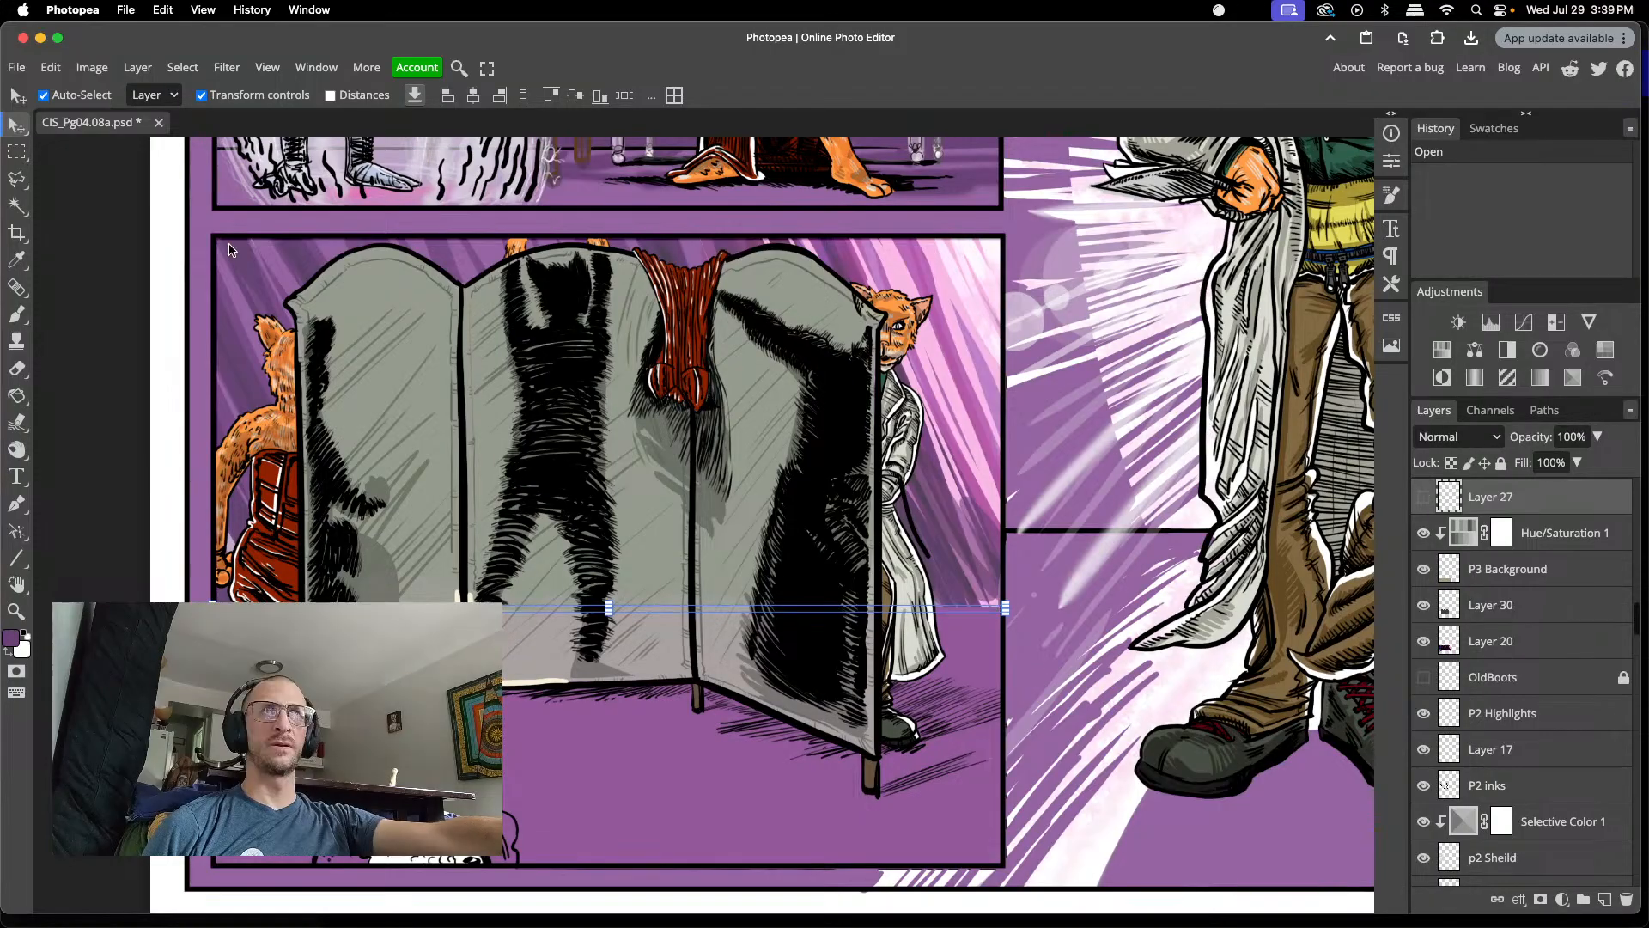
- Hide Layer 20 and the P3 Background layer to remove the purple backdrop and floor behind the folding screen
{"action": "left_click", "coordinate": [1486, 641]}
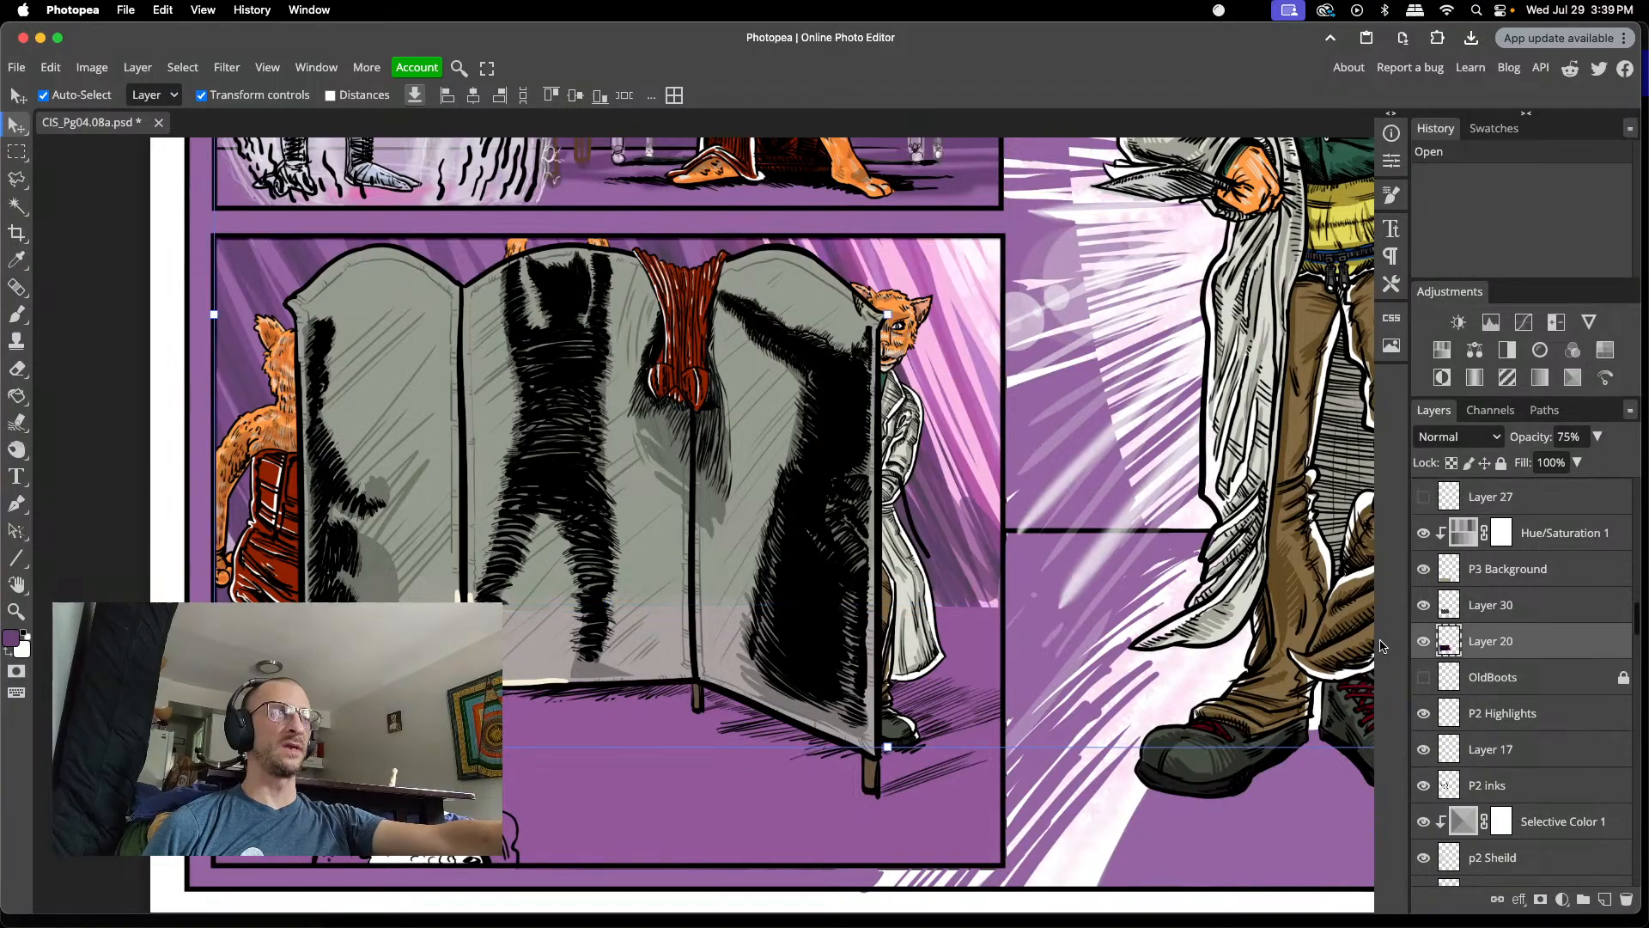
{"action": "left_click", "coordinate": [1422, 641]}
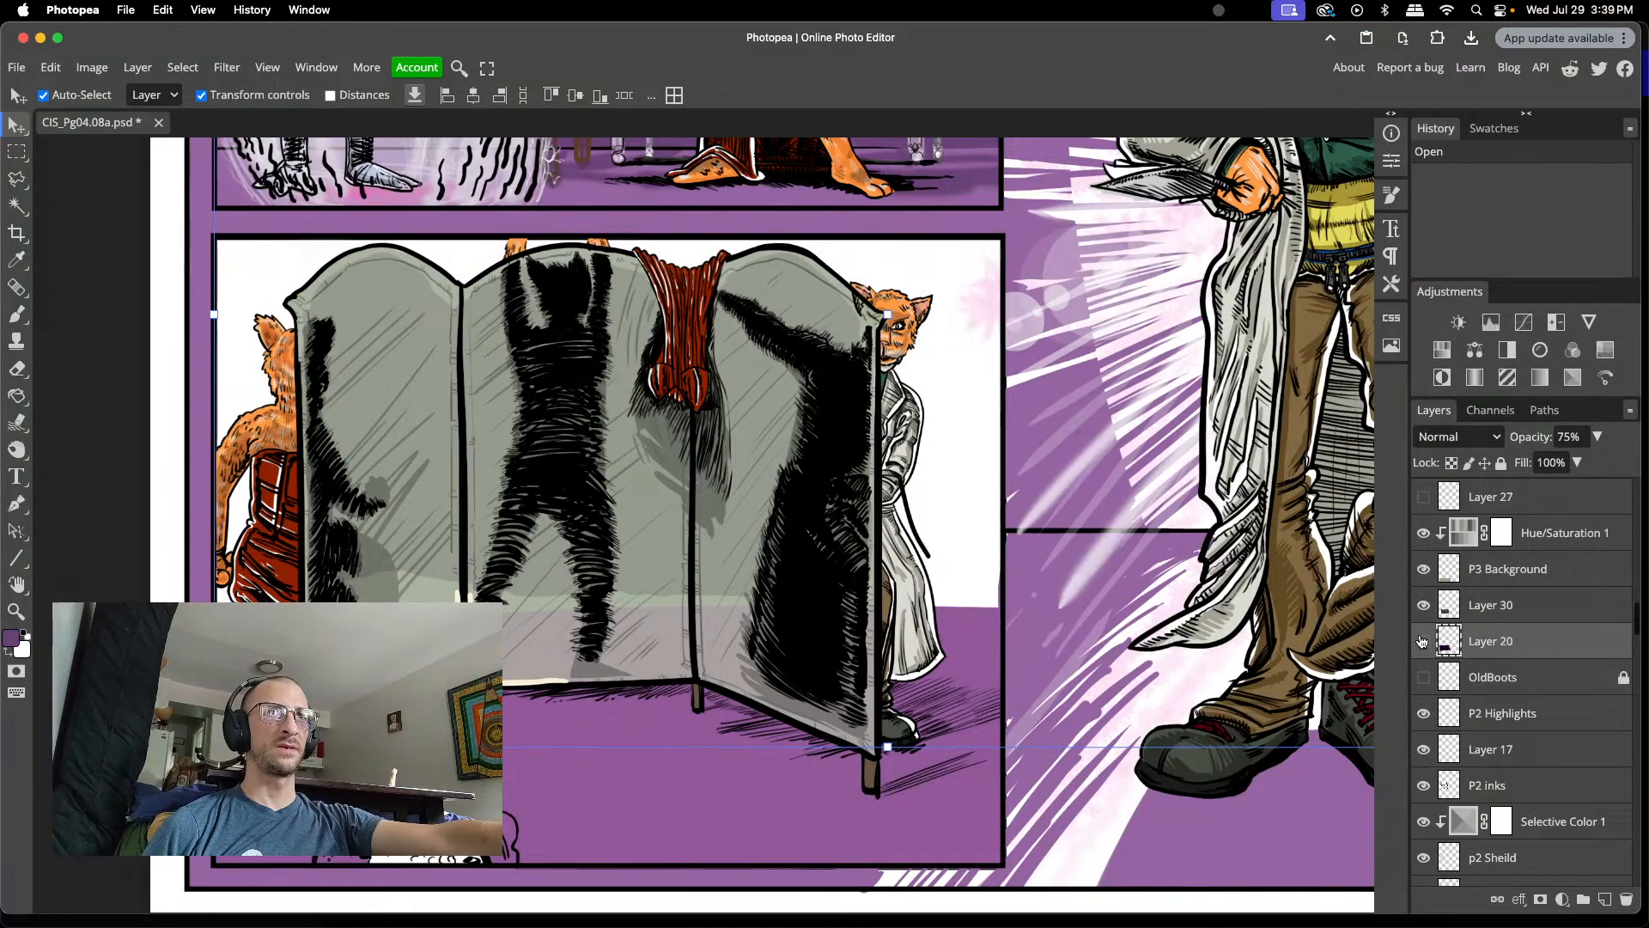
{"action": "left_click", "coordinate": [1422, 641]}
{"action": "left_click", "coordinate": [1422, 641]}
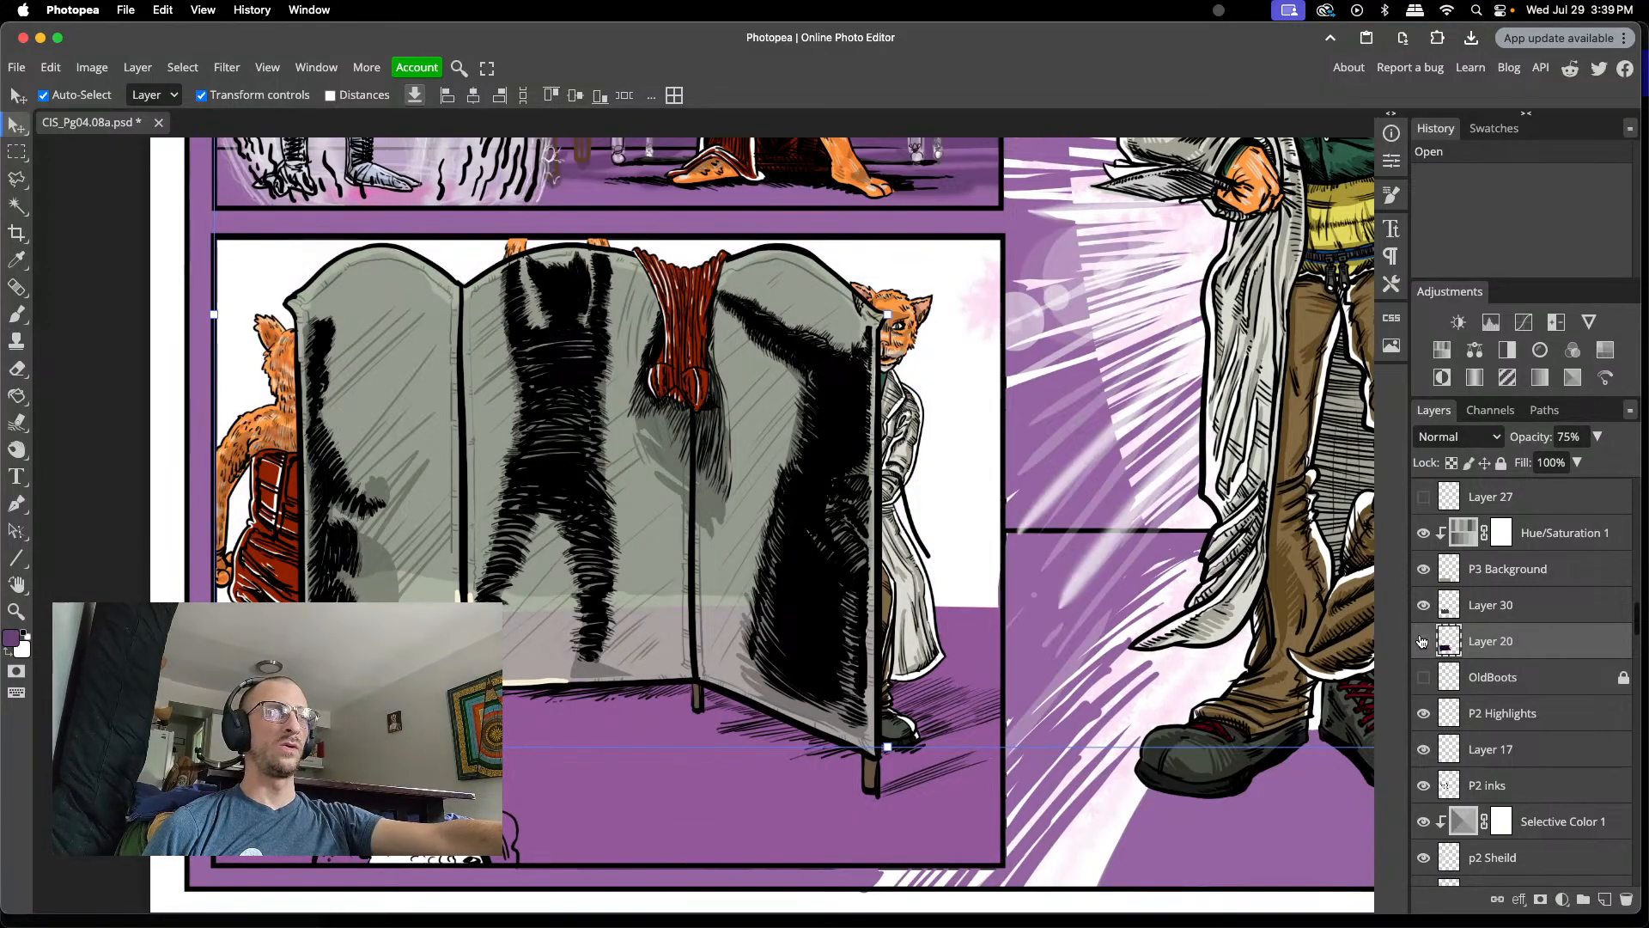
{"action": "left_click", "coordinate": [1423, 641]}
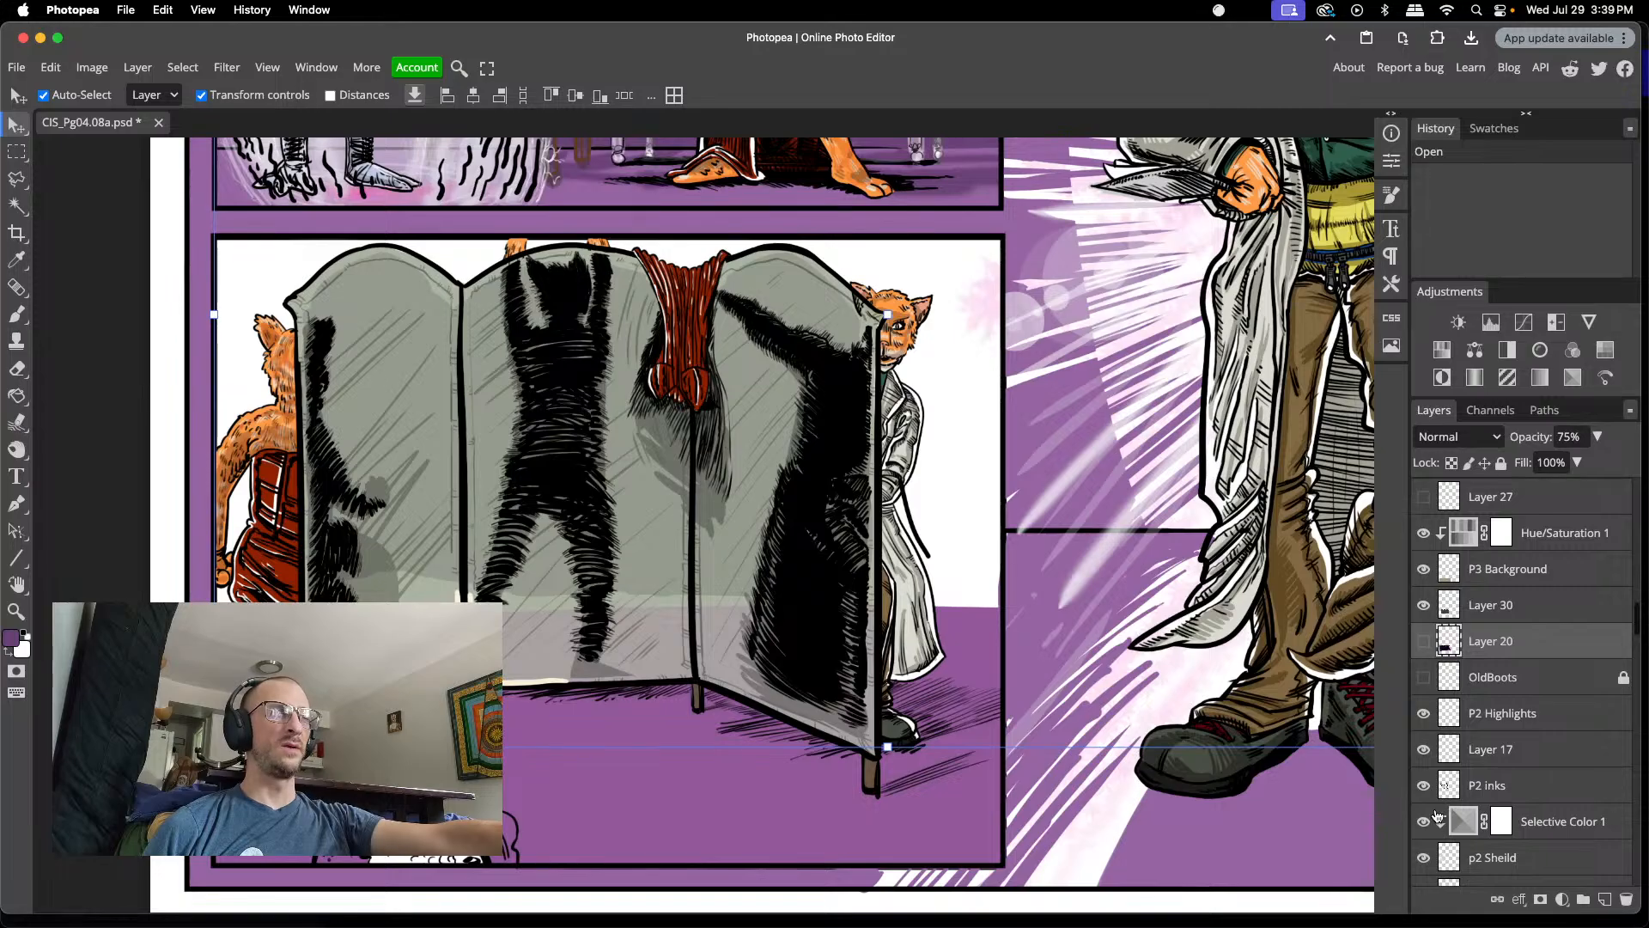
{"action": "left_click", "coordinate": [721, 783]}
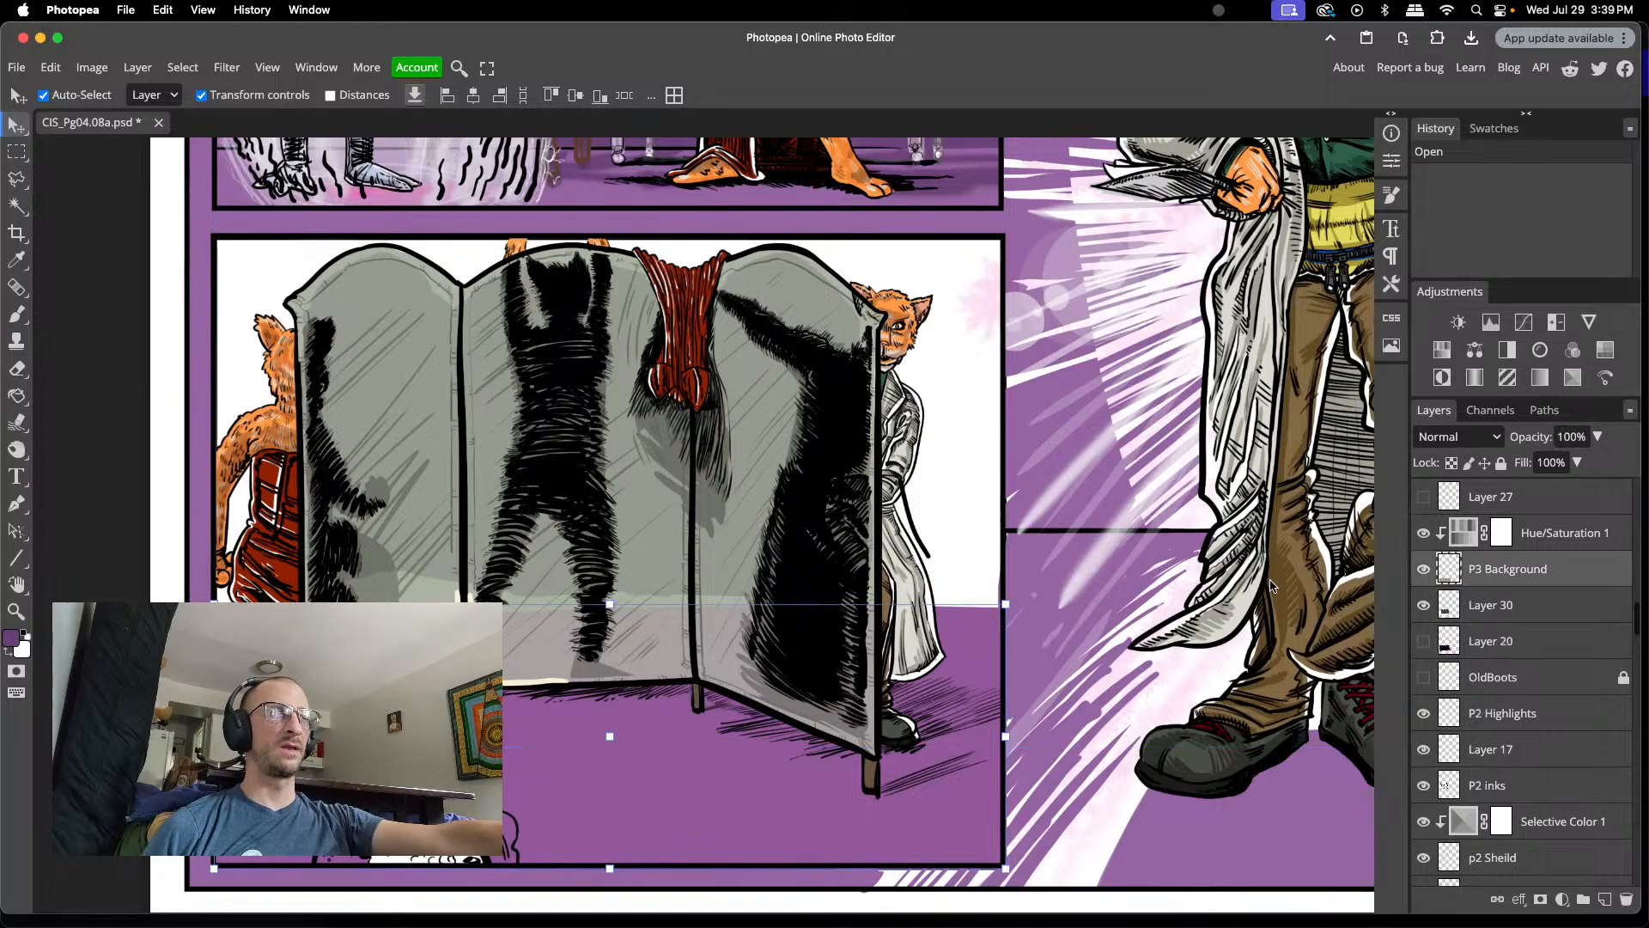
{"action": "left_click", "coordinate": [1423, 569]}
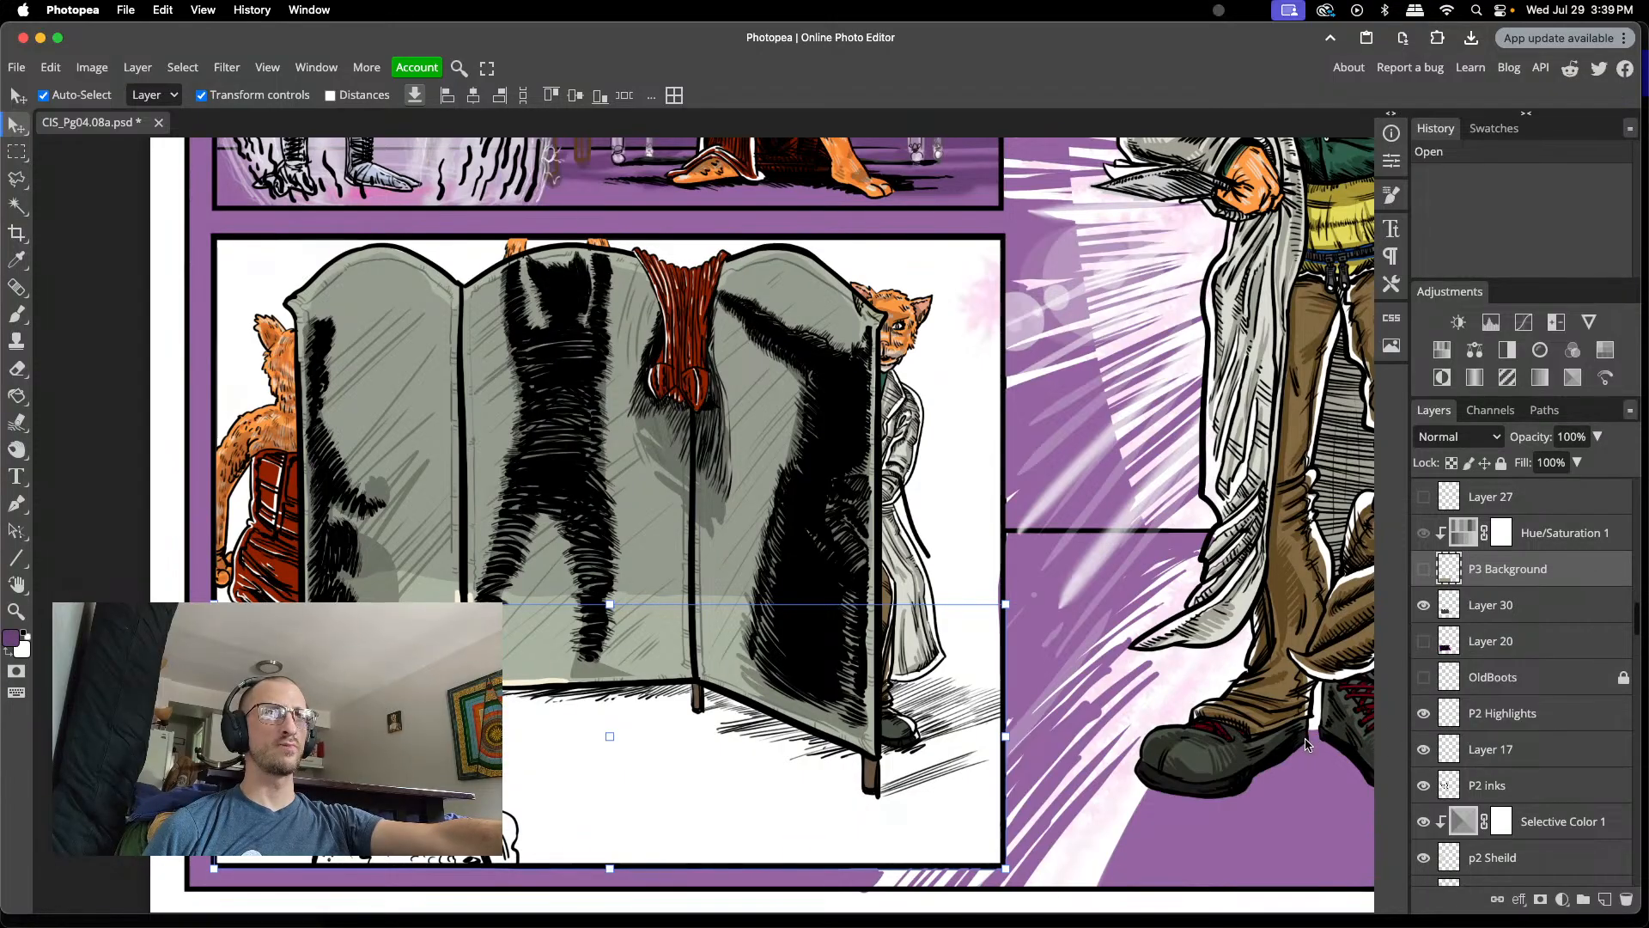
- Toggle the P3 SCreen copy and P3 SCreen layers to examine the folding screen's colouring without the purple background
{"action": "left_click", "coordinate": [752, 414]}
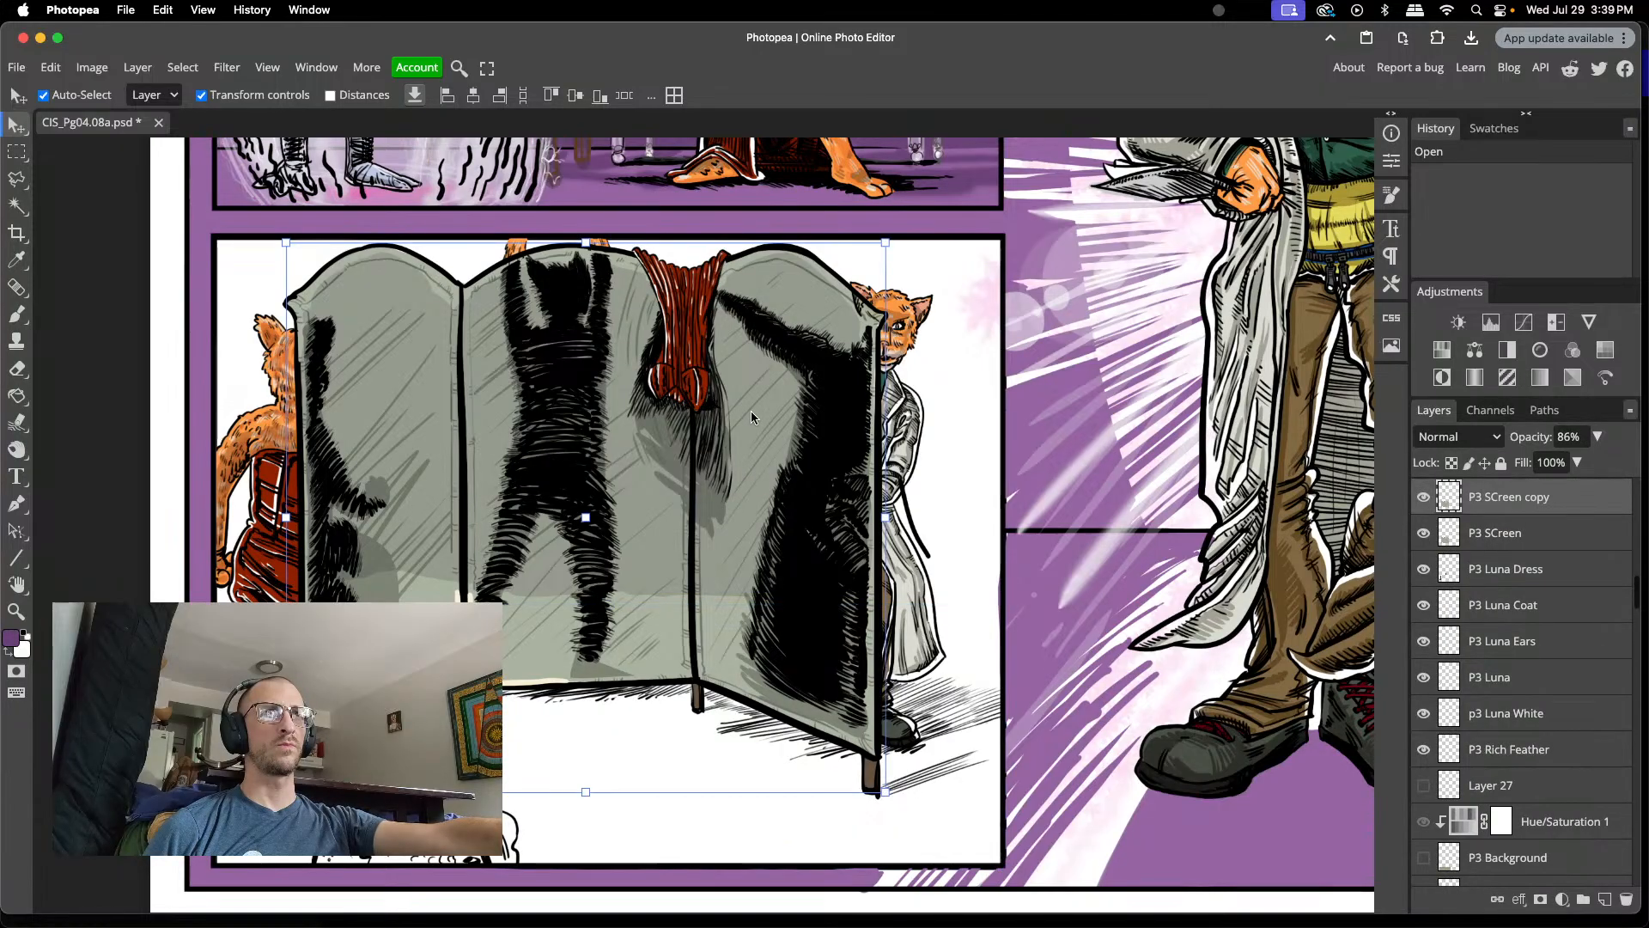
{"action": "left_click", "coordinate": [1424, 498]}
{"action": "left_click", "coordinate": [1423, 498]}
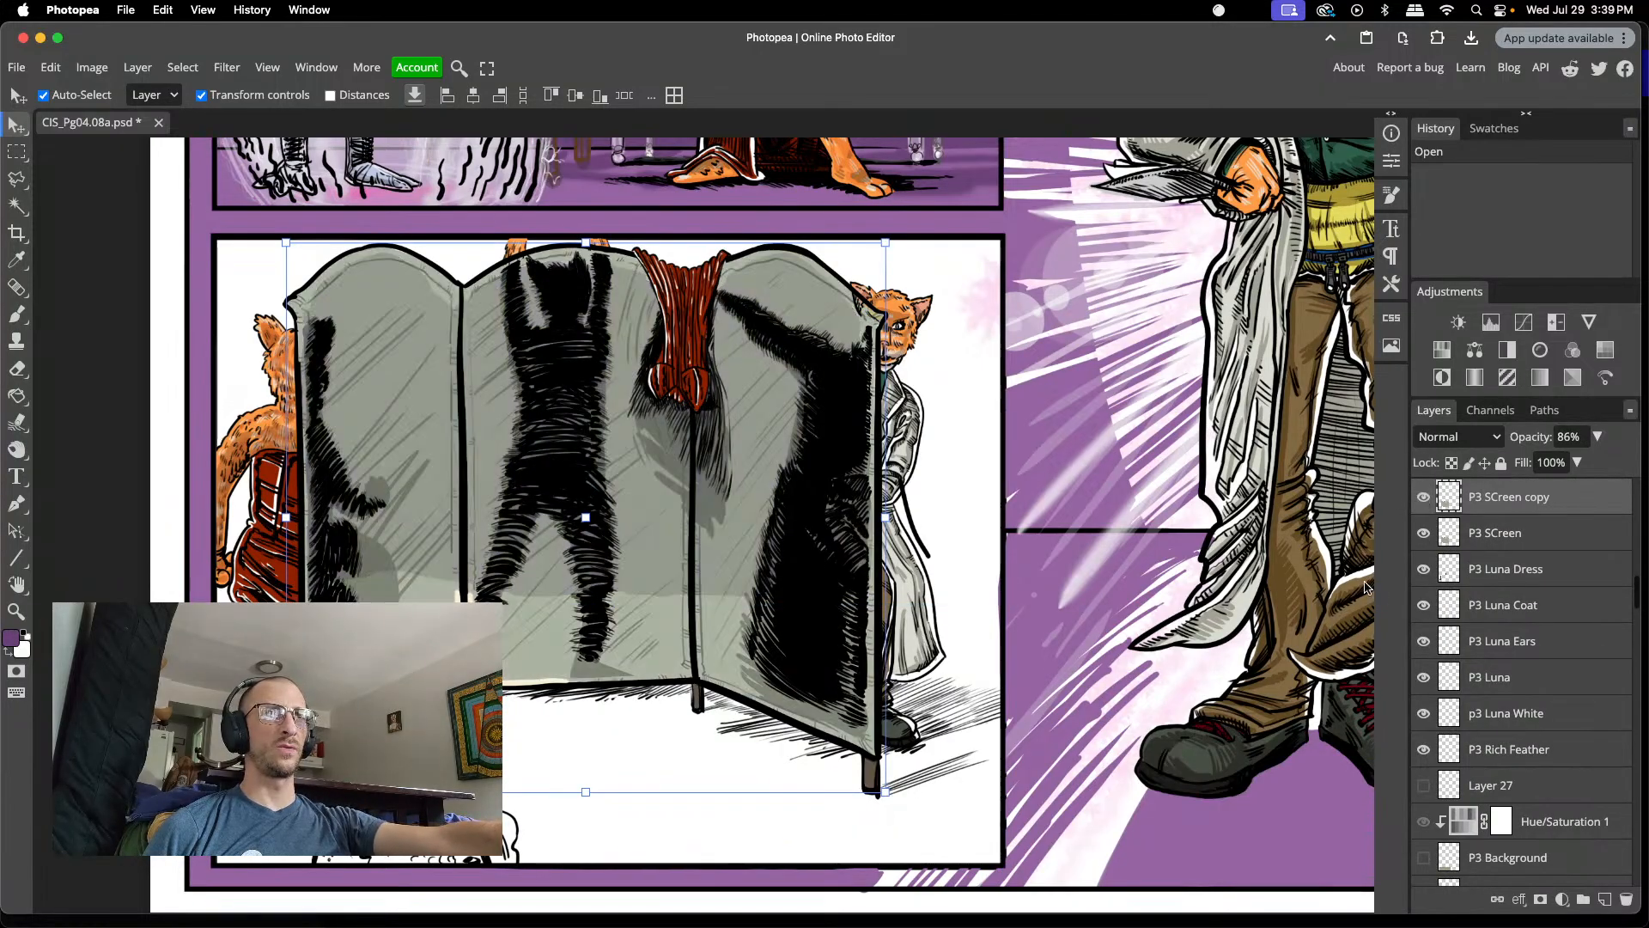
{"action": "left_click", "coordinate": [1423, 497]}
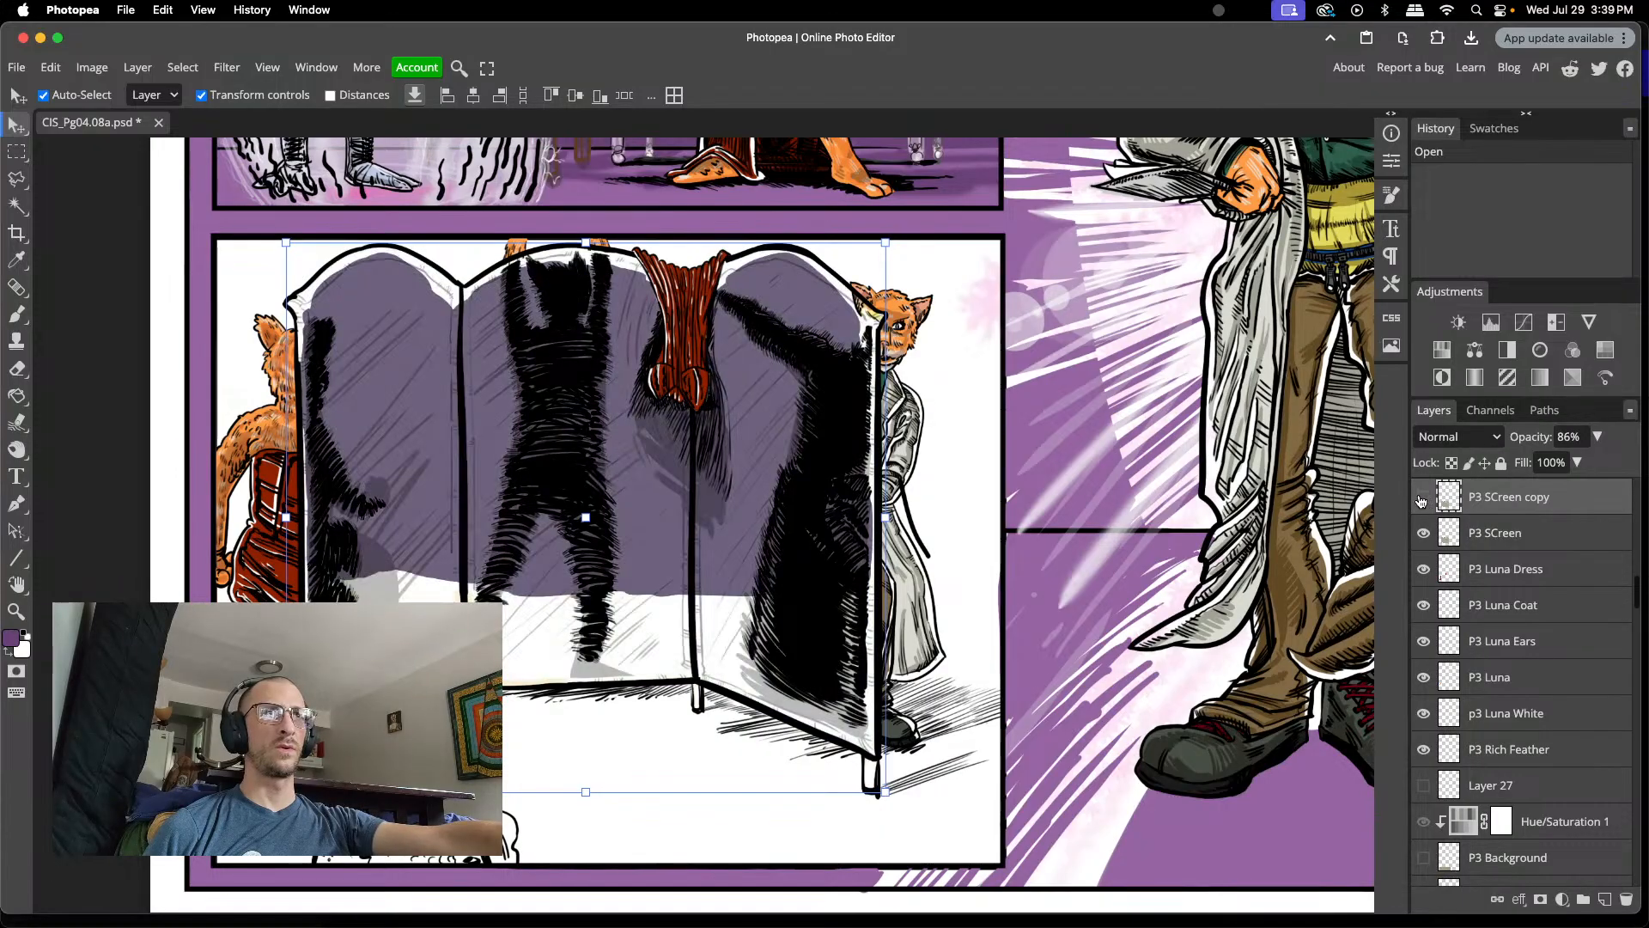
{"action": "left_click", "coordinate": [759, 362]}
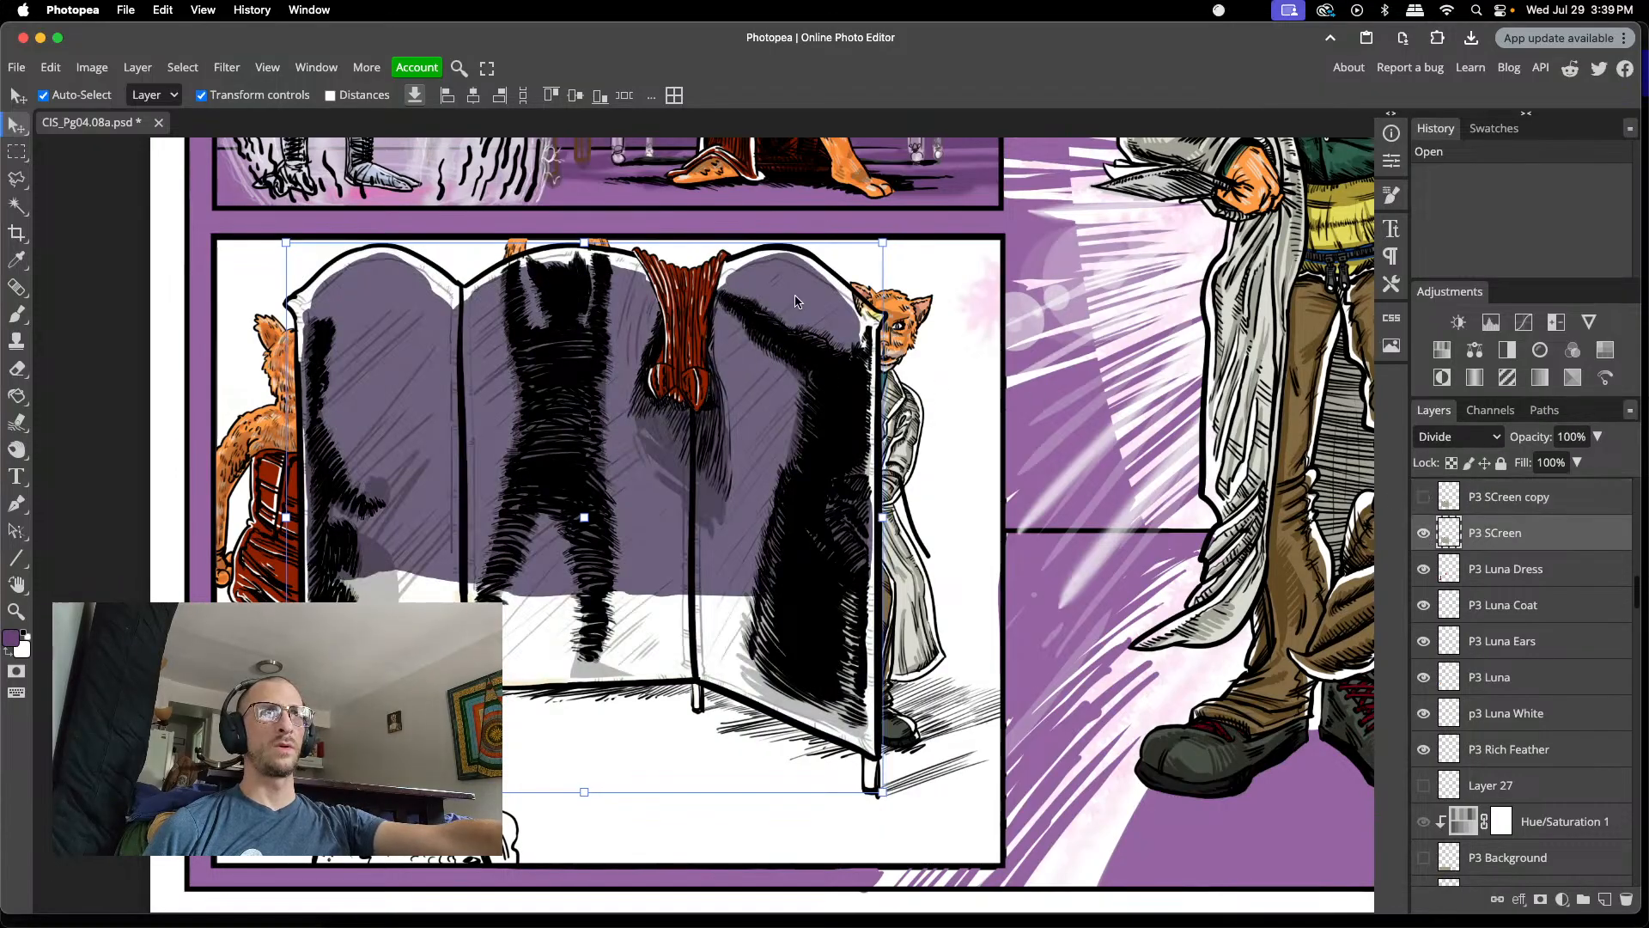
{"action": "left_click", "coordinate": [1424, 534]}
{"action": "left_click", "coordinate": [1423, 533]}
{"action": "left_click", "coordinate": [1425, 499]}
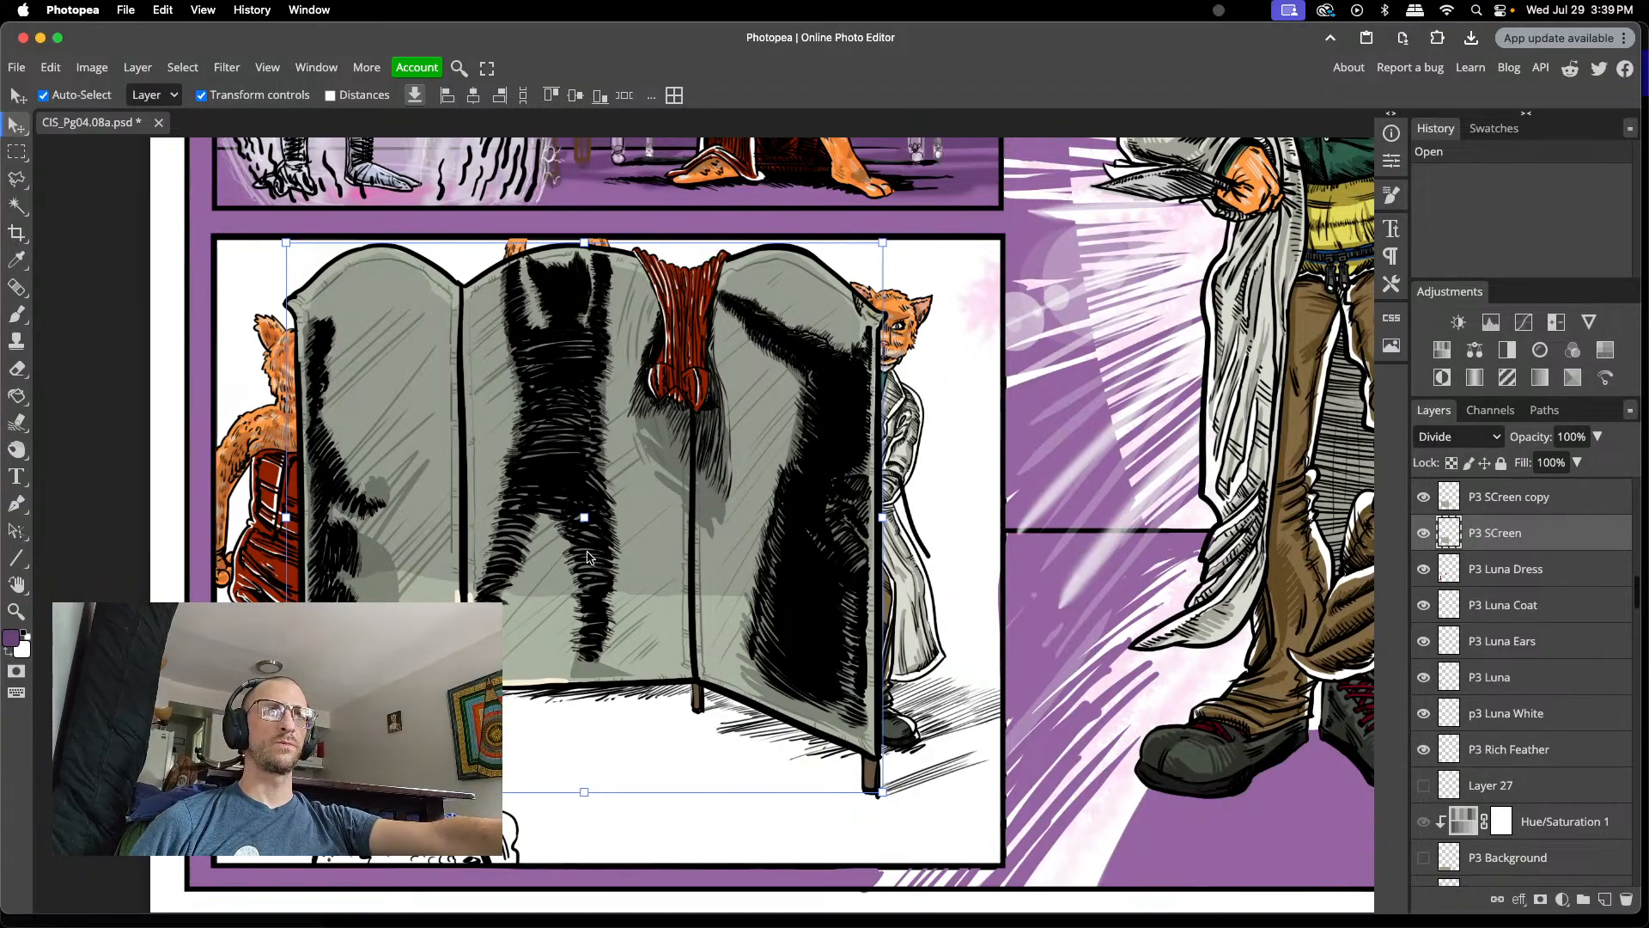
{"action": "scroll", "coordinate": [587, 557], "scroll_direction": "up", "scroll_amount": 5}
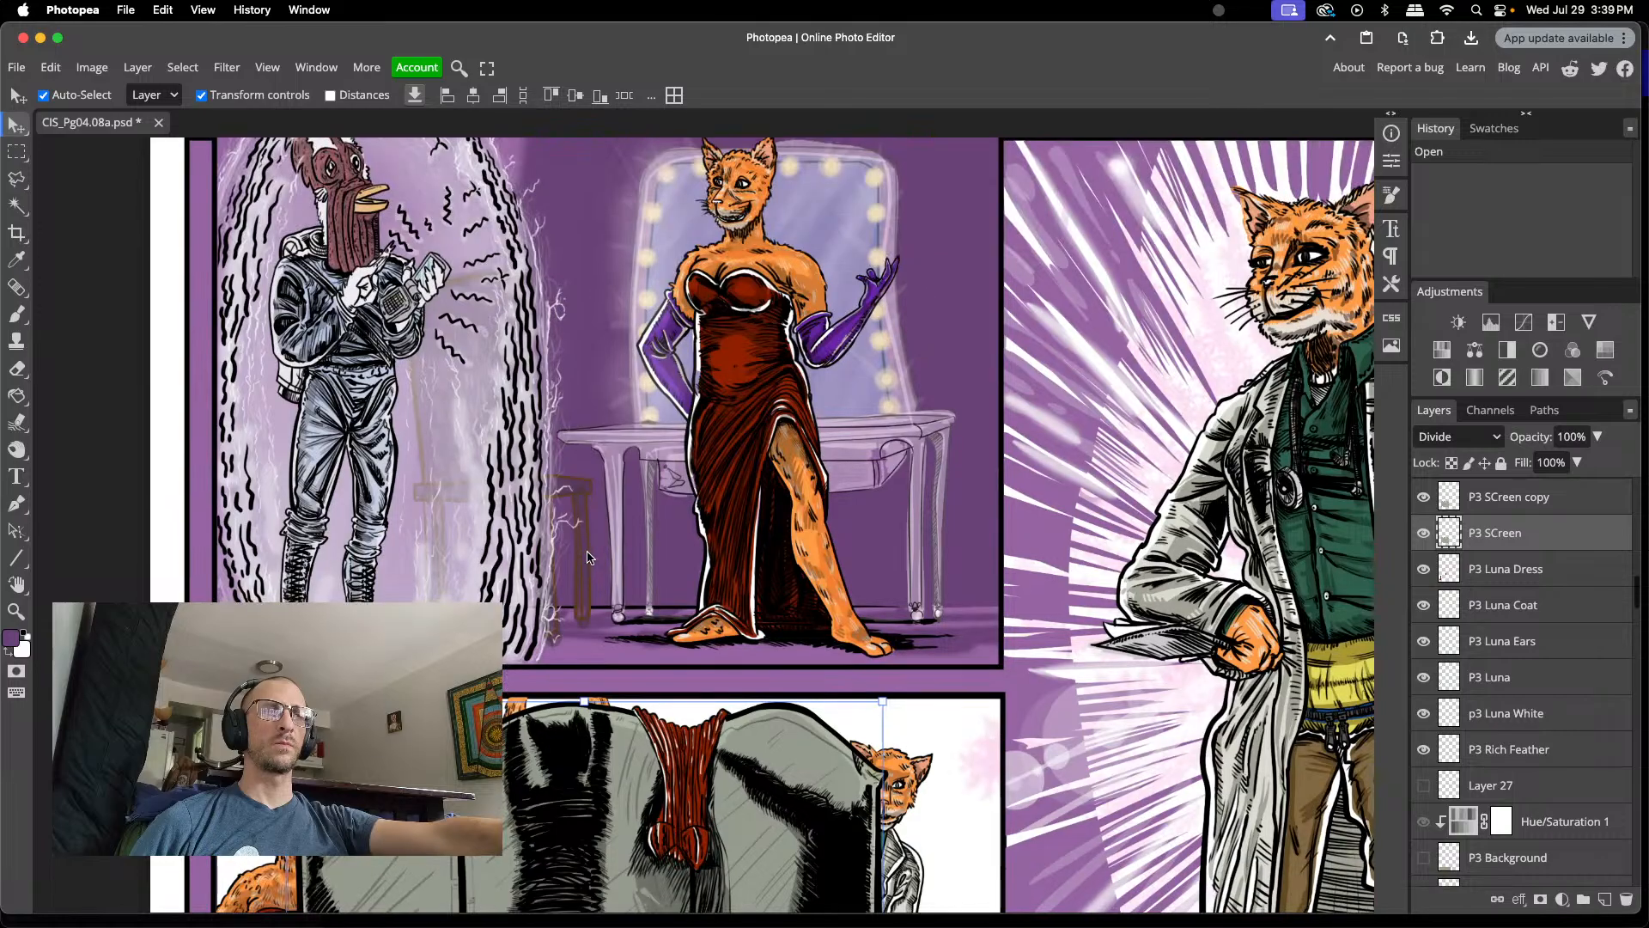
{"action": "scroll", "coordinate": [587, 556], "scroll_direction": "down", "scroll_amount": 4}
{"action": "scroll", "coordinate": [587, 557], "scroll_direction": "down", "scroll_amount": 3}
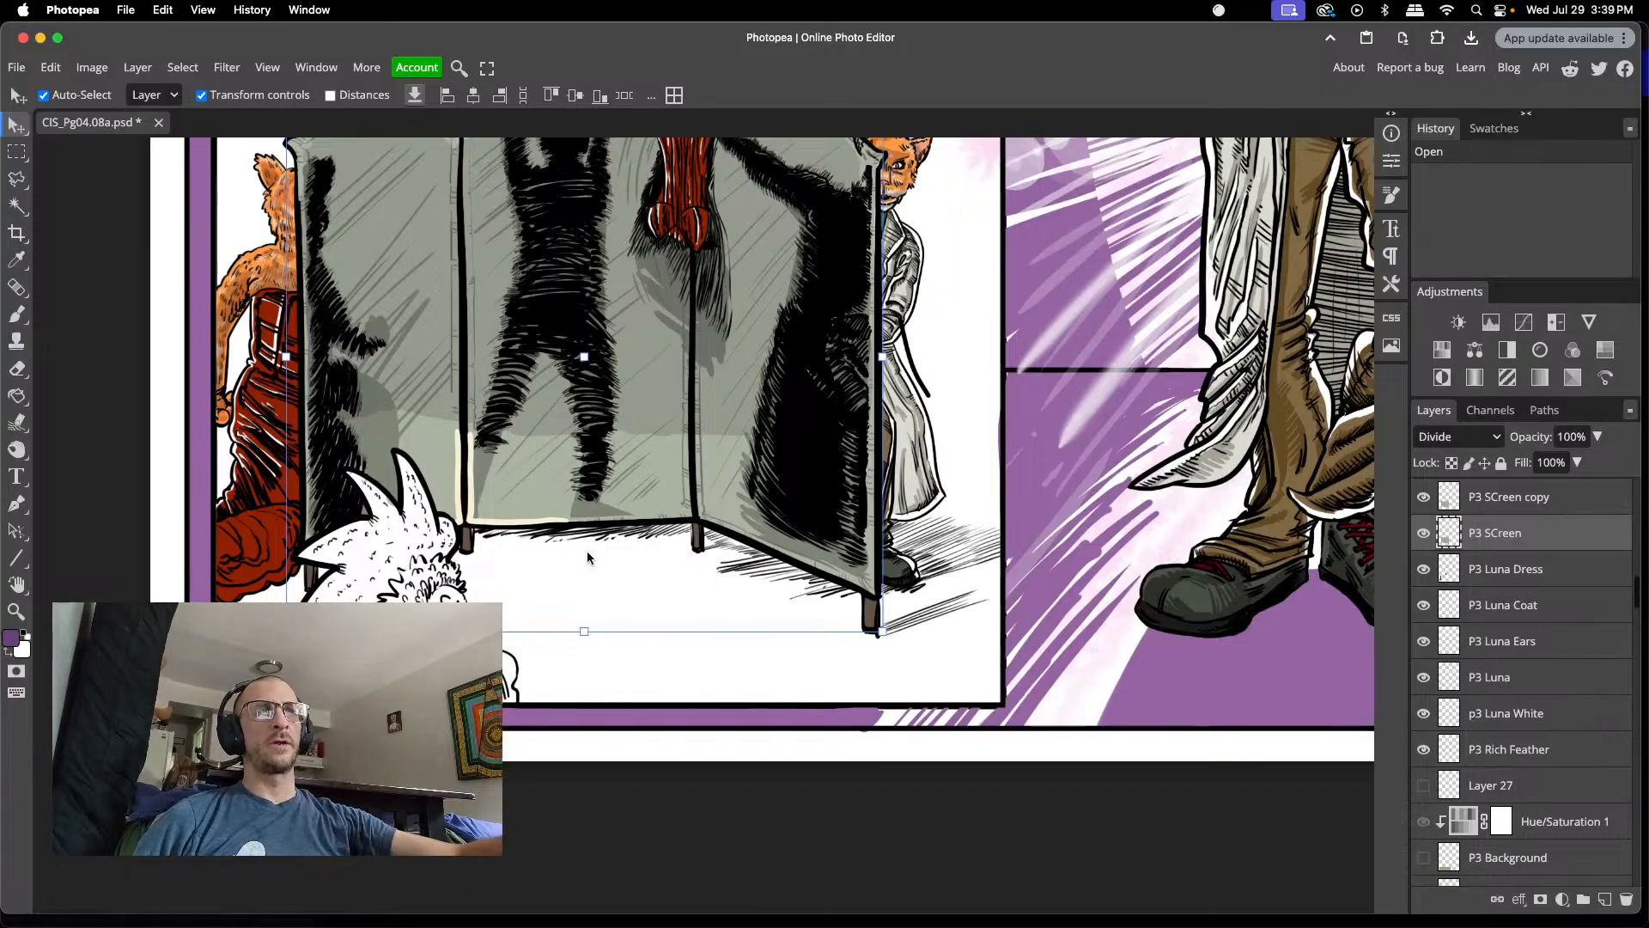
{"action": "scroll", "coordinate": [674, 436], "scroll_direction": "up", "scroll_amount": 3}
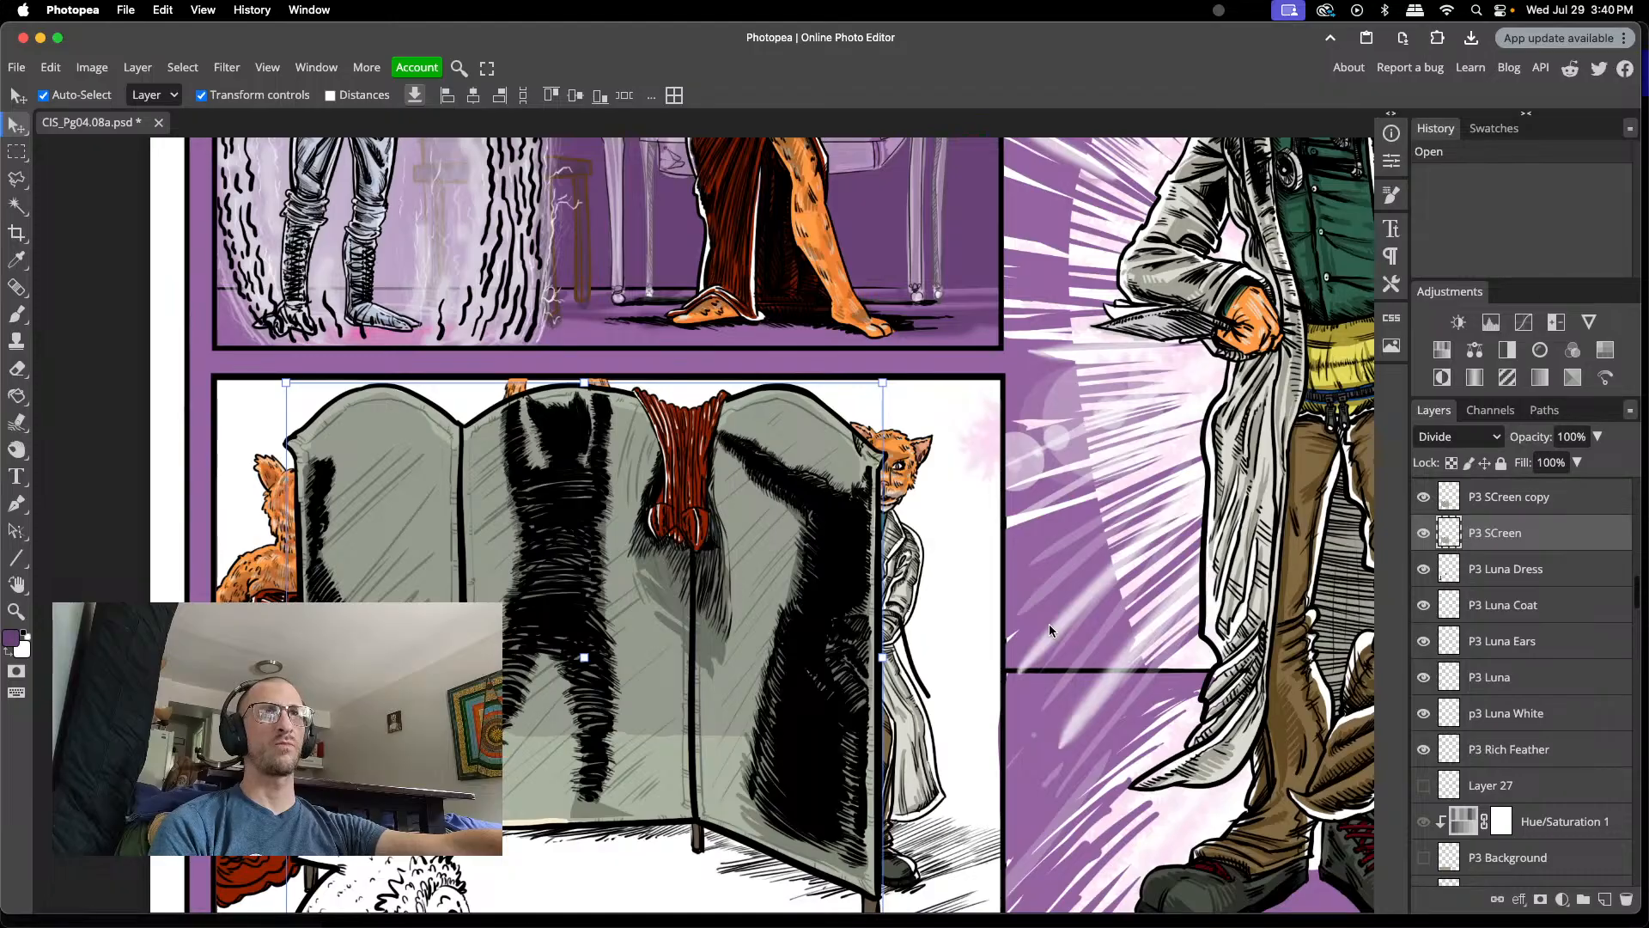
- Close CIS_Pg04.08a.psd without saving the changes and reopen it from the Cox In Space 2 folder
{"action": "left_click", "coordinate": [158, 122]}
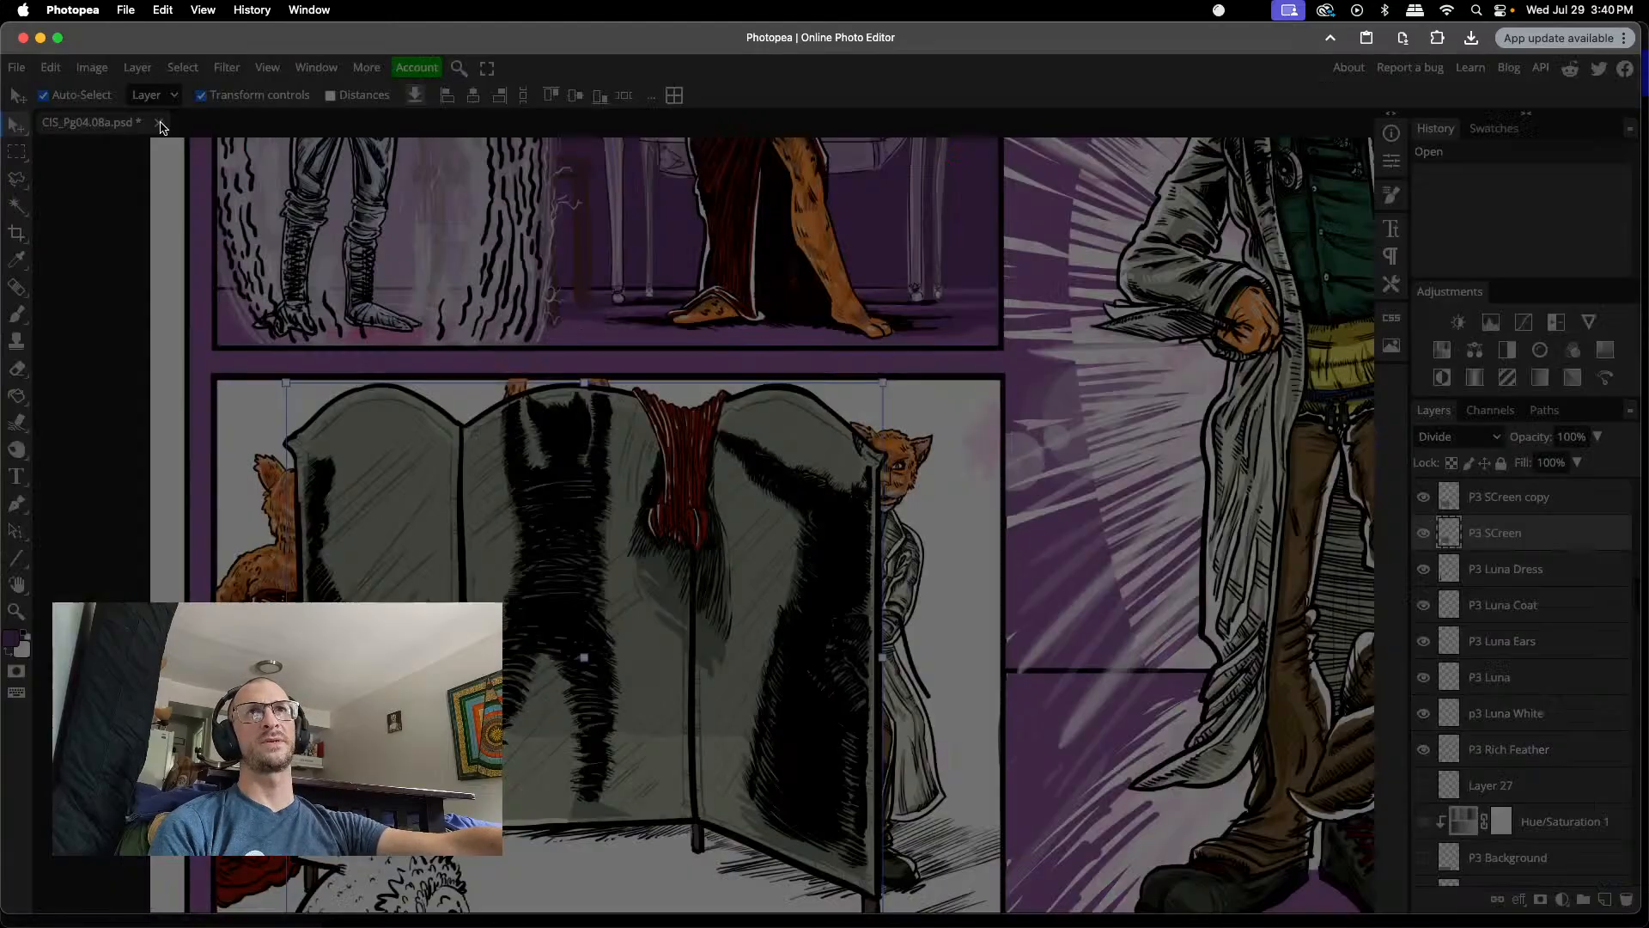
{"action": "left_click", "coordinate": [942, 161]}
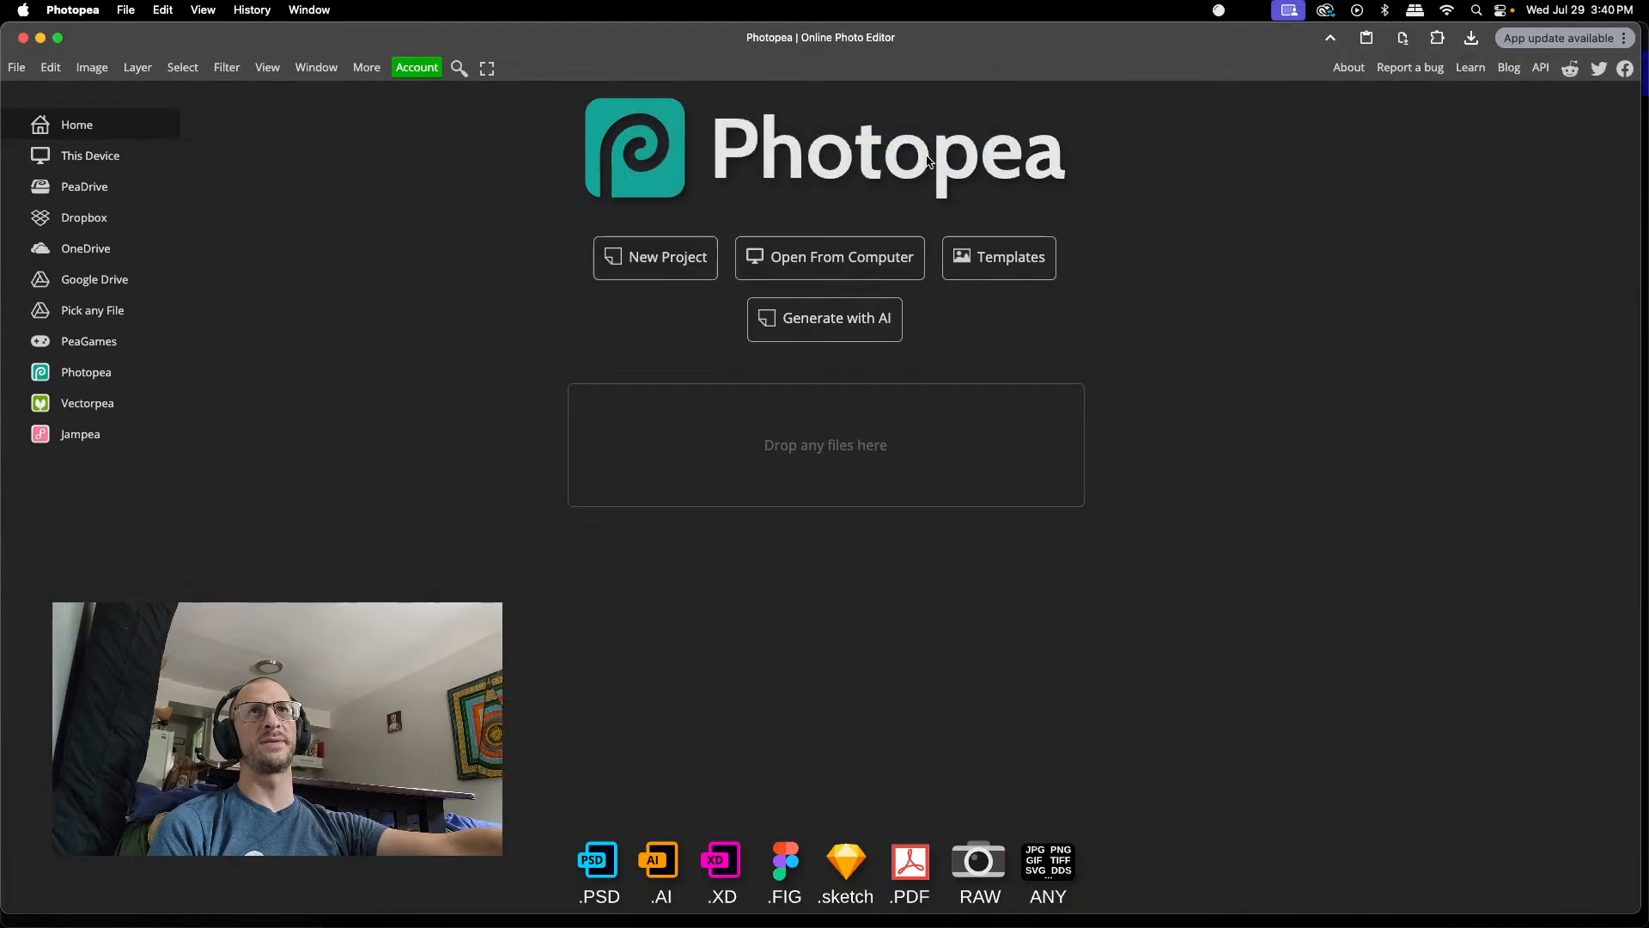
{"action": "left_click", "coordinate": [831, 259]}
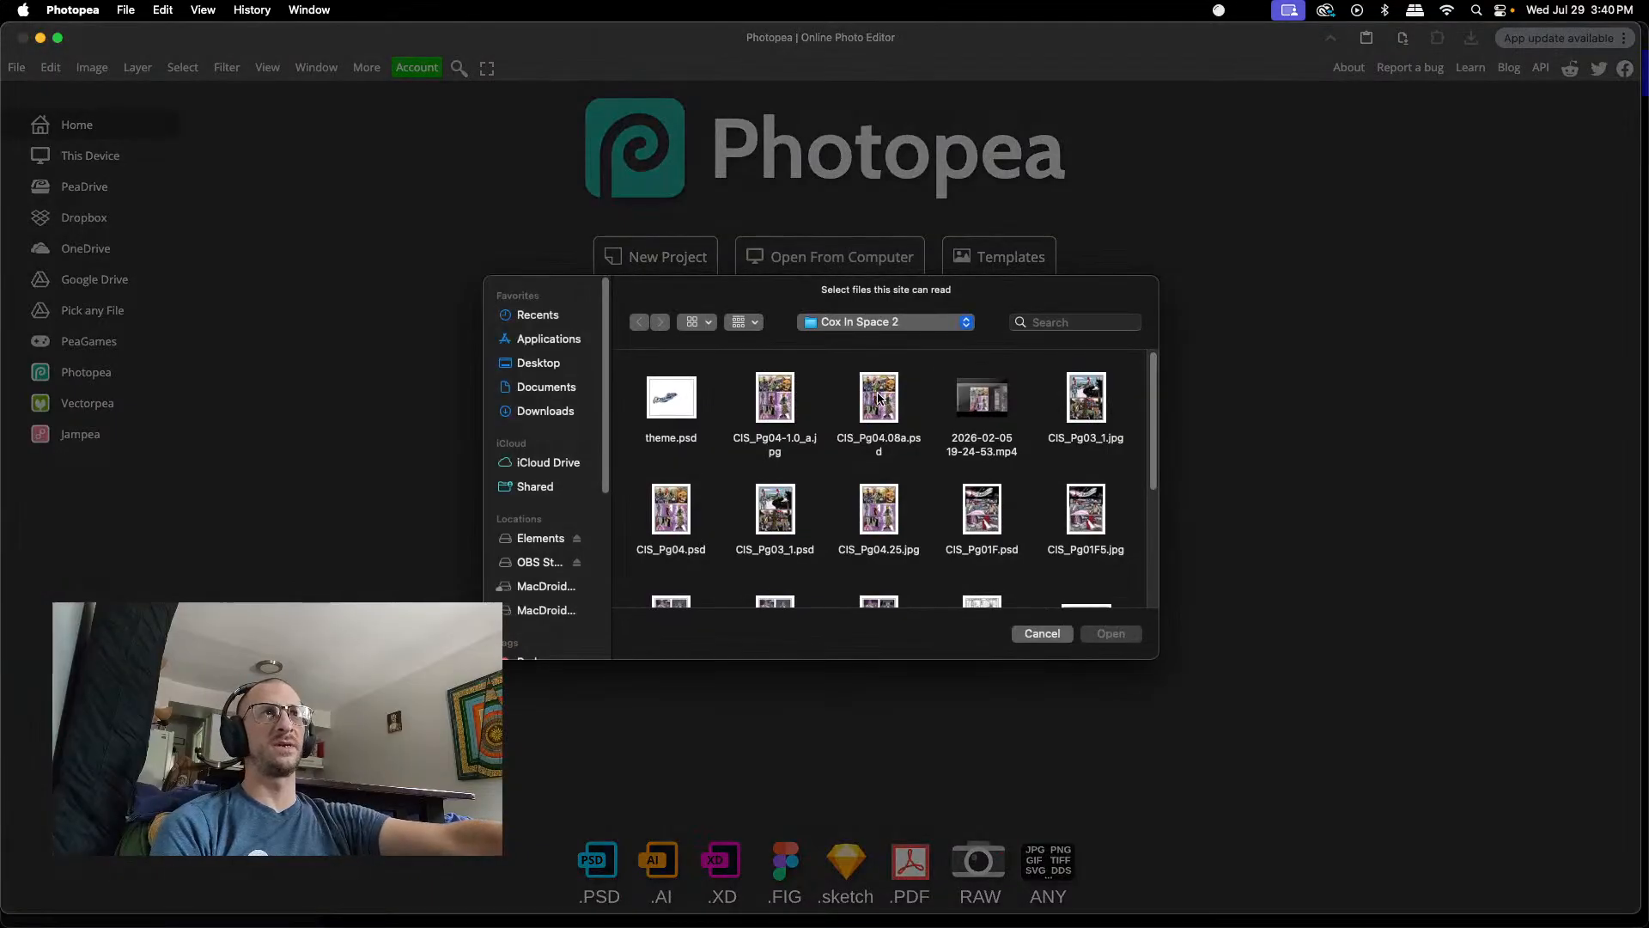
{"action": "left_click", "coordinate": [880, 400]}
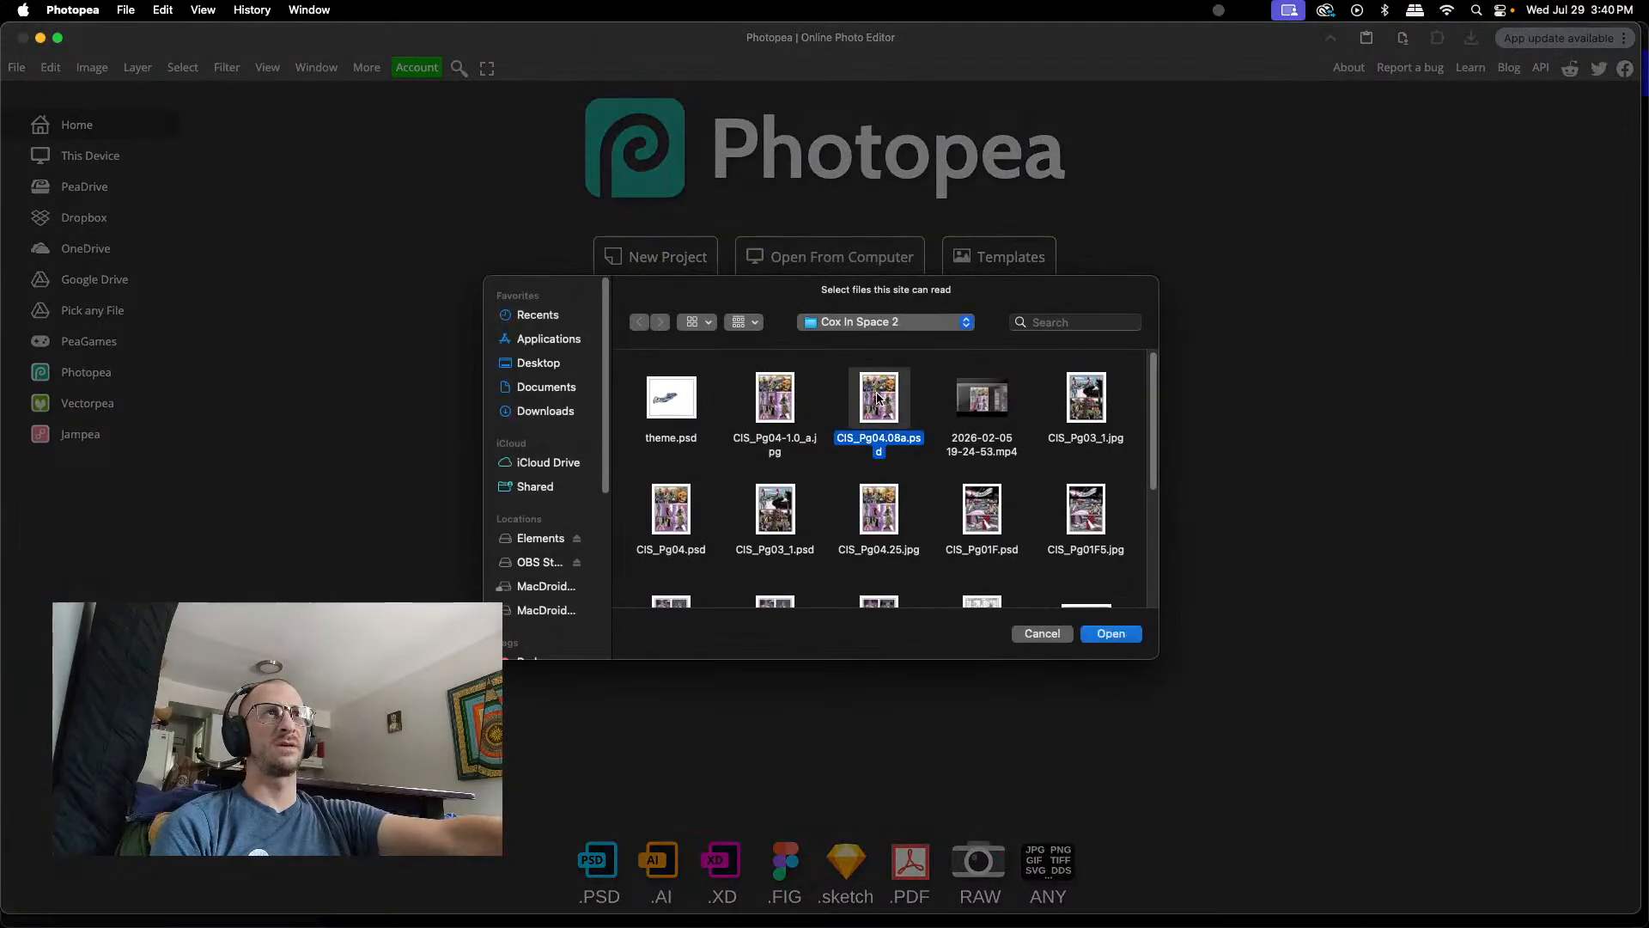
{"action": "left_click", "coordinate": [1107, 637]}
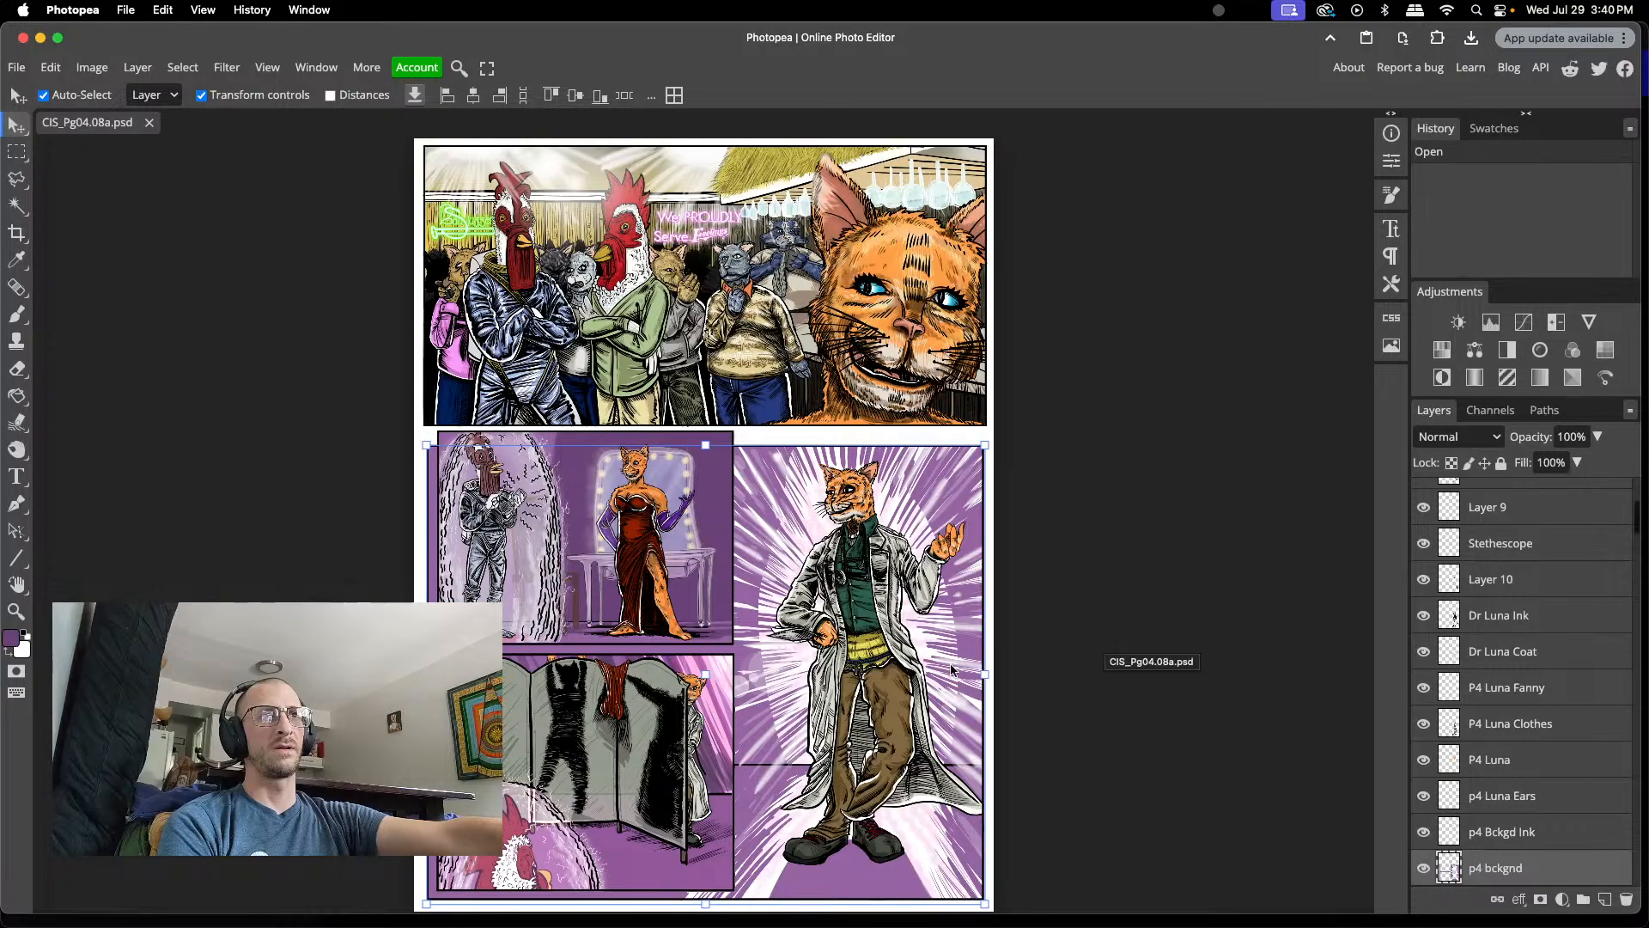
- Erase the stray black line beside the white coat behind the folding screen on the P3 Inks layer, using a 5 px eraser
{"action": "scroll", "coordinate": [695, 766], "scroll_direction": "up", "scroll_amount": 4}
{"action": "scroll", "coordinate": [695, 767], "scroll_direction": "down", "scroll_amount": 4}
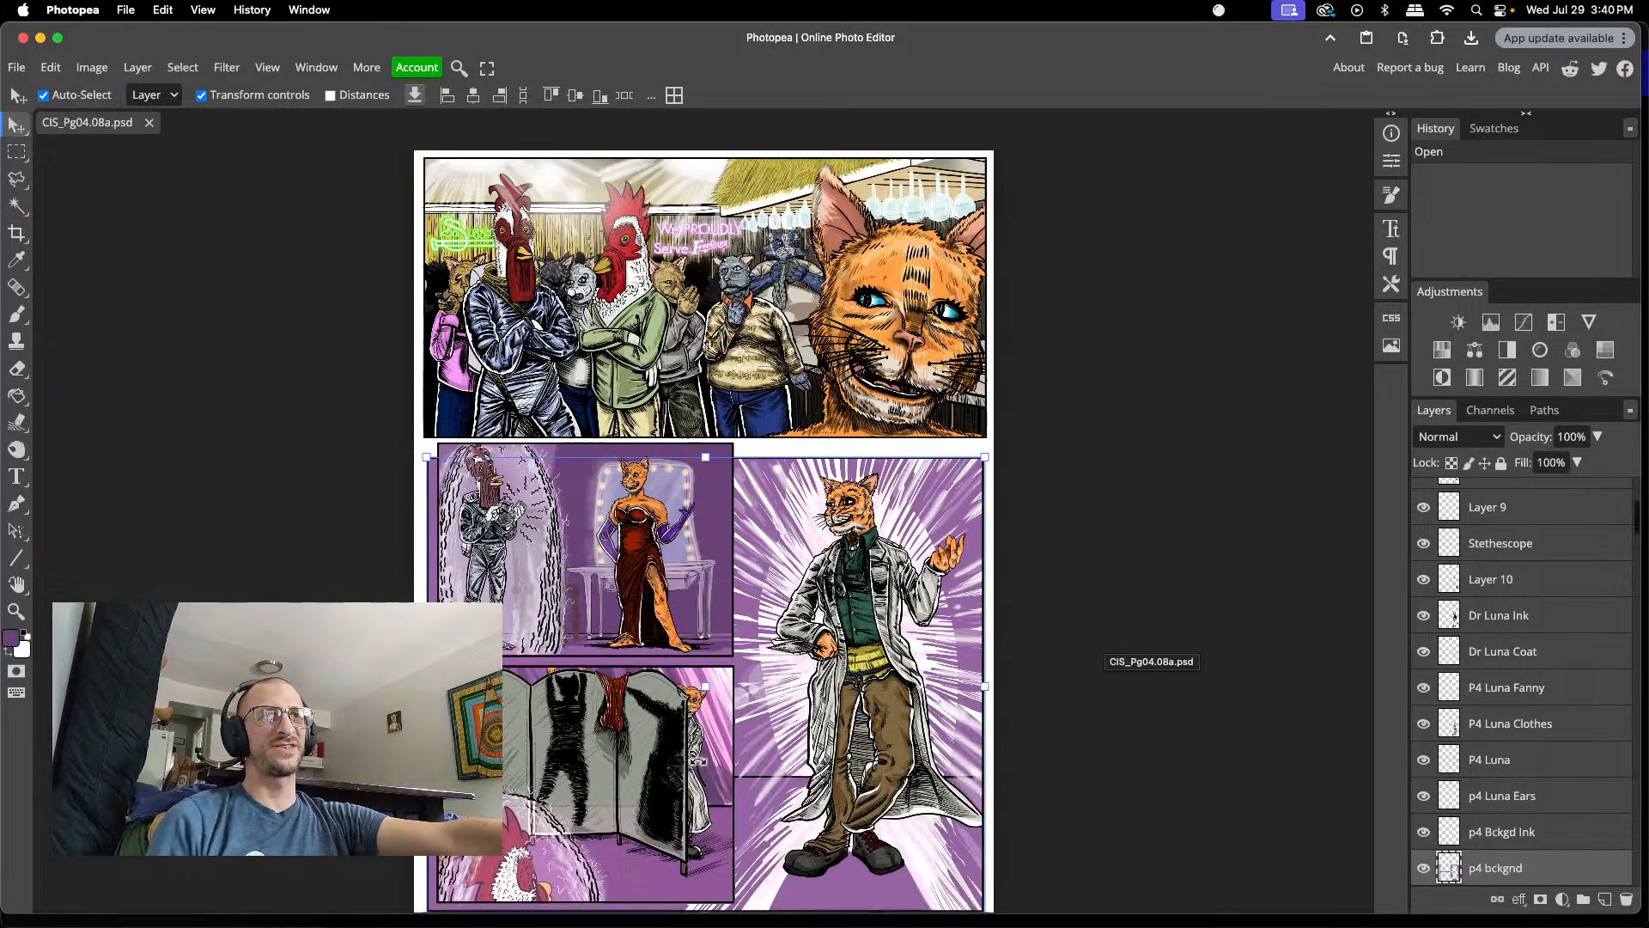
{"action": "scroll", "coordinate": [710, 753], "scroll_direction": "up", "scroll_amount": 6}
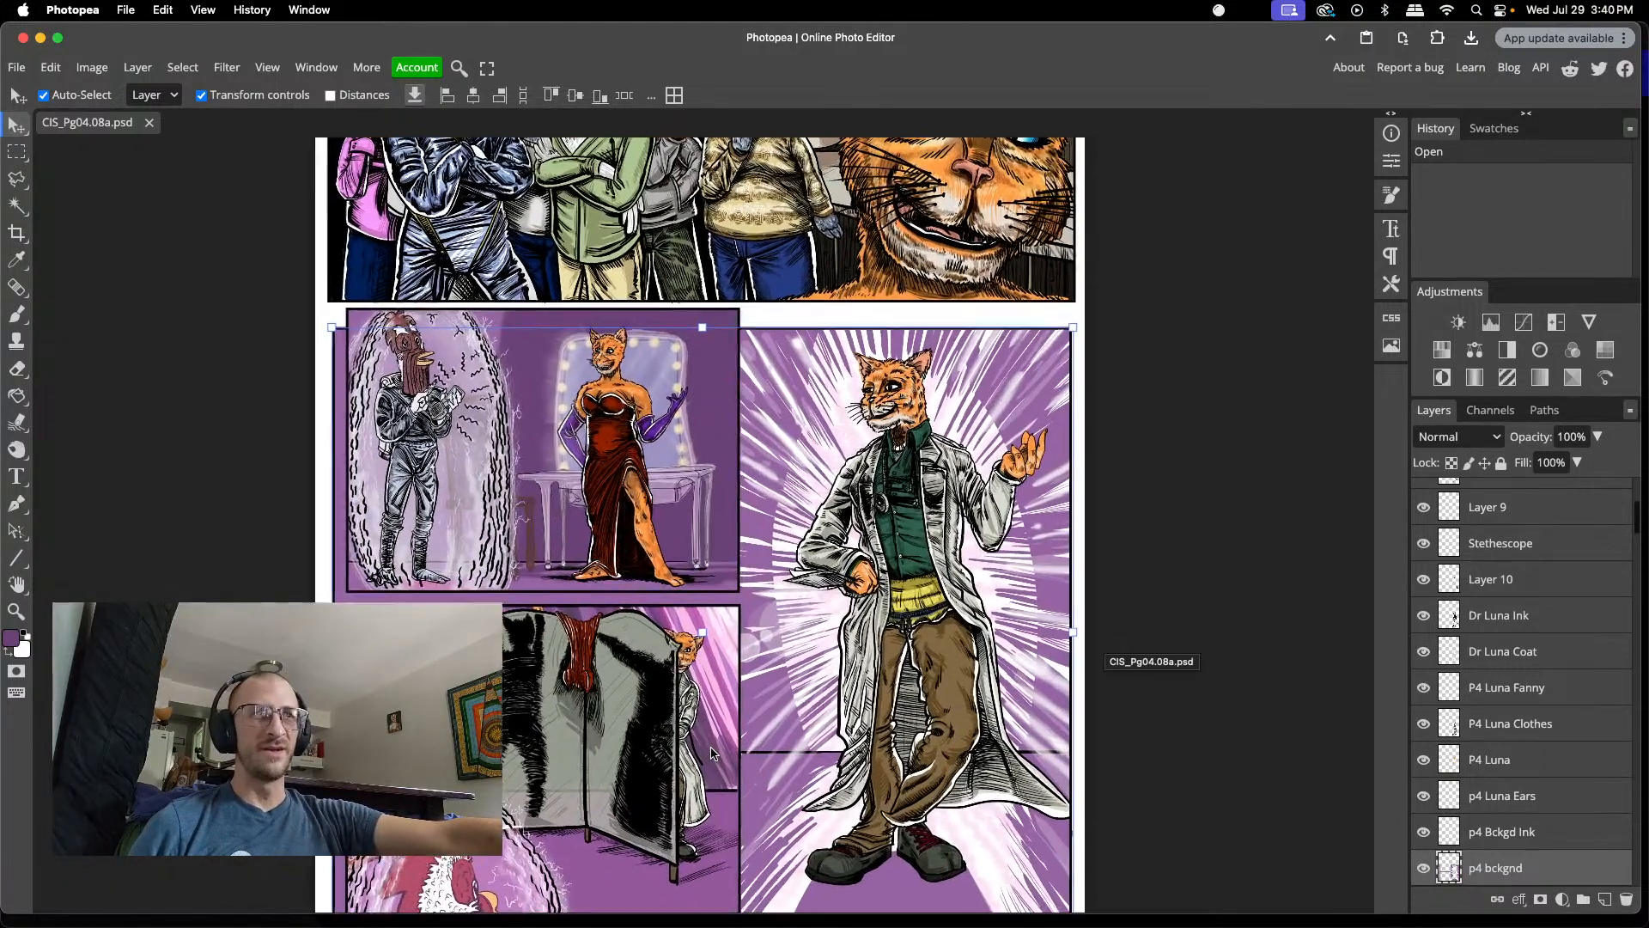
{"action": "scroll", "coordinate": [711, 753], "scroll_direction": "up", "scroll_amount": 2}
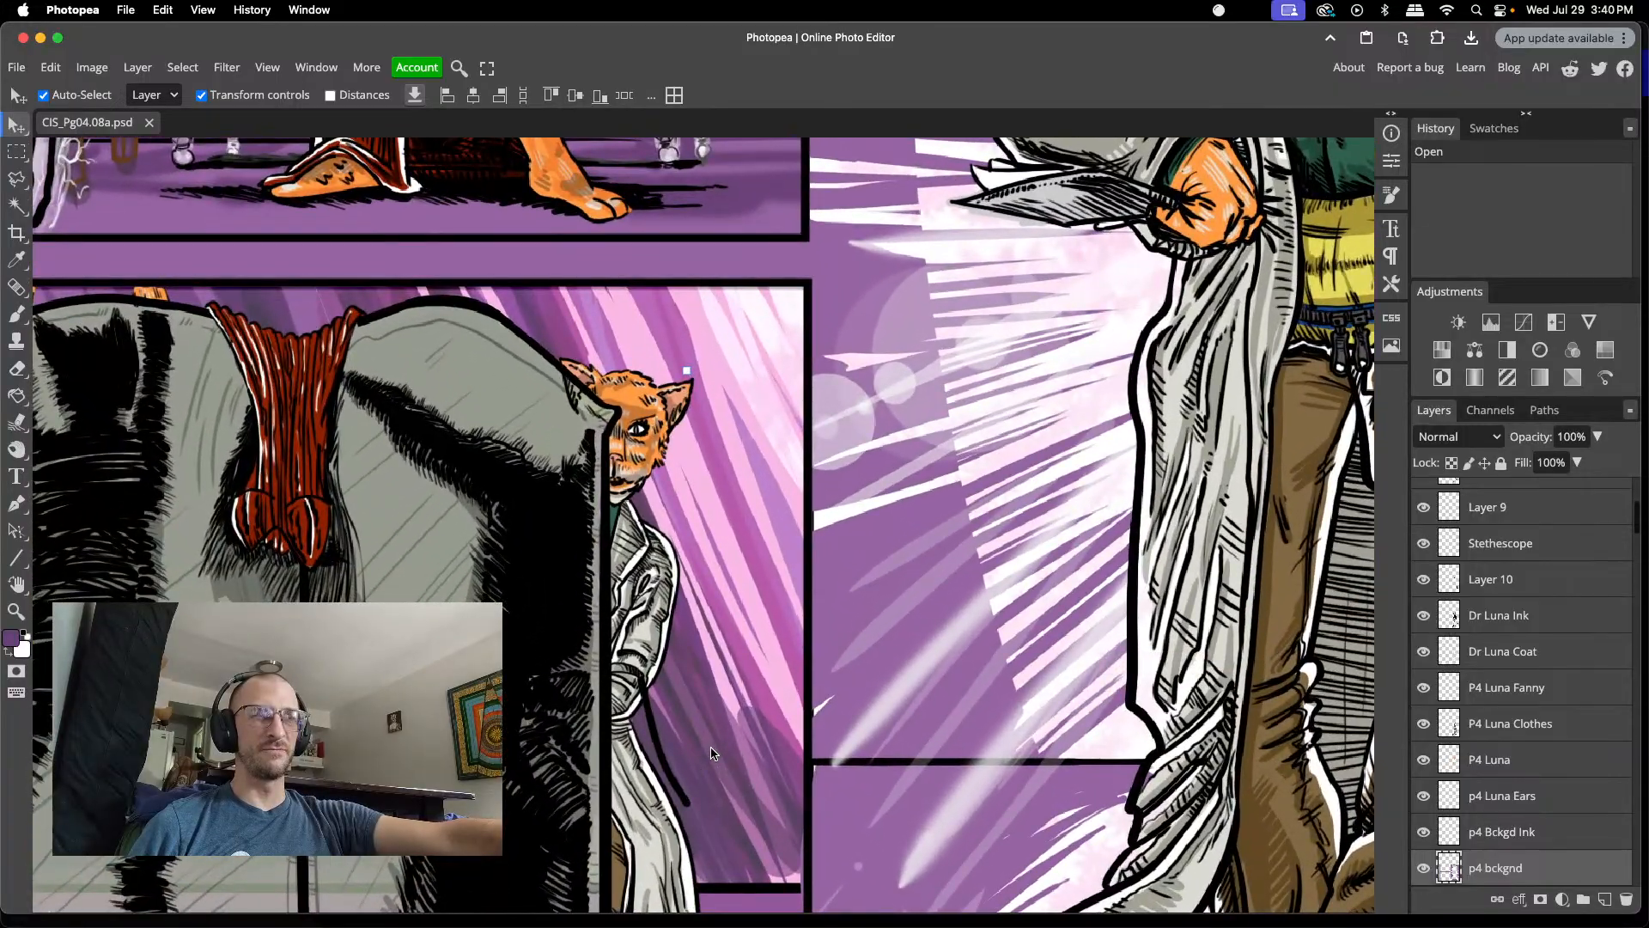
{"action": "left_click", "coordinate": [663, 767]}
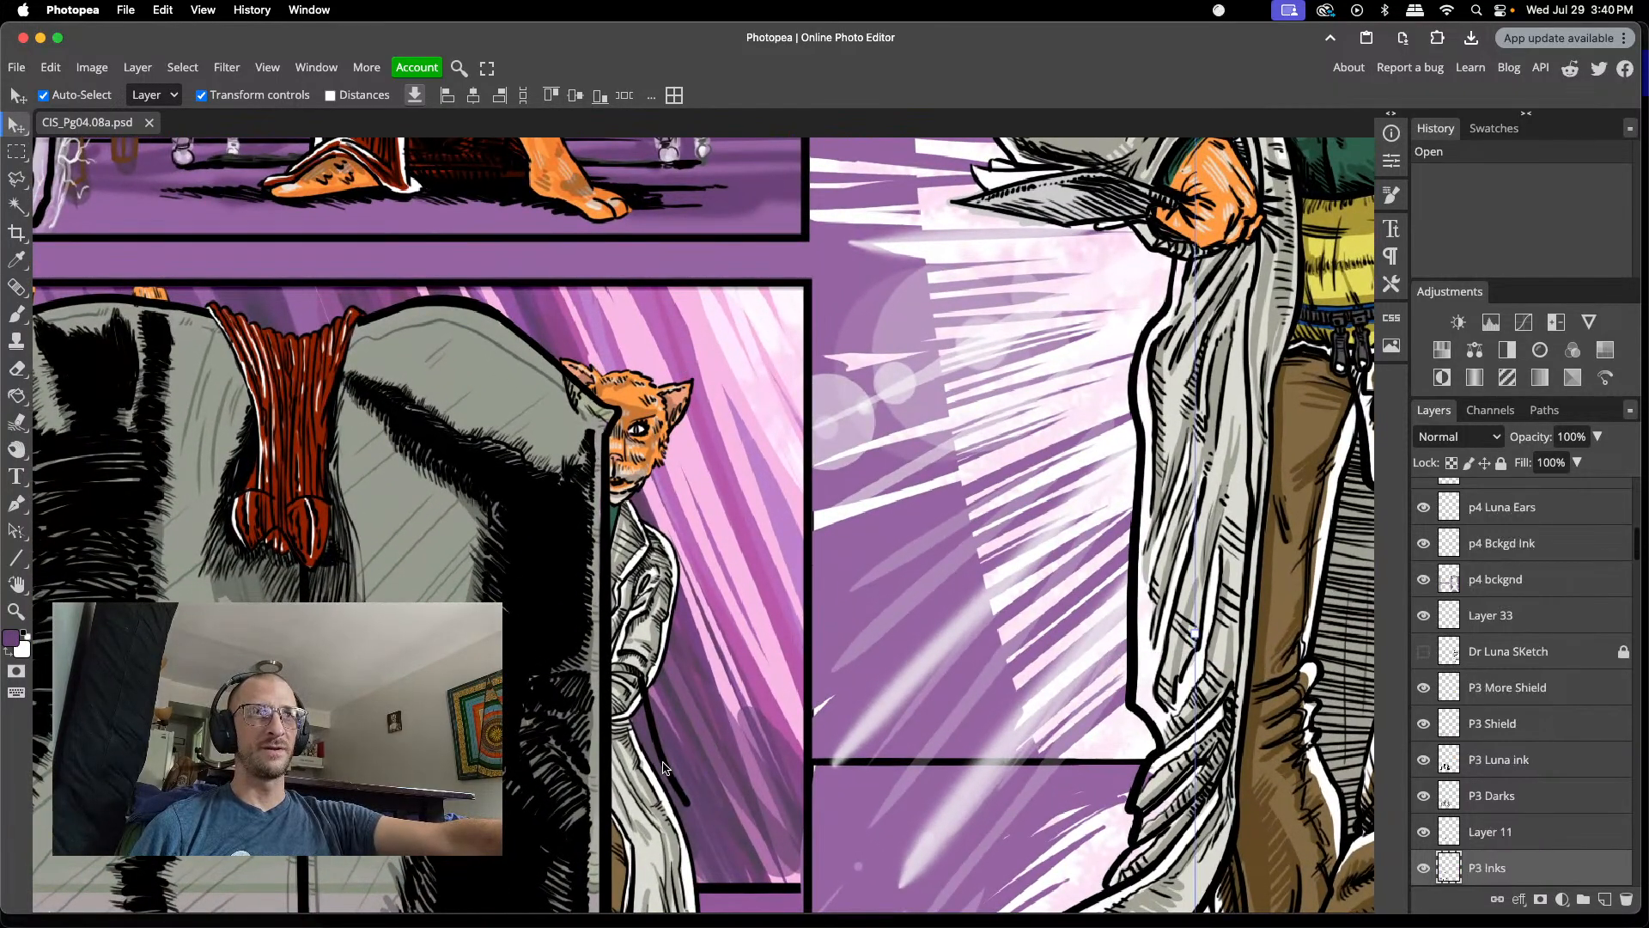
{"action": "key", "text": "e"}
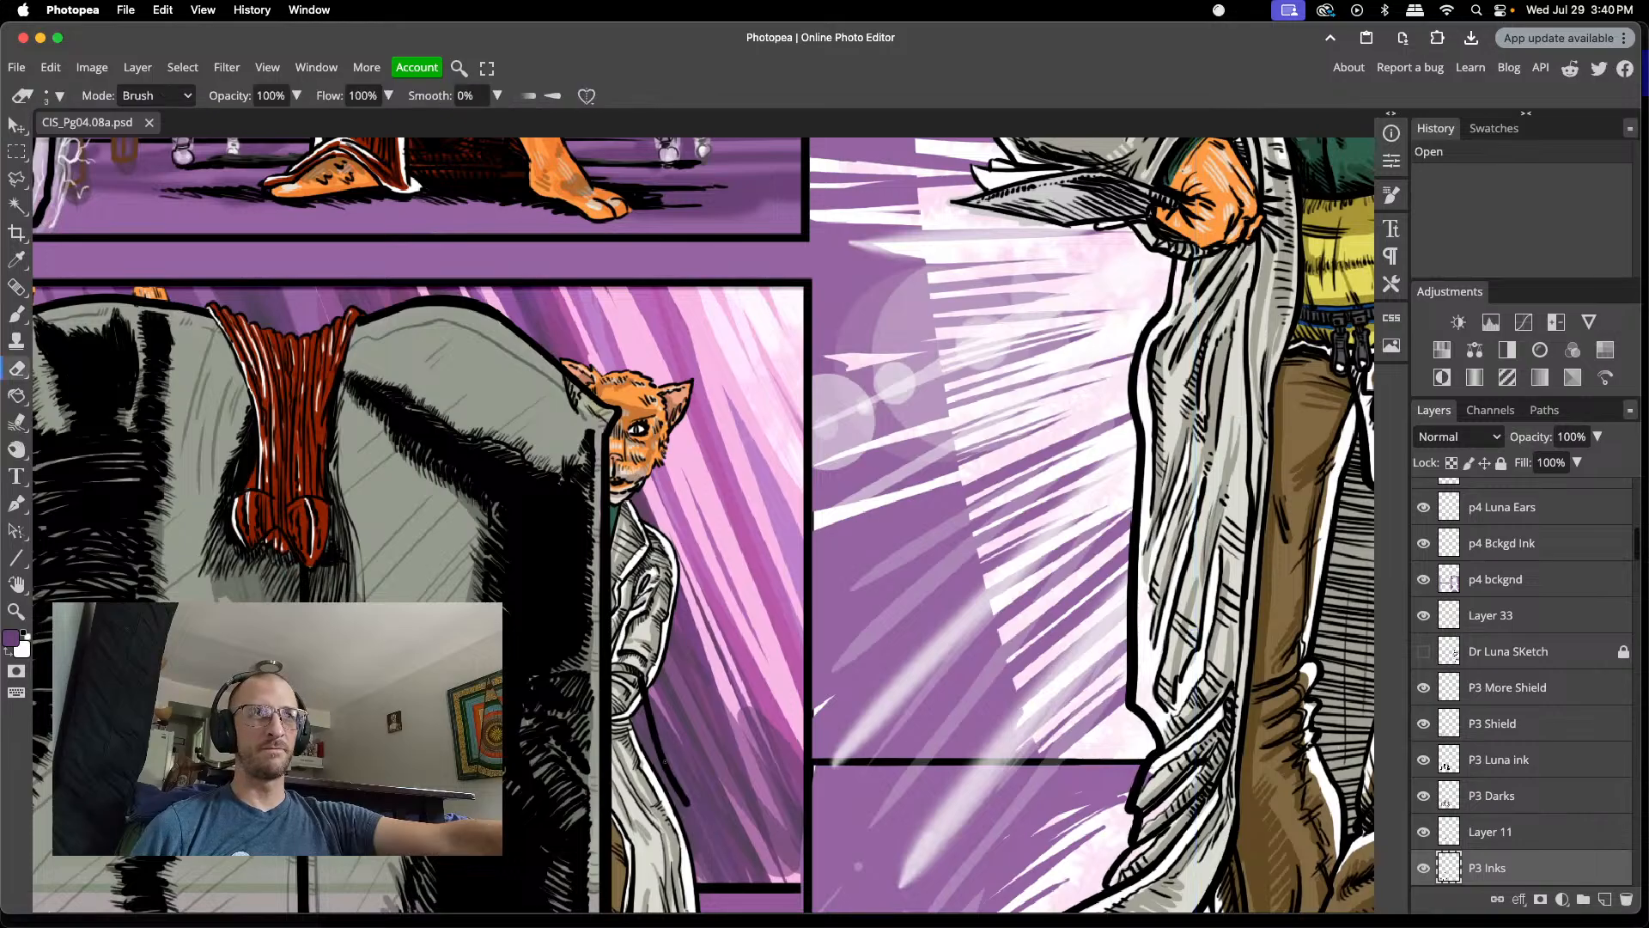
{"action": "right_click", "coordinate": [672, 771]}
{"action": "left_click_drag", "start_coordinate": [770, 742], "coordinate": [778, 744]}
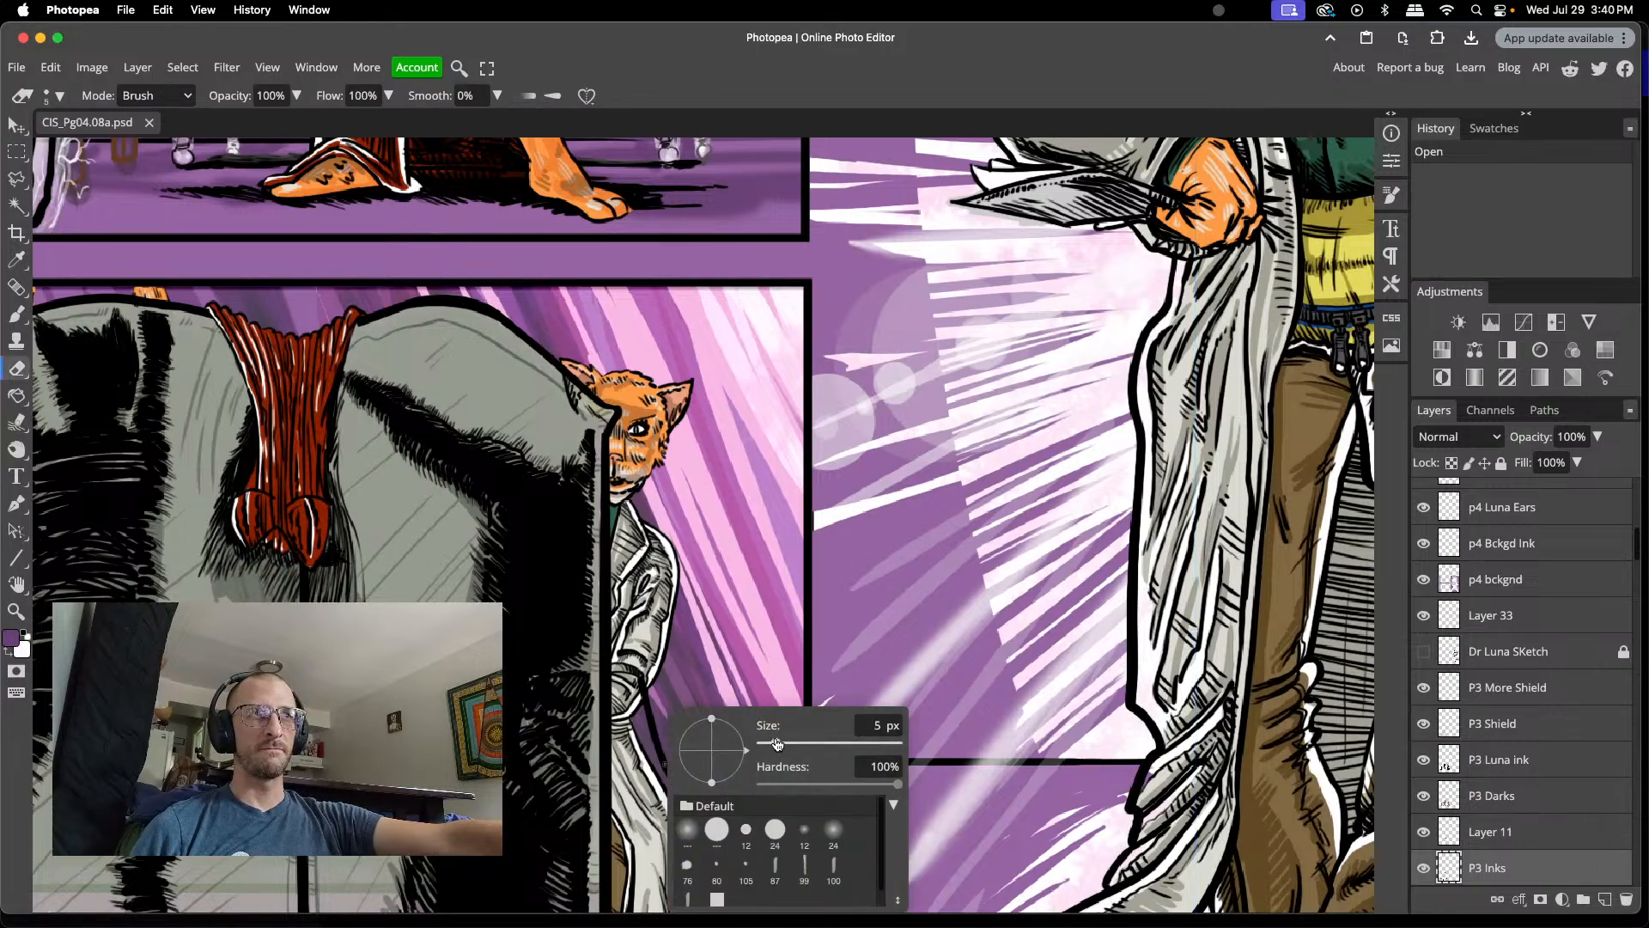
{"action": "left_click", "coordinate": [654, 742]}
{"action": "left_click_drag", "start_coordinate": [654, 743], "coordinate": [679, 796]}
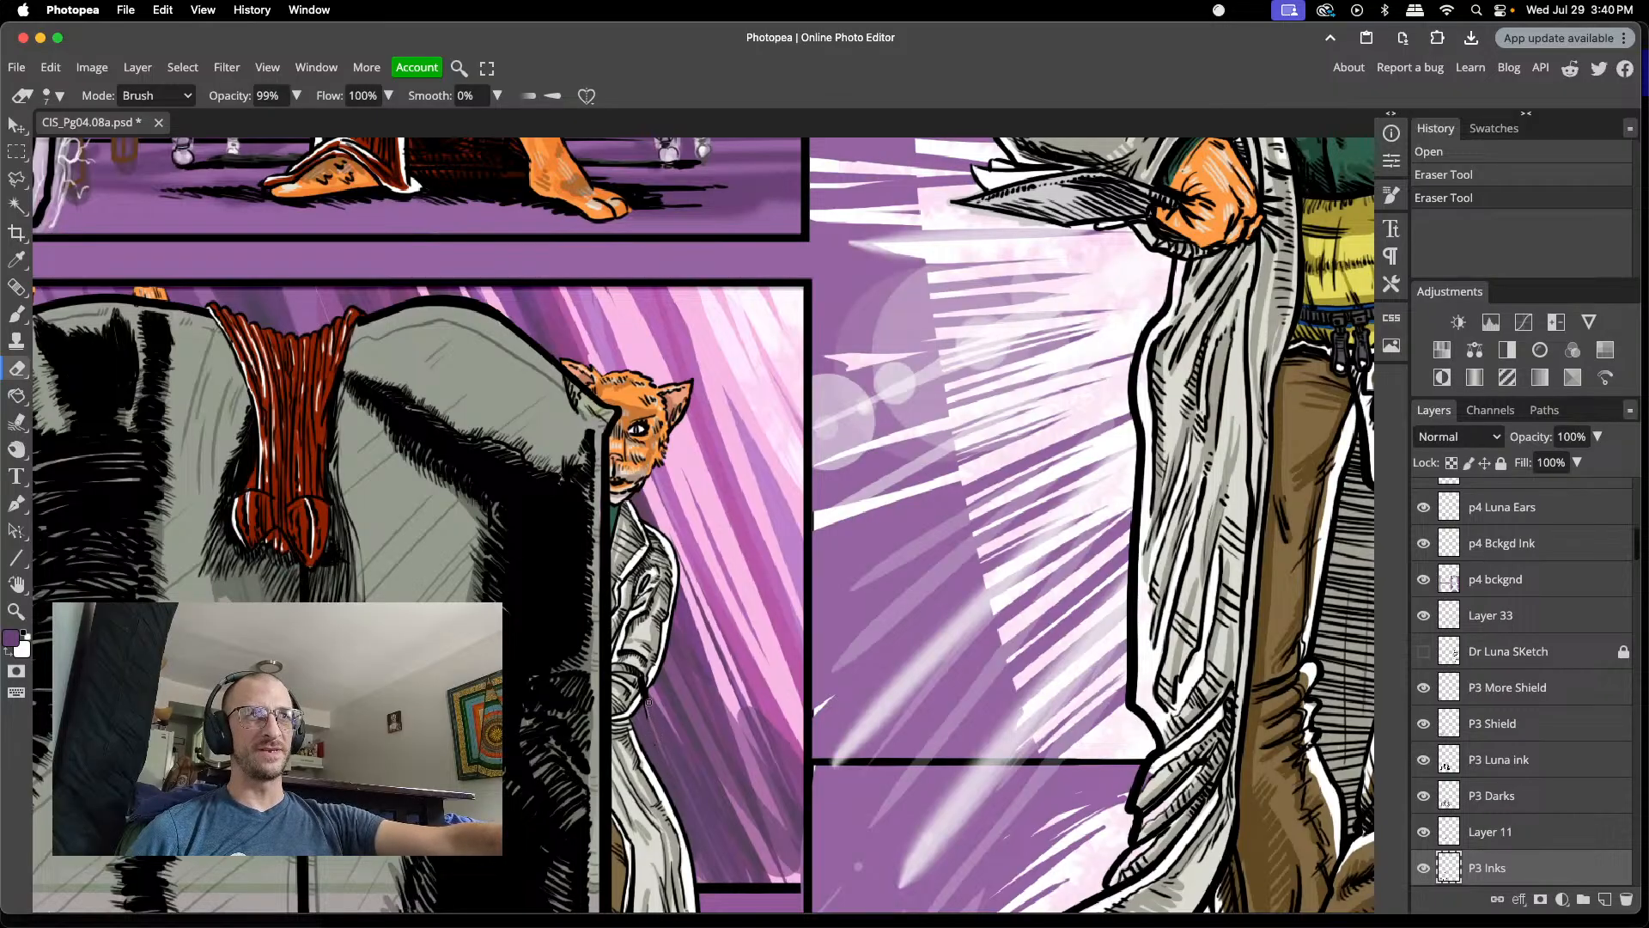
{"action": "left_click_drag", "start_coordinate": [648, 708], "coordinate": [657, 698]}
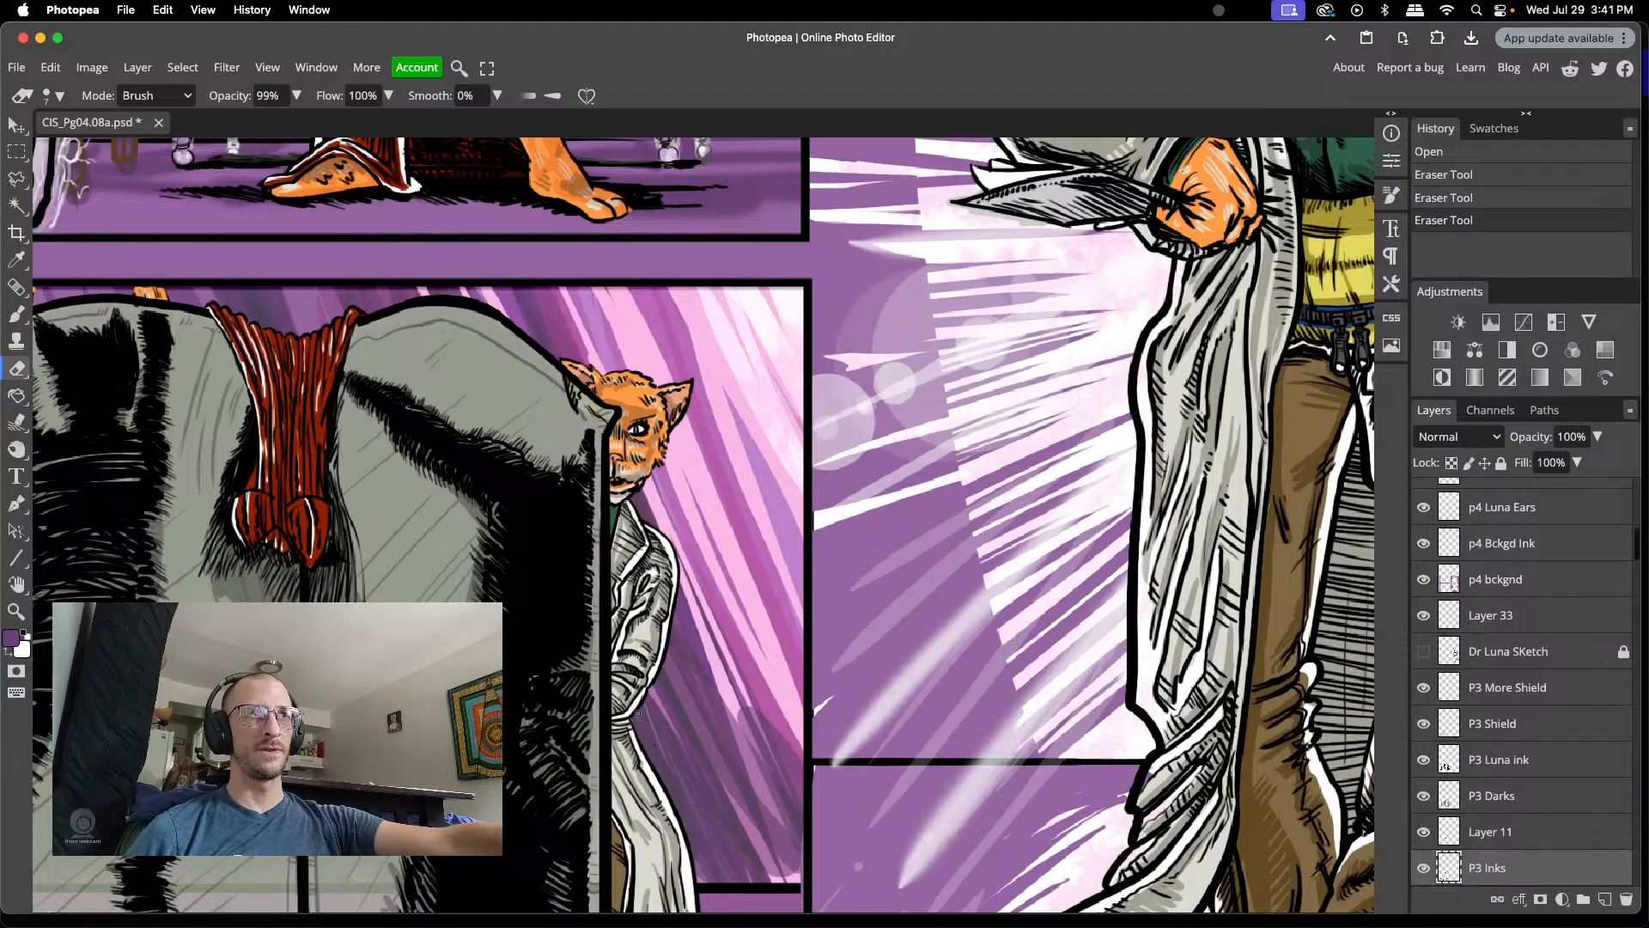
- Erase the remaining bit of stray ink by the white coat's edge on the P3 Inks layer
{"action": "left_click_drag", "start_coordinate": [641, 703], "coordinate": [645, 695]}
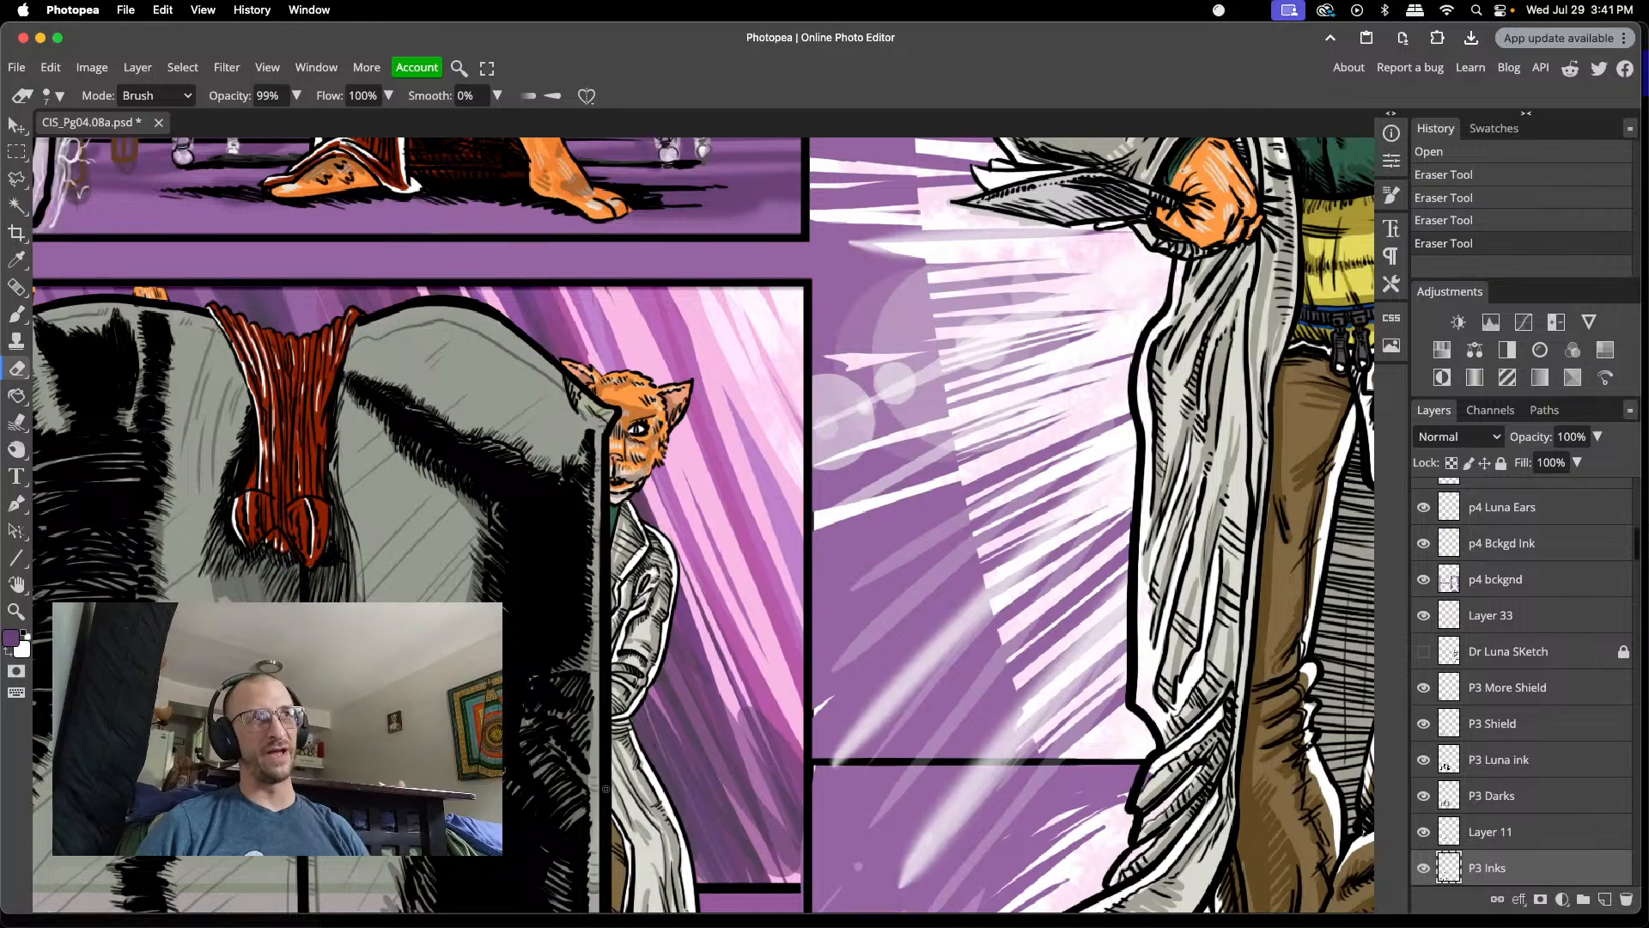
{"action": "key", "text": "super+minus"}
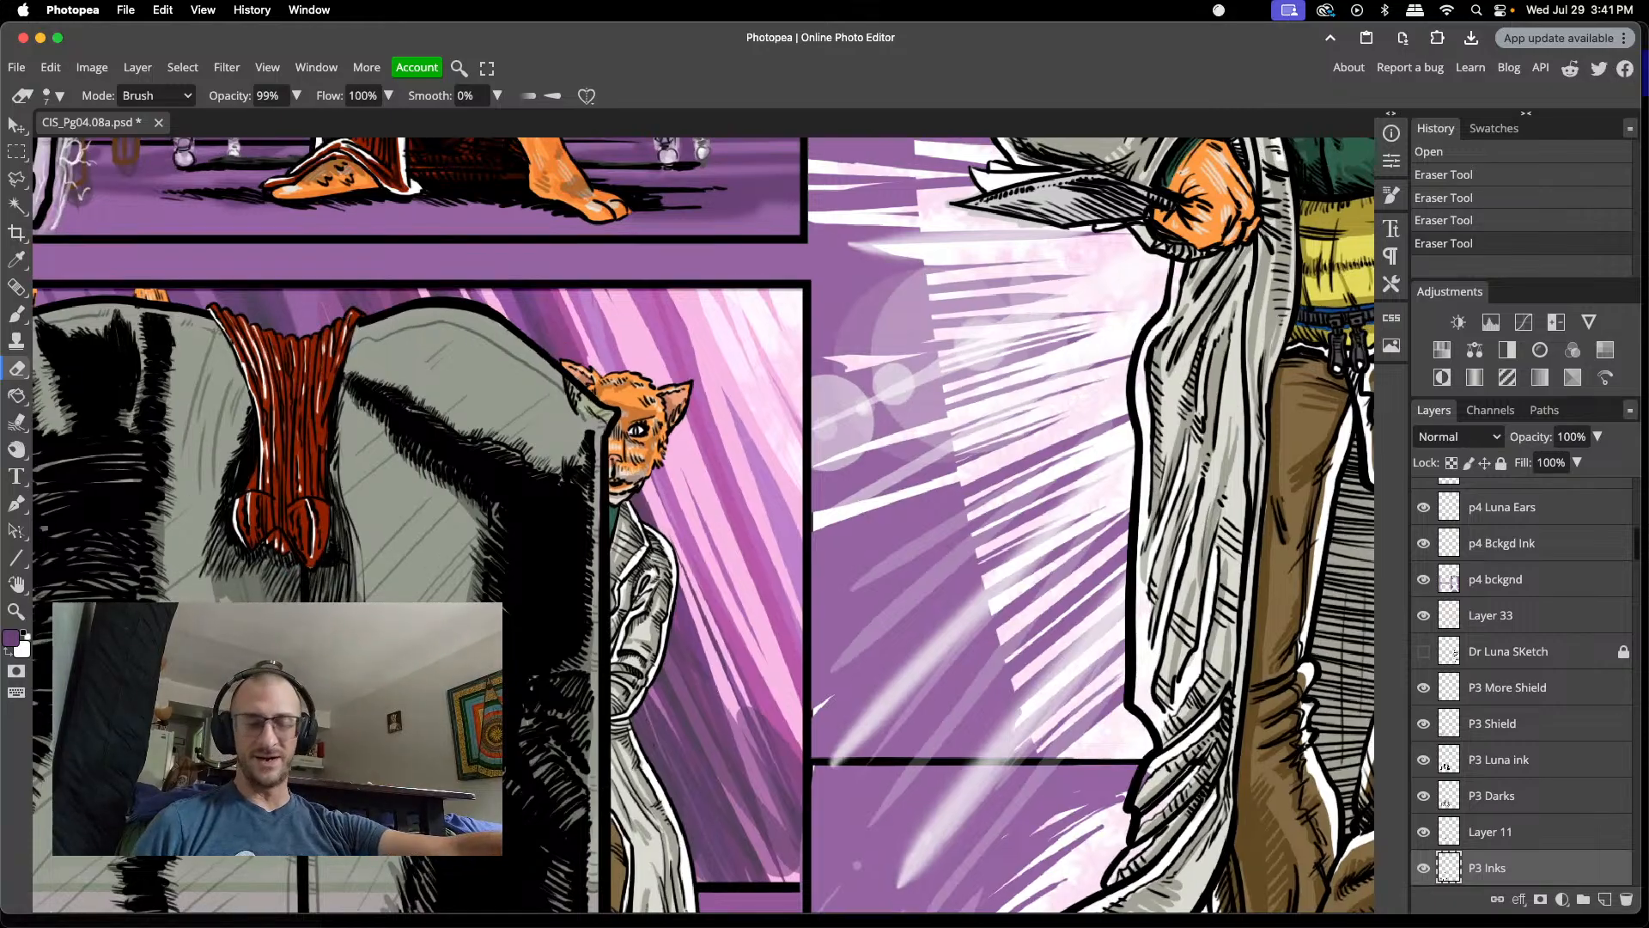
- Hide the P3 More Shield and P3 Shield layers to clear the glowing shield from in front of the folding screen
{"action": "scroll", "coordinate": [704, 524], "scroll_direction": "down", "scroll_amount": 4}
{"action": "scroll", "coordinate": [703, 524], "scroll_direction": "left", "scroll_amount": 3}
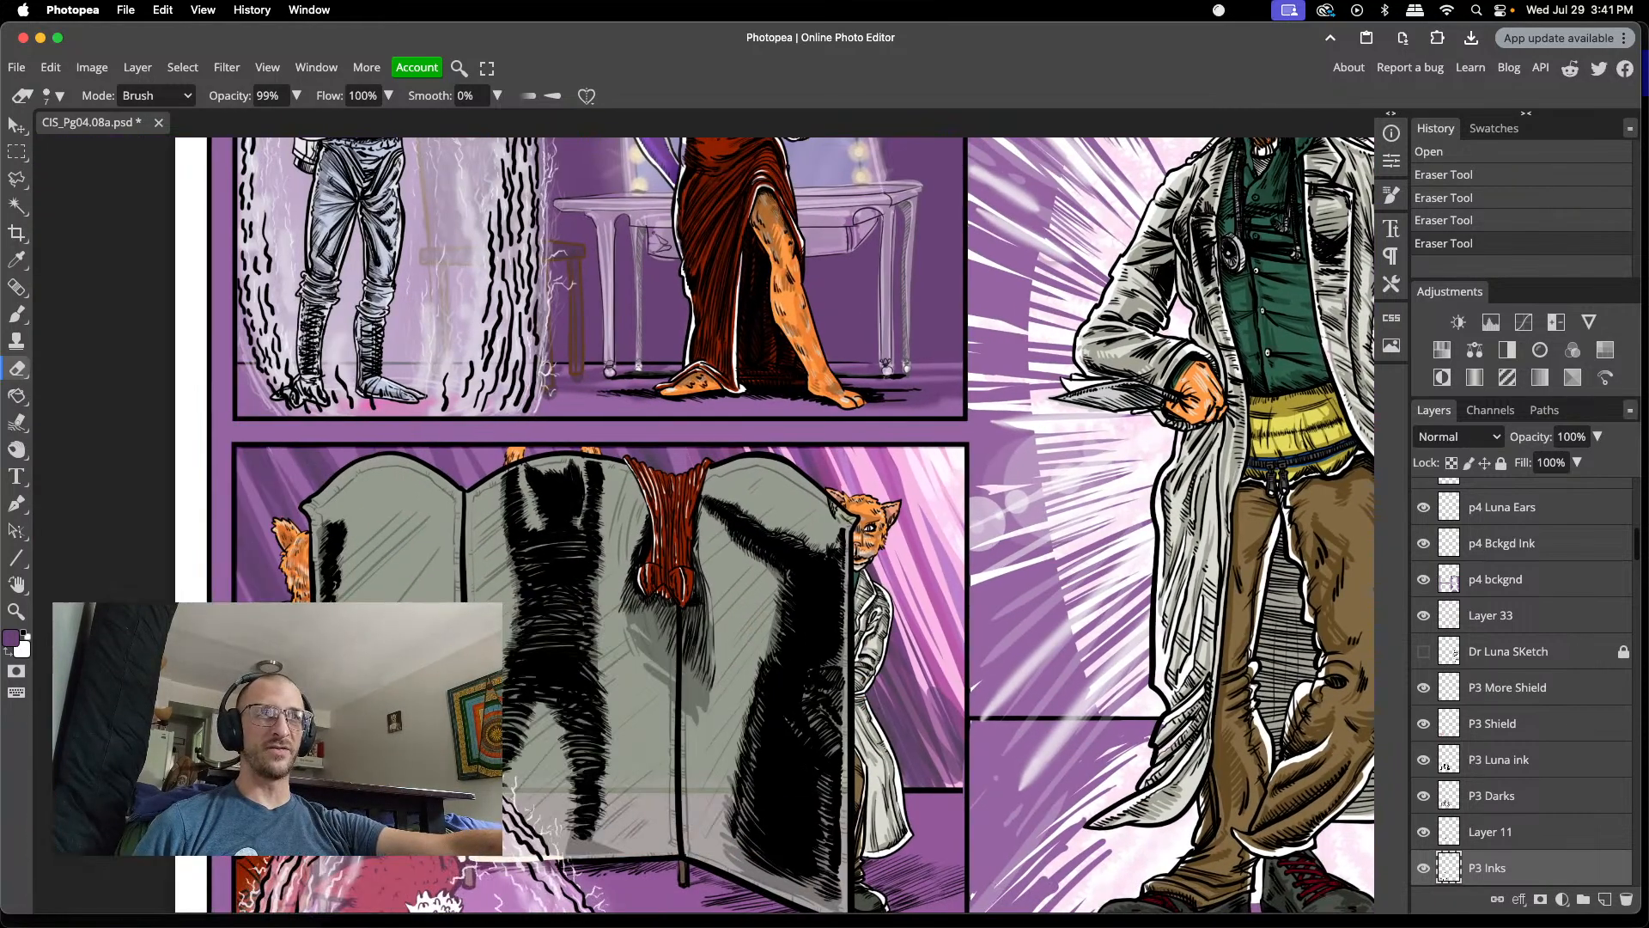
{"action": "scroll", "coordinate": [704, 524], "scroll_direction": "right", "scroll_amount": 3}
{"action": "scroll", "coordinate": [704, 524], "scroll_direction": "left", "scroll_amount": 3}
{"action": "scroll", "coordinate": [703, 524], "scroll_direction": "down", "scroll_amount": 2}
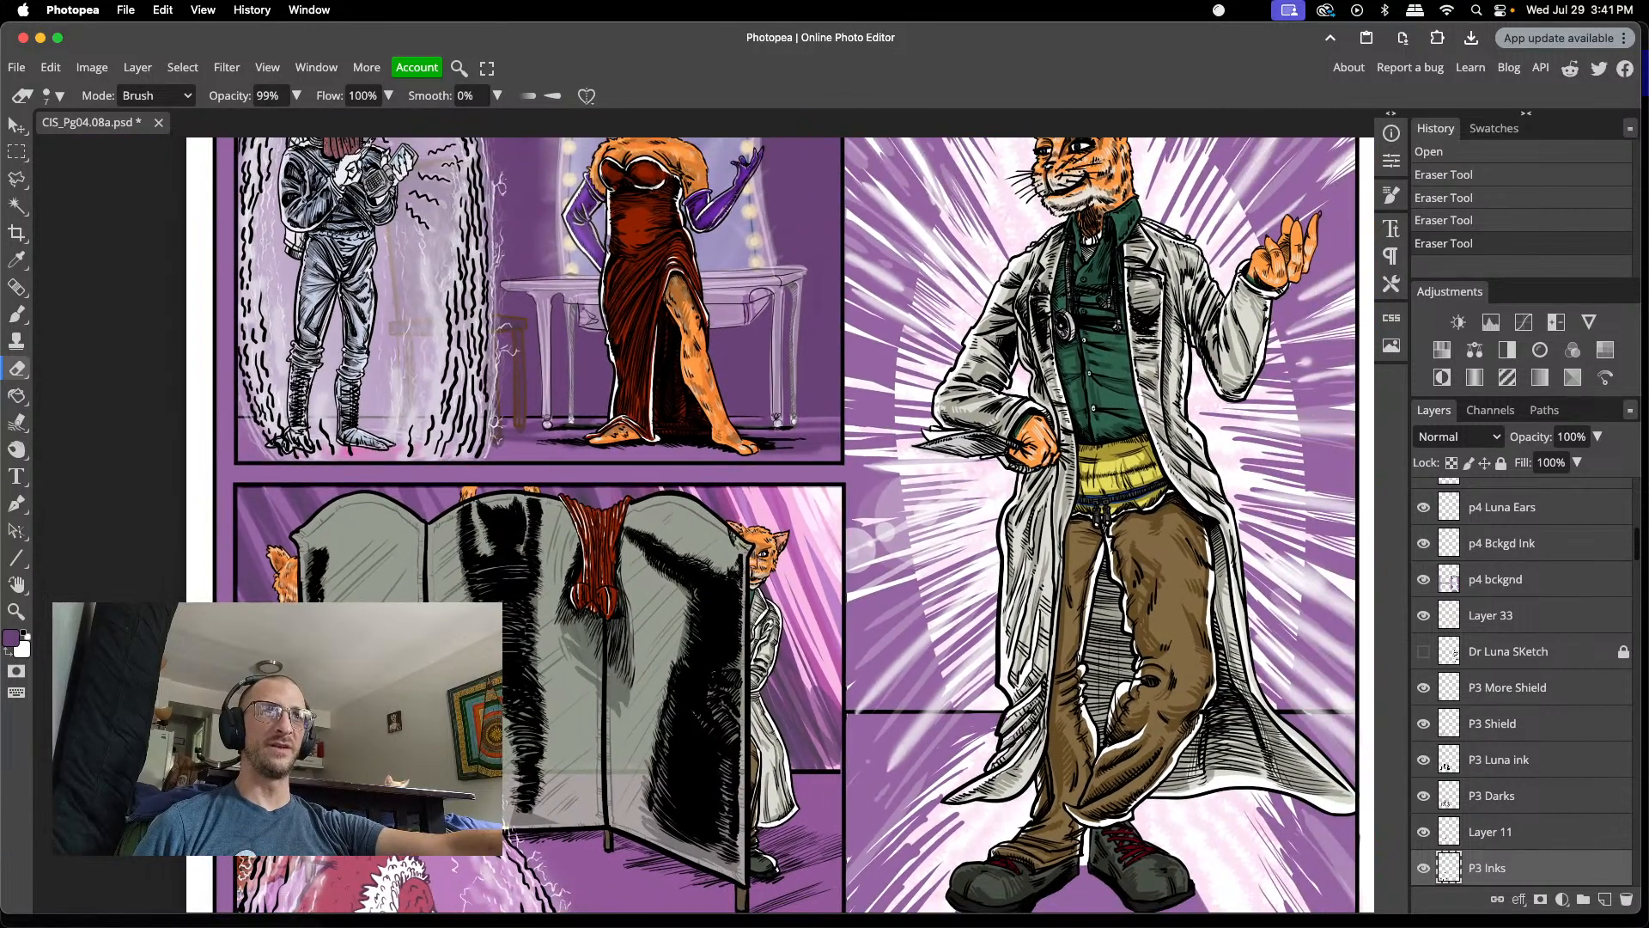
{"action": "scroll", "coordinate": [781, 524], "scroll_direction": "down", "scroll_amount": 2}
{"action": "scroll", "coordinate": [780, 524], "scroll_direction": "left", "scroll_amount": 3}
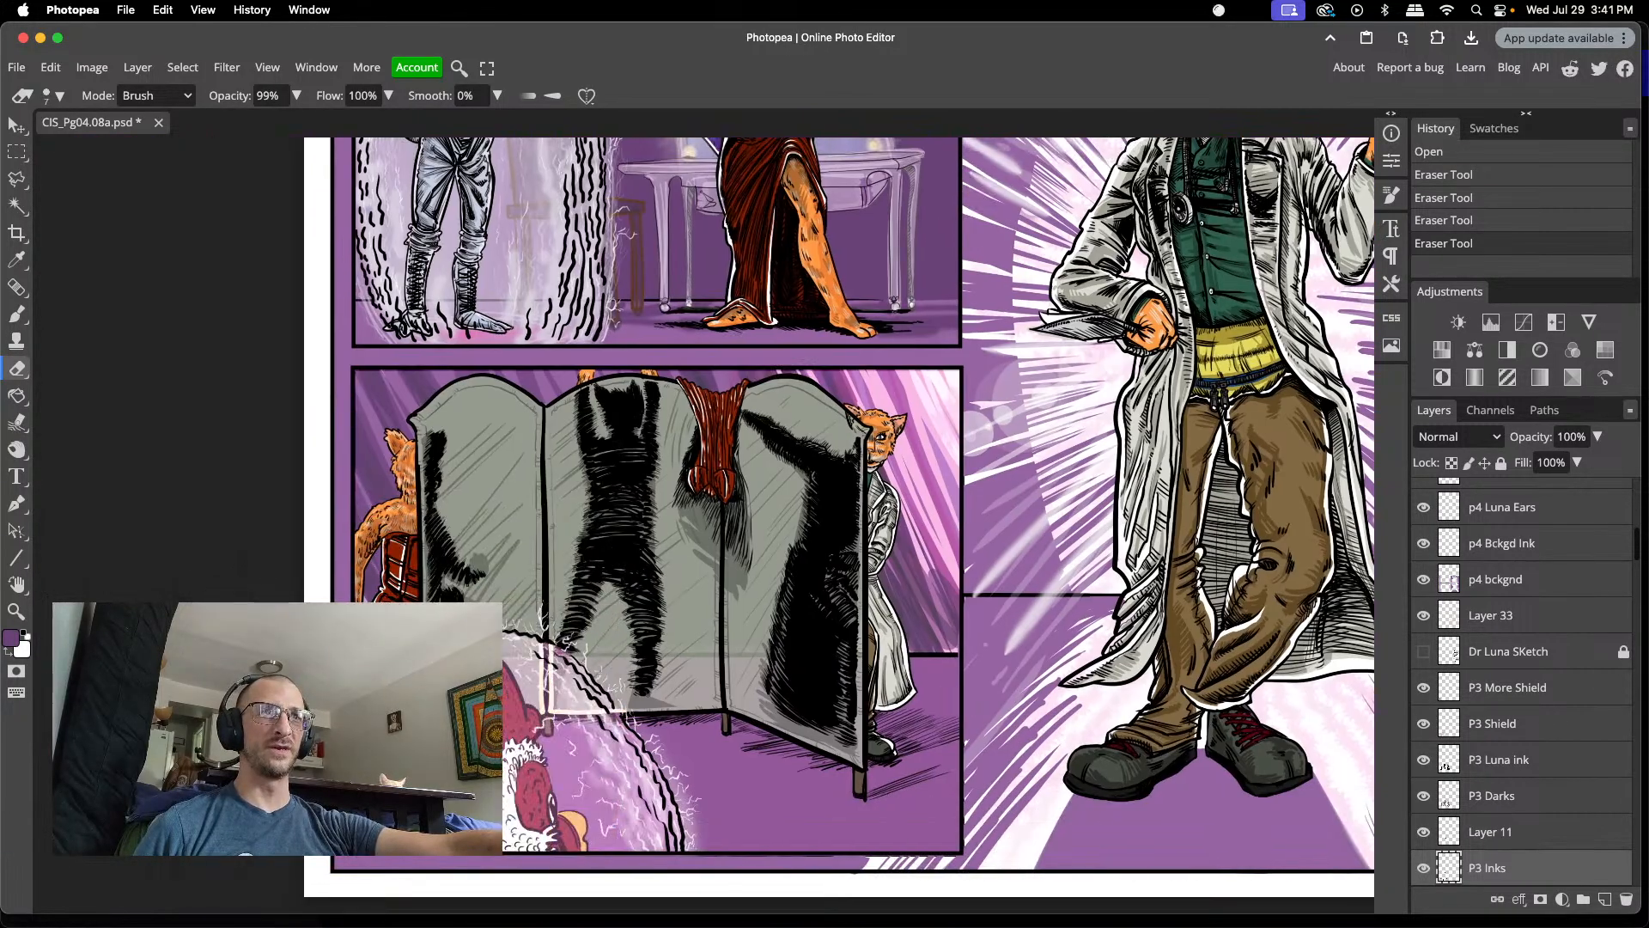
{"action": "scroll", "coordinate": [781, 524], "scroll_direction": "up", "scroll_amount": 1}
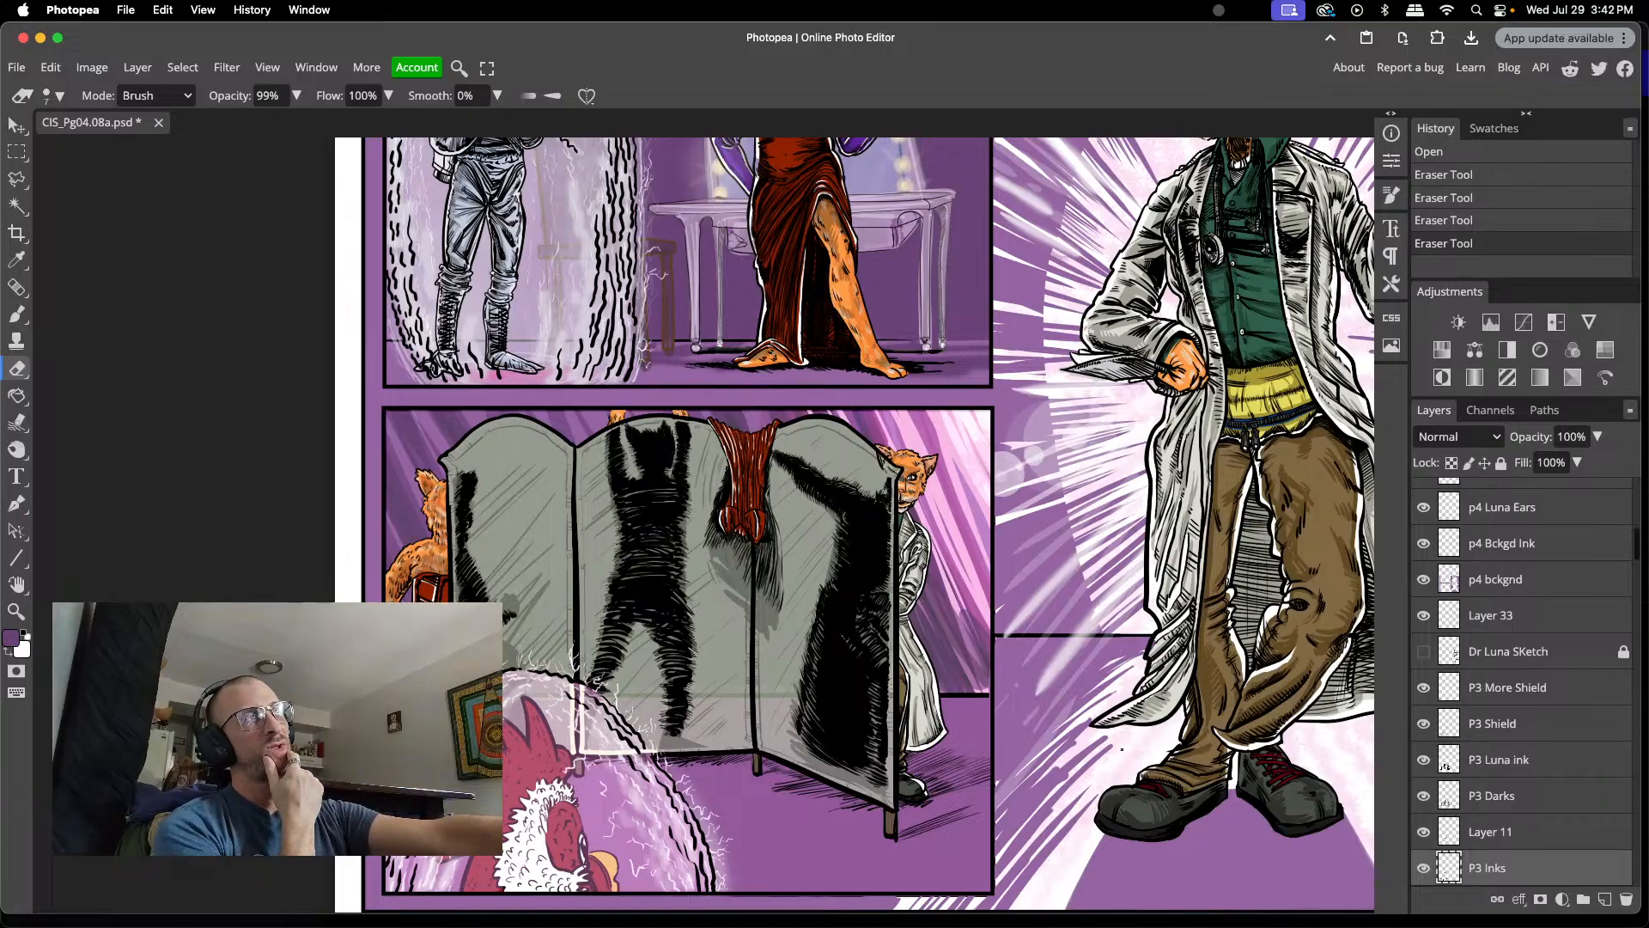
{"action": "left_click", "coordinate": [1424, 691]}
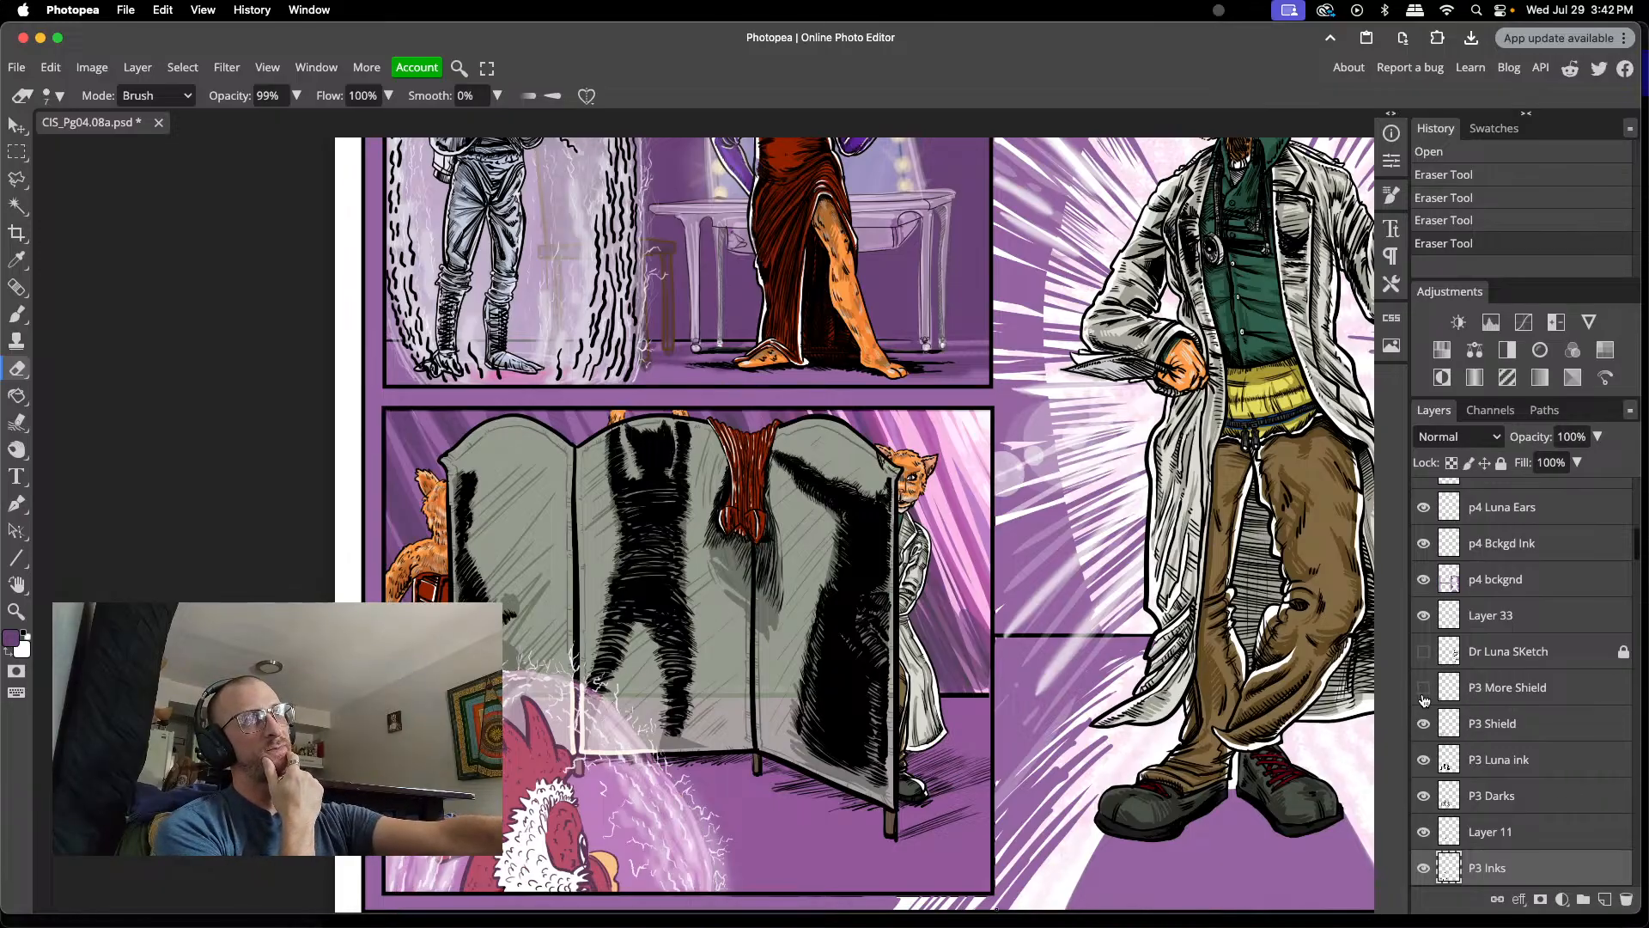
{"action": "left_click", "coordinate": [1424, 723]}
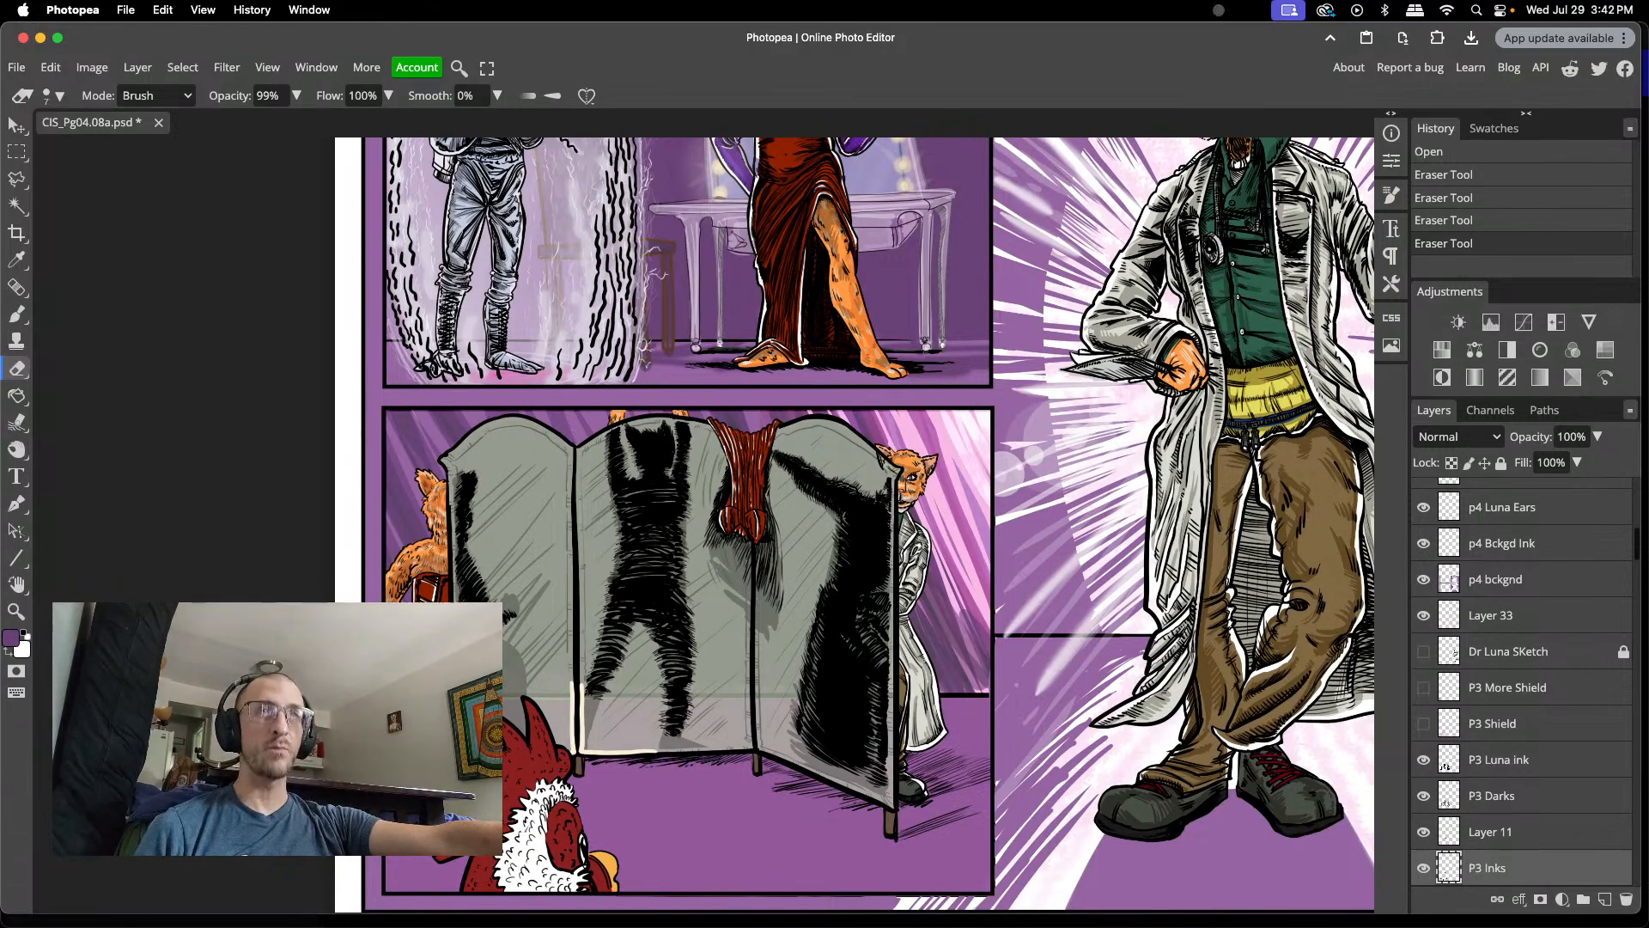
- Trace a lasso selection along the folding screen's right-hand top curve, down its outer side and along its lower edge with the legs
{"action": "key", "text": "l"}
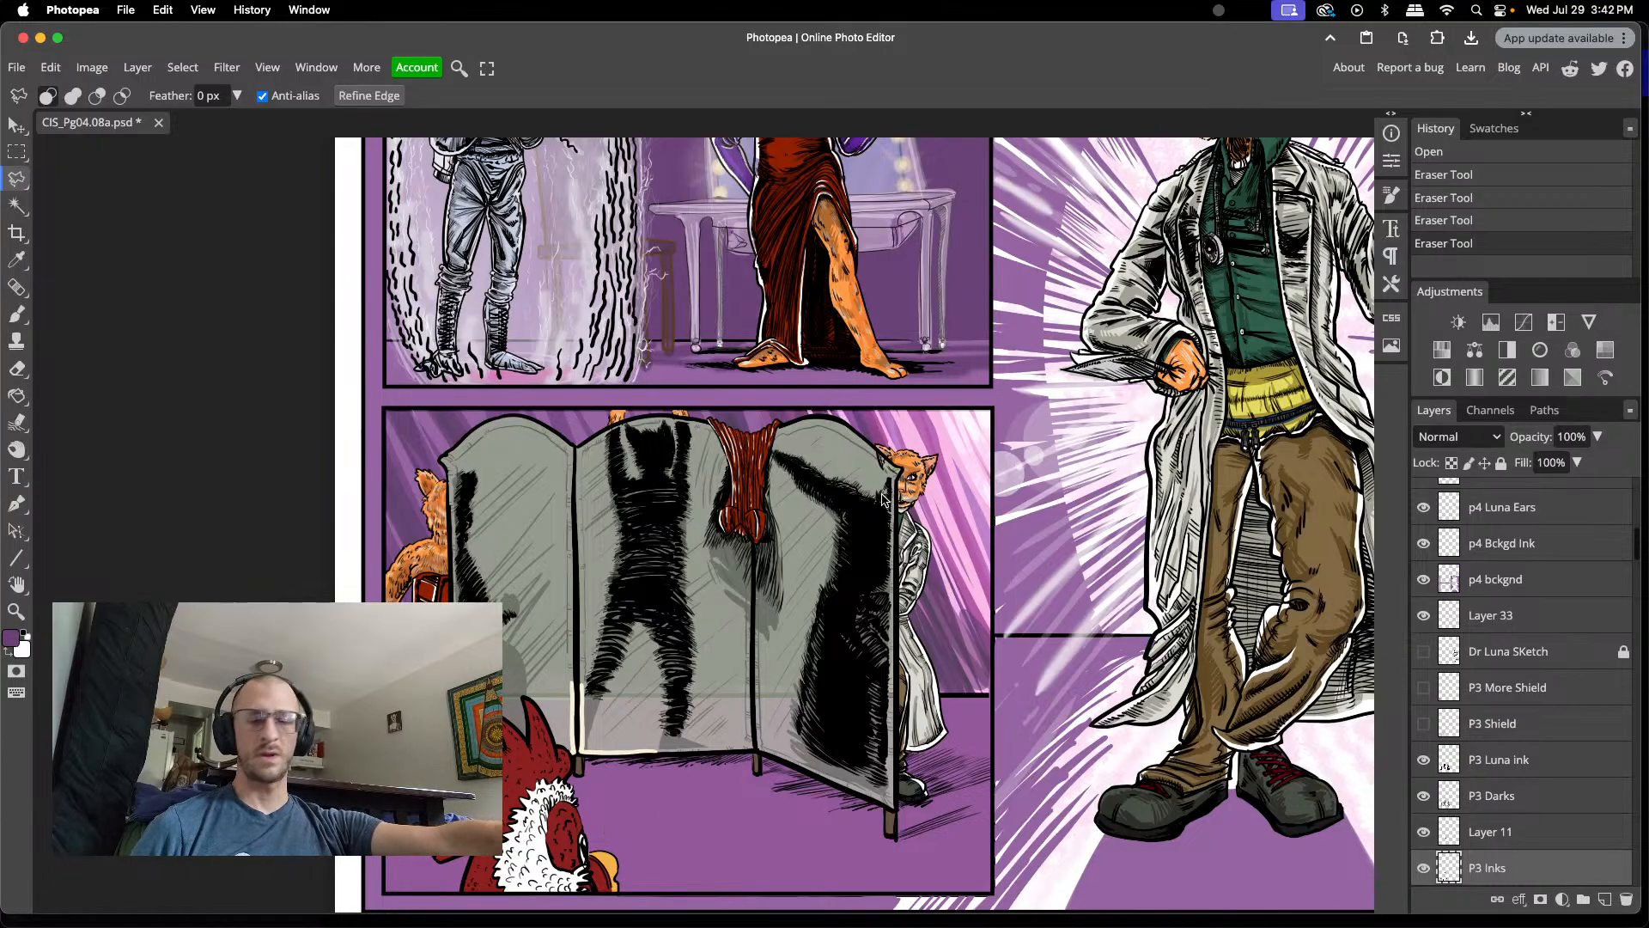
{"action": "scroll", "coordinate": [880, 505], "scroll_direction": "up", "scroll_amount": 2}
{"action": "scroll", "coordinate": [880, 505], "scroll_direction": "up", "scroll_amount": 1}
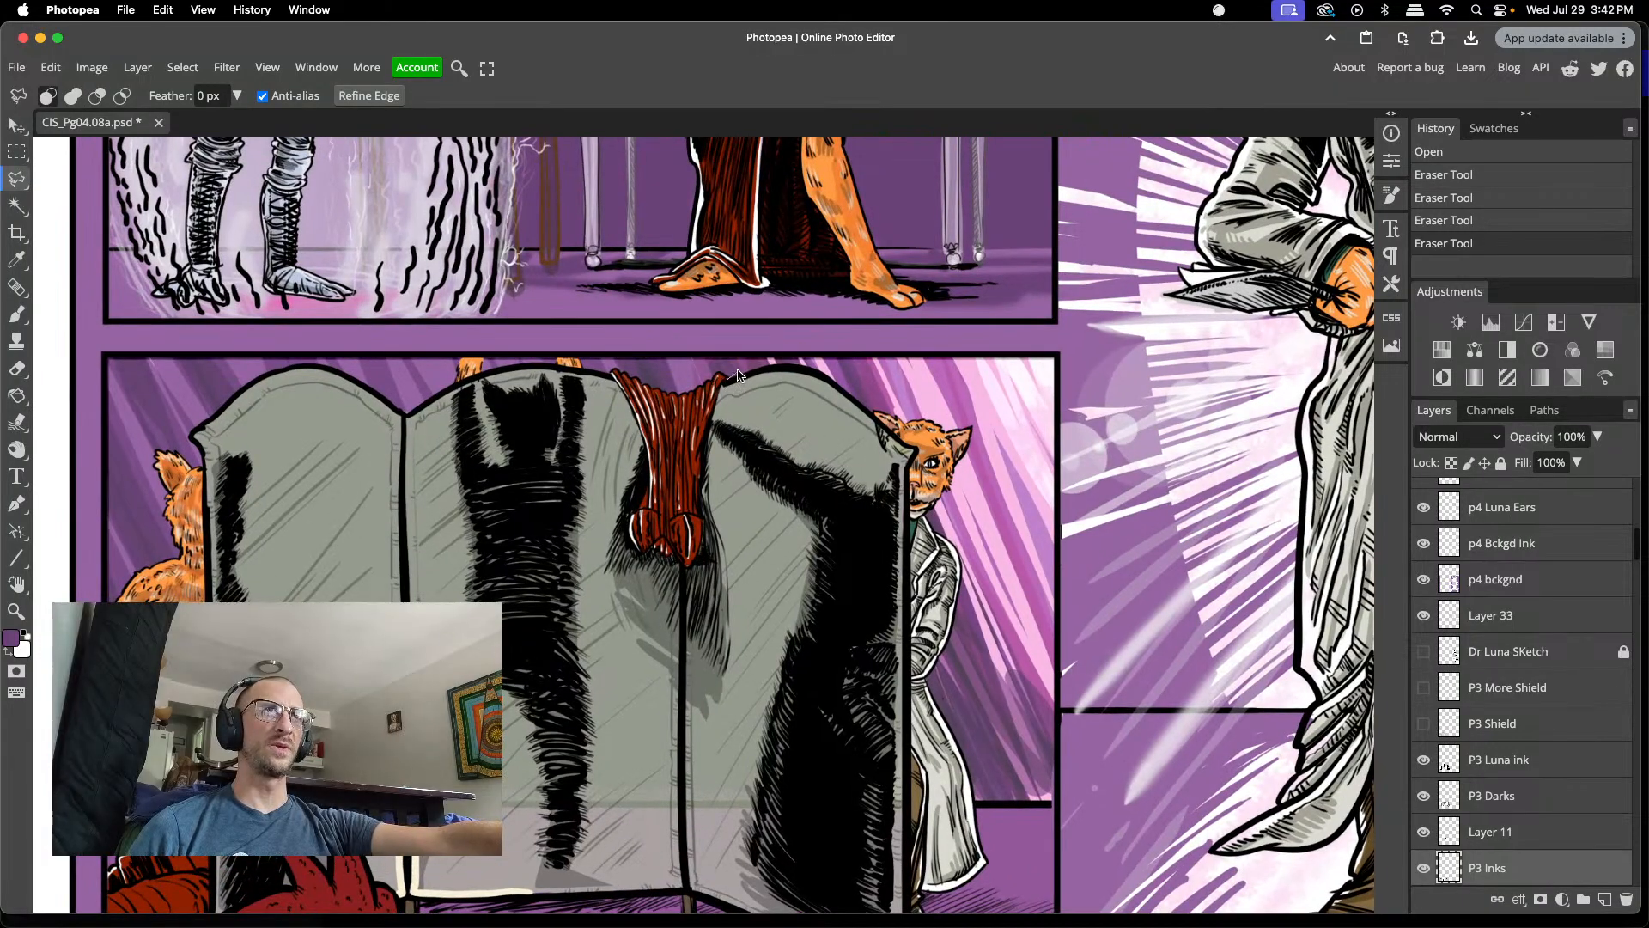
{"action": "left_click", "coordinate": [769, 365]}
{"action": "left_click", "coordinate": [826, 375]}
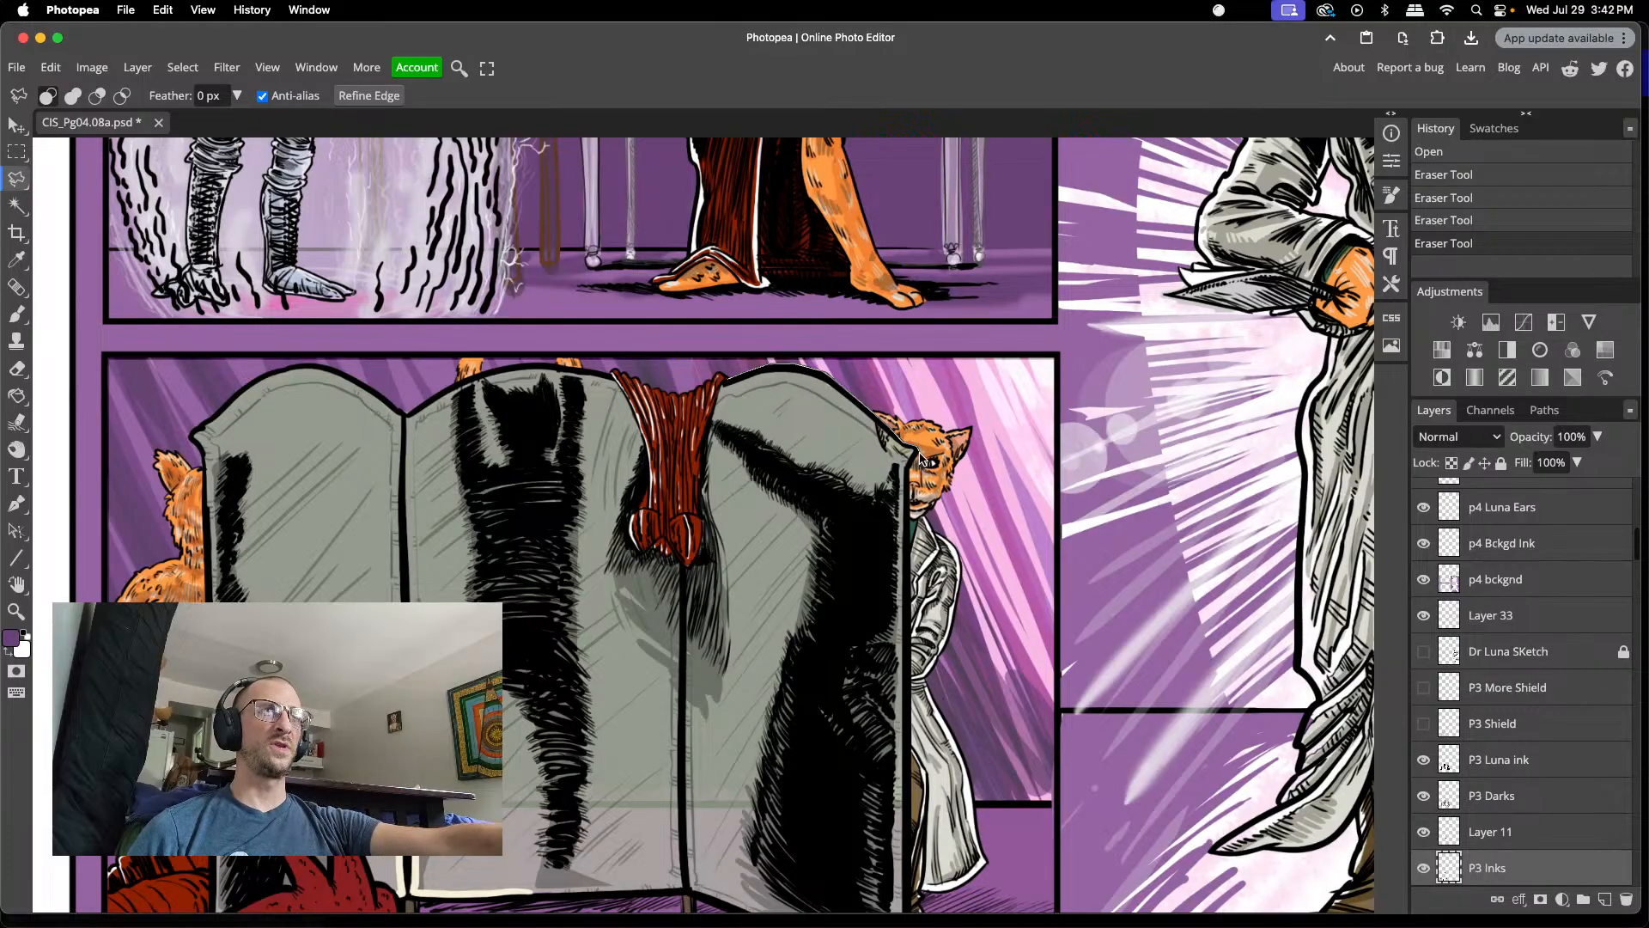
{"action": "scroll", "coordinate": [916, 455], "scroll_direction": "down", "scroll_amount": 1}
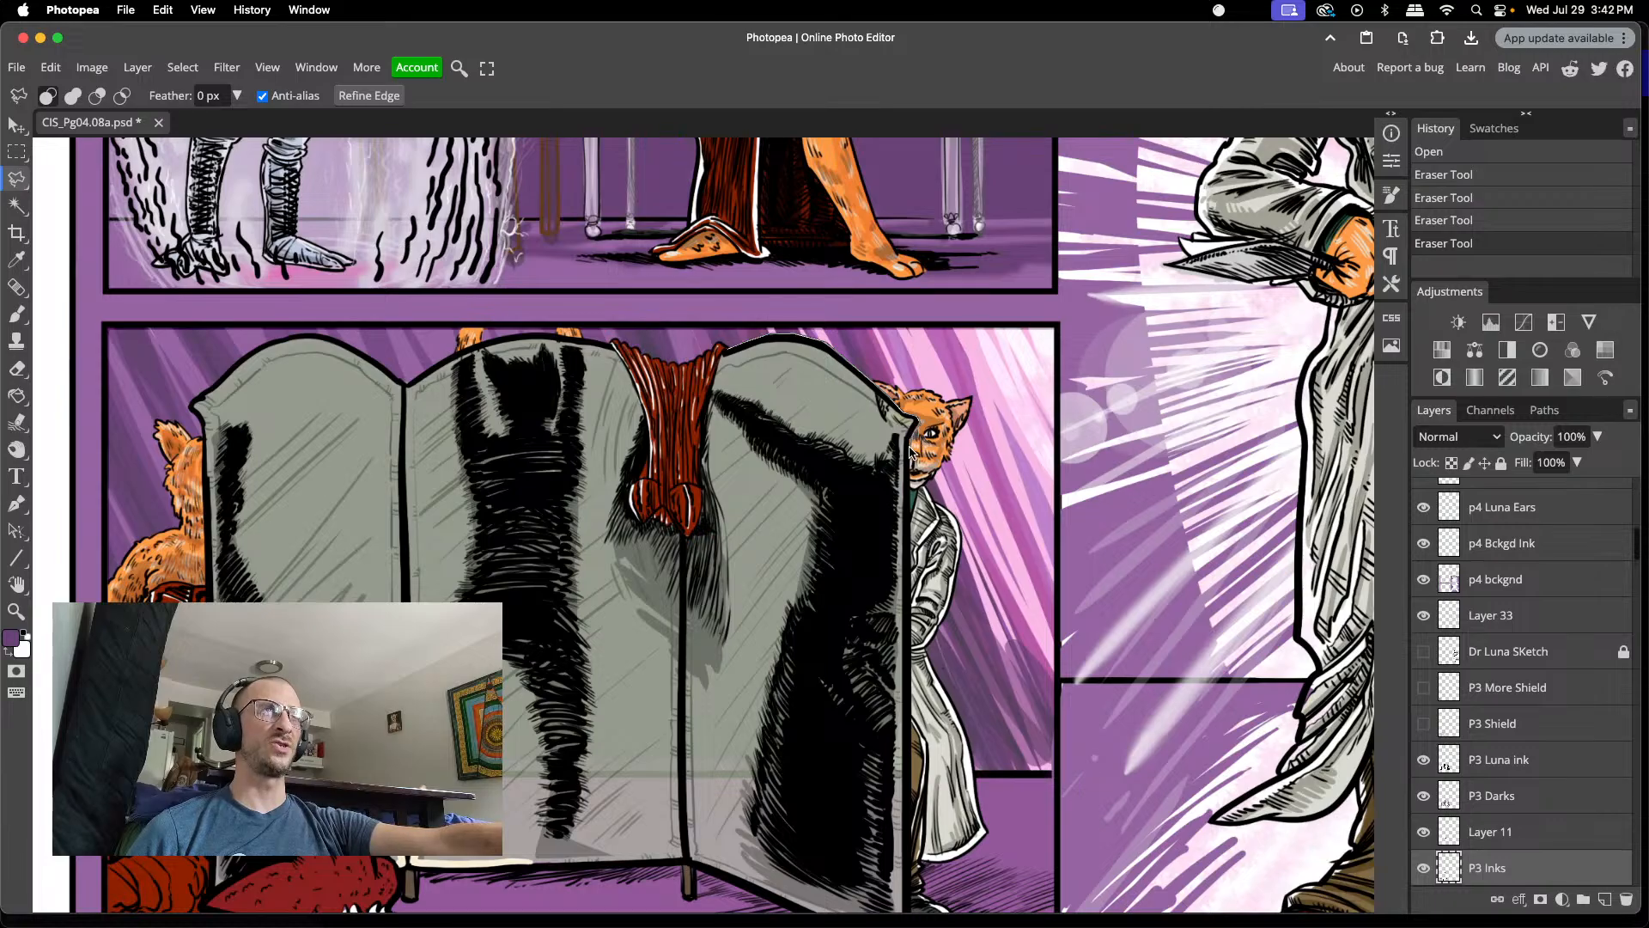
{"action": "scroll", "coordinate": [911, 443], "scroll_direction": "down", "scroll_amount": 1}
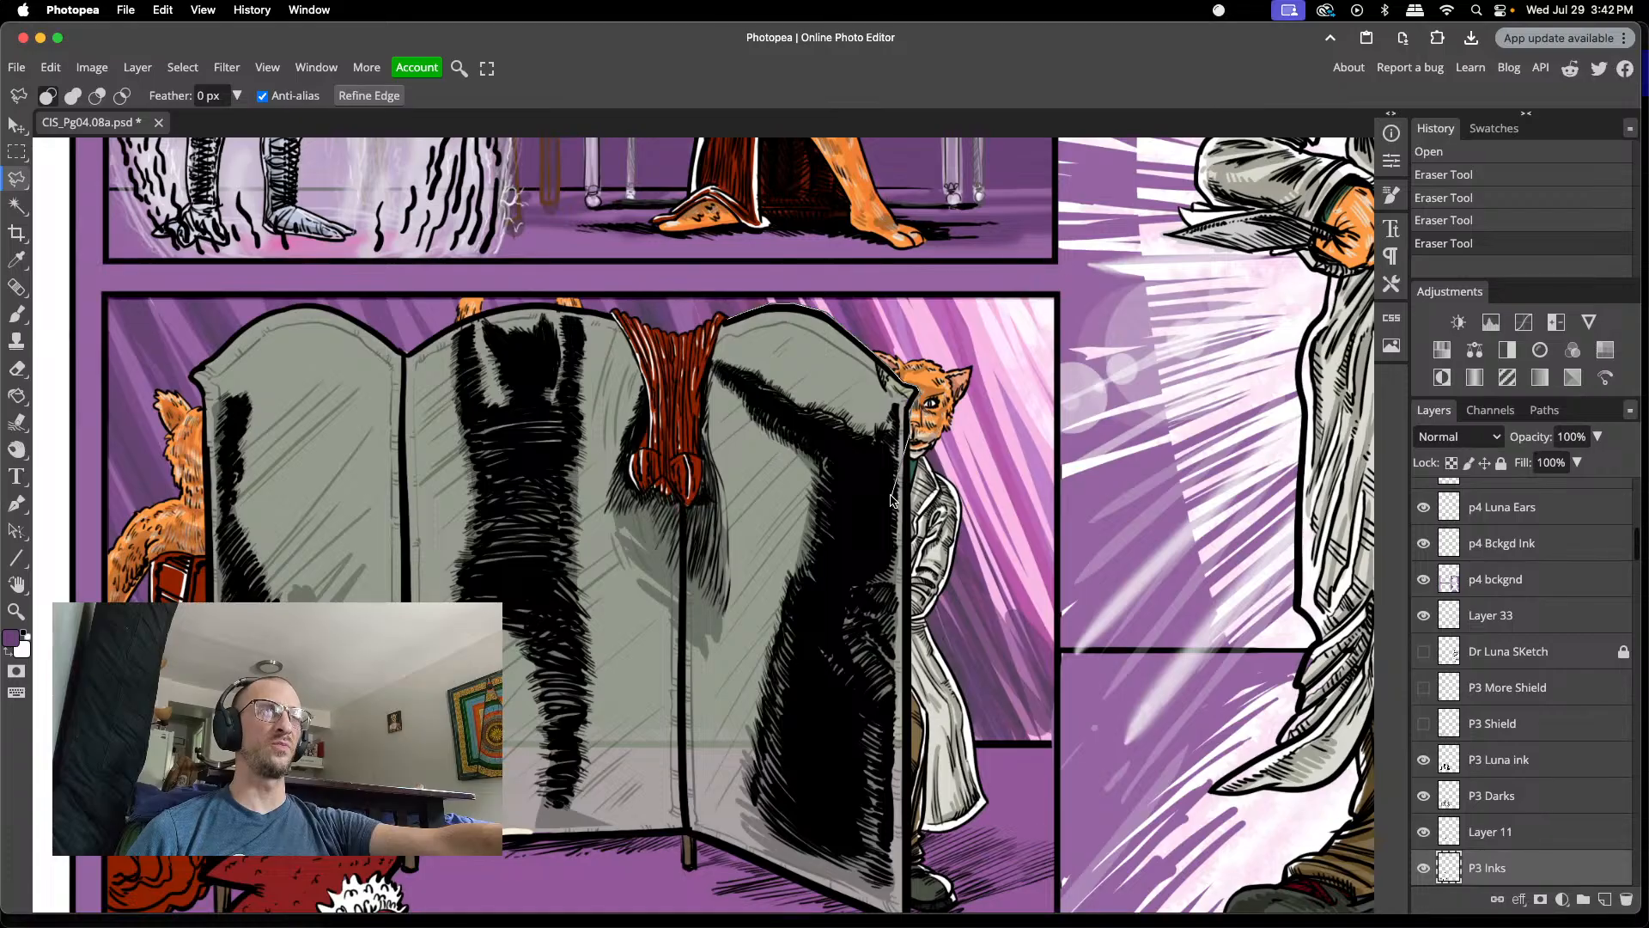
{"action": "scroll", "coordinate": [911, 434], "scroll_direction": "down", "scroll_amount": 1}
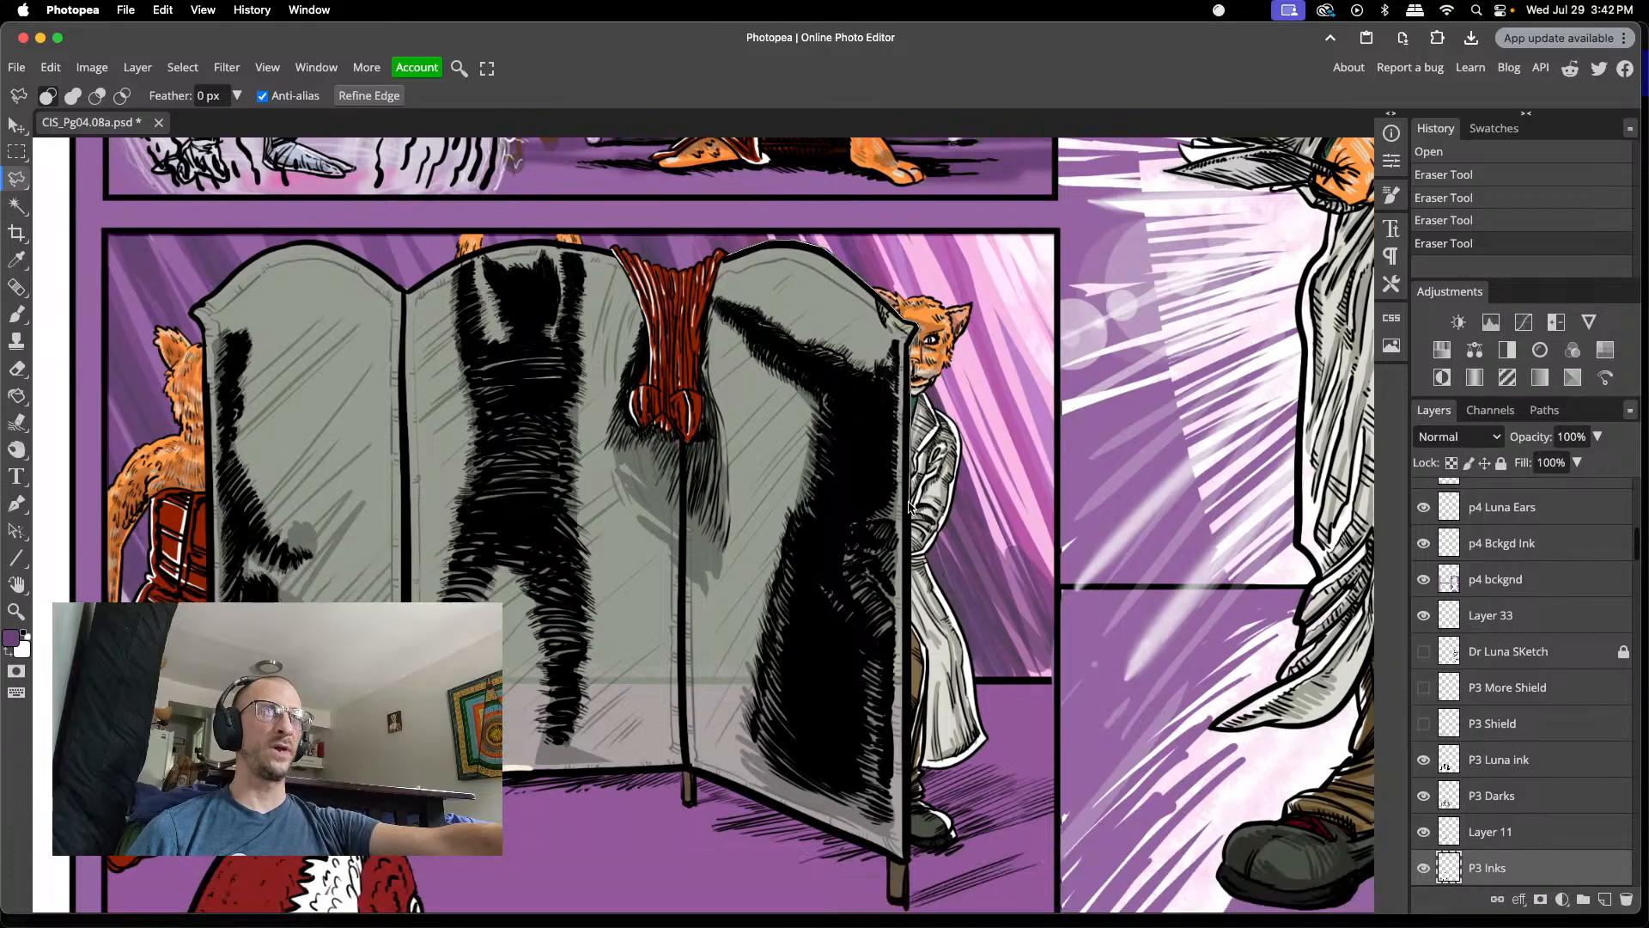
{"action": "scroll", "coordinate": [911, 442], "scroll_direction": "down", "scroll_amount": 1}
{"action": "scroll", "coordinate": [913, 489], "scroll_direction": "down", "scroll_amount": 1}
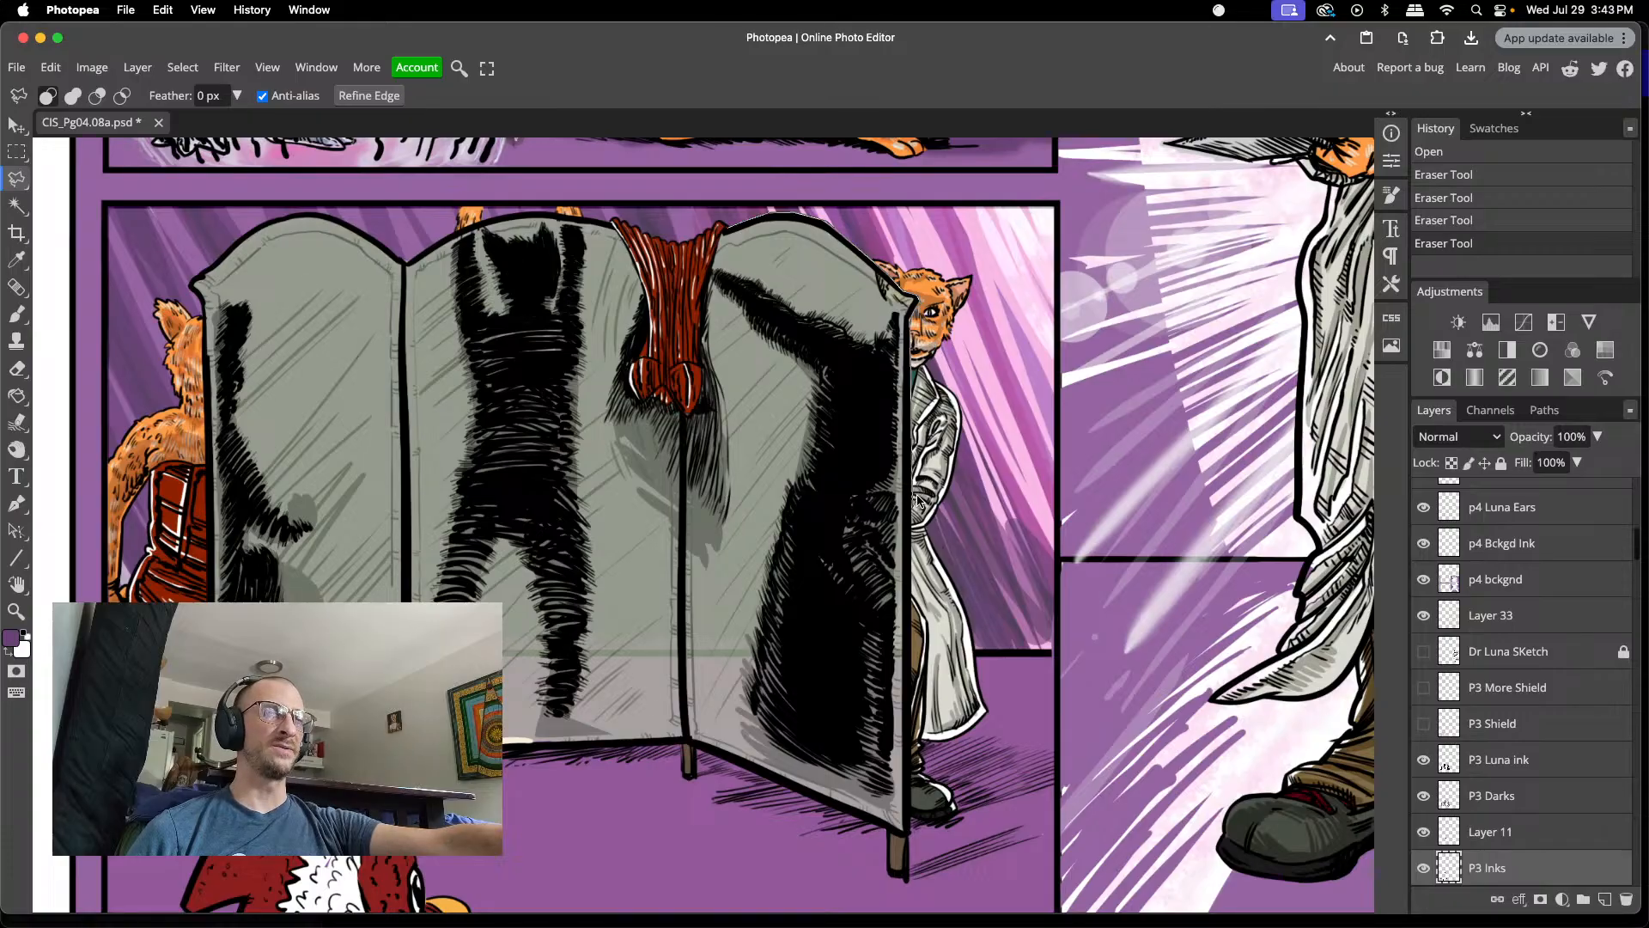
{"action": "scroll", "coordinate": [918, 503], "scroll_direction": "down", "scroll_amount": 5}
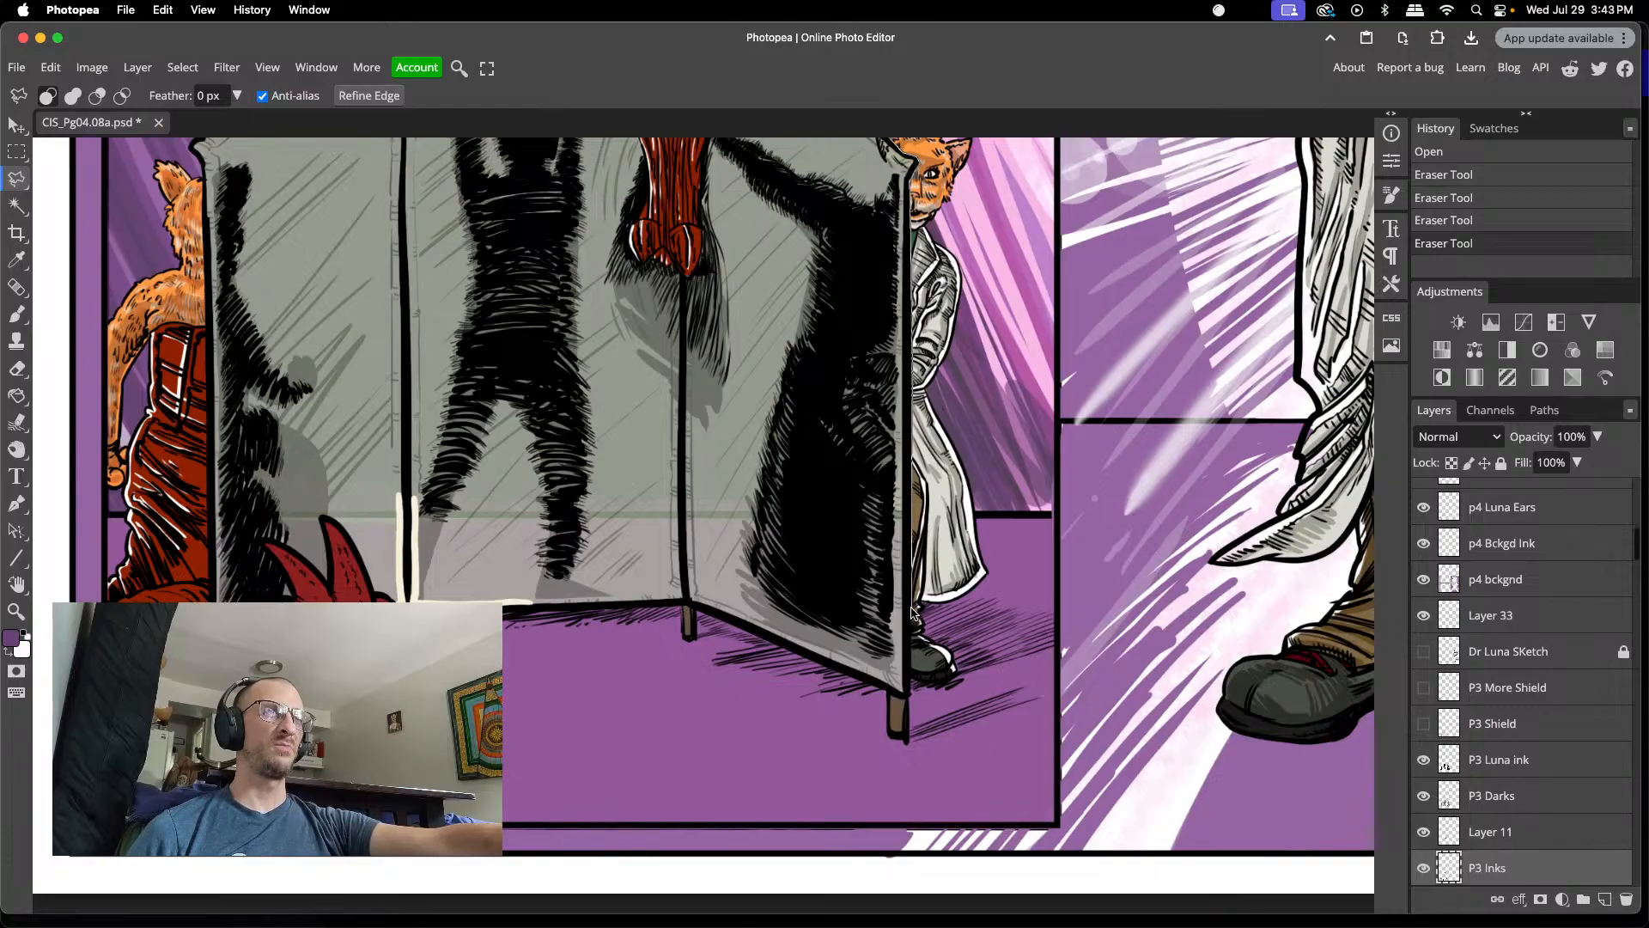
{"action": "left_click", "coordinate": [885, 733]}
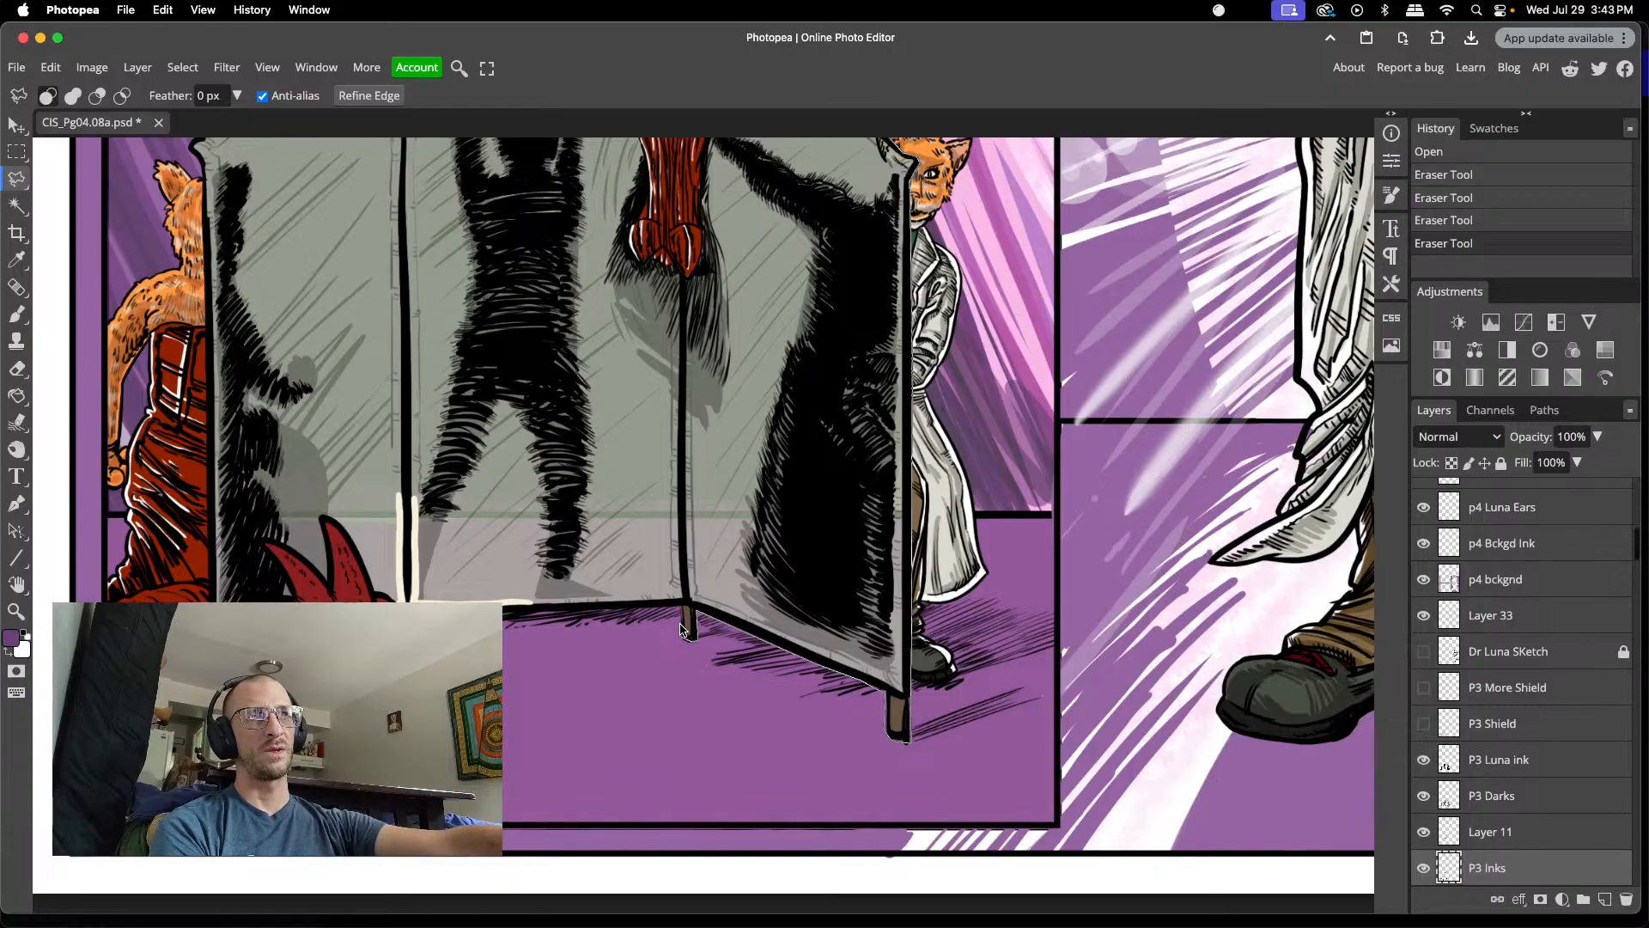
{"action": "left_click", "coordinate": [687, 605]}
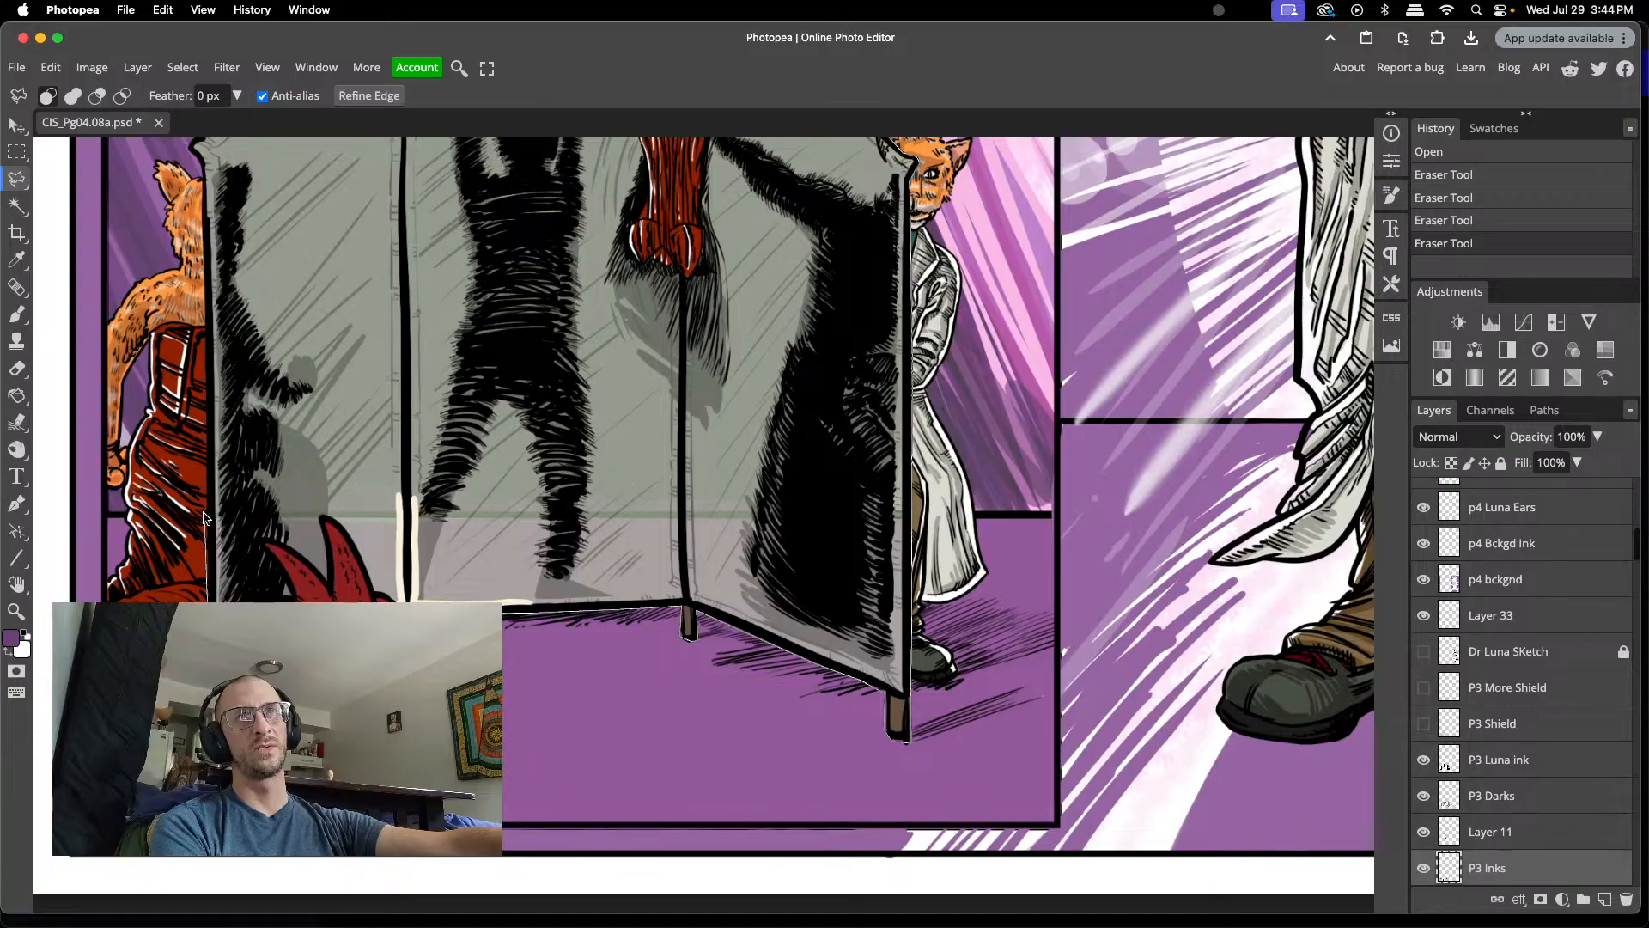
- Continue the lasso outline along the folding screen's top edge, around the draped red dress, and close the selection
{"action": "scroll", "coordinate": [204, 518], "scroll_direction": "up", "scroll_amount": 5}
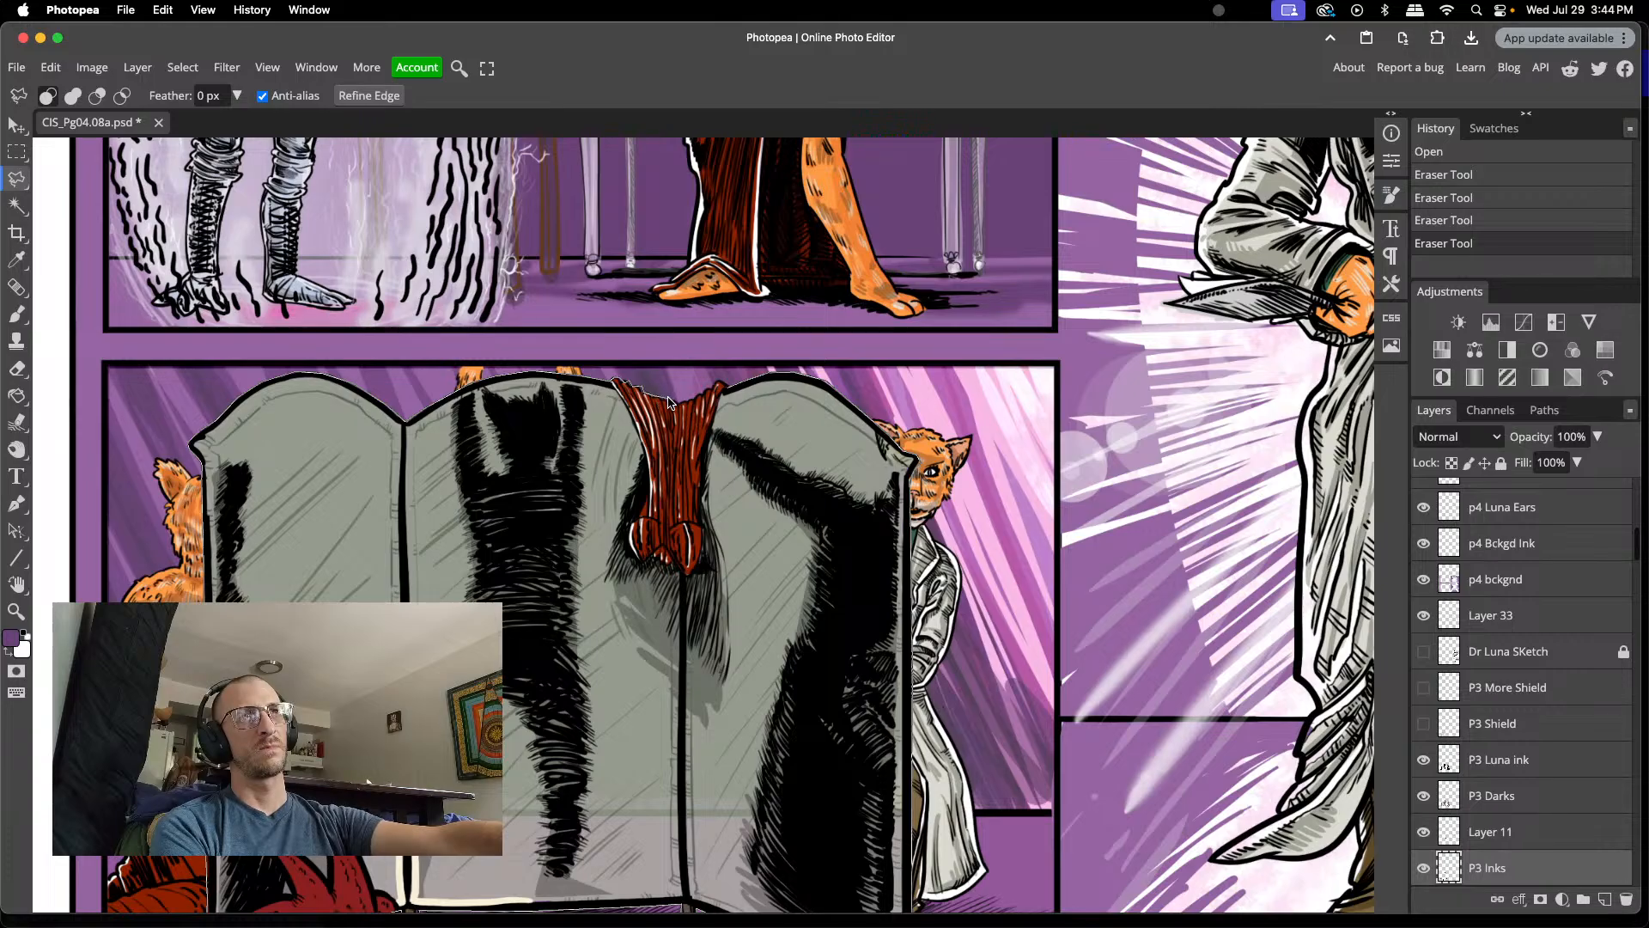
{"action": "scroll", "coordinate": [671, 401], "scroll_direction": "up", "scroll_amount": 3}
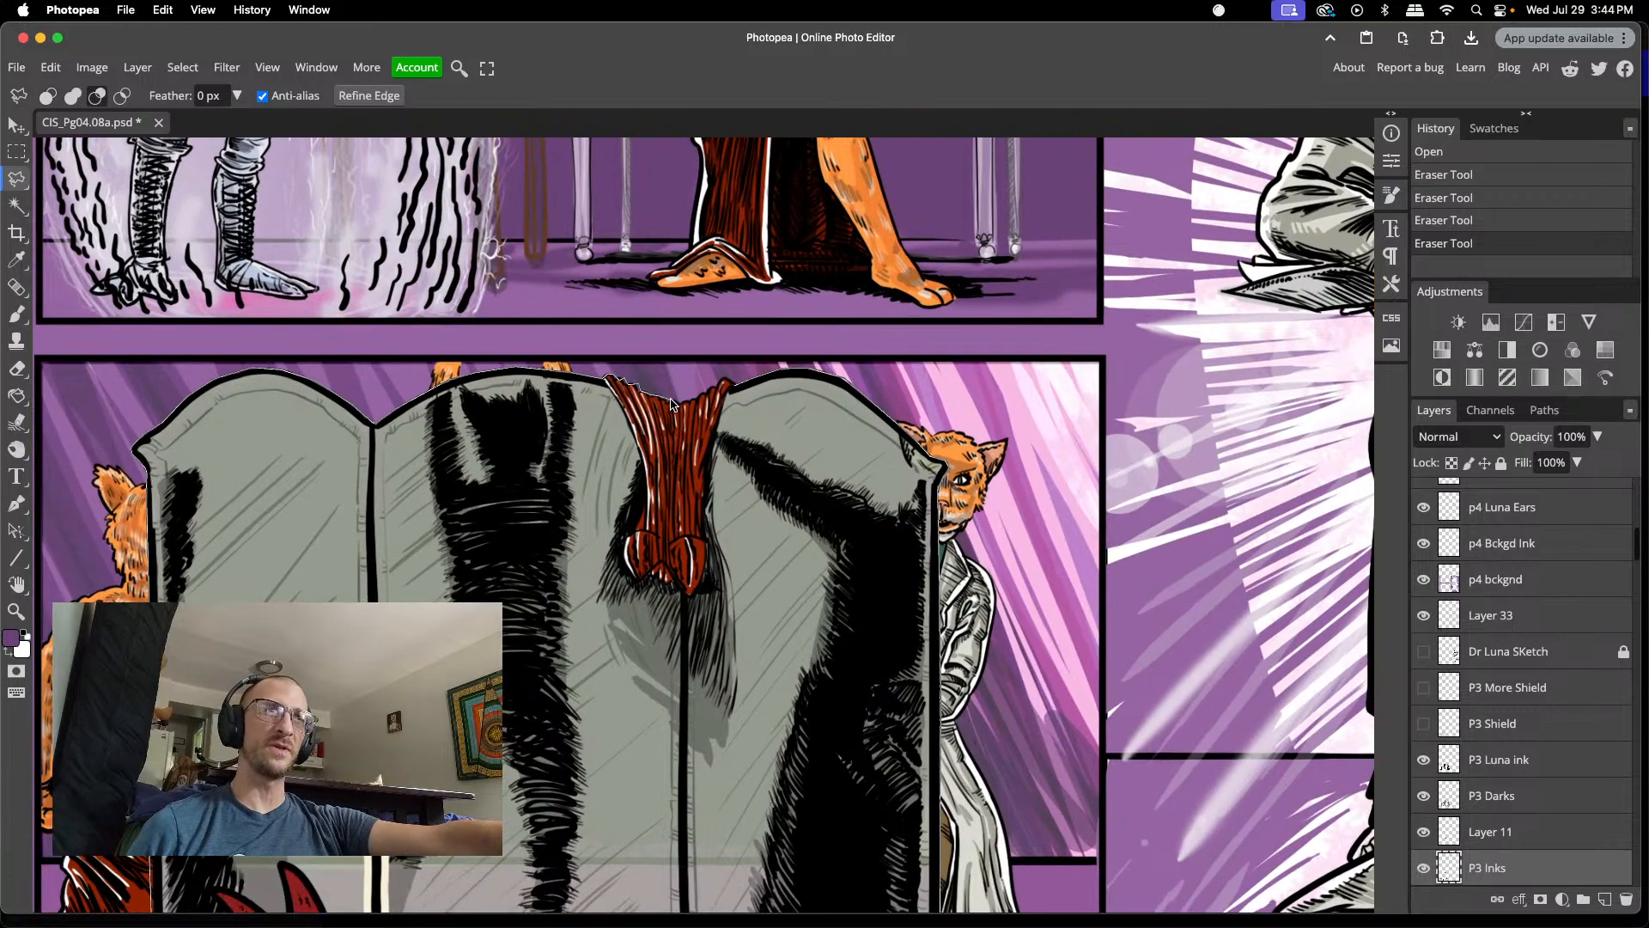
{"action": "scroll", "coordinate": [671, 403], "scroll_direction": "up", "scroll_amount": 2}
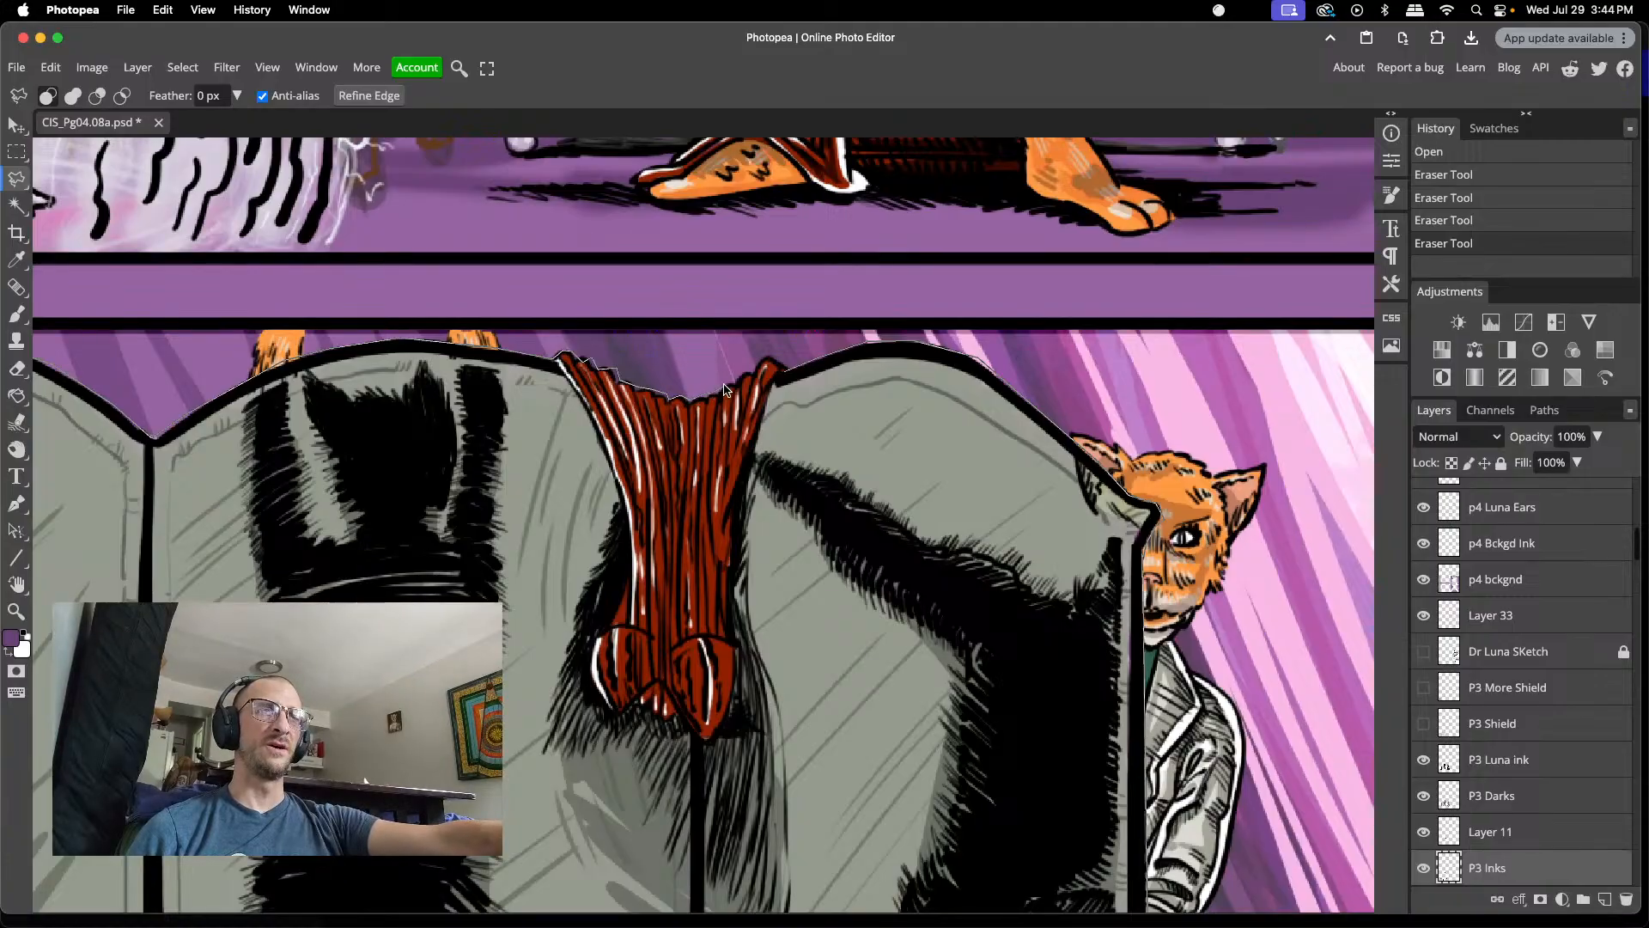
{"action": "double_click", "coordinate": [781, 370]}
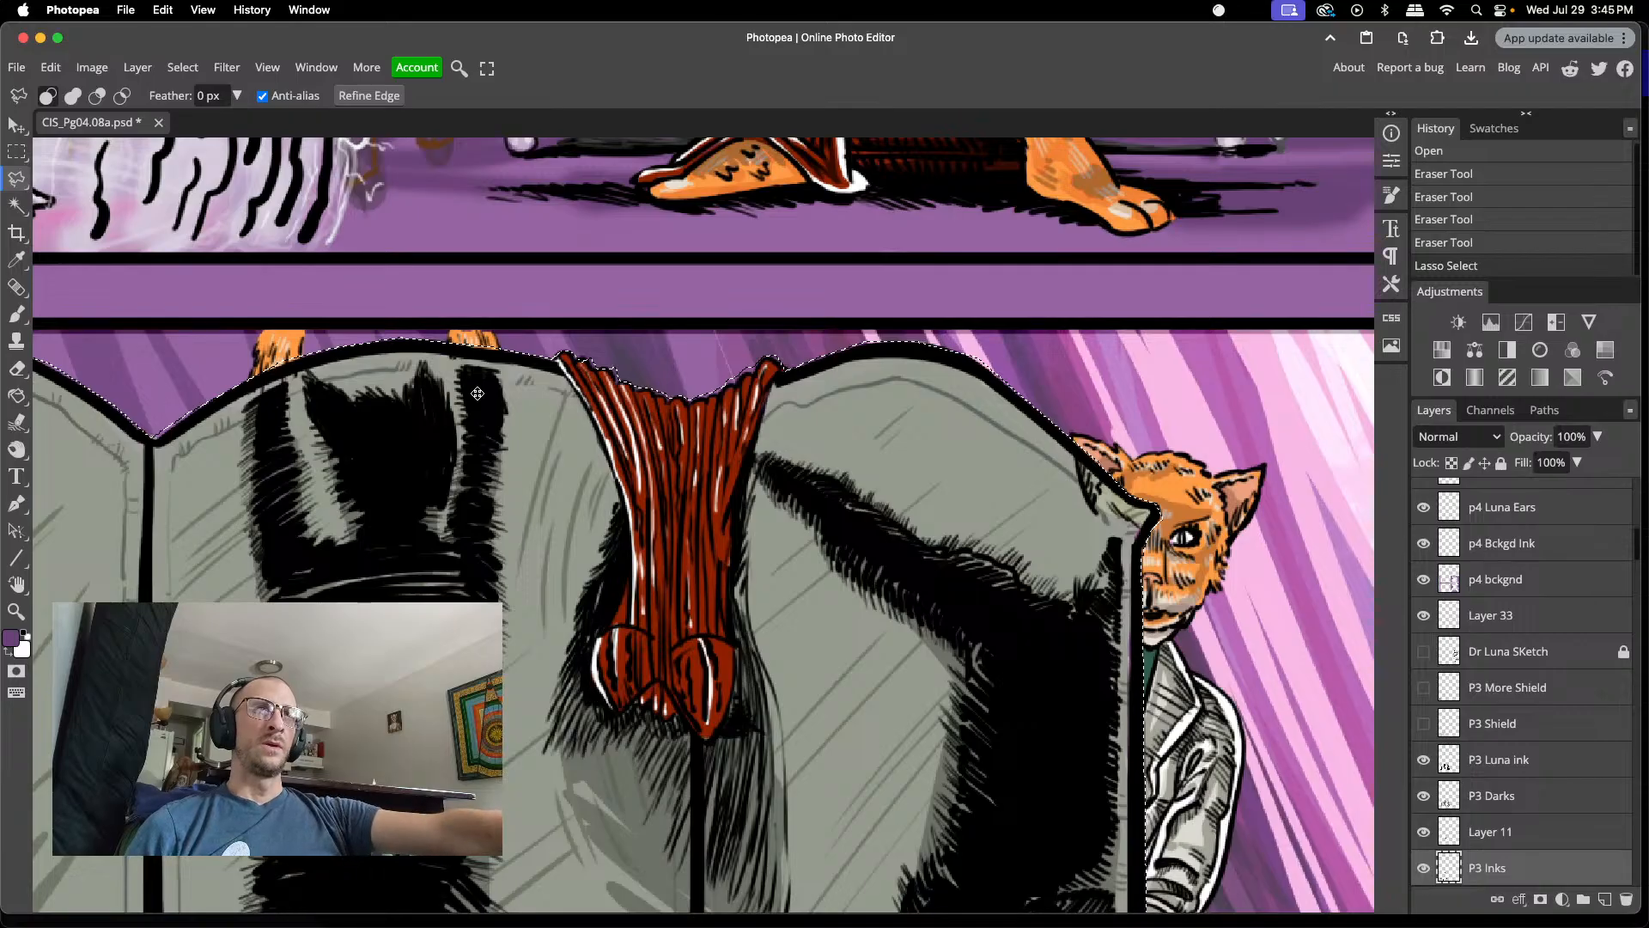
- Make P4 Darks the active layer and copy the selected folding screen merged from all visible layers
{"action": "scroll", "coordinate": [477, 393], "scroll_direction": "down", "scroll_amount": 2}
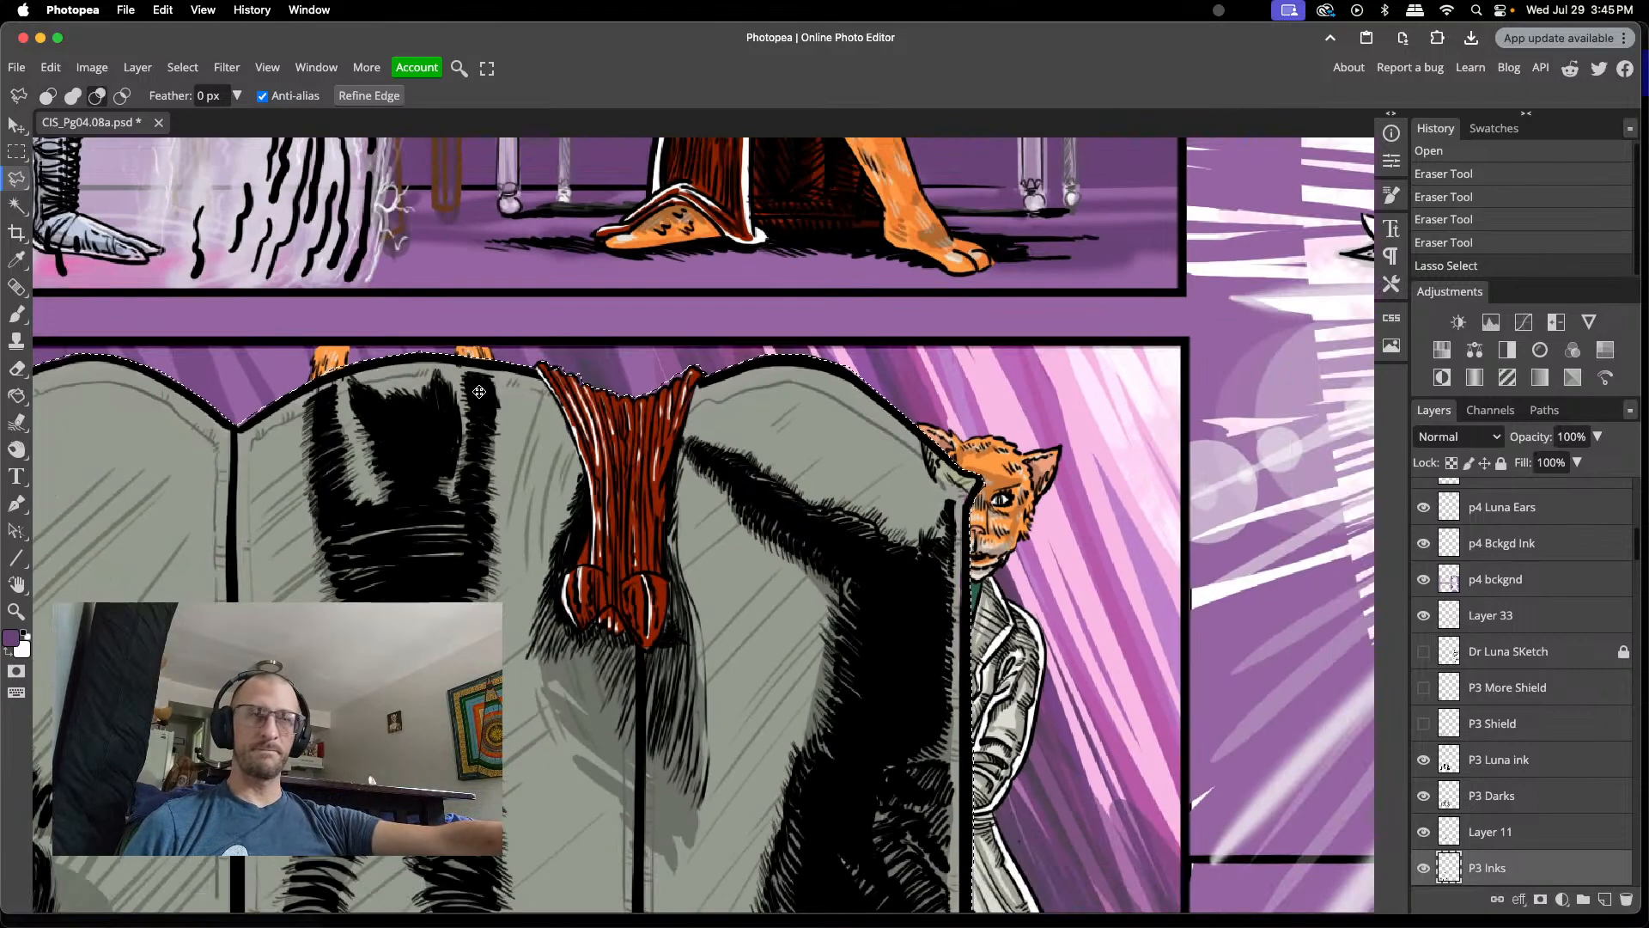
{"action": "scroll", "coordinate": [479, 392], "scroll_direction": "down", "scroll_amount": 3}
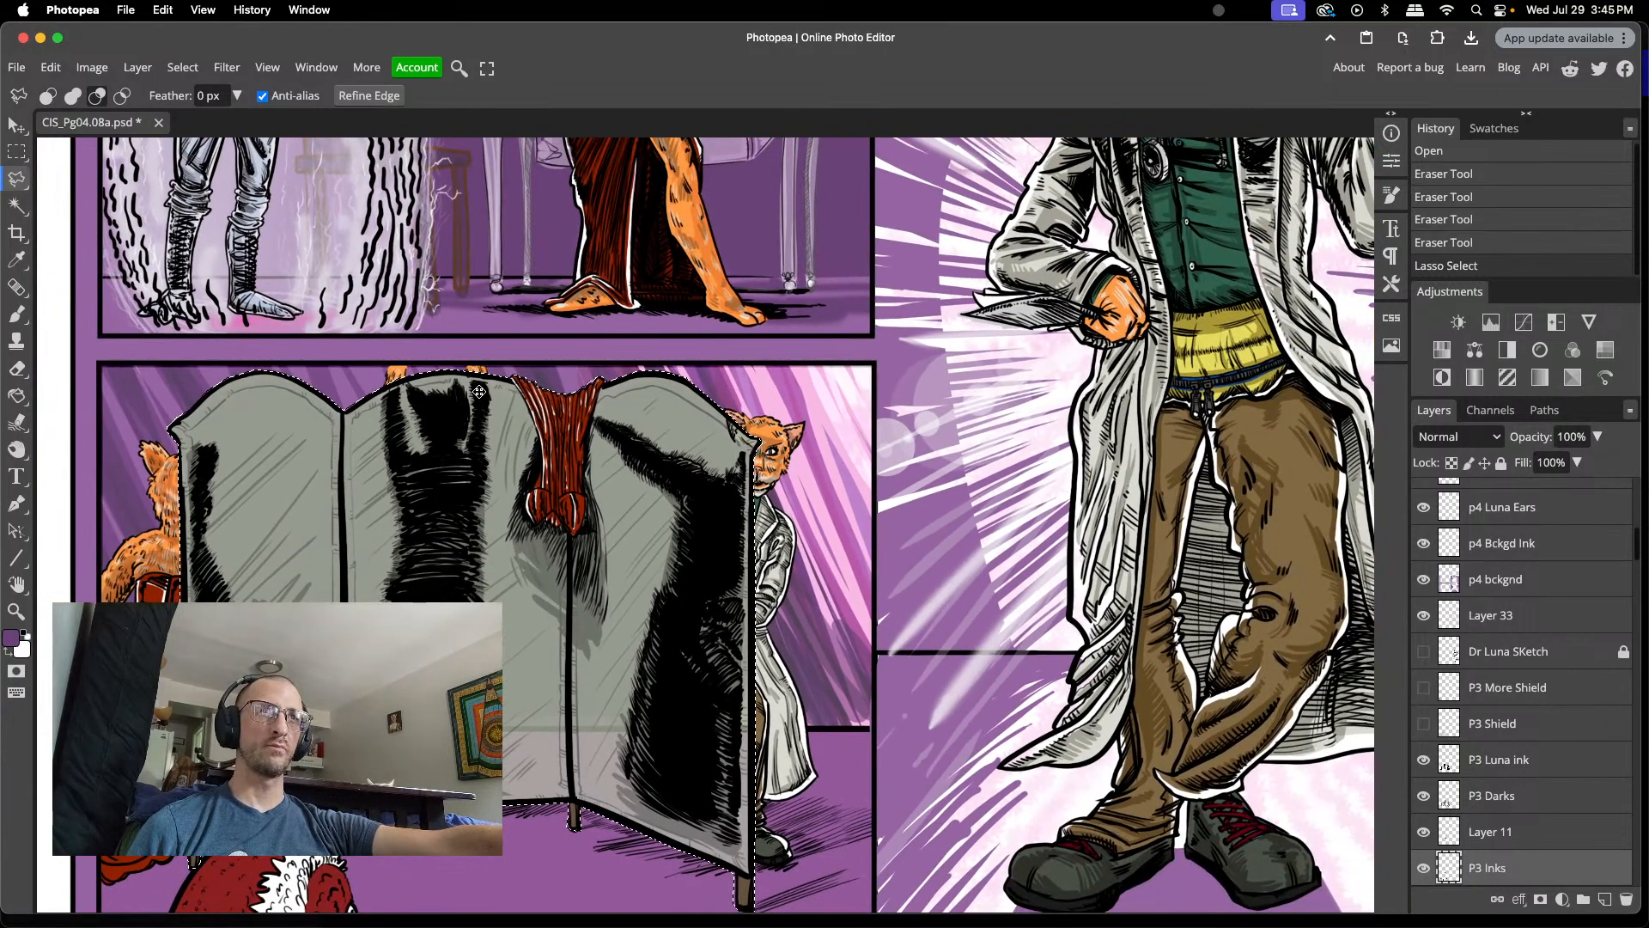
{"action": "scroll", "coordinate": [480, 392], "scroll_direction": "down", "scroll_amount": 1}
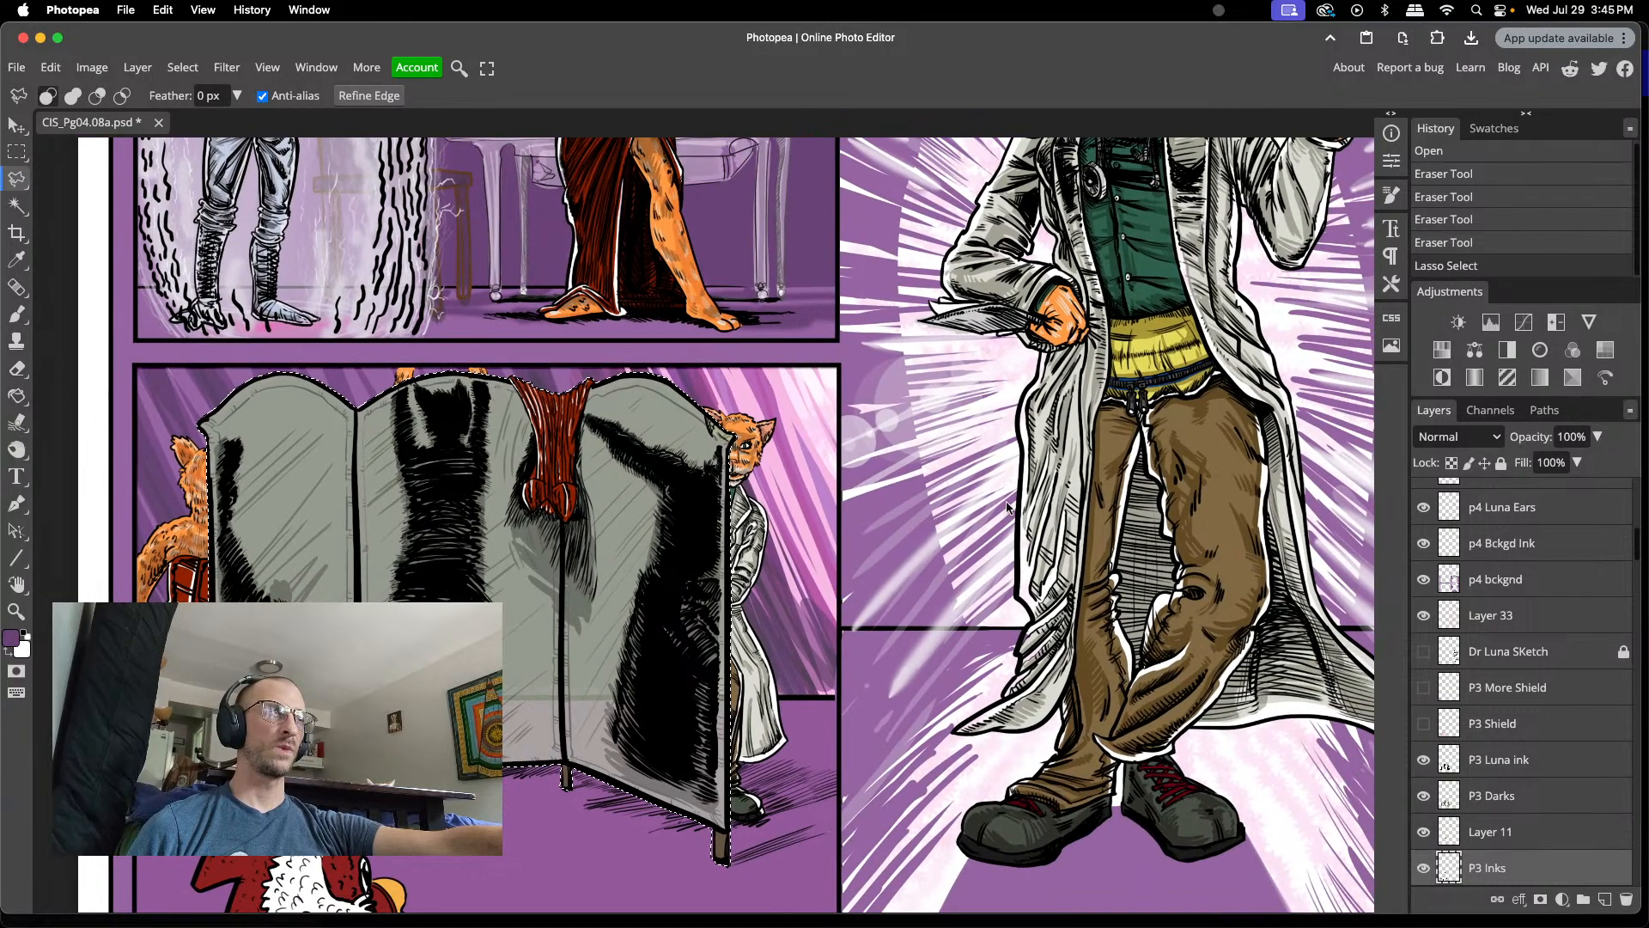
{"action": "left_click_drag", "start_coordinate": [1637, 543], "coordinate": [1638, 491]}
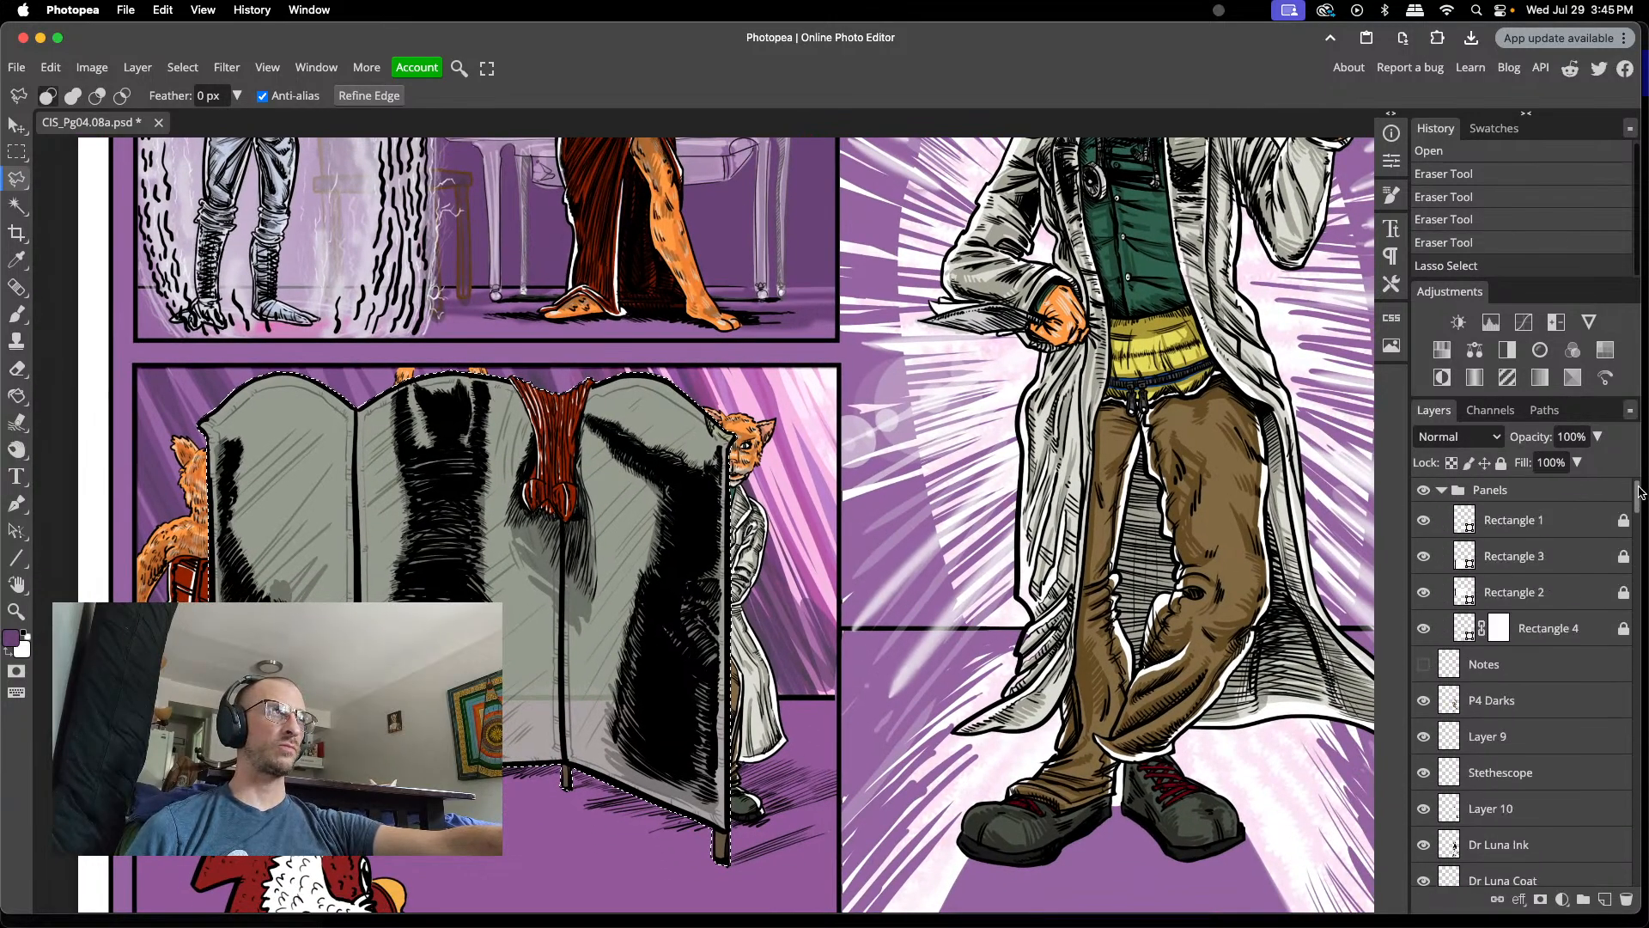
{"action": "left_click", "coordinate": [1495, 704]}
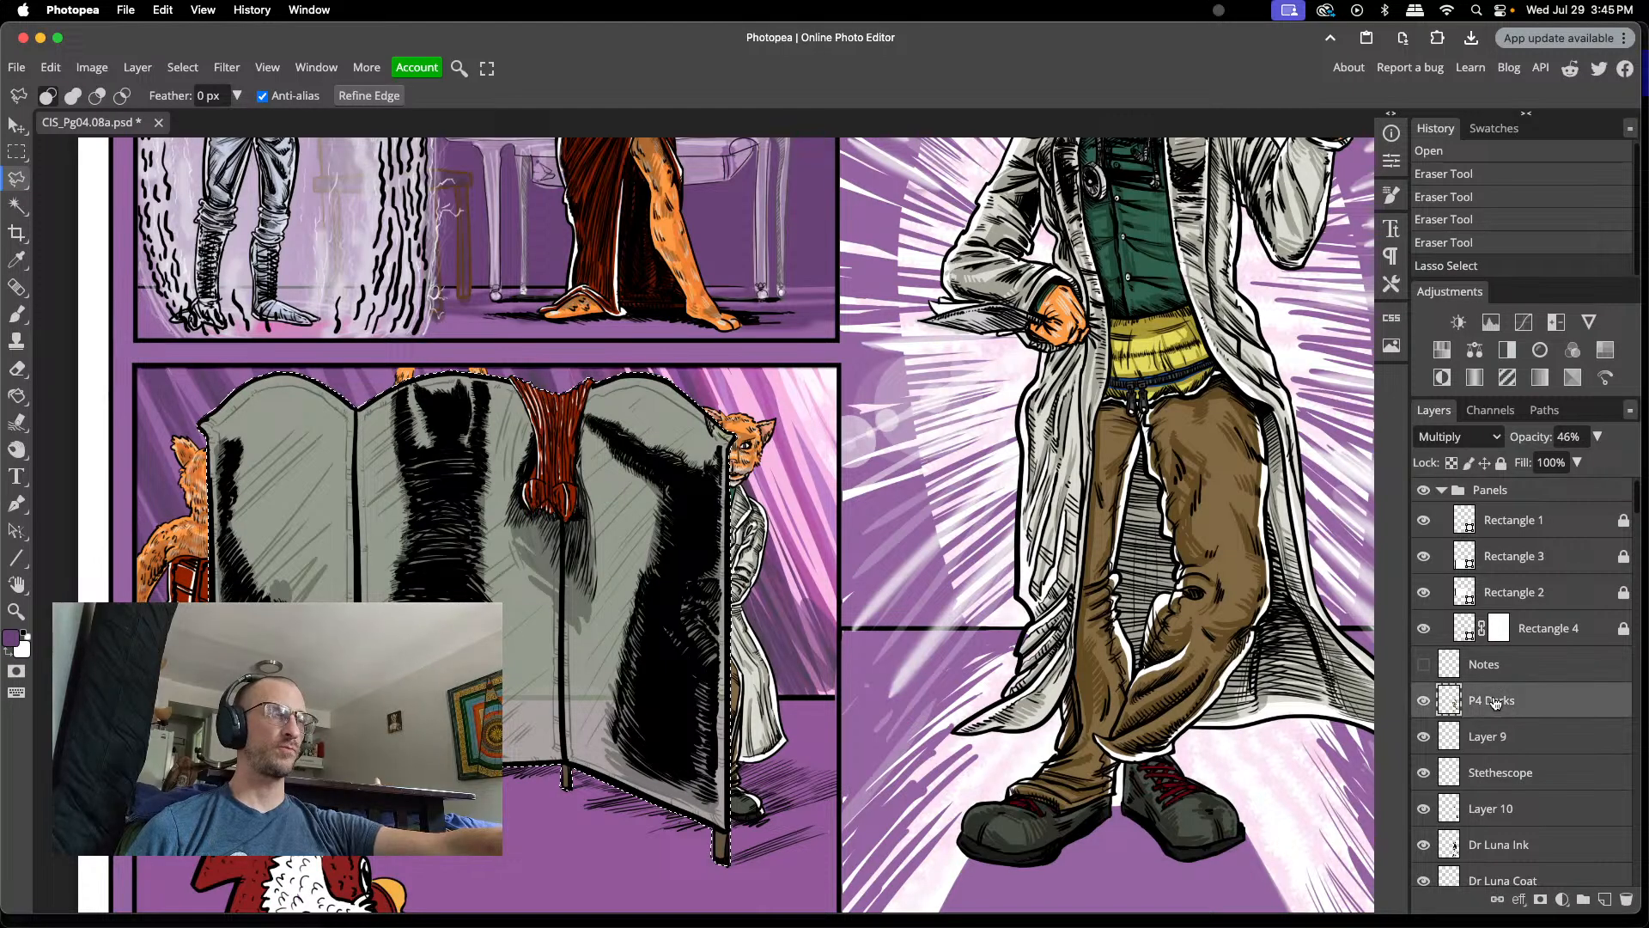
{"action": "key", "text": "super+c"}
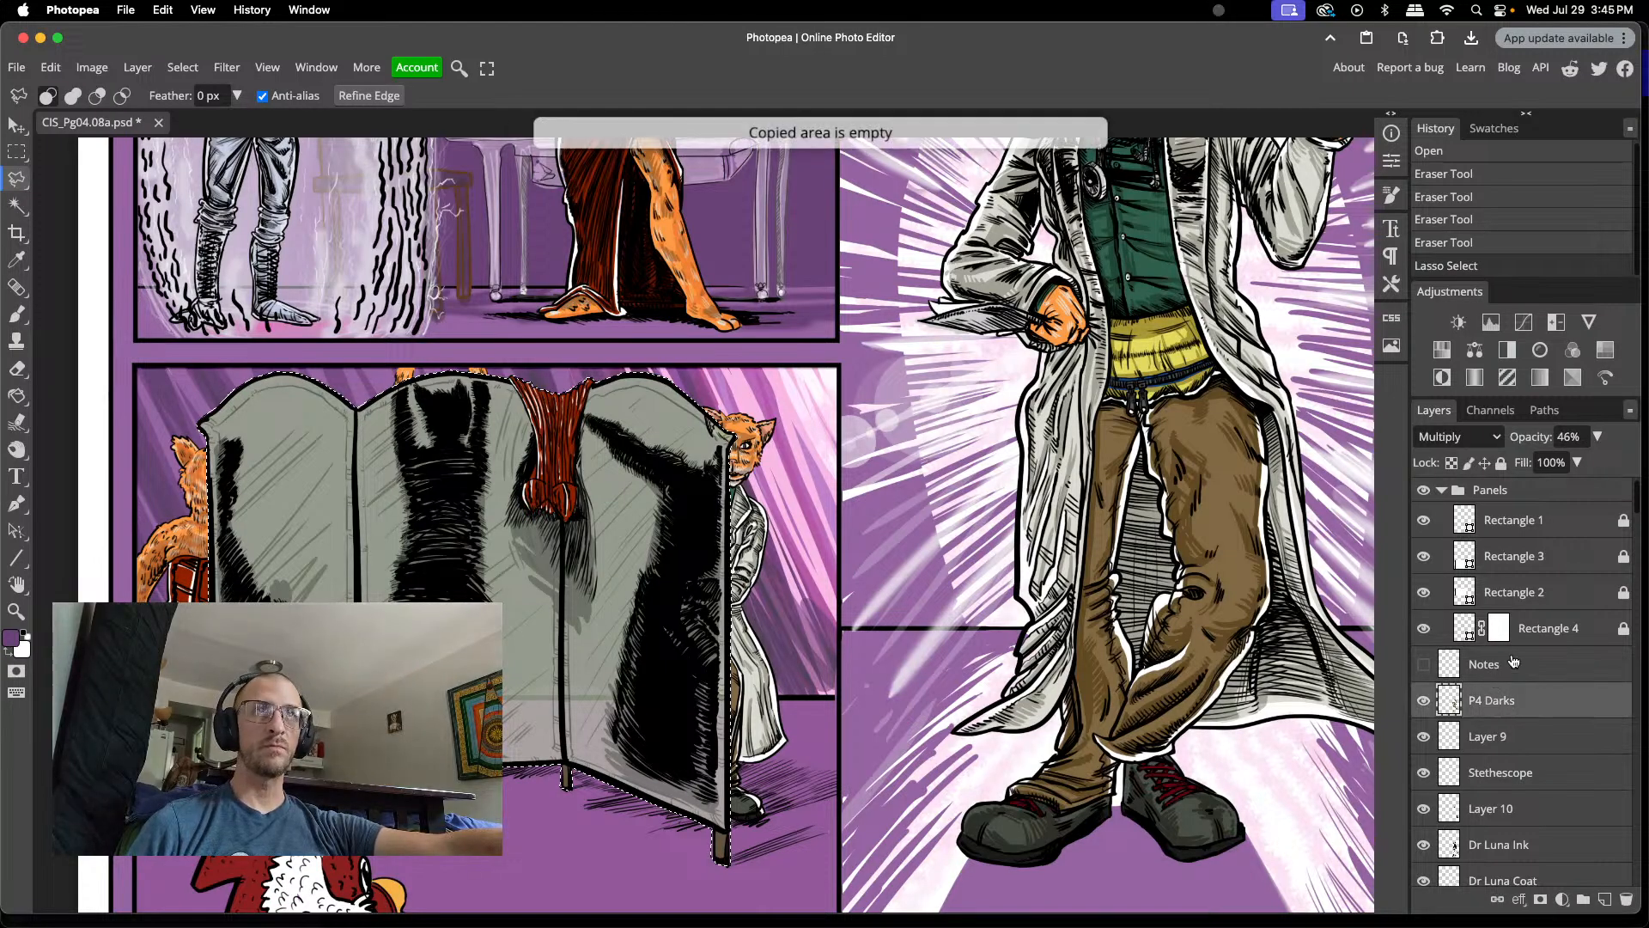
{"action": "left_click", "coordinate": [51, 67]}
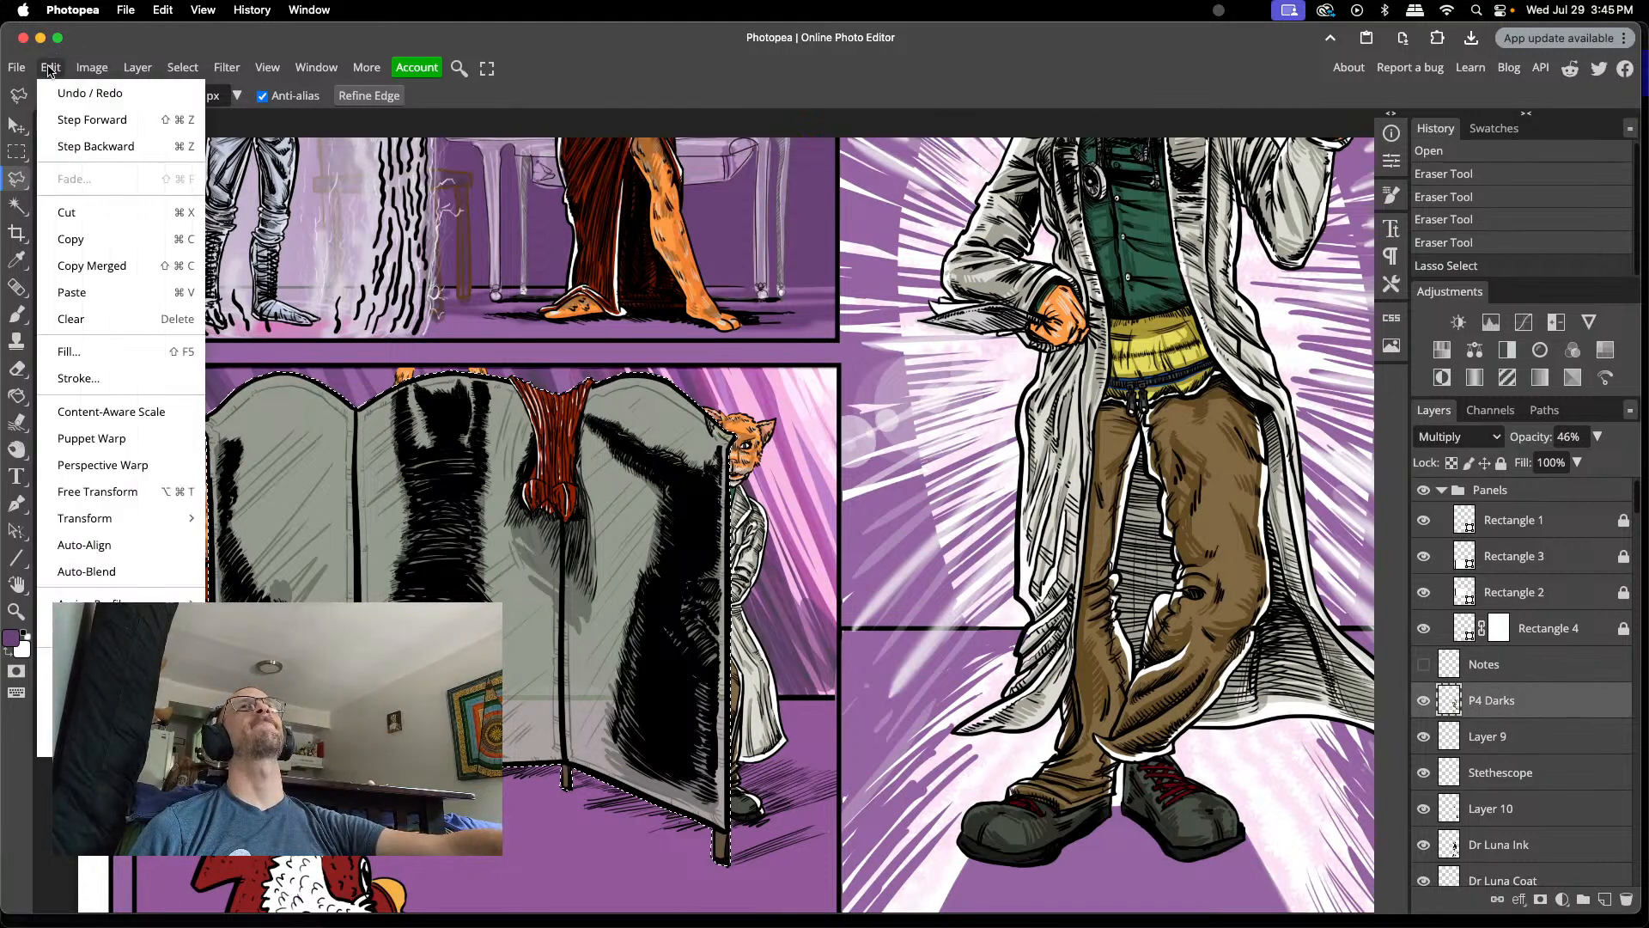
{"action": "left_click", "coordinate": [80, 263]}
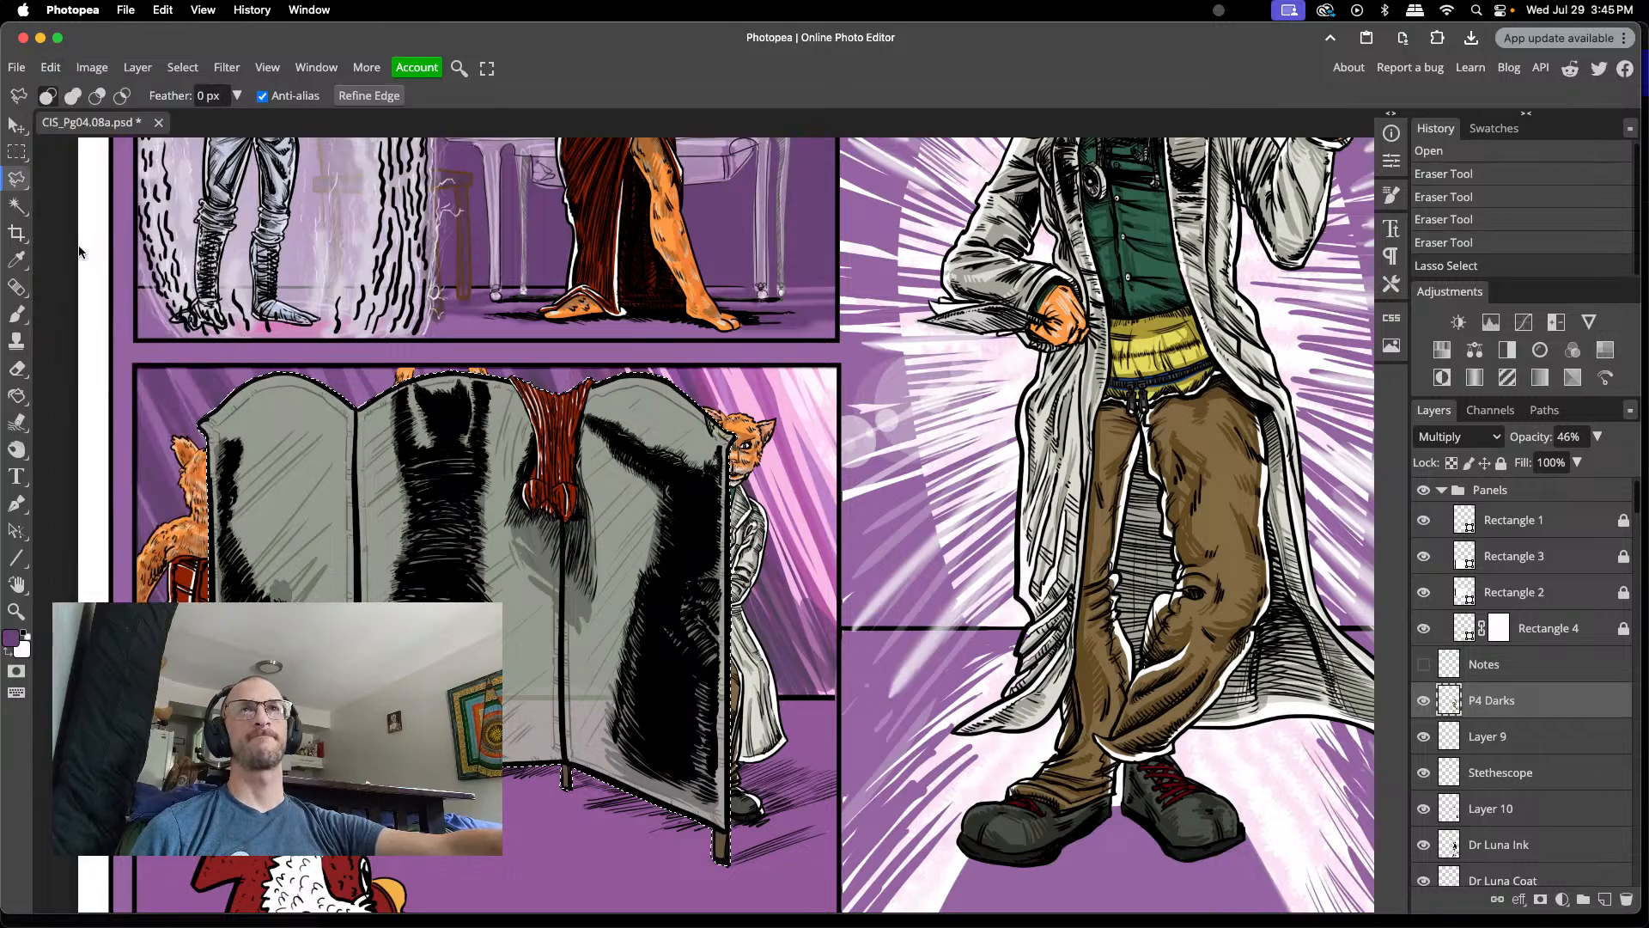
- Create a new Full HD project of 1920 x 1080 pixels at 72 DPI with a white background, named "screen"
{"action": "key", "text": "alt+super+n"}
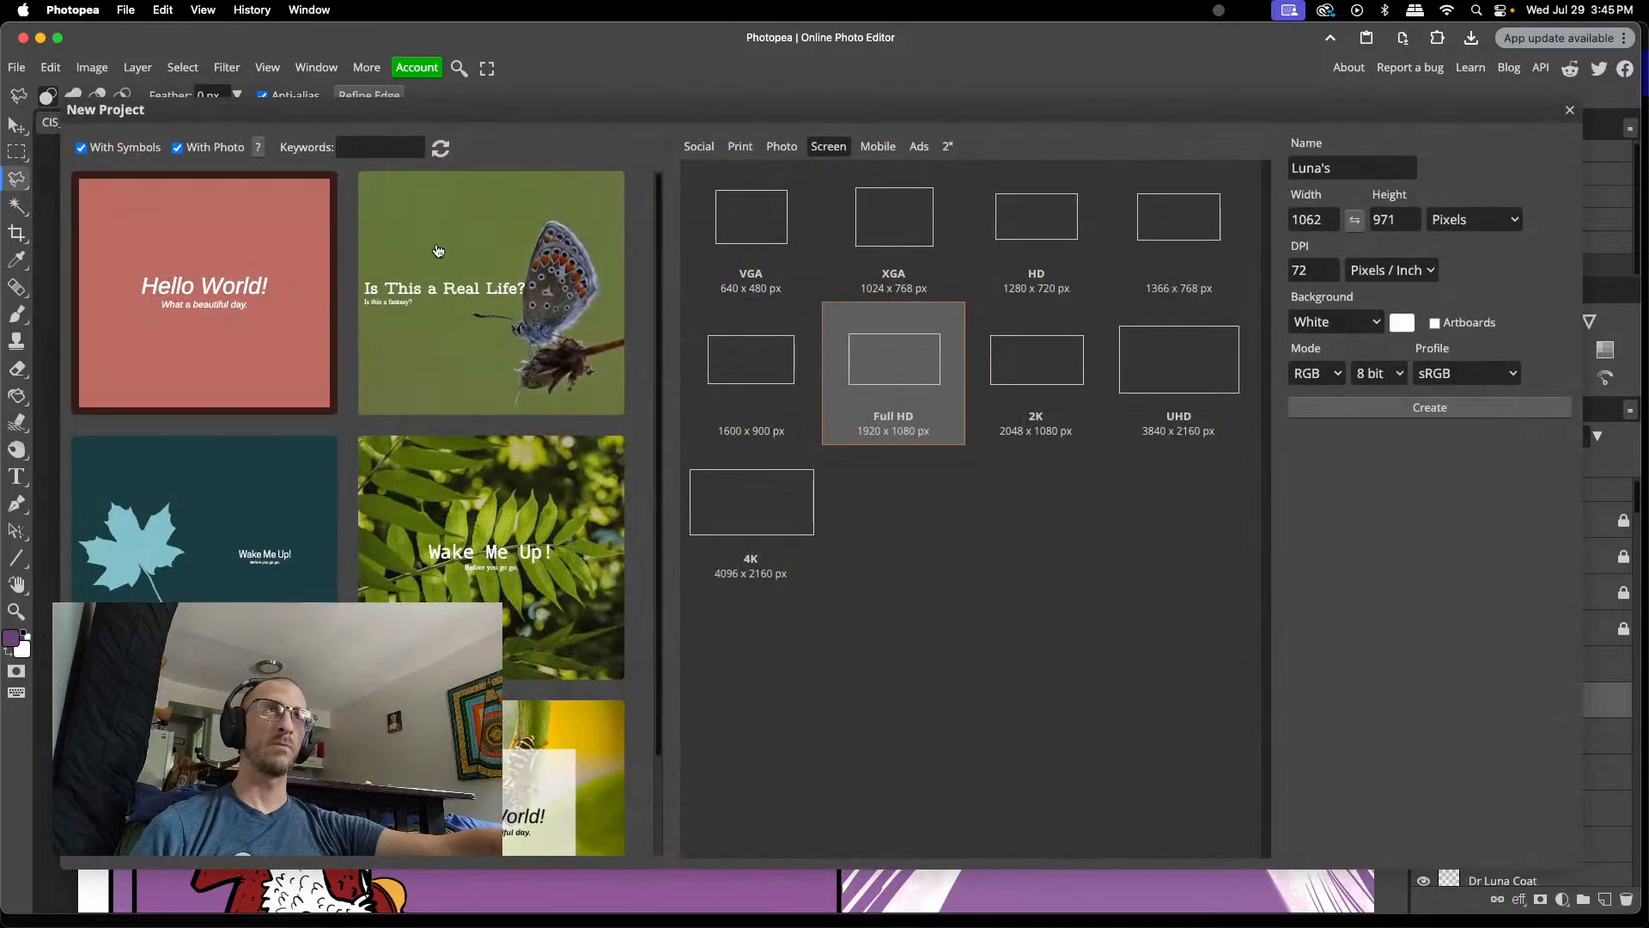
{"action": "left_click", "coordinate": [904, 365]}
{"action": "left_click", "coordinate": [1352, 168]}
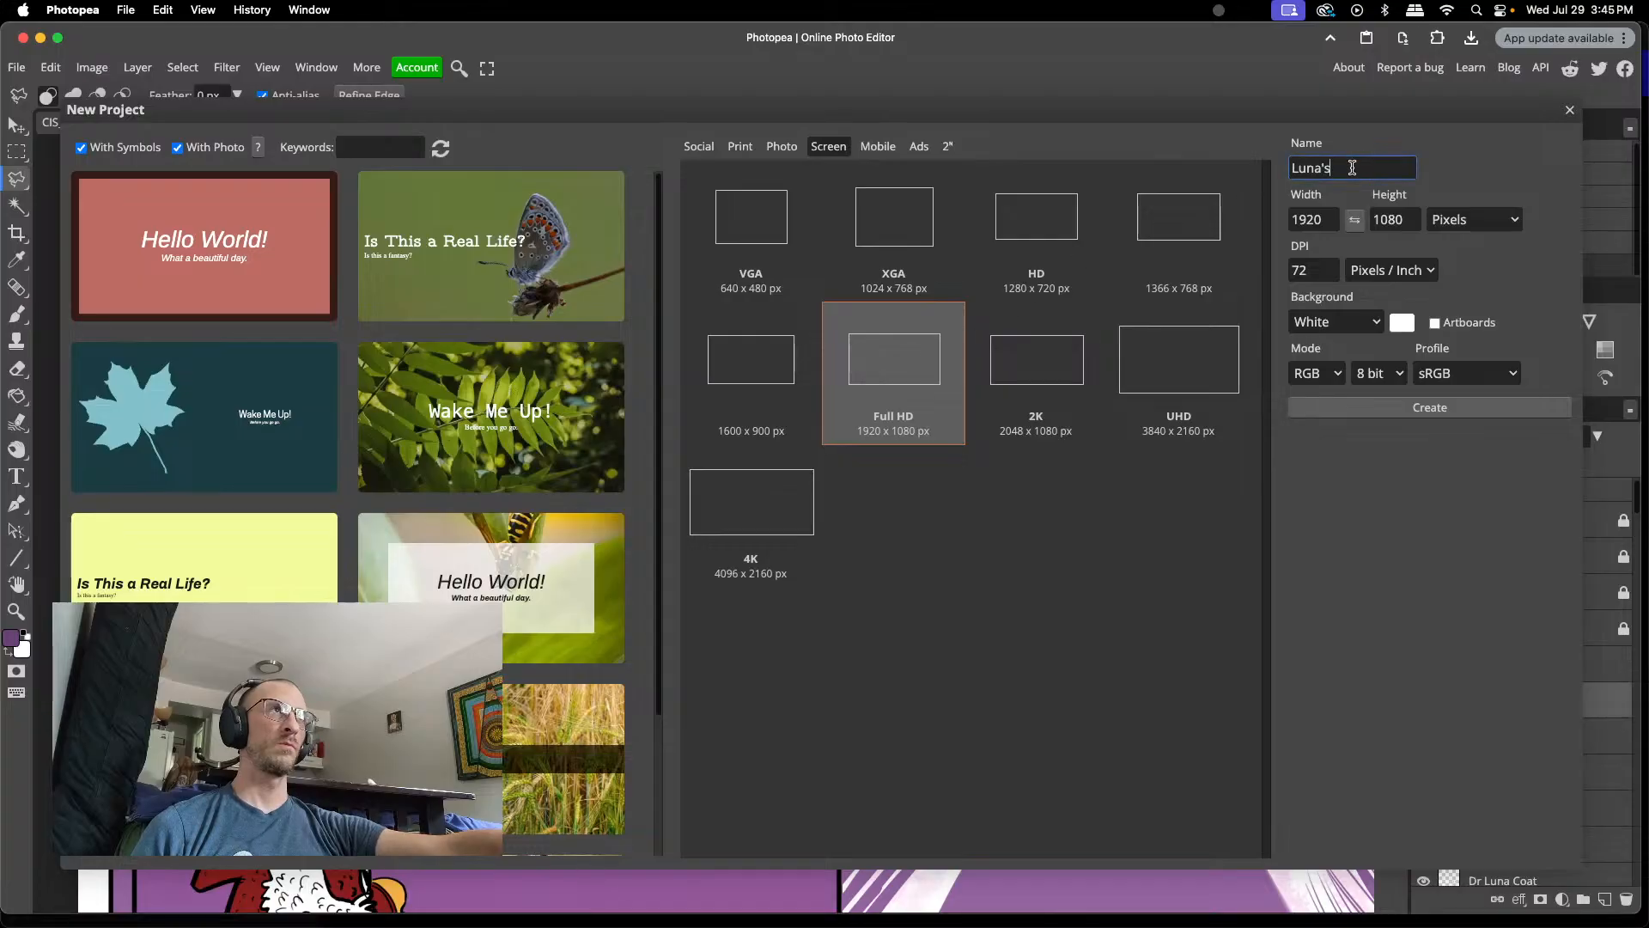
{"action": "key", "text": "super+a"}
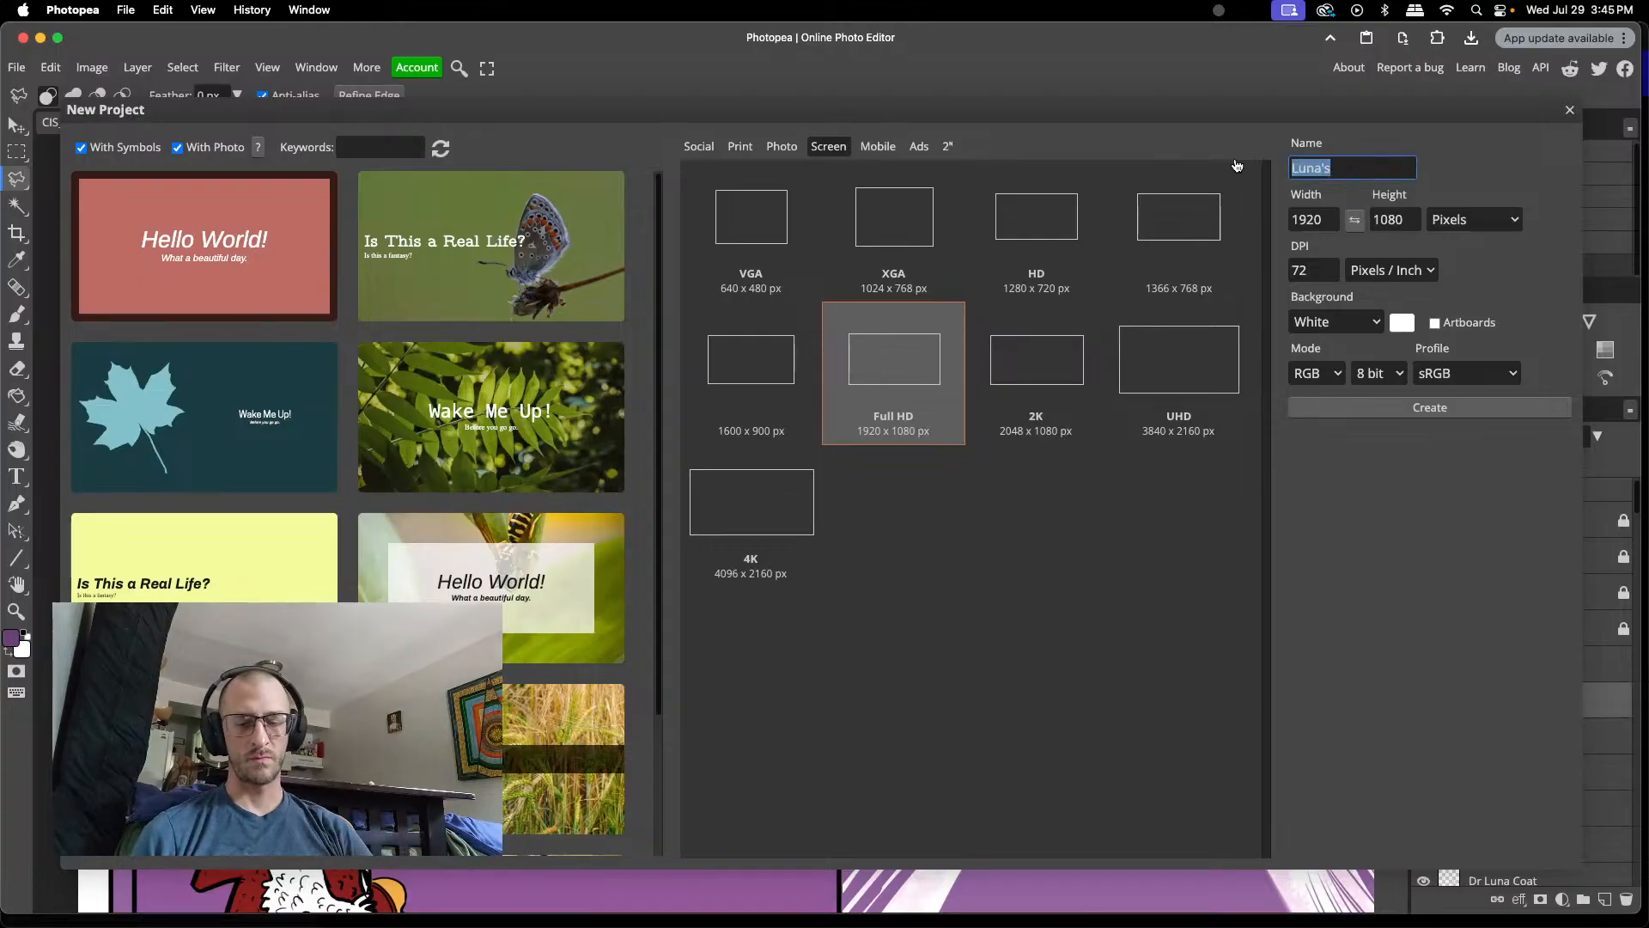
{"action": "type", "text": "screen"}
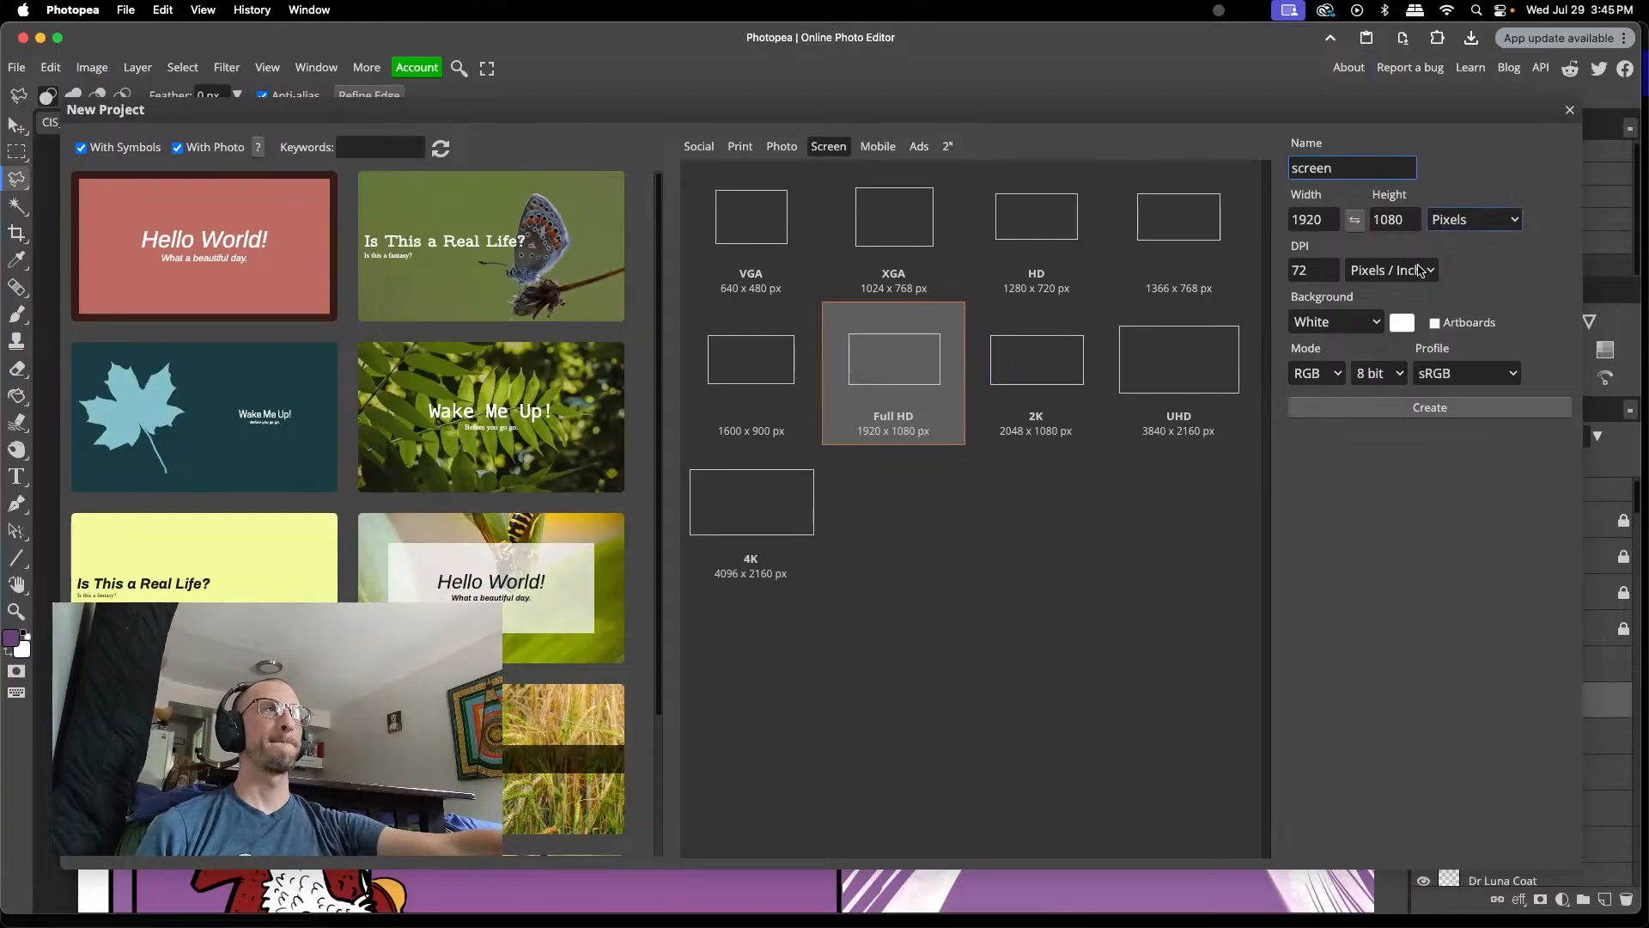
{"action": "left_click", "coordinate": [1423, 415]}
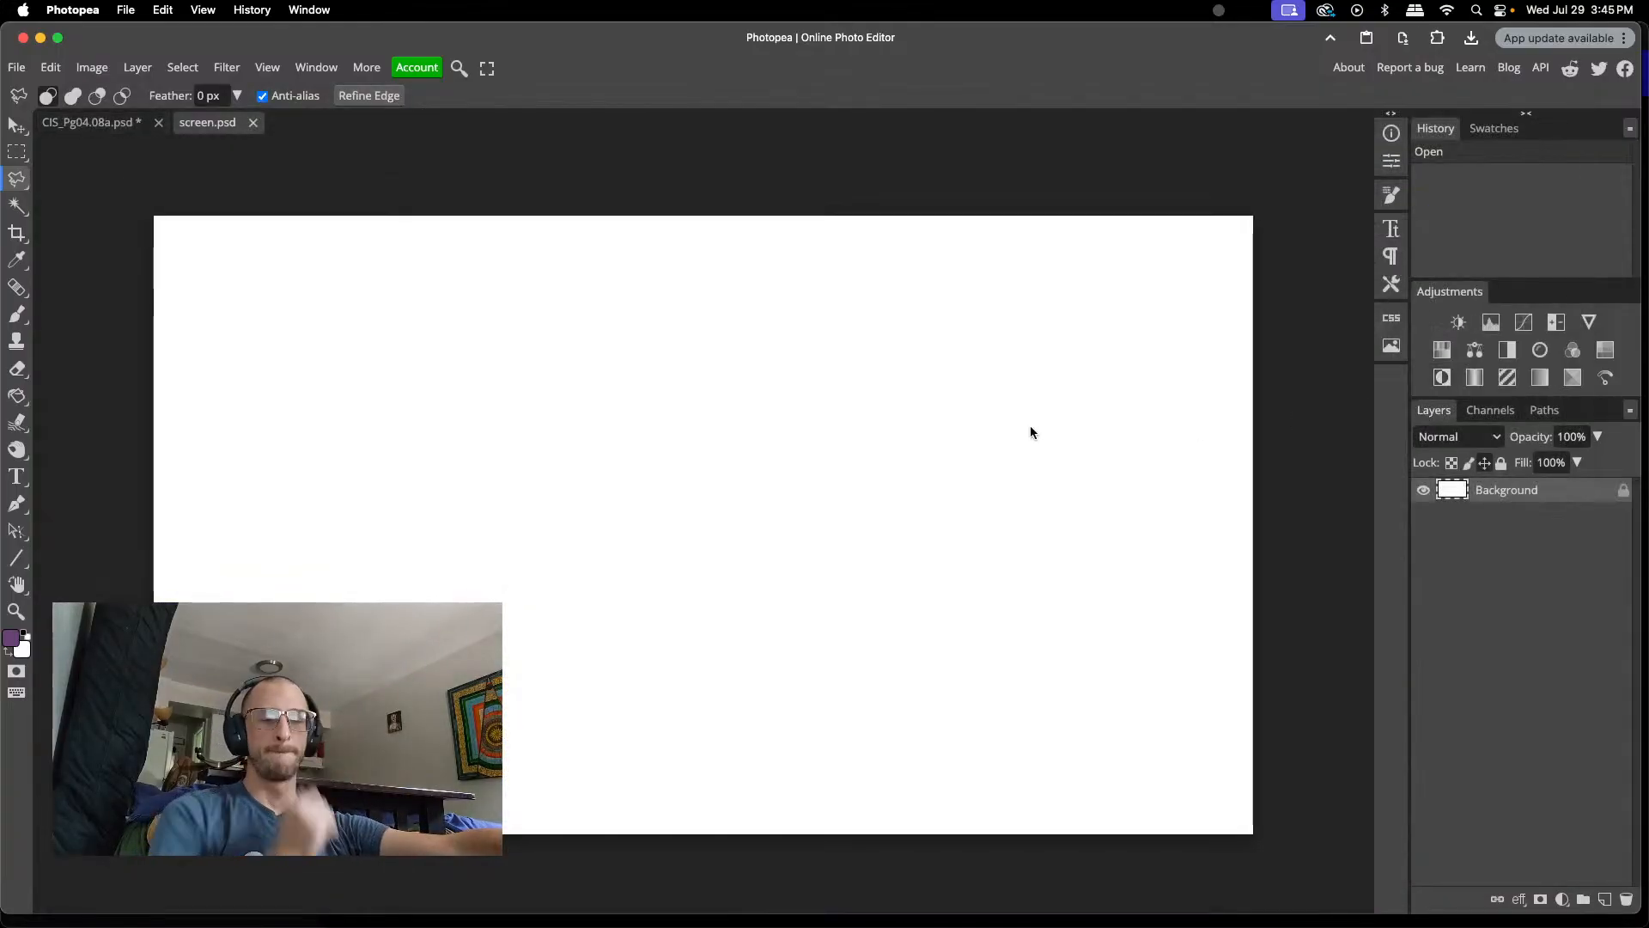
- Paste the copied folding screen into screen.psd and compare it with the artwork in CIS_Pg04.08a.psd
{"action": "key", "text": "super+v"}
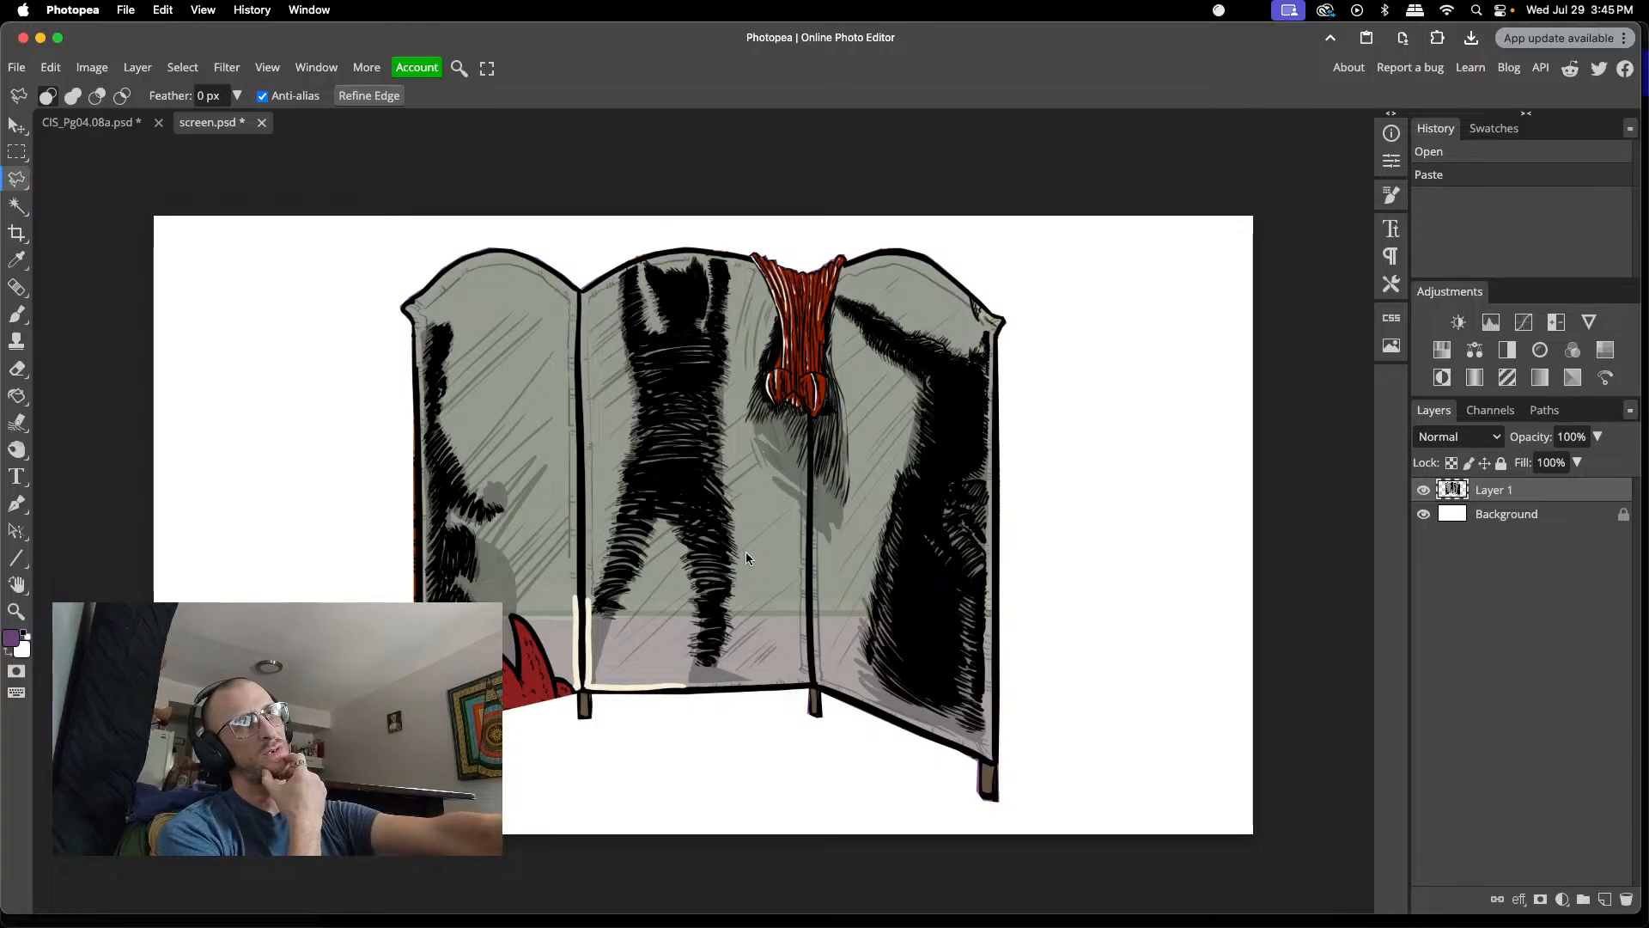
{"action": "left_click", "coordinate": [90, 123]}
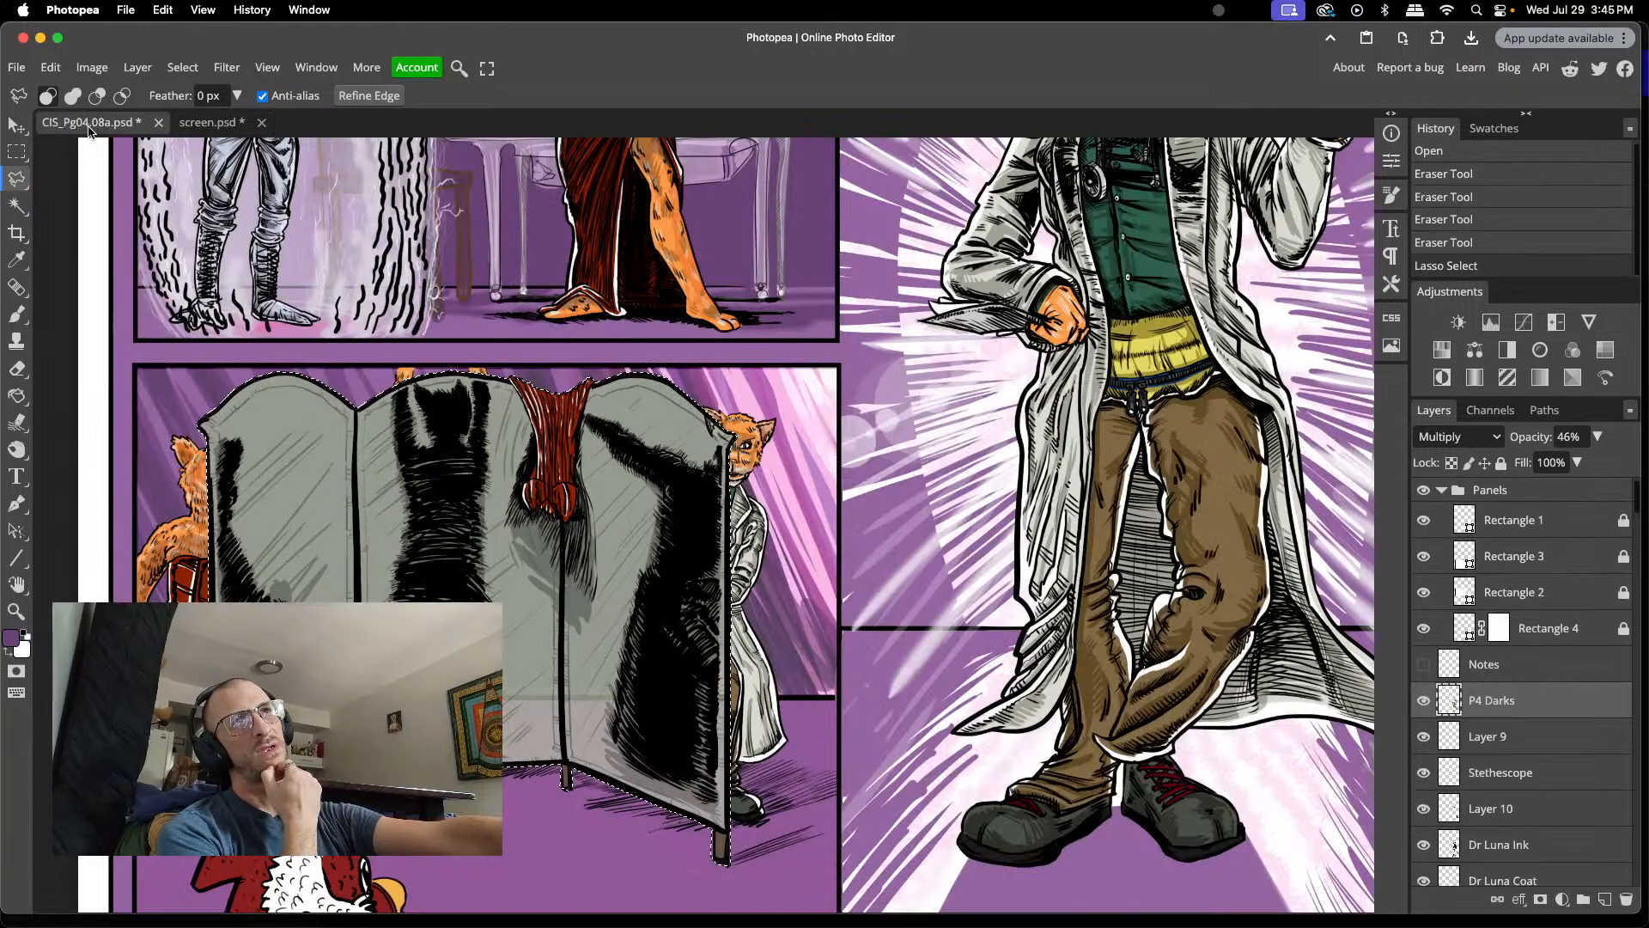
{"action": "left_click", "coordinate": [207, 123]}
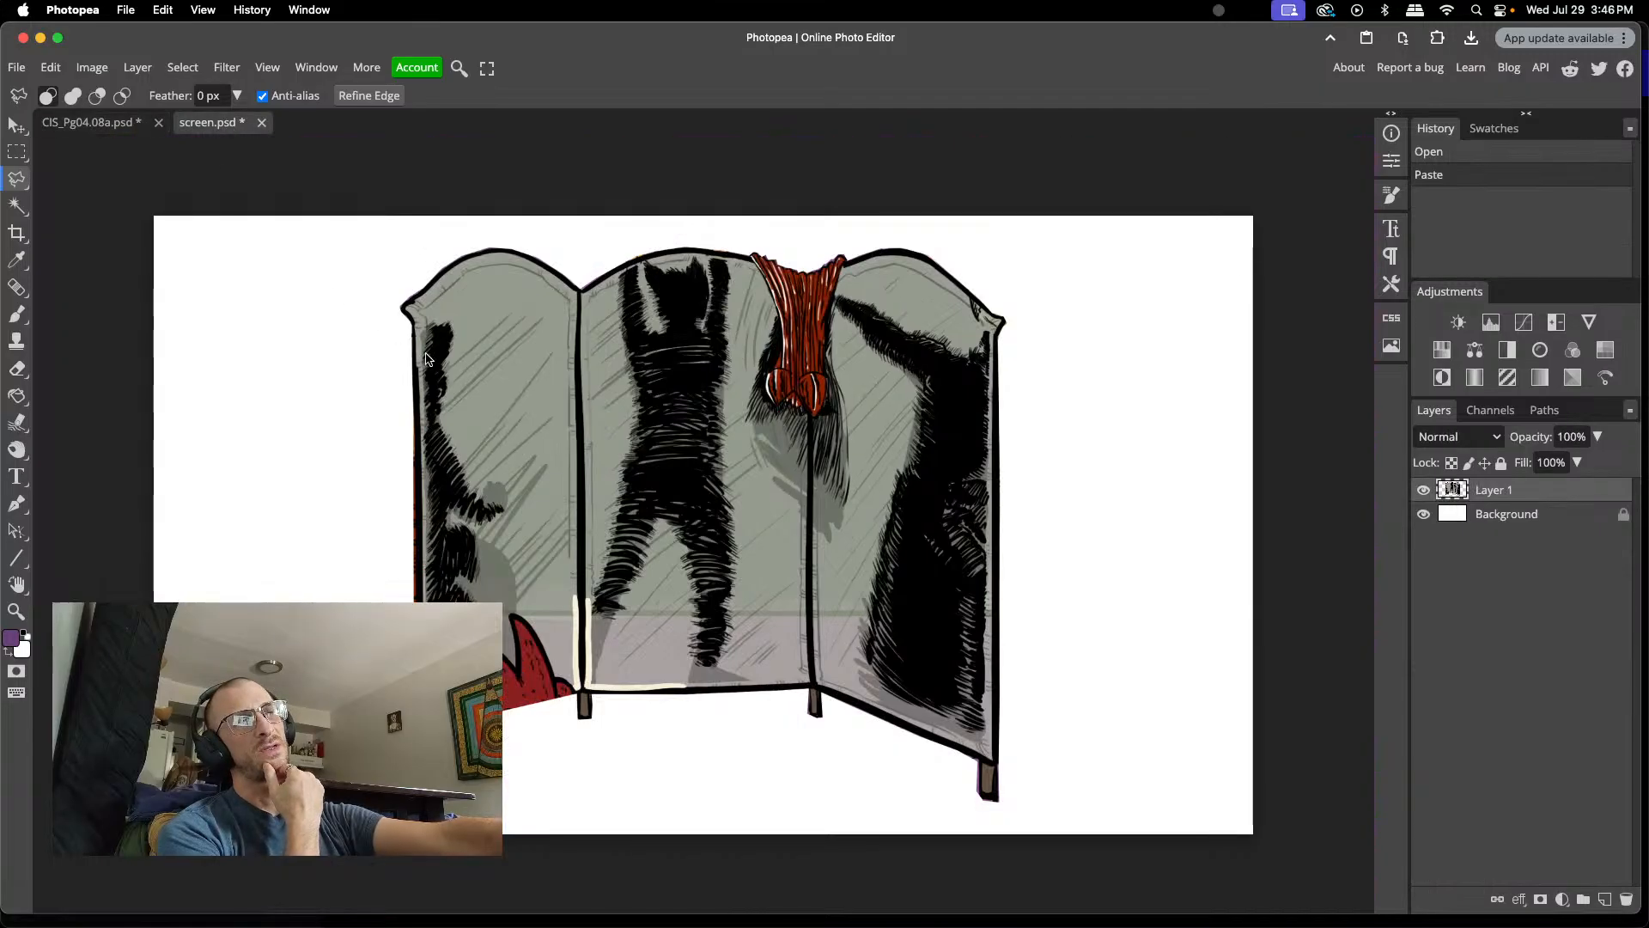
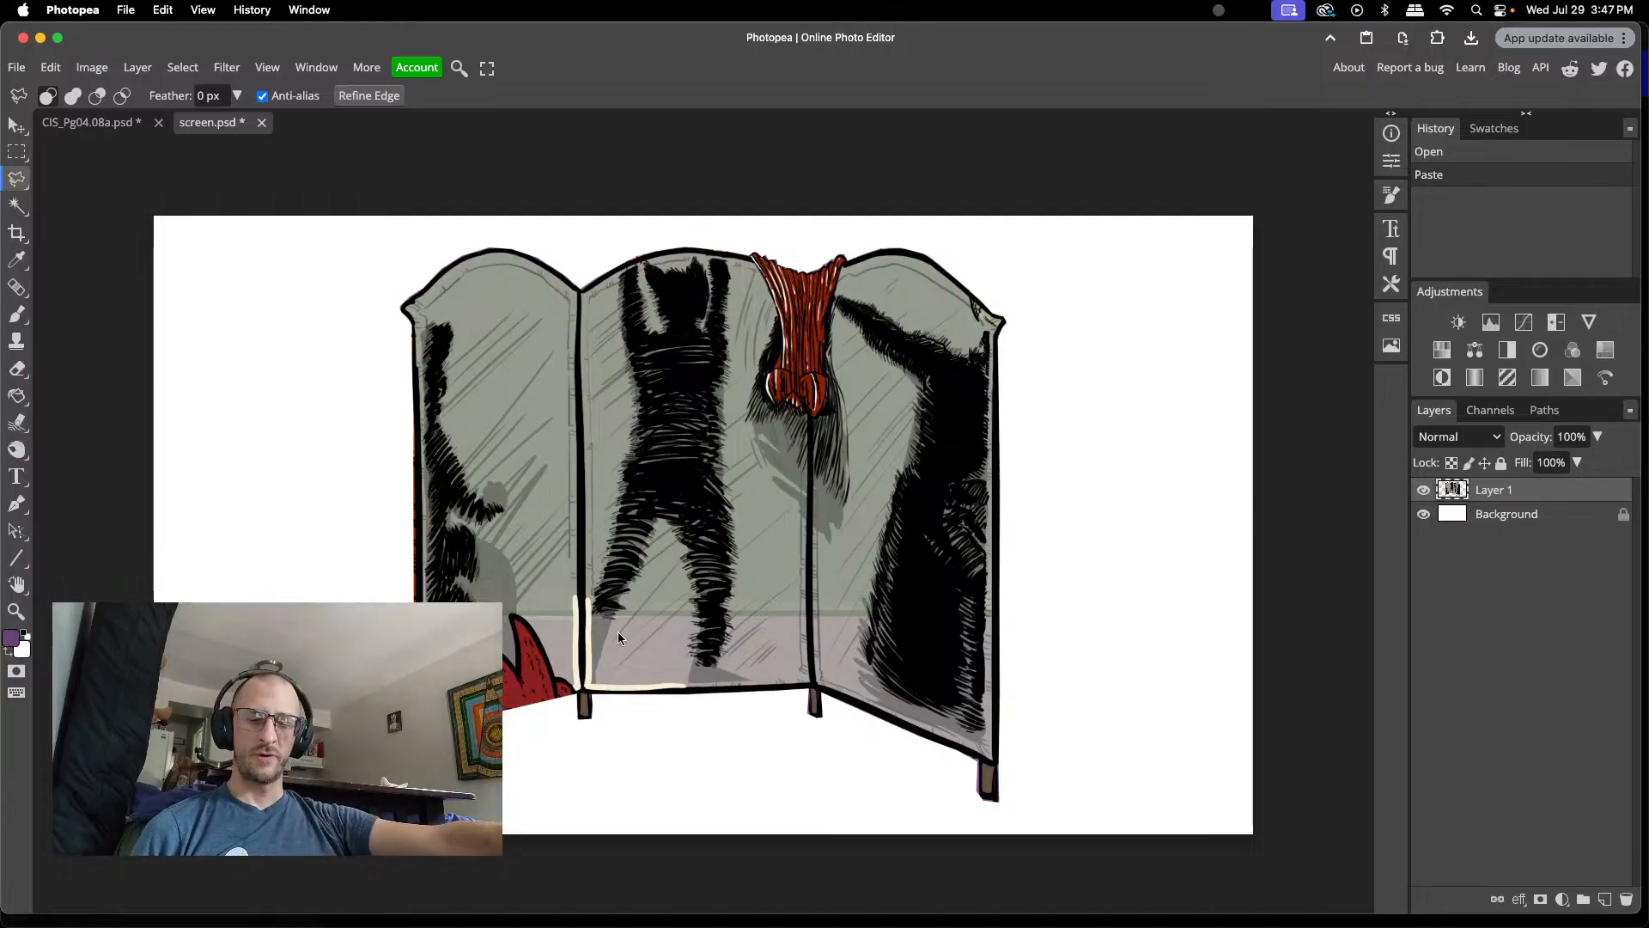
- Sample the grey of the folding screen's left-hand panel and brush it over the red spikes at the panel's base
{"action": "scroll", "coordinate": [618, 635], "scroll_direction": "down", "scroll_amount": 3}
{"action": "scroll", "coordinate": [566, 551], "scroll_direction": "left", "scroll_amount": 3}
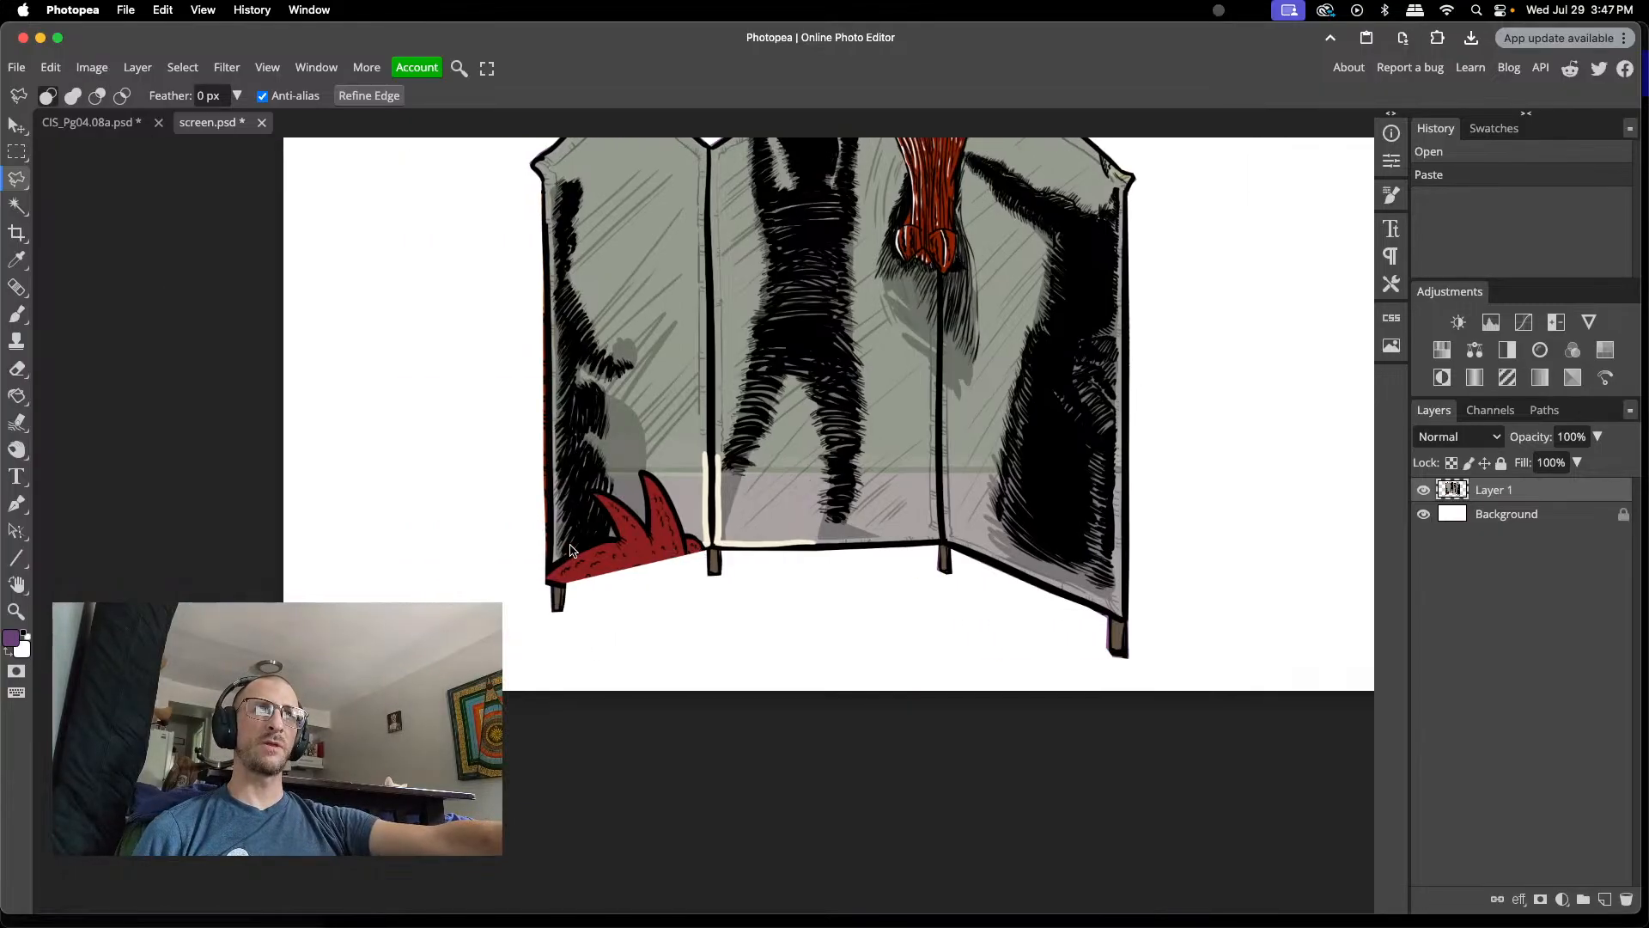
{"action": "scroll", "coordinate": [746, 474], "scroll_direction": "up", "scroll_amount": 1}
{"action": "scroll", "coordinate": [747, 475], "scroll_direction": "up", "scroll_amount": 5}
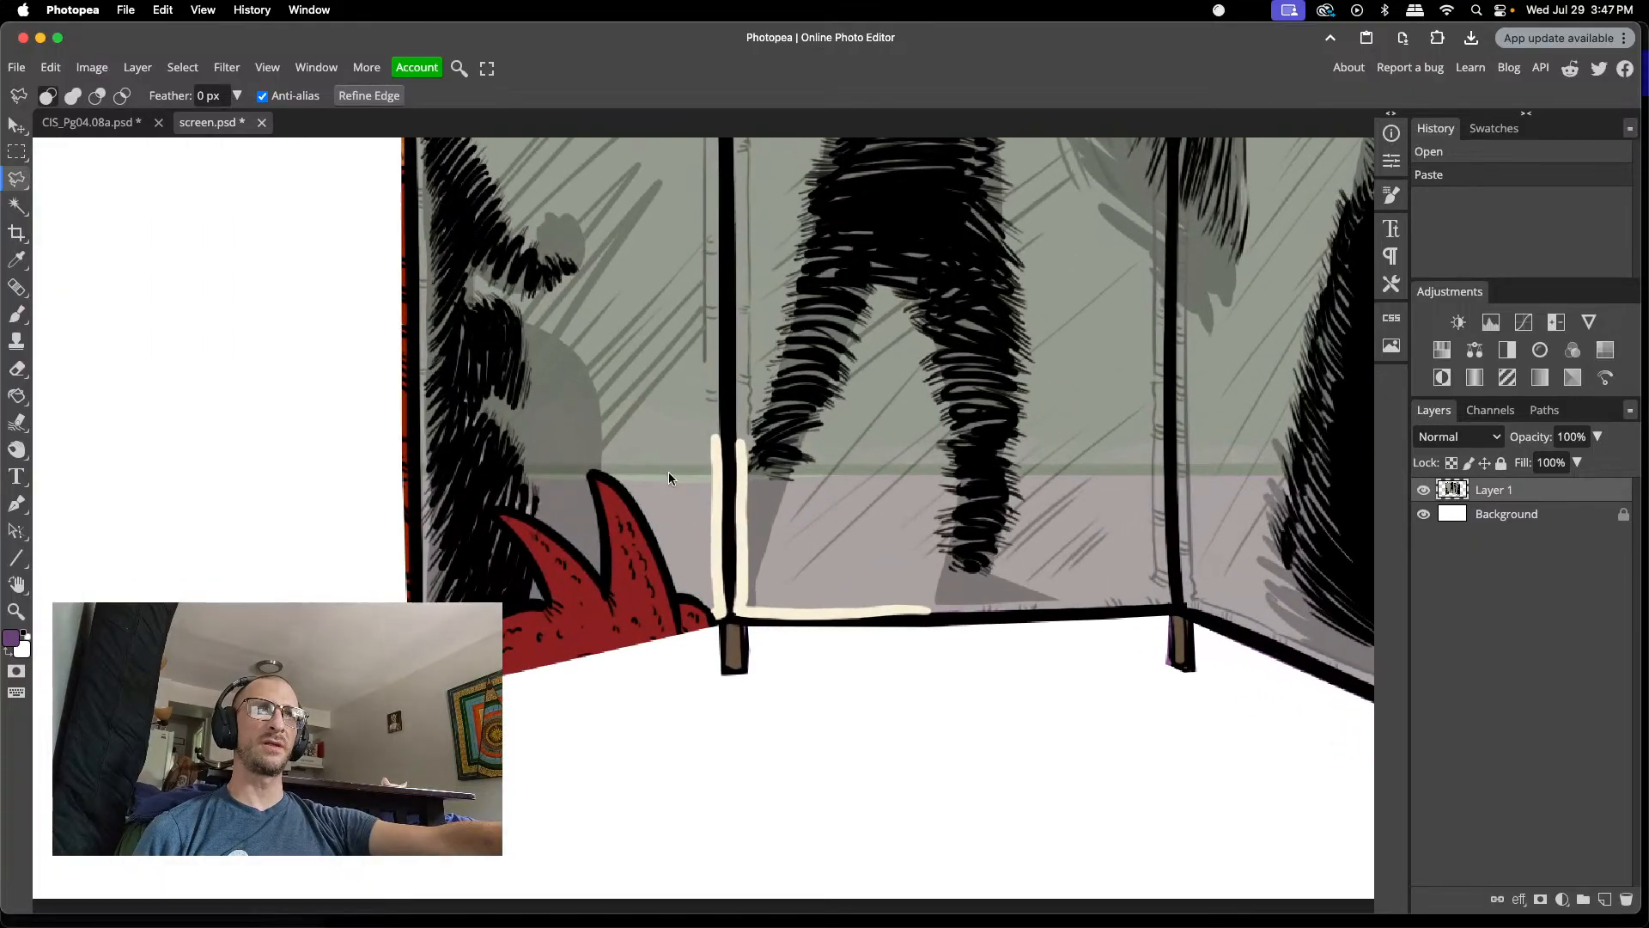
{"action": "key", "text": "i"}
{"action": "left_click", "coordinate": [673, 411]}
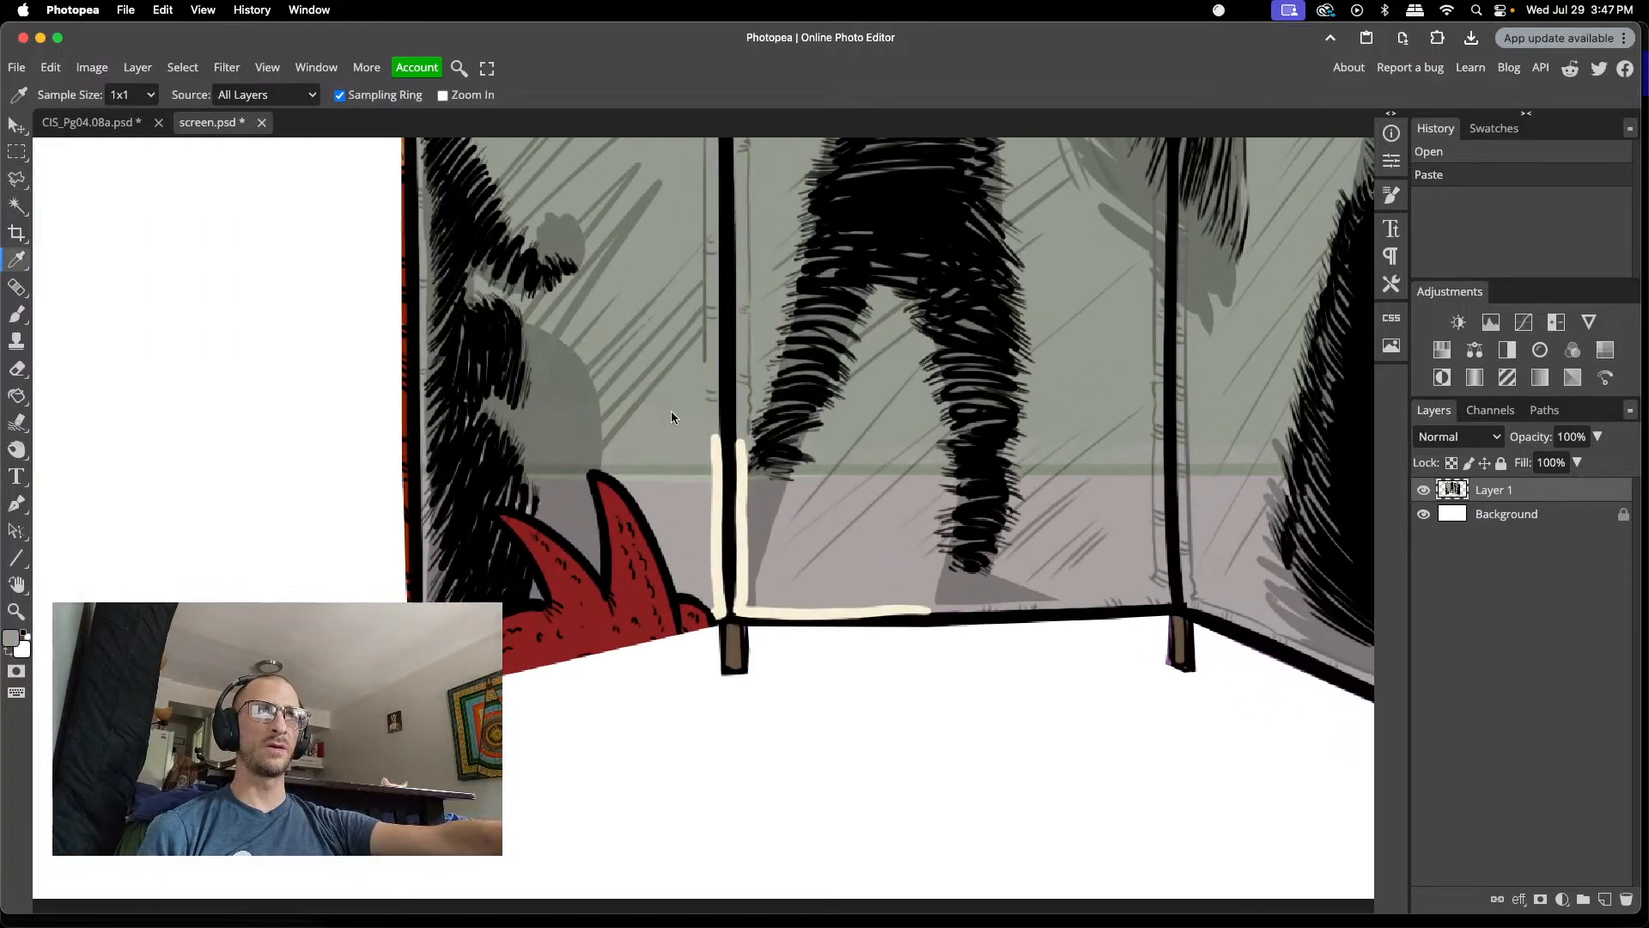
{"action": "key", "text": "b"}
{"action": "mouse_move", "coordinate": [664, 454]}
{"action": "left_mouse_down"}
{"action": "mouse_move", "coordinate": [678, 451]}
{"action": "mouse_move", "coordinate": [680, 477]}
{"action": "mouse_move", "coordinate": [628, 472]}
{"action": "mouse_move", "coordinate": [655, 485]}
{"action": "mouse_move", "coordinate": [623, 513]}
{"action": "mouse_move", "coordinate": [601, 480]}
{"action": "mouse_move", "coordinate": [653, 482]}
{"action": "left_mouse_up"}
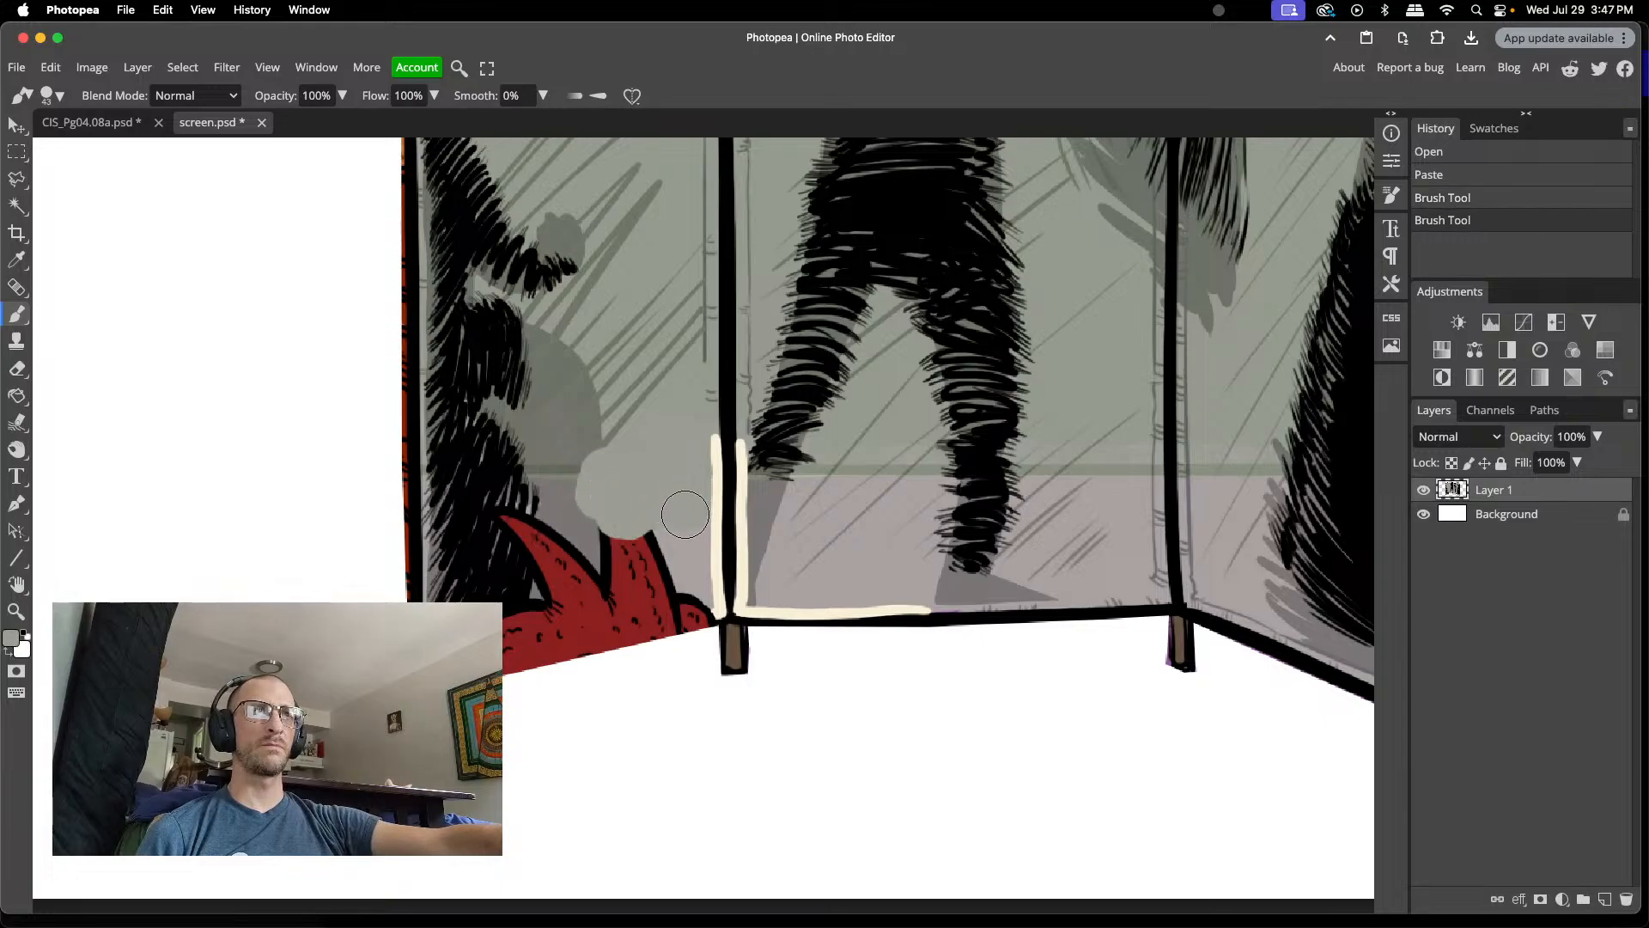
{"action": "mouse_move", "coordinate": [688, 580]}
{"action": "left_mouse_down"}
{"action": "mouse_move", "coordinate": [642, 549]}
{"action": "mouse_move", "coordinate": [627, 487]}
{"action": "mouse_move", "coordinate": [596, 490]}
{"action": "mouse_move", "coordinate": [577, 533]}
{"action": "mouse_move", "coordinate": [617, 552]}
{"action": "mouse_move", "coordinate": [607, 567]}
{"action": "mouse_move", "coordinate": [670, 589]}
{"action": "mouse_move", "coordinate": [459, 615]}
{"action": "mouse_move", "coordinate": [456, 593]}
{"action": "mouse_move", "coordinate": [503, 567]}
{"action": "mouse_move", "coordinate": [578, 559]}
{"action": "mouse_move", "coordinate": [597, 489]}
{"action": "mouse_move", "coordinate": [530, 548]}
{"action": "mouse_move", "coordinate": [498, 547]}
{"action": "left_mouse_up"}
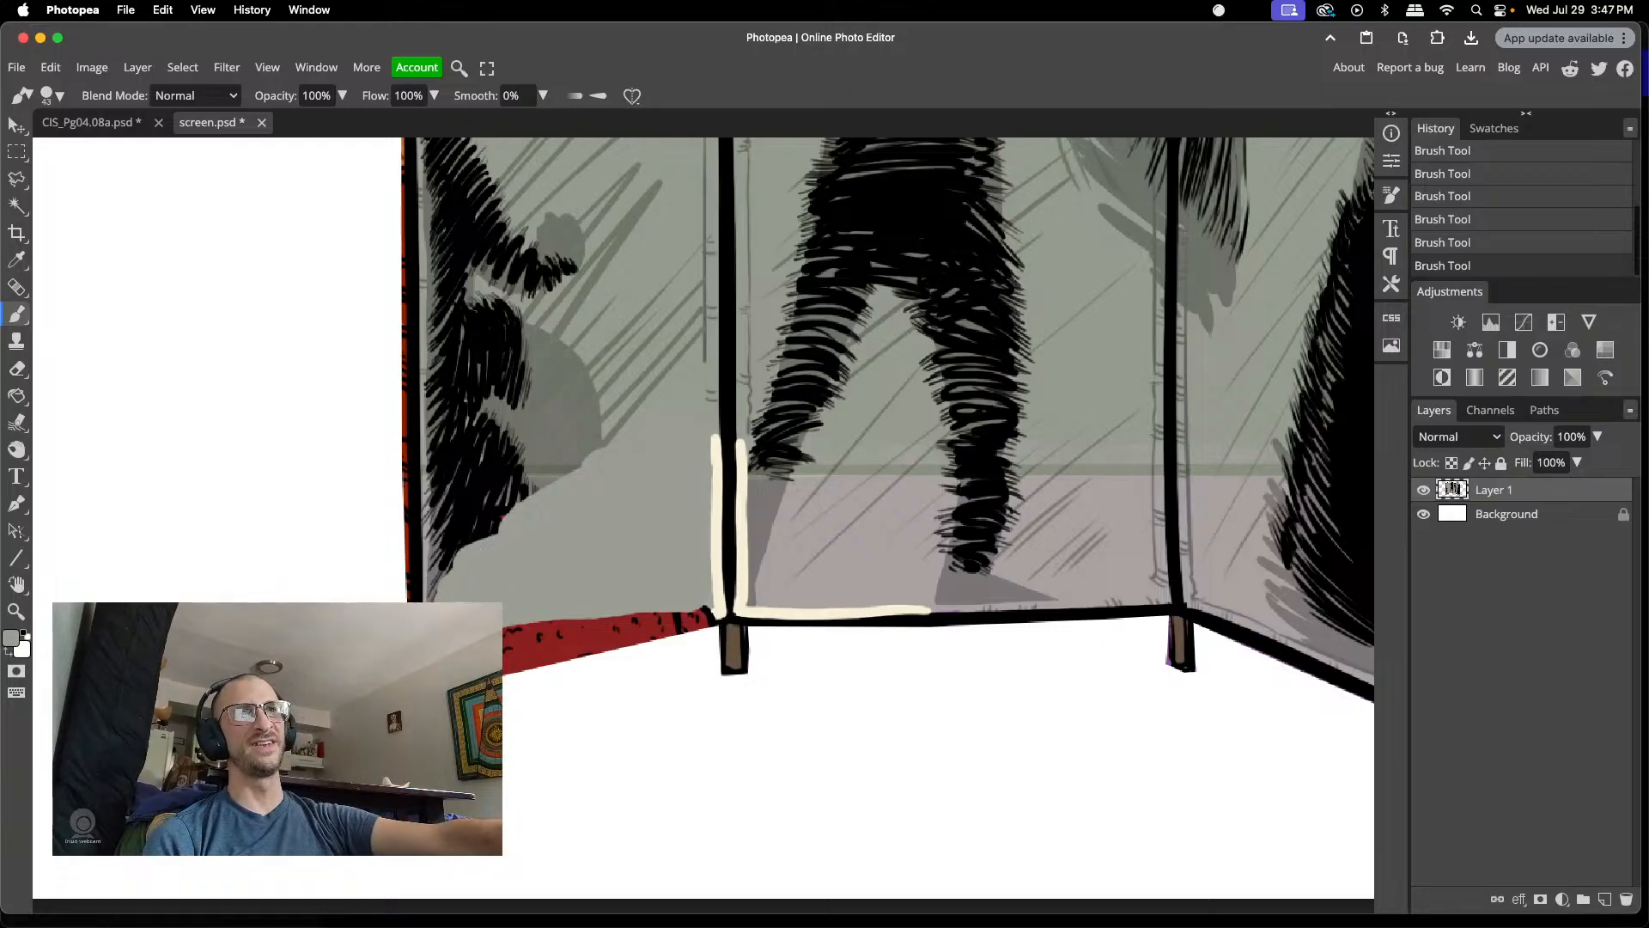
- Brush the sampled grey over the bottom of the left-hand panel, covering the lower black shadow and the red along its lower edge
{"action": "left_click_drag", "start_coordinate": [453, 593], "coordinate": [455, 574]}
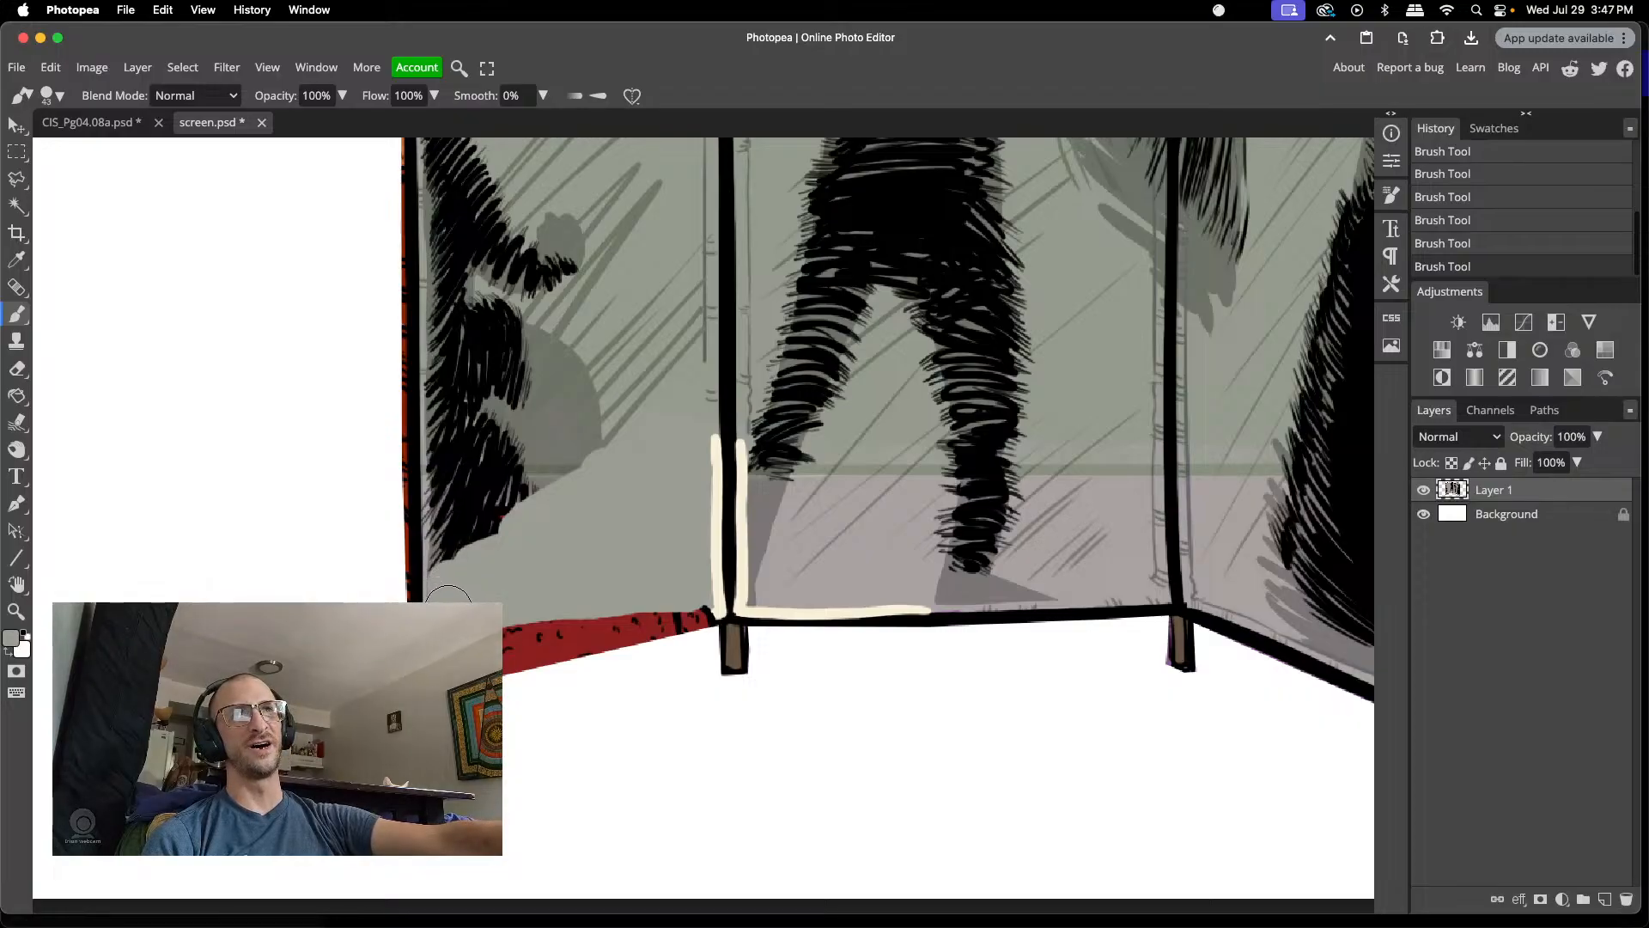
{"action": "mouse_move", "coordinate": [452, 590]}
{"action": "left_mouse_down"}
{"action": "mouse_move", "coordinate": [475, 531]}
{"action": "mouse_move", "coordinate": [565, 499]}
{"action": "mouse_move", "coordinate": [550, 522]}
{"action": "mouse_move", "coordinate": [590, 486]}
{"action": "mouse_move", "coordinate": [486, 493]}
{"action": "mouse_move", "coordinate": [456, 517]}
{"action": "mouse_move", "coordinate": [454, 589]}
{"action": "left_mouse_up"}
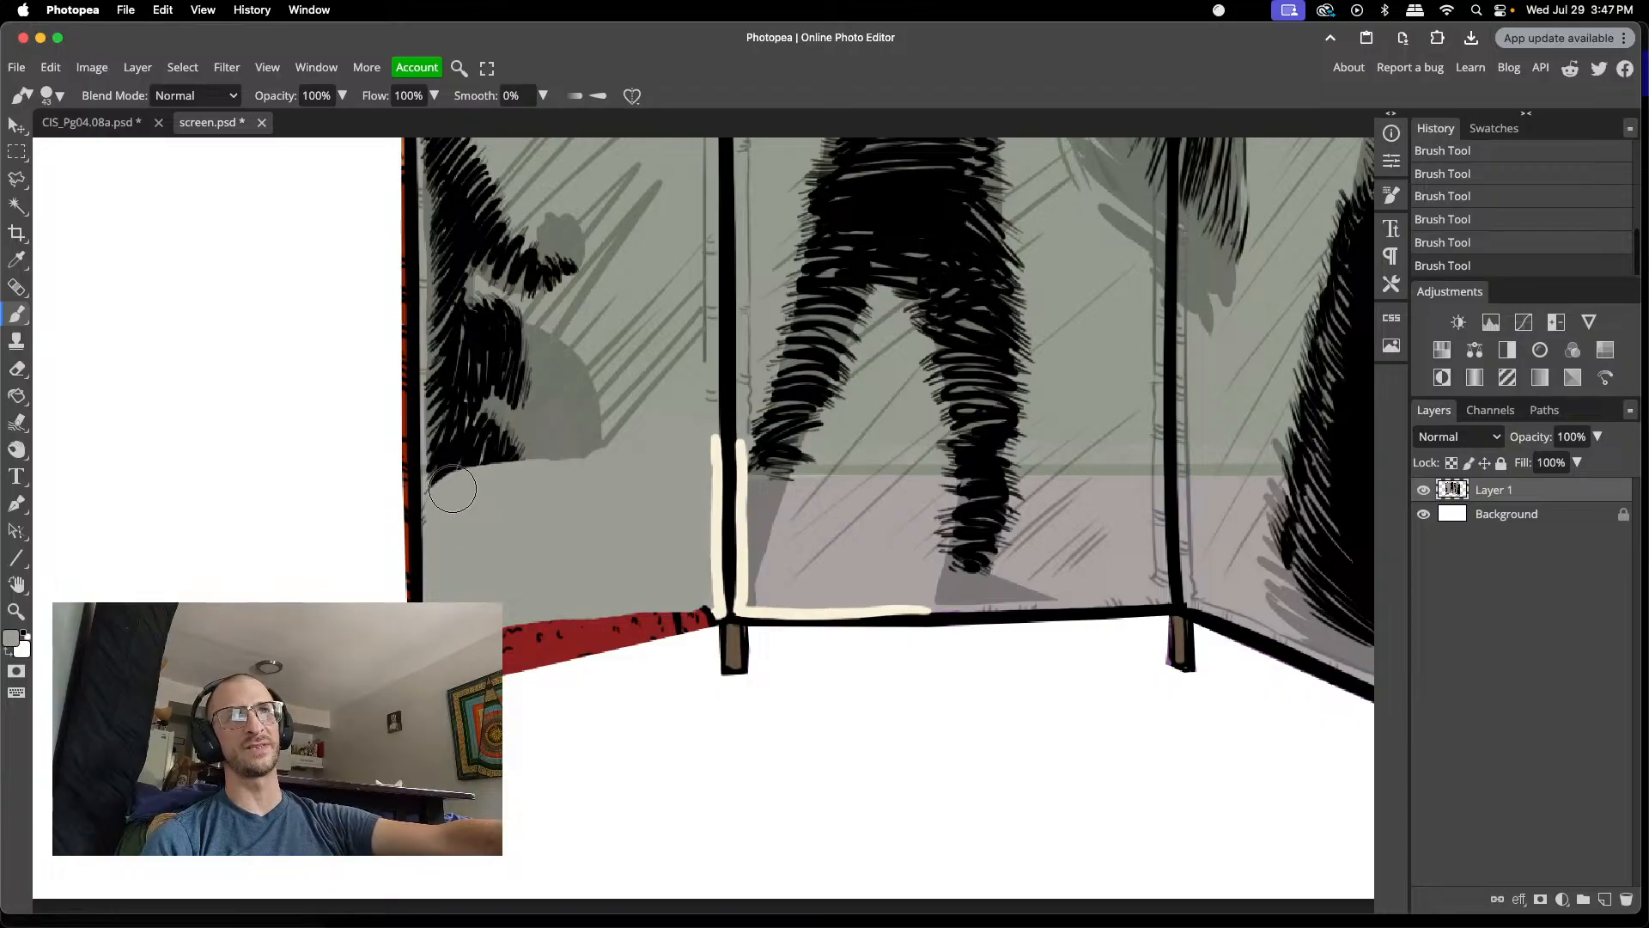
{"action": "left_click_drag", "start_coordinate": [443, 525], "coordinate": [454, 532]}
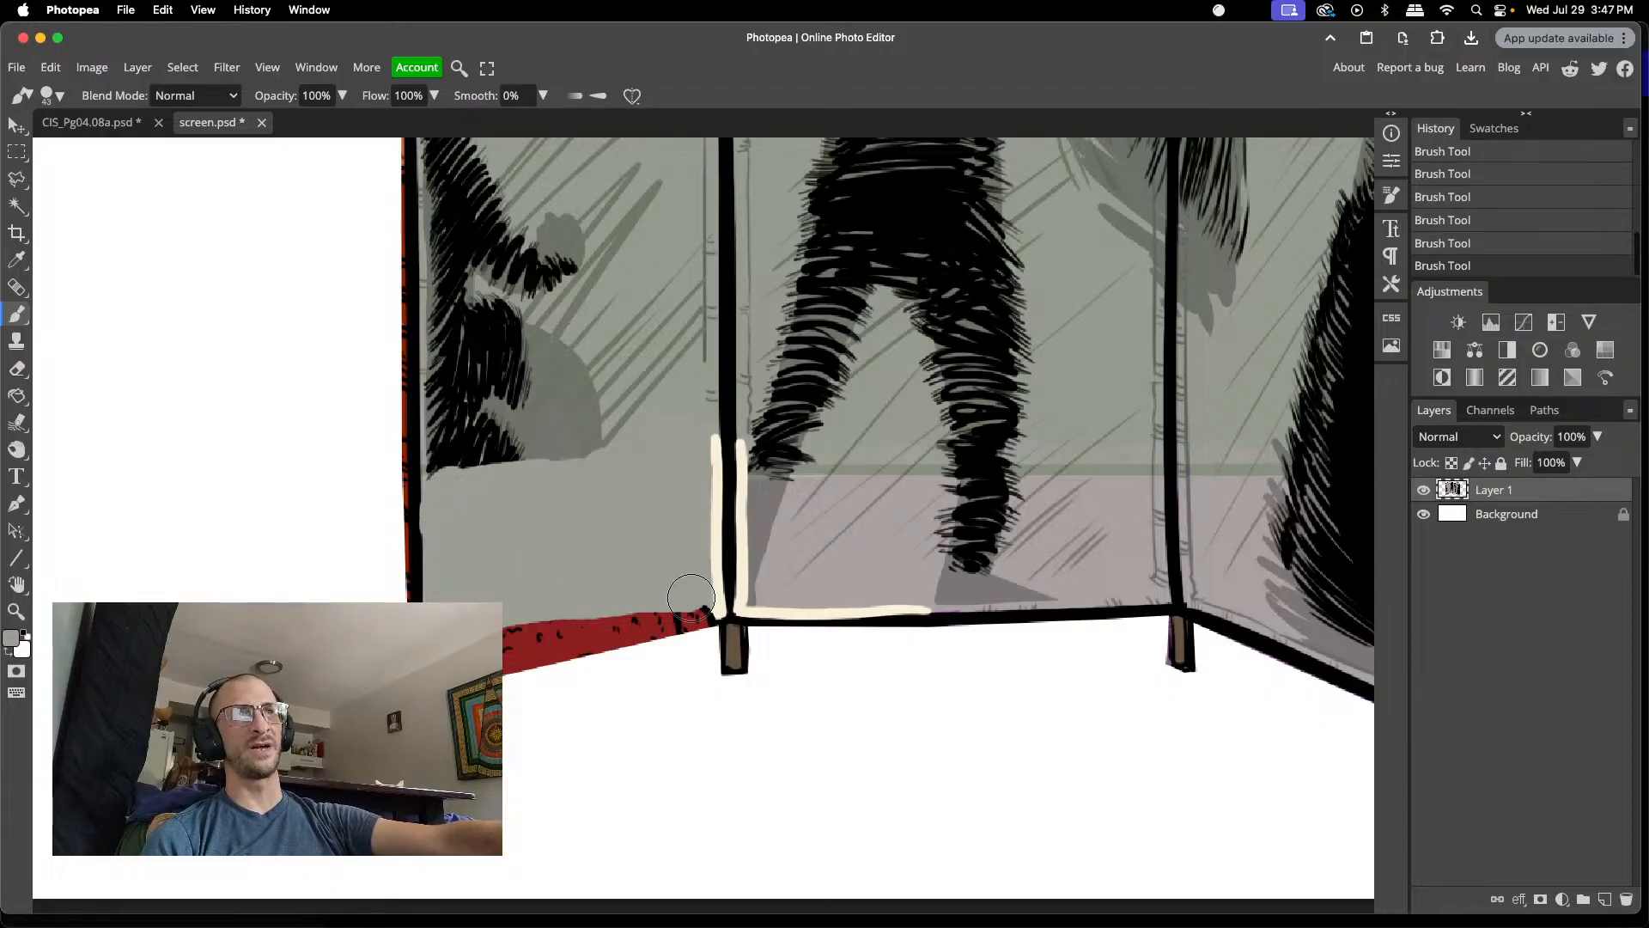
{"action": "left_click_drag", "start_coordinate": [677, 592], "coordinate": [497, 633]}
{"action": "scroll", "coordinate": [527, 599], "scroll_direction": "up", "scroll_amount": 5}
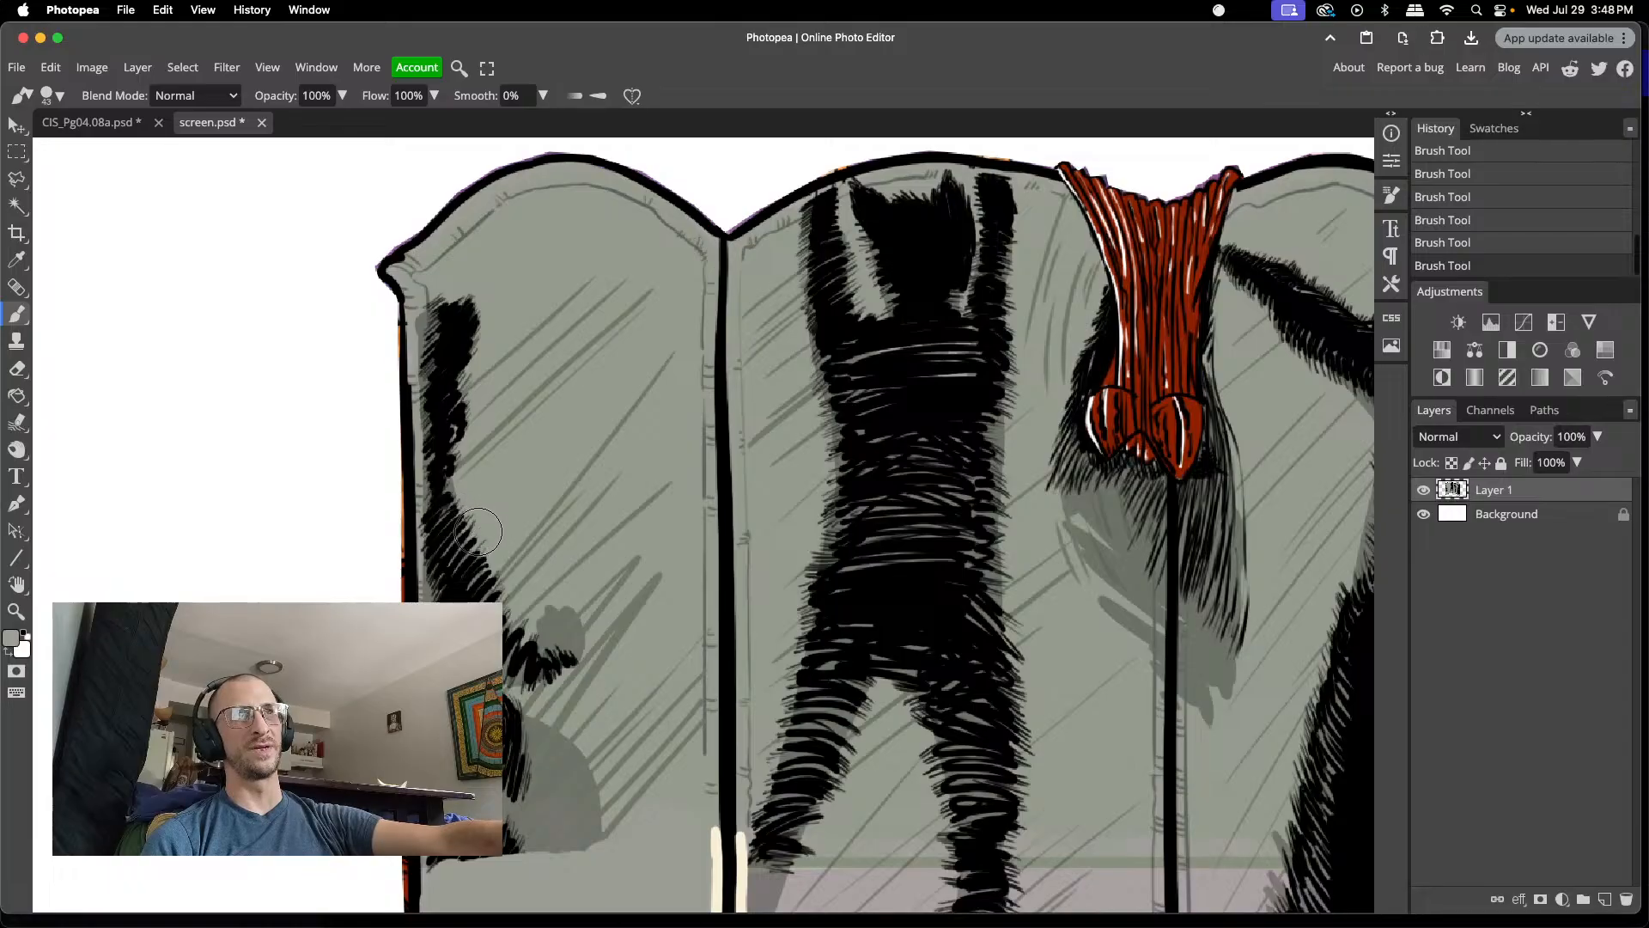
{"action": "left_click_drag", "start_coordinate": [478, 529], "coordinate": [478, 542]}
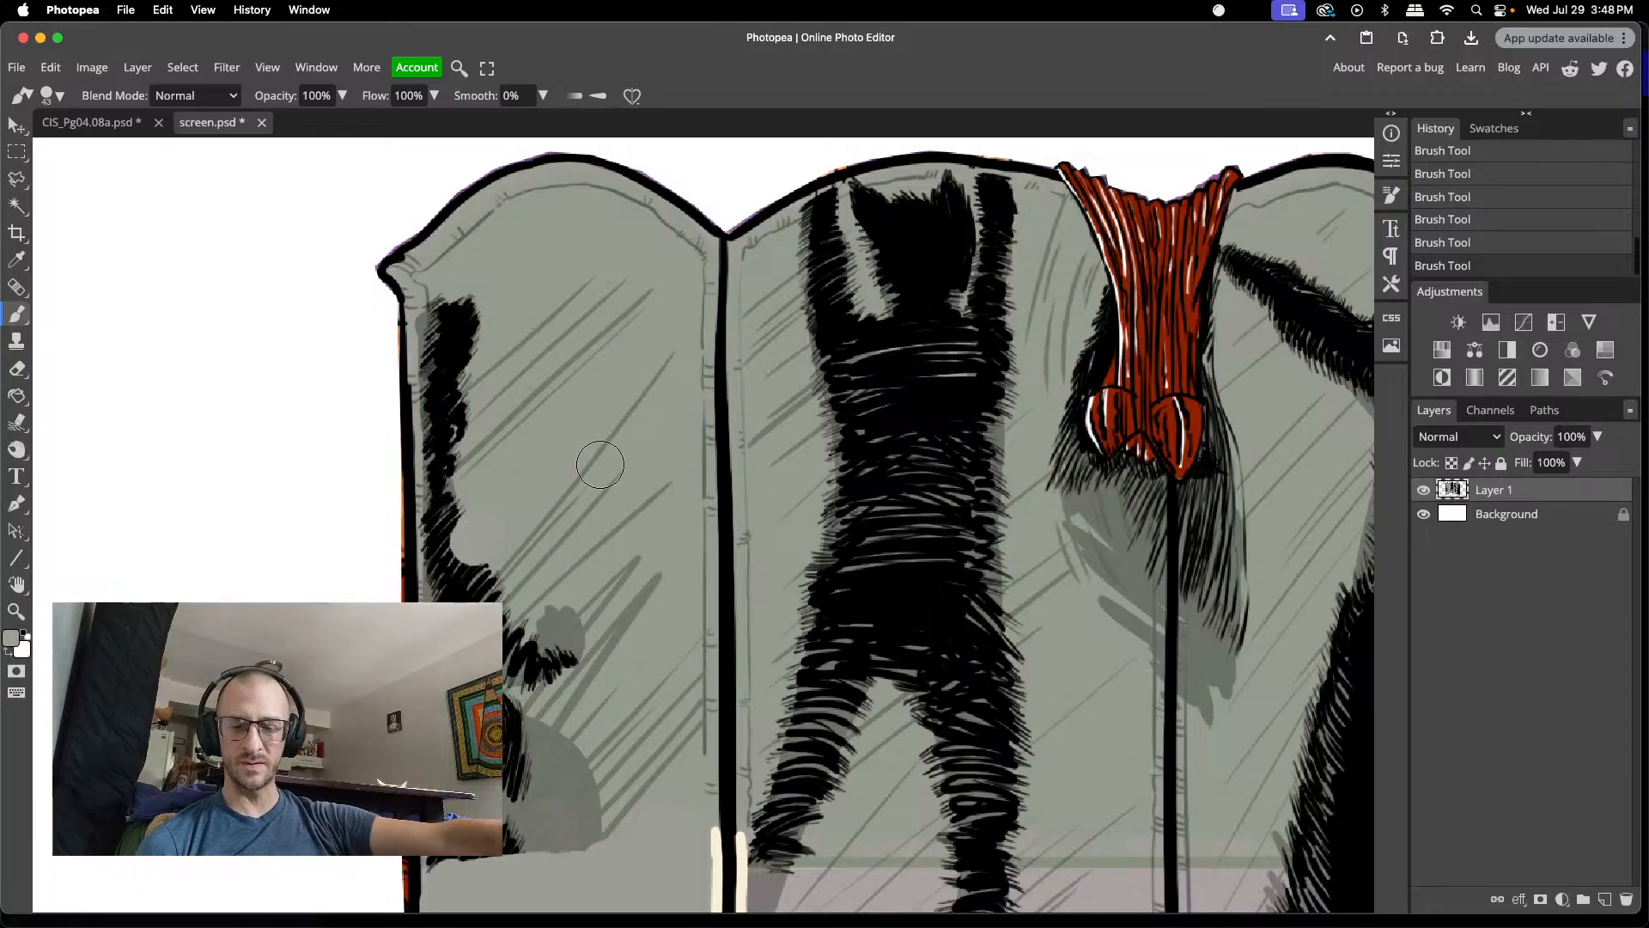
{"action": "key", "text": "super+z"}
- Sample the grey from the upper part of the left-hand panel and brush it over the middle of the panel's black shadow
{"action": "key", "text": "i"}
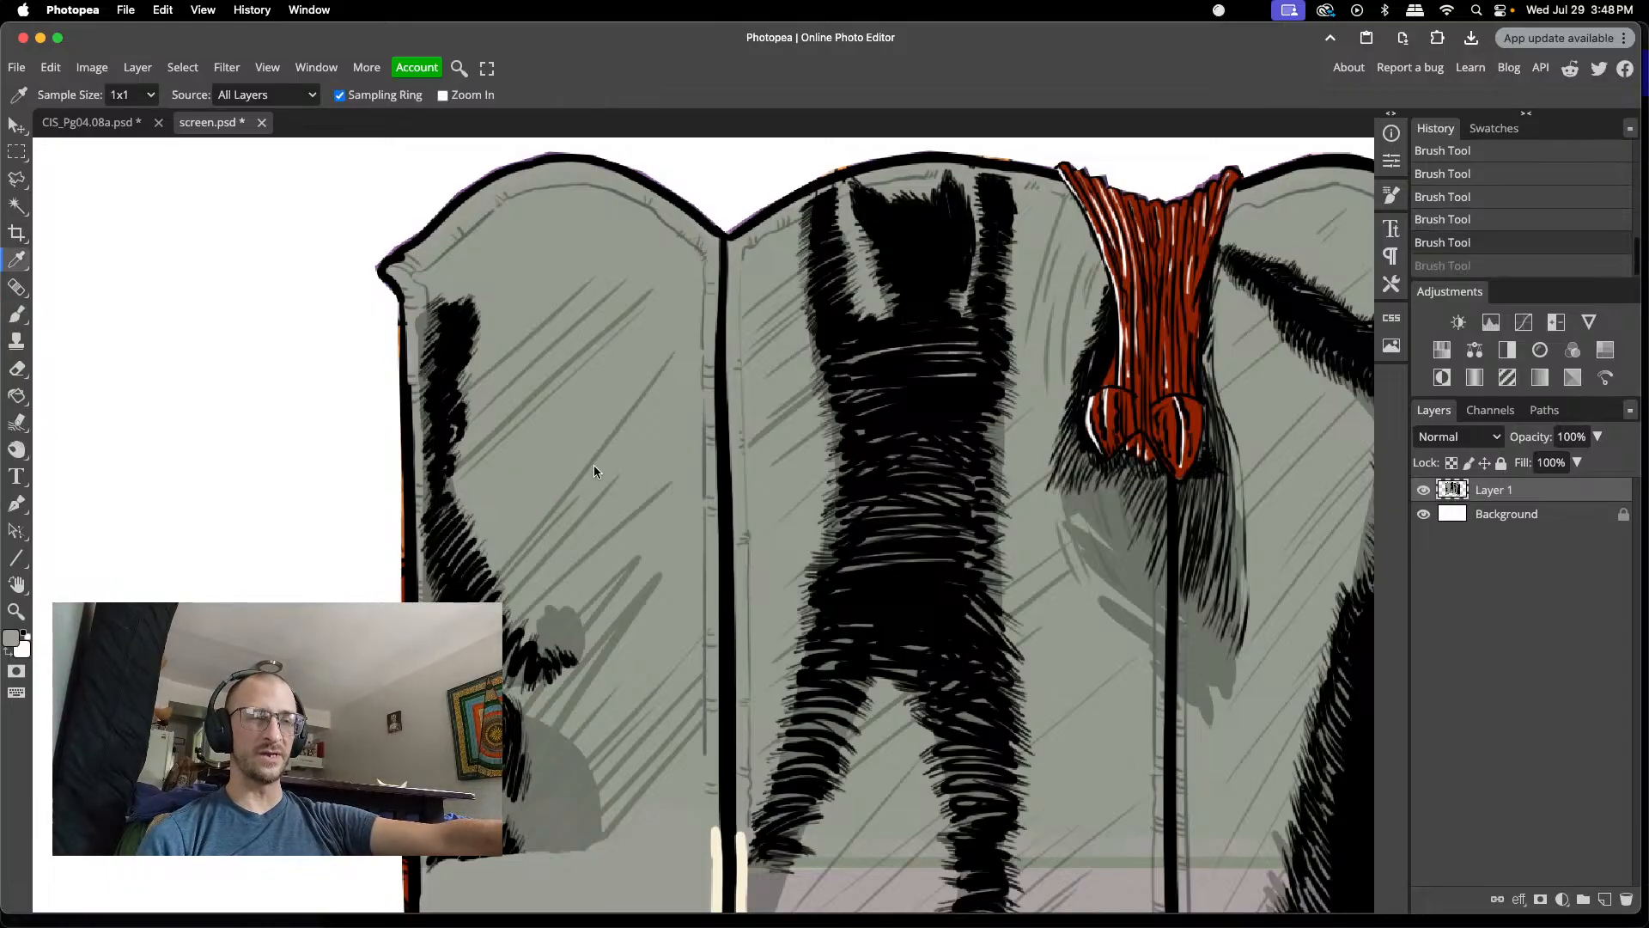
{"action": "left_click", "coordinate": [537, 453]}
{"action": "key", "text": "b"}
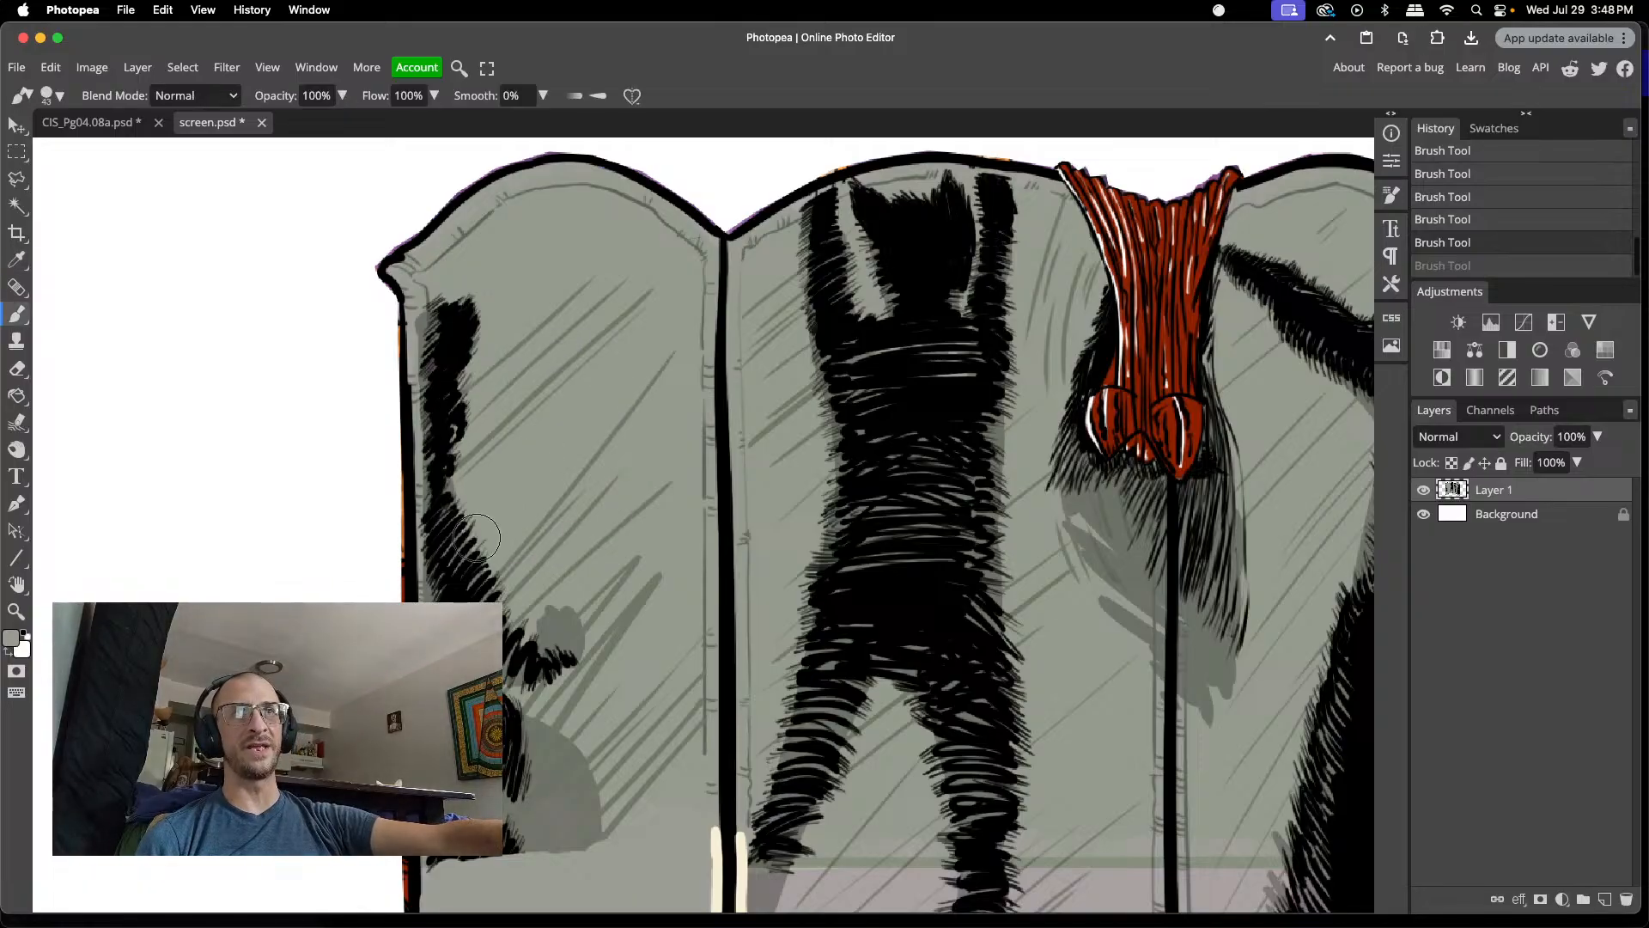
{"action": "mouse_move", "coordinate": [473, 541]}
{"action": "left_mouse_down"}
{"action": "mouse_move", "coordinate": [473, 572]}
{"action": "mouse_move", "coordinate": [472, 511]}
{"action": "mouse_move", "coordinate": [451, 550]}
{"action": "mouse_move", "coordinate": [456, 507]}
{"action": "mouse_move", "coordinate": [442, 541]}
{"action": "left_mouse_up"}
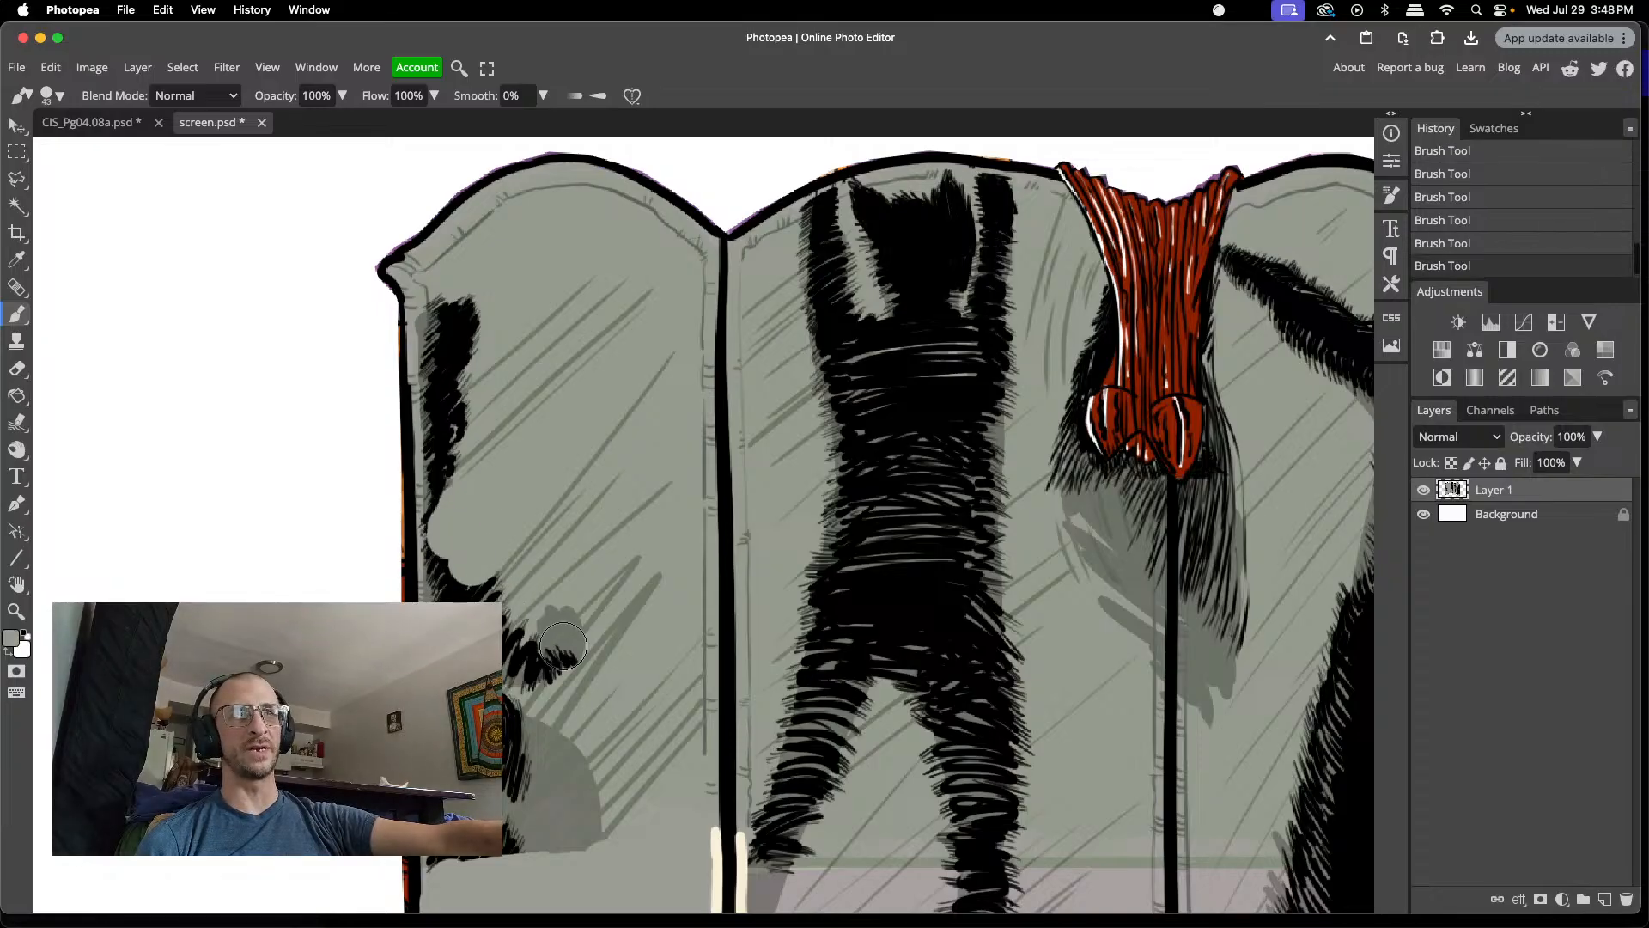
{"action": "mouse_move", "coordinate": [518, 692]}
{"action": "left_mouse_down"}
{"action": "mouse_move", "coordinate": [528, 746]}
{"action": "mouse_move", "coordinate": [537, 730]}
{"action": "left_mouse_up"}
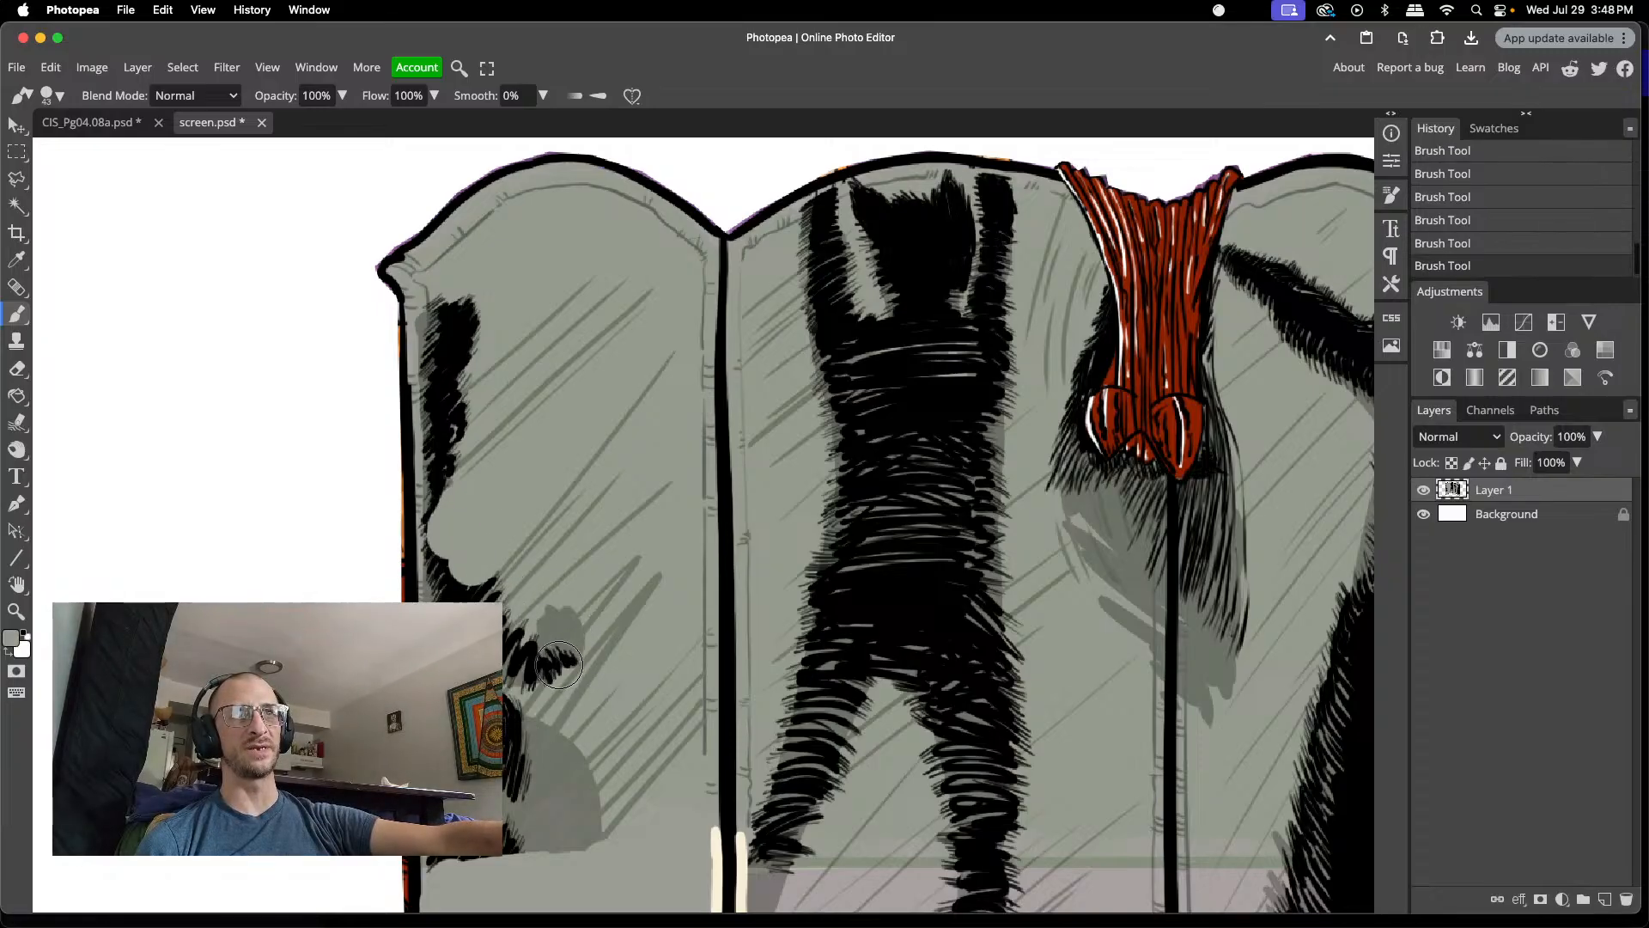
- Examine the shadows, hatching and colour areas across the folding screen's three panels
{"action": "scroll", "coordinate": [628, 599], "scroll_direction": "down", "scroll_amount": 3}
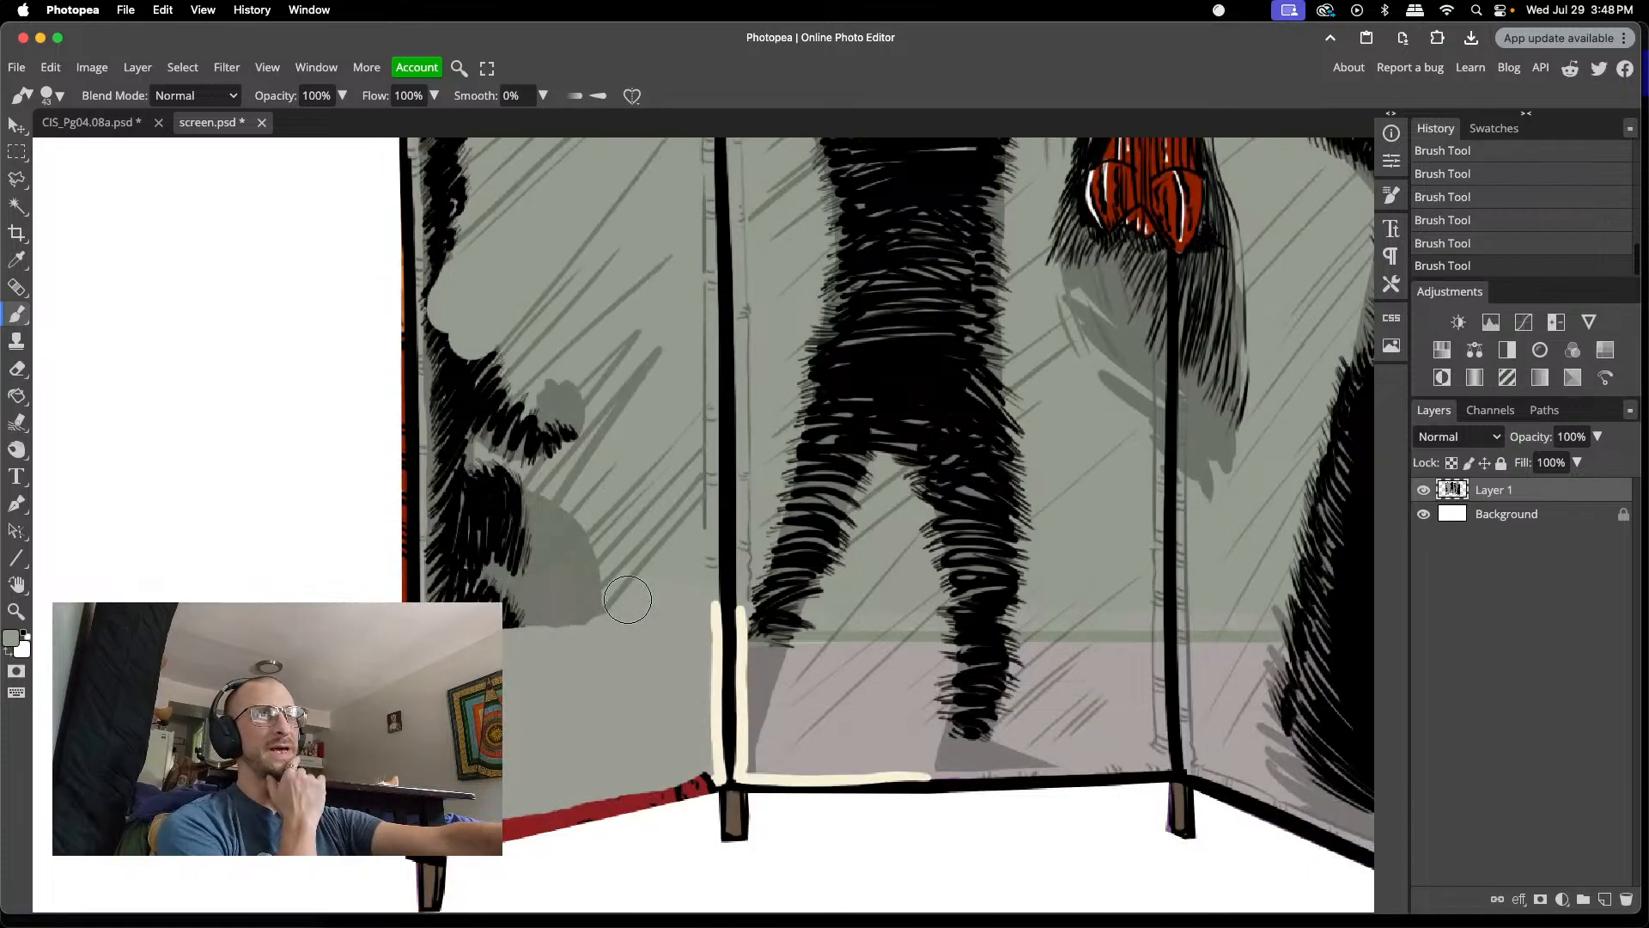
{"action": "scroll", "coordinate": [628, 600], "scroll_direction": "up", "scroll_amount": 4}
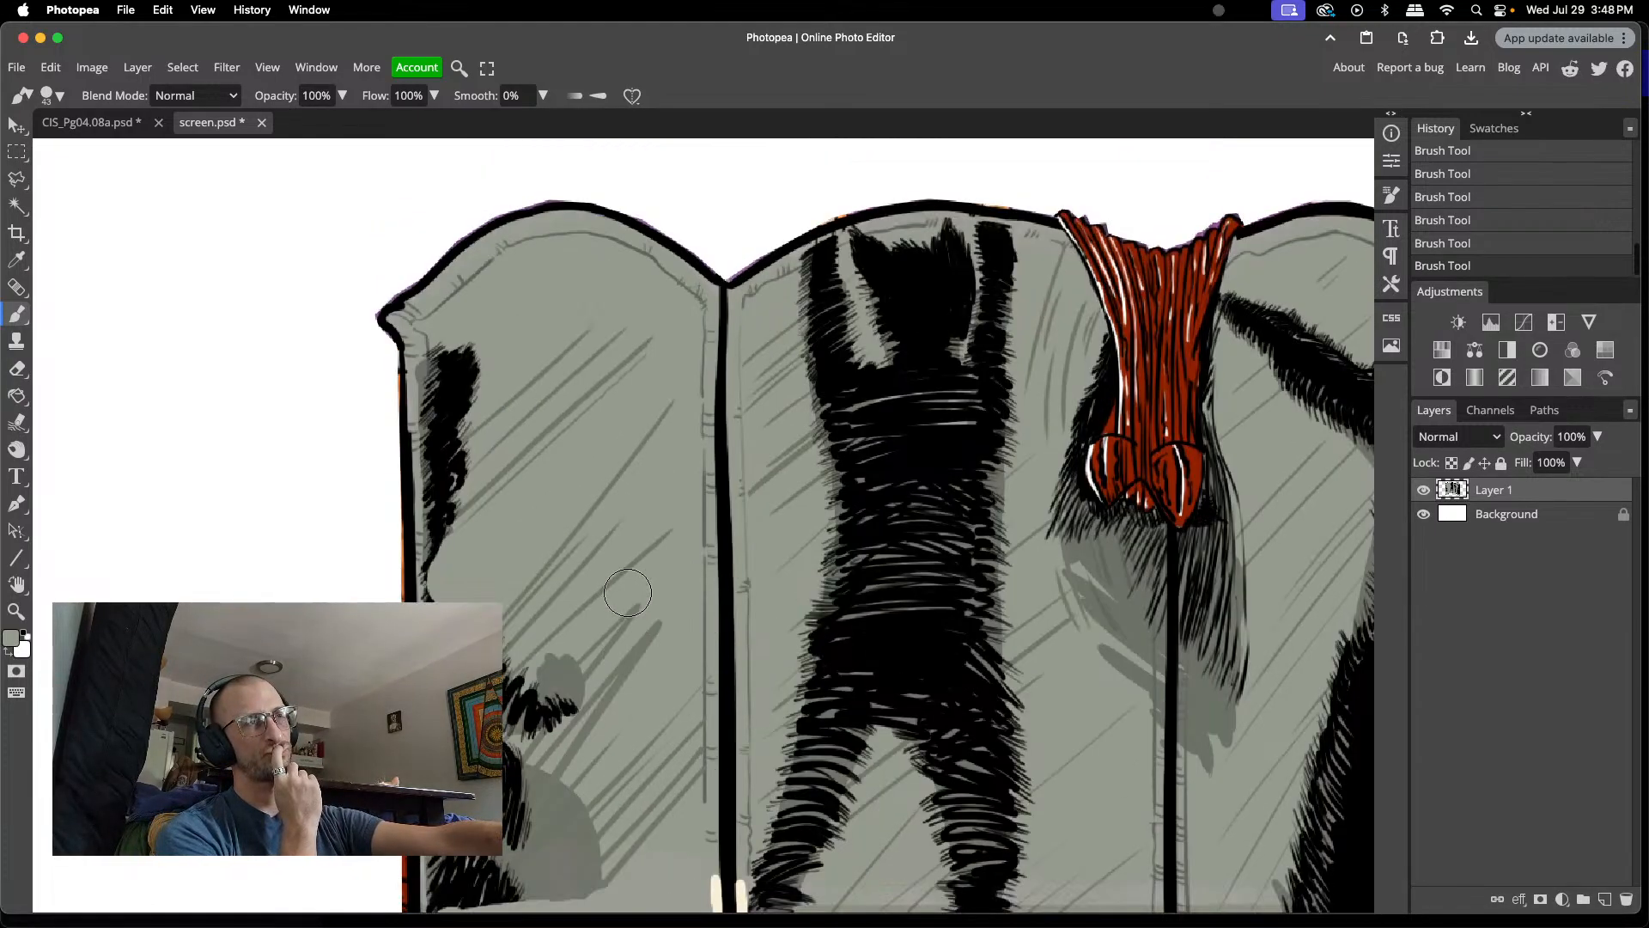
{"action": "scroll", "coordinate": [628, 592], "scroll_direction": "down", "scroll_amount": 3}
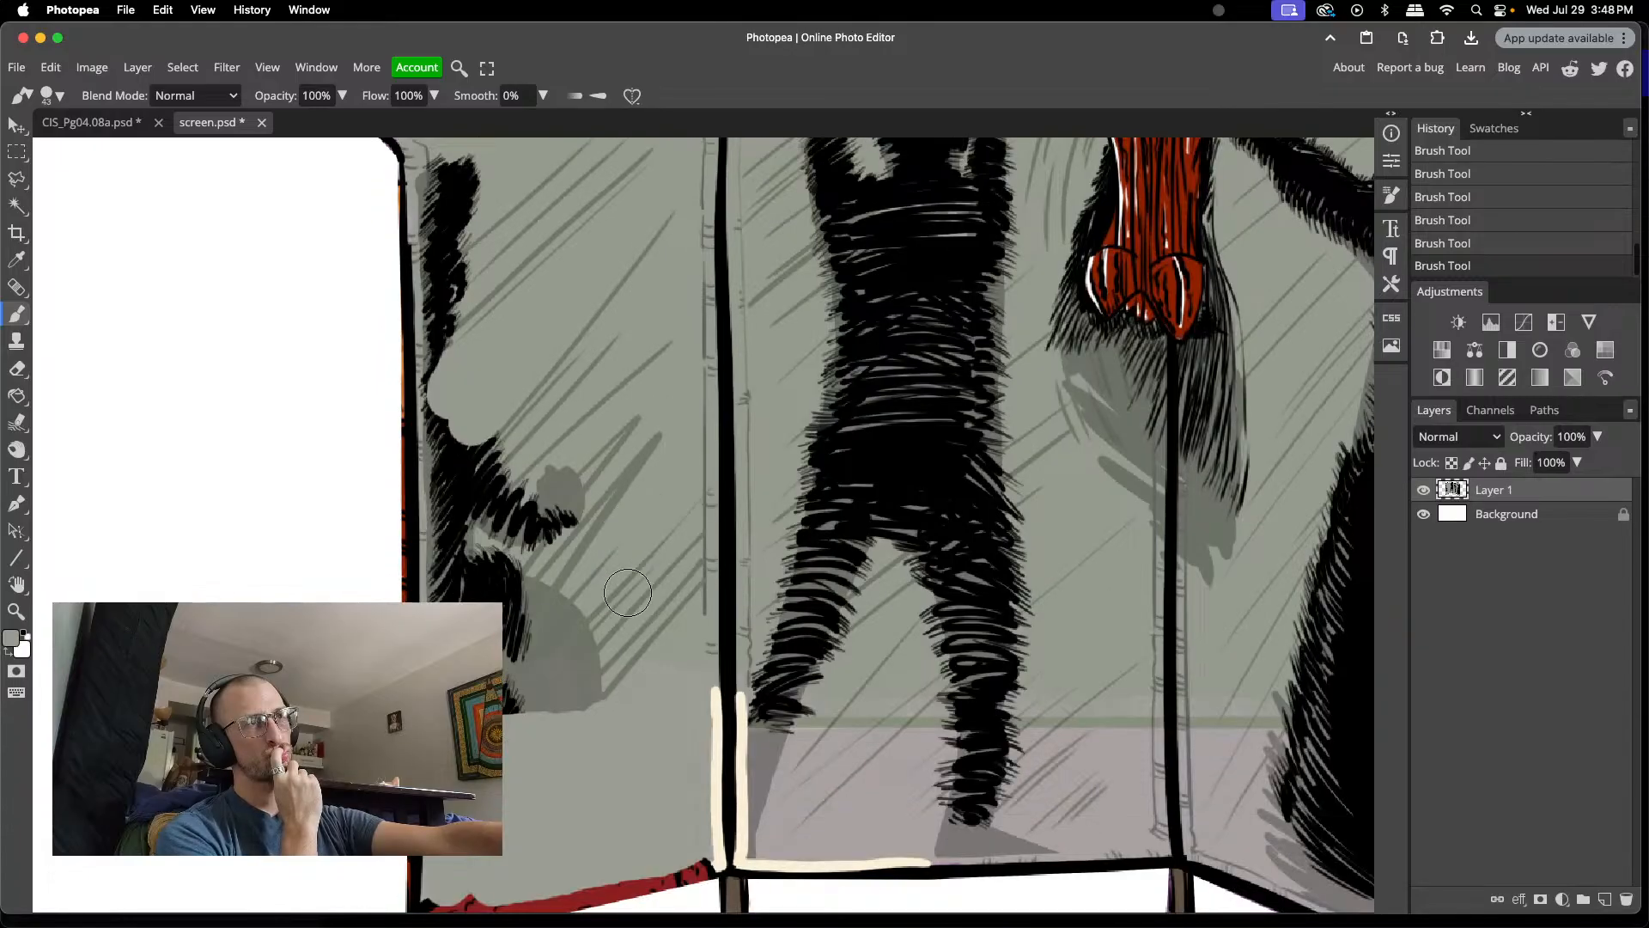
{"action": "scroll", "coordinate": [618, 619], "scroll_direction": "up", "scroll_amount": 4}
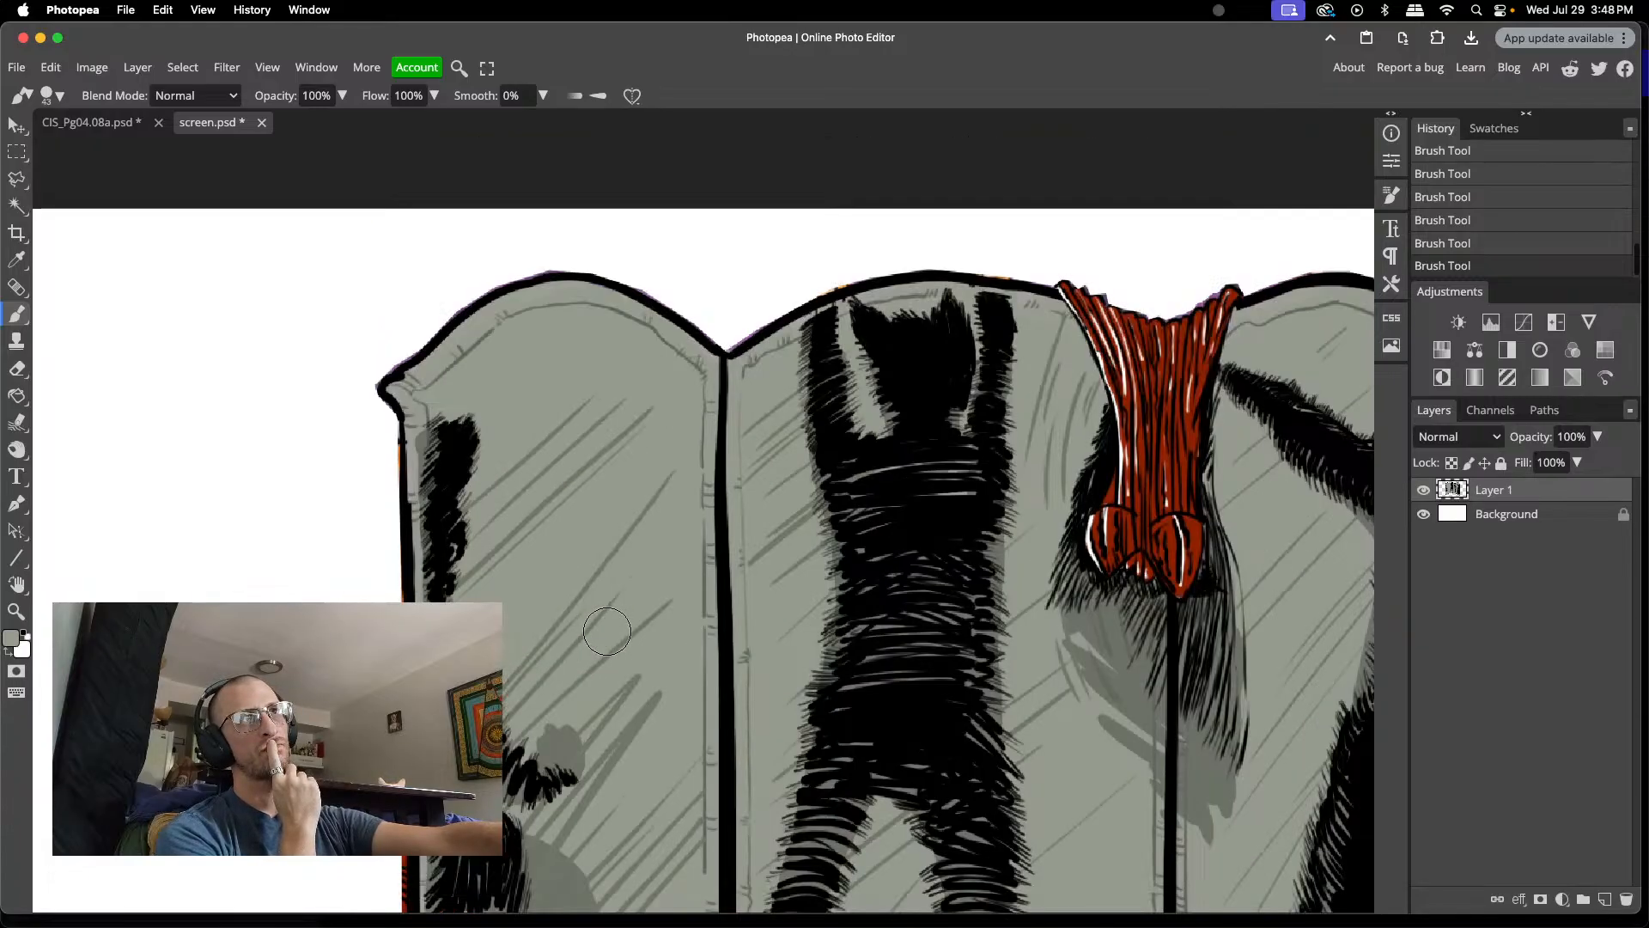
{"action": "scroll", "coordinate": [920, 603], "scroll_direction": "down", "scroll_amount": 1}
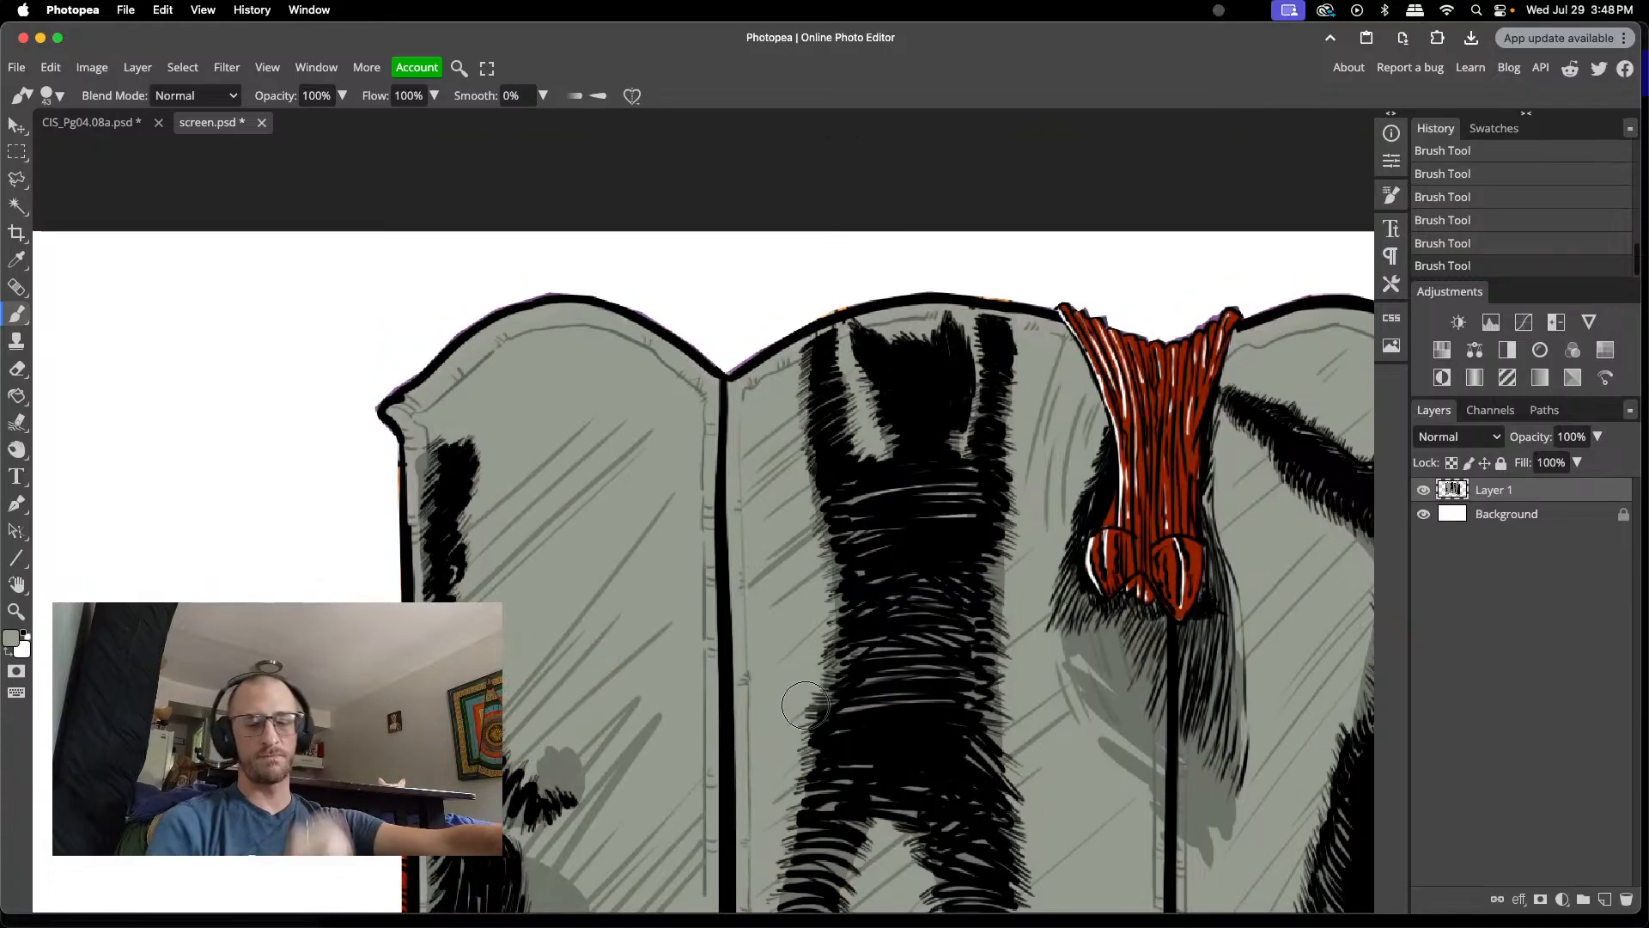
{"action": "scroll", "coordinate": [818, 694], "scroll_direction": "down", "scroll_amount": 3}
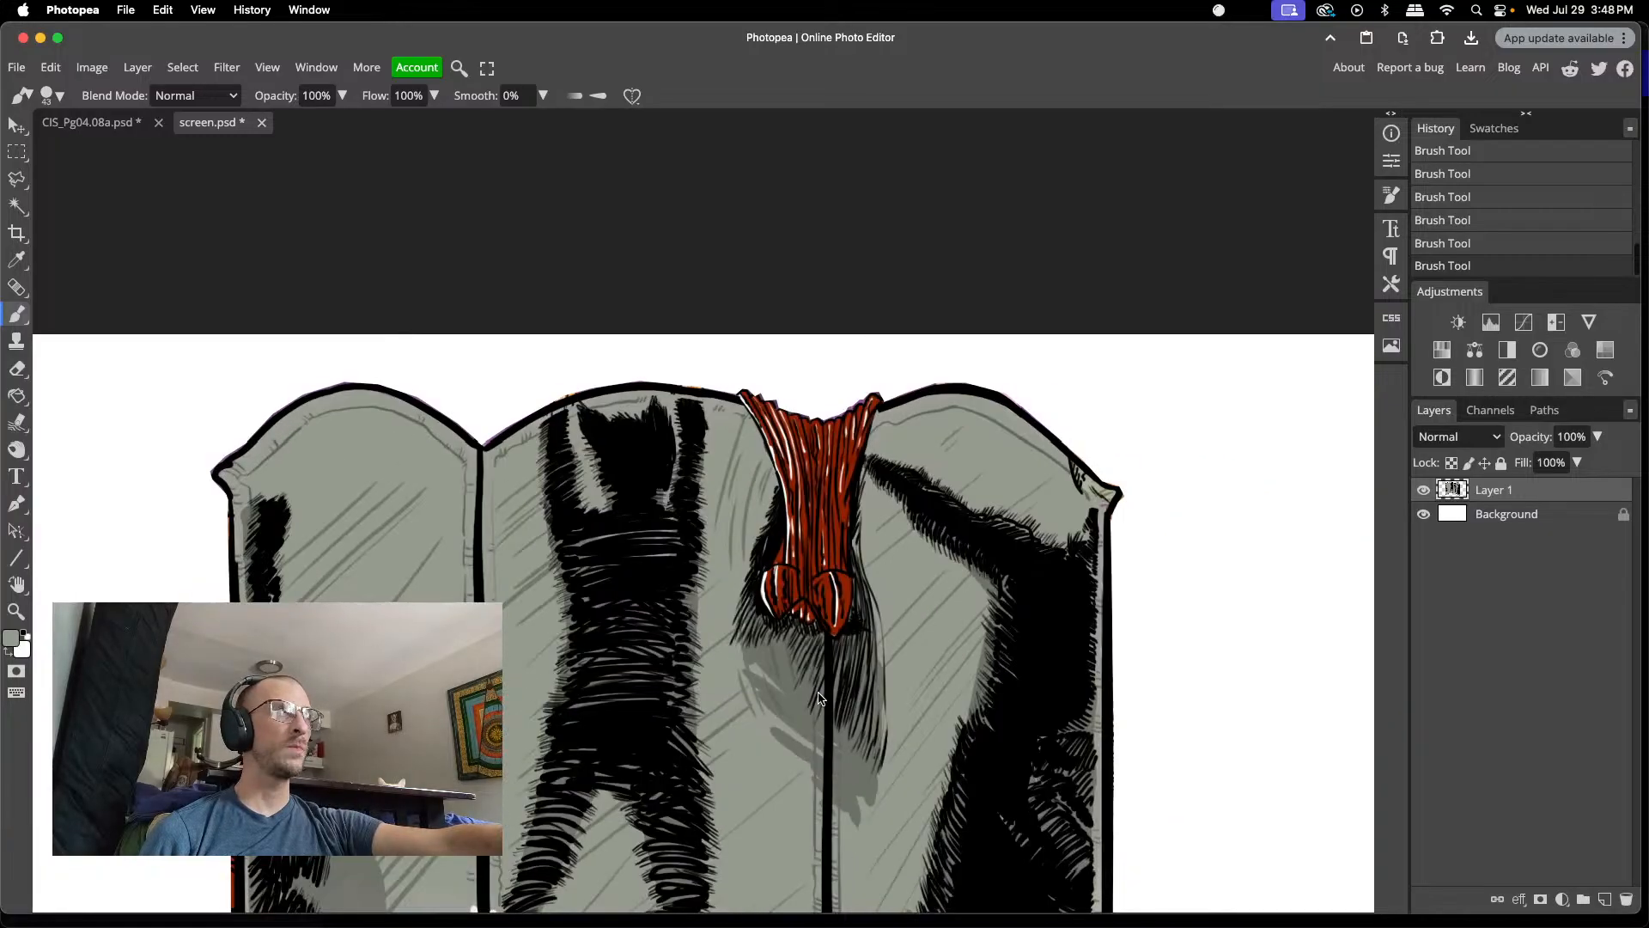
{"action": "scroll", "coordinate": [818, 697], "scroll_direction": "right", "scroll_amount": 2}
{"action": "scroll", "coordinate": [859, 687], "scroll_direction": "down", "scroll_amount": 4}
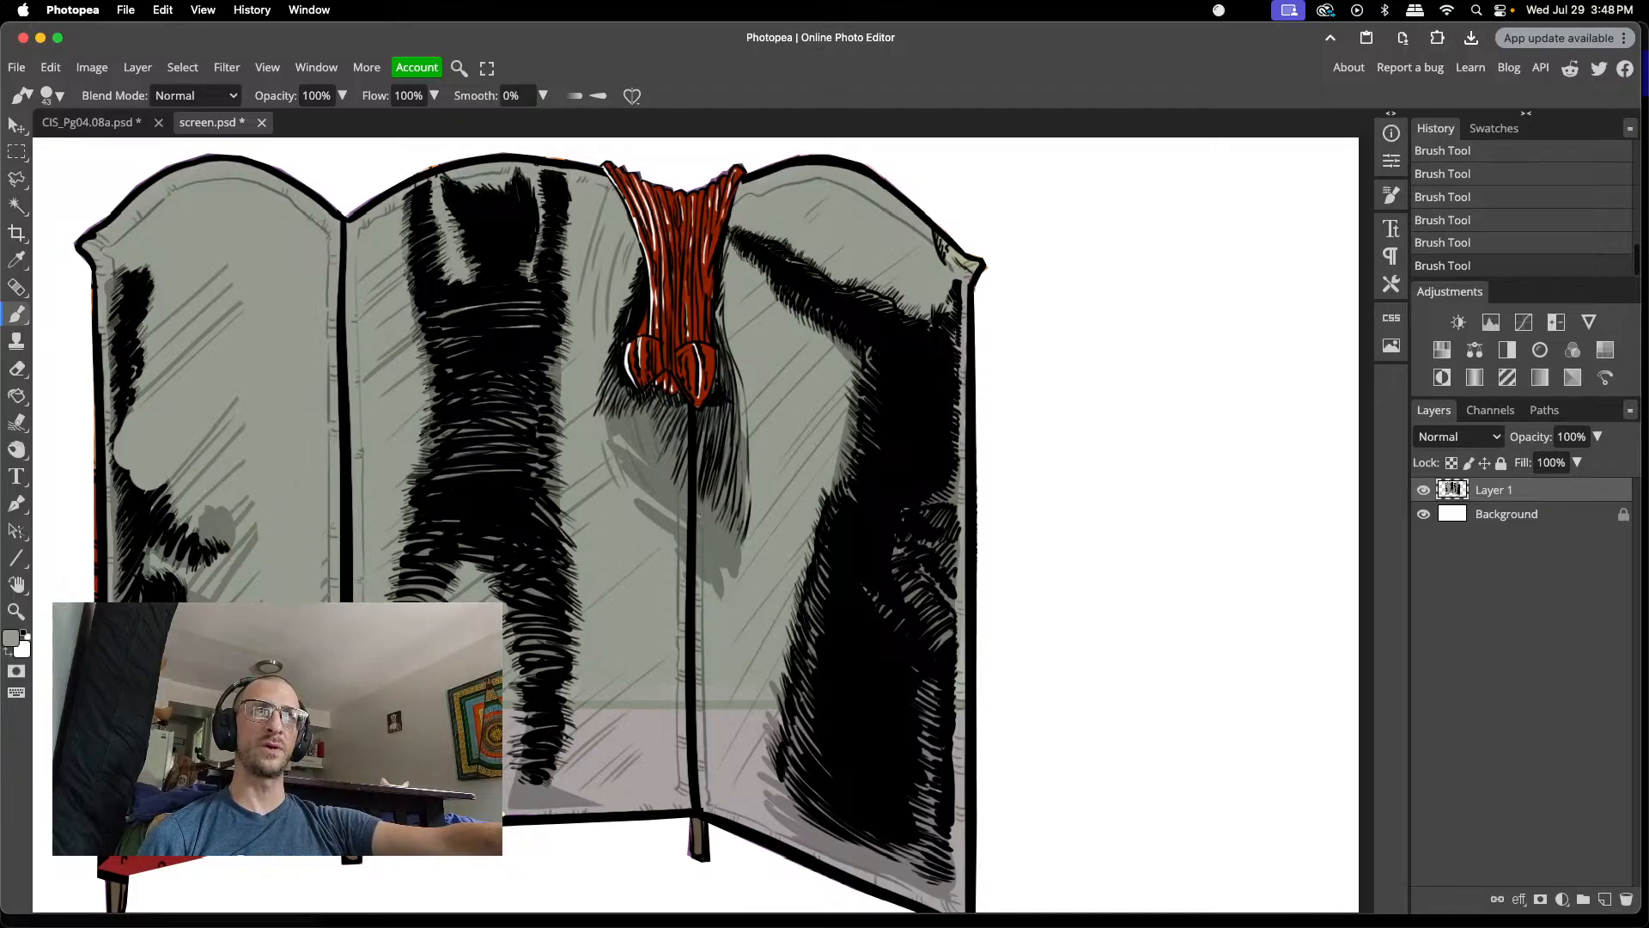
- Brush flat grey over the left-hand panel's diagonal hatching and remaining black shadow, up to its inner border
{"action": "mouse_move", "coordinate": [241, 593]}
{"action": "left_mouse_down"}
{"action": "mouse_move", "coordinate": [237, 514]}
{"action": "mouse_move", "coordinate": [261, 599]}
{"action": "mouse_move", "coordinate": [251, 451]}
{"action": "mouse_move", "coordinate": [221, 583]}
{"action": "left_mouse_up"}
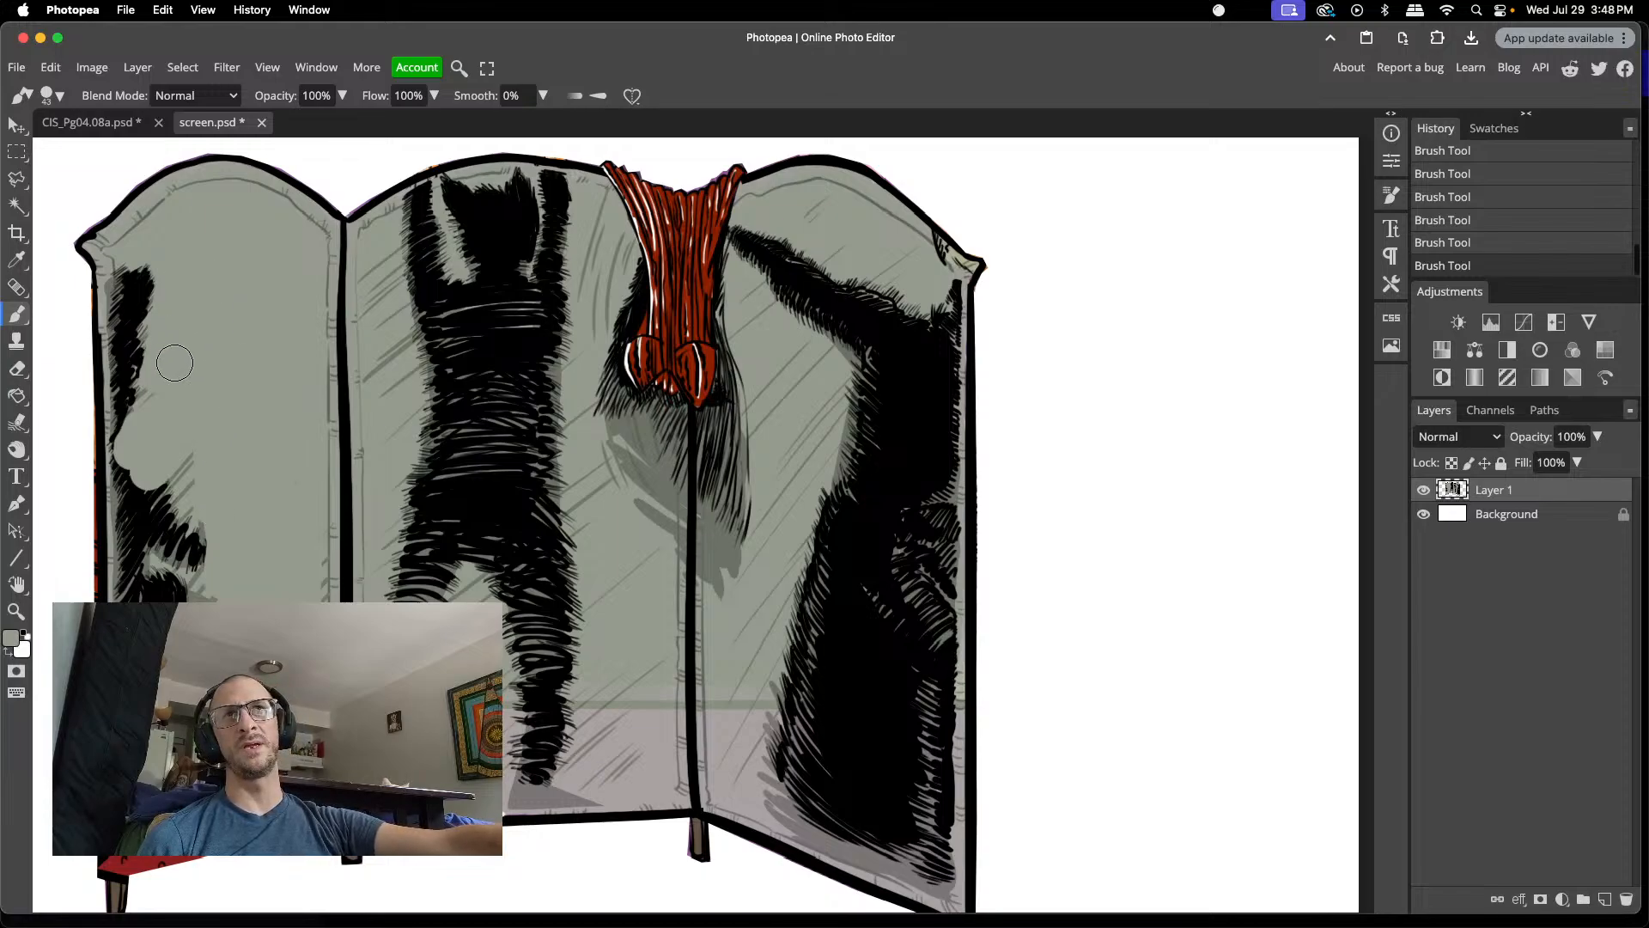
{"action": "mouse_move", "coordinate": [174, 364]}
{"action": "left_mouse_down"}
{"action": "mouse_move", "coordinate": [141, 425]}
{"action": "mouse_move", "coordinate": [157, 269]}
{"action": "mouse_move", "coordinate": [137, 258]}
{"action": "mouse_move", "coordinate": [150, 311]}
{"action": "left_mouse_up"}
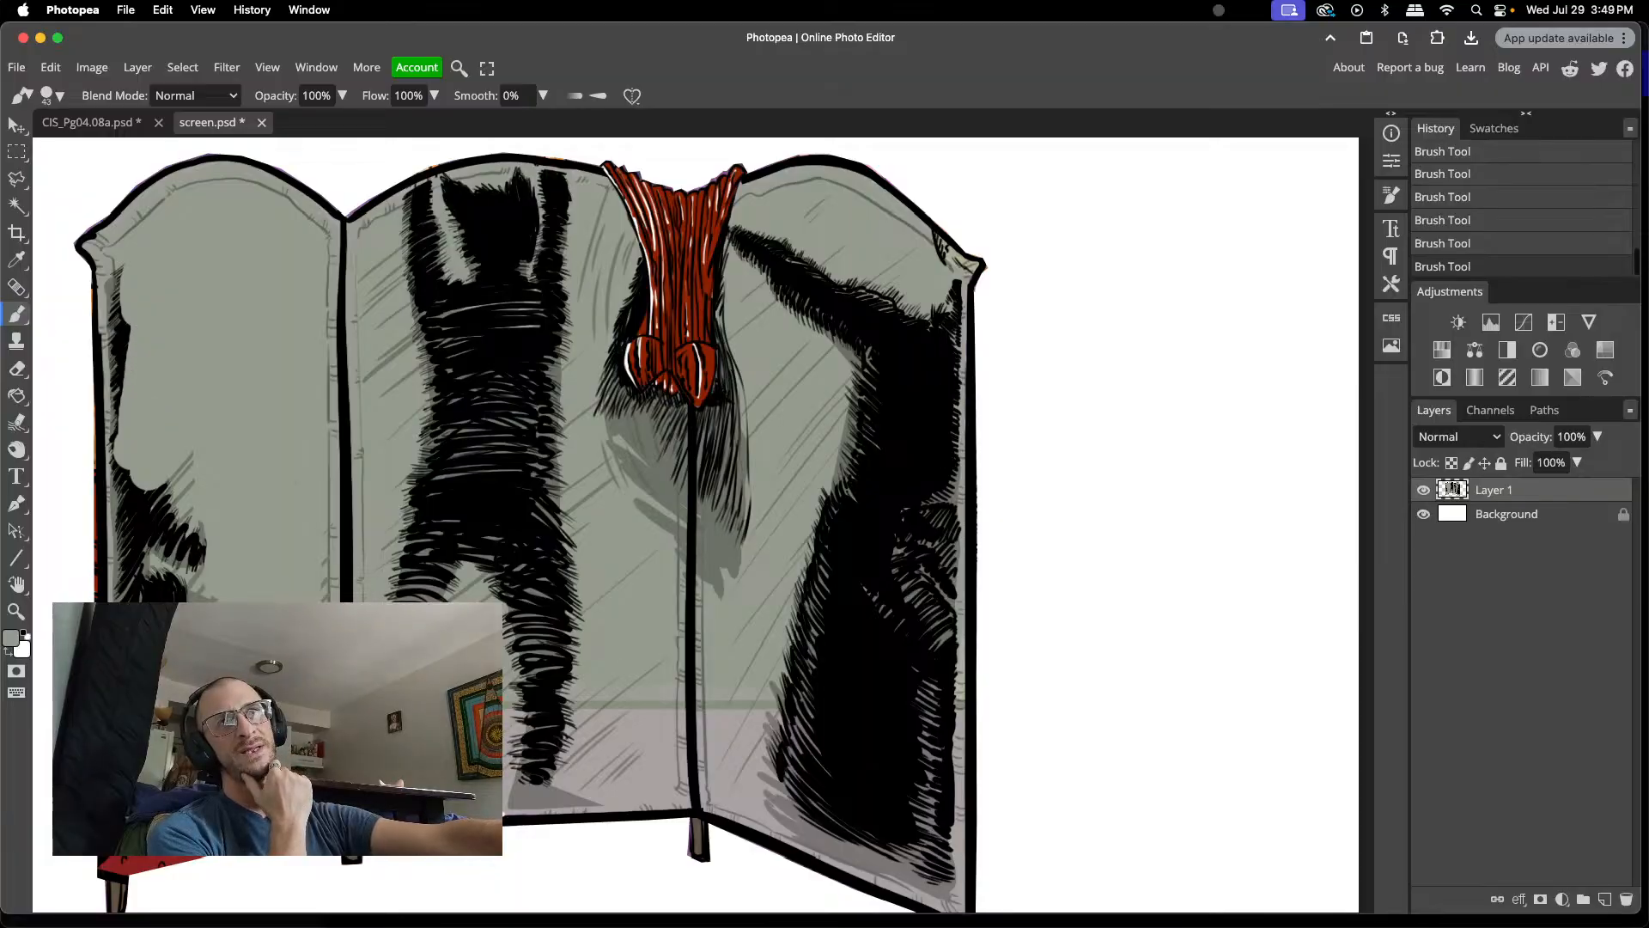
{"action": "left_click", "coordinate": [250, 618]}
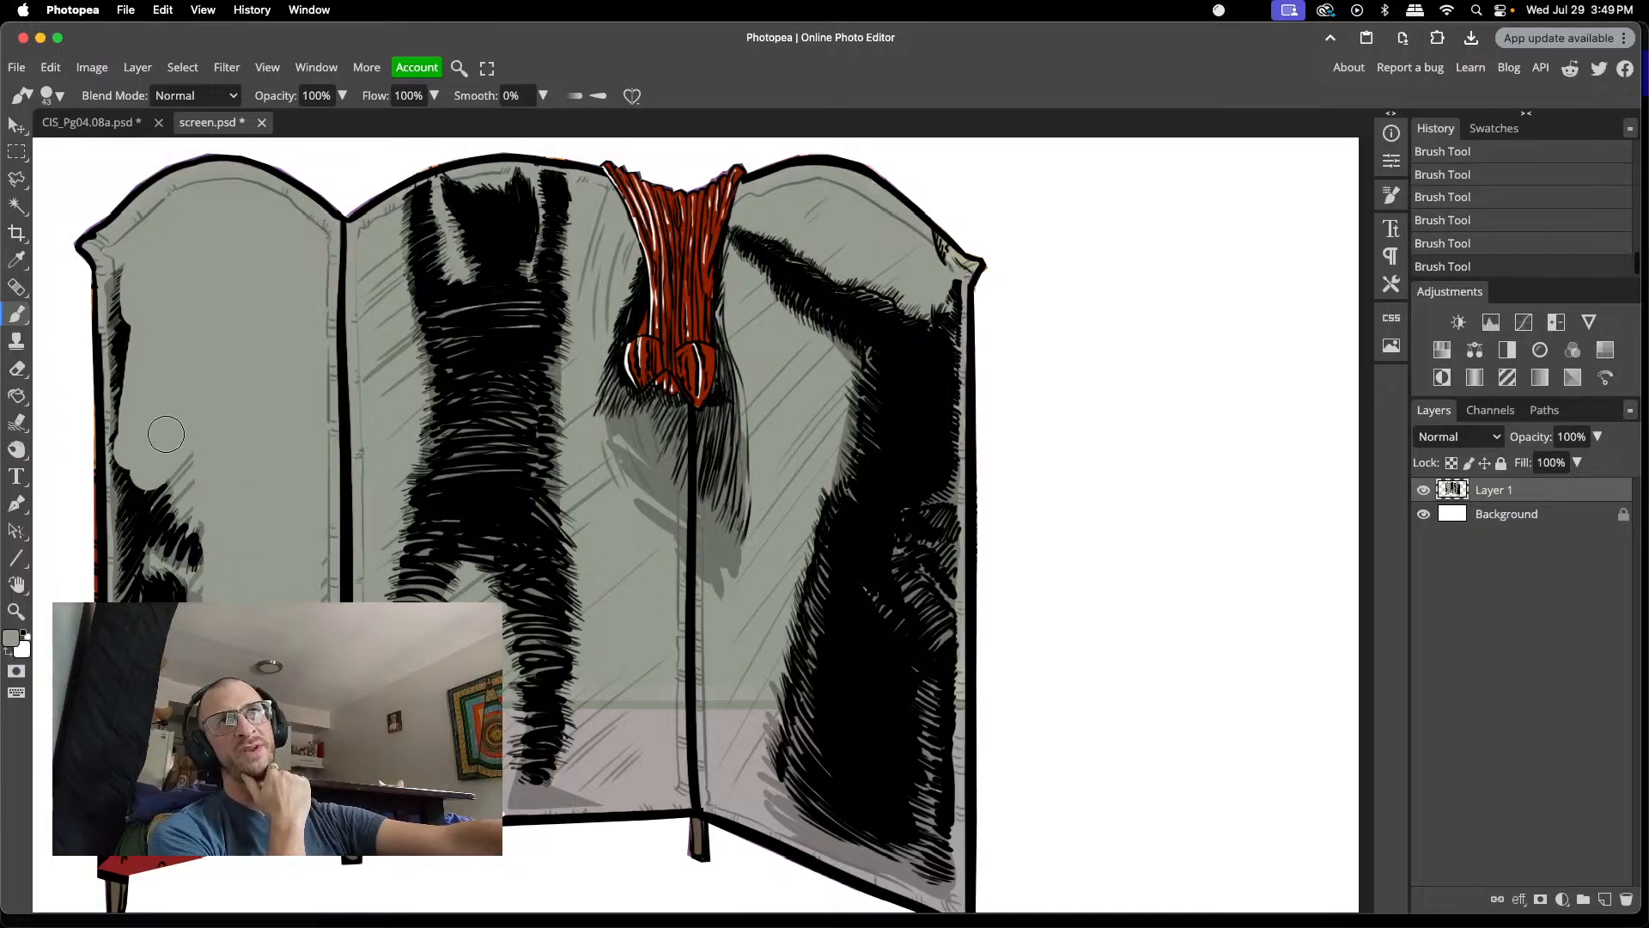
{"action": "mouse_move", "coordinate": [163, 435]}
{"action": "left_mouse_down"}
{"action": "mouse_move", "coordinate": [196, 445]}
{"action": "mouse_move", "coordinate": [170, 572]}
{"action": "mouse_move", "coordinate": [181, 493]}
{"action": "mouse_move", "coordinate": [195, 561]}
{"action": "mouse_move", "coordinate": [171, 526]}
{"action": "left_mouse_up"}
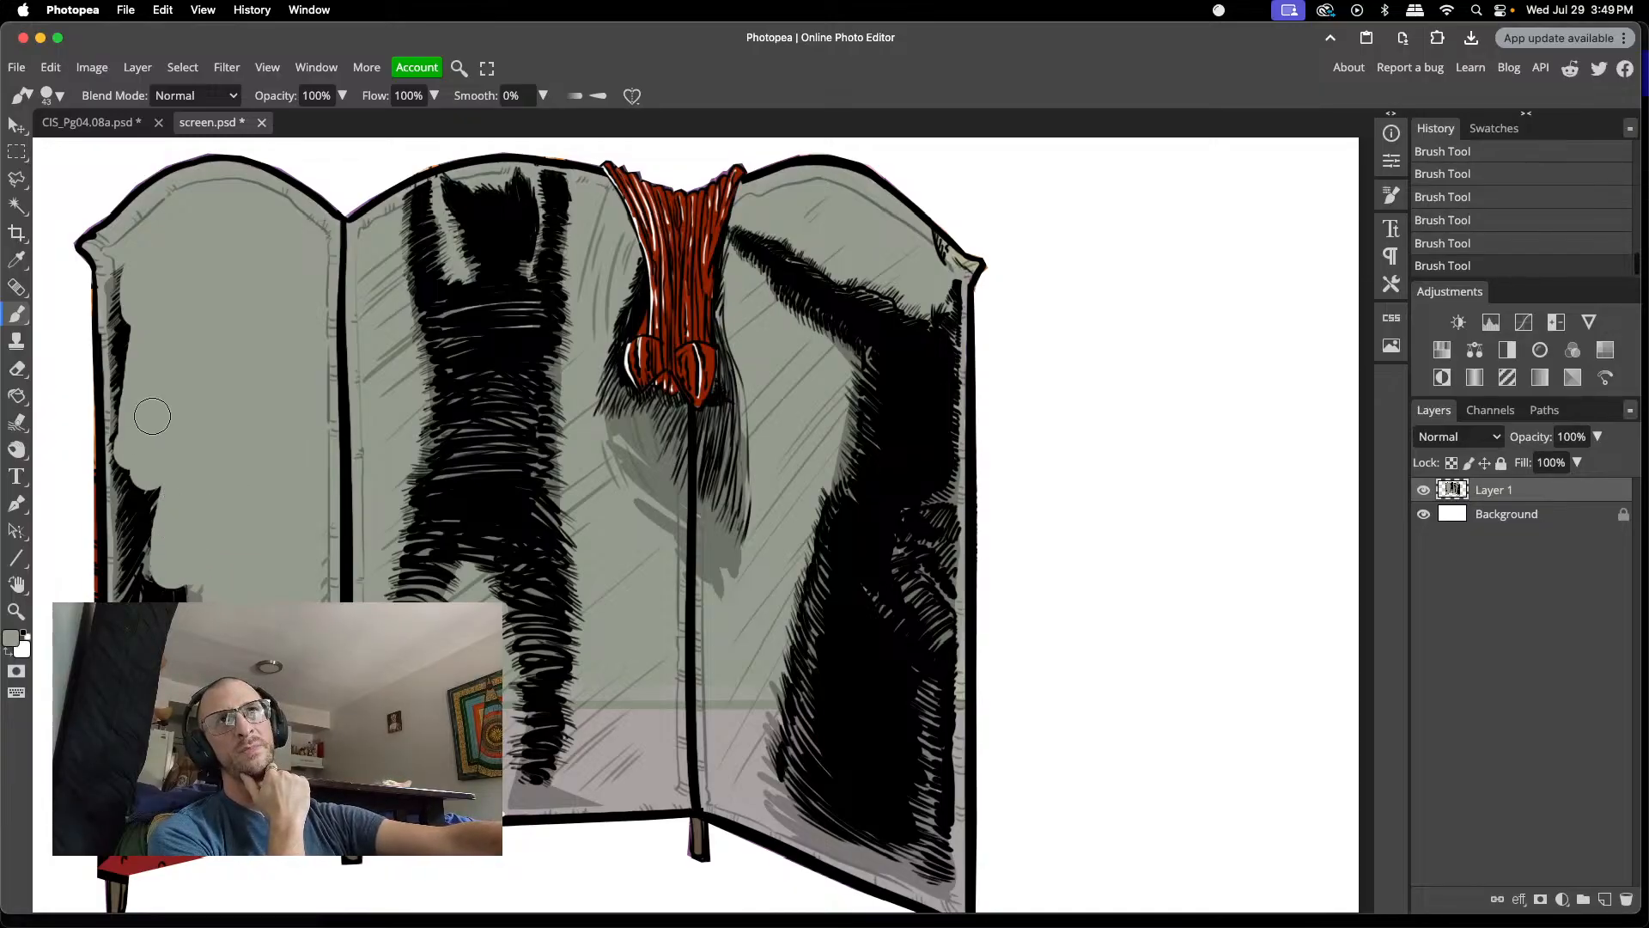
{"action": "left_click_drag", "start_coordinate": [135, 269], "coordinate": [147, 435]}
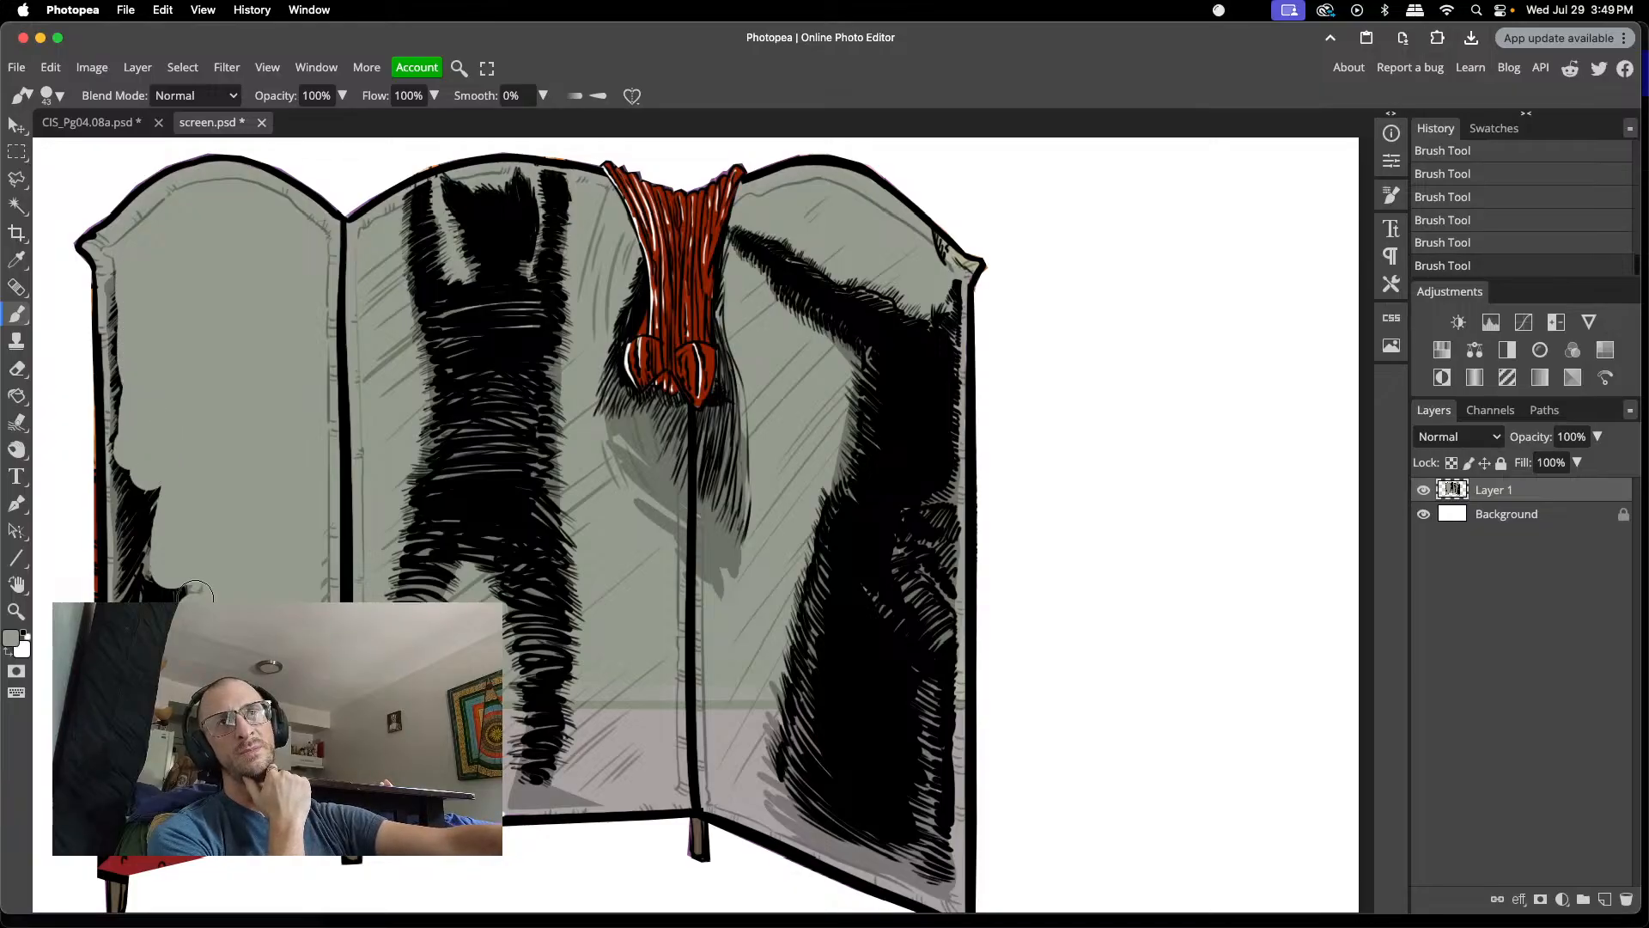
{"action": "mouse_move", "coordinate": [195, 591]}
{"action": "left_mouse_down"}
{"action": "mouse_move", "coordinate": [168, 581]}
{"action": "mouse_move", "coordinate": [150, 468]}
{"action": "mouse_move", "coordinate": [146, 585]}
{"action": "left_mouse_up"}
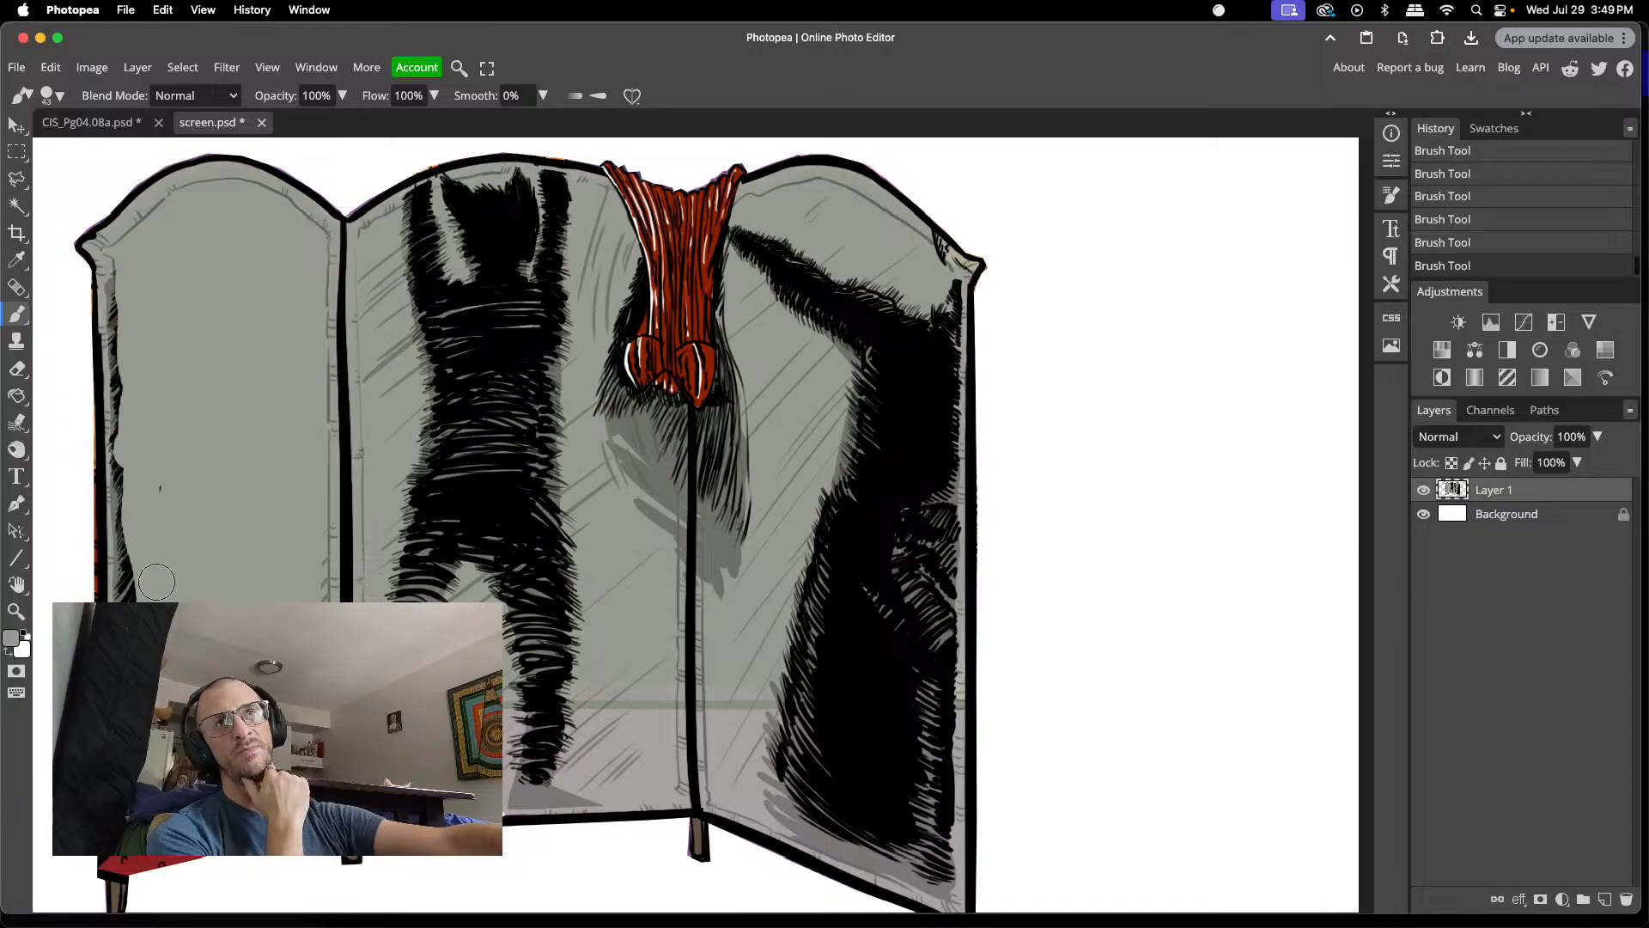
{"action": "left_click_drag", "start_coordinate": [162, 494], "coordinate": [158, 472]}
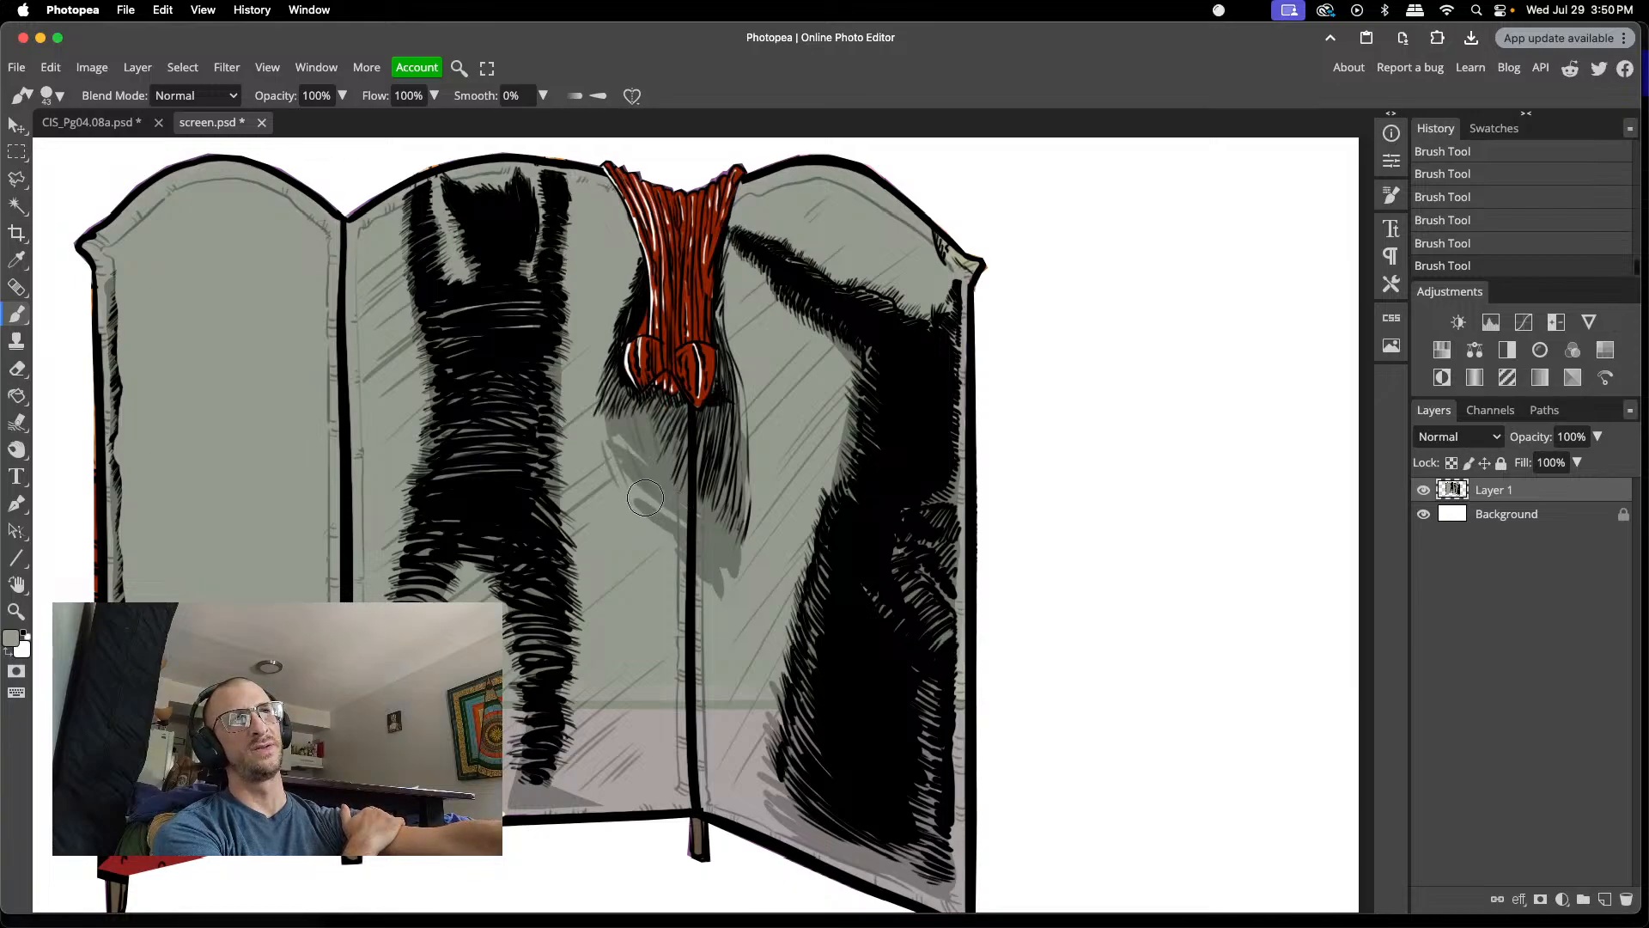
- Brush flat grey over the middle panel's right side, covering the red cloth's outer edge, its shadow, the hatching and the figure shadow's edge
{"action": "mouse_move", "coordinate": [643, 503]}
{"action": "left_mouse_down"}
{"action": "mouse_move", "coordinate": [644, 373]}
{"action": "mouse_move", "coordinate": [614, 487]}
{"action": "mouse_move", "coordinate": [619, 319]}
{"action": "left_mouse_up"}
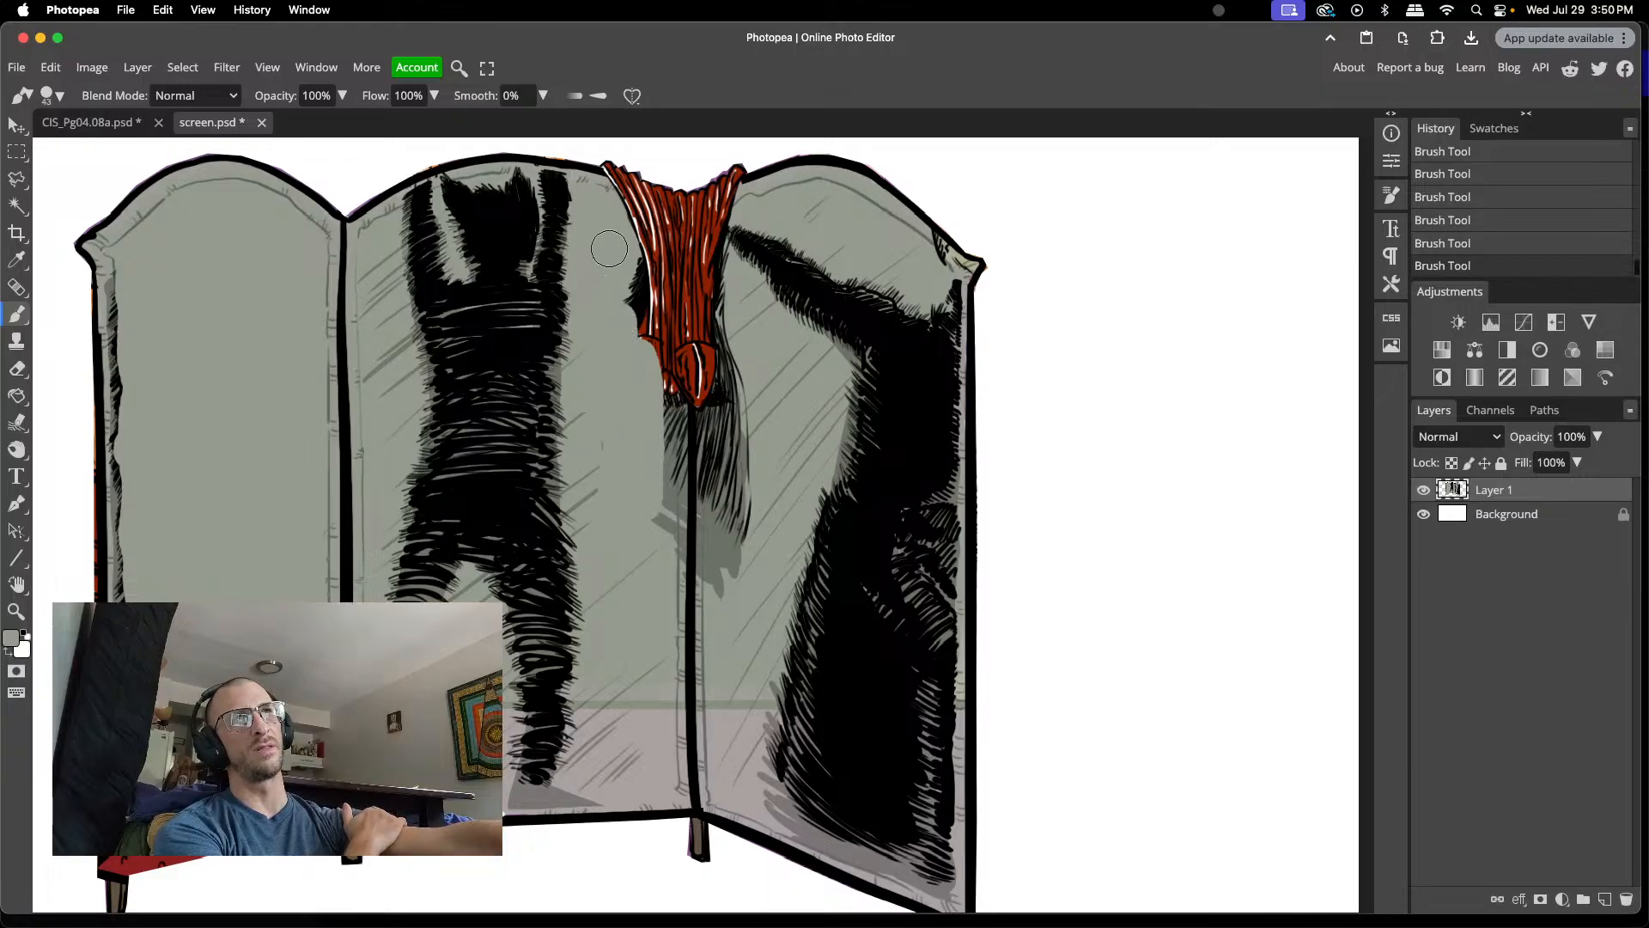
{"action": "mouse_move", "coordinate": [607, 200]}
{"action": "left_mouse_down"}
{"action": "mouse_move", "coordinate": [636, 258]}
{"action": "mouse_move", "coordinate": [643, 363]}
{"action": "left_mouse_up"}
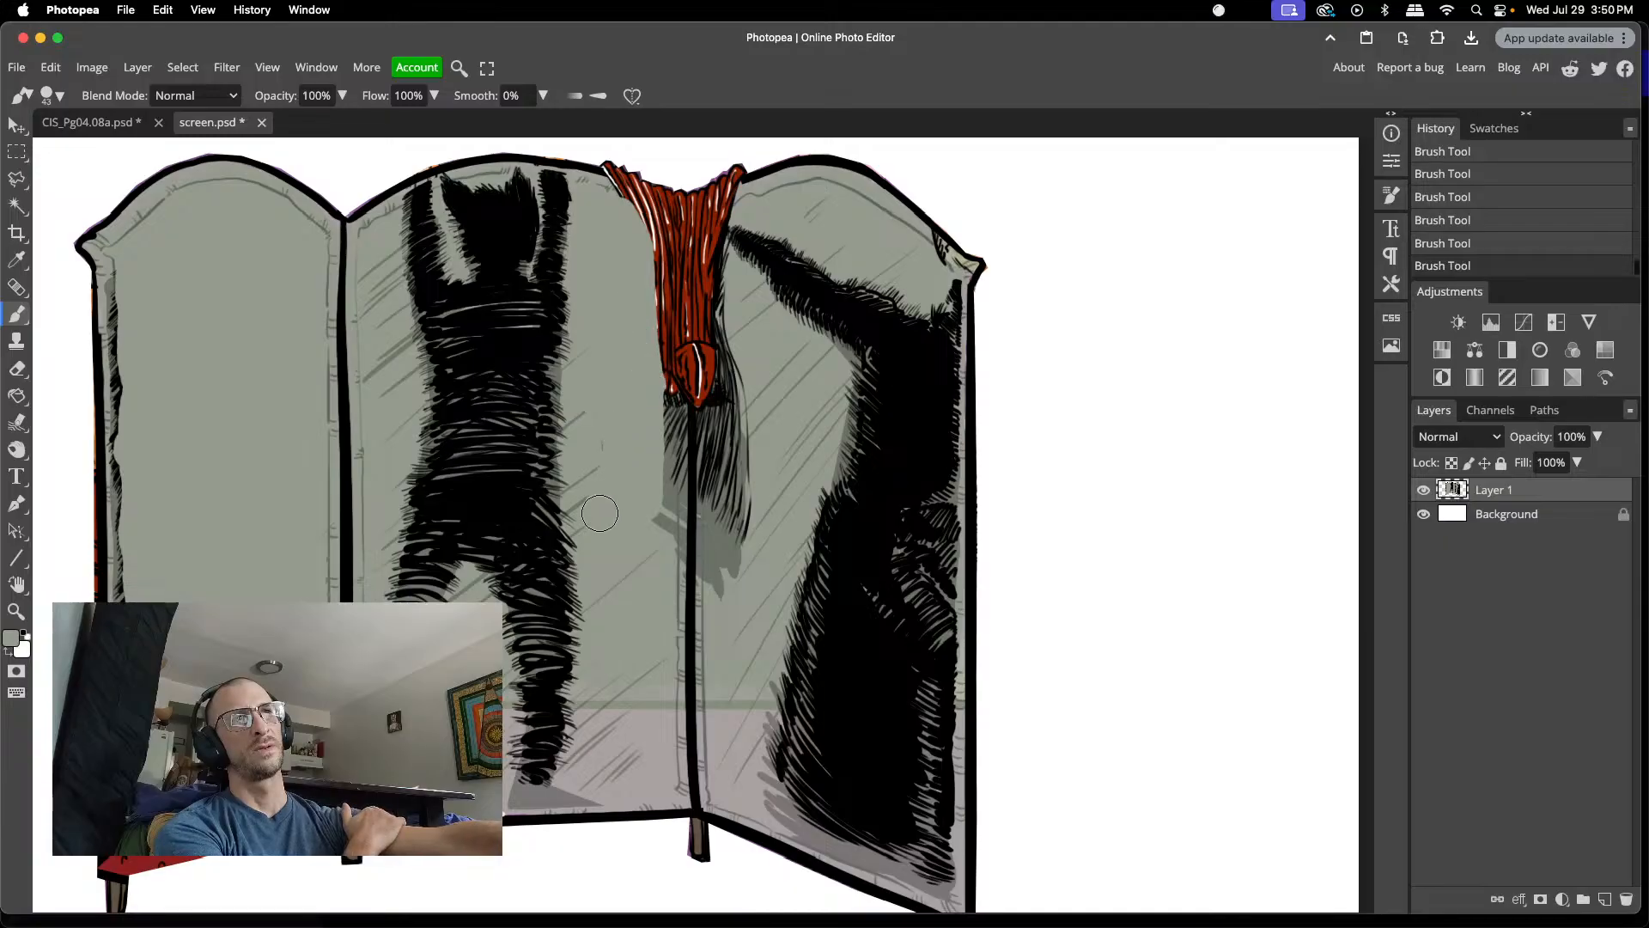
{"action": "mouse_move", "coordinate": [585, 536]}
{"action": "left_mouse_down"}
{"action": "mouse_move", "coordinate": [554, 433]}
{"action": "mouse_move", "coordinate": [559, 547]}
{"action": "mouse_move", "coordinate": [547, 370]}
{"action": "left_mouse_up"}
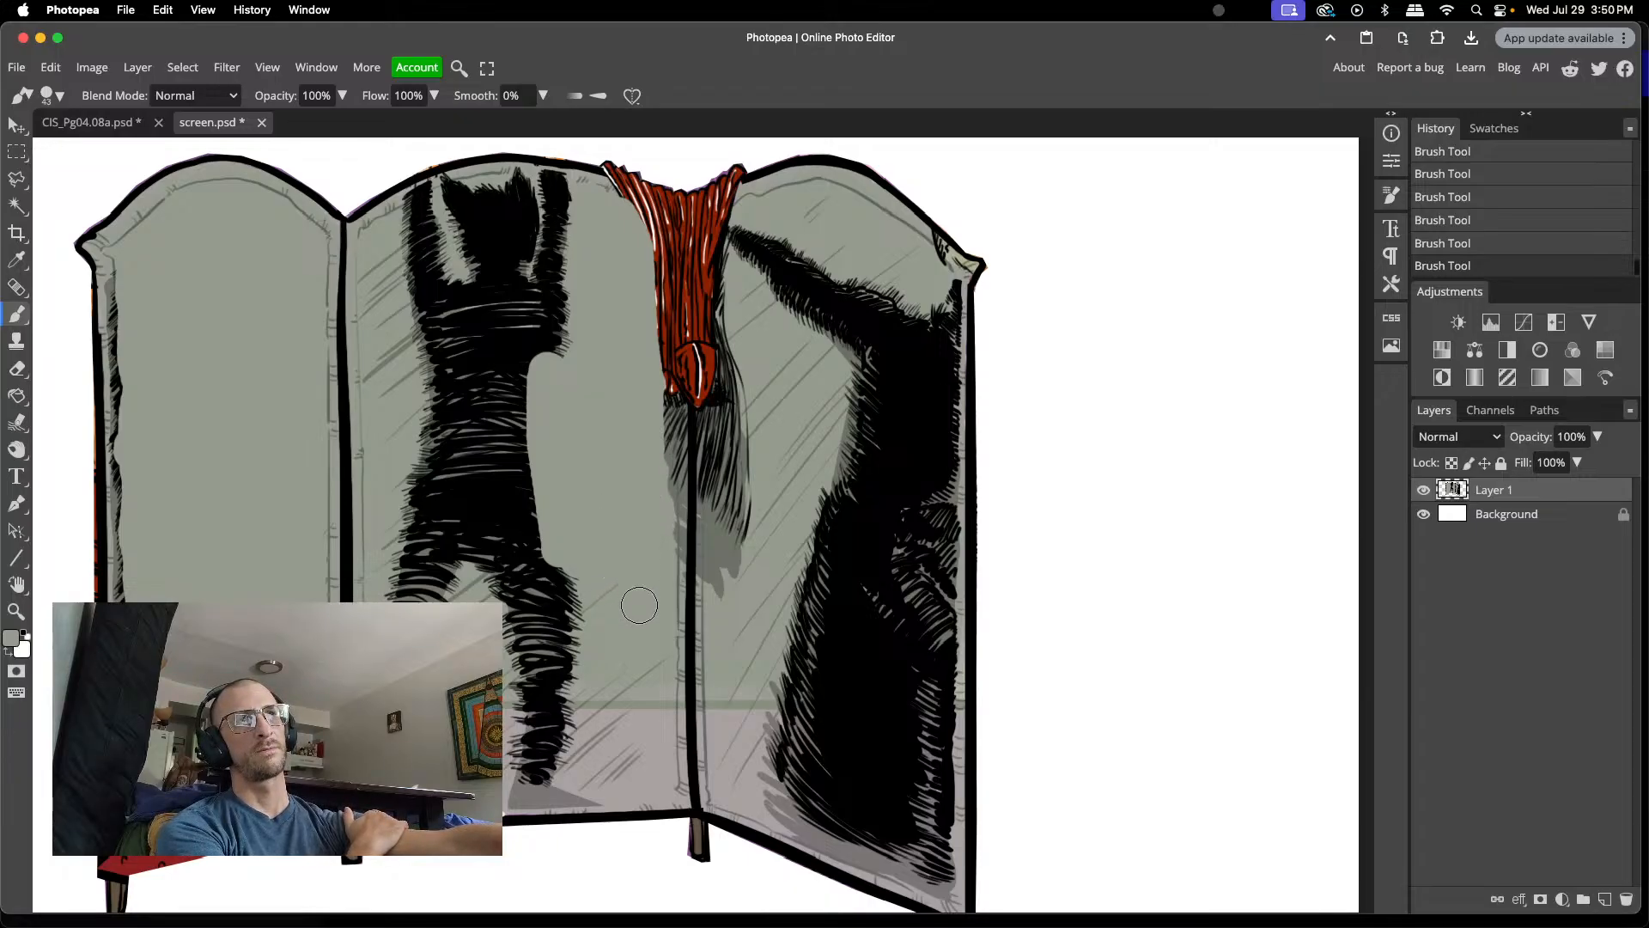
{"action": "mouse_move", "coordinate": [578, 562]}
{"action": "left_mouse_down"}
{"action": "mouse_move", "coordinate": [604, 660]}
{"action": "mouse_move", "coordinate": [653, 646]}
{"action": "mouse_move", "coordinate": [642, 725]}
{"action": "mouse_move", "coordinate": [620, 655]}
{"action": "mouse_move", "coordinate": [636, 763]}
{"action": "mouse_move", "coordinate": [620, 769]}
{"action": "mouse_move", "coordinate": [655, 666]}
{"action": "mouse_move", "coordinate": [648, 736]}
{"action": "mouse_move", "coordinate": [614, 766]}
{"action": "mouse_move", "coordinate": [601, 677]}
{"action": "mouse_move", "coordinate": [594, 773]}
{"action": "mouse_move", "coordinate": [552, 755]}
{"action": "mouse_move", "coordinate": [579, 753]}
{"action": "mouse_move", "coordinate": [554, 752]}
{"action": "mouse_move", "coordinate": [565, 654]}
{"action": "mouse_move", "coordinate": [593, 714]}
{"action": "mouse_move", "coordinate": [550, 543]}
{"action": "mouse_move", "coordinate": [485, 492]}
{"action": "left_mouse_up"}
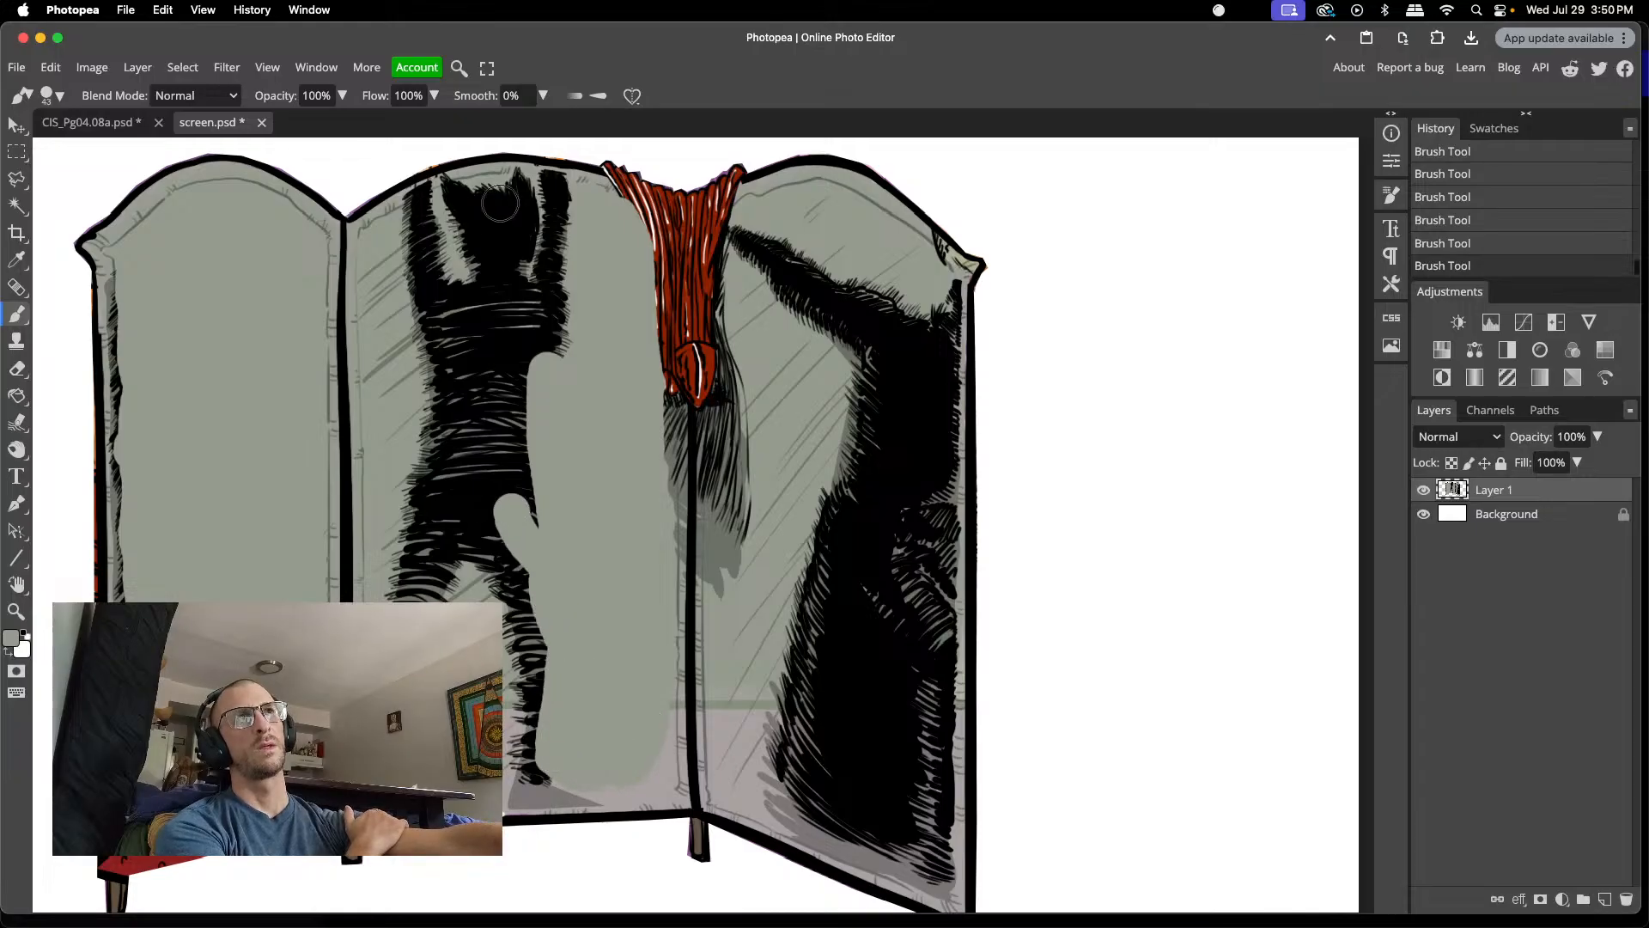
- Brush grey over the black figure shadow in the middle panel, from its raised arms and head down through the body
{"action": "mouse_move", "coordinate": [394, 244]}
{"action": "left_mouse_down"}
{"action": "mouse_move", "coordinate": [567, 245]}
{"action": "mouse_move", "coordinate": [553, 251]}
{"action": "mouse_move", "coordinate": [408, 264]}
{"action": "mouse_move", "coordinate": [419, 223]}
{"action": "mouse_move", "coordinate": [580, 216]}
{"action": "mouse_move", "coordinate": [532, 195]}
{"action": "mouse_move", "coordinate": [423, 214]}
{"action": "left_mouse_up"}
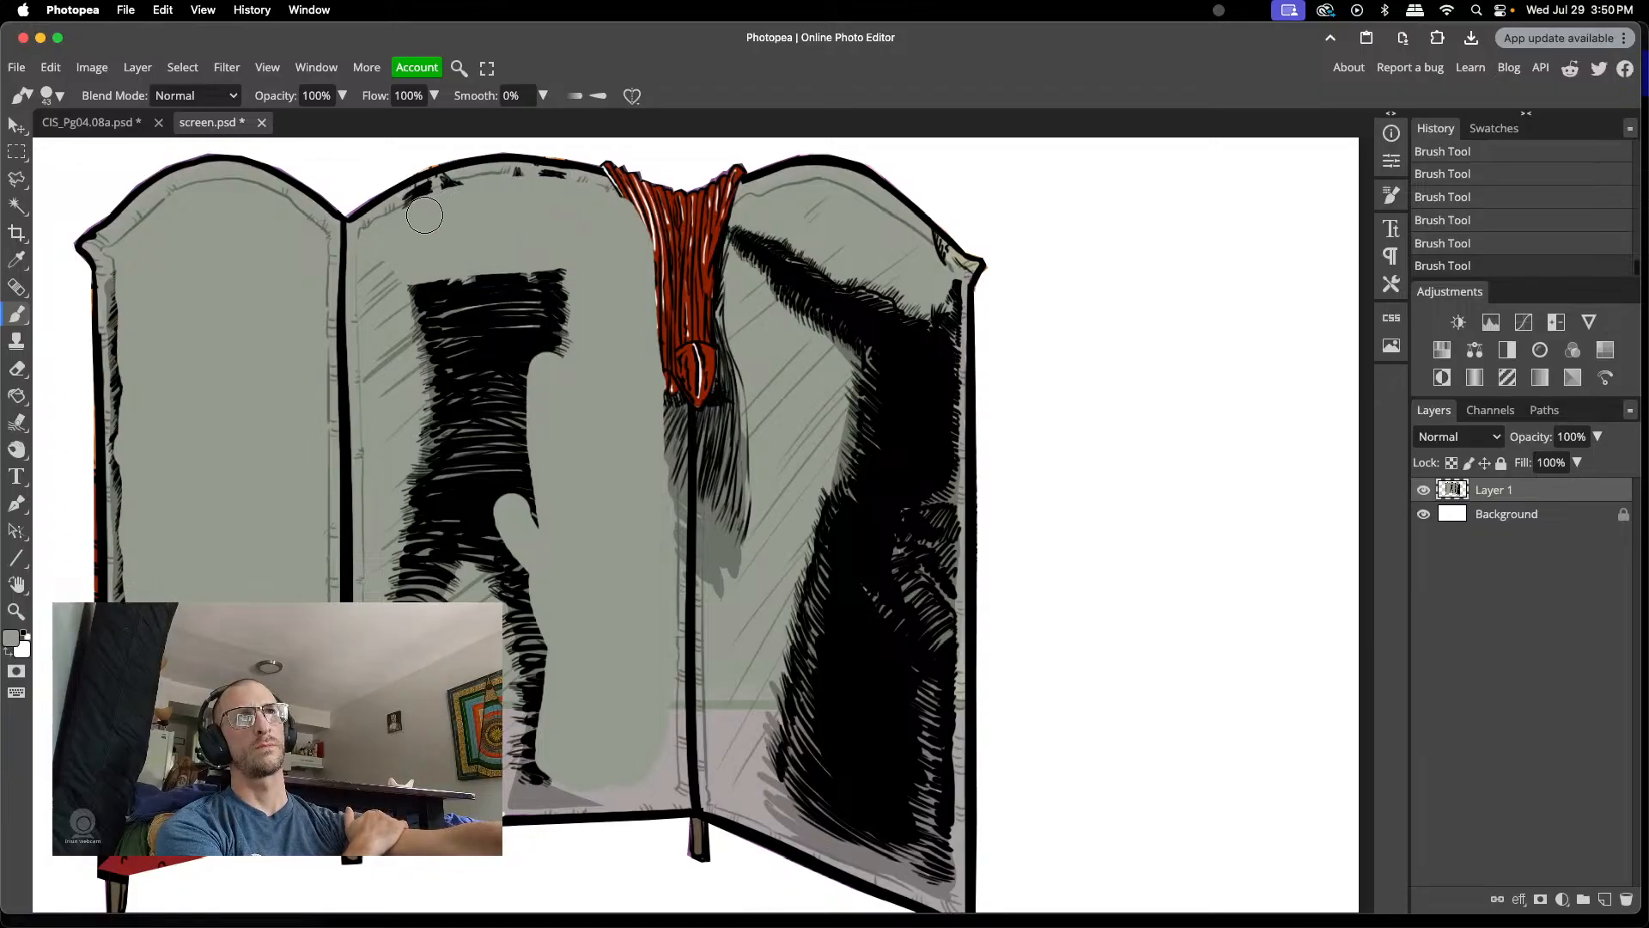
{"action": "mouse_move", "coordinate": [600, 281]}
{"action": "left_mouse_down"}
{"action": "mouse_move", "coordinate": [555, 260]}
{"action": "mouse_move", "coordinate": [548, 390]}
{"action": "mouse_move", "coordinate": [570, 290]}
{"action": "mouse_move", "coordinate": [536, 329]}
{"action": "mouse_move", "coordinate": [486, 316]}
{"action": "mouse_move", "coordinate": [517, 280]}
{"action": "mouse_move", "coordinate": [540, 310]}
{"action": "mouse_move", "coordinate": [478, 318]}
{"action": "mouse_move", "coordinate": [512, 285]}
{"action": "mouse_move", "coordinate": [445, 274]}
{"action": "mouse_move", "coordinate": [431, 308]}
{"action": "mouse_move", "coordinate": [461, 277]}
{"action": "mouse_move", "coordinate": [424, 313]}
{"action": "mouse_move", "coordinate": [381, 268]}
{"action": "mouse_move", "coordinate": [392, 348]}
{"action": "mouse_move", "coordinate": [434, 304]}
{"action": "mouse_move", "coordinate": [481, 318]}
{"action": "mouse_move", "coordinate": [441, 348]}
{"action": "left_mouse_up"}
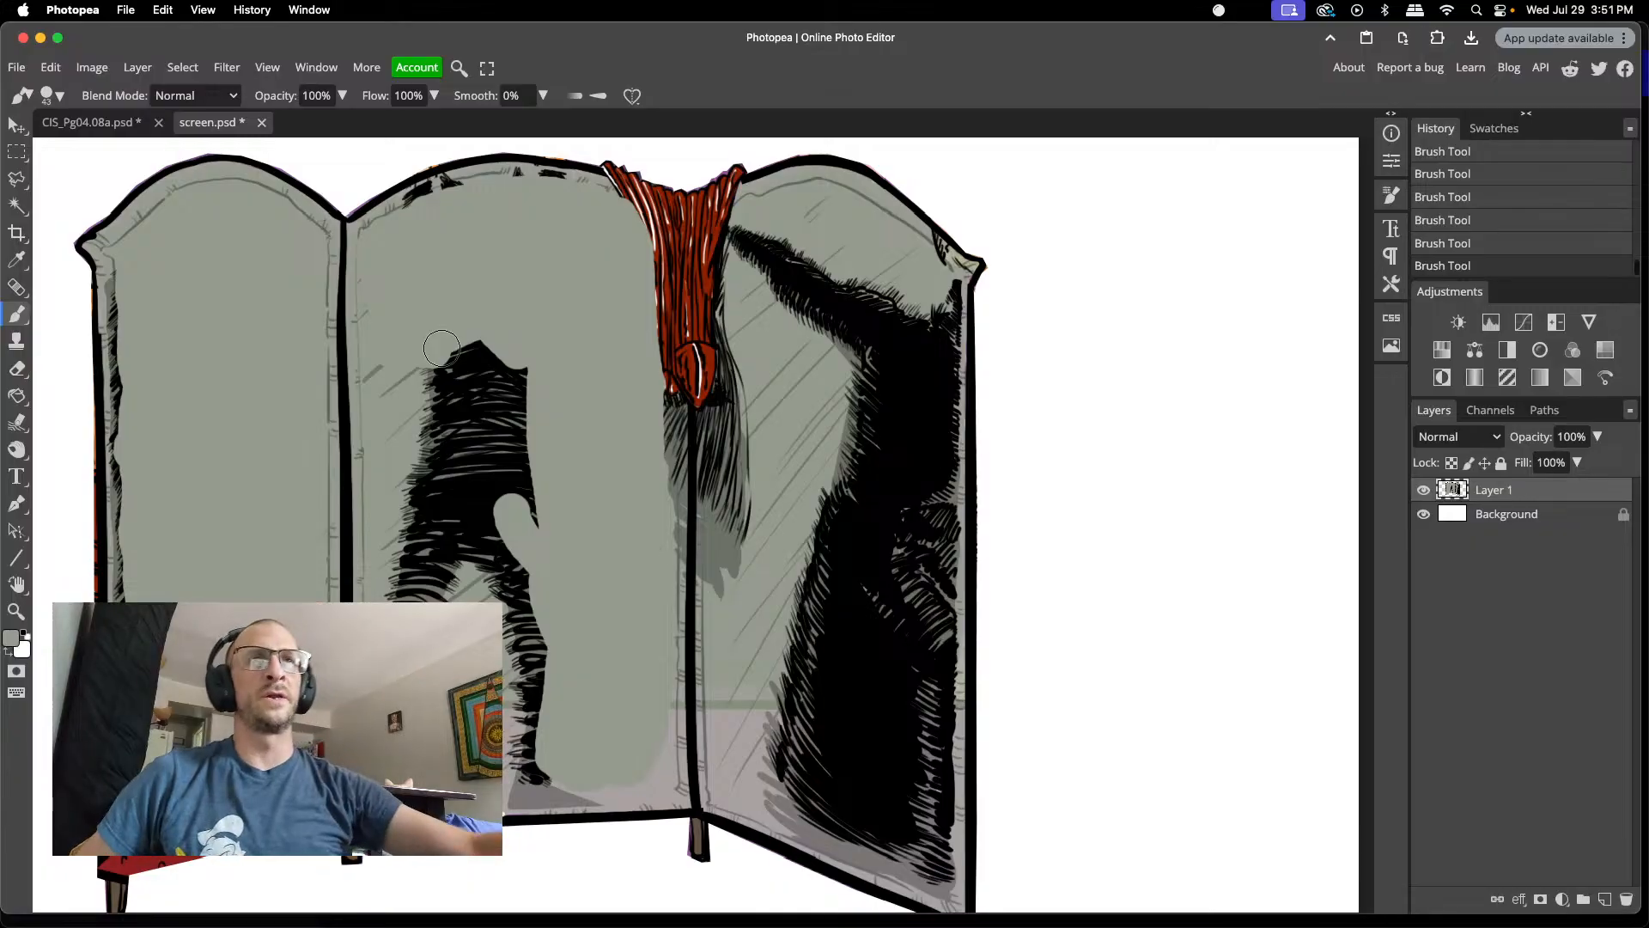
{"action": "mouse_move", "coordinate": [526, 353]}
{"action": "left_mouse_down"}
{"action": "mouse_move", "coordinate": [503, 442]}
{"action": "mouse_move", "coordinate": [479, 342]}
{"action": "mouse_move", "coordinate": [496, 381]}
{"action": "mouse_move", "coordinate": [490, 361]}
{"action": "mouse_move", "coordinate": [468, 389]}
{"action": "mouse_move", "coordinate": [449, 338]}
{"action": "mouse_move", "coordinate": [442, 413]}
{"action": "mouse_move", "coordinate": [405, 362]}
{"action": "mouse_move", "coordinate": [396, 392]}
{"action": "mouse_move", "coordinate": [381, 378]}
{"action": "mouse_move", "coordinate": [407, 378]}
{"action": "mouse_move", "coordinate": [387, 317]}
{"action": "left_mouse_up"}
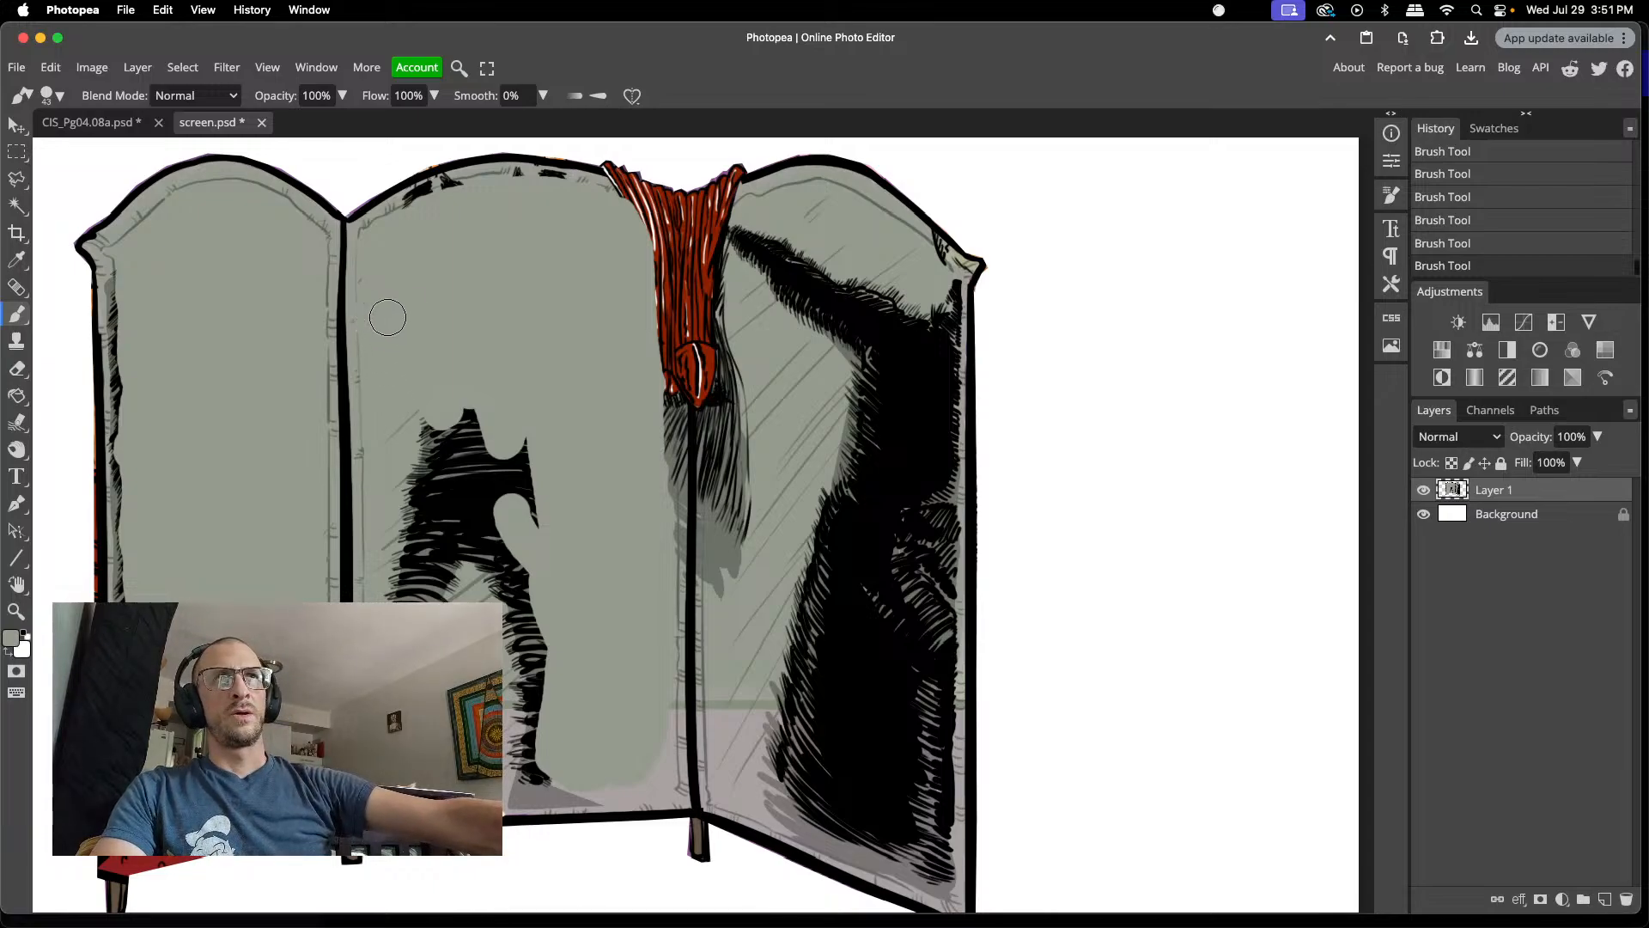
{"action": "key", "text": "ctrl+z"}
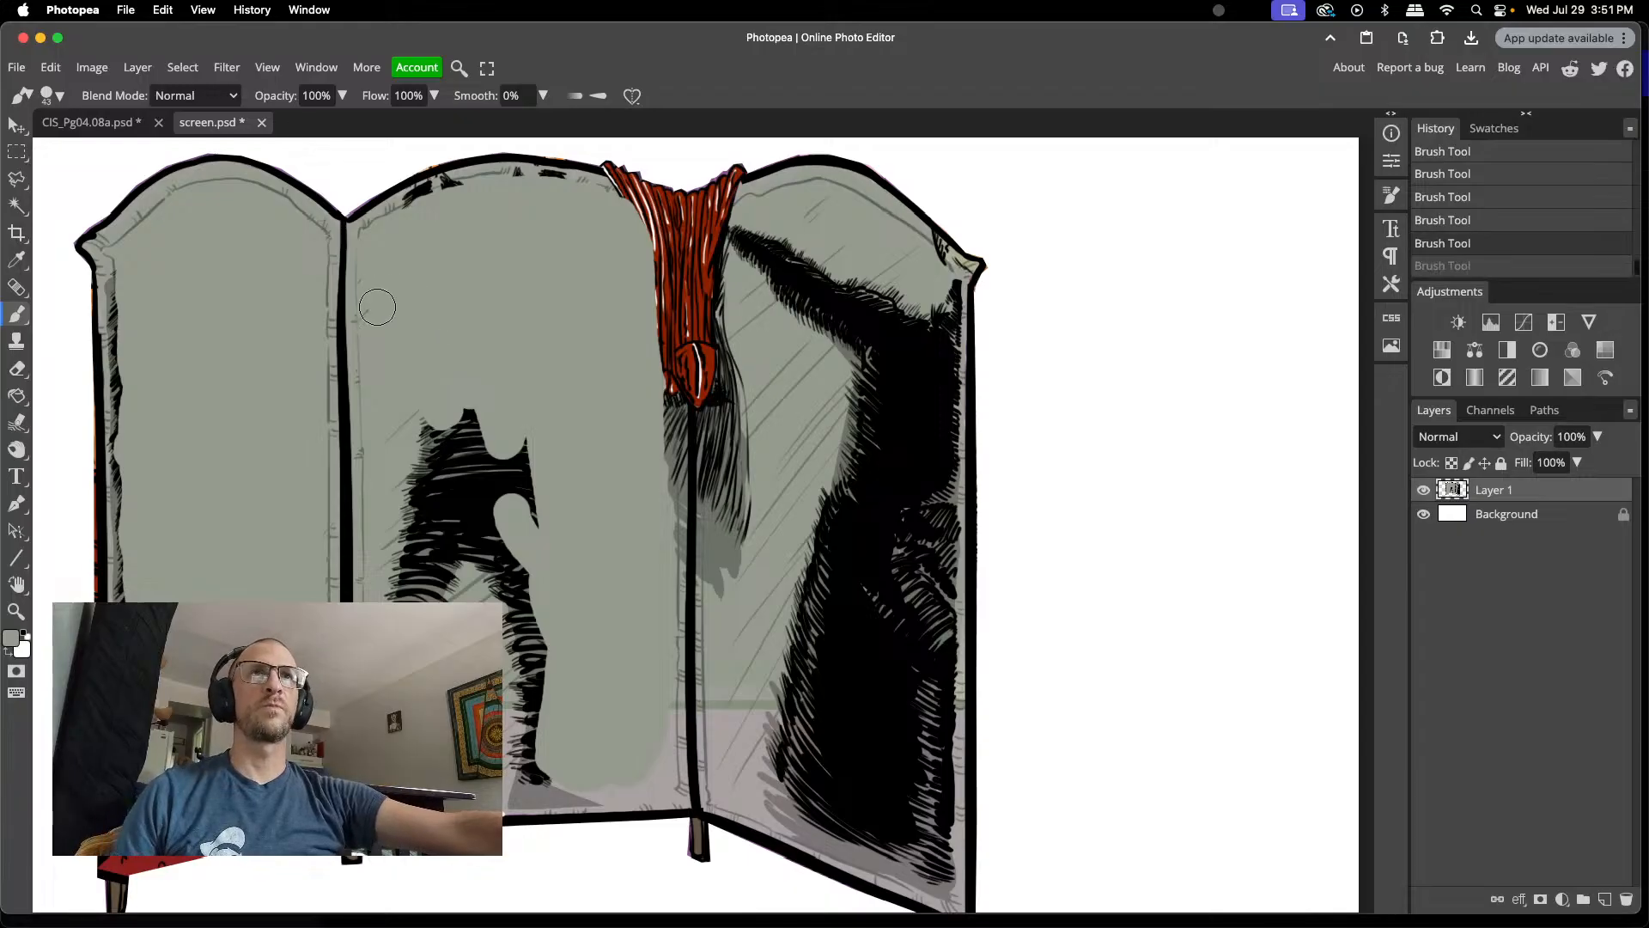
{"action": "left_click_drag", "start_coordinate": [386, 334], "coordinate": [430, 363]}
{"action": "mouse_move", "coordinate": [516, 518]}
{"action": "left_mouse_down"}
{"action": "mouse_move", "coordinate": [527, 485]}
{"action": "mouse_move", "coordinate": [546, 566]}
{"action": "mouse_move", "coordinate": [508, 440]}
{"action": "mouse_move", "coordinate": [524, 549]}
{"action": "mouse_move", "coordinate": [484, 453]}
{"action": "mouse_move", "coordinate": [483, 410]}
{"action": "mouse_move", "coordinate": [480, 468]}
{"action": "mouse_move", "coordinate": [550, 679]}
{"action": "mouse_move", "coordinate": [534, 700]}
{"action": "mouse_move", "coordinate": [516, 682]}
{"action": "mouse_move", "coordinate": [465, 407]}
{"action": "mouse_move", "coordinate": [494, 607]}
{"action": "mouse_move", "coordinate": [438, 420]}
{"action": "mouse_move", "coordinate": [428, 459]}
{"action": "mouse_move", "coordinate": [411, 405]}
{"action": "mouse_move", "coordinate": [408, 470]}
{"action": "mouse_move", "coordinate": [399, 420]}
{"action": "mouse_move", "coordinate": [435, 556]}
{"action": "mouse_move", "coordinate": [478, 604]}
{"action": "mouse_move", "coordinate": [445, 517]}
{"action": "mouse_move", "coordinate": [458, 567]}
{"action": "left_mouse_up"}
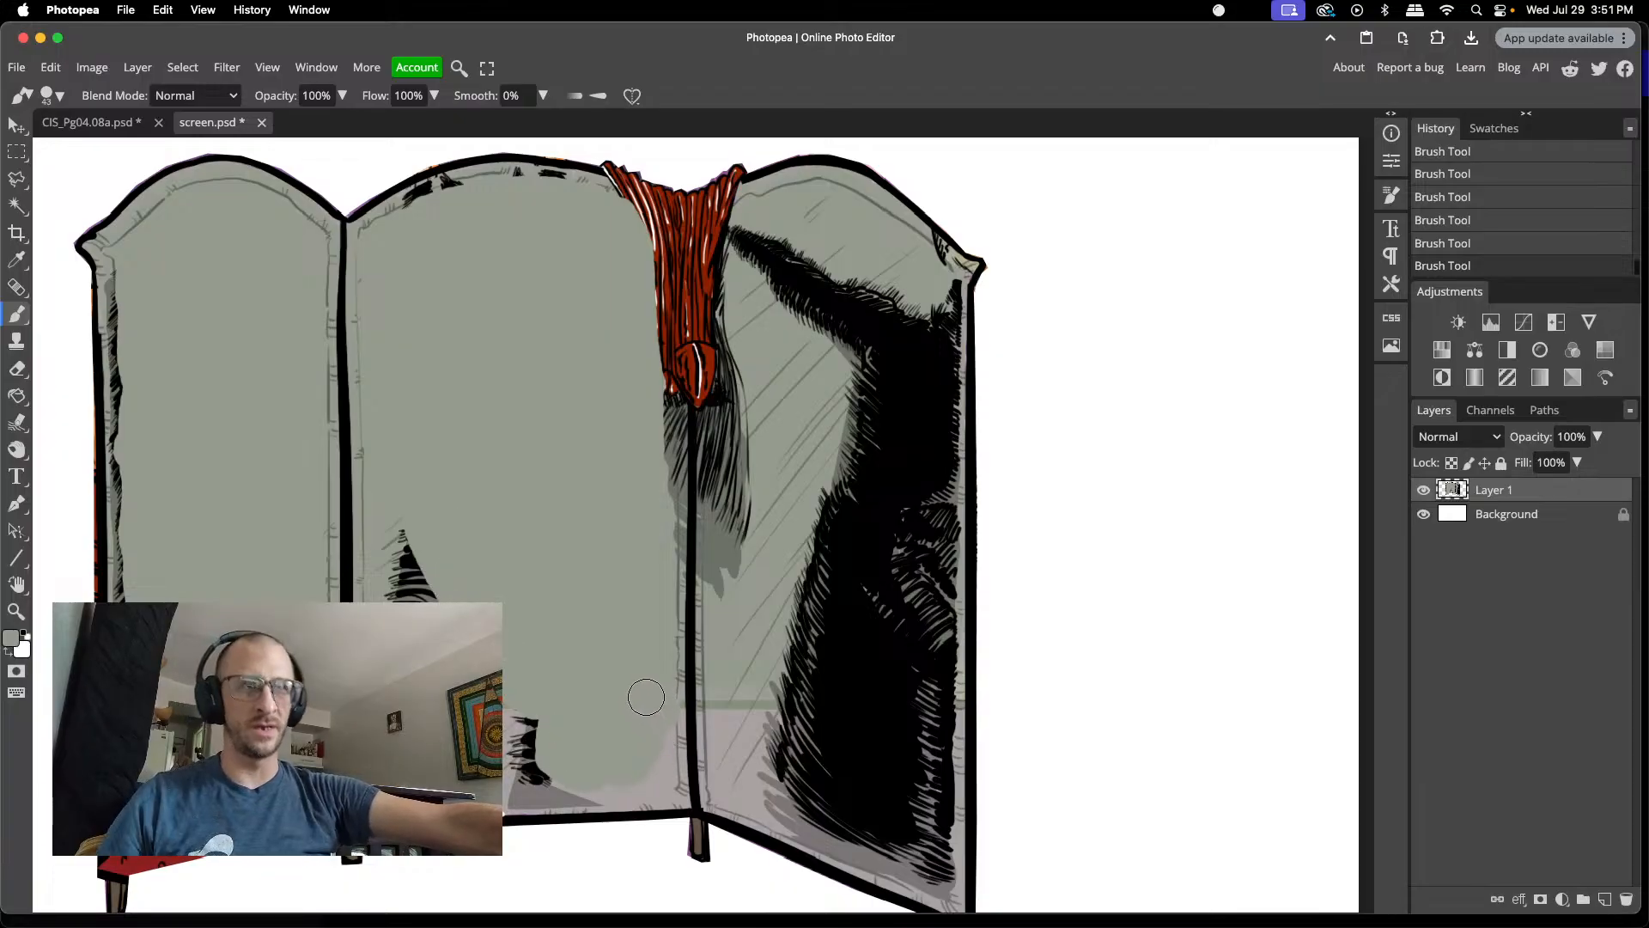
- Brush grey over the last black shadow remnants and the darker patch along the bottom of the middle panel
{"action": "key", "text": "super+z"}
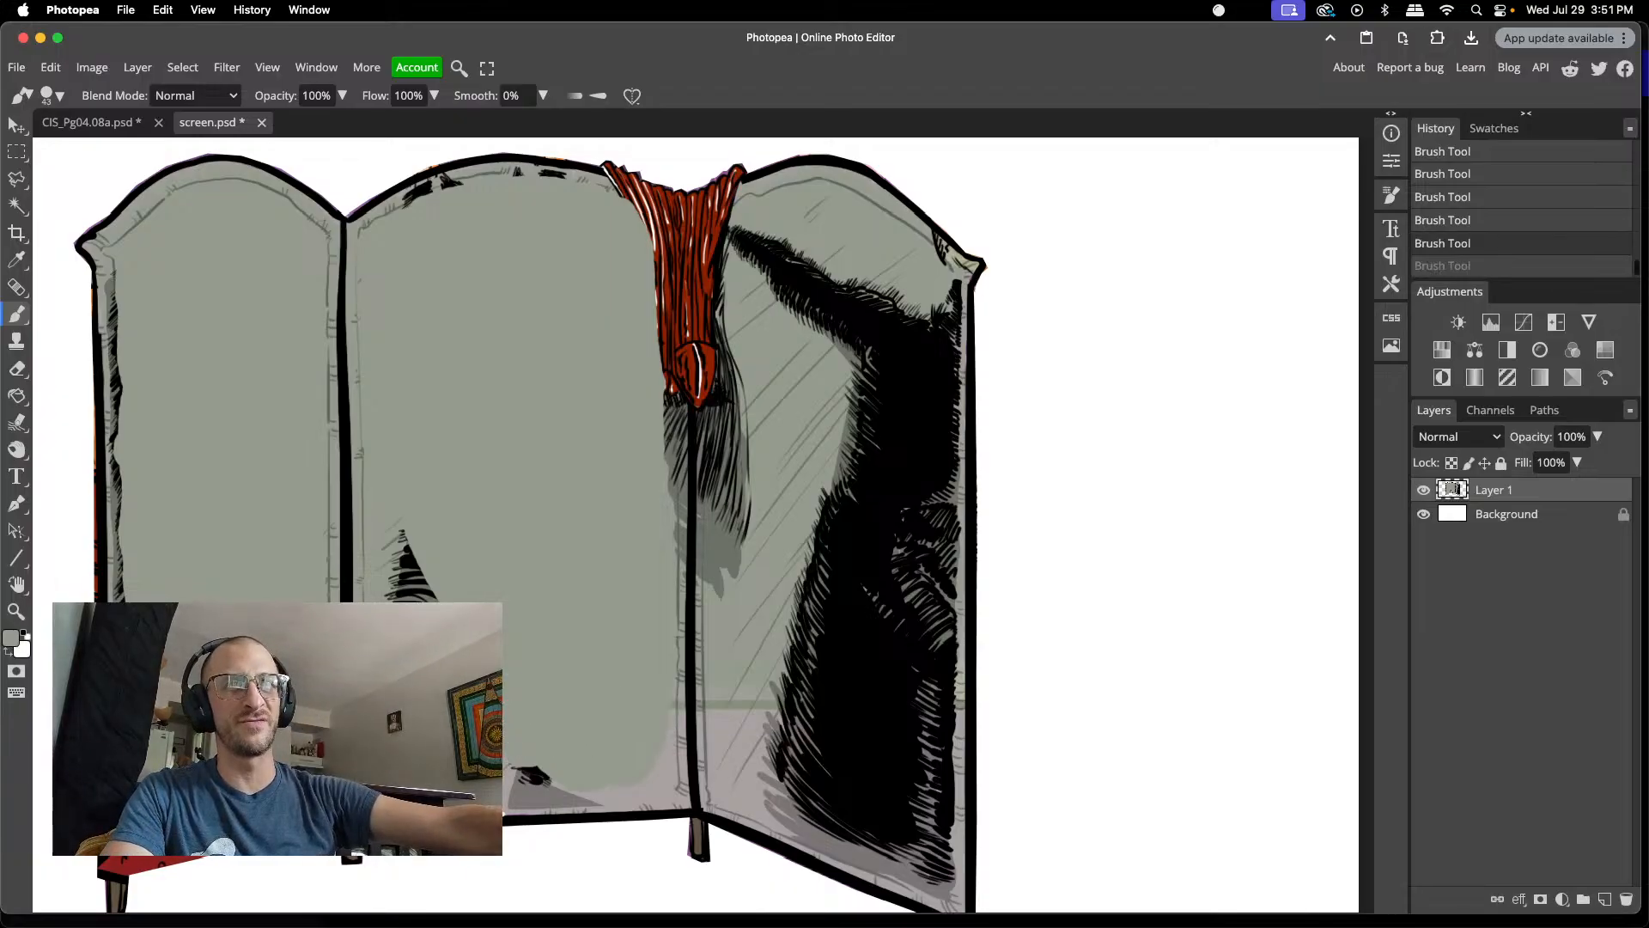
{"action": "key", "text": "super+shift+z"}
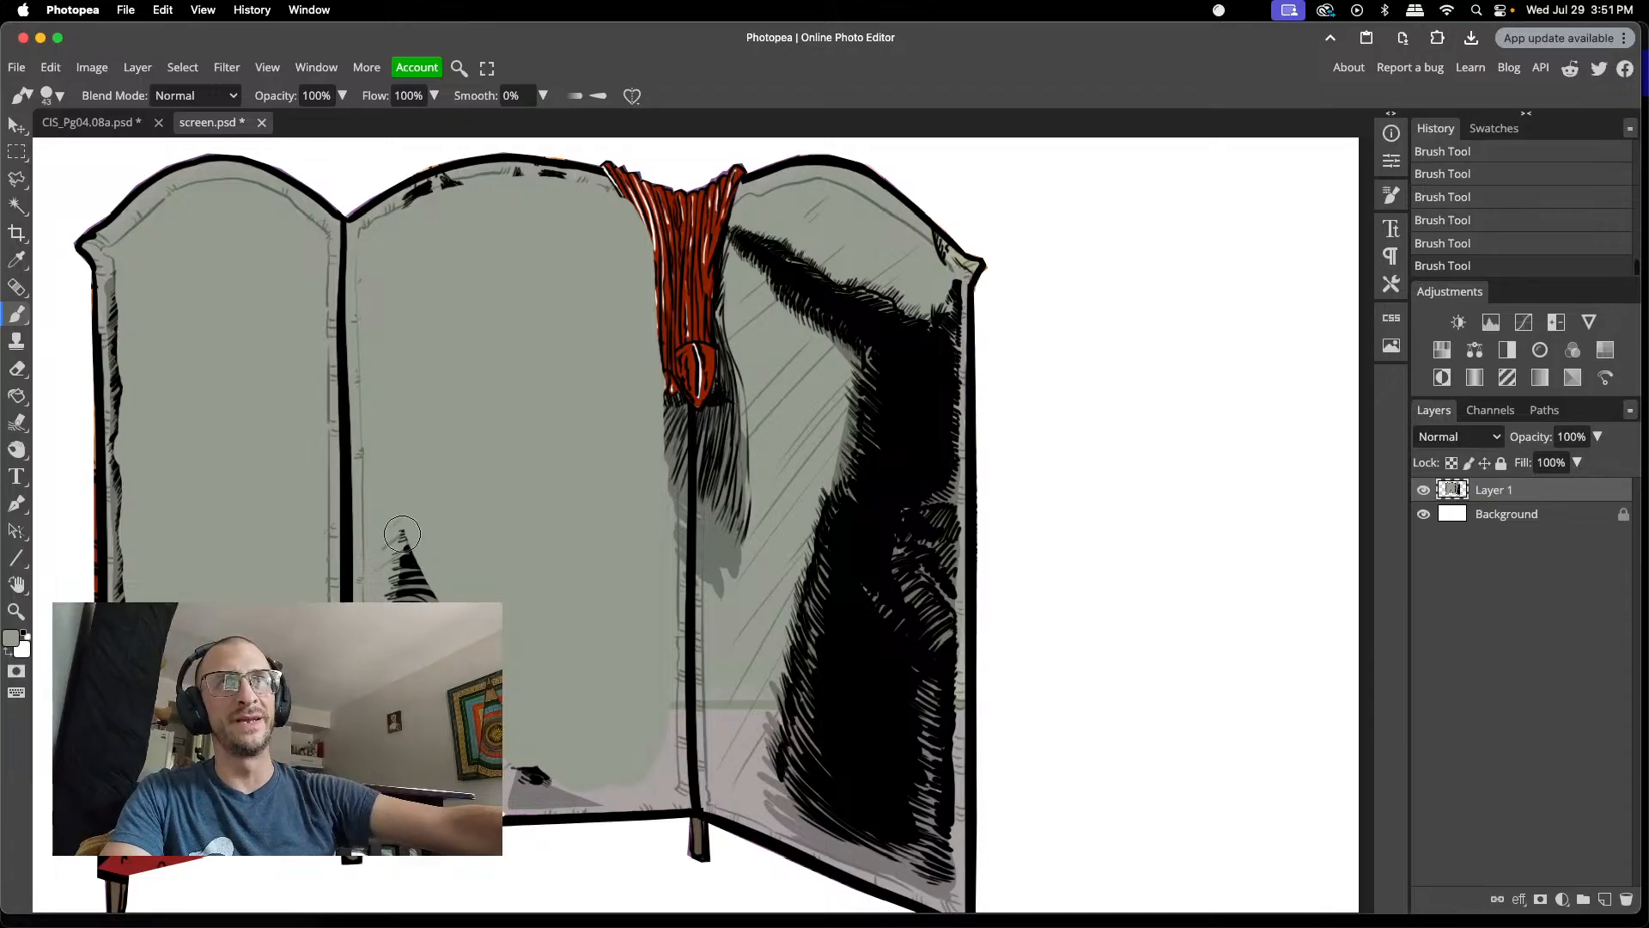
{"action": "mouse_move", "coordinate": [400, 516]}
{"action": "left_mouse_down"}
{"action": "mouse_move", "coordinate": [405, 580]}
{"action": "mouse_move", "coordinate": [427, 579]}
{"action": "left_mouse_up"}
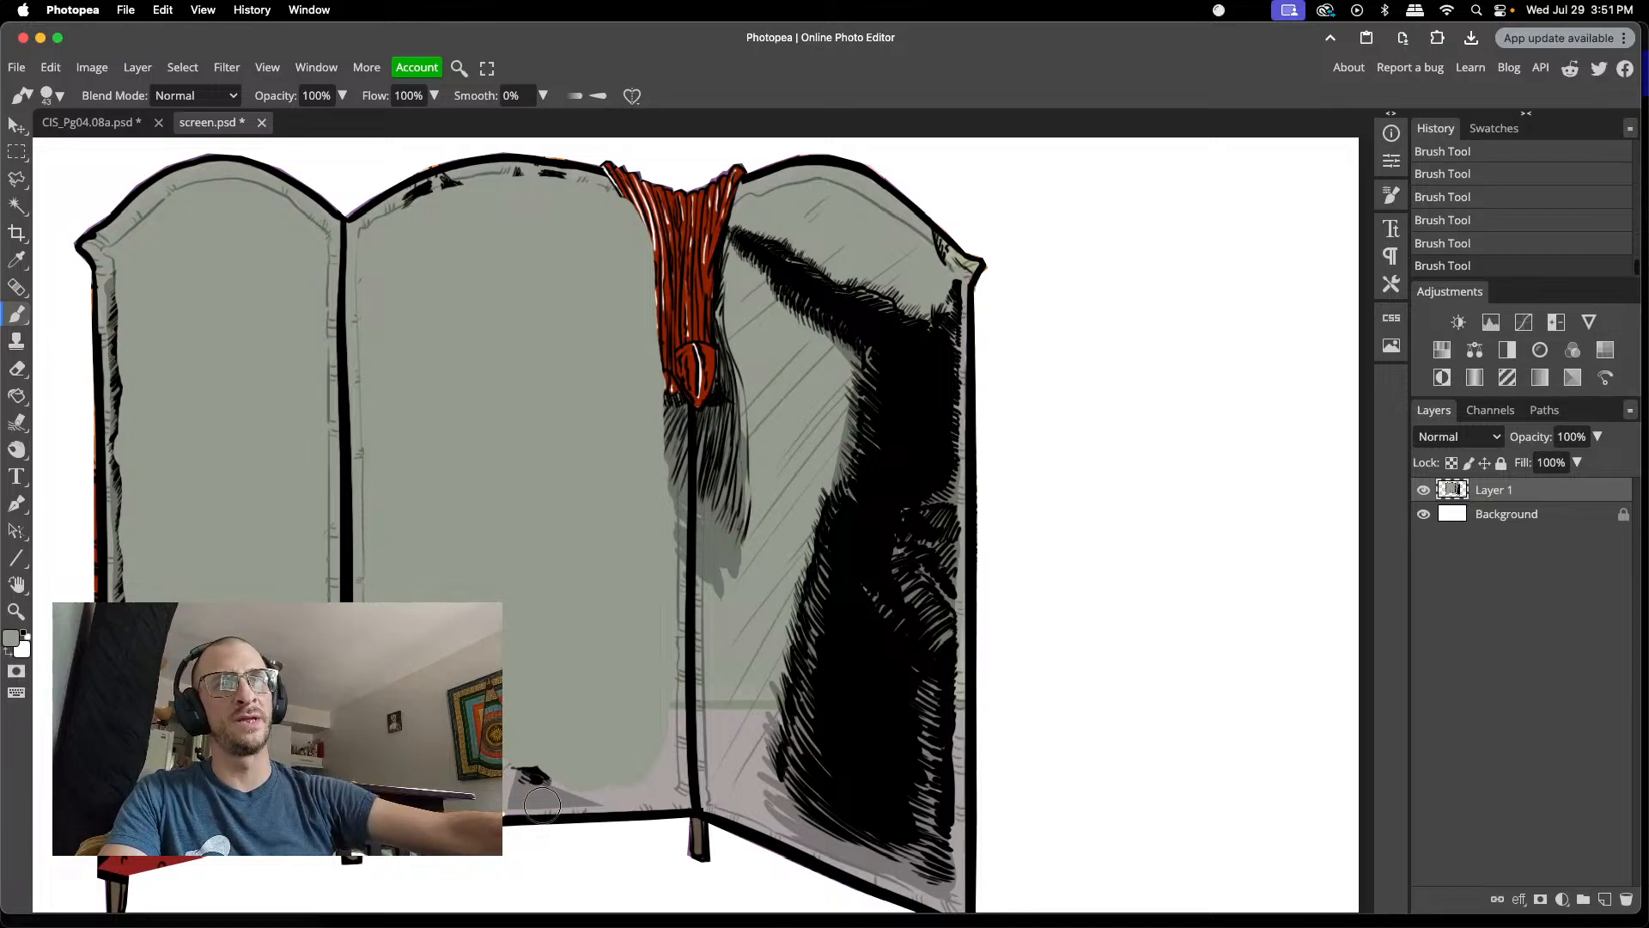
{"action": "mouse_move", "coordinate": [542, 806]}
{"action": "left_mouse_down"}
{"action": "mouse_move", "coordinate": [617, 788]}
{"action": "mouse_move", "coordinate": [492, 789]}
{"action": "left_mouse_up"}
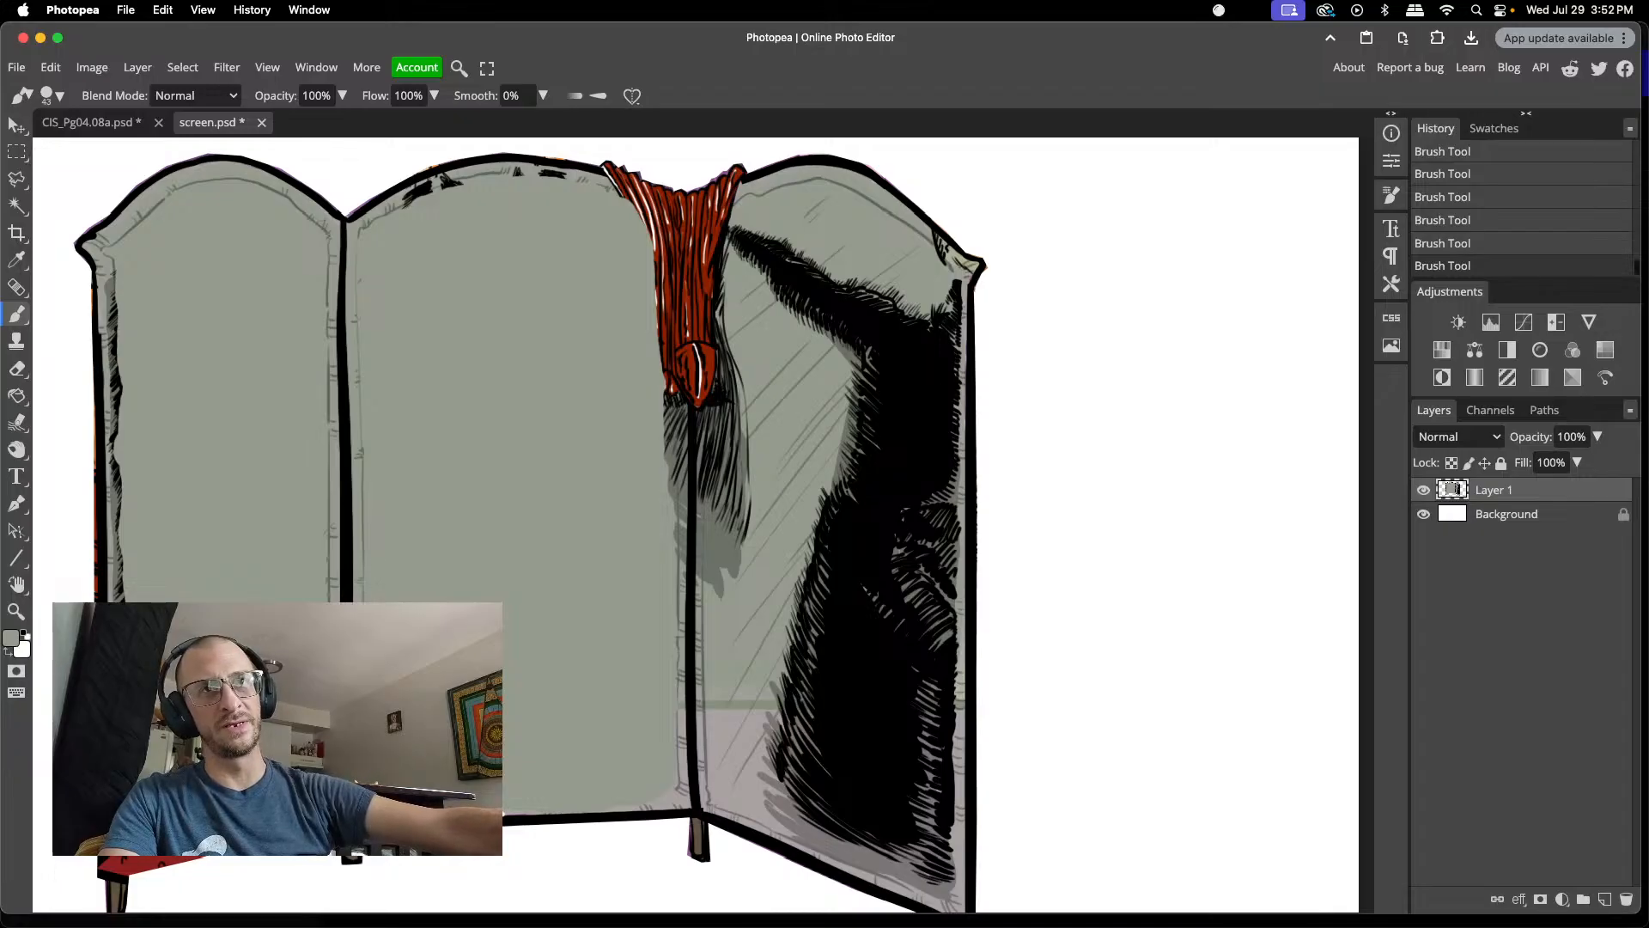
{"action": "key", "text": "ctrl+z"}
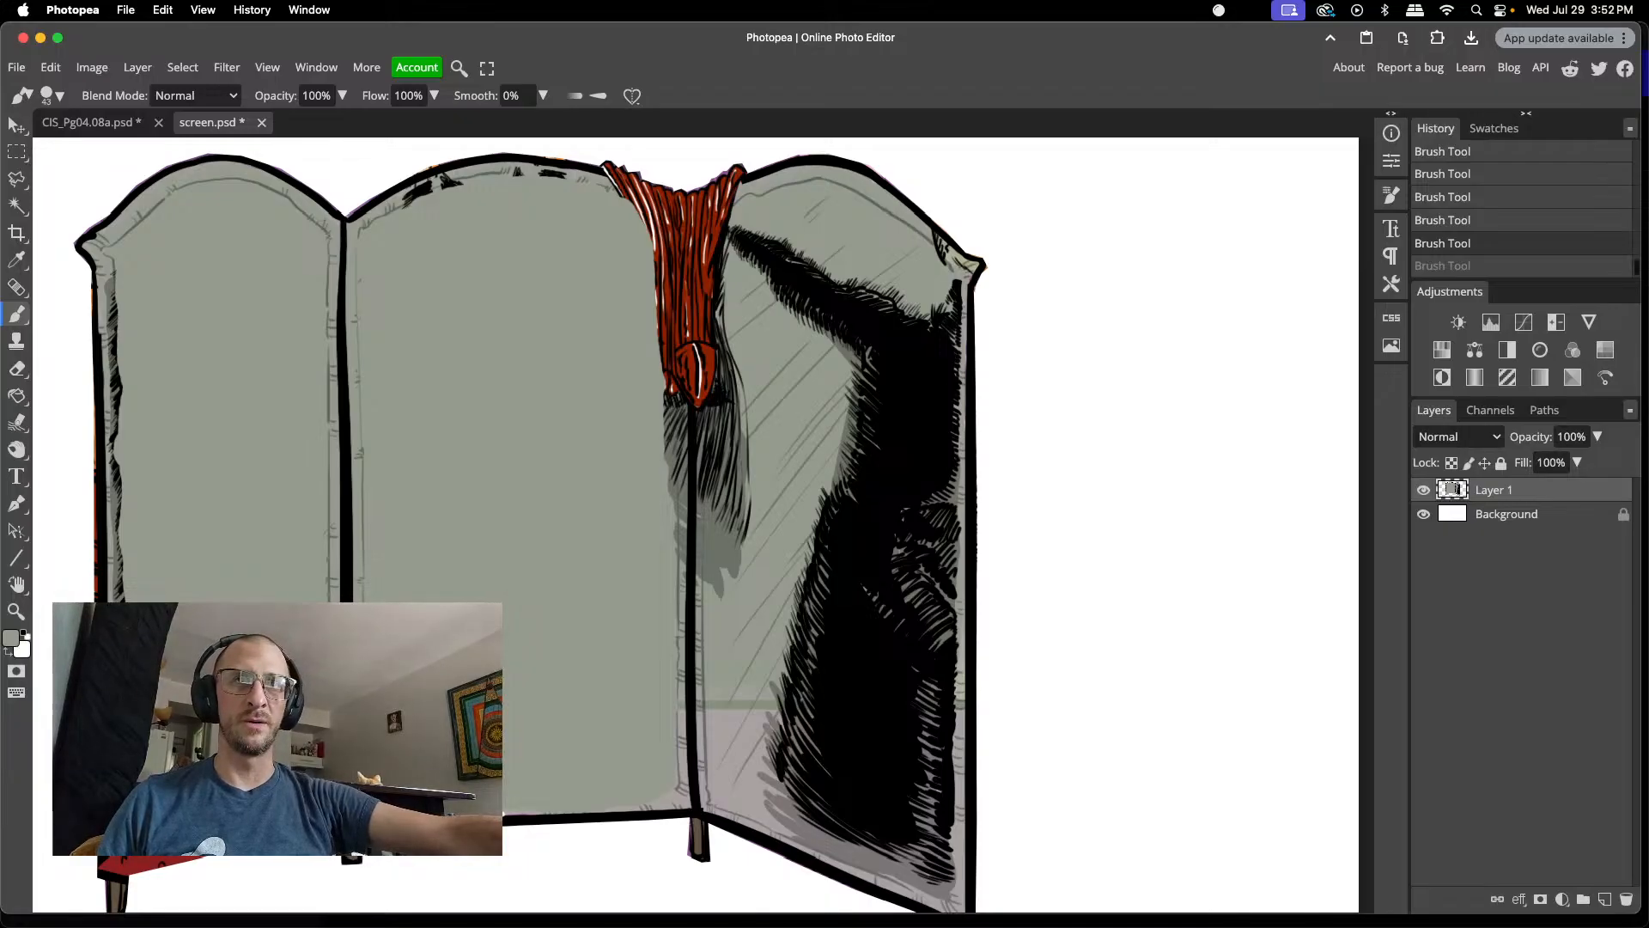
{"action": "key", "text": "ctrl+shift+z"}
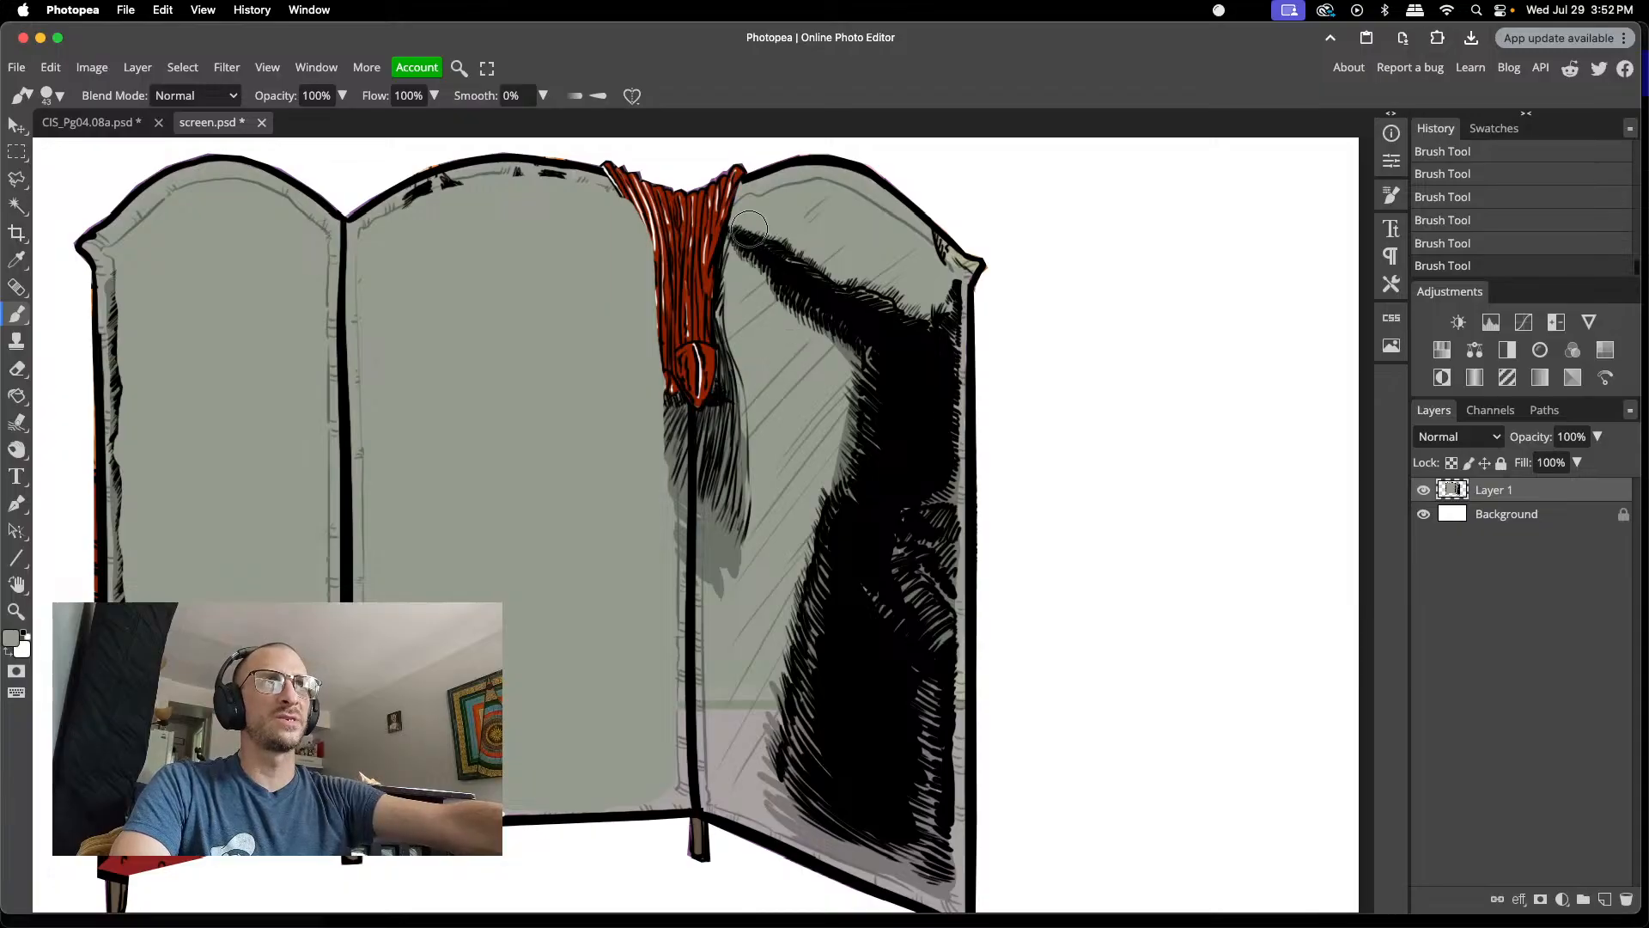
- Brush grey over the right-hand panel's arm and body shadow, the cloth's shadow and the hatching, down to the lower quarter
{"action": "mouse_move", "coordinate": [750, 245]}
{"action": "left_mouse_down"}
{"action": "mouse_move", "coordinate": [821, 239]}
{"action": "mouse_move", "coordinate": [800, 228]}
{"action": "mouse_move", "coordinate": [812, 211]}
{"action": "left_mouse_up"}
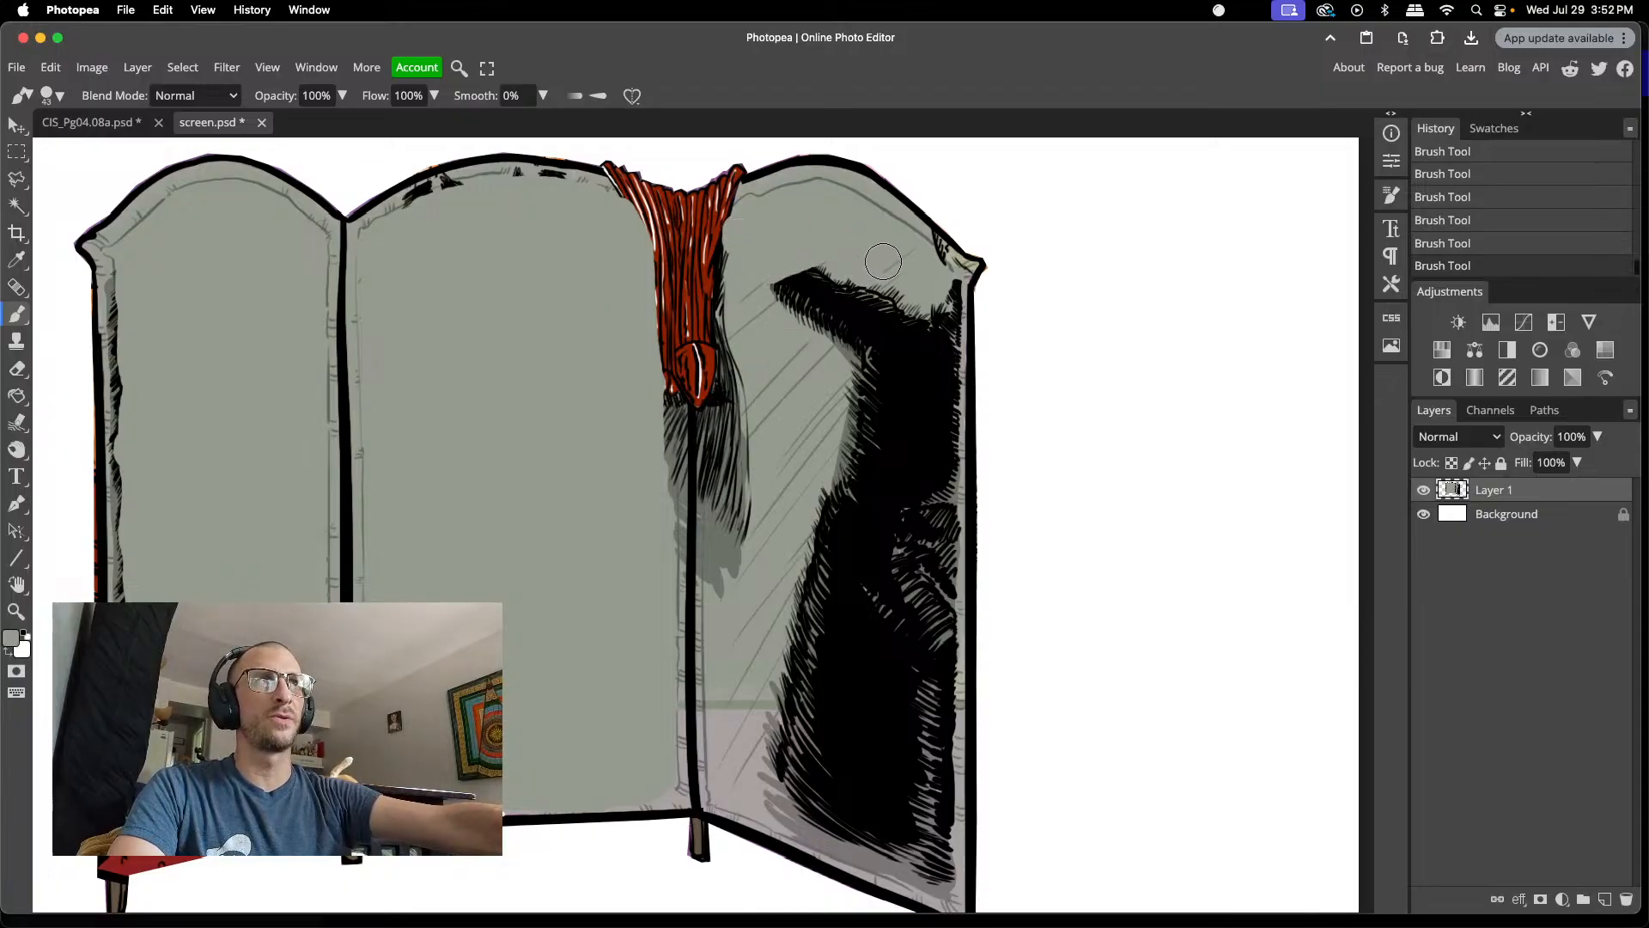
{"action": "mouse_move", "coordinate": [896, 274]}
{"action": "left_mouse_down"}
{"action": "mouse_move", "coordinate": [771, 300]}
{"action": "mouse_move", "coordinate": [826, 272]}
{"action": "mouse_move", "coordinate": [756, 297]}
{"action": "mouse_move", "coordinate": [823, 346]}
{"action": "mouse_move", "coordinate": [901, 305]}
{"action": "mouse_move", "coordinate": [869, 354]}
{"action": "mouse_move", "coordinate": [844, 301]}
{"action": "mouse_move", "coordinate": [885, 299]}
{"action": "mouse_move", "coordinate": [823, 344]}
{"action": "mouse_move", "coordinate": [801, 318]}
{"action": "mouse_move", "coordinate": [843, 298]}
{"action": "mouse_move", "coordinate": [827, 402]}
{"action": "mouse_move", "coordinate": [860, 363]}
{"action": "mouse_move", "coordinate": [875, 400]}
{"action": "mouse_move", "coordinate": [927, 300]}
{"action": "mouse_move", "coordinate": [870, 380]}
{"action": "mouse_move", "coordinate": [897, 592]}
{"action": "mouse_move", "coordinate": [837, 403]}
{"action": "mouse_move", "coordinate": [869, 389]}
{"action": "mouse_move", "coordinate": [825, 465]}
{"action": "mouse_move", "coordinate": [828, 399]}
{"action": "mouse_move", "coordinate": [782, 477]}
{"action": "mouse_move", "coordinate": [801, 350]}
{"action": "mouse_move", "coordinate": [749, 472]}
{"action": "left_mouse_up"}
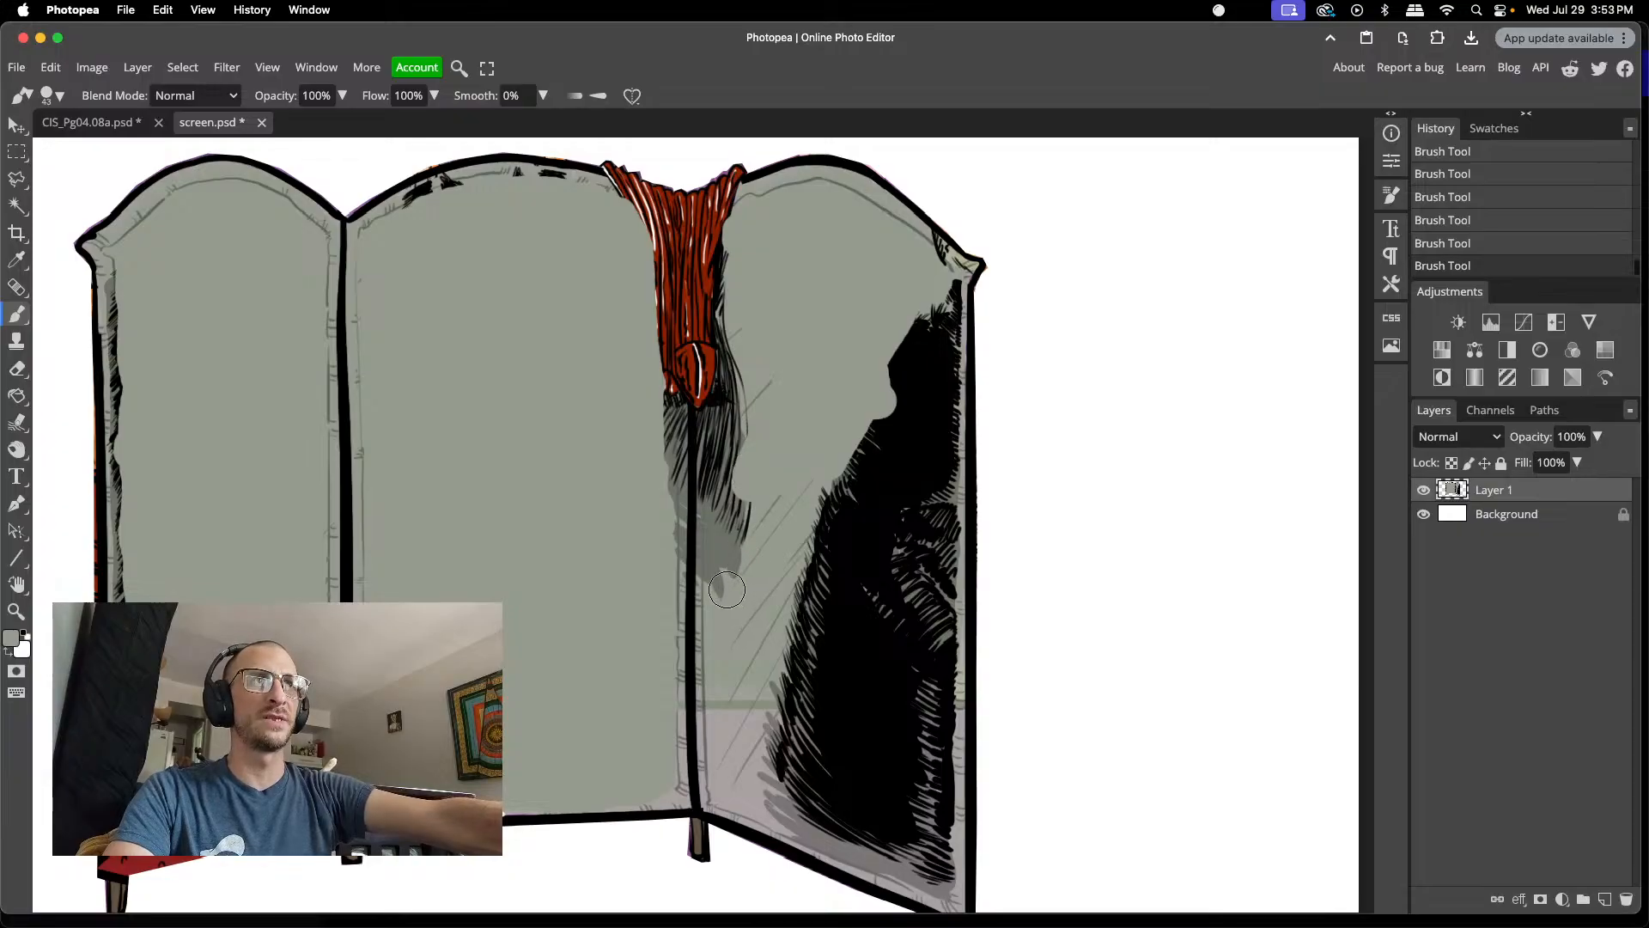
{"action": "mouse_move", "coordinate": [727, 589]}
{"action": "left_mouse_down"}
{"action": "mouse_move", "coordinate": [757, 387]}
{"action": "mouse_move", "coordinate": [751, 336]}
{"action": "mouse_move", "coordinate": [750, 507]}
{"action": "mouse_move", "coordinate": [719, 599]}
{"action": "mouse_move", "coordinate": [730, 331]}
{"action": "left_mouse_up"}
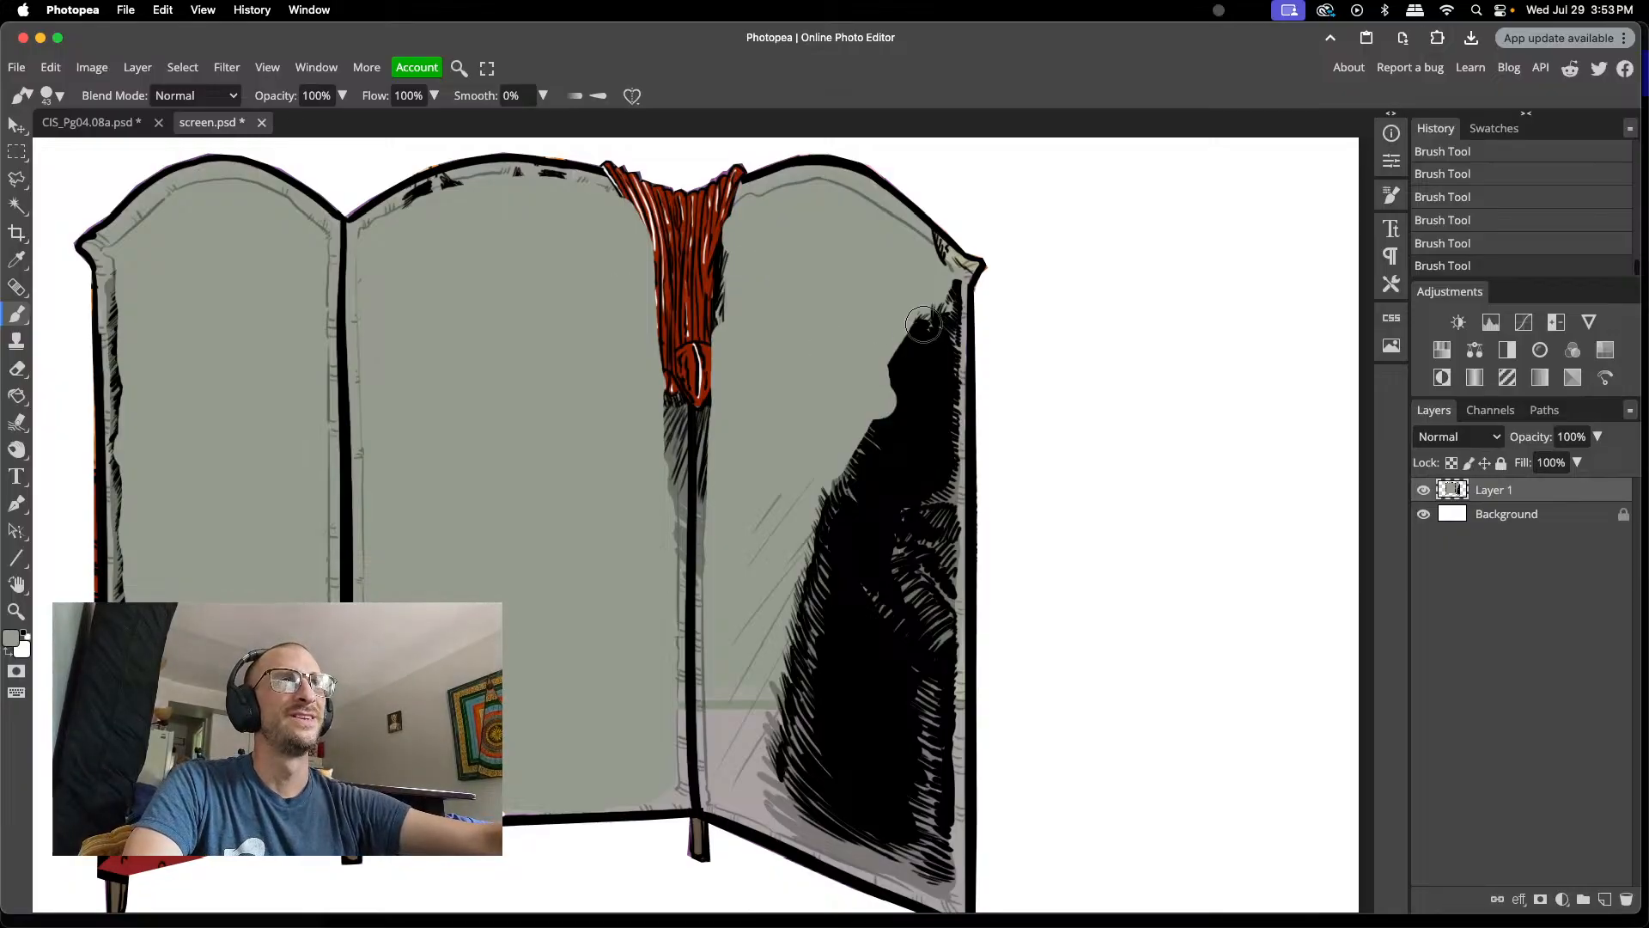
{"action": "mouse_move", "coordinate": [936, 315]}
{"action": "left_mouse_down"}
{"action": "mouse_move", "coordinate": [924, 382]}
{"action": "mouse_move", "coordinate": [911, 297]}
{"action": "mouse_move", "coordinate": [884, 411]}
{"action": "mouse_move", "coordinate": [892, 394]}
{"action": "mouse_move", "coordinate": [900, 426]}
{"action": "mouse_move", "coordinate": [842, 505]}
{"action": "mouse_move", "coordinate": [876, 409]}
{"action": "mouse_move", "coordinate": [787, 536]}
{"action": "mouse_move", "coordinate": [824, 505]}
{"action": "mouse_move", "coordinate": [805, 548]}
{"action": "mouse_move", "coordinate": [792, 478]}
{"action": "left_mouse_up"}
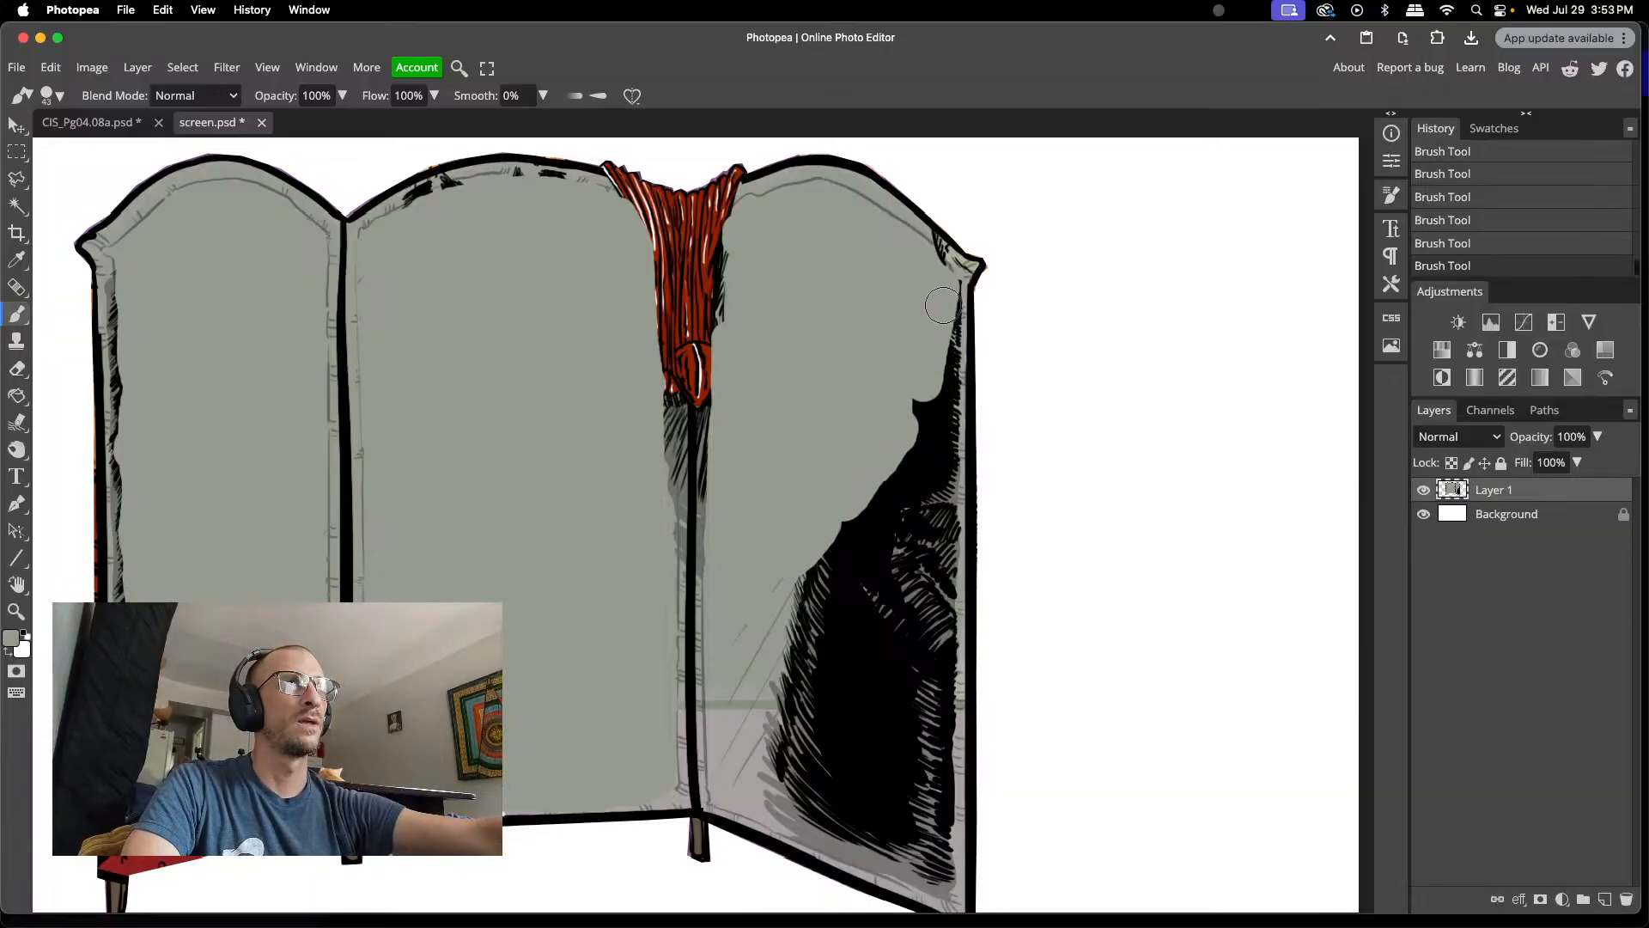
{"action": "mouse_move", "coordinate": [942, 315]}
{"action": "left_mouse_down"}
{"action": "mouse_move", "coordinate": [927, 427]}
{"action": "mouse_move", "coordinate": [918, 377]}
{"action": "mouse_move", "coordinate": [909, 450]}
{"action": "mouse_move", "coordinate": [890, 464]}
{"action": "mouse_move", "coordinate": [879, 638]}
{"action": "mouse_move", "coordinate": [852, 493]}
{"action": "mouse_move", "coordinate": [818, 682]}
{"action": "mouse_move", "coordinate": [848, 527]}
{"action": "mouse_move", "coordinate": [839, 649]}
{"action": "mouse_move", "coordinate": [856, 652]}
{"action": "mouse_move", "coordinate": [861, 690]}
{"action": "mouse_move", "coordinate": [861, 564]}
{"action": "mouse_move", "coordinate": [809, 664]}
{"action": "mouse_move", "coordinate": [821, 539]}
{"action": "mouse_move", "coordinate": [781, 638]}
{"action": "mouse_move", "coordinate": [784, 557]}
{"action": "mouse_move", "coordinate": [745, 674]}
{"action": "mouse_move", "coordinate": [744, 604]}
{"action": "mouse_move", "coordinate": [770, 678]}
{"action": "left_mouse_up"}
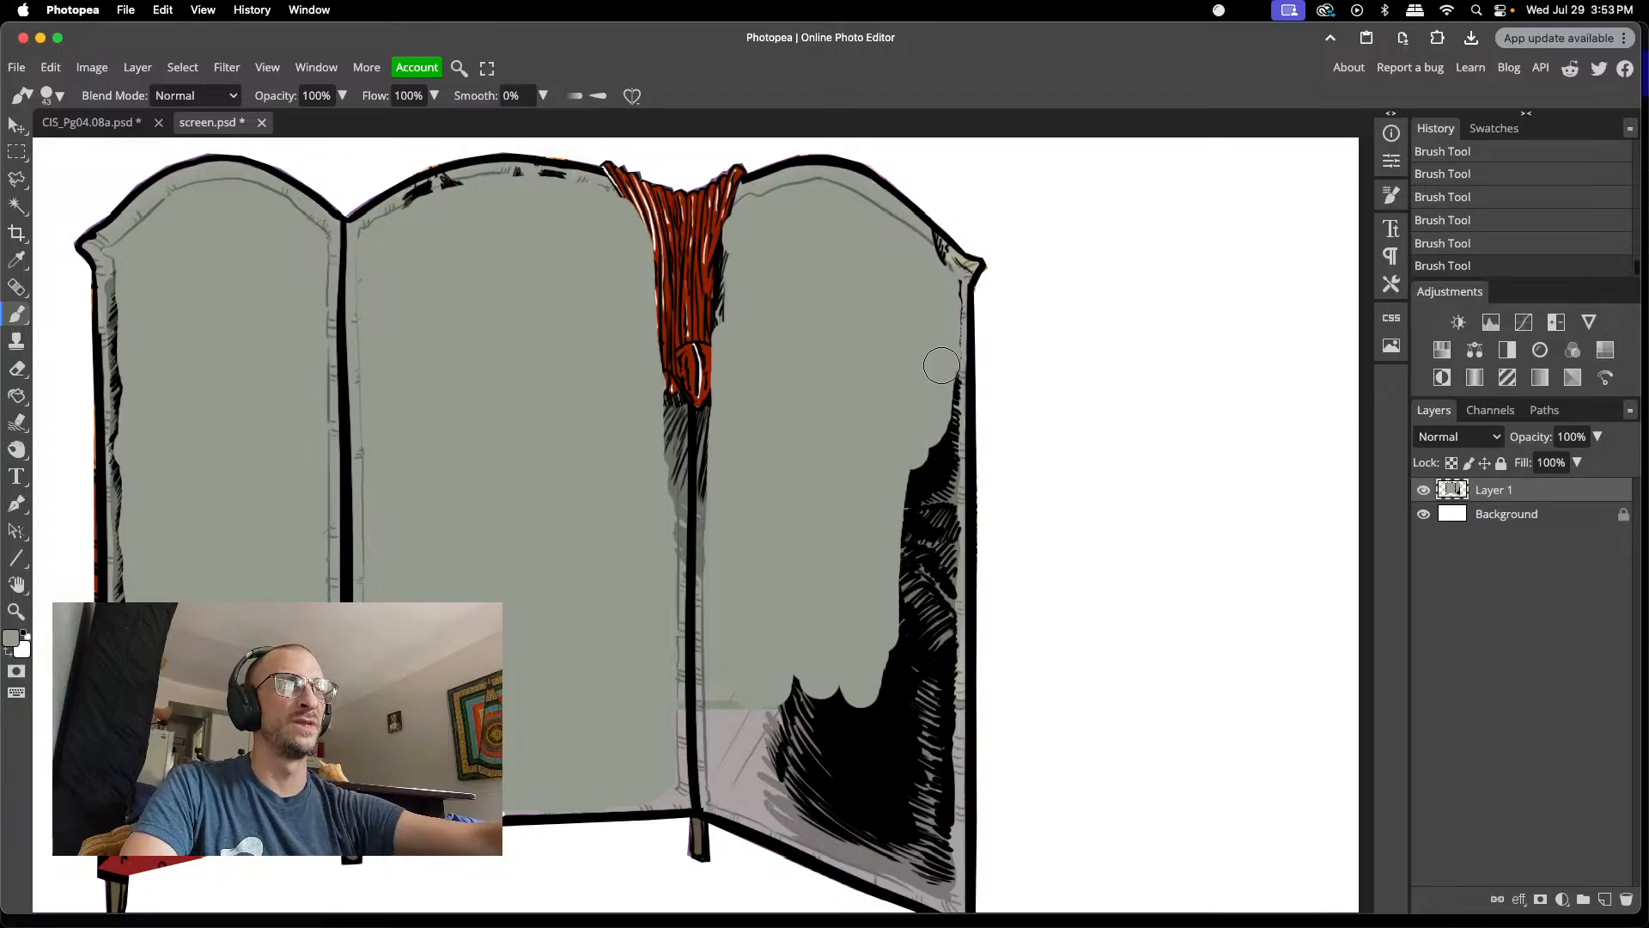
{"action": "mouse_move", "coordinate": [942, 365]}
{"action": "left_mouse_down"}
{"action": "mouse_move", "coordinate": [939, 472]}
{"action": "mouse_move", "coordinate": [928, 502]}
{"action": "mouse_move", "coordinate": [917, 470]}
{"action": "mouse_move", "coordinate": [893, 572]}
{"action": "mouse_move", "coordinate": [943, 467]}
{"action": "mouse_move", "coordinate": [937, 580]}
{"action": "mouse_move", "coordinate": [924, 513]}
{"action": "mouse_move", "coordinate": [929, 621]}
{"action": "mouse_move", "coordinate": [950, 612]}
{"action": "mouse_move", "coordinate": [942, 583]}
{"action": "mouse_move", "coordinate": [941, 629]}
{"action": "mouse_move", "coordinate": [907, 551]}
{"action": "mouse_move", "coordinate": [915, 630]}
{"action": "mouse_move", "coordinate": [886, 690]}
{"action": "mouse_move", "coordinate": [941, 649]}
{"action": "mouse_move", "coordinate": [916, 735]}
{"action": "left_mouse_up"}
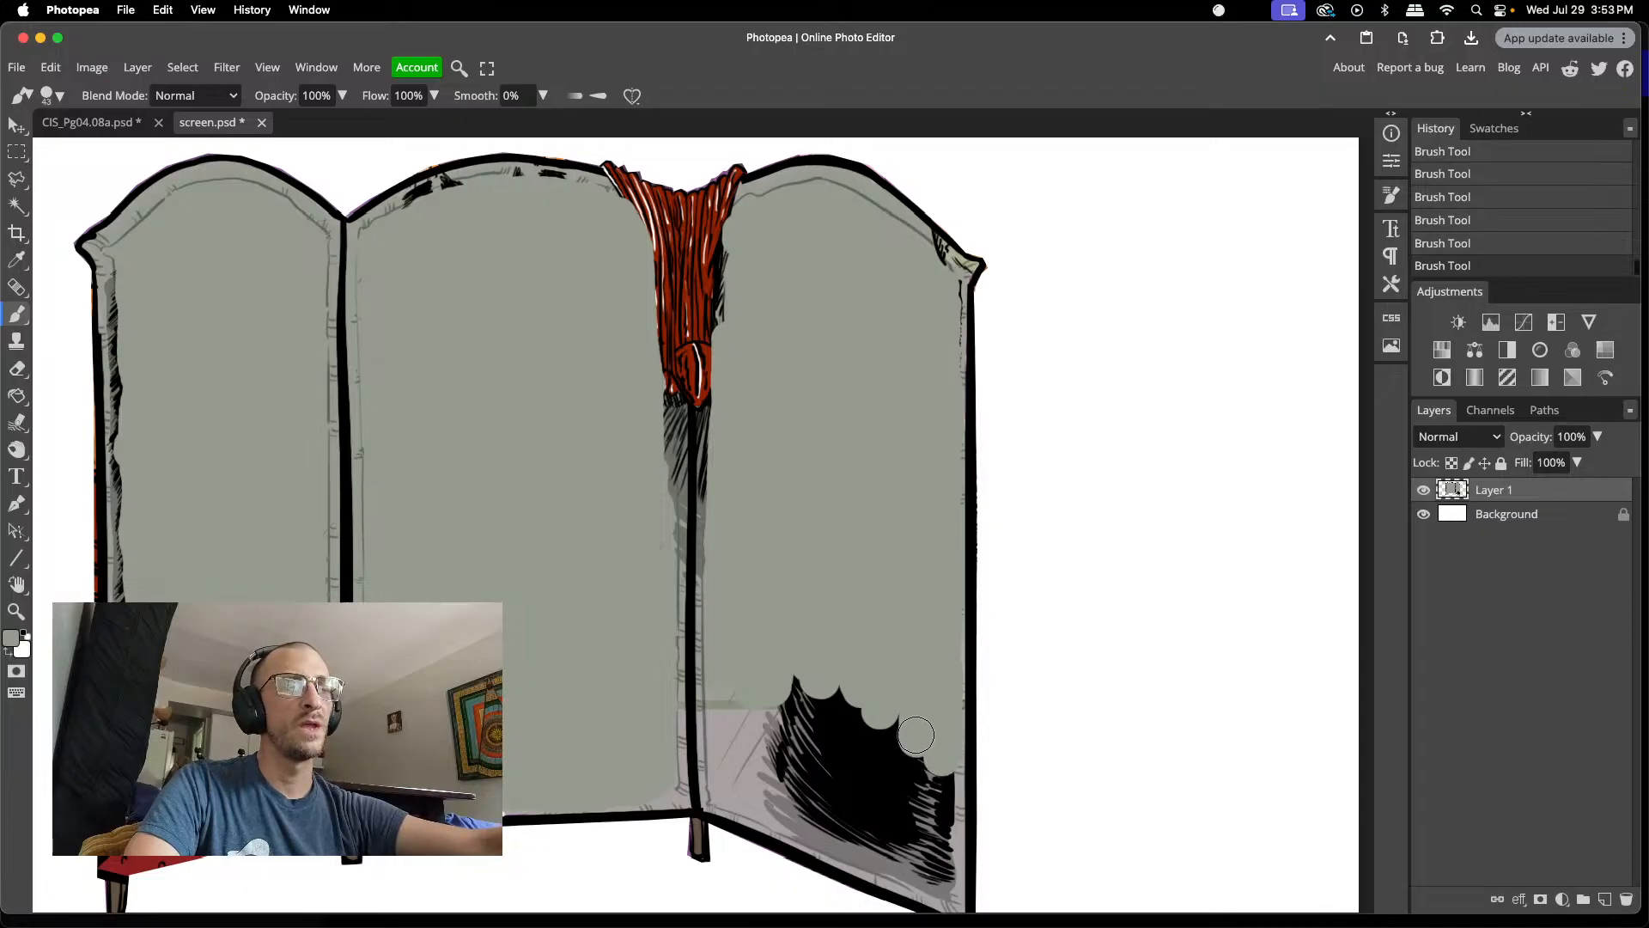
- Brush grey over the remaining black and grey shadow at the bottom of the right-hand panel, up to its slanted border
{"action": "scroll", "coordinate": [915, 735], "scroll_direction": "down", "scroll_amount": 3}
{"action": "mouse_move", "coordinate": [832, 578]}
{"action": "left_mouse_down"}
{"action": "mouse_move", "coordinate": [794, 560]}
{"action": "mouse_move", "coordinate": [864, 610]}
{"action": "mouse_move", "coordinate": [878, 595]}
{"action": "mouse_move", "coordinate": [843, 593]}
{"action": "mouse_move", "coordinate": [903, 610]}
{"action": "mouse_move", "coordinate": [824, 608]}
{"action": "mouse_move", "coordinate": [725, 562]}
{"action": "mouse_move", "coordinate": [730, 612]}
{"action": "mouse_move", "coordinate": [760, 588]}
{"action": "mouse_move", "coordinate": [765, 625]}
{"action": "mouse_move", "coordinate": [861, 626]}
{"action": "mouse_move", "coordinate": [759, 642]}
{"action": "mouse_move", "coordinate": [731, 619]}
{"action": "mouse_move", "coordinate": [734, 654]}
{"action": "mouse_move", "coordinate": [936, 637]}
{"action": "mouse_move", "coordinate": [941, 684]}
{"action": "mouse_move", "coordinate": [919, 645]}
{"action": "mouse_move", "coordinate": [939, 735]}
{"action": "mouse_move", "coordinate": [891, 647]}
{"action": "mouse_move", "coordinate": [941, 756]}
{"action": "left_mouse_up"}
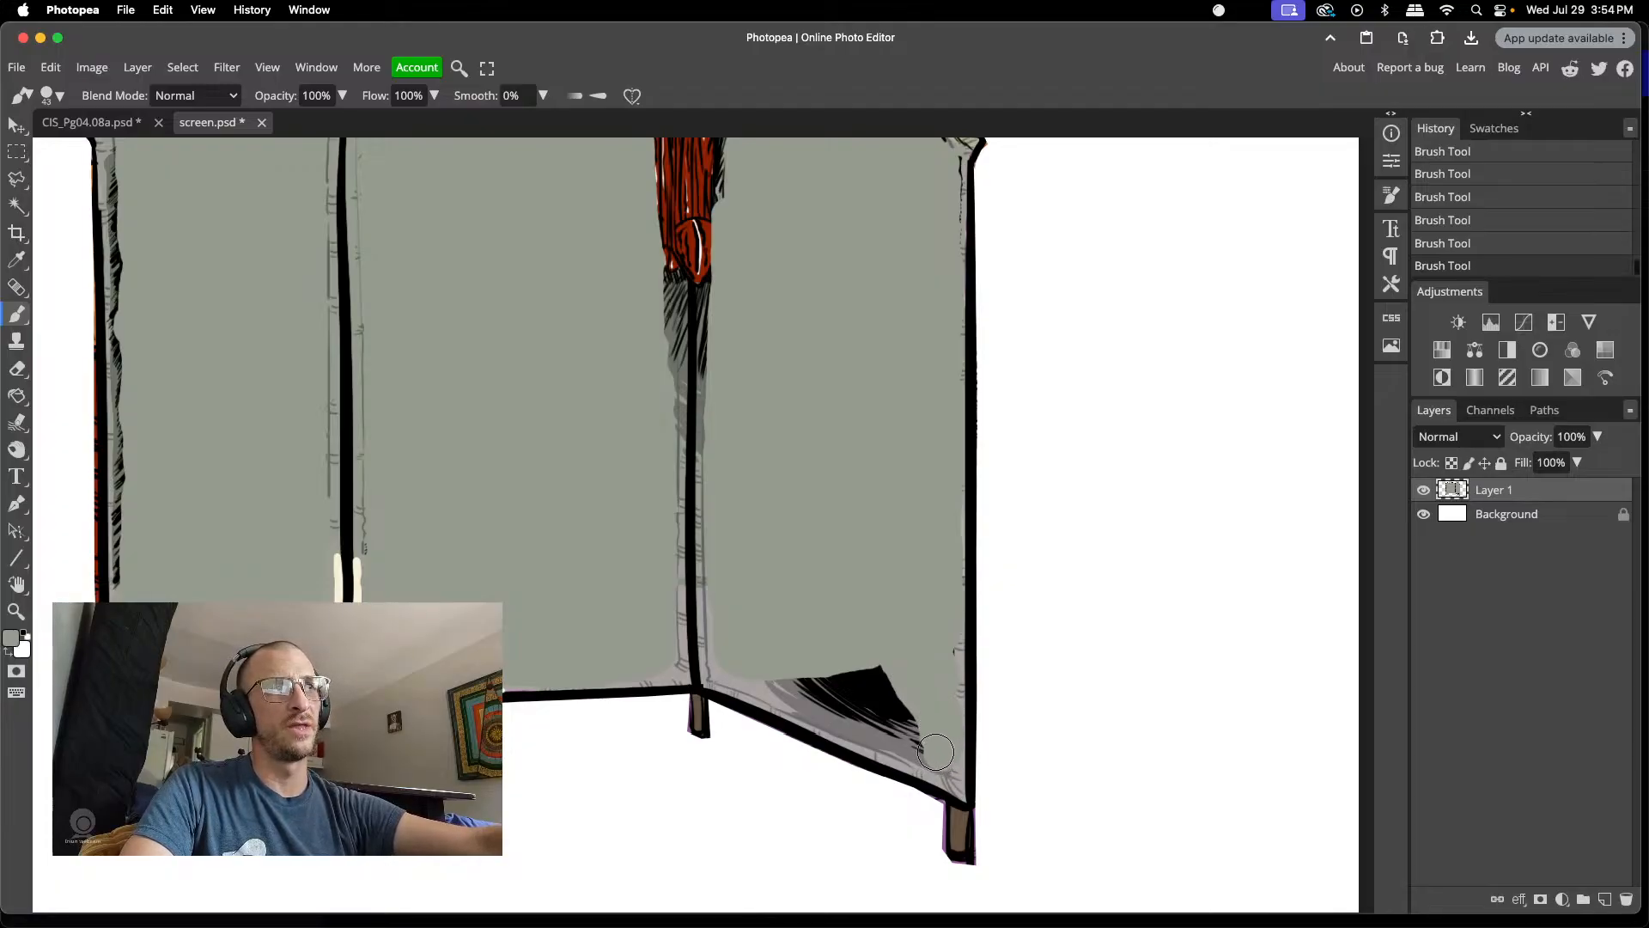
{"action": "mouse_move", "coordinate": [936, 752]}
{"action": "left_mouse_down"}
{"action": "mouse_move", "coordinate": [857, 690]}
{"action": "mouse_move", "coordinate": [906, 714]}
{"action": "mouse_move", "coordinate": [868, 658]}
{"action": "mouse_move", "coordinate": [778, 680]}
{"action": "mouse_move", "coordinate": [896, 707]}
{"action": "left_mouse_up"}
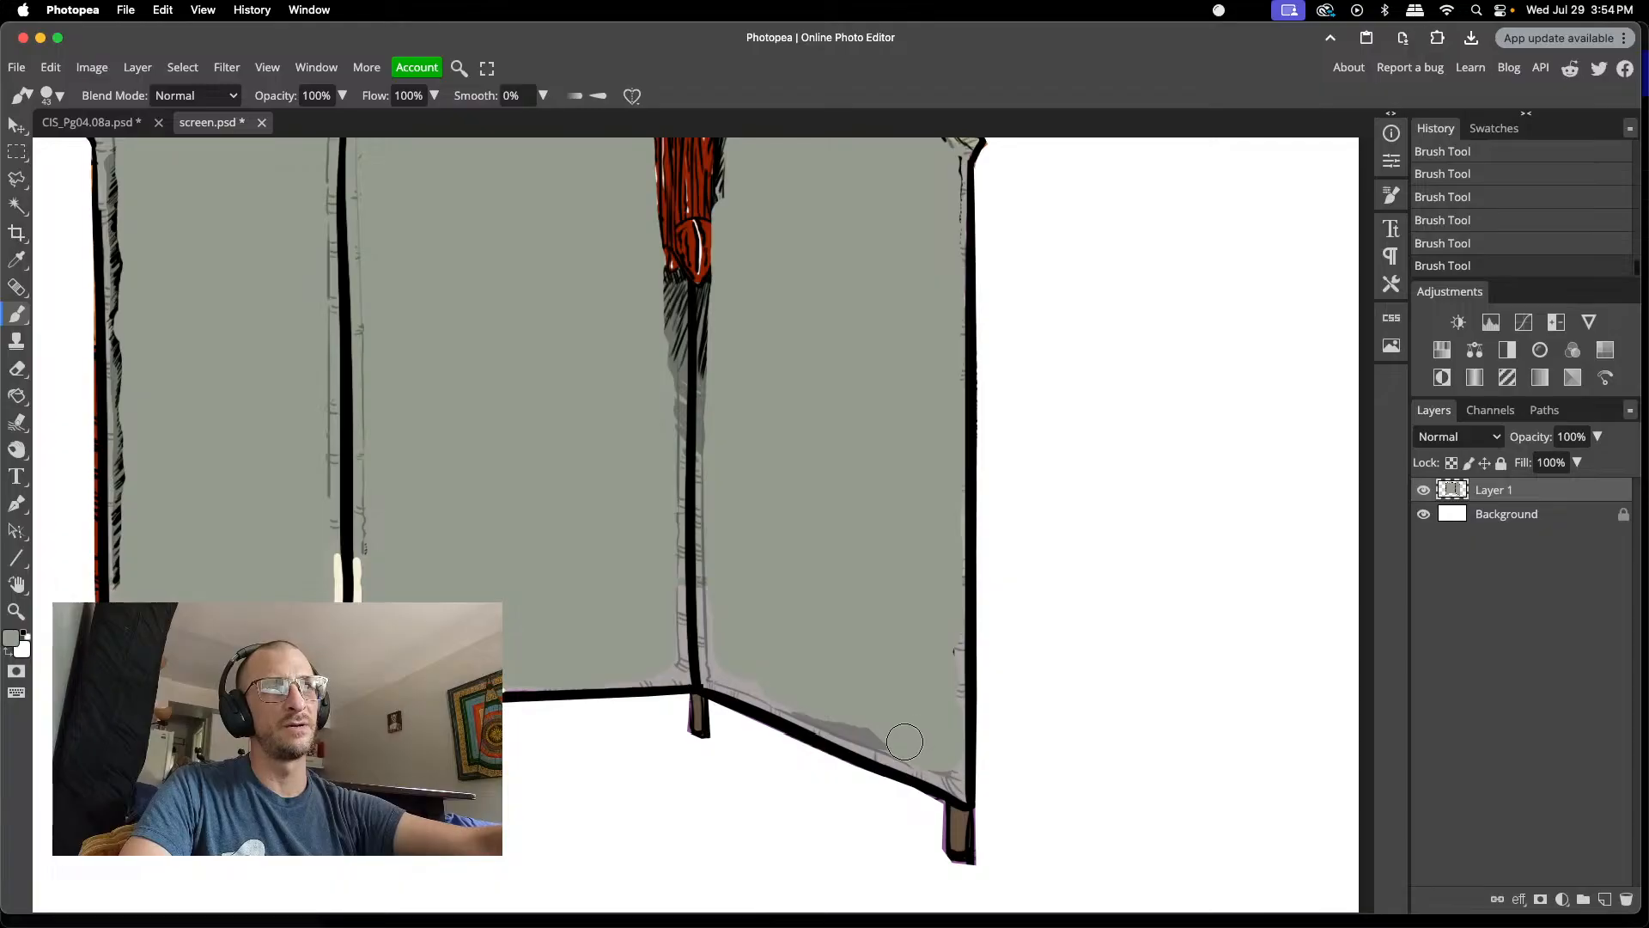
{"action": "left_click_drag", "start_coordinate": [900, 739], "coordinate": [831, 714]}
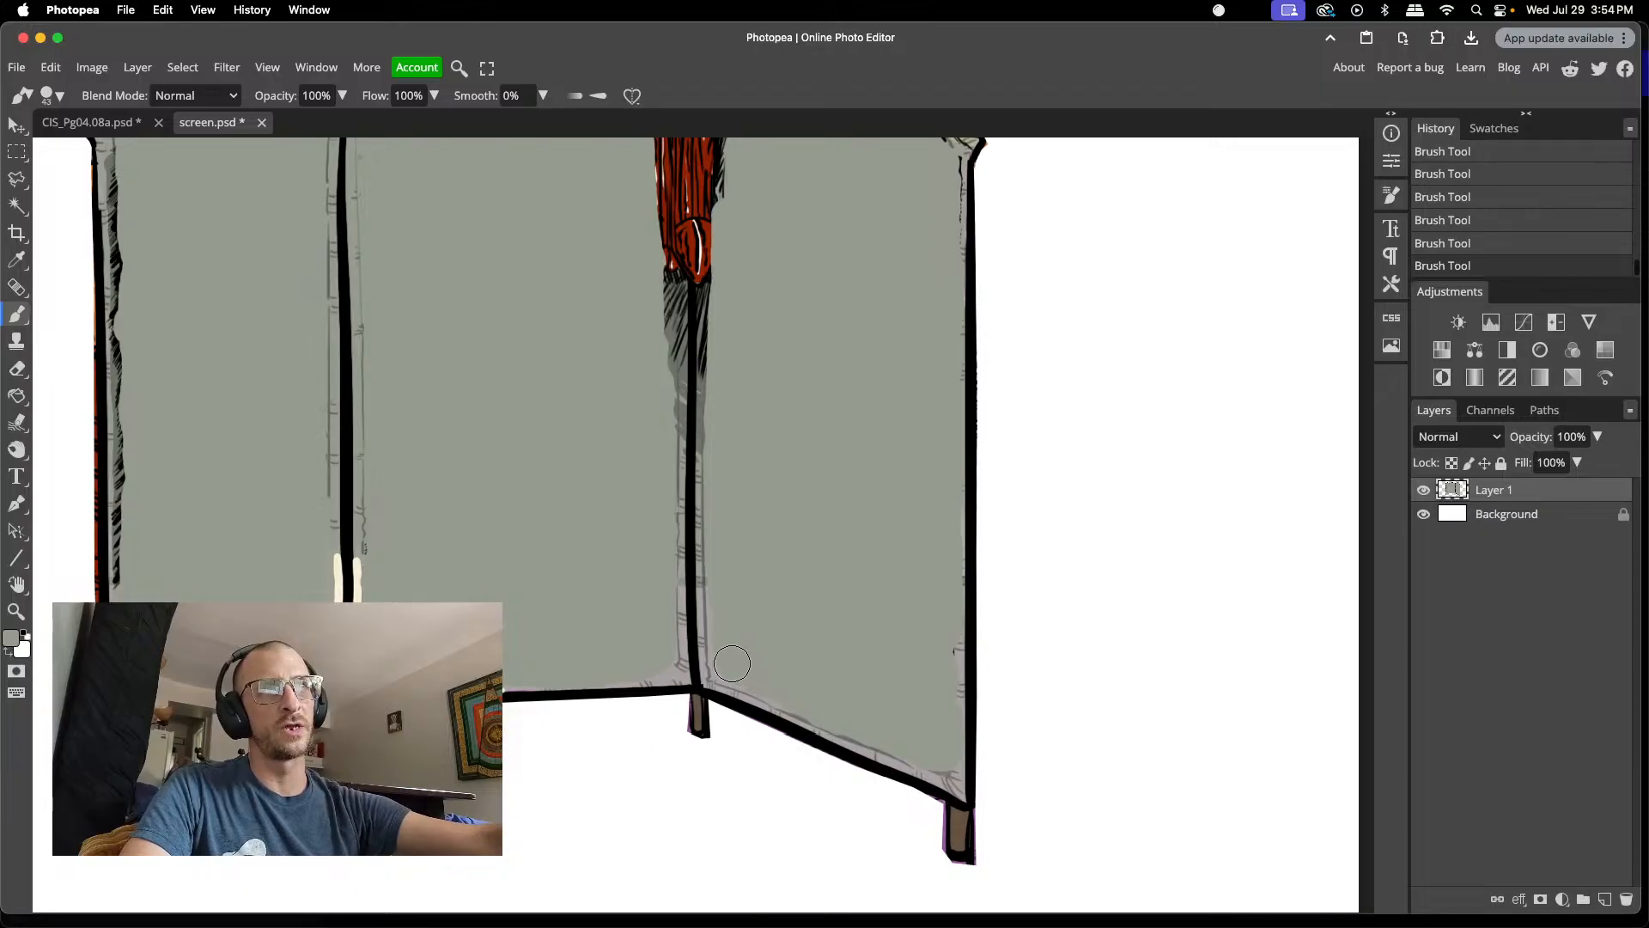
- Trim both sides of the hanging red cloth and the dark hatching beneath it with grey brush strokes
{"action": "scroll", "coordinate": [732, 667], "scroll_direction": "up", "scroll_amount": 4}
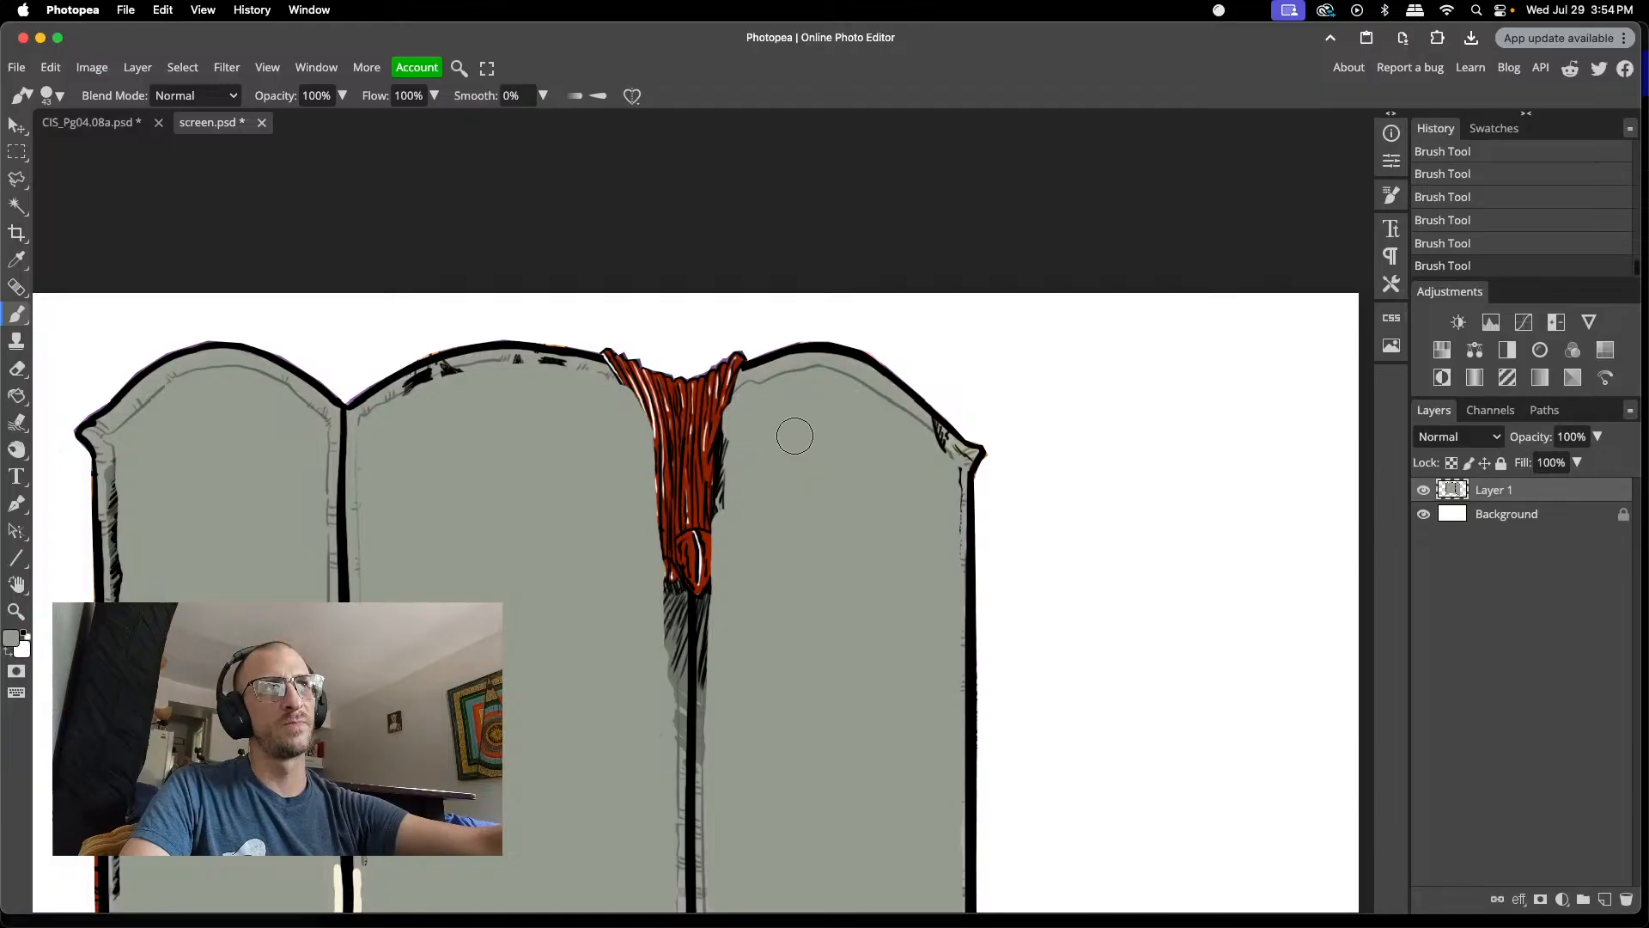
{"action": "left_click_drag", "start_coordinate": [743, 409], "coordinate": [732, 555]}
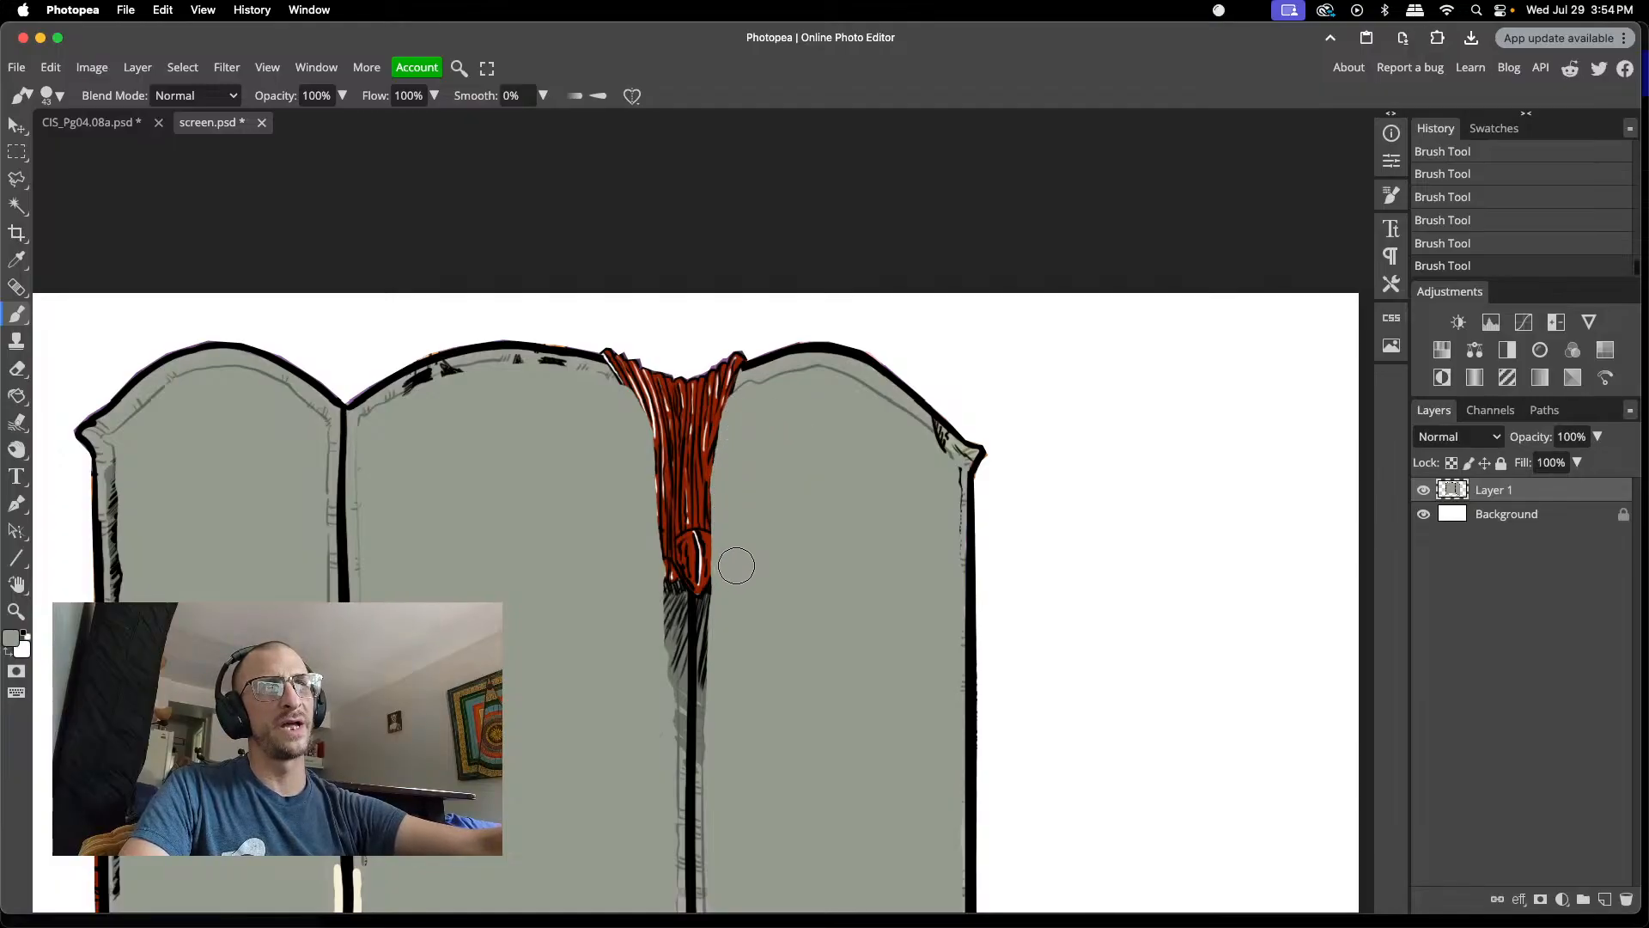
{"action": "mouse_move", "coordinate": [617, 398]}
{"action": "left_mouse_down"}
{"action": "mouse_move", "coordinate": [646, 459]}
{"action": "mouse_move", "coordinate": [645, 590]}
{"action": "left_mouse_up"}
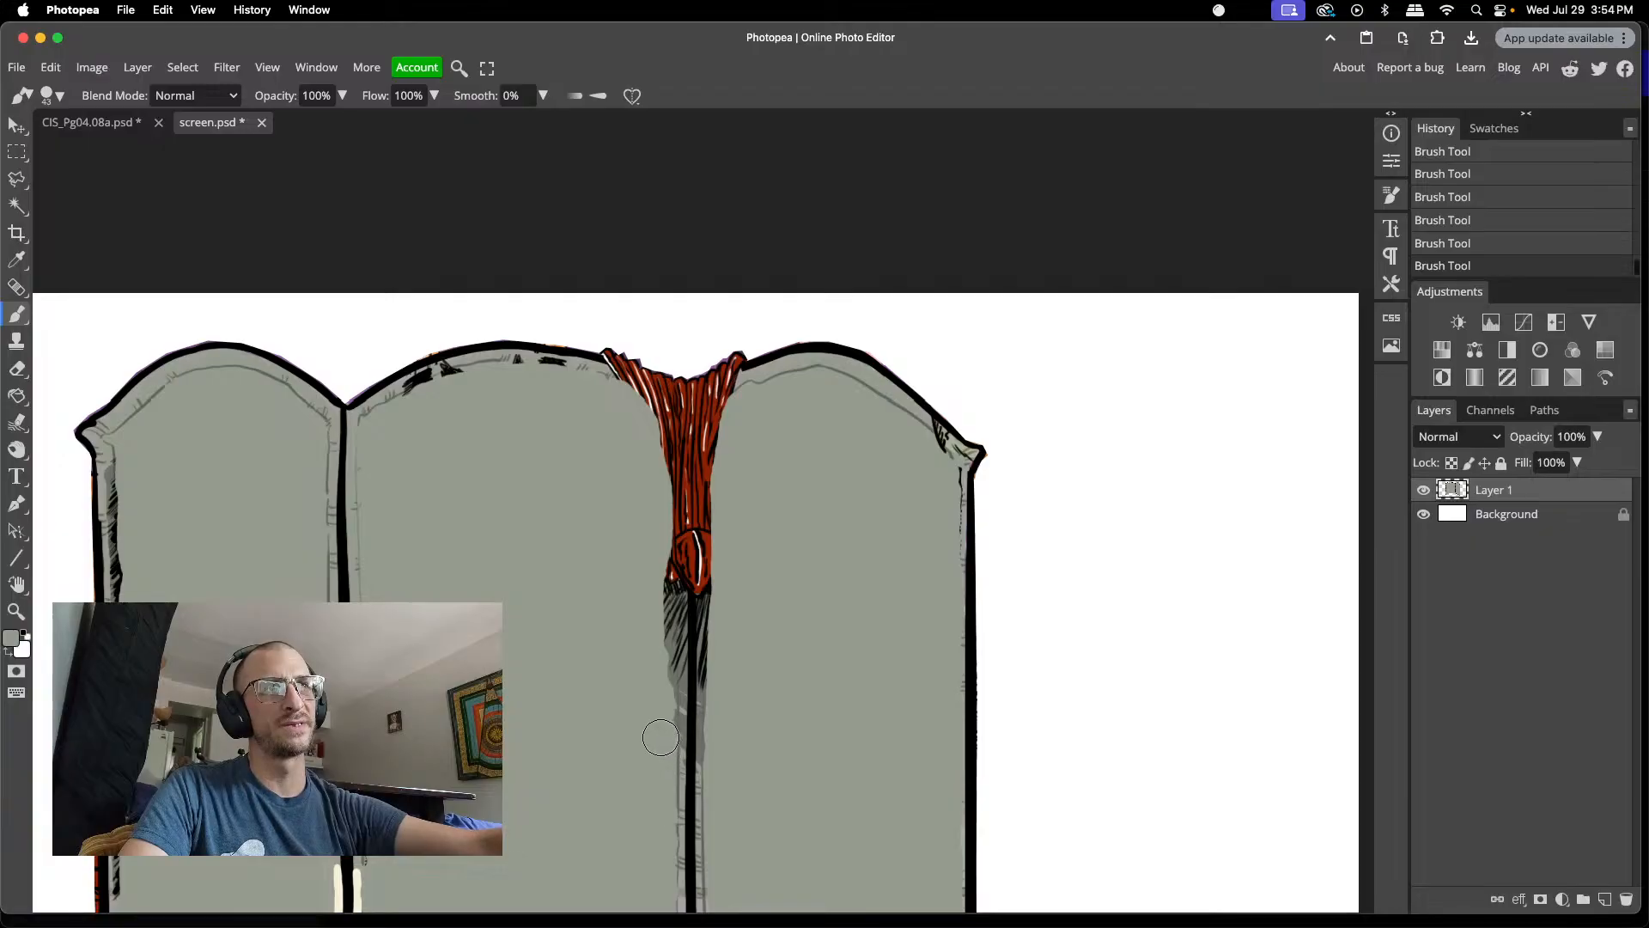
{"action": "left_click_drag", "start_coordinate": [655, 709], "coordinate": [666, 563]}
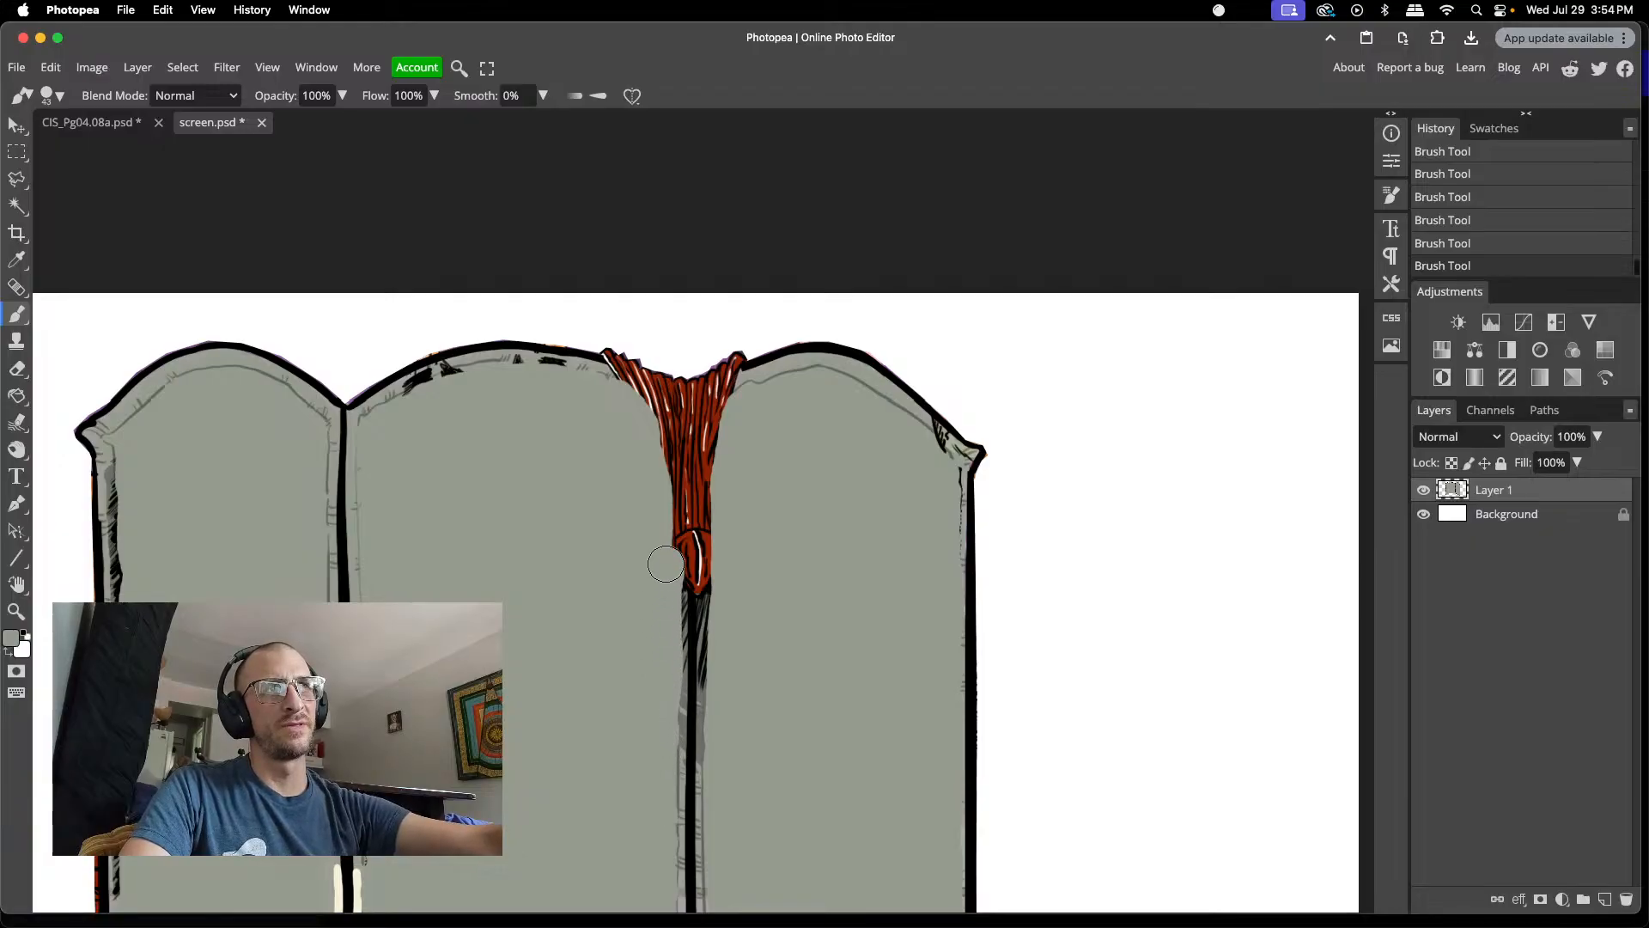
- Lasso the clean divider between the left-hand and middle panels and copy it to a new layer
{"action": "scroll", "coordinate": [518, 572], "scroll_direction": "down", "scroll_amount": 4}
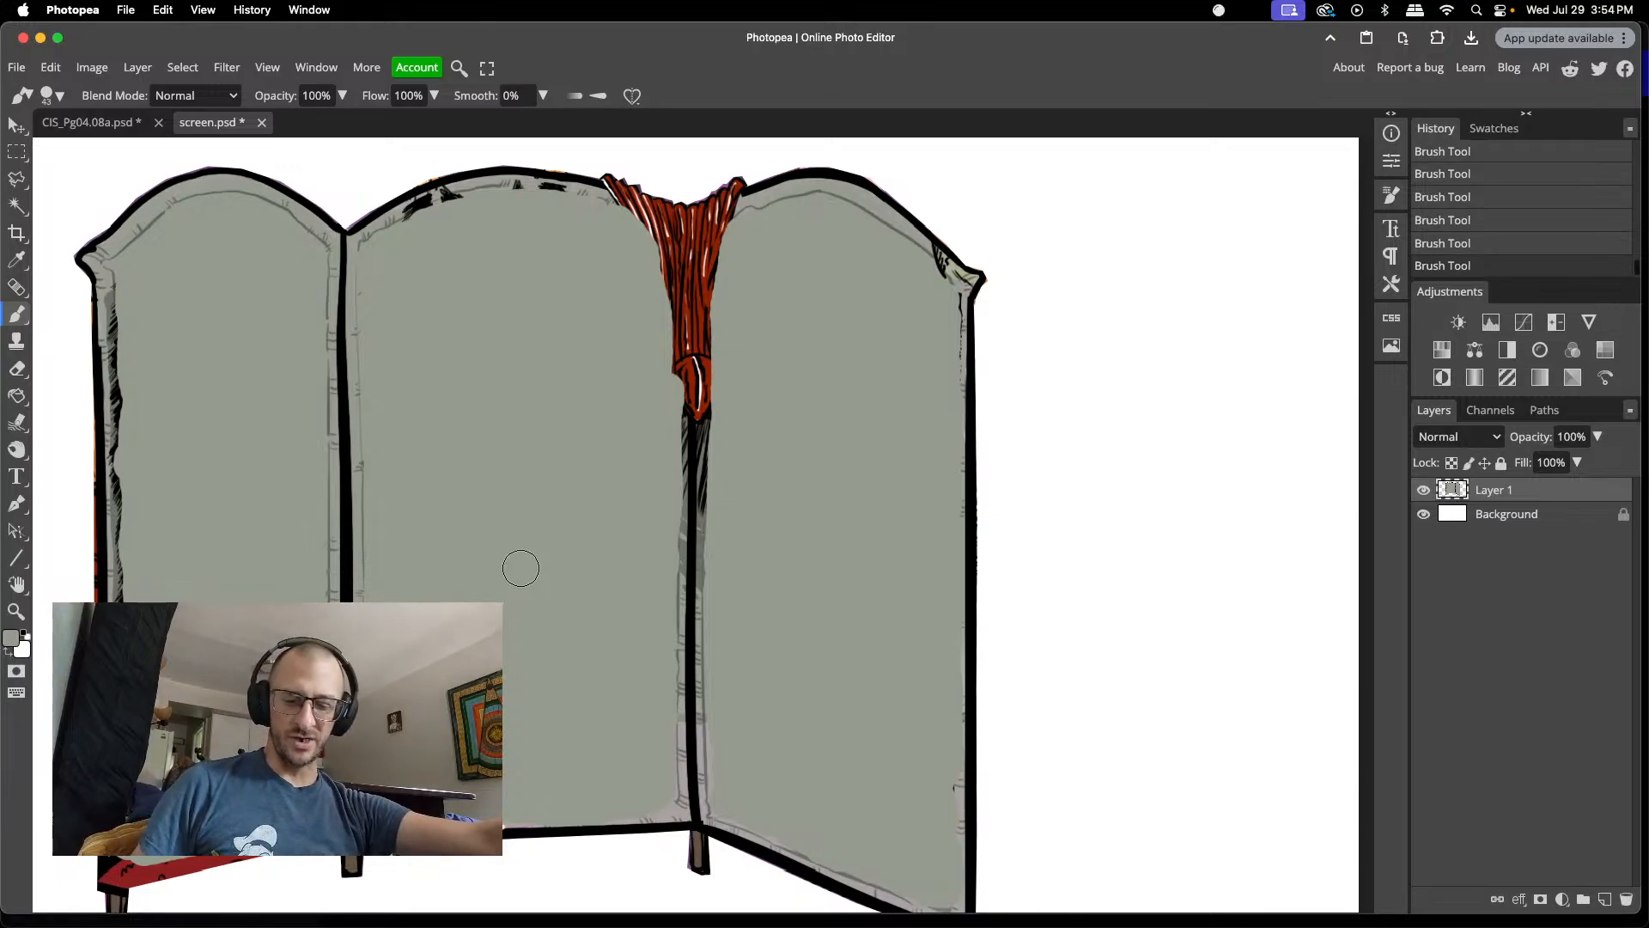
{"action": "key", "text": "l"}
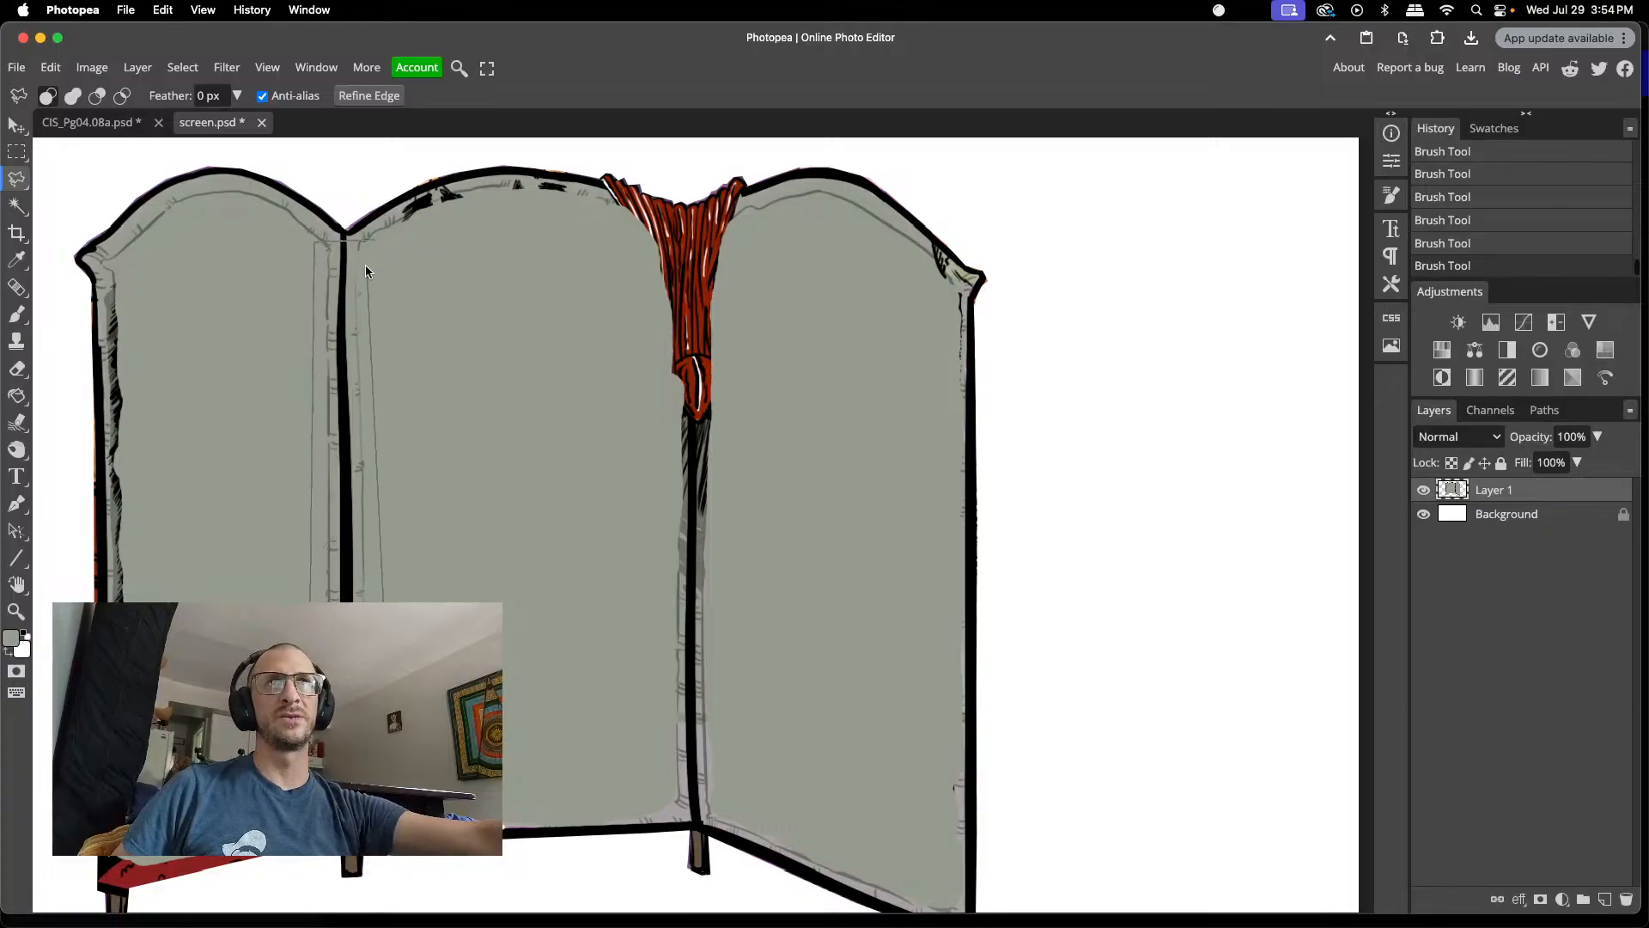
{"action": "double_click", "coordinate": [372, 239]}
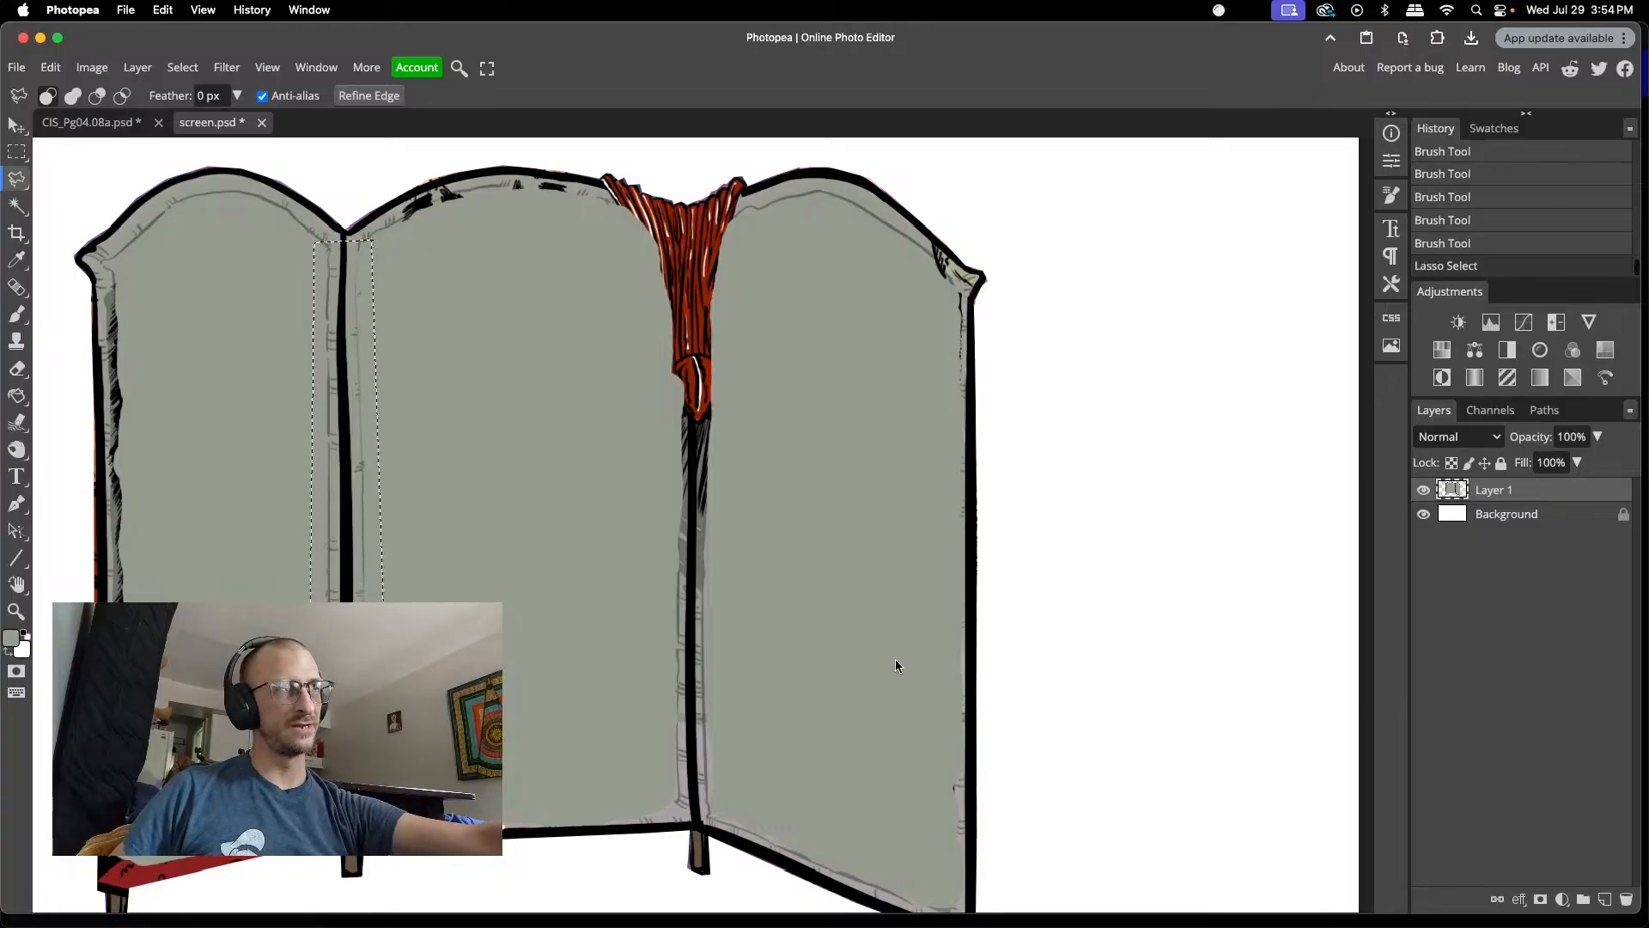
{"action": "key", "text": "ctrl+j"}
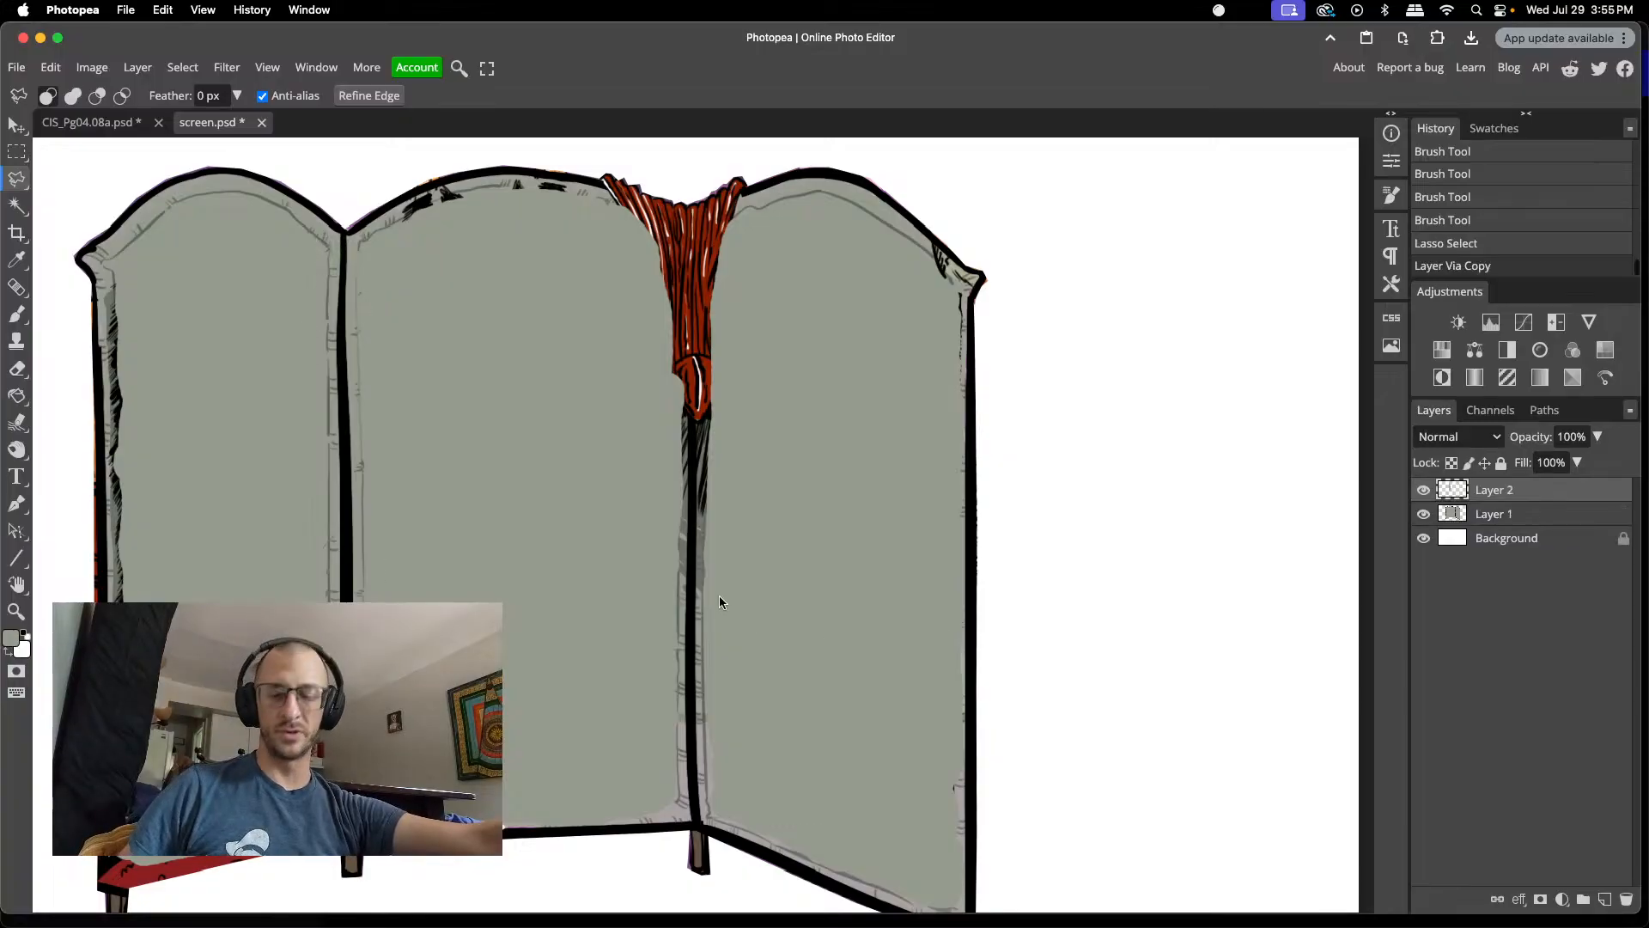
- Move the copied divider over the red cloth between the middle and right-hand panels and scale its width to 82.02%
{"action": "key", "text": "v"}
{"action": "left_click_drag", "start_coordinate": [343, 394], "coordinate": [722, 450]}
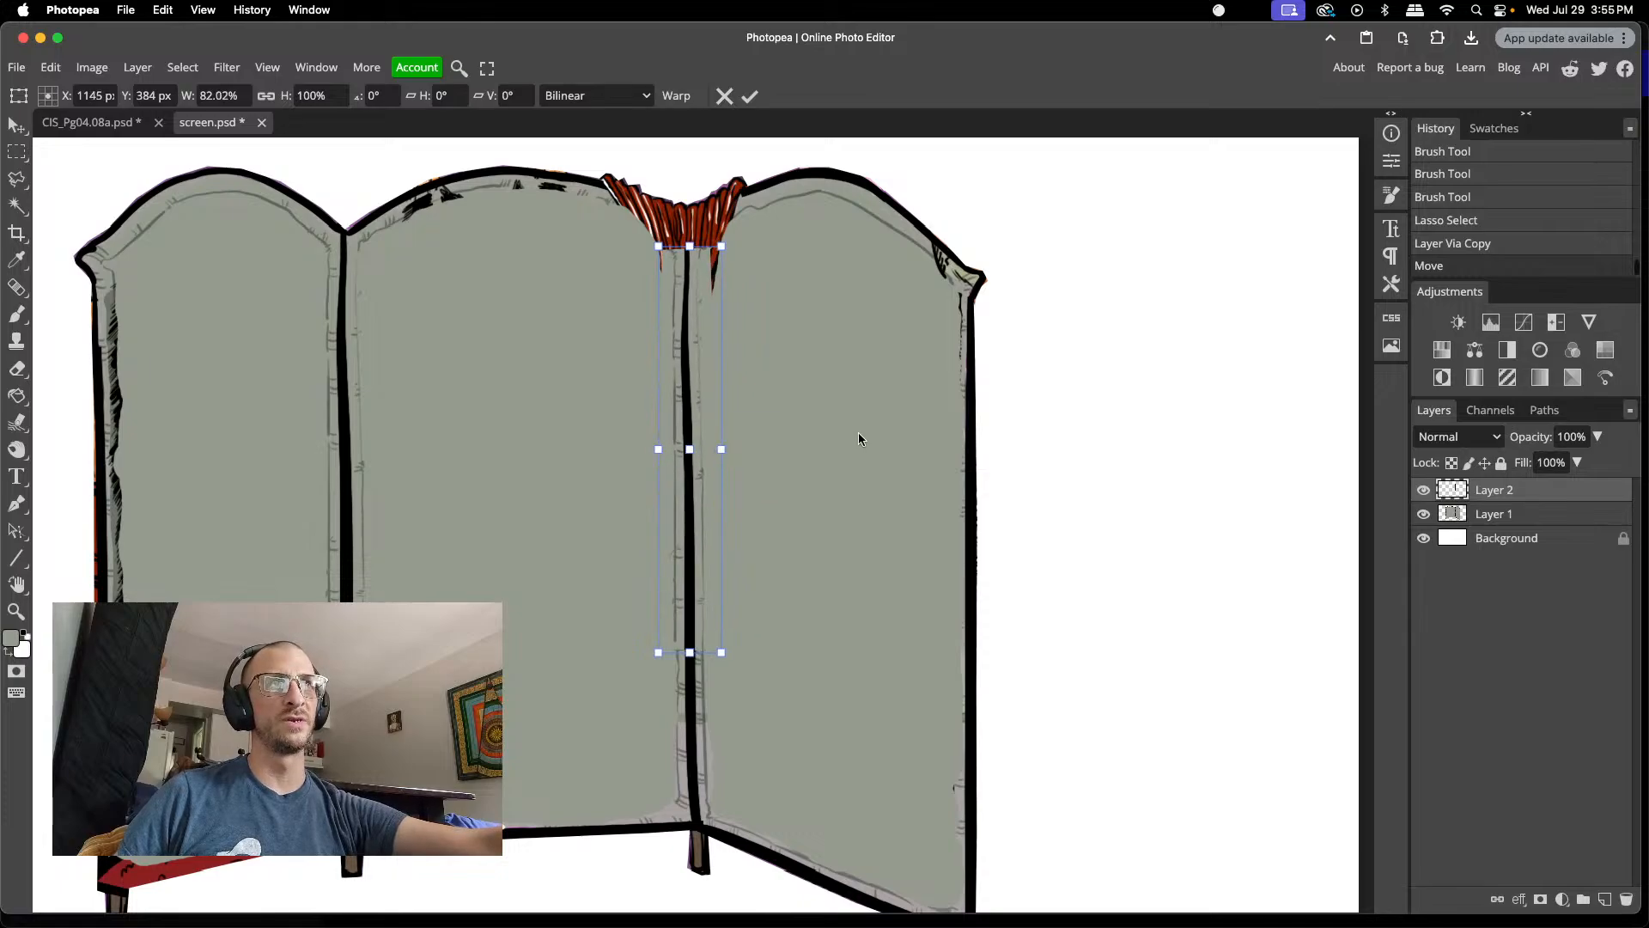
{"action": "left_click", "coordinate": [750, 96]}
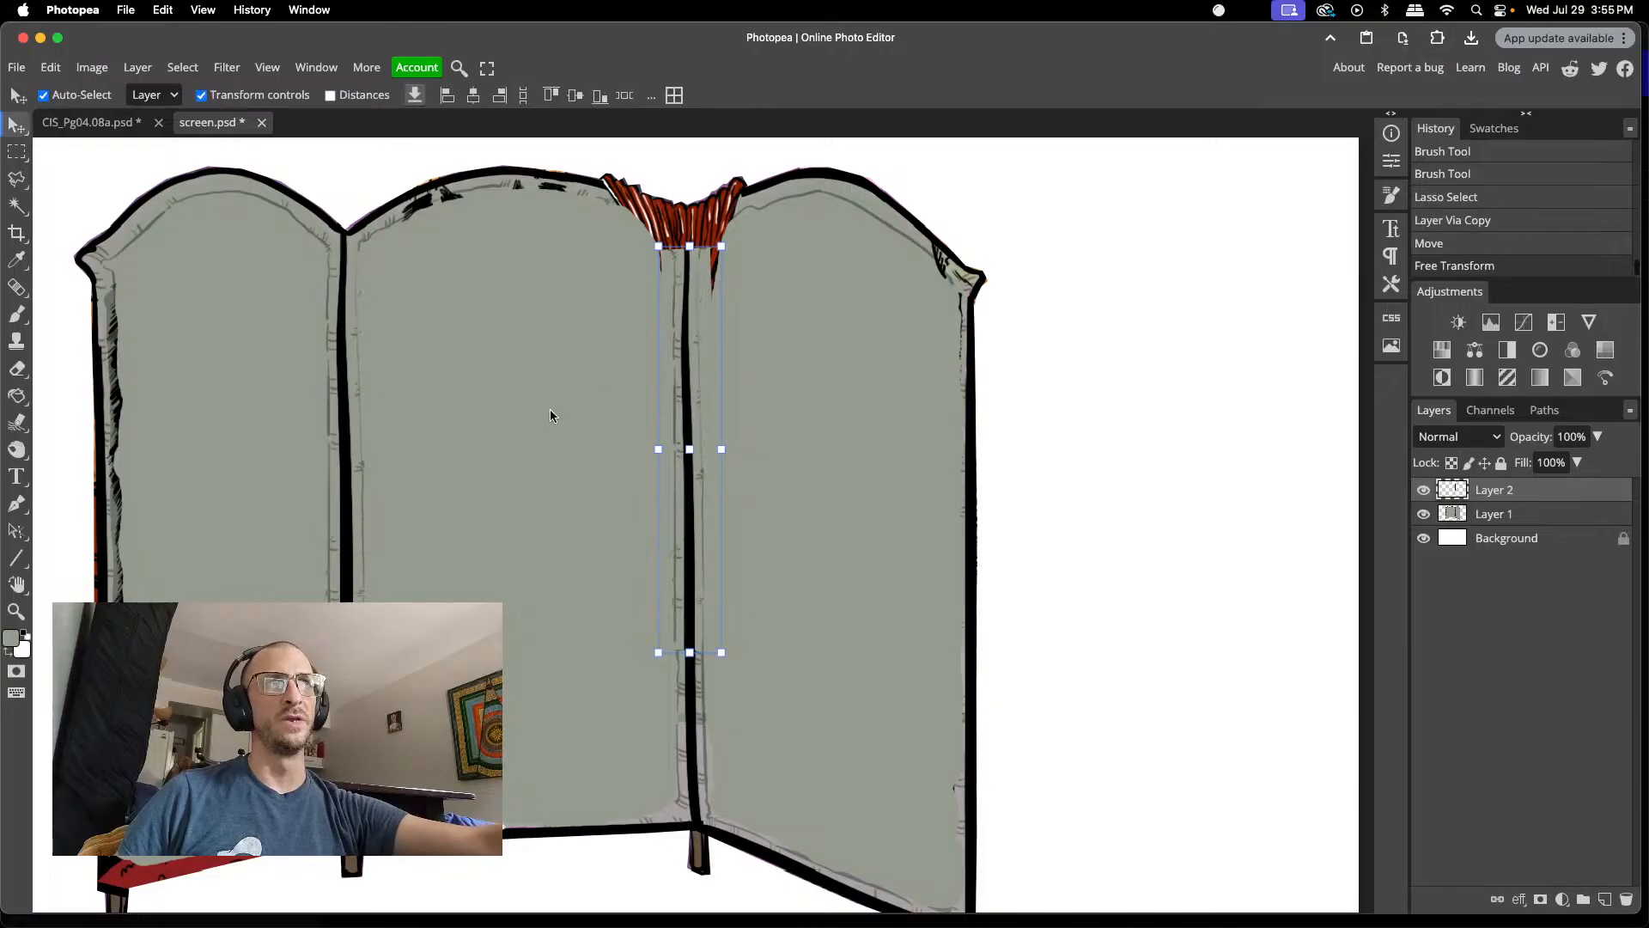
{"action": "left_click", "coordinate": [549, 409]}
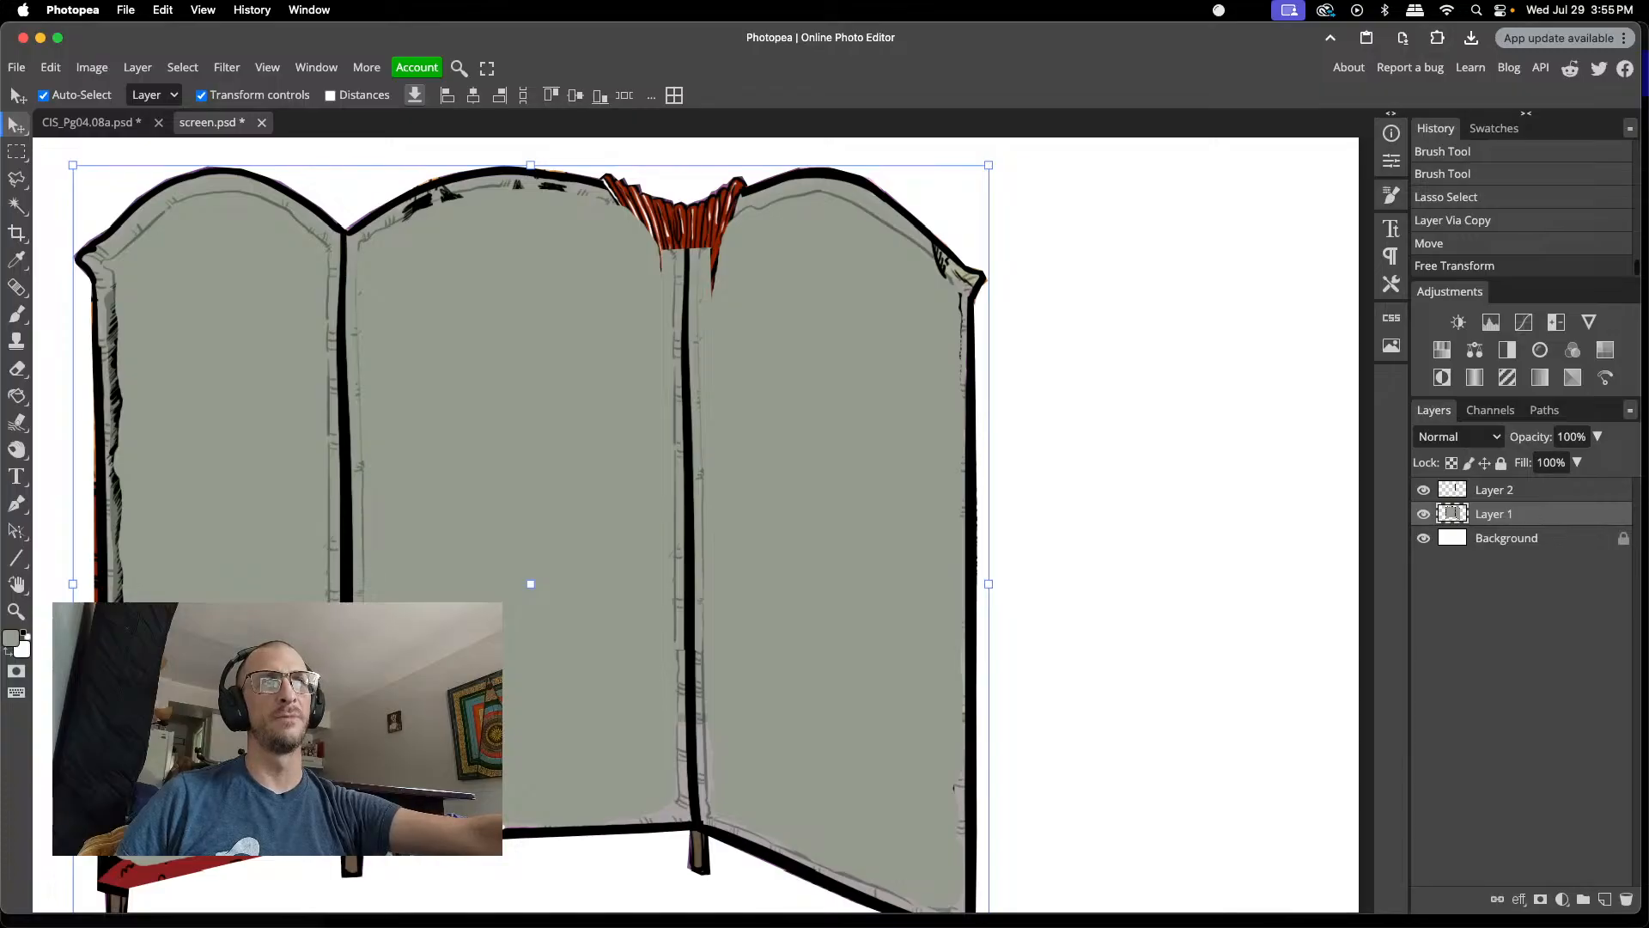
- Try to erase the visible seam at the lower end of the copied divider on Layer 2
{"action": "scroll", "coordinate": [653, 637], "scroll_direction": "up", "scroll_amount": 5}
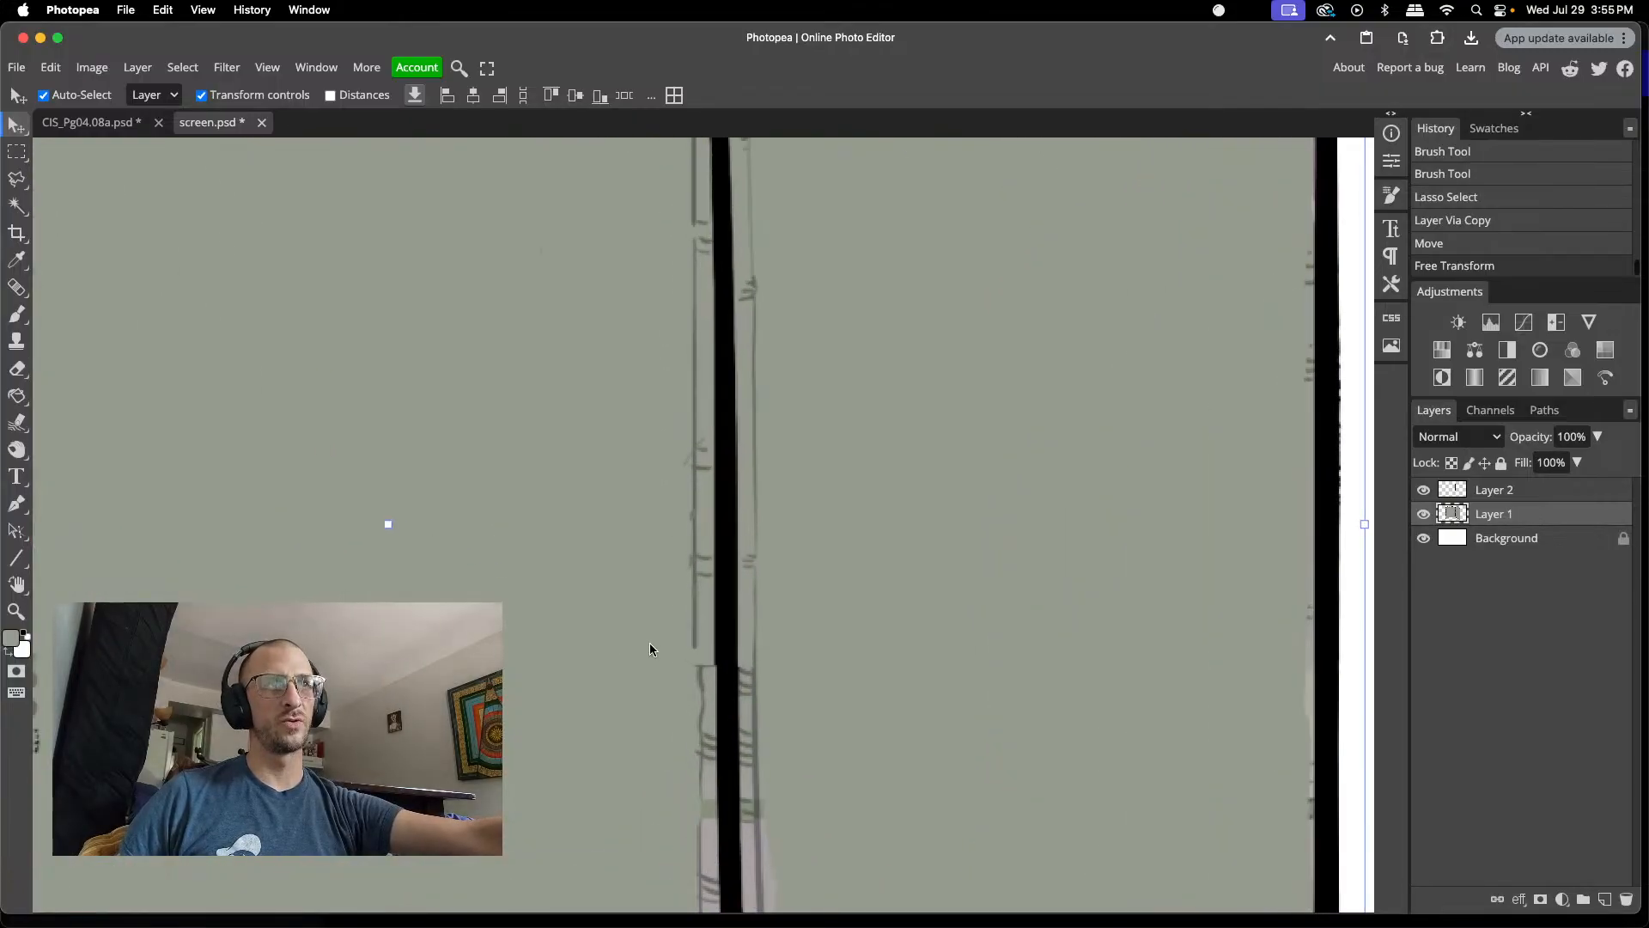
{"action": "key", "text": "e"}
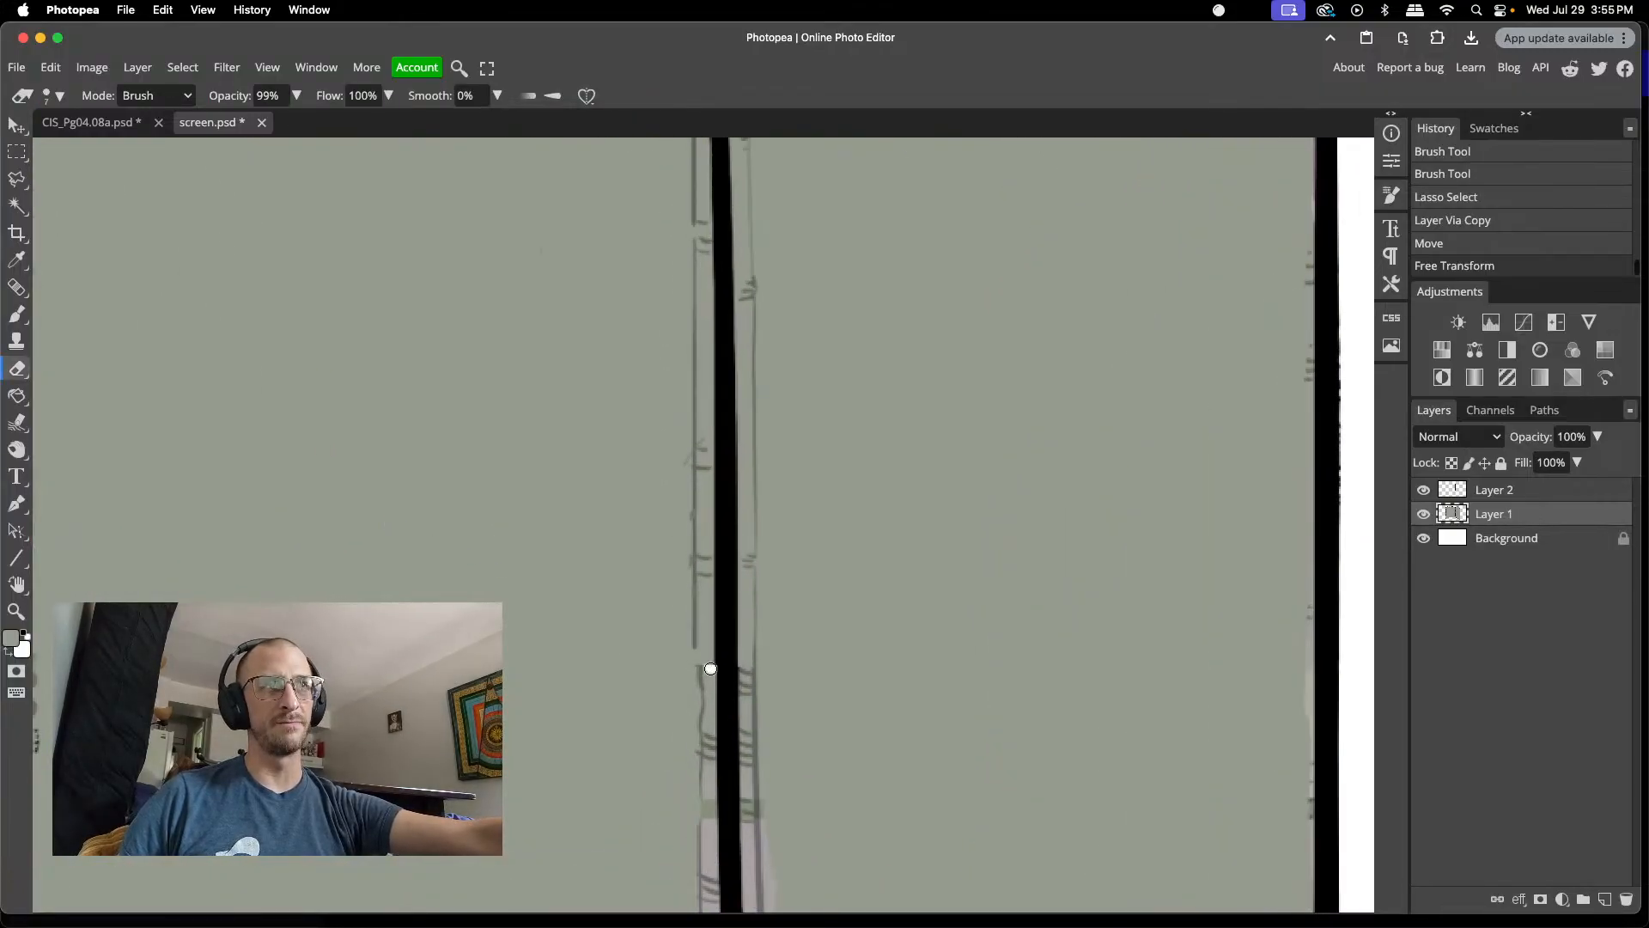
{"action": "left_click_drag", "start_coordinate": [711, 668], "coordinate": [710, 675]}
{"action": "key", "text": "ctrl+z"}
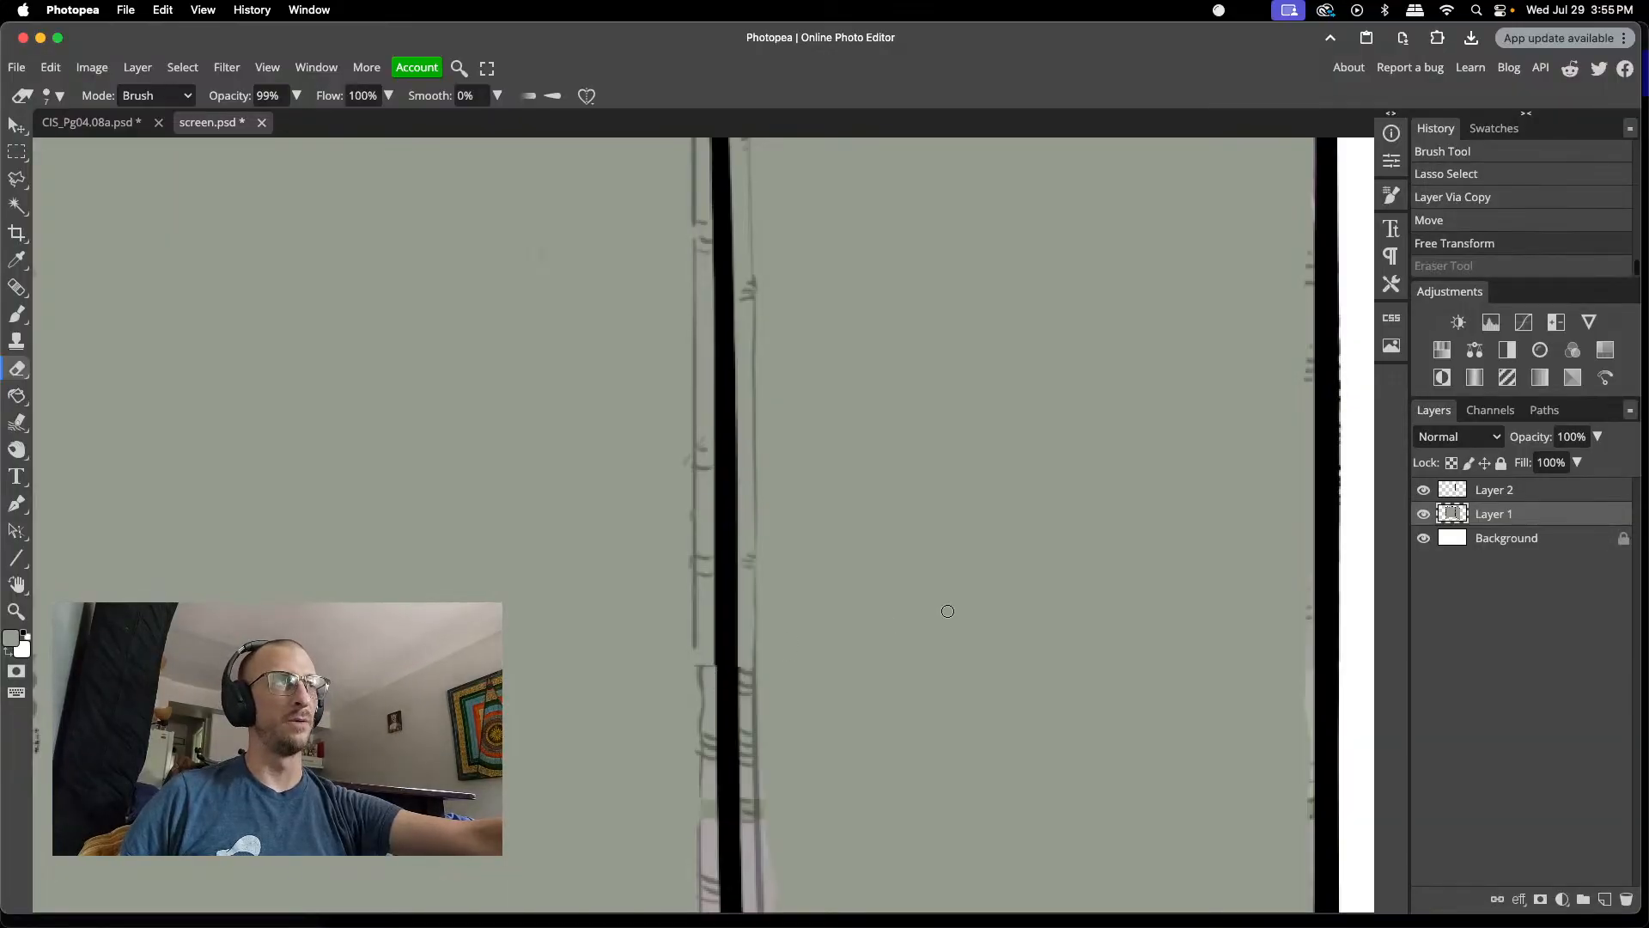
{"action": "left_click", "coordinate": [1534, 490]}
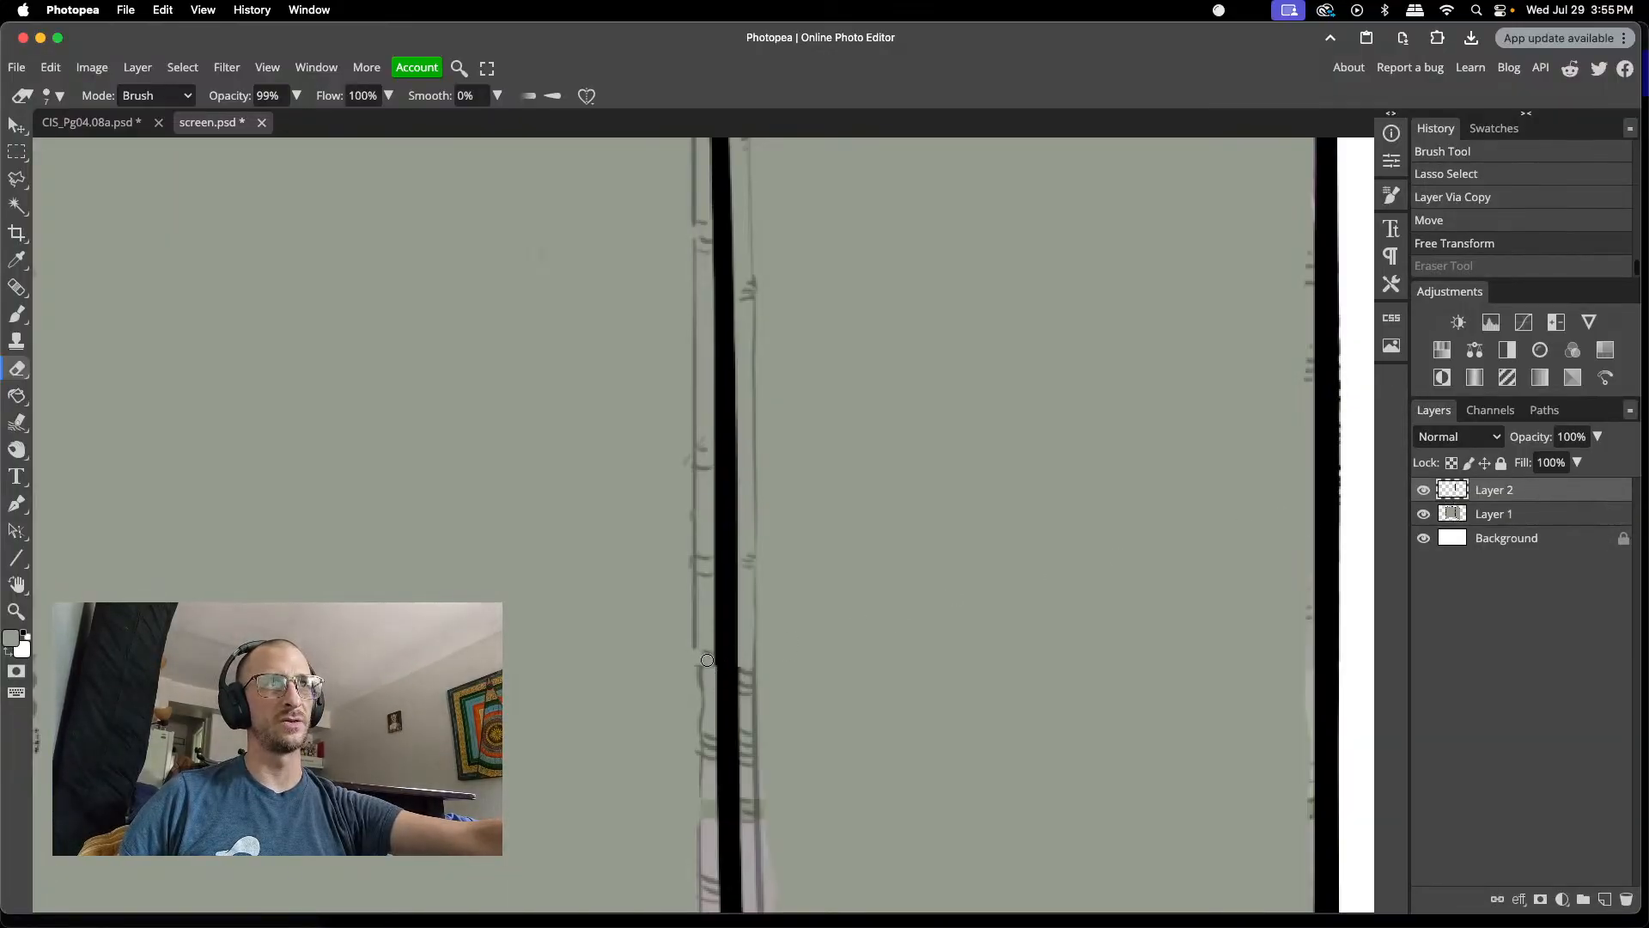
{"action": "left_click", "coordinate": [706, 549]}
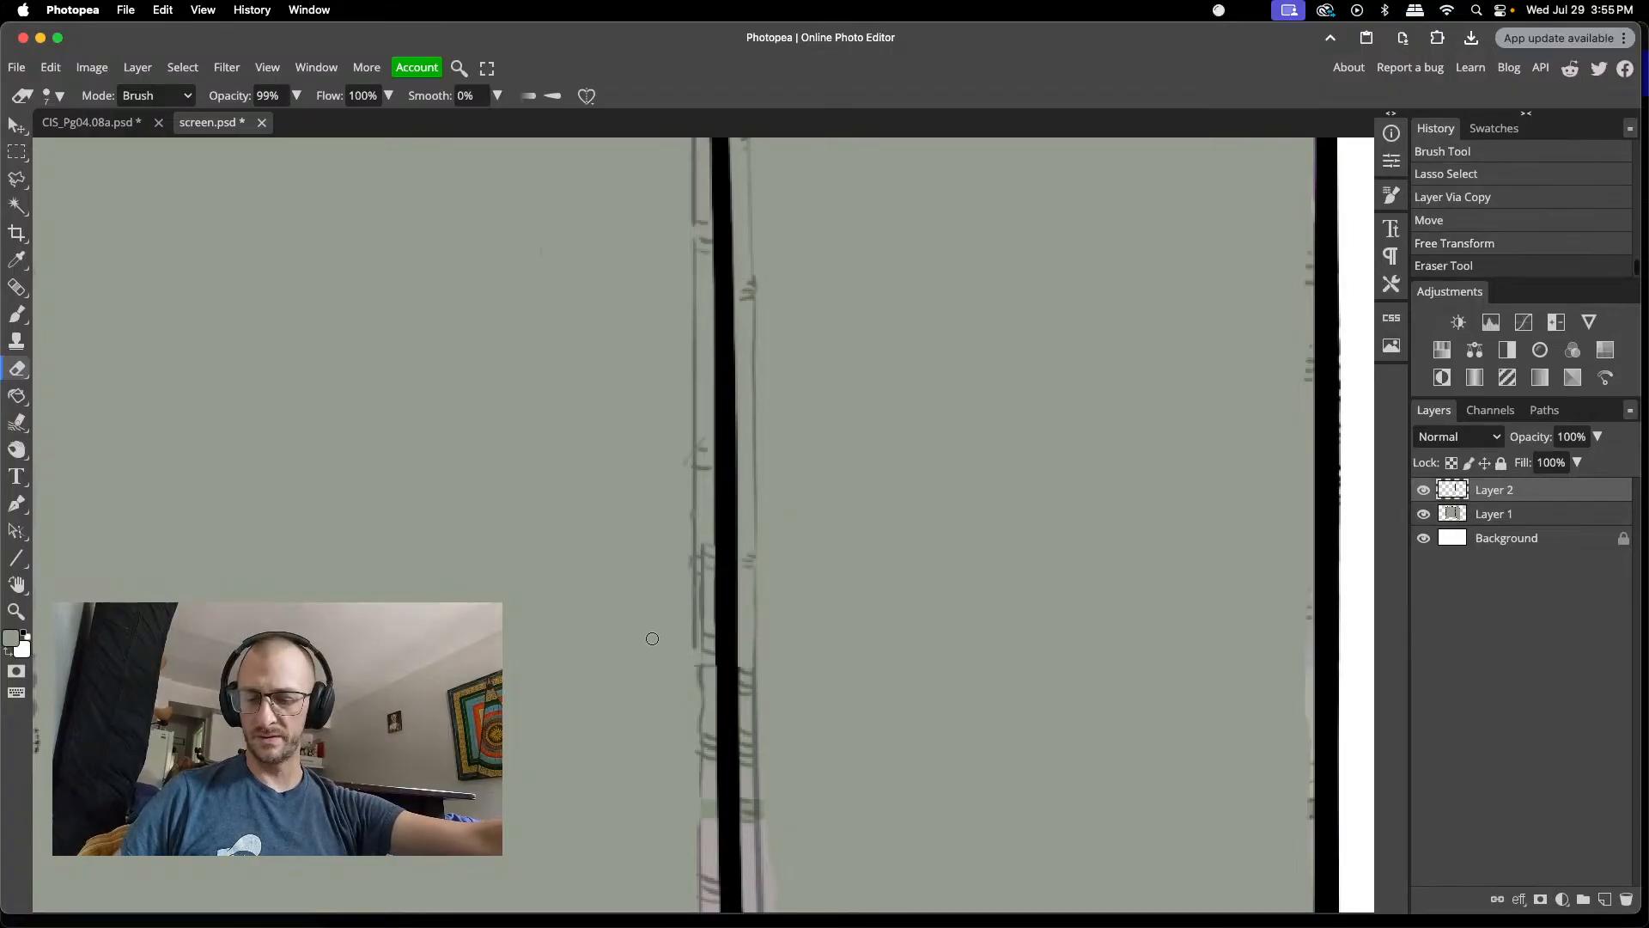
{"action": "key", "text": "ctrl+z"}
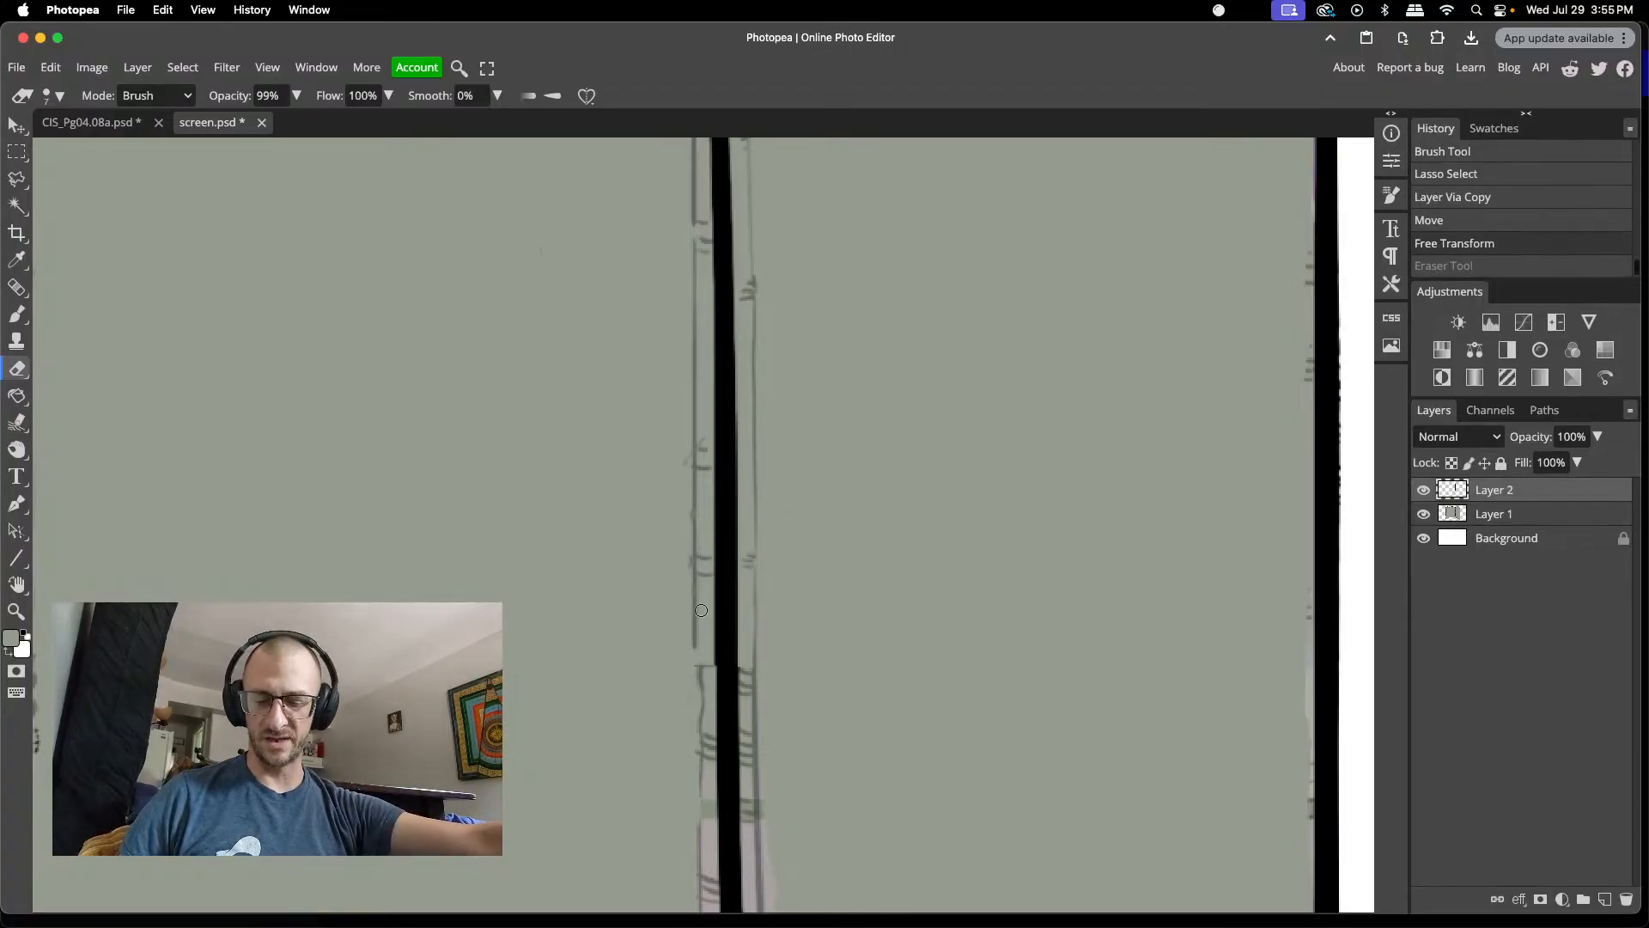
- Scale the copied divider on Layer 2 to 97.26% width to line it up with the original divider below
{"action": "key", "text": "v"}
{"action": "left_click_drag", "start_coordinate": [654, 226], "coordinate": [662, 230]}
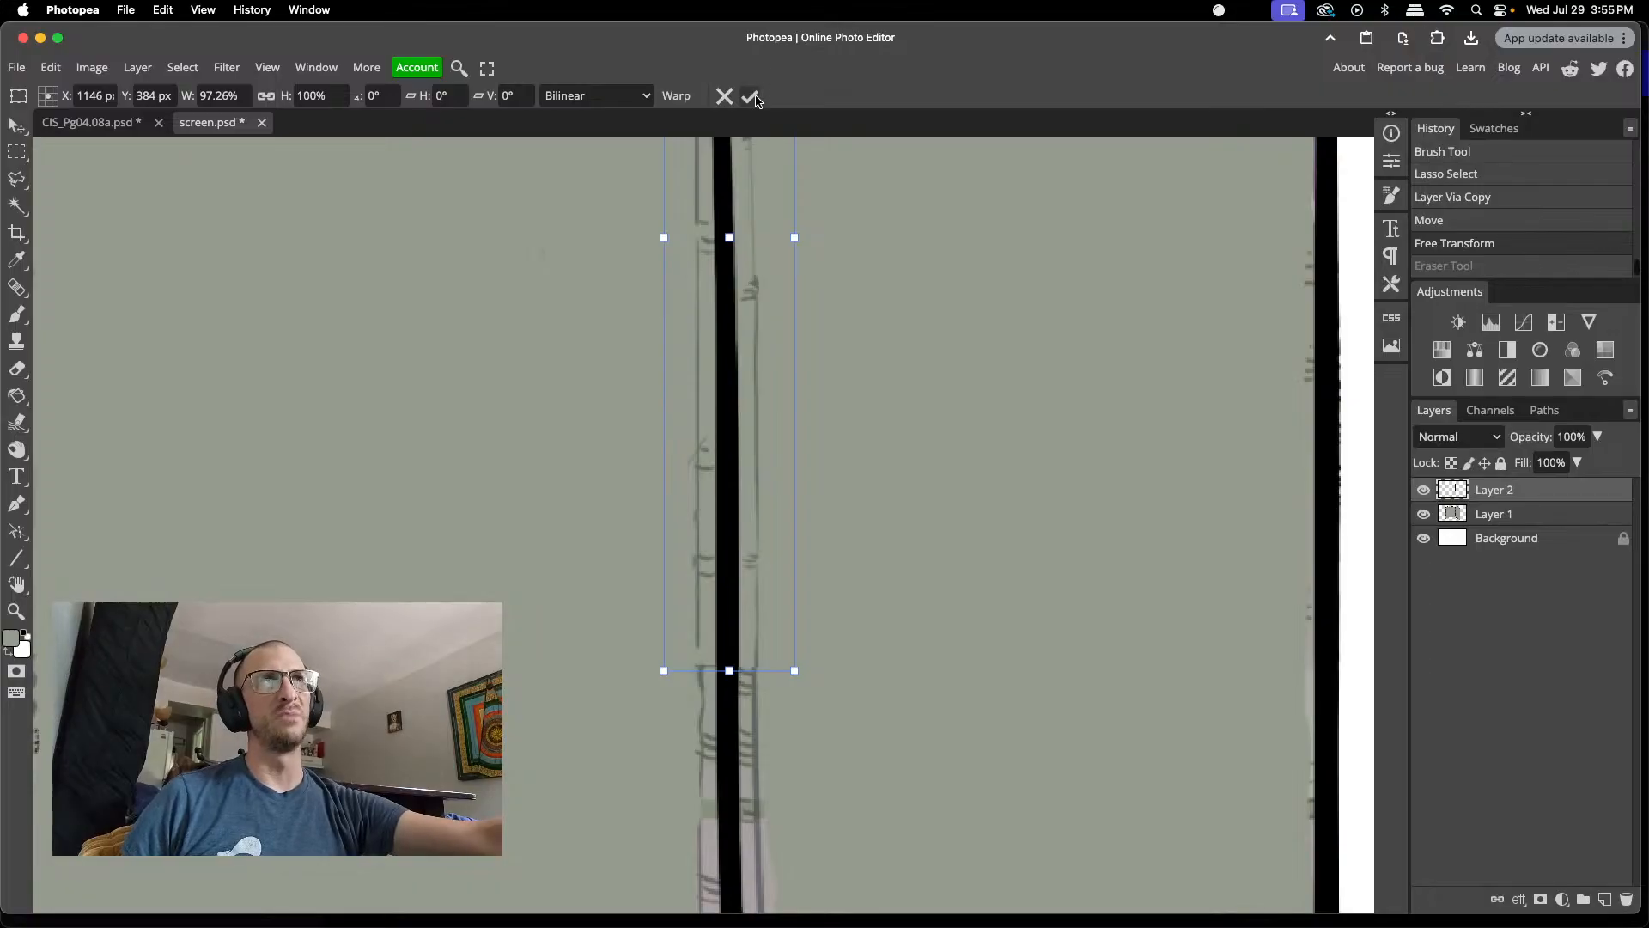
{"action": "left_click", "coordinate": [751, 96]}
- Examine the whole folding screen for remaining hatching, cloth and shadow, comparing the rebuilt divider with the outer borders
{"action": "scroll", "coordinate": [574, 392], "scroll_direction": "down", "scroll_amount": 5}
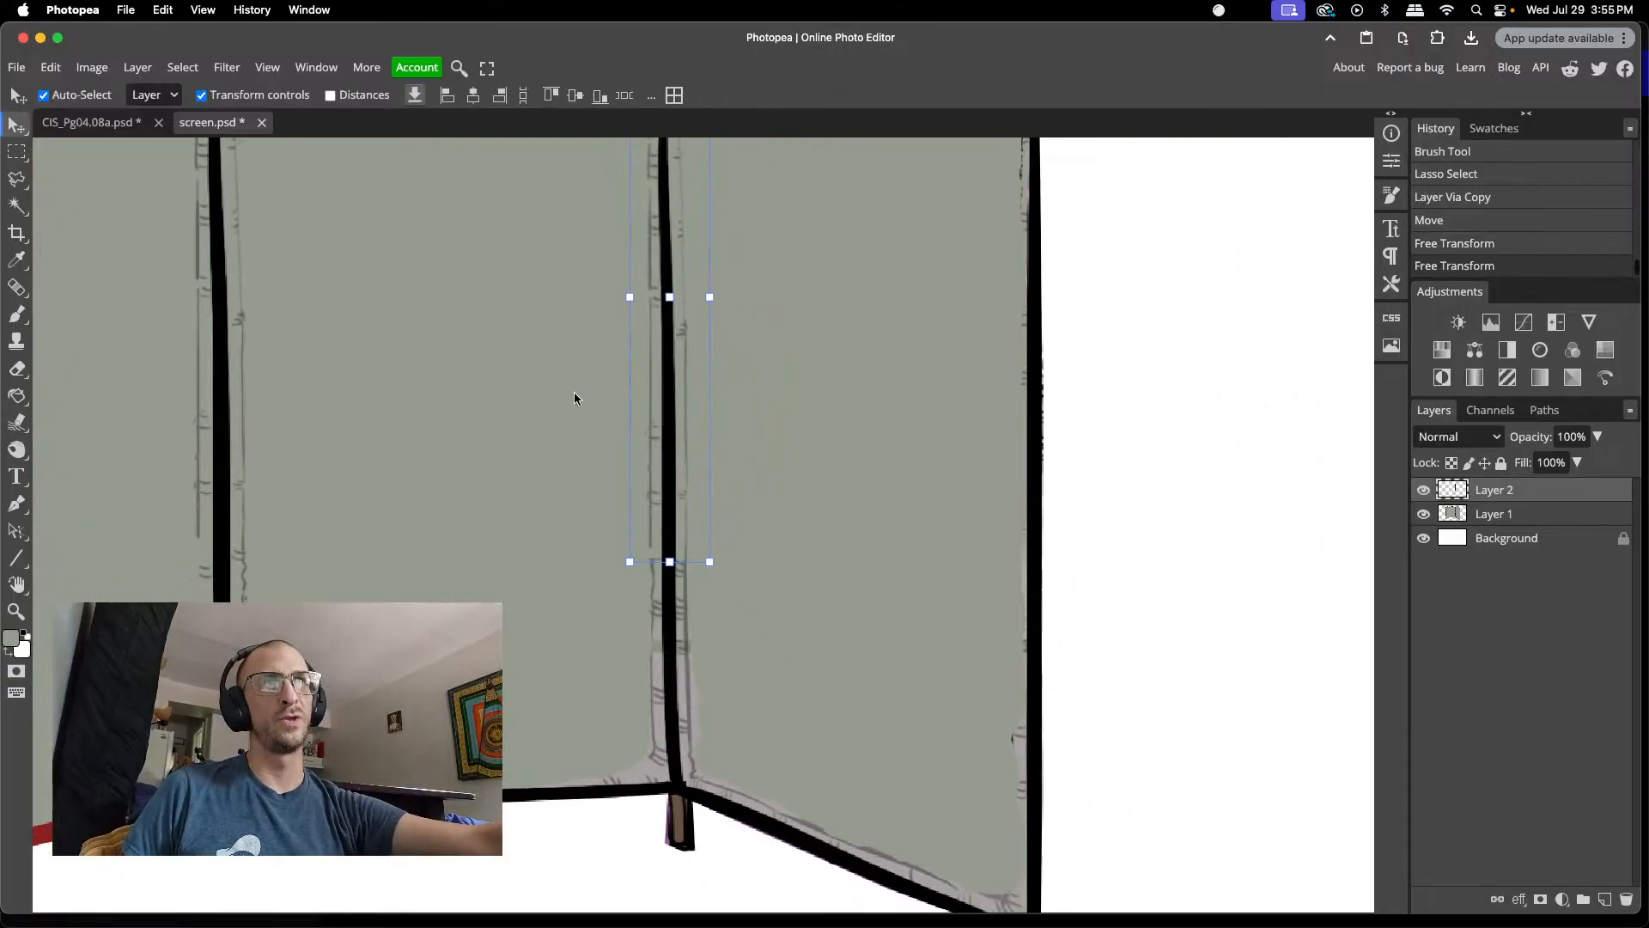
{"action": "scroll", "coordinate": [570, 392], "scroll_direction": "left", "scroll_amount": 10}
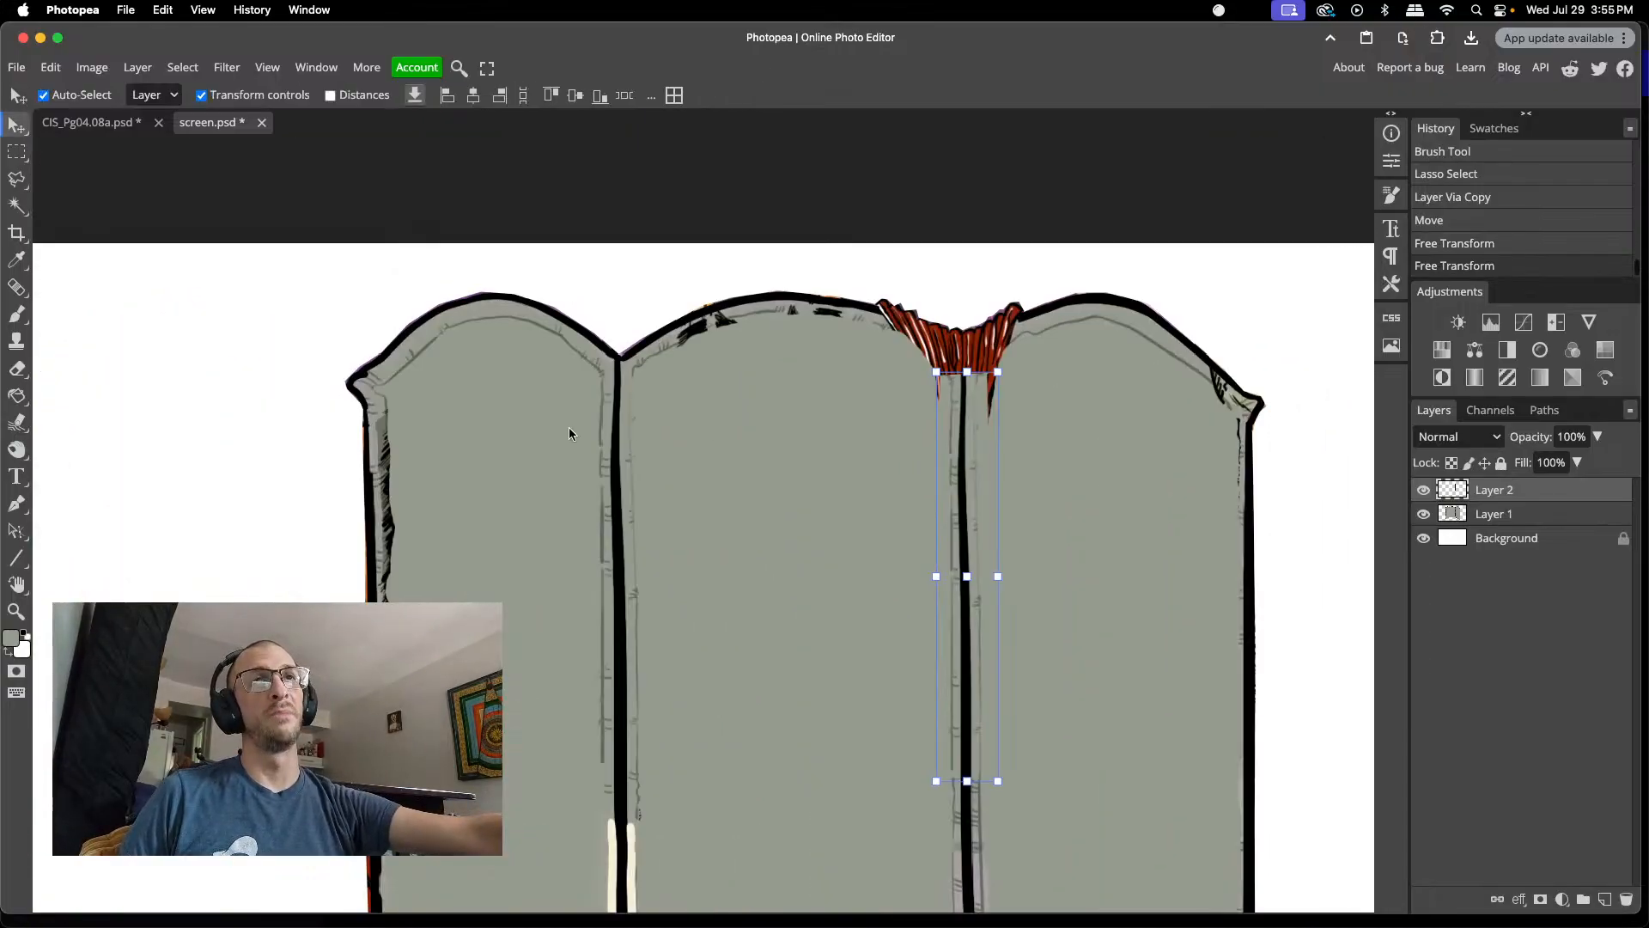
{"action": "scroll", "coordinate": [755, 483], "scroll_direction": "down", "scroll_amount": 3}
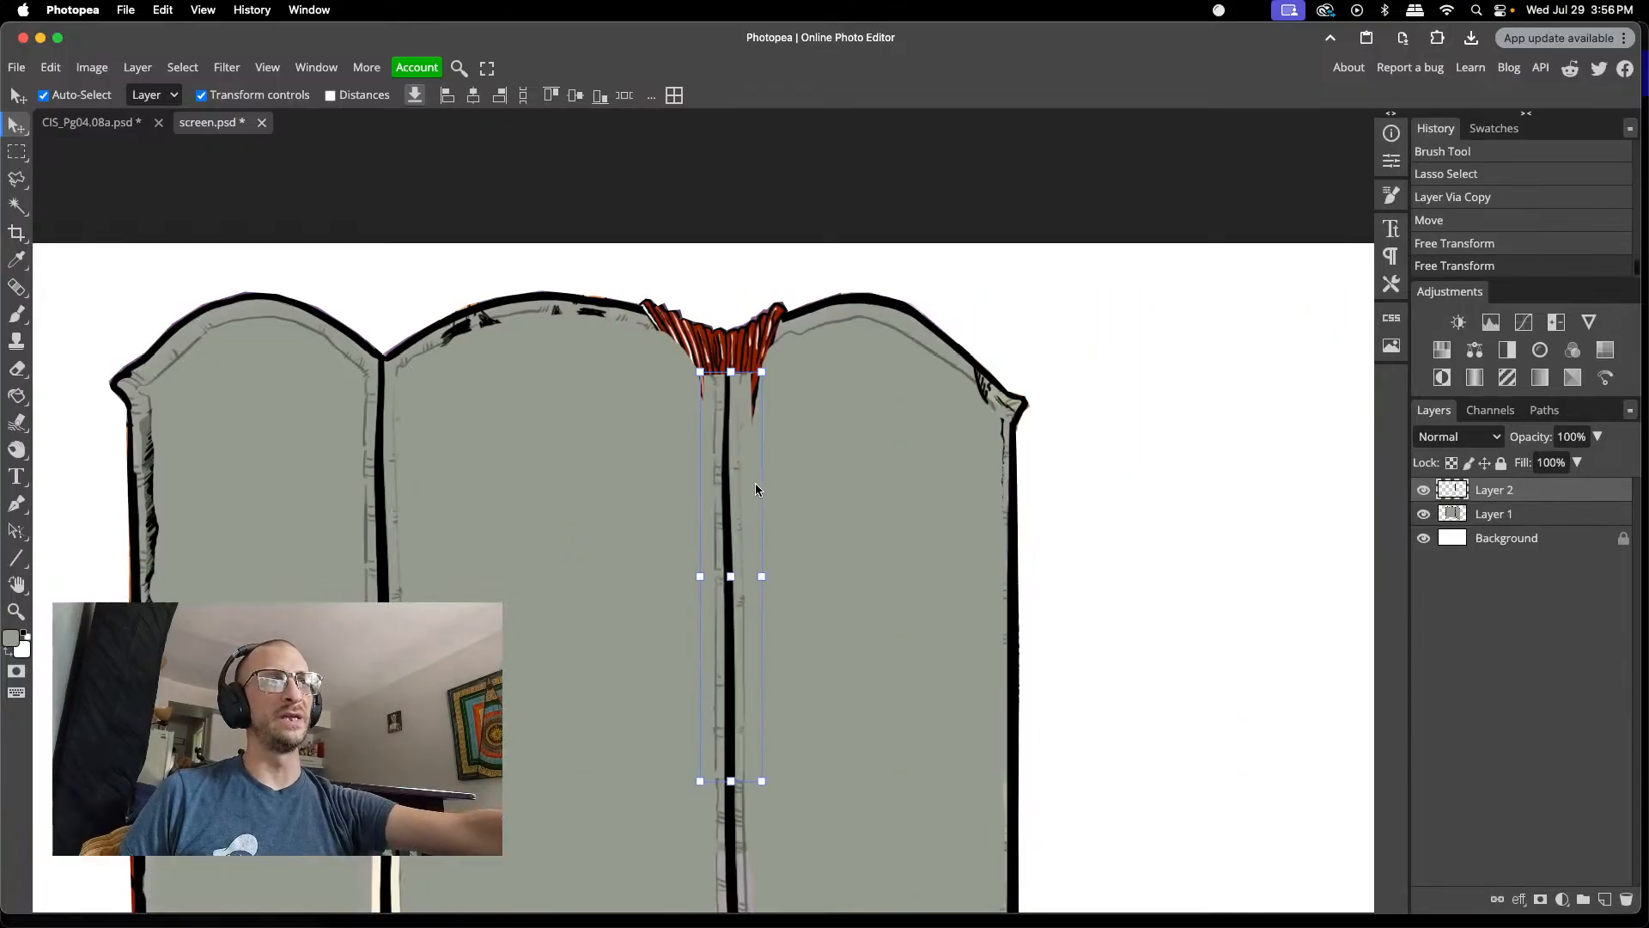
{"action": "scroll", "coordinate": [755, 483], "scroll_direction": "up", "scroll_amount": 4}
{"action": "scroll", "coordinate": [722, 537], "scroll_direction": "down", "scroll_amount": 1}
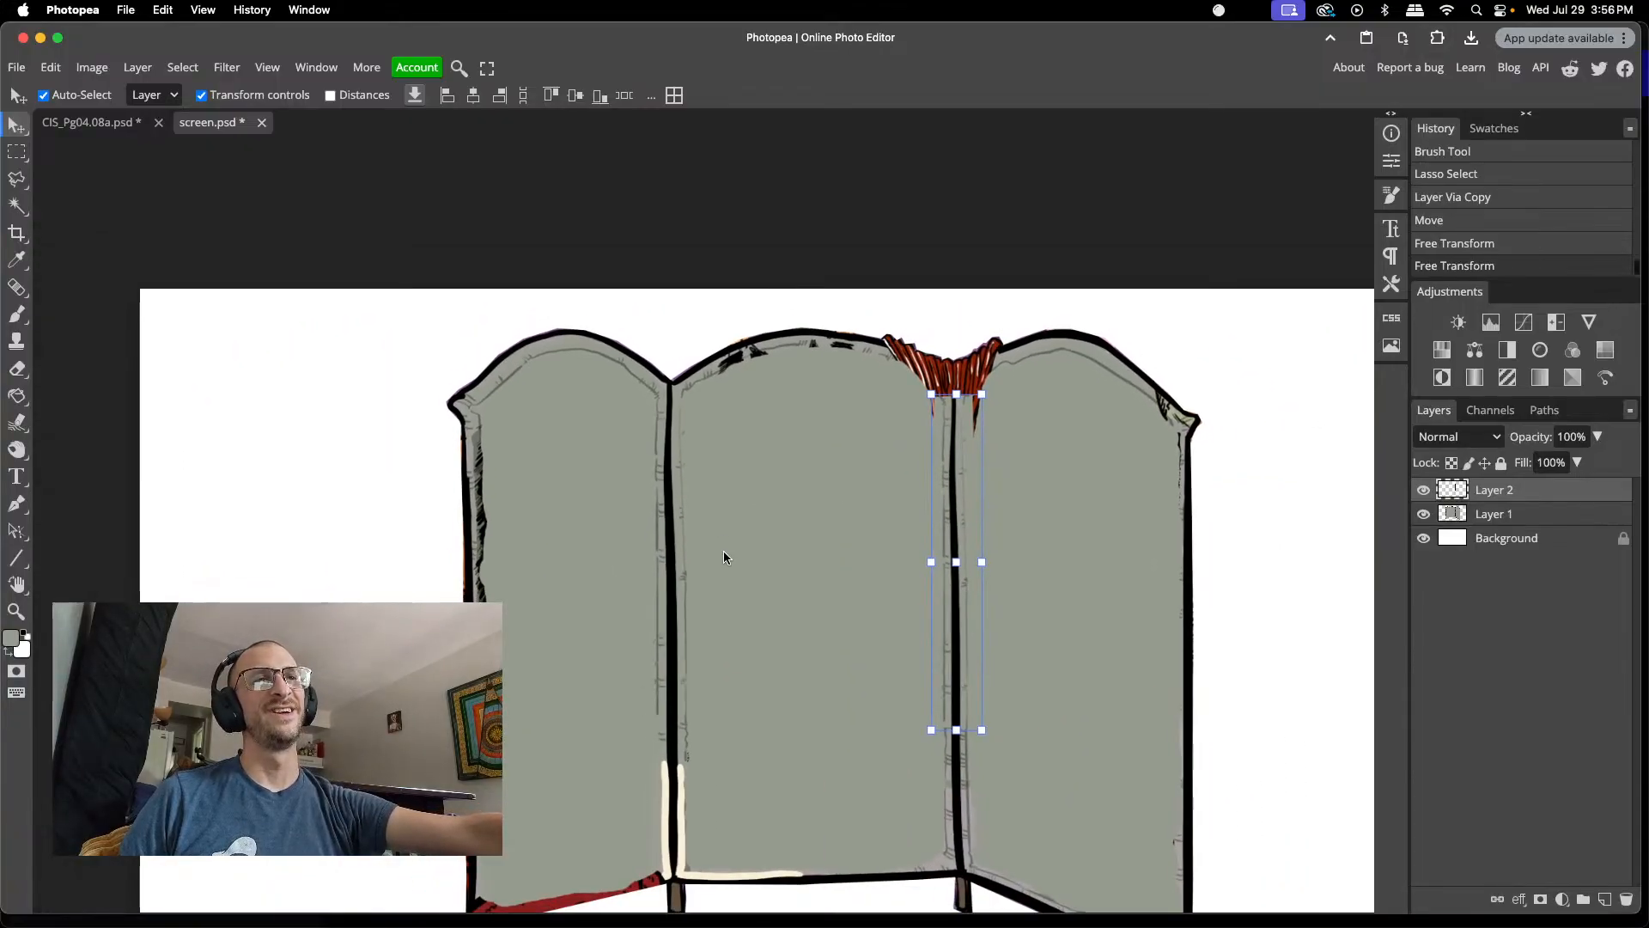
{"action": "scroll", "coordinate": [559, 603], "scroll_direction": "left", "scroll_amount": 4}
{"action": "scroll", "coordinate": [562, 602], "scroll_direction": "right", "scroll_amount": 3}
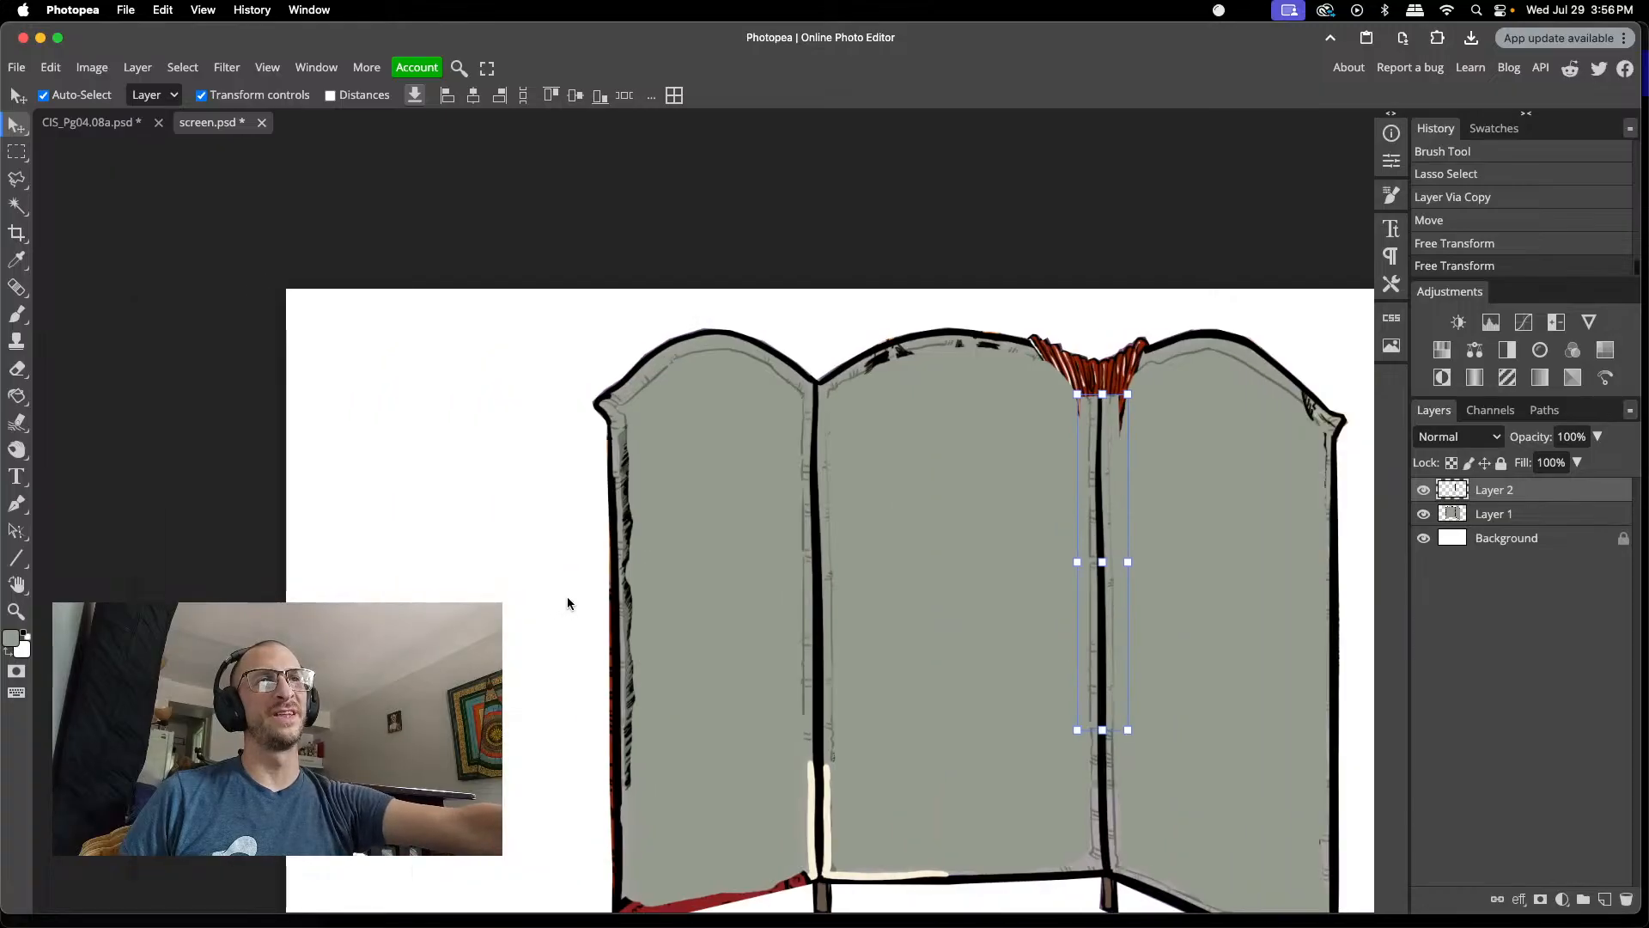
{"action": "scroll", "coordinate": [616, 586], "scroll_direction": "up", "scroll_amount": 4}
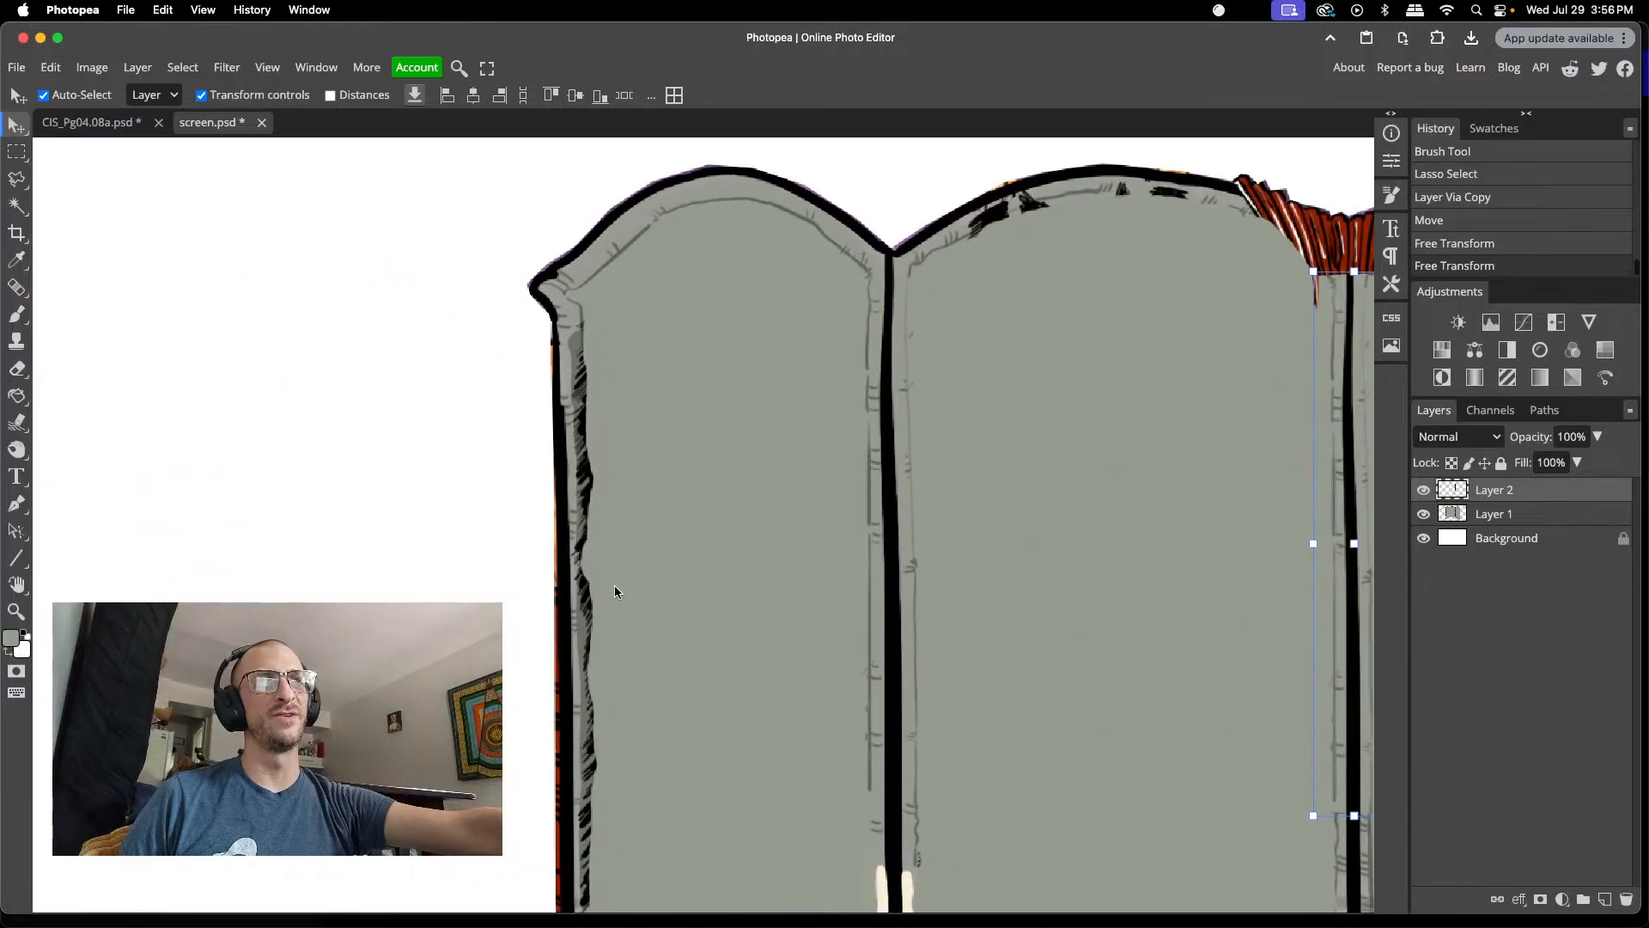
{"action": "scroll", "coordinate": [615, 591], "scroll_direction": "down", "scroll_amount": 2}
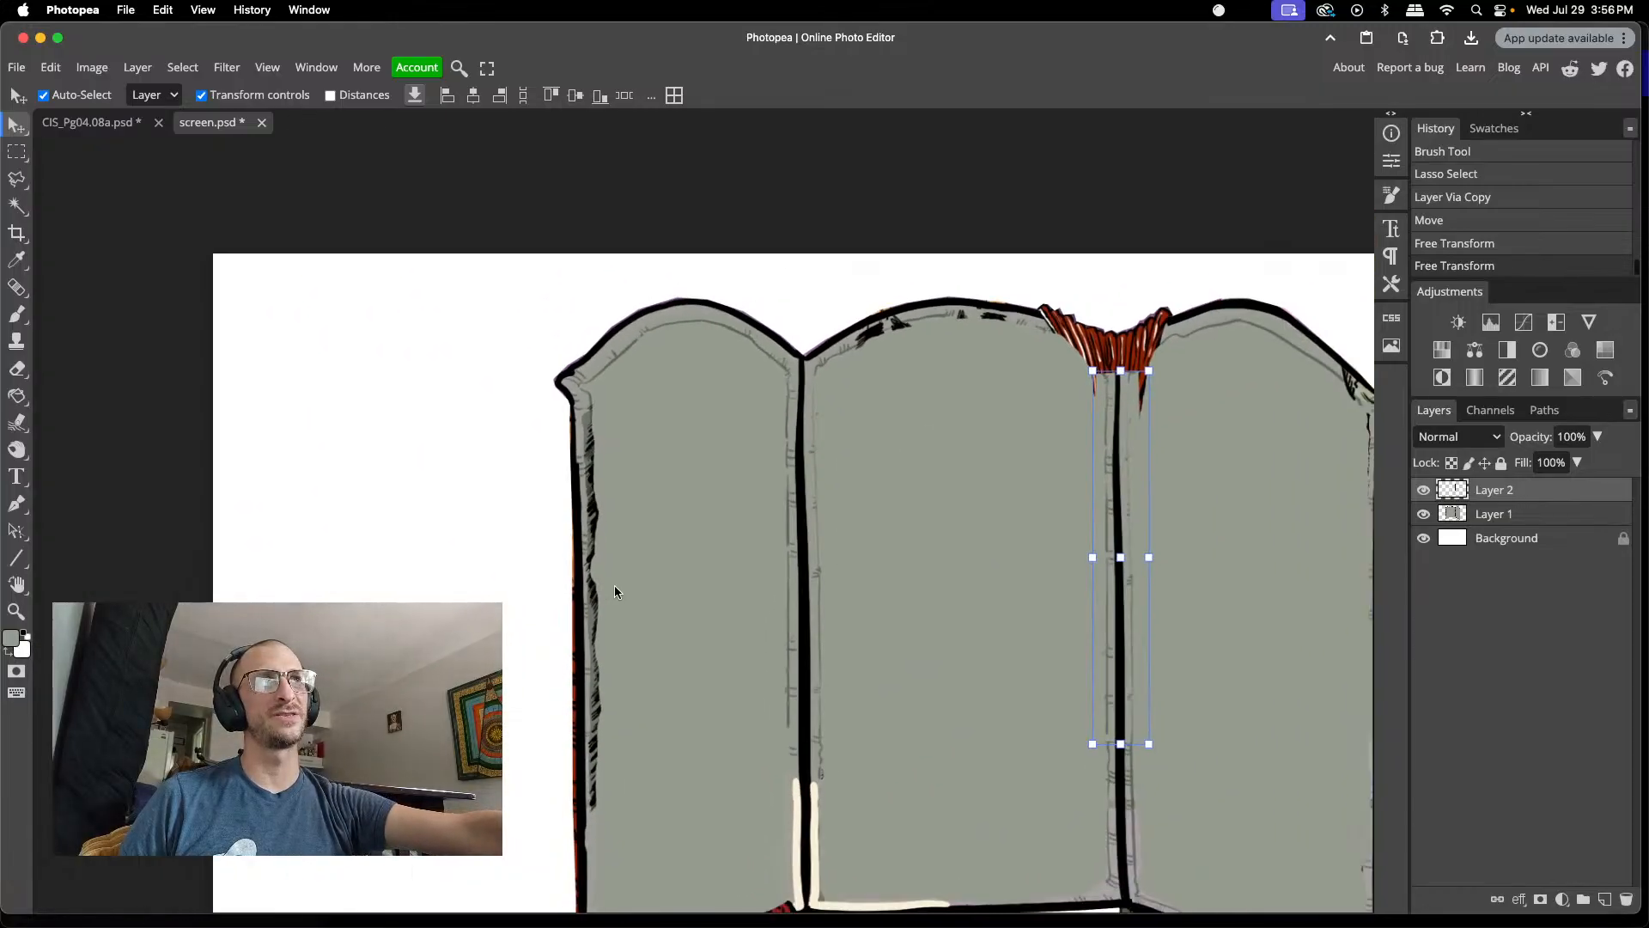
{"action": "scroll", "coordinate": [616, 591], "scroll_direction": "right", "scroll_amount": 3}
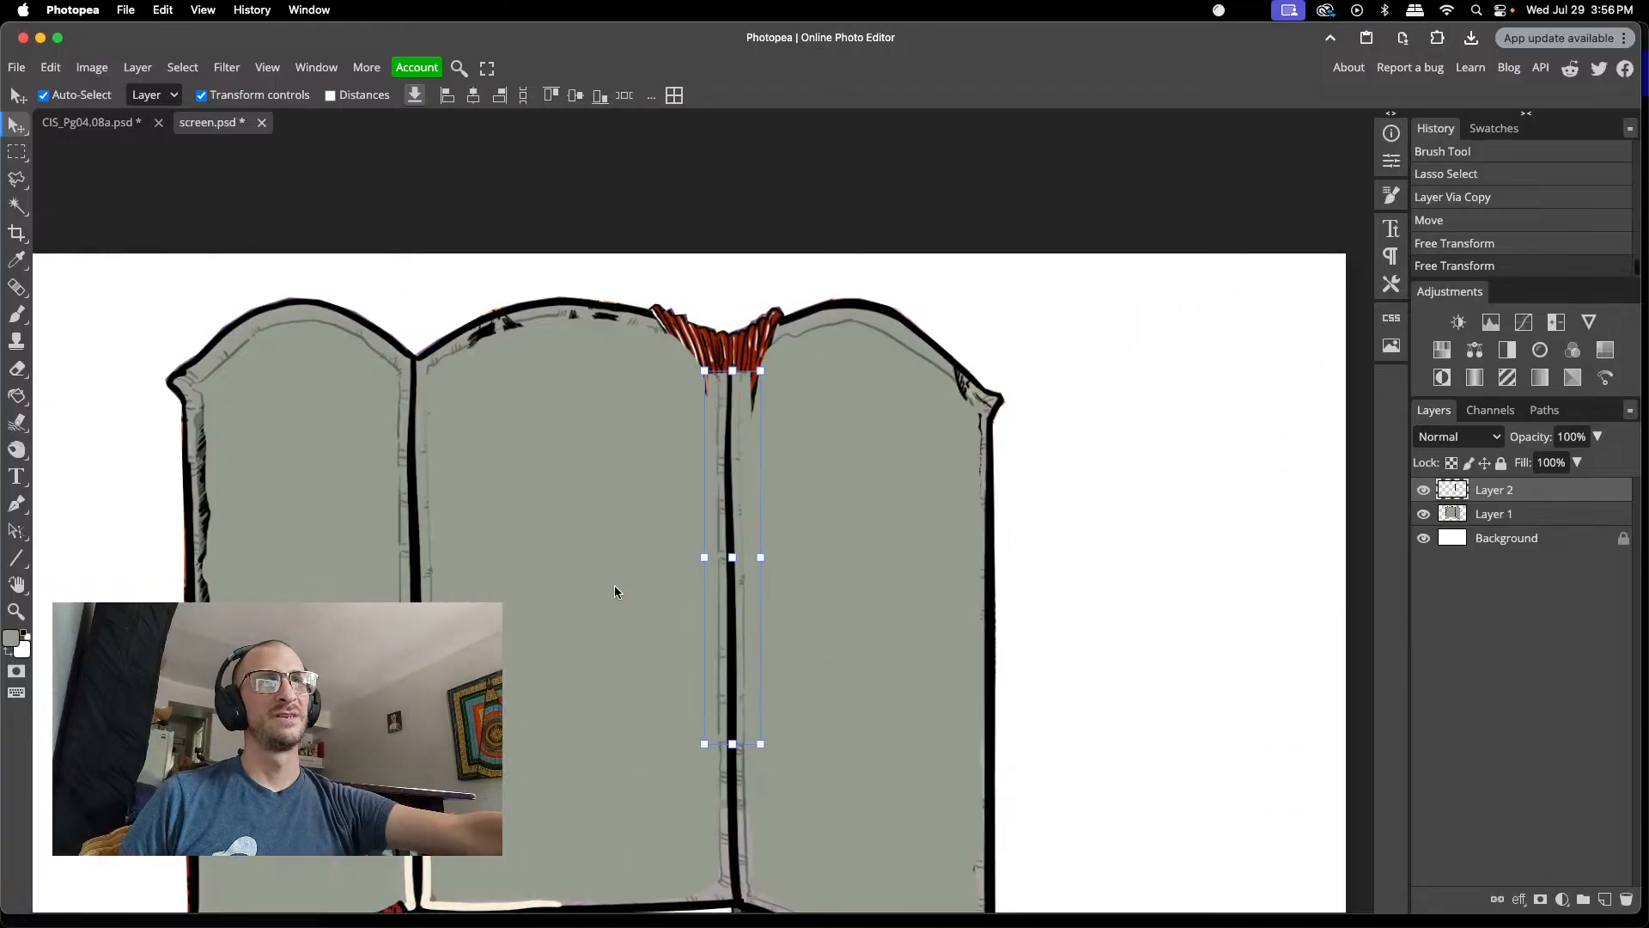
{"action": "scroll", "coordinate": [615, 591], "scroll_direction": "left", "scroll_amount": 1}
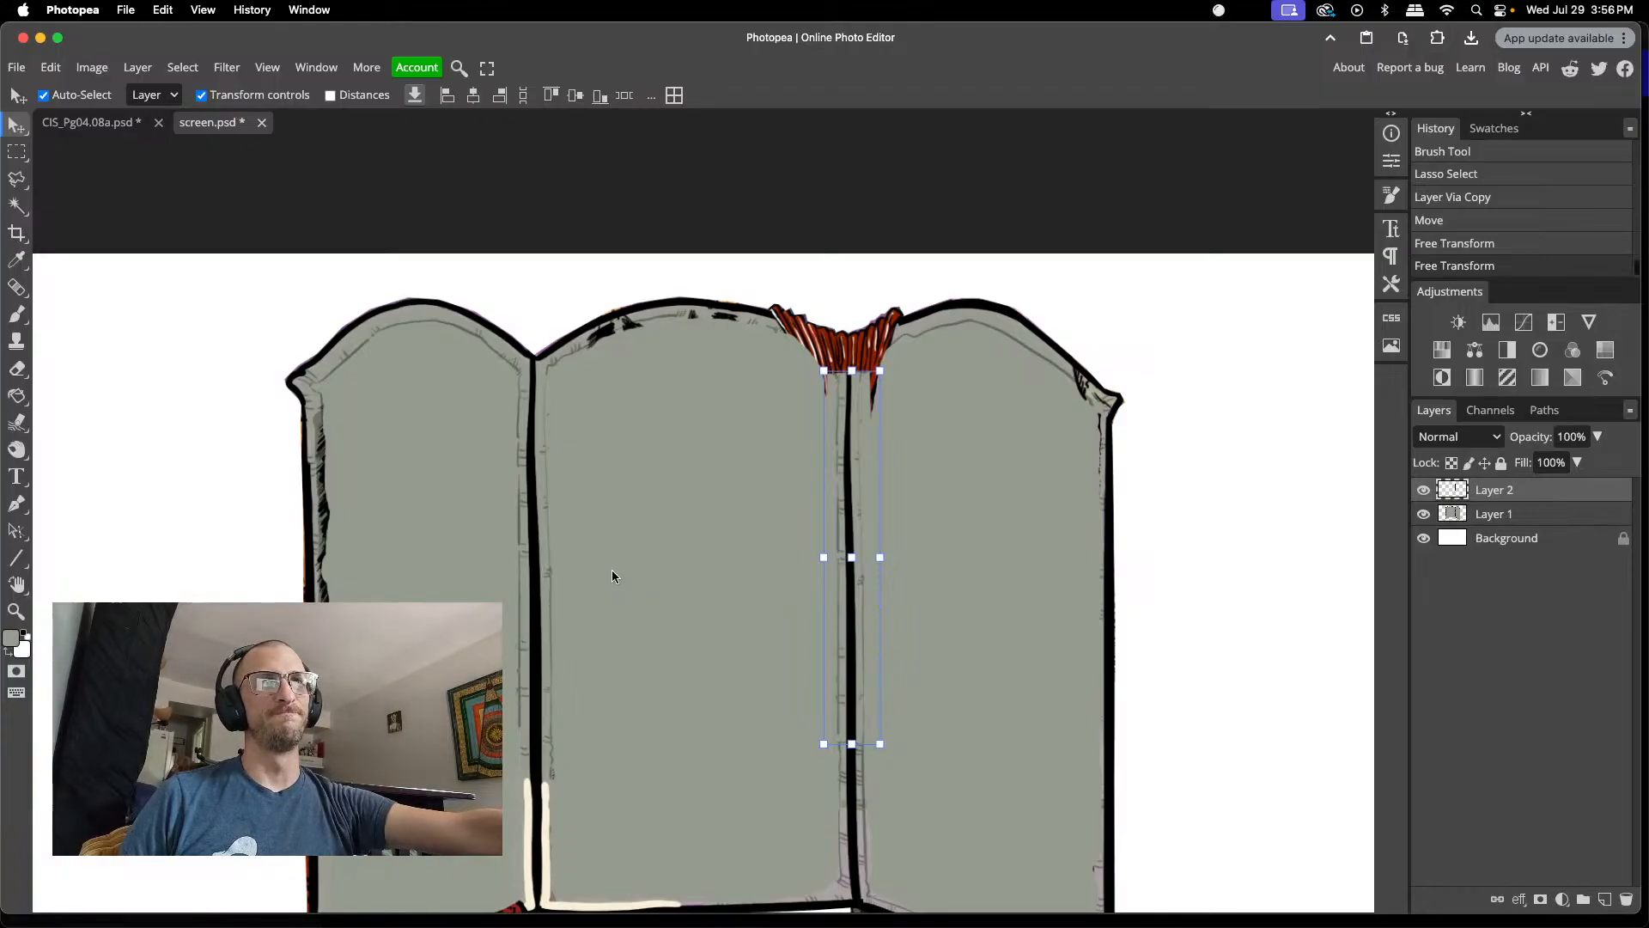
{"action": "scroll", "coordinate": [612, 573], "scroll_direction": "left", "scroll_amount": 1}
{"action": "scroll", "coordinate": [612, 576], "scroll_direction": "down", "scroll_amount": 1}
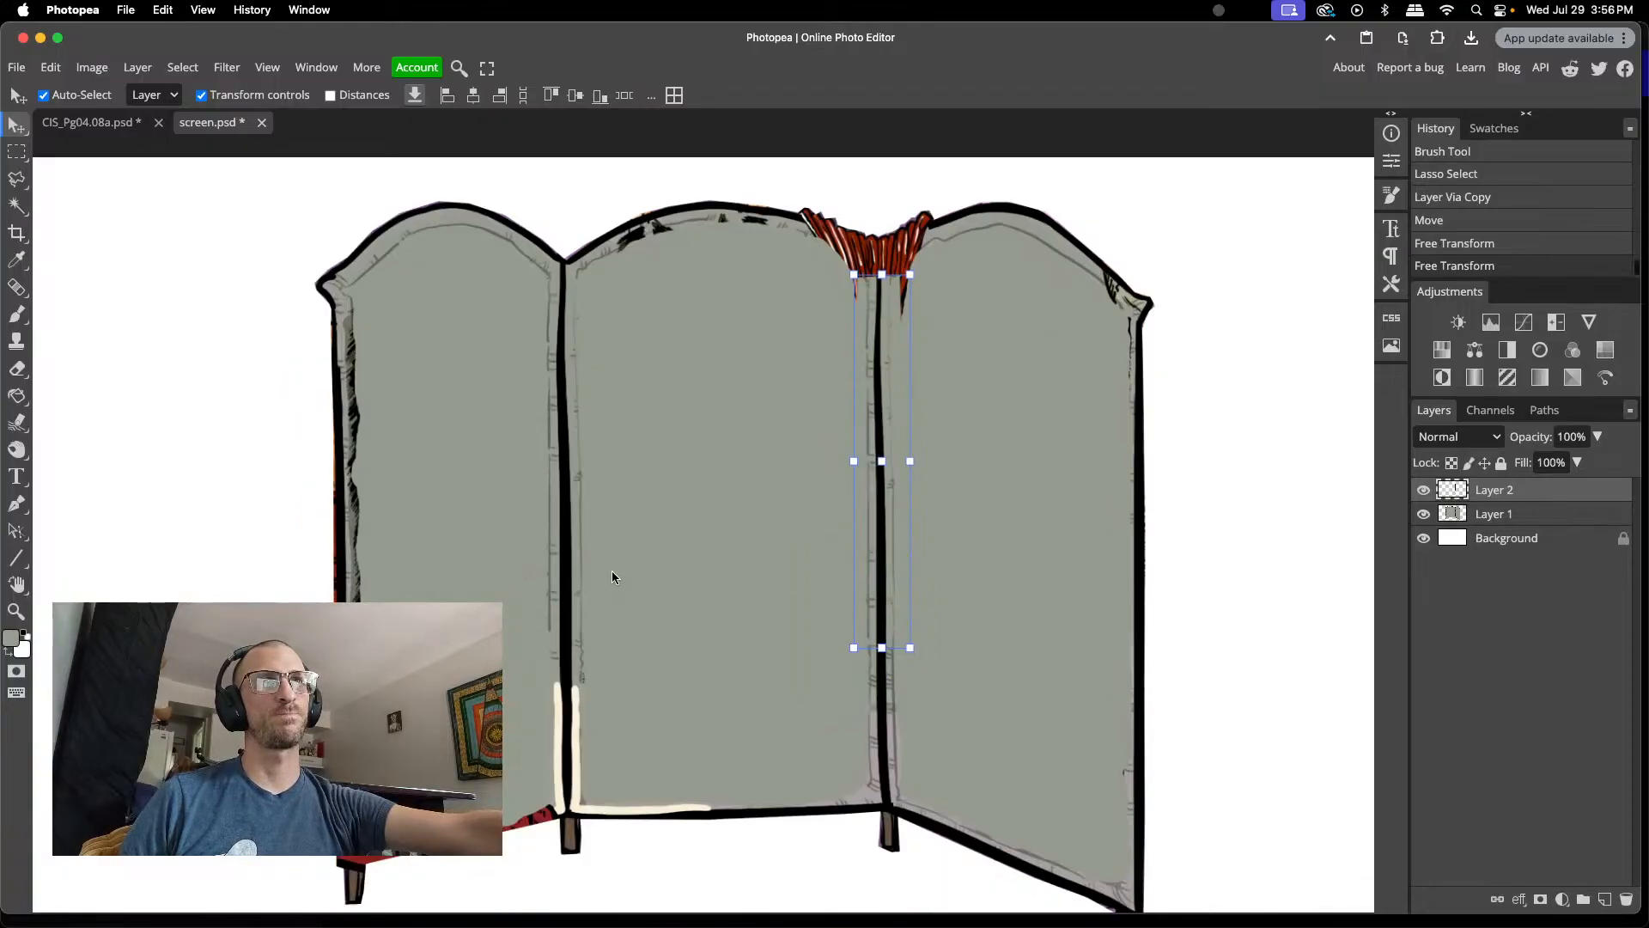
{"action": "scroll", "coordinate": [612, 572], "scroll_direction": "up", "scroll_amount": 2}
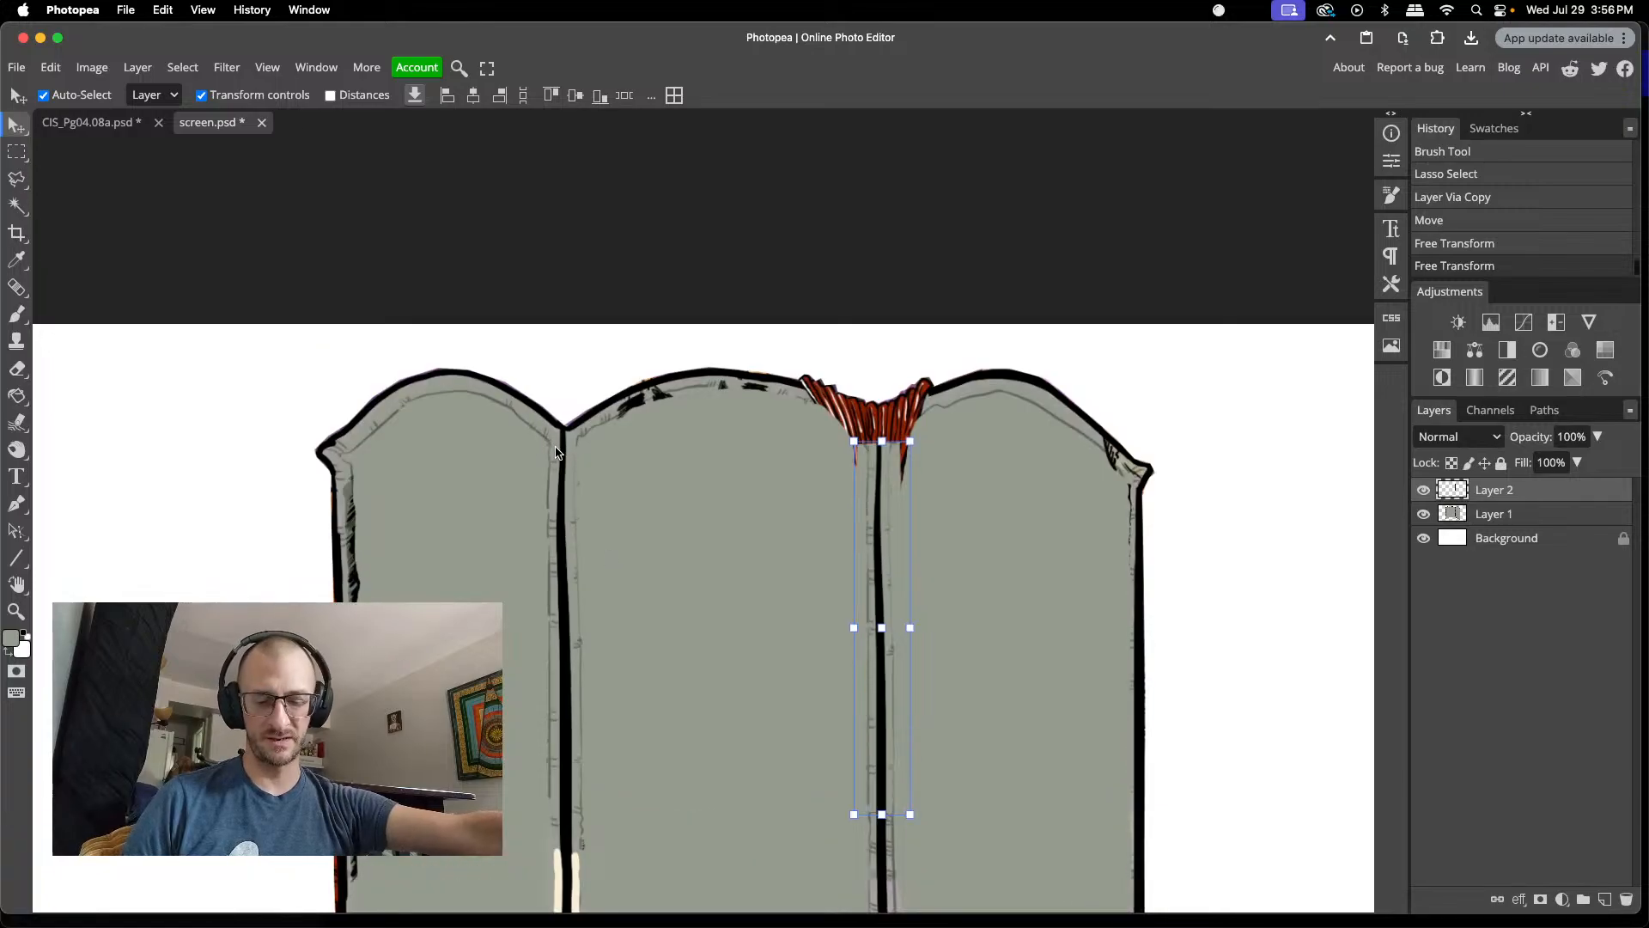
- Lasso the left half of the divider between the left-hand and middle panels on Layer 1 and copy it to a new layer
{"action": "key", "text": "l"}
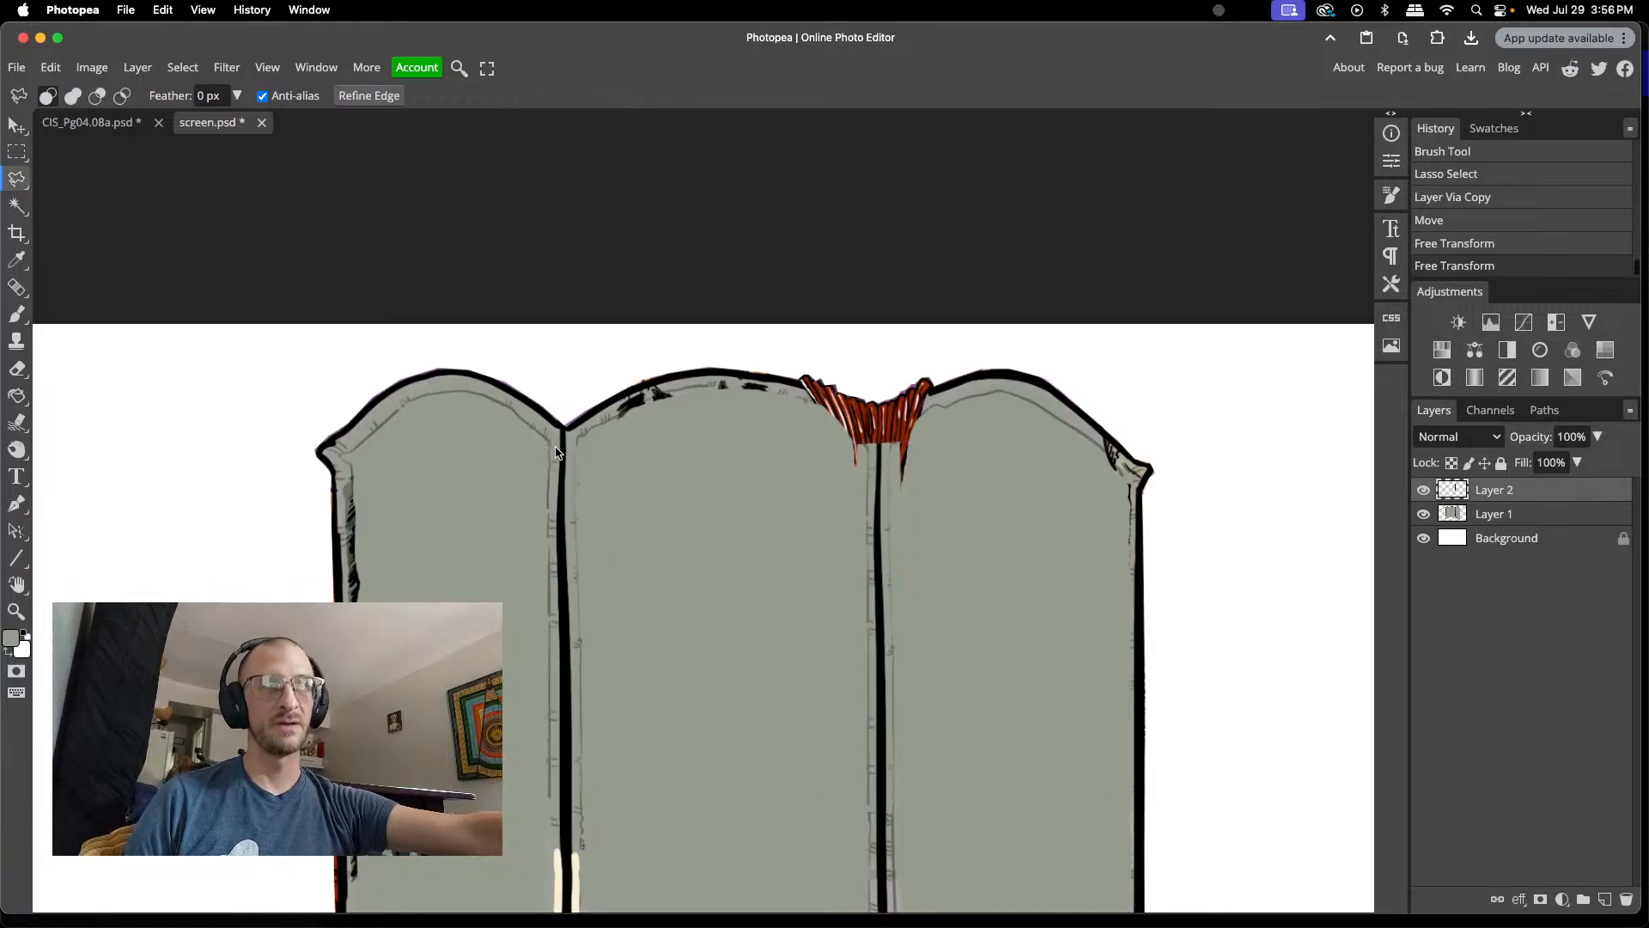
{"action": "left_click", "coordinate": [1503, 512]}
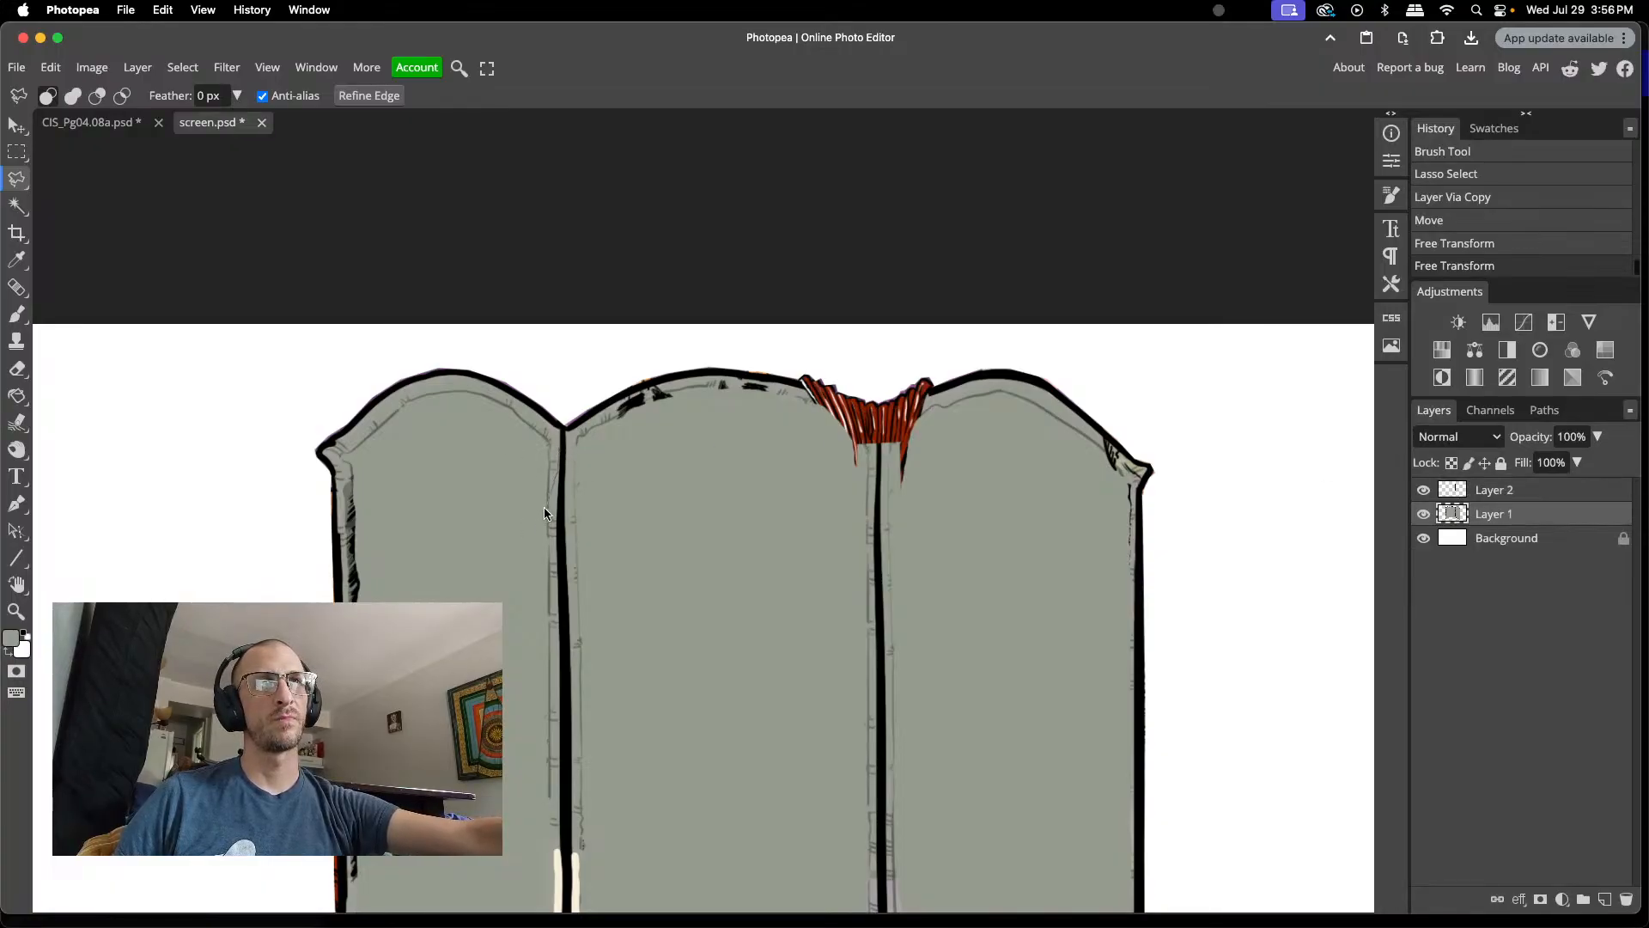
{"action": "scroll", "coordinate": [554, 500], "scroll_direction": "down", "scroll_amount": 3}
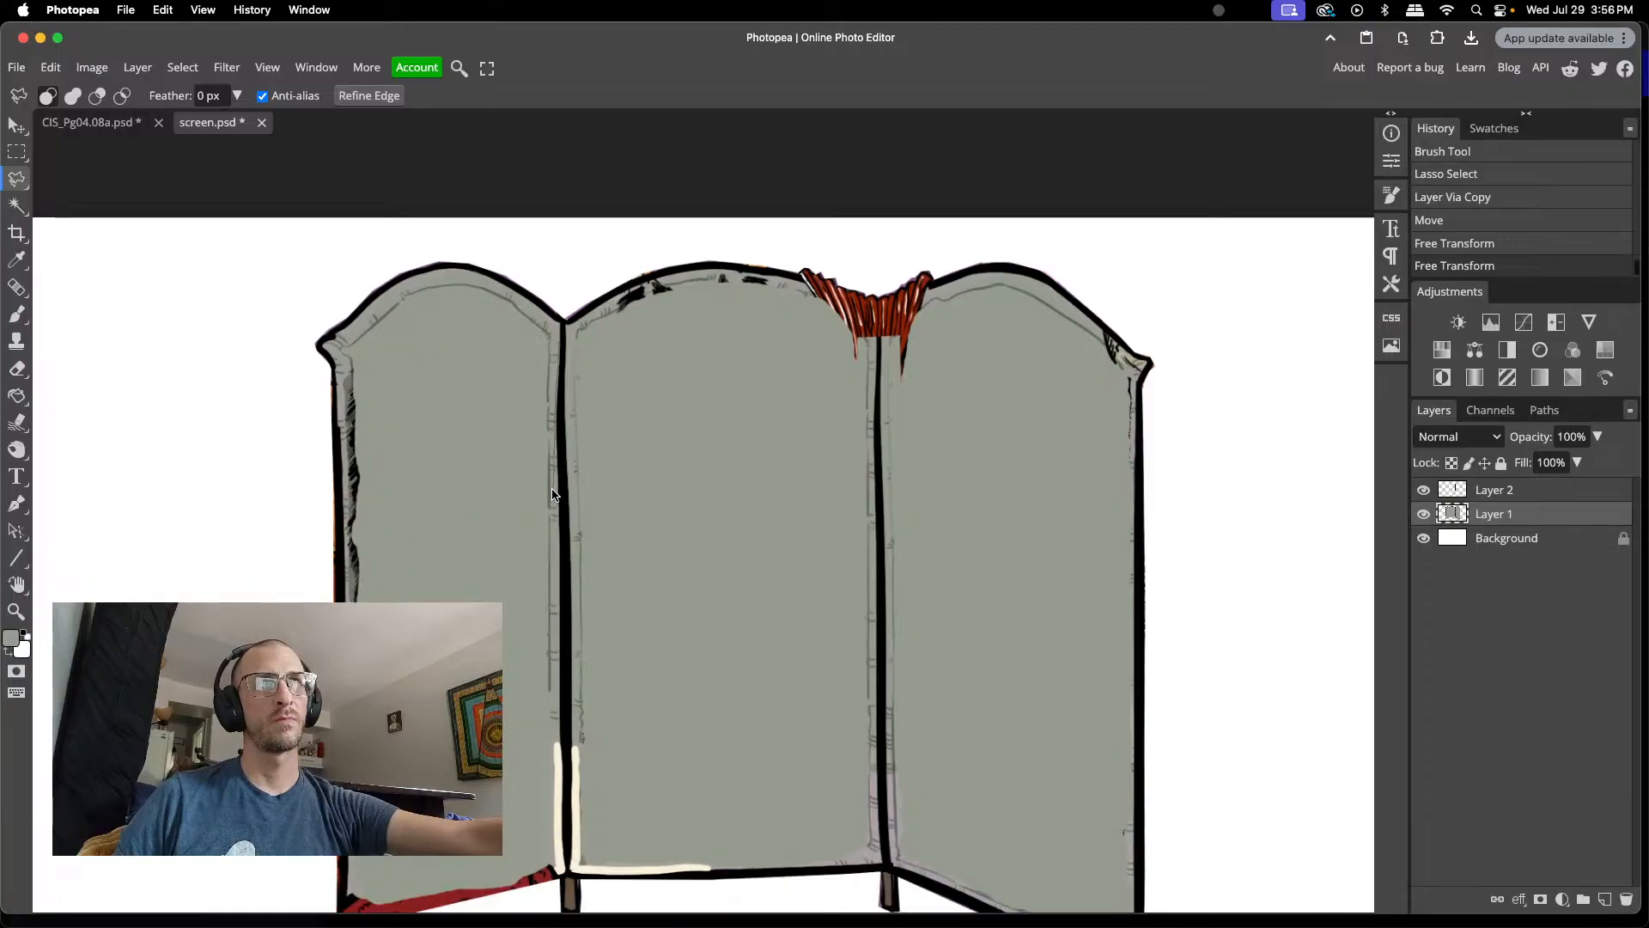
{"action": "left_click", "coordinate": [555, 472]}
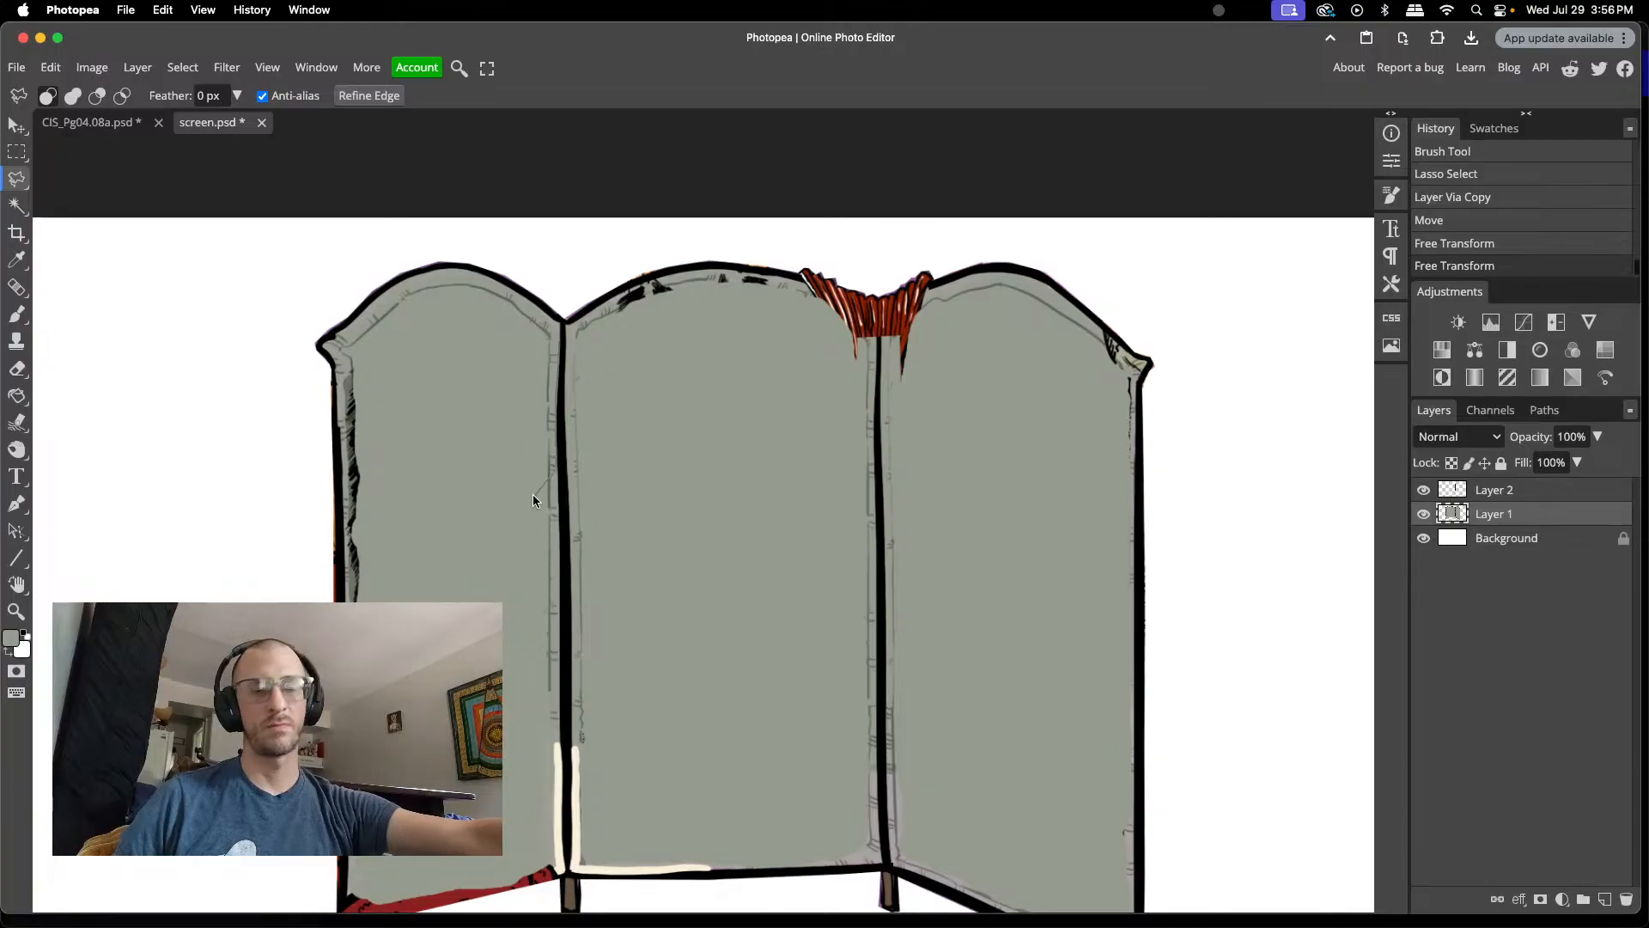
{"action": "left_click", "coordinate": [563, 331]}
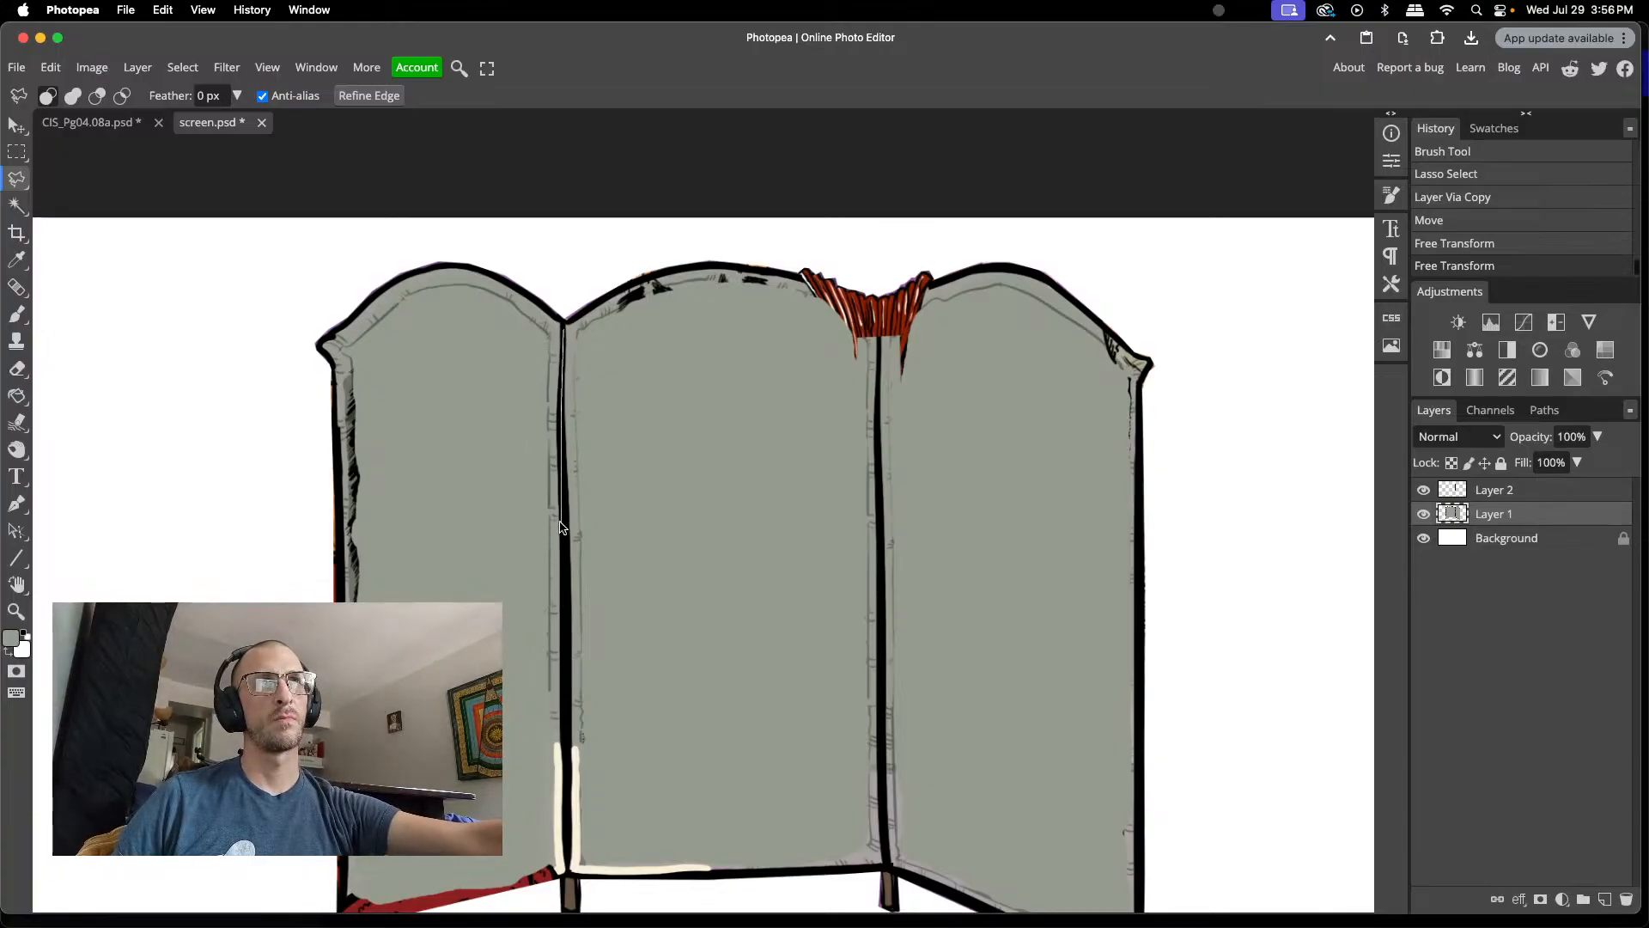
{"action": "left_click", "coordinate": [561, 689]}
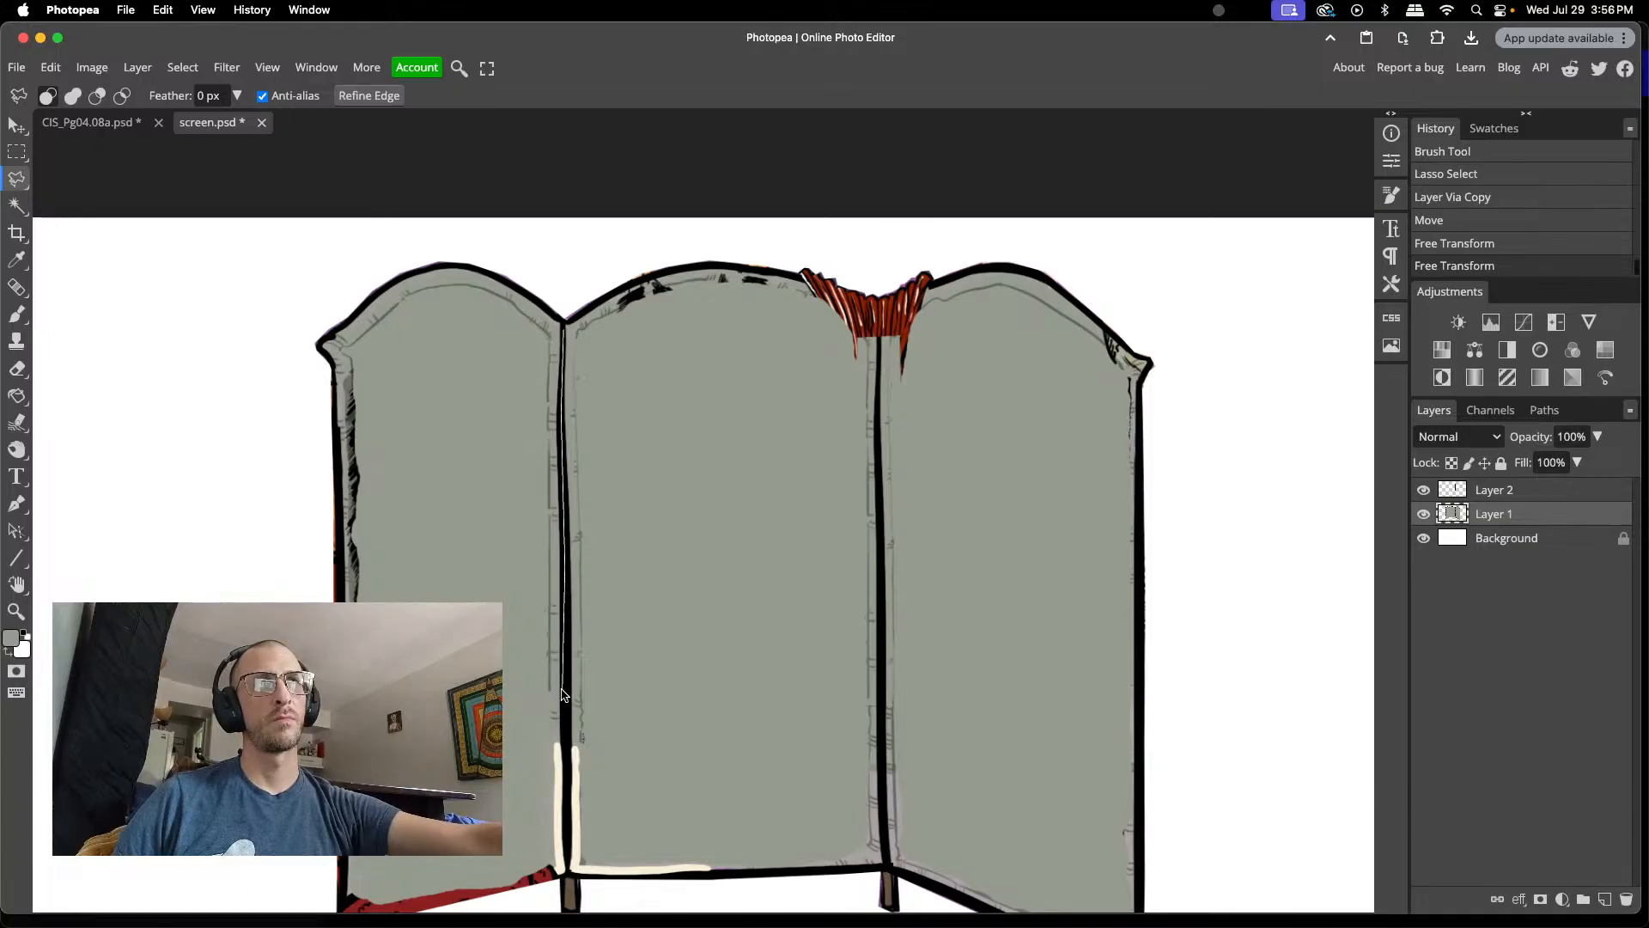
{"action": "left_click", "coordinate": [532, 687]}
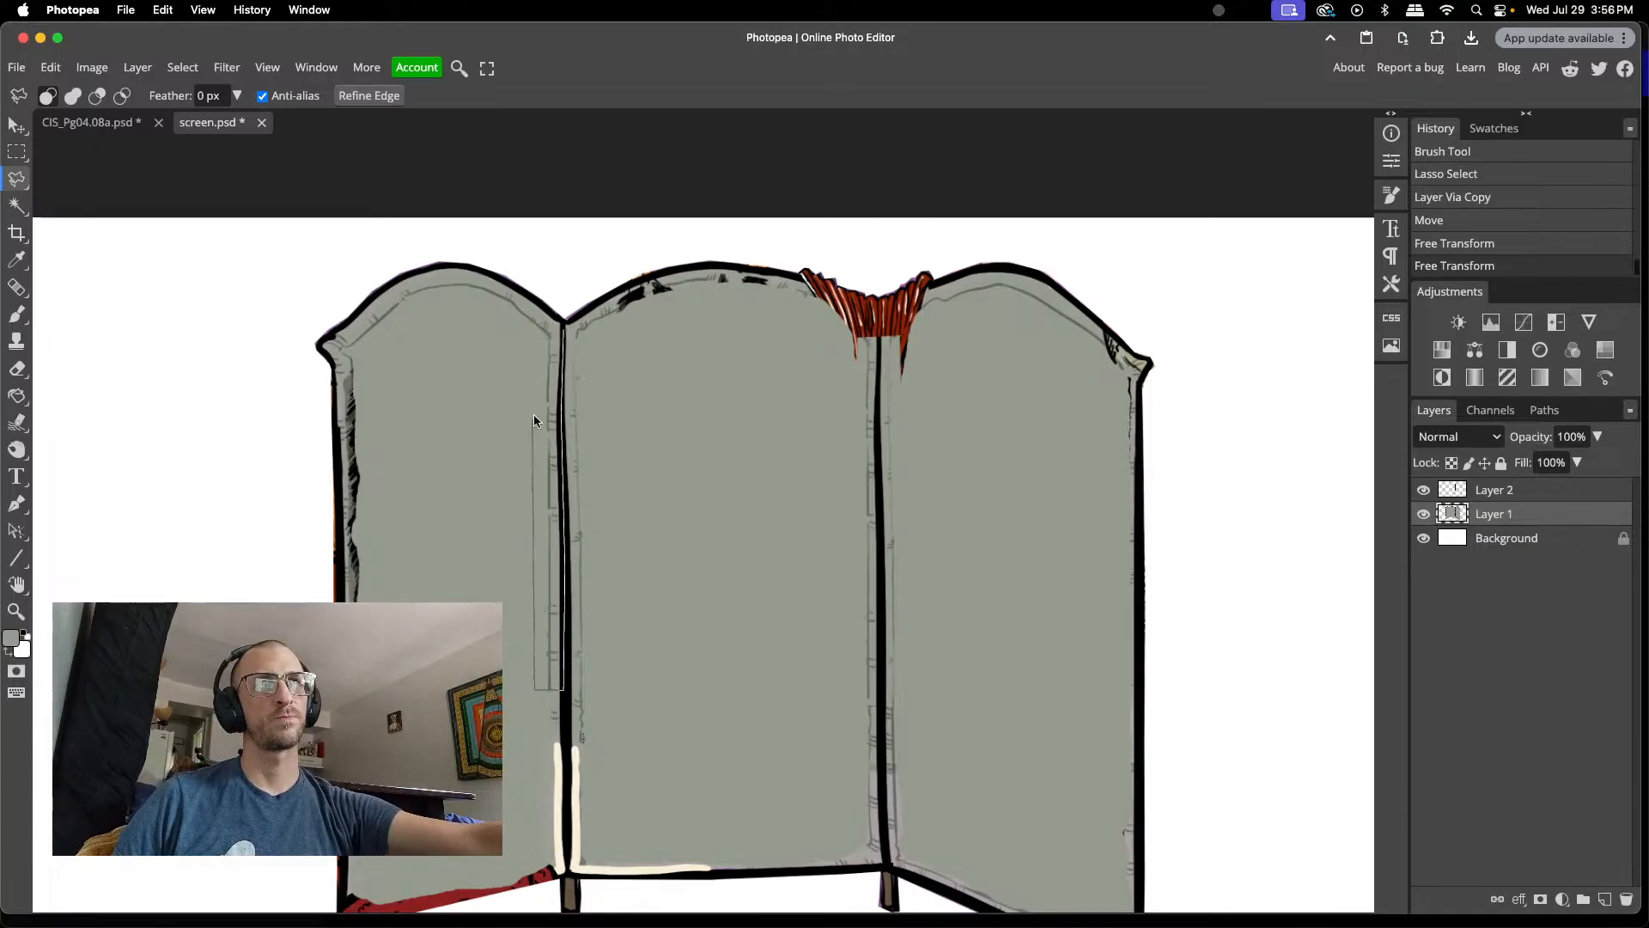
{"action": "left_click", "coordinate": [562, 328]}
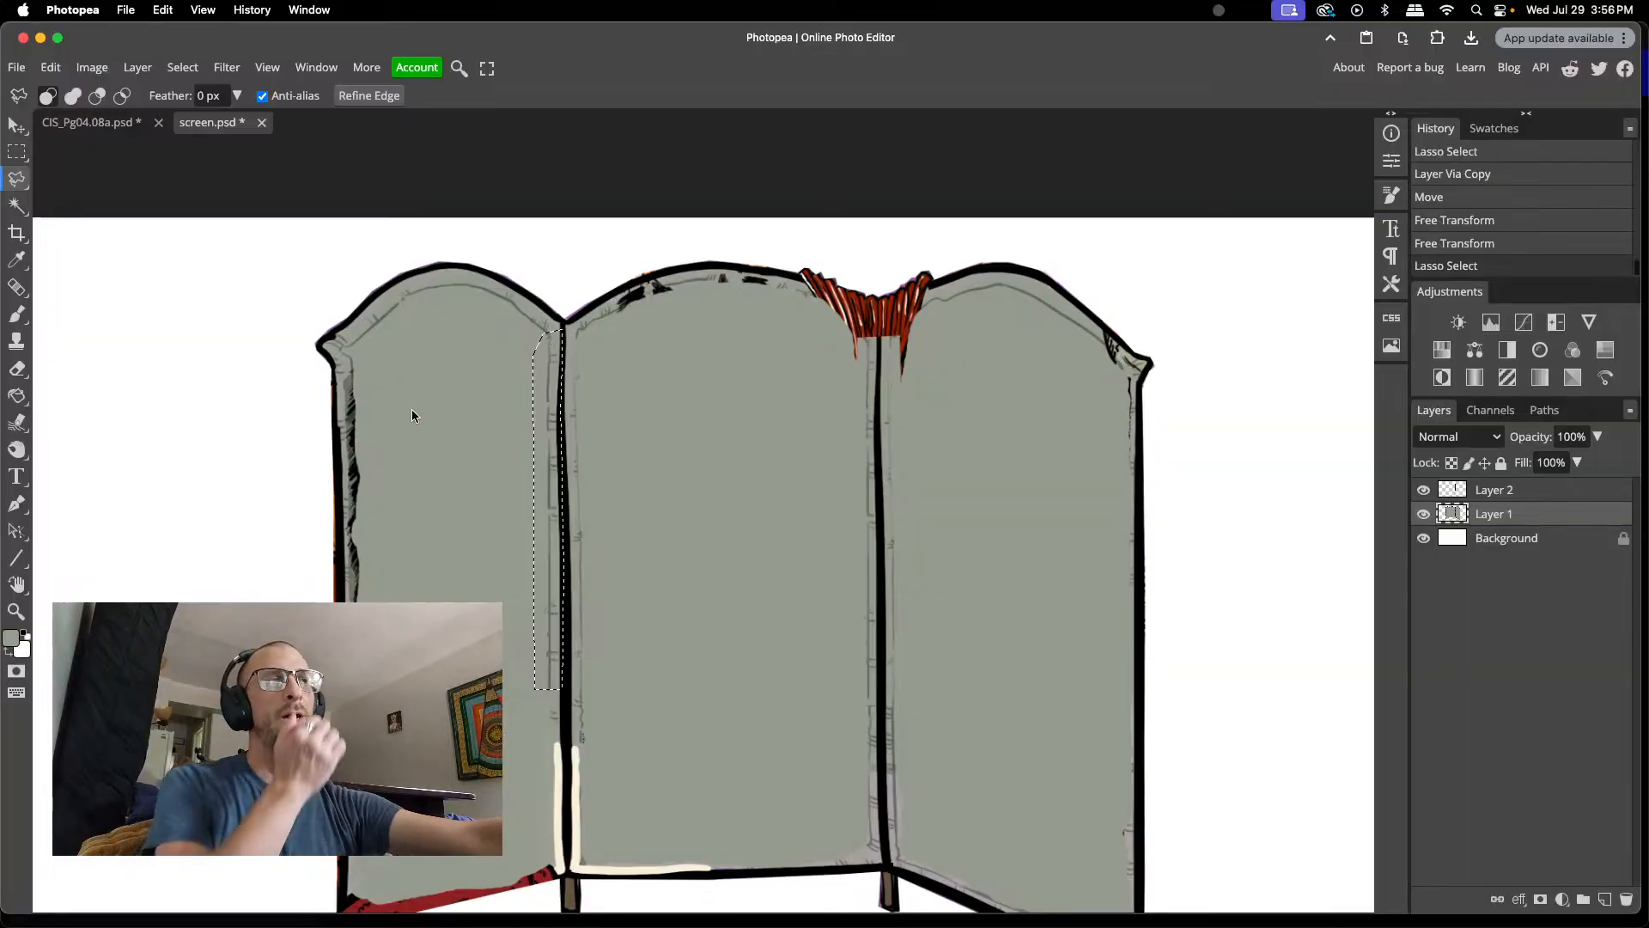
{"action": "key", "text": "super+j"}
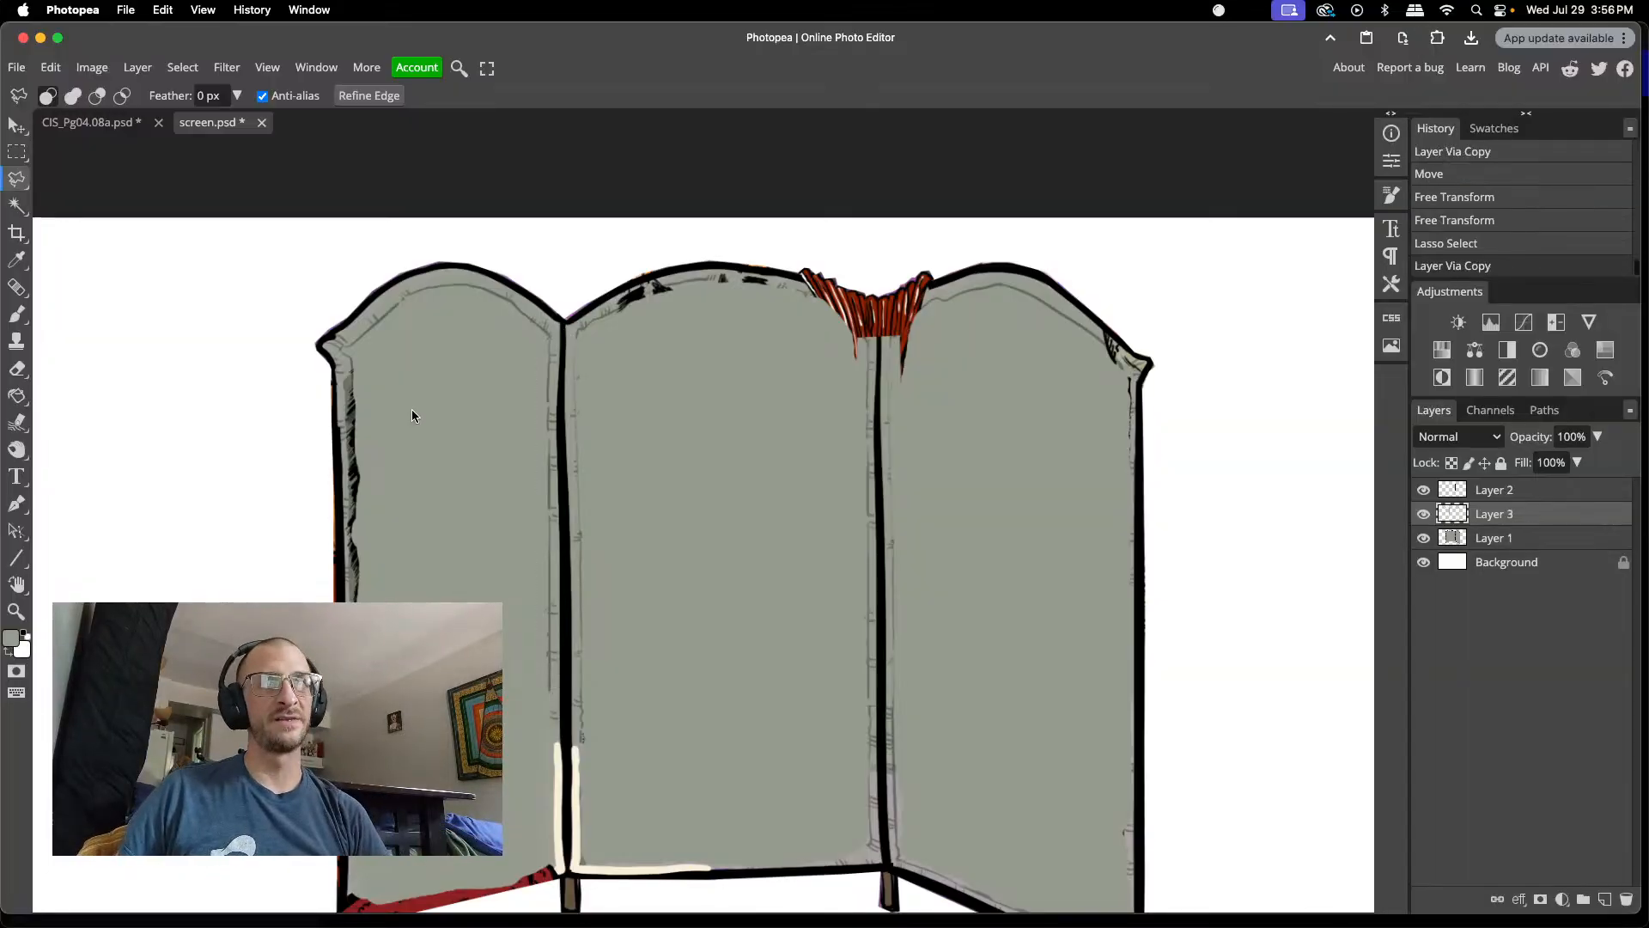
- Move the copied half divider near the left-hand panel's outer border and mirror it horizontally with a width of -100%
{"action": "key", "text": "v"}
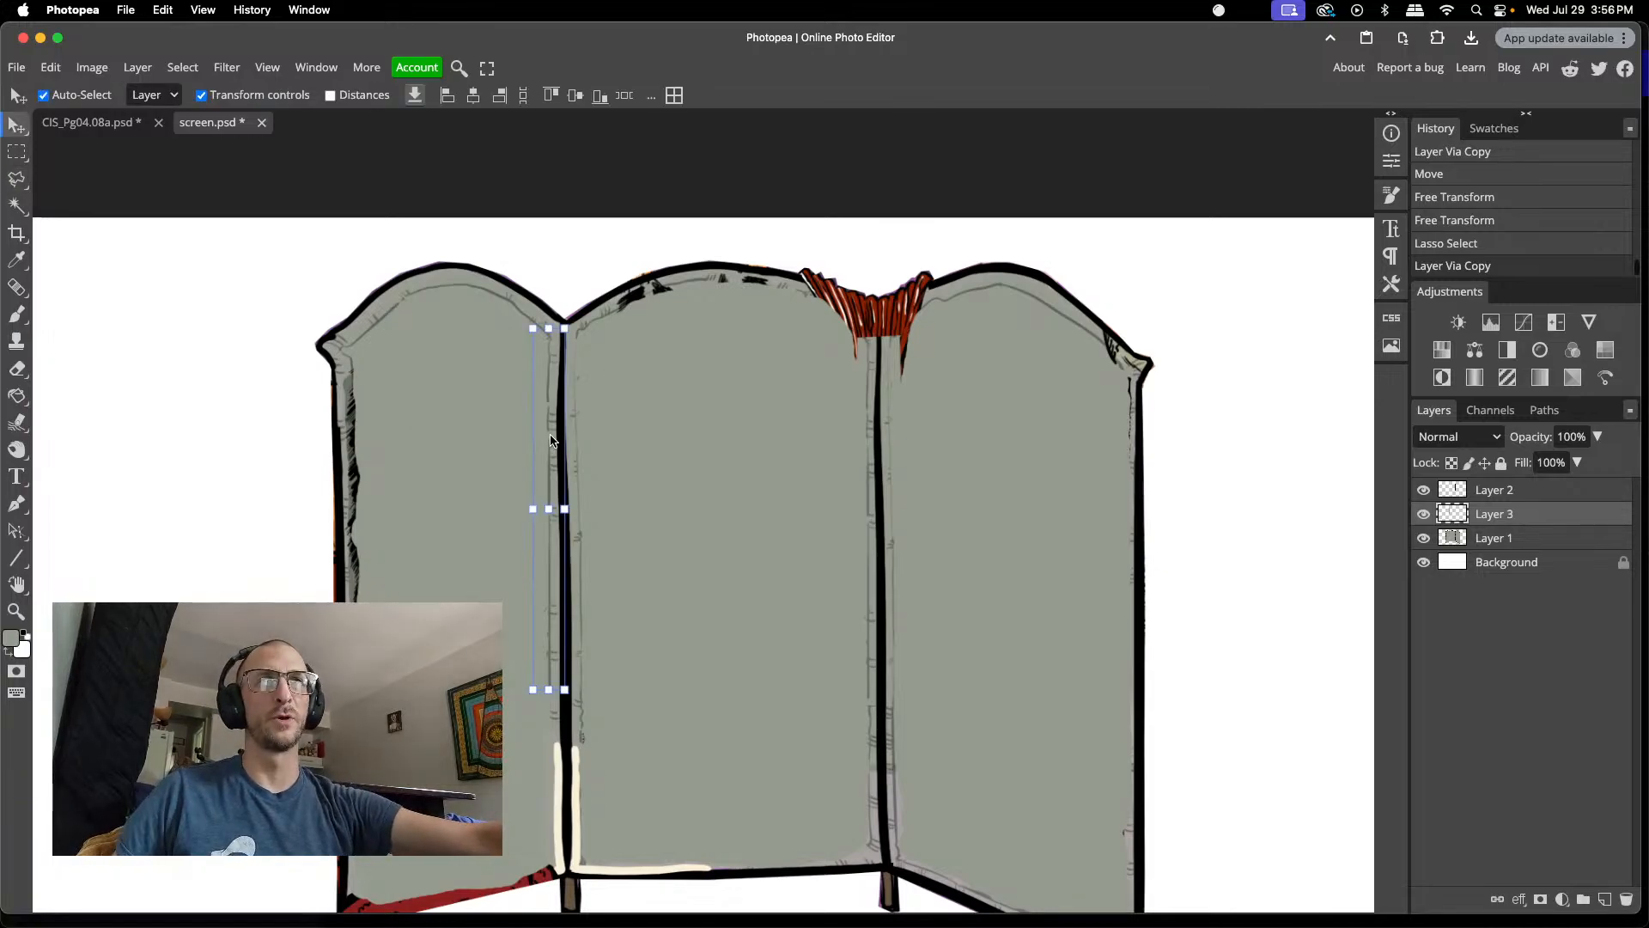
{"action": "left_click_drag", "start_coordinate": [555, 445], "coordinate": [389, 469]}
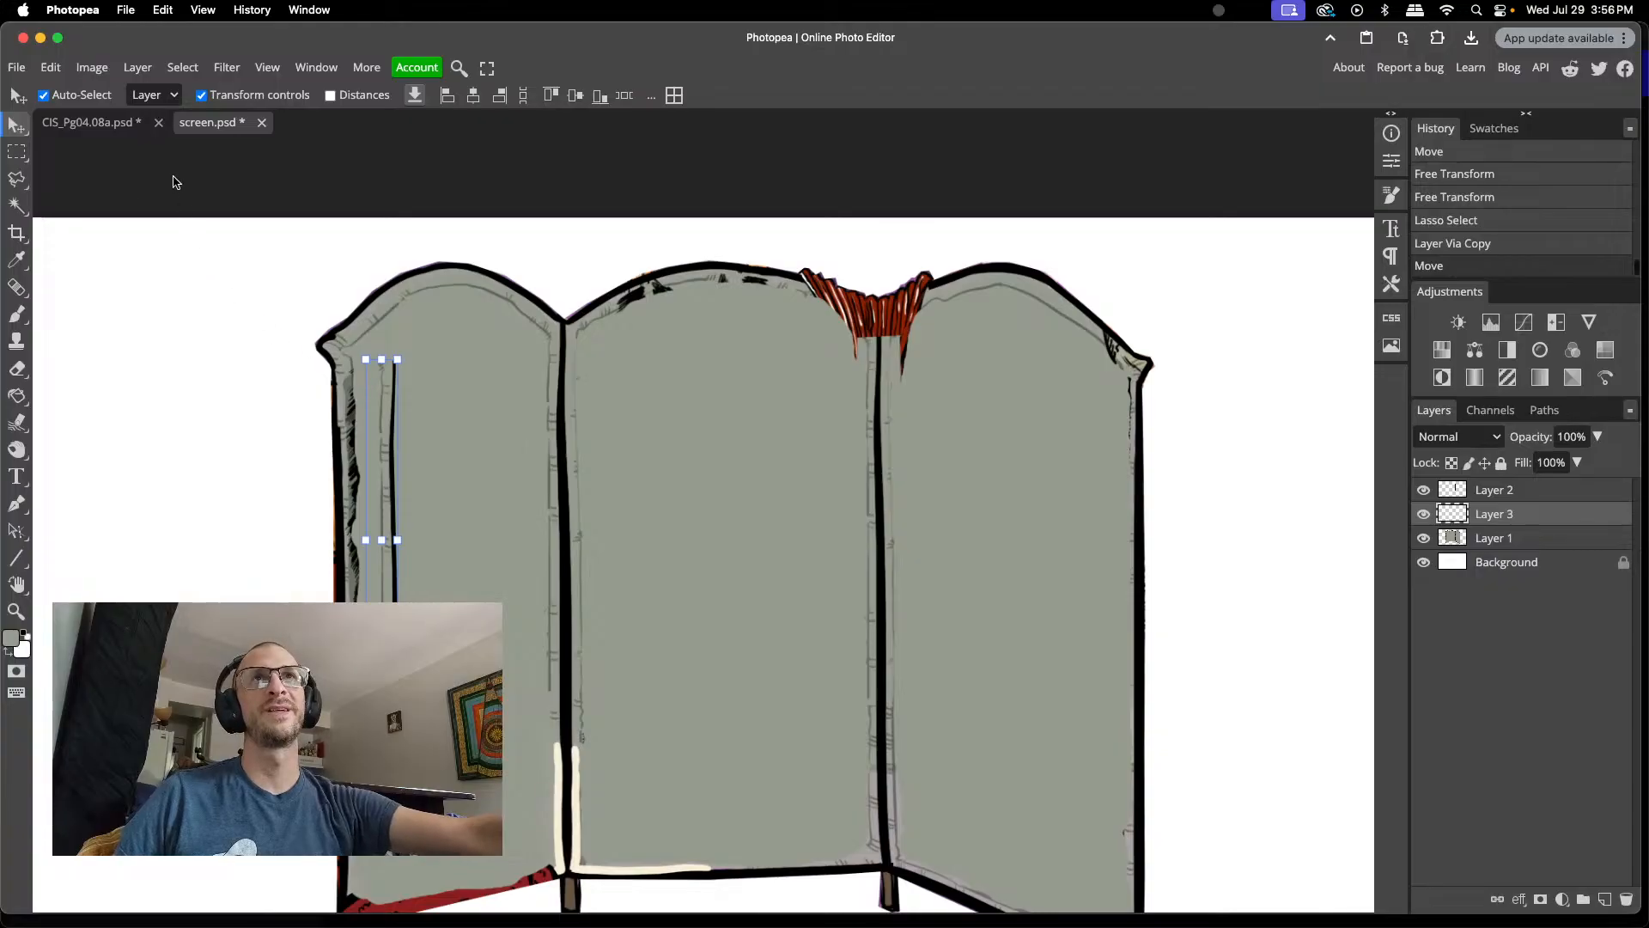
{"action": "left_click", "coordinate": [396, 386]}
{"action": "left_click", "coordinate": [214, 96]}
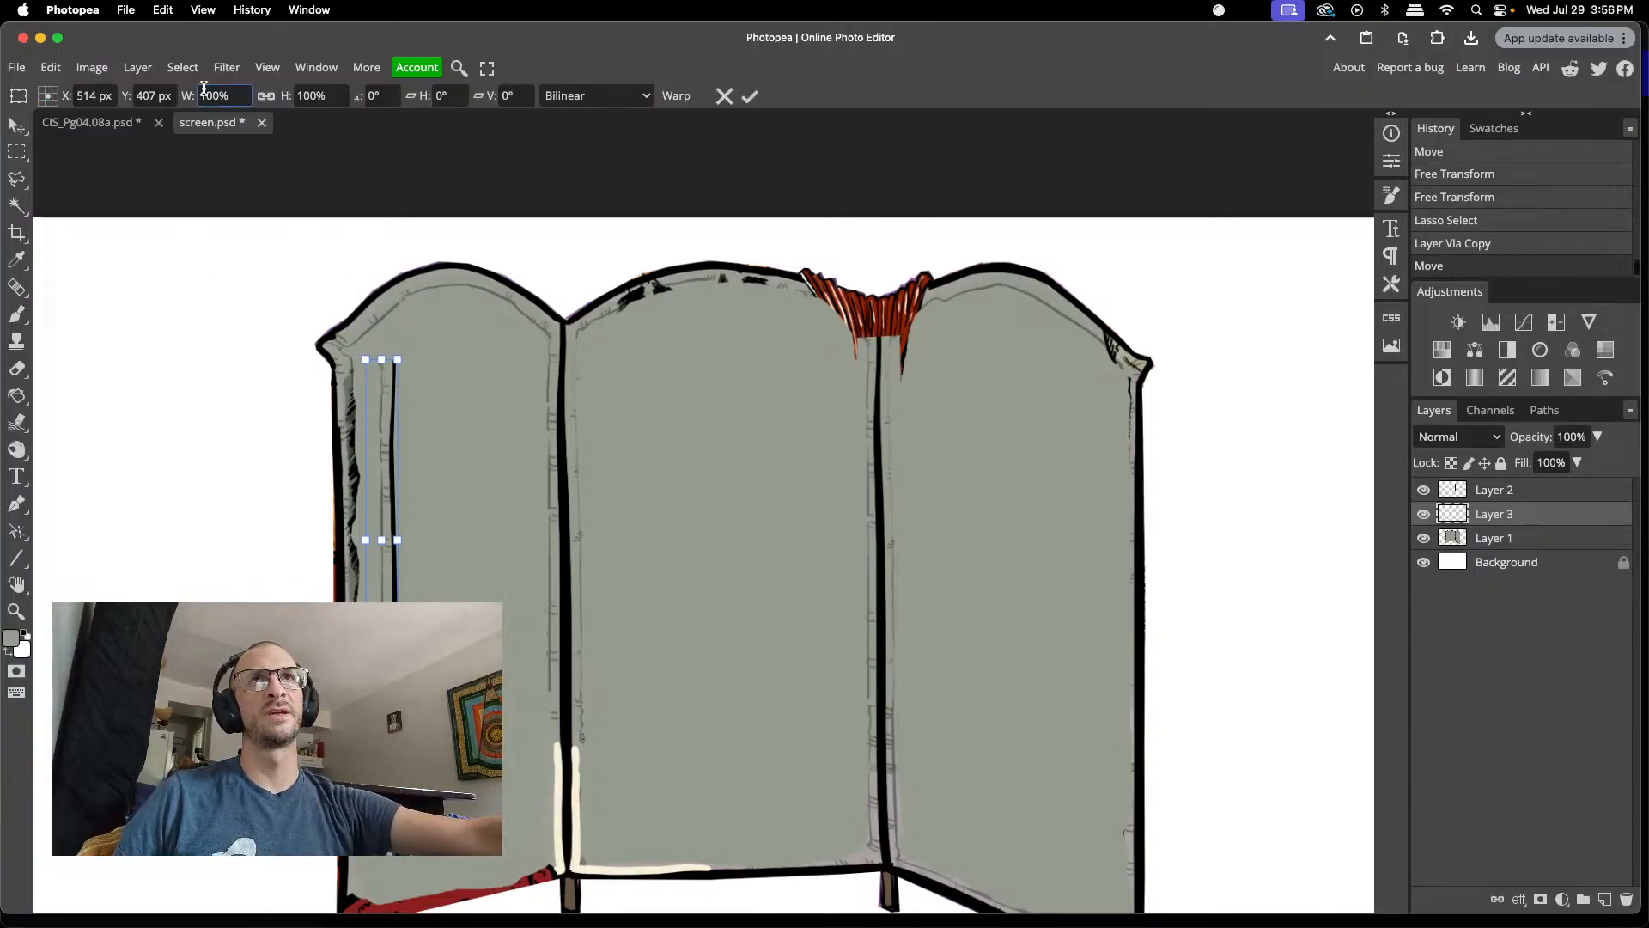
{"action": "type", "text": "-"}
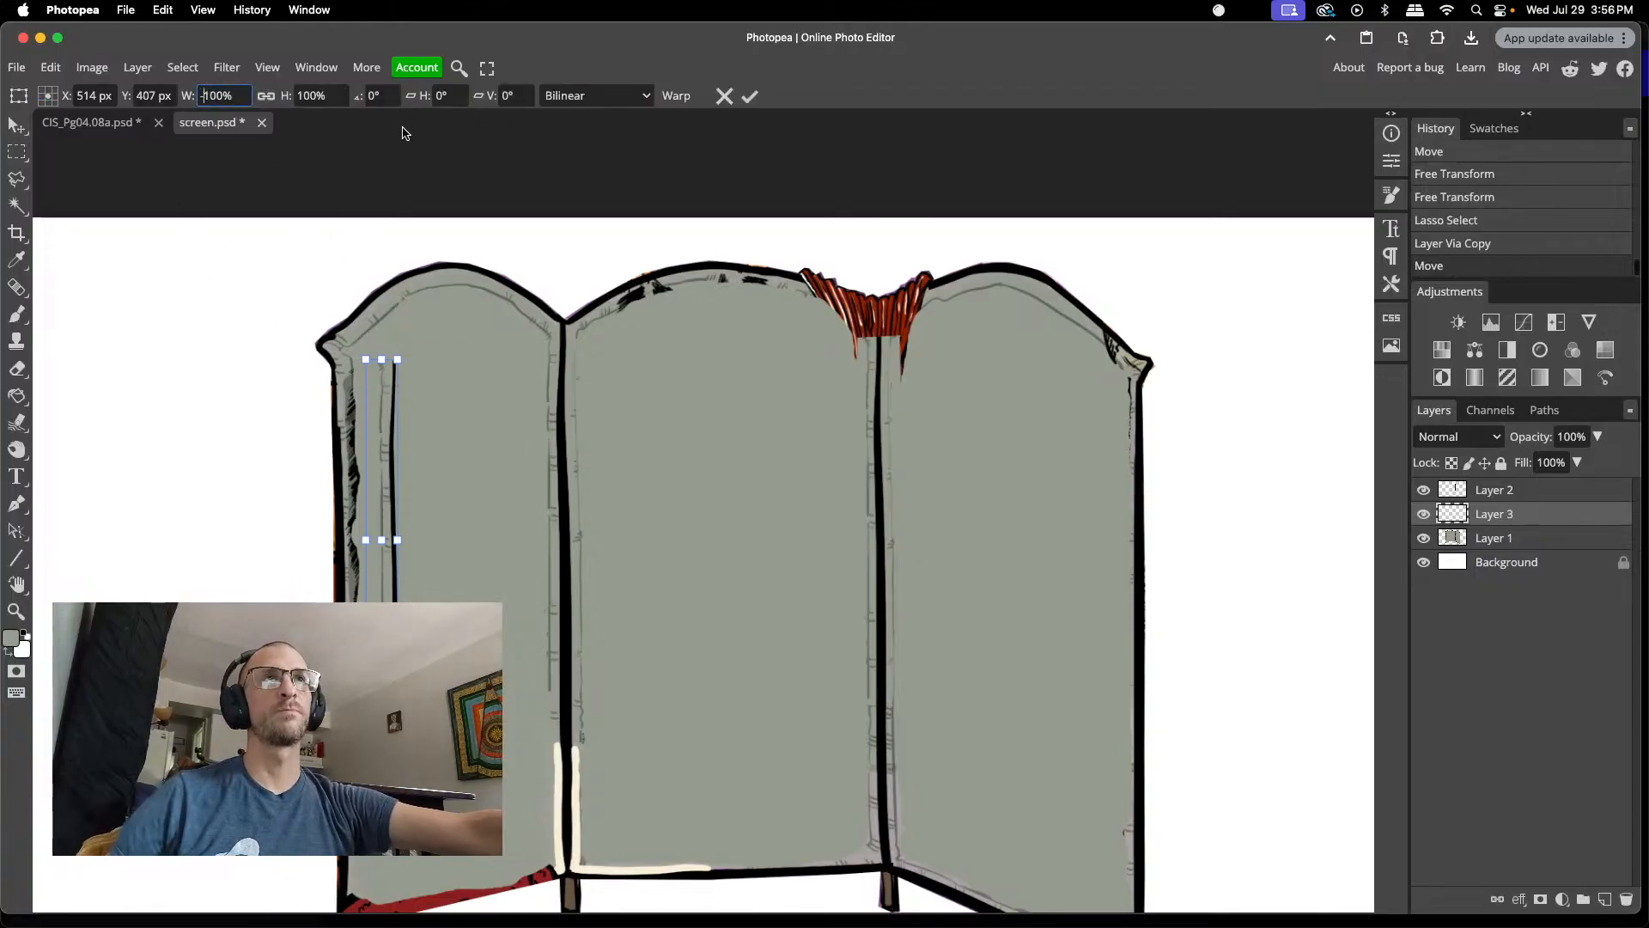
{"action": "key", "text": "Return"}
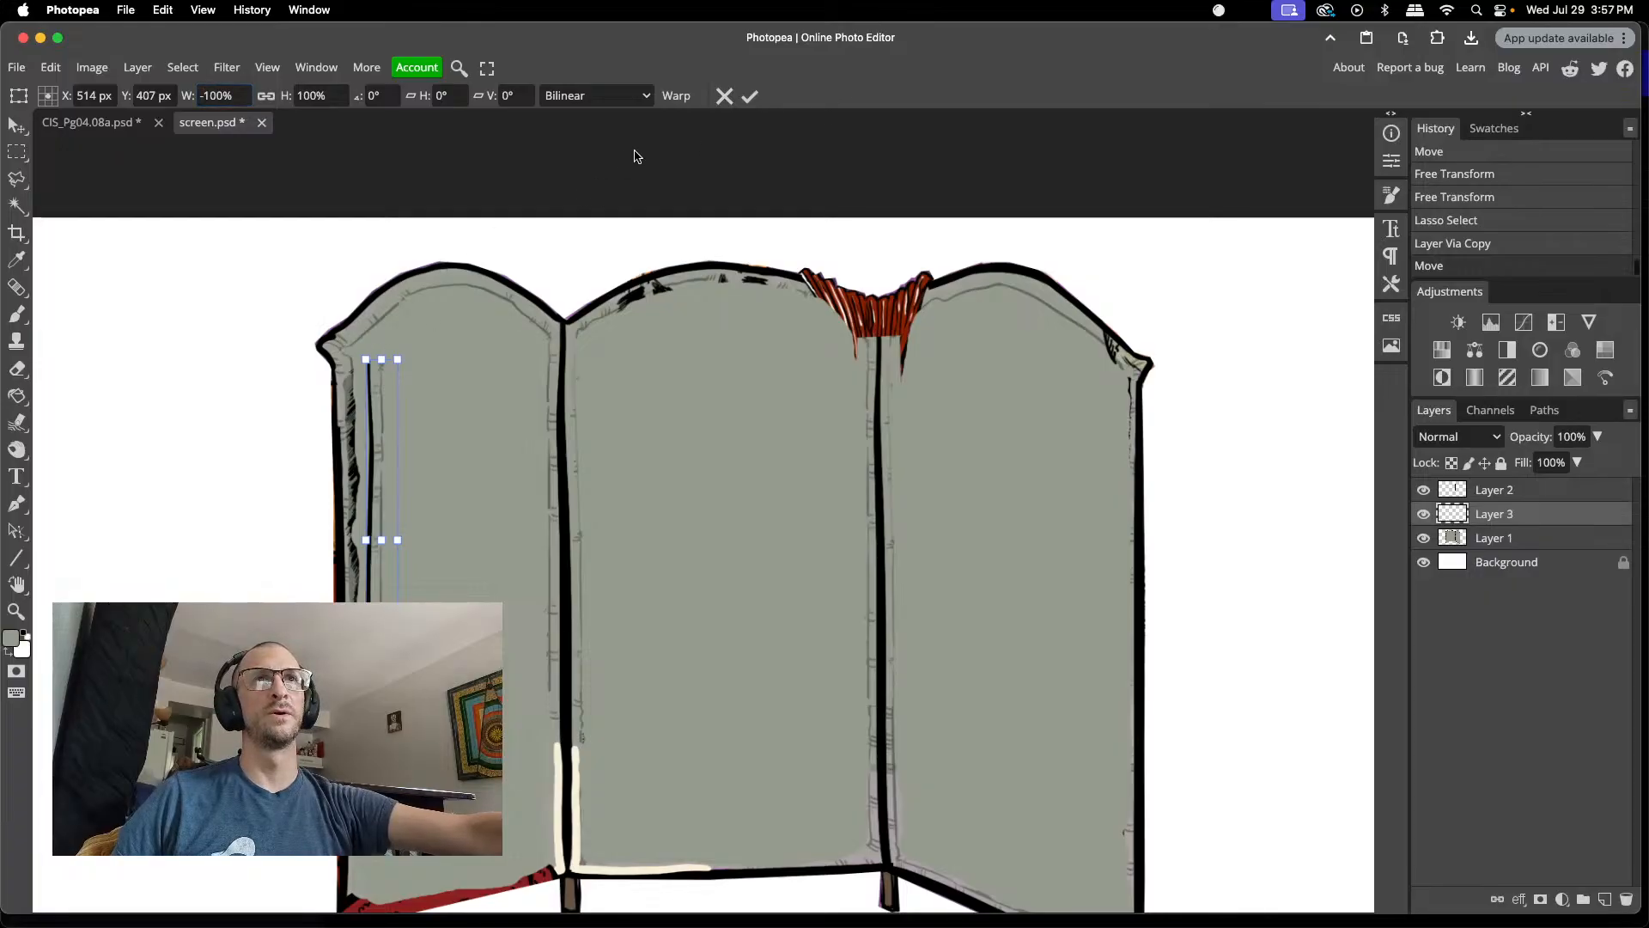
{"action": "left_click", "coordinate": [750, 96]}
- Place the mirrored strip over the hatching on the left-hand panel's outer border and fine-tune its alignment with the black outline
{"action": "left_click_drag", "start_coordinate": [382, 384], "coordinate": [348, 394]}
{"action": "left_click", "coordinate": [414, 366]}
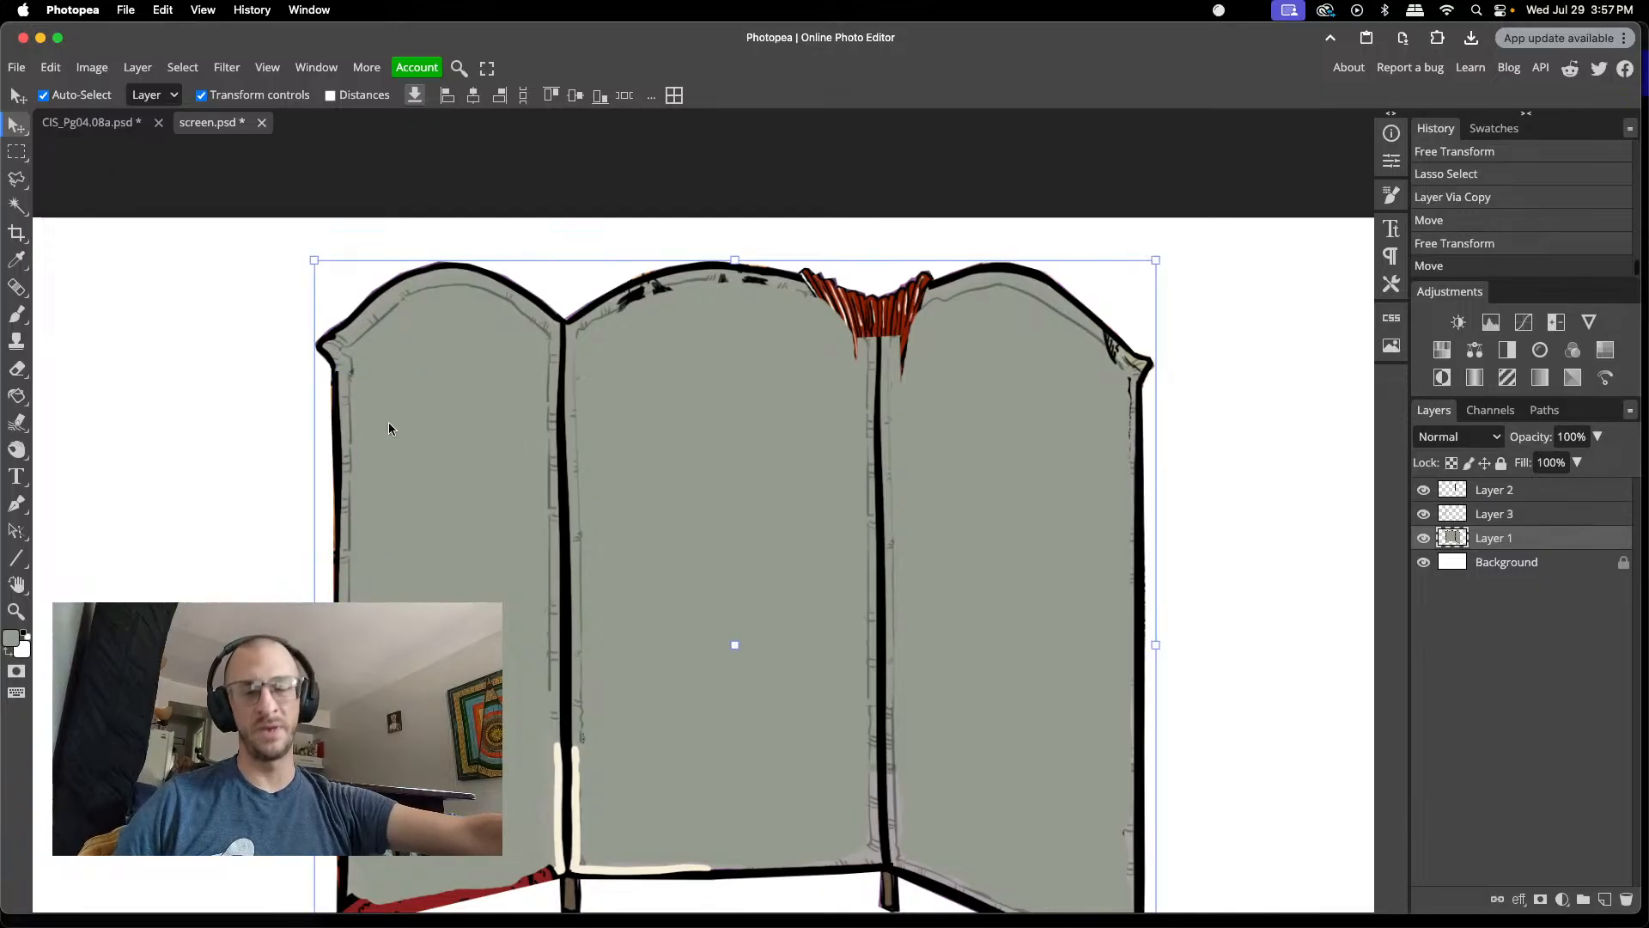
{"action": "scroll", "coordinate": [369, 478], "scroll_direction": "up", "scroll_amount": 1}
{"action": "scroll", "coordinate": [369, 478], "scroll_direction": "up", "scroll_amount": 3}
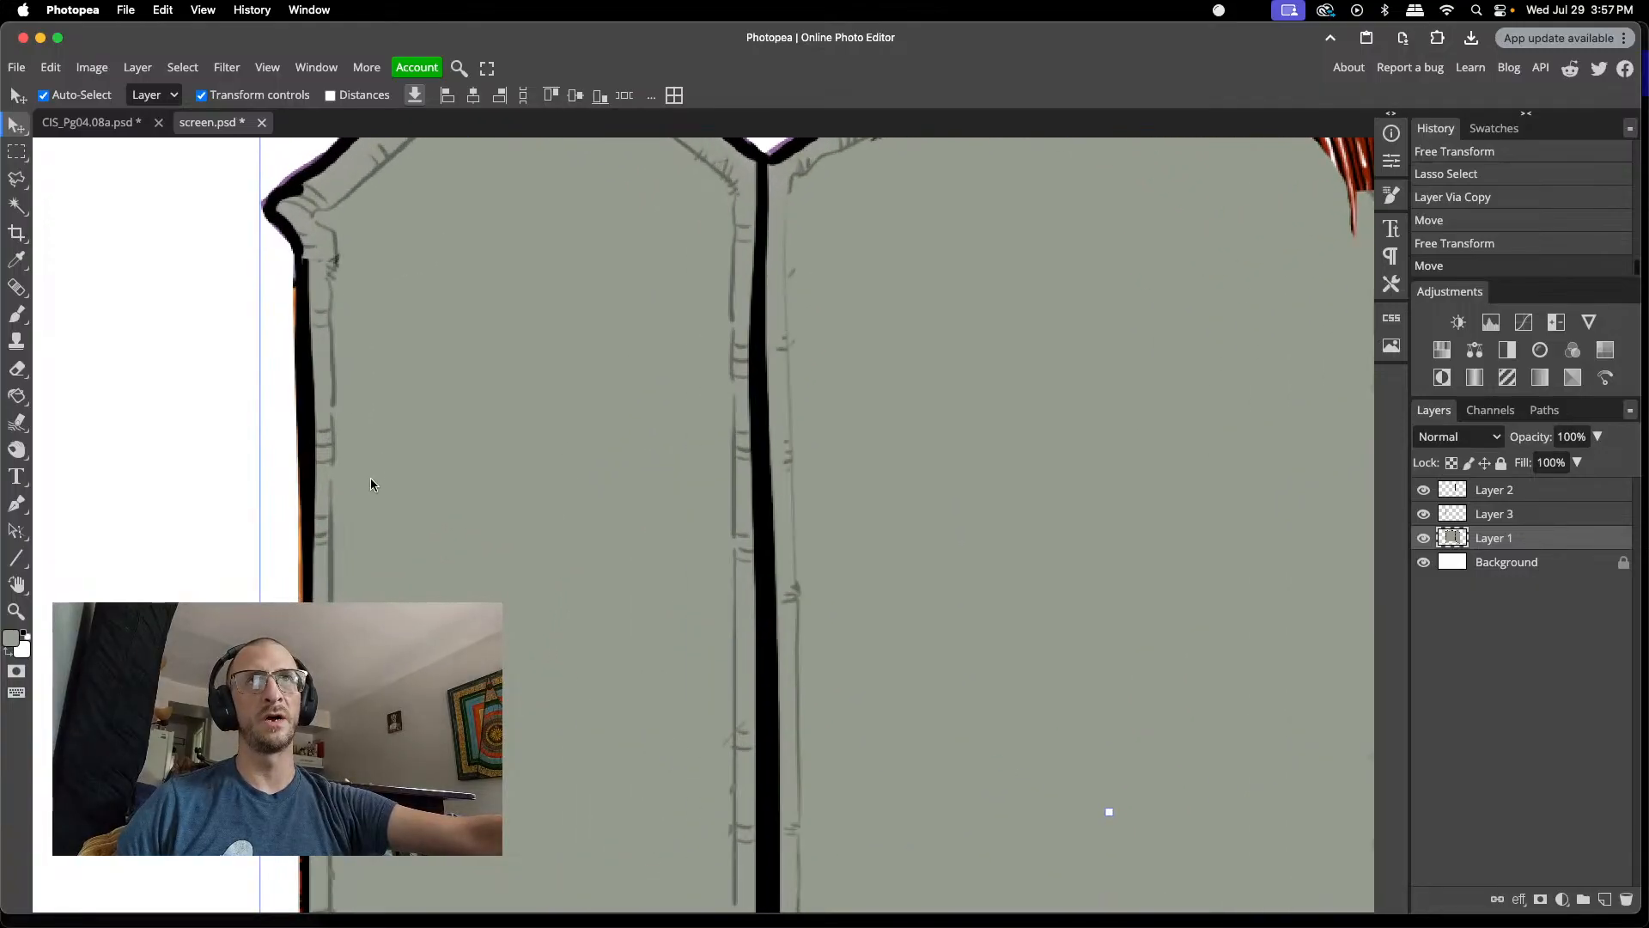
{"action": "left_click", "coordinate": [329, 371]}
{"action": "left_click_drag", "start_coordinate": [328, 371], "coordinate": [323, 363]}
{"action": "scroll", "coordinate": [380, 438], "scroll_direction": "down", "scroll_amount": 4}
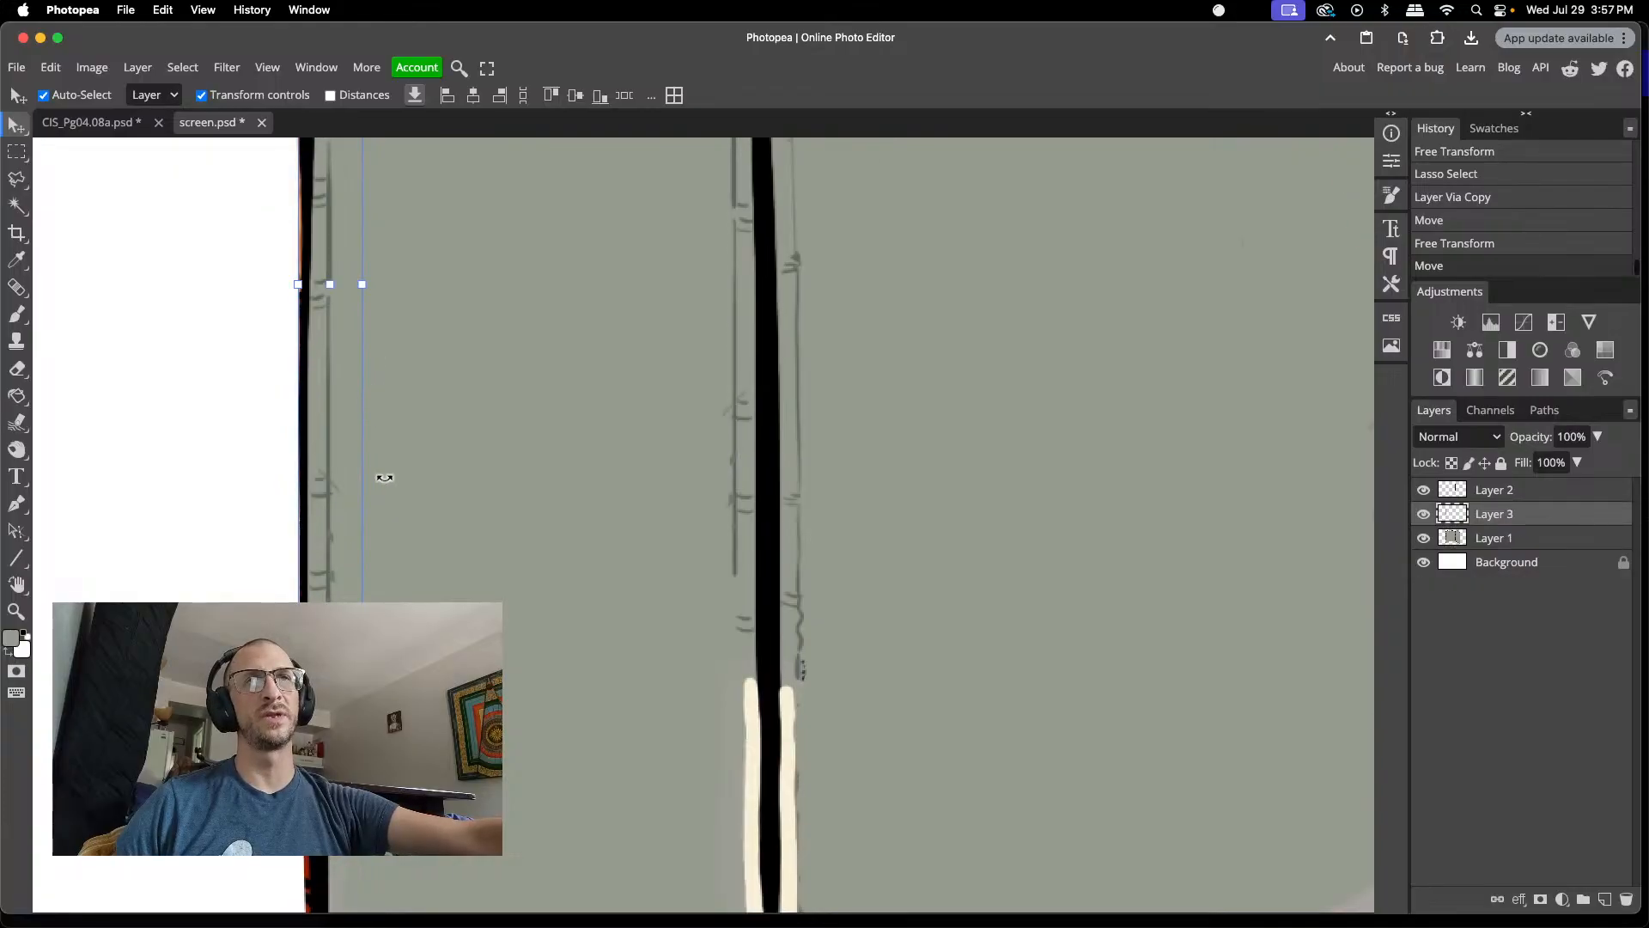
- Rotate the mirrored strip on the left-hand panel's outer border by -1.6° so it follows the black outline
{"action": "scroll", "coordinate": [377, 506], "scroll_direction": "up", "scroll_amount": 4}
{"action": "key", "text": "ctrl+t"}
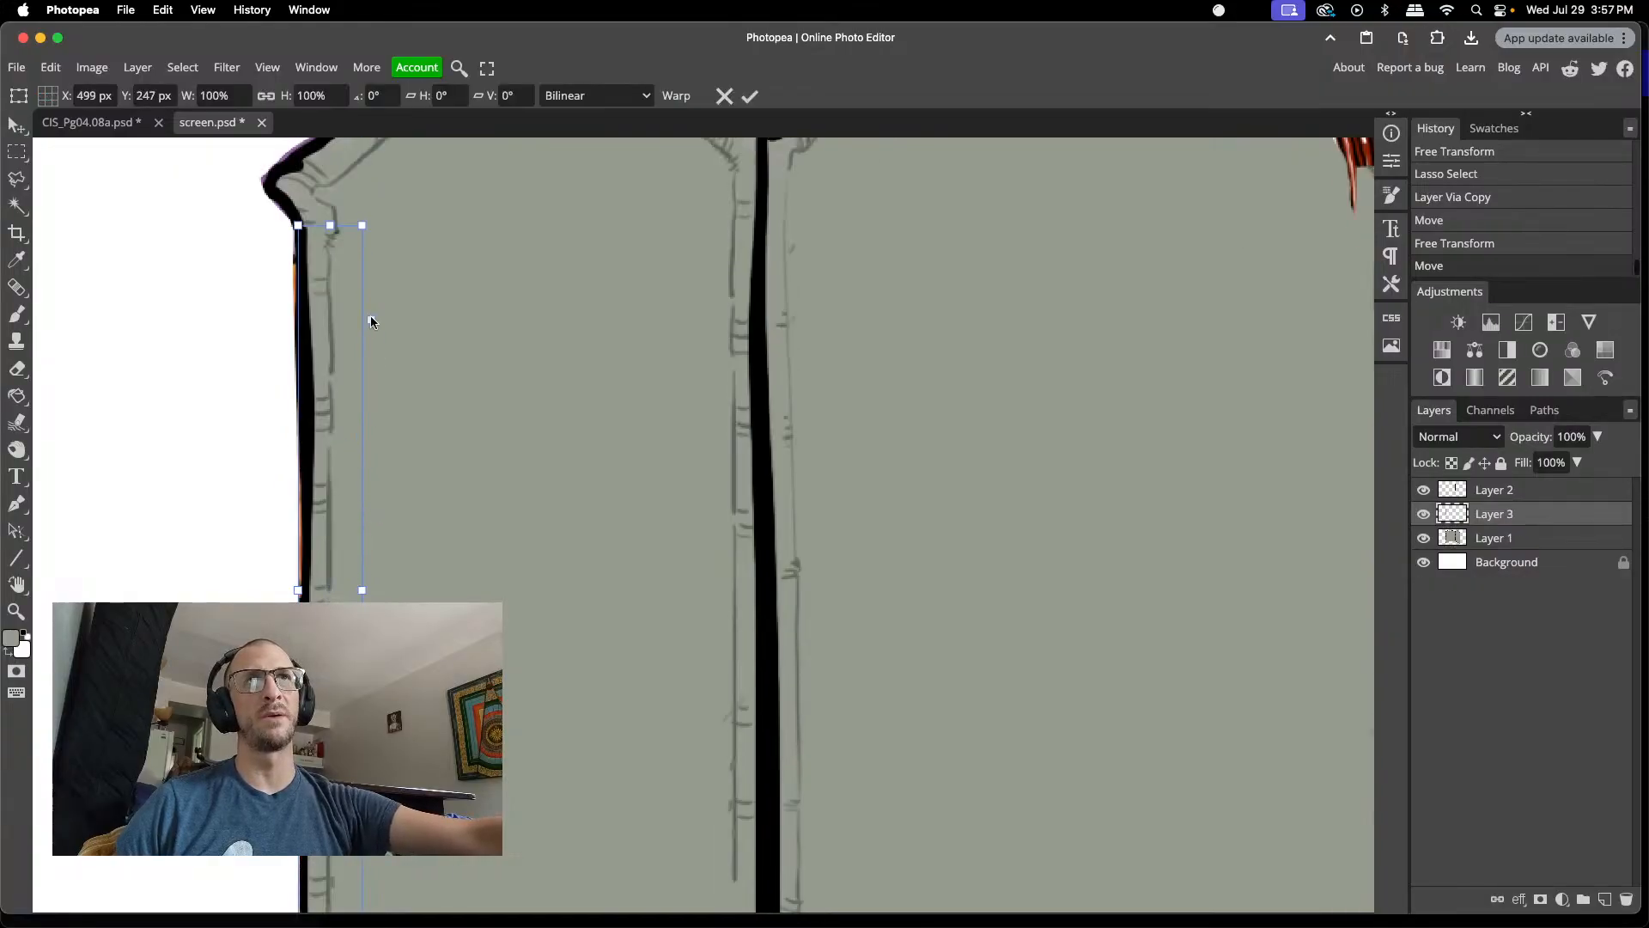
{"action": "scroll", "coordinate": [319, 305], "scroll_direction": "down", "scroll_amount": 3}
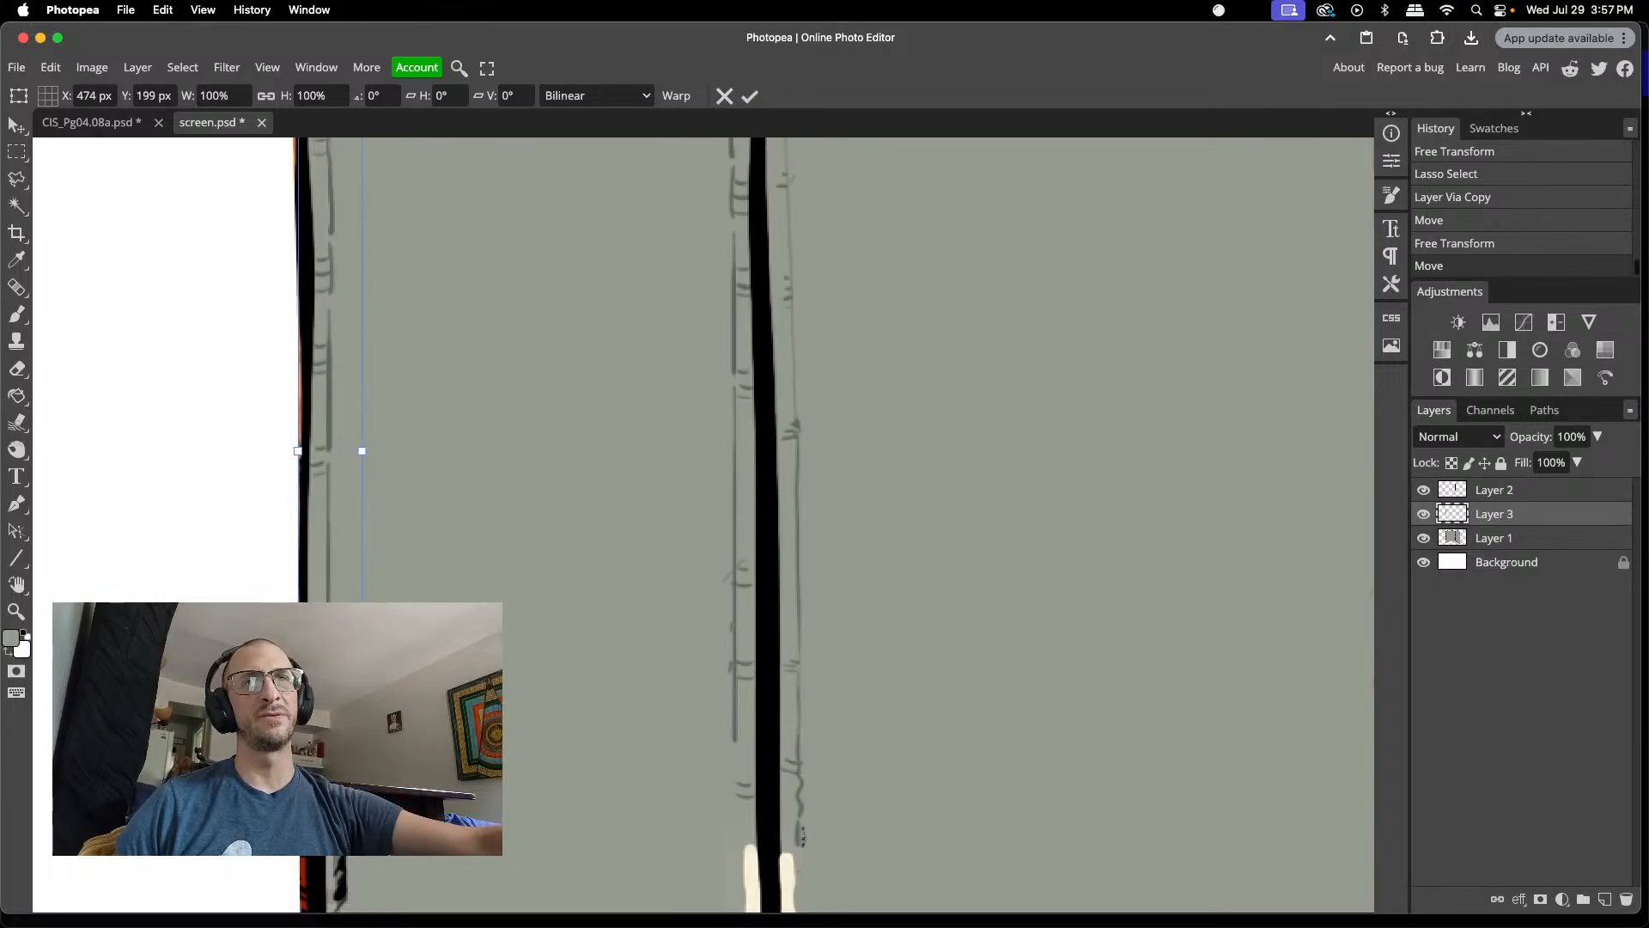
{"action": "left_click_drag", "start_coordinate": [365, 816], "coordinate": [383, 816]}
{"action": "scroll", "coordinate": [705, 524], "scroll_direction": "up", "scroll_amount": 5}
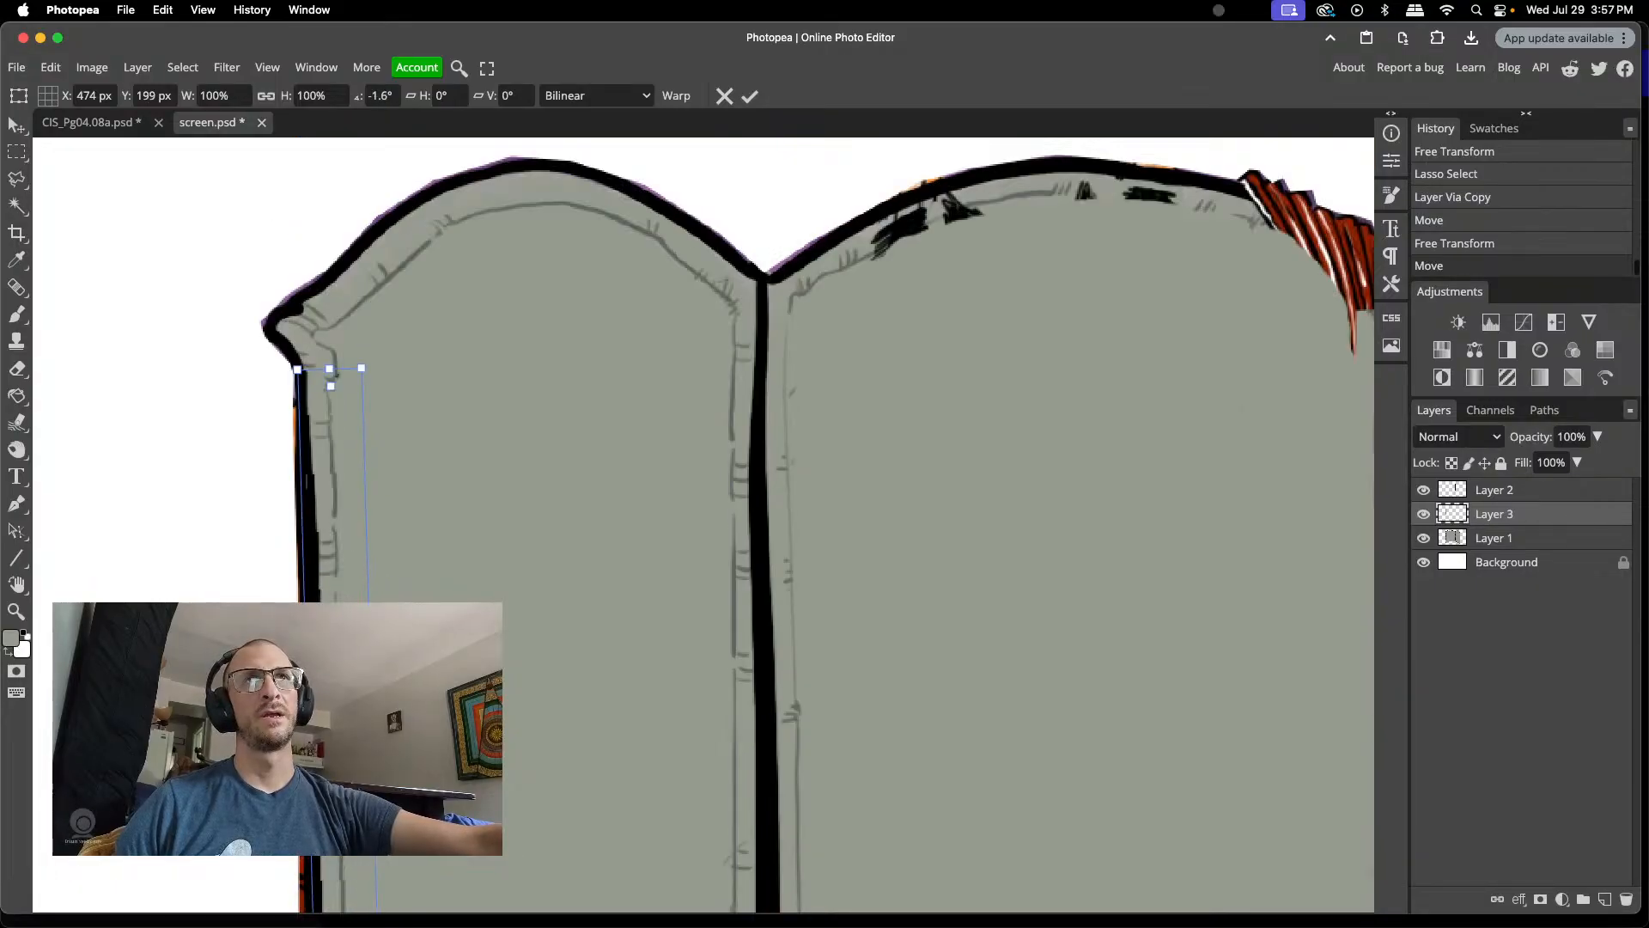
{"action": "scroll", "coordinate": [705, 524], "scroll_direction": "down", "scroll_amount": 2}
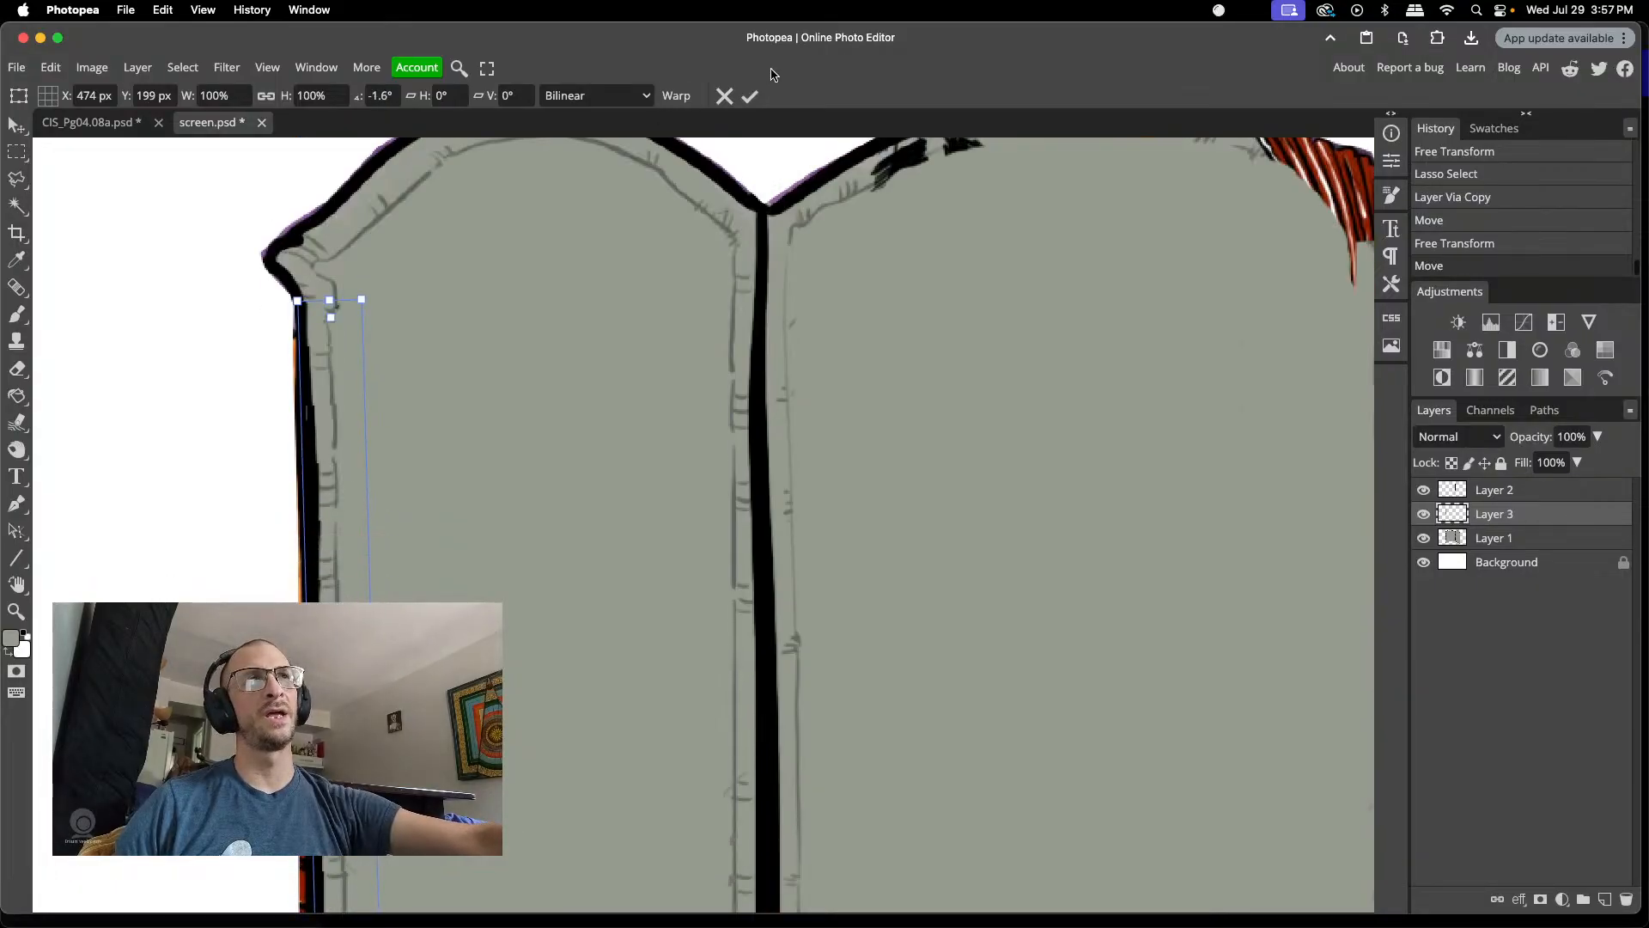
{"action": "left_click", "coordinate": [750, 96]}
{"action": "left_click", "coordinate": [512, 326]}
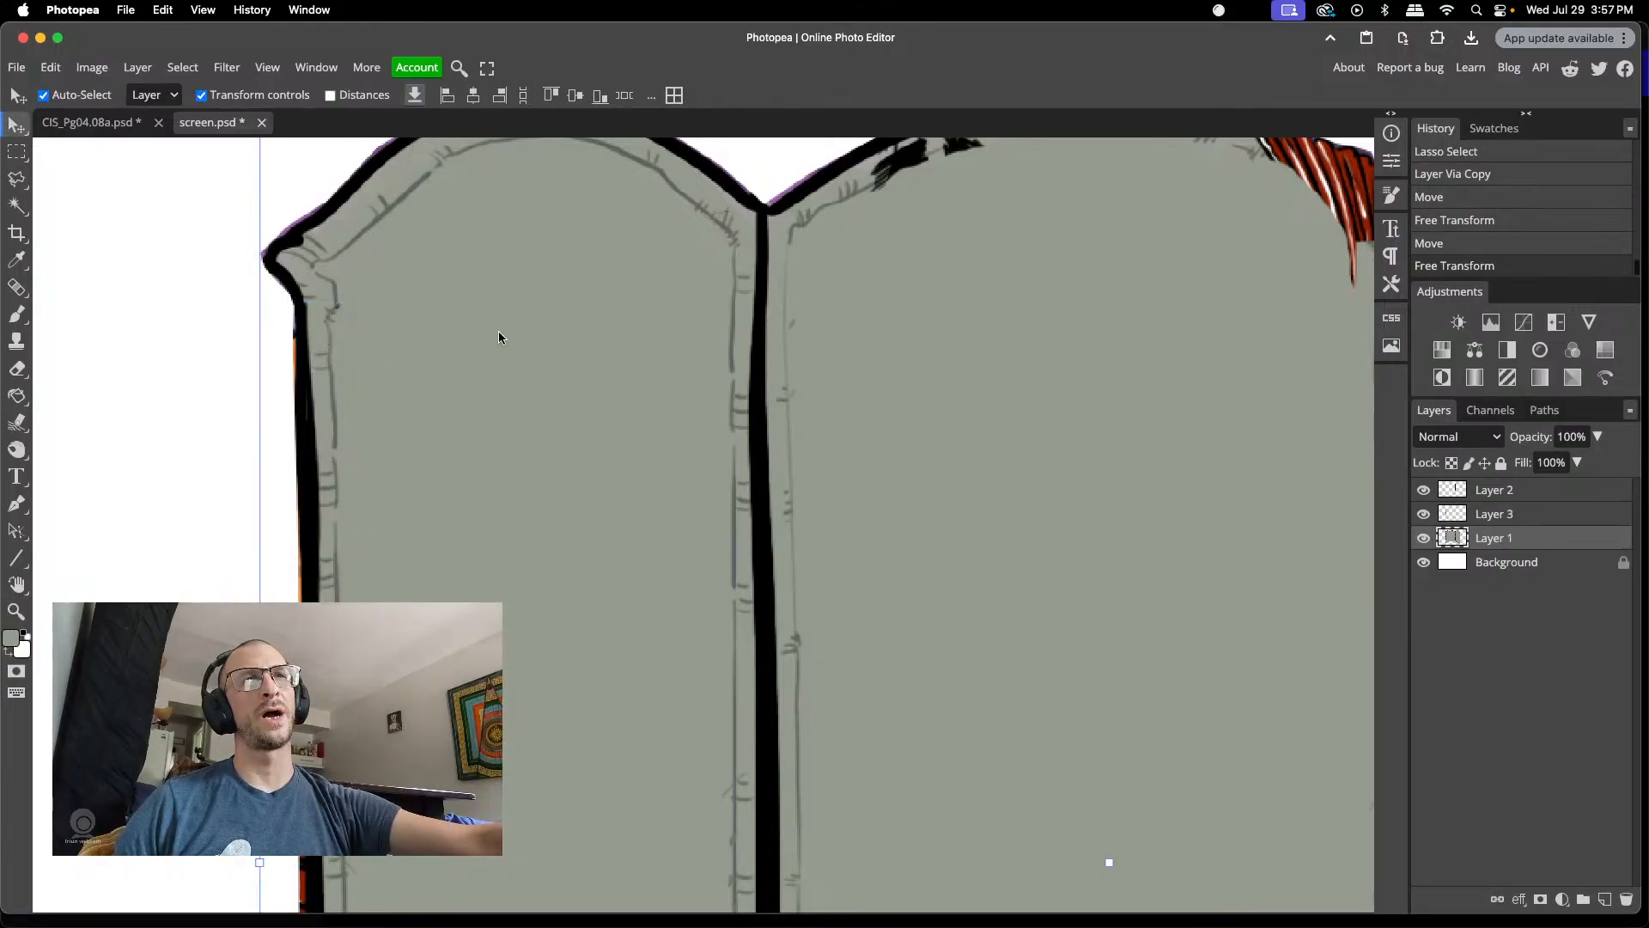
- Examine the left-hand panel from its arched top to its base for leftover hatching and red cloth along the outer border
{"action": "scroll", "coordinate": [497, 335], "scroll_direction": "down", "scroll_amount": 15}
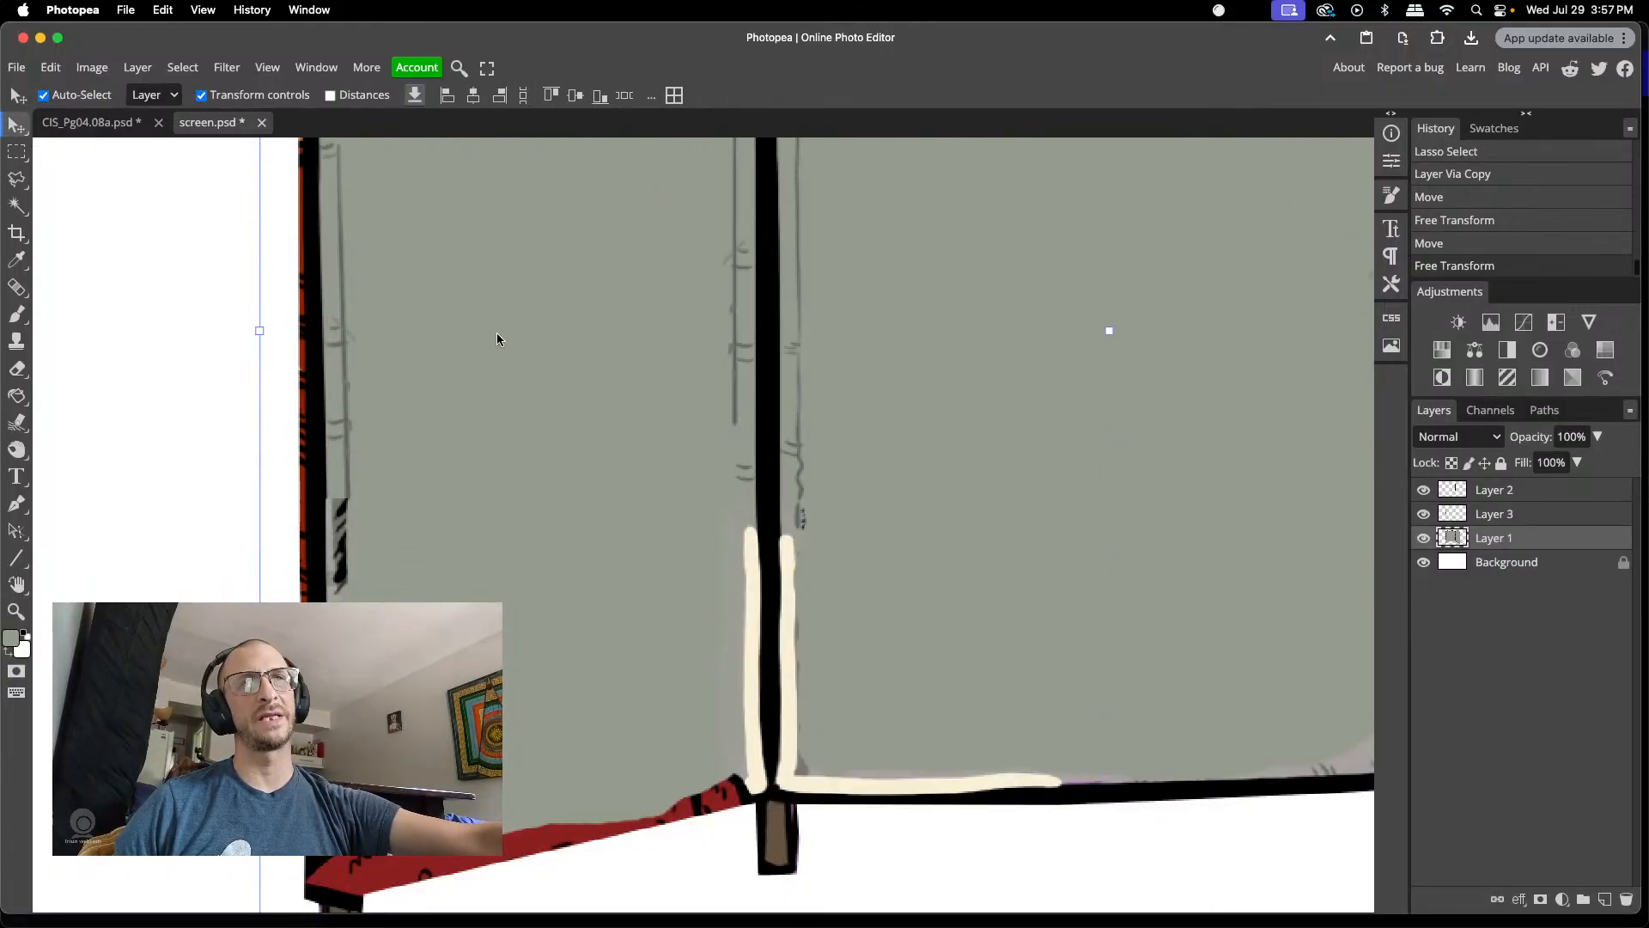
{"action": "scroll", "coordinate": [497, 335], "scroll_direction": "up", "scroll_amount": 15}
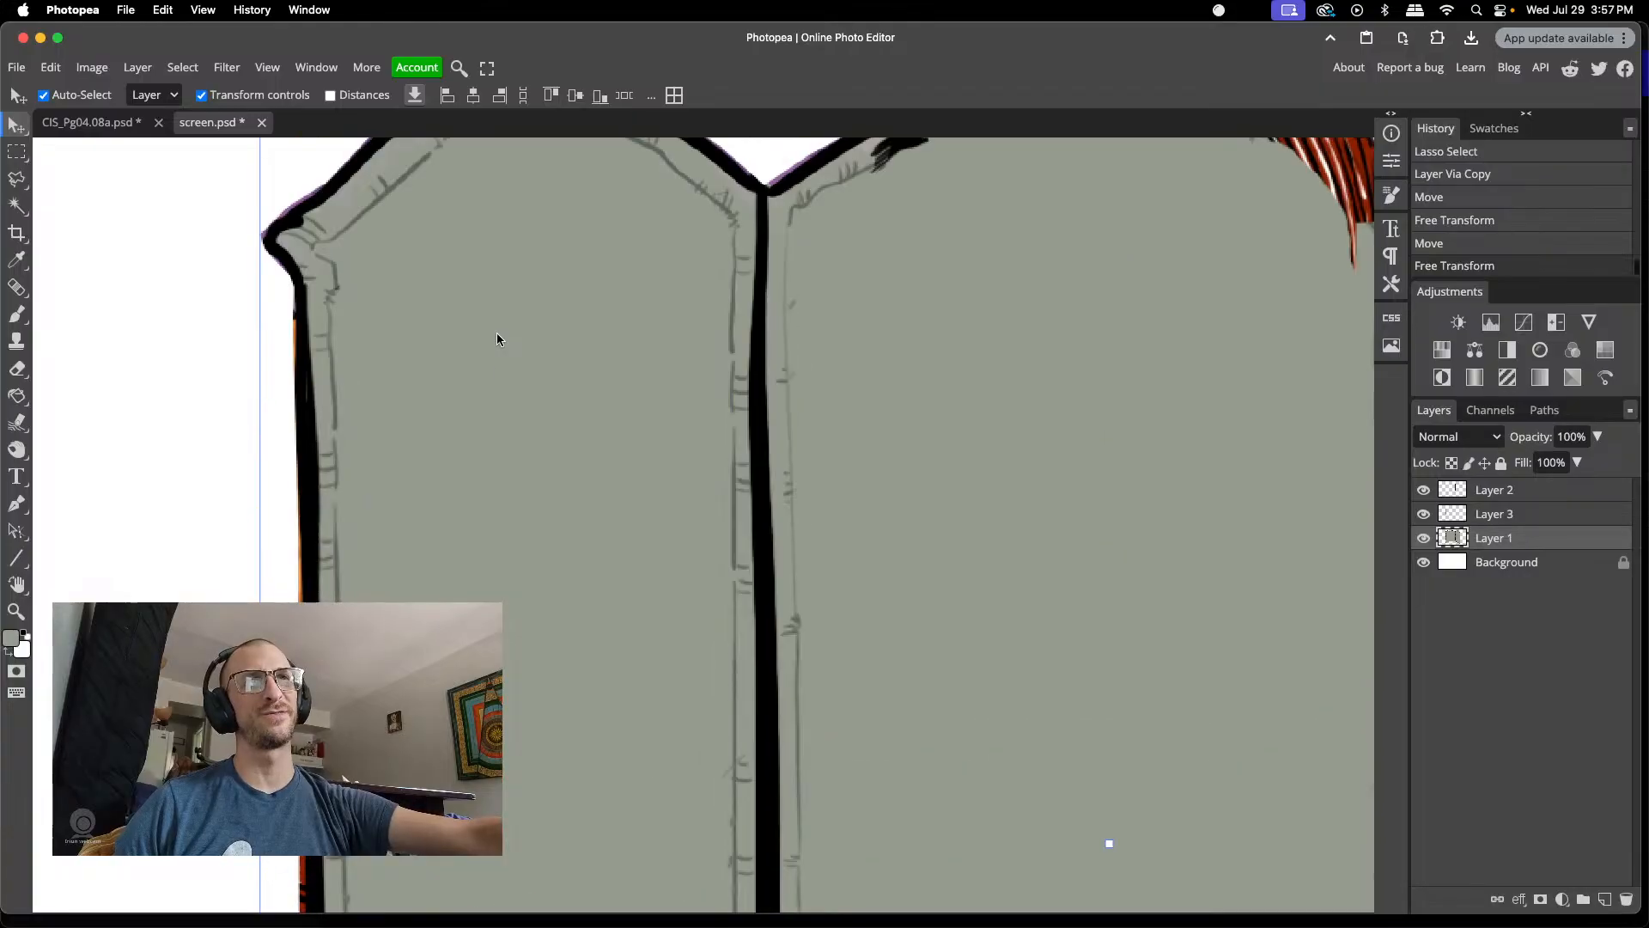
{"action": "scroll", "coordinate": [497, 339], "scroll_direction": "up", "scroll_amount": 3}
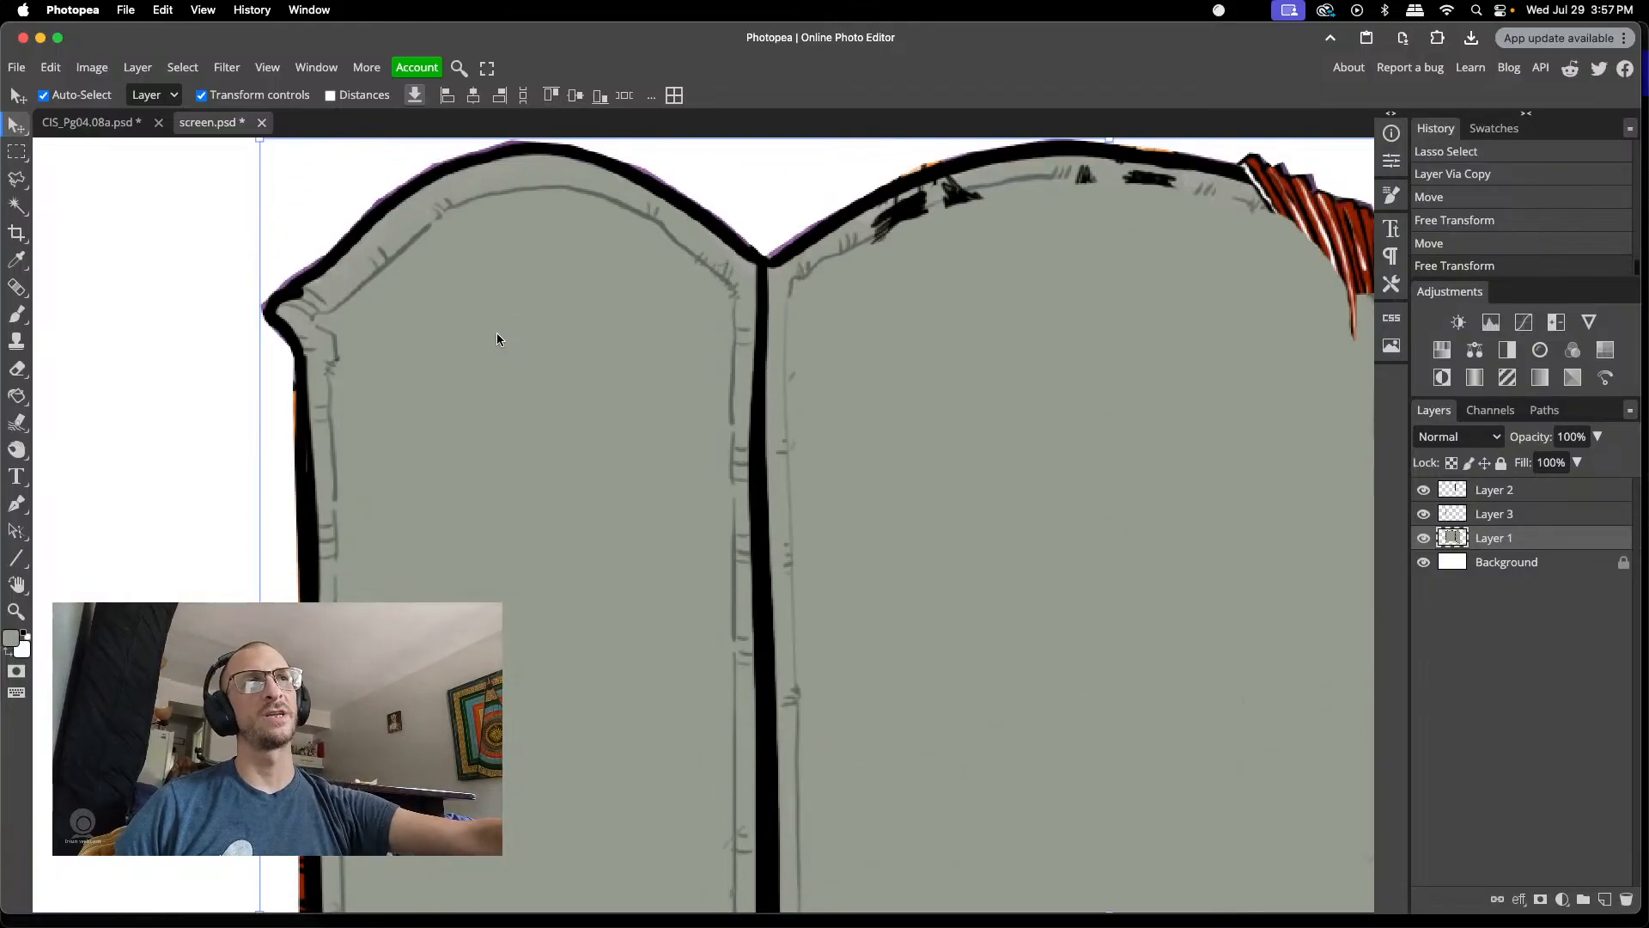
{"action": "scroll", "coordinate": [497, 338], "scroll_direction": "down", "scroll_amount": 10}
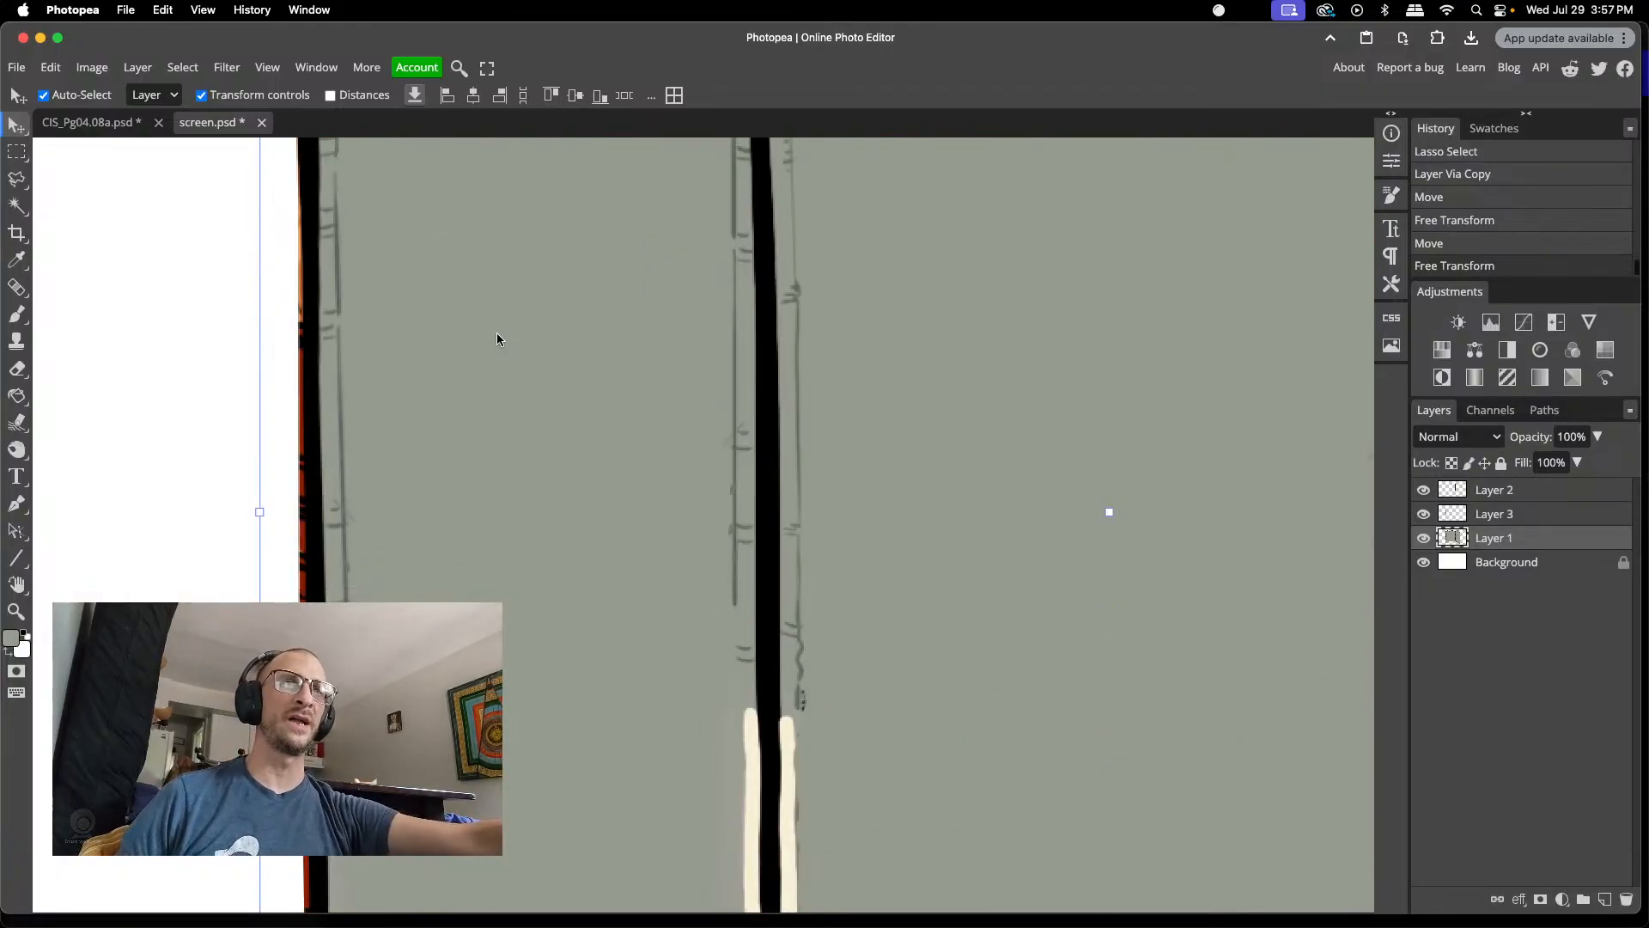
{"action": "scroll", "coordinate": [488, 357], "scroll_direction": "down", "scroll_amount": 5}
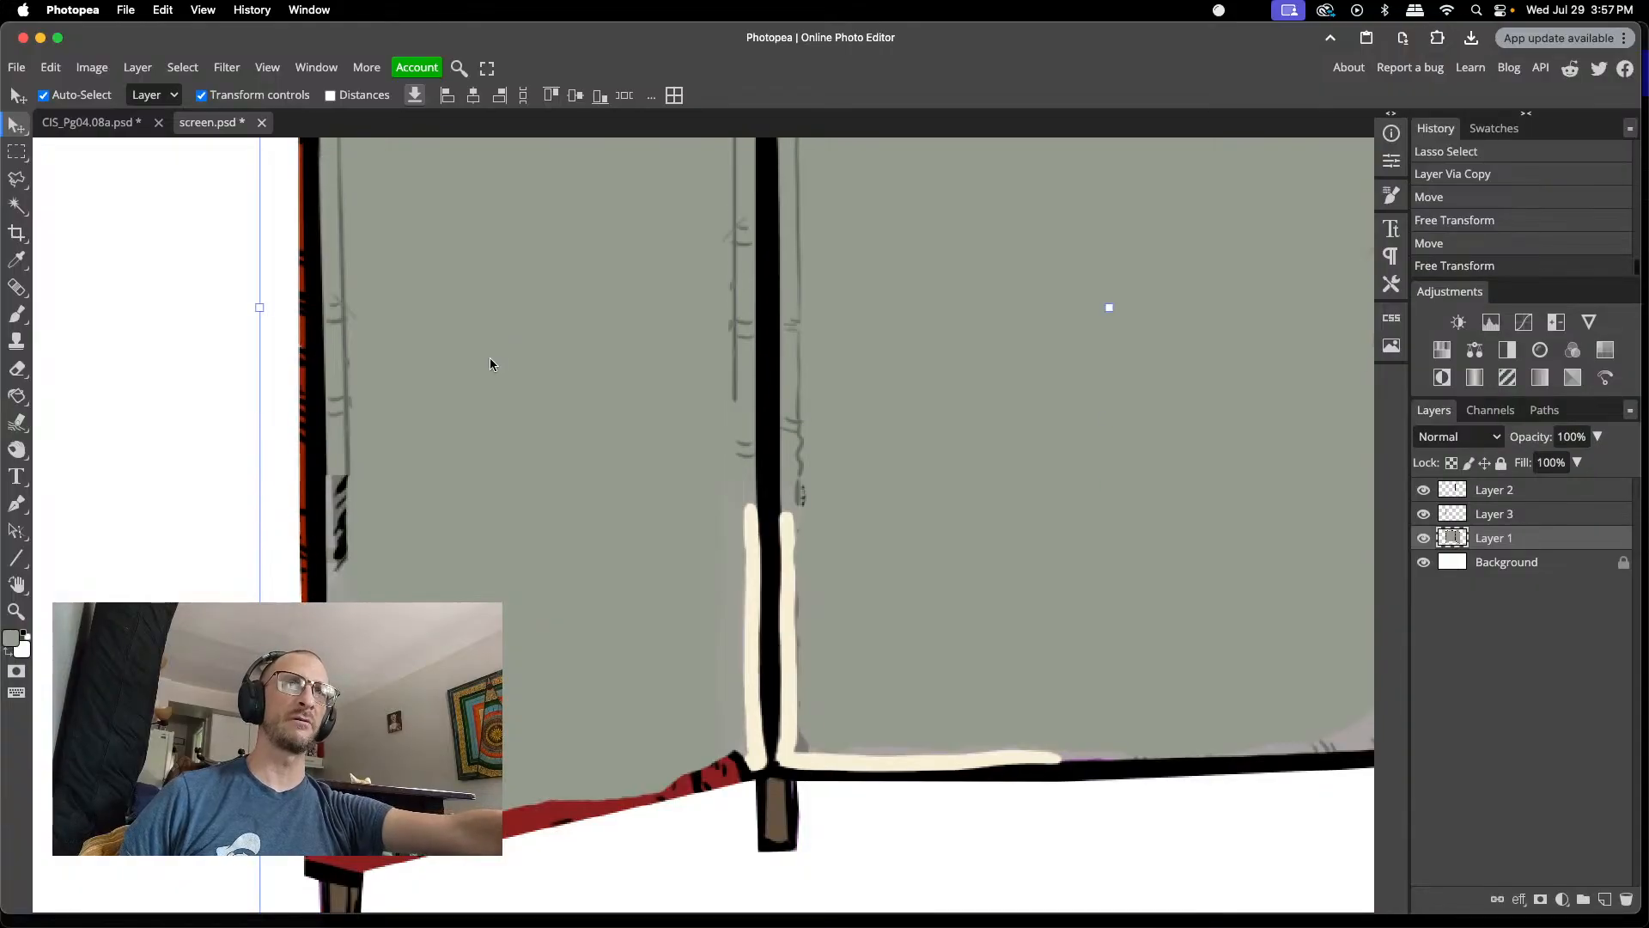
{"action": "scroll", "coordinate": [491, 358], "scroll_direction": "up", "scroll_amount": 10}
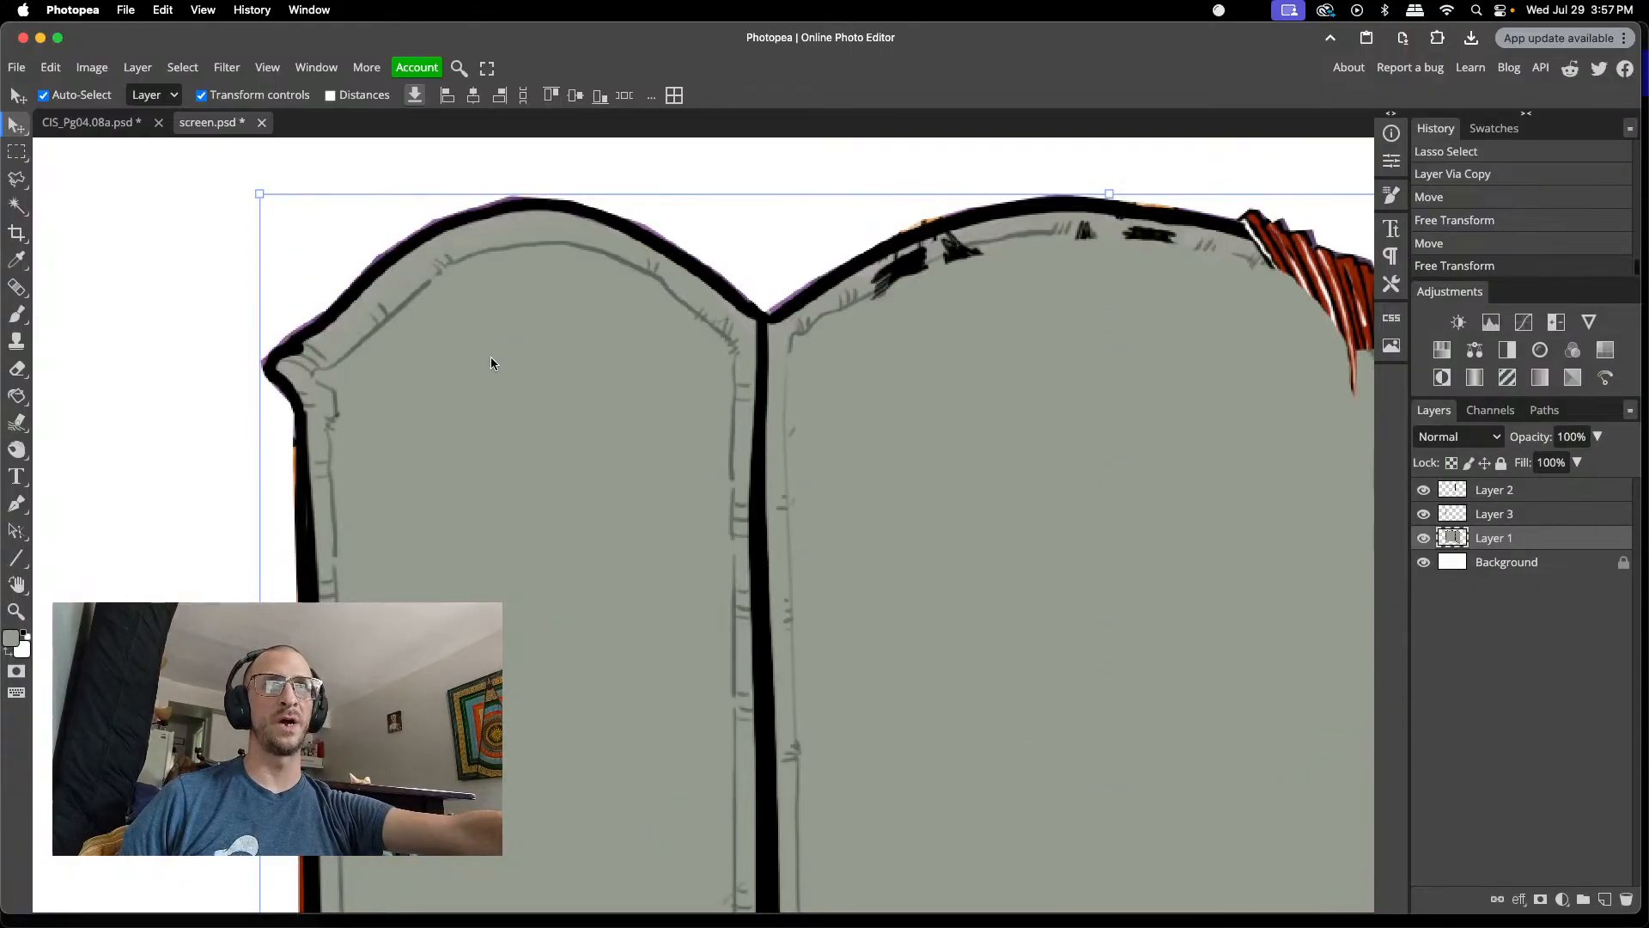
{"action": "scroll", "coordinate": [491, 362], "scroll_direction": "down", "scroll_amount": 8}
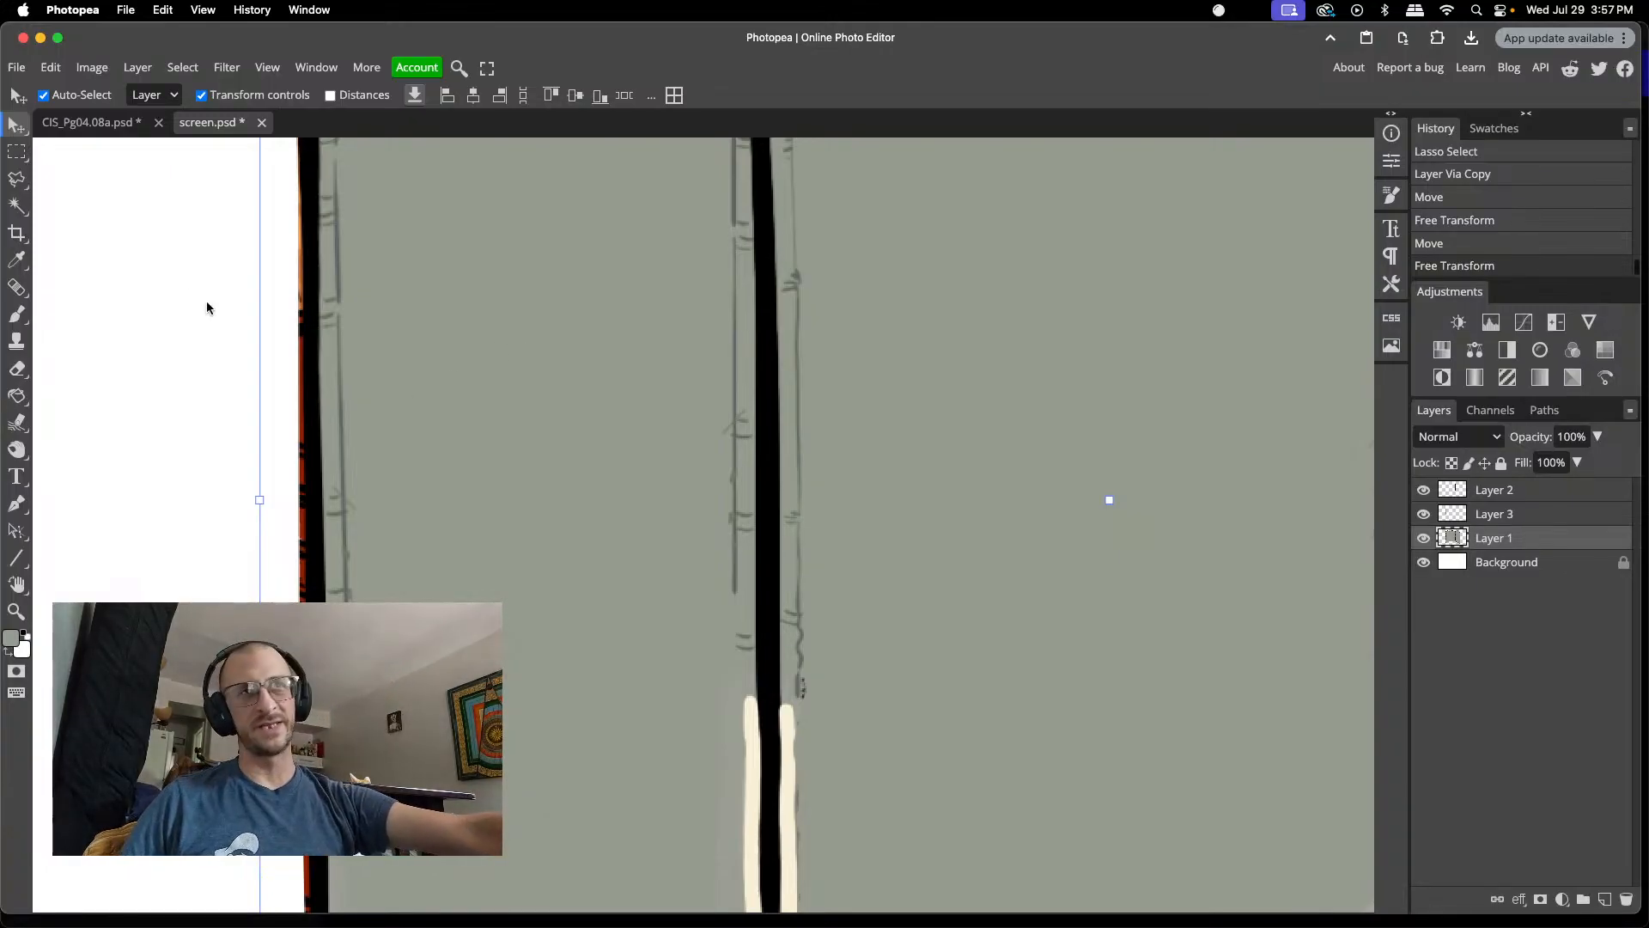
- Duplicate the border strip on Layer 3 and position the copy lower along the left-hand panel's outer border
{"action": "left_click", "coordinate": [337, 376]}
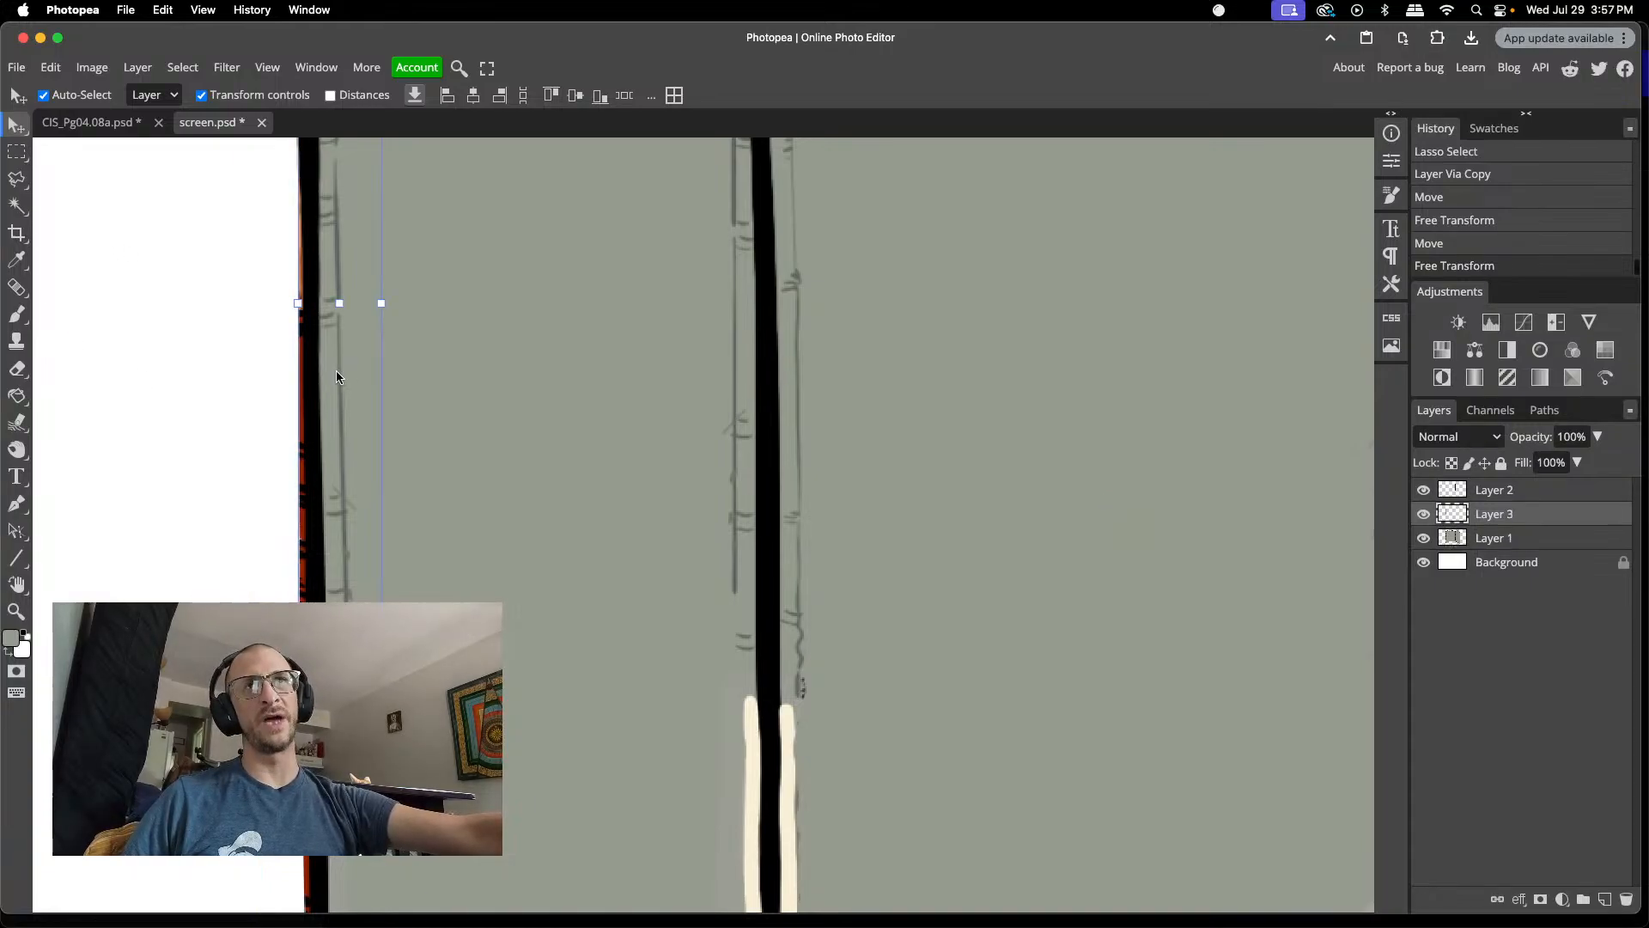
{"action": "key", "text": "super+j"}
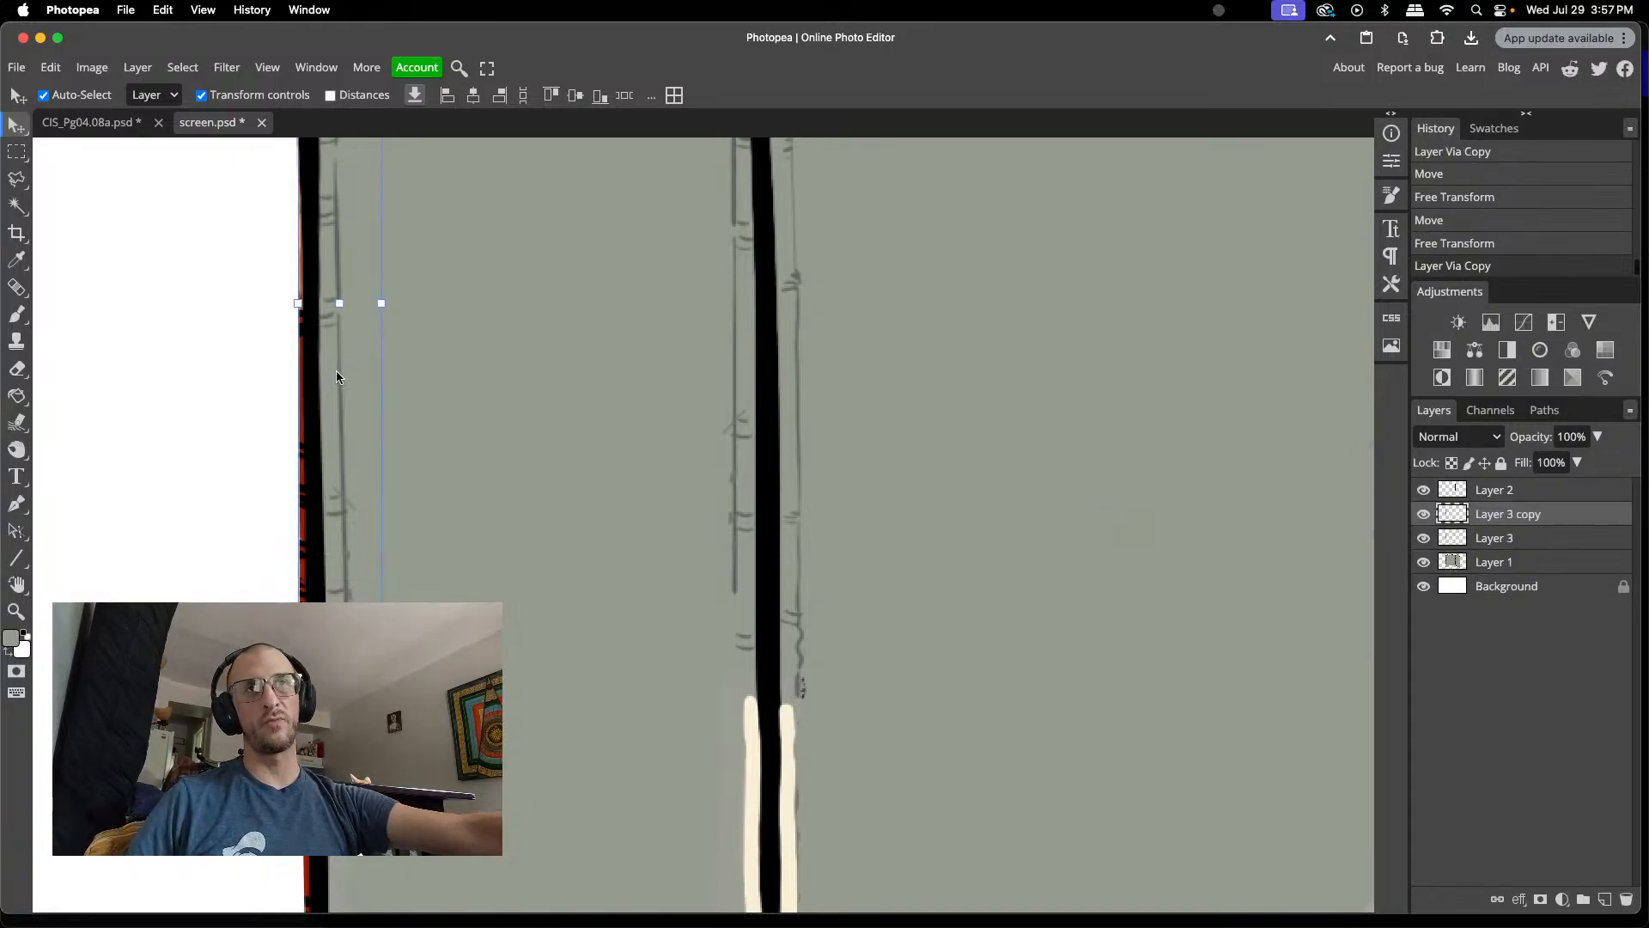
{"action": "scroll", "coordinate": [338, 370], "scroll_direction": "down", "scroll_amount": 5}
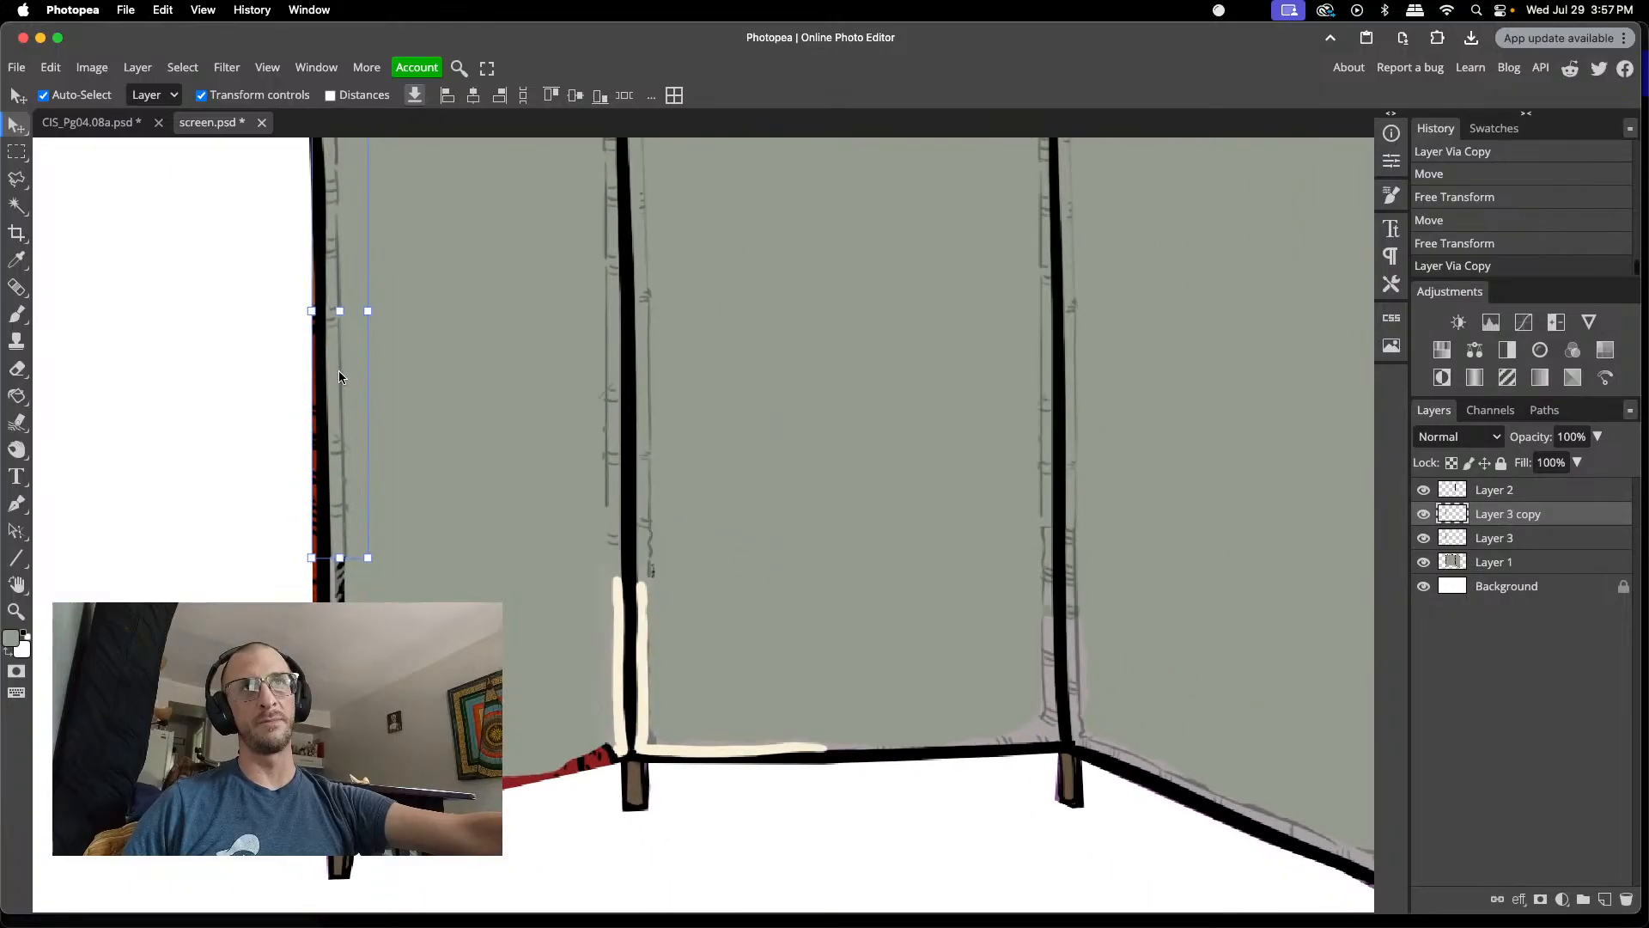
{"action": "scroll", "coordinate": [432, 363], "scroll_direction": "up", "scroll_amount": 2}
{"action": "mouse_move", "coordinate": [344, 376]}
{"action": "left_mouse_down"}
{"action": "mouse_move", "coordinate": [353, 467]}
{"action": "mouse_move", "coordinate": [440, 378]}
{"action": "mouse_move", "coordinate": [345, 387]}
{"action": "left_mouse_up"}
{"action": "scroll", "coordinate": [353, 466], "scroll_direction": "down", "scroll_amount": 4}
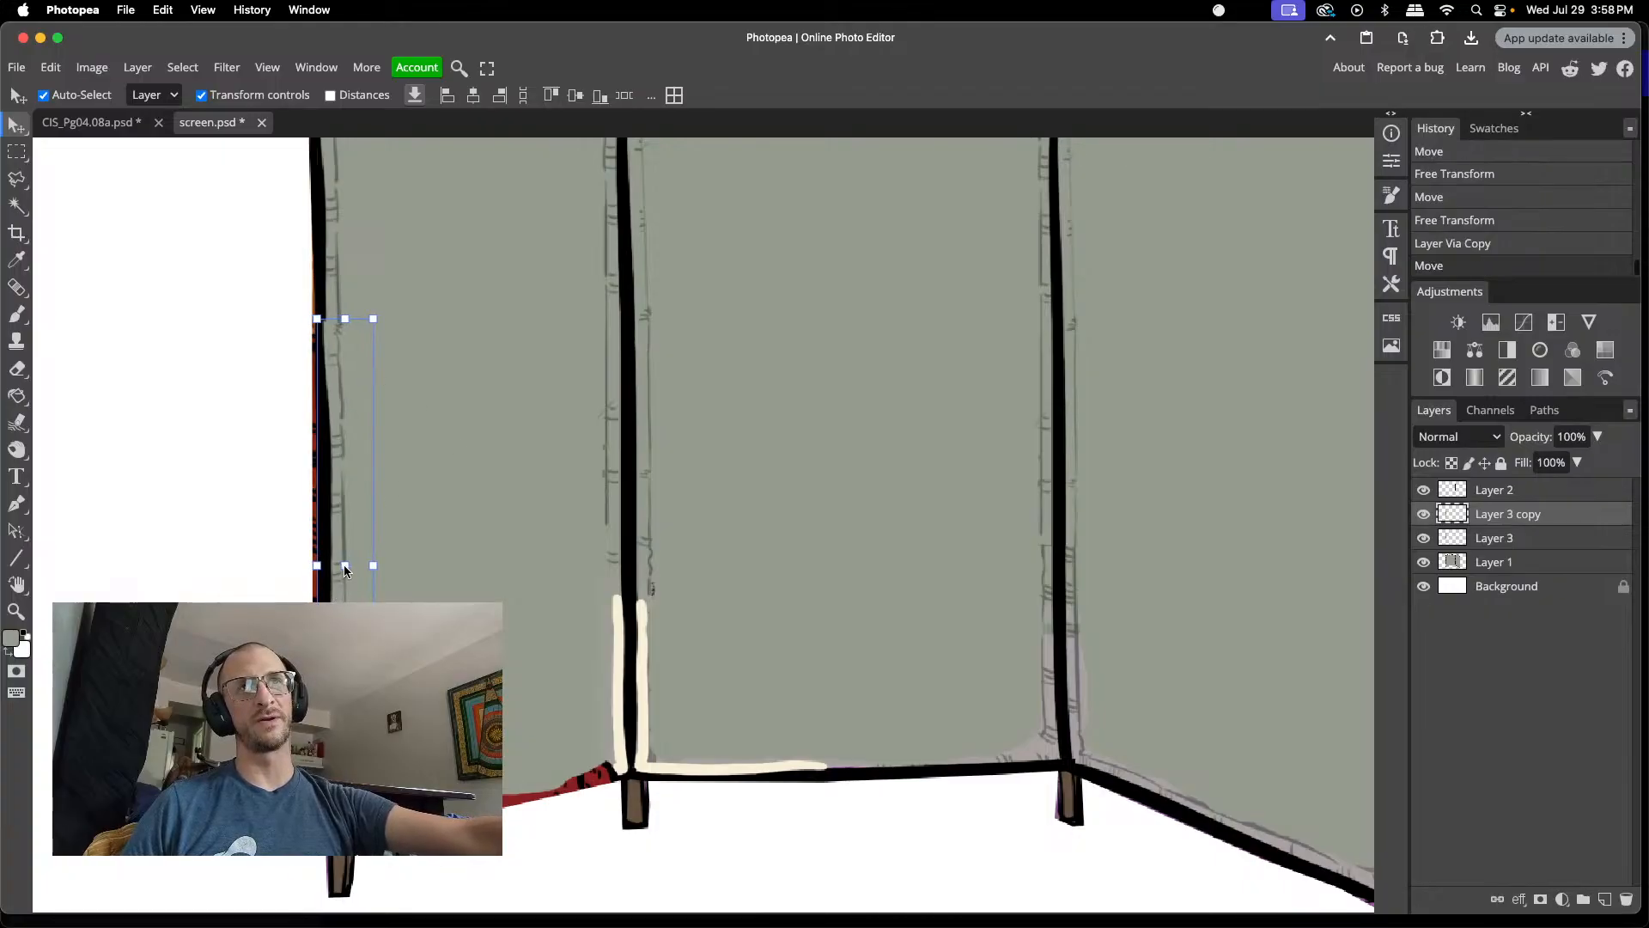
- Rotate the duplicated strip by 0.7° about its upper end and nudge it slightly right against the outline
{"action": "left_click_drag", "start_coordinate": [345, 565], "coordinate": [344, 333]}
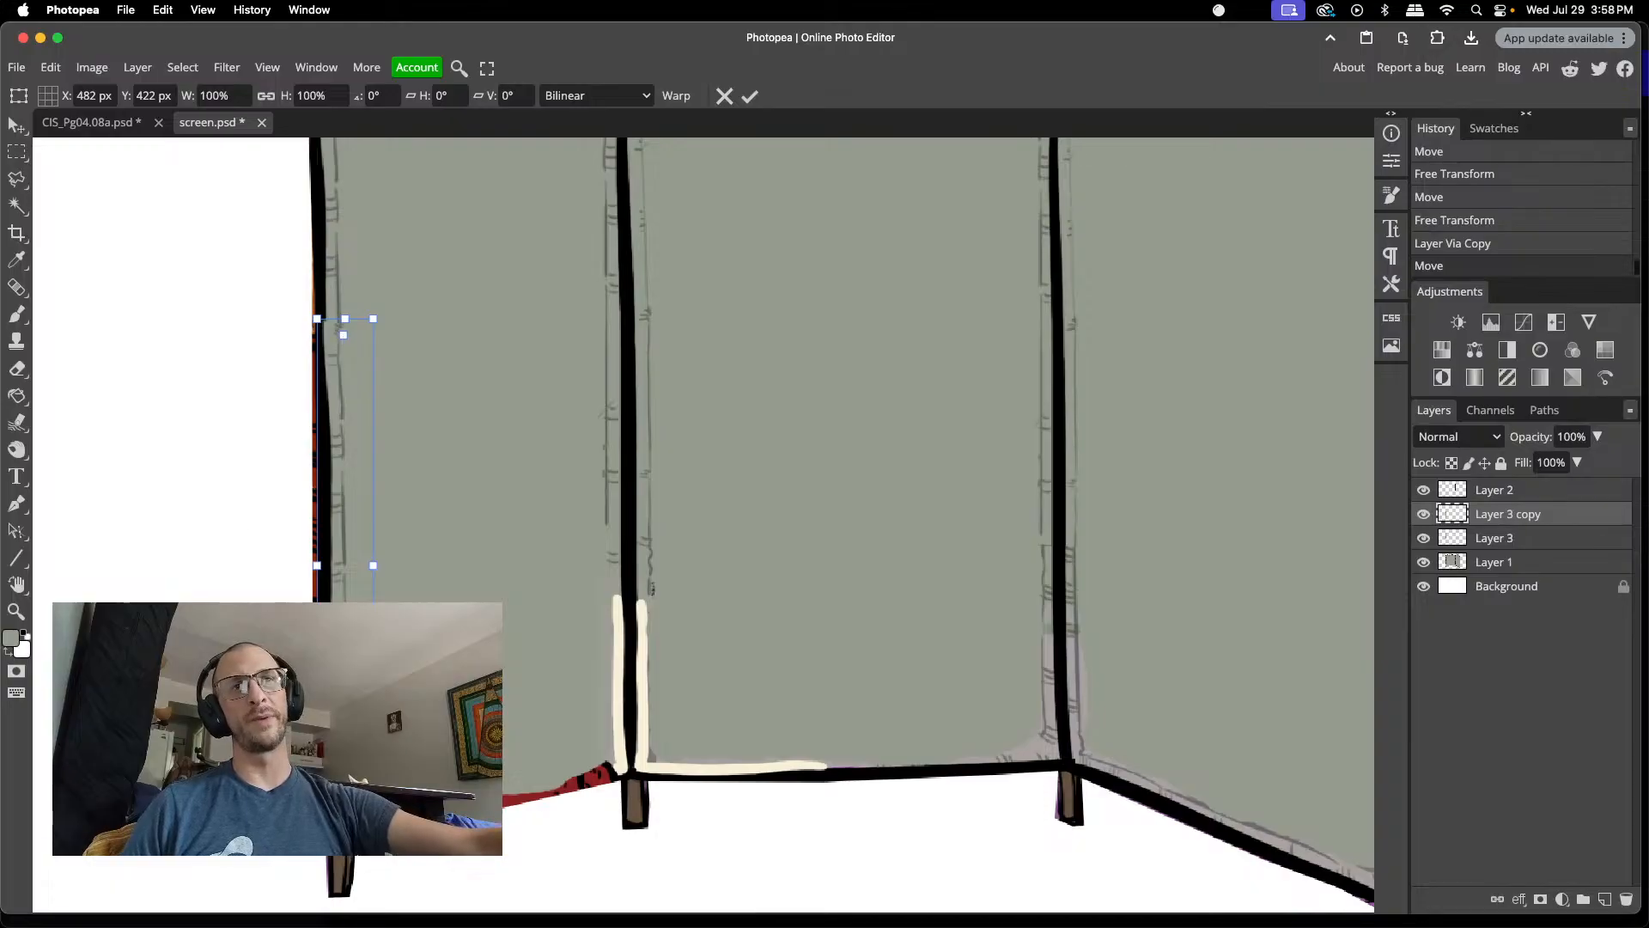
{"action": "left_click_drag", "start_coordinate": [387, 825], "coordinate": [379, 825]}
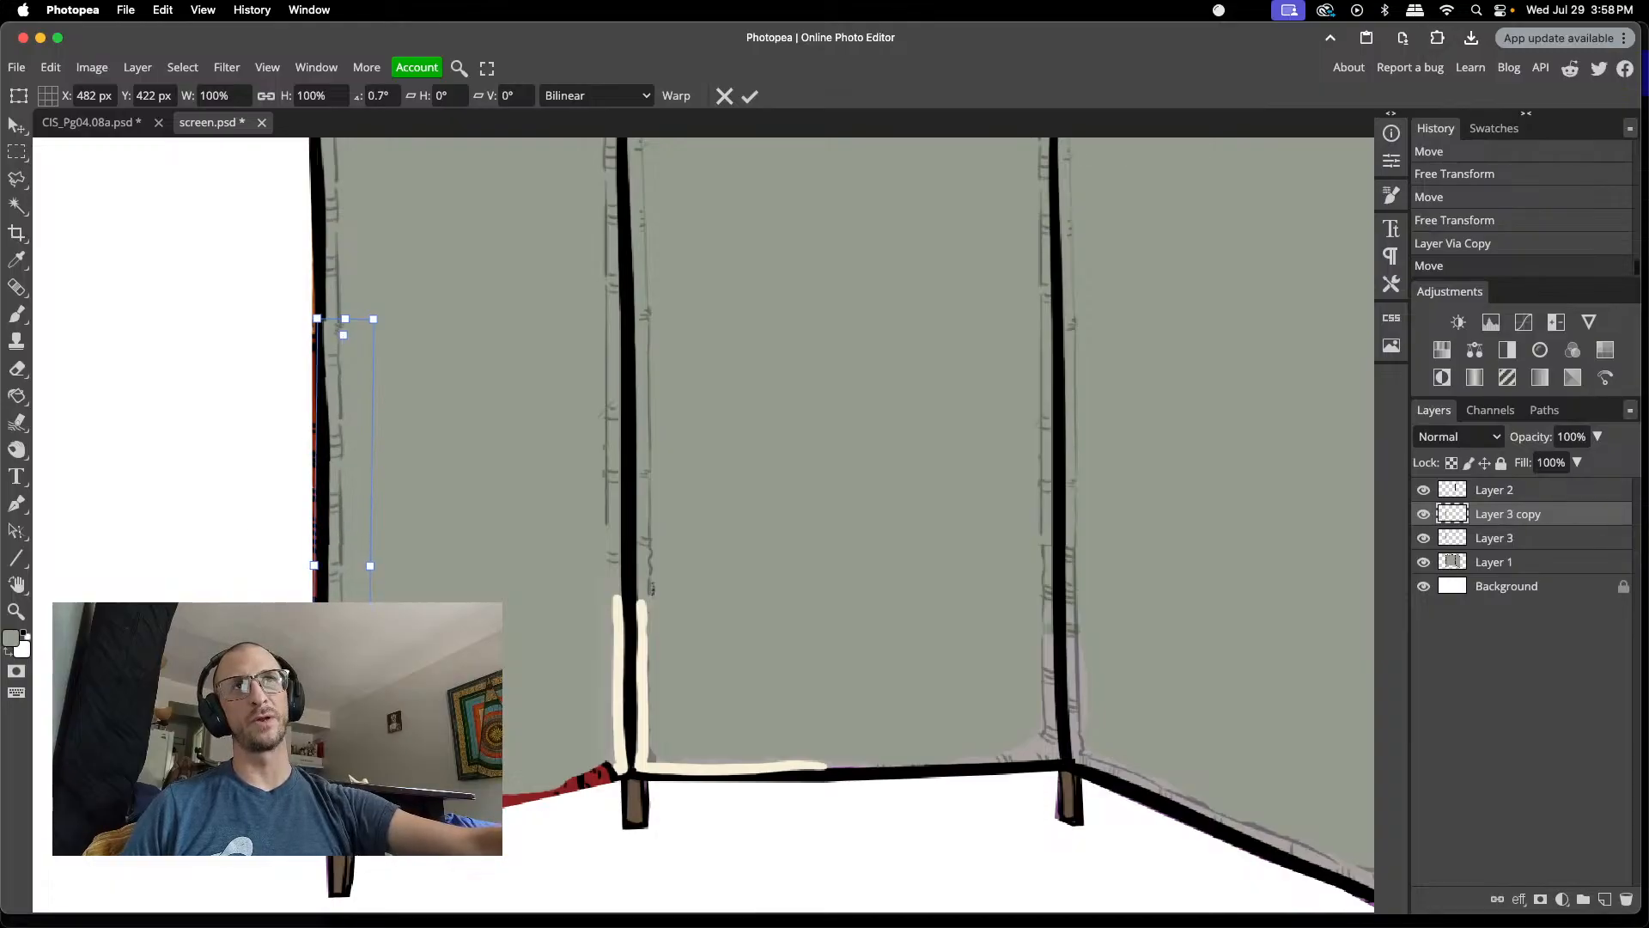
{"action": "key", "text": "Right"}
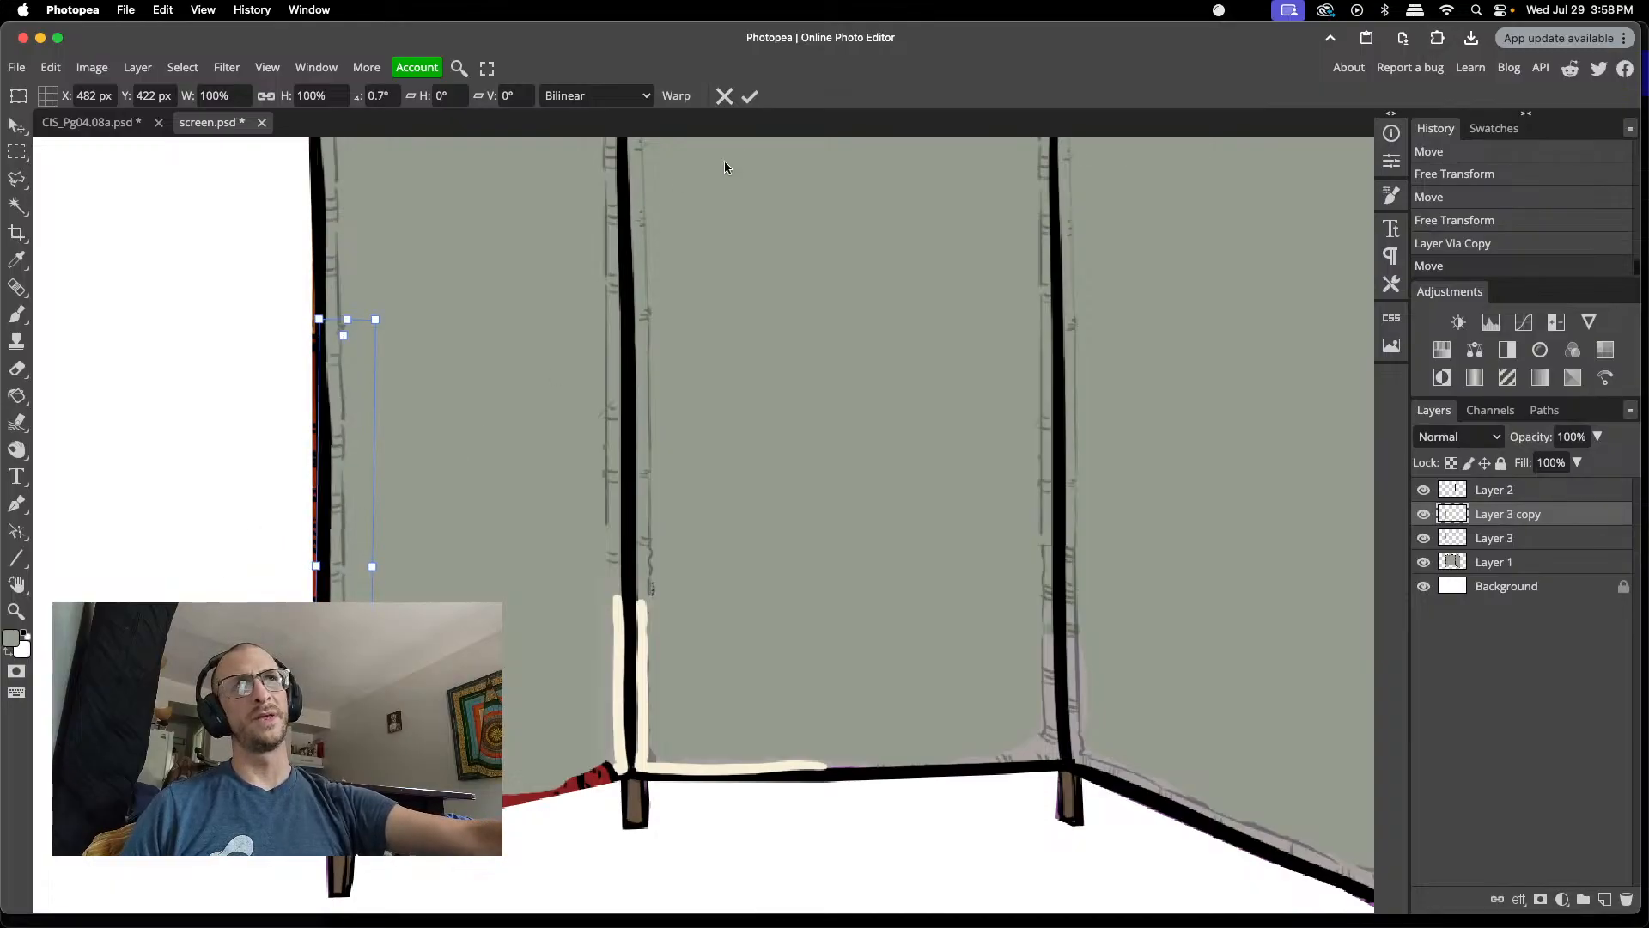
{"action": "left_click", "coordinate": [750, 96]}
{"action": "left_click", "coordinate": [488, 320]}
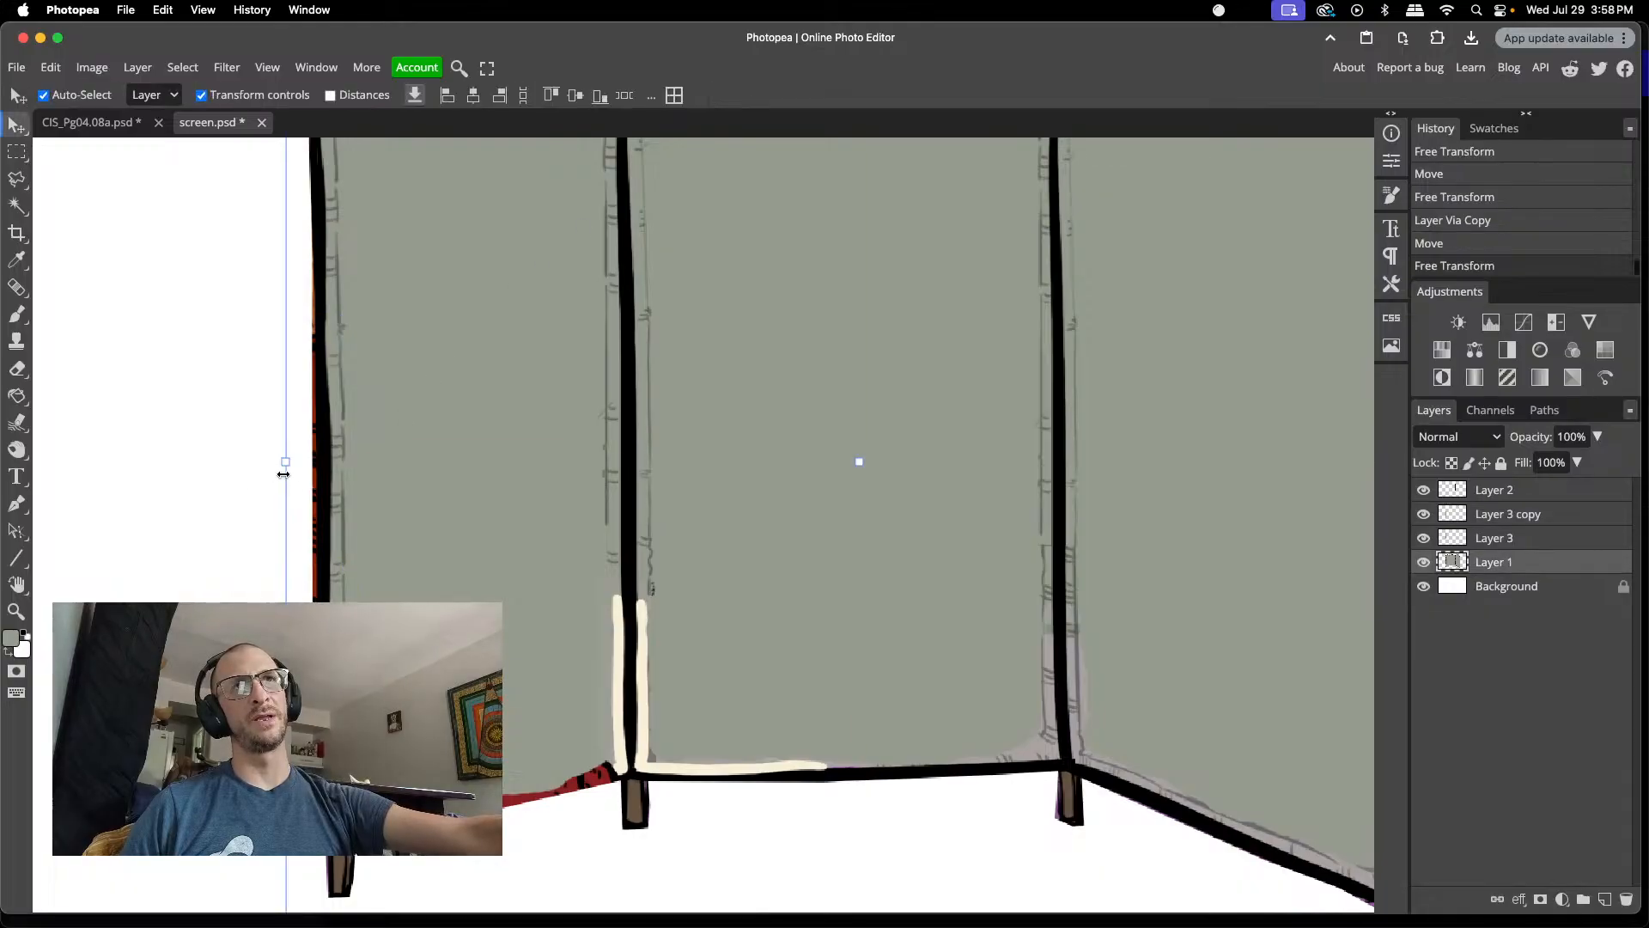
- Move the duplicated strip further down the outer border to cover the hatching near the panel's base
{"action": "left_click_drag", "start_coordinate": [338, 396], "coordinate": [341, 485]}
{"action": "left_click", "coordinate": [164, 517]}
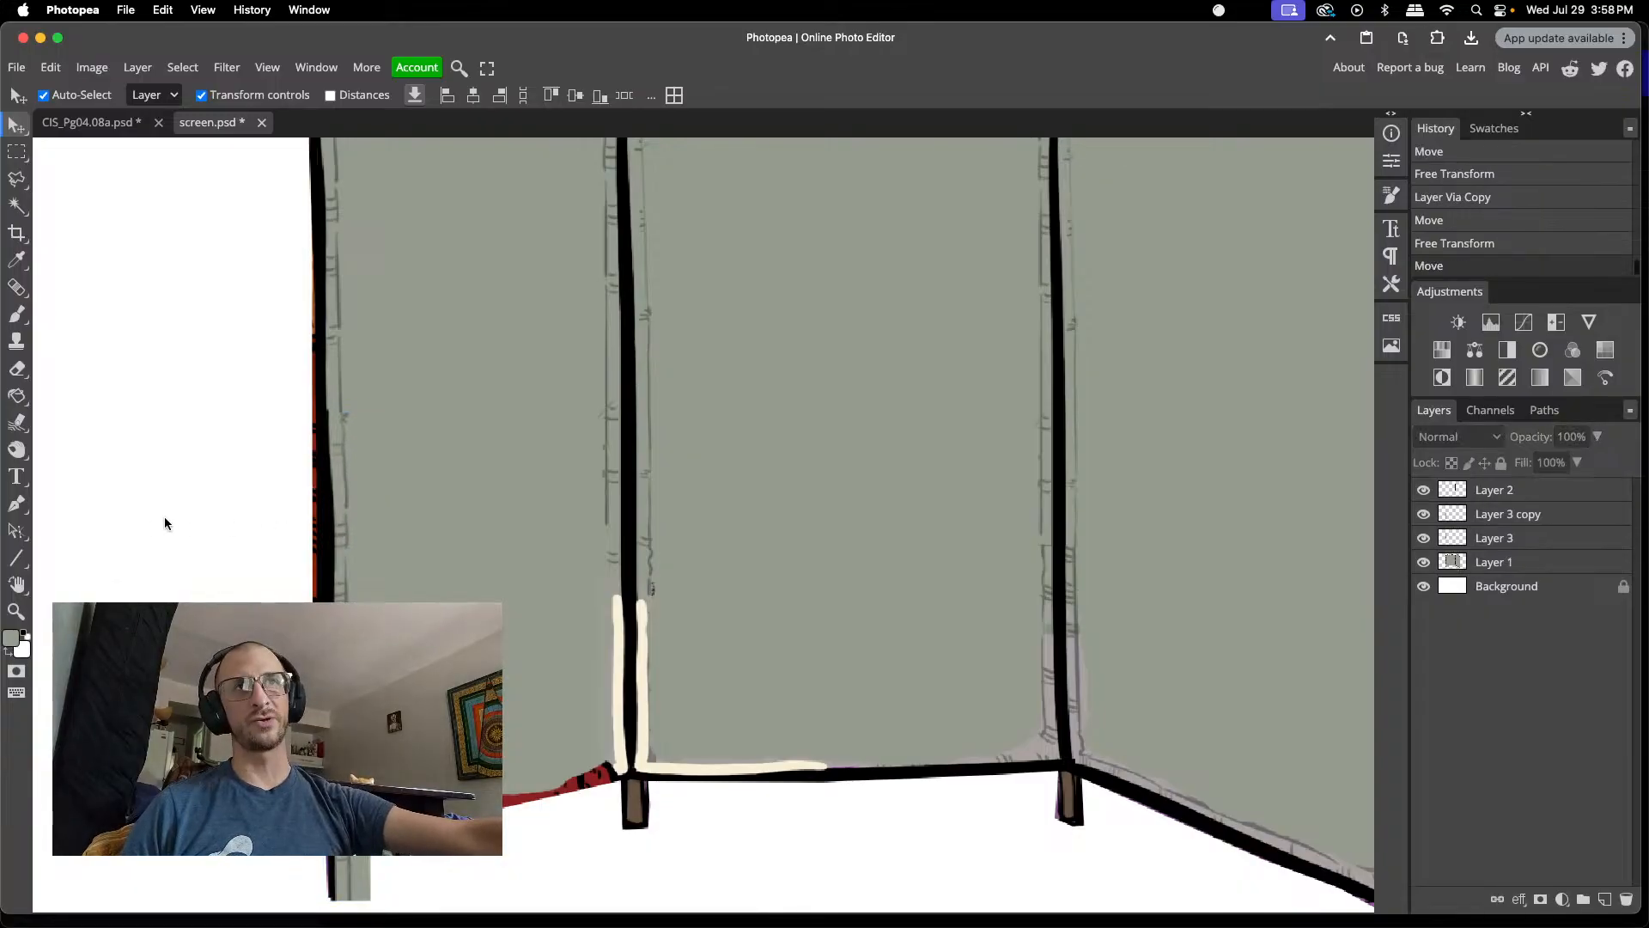
{"action": "left_click", "coordinate": [329, 477]}
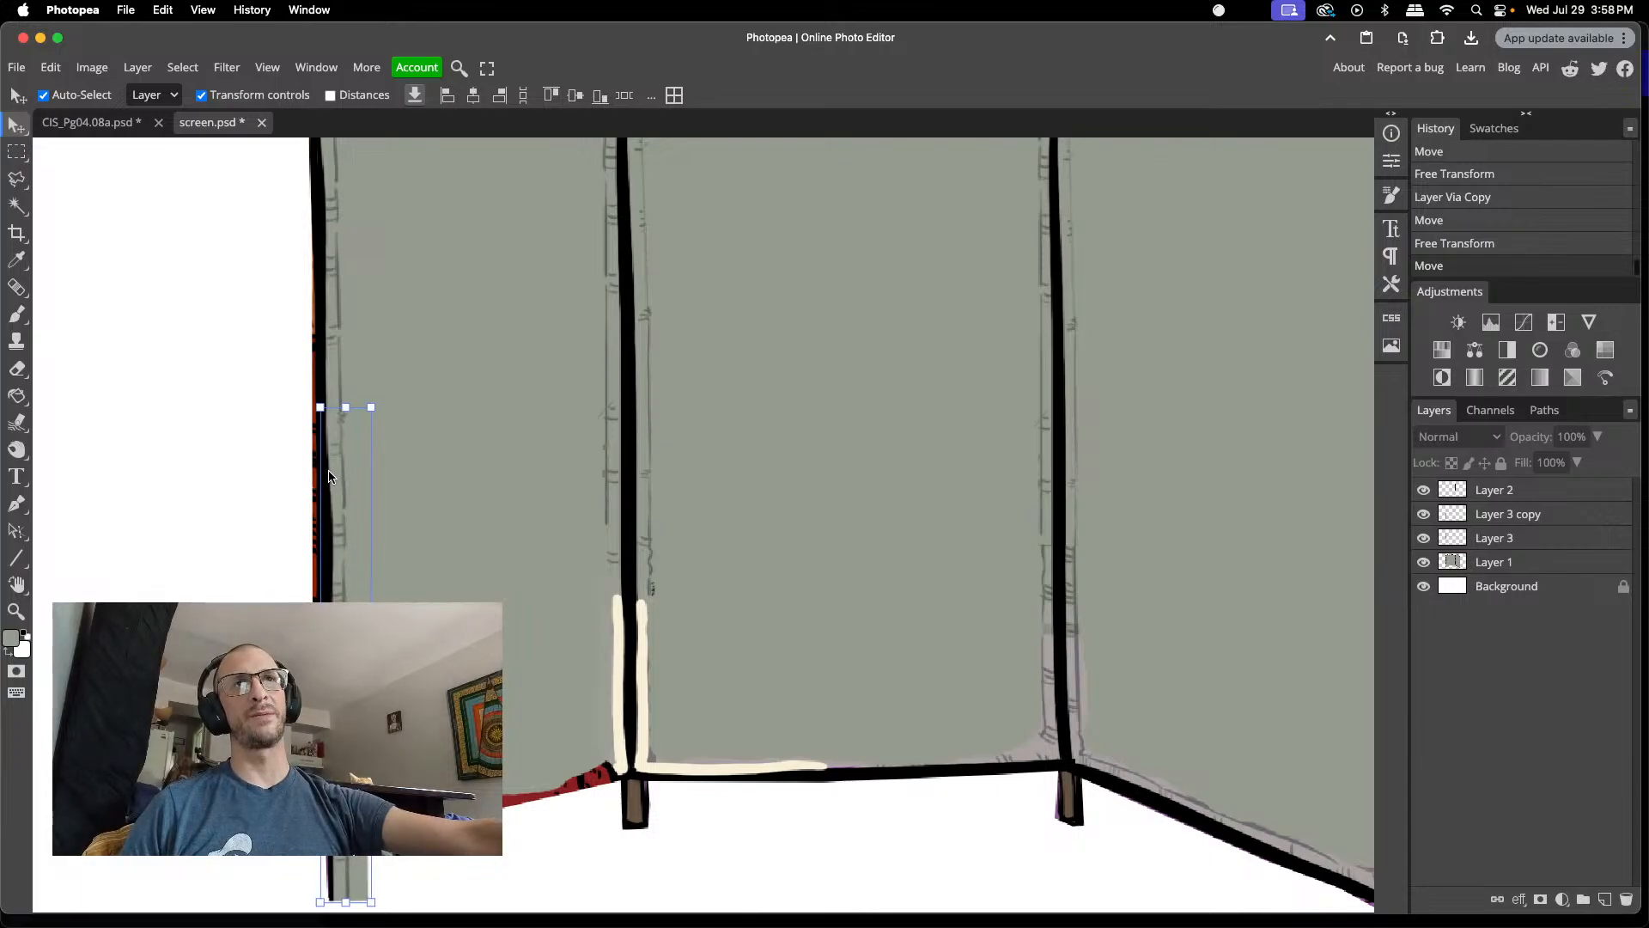
{"action": "left_click", "coordinate": [249, 468]}
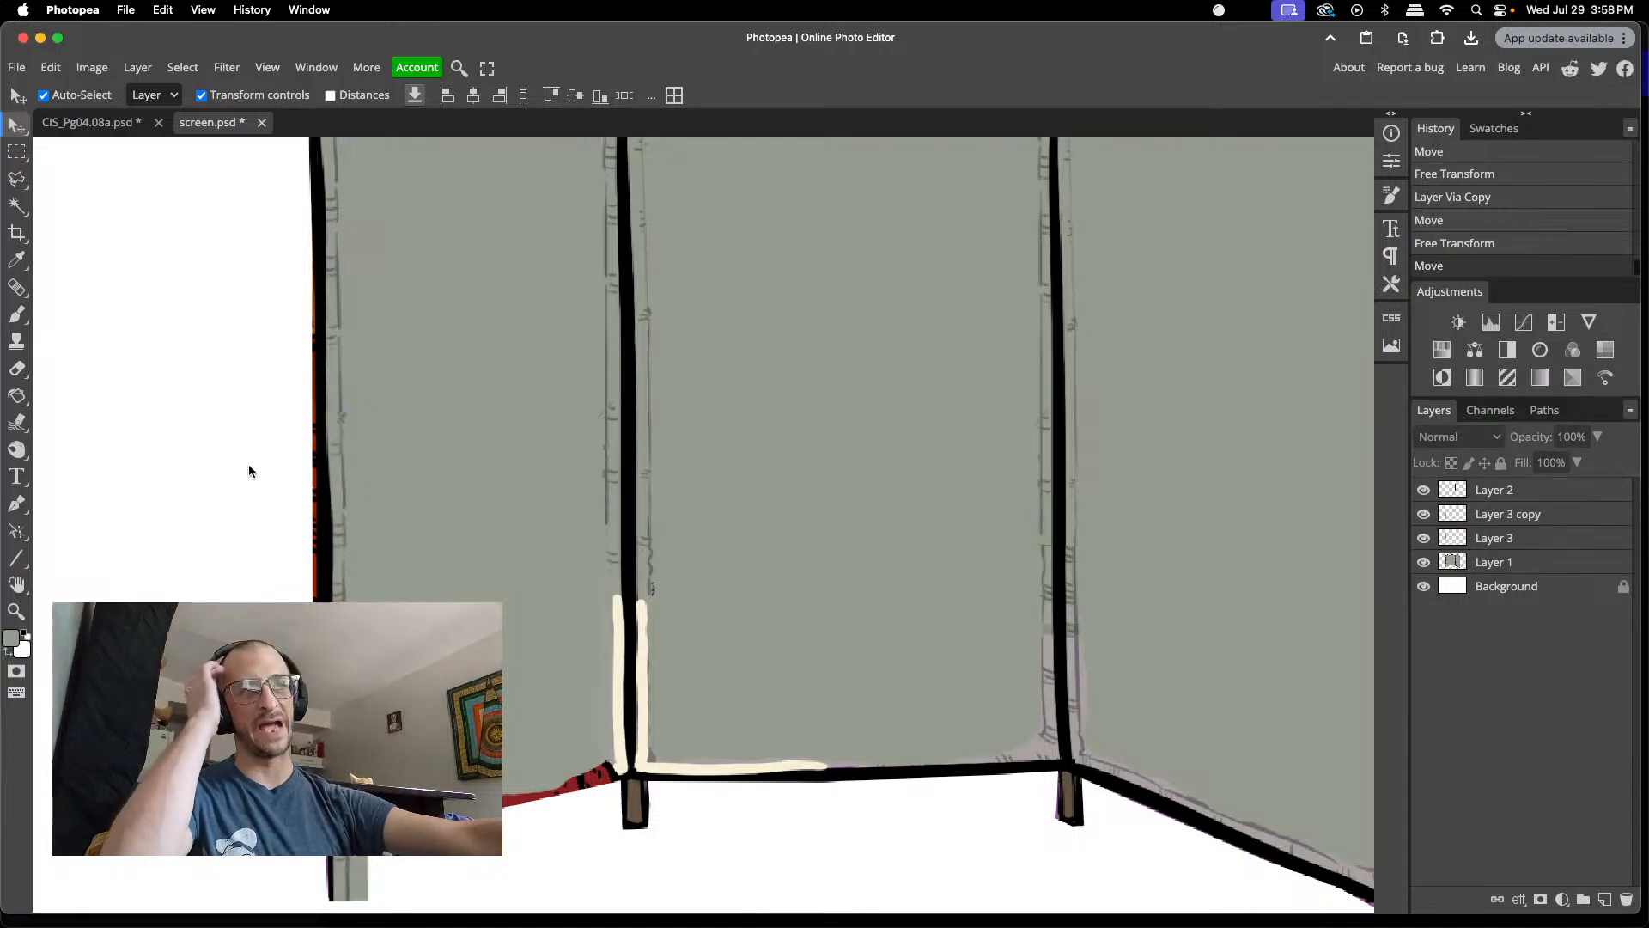
- Enlarge the eraser brush and erase on Layer 3 near the lower end of the left-hand border
{"action": "scroll", "coordinate": [248, 468], "scroll_direction": "down", "scroll_amount": 3}
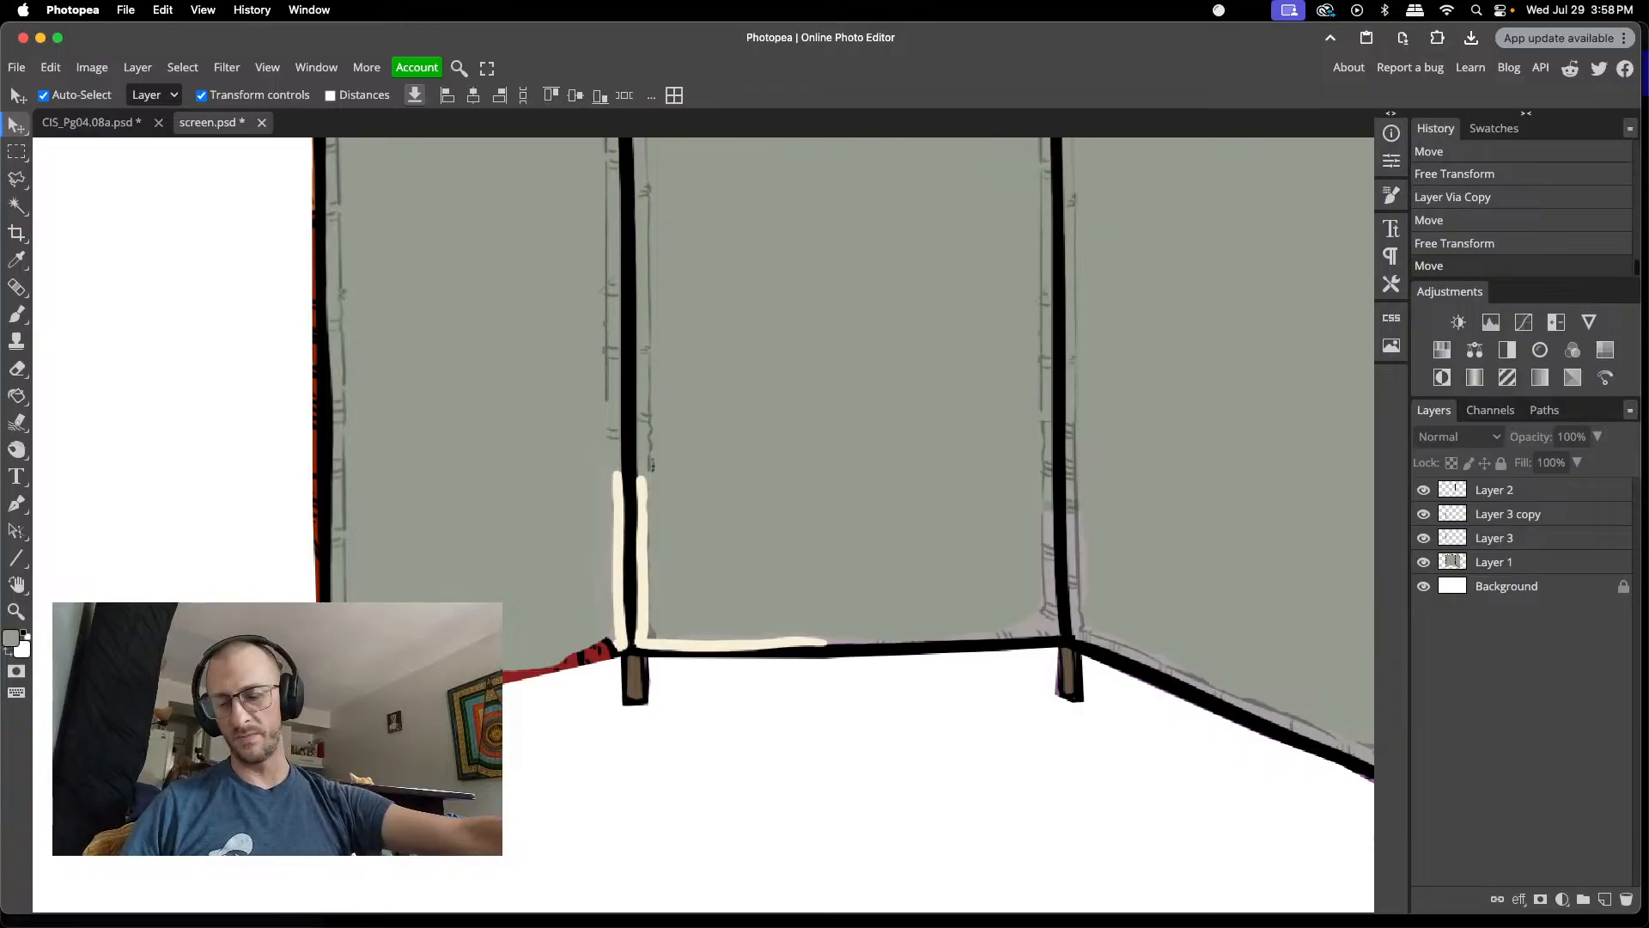
{"action": "key", "text": "e"}
{"action": "right_click", "coordinate": [436, 708]}
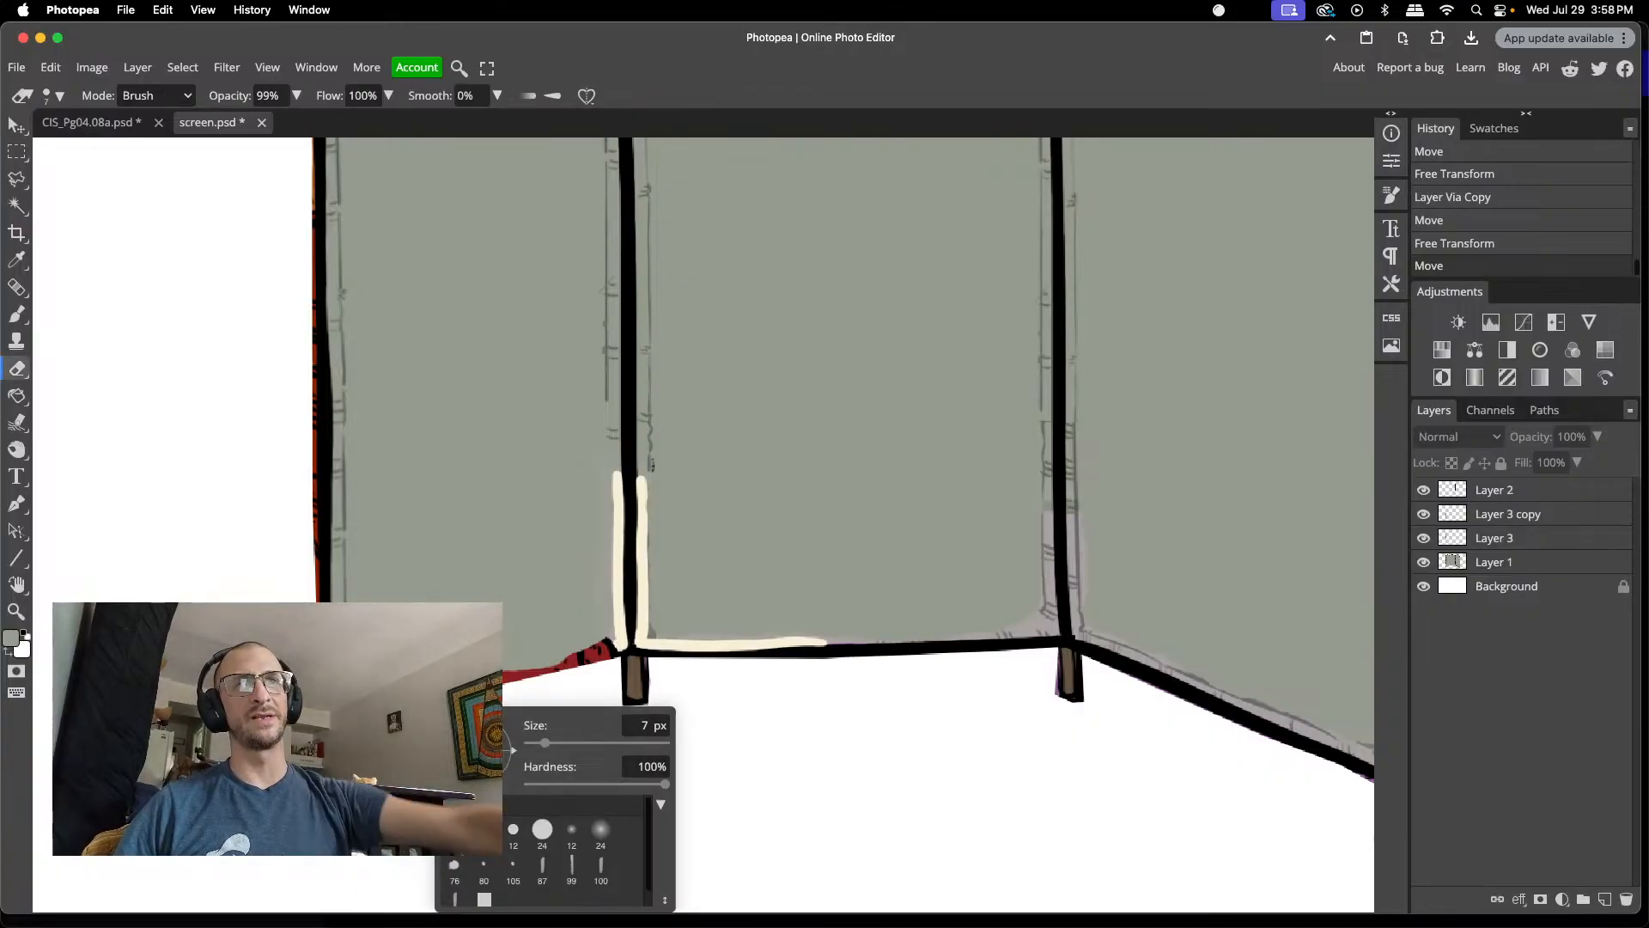
{"action": "left_click_drag", "start_coordinate": [548, 746], "coordinate": [555, 744]}
{"action": "left_click", "coordinate": [514, 622]}
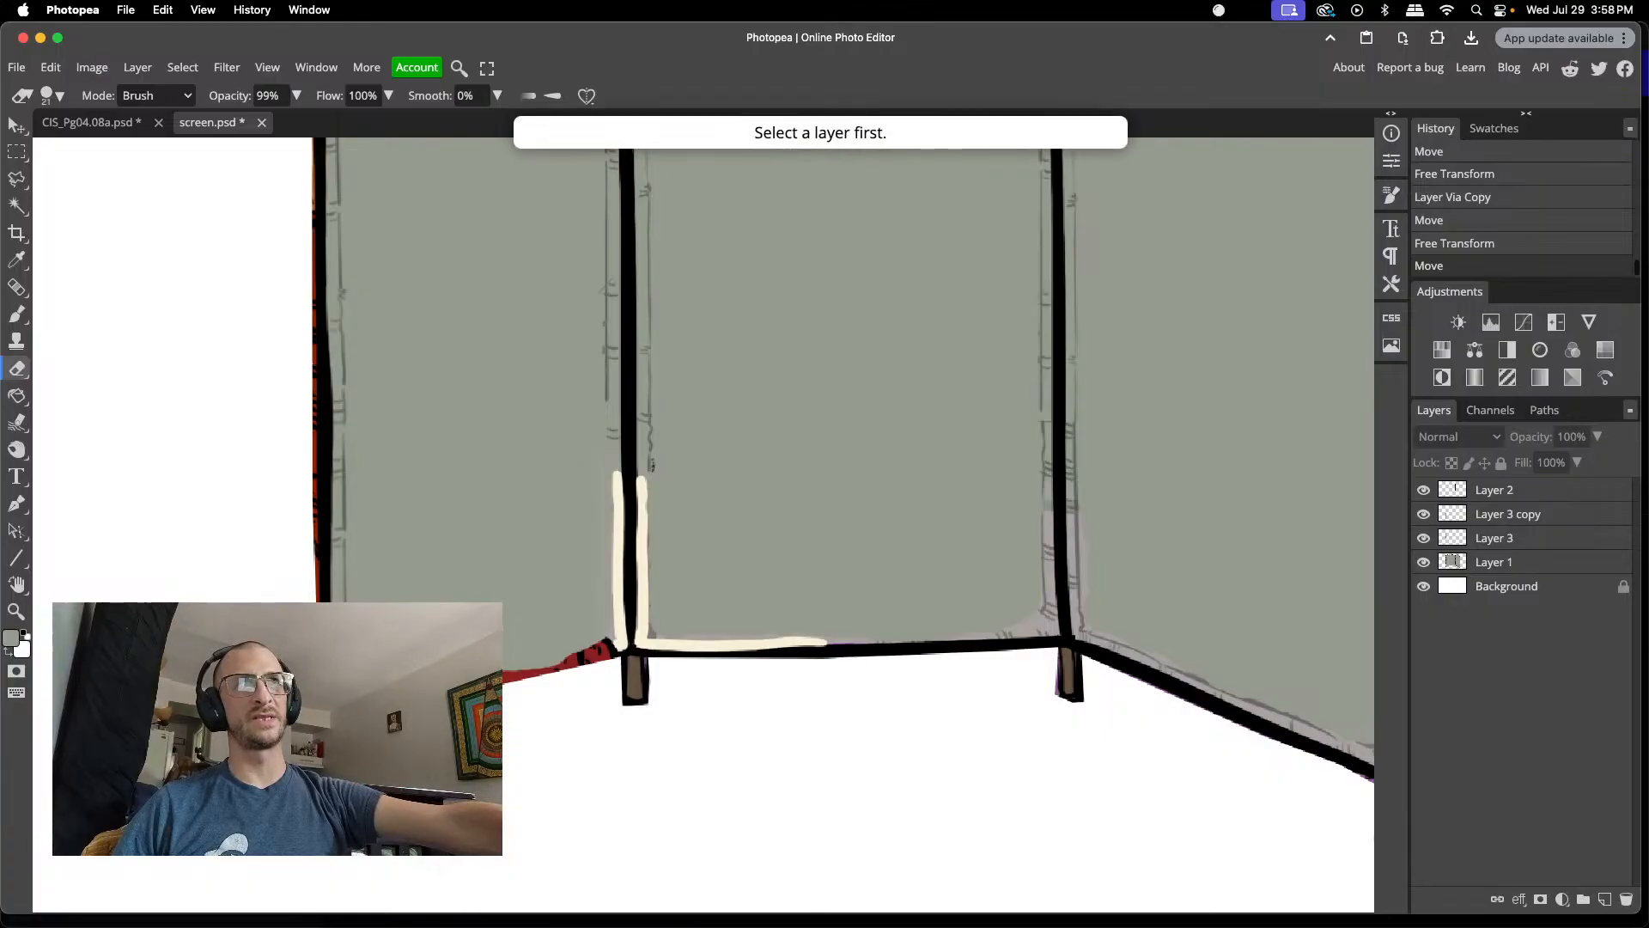
{"action": "left_click", "coordinate": [1494, 540]}
{"action": "left_click", "coordinate": [786, 614]}
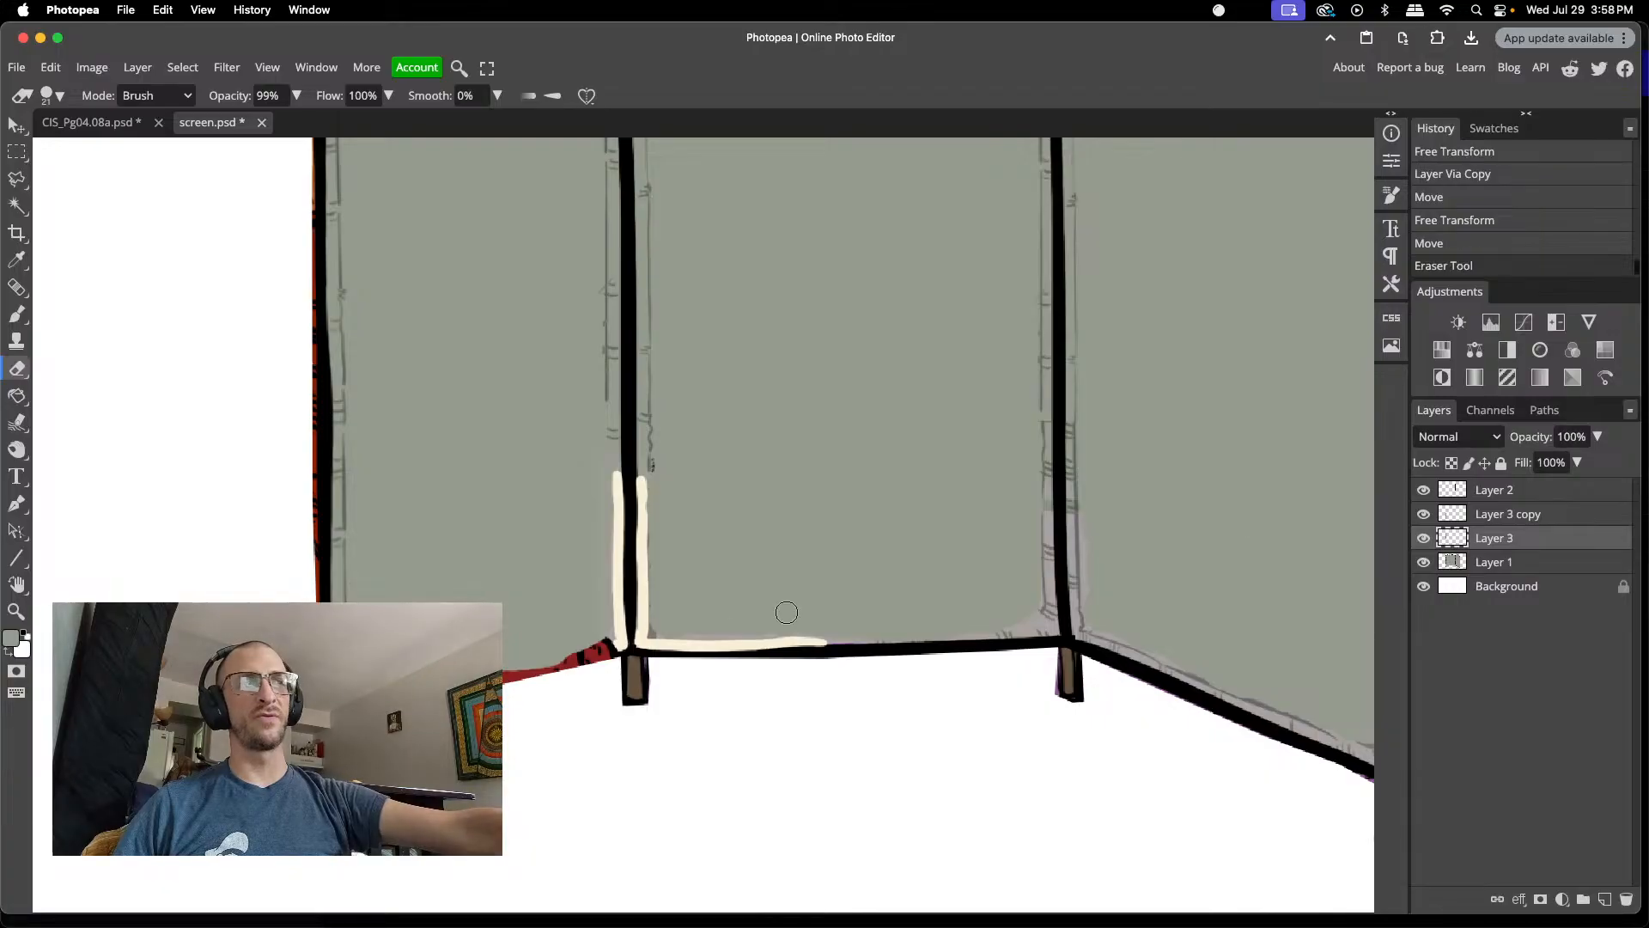
- Toggle Layer 3 copy's visibility to identify its strip, and erase the part of it that overlaps the screen's left-hand leg
{"action": "left_click", "coordinate": [1424, 514]}
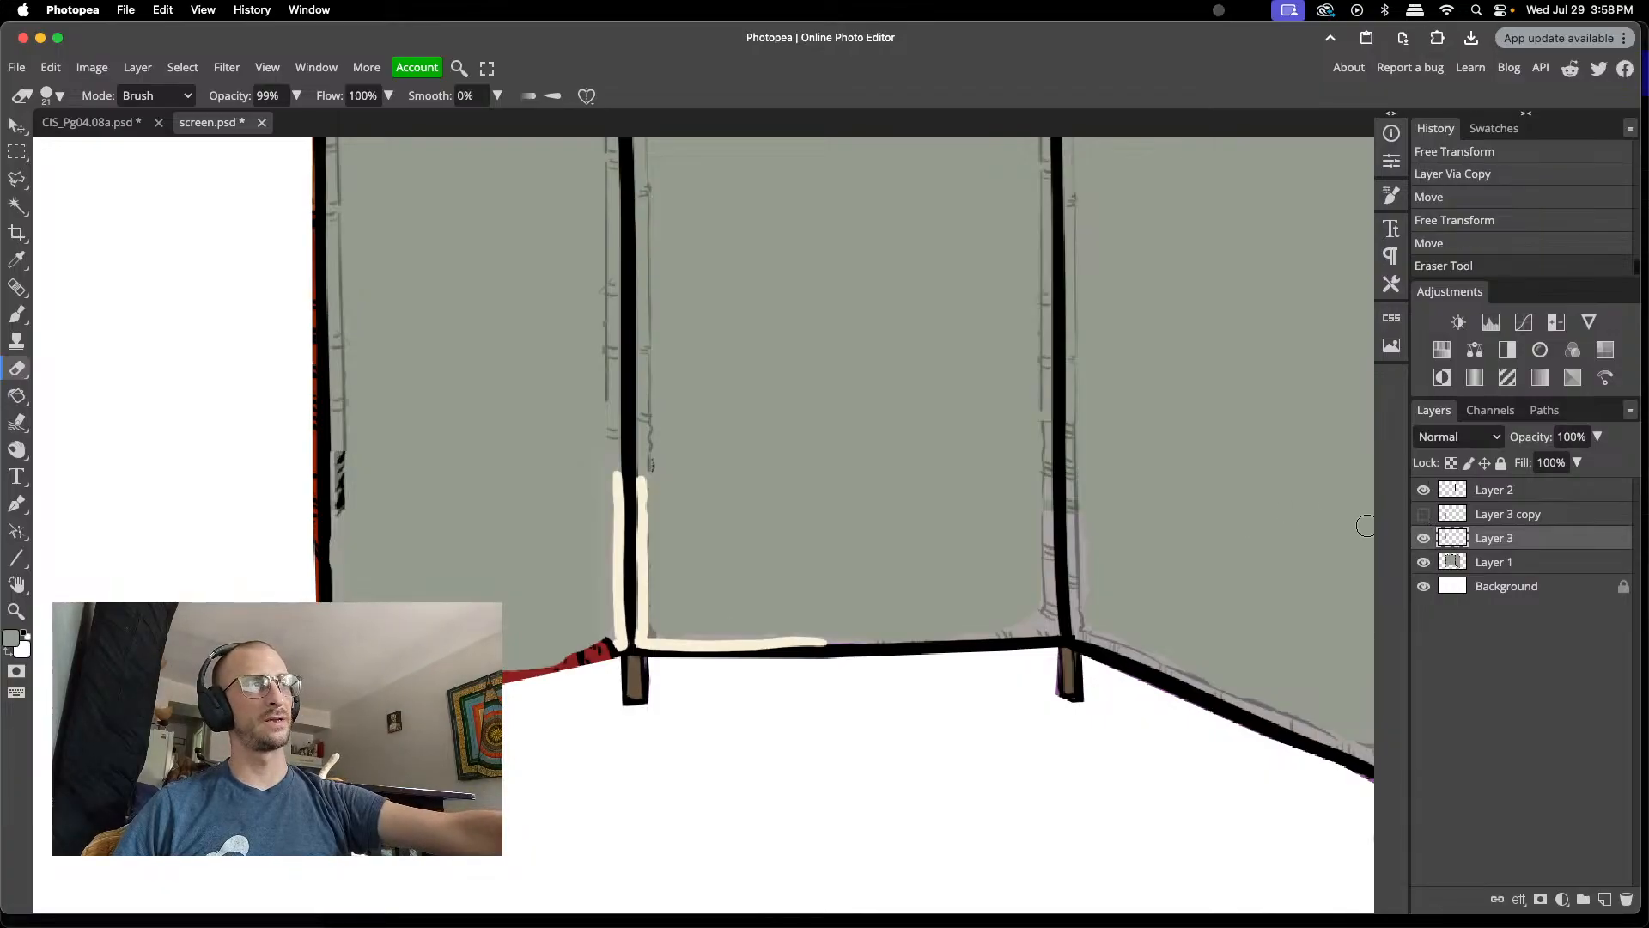
{"action": "left_click", "coordinate": [1423, 513]}
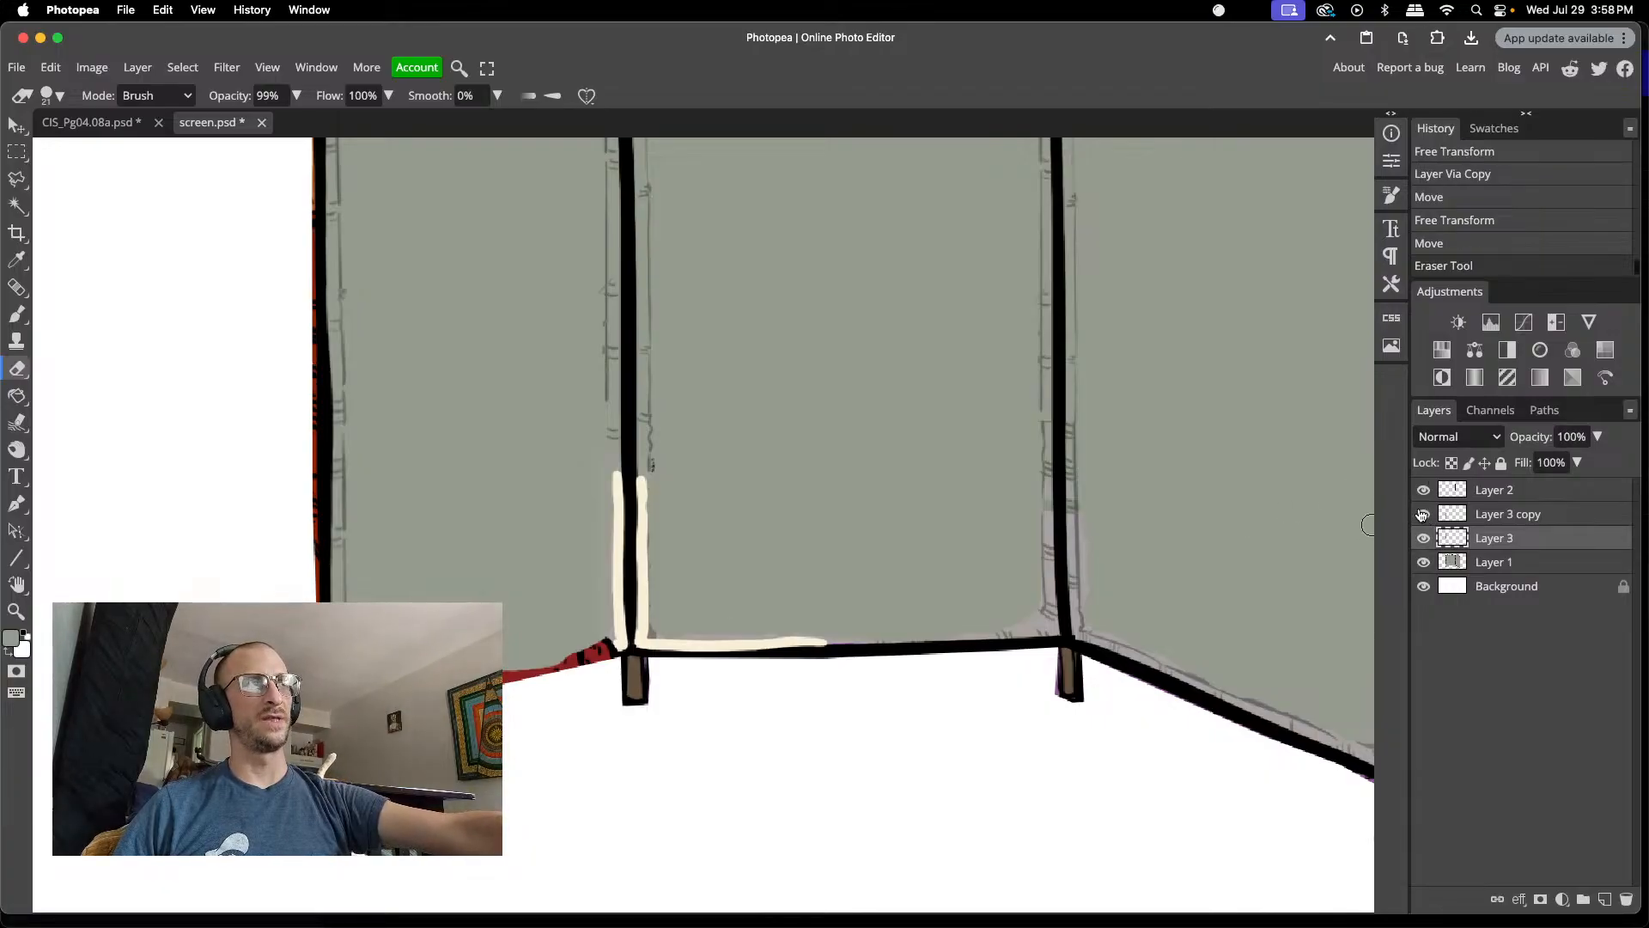
{"action": "left_click", "coordinate": [1513, 513]}
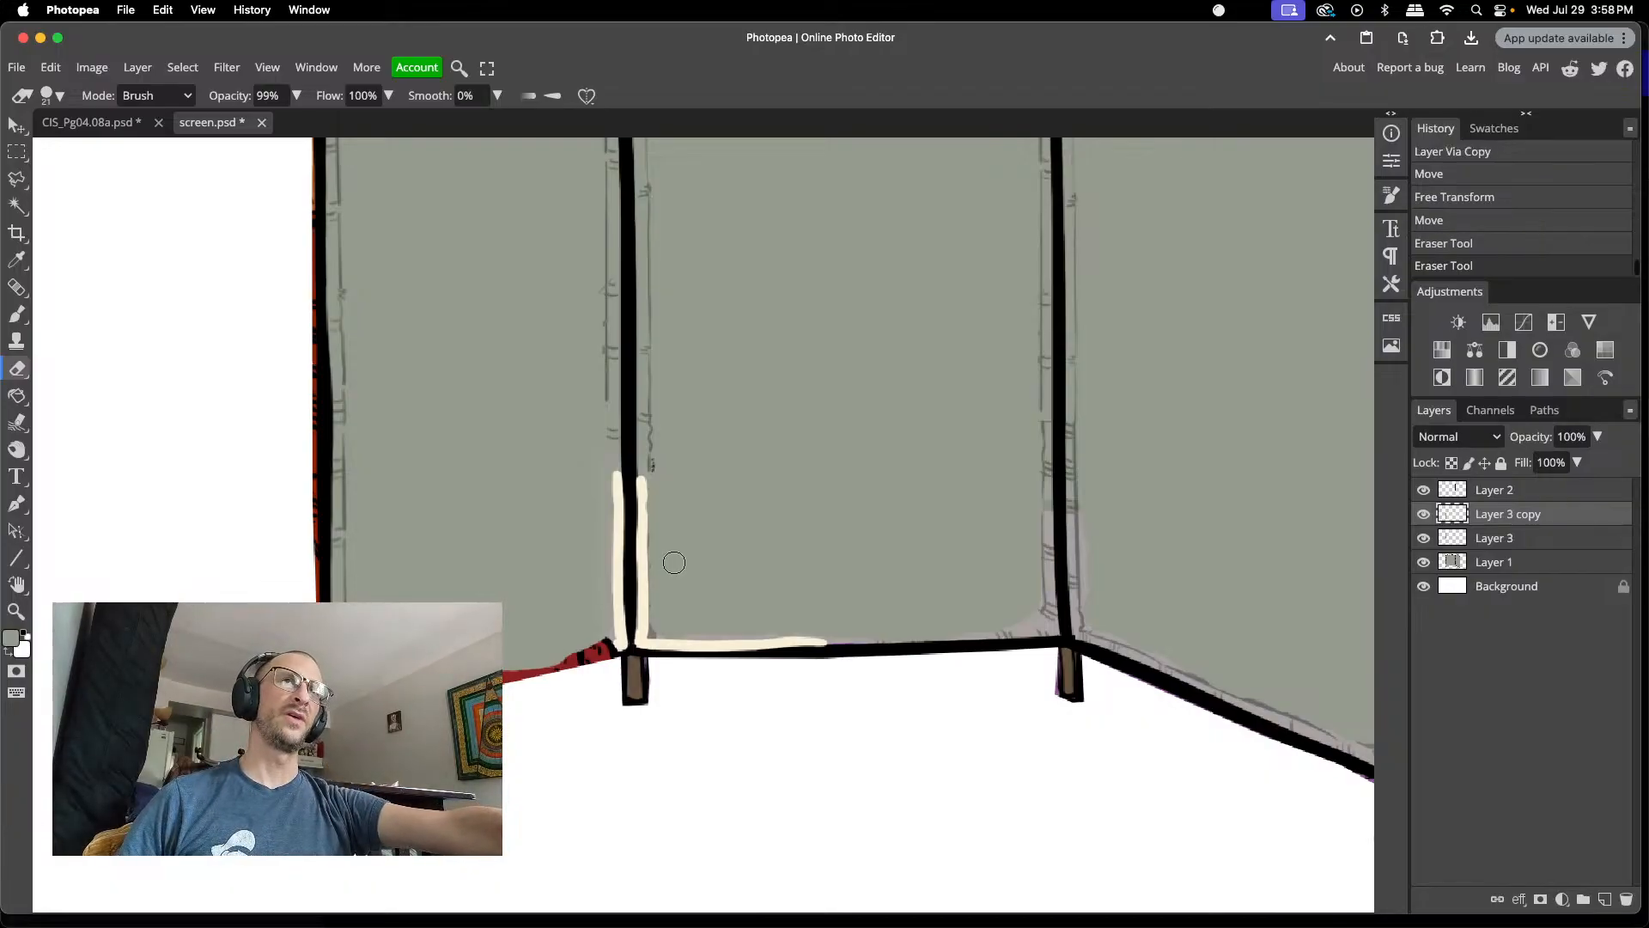
{"action": "scroll", "coordinate": [720, 547], "scroll_direction": "up", "scroll_amount": 3}
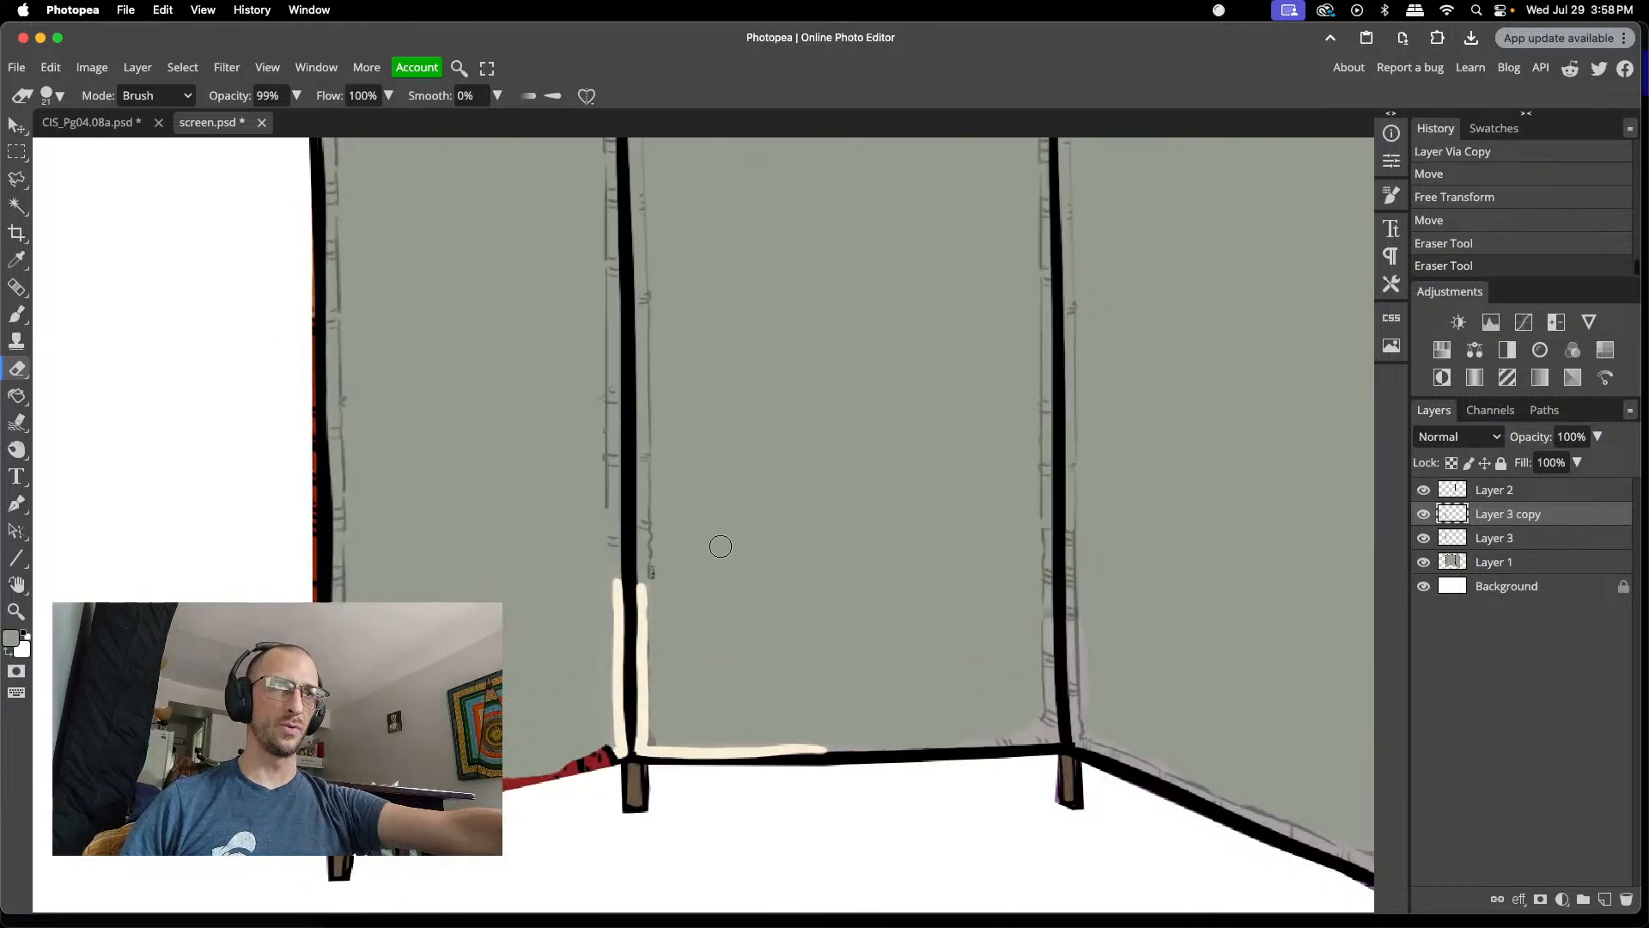
- Merge Layer 2, Layer 3 copy and Layer 3 down into Layer 1
{"action": "left_click", "coordinate": [1510, 563]}
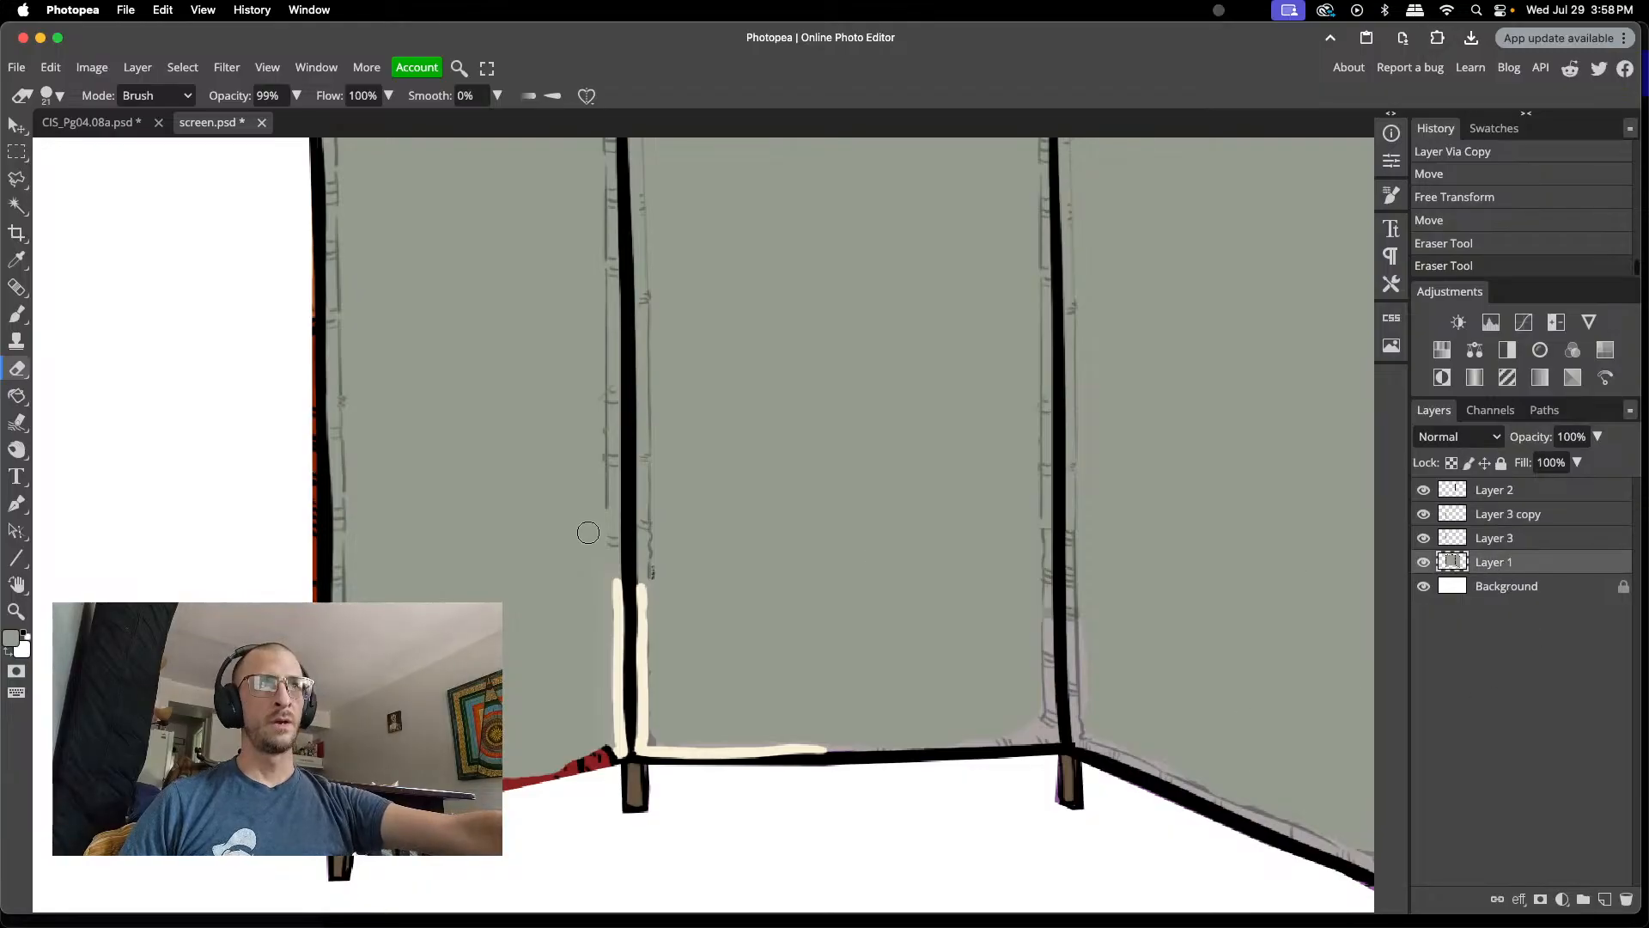
{"action": "left_click", "coordinate": [1502, 489]}
{"action": "key", "text": "ctrl+e"}
{"action": "key", "text": "ctrl+e"}
{"action": "key", "text": "ctrl+e"}
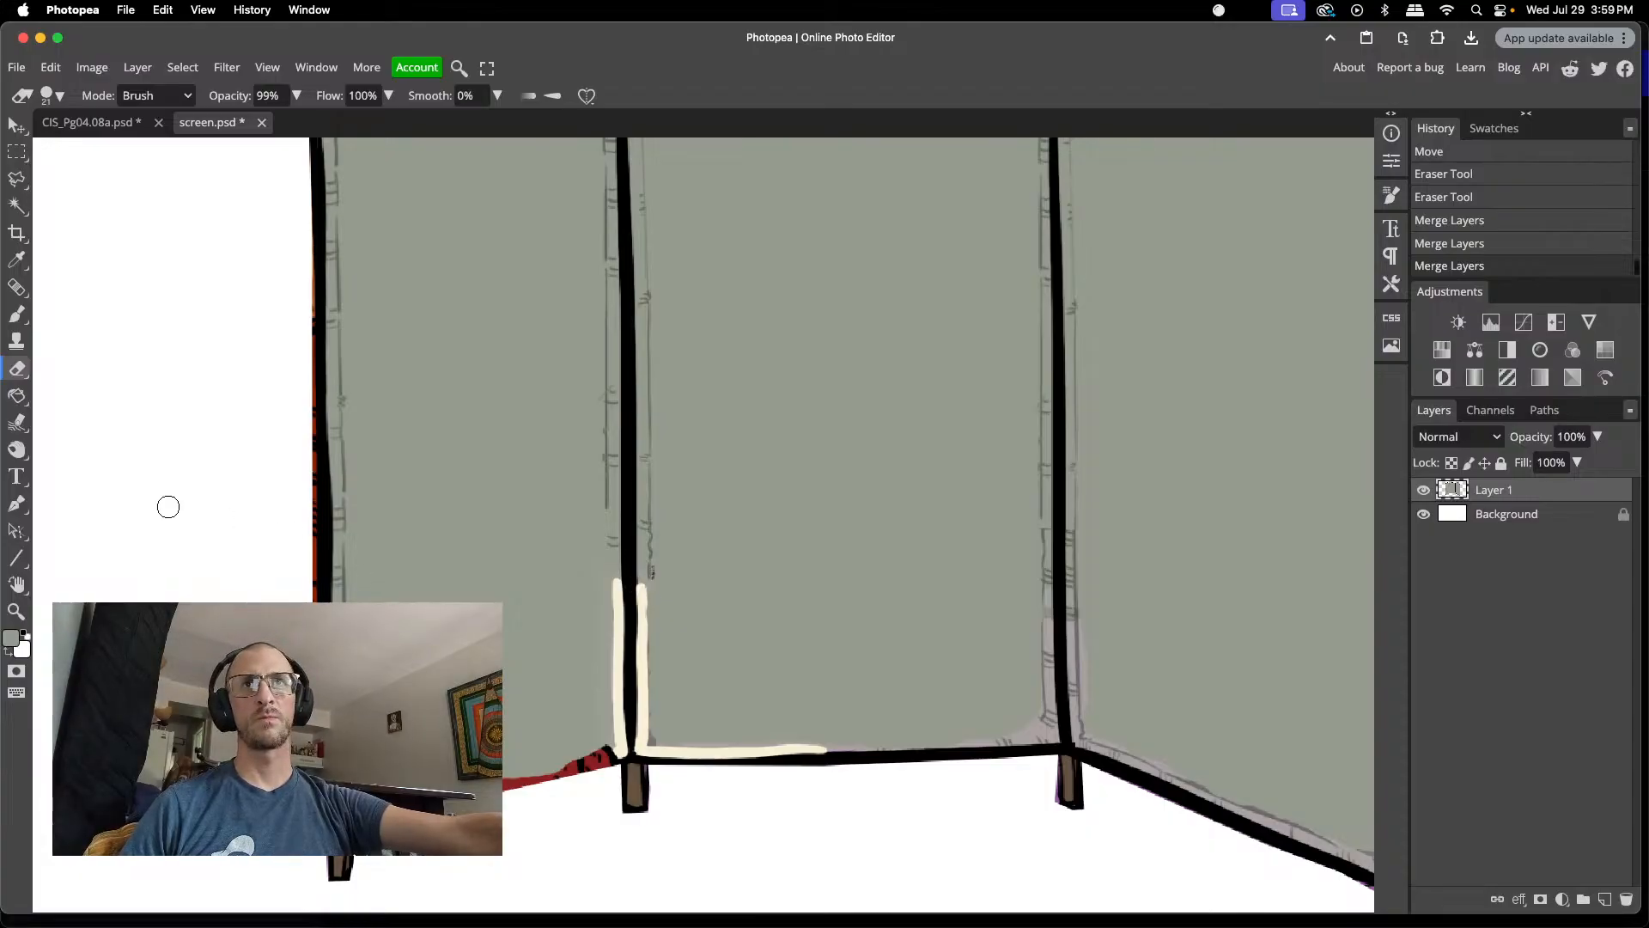
{"action": "left_click", "coordinate": [17, 341]}
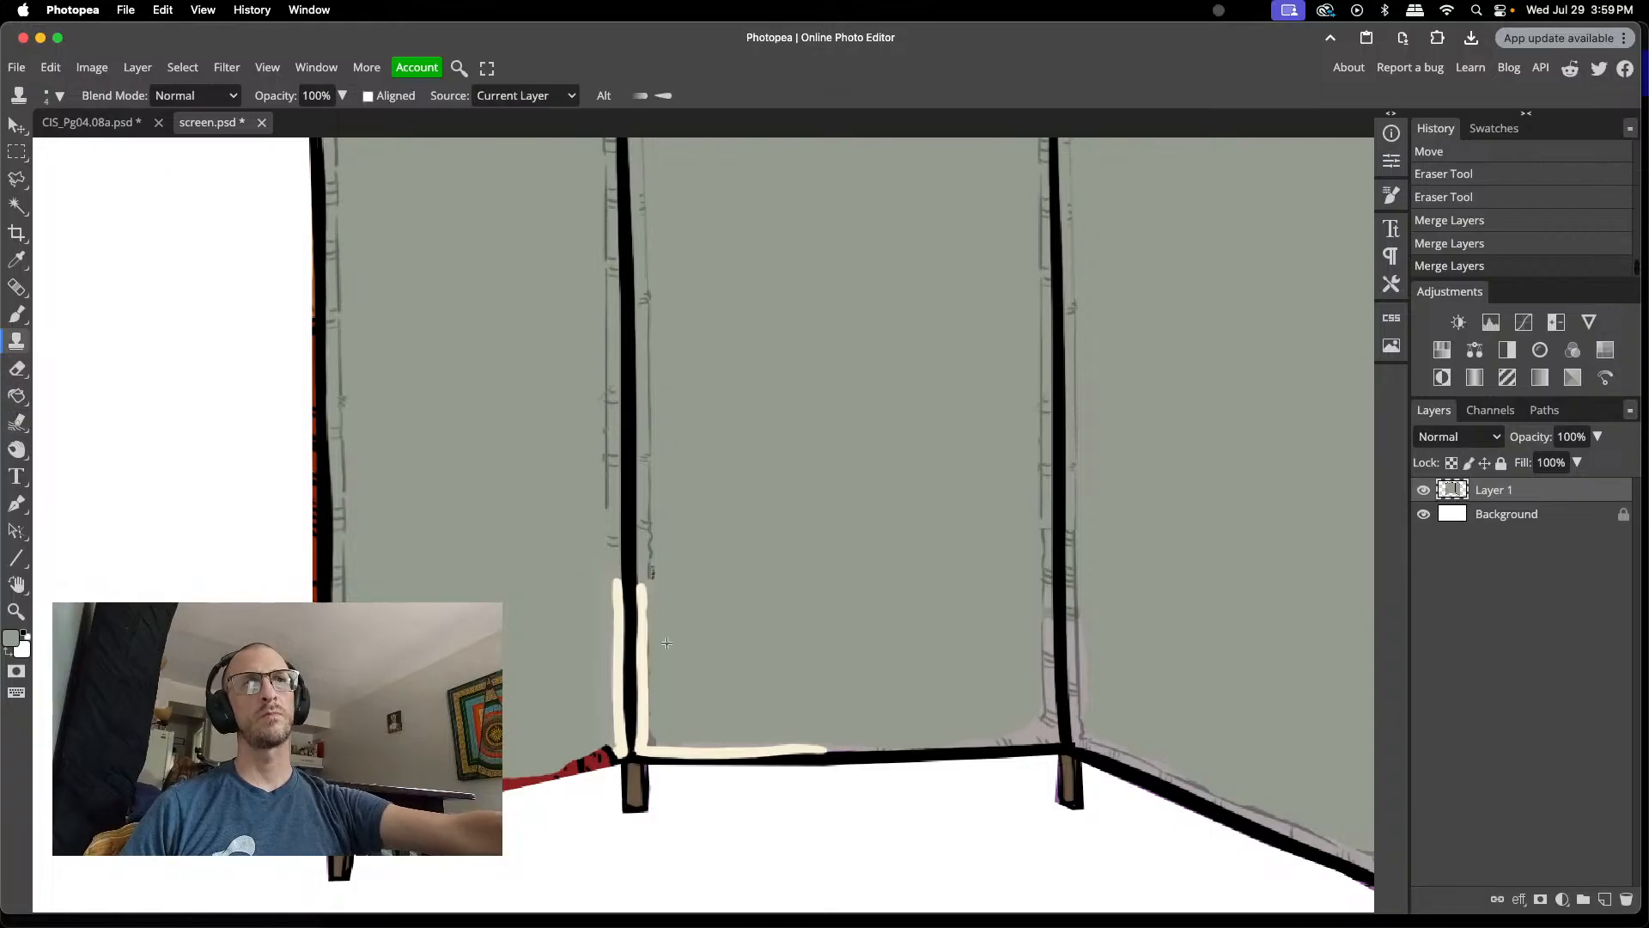
{"action": "right_click", "coordinate": [710, 604]}
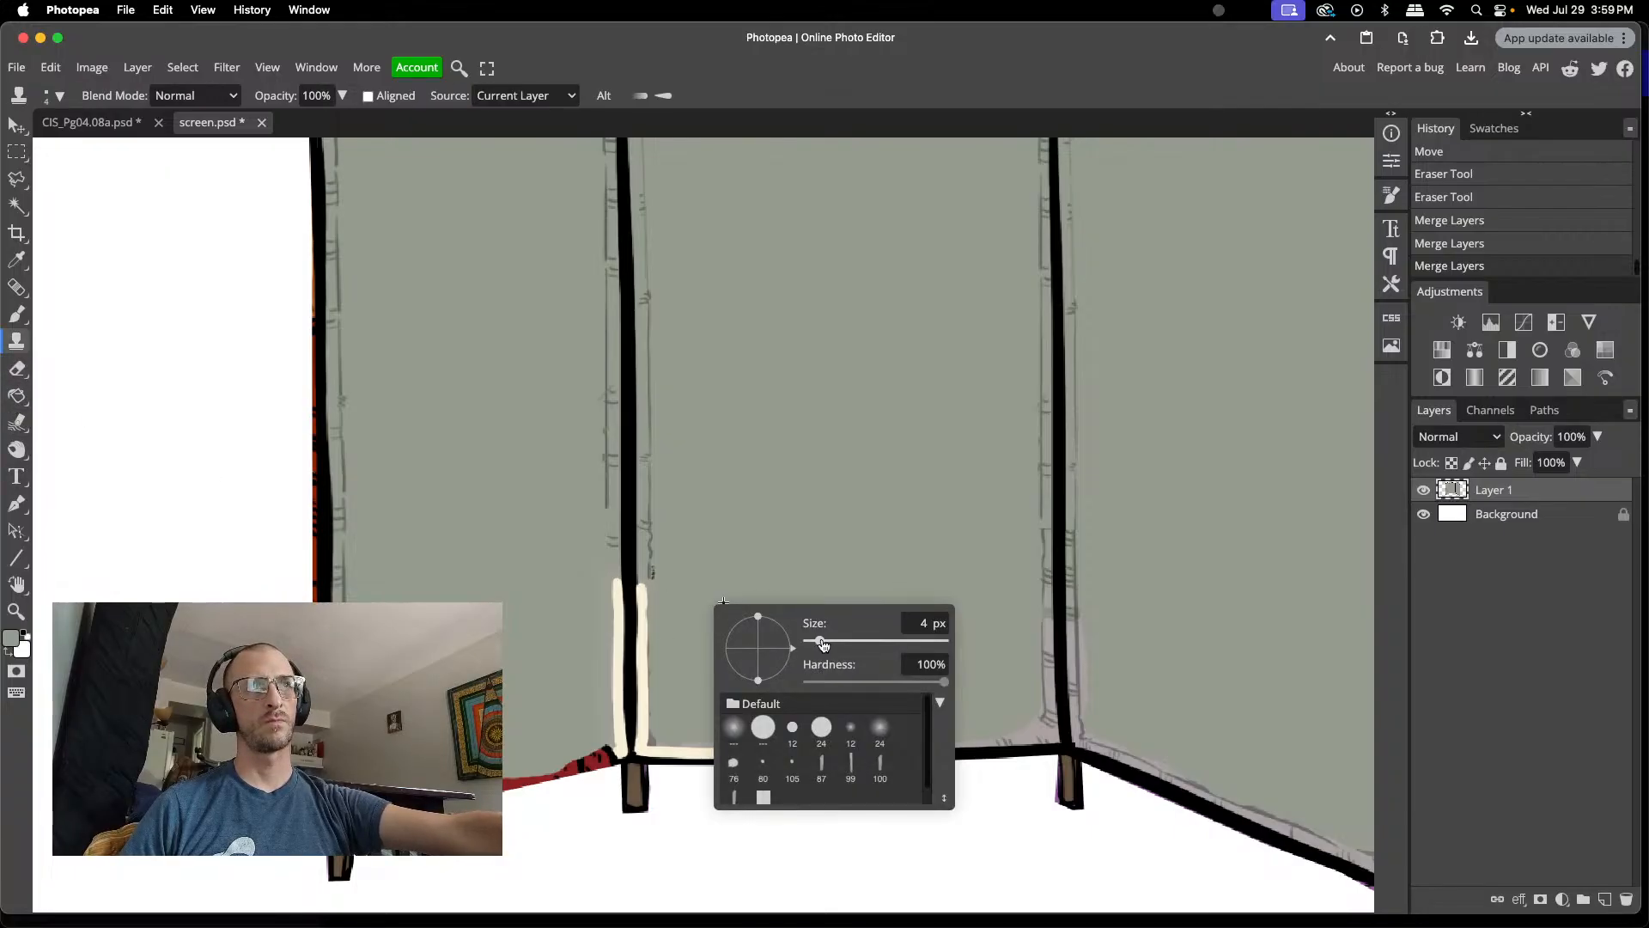
{"action": "left_click_drag", "start_coordinate": [826, 644], "coordinate": [830, 643]}
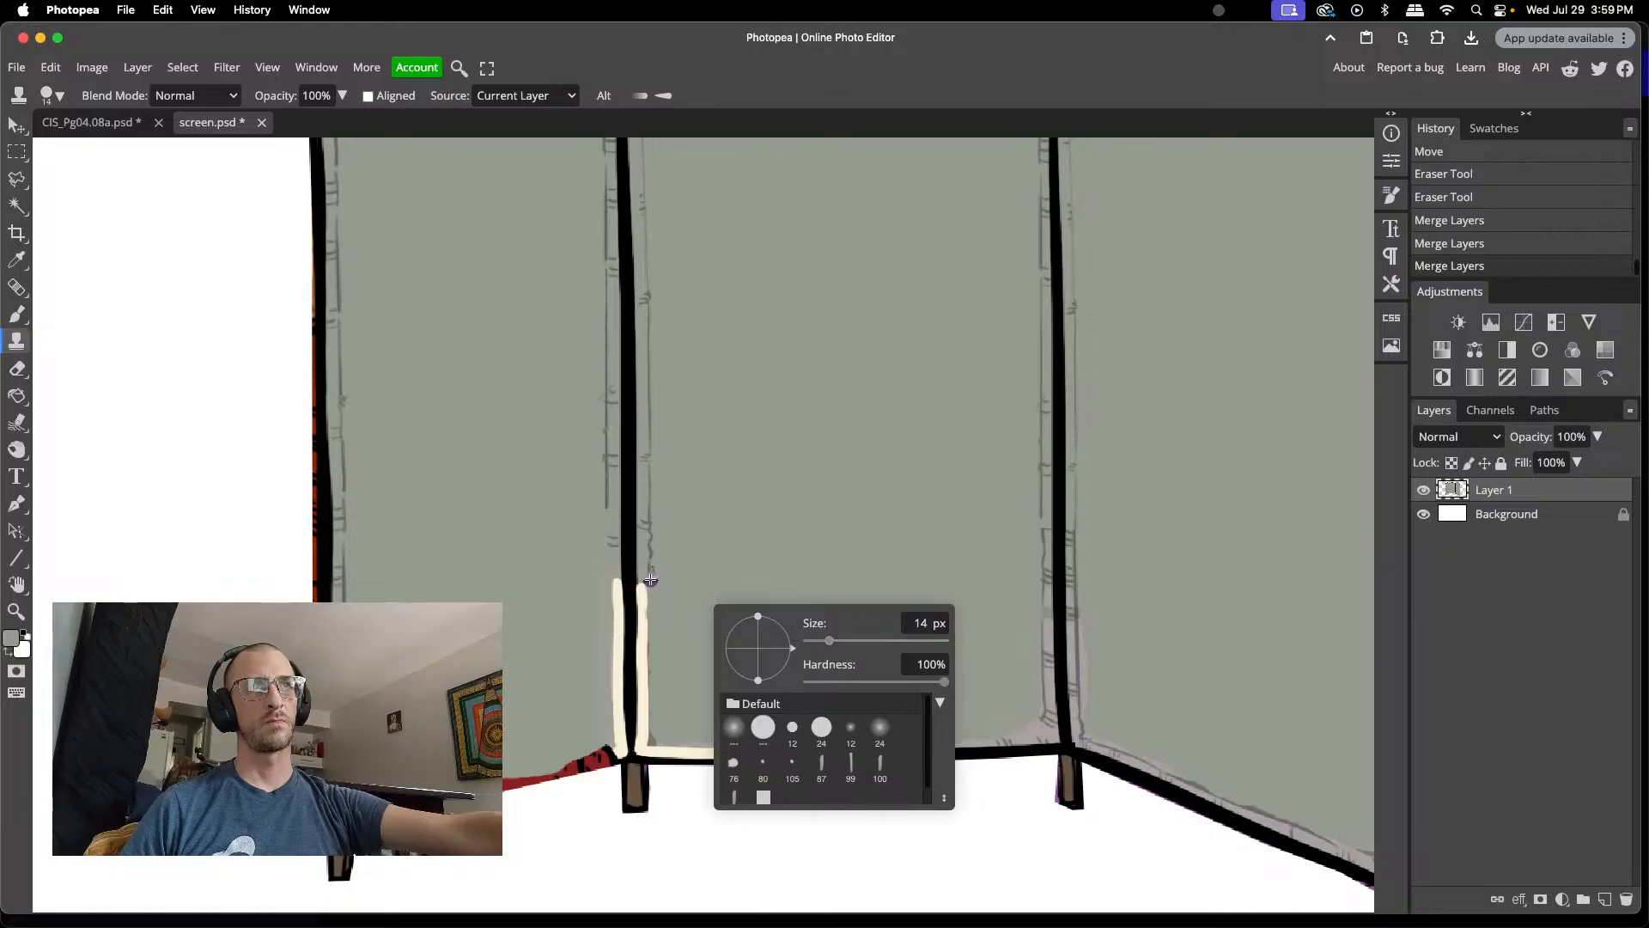
{"action": "left_click", "coordinate": [643, 589]}
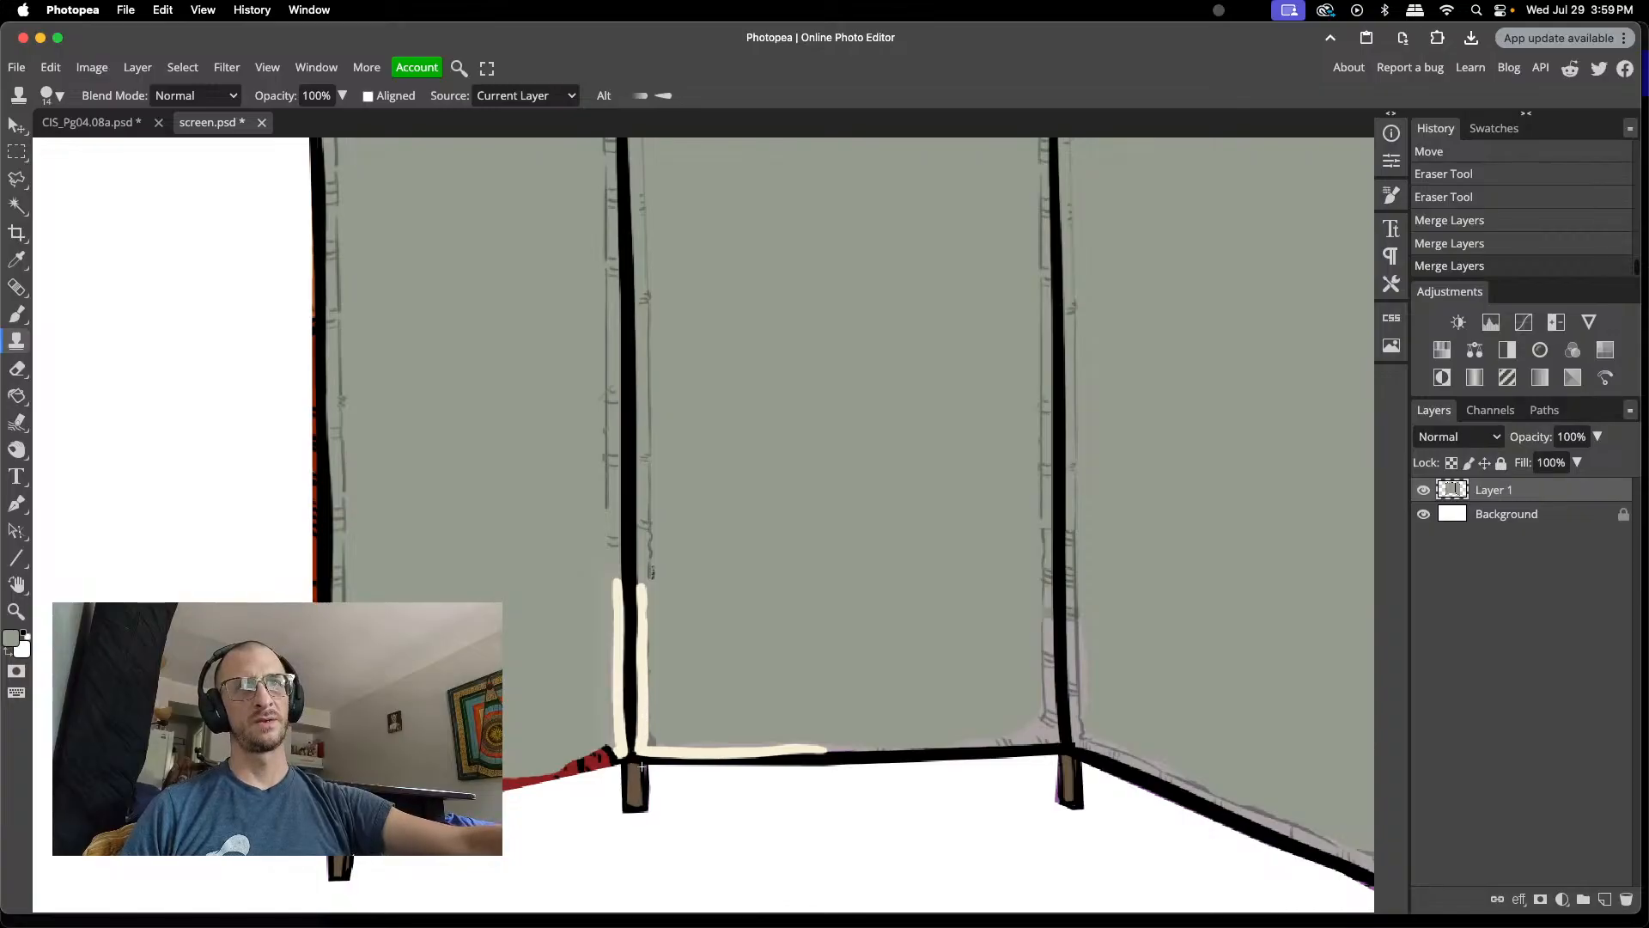
{"action": "left_click", "coordinate": [642, 766]}
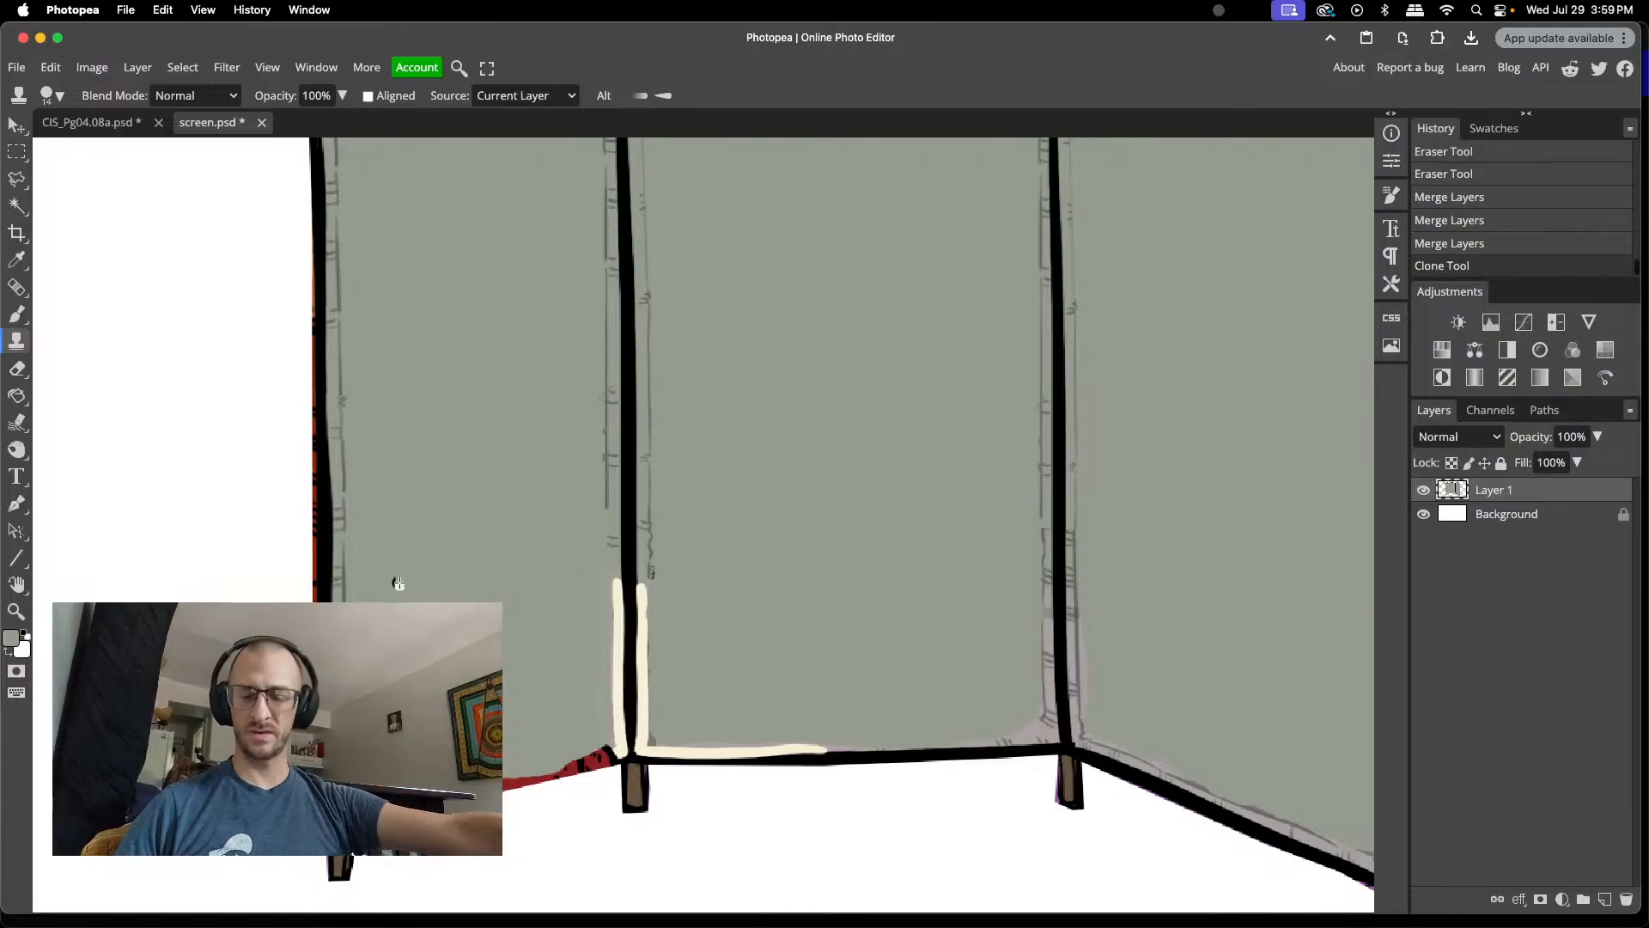
{"action": "key", "text": "super+z"}
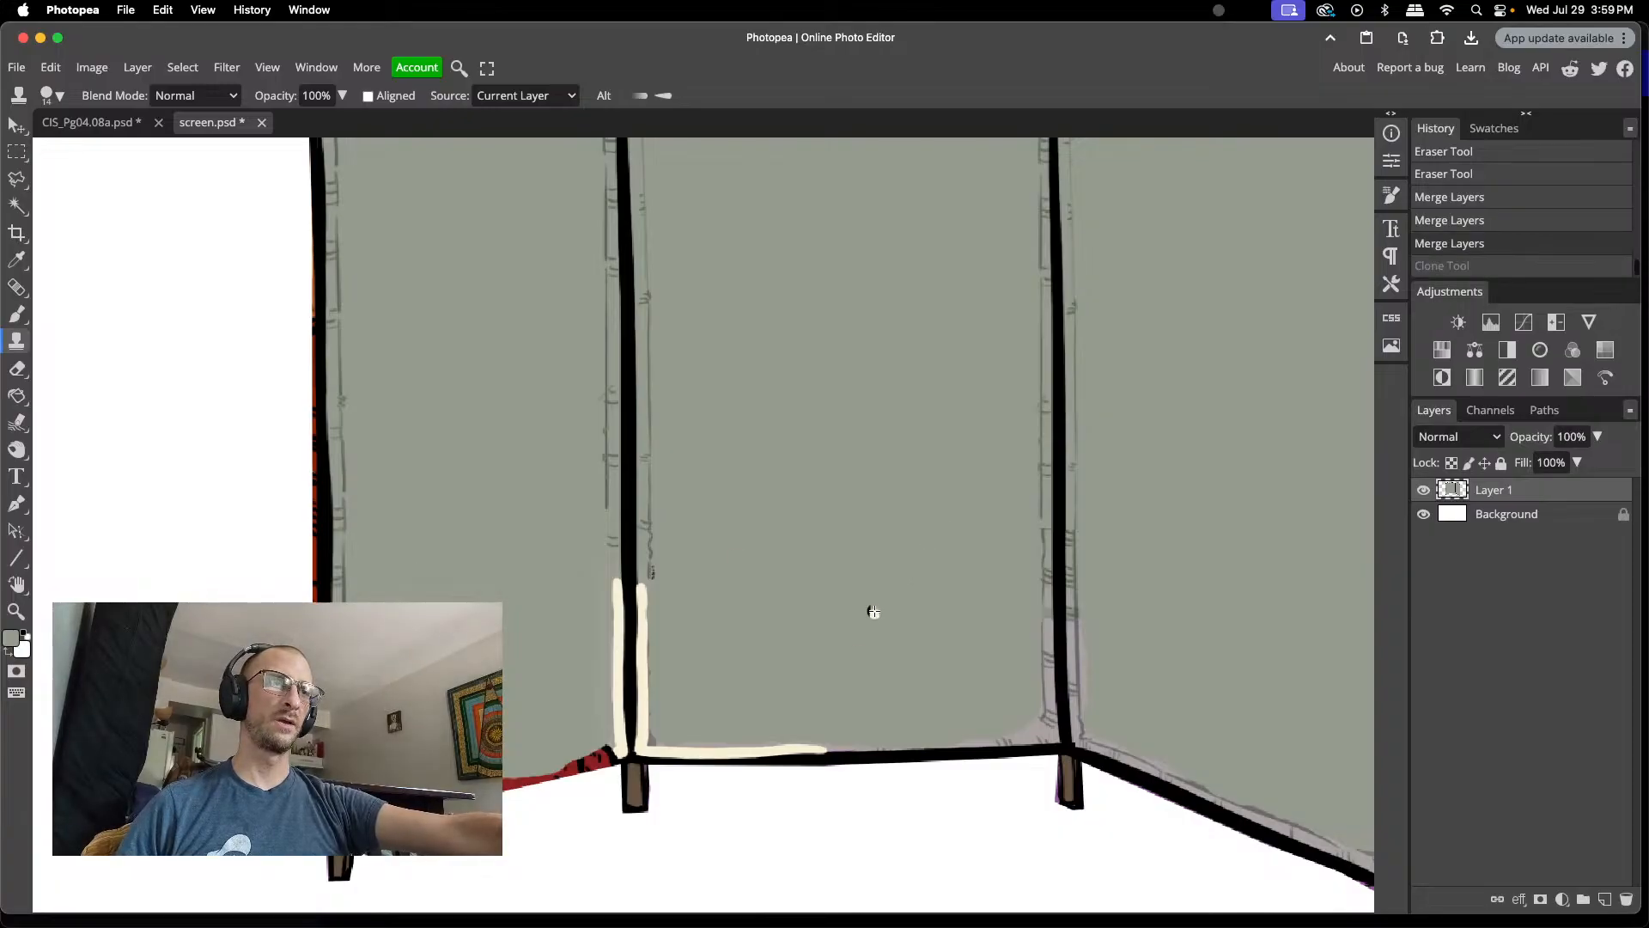
- Lasso the L-shaped cream border corner beside the first divider and along the middle panel's base, and copy it to a new layer
{"action": "key", "text": "l"}
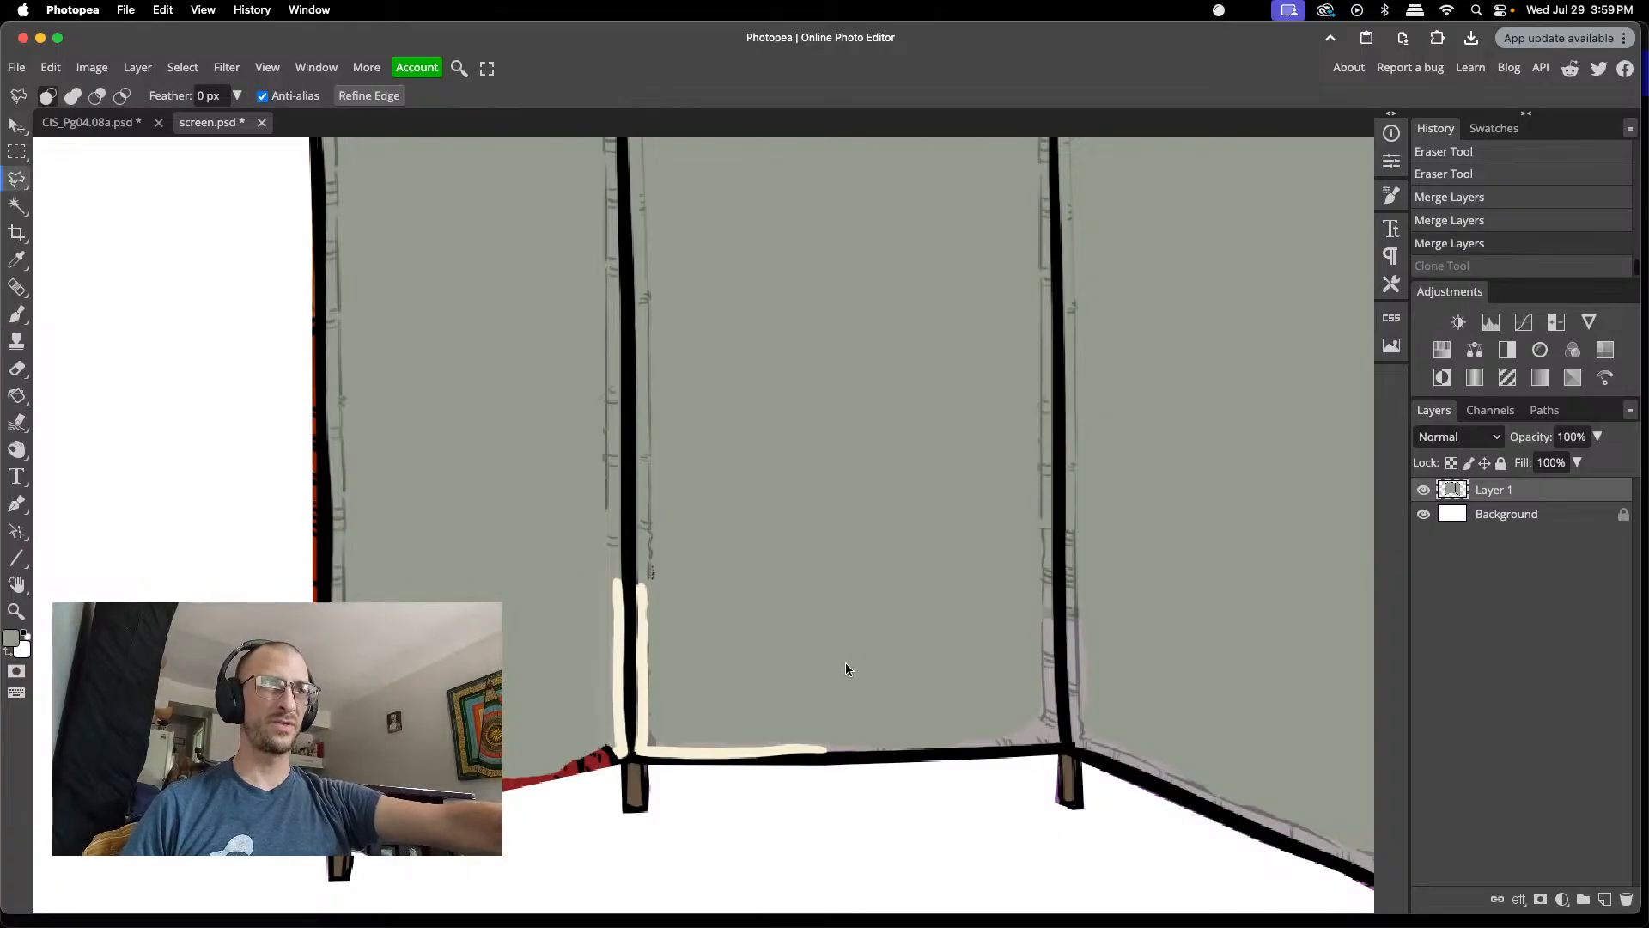
{"action": "left_click", "coordinate": [830, 766]}
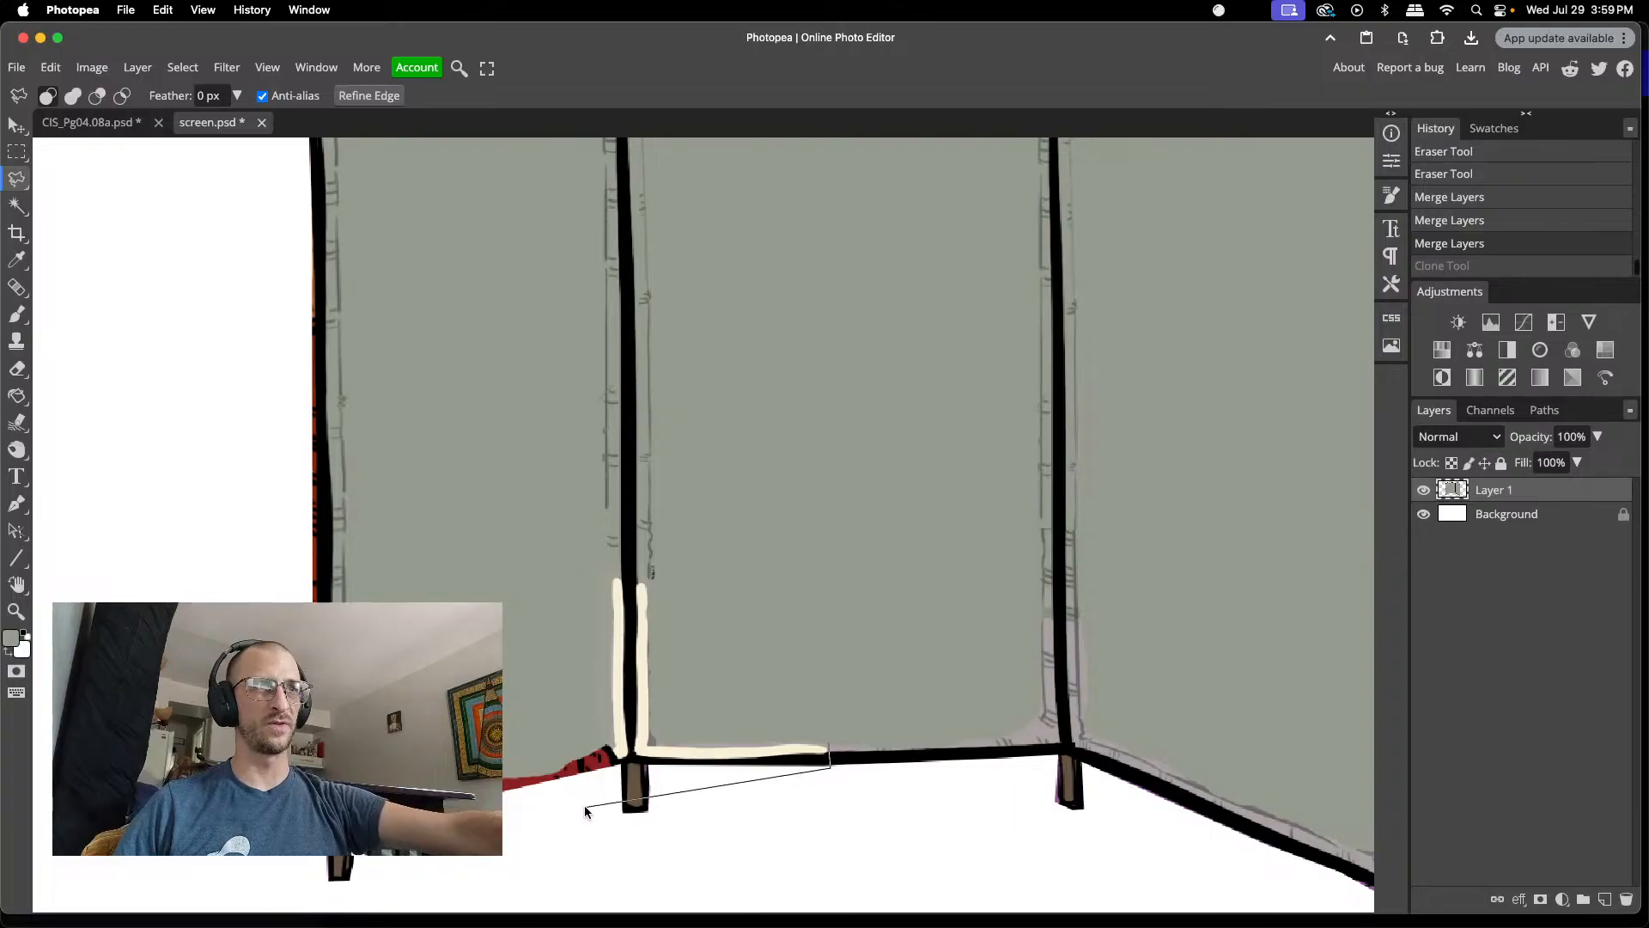
{"action": "left_click", "coordinate": [631, 763]}
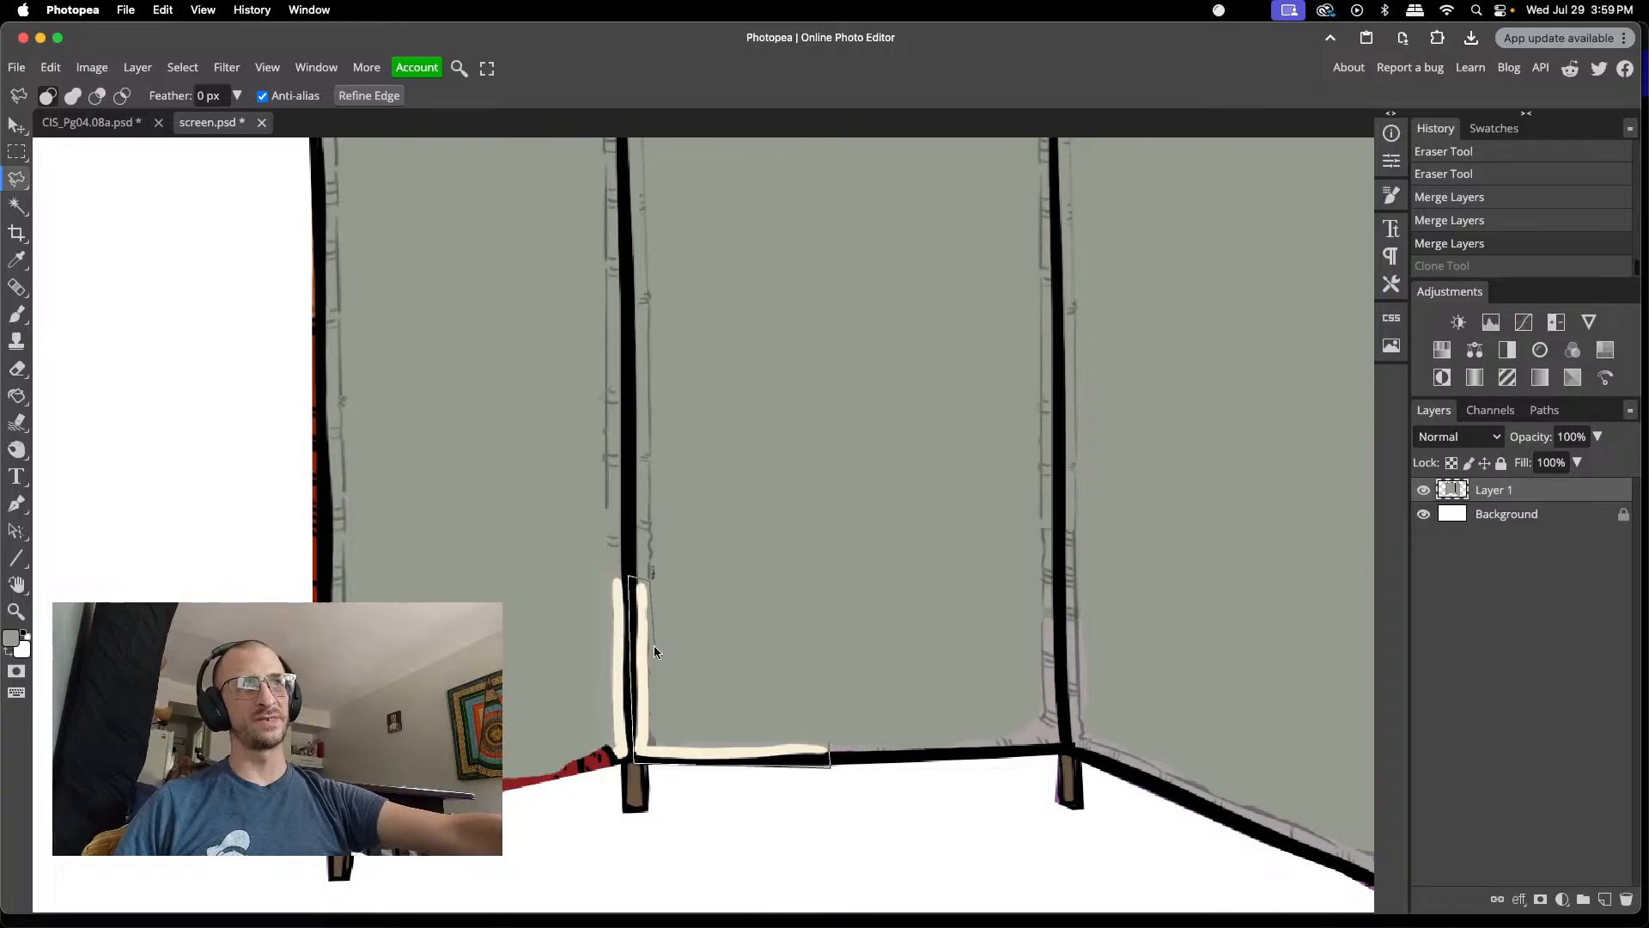
{"action": "left_click", "coordinate": [654, 735]}
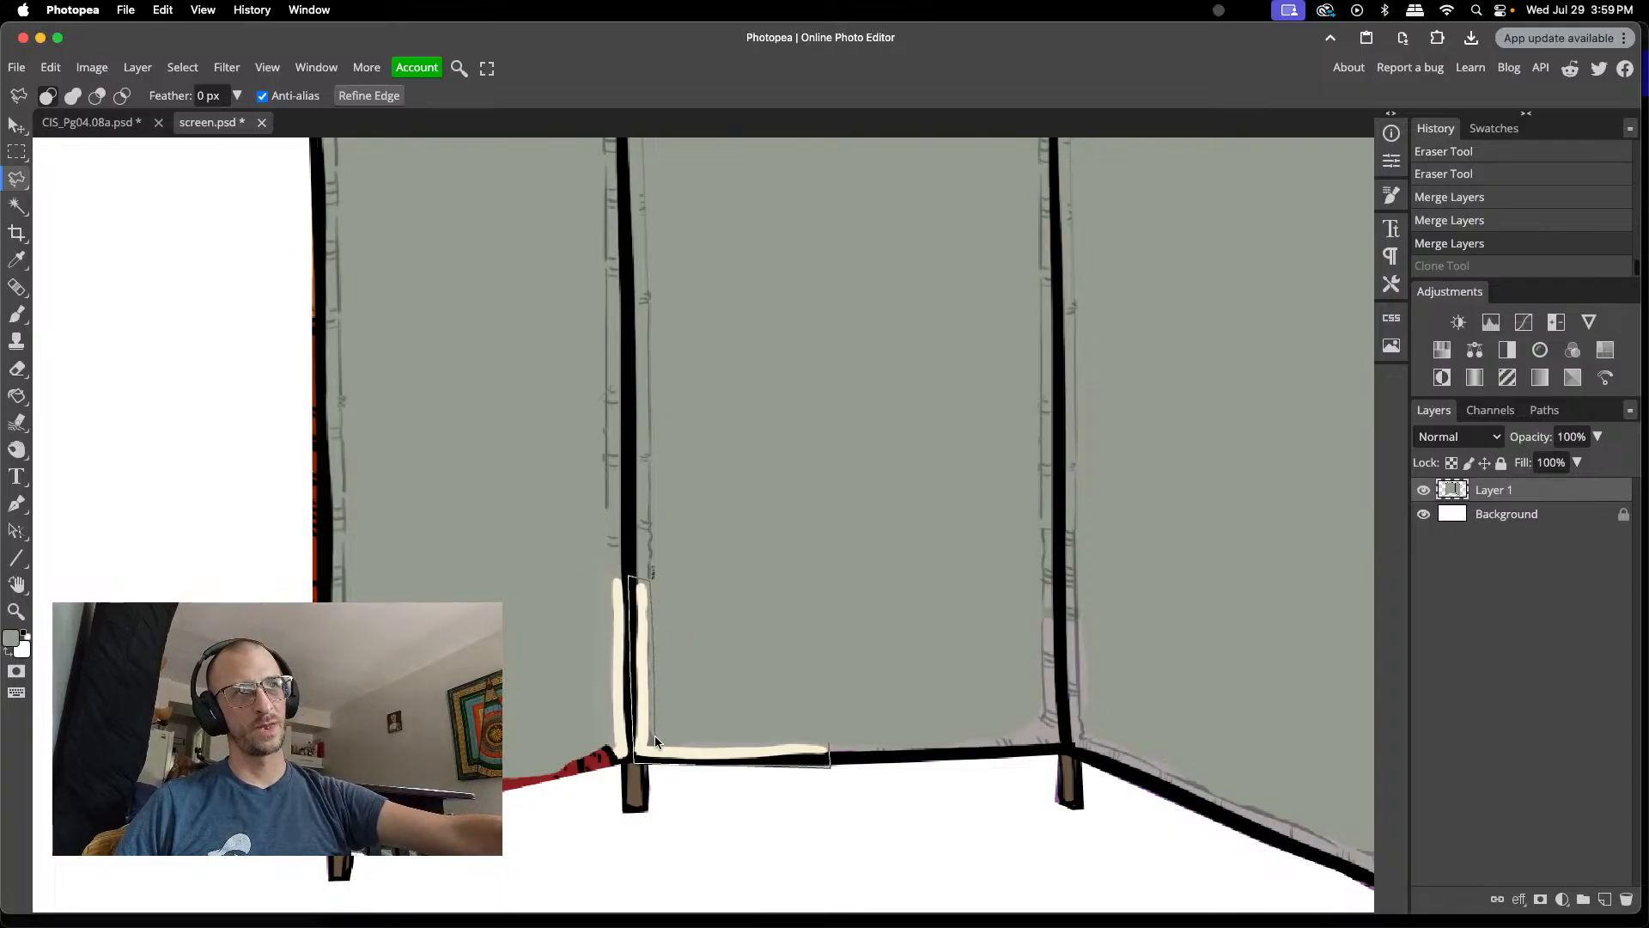
{"action": "left_click", "coordinate": [830, 746]}
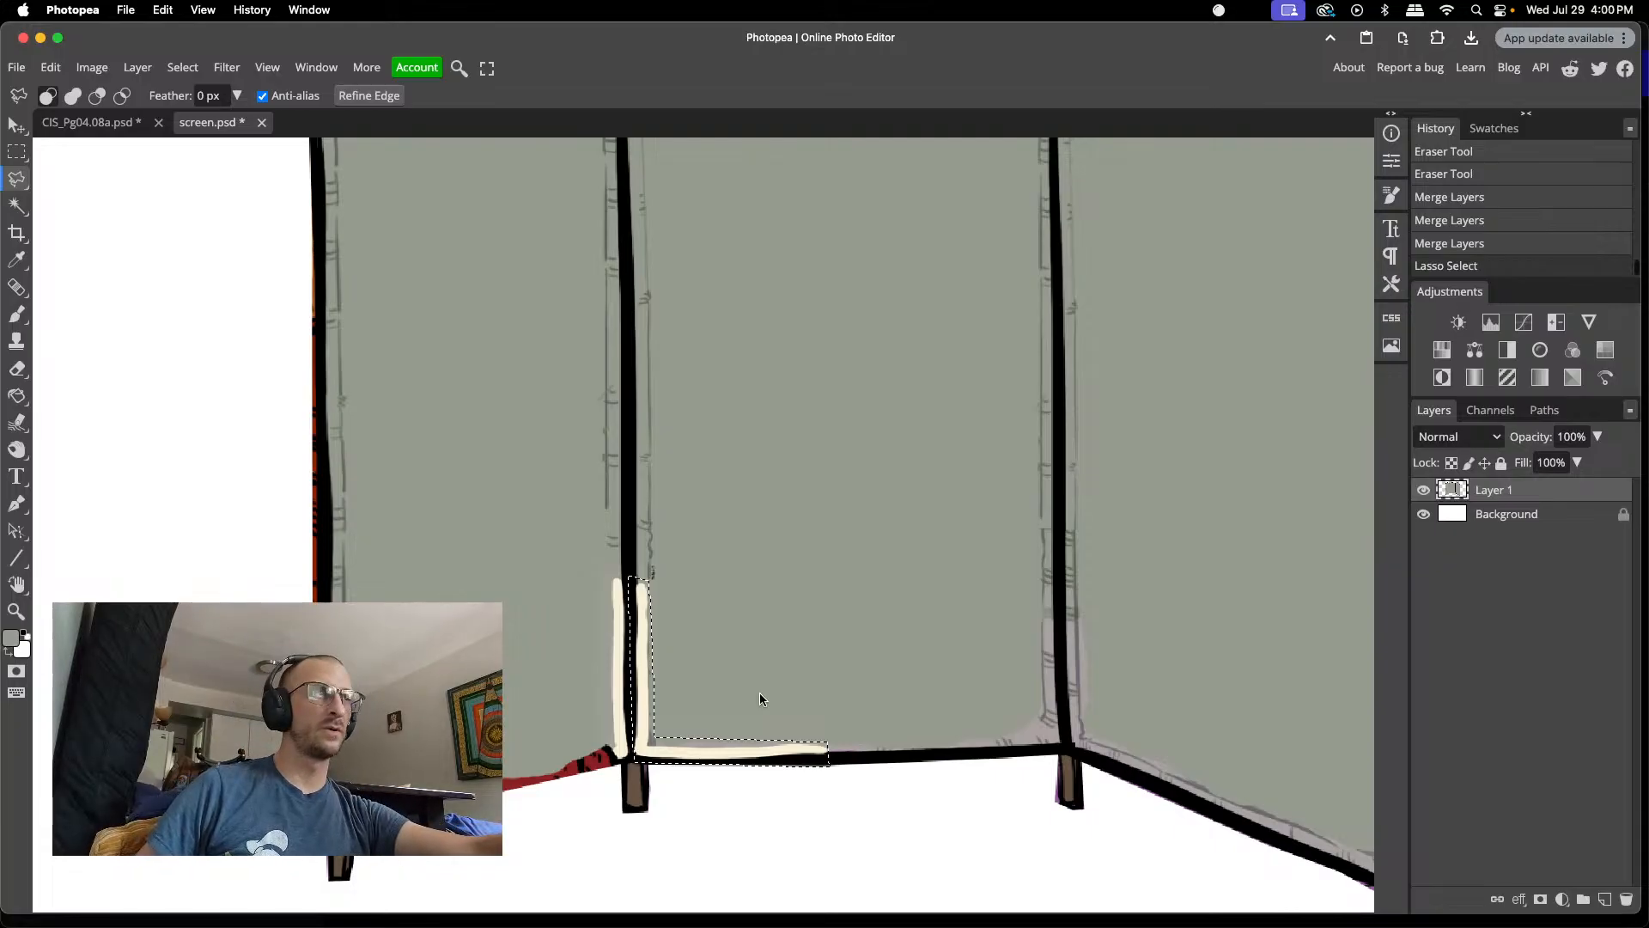
{"action": "key", "text": "ctrl+j"}
- Move the copied corner piece to the left-hand panel's outer lower corner and distort it to follow the slanted base
{"action": "key", "text": "v"}
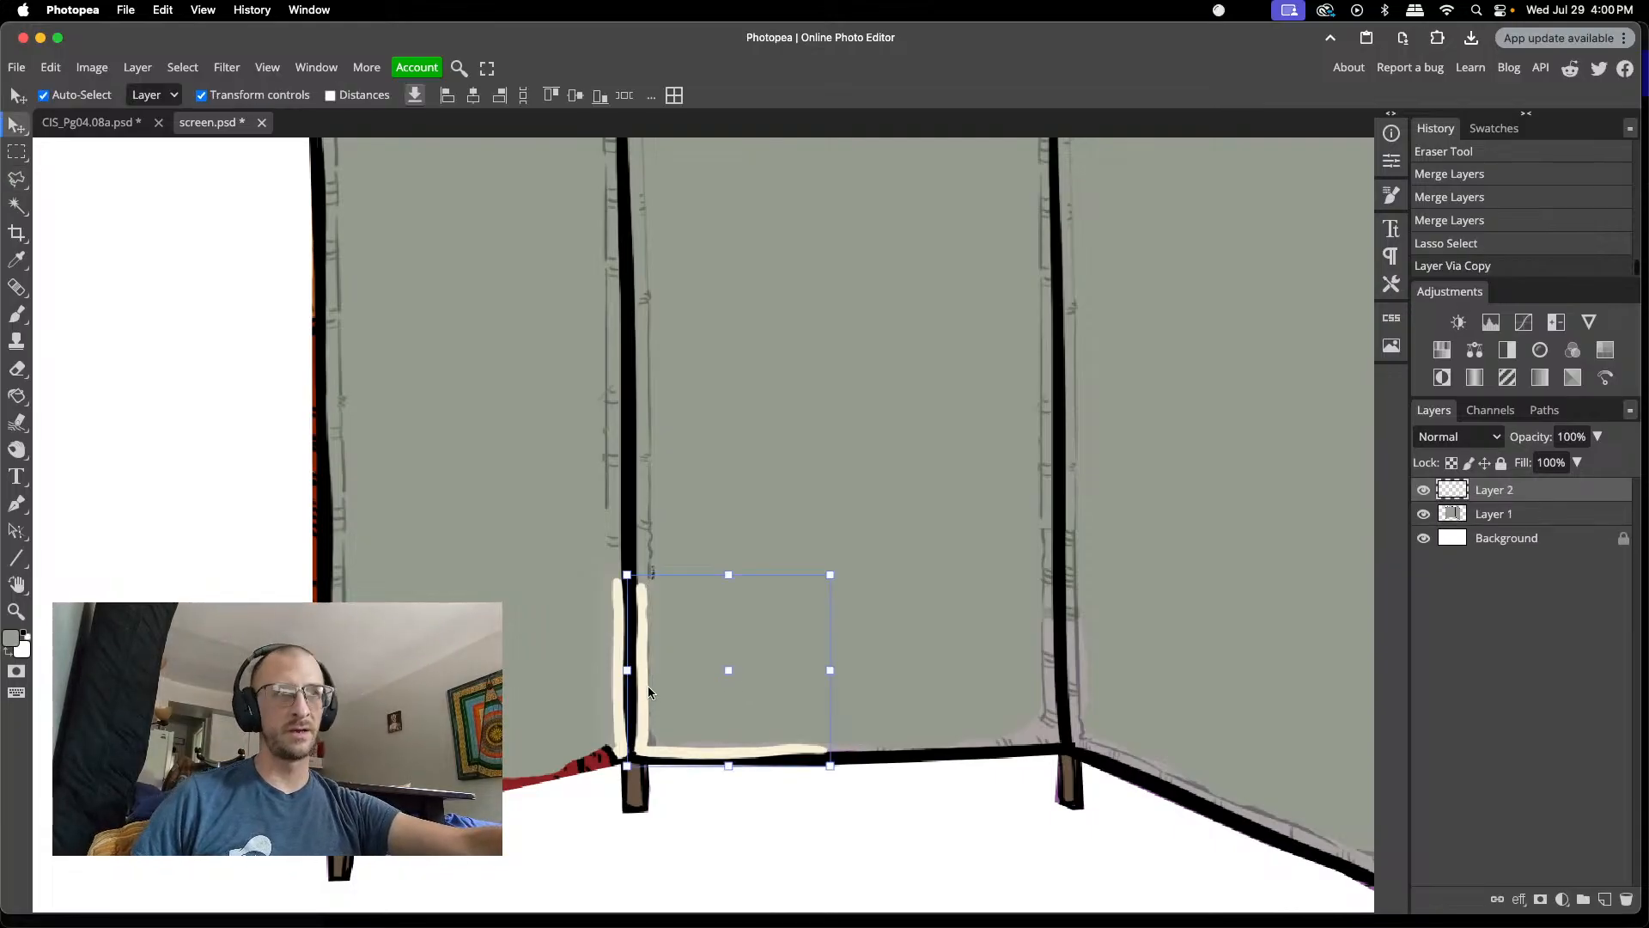
{"action": "left_click_drag", "start_coordinate": [641, 673], "coordinate": [341, 747]}
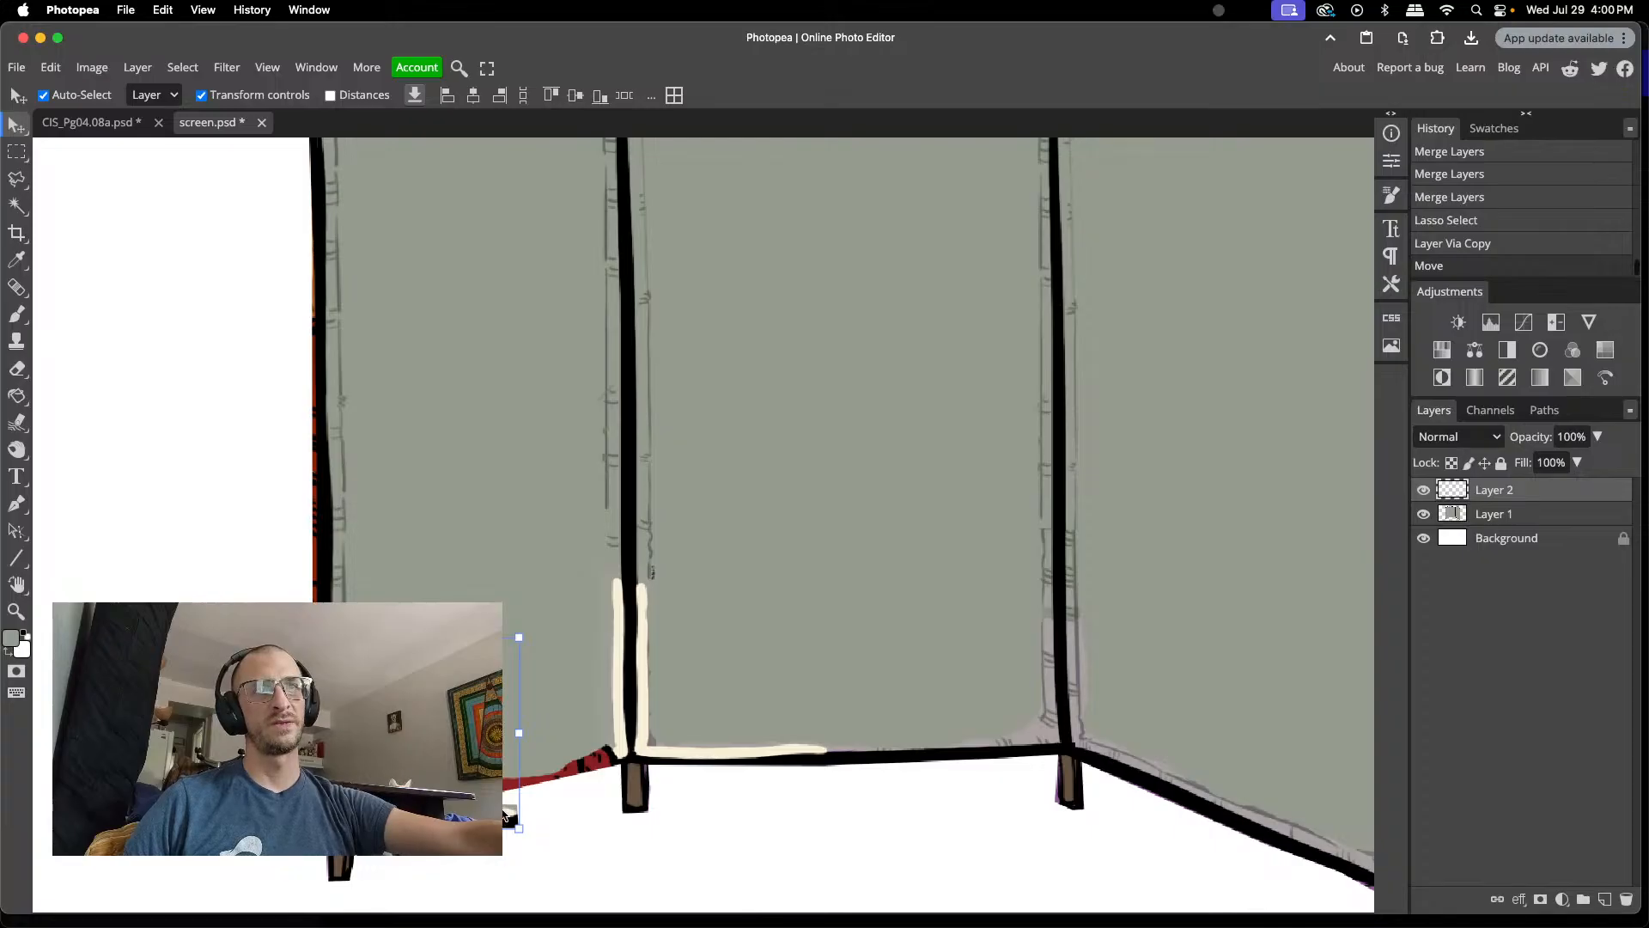
{"action": "left_click_drag", "start_coordinate": [519, 826], "coordinate": [524, 790]}
{"action": "left_click", "coordinate": [750, 96]}
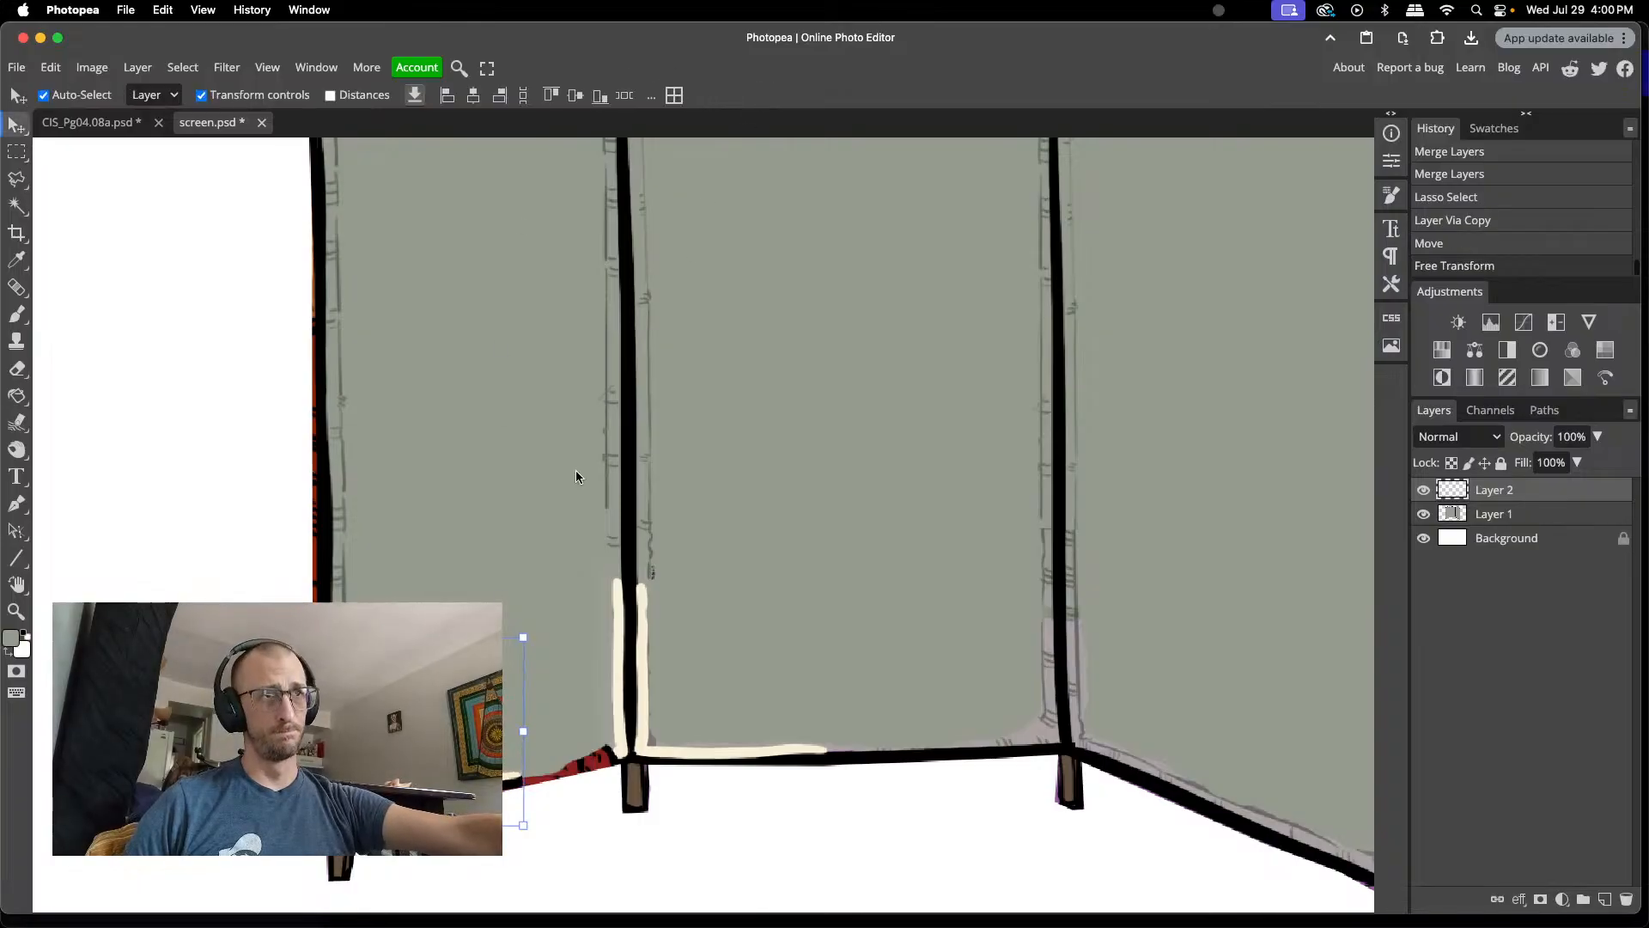
{"action": "left_click", "coordinate": [247, 550]}
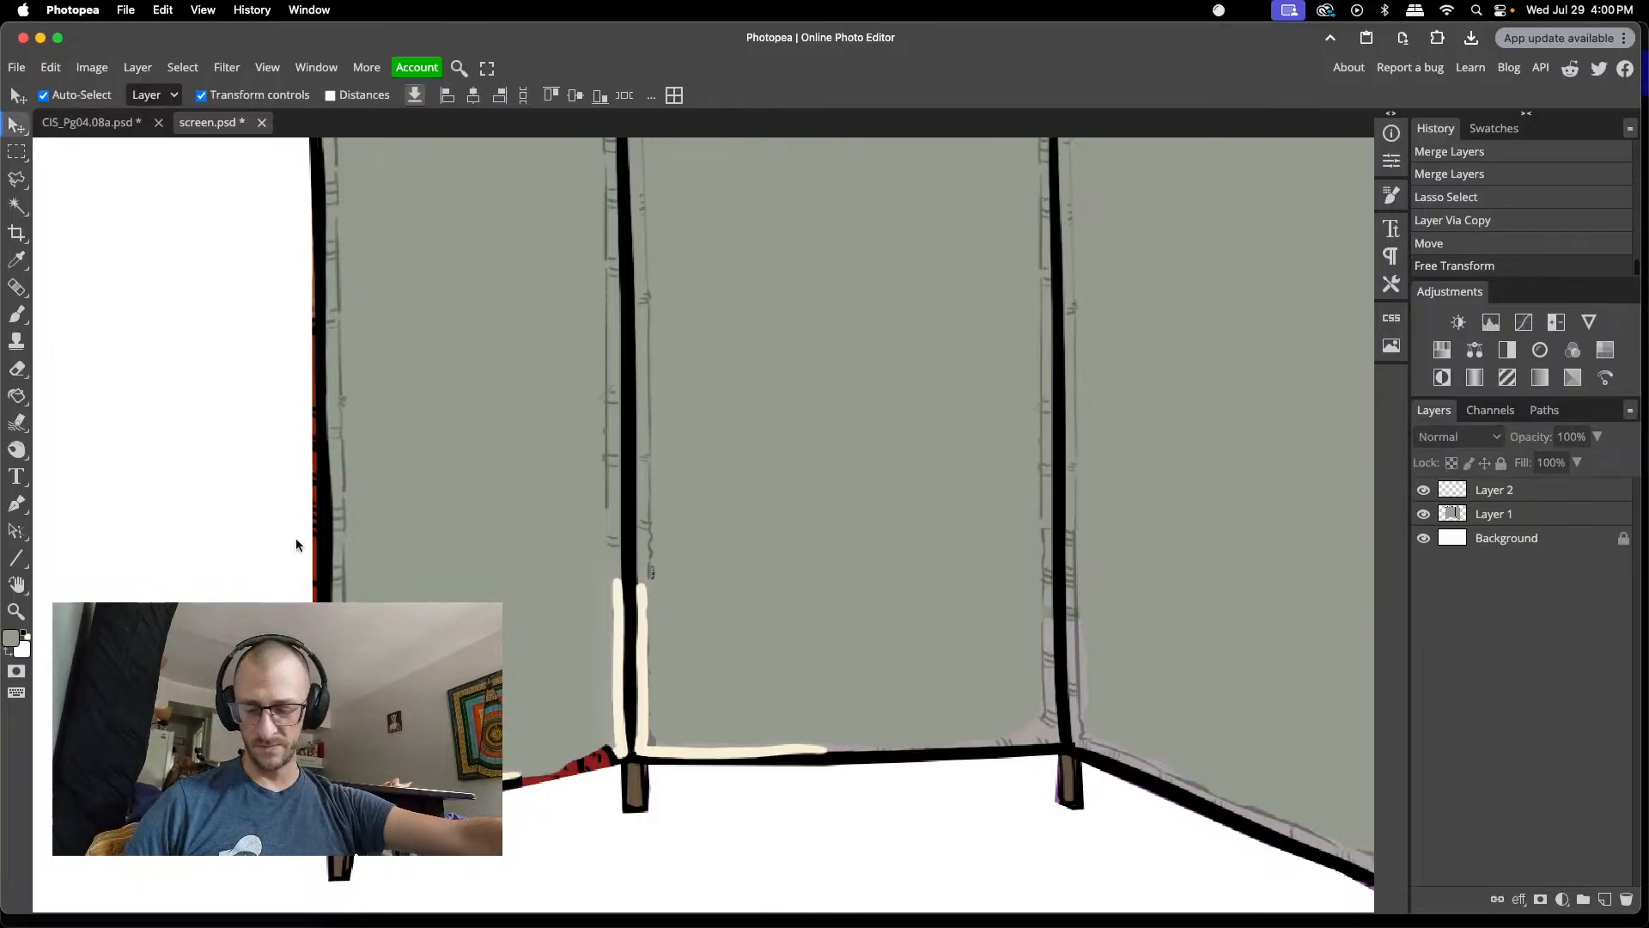
{"action": "scroll", "coordinate": [296, 545], "scroll_direction": "down", "scroll_amount": 5}
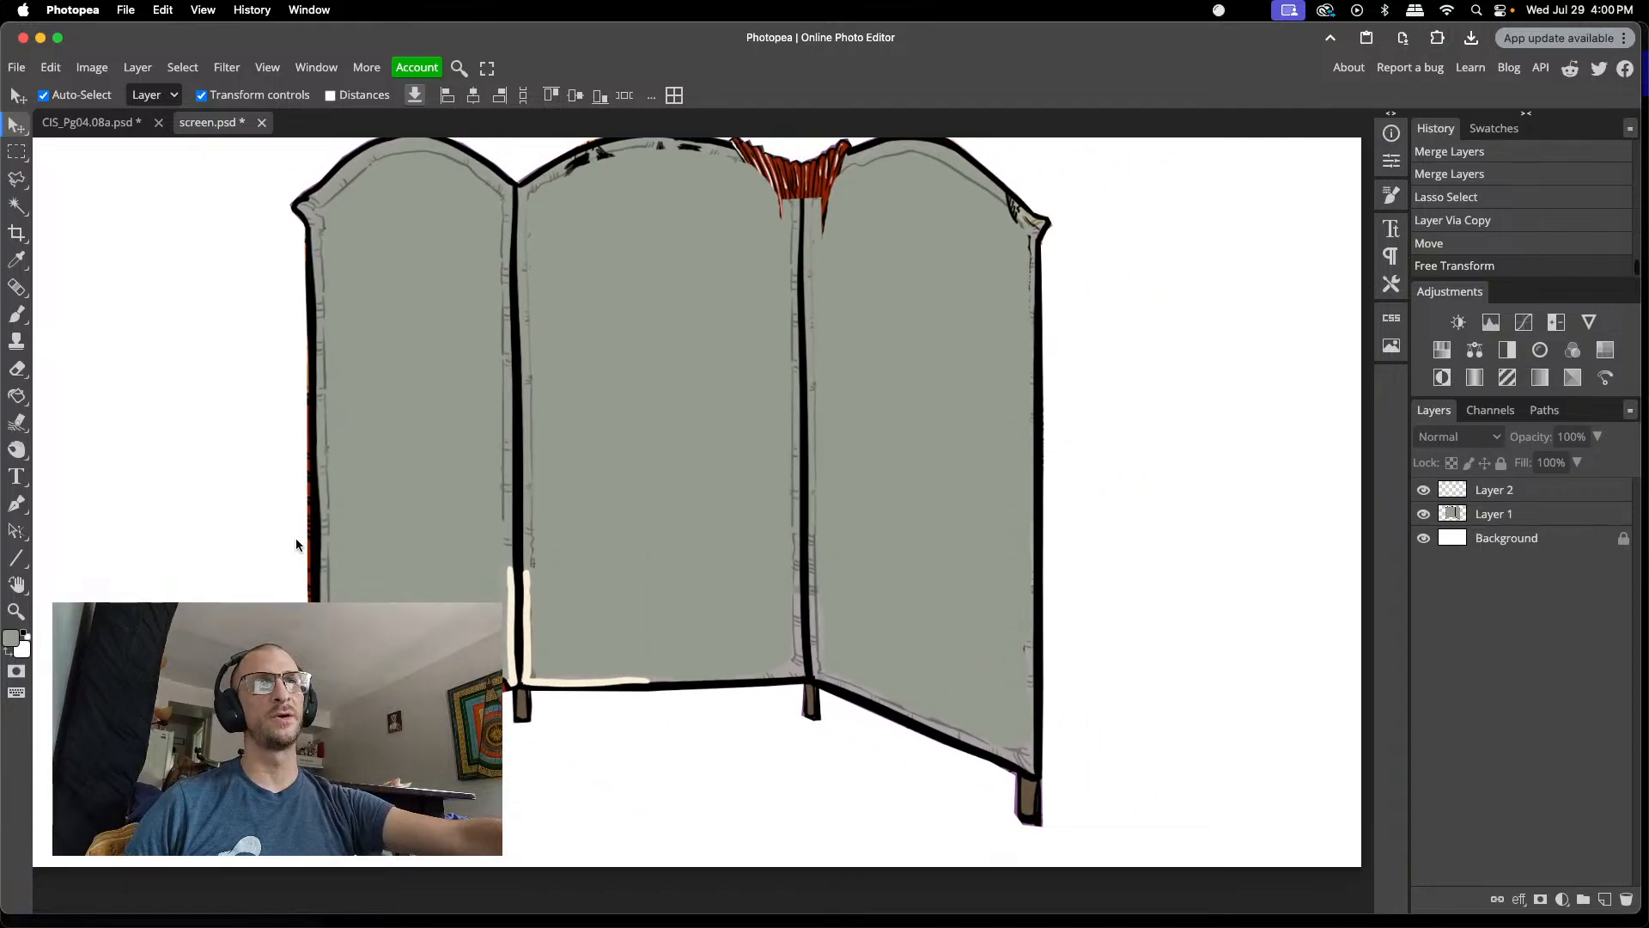
{"action": "scroll", "coordinate": [296, 538], "scroll_direction": "right", "scroll_amount": 3}
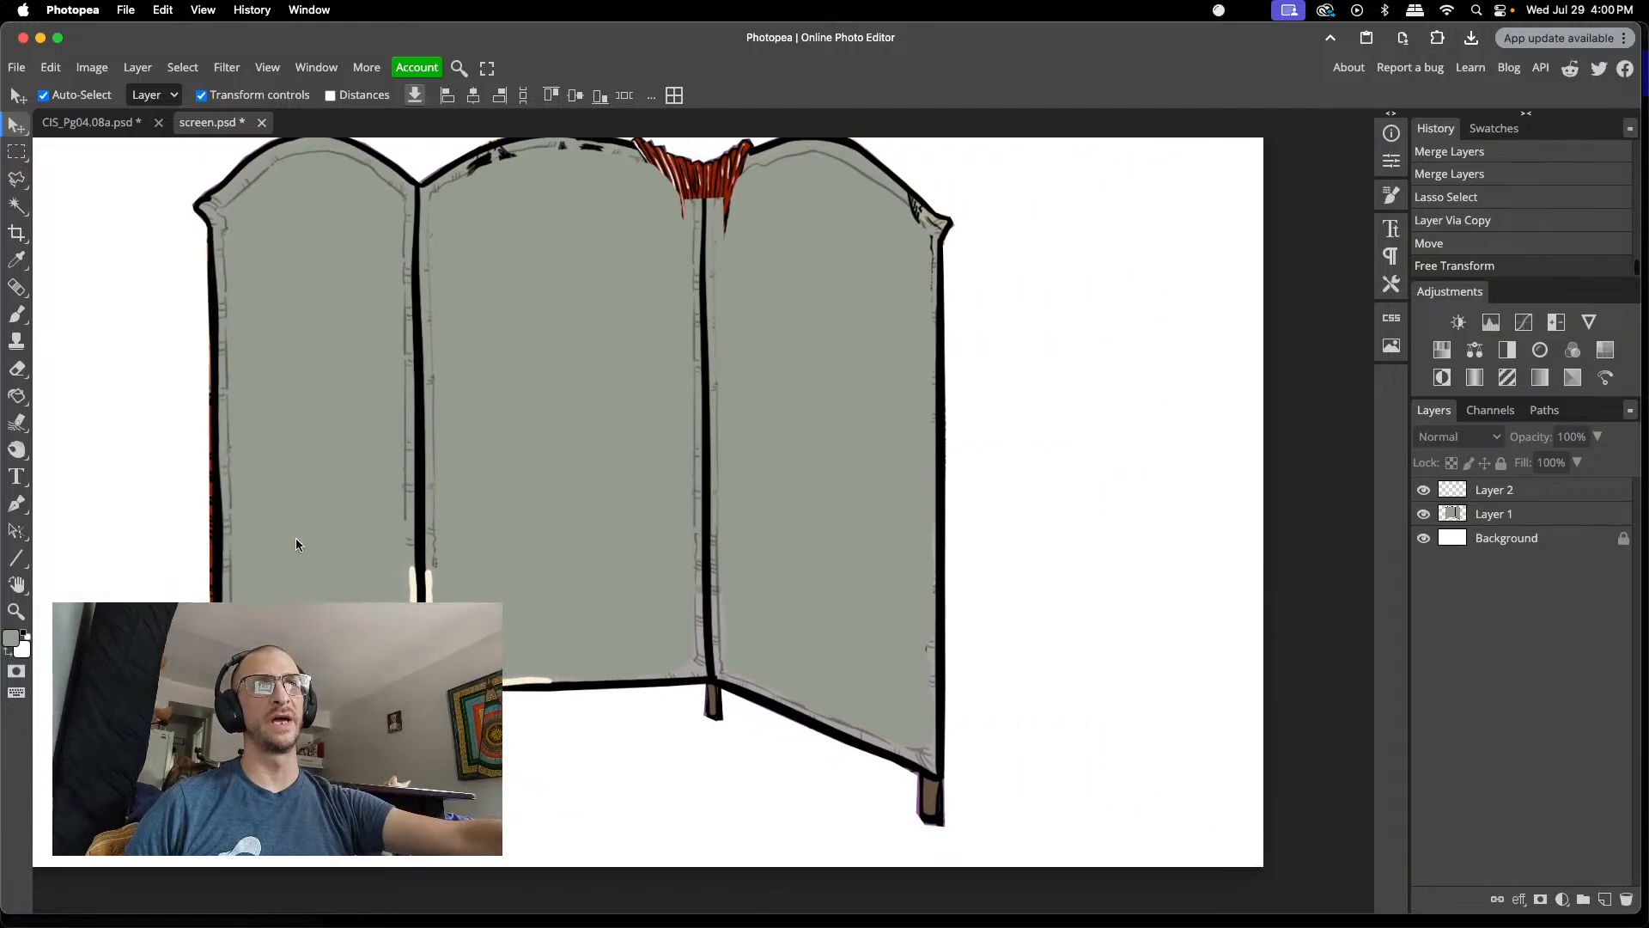
{"action": "key", "text": "super+v"}
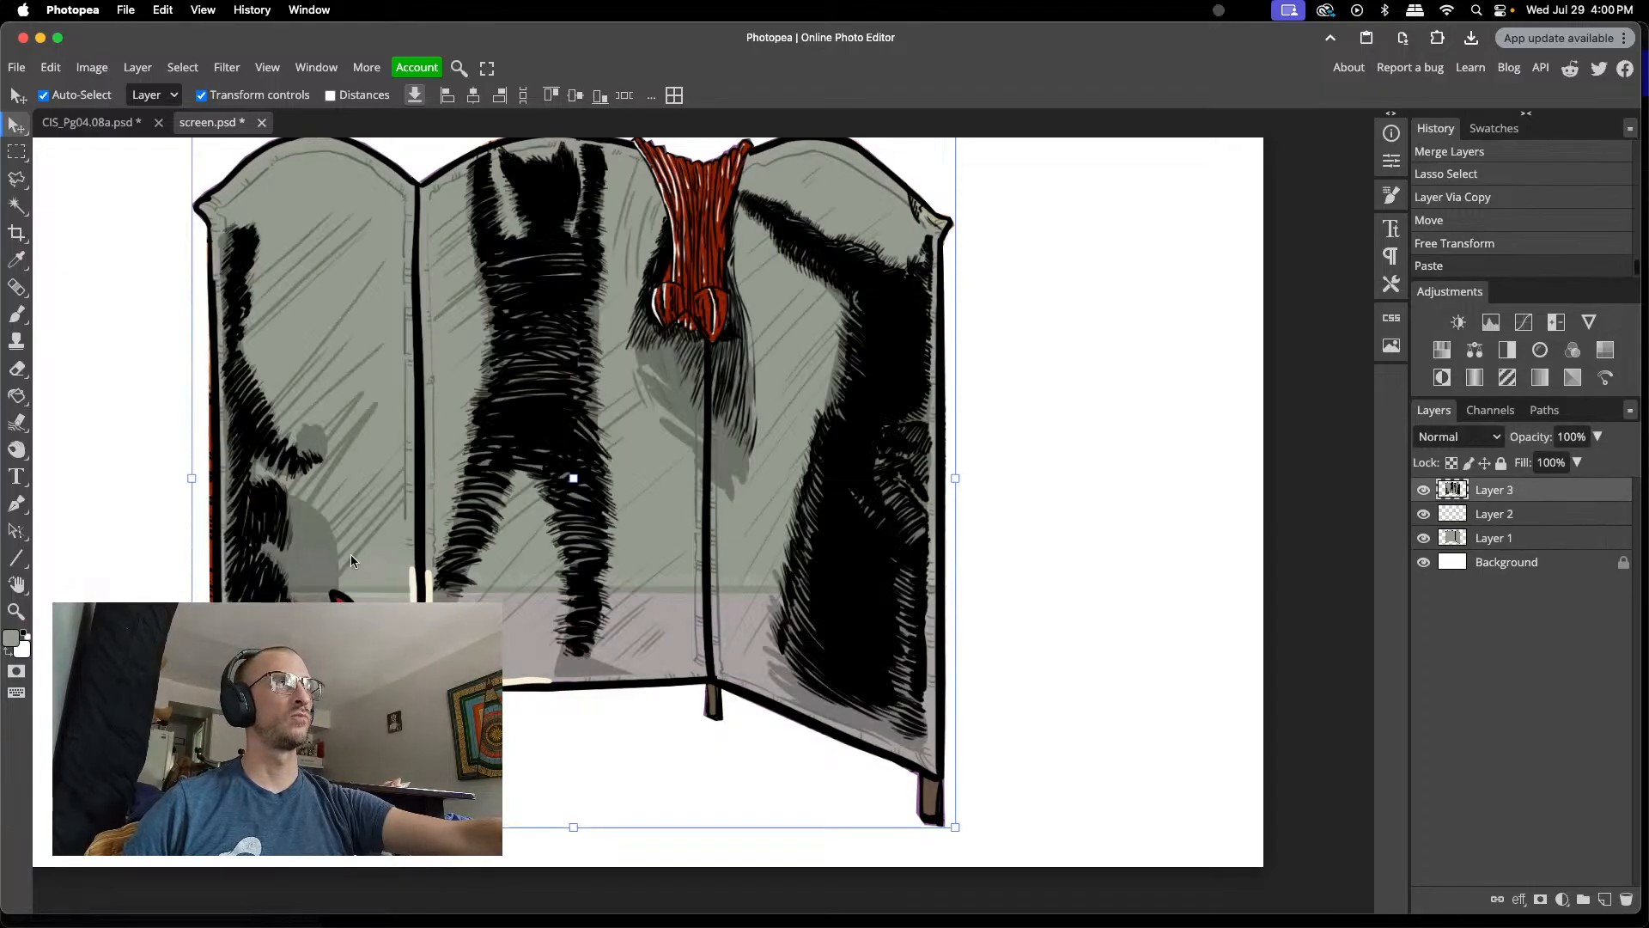
{"action": "left_click", "coordinate": [1461, 246]}
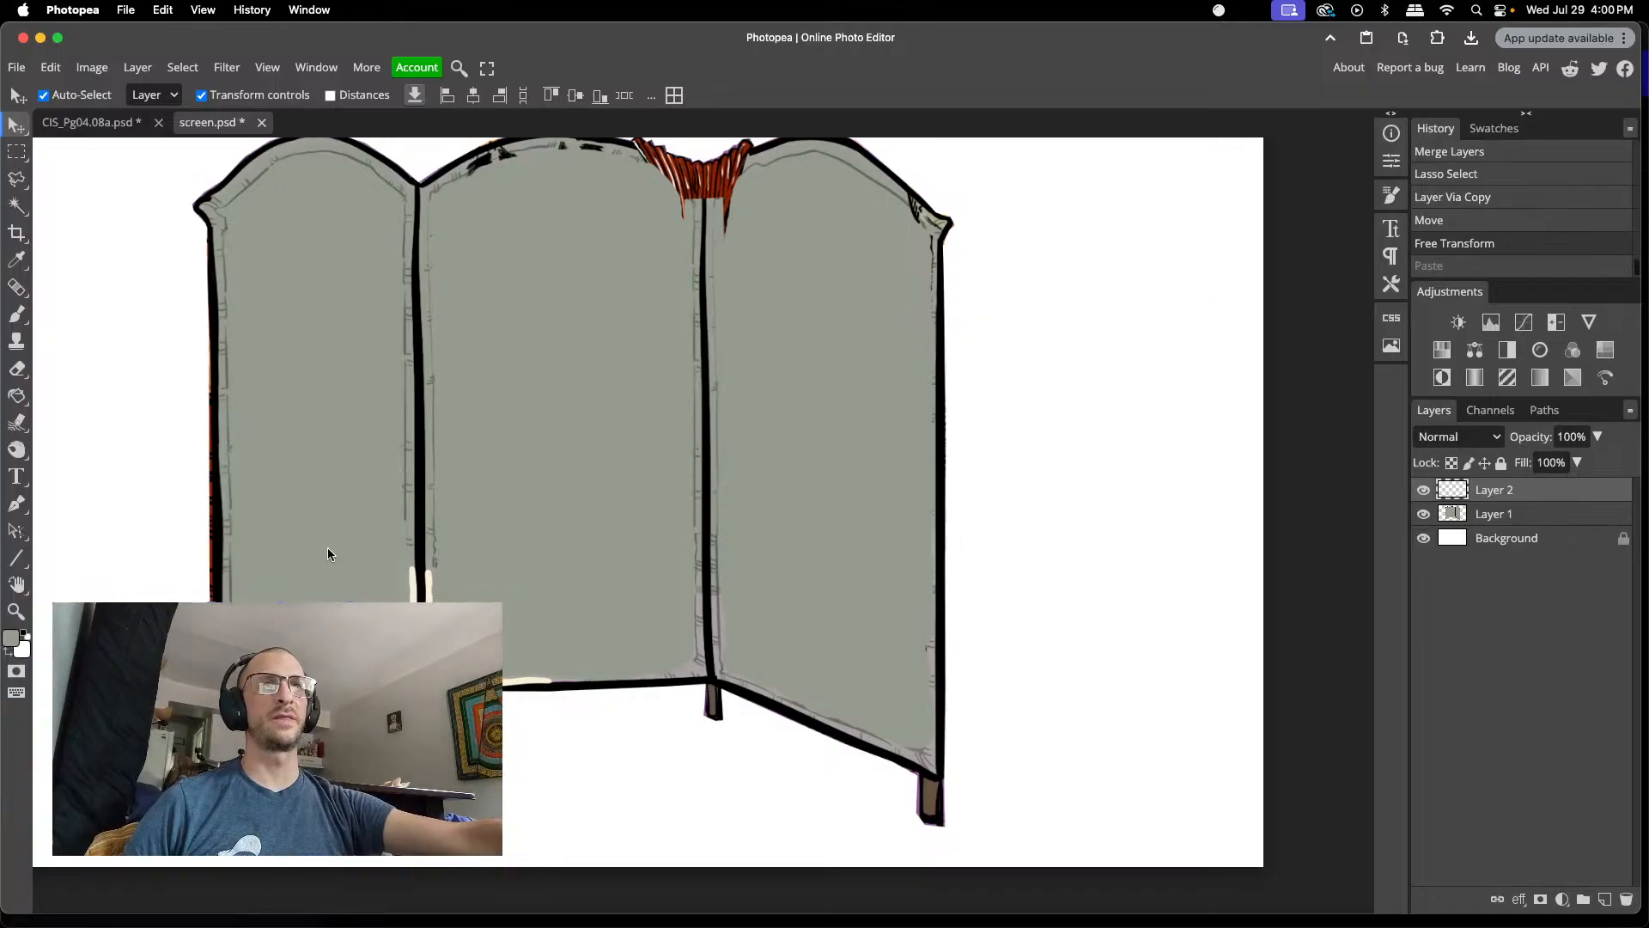
- Duplicate Layer 2 and move the copy across the left-hand panel toward the first divider
{"action": "key", "text": "ctrl+j"}
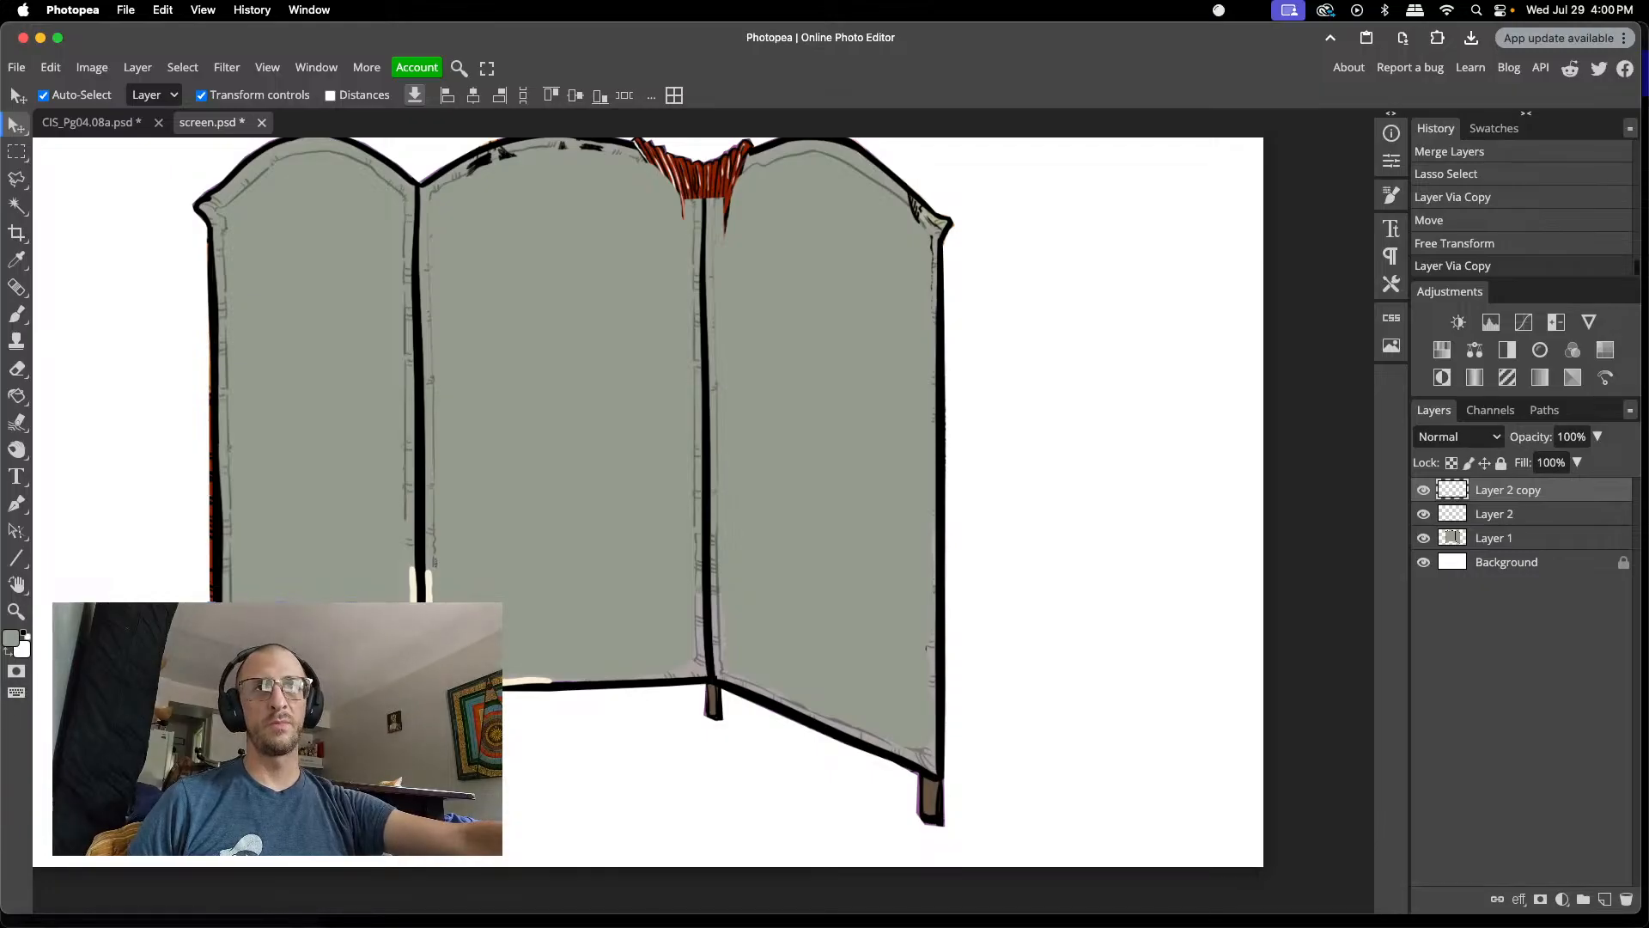
{"action": "left_click_drag", "start_coordinate": [573, 477], "coordinate": [720, 447]}
{"action": "key", "text": "ctrl+z"}
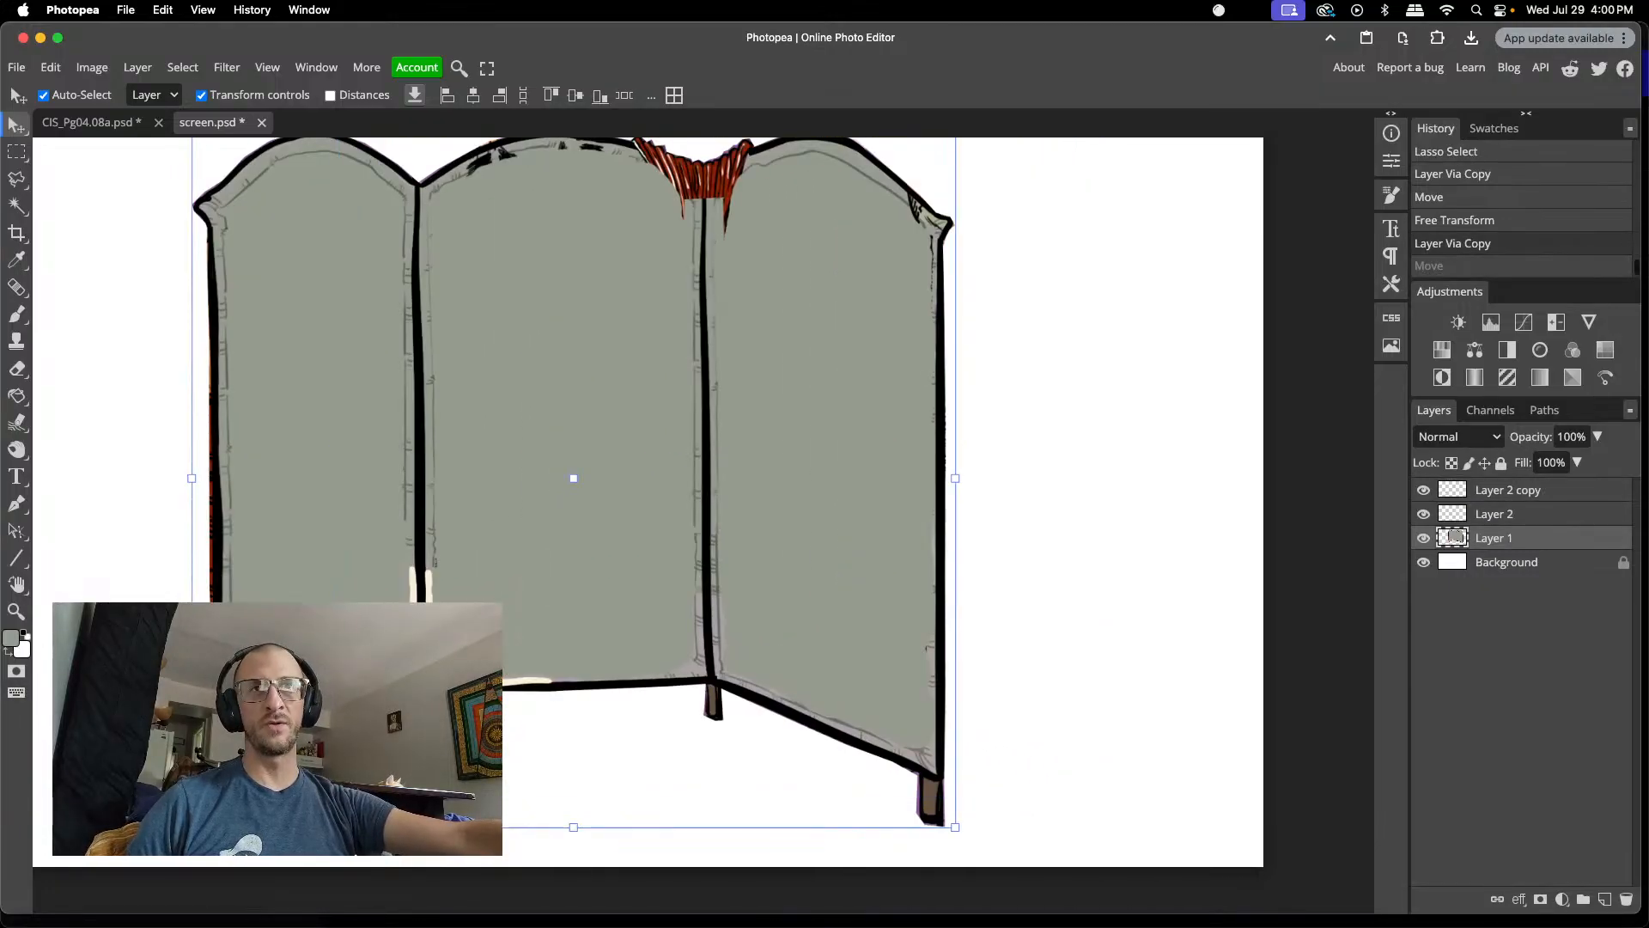
{"action": "left_click_drag", "start_coordinate": [430, 627], "coordinate": [340, 640]}
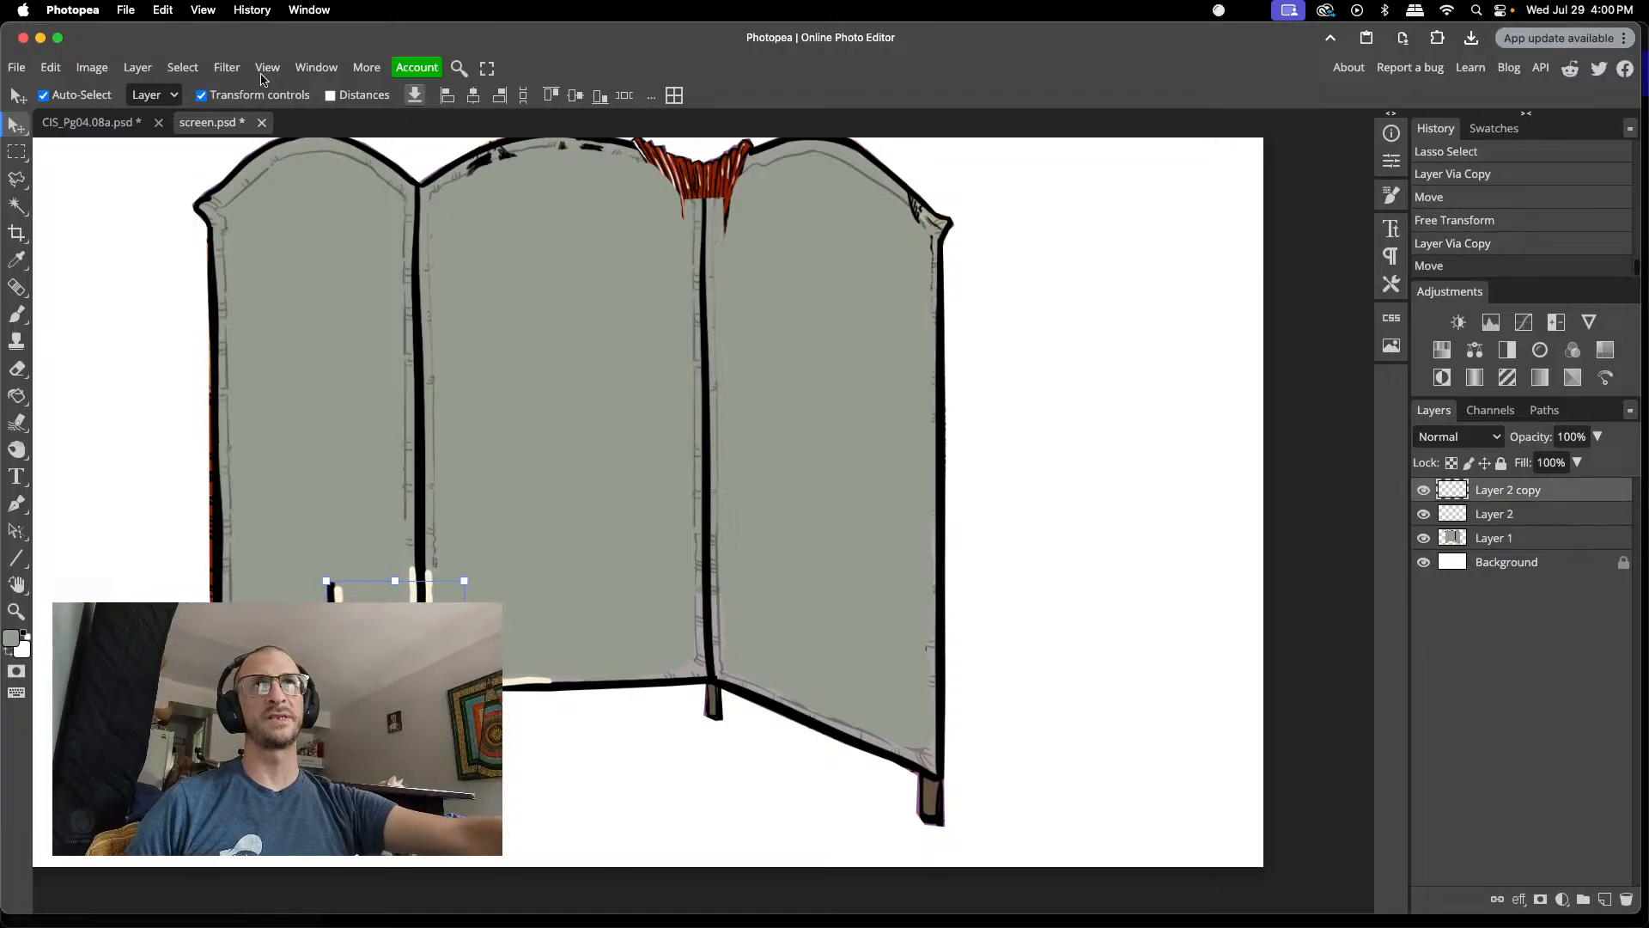
- Mirror Layer 2 copy horizontally by transforming its width to -102.08%
{"action": "key", "text": "ctrl+t"}
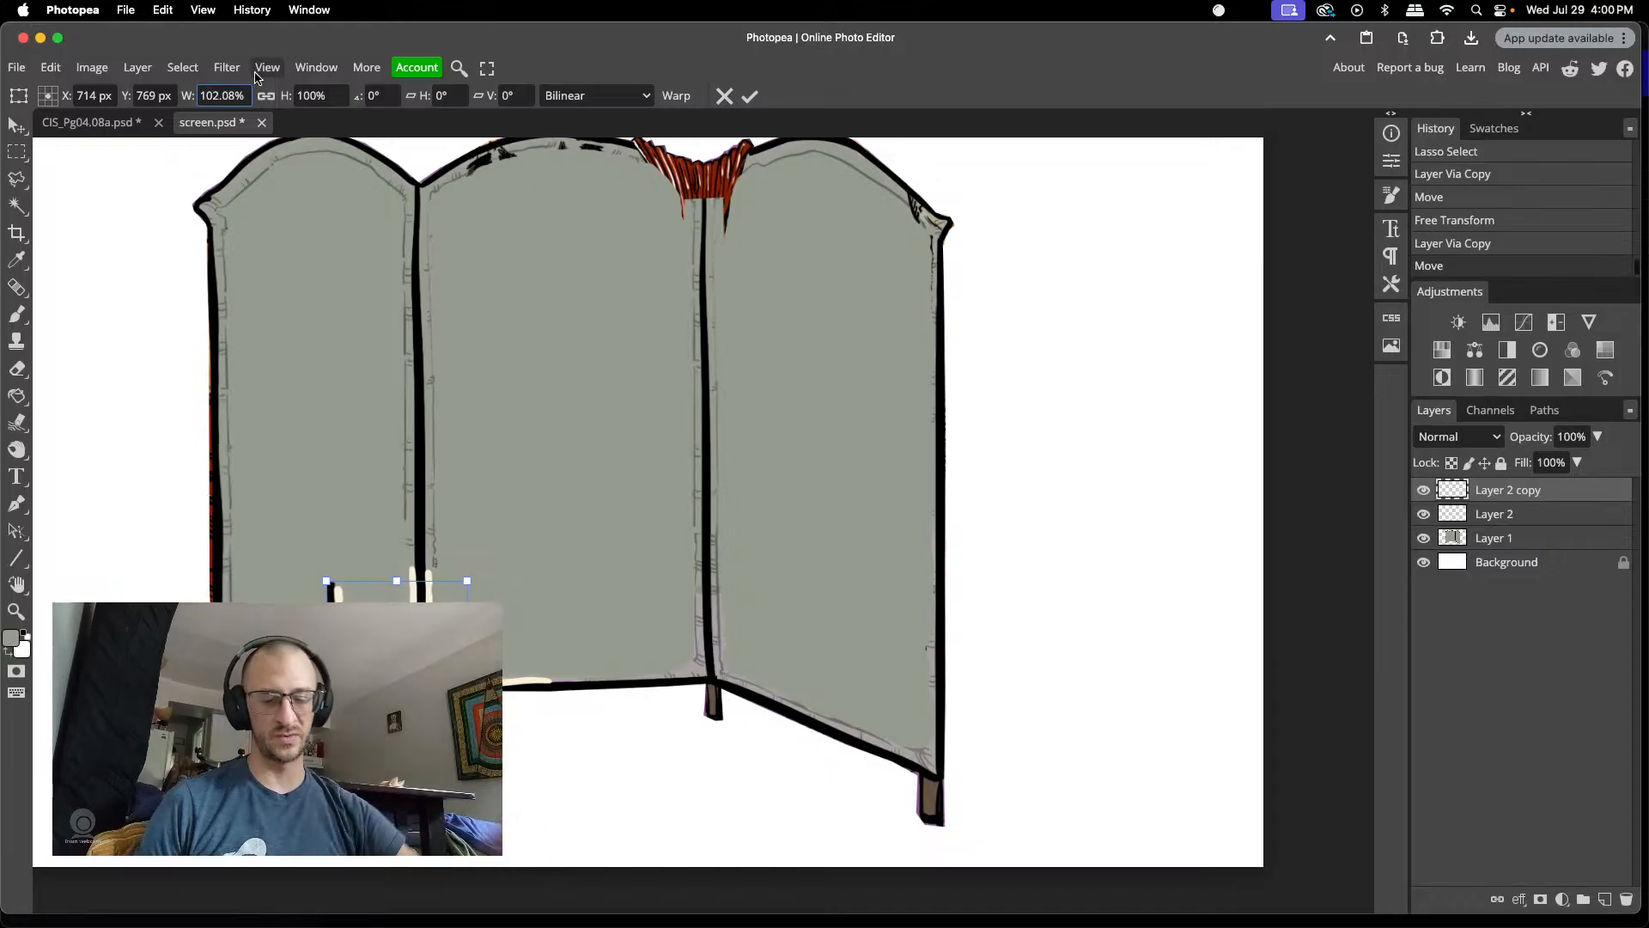
{"action": "type", "text": "-"}
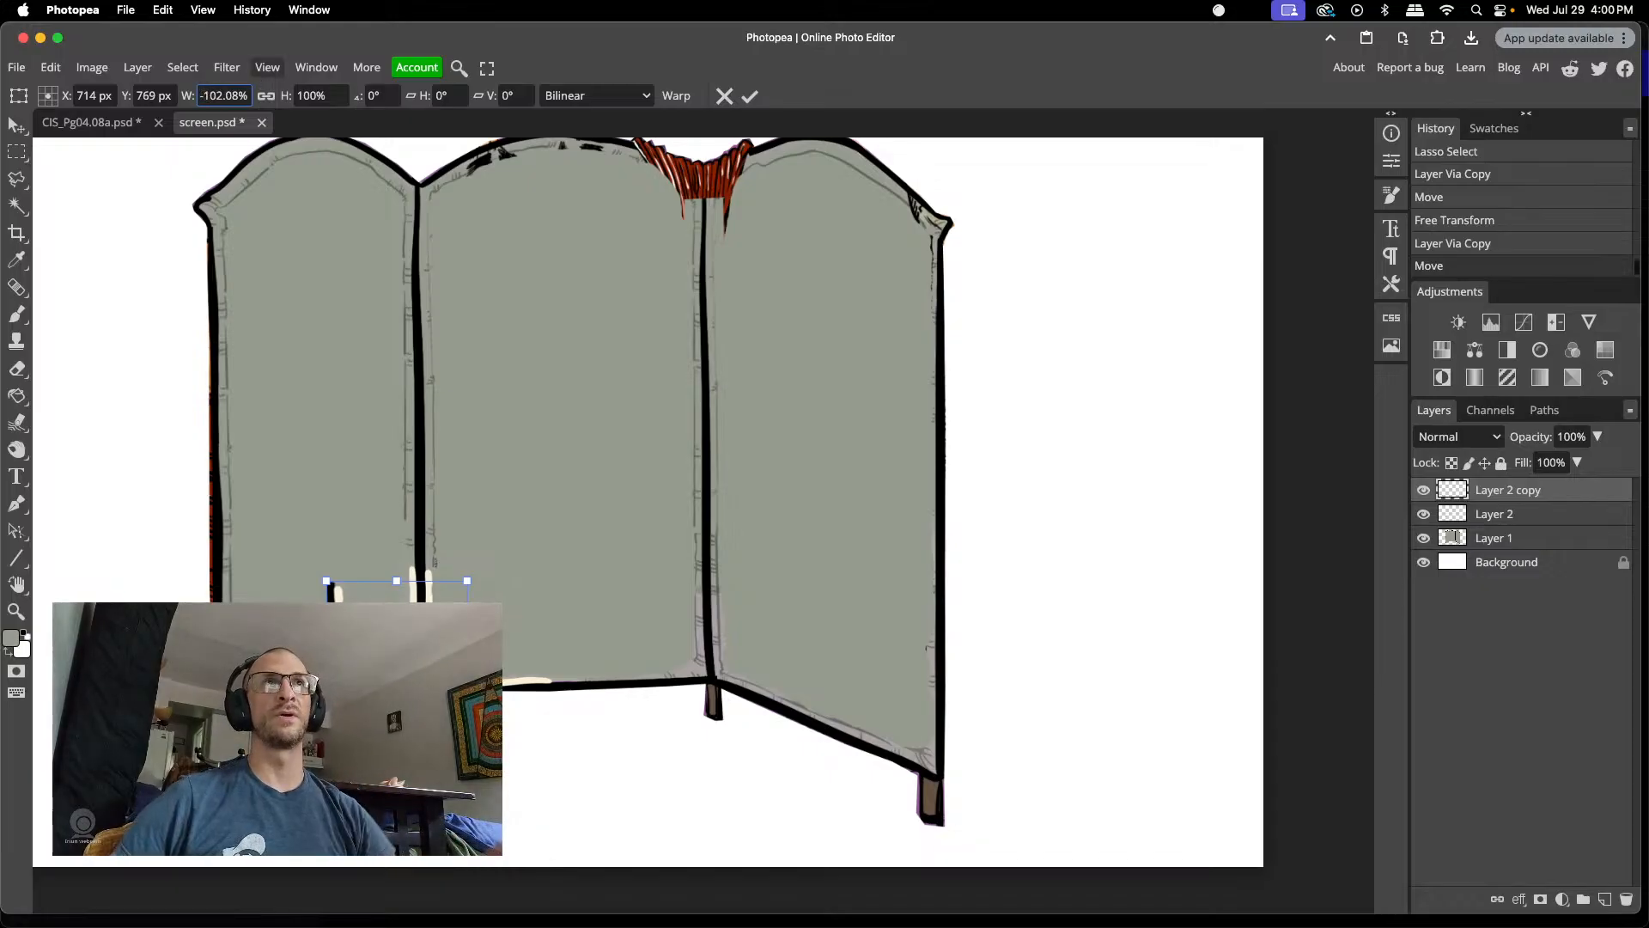
{"action": "key", "text": "Return"}
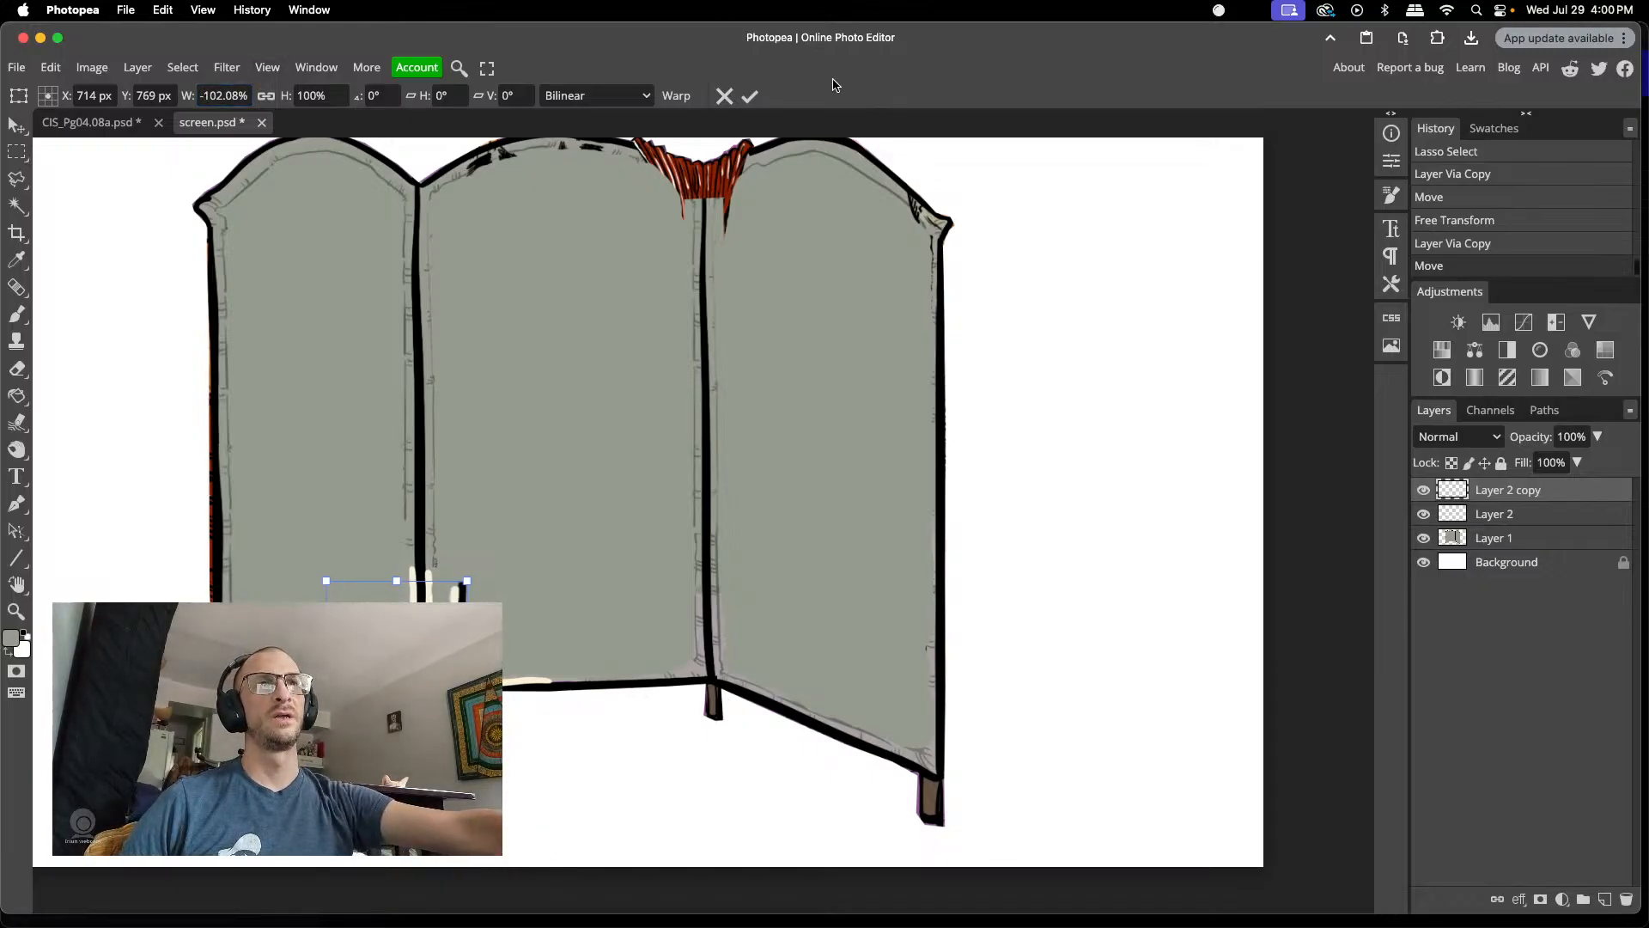
{"action": "left_click", "coordinate": [749, 95]}
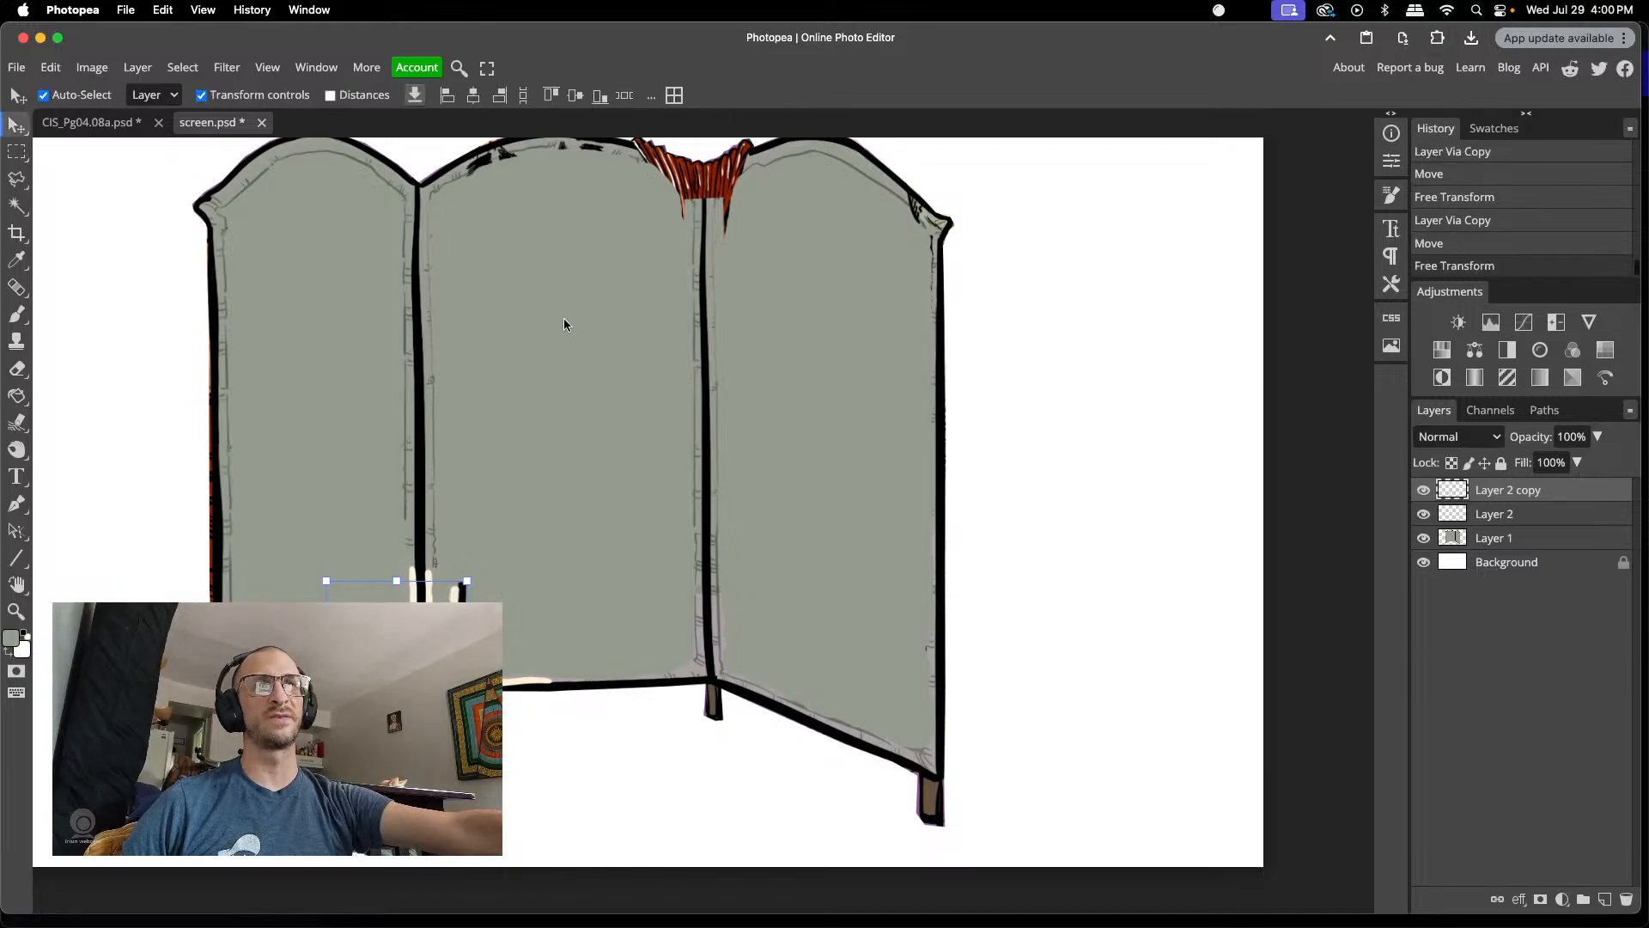
- Place the mirrored corner against the first divider in the left-hand panel and distort it to line up with the divider and slanted base
{"action": "left_click_drag", "start_coordinate": [454, 615], "coordinate": [415, 600]}
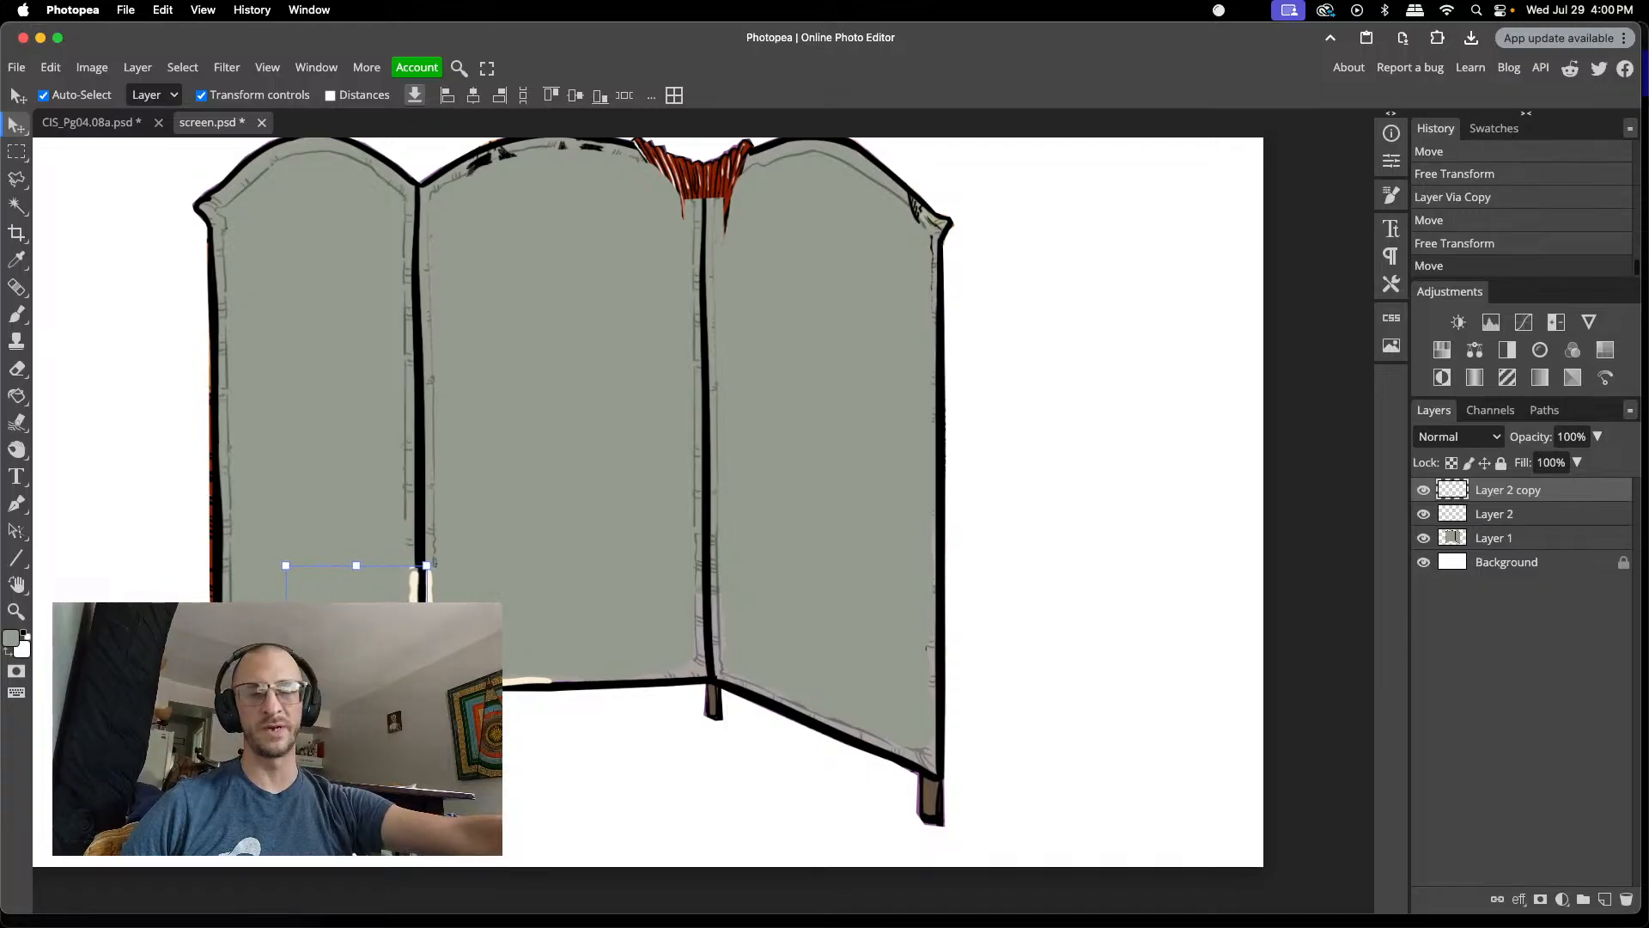
{"action": "key", "text": "super+t"}
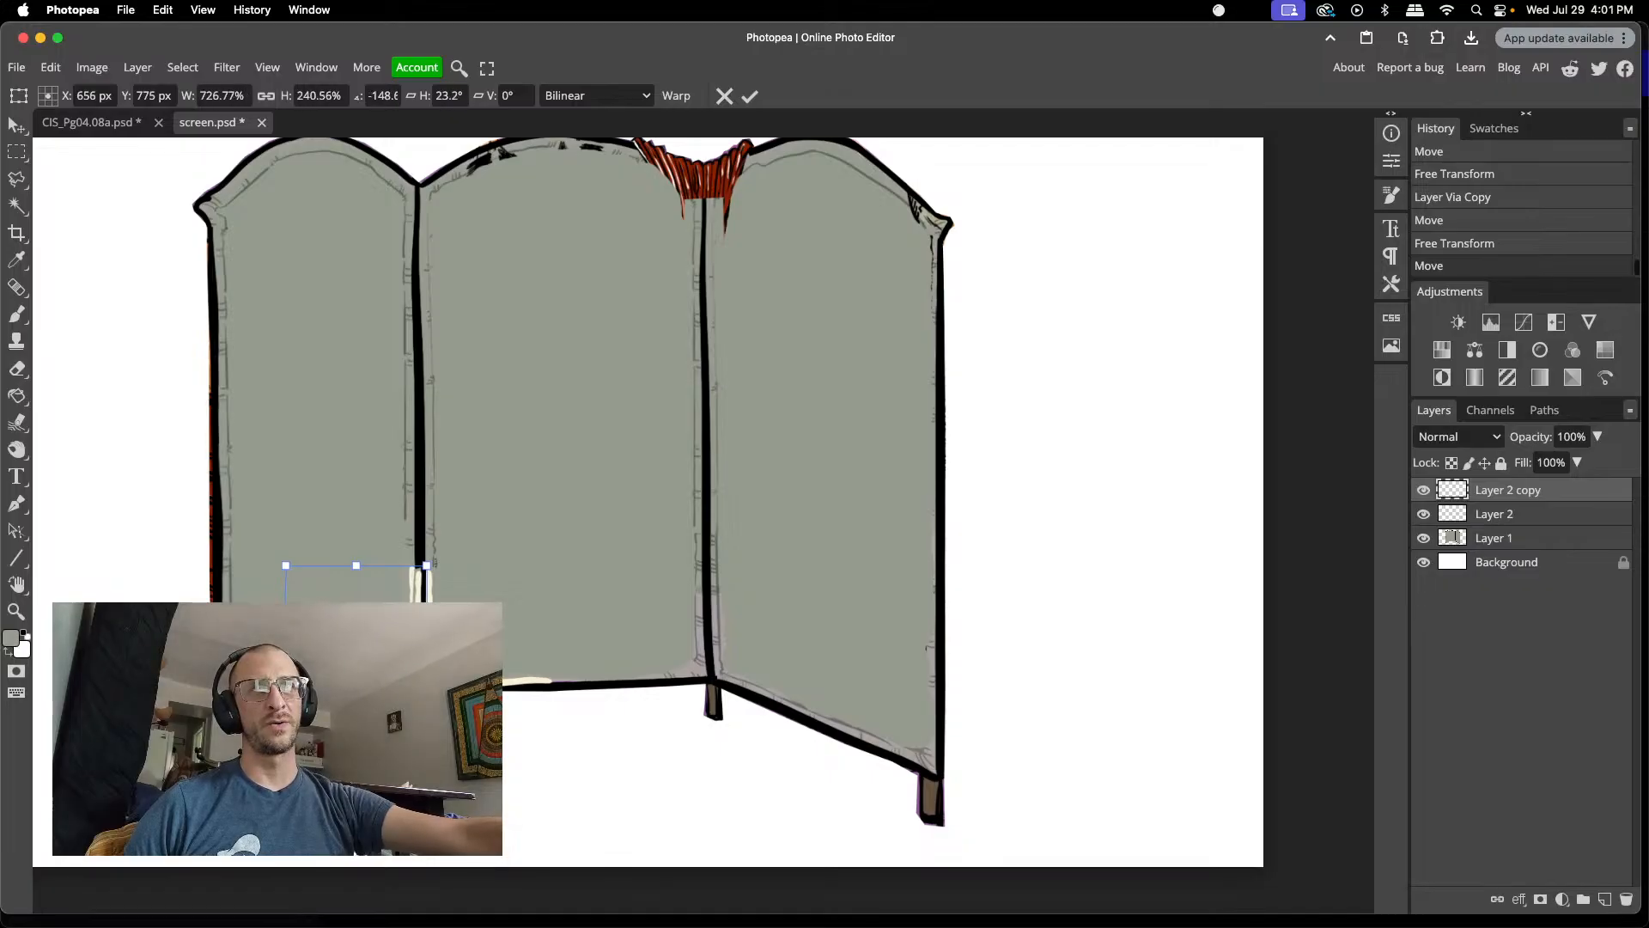
{"action": "left_click_drag", "start_coordinate": [416, 595], "coordinate": [412, 592]}
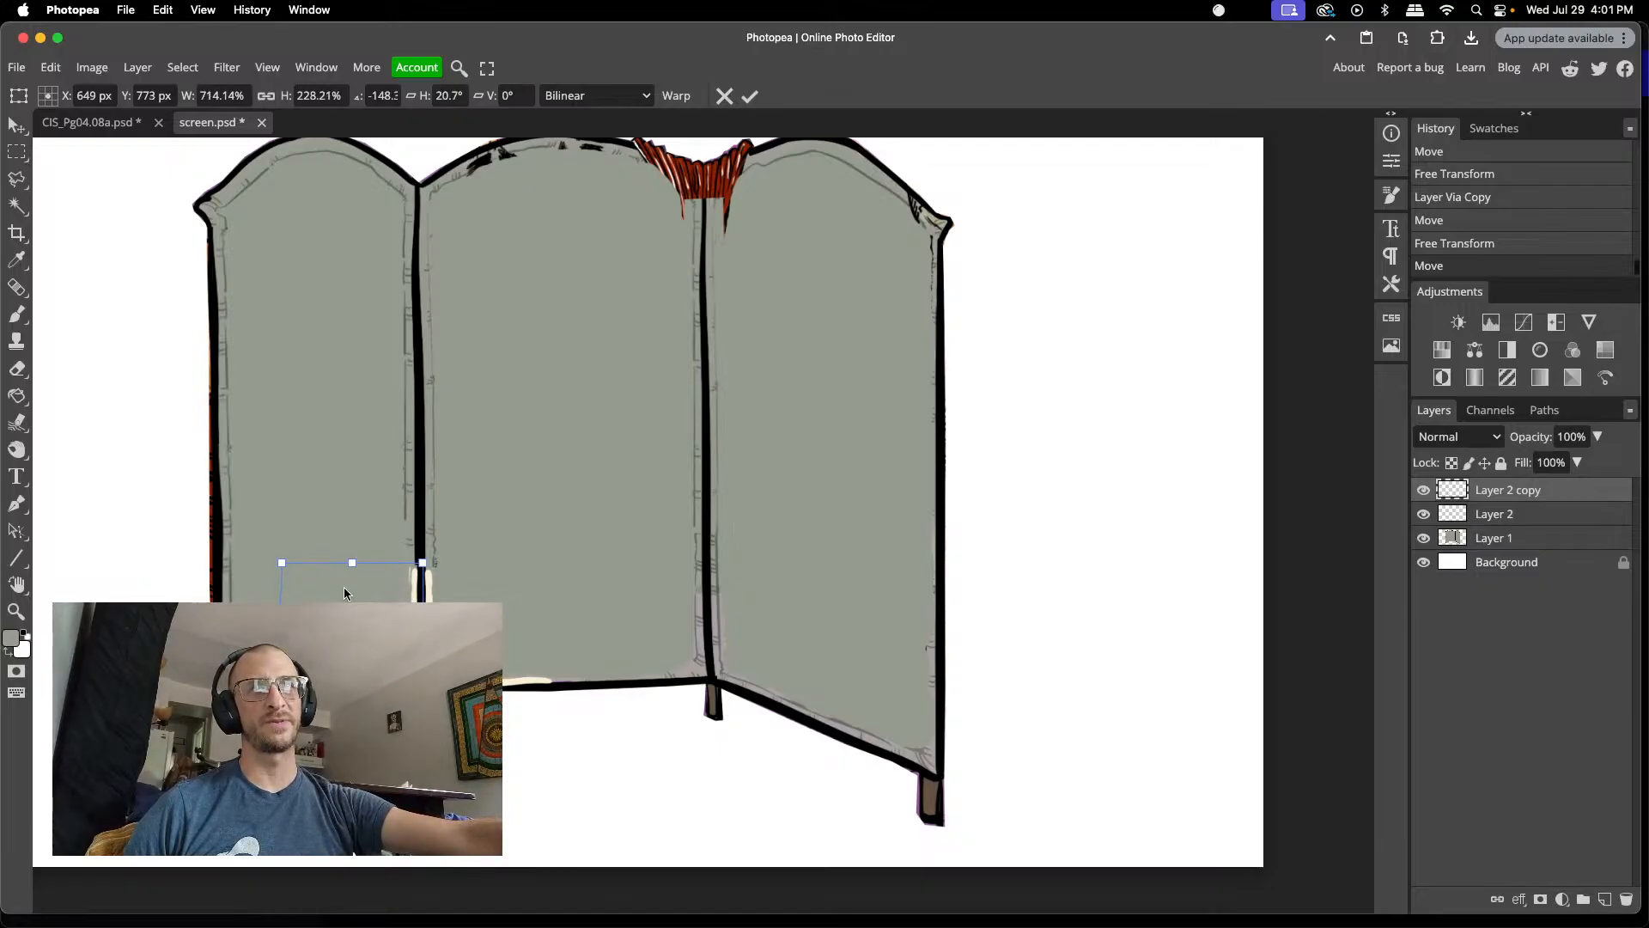
{"action": "key", "text": "Return"}
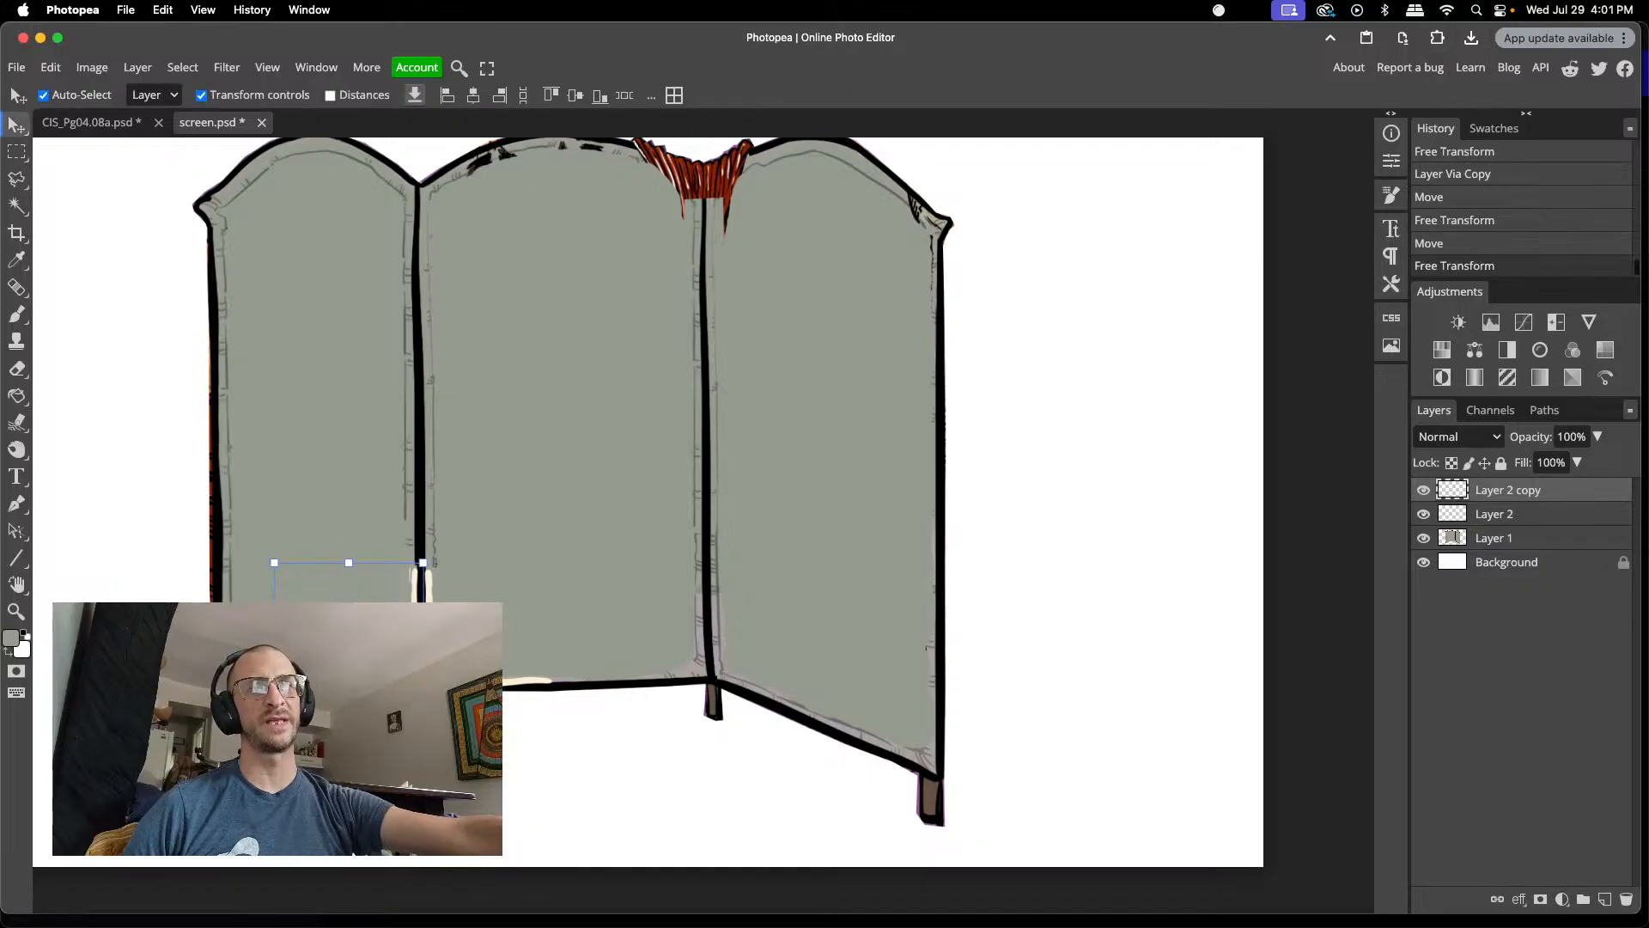
- Erase the stray edges of Layer 2 copy along the left-hand panel's slanted base and near the first divider
{"action": "scroll", "coordinate": [197, 720], "scroll_direction": "up", "scroll_amount": 4}
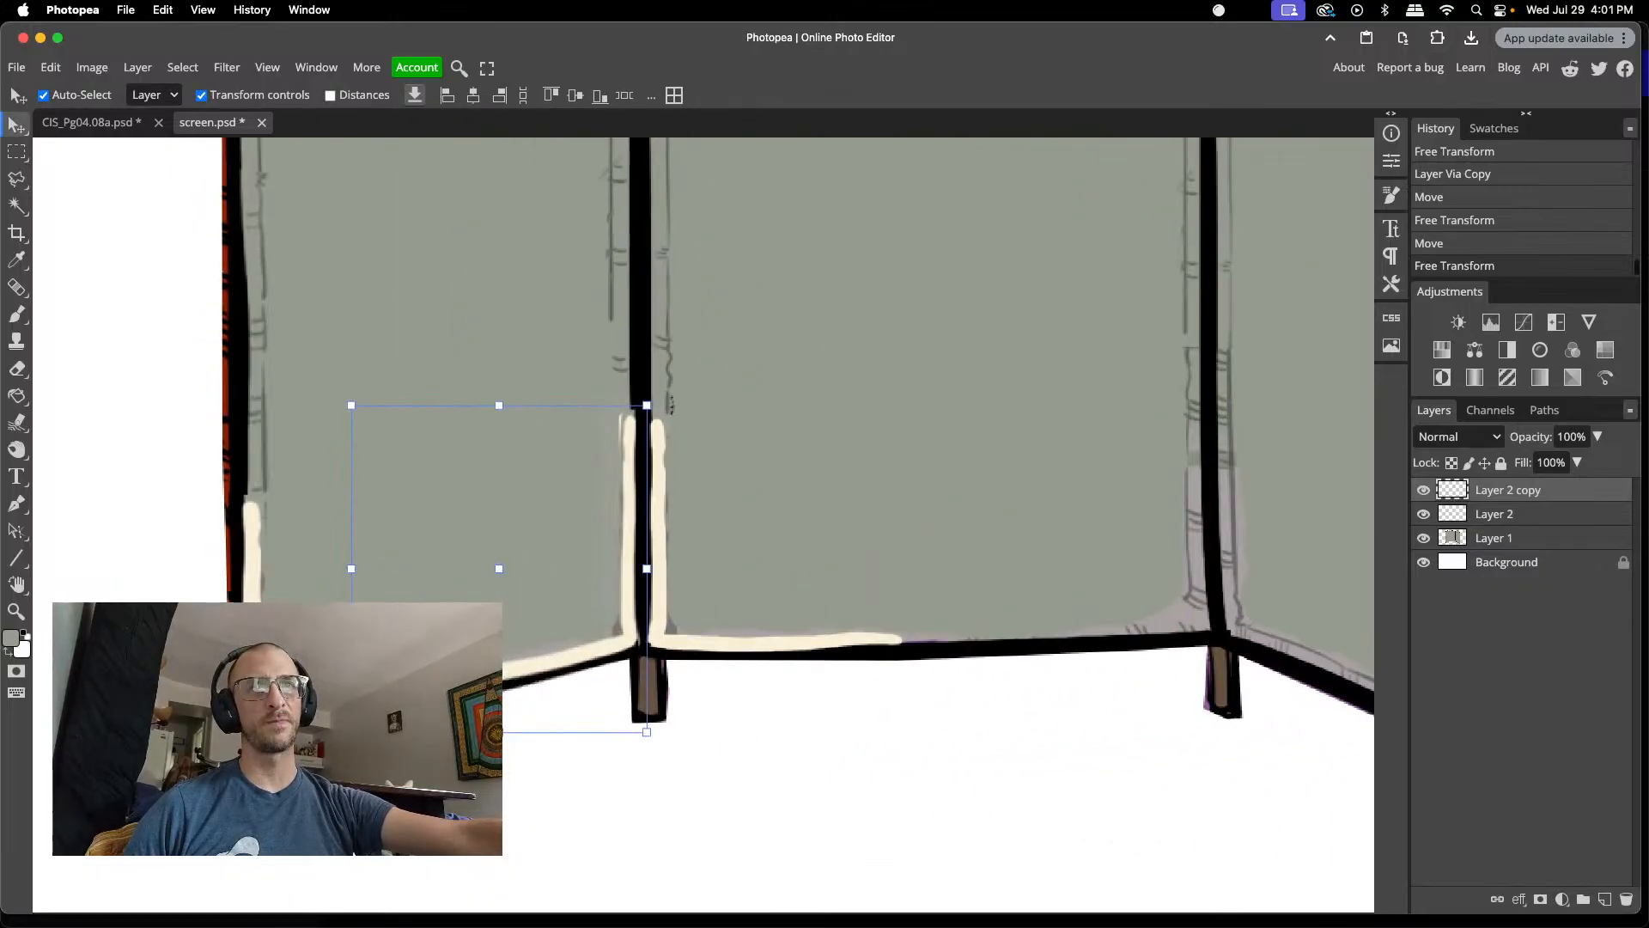
{"action": "scroll", "coordinate": [199, 722], "scroll_direction": "up", "scroll_amount": 1}
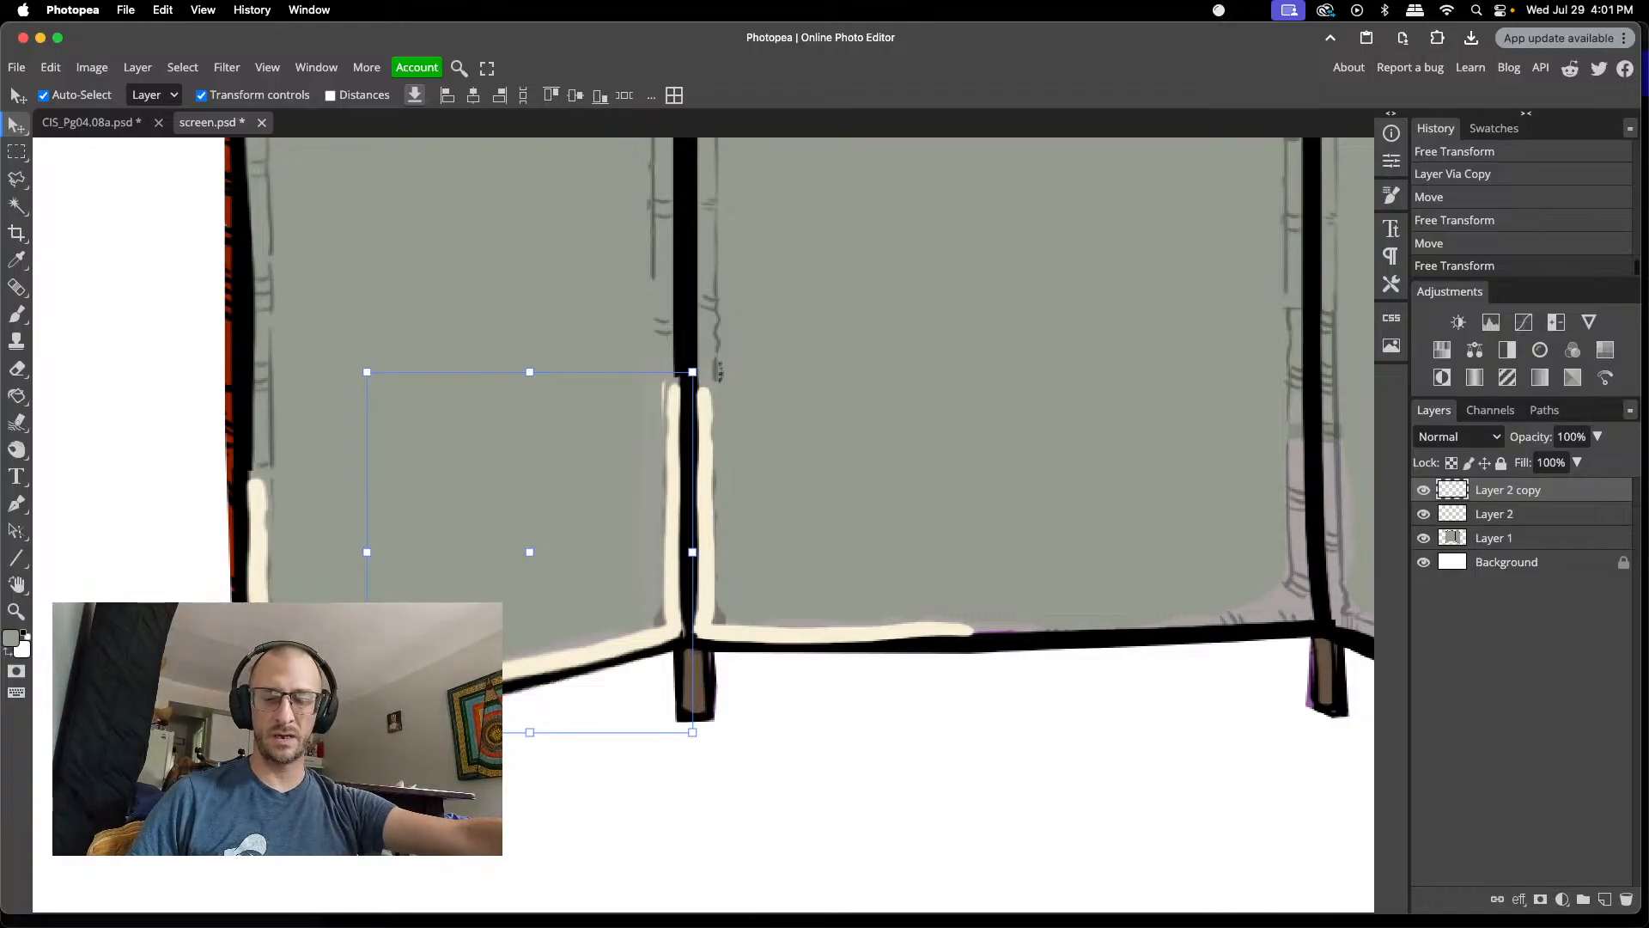
{"action": "key", "text": "e"}
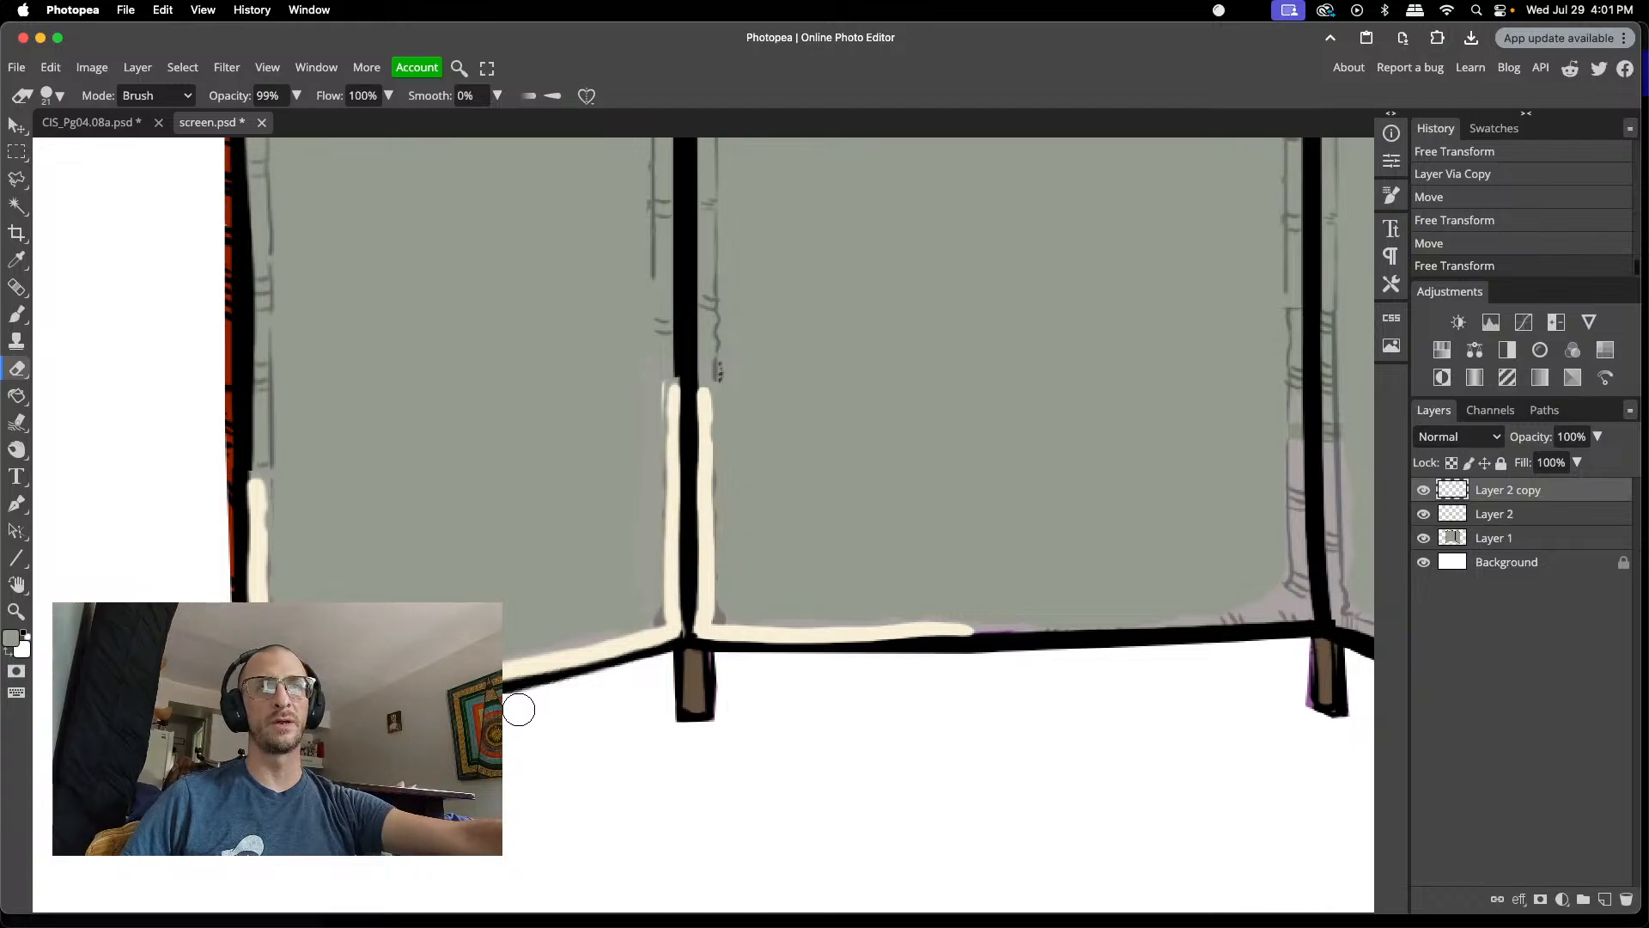
{"action": "mouse_move", "coordinate": [519, 710]}
{"action": "left_mouse_down"}
{"action": "mouse_move", "coordinate": [501, 720]}
{"action": "mouse_move", "coordinate": [511, 705]}
{"action": "left_mouse_up"}
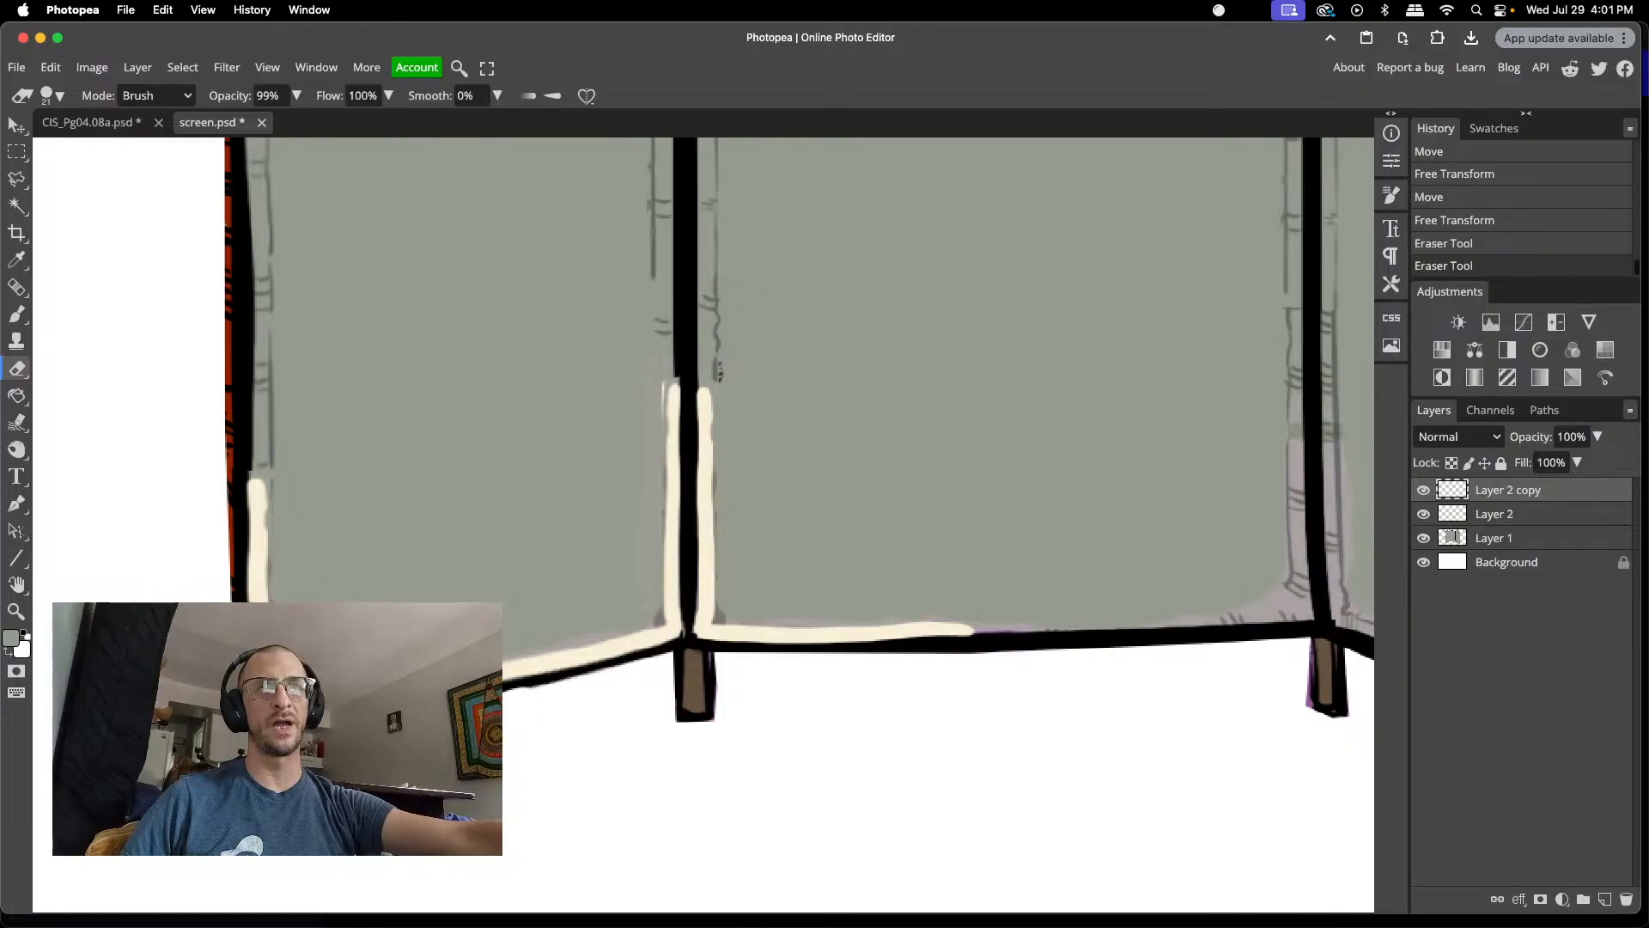
{"action": "left_click", "coordinate": [720, 371]}
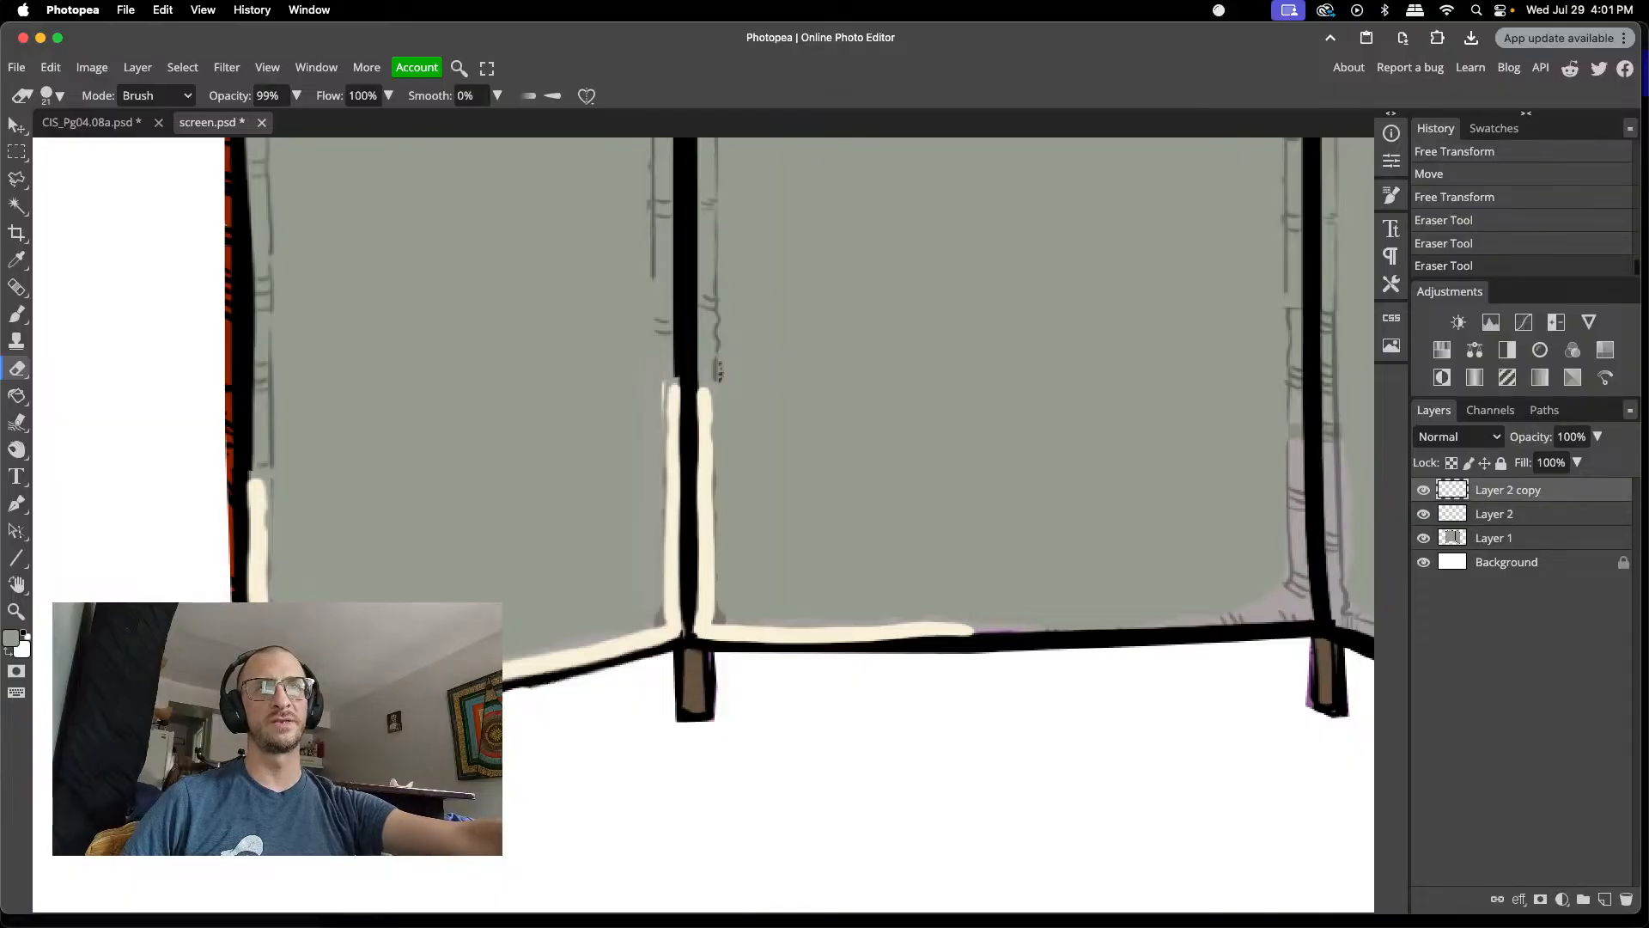
- Erase the remaining stray fill of Layer 2 copy beside the lower part of the first divider
{"action": "left_click", "coordinate": [720, 372]}
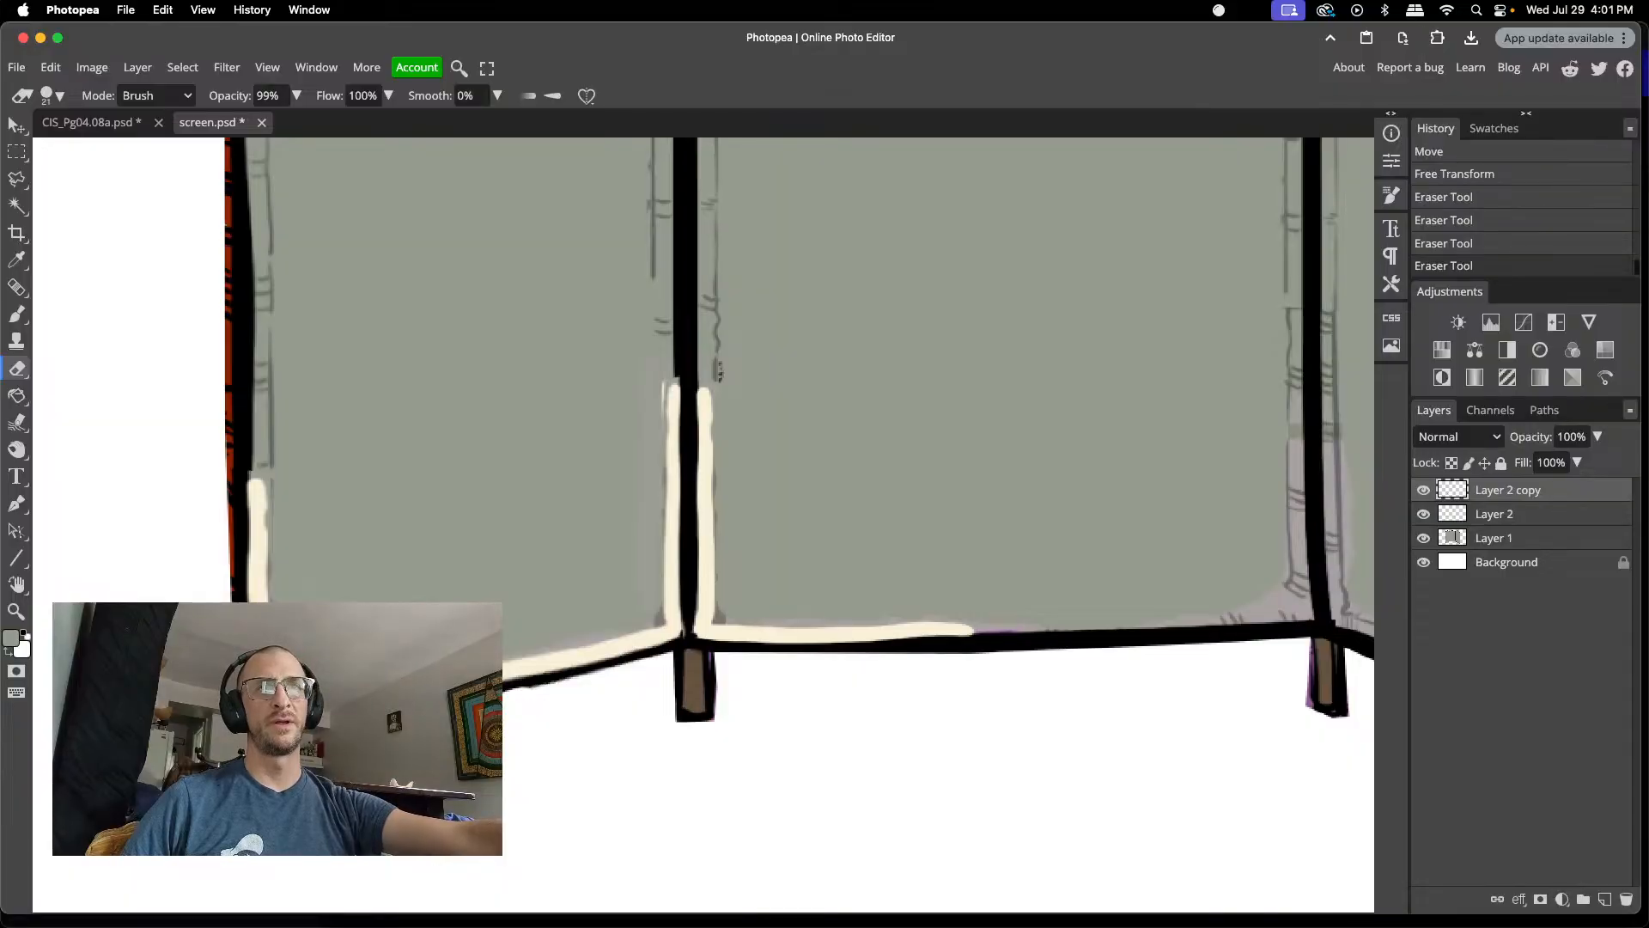
{"action": "left_click", "coordinate": [500, 642]}
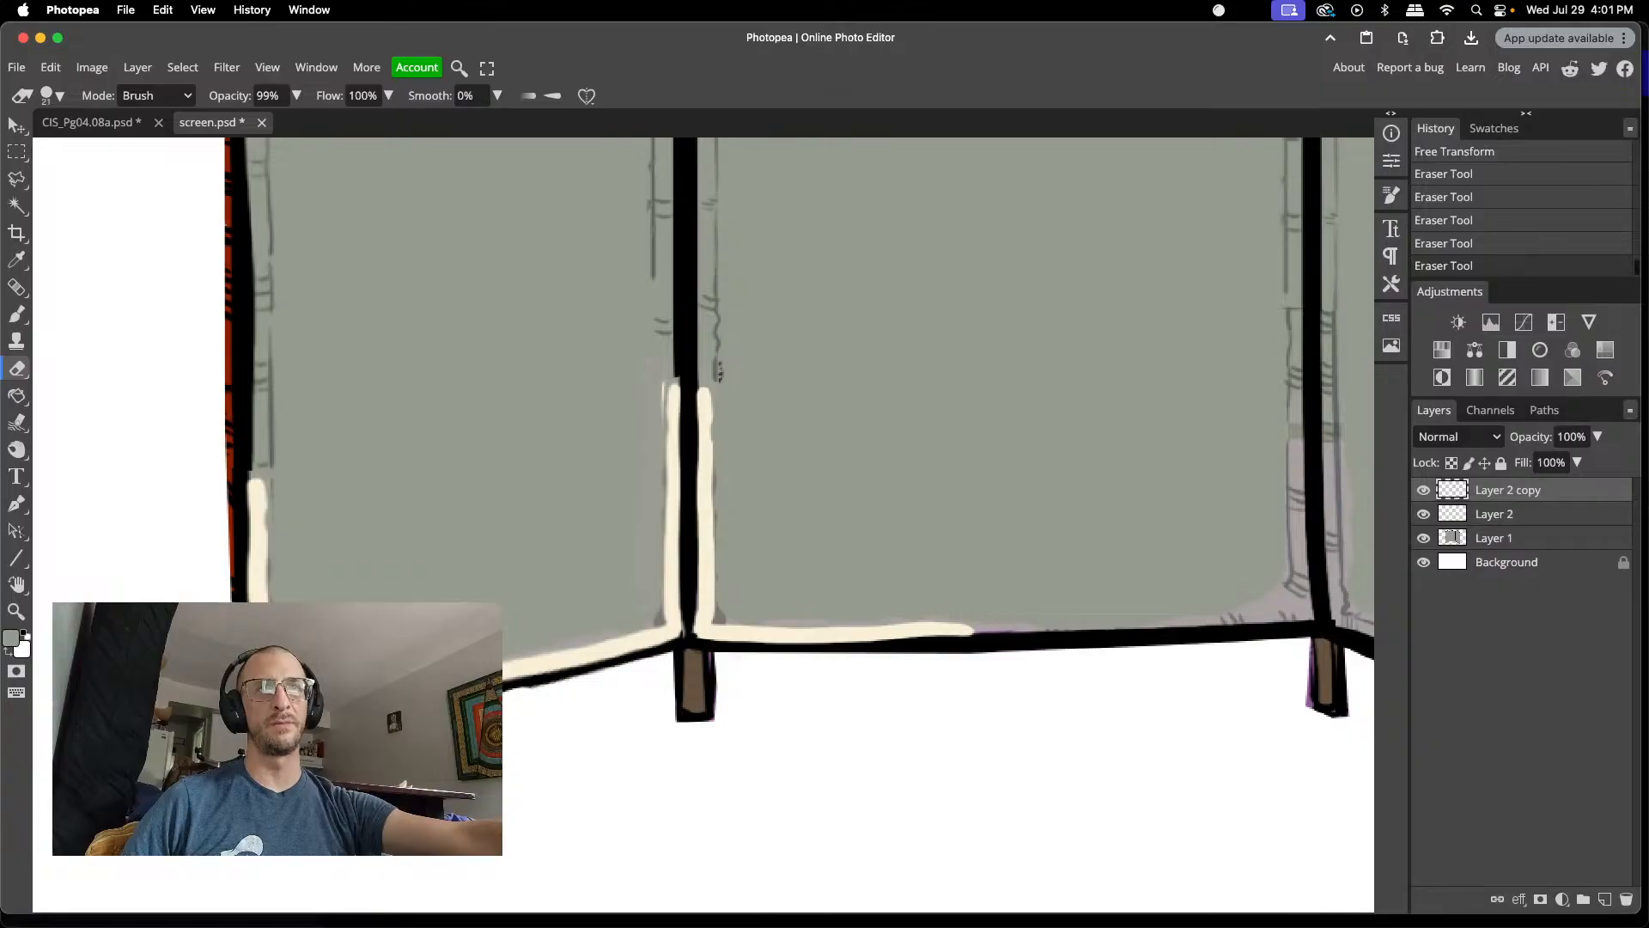
{"action": "left_click", "coordinate": [500, 644]}
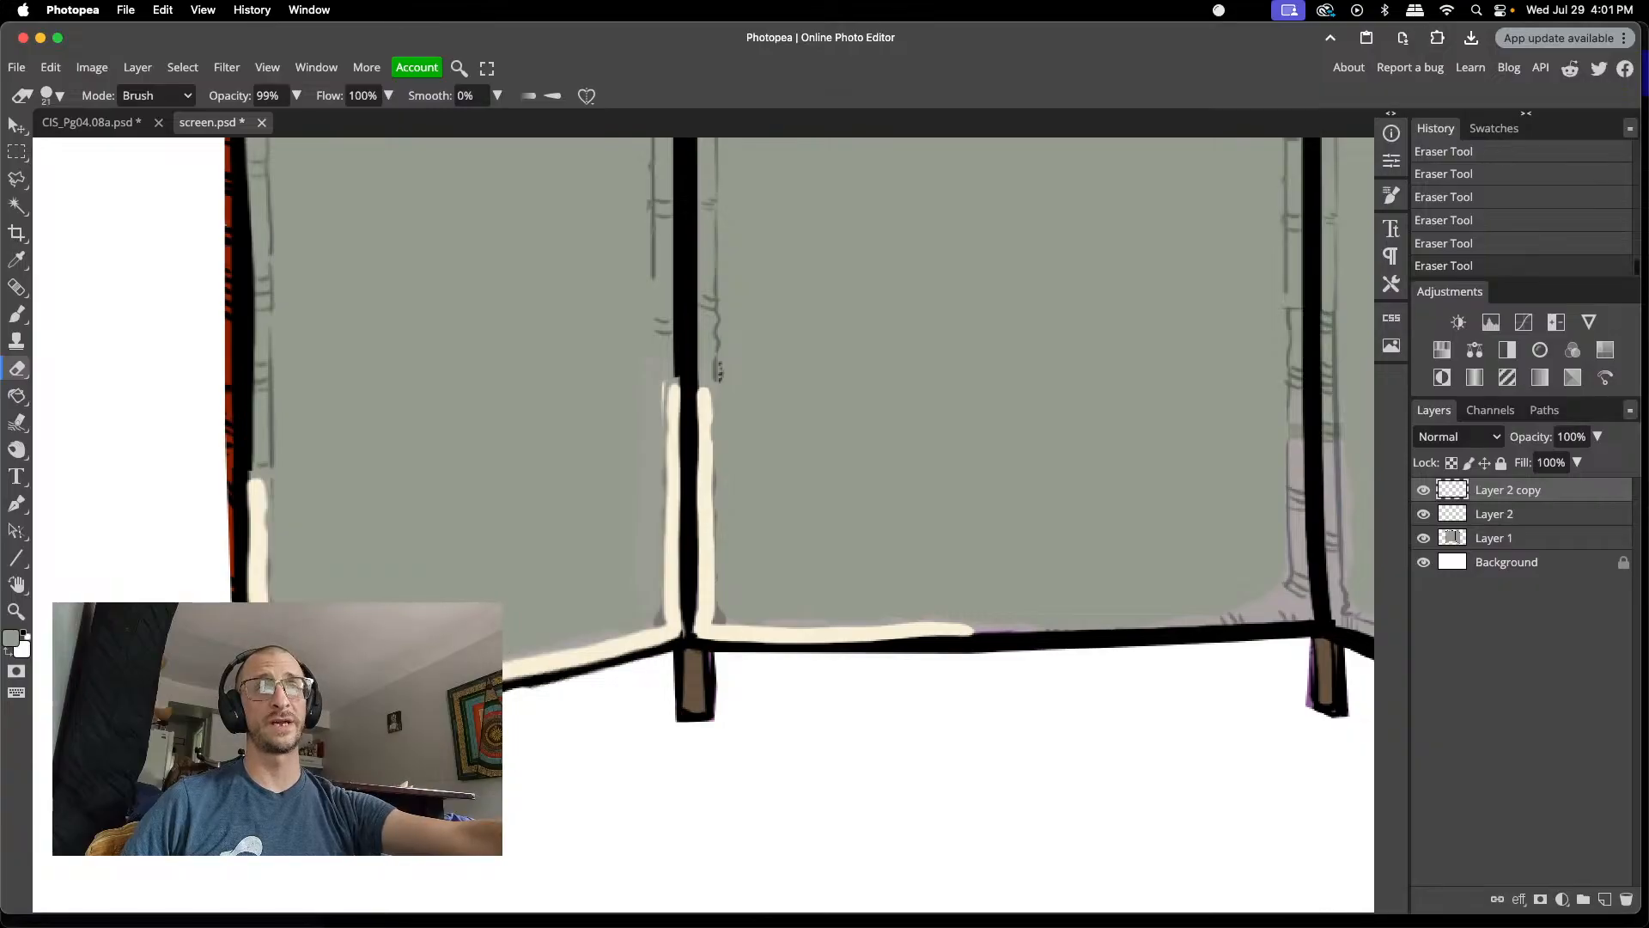
- Lasso the lower-left corner of the middle panel and copy it from Layer 1 to a new layer
{"action": "scroll", "coordinate": [719, 371], "scroll_direction": "down", "scroll_amount": 3}
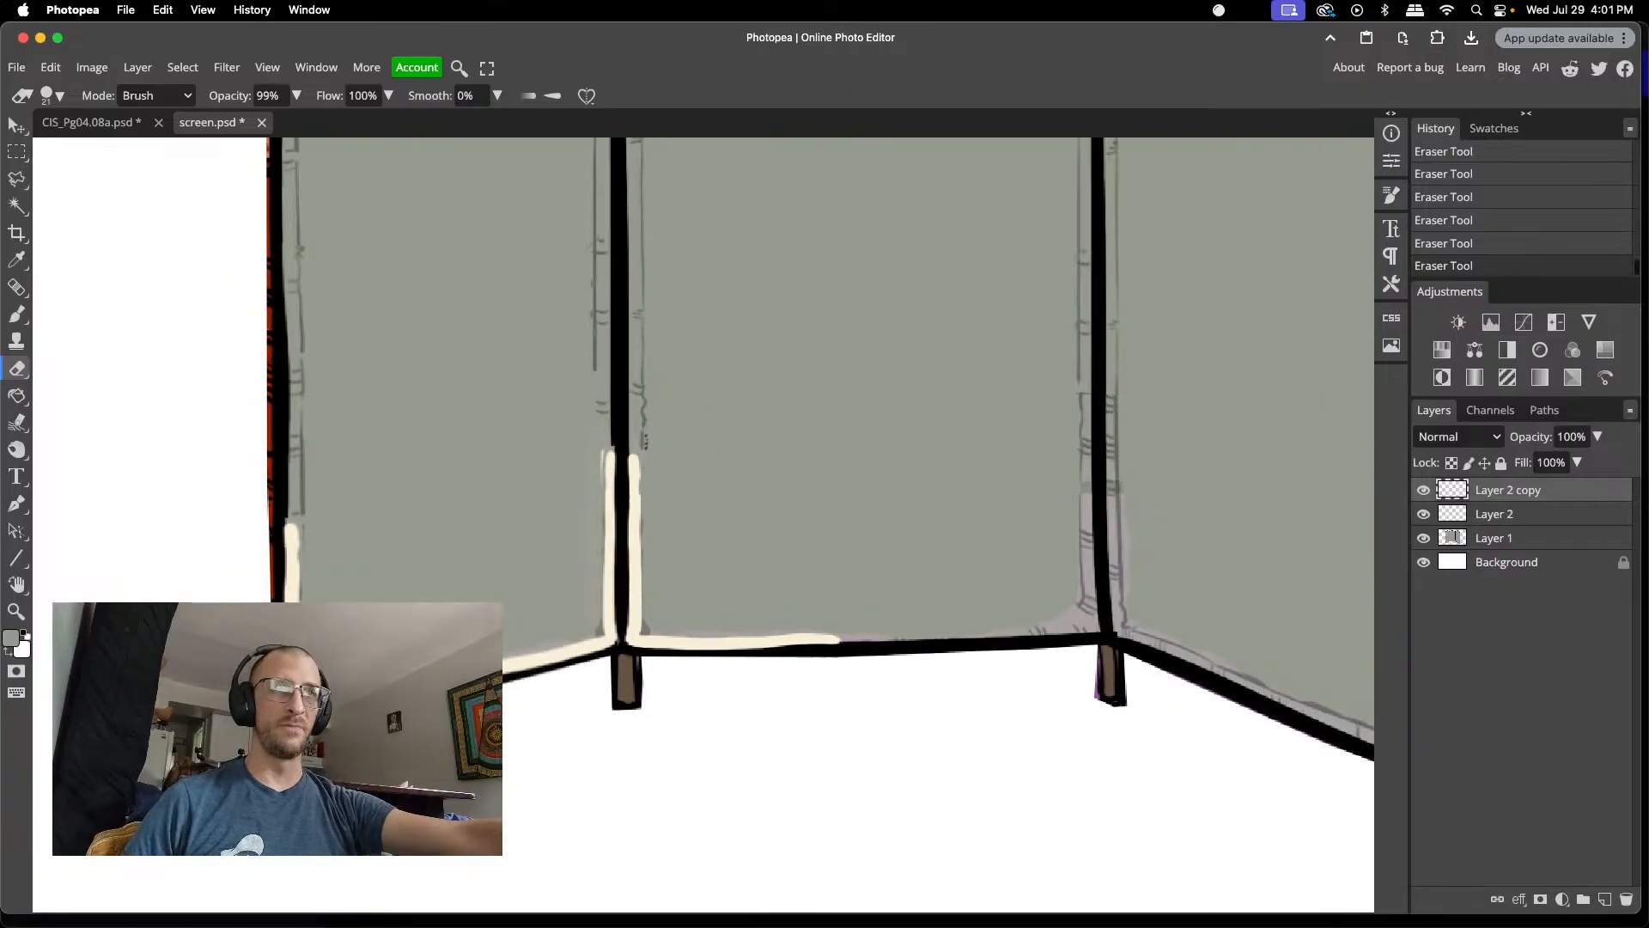
{"action": "scroll", "coordinate": [412, 670], "scroll_direction": "down", "scroll_amount": 2}
{"action": "scroll", "coordinate": [526, 584], "scroll_direction": "up", "scroll_amount": 5}
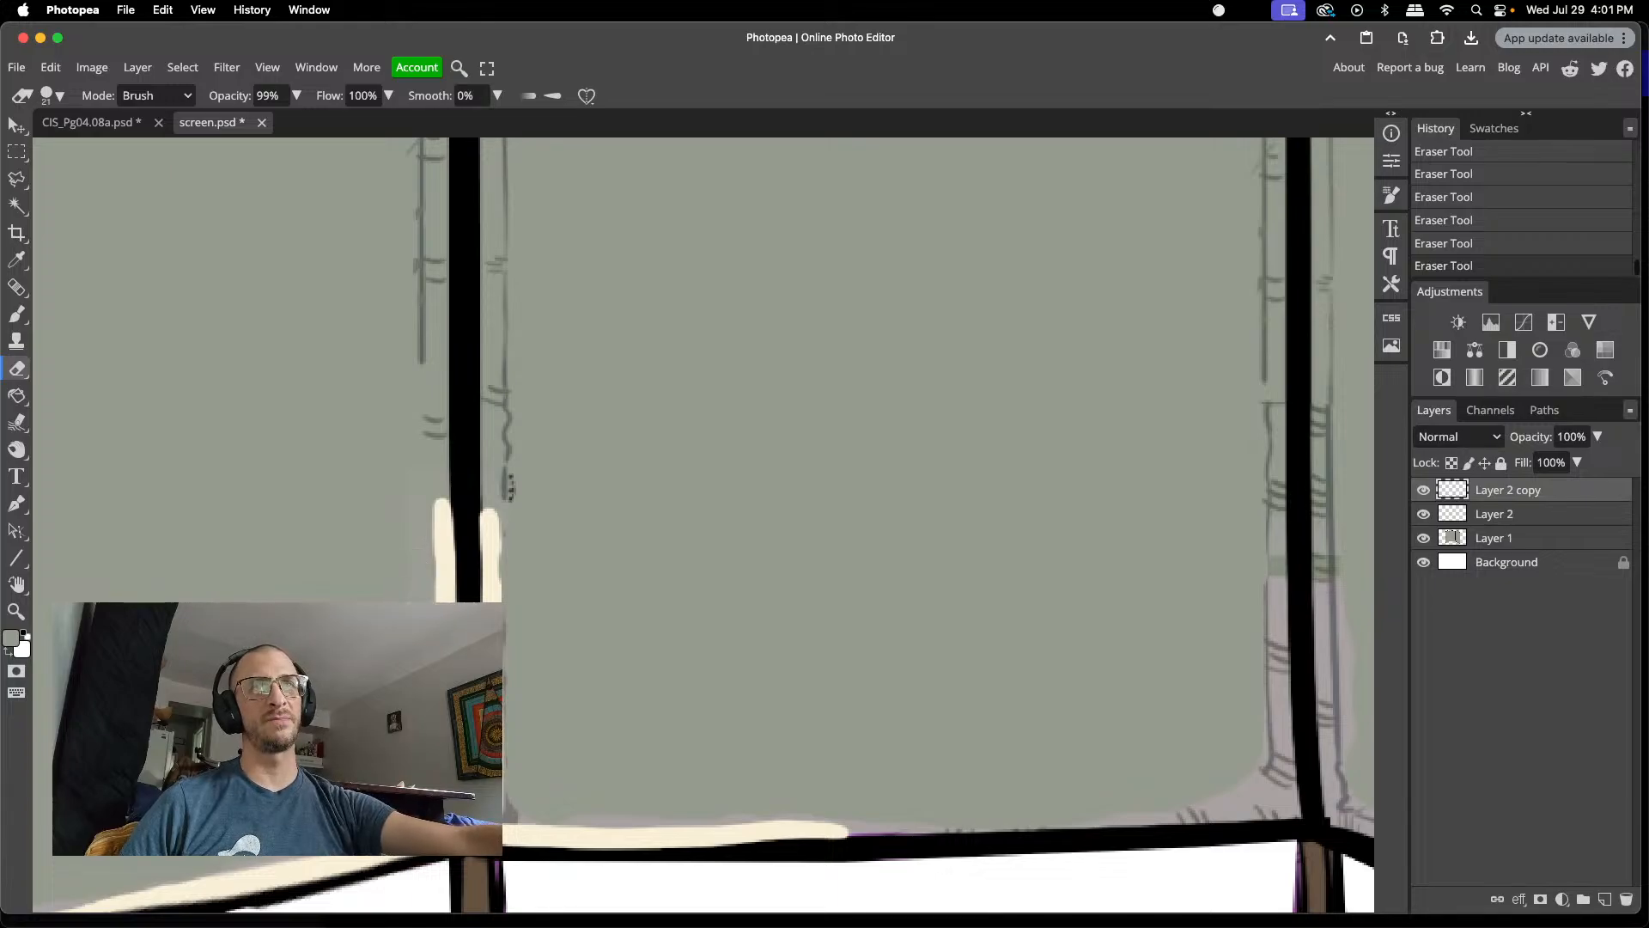
{"action": "scroll", "coordinate": [250, 536], "scroll_direction": "down", "scroll_amount": 10}
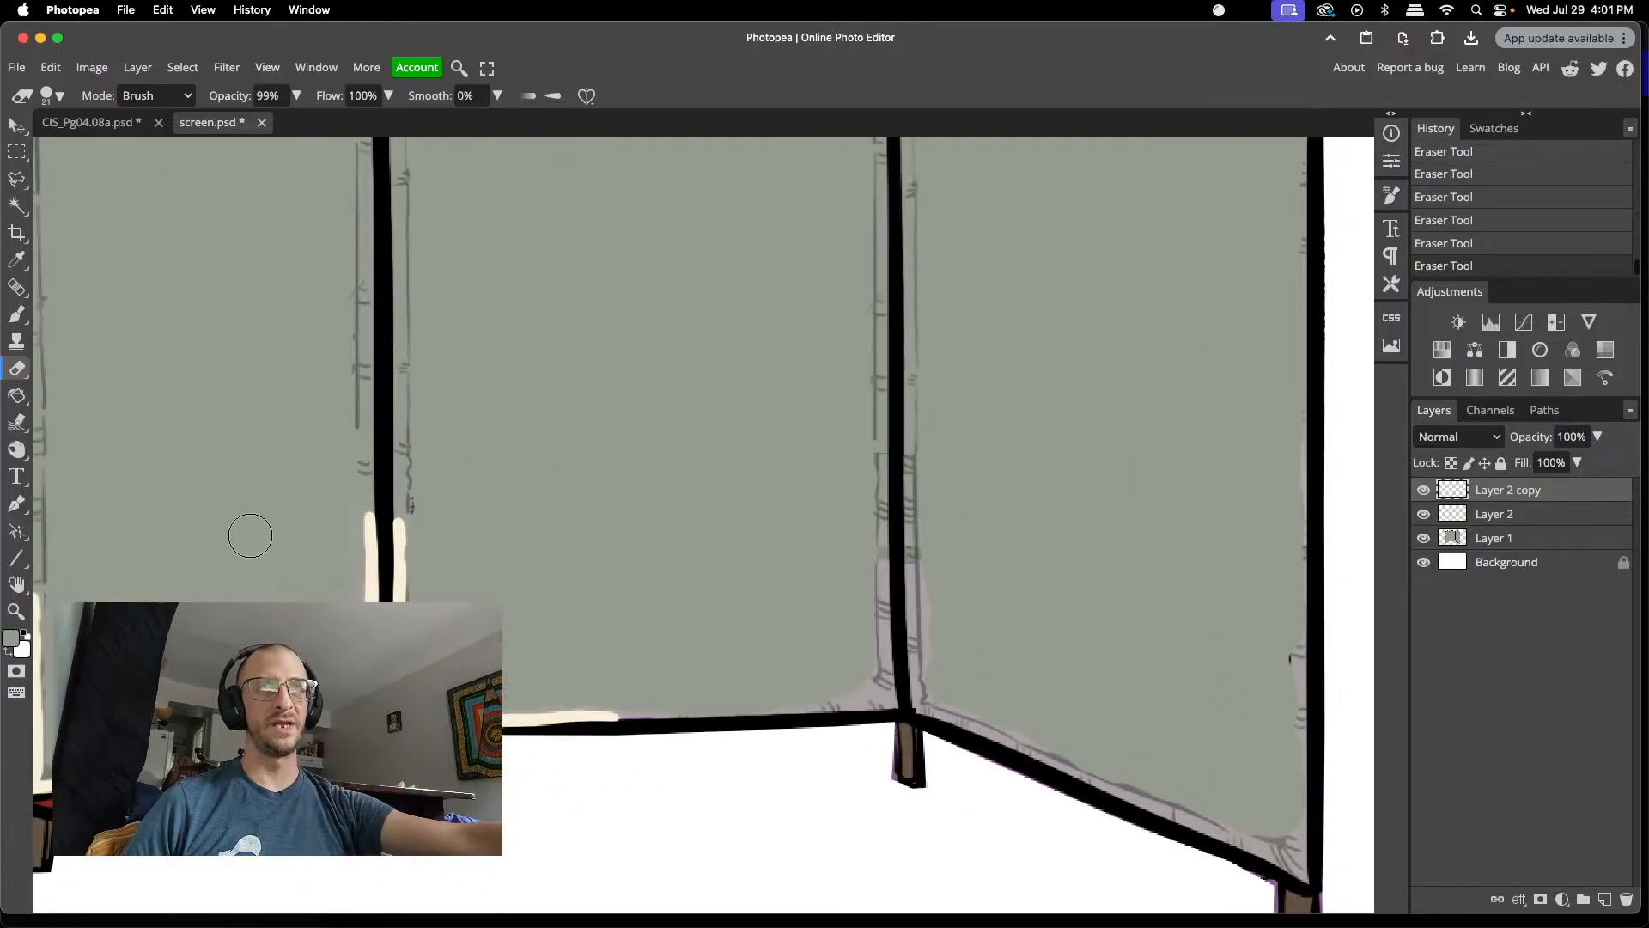
{"action": "scroll", "coordinate": [283, 529], "scroll_direction": "up", "scroll_amount": 5}
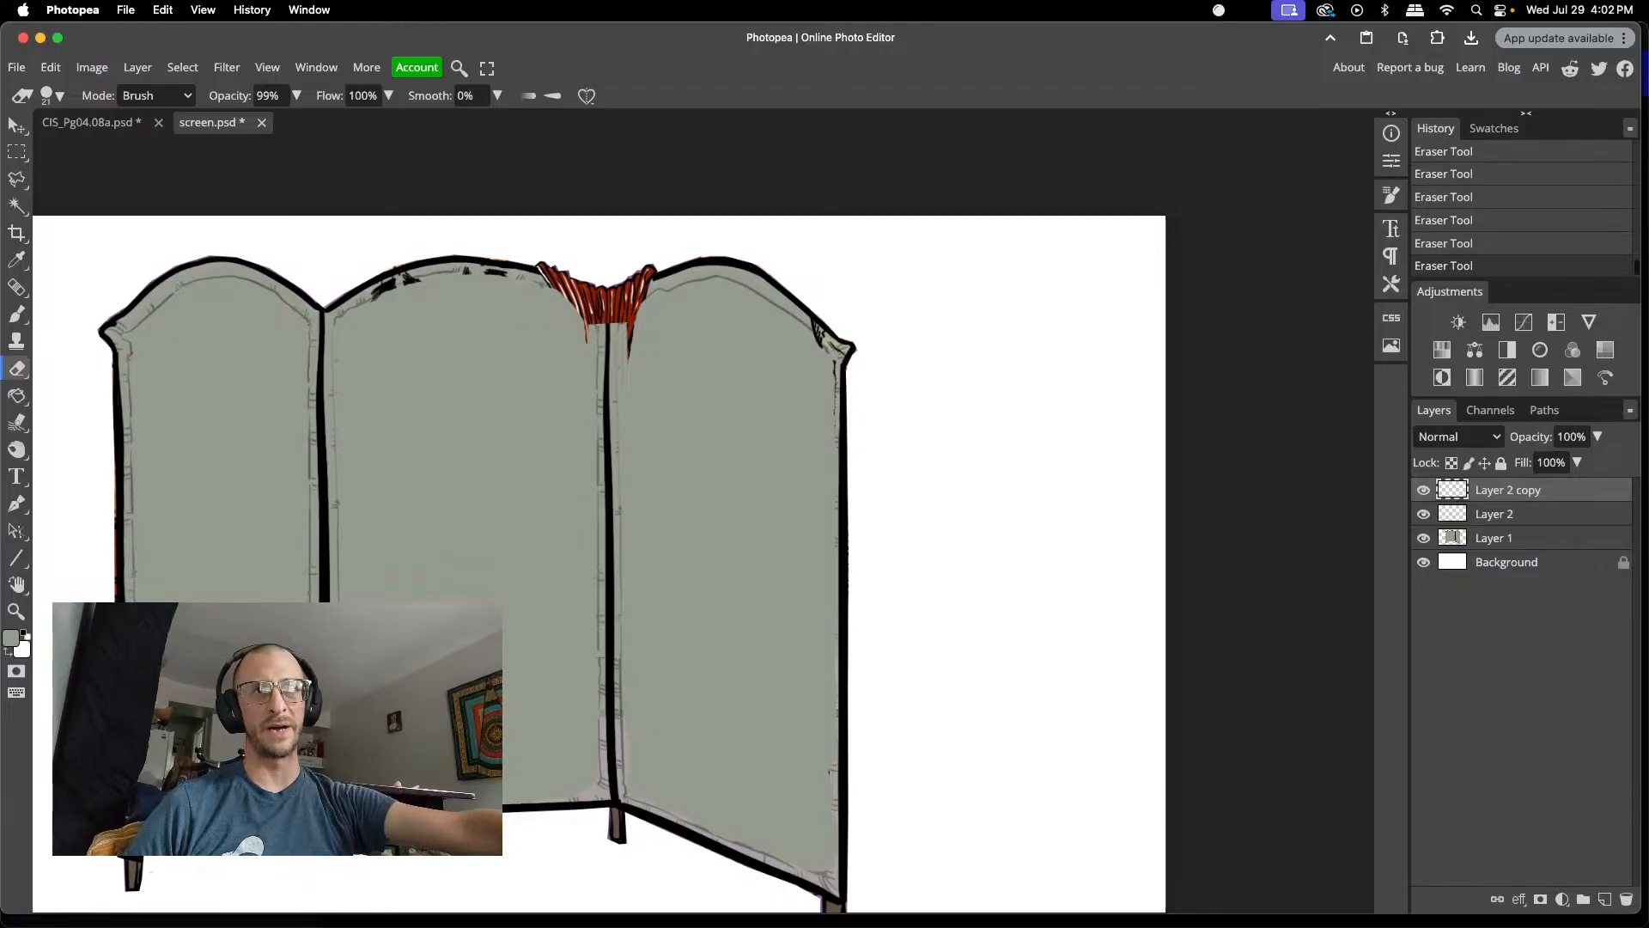
{"action": "scroll", "coordinate": [507, 677], "scroll_direction": "up", "scroll_amount": 3}
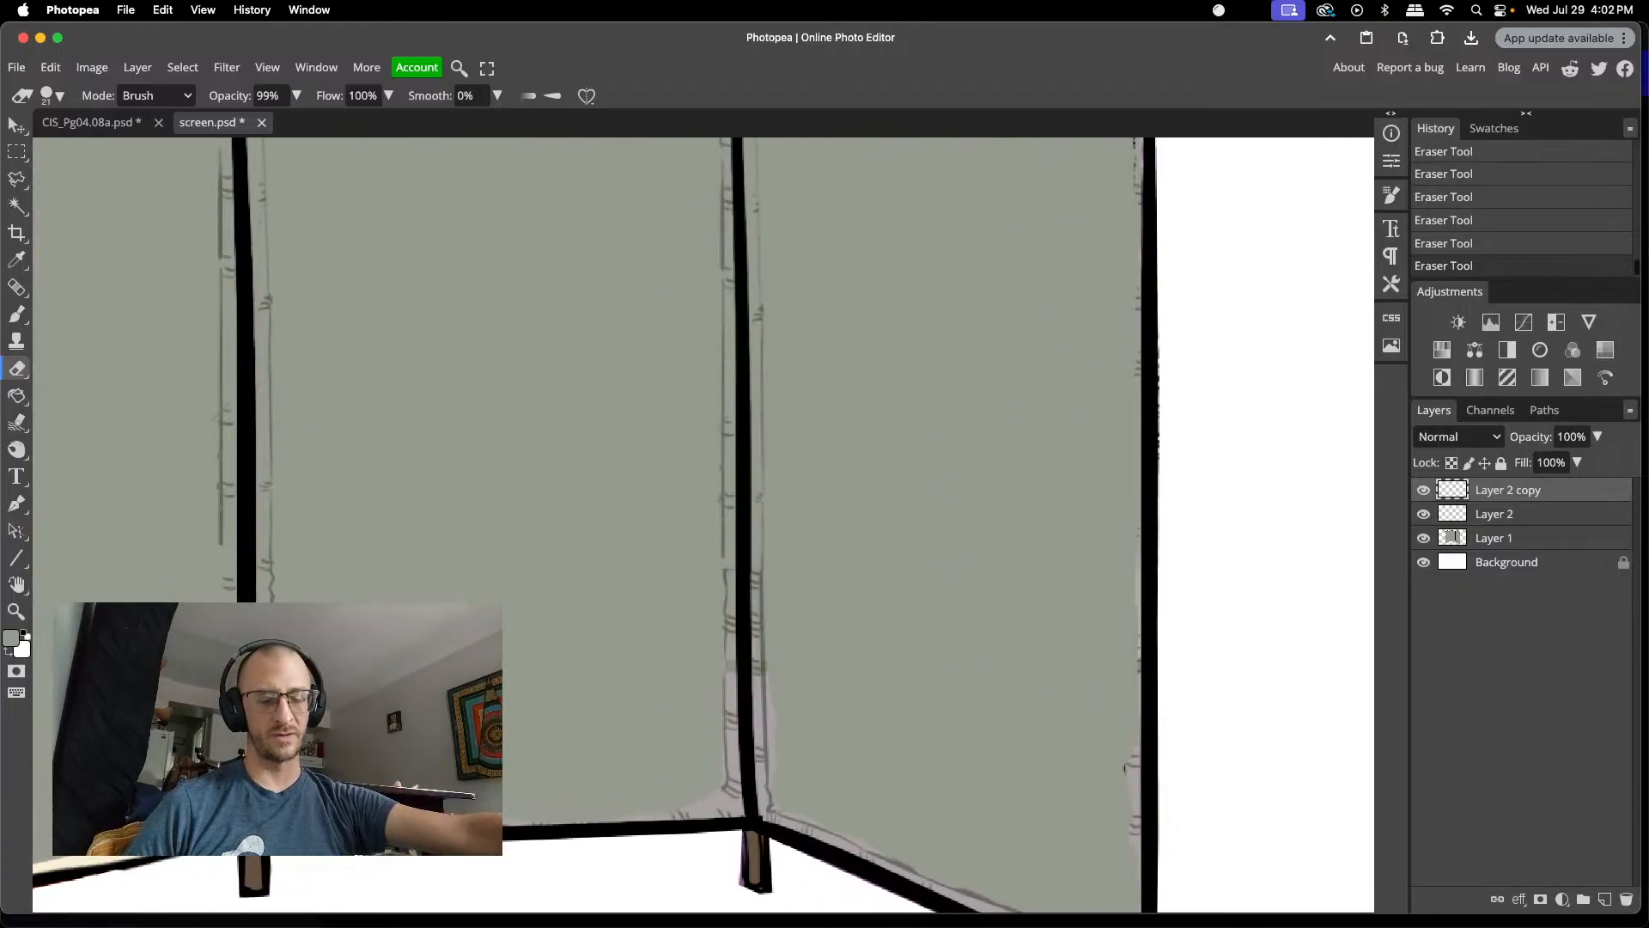
{"action": "key", "text": "l"}
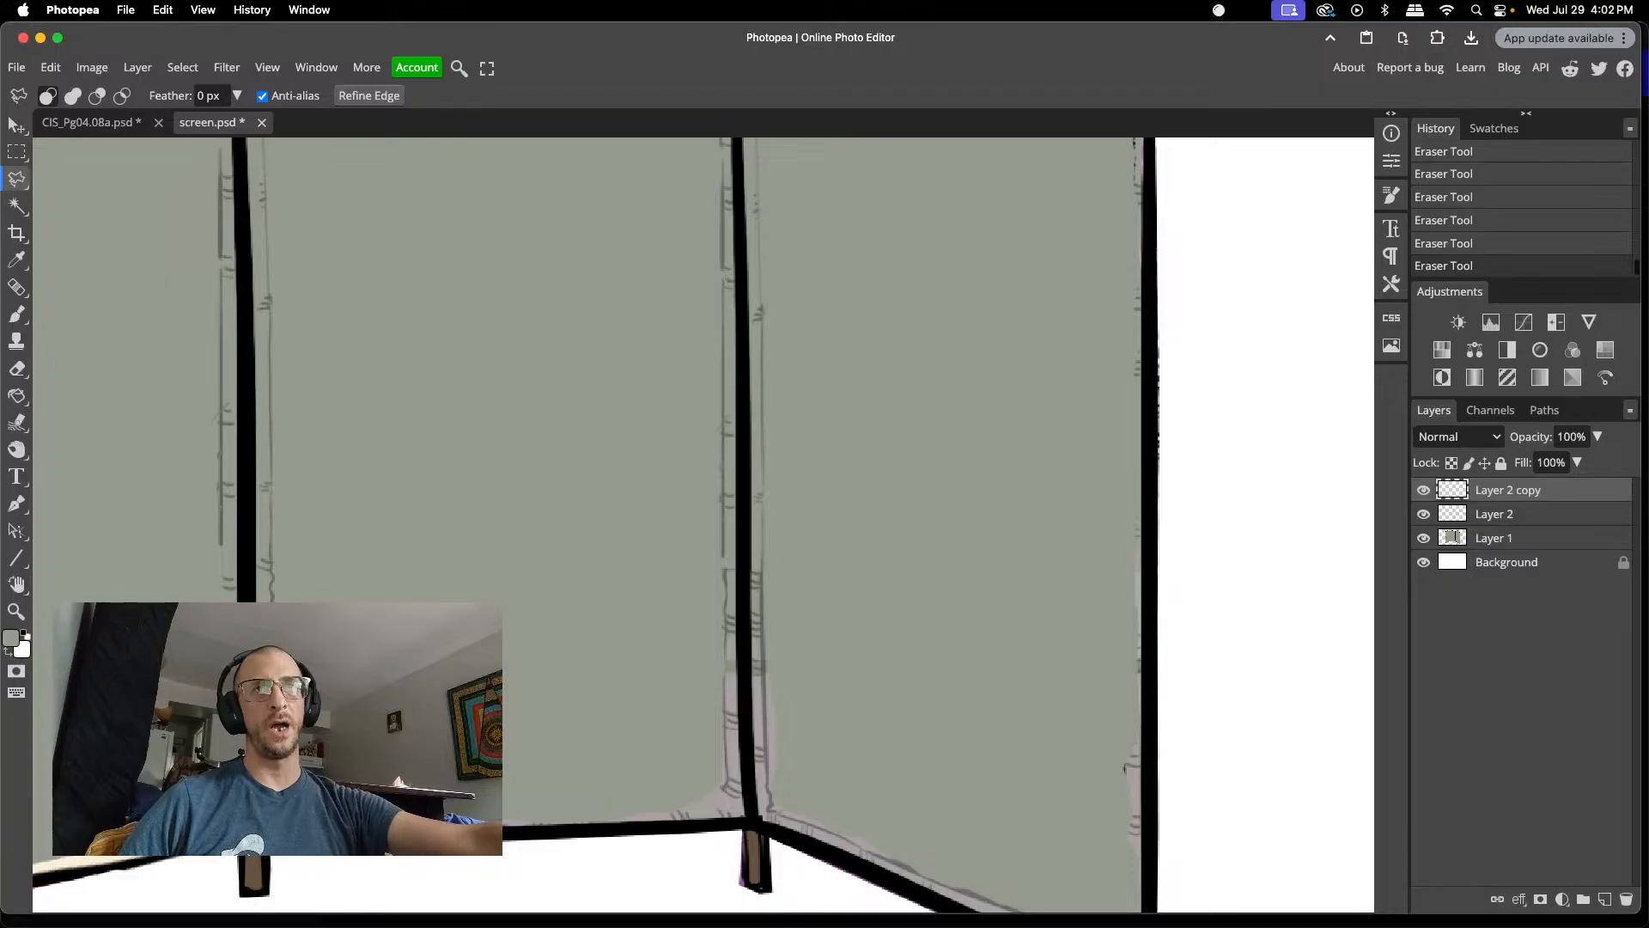
{"action": "key", "text": "Return"}
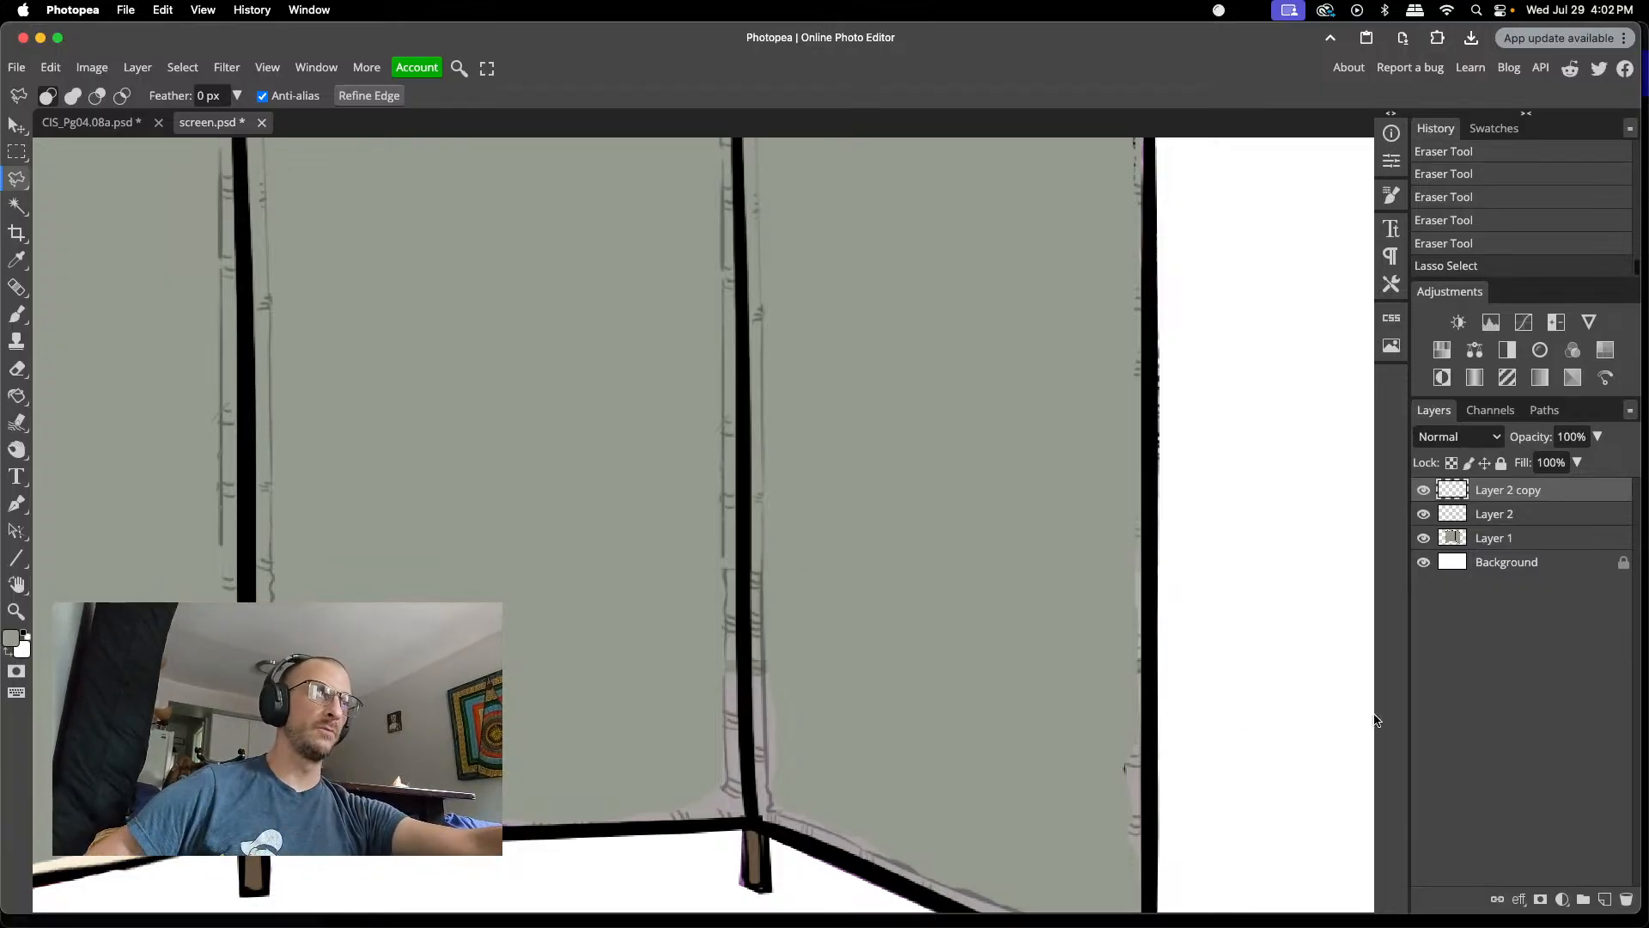
{"action": "left_click", "coordinate": [1538, 534]}
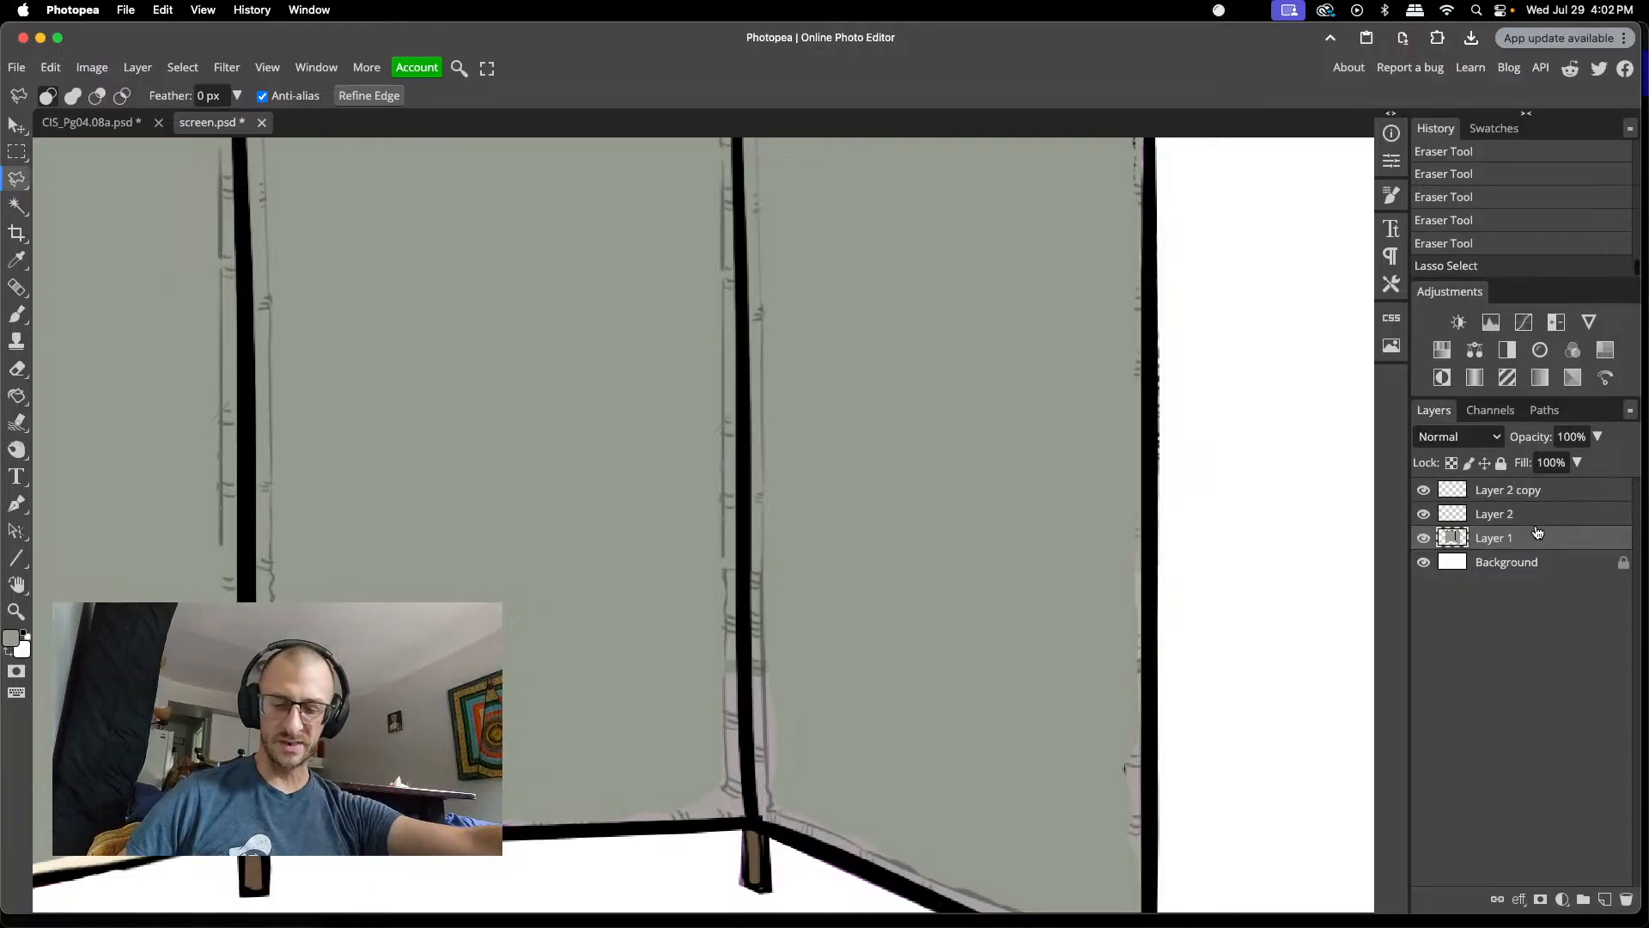
{"action": "key", "text": "ctrl+j"}
{"action": "key", "text": "v"}
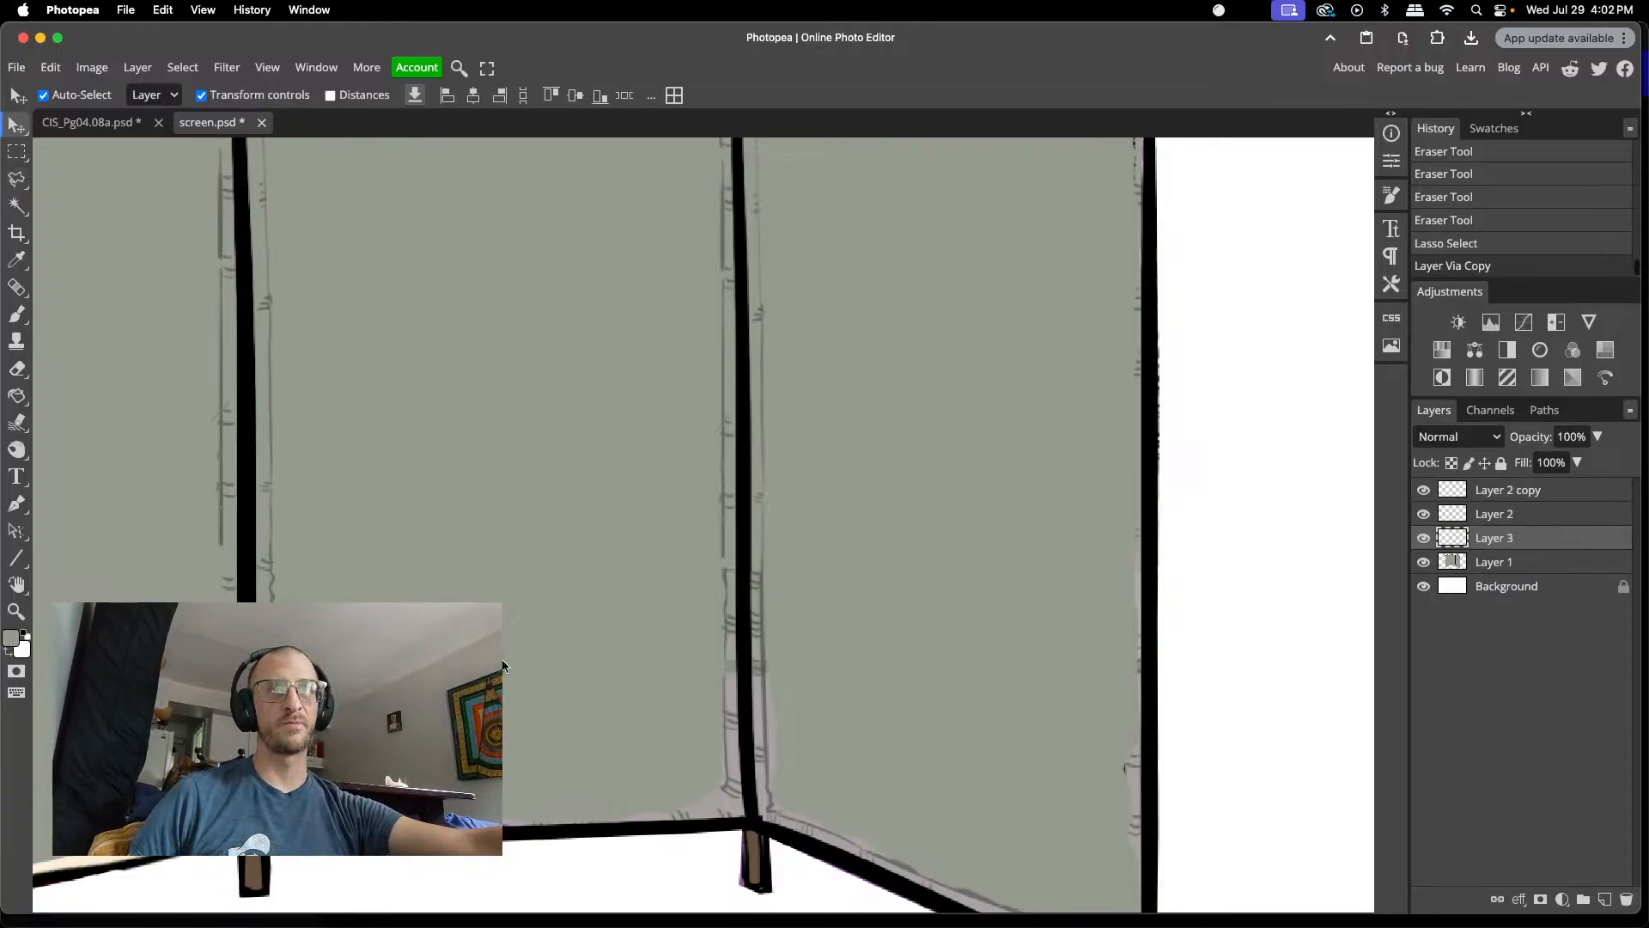
- Move the copied corner across the middle panel to the second divider and mirror it horizontally with a width of -100%
{"action": "left_click_drag", "start_coordinate": [490, 665], "coordinate": [551, 650]}
{"action": "key", "text": "ctrl+z"}
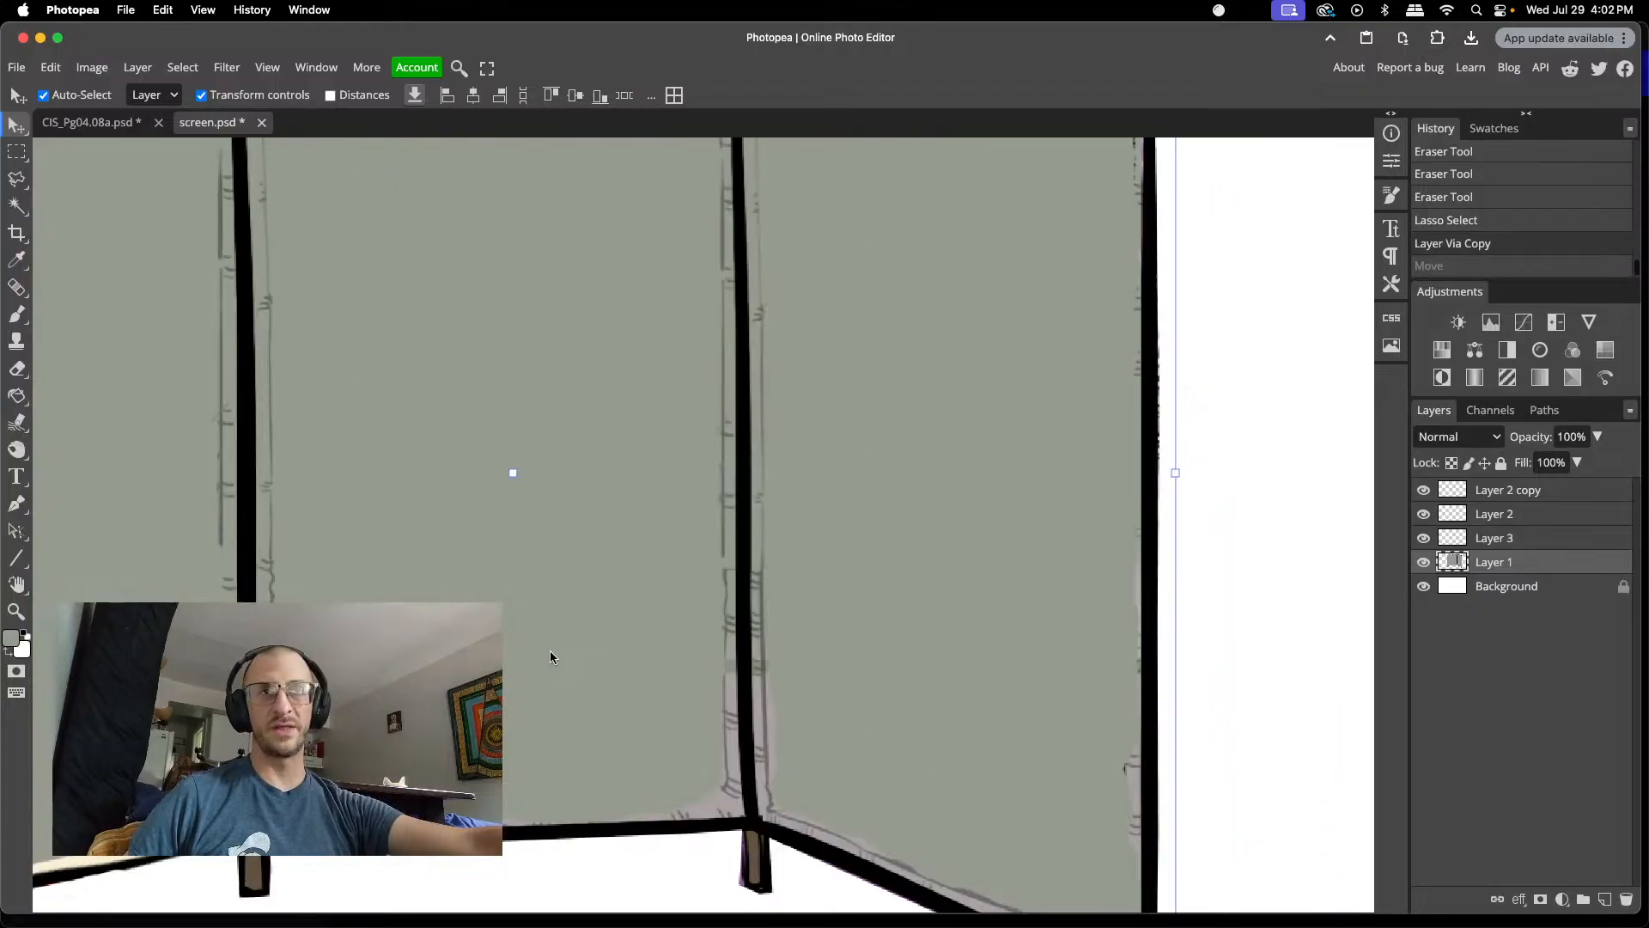
{"action": "left_click_drag", "start_coordinate": [370, 827], "coordinate": [612, 834]}
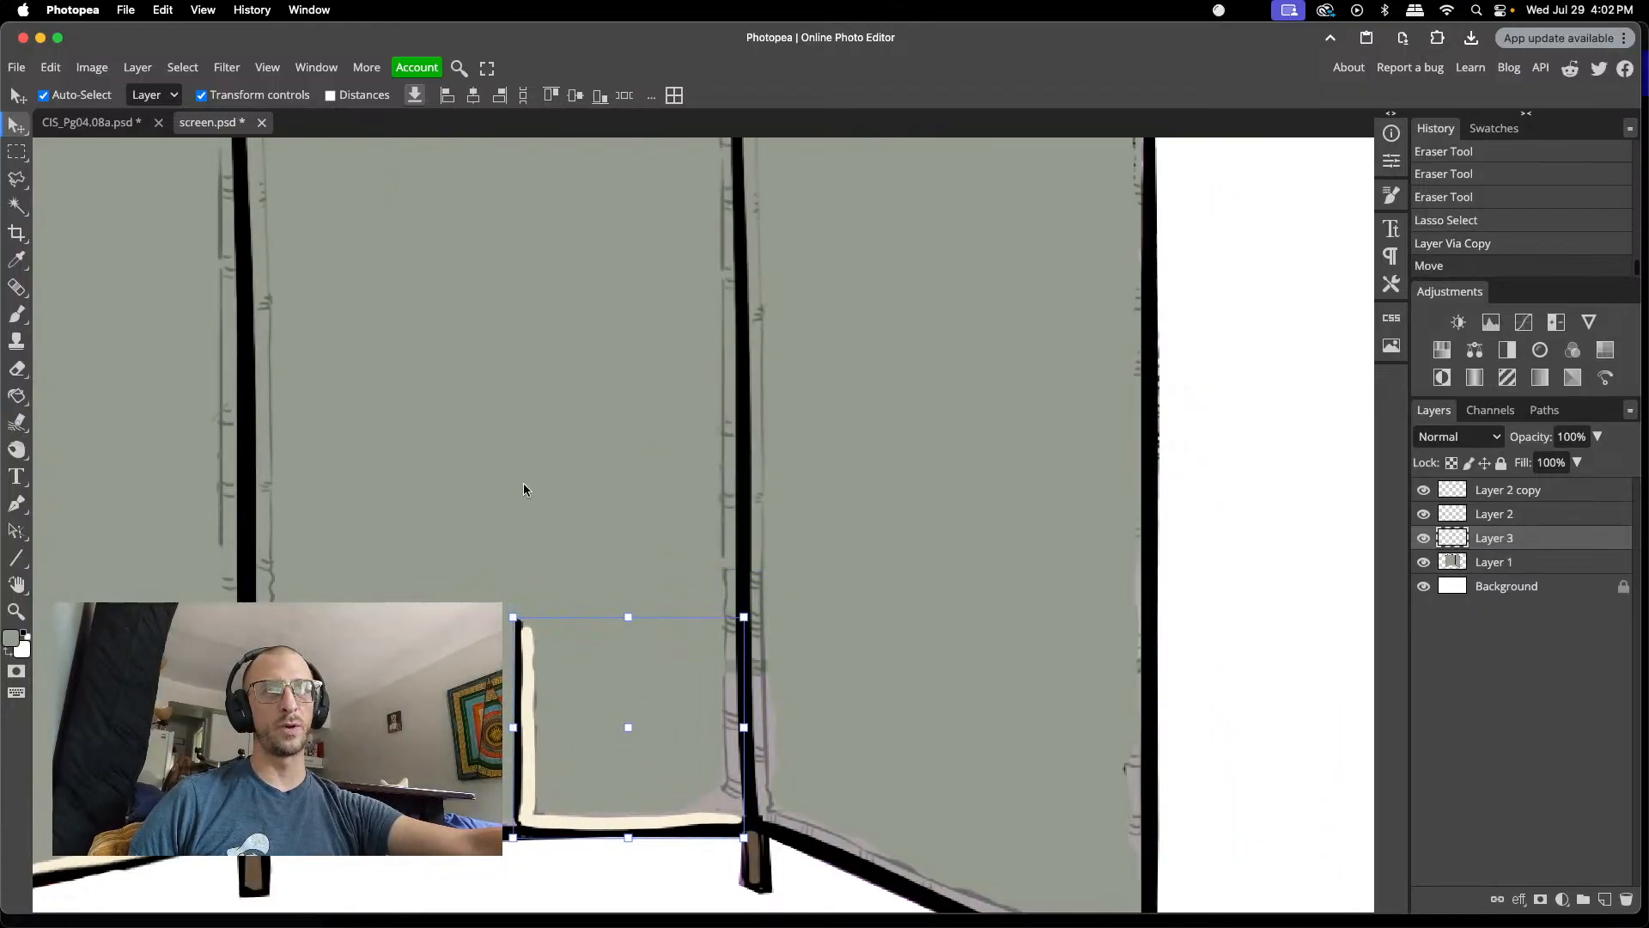
{"action": "left_click", "coordinate": [515, 664]}
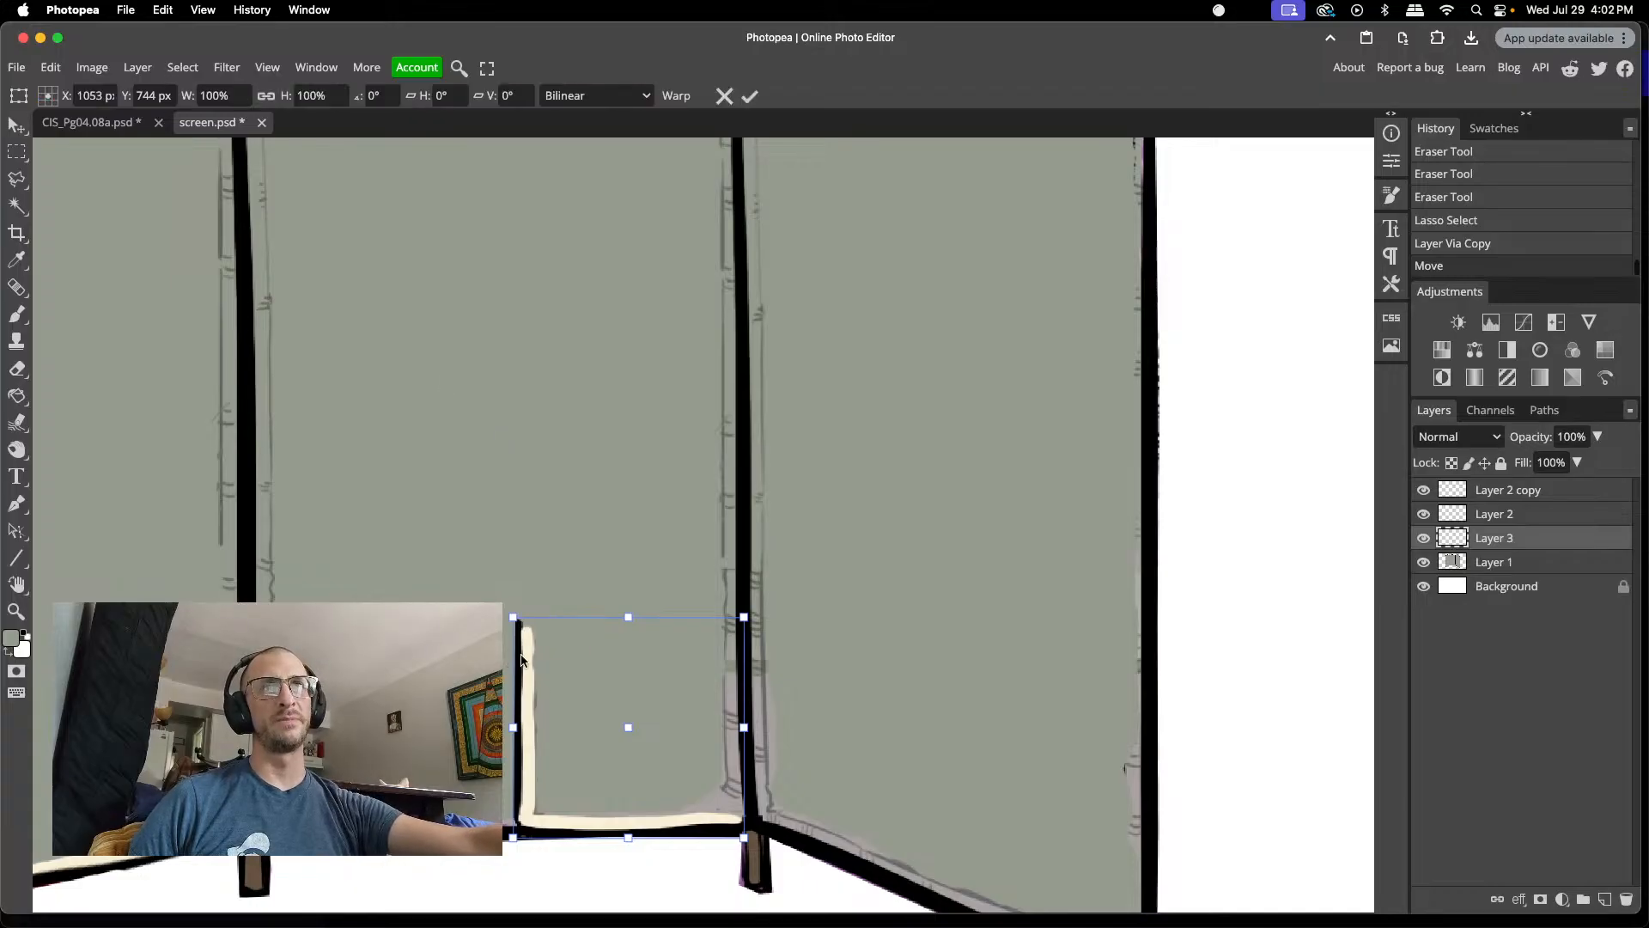
{"action": "left_click", "coordinate": [202, 95]}
{"action": "type", "text": "-"}
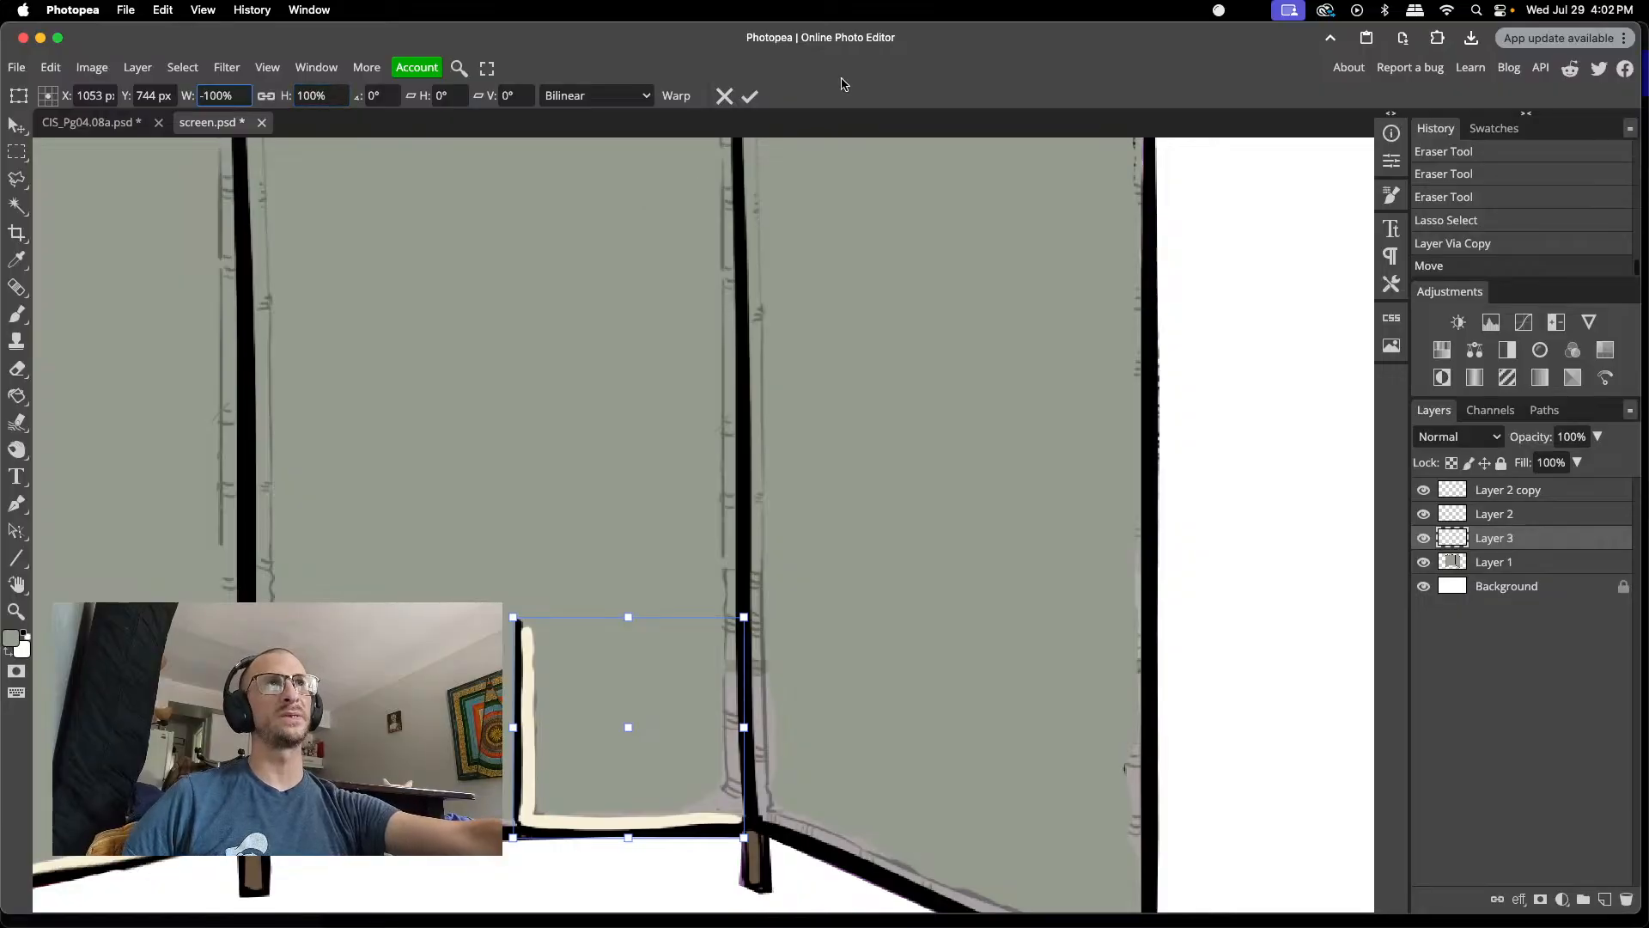
{"action": "key", "text": "Return"}
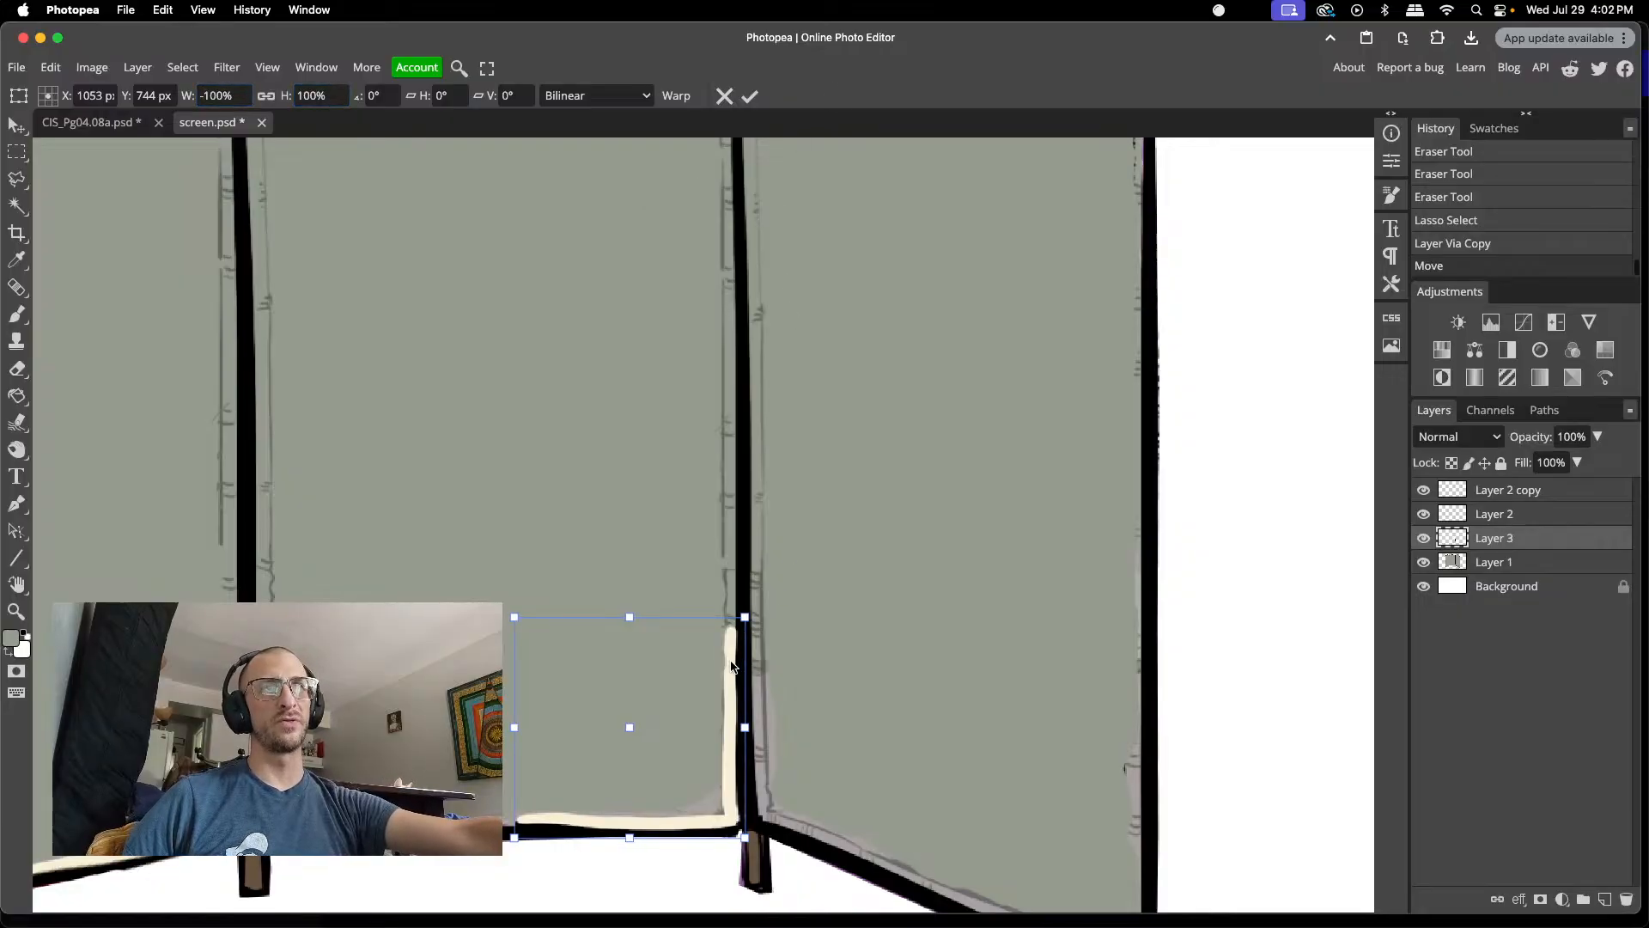
- Fit the mirrored corner against the second divider and distort its lower-left corner to follow the middle panel's sloping base
{"action": "left_click_drag", "start_coordinate": [730, 661], "coordinate": [729, 656]}
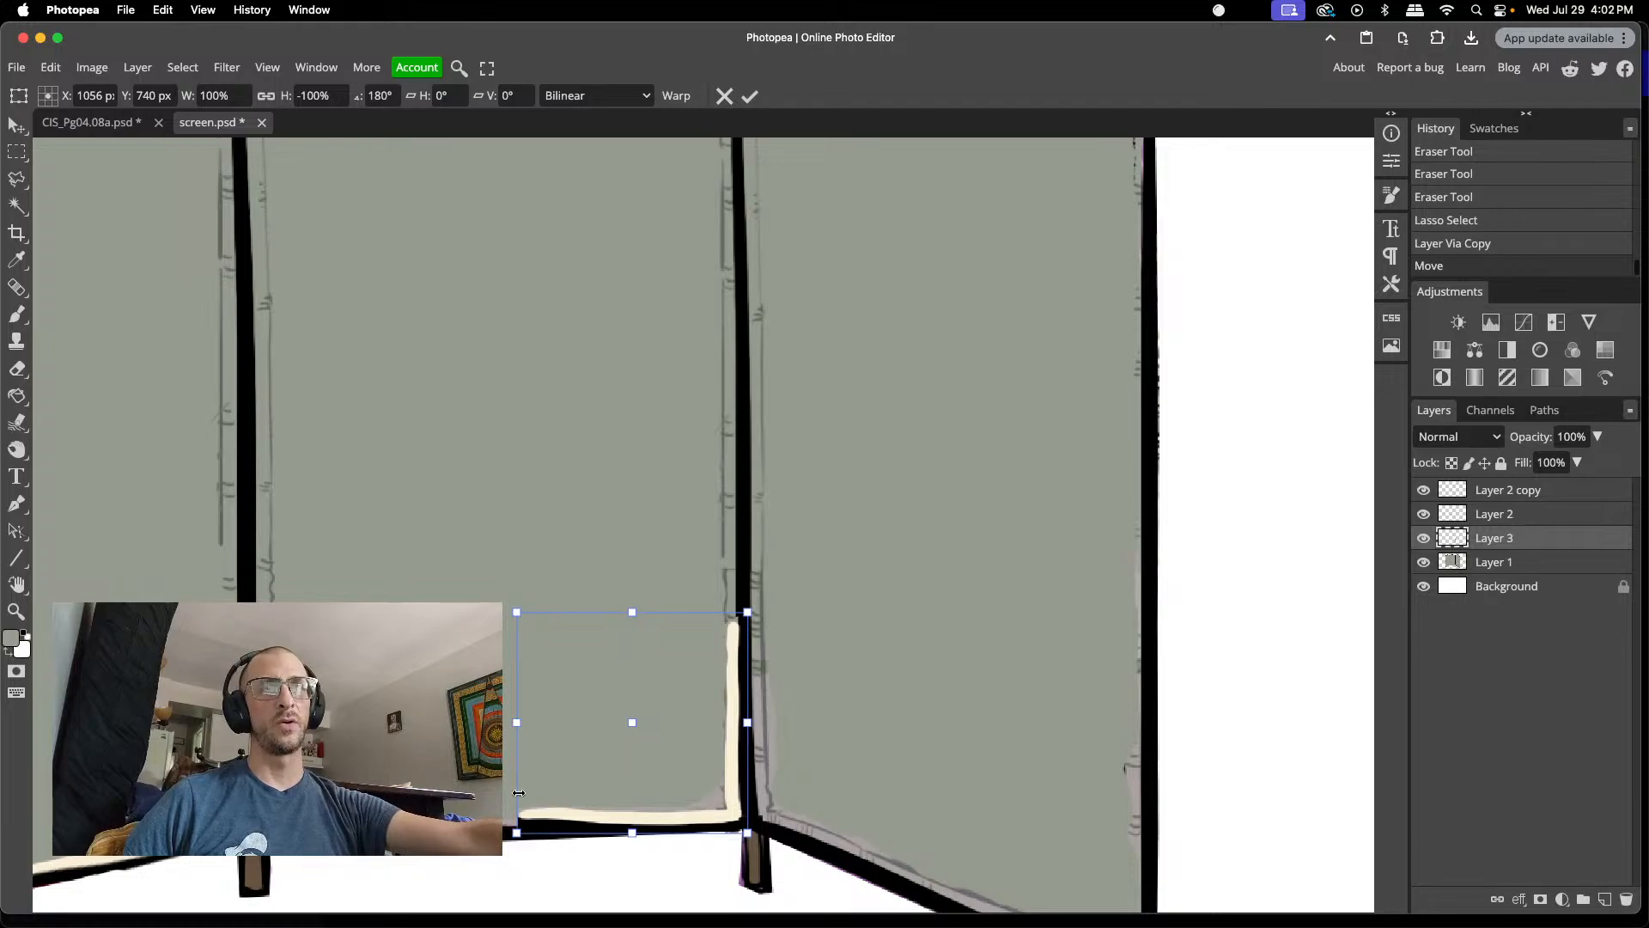
{"action": "left_click_drag", "start_coordinate": [517, 833], "coordinate": [506, 846]}
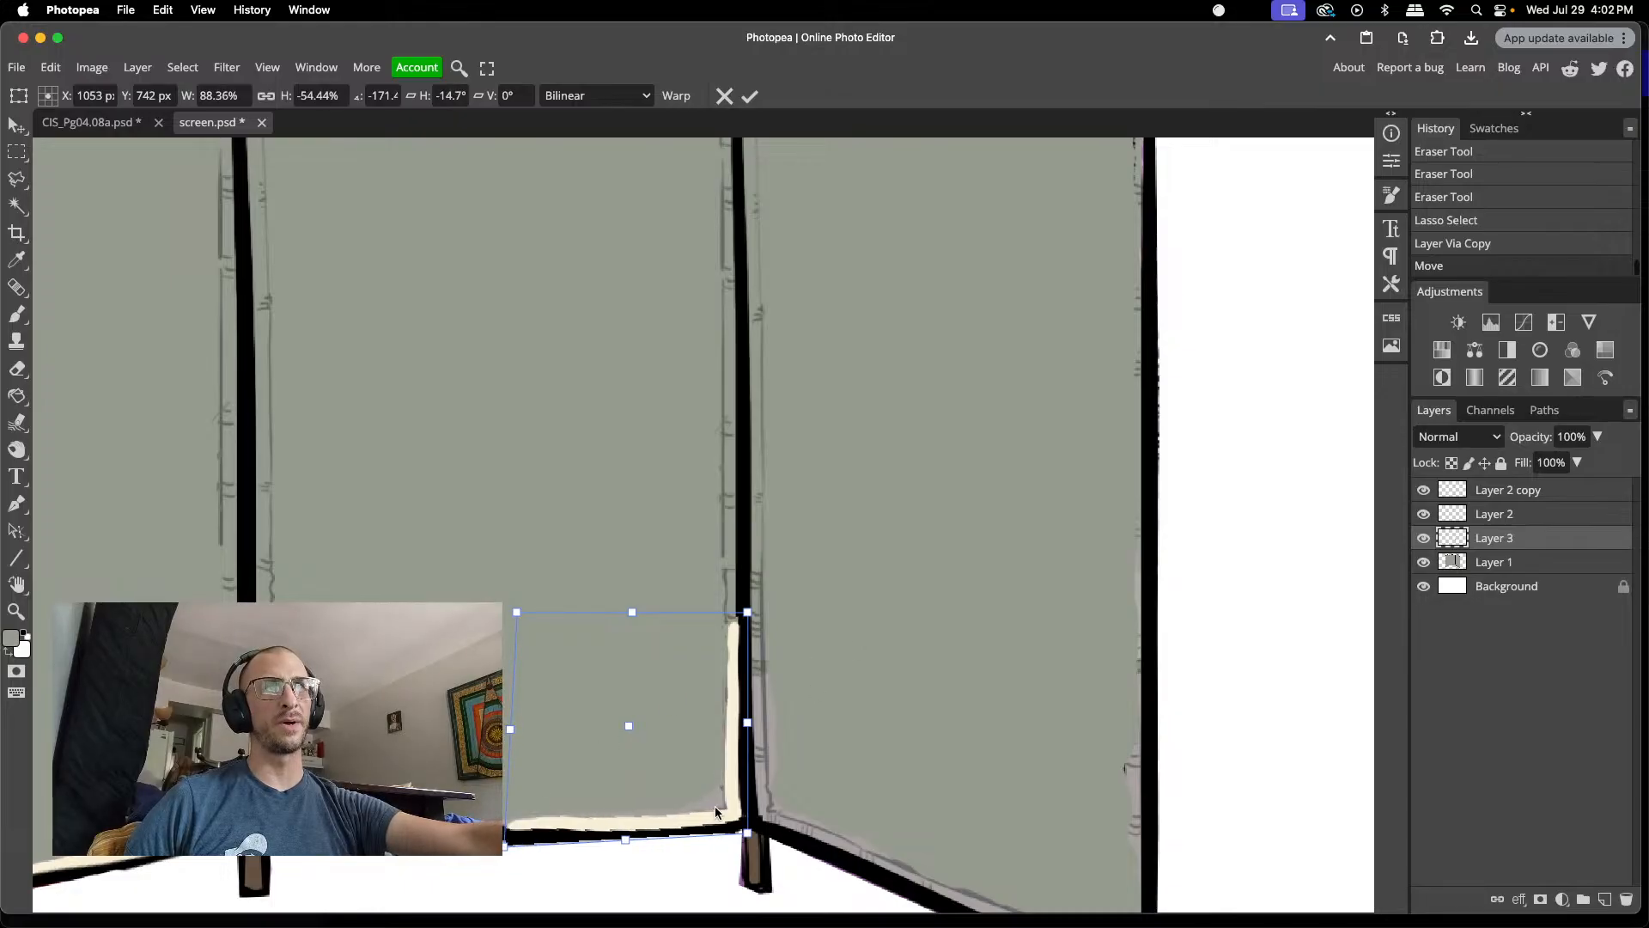
{"action": "left_click", "coordinate": [750, 96]}
- Nudge Layer 3 closer to the second divider and scale its height to 98.41%
{"action": "left_click", "coordinate": [553, 329]}
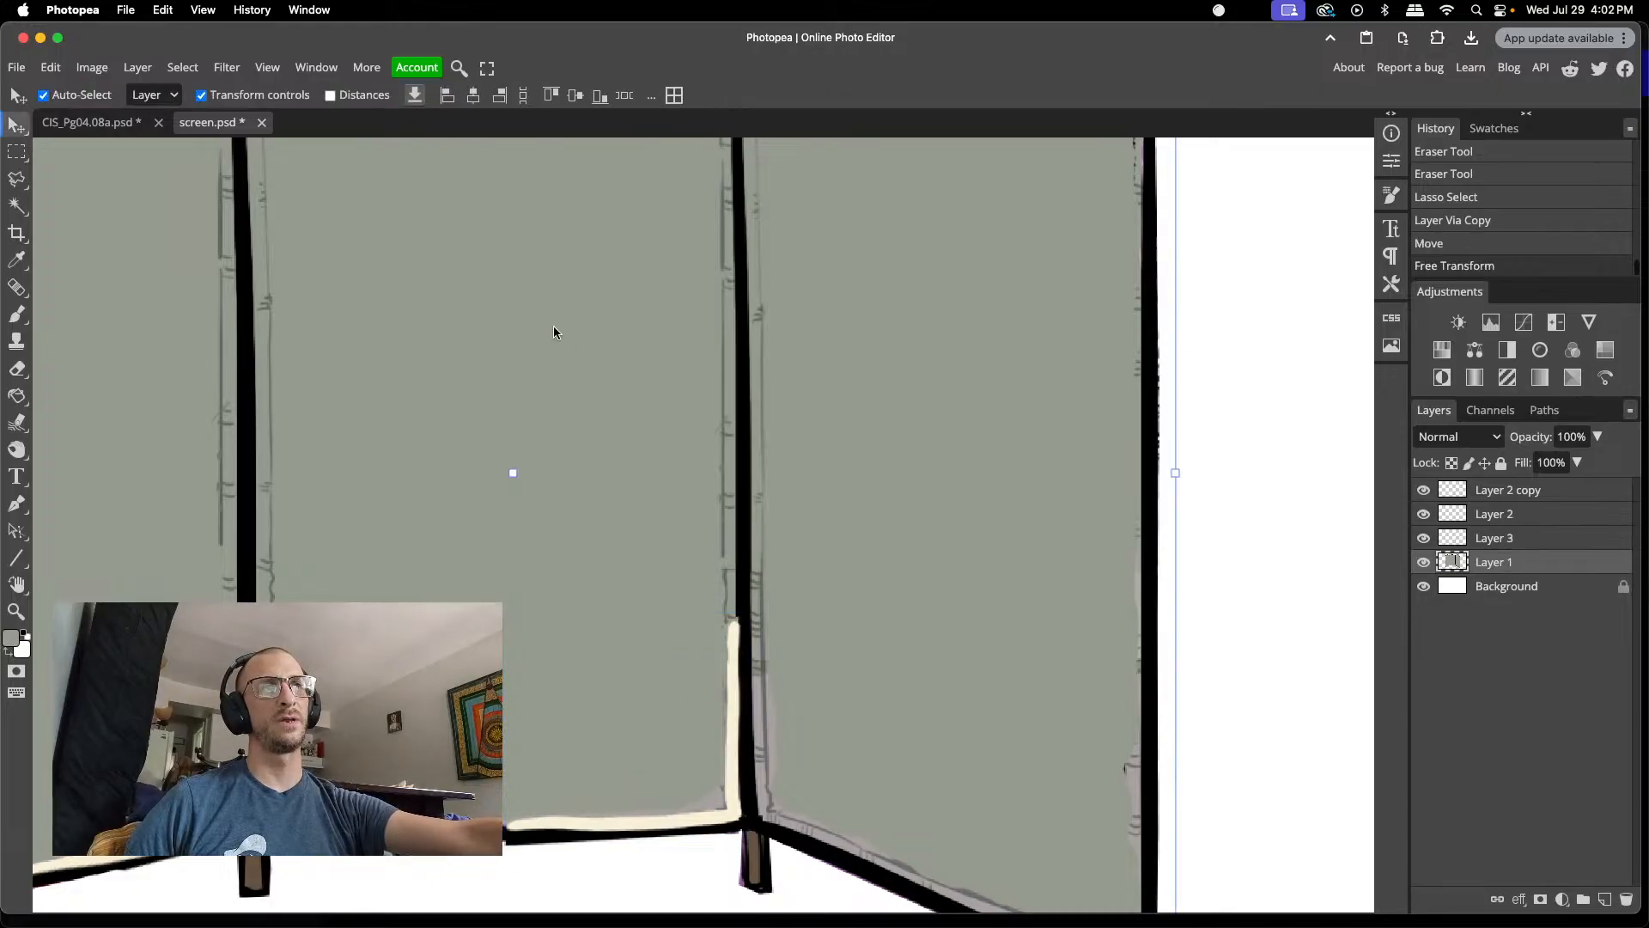
{"action": "left_click", "coordinate": [733, 658]}
{"action": "left_click_drag", "start_coordinate": [734, 659], "coordinate": [739, 661]}
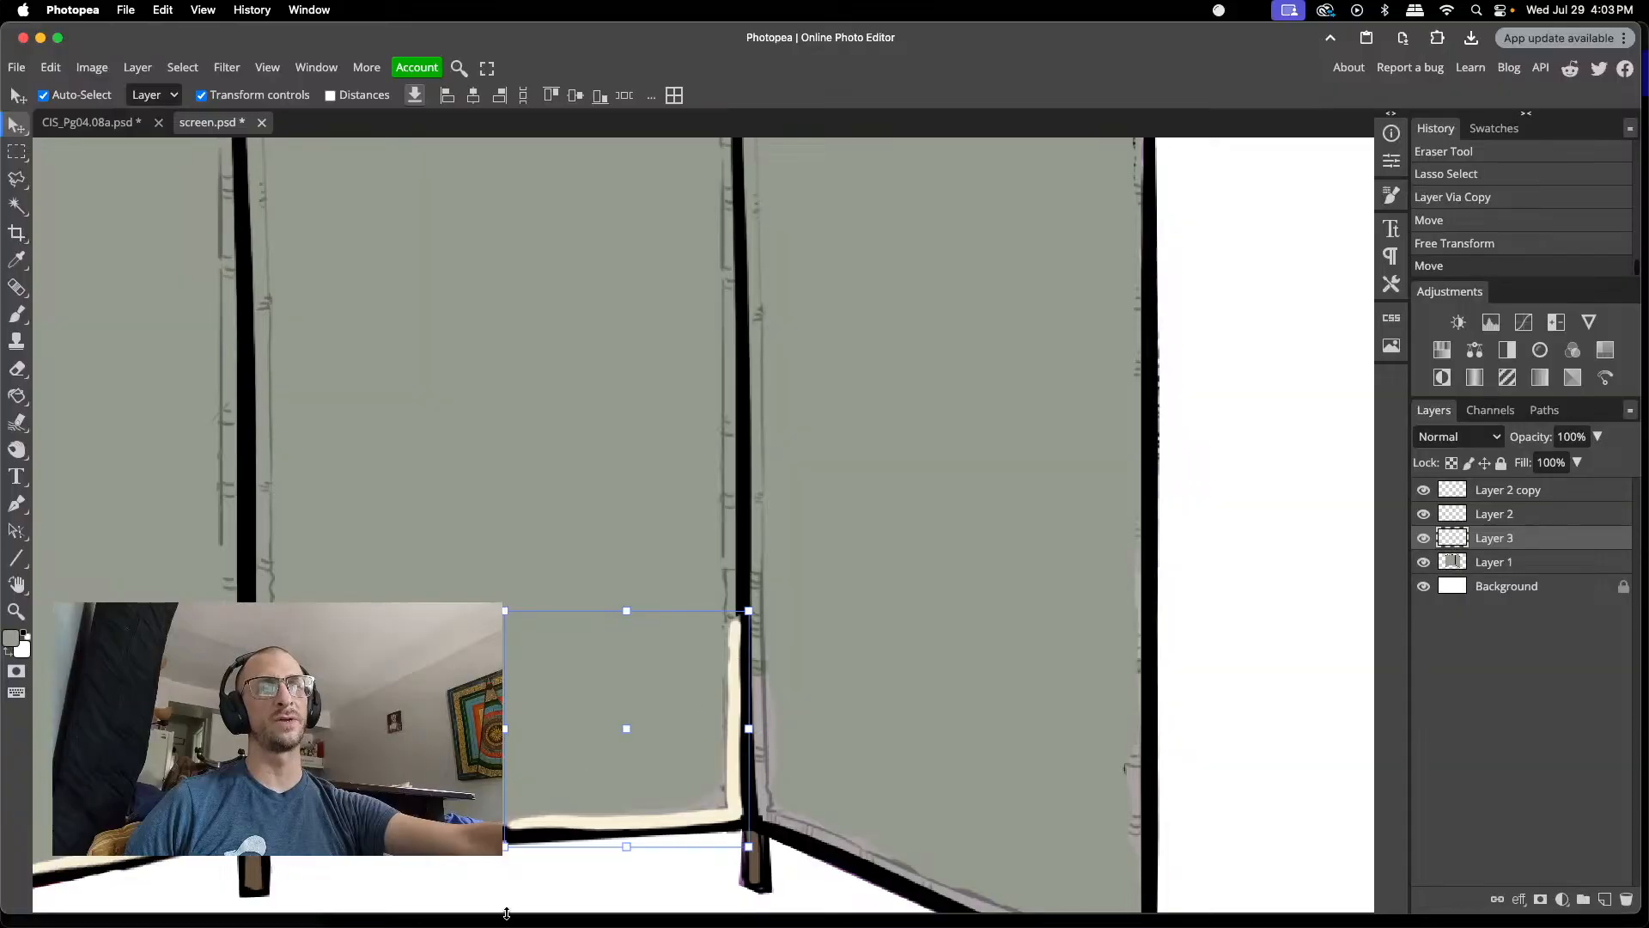
{"action": "left_click_drag", "start_coordinate": [559, 847], "coordinate": [627, 842]}
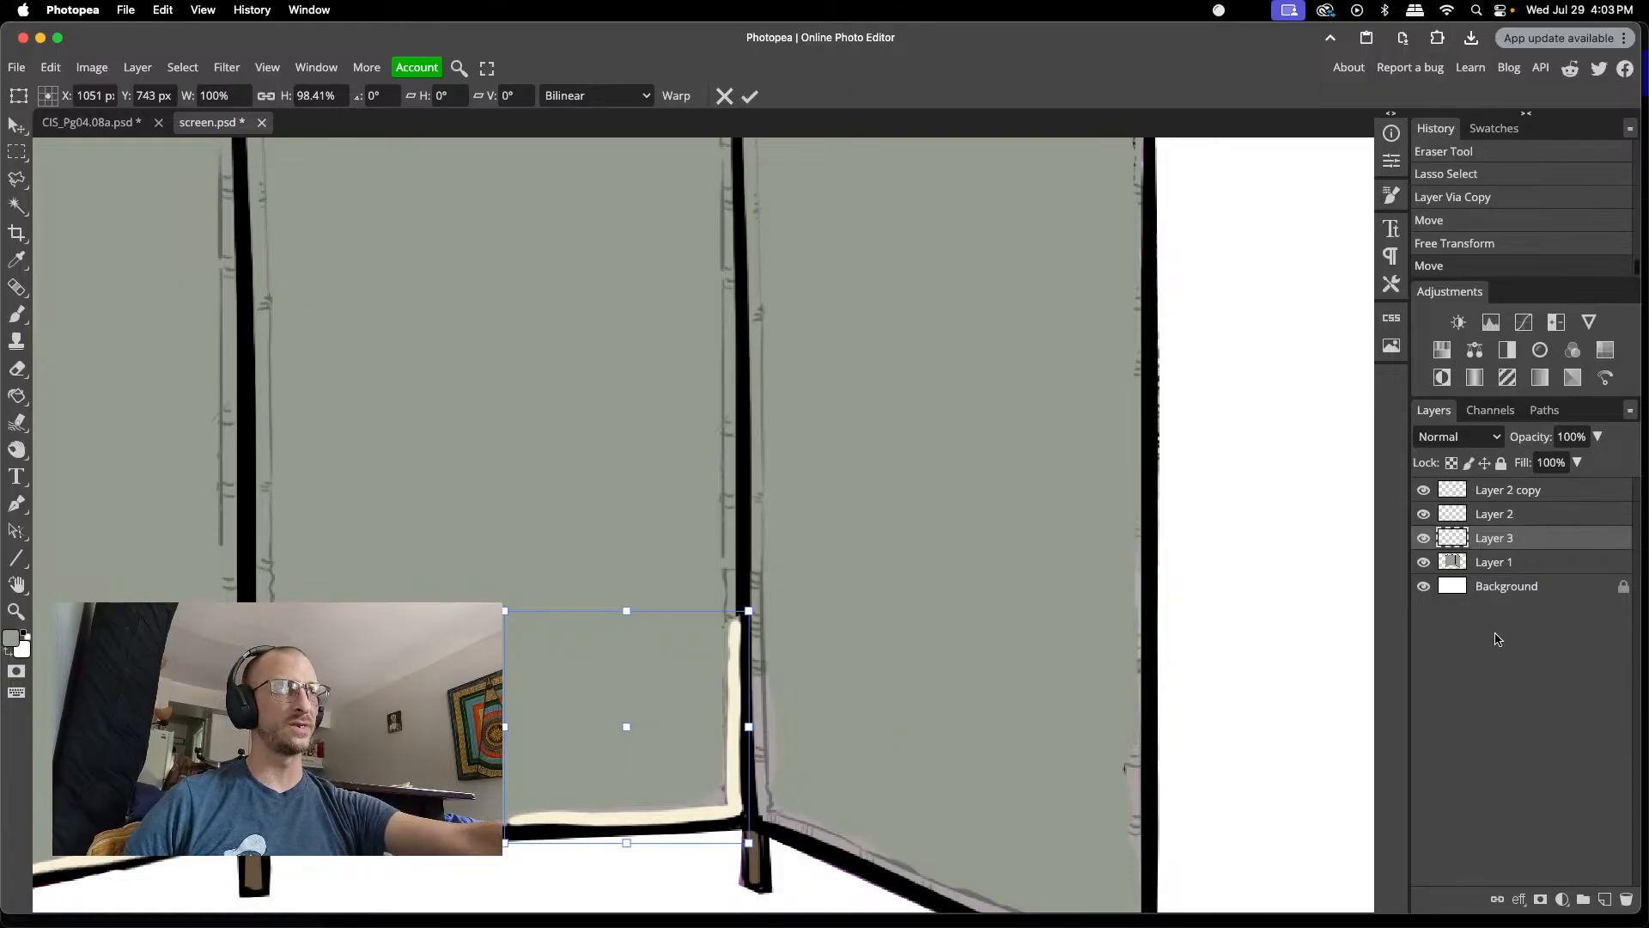
{"action": "left_click", "coordinate": [1486, 492]}
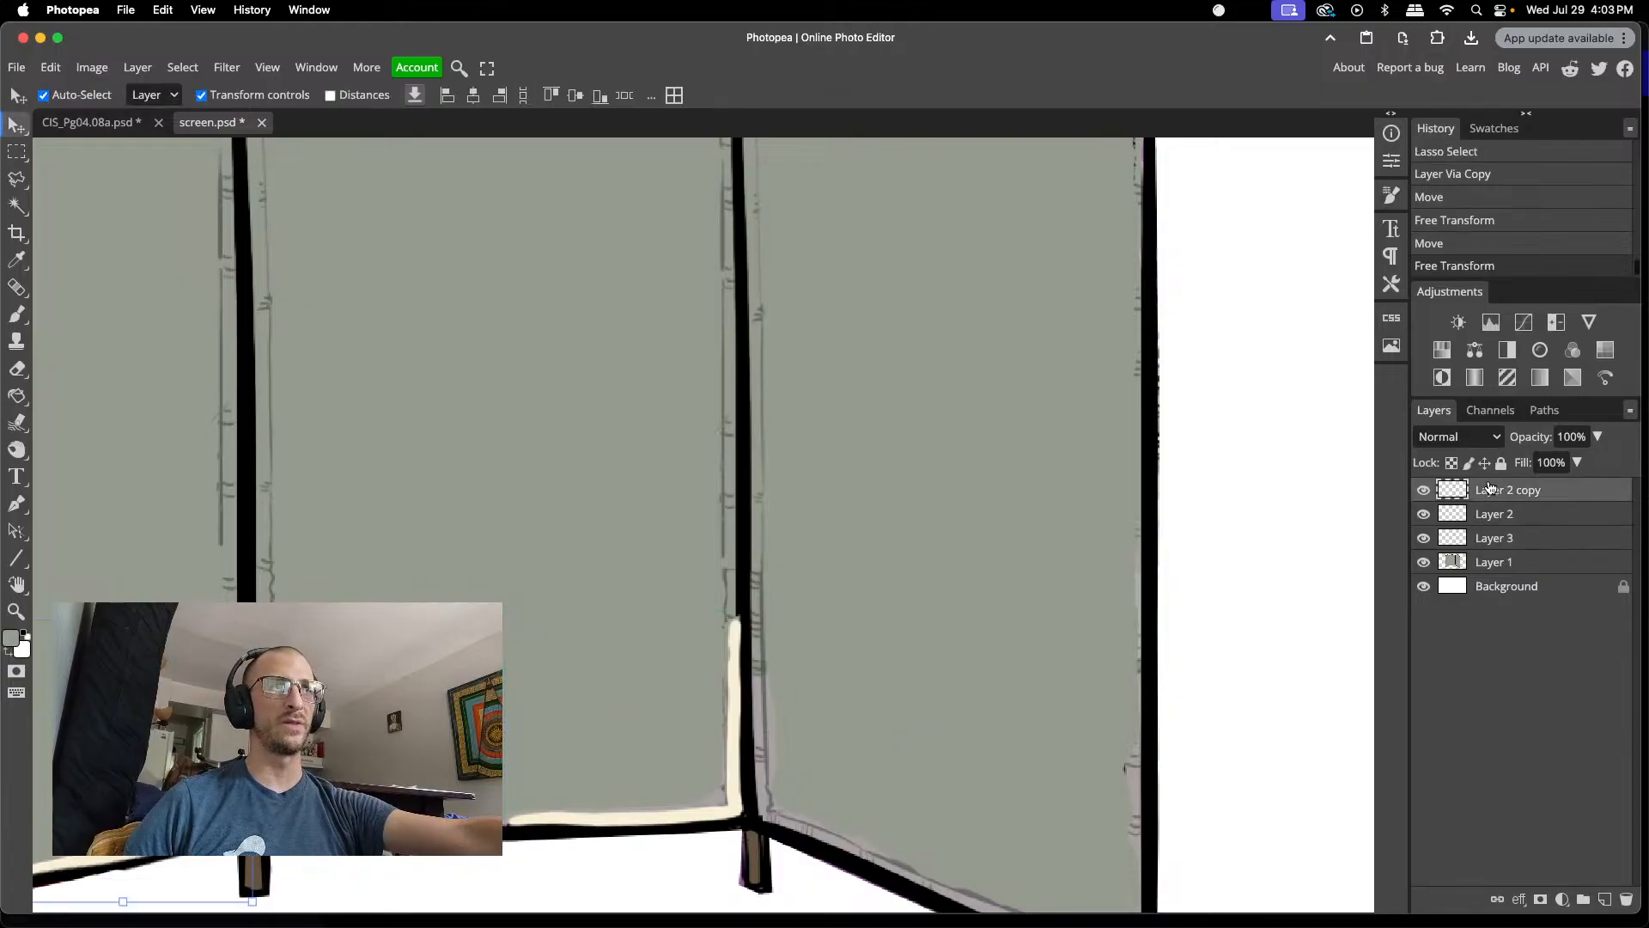
- Examine the whole folding screen and the rebuilt lower corners of its panels
{"action": "scroll", "coordinate": [569, 652], "scroll_direction": "down", "scroll_amount": 3}
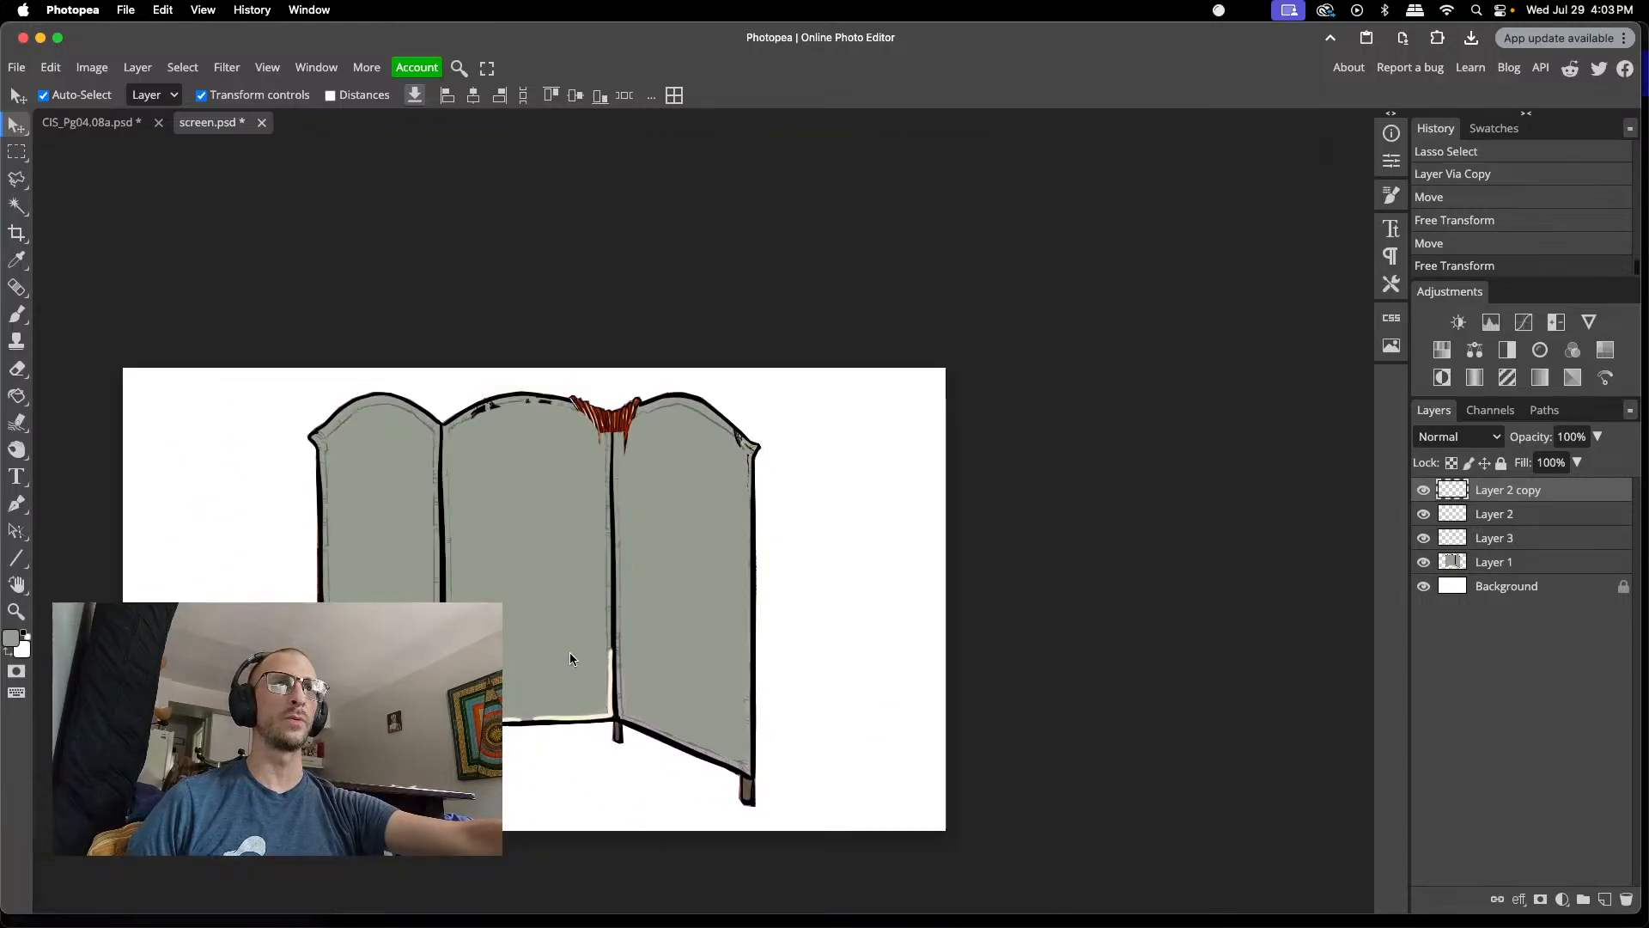
{"action": "scroll", "coordinate": [570, 652], "scroll_direction": "down", "scroll_amount": 1}
{"action": "scroll", "coordinate": [595, 632], "scroll_direction": "up", "scroll_amount": 2}
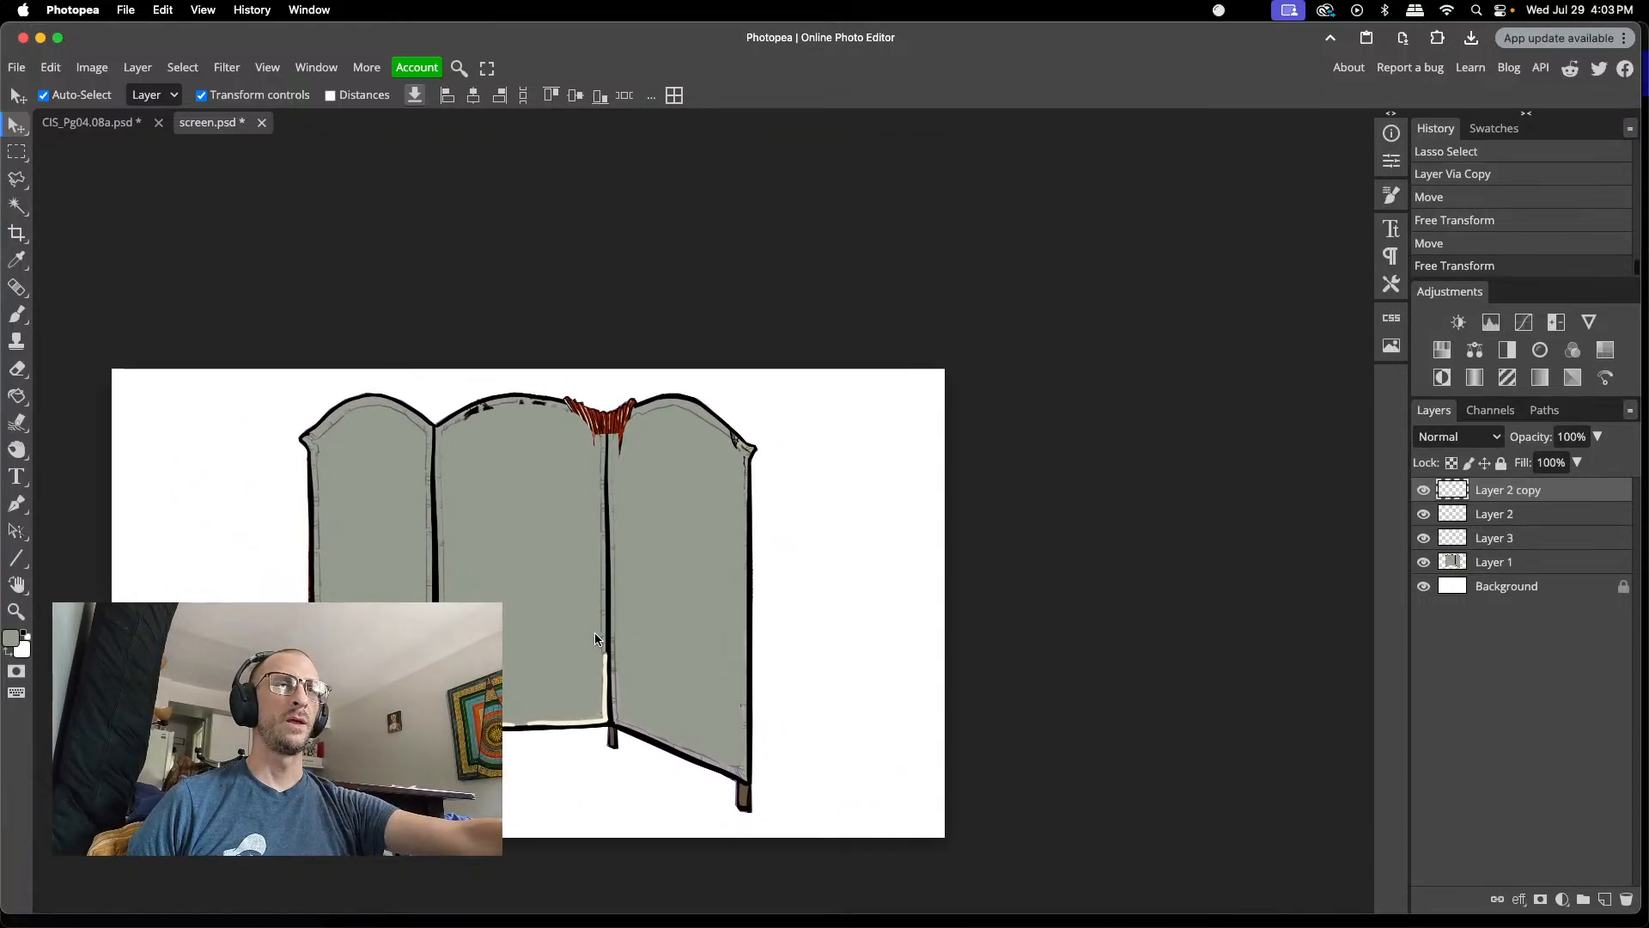
{"action": "scroll", "coordinate": [595, 636], "scroll_direction": "up", "scroll_amount": 1}
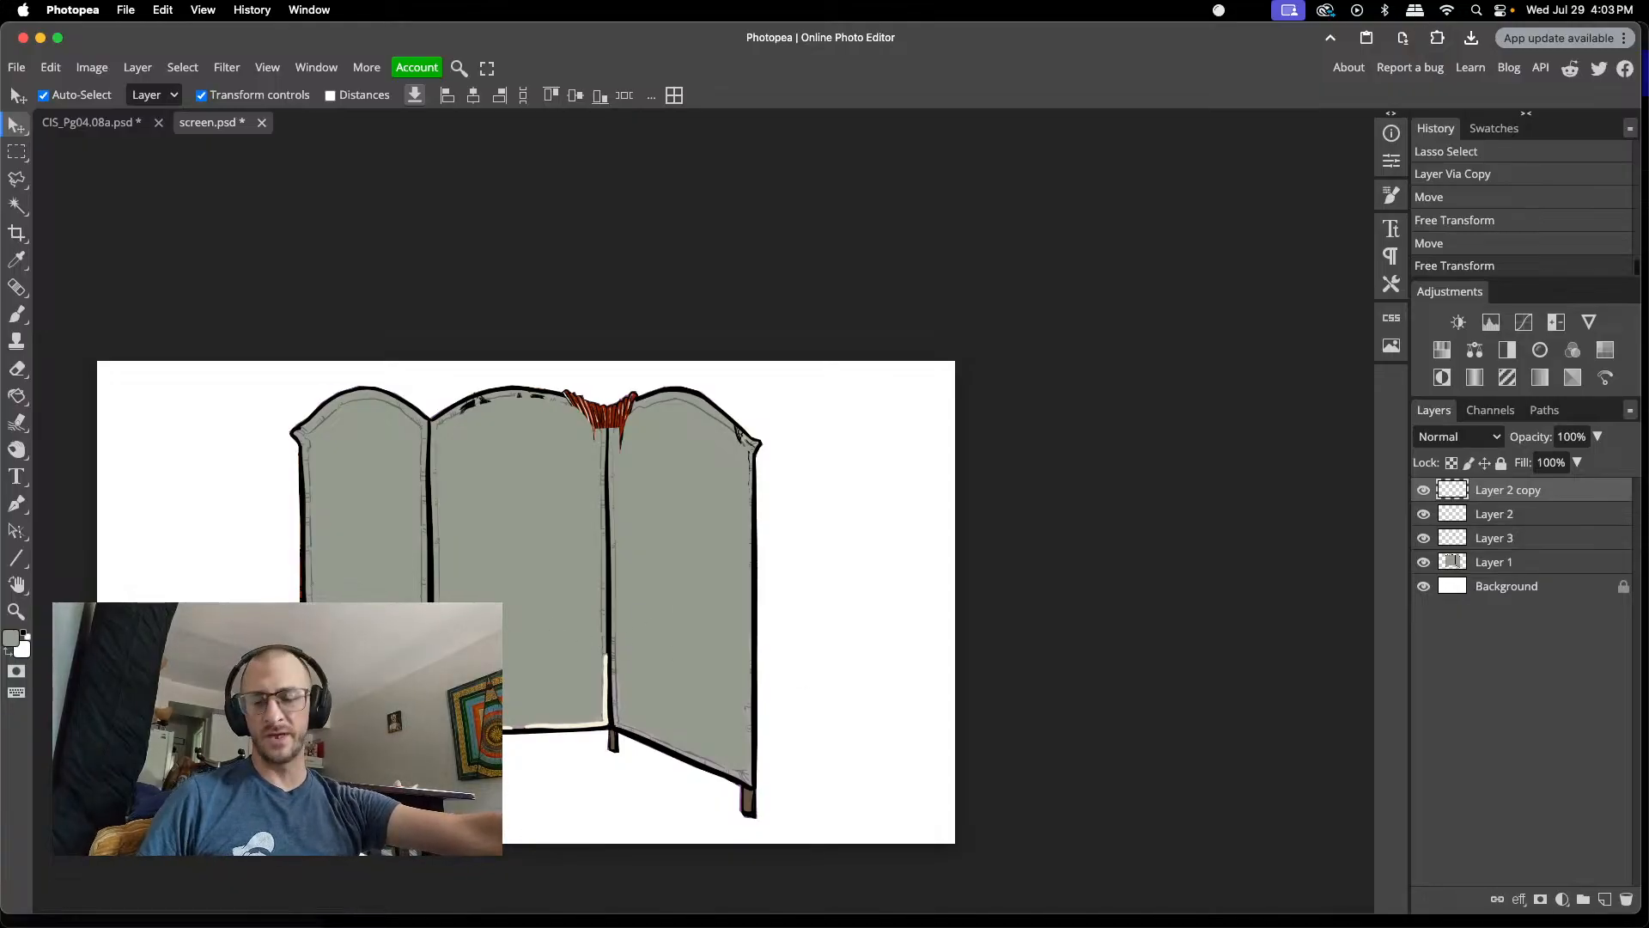
{"action": "left_click", "coordinate": [543, 609]}
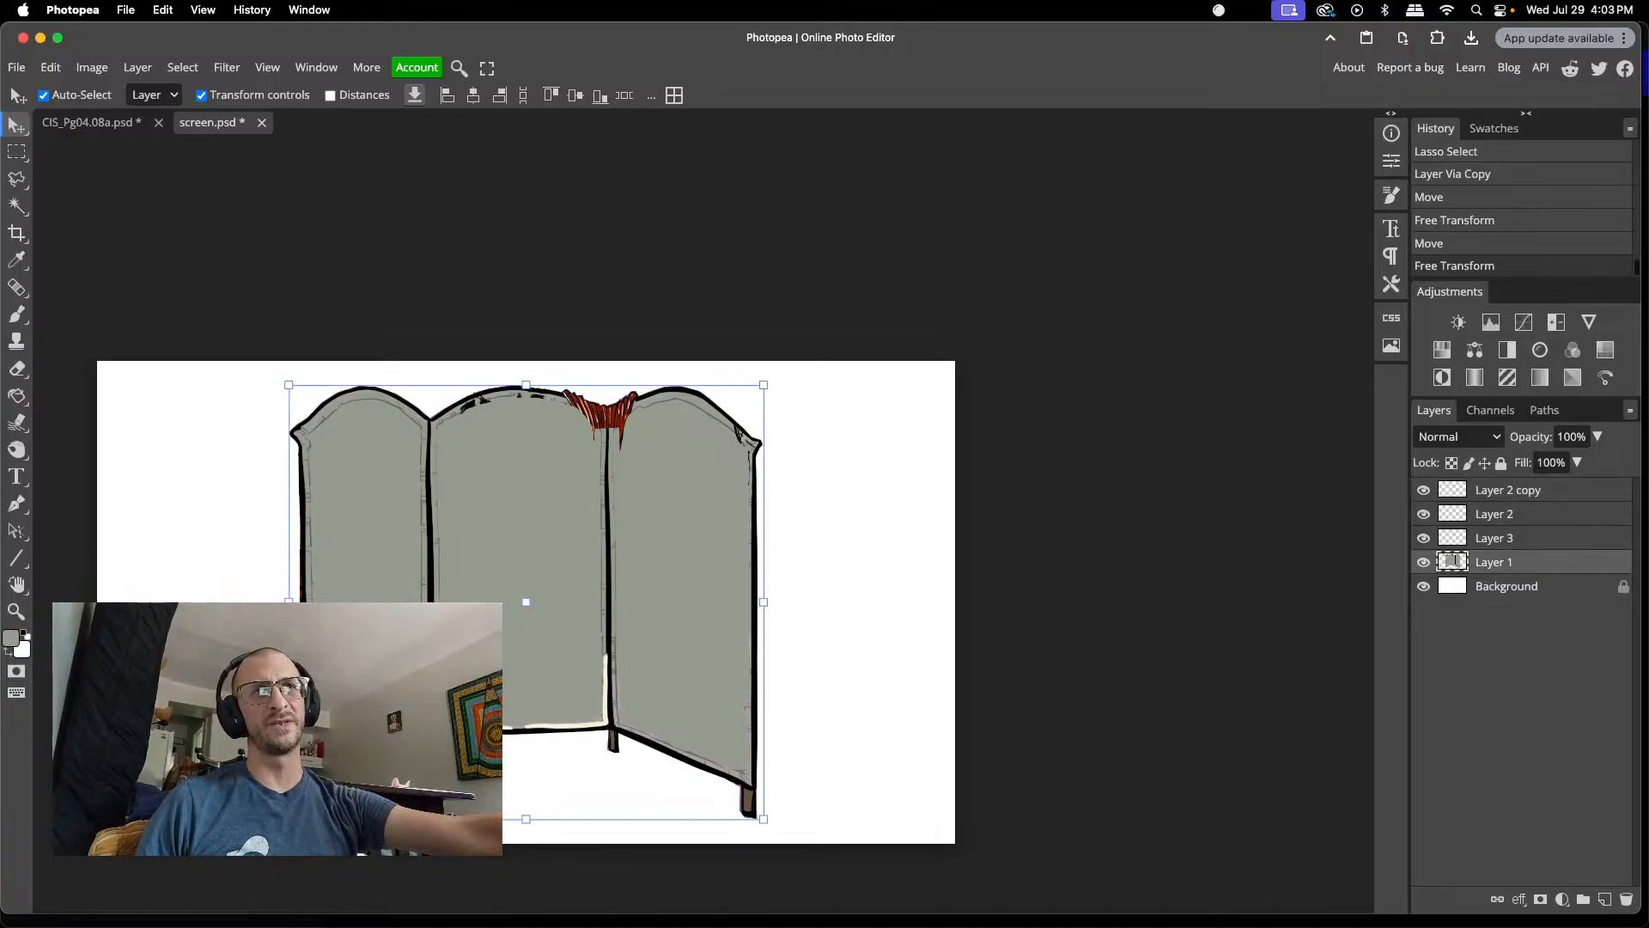
{"action": "scroll", "coordinate": [415, 647], "scroll_direction": "up", "scroll_amount": 3}
{"action": "scroll", "coordinate": [415, 648], "scroll_direction": "up", "scroll_amount": 4}
{"action": "scroll", "coordinate": [414, 648], "scroll_direction": "down", "scroll_amount": 3}
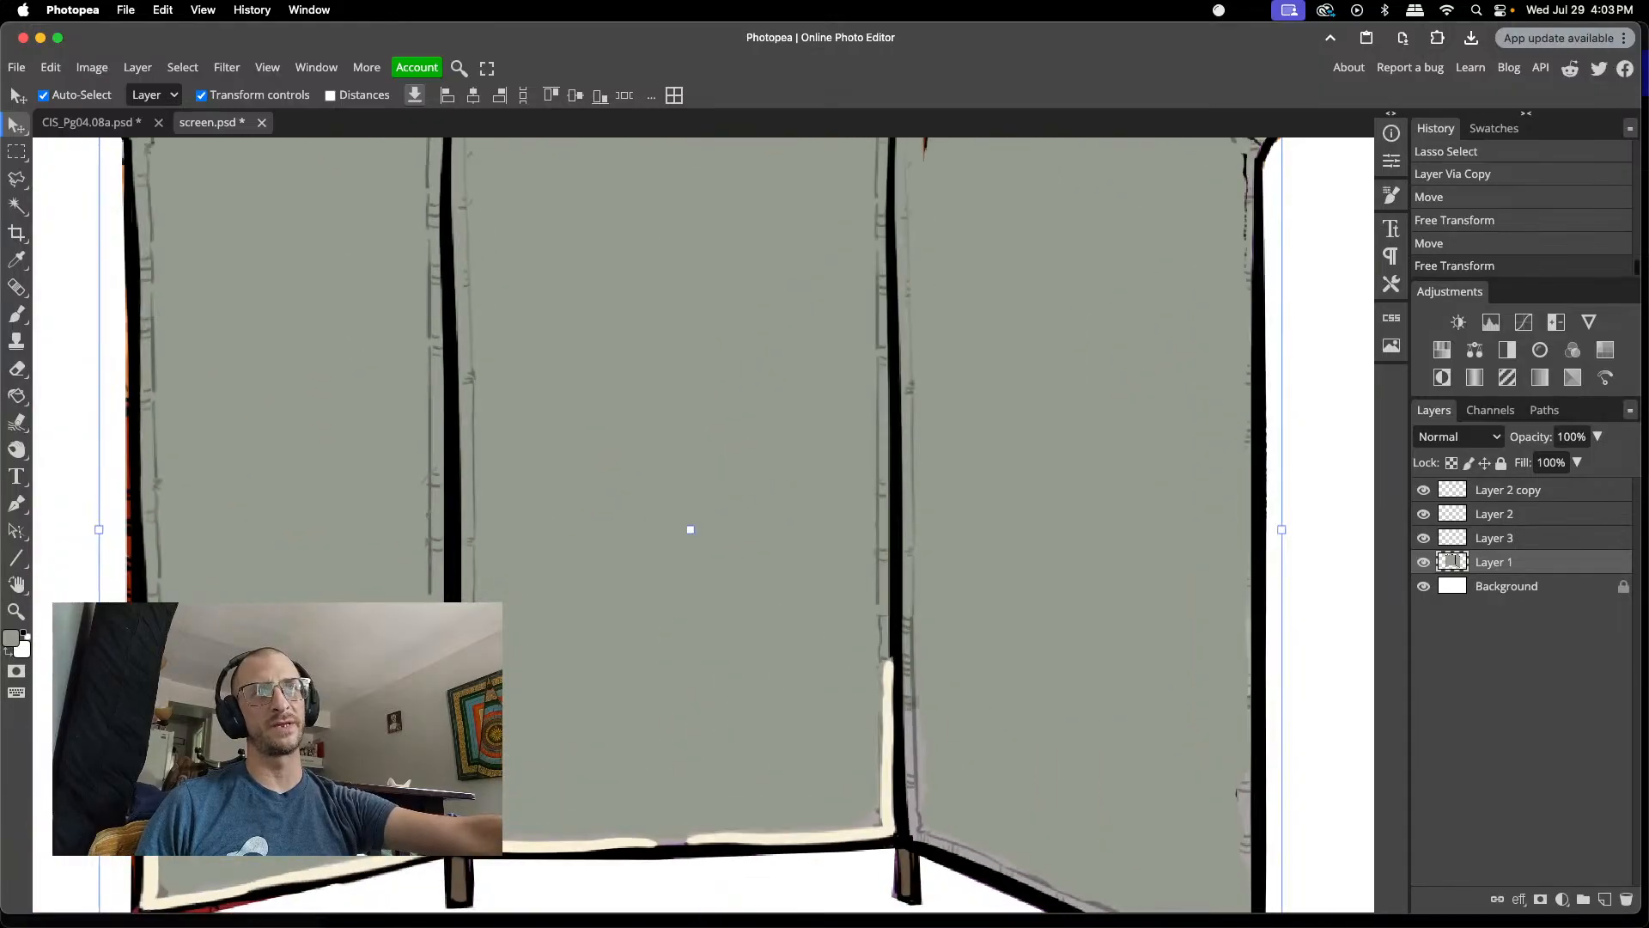
{"action": "scroll", "coordinate": [418, 647], "scroll_direction": "down", "scroll_amount": 2}
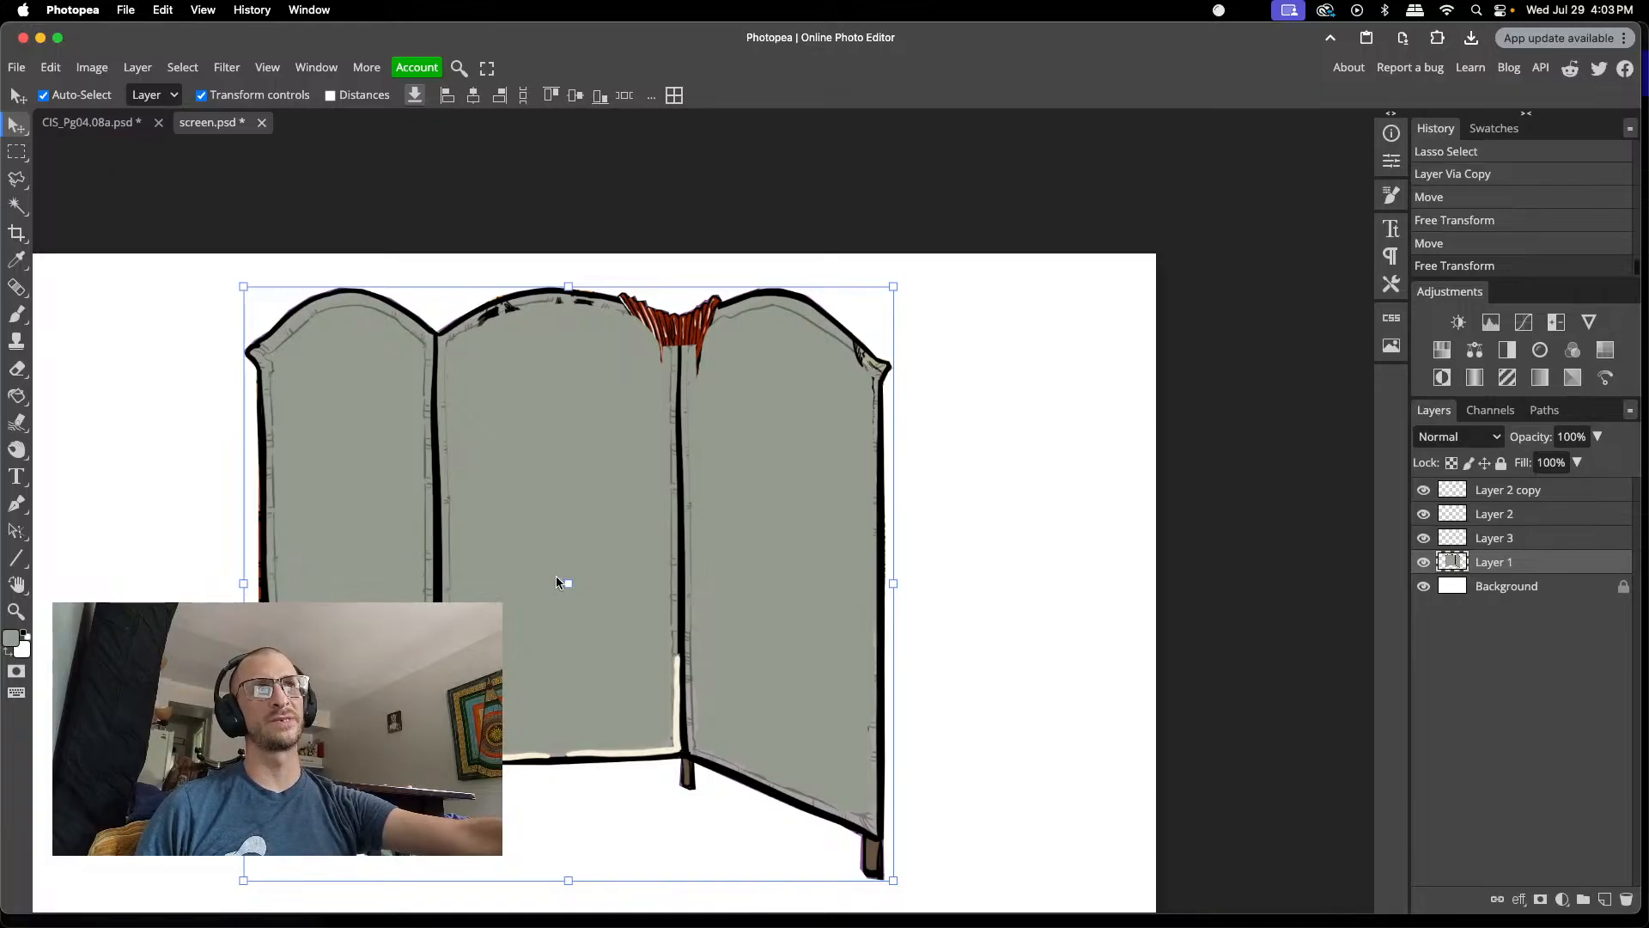
- Merge Layer 2 copy, Layer 2 and Layer 3 down into Layer 1
{"action": "key", "text": "l"}
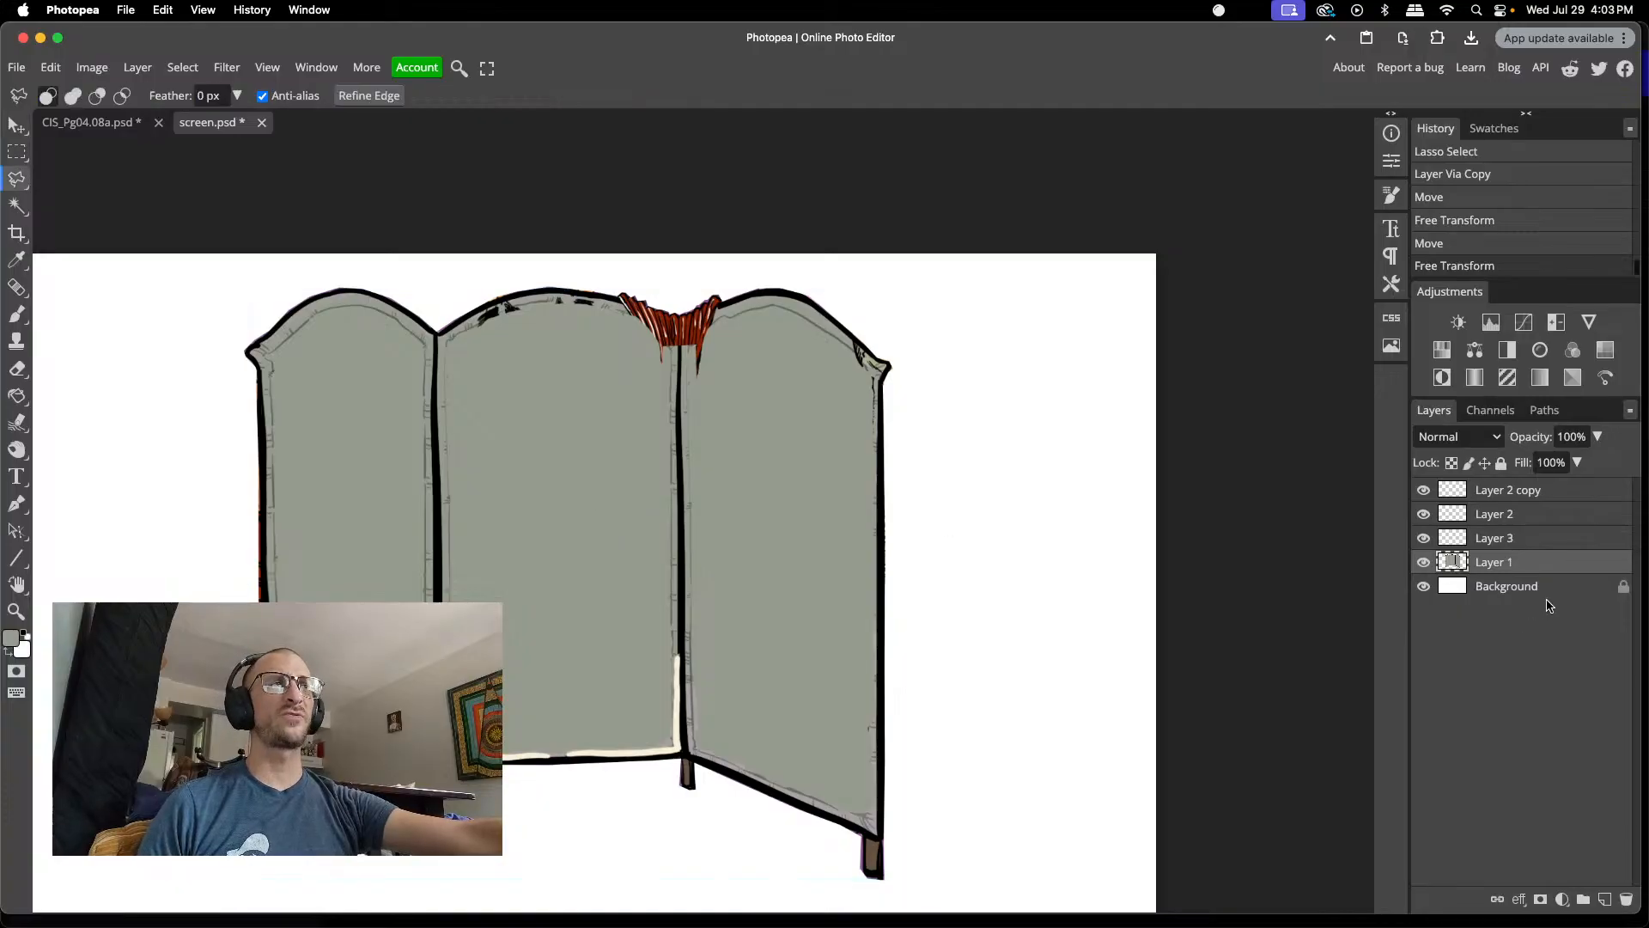
{"action": "left_click", "coordinate": [1513, 491]}
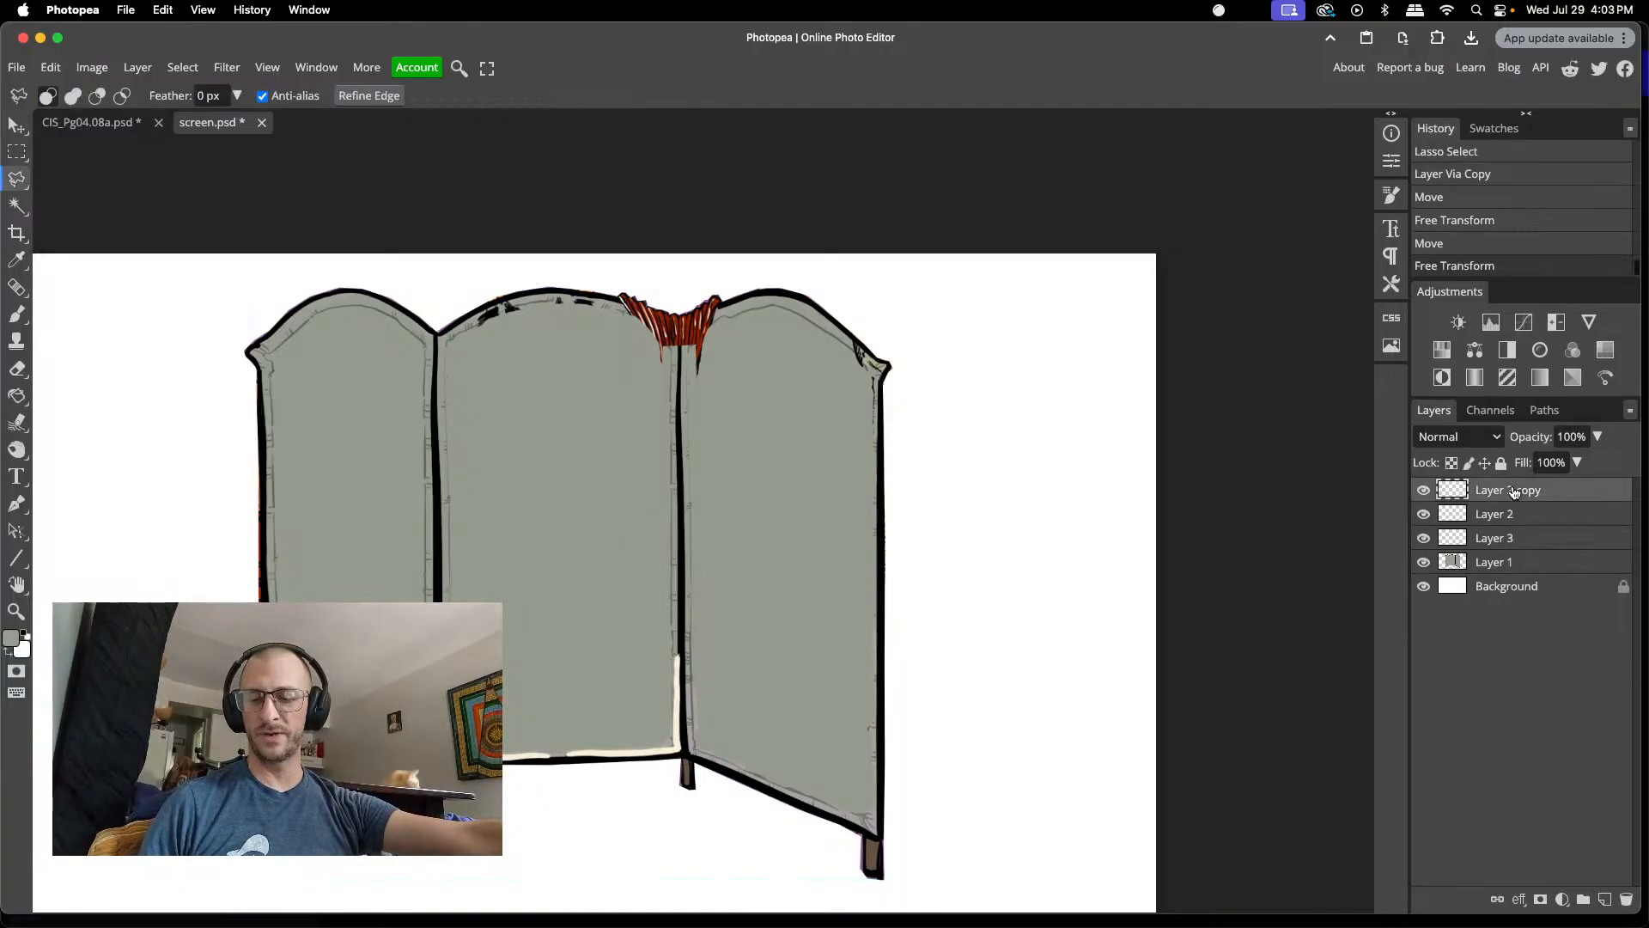
{"action": "key", "text": "ctrl+e"}
{"action": "key", "text": "ctrl+e"}
{"action": "key", "text": "ctrl+e"}
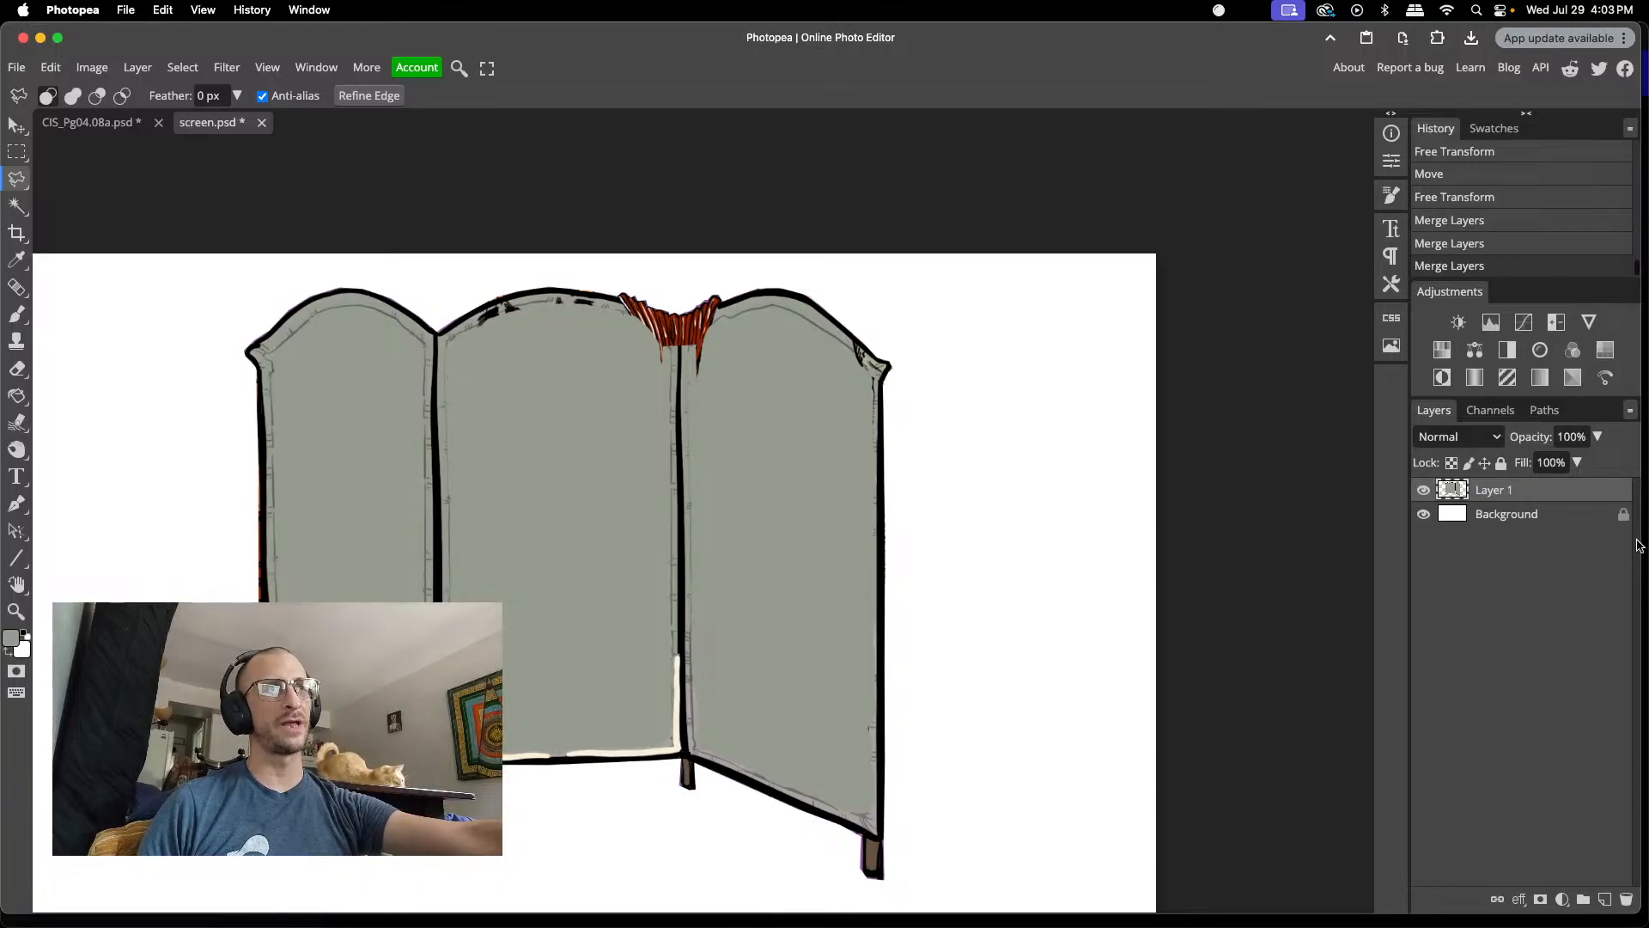
- Unlock the Background layer and hide it so the folding screen sits on transparency
{"action": "left_click", "coordinate": [1624, 514]}
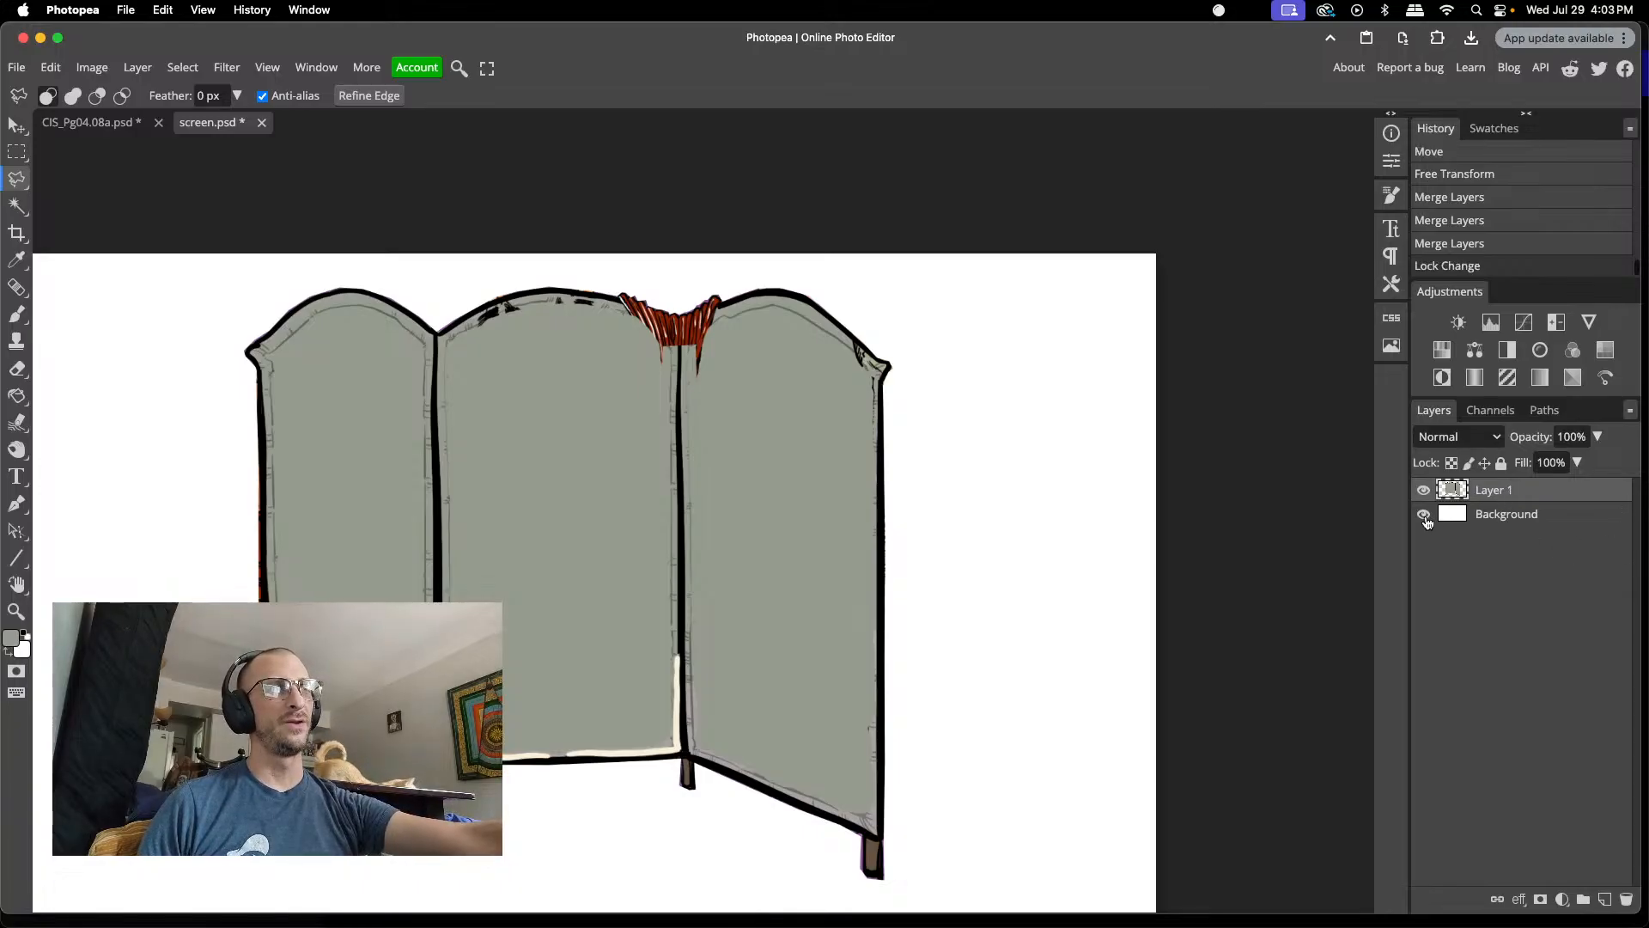
{"action": "left_click", "coordinate": [1424, 516]}
{"action": "left_click", "coordinate": [1426, 518]}
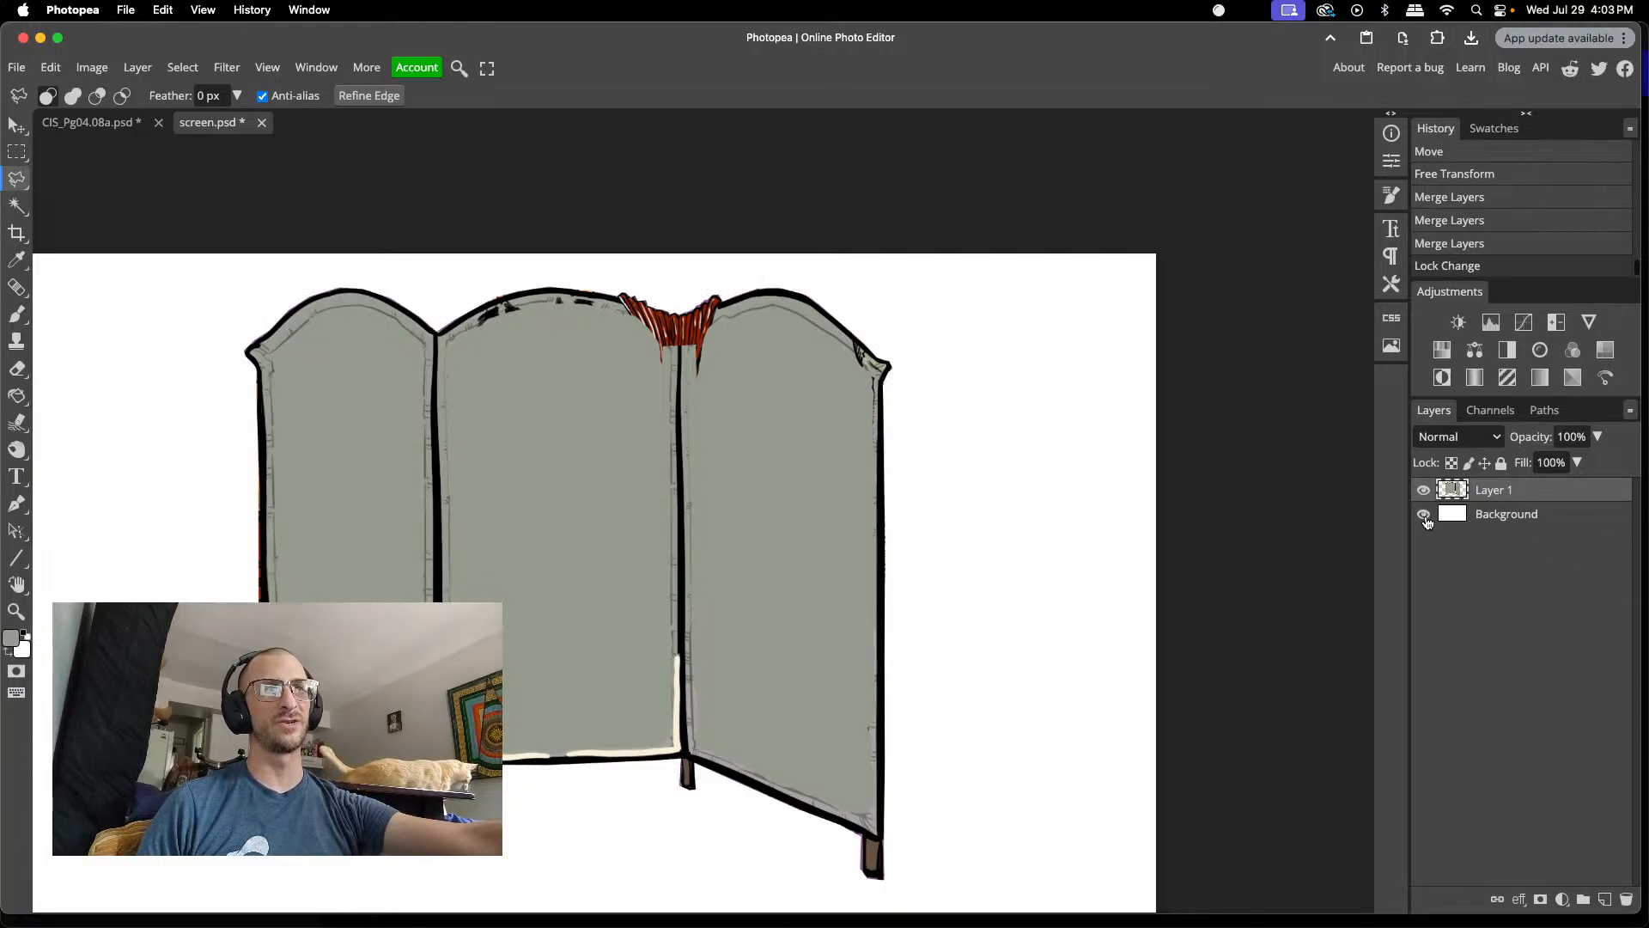
{"action": "left_click", "coordinate": [1427, 519]}
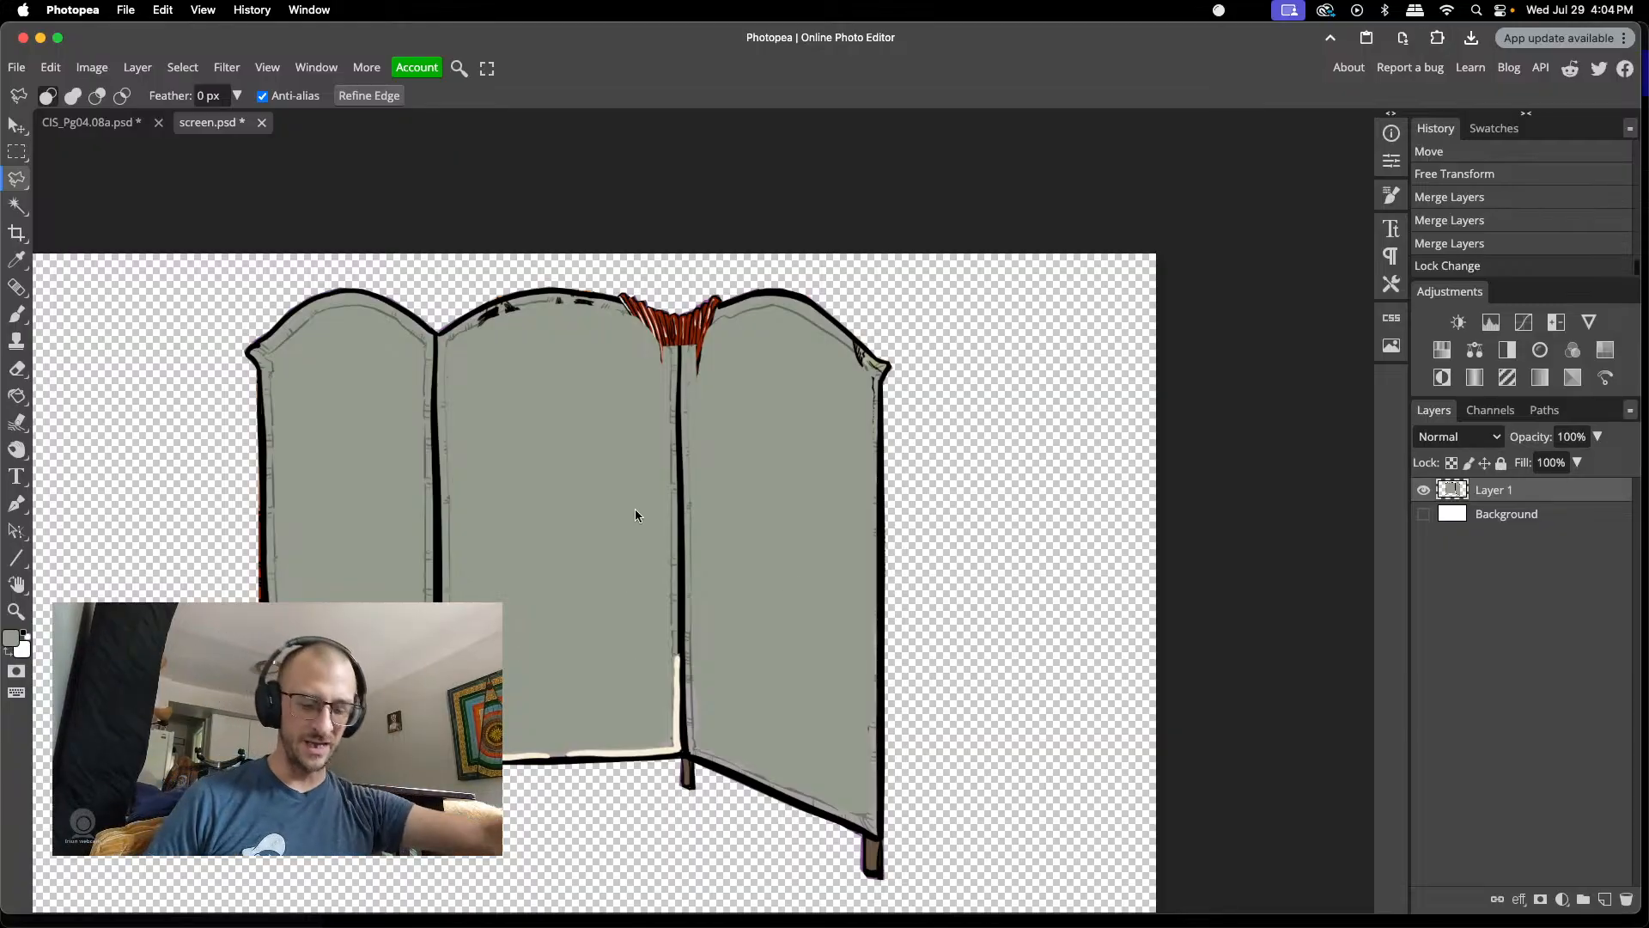
- Lasso the second divider's strip from beneath the red cloth down to the cream trim and copy it to a new layer
{"action": "scroll", "coordinate": [710, 540], "scroll_direction": "up", "scroll_amount": 1}
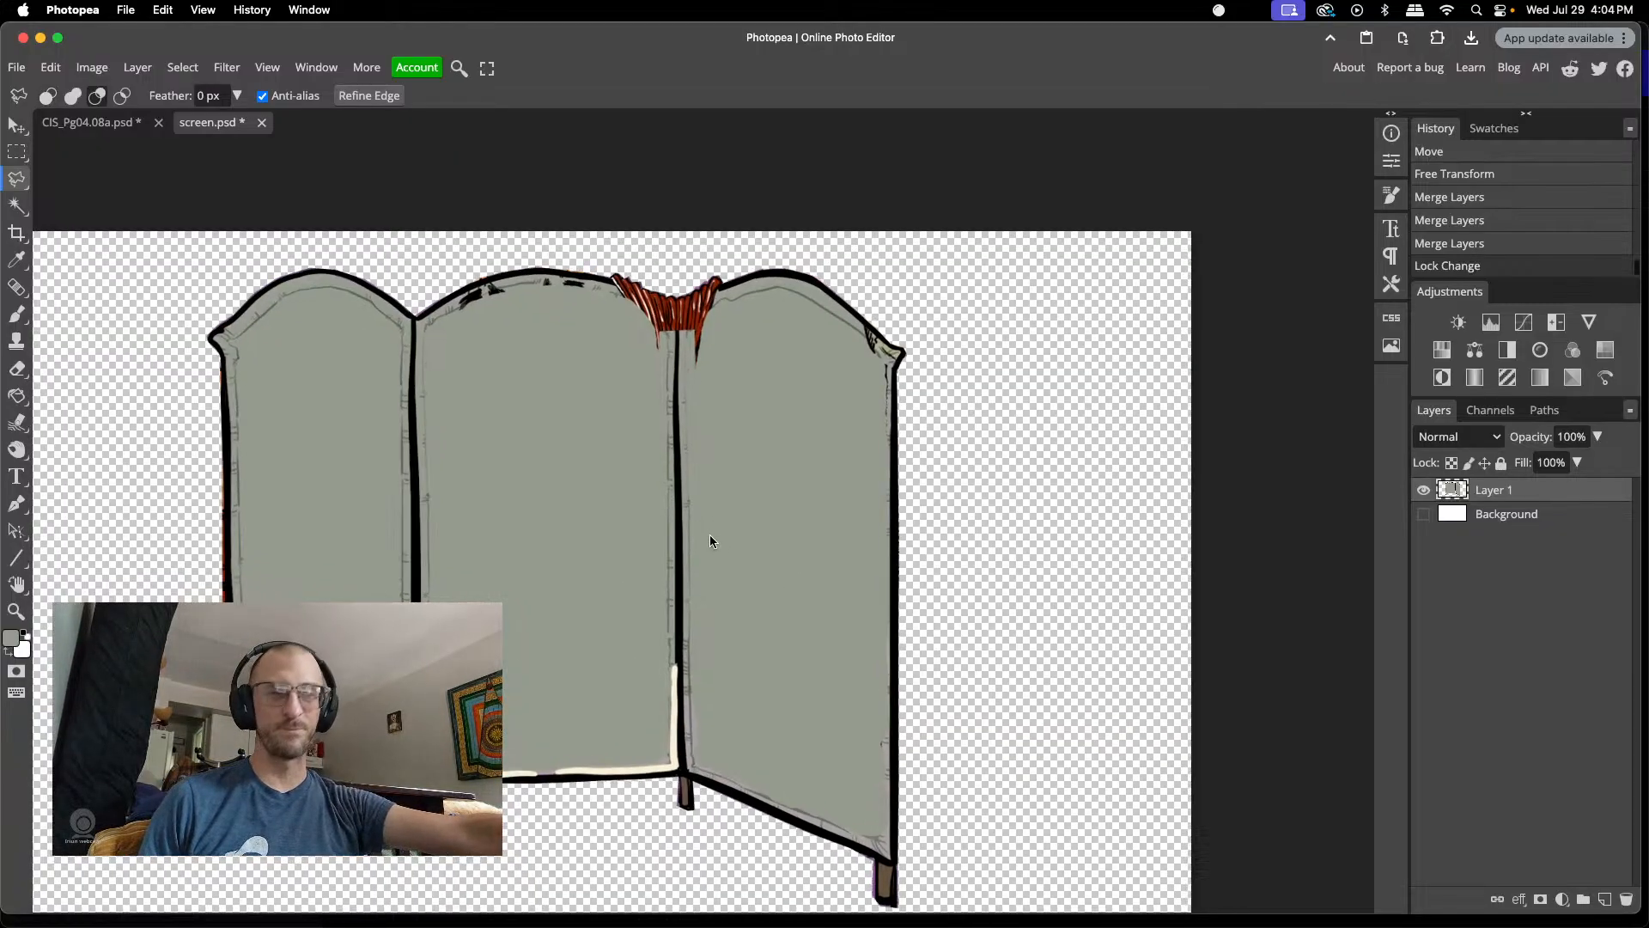
{"action": "scroll", "coordinate": [710, 541], "scroll_direction": "up", "scroll_amount": 3}
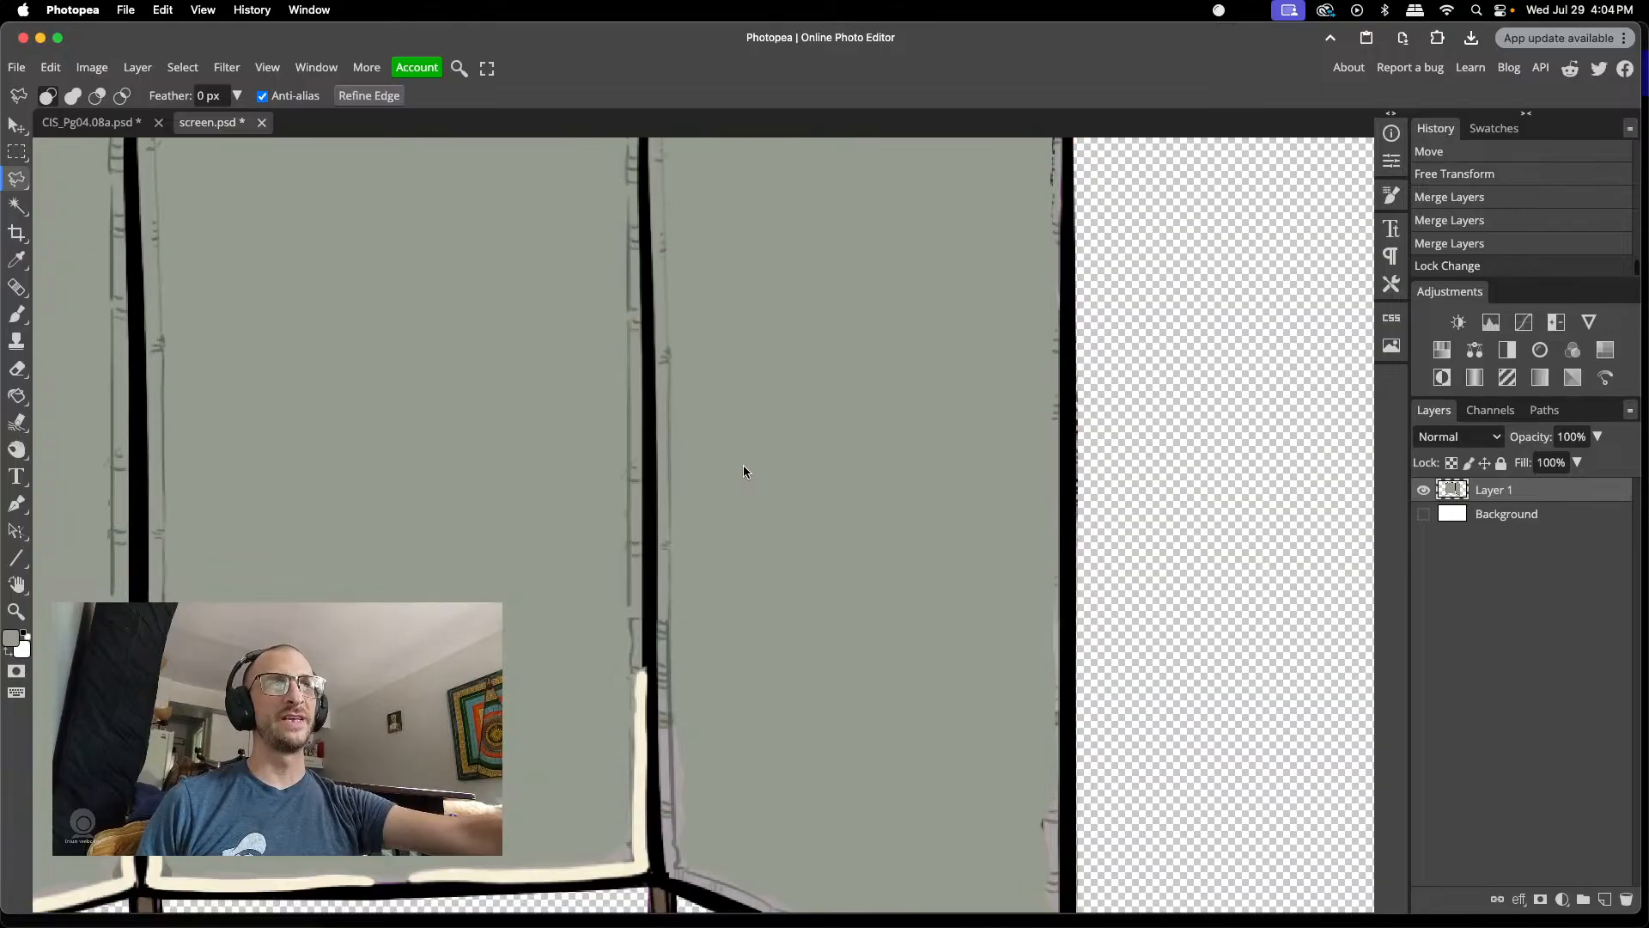
{"action": "scroll", "coordinate": [744, 465], "scroll_direction": "up", "scroll_amount": 5}
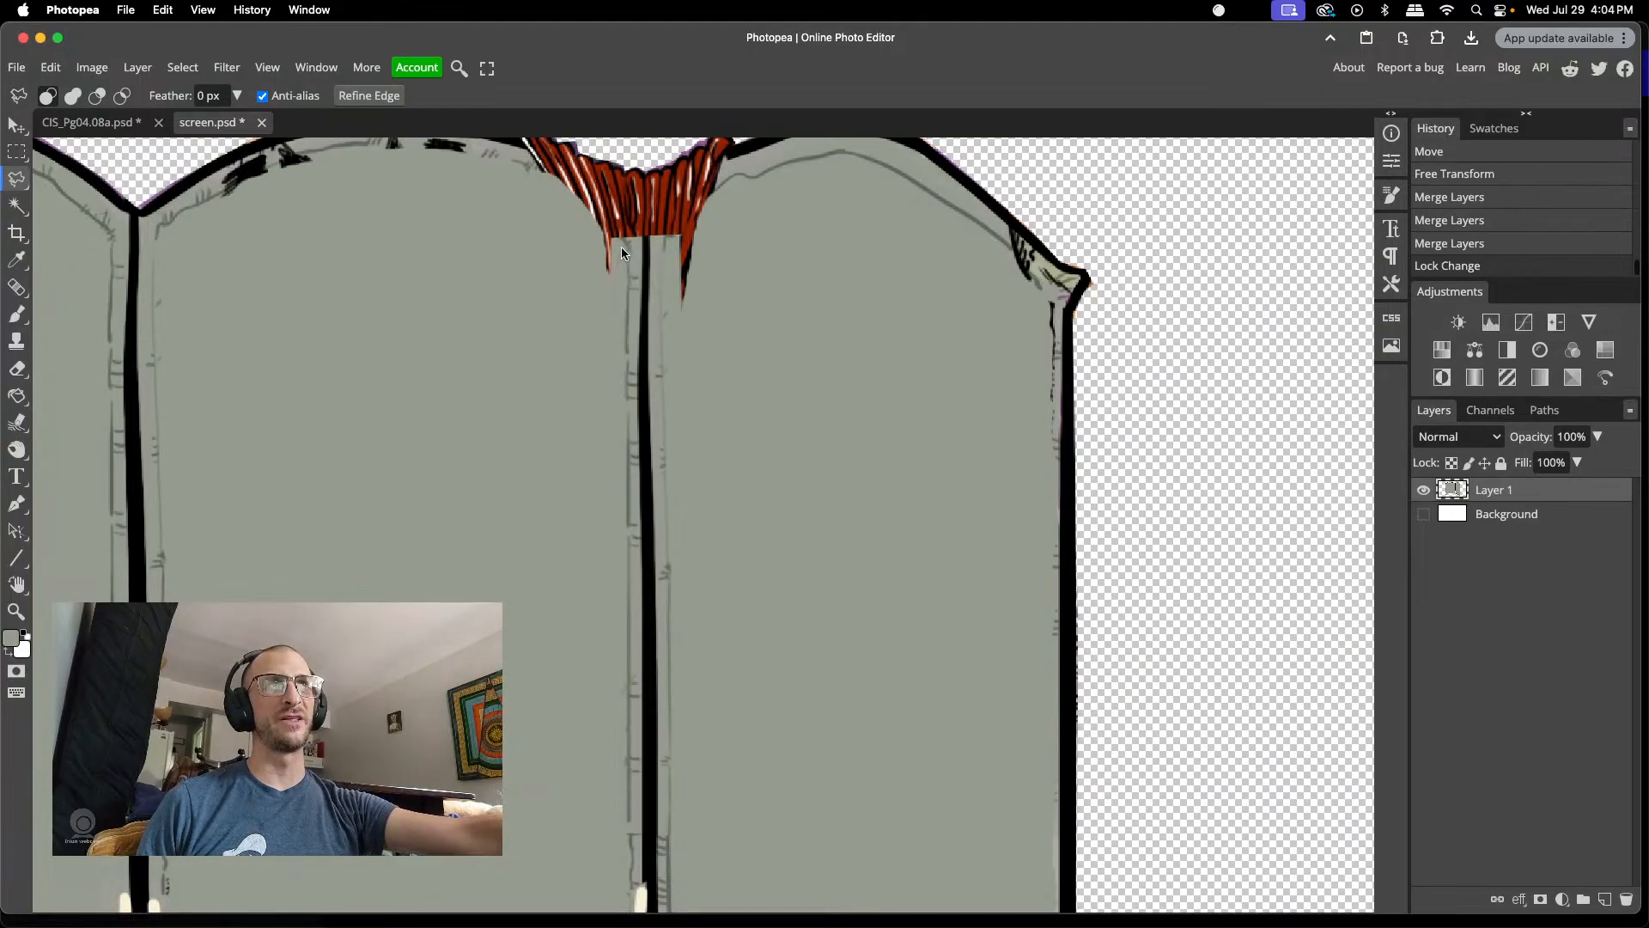
{"action": "scroll", "coordinate": [330, 375], "scroll_direction": "down", "scroll_amount": 3}
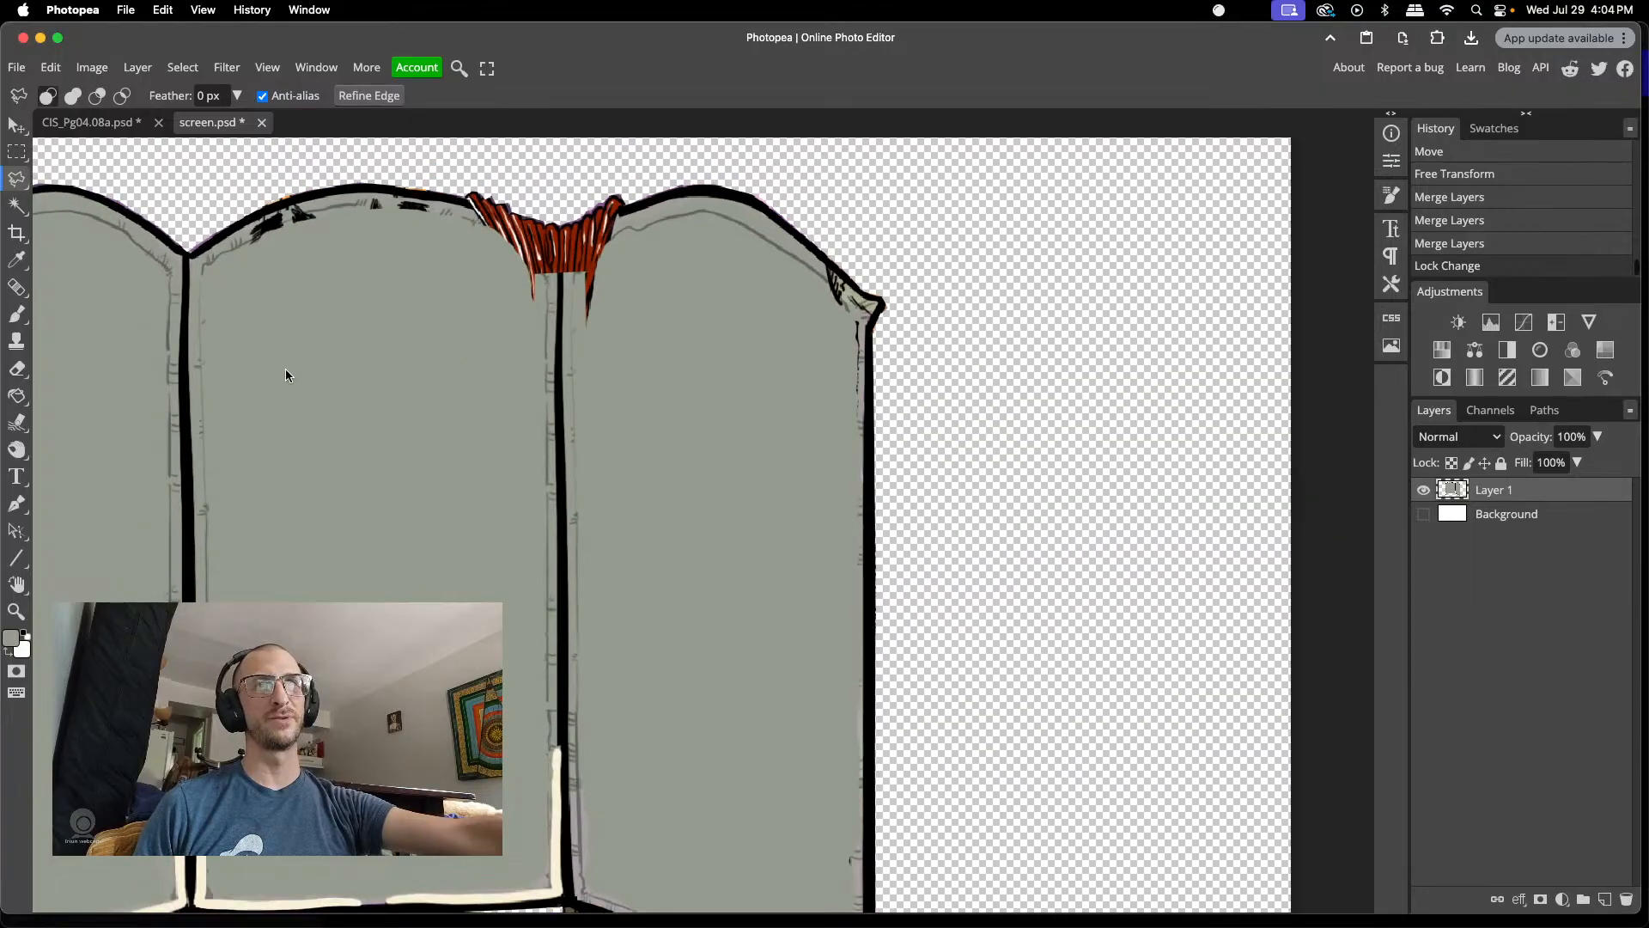
{"action": "left_click", "coordinate": [540, 284]}
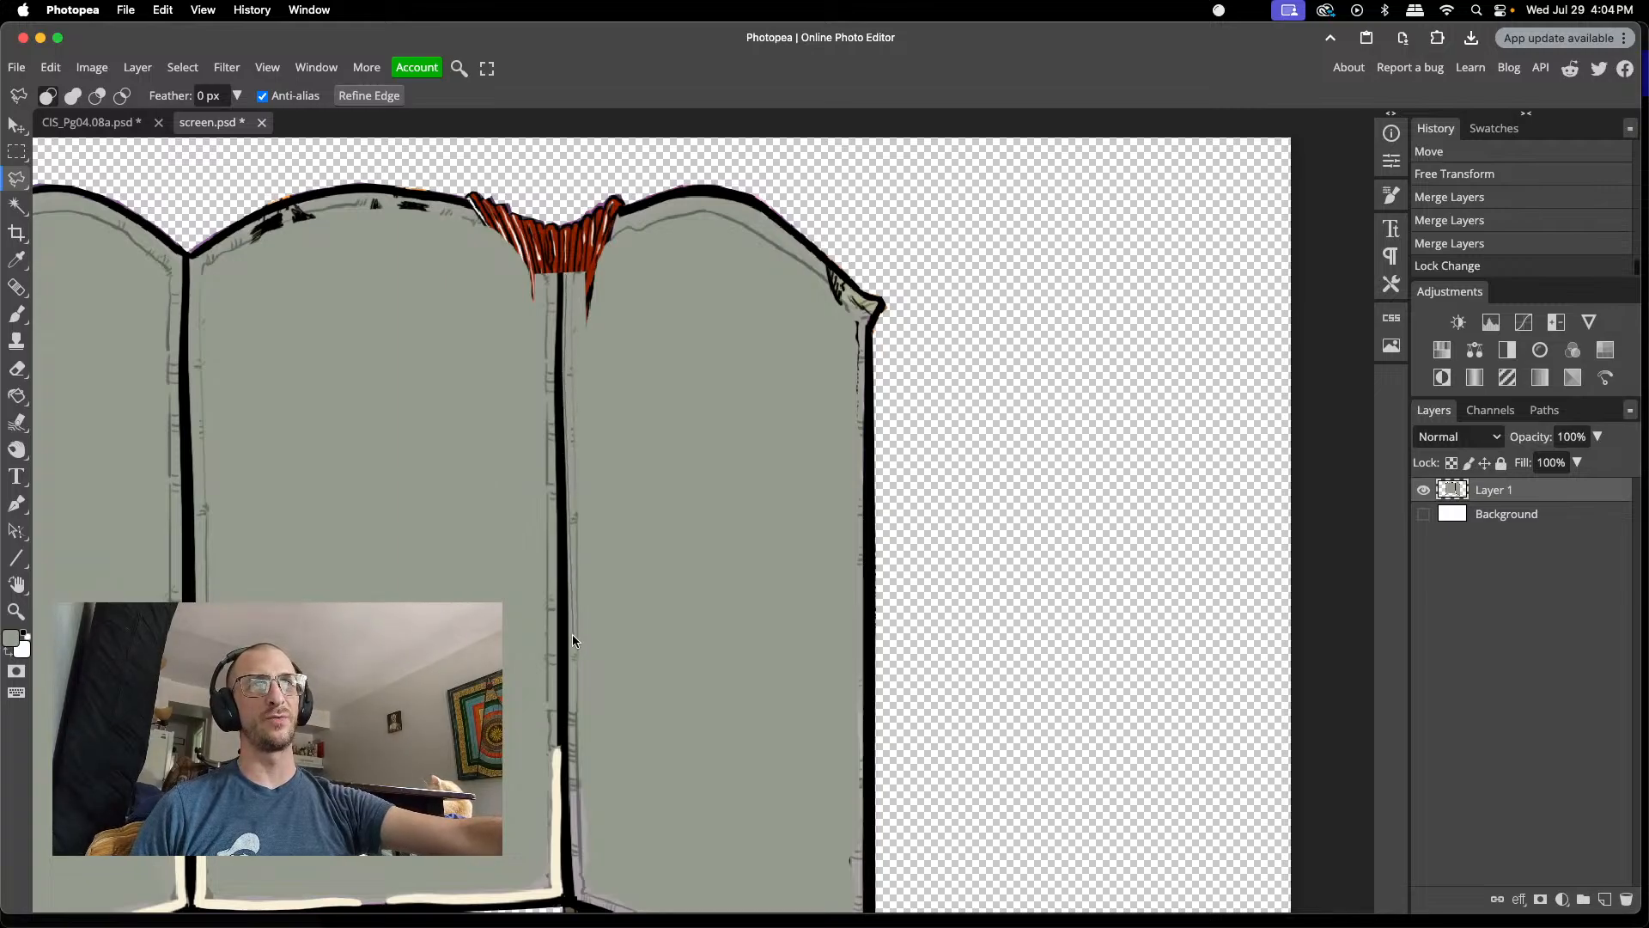
{"action": "left_click", "coordinate": [558, 748]}
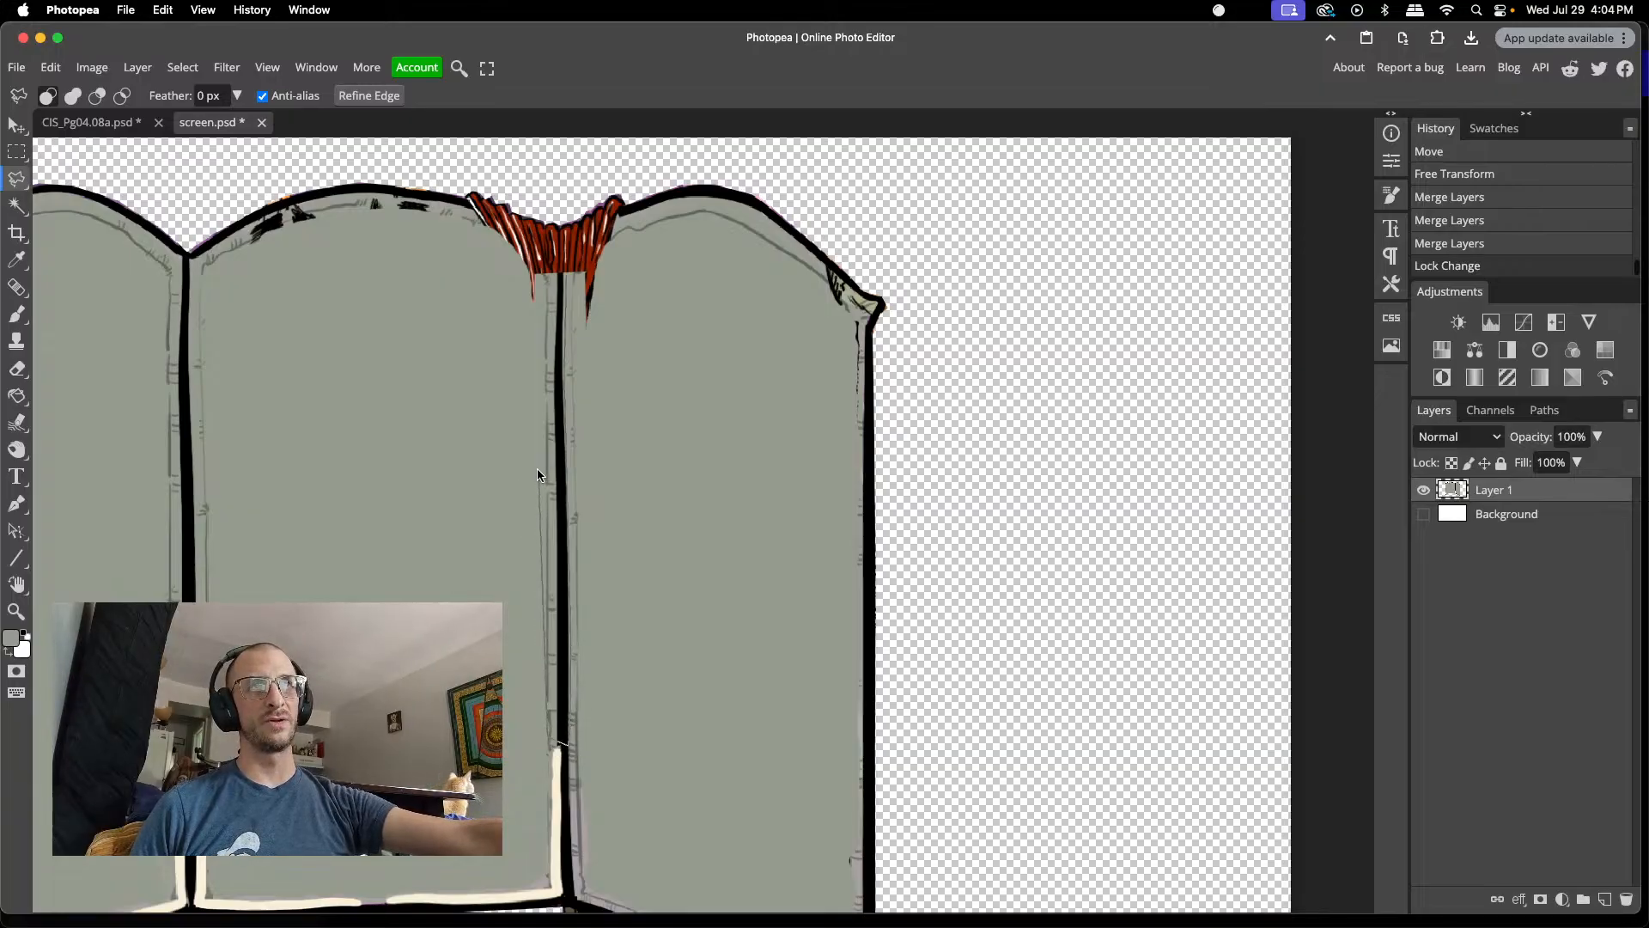
{"action": "left_click", "coordinate": [566, 275]}
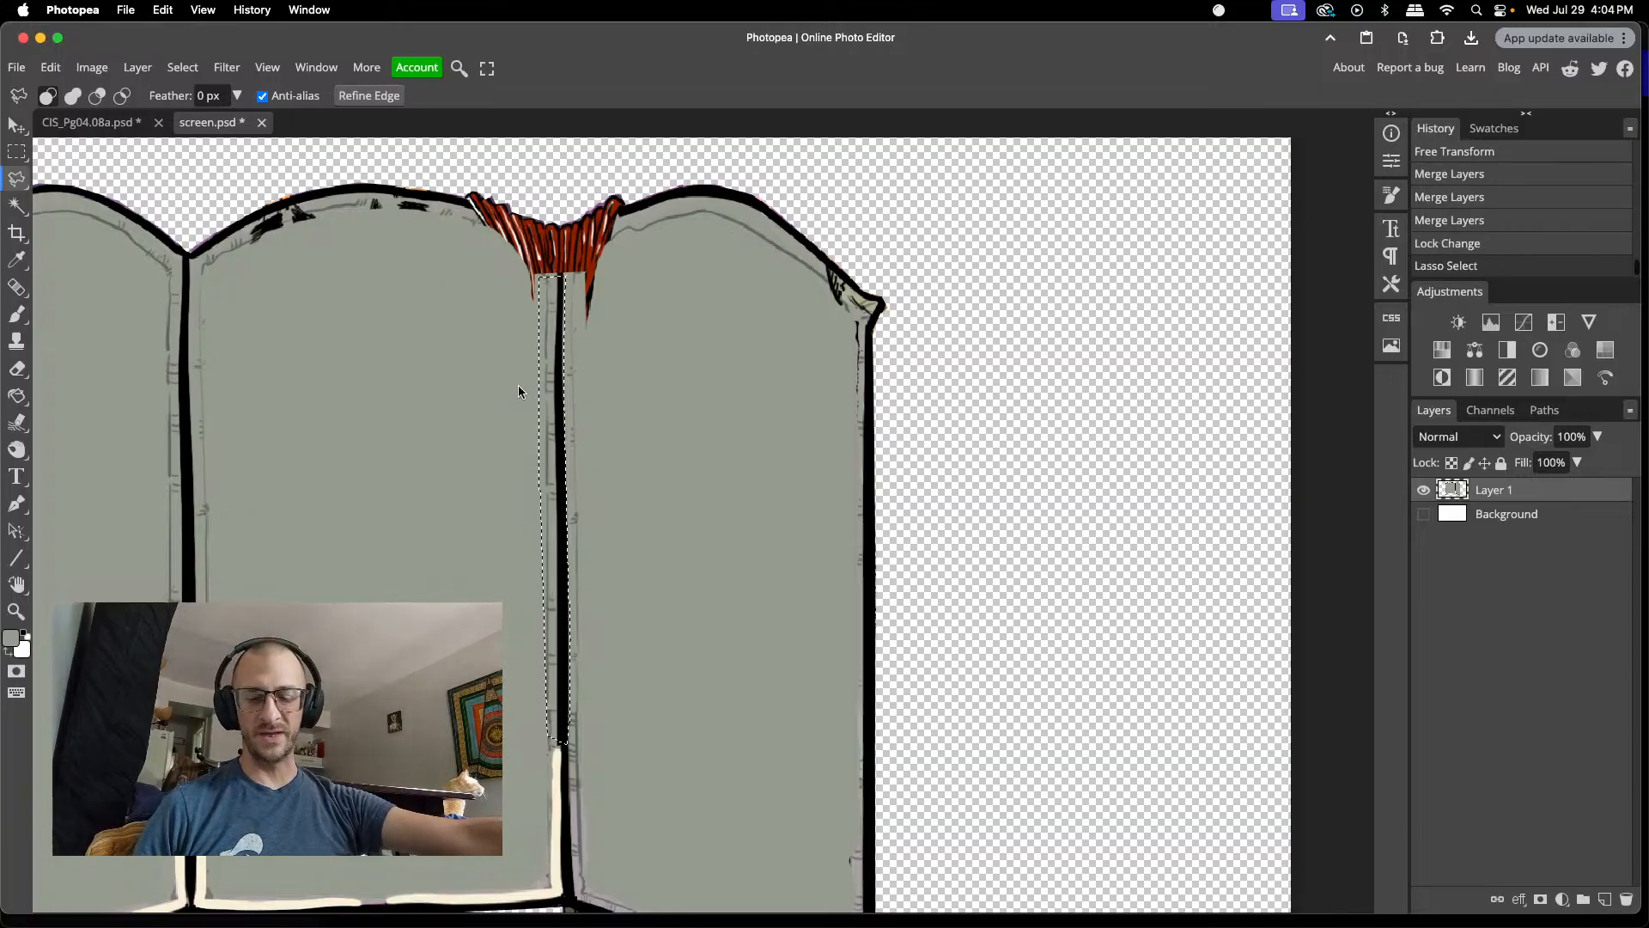
{"action": "key", "text": "super+j"}
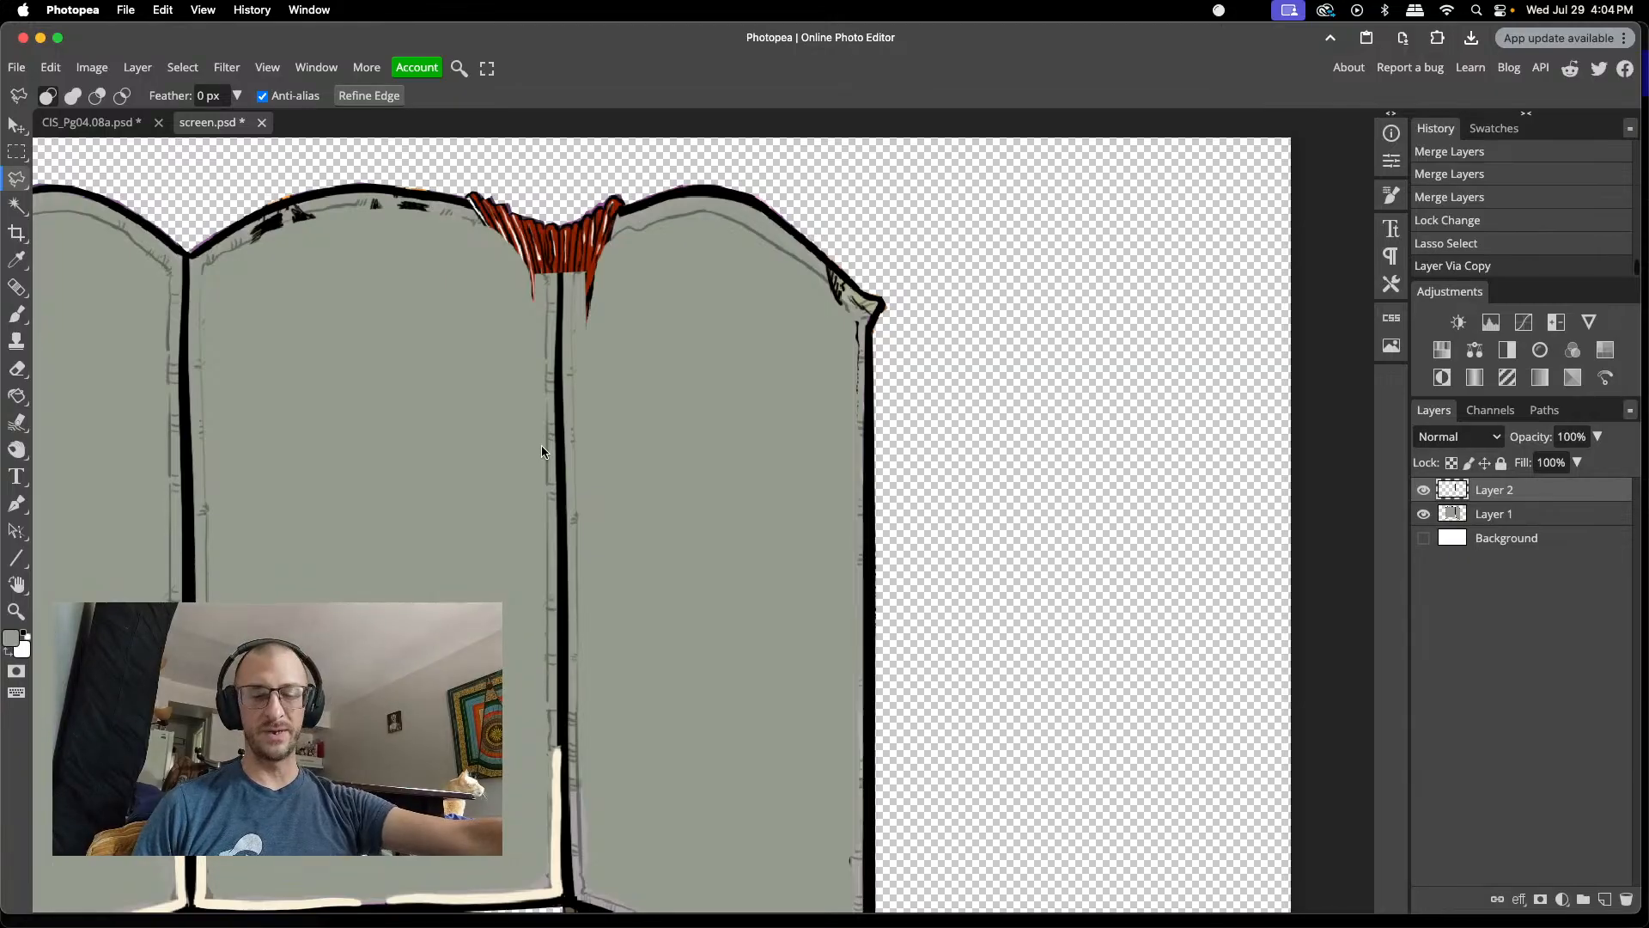
- Move the copied divider strip onto the outer edge of the third panel
{"action": "key", "text": "v"}
{"action": "left_click_drag", "start_coordinate": [551, 432], "coordinate": [864, 554]}
{"action": "scroll", "coordinate": [930, 488], "scroll_direction": "down", "scroll_amount": 3}
{"action": "scroll", "coordinate": [930, 489], "scroll_direction": "down", "scroll_amount": 2}
{"action": "left_click", "coordinate": [969, 445]}
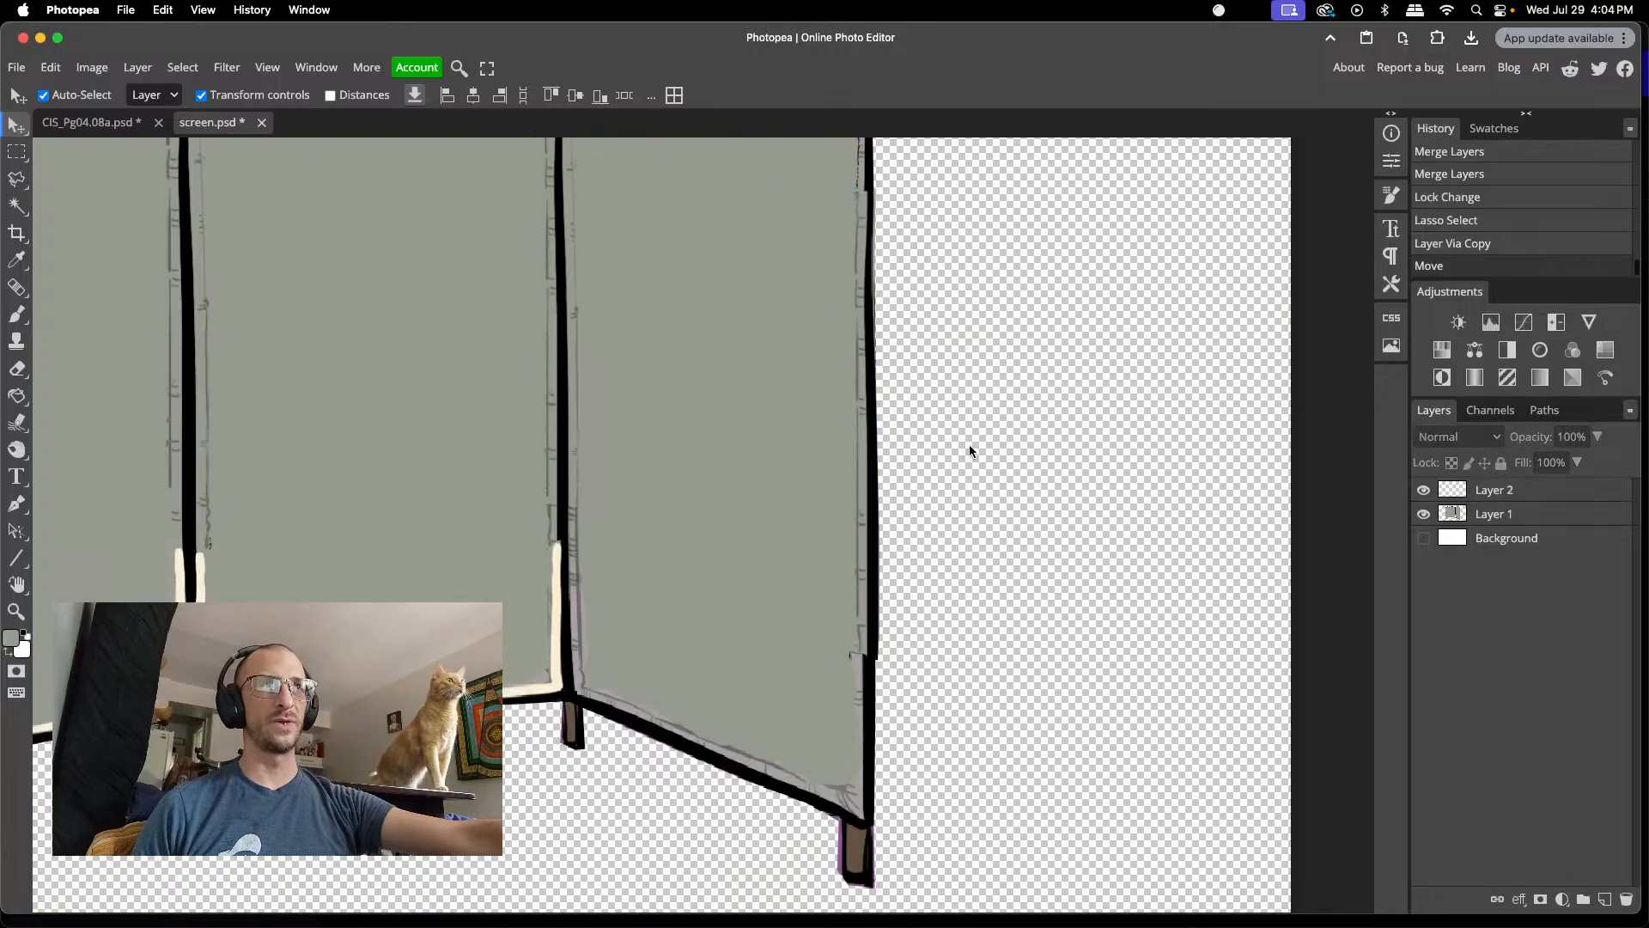
{"action": "scroll", "coordinate": [959, 432], "scroll_direction": "up", "scroll_amount": 2}
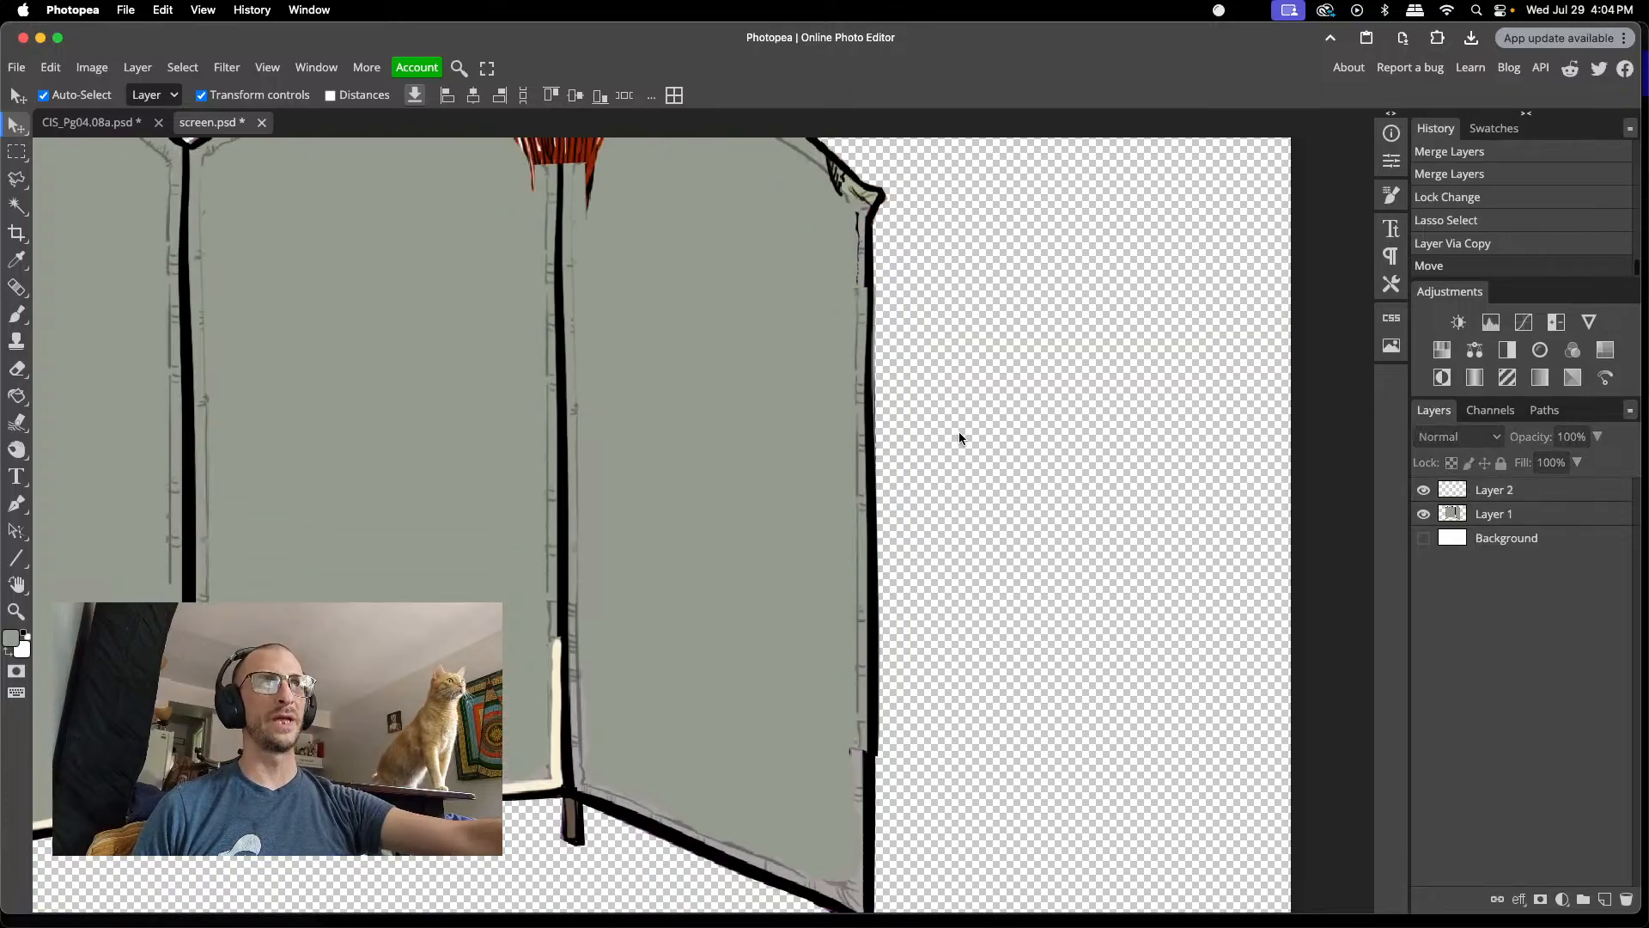
- Rotate the Layer 2 strip 0.3° about its lower end to line it up with the third panel's outer edge
{"action": "left_click", "coordinate": [865, 445]}
{"action": "left_click_drag", "start_coordinate": [865, 441], "coordinate": [864, 440]}
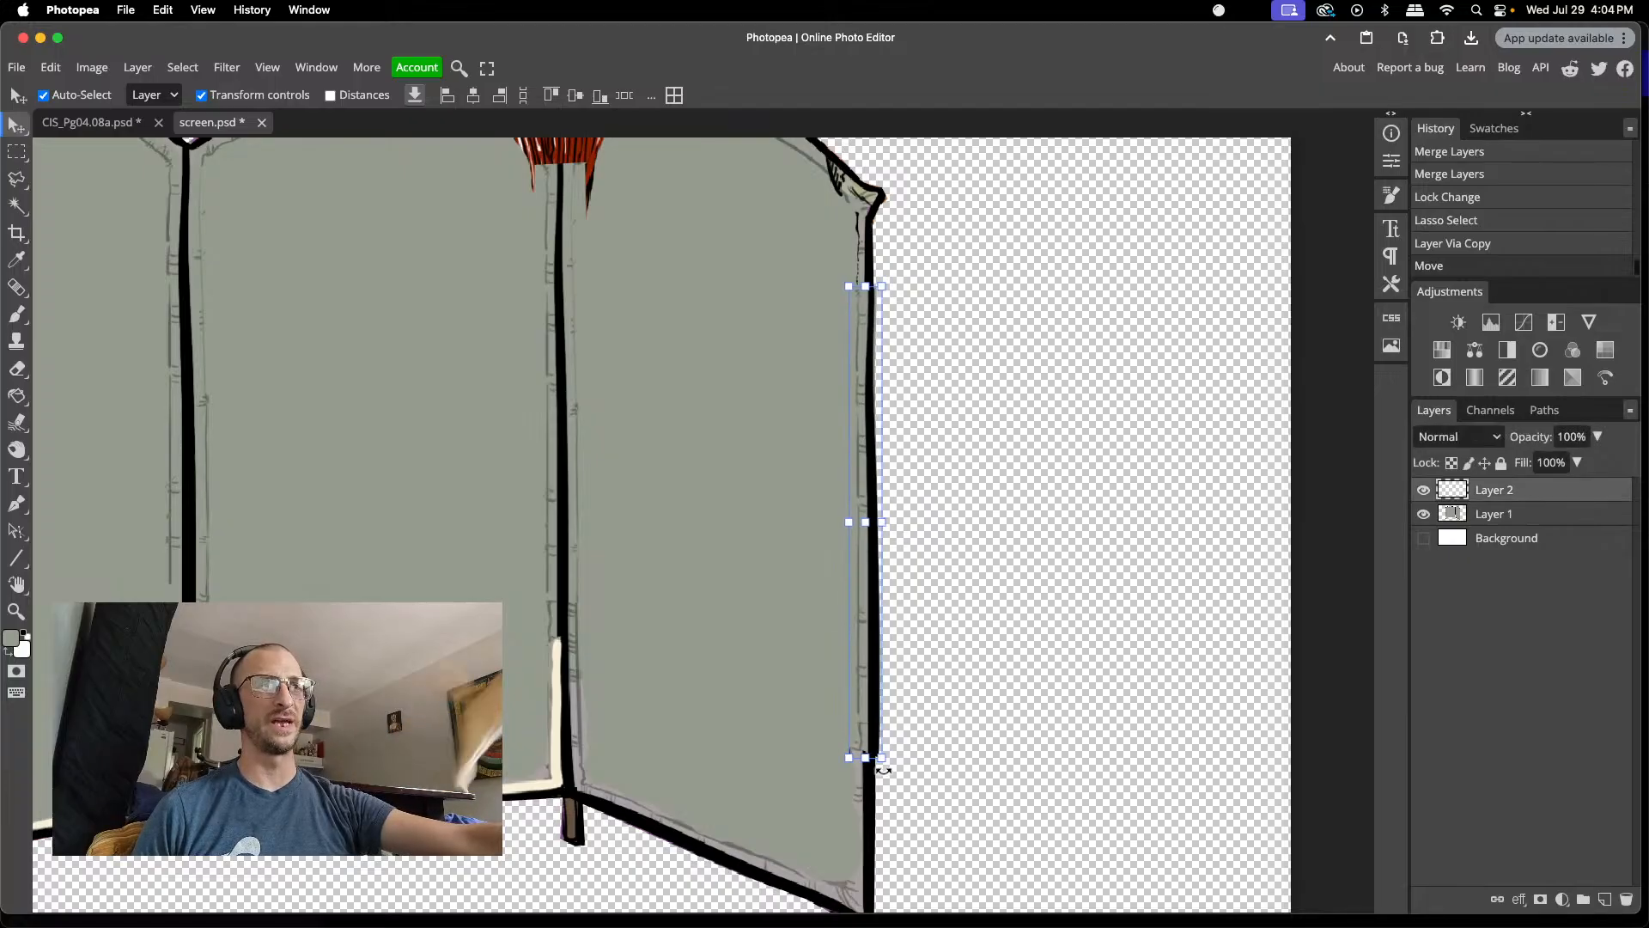
{"action": "left_click_drag", "start_coordinate": [864, 761], "coordinate": [863, 763]}
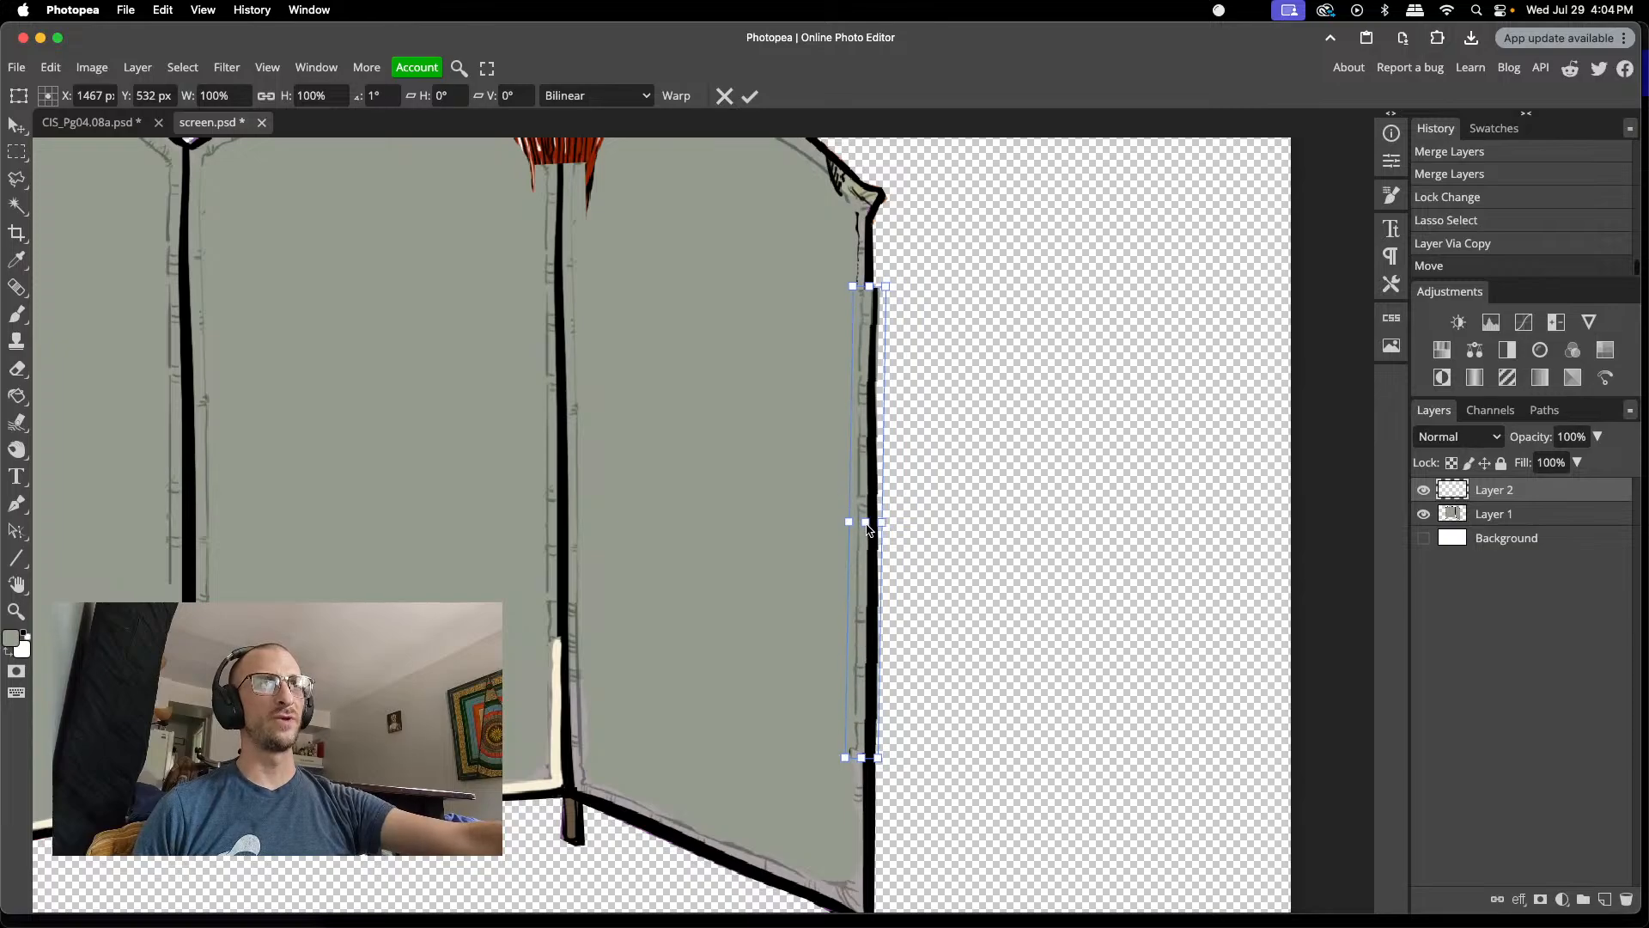
{"action": "left_click_drag", "start_coordinate": [866, 522], "coordinate": [862, 740]}
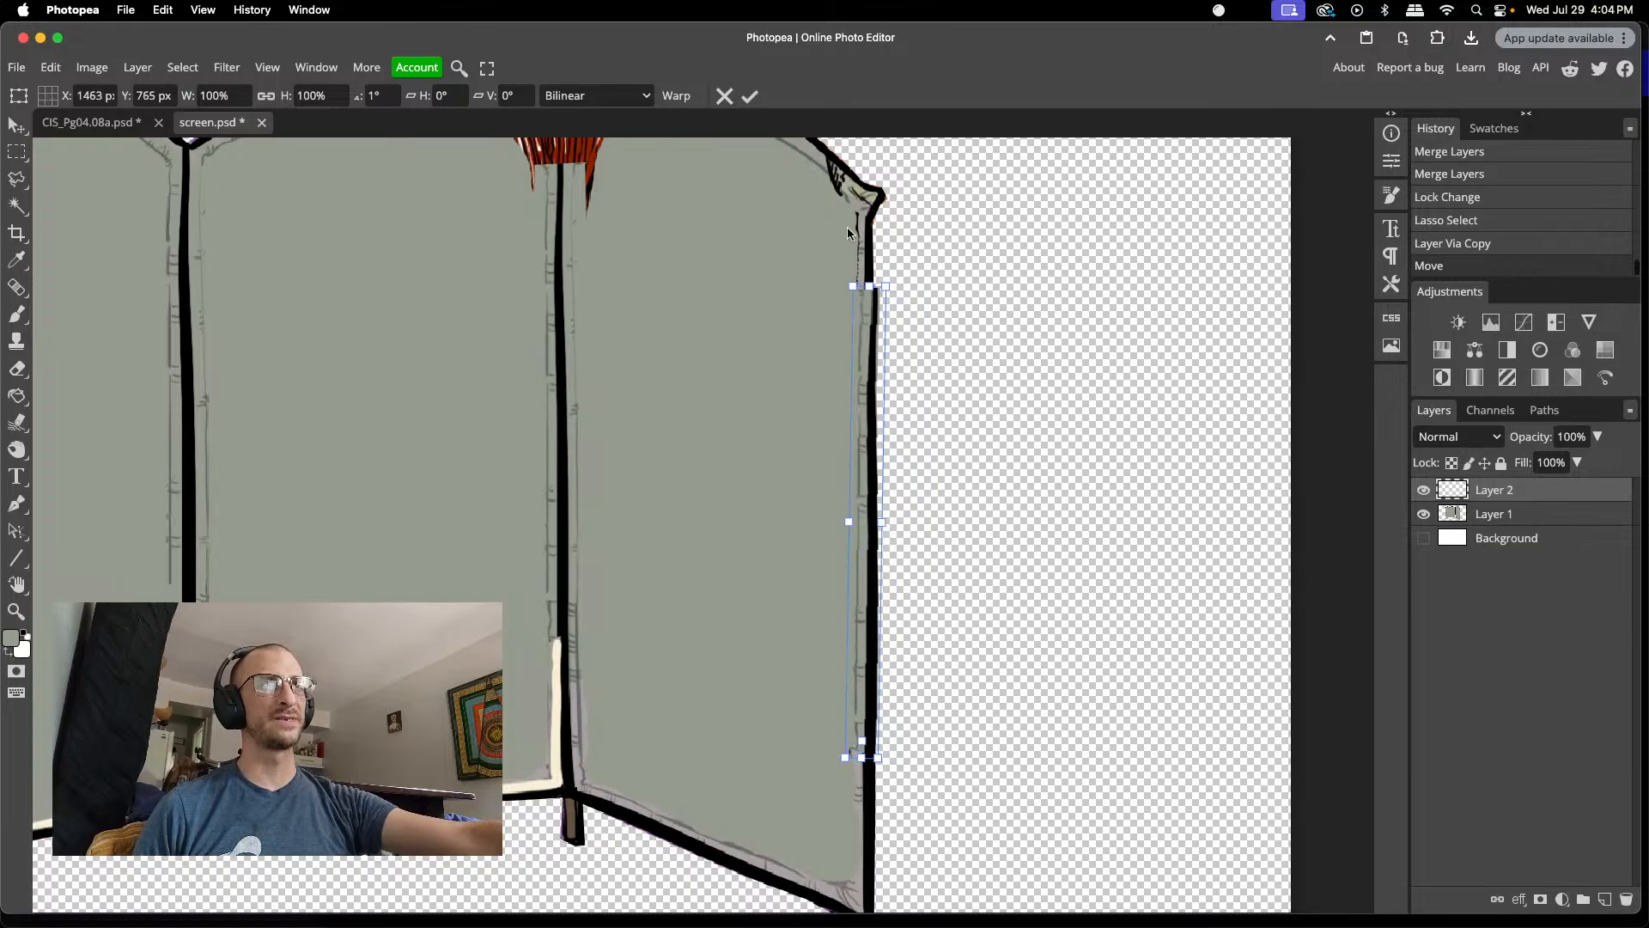
{"action": "left_click_drag", "start_coordinate": [864, 263], "coordinate": [866, 265]}
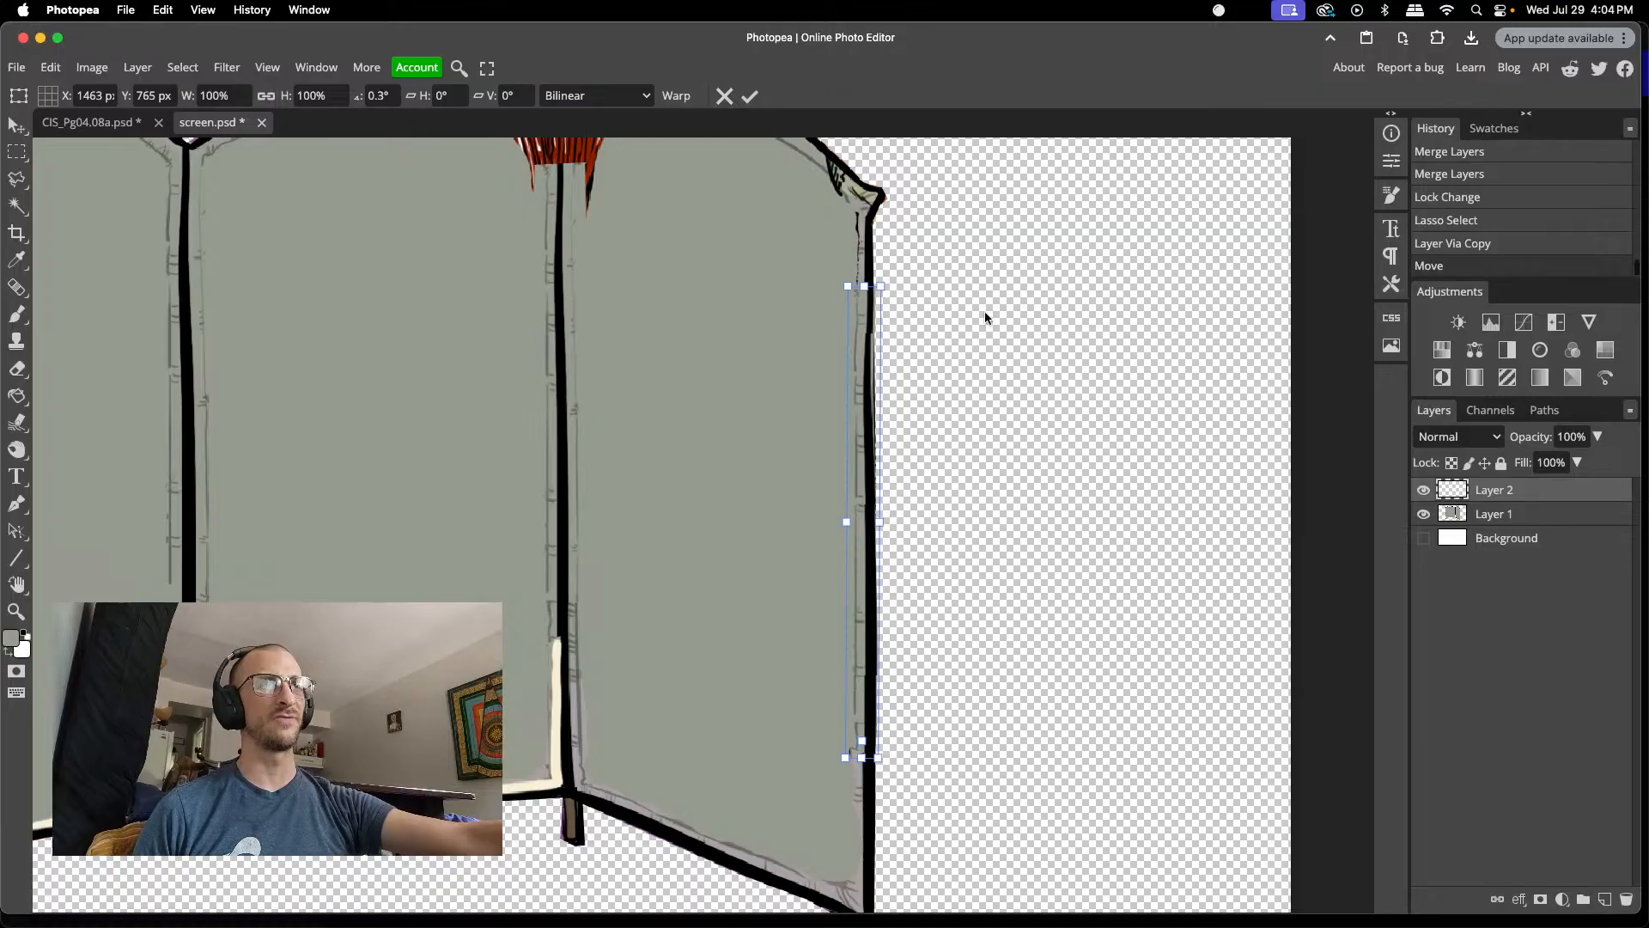
{"action": "left_click", "coordinate": [751, 96]}
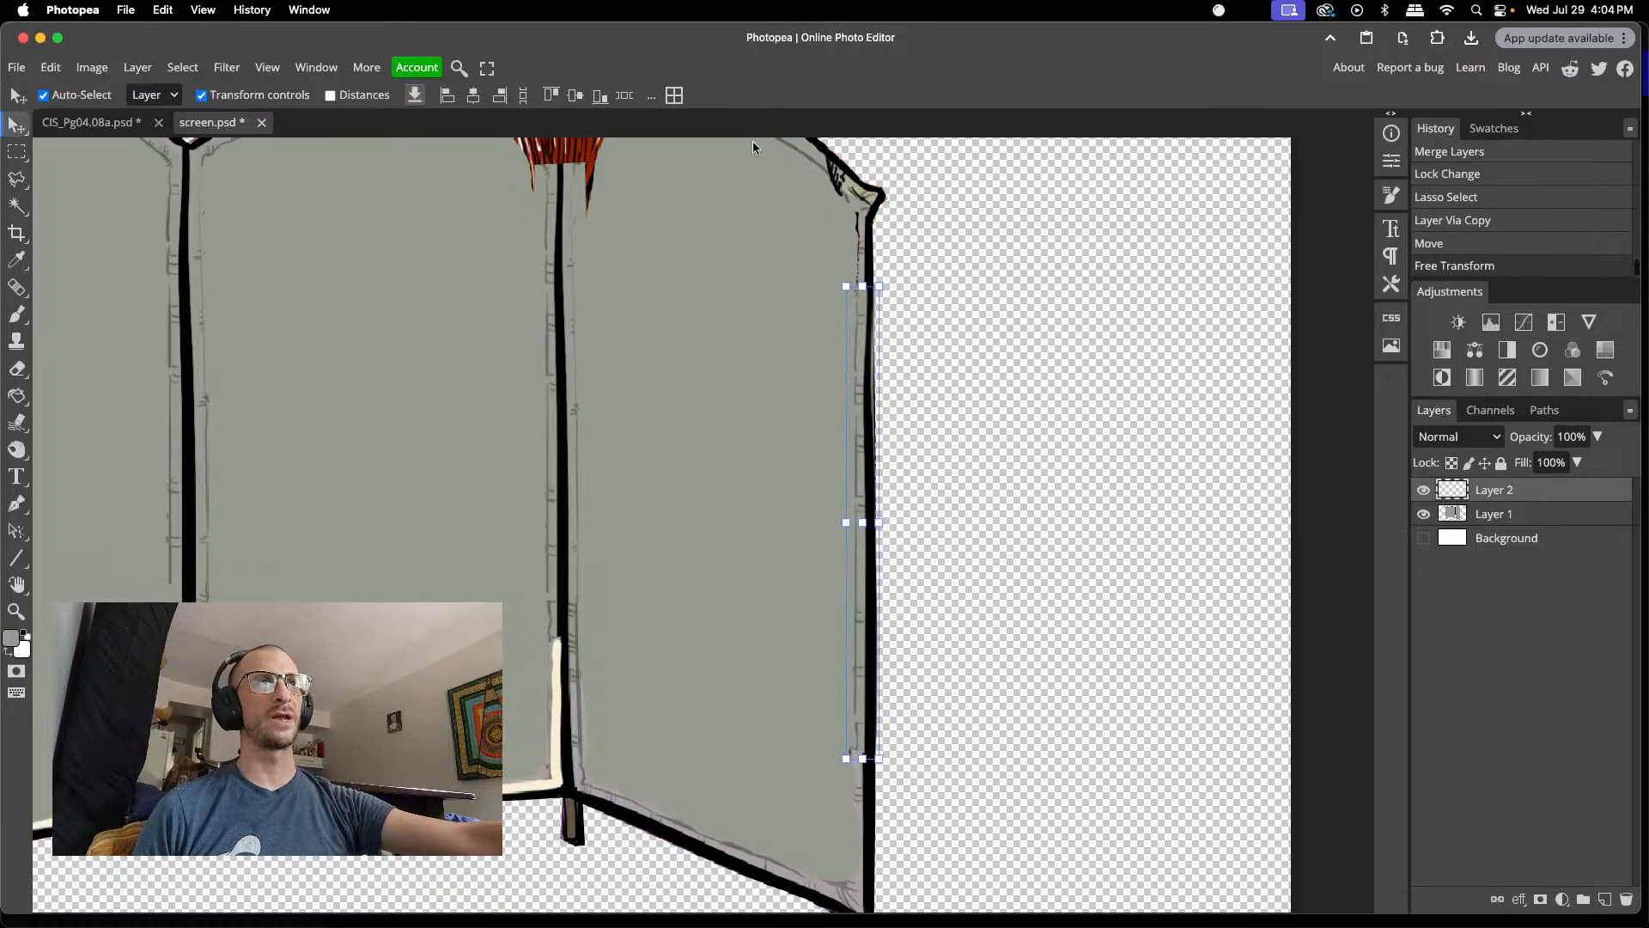
- Lasso the lower section of the middle panel with its cream trim on Layer 1 and copy it to a new layer
{"action": "left_click", "coordinate": [804, 251]}
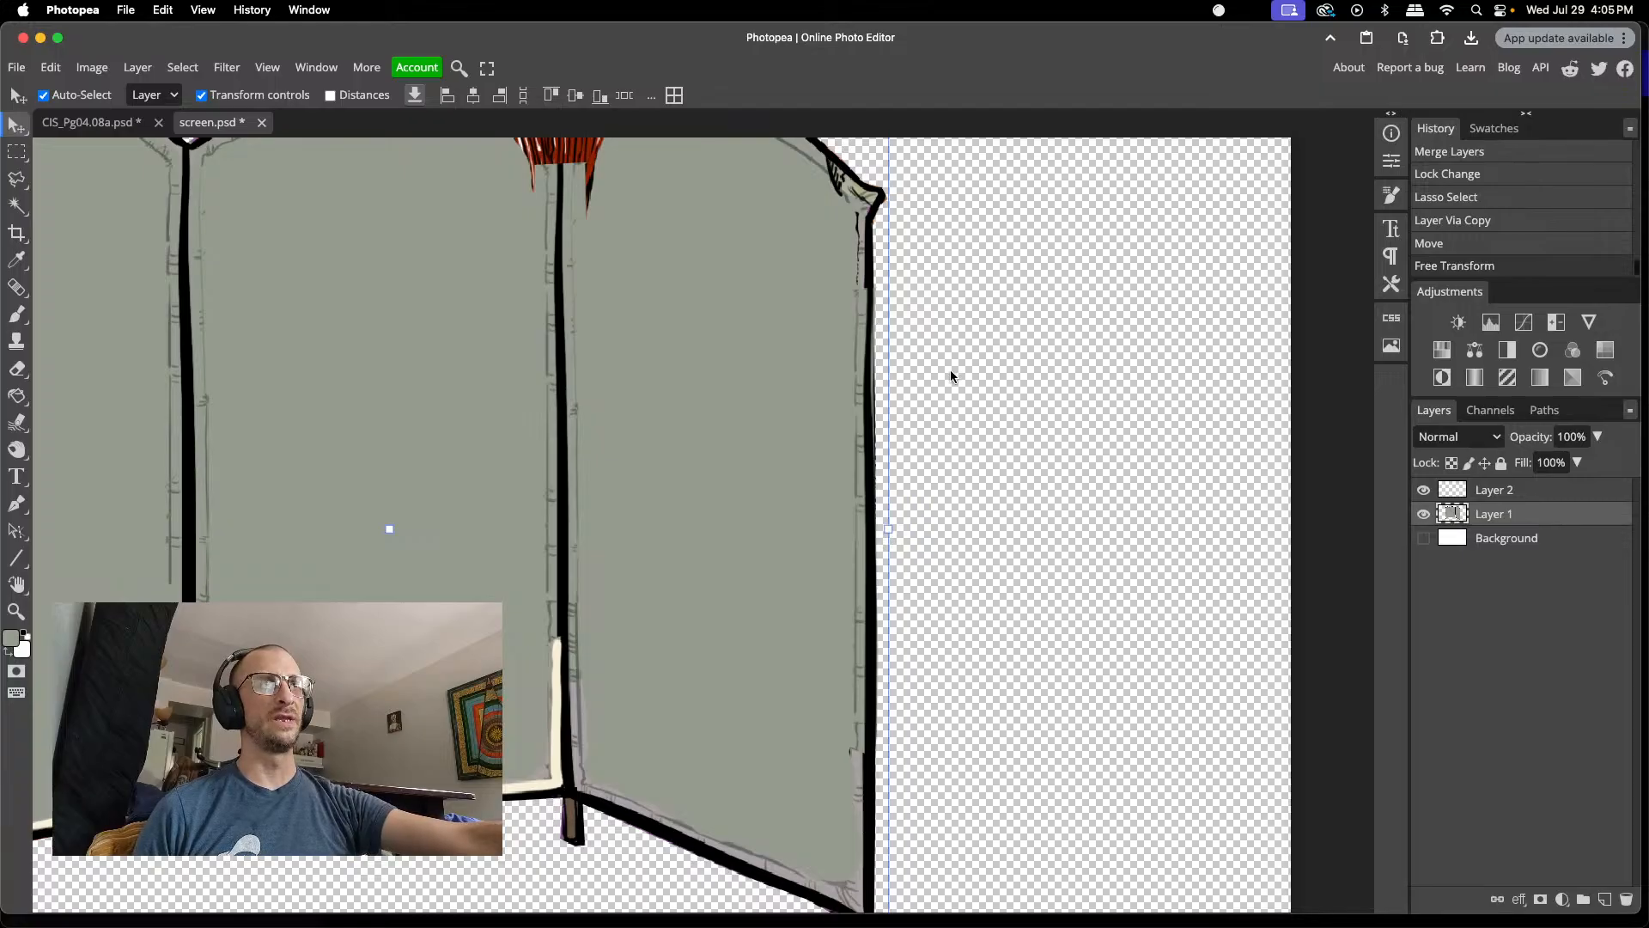
{"action": "scroll", "coordinate": [950, 369], "scroll_direction": "down", "scroll_amount": 5}
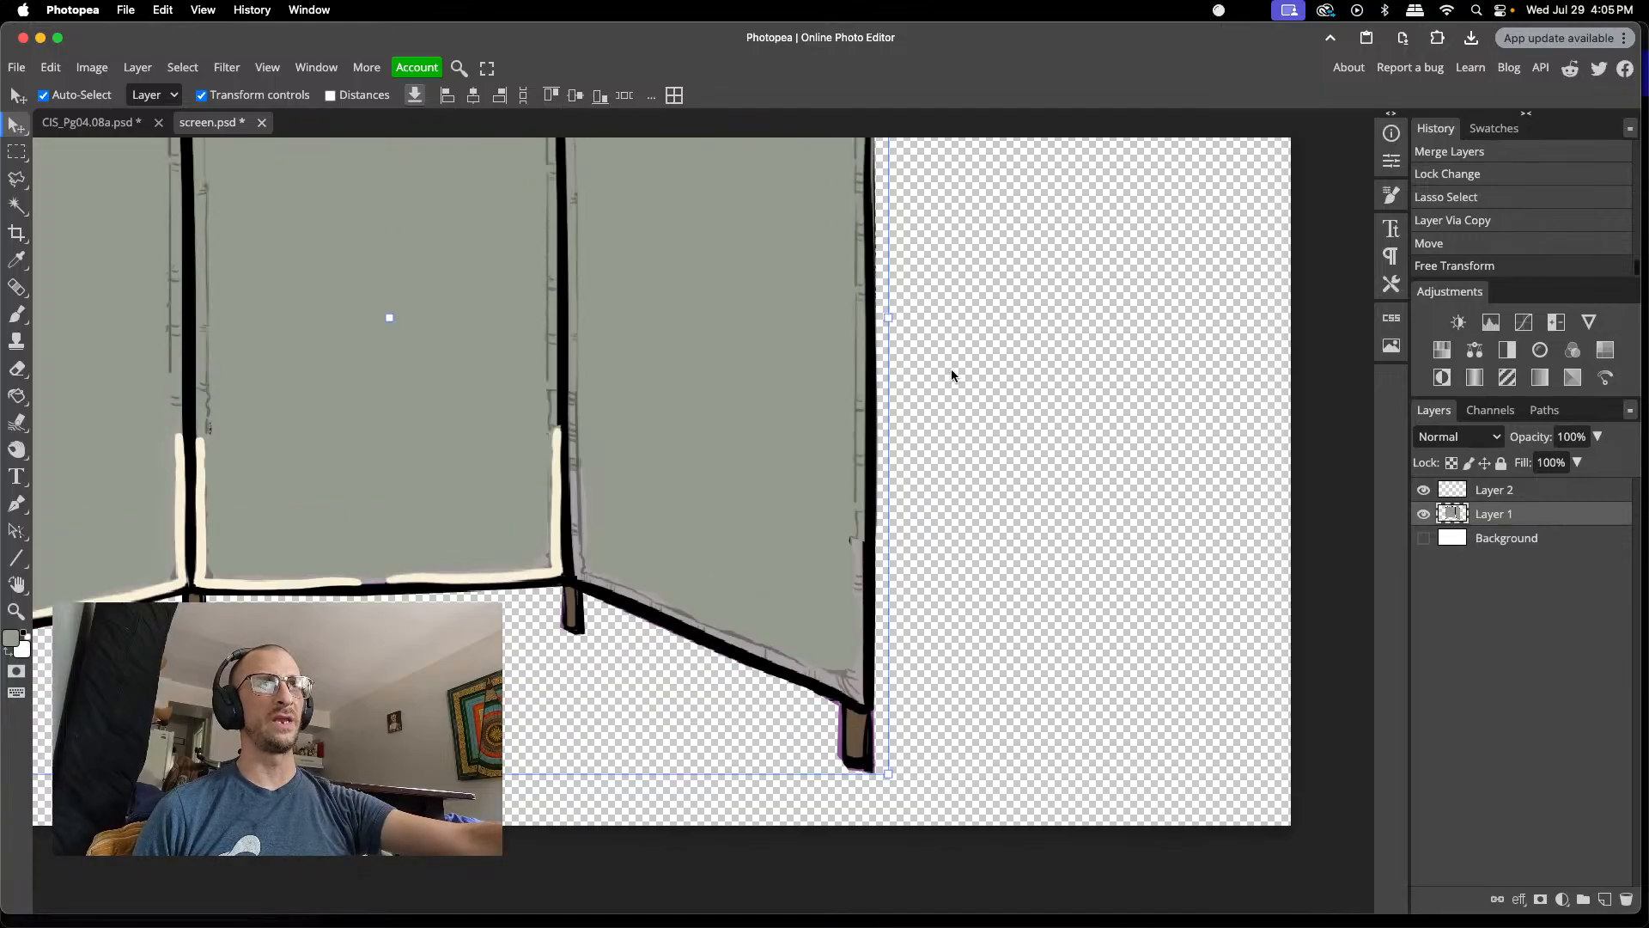
{"action": "scroll", "coordinate": [951, 376], "scroll_direction": "up", "scroll_amount": 1}
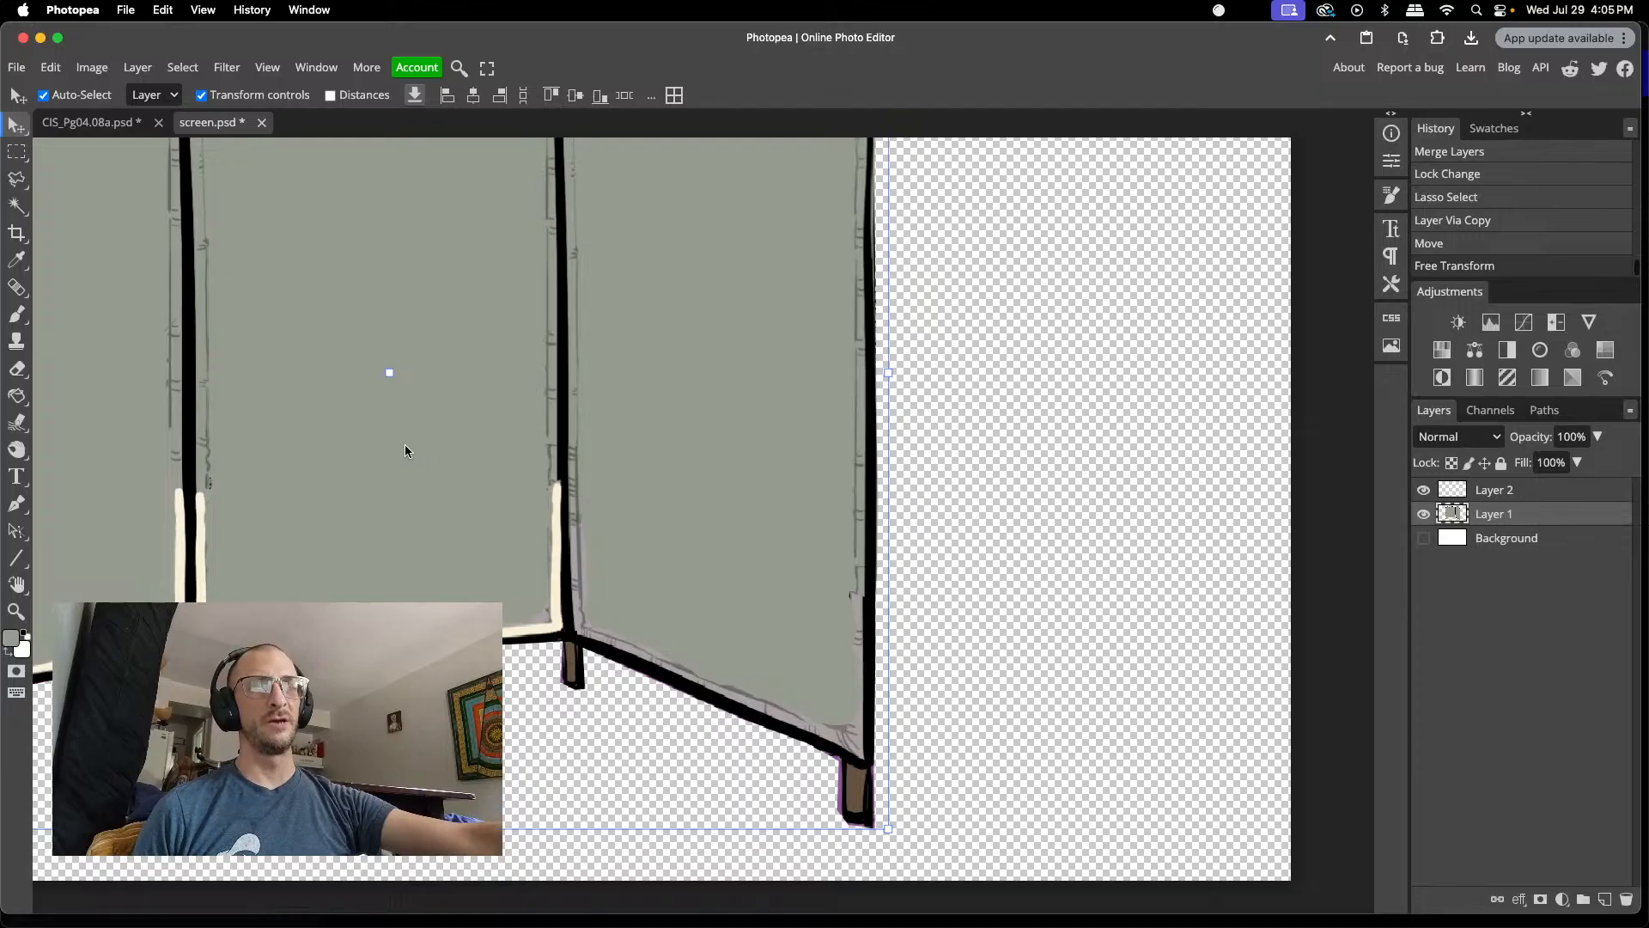
{"action": "key", "text": "l"}
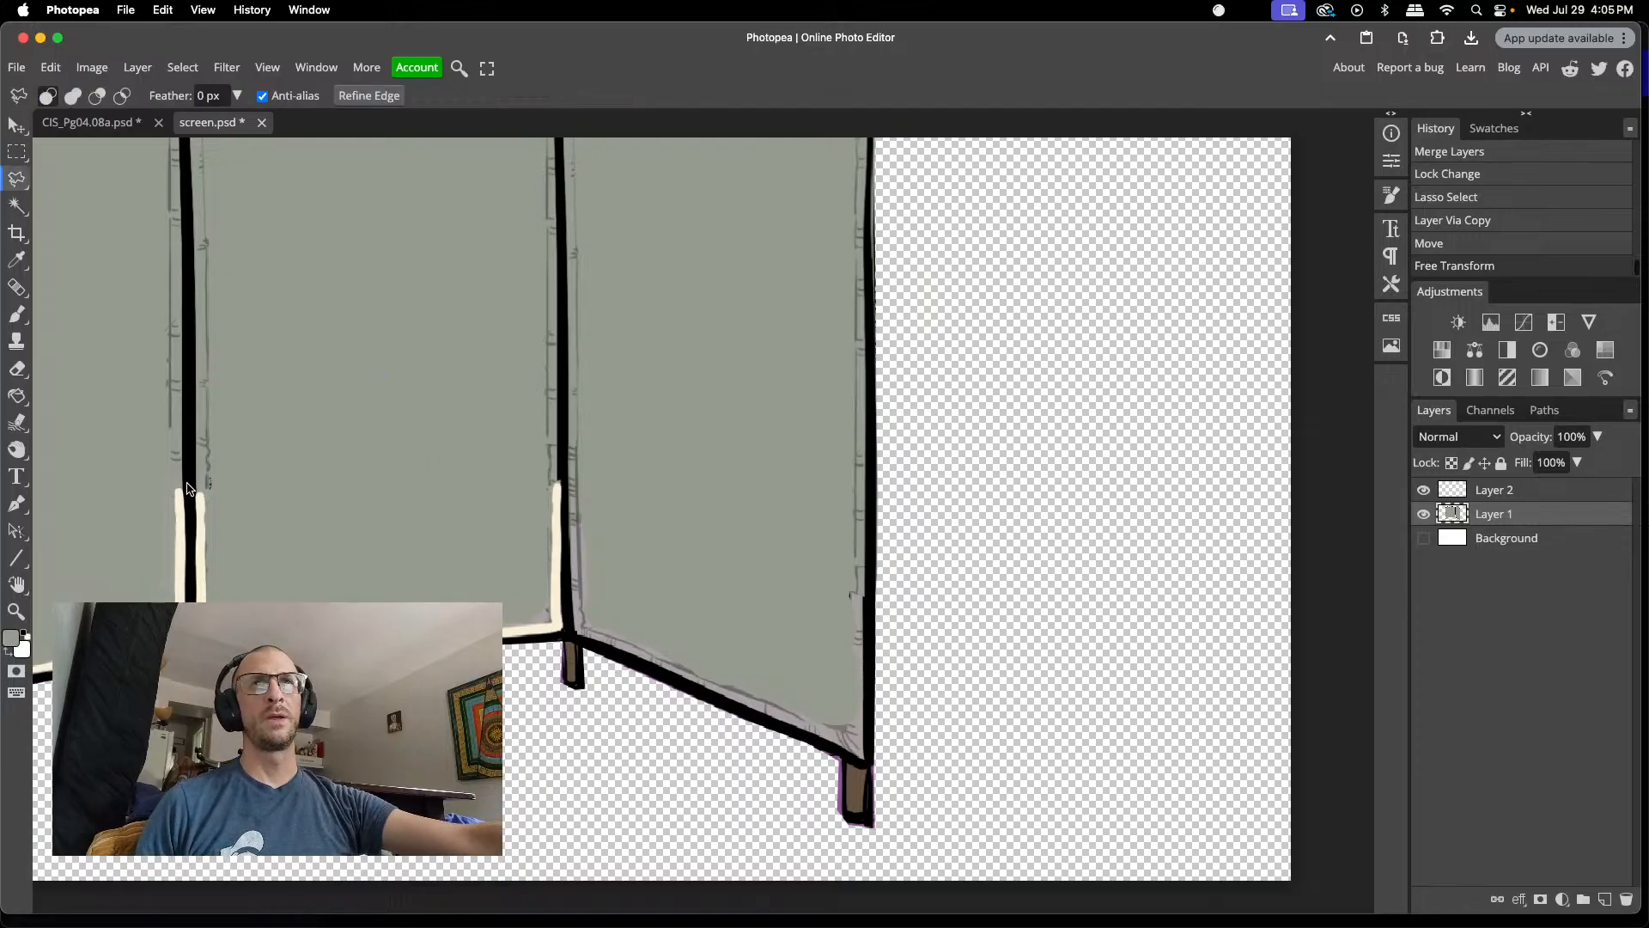
{"action": "left_click_drag", "start_coordinate": [190, 482], "coordinate": [190, 618]}
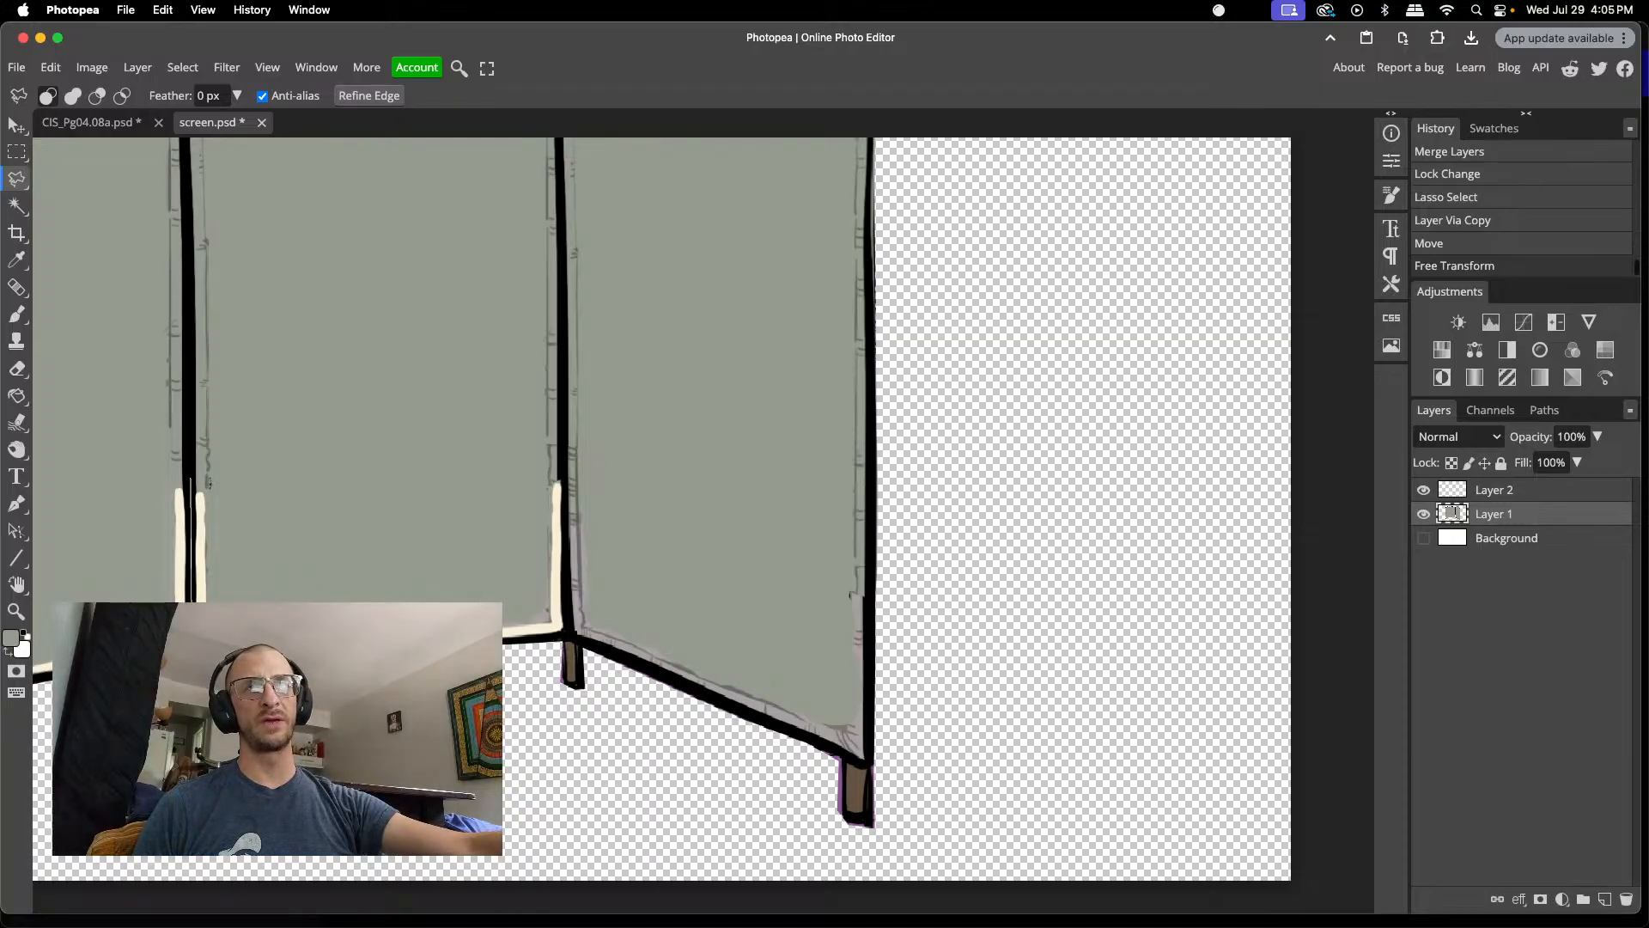
{"action": "mouse_move", "coordinate": [512, 637]}
{"action": "left_mouse_down"}
{"action": "mouse_move", "coordinate": [573, 629]}
{"action": "mouse_move", "coordinate": [565, 464]}
{"action": "mouse_move", "coordinate": [194, 483]}
{"action": "left_mouse_up"}
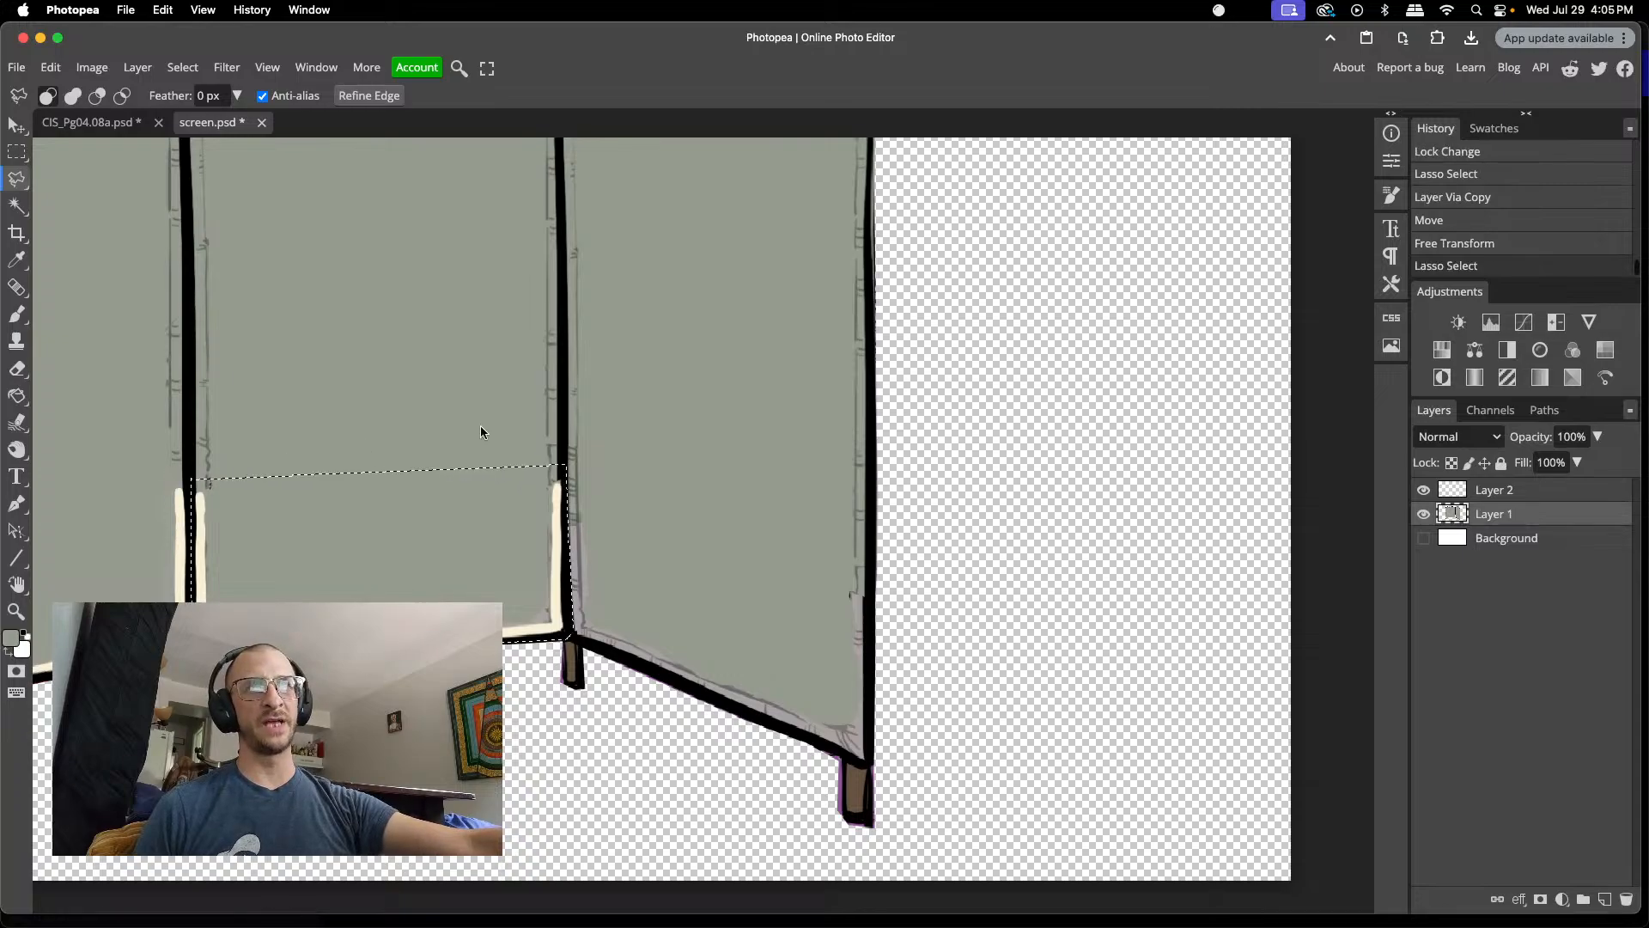
{"action": "key", "text": "super+j"}
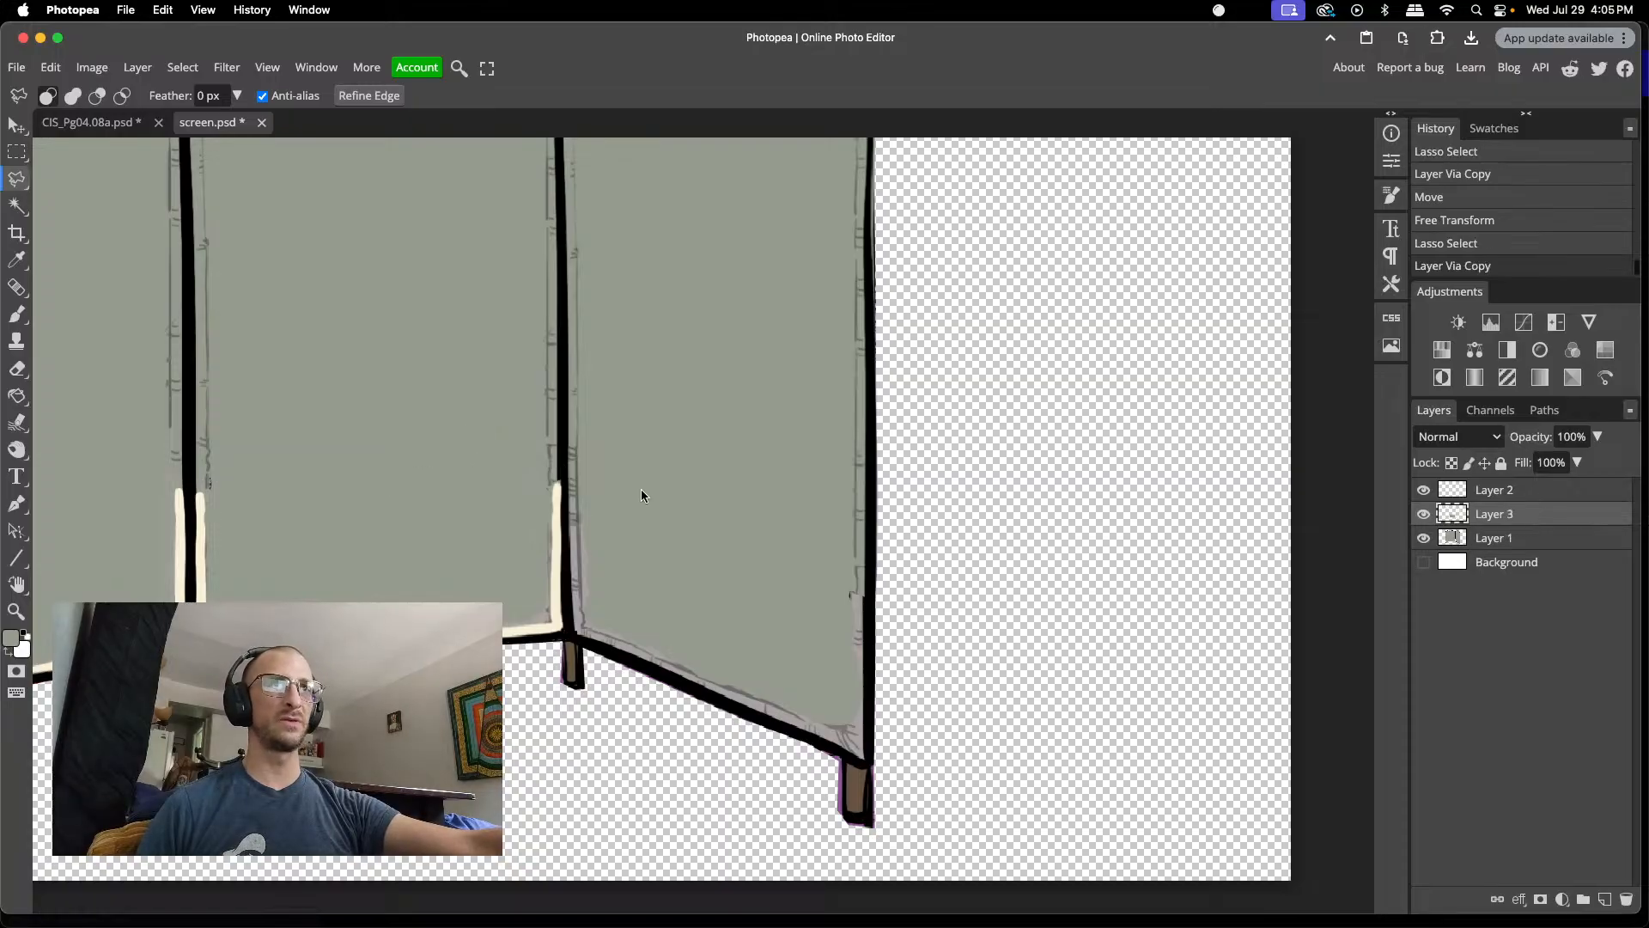
- Move the copied lower section onto the third panel and distort its corners to follow that panel's slanted bottom and outer edge
{"action": "key", "text": "v"}
{"action": "left_click_drag", "start_coordinate": [408, 519], "coordinate": [787, 513]}
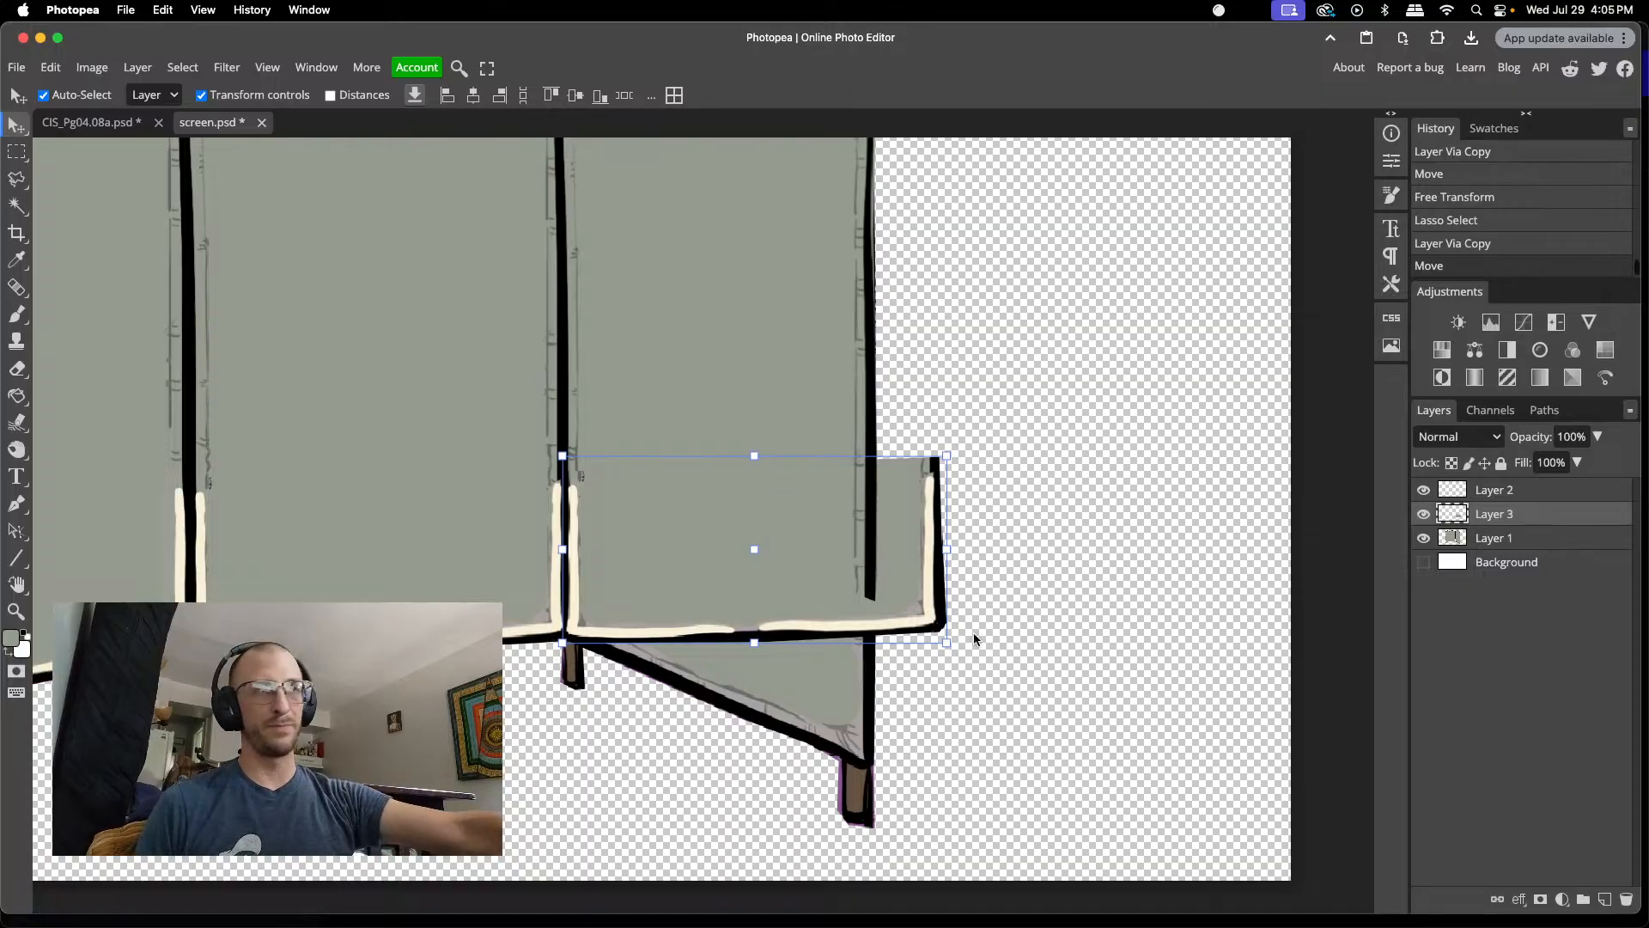
{"action": "left_click_drag", "start_coordinate": [950, 637], "coordinate": [867, 789]}
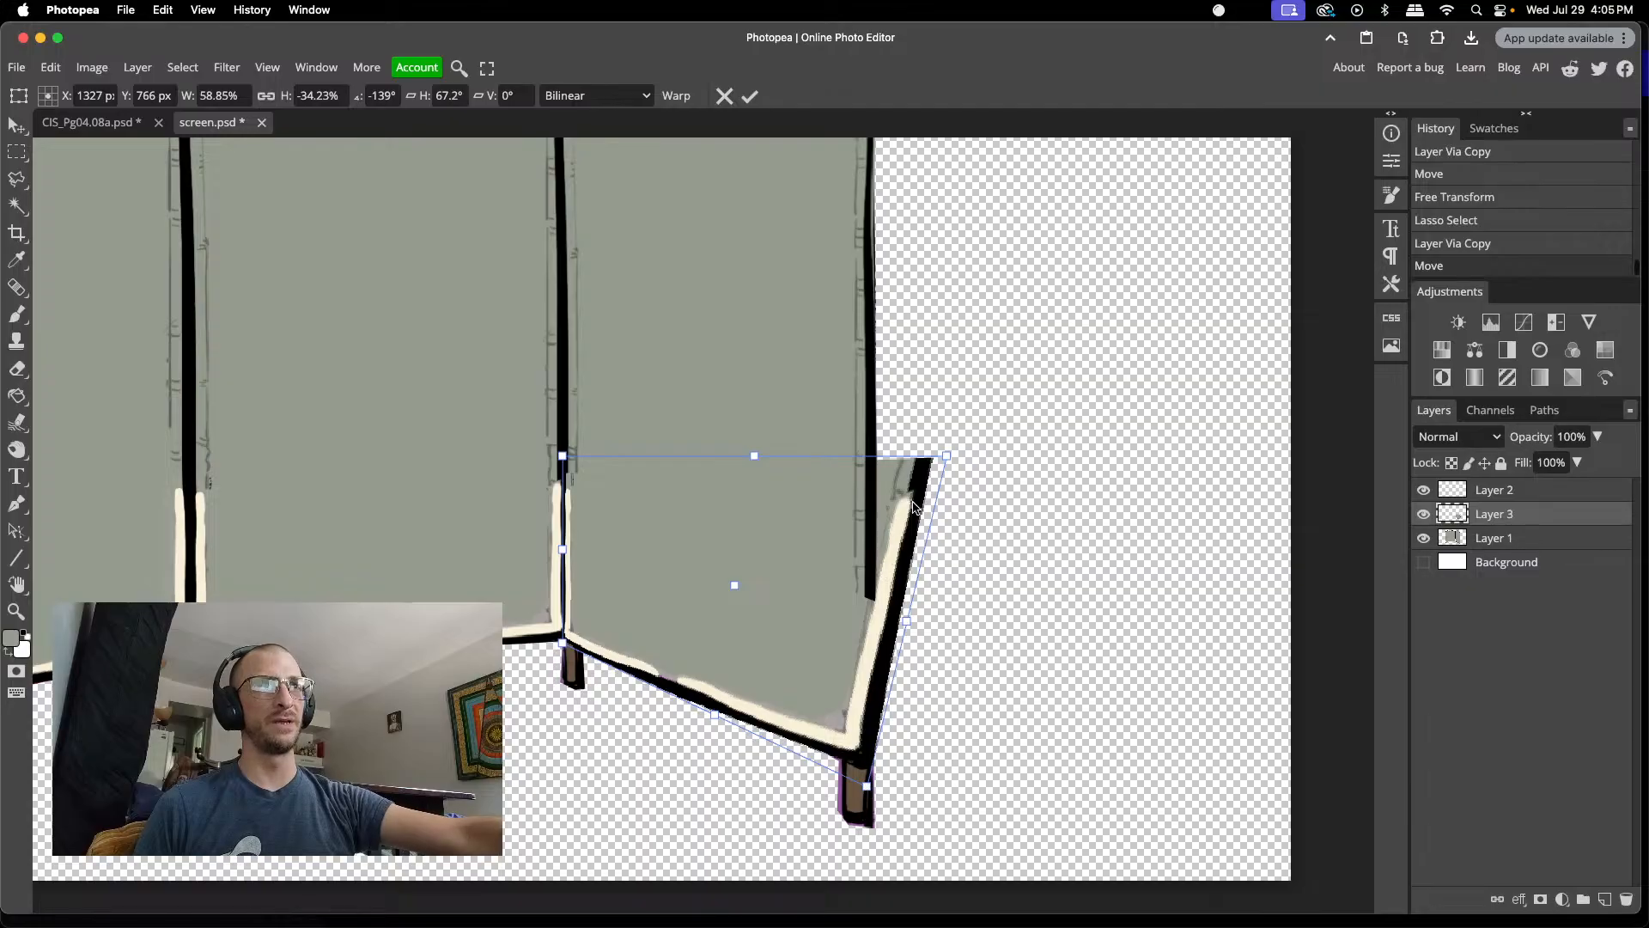
{"action": "left_click_drag", "start_coordinate": [946, 452], "coordinate": [888, 465]}
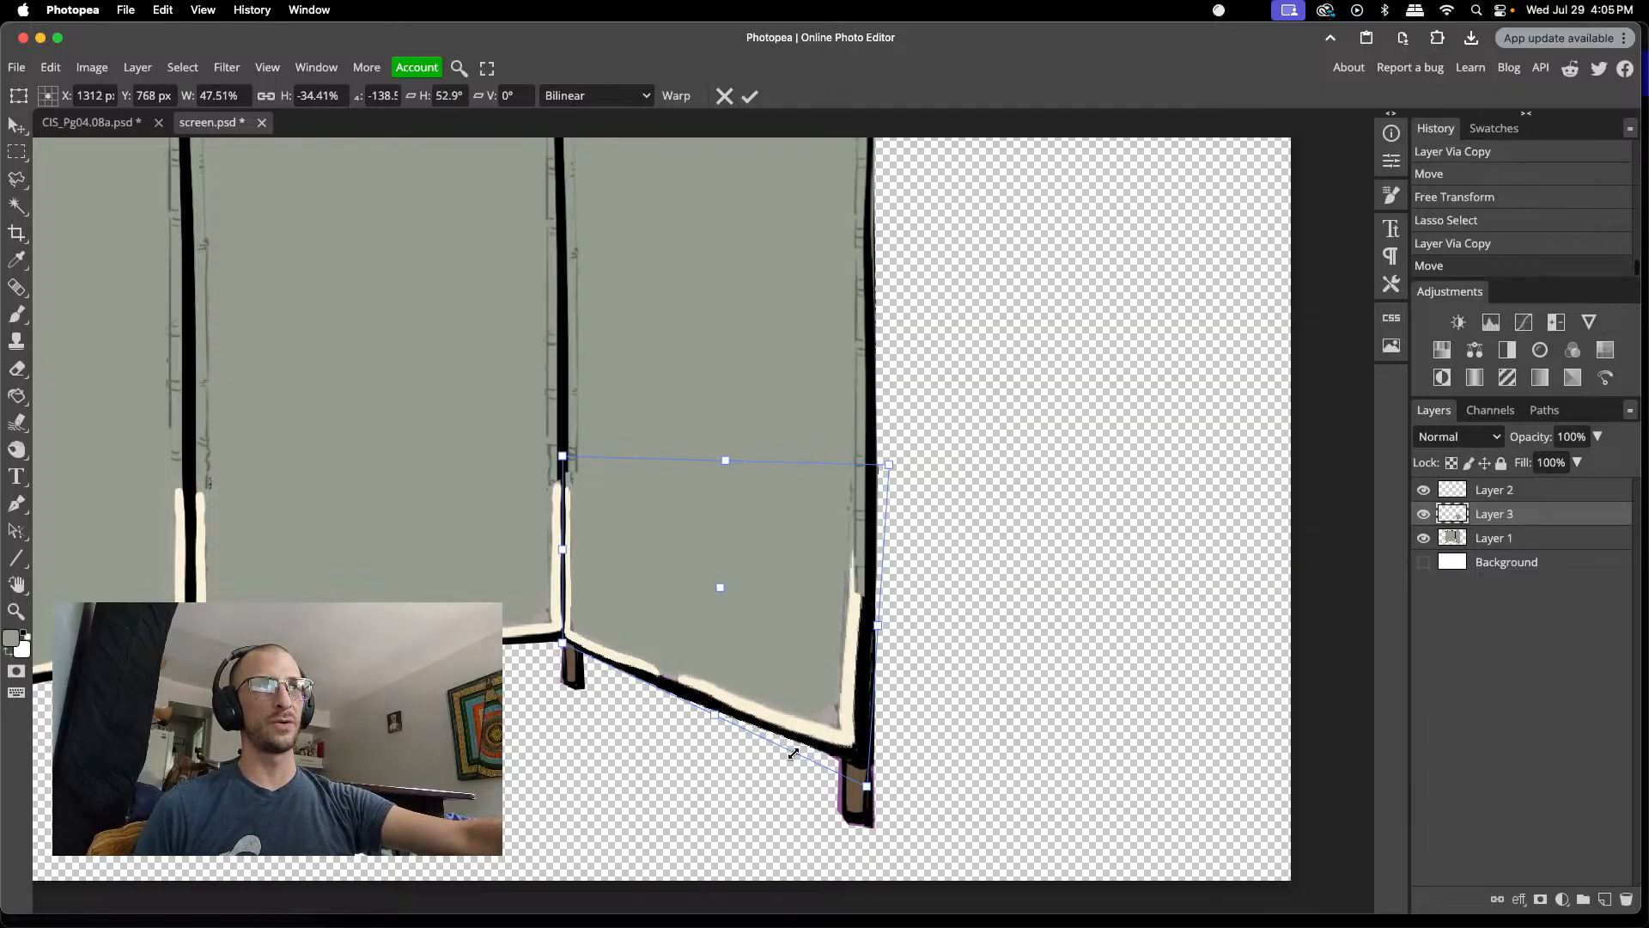
{"action": "left_click_drag", "start_coordinate": [869, 785], "coordinate": [878, 797]}
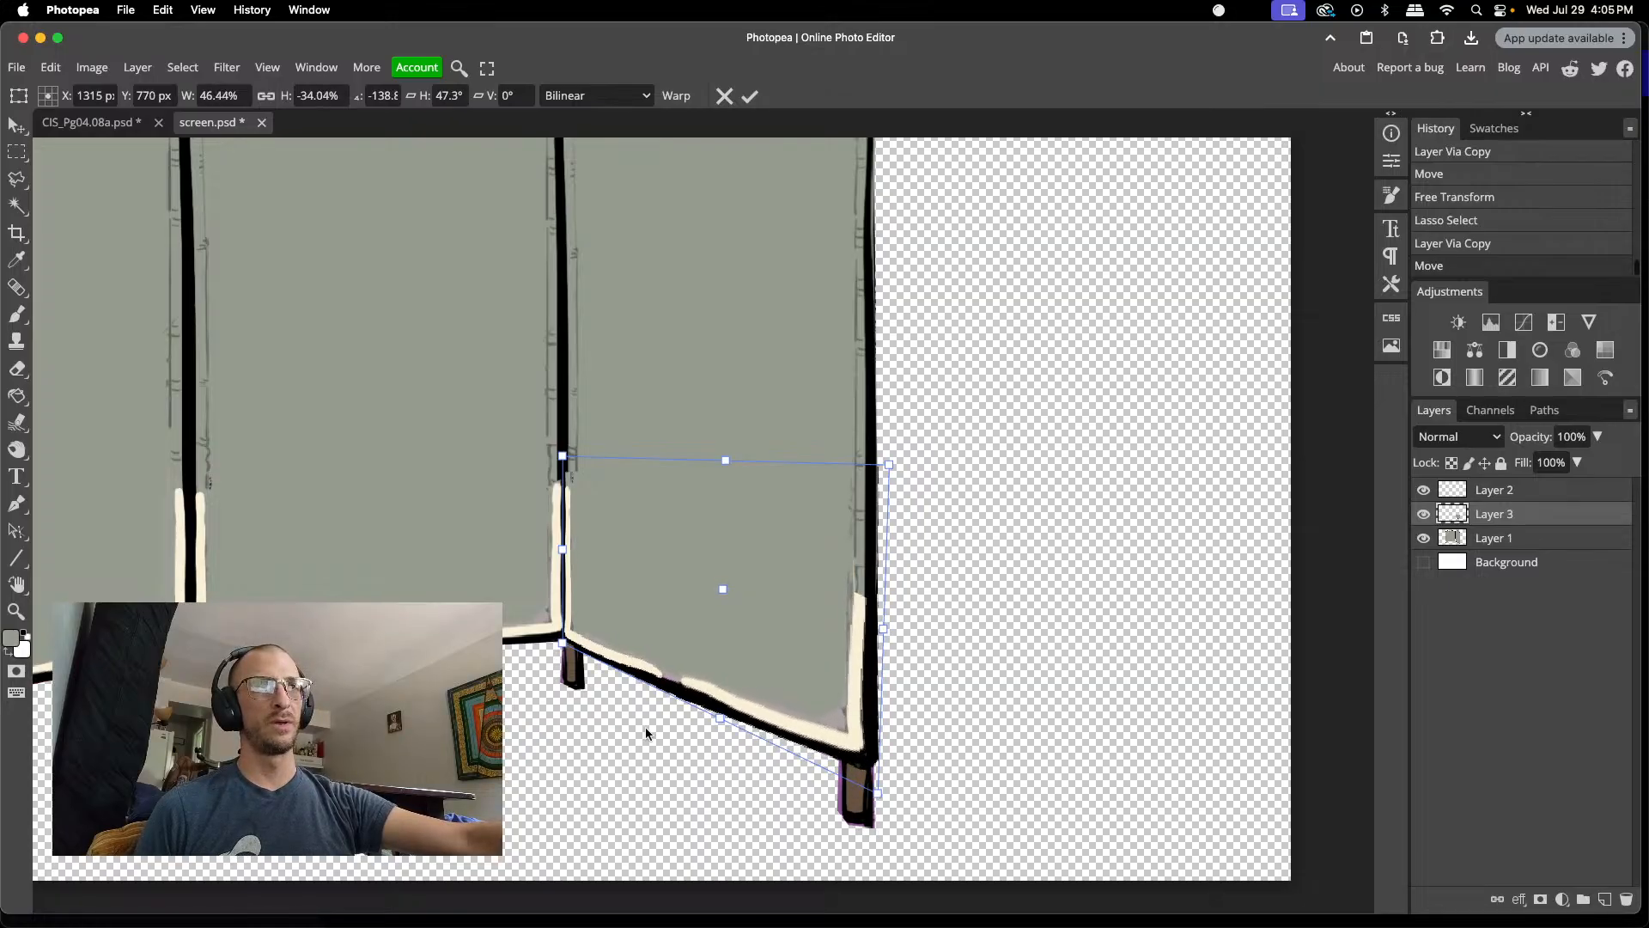
{"action": "left_click_drag", "start_coordinate": [562, 642], "coordinate": [567, 639]}
{"action": "mouse_move", "coordinate": [884, 799]}
{"action": "left_mouse_down"}
{"action": "mouse_move", "coordinate": [879, 773]}
{"action": "mouse_move", "coordinate": [873, 791]}
{"action": "left_mouse_up"}
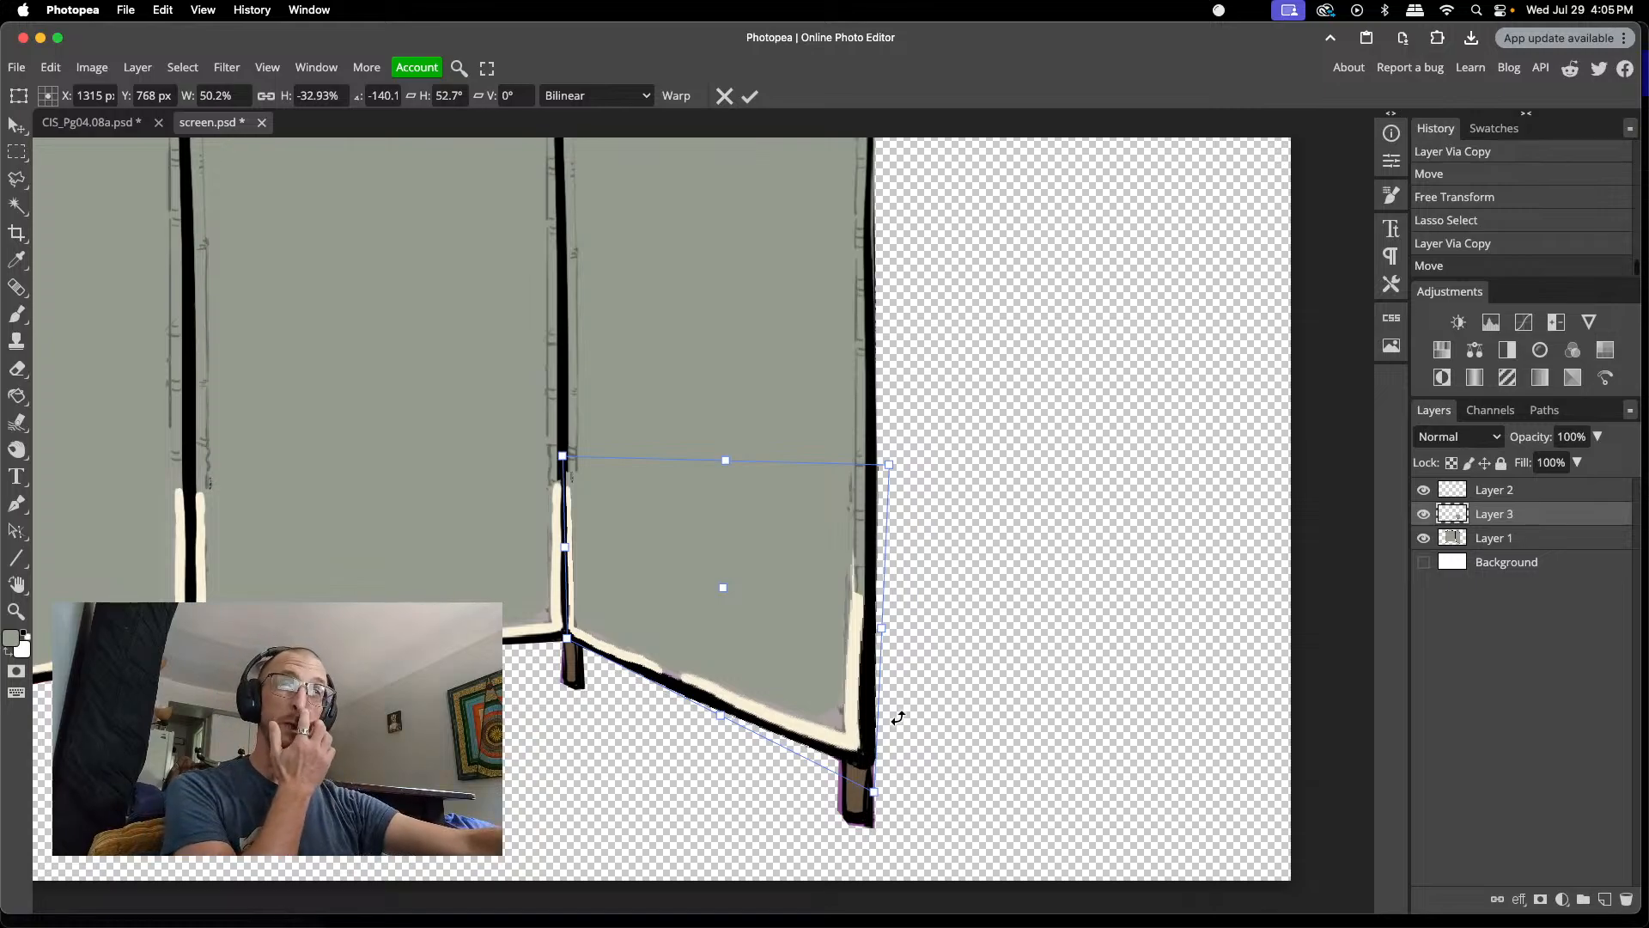
{"action": "left_click", "coordinate": [750, 95]}
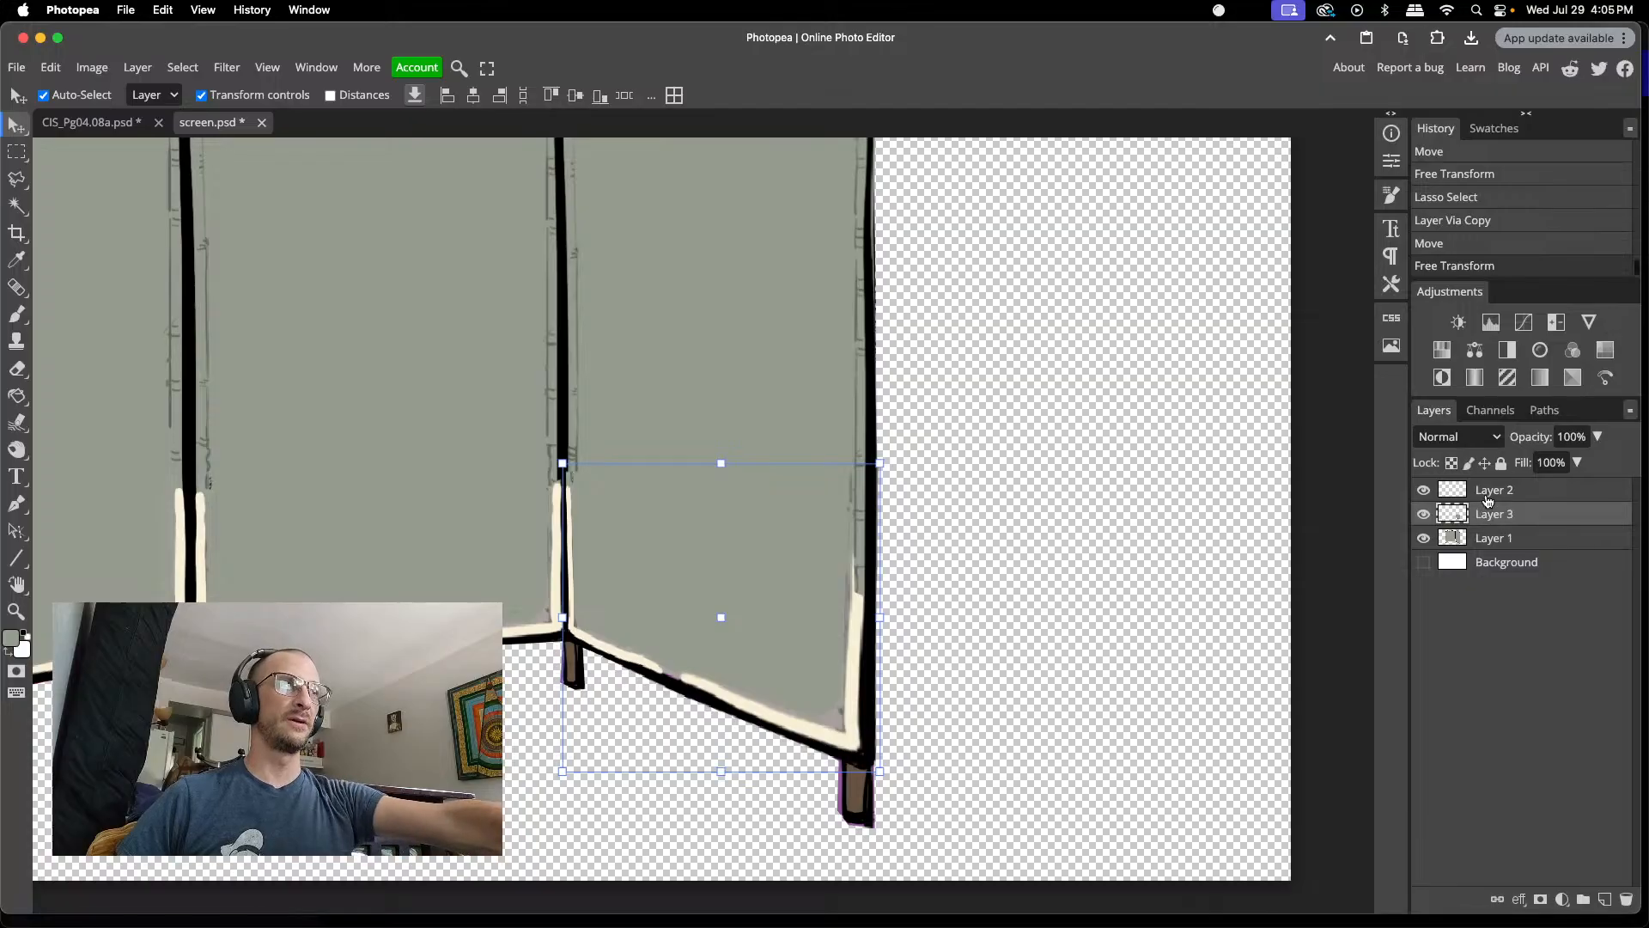
- Place Layer 3 above Layer 2 and distort its upper outer corner slightly inward
{"action": "left_click_drag", "start_coordinate": [1492, 513], "coordinate": [1487, 491]}
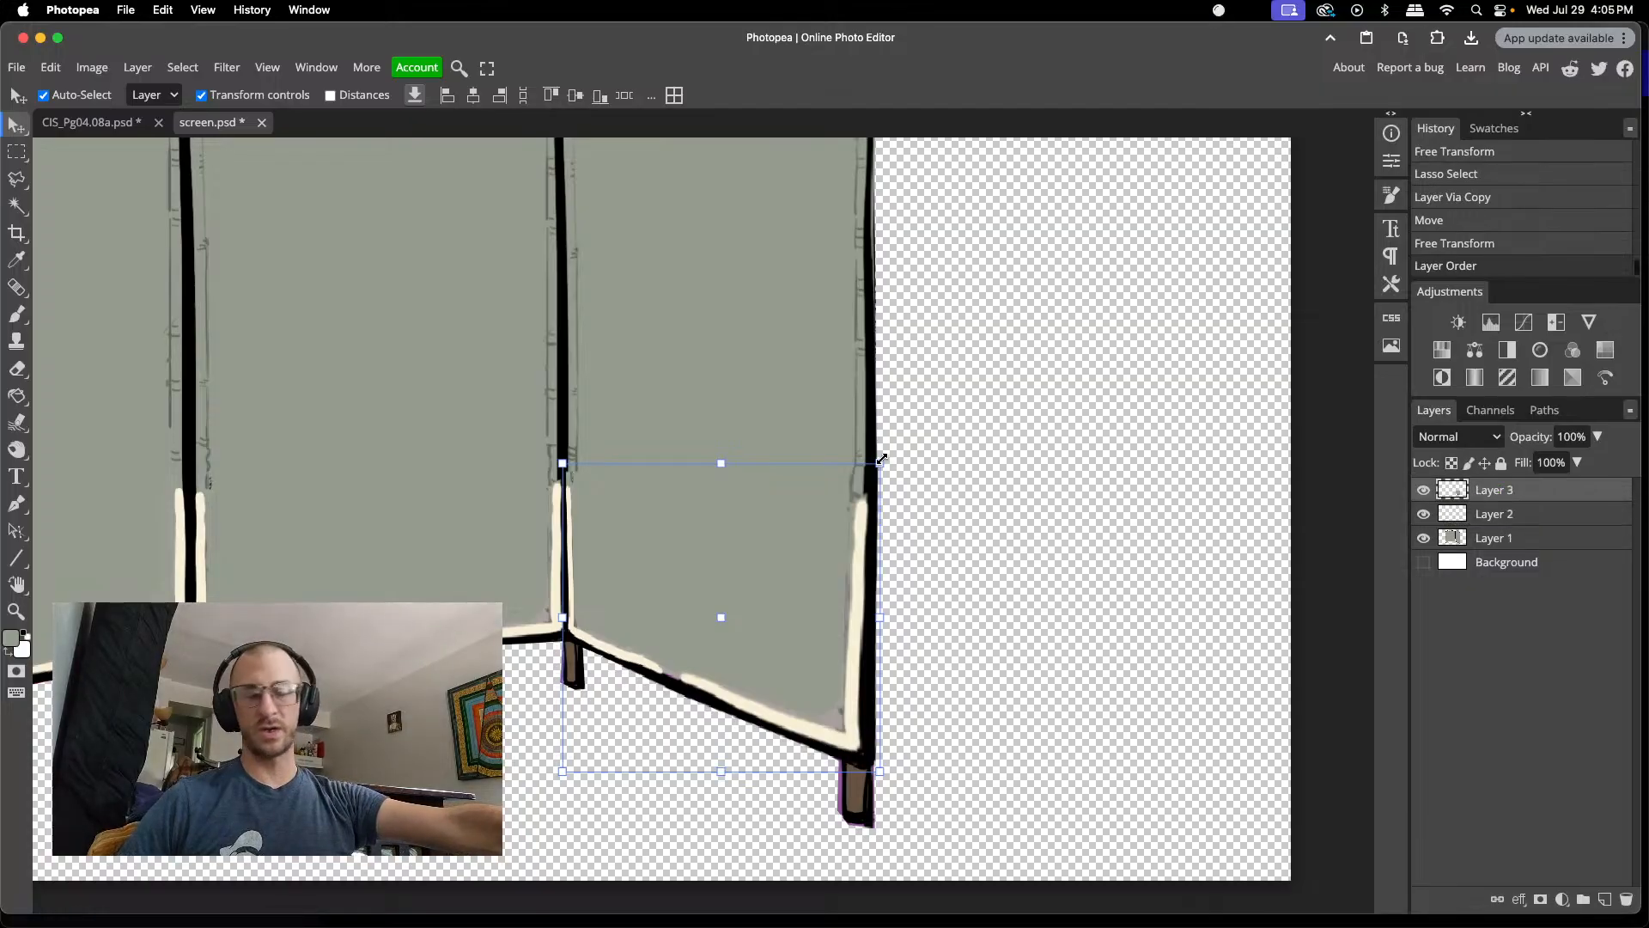
{"action": "left_click_drag", "start_coordinate": [879, 461], "coordinate": [875, 463]}
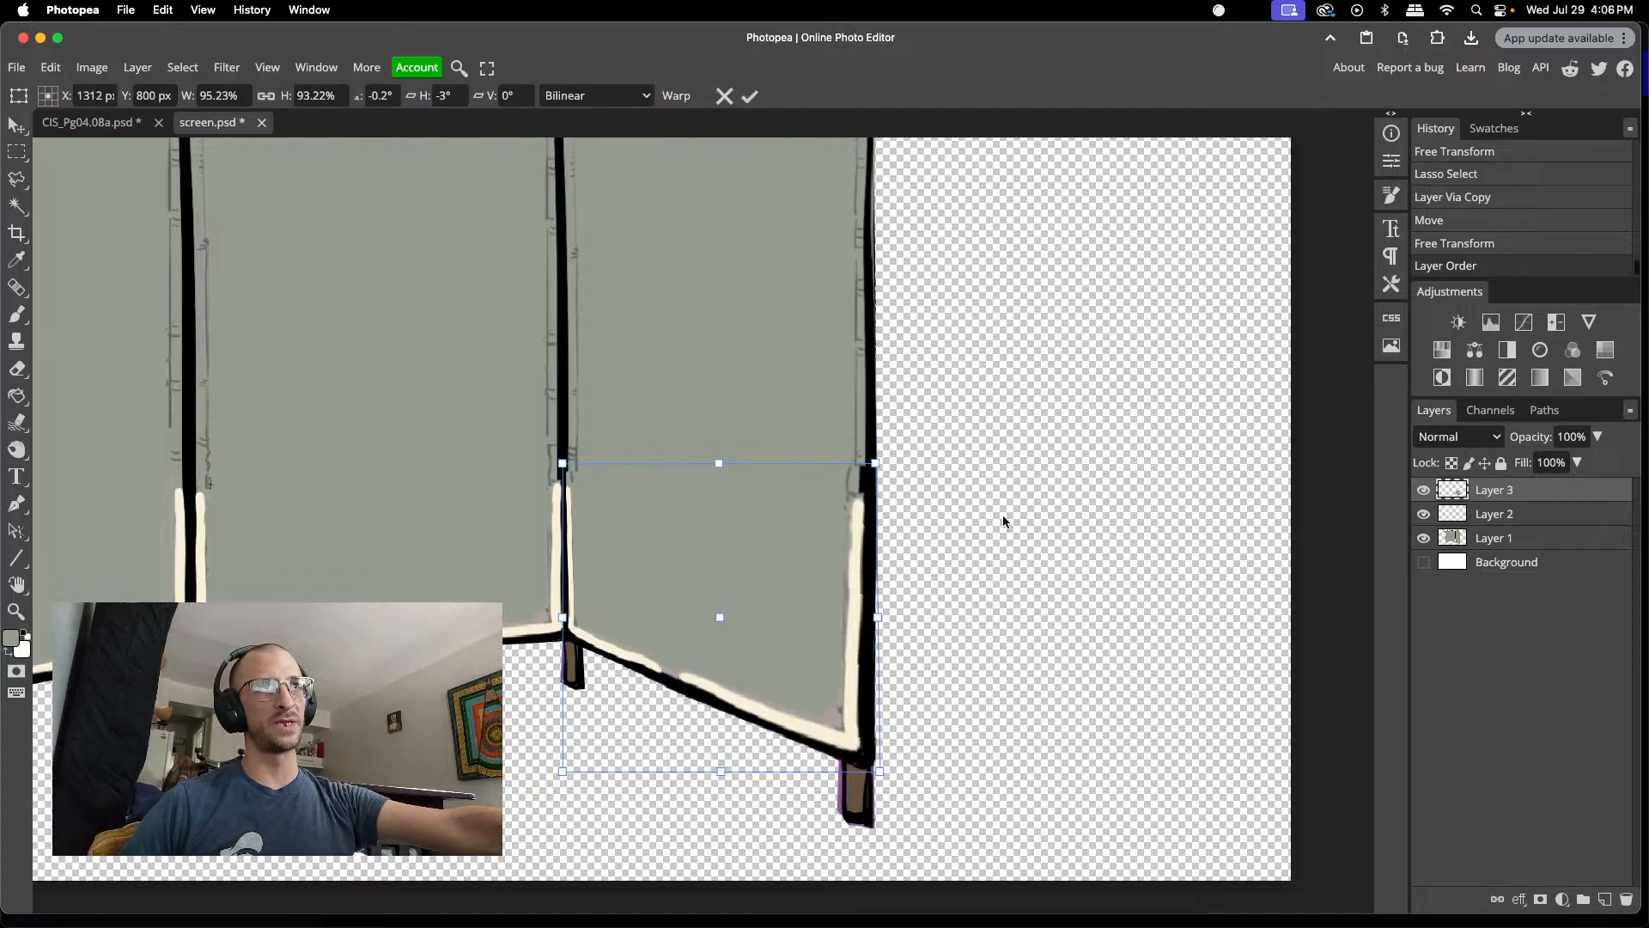
{"action": "left_click", "coordinate": [748, 98]}
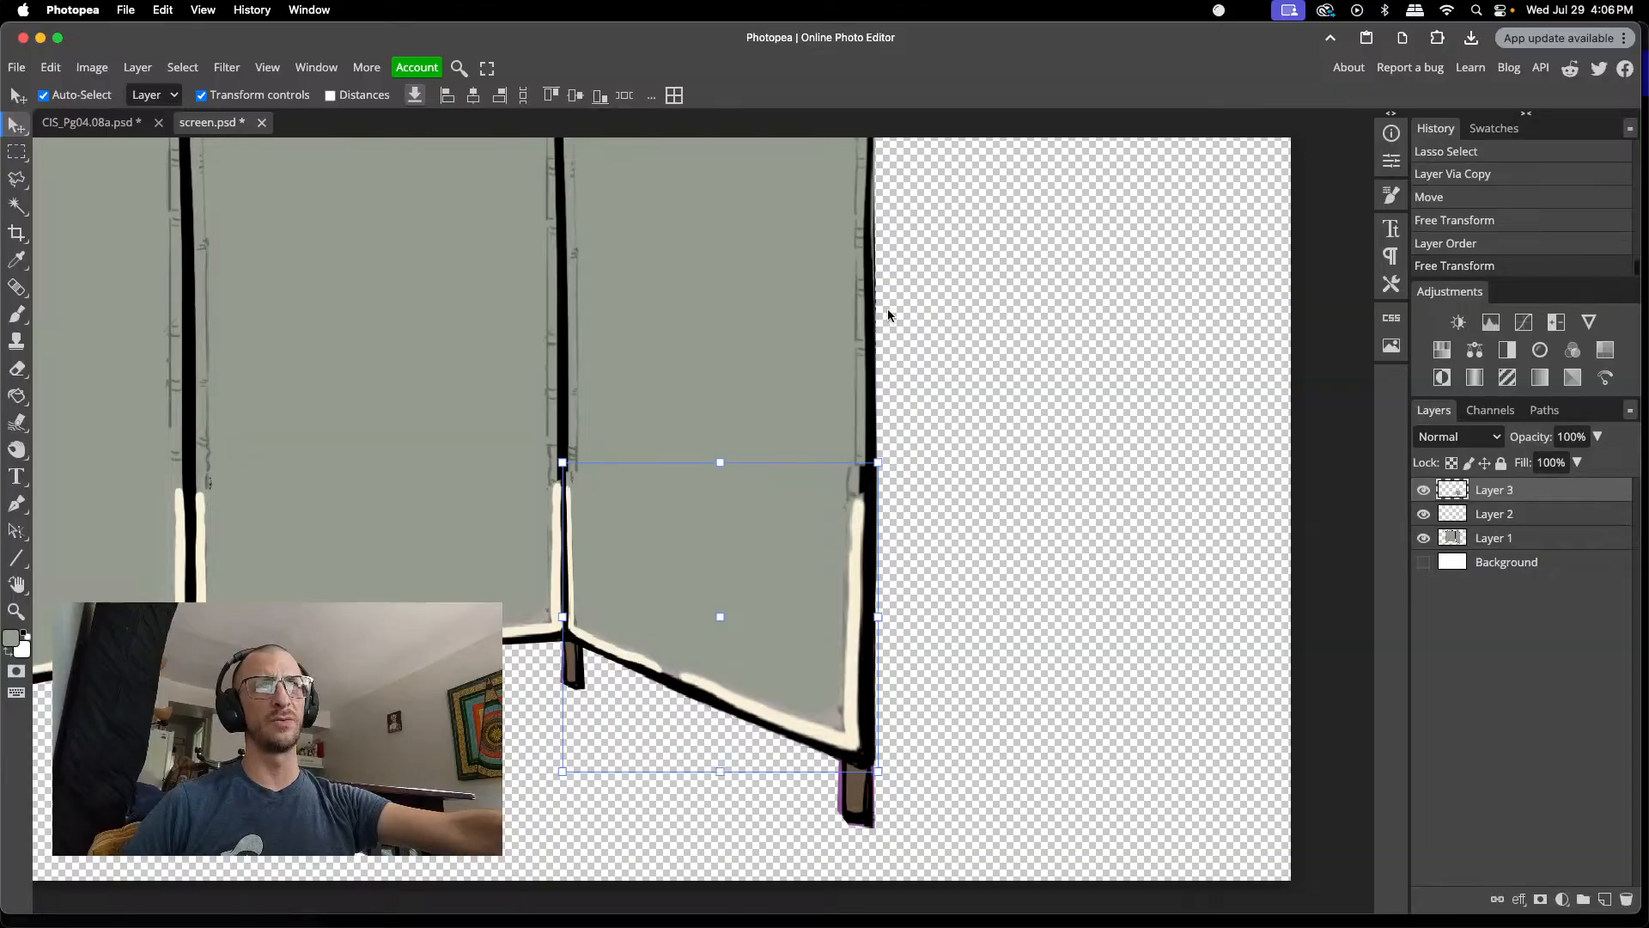
{"action": "left_click", "coordinate": [950, 351]}
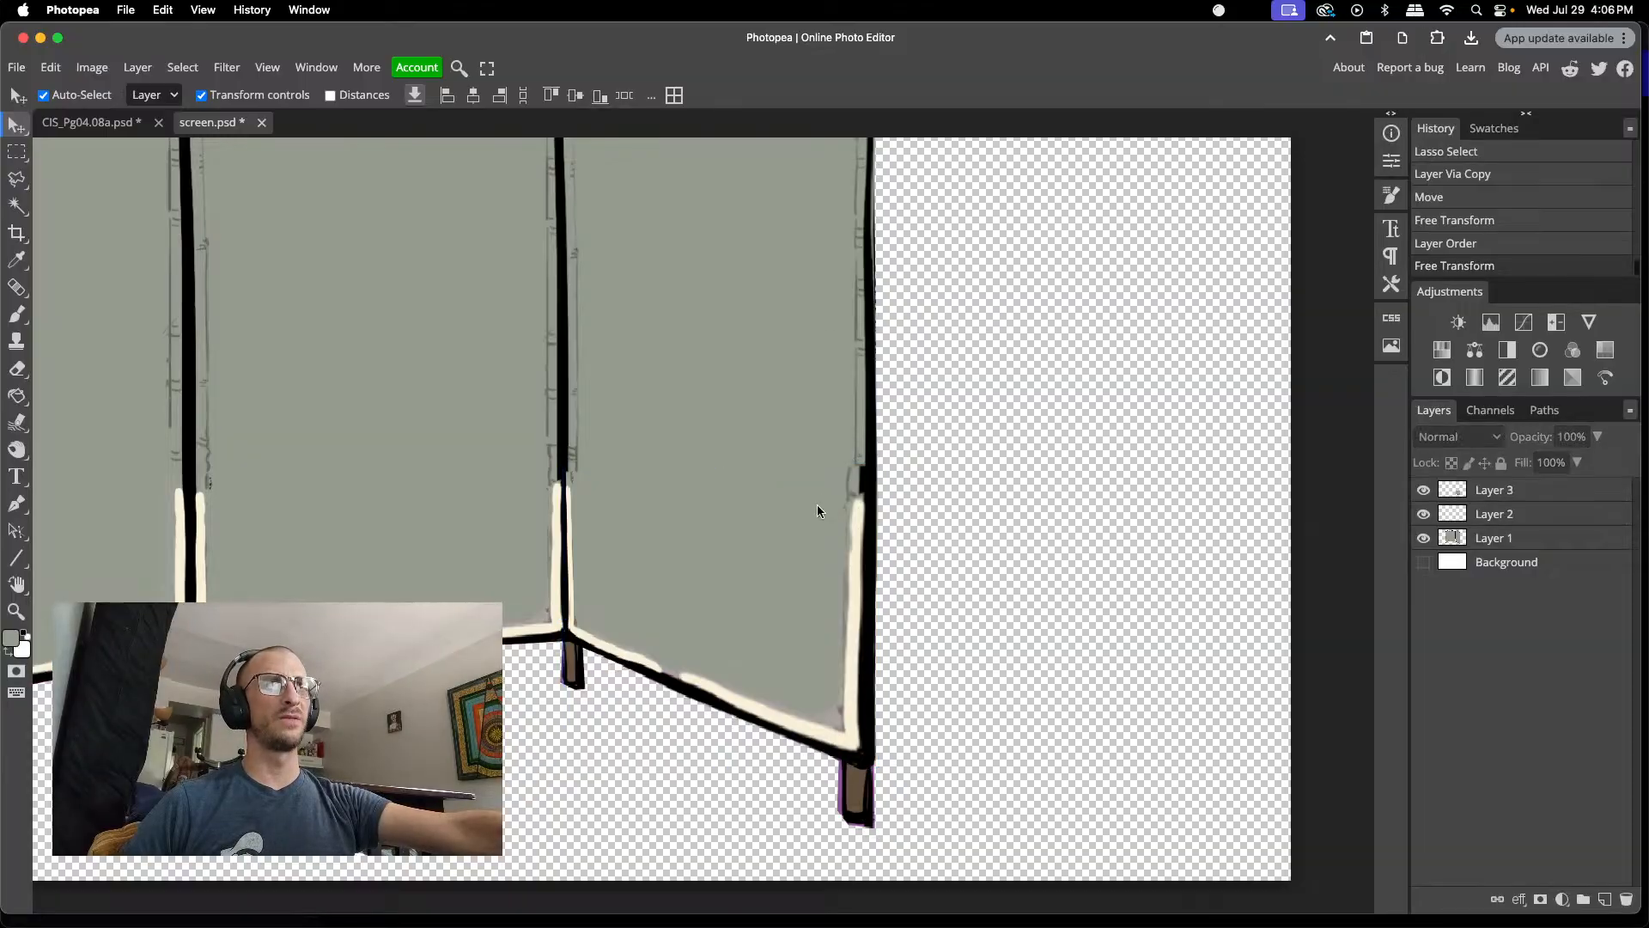
- Erase the stray marks at the upper ends of the copied lower section on Layer 3, along both sides of the third panel
{"action": "key", "text": "e"}
{"action": "left_click", "coordinate": [854, 467]}
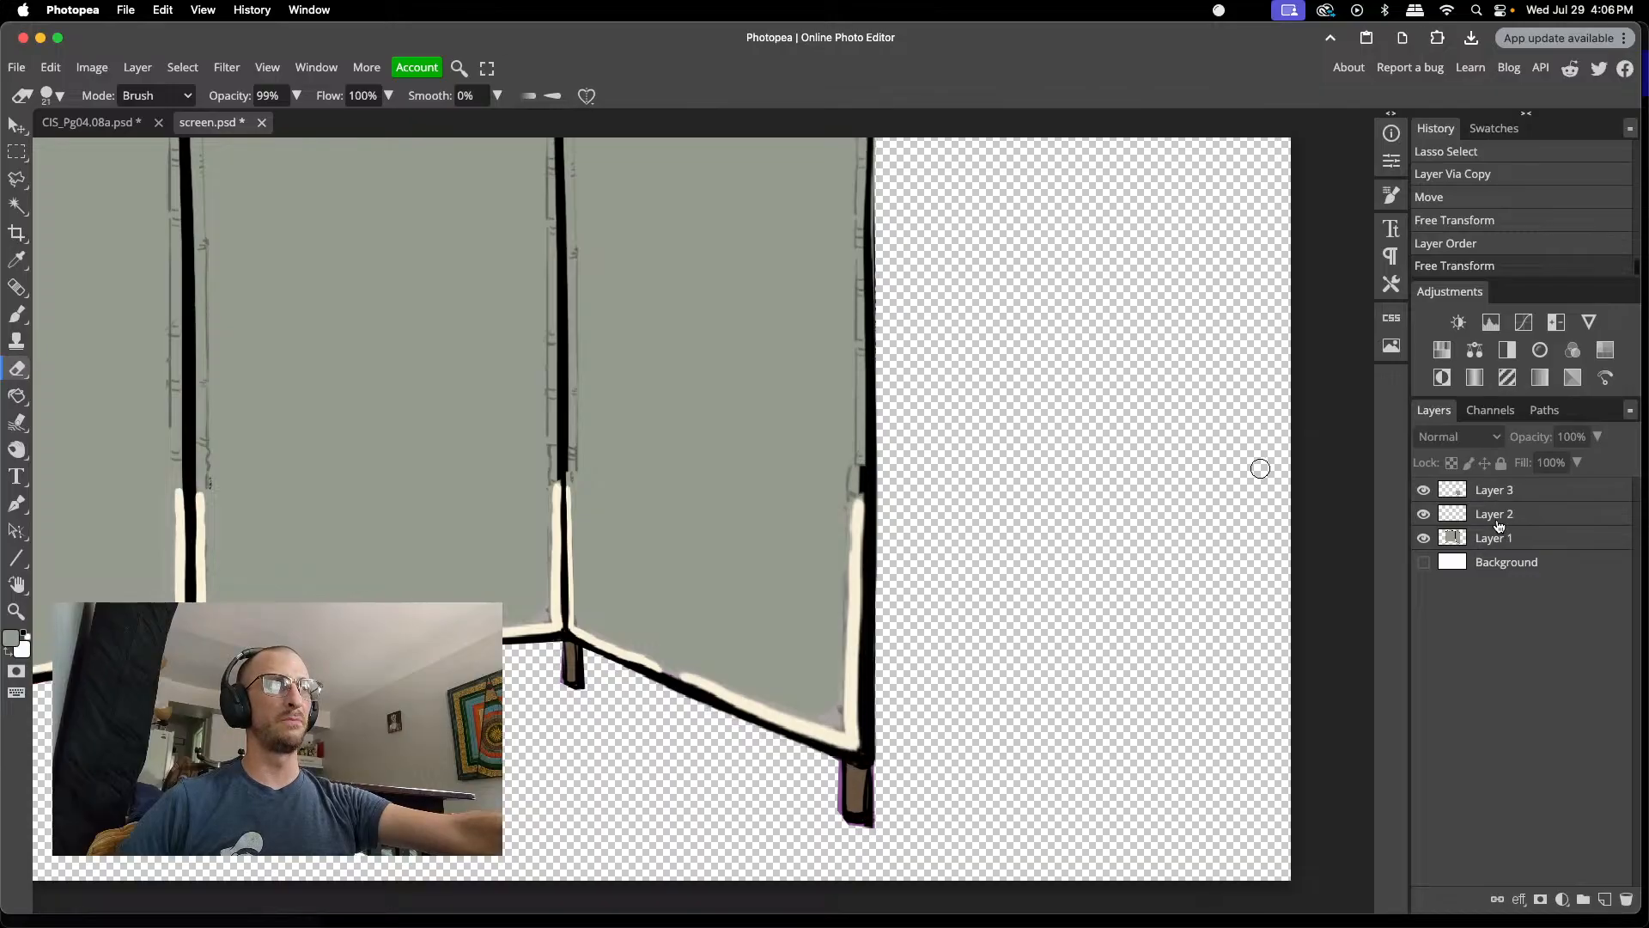
{"action": "left_click", "coordinate": [1422, 513]}
{"action": "left_click", "coordinate": [1421, 514]}
{"action": "left_click", "coordinate": [1422, 492]}
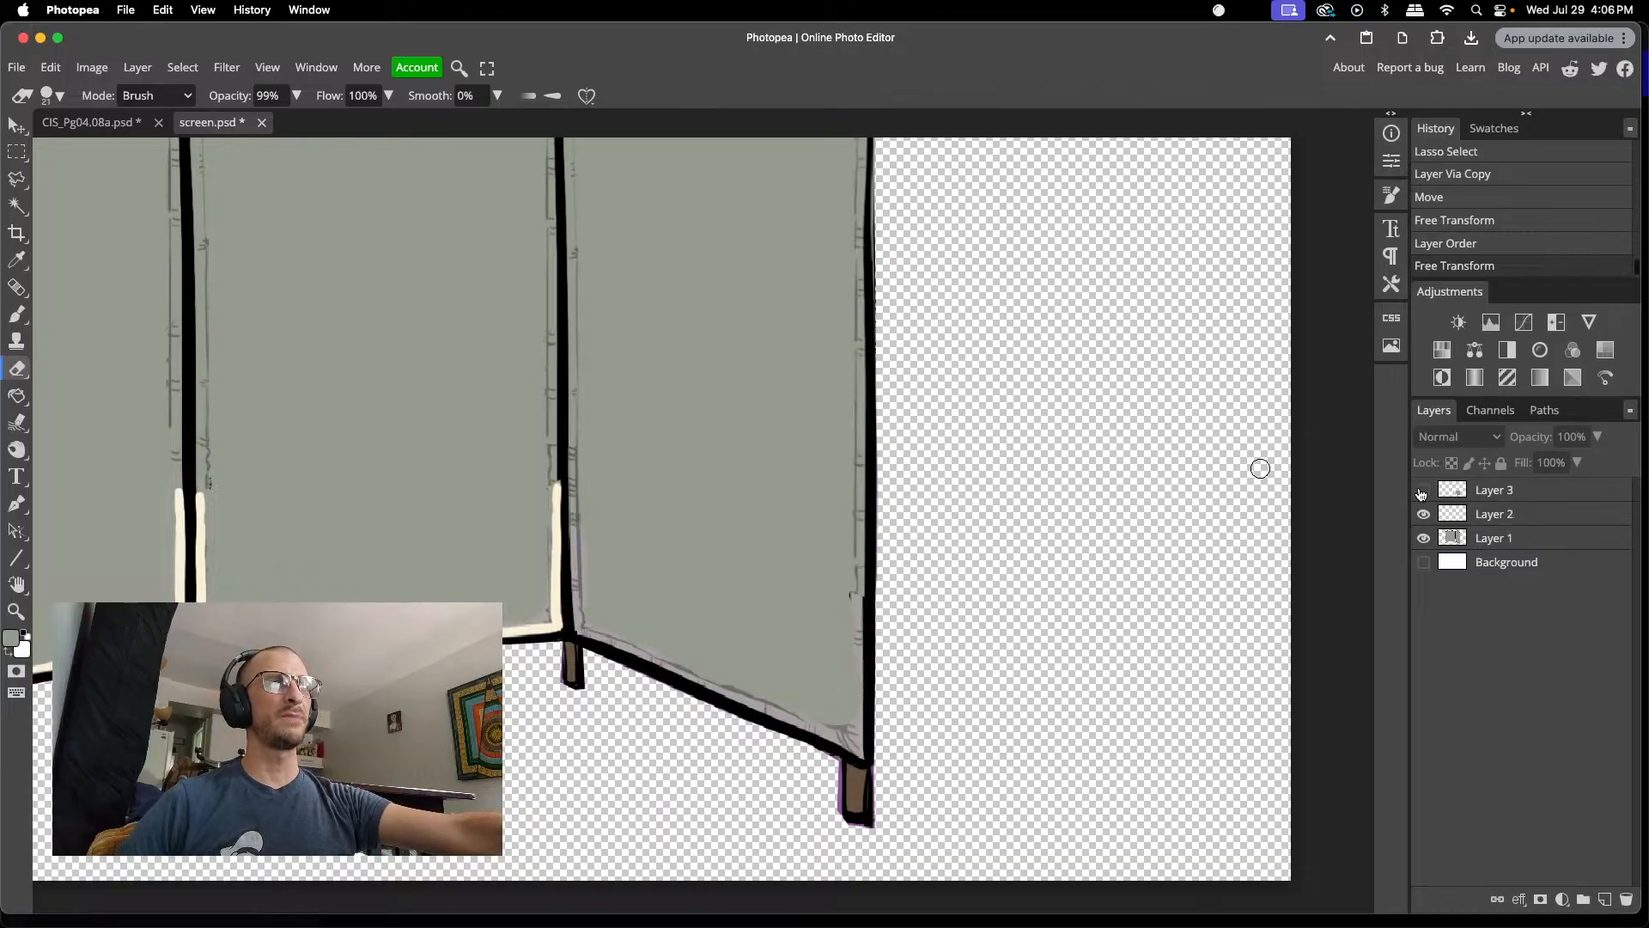
{"action": "left_click", "coordinate": [1422, 492]}
{"action": "left_click", "coordinate": [1500, 494]}
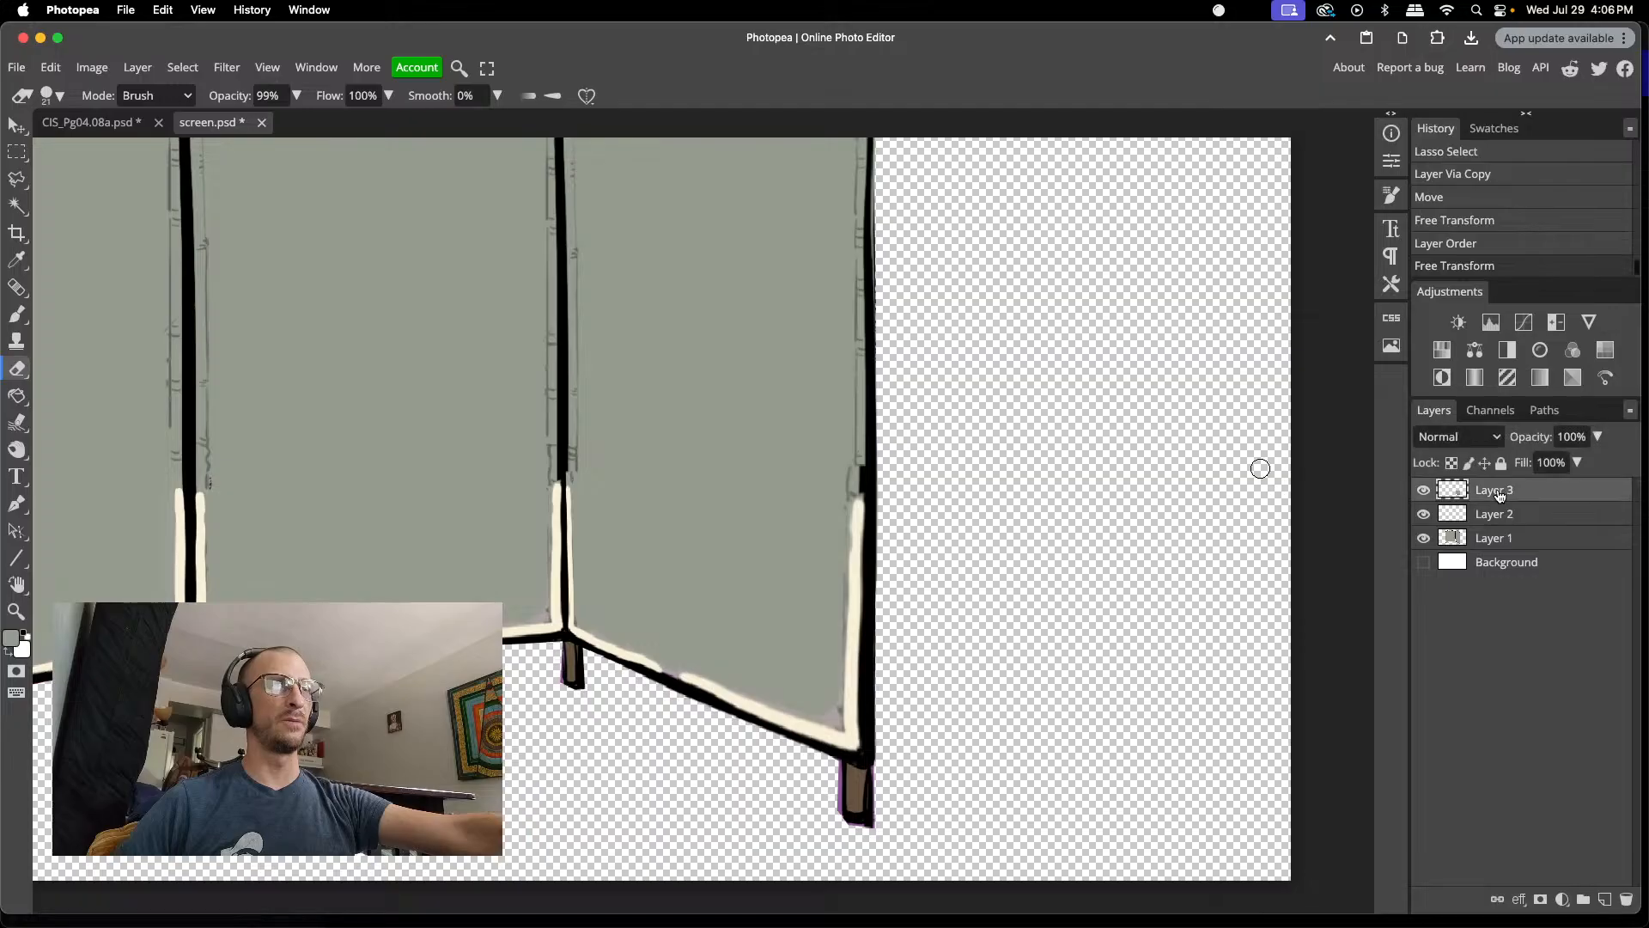
{"action": "left_click", "coordinate": [856, 484]}
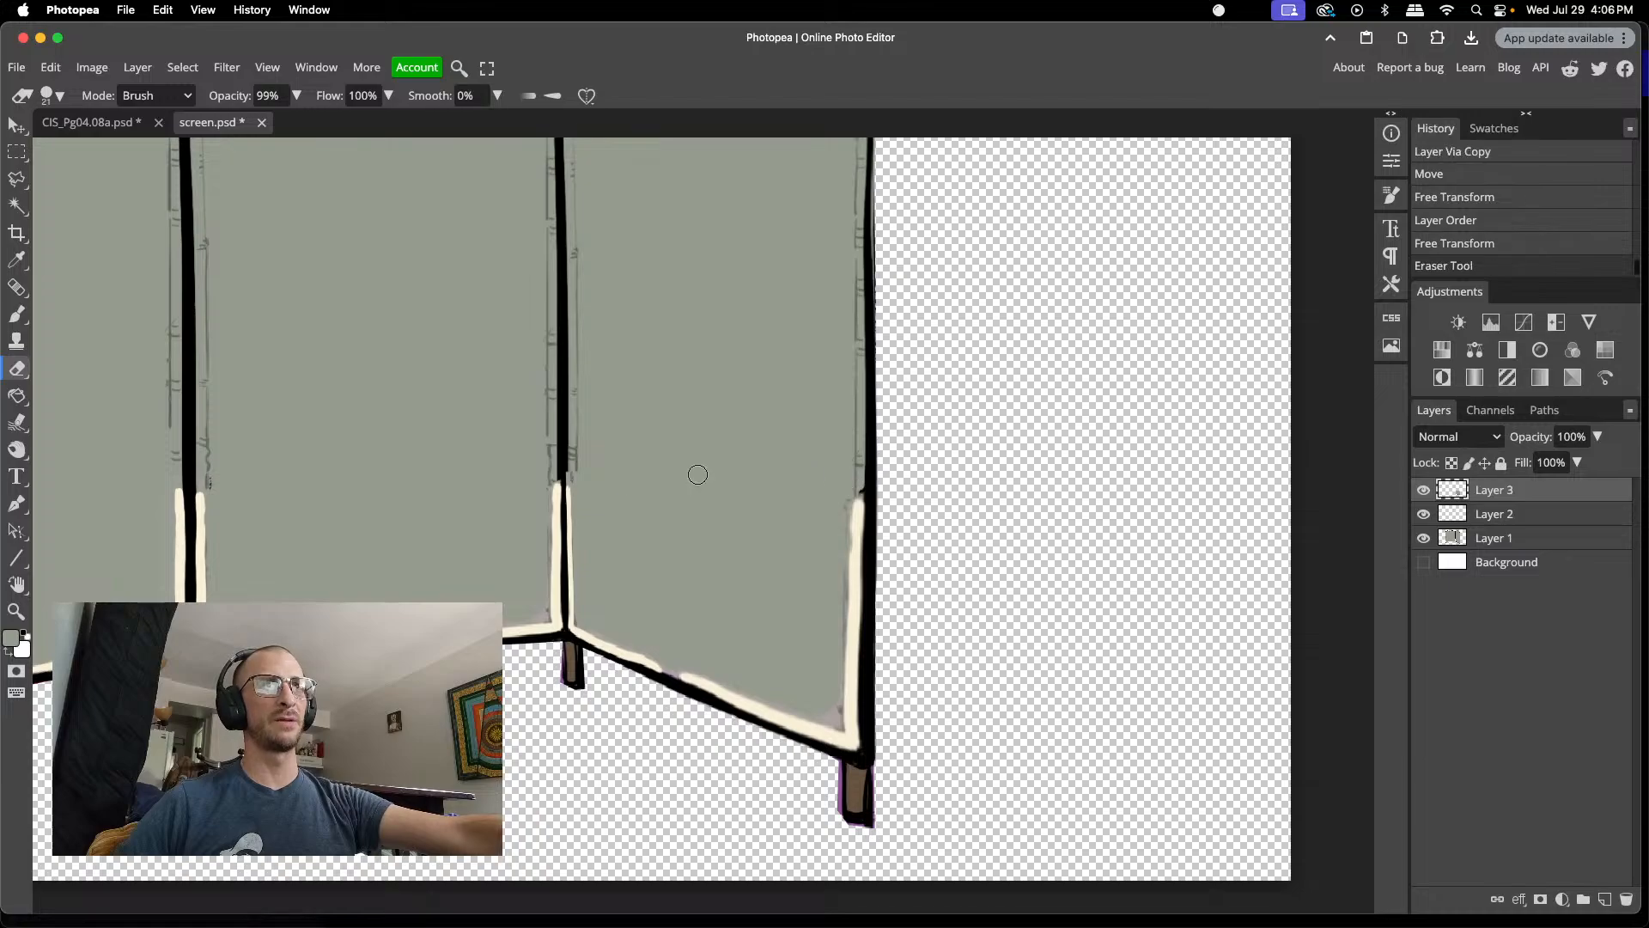
{"action": "left_click", "coordinate": [575, 476]}
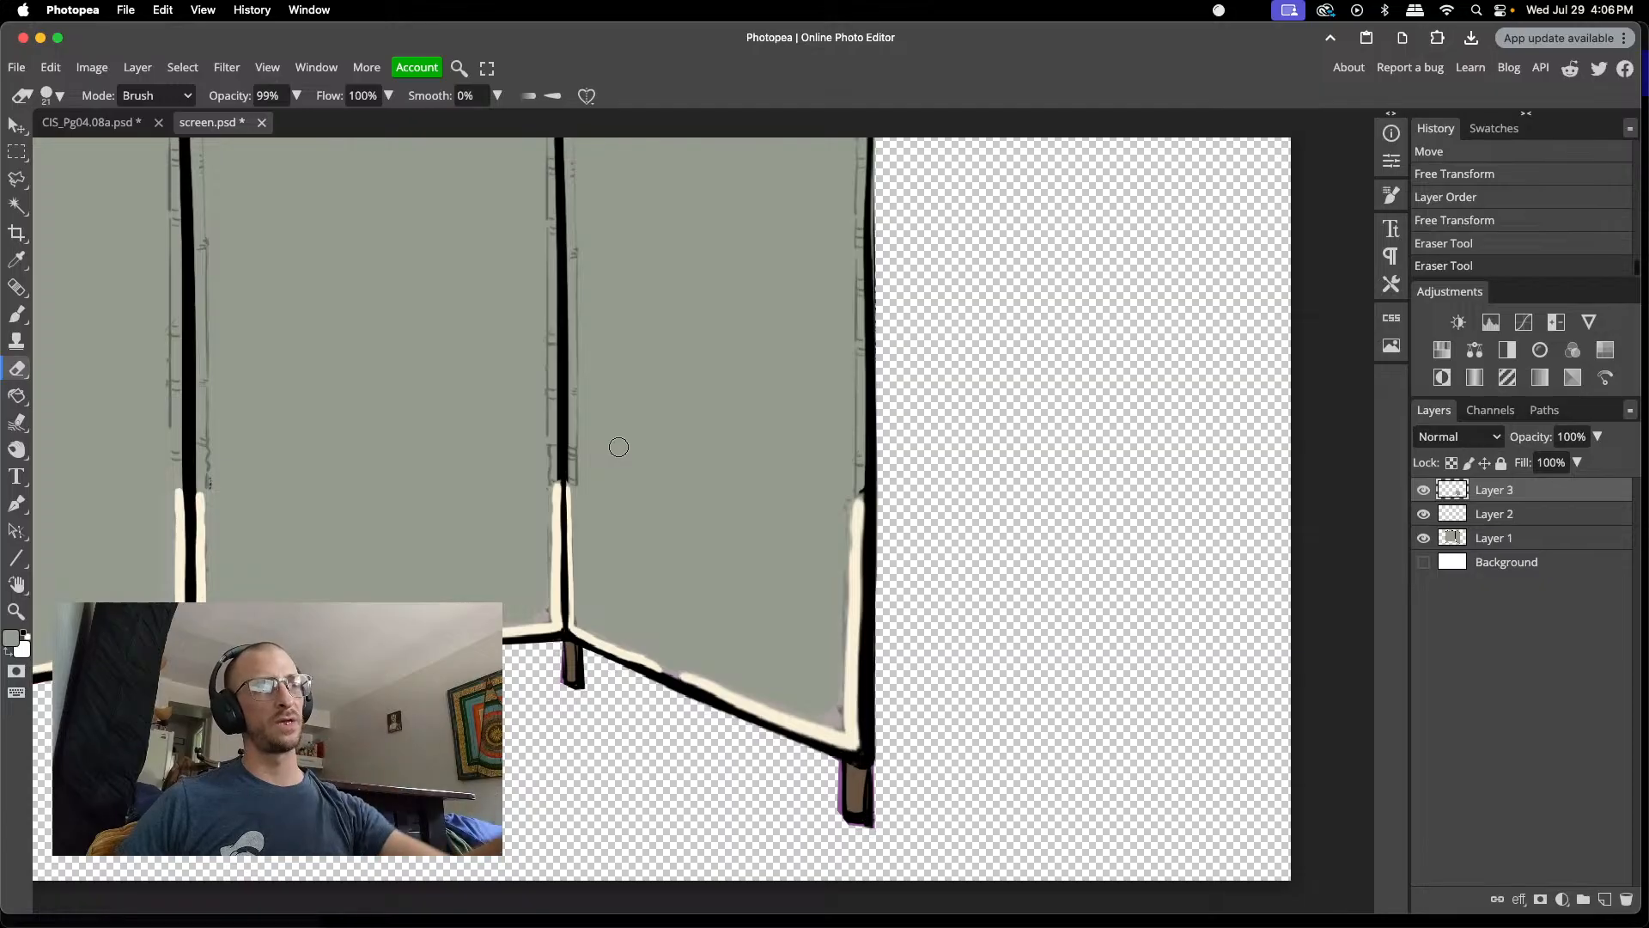
- Erase the purple fringe along the side of the third panel's outer leg on Layer 1
{"action": "left_click", "coordinate": [1510, 540]}
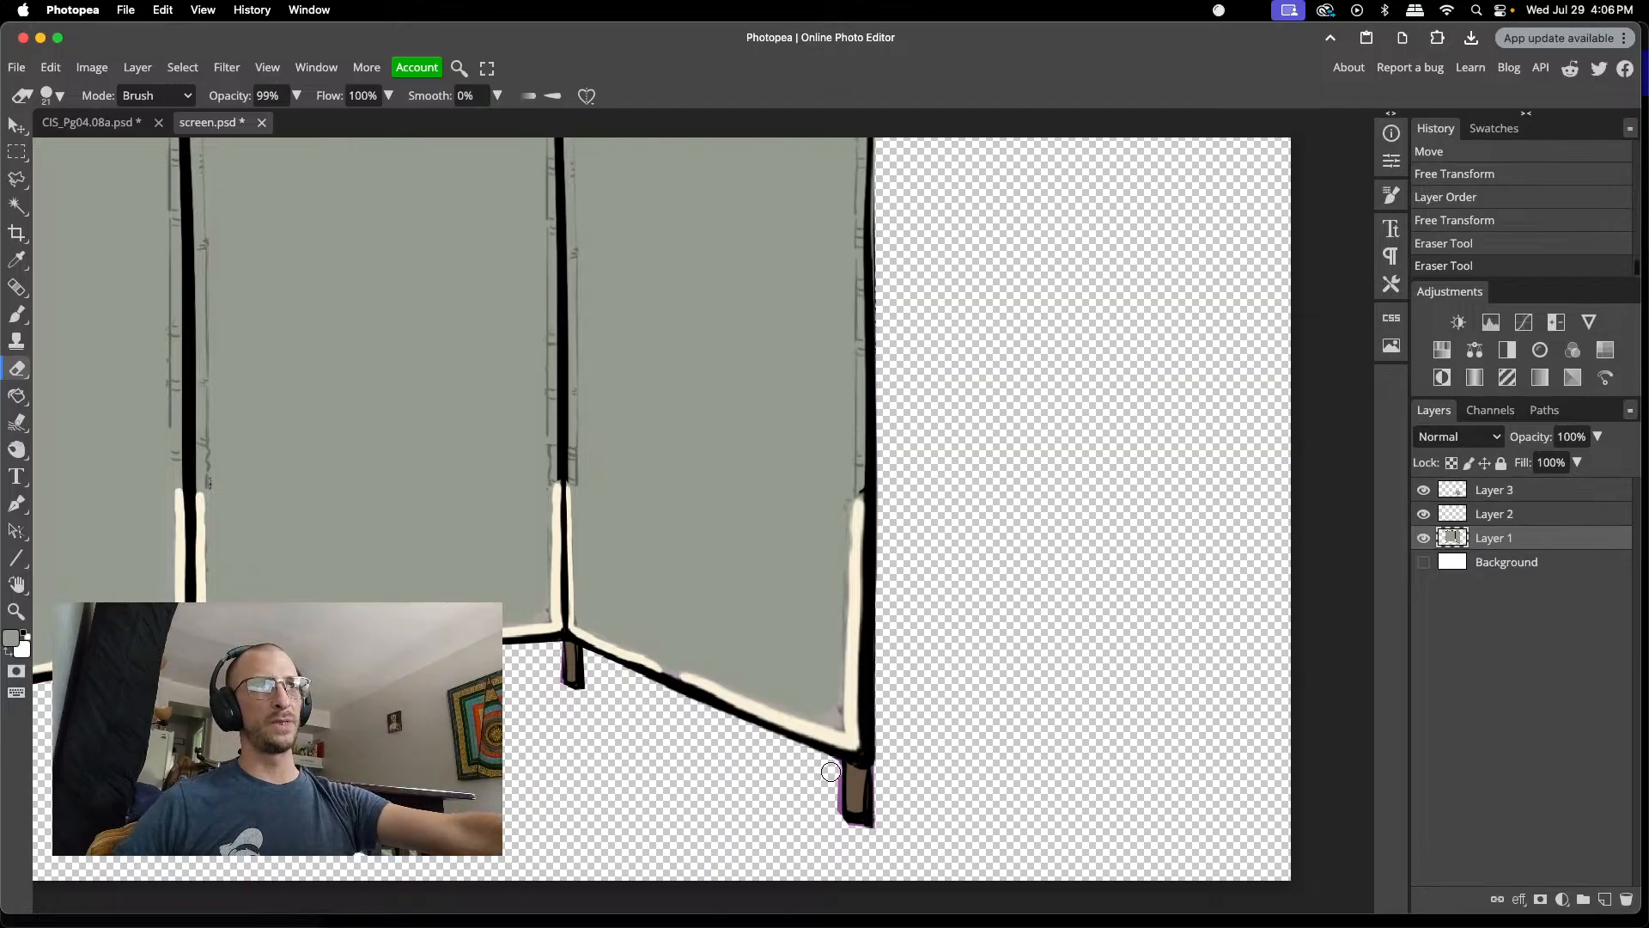
{"action": "left_click", "coordinate": [830, 777]}
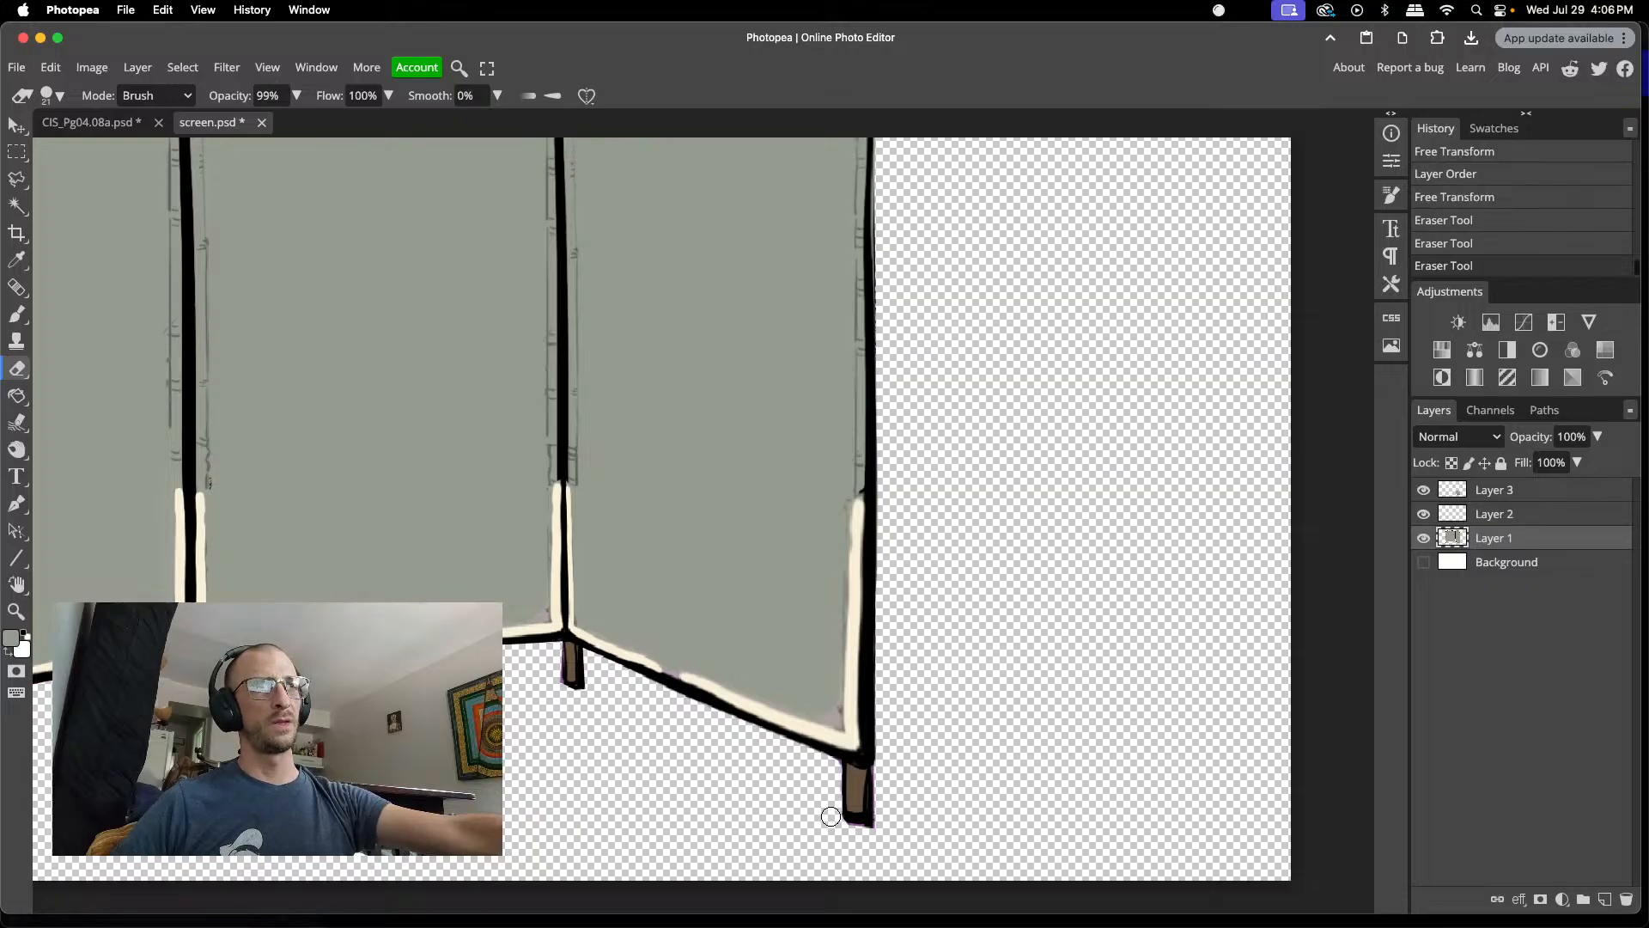
{"action": "left_click", "coordinate": [830, 816]}
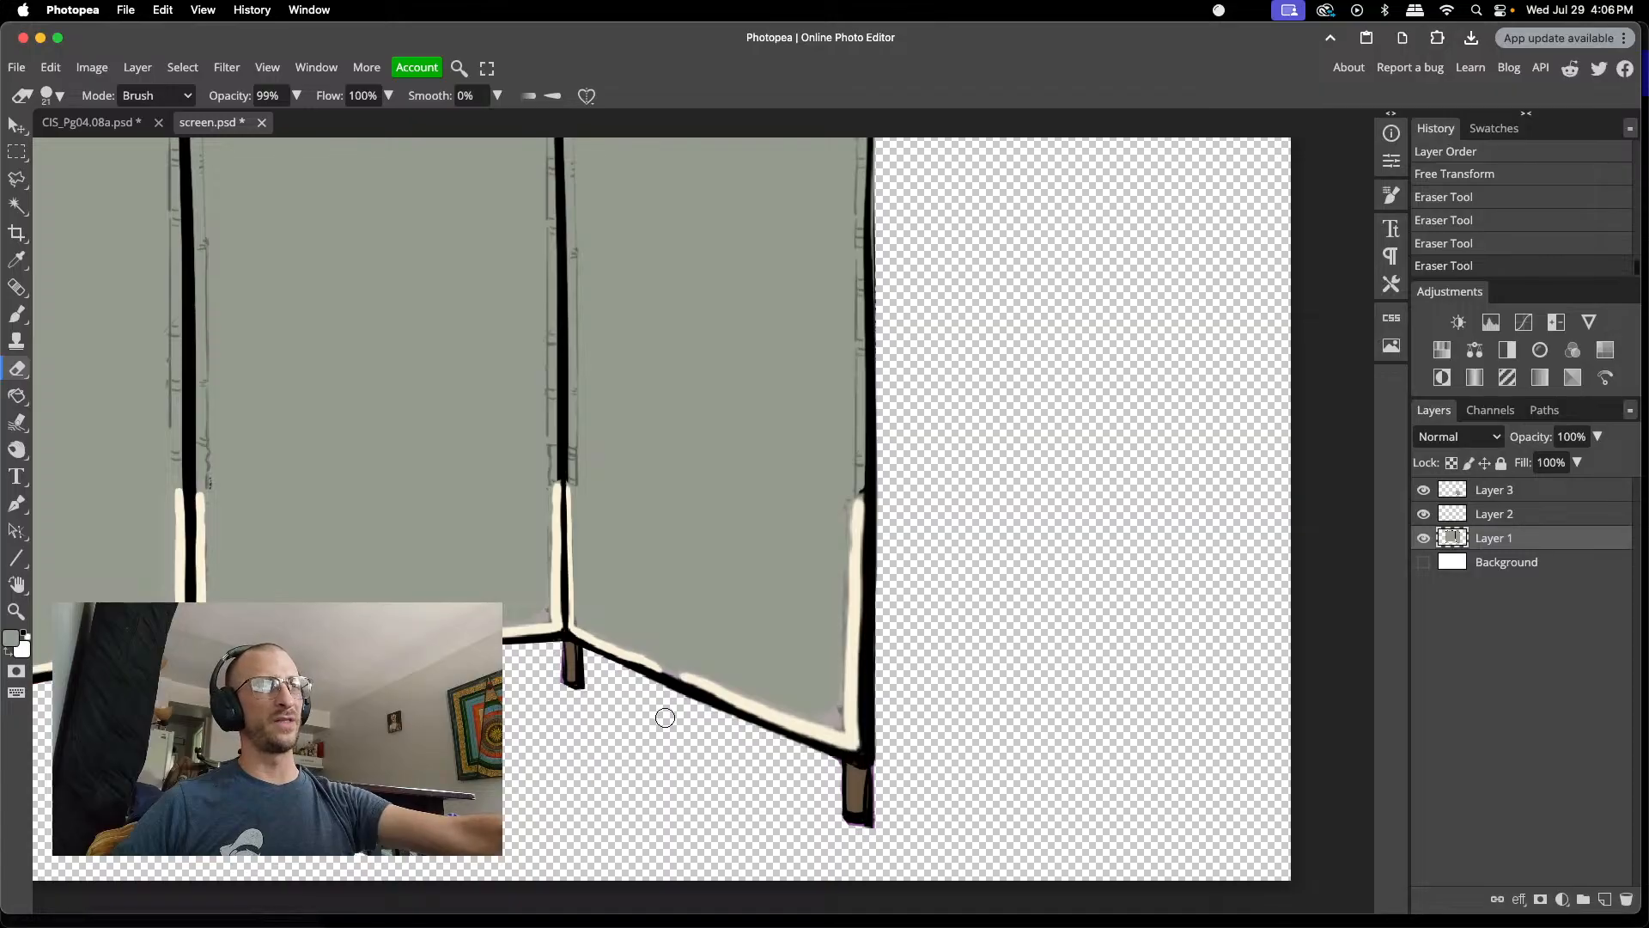
- Merge Layer 3 and Layer 2 down into Layer 1
{"action": "scroll", "coordinate": [685, 788], "scroll_direction": "down", "scroll_amount": 6}
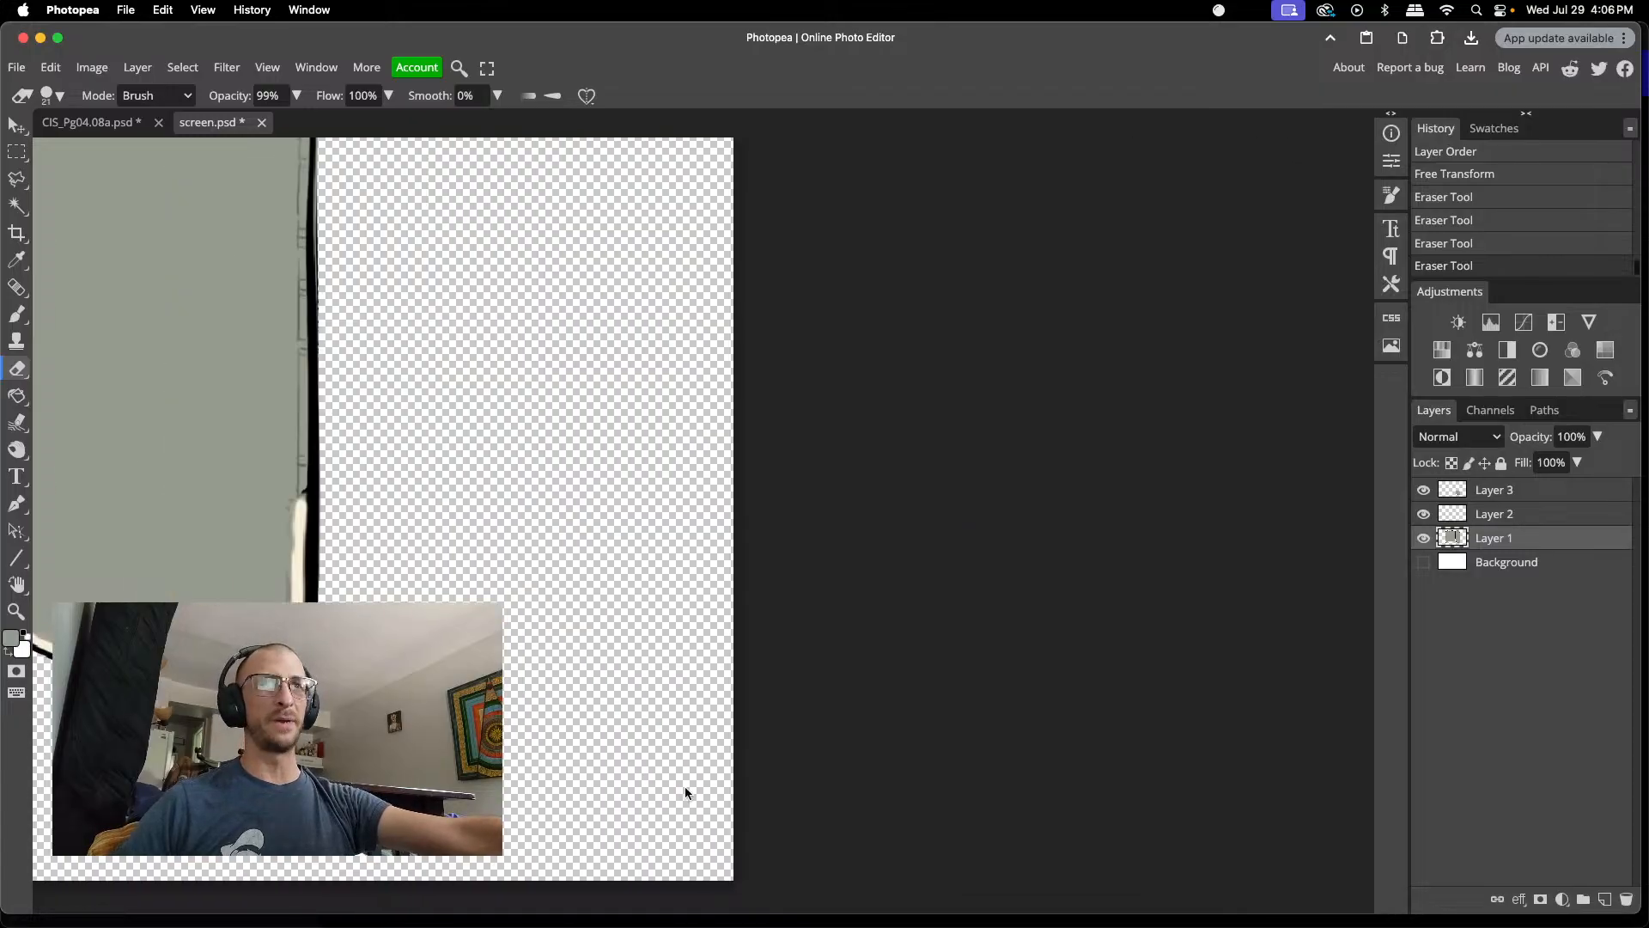
{"action": "scroll", "coordinate": [684, 794], "scroll_direction": "down", "scroll_amount": 2}
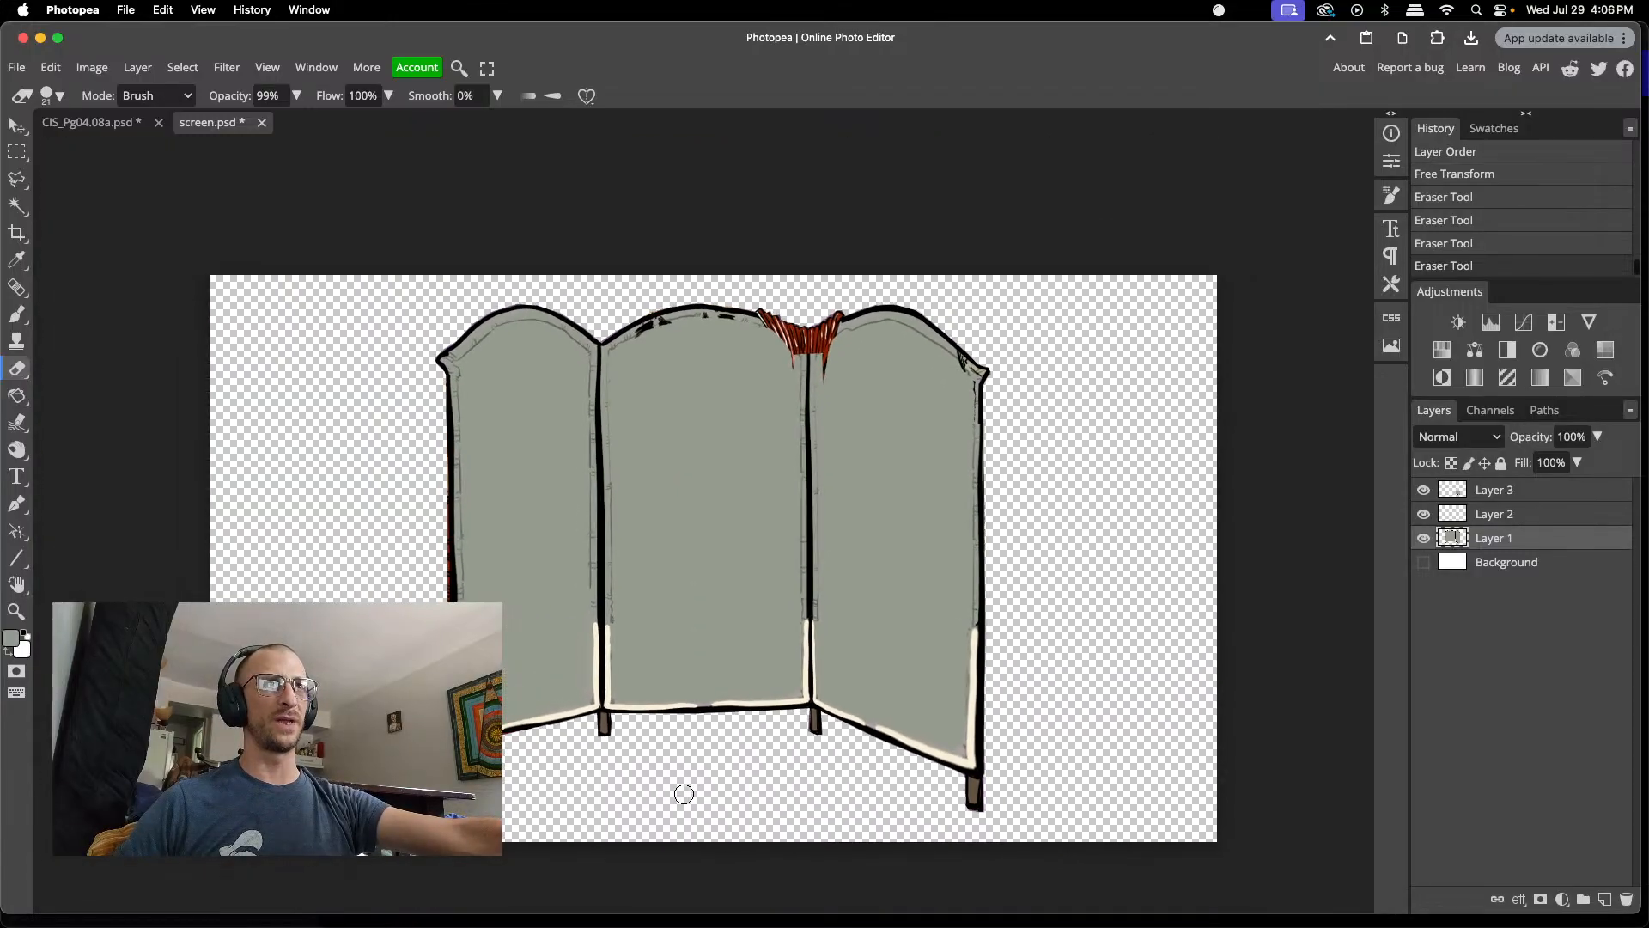
{"action": "scroll", "coordinate": [499, 750], "scroll_direction": "up", "scroll_amount": 5}
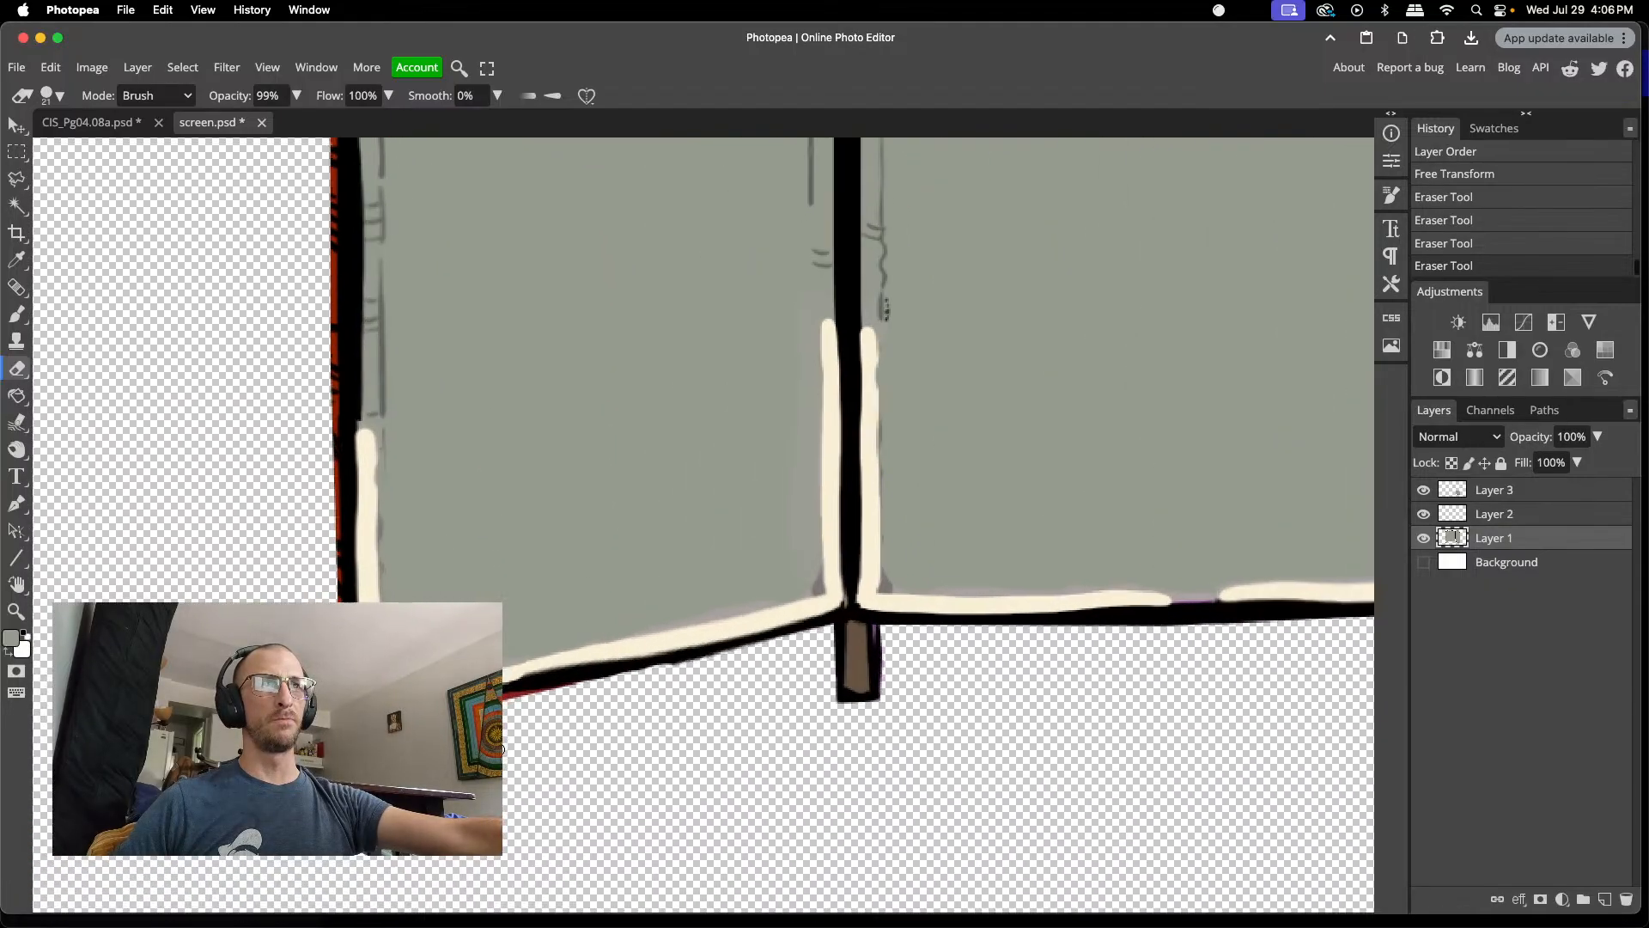
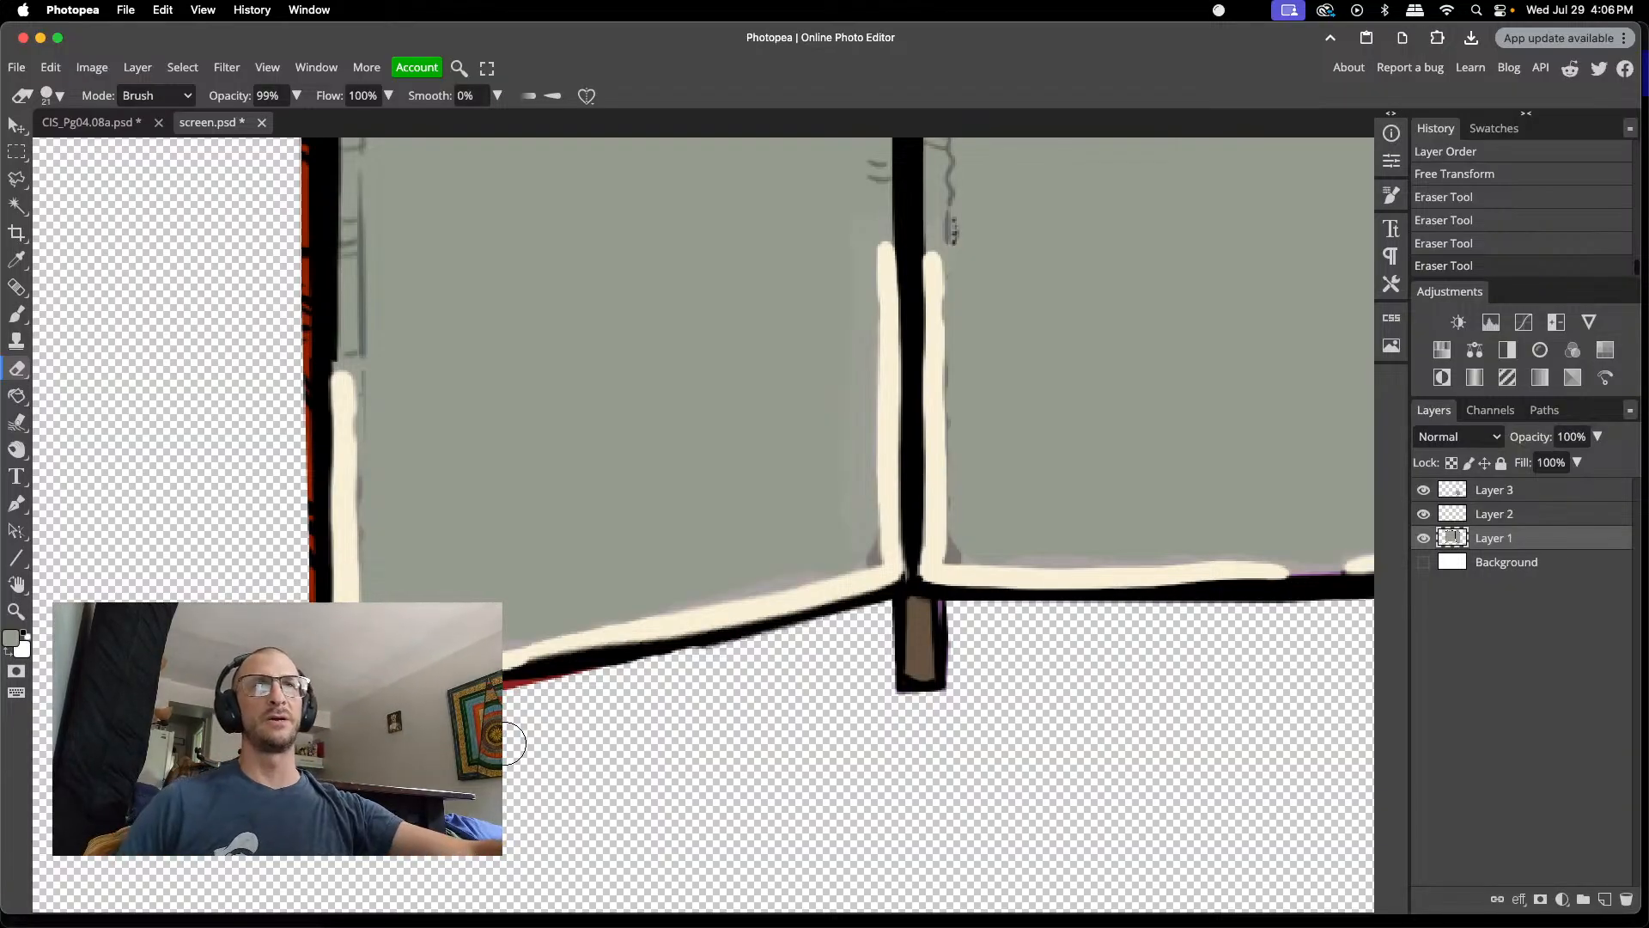
{"action": "scroll", "coordinate": [468, 725], "scroll_direction": "down", "scroll_amount": 8}
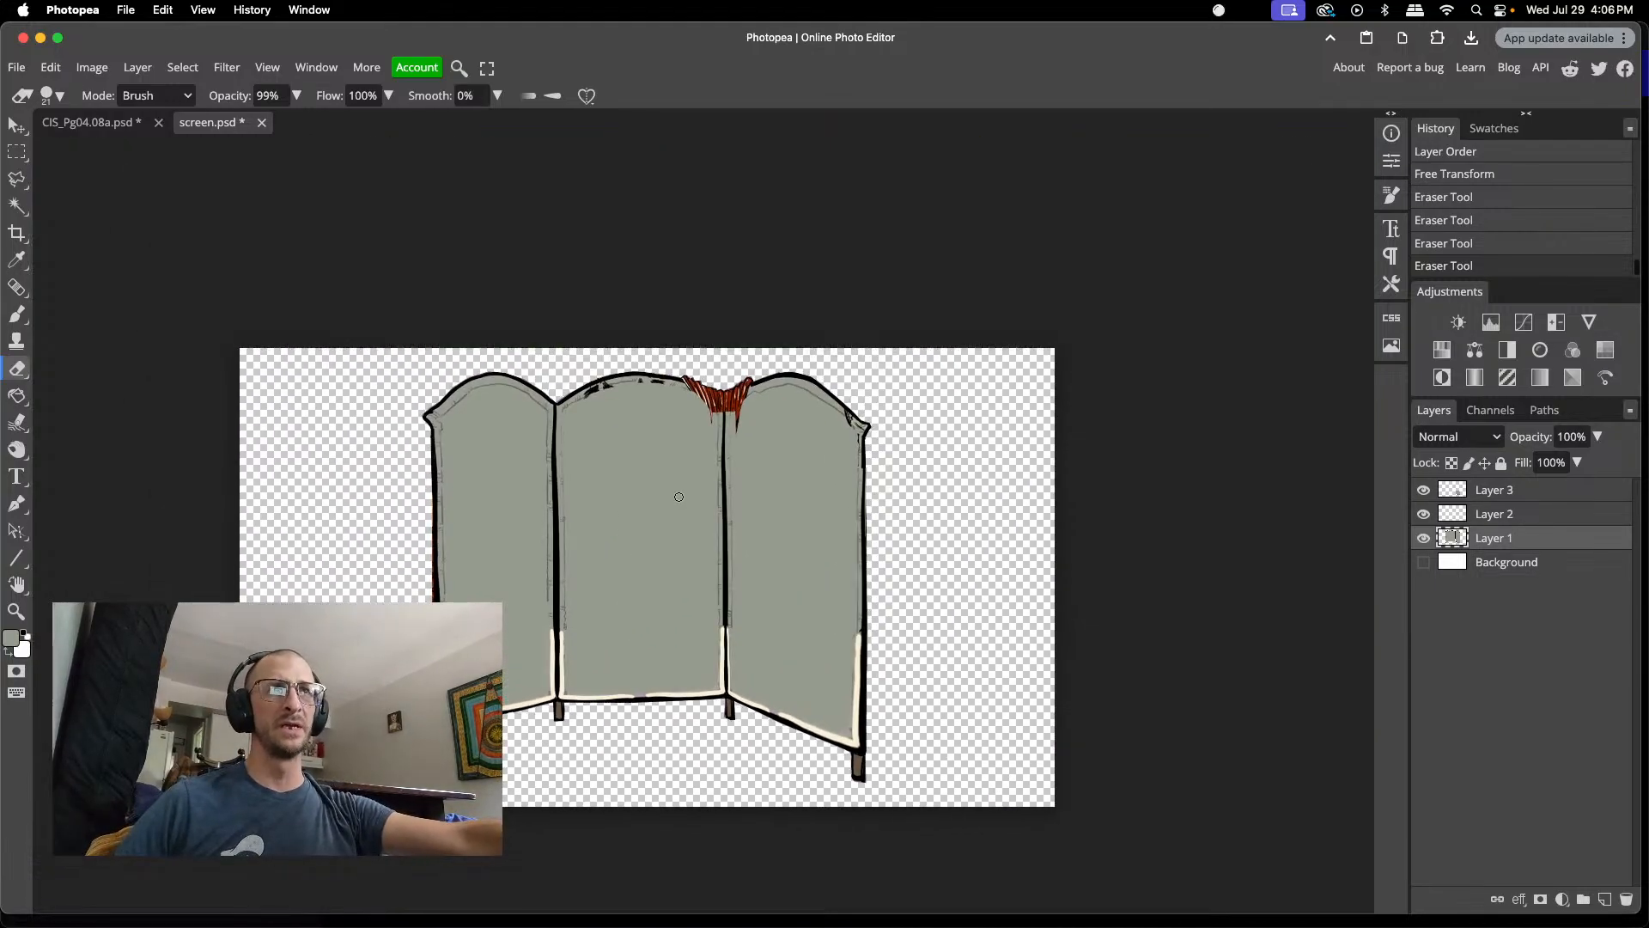
{"action": "scroll", "coordinate": [774, 442], "scroll_direction": "up", "scroll_amount": 10}
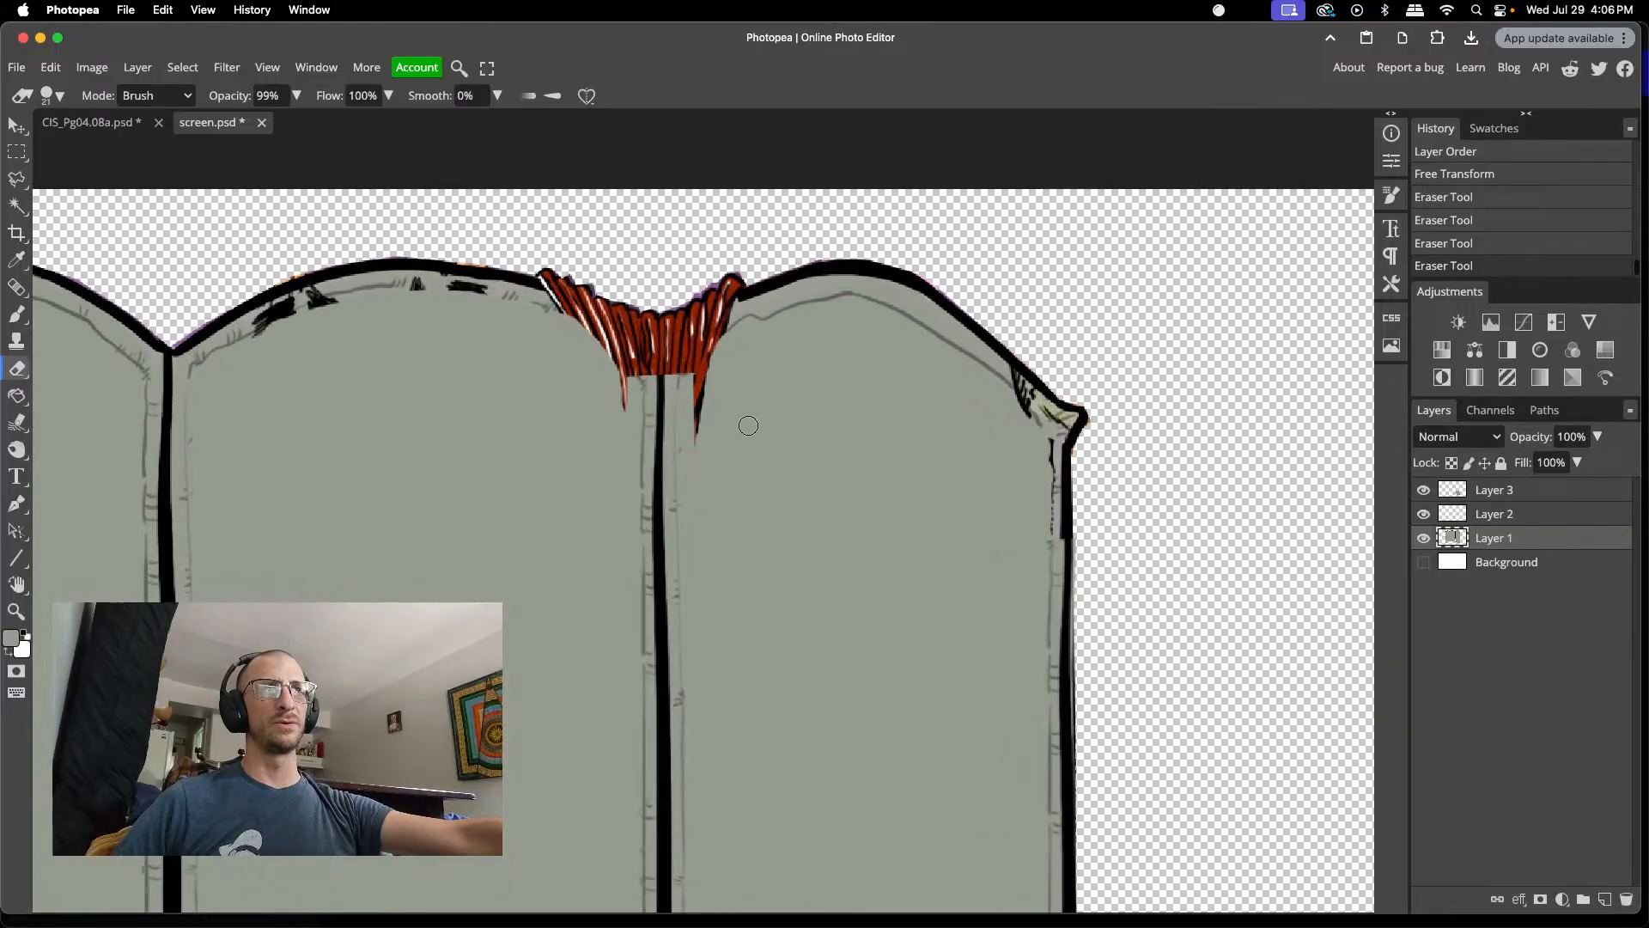
{"action": "left_click", "coordinate": [1463, 497]}
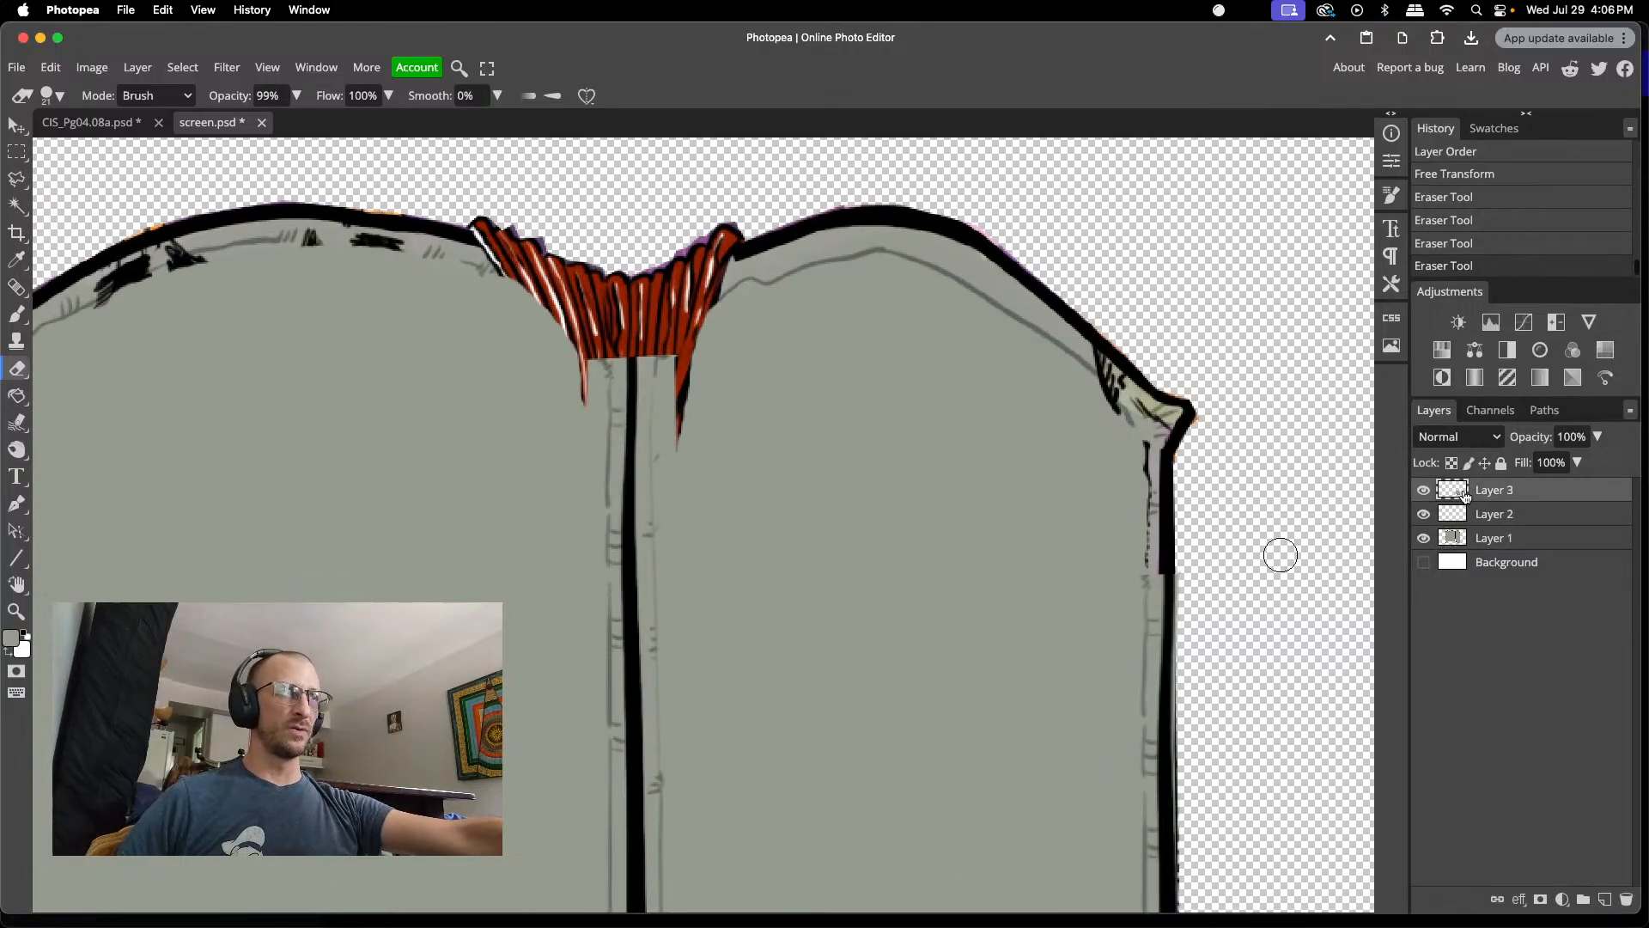
{"action": "key", "text": "super+e"}
{"action": "key", "text": "super+e"}
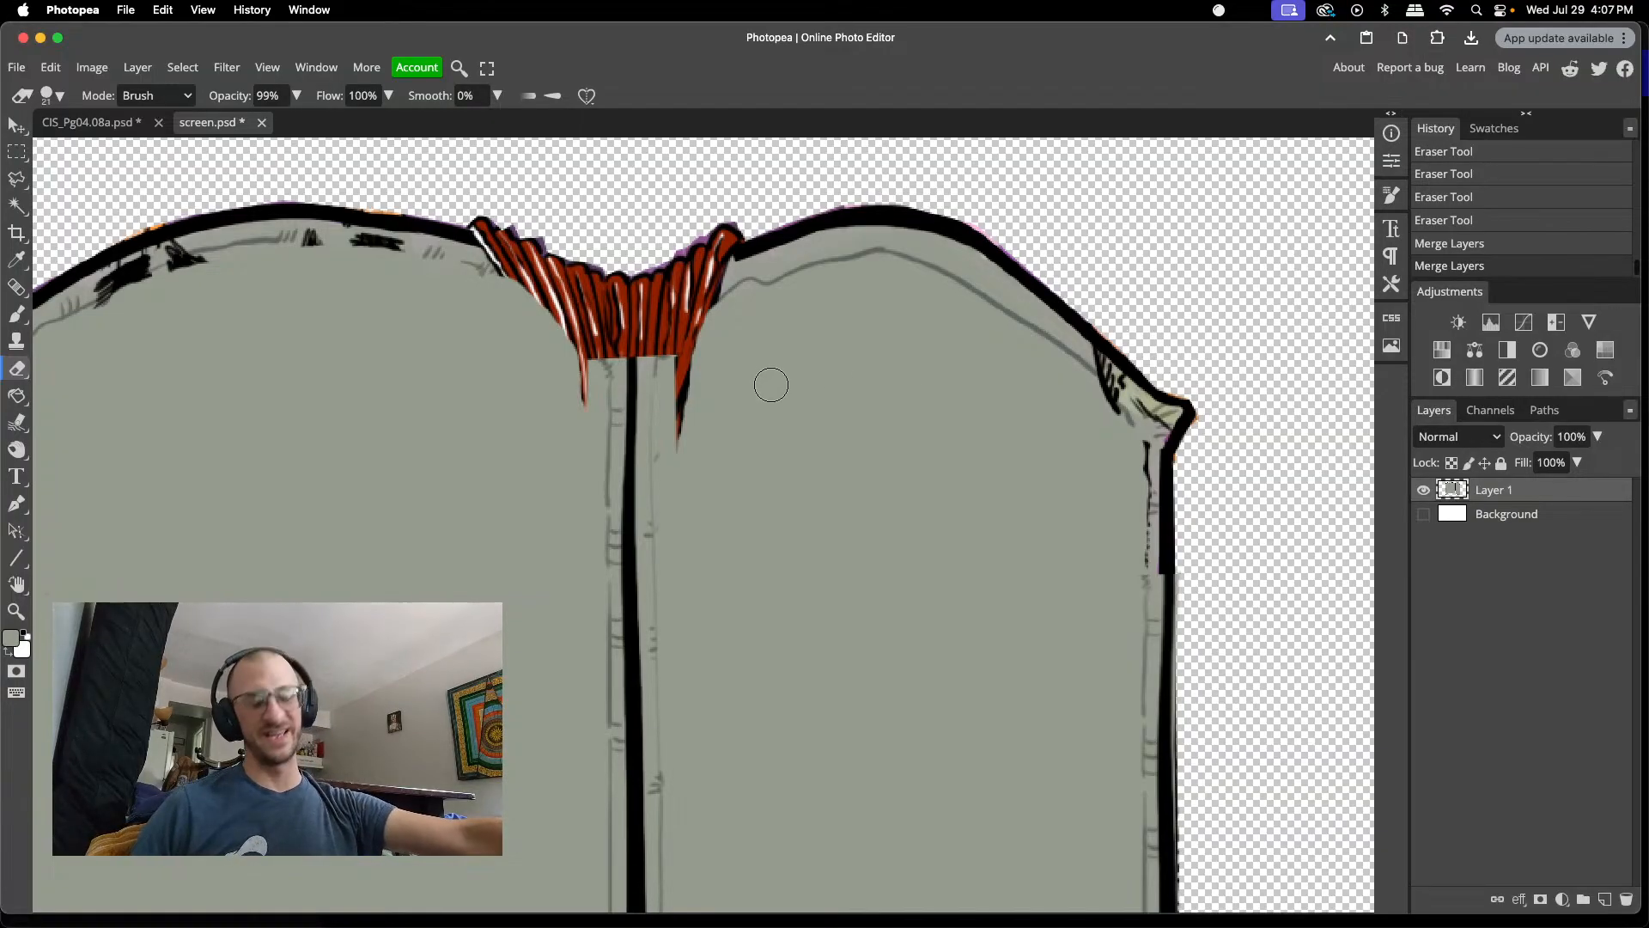
- Paint over the hanging tips of the red cloth with the panels' grey-green, undoing the stray dab above the outline
{"action": "key", "text": "i"}
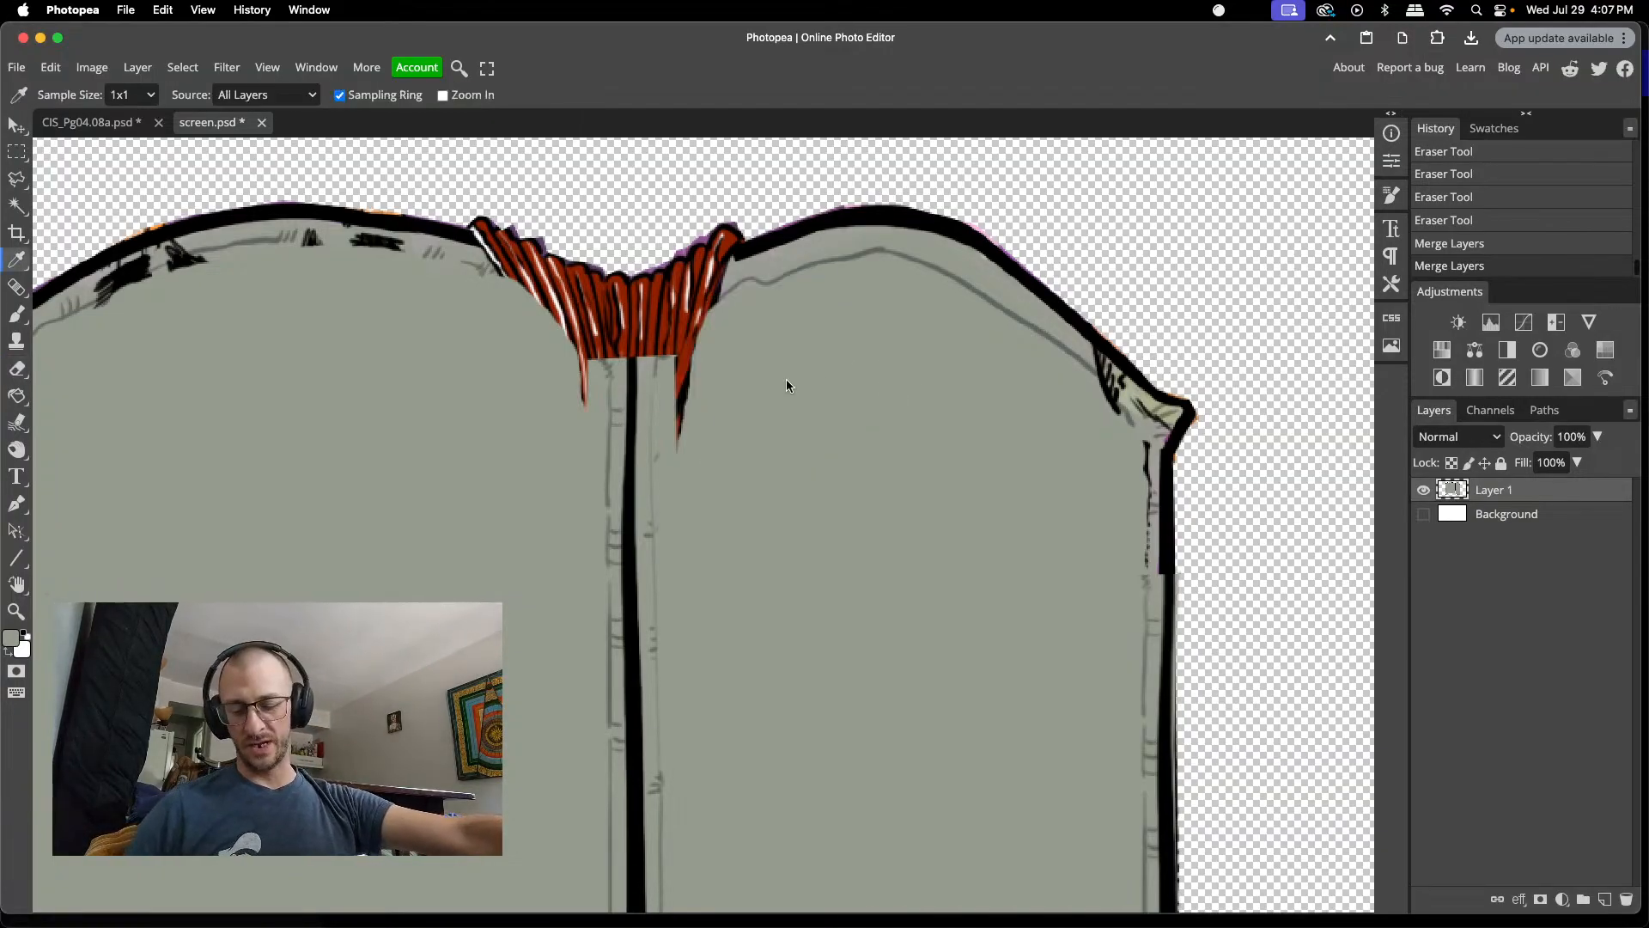
{"action": "key", "text": "b"}
{"action": "mouse_move", "coordinate": [699, 445]}
{"action": "left_mouse_down"}
{"action": "mouse_move", "coordinate": [710, 350]}
{"action": "mouse_move", "coordinate": [703, 365]}
{"action": "left_mouse_up"}
{"action": "mouse_move", "coordinate": [580, 404]}
{"action": "left_mouse_down"}
{"action": "mouse_move", "coordinate": [515, 335]}
{"action": "mouse_move", "coordinate": [526, 358]}
{"action": "left_mouse_up"}
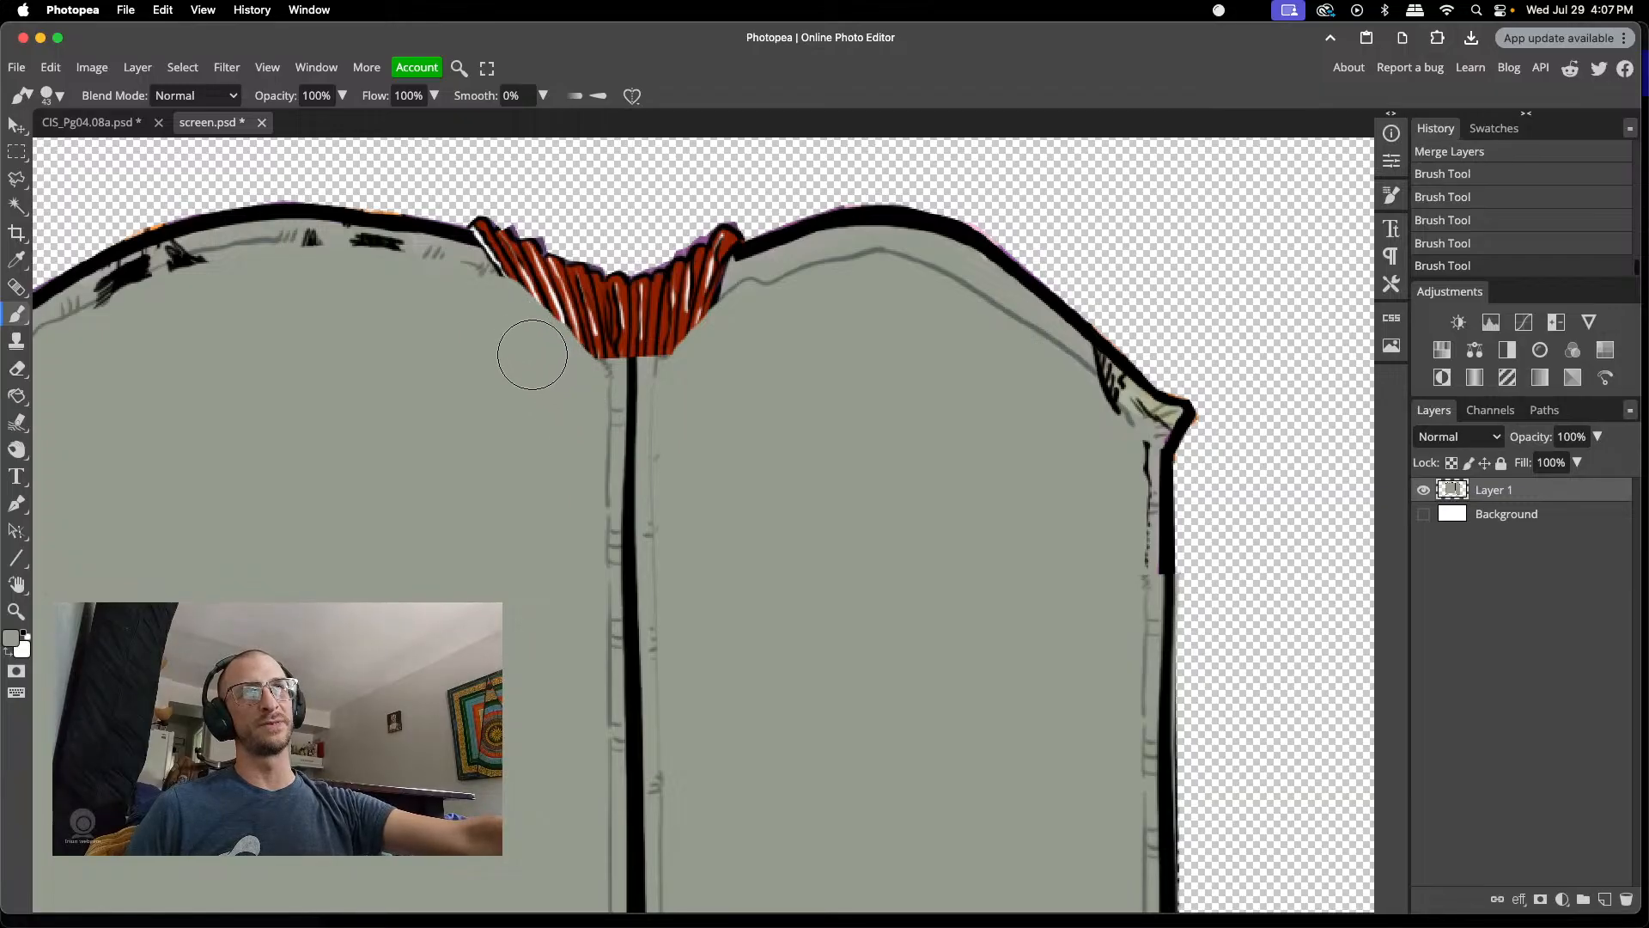
{"action": "left_click", "coordinate": [494, 189]}
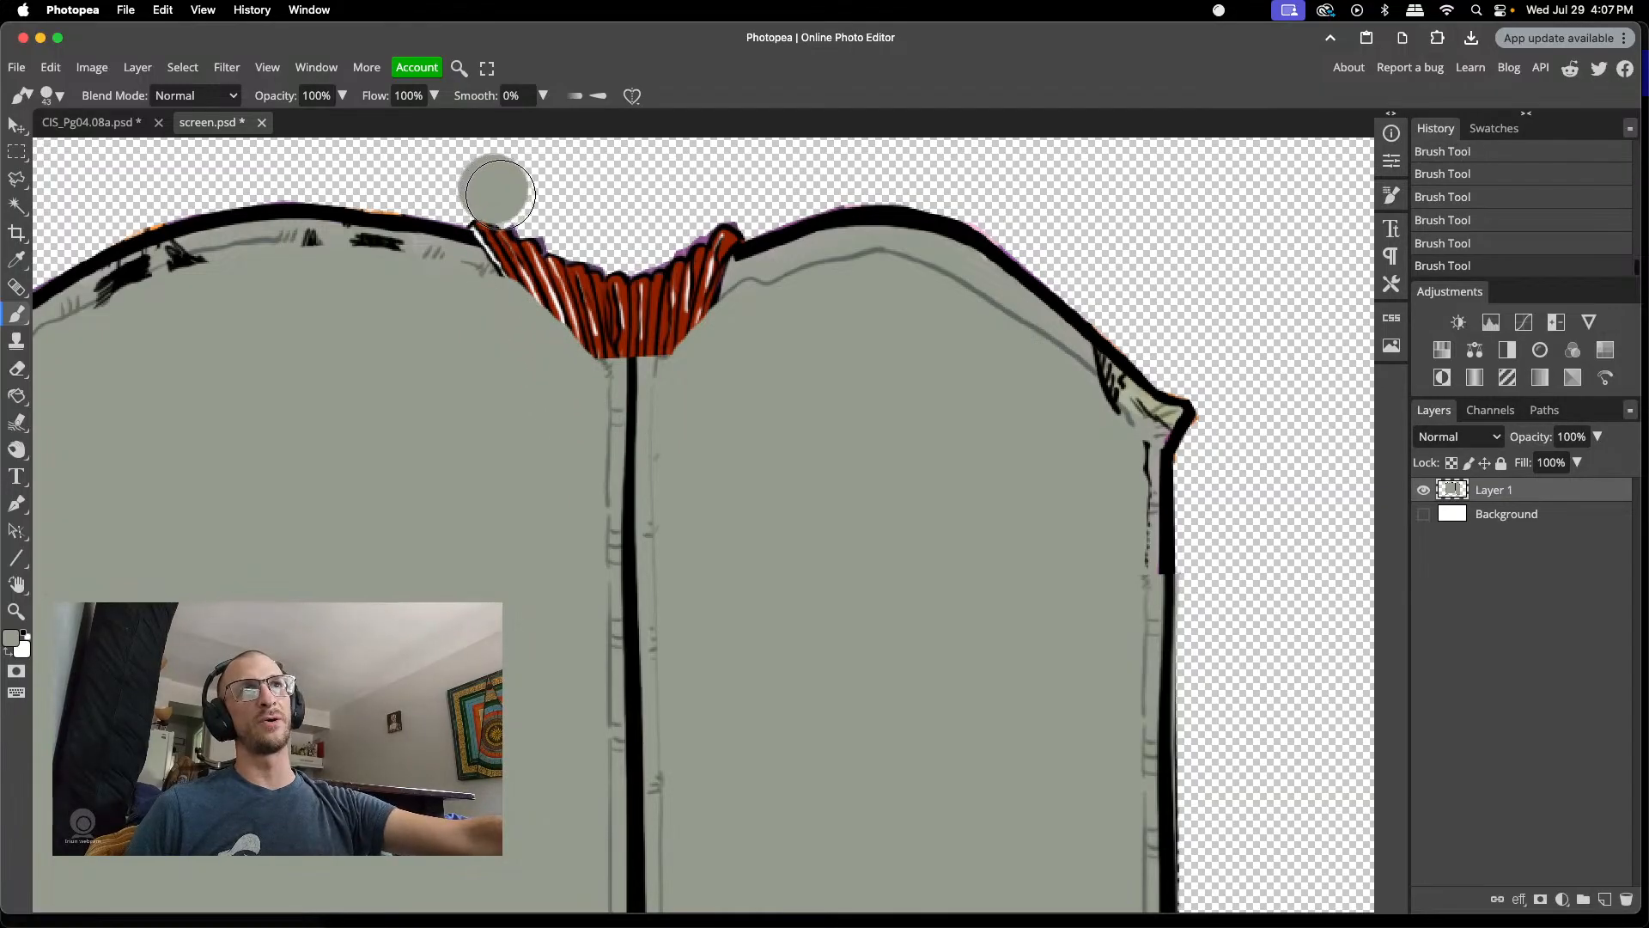
{"action": "key", "text": "super+z"}
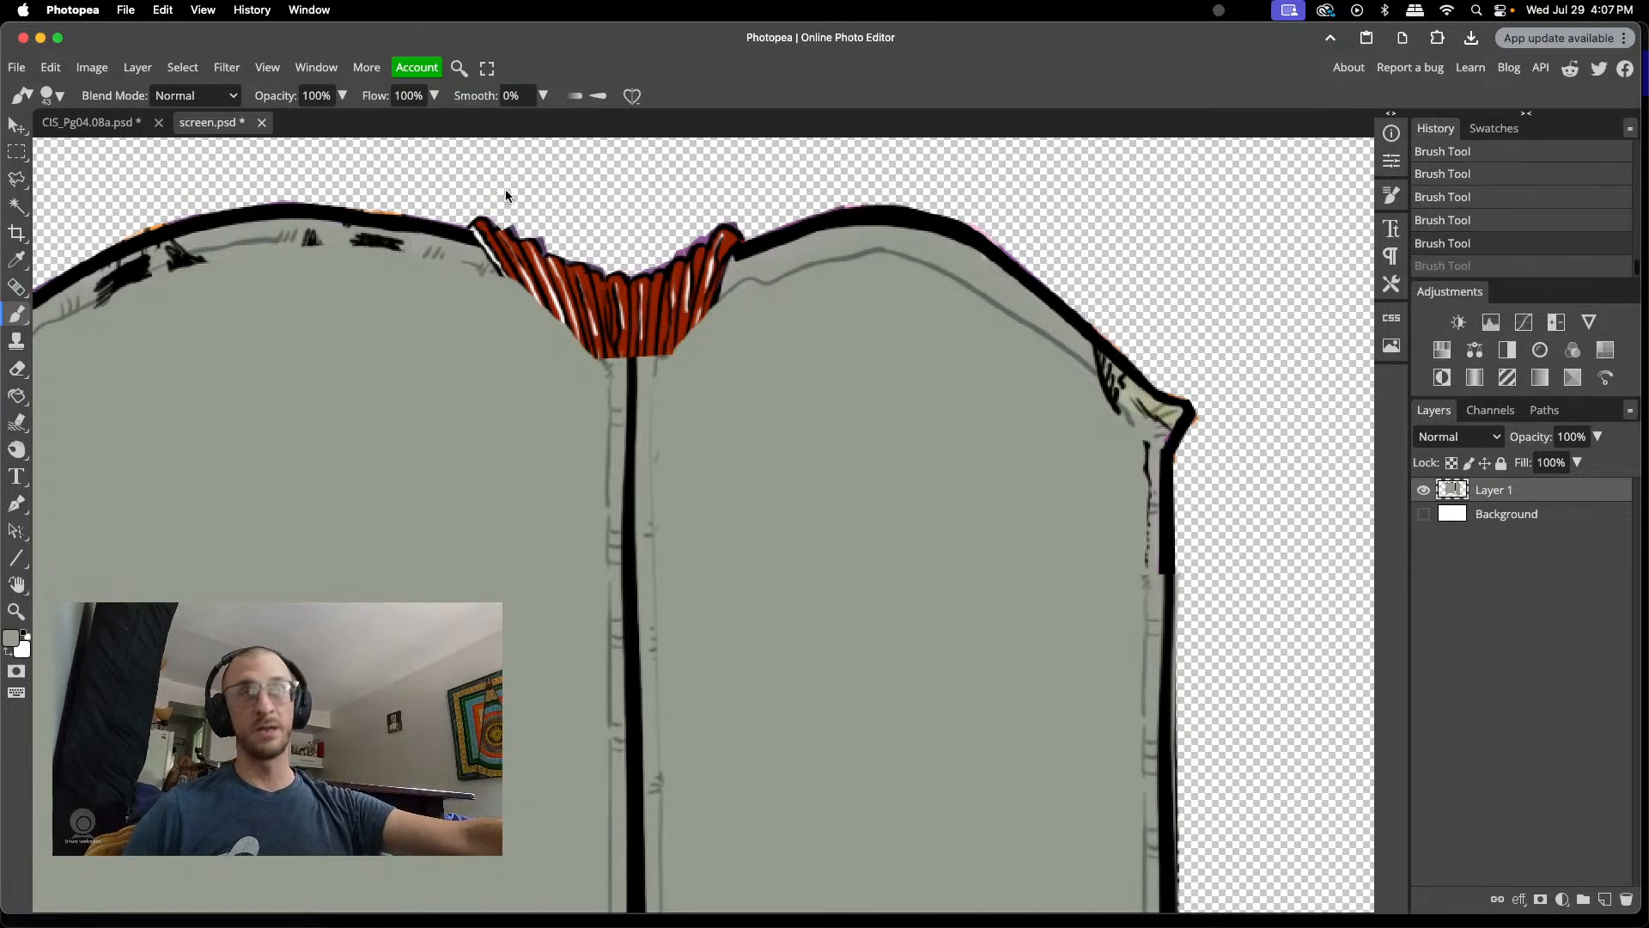
- Erase the upper edge of the red cloth between the middle and third panels into a smooth dip joining the two arches
{"action": "left_click", "coordinate": [17, 369]}
{"action": "left_click_drag", "start_coordinate": [555, 233], "coordinate": [471, 206]}
{"action": "mouse_move", "coordinate": [735, 202]}
{"action": "left_mouse_down"}
{"action": "mouse_move", "coordinate": [744, 219]}
{"action": "mouse_move", "coordinate": [726, 232]}
{"action": "mouse_move", "coordinate": [688, 235]}
{"action": "left_mouse_up"}
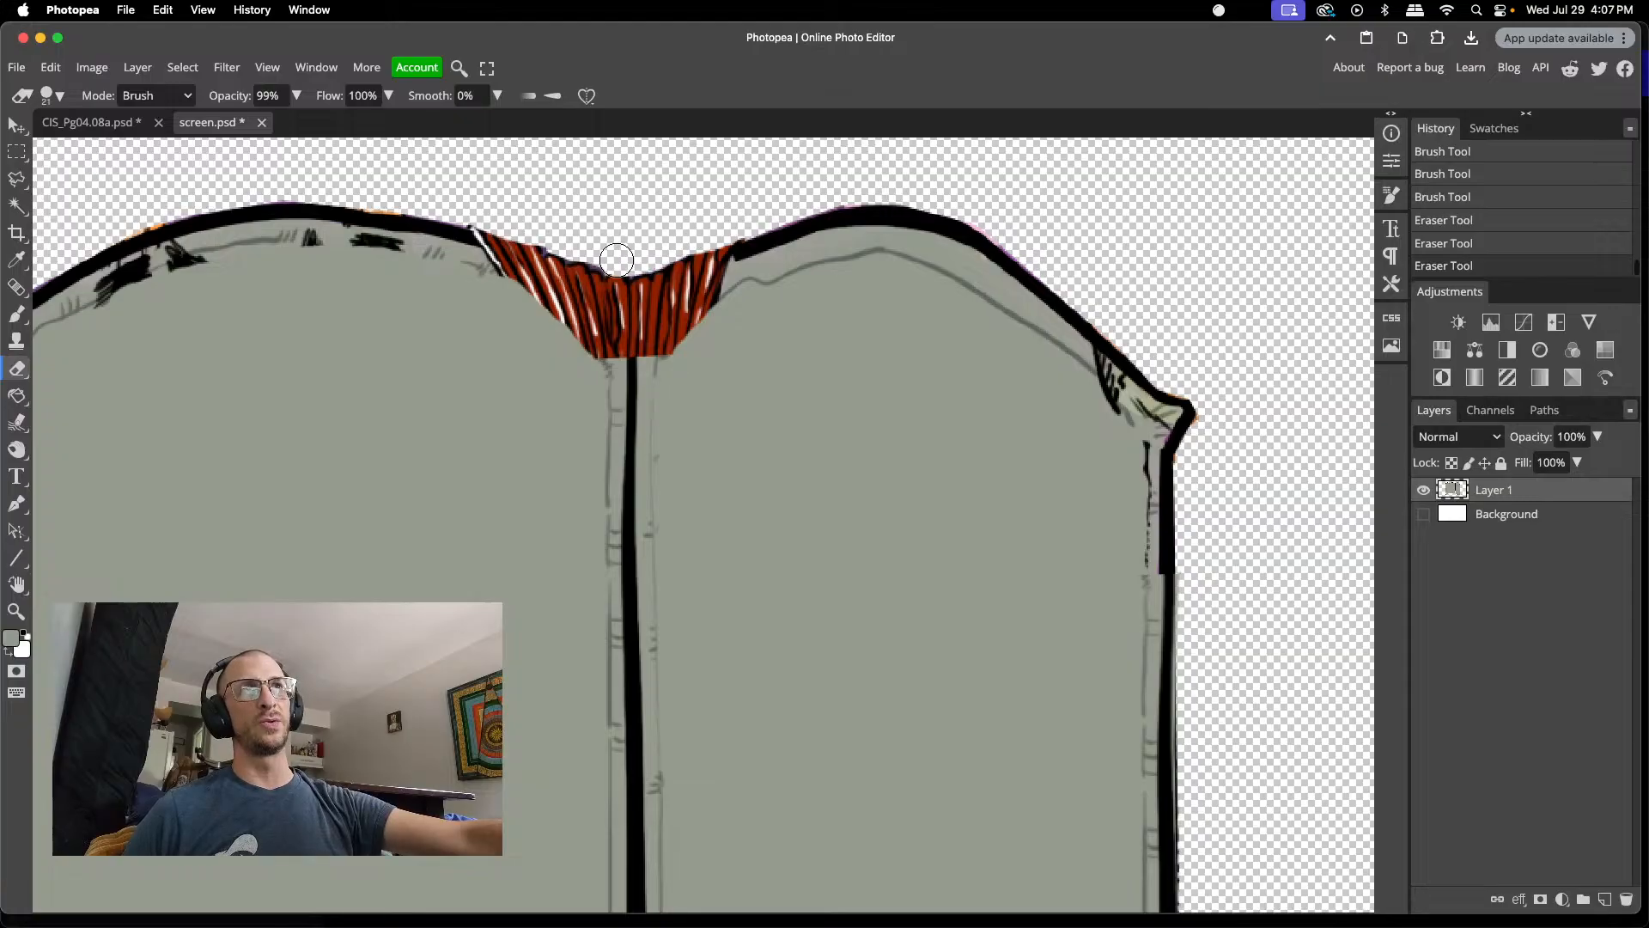
{"action": "left_click", "coordinate": [481, 209]}
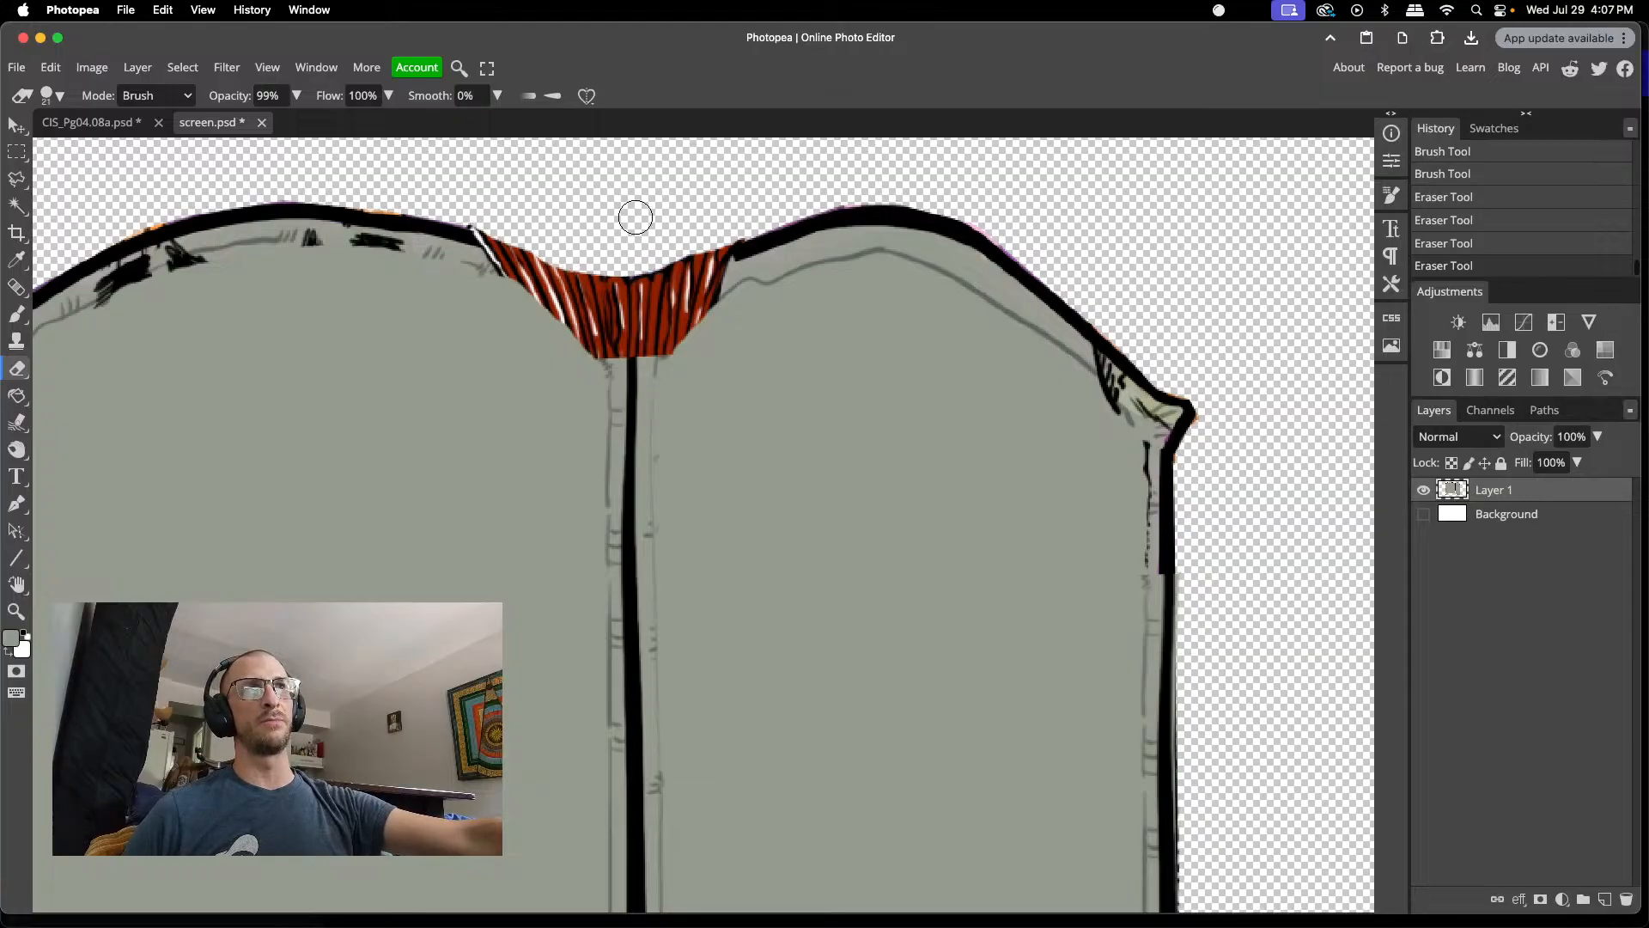
{"action": "left_click_drag", "start_coordinate": [713, 234], "coordinate": [619, 250]}
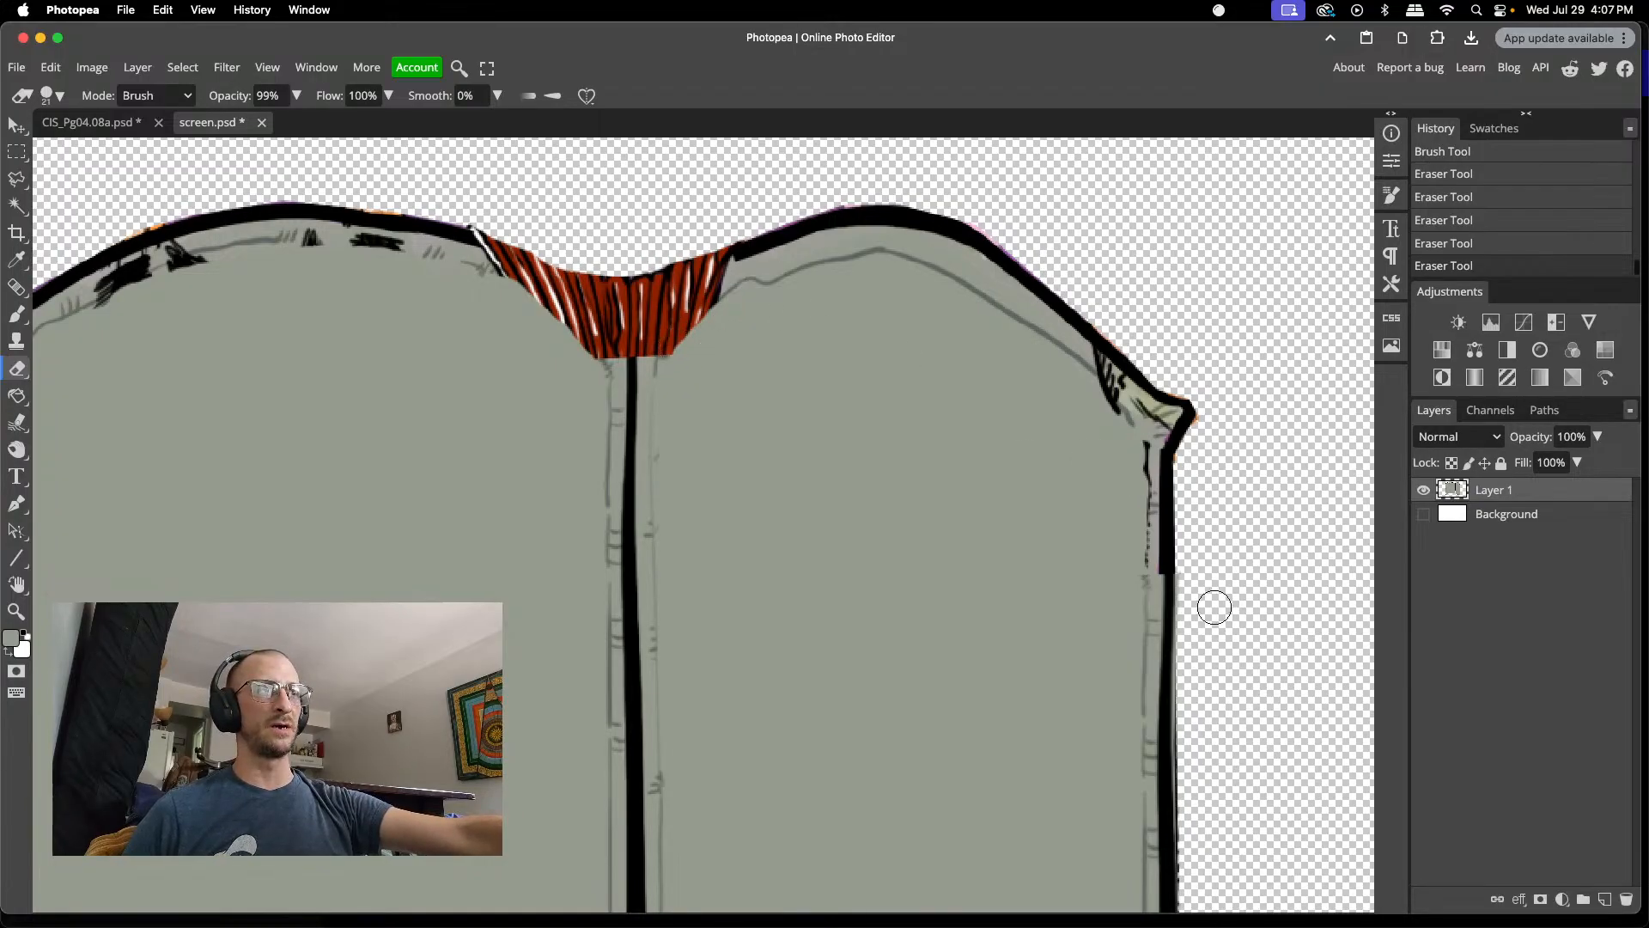
- Inspect the folding screen from its arched tops to its legs, checking the first panel's outer edge for leftover colour
{"action": "scroll", "coordinate": [1237, 650], "scroll_direction": "down", "scroll_amount": 4}
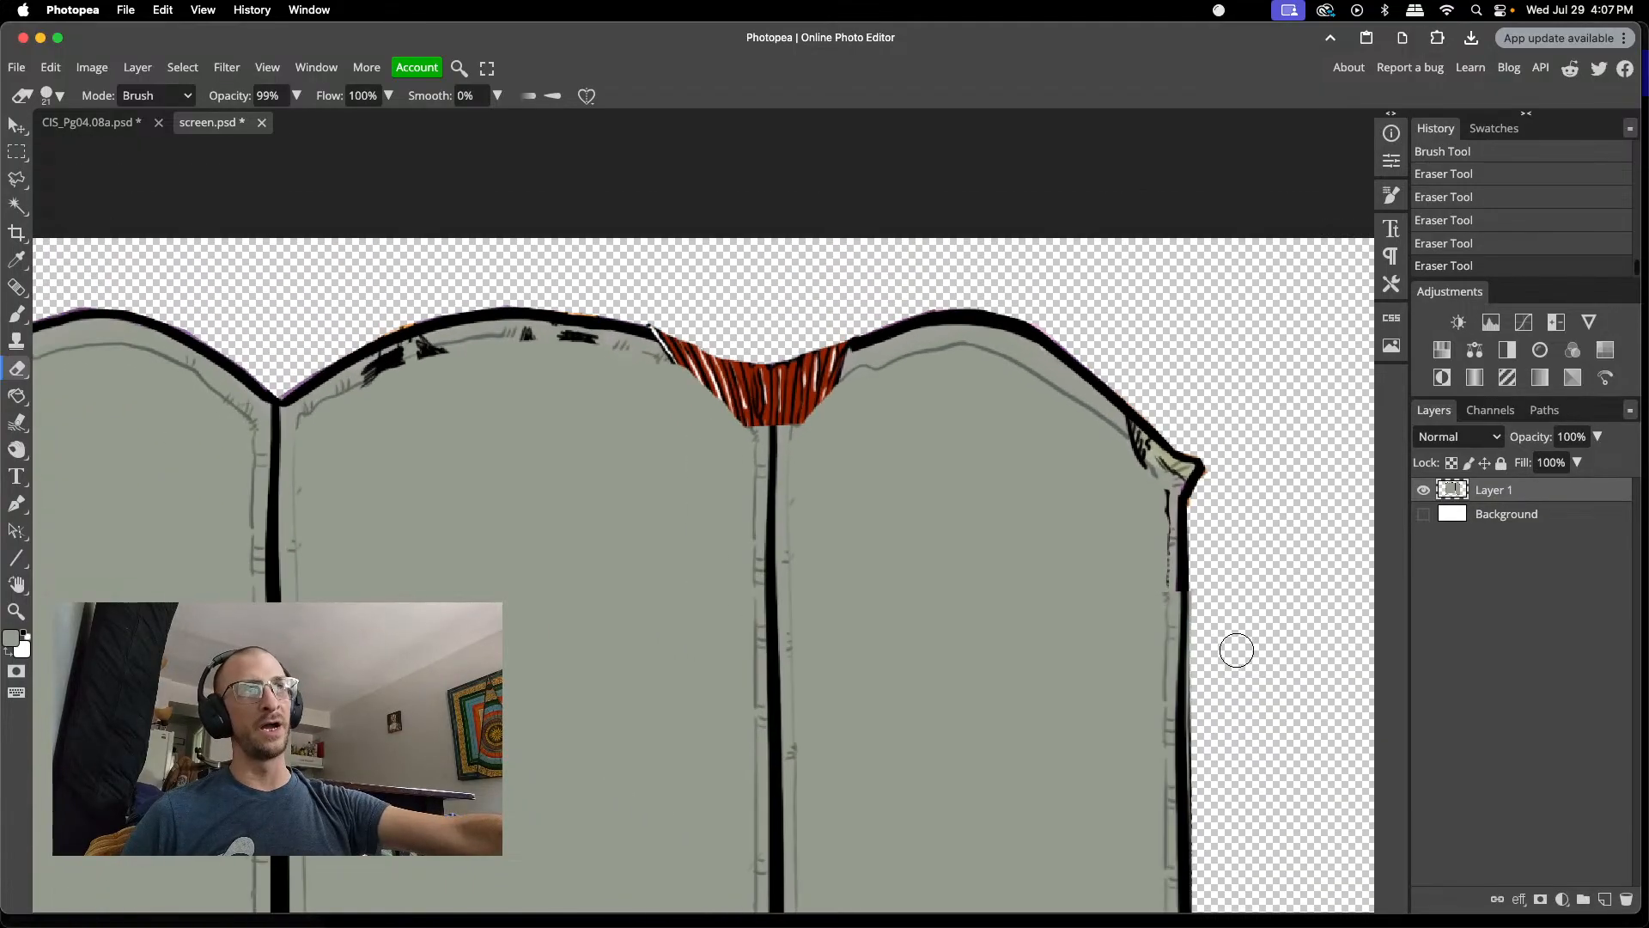
{"action": "scroll", "coordinate": [1010, 624], "scroll_direction": "down", "scroll_amount": 3}
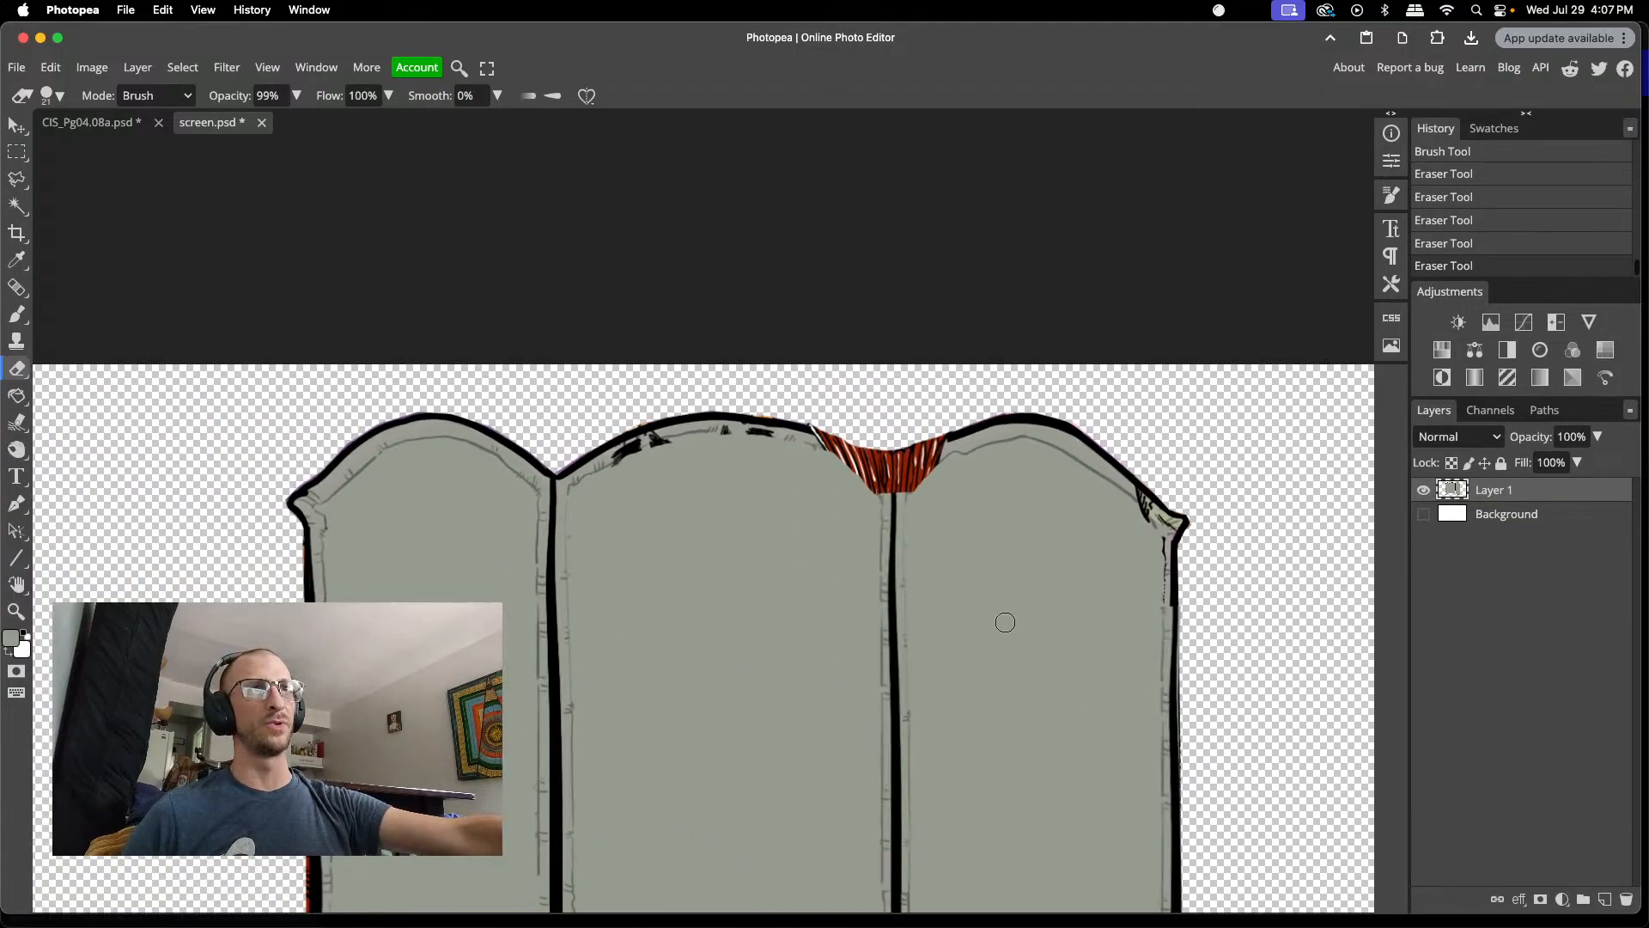
{"action": "scroll", "coordinate": [785, 539], "scroll_direction": "left", "scroll_amount": 4}
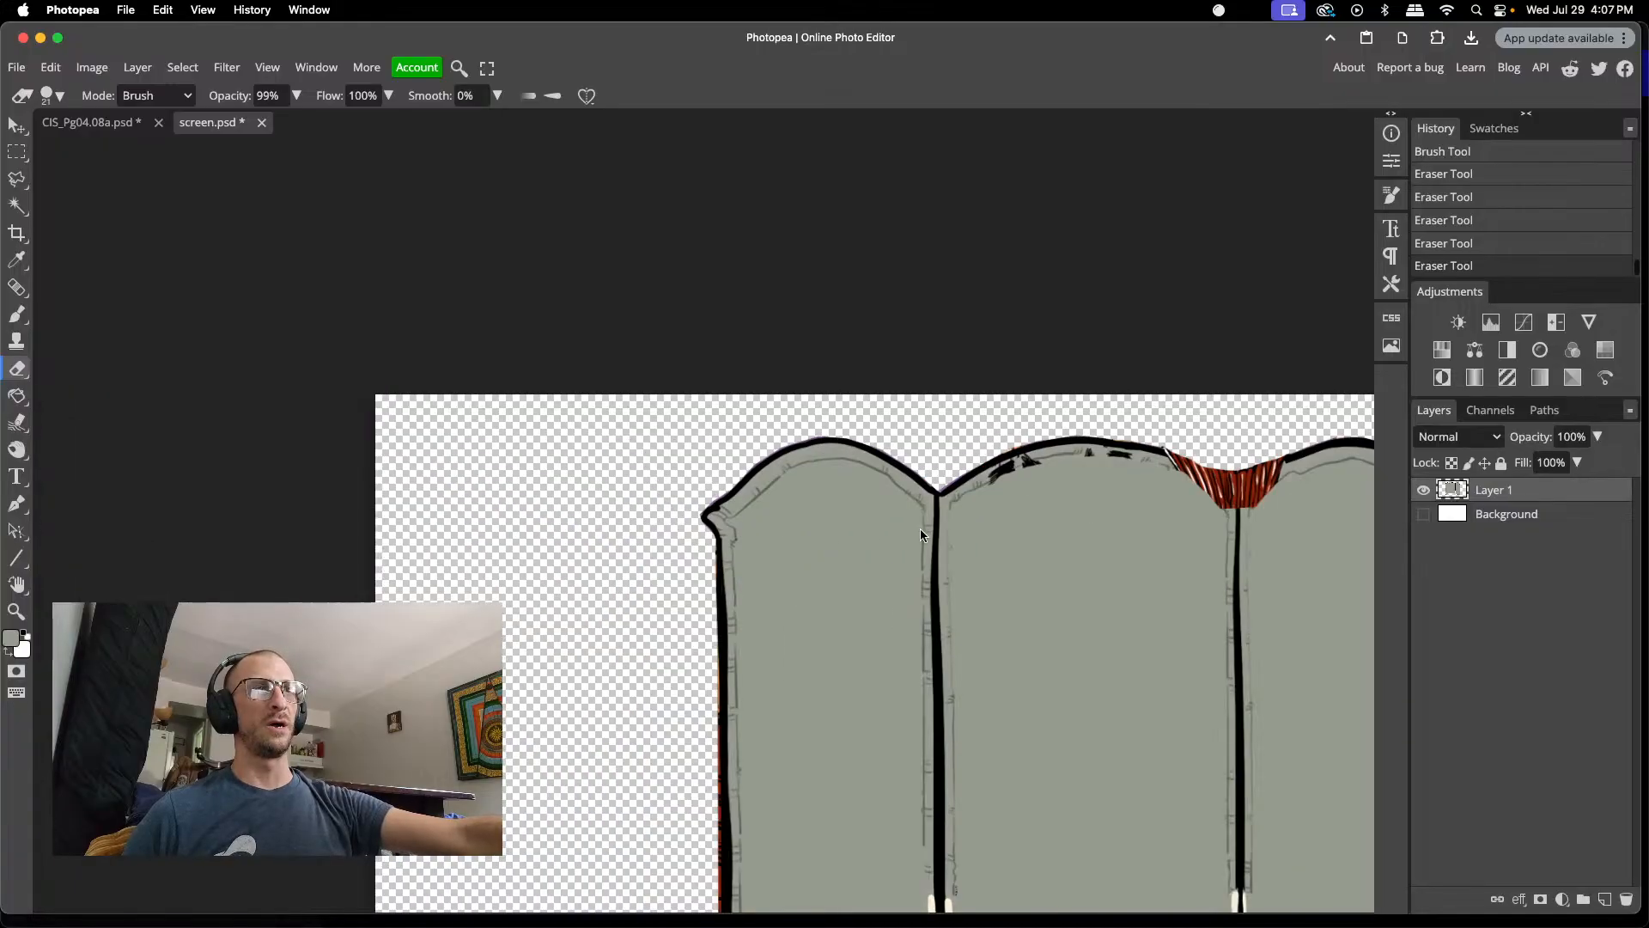
{"action": "scroll", "coordinate": [920, 529], "scroll_direction": "right", "scroll_amount": 4}
{"action": "scroll", "coordinate": [868, 544], "scroll_direction": "down", "scroll_amount": 4}
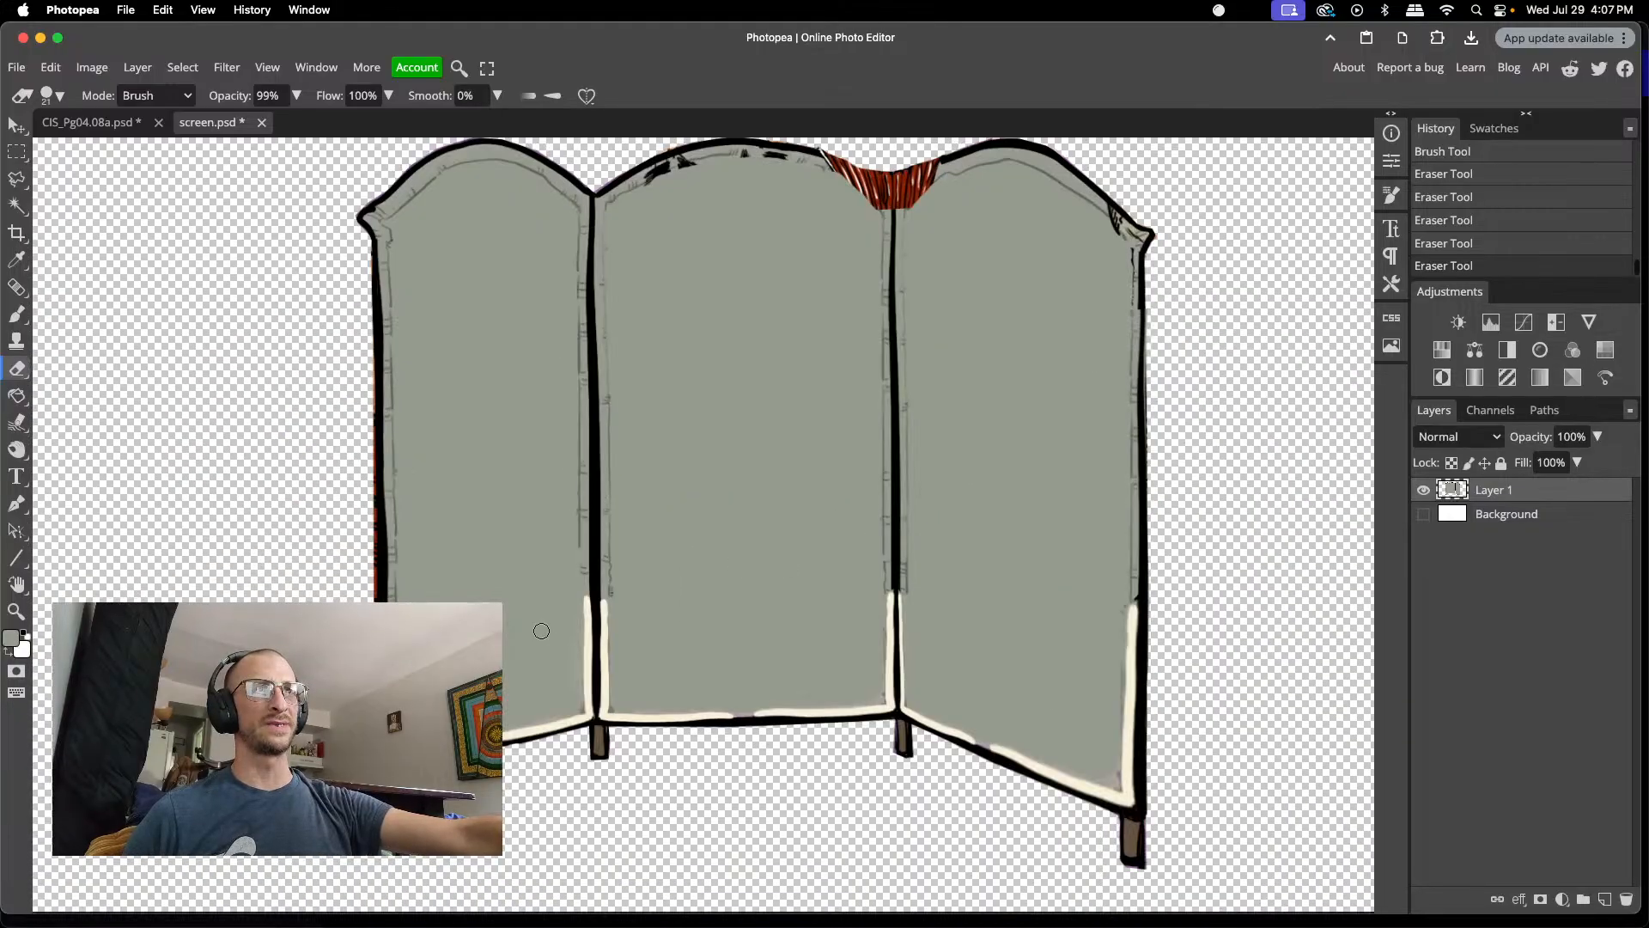
{"action": "scroll", "coordinate": [432, 770], "scroll_direction": "up", "scroll_amount": 6}
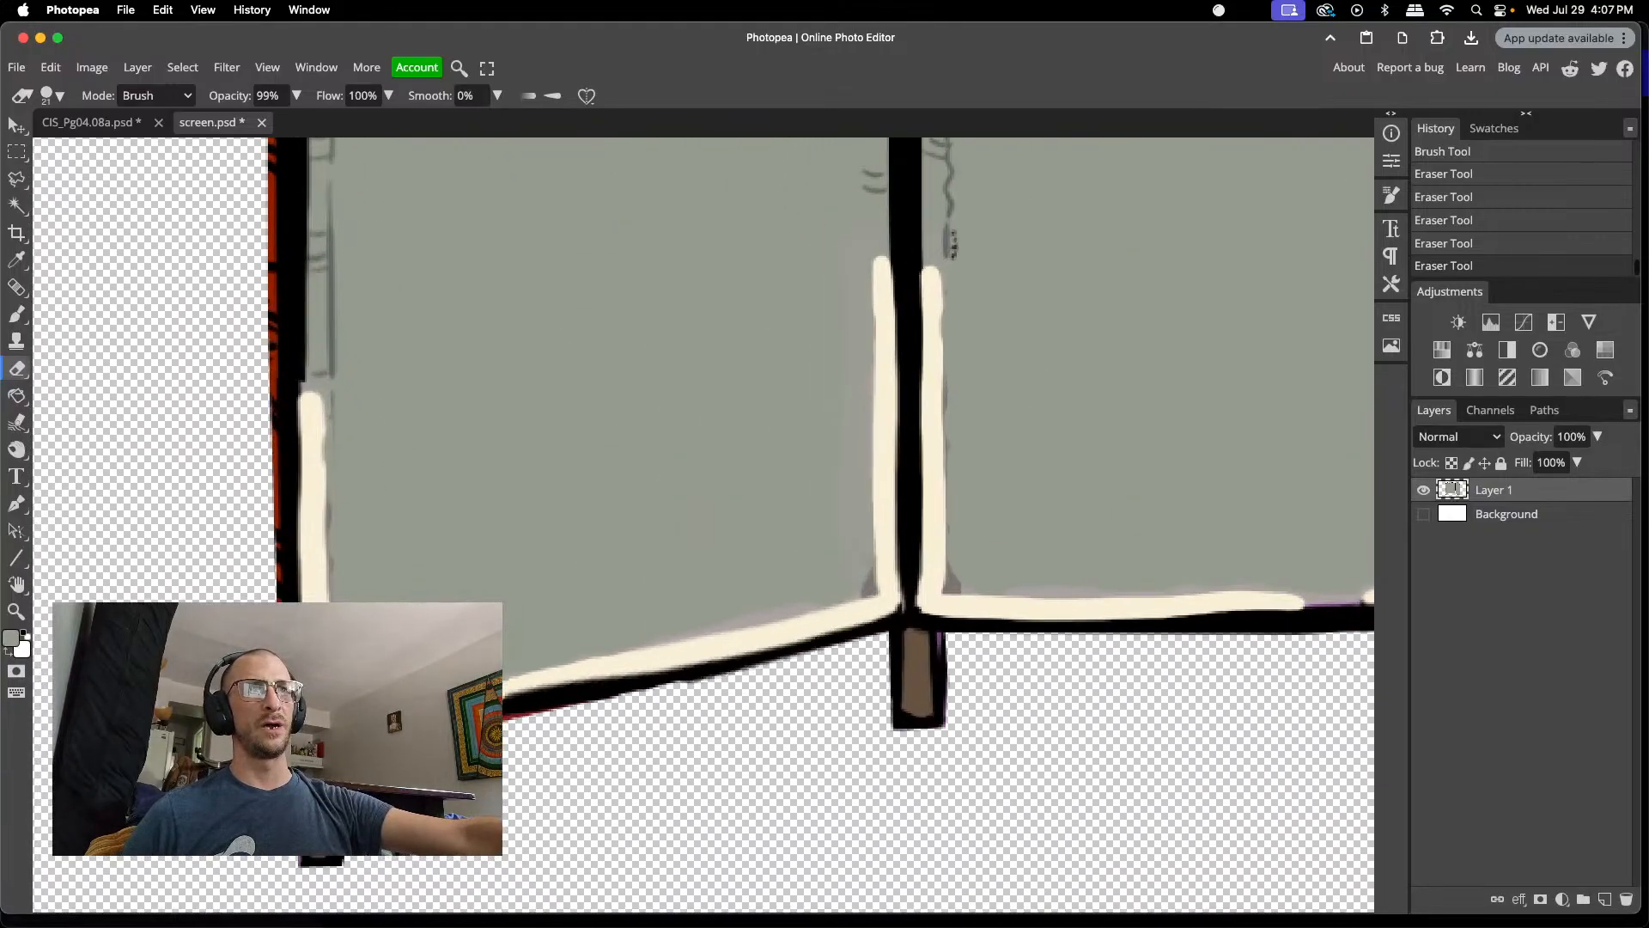
{"action": "scroll", "coordinate": [431, 771], "scroll_direction": "up", "scroll_amount": 2}
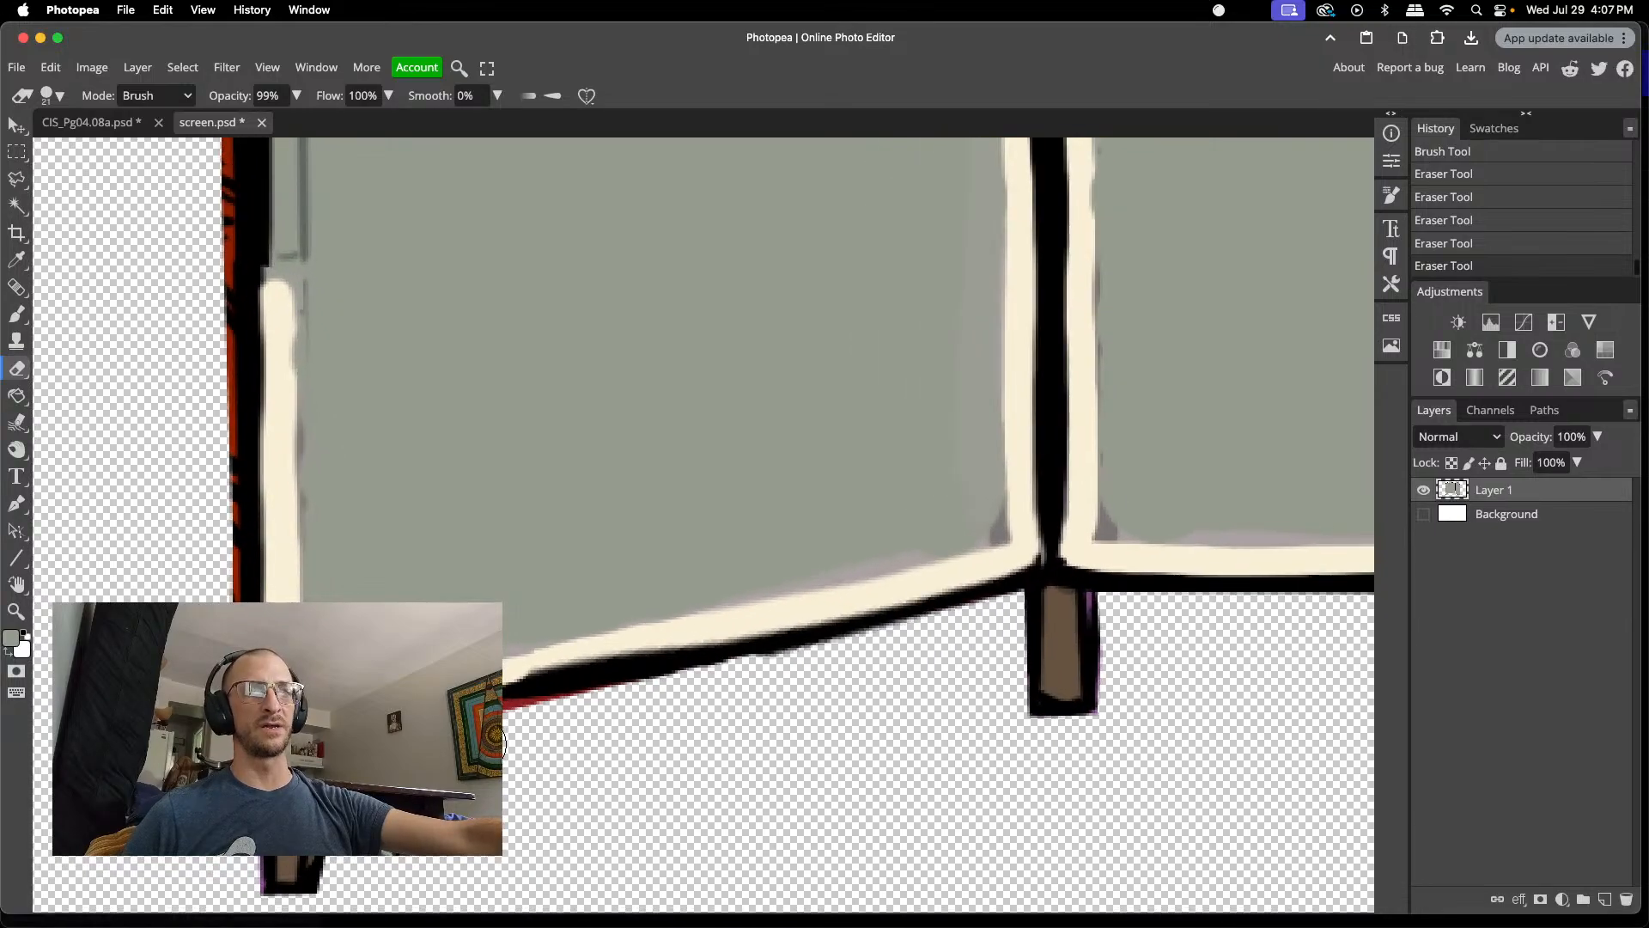
{"action": "scroll", "coordinate": [703, 524], "scroll_direction": "up", "scroll_amount": 6}
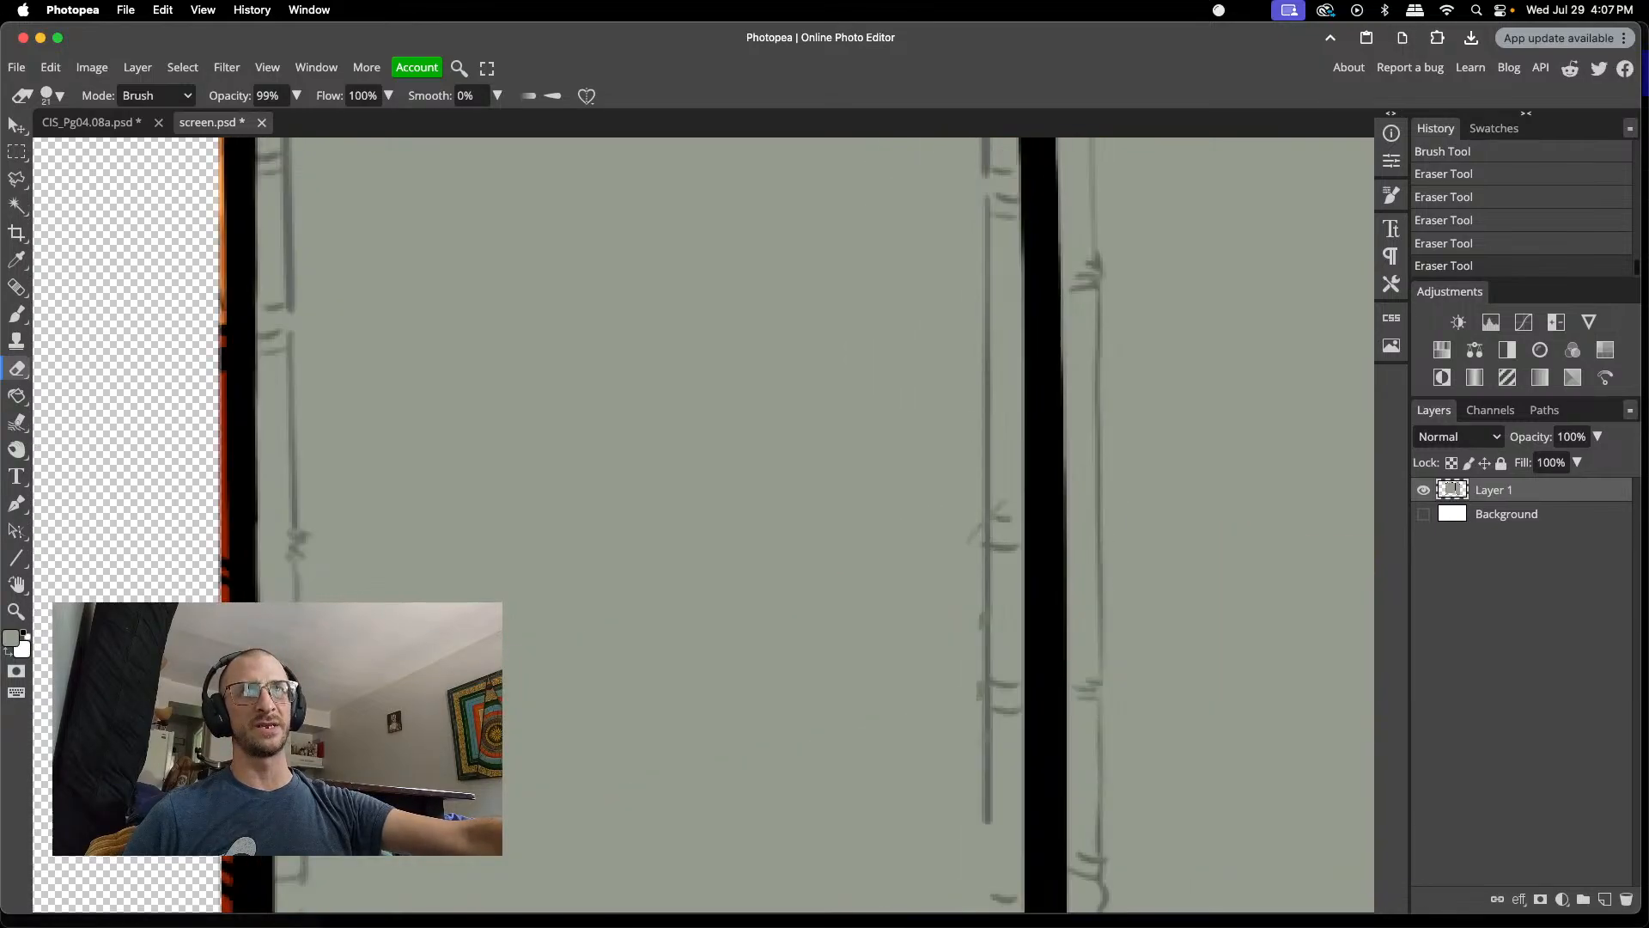
{"action": "scroll", "coordinate": [207, 674], "scroll_direction": "down", "scroll_amount": 4}
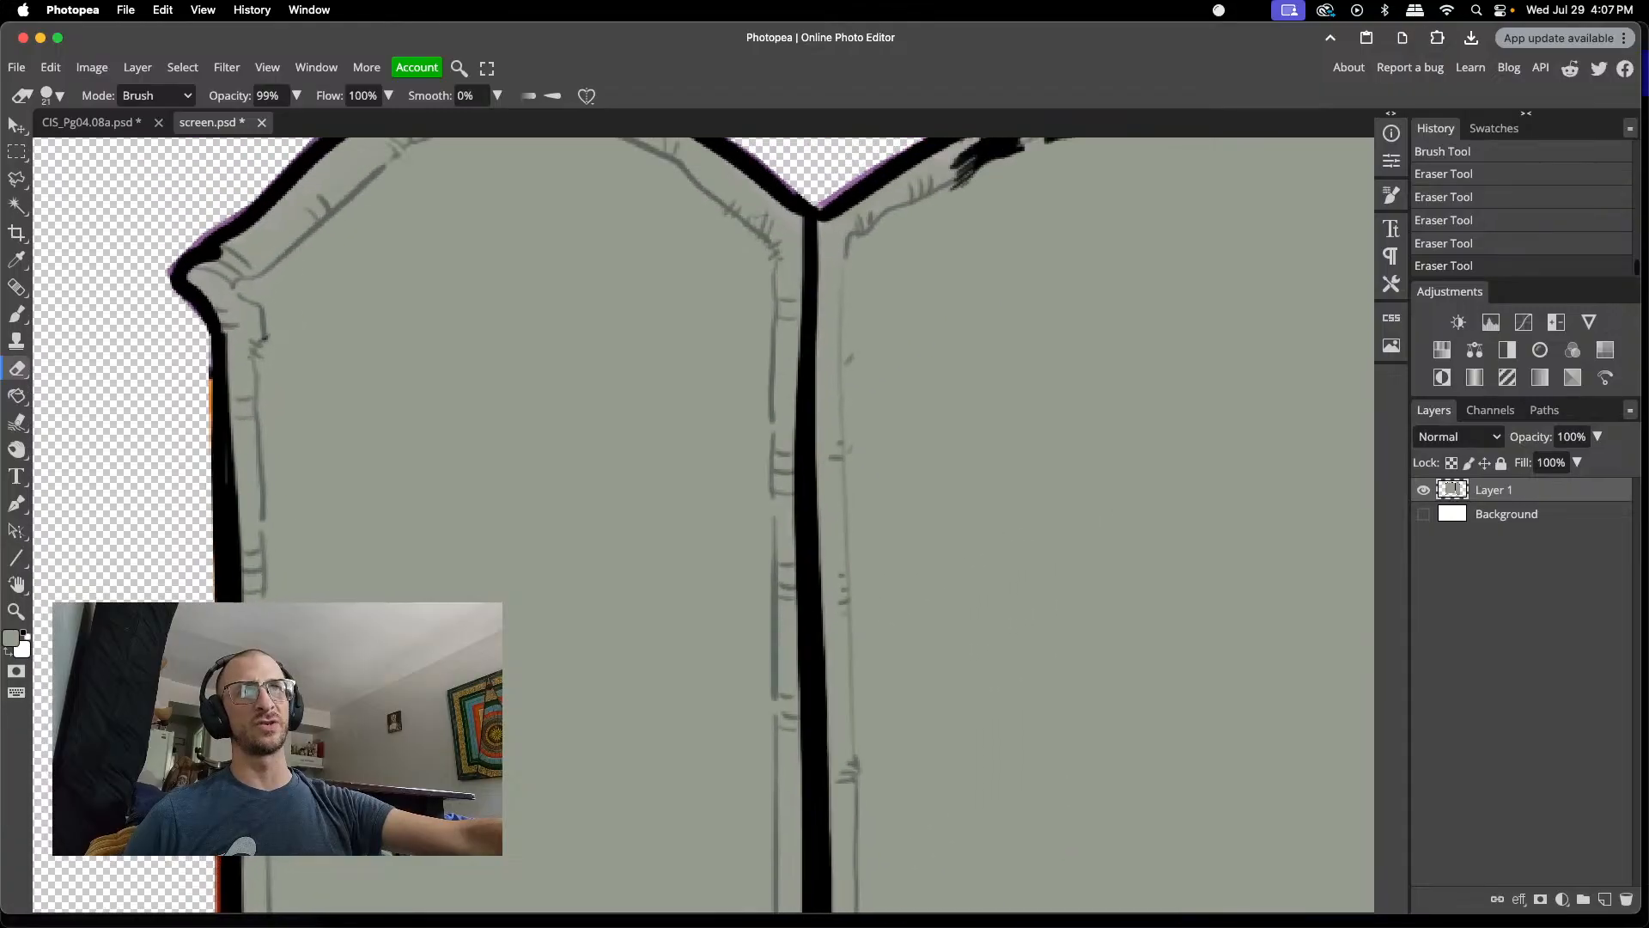
{"action": "scroll", "coordinate": [208, 674], "scroll_direction": "left", "scroll_amount": 3}
{"action": "scroll", "coordinate": [703, 524], "scroll_direction": "down", "scroll_amount": 10}
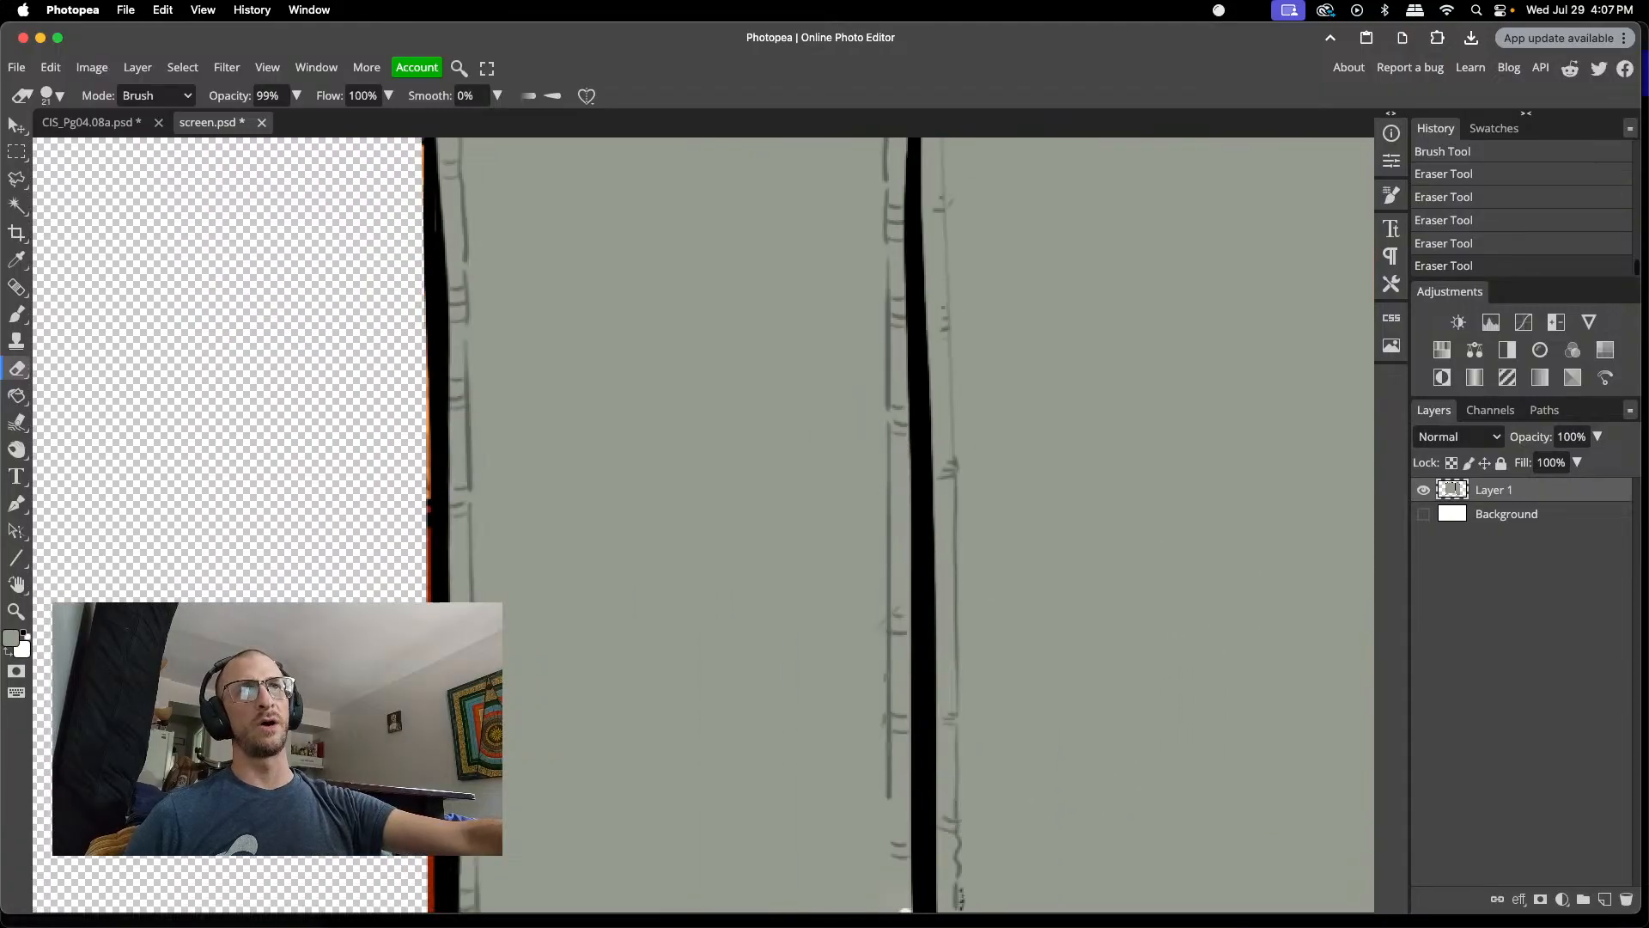
- Erase the orange and red fringe along the first panel's outer side down to its bottom corner on Layer 1
{"action": "scroll", "coordinate": [329, 599], "scroll_direction": "up", "scroll_amount": 4}
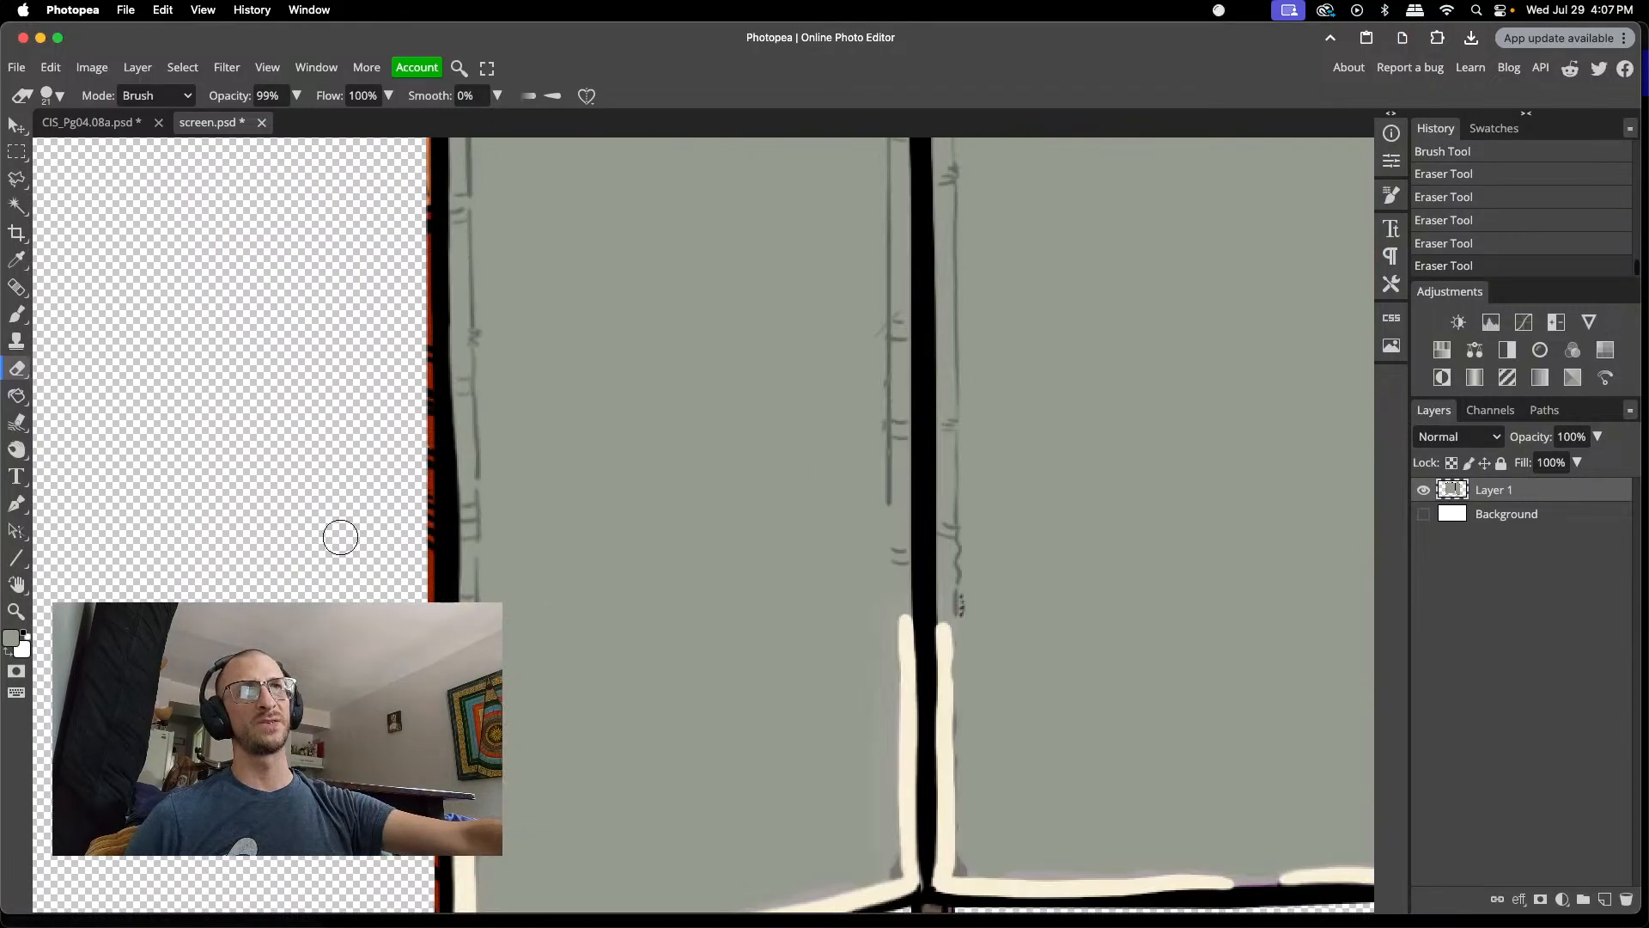
{"action": "scroll", "coordinate": [394, 387], "scroll_direction": "up", "scroll_amount": 2}
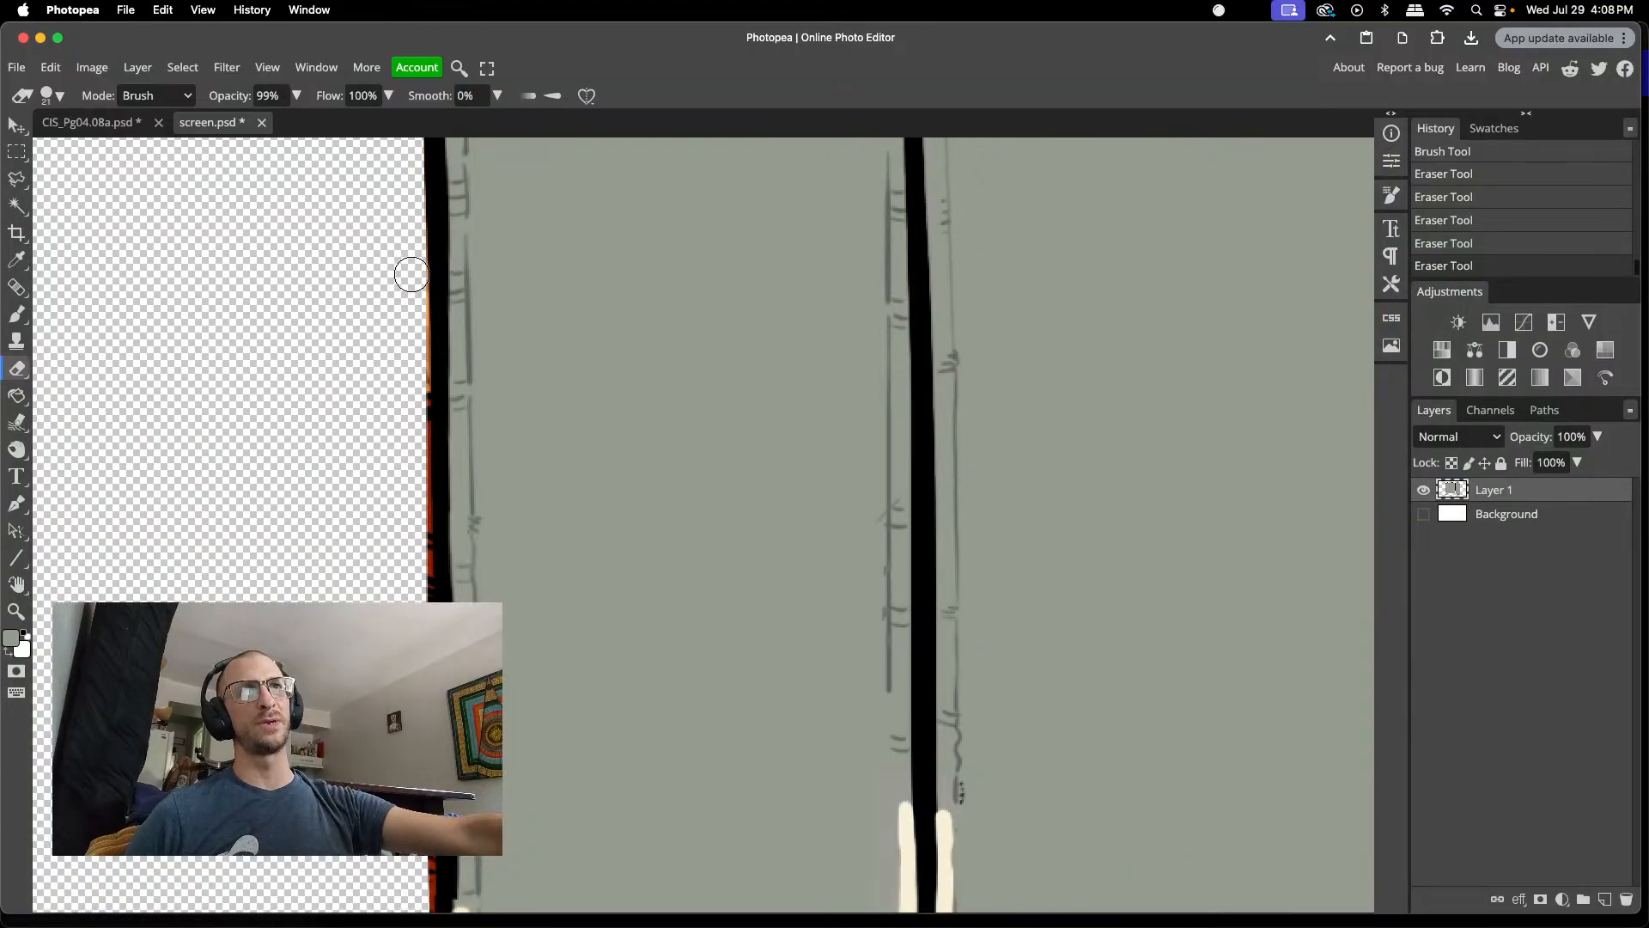
{"action": "left_click_drag", "start_coordinate": [411, 278], "coordinate": [409, 424]}
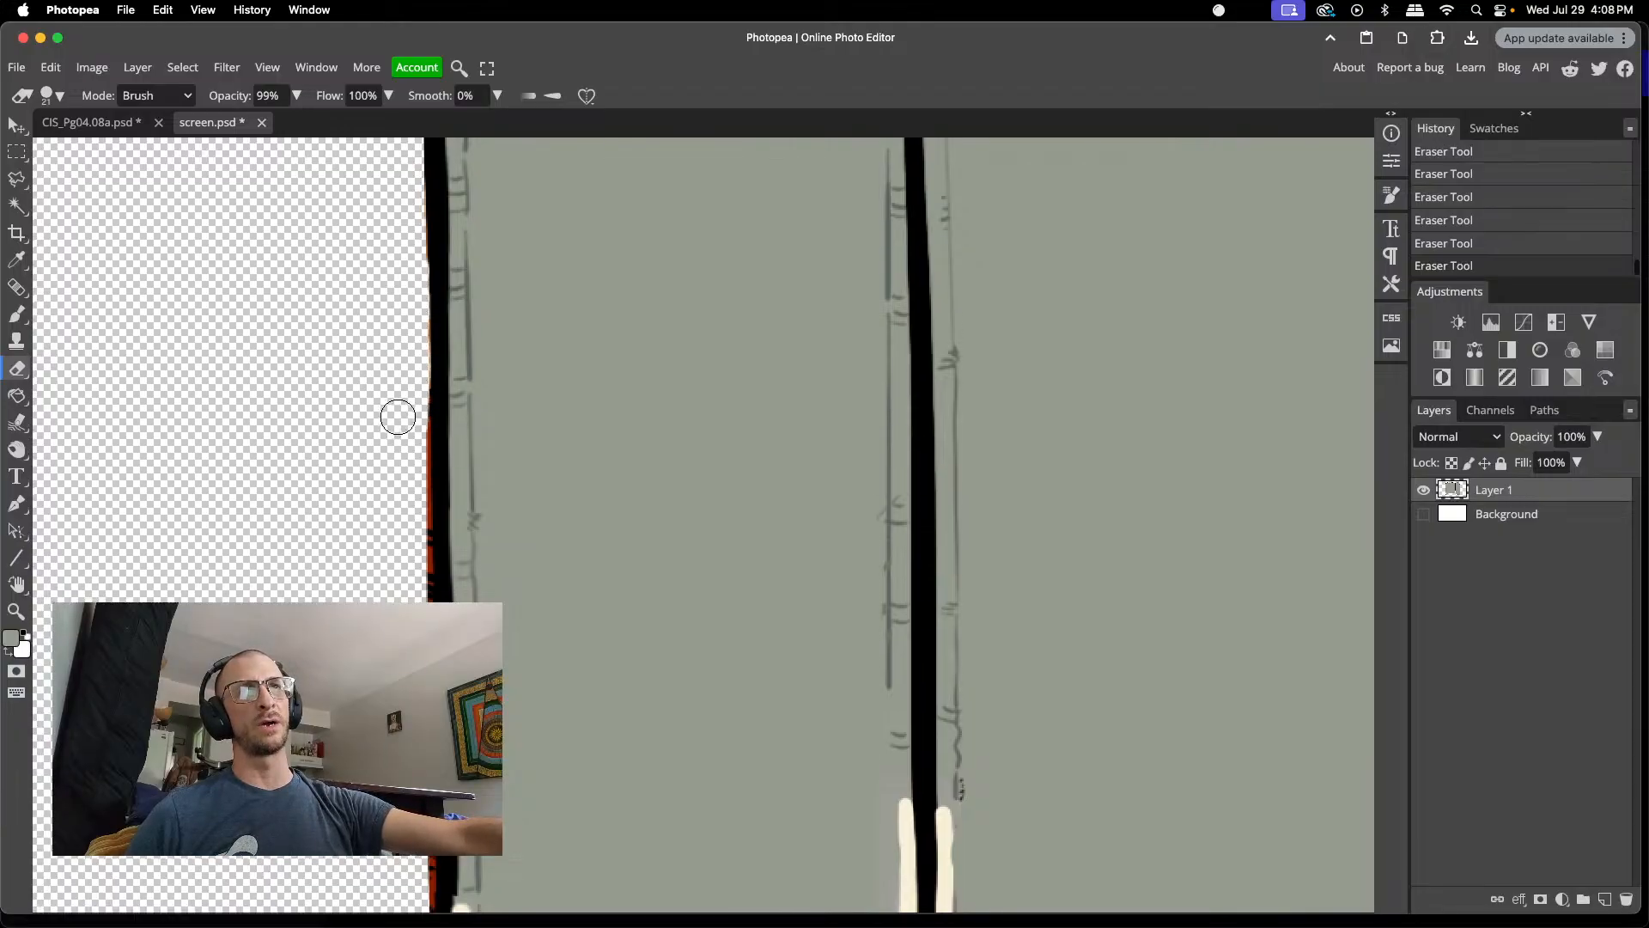
{"action": "scroll", "coordinate": [398, 413], "scroll_direction": "down", "scroll_amount": 1}
{"action": "mouse_move", "coordinate": [410, 344]}
{"action": "left_mouse_down"}
{"action": "mouse_move", "coordinate": [405, 286]}
{"action": "mouse_move", "coordinate": [412, 348]}
{"action": "left_mouse_up"}
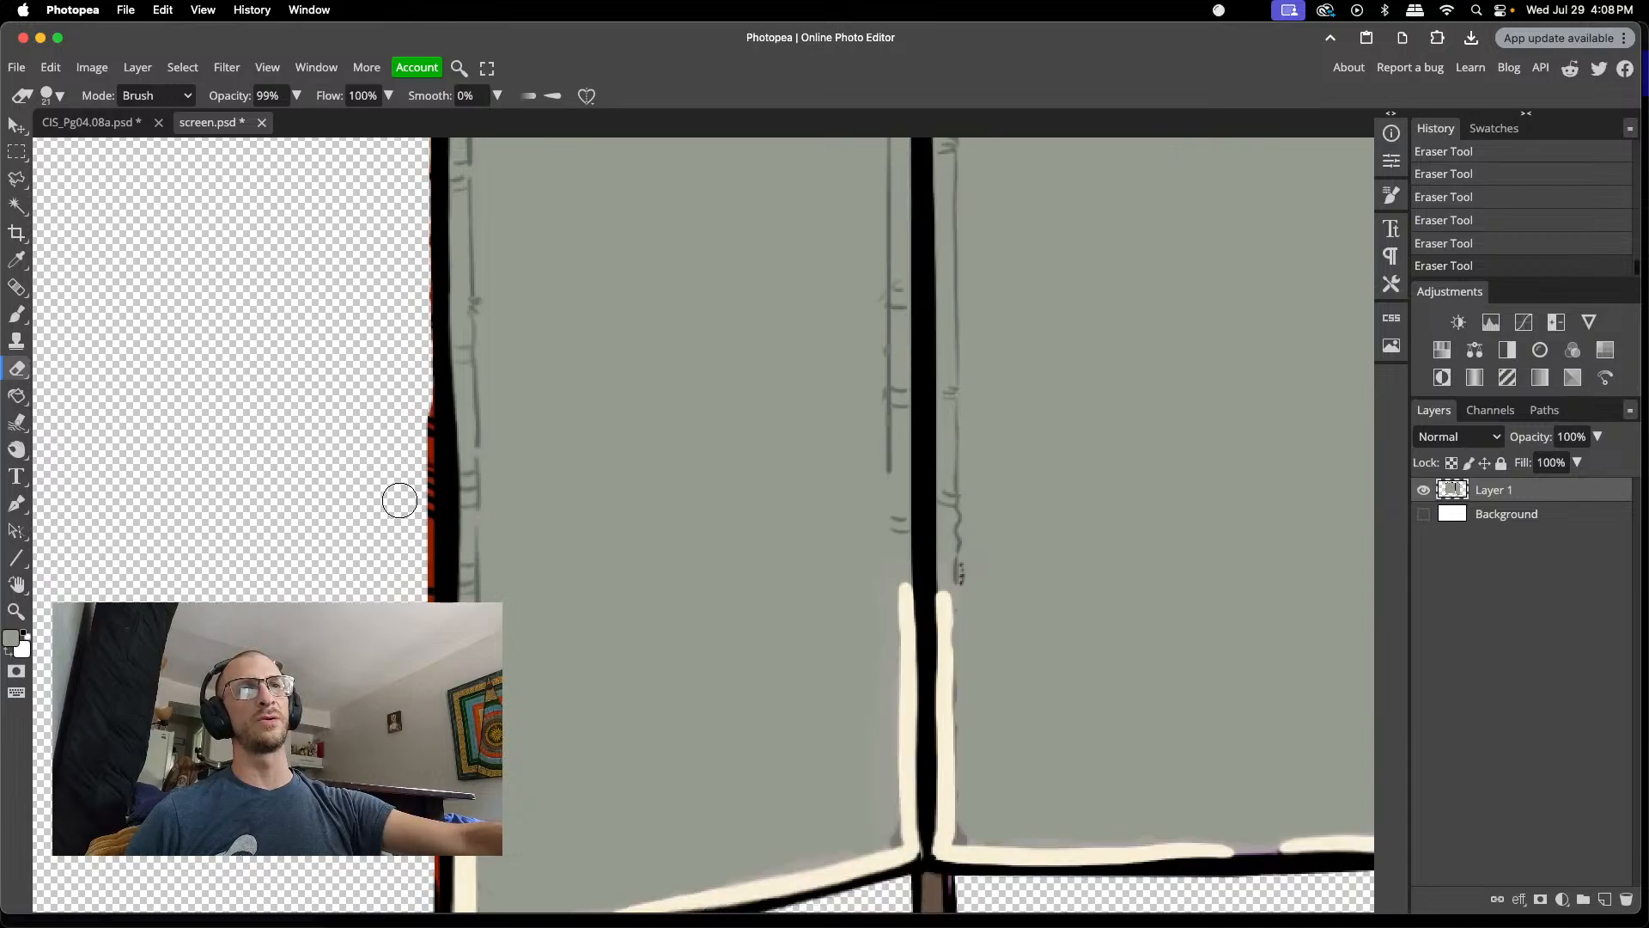
{"action": "scroll", "coordinate": [400, 494], "scroll_direction": "down", "scroll_amount": 3}
{"action": "scroll", "coordinate": [405, 447], "scroll_direction": "down", "scroll_amount": 2}
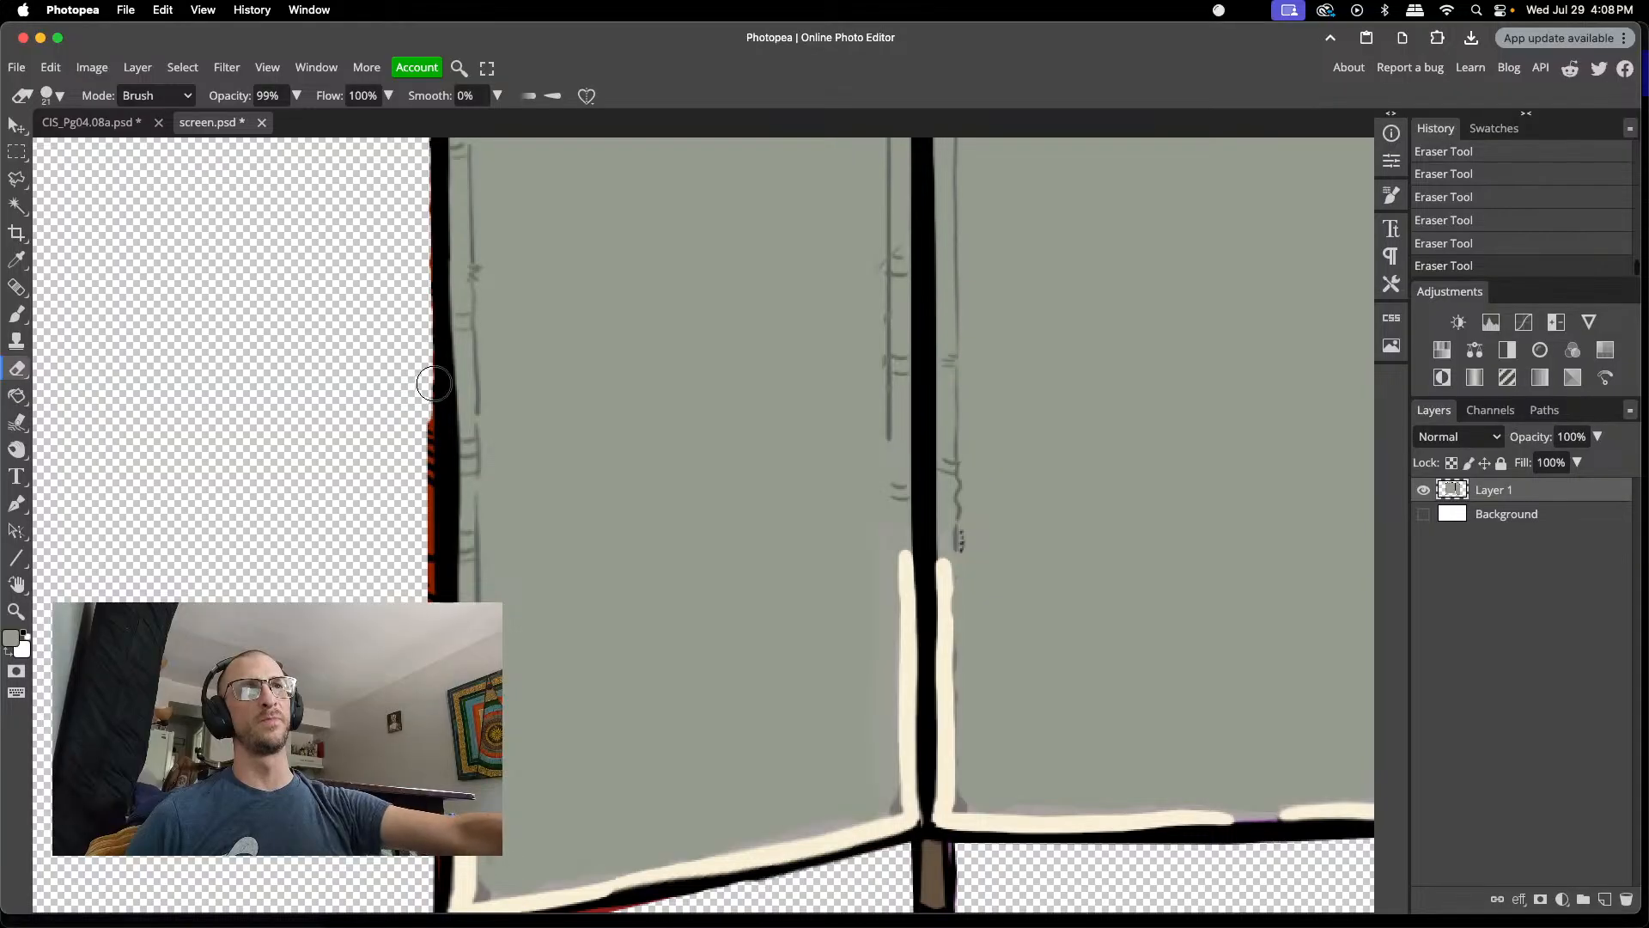
{"action": "scroll", "coordinate": [414, 378], "scroll_direction": "down", "scroll_amount": 3}
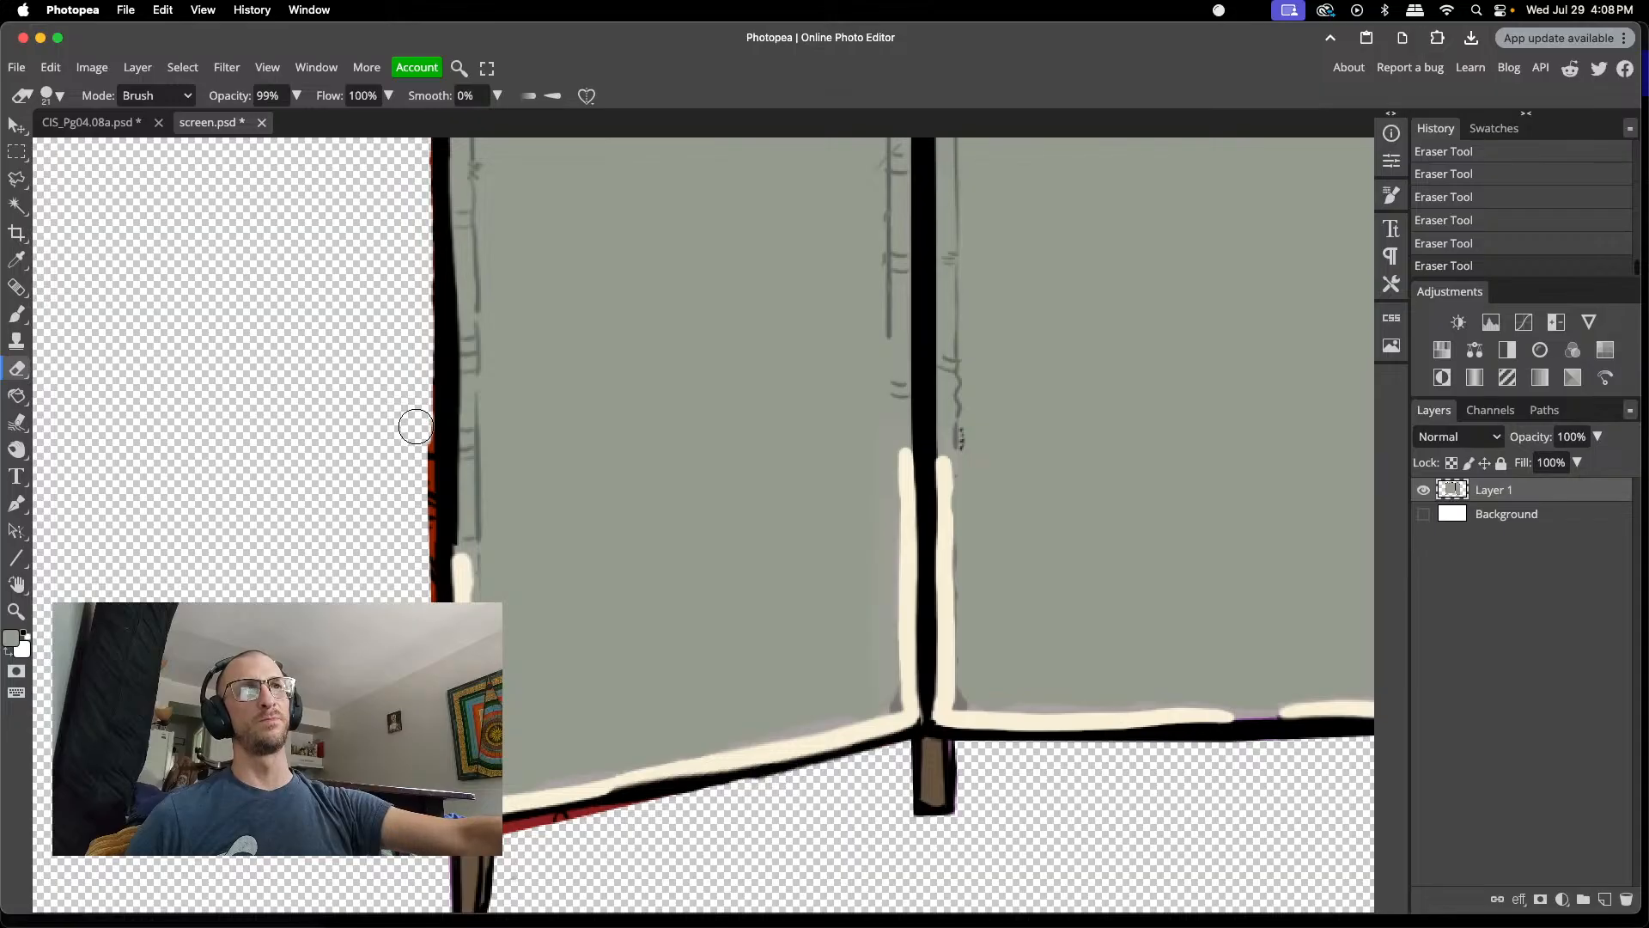
{"action": "scroll", "coordinate": [405, 449], "scroll_direction": "down", "scroll_amount": 3}
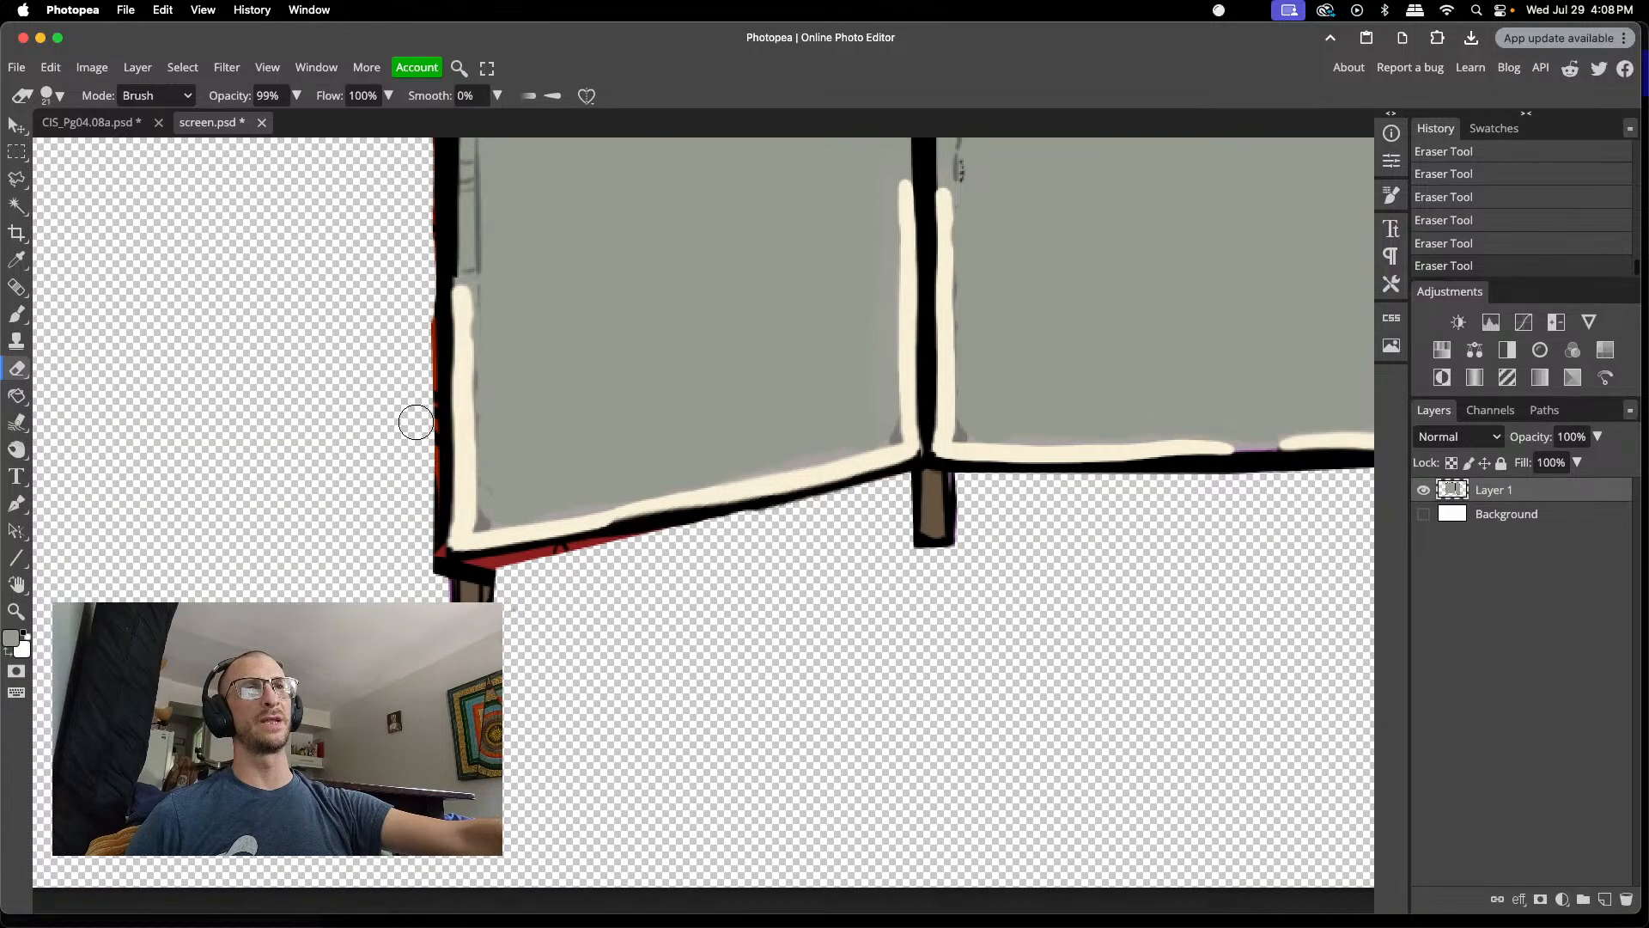
{"action": "scroll", "coordinate": [412, 423], "scroll_direction": "down", "scroll_amount": 3}
{"action": "mouse_move", "coordinate": [425, 327]}
{"action": "left_mouse_down"}
{"action": "mouse_move", "coordinate": [418, 313]}
{"action": "mouse_move", "coordinate": [420, 550]}
{"action": "left_mouse_up"}
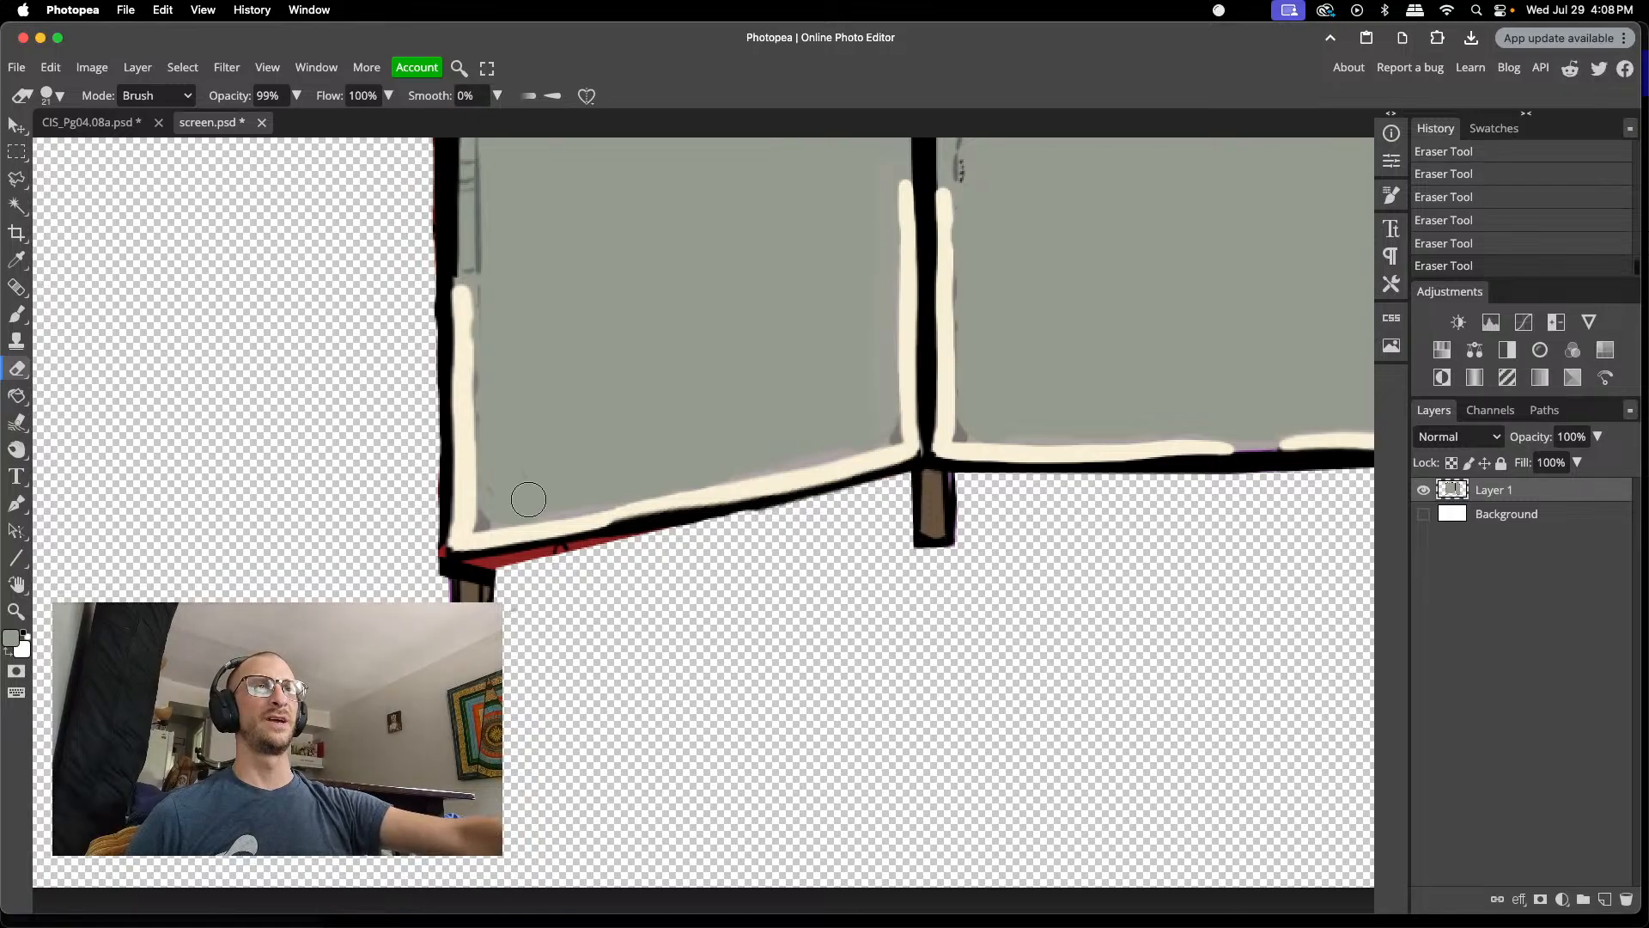
- Erase the red strip beneath the first panel's bottom edge and touch up the neighbouring leg's side with a 2 px eraser
{"action": "mouse_move", "coordinate": [526, 570]}
{"action": "left_mouse_down"}
{"action": "mouse_move", "coordinate": [642, 552]}
{"action": "mouse_move", "coordinate": [506, 572]}
{"action": "mouse_move", "coordinate": [577, 564]}
{"action": "left_mouse_up"}
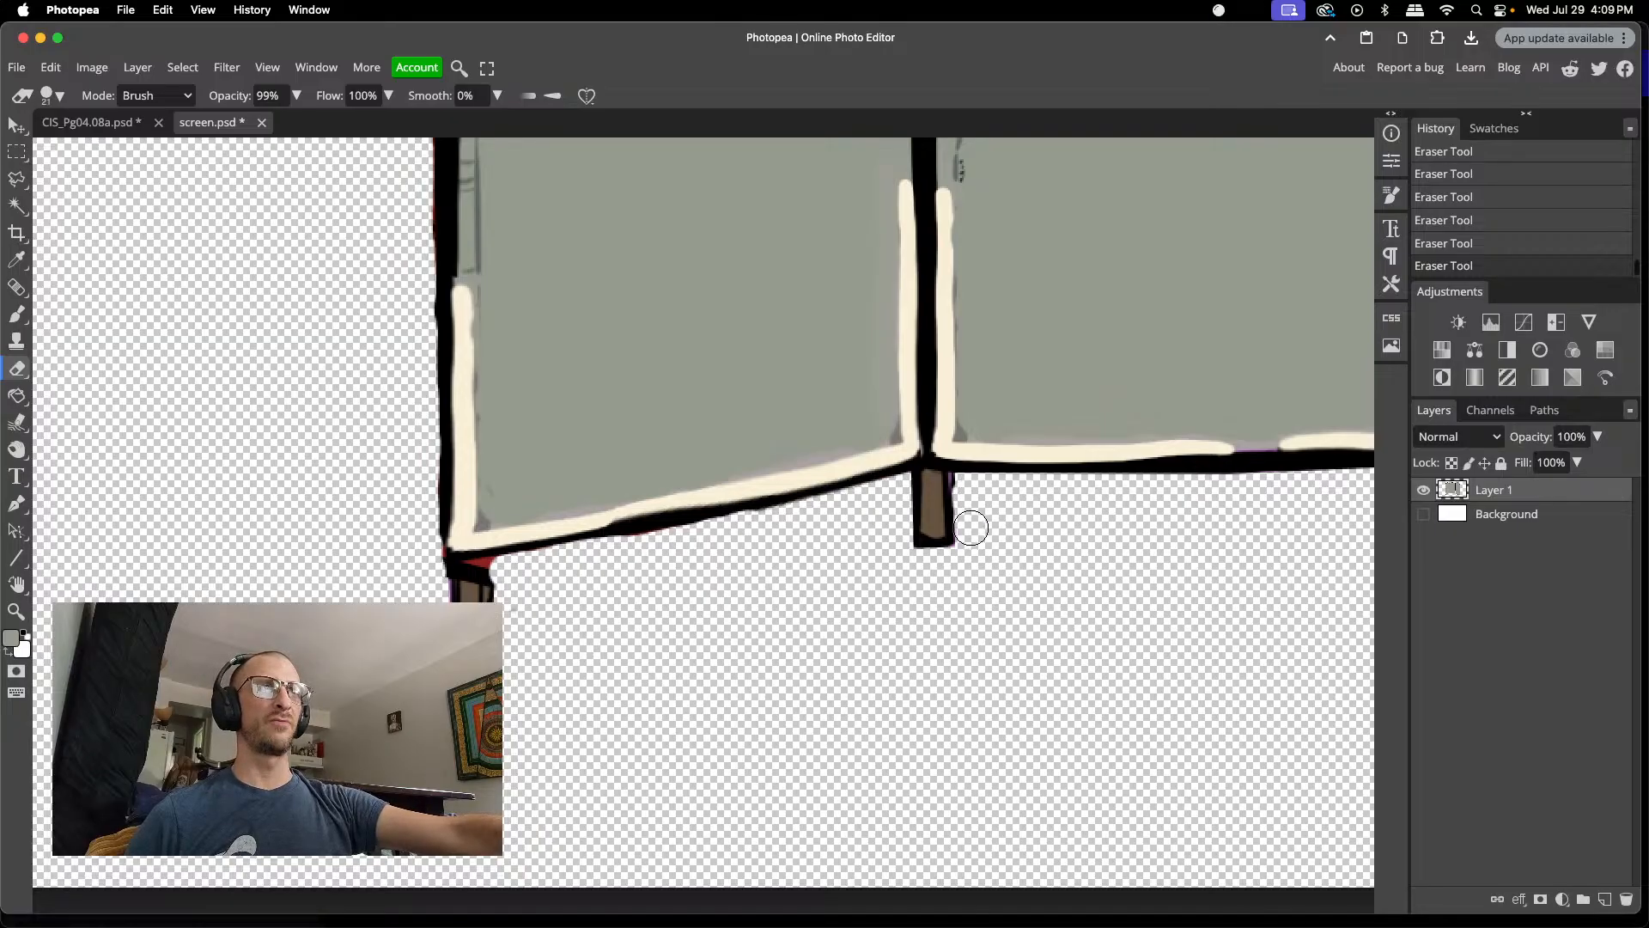
{"action": "right_click", "coordinate": [992, 513]}
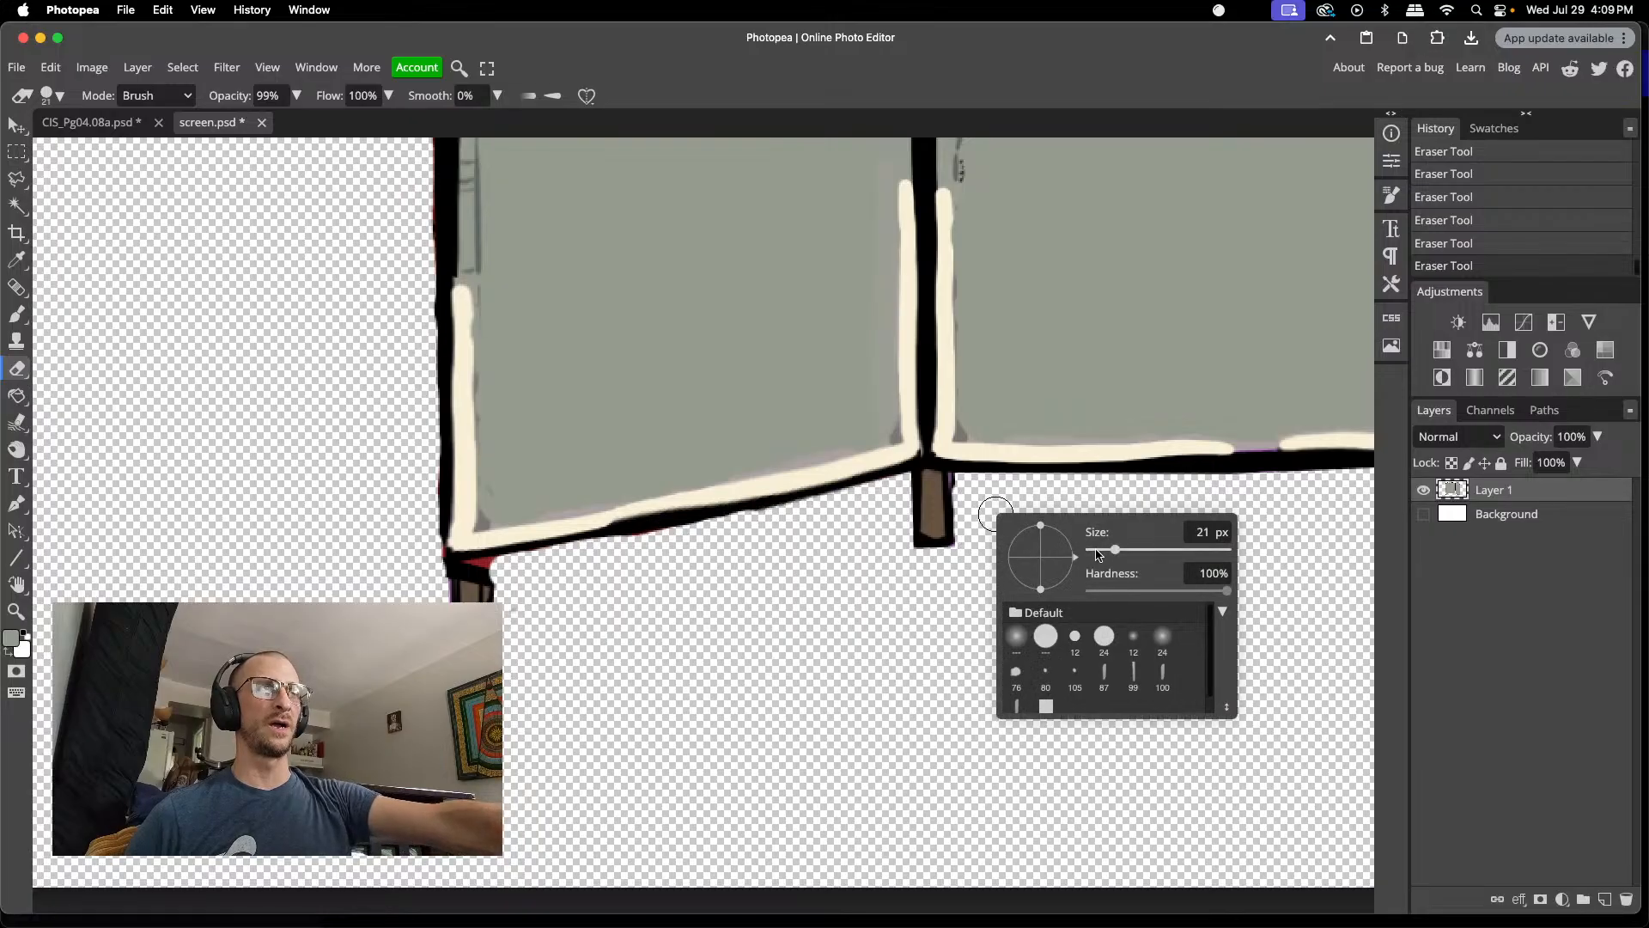
{"action": "left_click", "coordinate": [953, 484]}
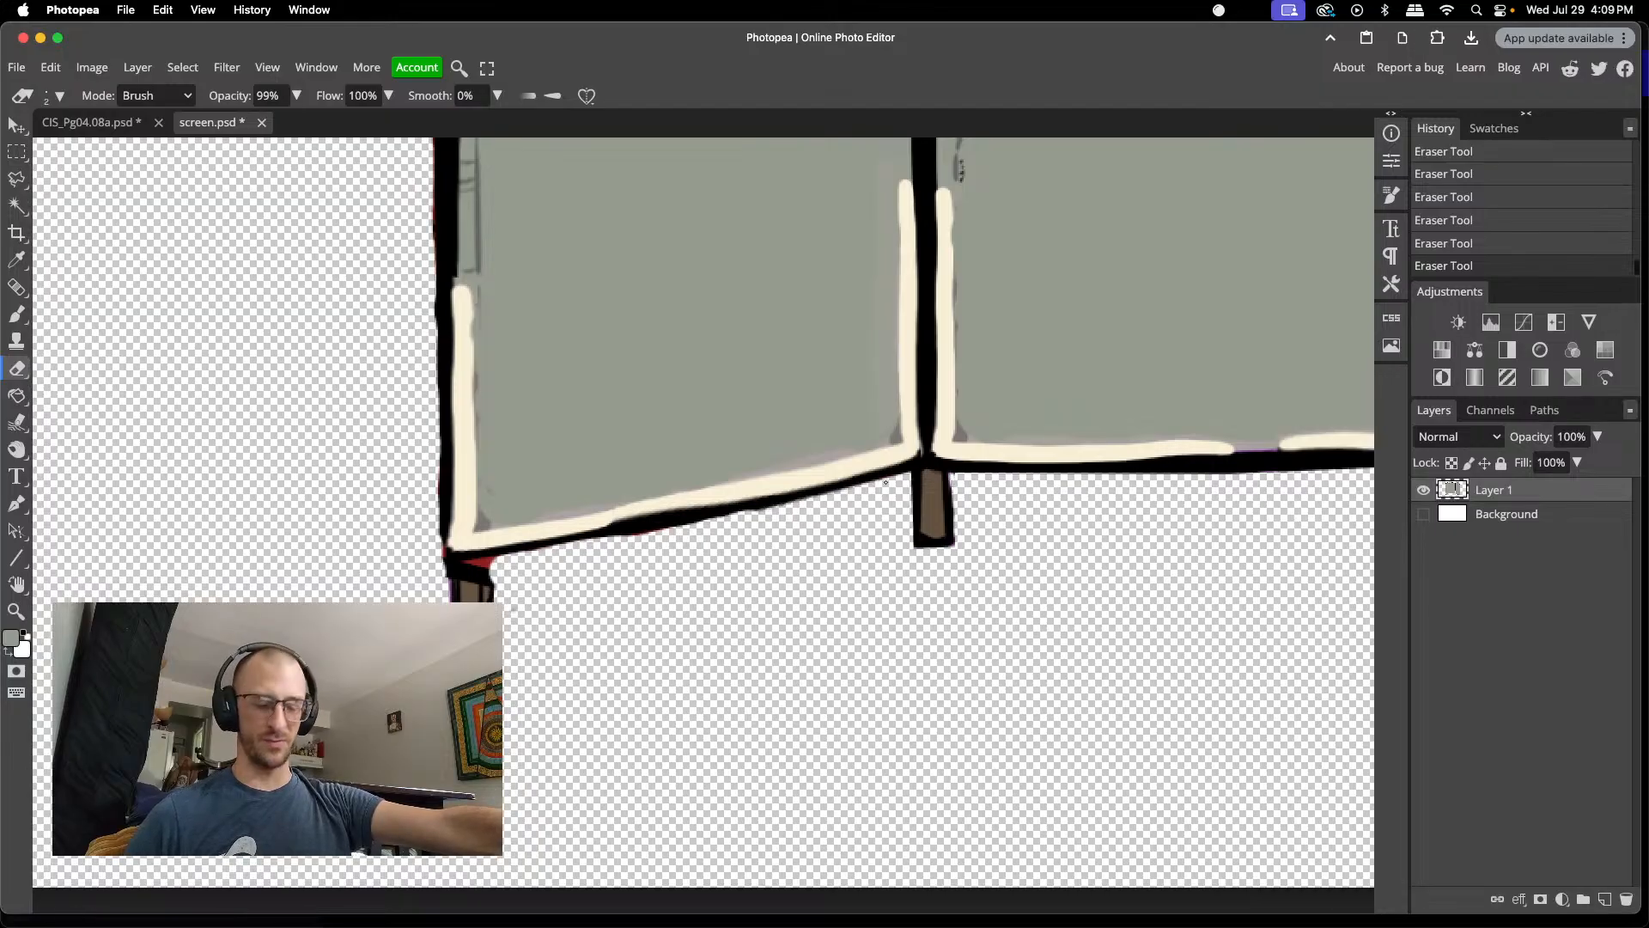
- Copy the leg between the first and middle panels to a new layer and place it over the first panel's outer leg
{"action": "key", "text": "l"}
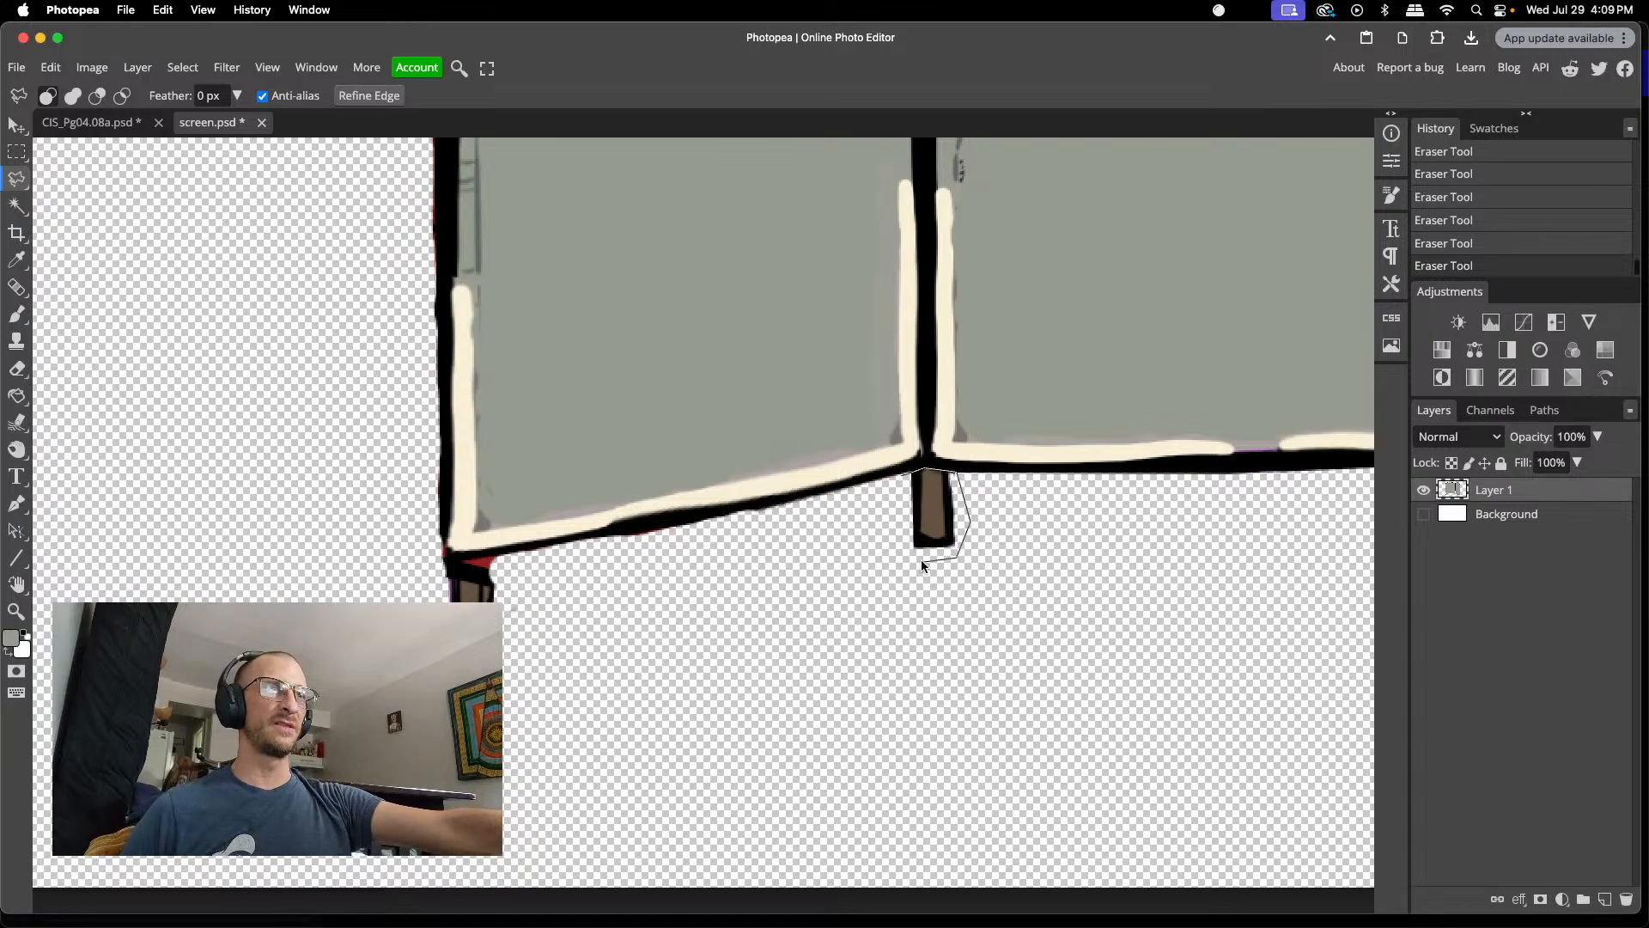
{"action": "left_click_drag", "start_coordinate": [909, 475], "coordinate": [908, 475]}
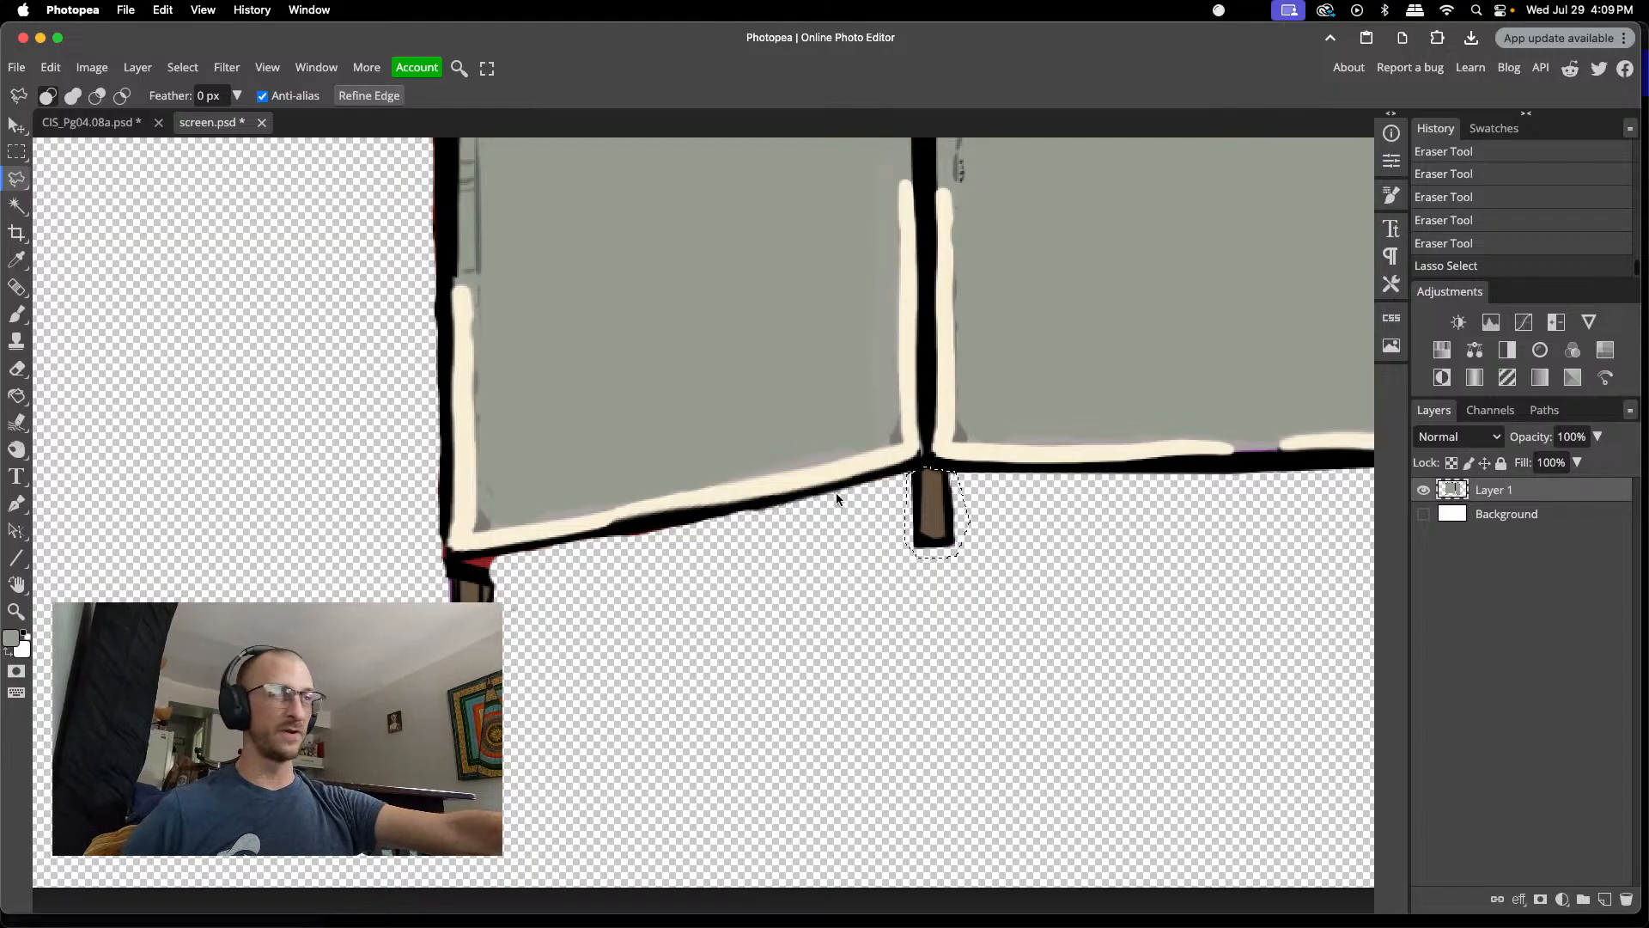
{"action": "key", "text": "super+j"}
{"action": "key", "text": "v"}
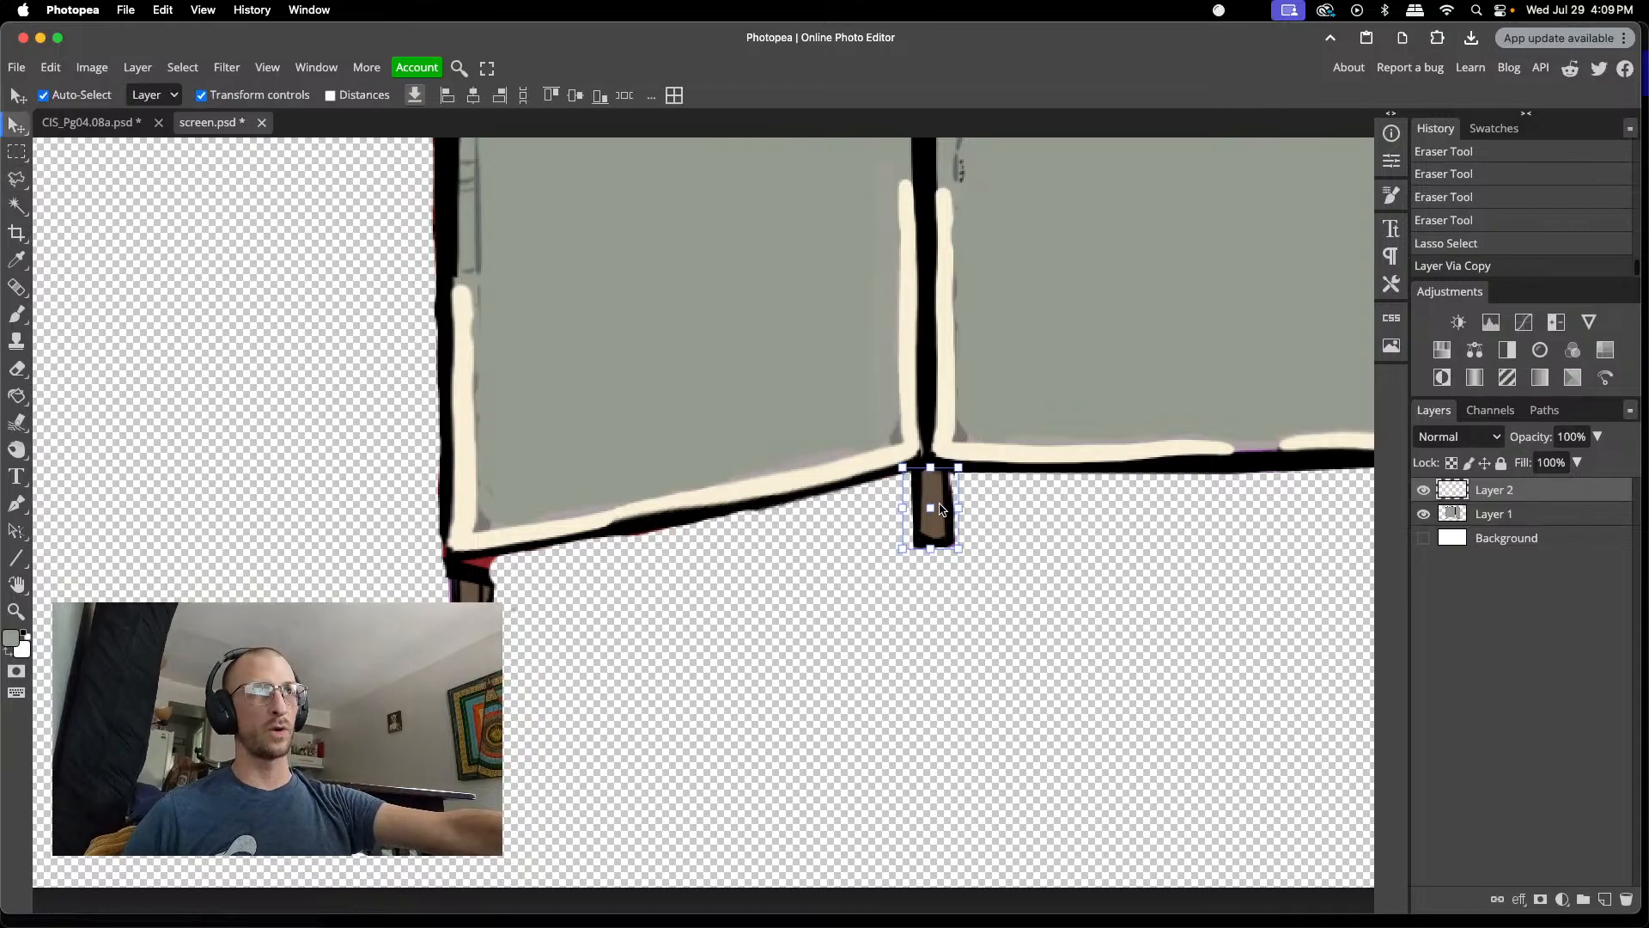
{"action": "left_click_drag", "start_coordinate": [945, 518], "coordinate": [479, 582]}
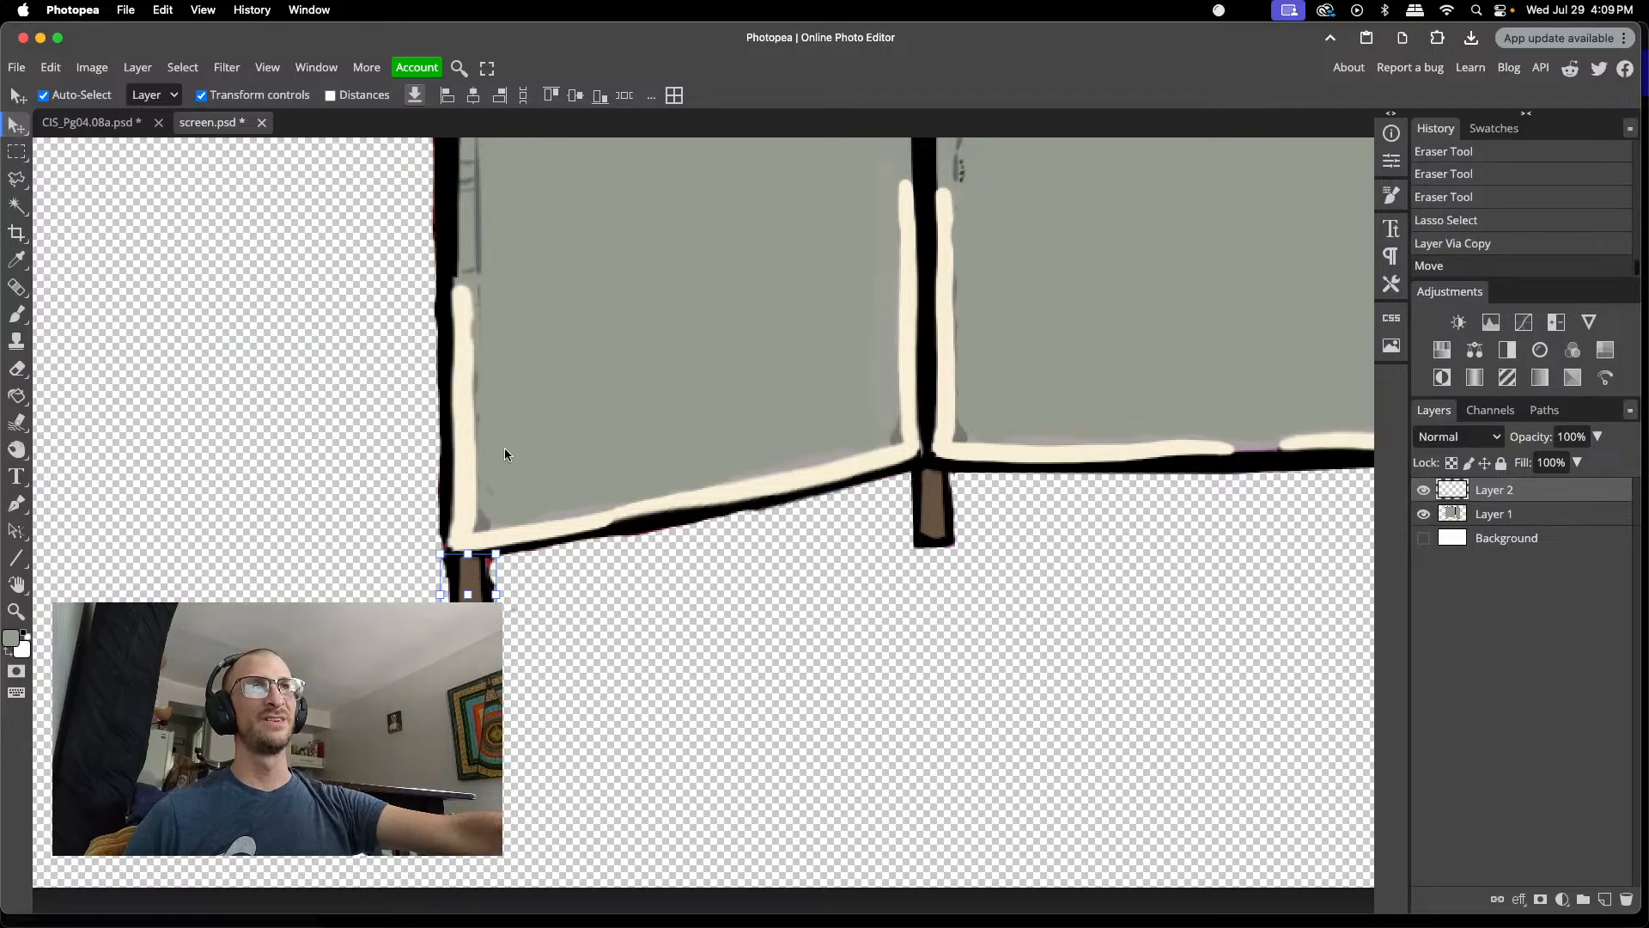
- Erase the old outer leg's protruding edges around the copied leg on Layer 1 with a 10 px eraser
{"action": "left_click", "coordinate": [1493, 514]}
{"action": "key", "text": "e"}
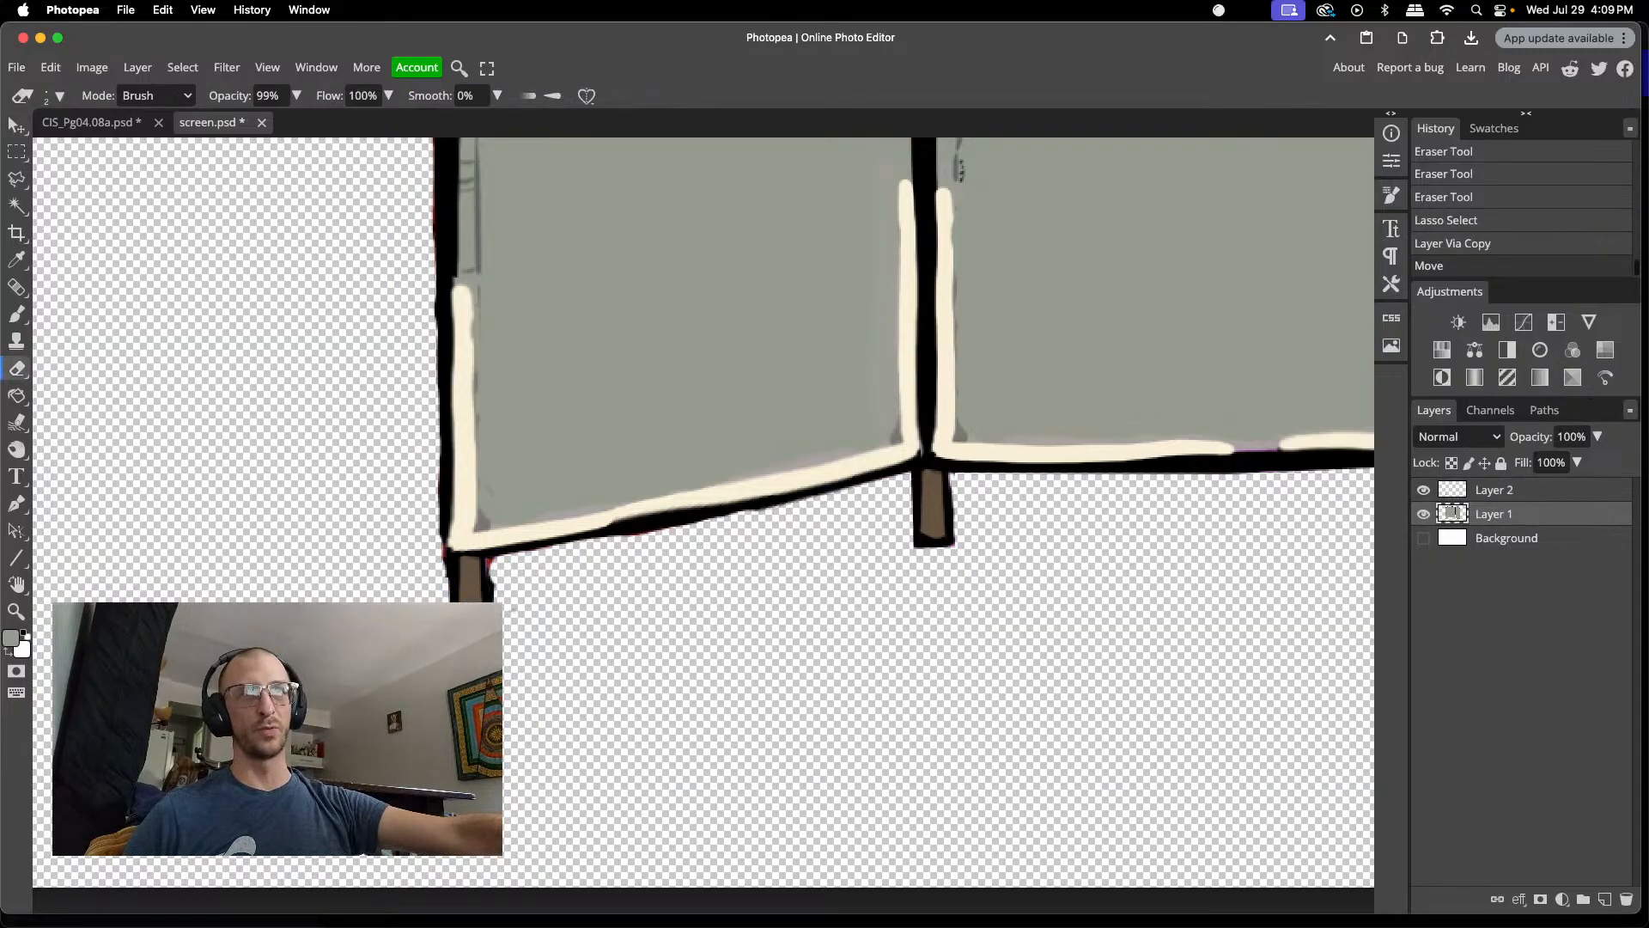
{"action": "right_click", "coordinate": [590, 648]}
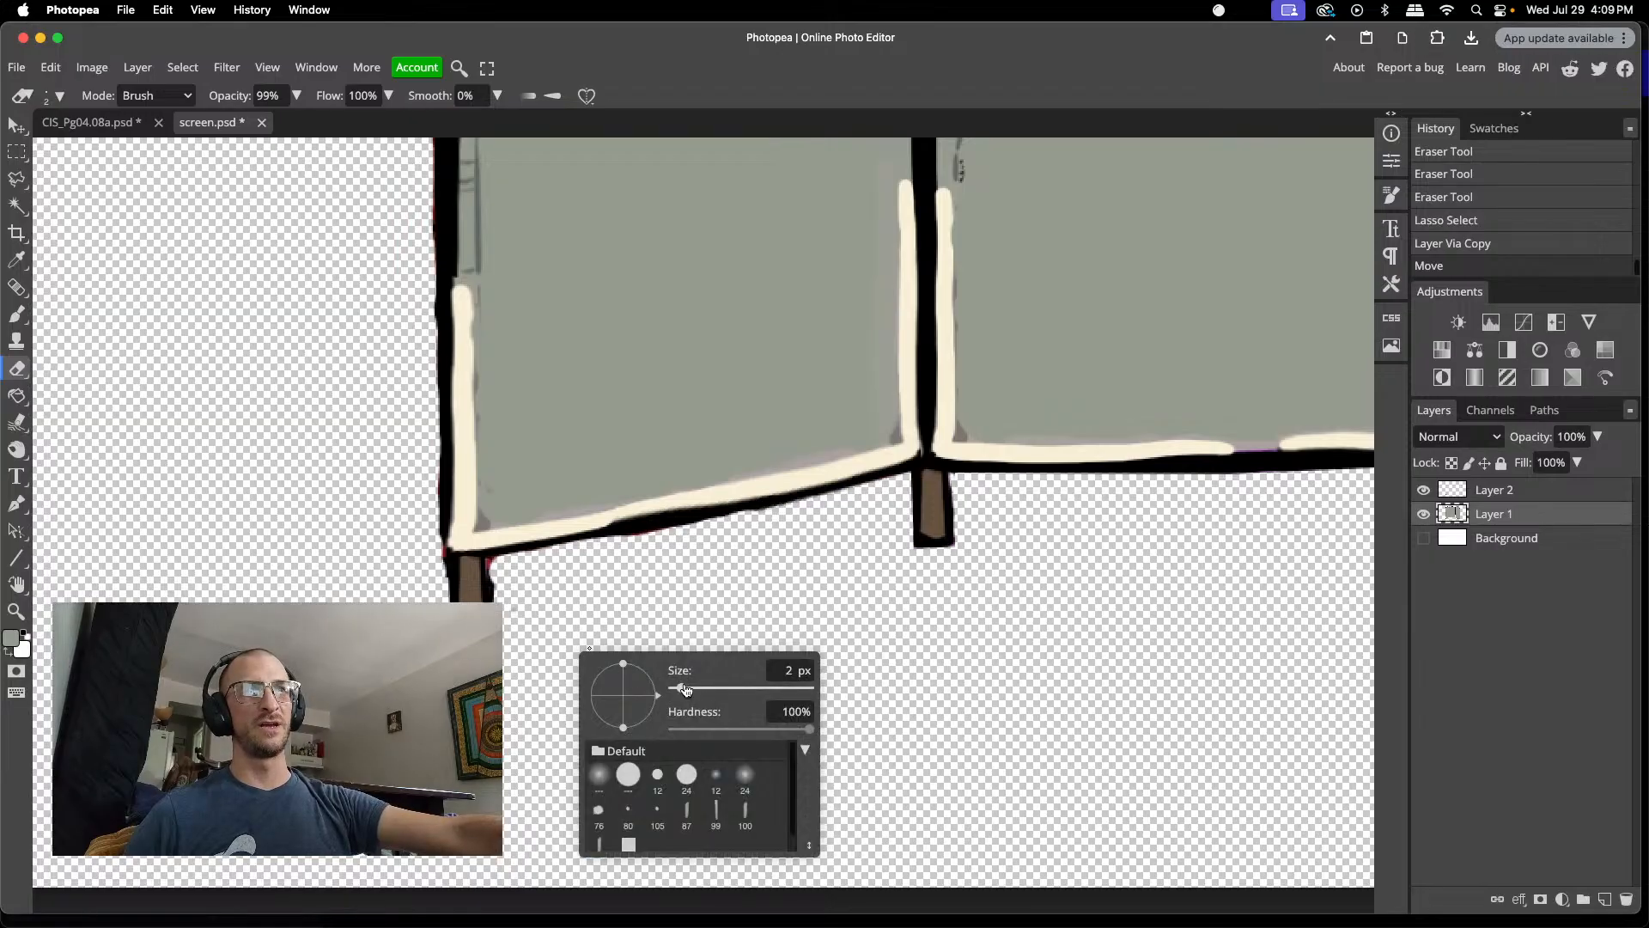
{"action": "left_click_drag", "start_coordinate": [685, 690], "coordinate": [692, 690]}
{"action": "key", "text": "Return"}
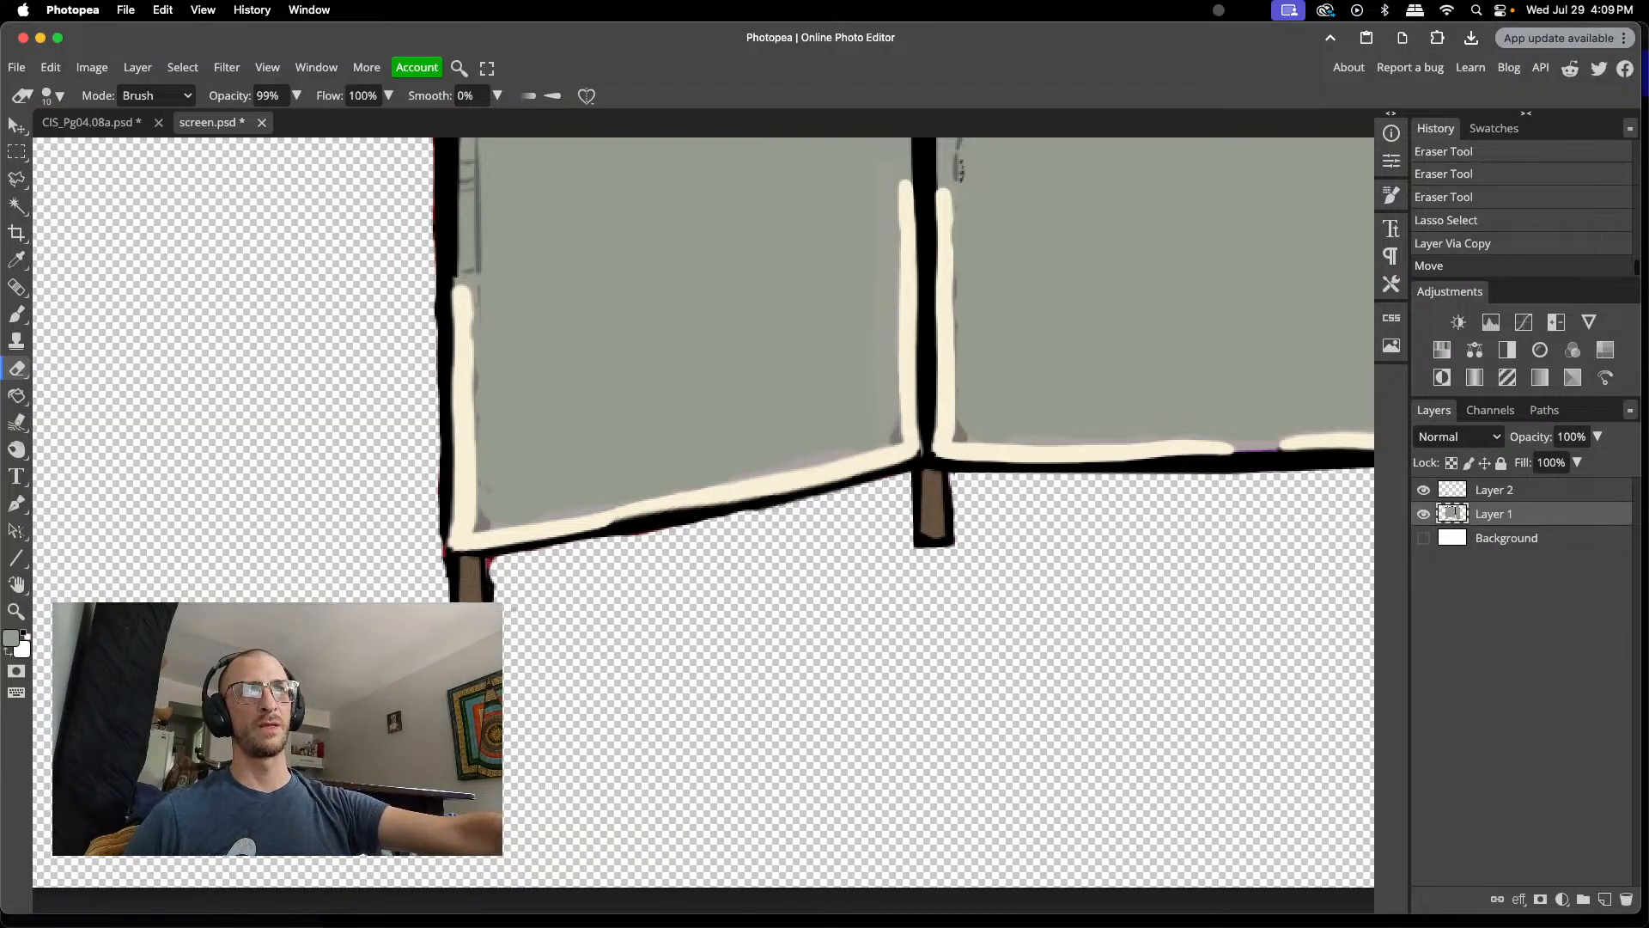
{"action": "left_click_drag", "start_coordinate": [495, 629], "coordinate": [495, 563]}
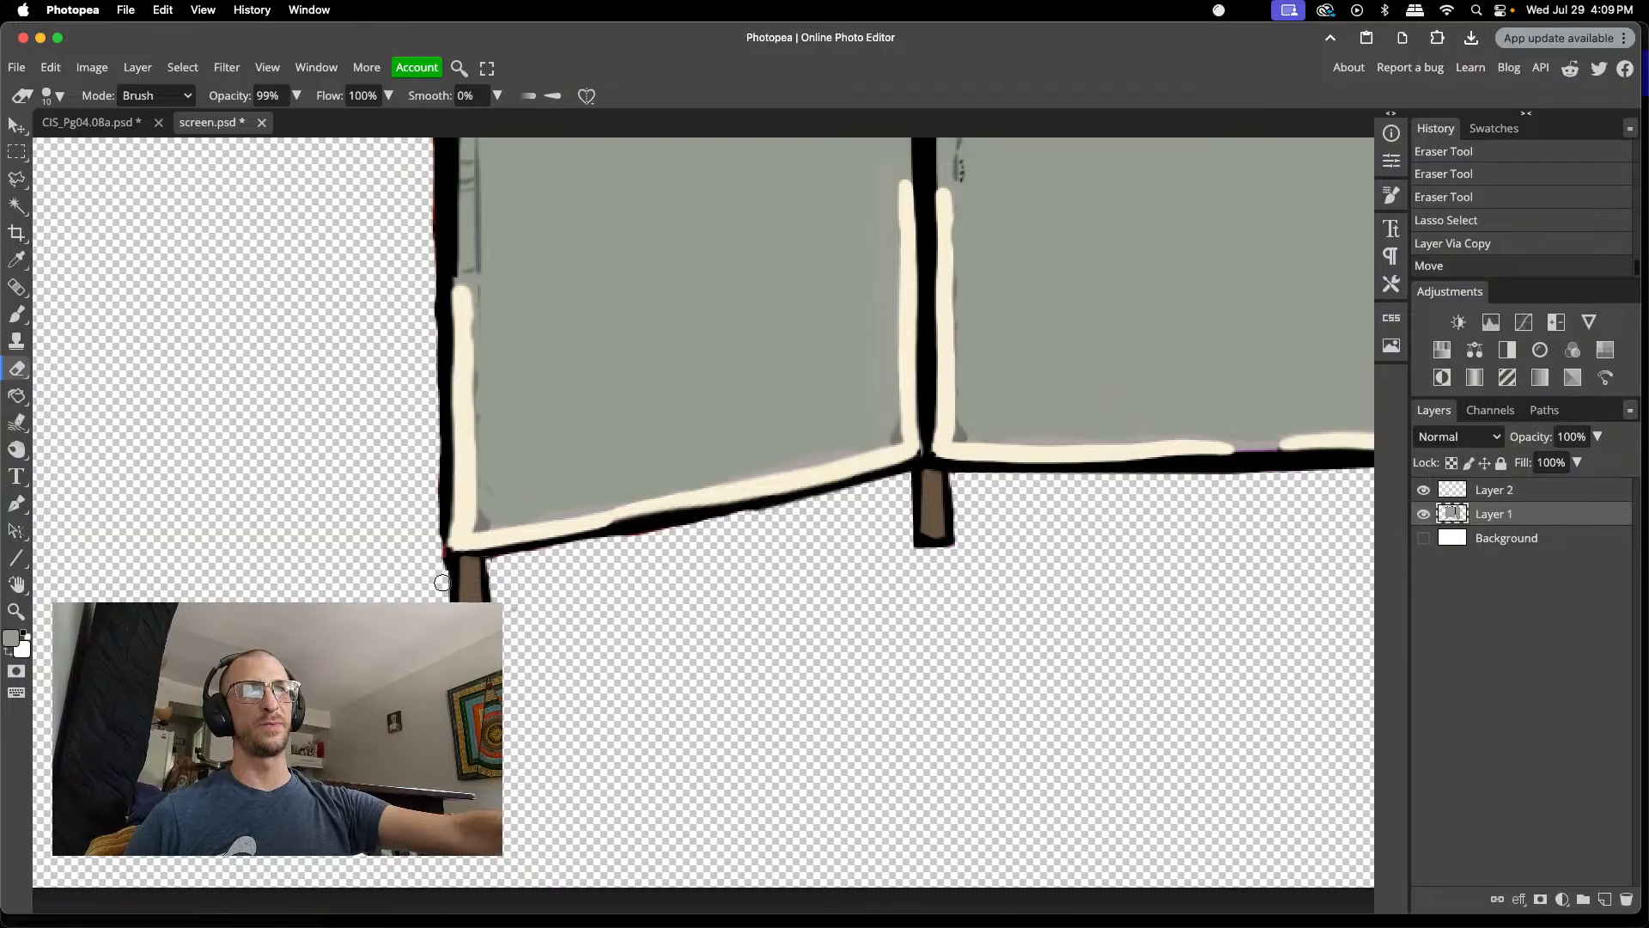
{"action": "left_click", "coordinate": [436, 552]}
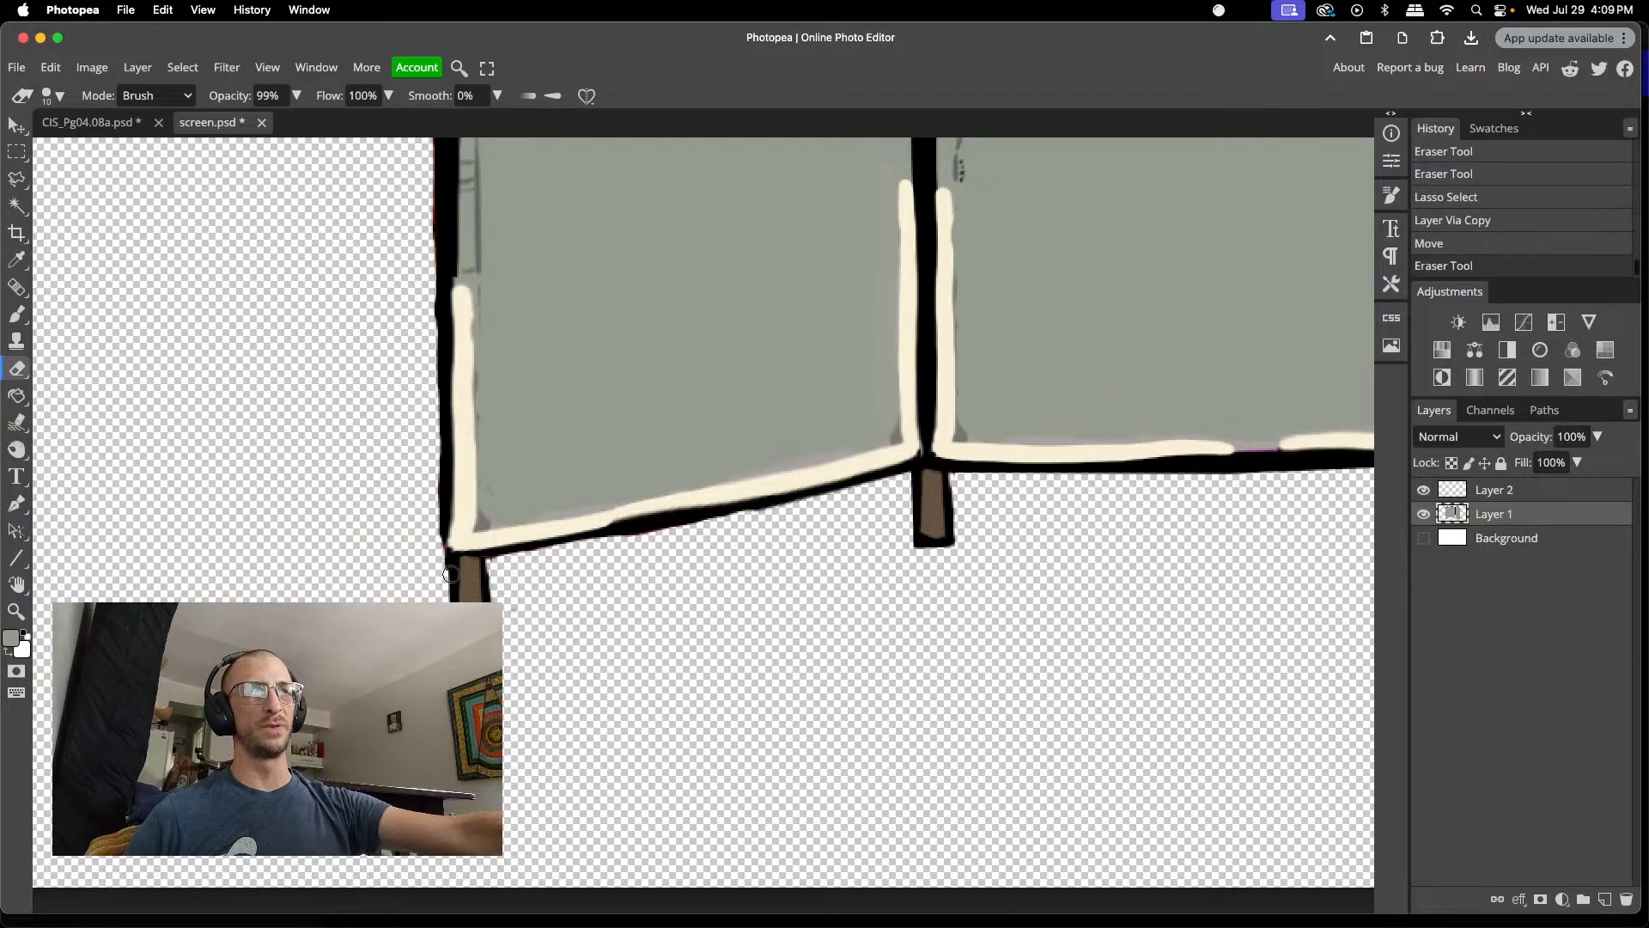
- Review the whole folding screen, then examine the panels' arched tops, hatching and red cloth for remaining cleanup
{"action": "scroll", "coordinate": [550, 560], "scroll_direction": "down", "scroll_amount": 1}
{"action": "scroll", "coordinate": [550, 560], "scroll_direction": "down", "scroll_amount": 6}
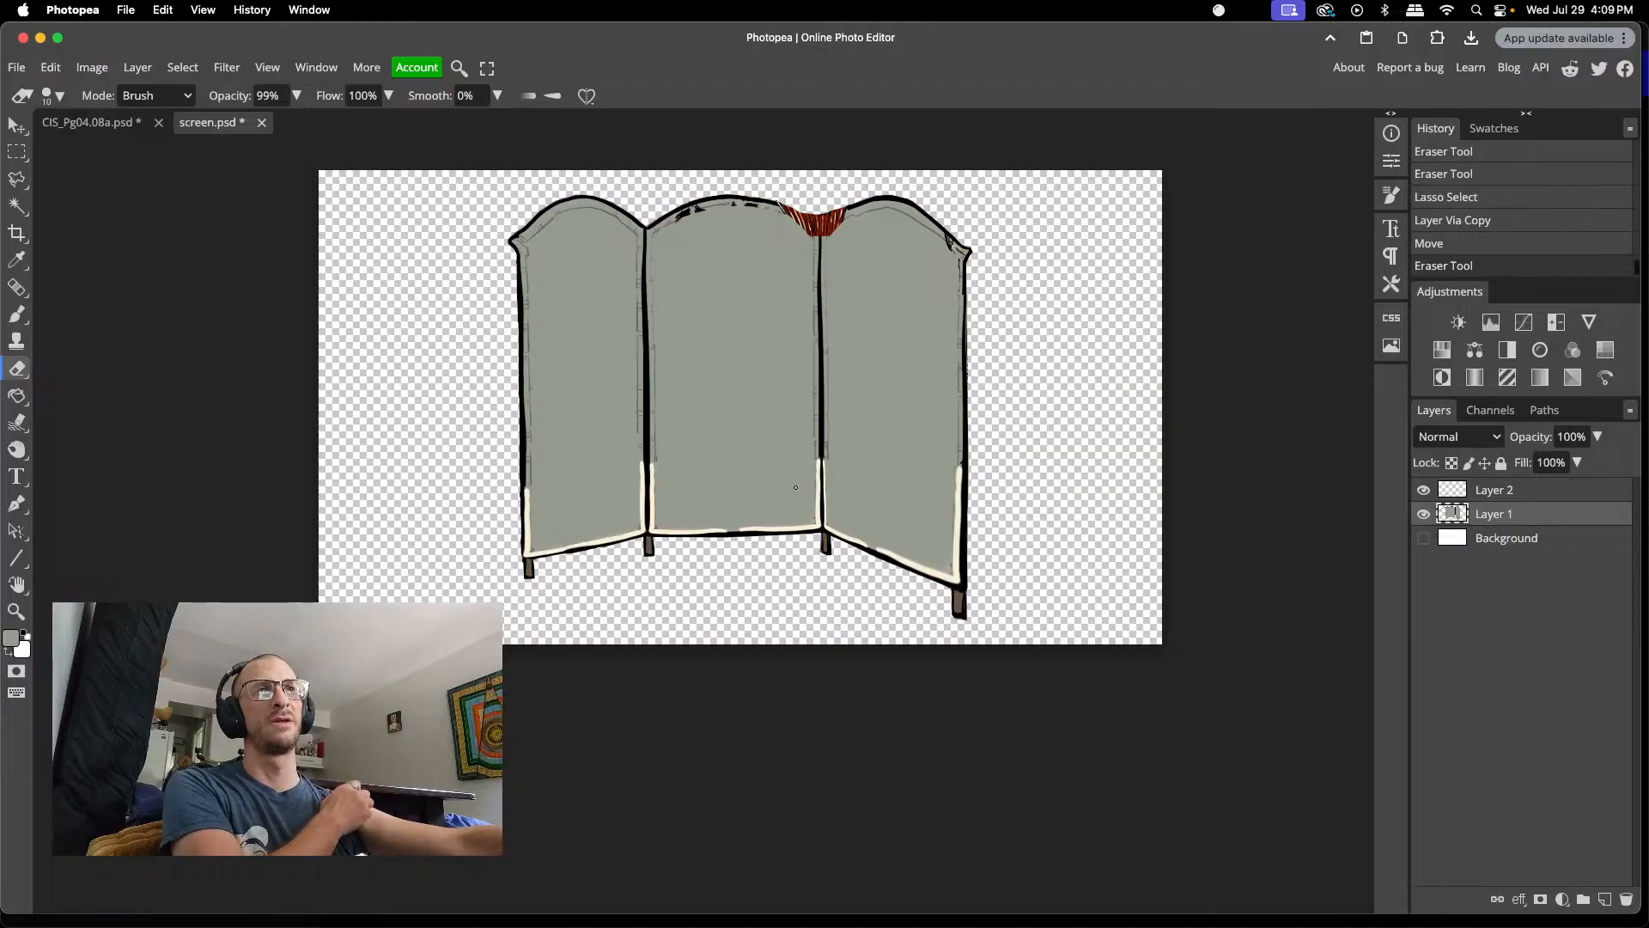
{"action": "scroll", "coordinate": [878, 407], "scroll_direction": "up", "scroll_amount": 3}
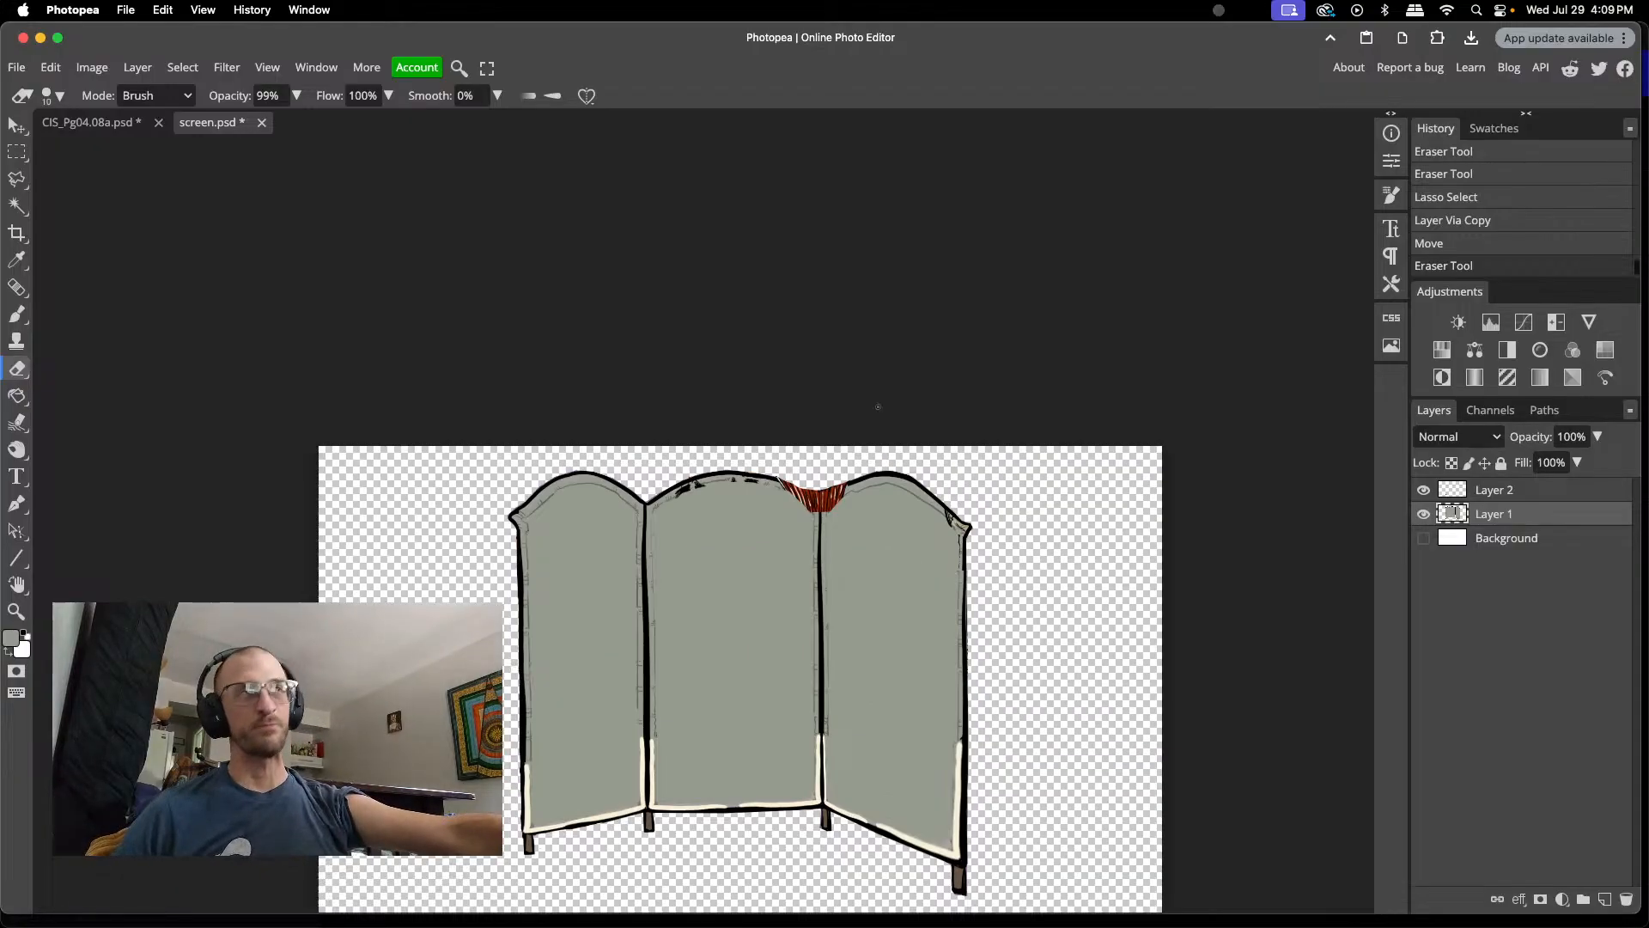
{"action": "scroll", "coordinate": [878, 407], "scroll_direction": "down", "scroll_amount": 2}
{"action": "scroll", "coordinate": [867, 386], "scroll_direction": "up", "scroll_amount": 5}
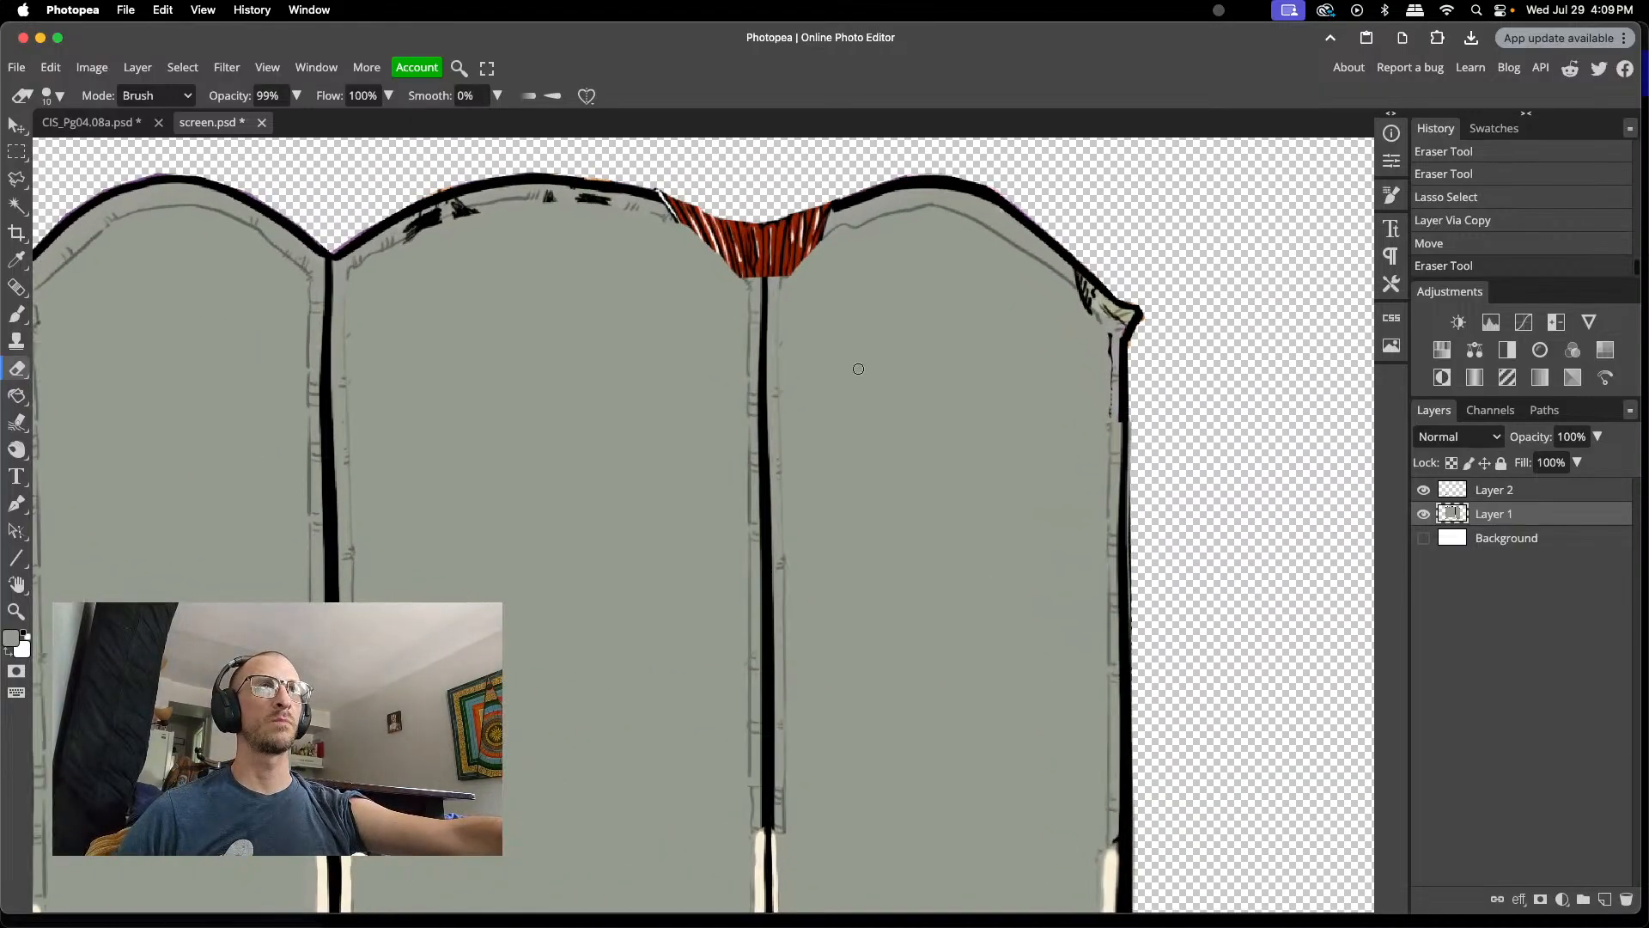
{"action": "scroll", "coordinate": [857, 368], "scroll_direction": "up", "scroll_amount": 2}
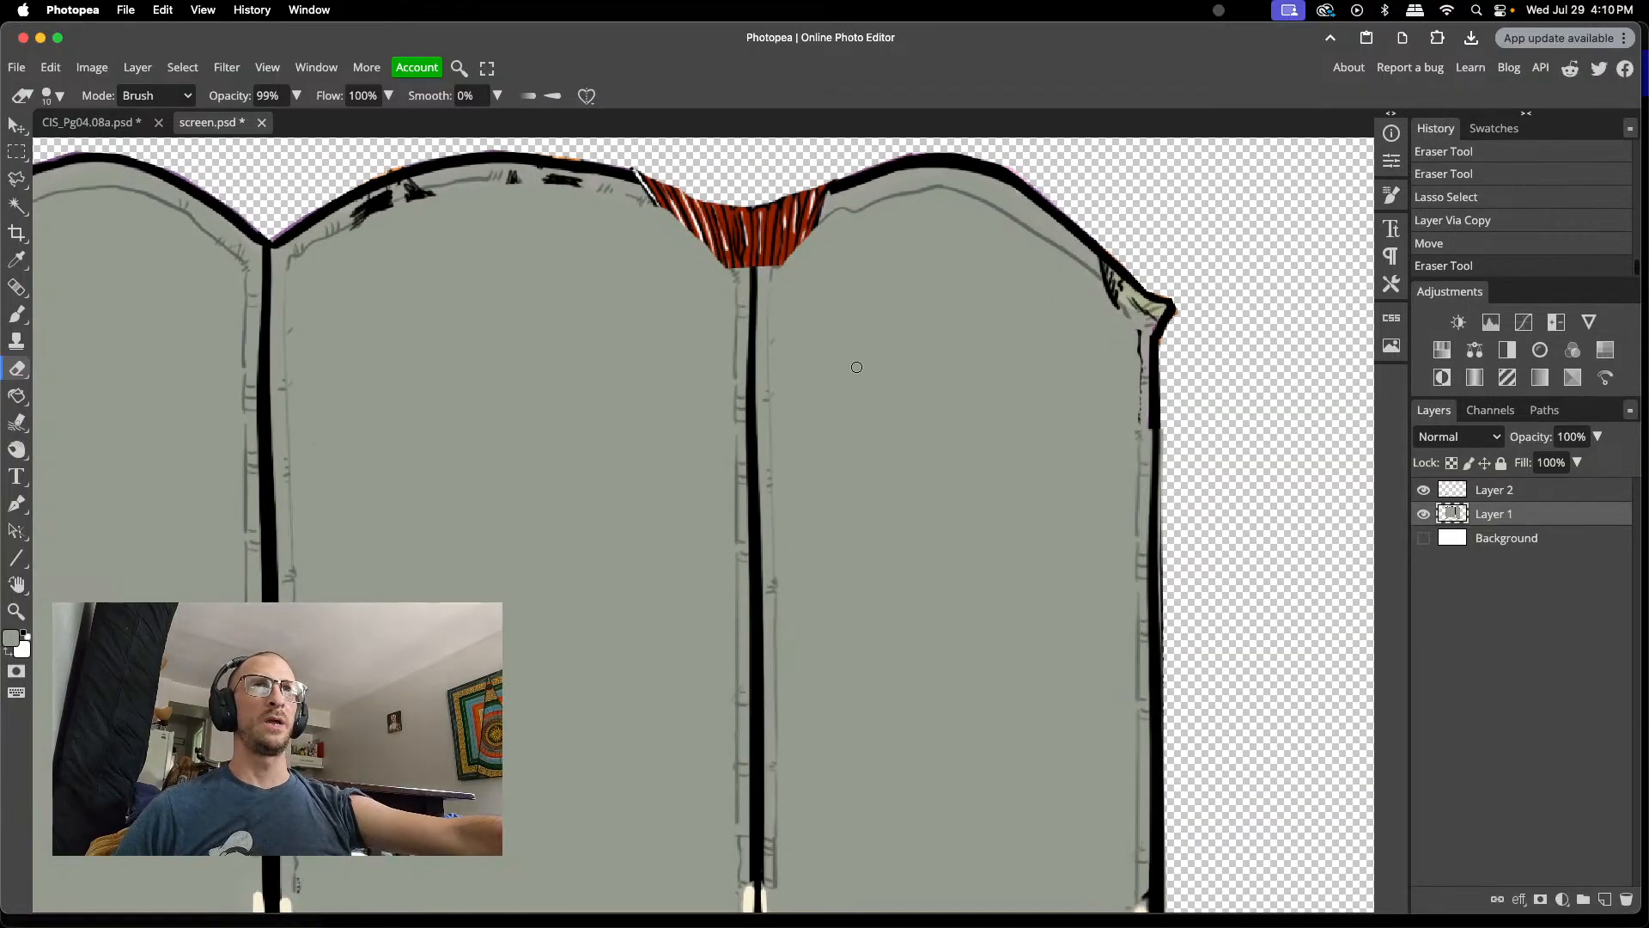
{"action": "scroll", "coordinate": [855, 367], "scroll_direction": "left", "scroll_amount": 4}
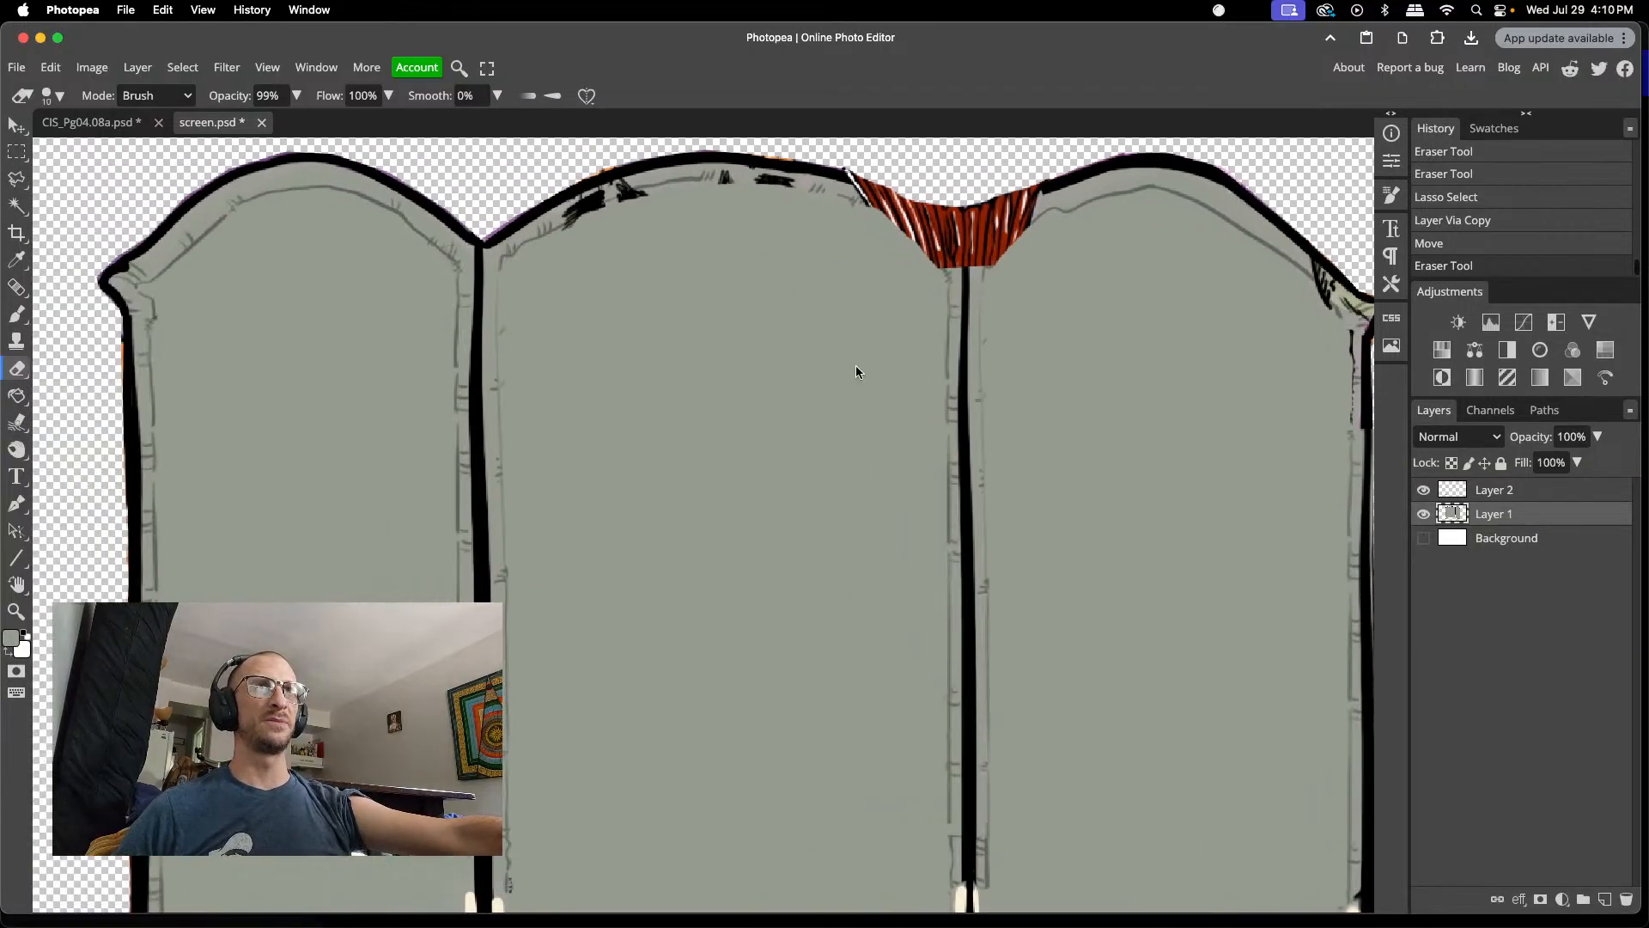
{"action": "scroll", "coordinate": [856, 371], "scroll_direction": "right", "scroll_amount": 4}
{"action": "scroll", "coordinate": [856, 371], "scroll_direction": "left", "scroll_amount": 5}
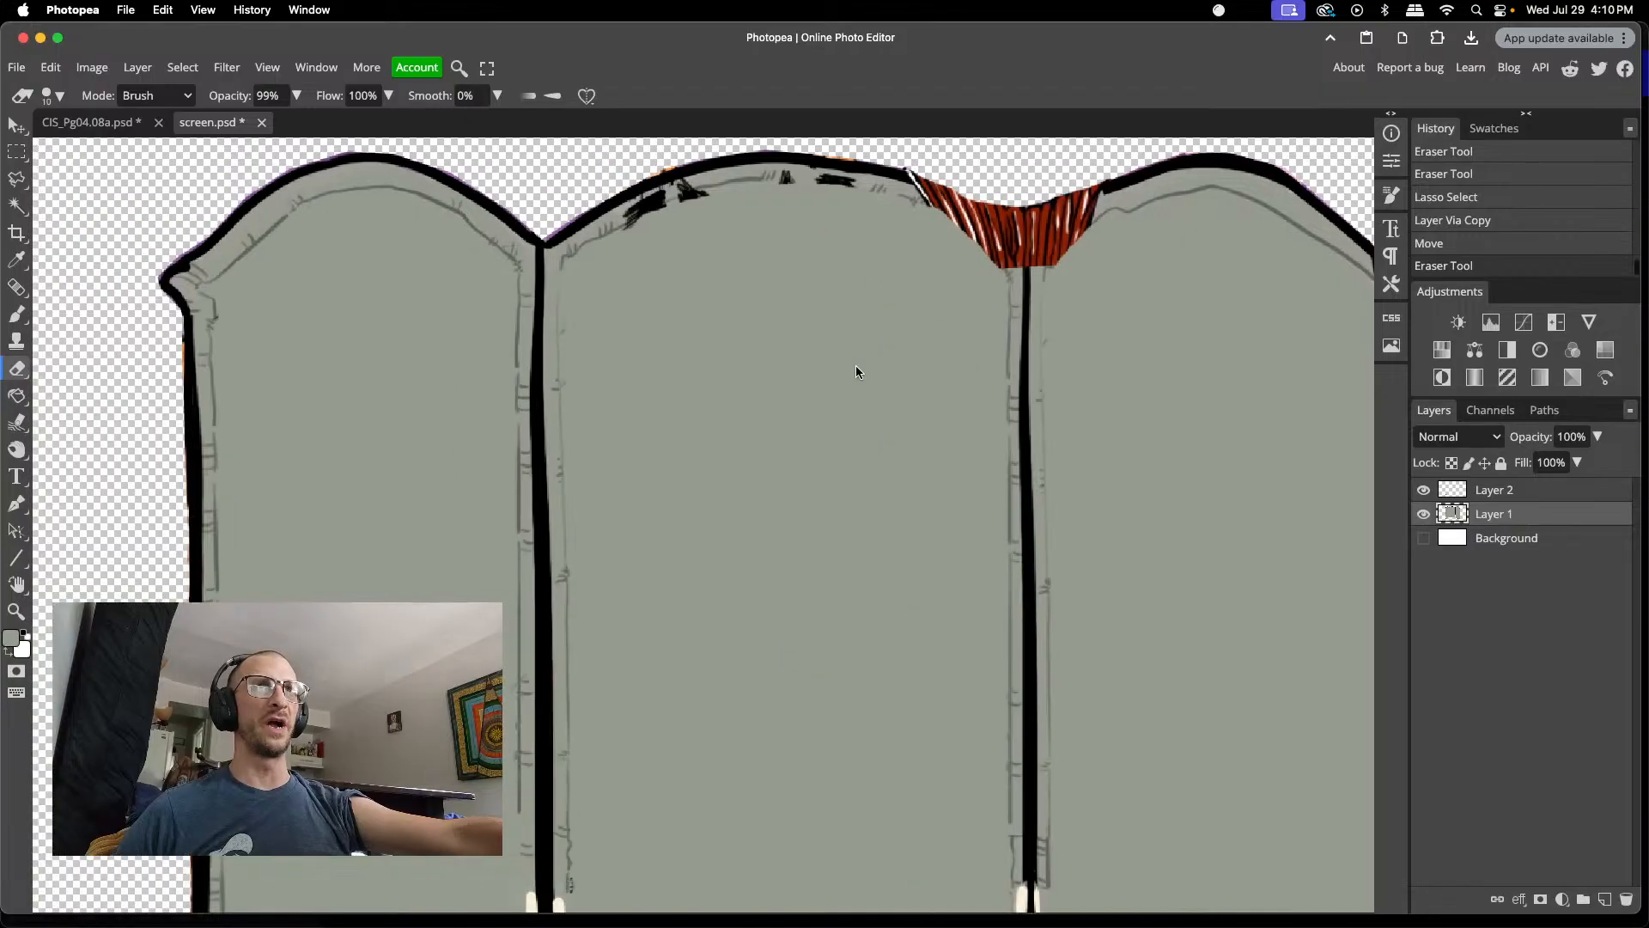
- Select the inner area of the first panel's arched top with a freehand lasso and copy it to a new layer
{"action": "key", "text": "l"}
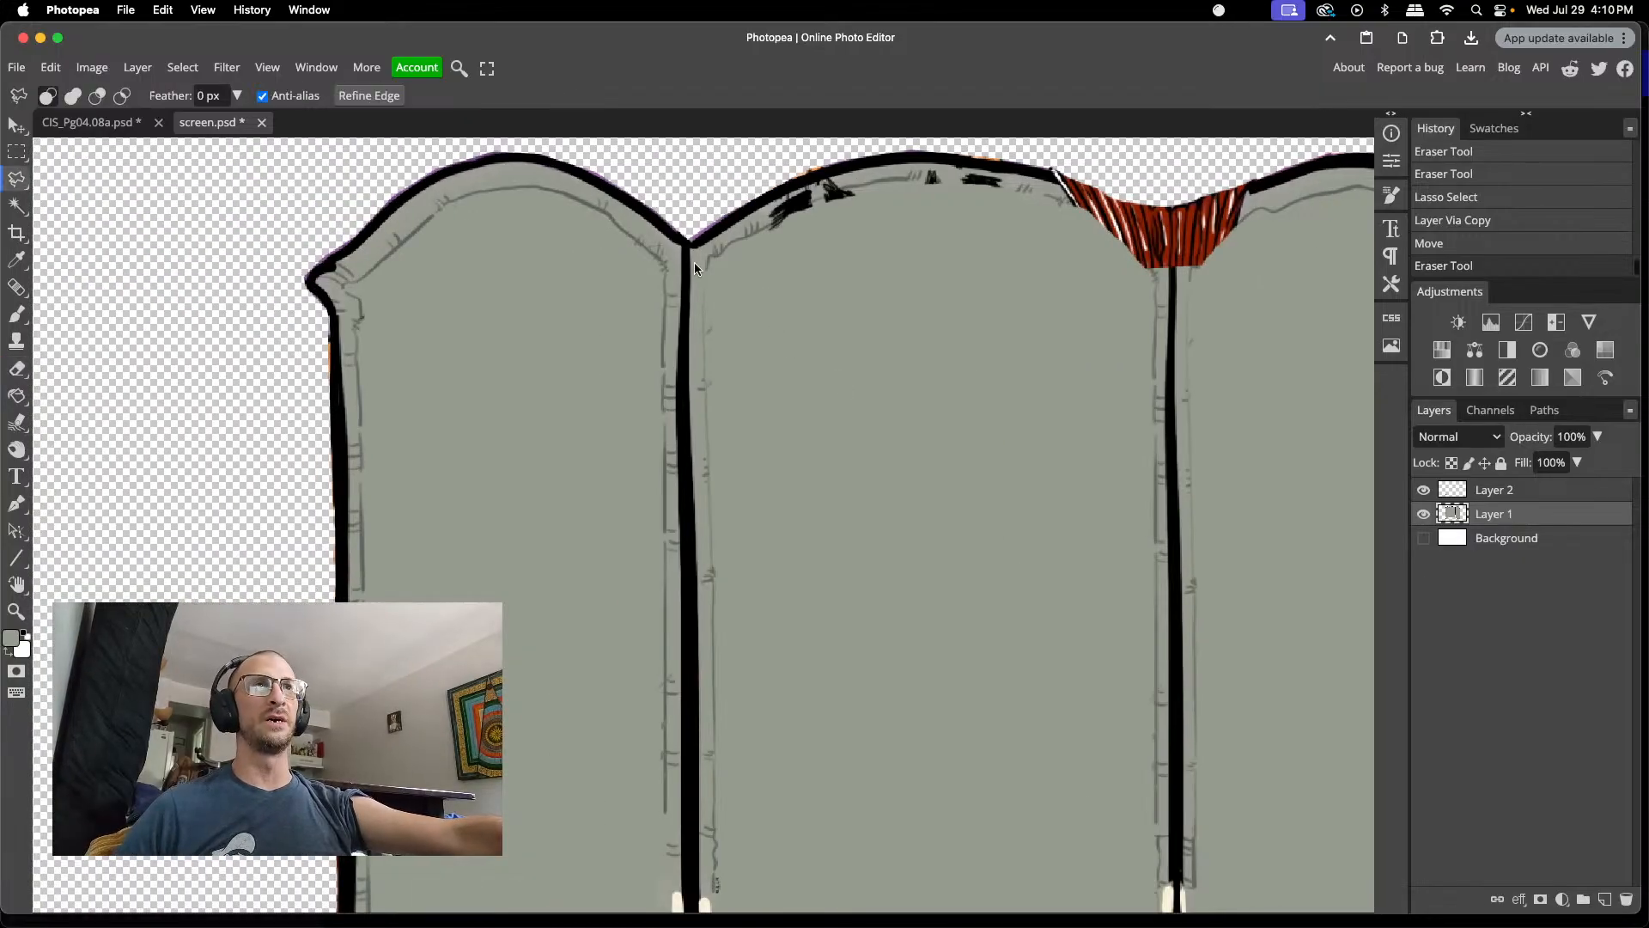
{"action": "left_click", "coordinate": [668, 274]}
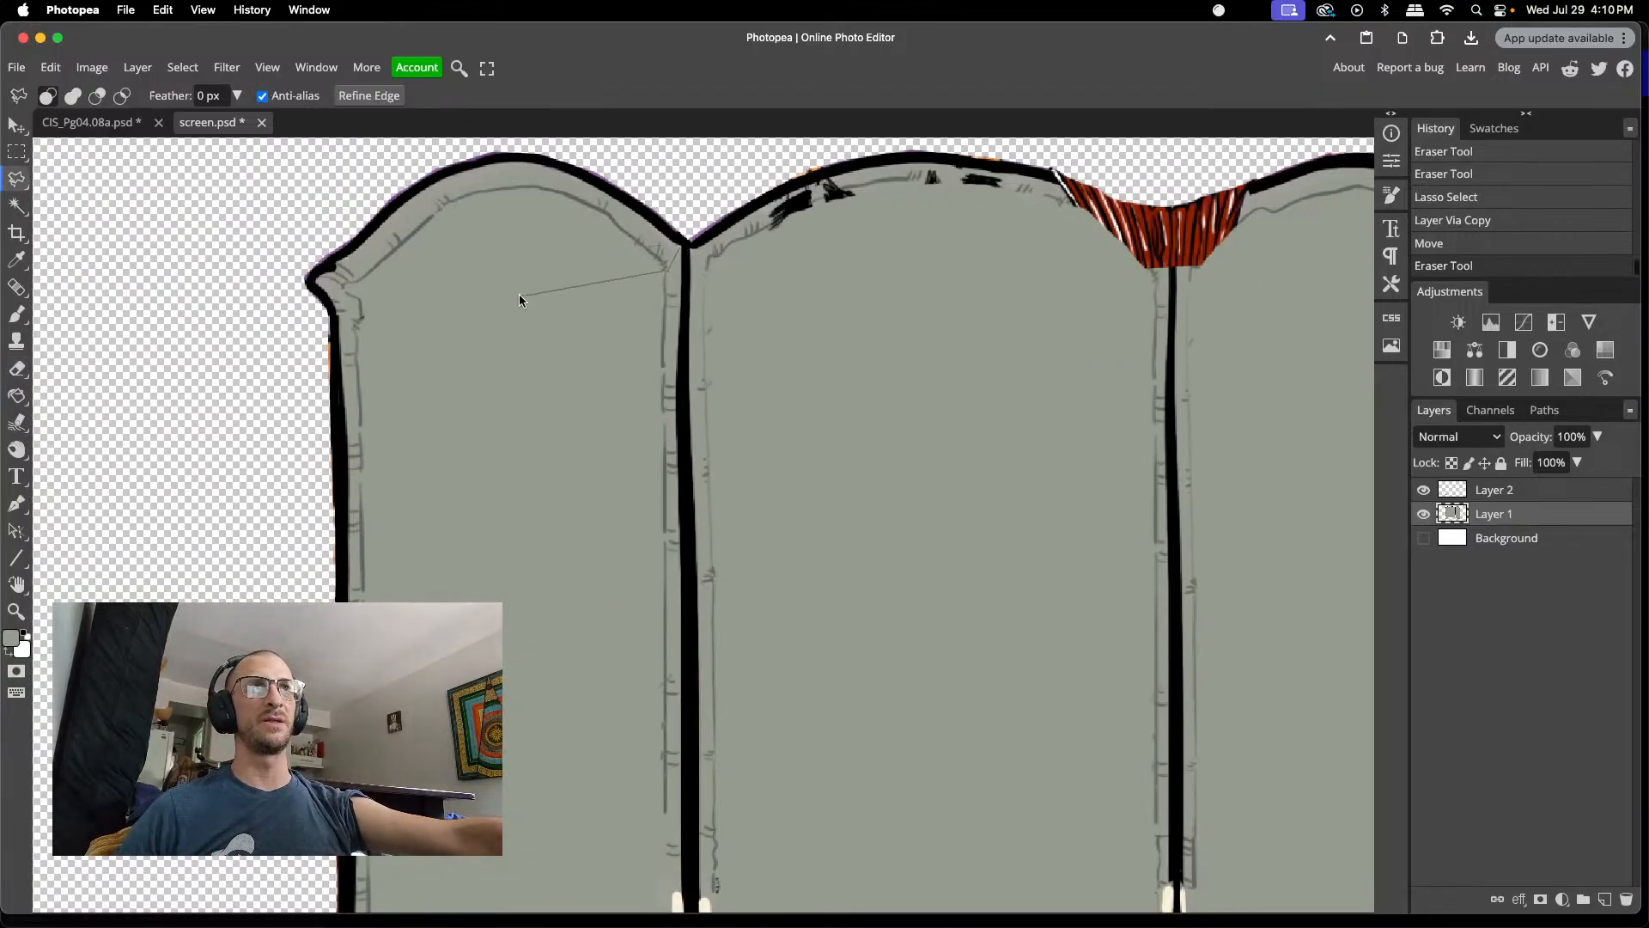
{"action": "left_click", "coordinate": [310, 279]}
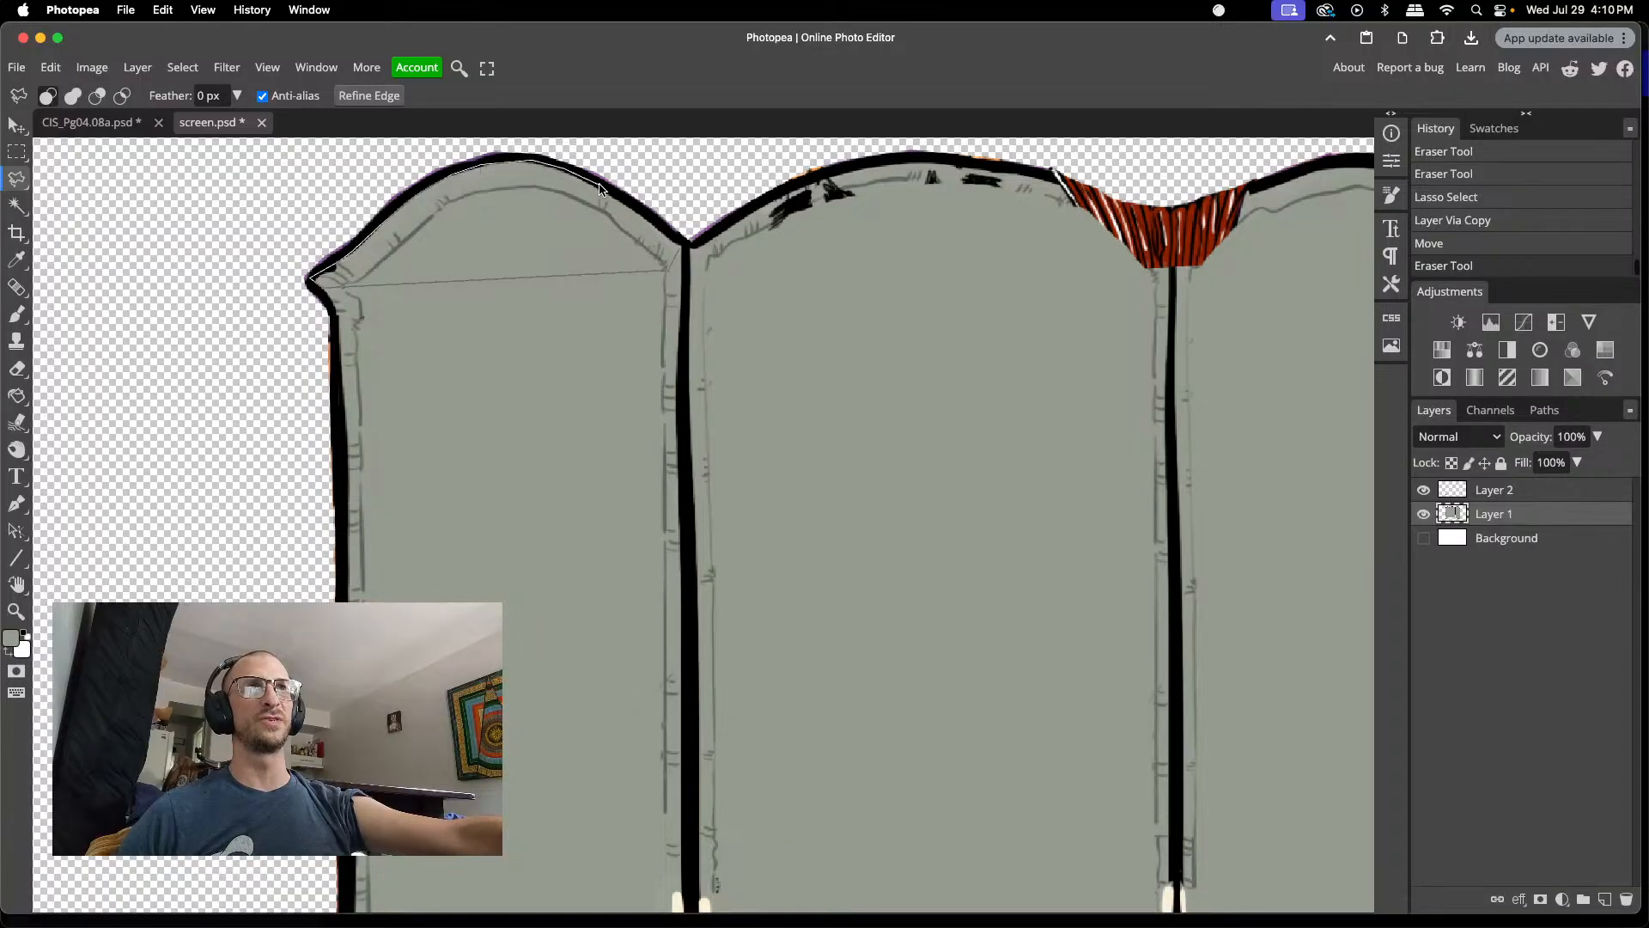
{"action": "left_click_drag", "start_coordinate": [600, 189], "coordinate": [680, 251]}
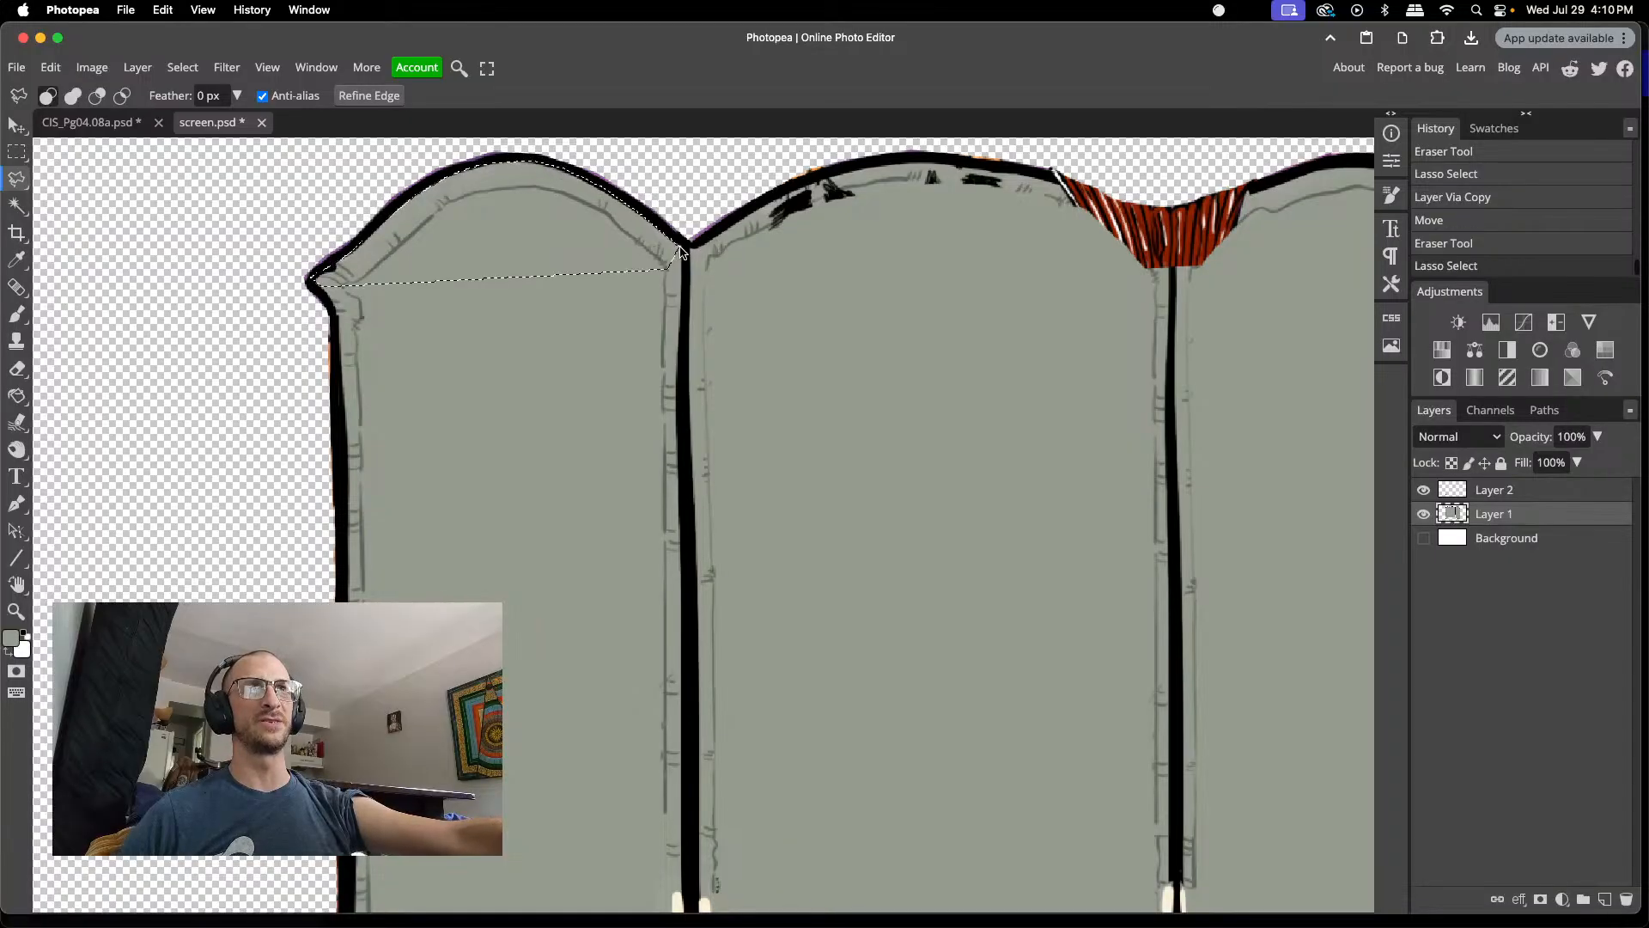
{"action": "key", "text": "super+j"}
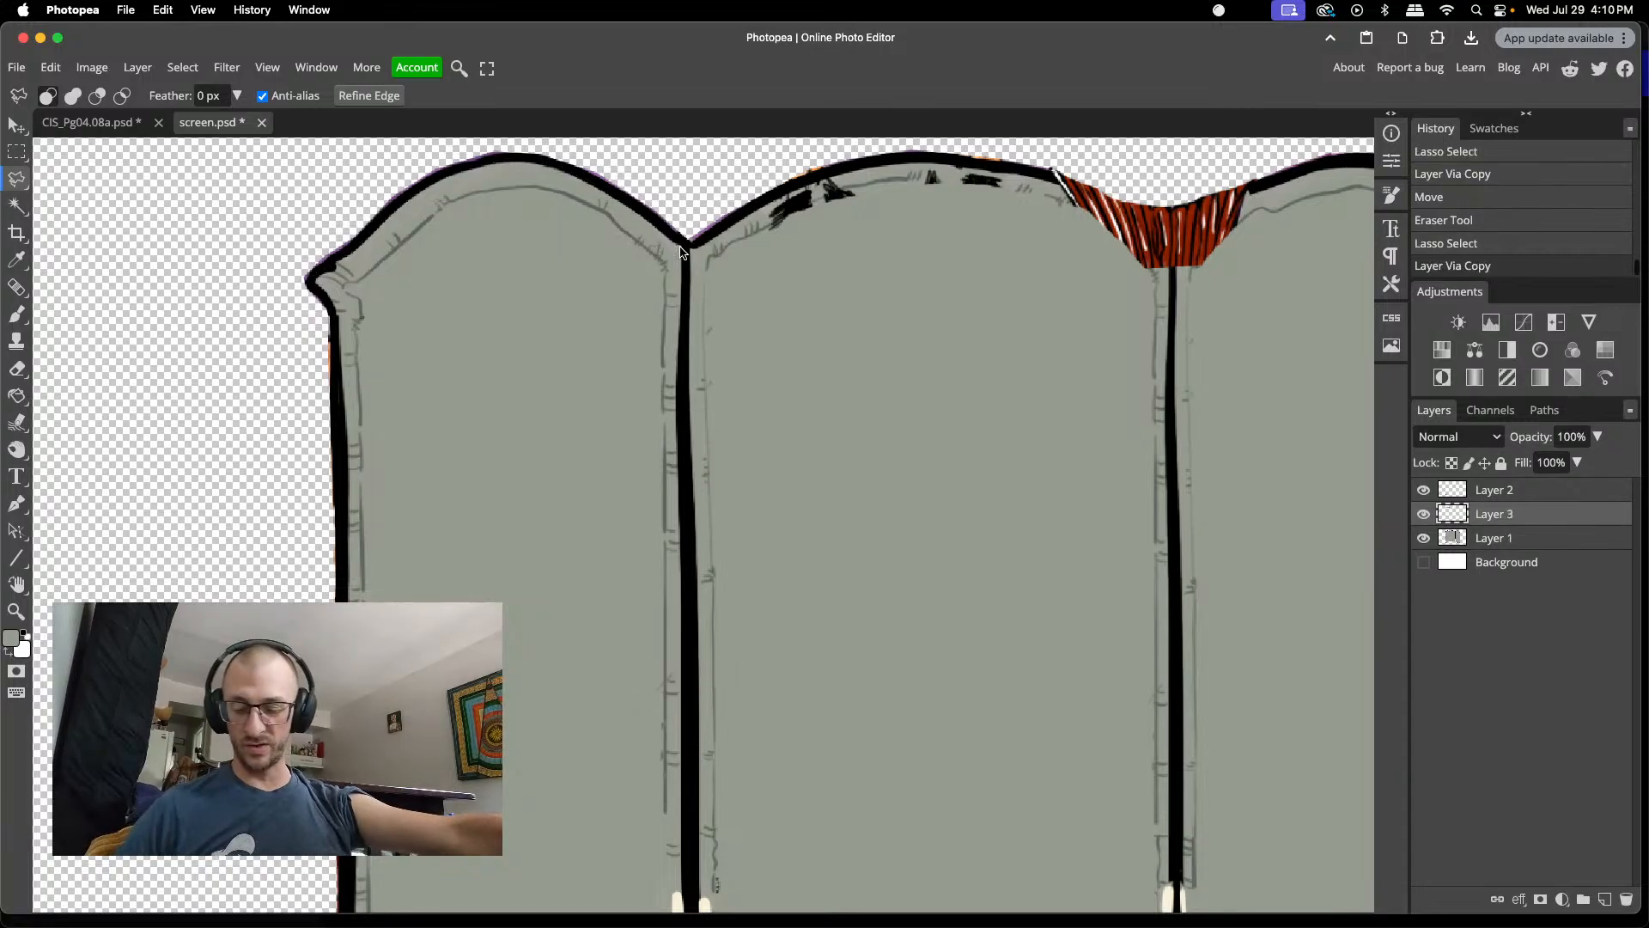
- Move the copied arch from the first panel onto the third panel's arched top
{"action": "scroll", "coordinate": [680, 251], "scroll_direction": "down", "scroll_amount": 3}
{"action": "scroll", "coordinate": [679, 248], "scroll_direction": "up", "scroll_amount": 3}
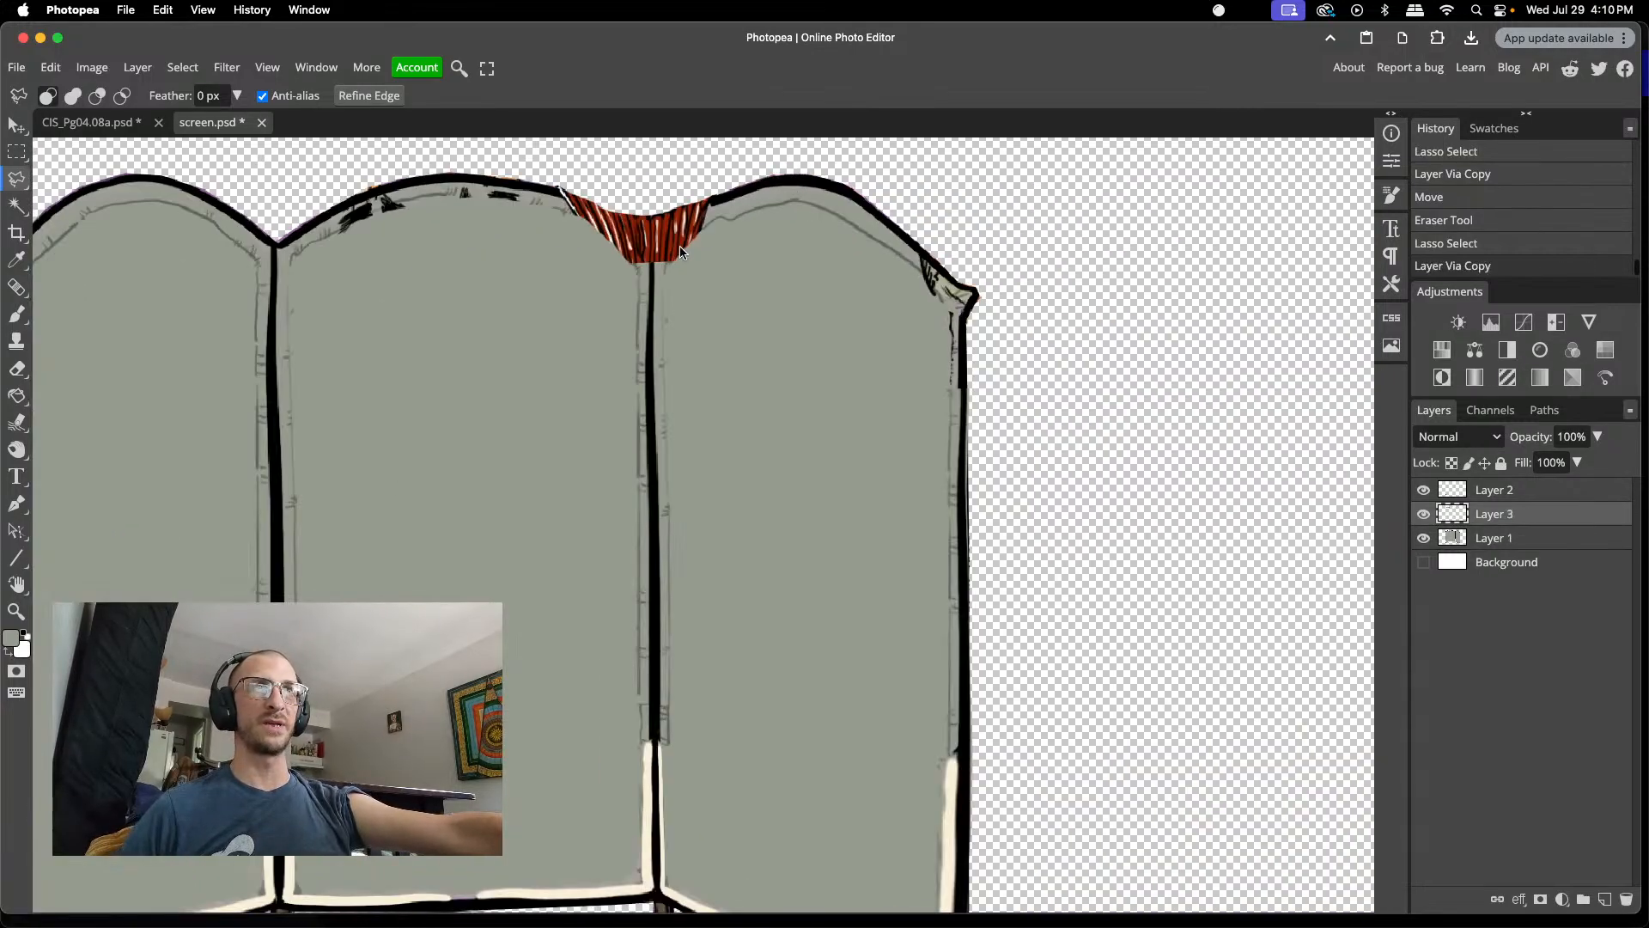
{"action": "key", "text": "super+v"}
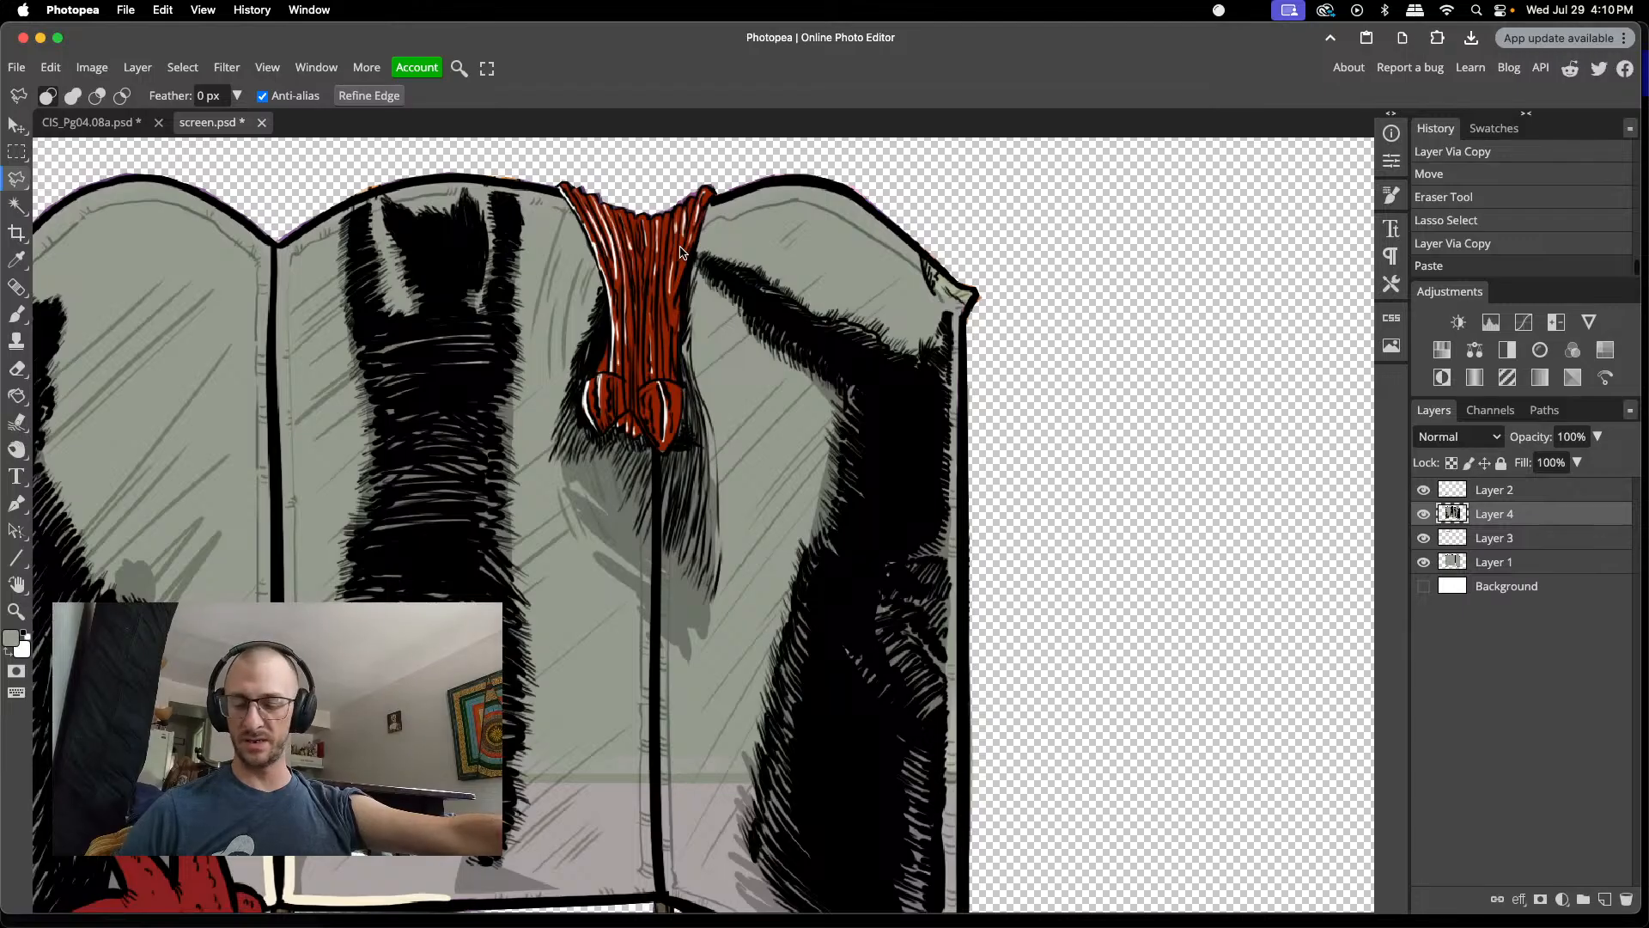
{"action": "key", "text": "super+z"}
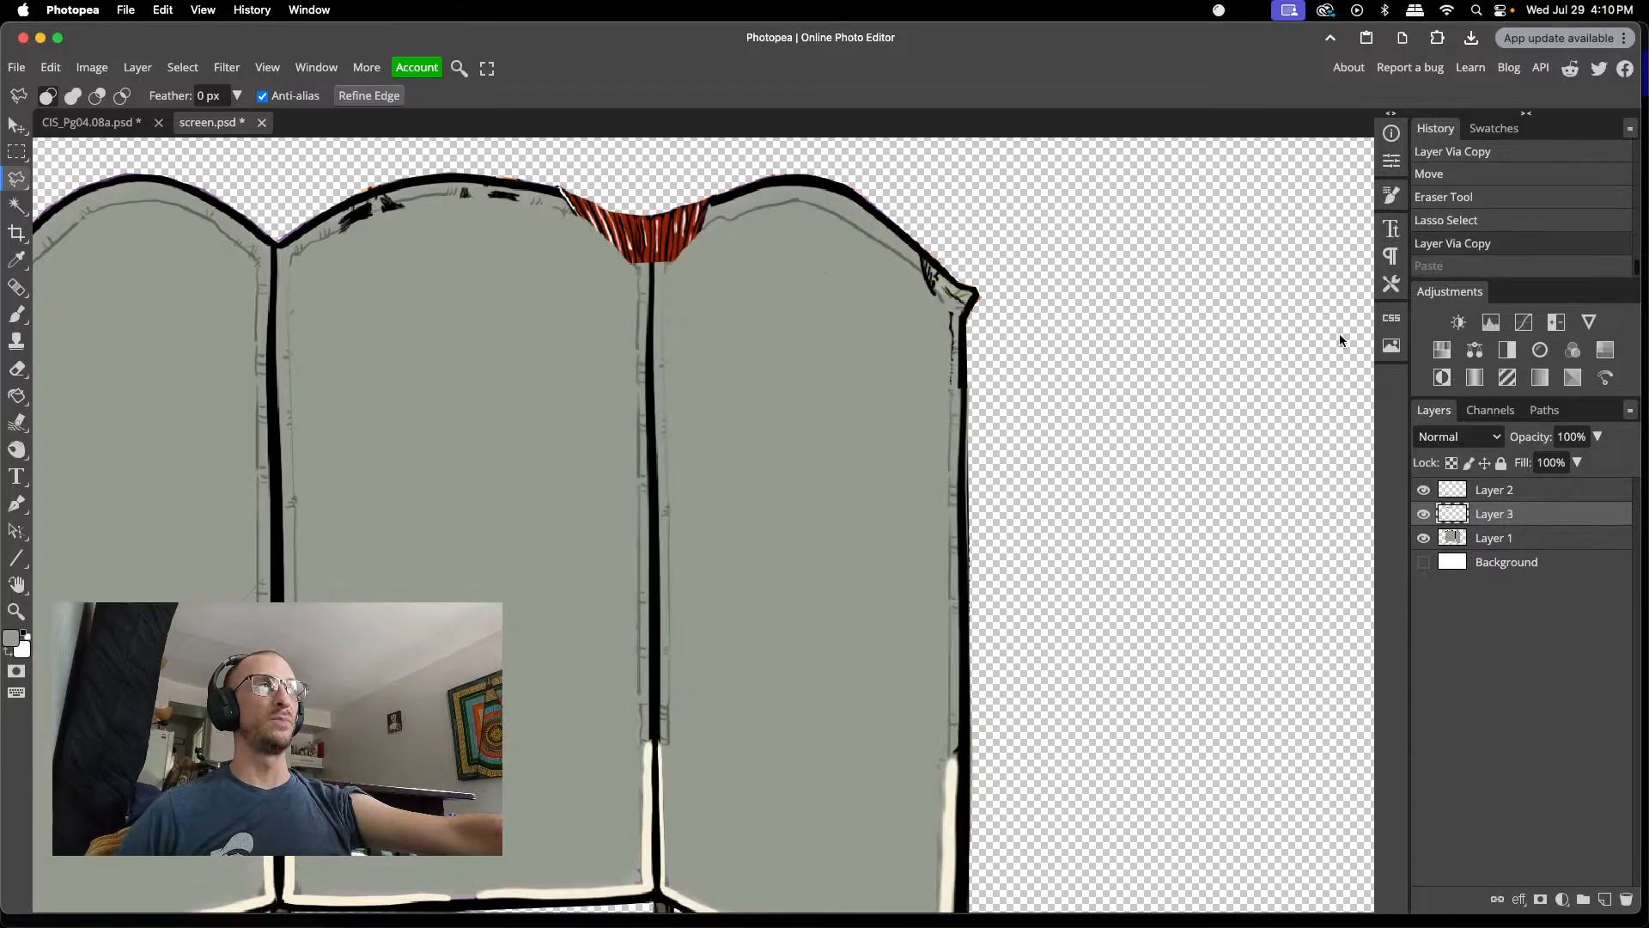
{"action": "key", "text": "v"}
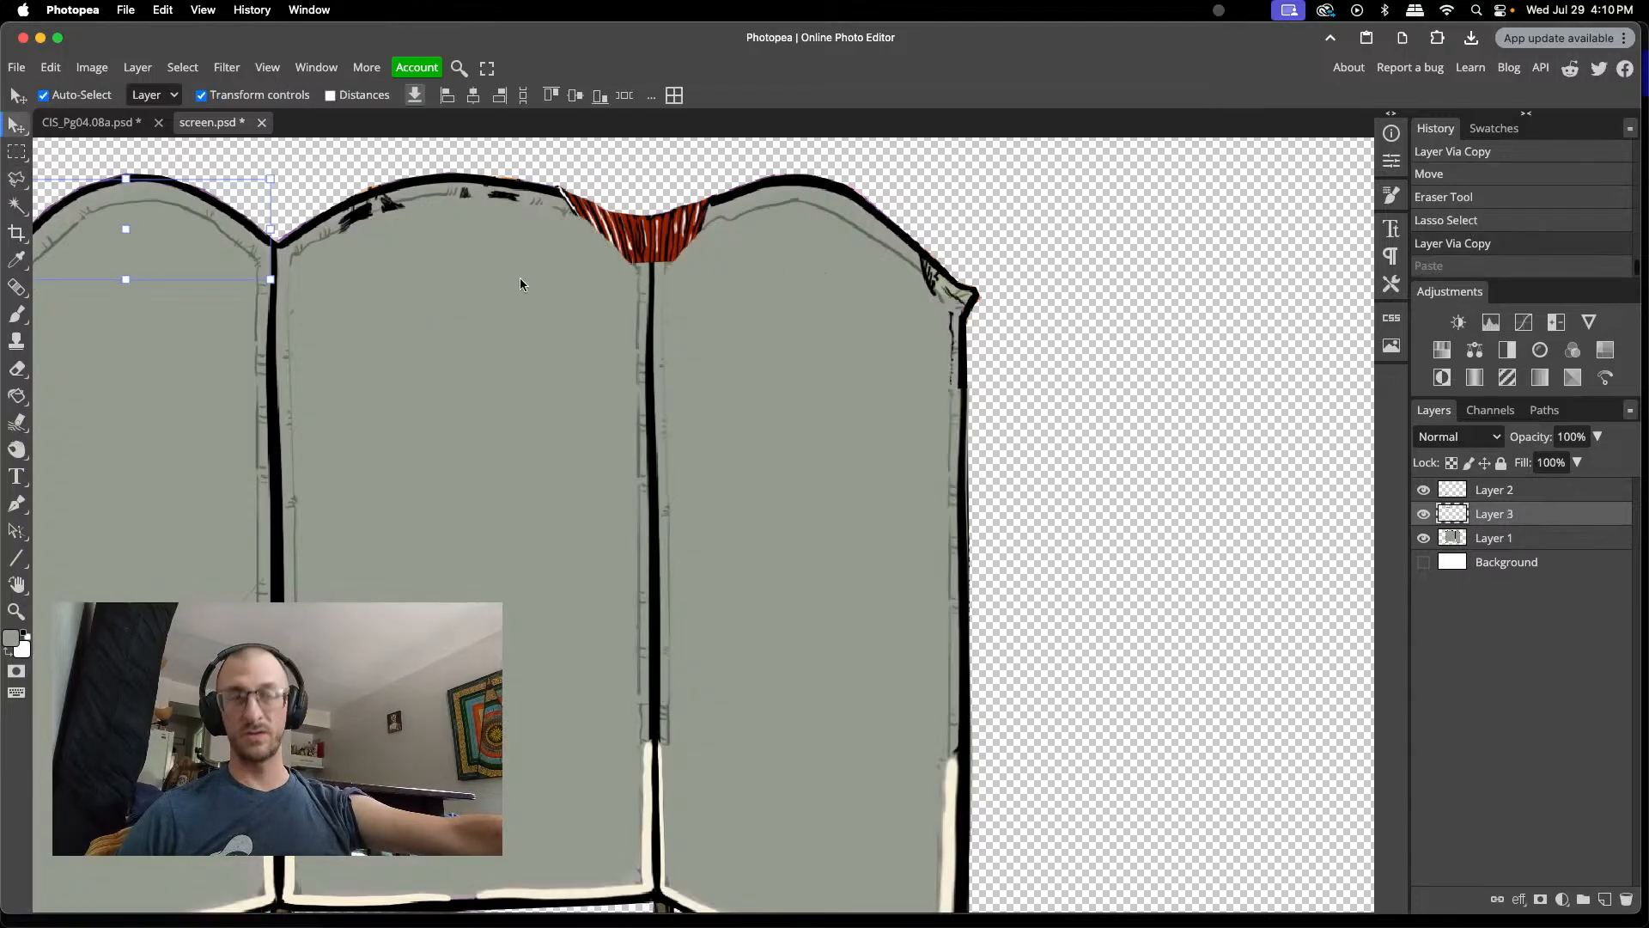
{"action": "mouse_move", "coordinate": [87, 208]}
{"action": "left_mouse_down"}
{"action": "mouse_move", "coordinate": [193, 192]}
{"action": "mouse_move", "coordinate": [842, 190]}
{"action": "mouse_move", "coordinate": [817, 175]}
{"action": "mouse_move", "coordinate": [790, 196]}
{"action": "left_mouse_up"}
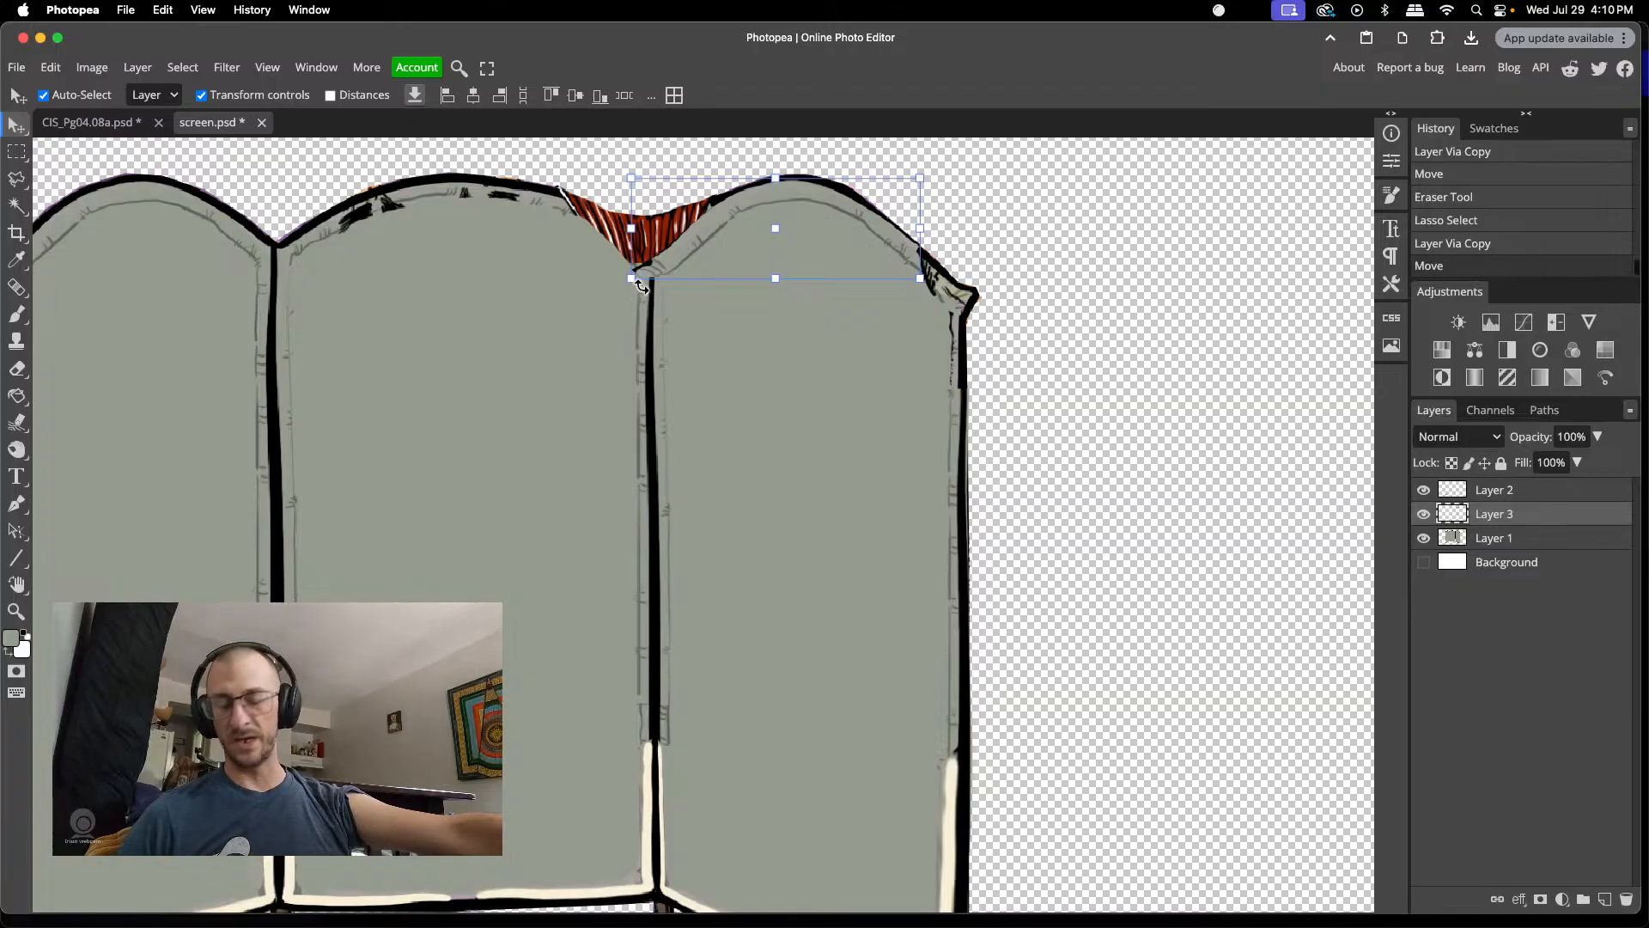
- Distort the copied arch by its corners to fit the third panel's top outline, apply the transform and nudge it slightly upward
{"action": "left_click_drag", "start_coordinate": [631, 283], "coordinate": [651, 265]}
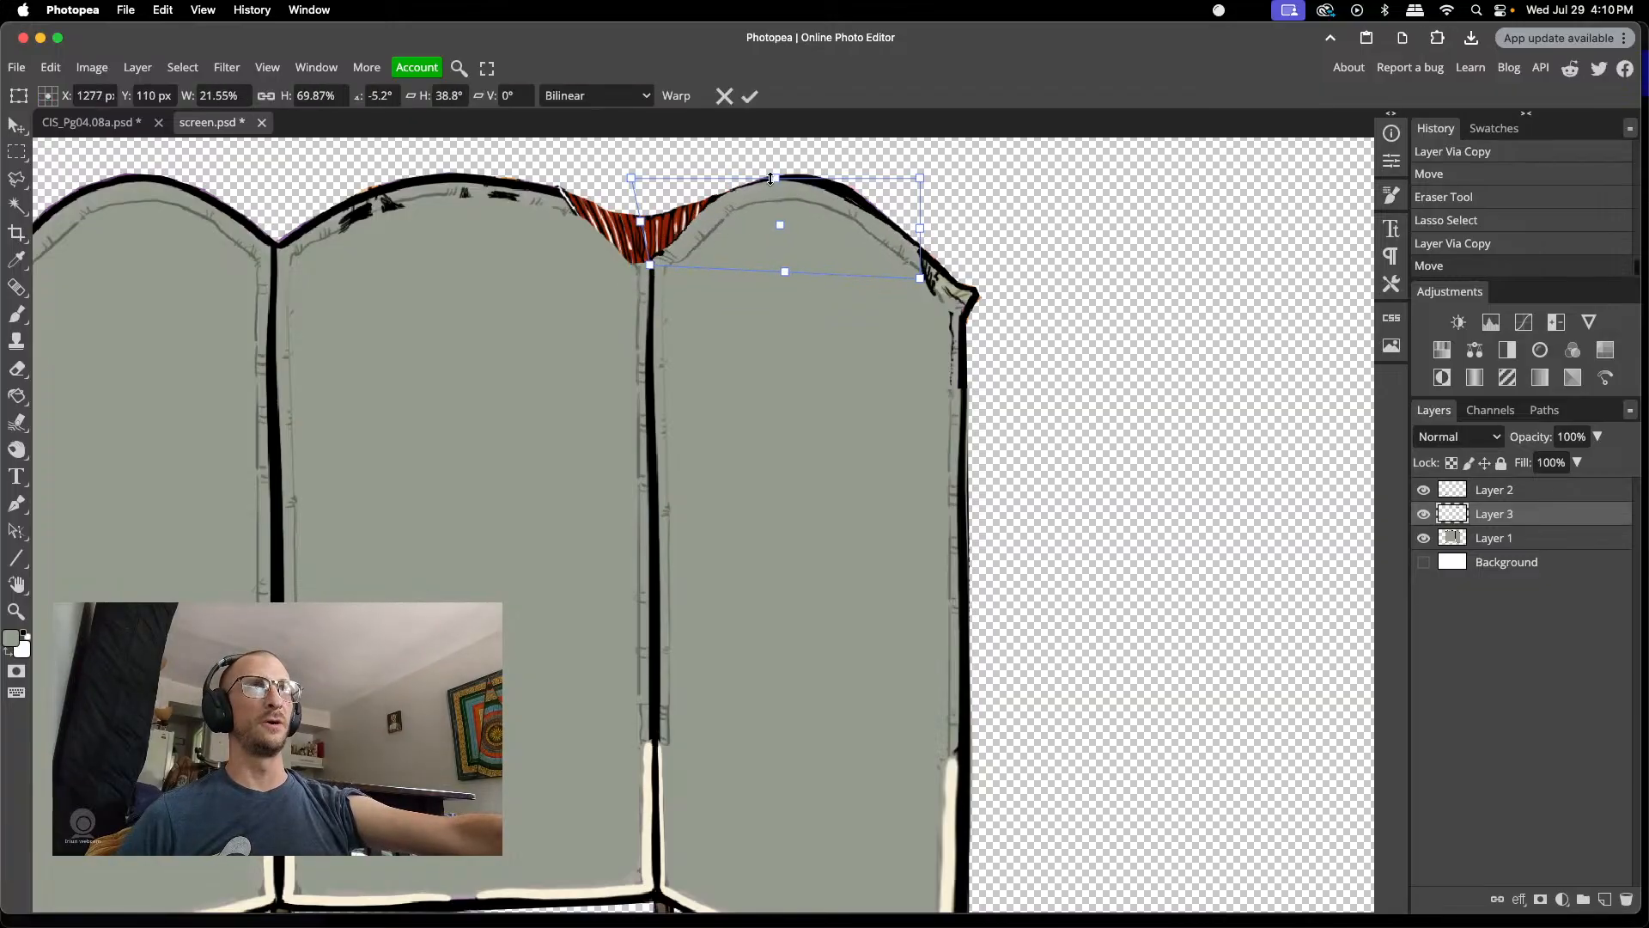
{"action": "left_click_drag", "start_coordinate": [771, 179], "coordinate": [792, 176]}
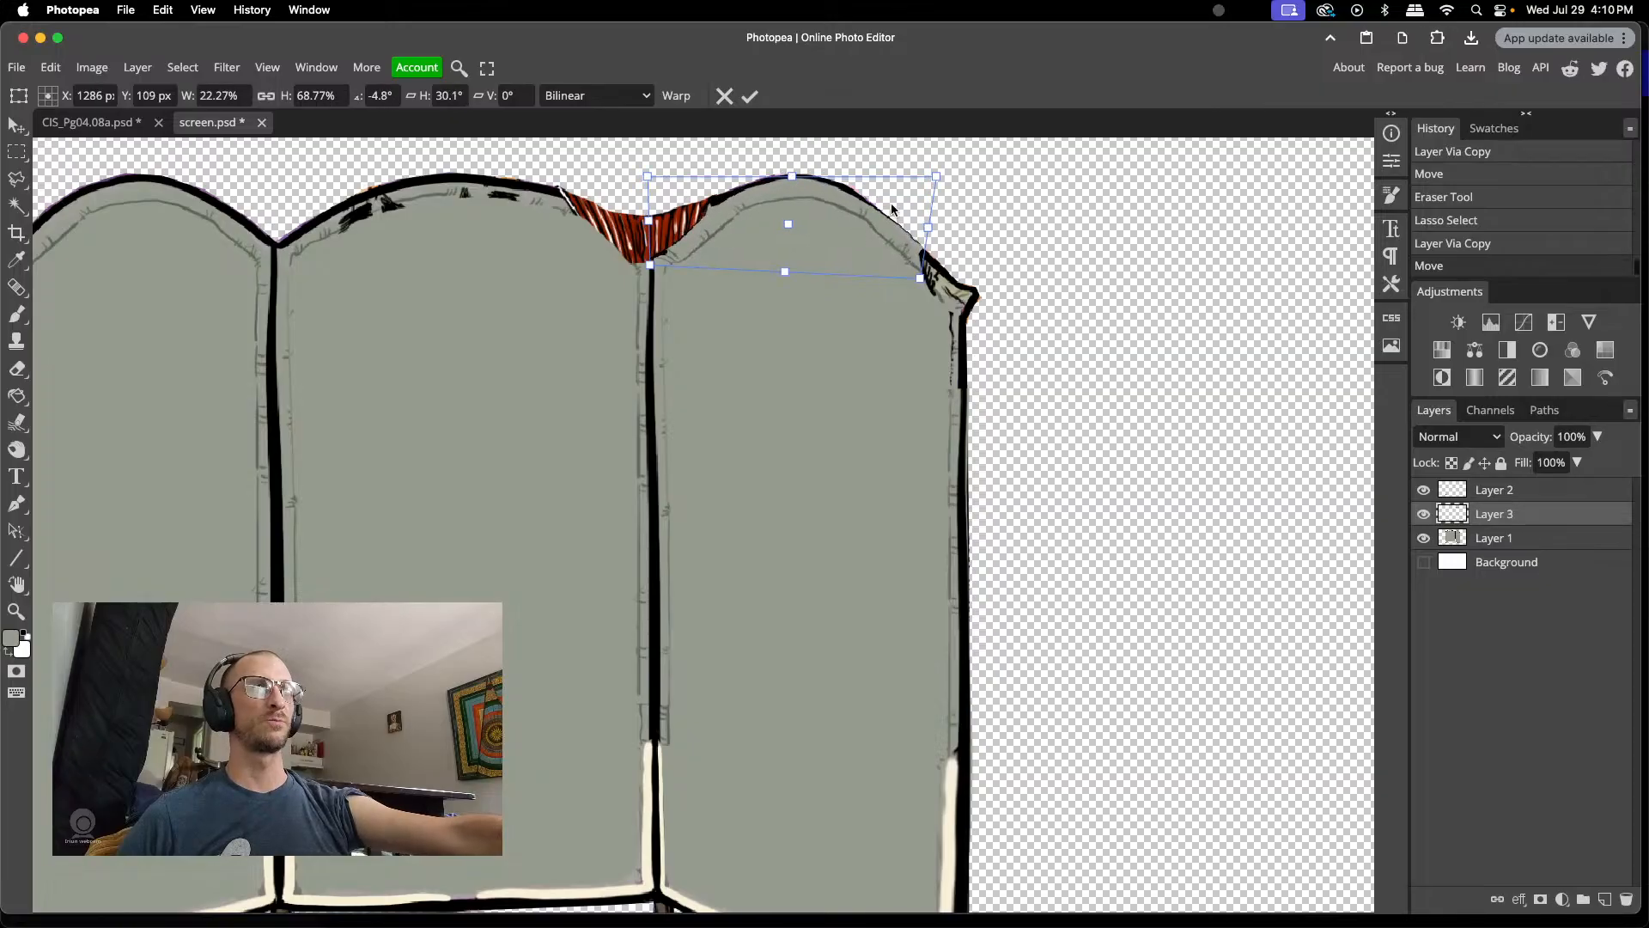
{"action": "left_click_drag", "start_coordinate": [936, 176], "coordinate": [932, 177]}
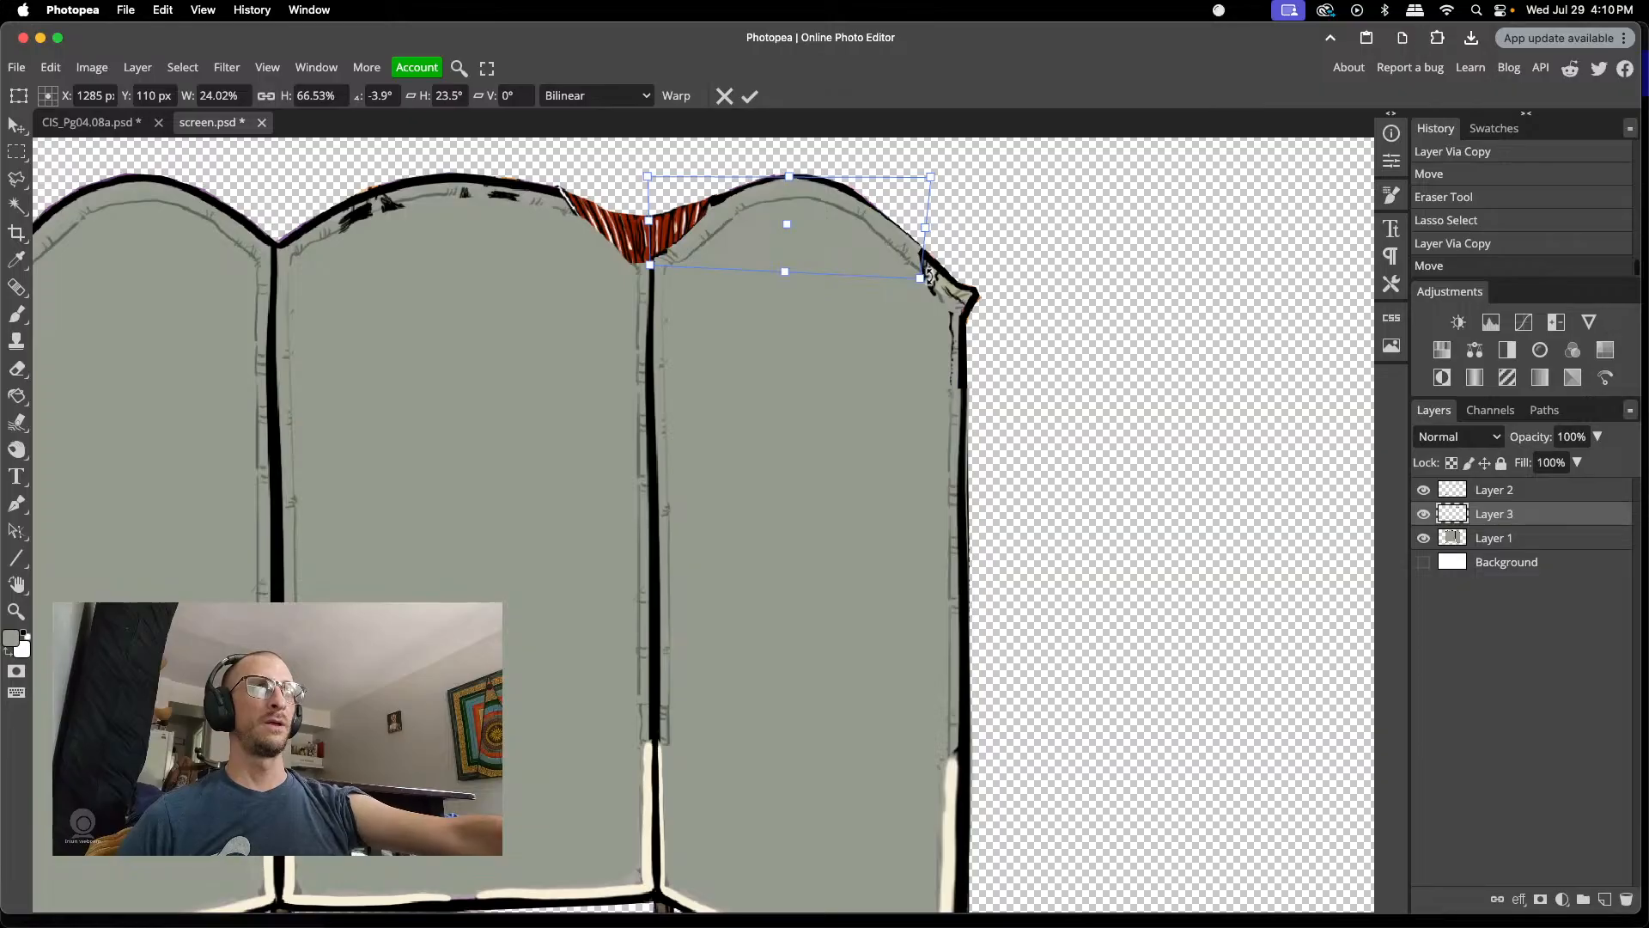
{"action": "left_click_drag", "start_coordinate": [786, 225], "coordinate": [667, 255]}
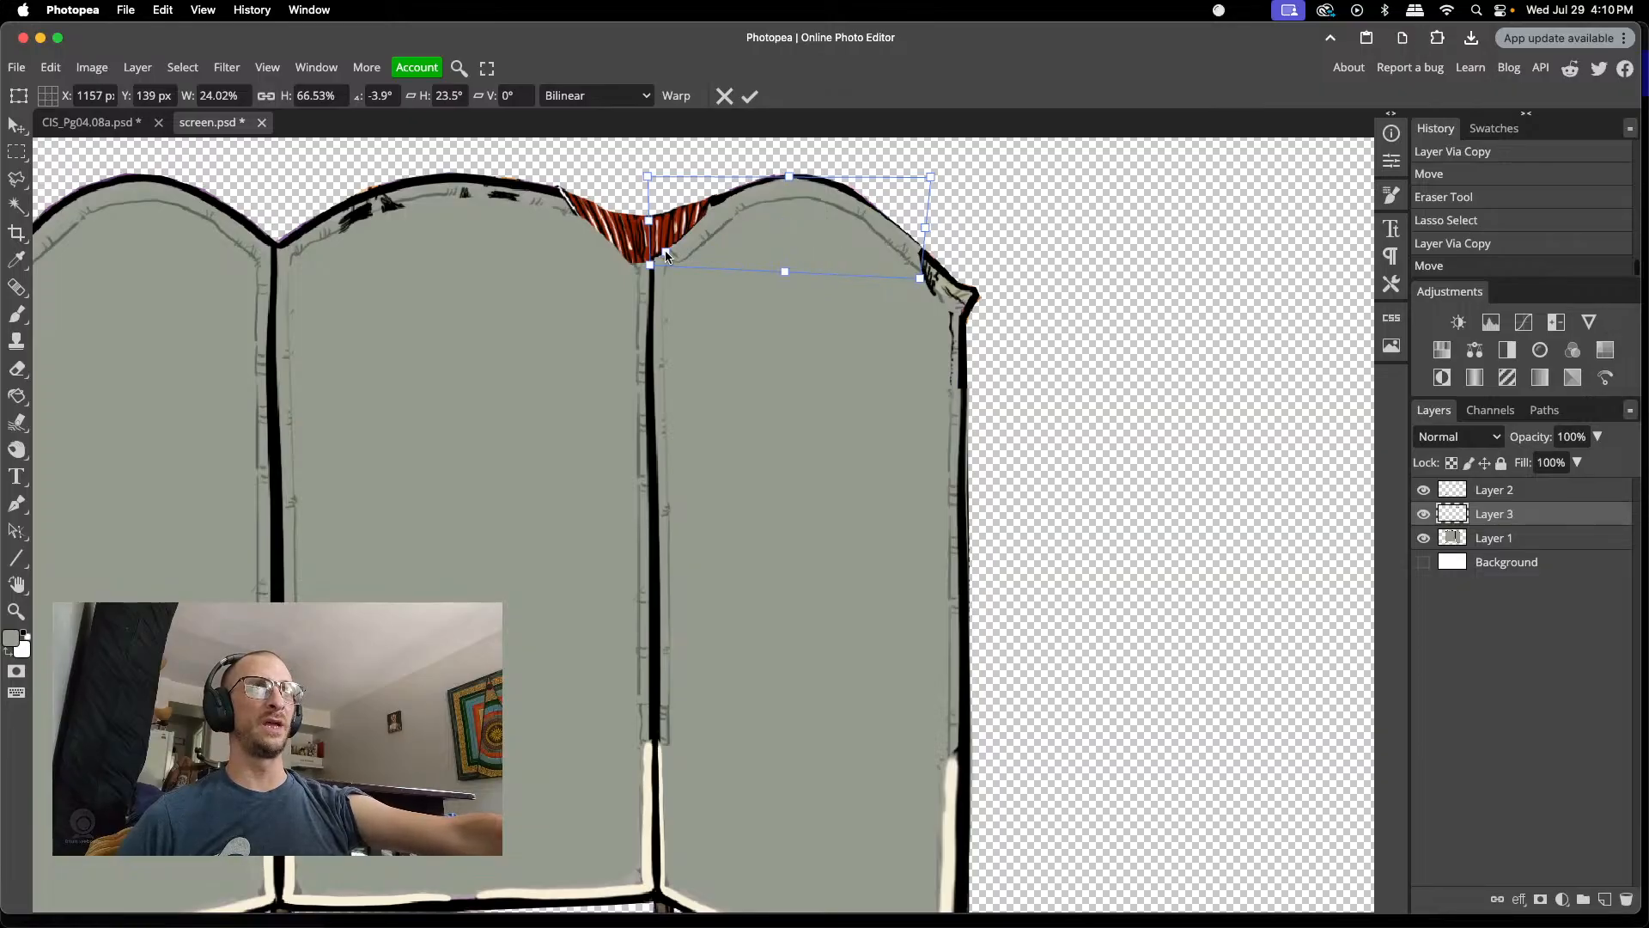
{"action": "left_click_drag", "start_coordinate": [928, 277], "coordinate": [928, 283]}
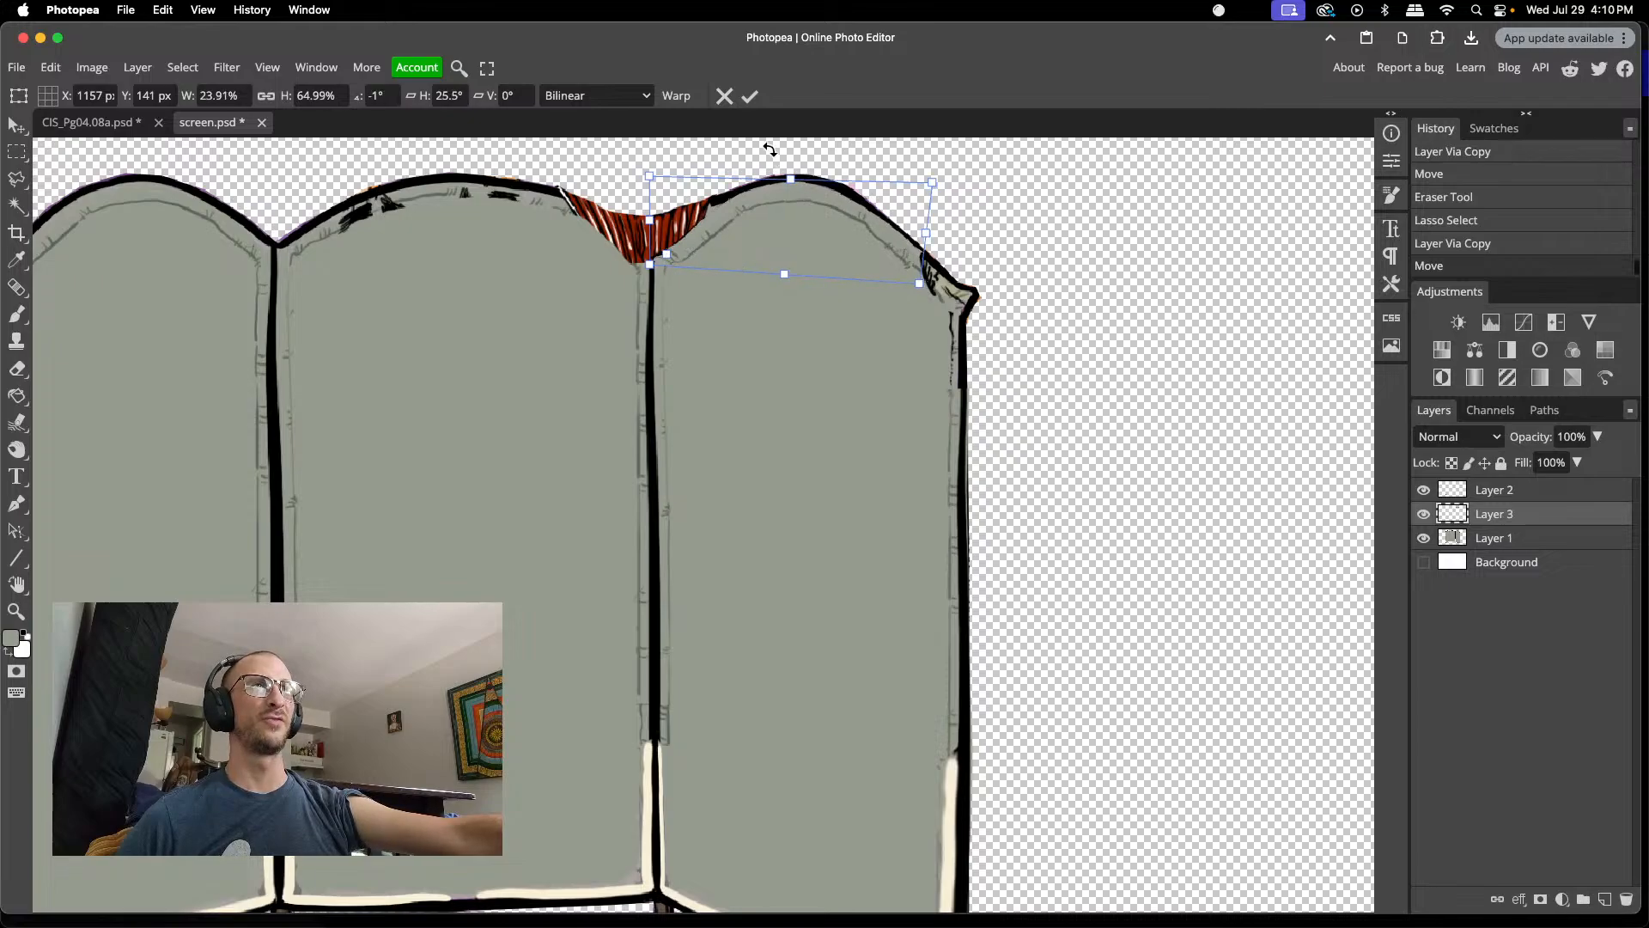
{"action": "left_click", "coordinate": [750, 95]}
{"action": "left_click_drag", "start_coordinate": [734, 204], "coordinate": [734, 202]}
- Deselect the copied arch and examine how it blends with the third panel's outline, outer corner and neighbouring red cloth
{"action": "scroll", "coordinate": [962, 297], "scroll_direction": "left", "scroll_amount": 5}
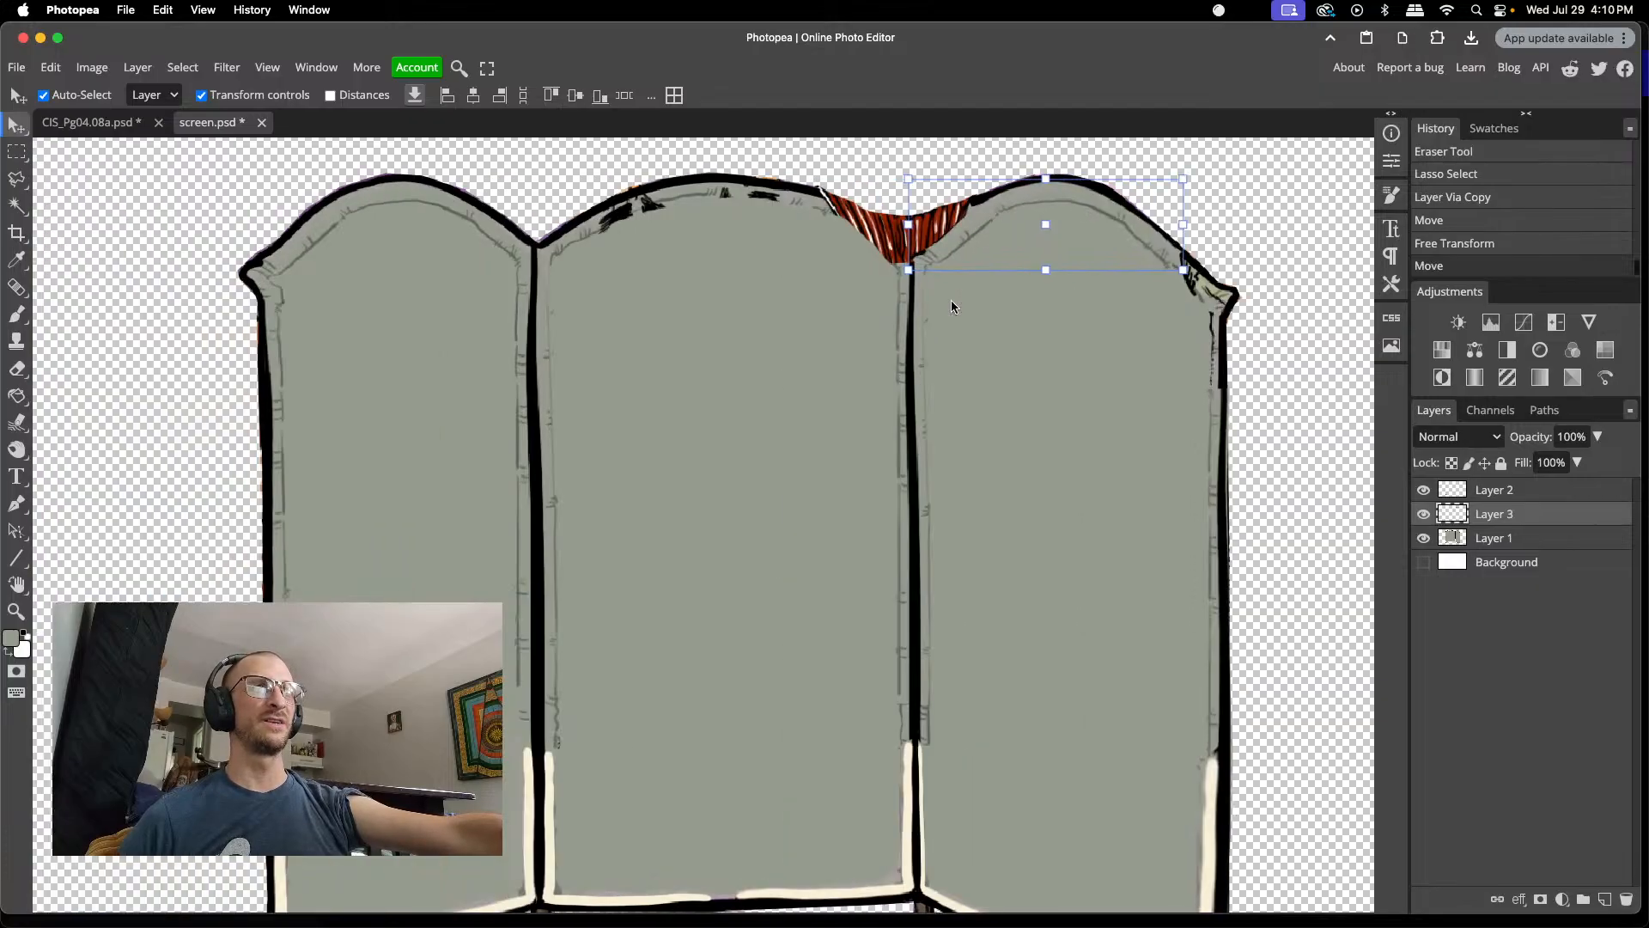
{"action": "scroll", "coordinate": [951, 300], "scroll_direction": "right", "scroll_amount": 2}
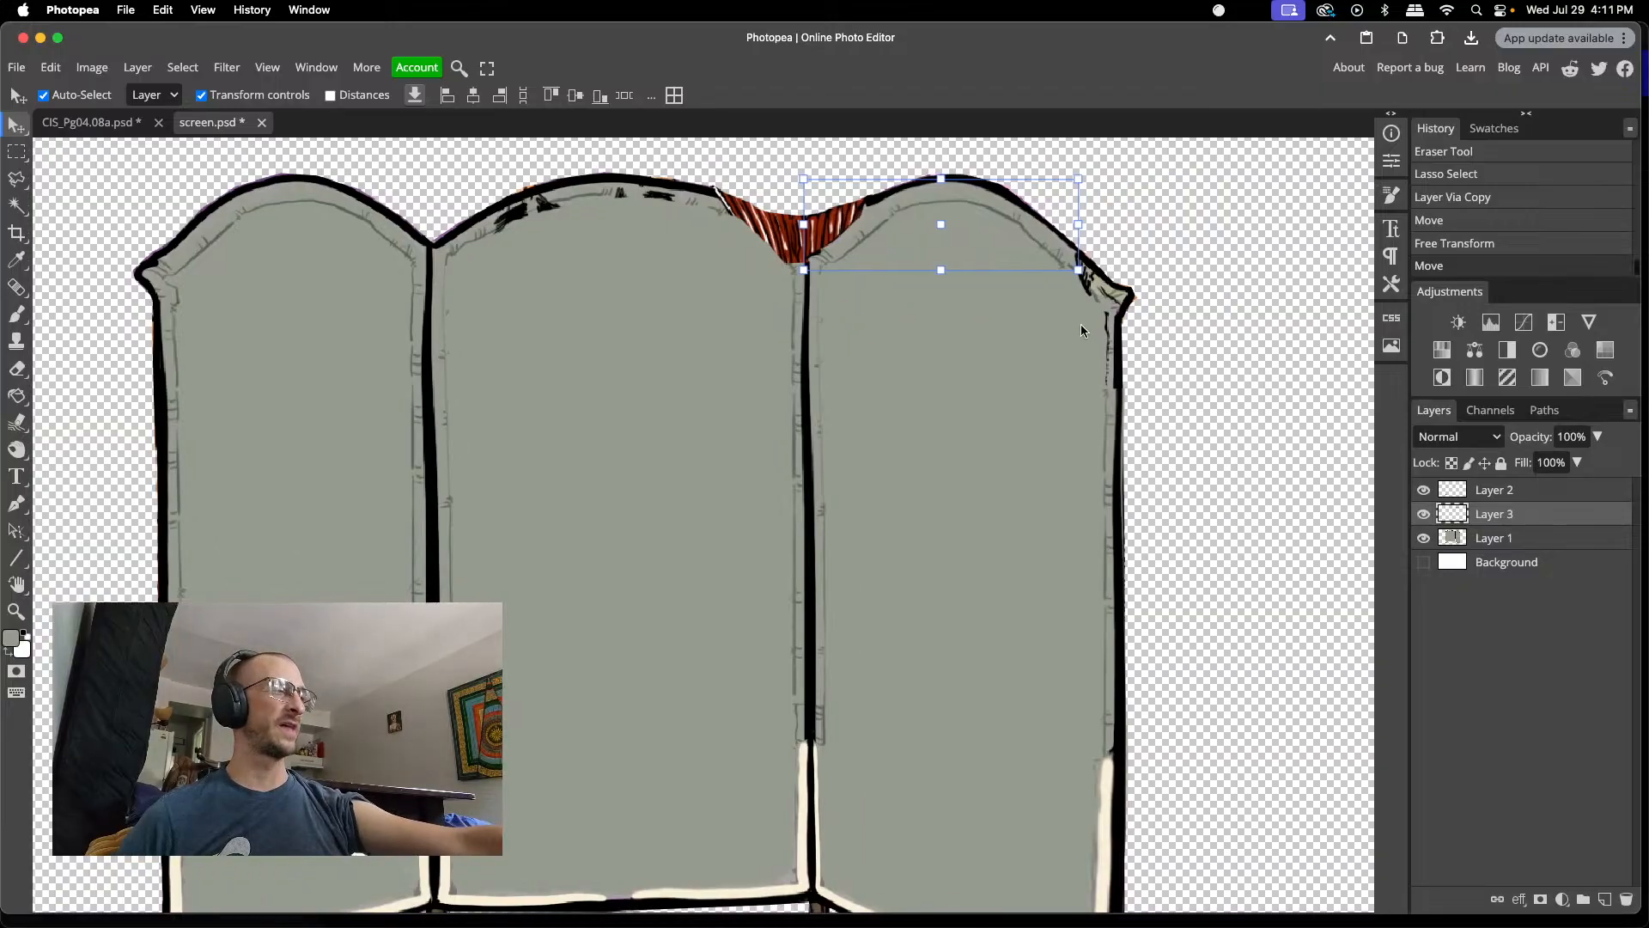
{"action": "scroll", "coordinate": [1164, 357], "scroll_direction": "up", "scroll_amount": 3}
{"action": "scroll", "coordinate": [1079, 258], "scroll_direction": "up", "scroll_amount": 5}
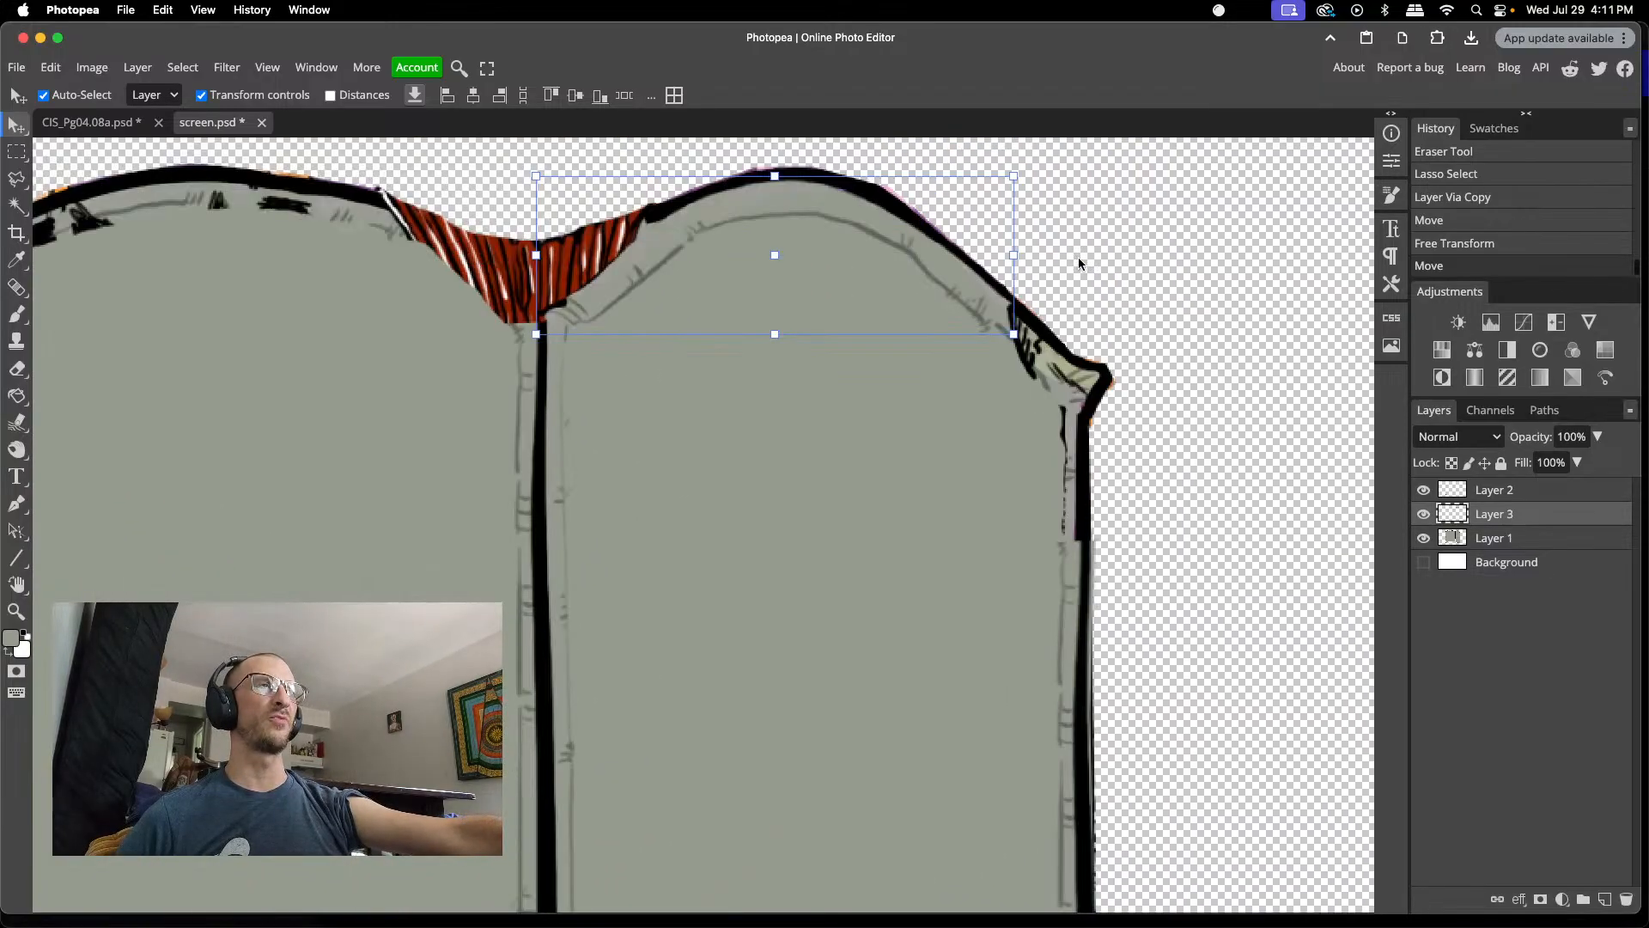
{"action": "scroll", "coordinate": [1079, 263], "scroll_direction": "down", "scroll_amount": 2}
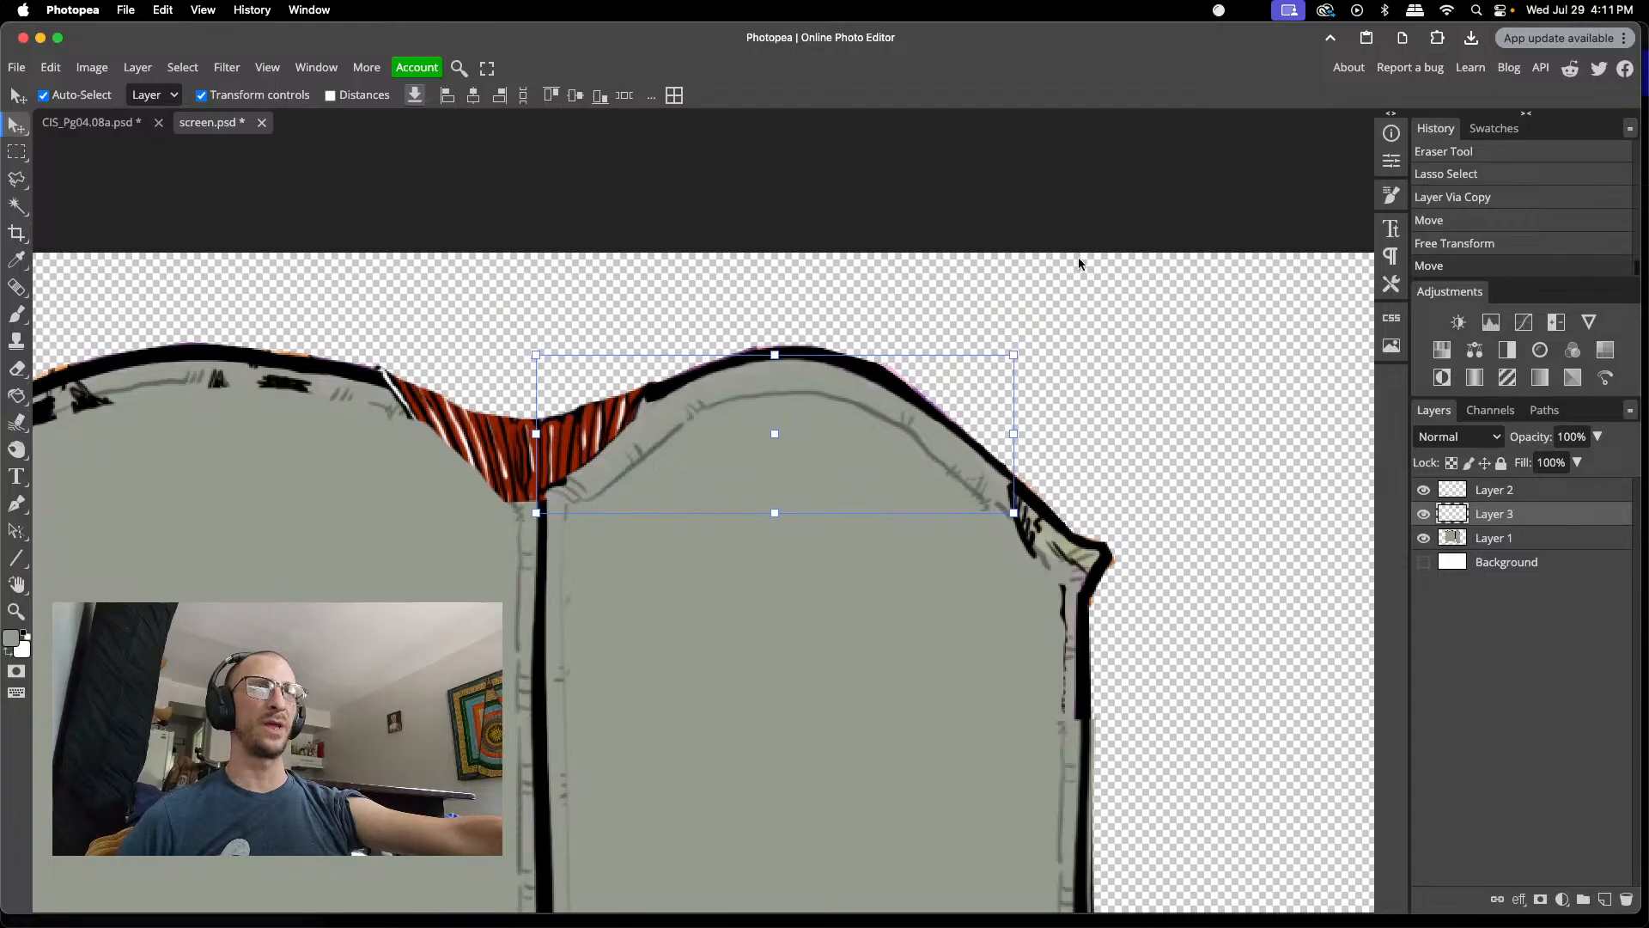
{"action": "left_click", "coordinate": [1136, 366]}
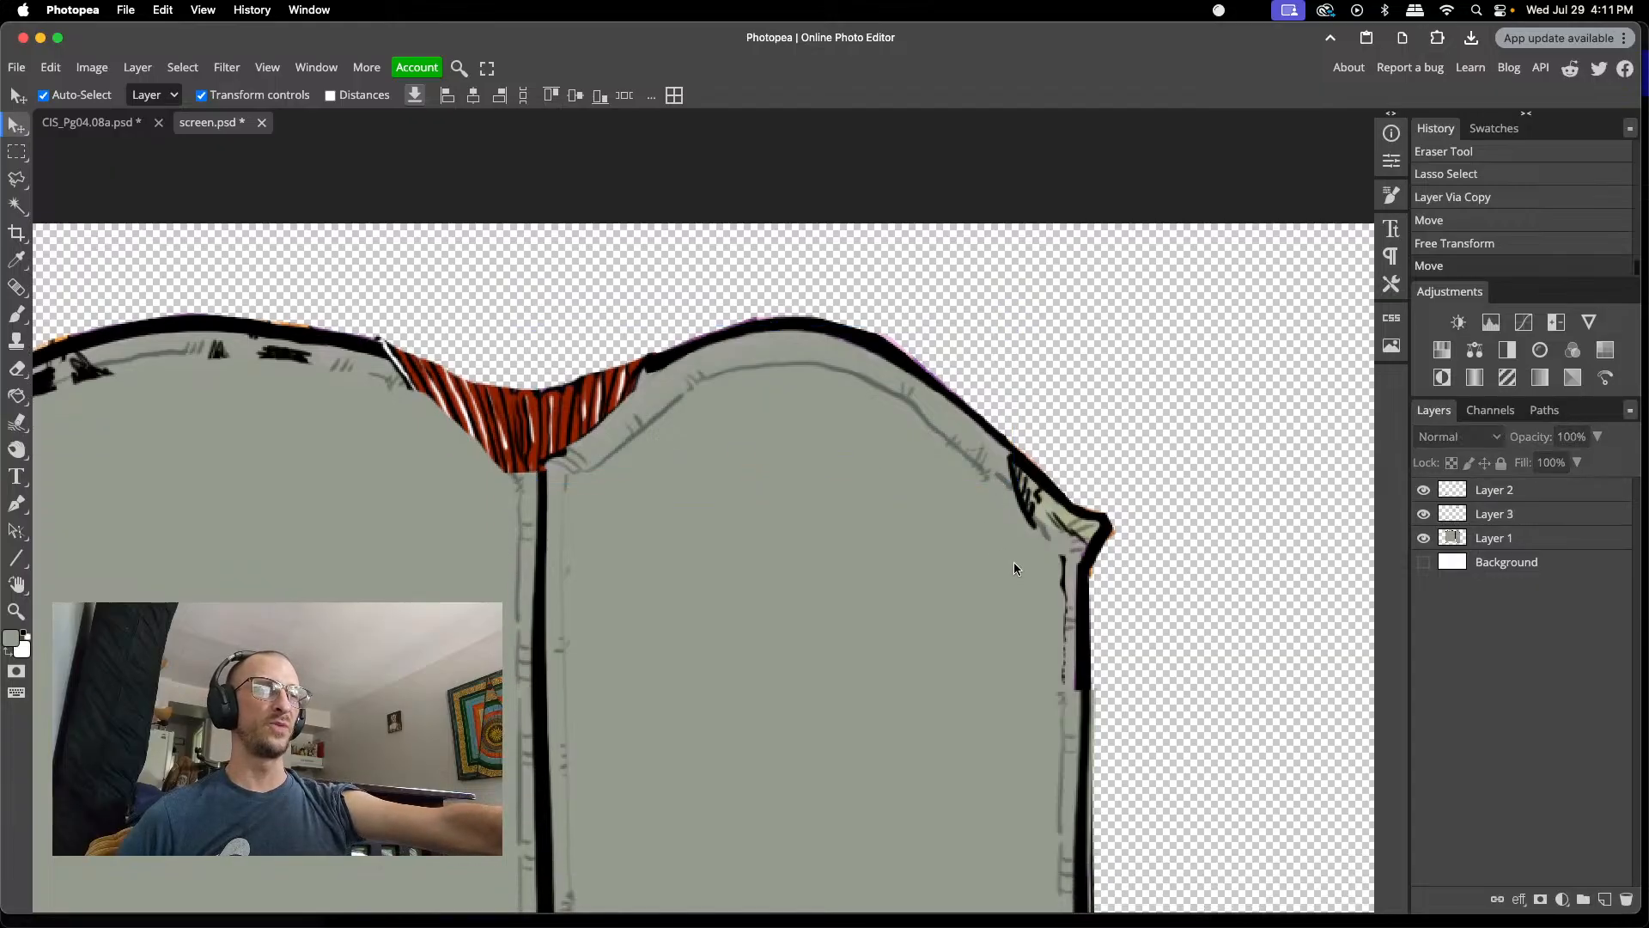
{"action": "scroll", "coordinate": [1169, 615], "scroll_direction": "down", "scroll_amount": 3}
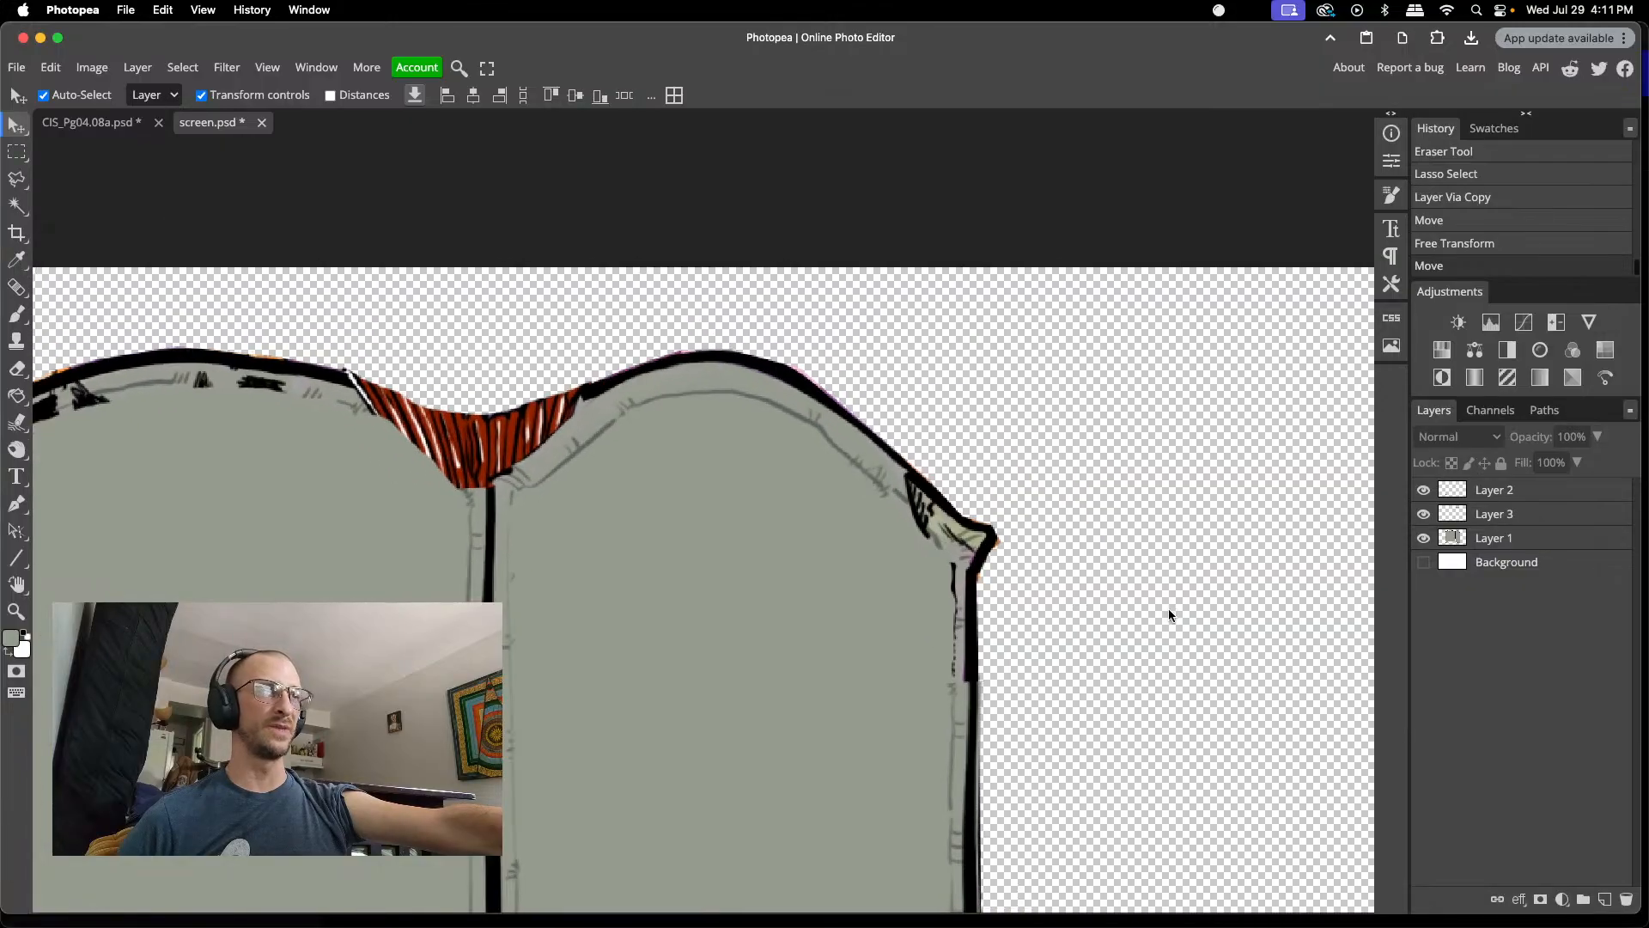
{"action": "scroll", "coordinate": [1004, 643], "scroll_direction": "down", "scroll_amount": 2}
{"action": "scroll", "coordinate": [993, 651], "scroll_direction": "down", "scroll_amount": 4}
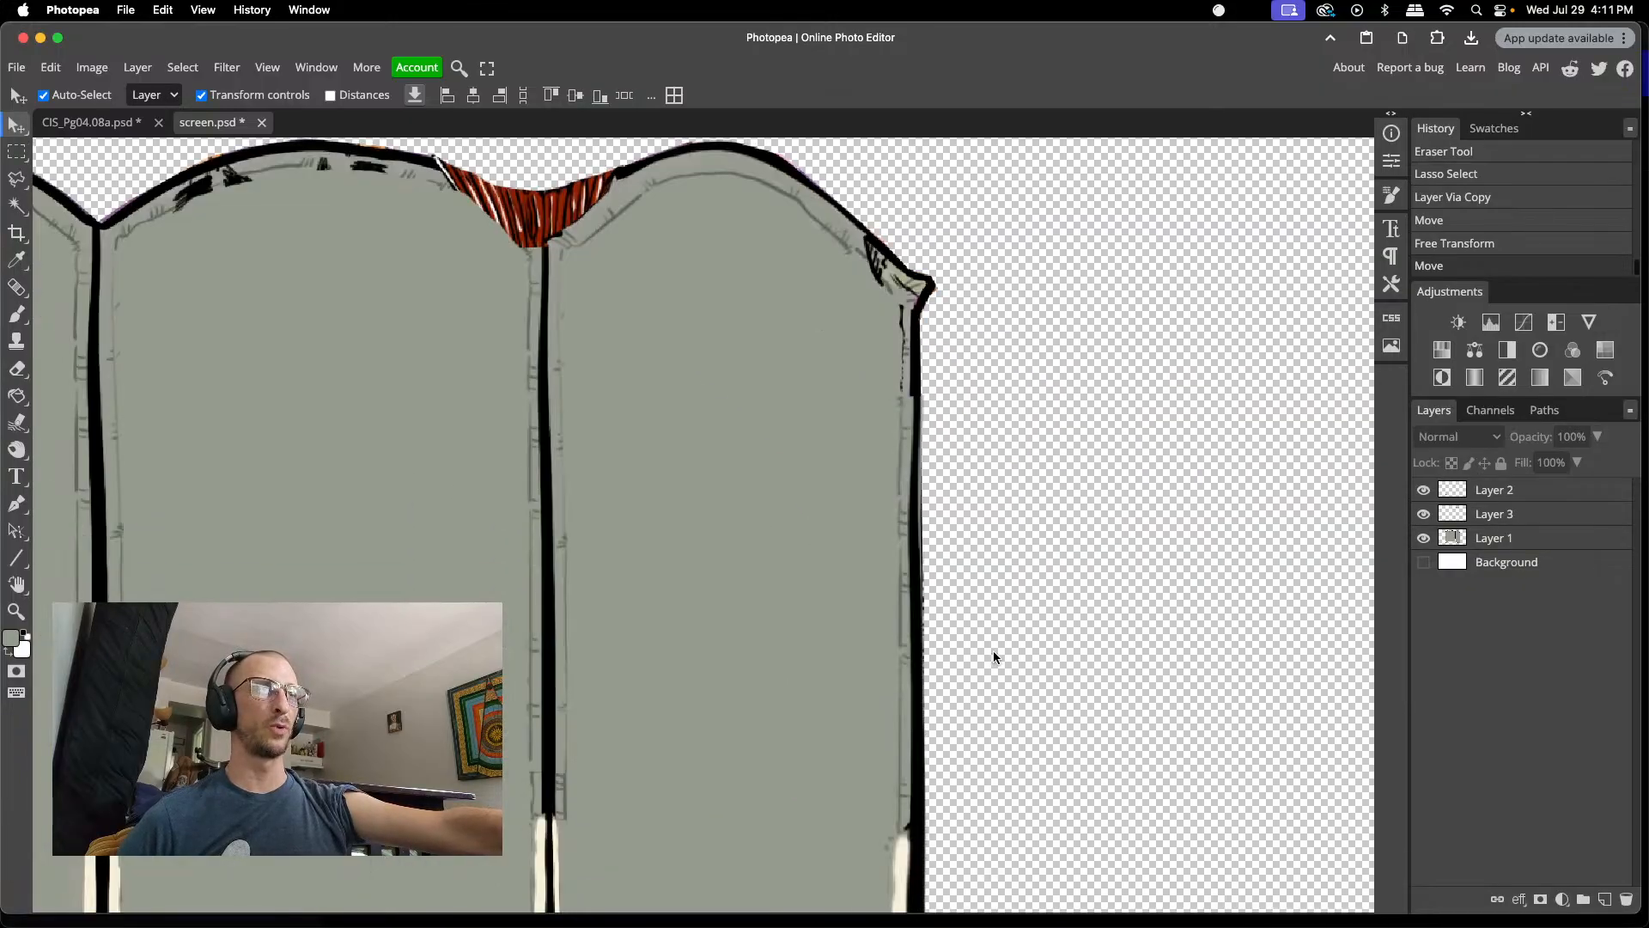
{"action": "scroll", "coordinate": [995, 647], "scroll_direction": "down", "scroll_amount": 4}
{"action": "scroll", "coordinate": [994, 647], "scroll_direction": "up", "scroll_amount": 4}
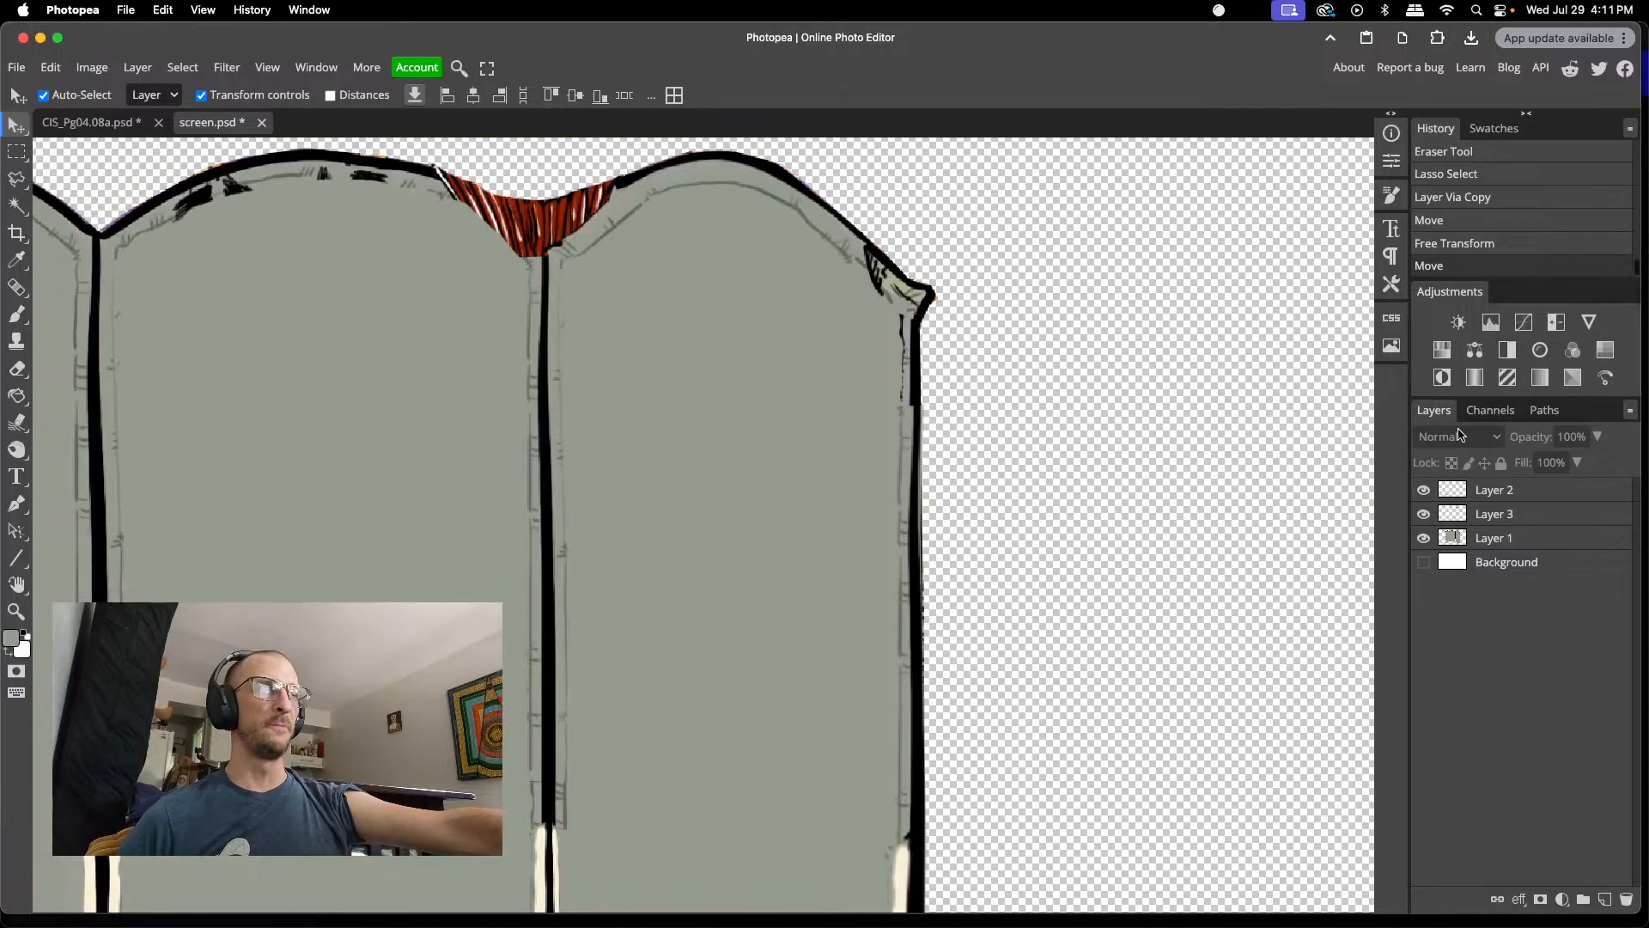
- Paint over the worn outer edge line of the rightmost panel on Layer 1 with a black 8 px brush at 100% hardness
{"action": "left_click", "coordinate": [1513, 541]}
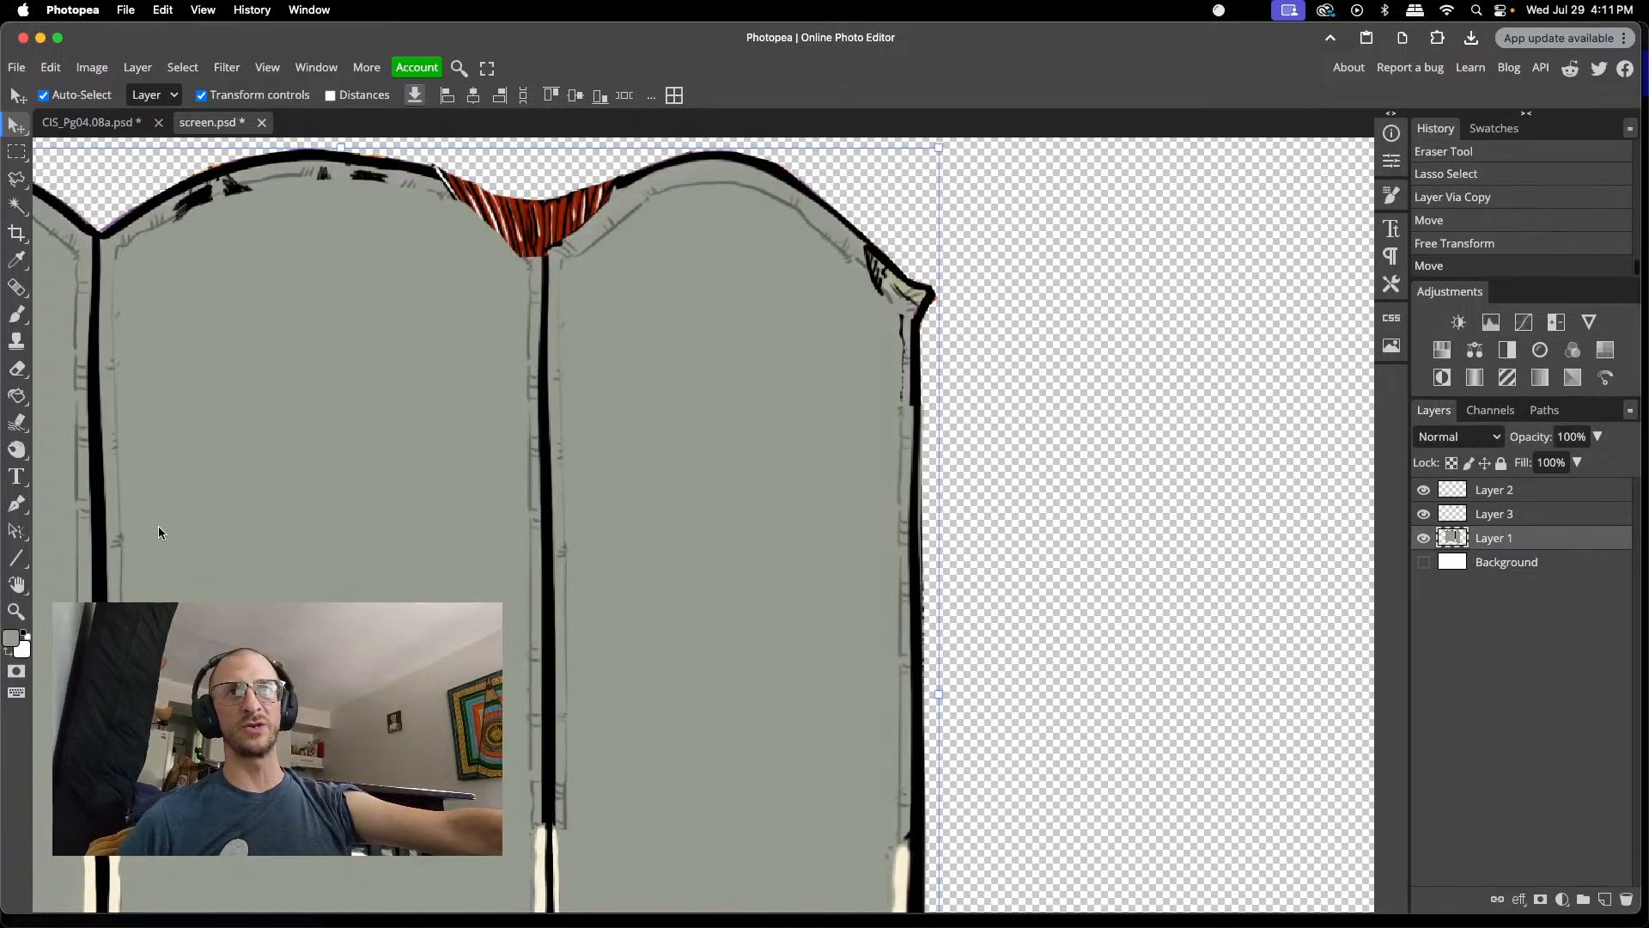
{"action": "key", "text": "d"}
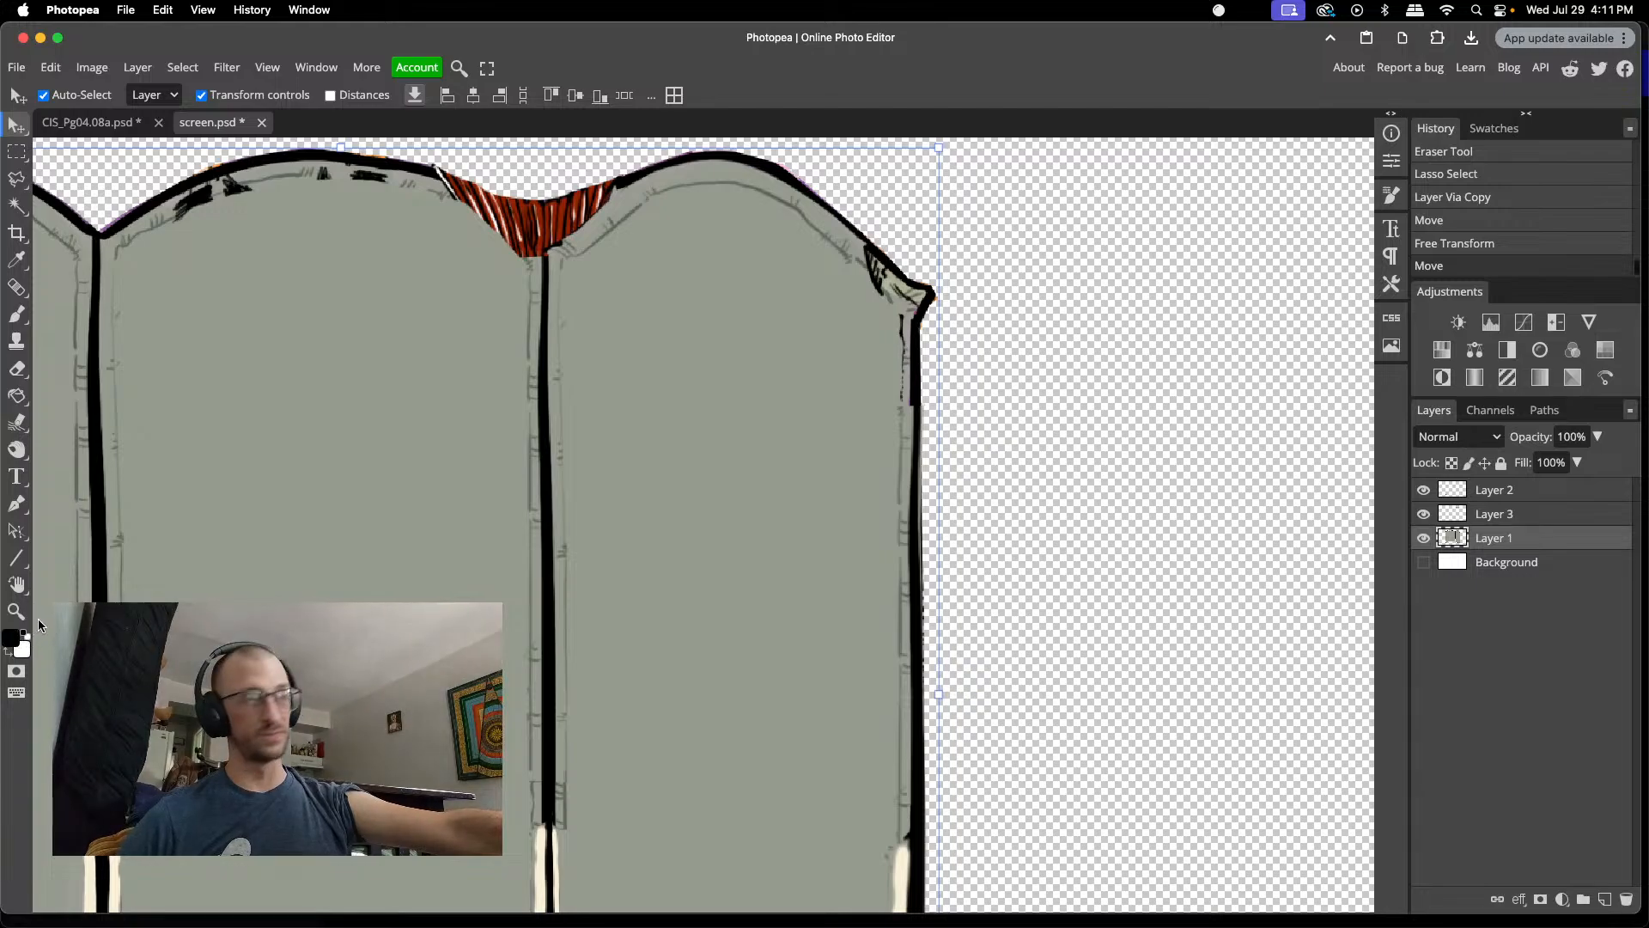
{"action": "key", "text": "b"}
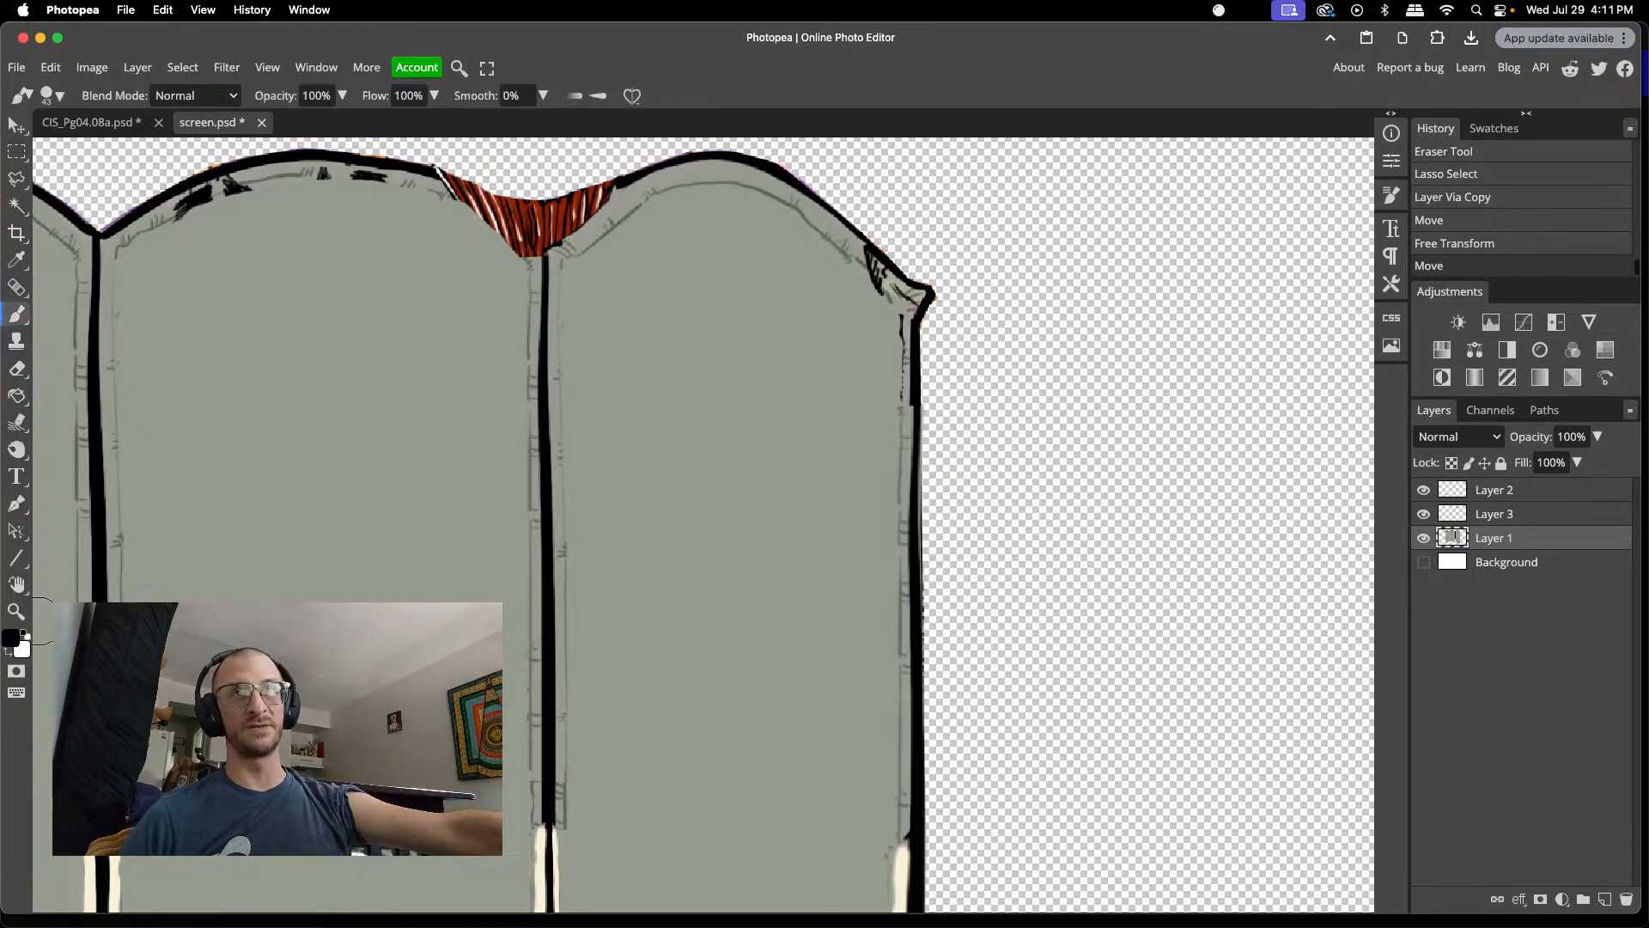
{"action": "right_click", "coordinate": [1014, 374]}
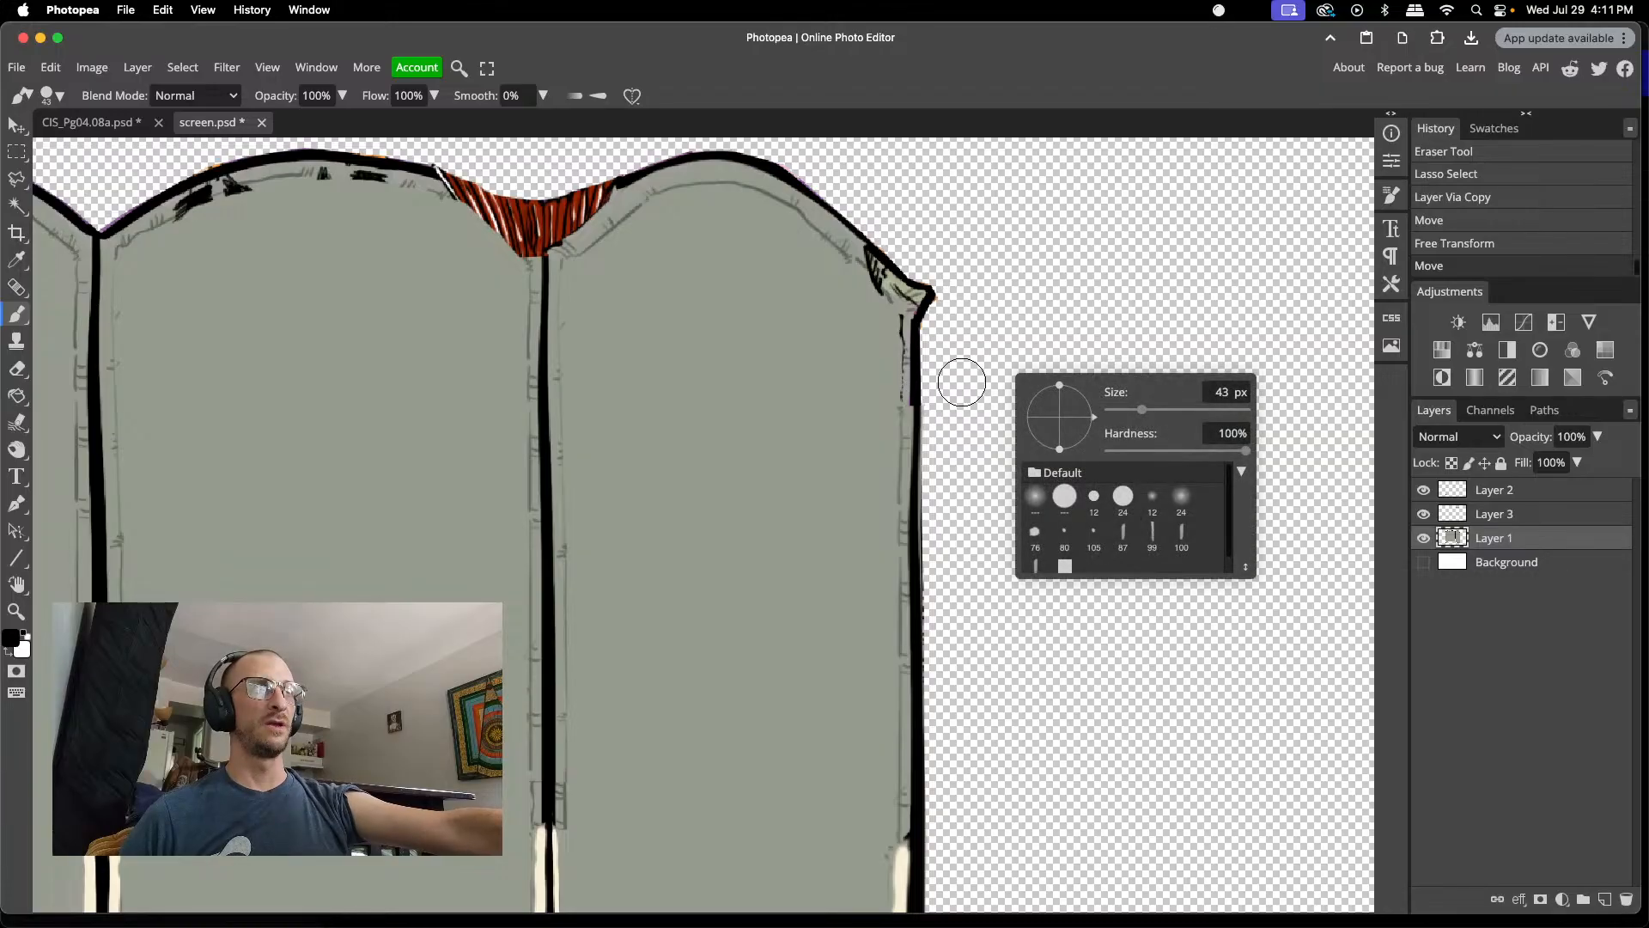
{"action": "left_click", "coordinate": [1121, 409]}
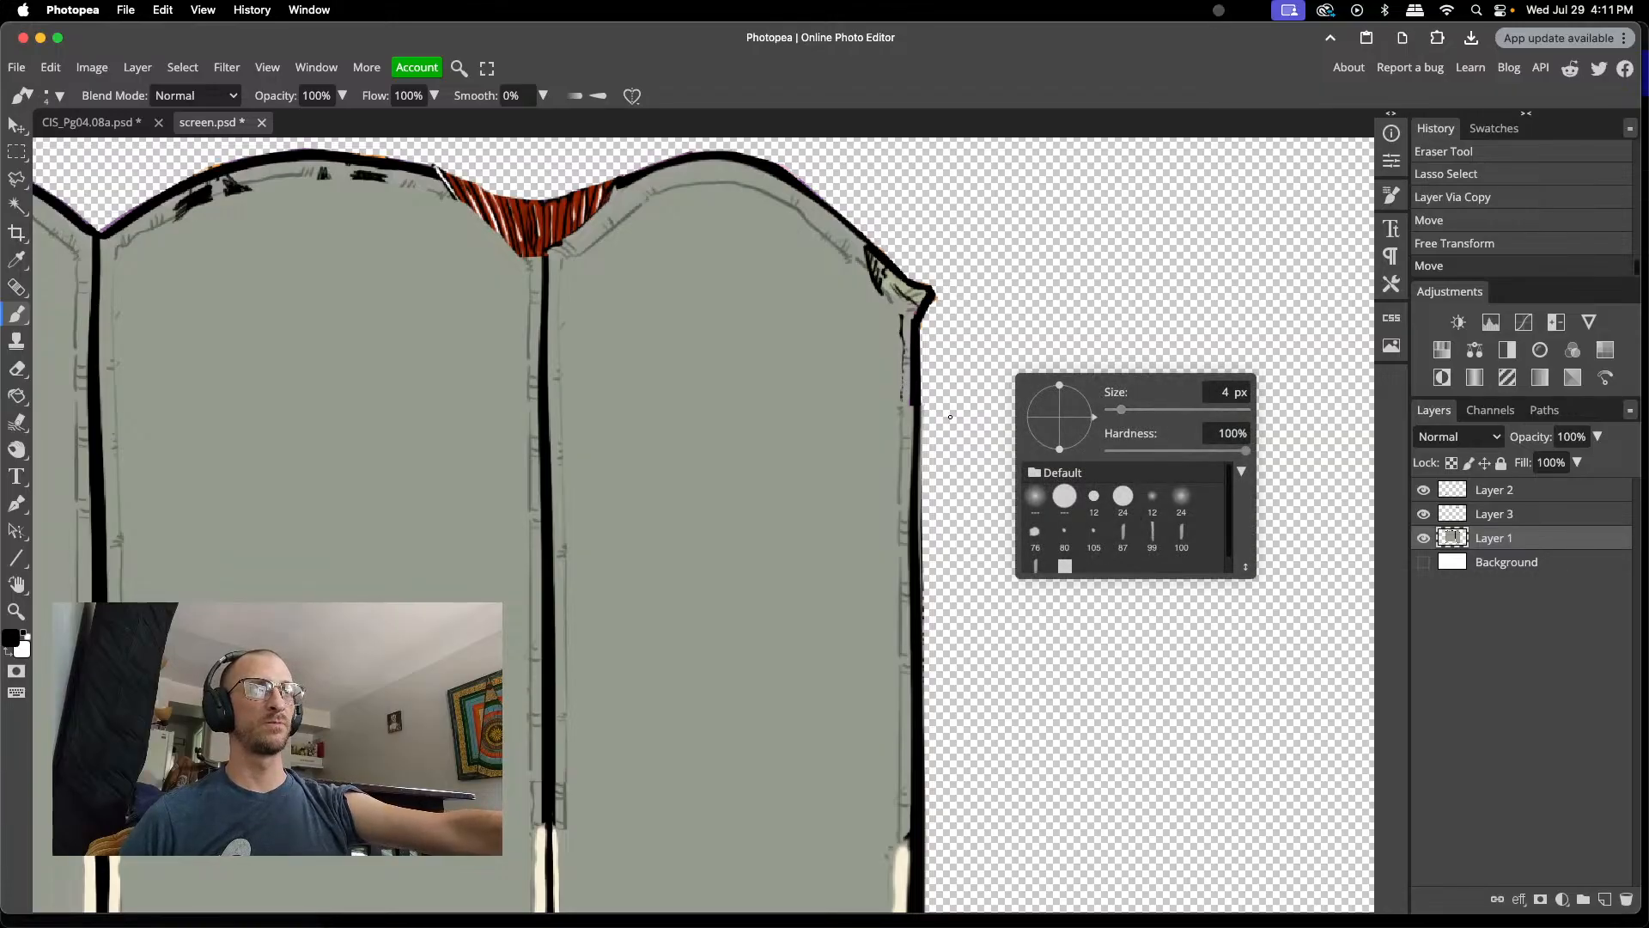
{"action": "key", "text": "bracketright"}
{"action": "key", "text": "bracketright"}
{"action": "key", "text": "bracketright"}
{"action": "key", "text": "bracketright"}
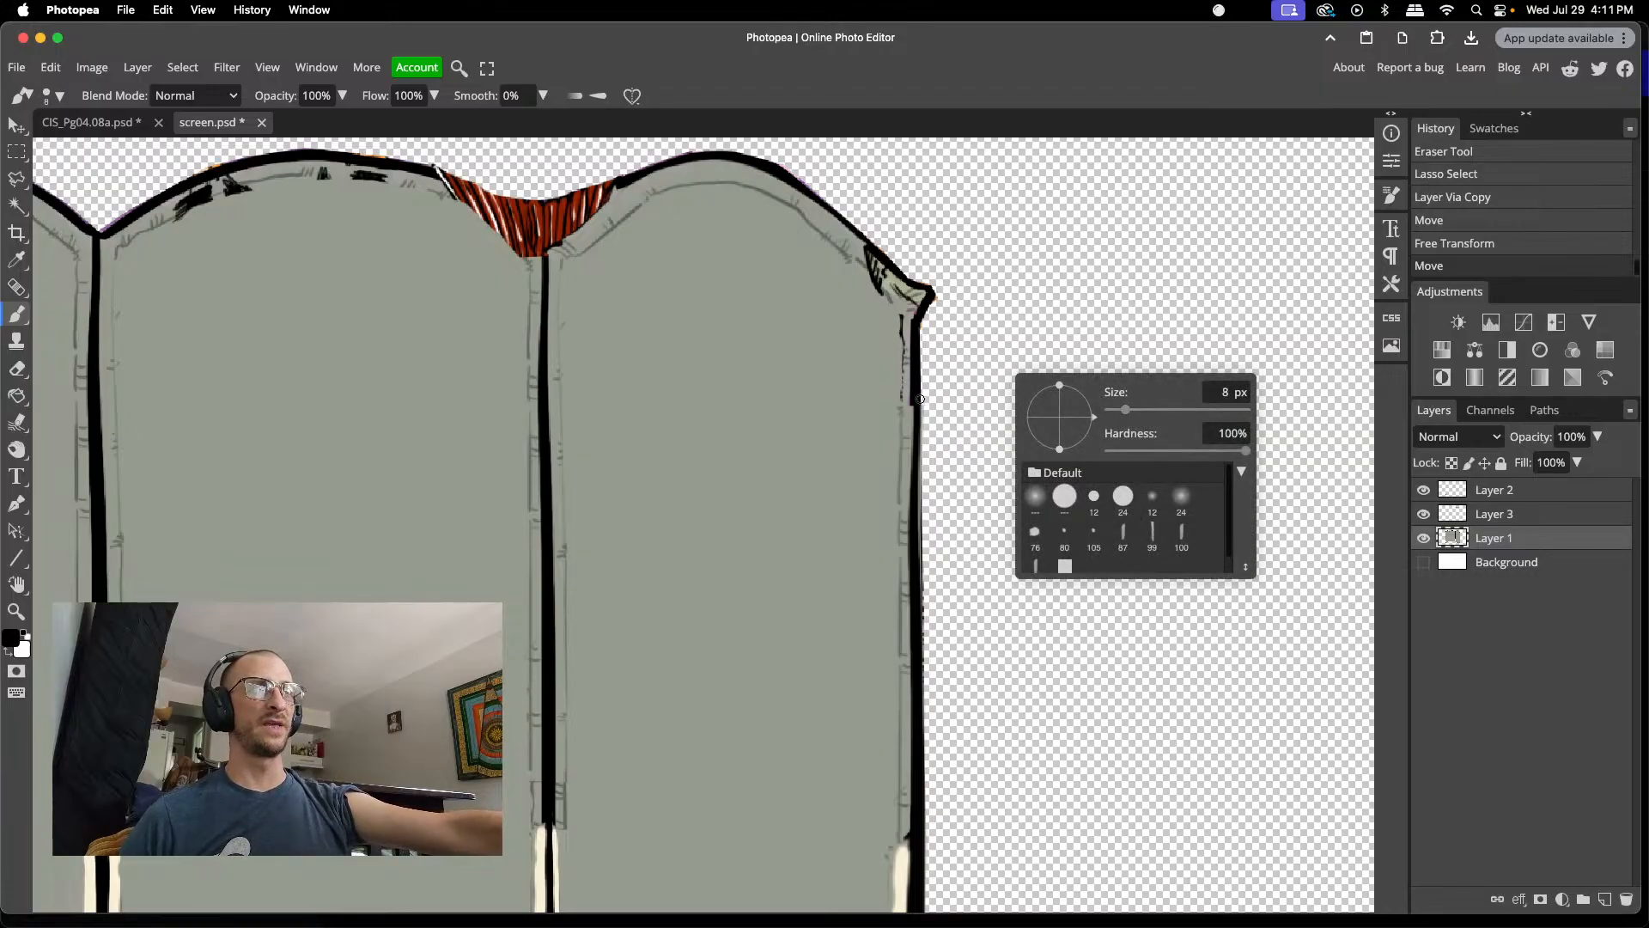
{"action": "left_click_drag", "start_coordinate": [916, 402], "coordinate": [915, 407]}
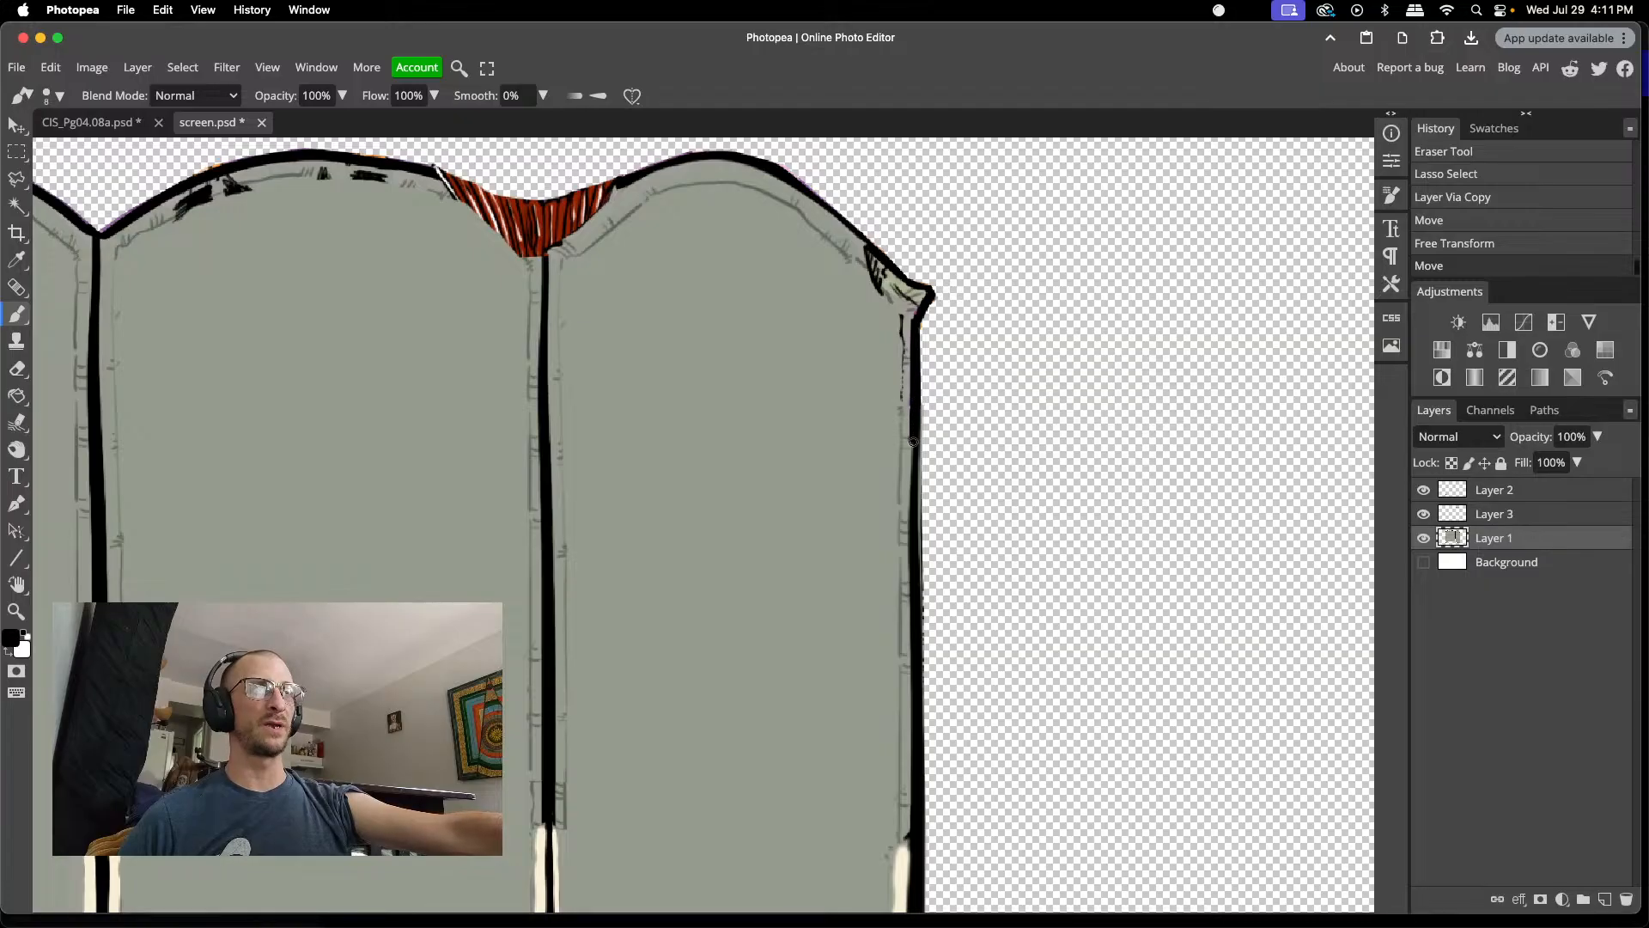
{"action": "left_click_drag", "start_coordinate": [913, 464], "coordinate": [914, 483]}
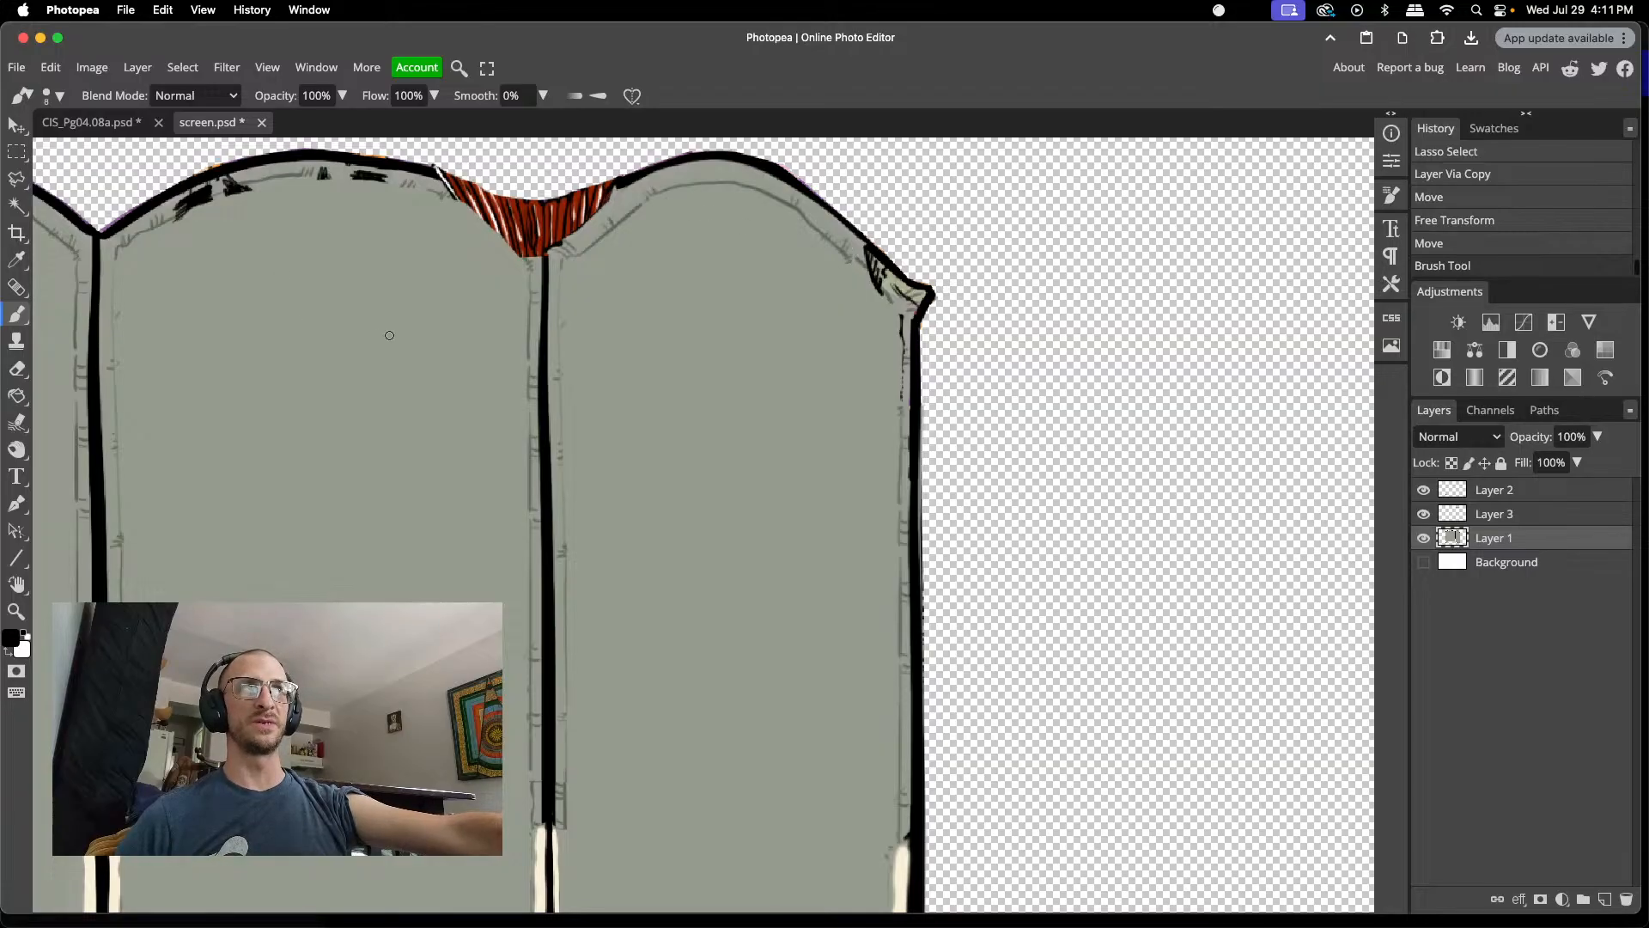
- Sample the panel's grey-green and paint over the black hatching beside the pointed upper corner of the rightmost panel
{"action": "scroll", "coordinate": [389, 335], "scroll_direction": "down", "scroll_amount": 2}
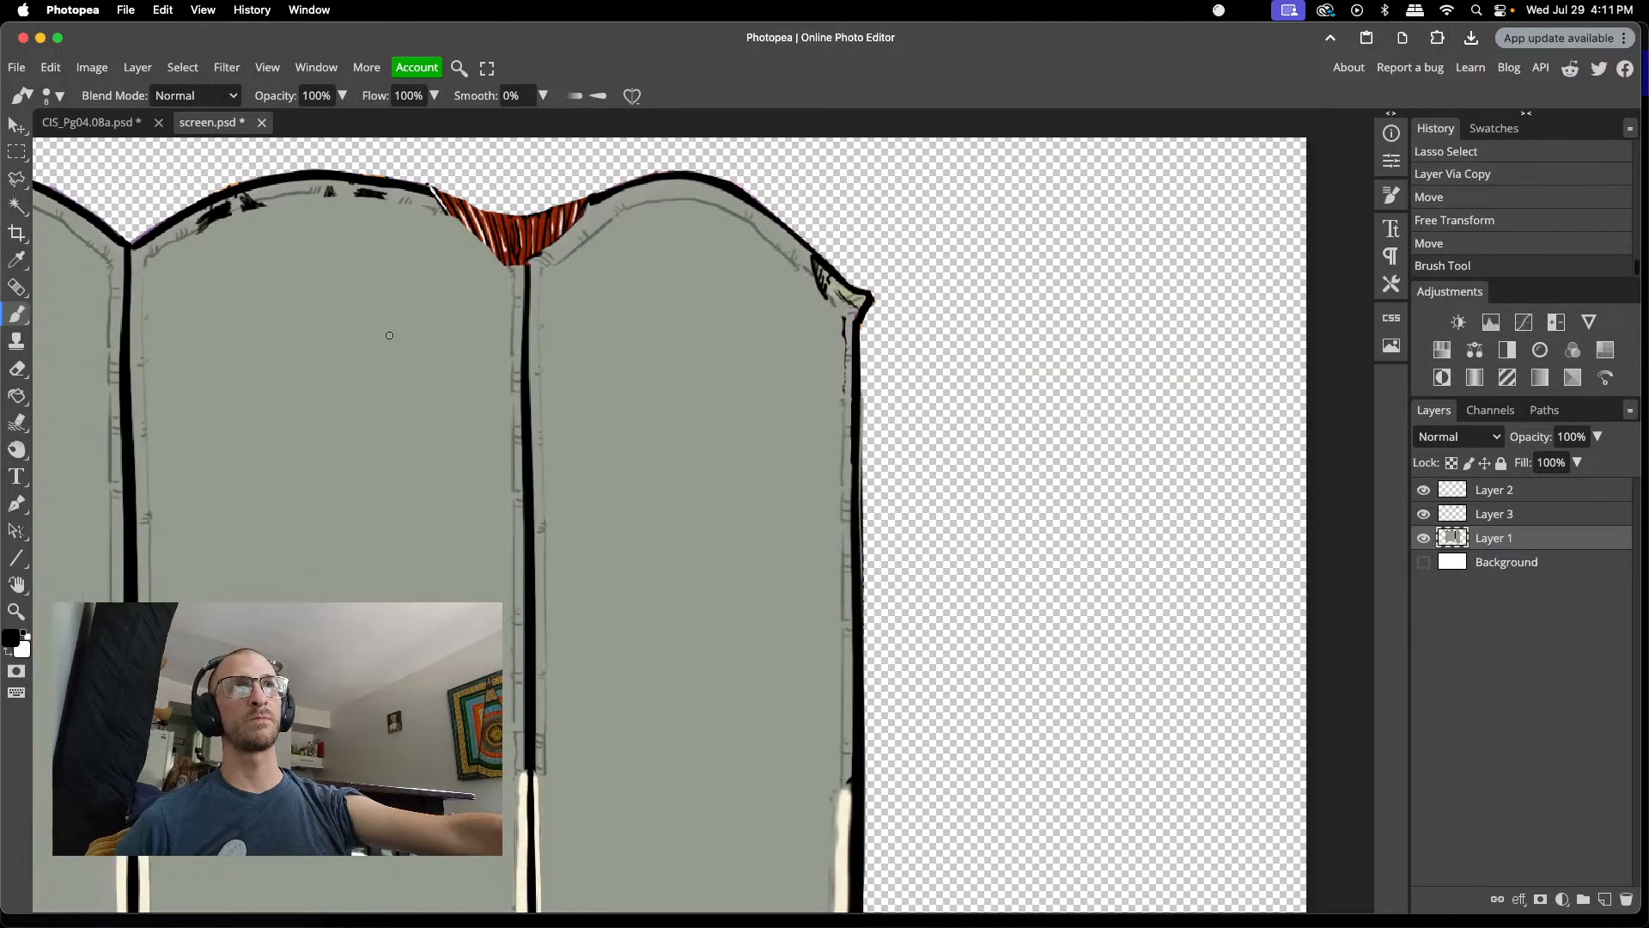
{"action": "scroll", "coordinate": [389, 335], "scroll_direction": "left", "scroll_amount": 3}
{"action": "scroll", "coordinate": [389, 340], "scroll_direction": "right", "scroll_amount": 3}
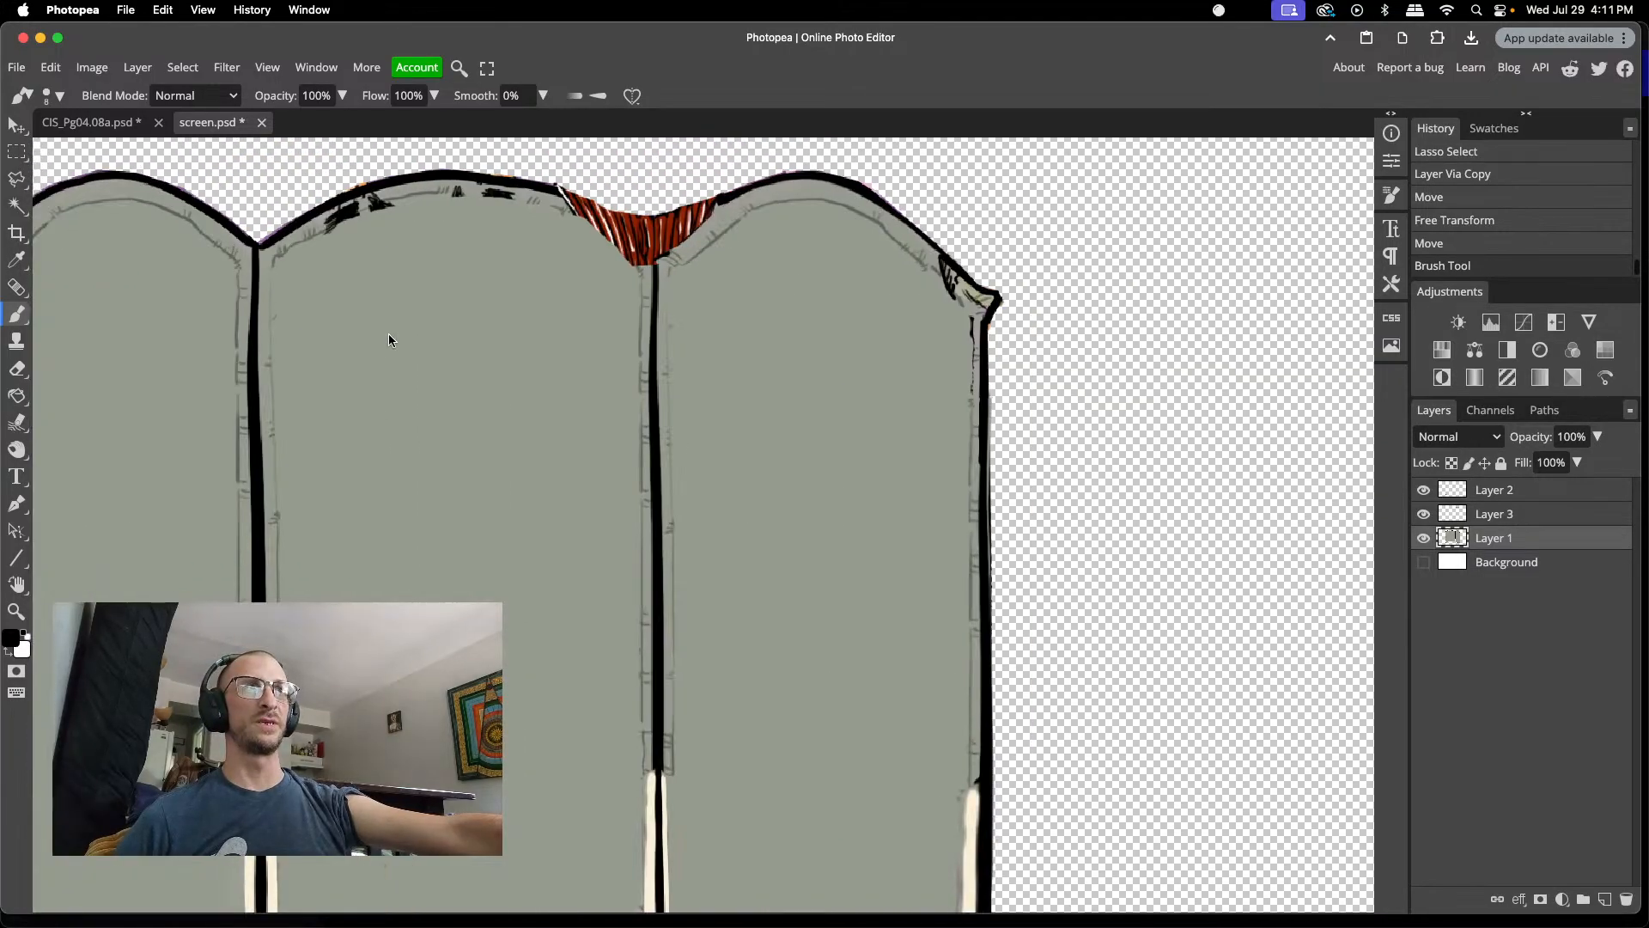
{"action": "scroll", "coordinate": [389, 340], "scroll_direction": "right", "scroll_amount": 2}
{"action": "scroll", "coordinate": [389, 335], "scroll_direction": "down", "scroll_amount": 1}
{"action": "scroll", "coordinate": [773, 286], "scroll_direction": "up", "scroll_amount": 3}
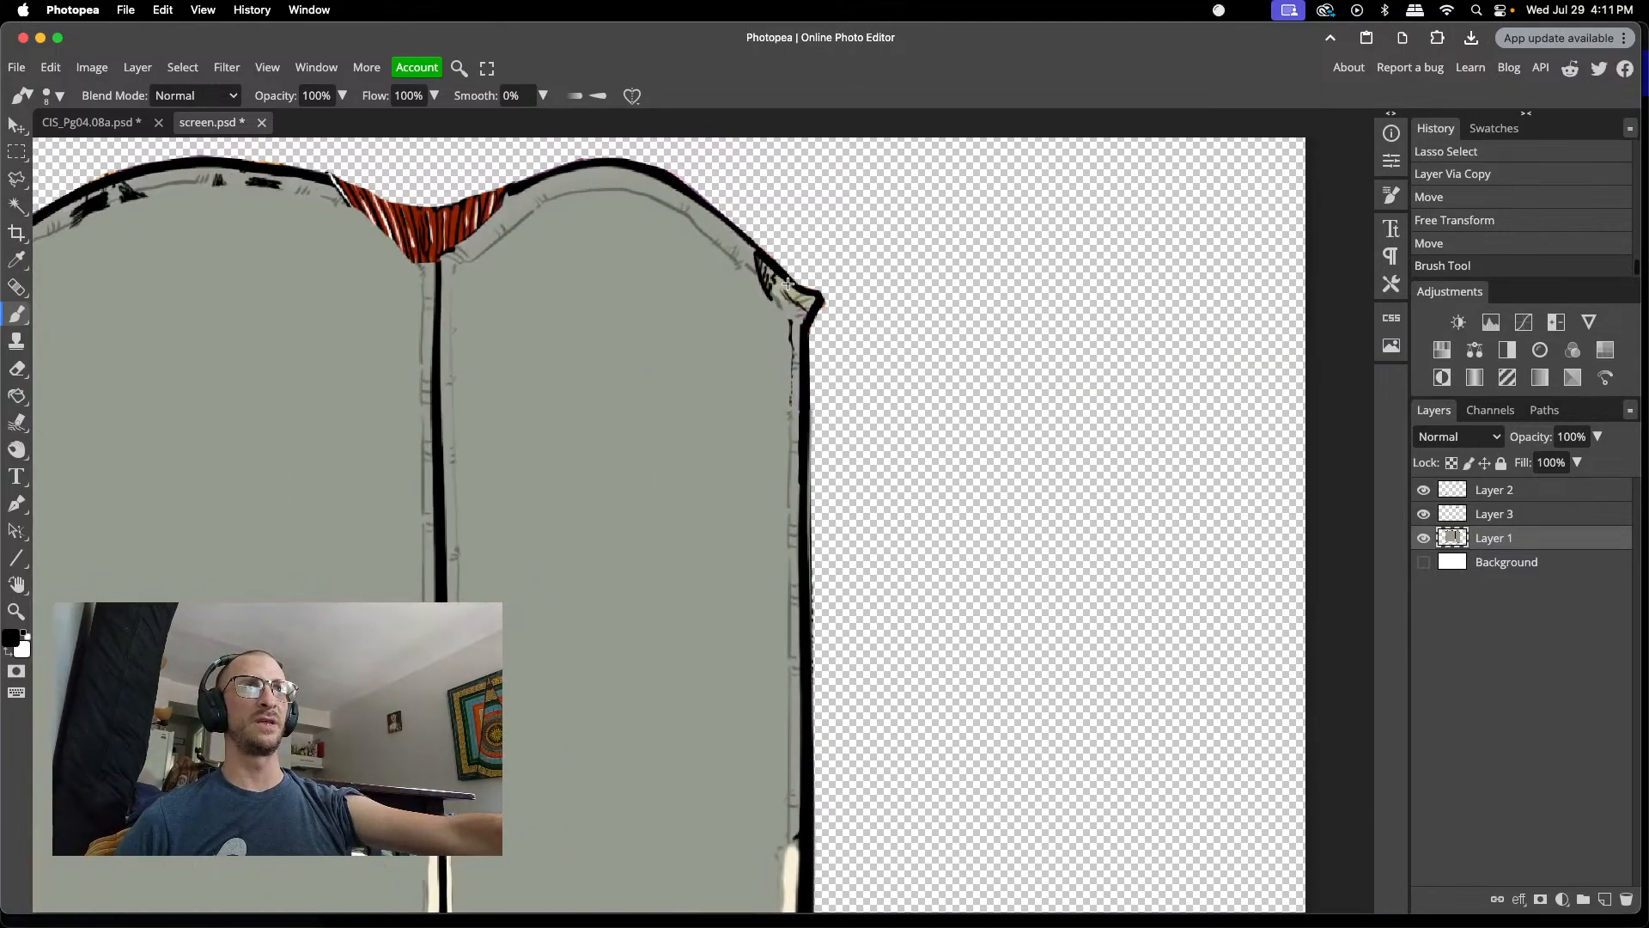
{"action": "scroll", "coordinate": [789, 284], "scroll_direction": "up", "scroll_amount": 2}
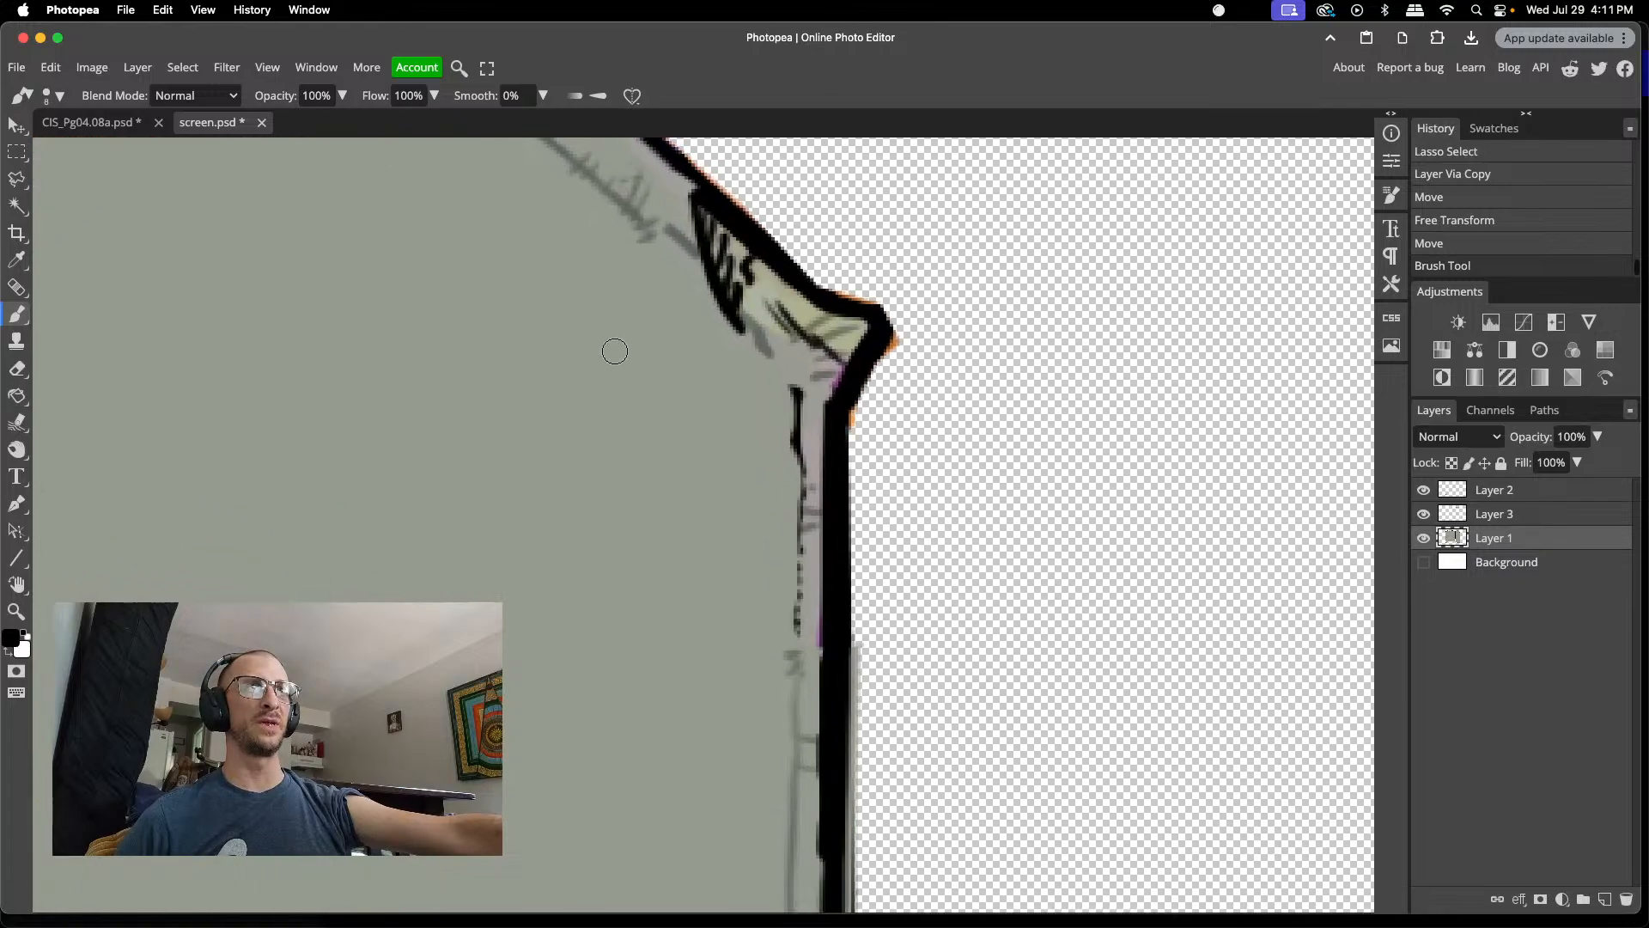
{"action": "left_click", "coordinate": [615, 350], "text": "alt"}
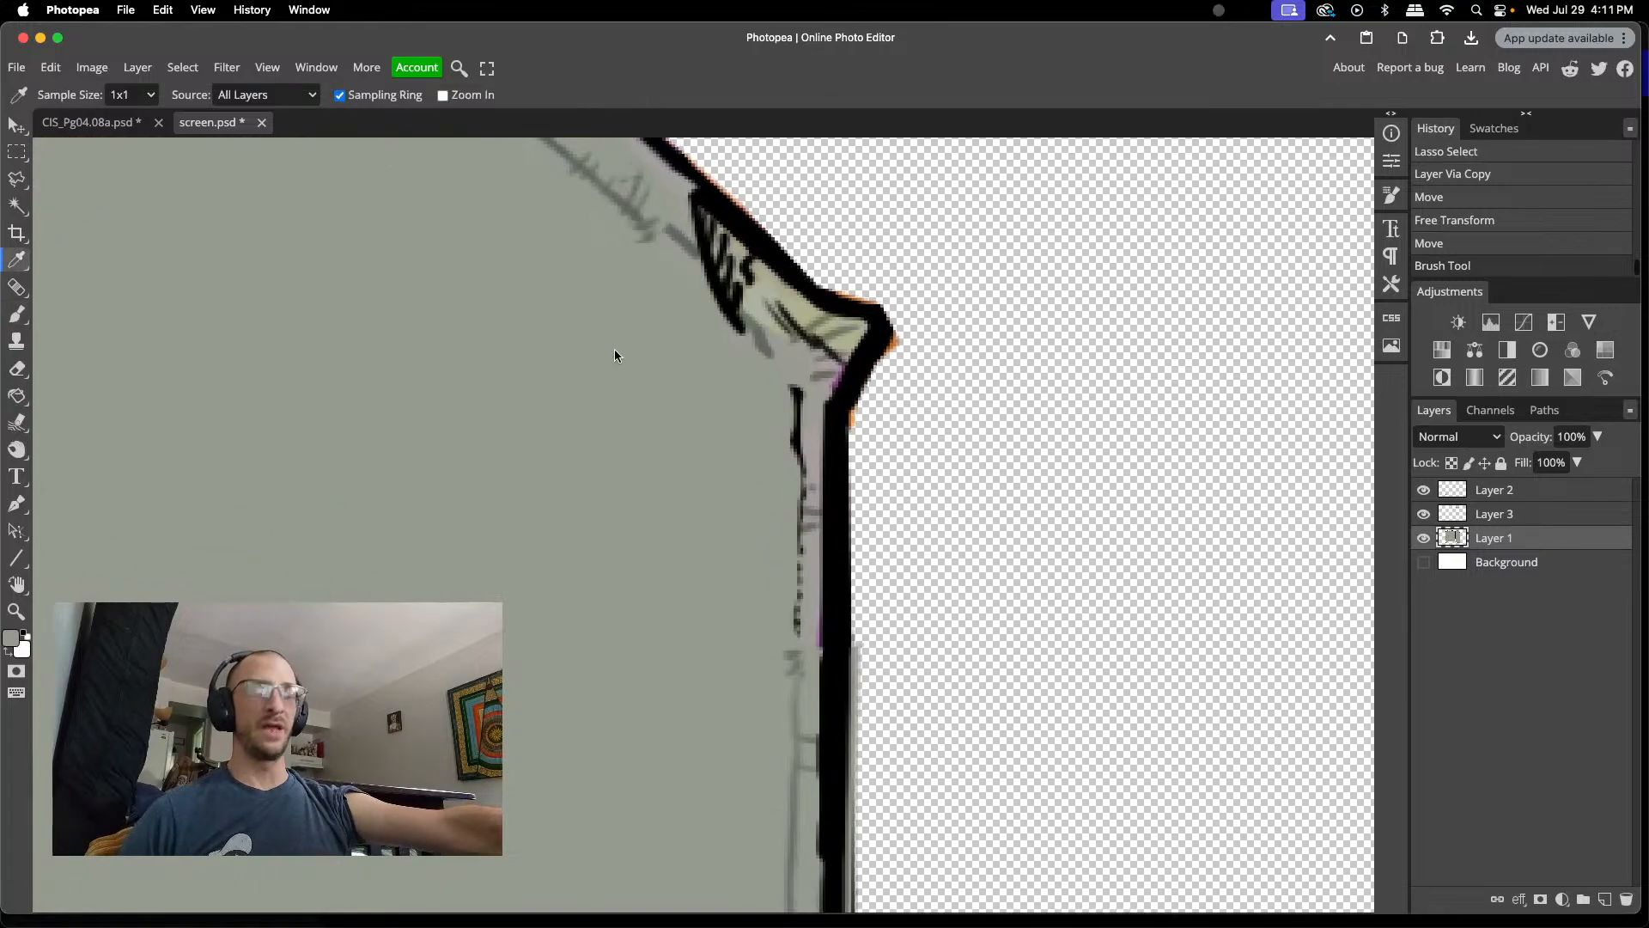
{"action": "mouse_move", "coordinate": [731, 338]}
{"action": "left_mouse_down"}
{"action": "mouse_move", "coordinate": [679, 289]}
{"action": "mouse_move", "coordinate": [746, 273]}
{"action": "mouse_move", "coordinate": [683, 208]}
{"action": "mouse_move", "coordinate": [782, 310]}
{"action": "mouse_move", "coordinate": [849, 329]}
{"action": "mouse_move", "coordinate": [743, 271]}
{"action": "mouse_move", "coordinate": [856, 368]}
{"action": "mouse_move", "coordinate": [732, 342]}
{"action": "mouse_move", "coordinate": [700, 279]}
{"action": "mouse_move", "coordinate": [724, 306]}
{"action": "left_mouse_up"}
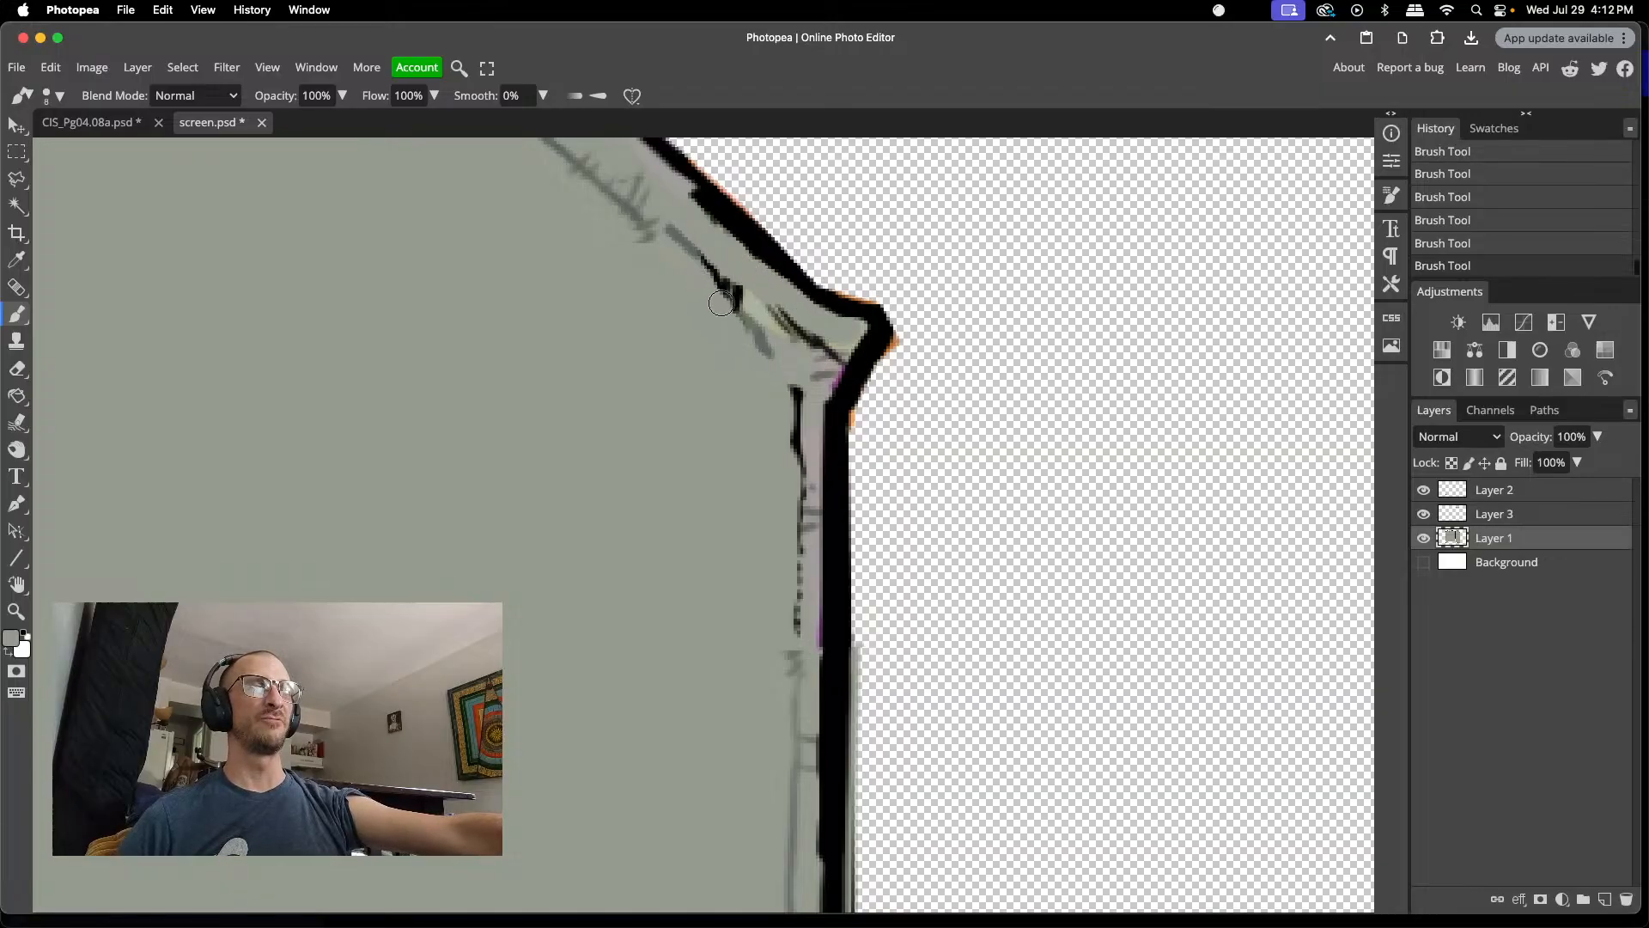
- Erase the coloured fringe outside the pointed corner on Layer 1 and a spot along the arch's slope on Layer 3
{"action": "key", "text": "e"}
{"action": "left_click_drag", "start_coordinate": [865, 420], "coordinate": [894, 369]}
{"action": "left_click", "coordinate": [914, 329]}
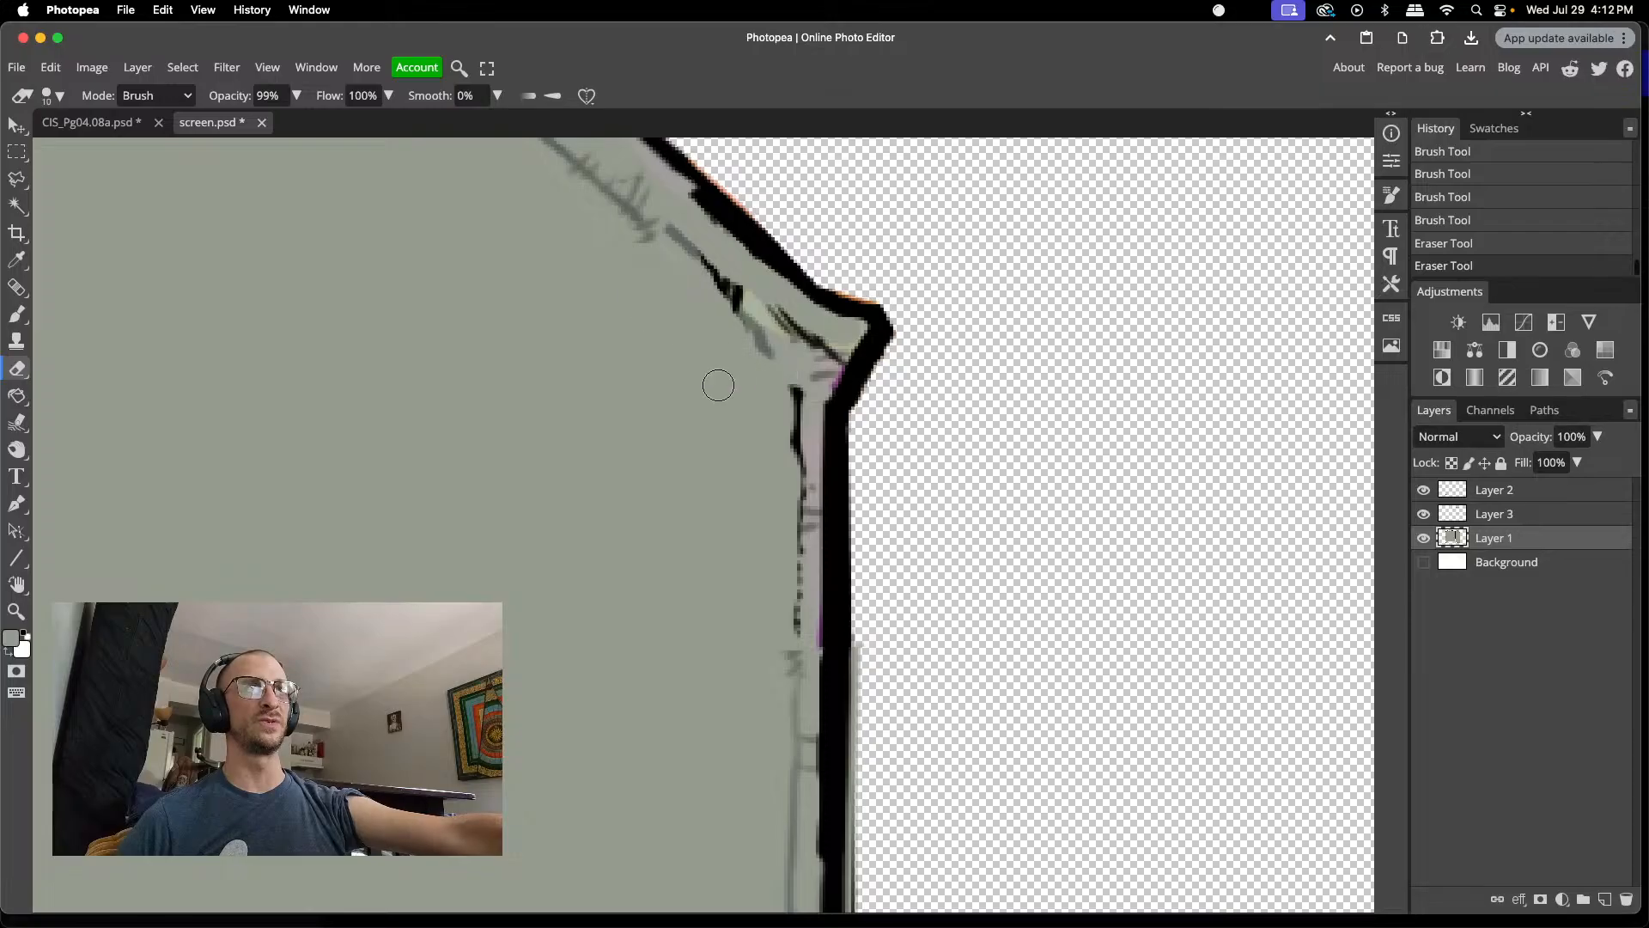
{"action": "scroll", "coordinate": [651, 252], "scroll_direction": "down", "scroll_amount": 4}
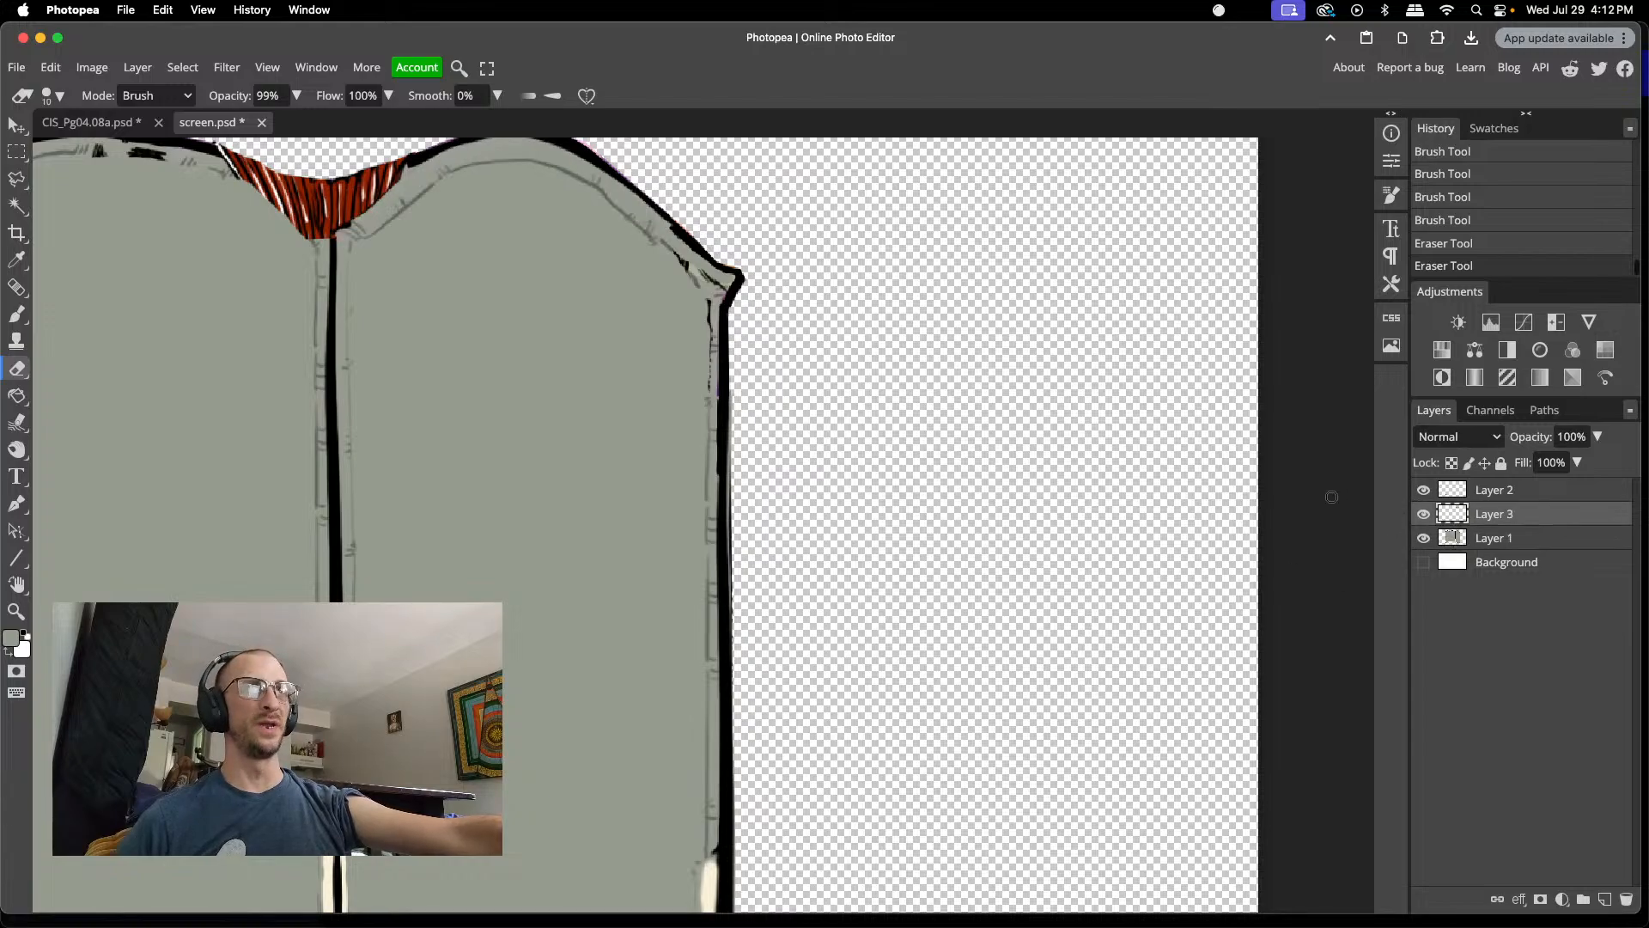
{"action": "left_click", "coordinate": [654, 200]}
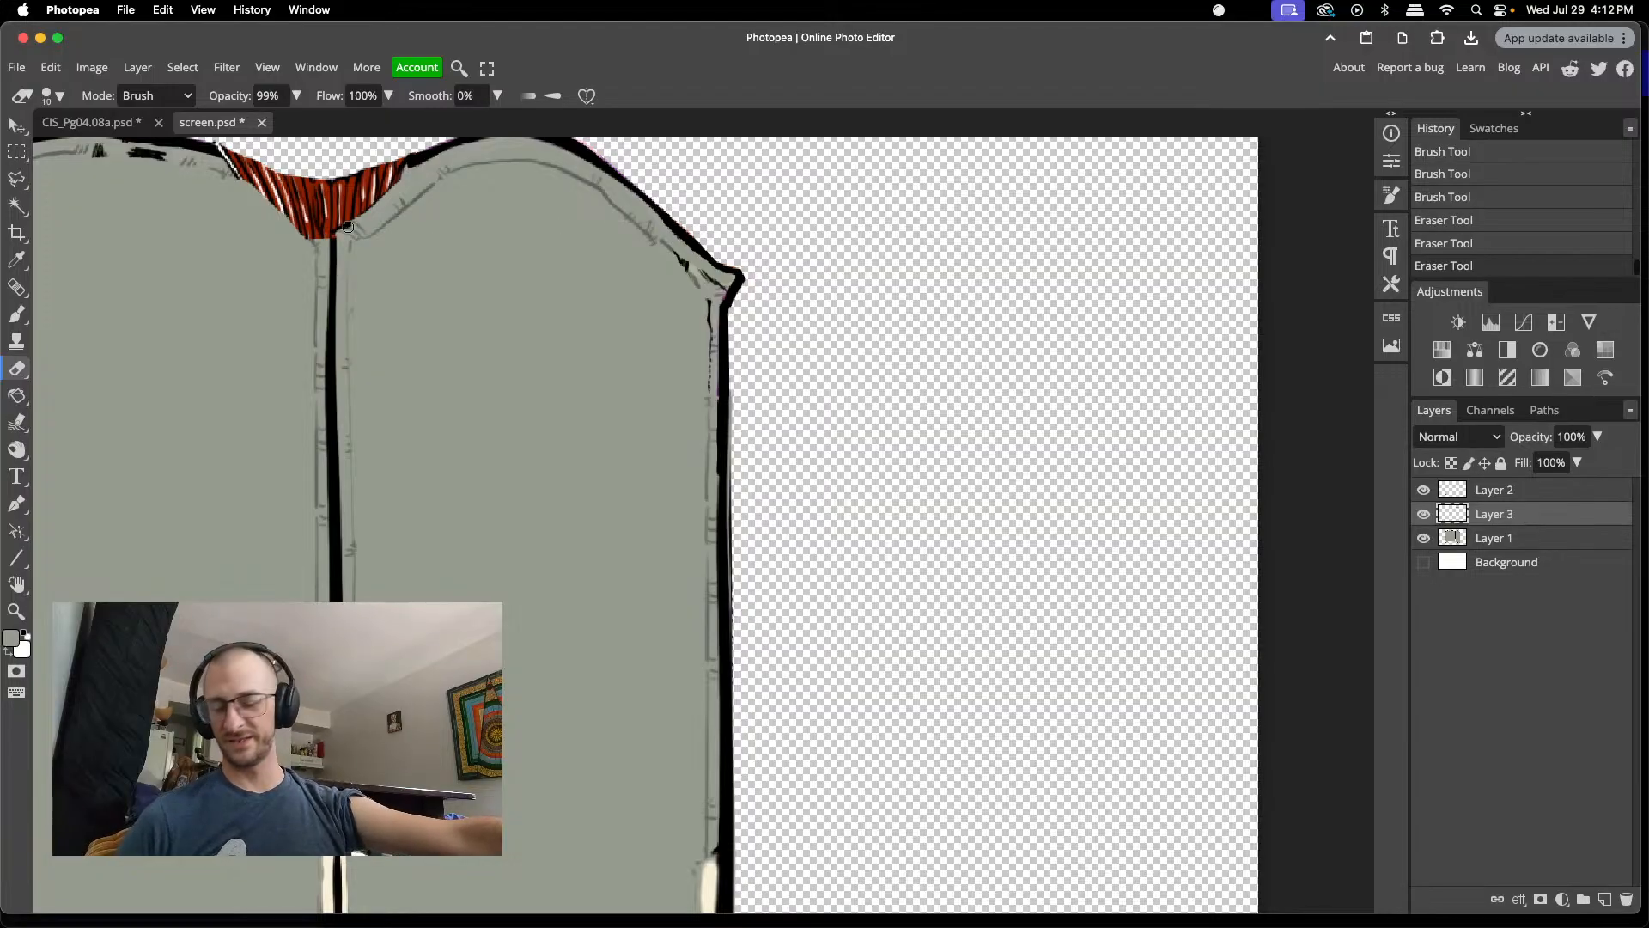
- Paint a curved grey frame strip across the red hatching between the two arches on Layer 3
{"action": "scroll", "coordinate": [348, 227], "scroll_direction": "up", "scroll_amount": 3}
{"action": "scroll", "coordinate": [348, 227], "scroll_direction": "up", "scroll_amount": 3}
{"action": "scroll", "coordinate": [348, 227], "scroll_direction": "left", "scroll_amount": 3}
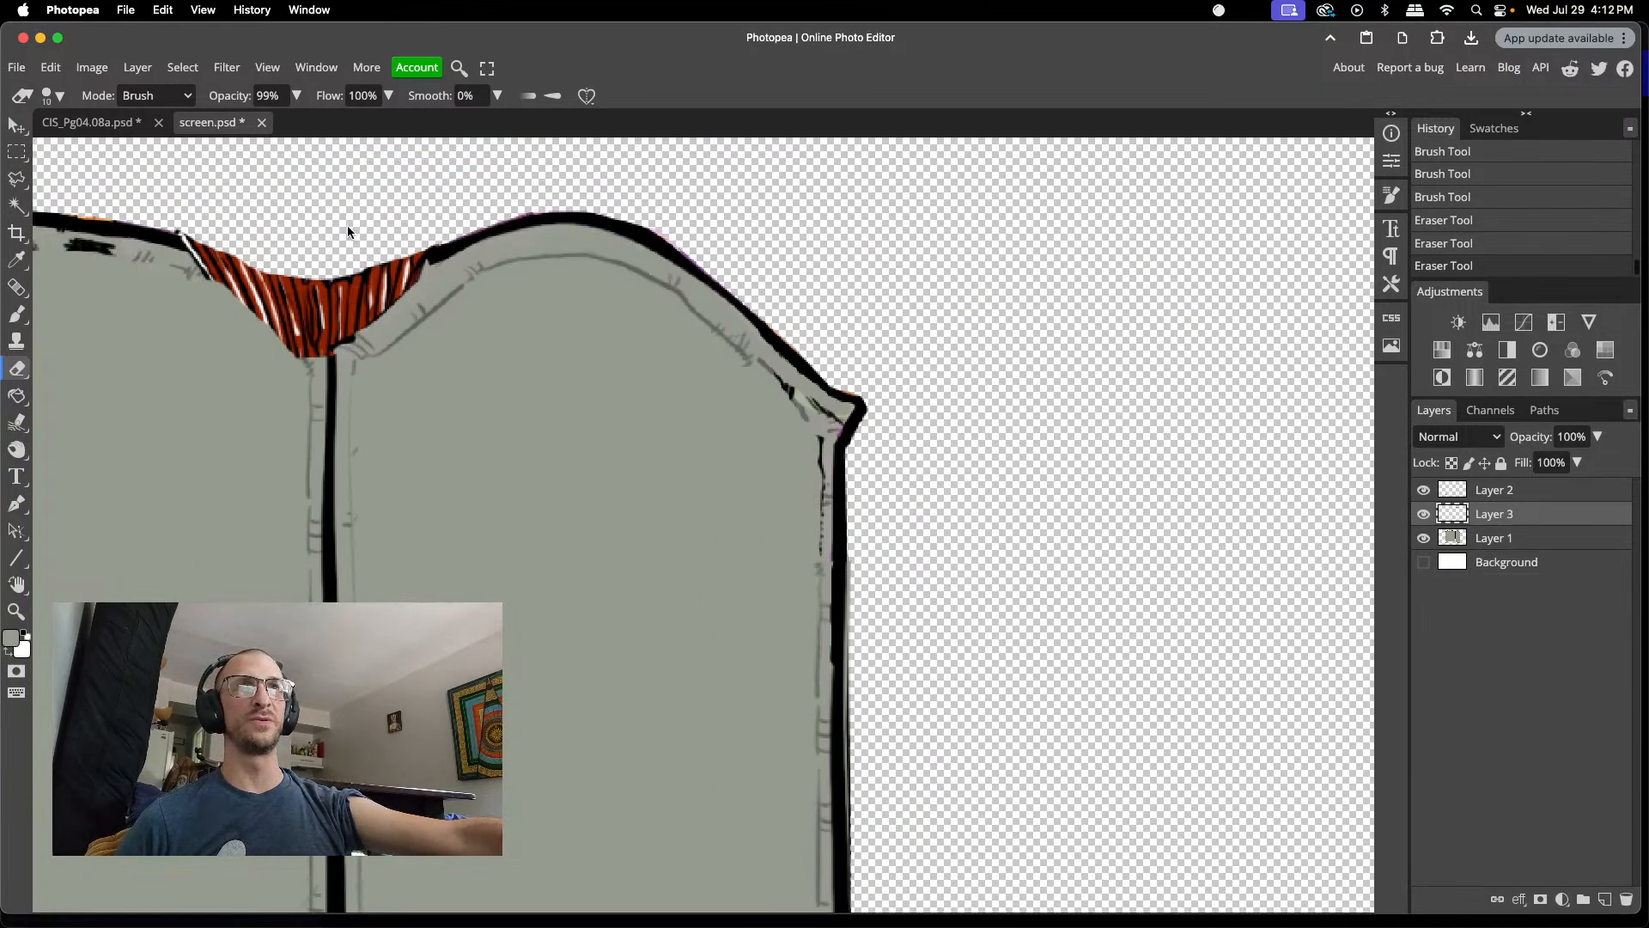
{"action": "scroll", "coordinate": [385, 234], "scroll_direction": "left", "scroll_amount": 2}
{"action": "scroll", "coordinate": [478, 290], "scroll_direction": "up", "scroll_amount": 4}
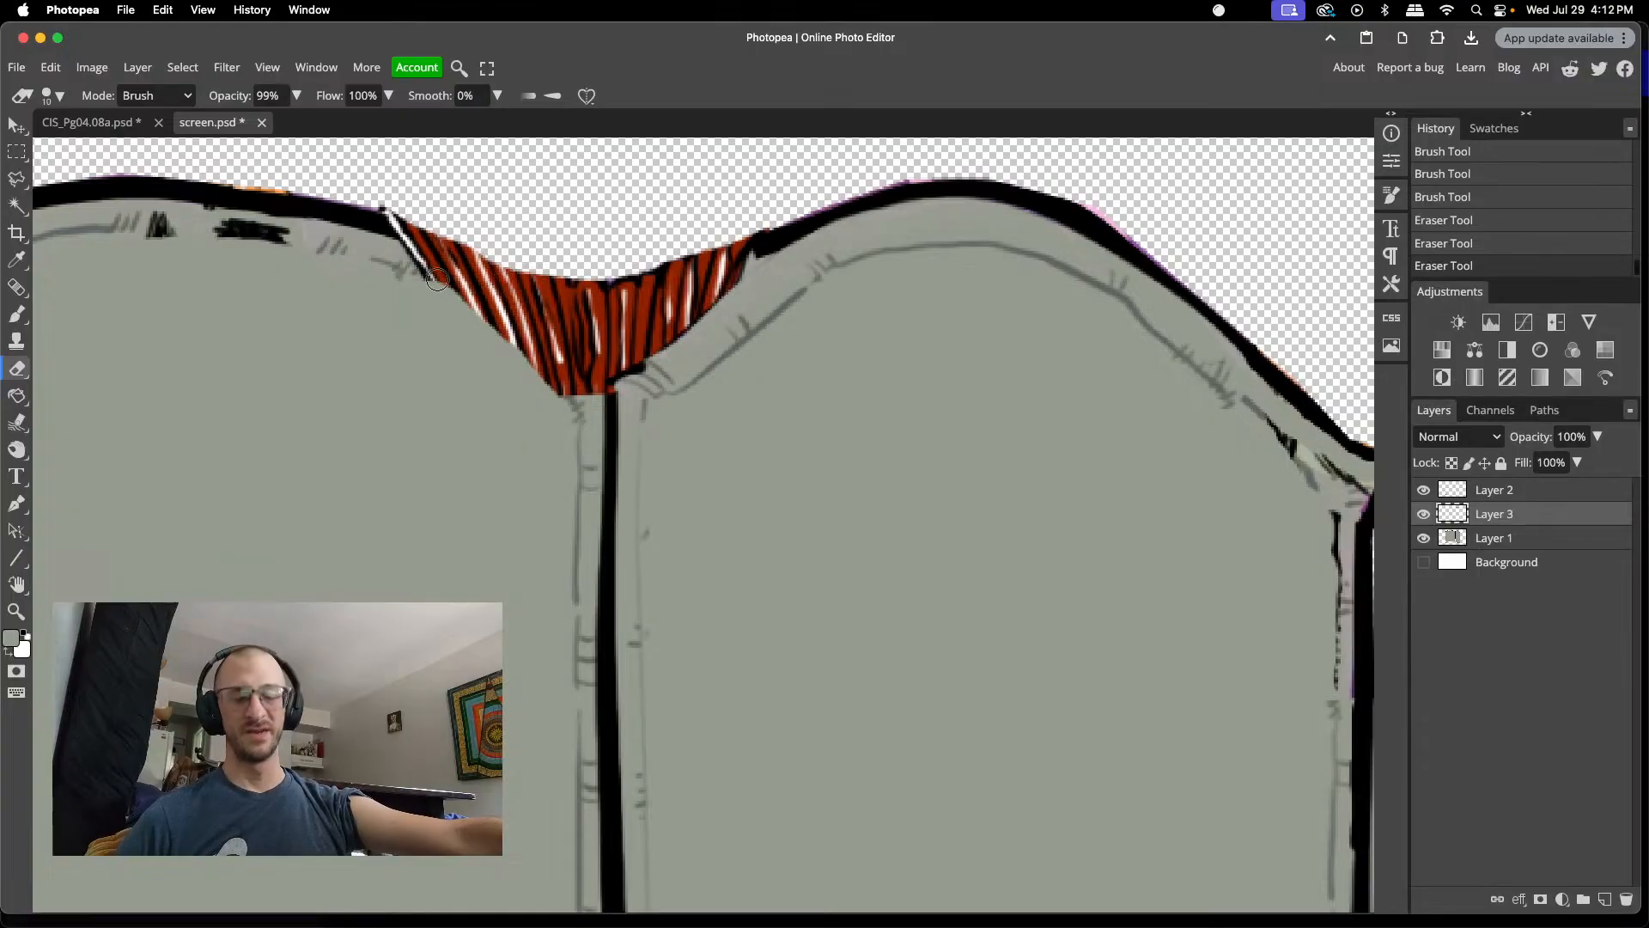
{"action": "key", "text": "i"}
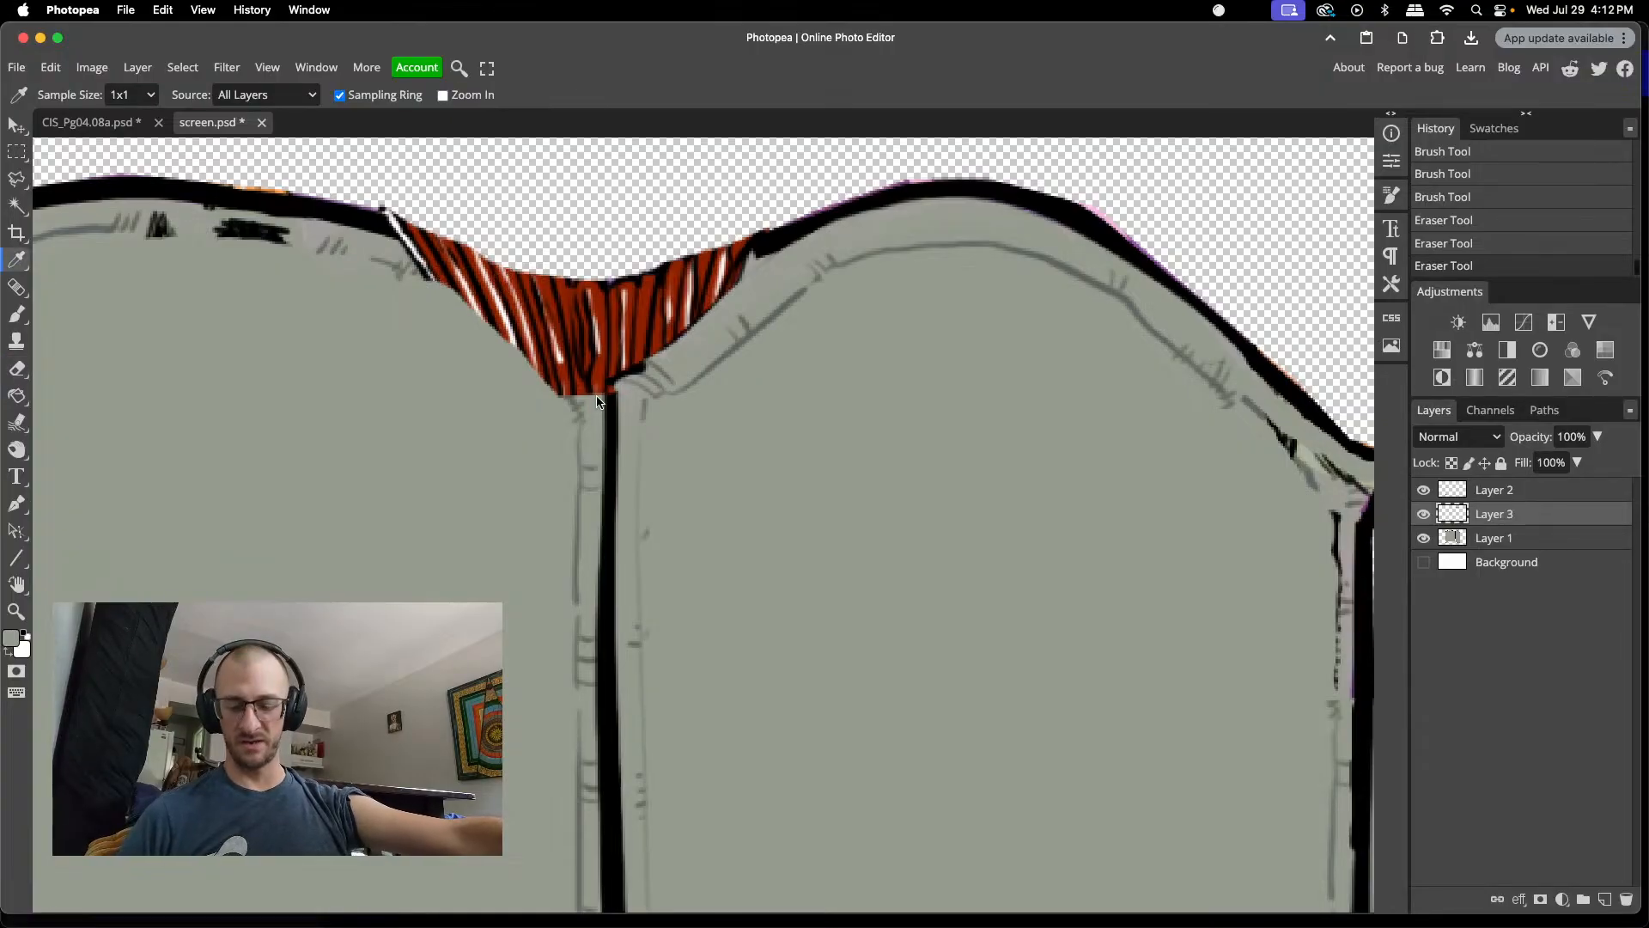
{"action": "key", "text": "b"}
{"action": "mouse_move", "coordinate": [591, 397]}
{"action": "left_mouse_down"}
{"action": "mouse_move", "coordinate": [500, 300]}
{"action": "mouse_move", "coordinate": [409, 256]}
{"action": "left_mouse_up"}
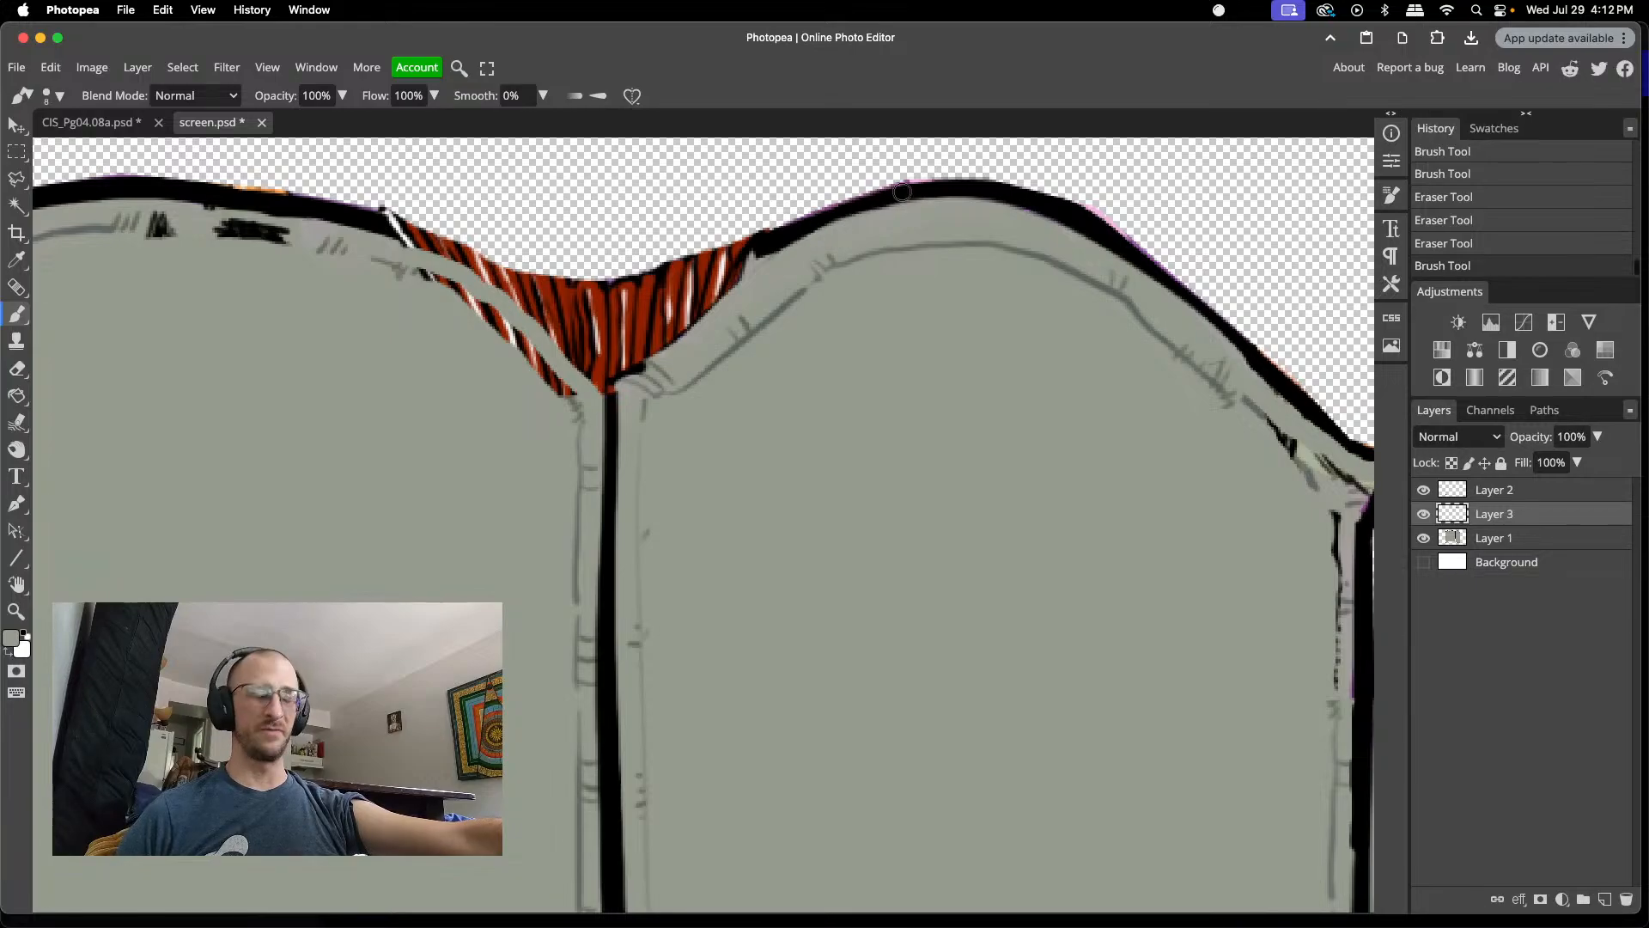
- Erase the coloured fringe and stray marks above the arch outlines on Layer 1
{"action": "left_click", "coordinate": [1521, 538]}
{"action": "key", "text": "e"}
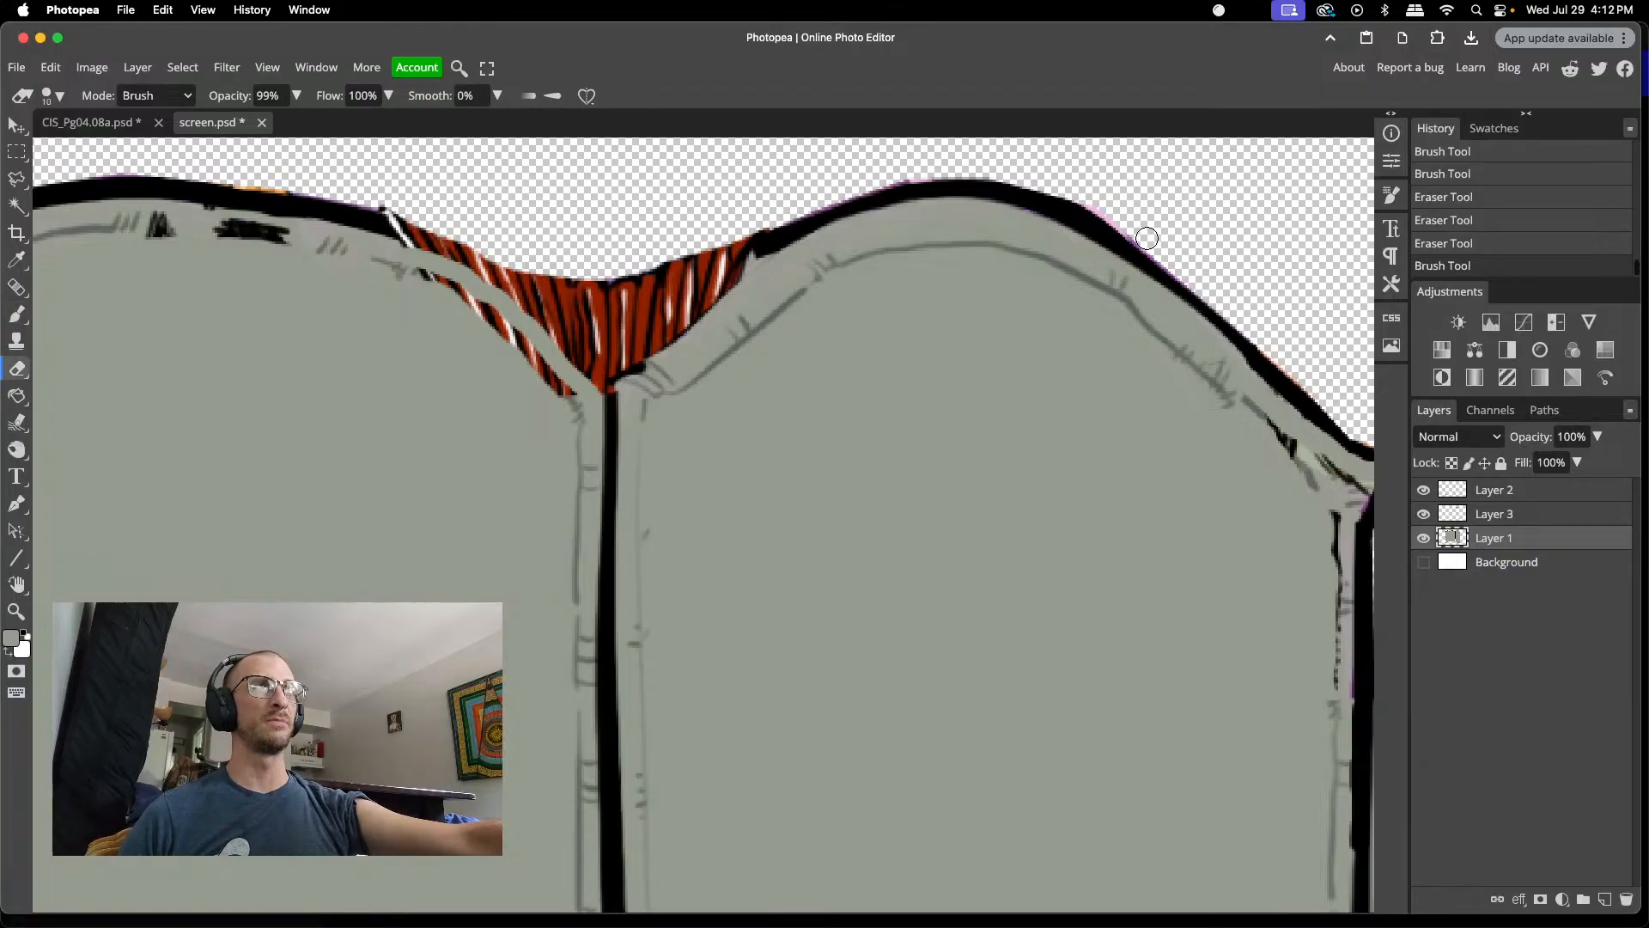
{"action": "left_click_drag", "start_coordinate": [1136, 229], "coordinate": [1117, 207]}
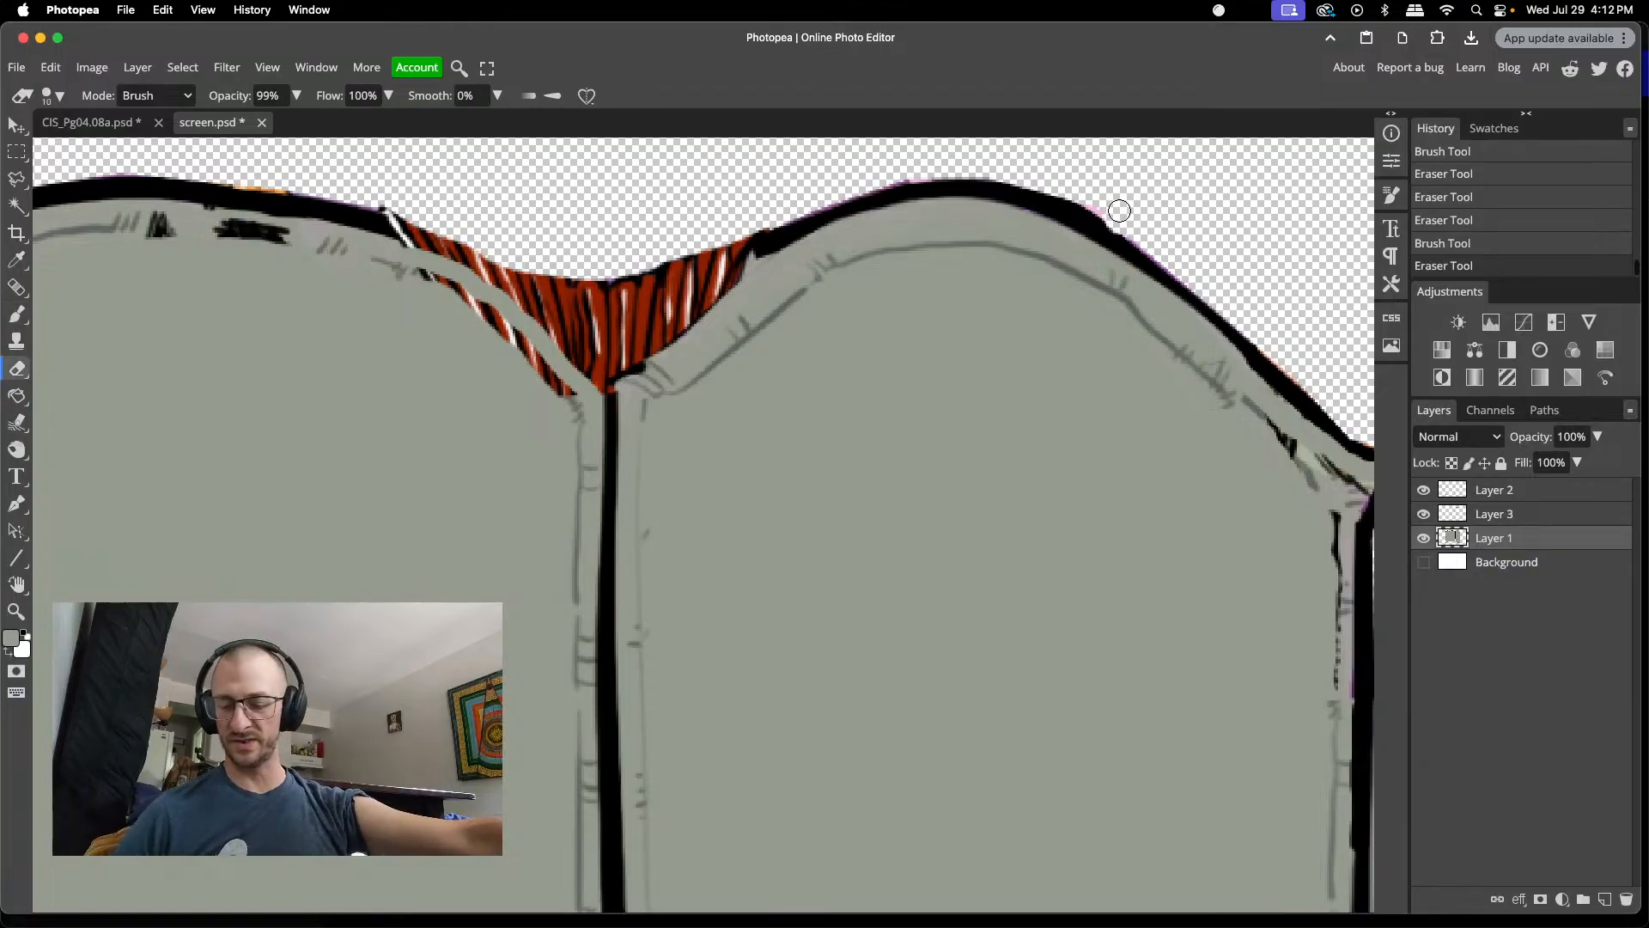
{"action": "key", "text": "super+z"}
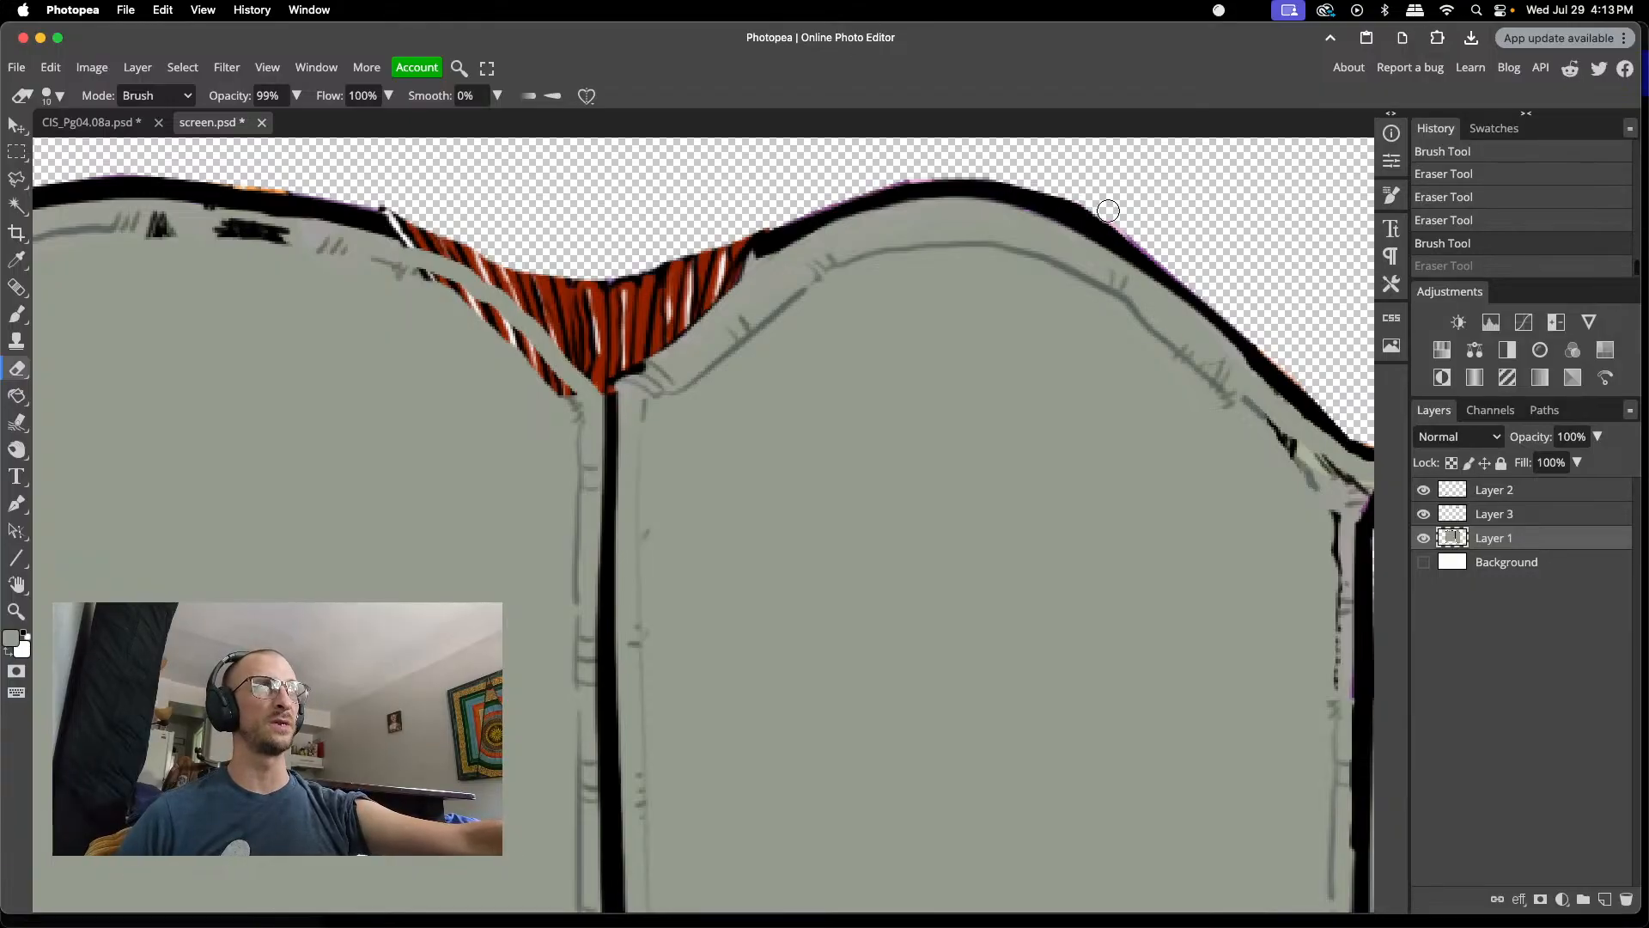
{"action": "left_click_drag", "start_coordinate": [1125, 223], "coordinate": [1168, 253]}
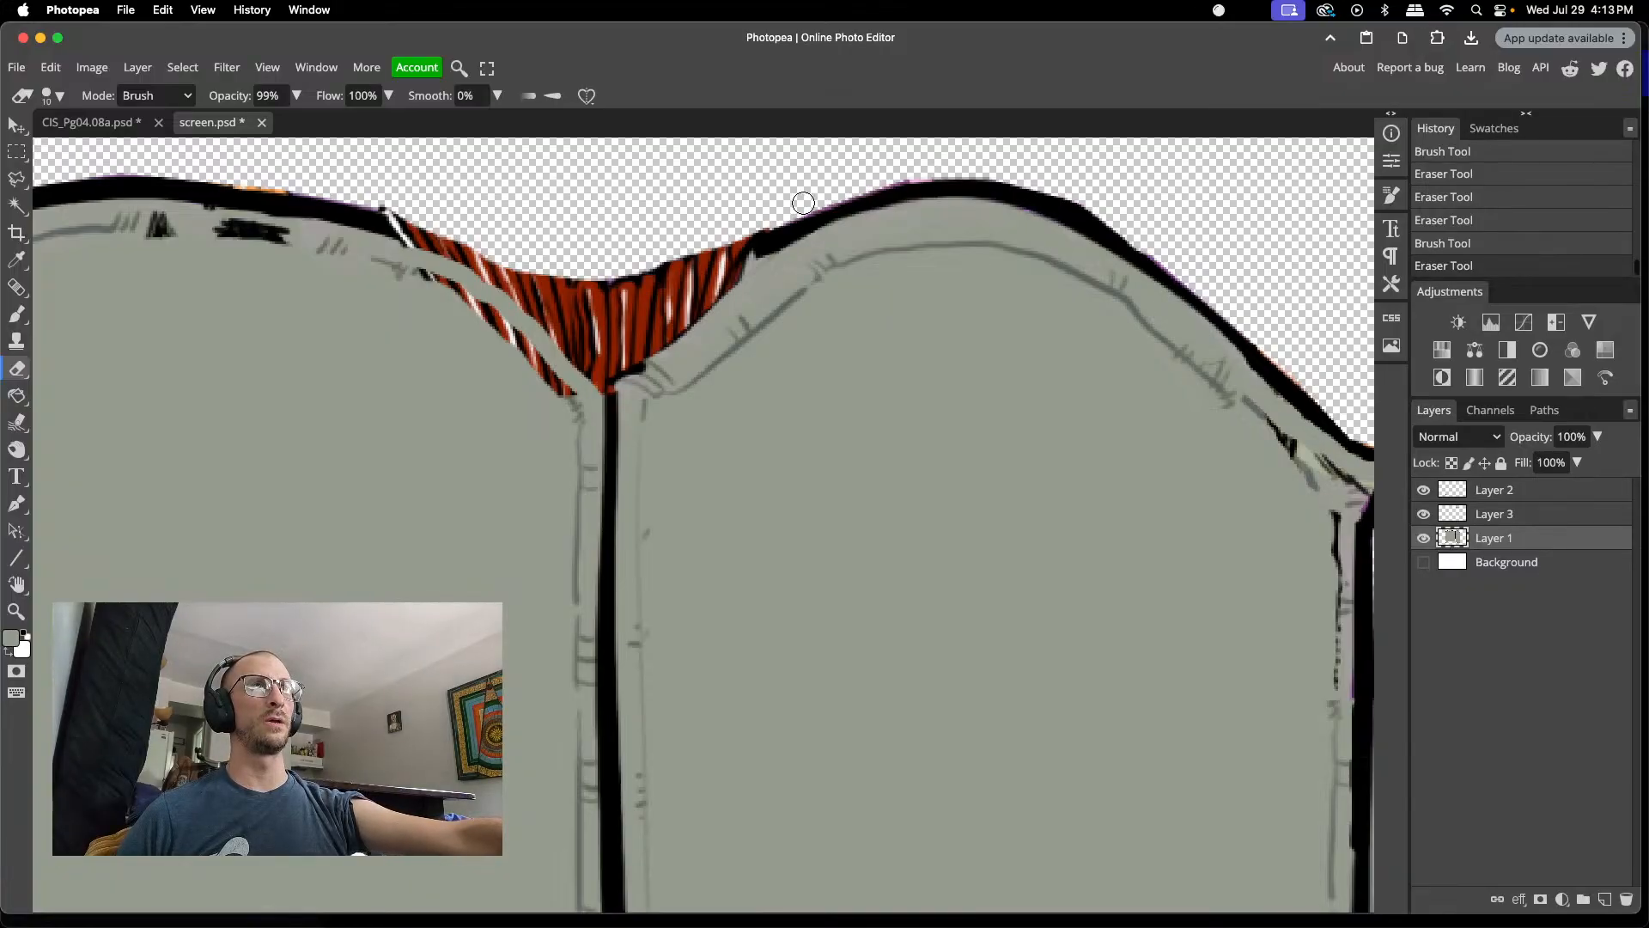
{"action": "left_click_drag", "start_coordinate": [908, 171], "coordinate": [939, 165]}
{"action": "left_click_drag", "start_coordinate": [382, 190], "coordinate": [417, 206]}
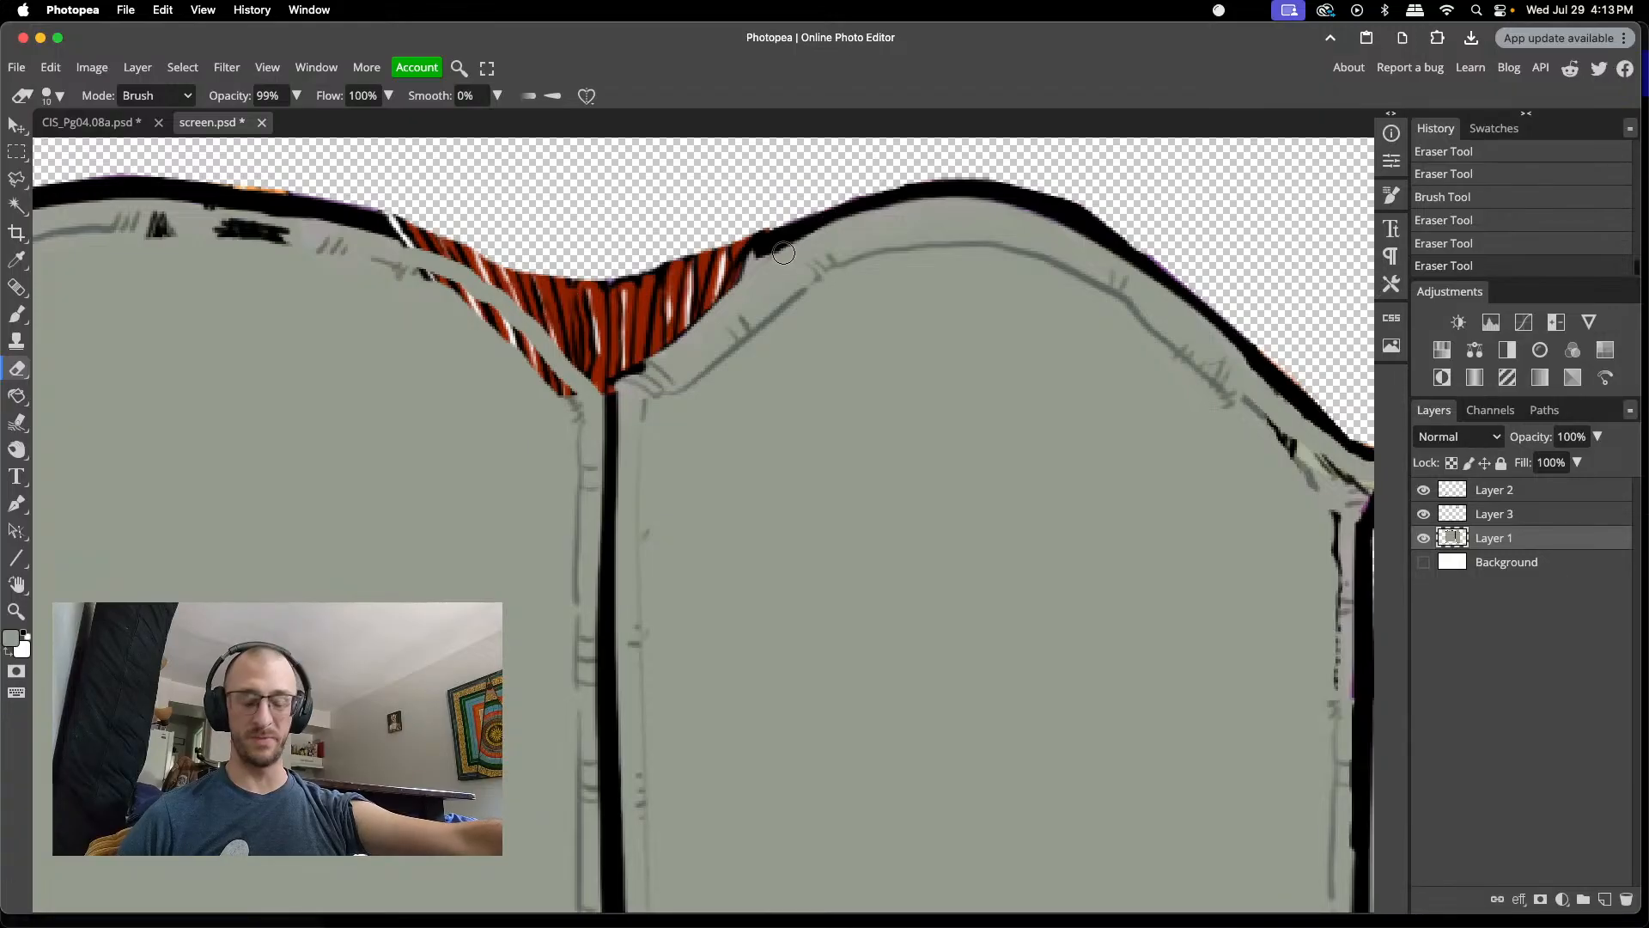
- Lasso the rising inner frame strip beside the red hatching and copy the selected area of Layer 1 to a new layer
{"action": "key", "text": "l"}
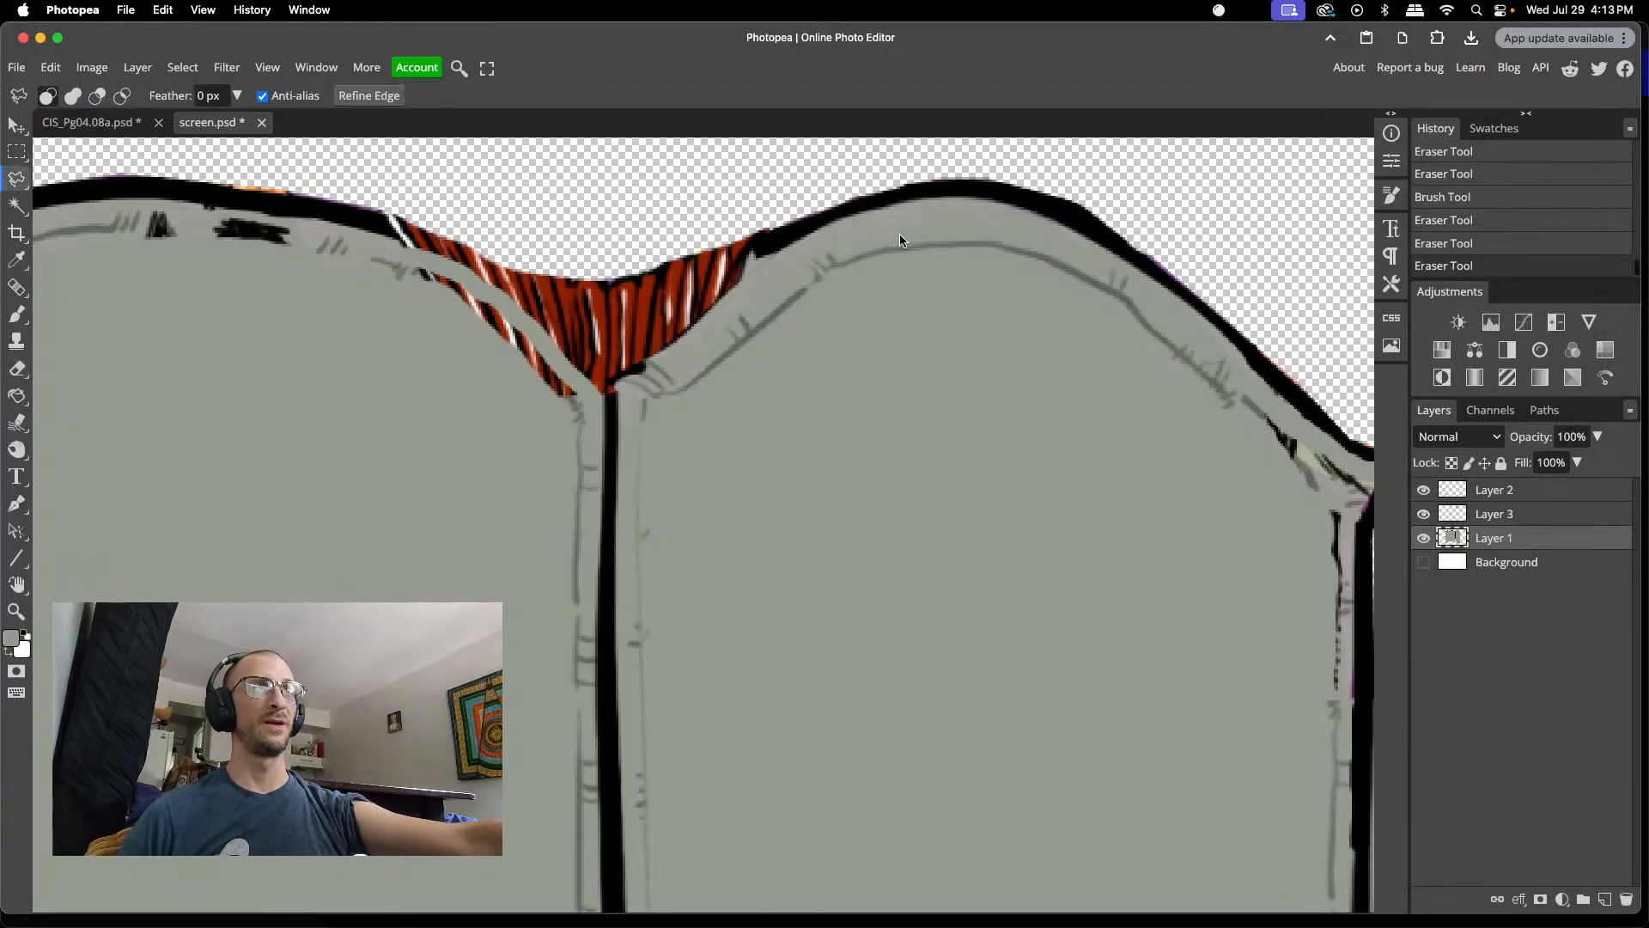
{"action": "left_click", "coordinate": [893, 268]}
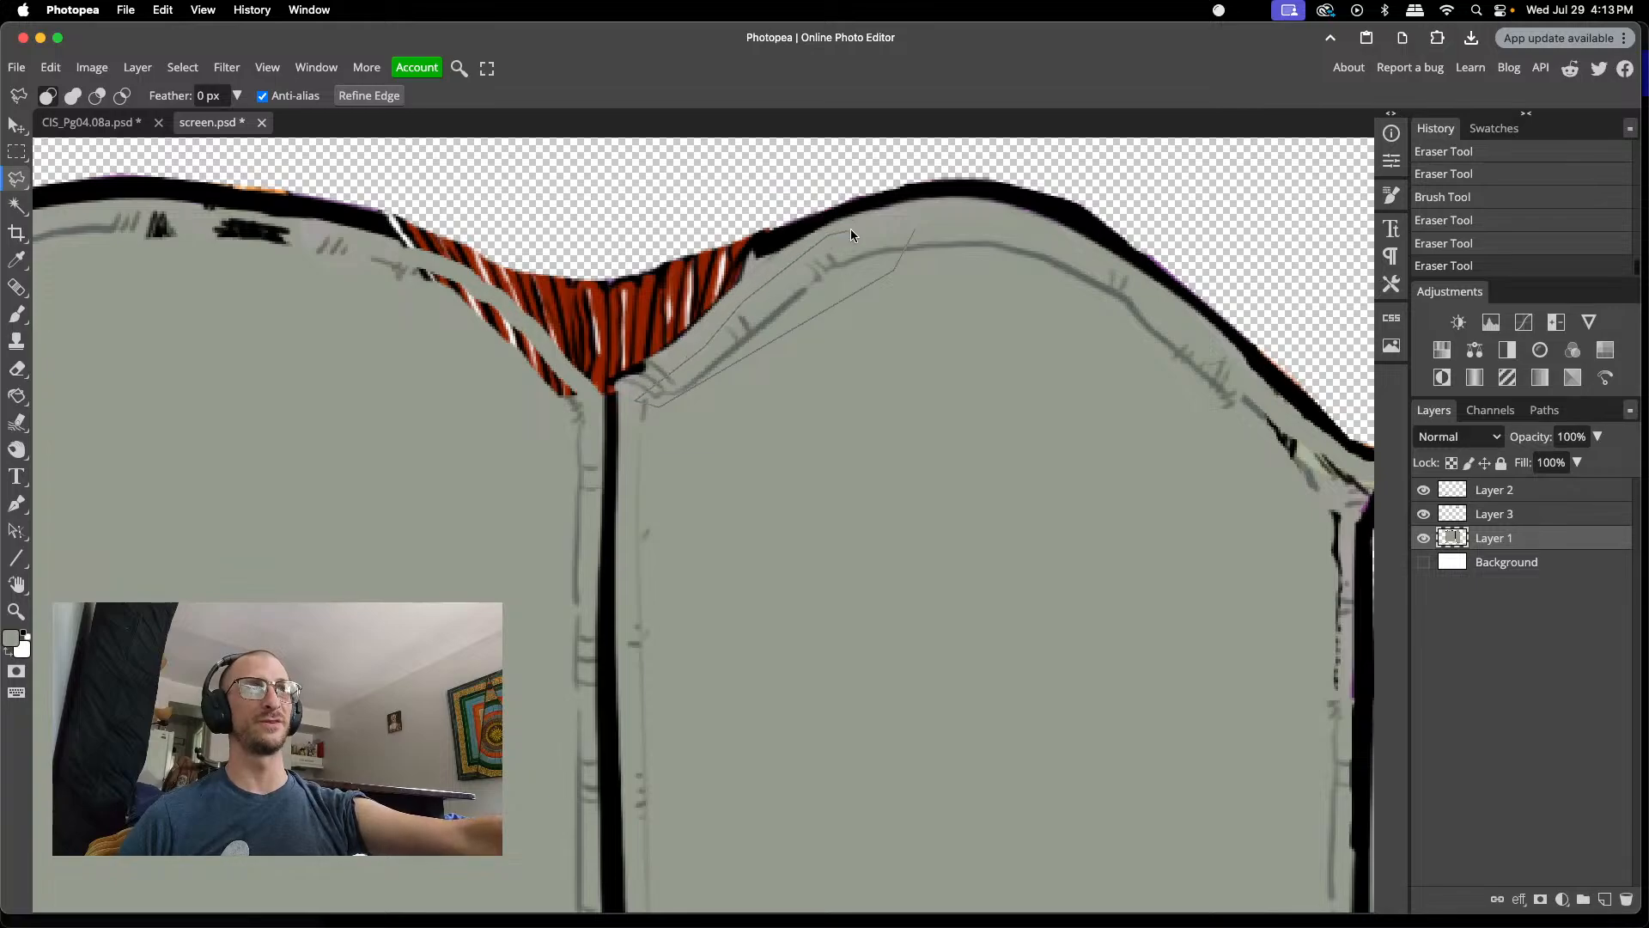
{"action": "left_click", "coordinate": [914, 228]}
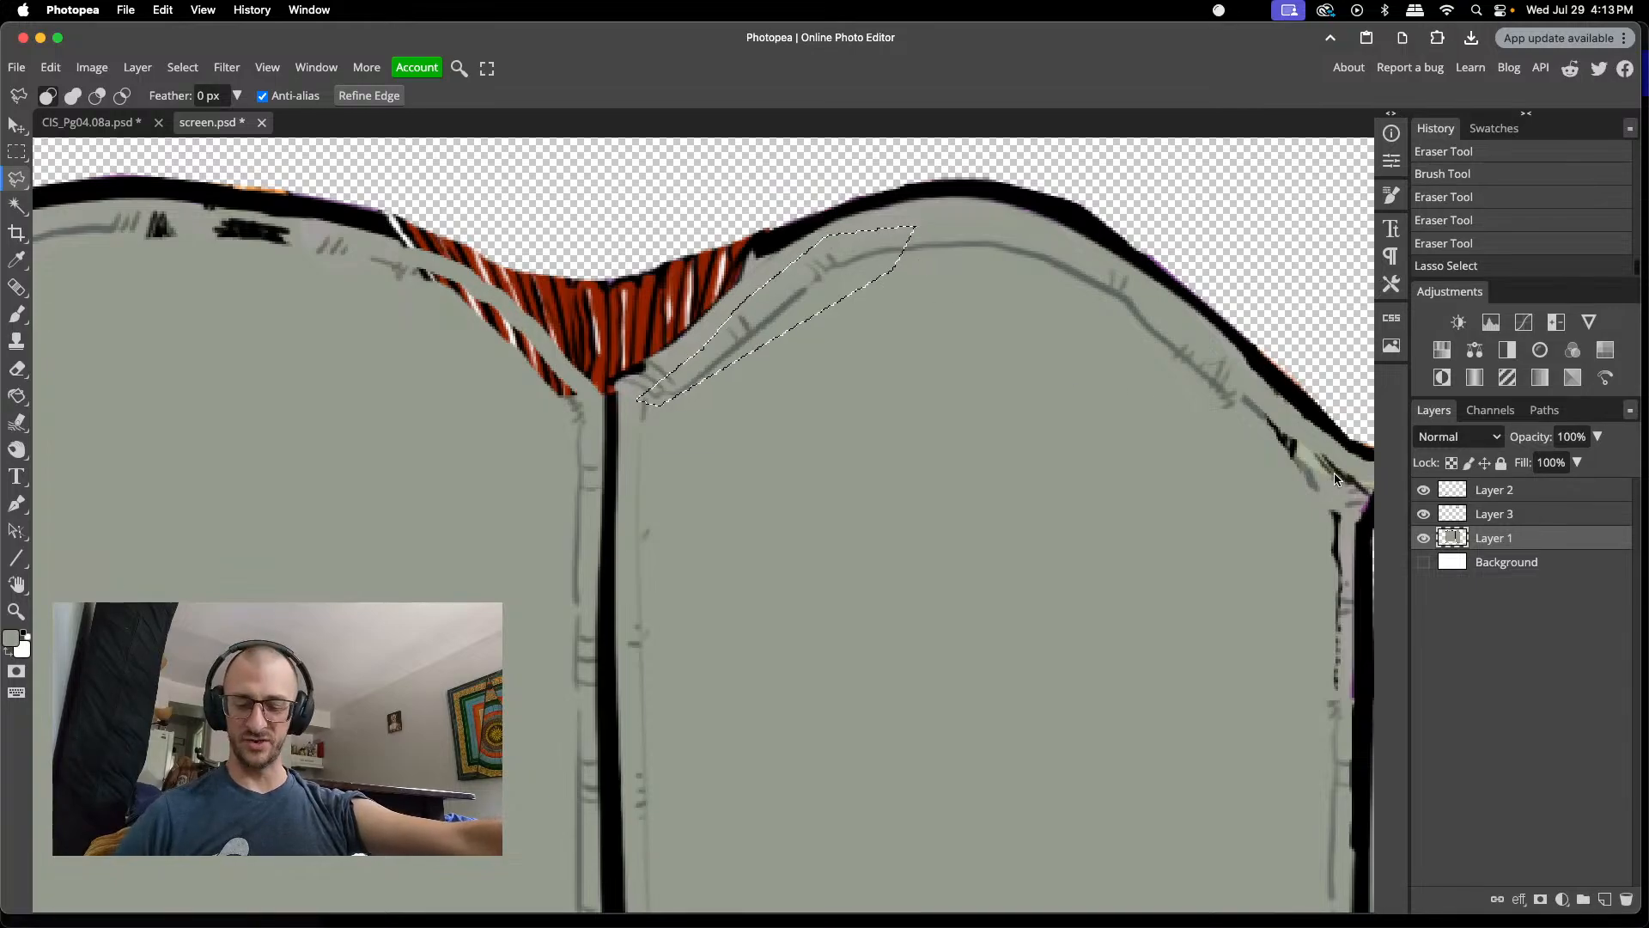
{"action": "key", "text": "ctrl+j"}
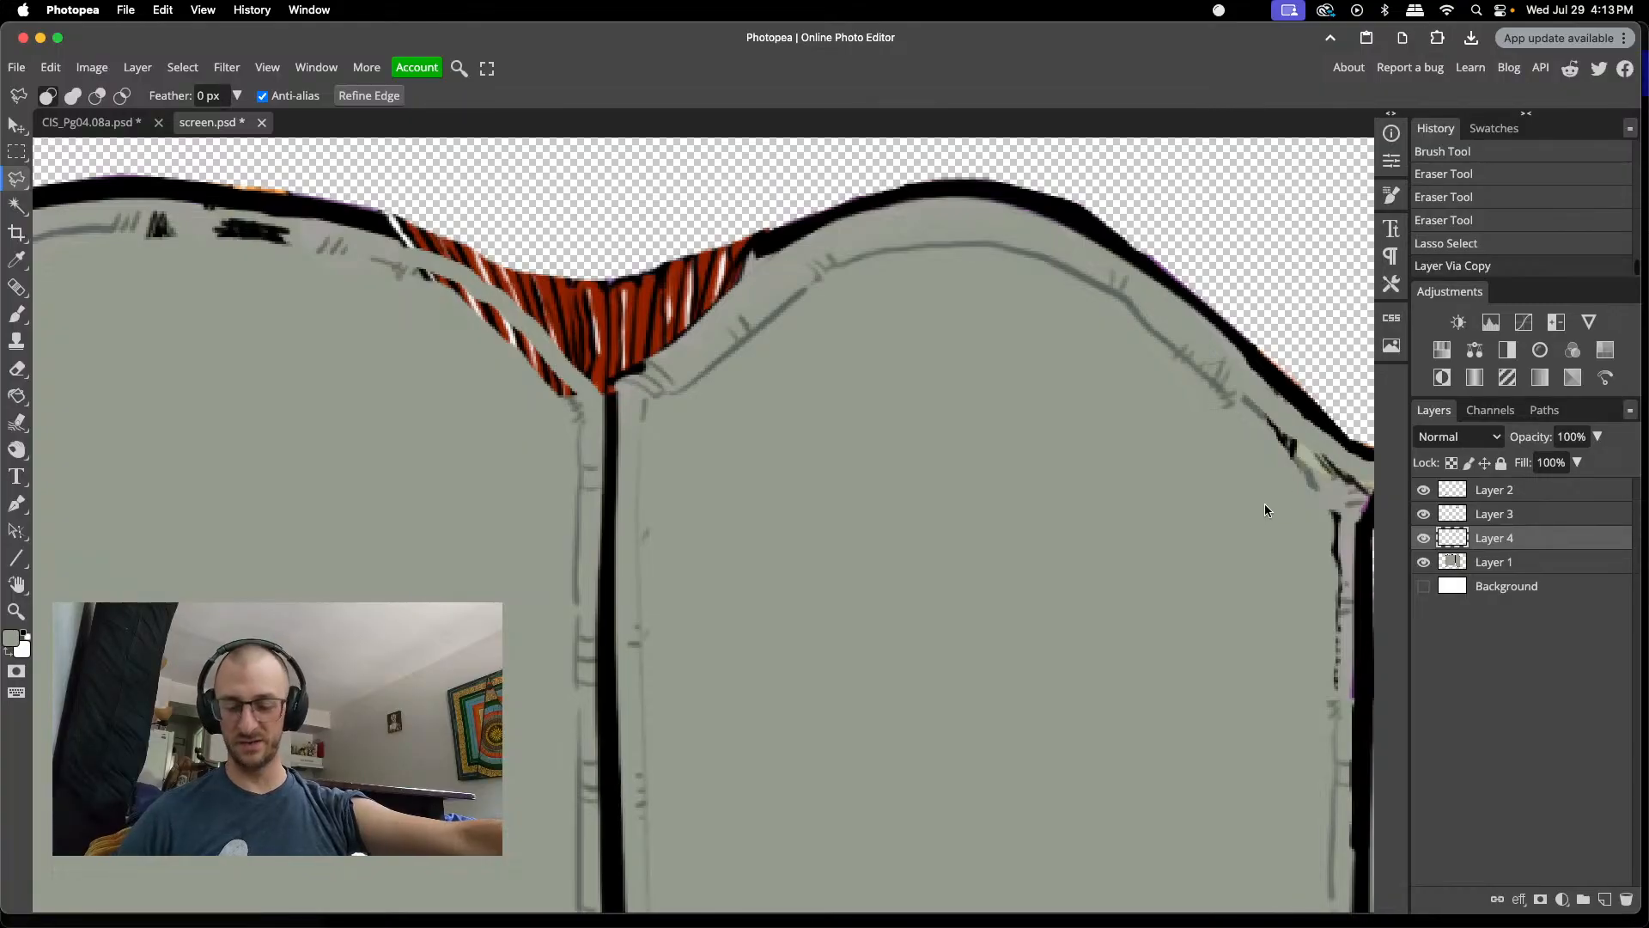
- Try to move the copied frame strip down toward the panel joint and undo the move
{"action": "key", "text": "v"}
{"action": "left_click_drag", "start_coordinate": [791, 278], "coordinate": [734, 350]}
{"action": "key", "text": "super+z"}
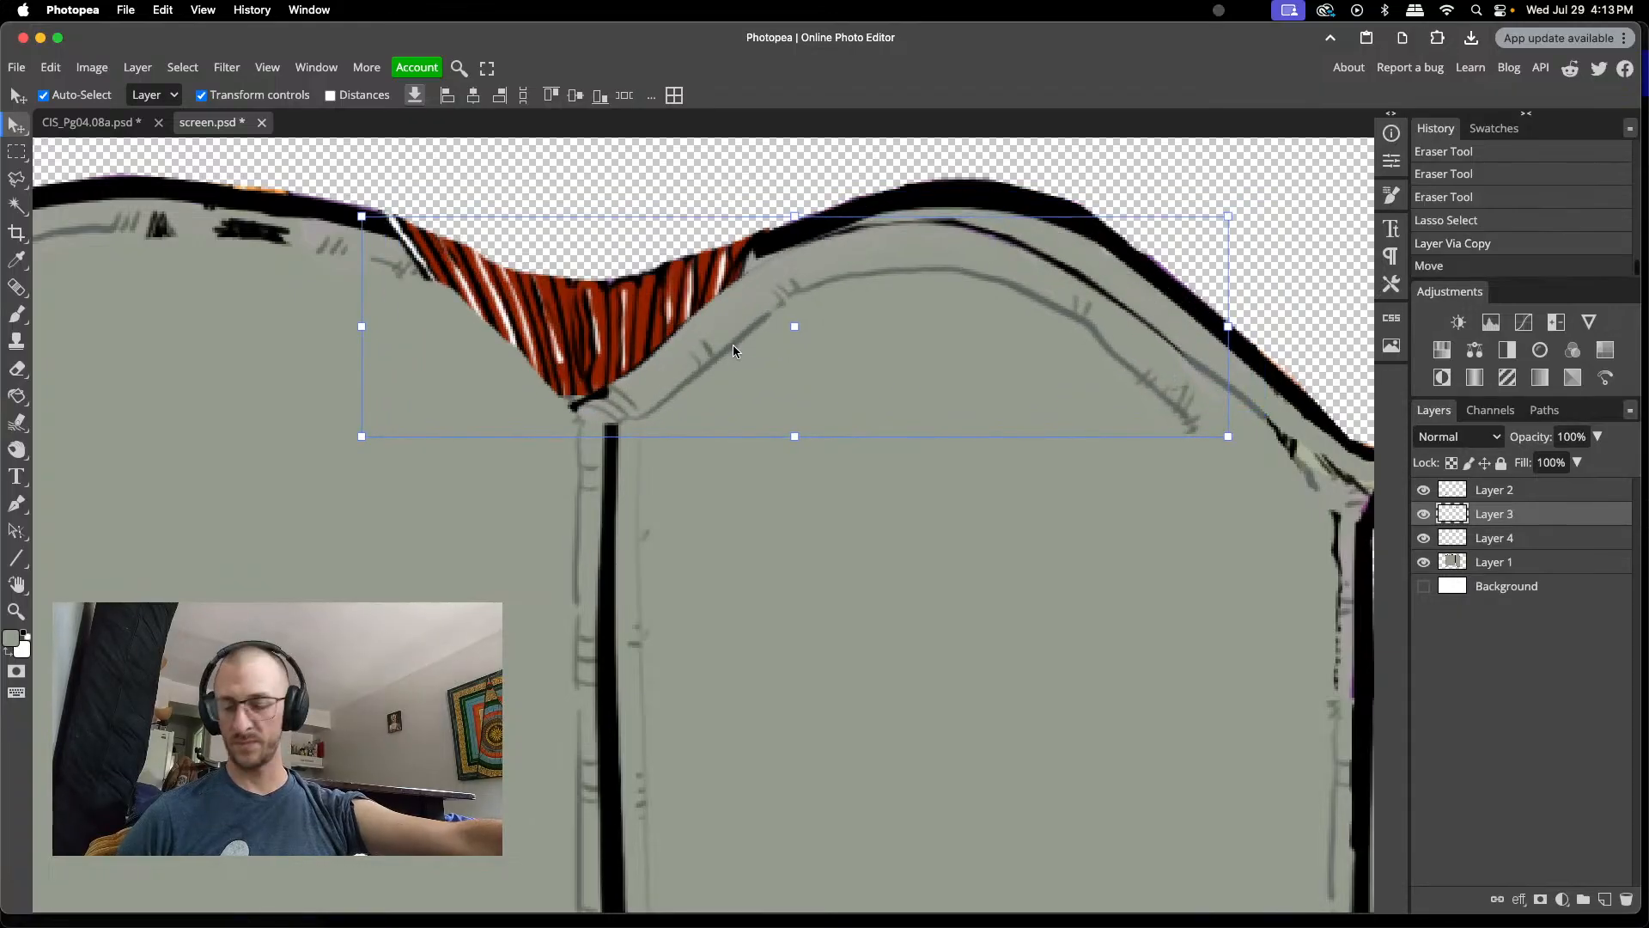
{"action": "key", "text": "super+z"}
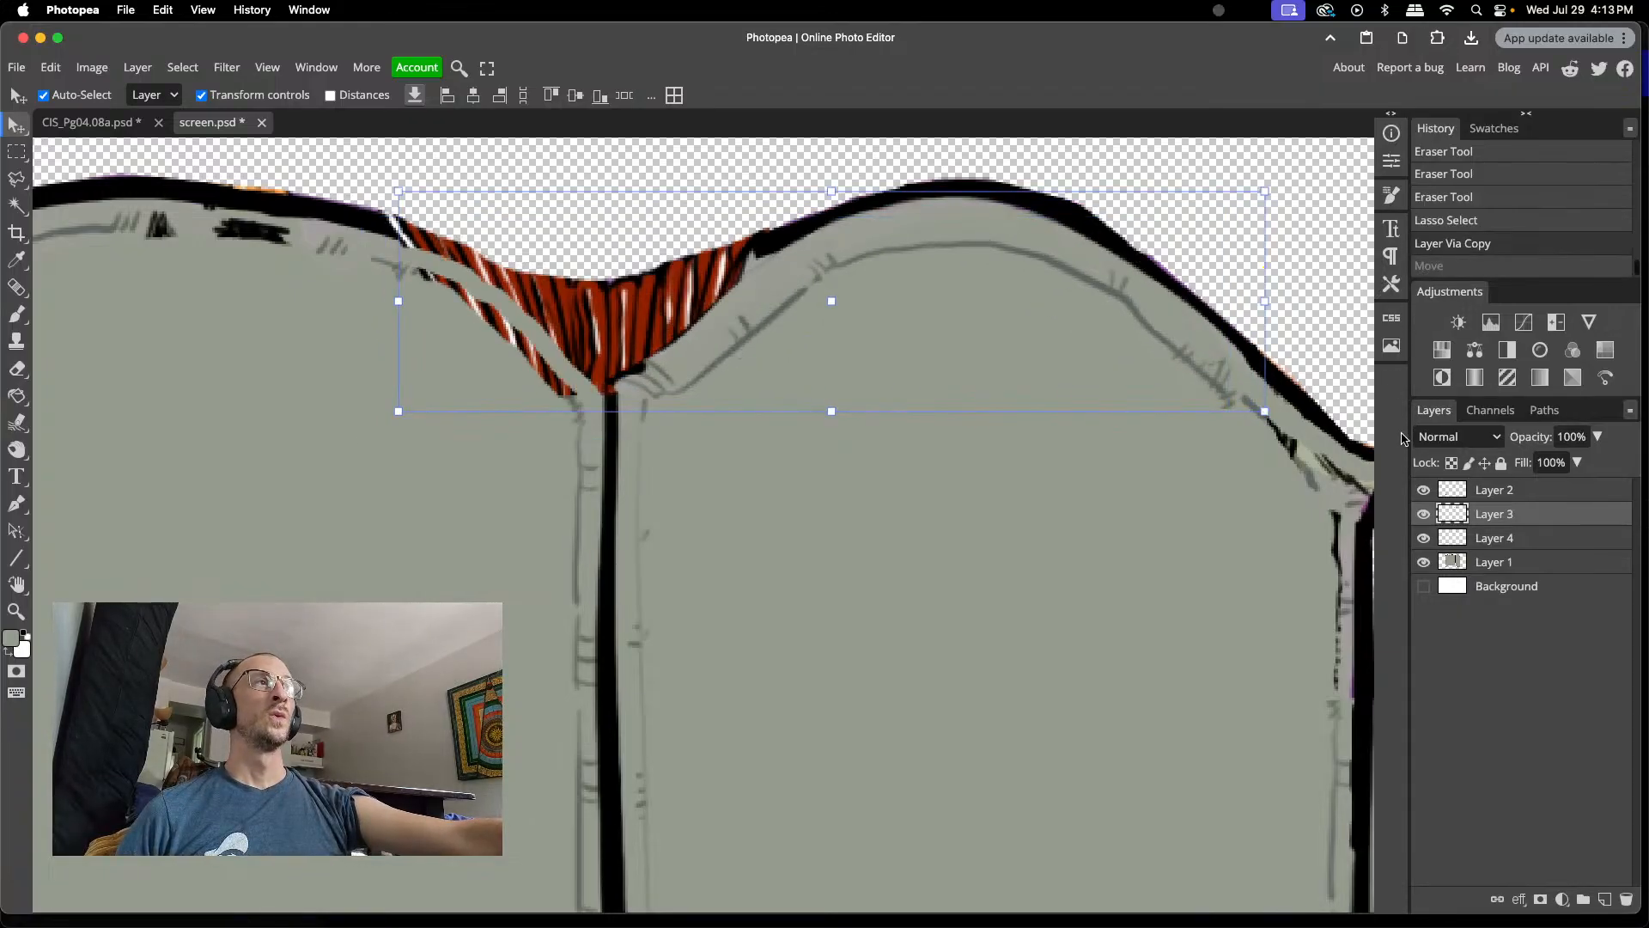
- Toggle the visibility of Layer 2 and Layer 3 to check what each contains, and select Layer 2
{"action": "left_click", "coordinate": [1425, 492]}
{"action": "left_click", "coordinate": [1425, 514]}
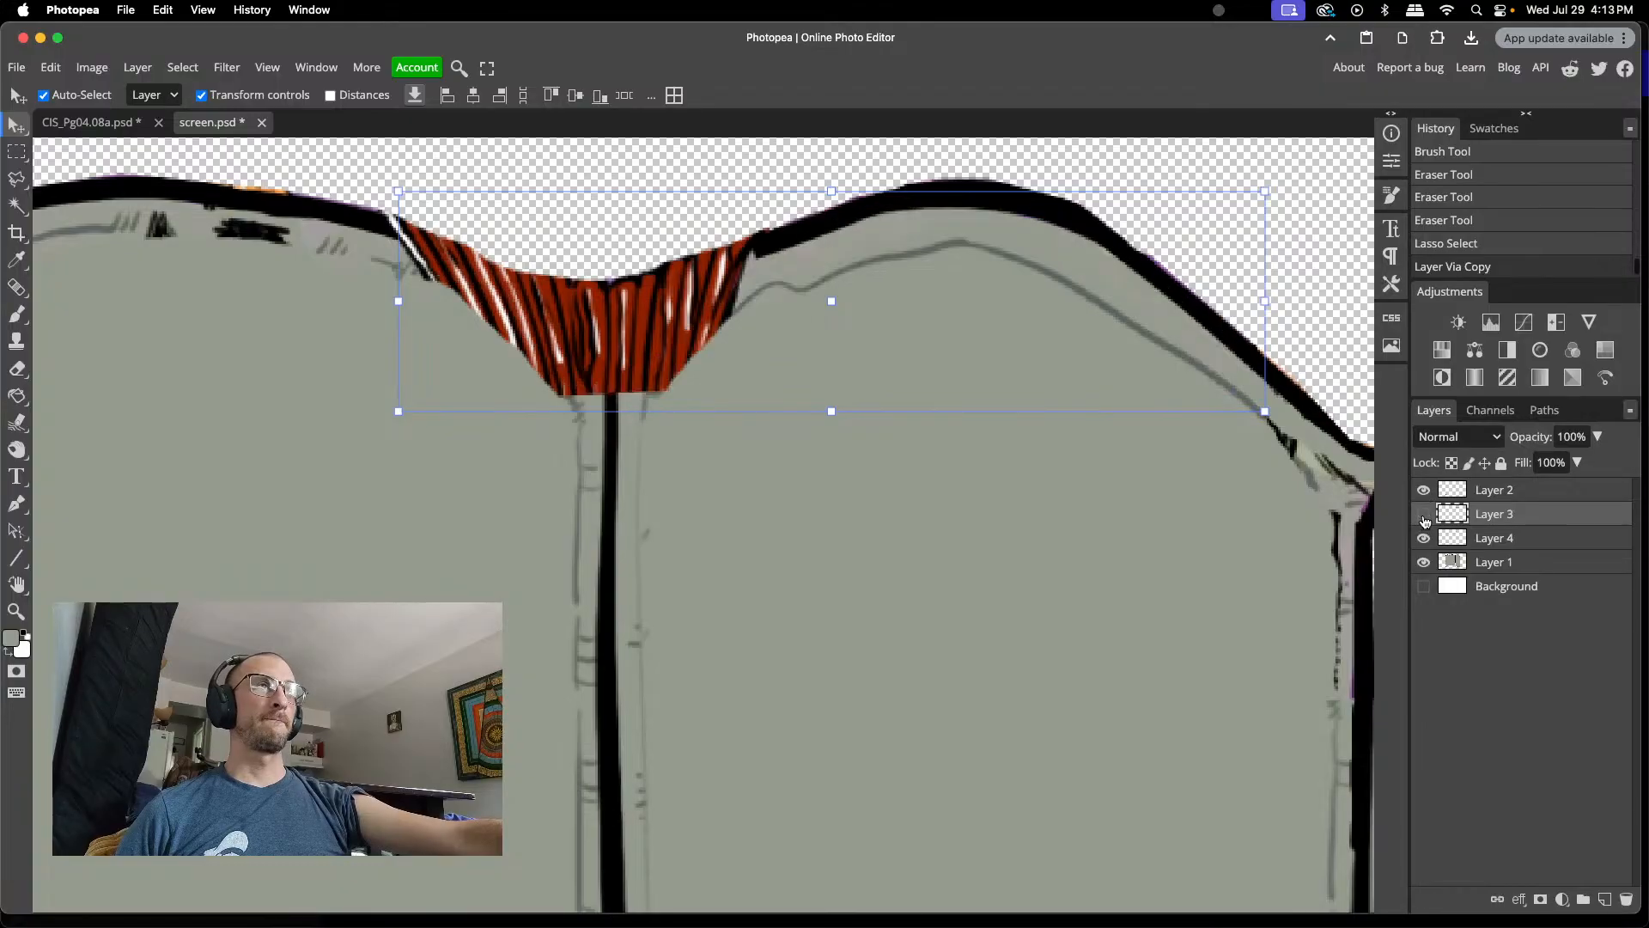
{"action": "left_click", "coordinate": [1424, 514]}
{"action": "left_click", "coordinate": [1426, 494]}
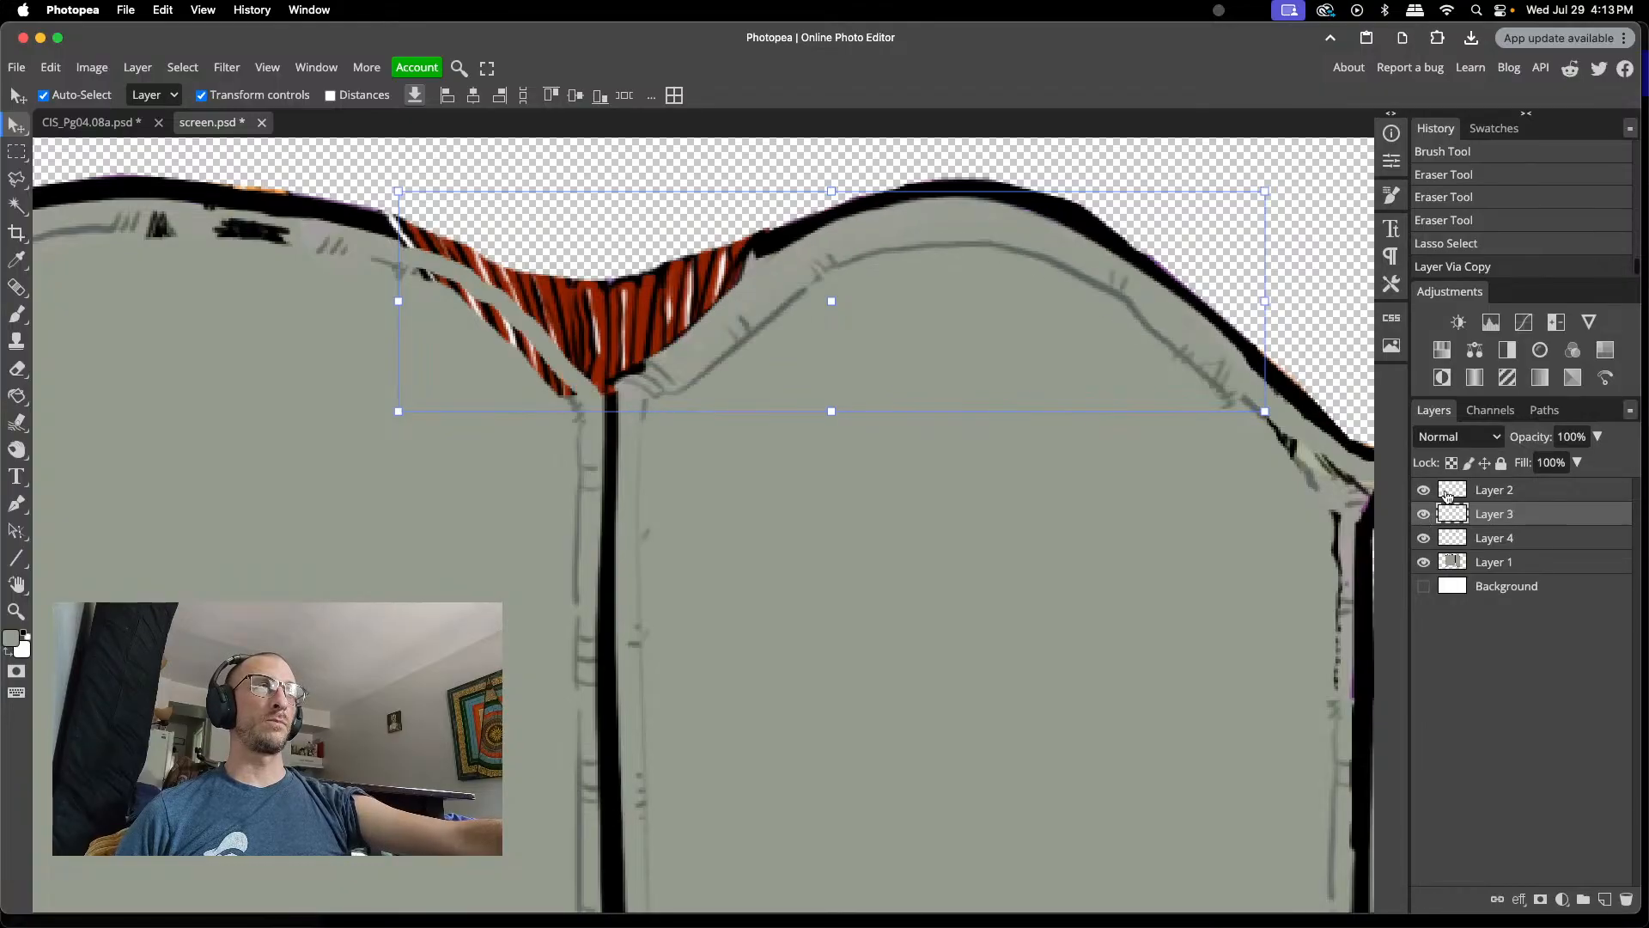
{"action": "left_click", "coordinate": [1501, 491]}
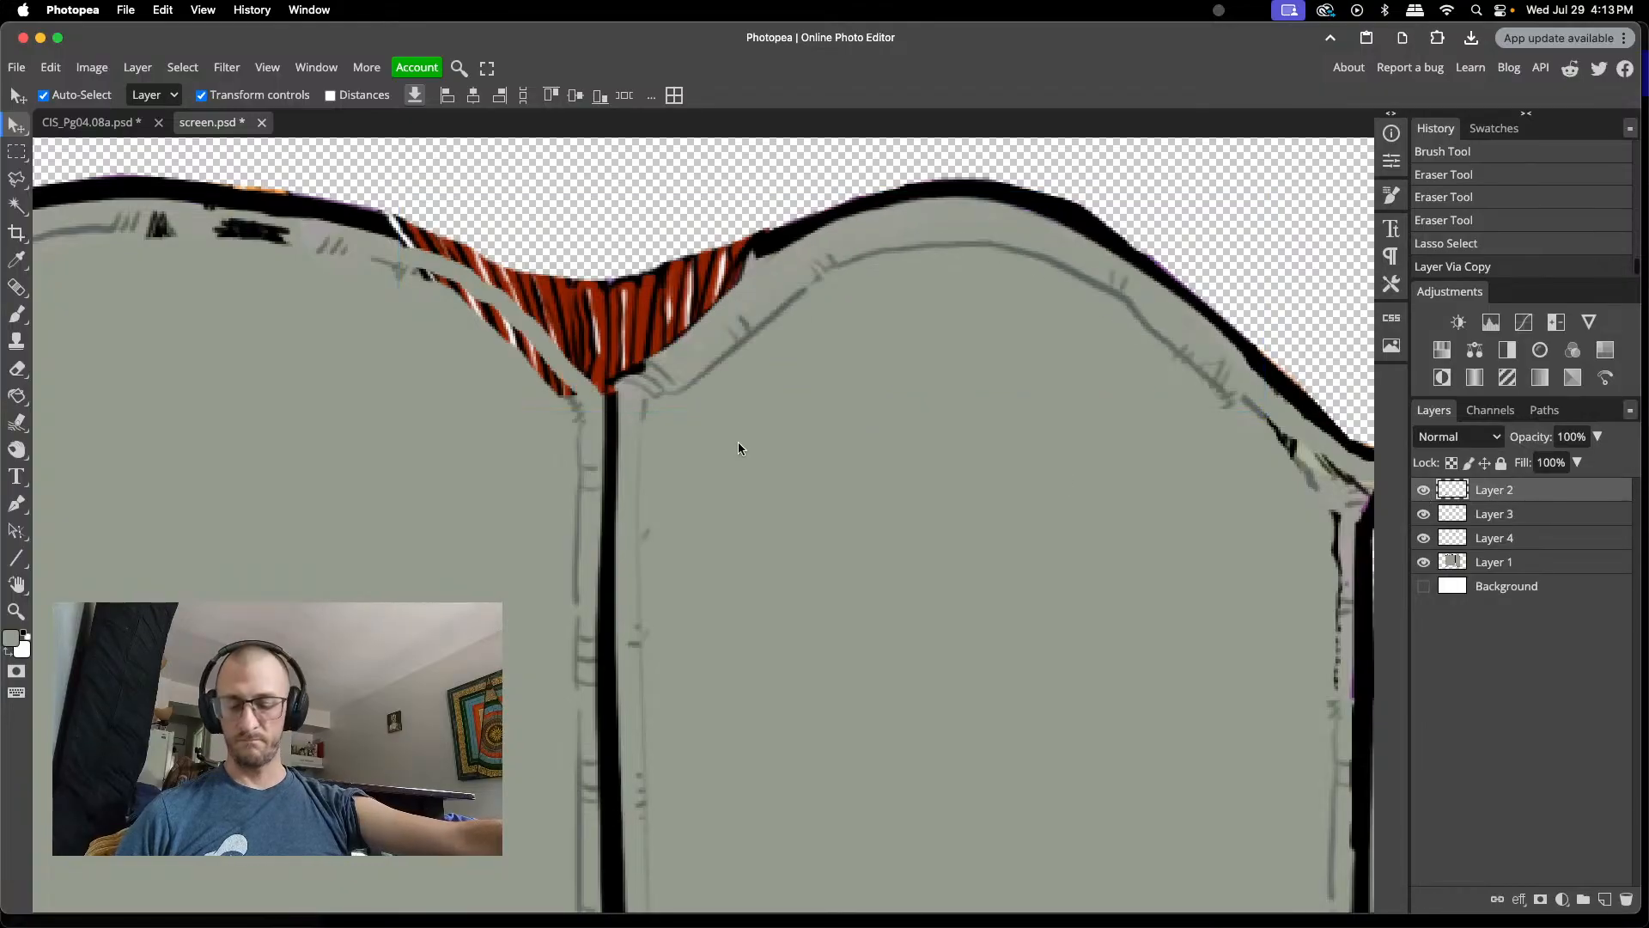
- Try to move the Layer 3 frame piece across the rightmost panel and undo the move
{"action": "left_click", "coordinate": [702, 315]}
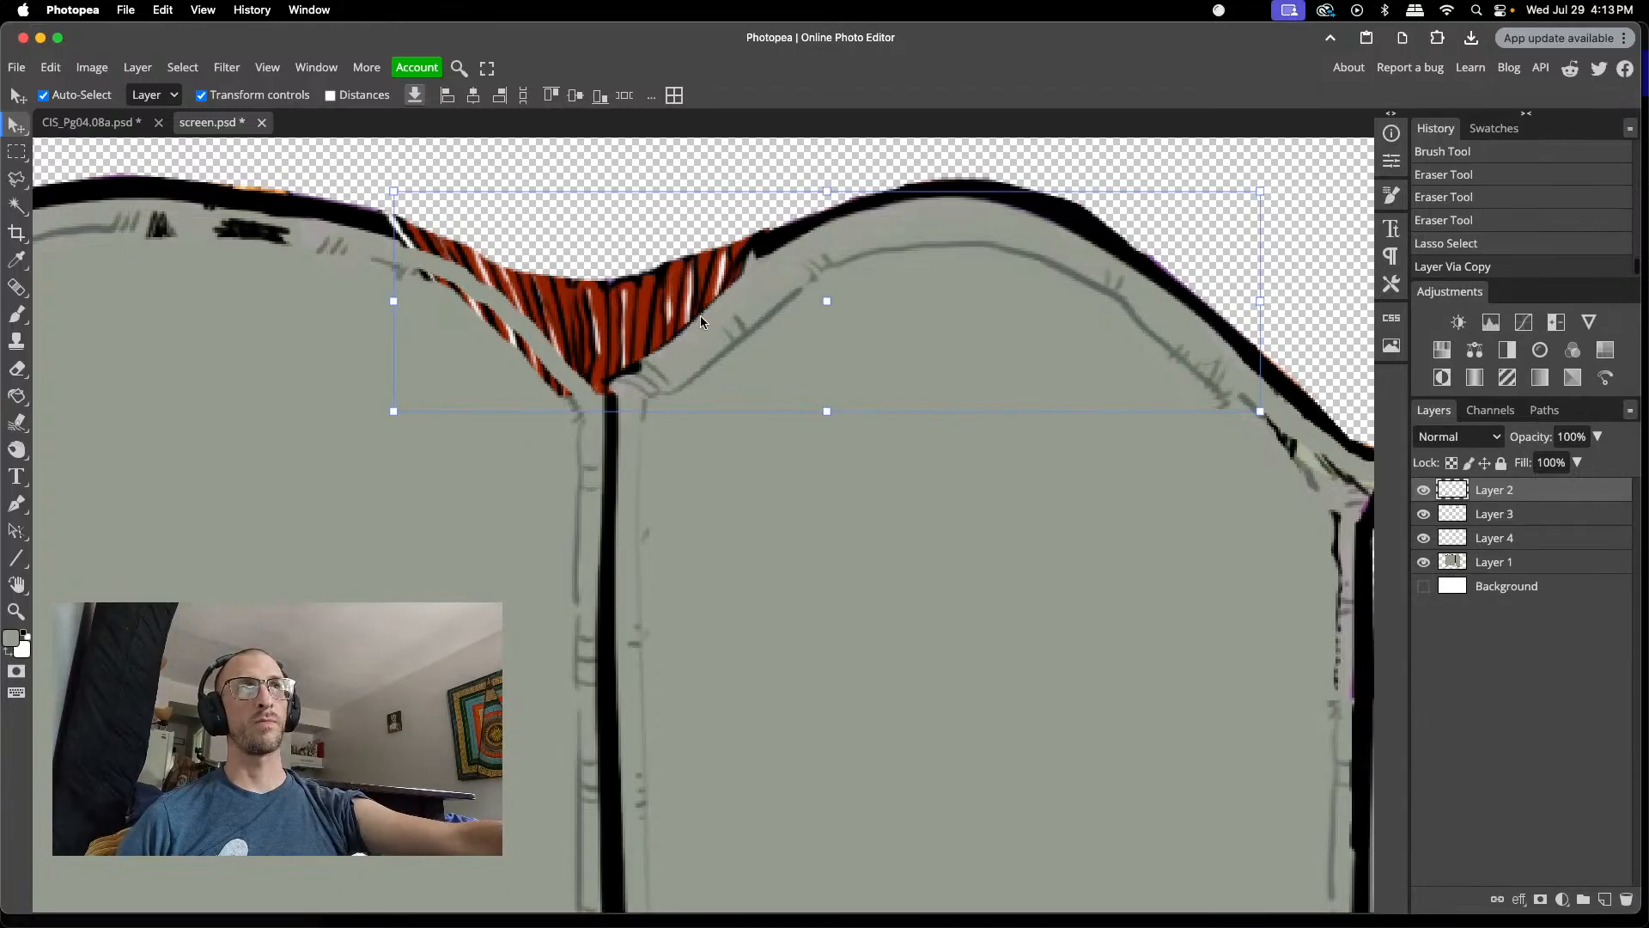
{"action": "left_click_drag", "start_coordinate": [701, 320], "coordinate": [876, 339]}
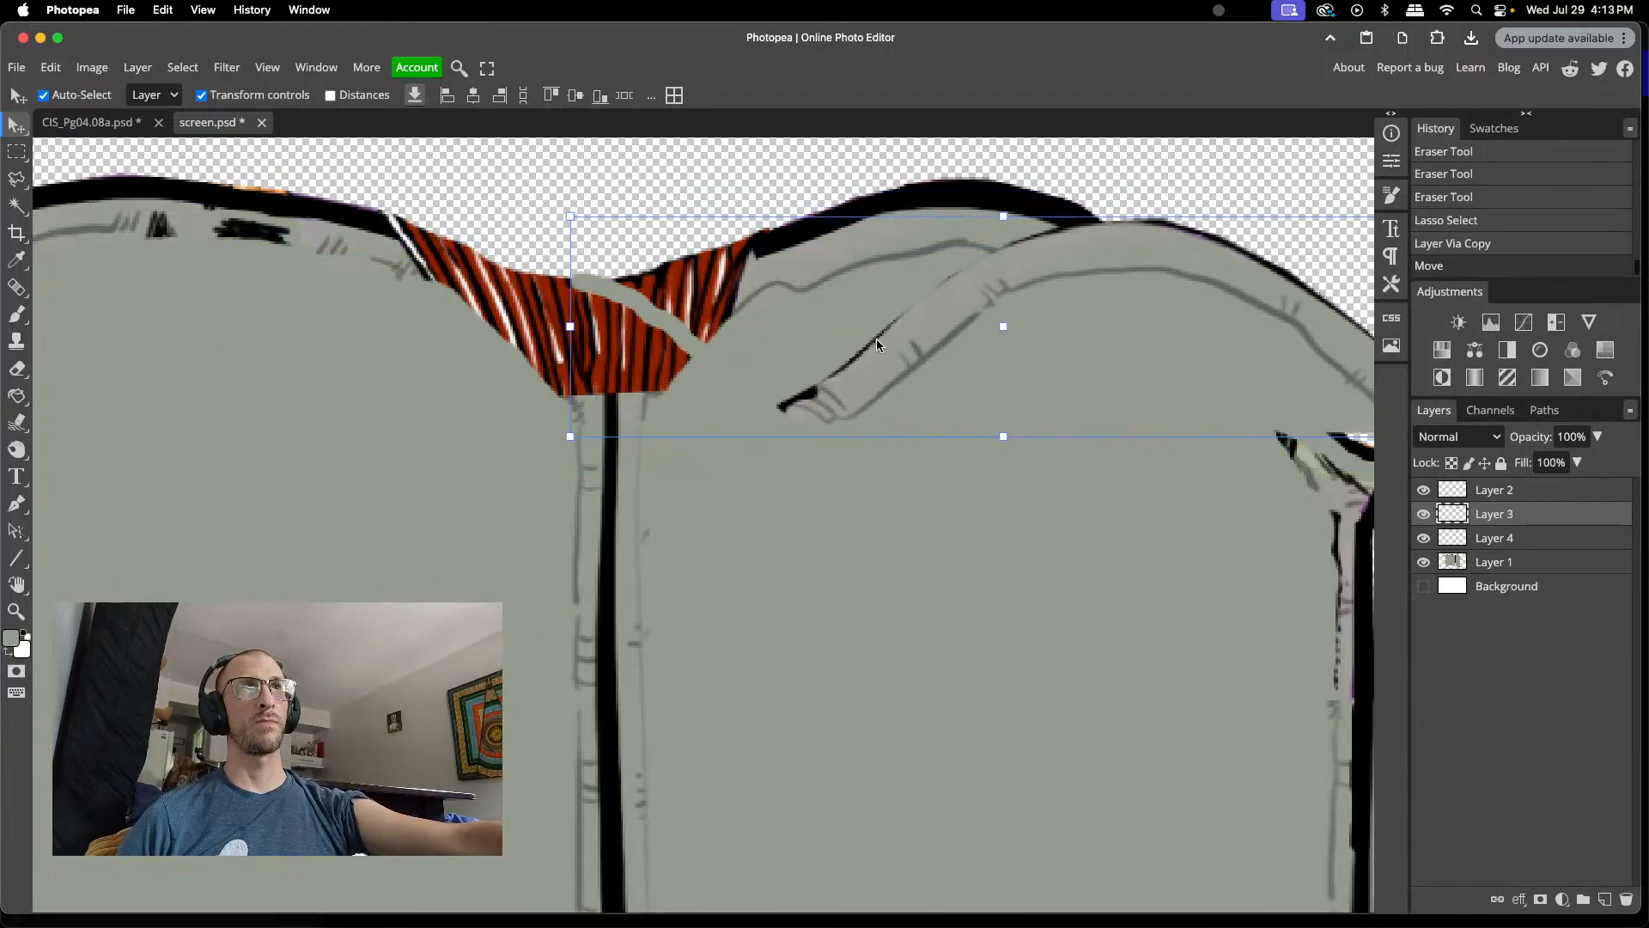
{"action": "key", "text": "ctrl+z"}
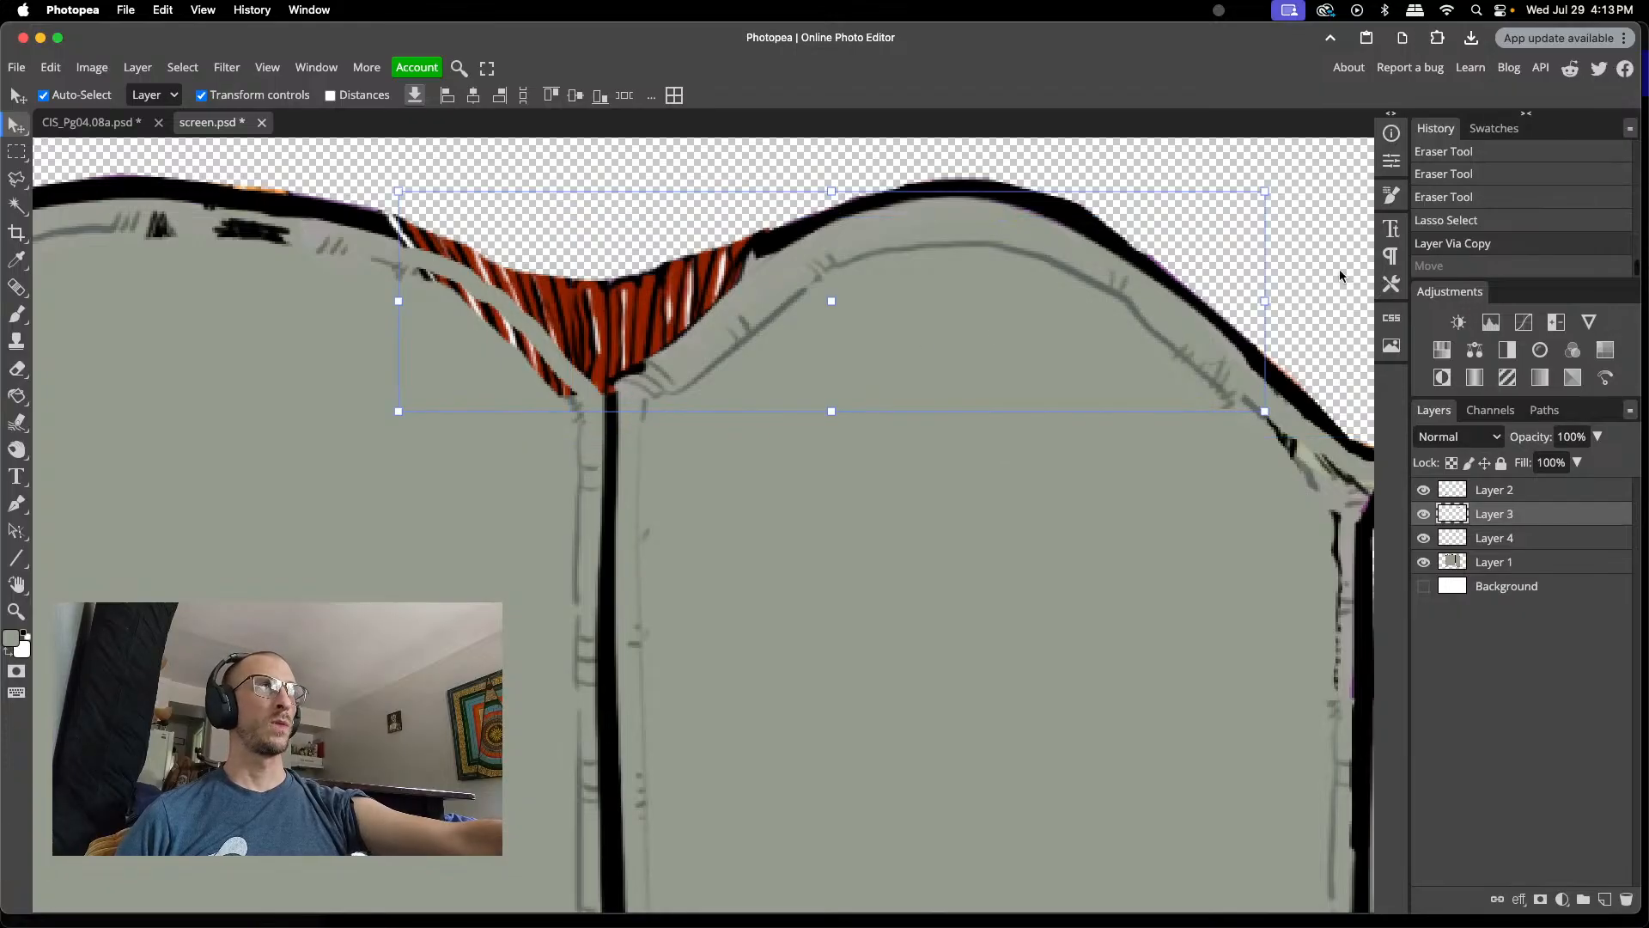
- Revert the history to the lasso selection, check Layer 3's visibility, and copy the selected area of Layer 3 to a new layer
{"action": "left_click", "coordinate": [1457, 226]}
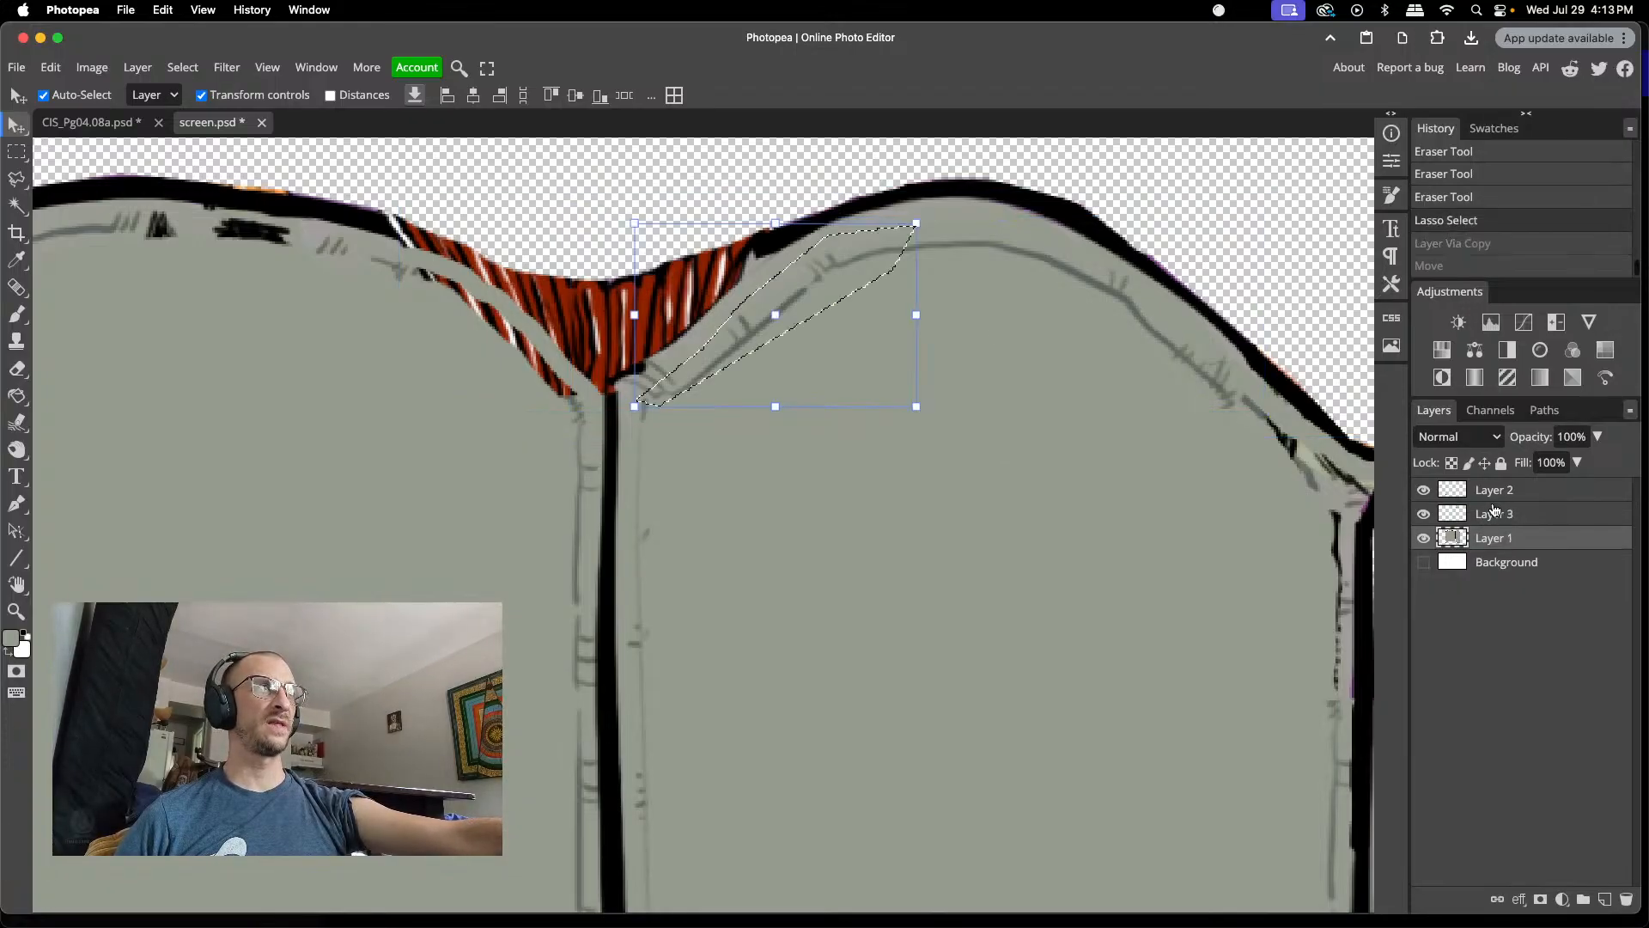
{"action": "left_click", "coordinate": [1423, 514]}
{"action": "left_click", "coordinate": [1423, 515]}
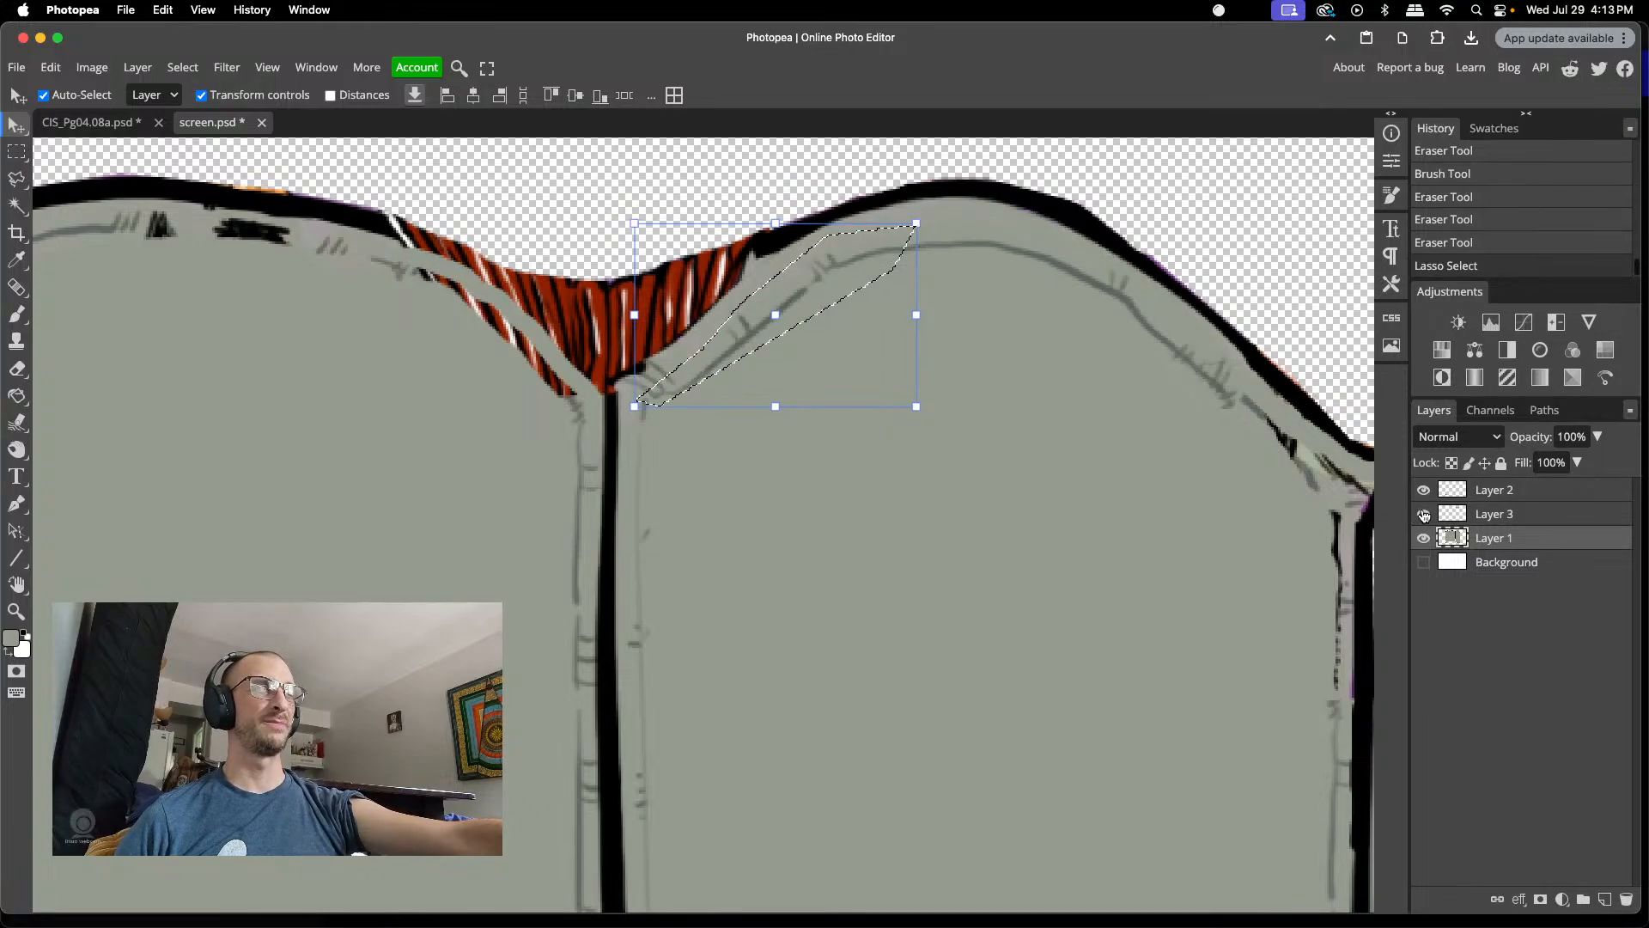
{"action": "left_click", "coordinate": [1506, 519]}
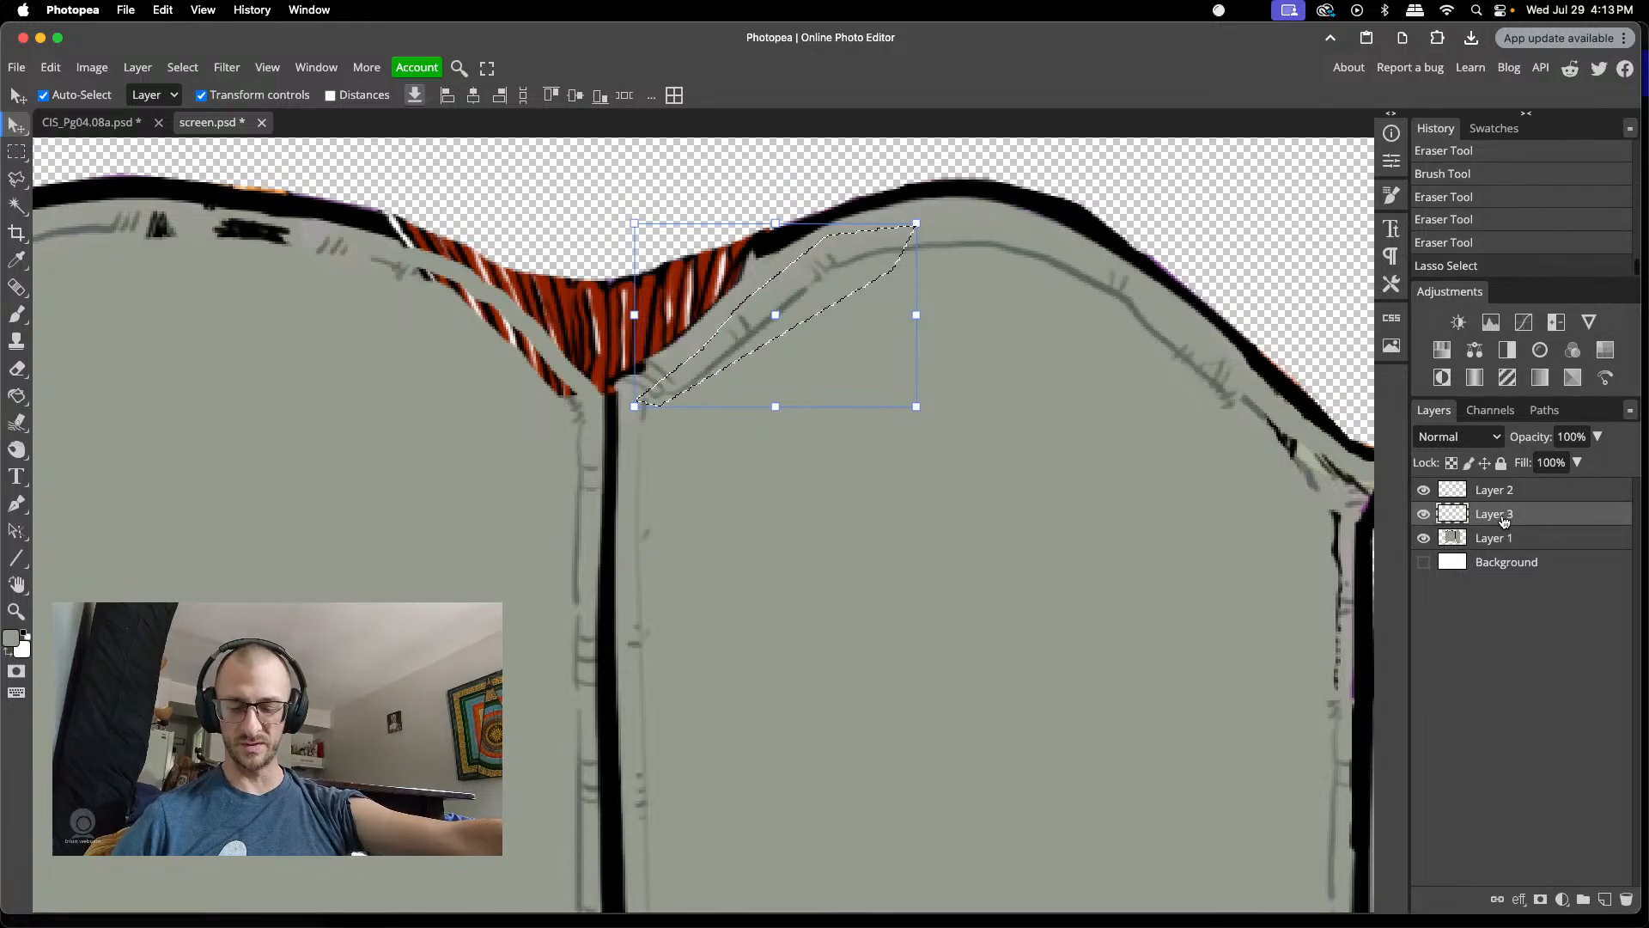
{"action": "key", "text": "super+j"}
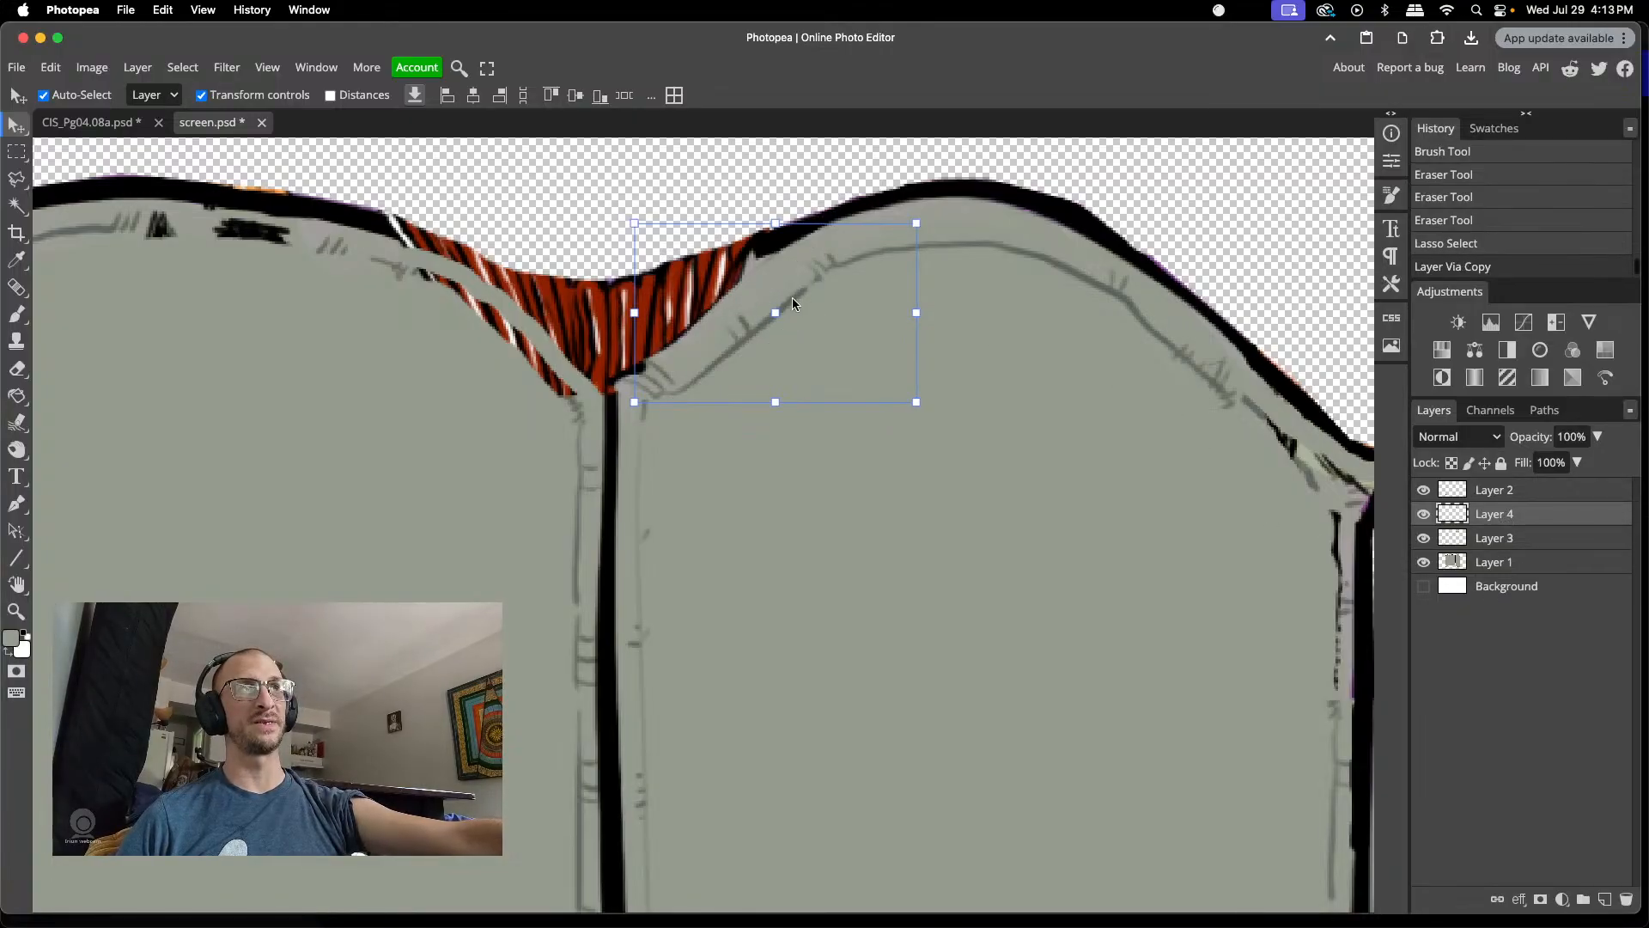
- Move the copied frame line onto the middle panel and mirror it horizontally with a width of -100%
{"action": "left_click_drag", "start_coordinate": [793, 302], "coordinate": [335, 378]}
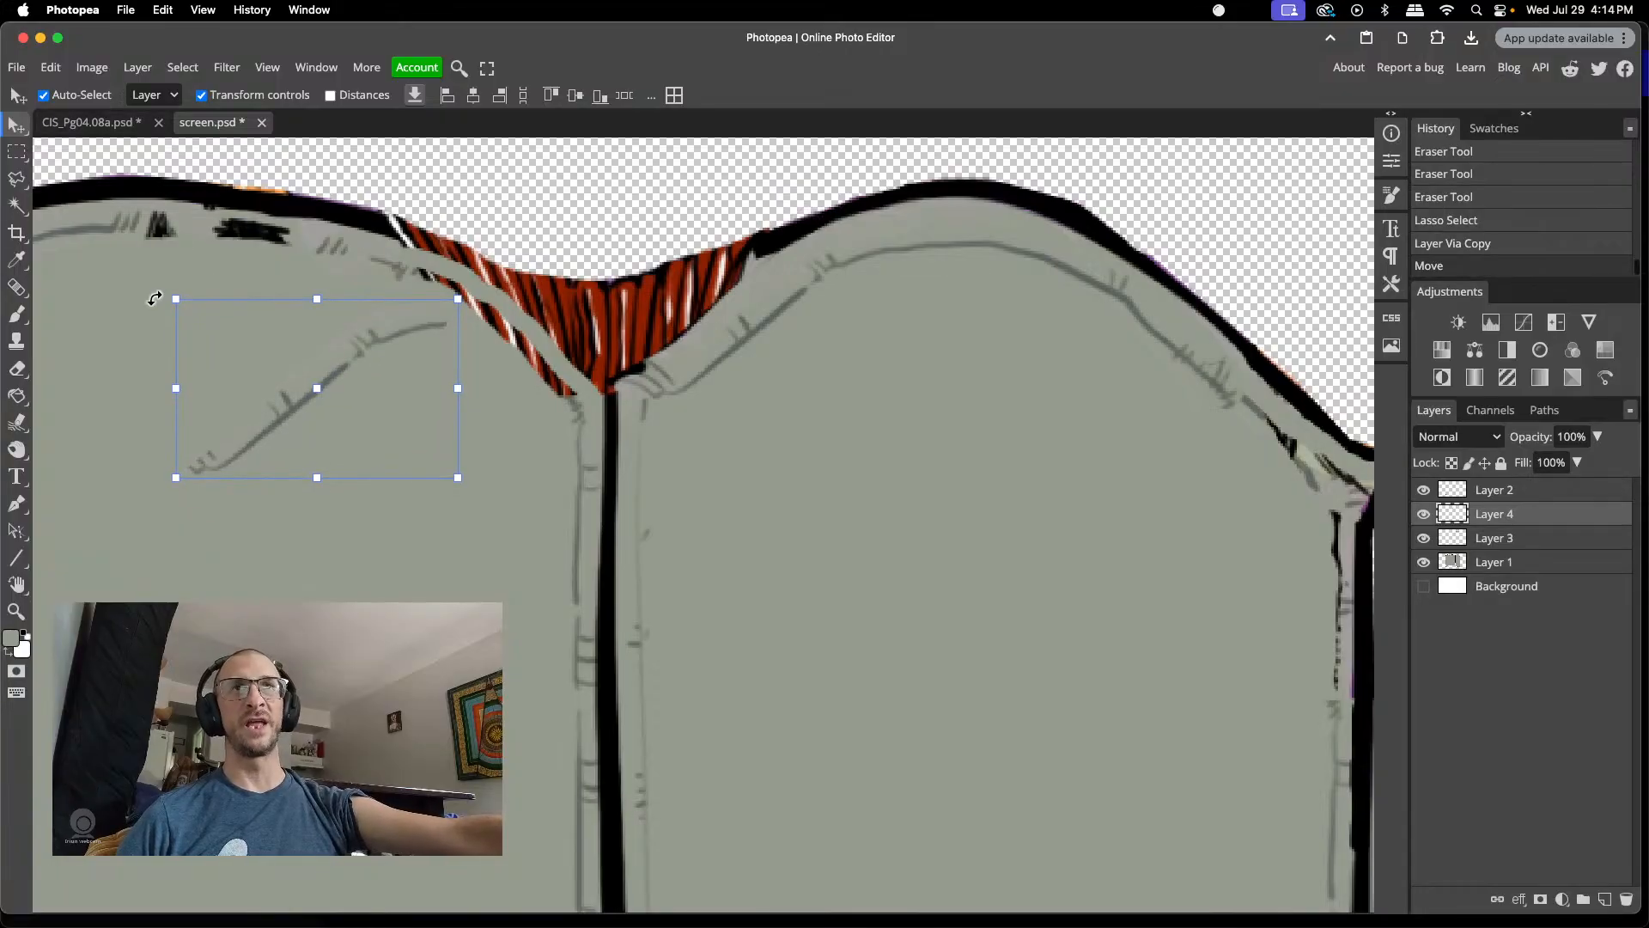
{"action": "left_click", "coordinate": [177, 330]}
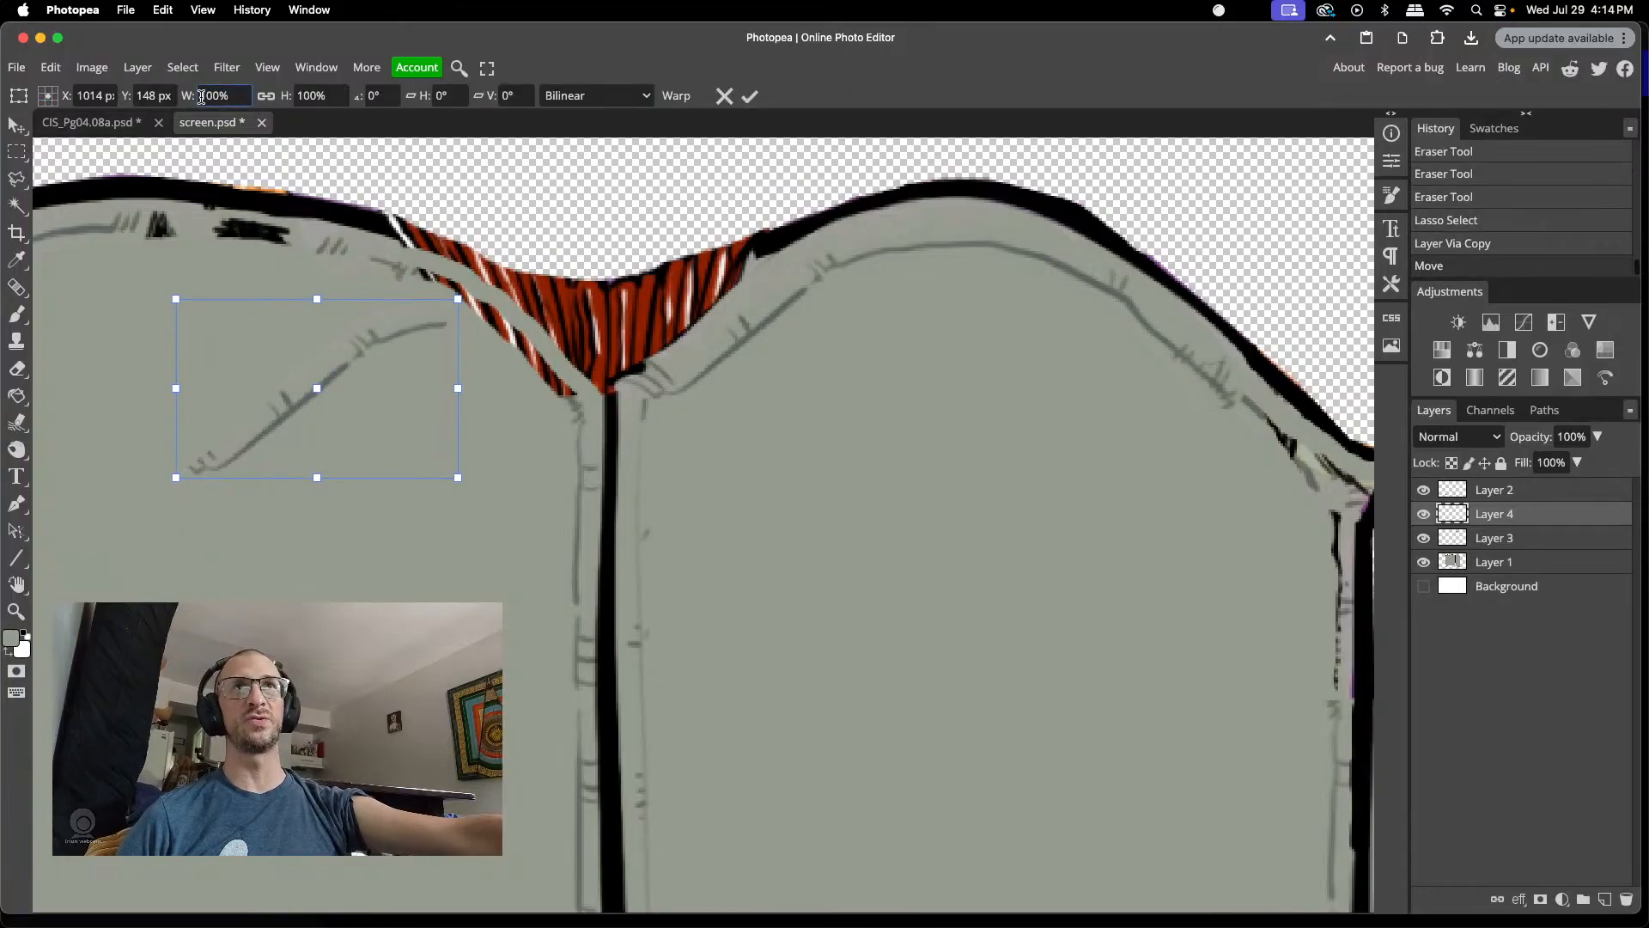
{"action": "type", "text": "-"}
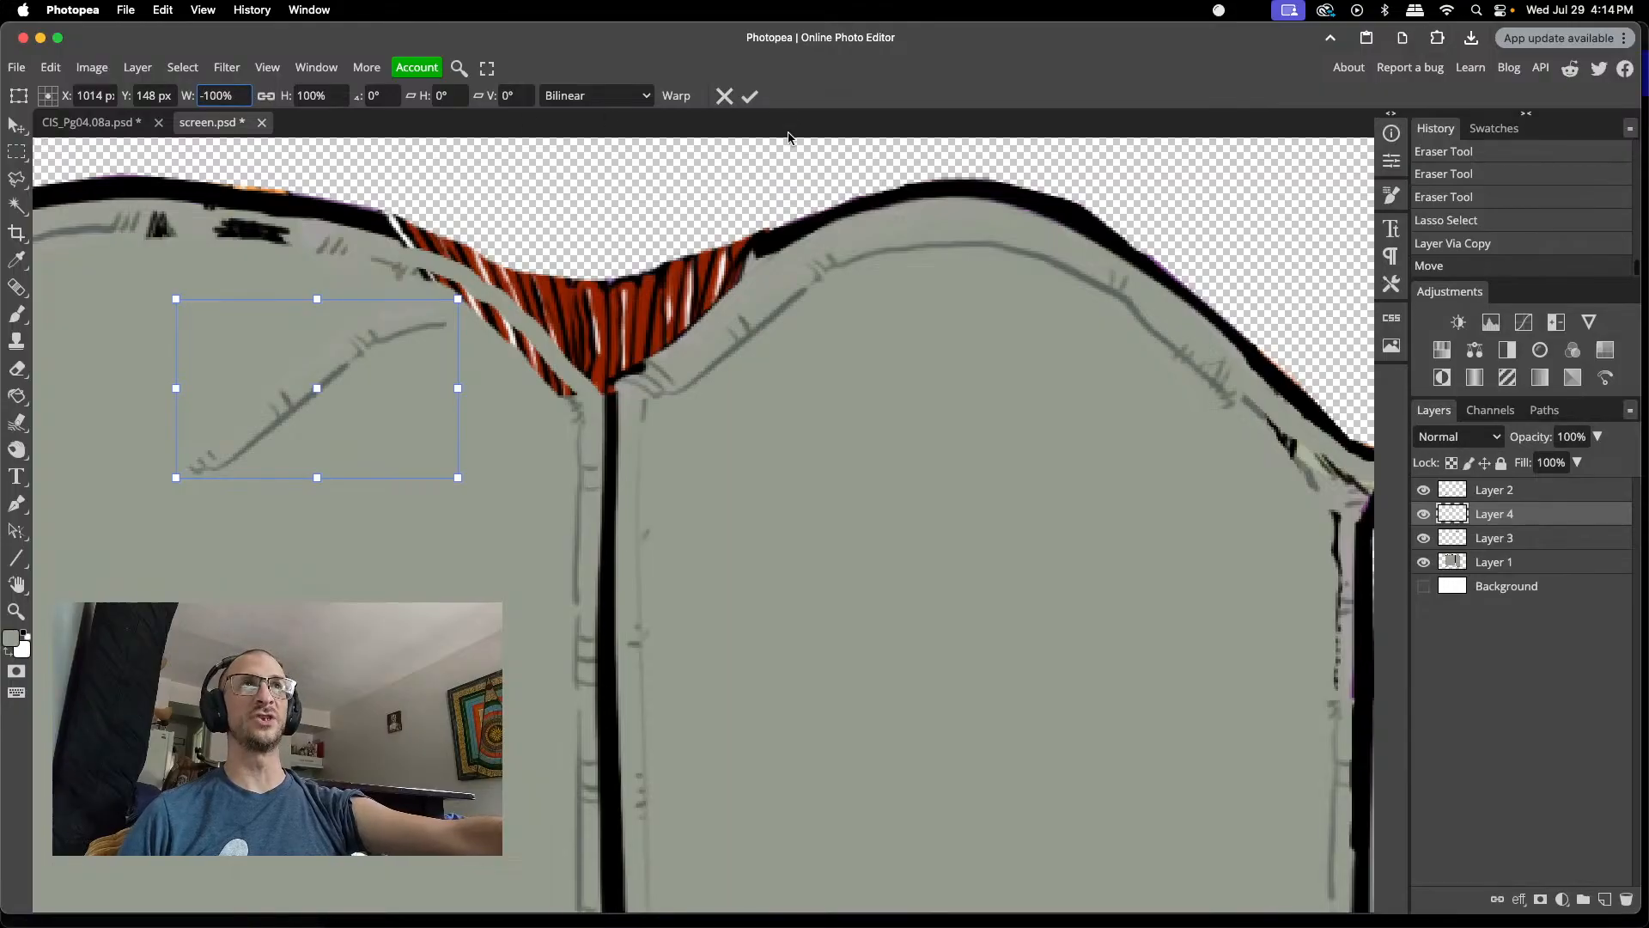
{"action": "key", "text": "Return"}
- Fit the mirrored frame line along the left side of the red hatching, tilt it slightly to 179.2°, and apply the transform
{"action": "left_click_drag", "start_coordinate": [345, 408], "coordinate": [552, 380]}
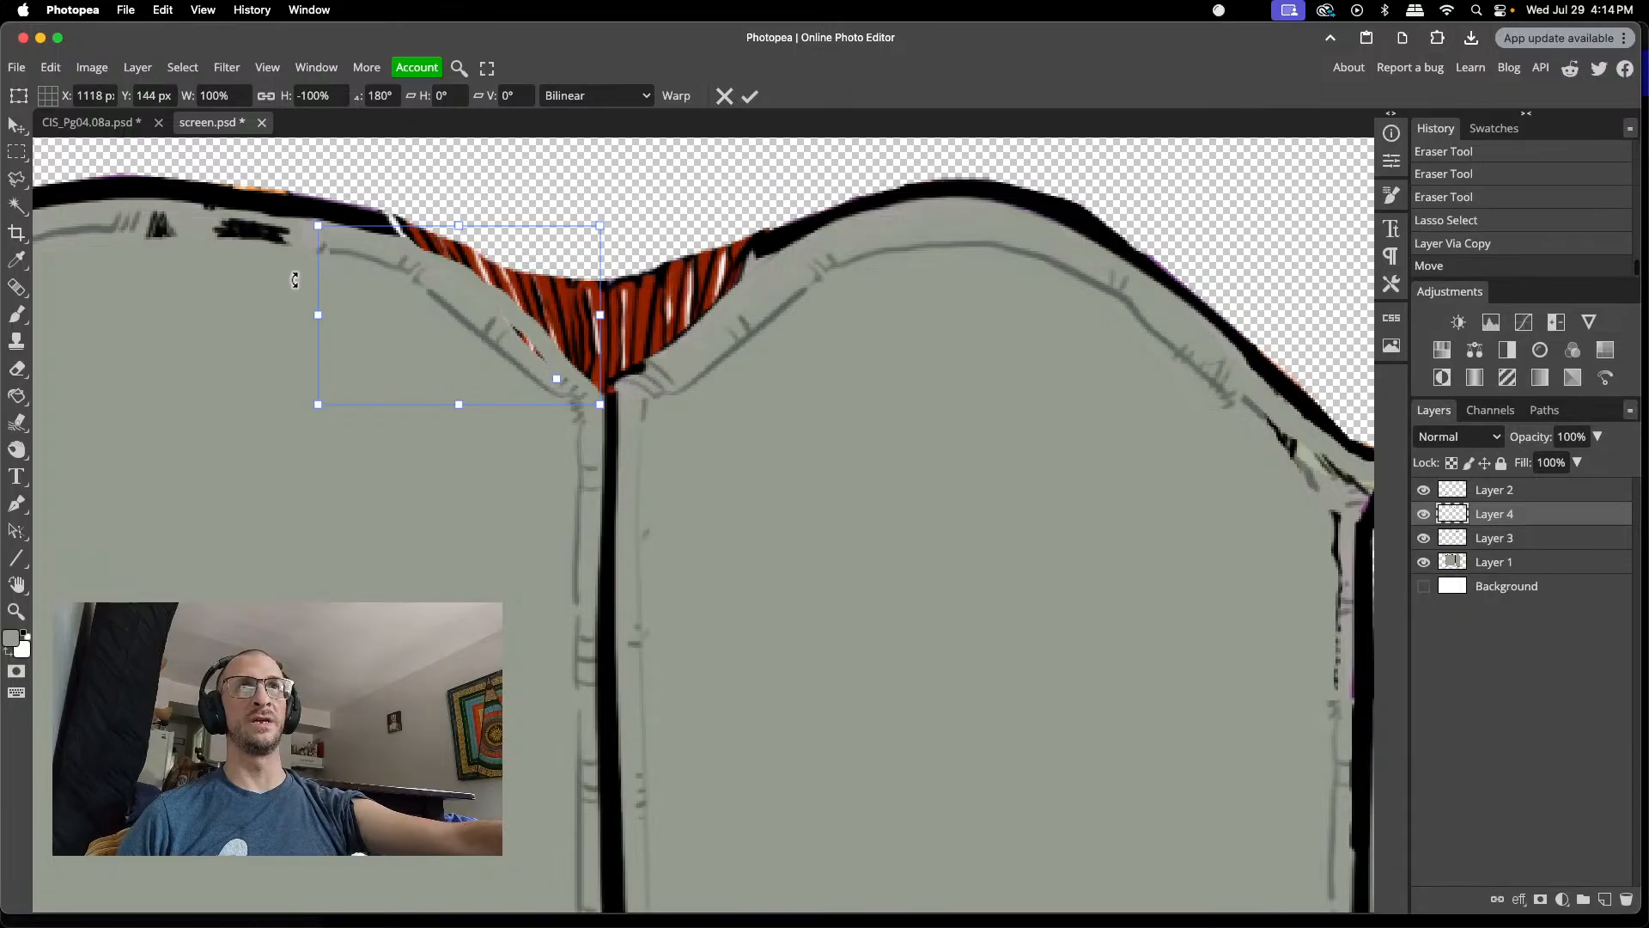
{"action": "left_click_drag", "start_coordinate": [307, 213], "coordinate": [302, 213]}
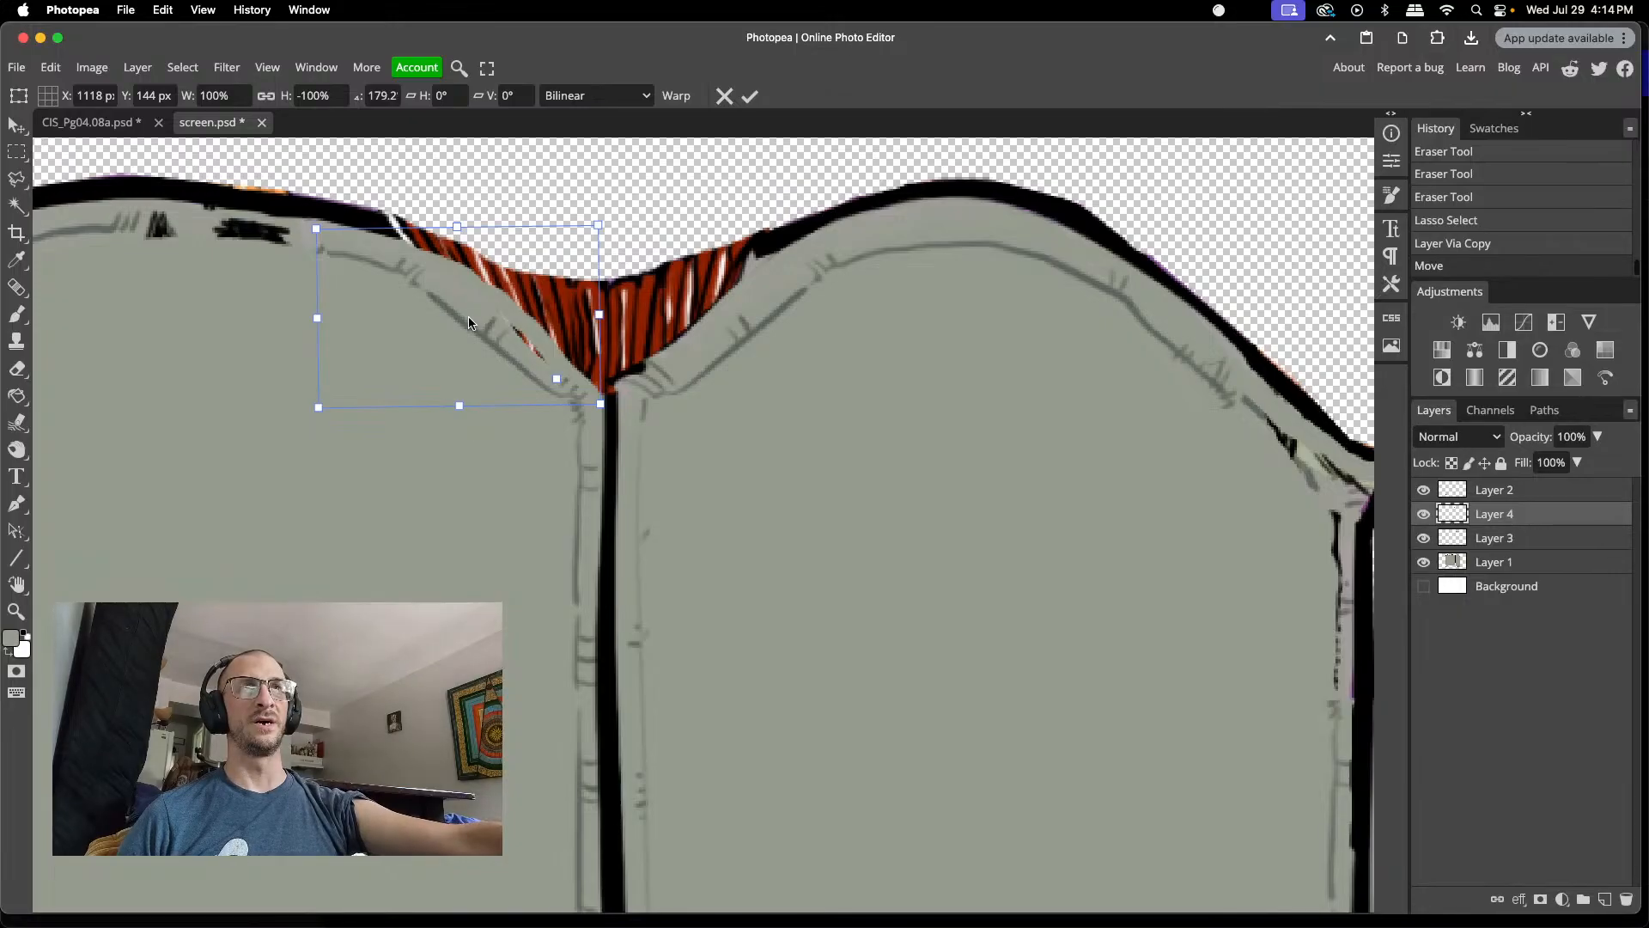
{"action": "mouse_move", "coordinate": [468, 318]}
{"action": "left_mouse_down"}
{"action": "mouse_move", "coordinate": [465, 337]}
{"action": "mouse_move", "coordinate": [478, 324]}
{"action": "left_mouse_up"}
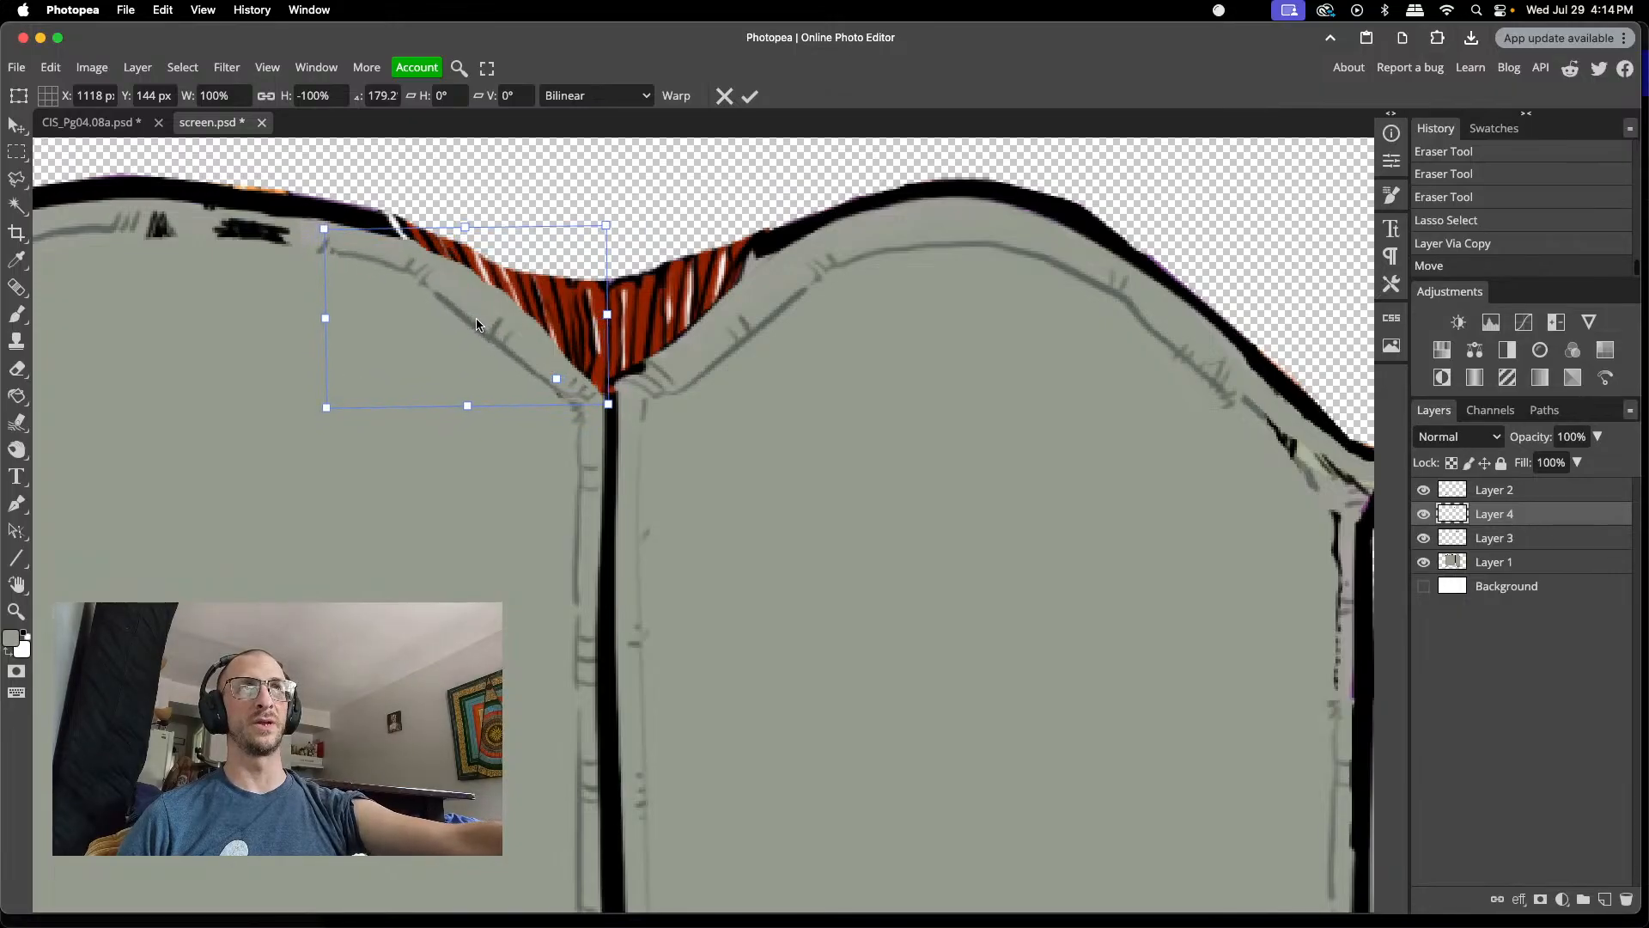
{"action": "left_click", "coordinate": [750, 96]}
{"action": "left_click", "coordinate": [607, 169]}
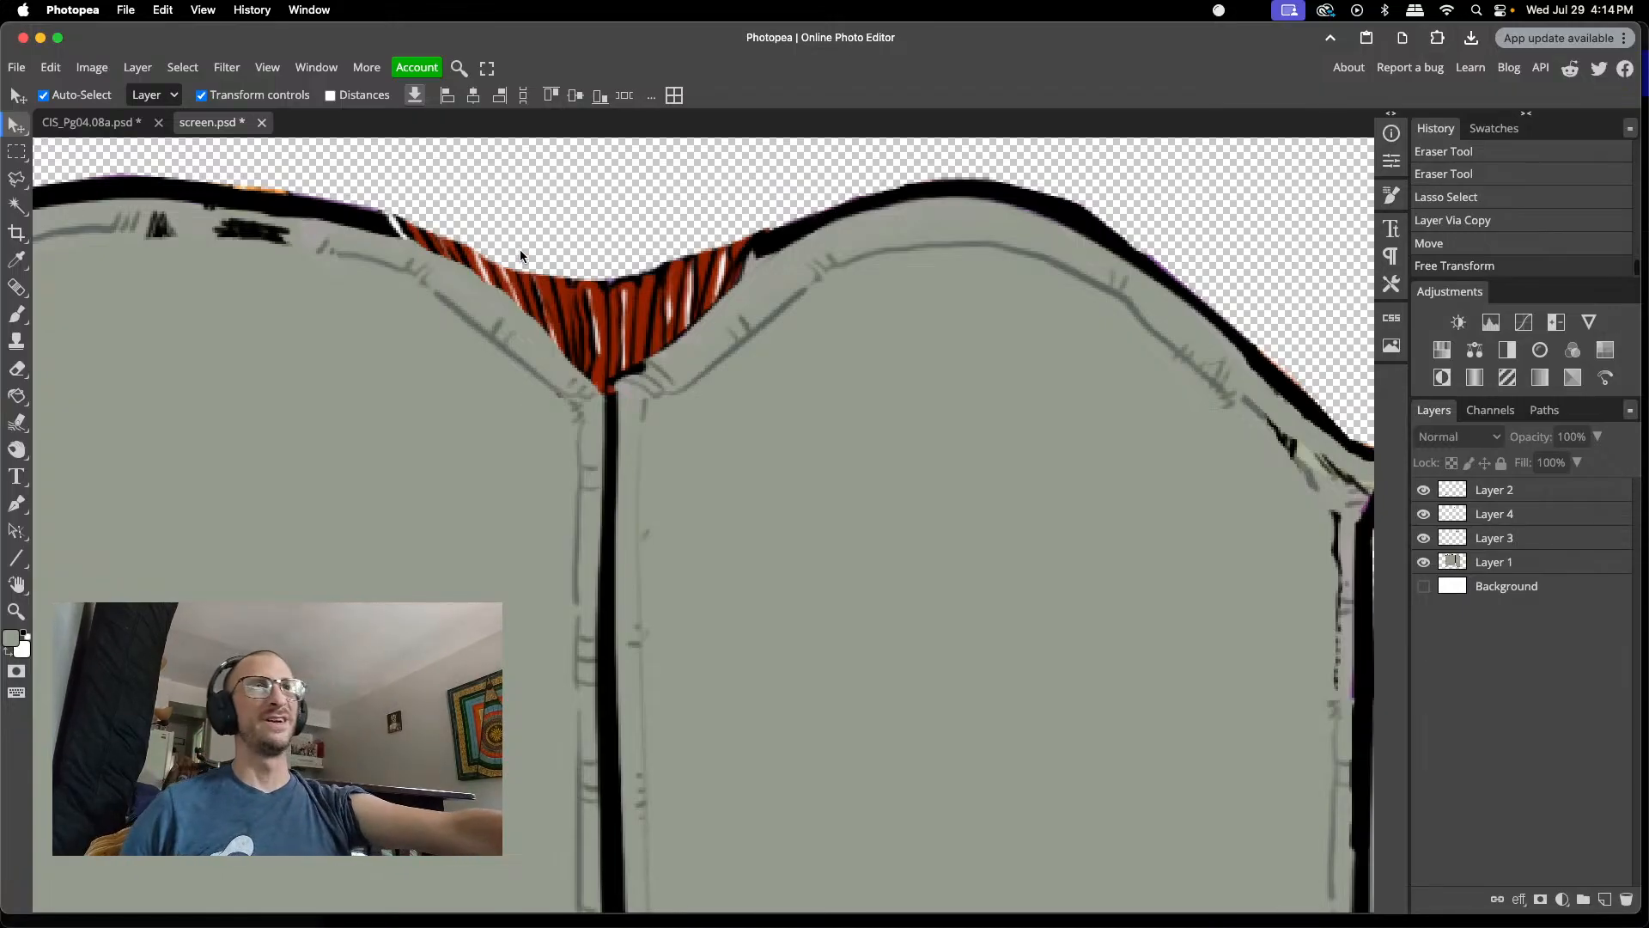
- Brush grey over the black marks beneath the middle arch on Layer 1 and sample the darker grey of its inner frame line
{"action": "scroll", "coordinate": [526, 255], "scroll_direction": "down", "scroll_amount": 5}
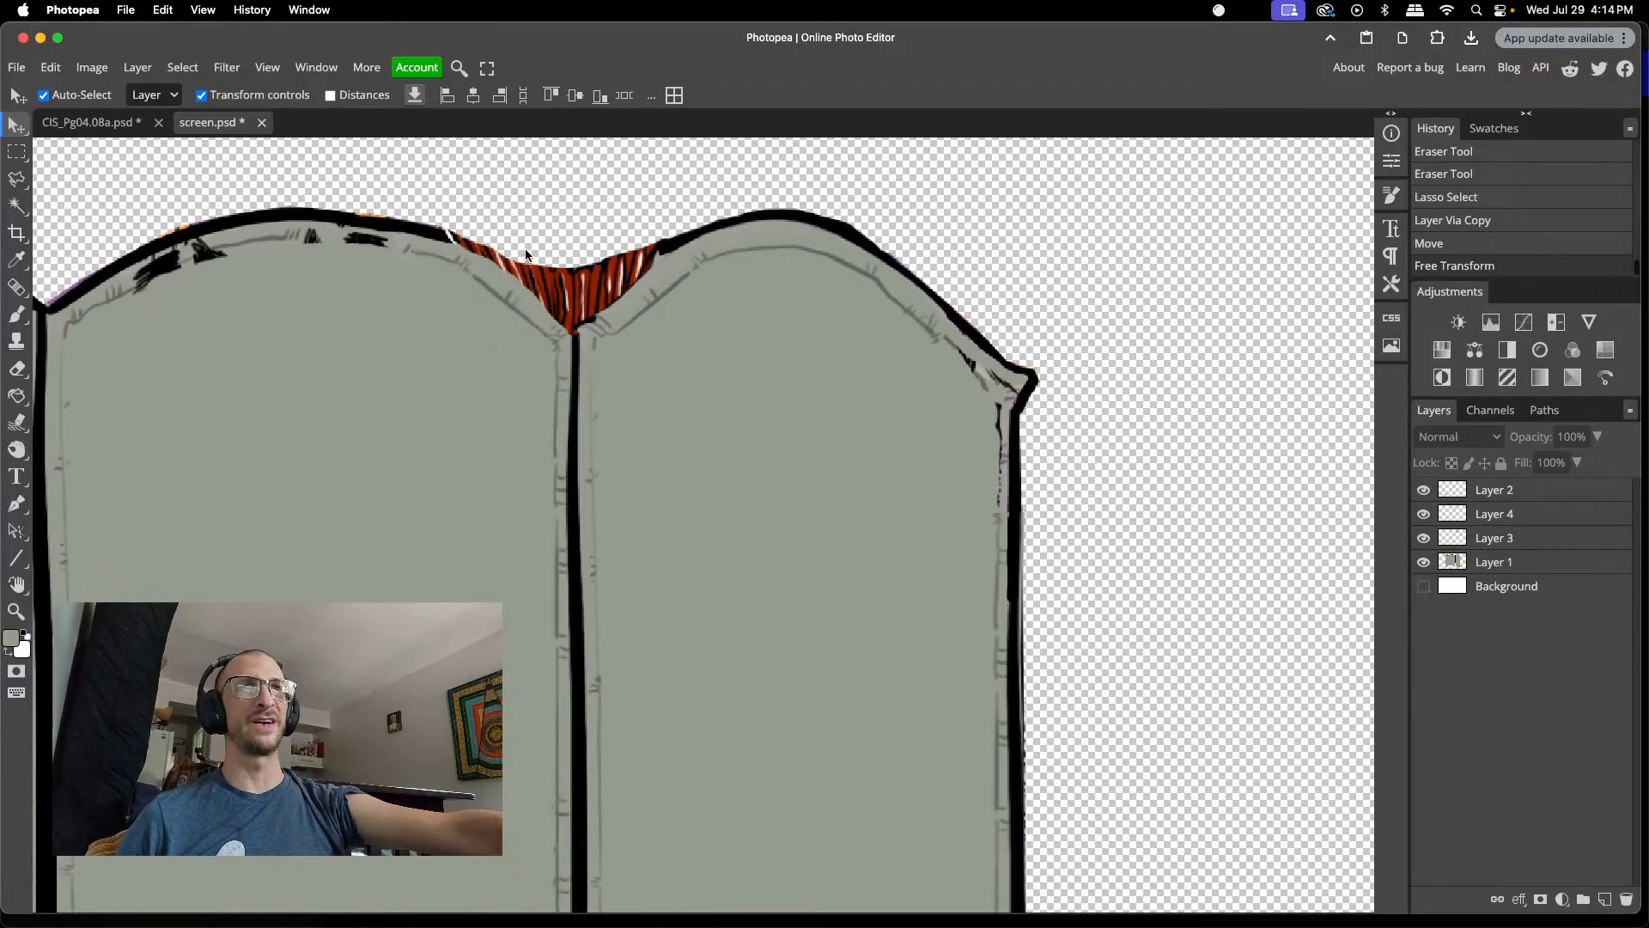
{"action": "scroll", "coordinate": [309, 270], "scroll_direction": "up", "scroll_amount": 5}
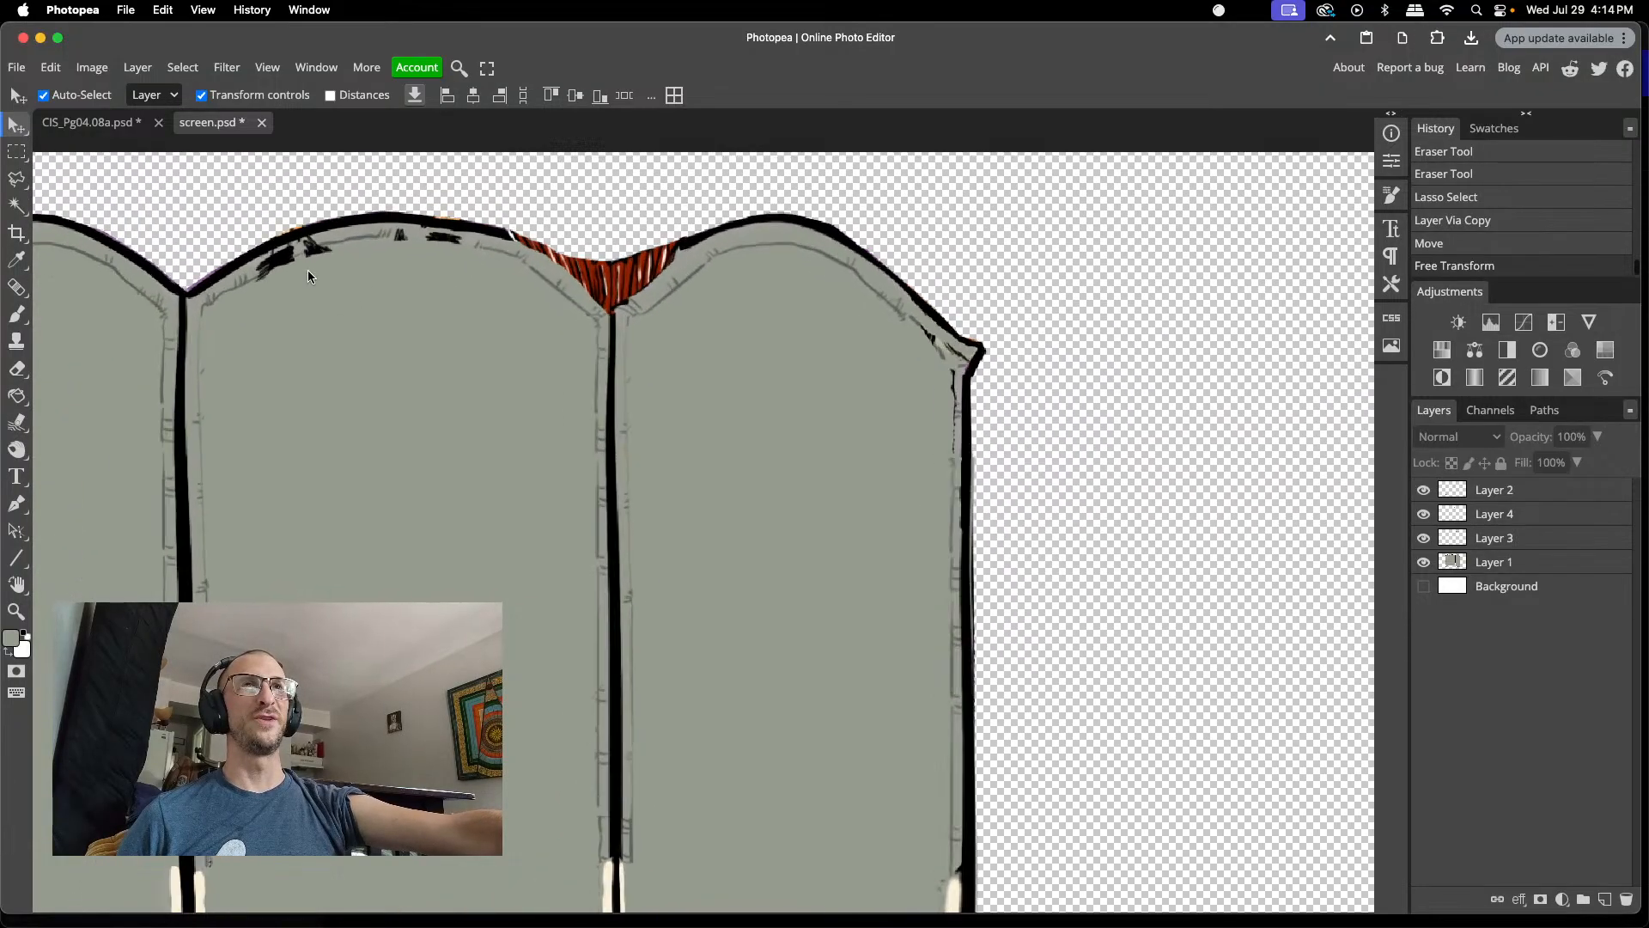
{"action": "scroll", "coordinate": [309, 275], "scroll_direction": "down", "scroll_amount": 1}
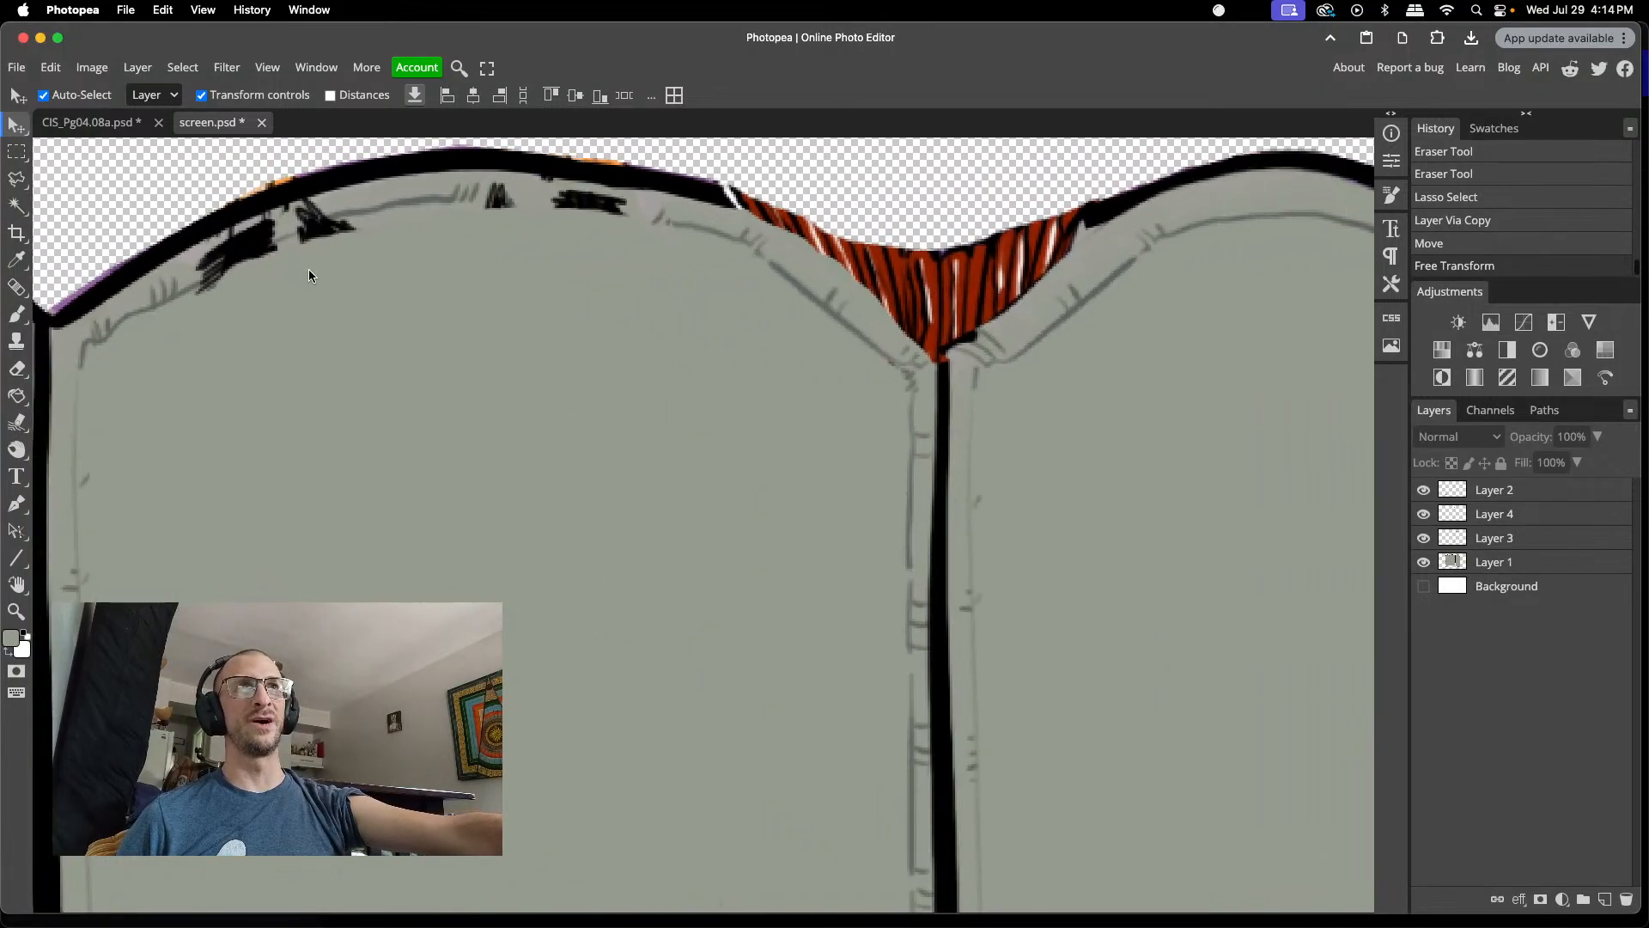
{"action": "key", "text": "i"}
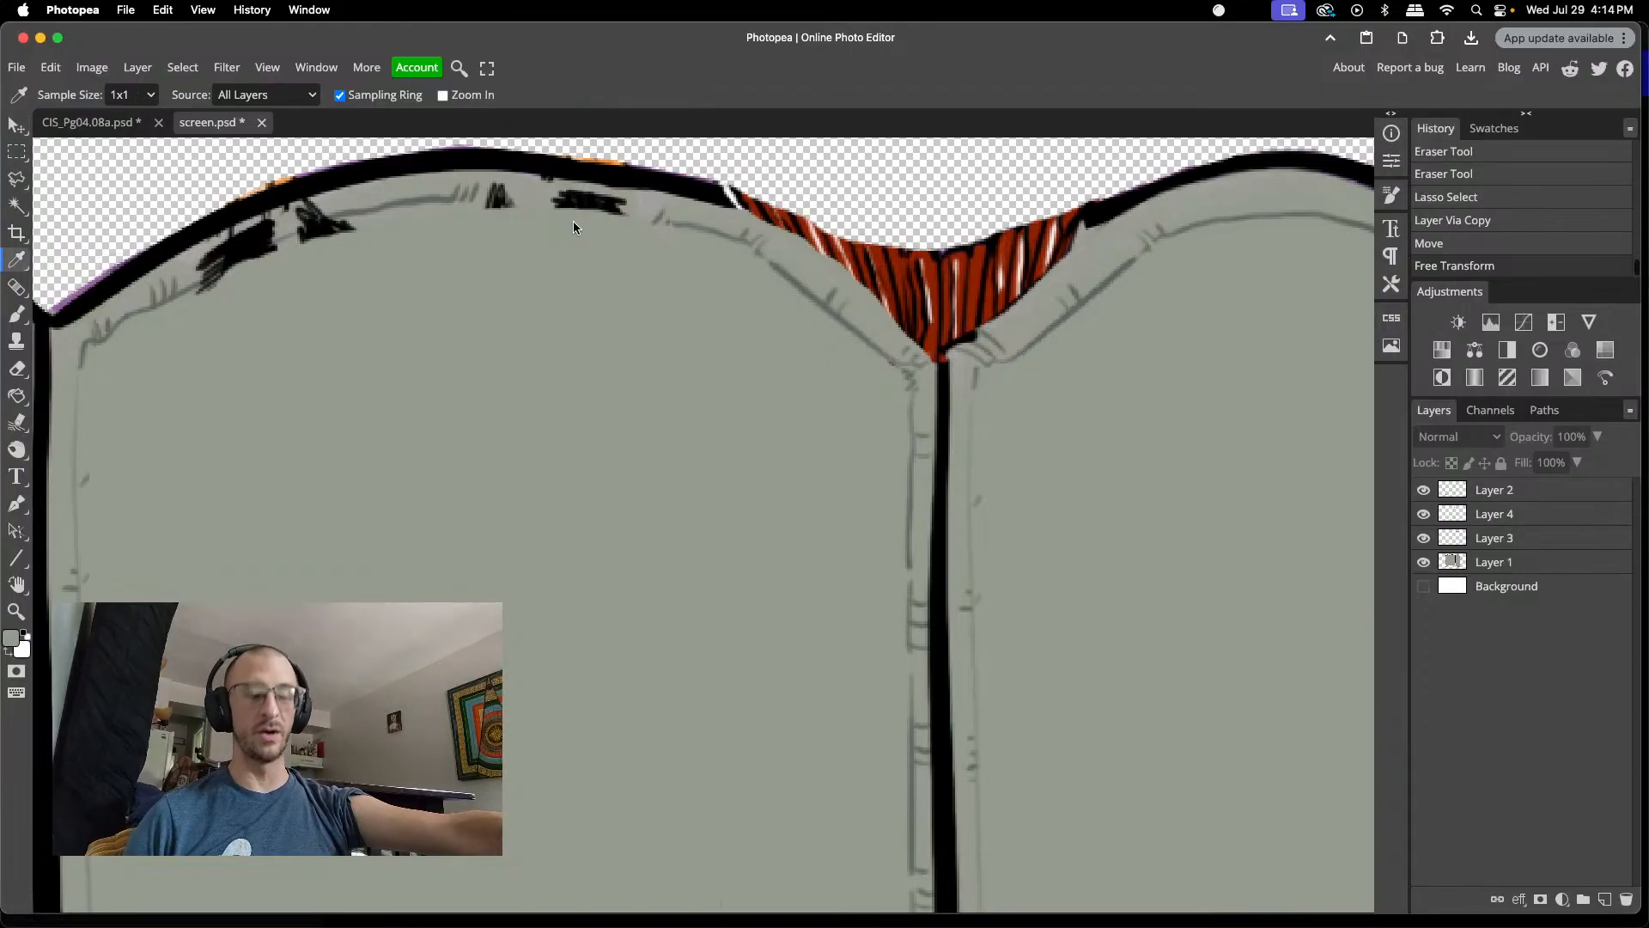
{"action": "key", "text": "b"}
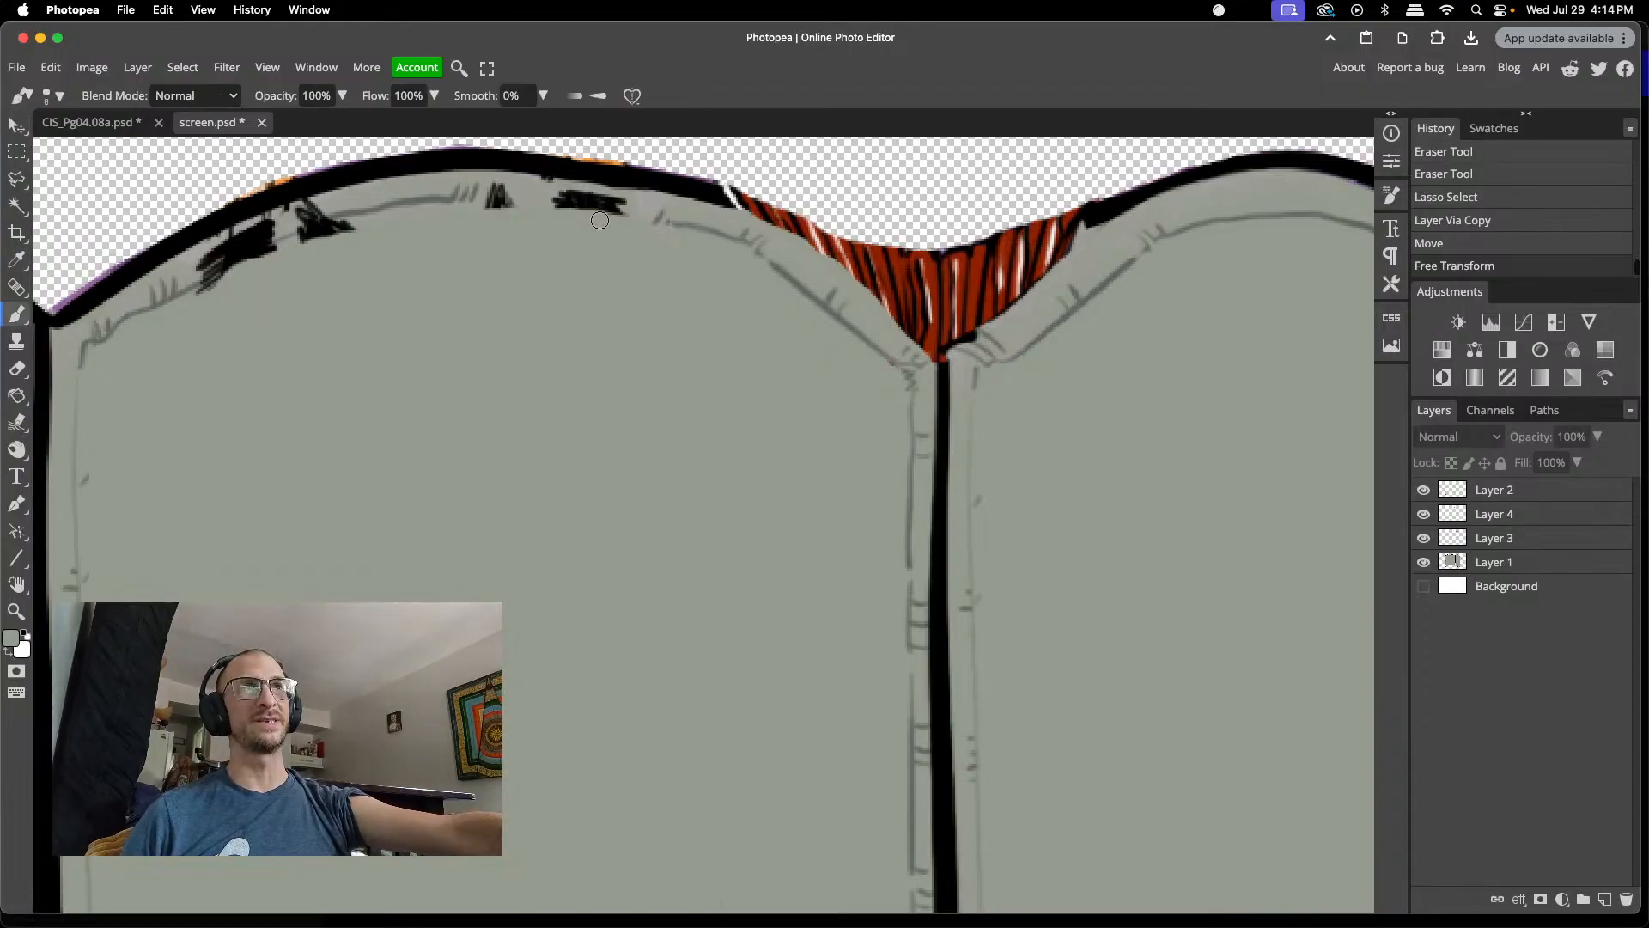
{"action": "left_click", "coordinate": [615, 211]}
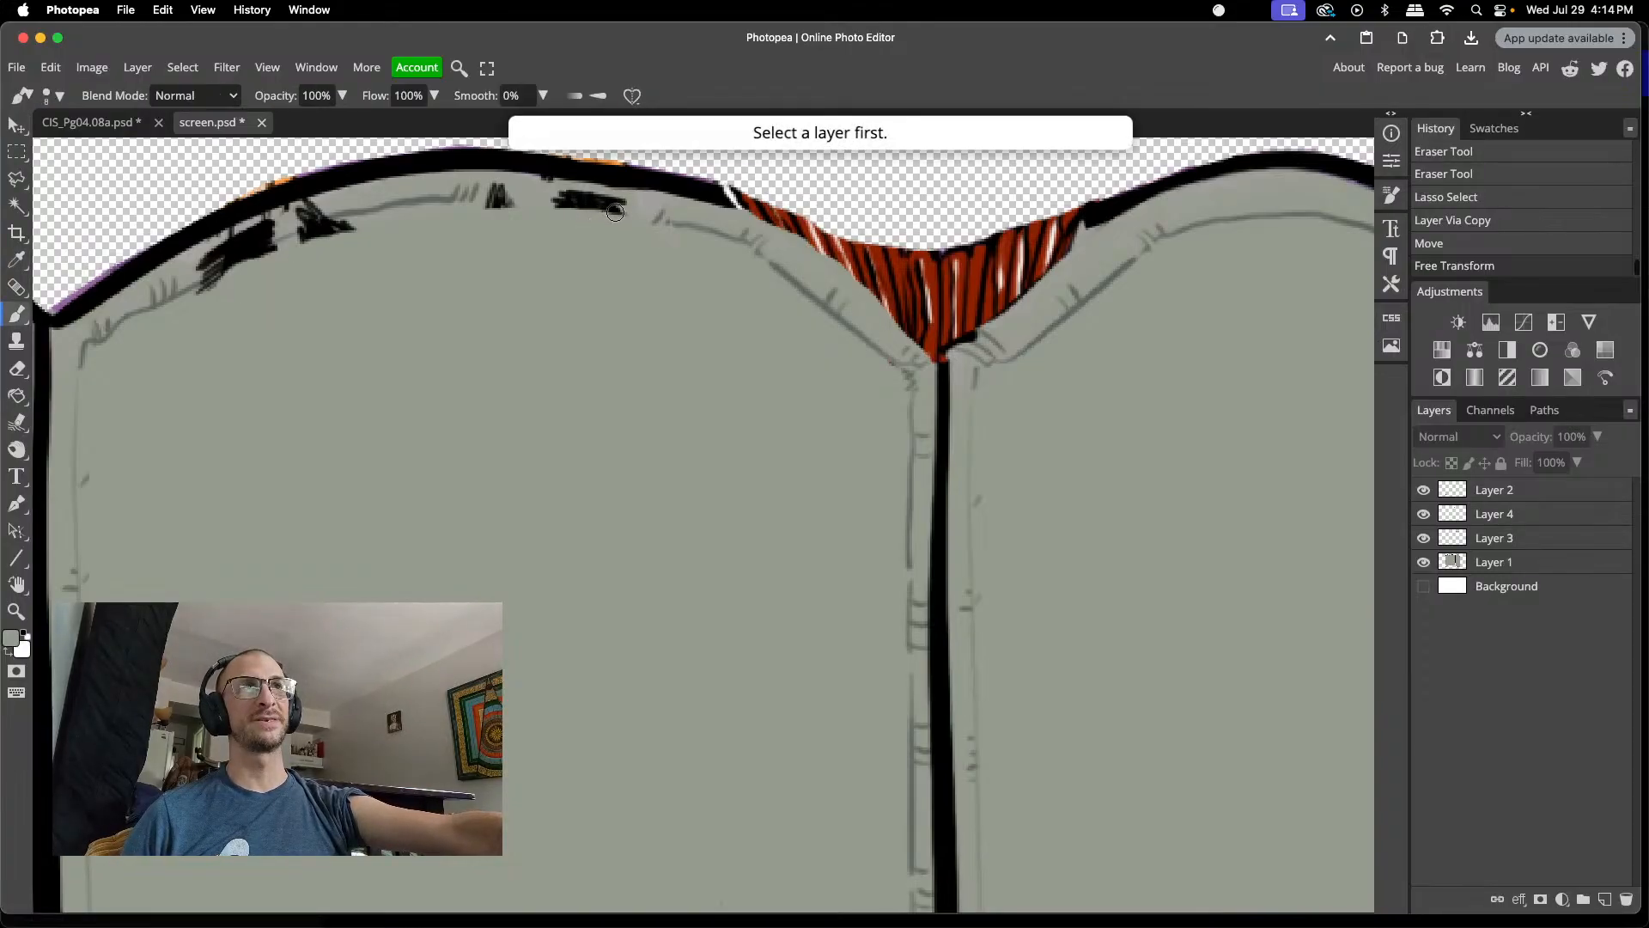
{"action": "left_click", "coordinate": [1500, 563]}
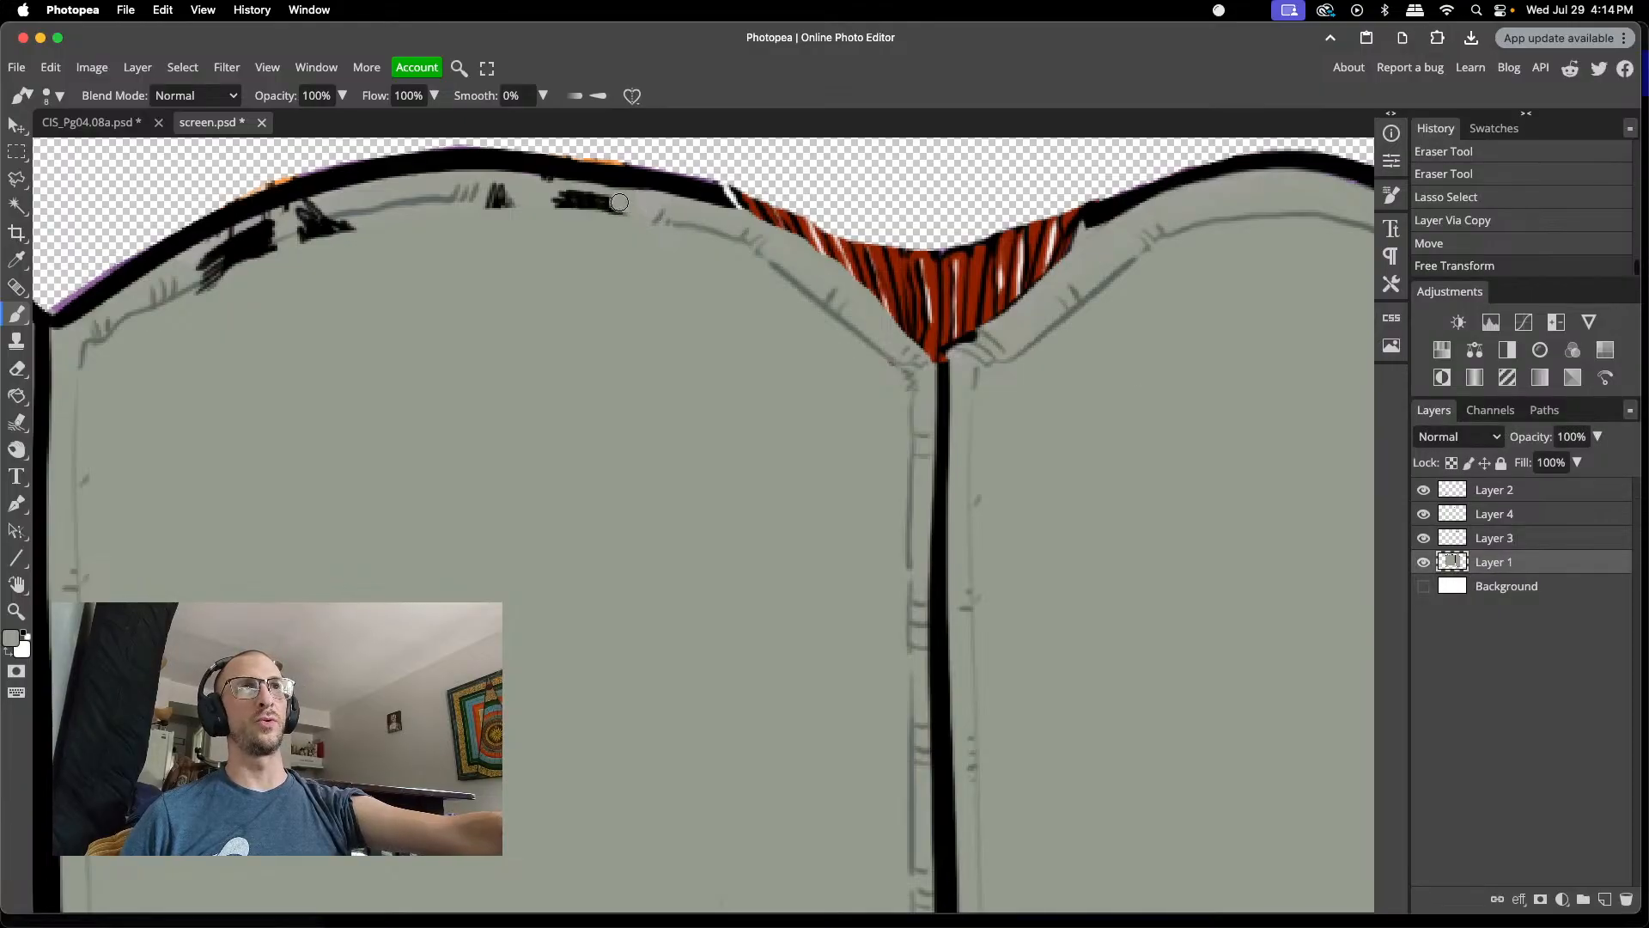
{"action": "mouse_move", "coordinate": [625, 210]}
{"action": "left_mouse_down"}
{"action": "mouse_move", "coordinate": [548, 202]}
{"action": "mouse_move", "coordinate": [611, 198]}
{"action": "mouse_move", "coordinate": [490, 189]}
{"action": "mouse_move", "coordinate": [510, 193]}
{"action": "mouse_move", "coordinate": [491, 208]}
{"action": "mouse_move", "coordinate": [534, 206]}
{"action": "left_mouse_up"}
{"action": "mouse_move", "coordinate": [355, 230]}
{"action": "left_mouse_down"}
{"action": "mouse_move", "coordinate": [302, 246]}
{"action": "mouse_move", "coordinate": [345, 228]}
{"action": "mouse_move", "coordinate": [185, 289]}
{"action": "mouse_move", "coordinate": [194, 257]}
{"action": "mouse_move", "coordinate": [339, 222]}
{"action": "mouse_move", "coordinate": [347, 201]}
{"action": "mouse_move", "coordinate": [196, 264]}
{"action": "left_mouse_up"}
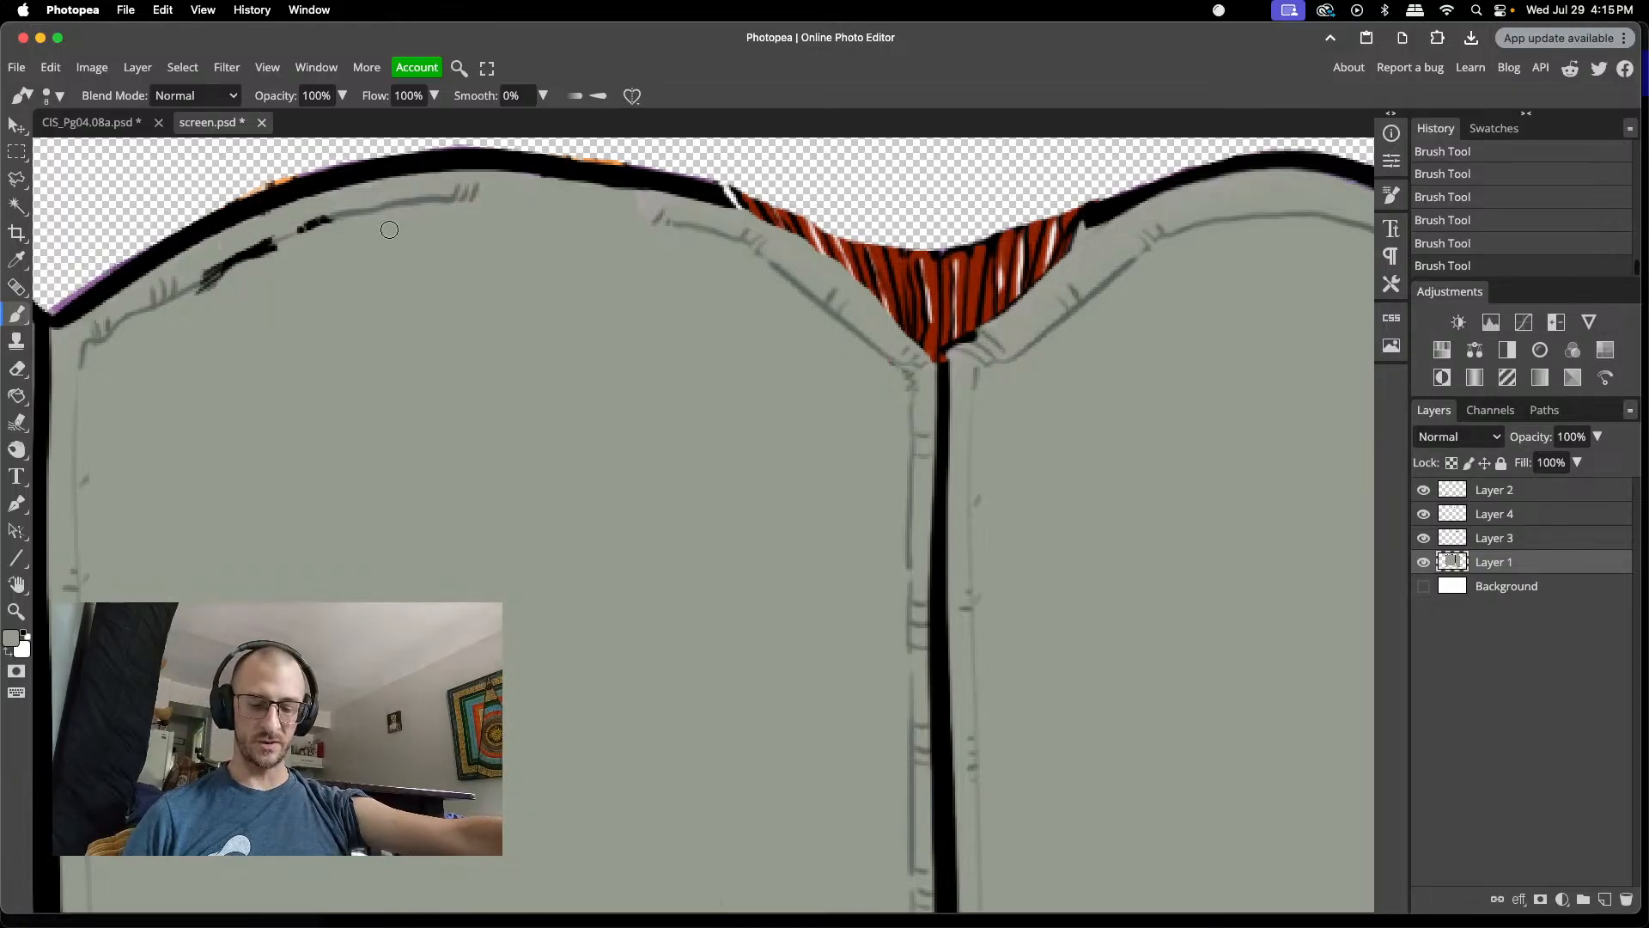
{"action": "key", "text": "i"}
{"action": "left_click", "coordinate": [369, 209]}
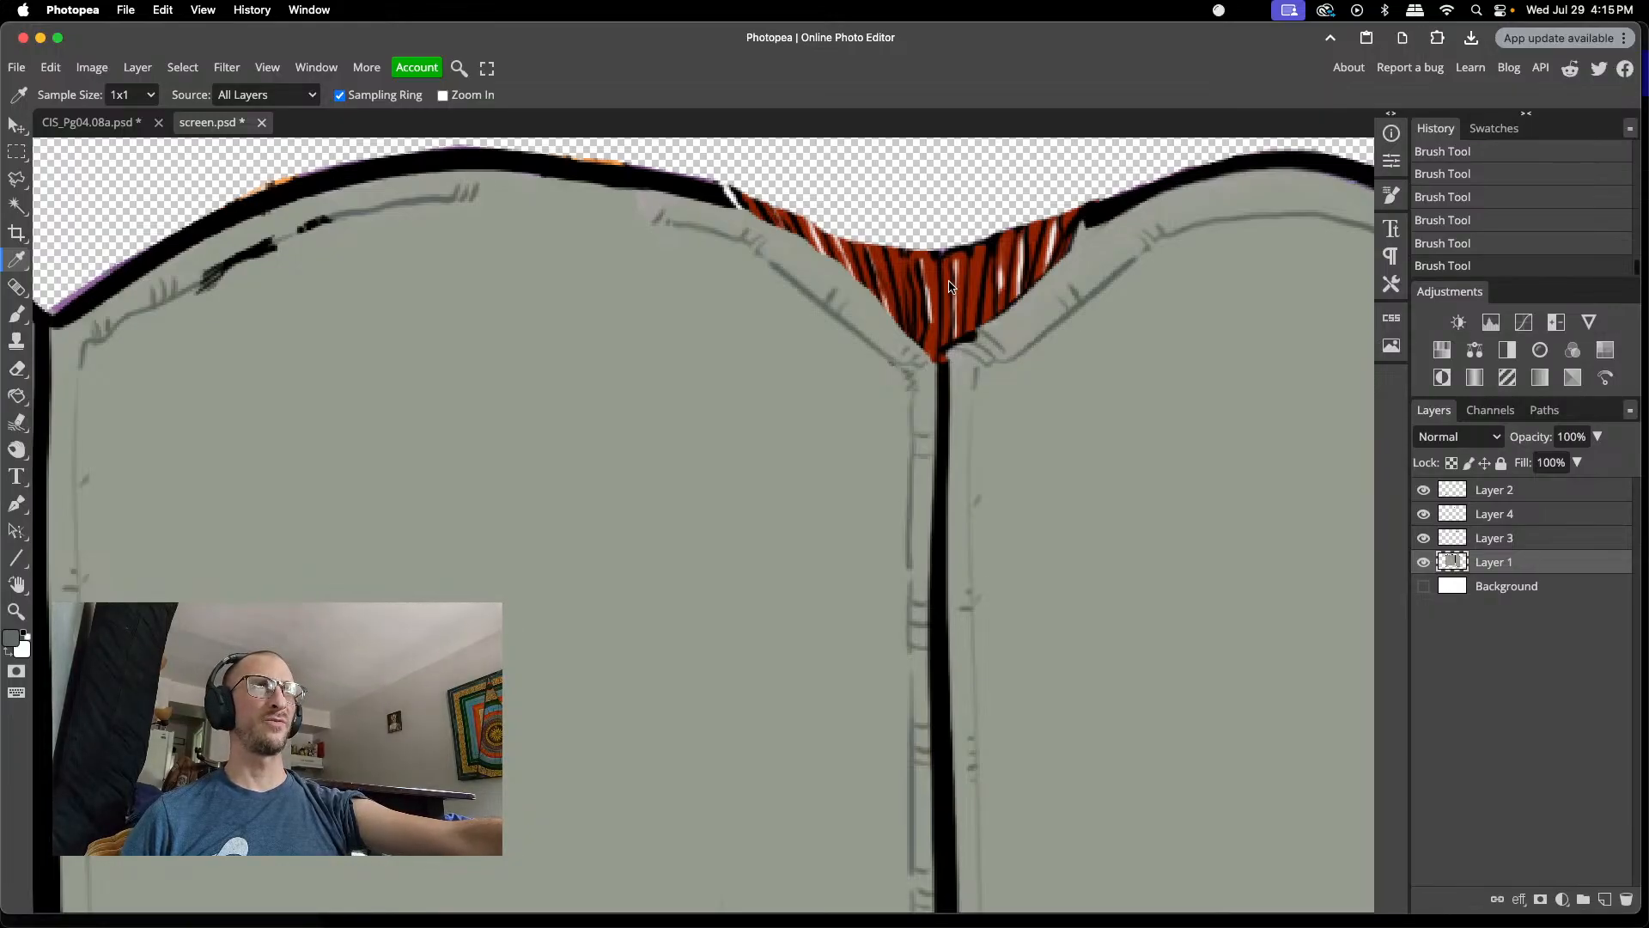
- Switch to CIS_Pg04.08a.psd and examine the folding screen panel and the surrounding comic panels
{"action": "scroll", "coordinate": [896, 369], "scroll_direction": "down", "scroll_amount": 5}
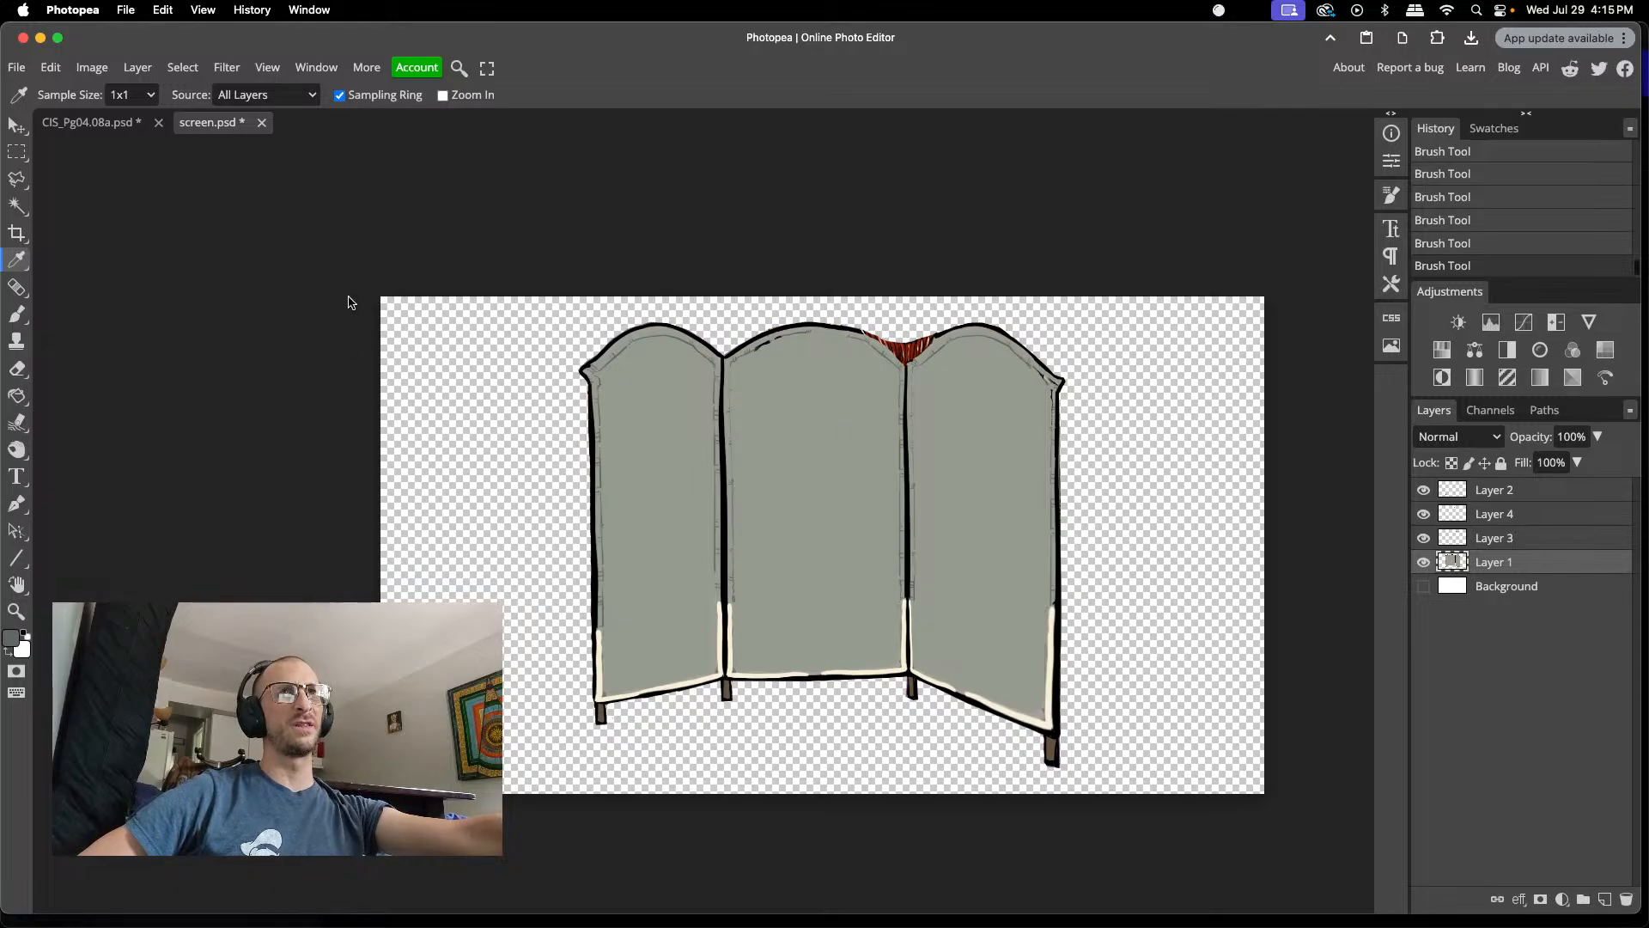
{"action": "left_click", "coordinate": [110, 125]}
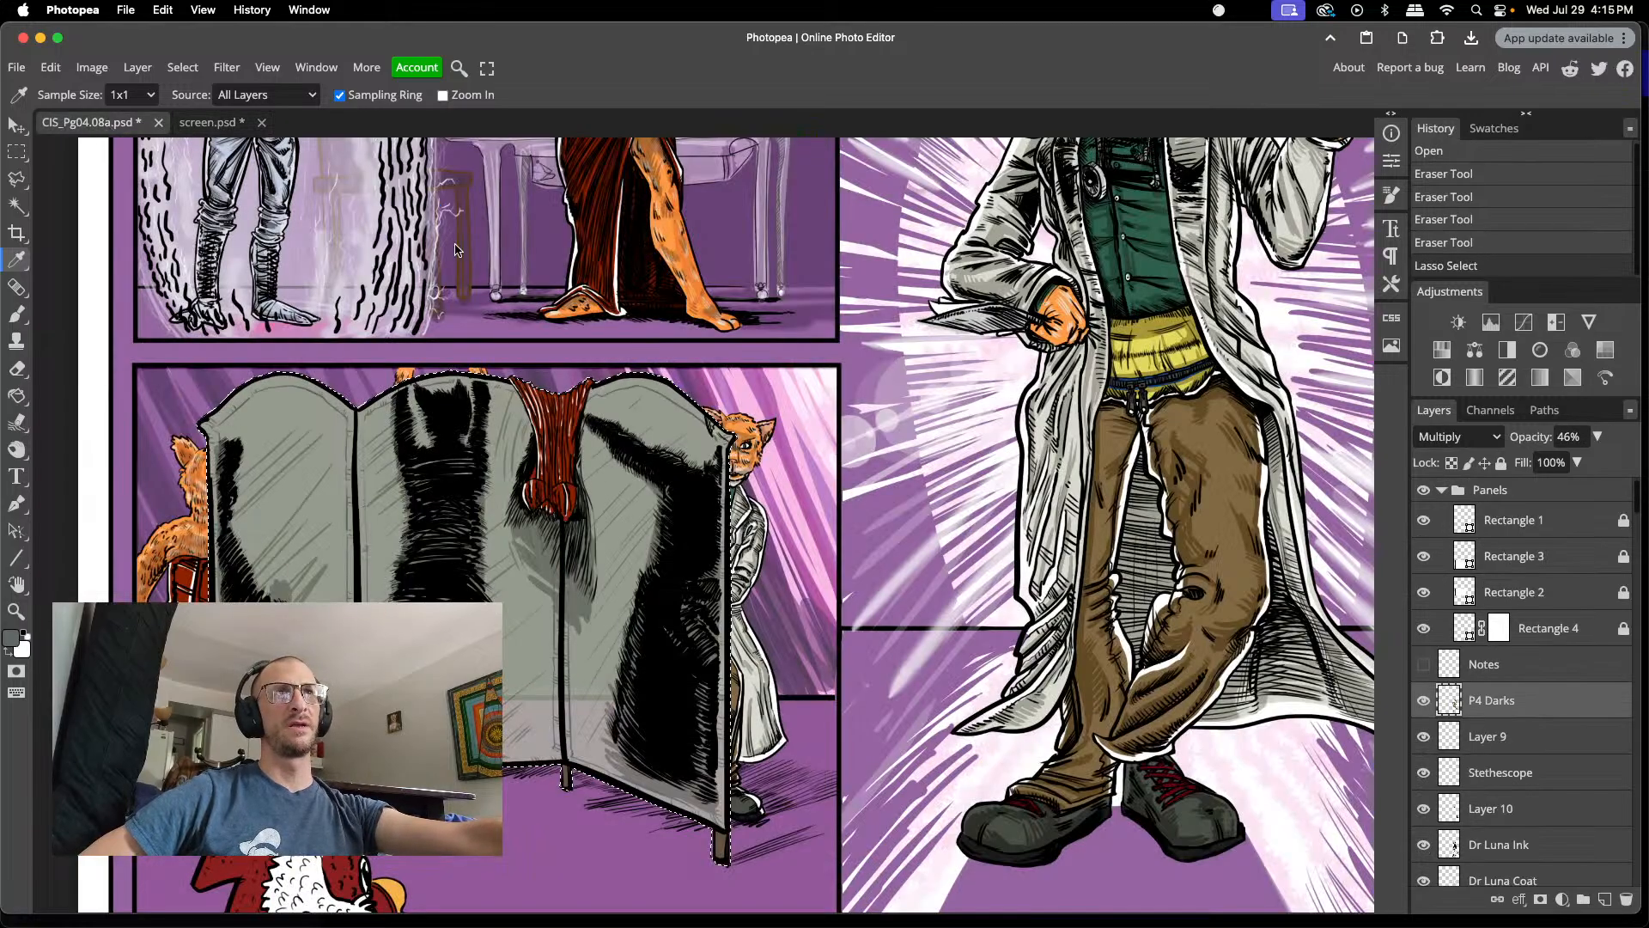
{"action": "scroll", "coordinate": [633, 319], "scroll_direction": "up", "scroll_amount": 6}
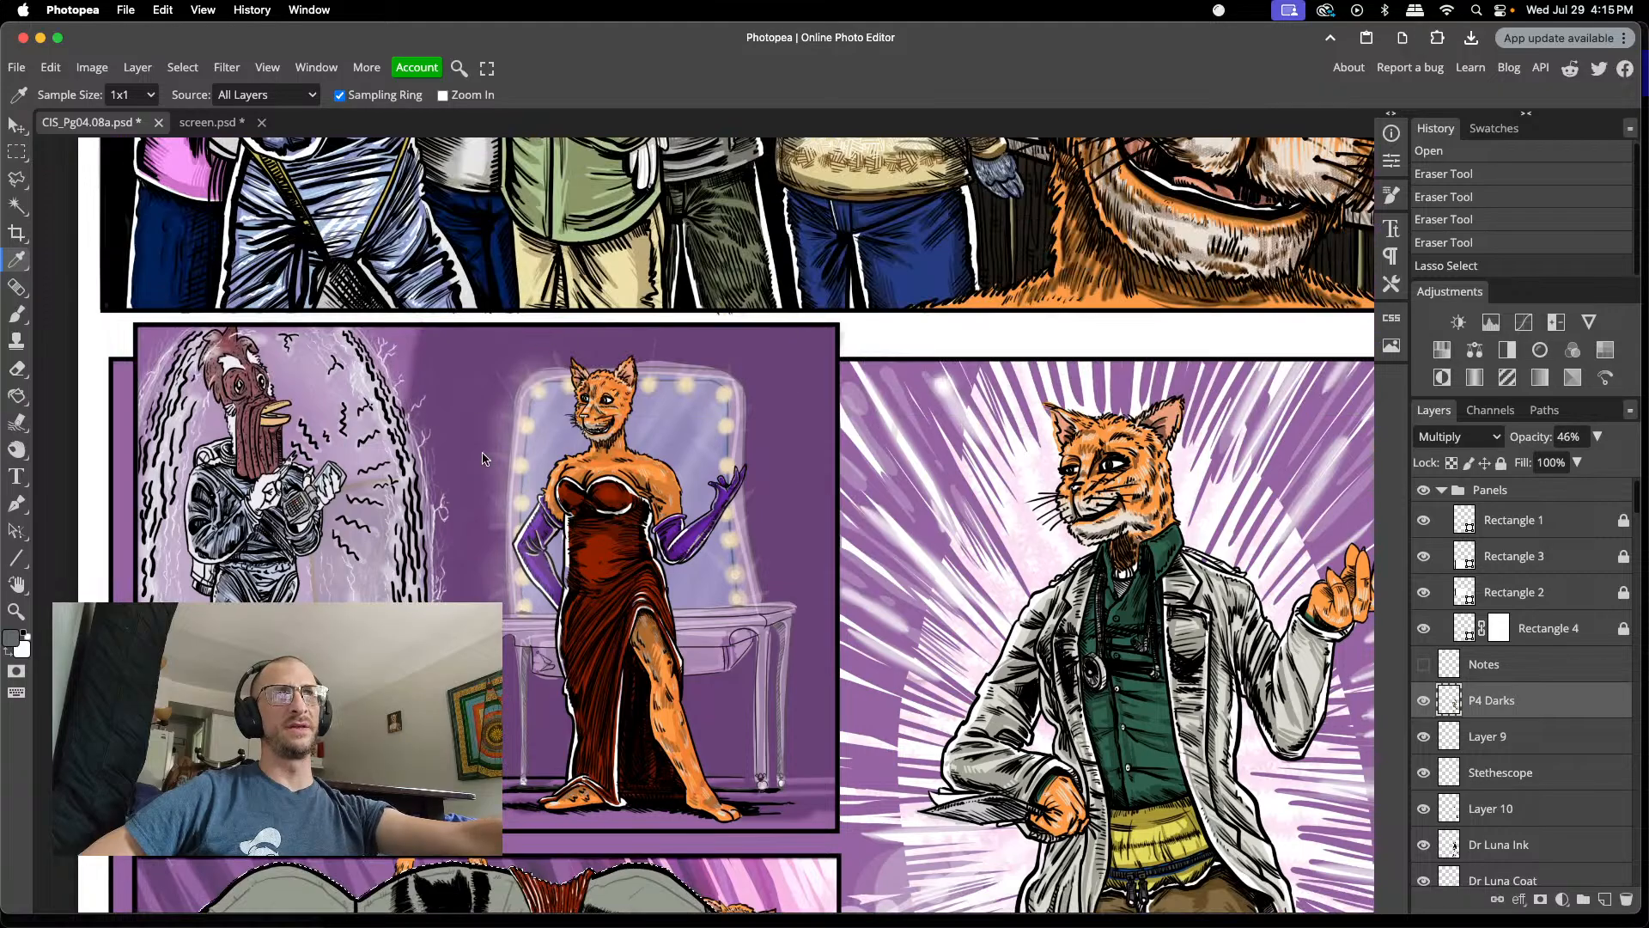
{"action": "scroll", "coordinate": [1001, 565], "scroll_direction": "down", "scroll_amount": 3}
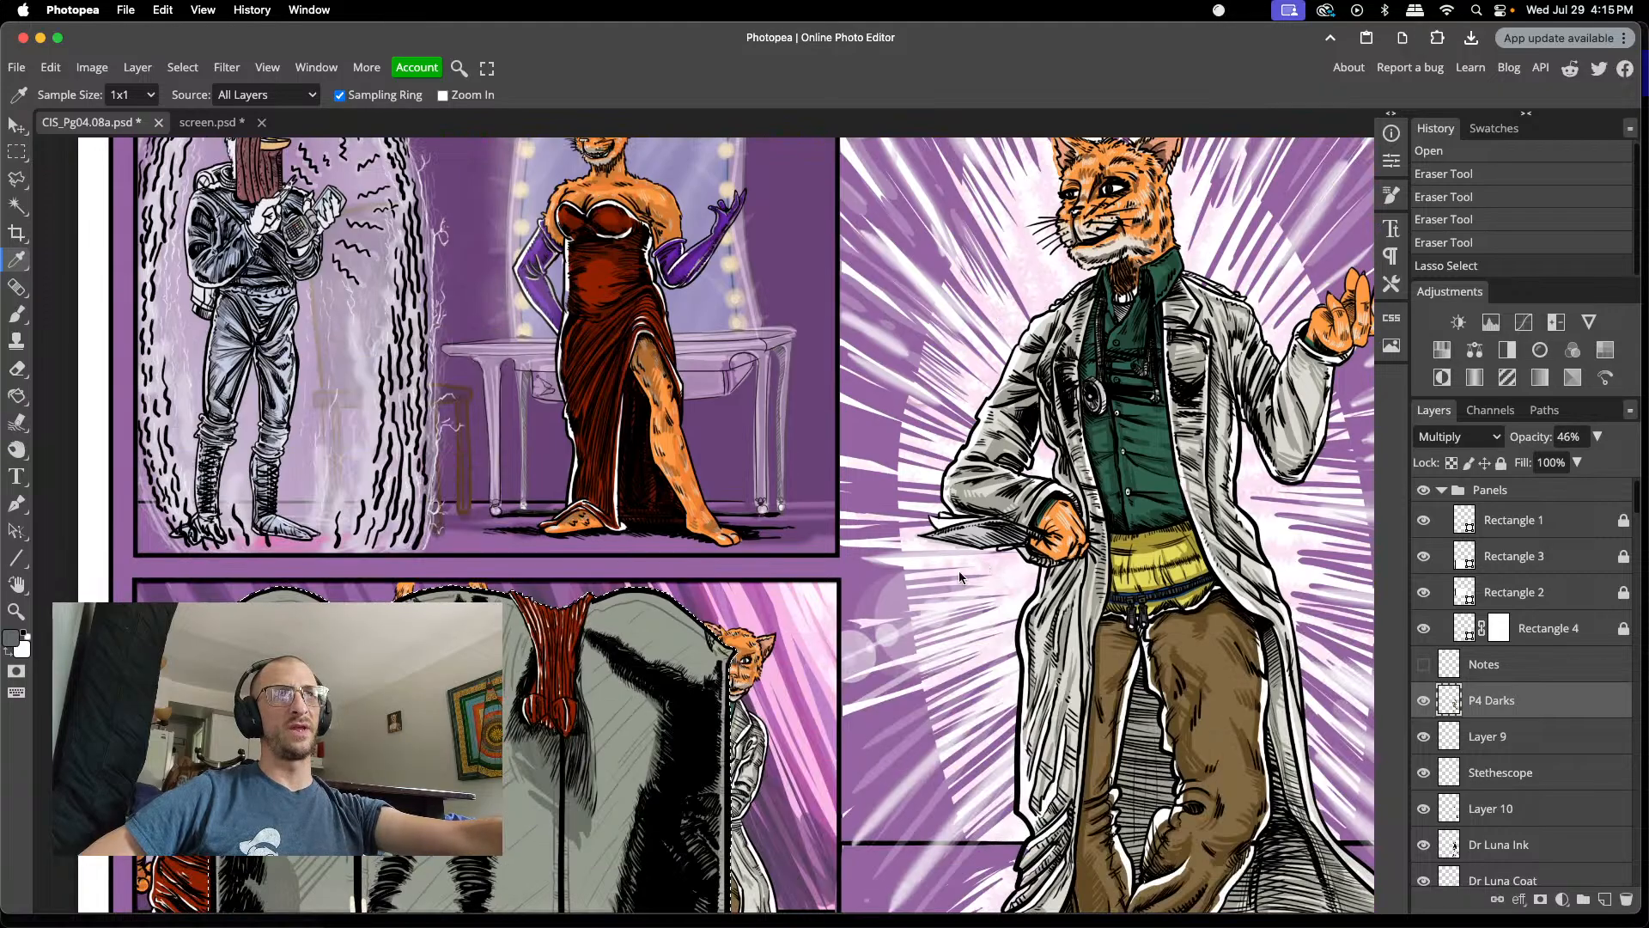
{"action": "scroll", "coordinate": [959, 570], "scroll_direction": "down", "scroll_amount": 3}
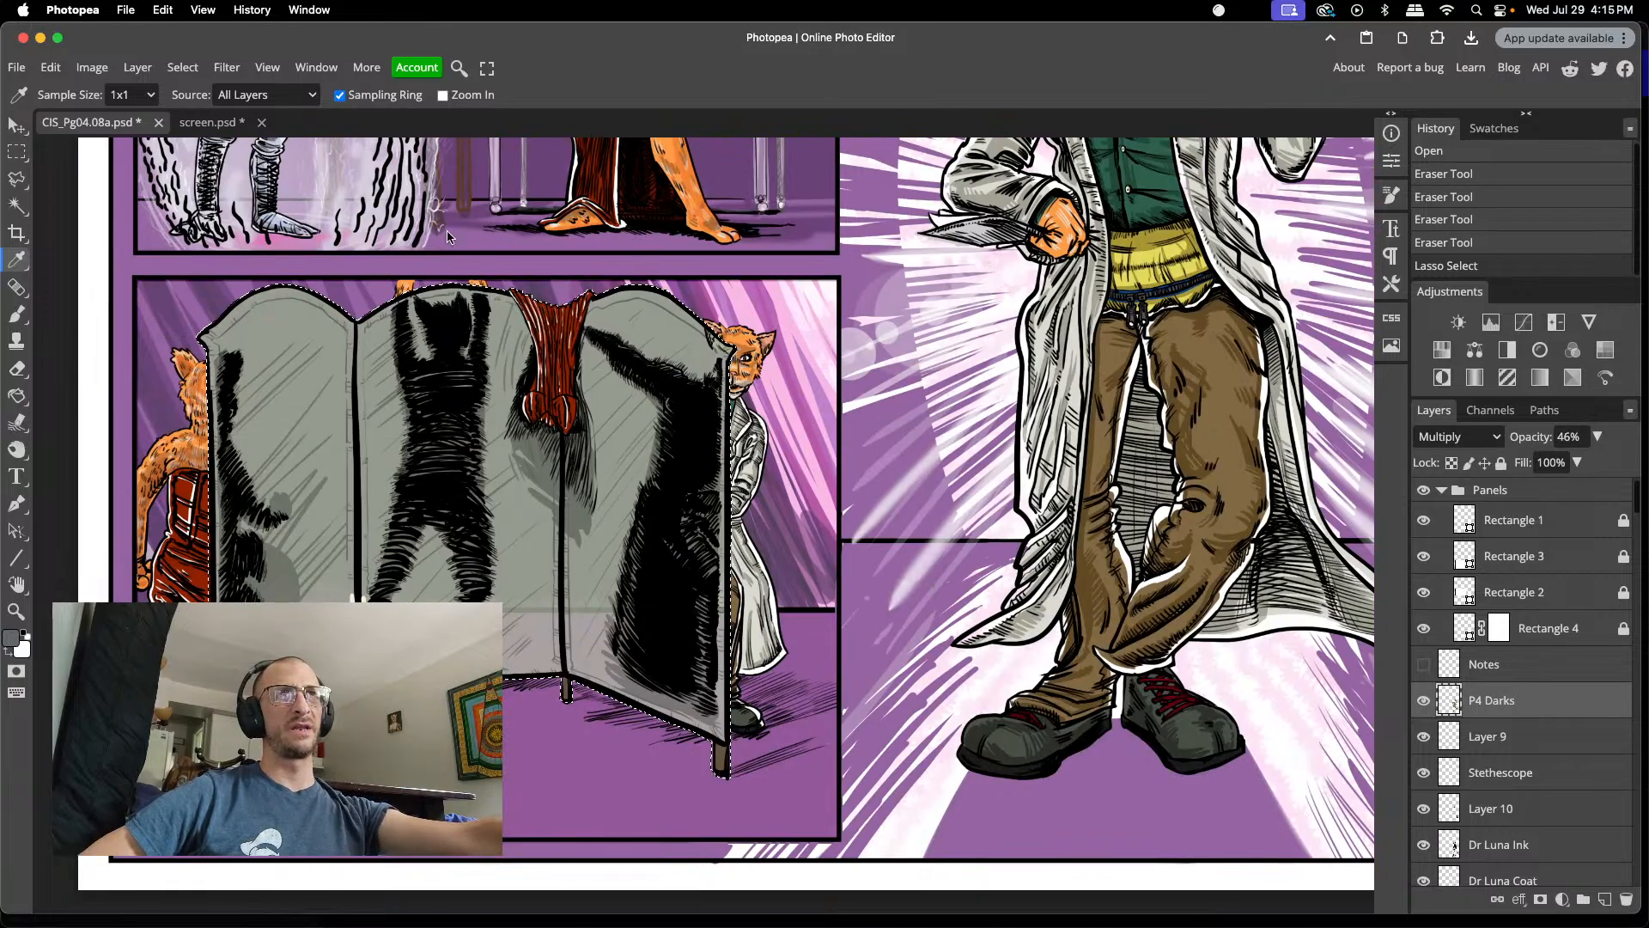
{"action": "scroll", "coordinate": [655, 332], "scroll_direction": "up", "scroll_amount": 4}
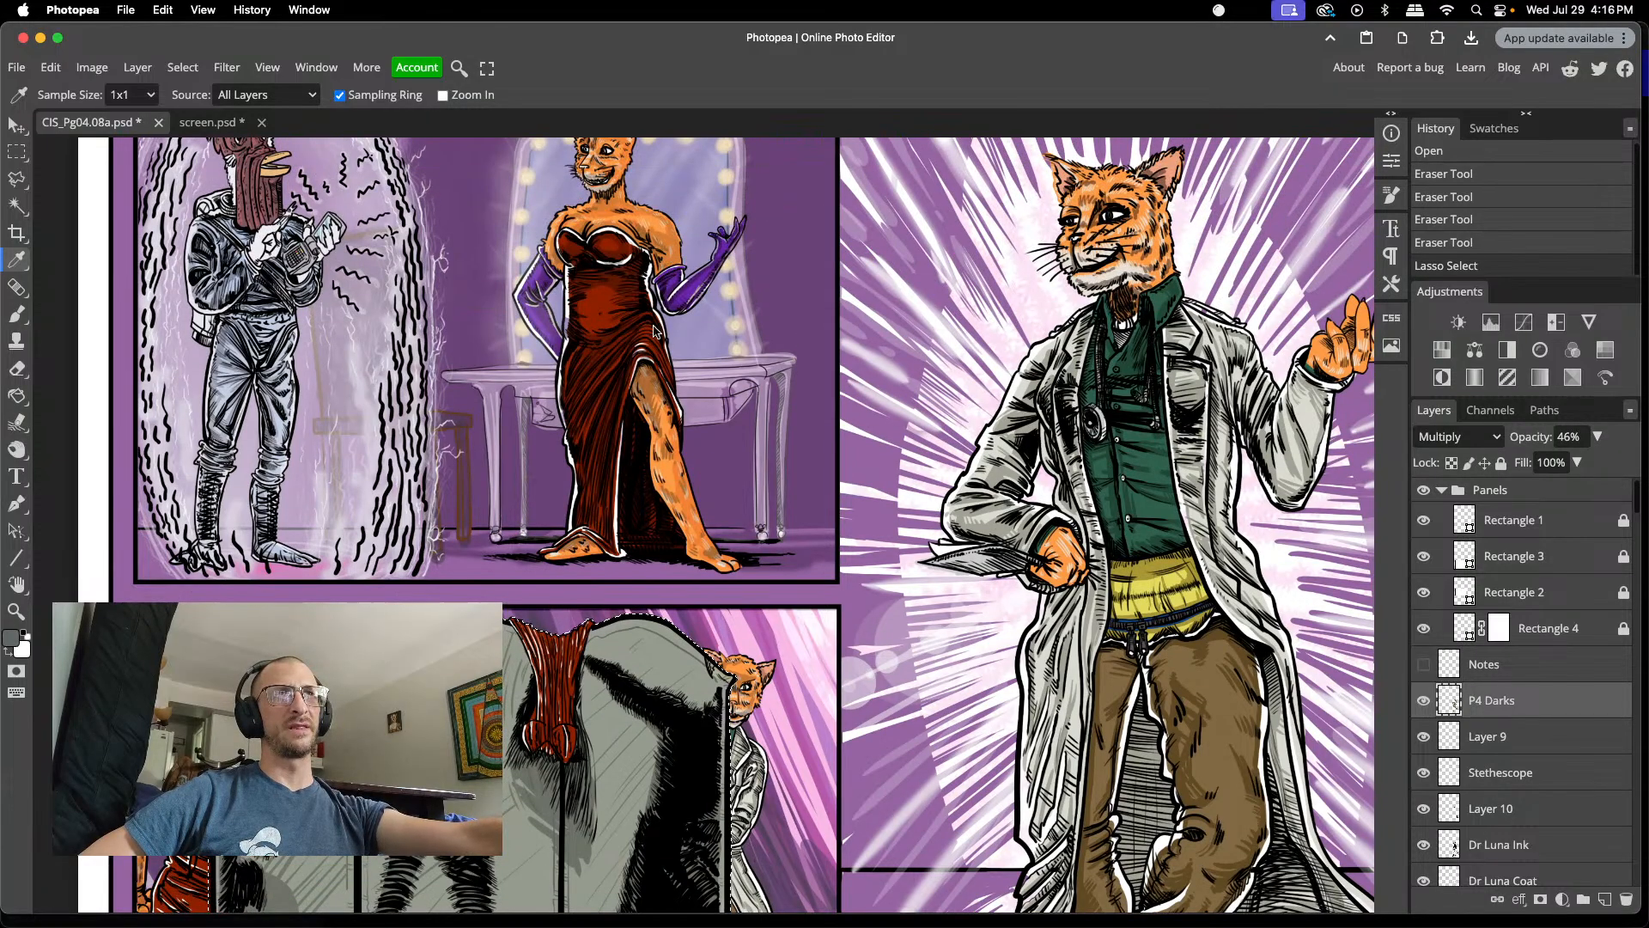
{"action": "scroll", "coordinate": [649, 593], "scroll_direction": "down", "scroll_amount": 4}
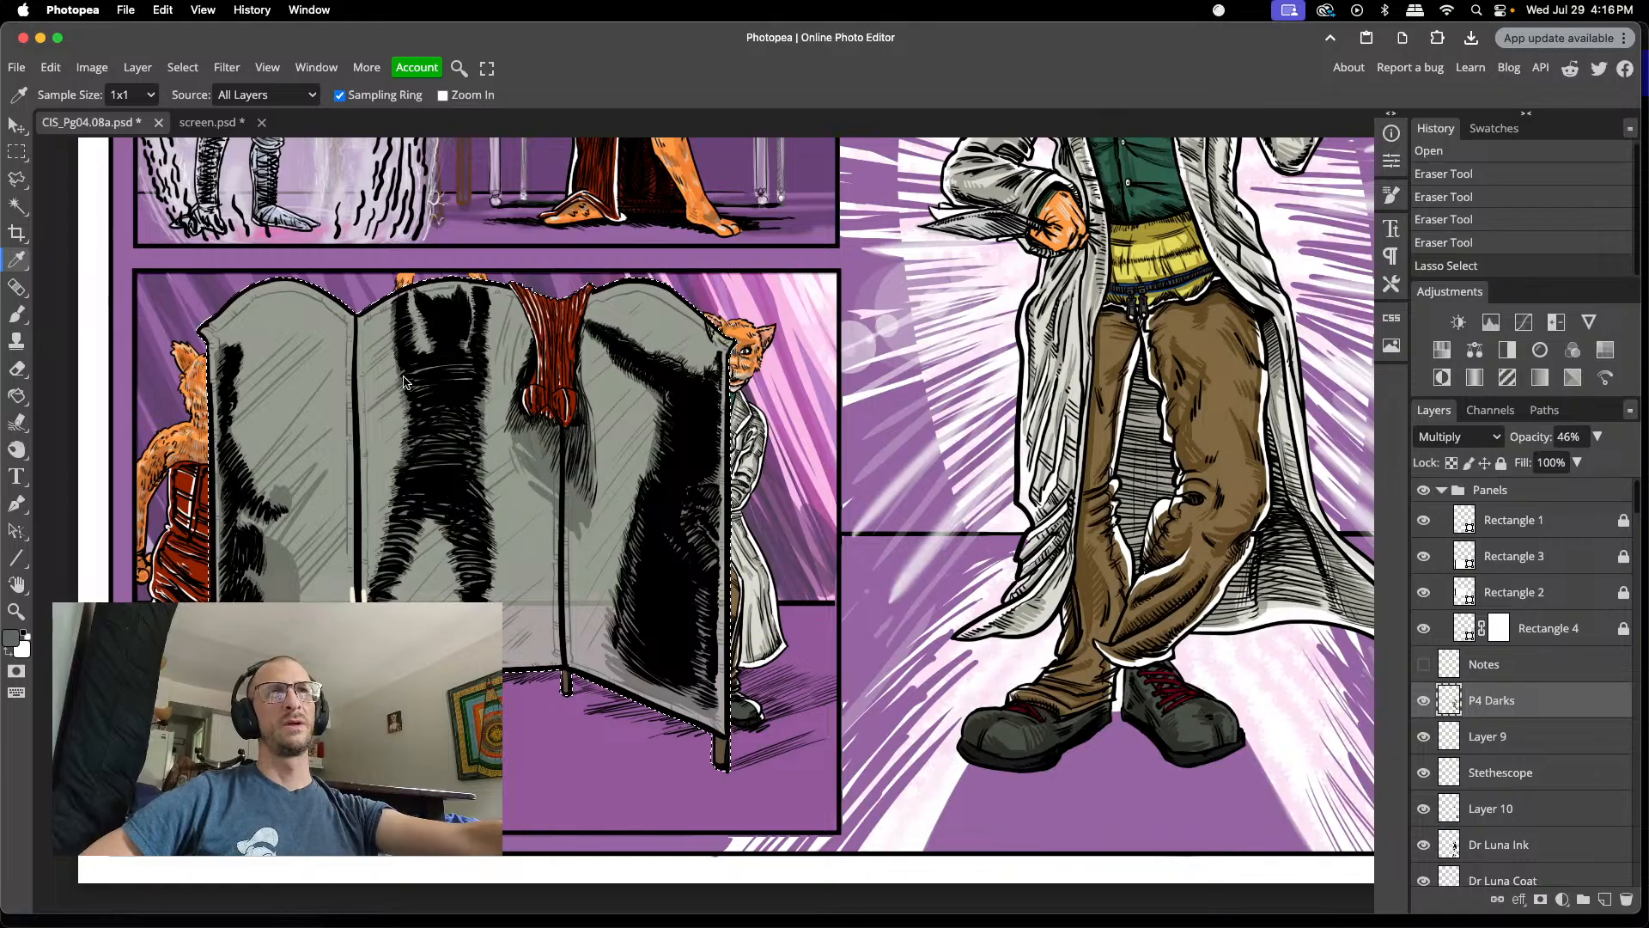
{"action": "mouse_move", "coordinate": [519, 925]}
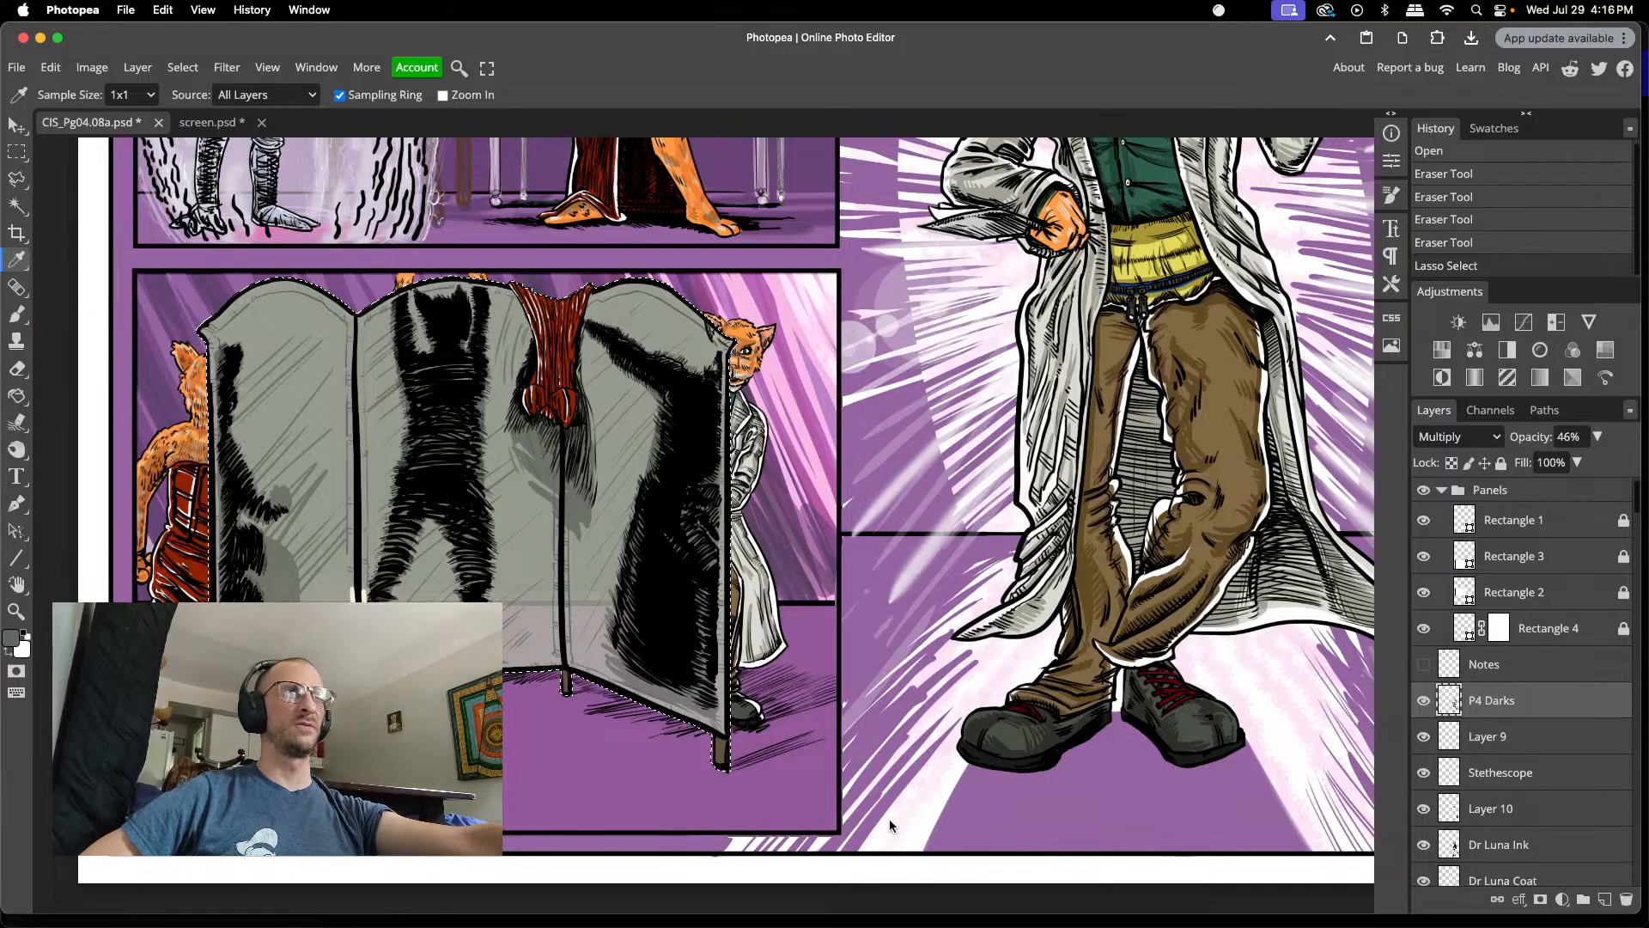
- Switch back to screen.psd and merge Layers 2, 4 and 3 down into Layer 1
{"action": "left_click", "coordinate": [207, 122]}
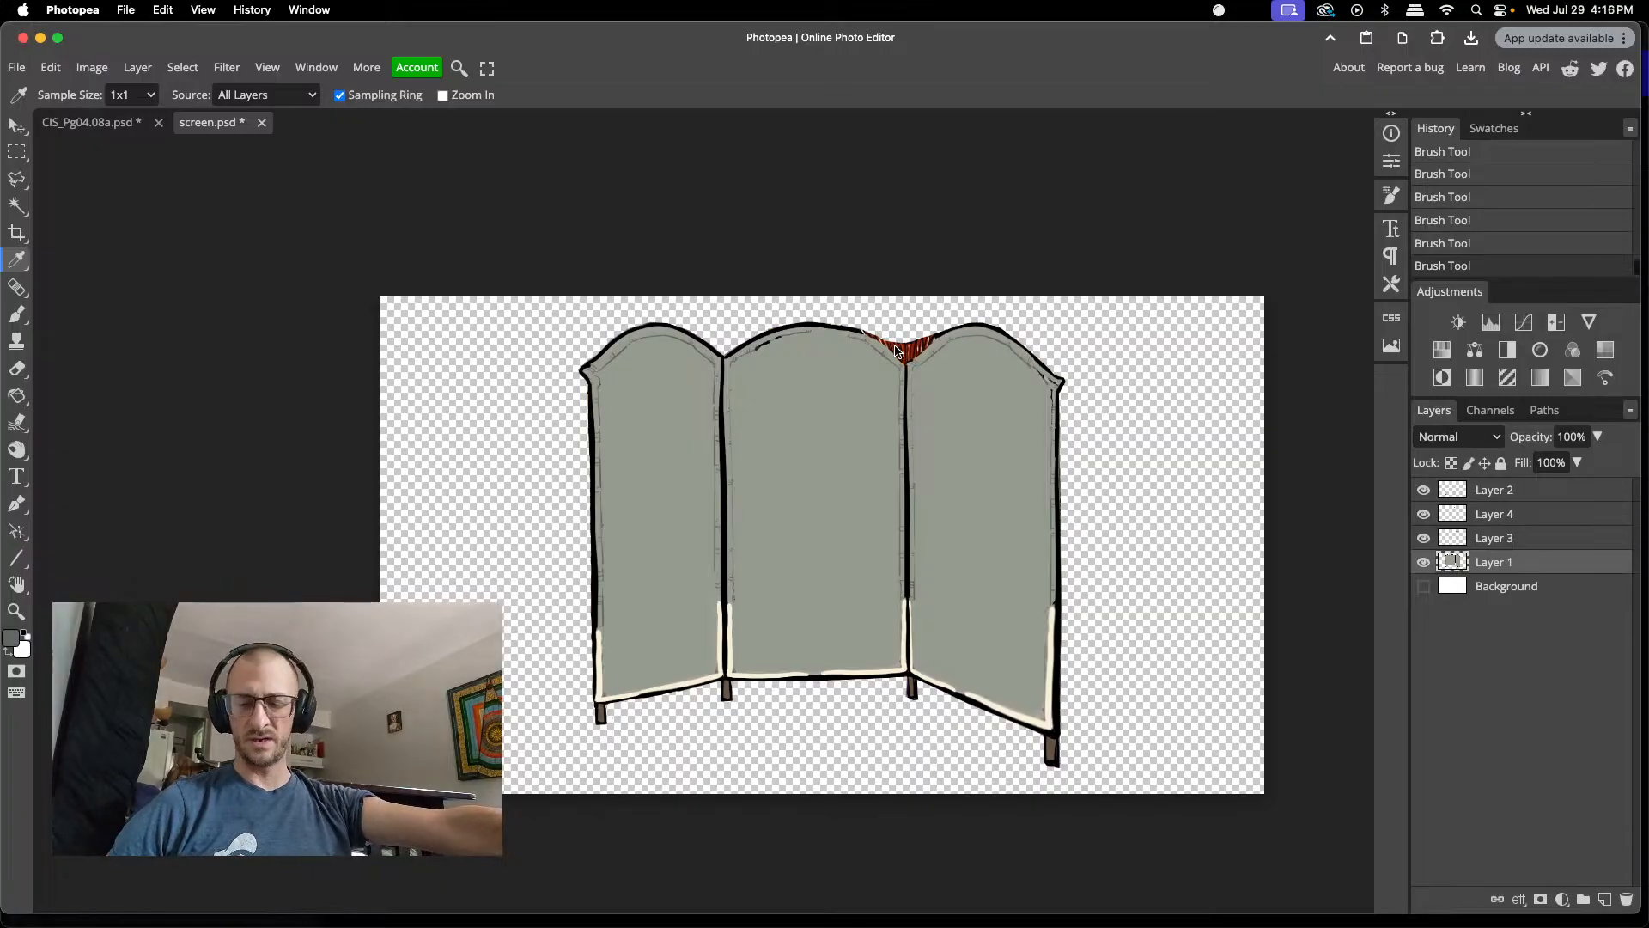
{"action": "scroll", "coordinate": [895, 344], "scroll_direction": "up", "scroll_amount": 2}
{"action": "scroll", "coordinate": [895, 350], "scroll_direction": "up", "scroll_amount": 3}
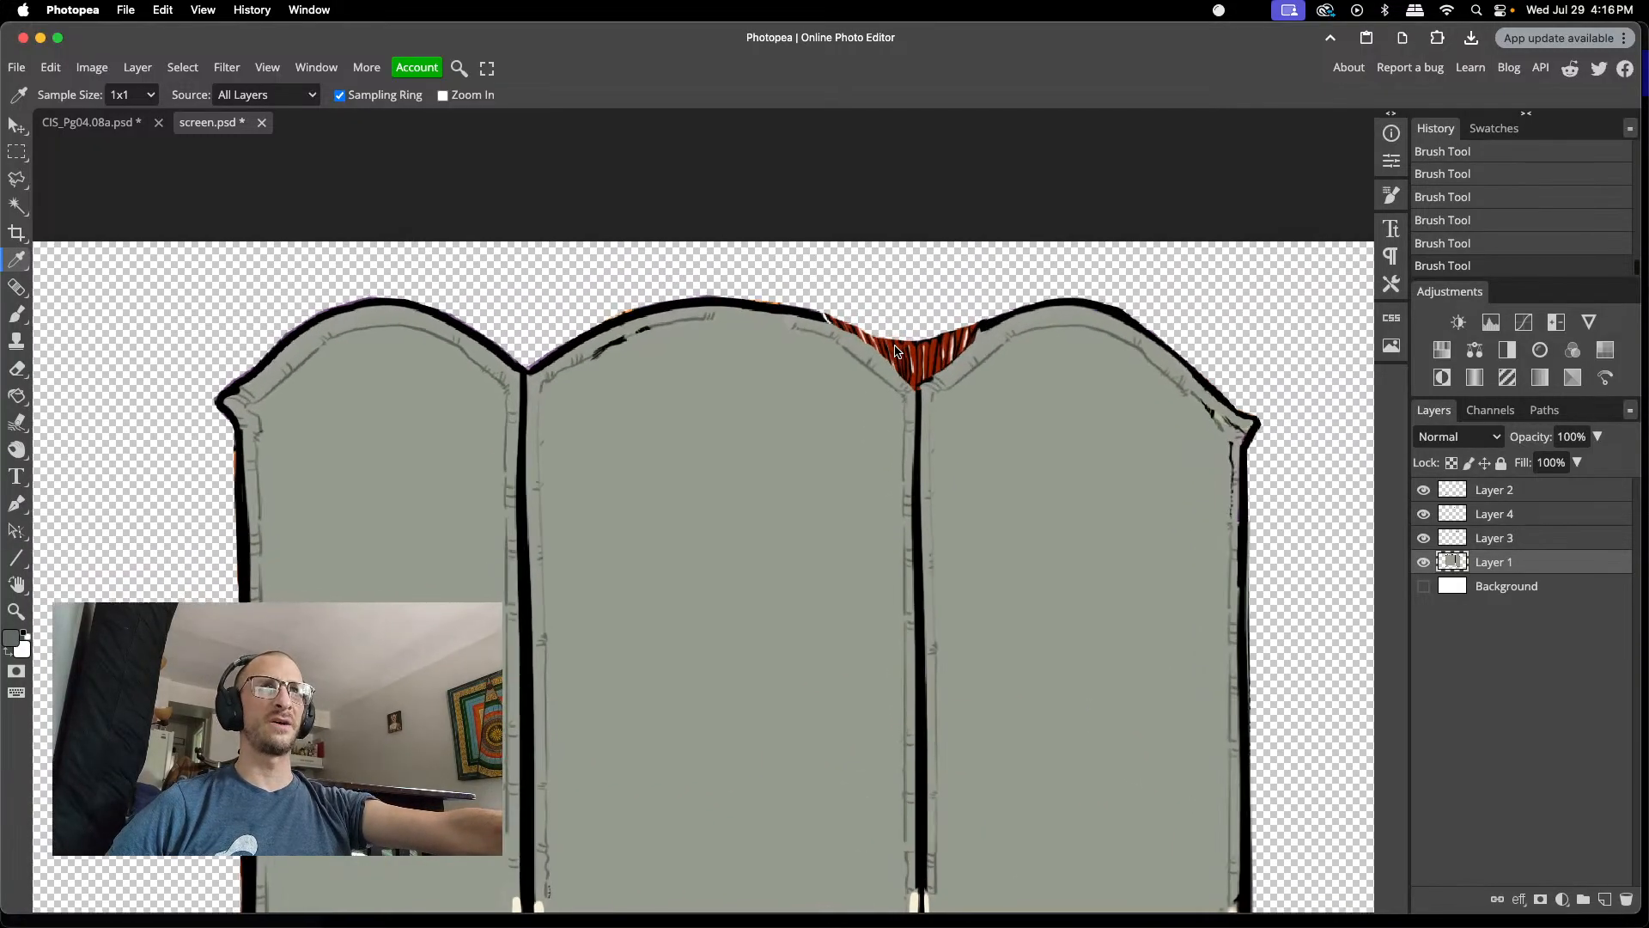
{"action": "scroll", "coordinate": [895, 351], "scroll_direction": "up", "scroll_amount": 1}
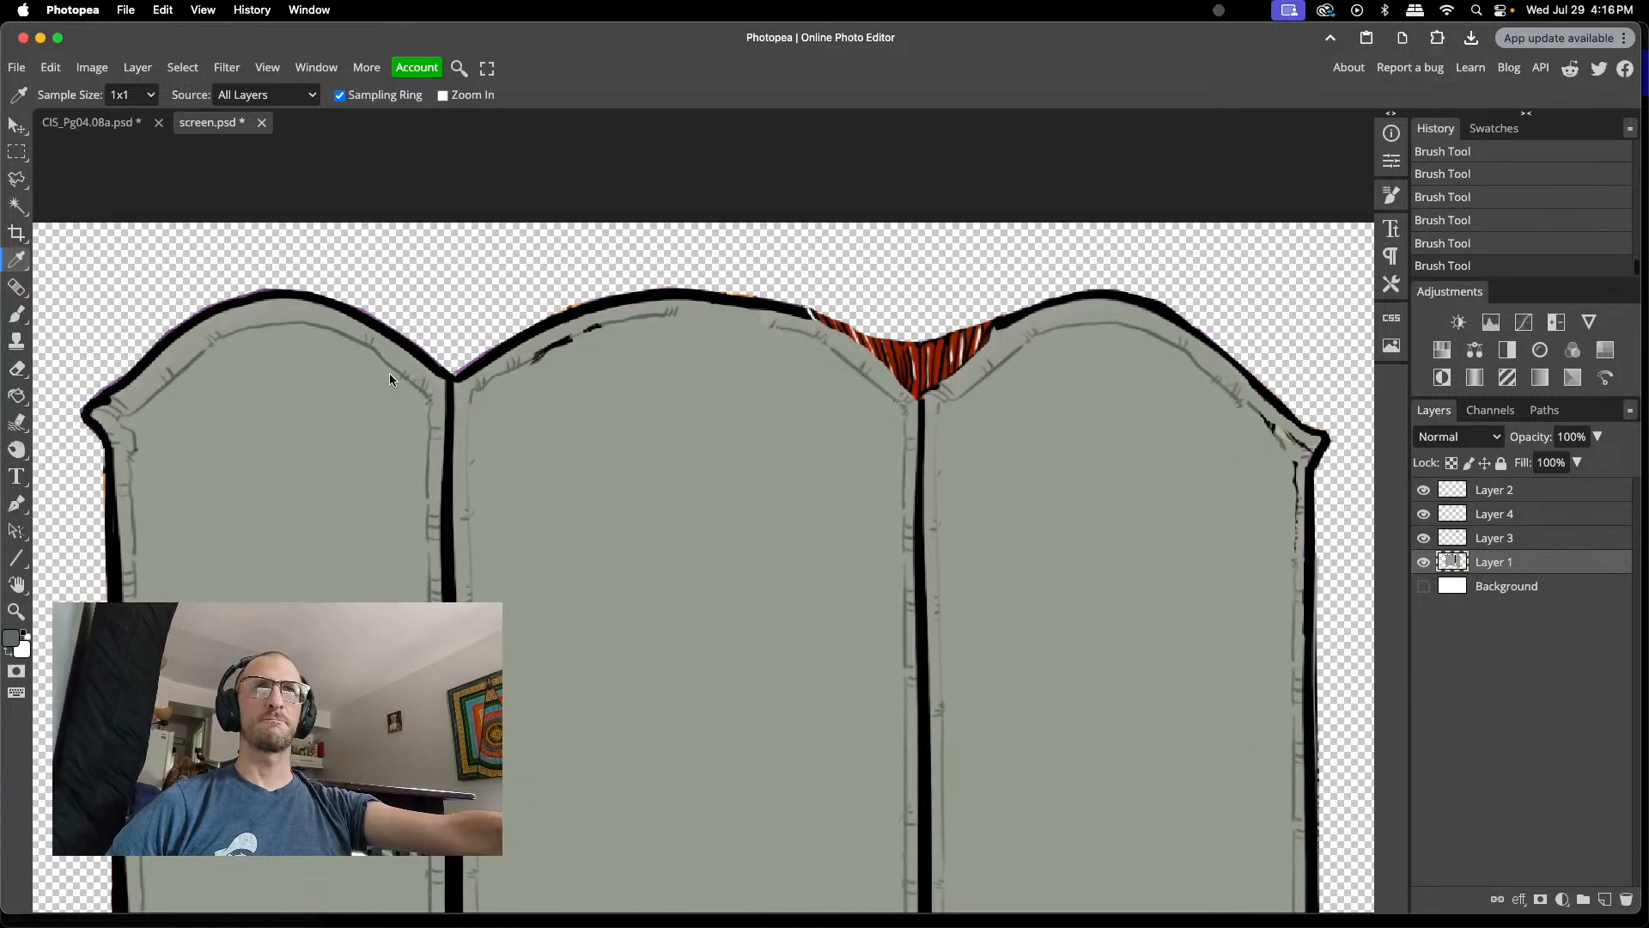
{"action": "key", "text": "l"}
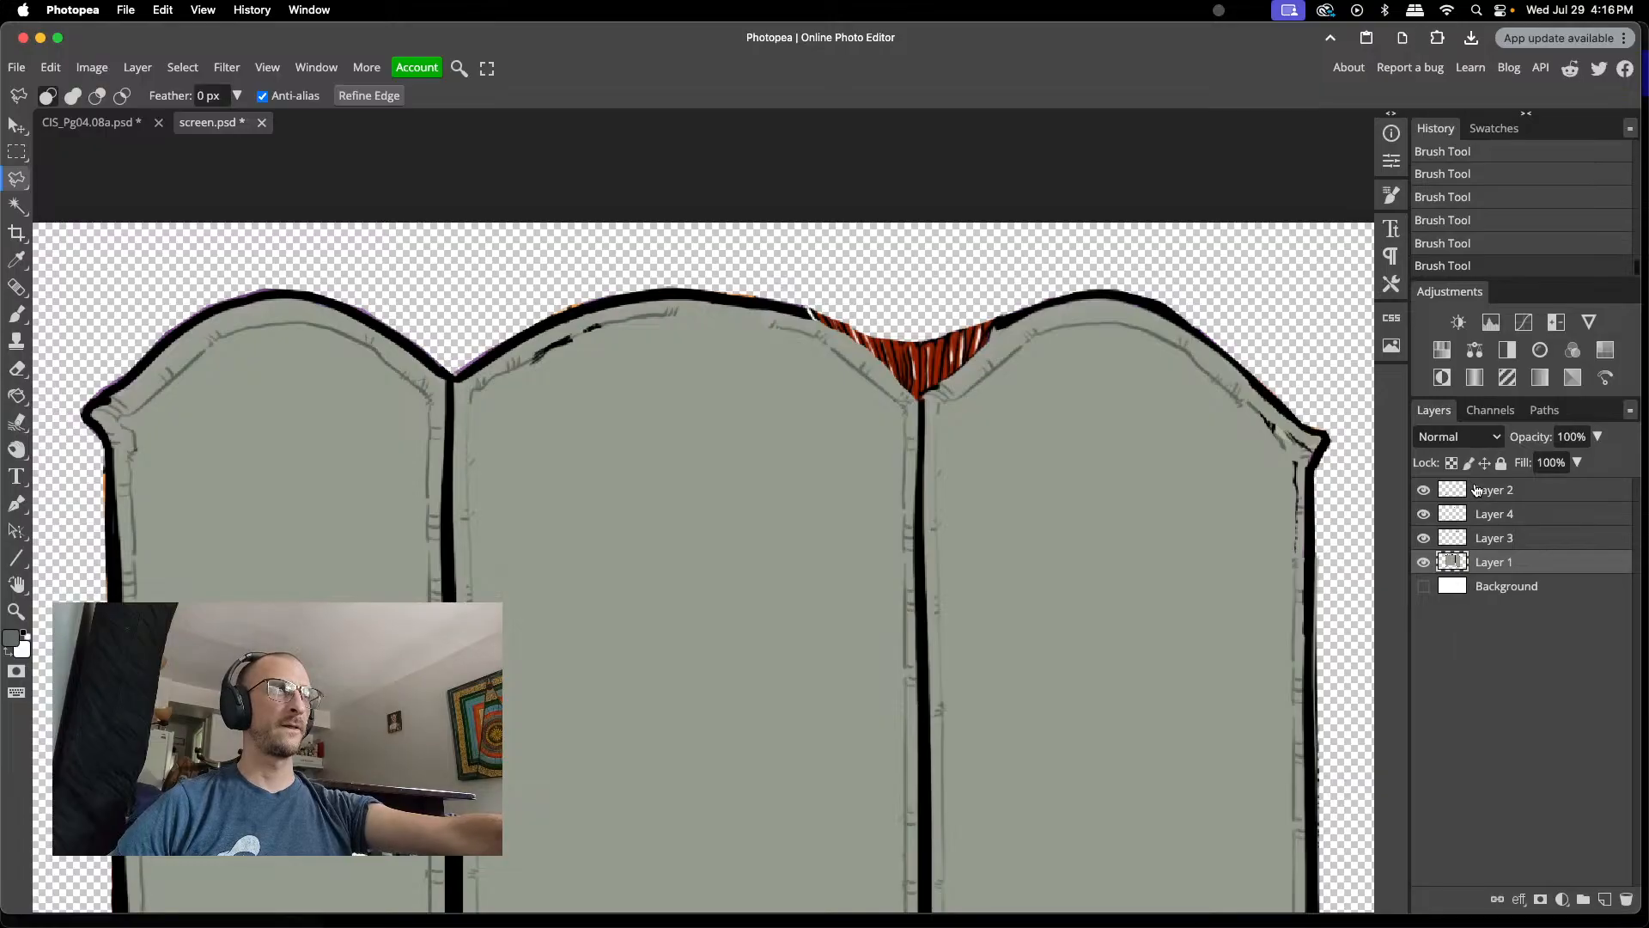
{"action": "left_click", "coordinate": [1476, 490]}
{"action": "key", "text": "super+e"}
{"action": "key", "text": "super+e"}
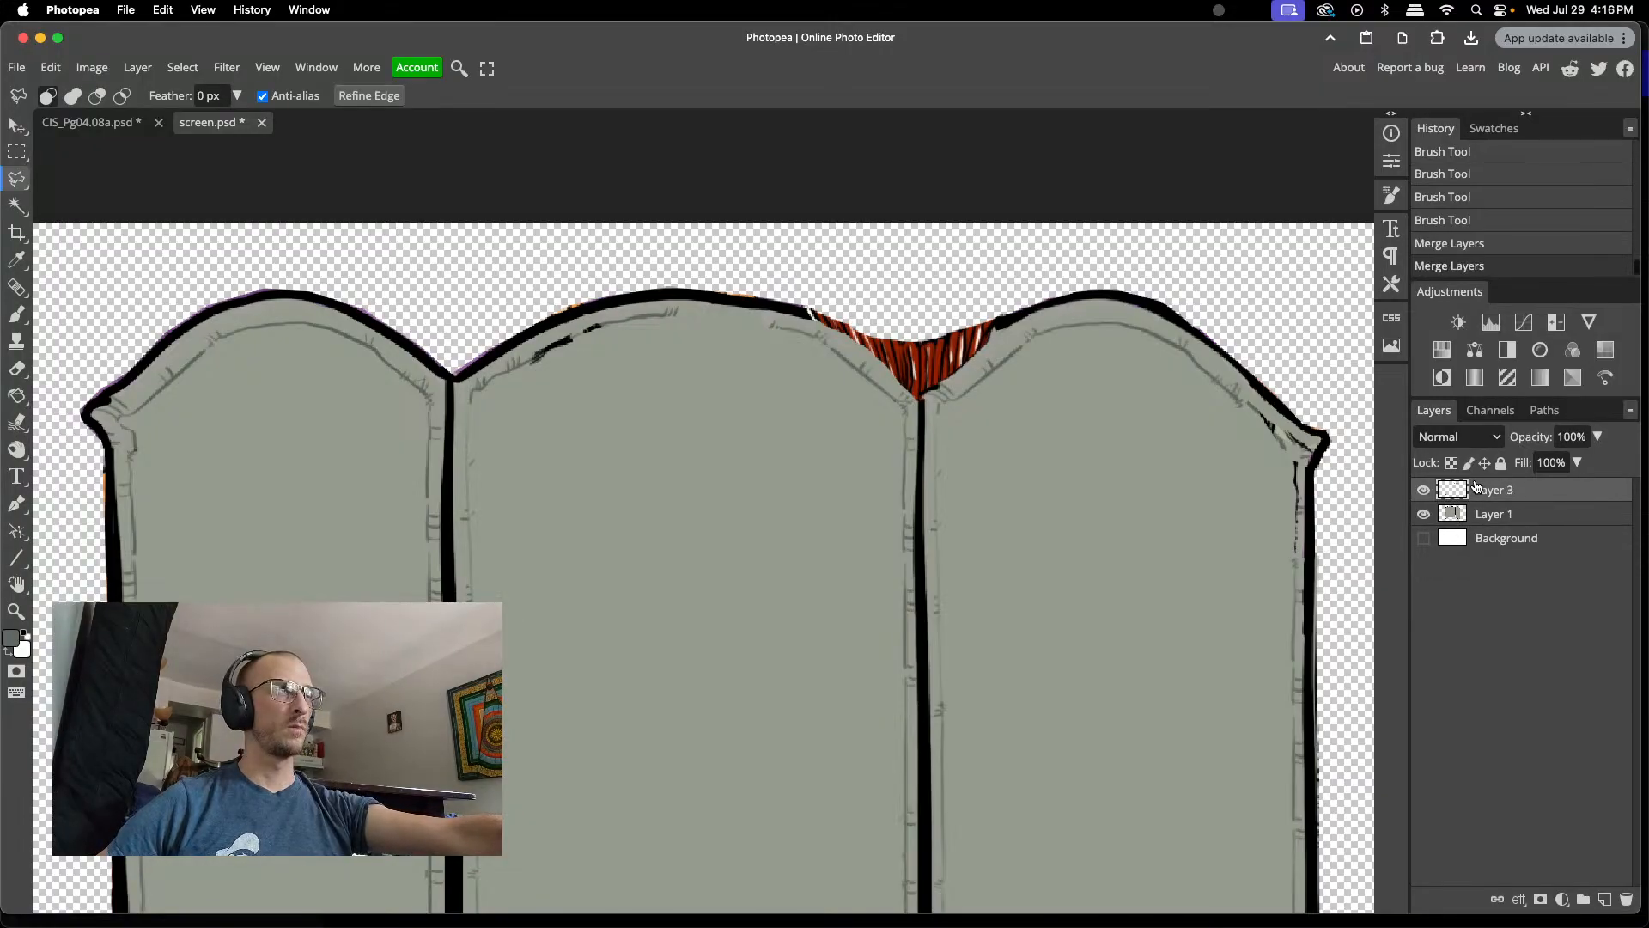
{"action": "key", "text": "super+e"}
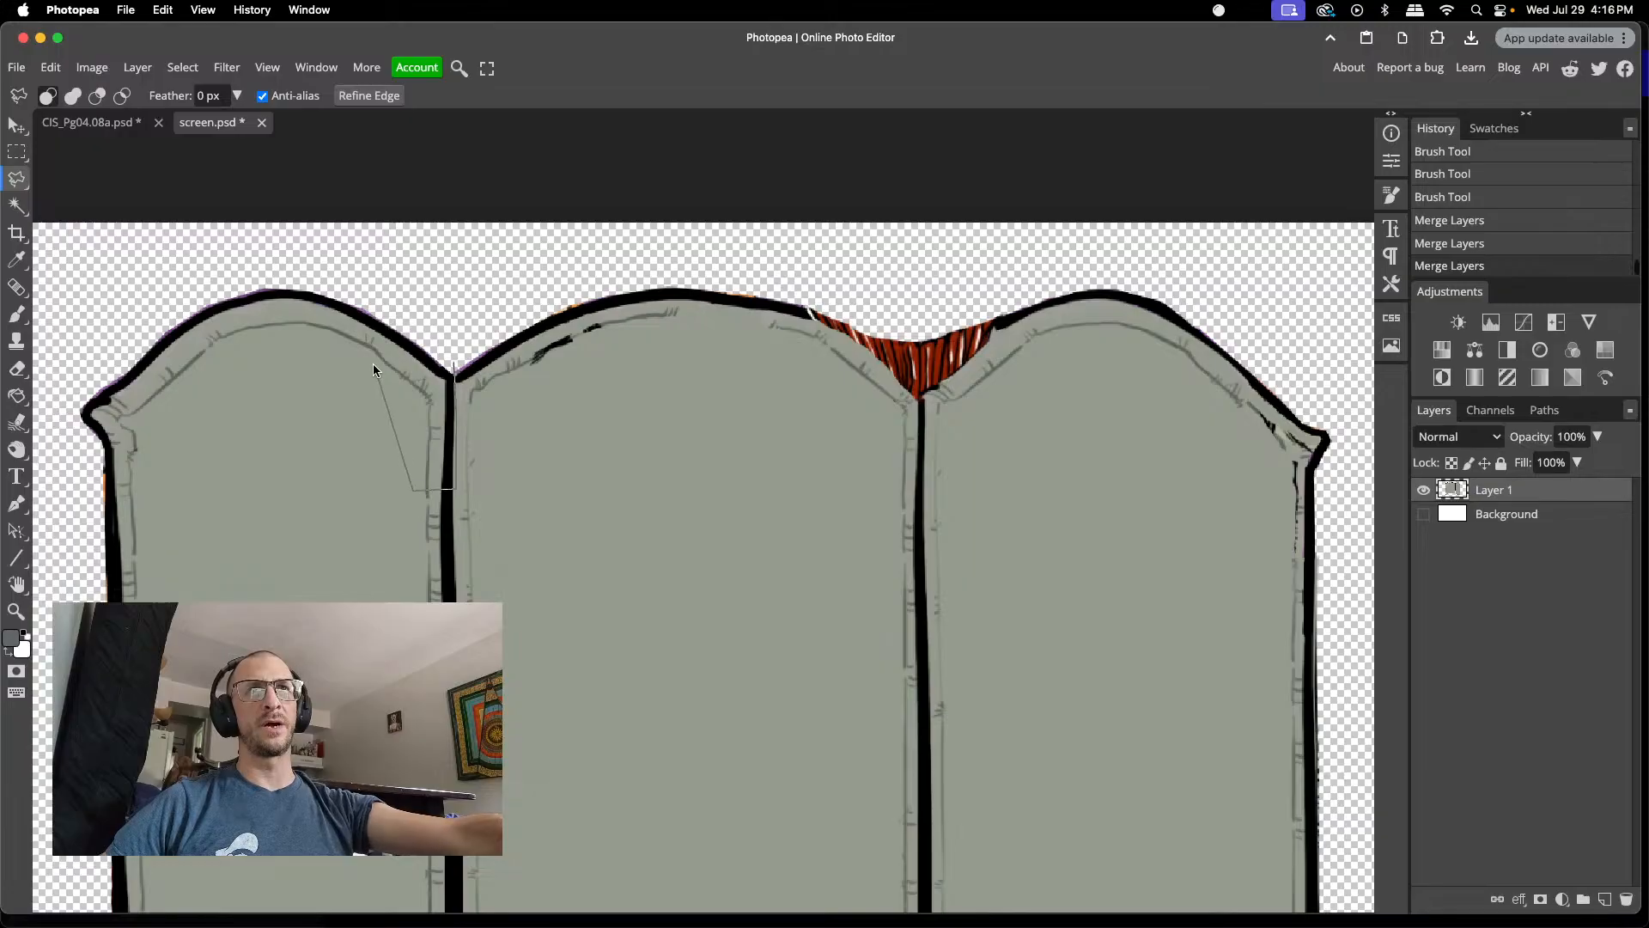
- Try to cover the red hatching with a lassoed copy of the left panel's arch
{"action": "left_click", "coordinate": [256, 443]}
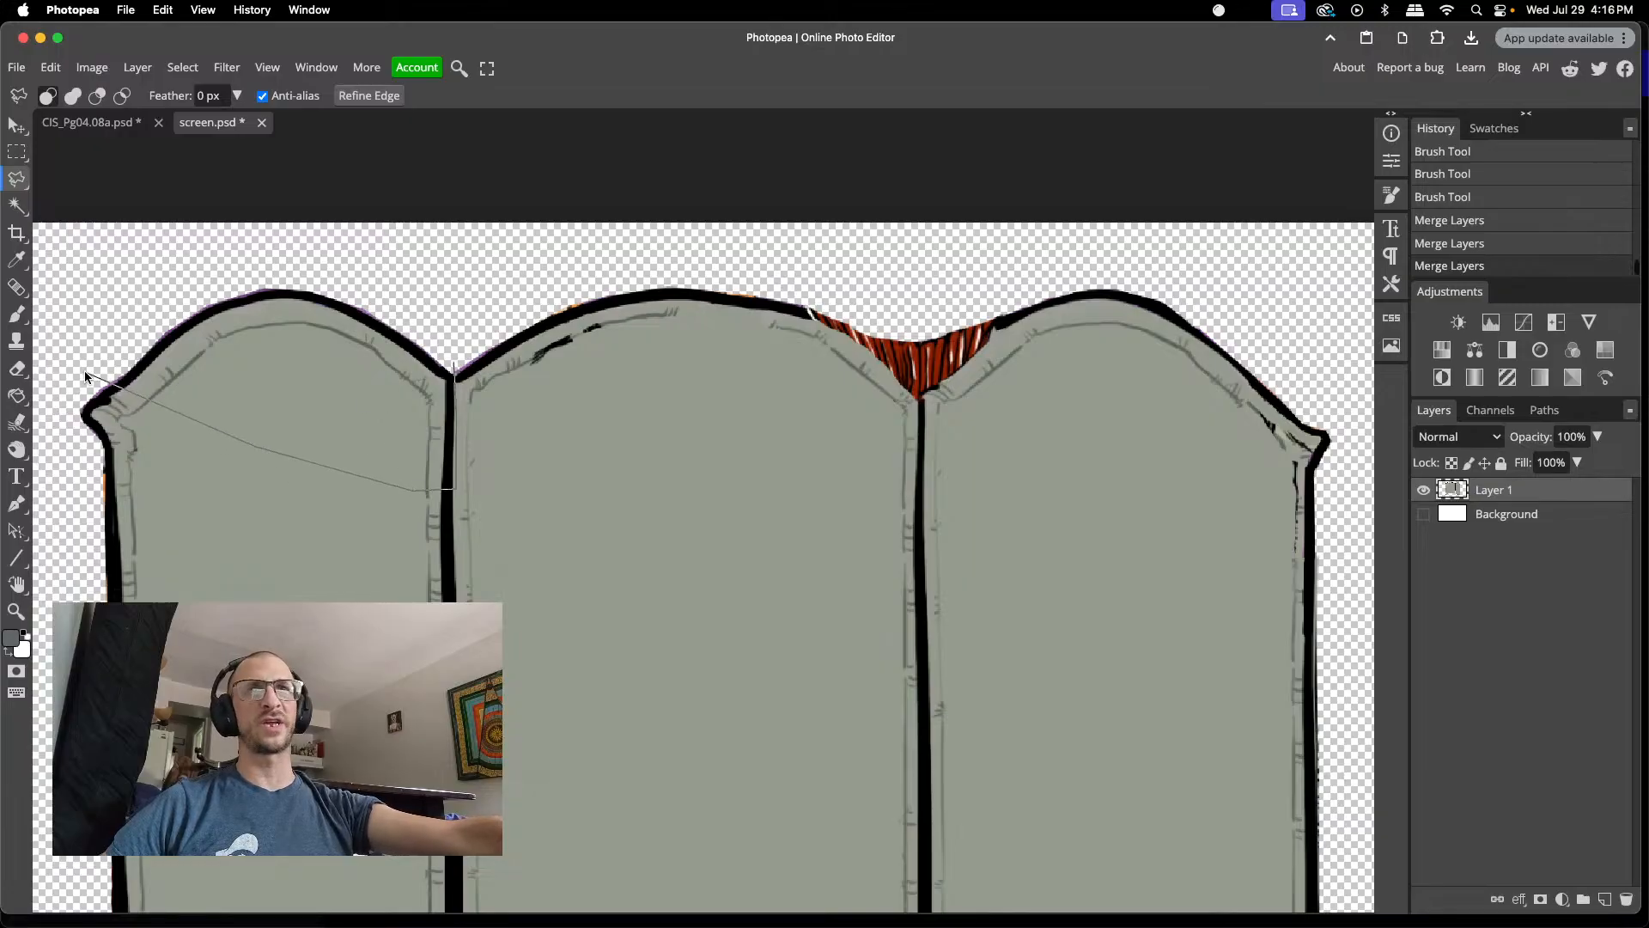
{"action": "left_click", "coordinate": [101, 369]}
{"action": "left_click", "coordinate": [159, 286]}
{"action": "left_click", "coordinate": [292, 255]}
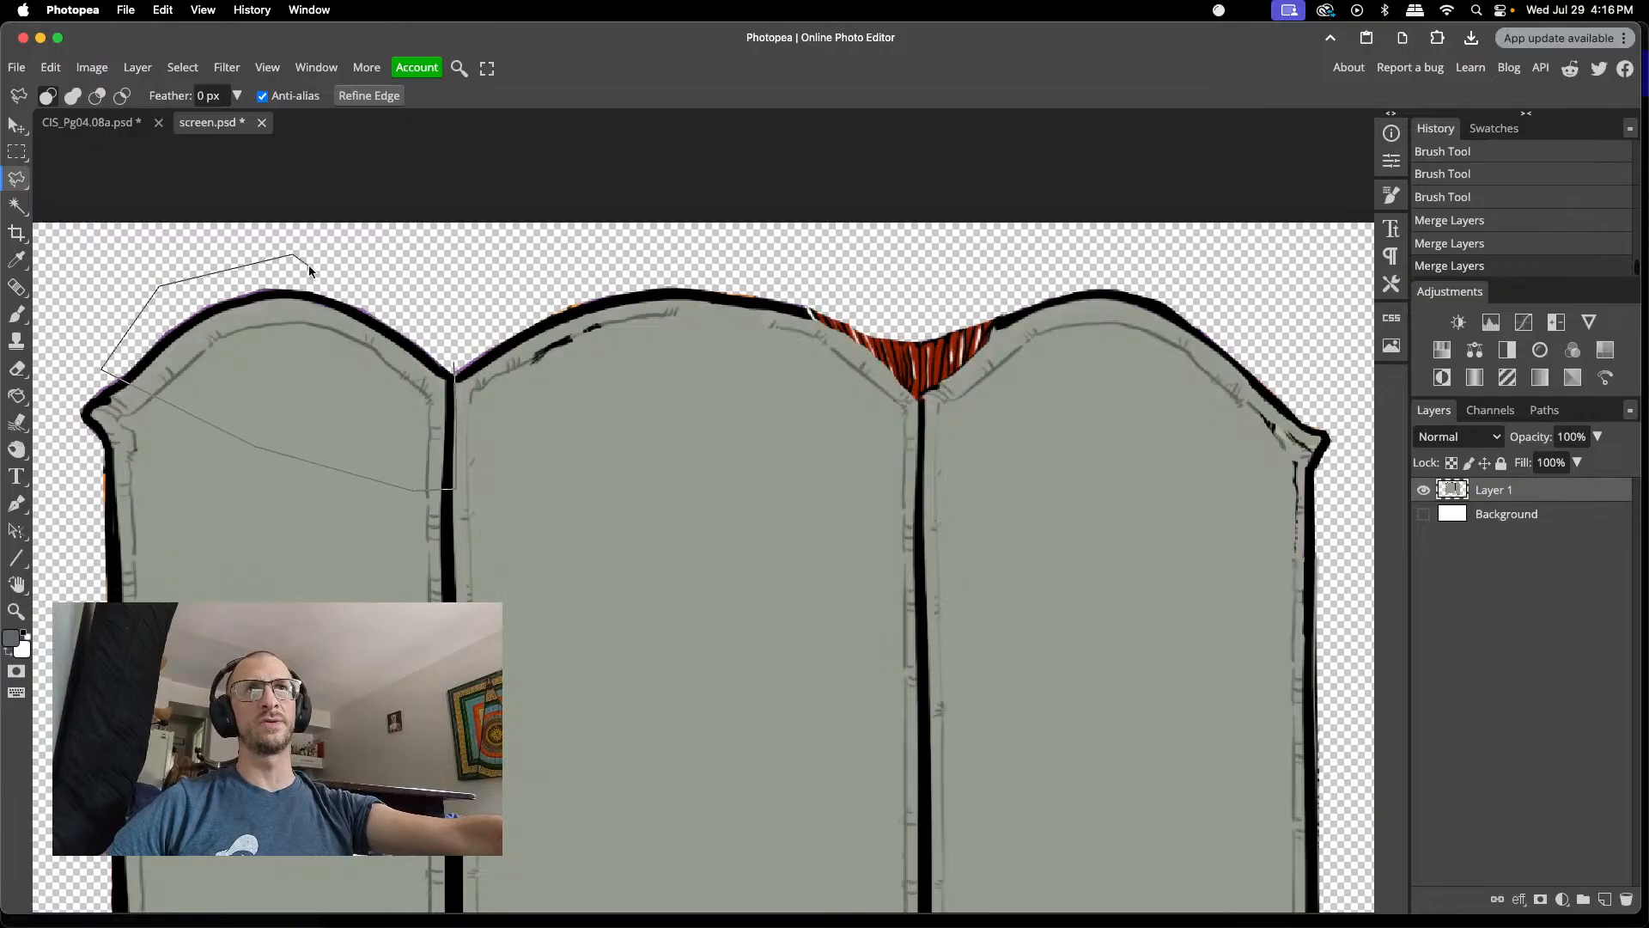
{"action": "double_click", "coordinate": [456, 357]}
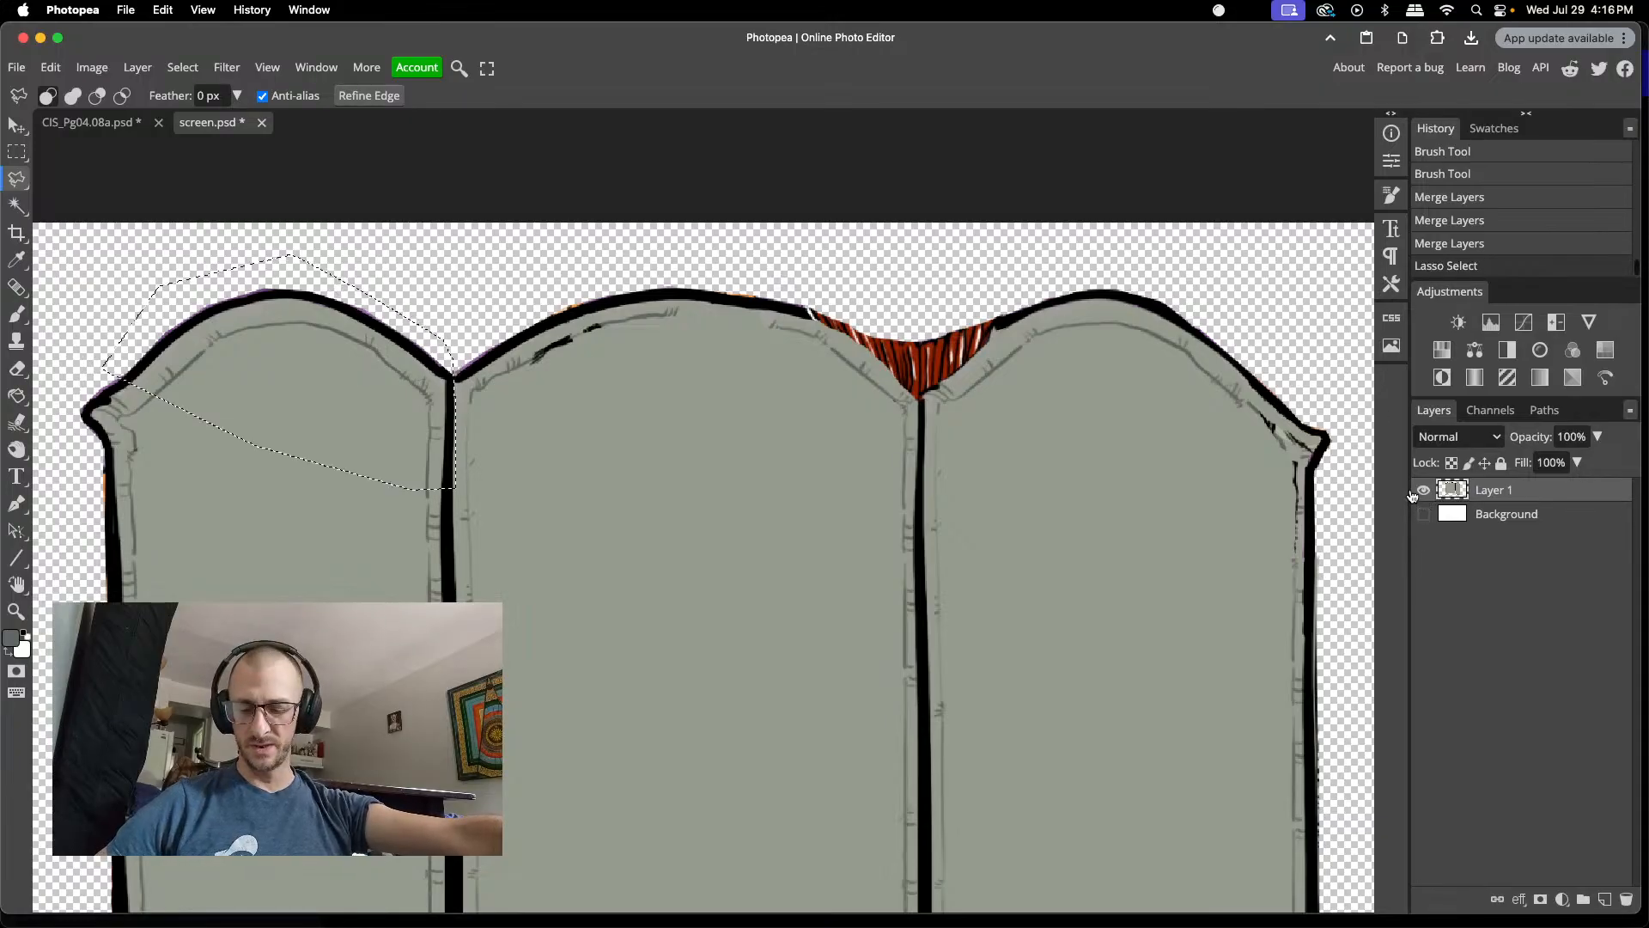
{"action": "key", "text": "super+j"}
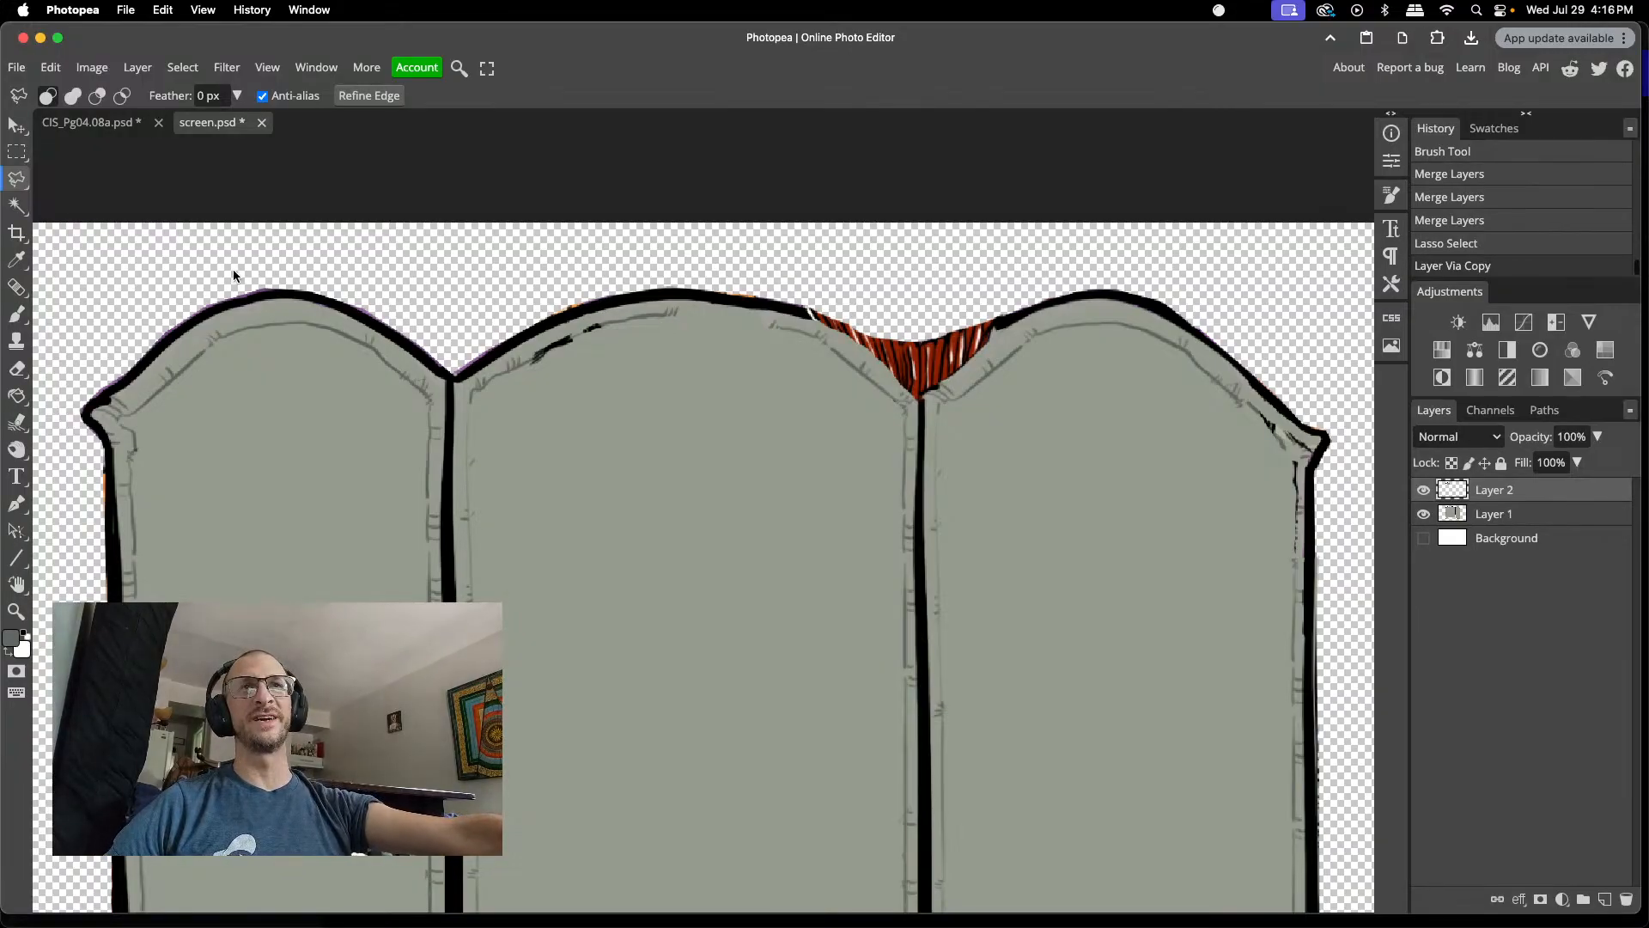
{"action": "key", "text": "v"}
{"action": "left_click_drag", "start_coordinate": [289, 298], "coordinate": [863, 282]}
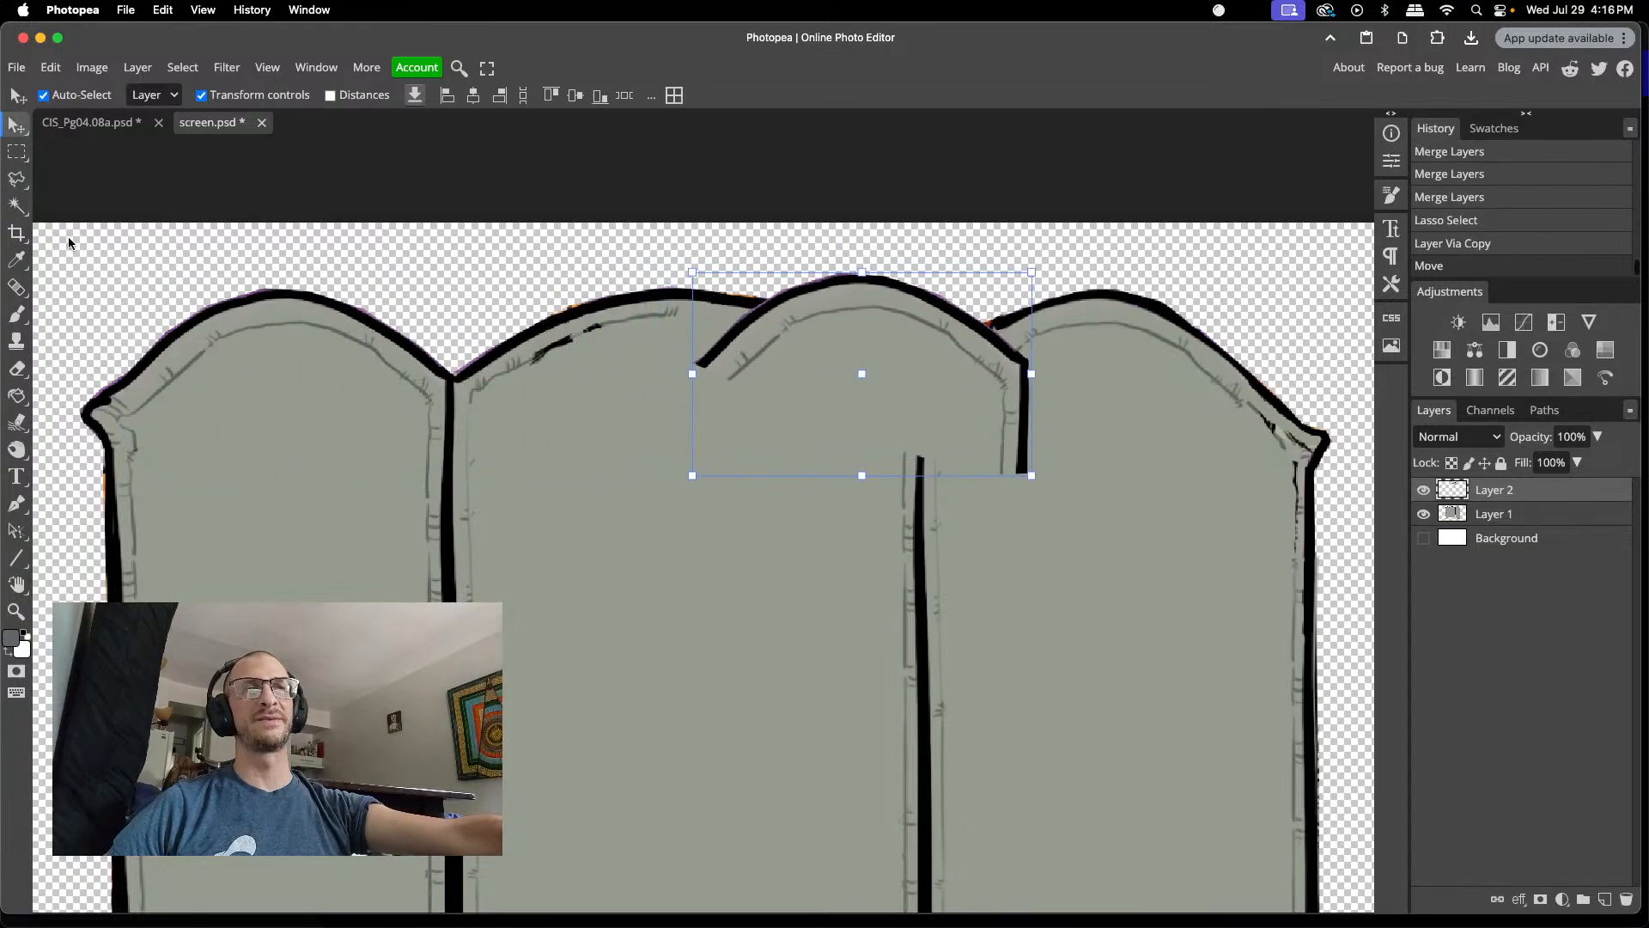
{"action": "left_click_drag", "start_coordinate": [816, 308], "coordinate": [619, 425]}
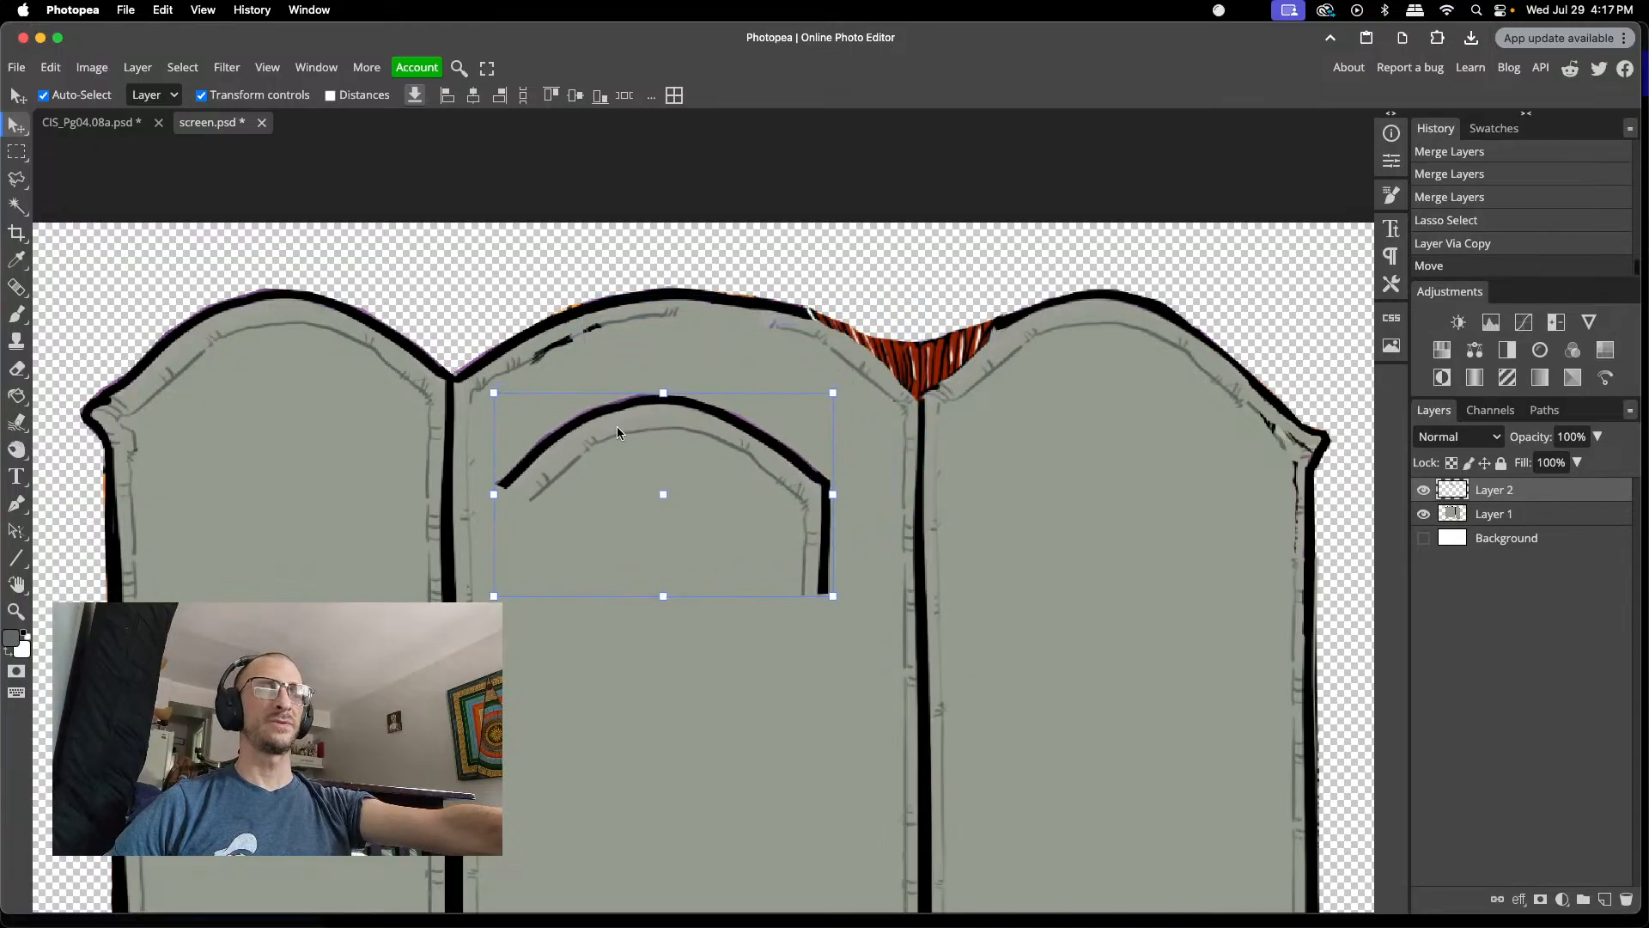
{"action": "left_click", "coordinate": [1474, 225]}
{"action": "key", "text": "ctrl+d"}
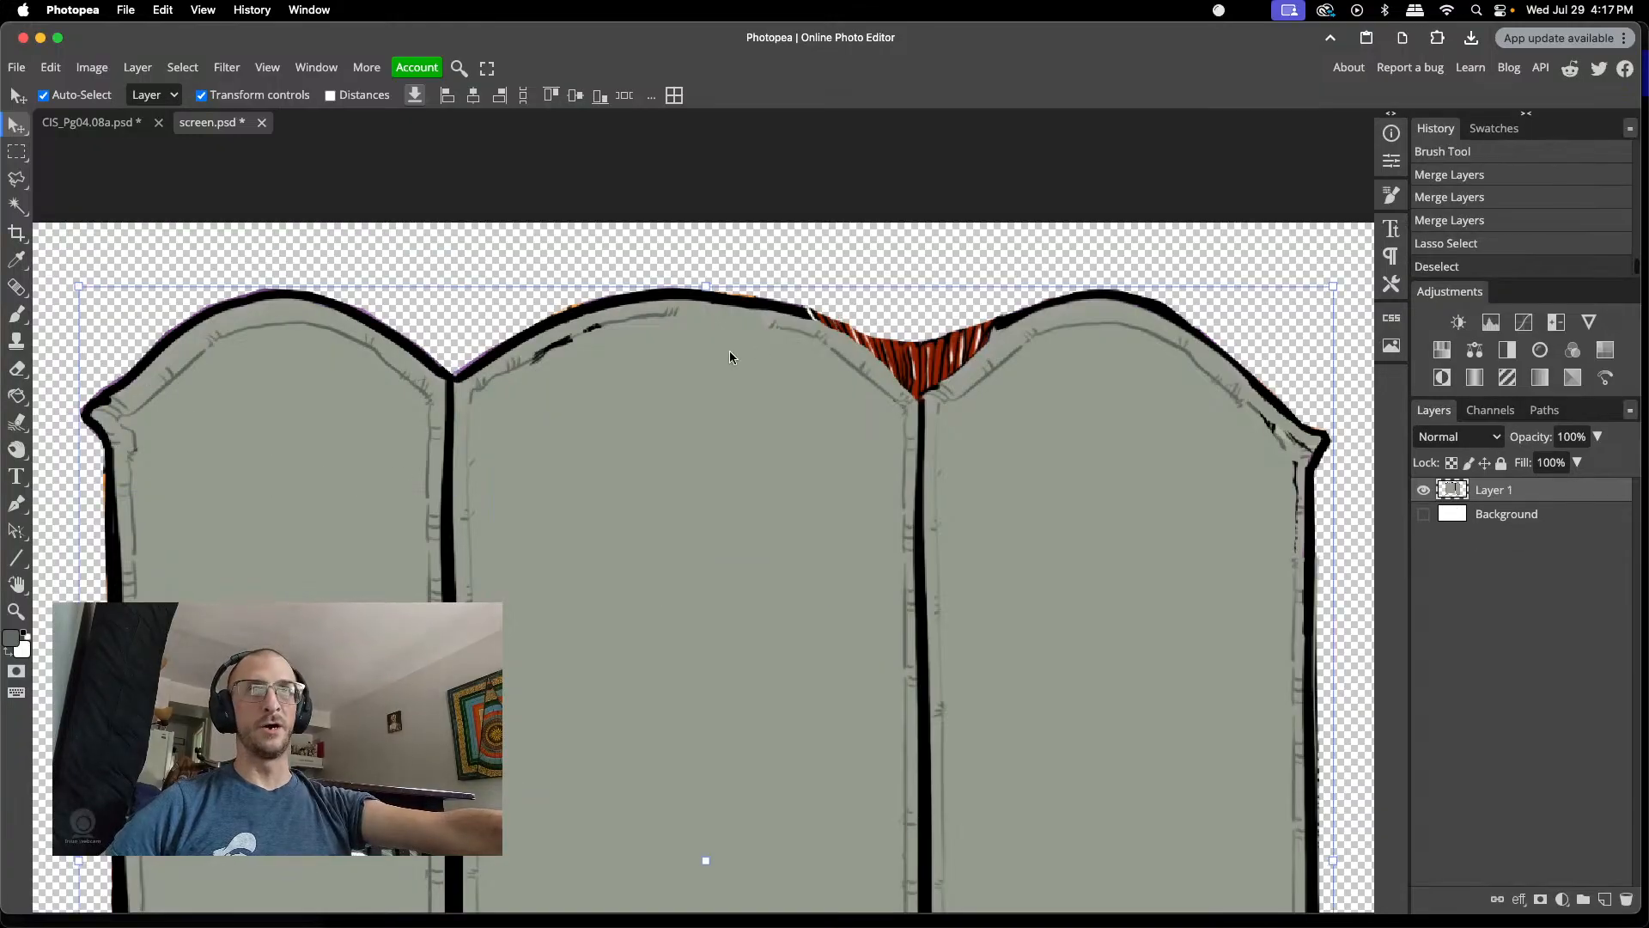
- Lasso the adjoining halves of the left and middle arches and copy them to a new layer
{"action": "key", "text": "l"}
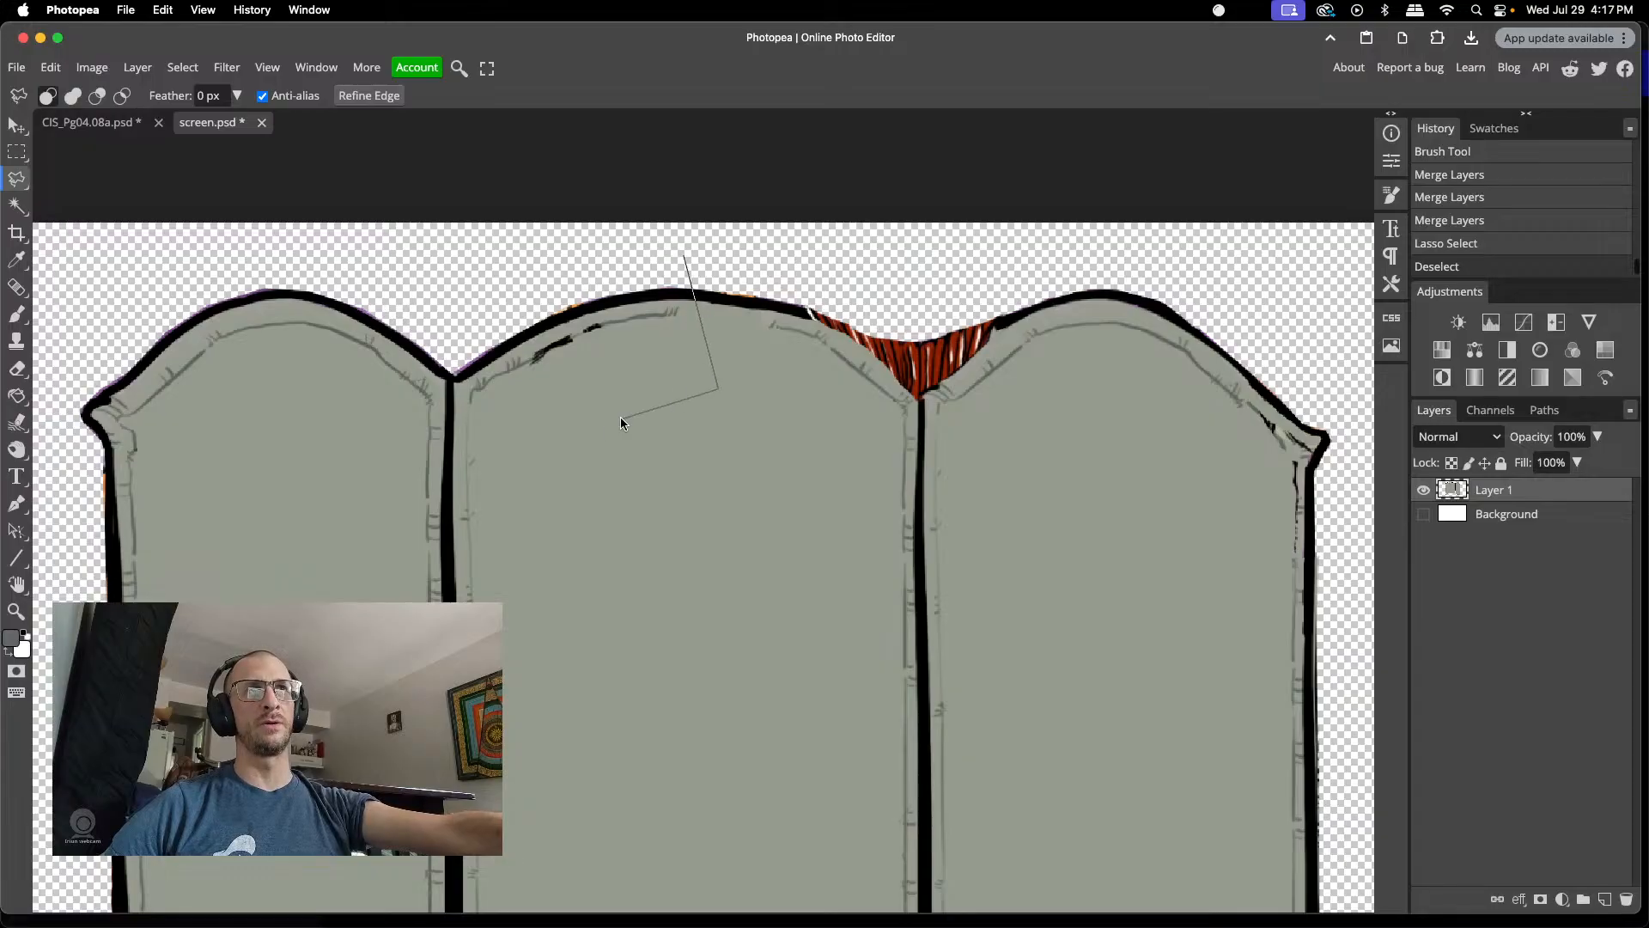
{"action": "left_click", "coordinate": [355, 464]}
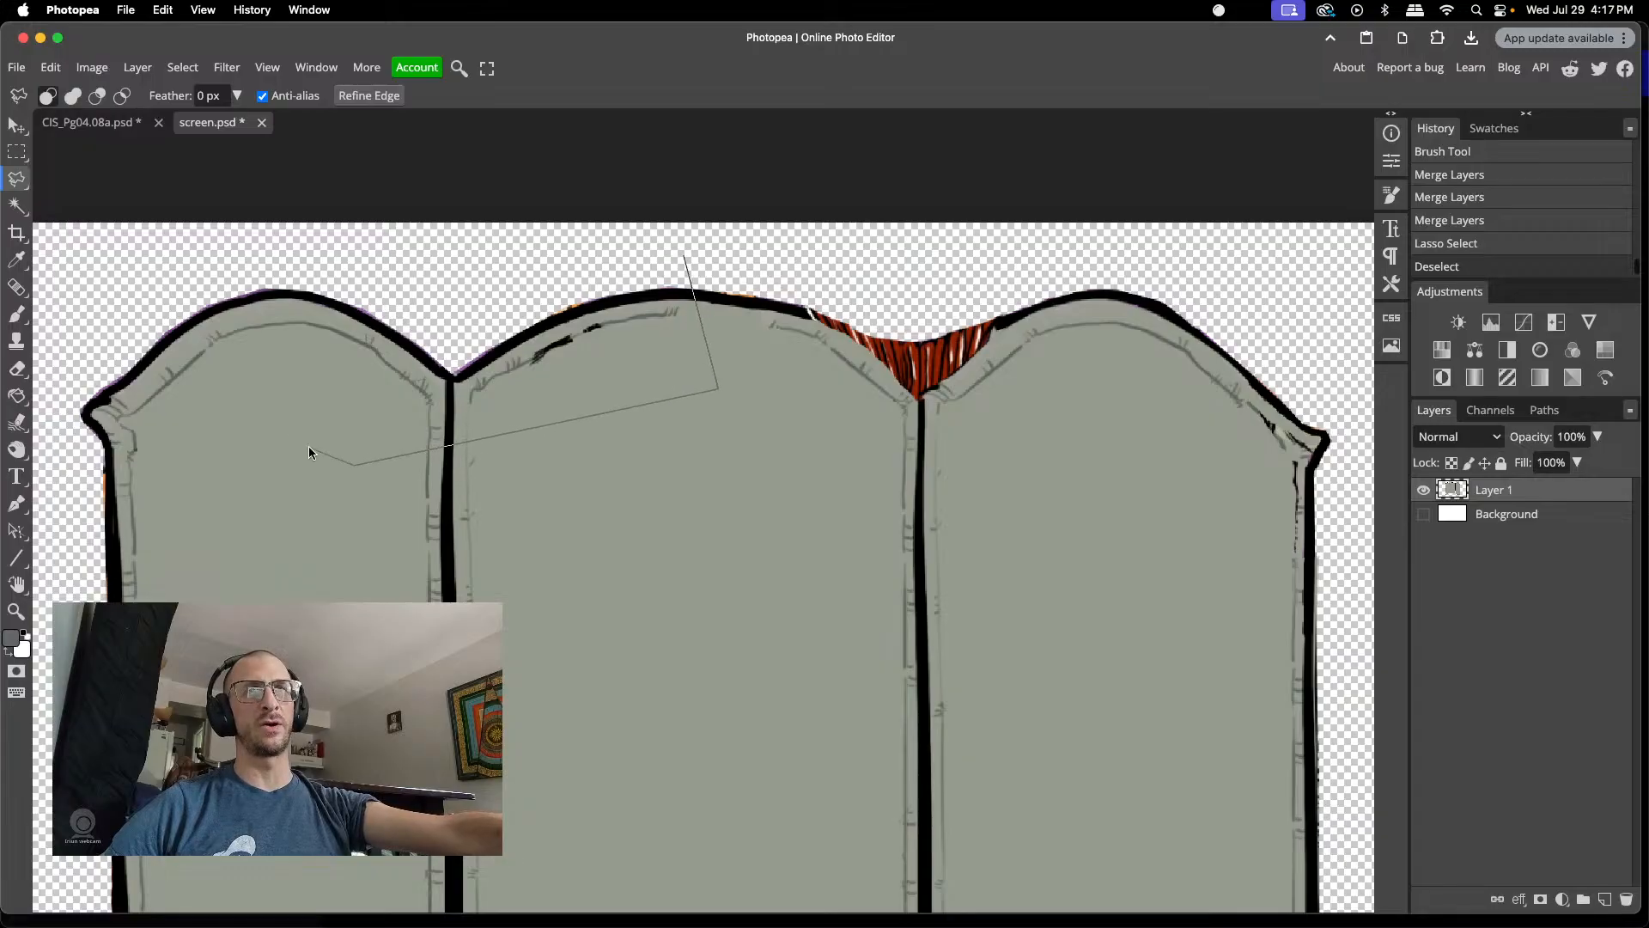
{"action": "left_click", "coordinate": [173, 258]}
{"action": "left_click", "coordinate": [685, 255]}
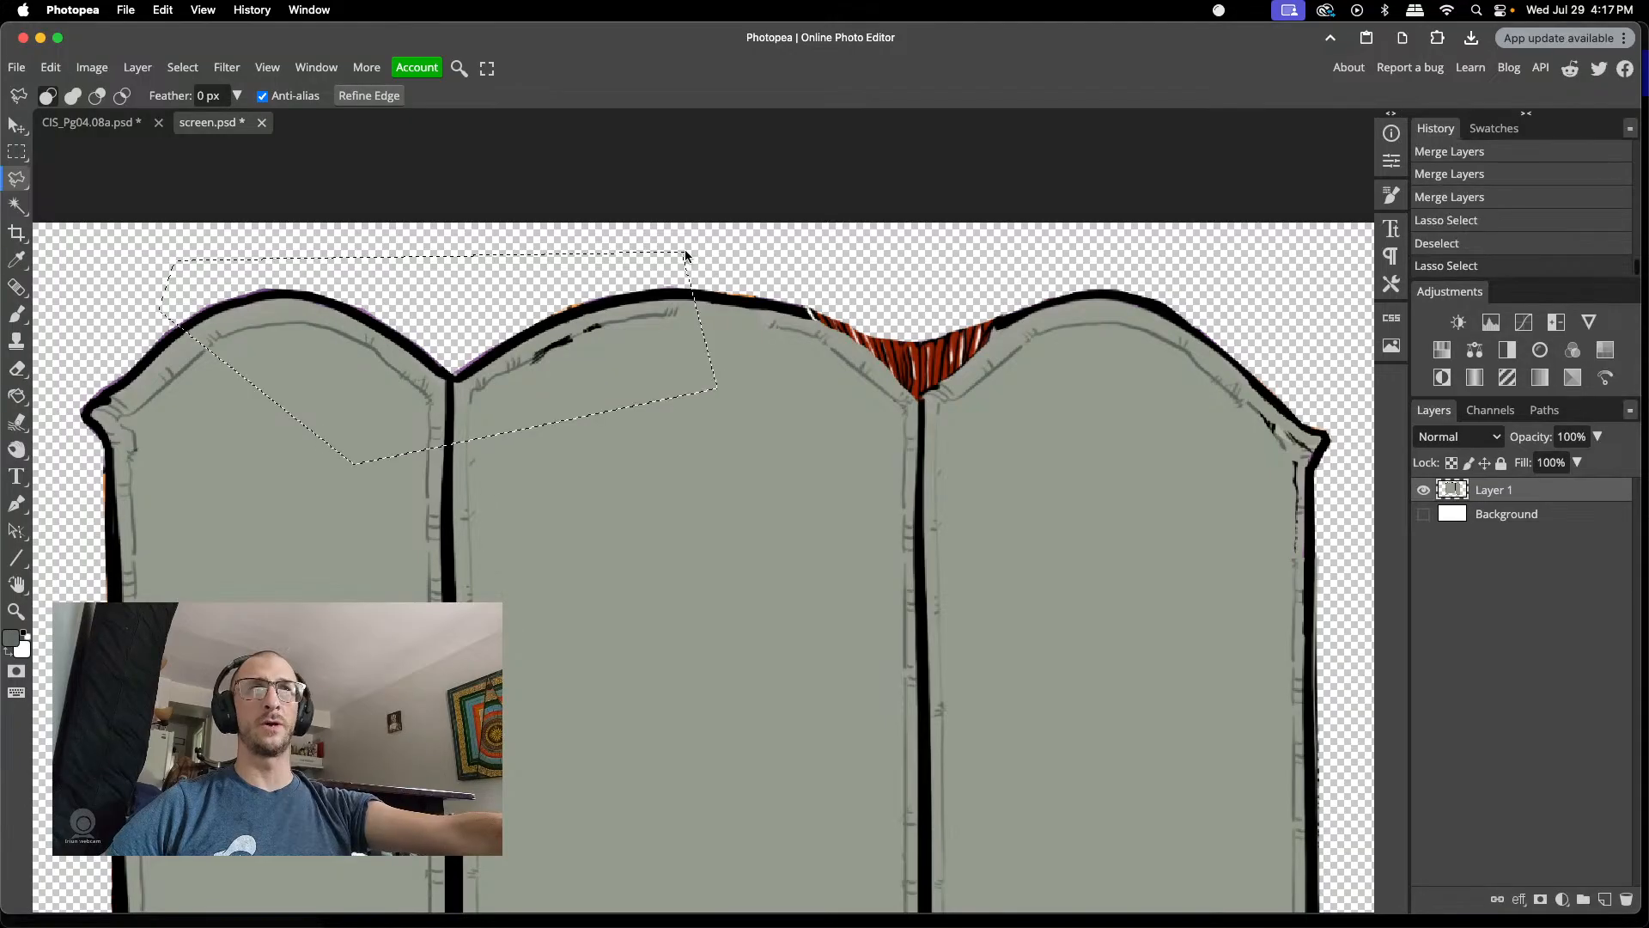
{"action": "key", "text": "super+j"}
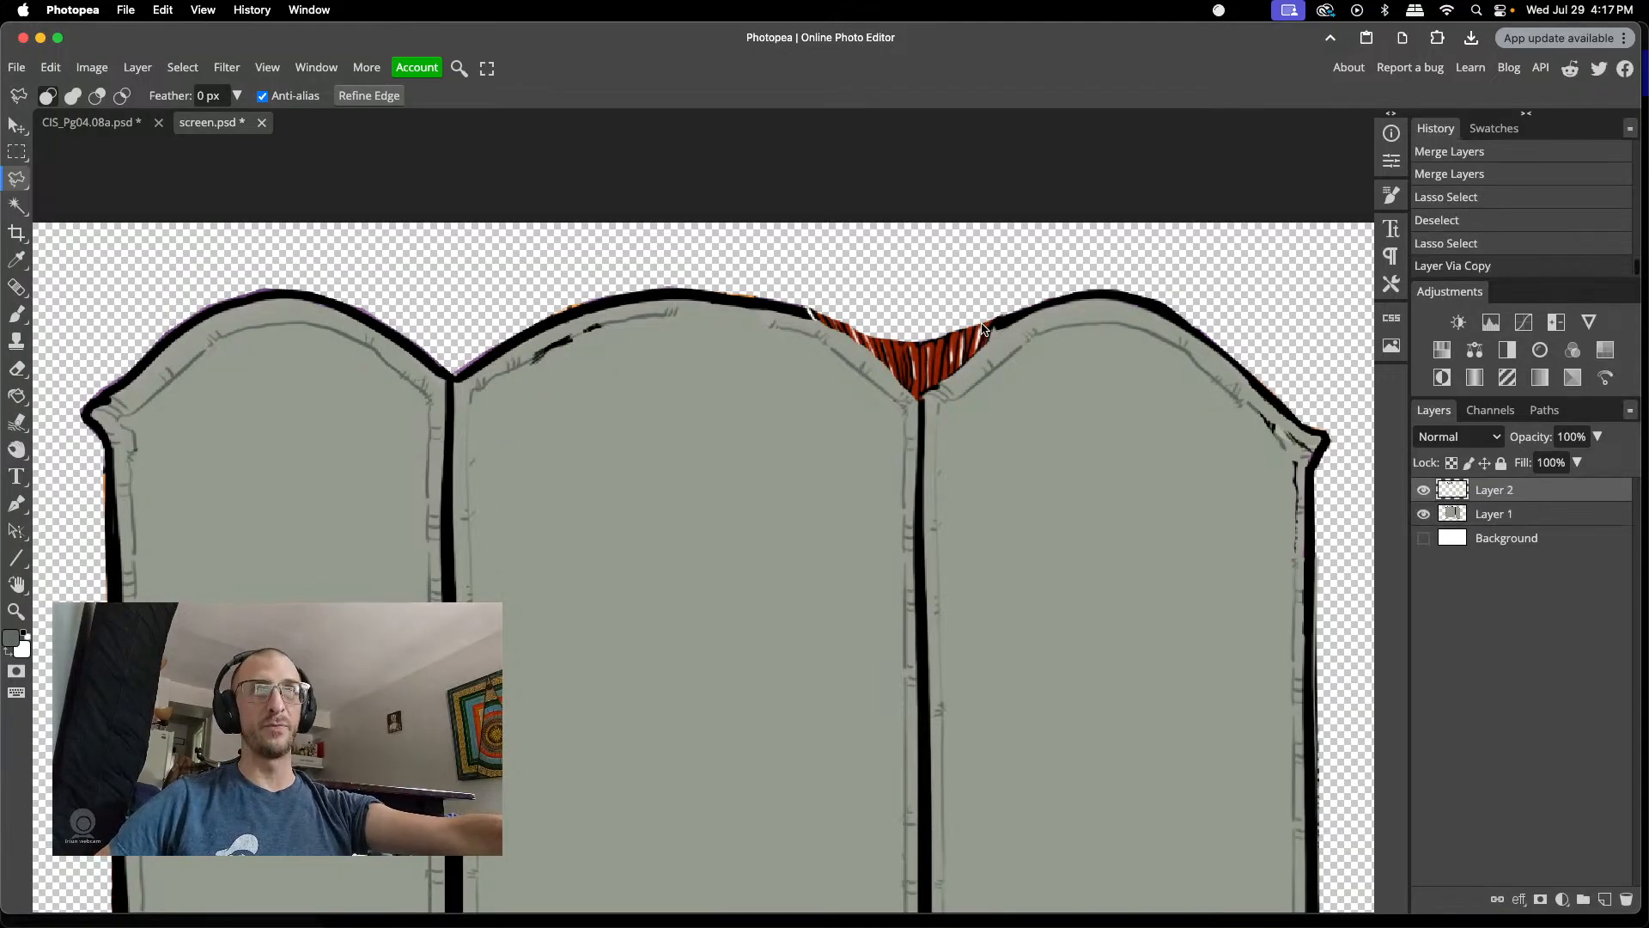
- Move the copied arches over the red hatching between the middle and right panels and mirror them horizontally with a width of -100%
{"action": "key", "text": "v"}
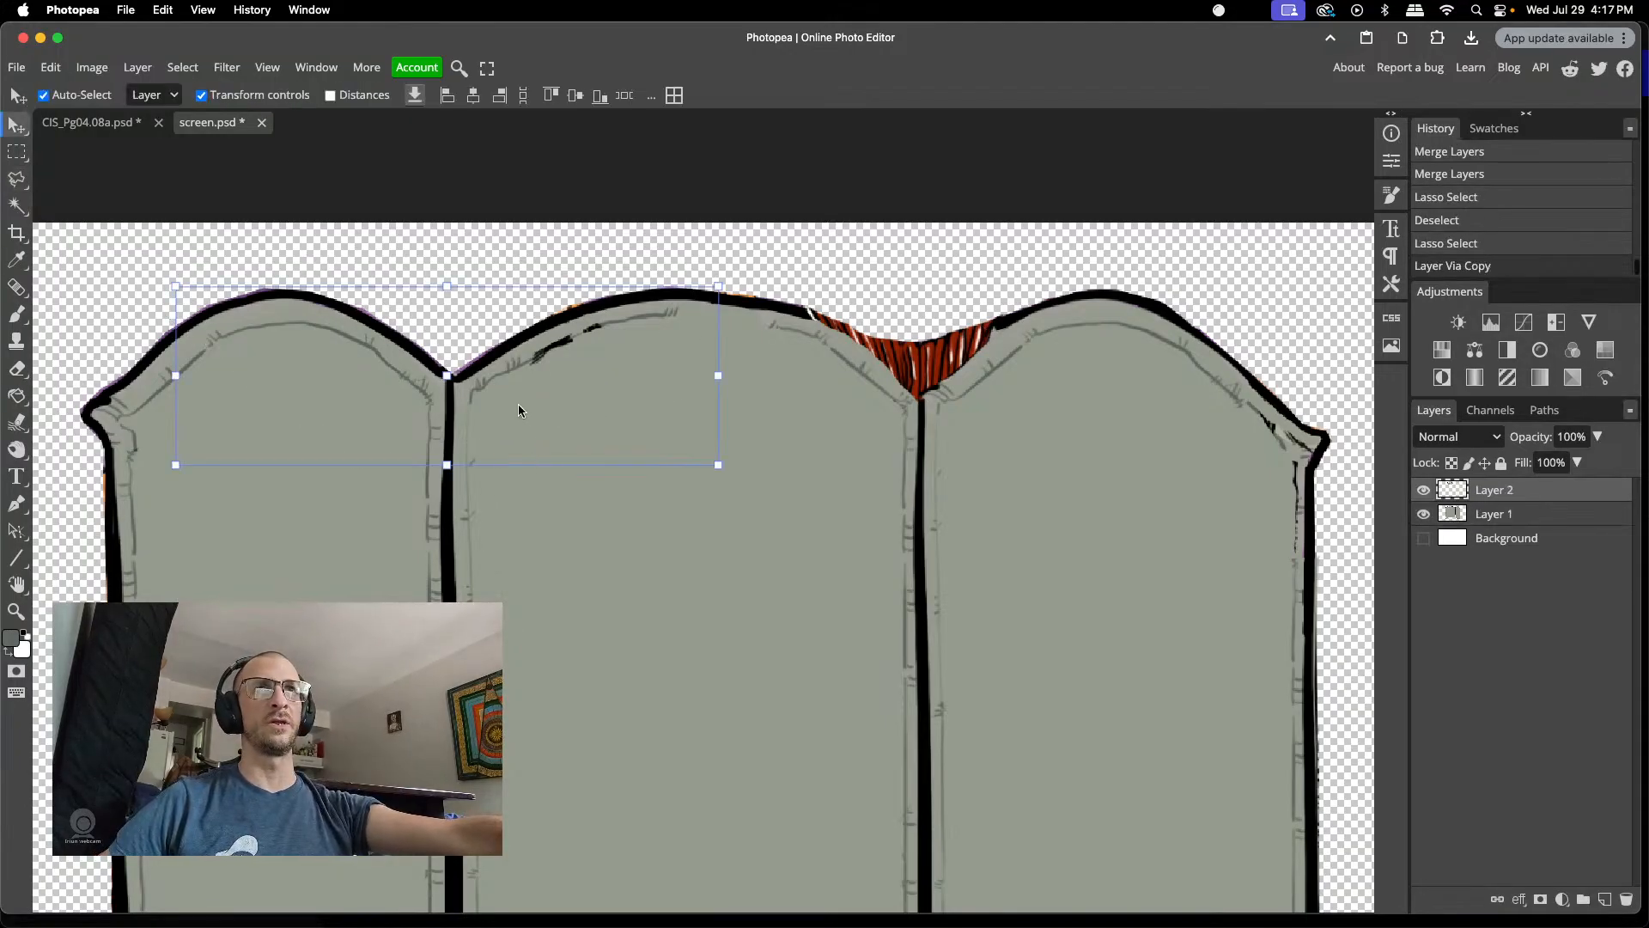
{"action": "left_click_drag", "start_coordinate": [518, 404], "coordinate": [994, 390]}
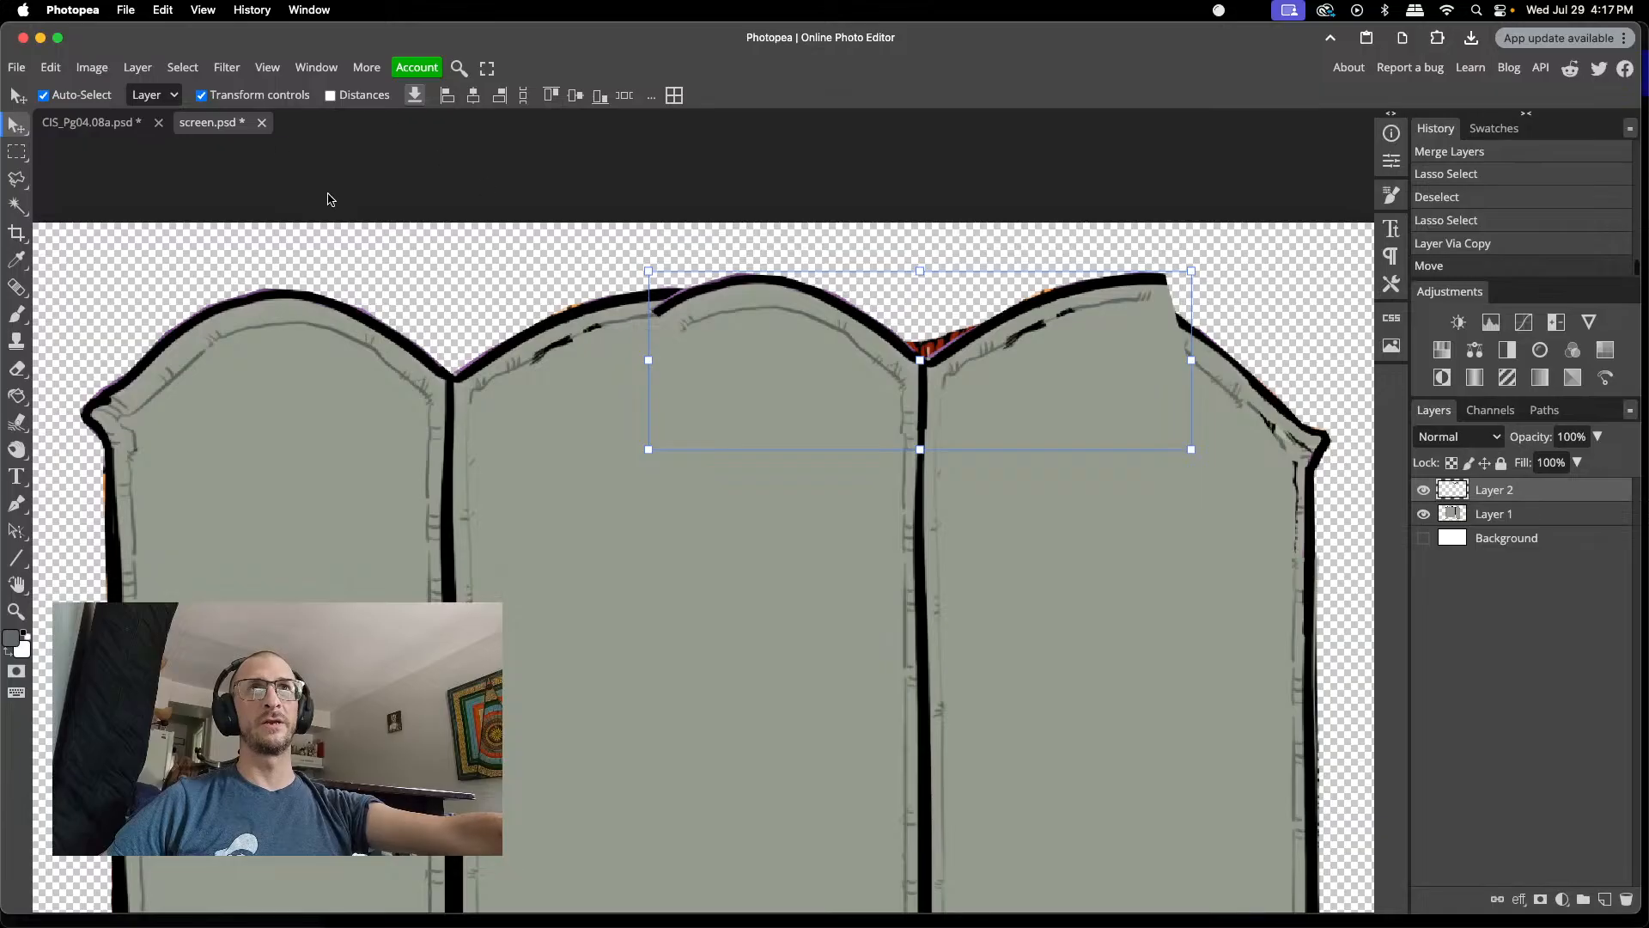
{"action": "left_click", "coordinate": [650, 309]}
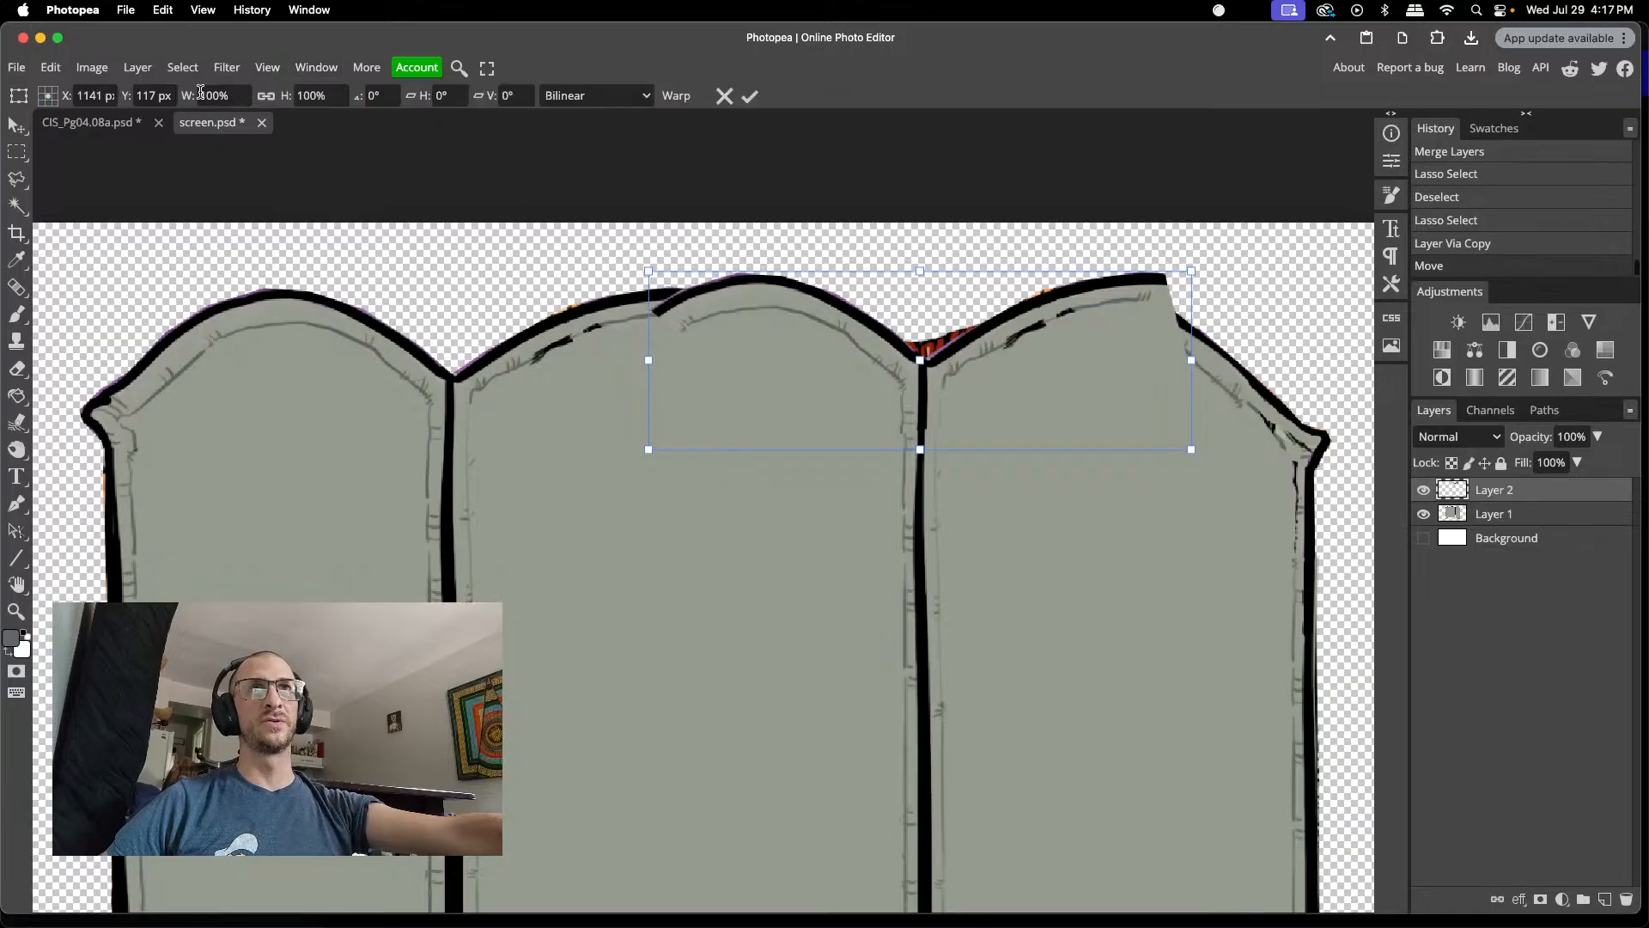
{"action": "type", "text": "-"}
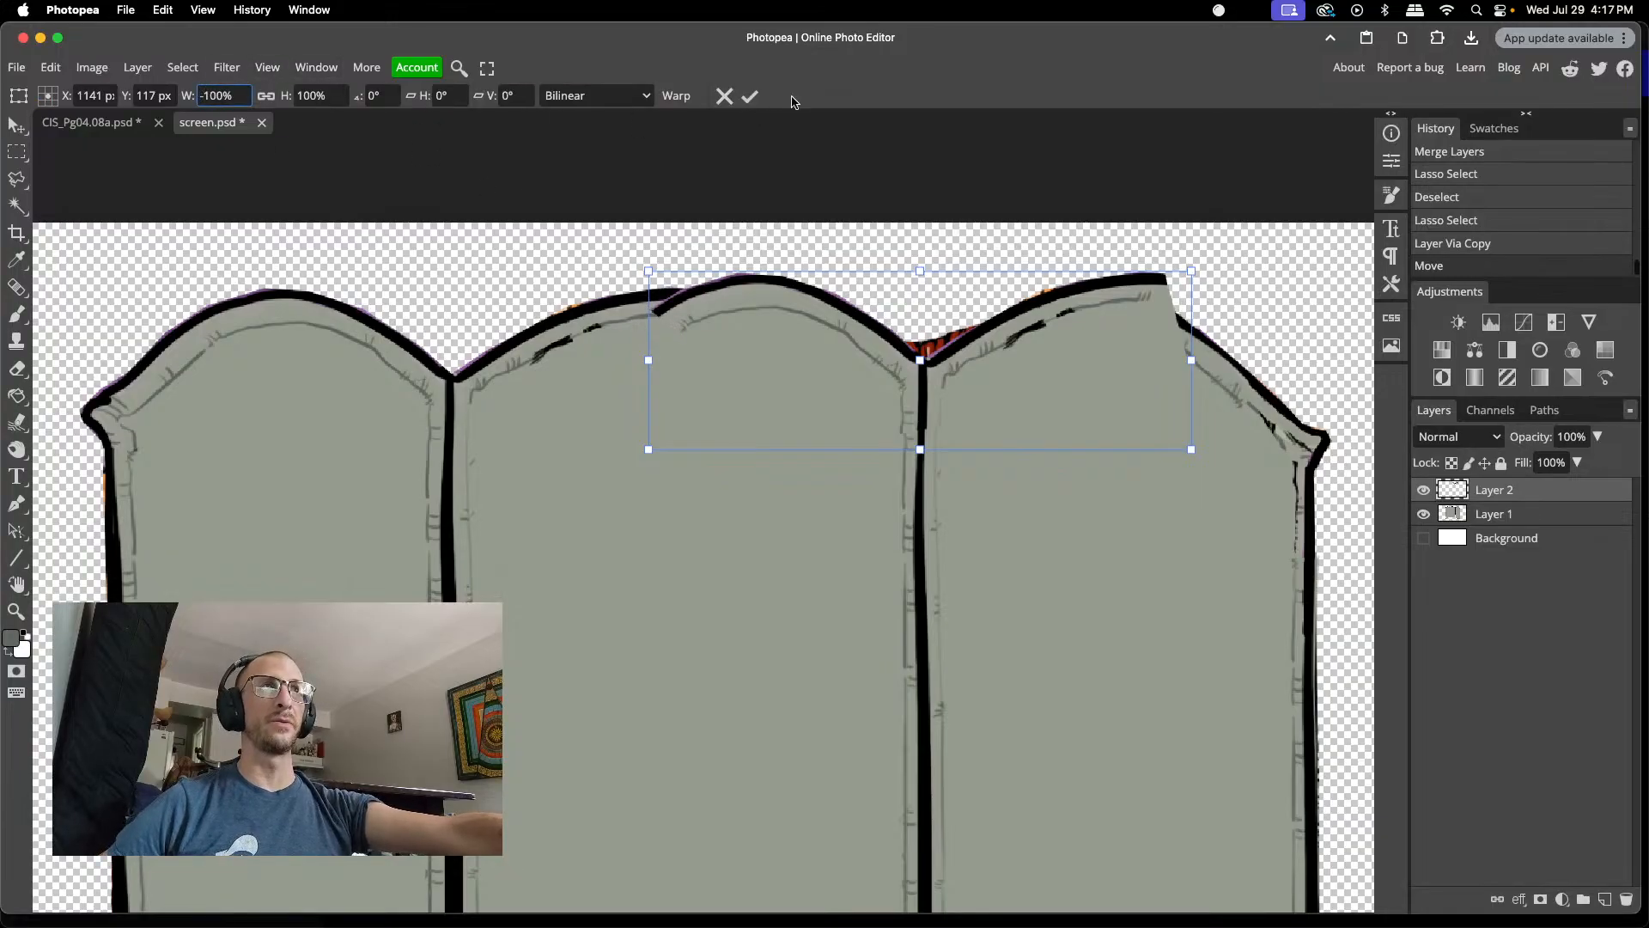
{"action": "key", "text": "Return"}
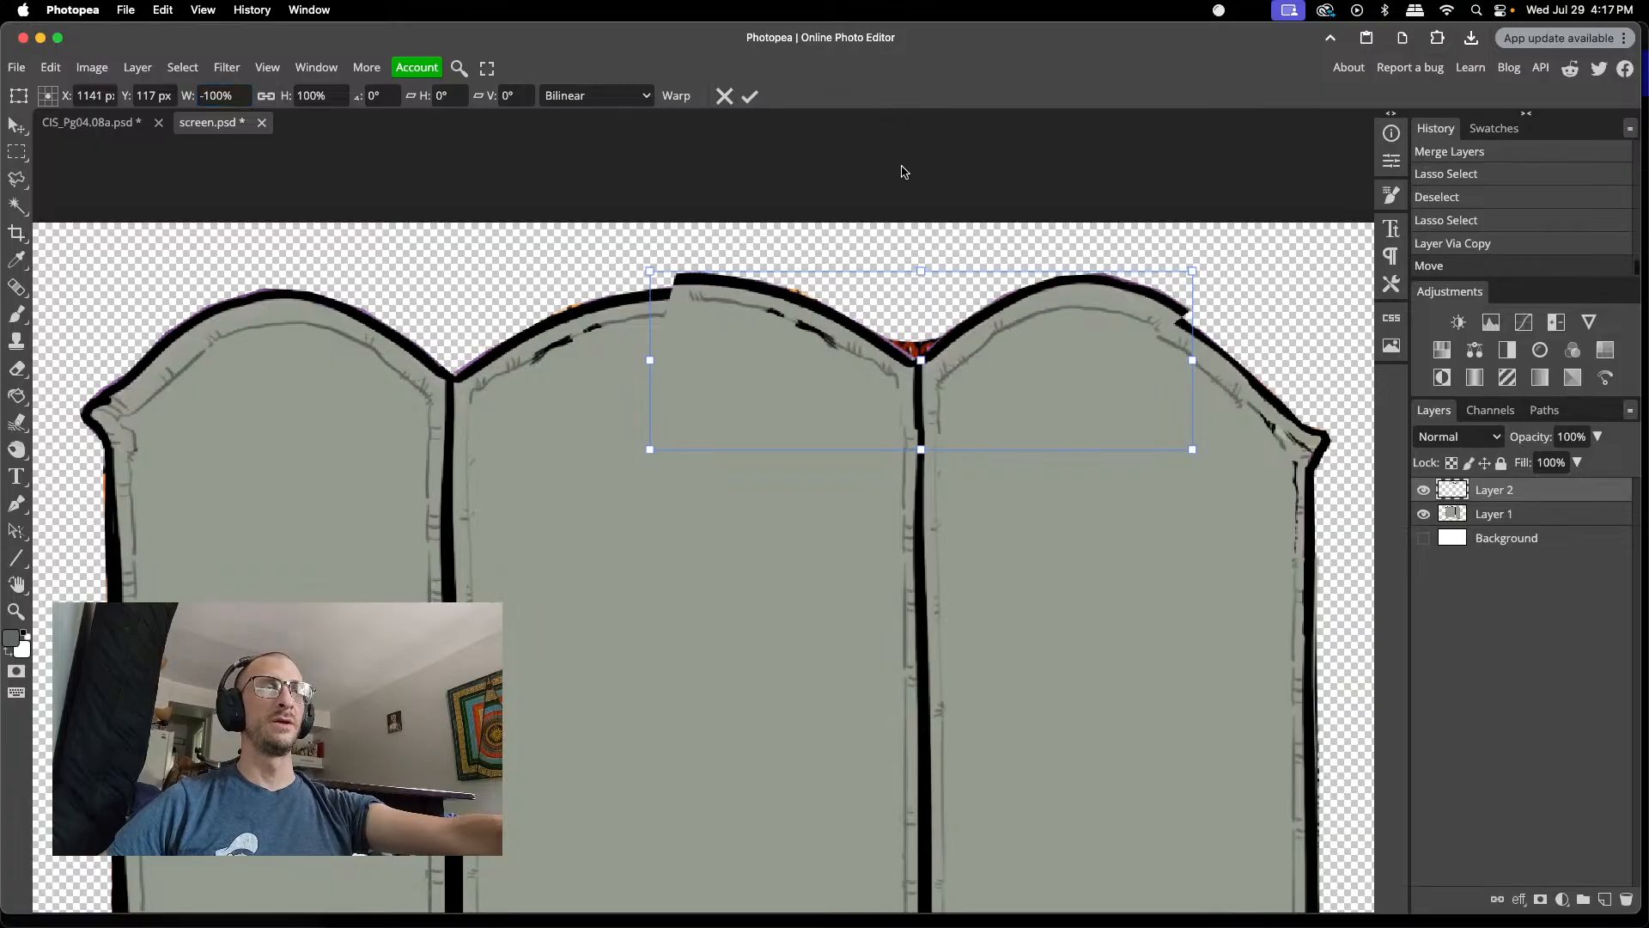
{"action": "left_click", "coordinate": [750, 95]}
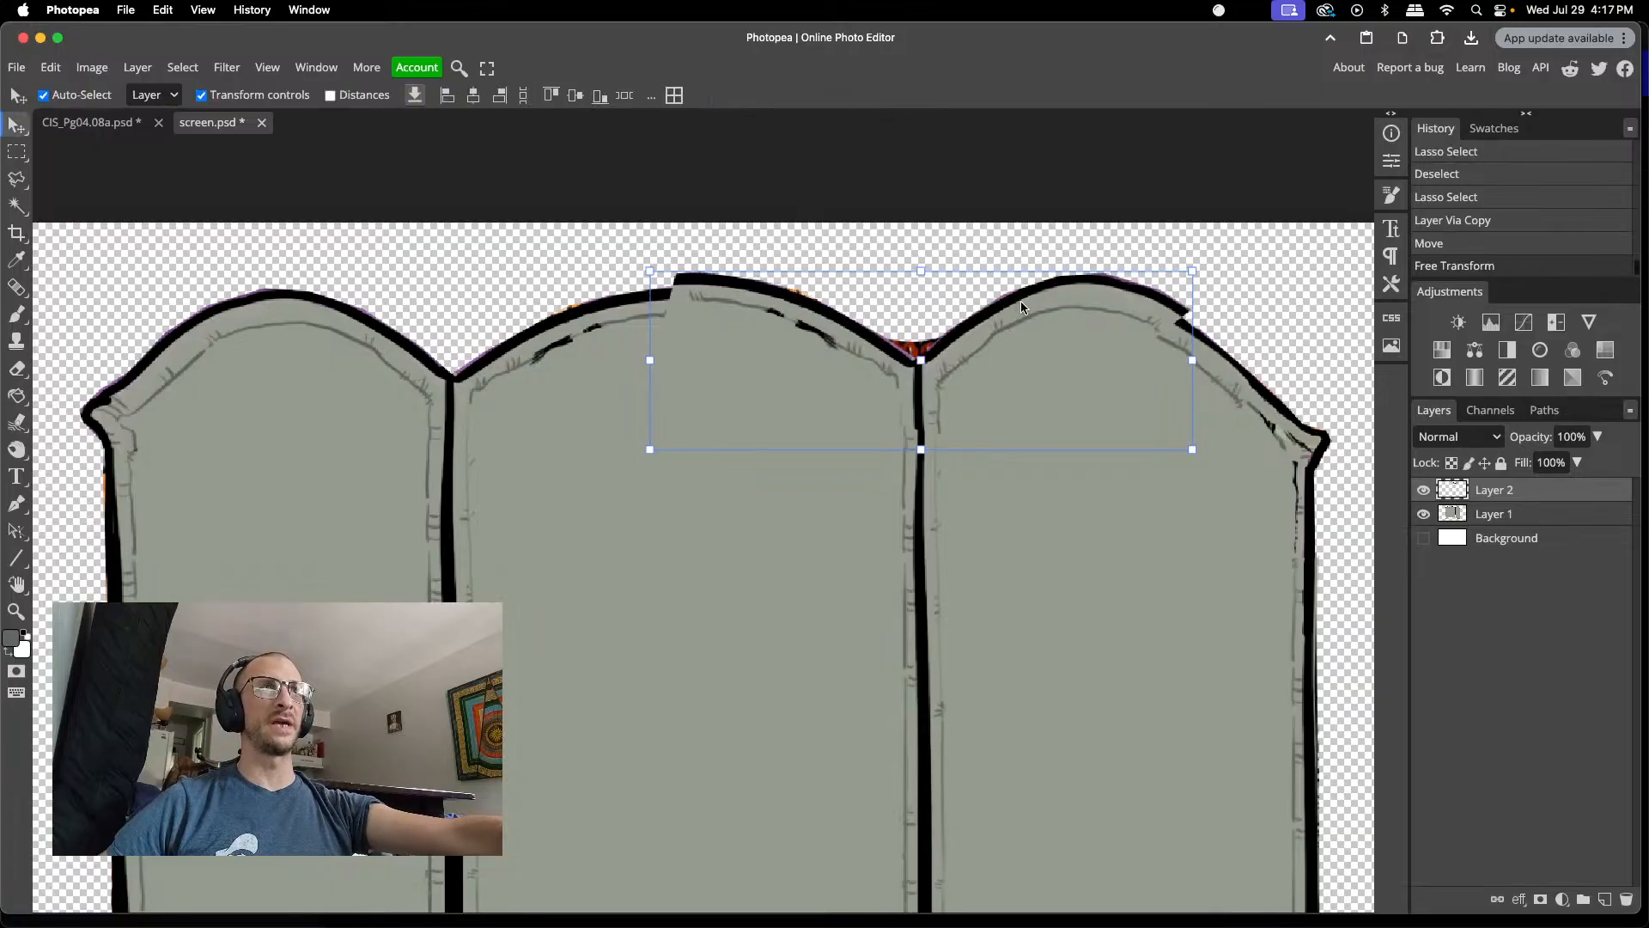
- Align the mirrored arches with the existing outline, scale their height to 96.03%, and apply the transform
{"action": "mouse_move", "coordinate": [1023, 301]}
{"action": "left_mouse_down"}
{"action": "mouse_move", "coordinate": [998, 299]}
{"action": "mouse_move", "coordinate": [1026, 302]}
{"action": "left_mouse_up"}
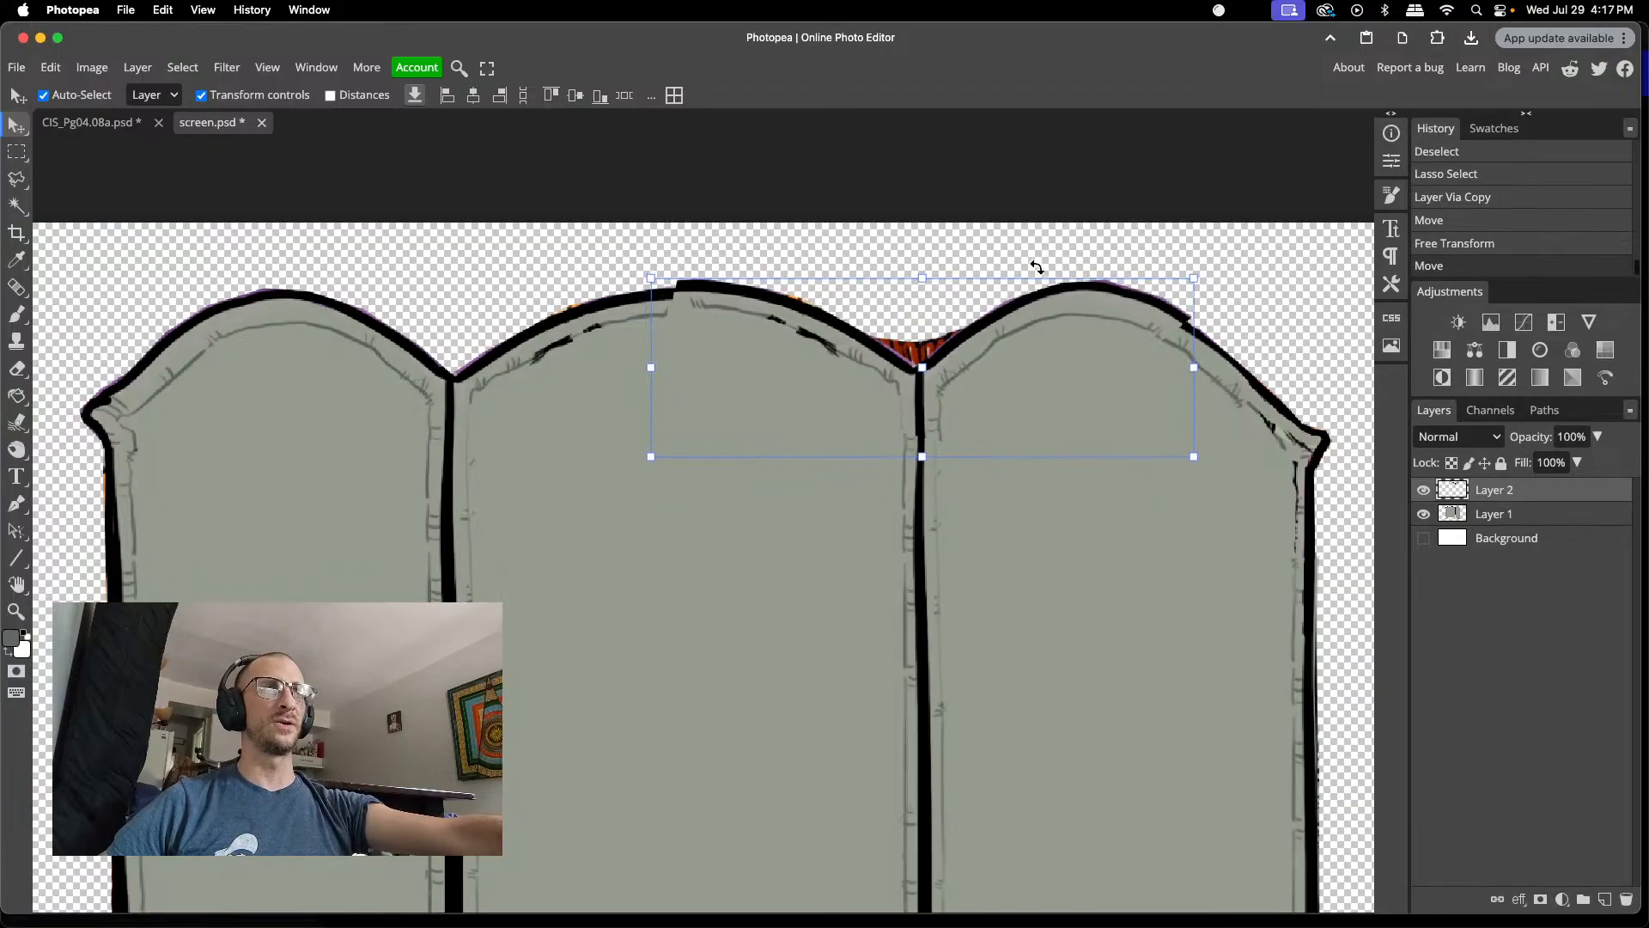
{"action": "left_click_drag", "start_coordinate": [921, 275], "coordinate": [914, 285]}
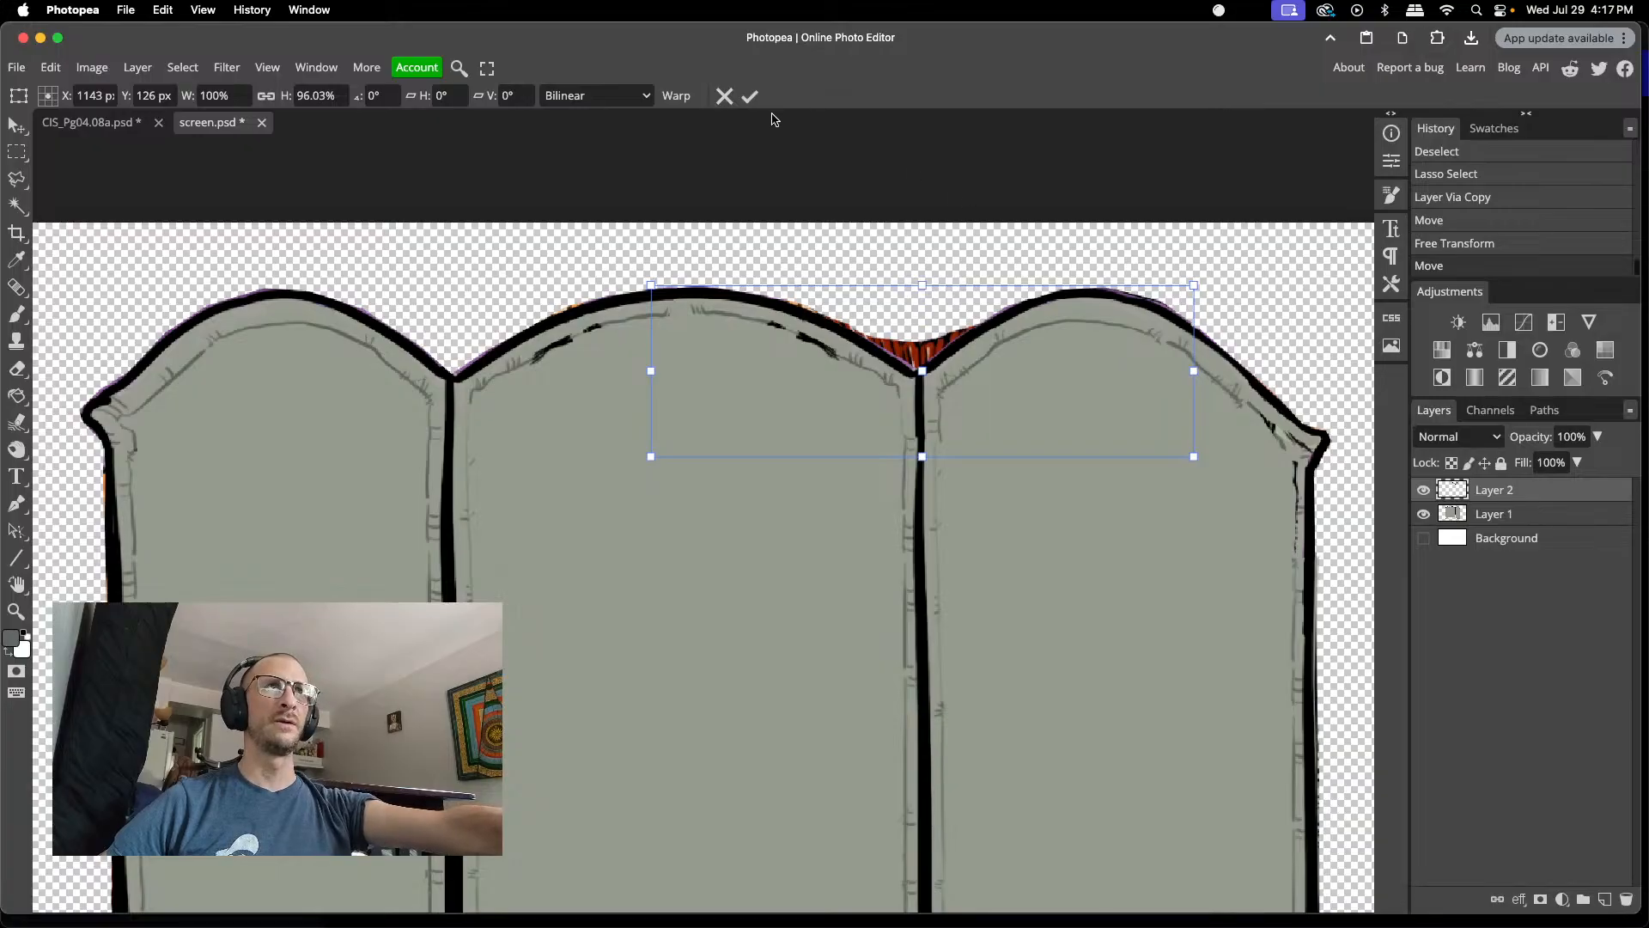
{"action": "left_click", "coordinate": [750, 97]}
{"action": "left_click", "coordinate": [767, 242]}
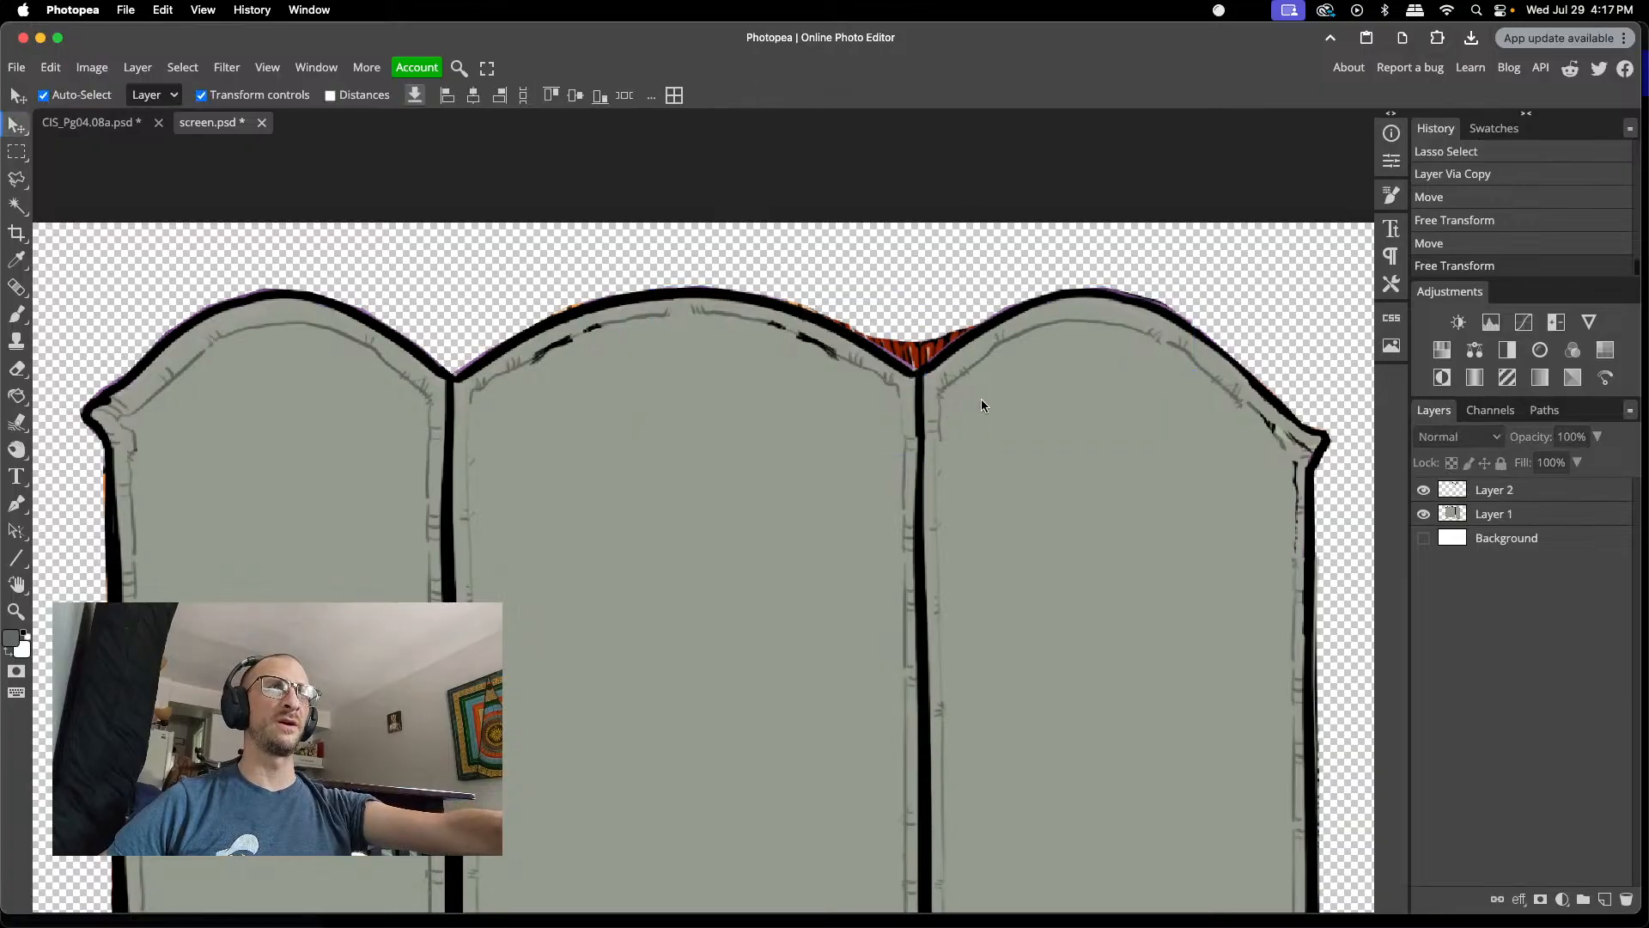
- Merge the mirrored arch patch on Layer 2 down into Layer 1
{"action": "left_click", "coordinate": [975, 357]}
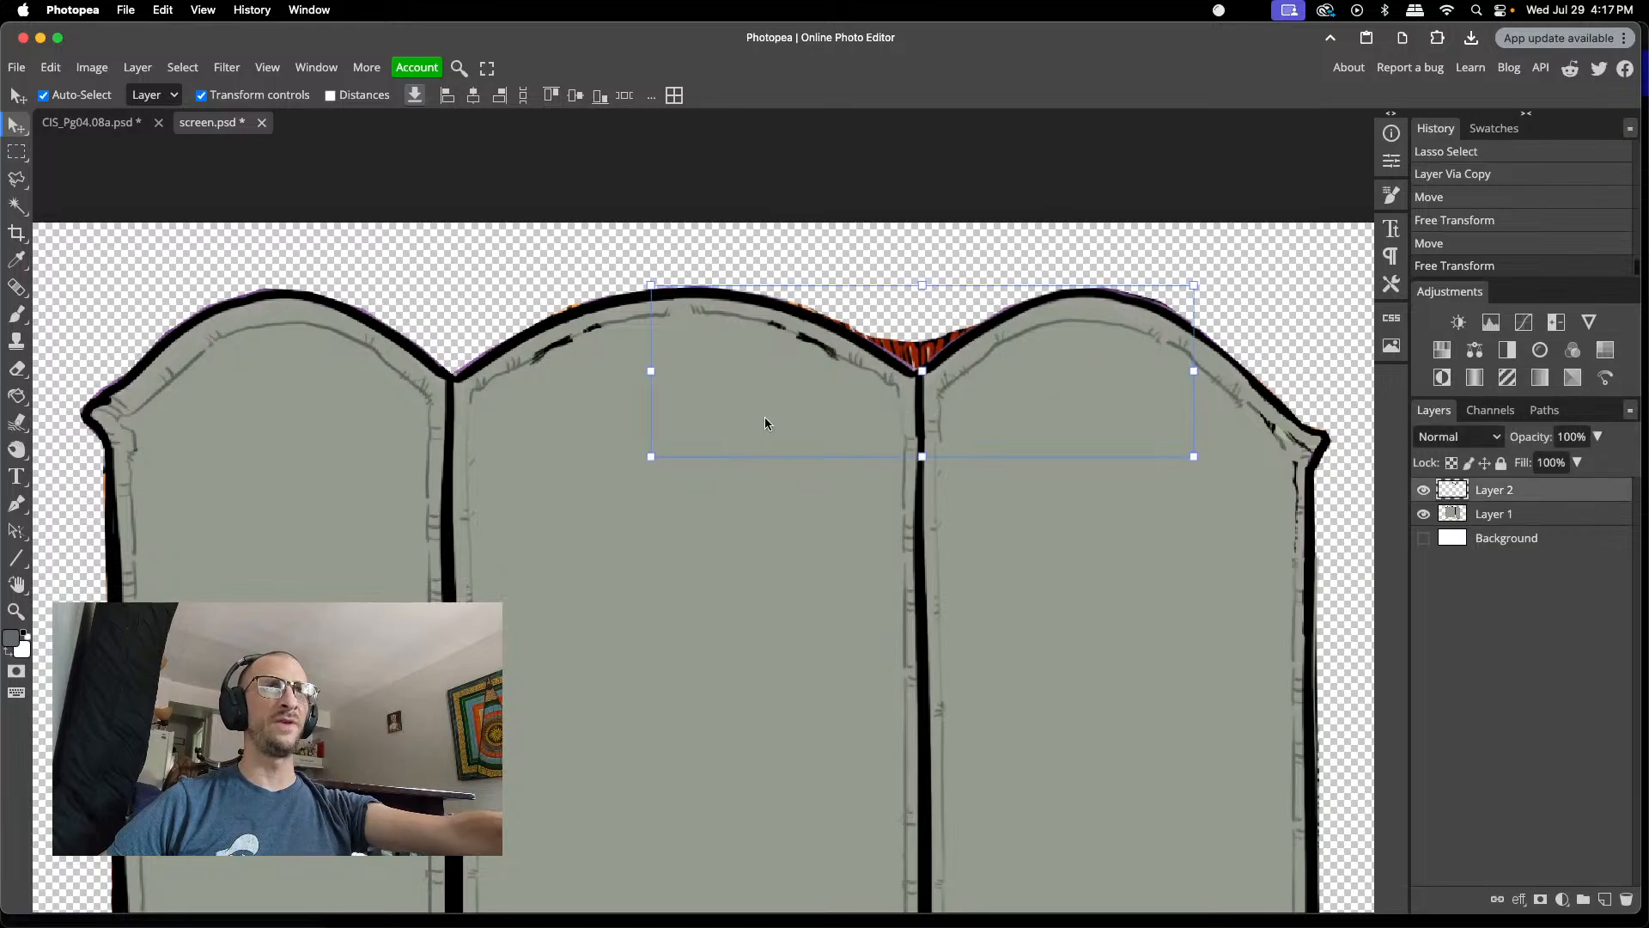
{"action": "left_click", "coordinate": [572, 260]}
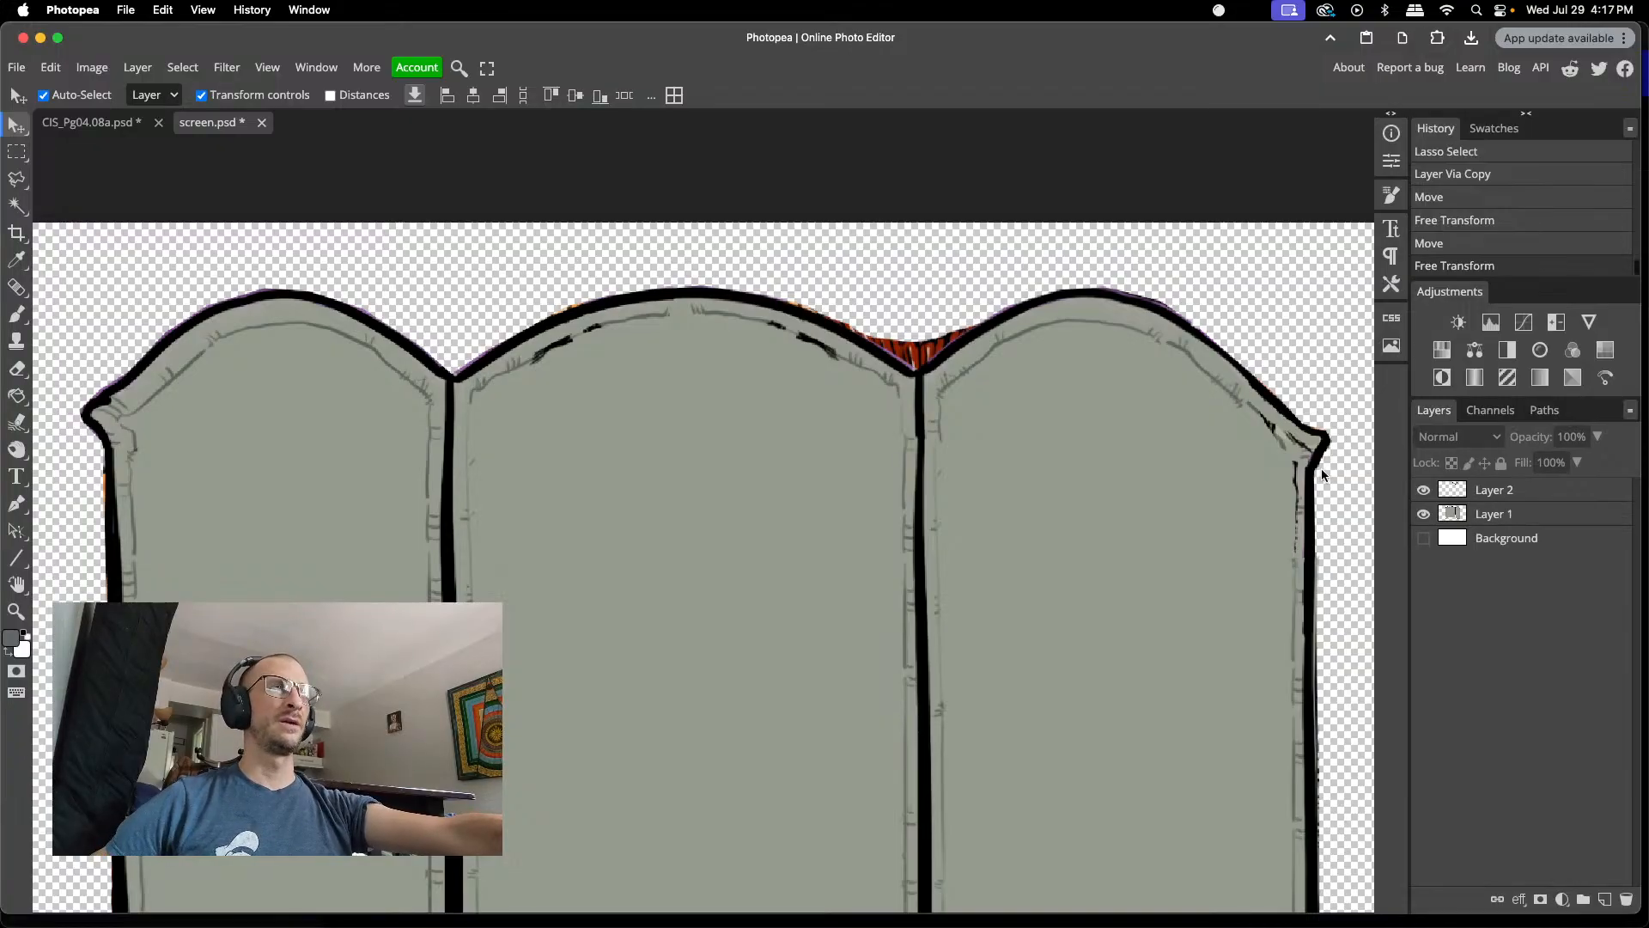
{"action": "left_click", "coordinate": [1461, 491]}
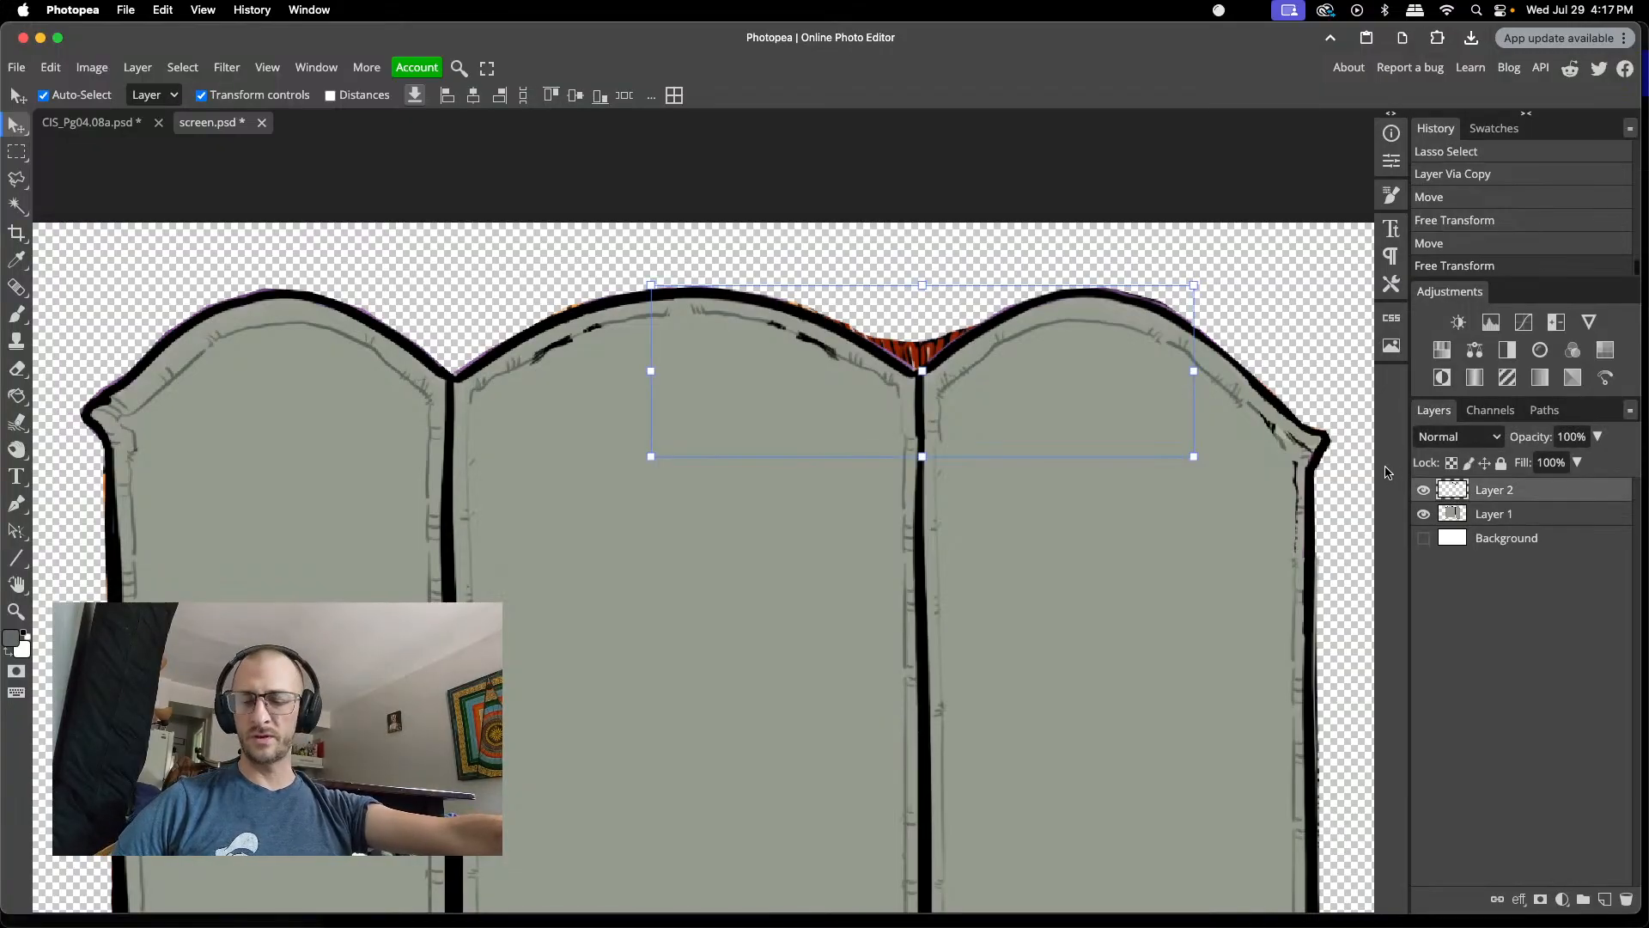
{"action": "key", "text": "super+e"}
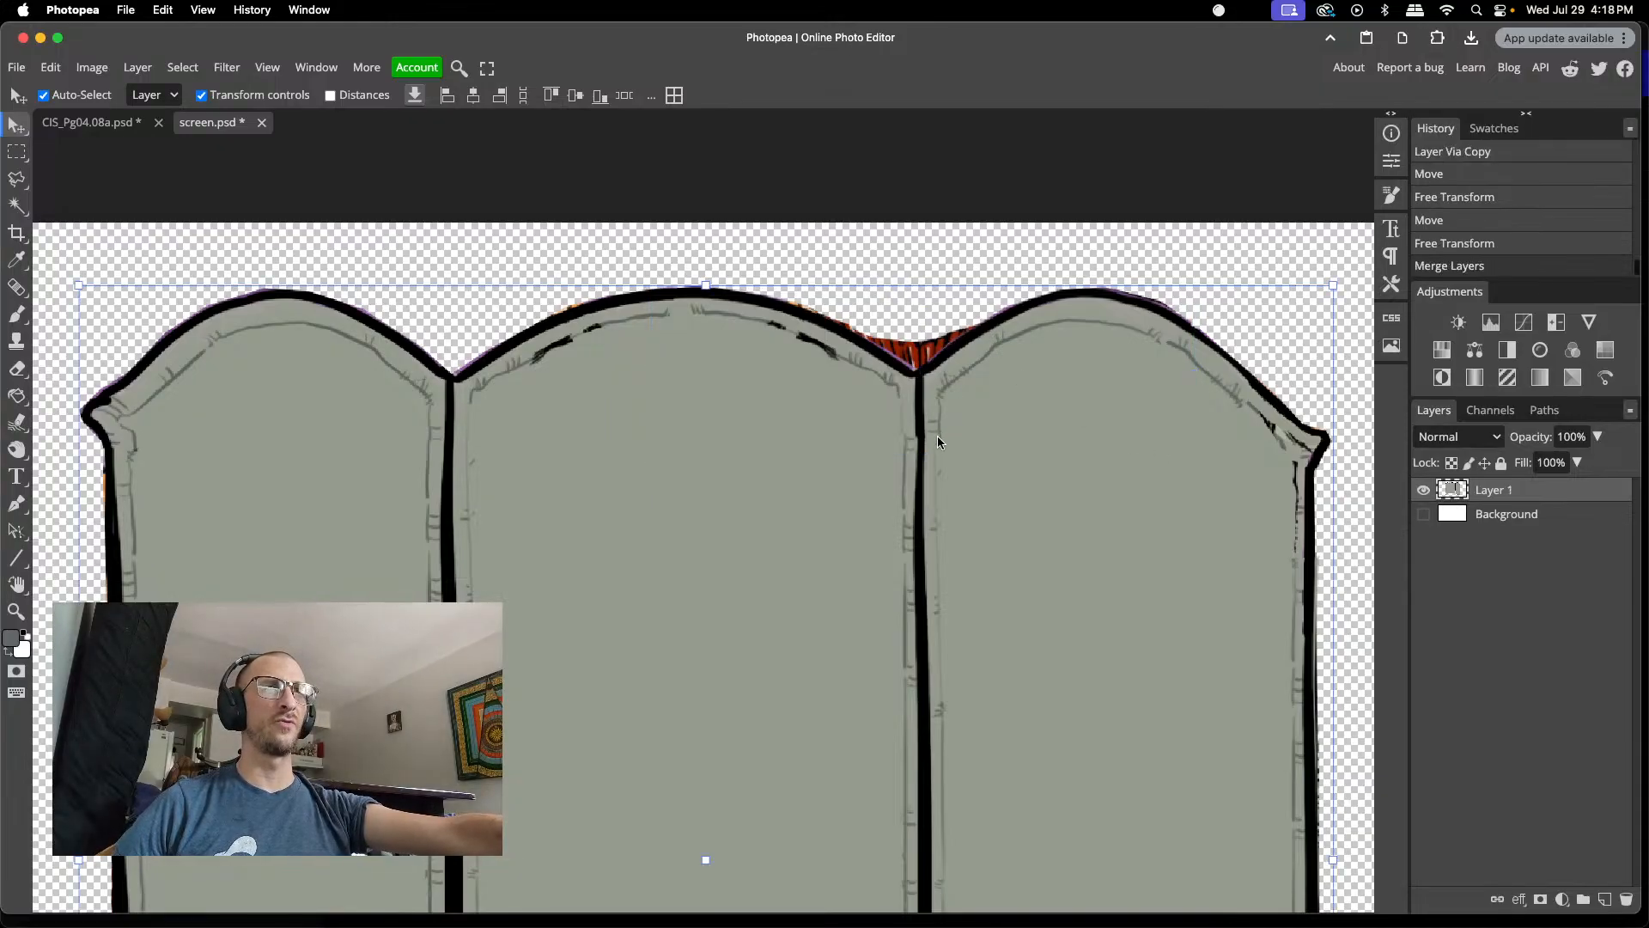
- Smooth the patch seam on the black divider between the middle and right panels using the Smudge tool with a smaller brush
{"action": "scroll", "coordinate": [905, 444], "scroll_direction": "up", "scroll_amount": 5}
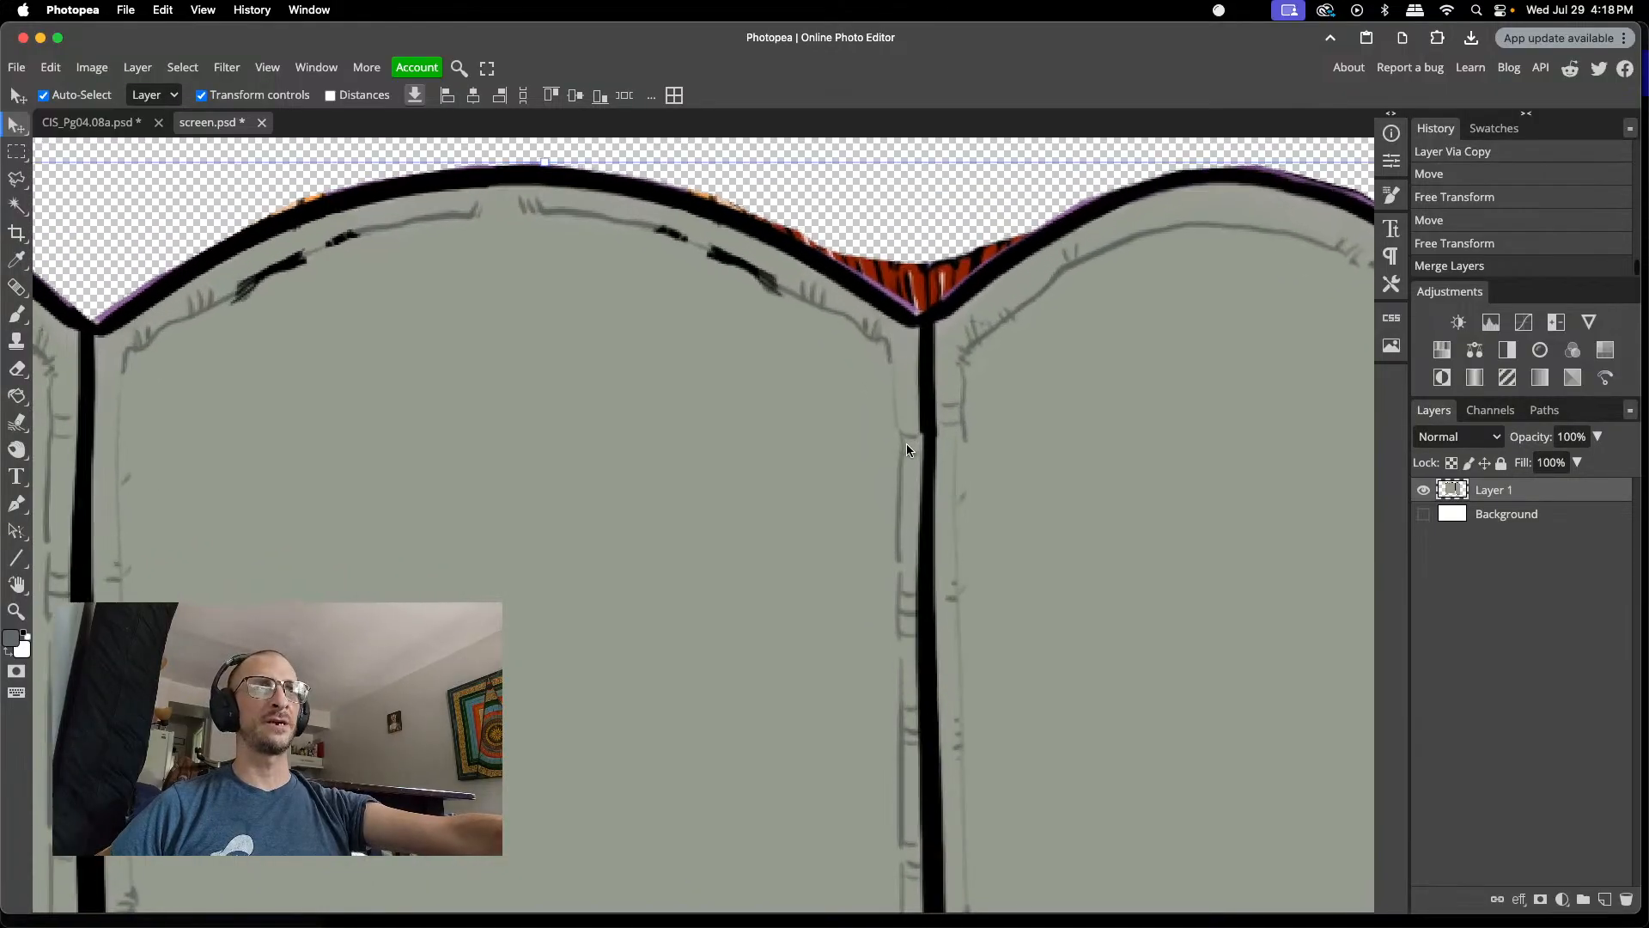
{"action": "scroll", "coordinate": [906, 444], "scroll_direction": "up", "scroll_amount": 3}
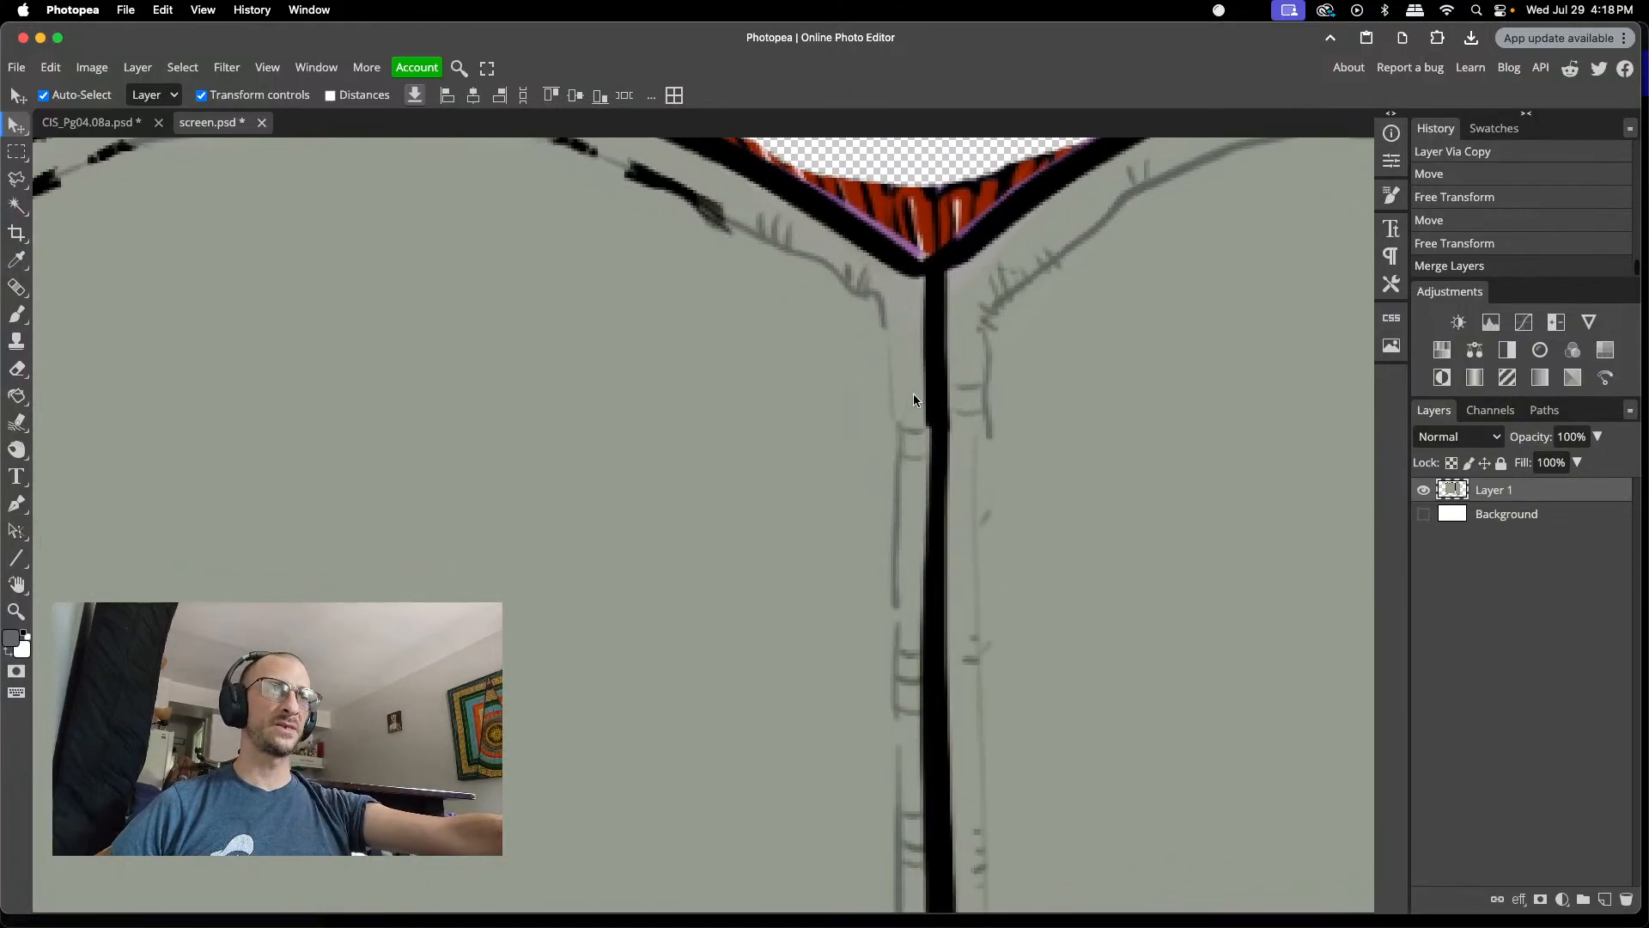
{"action": "left_click", "coordinate": [17, 422]}
{"action": "right_click", "coordinate": [771, 400]}
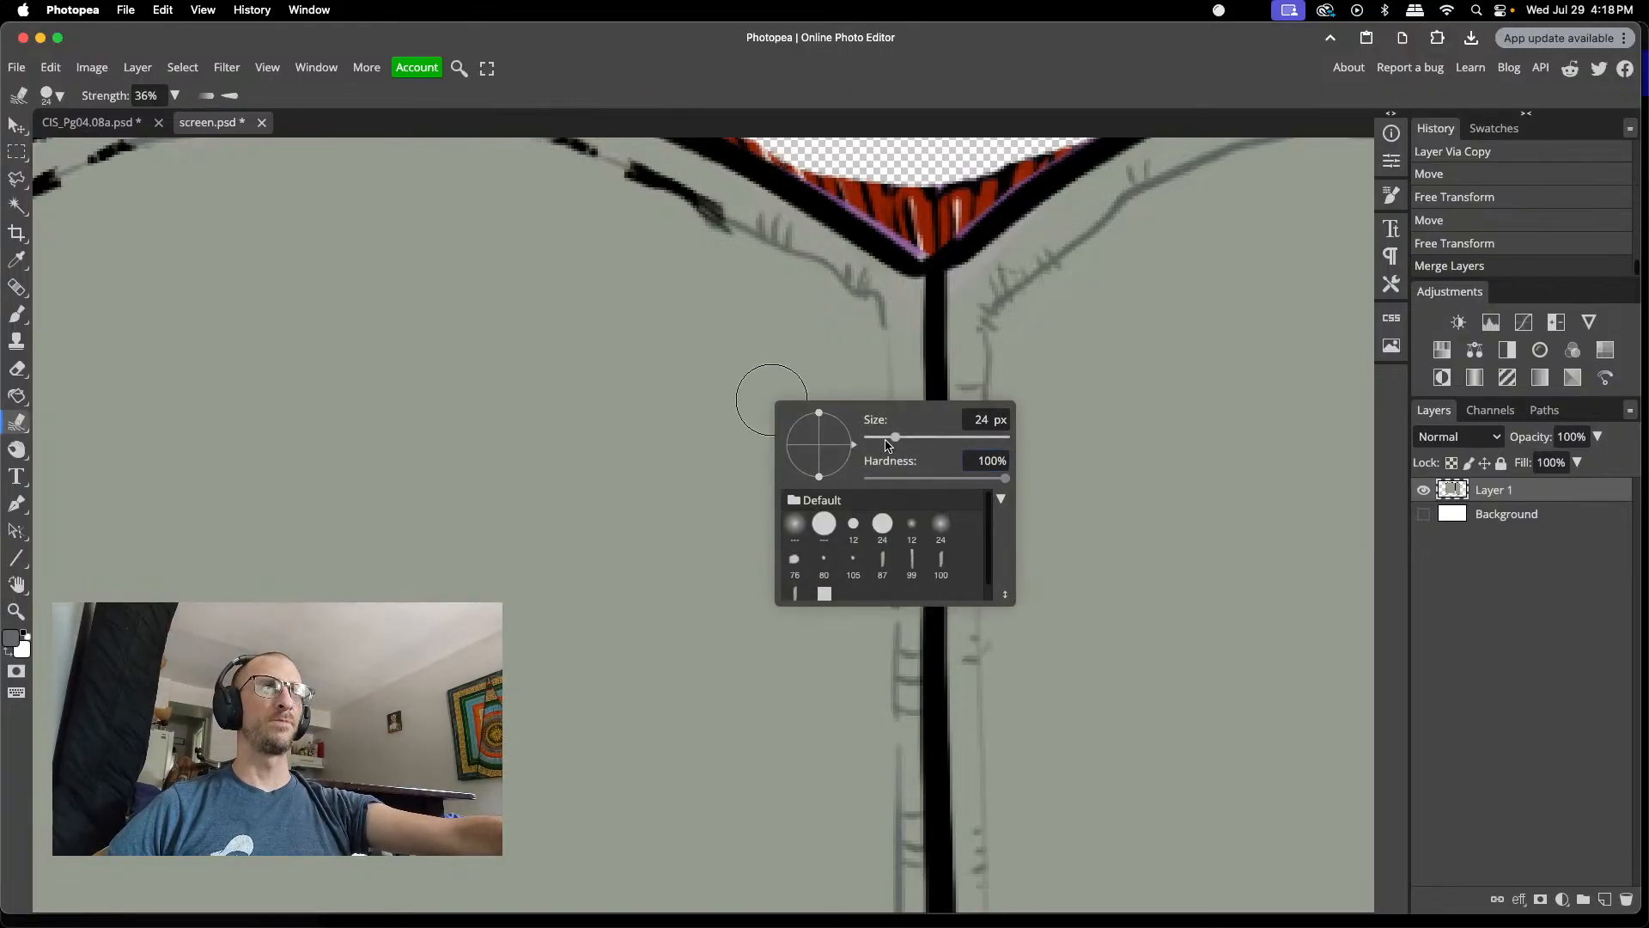
{"action": "left_click_drag", "start_coordinate": [895, 436], "coordinate": [883, 437]}
{"action": "left_click", "coordinate": [912, 386]}
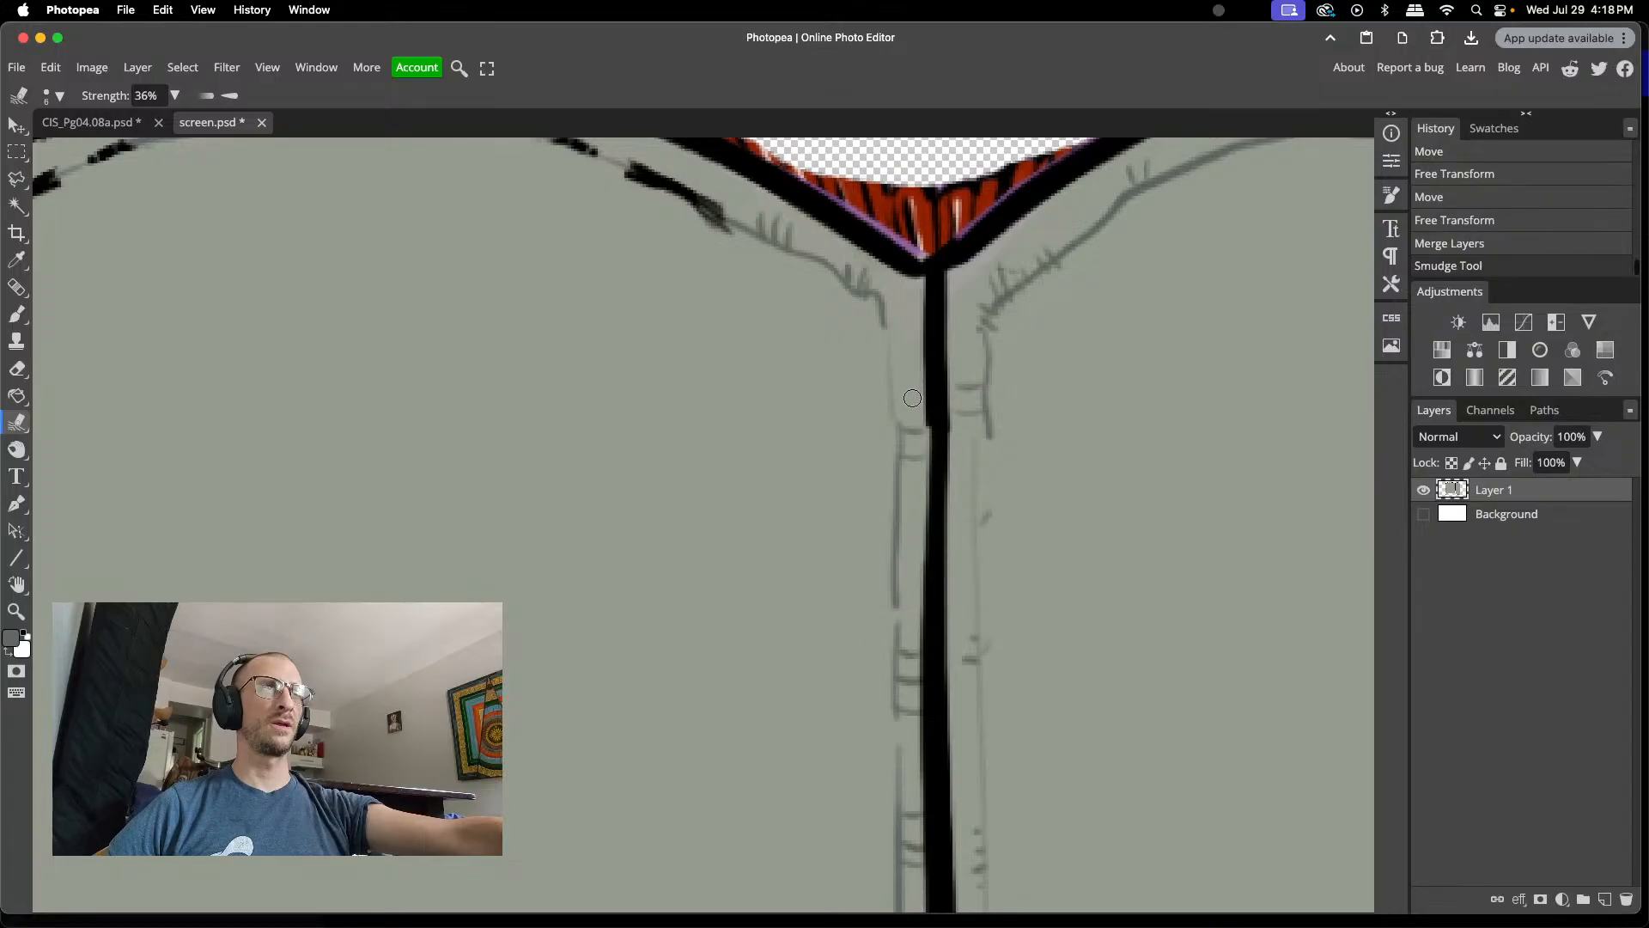
{"action": "left_click", "coordinate": [920, 410]}
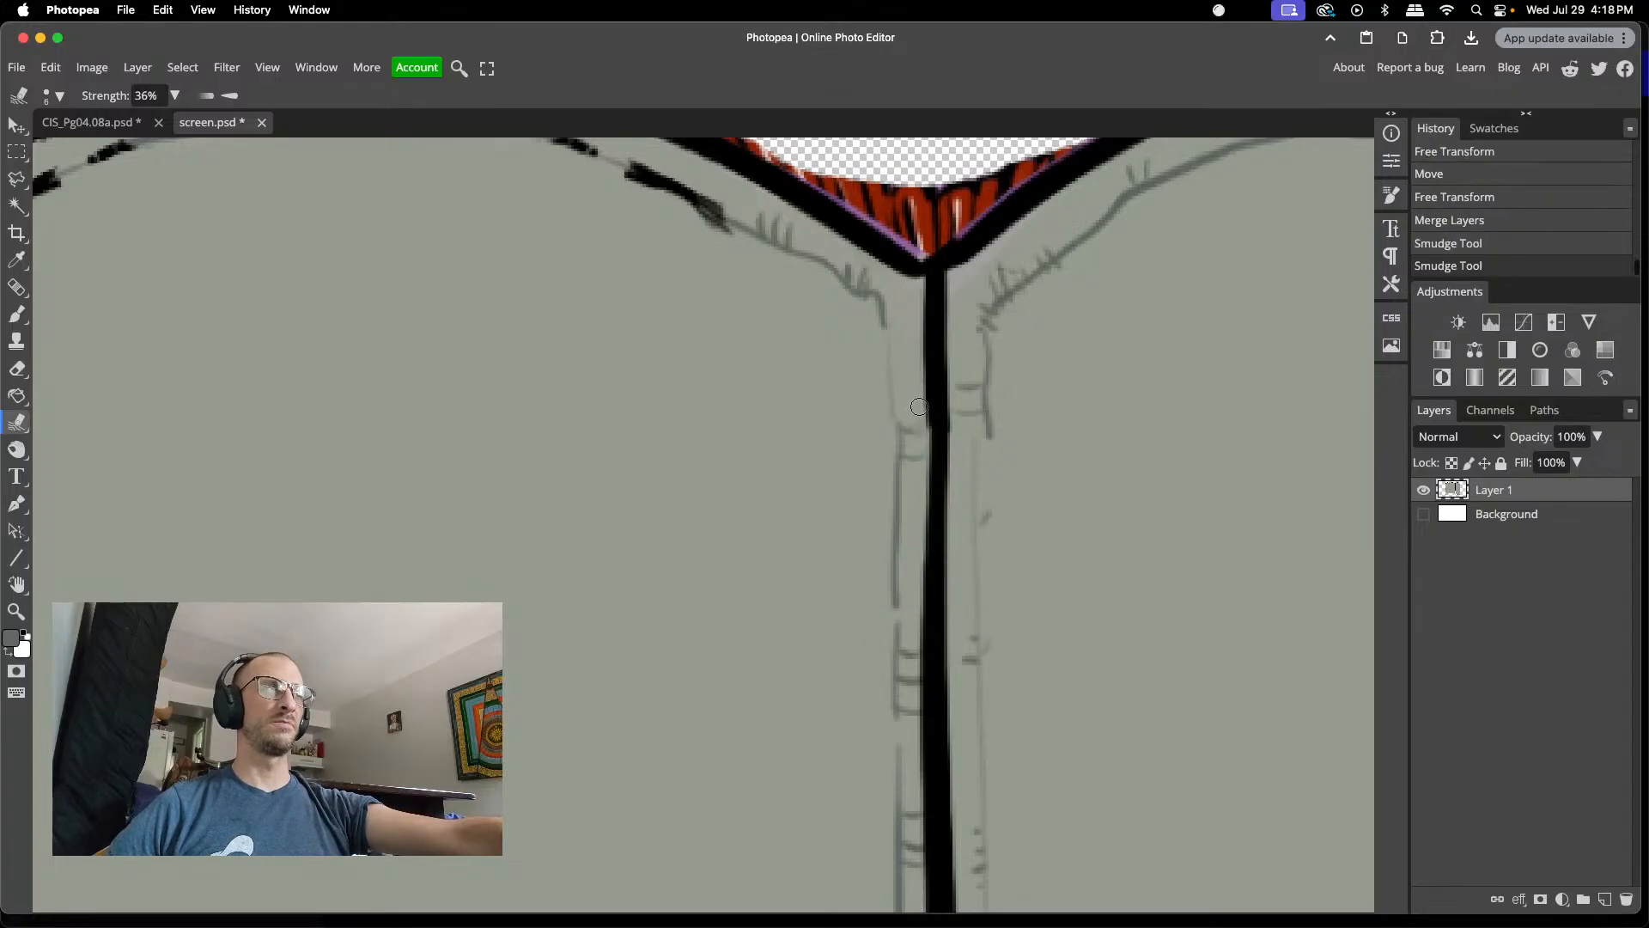
{"action": "key", "text": "super+z"}
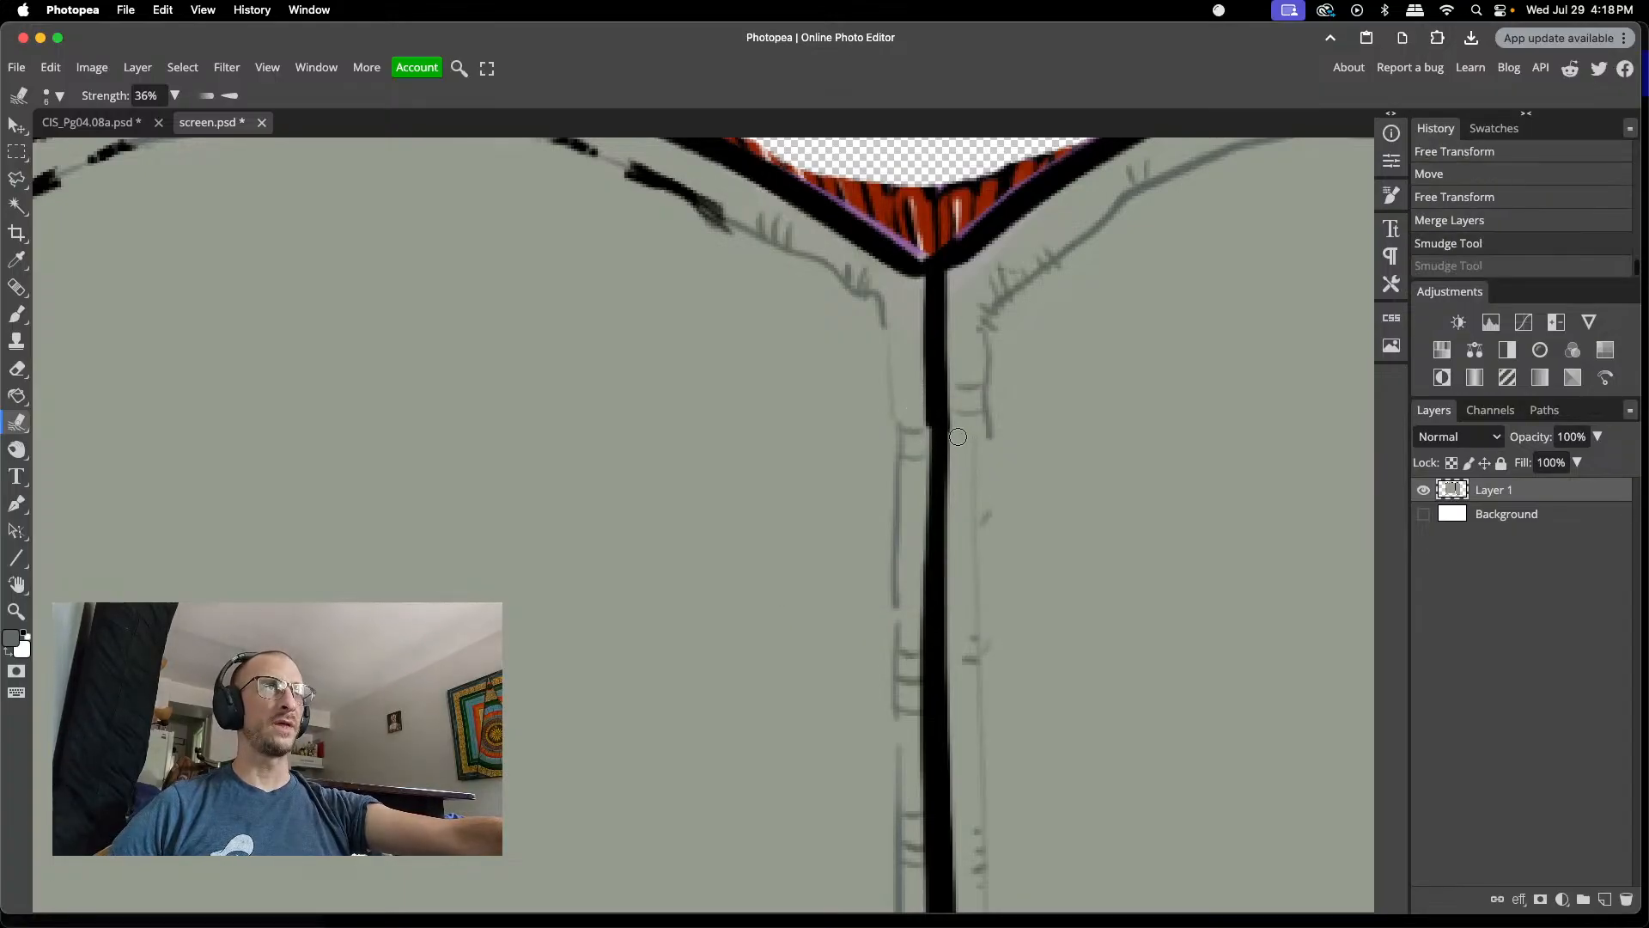
{"action": "left_click_drag", "start_coordinate": [957, 422], "coordinate": [958, 432]}
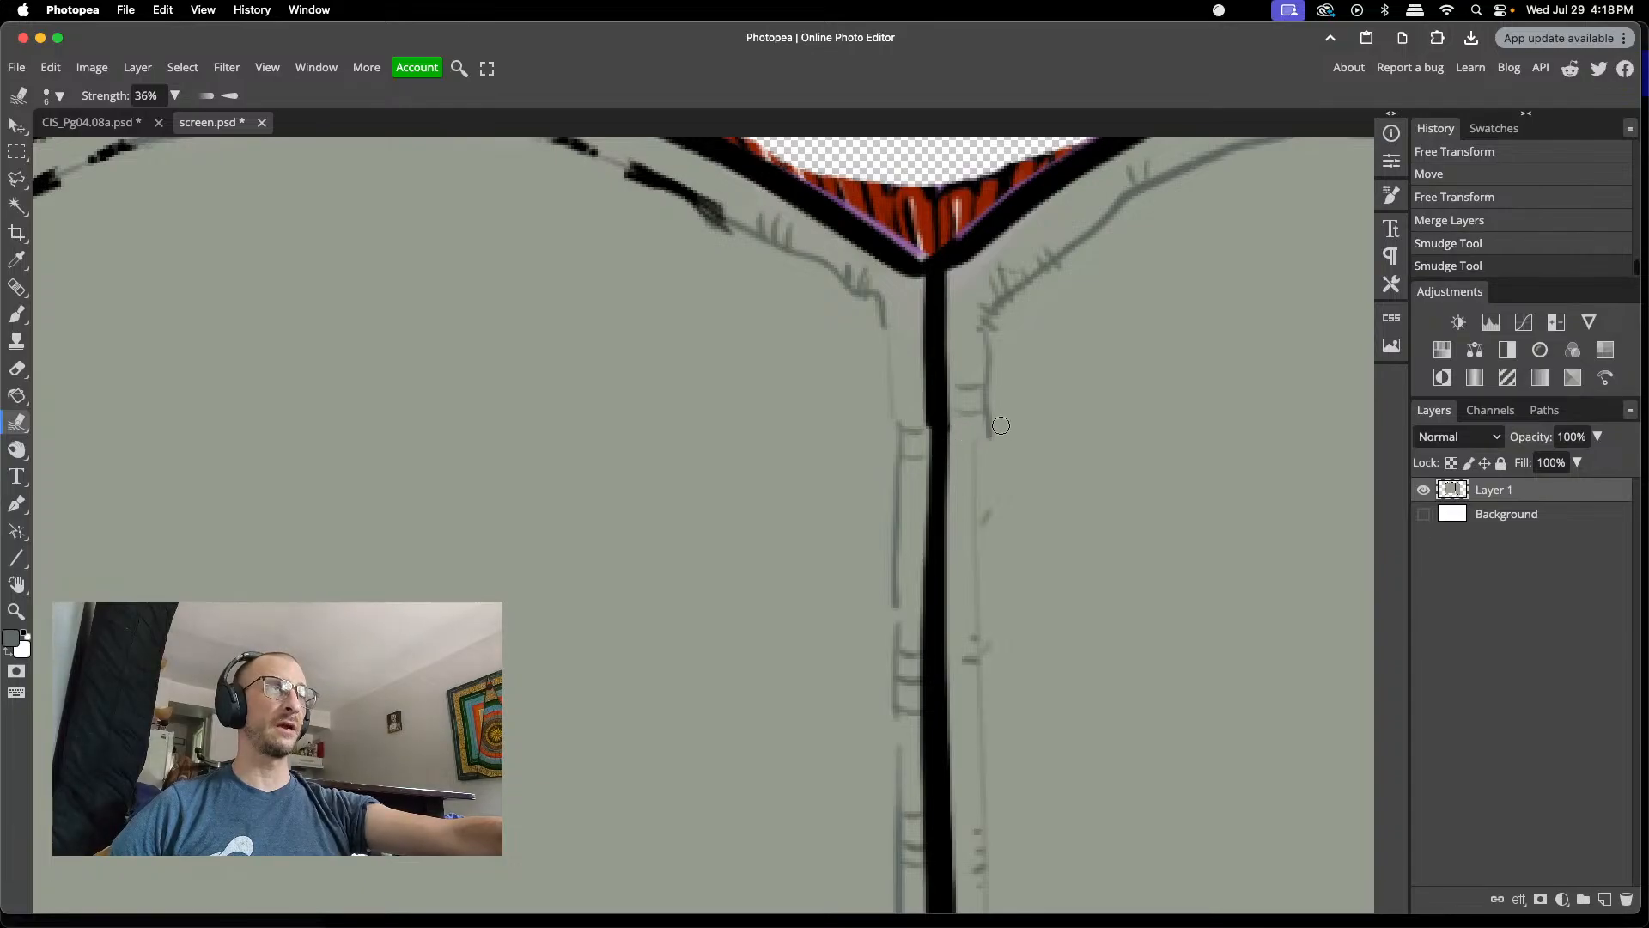
{"action": "left_click_drag", "start_coordinate": [979, 461], "coordinate": [987, 417]}
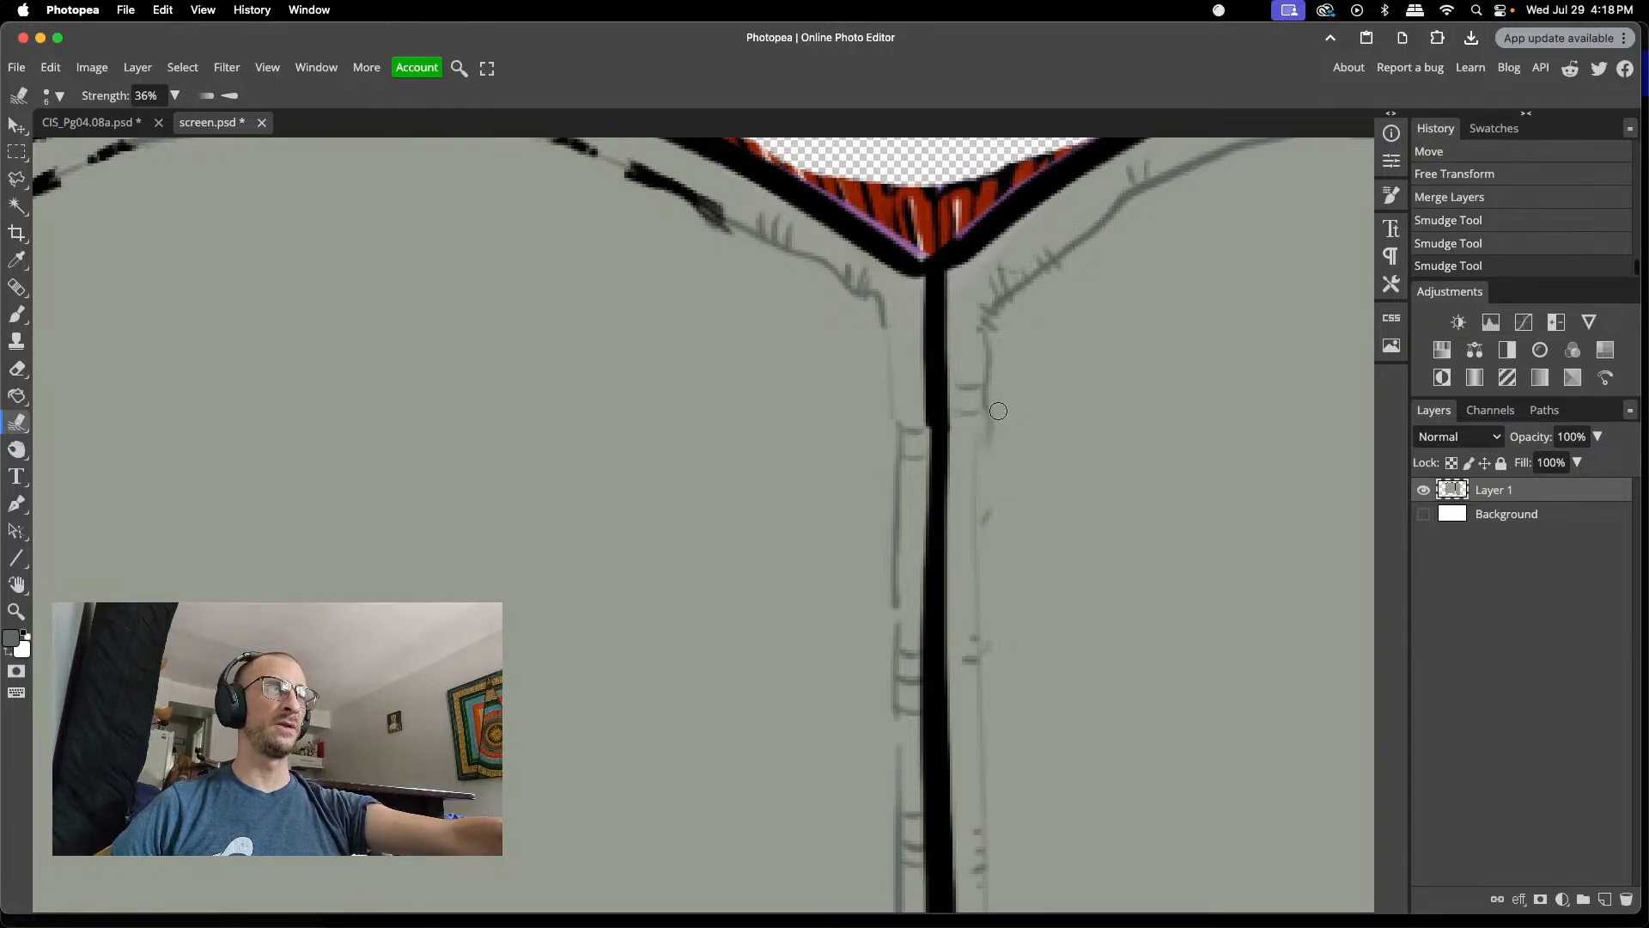
{"action": "key", "text": "super+z"}
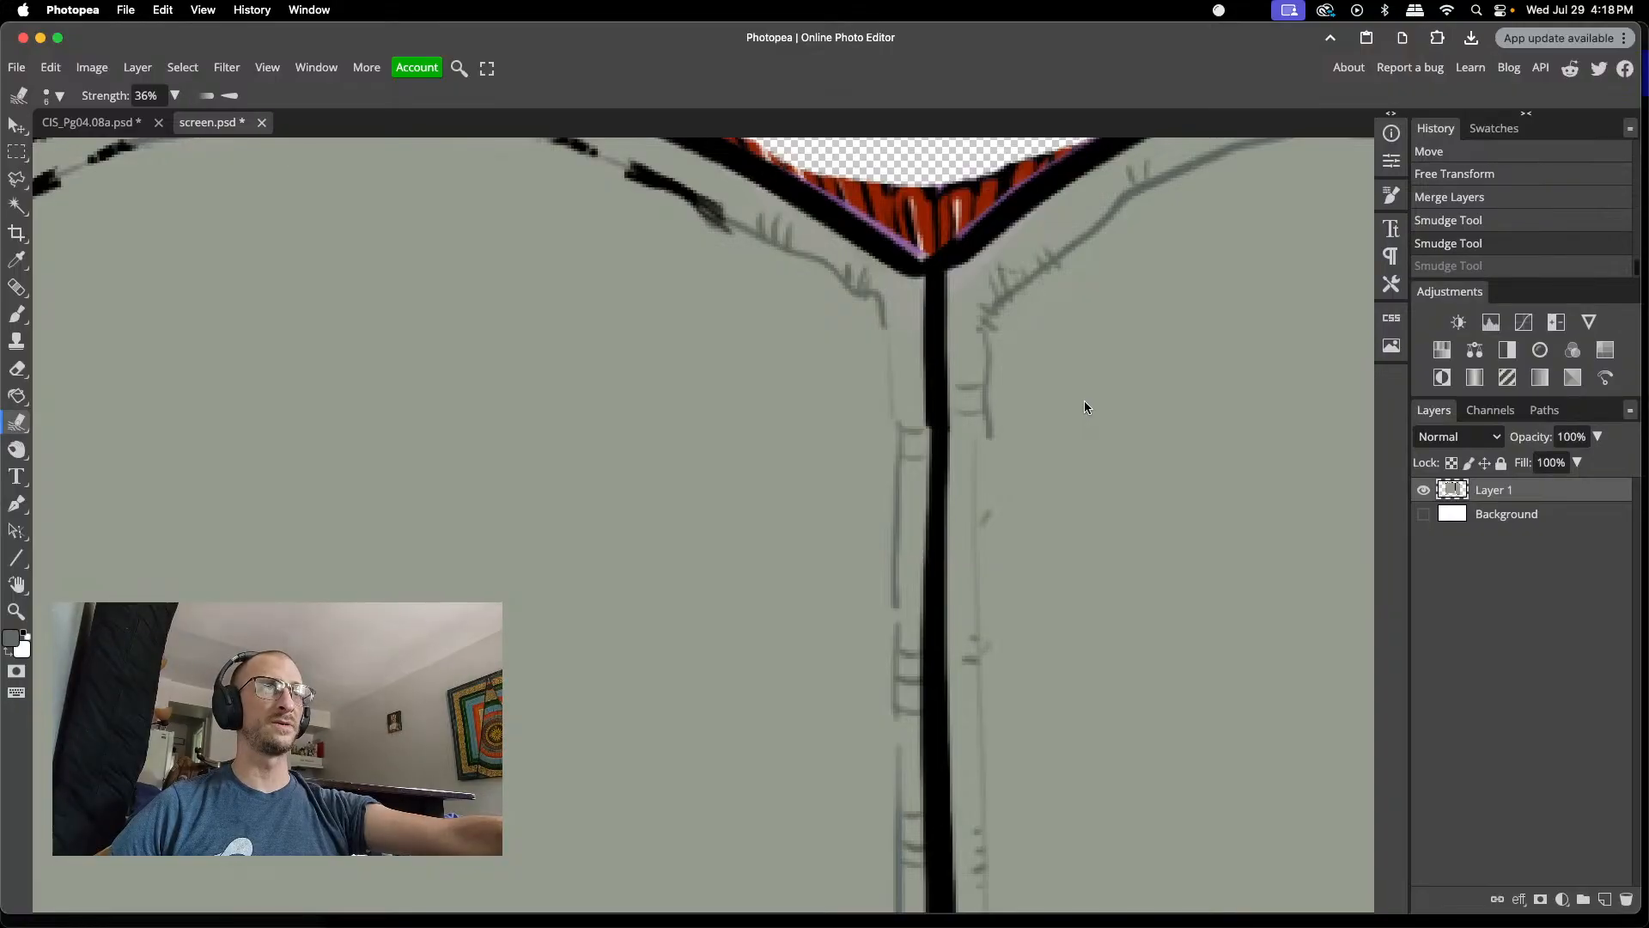
{"action": "scroll", "coordinate": [1002, 405], "scroll_direction": "up", "scroll_amount": 3}
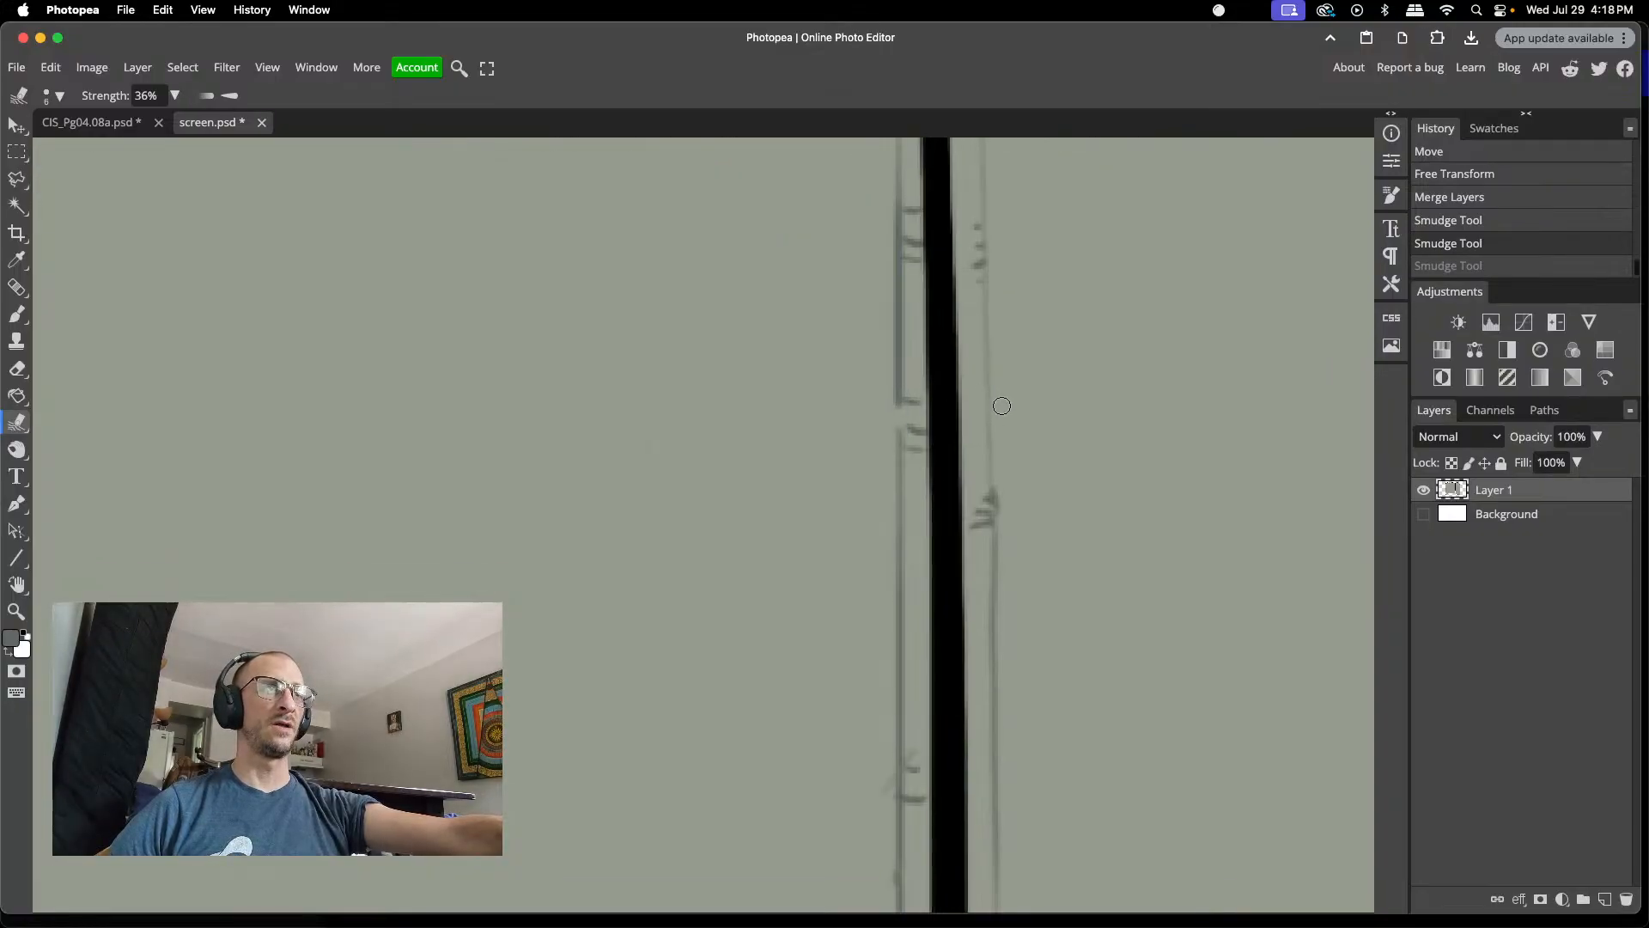
{"action": "scroll", "coordinate": [1001, 405], "scroll_direction": "down", "scroll_amount": 2}
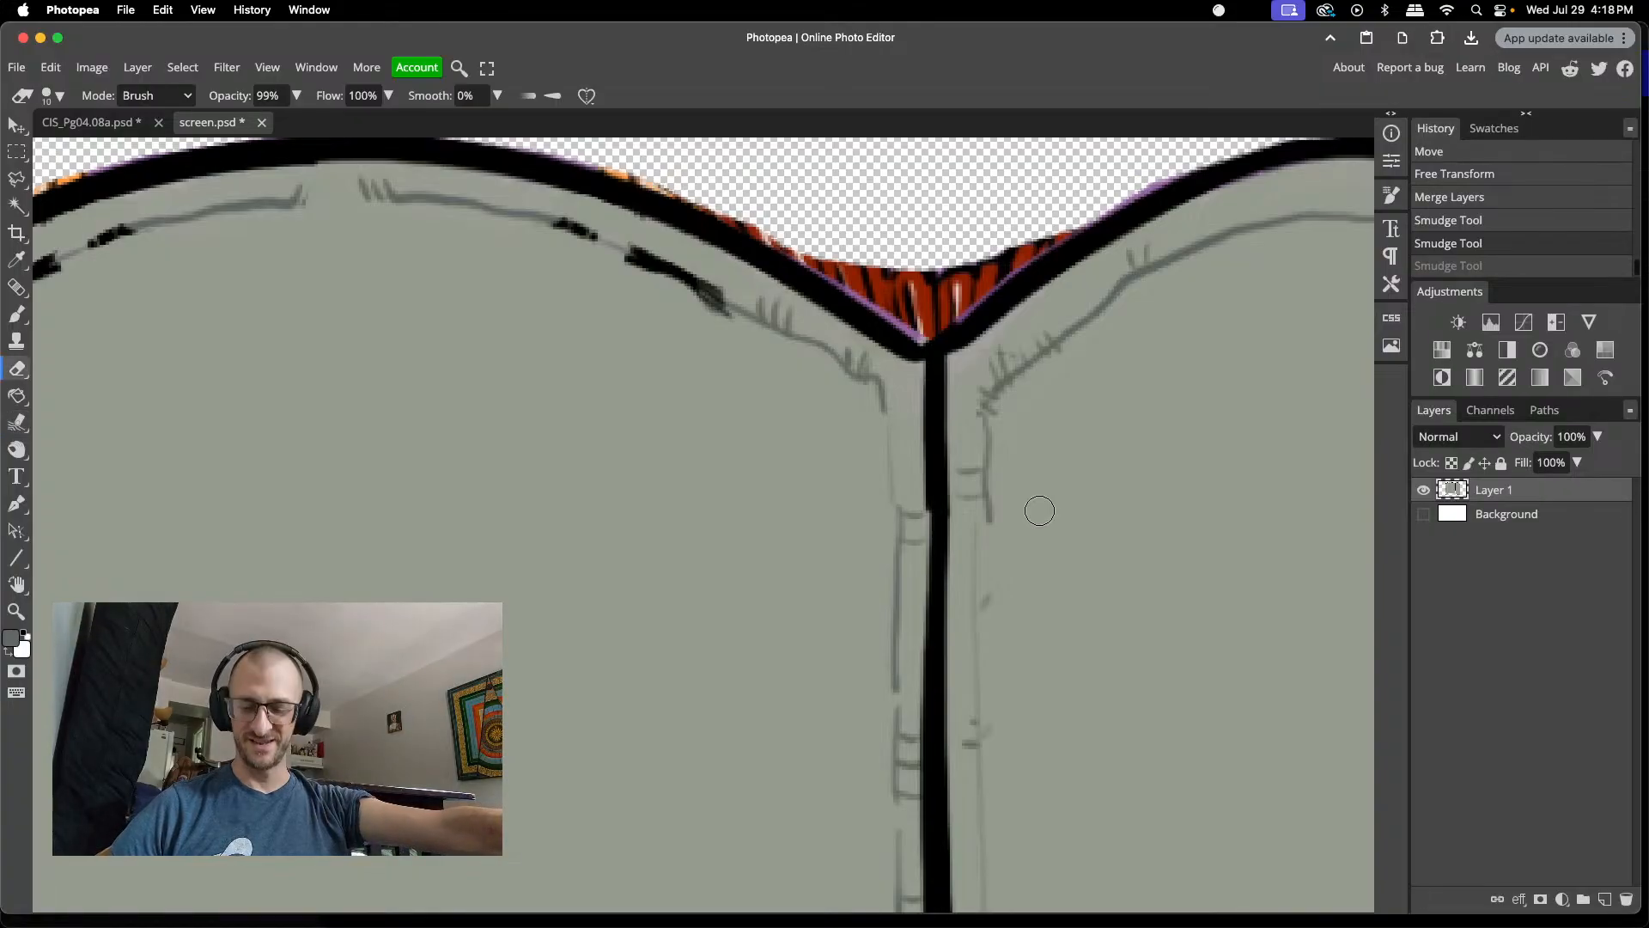
{"action": "key", "text": "b"}
{"action": "left_click", "coordinate": [994, 521]}
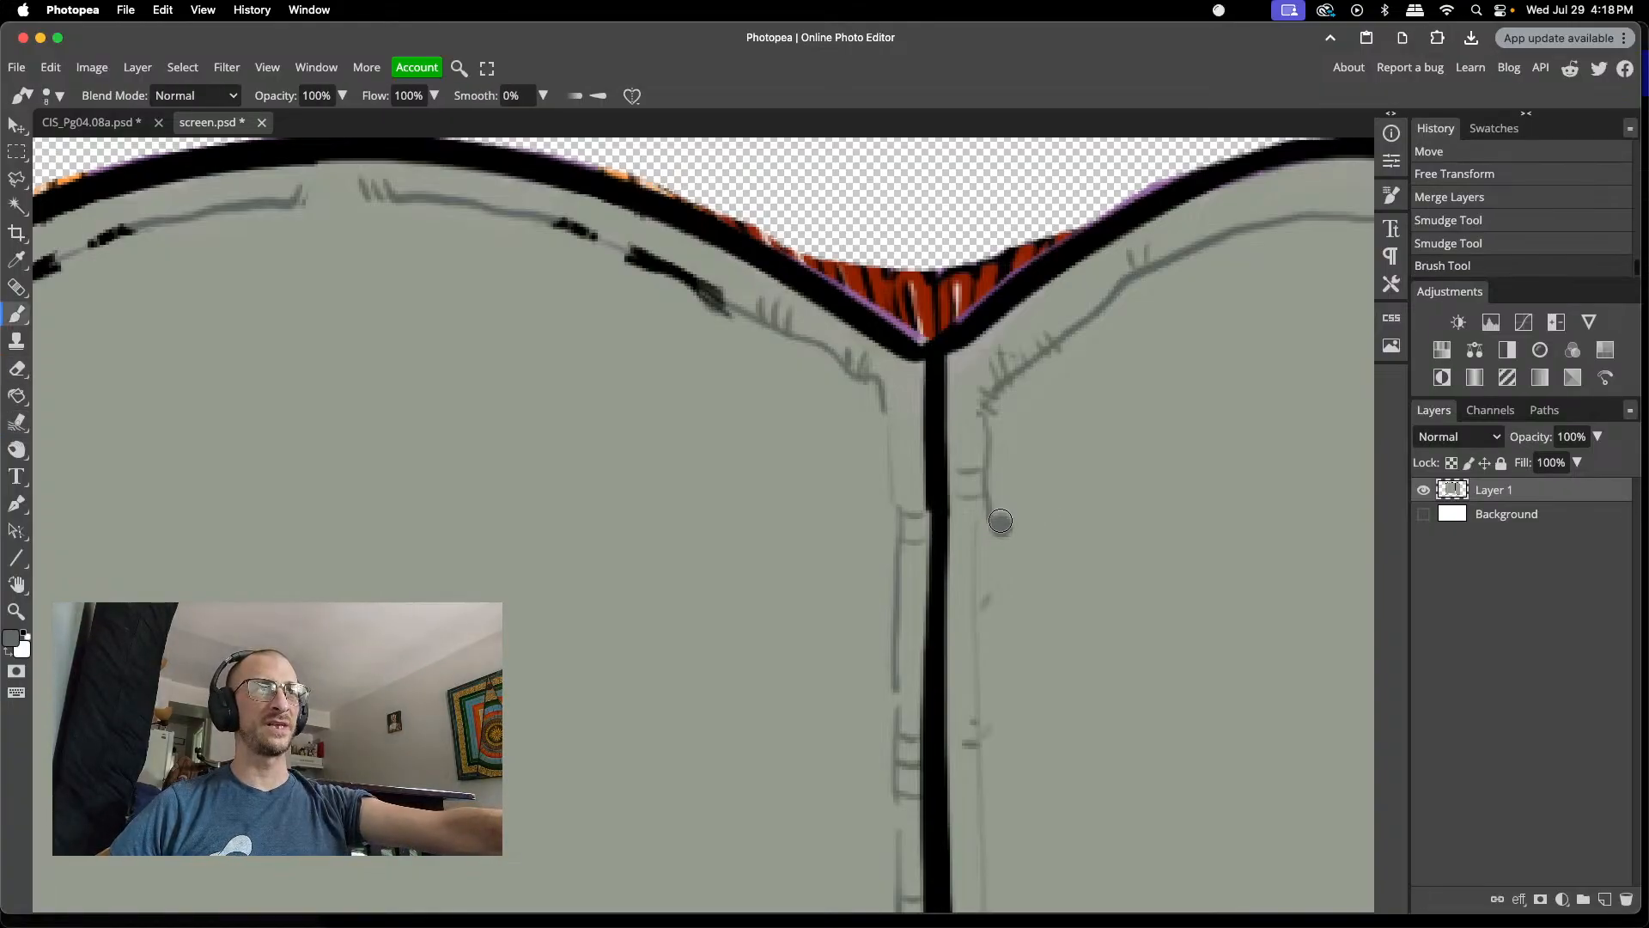
{"action": "key", "text": "ctrl+z"}
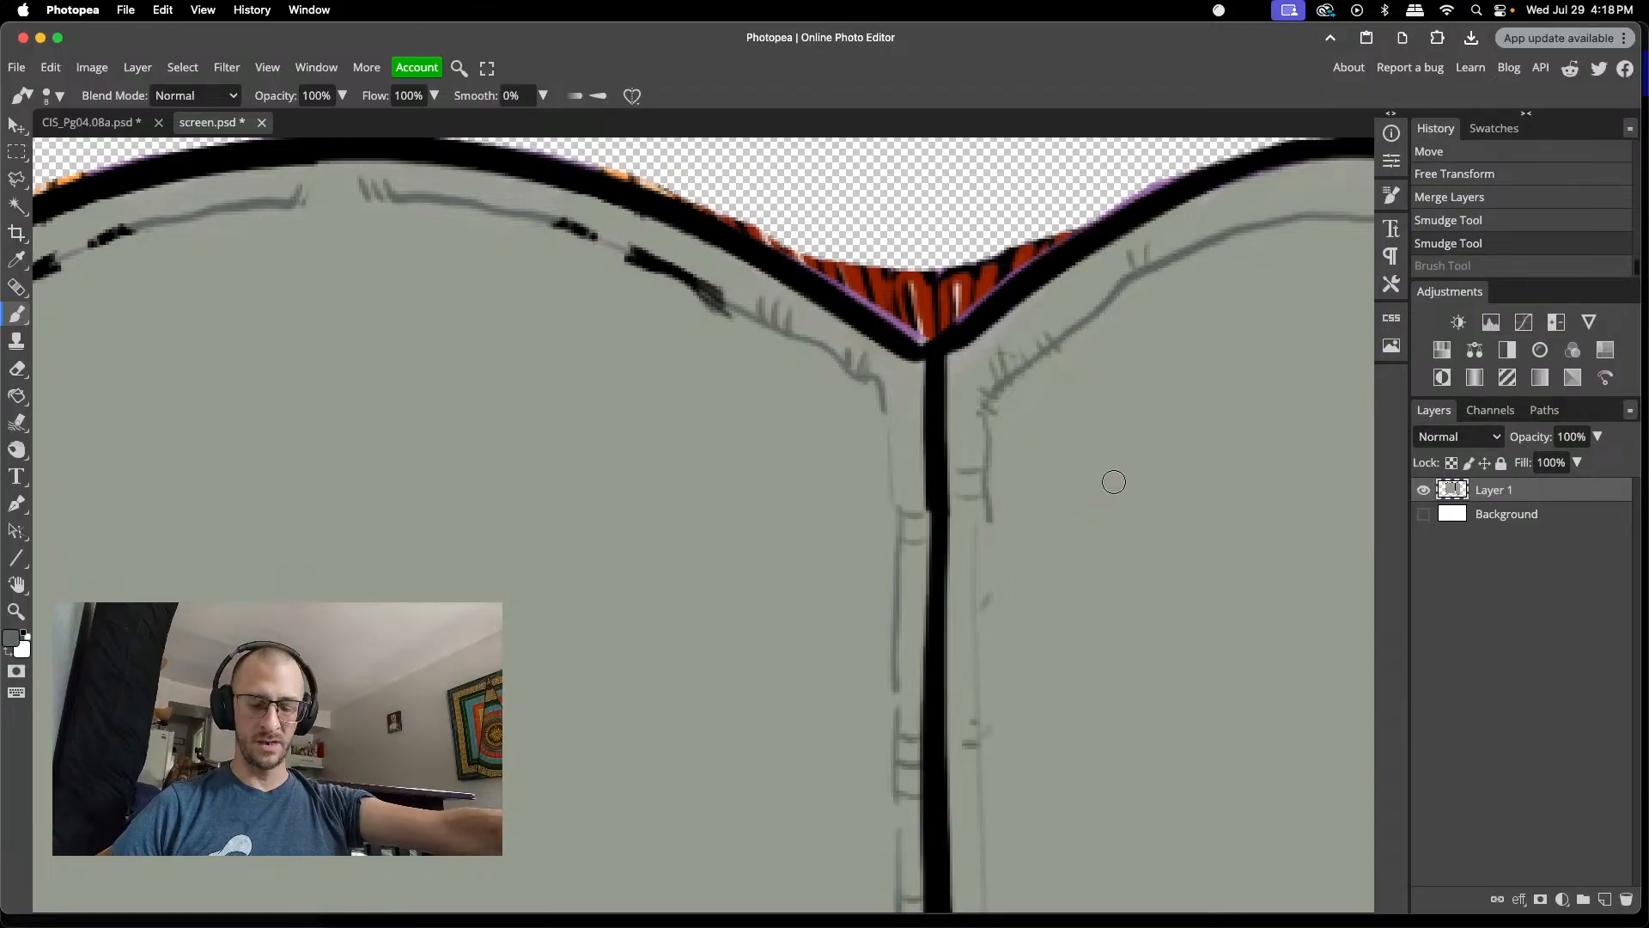
- Sample the panel's grey-green fill and paint over the stray lower end of the right panel's inner frame line beside the divider
{"action": "key", "text": "i"}
{"action": "left_click", "coordinate": [1083, 469]}
{"action": "key", "text": "b"}
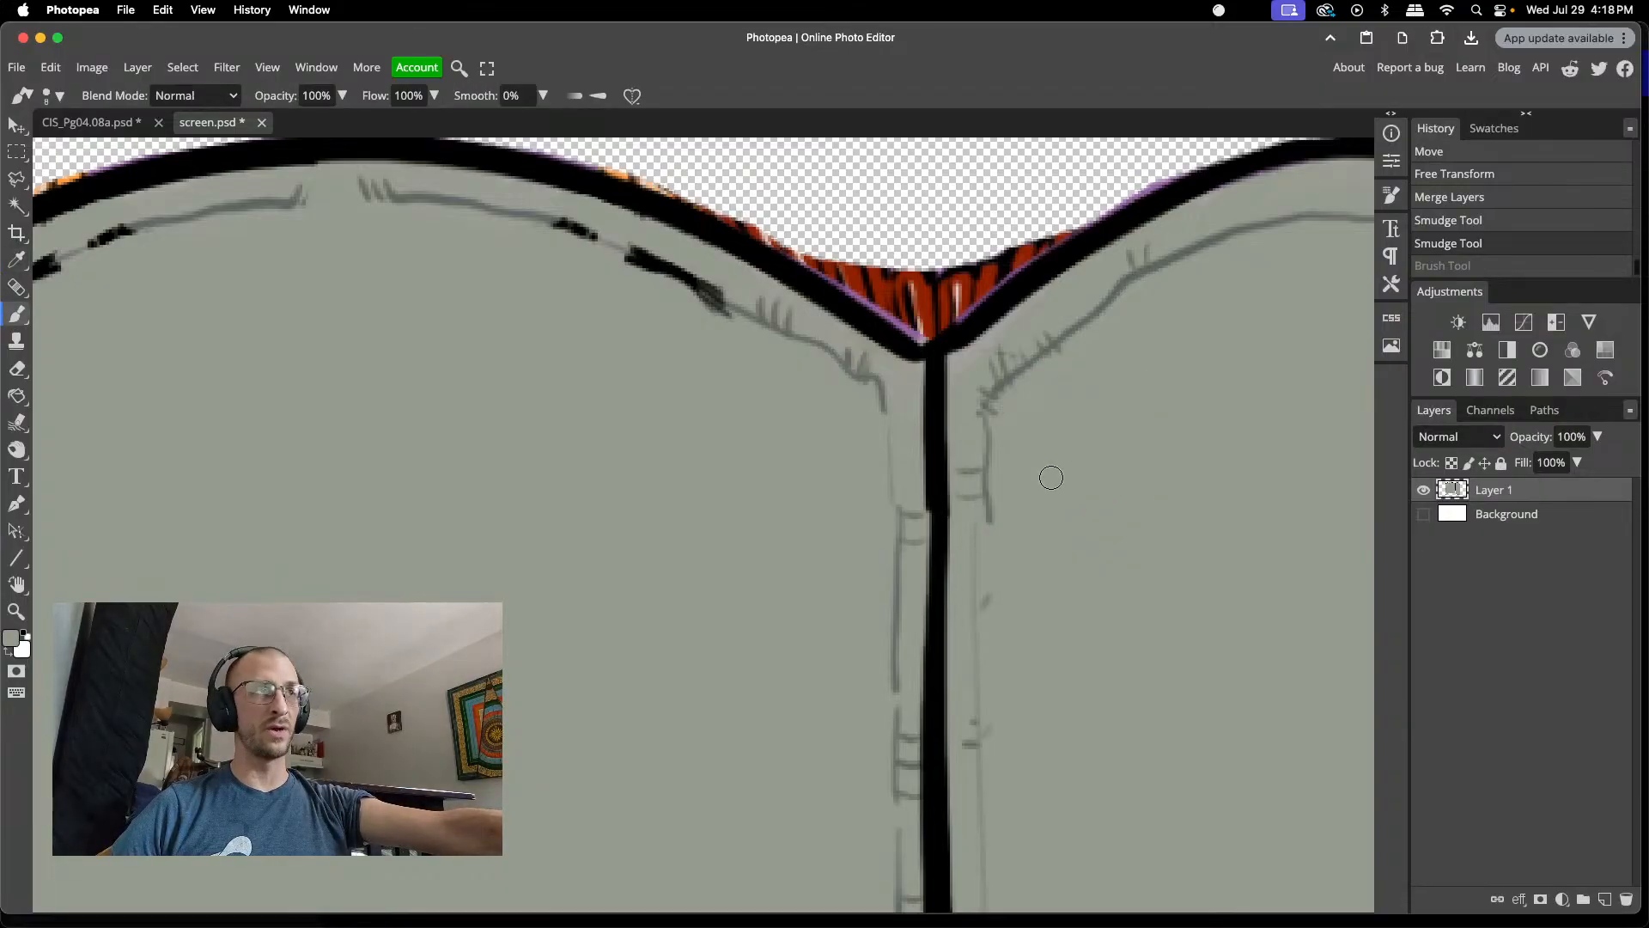
{"action": "left_click", "coordinate": [1001, 495]}
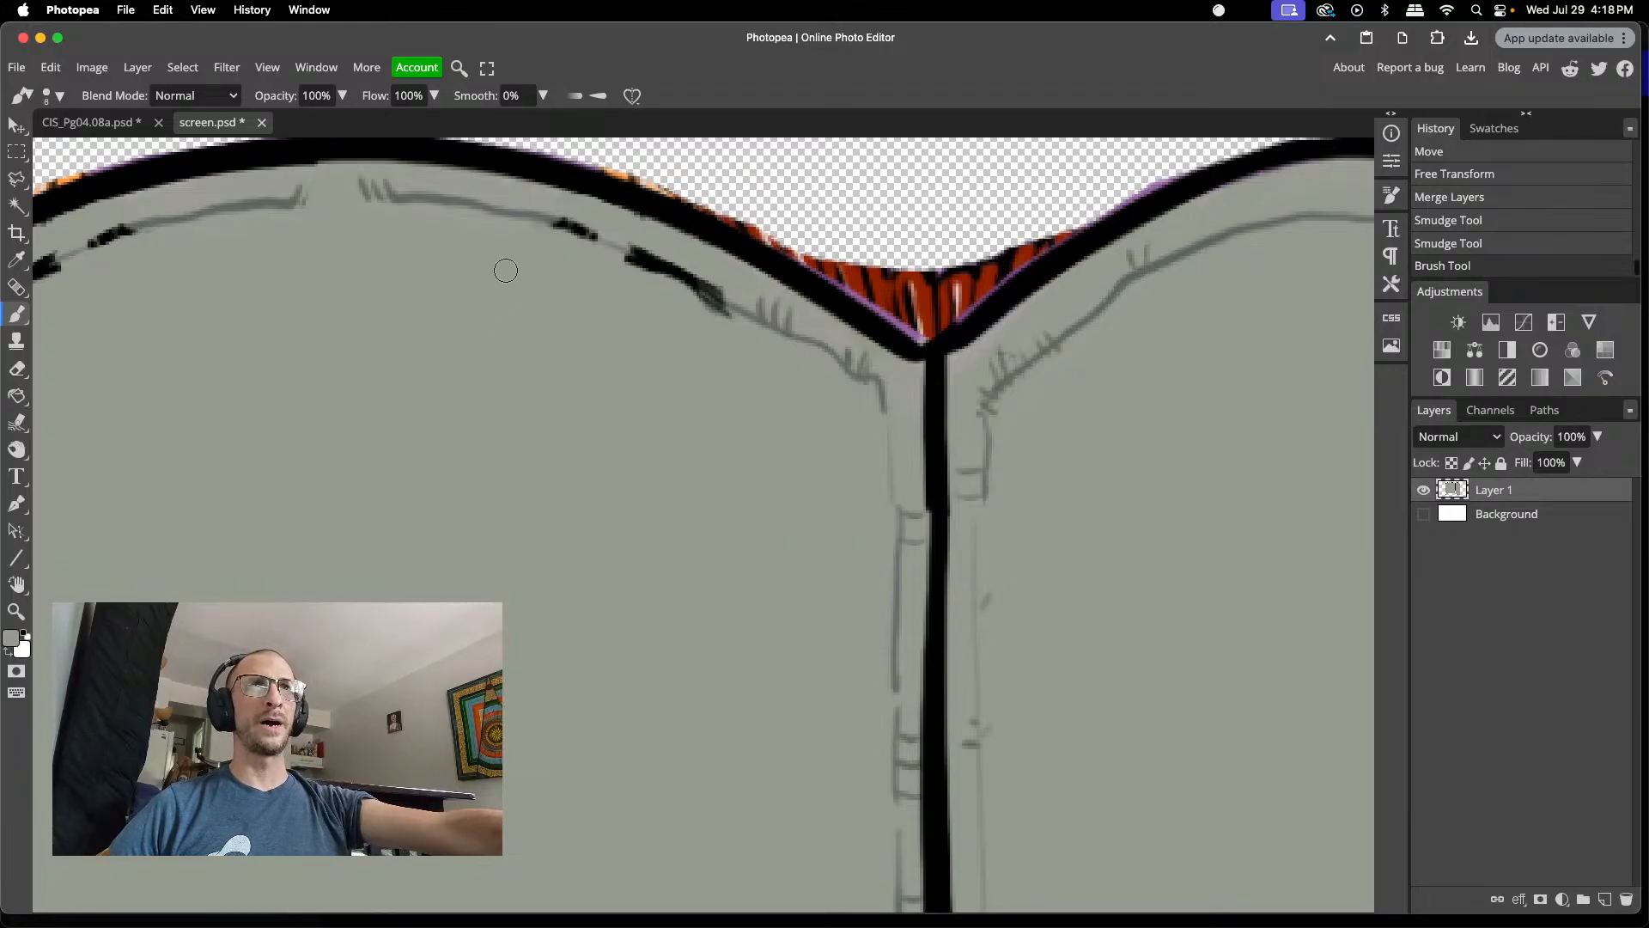
{"action": "scroll", "coordinate": [317, 297], "scroll_direction": "left", "scroll_amount": 3}
{"action": "scroll", "coordinate": [317, 297], "scroll_direction": "left", "scroll_amount": 5}
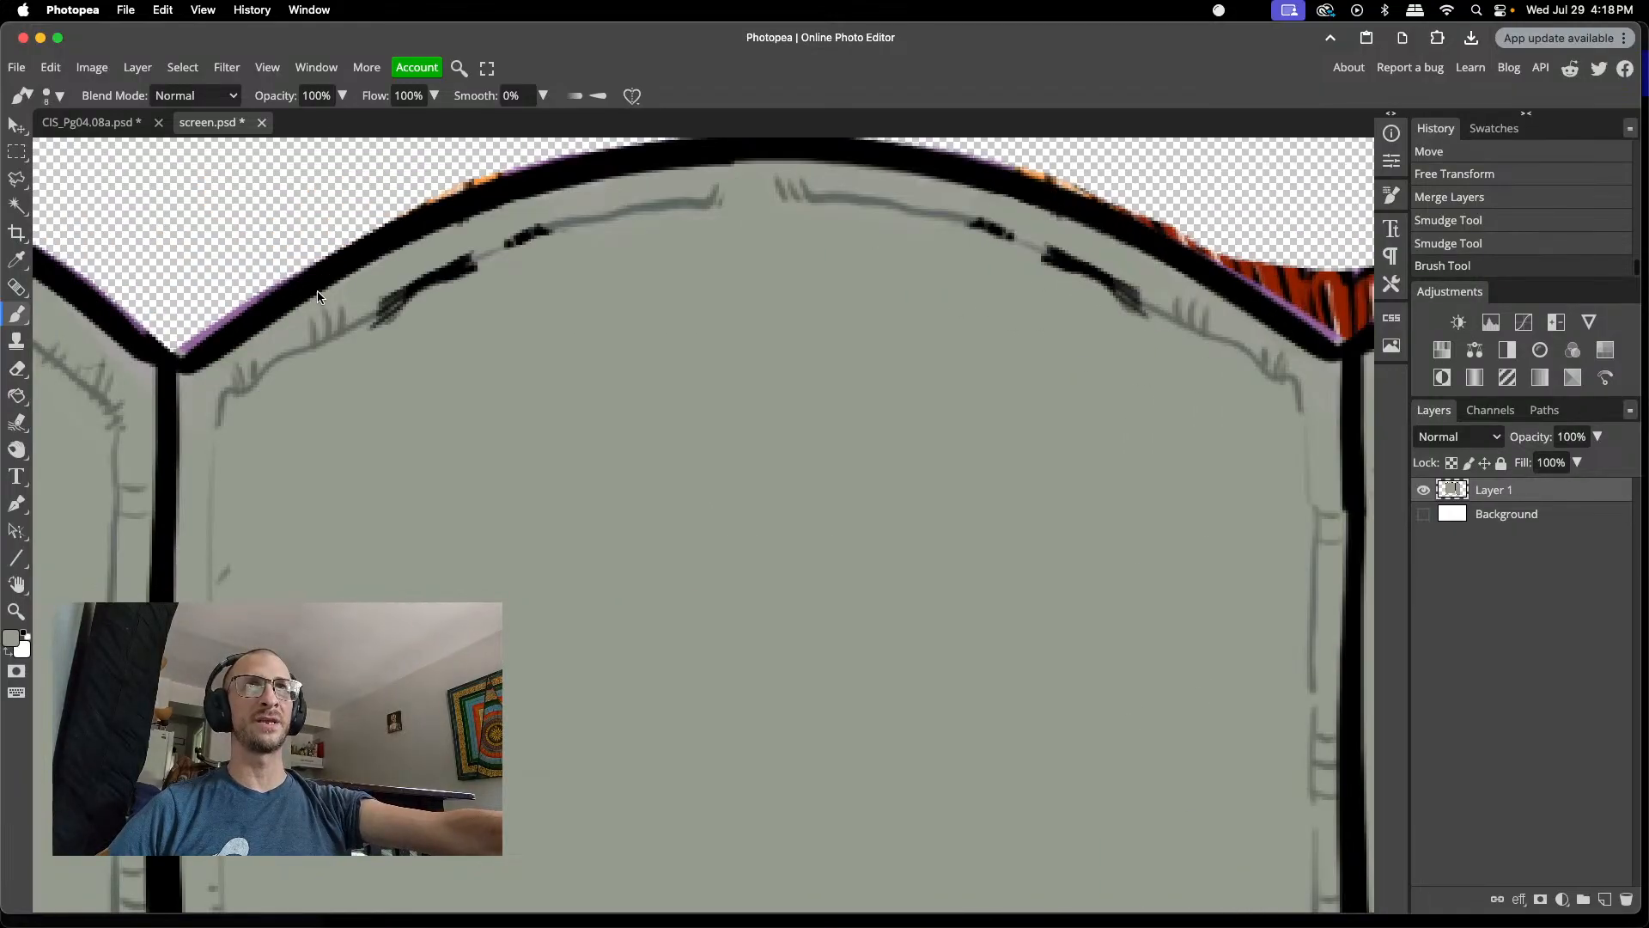
{"action": "scroll", "coordinate": [317, 290], "scroll_direction": "right", "scroll_amount": 1}
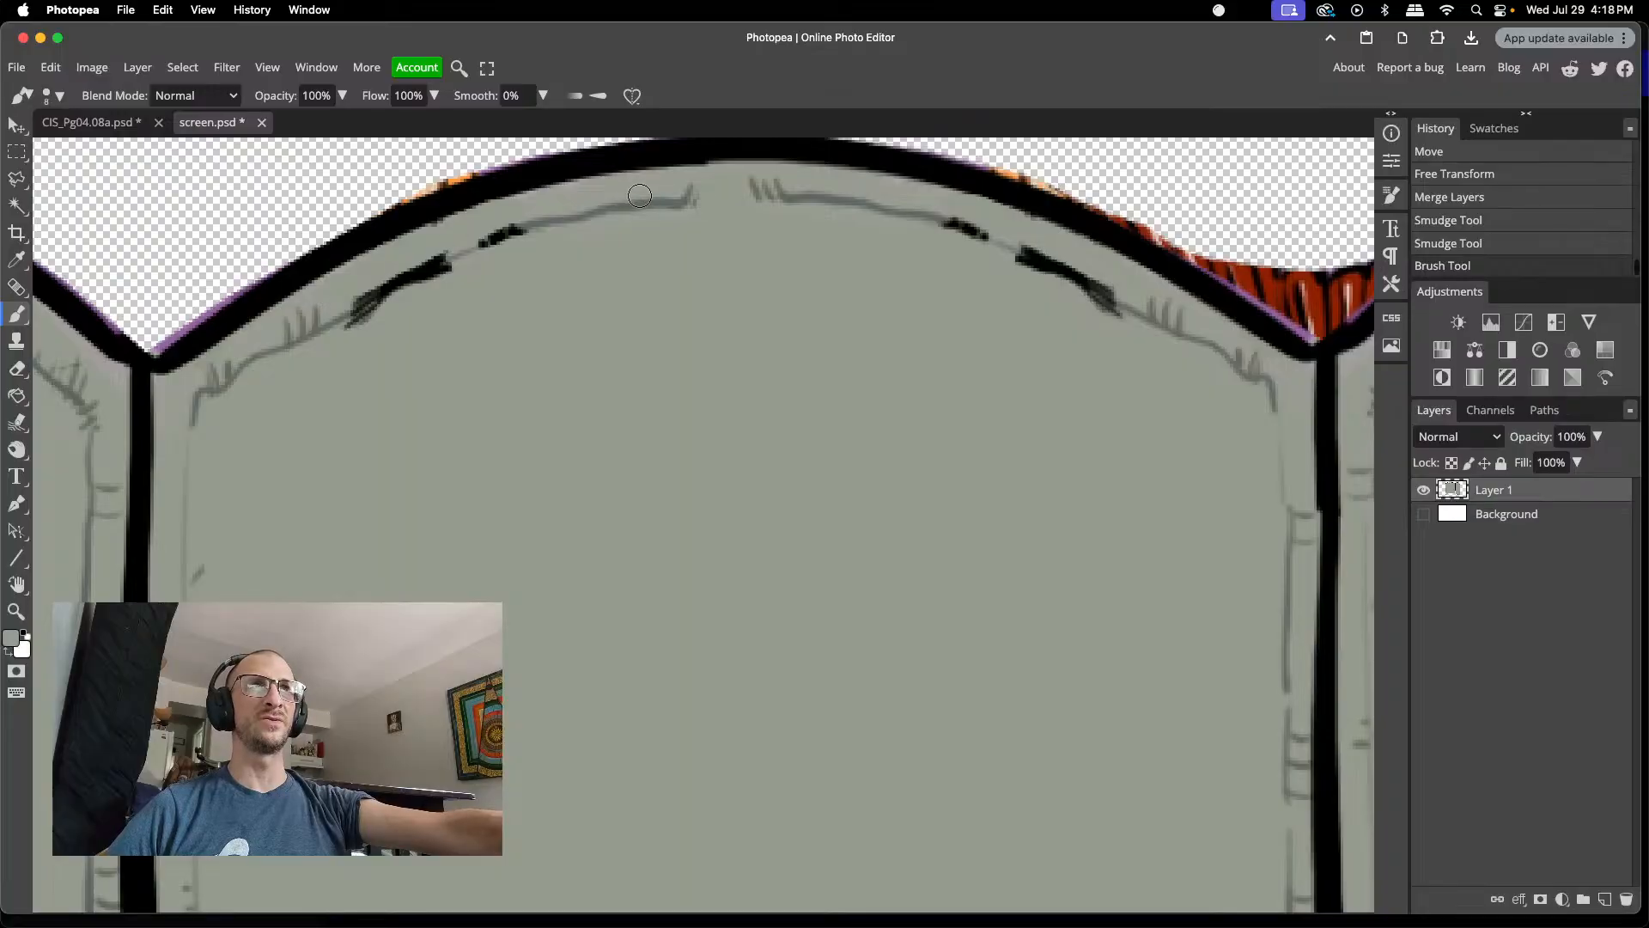
{"action": "key", "text": "i"}
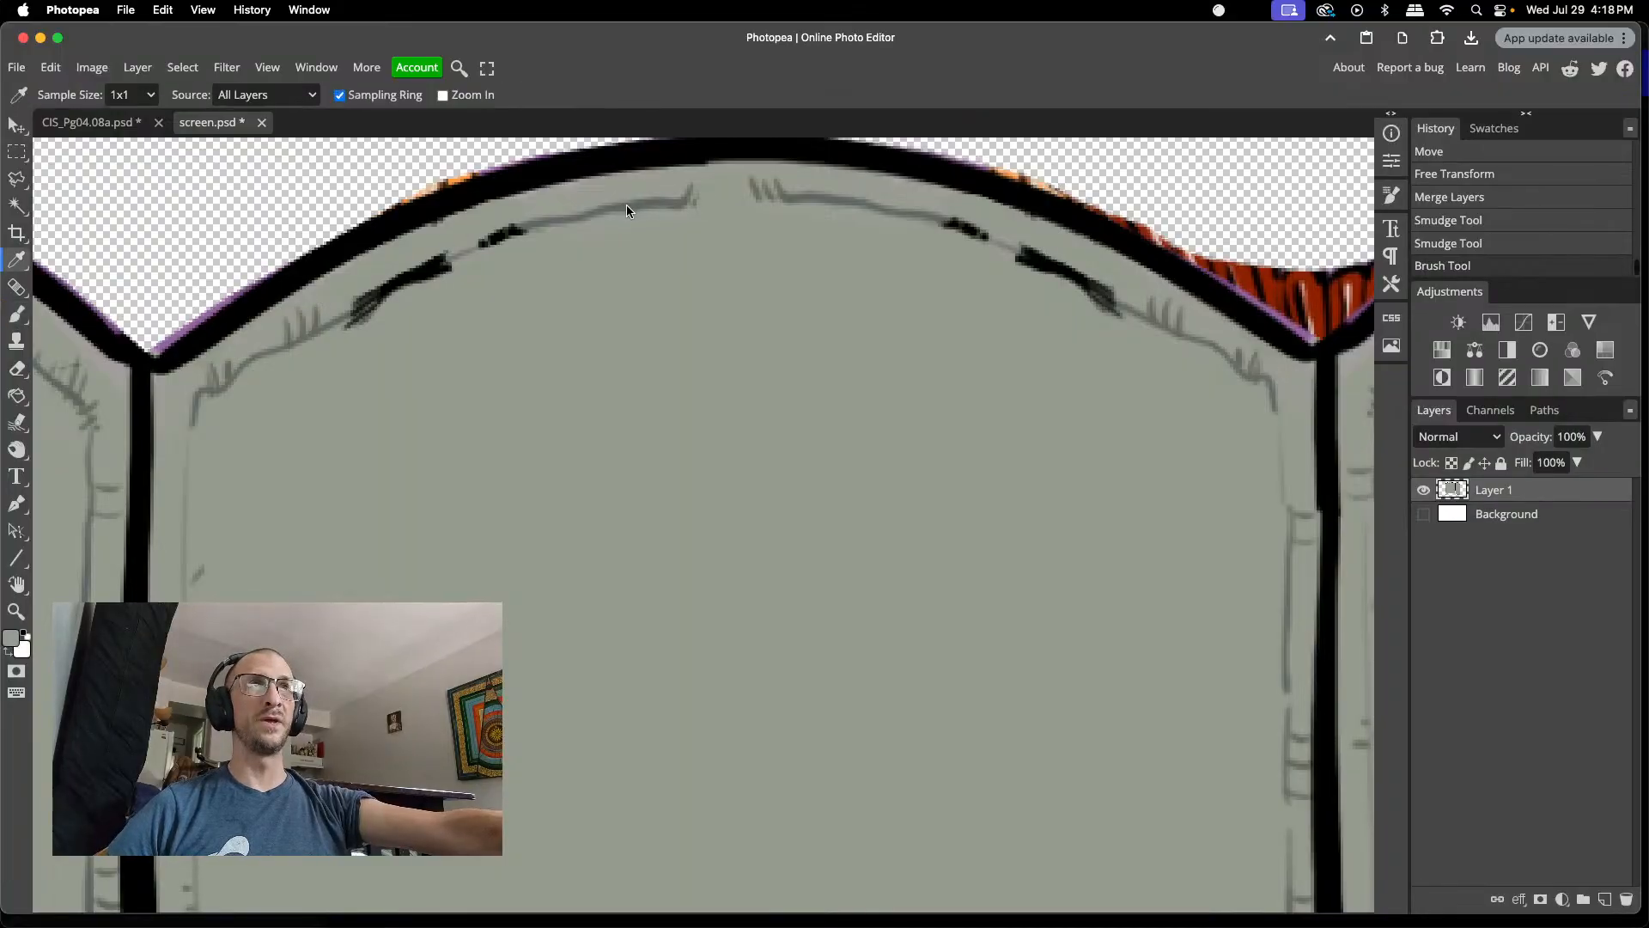
{"action": "left_click", "coordinate": [626, 205]}
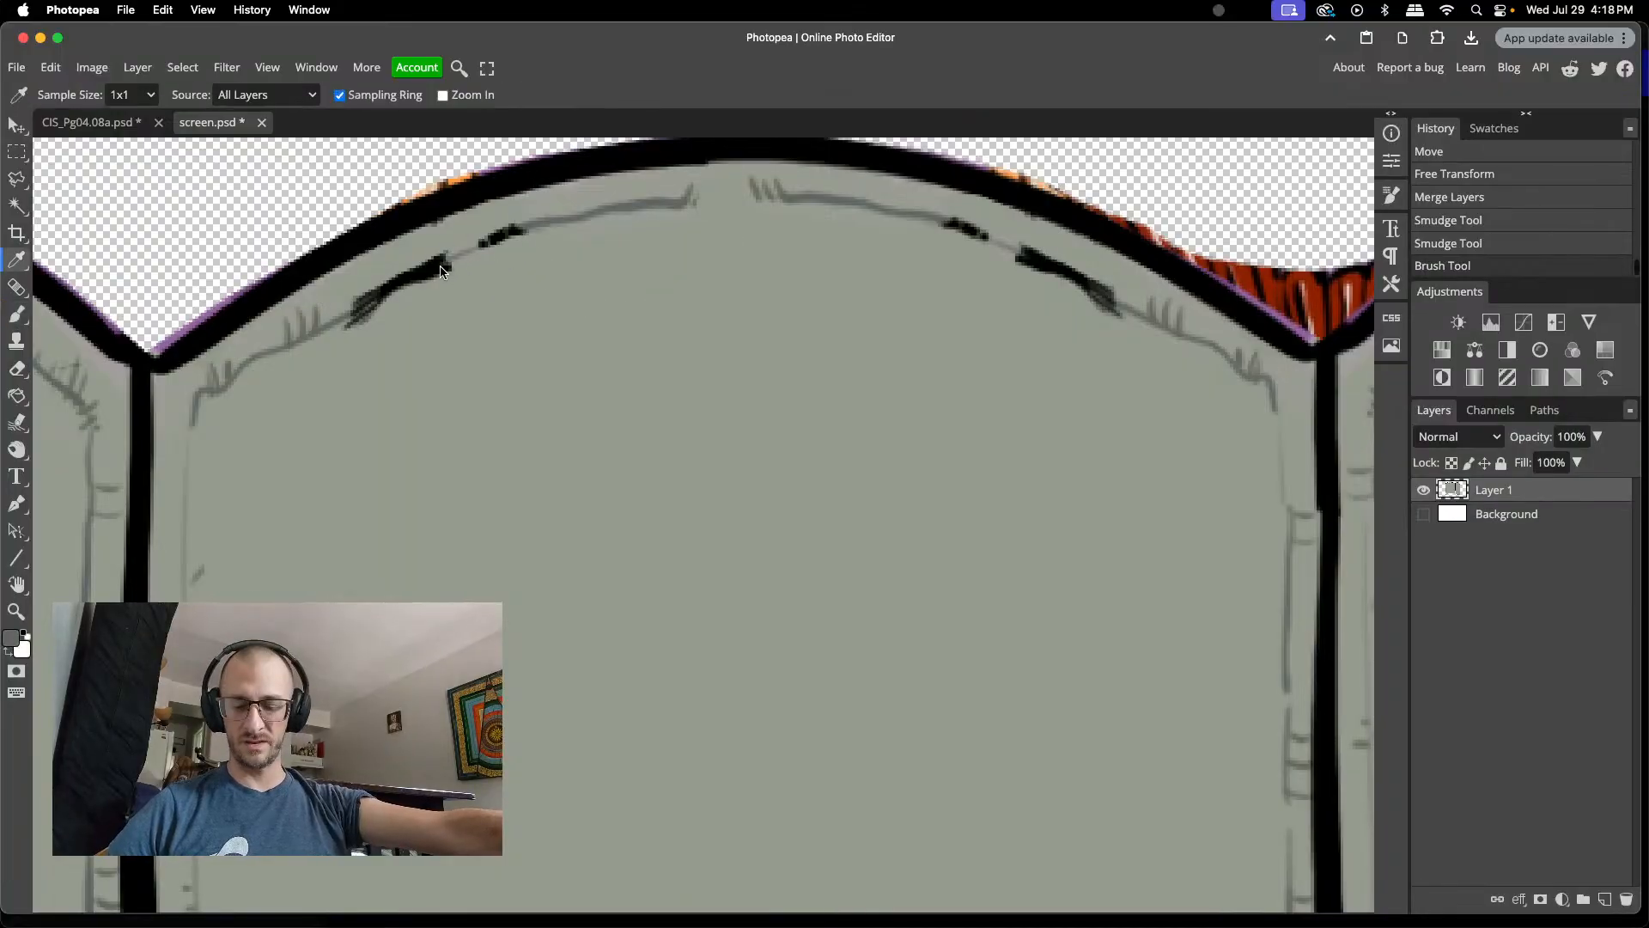
{"action": "key", "text": "b"}
{"action": "right_click", "coordinate": [352, 306]}
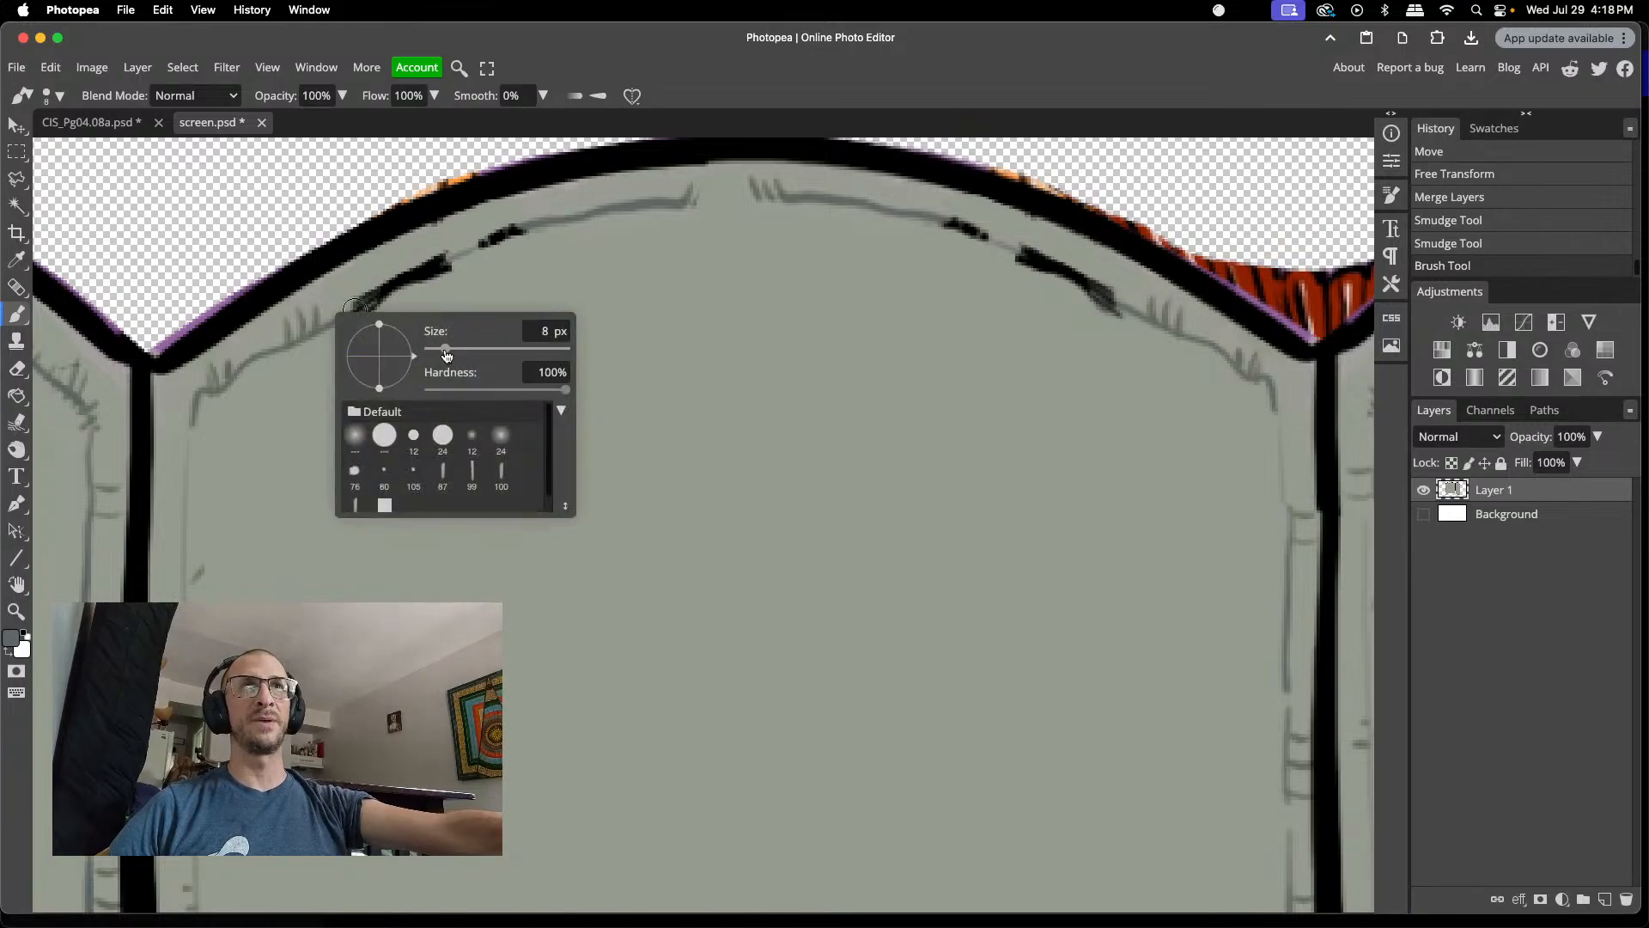
{"action": "left_click_drag", "start_coordinate": [446, 354], "coordinate": [437, 349]}
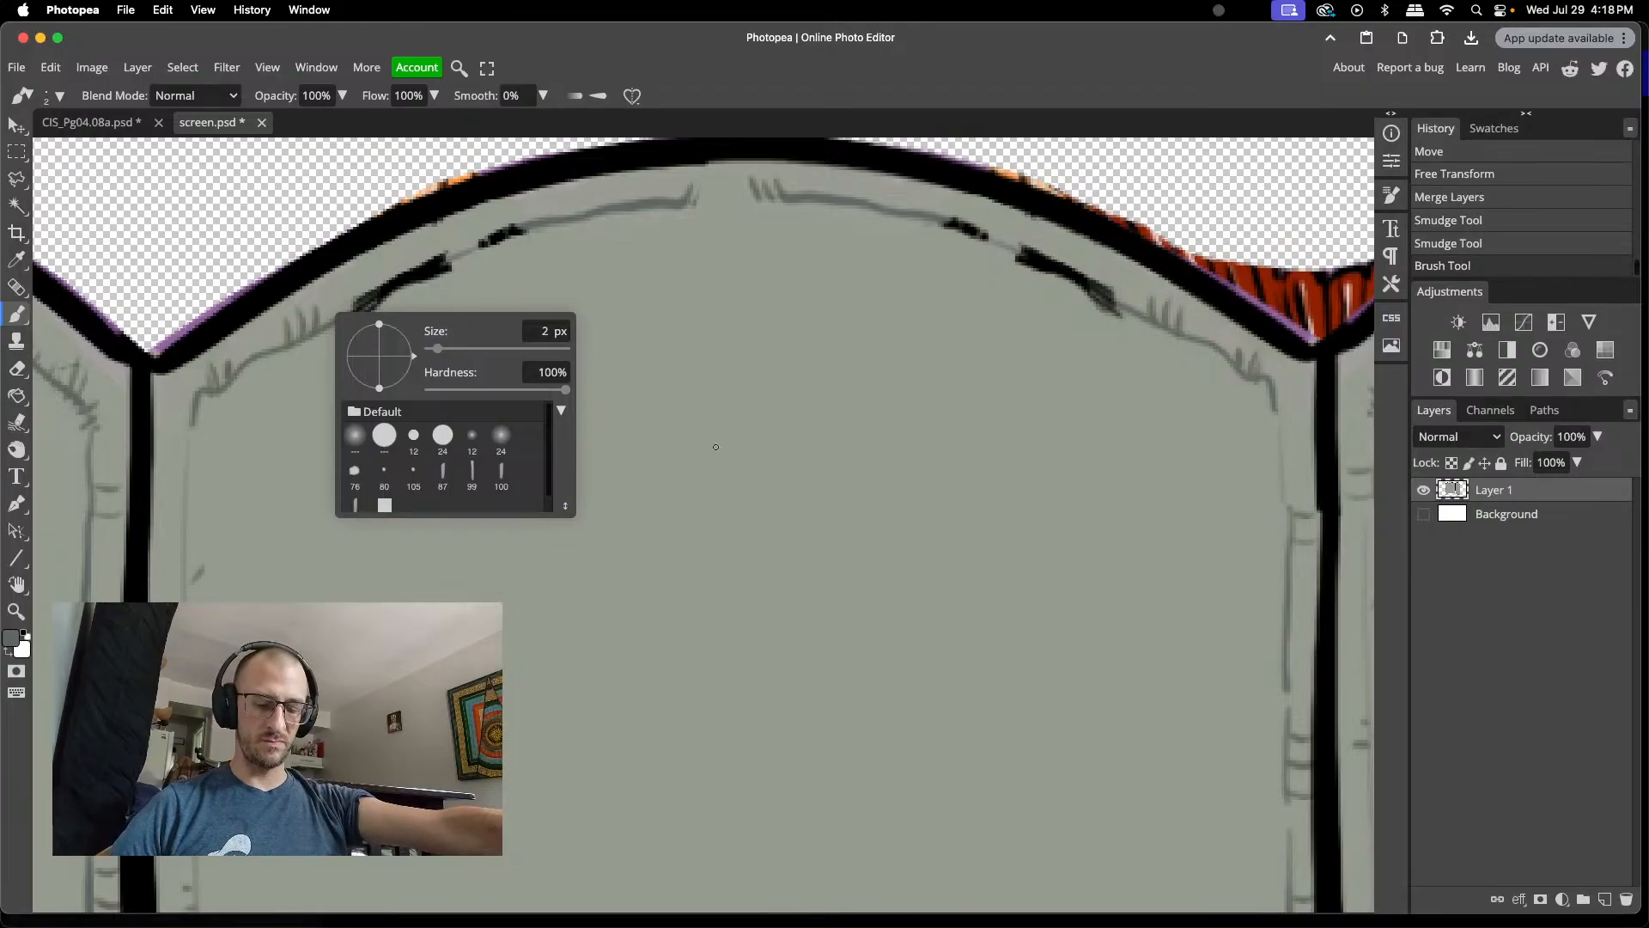
{"action": "left_click", "coordinate": [811, 402]}
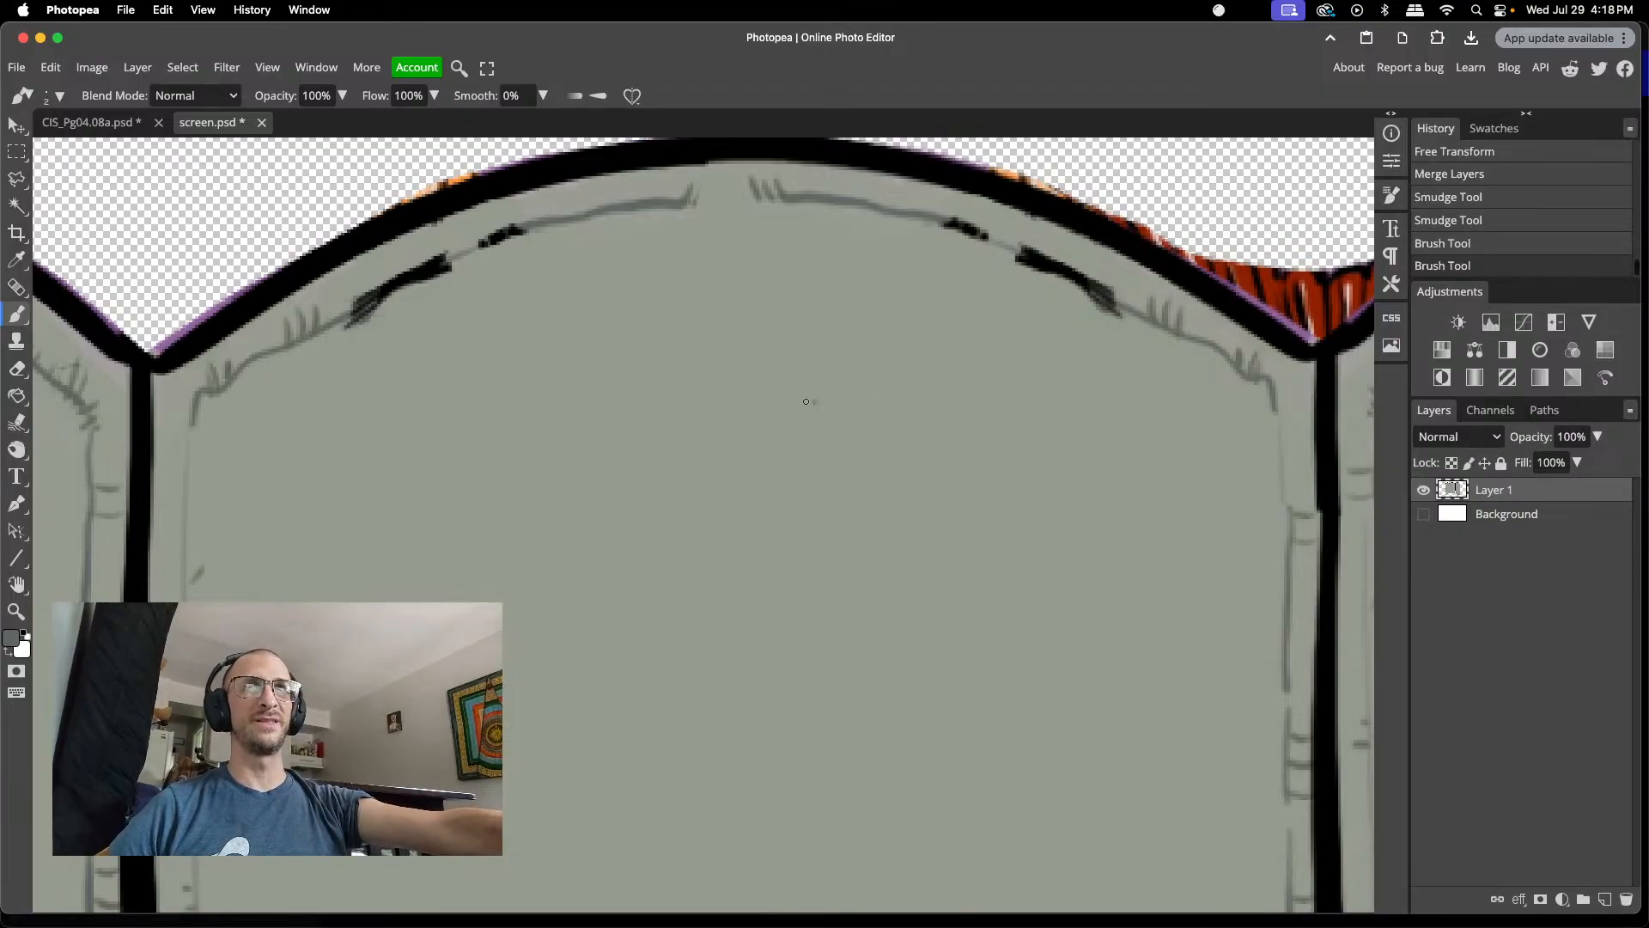
{"action": "left_click", "coordinate": [610, 402], "text": "alt"}
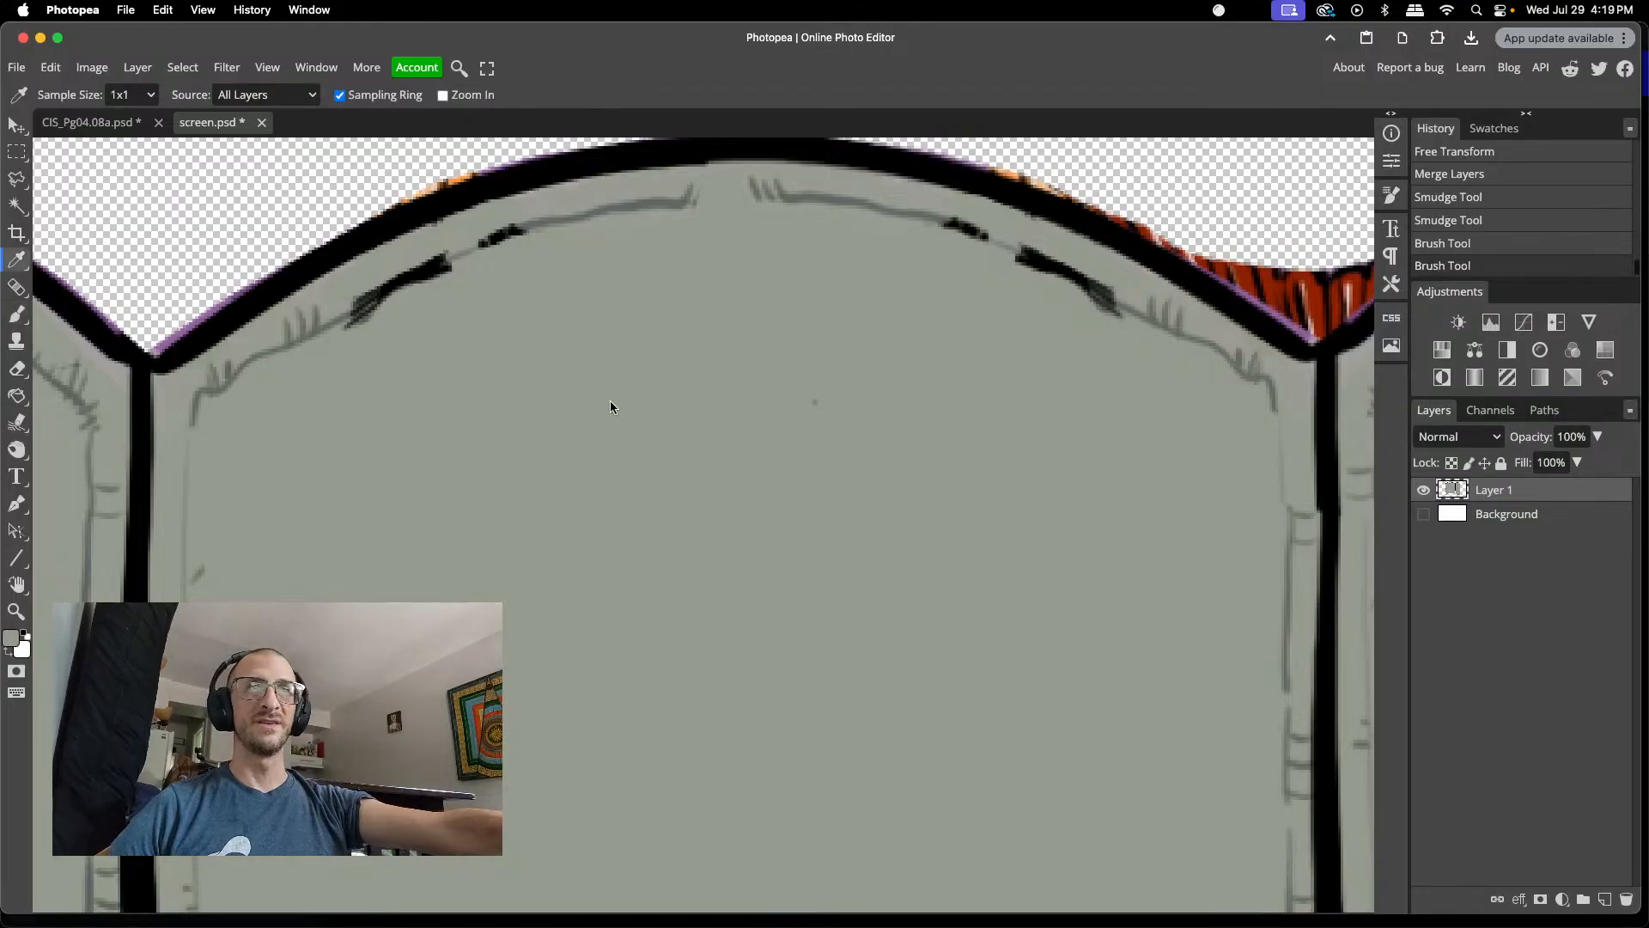
{"action": "key", "text": "super+z"}
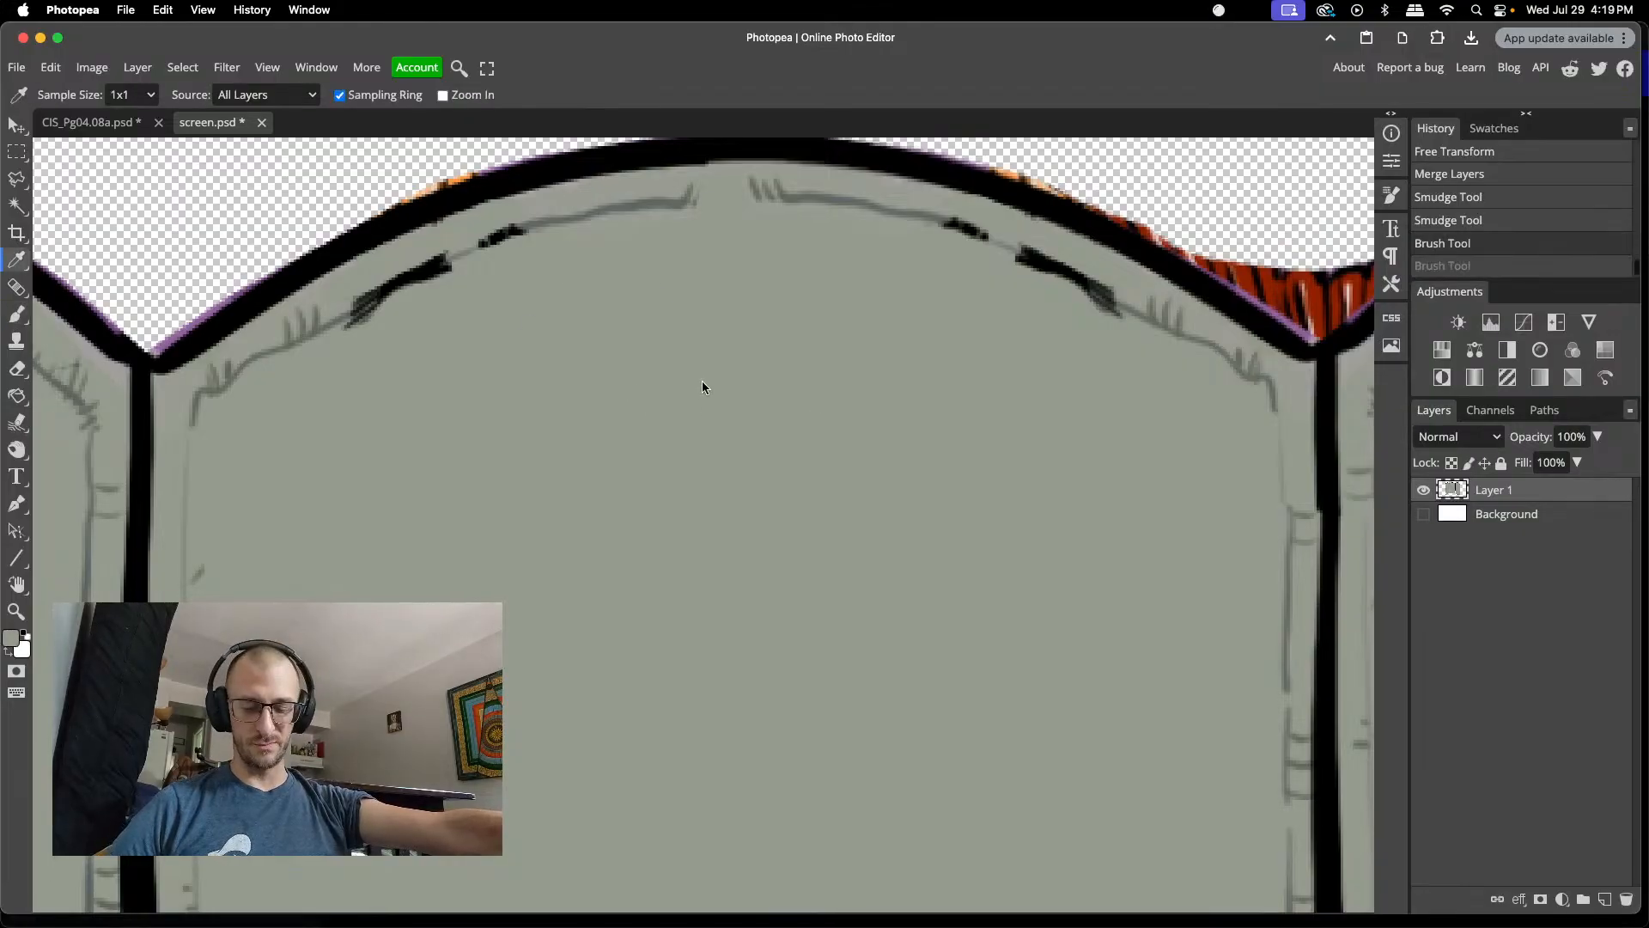
- Paint over the black dashes on both sides of the middle arch's inner line with the grey-green fill, using an 8 px brush
{"action": "key", "text": "b"}
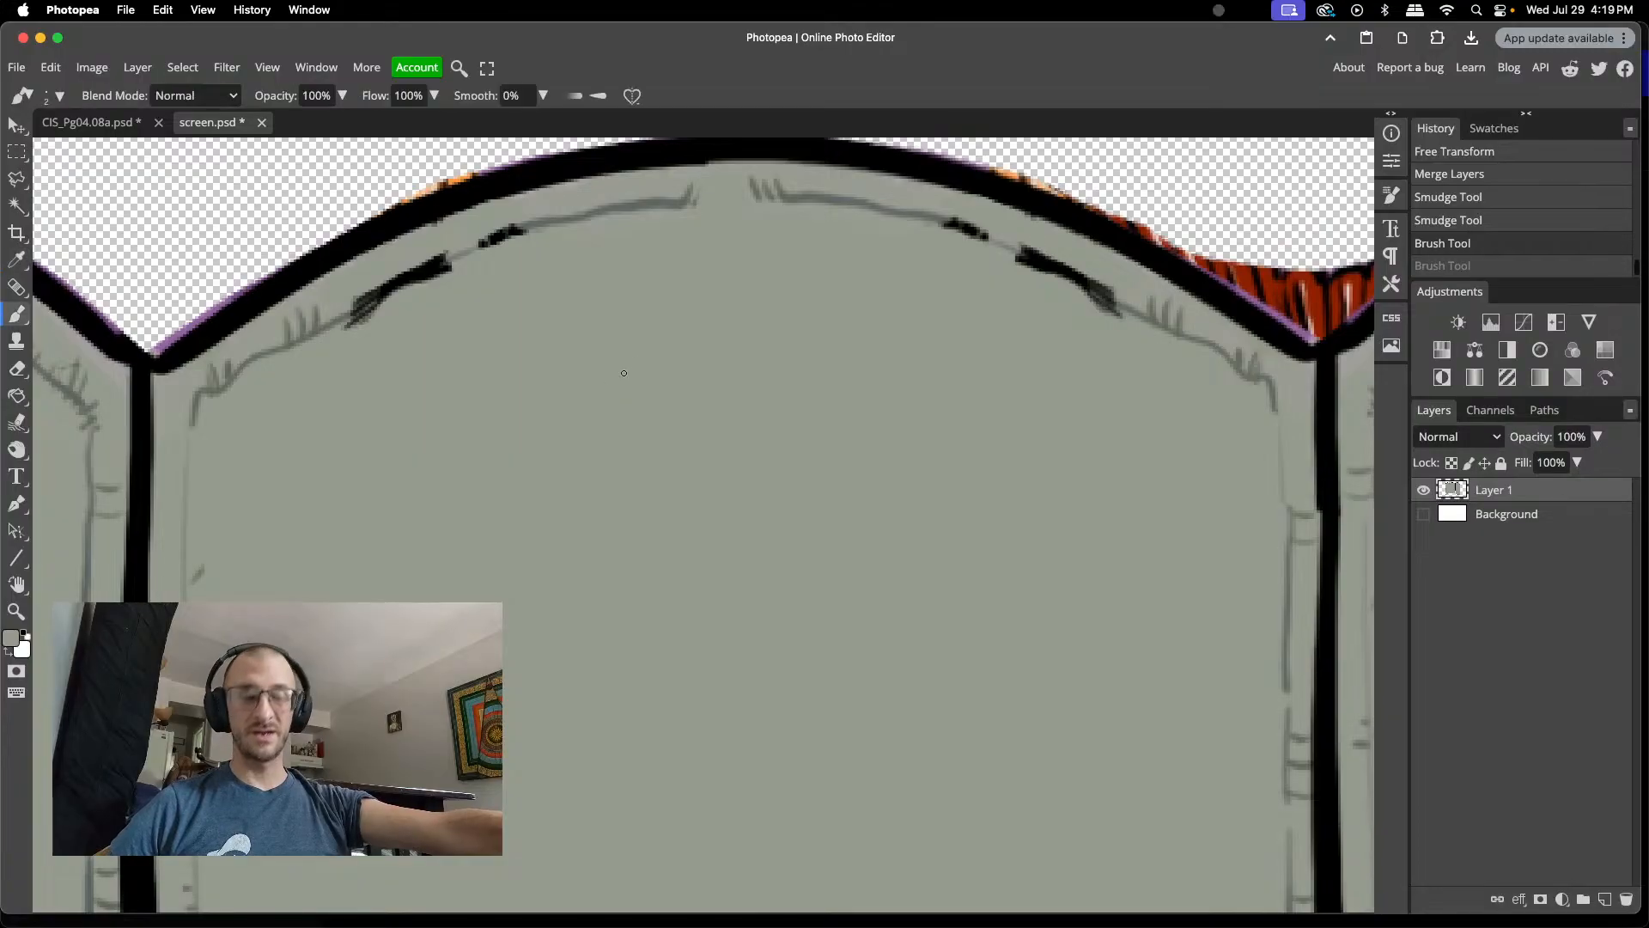
{"action": "right_click", "coordinate": [509, 279]}
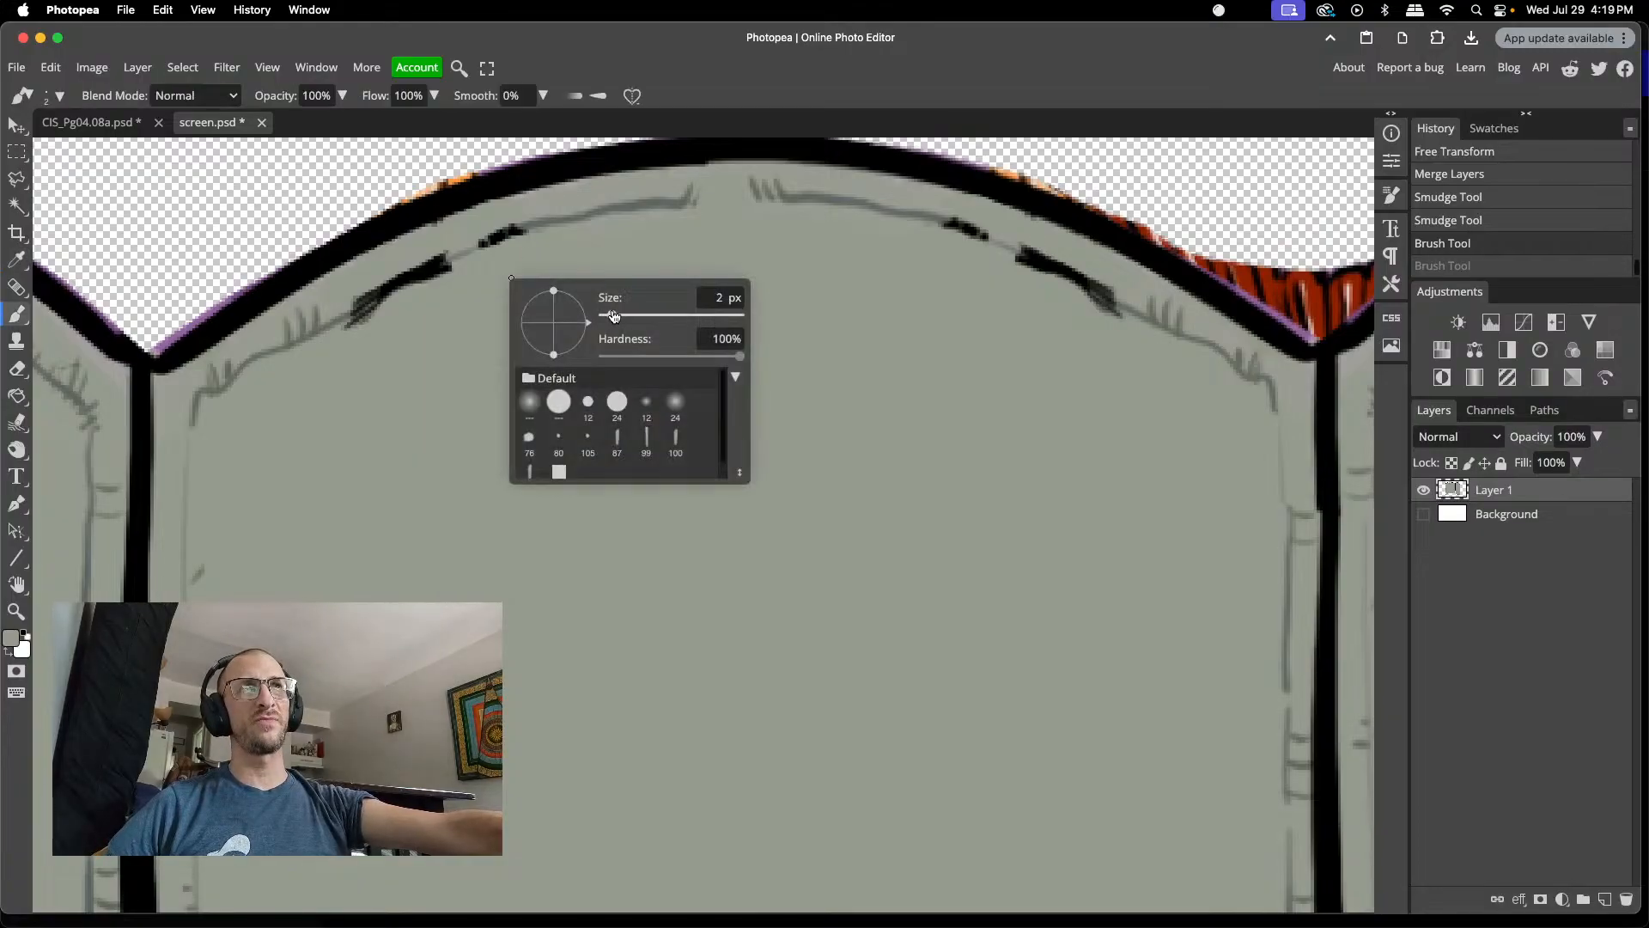
{"action": "left_click_drag", "start_coordinate": [608, 315], "coordinate": [620, 315]}
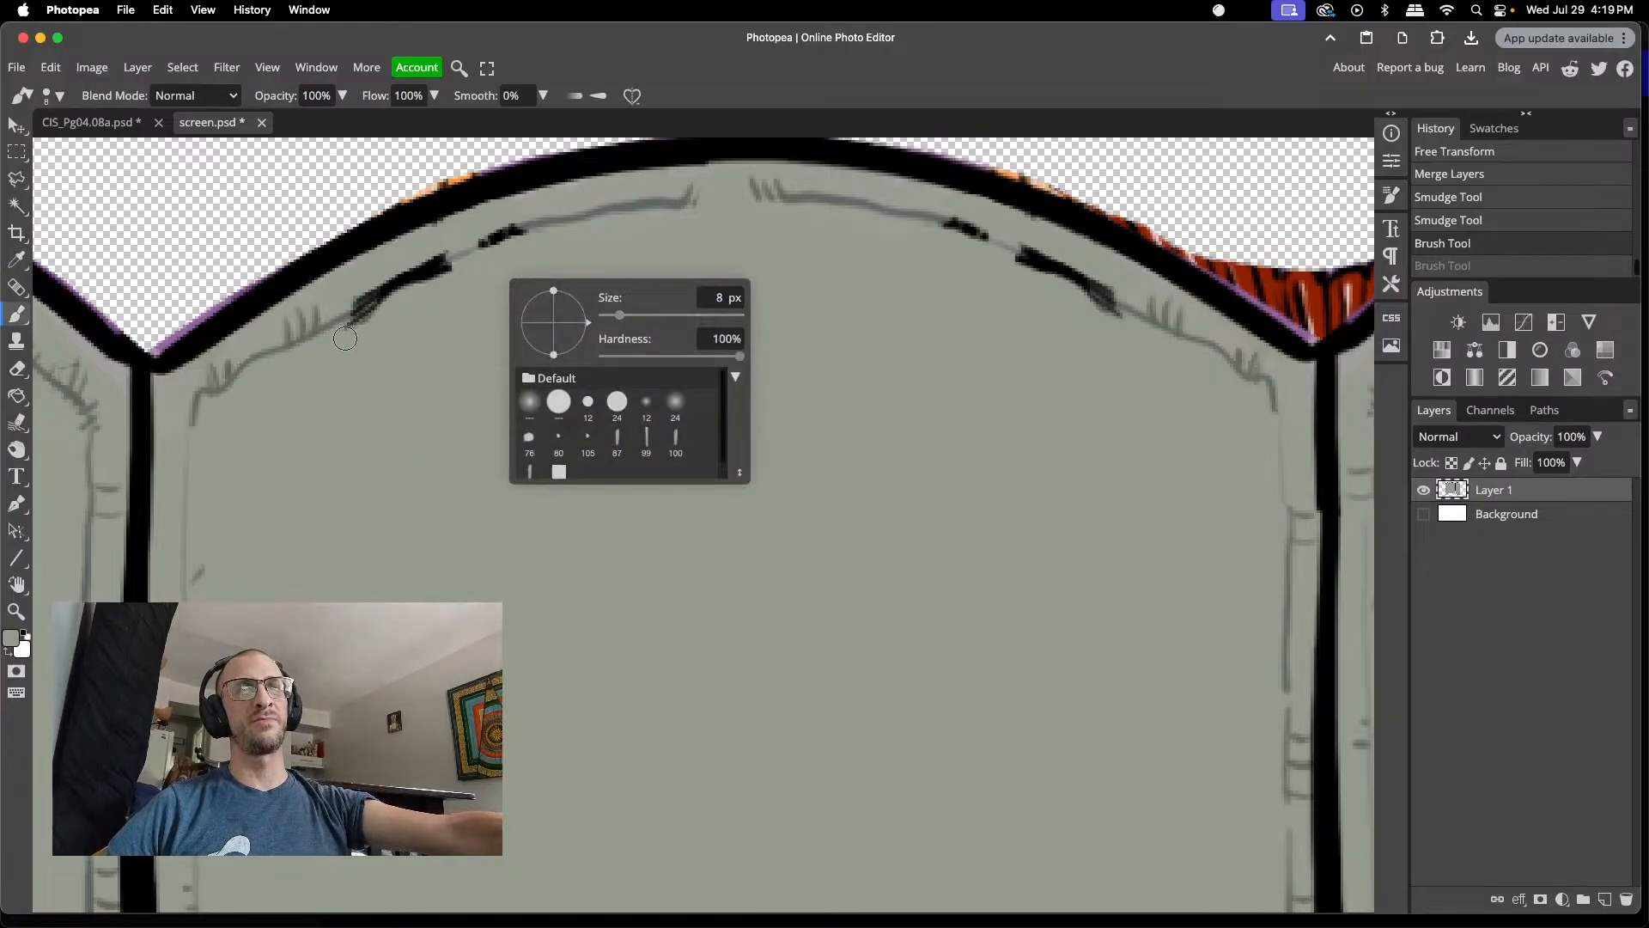
{"action": "left_click_drag", "start_coordinate": [347, 337], "coordinate": [449, 274]}
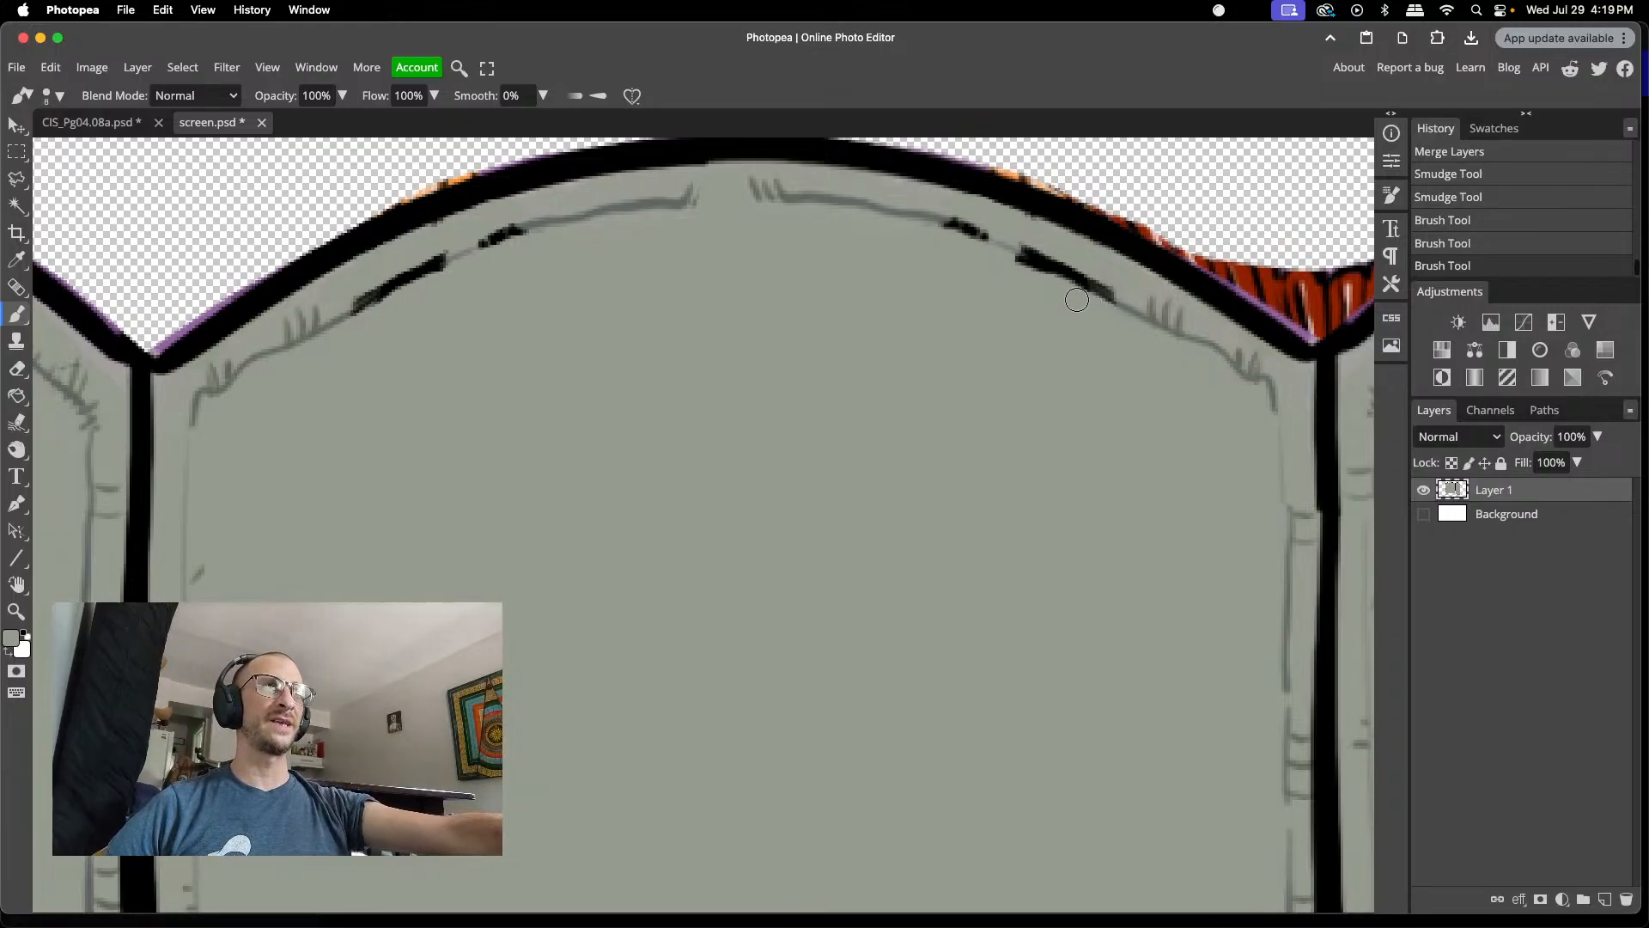
{"action": "mouse_move", "coordinate": [1021, 271]}
{"action": "left_mouse_down"}
{"action": "mouse_move", "coordinate": [997, 228]}
{"action": "mouse_move", "coordinate": [1028, 231]}
{"action": "mouse_move", "coordinate": [1117, 280]}
{"action": "mouse_move", "coordinate": [1108, 298]}
{"action": "mouse_move", "coordinate": [963, 232]}
{"action": "mouse_move", "coordinate": [947, 233]}
{"action": "left_mouse_up"}
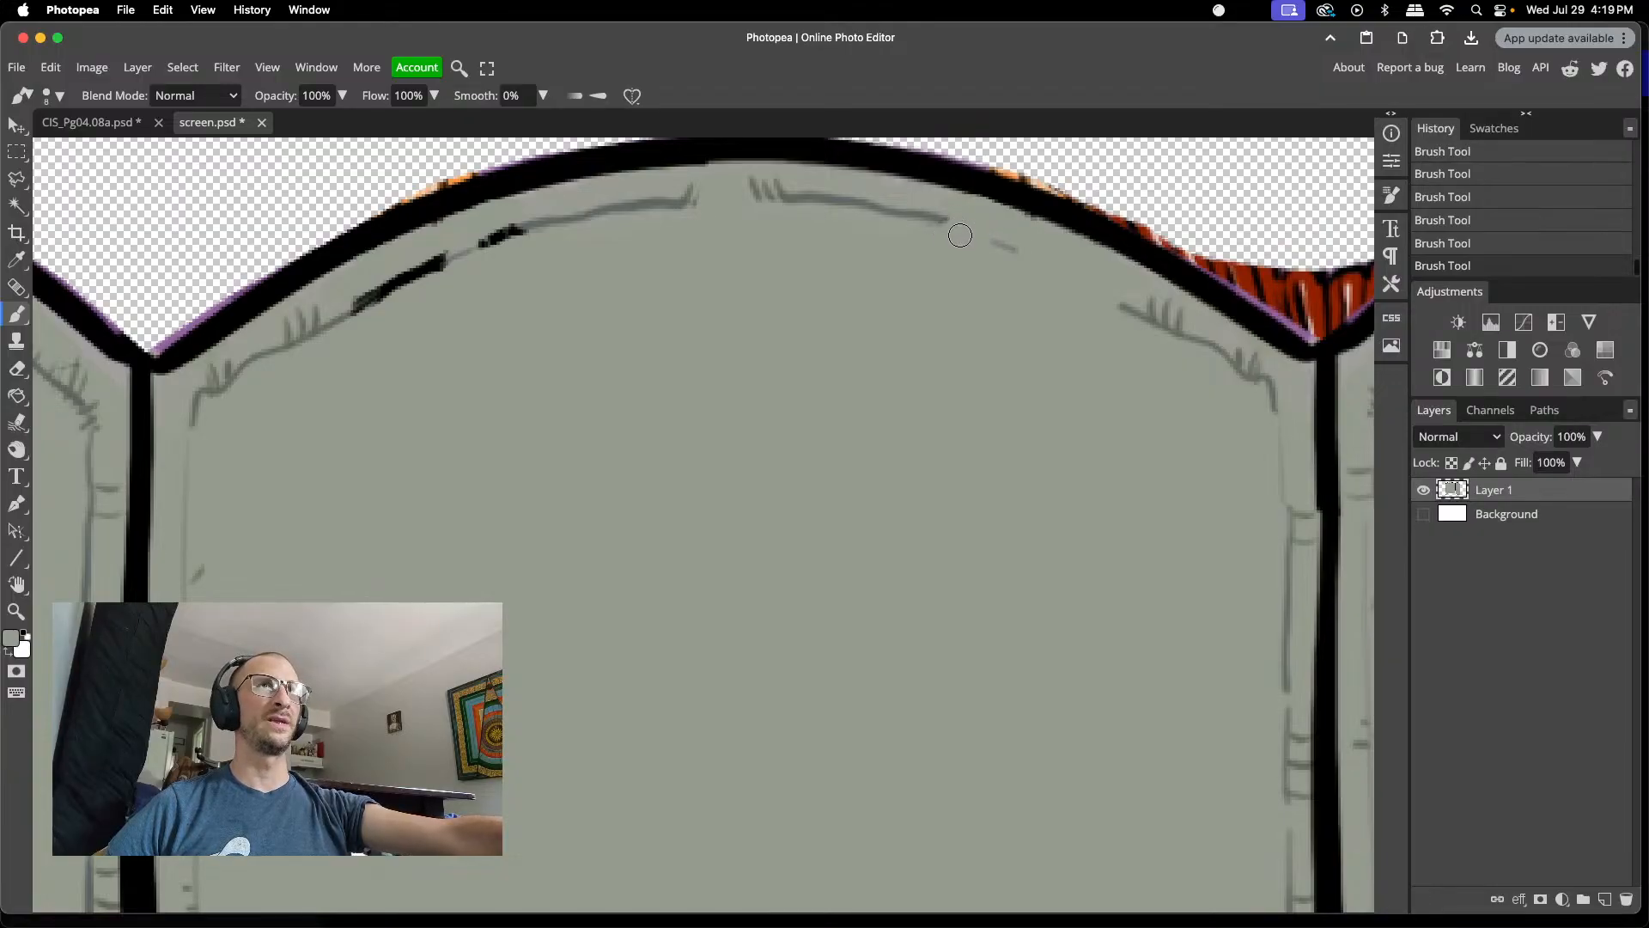
{"action": "left_click_drag", "start_coordinate": [508, 226], "coordinate": [354, 299]}
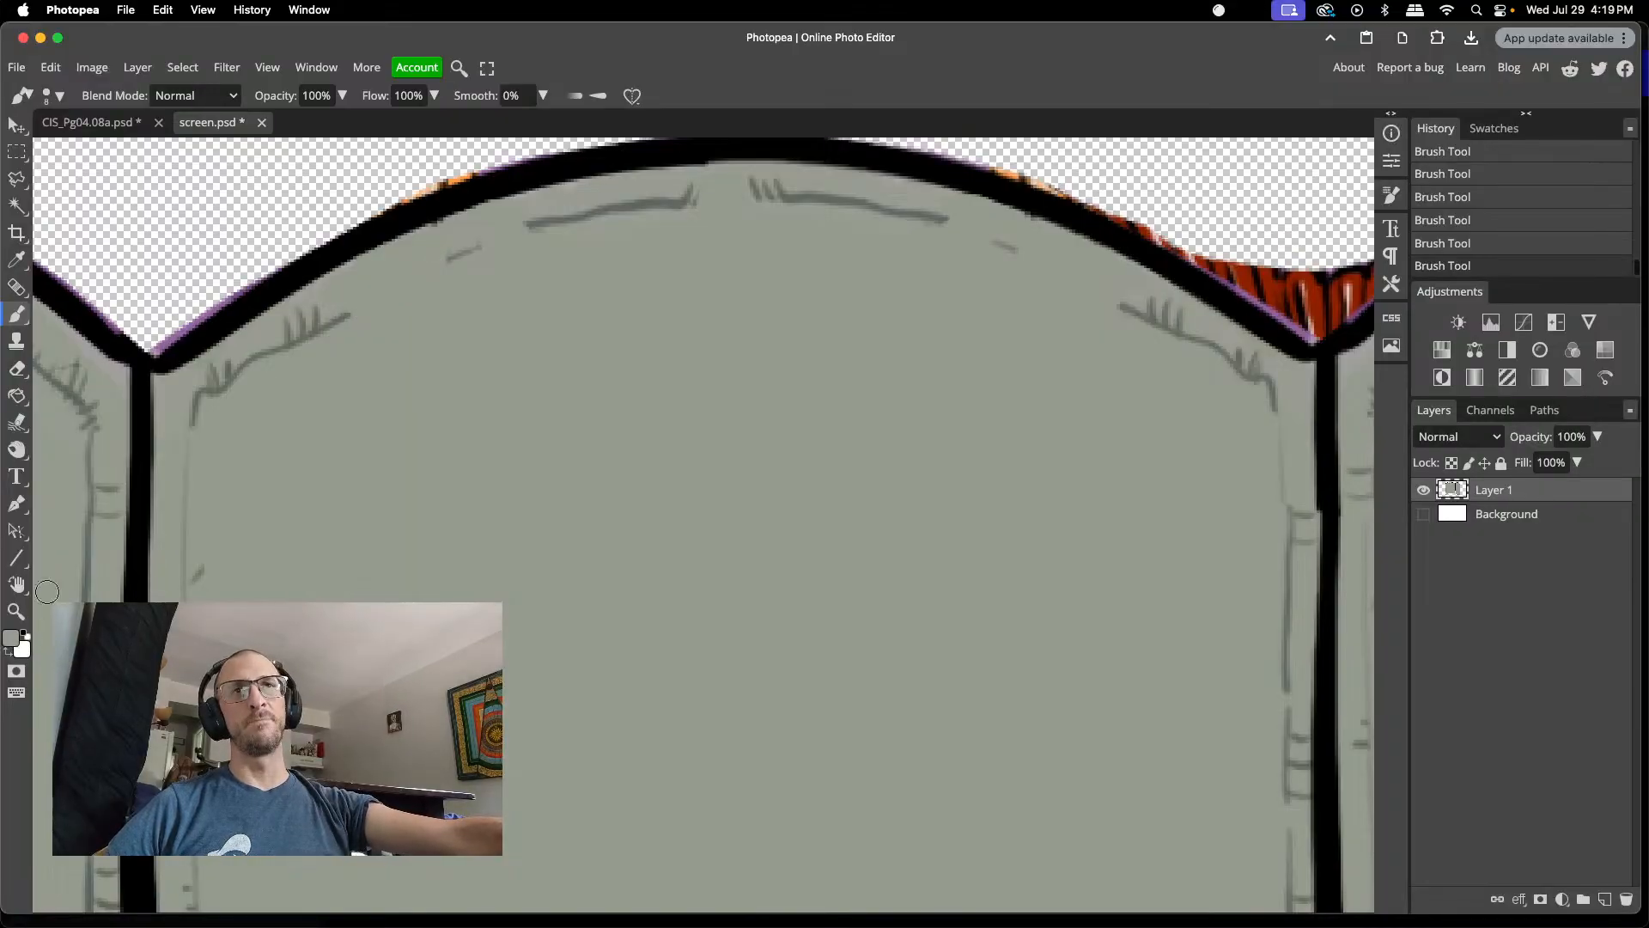
- Sample the dark grey of the inner frame line and redraw the missing stretch on the middle arch's left side with a 2 px brush
{"action": "key", "text": "i"}
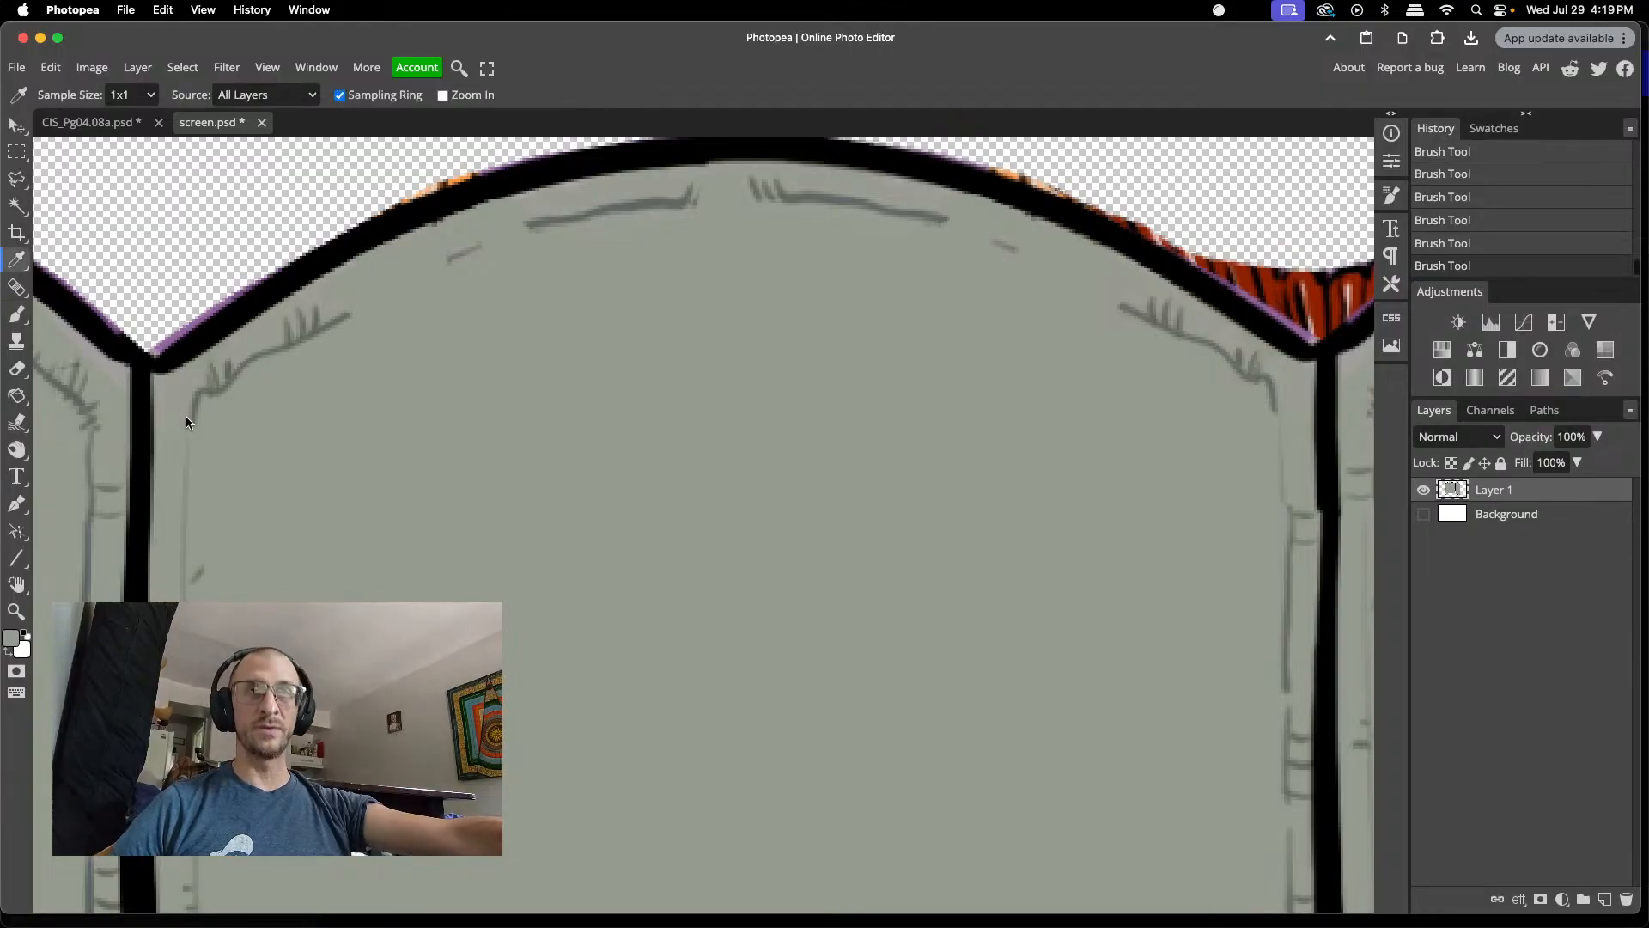
{"action": "left_click", "coordinate": [271, 357]}
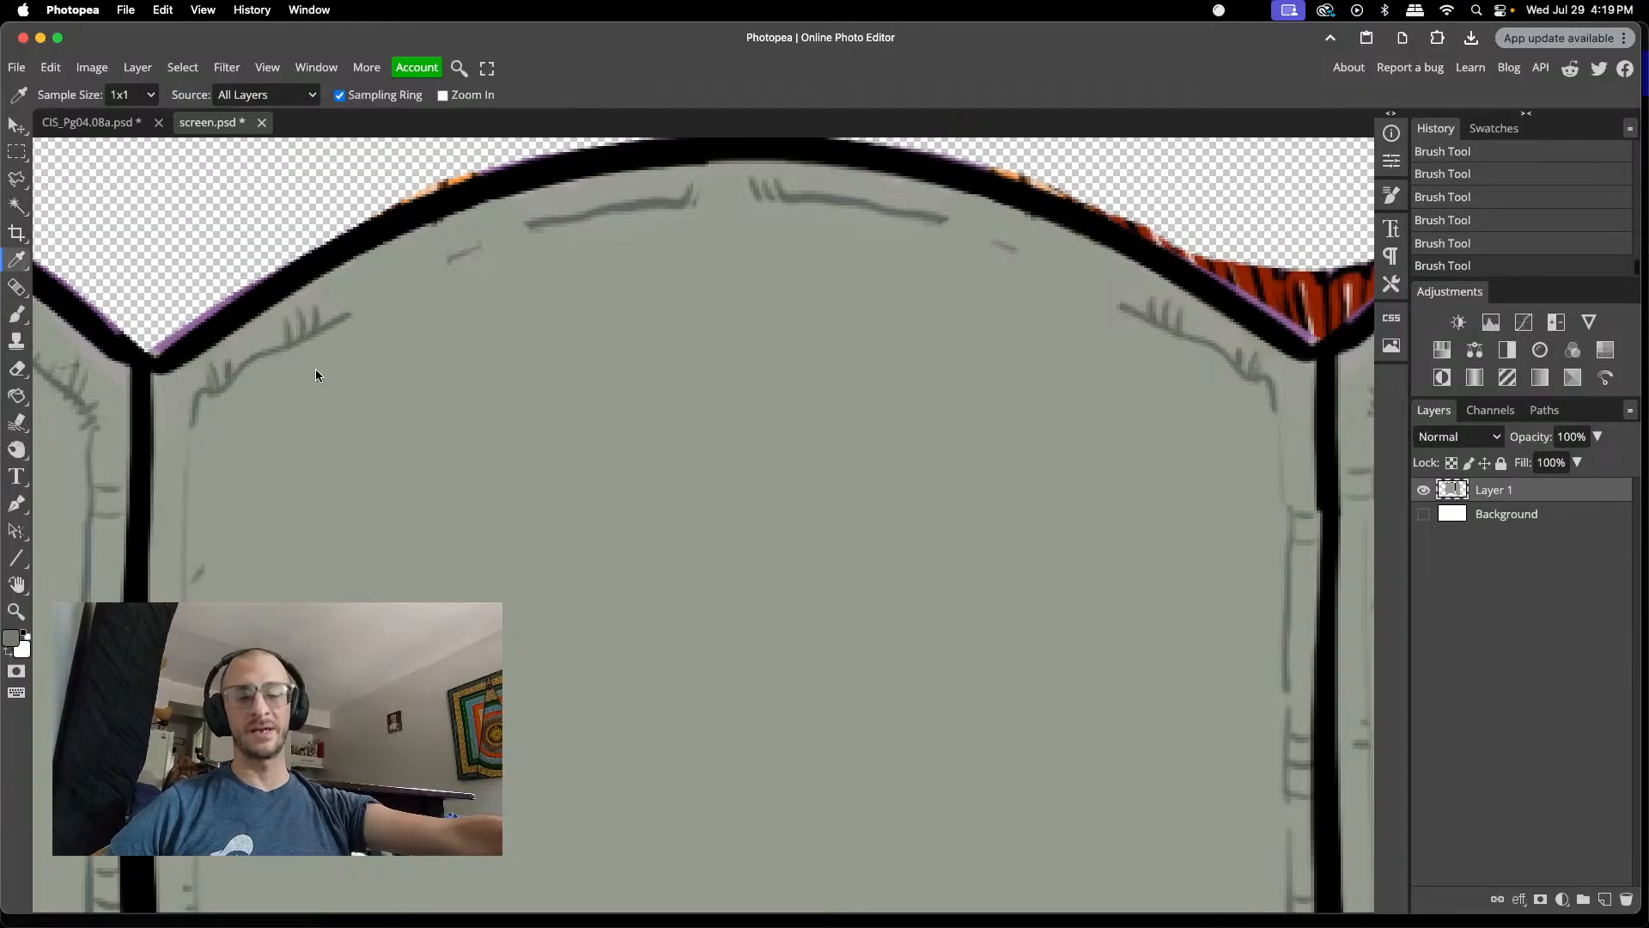
{"action": "key", "text": "b"}
{"action": "right_click", "coordinate": [402, 353]}
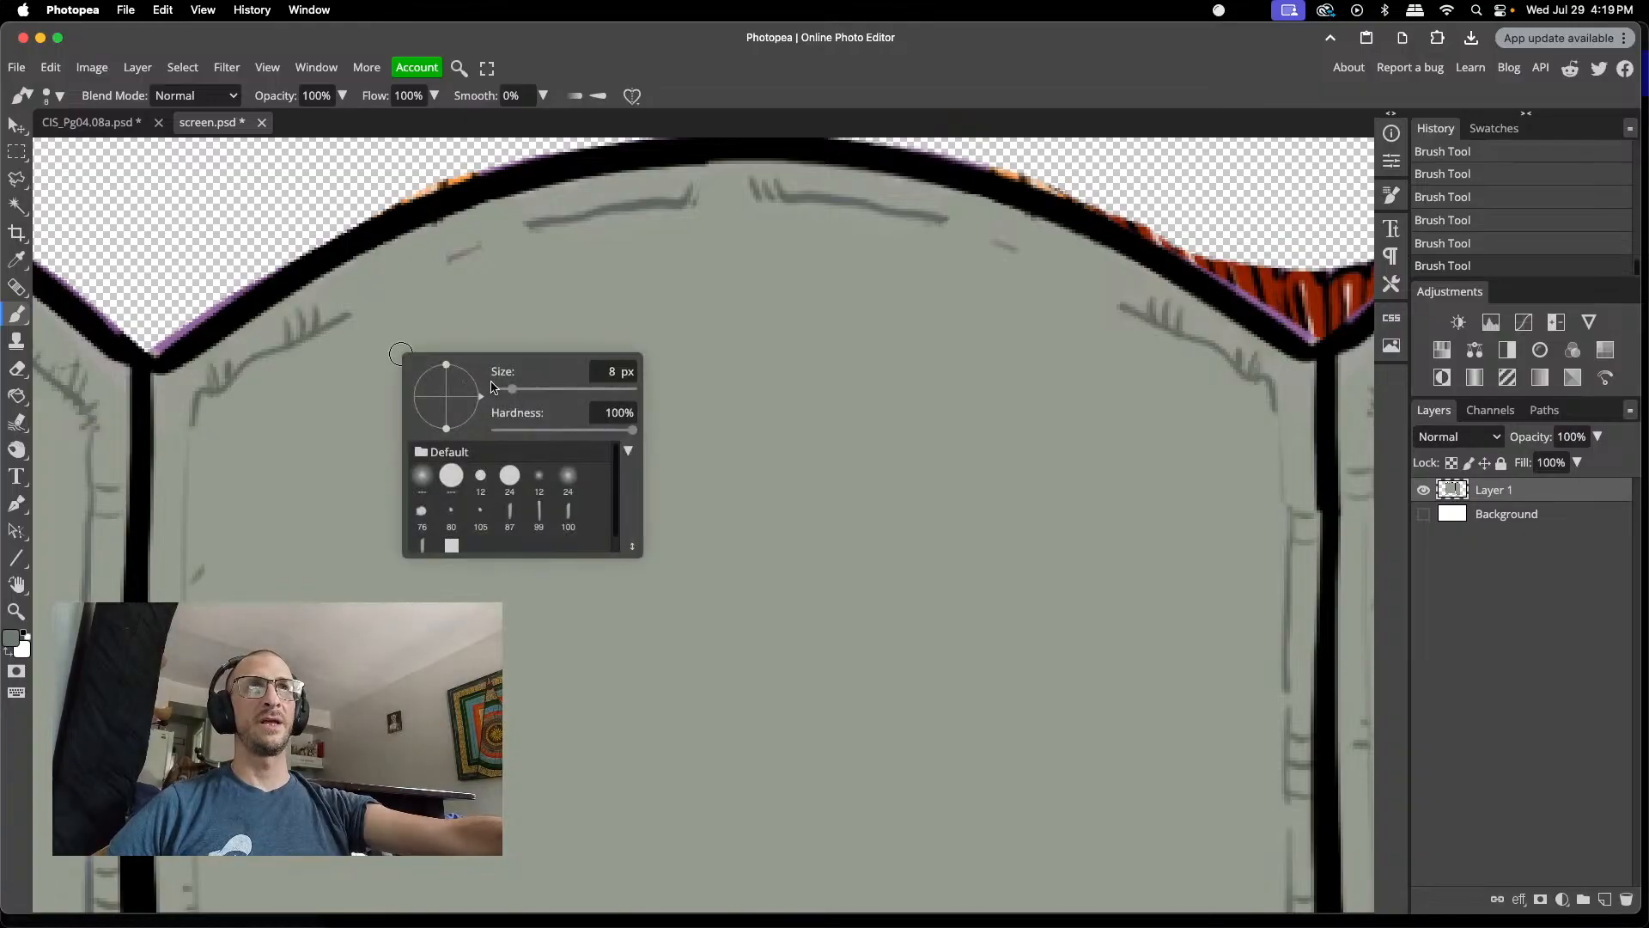
{"action": "left_click_drag", "start_coordinate": [507, 394], "coordinate": [503, 395]}
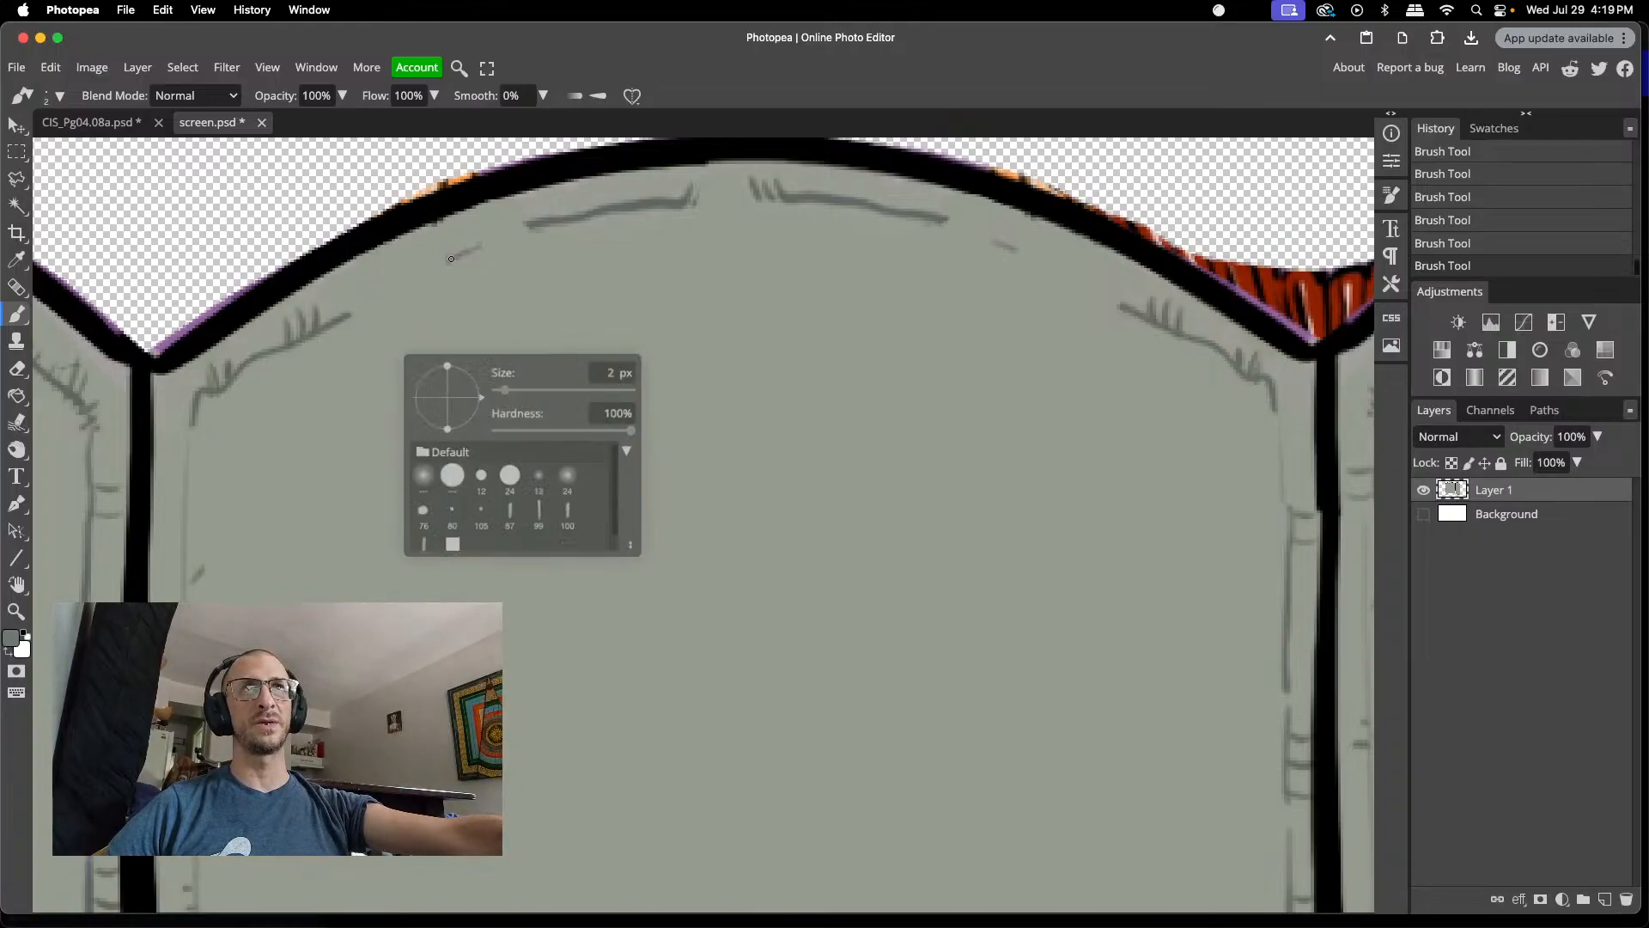
{"action": "left_click_drag", "start_coordinate": [452, 257], "coordinate": [437, 265]}
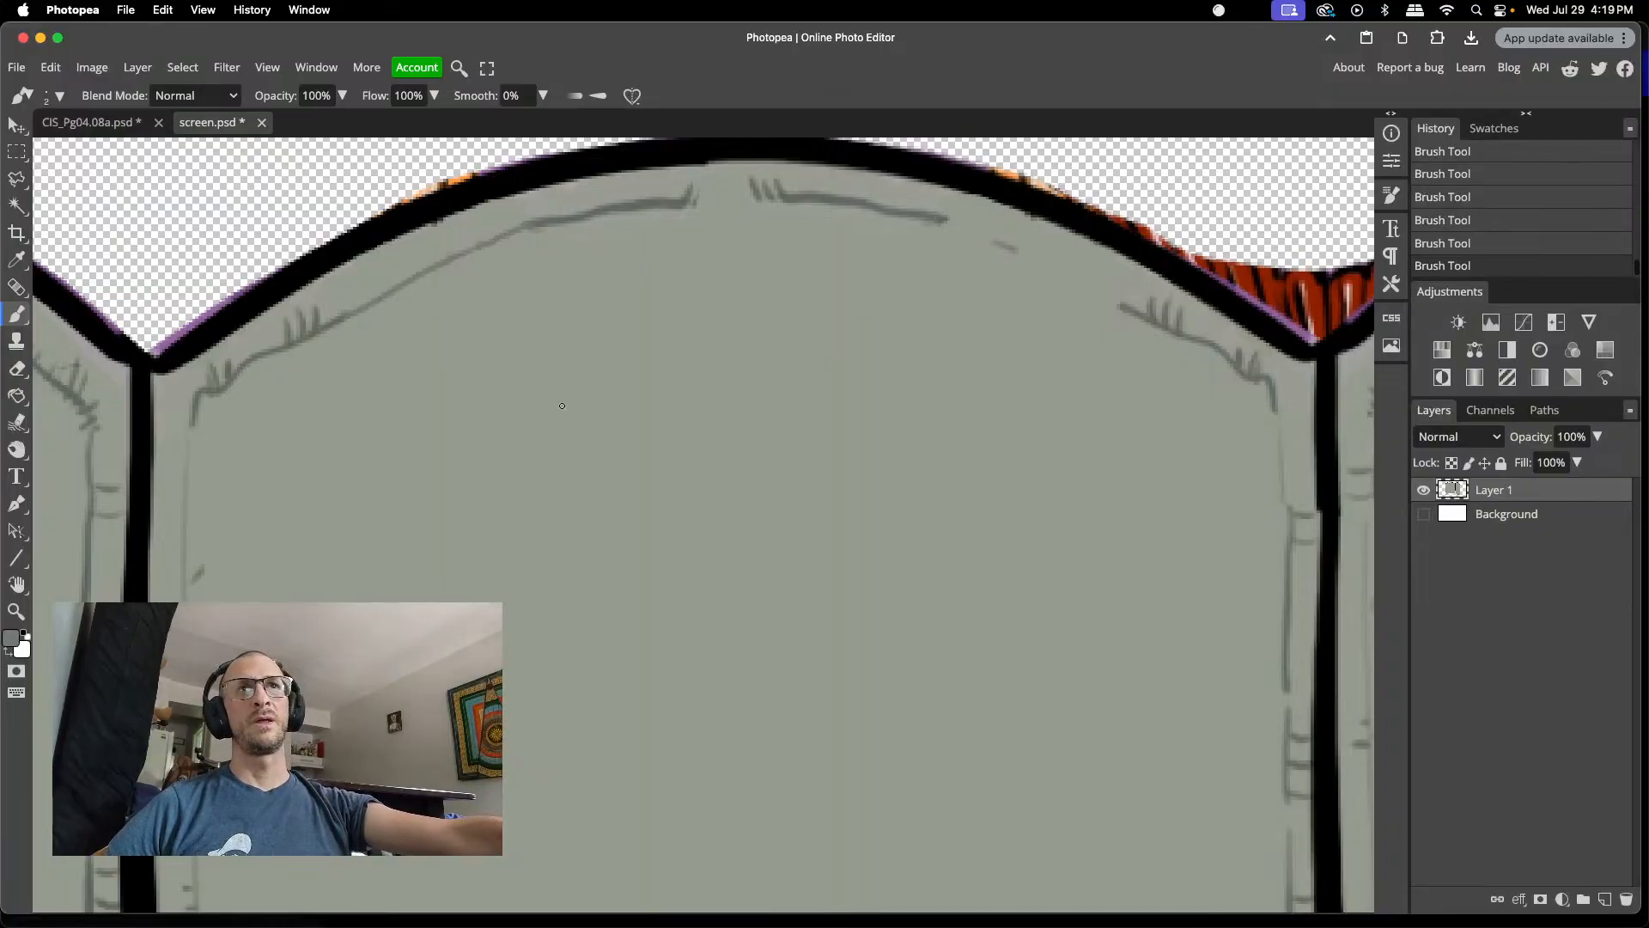
- Set the brush size to 3 px and redraw the missing stretch of the middle arch's inner line on its right side
{"action": "right_click", "coordinate": [522, 384]}
{"action": "left_click", "coordinate": [729, 400]}
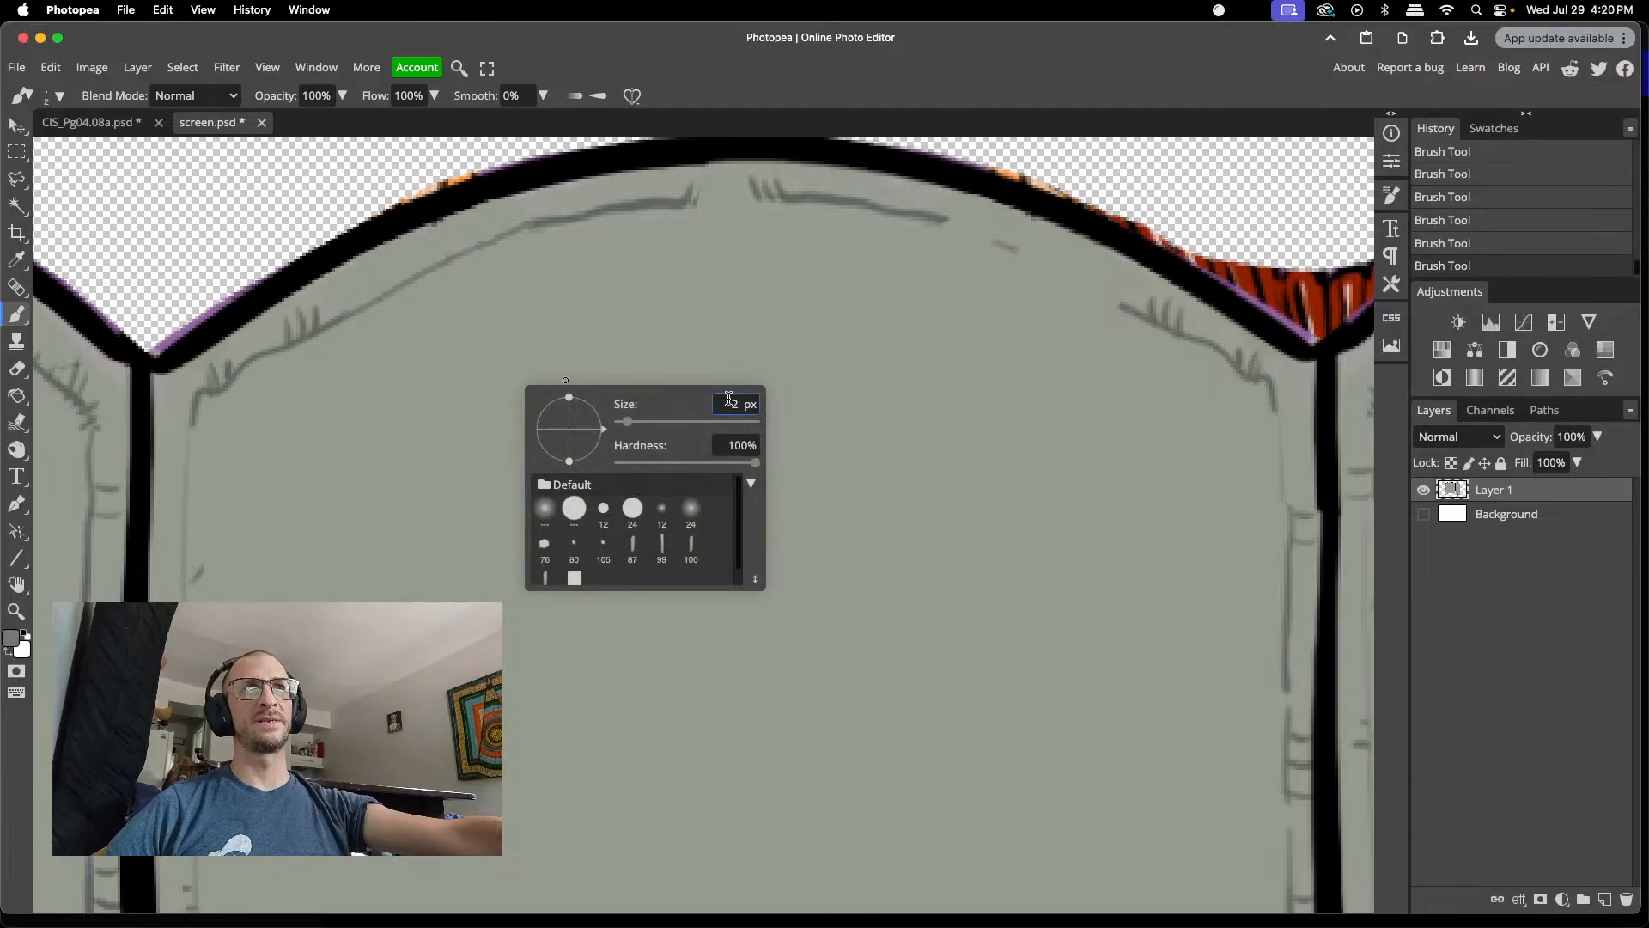
{"action": "double_click", "coordinate": [736, 400]}
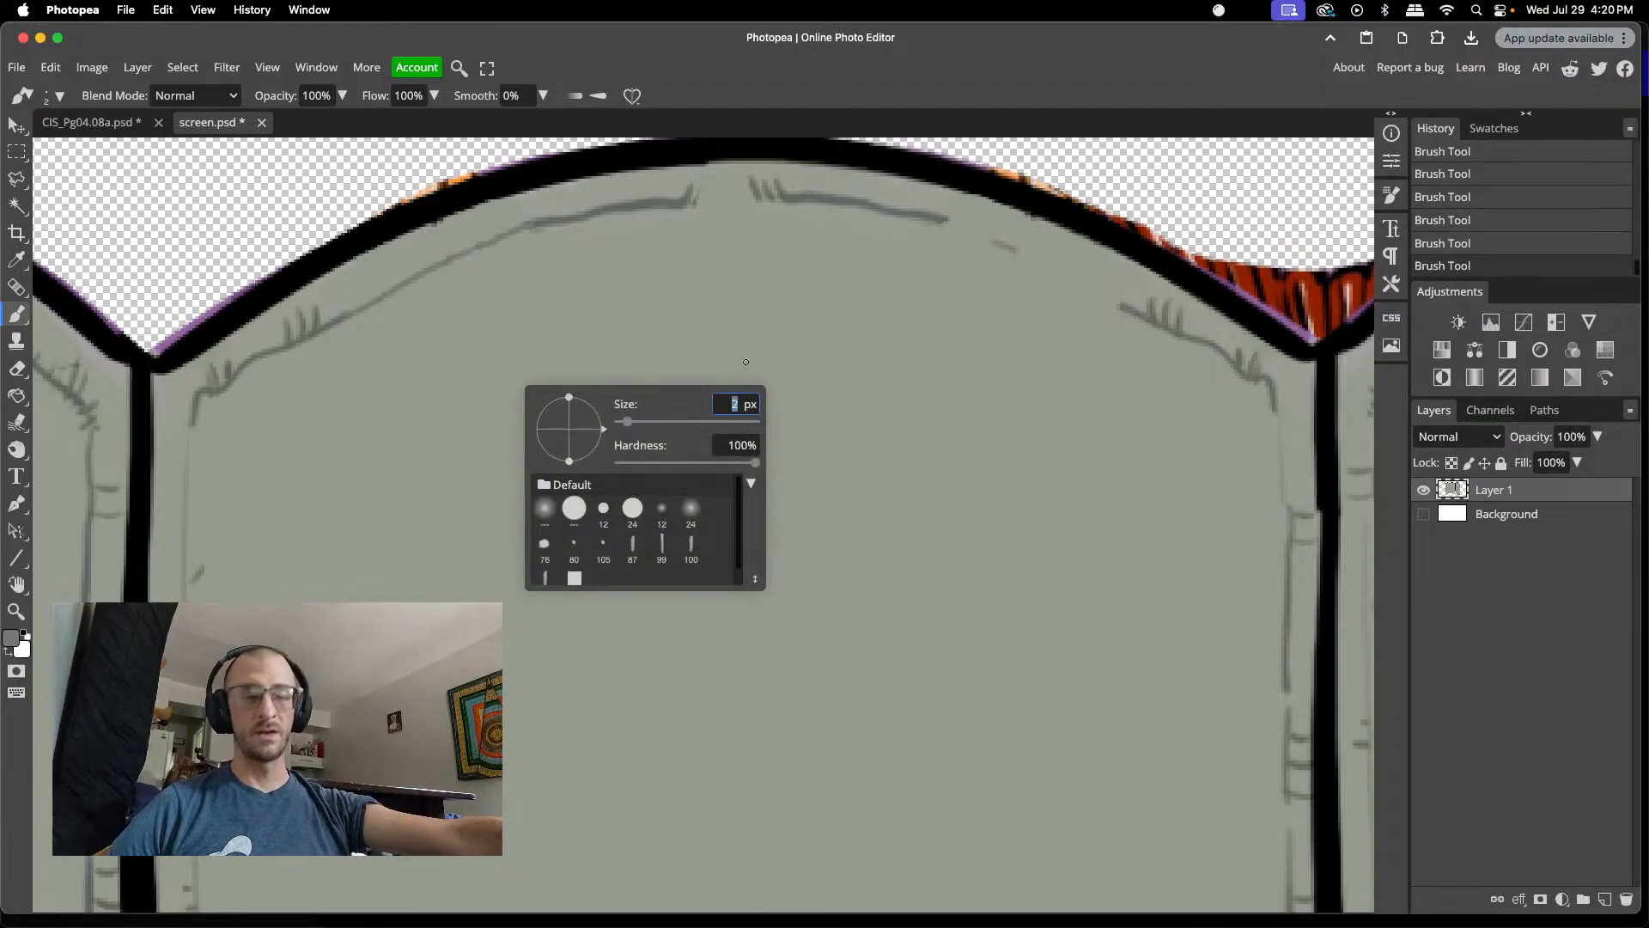
{"action": "type", "text": "e"}
{"action": "key", "text": "BackSpace"}
{"action": "type", "text": "3"}
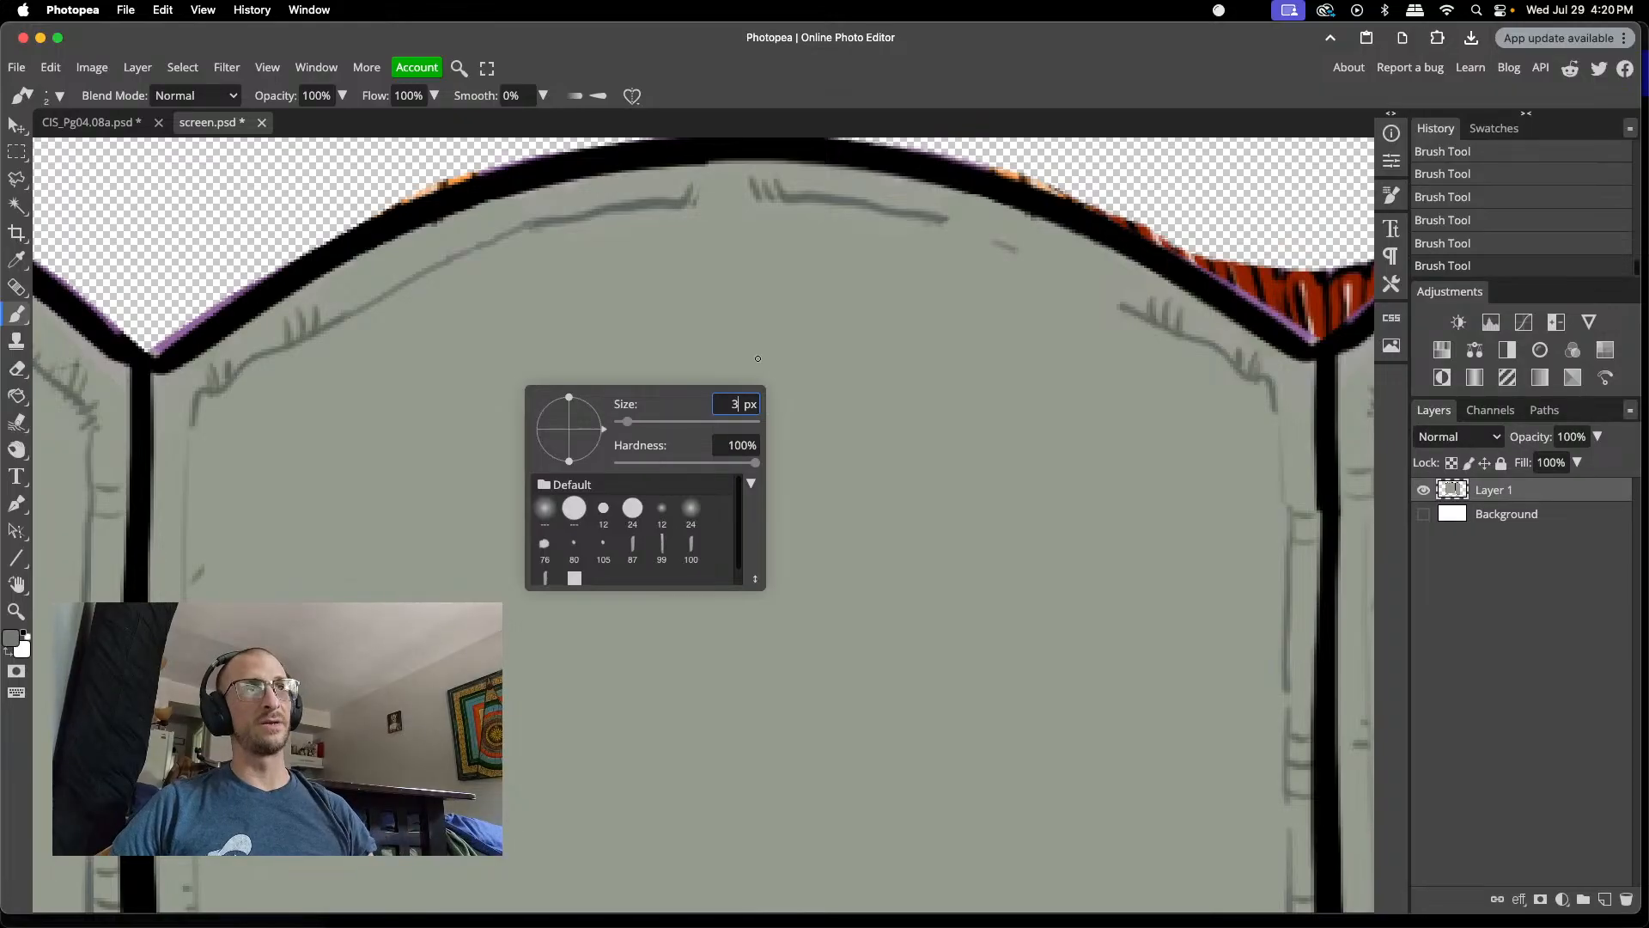
{"action": "left_click_drag", "start_coordinate": [992, 250], "coordinate": [1080, 285]}
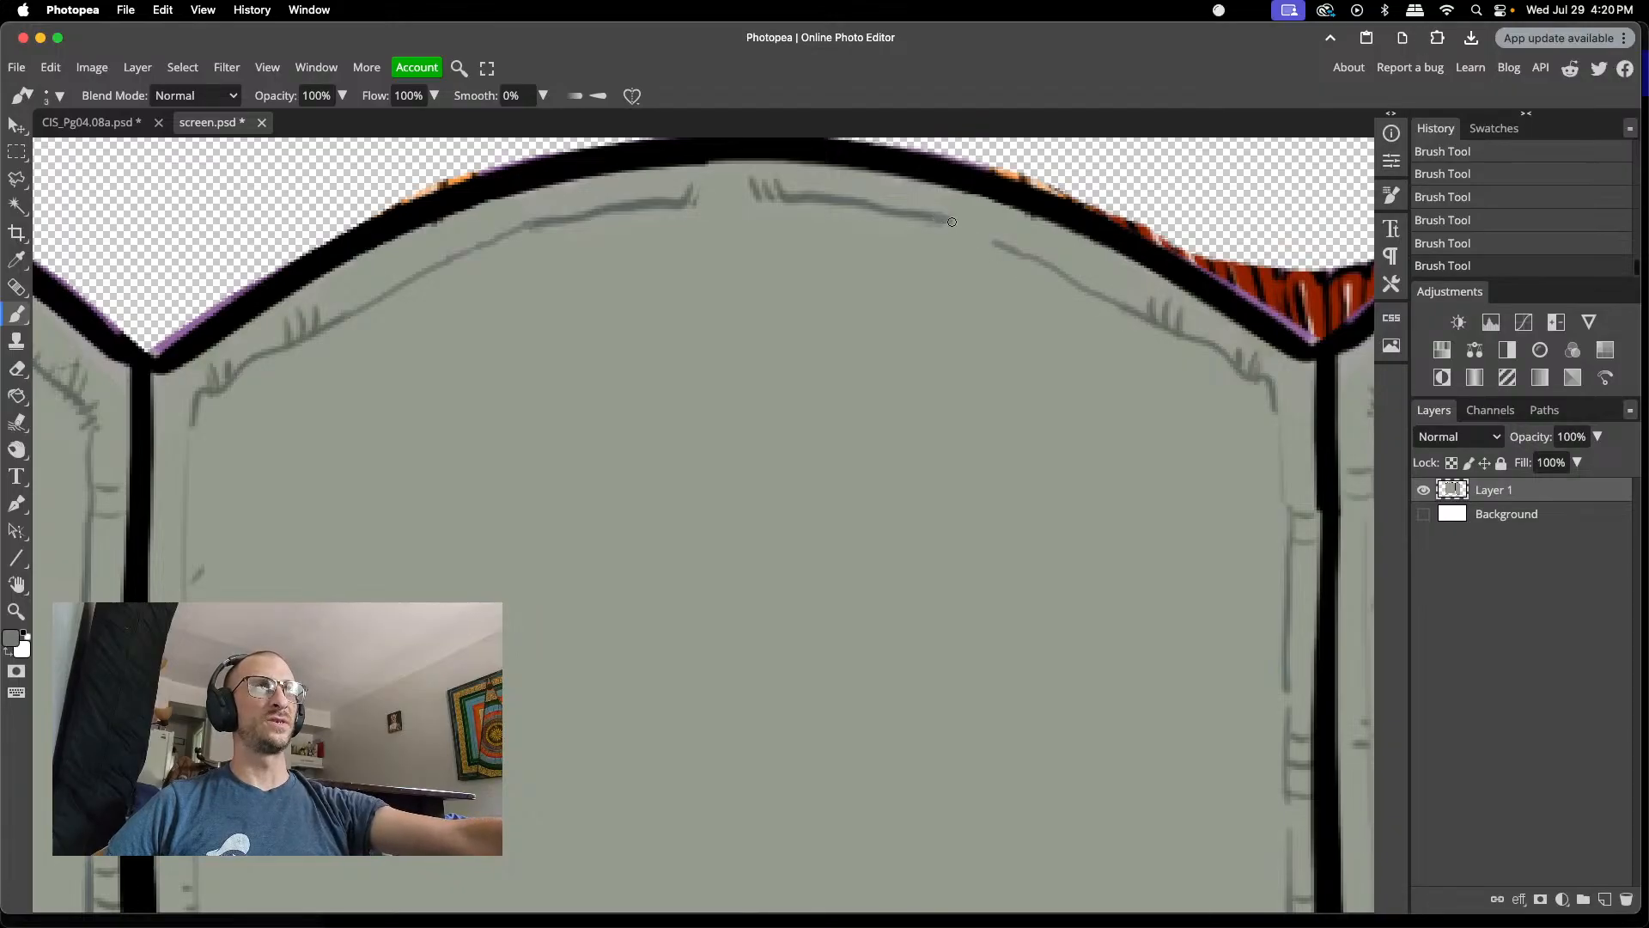
{"action": "left_click_drag", "start_coordinate": [952, 222], "coordinate": [1000, 241]}
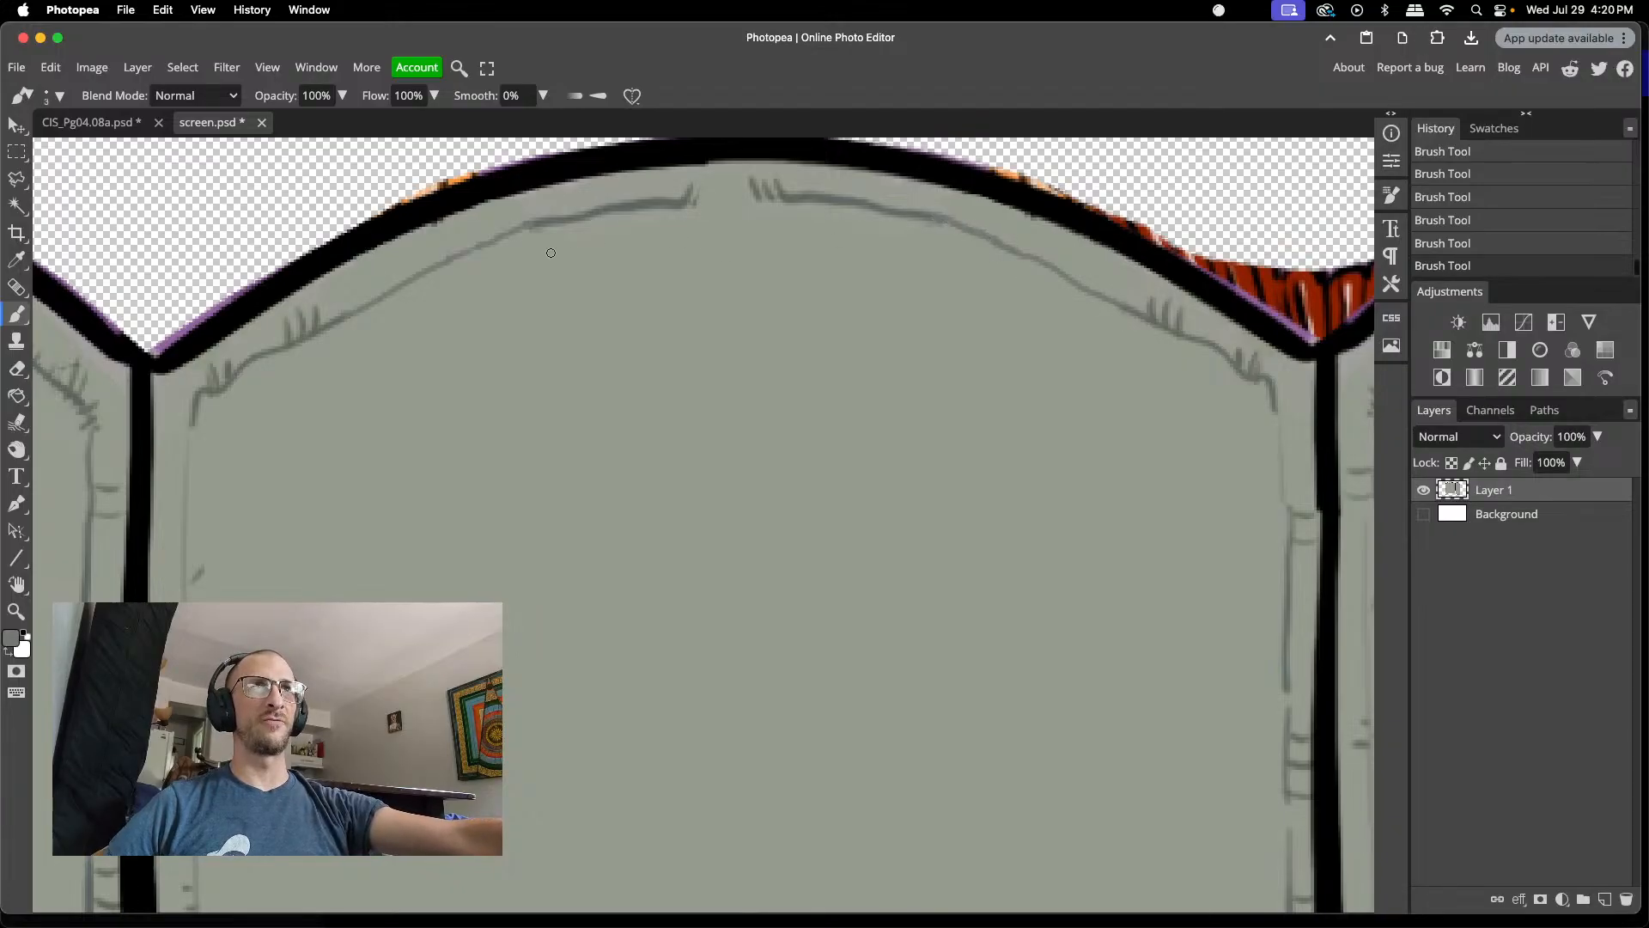
- Sample the grey frame fill and paint over the black strokes inside the pointed outer corner of the right panel
{"action": "scroll", "coordinate": [479, 196], "scroll_direction": "down", "scroll_amount": 5}
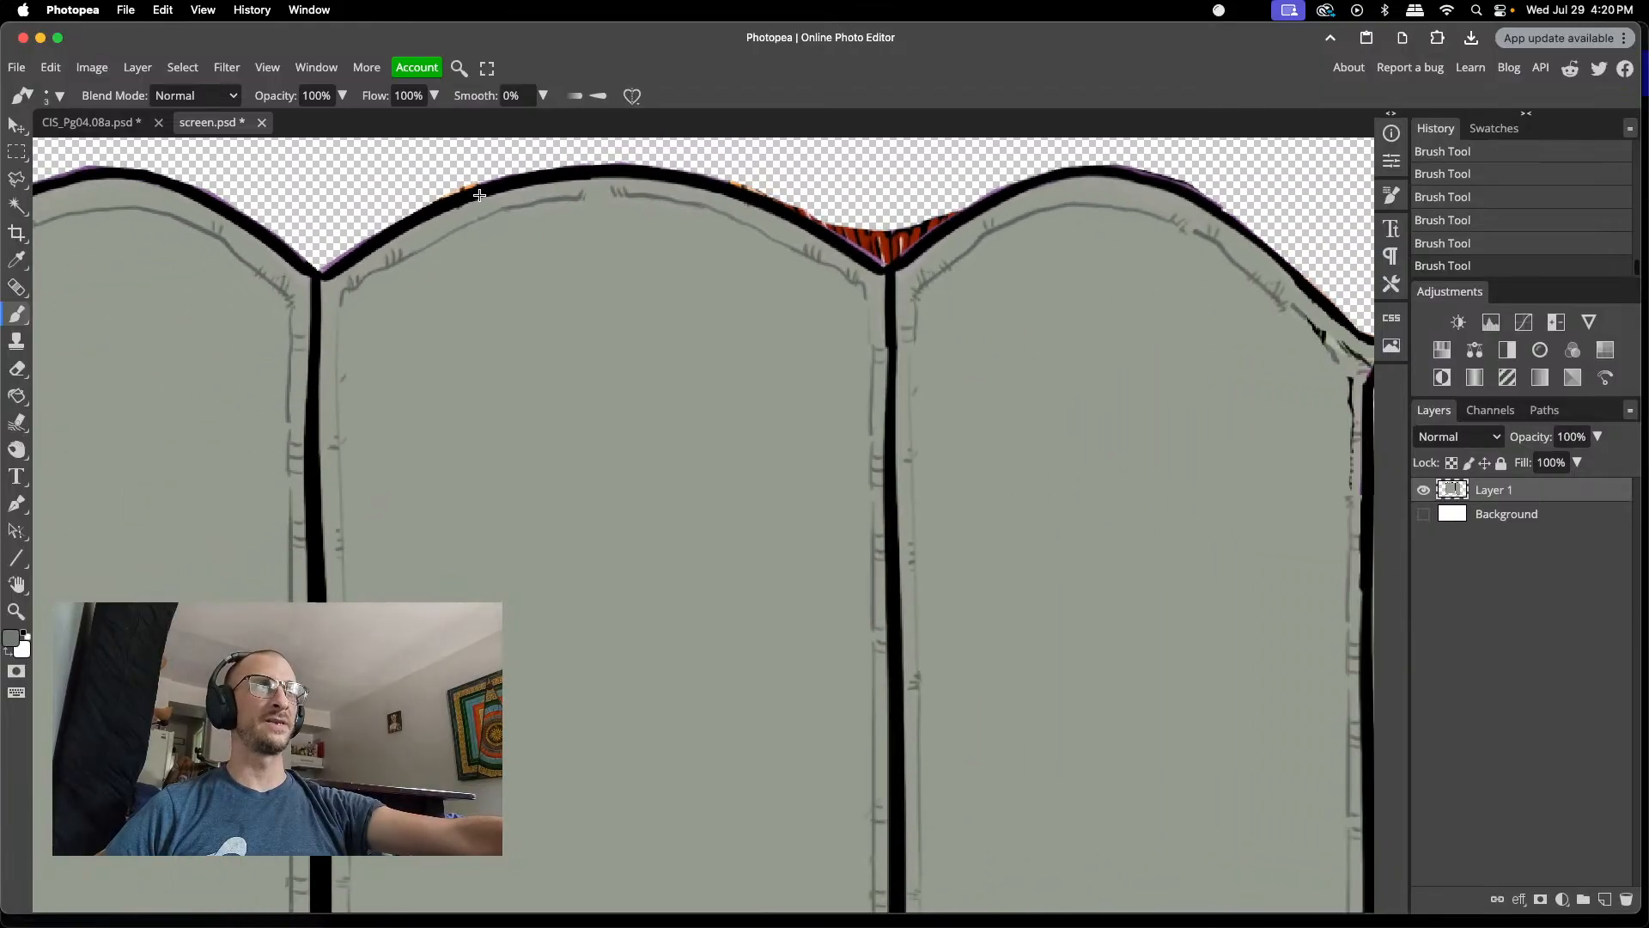
{"action": "scroll", "coordinate": [895, 208], "scroll_direction": "down", "scroll_amount": 3}
{"action": "scroll", "coordinate": [1039, 254], "scroll_direction": "right", "scroll_amount": 5}
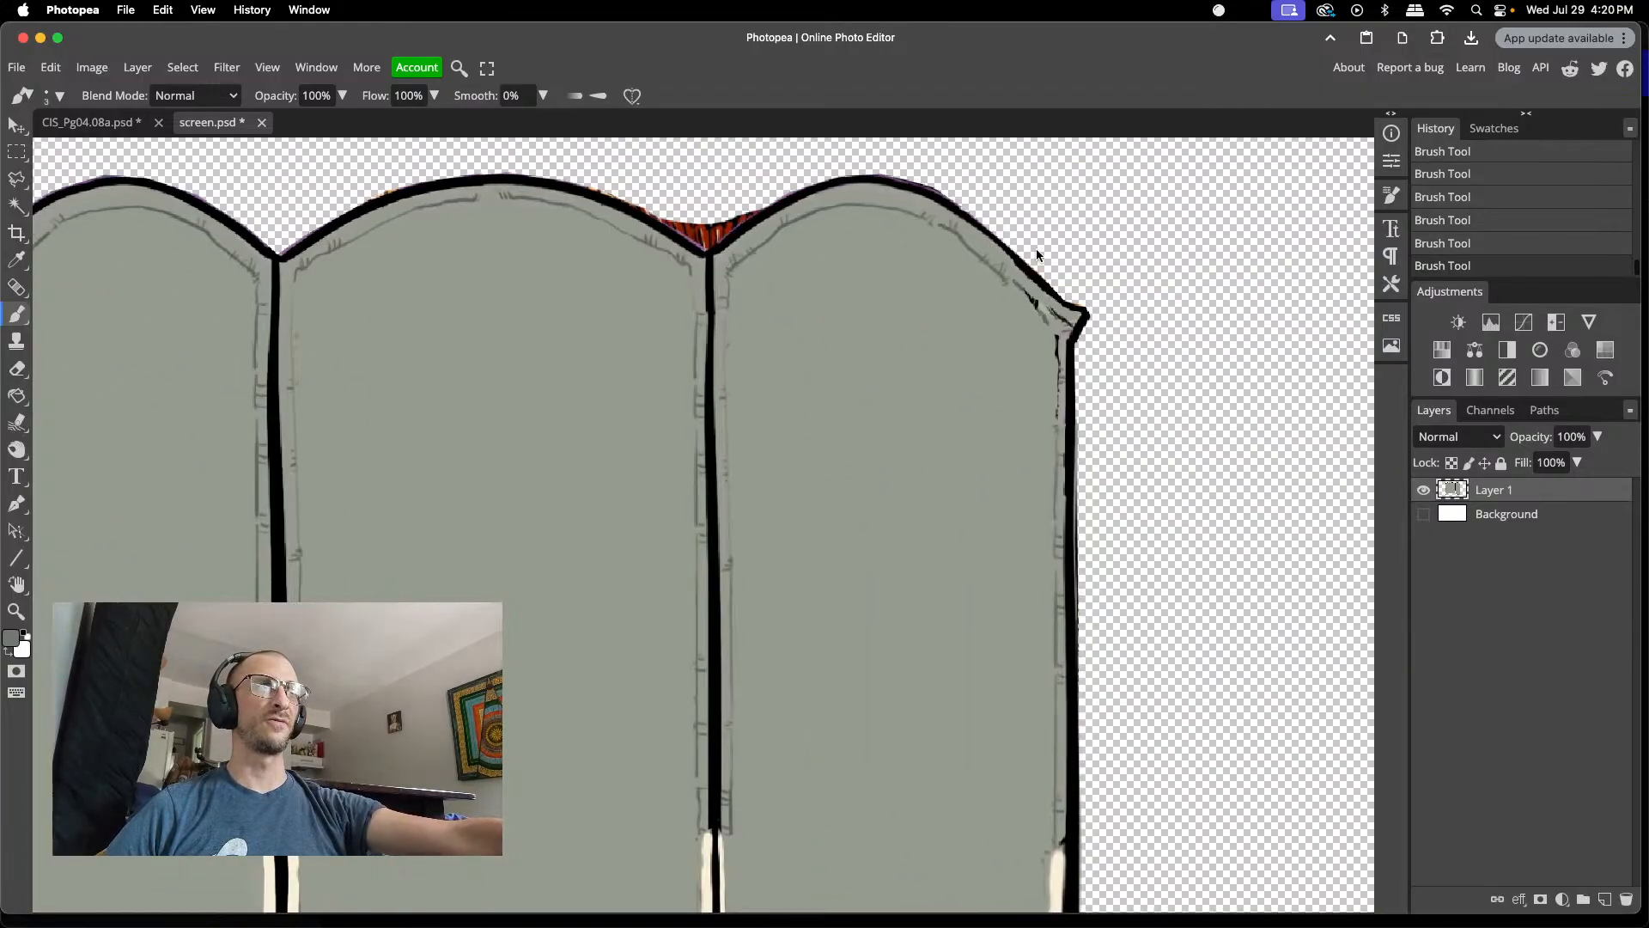
{"action": "scroll", "coordinate": [1013, 327], "scroll_direction": "left", "scroll_amount": 4}
{"action": "scroll", "coordinate": [1029, 321], "scroll_direction": "right", "scroll_amount": 3}
{"action": "scroll", "coordinate": [1070, 316], "scroll_direction": "up", "scroll_amount": 5}
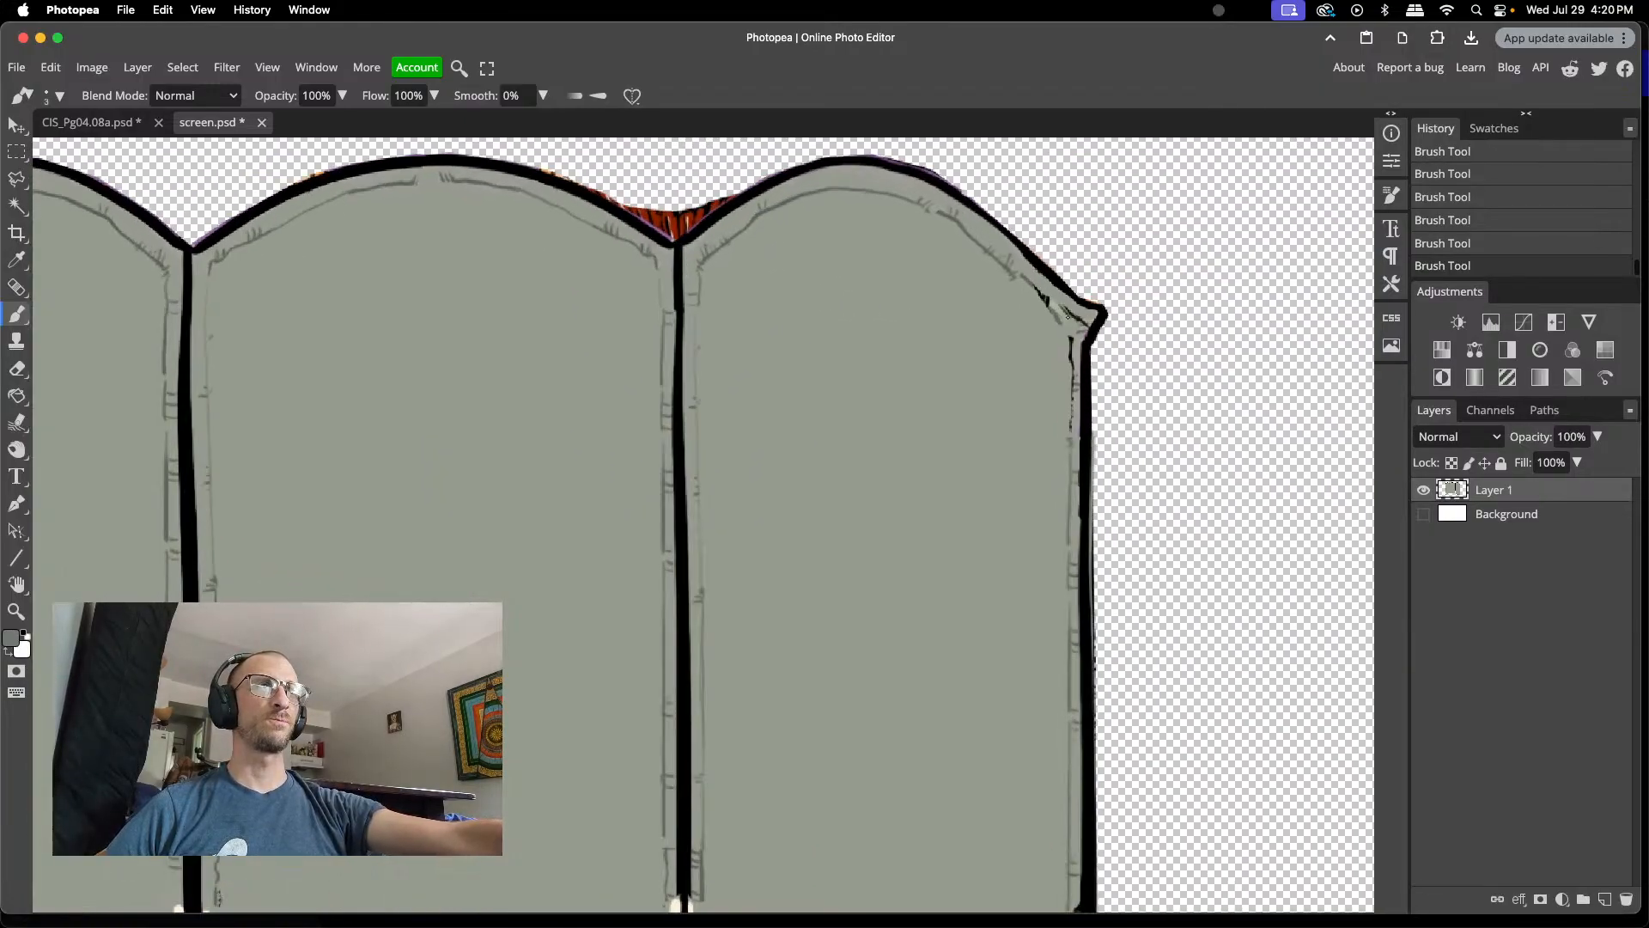
{"action": "scroll", "coordinate": [1068, 317], "scroll_direction": "up", "scroll_amount": 3}
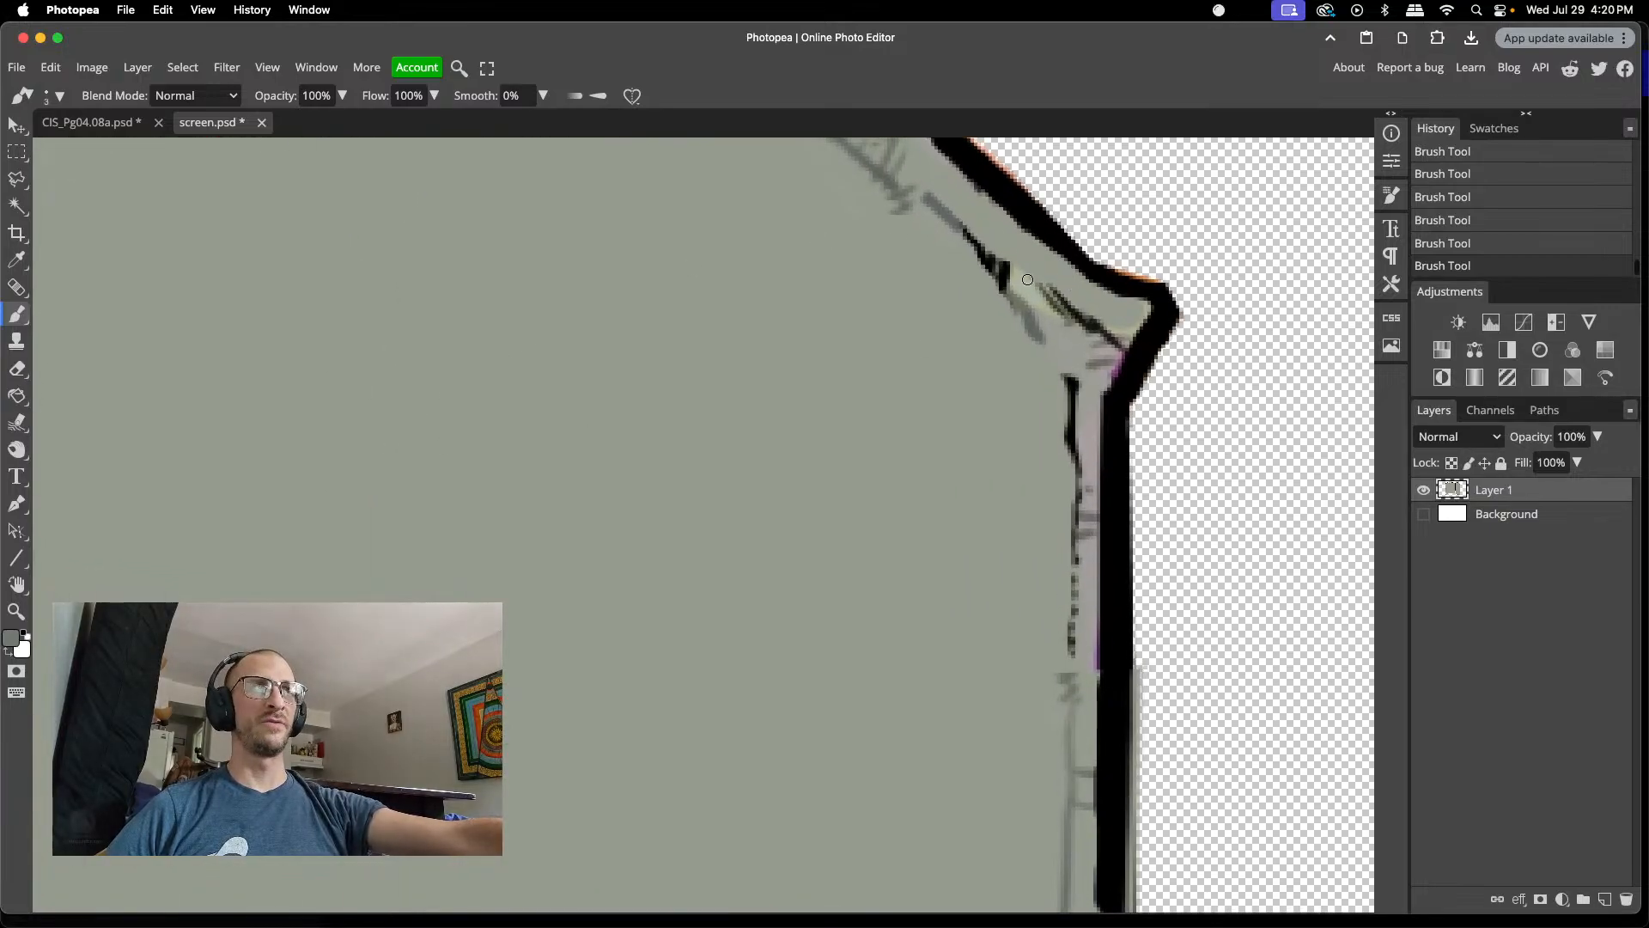
{"action": "key", "text": "i"}
{"action": "left_click", "coordinate": [1037, 263]}
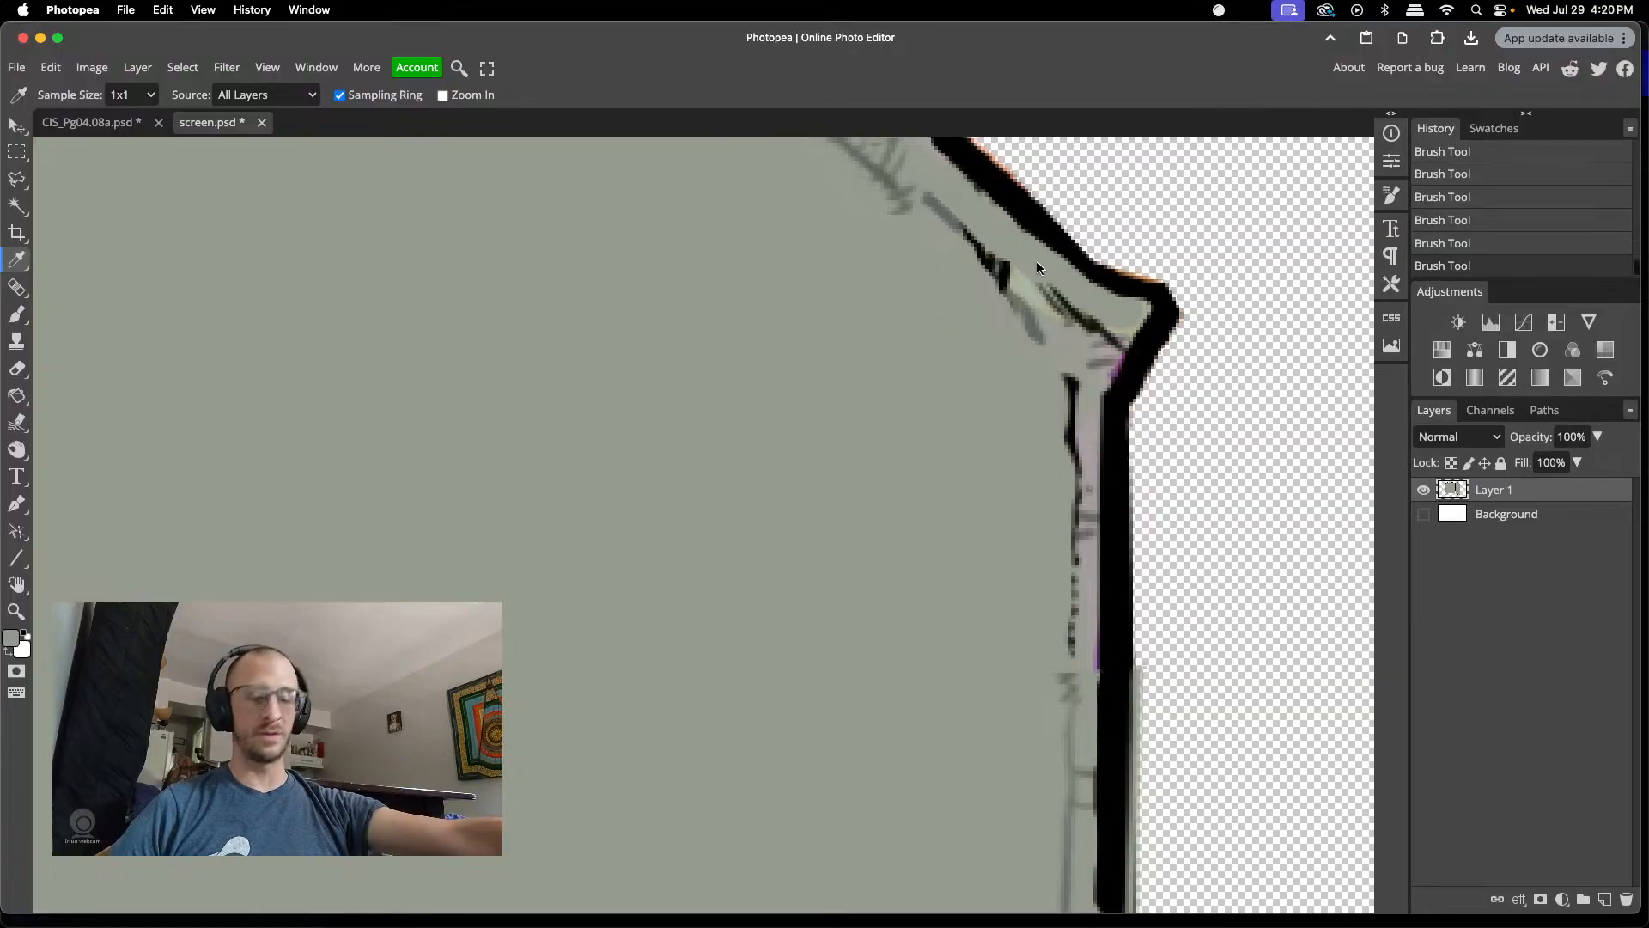
{"action": "key", "text": "b"}
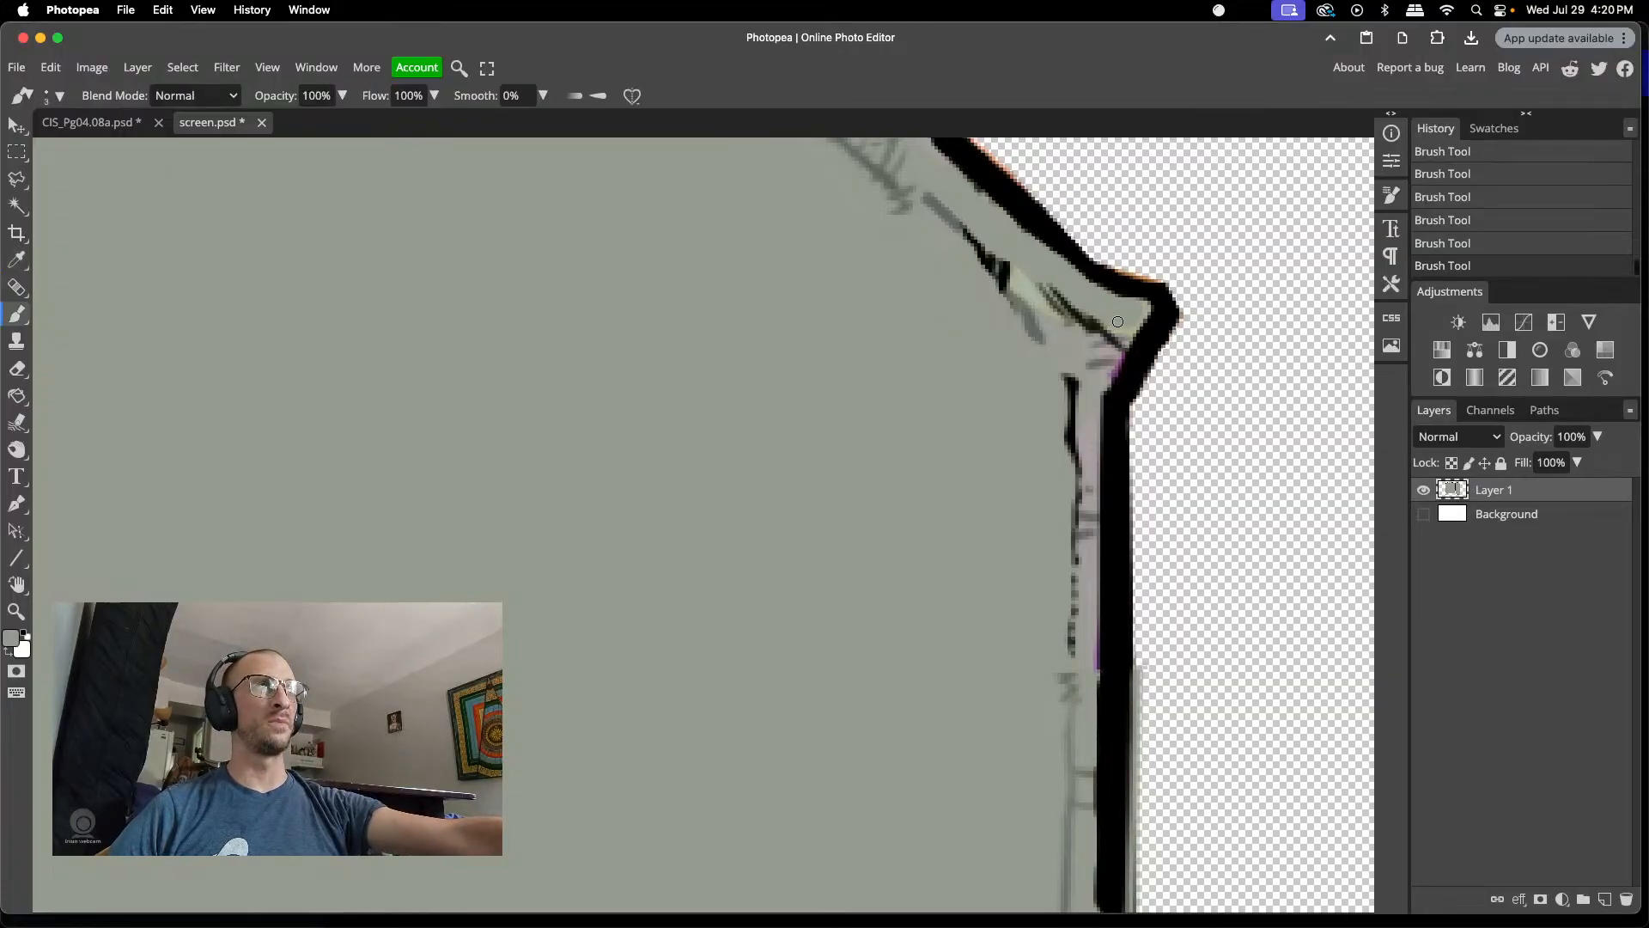
{"action": "mouse_move", "coordinate": [1118, 322]}
{"action": "left_mouse_down"}
{"action": "mouse_move", "coordinate": [1072, 325]}
{"action": "mouse_move", "coordinate": [1085, 310]}
{"action": "mouse_move", "coordinate": [1041, 302]}
{"action": "mouse_move", "coordinate": [1055, 304]}
{"action": "left_mouse_up"}
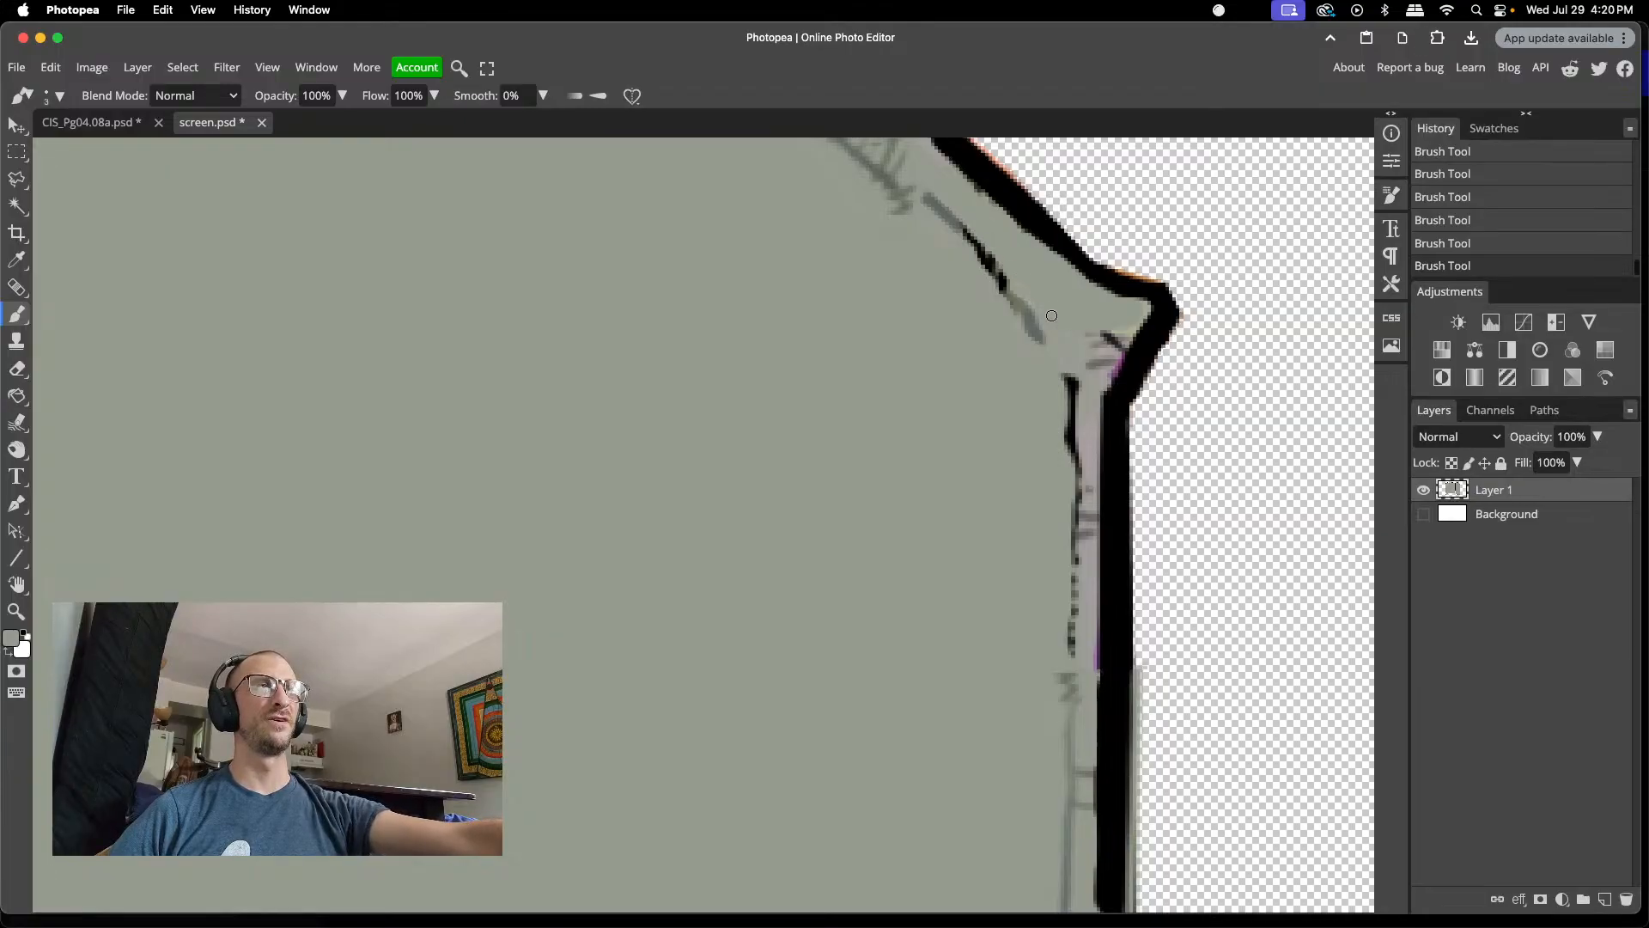
- Paint over the broken inner frame line and leftover dark marks around the right panel's outer corner with the grey fill
{"action": "scroll", "coordinate": [943, 229], "scroll_direction": "up", "scroll_amount": 5}
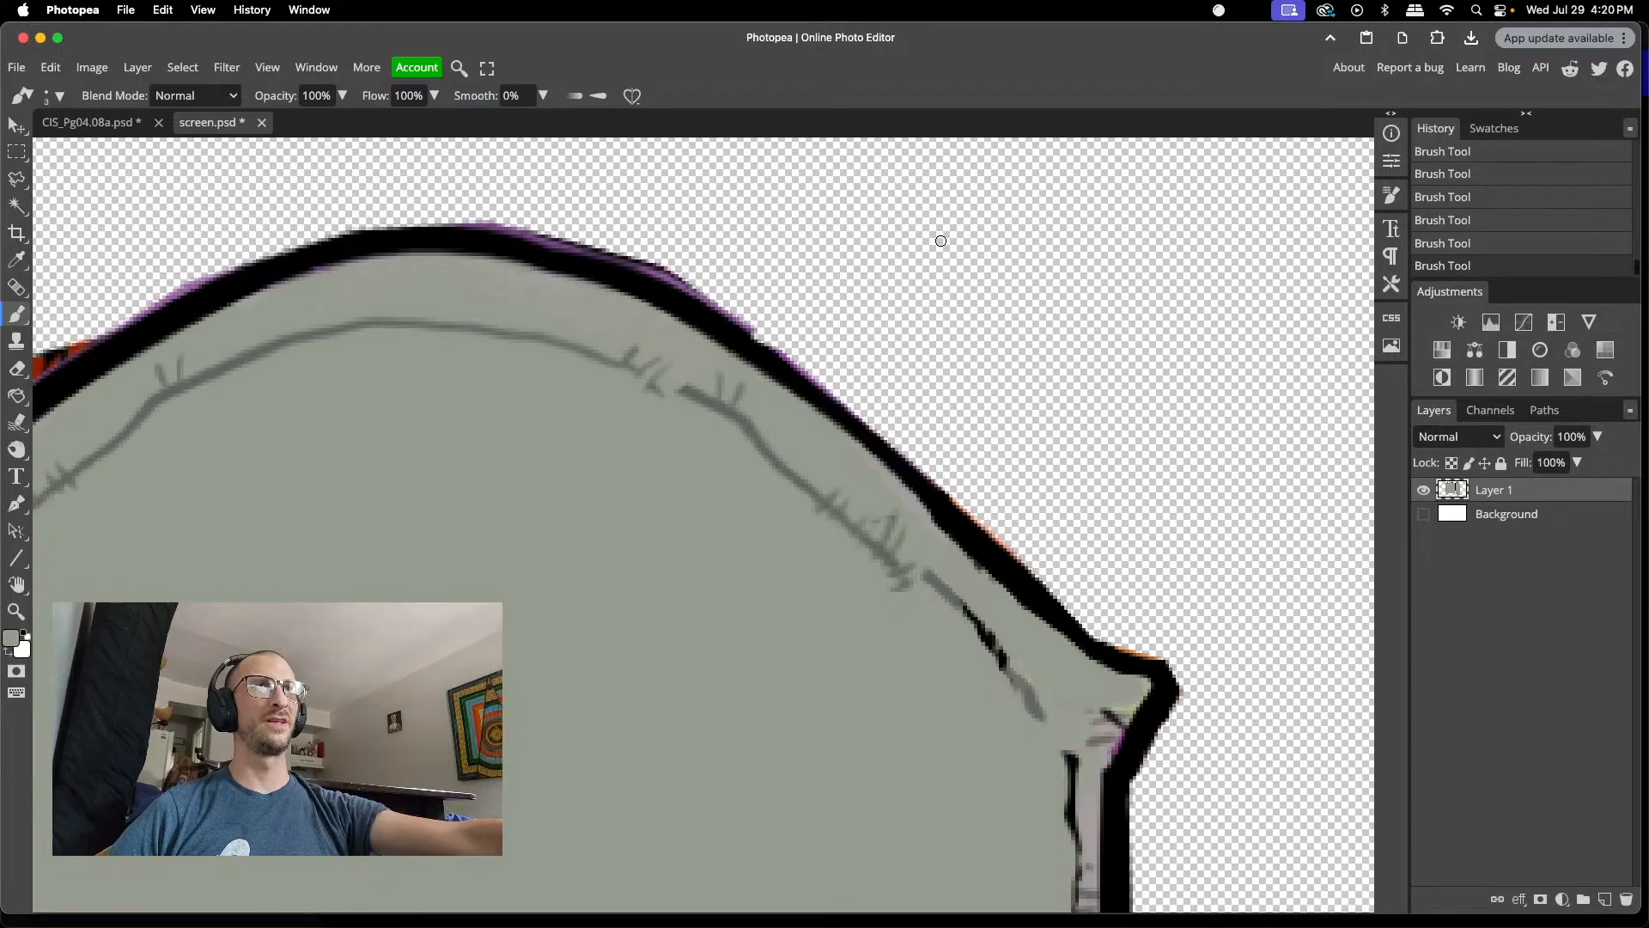
{"action": "scroll", "coordinate": [941, 241], "scroll_direction": "down", "scroll_amount": 4}
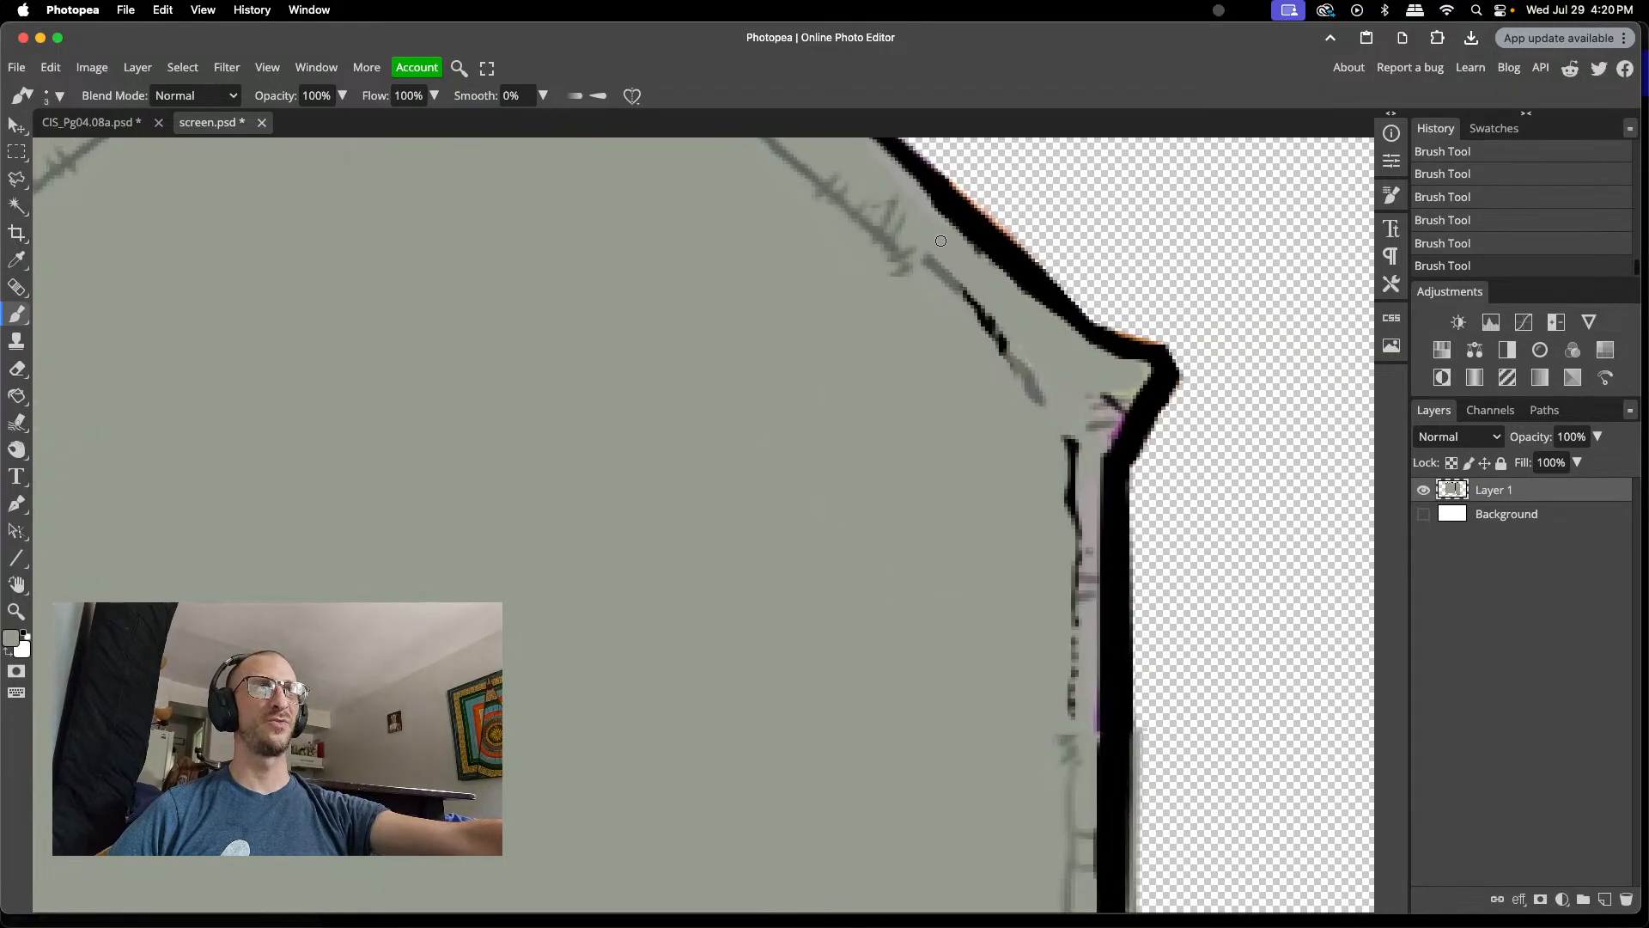
{"action": "mouse_move", "coordinate": [929, 259]}
{"action": "left_mouse_down"}
{"action": "mouse_move", "coordinate": [1036, 397]}
{"action": "mouse_move", "coordinate": [1050, 376]}
{"action": "mouse_move", "coordinate": [1041, 411]}
{"action": "mouse_move", "coordinate": [1010, 390]}
{"action": "mouse_move", "coordinate": [1025, 399]}
{"action": "mouse_move", "coordinate": [1037, 378]}
{"action": "mouse_move", "coordinate": [1003, 367]}
{"action": "mouse_move", "coordinate": [1018, 356]}
{"action": "mouse_move", "coordinate": [993, 373]}
{"action": "mouse_move", "coordinate": [1004, 350]}
{"action": "mouse_move", "coordinate": [968, 293]}
{"action": "mouse_move", "coordinate": [1002, 339]}
{"action": "mouse_move", "coordinate": [993, 307]}
{"action": "mouse_move", "coordinate": [1001, 342]}
{"action": "mouse_move", "coordinate": [929, 258]}
{"action": "left_mouse_up"}
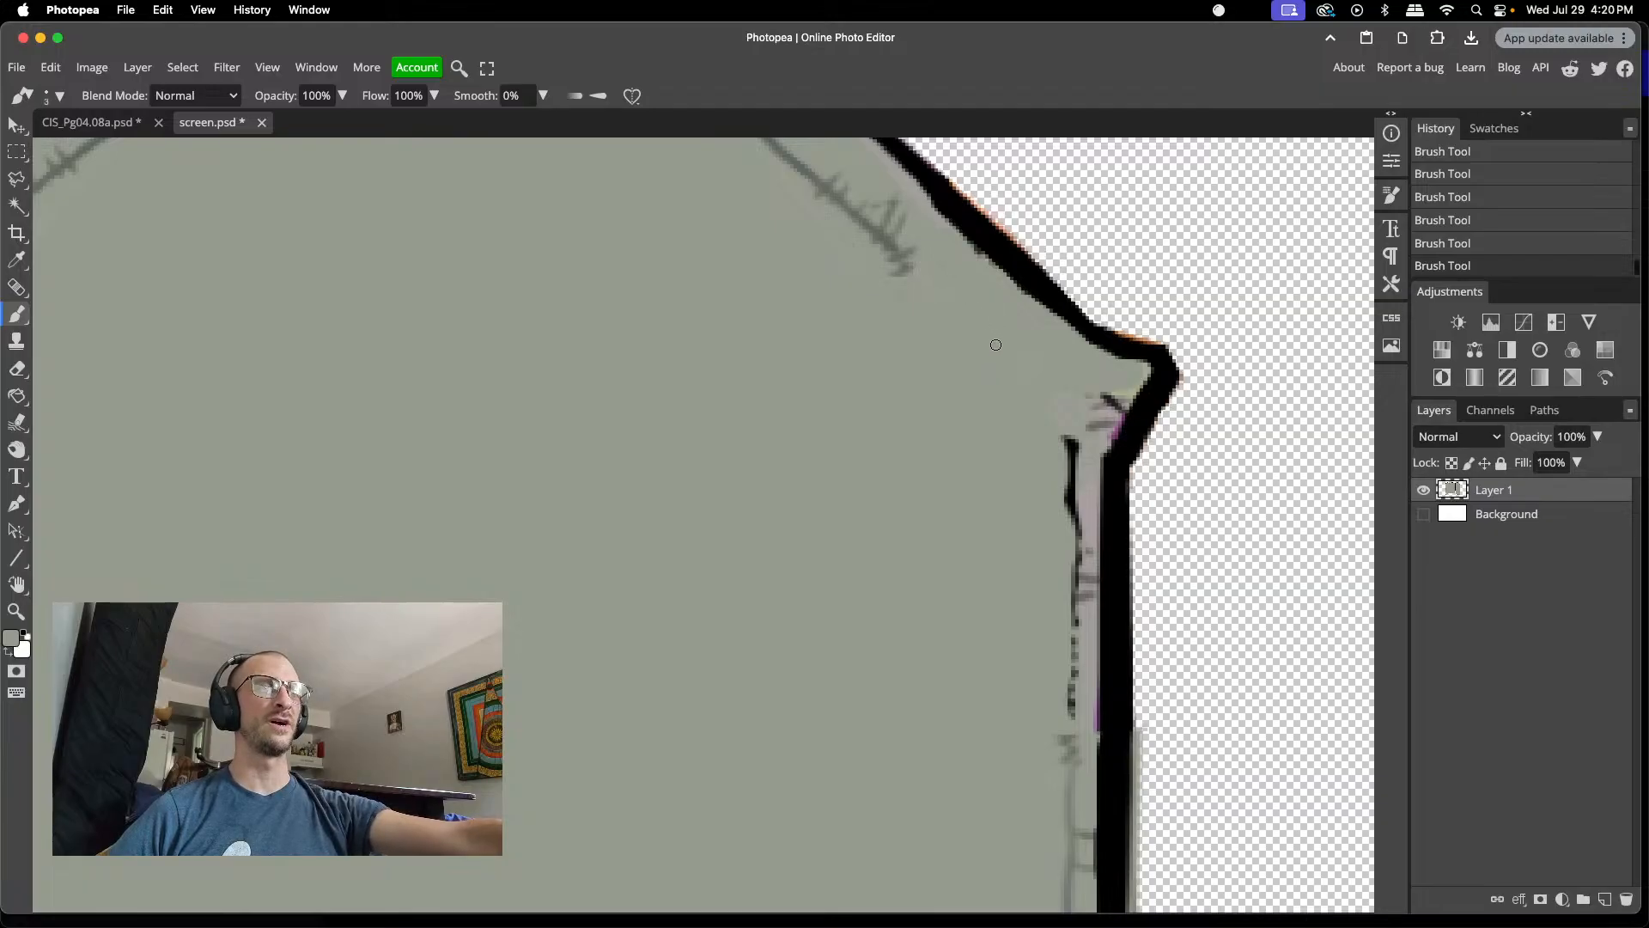
{"action": "mouse_move", "coordinate": [1071, 714]}
{"action": "left_mouse_down"}
{"action": "mouse_move", "coordinate": [1087, 580]}
{"action": "mouse_move", "coordinate": [1073, 620]}
{"action": "mouse_move", "coordinate": [1072, 452]}
{"action": "mouse_move", "coordinate": [1067, 482]}
{"action": "mouse_move", "coordinate": [1064, 440]}
{"action": "left_mouse_up"}
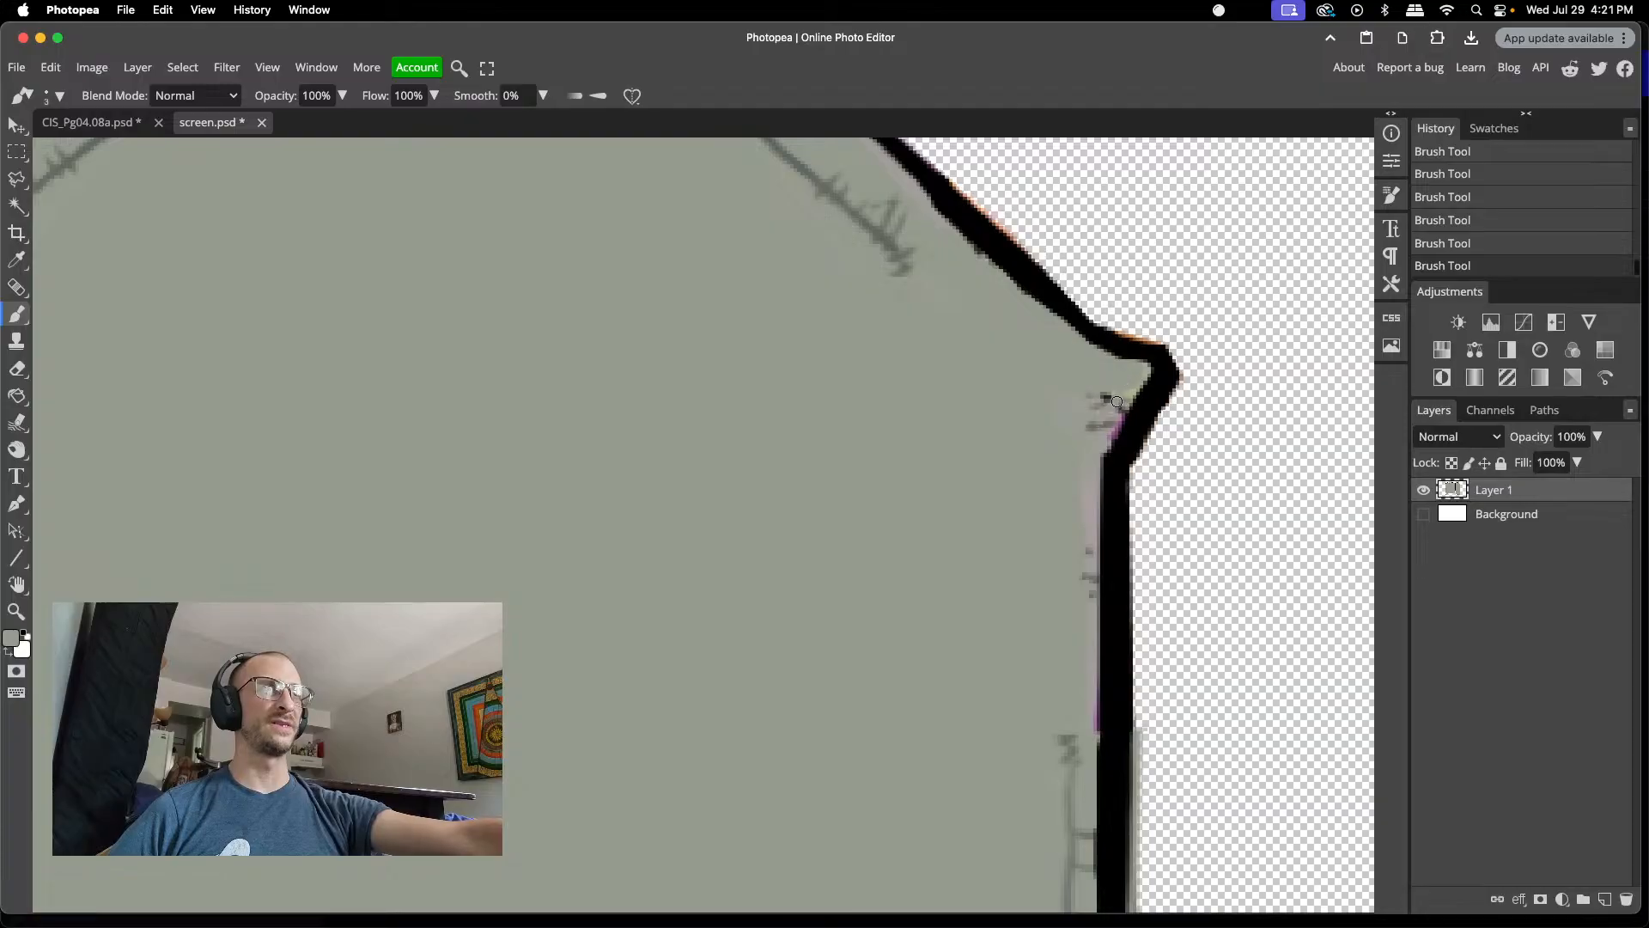
{"action": "left_click_drag", "start_coordinate": [1110, 417], "coordinate": [1095, 418]}
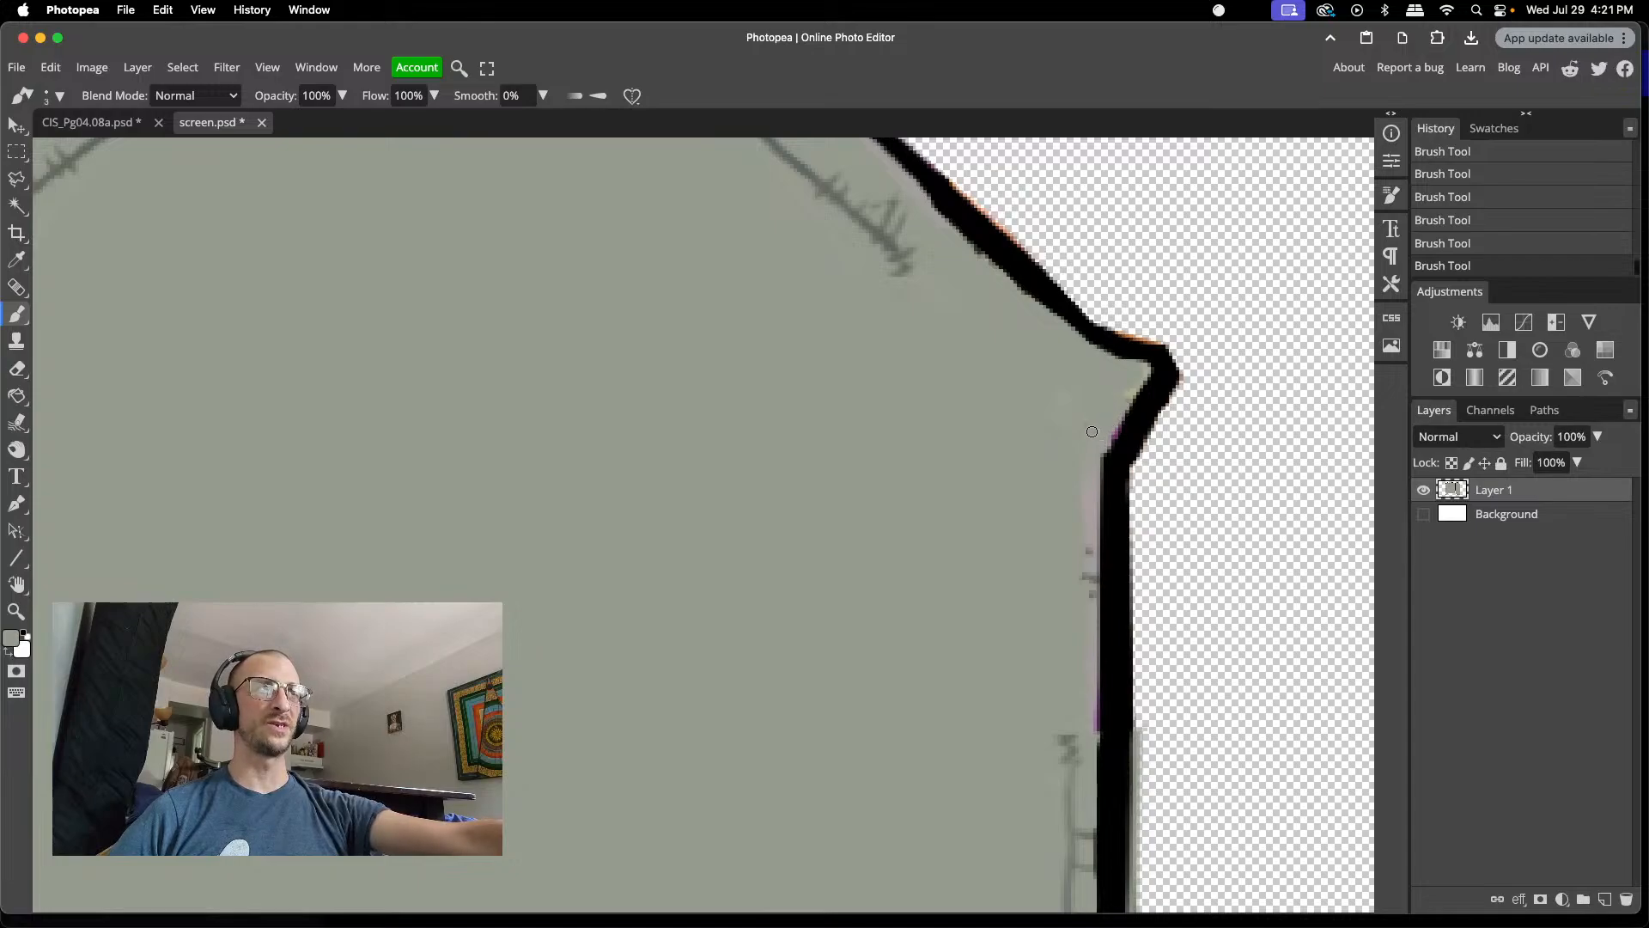
- Lasso the inner frame detail at the left panel's upper outer corner and copy it to a new layer
{"action": "scroll", "coordinate": [1057, 455], "scroll_direction": "down", "scroll_amount": 3}
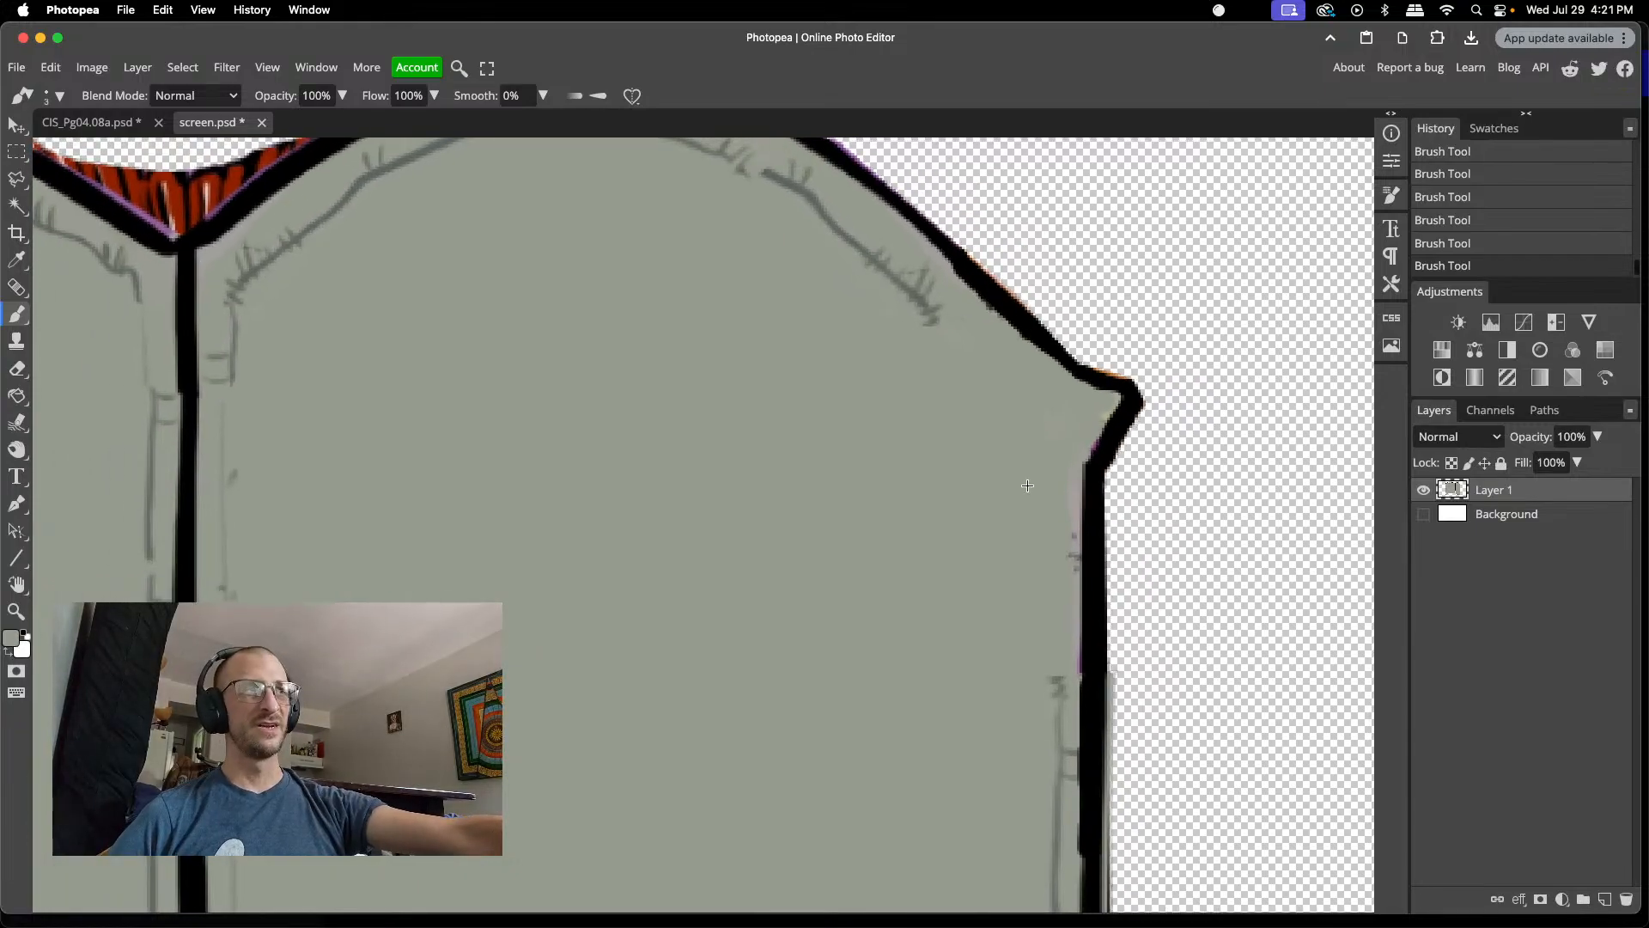
{"action": "scroll", "coordinate": [1028, 485], "scroll_direction": "down", "scroll_amount": 2}
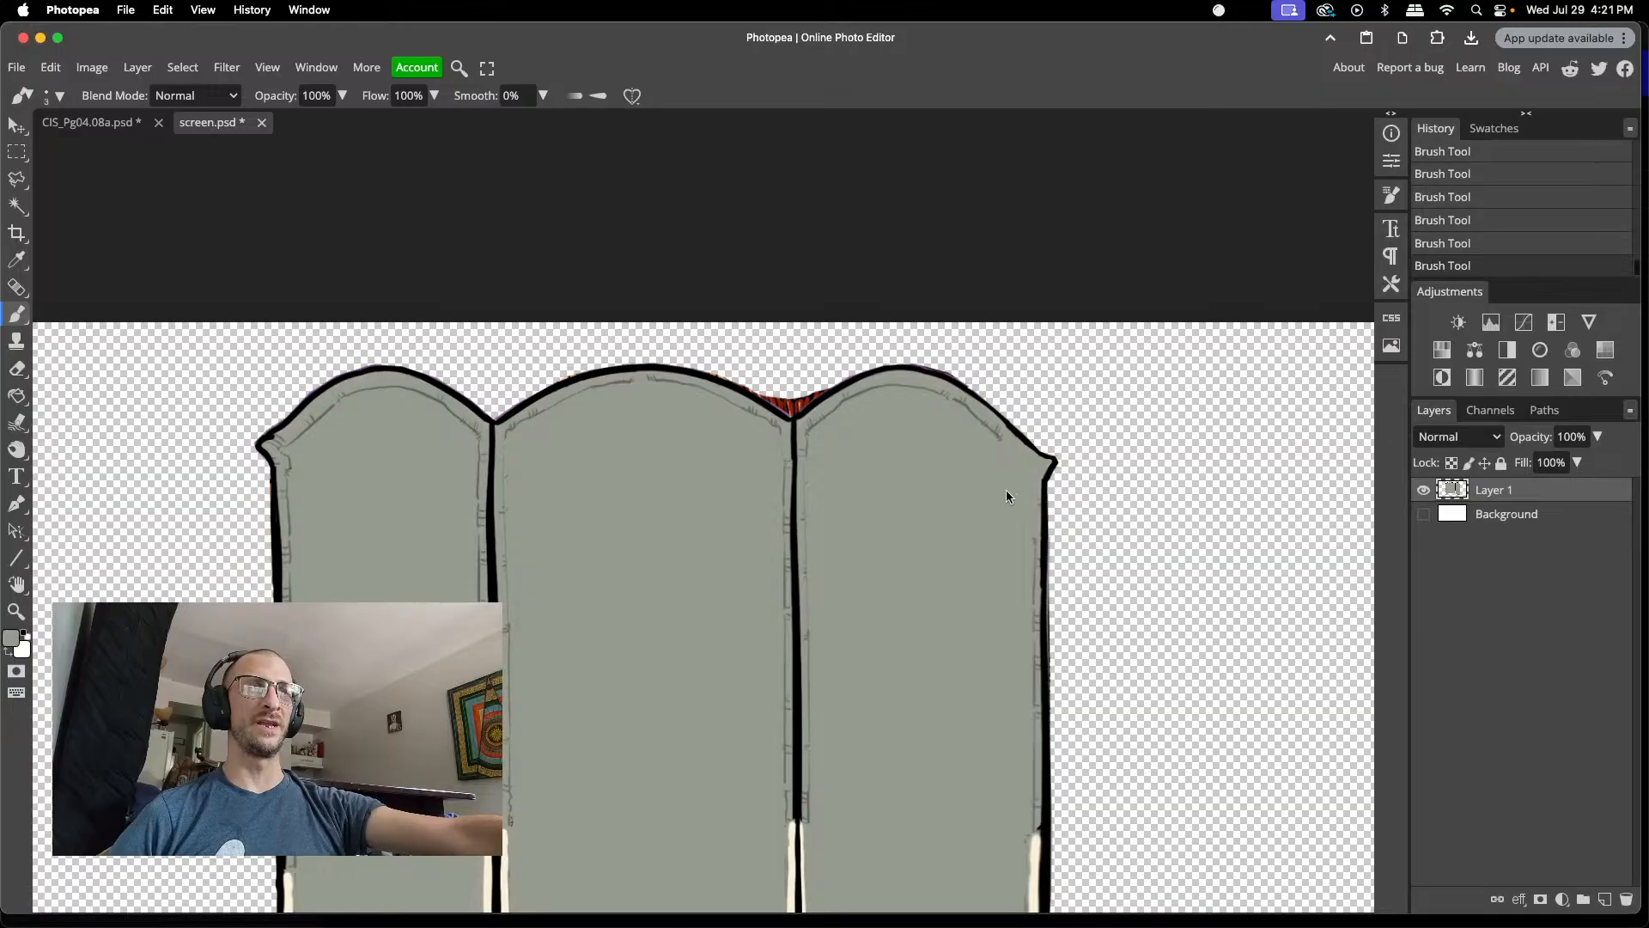
{"action": "scroll", "coordinate": [1007, 490], "scroll_direction": "left", "scroll_amount": 5}
{"action": "scroll", "coordinate": [717, 469], "scroll_direction": "up", "scroll_amount": 5}
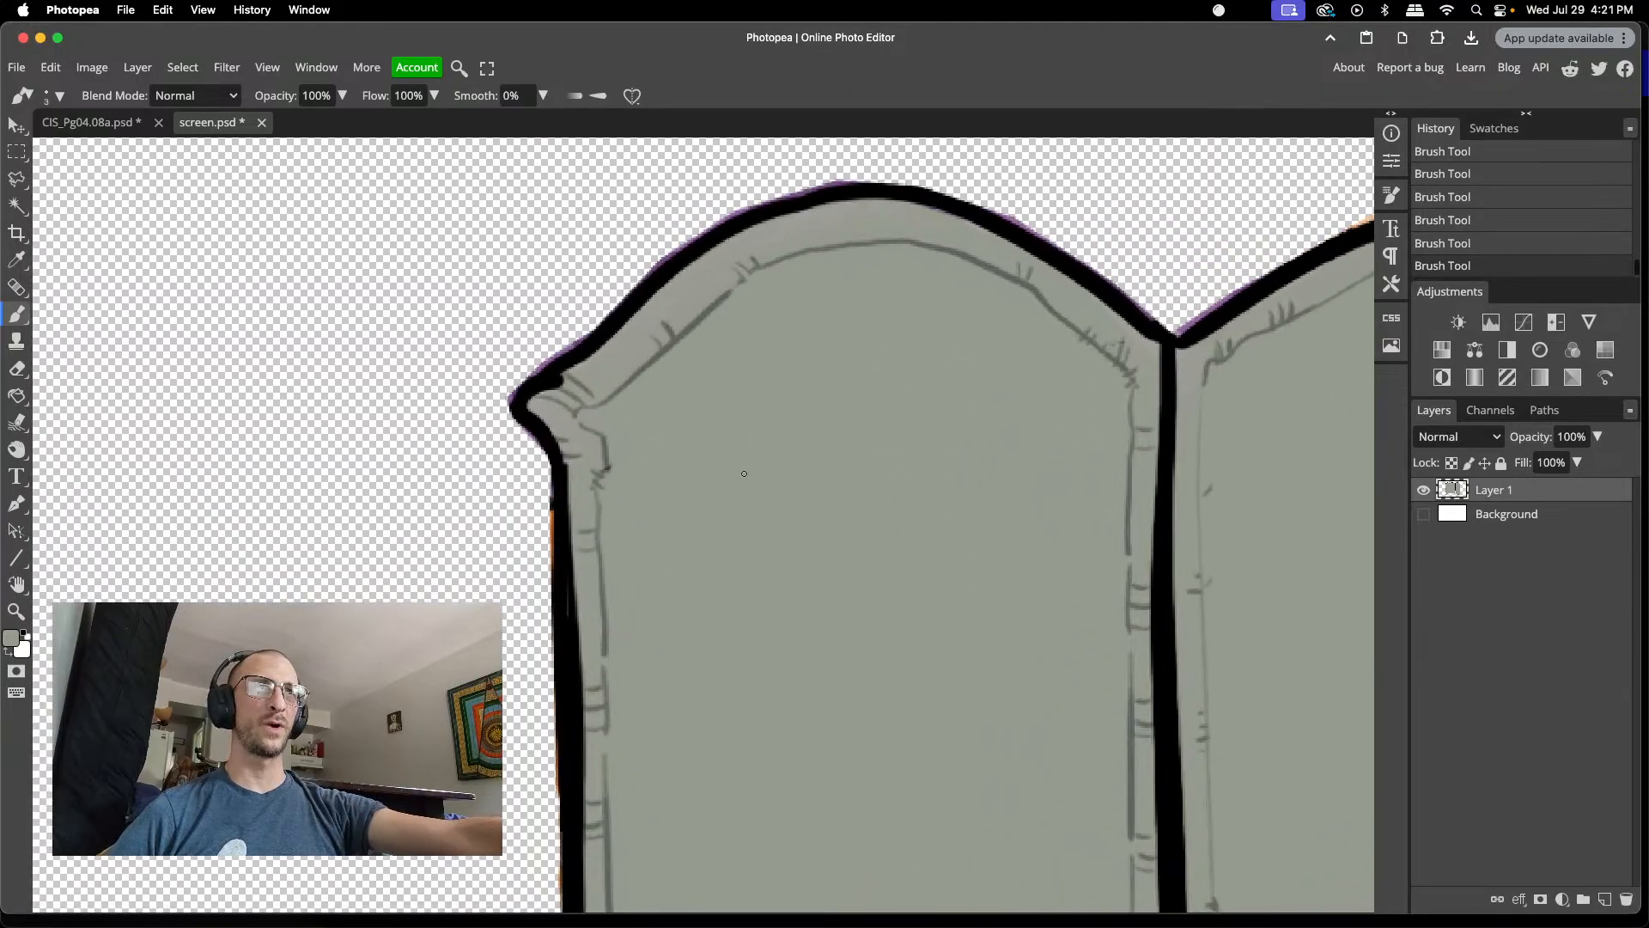
{"action": "key", "text": "l"}
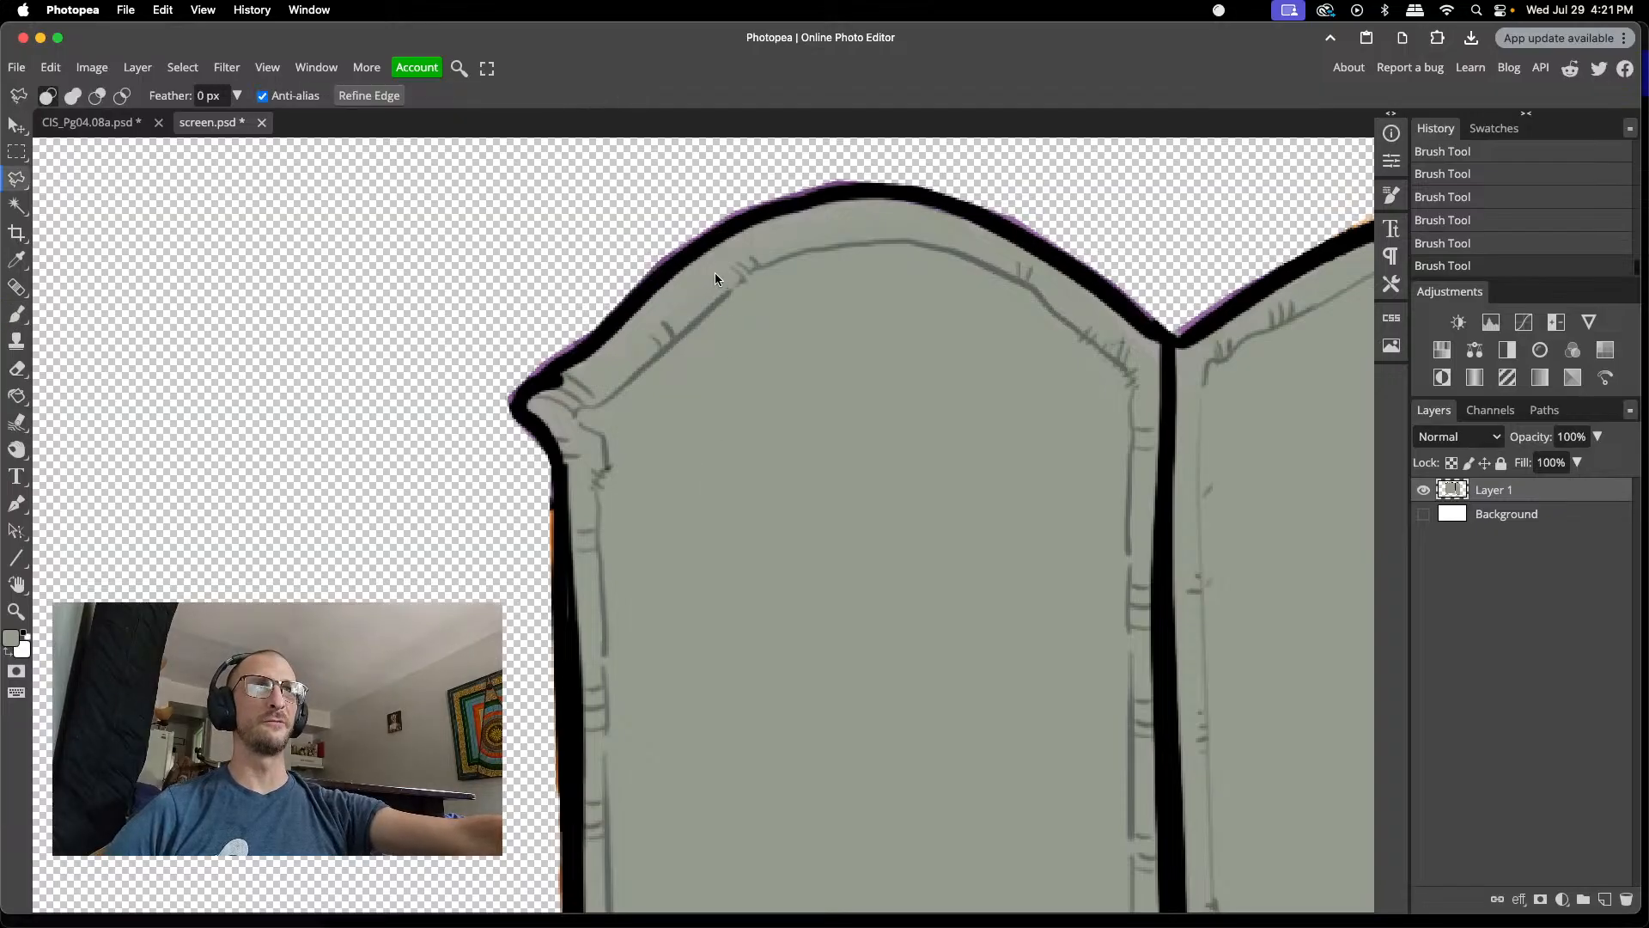
{"action": "mouse_move", "coordinate": [716, 276]}
{"action": "left_mouse_down"}
{"action": "mouse_move", "coordinate": [693, 389]}
{"action": "mouse_move", "coordinate": [621, 401]}
{"action": "left_mouse_up"}
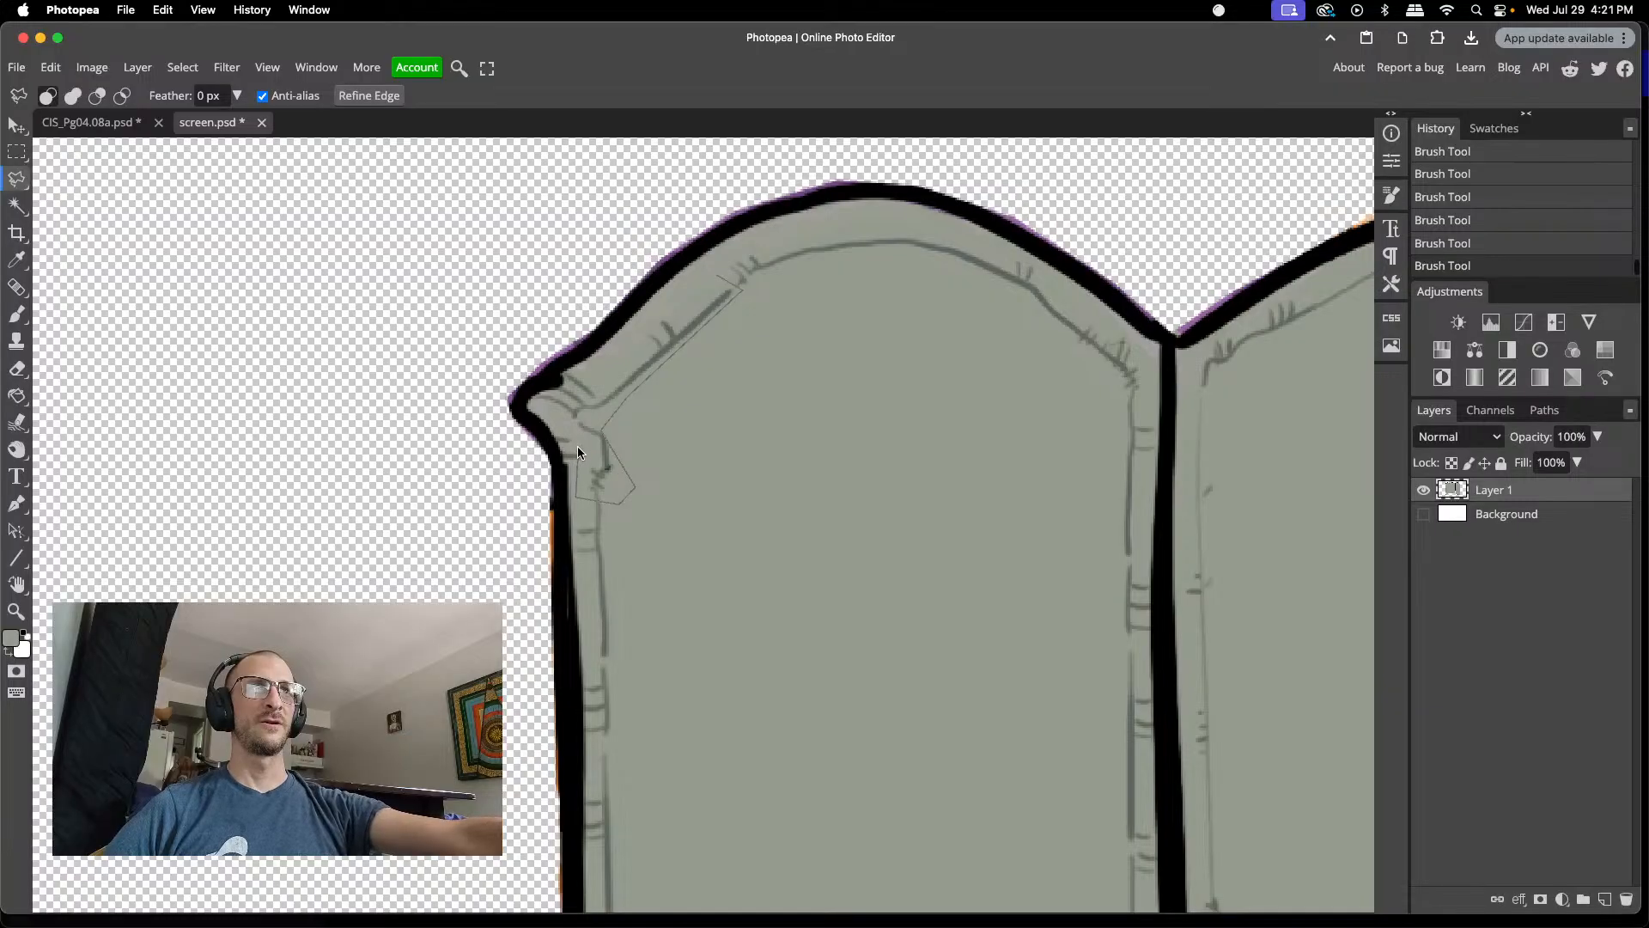
{"action": "left_click_drag", "start_coordinate": [568, 457], "coordinate": [550, 424]}
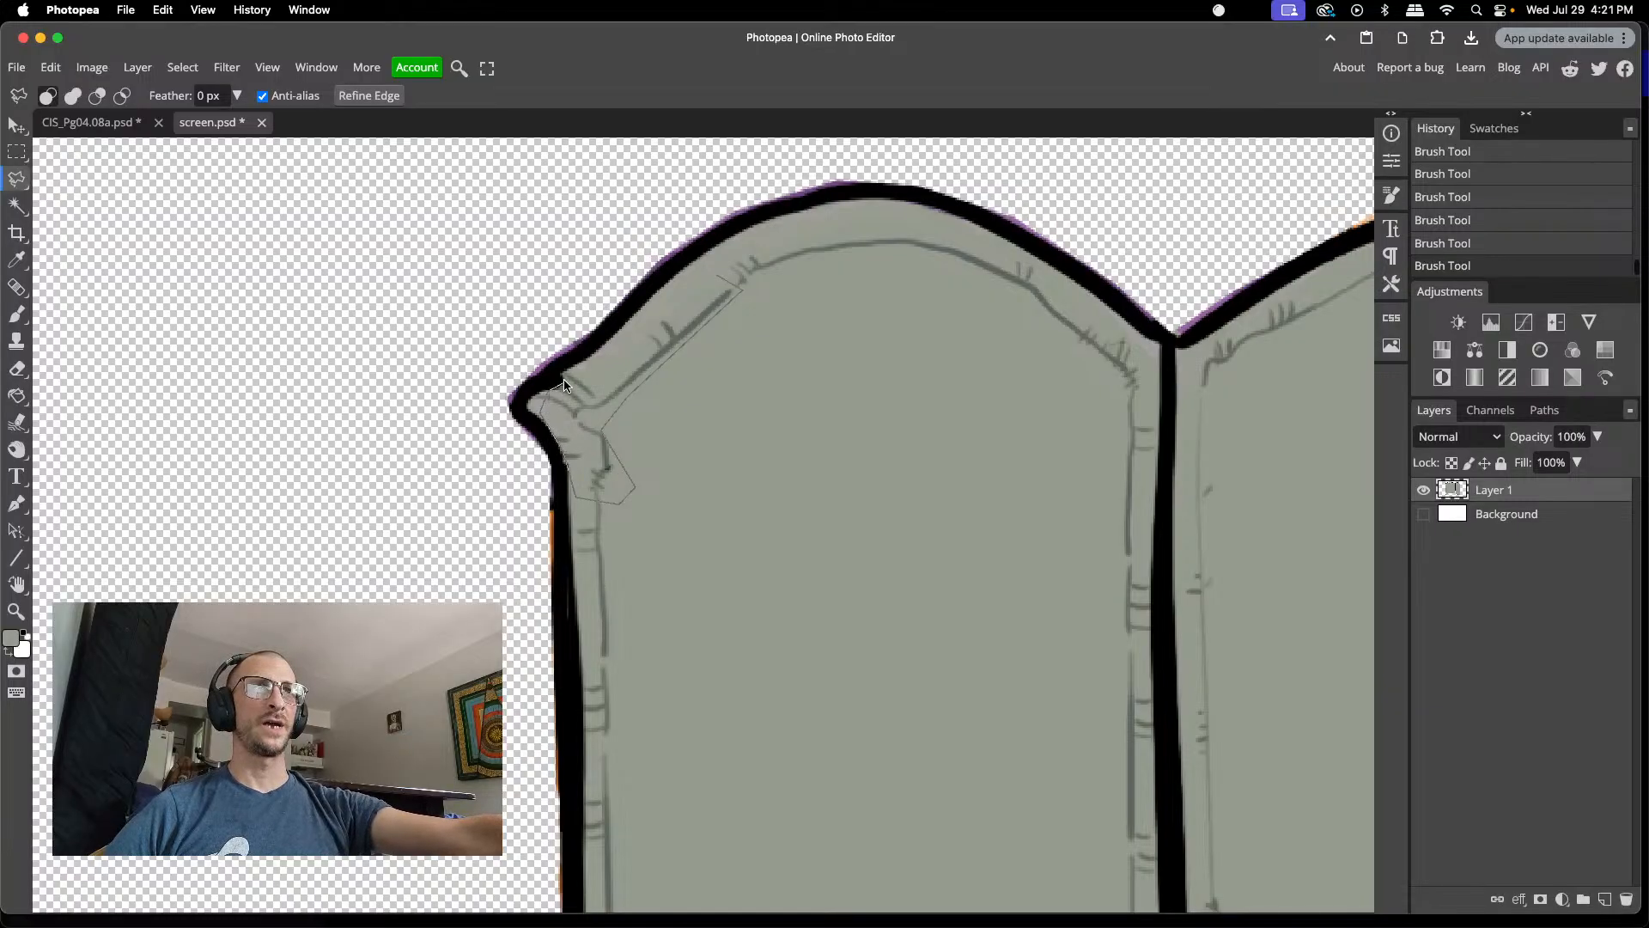
{"action": "mouse_move", "coordinate": [572, 375]}
{"action": "left_mouse_down"}
{"action": "mouse_move", "coordinate": [698, 272]}
{"action": "mouse_move", "coordinate": [718, 274]}
{"action": "left_mouse_up"}
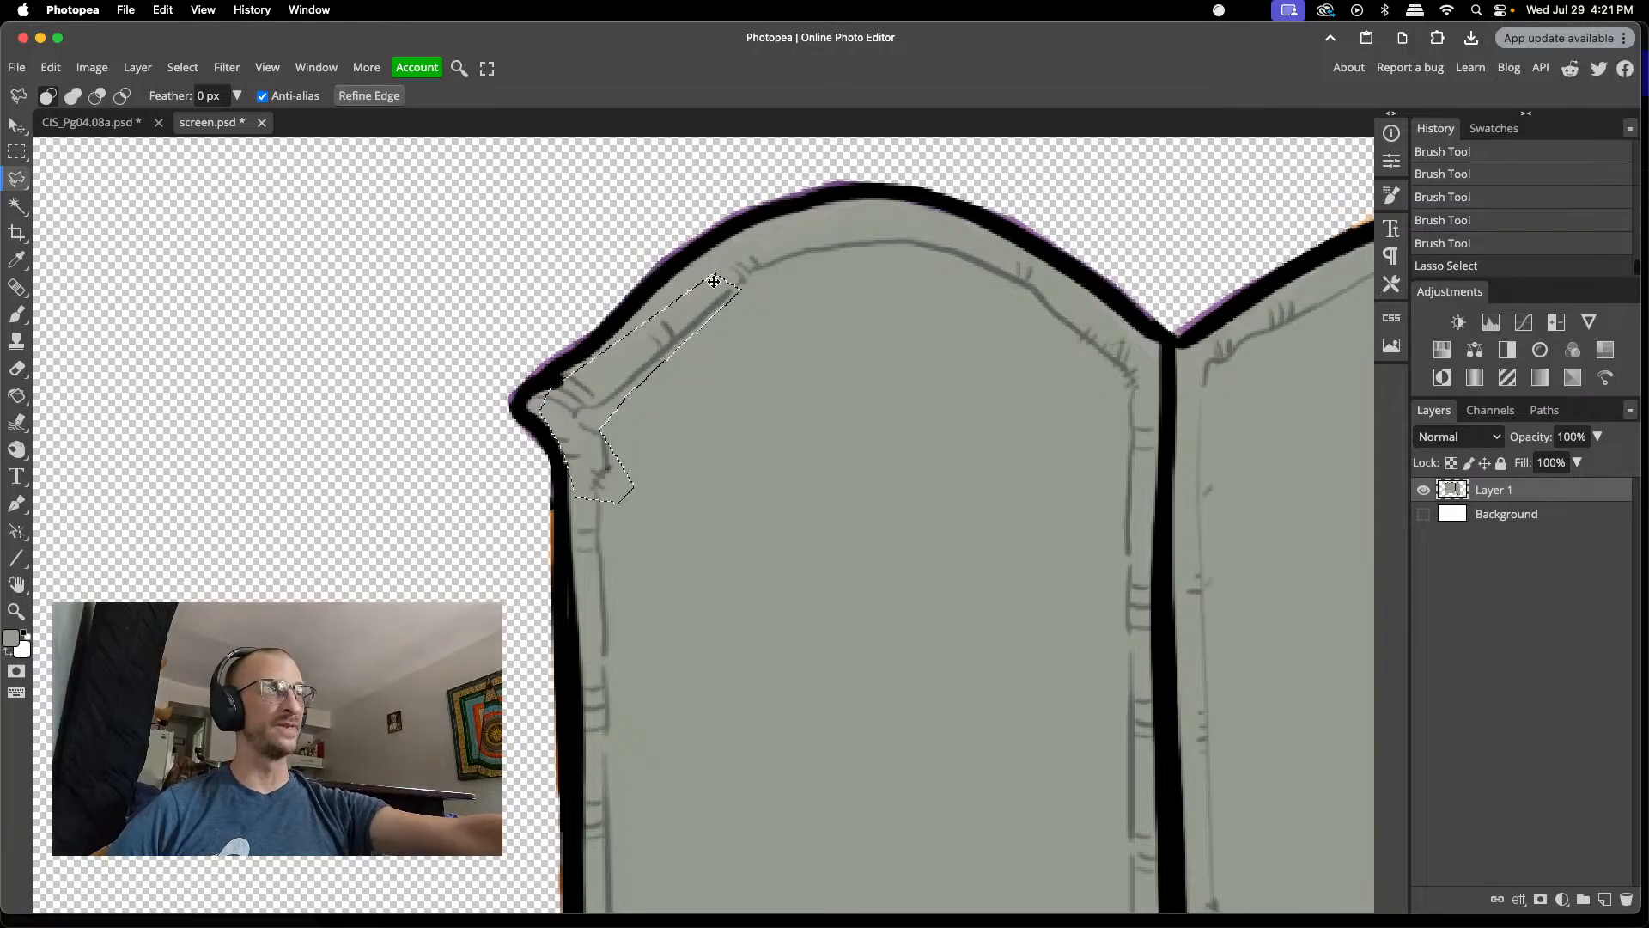
{"action": "key", "text": "super+j"}
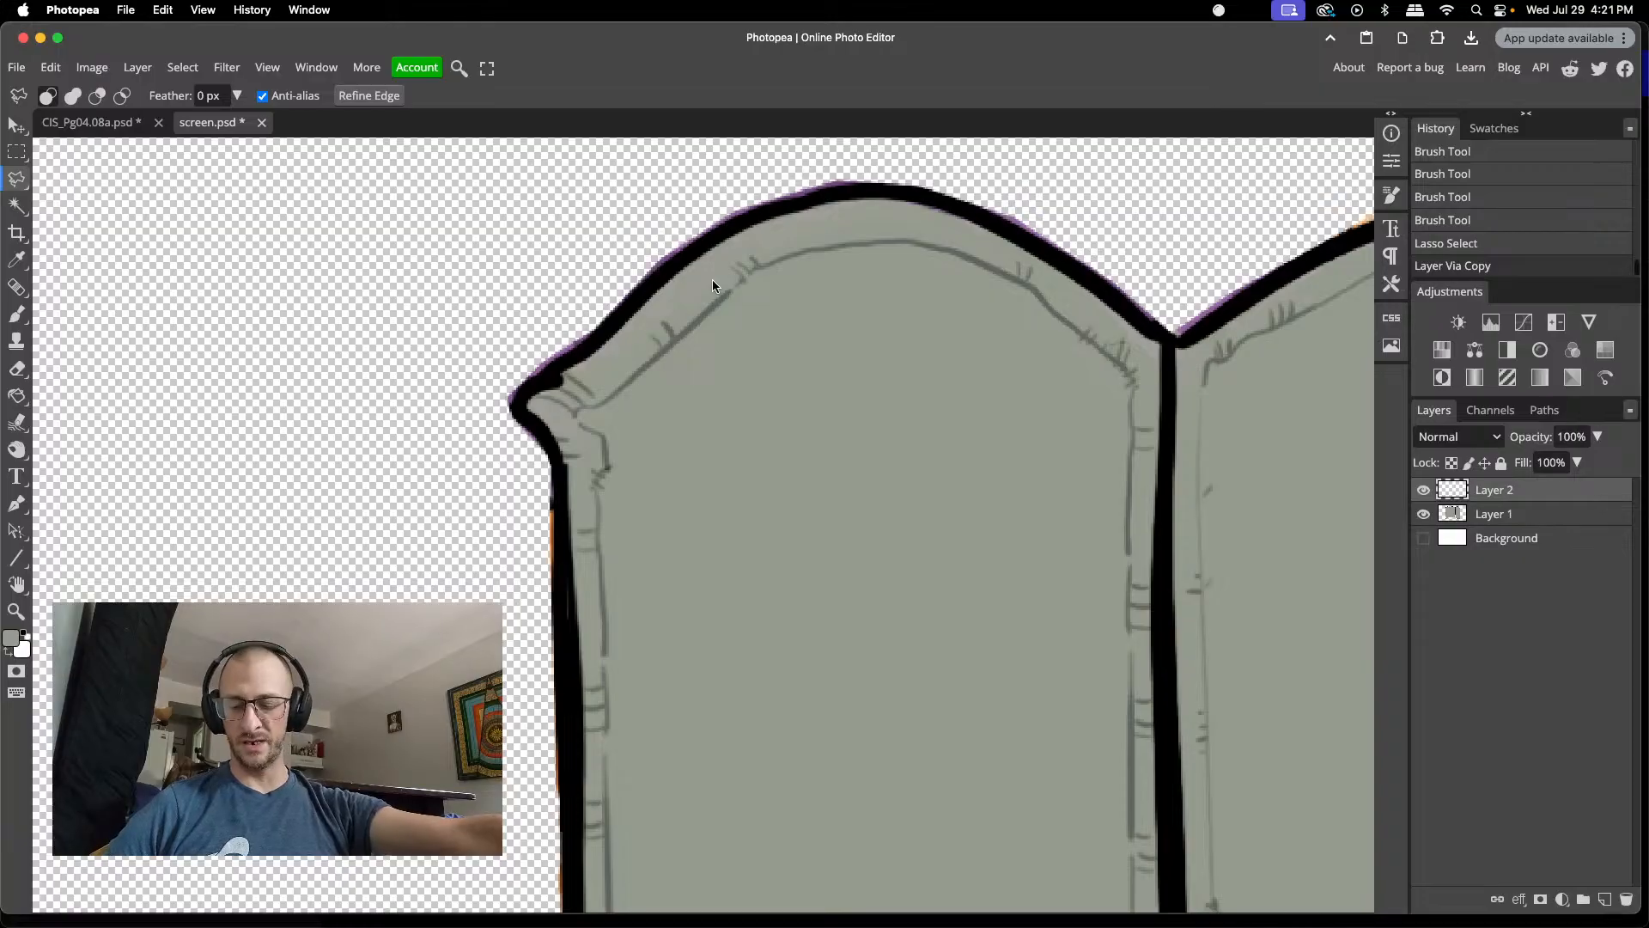
- Move the copied corner detail across to the right panel, near its upper outer corner
{"action": "key", "text": "v"}
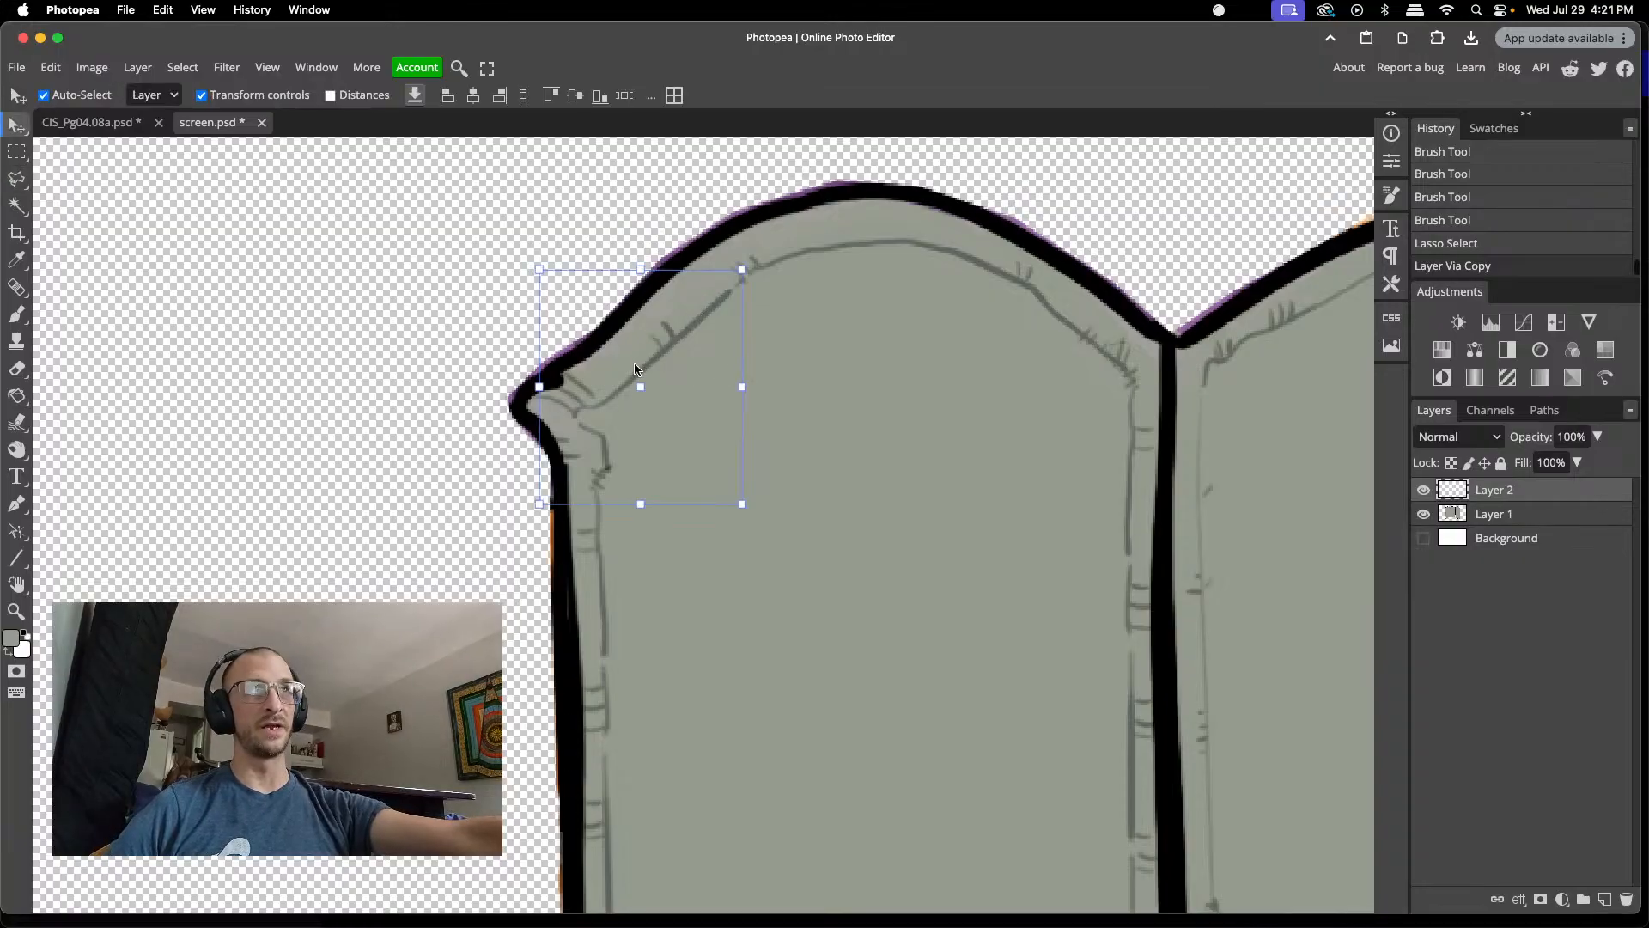
{"action": "left_click_drag", "start_coordinate": [651, 354], "coordinate": [1109, 488]}
{"action": "scroll", "coordinate": [916, 416], "scroll_direction": "right", "scroll_amount": 10}
{"action": "scroll", "coordinate": [1162, 440], "scroll_direction": "right", "scroll_amount": 10}
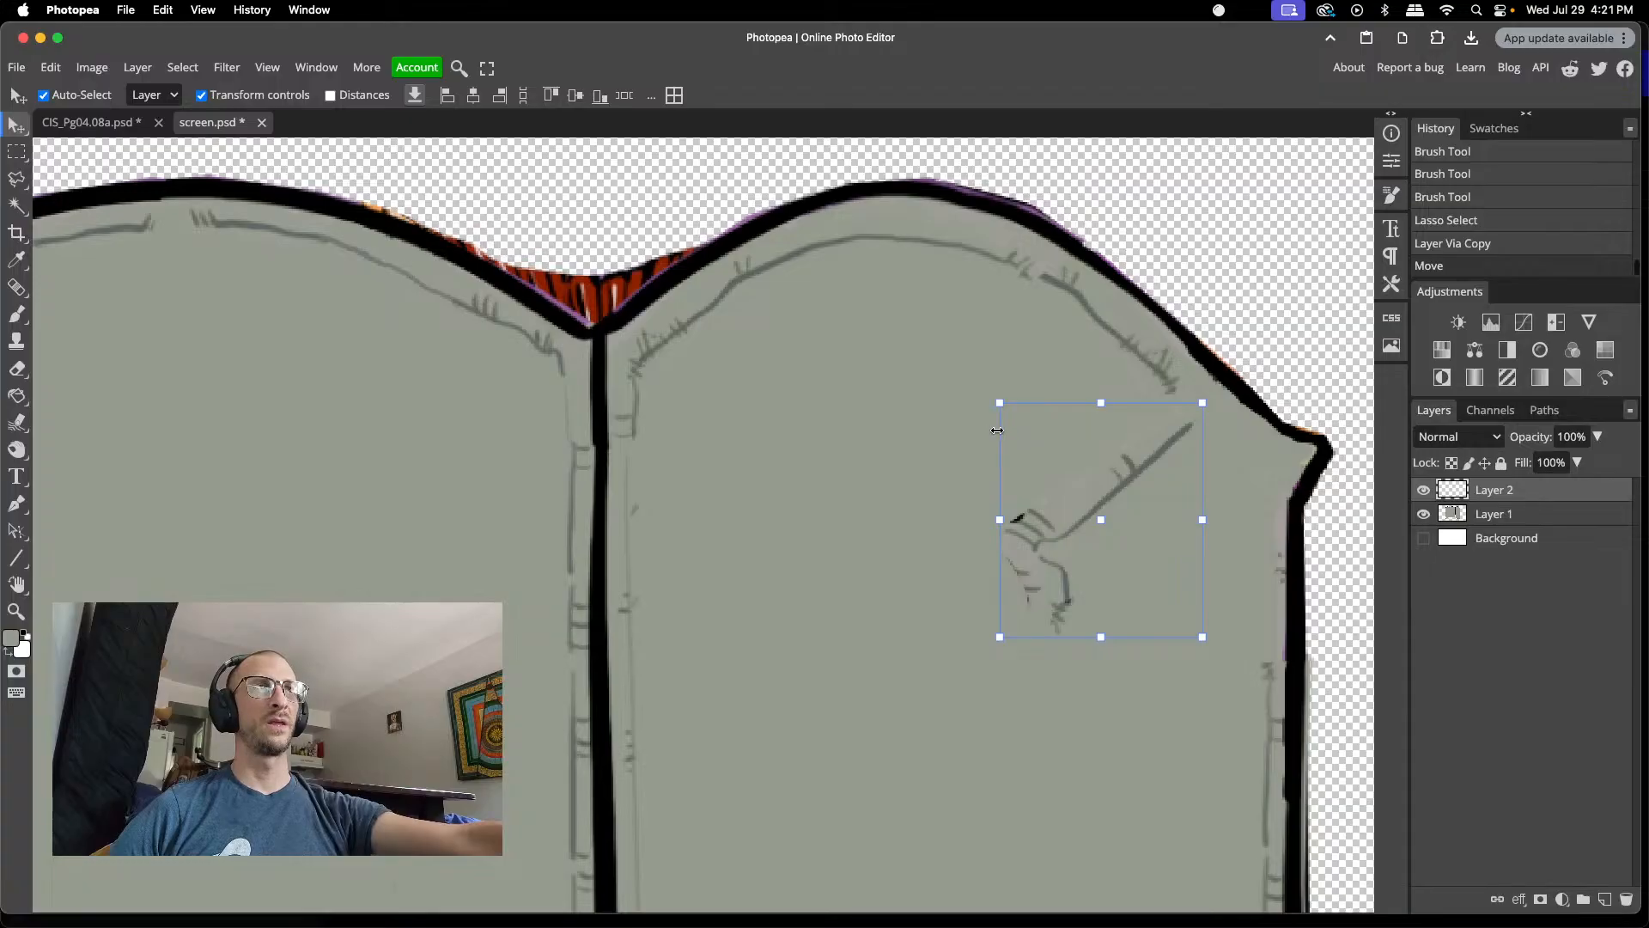
- Flip the copied corner detail horizontally by setting its transform width to -100%
{"action": "left_click_drag", "start_coordinate": [997, 431], "coordinate": [994, 430]}
{"action": "left_click", "coordinate": [229, 91]}
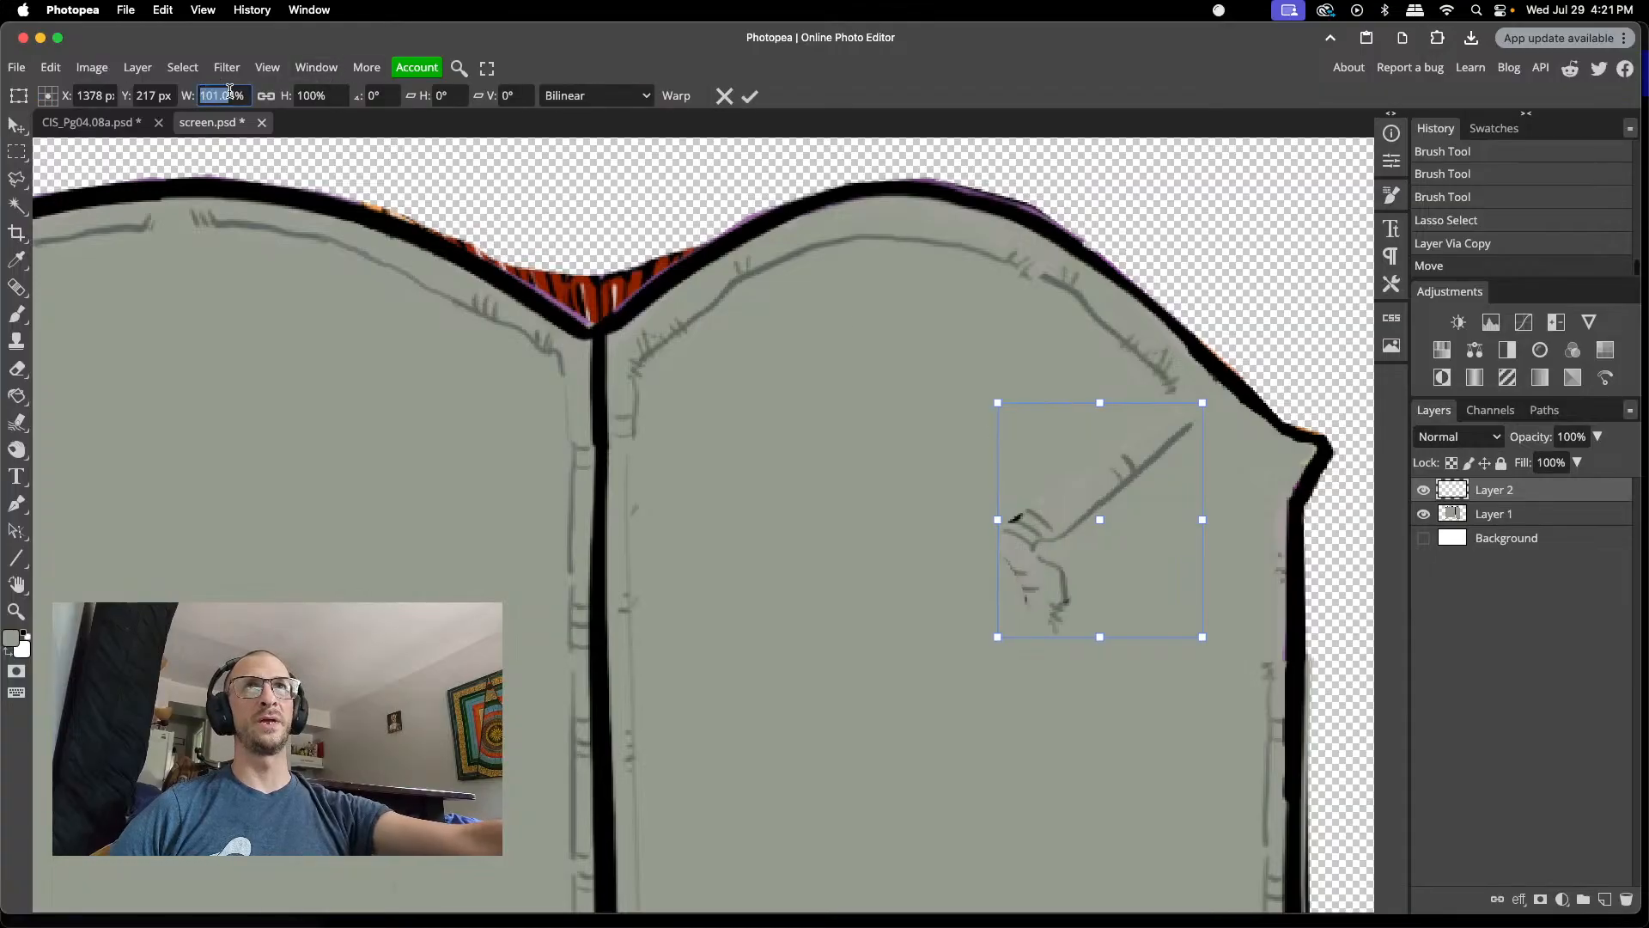
{"action": "type", "text": "100"}
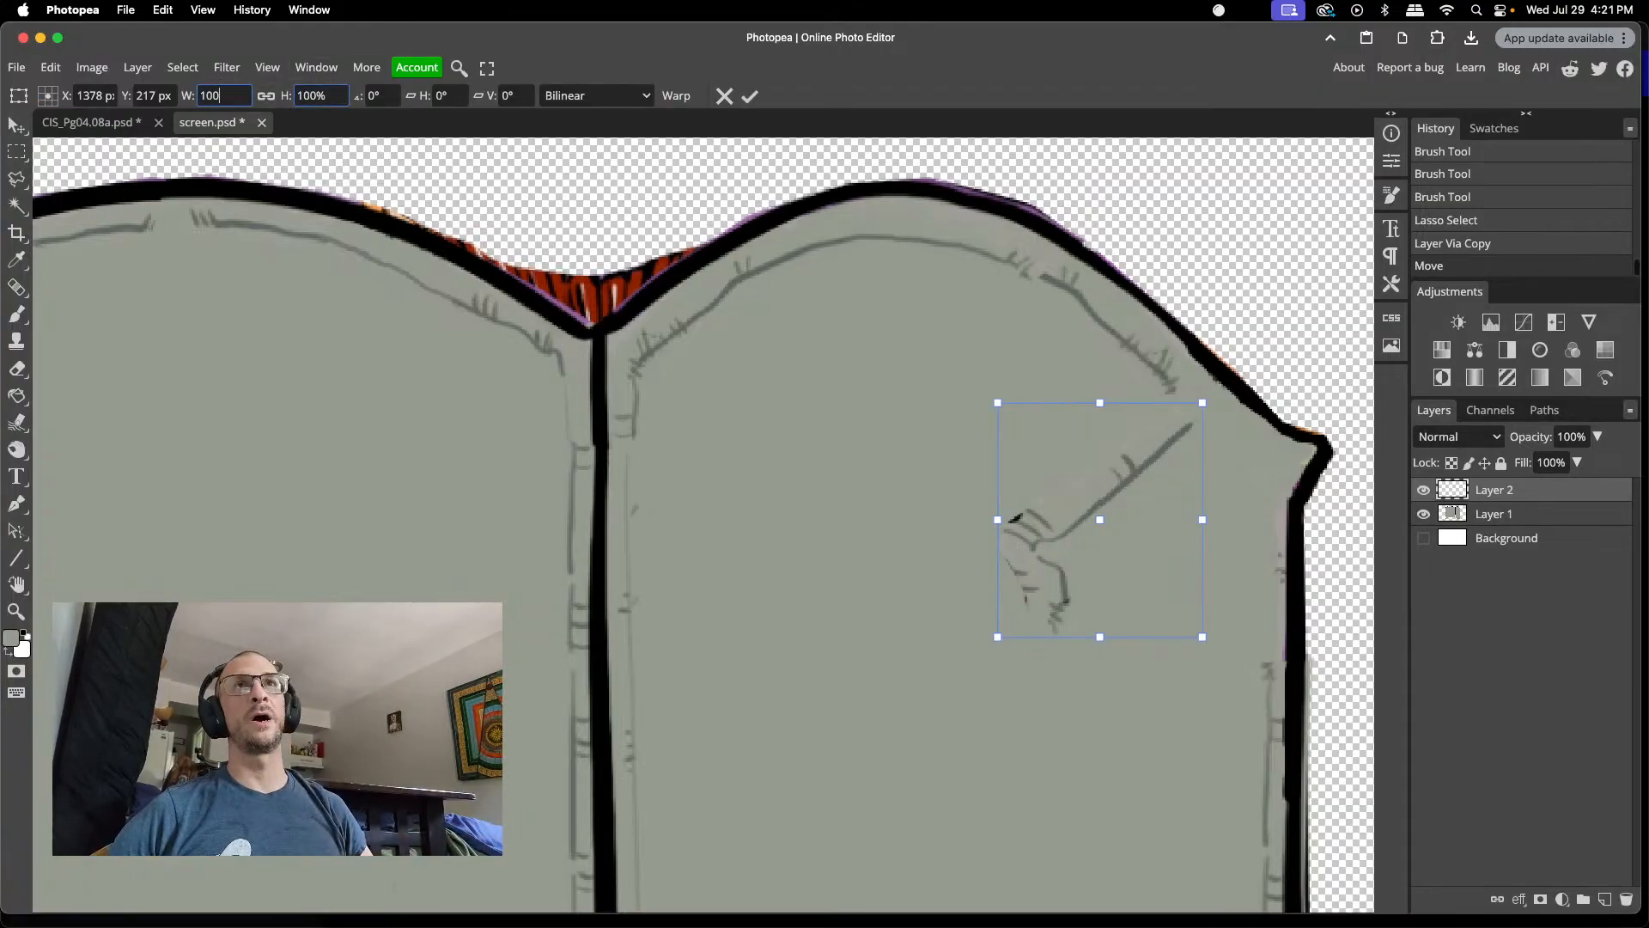
{"action": "key", "text": "Tab"}
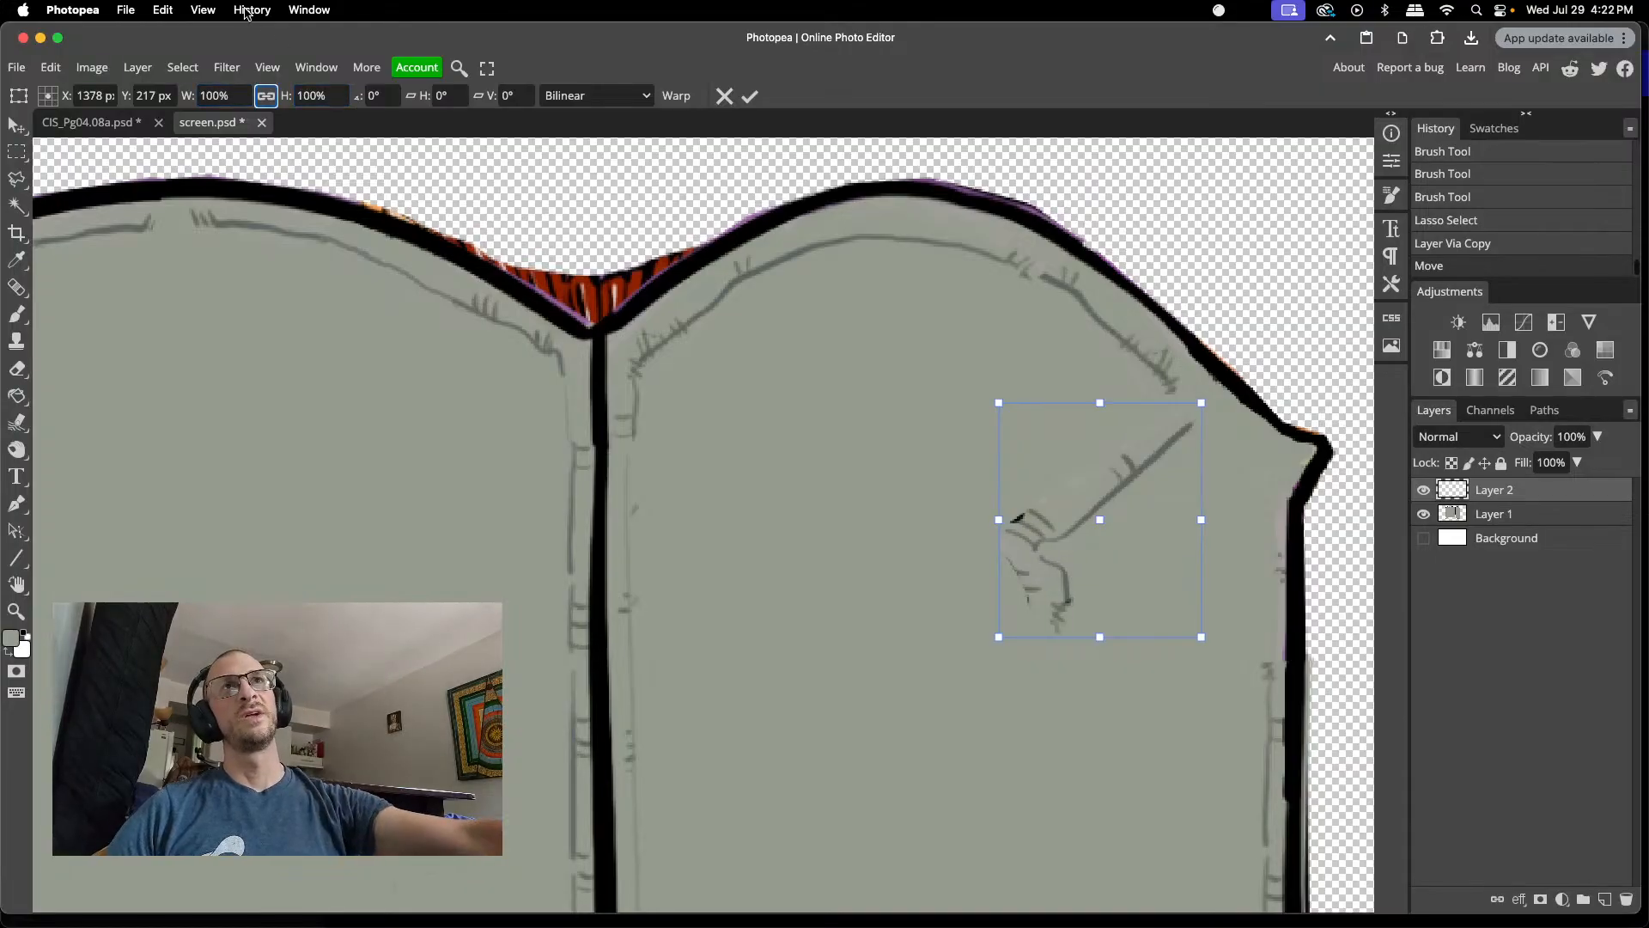
{"action": "left_click", "coordinate": [201, 95]}
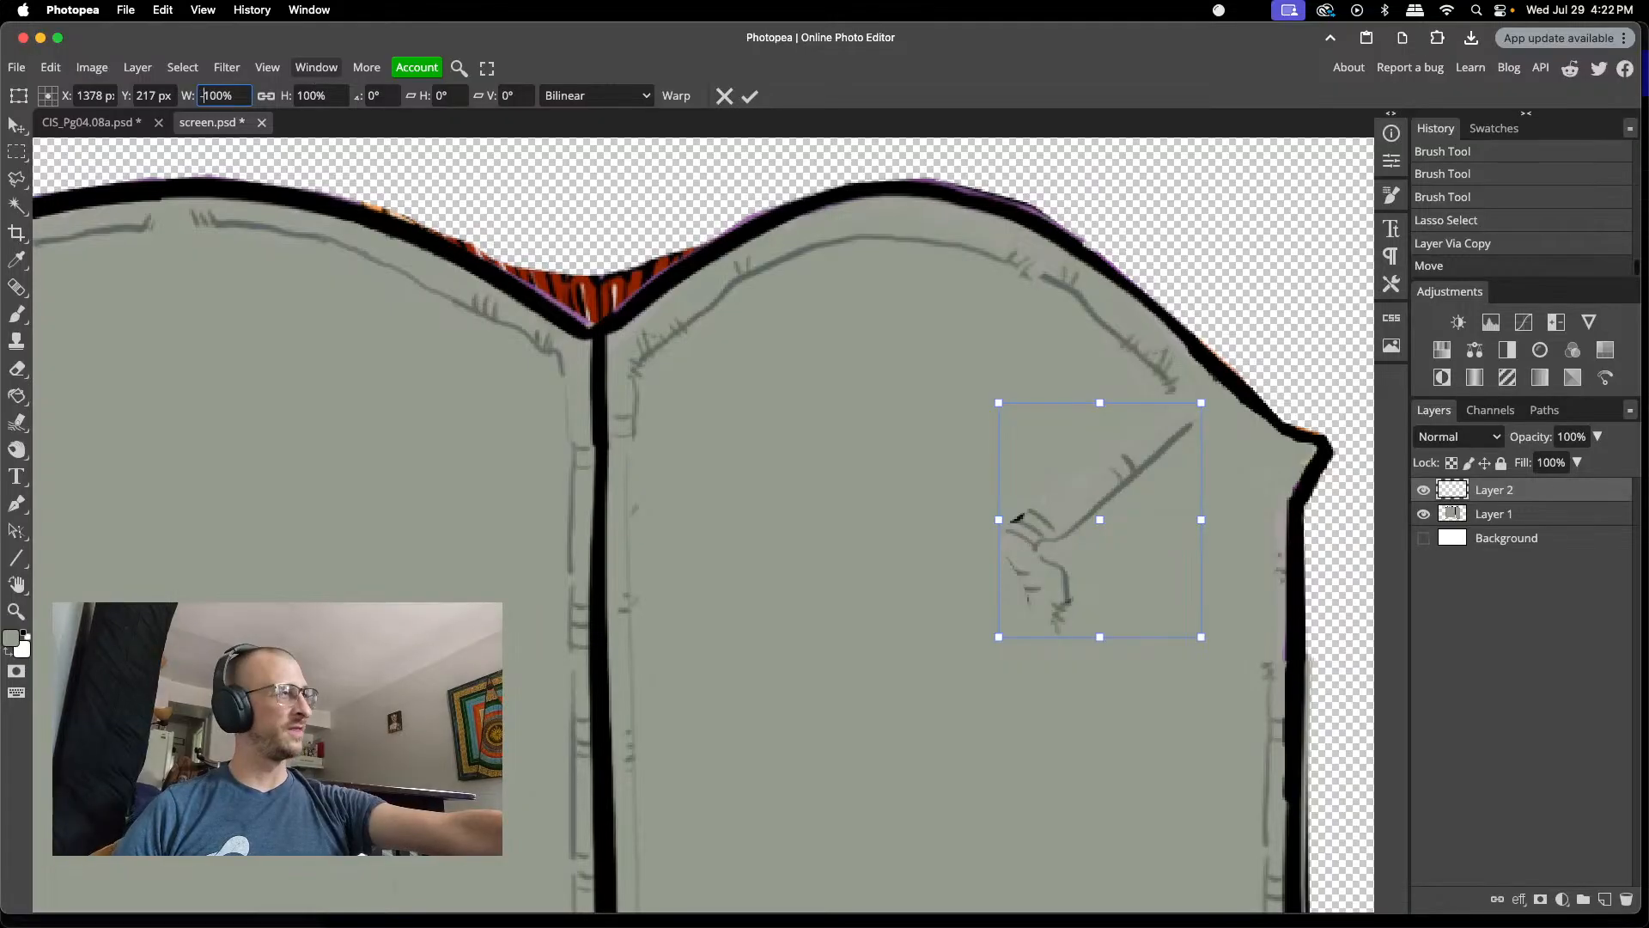
{"action": "type", "text": "-"}
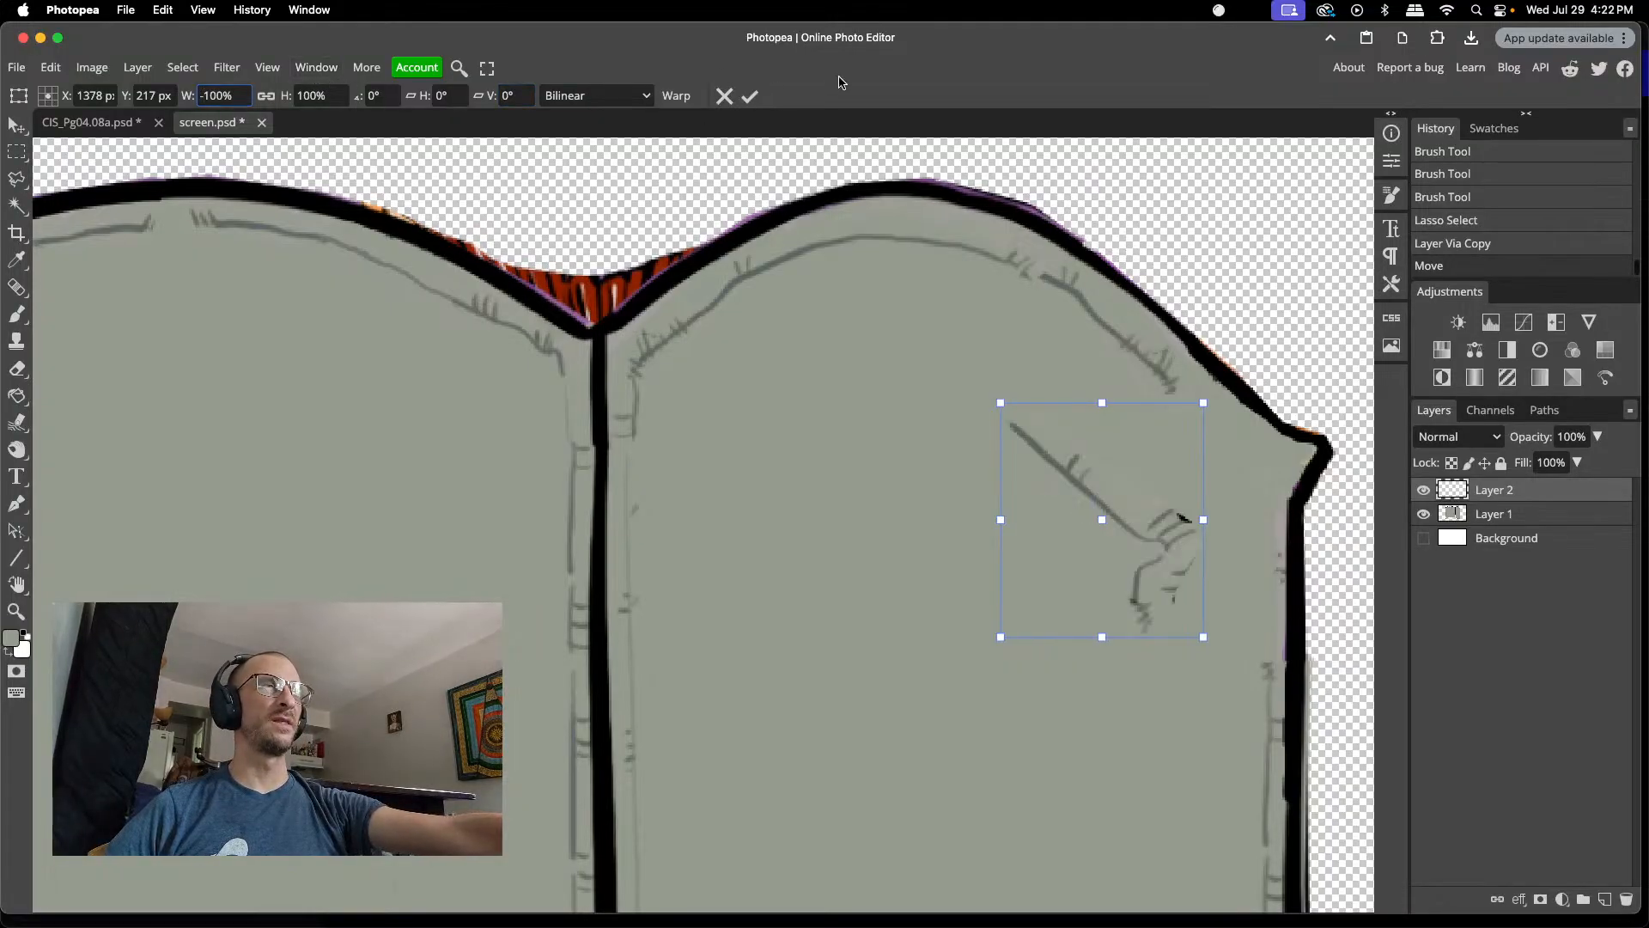
- Fit the flipped corner detail inside the right panel's outer corner, scaled to 57.29% width and 67.57% height and slightly rotated
{"action": "mouse_move", "coordinate": [1120, 489]}
{"action": "left_mouse_down"}
{"action": "mouse_move", "coordinate": [1245, 451]}
{"action": "mouse_move", "coordinate": [1276, 475]}
{"action": "left_mouse_up"}
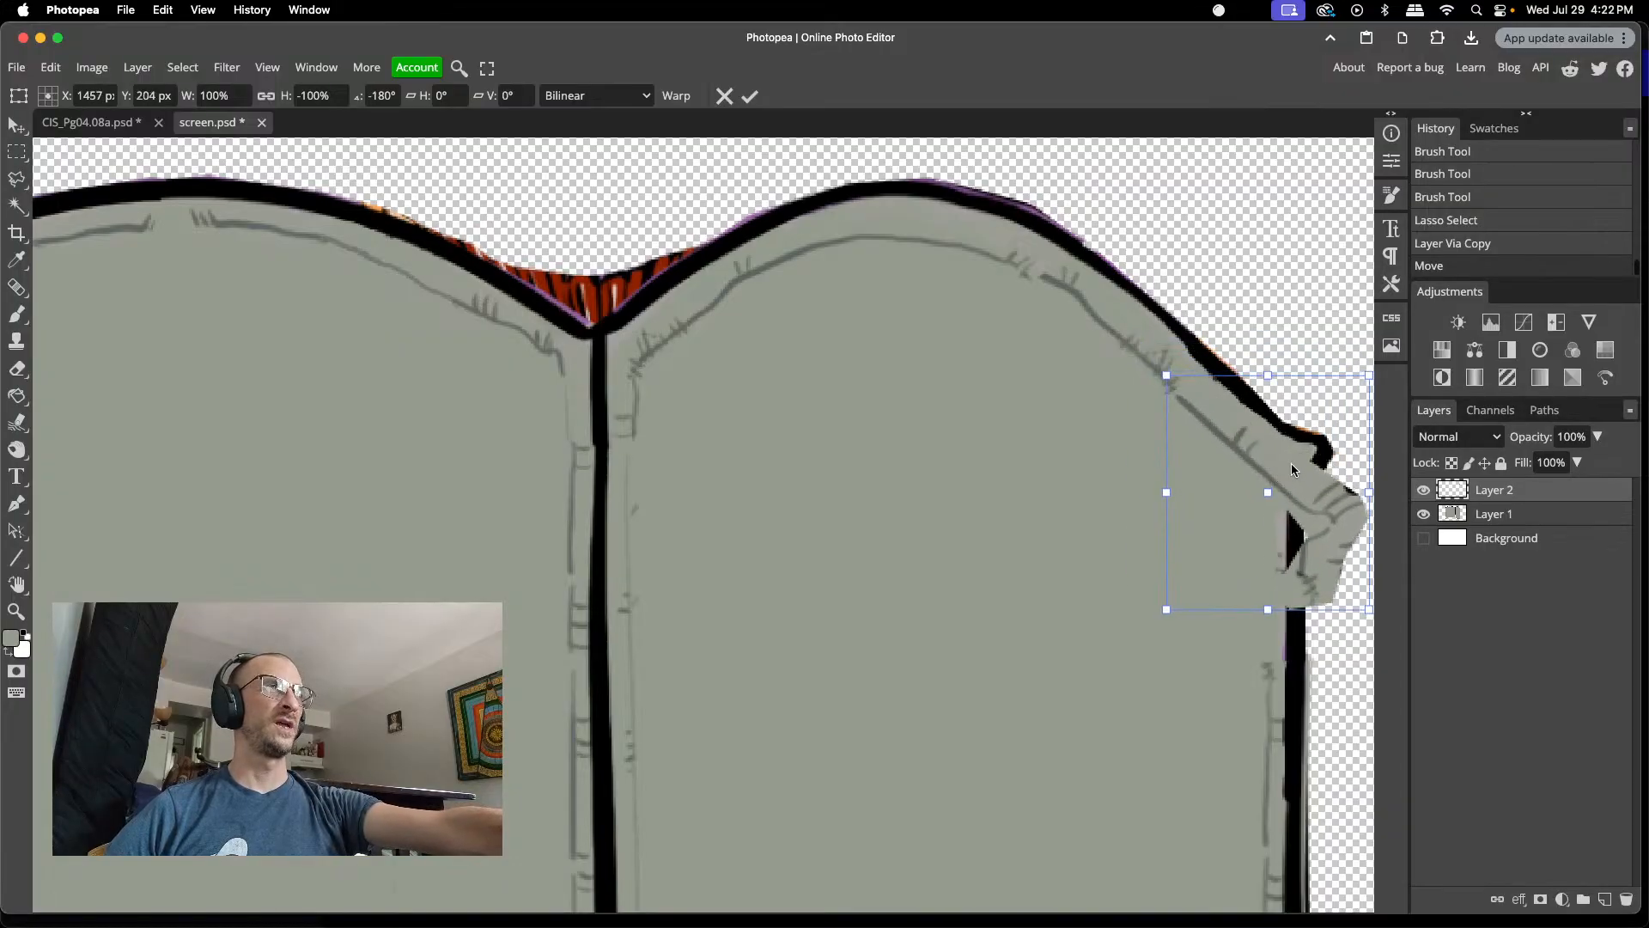
{"action": "scroll", "coordinate": [1213, 447], "scroll_direction": "right", "scroll_amount": 5}
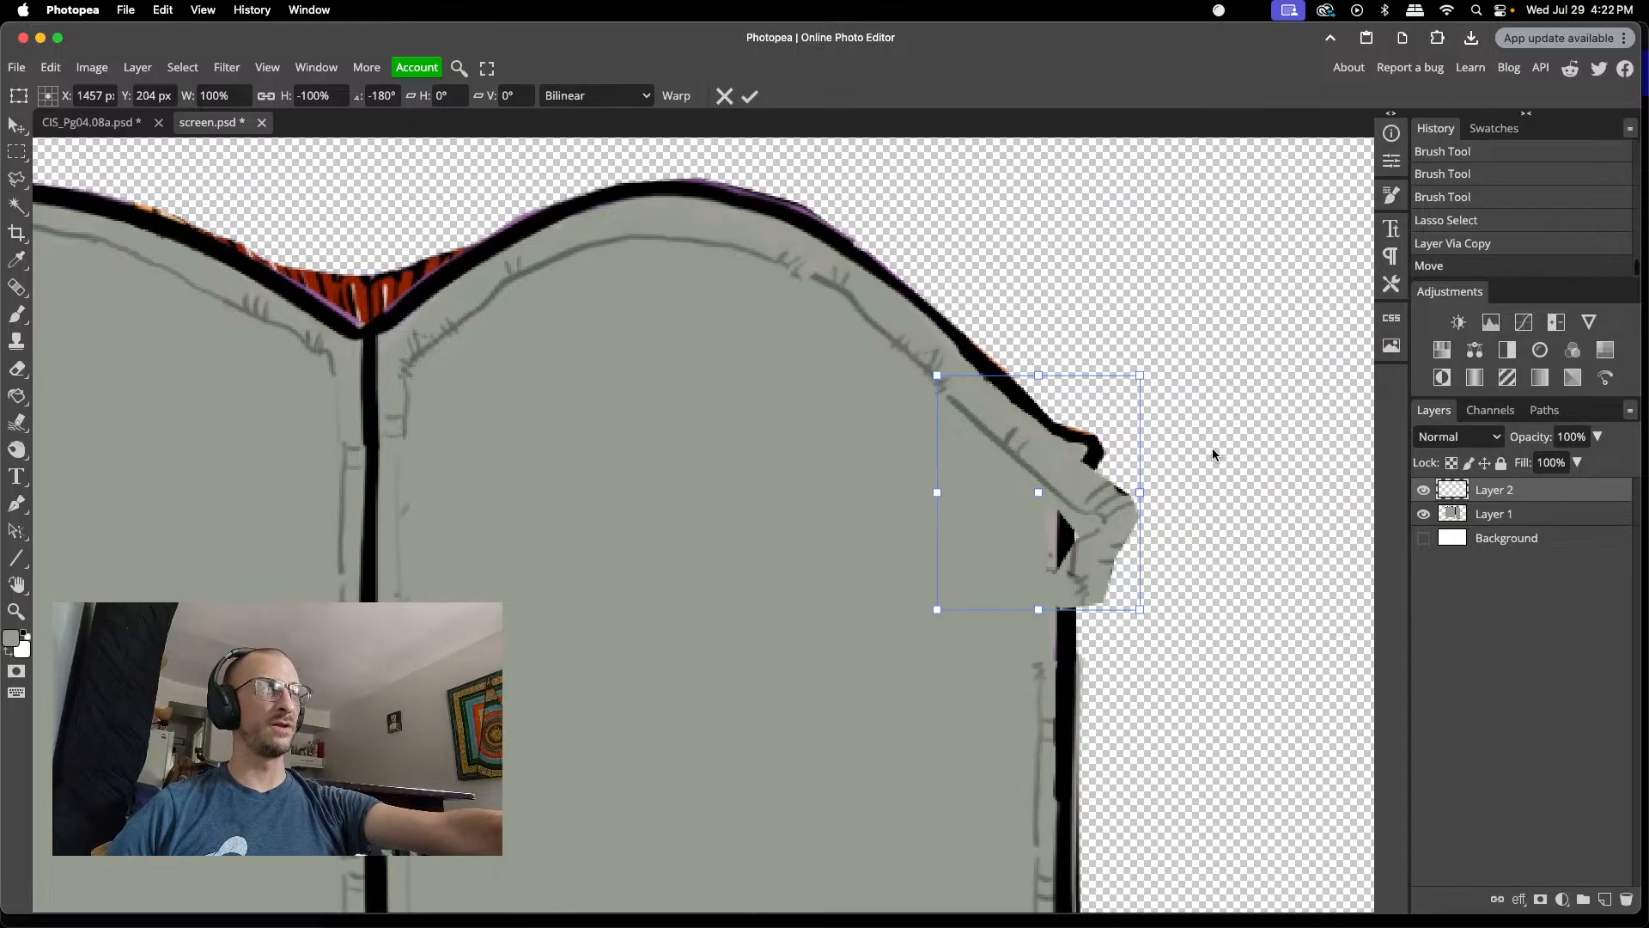
{"action": "left_click_drag", "start_coordinate": [1140, 494], "coordinate": [1054, 497]}
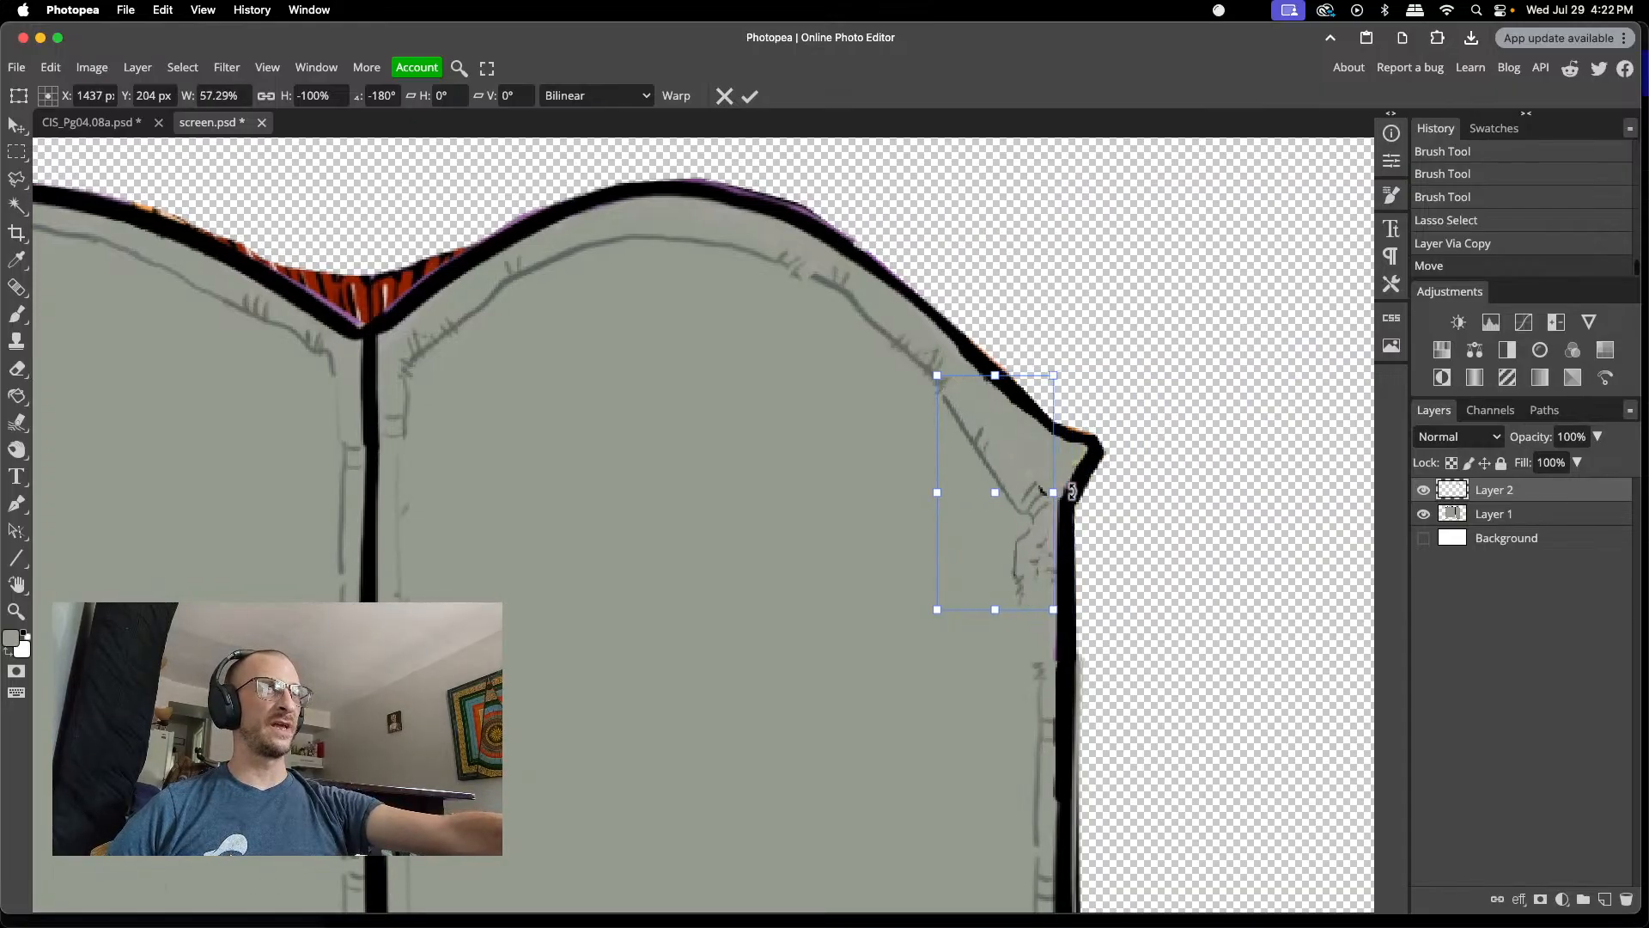
{"action": "left_click_drag", "start_coordinate": [996, 609], "coordinate": [1004, 534]}
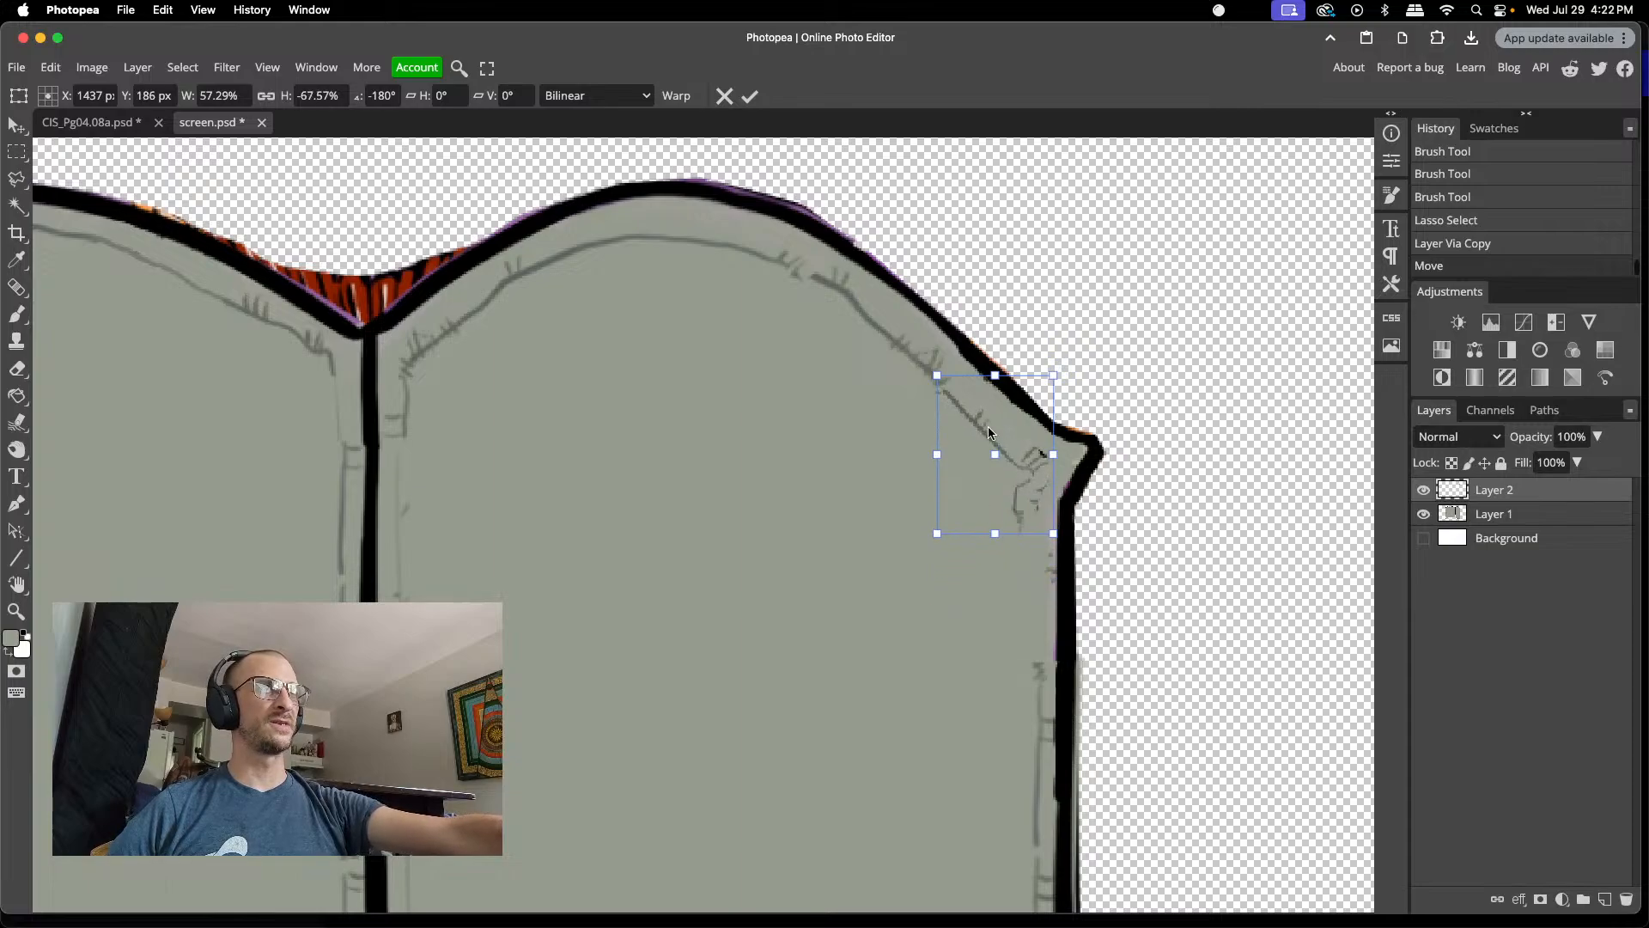
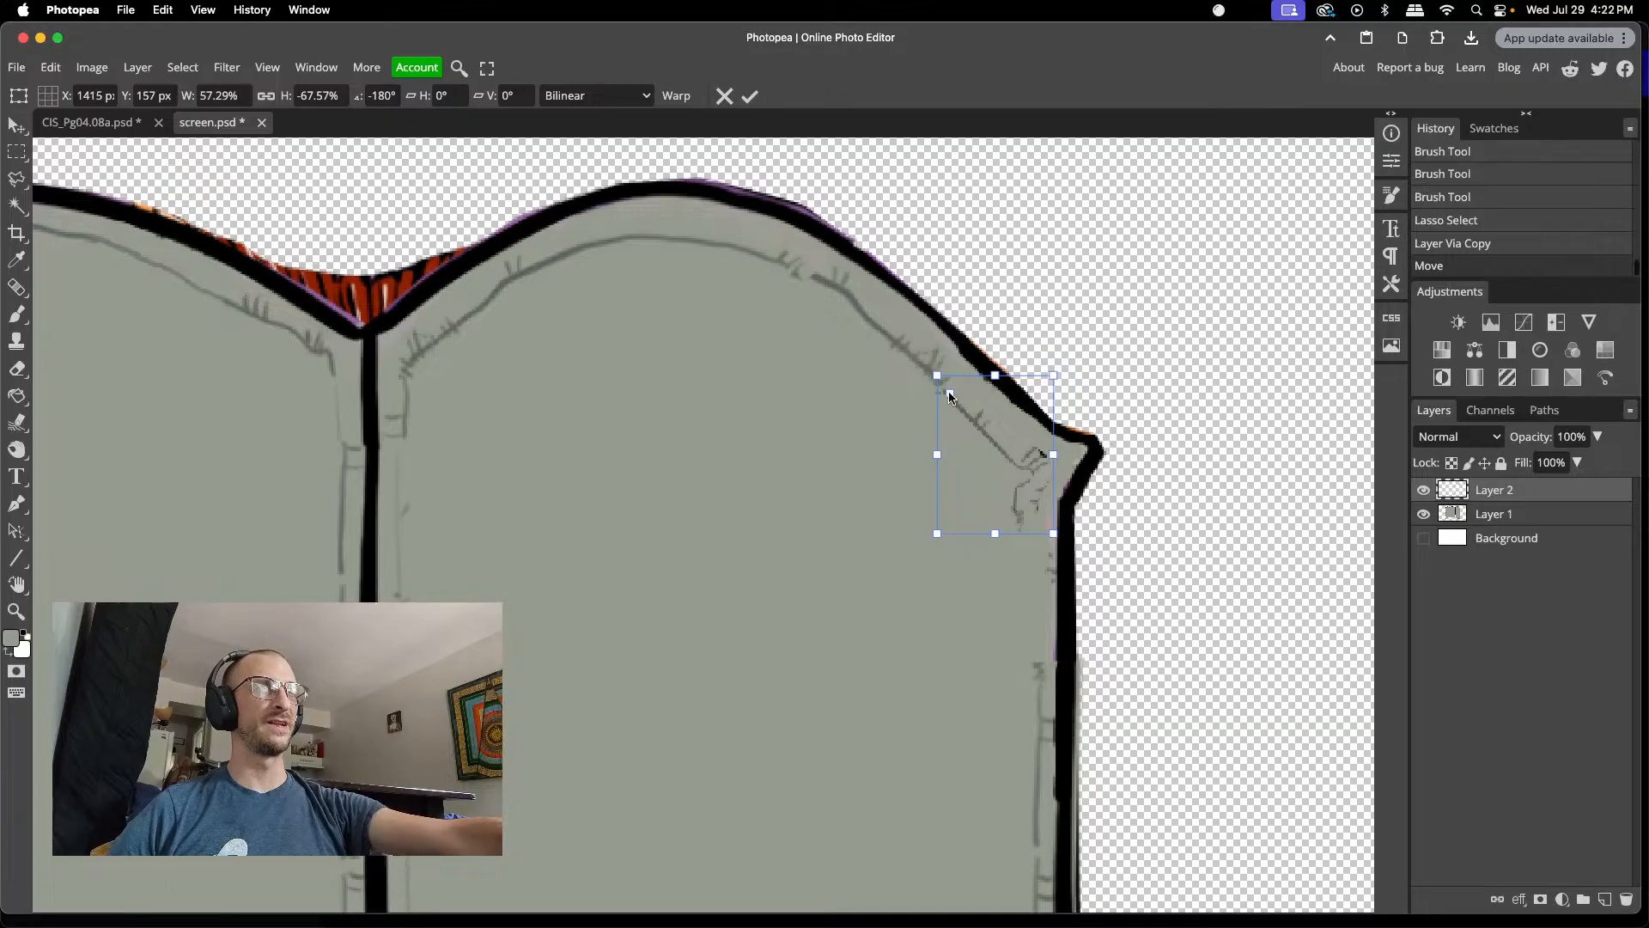
{"action": "mouse_move", "coordinate": [1067, 541]}
{"action": "left_mouse_down"}
{"action": "mouse_move", "coordinate": [1074, 505]}
{"action": "mouse_move", "coordinate": [1073, 525]}
{"action": "left_mouse_up"}
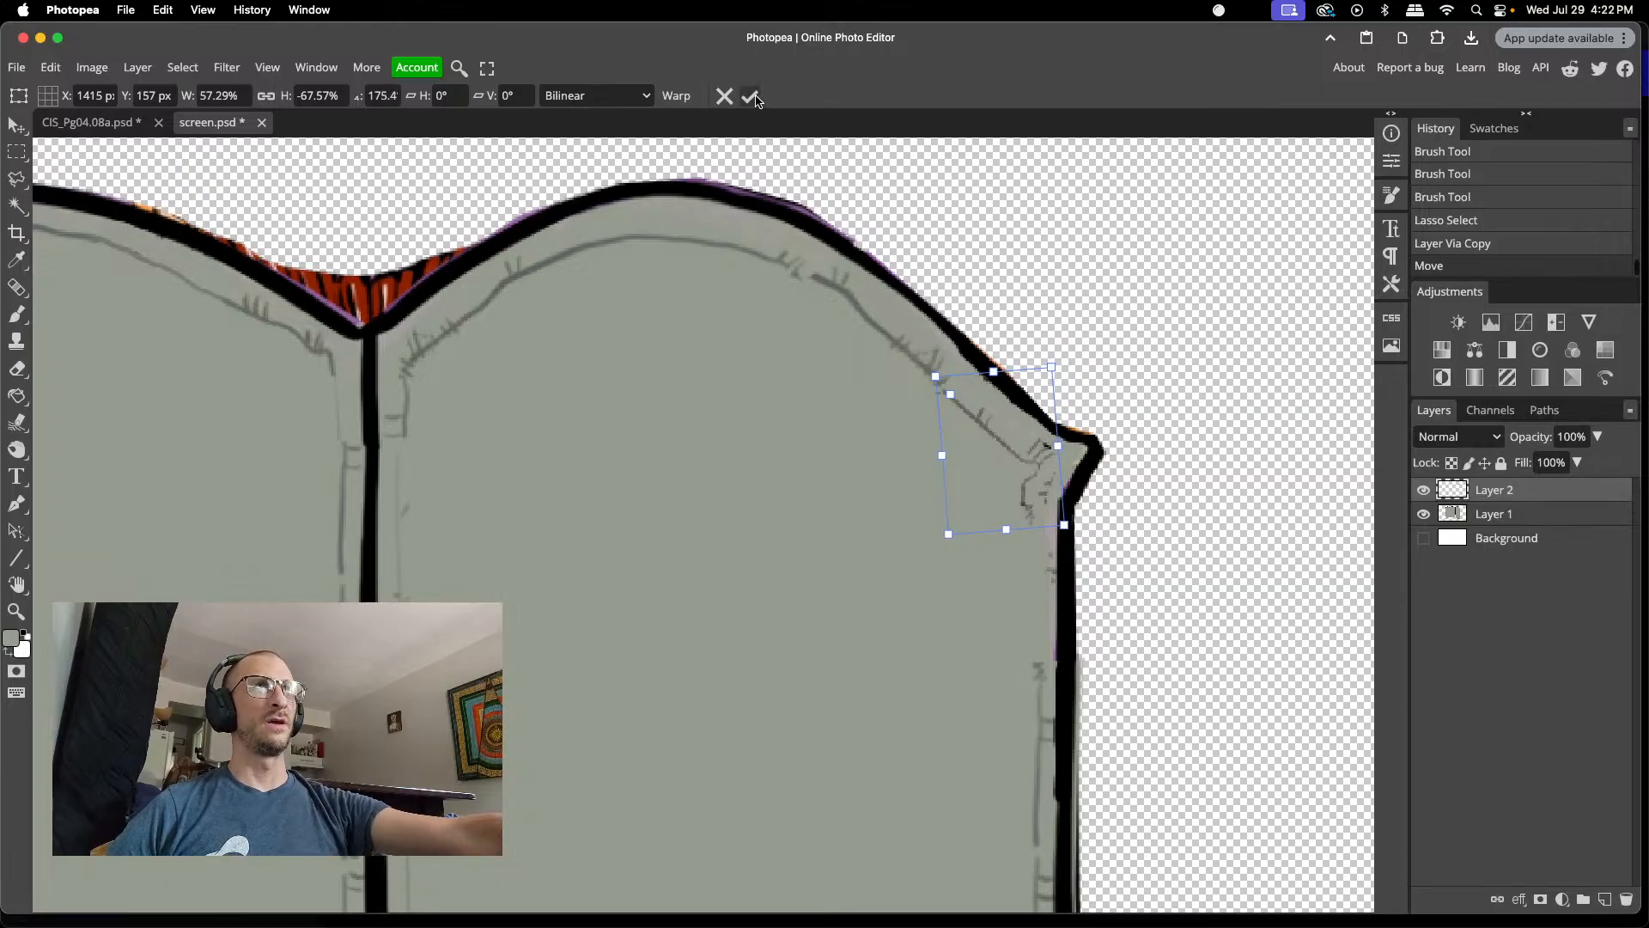
{"action": "key", "text": "Return"}
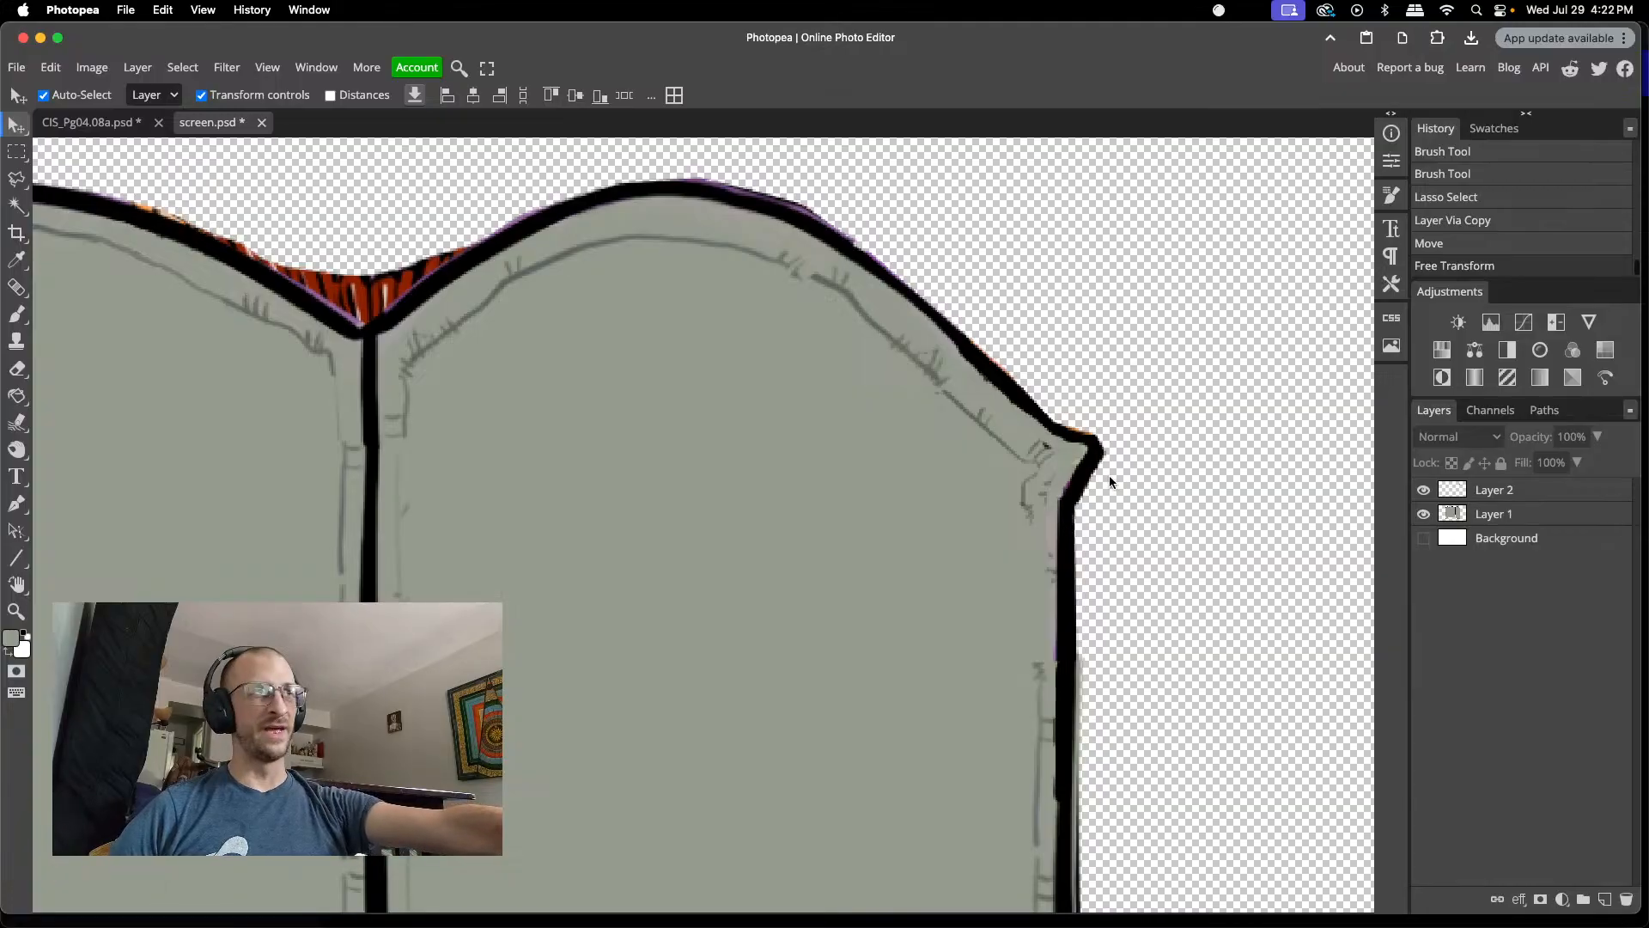
- Inspect the fitted corner detail against the right panel's arch, inner frame line and side outline
{"action": "scroll", "coordinate": [1107, 621], "scroll_direction": "down", "scroll_amount": 5}
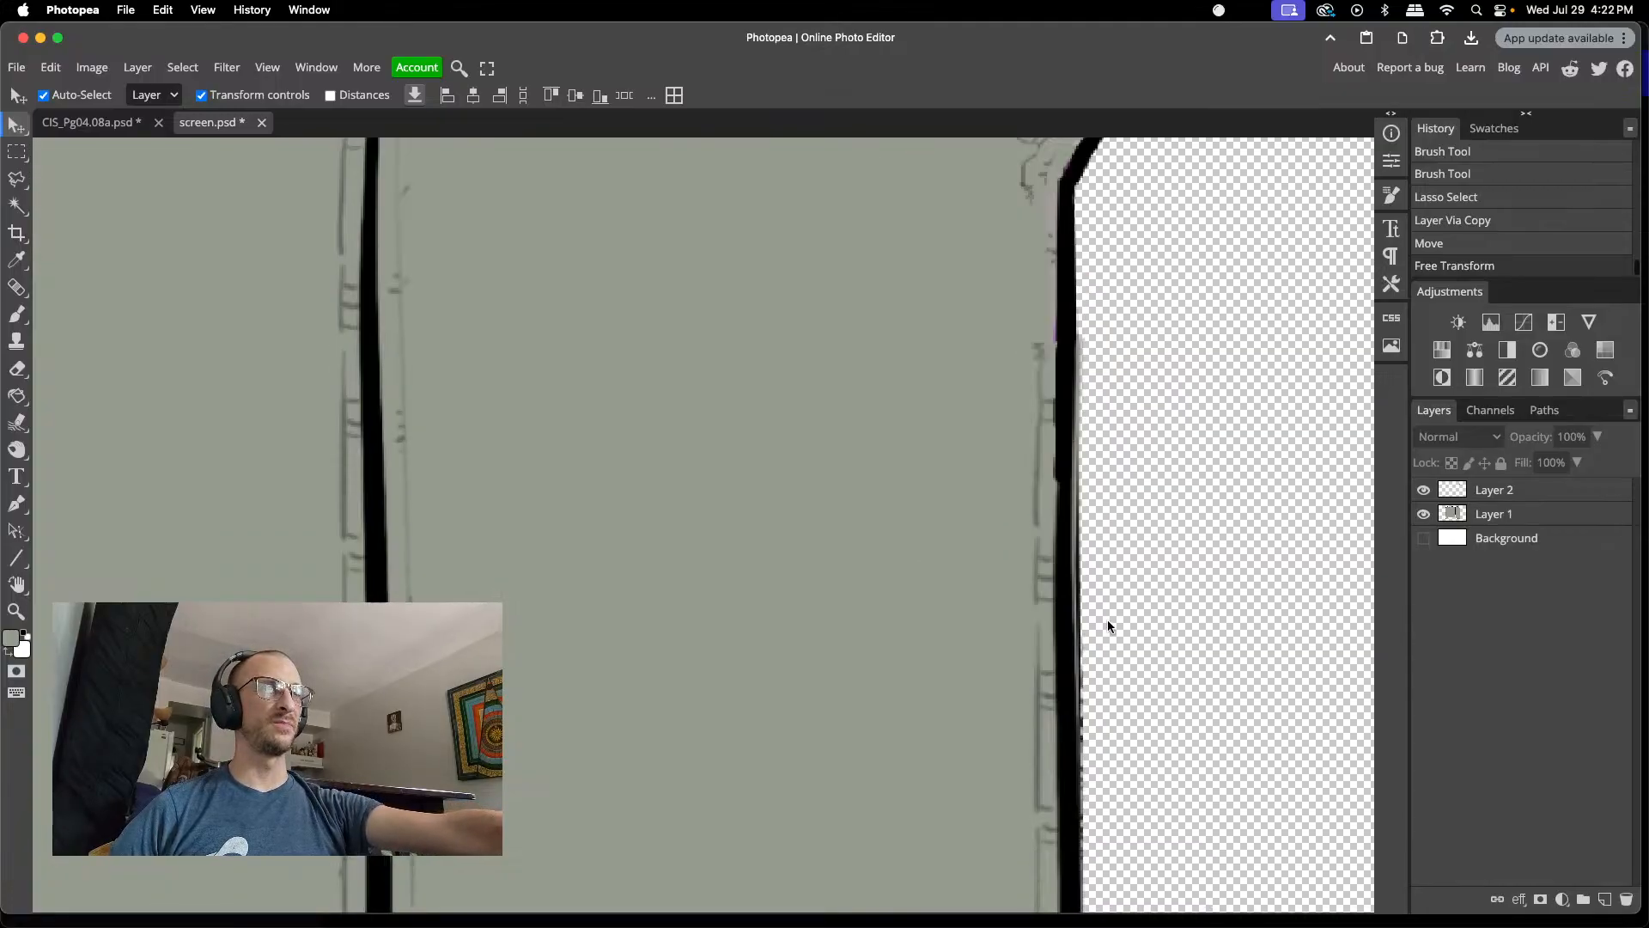
{"action": "scroll", "coordinate": [1106, 620], "scroll_direction": "up", "scroll_amount": 4}
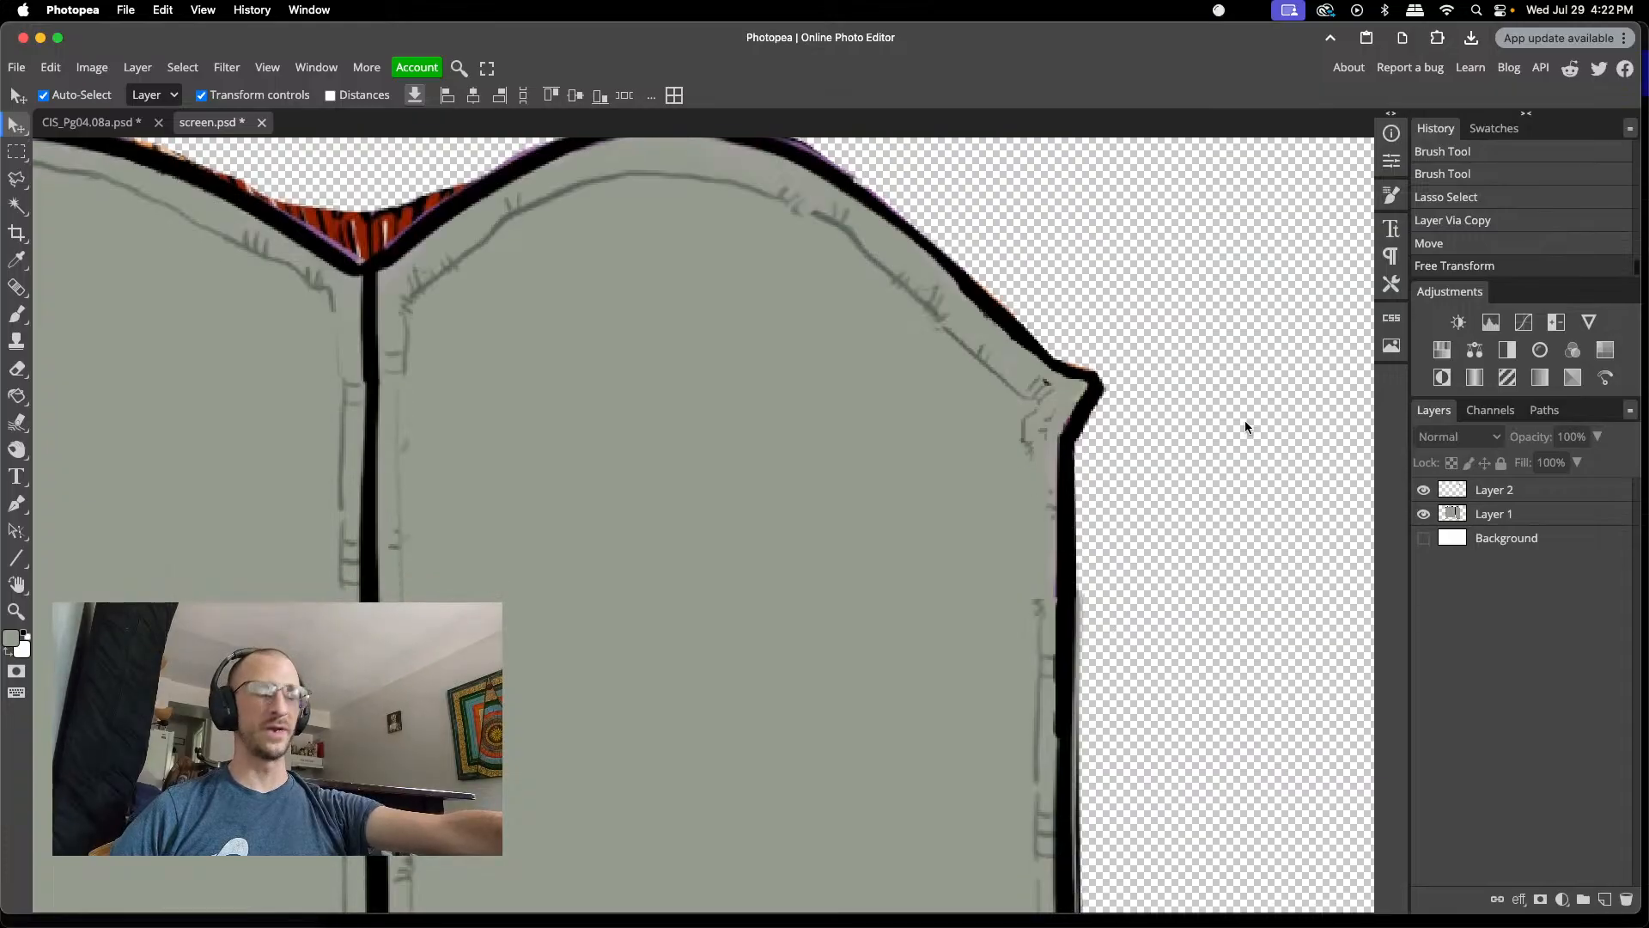
{"action": "scroll", "coordinate": [1081, 472], "scroll_direction": "left", "scroll_amount": 5}
{"action": "scroll", "coordinate": [1081, 472], "scroll_direction": "right", "scroll_amount": 4}
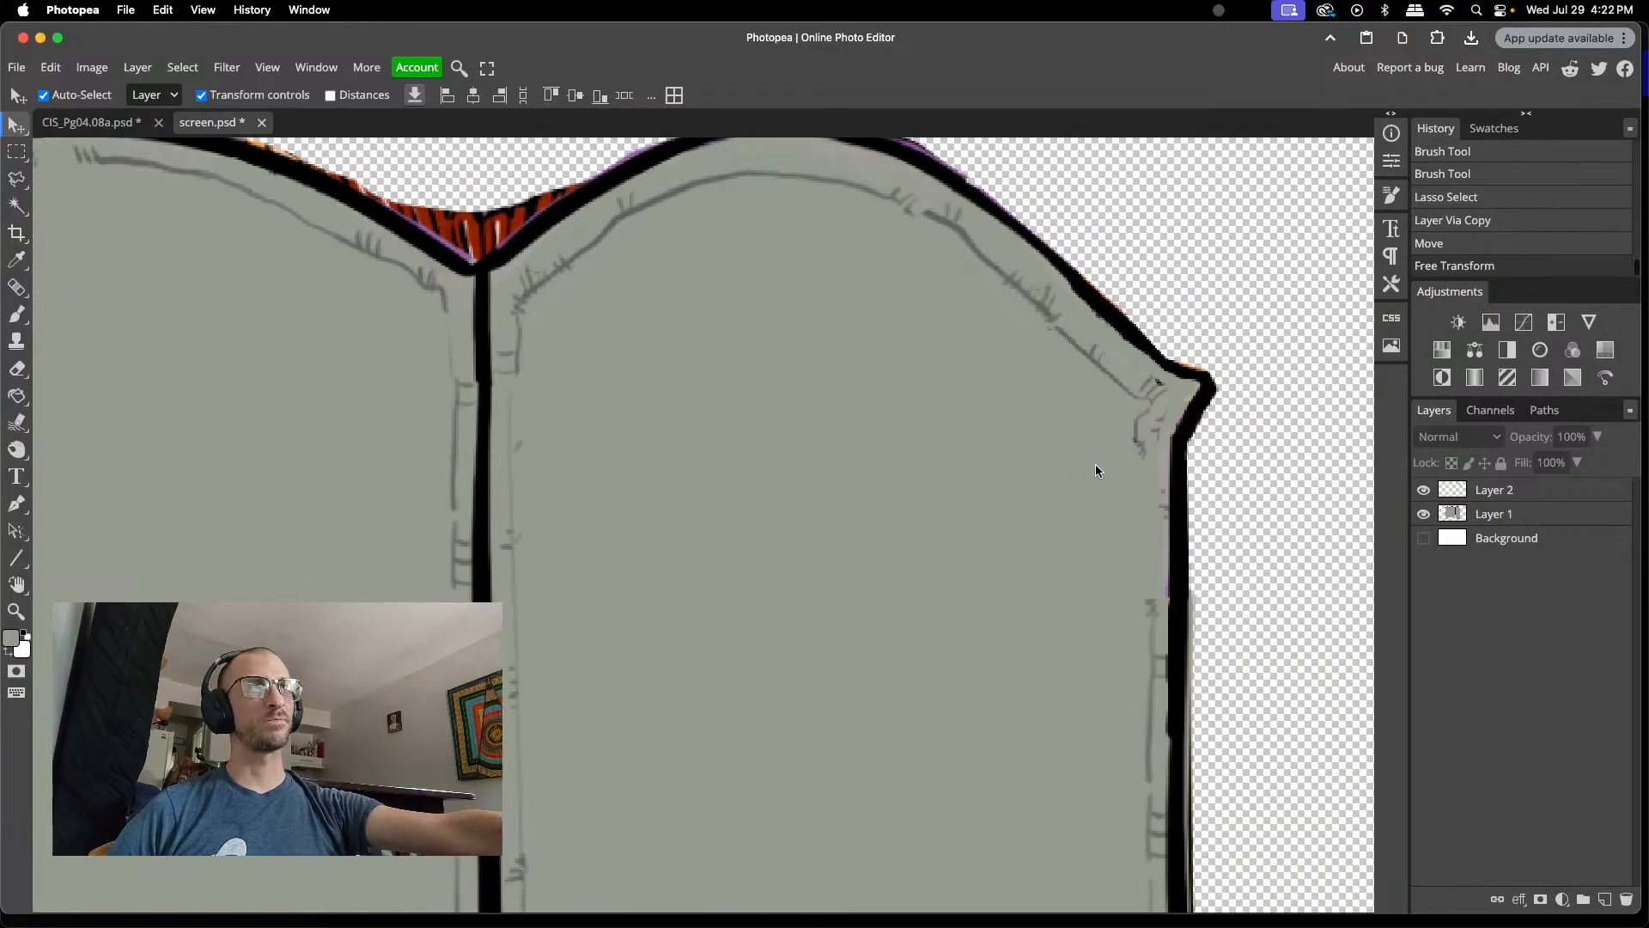
{"action": "scroll", "coordinate": [1095, 471], "scroll_direction": "right", "scroll_amount": 1}
{"action": "scroll", "coordinate": [1089, 411], "scroll_direction": "up", "scroll_amount": 3}
{"action": "scroll", "coordinate": [1088, 463], "scroll_direction": "down", "scroll_amount": 3}
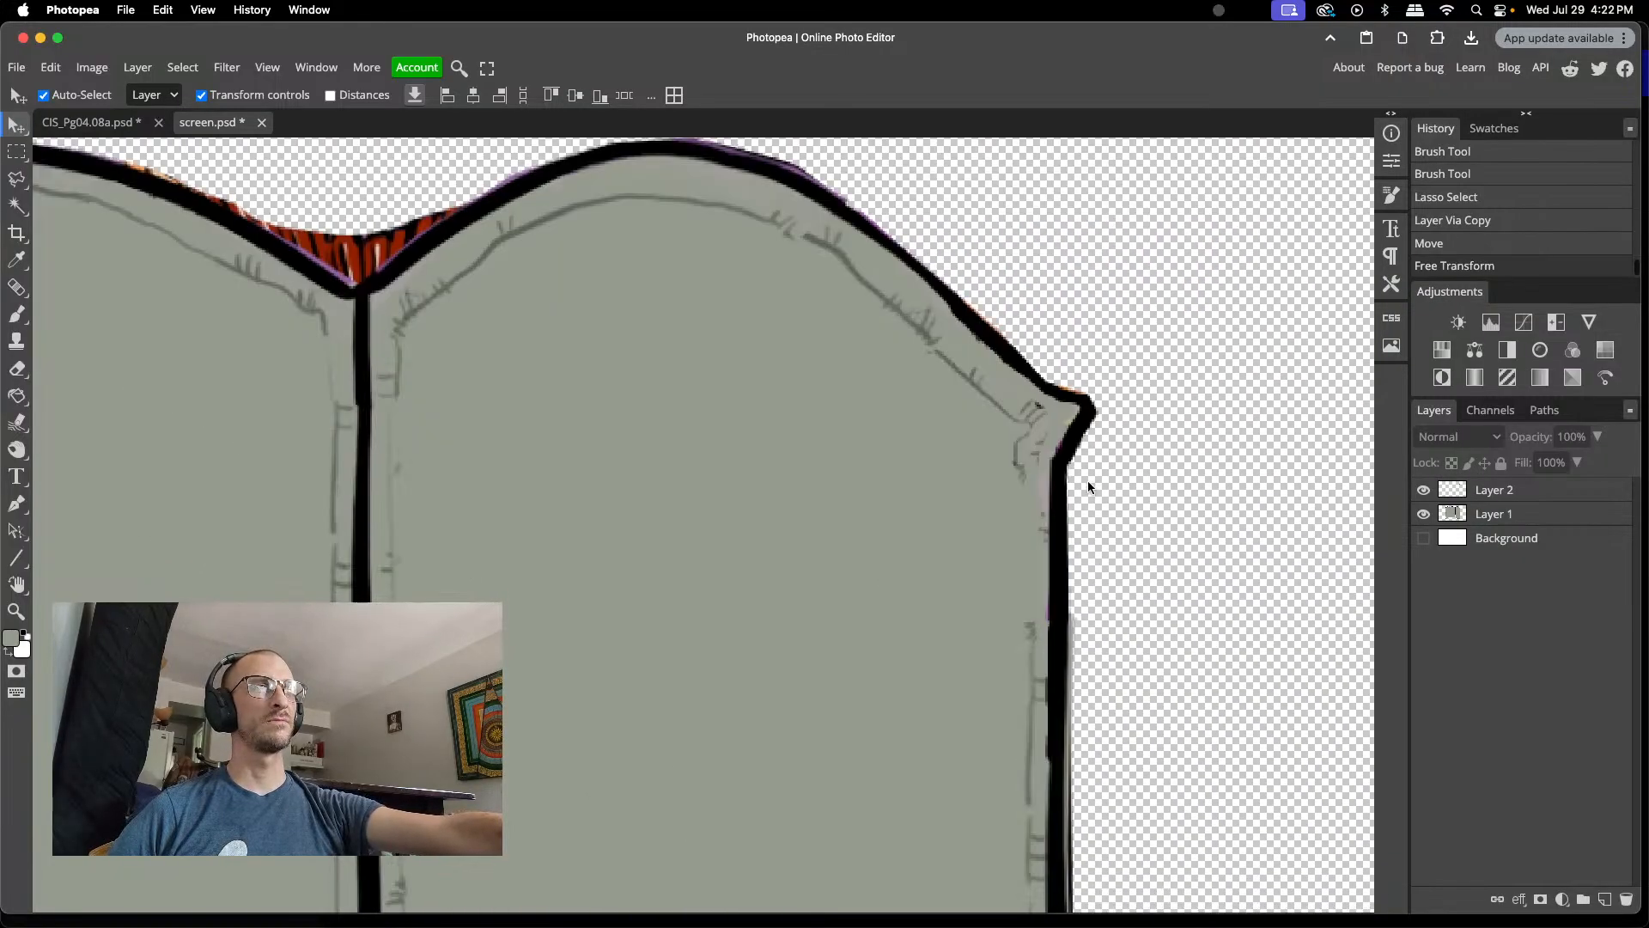
{"action": "scroll", "coordinate": [1089, 446], "scroll_direction": "right", "scroll_amount": 3}
- Erase the small dark leftover mark beside the corner detail on Layer 2 with a 1 px eraser
{"action": "scroll", "coordinate": [1089, 445], "scroll_direction": "up", "scroll_amount": 5}
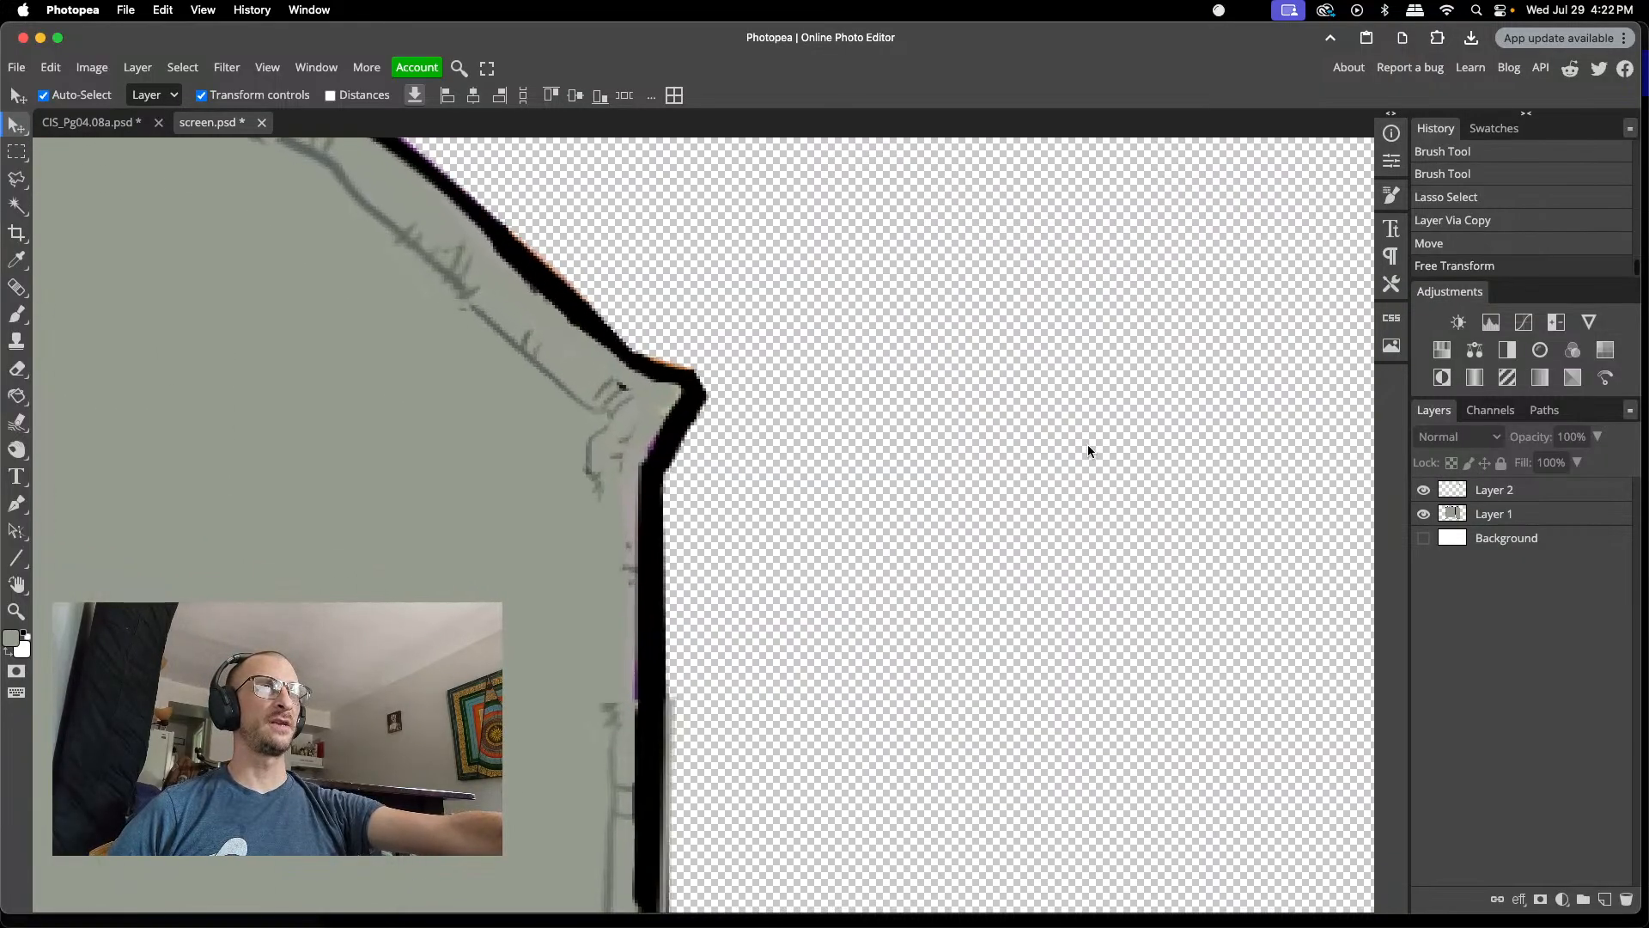
{"action": "scroll", "coordinate": [471, 371], "scroll_direction": "up", "scroll_amount": 2}
{"action": "scroll", "coordinate": [471, 371], "scroll_direction": "up", "scroll_amount": 1}
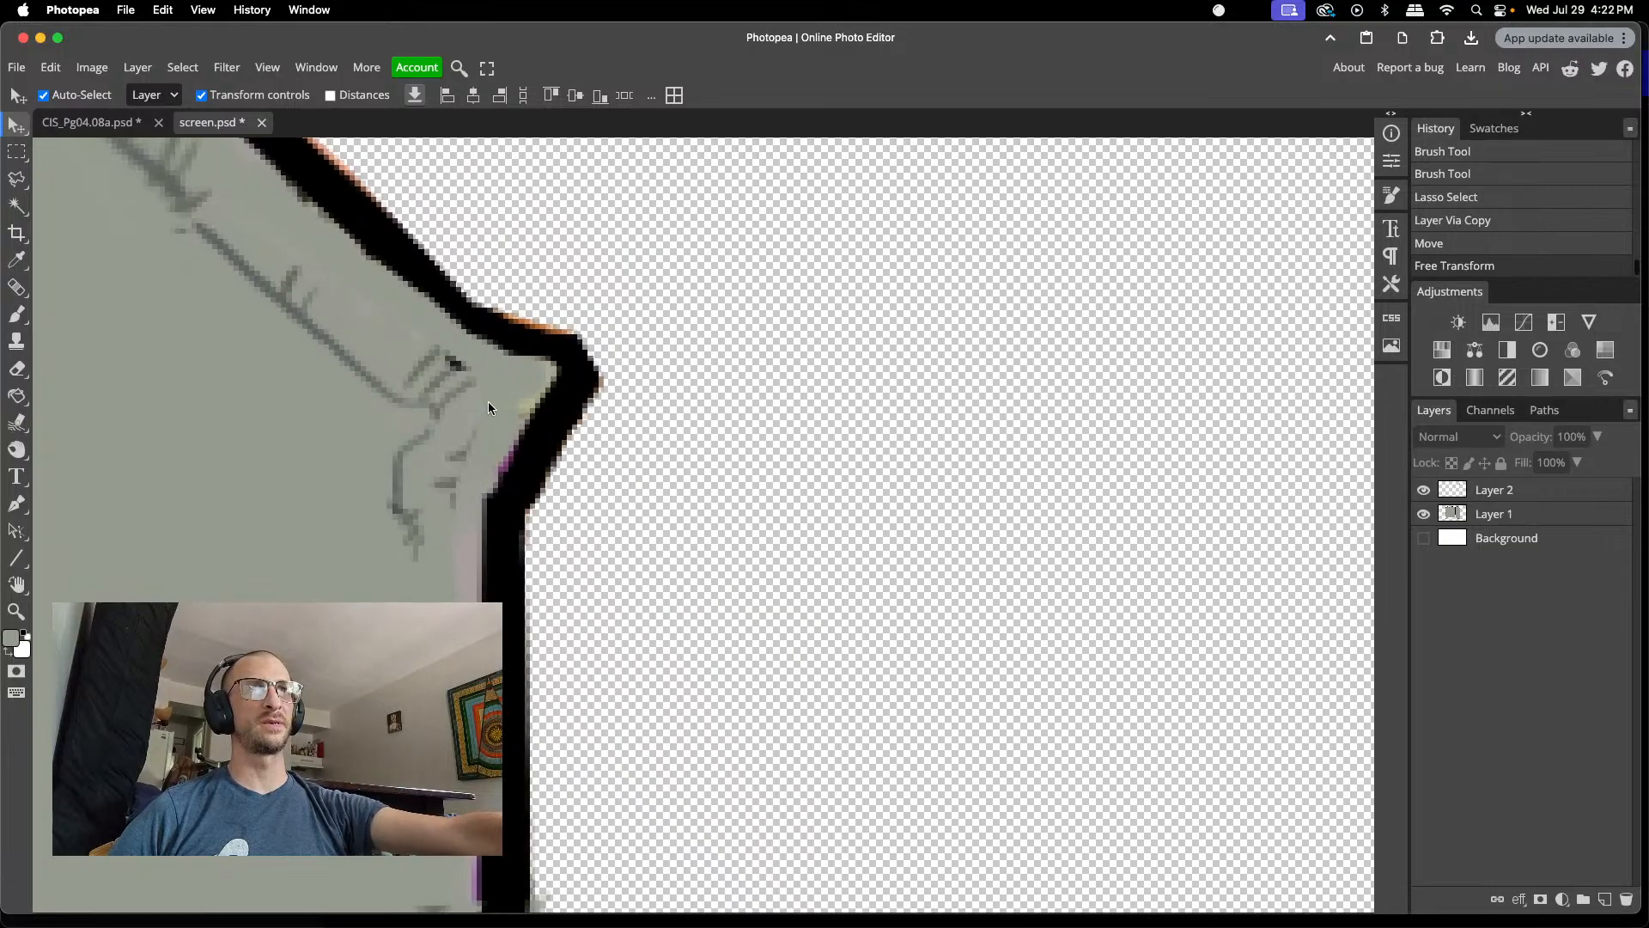
{"action": "key", "text": "e"}
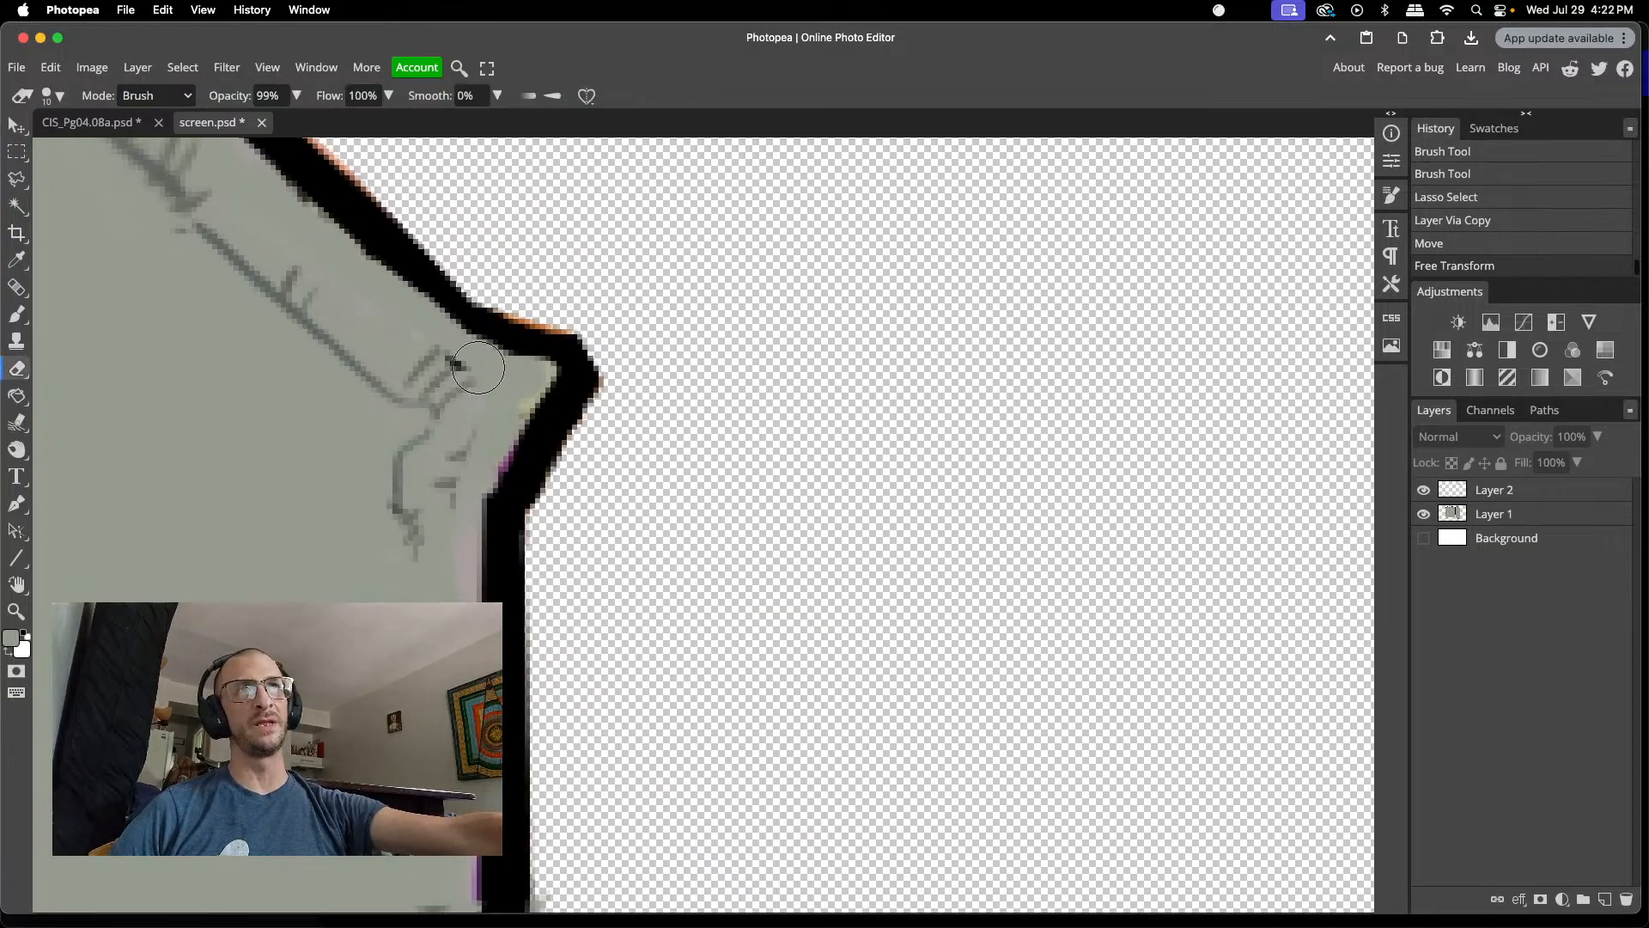
{"action": "right_click", "coordinate": [520, 365]}
{"action": "left_click_drag", "start_coordinate": [589, 407], "coordinate": [575, 407]}
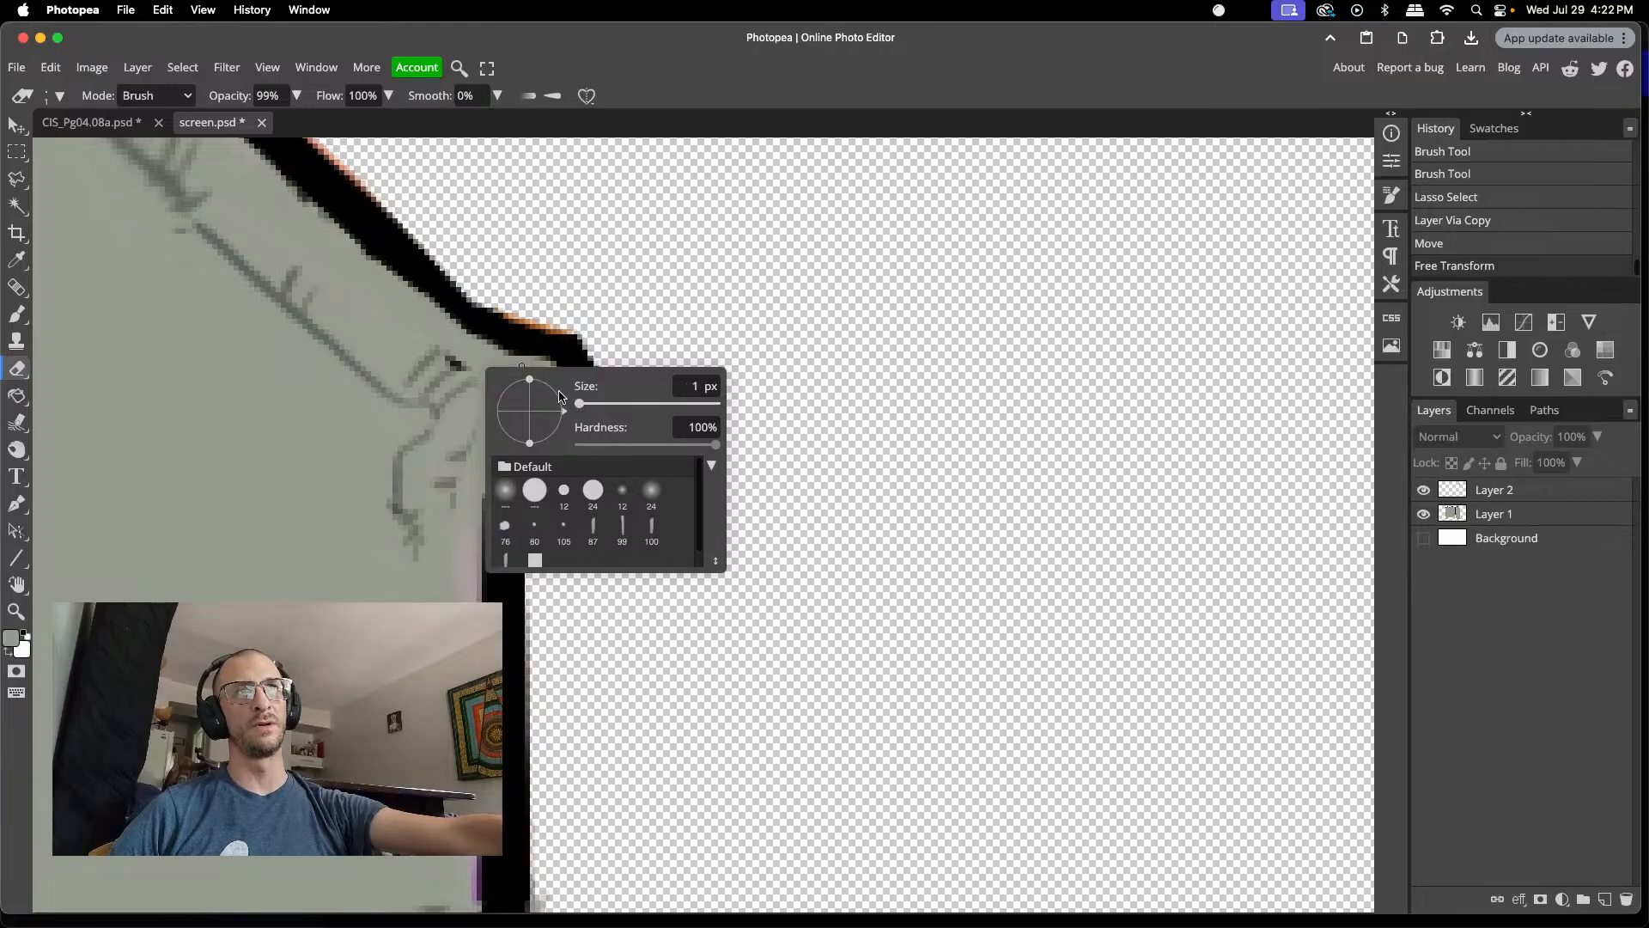
{"action": "left_click", "coordinate": [460, 367]}
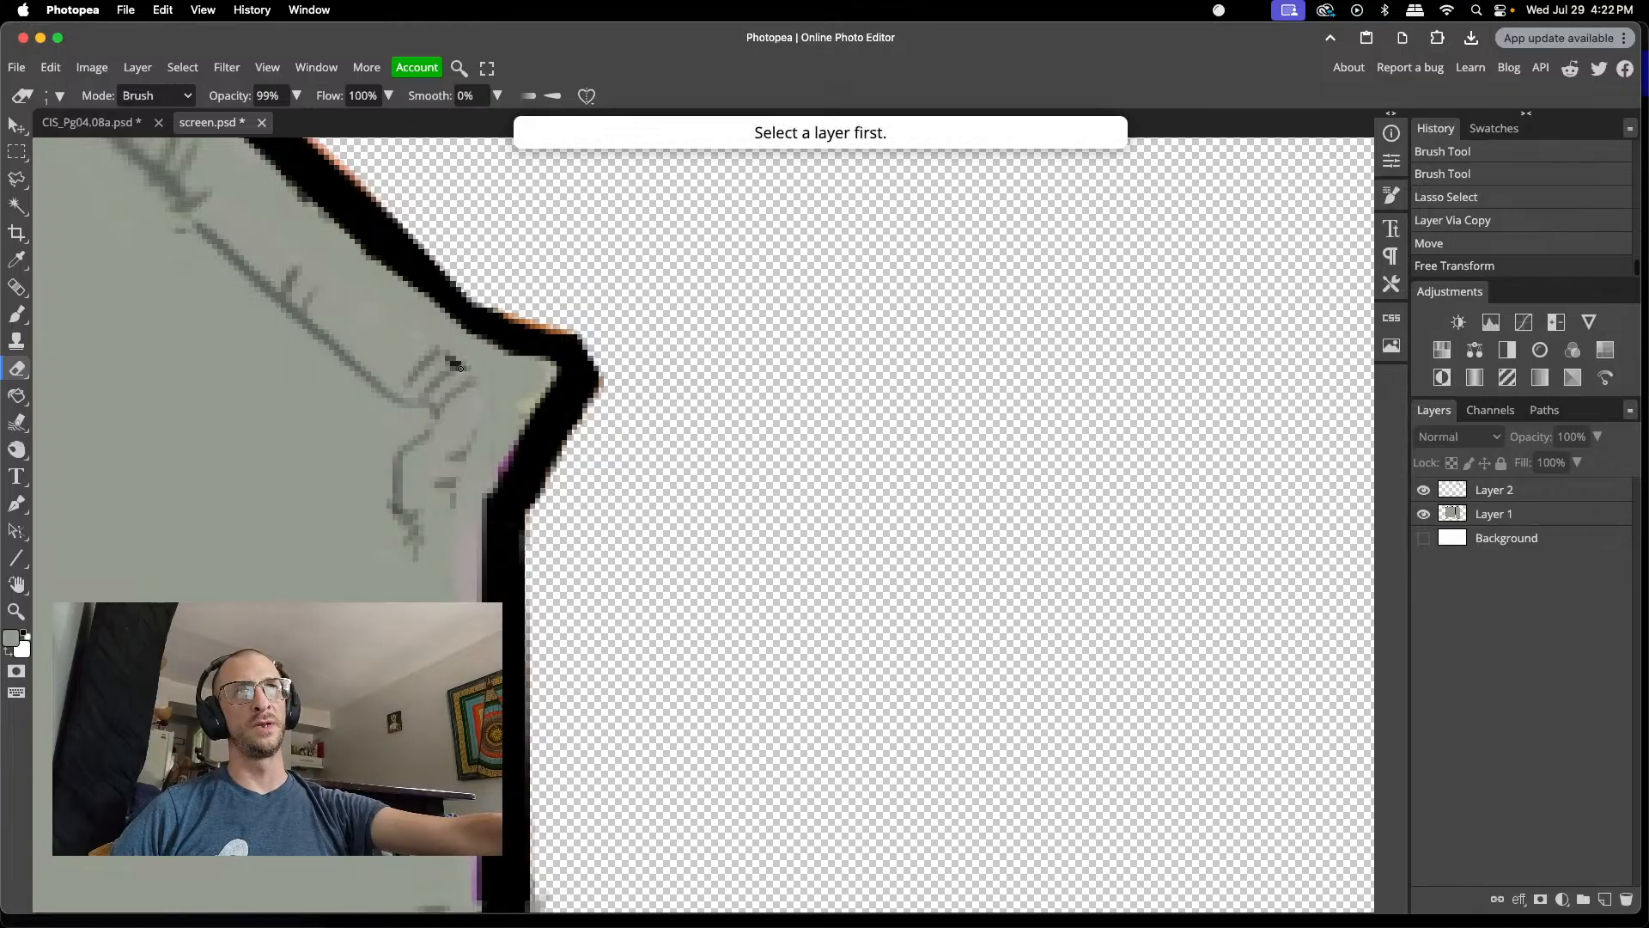
{"action": "left_click", "coordinate": [1497, 492]}
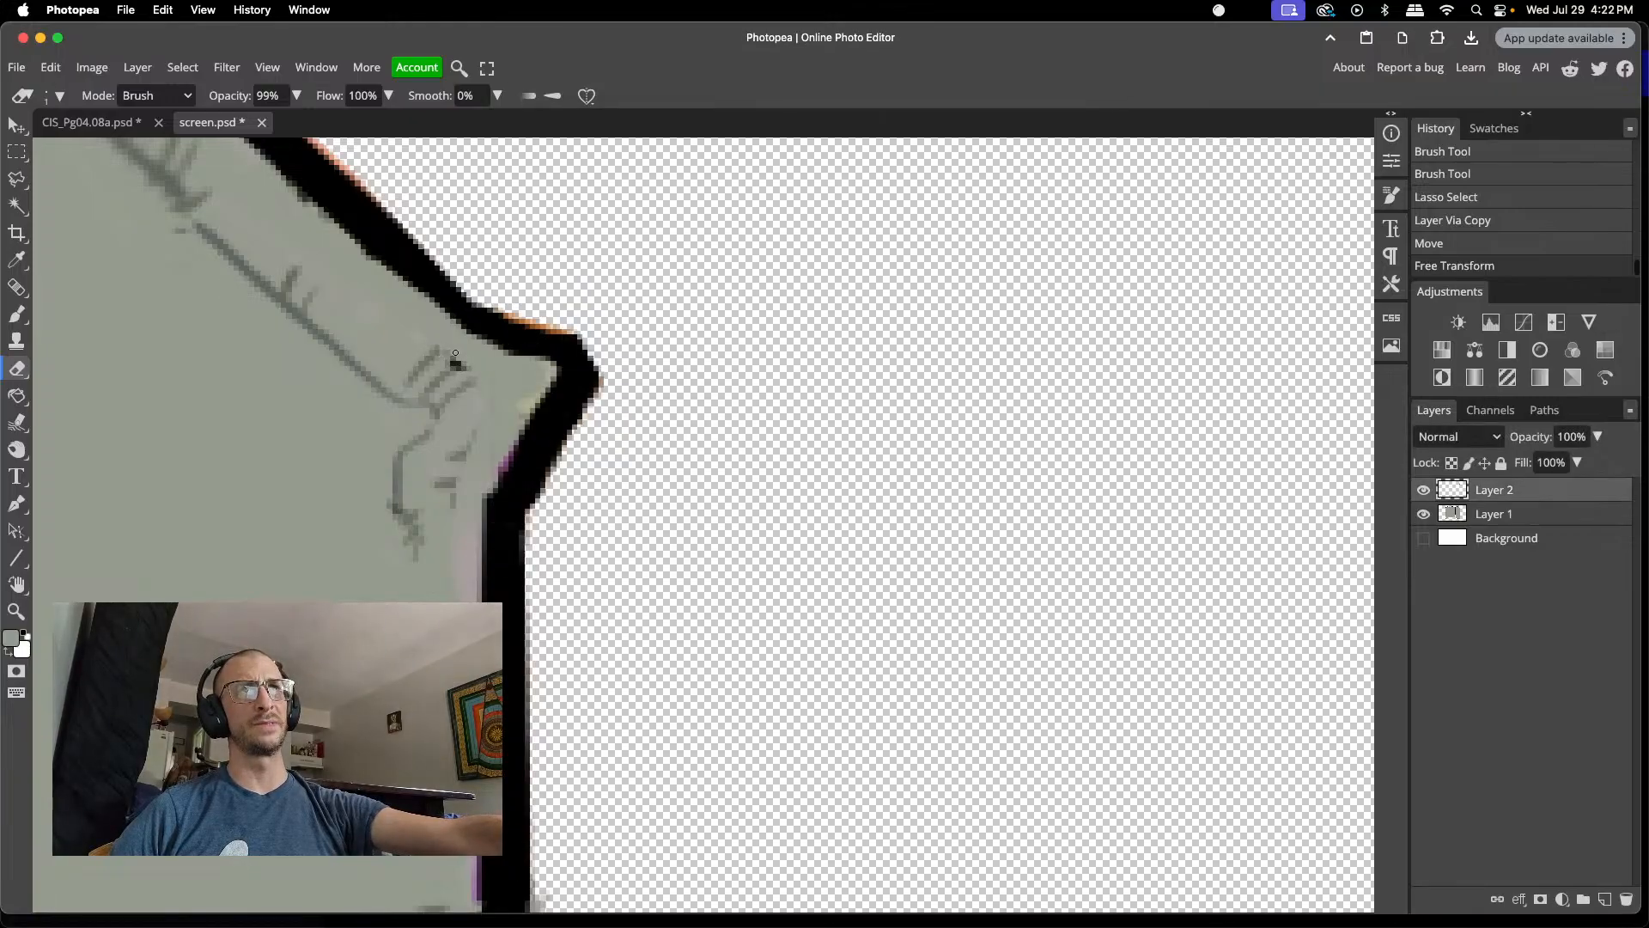
{"action": "left_click_drag", "start_coordinate": [441, 352], "coordinate": [454, 378]}
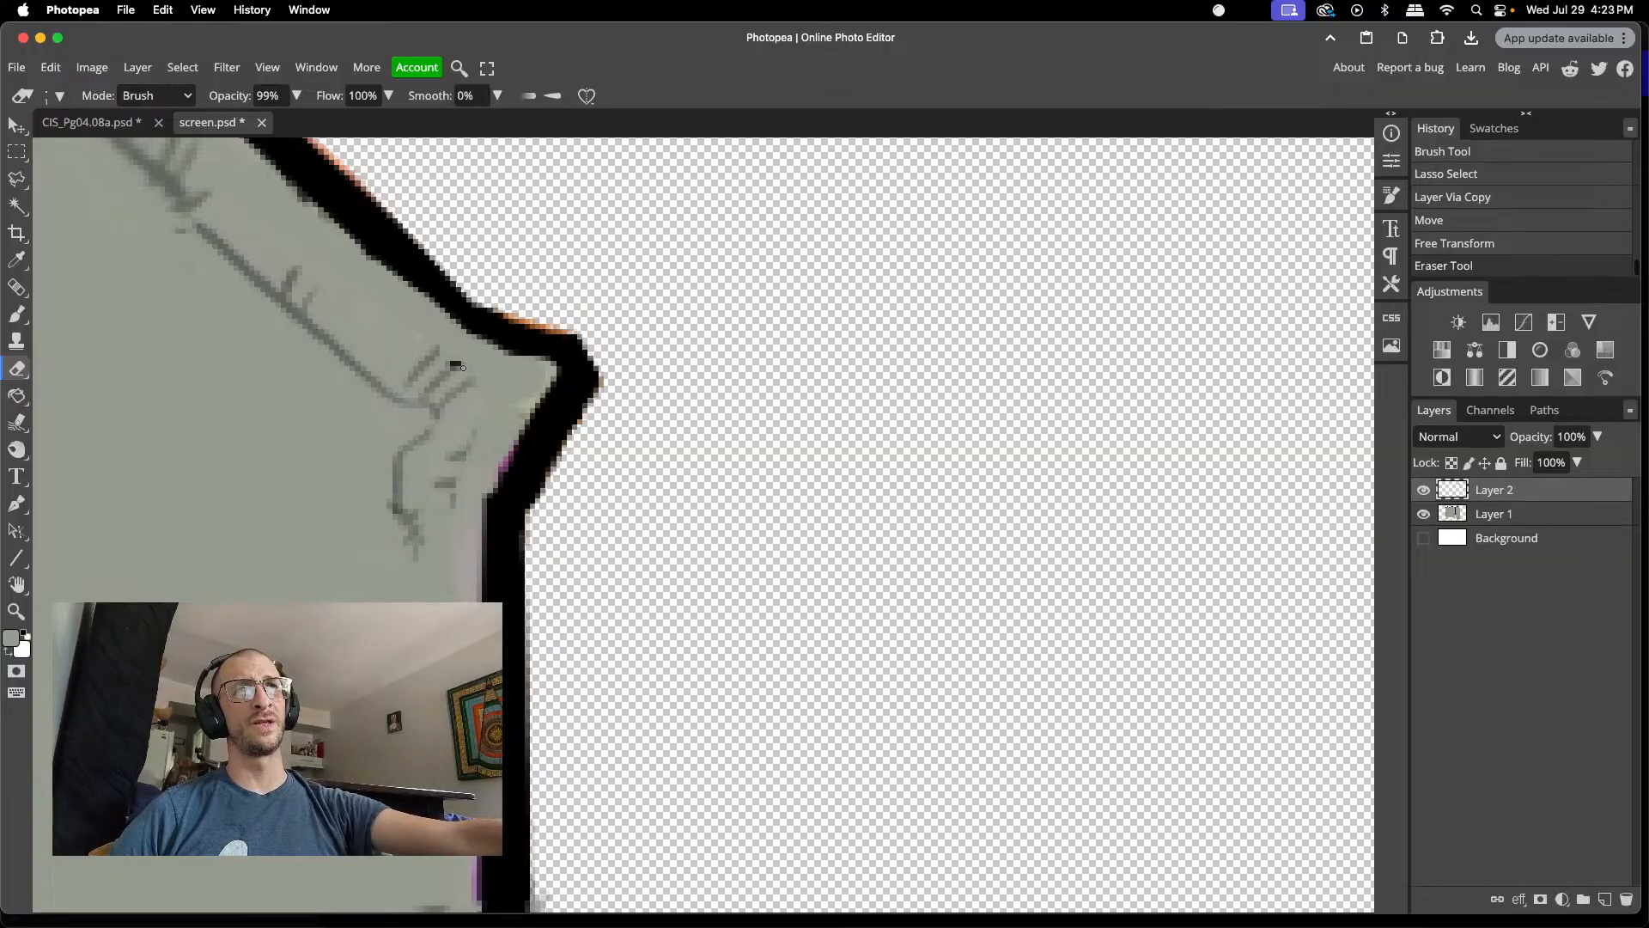
{"action": "left_click_drag", "start_coordinate": [457, 363], "coordinate": [455, 368]}
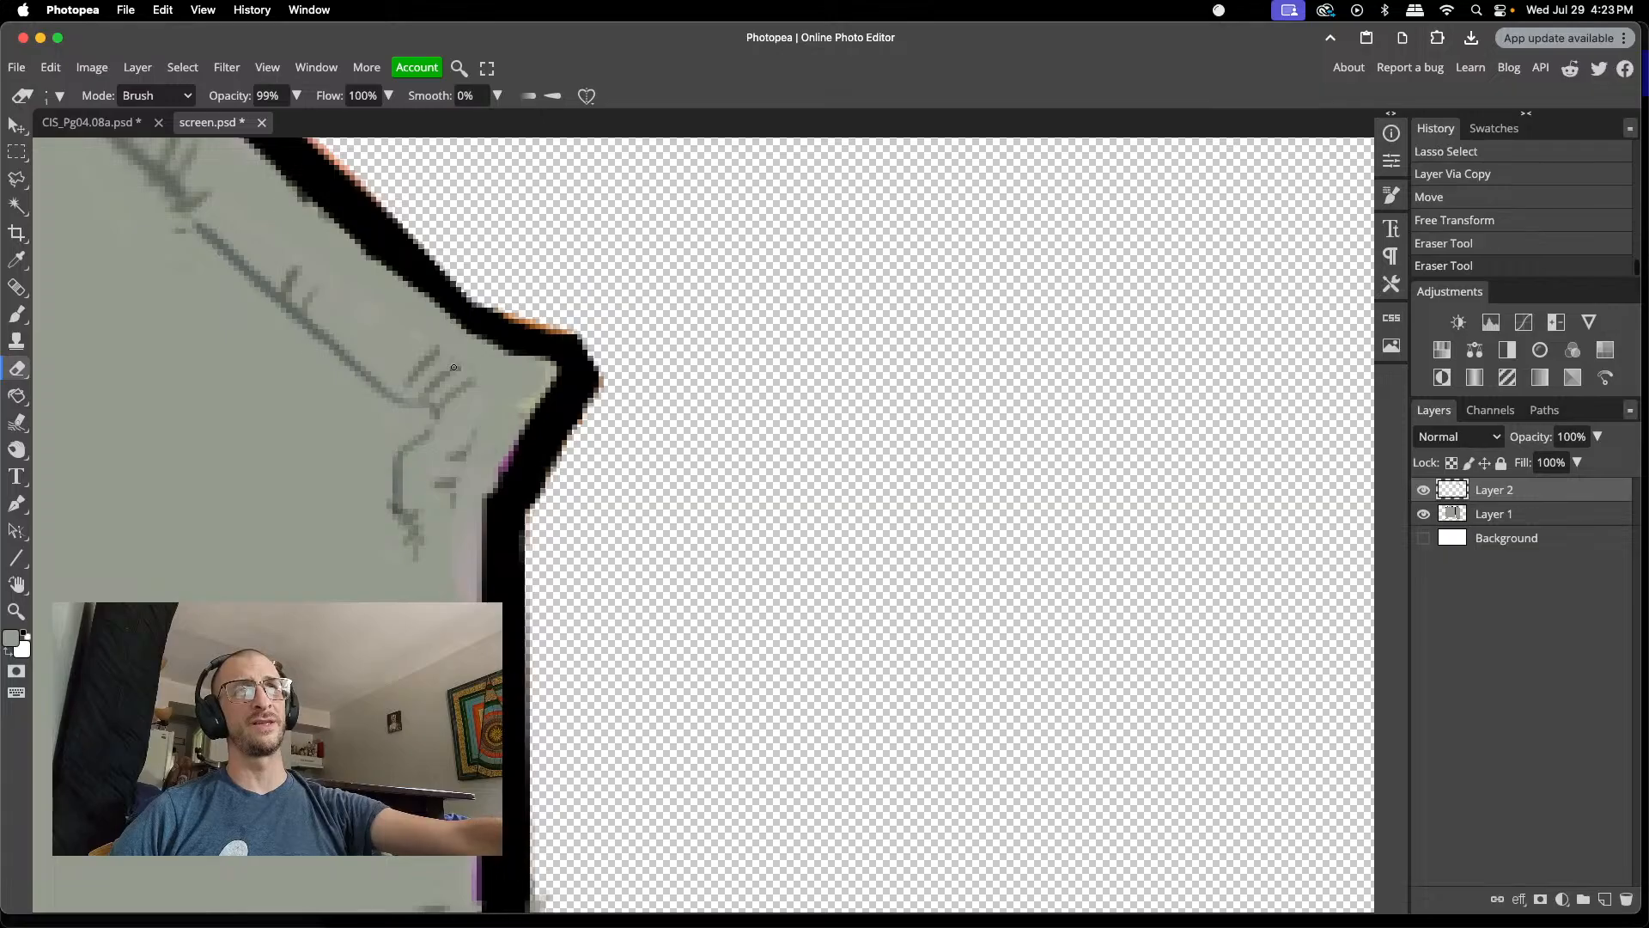
- Erase the stray tick marks between the copied corner detail and the black outline with a slightly larger eraser
{"action": "right_click", "coordinate": [449, 451]}
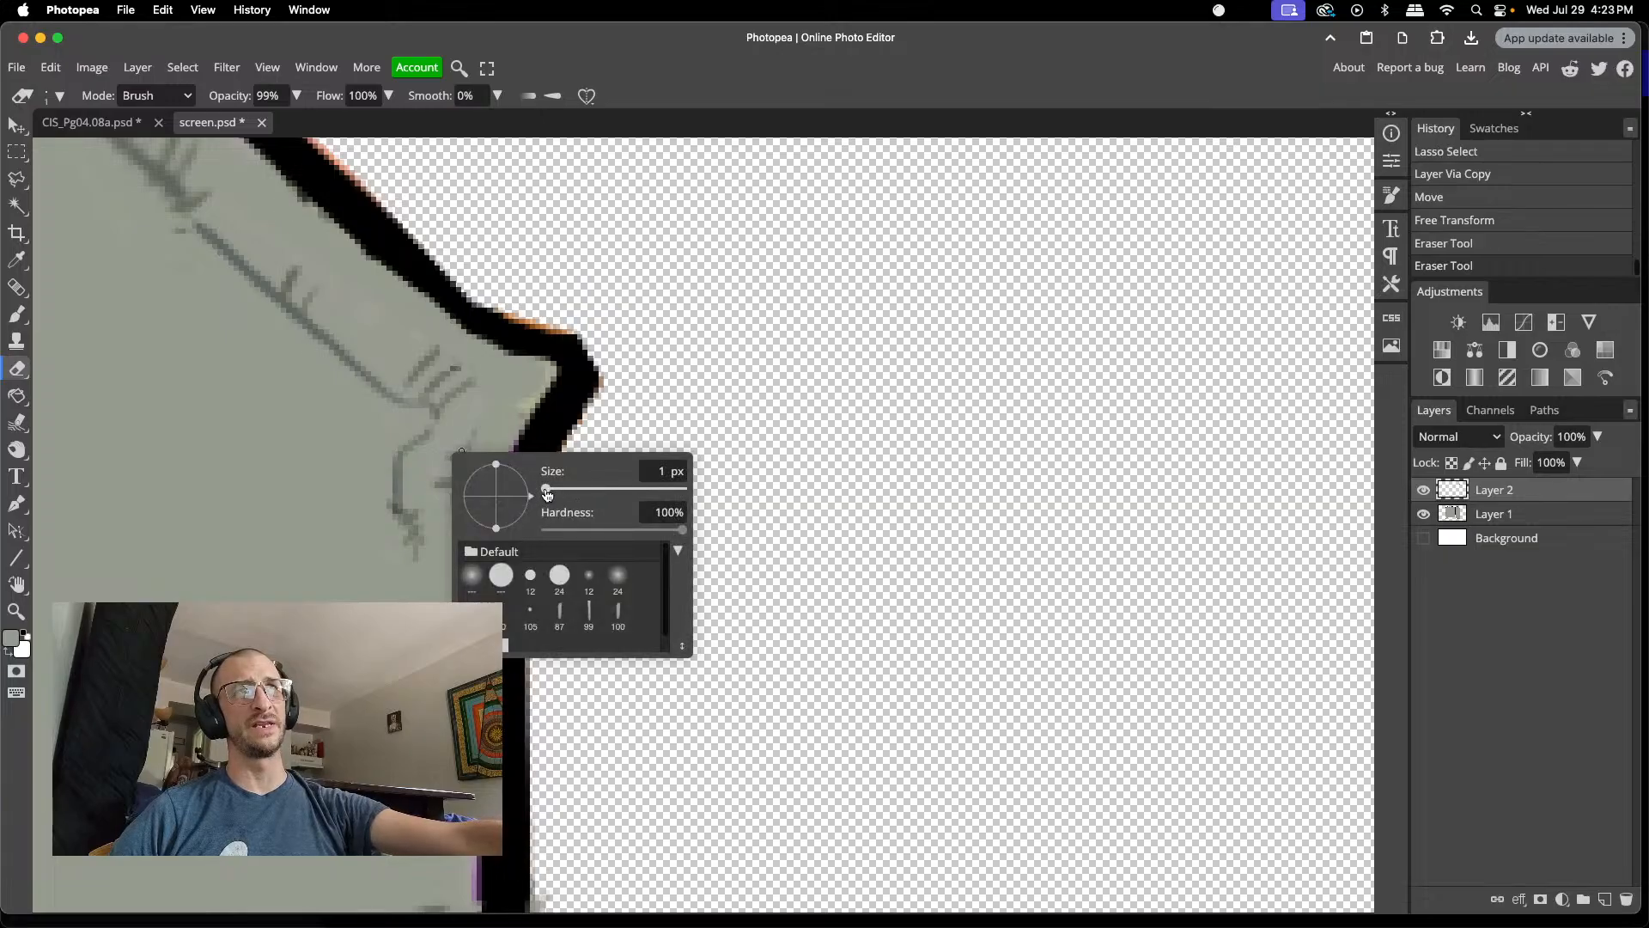
{"action": "left_click_drag", "start_coordinate": [548, 495], "coordinate": [552, 492]}
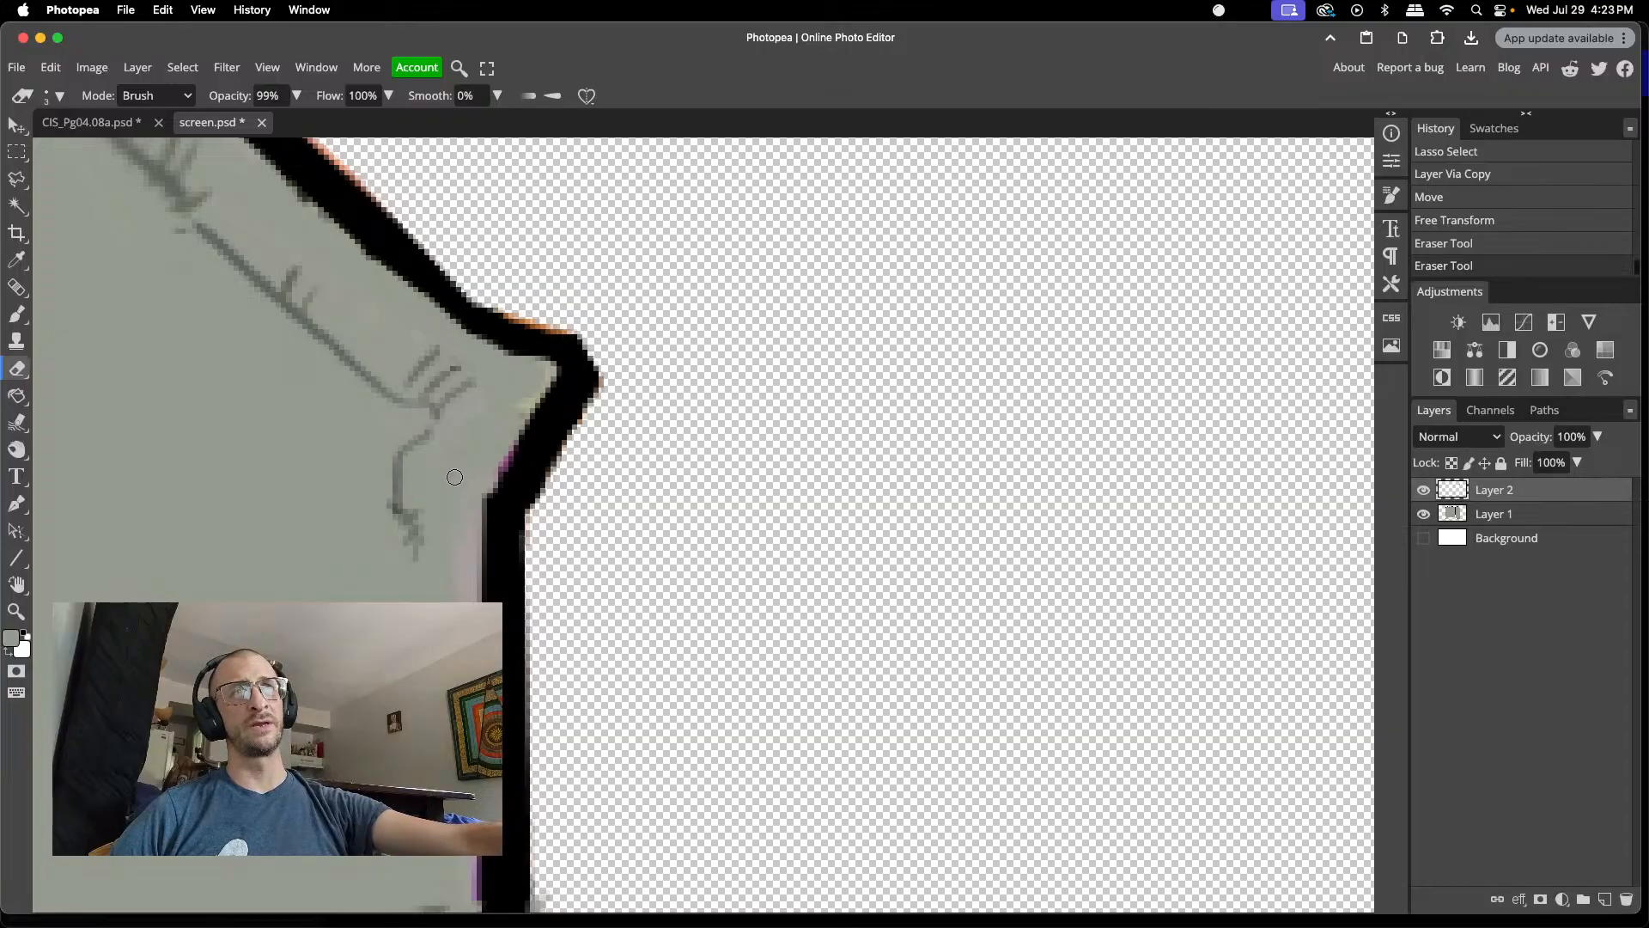
{"action": "left_click", "coordinate": [464, 516]}
{"action": "left_click_drag", "start_coordinate": [459, 572], "coordinate": [458, 533]}
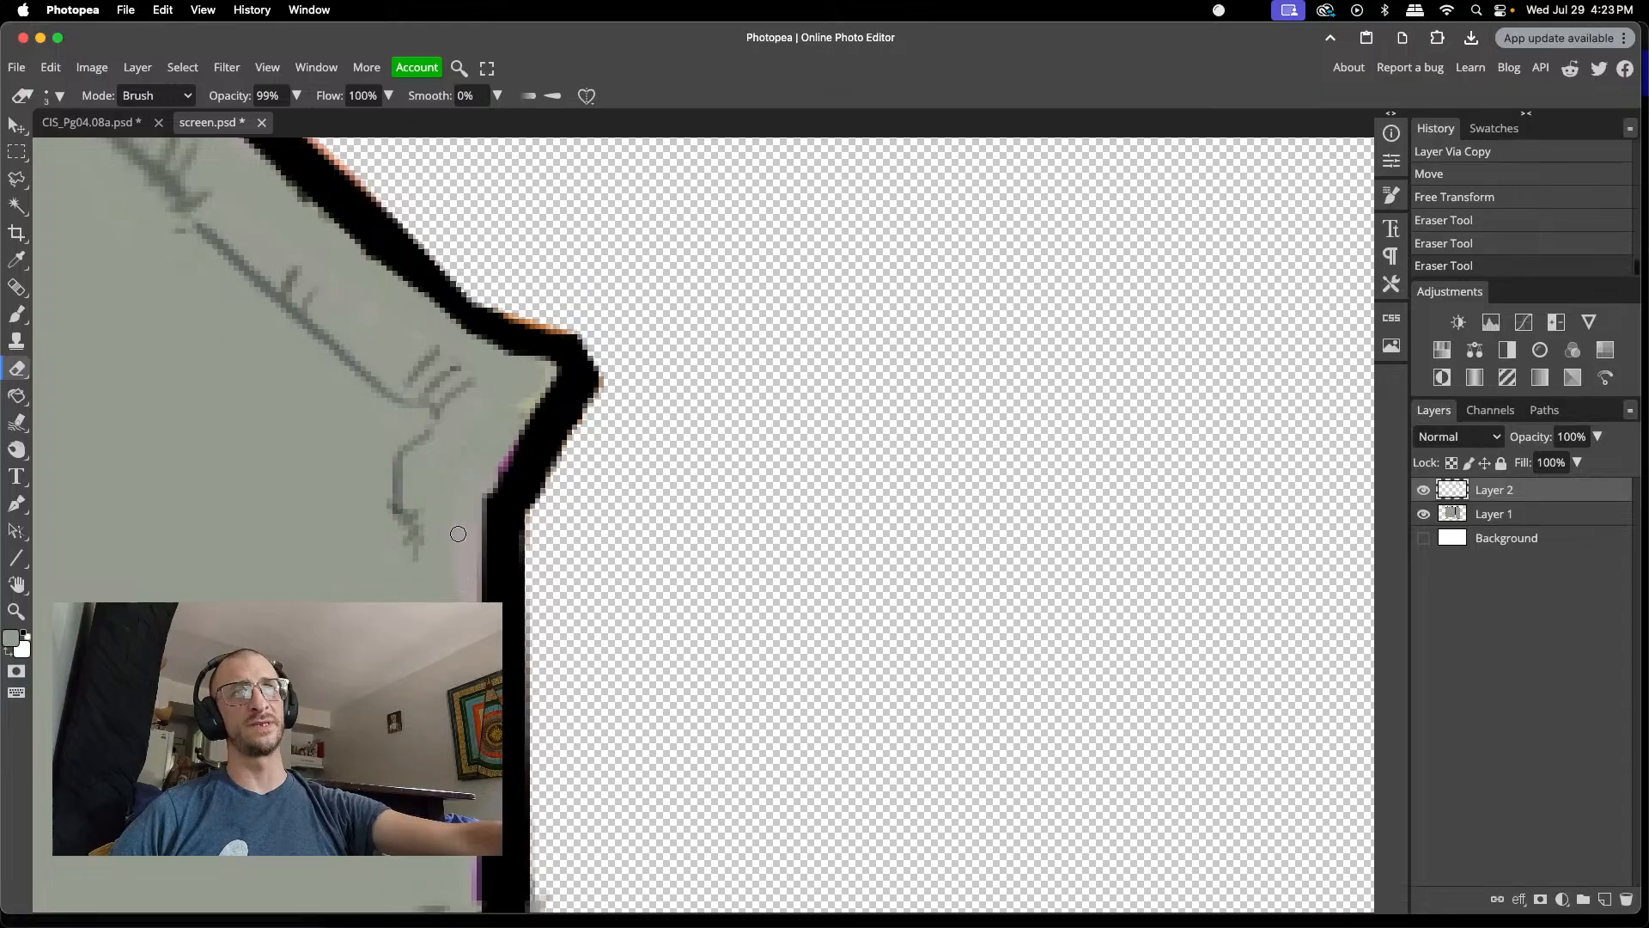
{"action": "scroll", "coordinate": [459, 530], "scroll_direction": "down", "scroll_amount": 1}
{"action": "scroll", "coordinate": [459, 530], "scroll_direction": "down", "scroll_amount": 4}
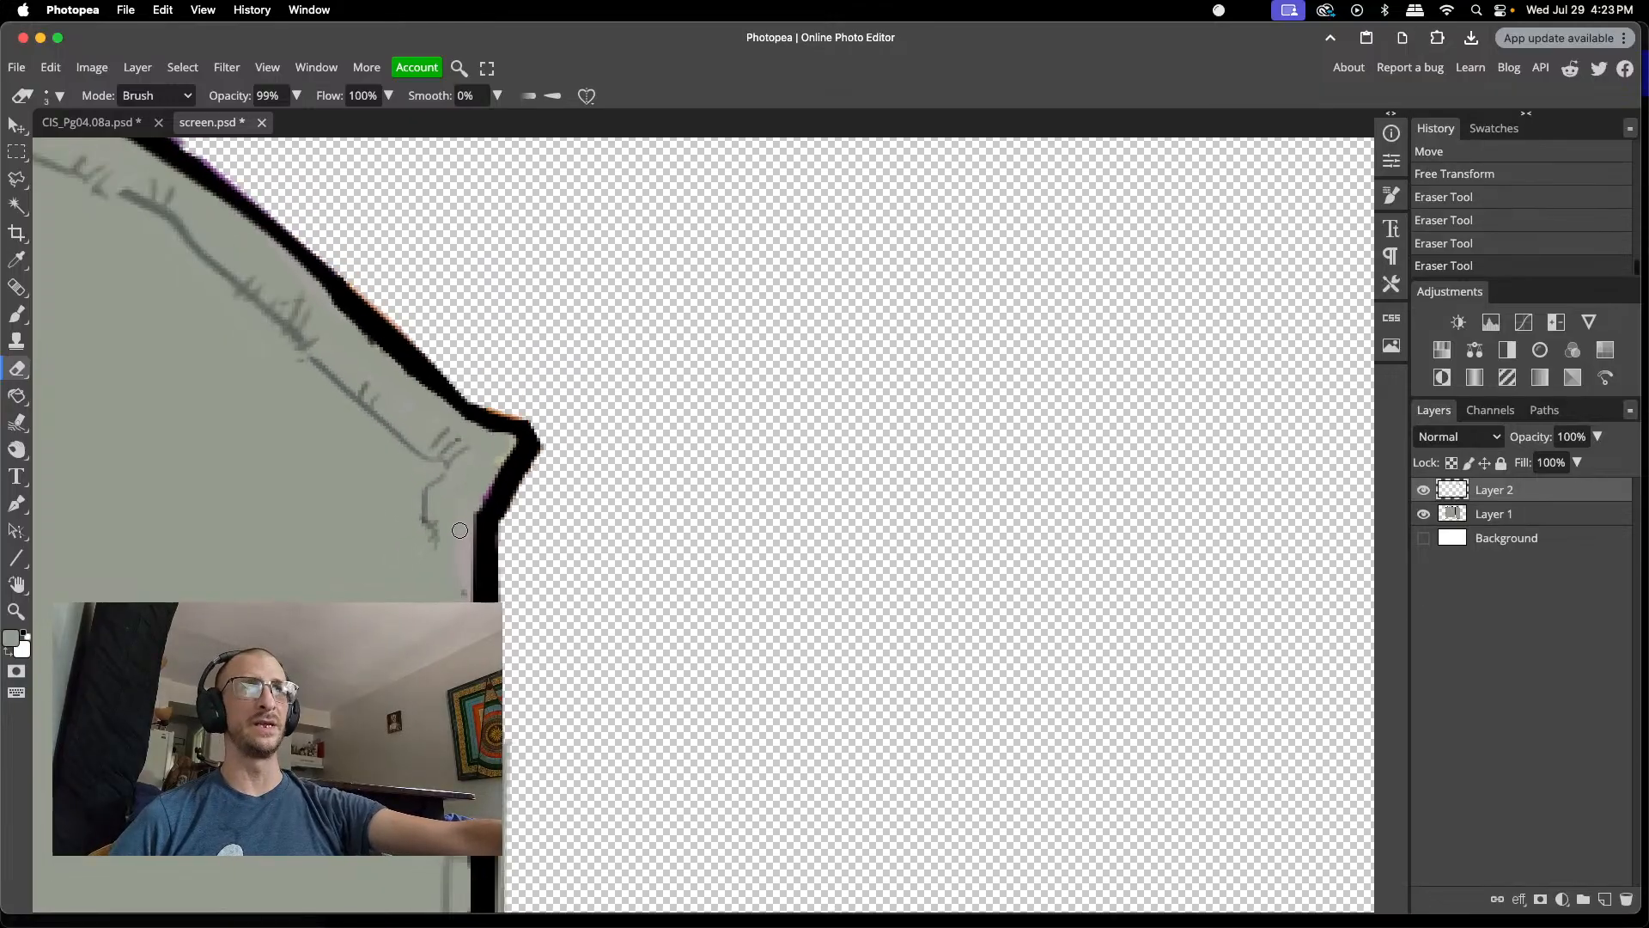
{"action": "scroll", "coordinate": [459, 530], "scroll_direction": "down", "scroll_amount": 1}
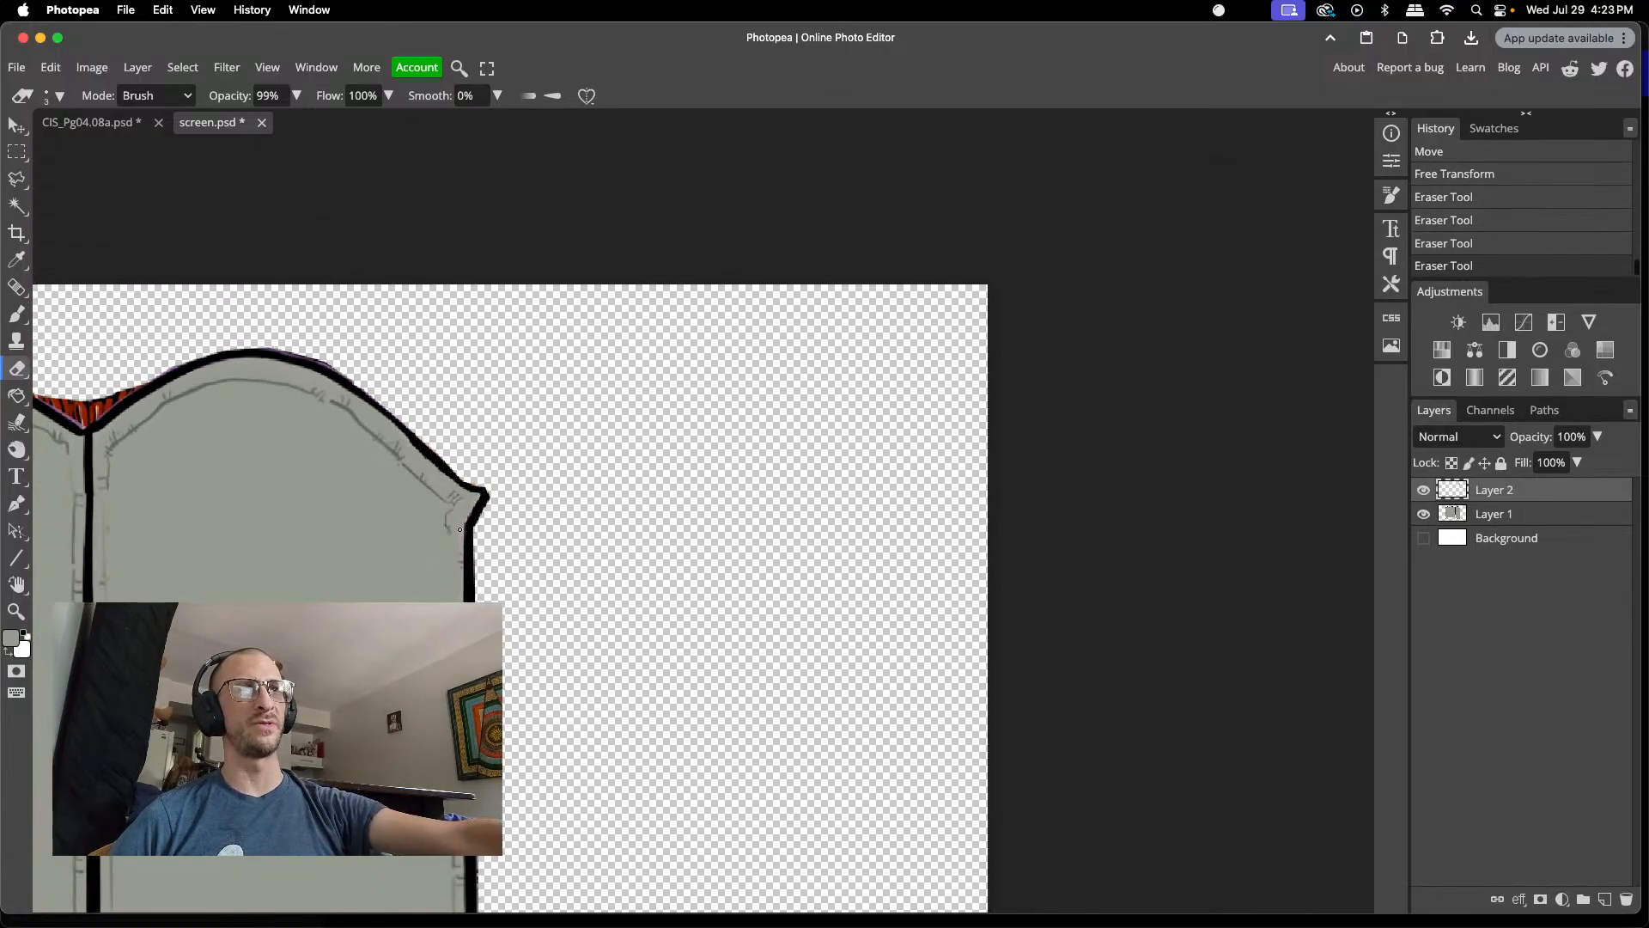
- Paint the gap along the right panel's outer vertical outline solid black with the Brush on Layer 2
{"action": "scroll", "coordinate": [516, 687], "scroll_direction": "up", "scroll_amount": 4}
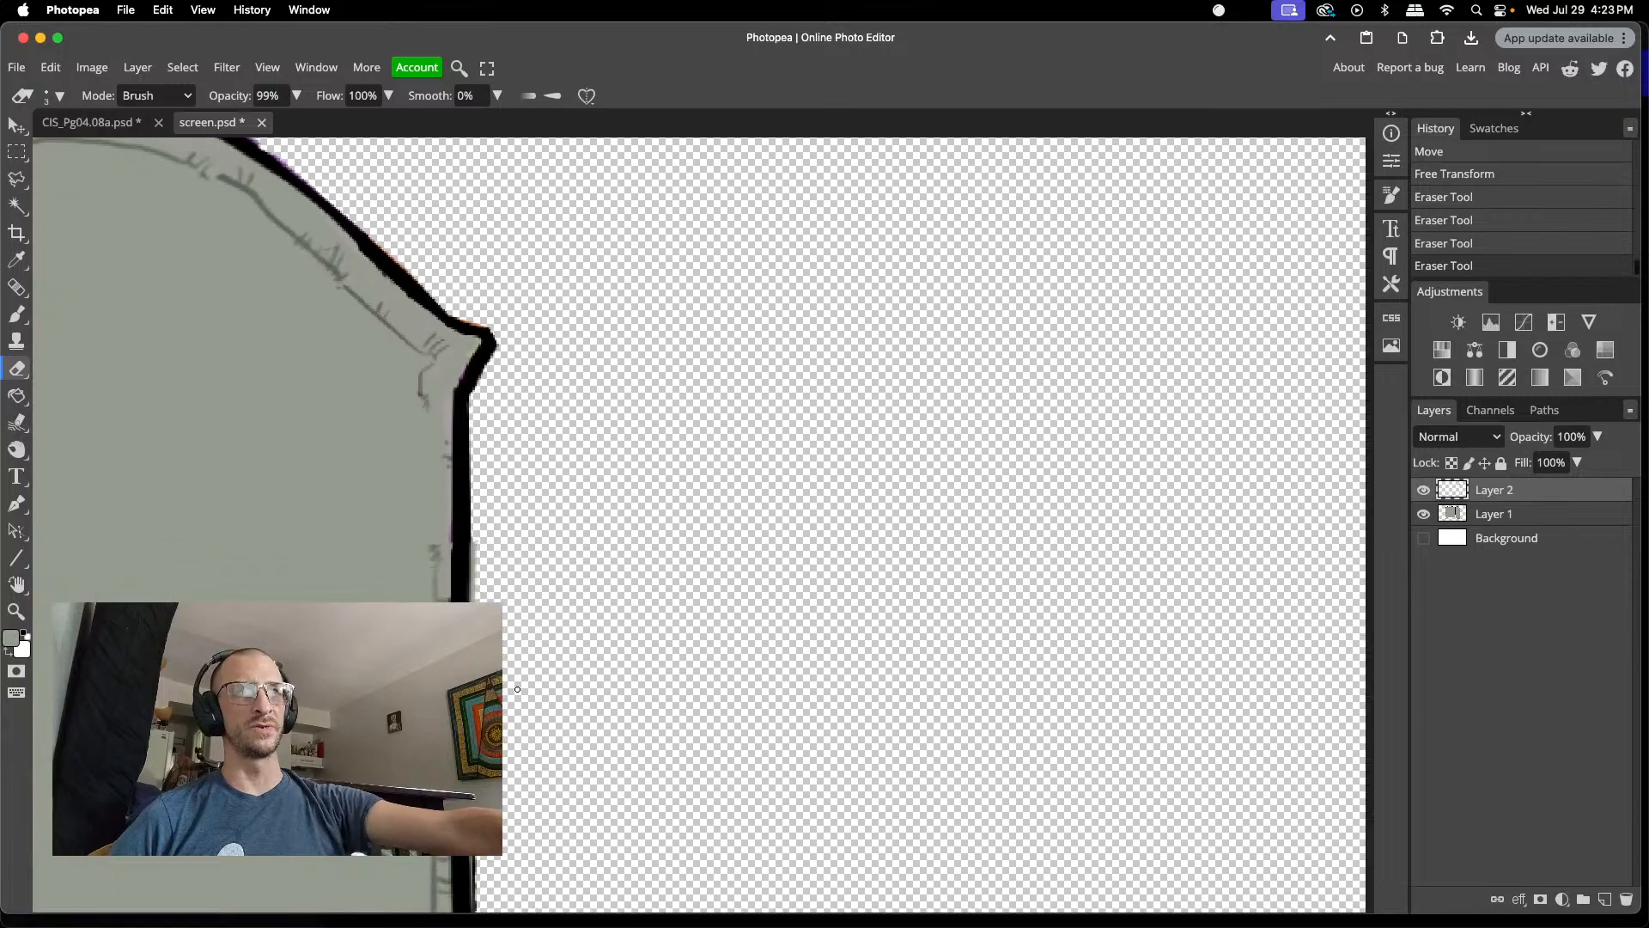
{"action": "scroll", "coordinate": [541, 655], "scroll_direction": "up", "scroll_amount": 3}
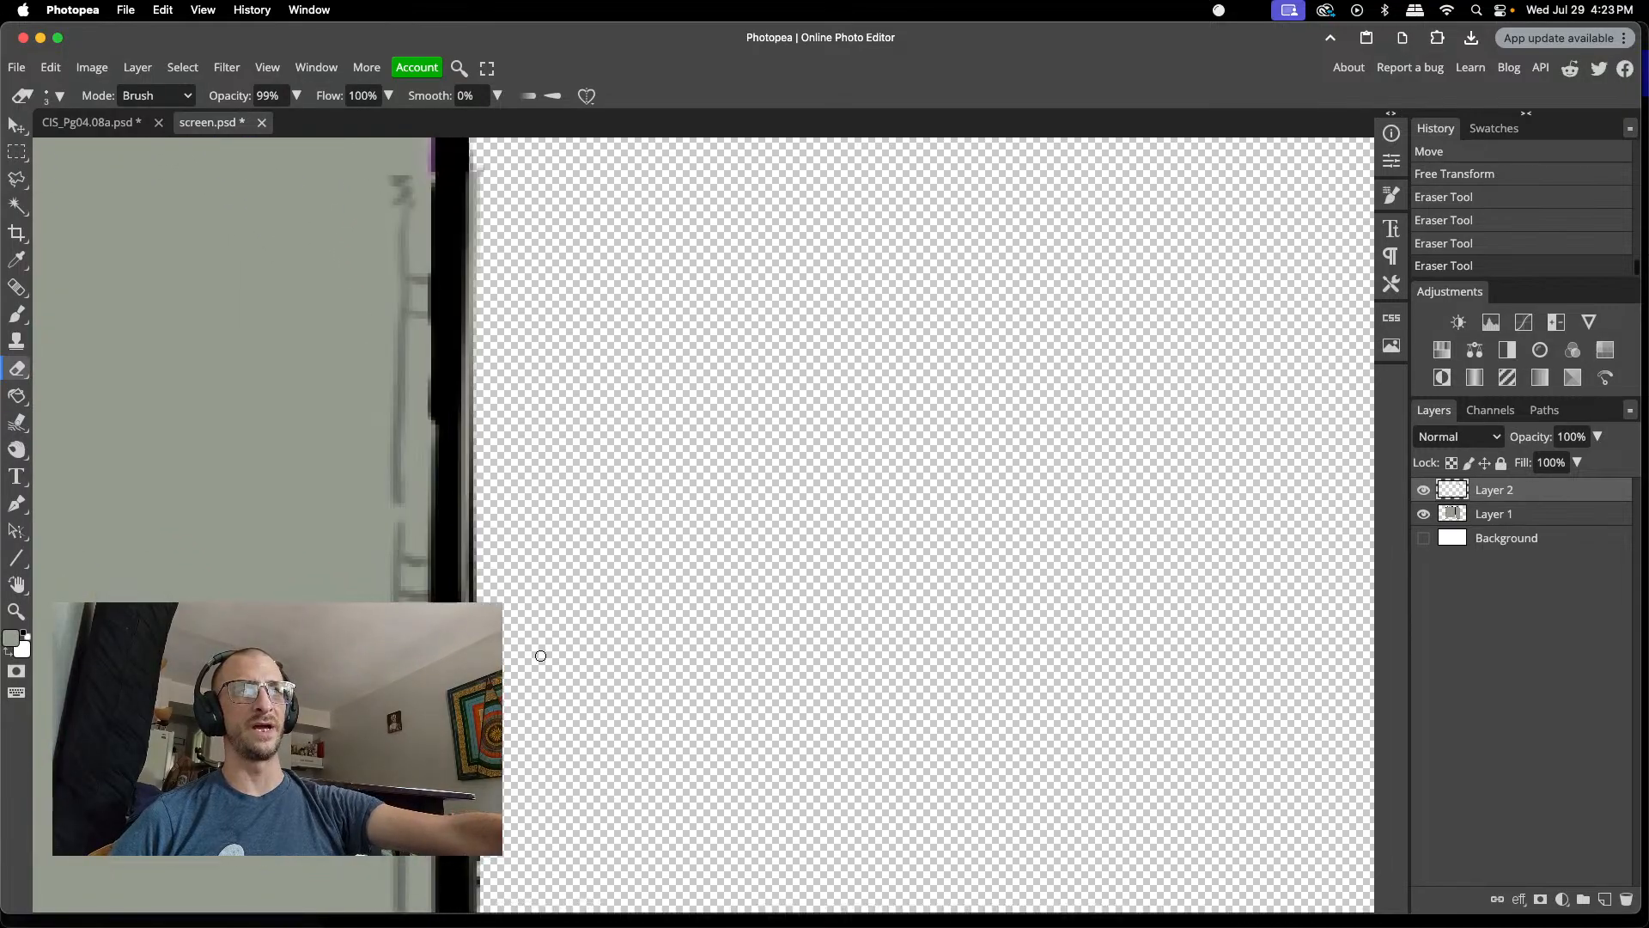
{"action": "scroll", "coordinate": [540, 655], "scroll_direction": "down", "scroll_amount": 1}
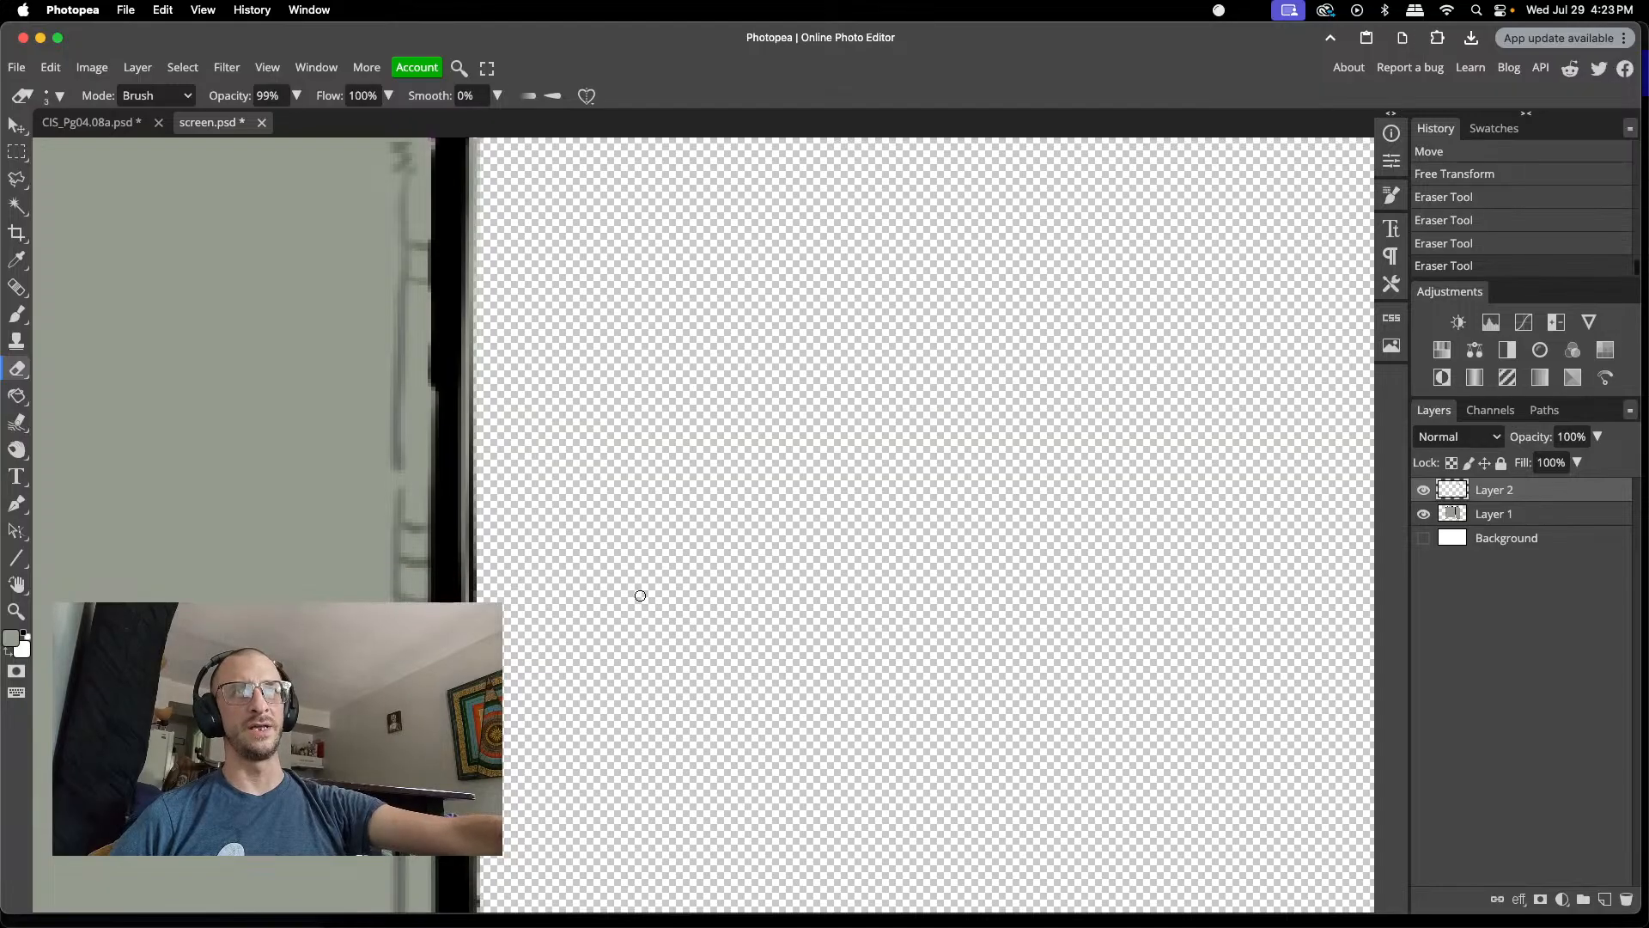
{"action": "left_click", "coordinate": [24, 633]}
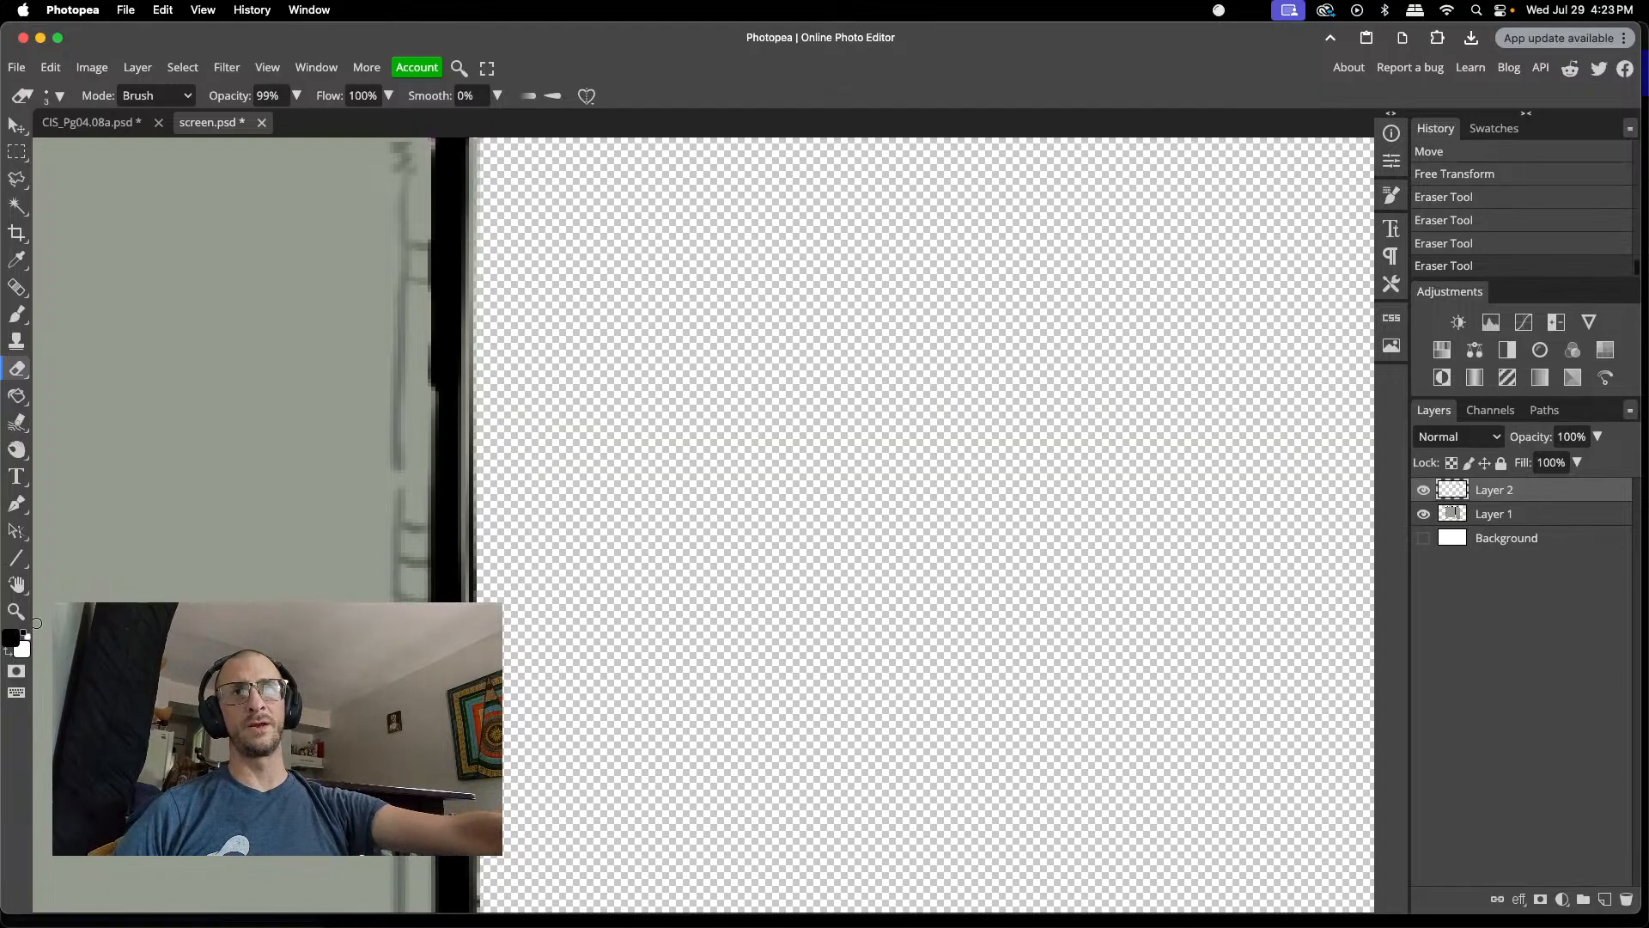
{"action": "key", "text": "b"}
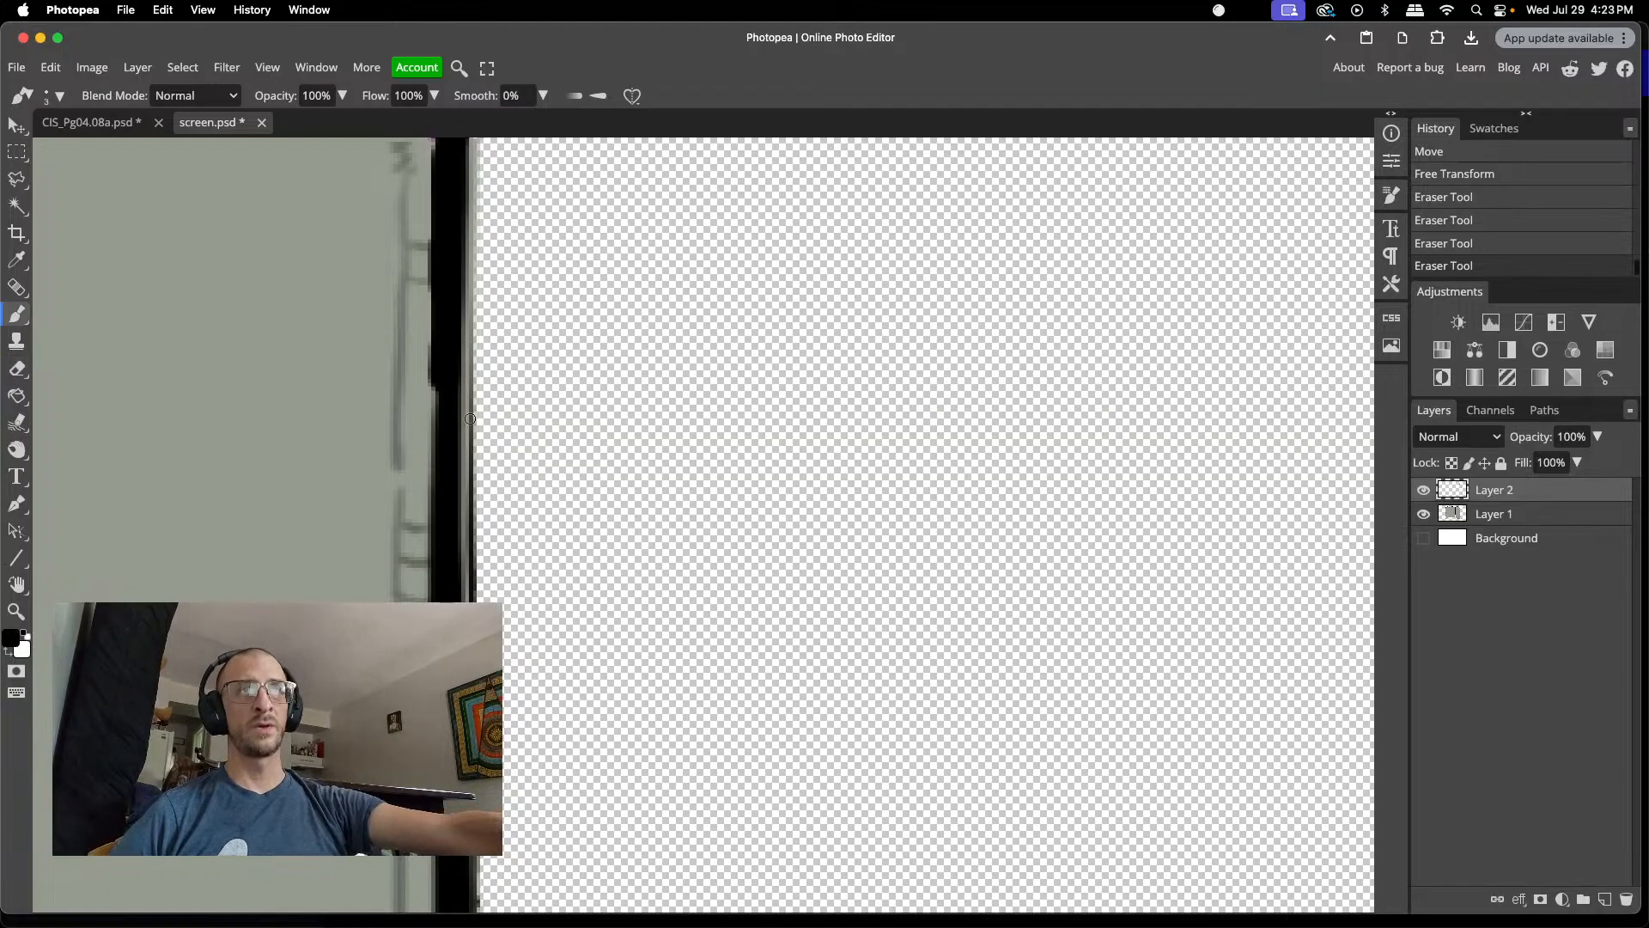
{"action": "scroll", "coordinate": [471, 378], "scroll_direction": "down", "scroll_amount": 5}
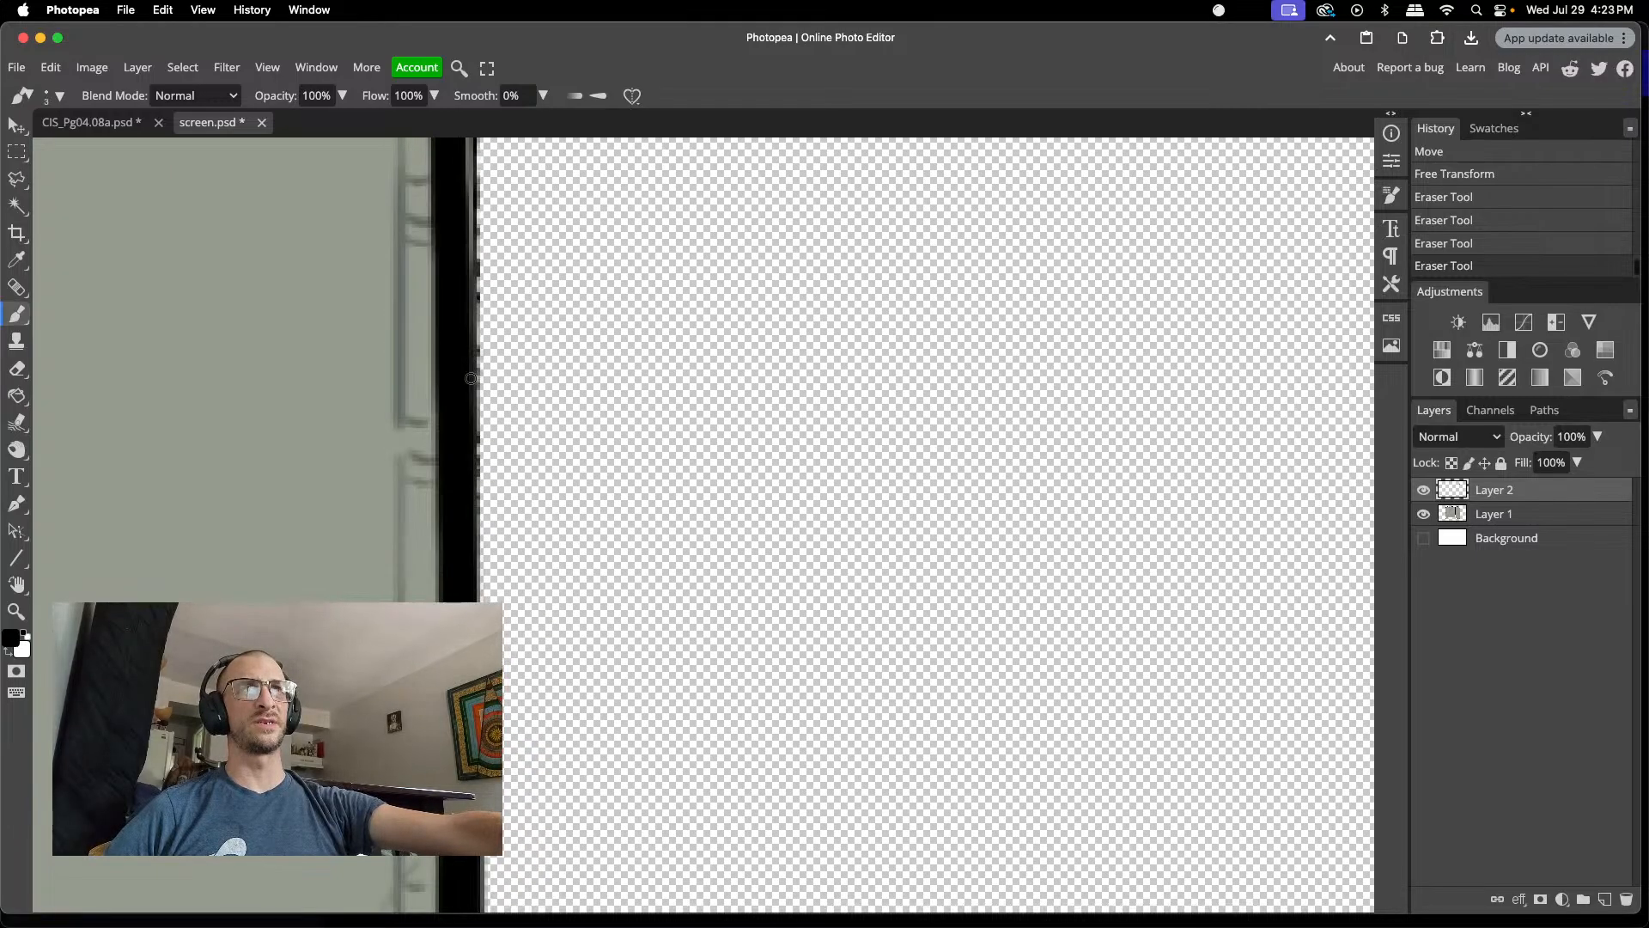
{"action": "scroll", "coordinate": [471, 378], "scroll_direction": "up", "scroll_amount": 8}
{"action": "scroll", "coordinate": [471, 378], "scroll_direction": "up", "scroll_amount": 5}
{"action": "scroll", "coordinate": [461, 481], "scroll_direction": "down", "scroll_amount": 8}
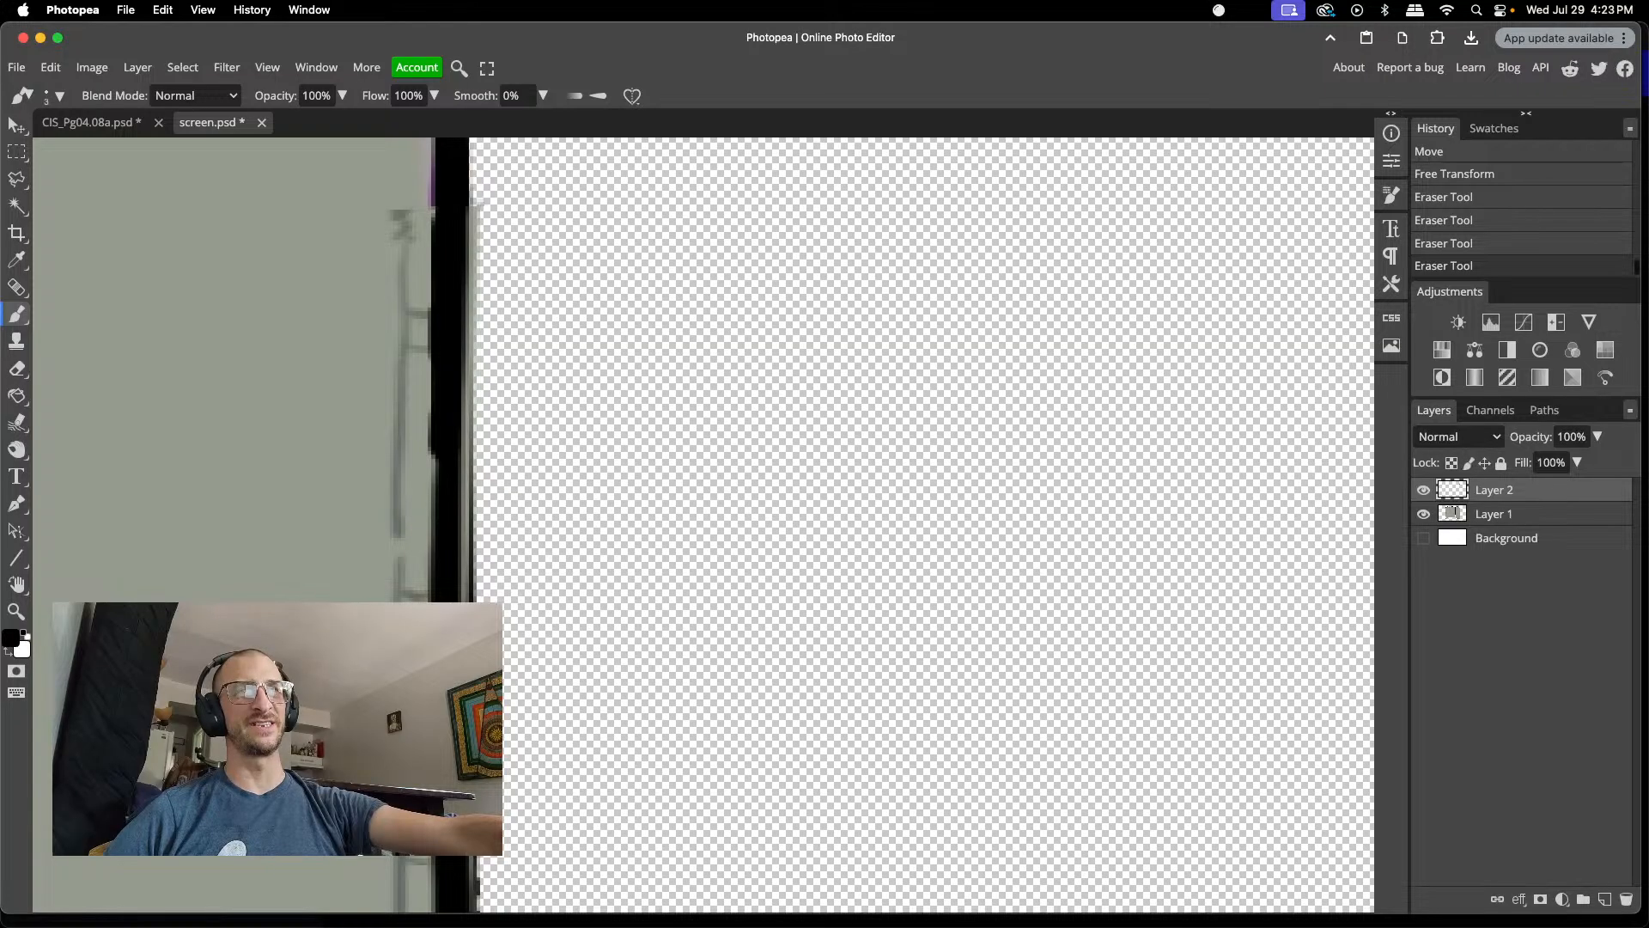
{"action": "mouse_move", "coordinate": [460, 602]}
{"action": "left_mouse_down"}
{"action": "mouse_move", "coordinate": [464, 541]}
{"action": "mouse_move", "coordinate": [466, 589]}
{"action": "left_mouse_up"}
{"action": "scroll", "coordinate": [704, 524], "scroll_direction": "down", "scroll_amount": 3}
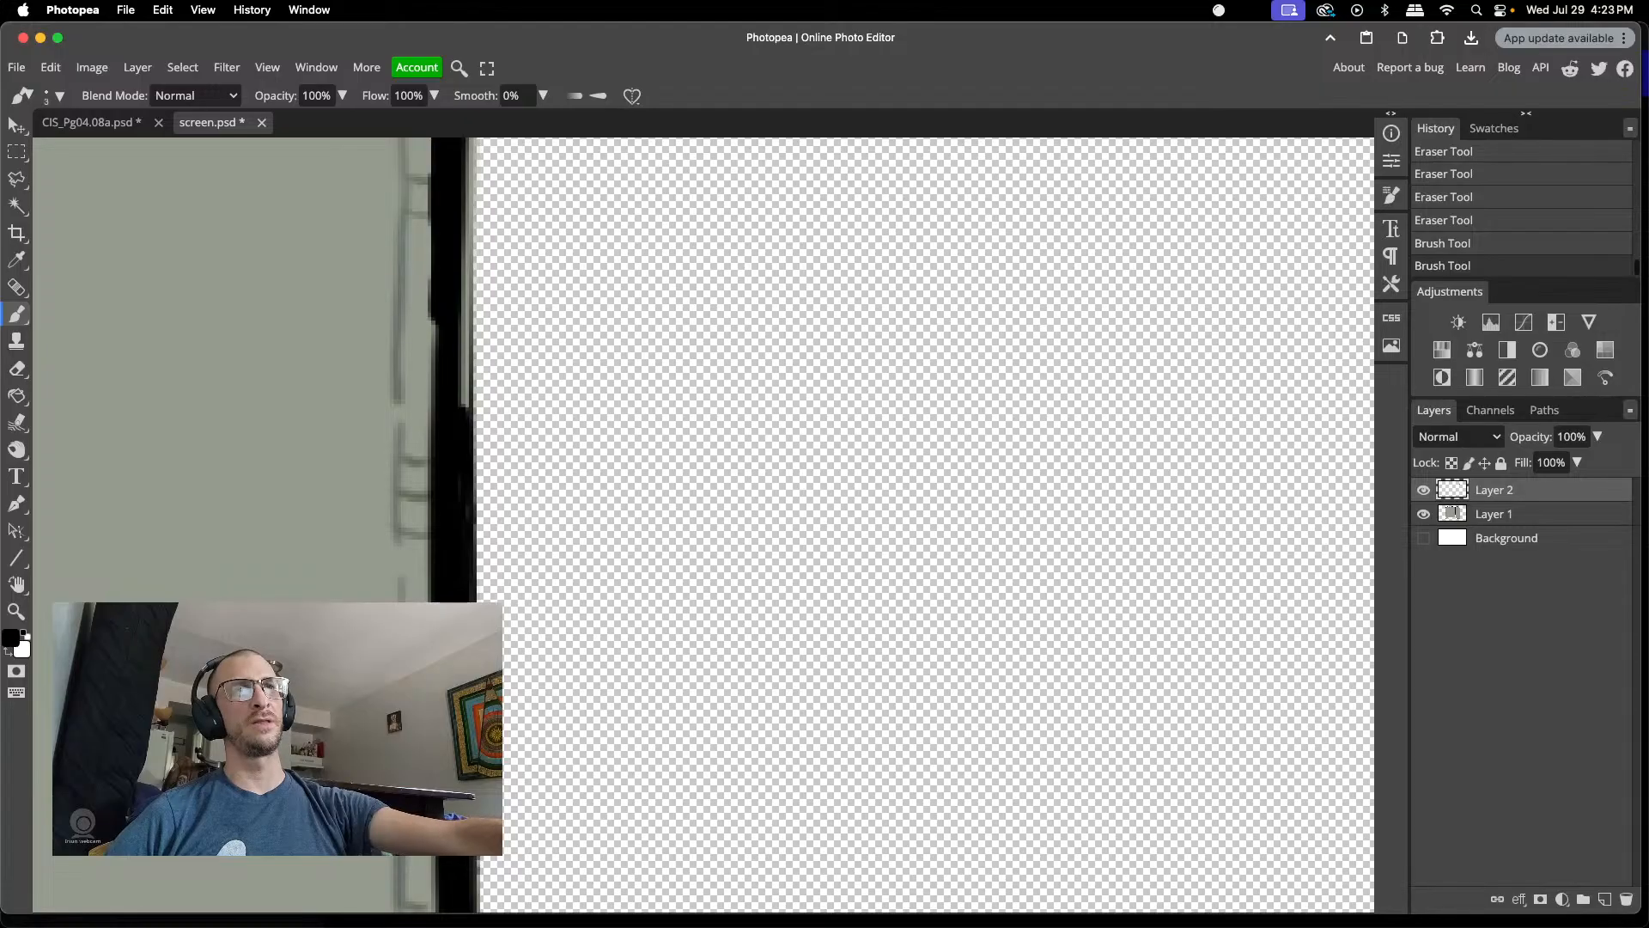
- Touch up the right panel's outer vertical outline with black brush strokes on Layer 2, working upward toward the corner
{"action": "left_click", "coordinate": [467, 417]}
{"action": "scroll", "coordinate": [704, 524], "scroll_direction": "up", "scroll_amount": 6}
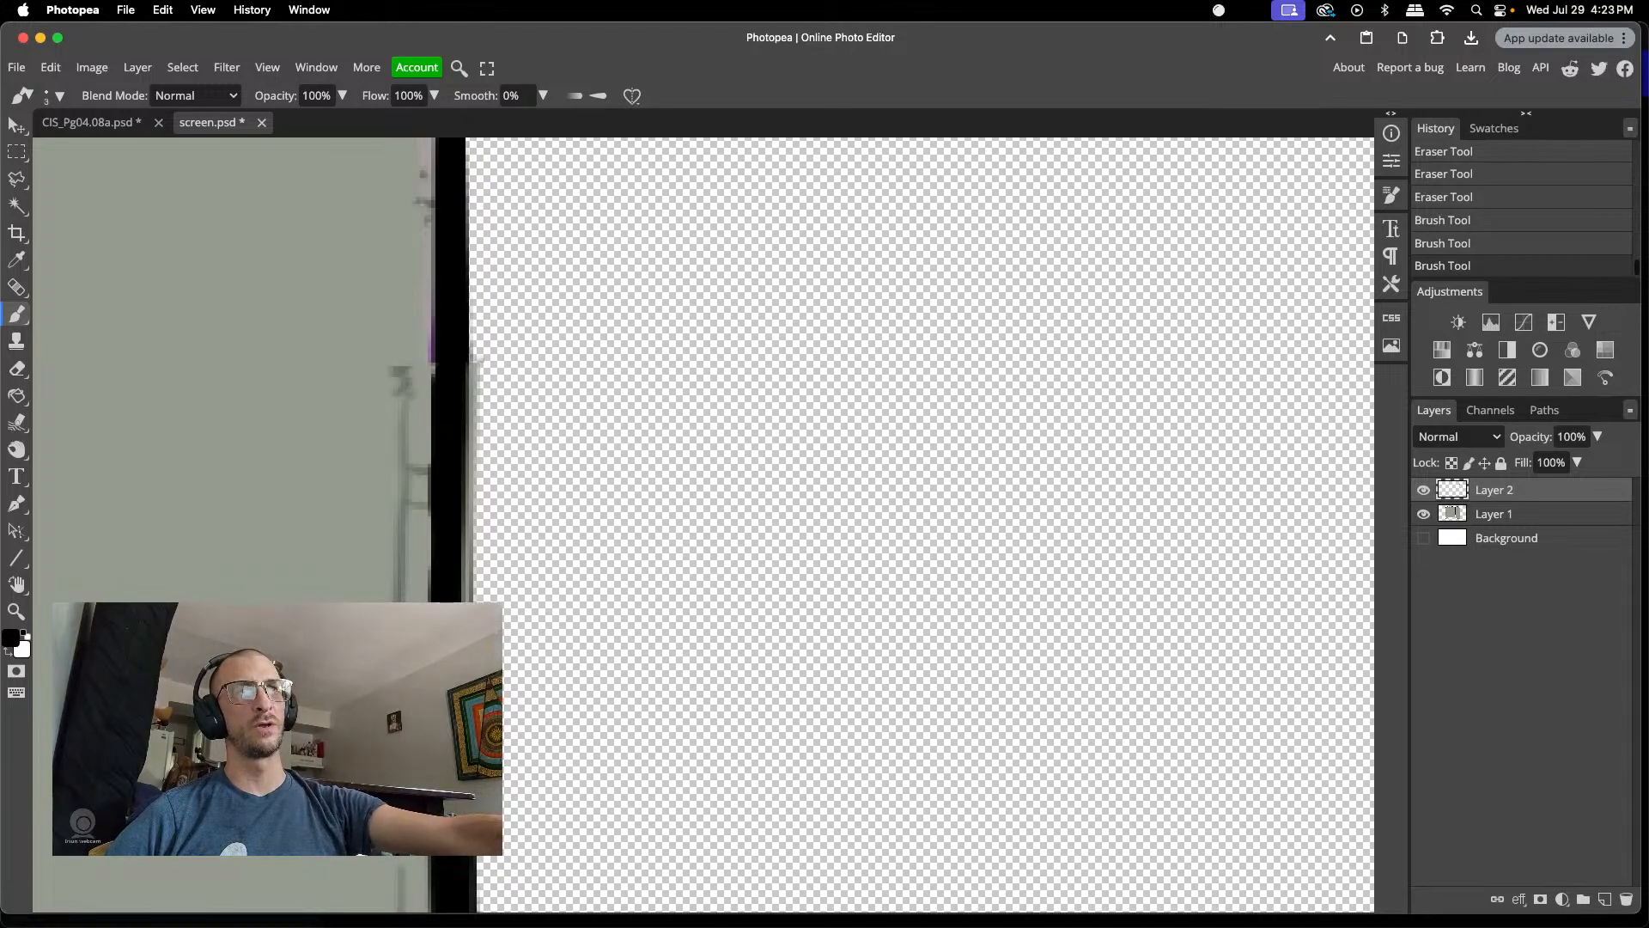
{"action": "left_click", "coordinate": [472, 354]}
{"action": "scroll", "coordinate": [472, 354], "scroll_direction": "up", "scroll_amount": 5}
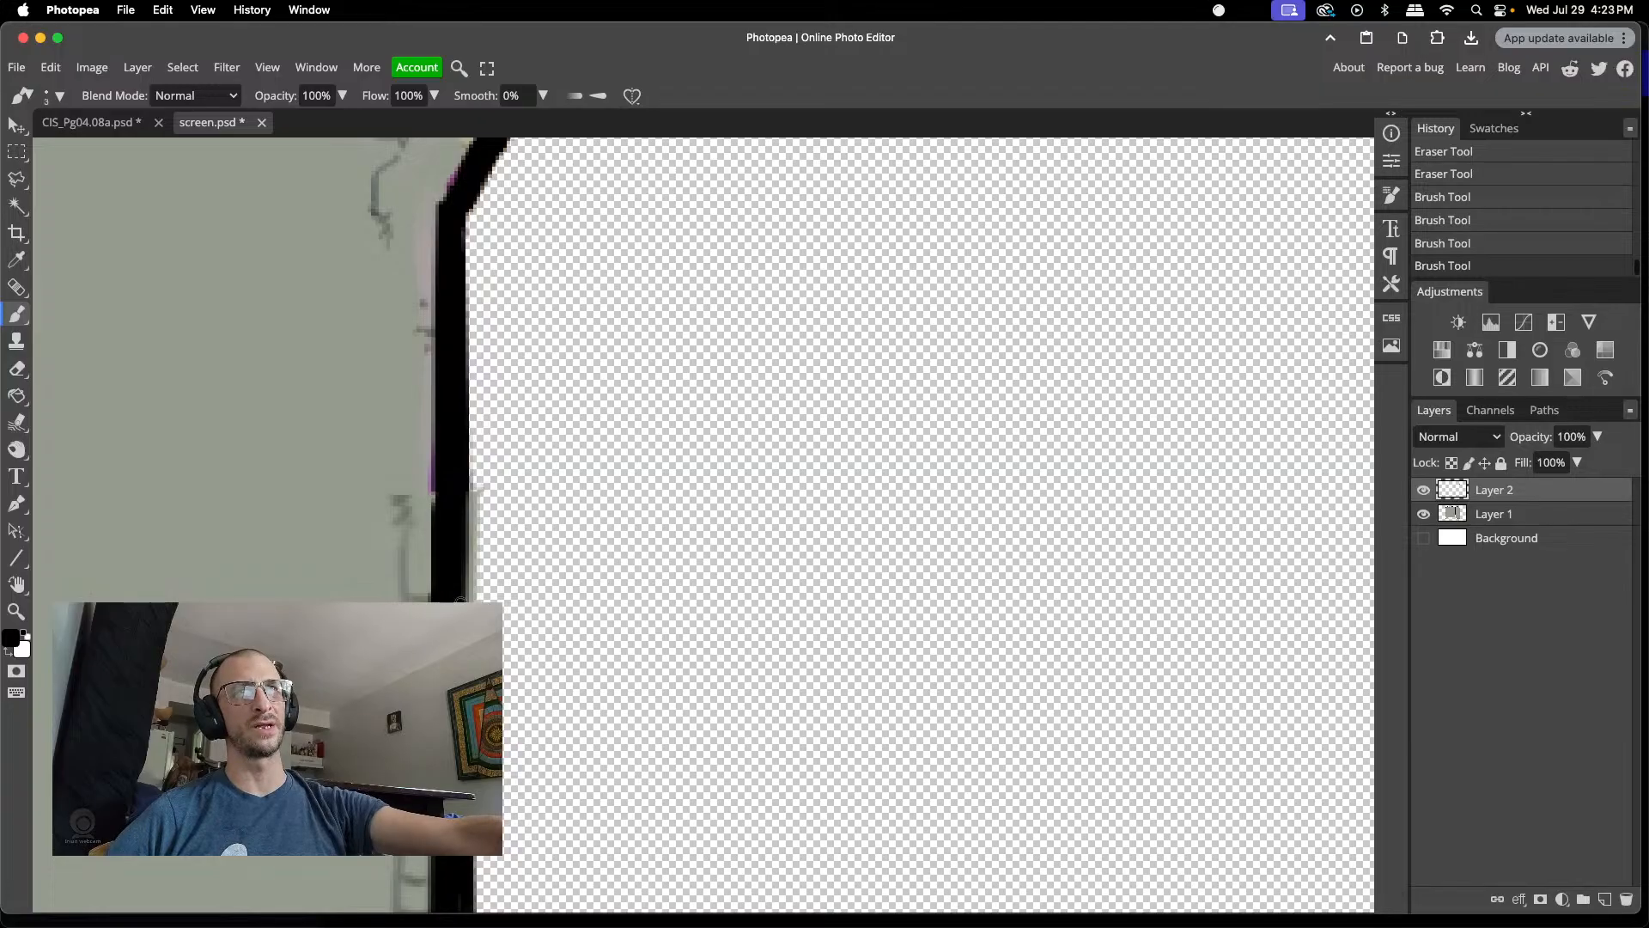
{"action": "left_click", "coordinate": [462, 600]}
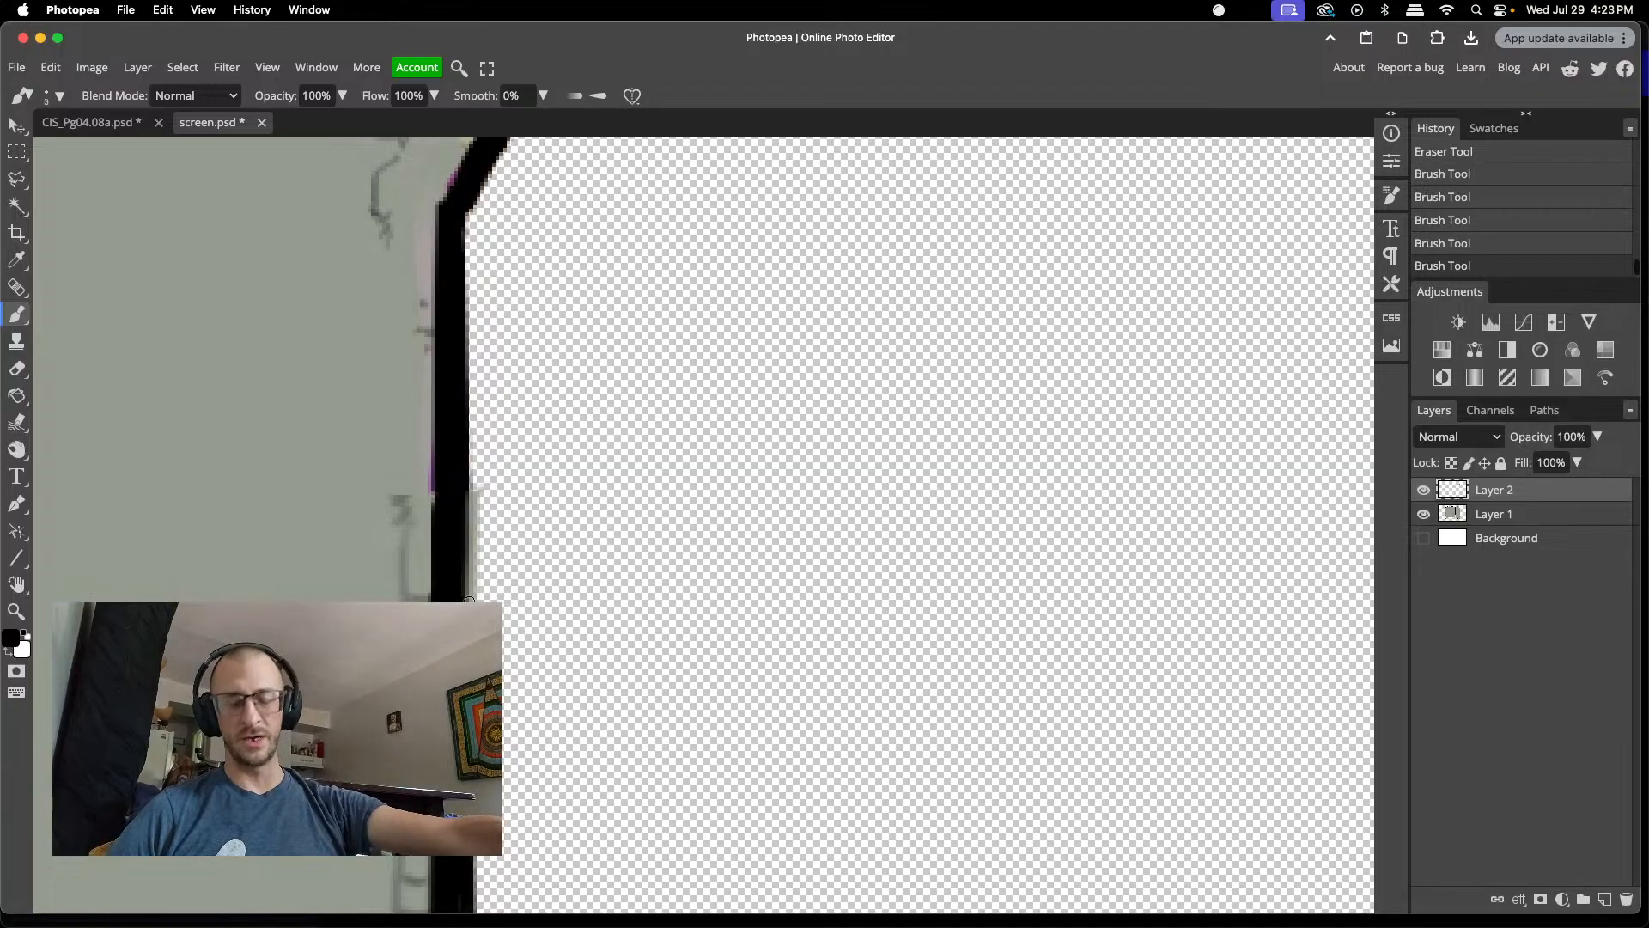
- Erase the grey fringe outside the right panel's outer vertical outline on Layer 1
{"action": "key", "text": "e"}
{"action": "left_click", "coordinate": [475, 504]}
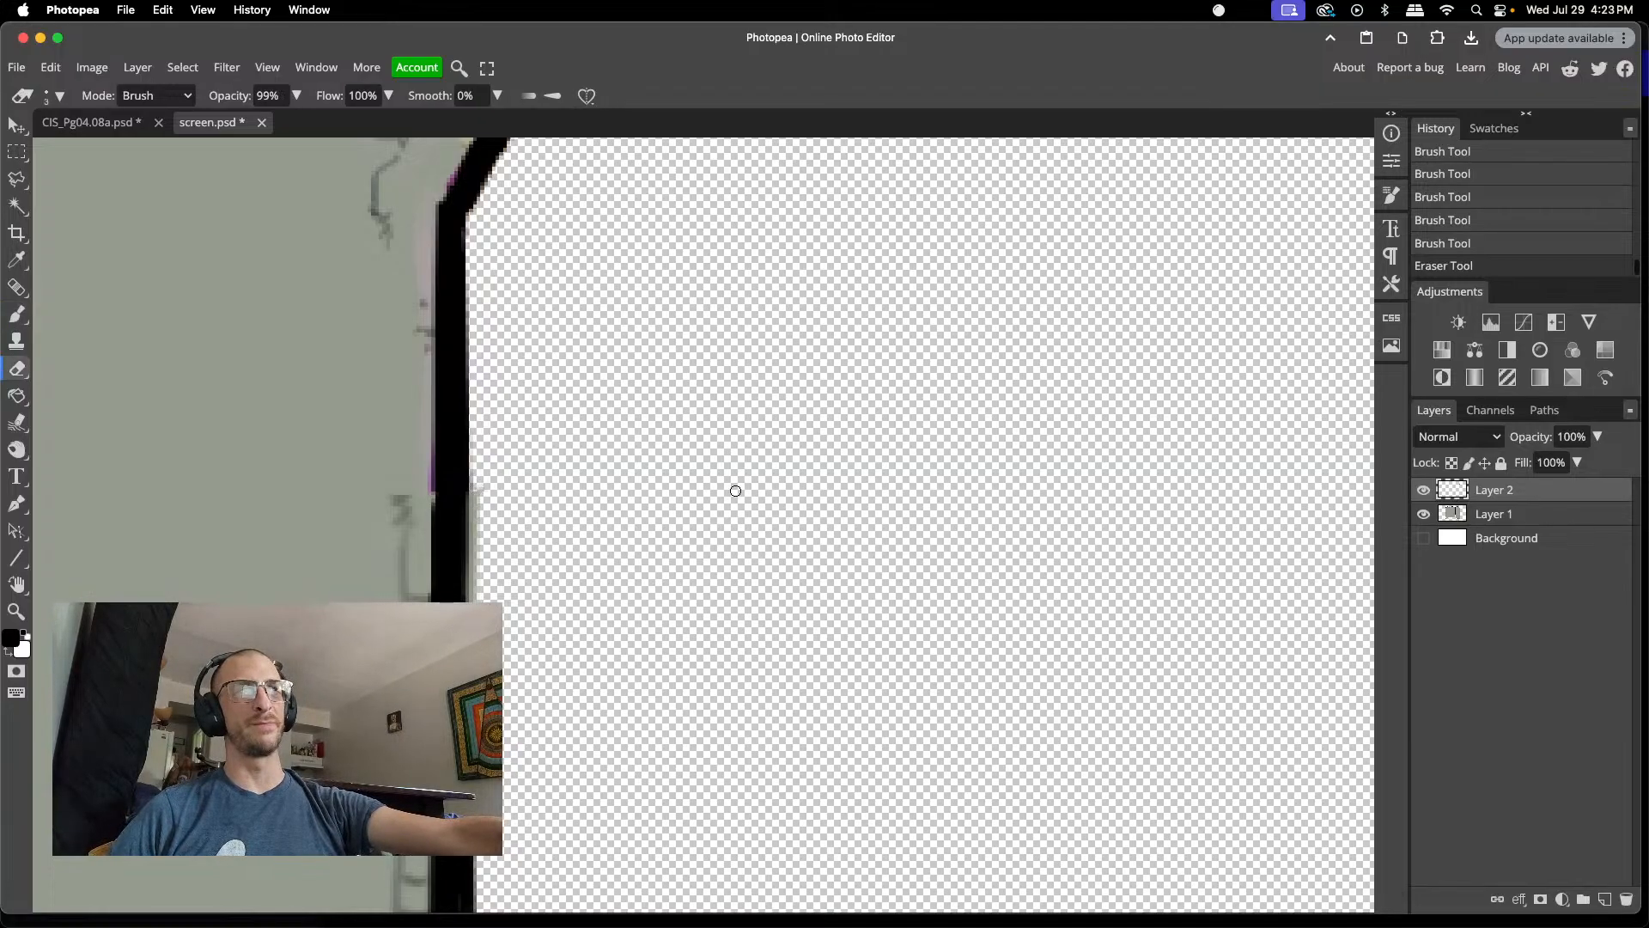
{"action": "left_click", "coordinate": [1472, 513]}
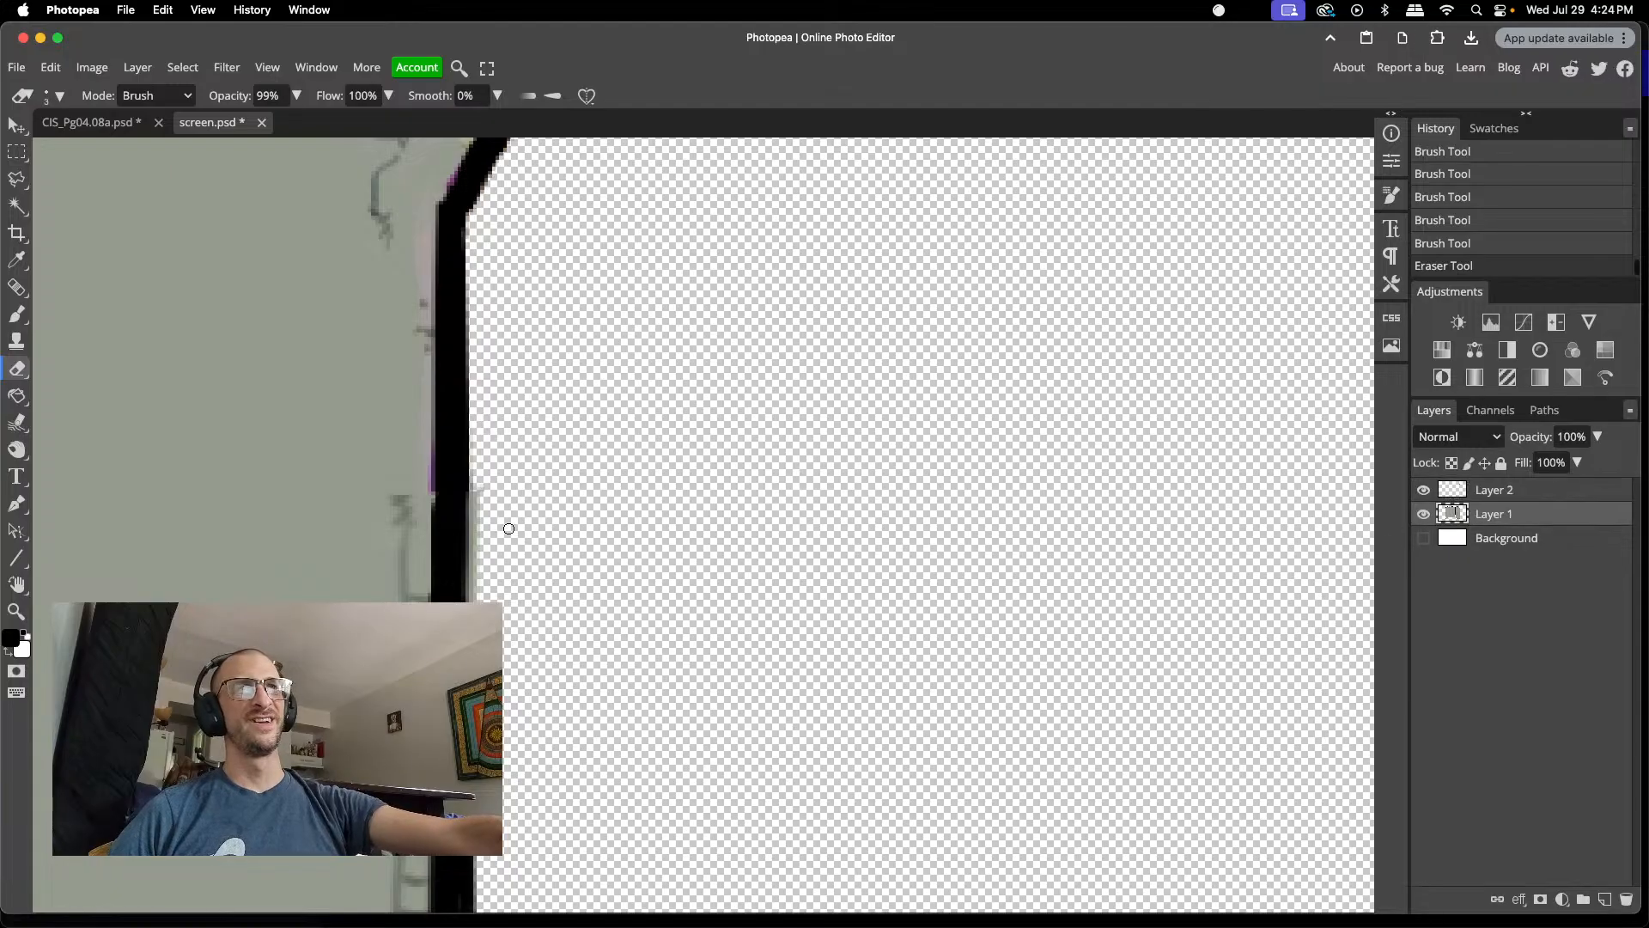
{"action": "left_click_drag", "start_coordinate": [475, 504], "coordinate": [476, 573]}
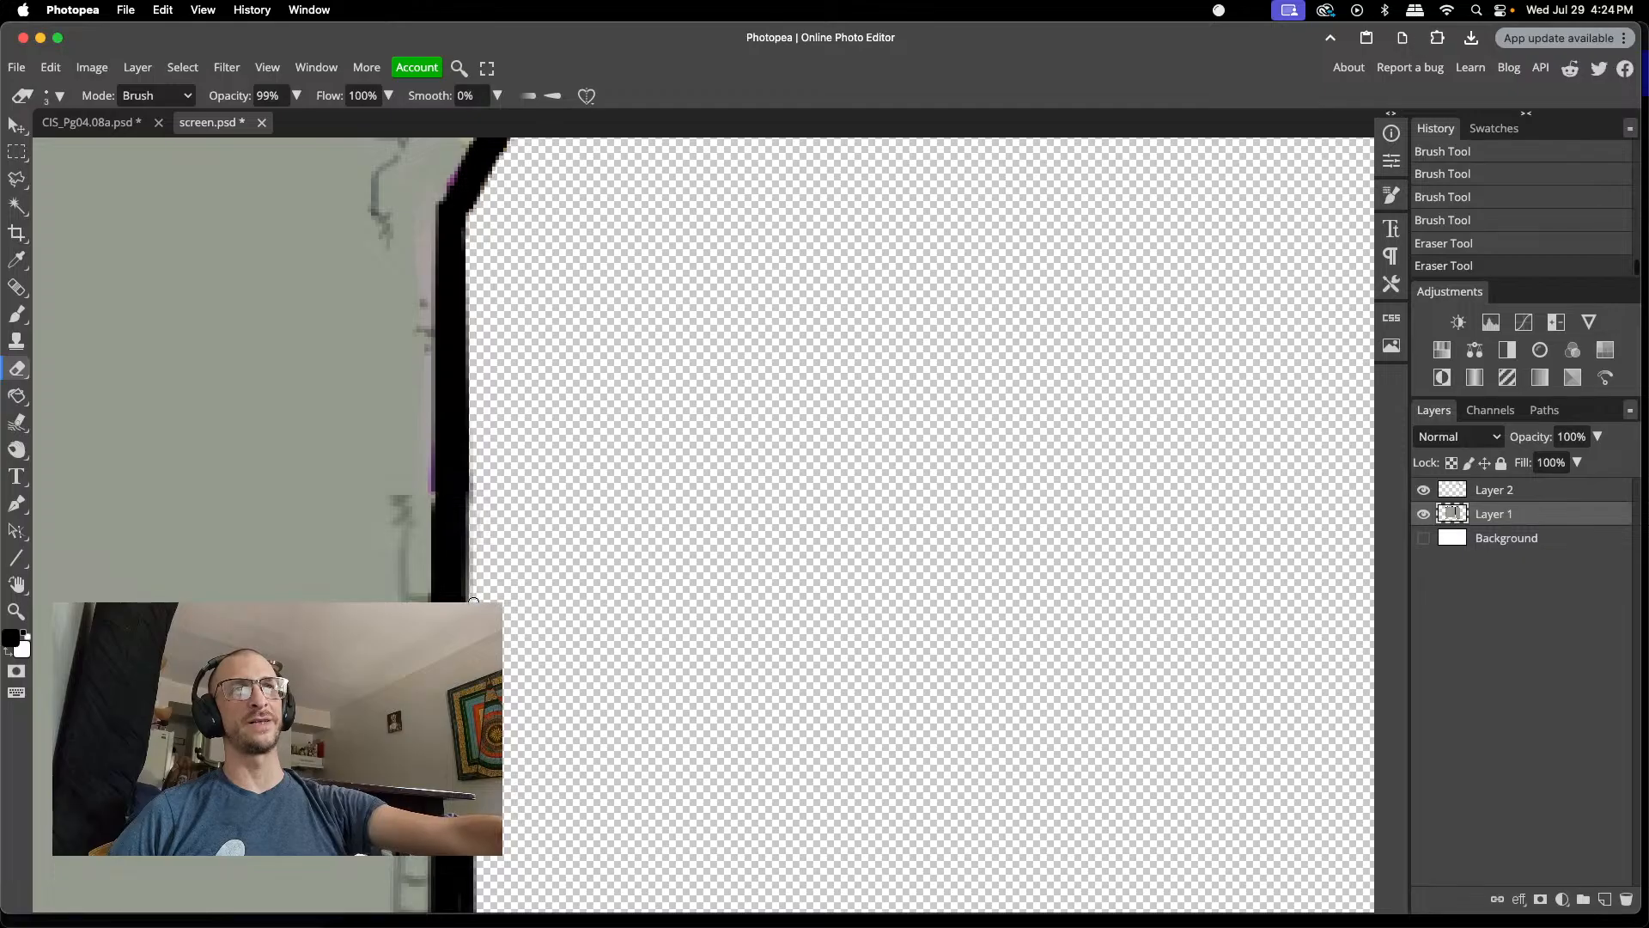
{"action": "left_click", "coordinate": [477, 568]}
- Lasso the inner frame strip along the middle panel's right side on Layer 1 and copy it to a new layer
{"action": "scroll", "coordinate": [508, 553], "scroll_direction": "up", "scroll_amount": 6}
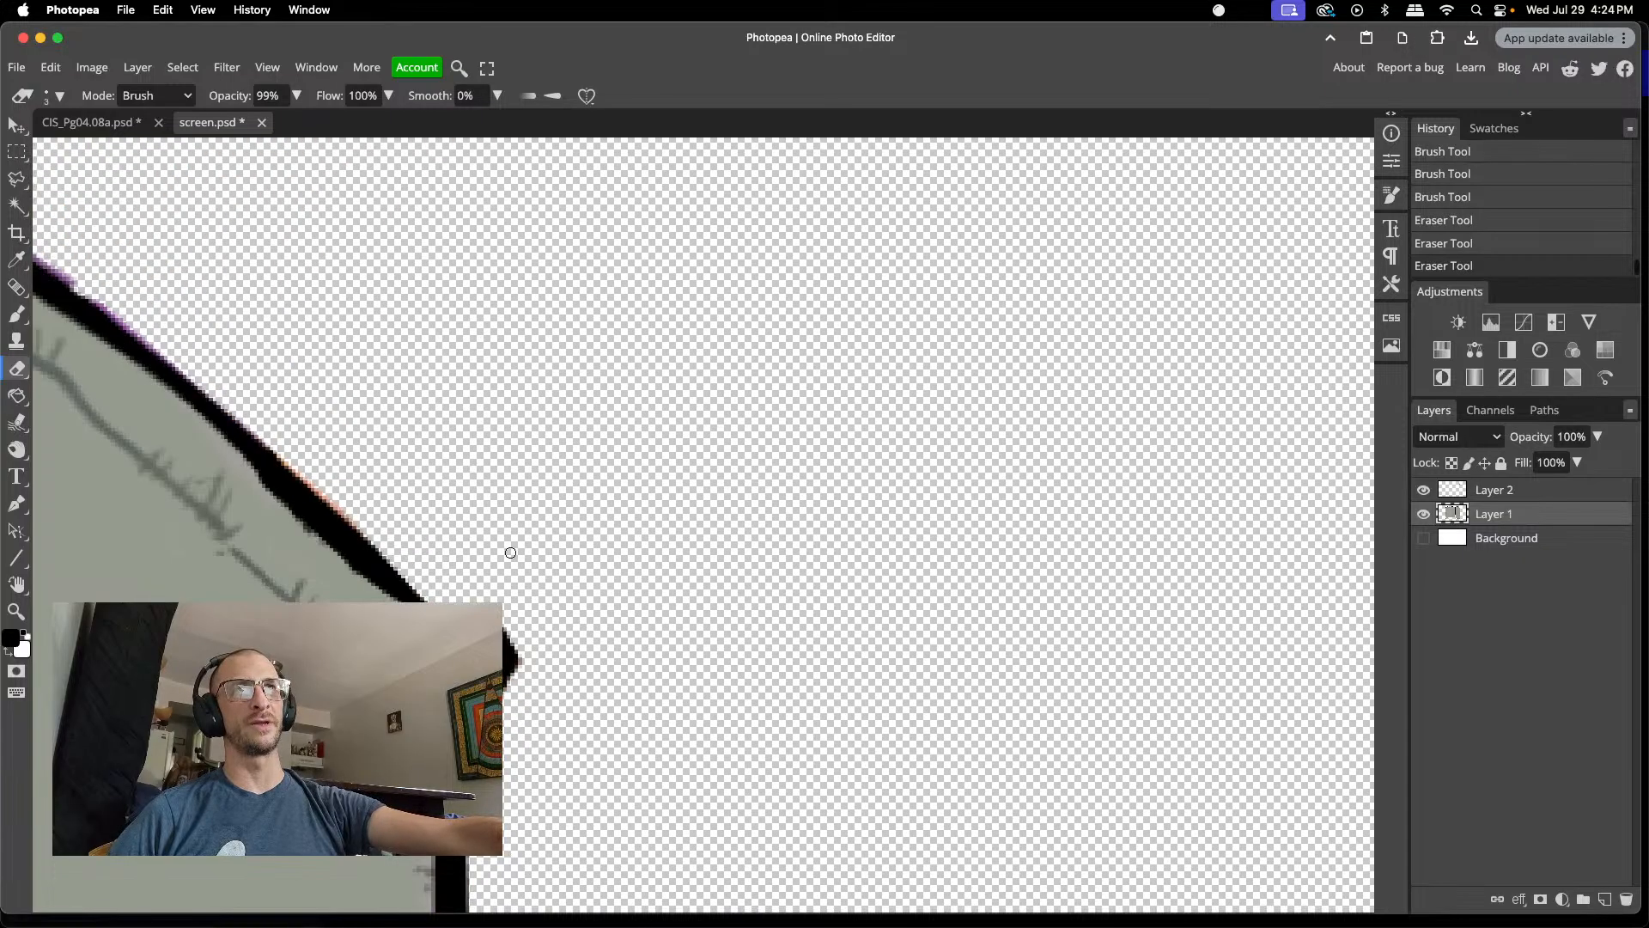
{"action": "scroll", "coordinate": [509, 555], "scroll_direction": "up", "scroll_amount": 5}
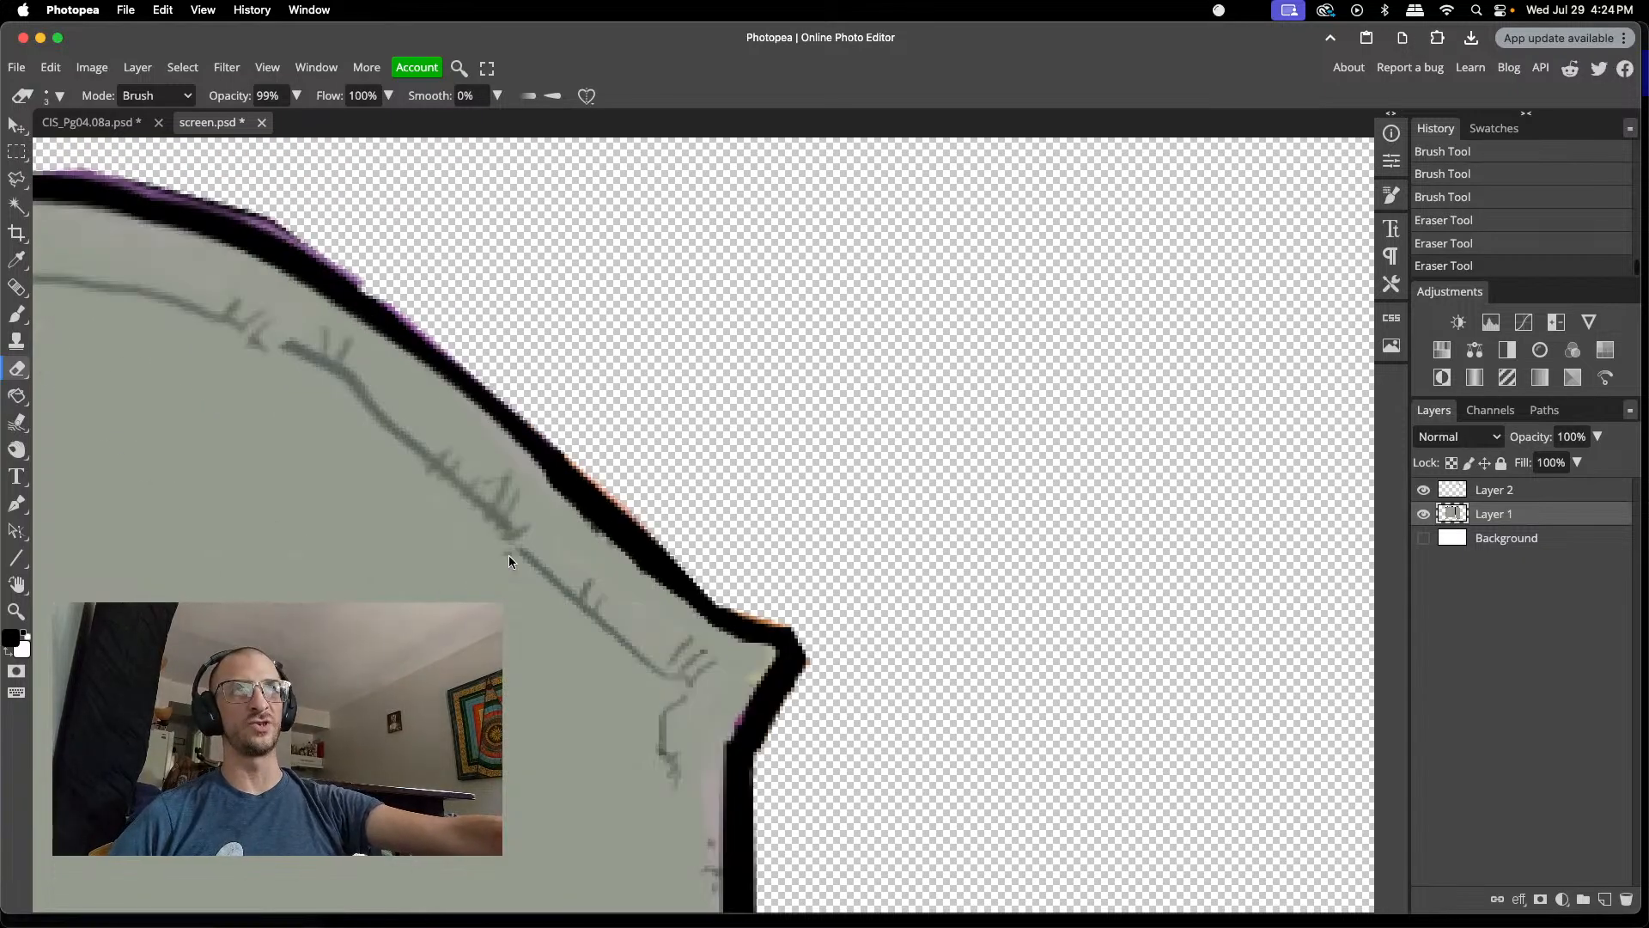
{"action": "scroll", "coordinate": [509, 555], "scroll_direction": "left", "scroll_amount": 5}
{"action": "scroll", "coordinate": [665, 526], "scroll_direction": "down", "scroll_amount": 8}
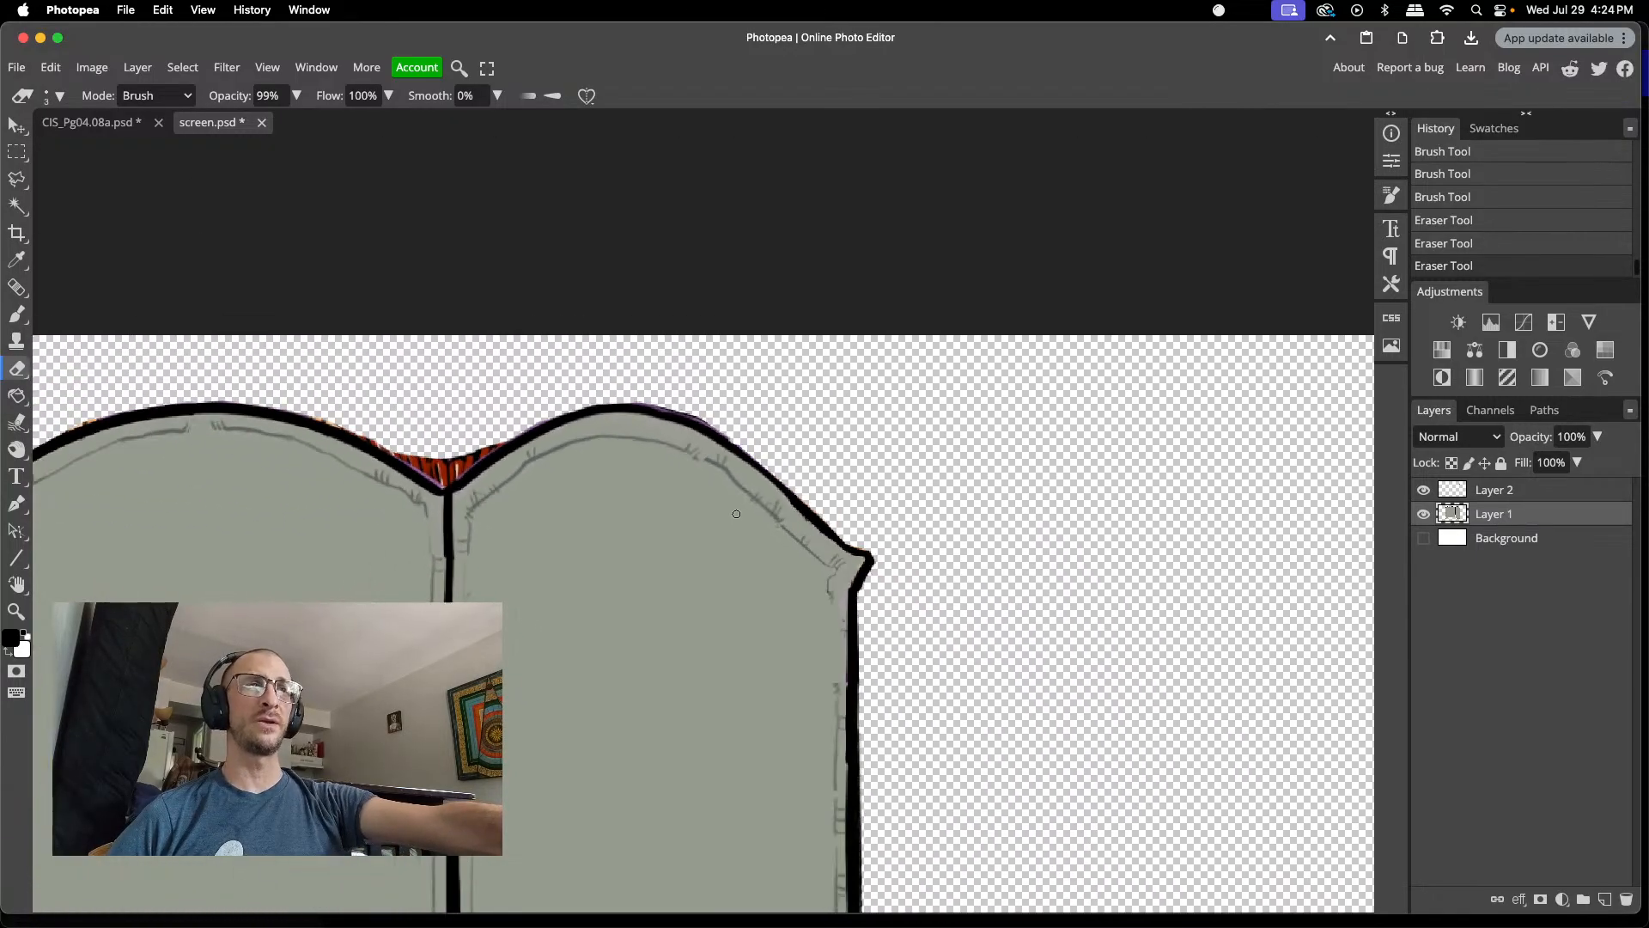
{"action": "scroll", "coordinate": [737, 514], "scroll_direction": "down", "scroll_amount": 2}
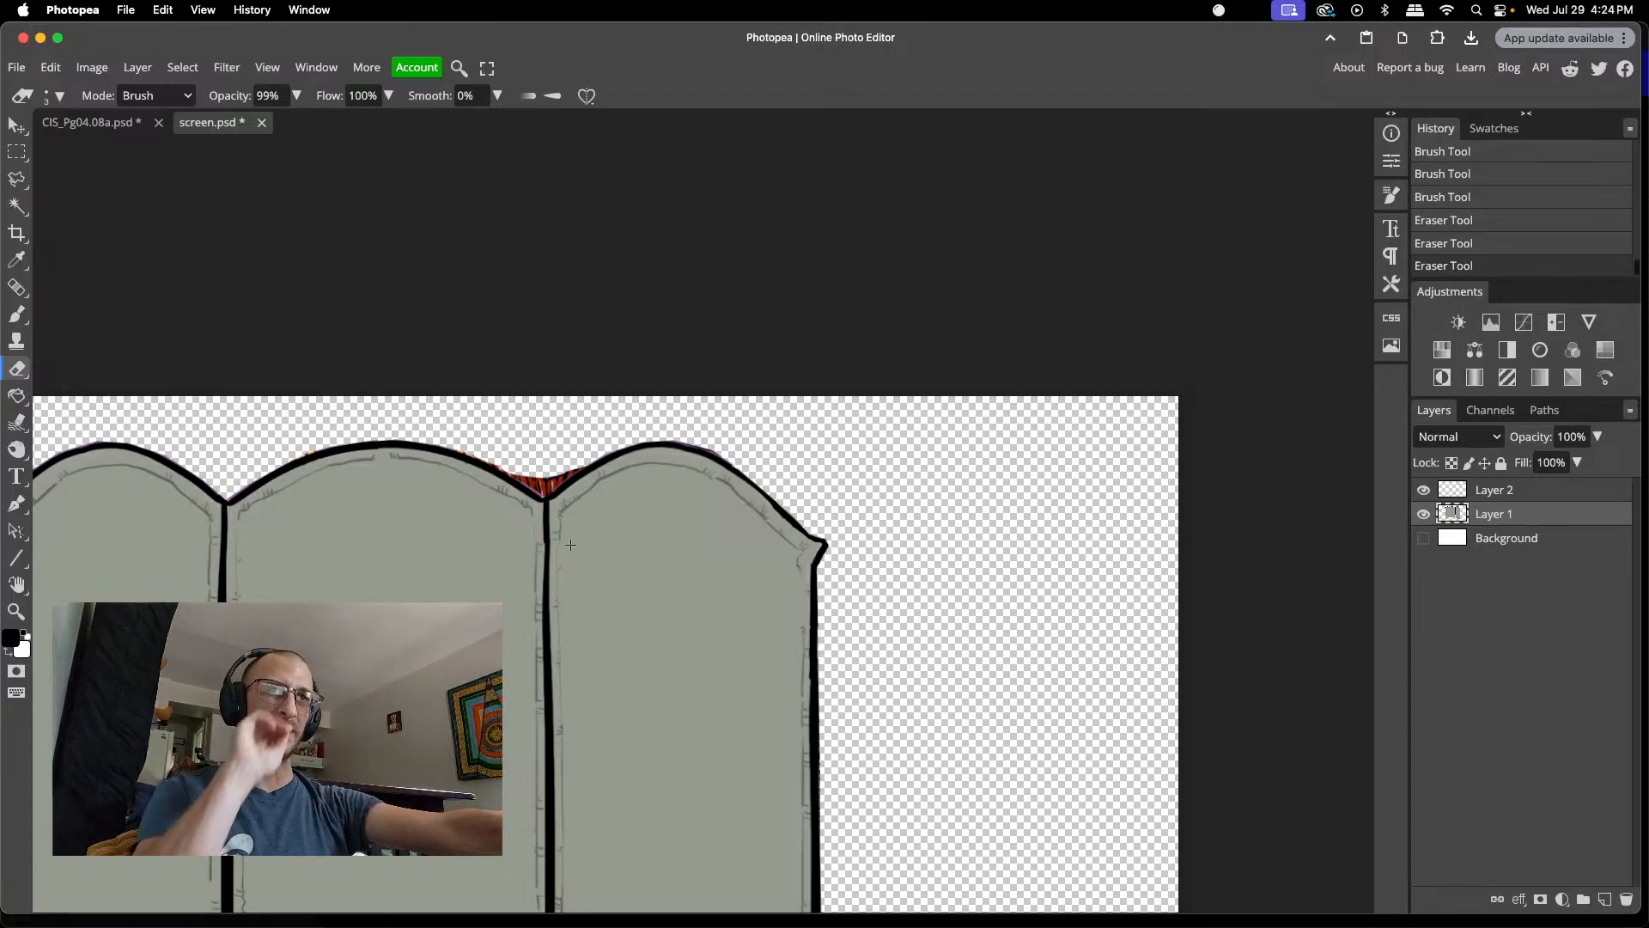
{"action": "scroll", "coordinate": [570, 544], "scroll_direction": "up", "scroll_amount": 2}
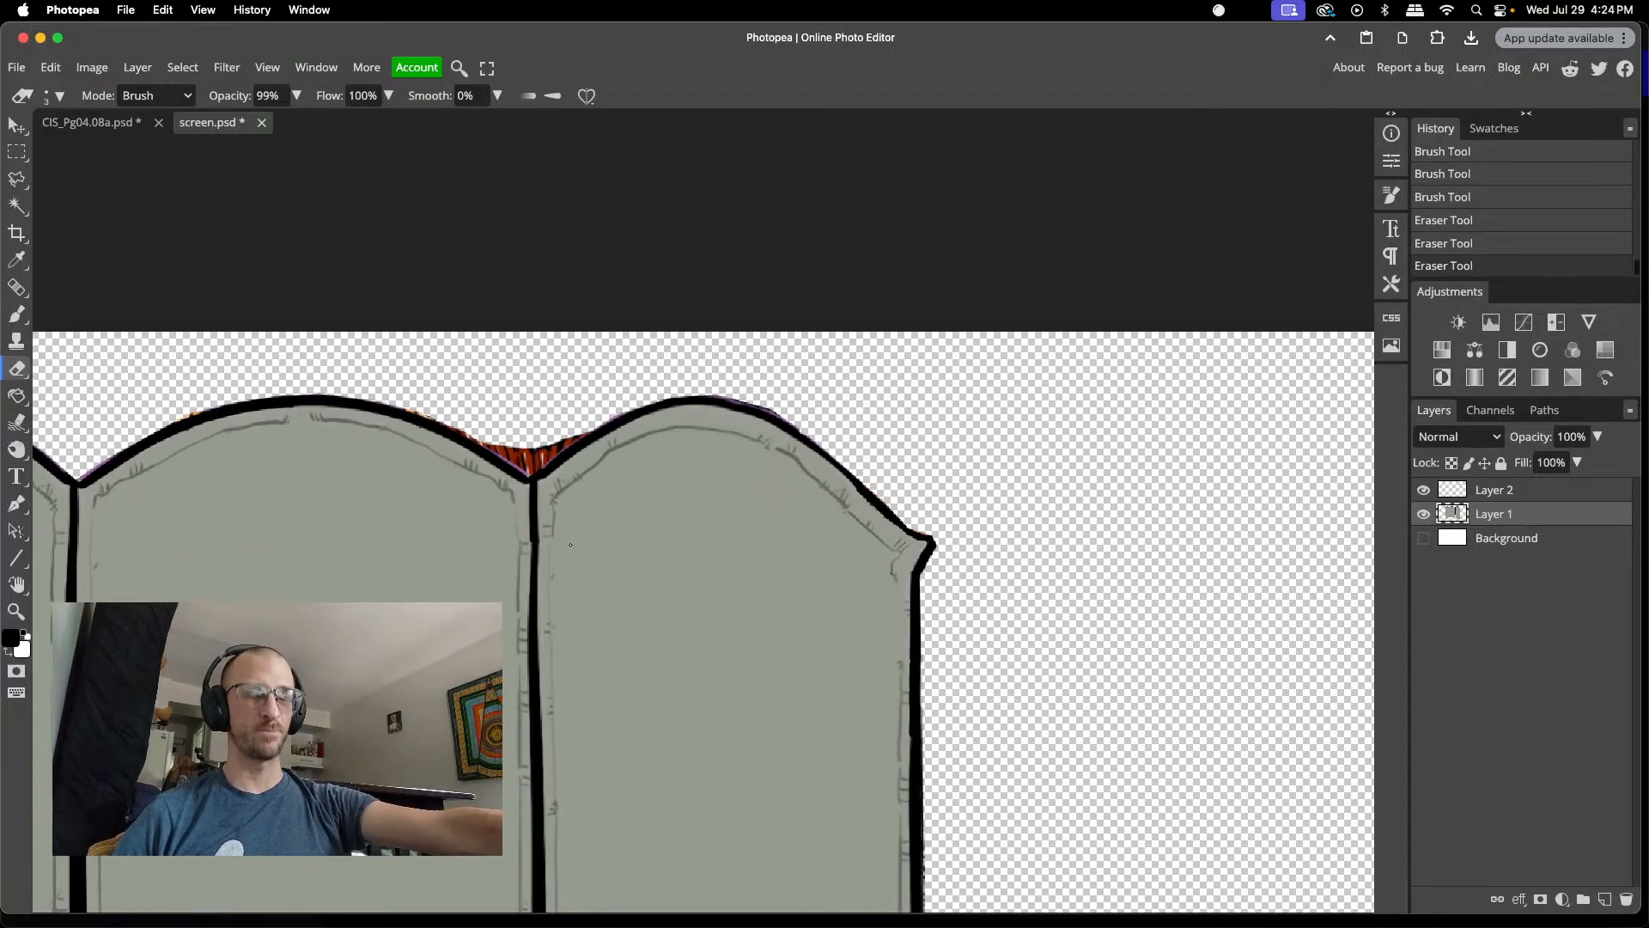
{"action": "key", "text": "l"}
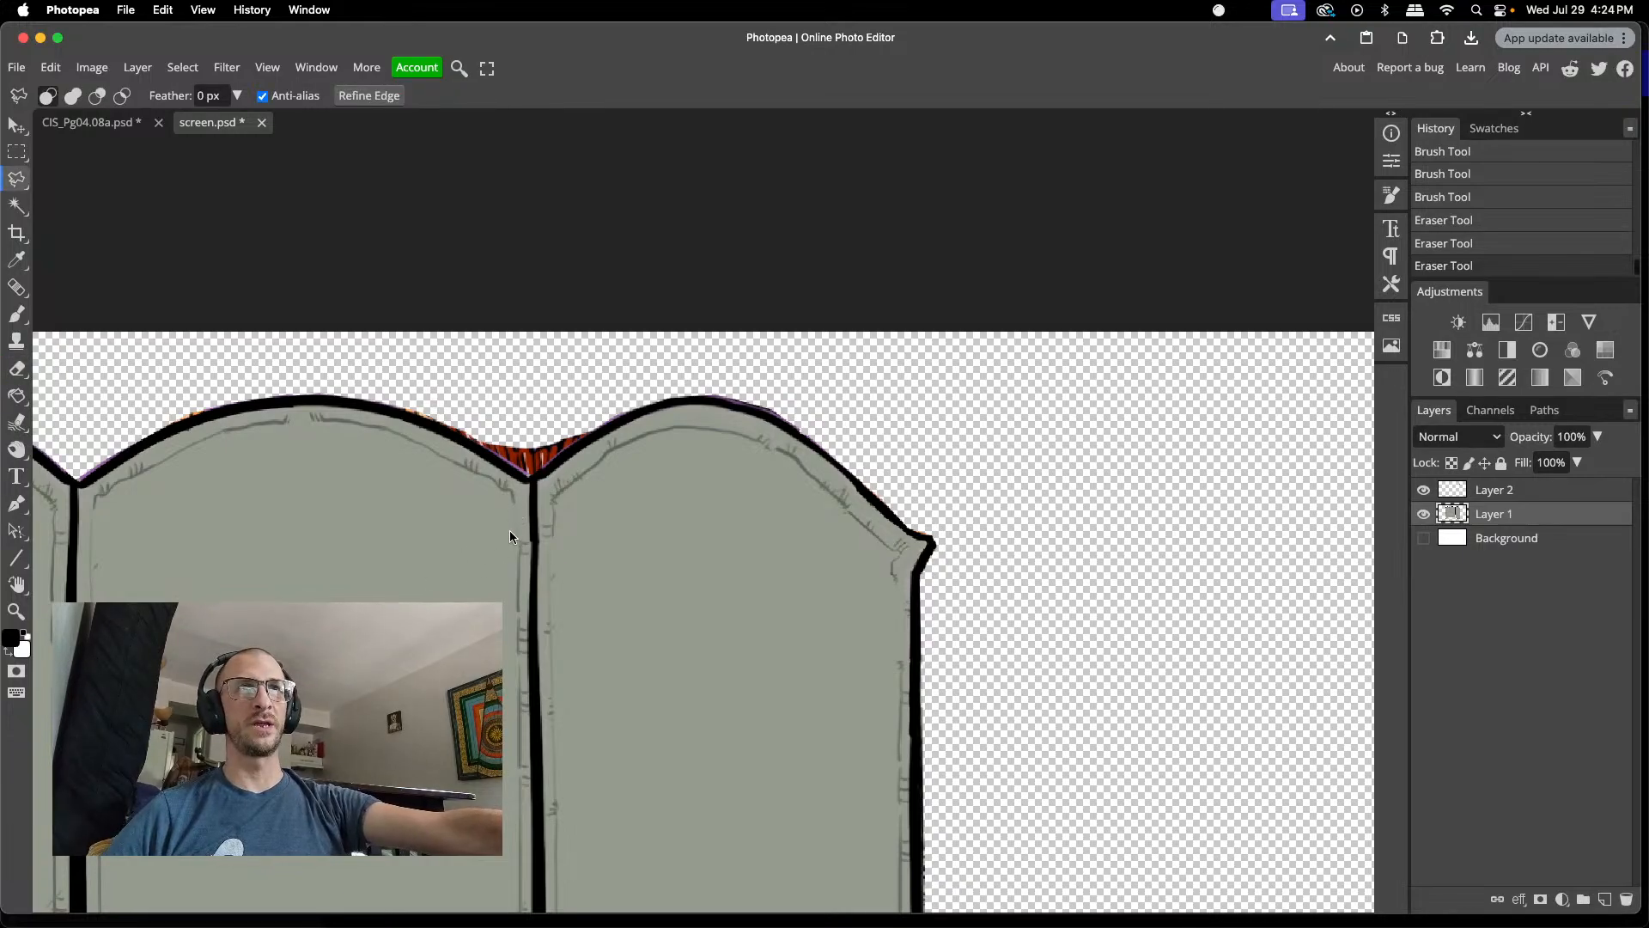
{"action": "mouse_move", "coordinate": [508, 527]}
{"action": "left_mouse_down"}
{"action": "mouse_move", "coordinate": [505, 766]}
{"action": "mouse_move", "coordinate": [530, 746]}
{"action": "mouse_move", "coordinate": [530, 709]}
{"action": "mouse_move", "coordinate": [526, 537]}
{"action": "mouse_move", "coordinate": [506, 531]}
{"action": "left_mouse_up"}
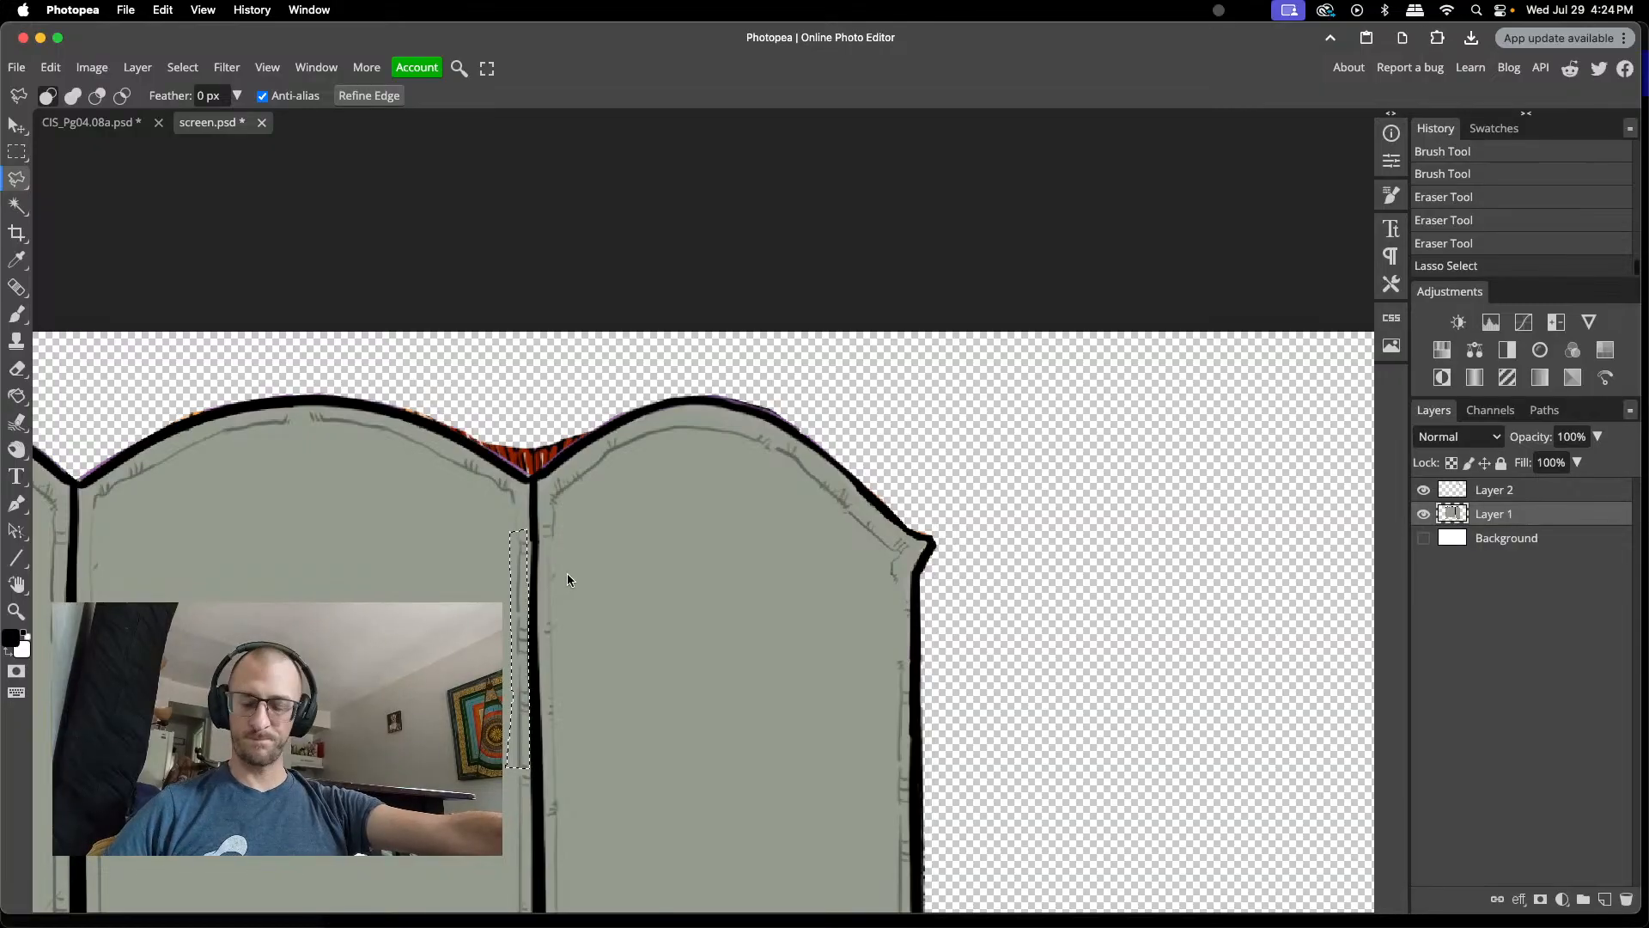
{"action": "key", "text": "super+j"}
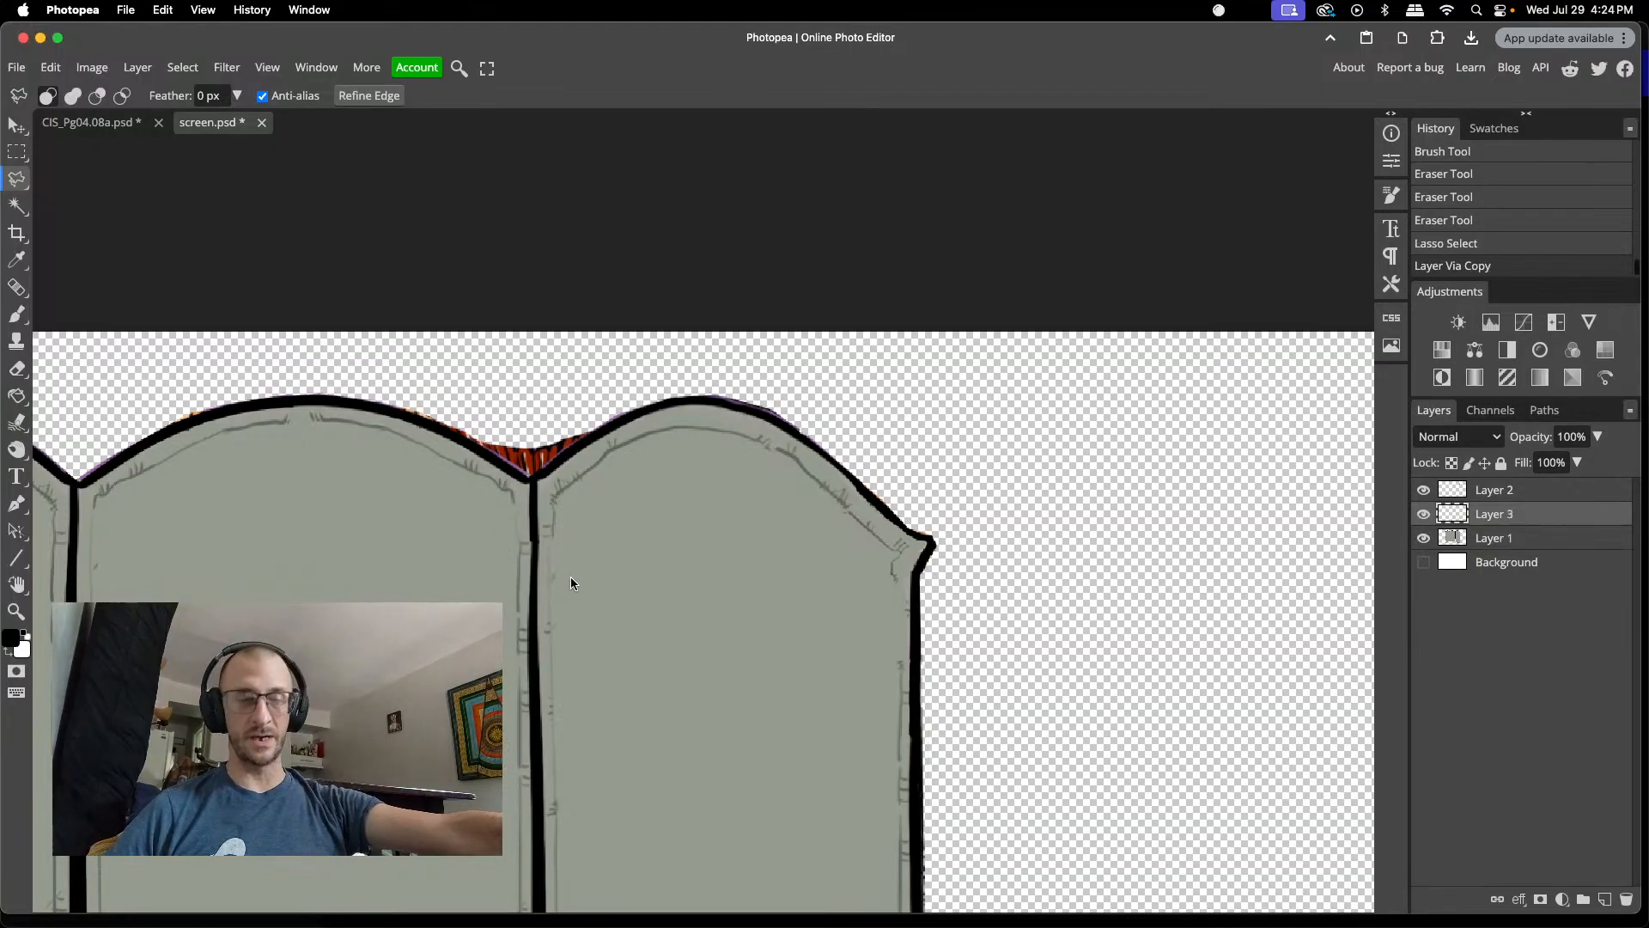
- Move the copied frame strip to the right panel's outer side below the corner and place Layer 3 above Layer 2
{"action": "key", "text": "v"}
{"action": "left_click_drag", "start_coordinate": [517, 606], "coordinate": [899, 642]}
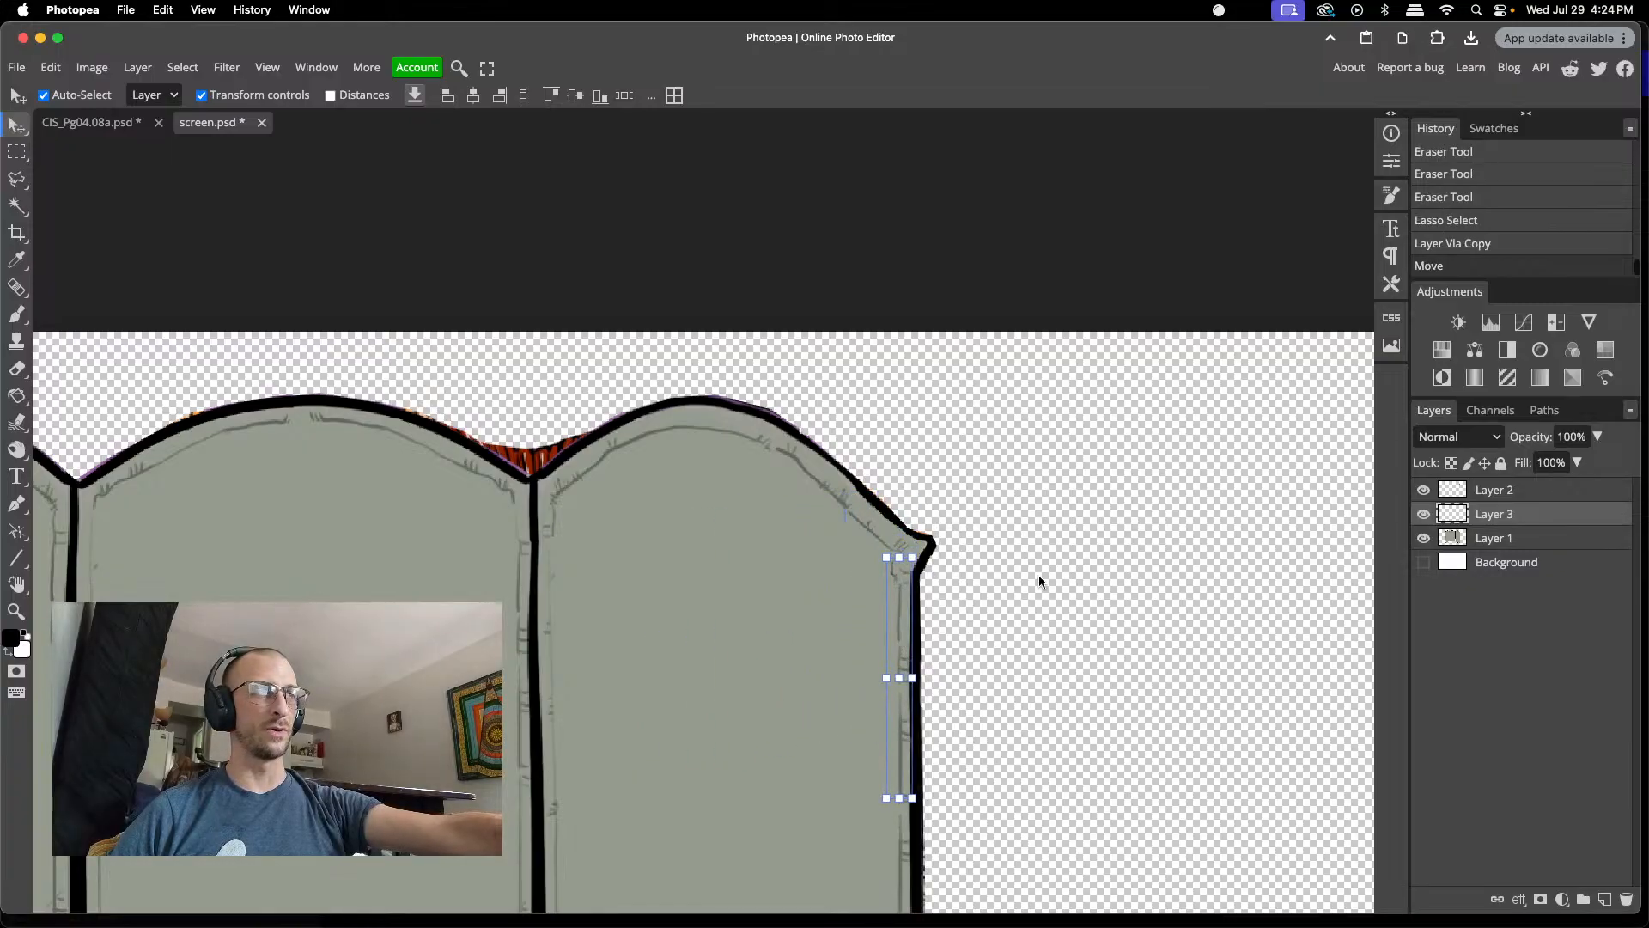
{"action": "left_click_drag", "start_coordinate": [1549, 519], "coordinate": [1518, 491]}
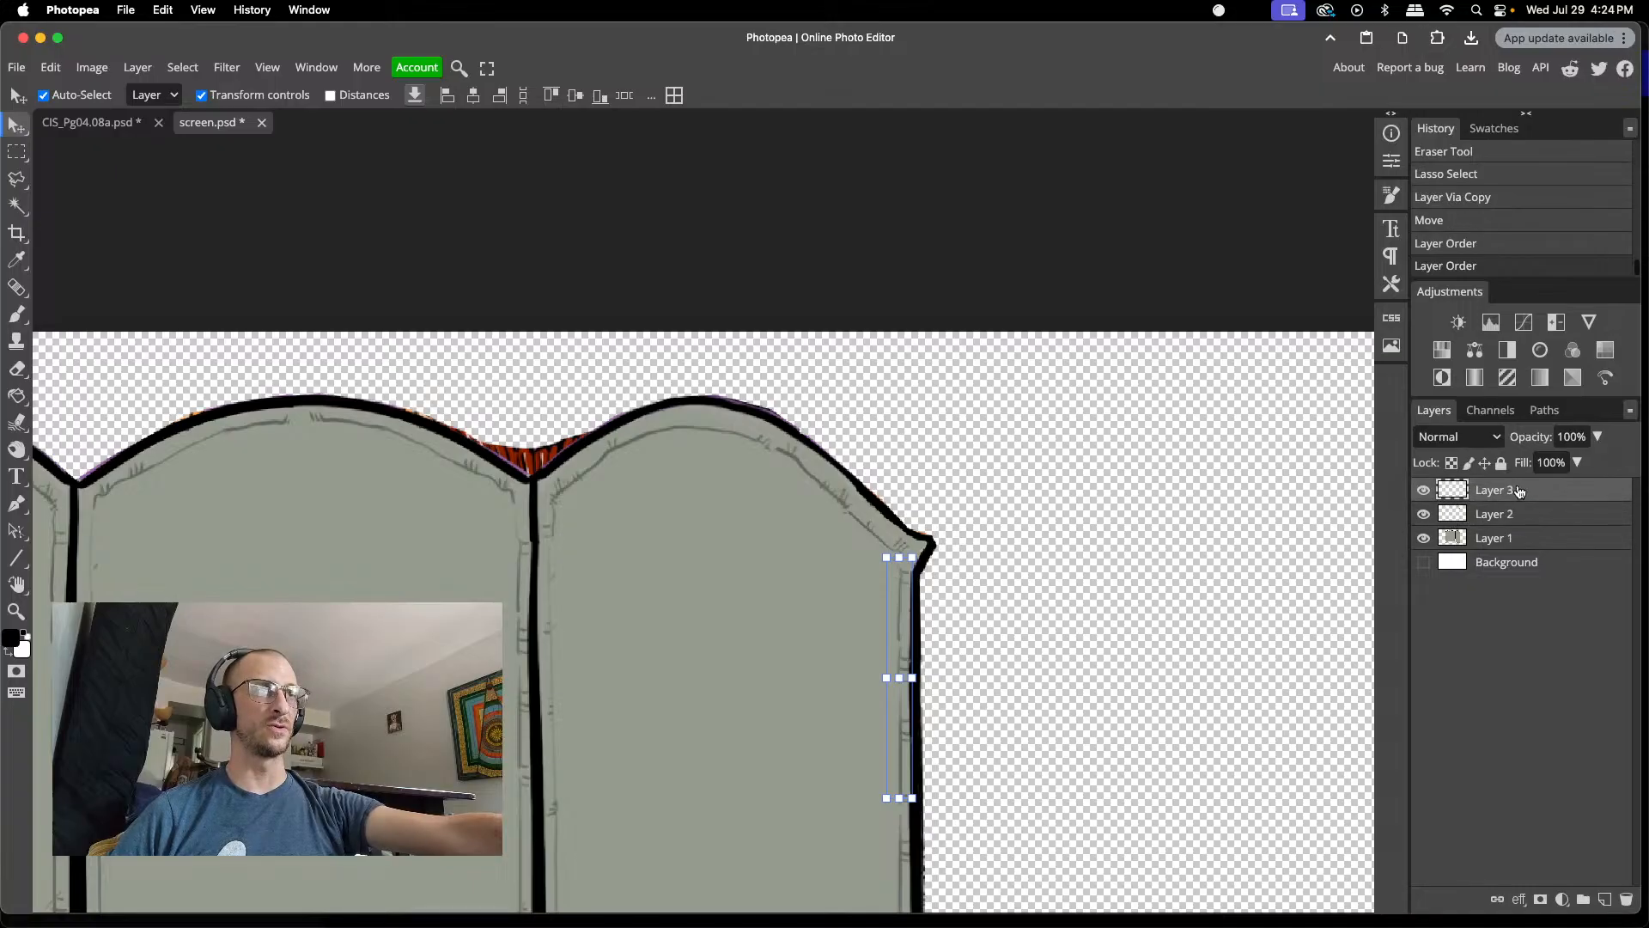
{"action": "left_click", "coordinate": [1057, 626]}
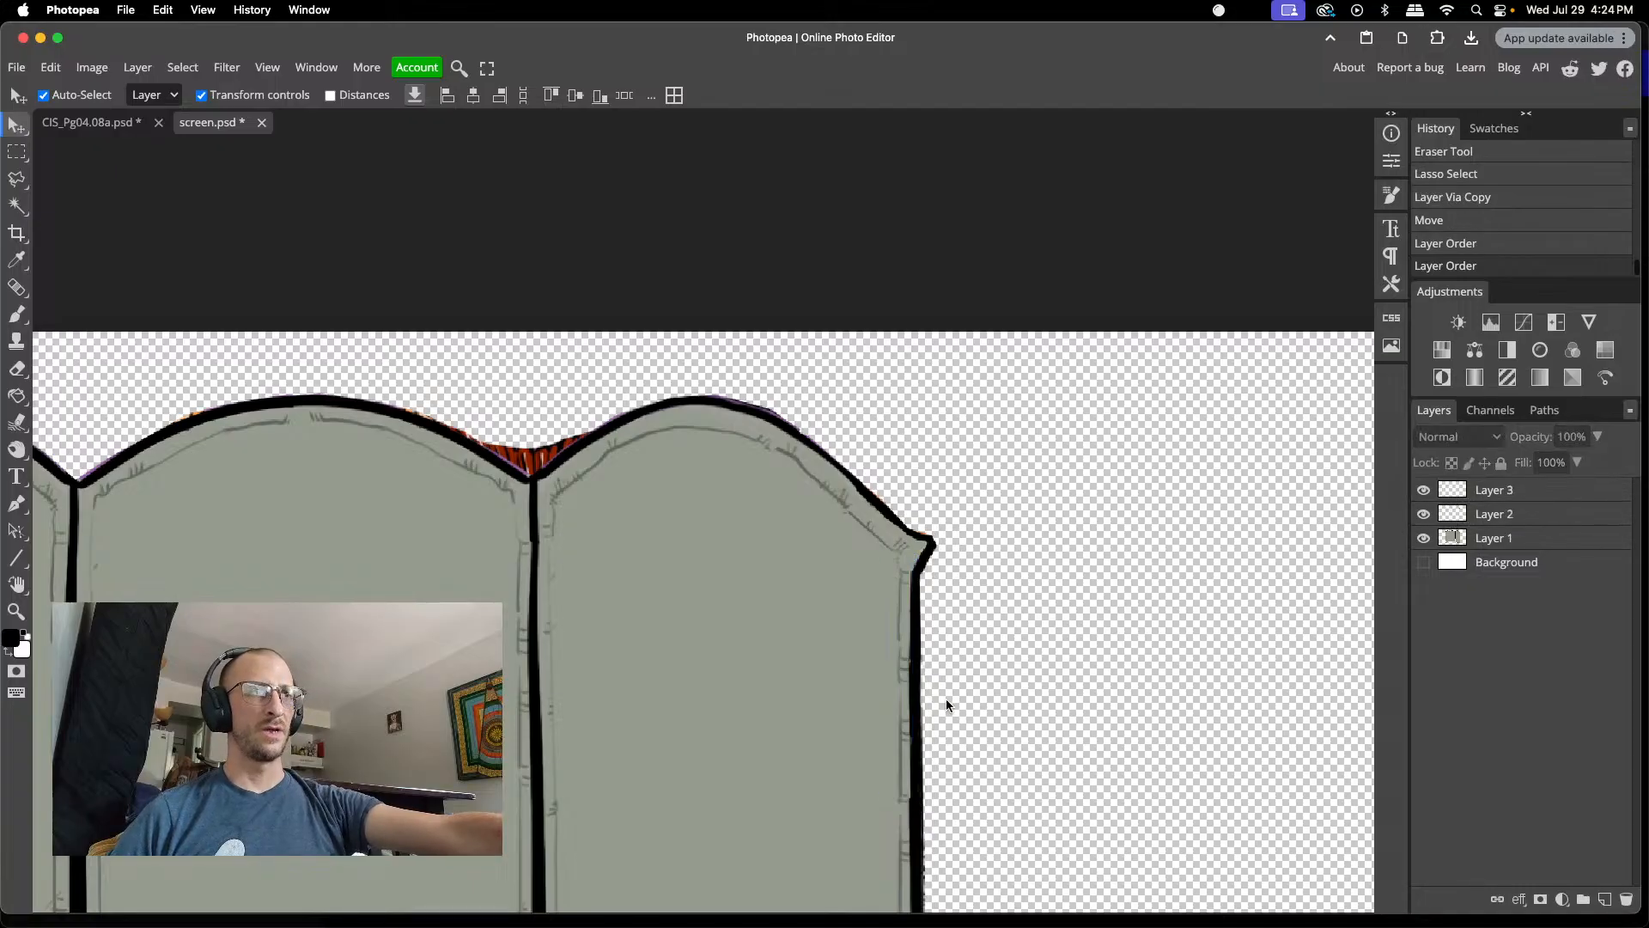
- Nudge the copied frame strip slightly inward from the right panel's outer outline
{"action": "scroll", "coordinate": [963, 725], "scroll_direction": "up", "scroll_amount": 5}
{"action": "scroll", "coordinate": [964, 725], "scroll_direction": "down", "scroll_amount": 5}
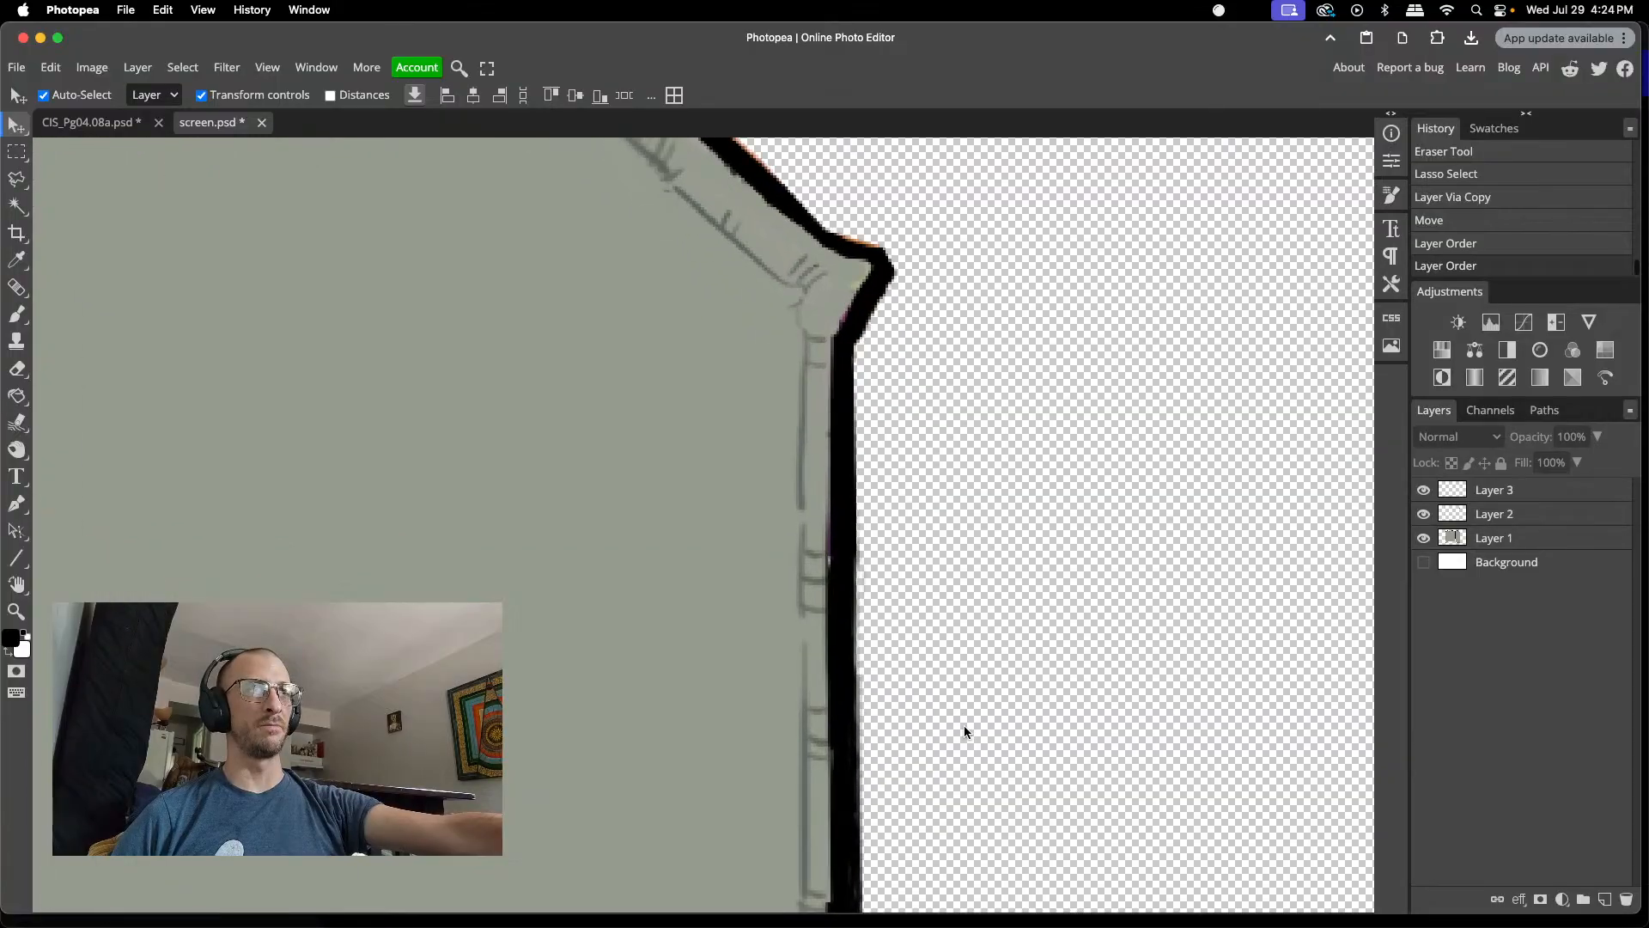
{"action": "left_click_drag", "start_coordinate": [817, 545], "coordinate": [811, 547]}
{"action": "scroll", "coordinate": [931, 528], "scroll_direction": "up", "scroll_amount": 1}
{"action": "scroll", "coordinate": [932, 529], "scroll_direction": "down", "scroll_amount": 3}
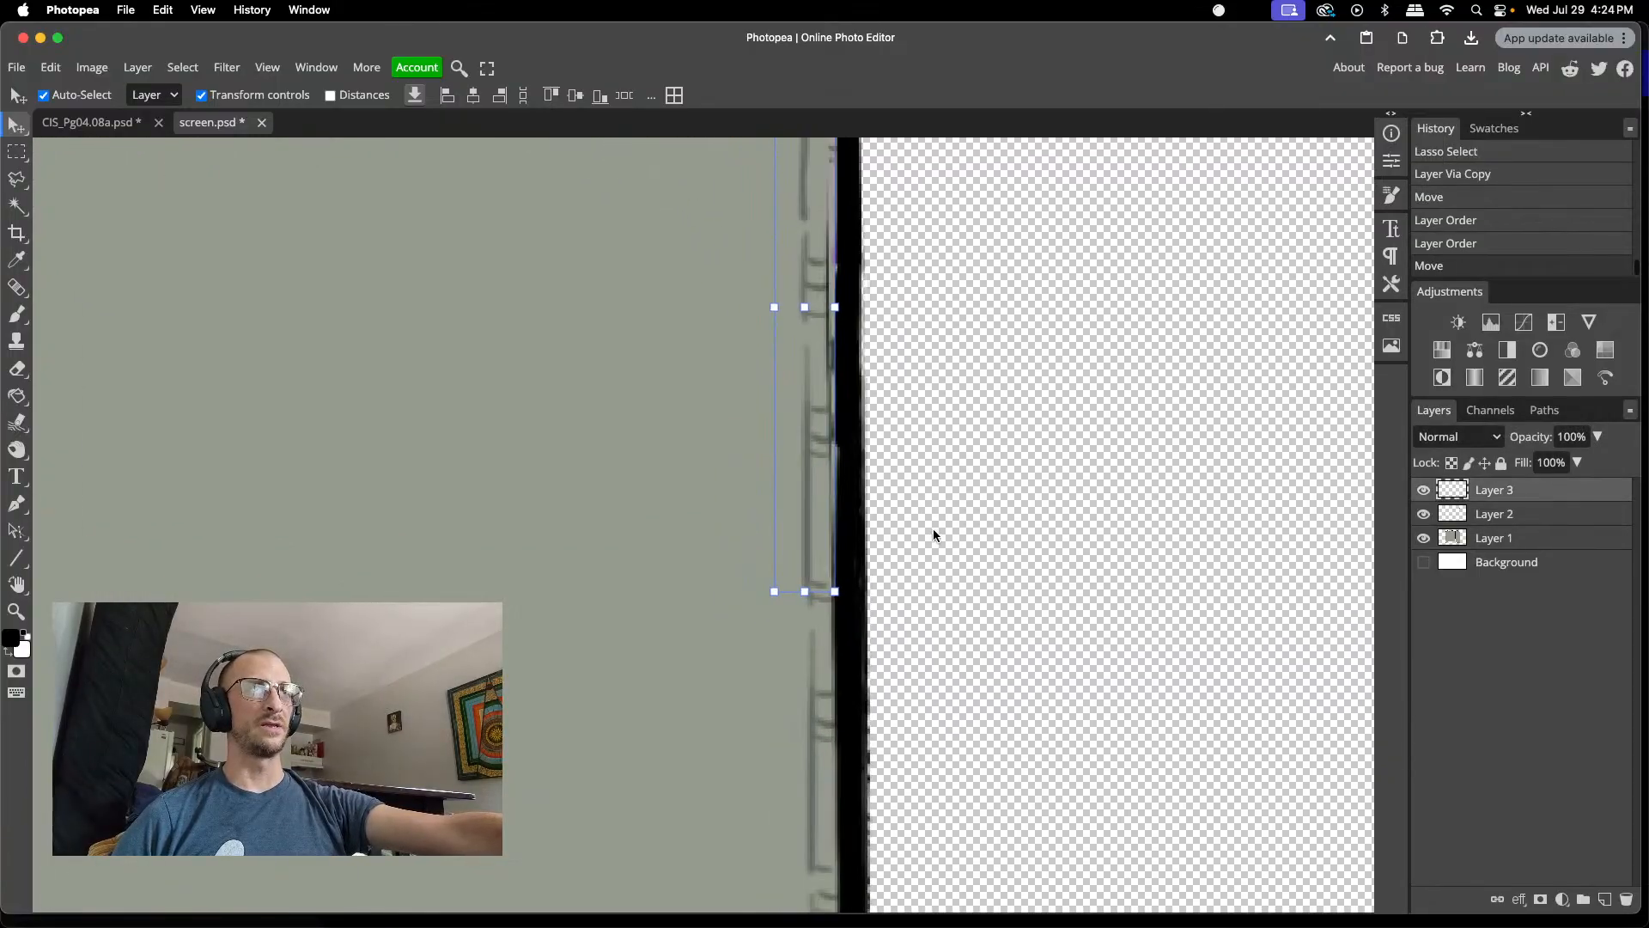
{"action": "scroll", "coordinate": [965, 530], "scroll_direction": "up", "scroll_amount": 2}
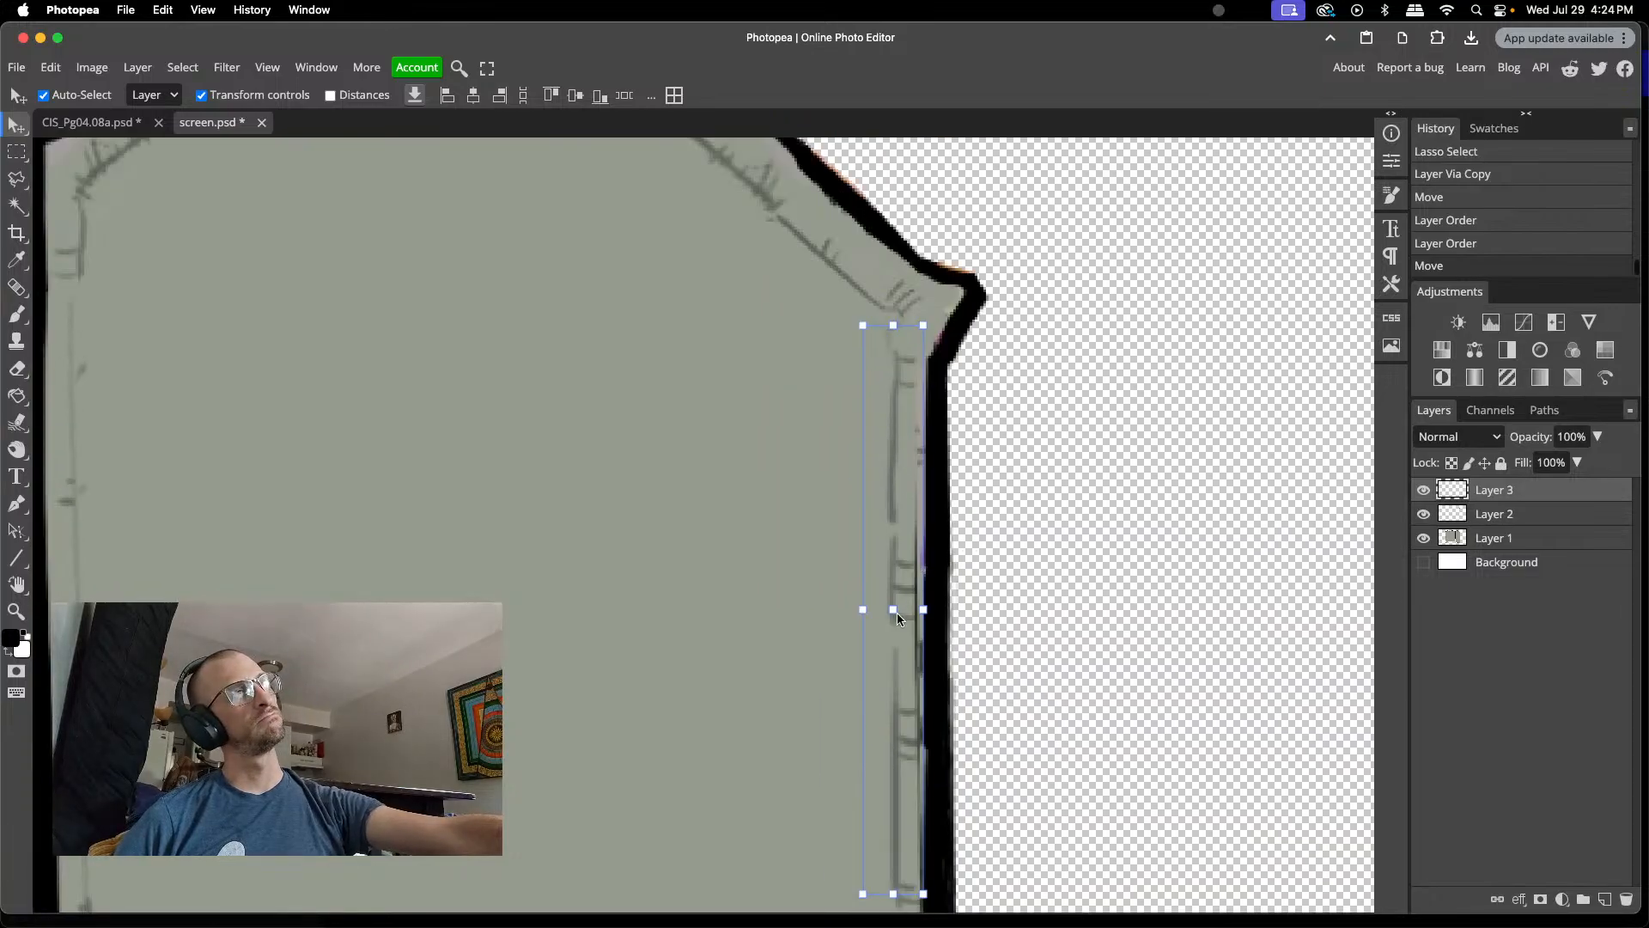
- Rotate the copied frame strip 1.2° about a pivot at its lower end to follow the right panel's outline
{"action": "left_click_drag", "start_coordinate": [894, 612], "coordinate": [893, 874]}
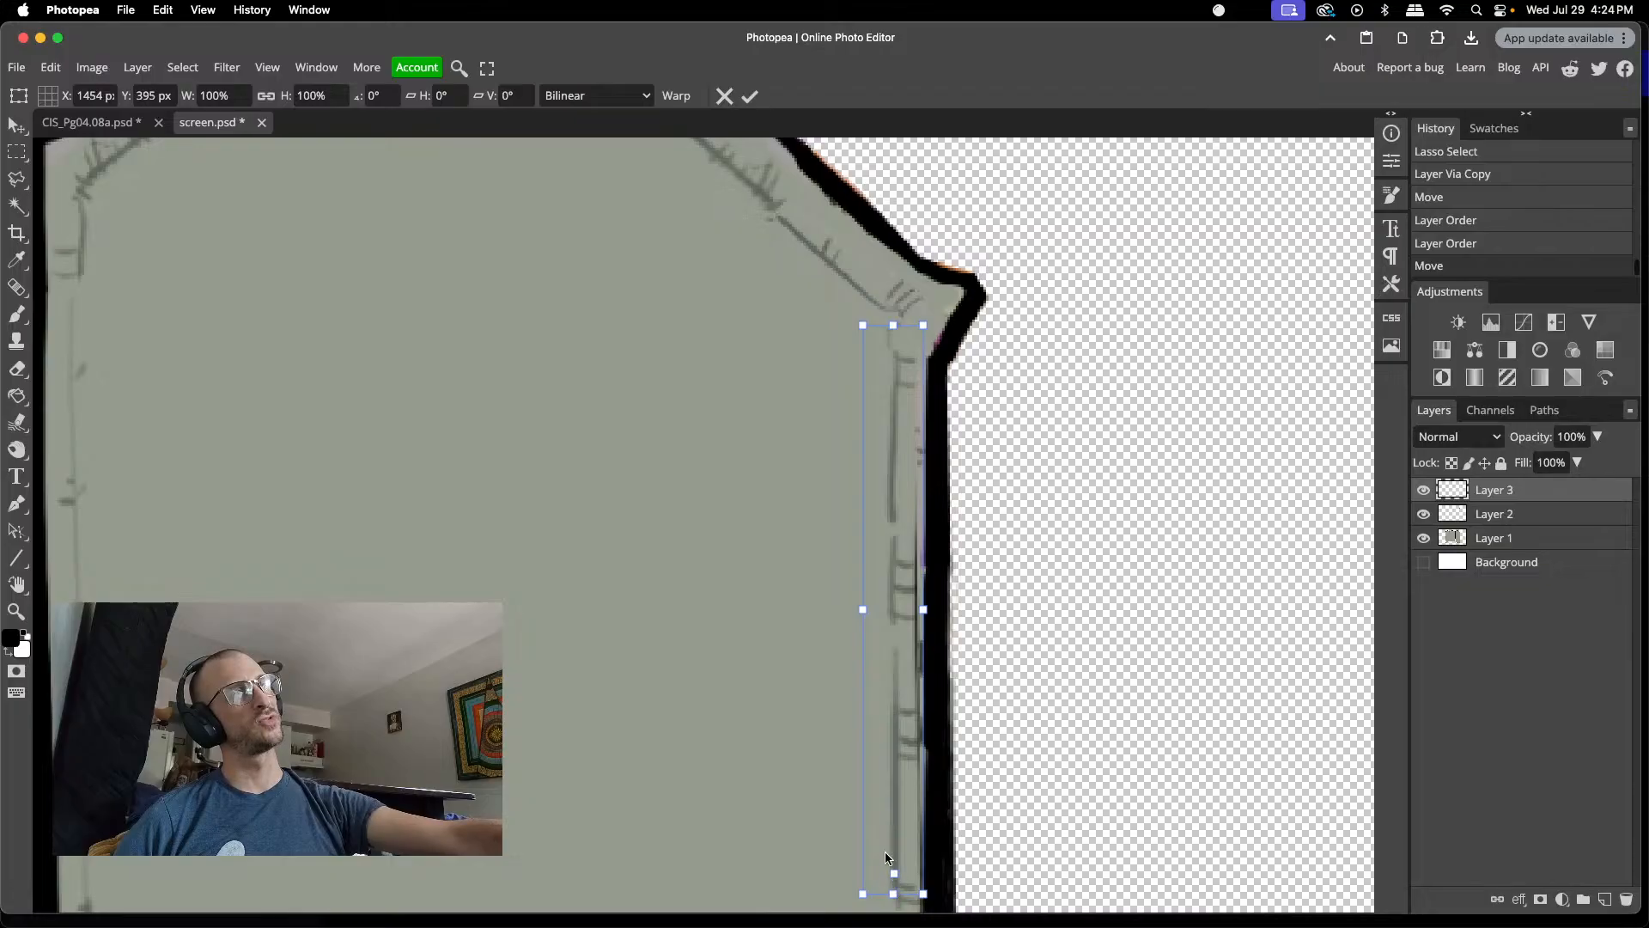
{"action": "left_click_drag", "start_coordinate": [894, 305], "coordinate": [907, 308]}
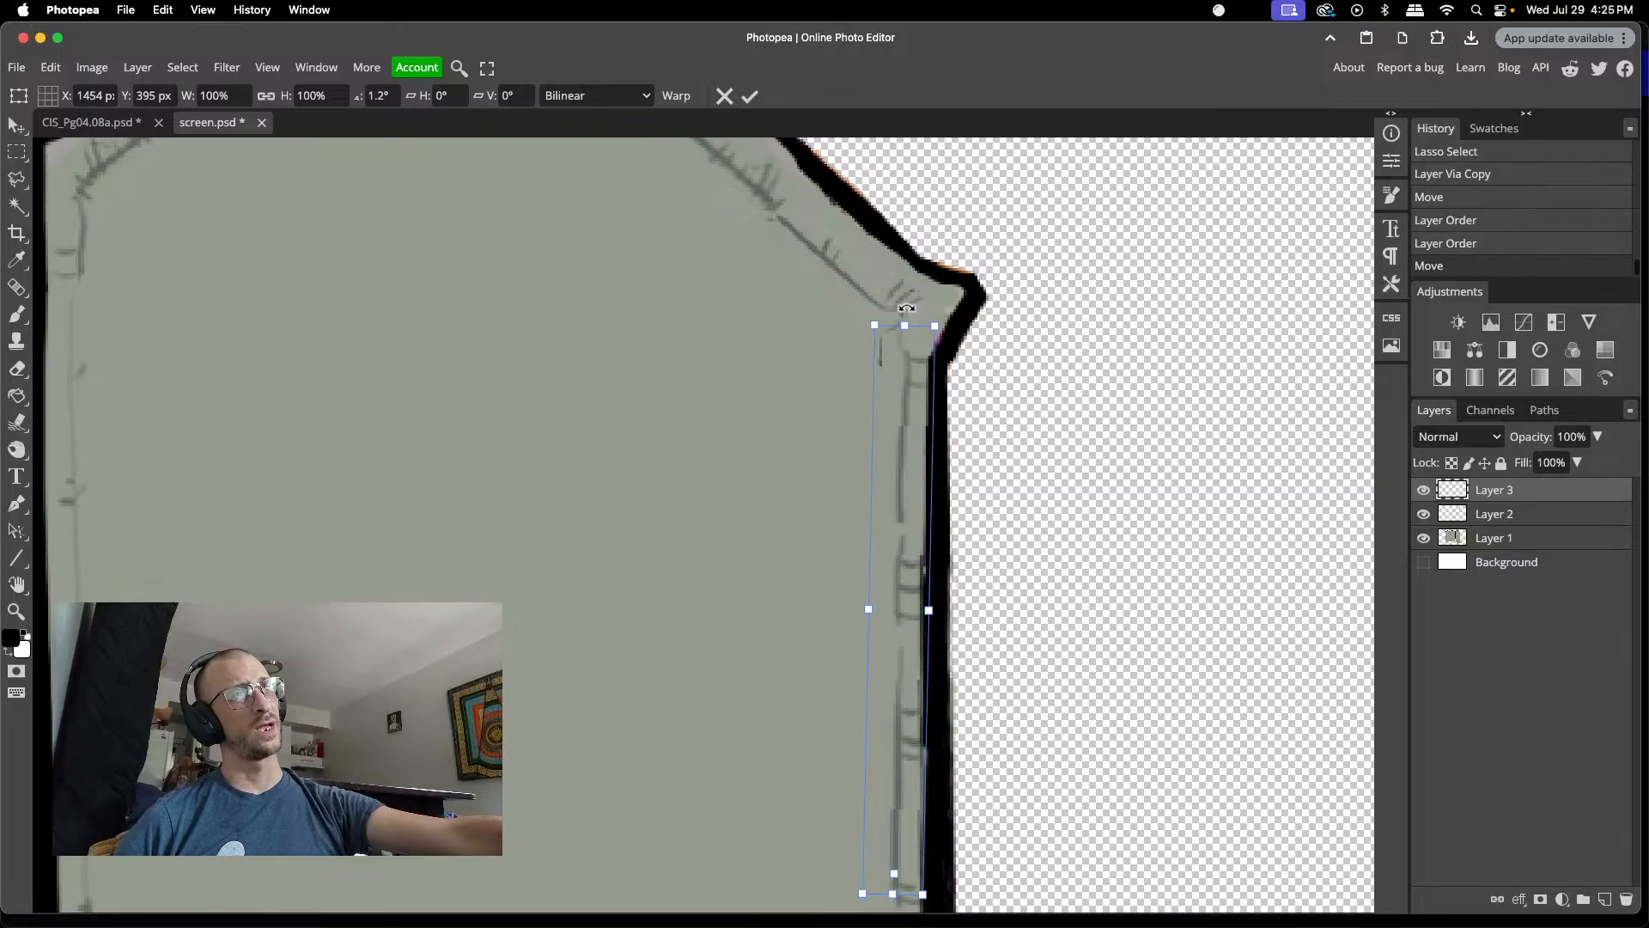
{"action": "left_click", "coordinate": [750, 96]}
{"action": "left_click", "coordinate": [754, 270]}
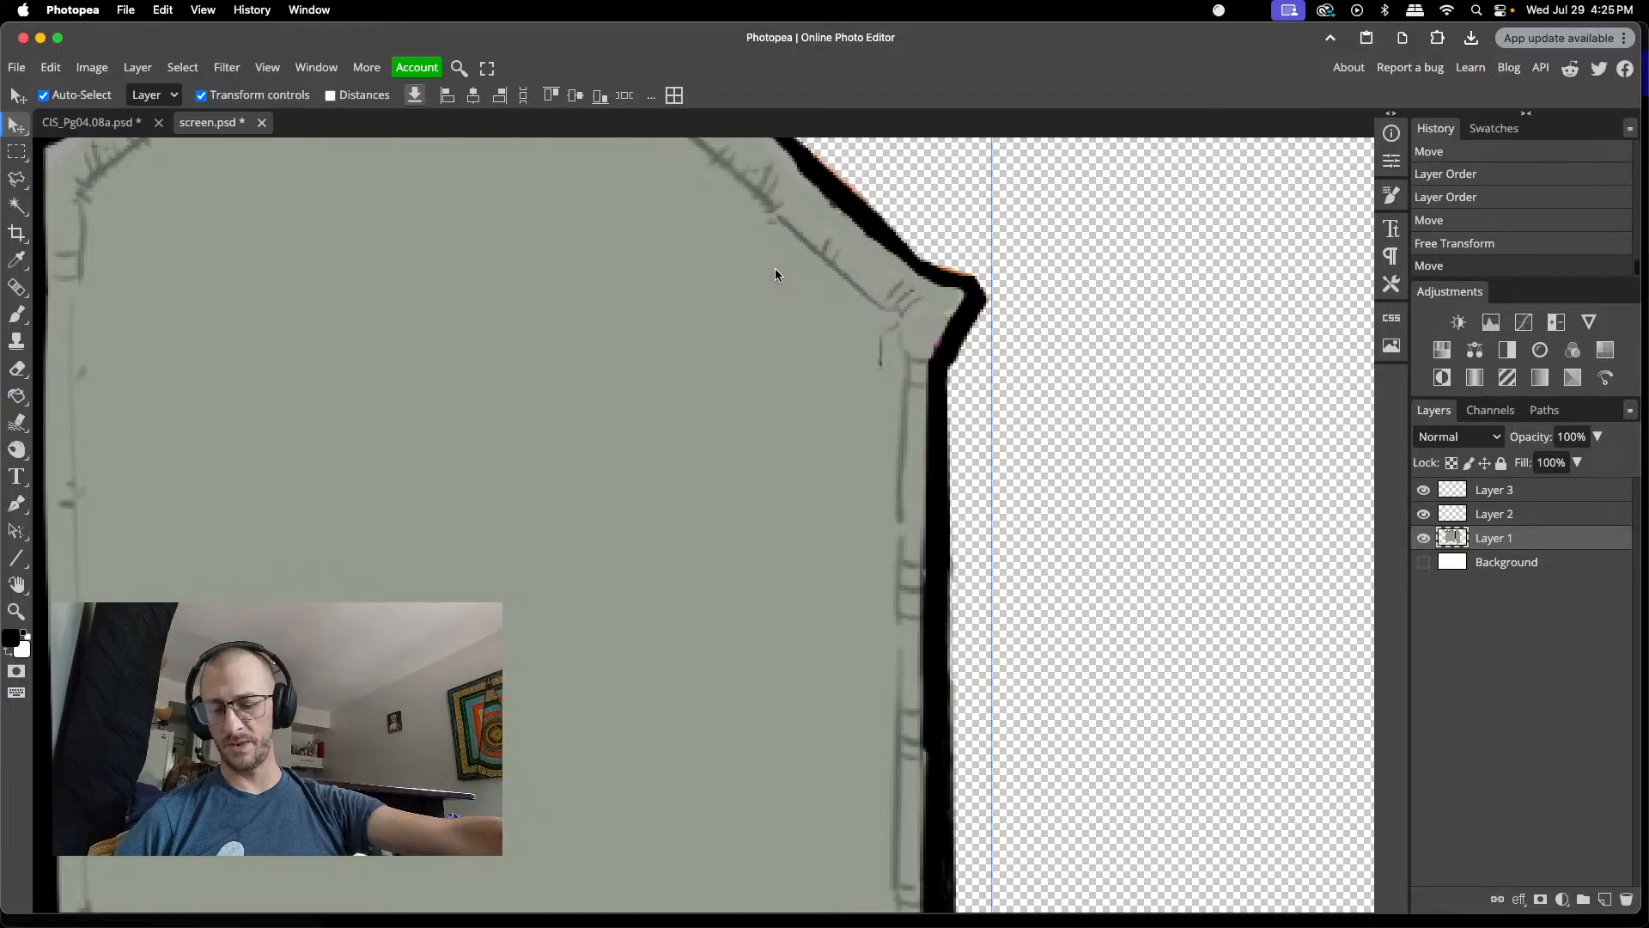
{"action": "key", "text": "super+z"}
{"action": "scroll", "coordinate": [991, 436], "scroll_direction": "down", "scroll_amount": 3}
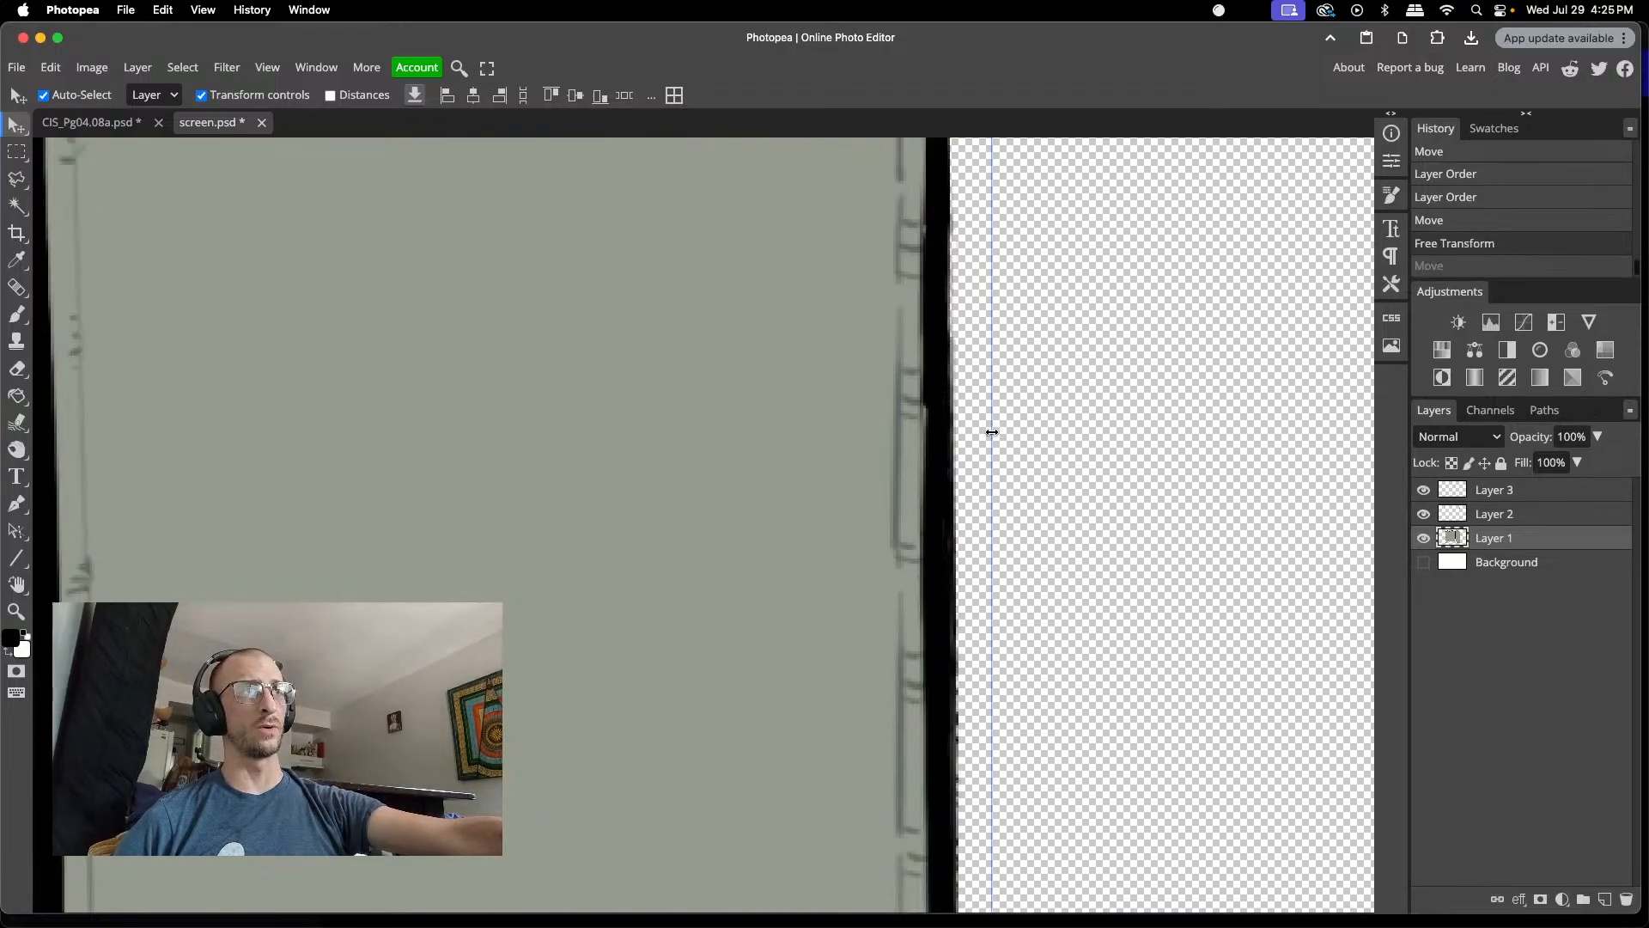
- Erase the stray vertical line below the right panel's corner detail on Layer 2
{"action": "scroll", "coordinate": [993, 432], "scroll_direction": "up", "scroll_amount": 4}
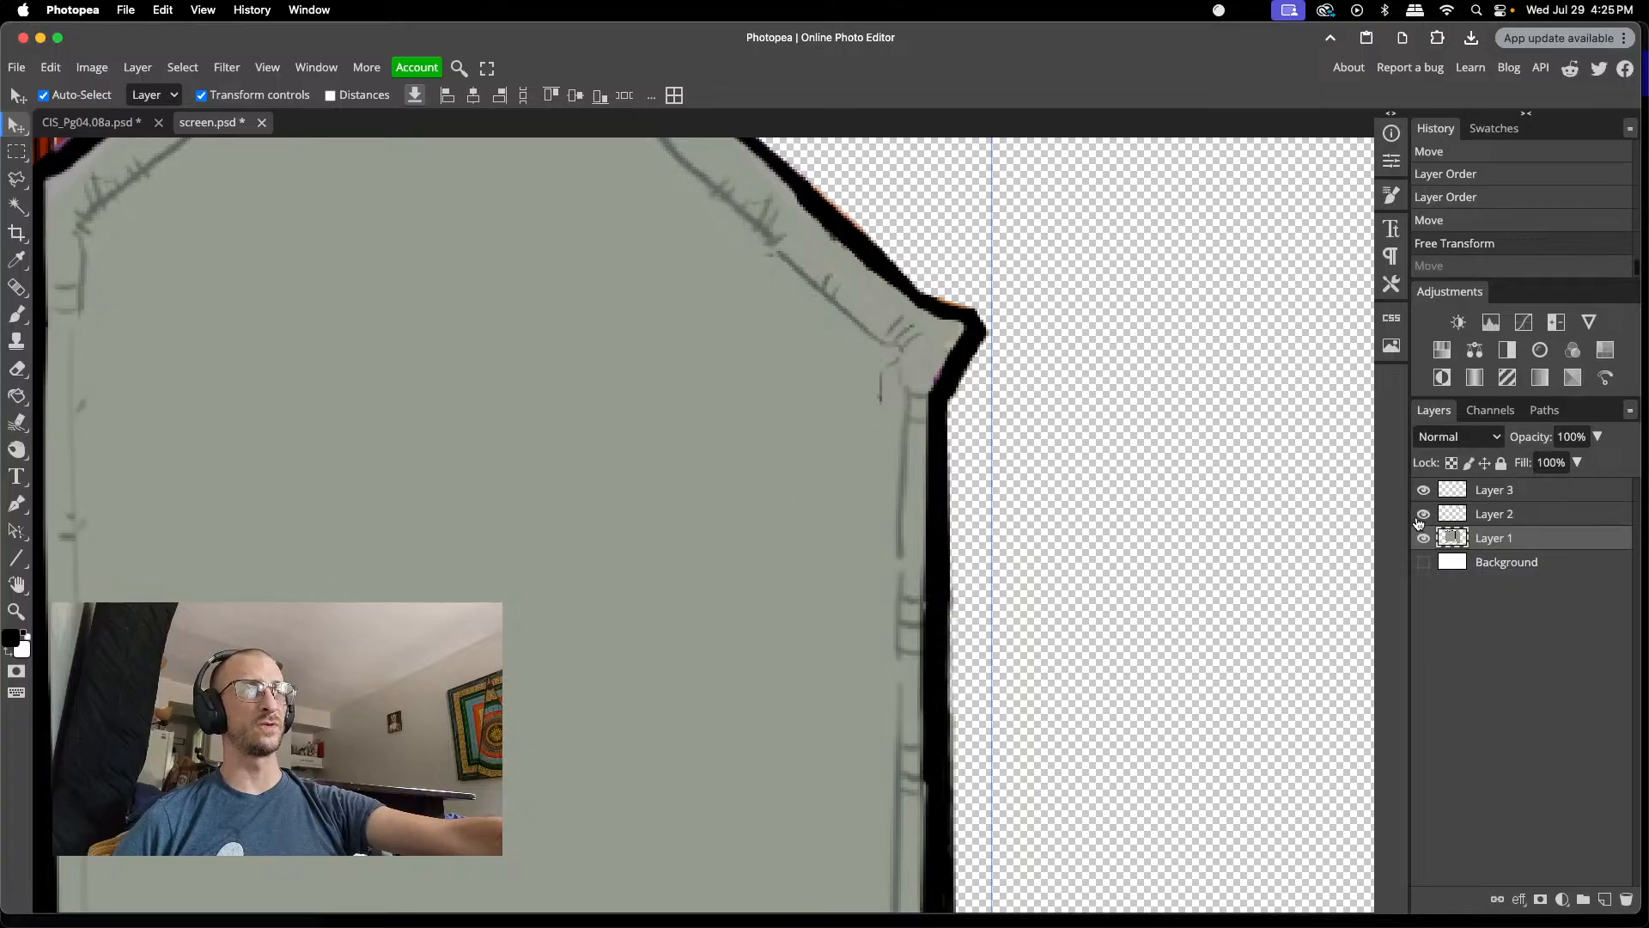
{"action": "left_click", "coordinate": [1422, 515]}
{"action": "left_click", "coordinate": [1422, 516]}
{"action": "left_click", "coordinate": [1482, 515]}
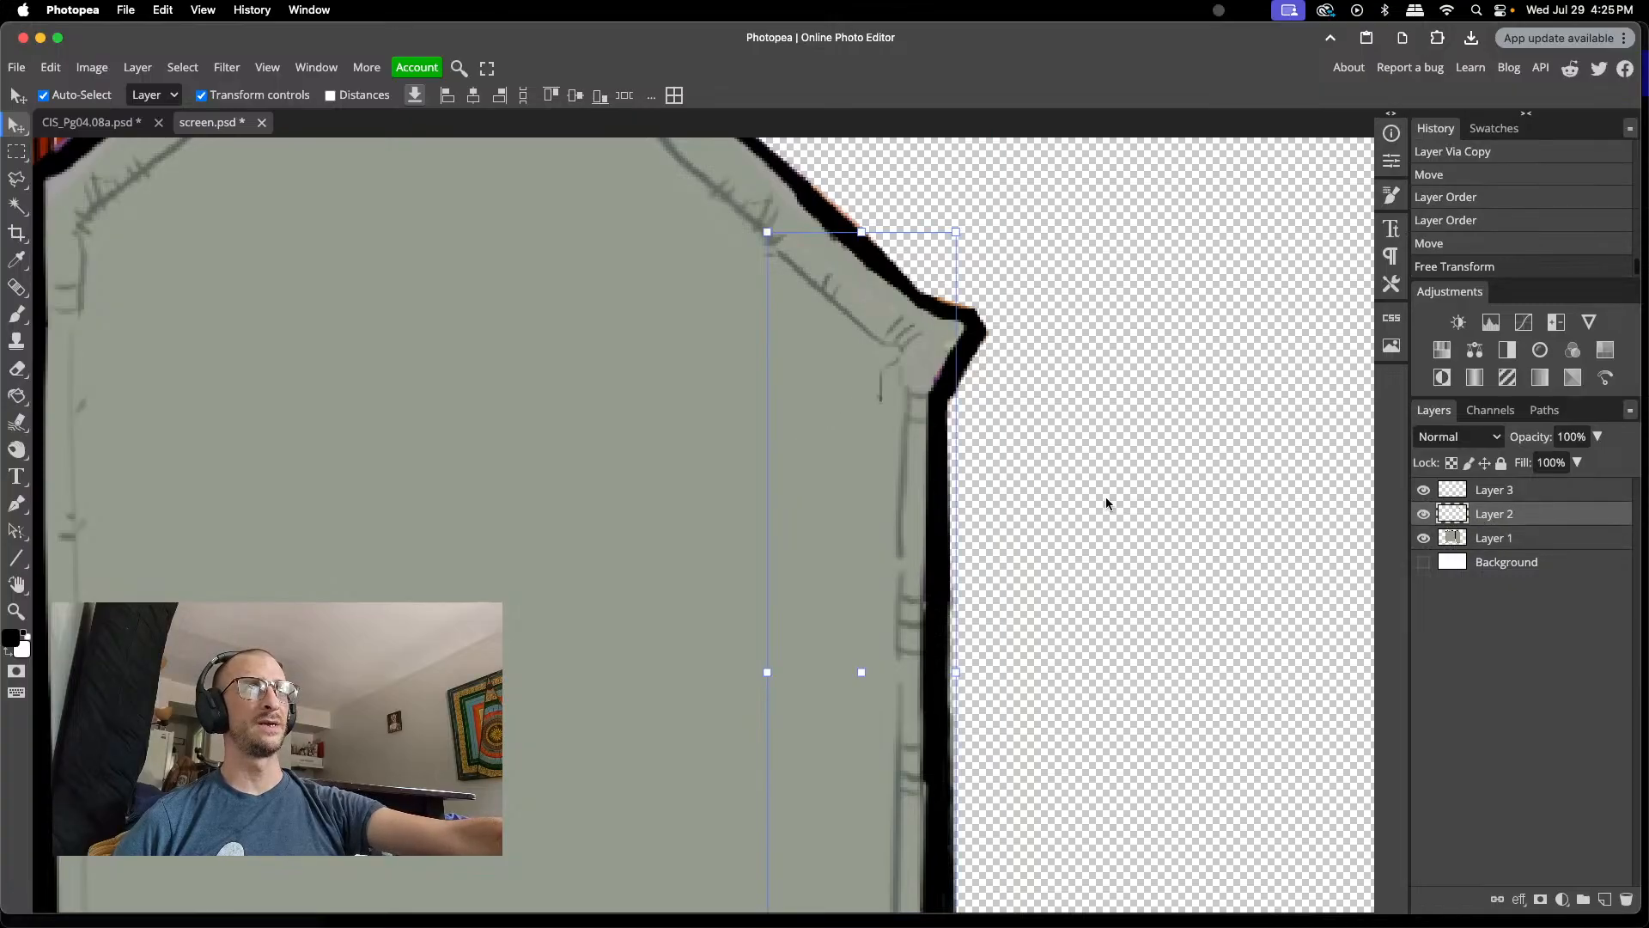
{"action": "key", "text": "e"}
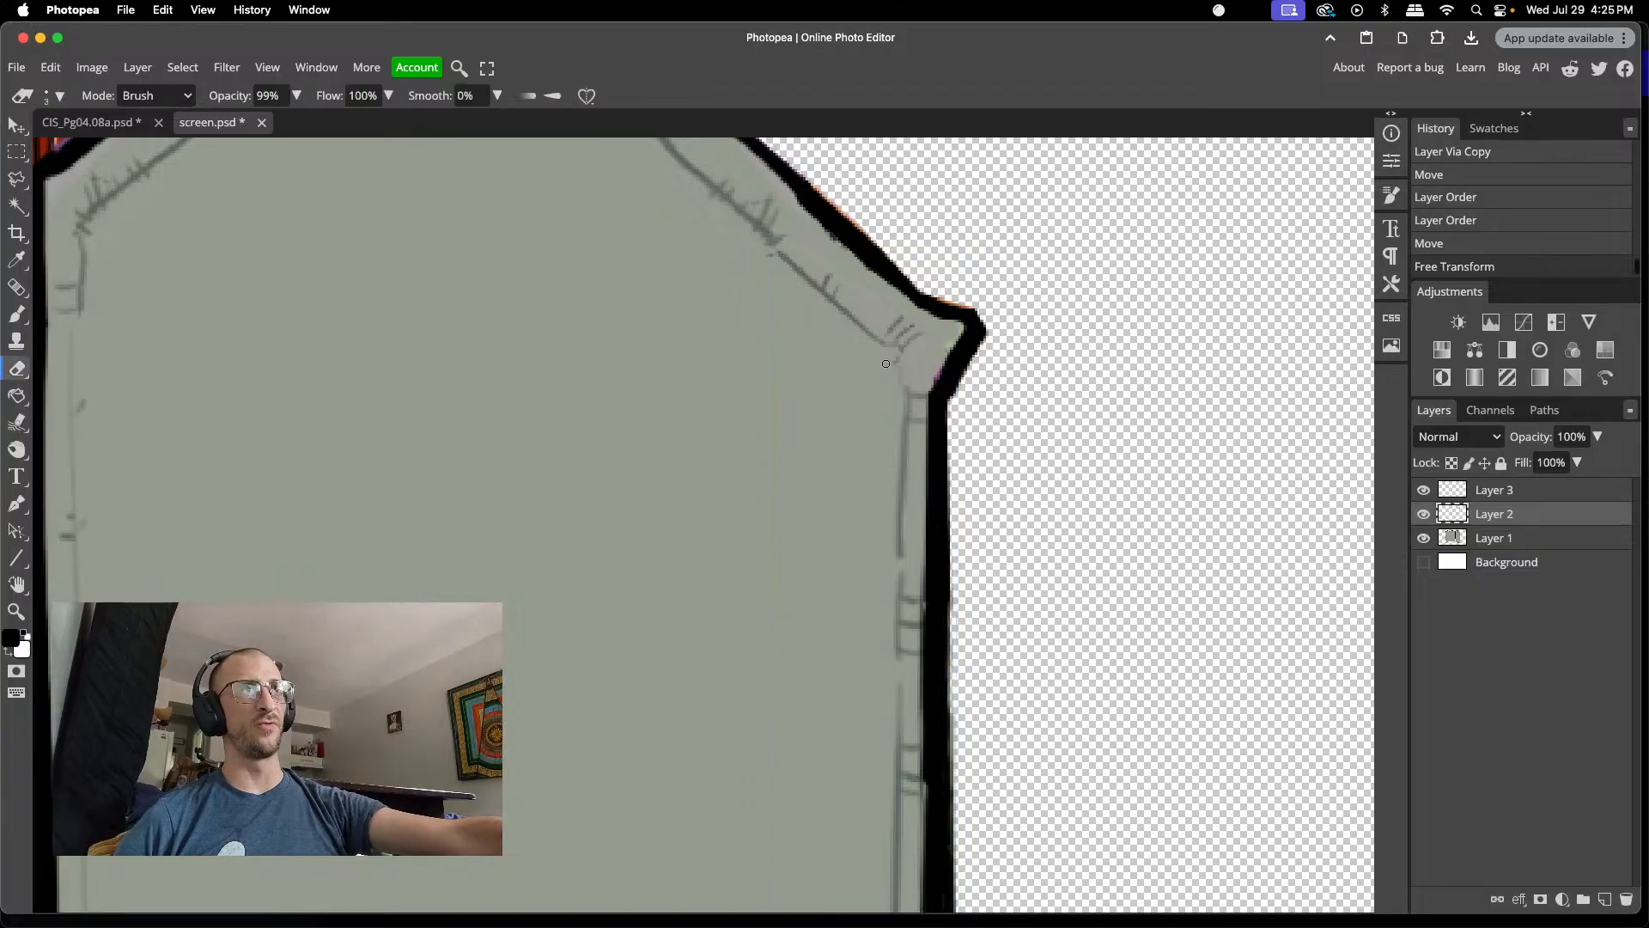
{"action": "left_click_drag", "start_coordinate": [886, 364], "coordinate": [811, 448]}
- Erase the red hatching between the middle and right arches and the purple fringe above the right arch on Layer 1 with a 12 px eraser
{"action": "scroll", "coordinate": [823, 431], "scroll_direction": "down", "scroll_amount": 10}
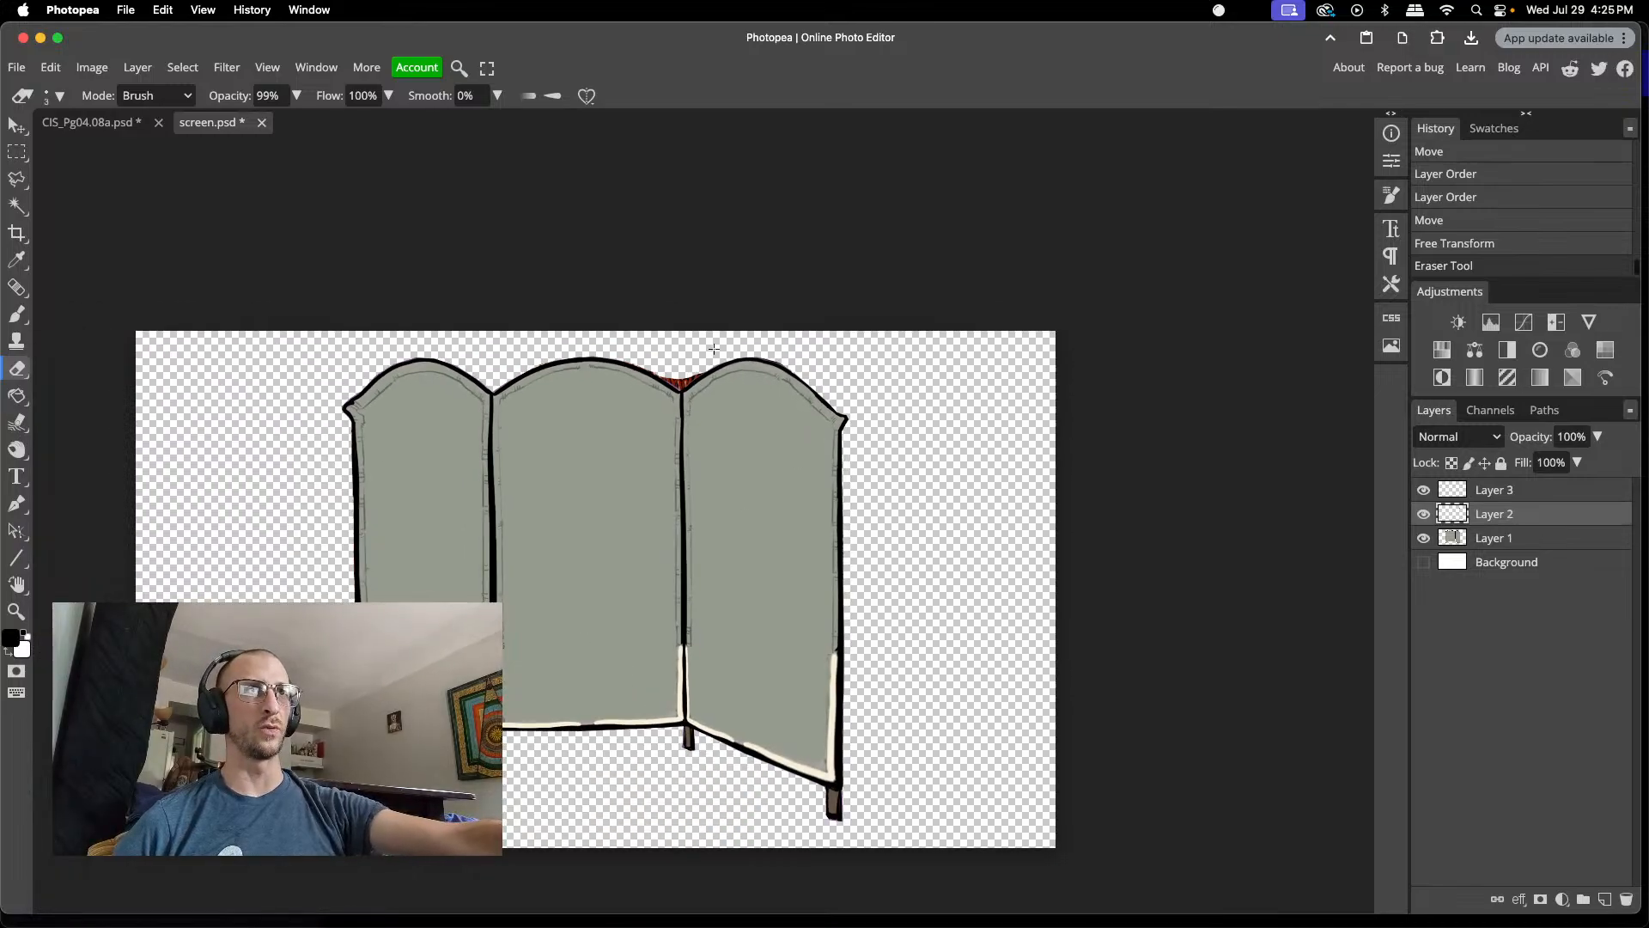
{"action": "scroll", "coordinate": [714, 348], "scroll_direction": "up", "scroll_amount": 4}
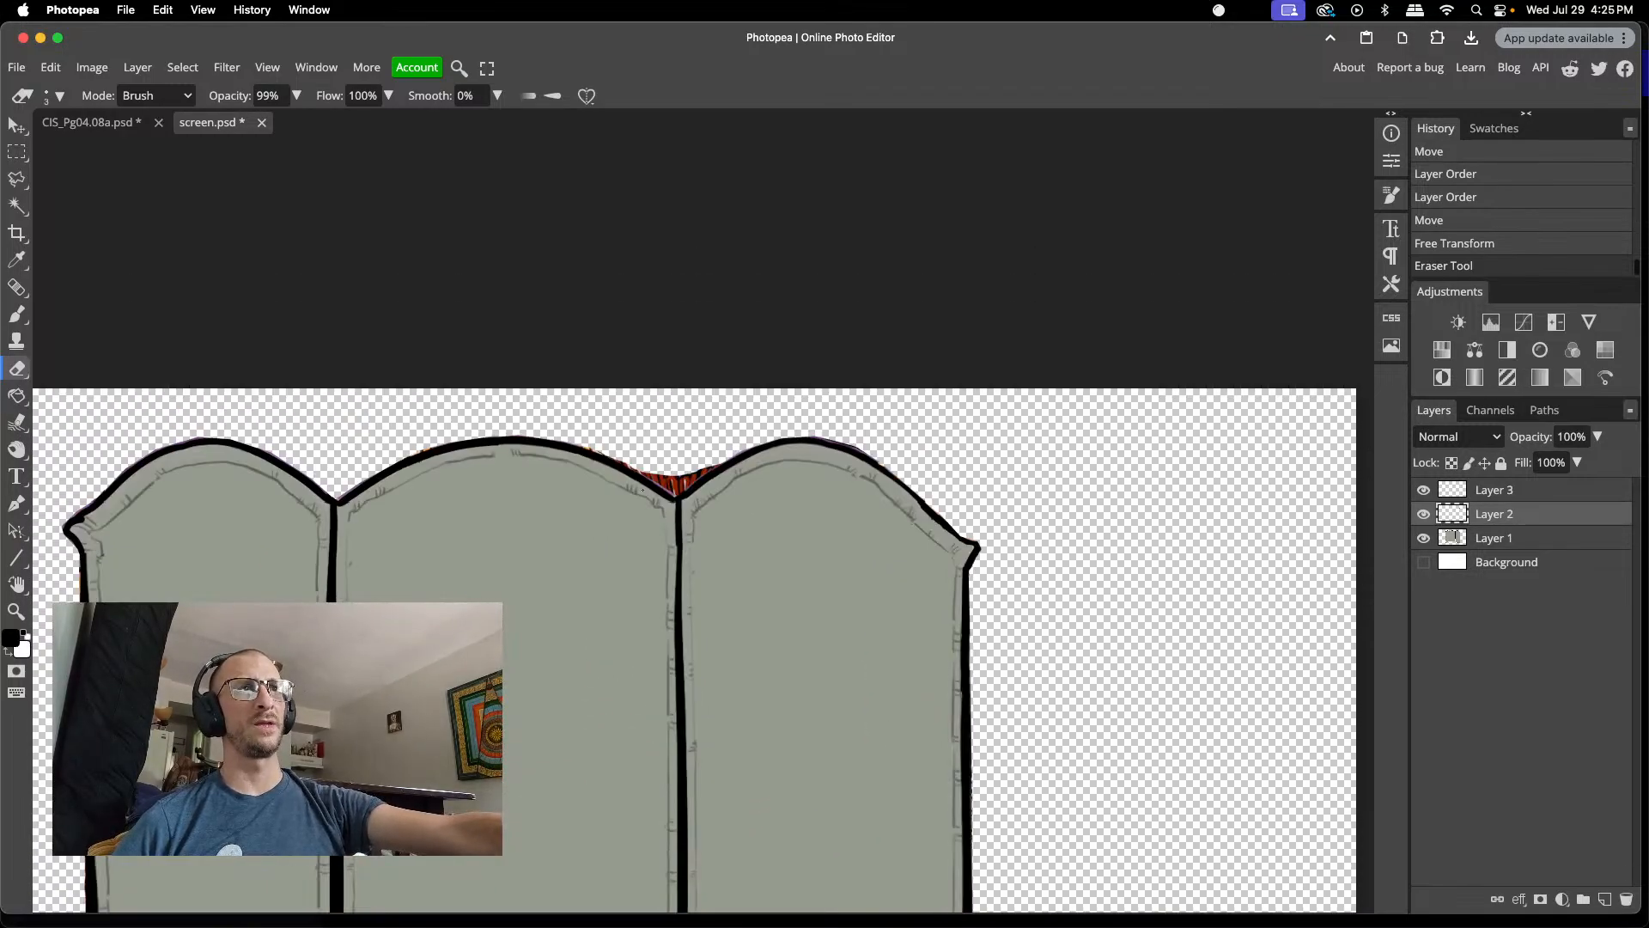
{"action": "scroll", "coordinate": [643, 490], "scroll_direction": "up", "scroll_amount": 3}
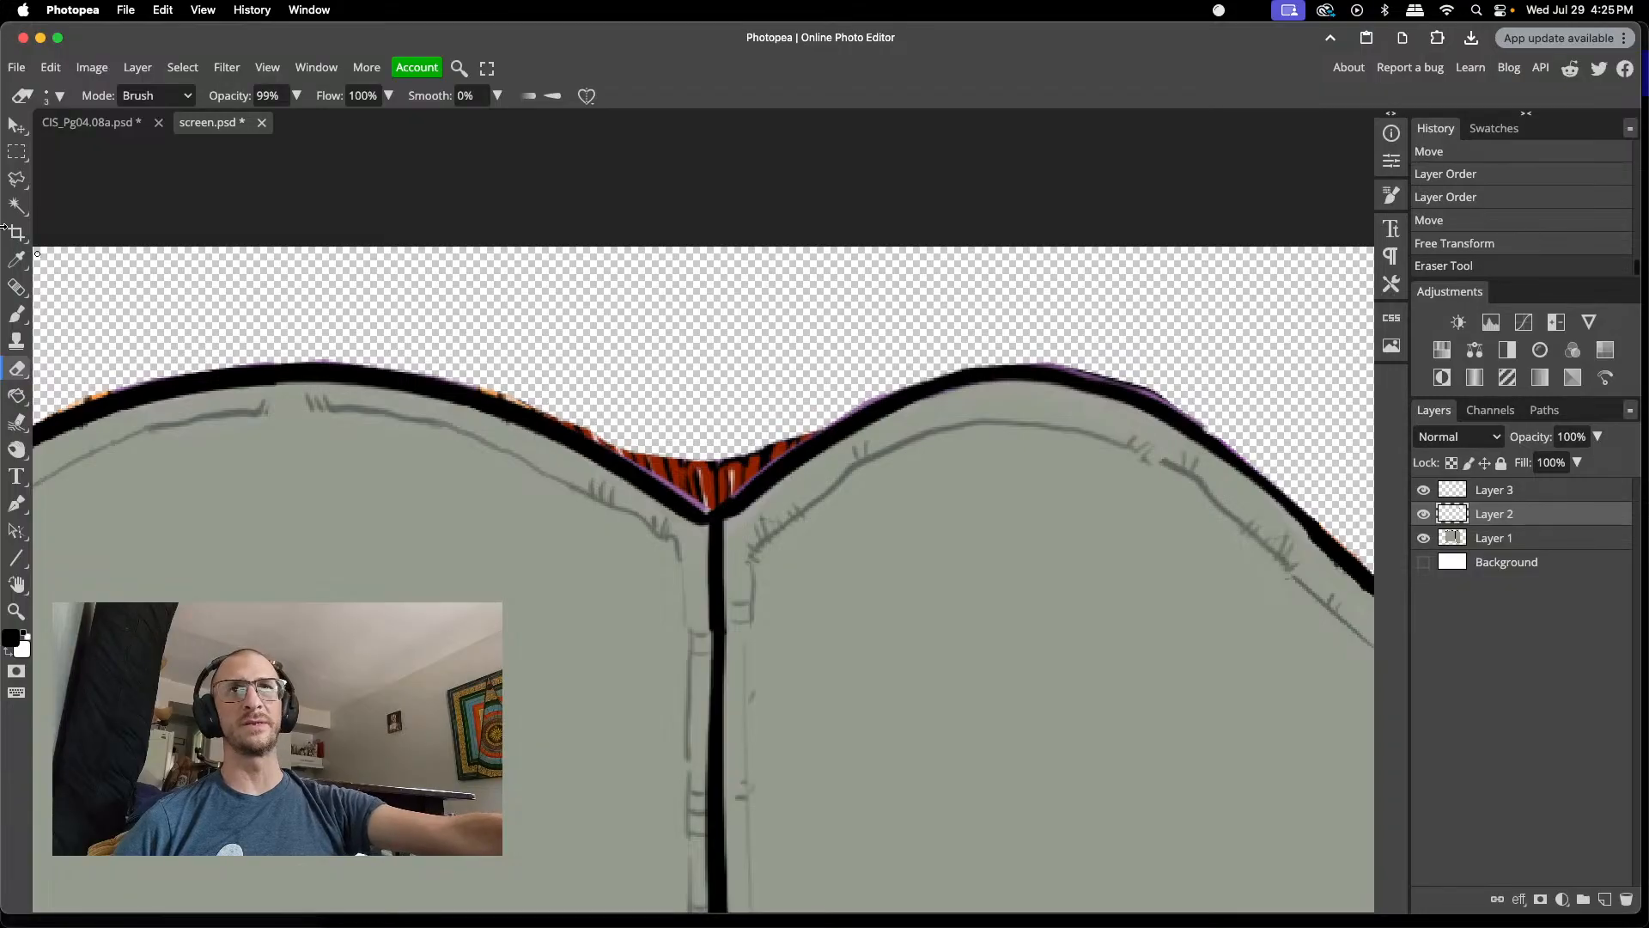
{"action": "right_click", "coordinate": [697, 418]}
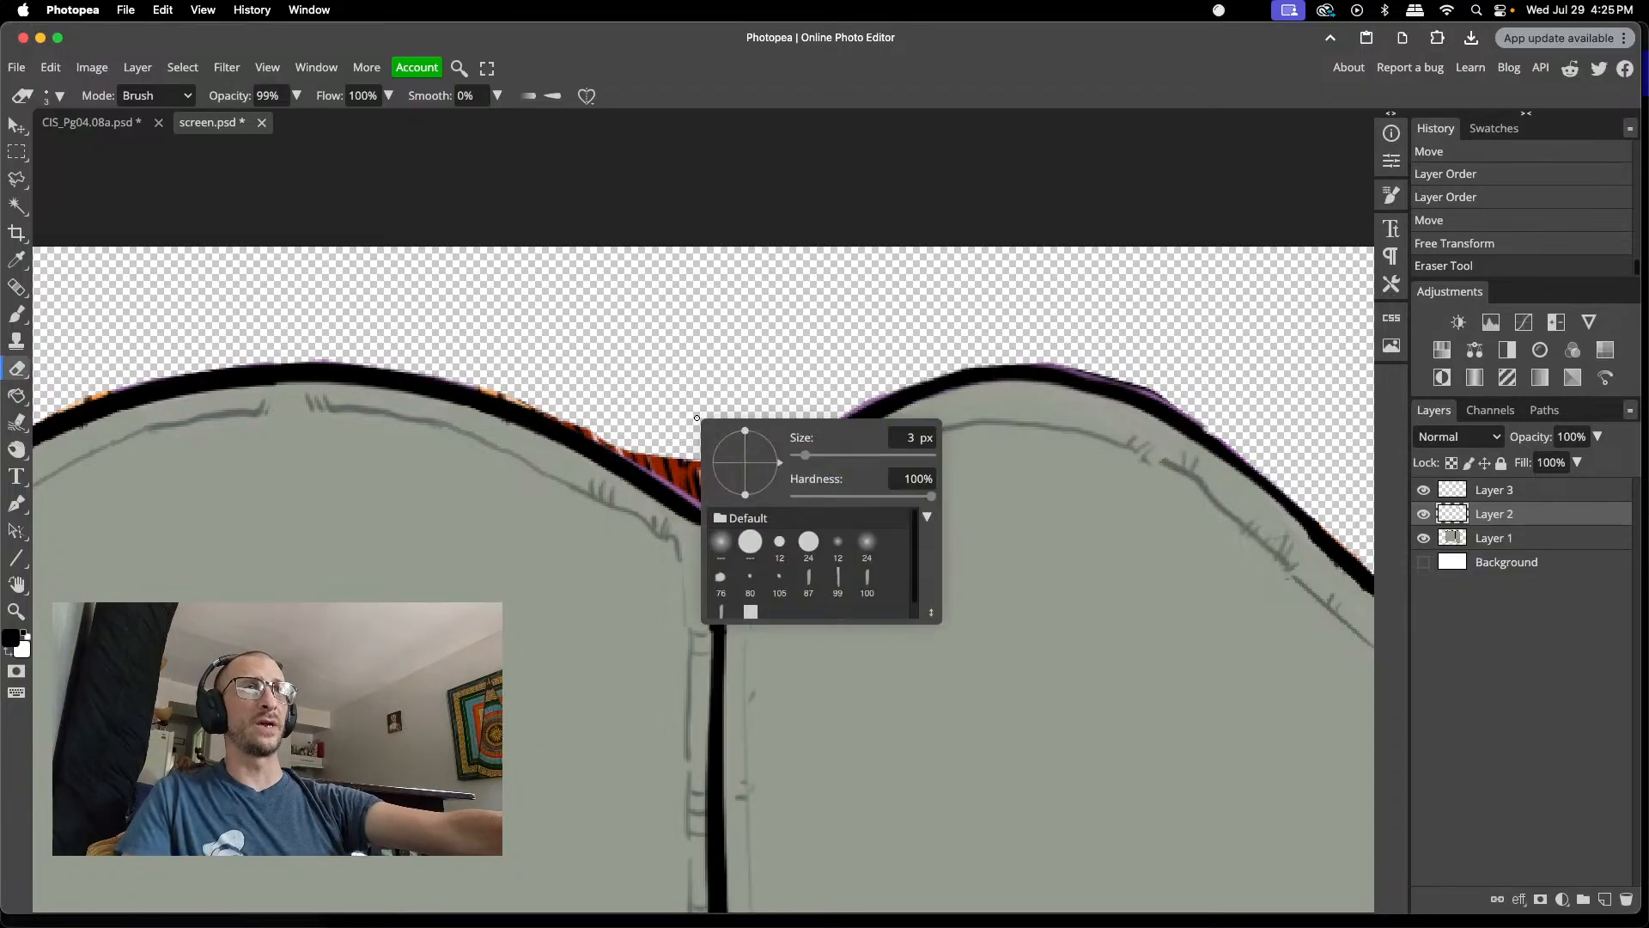
{"action": "left_click_drag", "start_coordinate": [817, 456], "coordinate": [816, 460]}
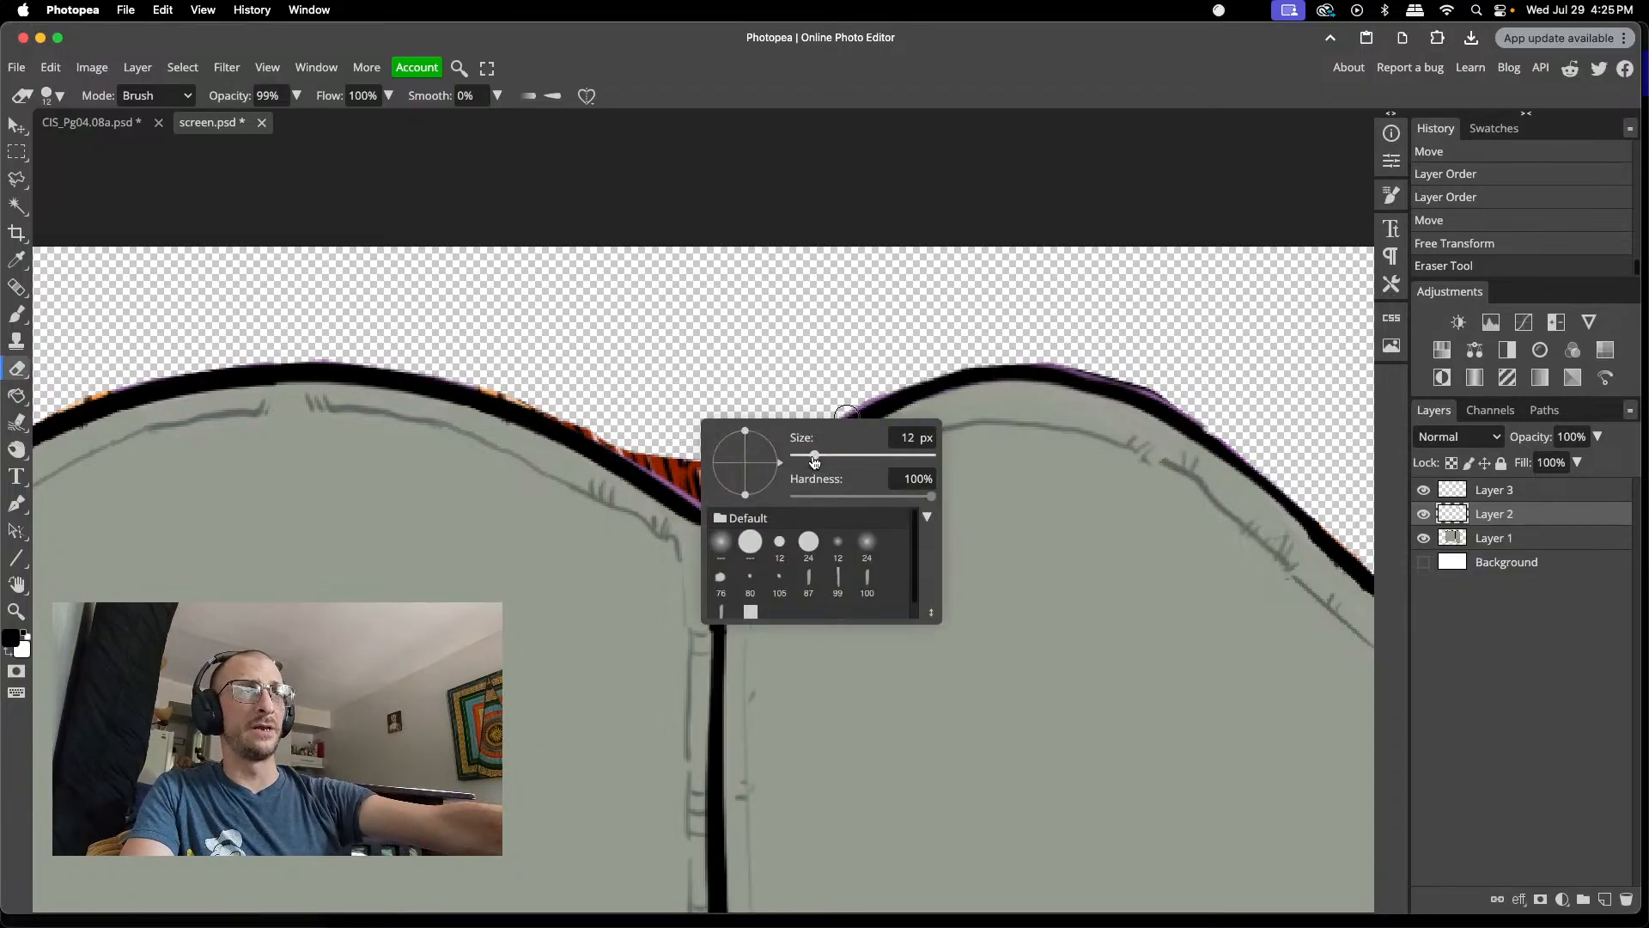
{"action": "left_click_drag", "start_coordinate": [660, 444], "coordinate": [688, 461]}
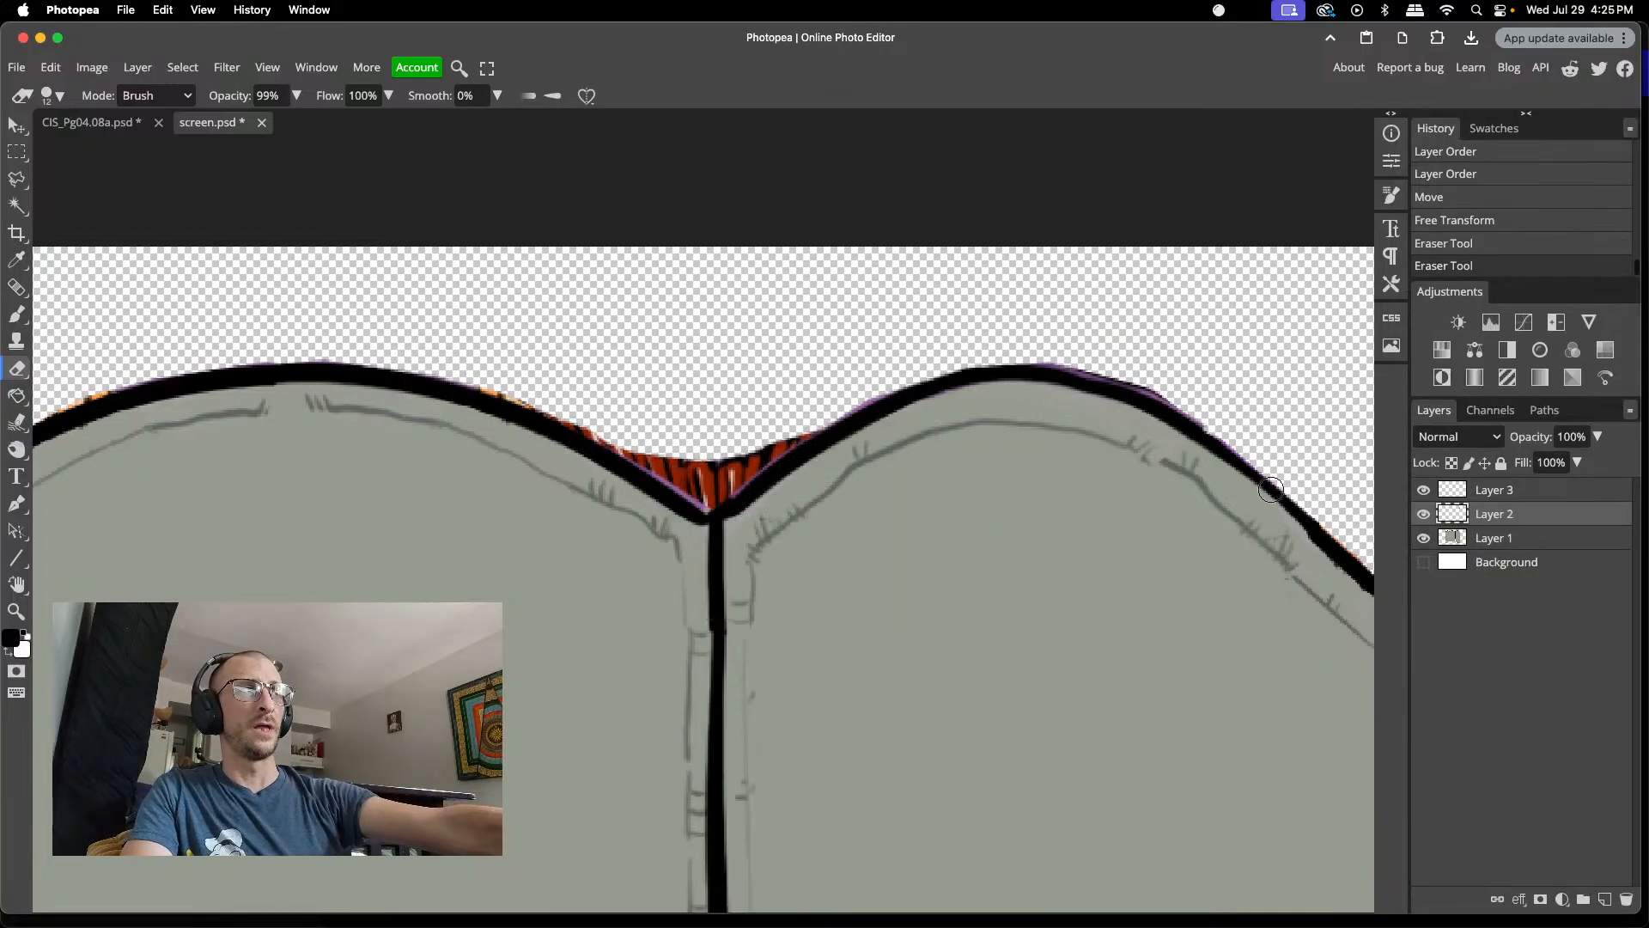
{"action": "left_click", "coordinate": [1502, 542]}
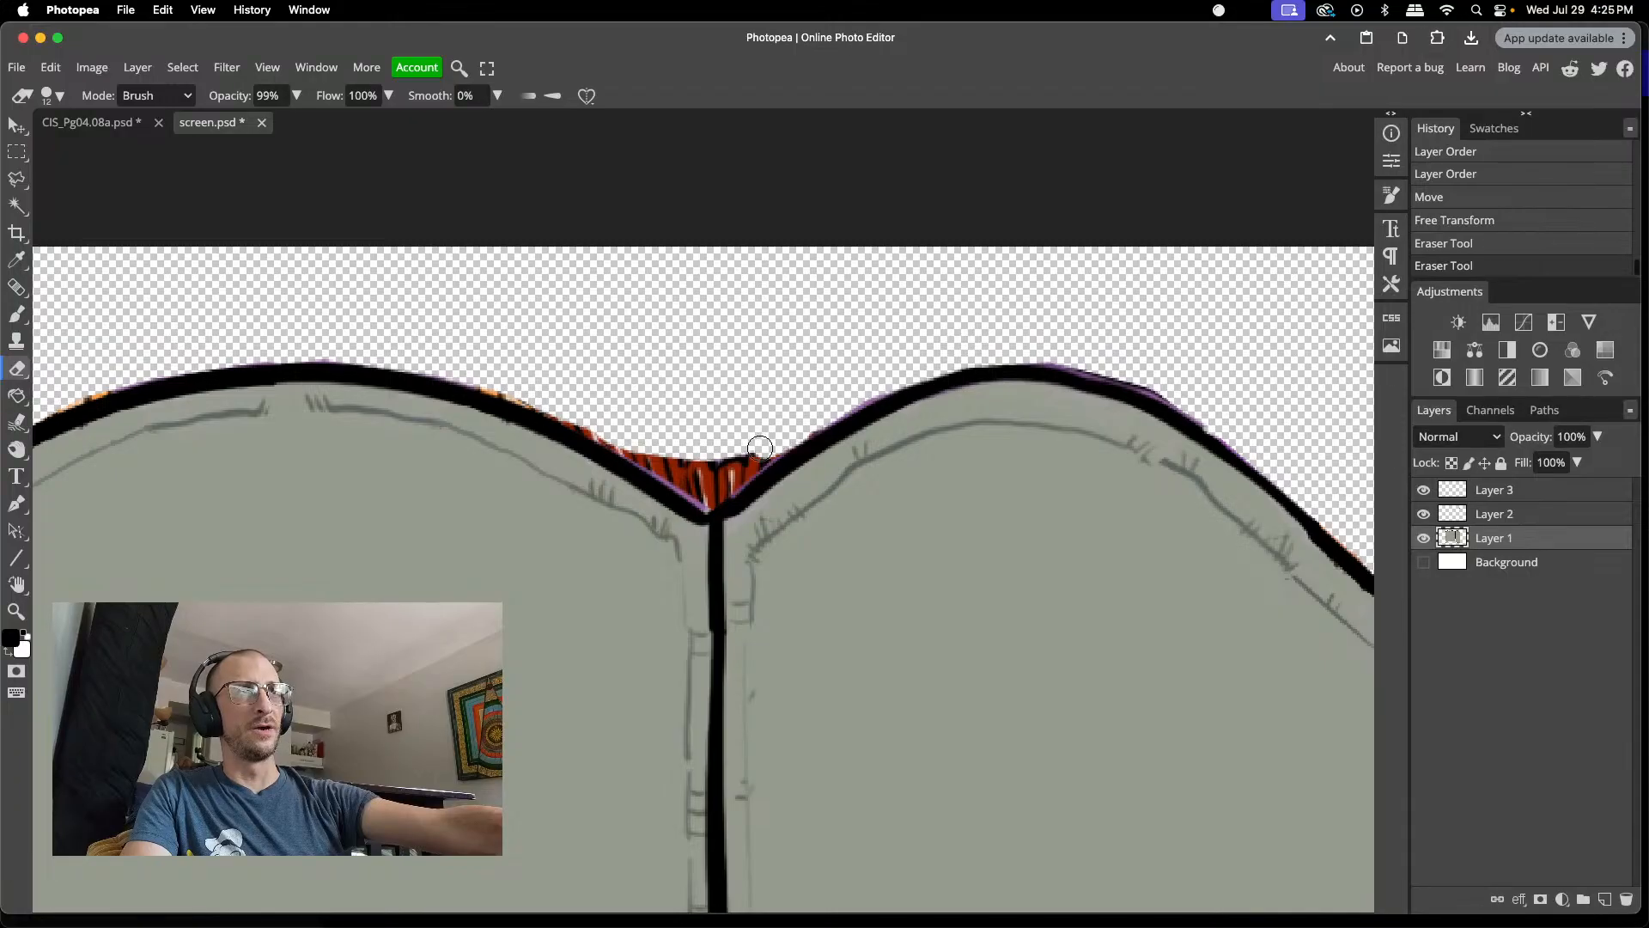
{"action": "mouse_move", "coordinate": [760, 447]}
{"action": "left_mouse_down"}
{"action": "mouse_move", "coordinate": [702, 483]}
{"action": "mouse_move", "coordinate": [712, 468]}
{"action": "mouse_move", "coordinate": [698, 464]}
{"action": "left_mouse_up"}
{"action": "key", "text": "ctrl+z"}
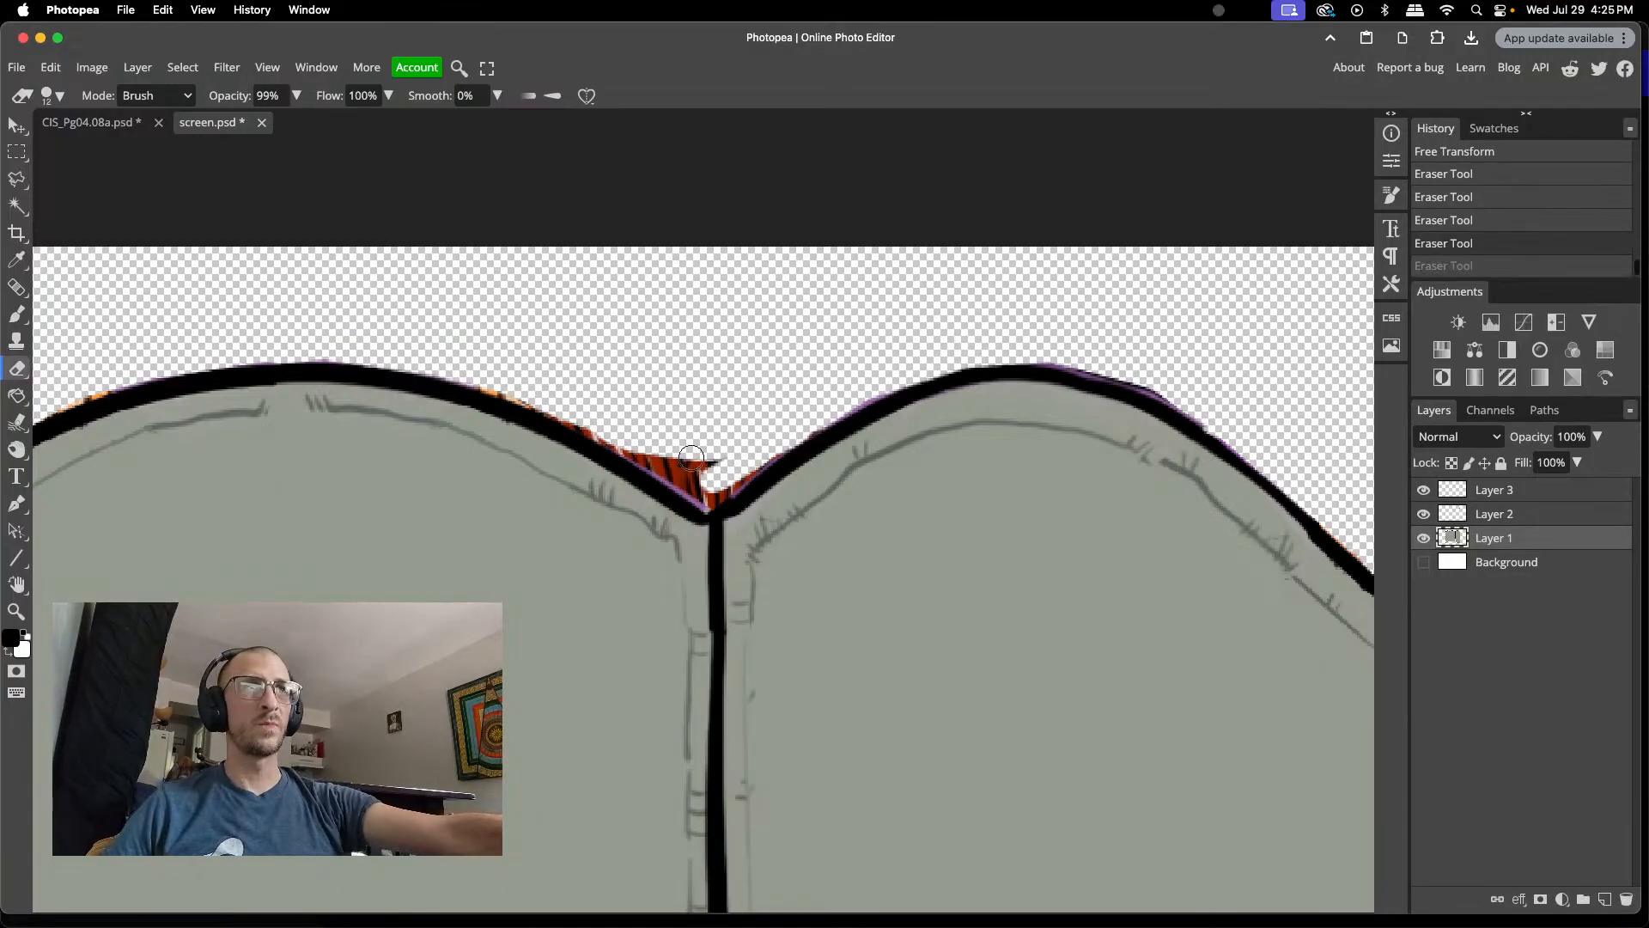
{"action": "mouse_move", "coordinate": [592, 420]}
{"action": "left_mouse_down"}
{"action": "mouse_move", "coordinate": [668, 465]}
{"action": "mouse_move", "coordinate": [733, 453]}
{"action": "mouse_move", "coordinate": [666, 465]}
{"action": "mouse_move", "coordinate": [703, 495]}
{"action": "mouse_move", "coordinate": [724, 476]}
{"action": "mouse_move", "coordinate": [706, 497]}
{"action": "mouse_move", "coordinate": [775, 447]}
{"action": "mouse_move", "coordinate": [579, 442]}
{"action": "mouse_move", "coordinate": [477, 368]}
{"action": "mouse_move", "coordinate": [601, 416]}
{"action": "mouse_move", "coordinate": [485, 371]}
{"action": "left_mouse_up"}
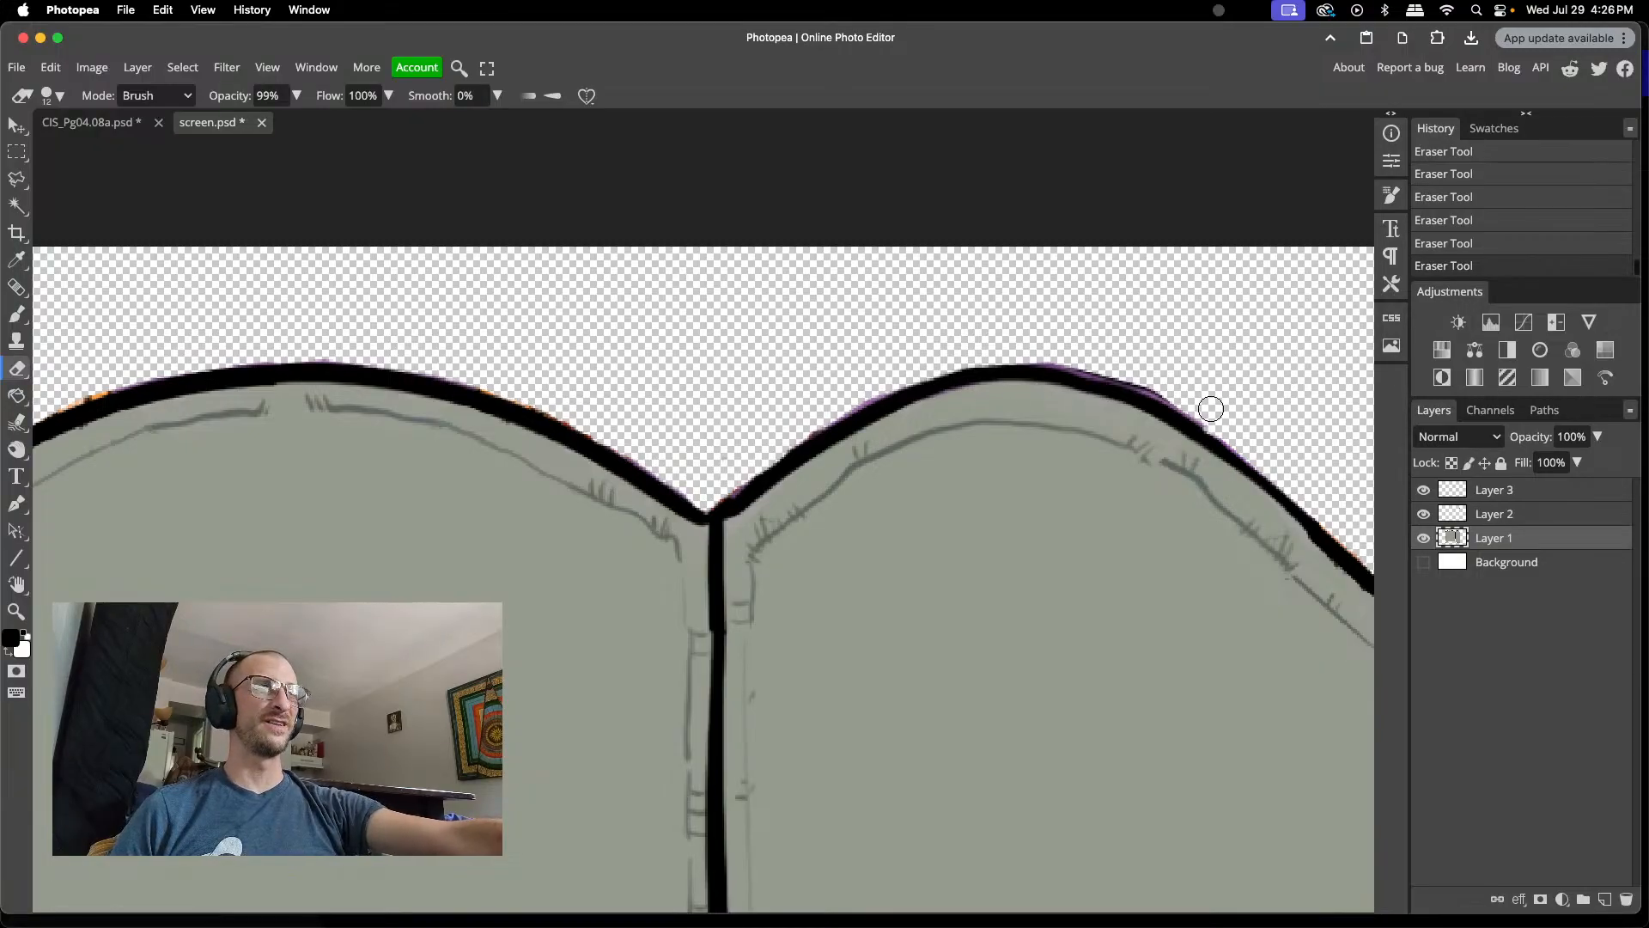
{"action": "mouse_move", "coordinate": [1211, 408]}
{"action": "left_mouse_down"}
{"action": "mouse_move", "coordinate": [1057, 356]}
{"action": "mouse_move", "coordinate": [947, 349]}
{"action": "left_mouse_up"}
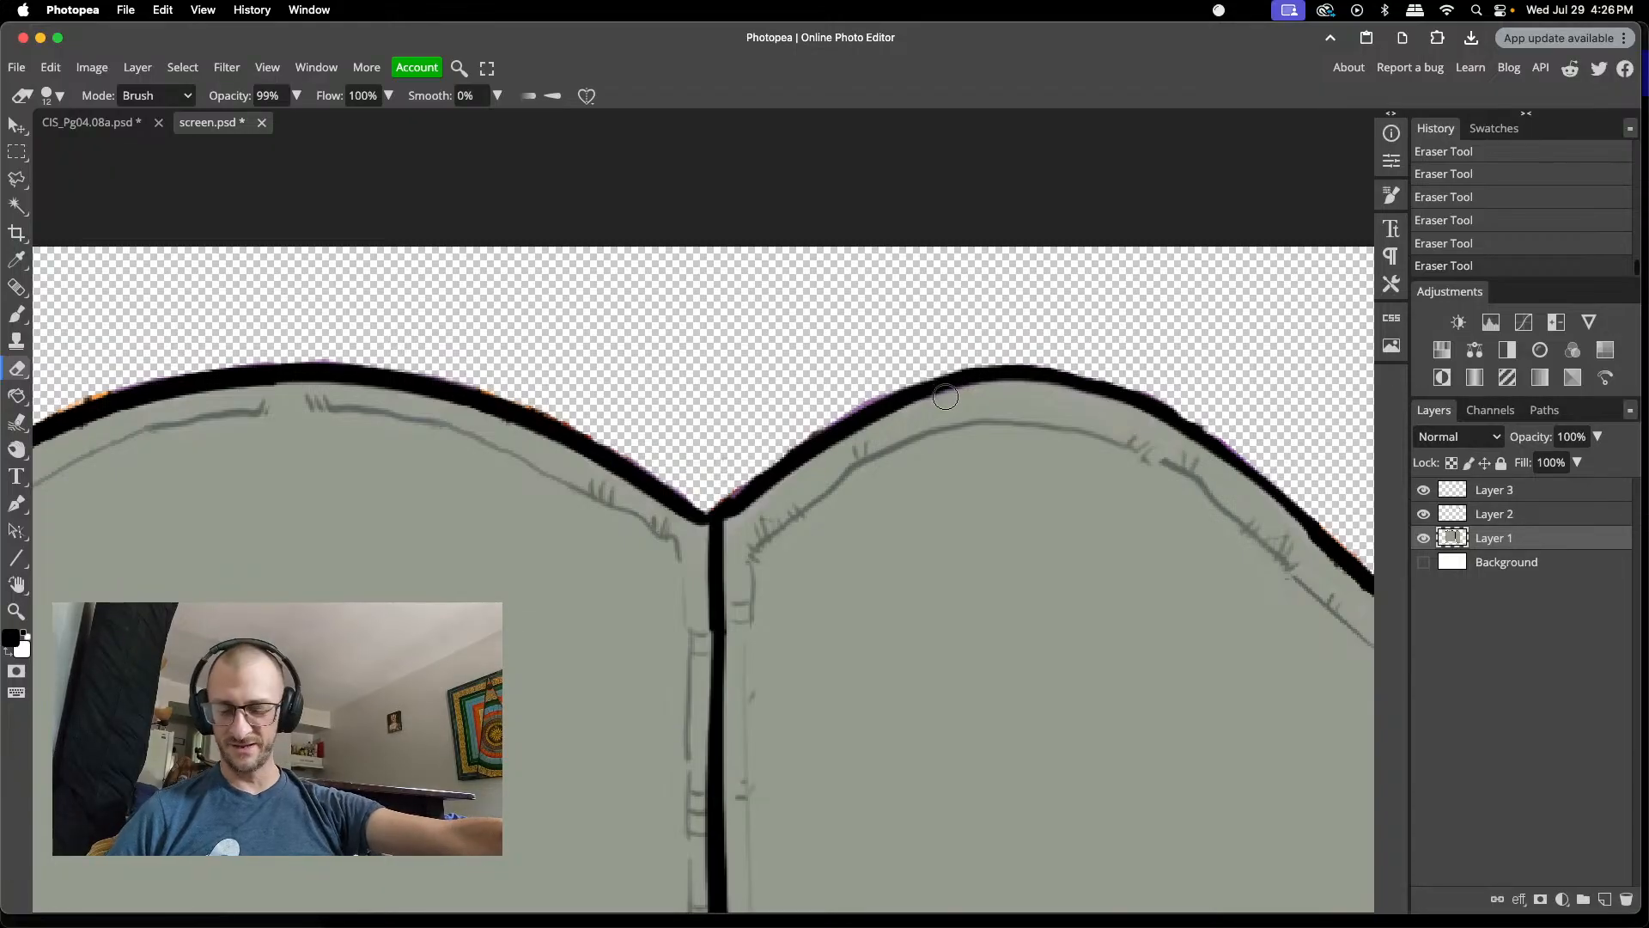
- Merge Layer 3 and Layer 2 down into Layer 1
{"action": "scroll", "coordinate": [946, 369], "scroll_direction": "down", "scroll_amount": 5}
{"action": "scroll", "coordinate": [969, 545], "scroll_direction": "down", "scroll_amount": 5}
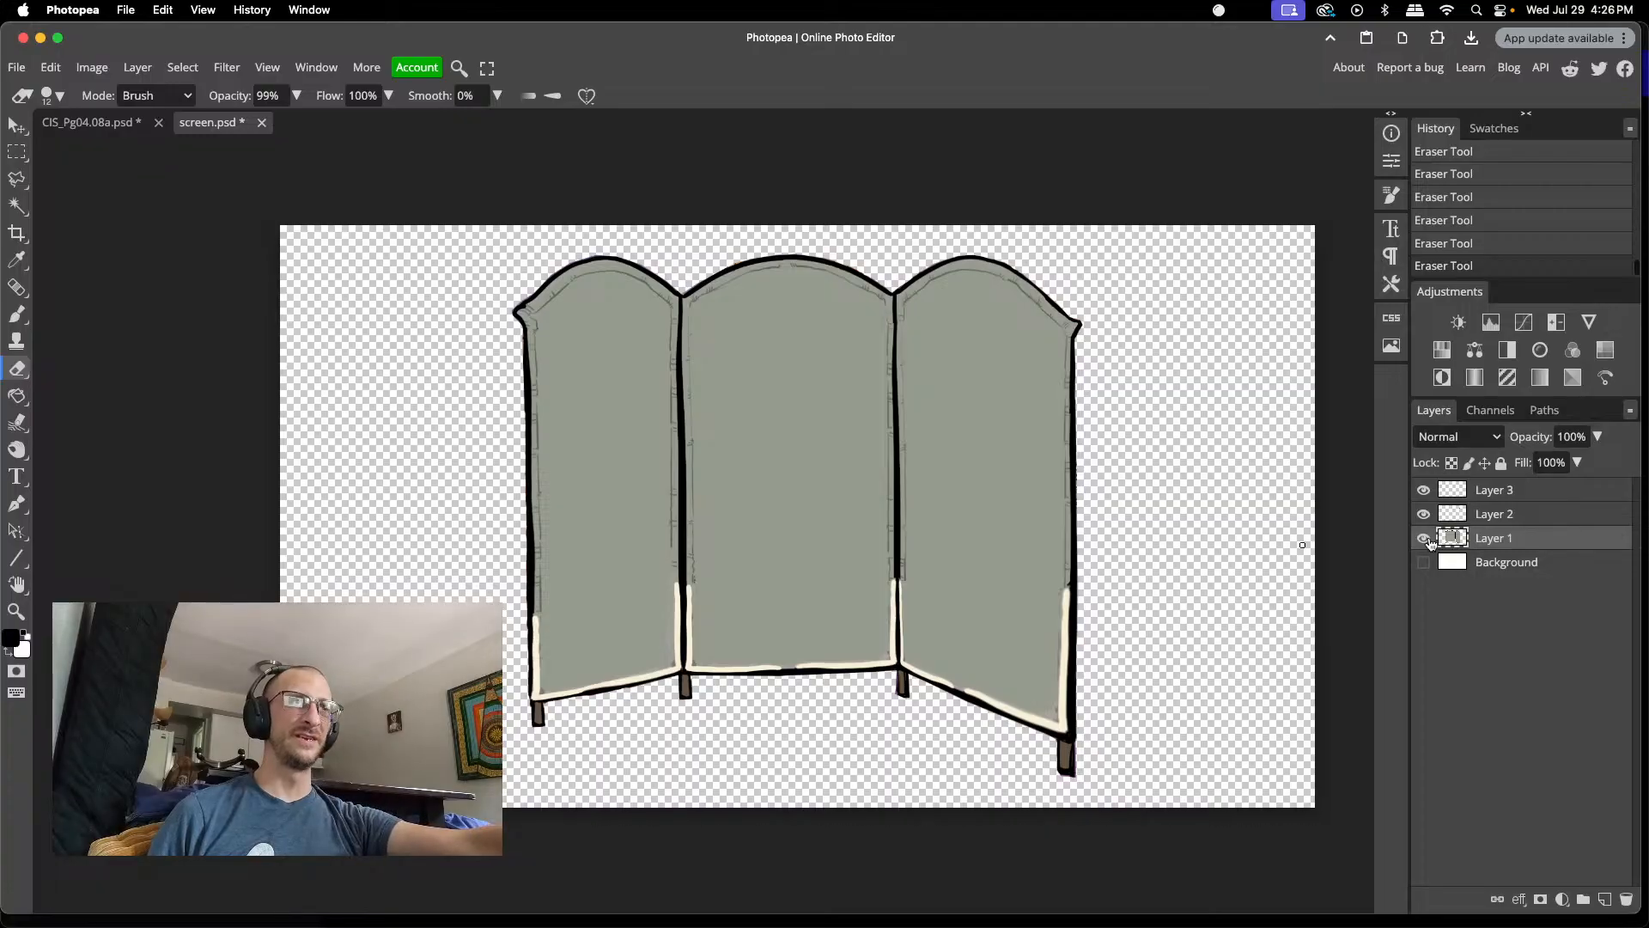
{"action": "left_click", "coordinate": [1512, 496]}
{"action": "key", "text": "super+e"}
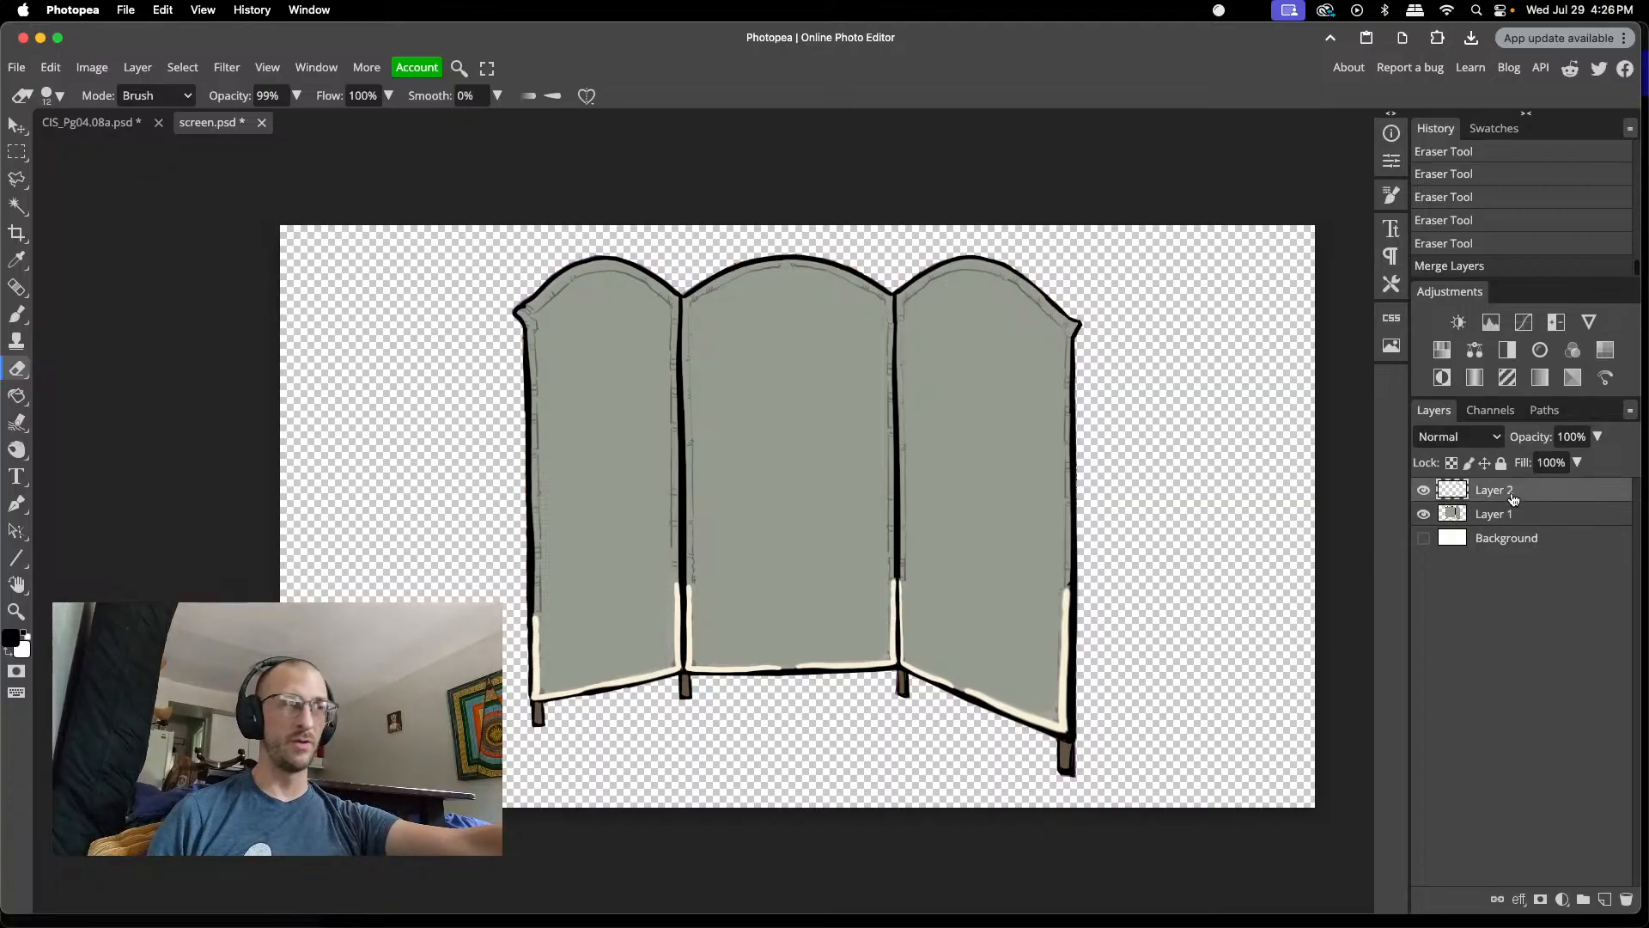
{"action": "key", "text": "super+e"}
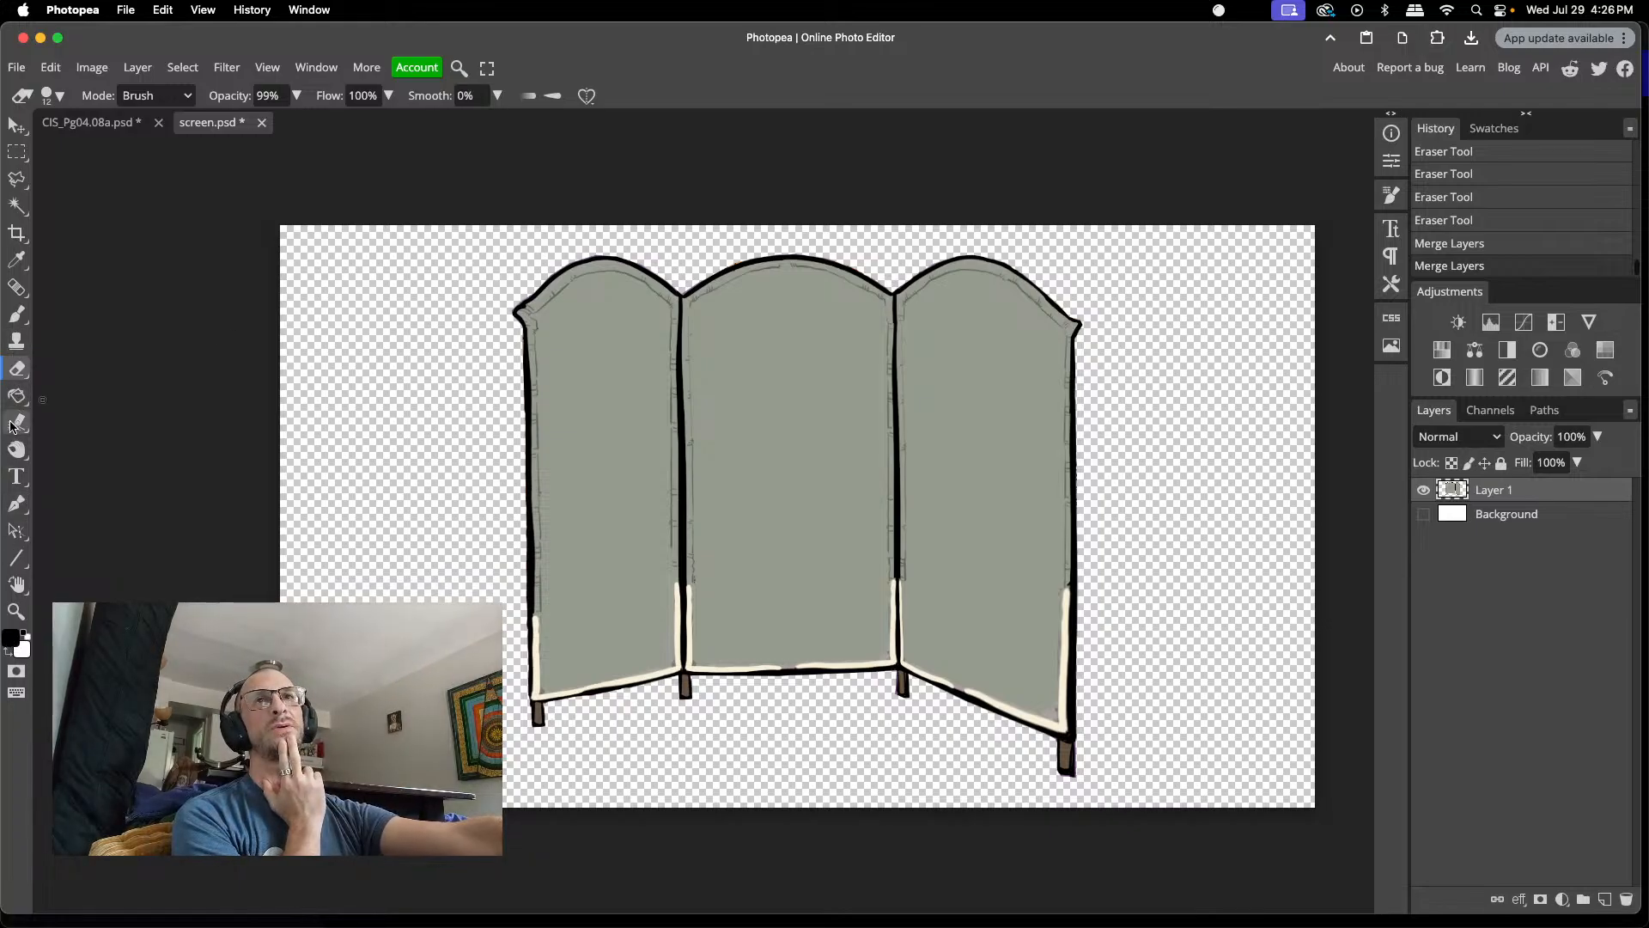
- Select the left panel's grey fill with the Magic Wand and expand the selection by 1 px
{"action": "mouse_move", "coordinate": [21, 397]}
{"action": "left_click", "coordinate": [121, 396]}
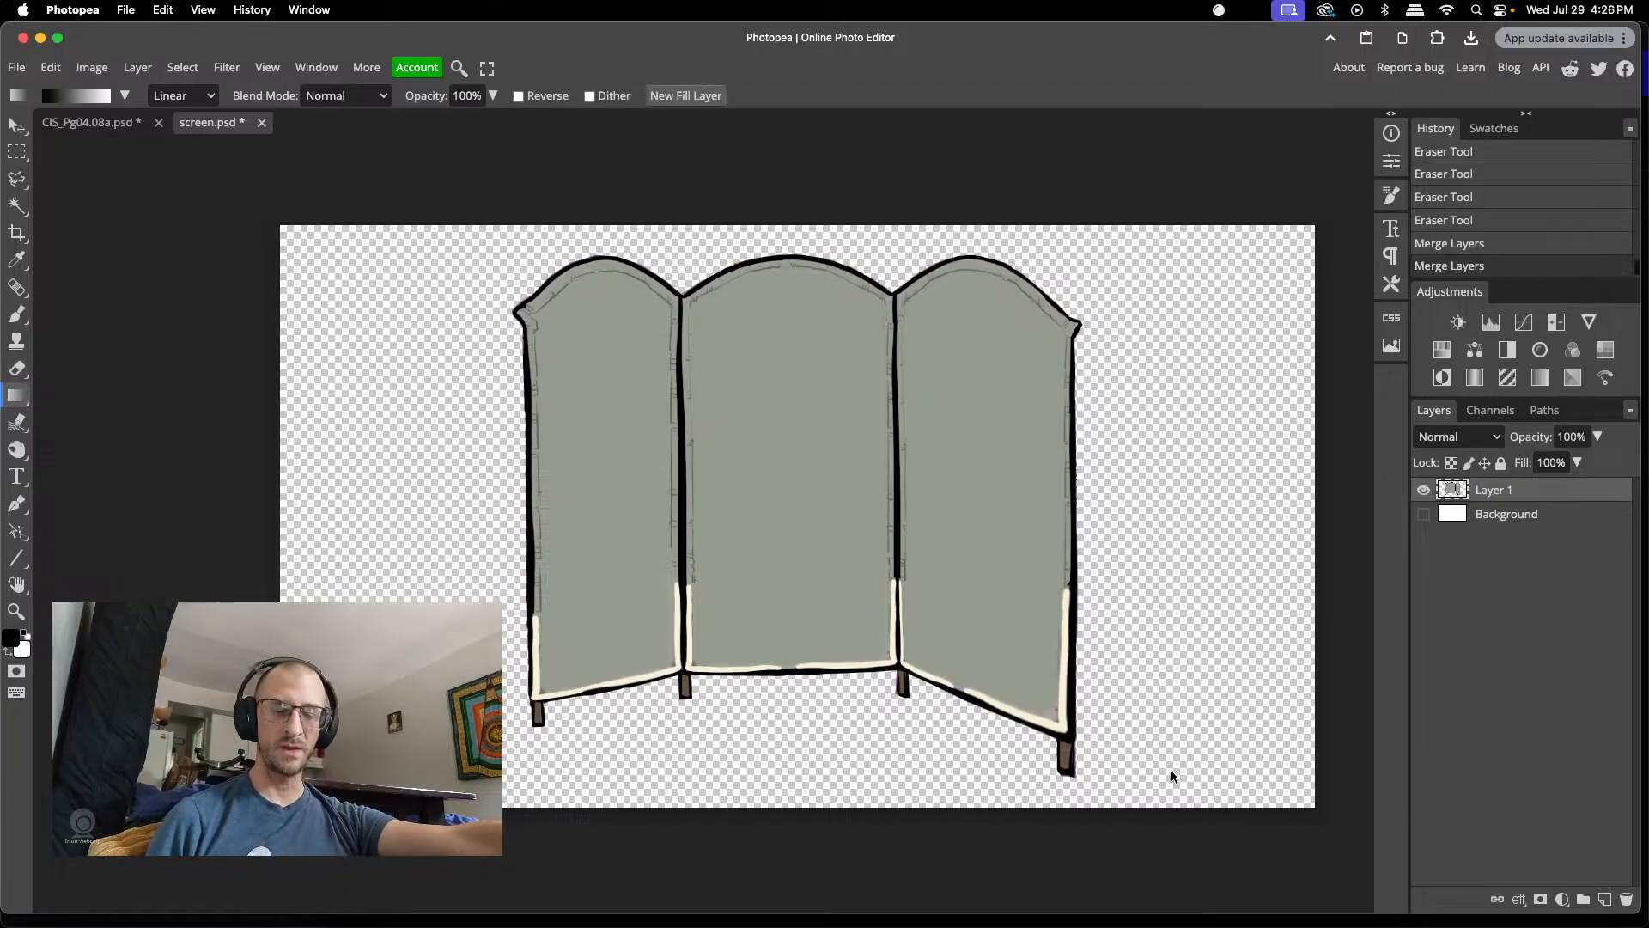
{"action": "key", "text": "w"}
{"action": "left_click", "coordinate": [569, 518]}
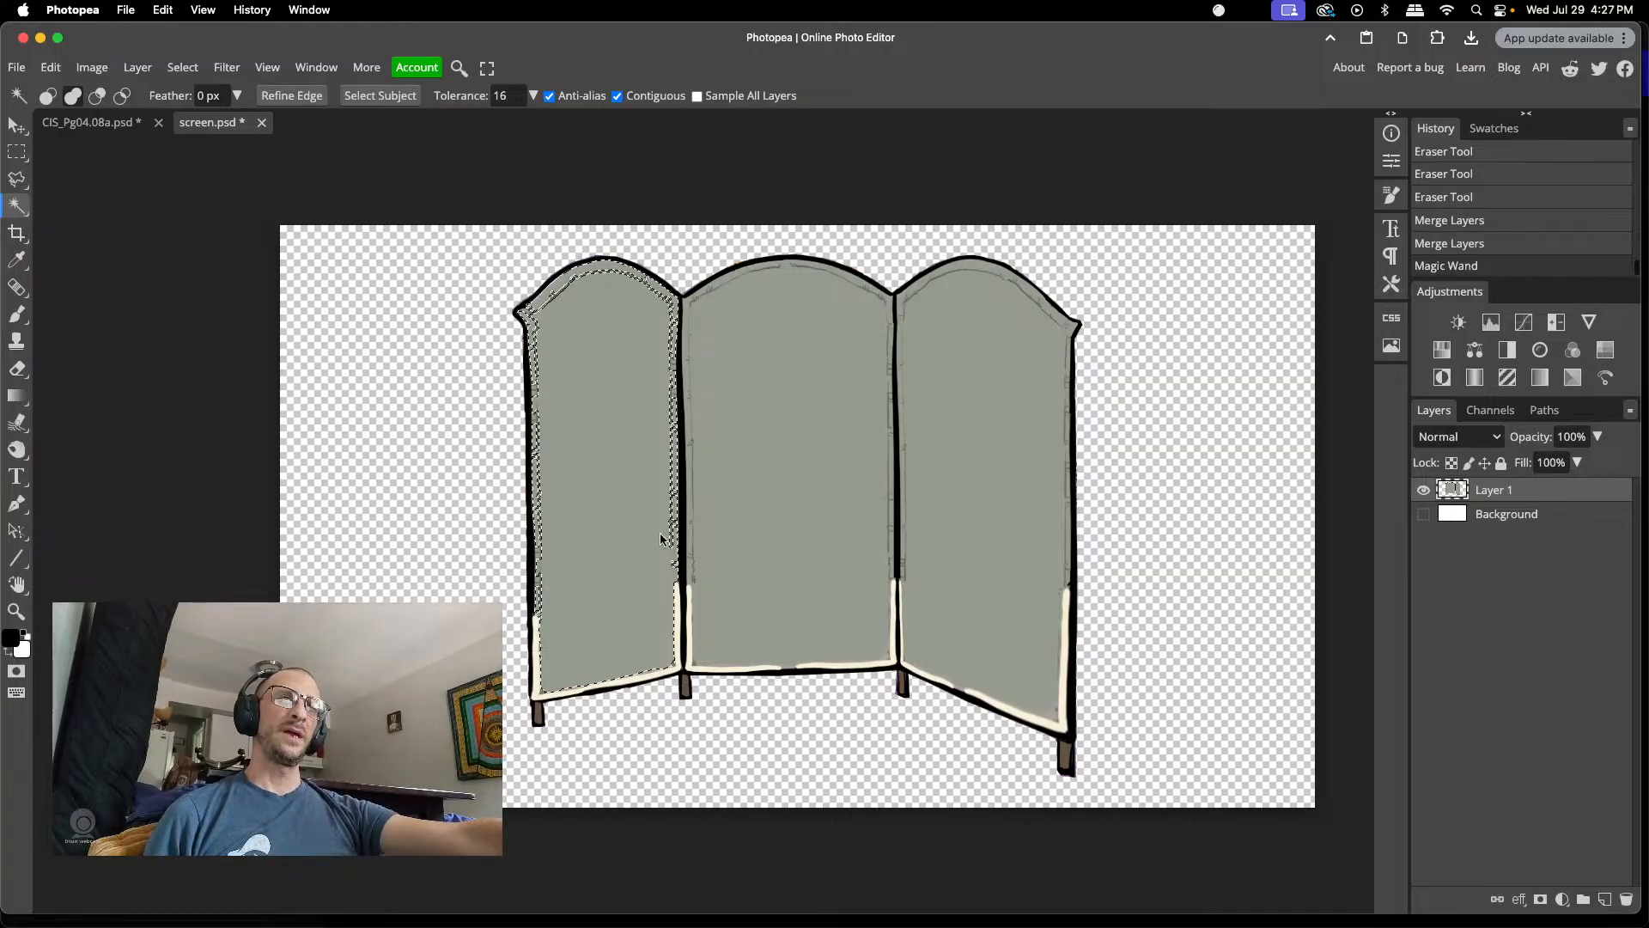
{"action": "left_click", "coordinate": [236, 72]}
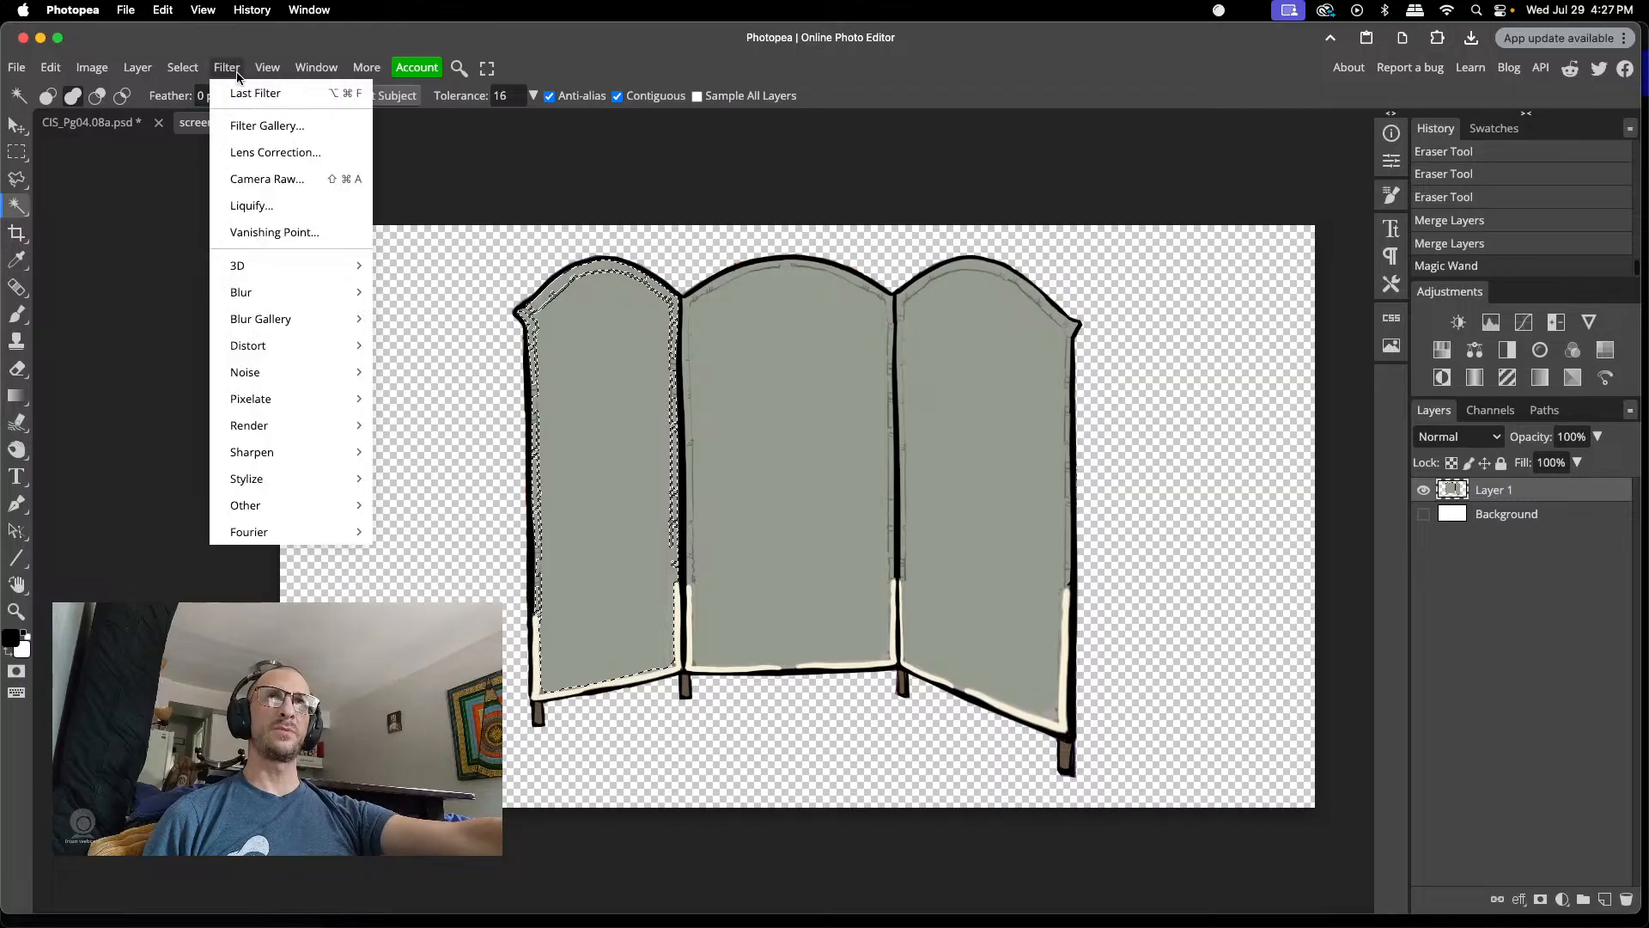
{"action": "mouse_move", "coordinate": [191, 69]}
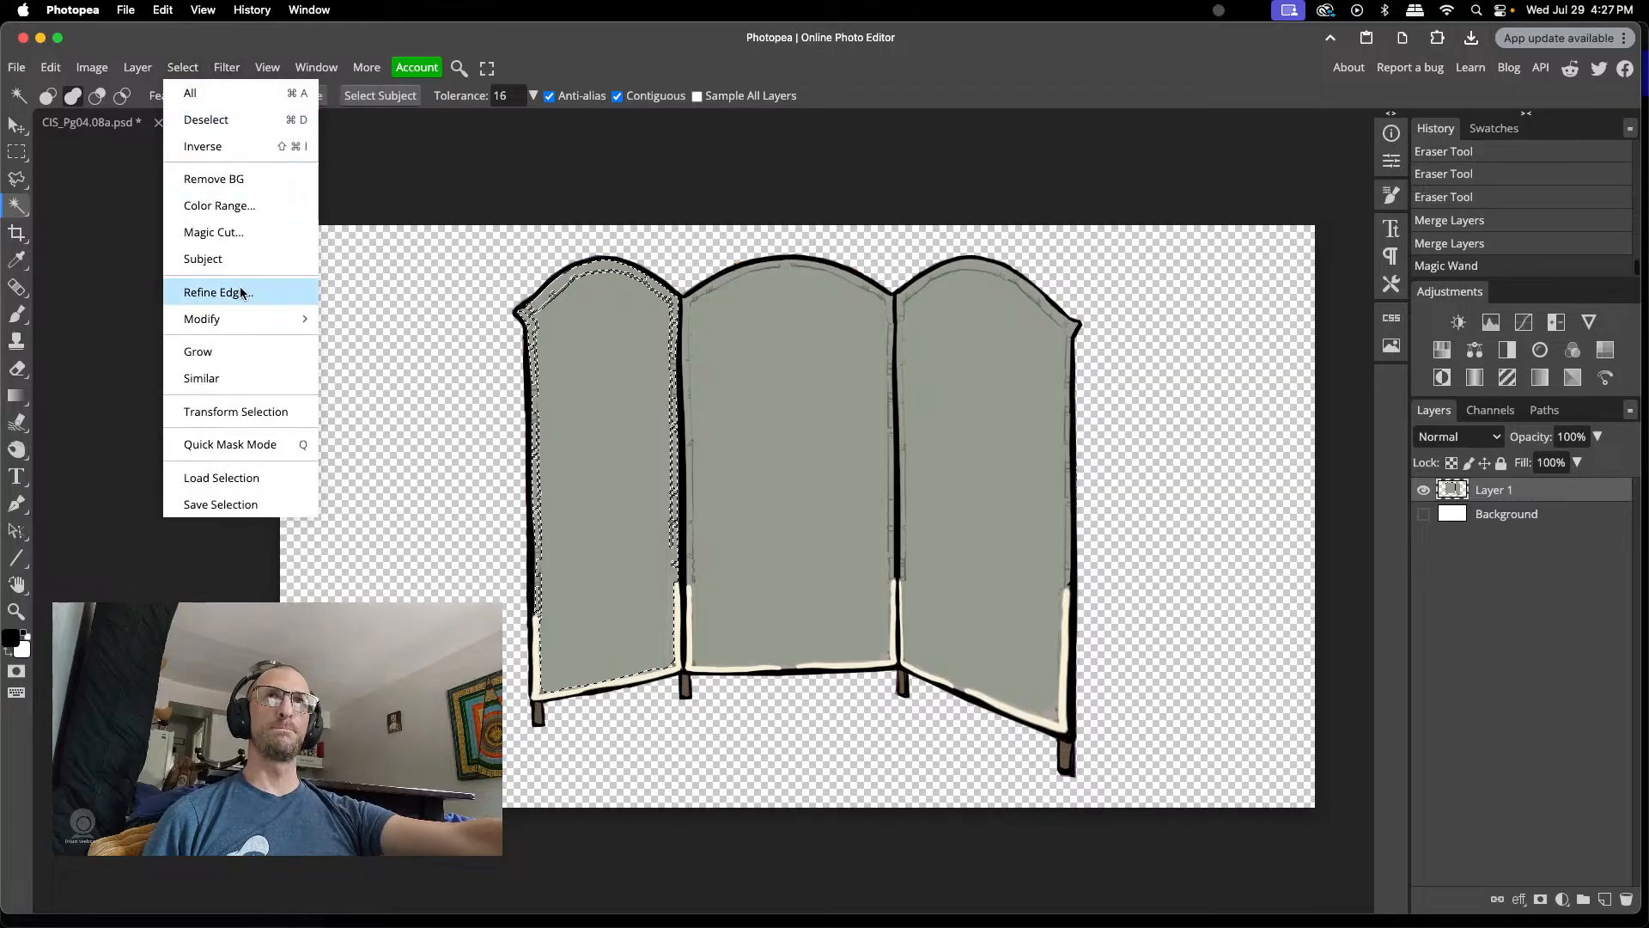
{"action": "mouse_move", "coordinate": [244, 323]}
{"action": "left_click", "coordinate": [388, 374]}
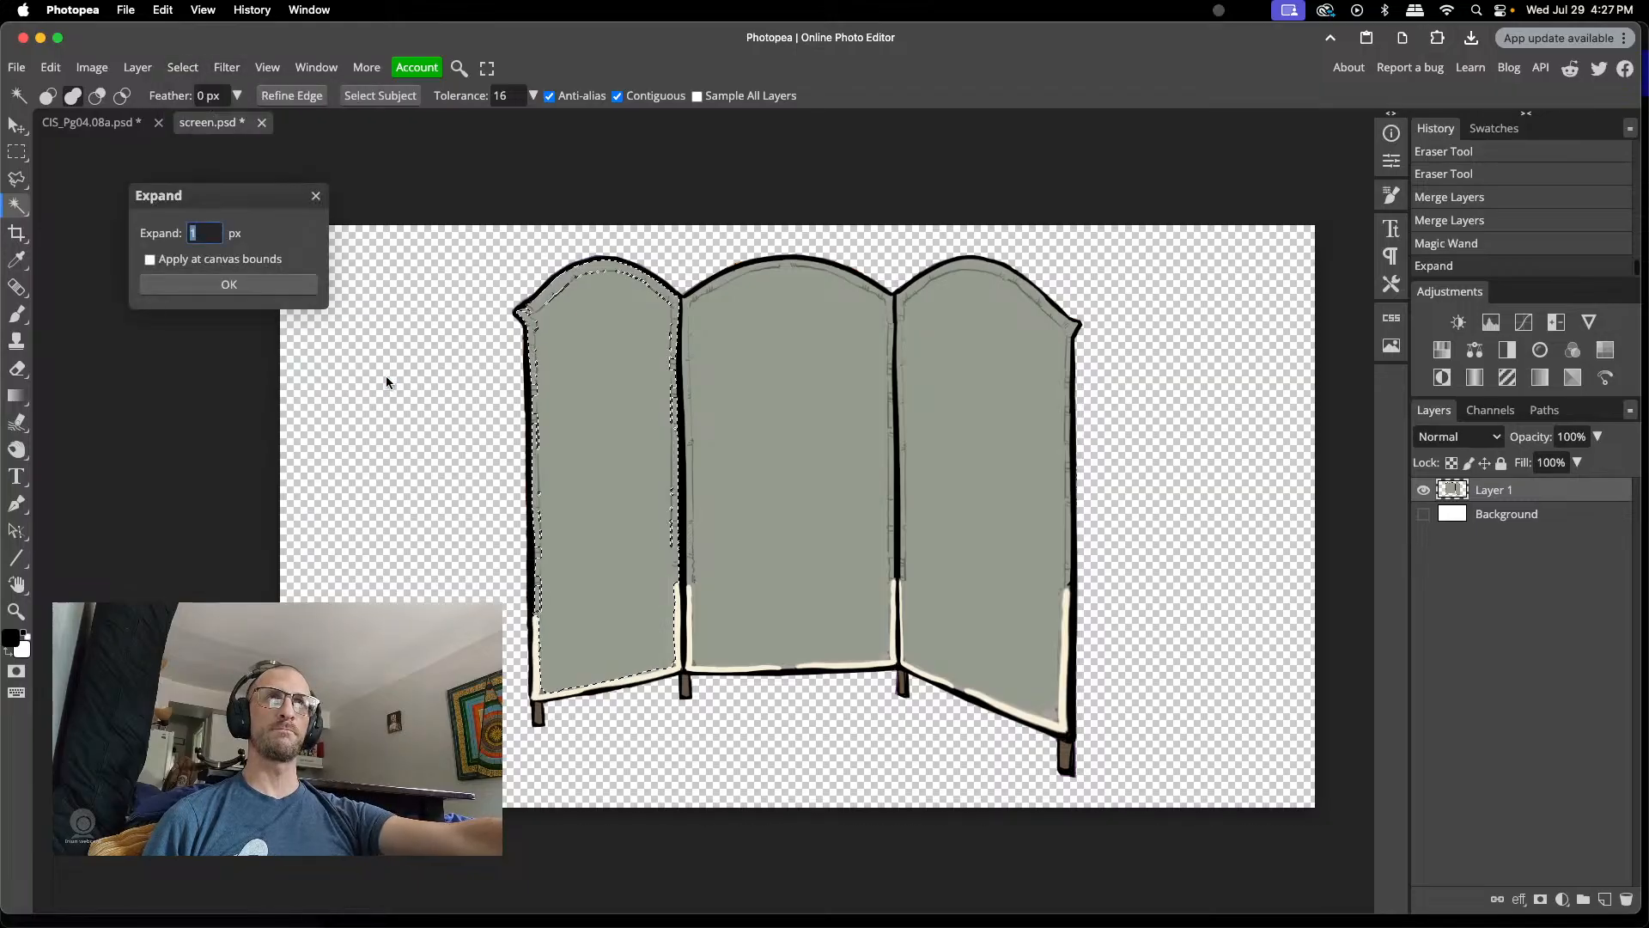
{"action": "left_click", "coordinate": [281, 287]}
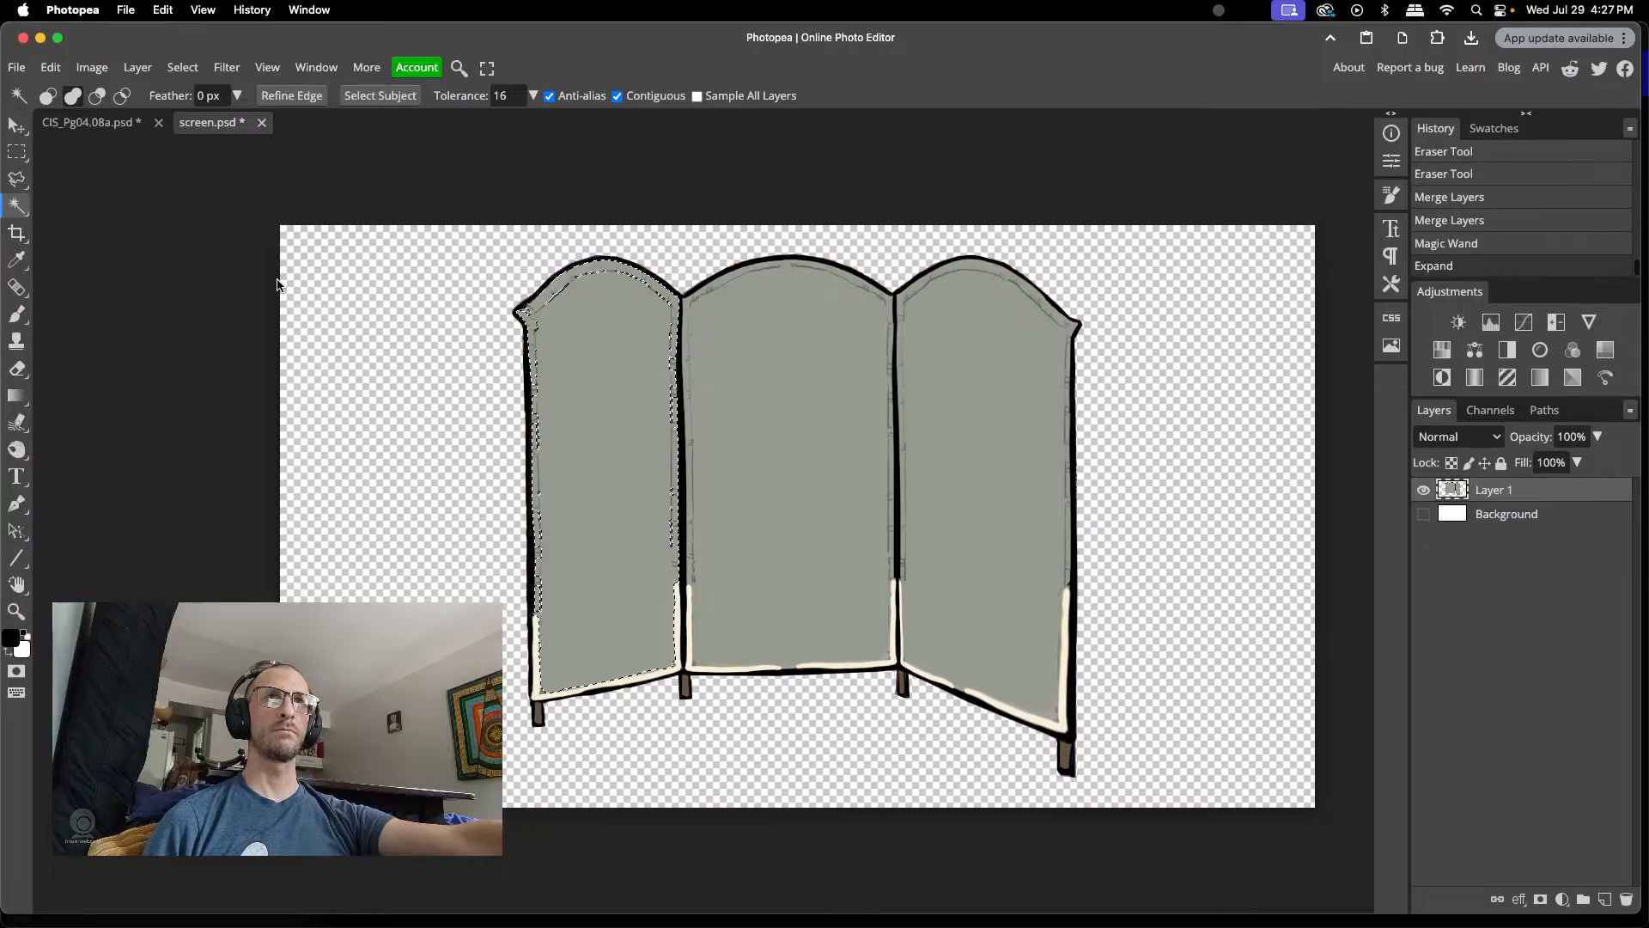
- Feather the left panel selection by 1 px
{"action": "left_click", "coordinate": [182, 67]}
{"action": "mouse_move", "coordinate": [218, 330]}
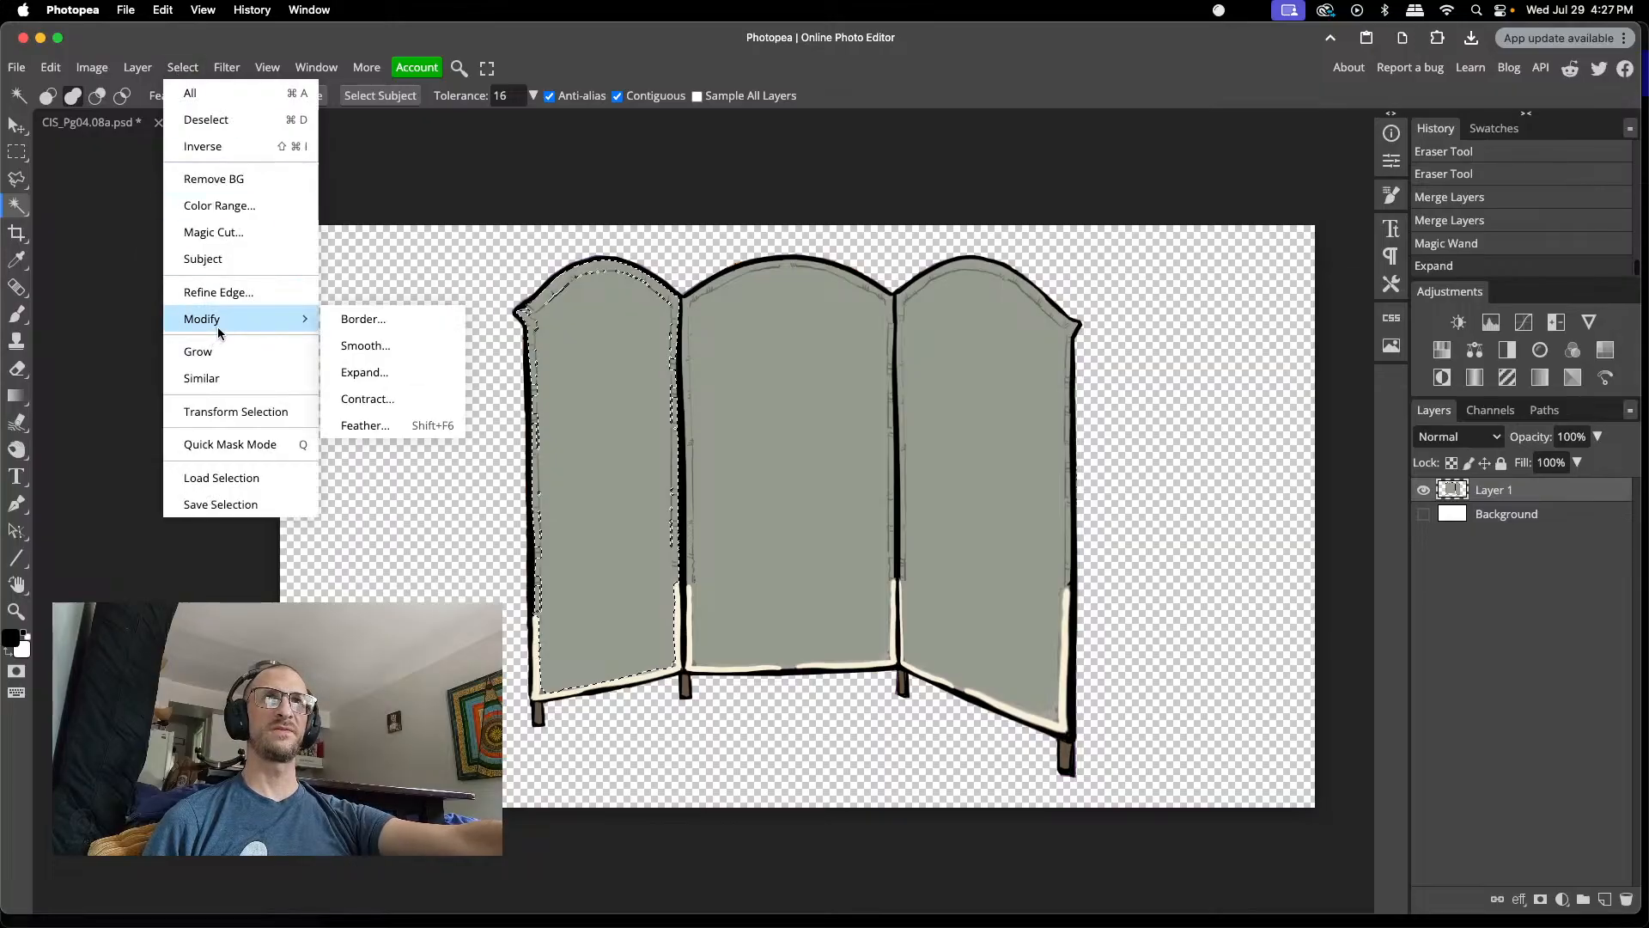
{"action": "left_click", "coordinate": [411, 420]}
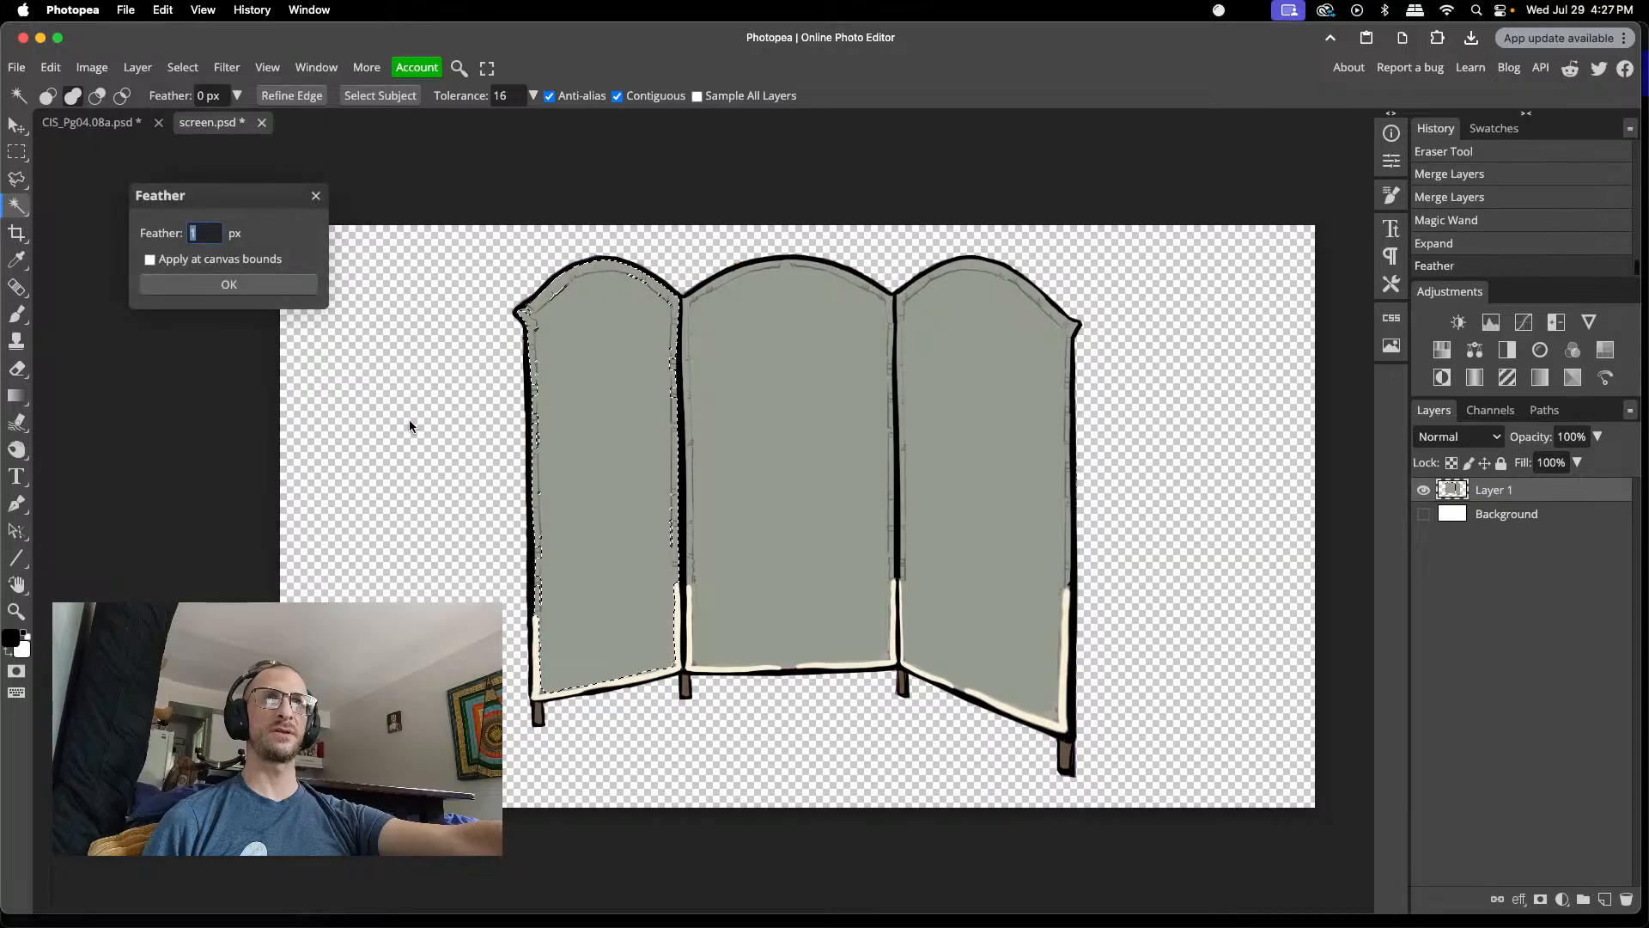
{"action": "left_click", "coordinate": [266, 286]}
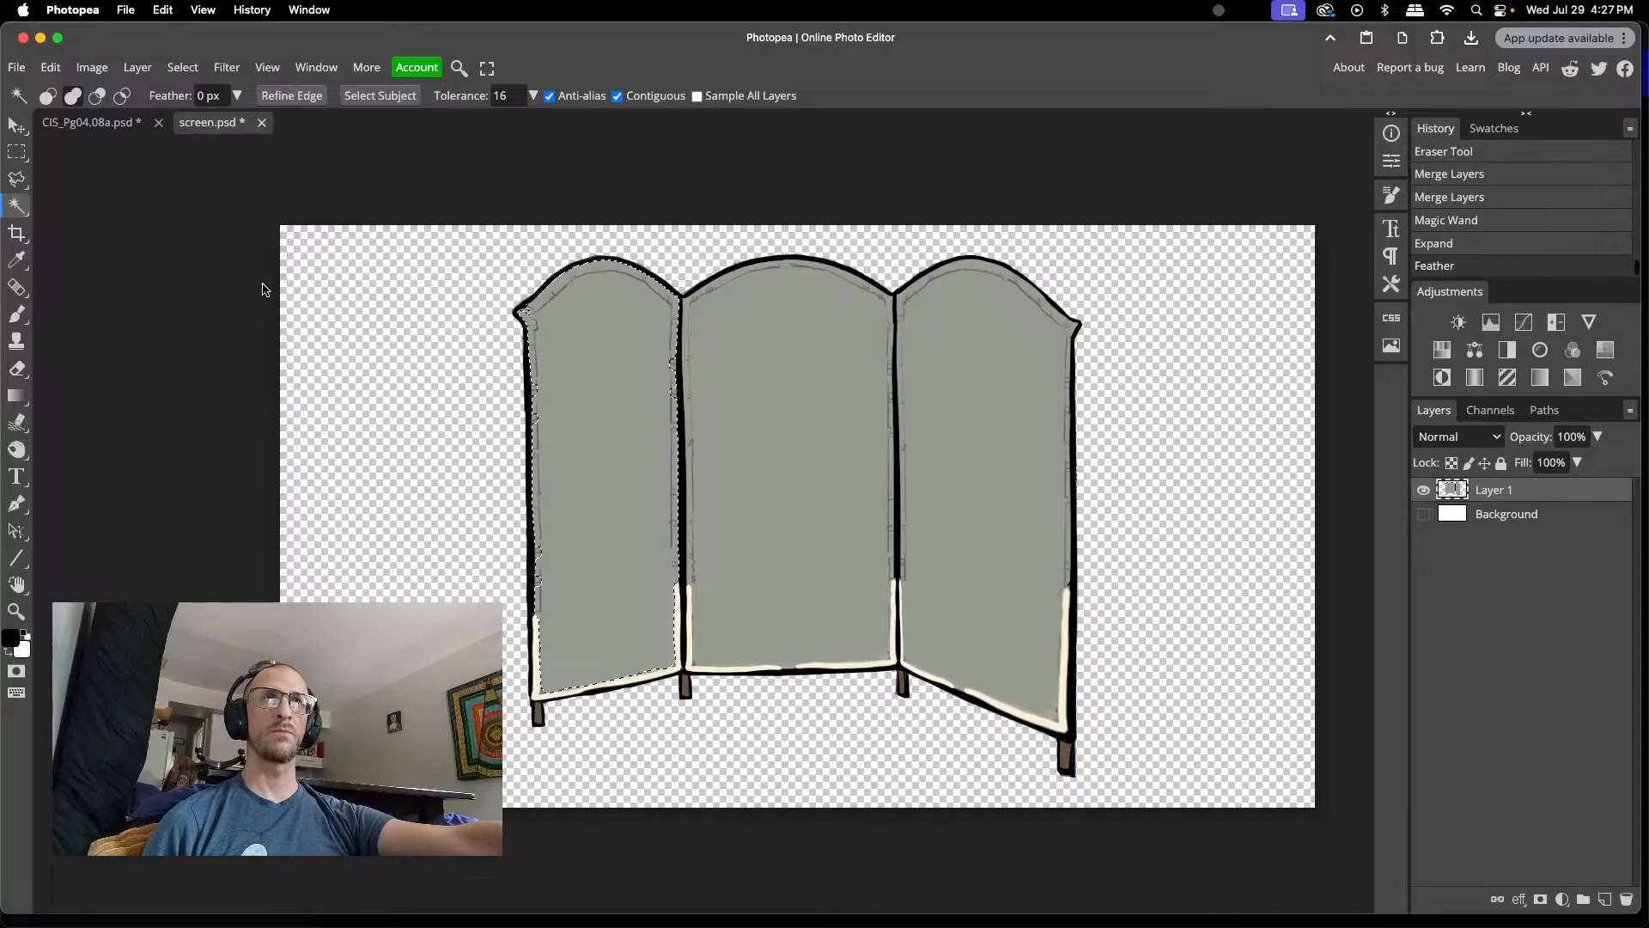
- Activate the Gradient tool at 100% opacity and add a new layer above Layer 1
{"action": "left_click", "coordinate": [17, 399]}
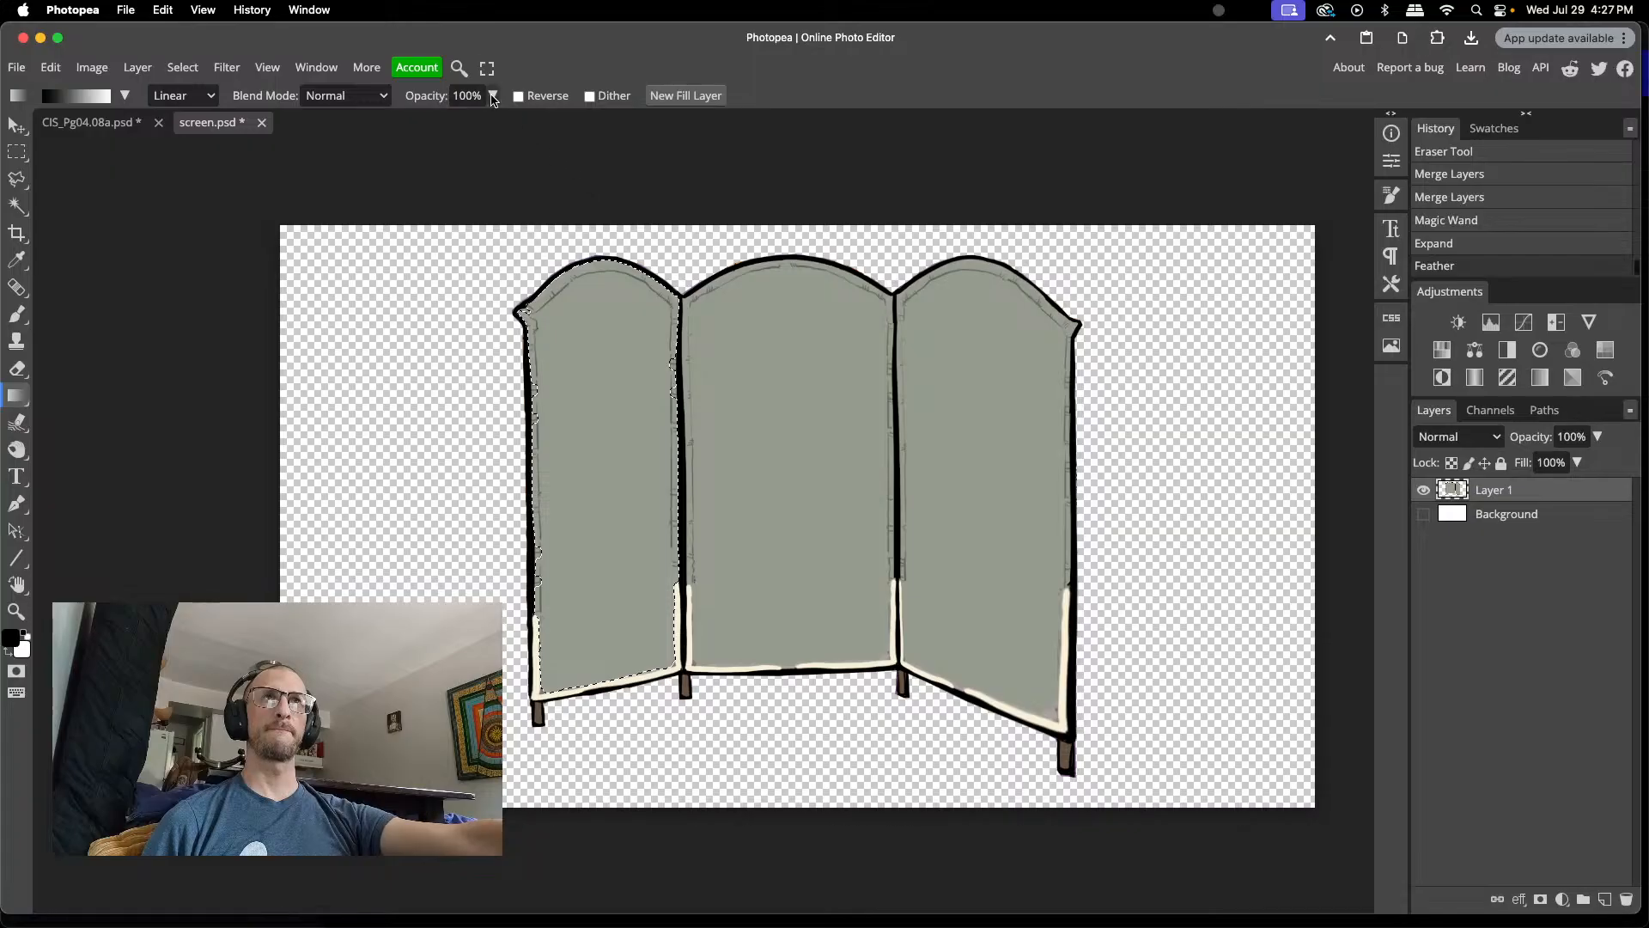
{"action": "left_click", "coordinate": [493, 96]}
{"action": "left_click_drag", "start_coordinate": [493, 120], "coordinate": [599, 129]}
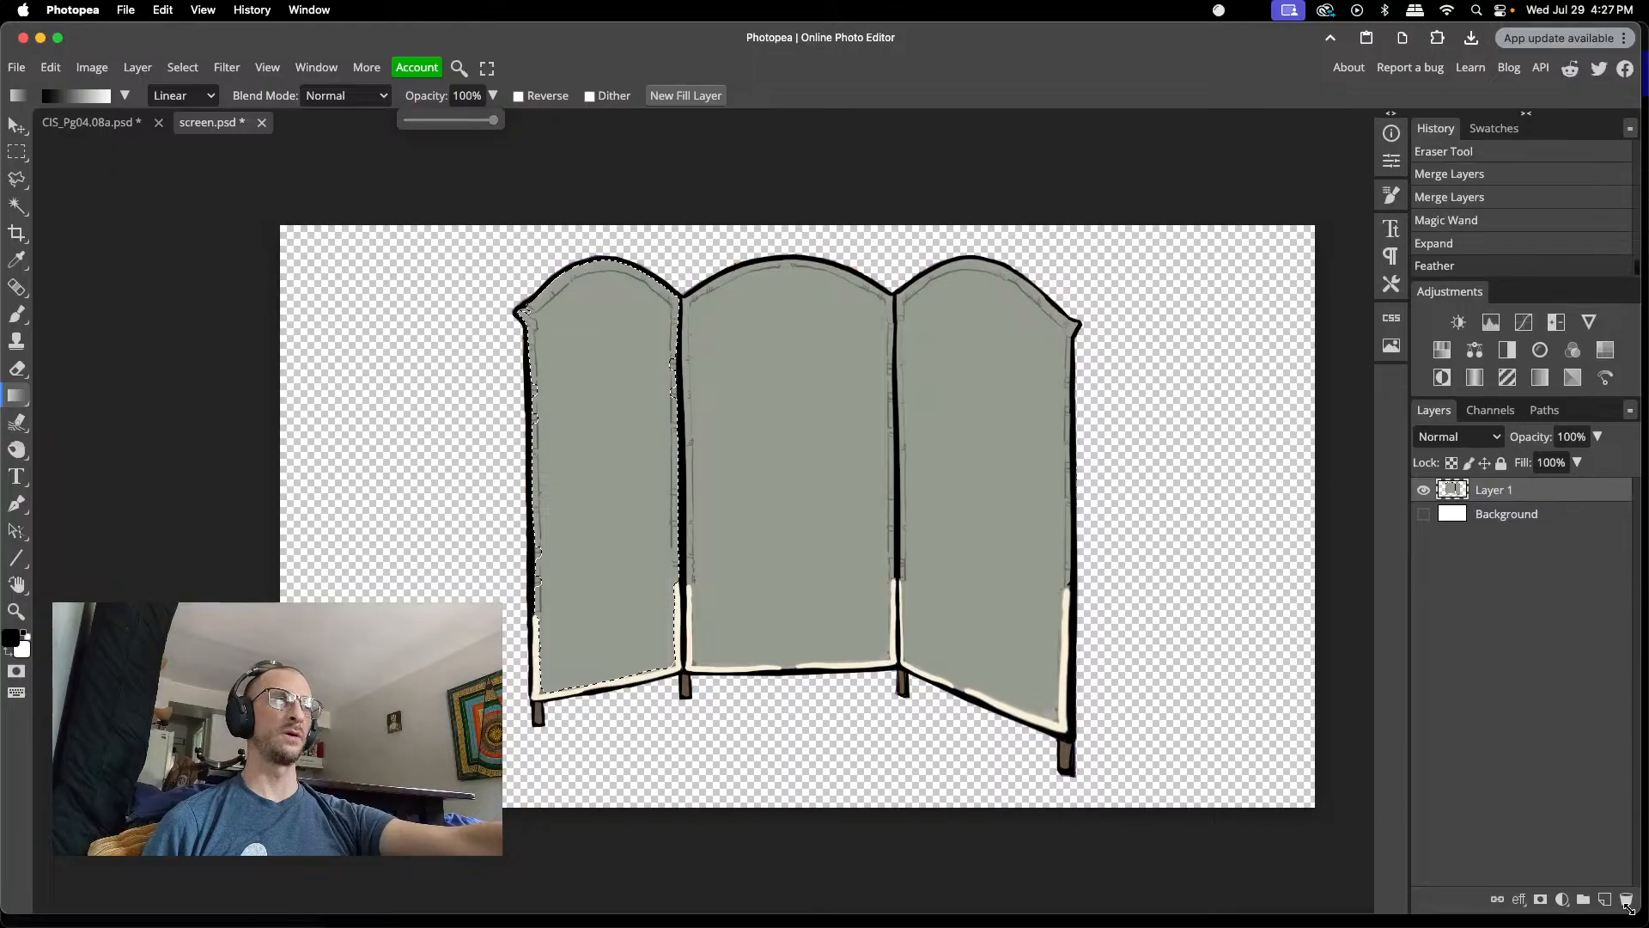
{"action": "left_click", "coordinate": [1605, 900]}
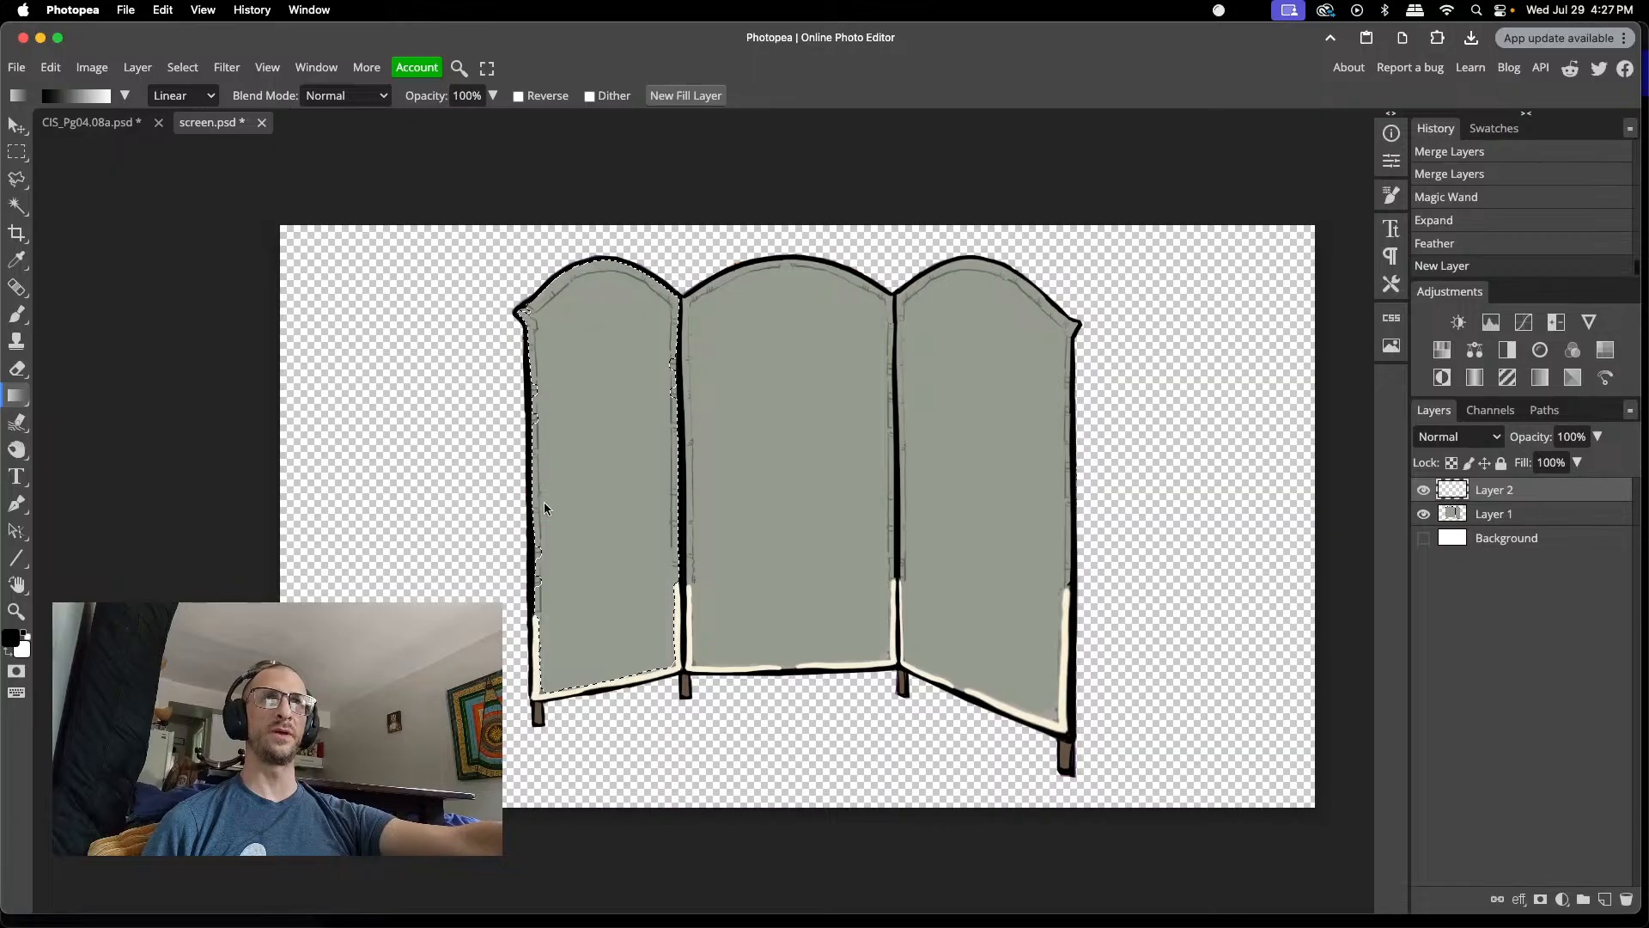
- Try two diagonal black-to-white linear gradients across the left panel on Layer 2, undoing each one
{"action": "left_click_drag", "start_coordinate": [545, 509], "coordinate": [657, 448]}
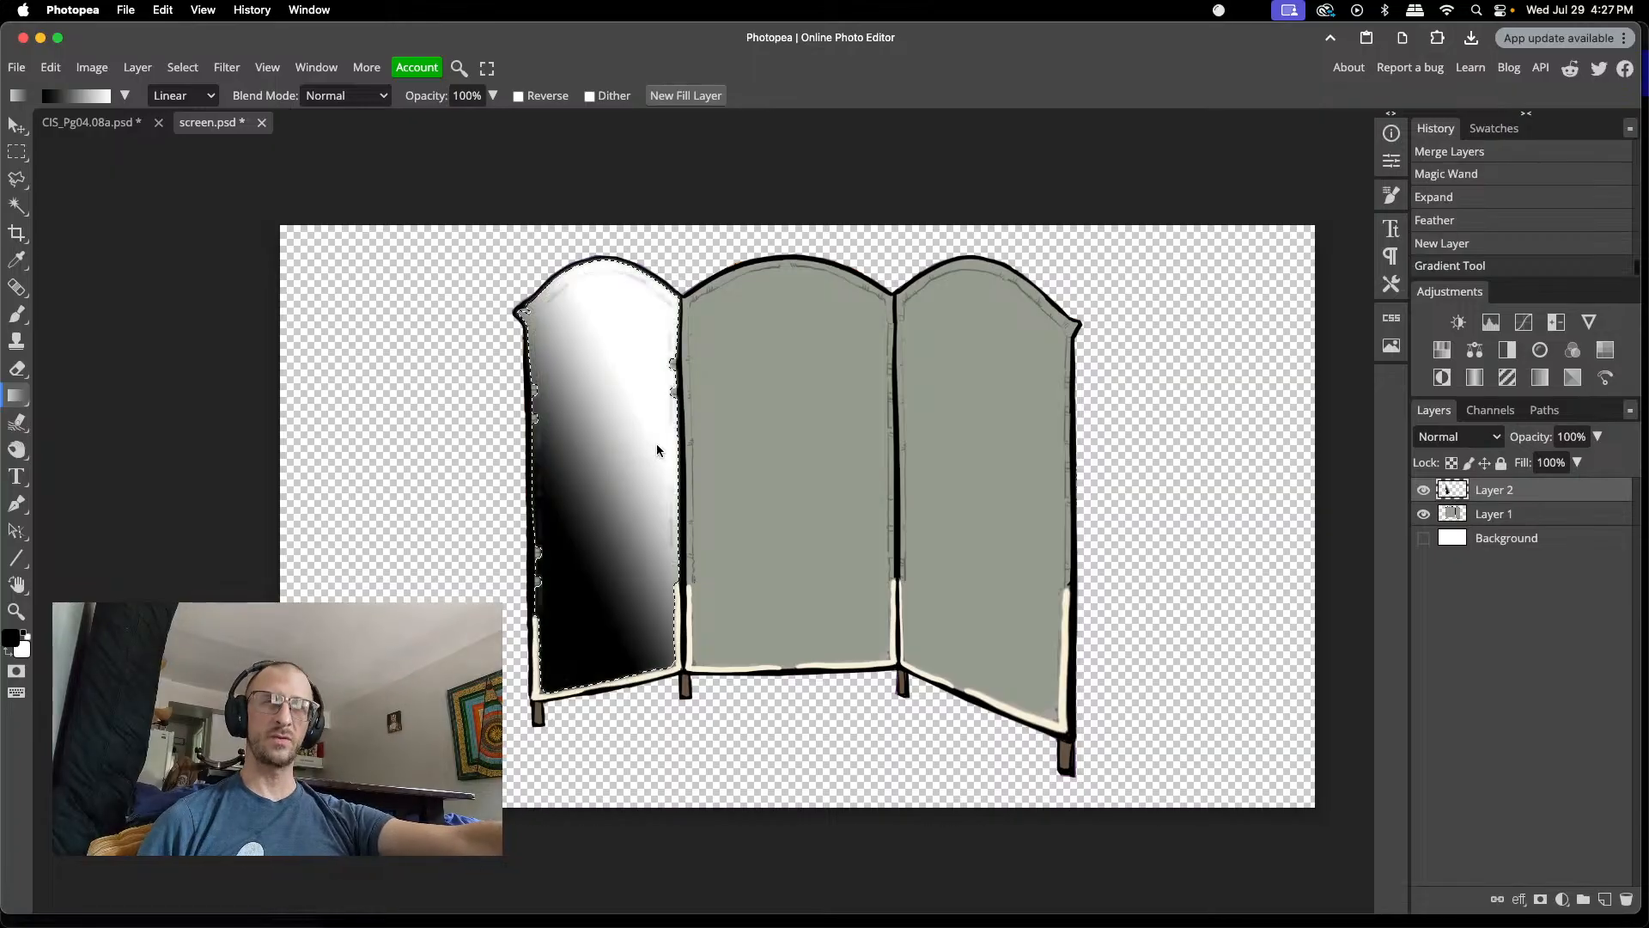
{"action": "key", "text": "super+z"}
{"action": "left_click_drag", "start_coordinate": [544, 674], "coordinate": [651, 510]}
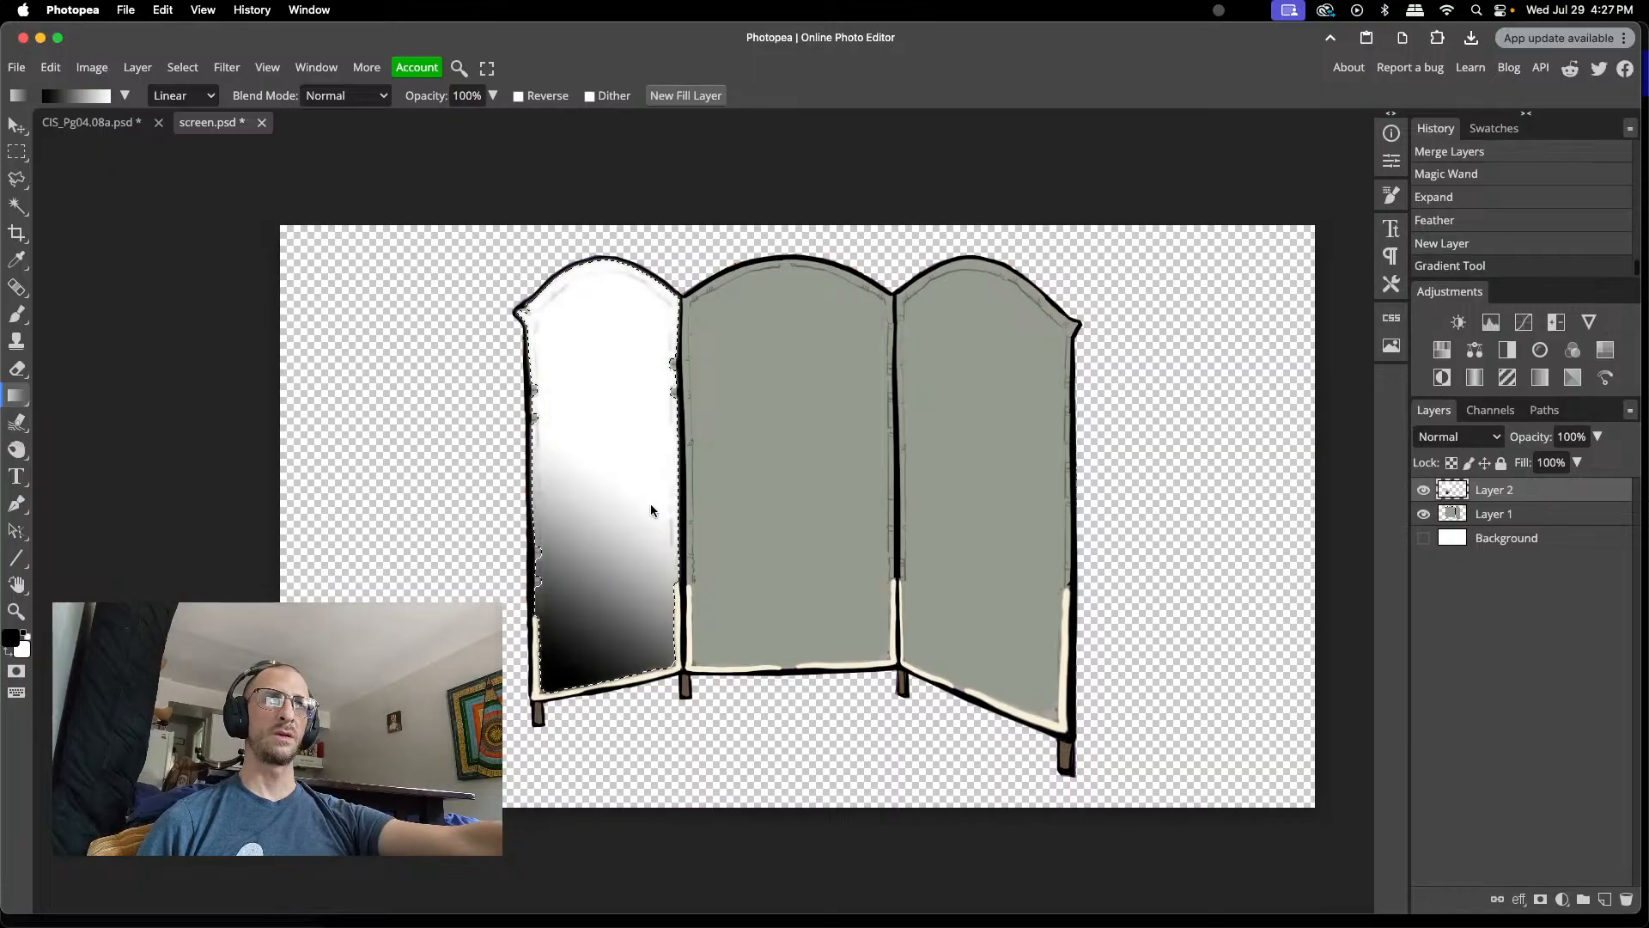
{"action": "key", "text": "super+z"}
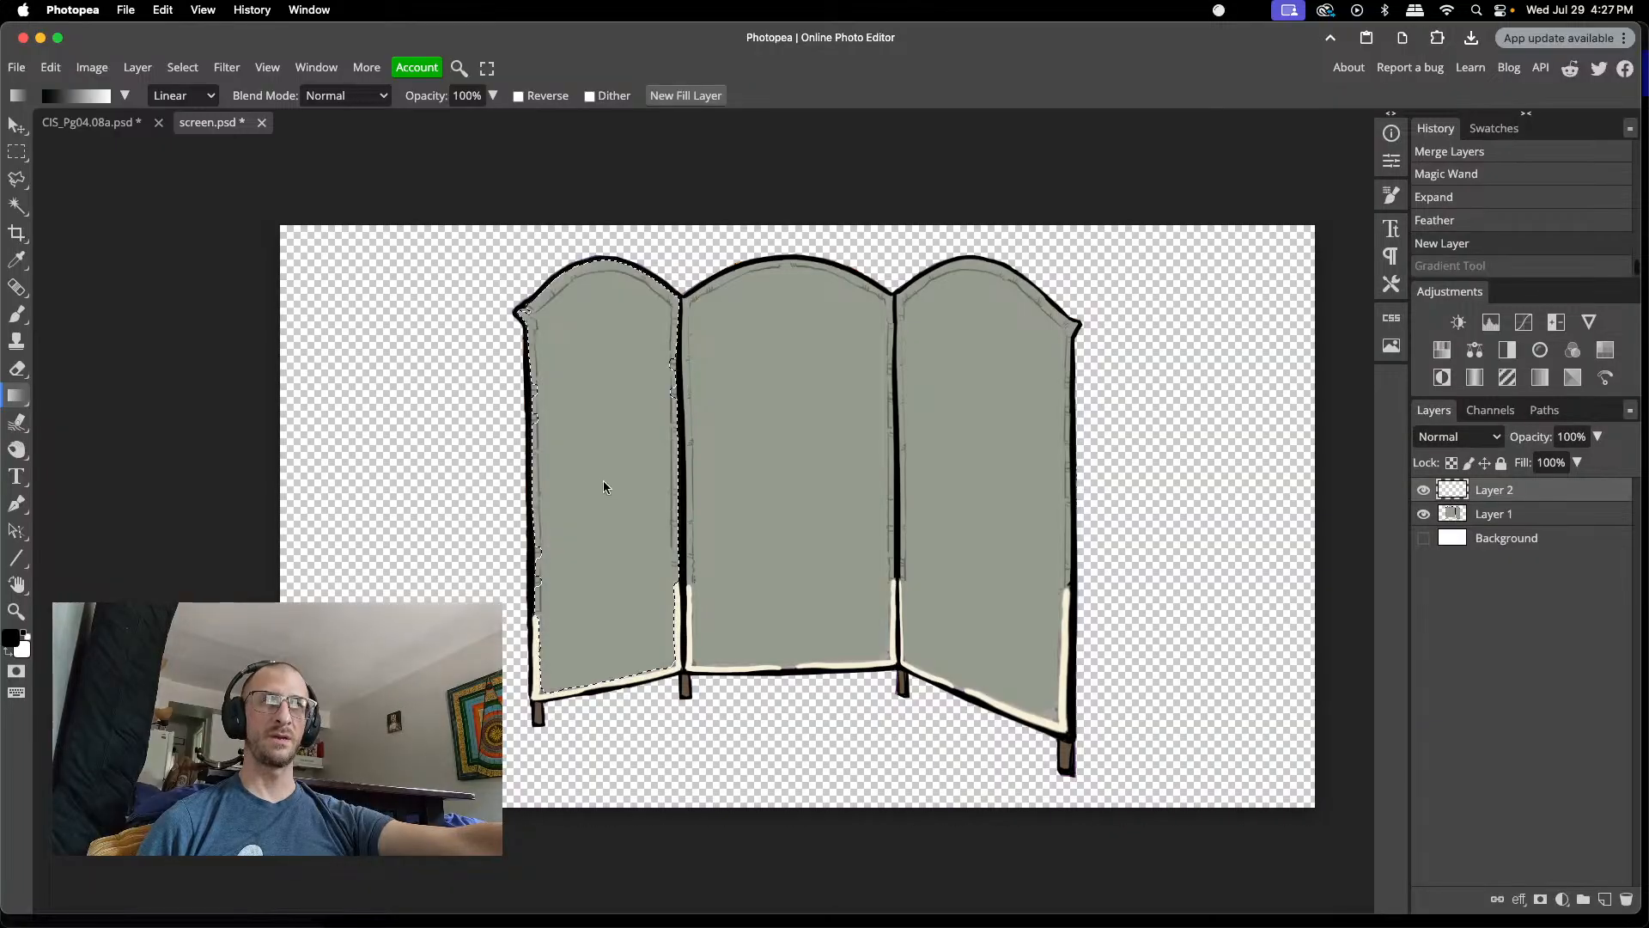
- Try a nearly horizontal black-to-white gradient on the left panel with Layer 2 set to Overlay, and undo both changes
{"action": "left_click_drag", "start_coordinate": [544, 491], "coordinate": [654, 471]}
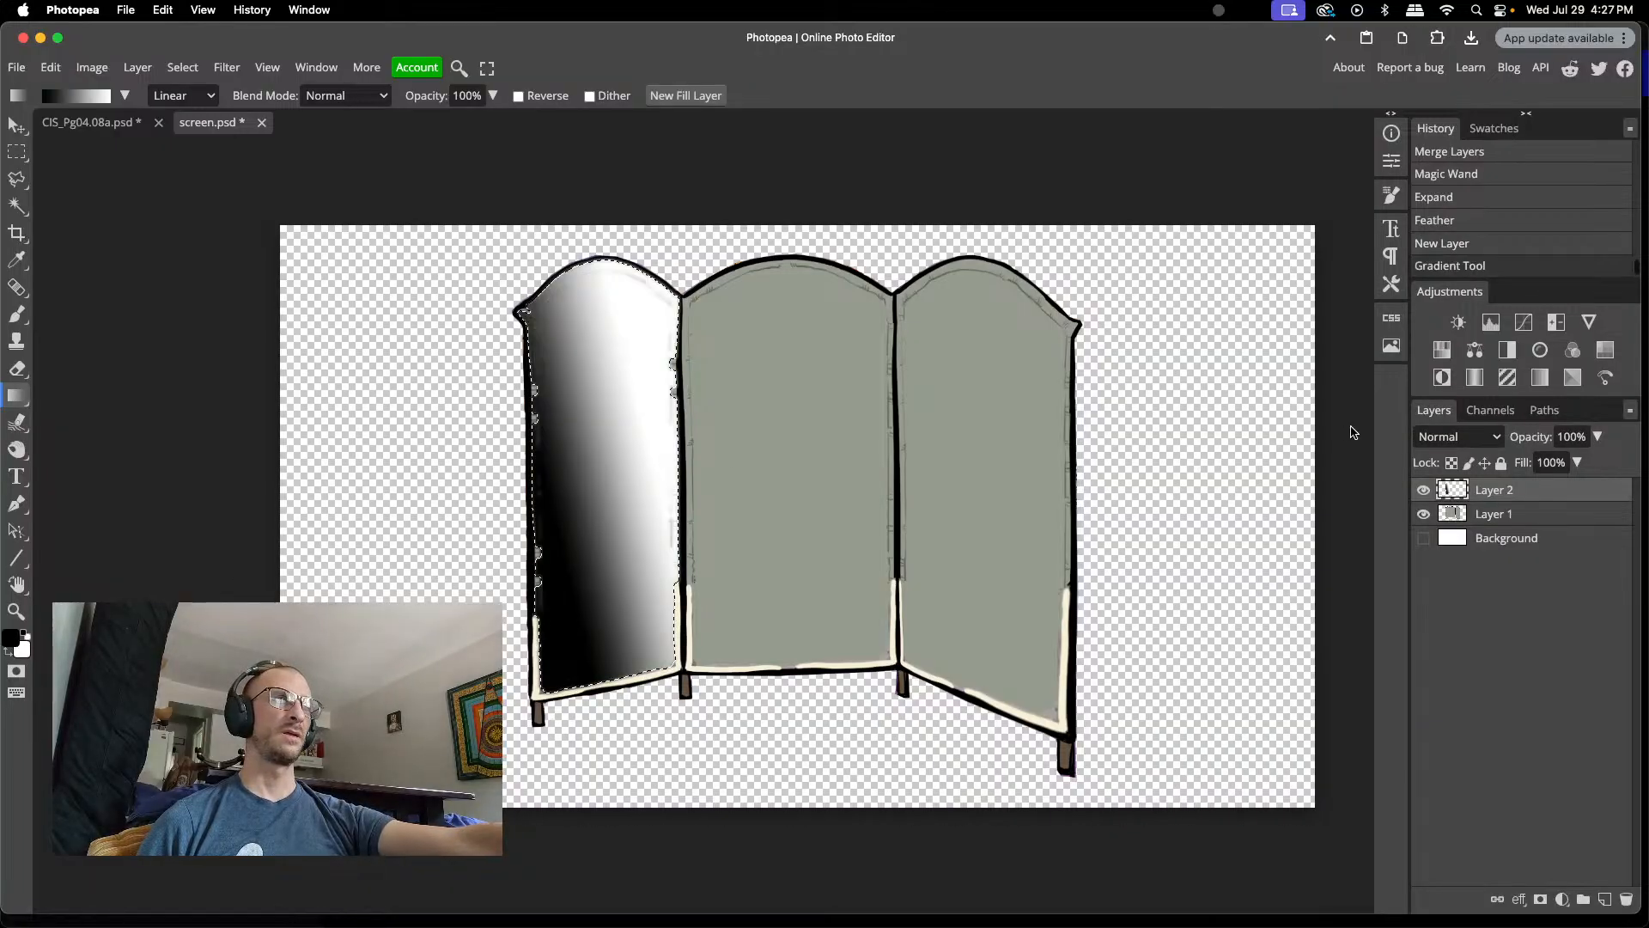
{"action": "left_click", "coordinate": [1458, 437]}
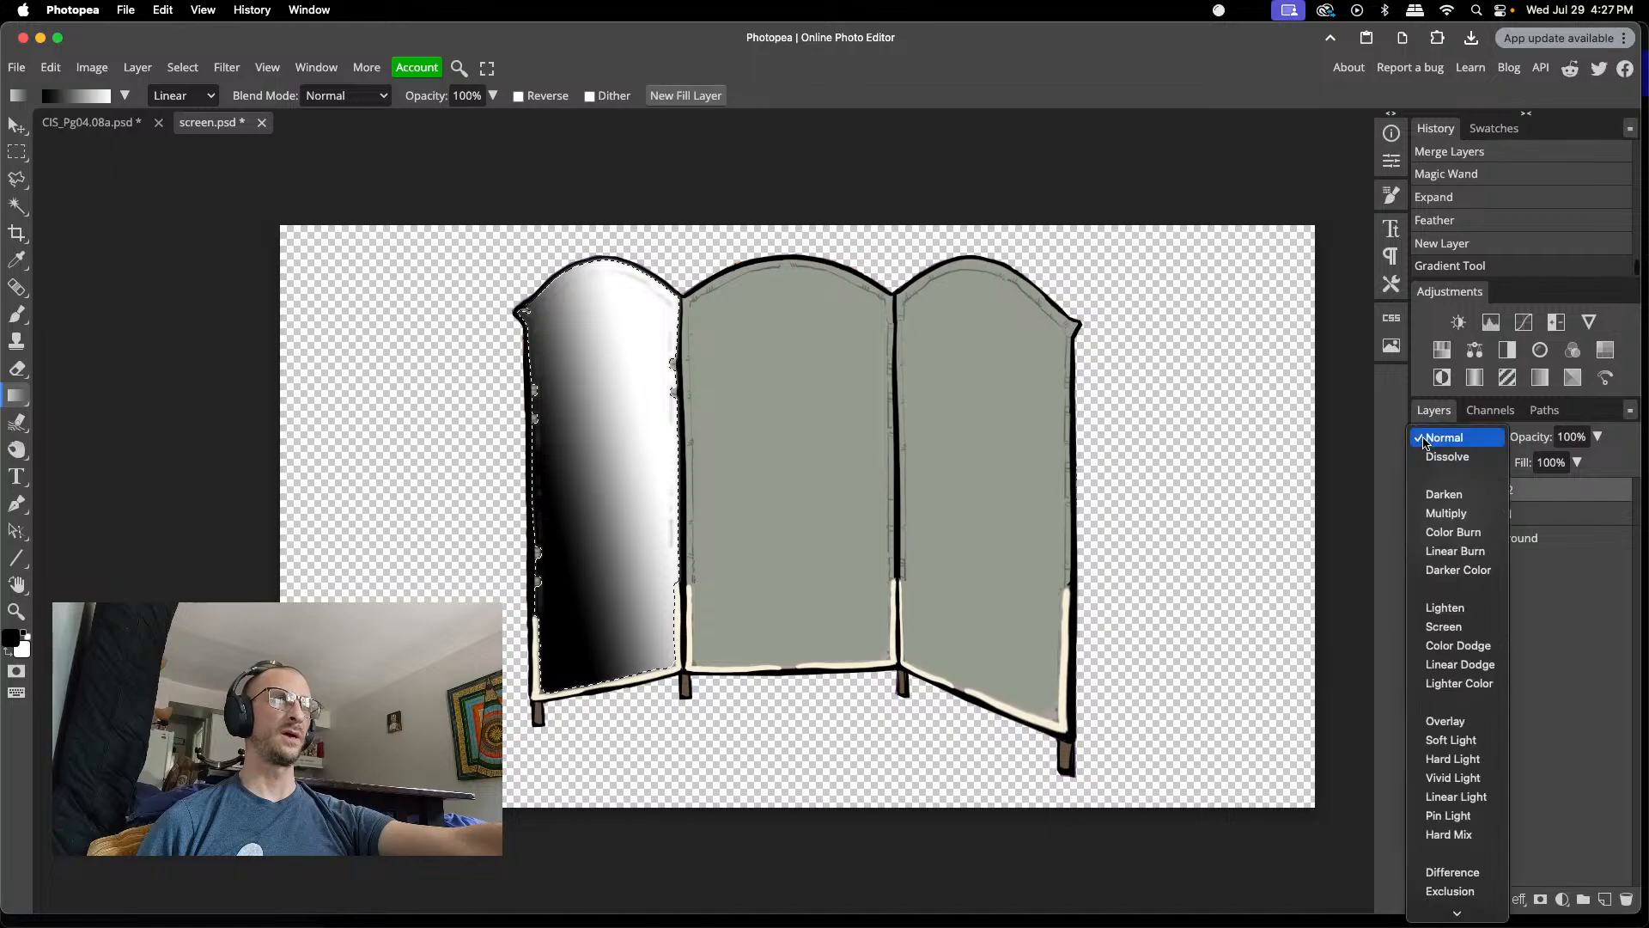
{"action": "left_click", "coordinate": [1459, 722]}
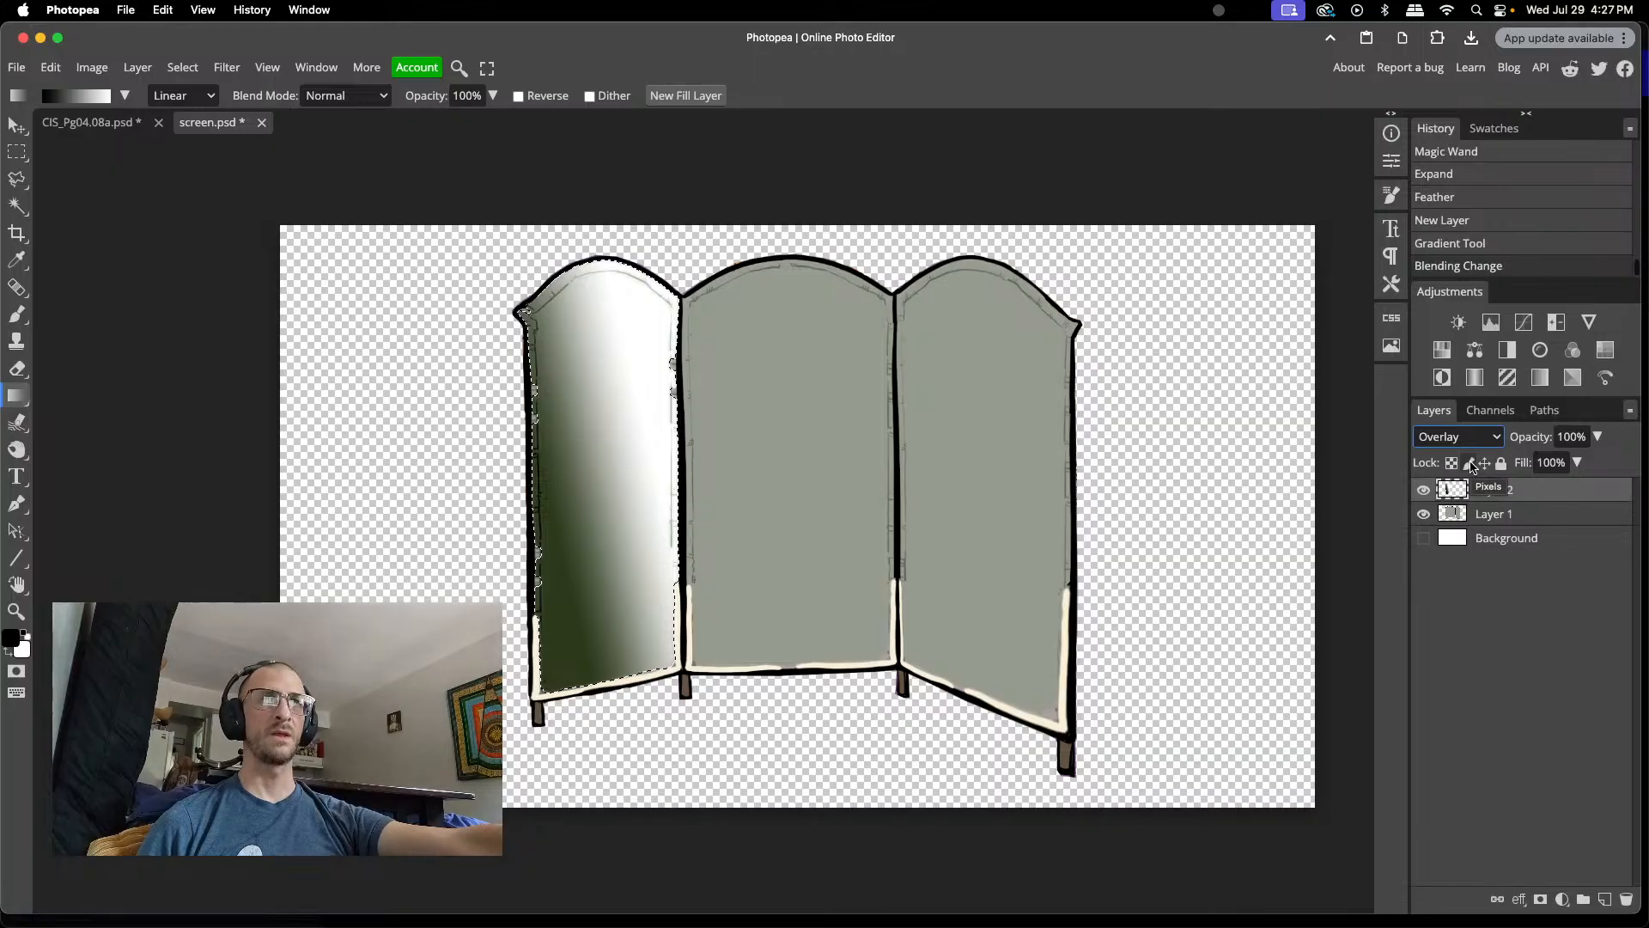
{"action": "key", "text": "super+z"}
{"action": "key", "text": "super+z"}
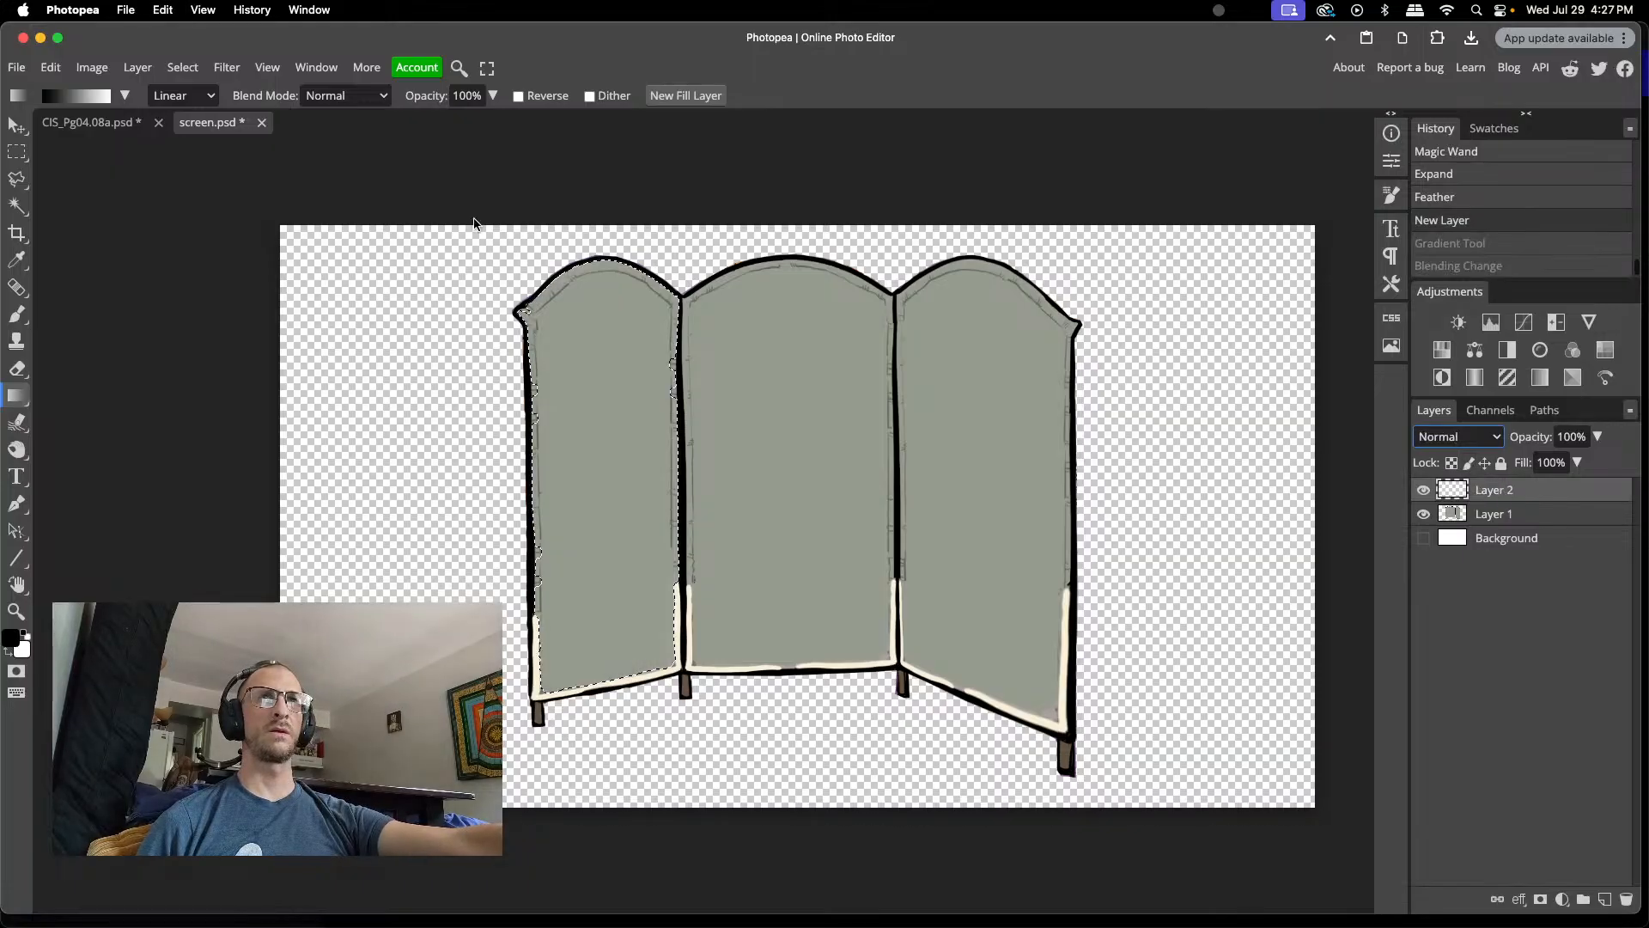
- Switch the Gradient tool to the black-to-transparent default preset
{"action": "left_click", "coordinate": [78, 96]}
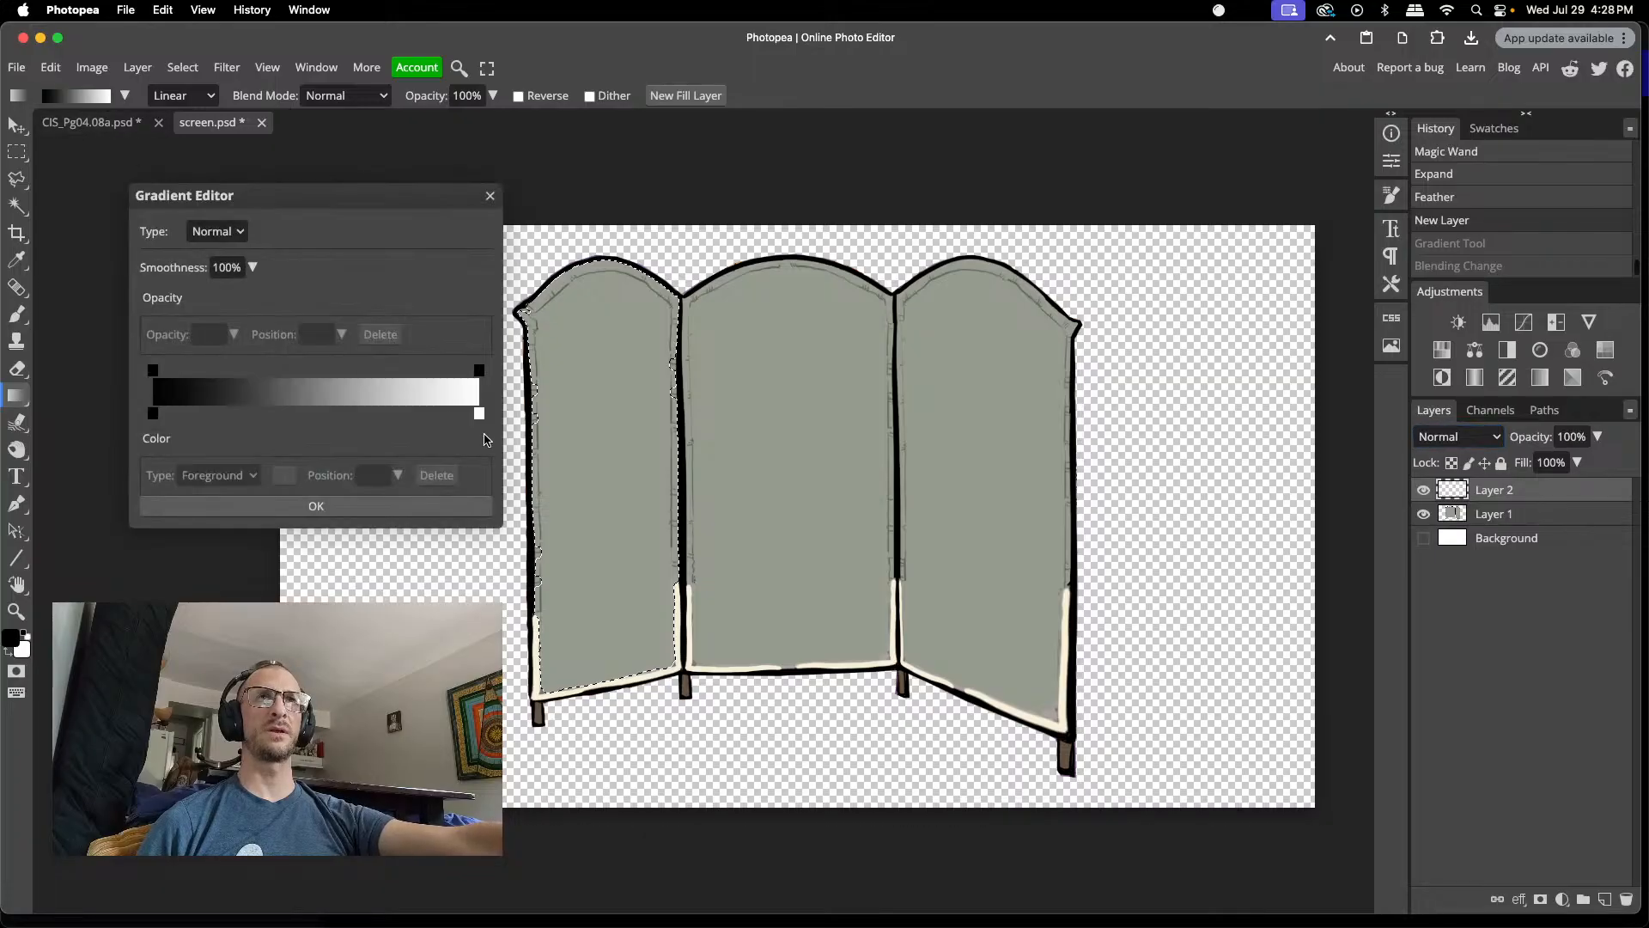
{"action": "left_click", "coordinate": [124, 96]}
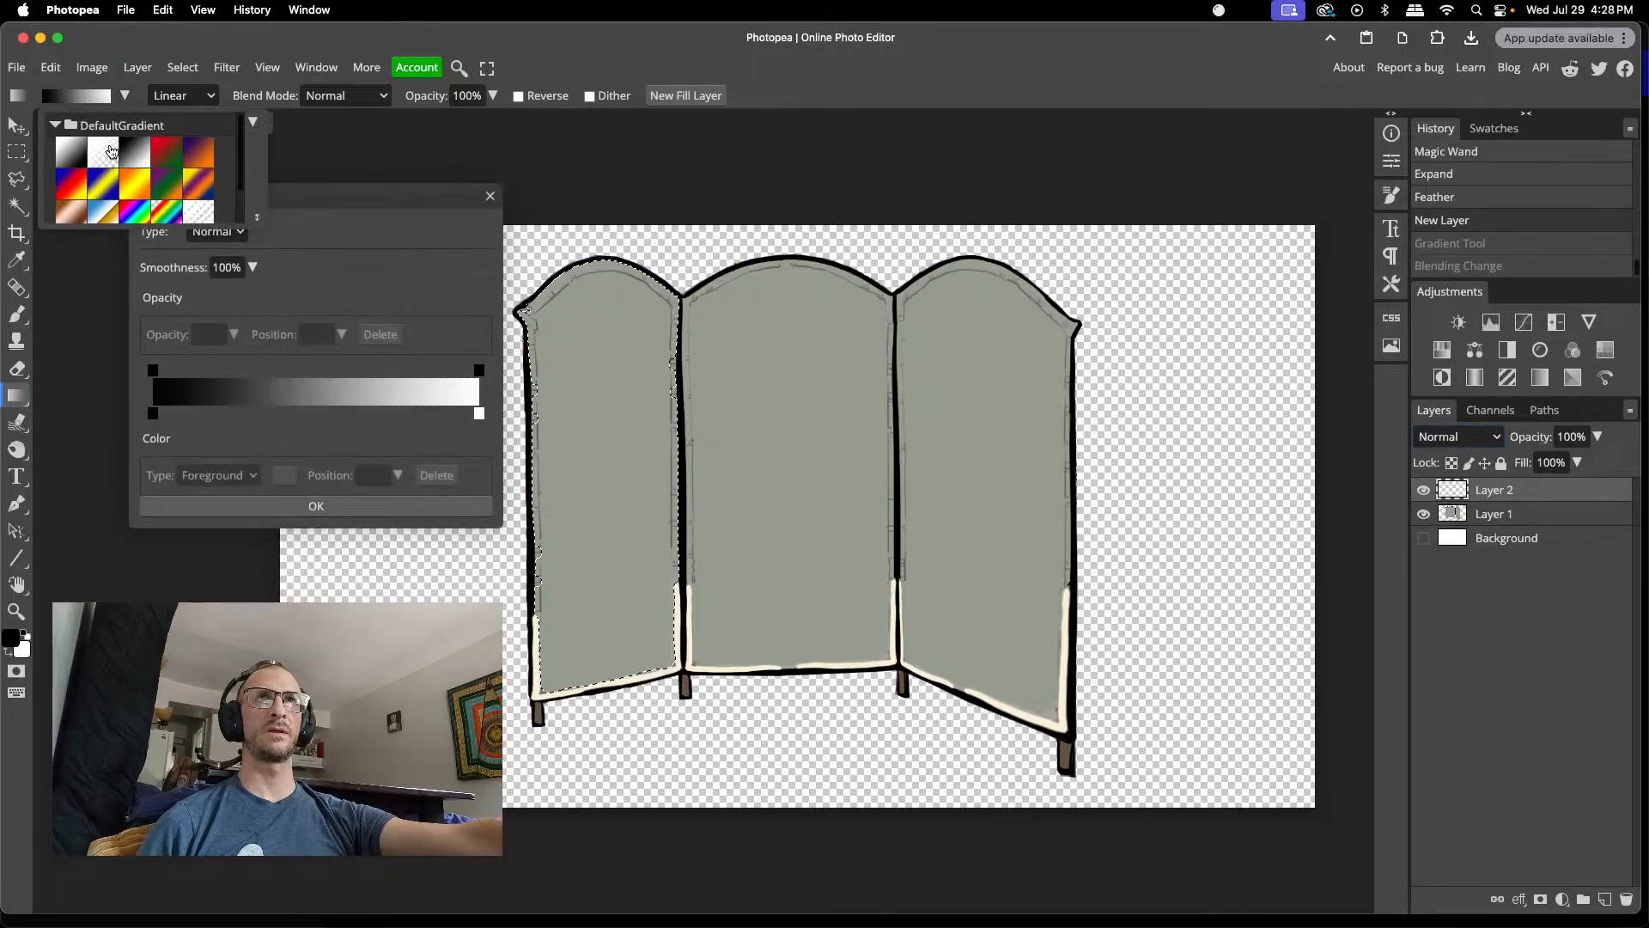
{"action": "left_click", "coordinate": [109, 152]}
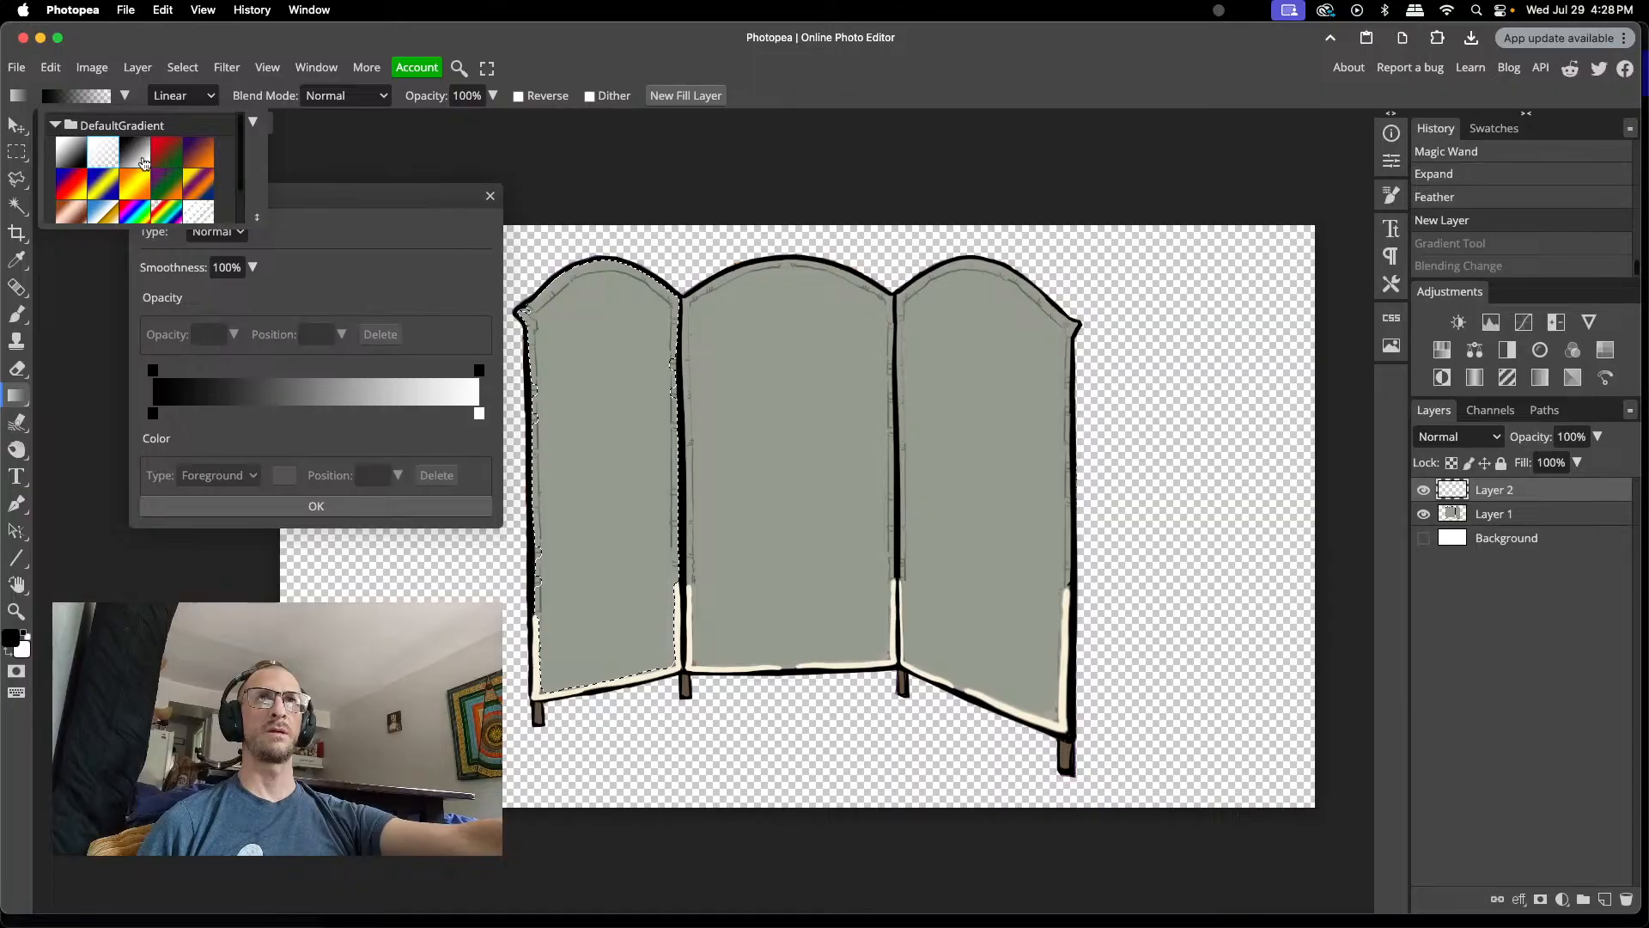
- Dismiss the Gradient Editor without changes and choose the black-to-transparent preset for the Gradient tool
{"action": "left_click", "coordinate": [489, 196]}
{"action": "left_click", "coordinate": [93, 101]}
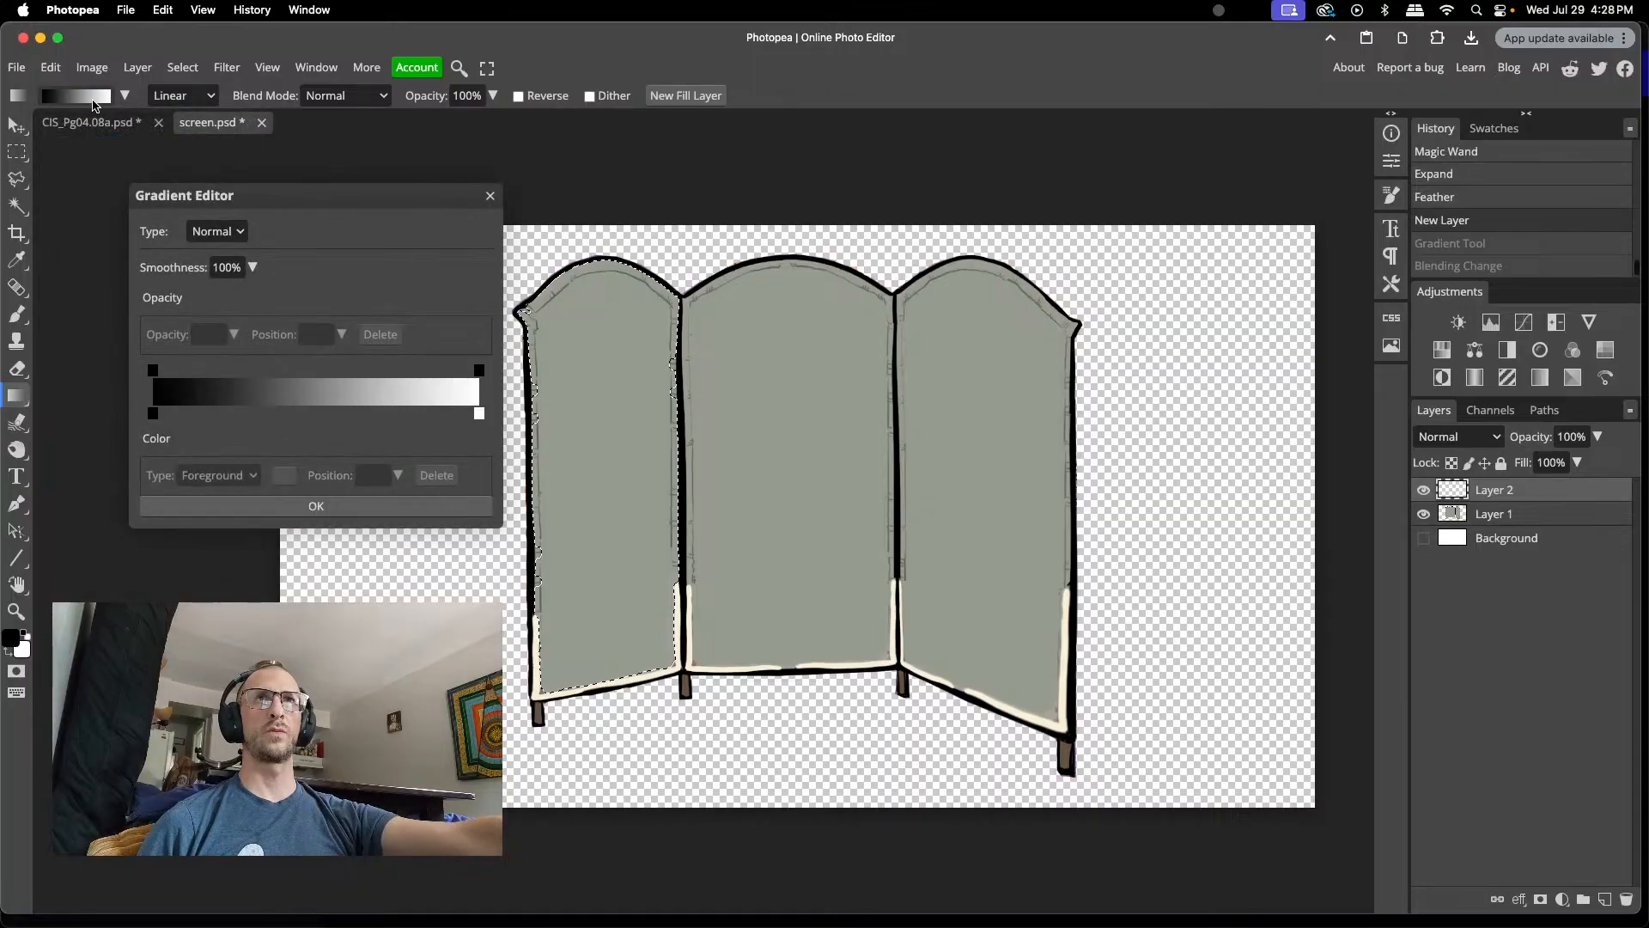
{"action": "left_click", "coordinate": [490, 195]}
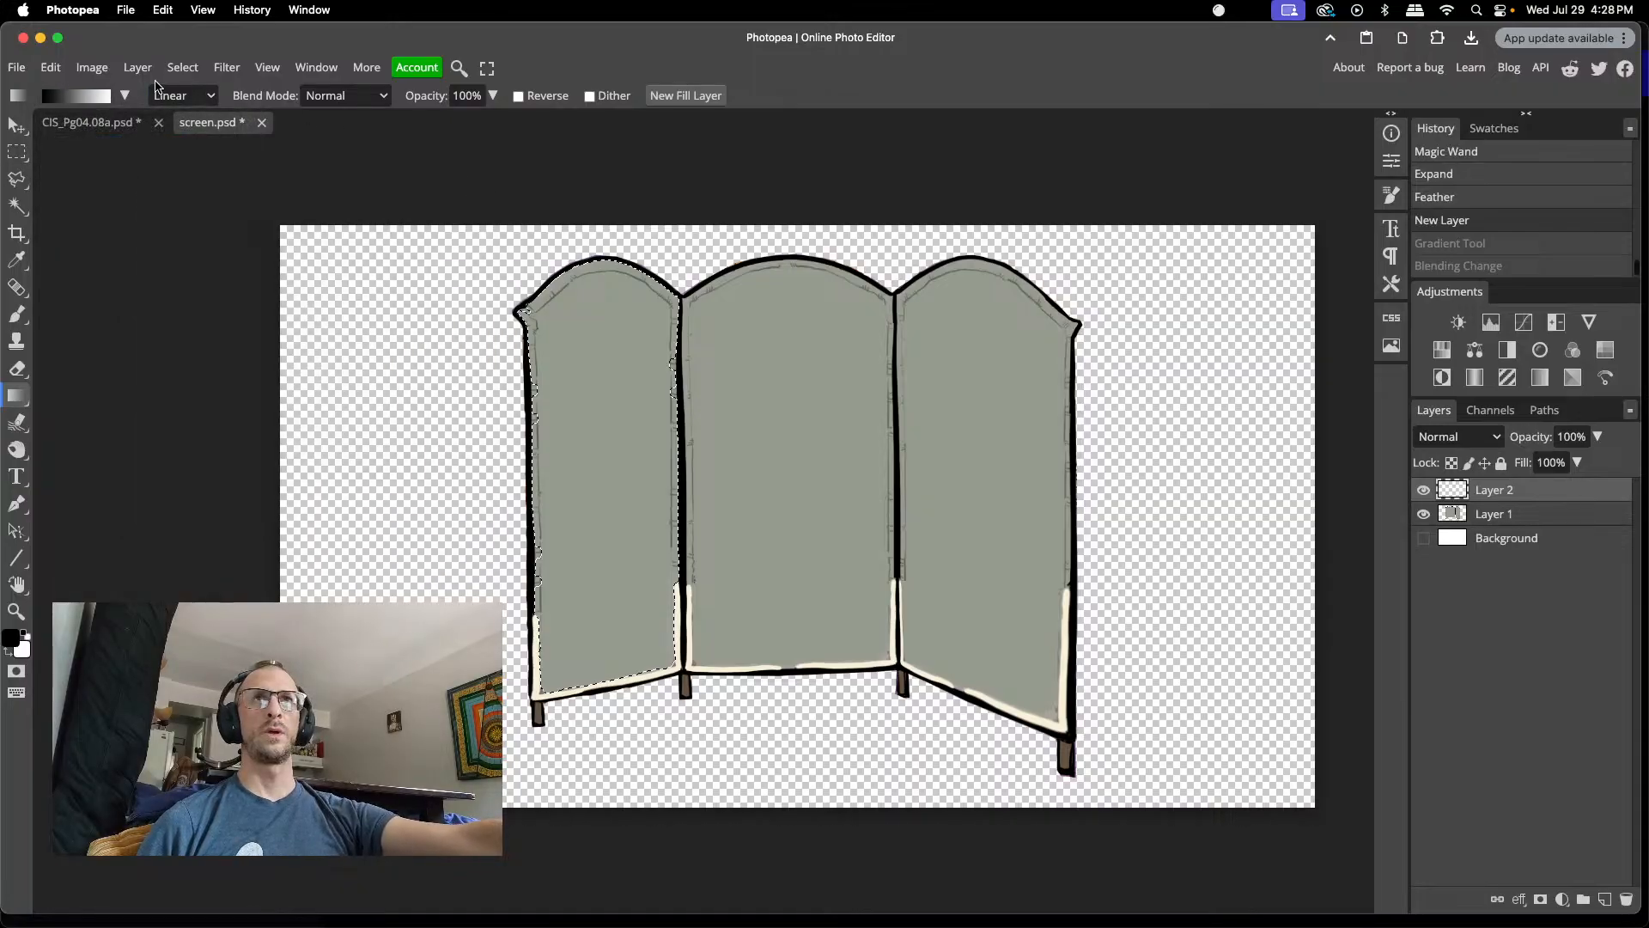
{"action": "left_click", "coordinate": [125, 95]}
{"action": "left_click", "coordinate": [103, 153]}
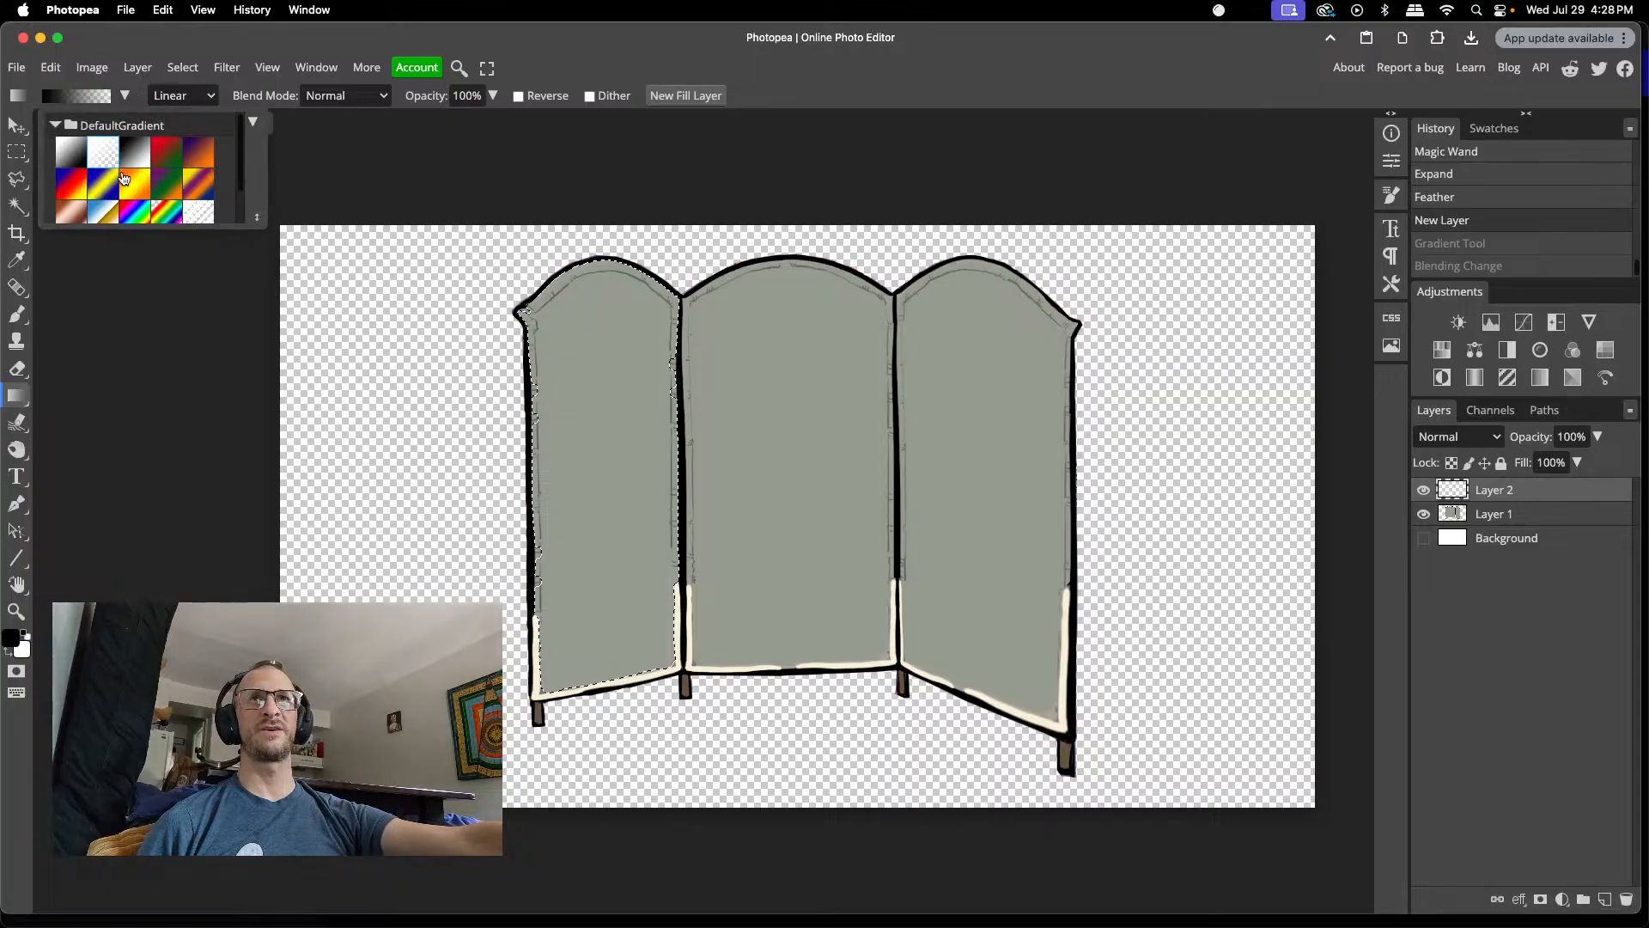
{"action": "left_click", "coordinate": [836, 66]}
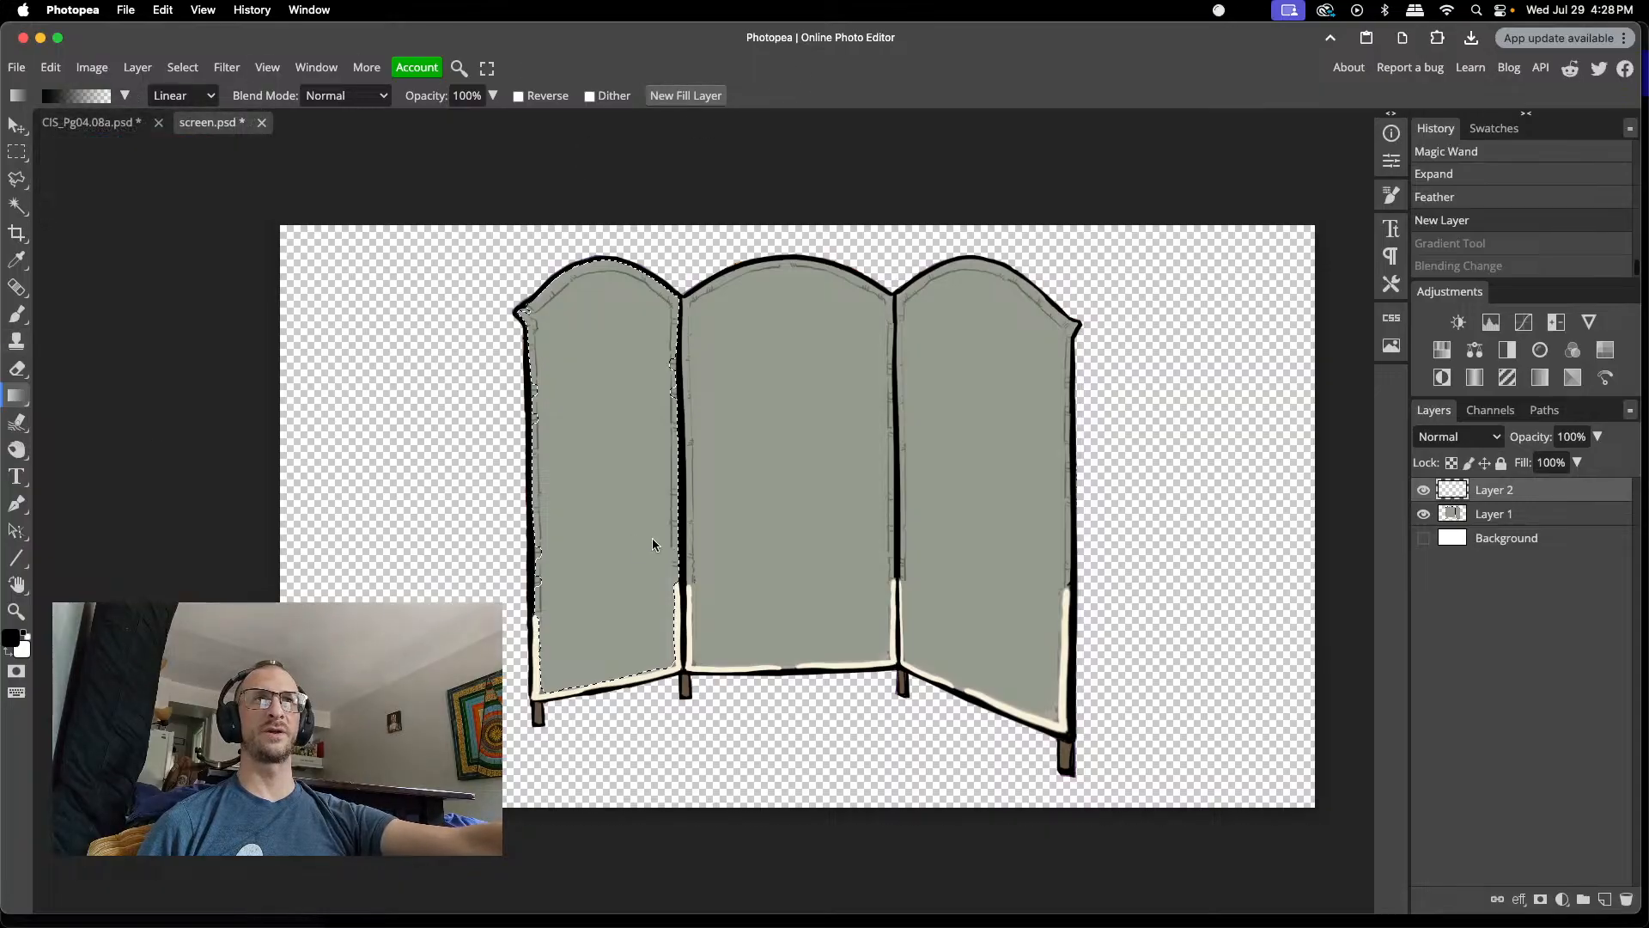
- Try two diagonal black-to-transparent linear gradients across the left panel on Layer 2, undoing each one
{"action": "left_click_drag", "start_coordinate": [554, 586], "coordinate": [657, 510]}
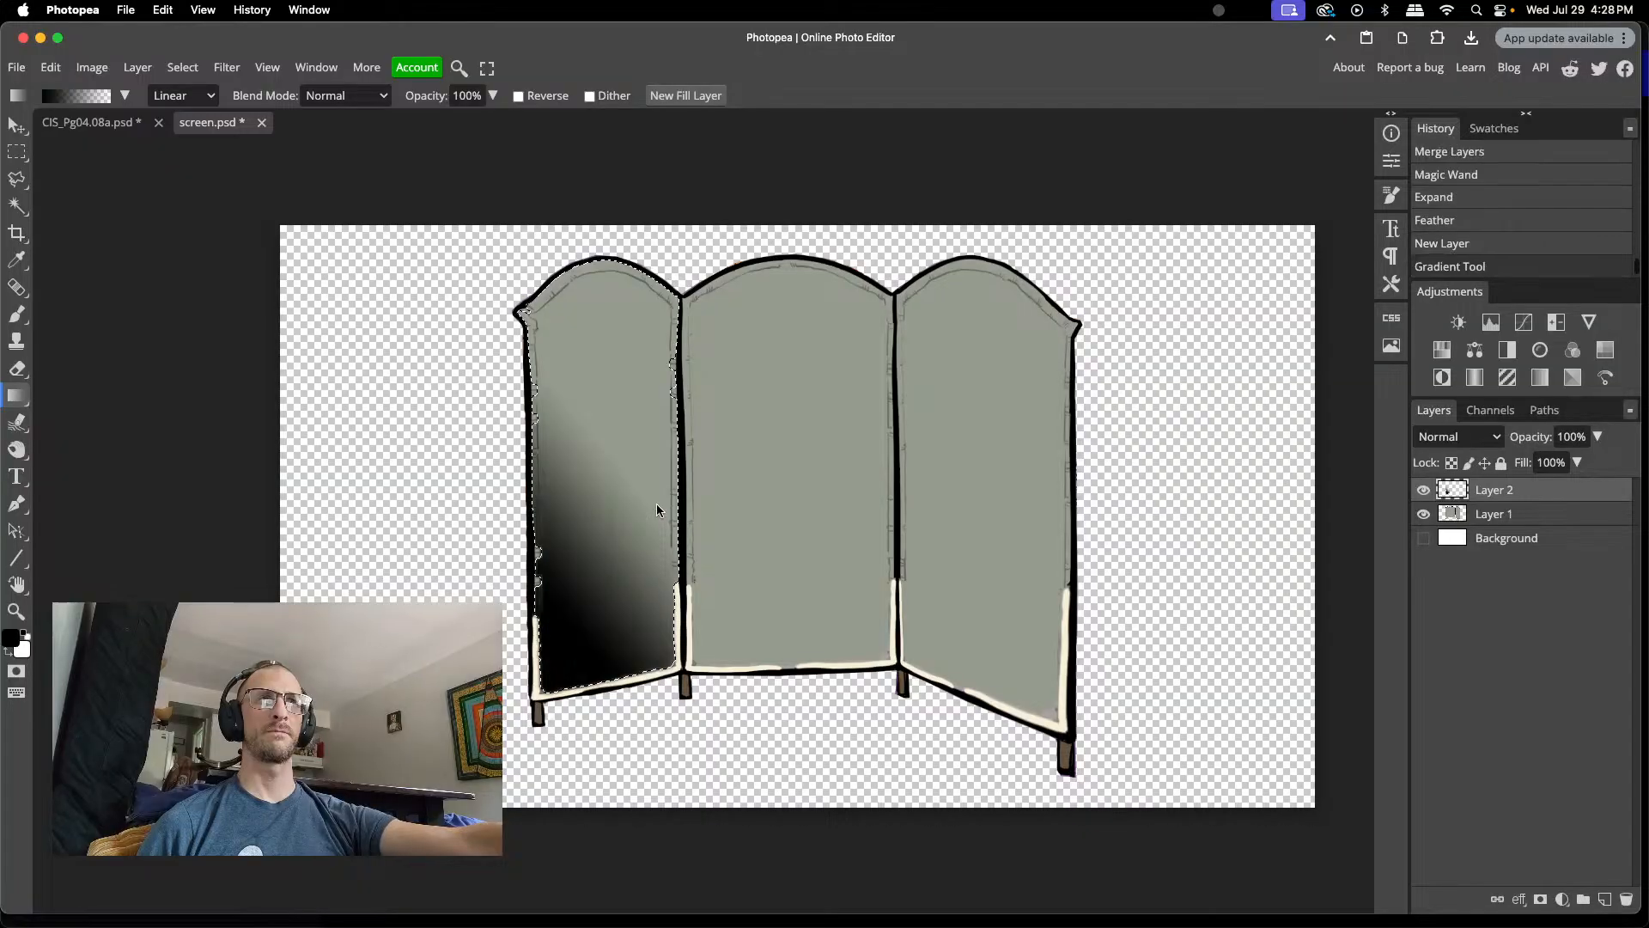
{"action": "key", "text": "super+z"}
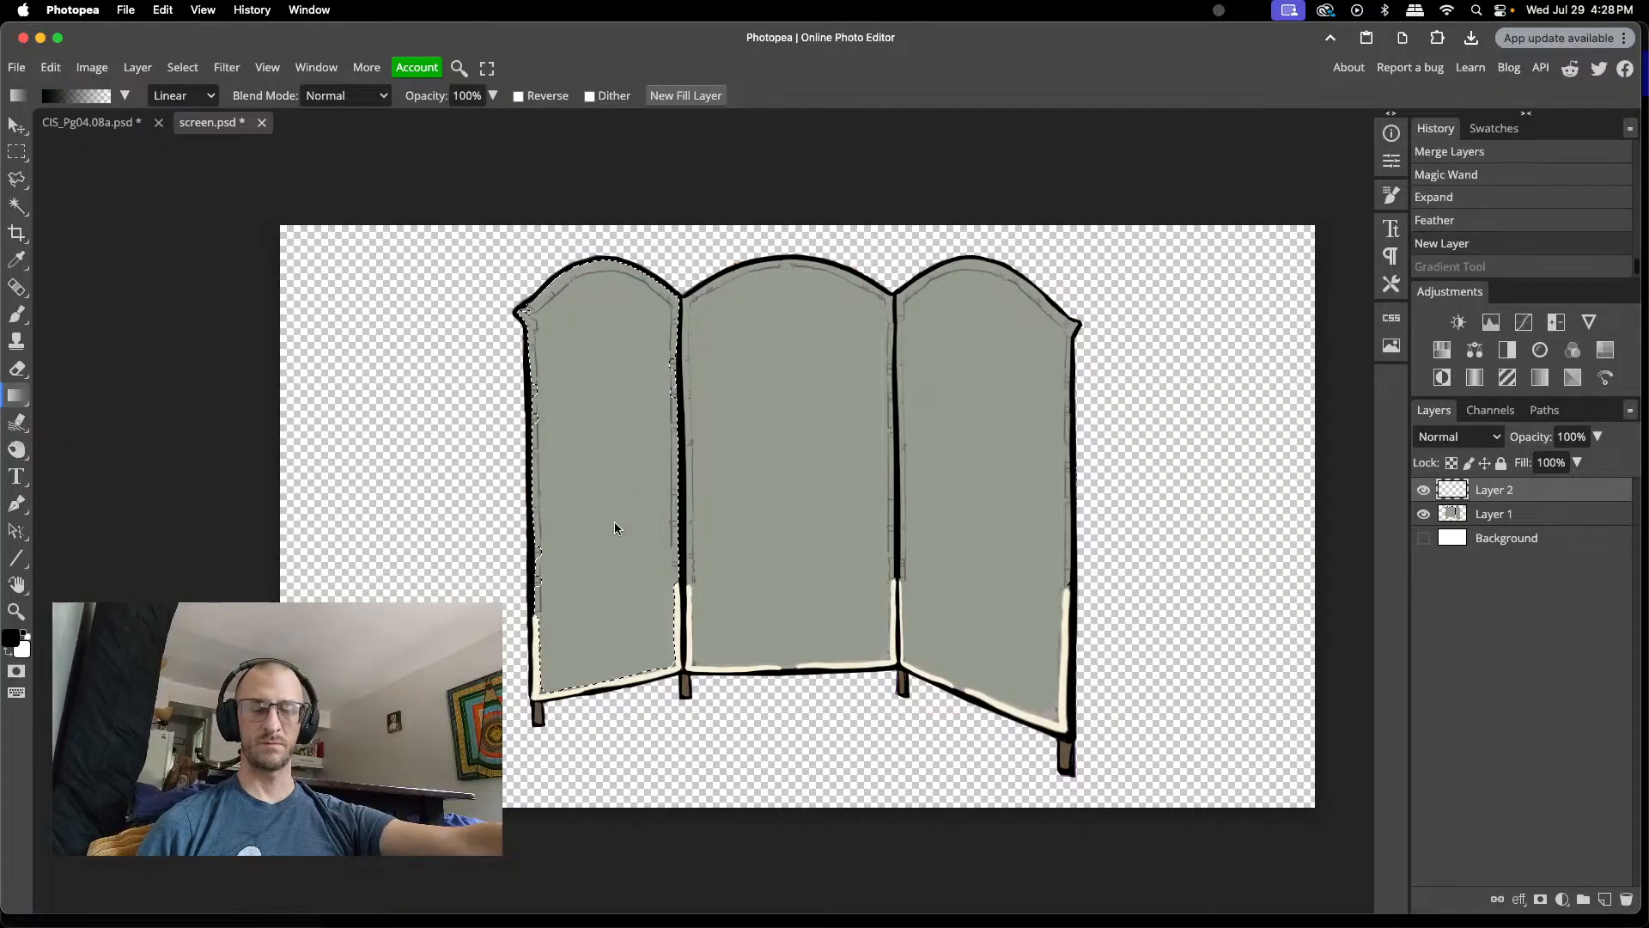
{"action": "left_click_drag", "start_coordinate": [549, 523], "coordinate": [629, 475]}
{"action": "key", "text": "super+z"}
{"action": "key", "text": "super+z"}
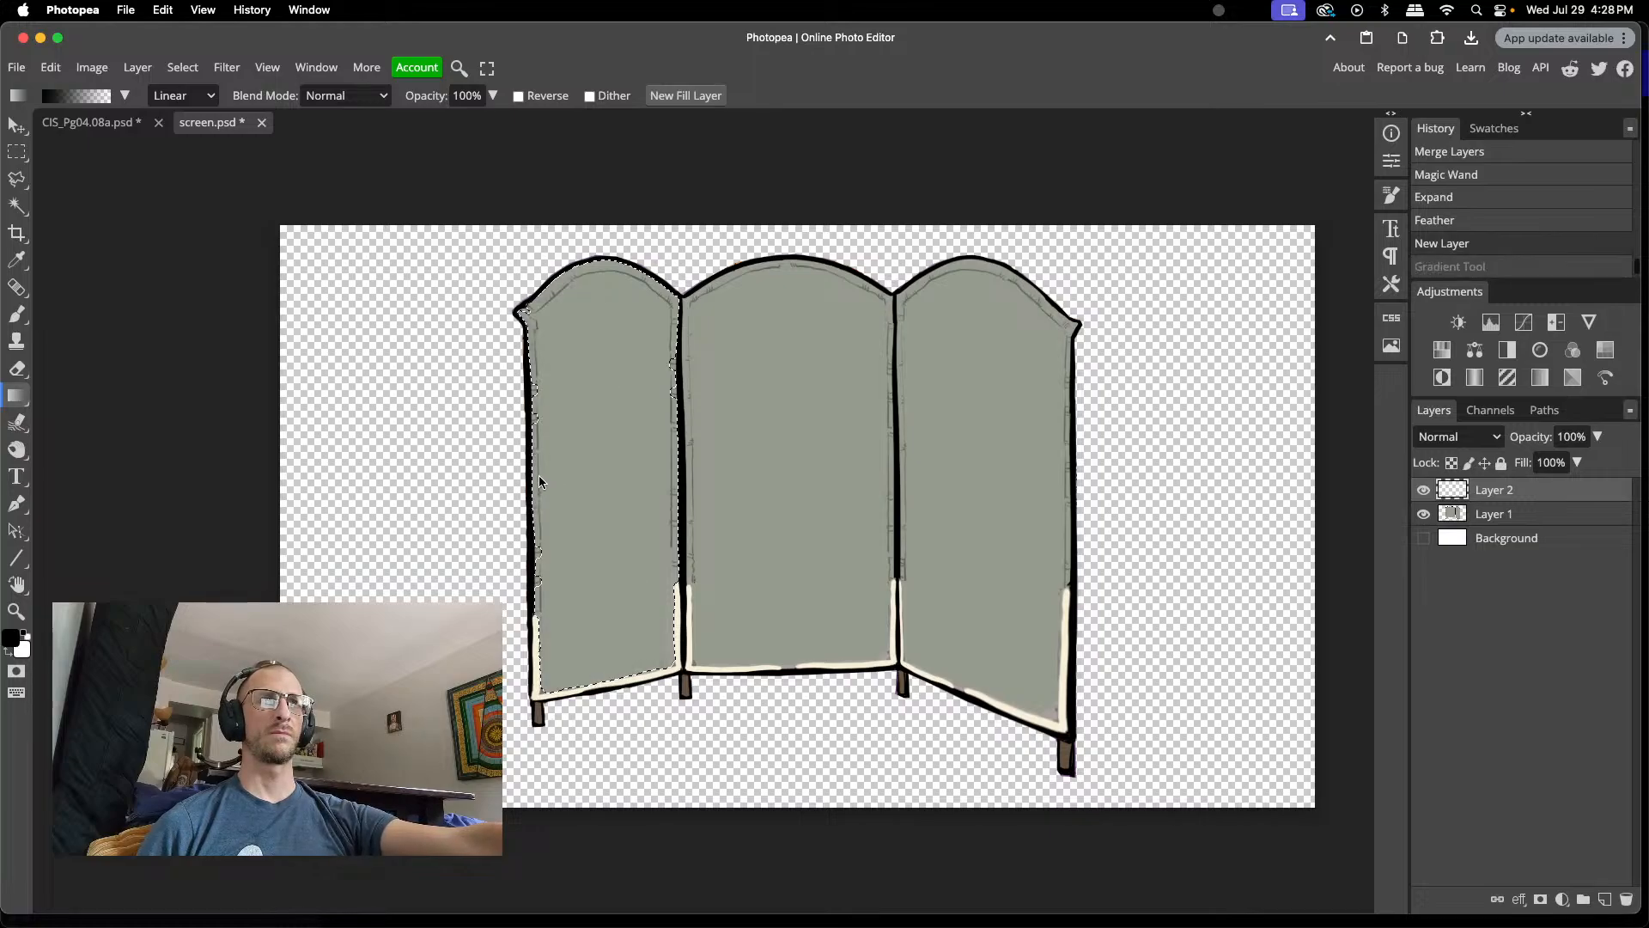
- Draw a nearly horizontal black-to-transparent gradient from outside the left panel's outer edge inward, and set Layer 2 to Overlay
{"action": "left_click_drag", "start_coordinate": [445, 493], "coordinate": [631, 466]}
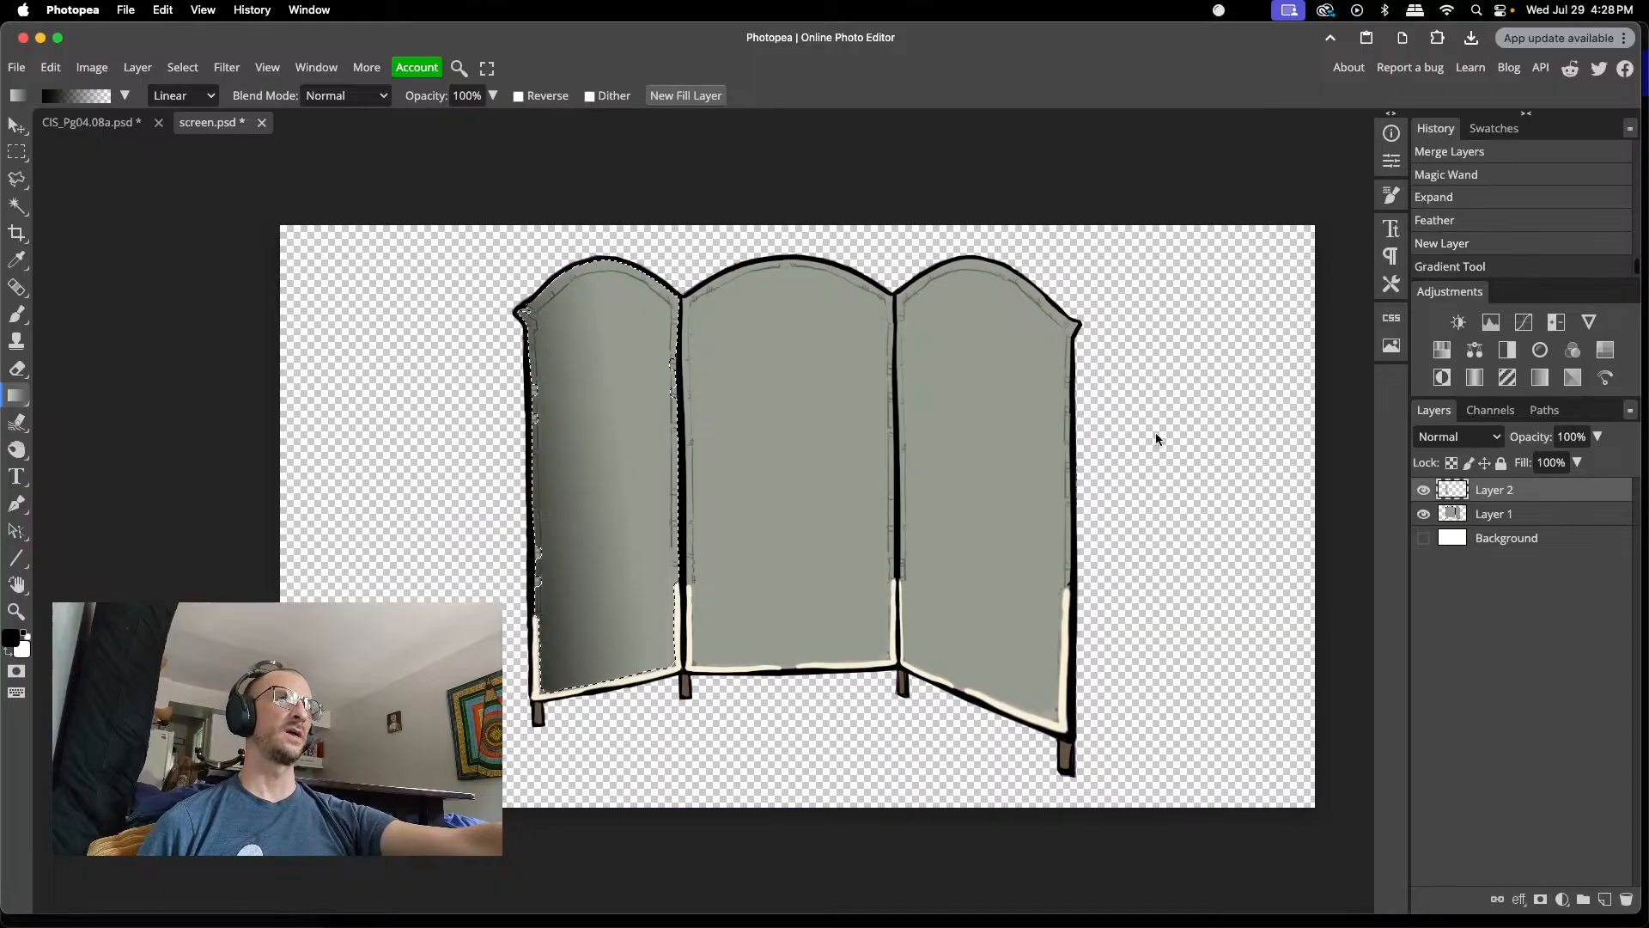
{"action": "left_click", "coordinate": [1484, 440]}
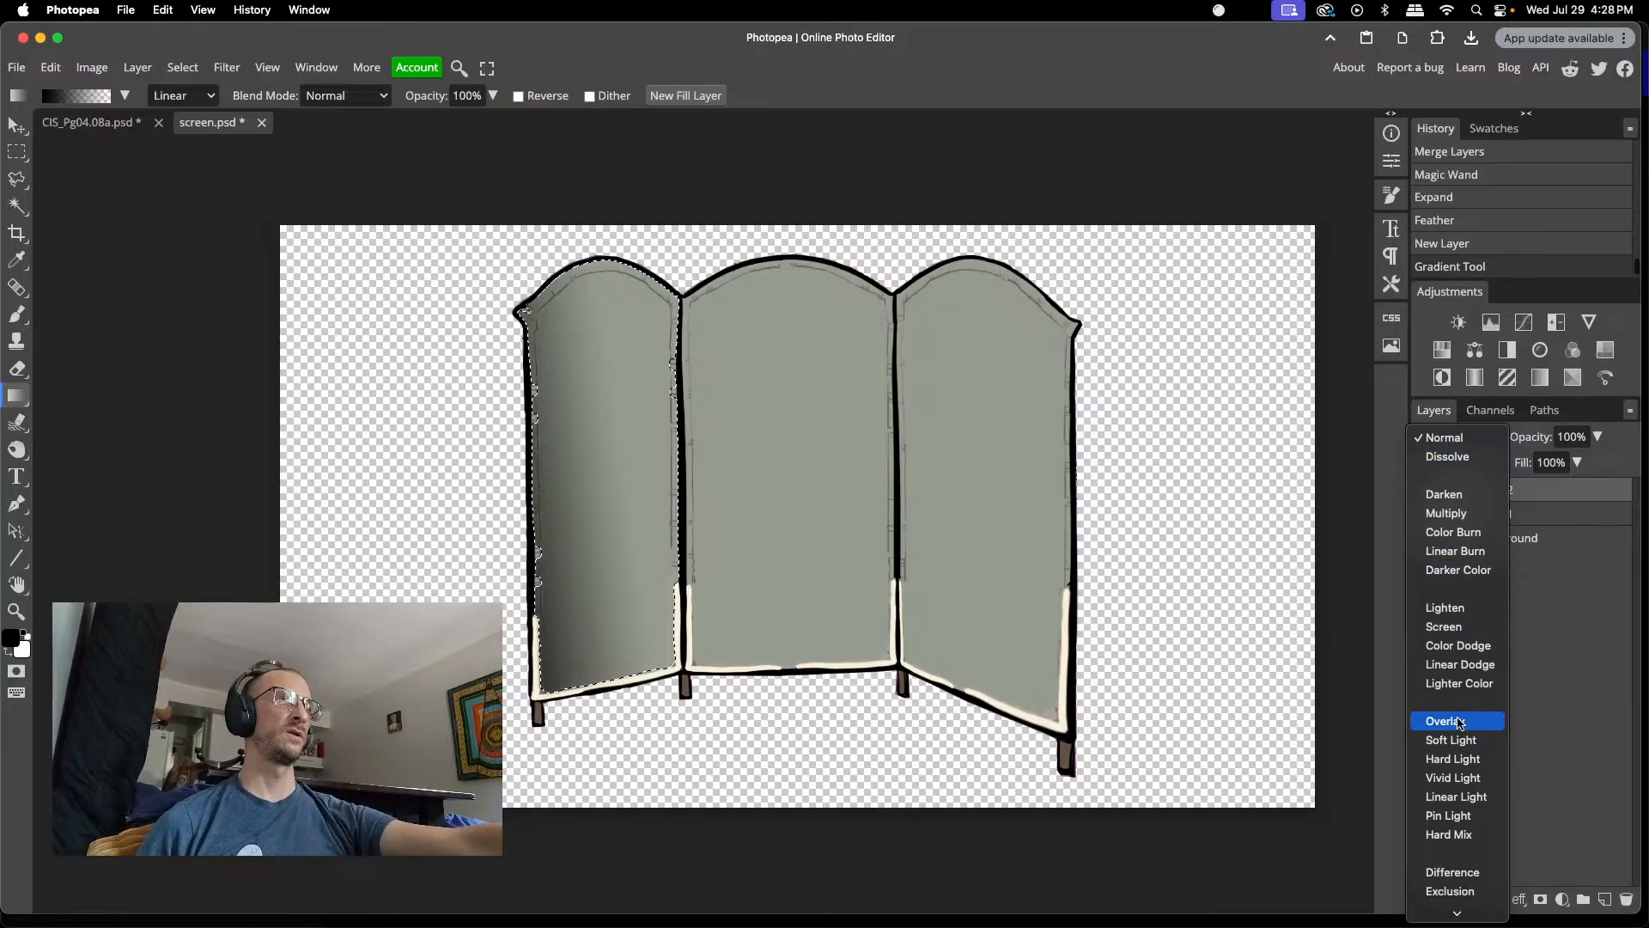
{"action": "left_click", "coordinate": [1458, 723]}
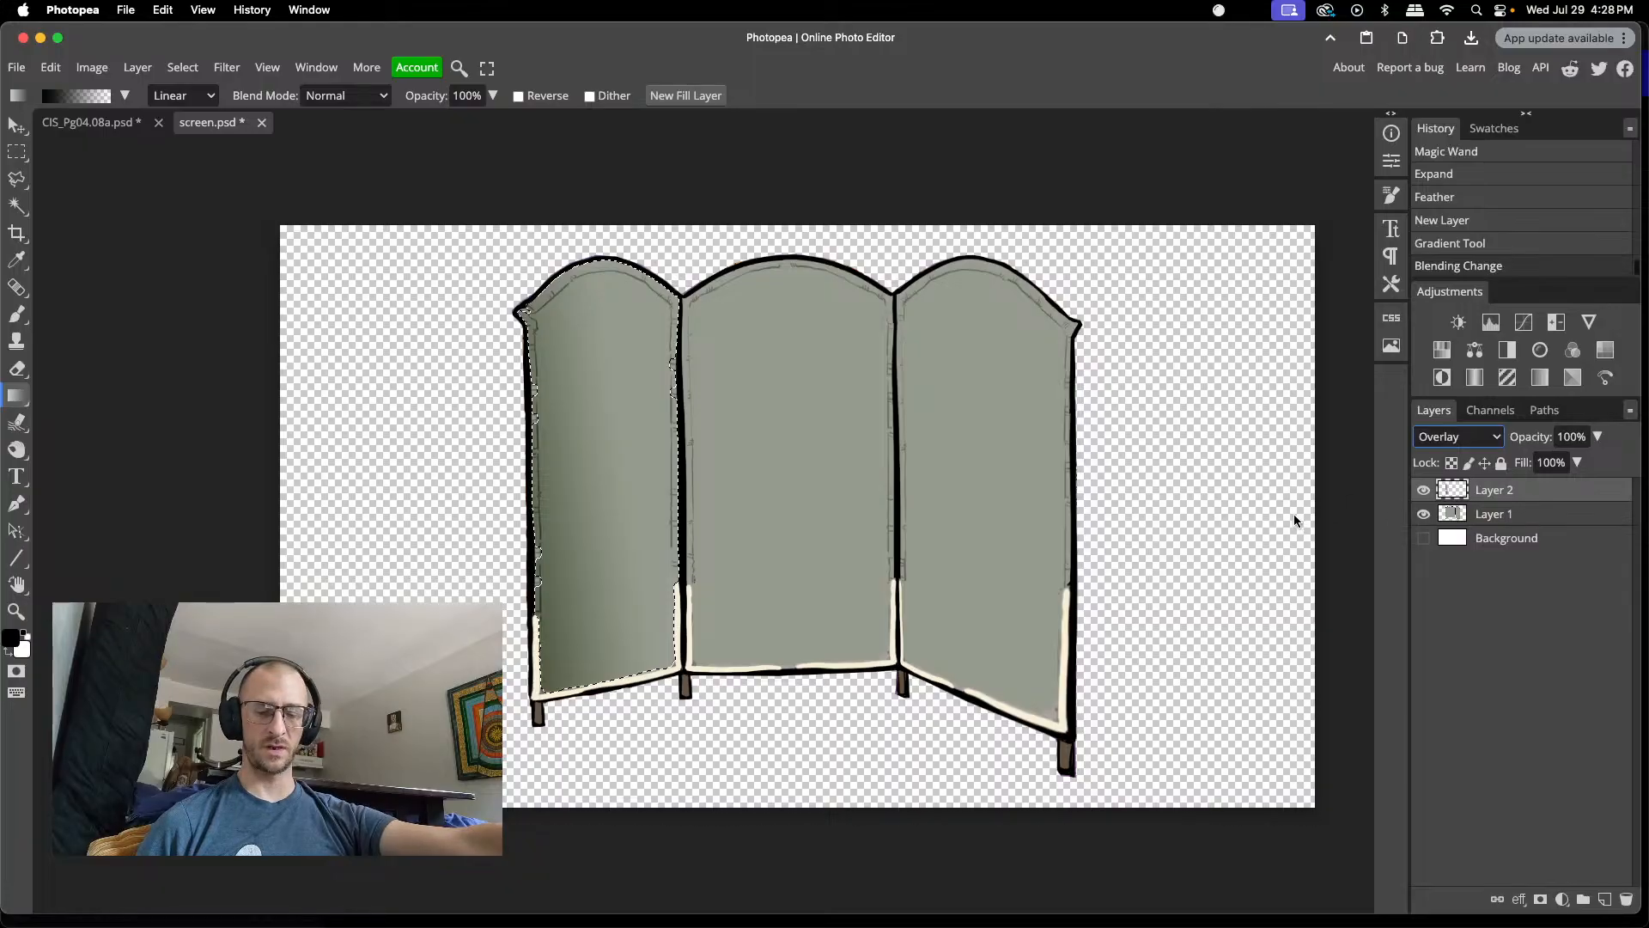
- Clear the existing selection and select the right panel's fill on Layer 1 with the Magic Wand
{"action": "key", "text": "w"}
{"action": "left_click", "coordinate": [1003, 522]}
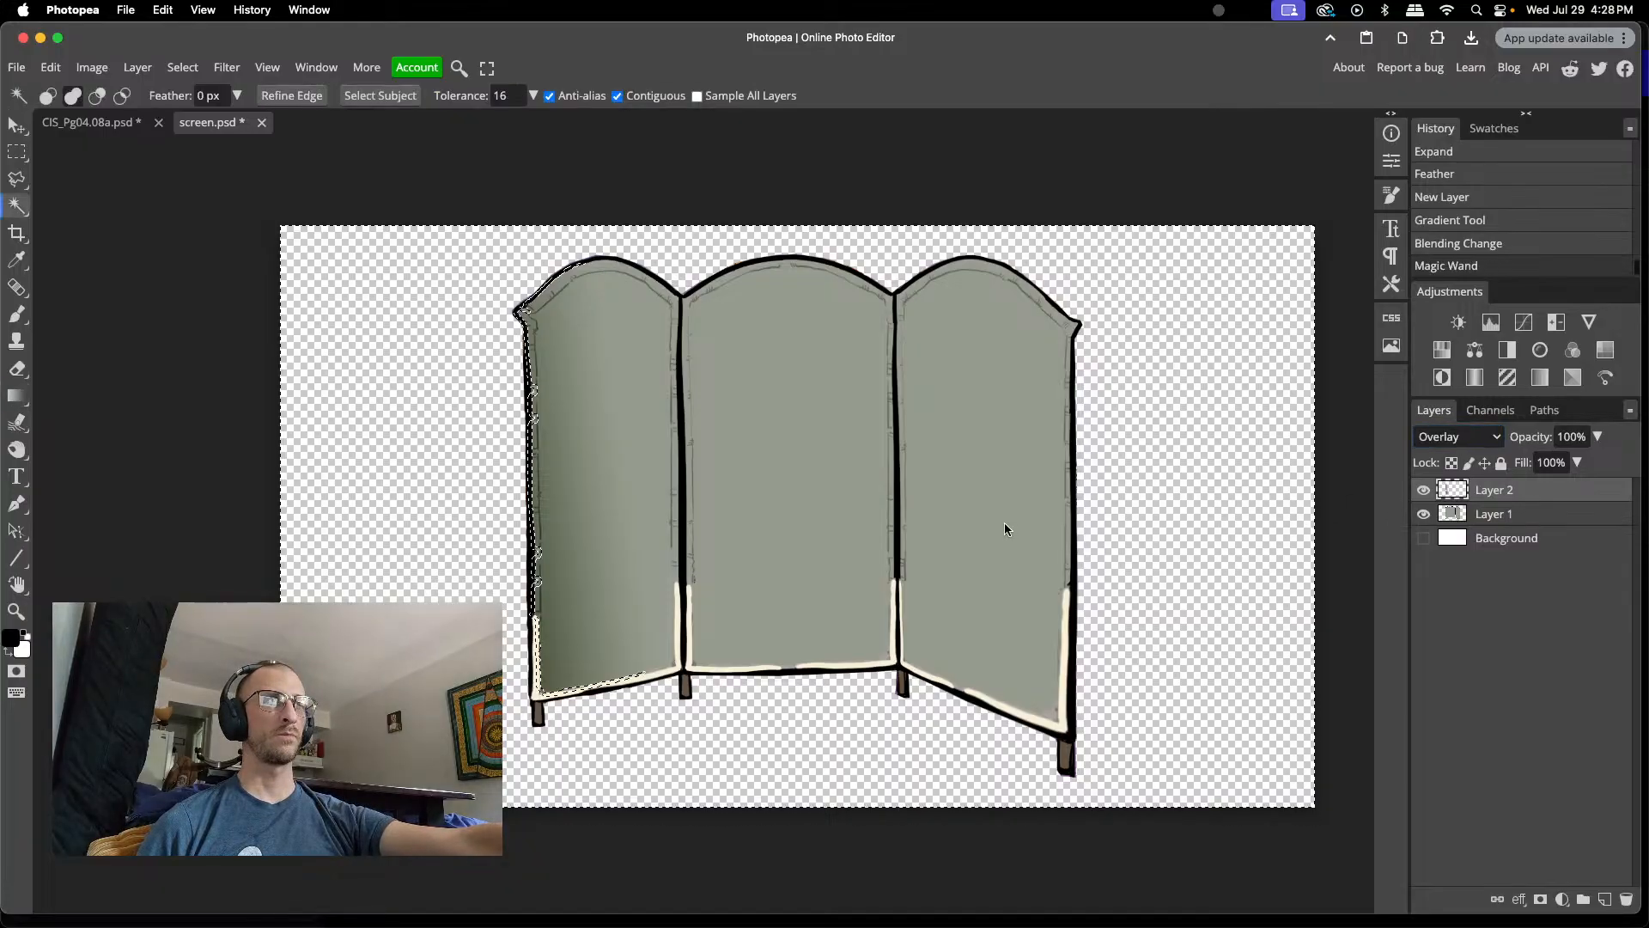
{"action": "key", "text": "ctrl+d"}
{"action": "left_click", "coordinate": [1007, 528]}
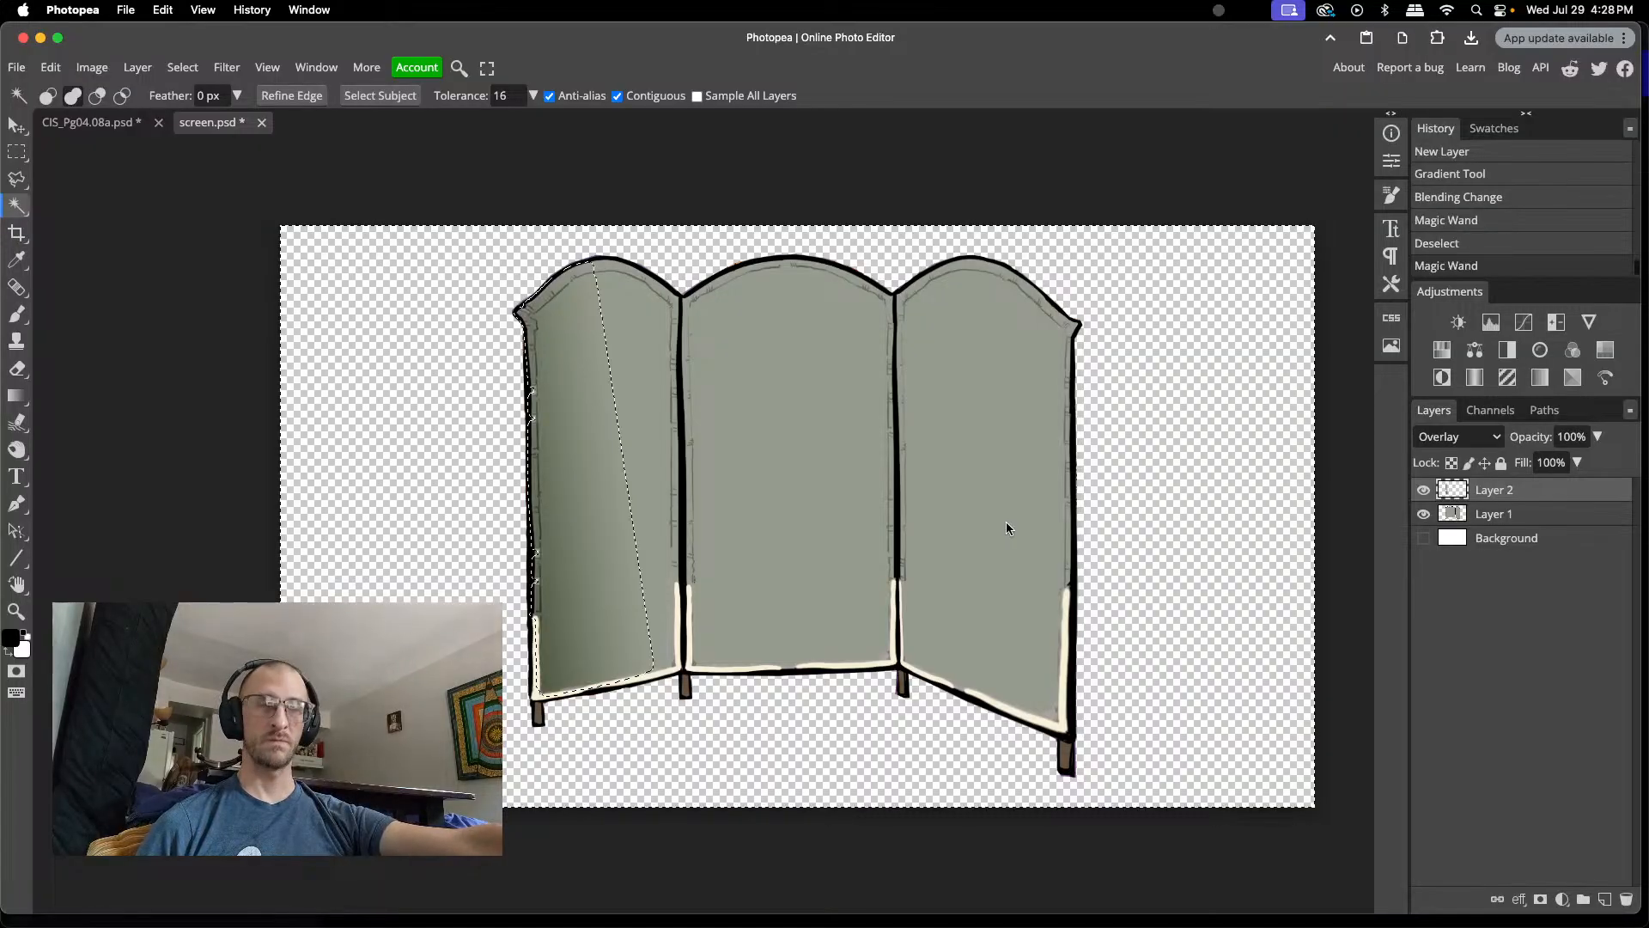
{"action": "key", "text": "ctrl+d"}
{"action": "left_click", "coordinate": [1465, 514]}
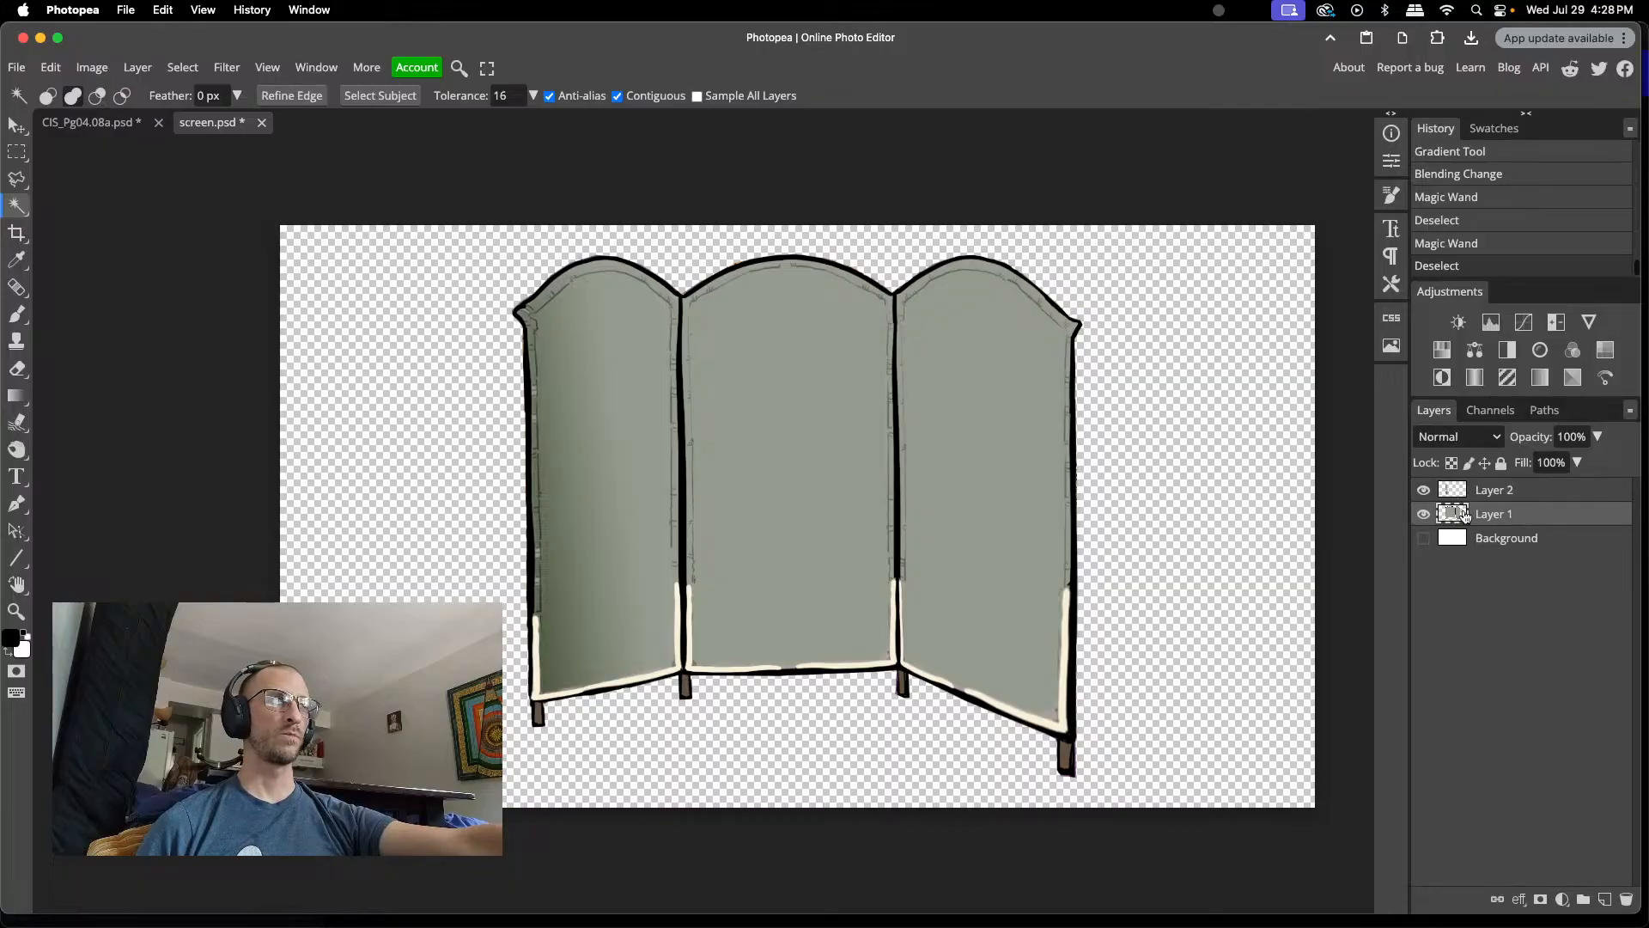
{"action": "left_click", "coordinate": [999, 542]}
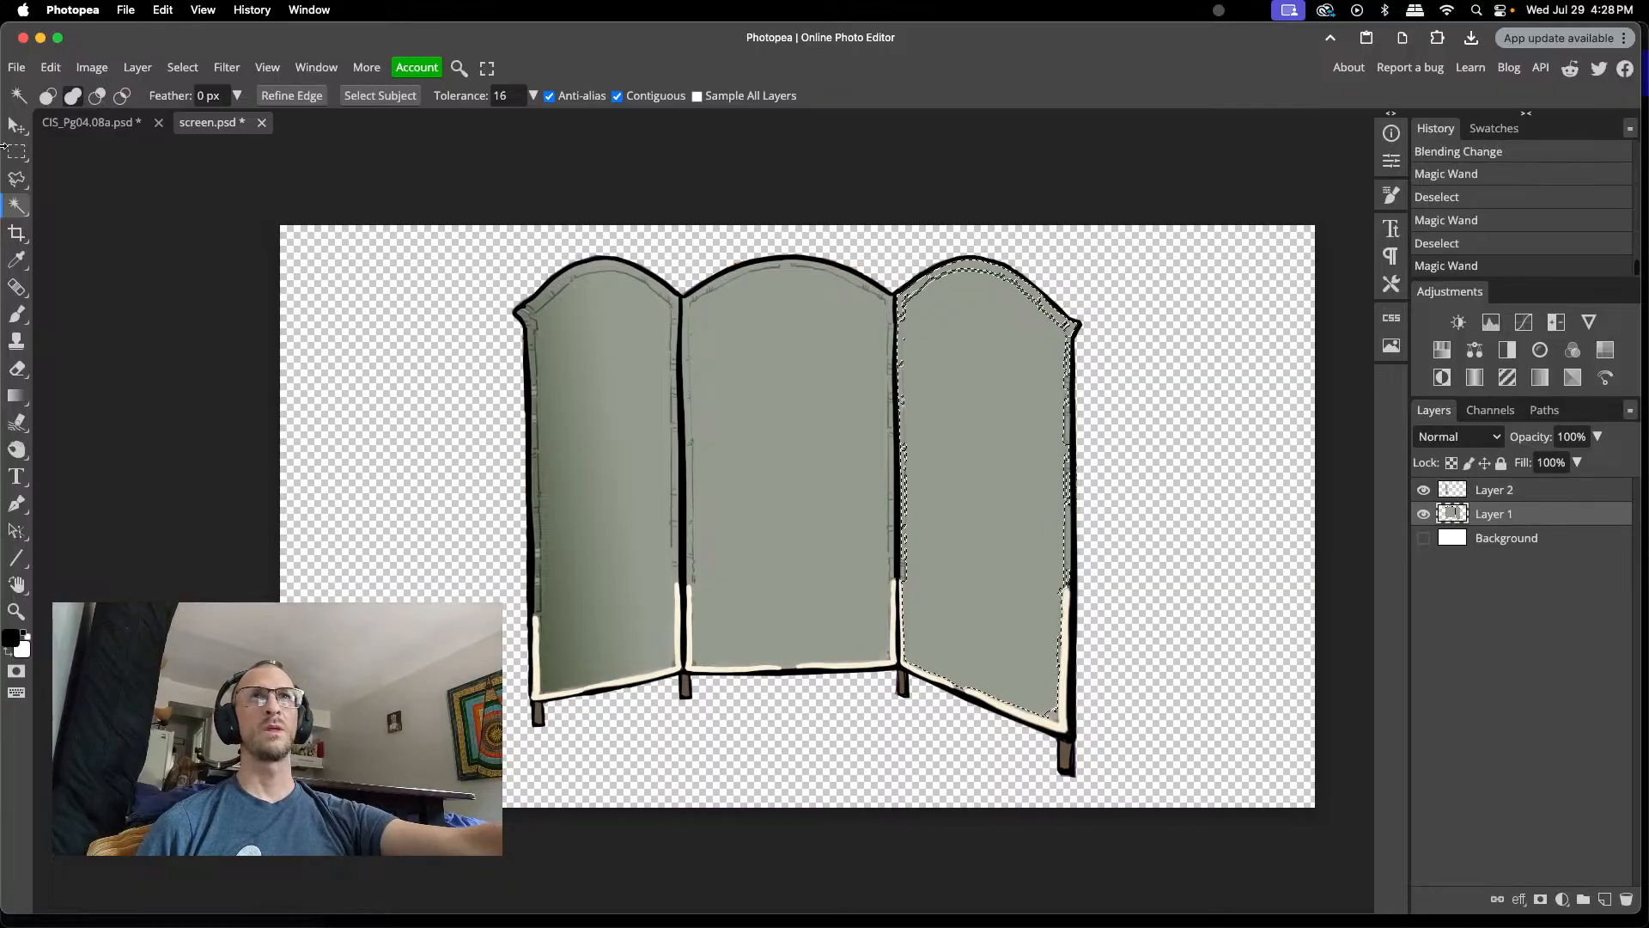
- Expand and feather the right panel selection, and make Layer 2 the active layer
{"action": "left_click", "coordinate": [182, 68]}
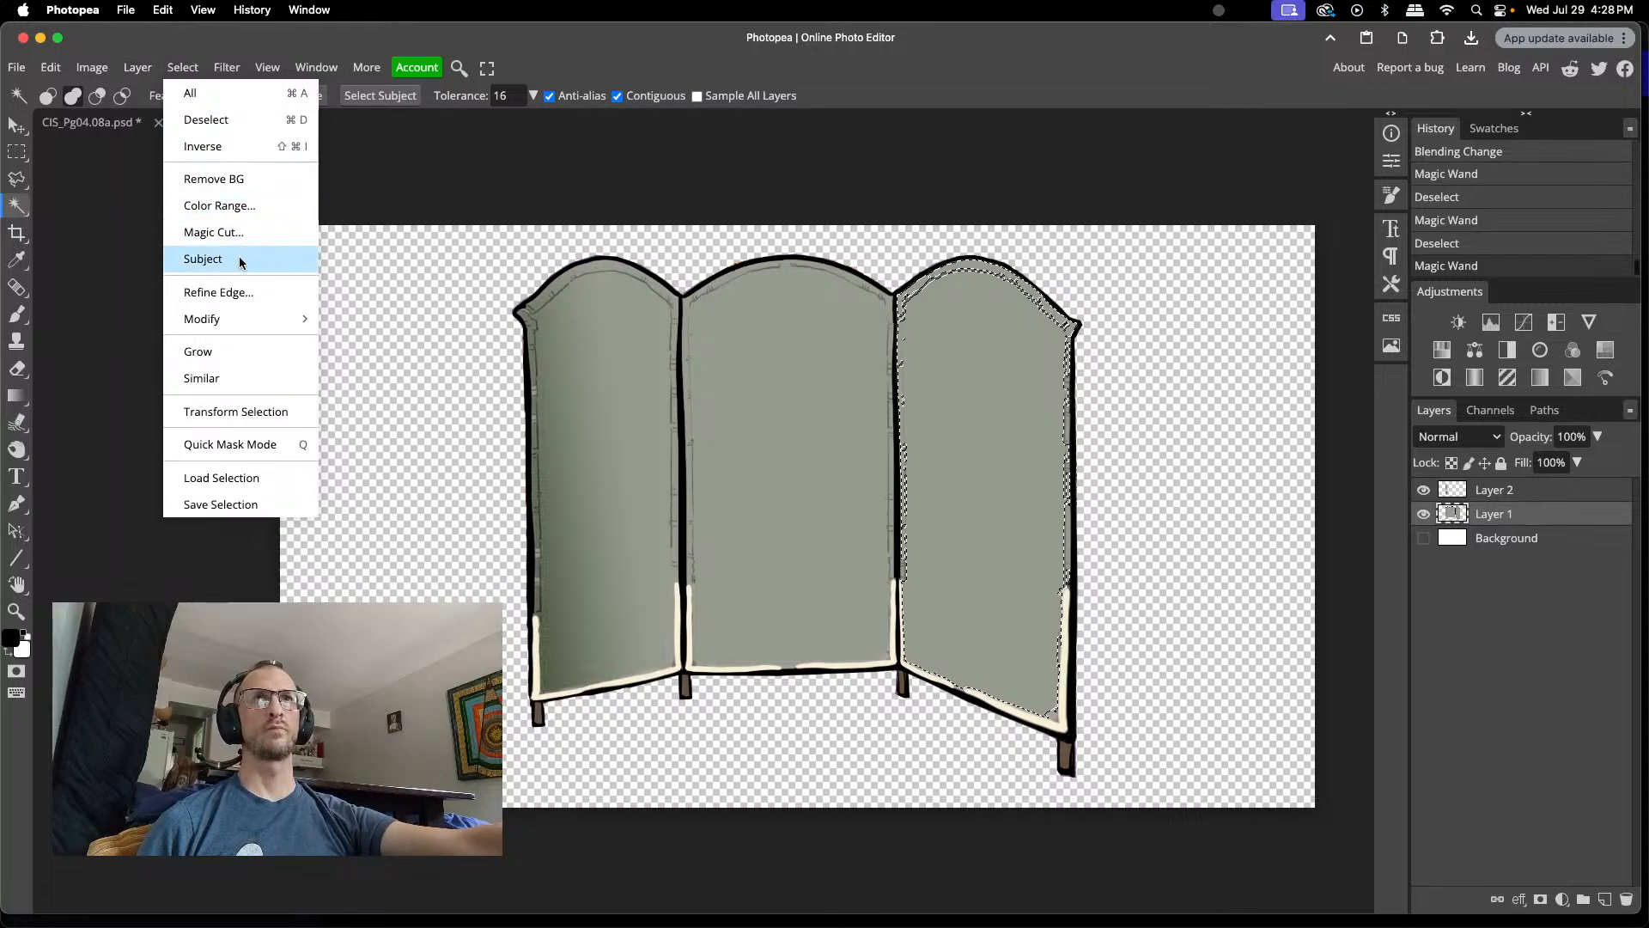
{"action": "mouse_move", "coordinate": [282, 317]}
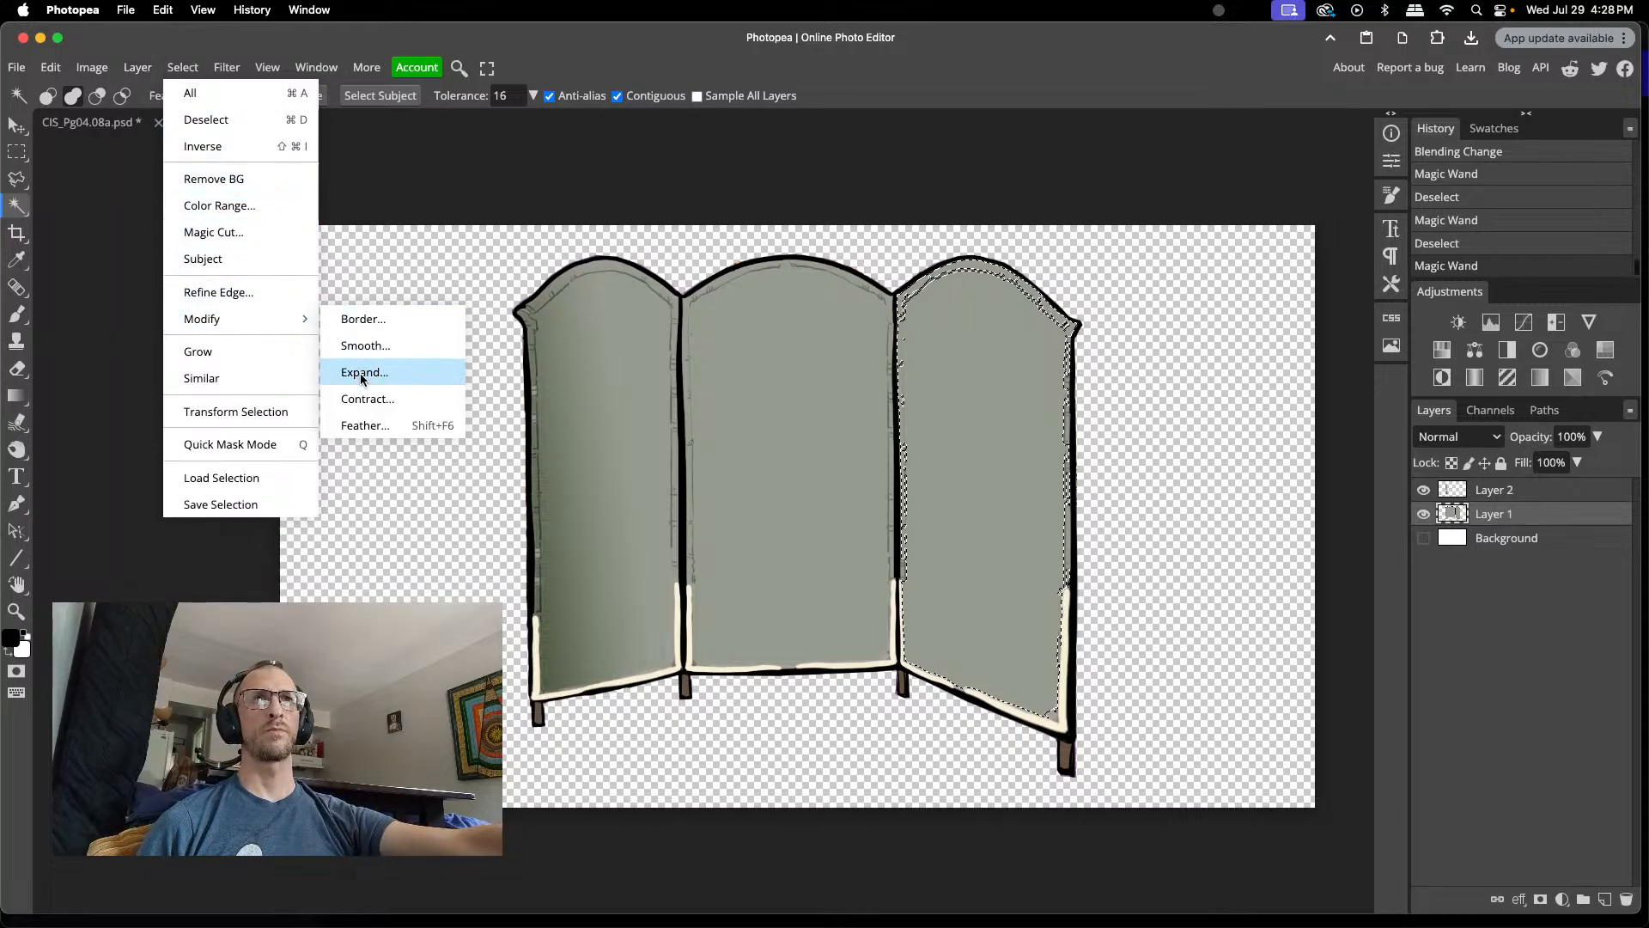
{"action": "left_click", "coordinate": [359, 373]}
{"action": "left_click", "coordinate": [292, 297]}
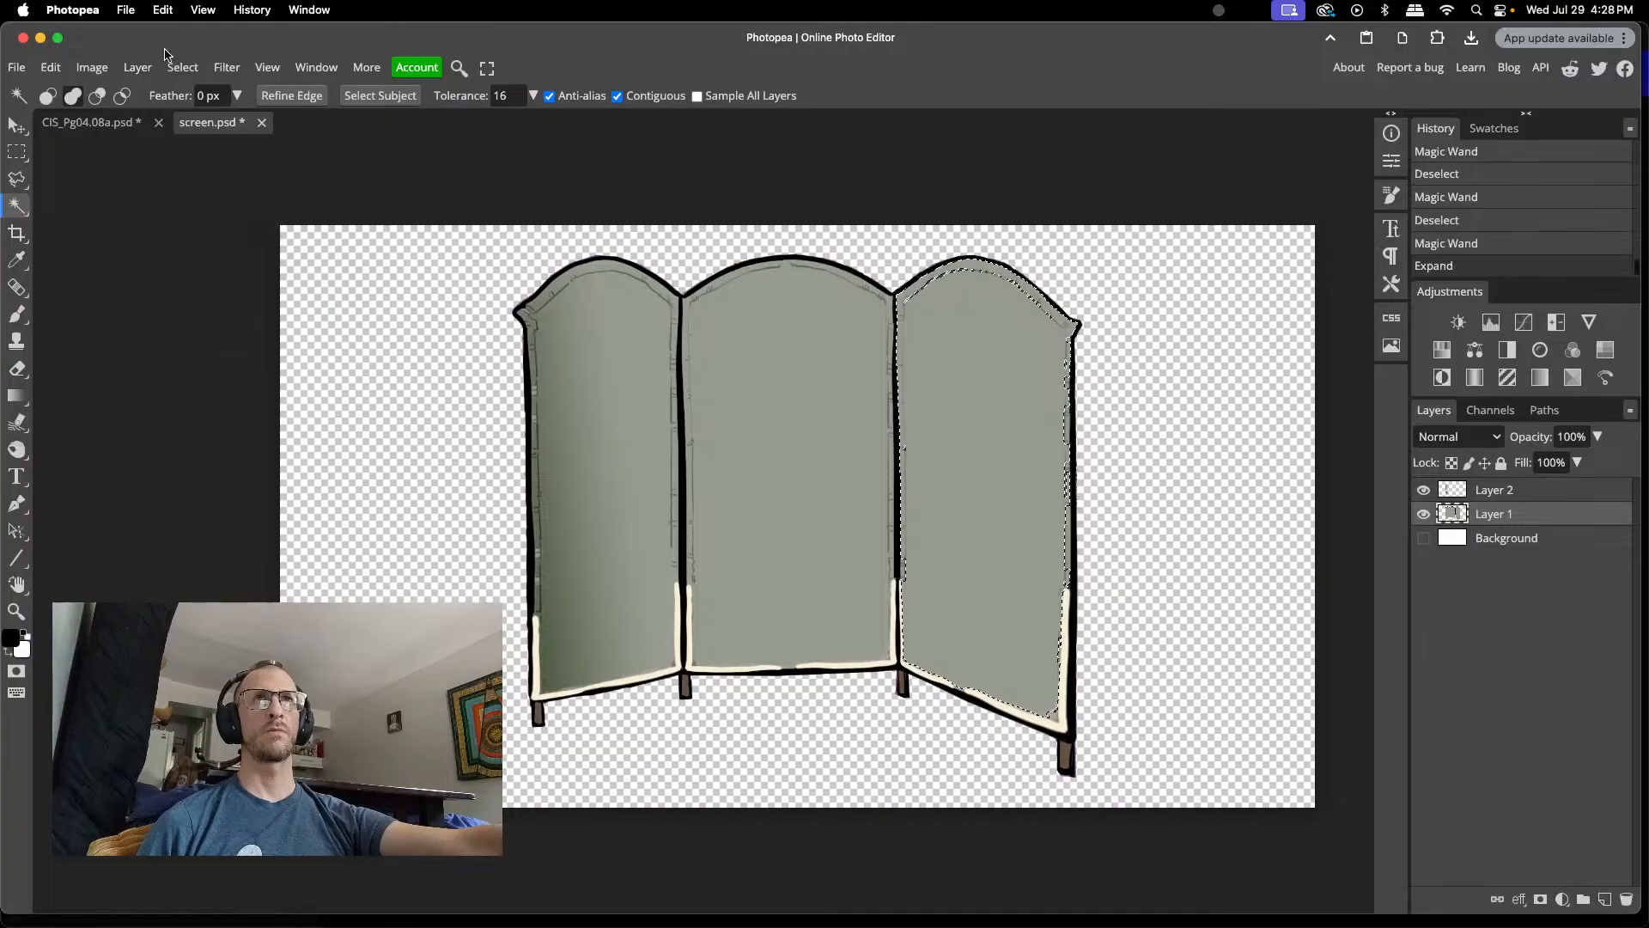
{"action": "left_click", "coordinate": [221, 67]}
{"action": "mouse_move", "coordinate": [182, 67]}
{"action": "mouse_move", "coordinate": [284, 319]}
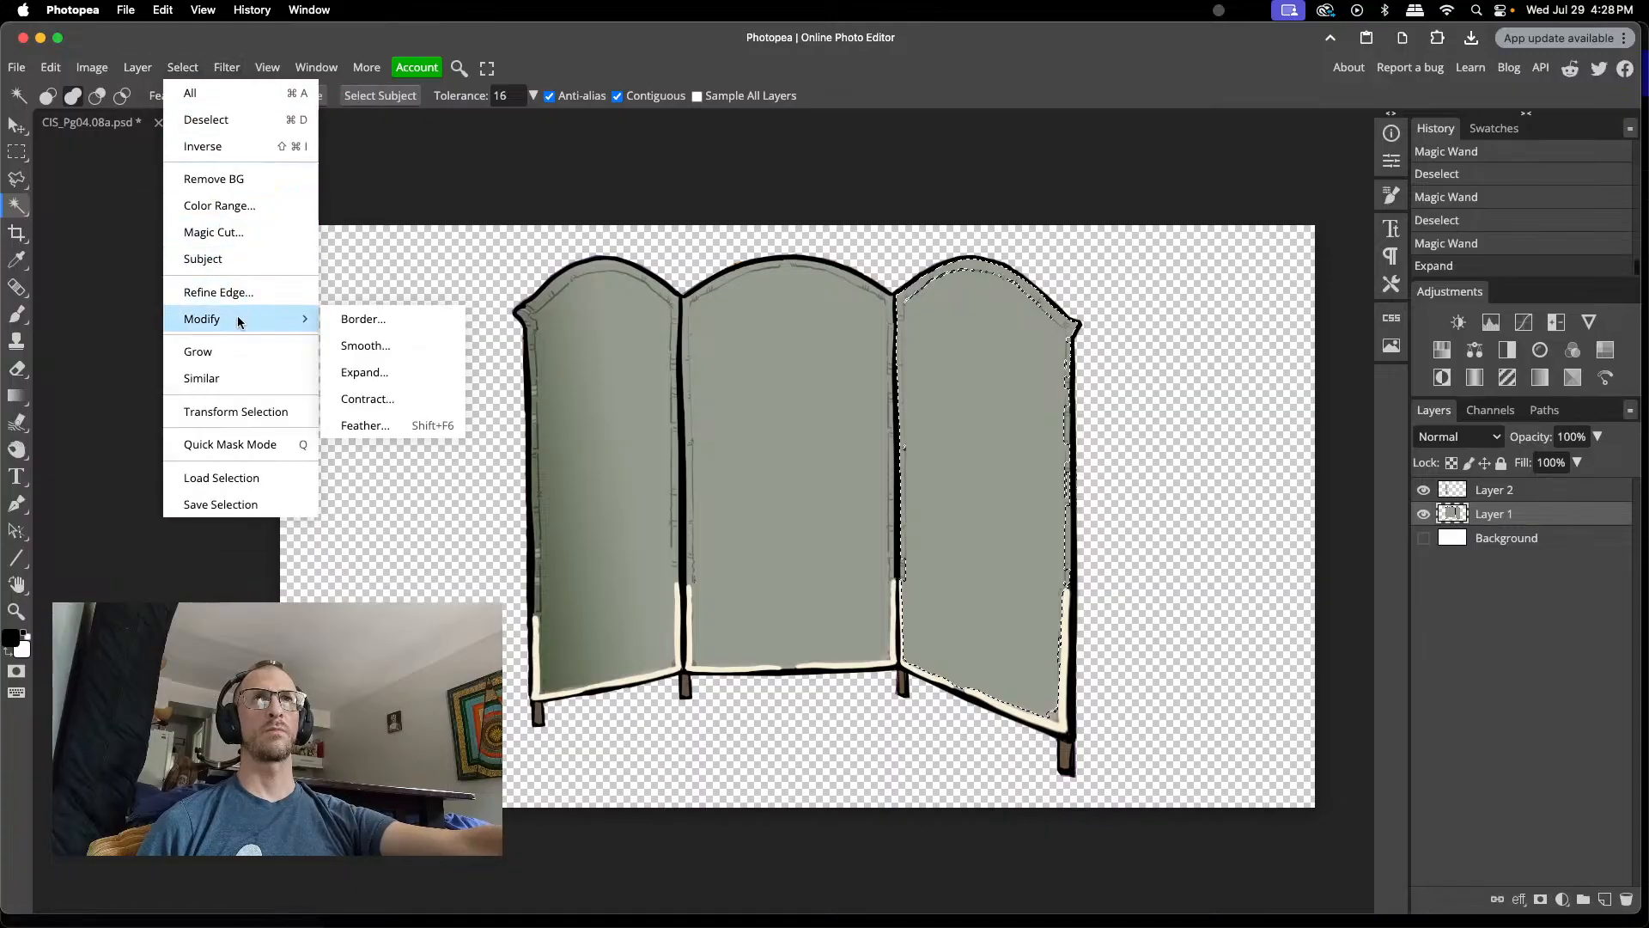
{"action": "left_click", "coordinate": [365, 425]}
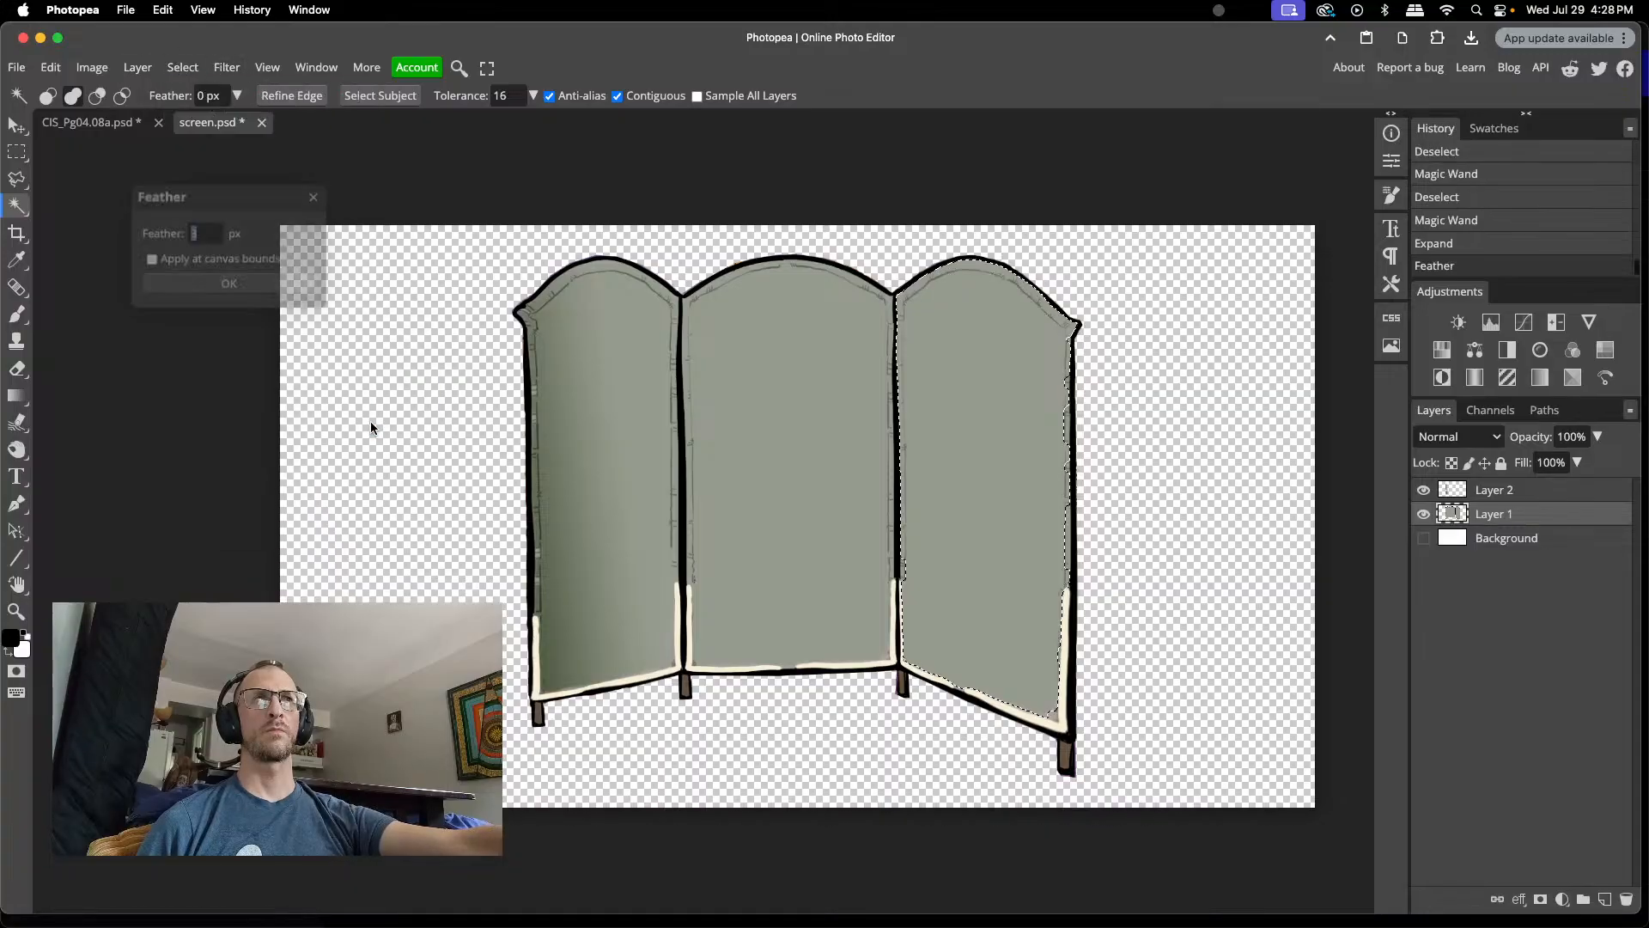
{"action": "left_click", "coordinate": [263, 286]}
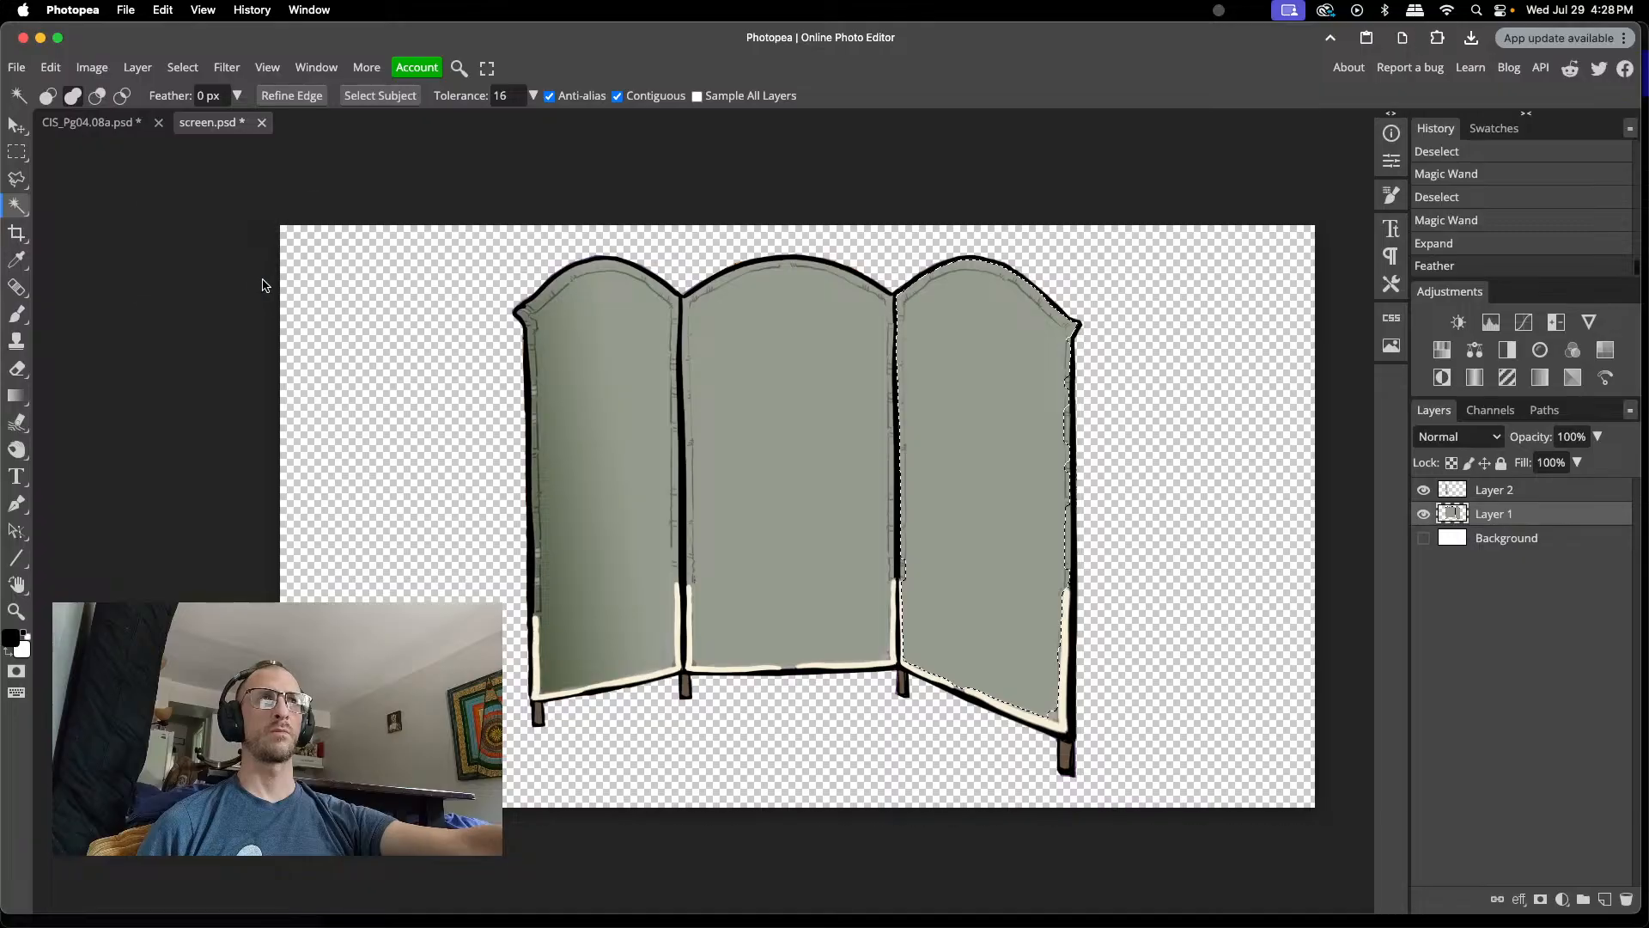
{"action": "left_click", "coordinate": [1521, 496]}
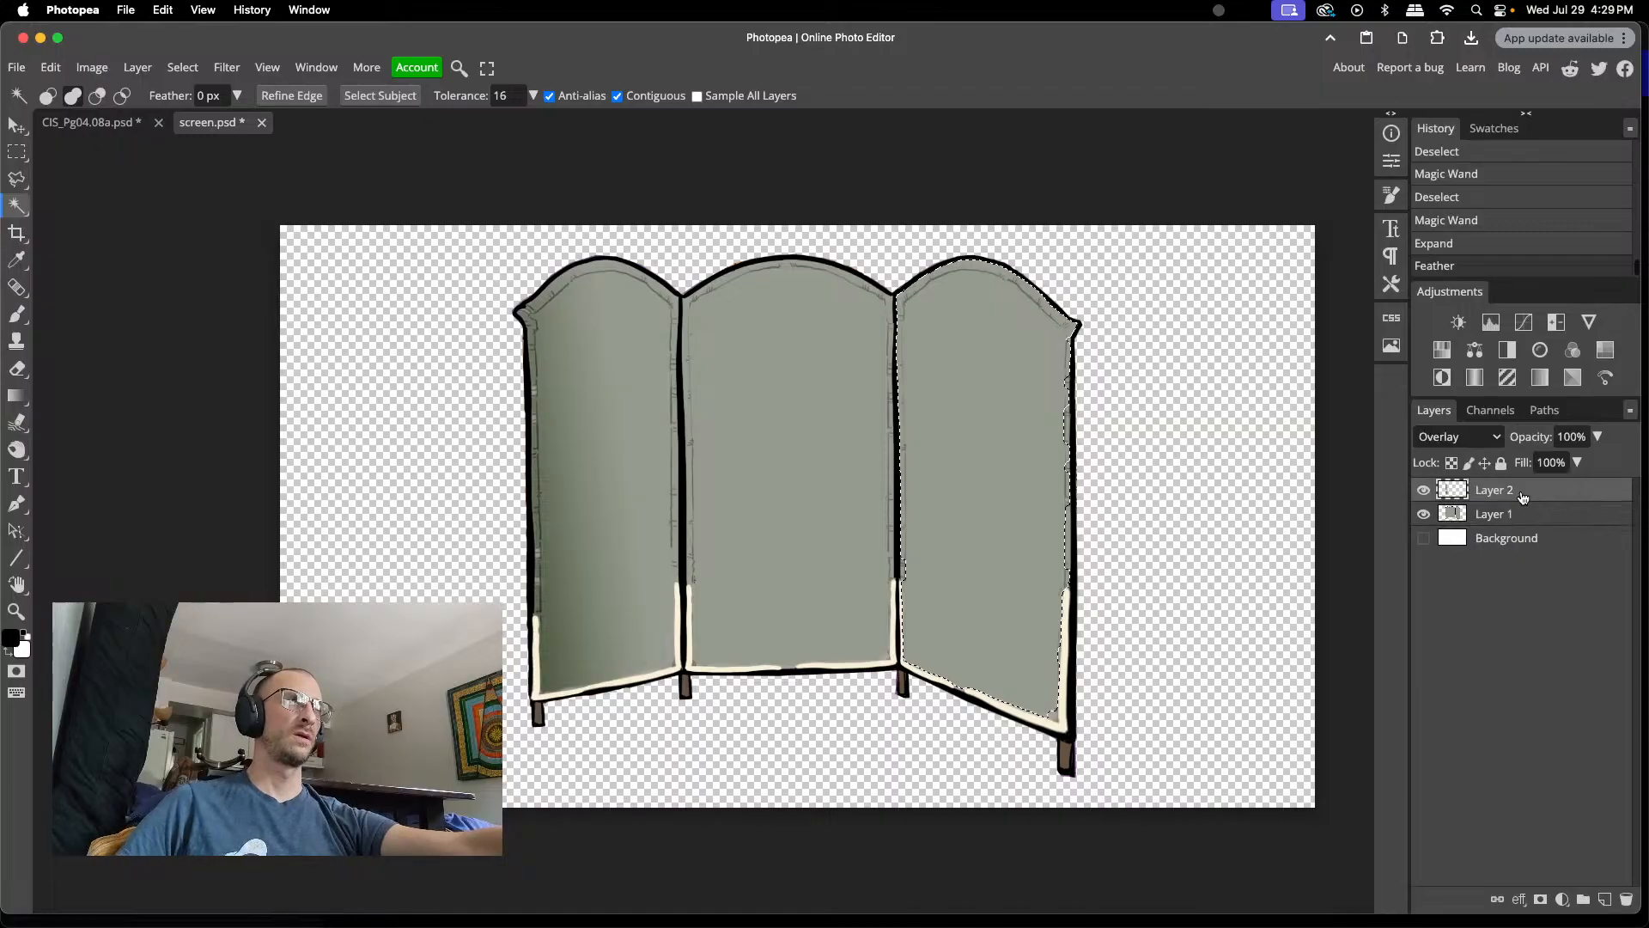
- Revert the stray Magic Wand selections to the Feather history state and activate the Gradient tool
{"action": "left_click", "coordinate": [1043, 595]}
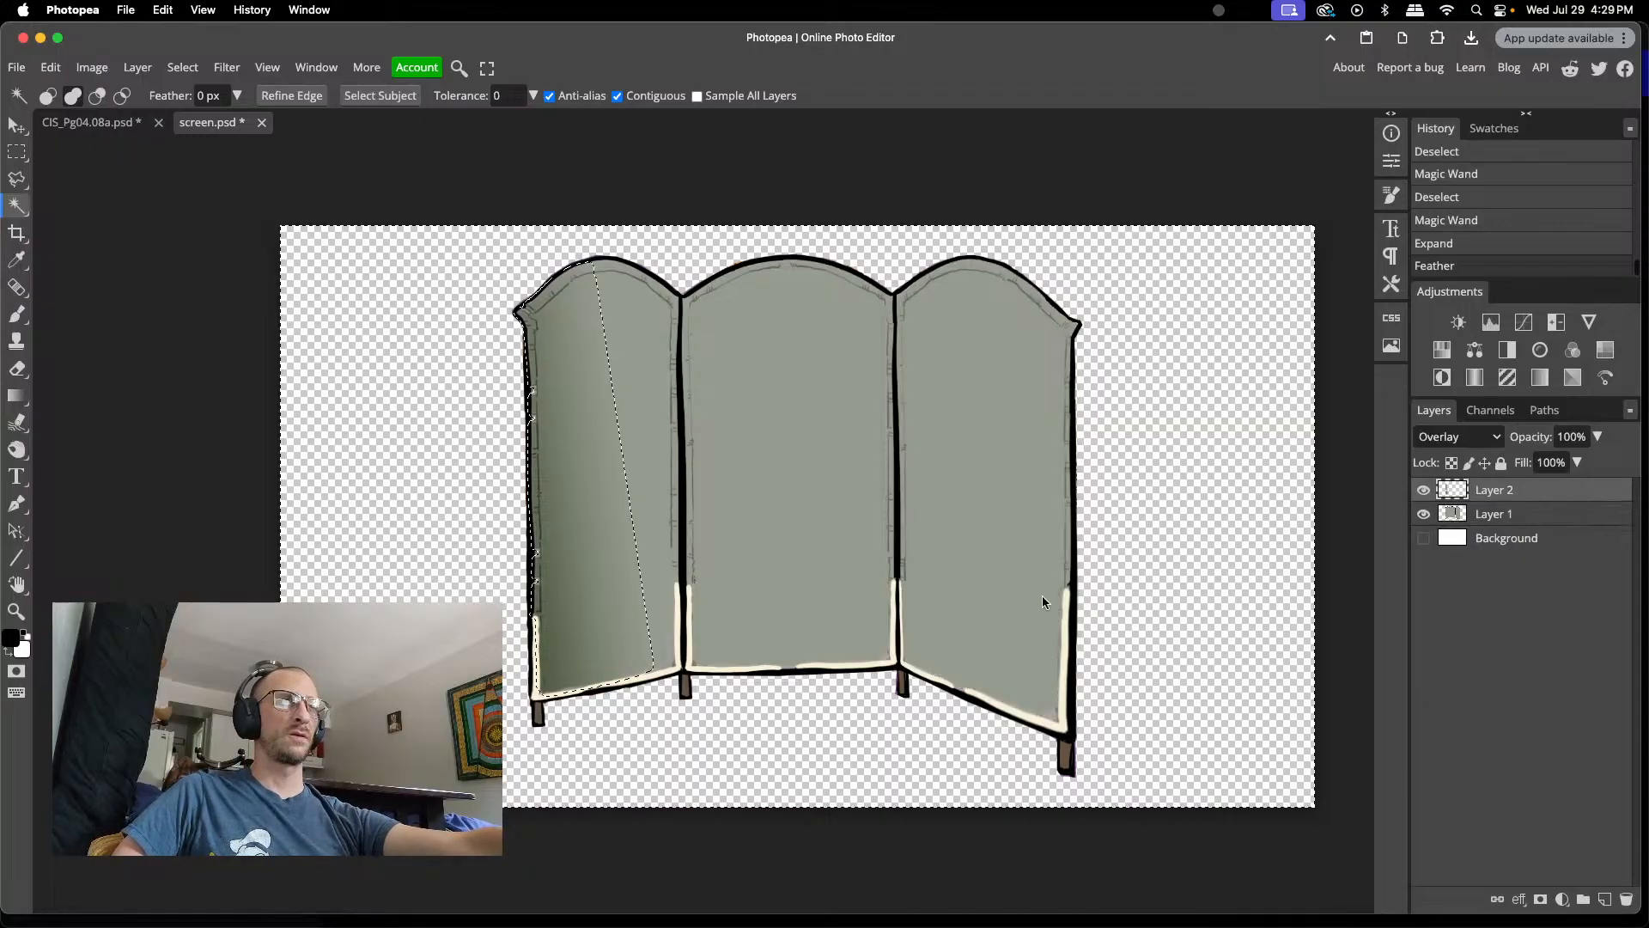
{"action": "left_click", "coordinate": [1015, 588]}
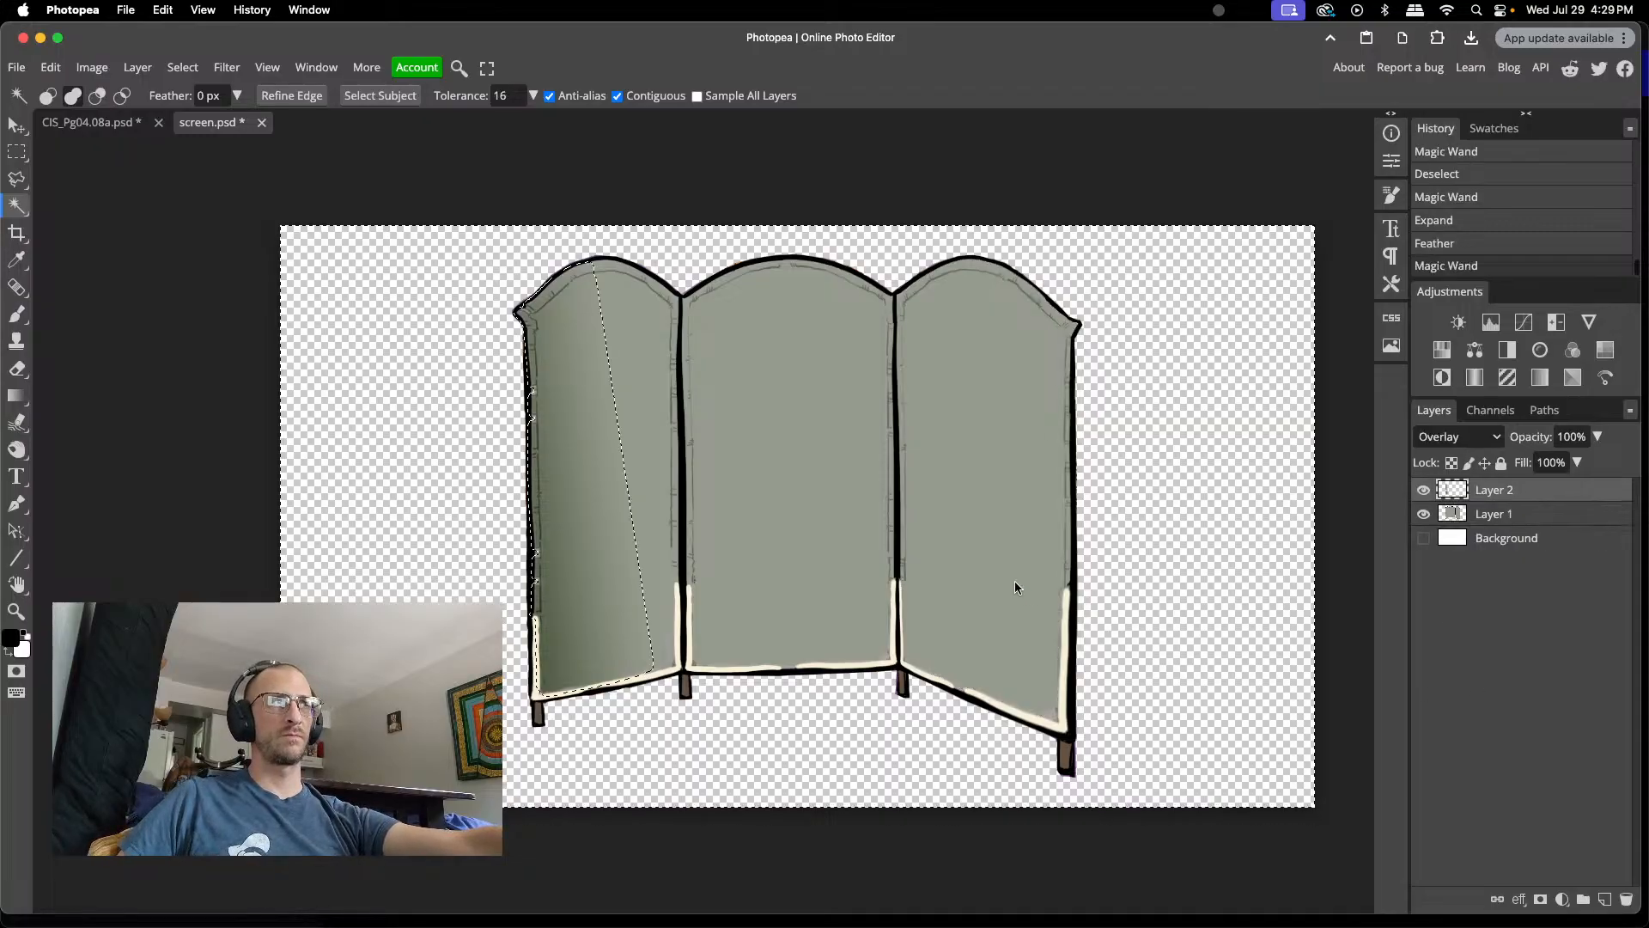
{"action": "left_click", "coordinate": [1447, 245]}
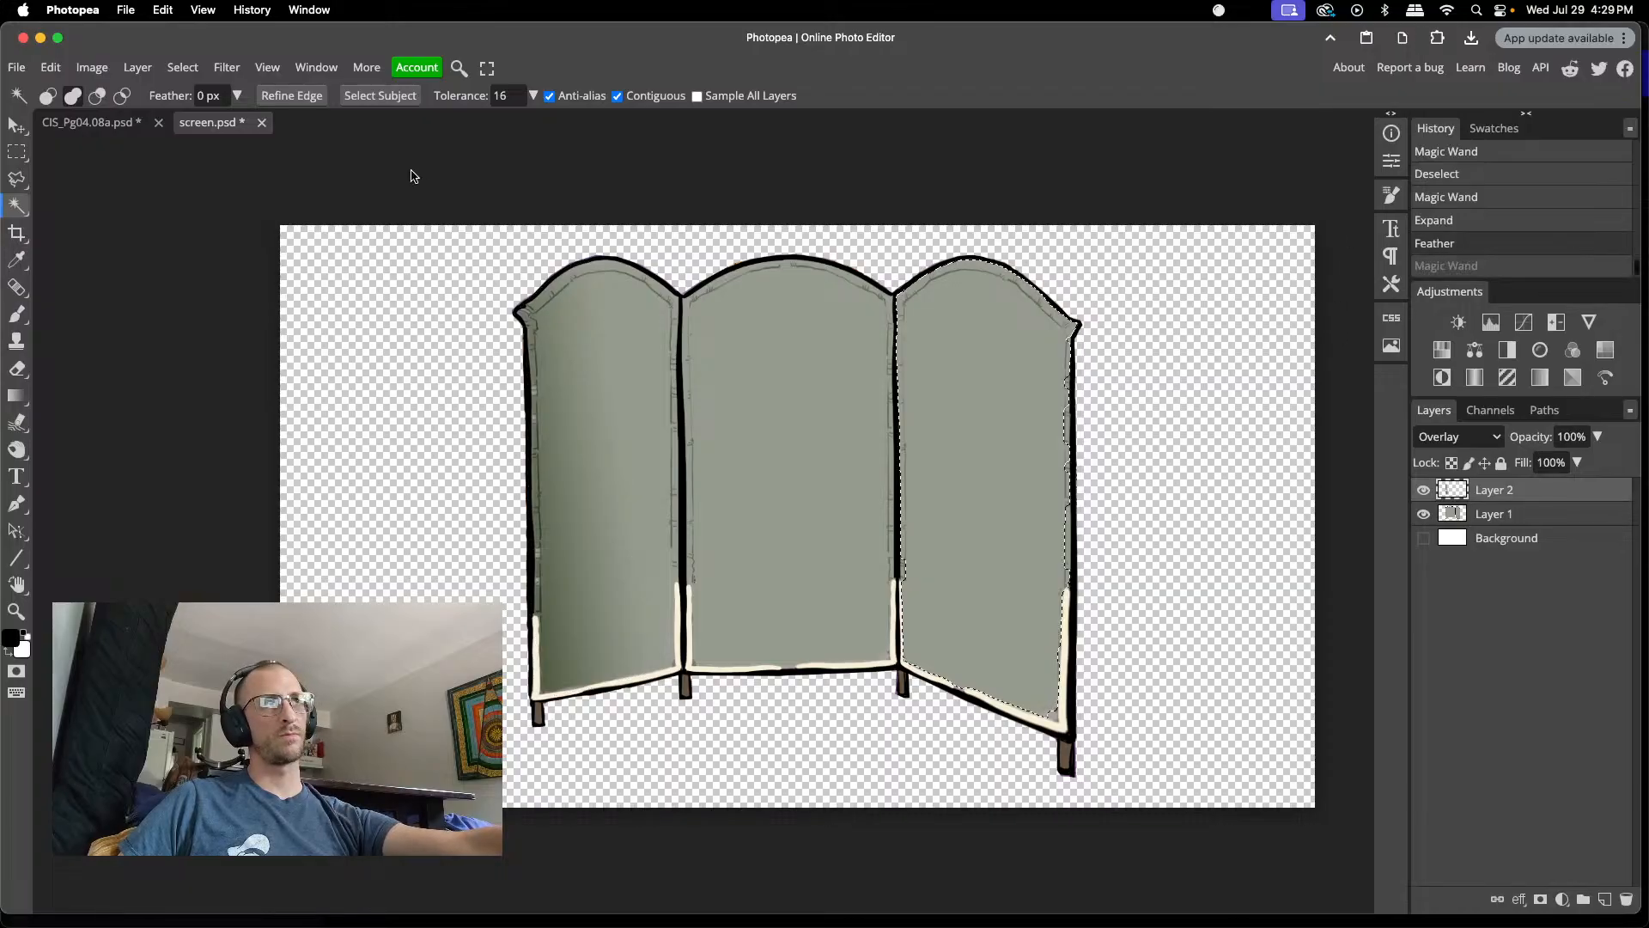
{"action": "left_click", "coordinate": [16, 399]}
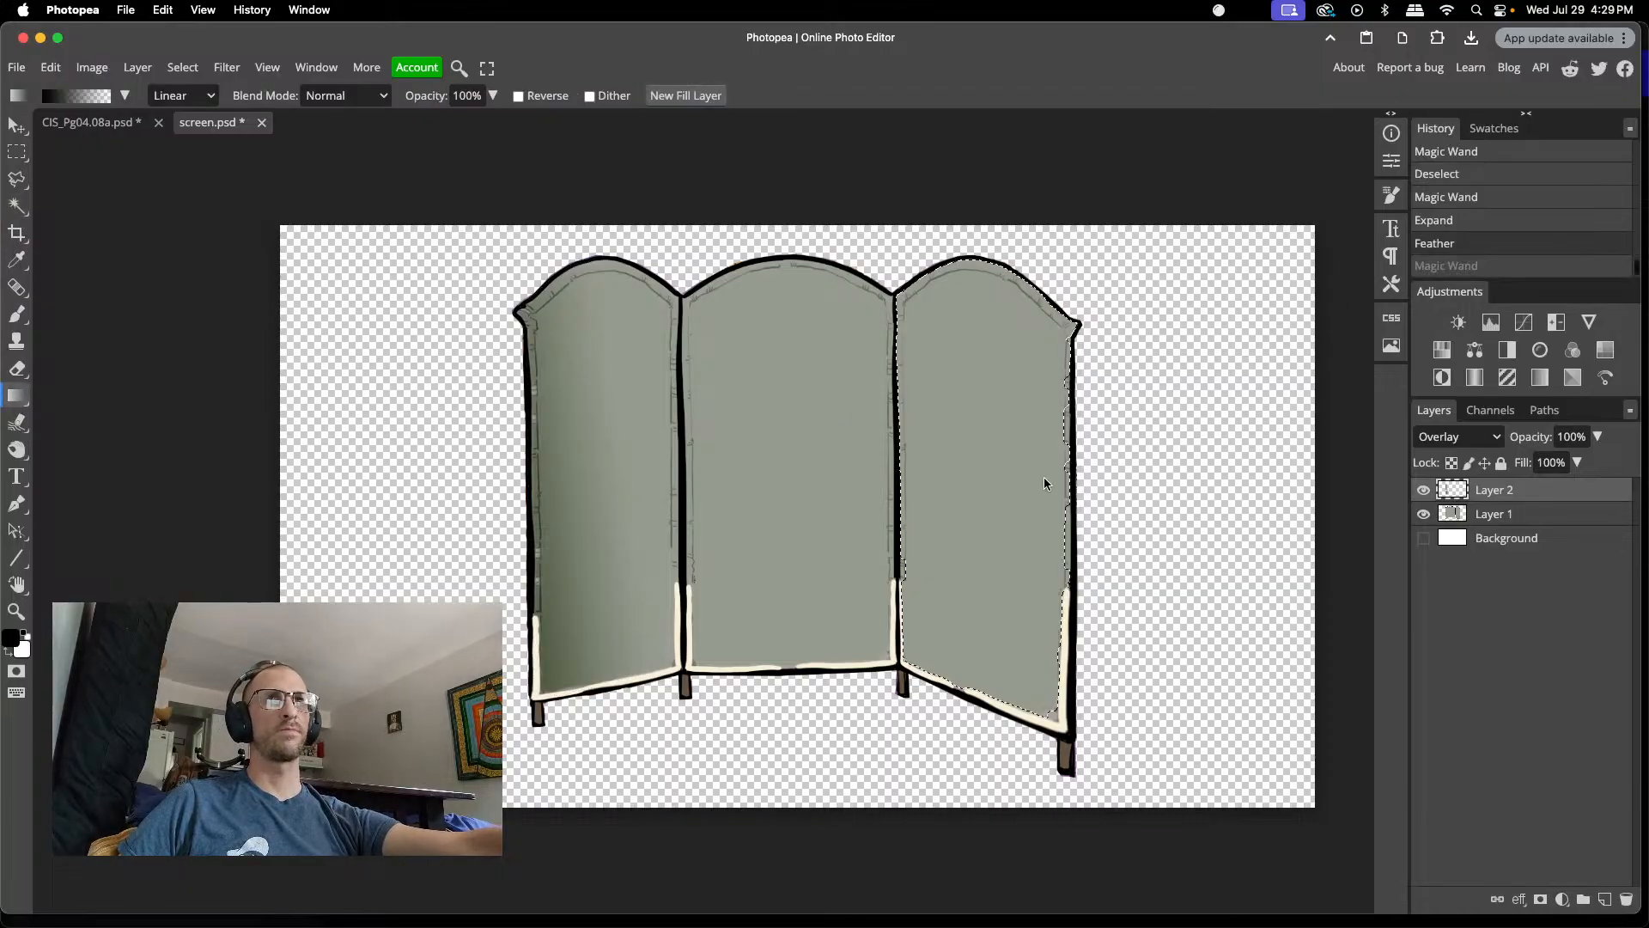
- Try three slanted black-to-transparent gradients from outside the right panel's outer edge inward, undoing each one
{"action": "left_click_drag", "start_coordinate": [1207, 559], "coordinate": [974, 468]}
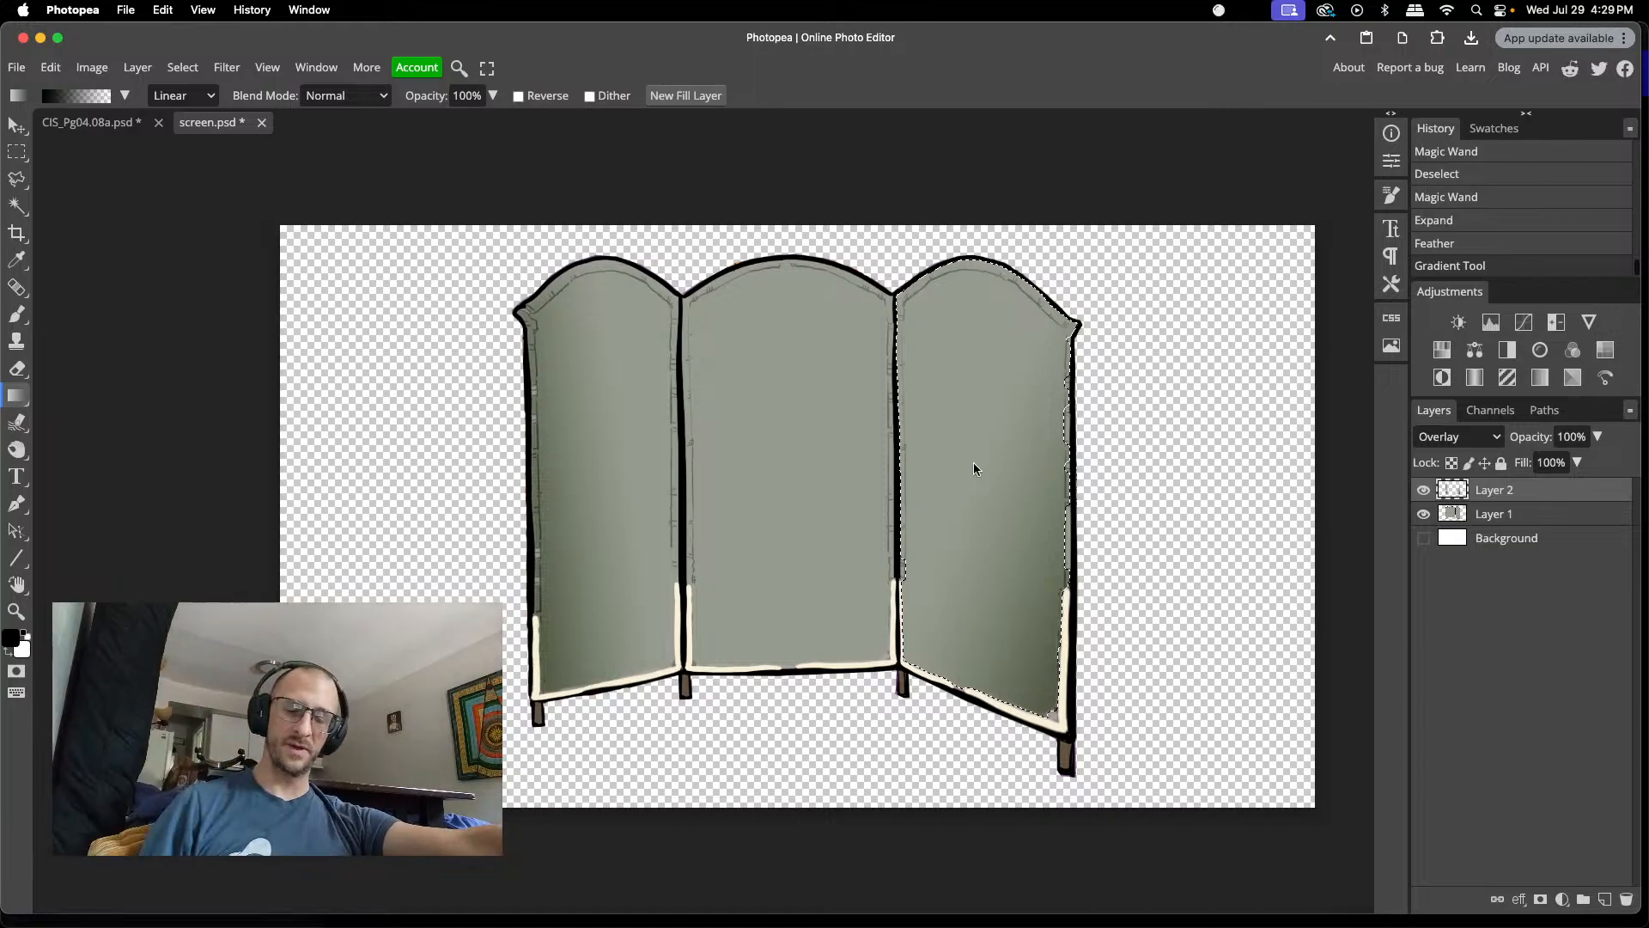
{"action": "key", "text": "super+z"}
{"action": "left_click_drag", "start_coordinate": [1136, 493], "coordinate": [1015, 460]}
{"action": "key", "text": "super+z"}
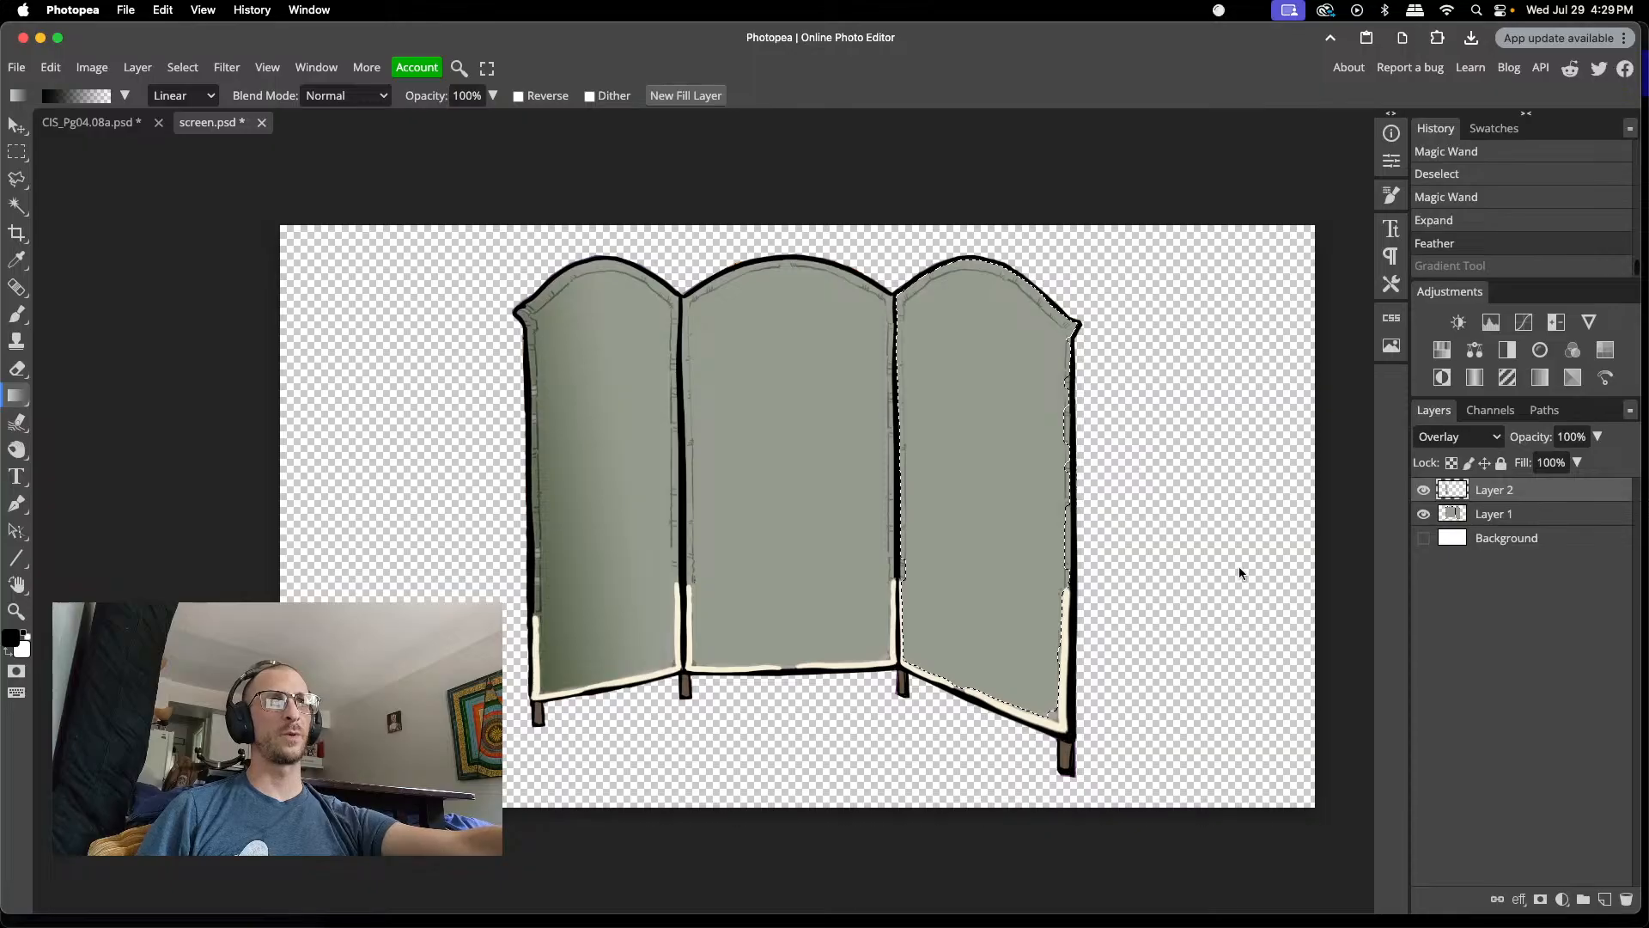
{"action": "left_click_drag", "start_coordinate": [1165, 697], "coordinate": [968, 519]}
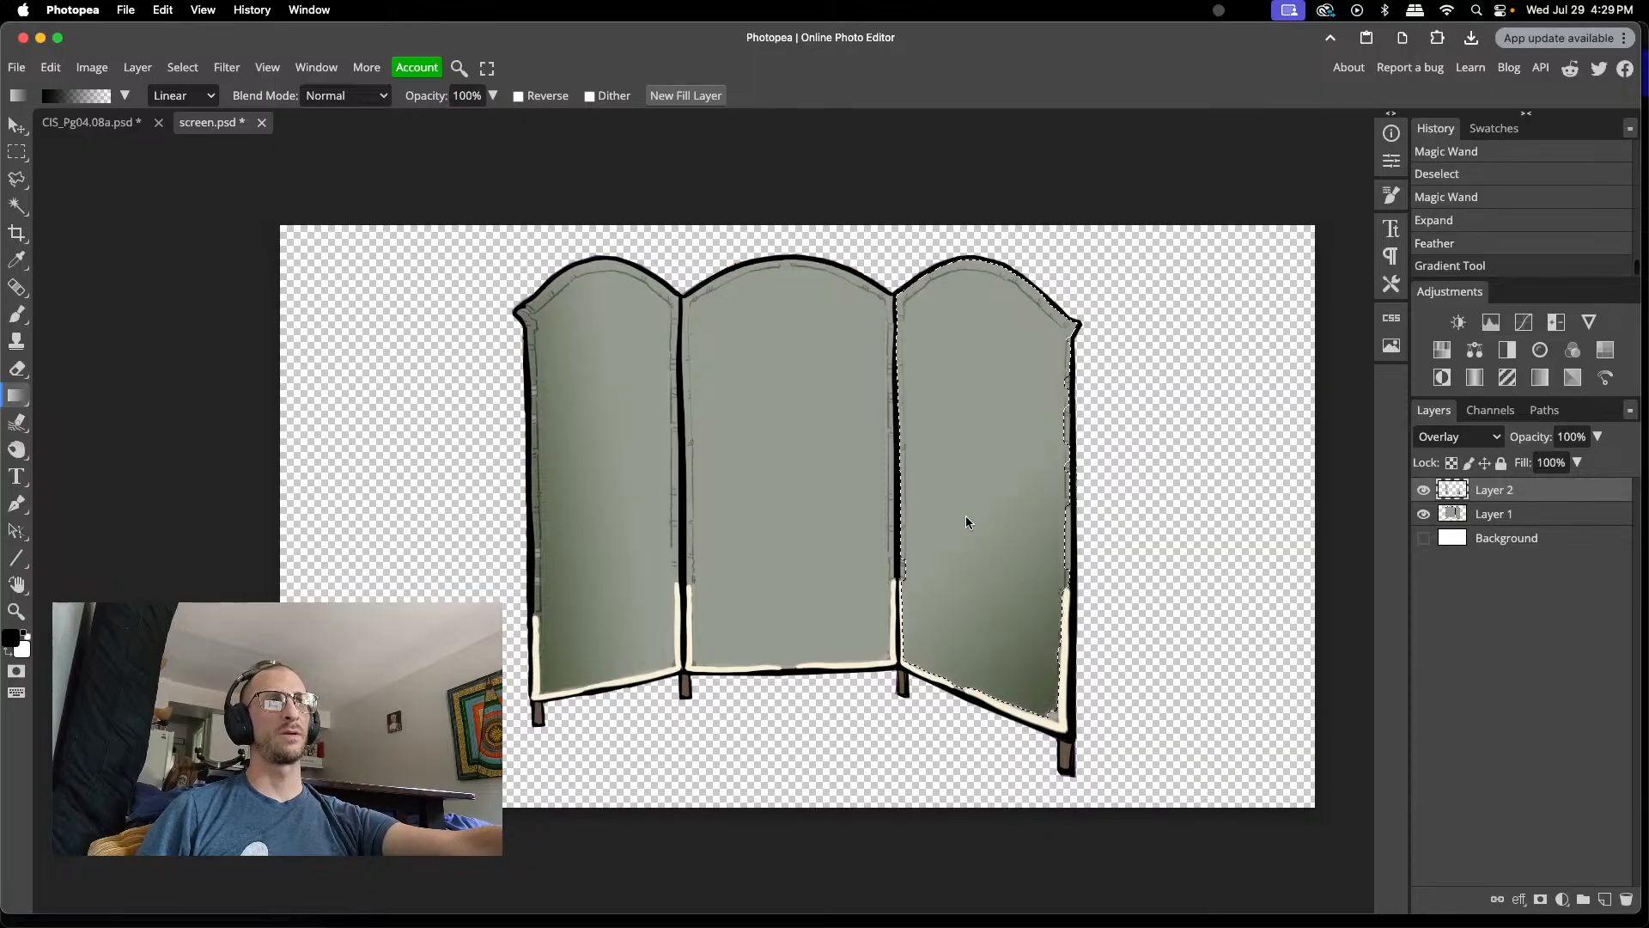
{"action": "key", "text": "super+z"}
- Draw a nearly horizontal black-to-transparent gradient from outside the right panel's outer edge inward on Layer 2, and clear the selection
{"action": "left_click_drag", "start_coordinate": [1192, 519], "coordinate": [984, 495]}
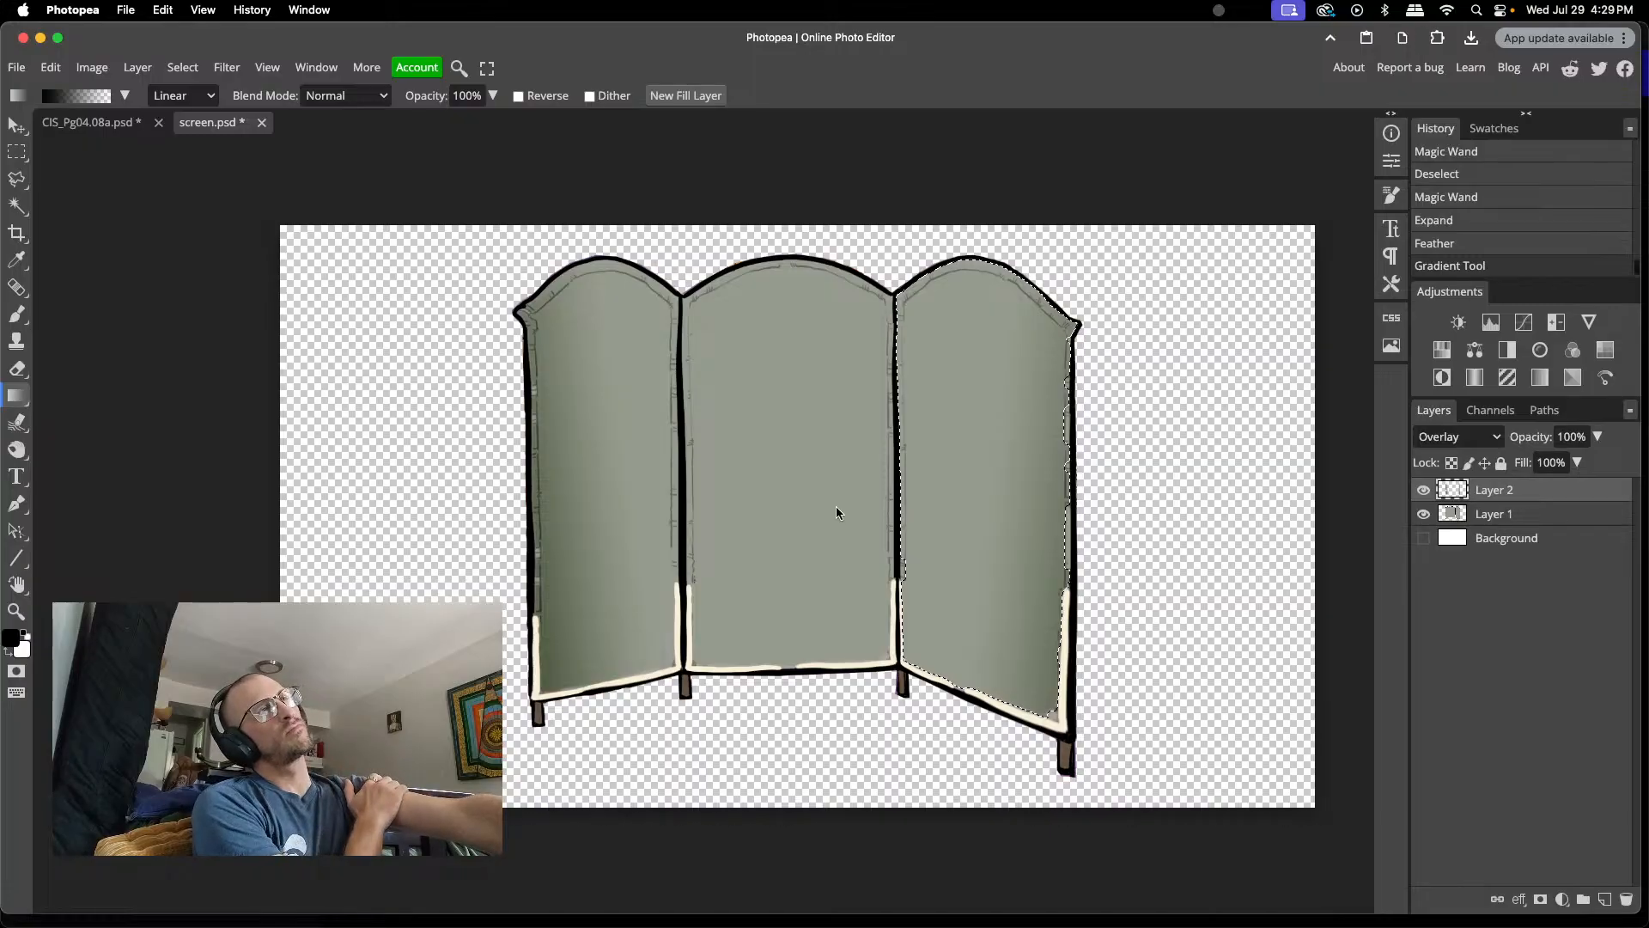
{"action": "key", "text": "super+d"}
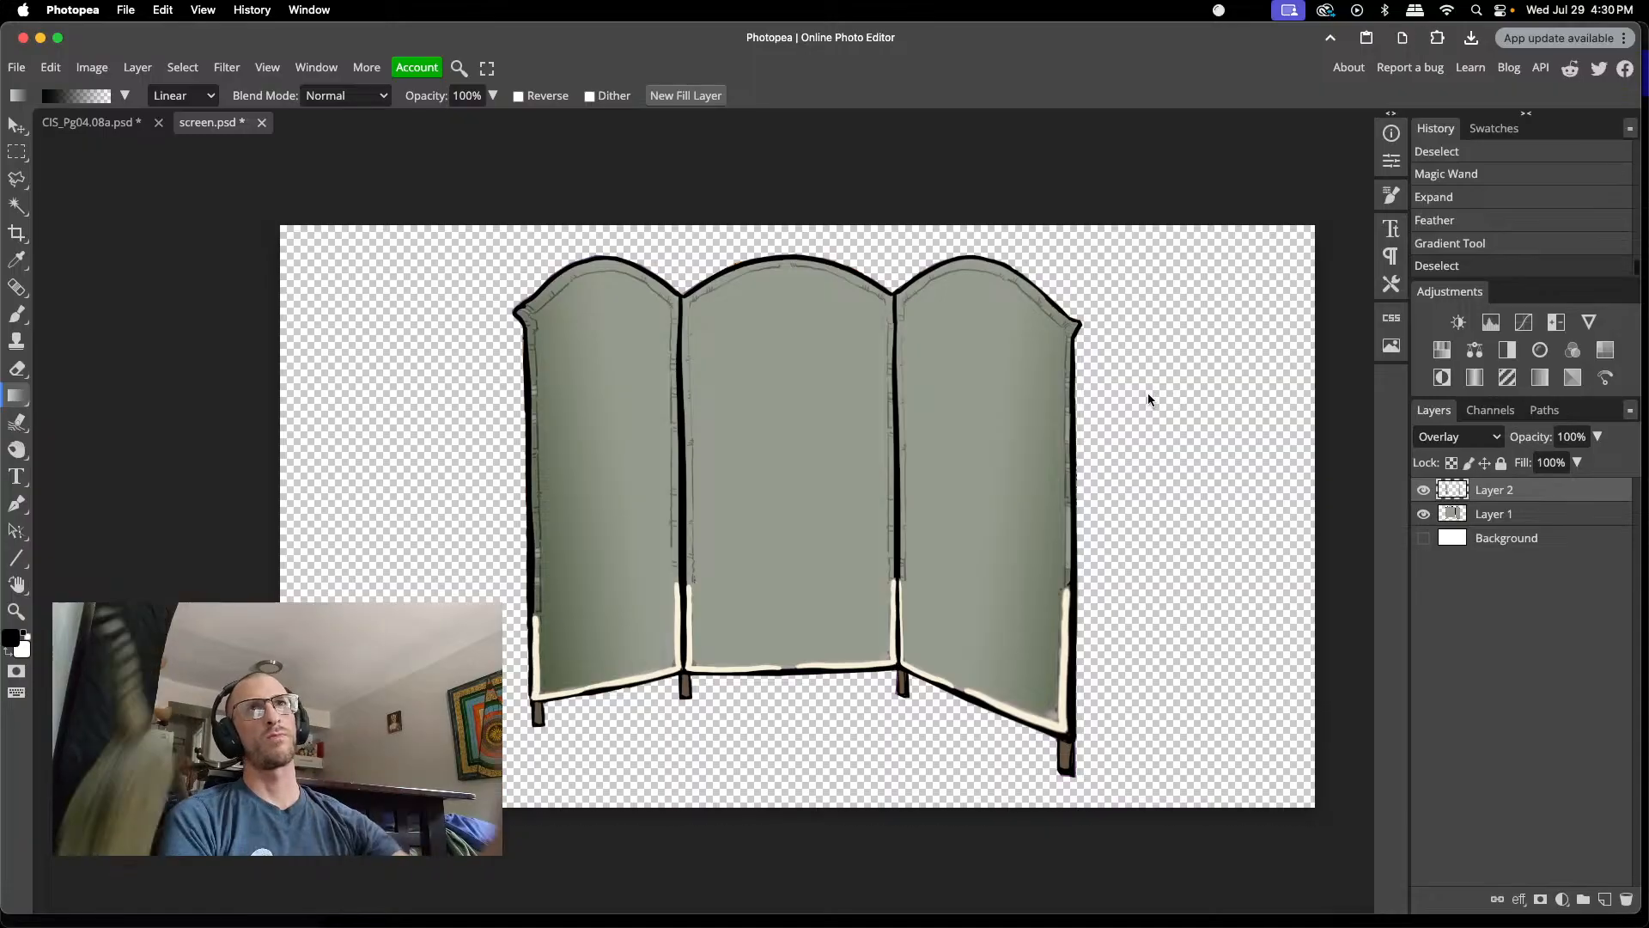
{"action": "left_click", "coordinate": [127, 98]}
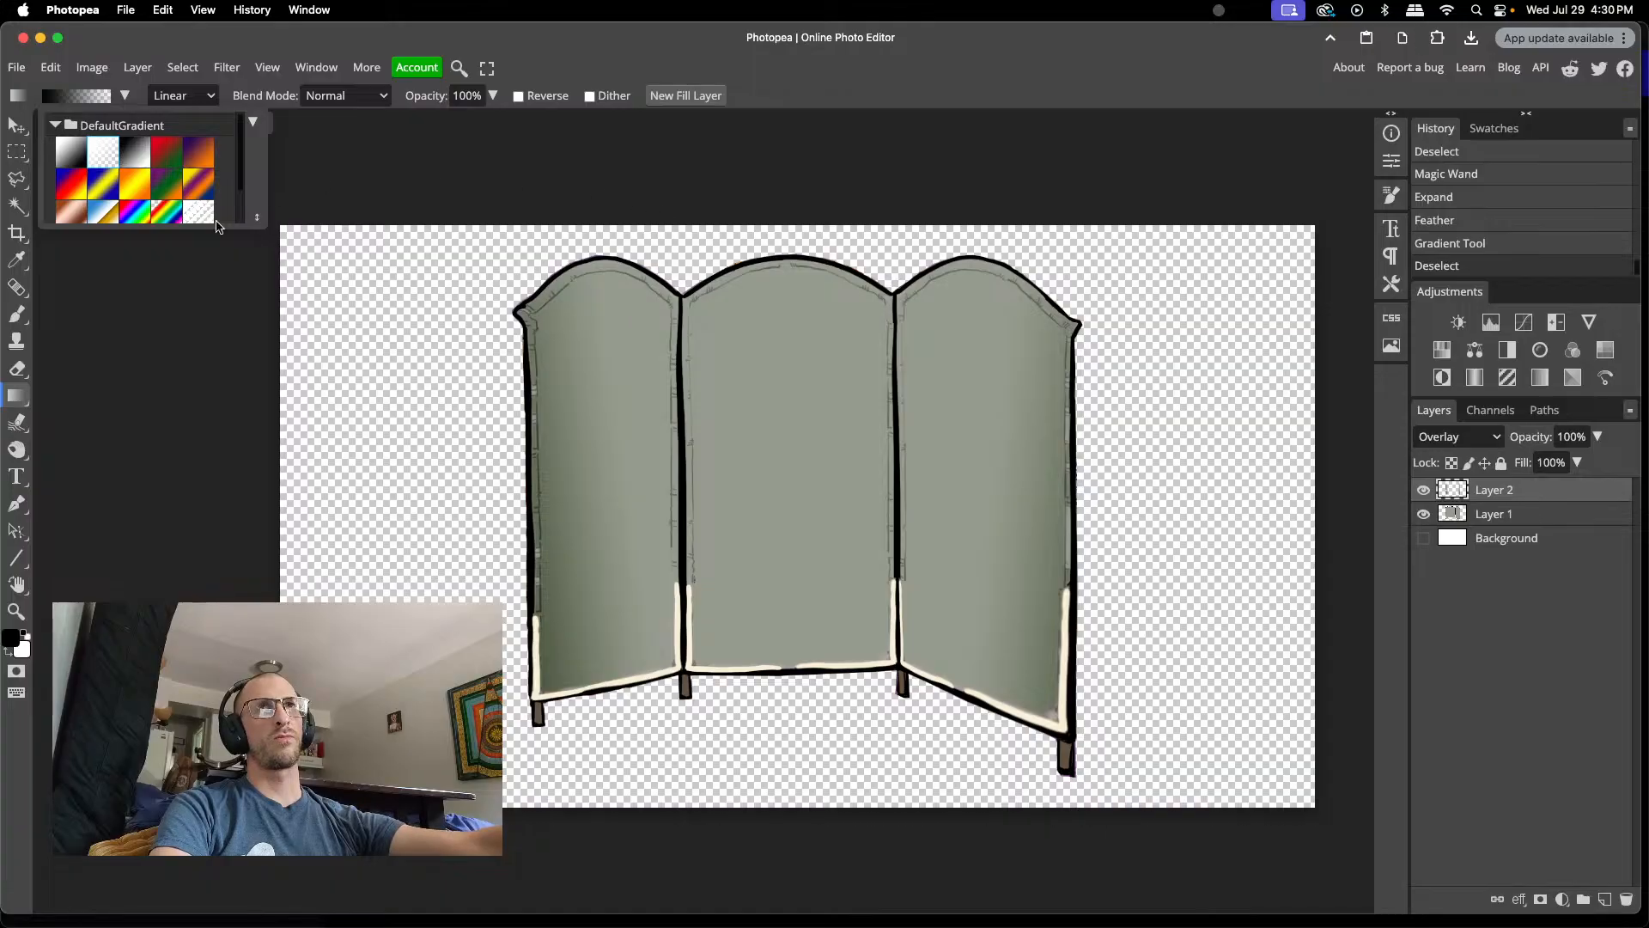
{"action": "left_click", "coordinate": [180, 95]}
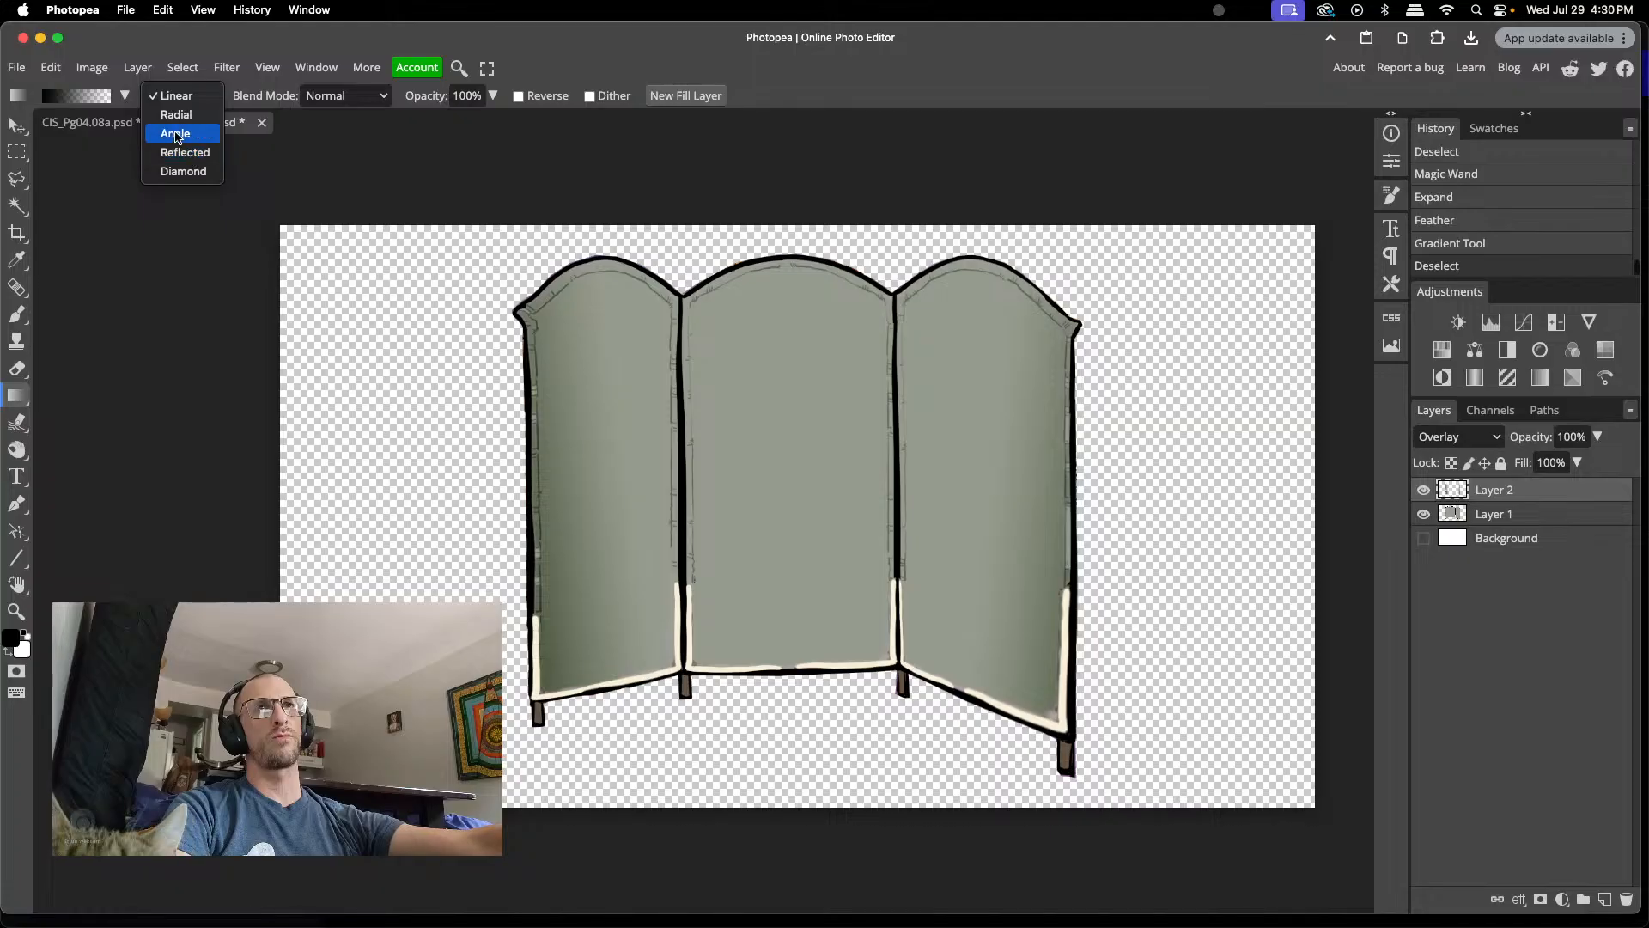
{"action": "left_click", "coordinate": [176, 134]}
{"action": "left_click", "coordinate": [172, 95]}
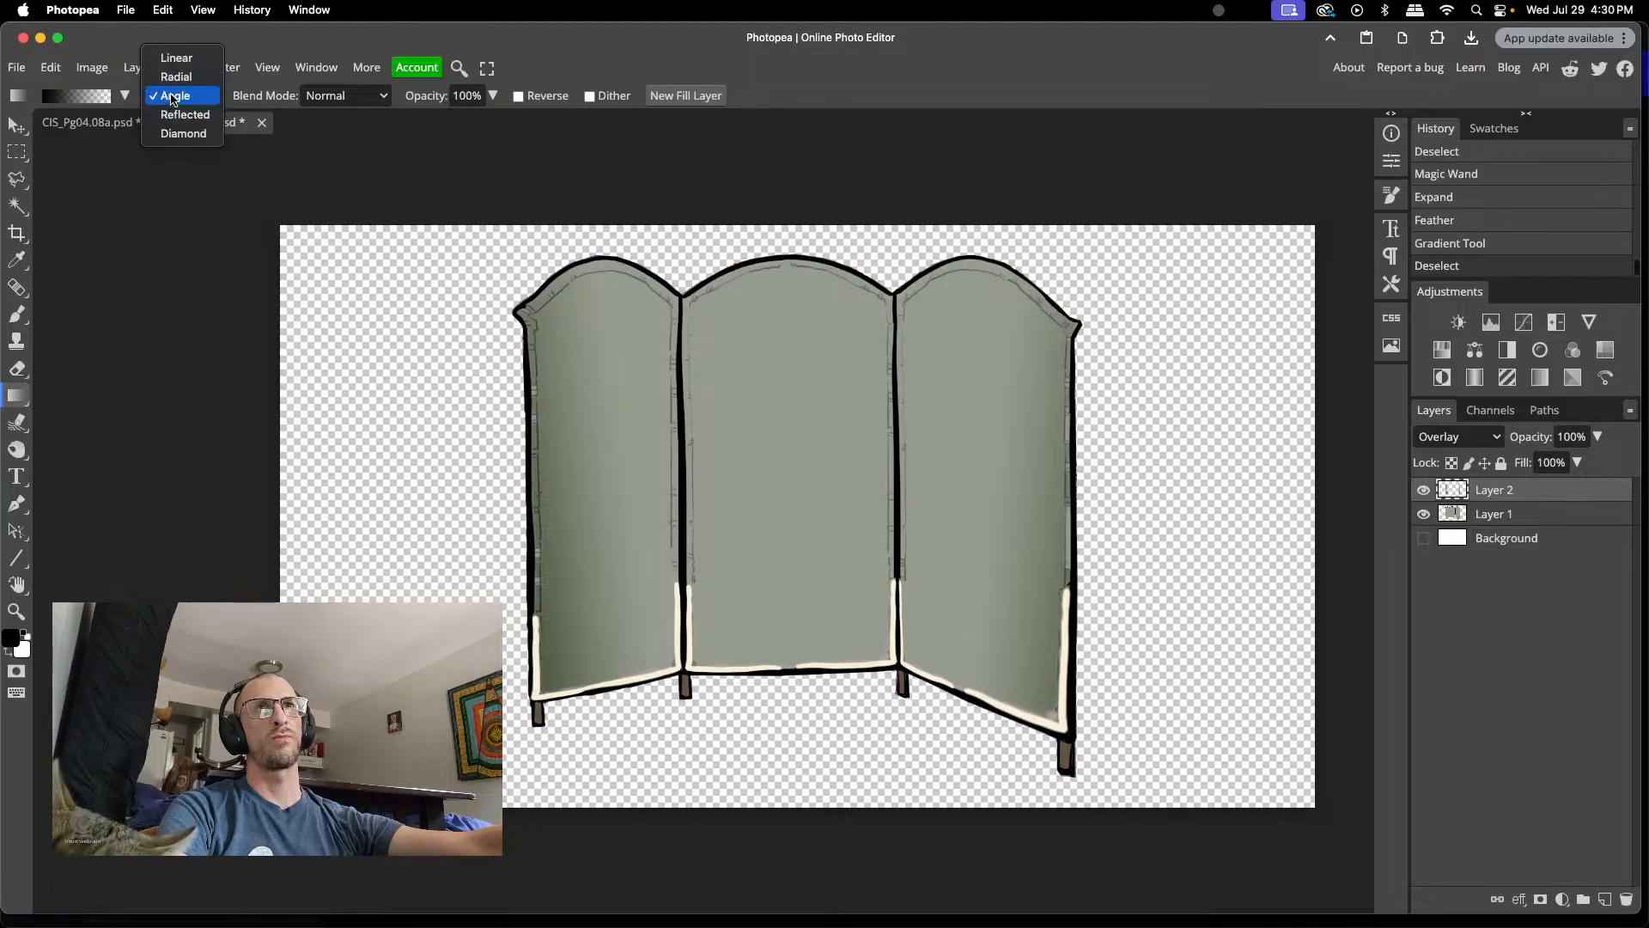
{"action": "left_click", "coordinate": [174, 76]}
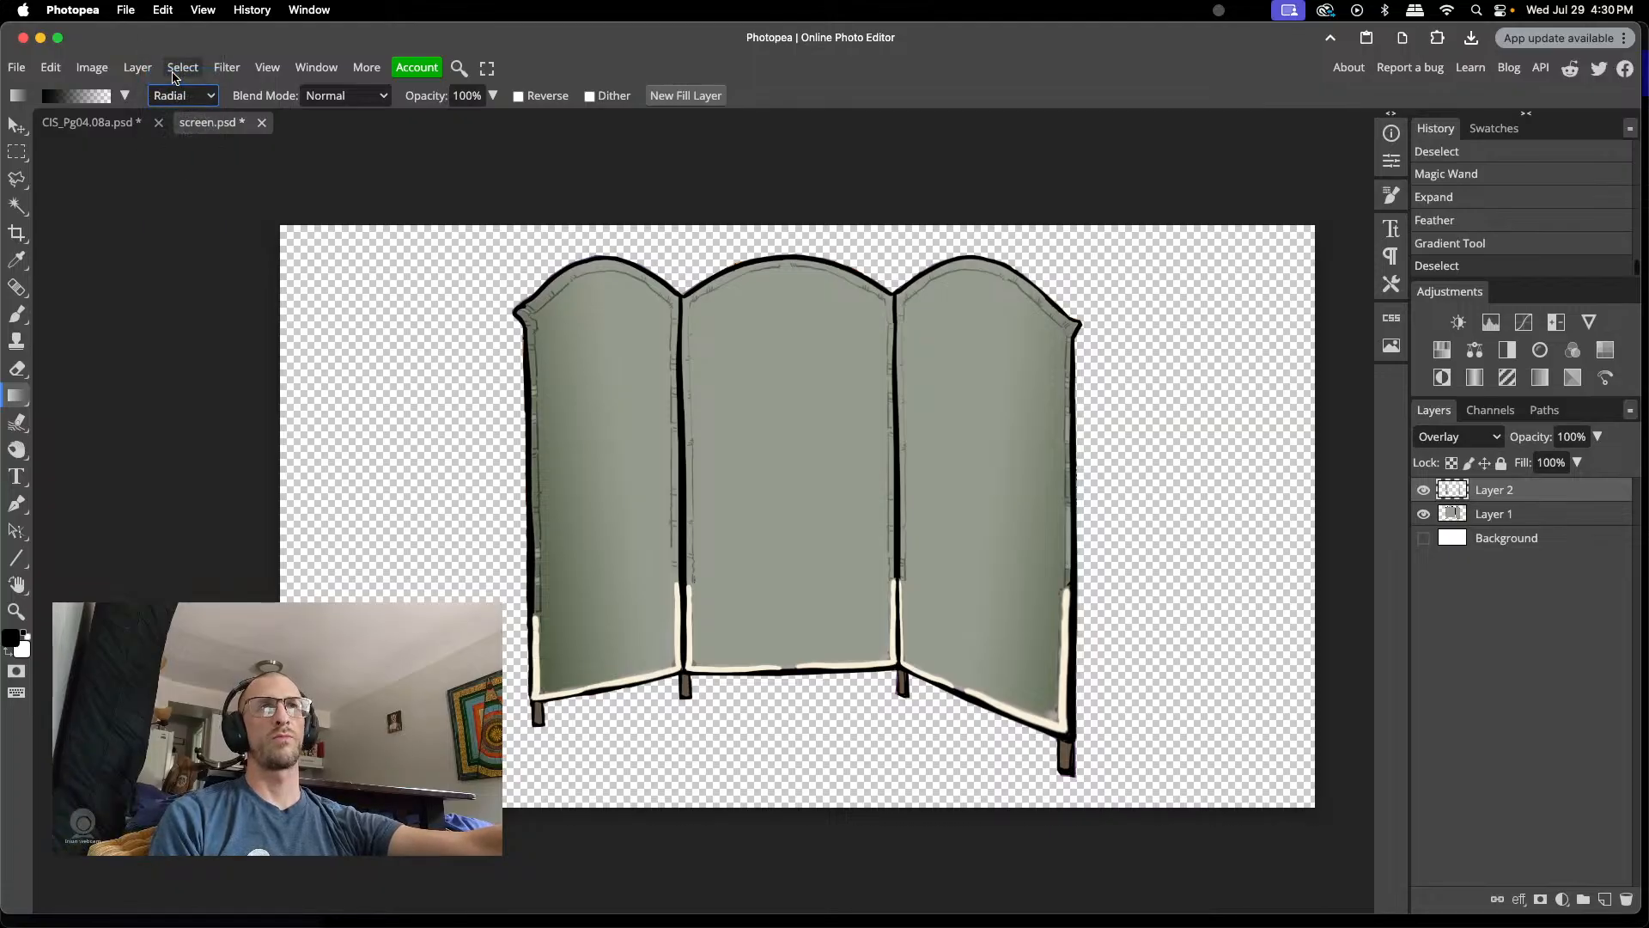
{"action": "left_click", "coordinate": [159, 97]}
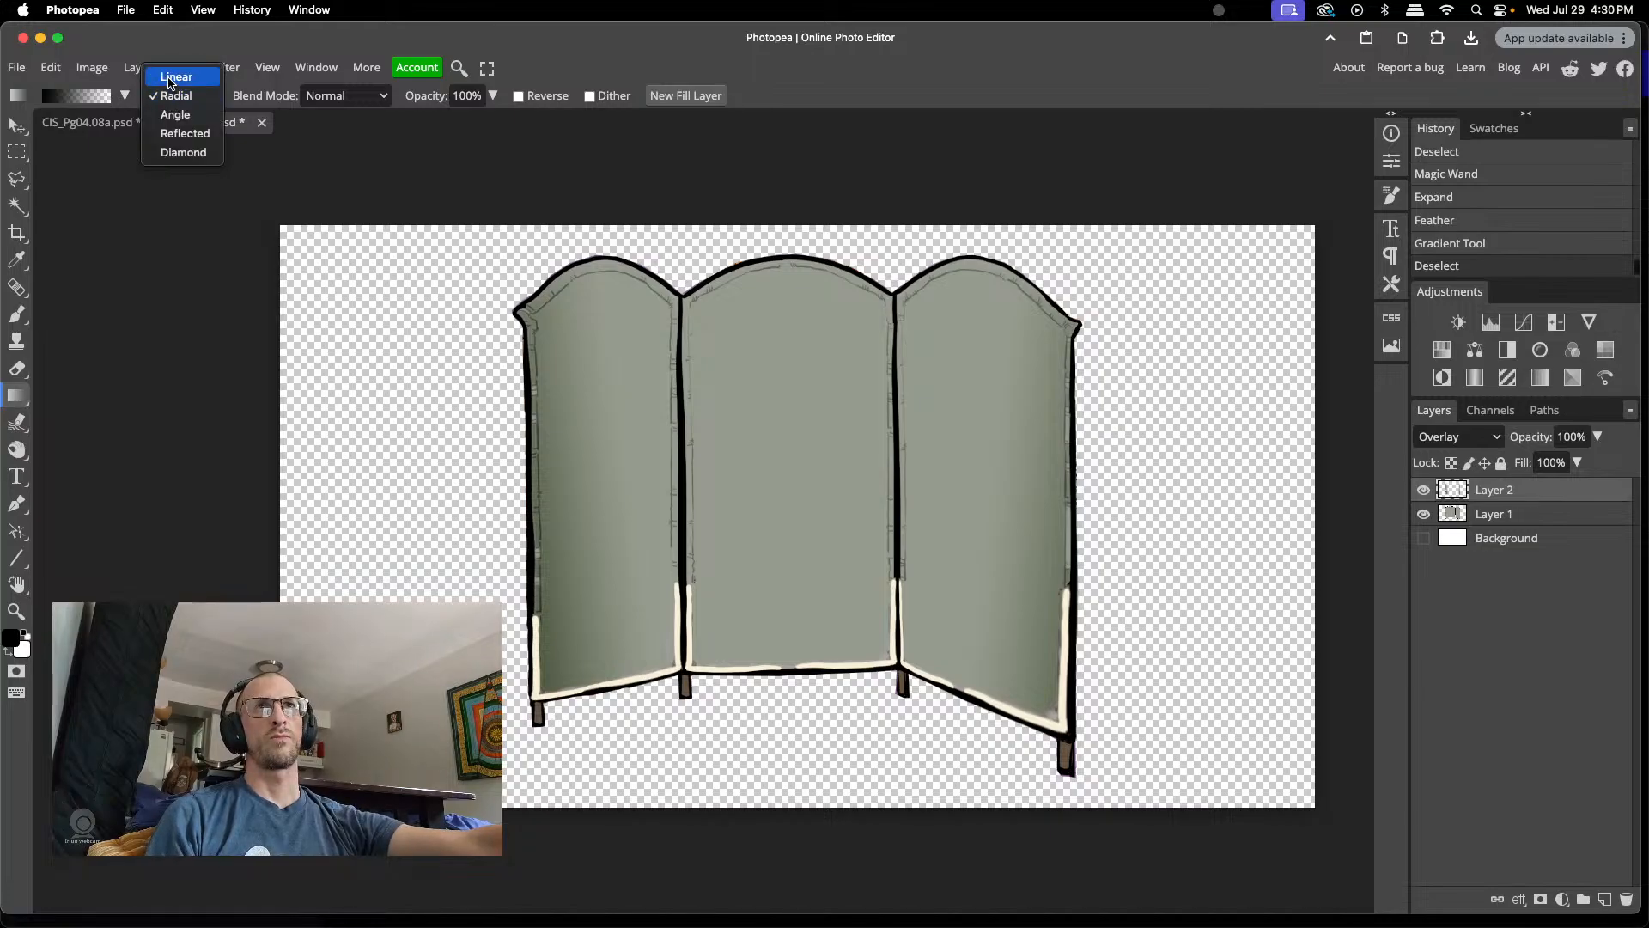
{"action": "left_click", "coordinate": [175, 76]}
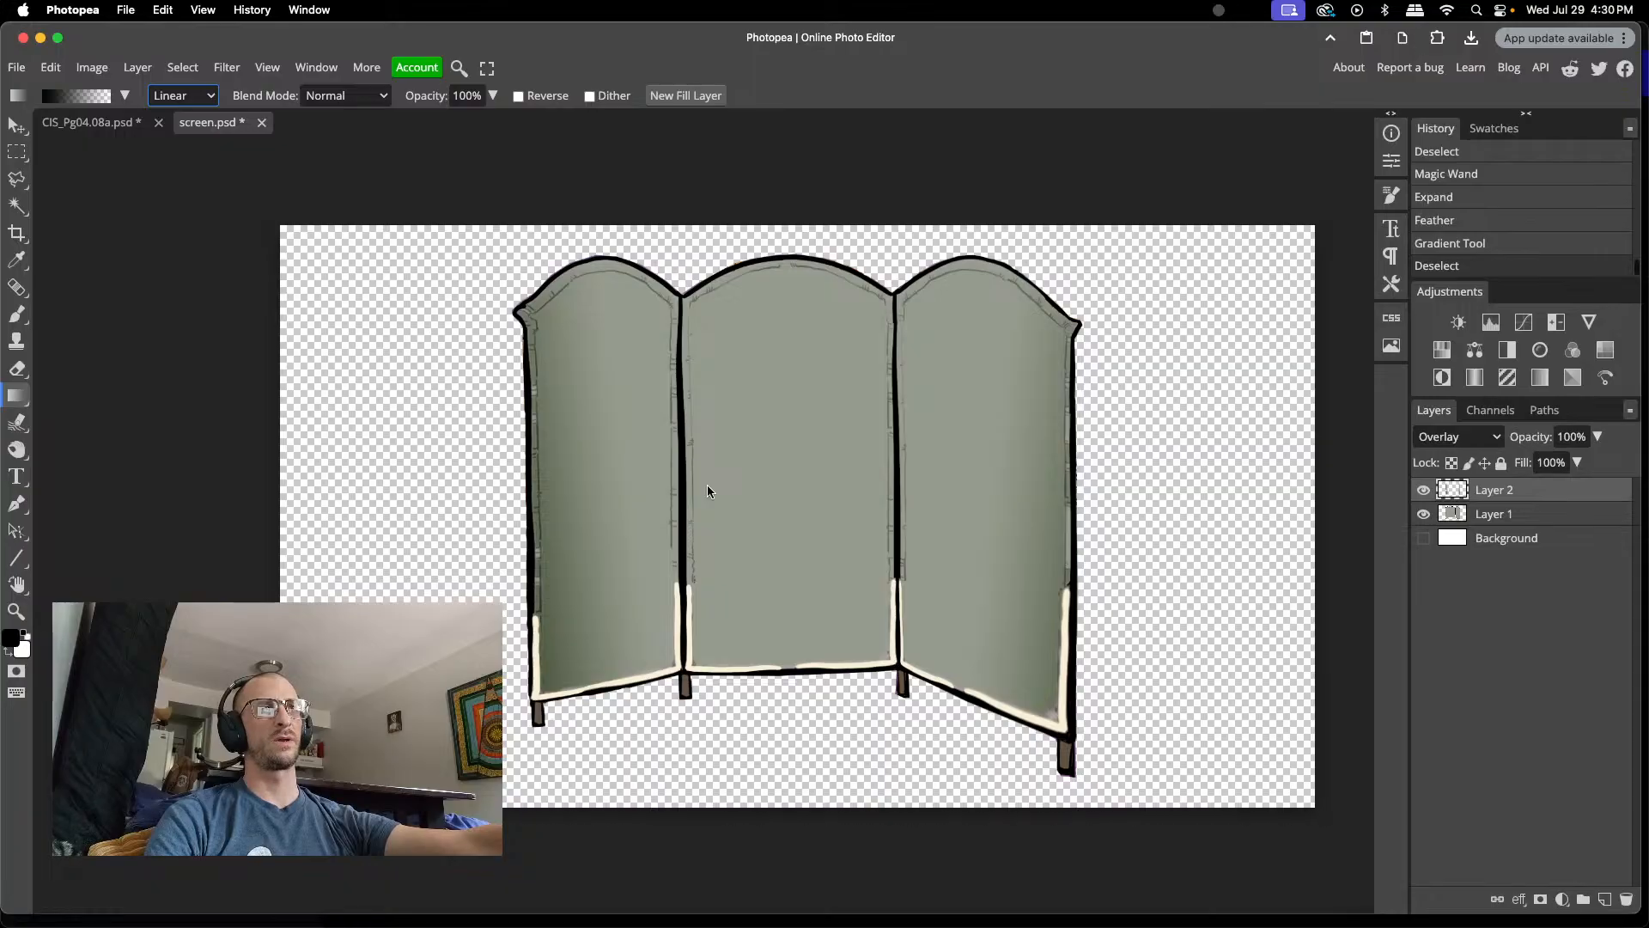
{"action": "left_click", "coordinate": [1463, 496], "text": "super"}
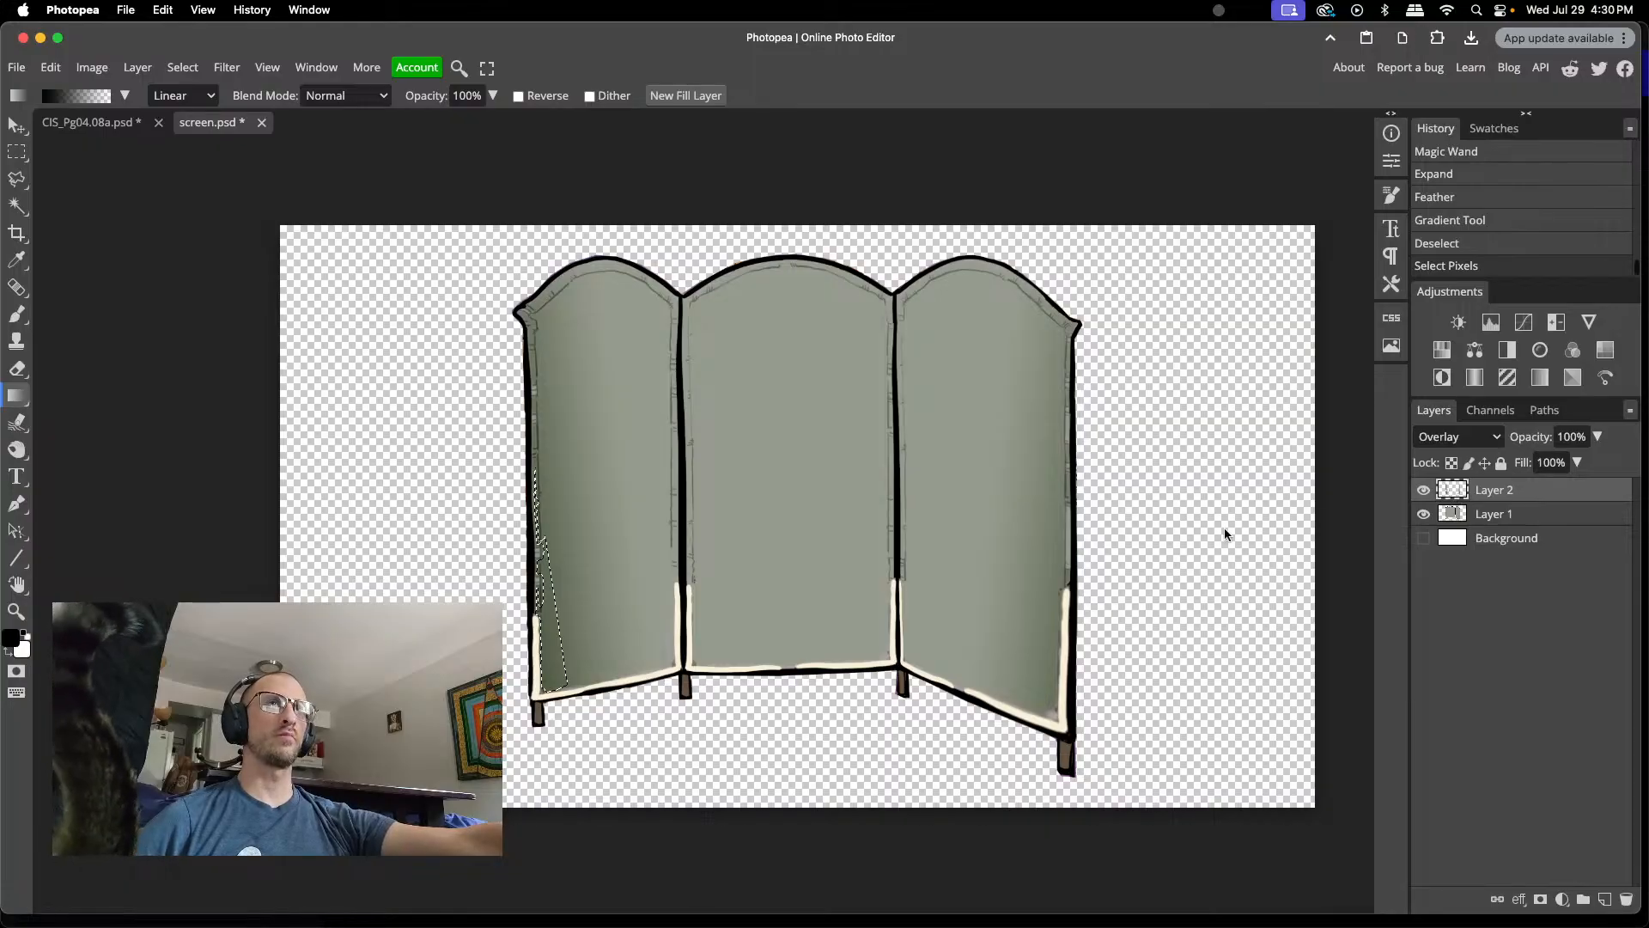
{"action": "key", "text": "super+d"}
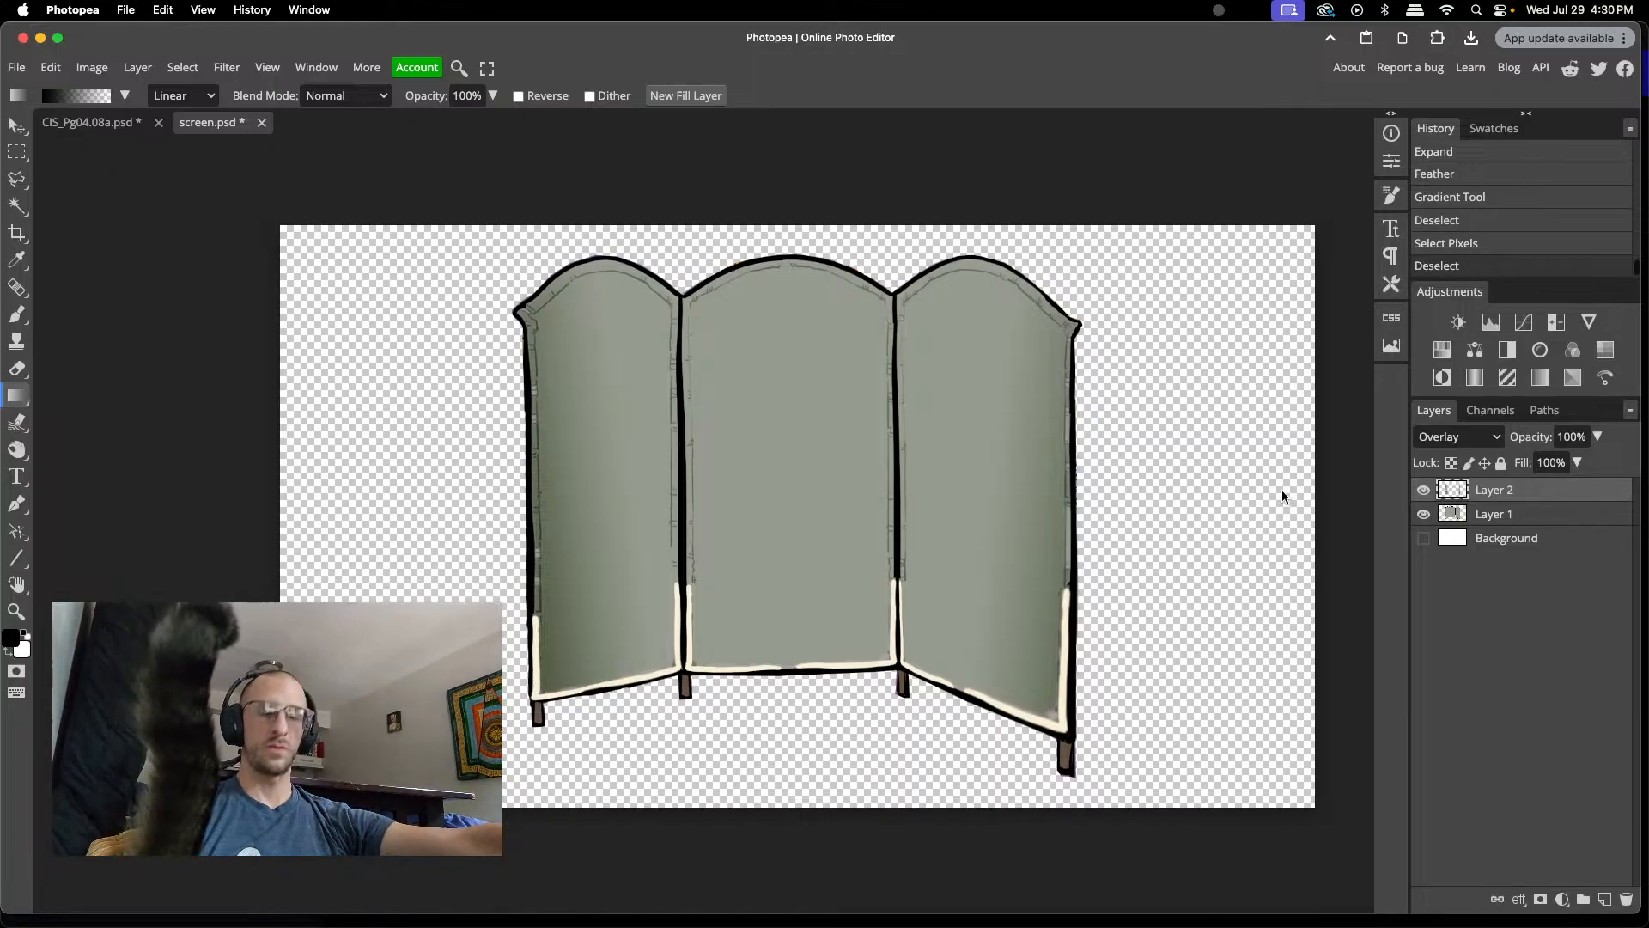
- Undo the panel gradients and the creation of Layer 2, back to the feathered selection of the left panel
{"action": "key", "text": "super+z"}
{"action": "key", "text": "super+z"}
{"action": "key", "text": "super+z"}
{"action": "key", "text": "super+z"}
{"action": "key", "text": "super+z"}
{"action": "key", "text": "super+z"}
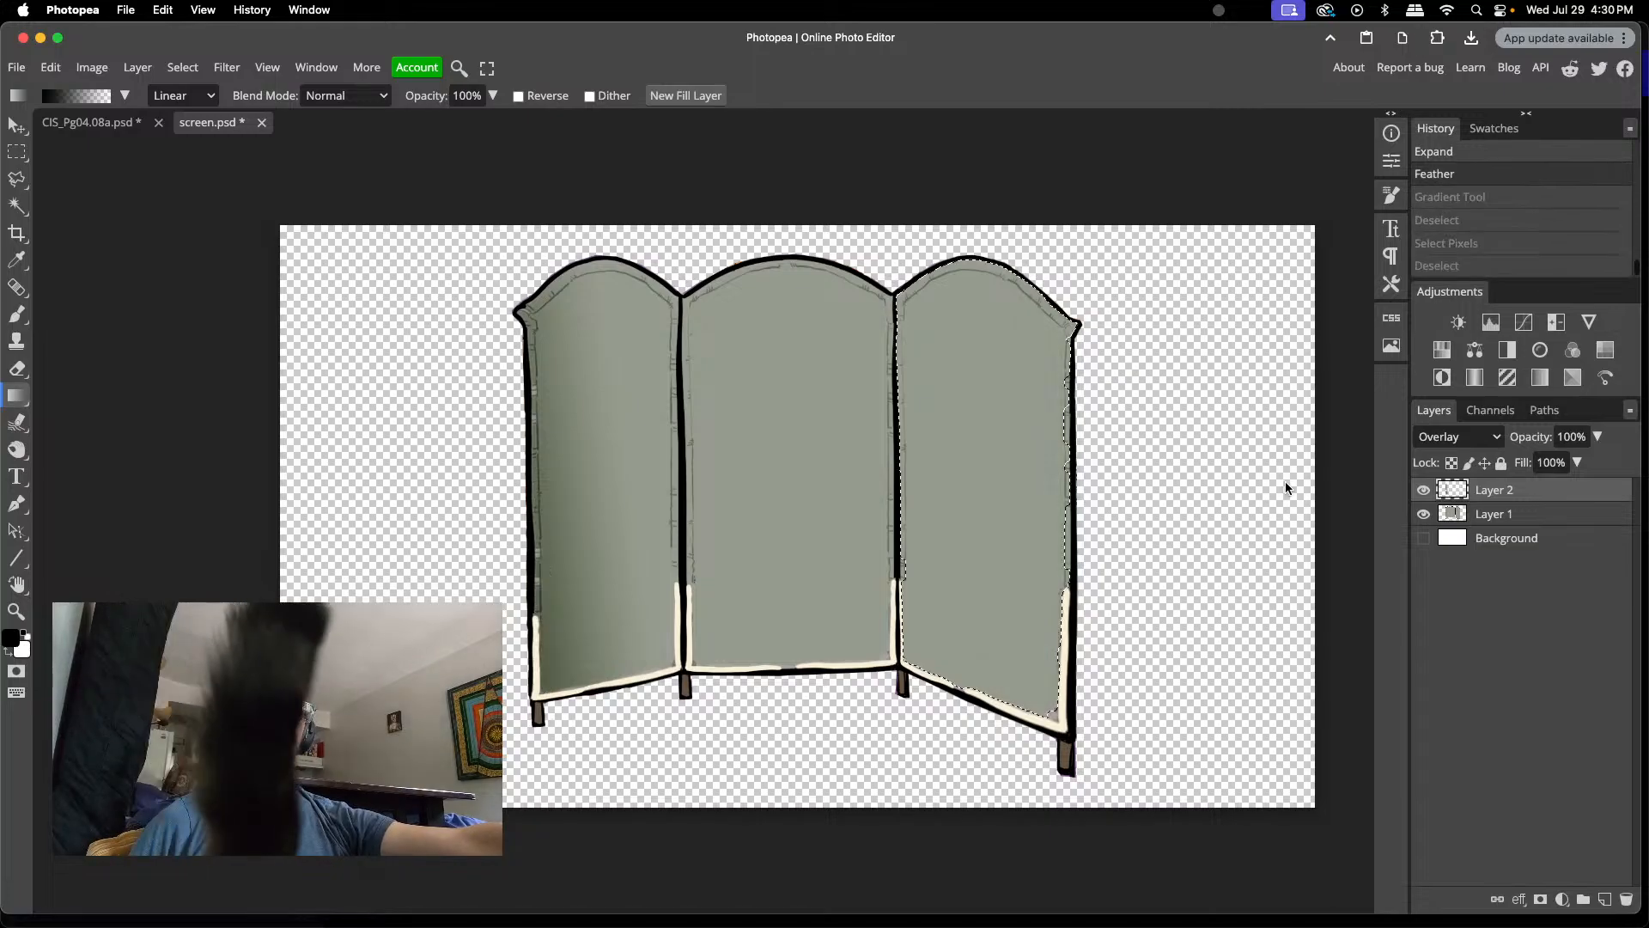
{"action": "key", "text": "super+z"}
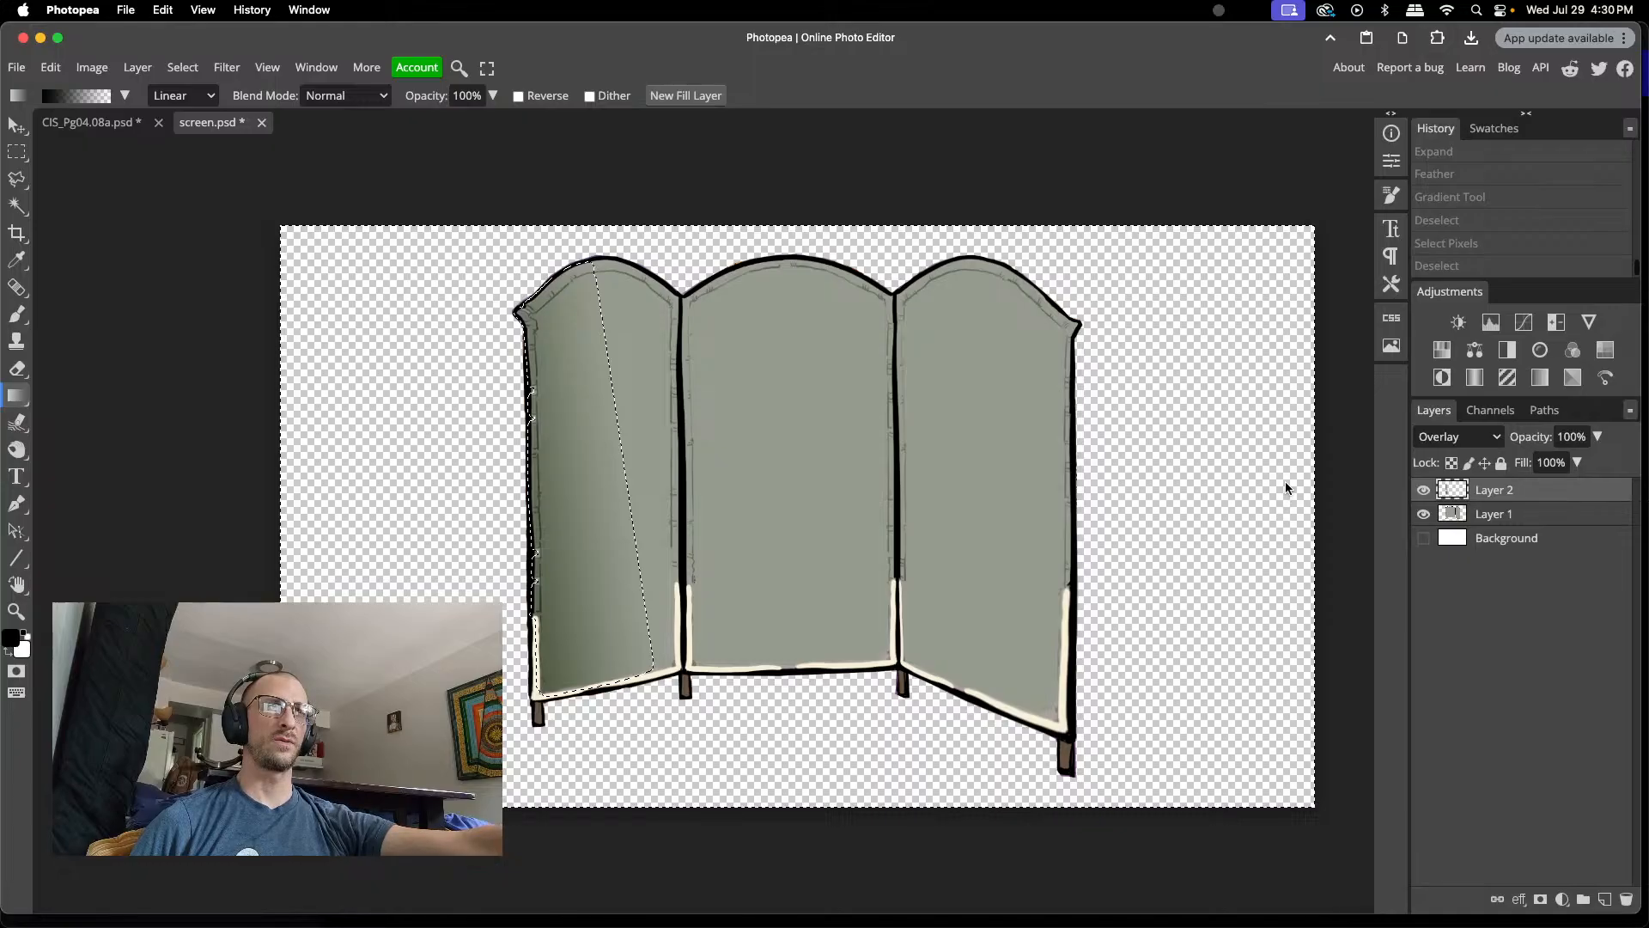
{"action": "key", "text": "super+z"}
{"action": "key", "text": "super+z"}
{"action": "key", "text": "super+z"}
{"action": "key", "text": "super+z"}
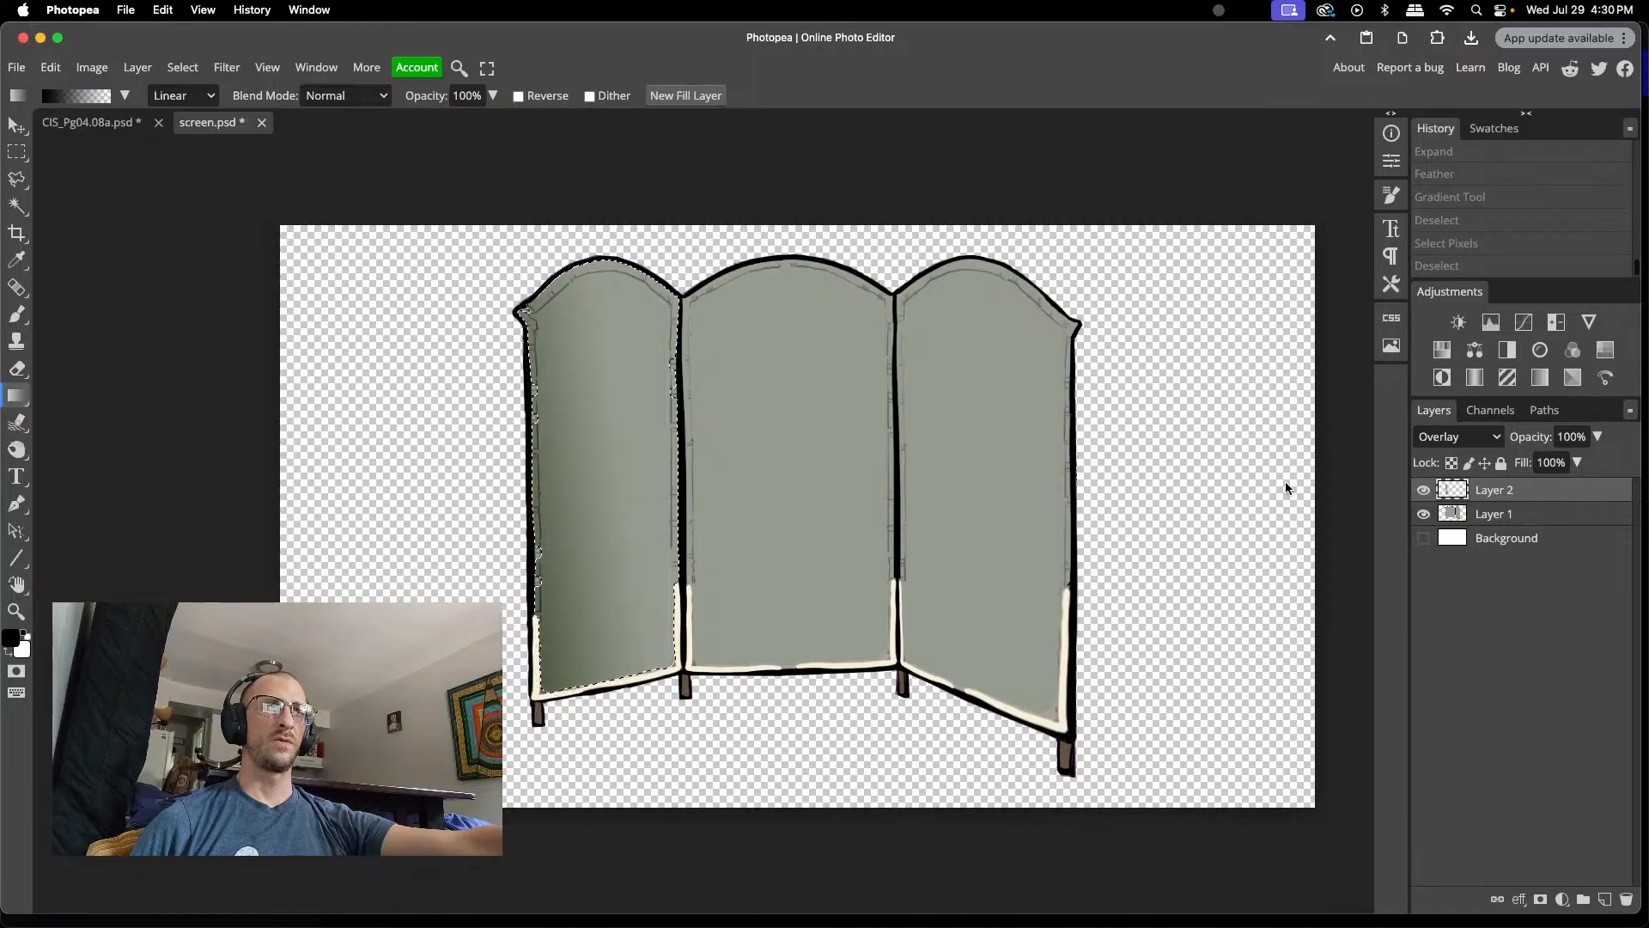
{"action": "key", "text": "super+z"}
{"action": "key", "text": "super+z"}
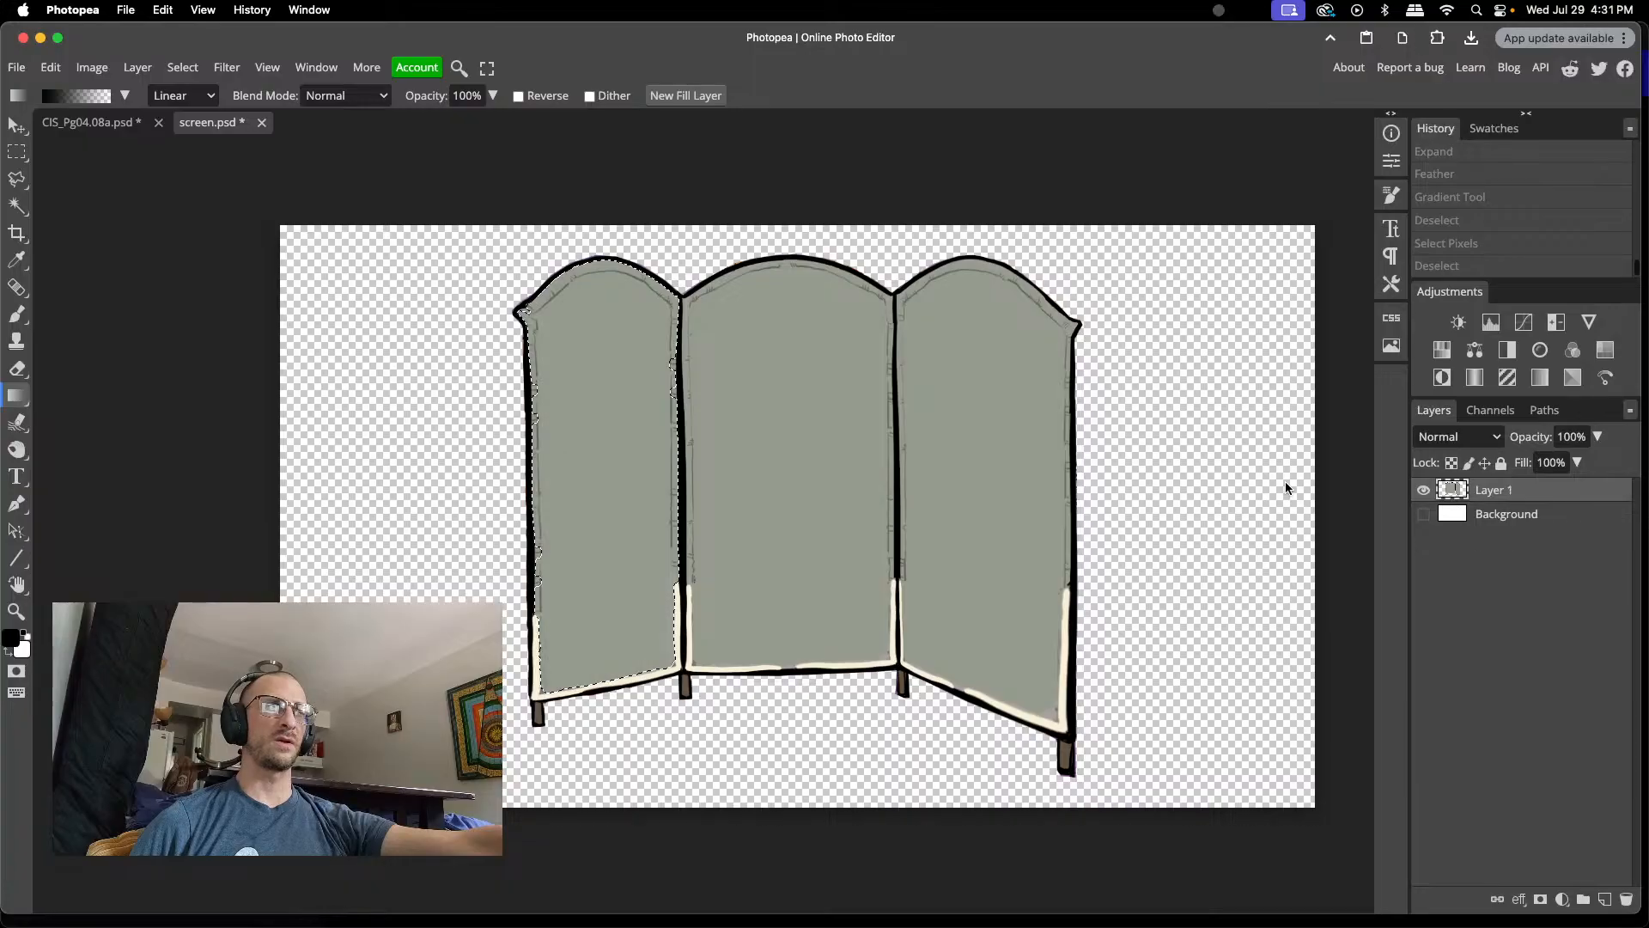
- Add a new layer, draw a nearly horizontal black-to-transparent linear gradient from the middle panel into the left panel, and clear the selection
{"action": "left_click", "coordinate": [1603, 899]}
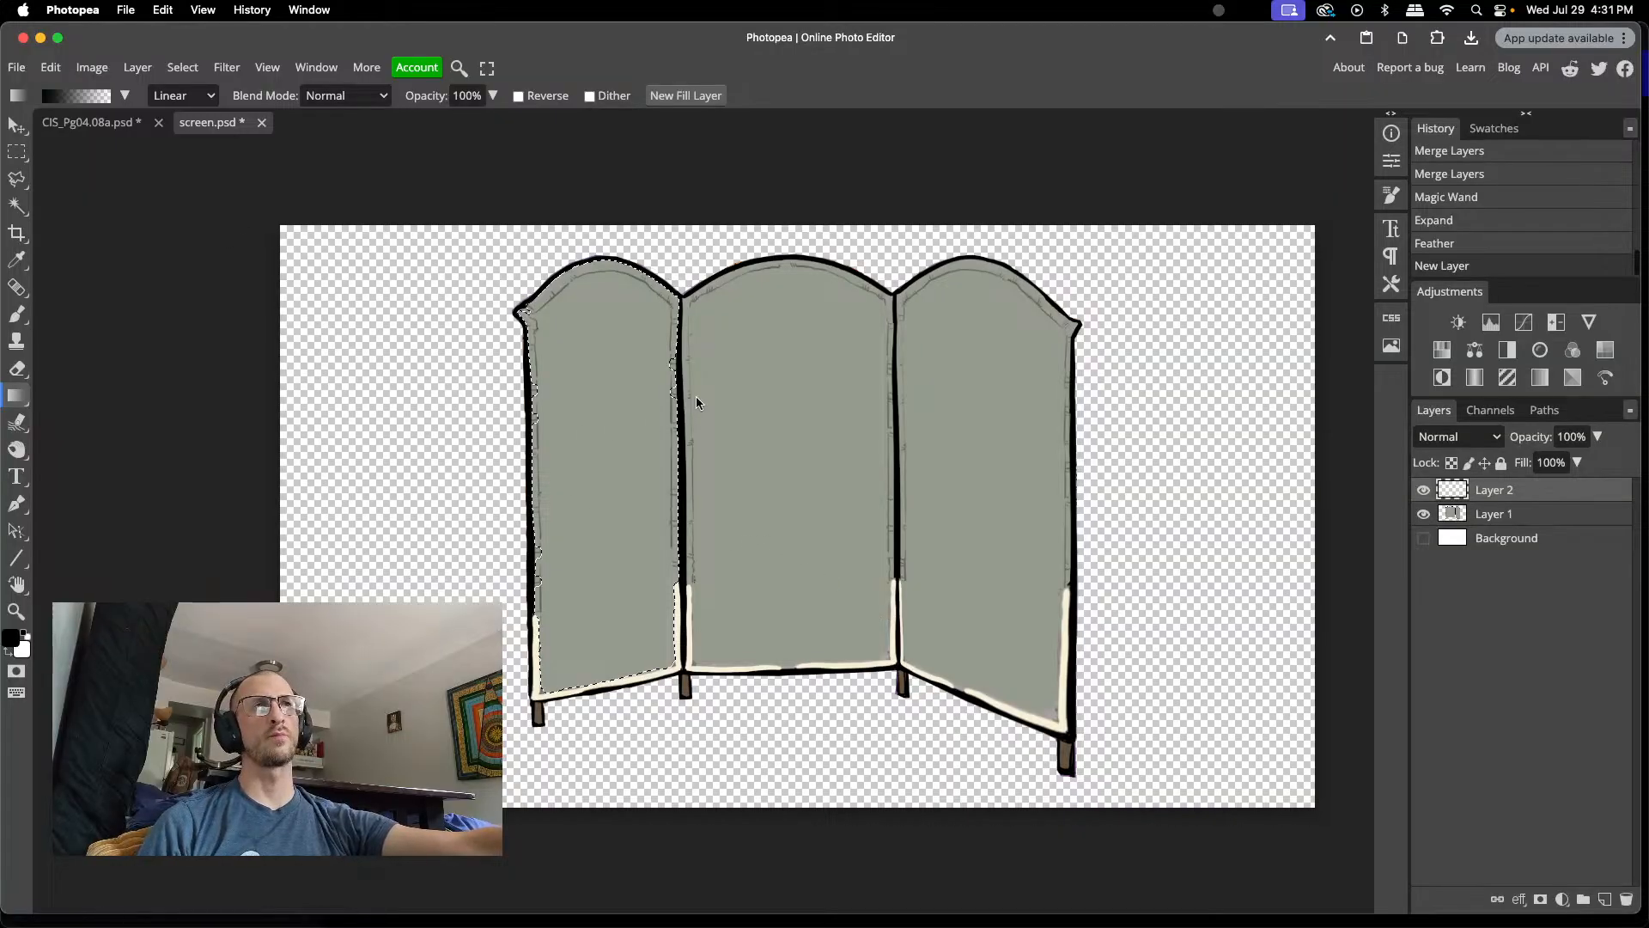
{"action": "left_click_drag", "start_coordinate": [765, 379], "coordinate": [591, 430]}
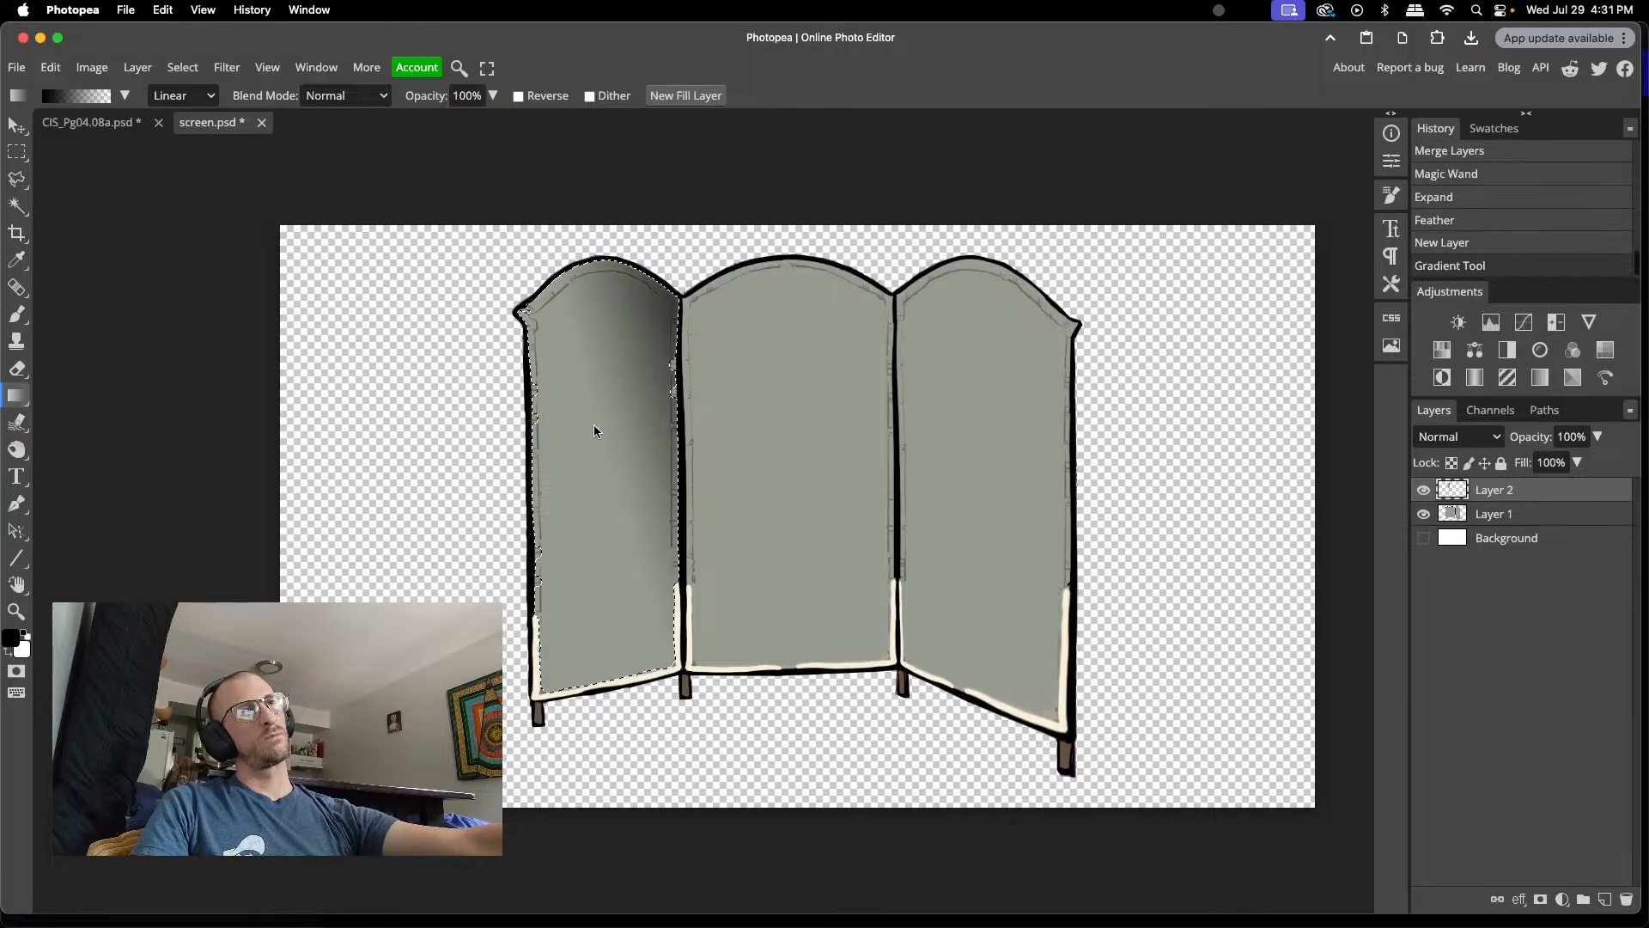
{"action": "key", "text": "super+z"}
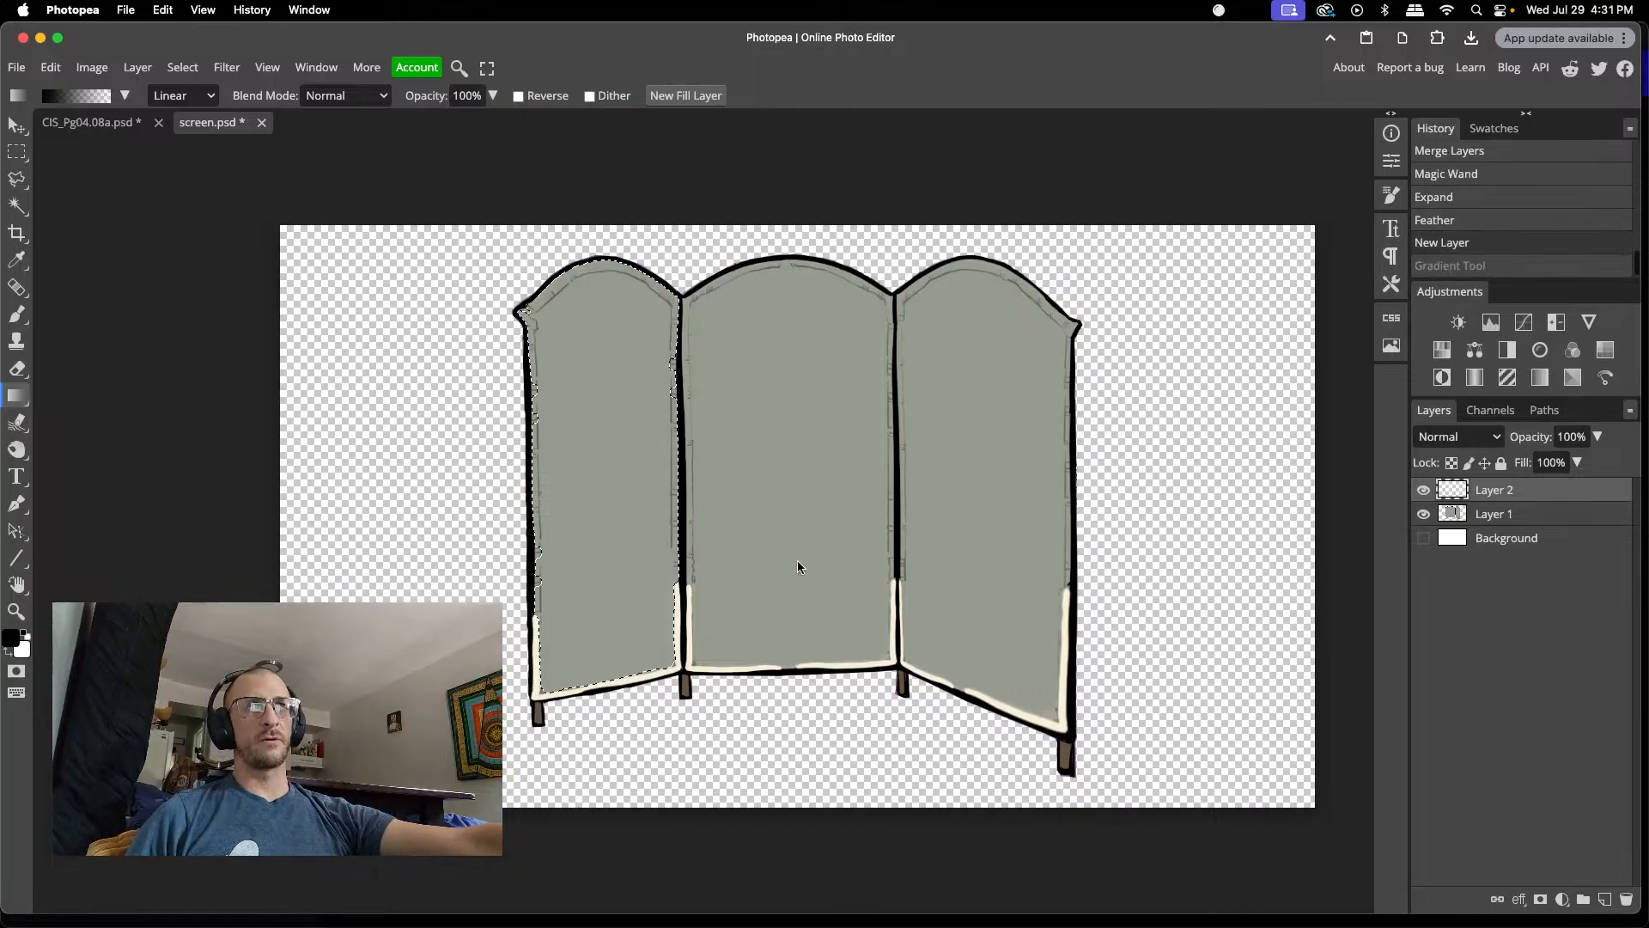
{"action": "left_click_drag", "start_coordinate": [798, 567], "coordinate": [587, 540]}
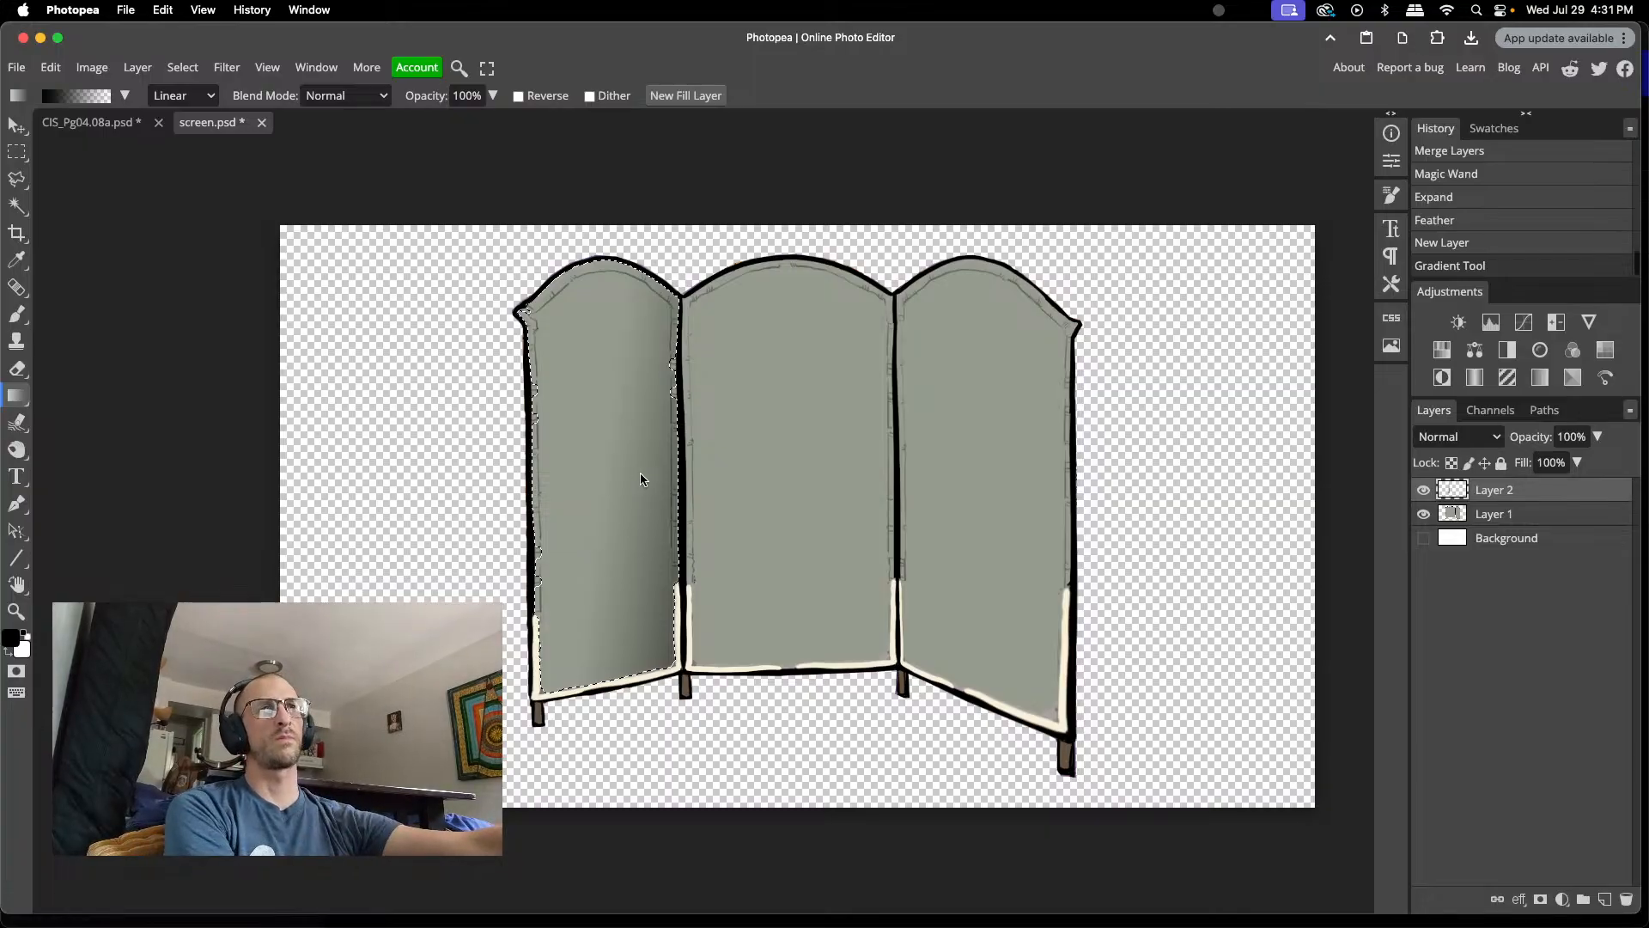
{"action": "key", "text": "super+d"}
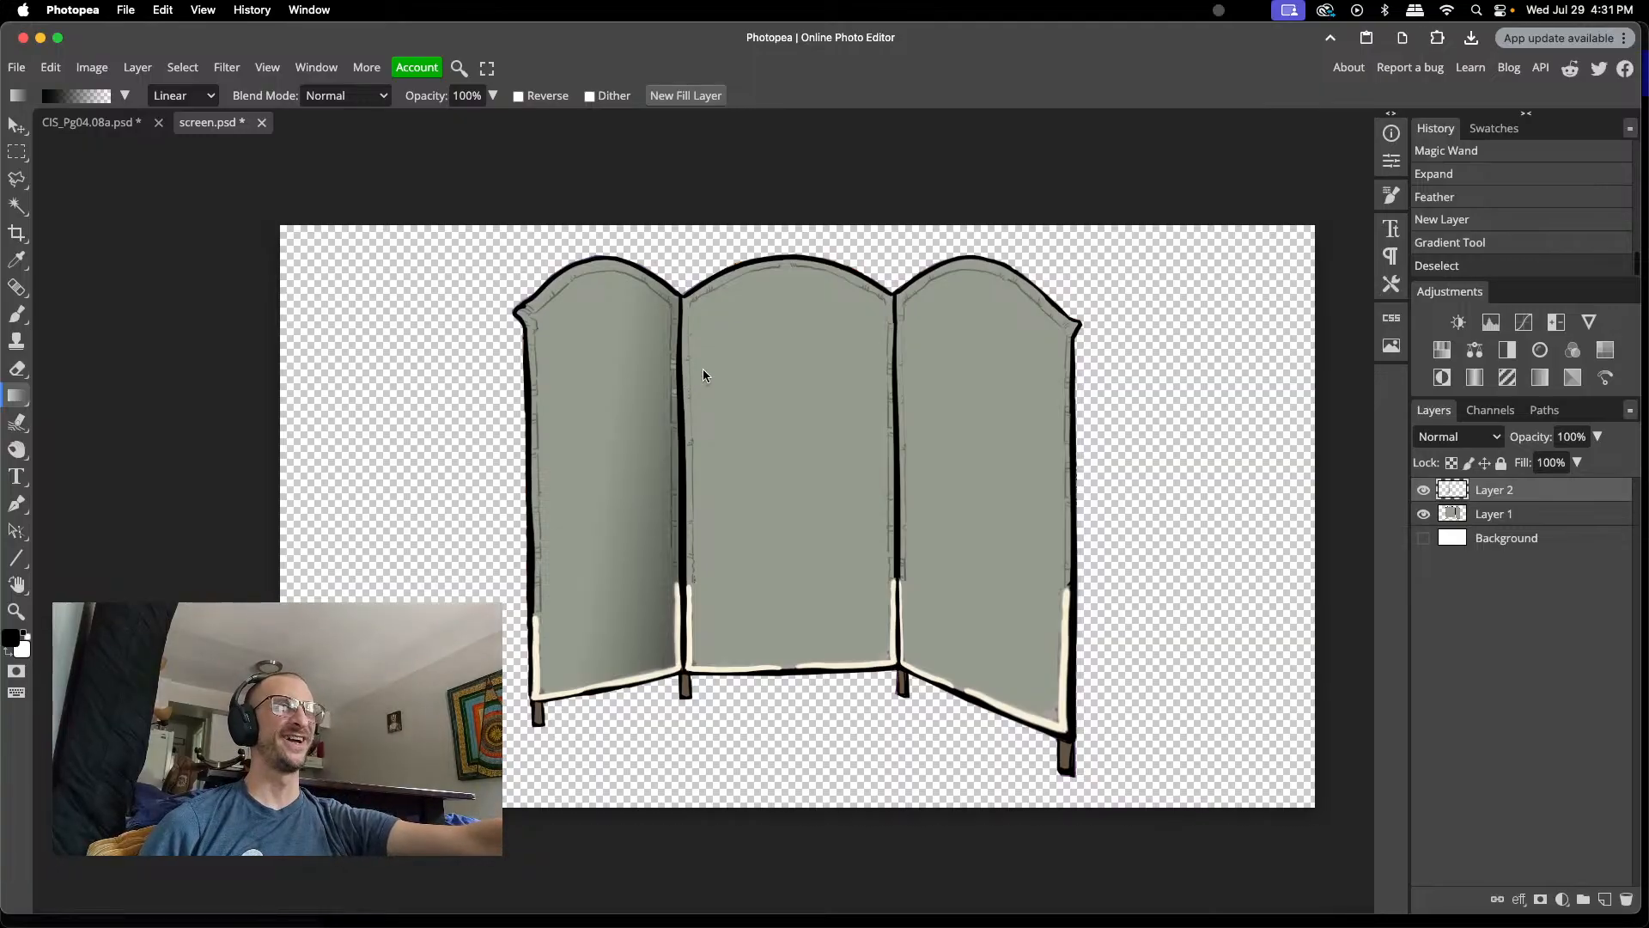
- Select the right panel's fill on Layer 1 with the Magic Wand and expand the selection
{"action": "left_click", "coordinate": [1512, 515]}
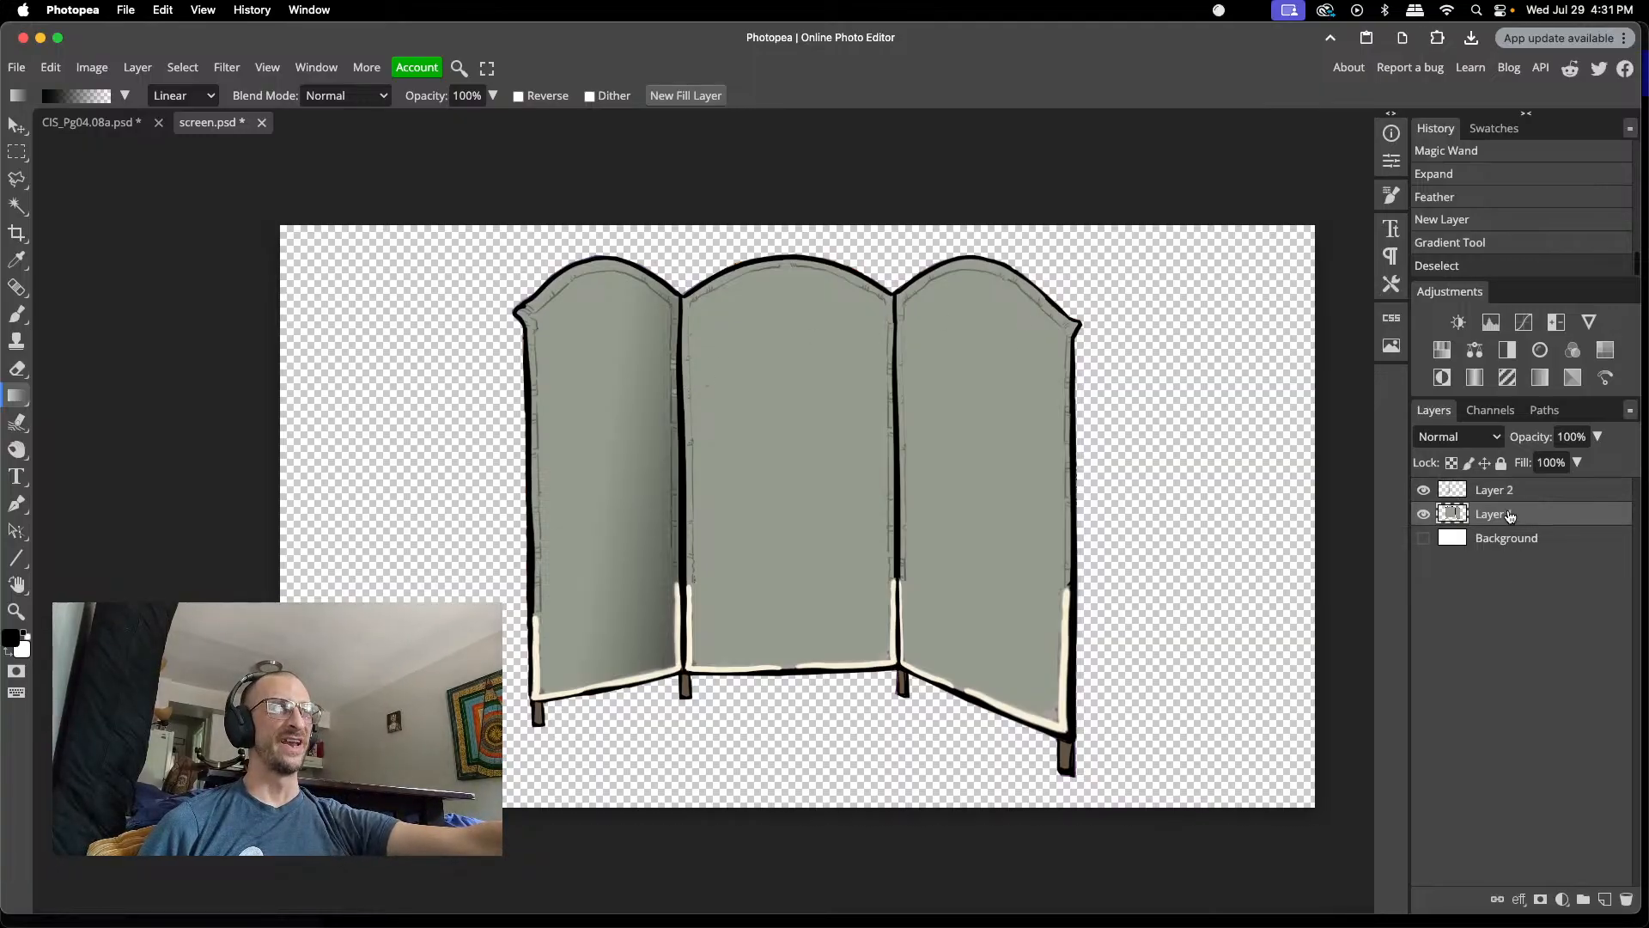
{"action": "key", "text": "w"}
{"action": "left_click", "coordinate": [963, 517]}
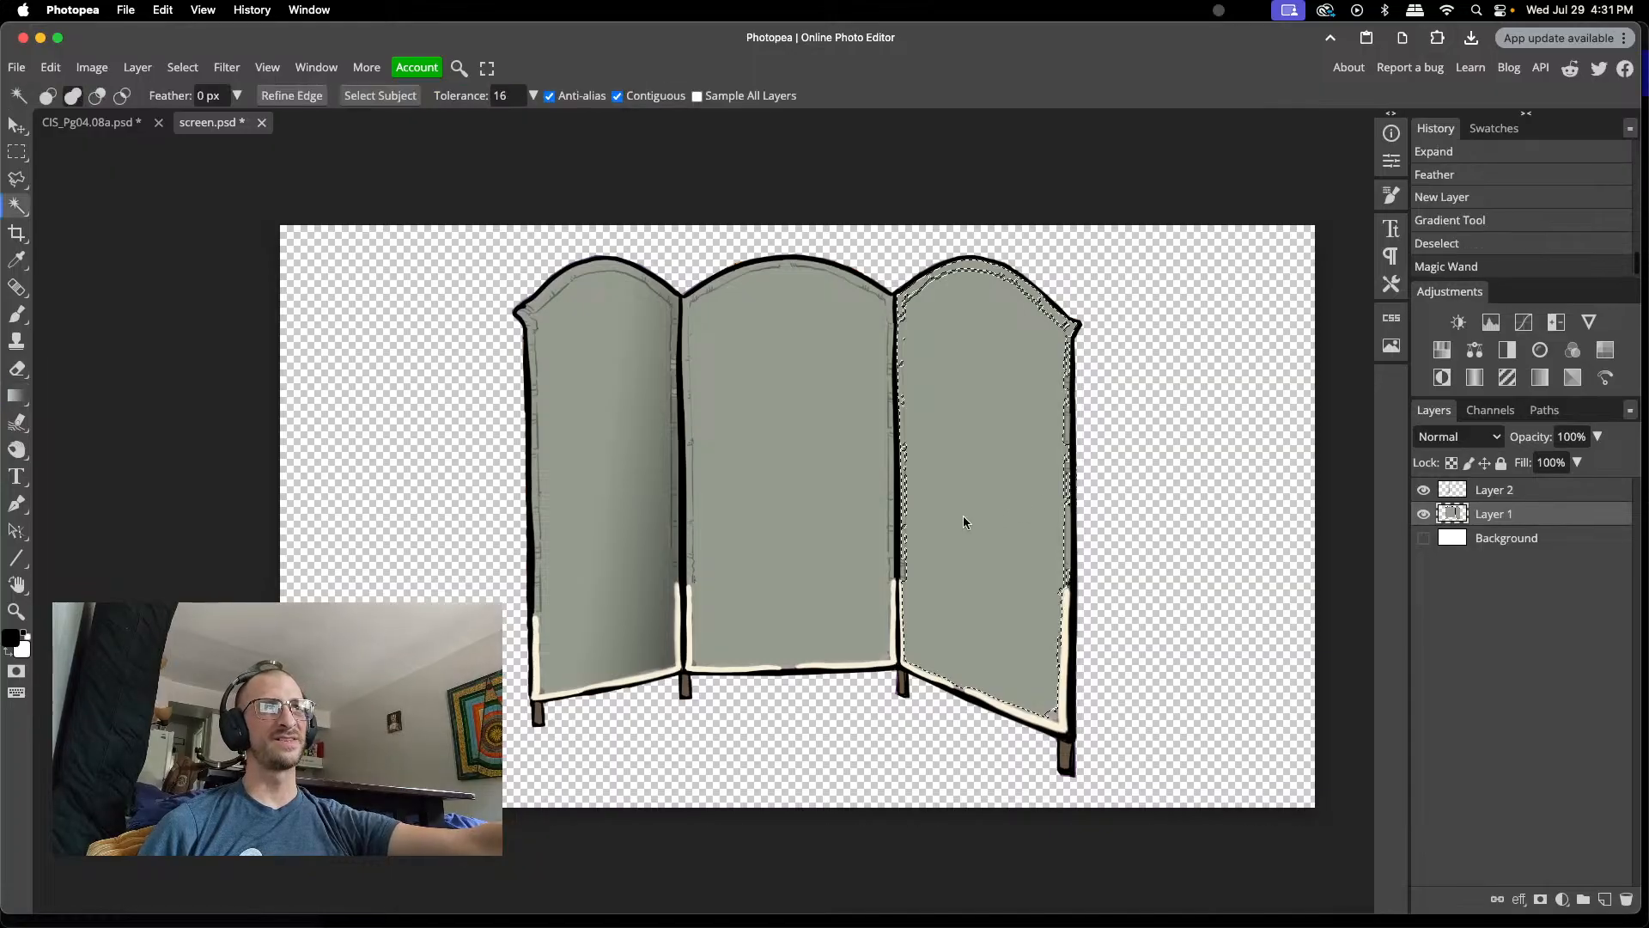
{"action": "left_click", "coordinate": [182, 67]}
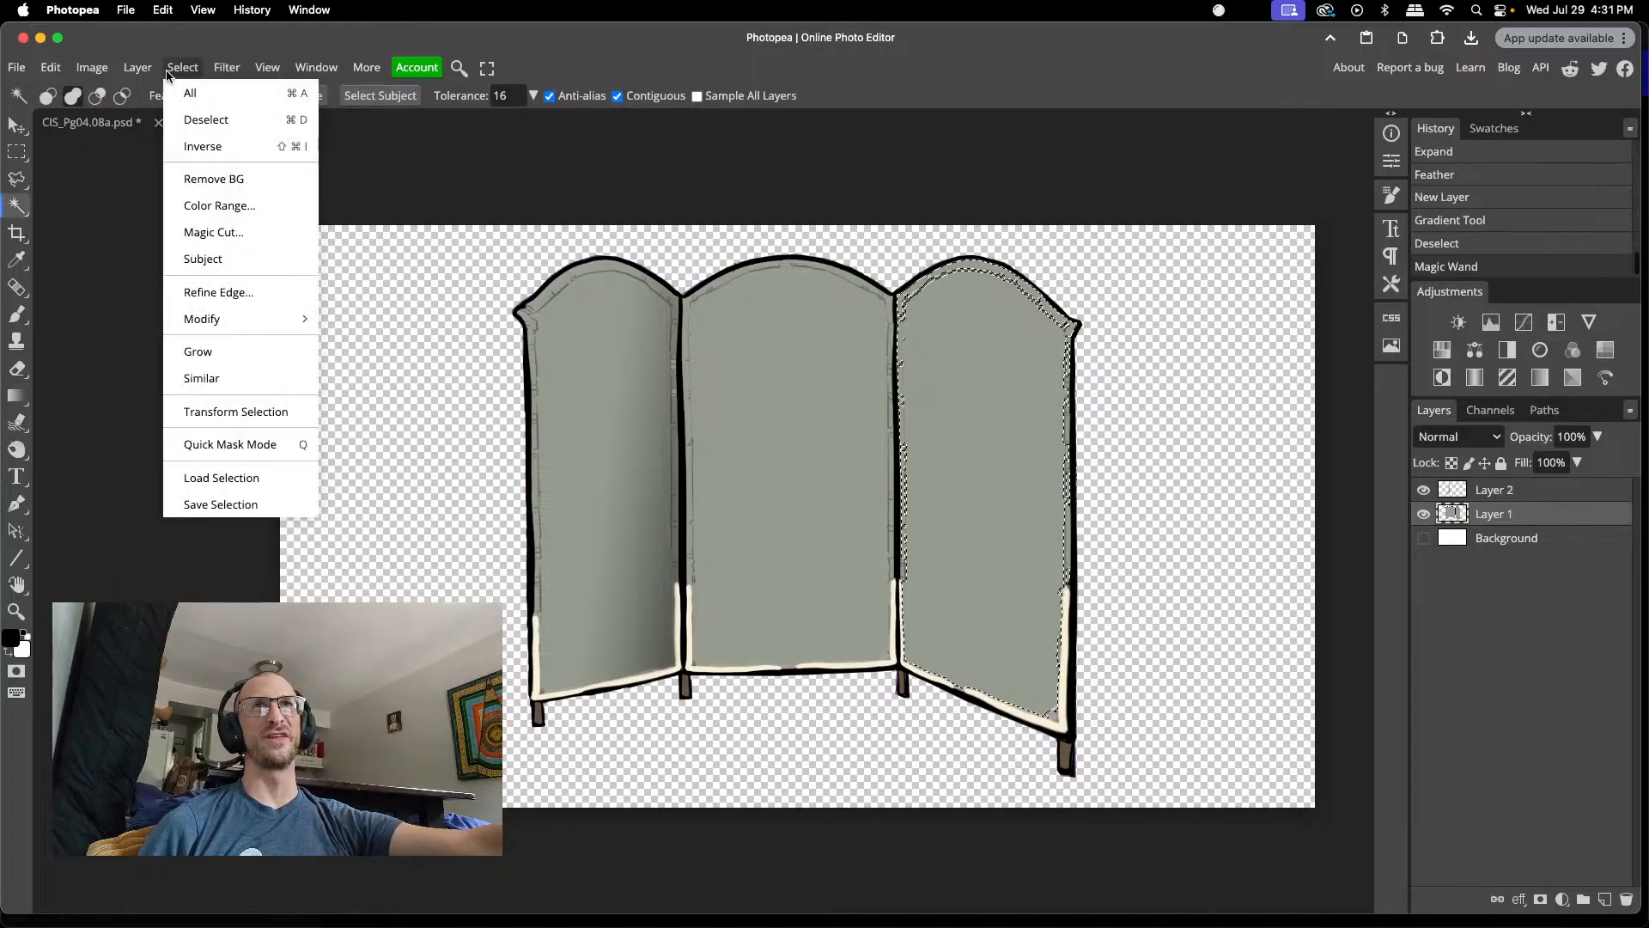
{"action": "mouse_move", "coordinate": [245, 318]}
{"action": "left_click", "coordinate": [391, 368]}
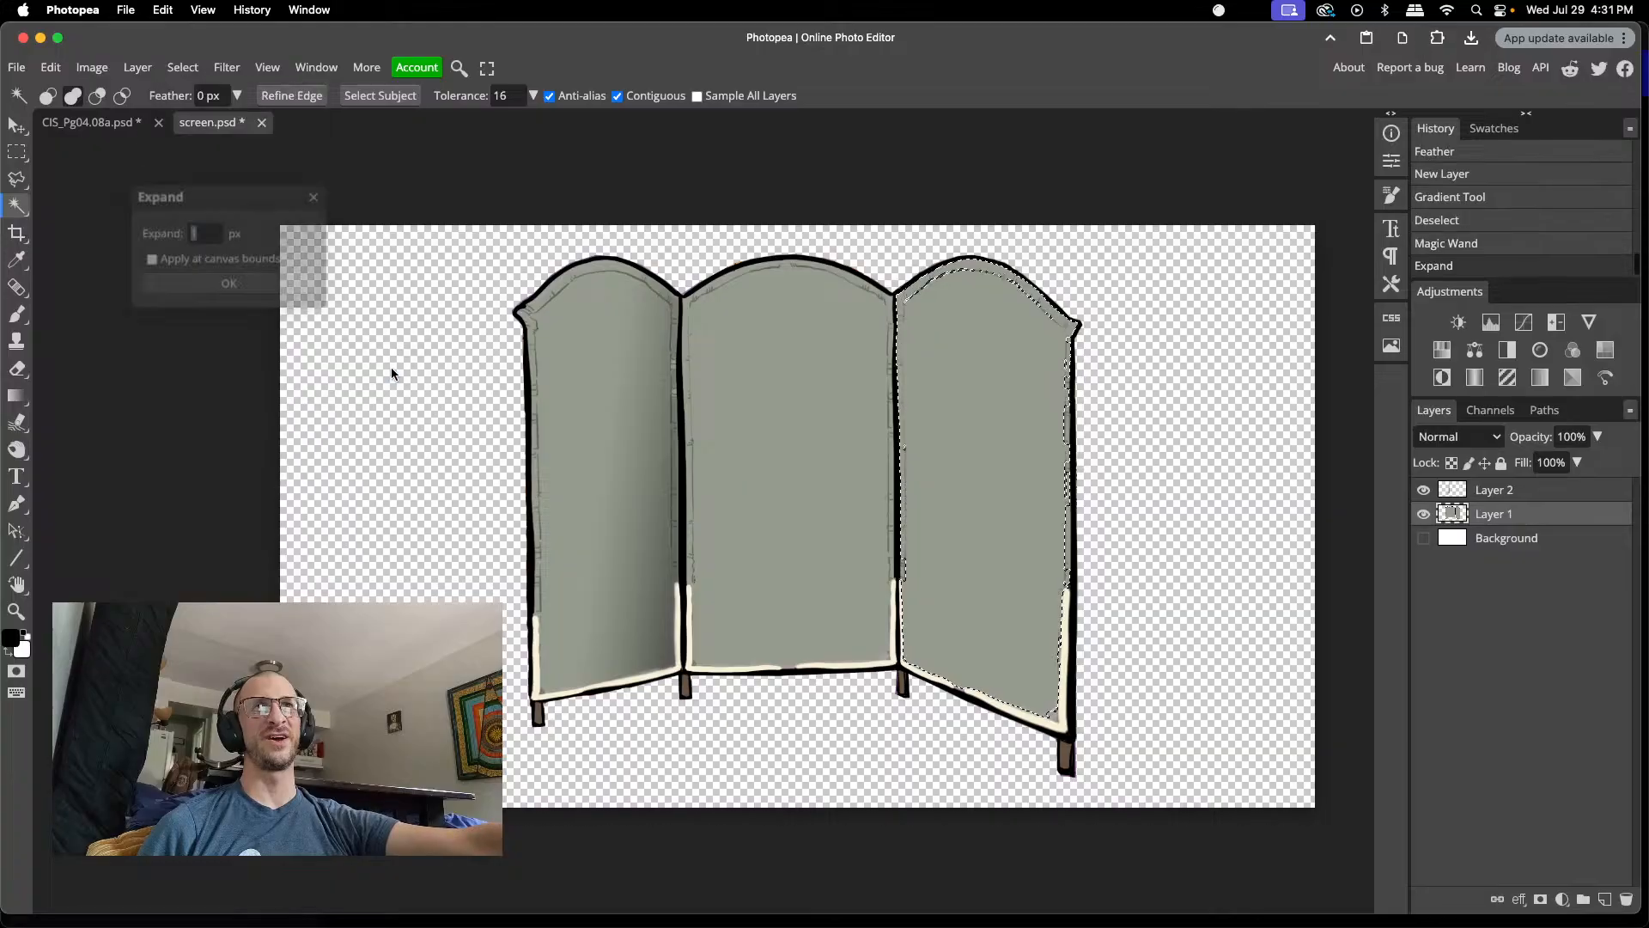
{"action": "left_click", "coordinate": [269, 280]}
- Feather the expanded right panel selection and switch to the Gradient tool on Layer 2
{"action": "left_click", "coordinate": [182, 67]}
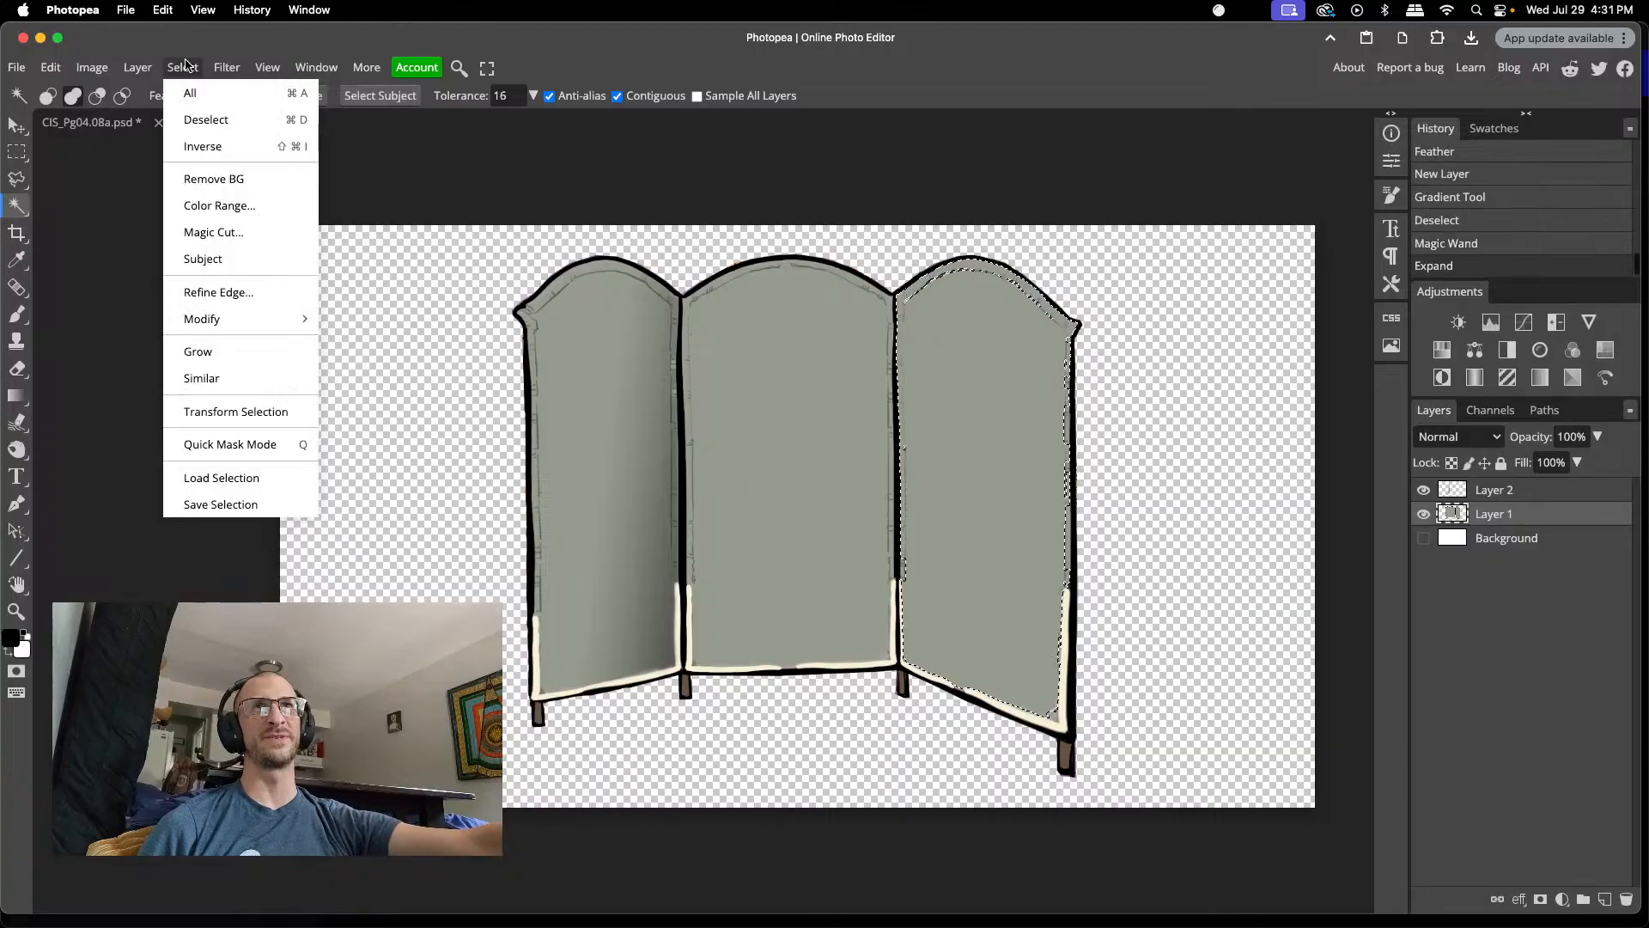
{"action": "mouse_move", "coordinate": [239, 319]}
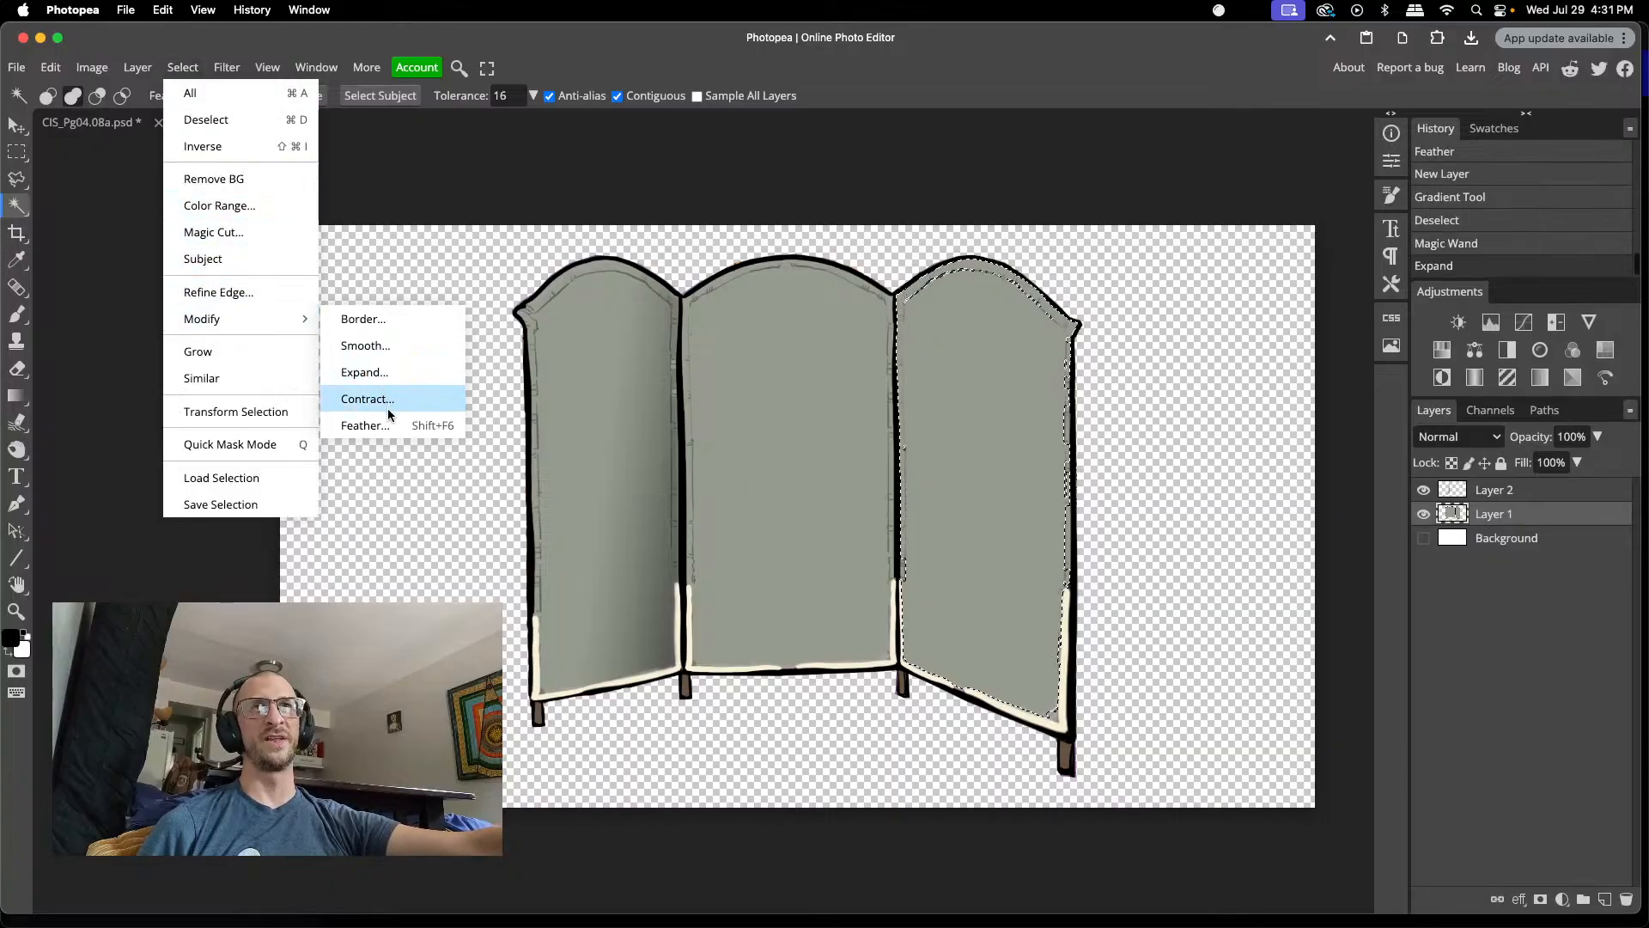
{"action": "left_click", "coordinate": [386, 421]}
{"action": "left_click", "coordinate": [263, 287]}
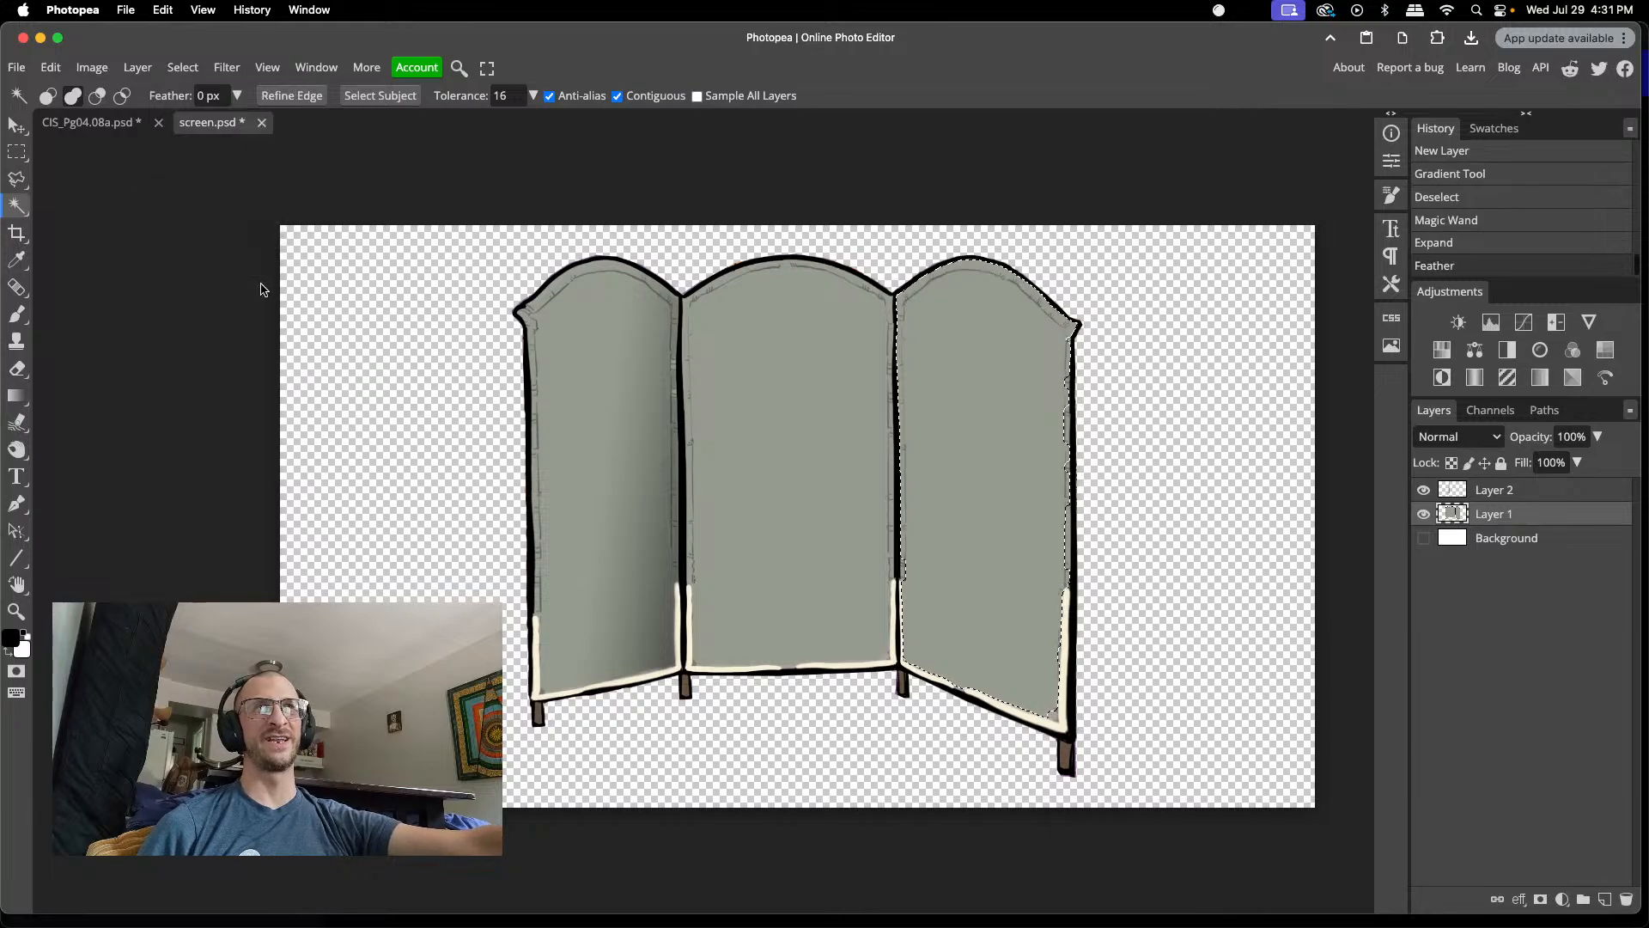
{"action": "left_click", "coordinate": [1530, 487]}
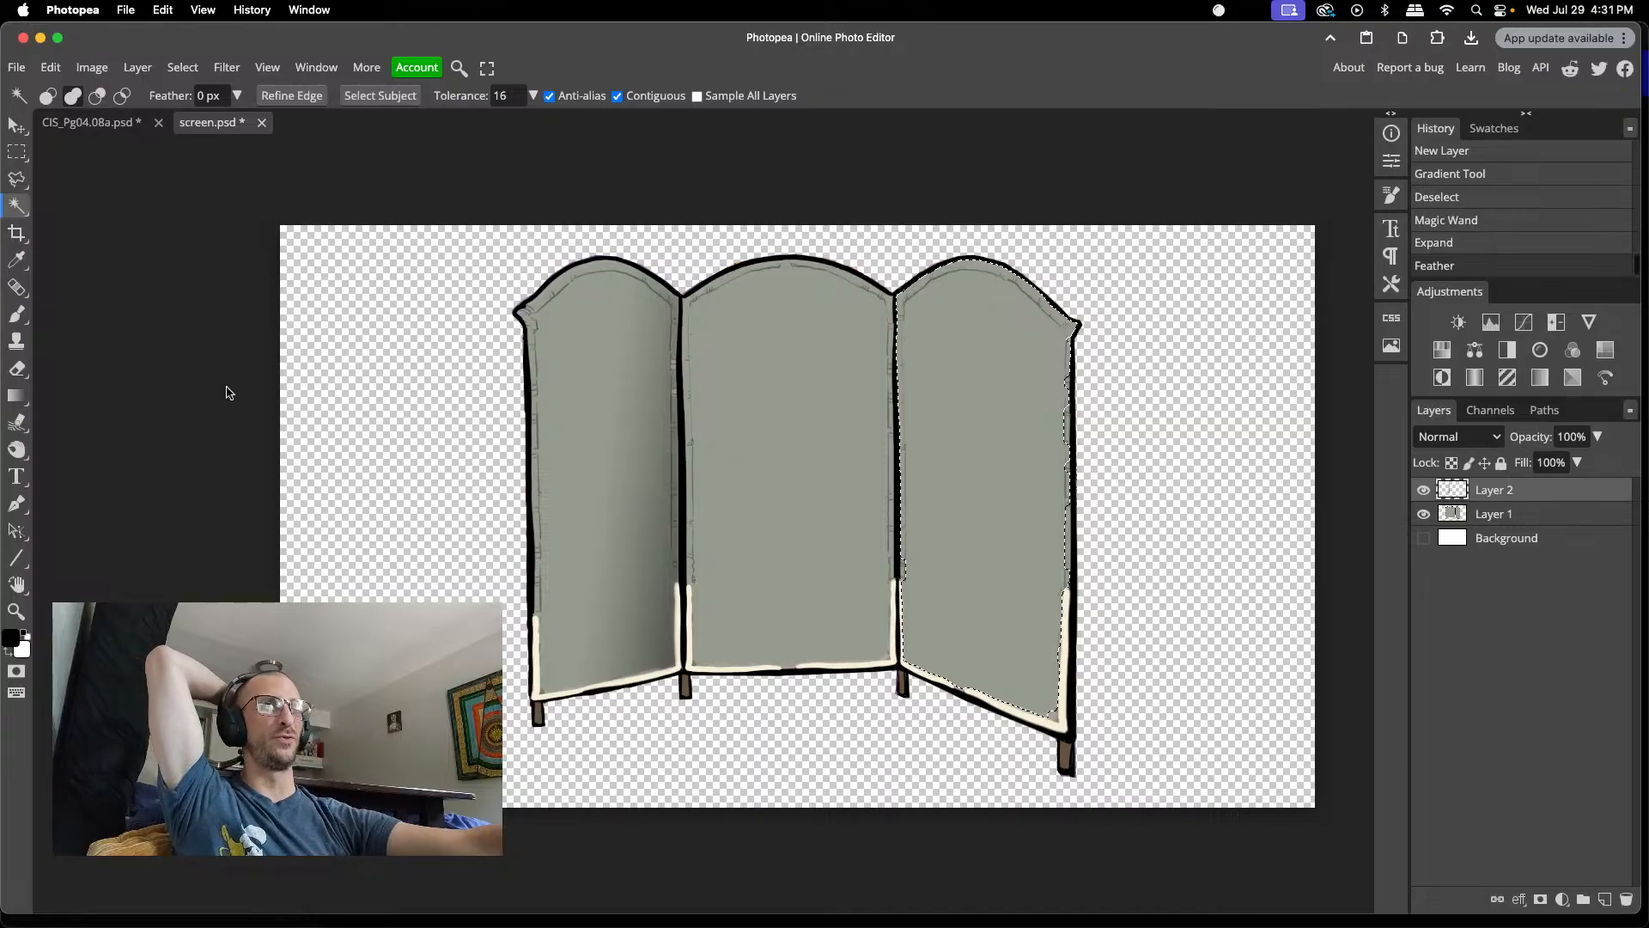
{"action": "left_click", "coordinate": [17, 396]}
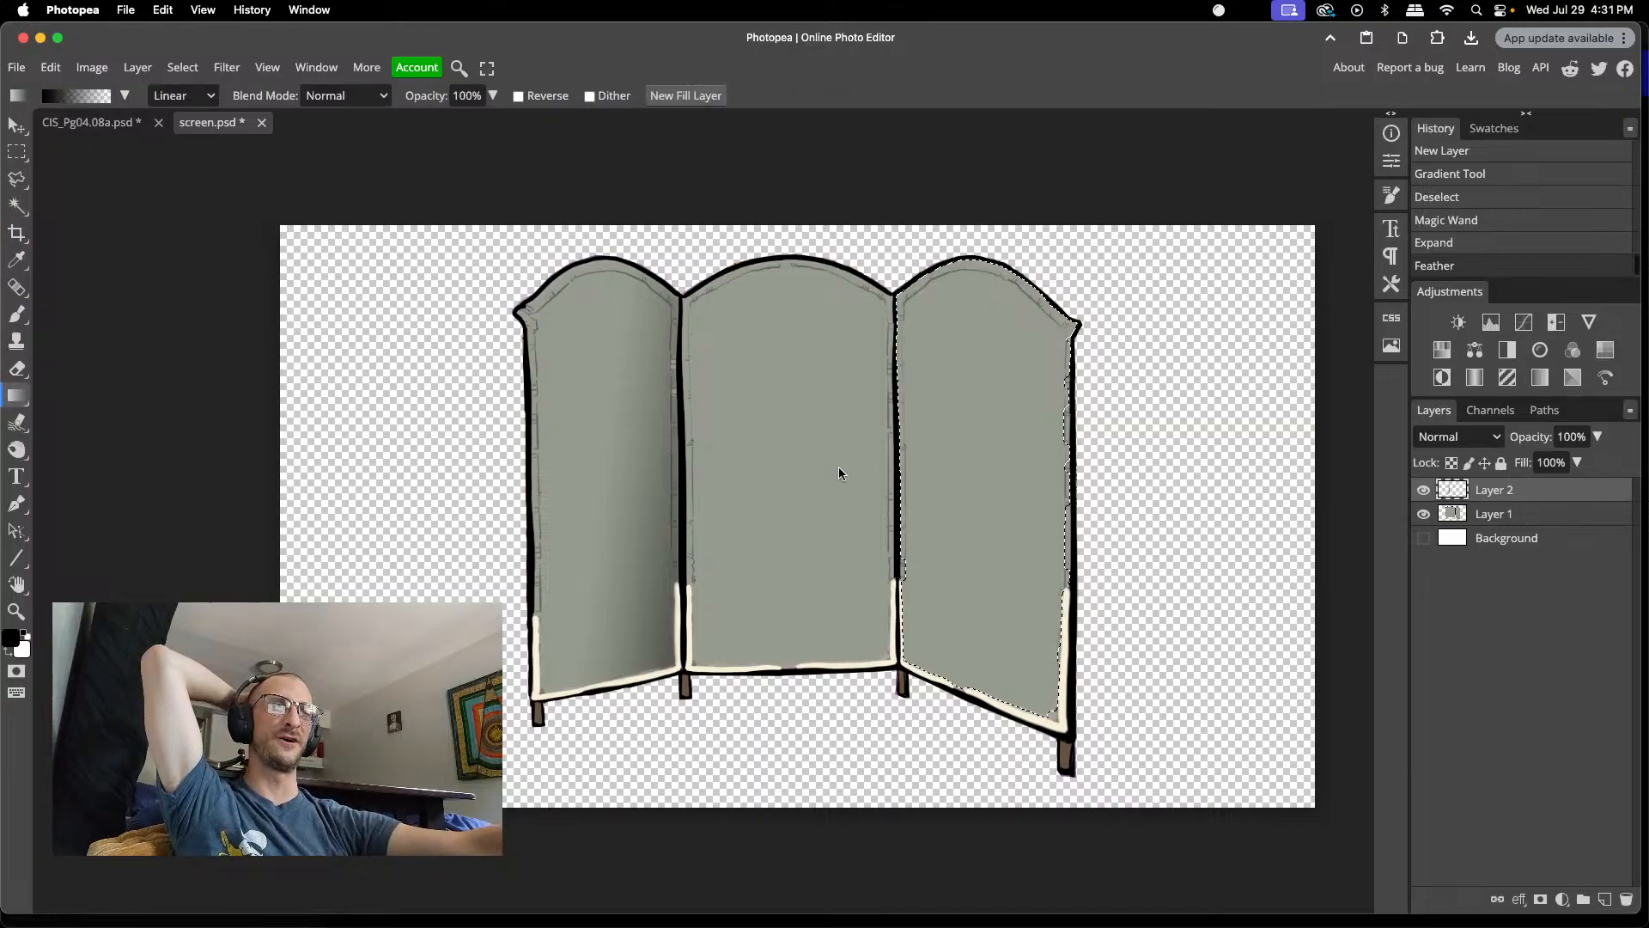
- Try five horizontal and slanted black-to-transparent gradients from the middle panel into the right panel on Layer 2, undoing each one
{"action": "left_click_drag", "start_coordinate": [832, 468], "coordinate": [978, 469]}
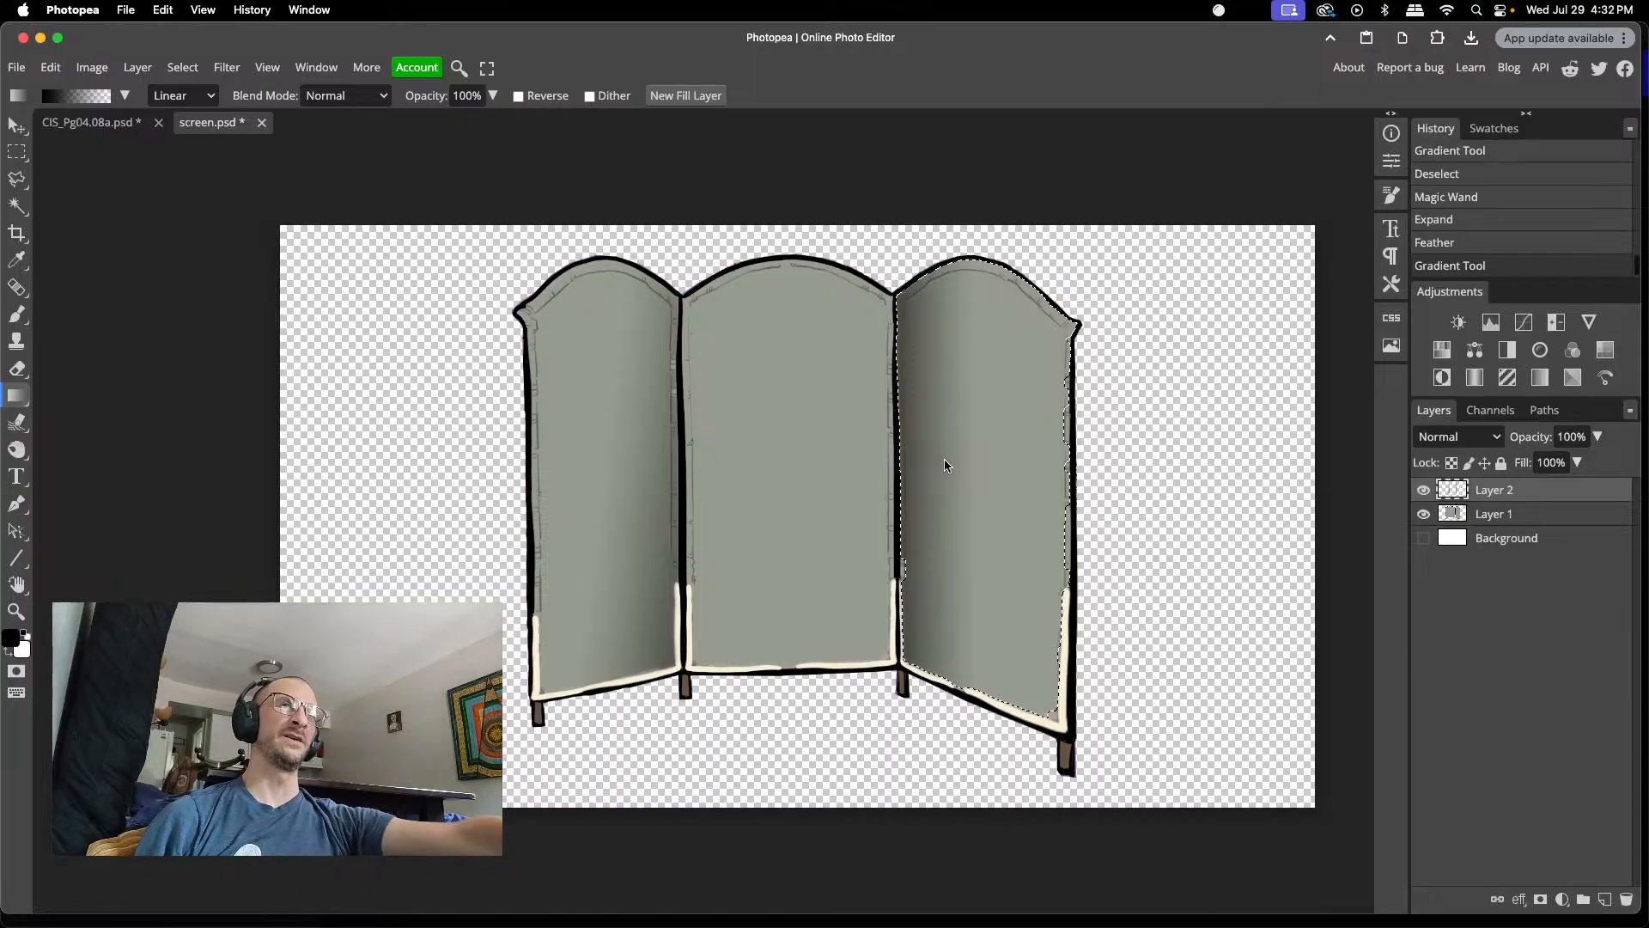
{"action": "key", "text": "super+z"}
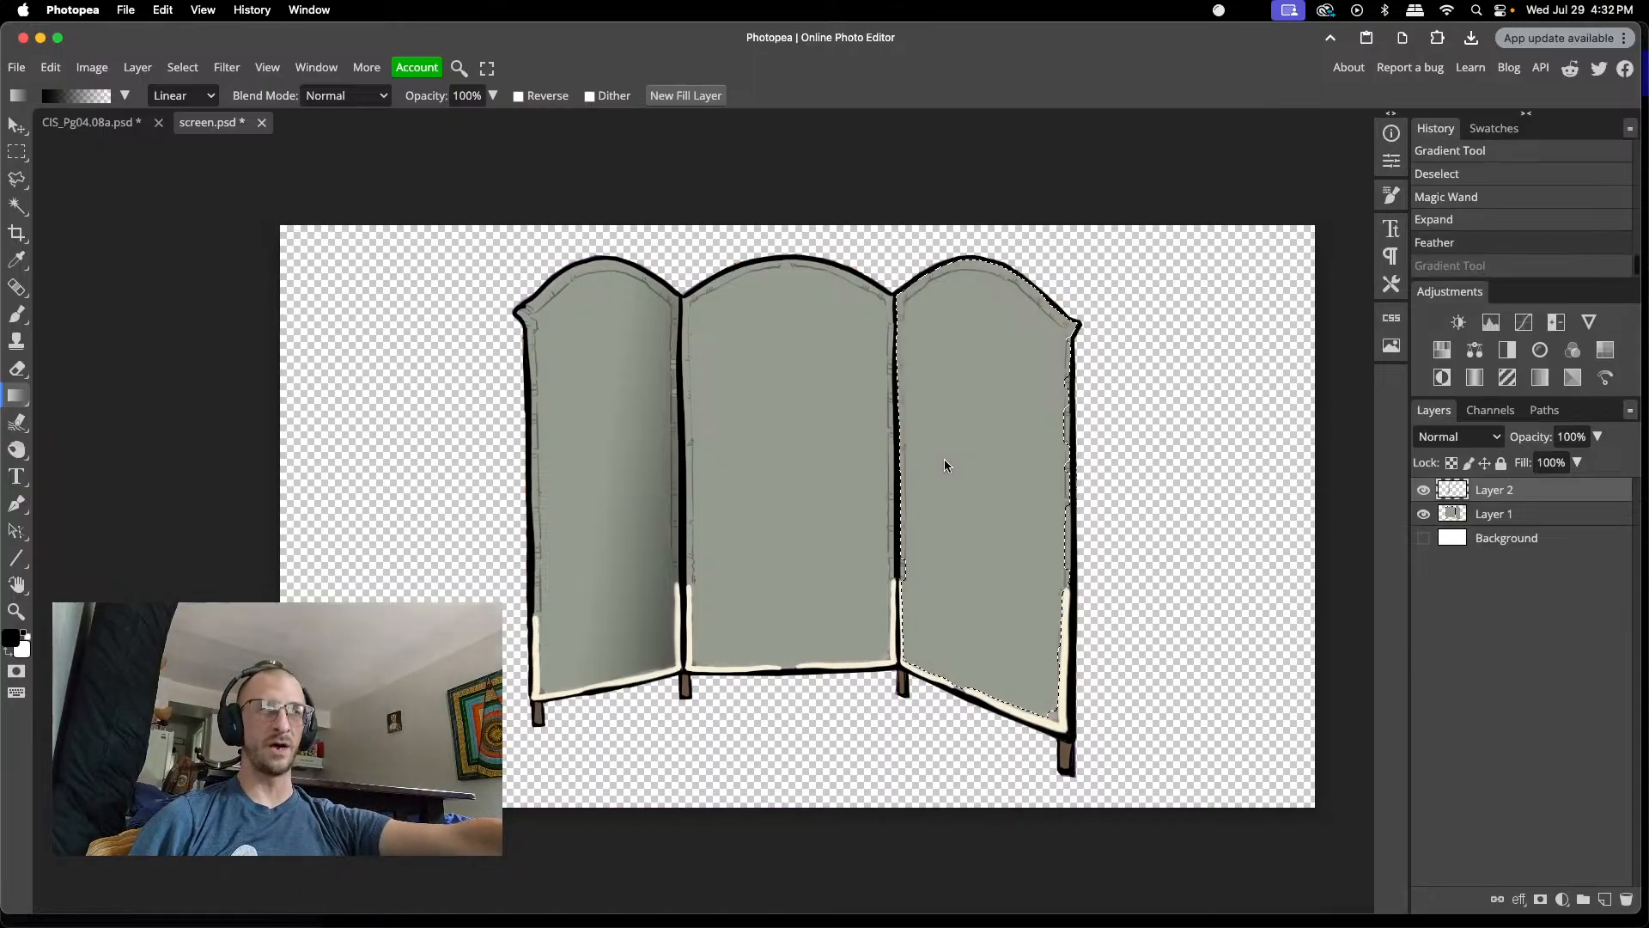
{"action": "left_click_drag", "start_coordinate": [942, 451], "coordinate": [976, 482]}
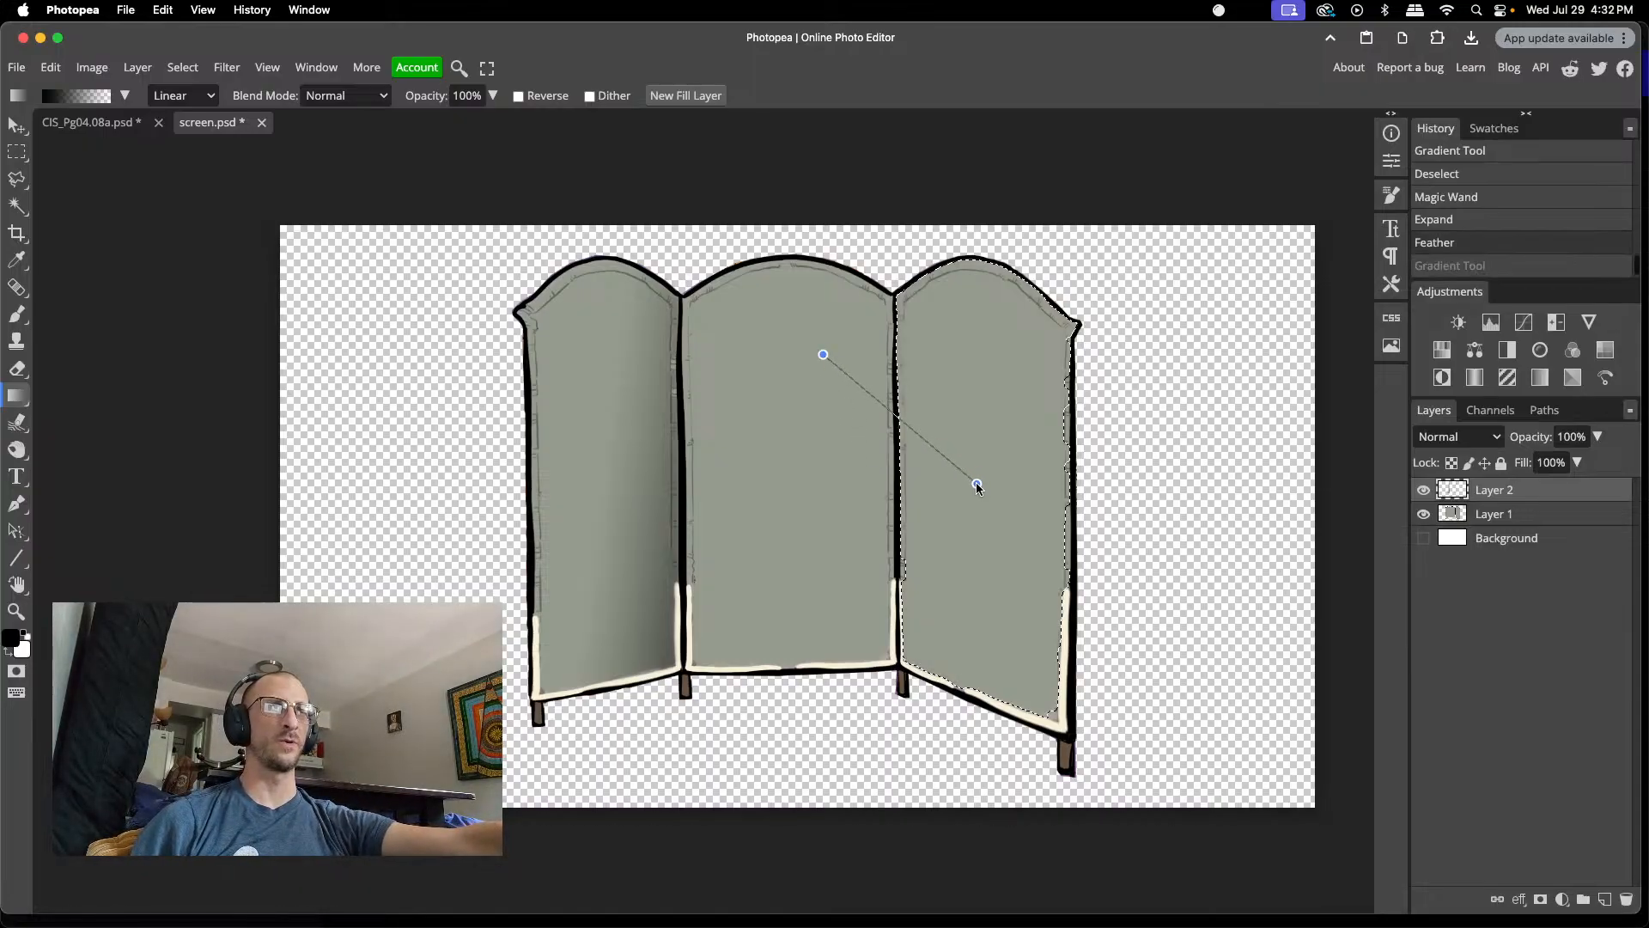
{"action": "key", "text": "super+z"}
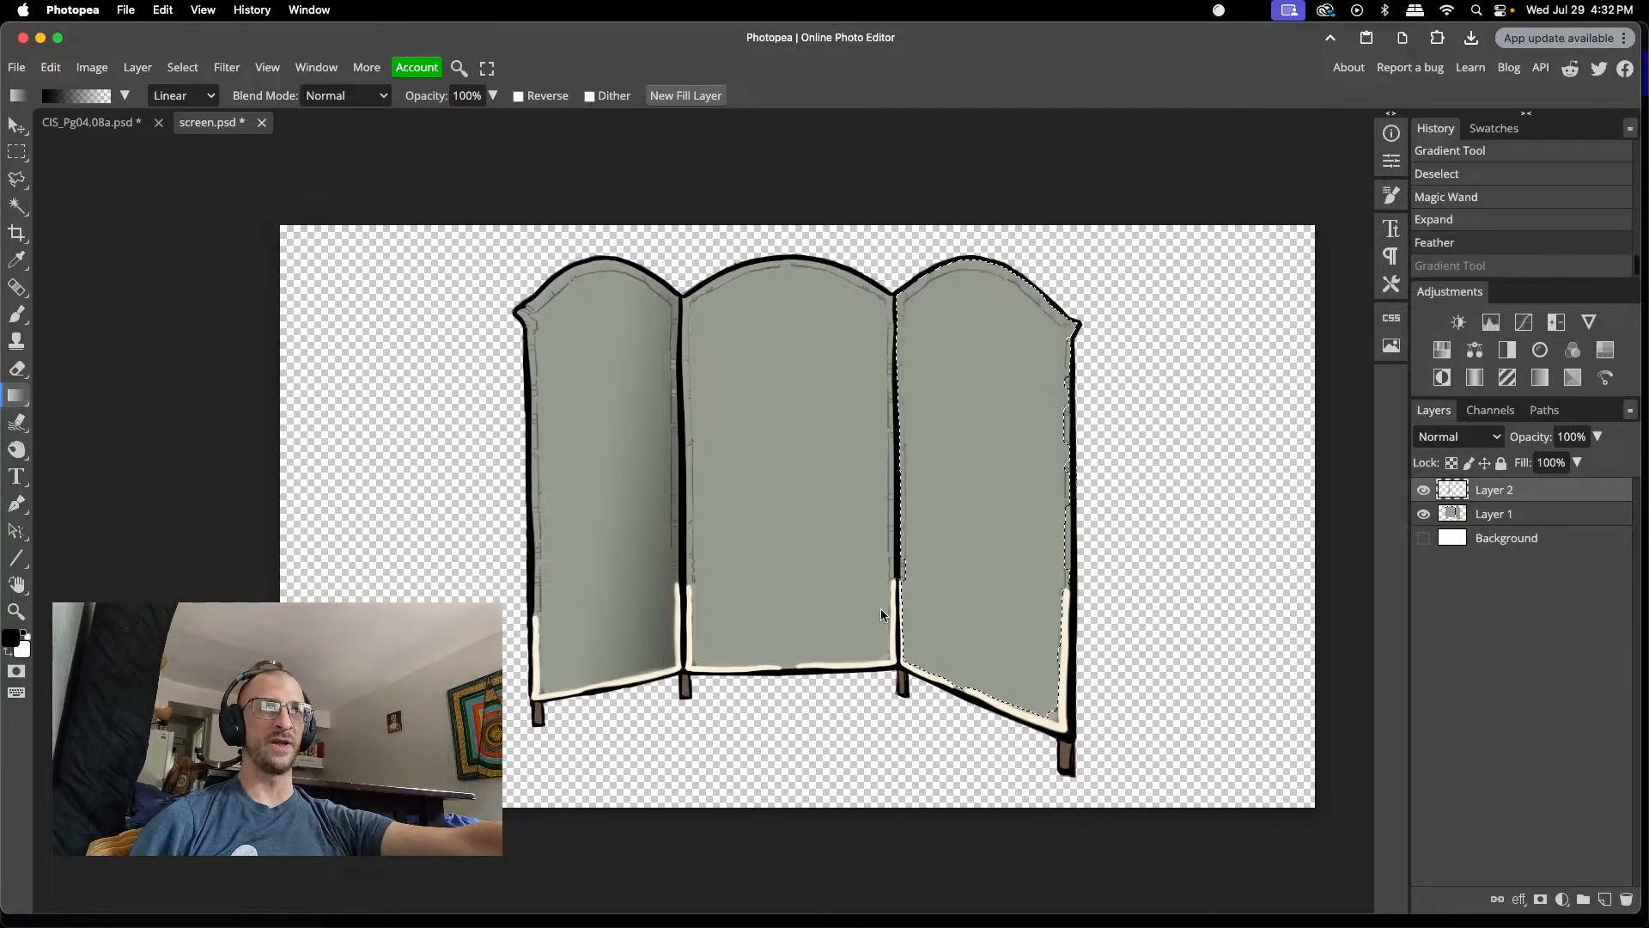
{"action": "left_click_drag", "start_coordinate": [902, 606], "coordinate": [963, 567]}
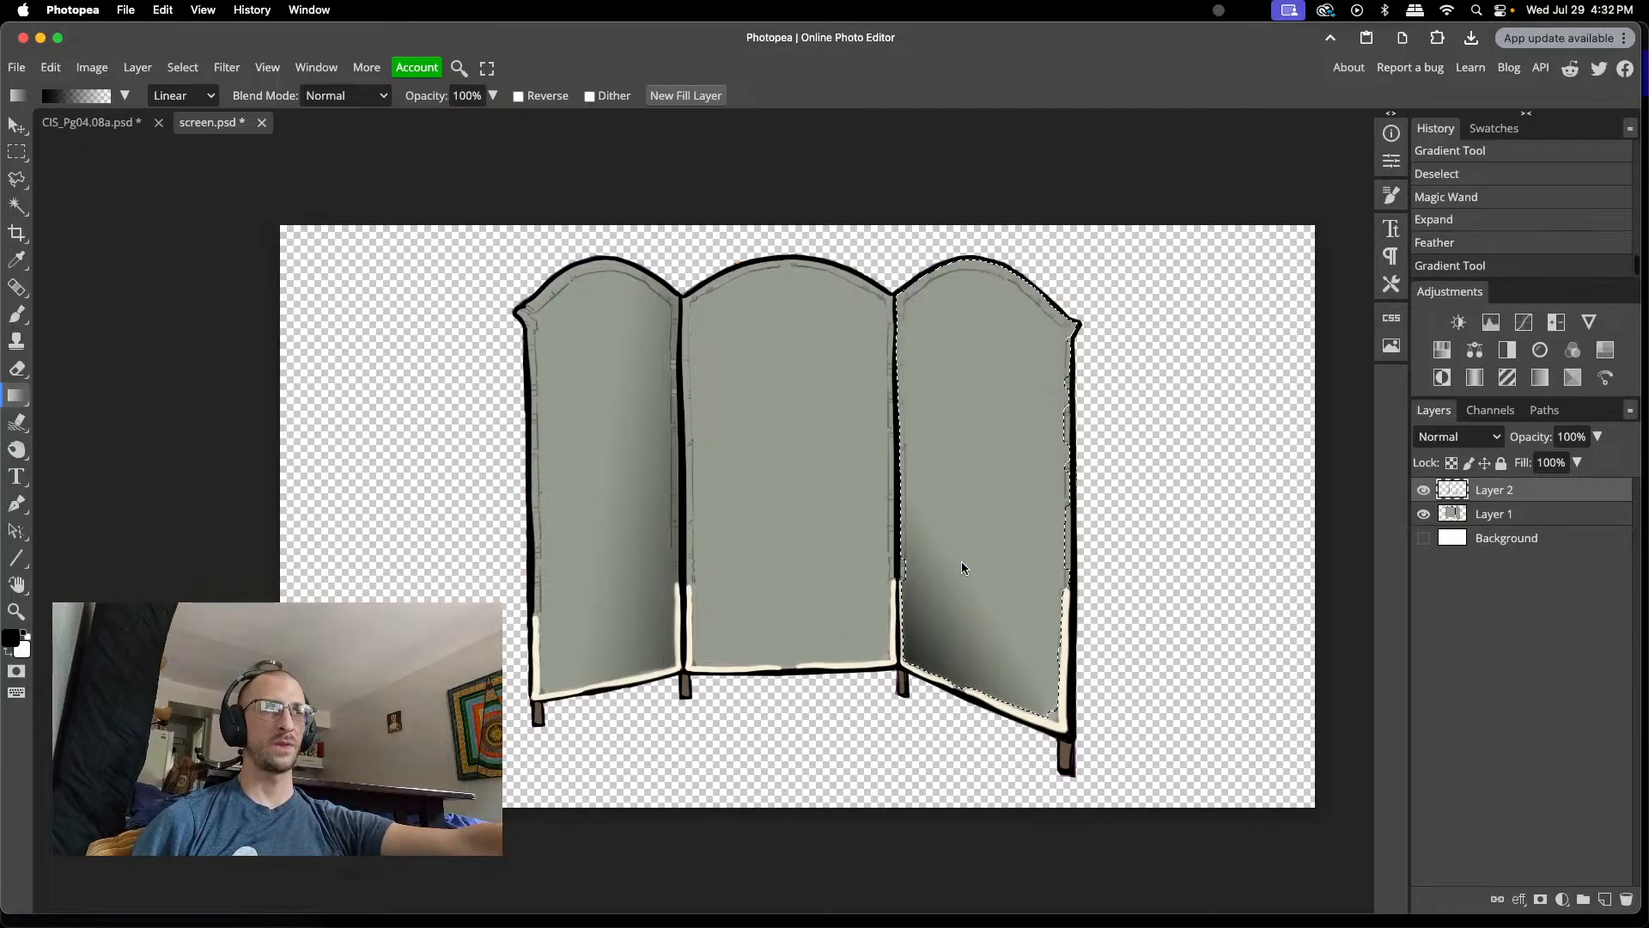
{"action": "key", "text": "super+z"}
{"action": "left_click_drag", "start_coordinate": [810, 609], "coordinate": [961, 522]}
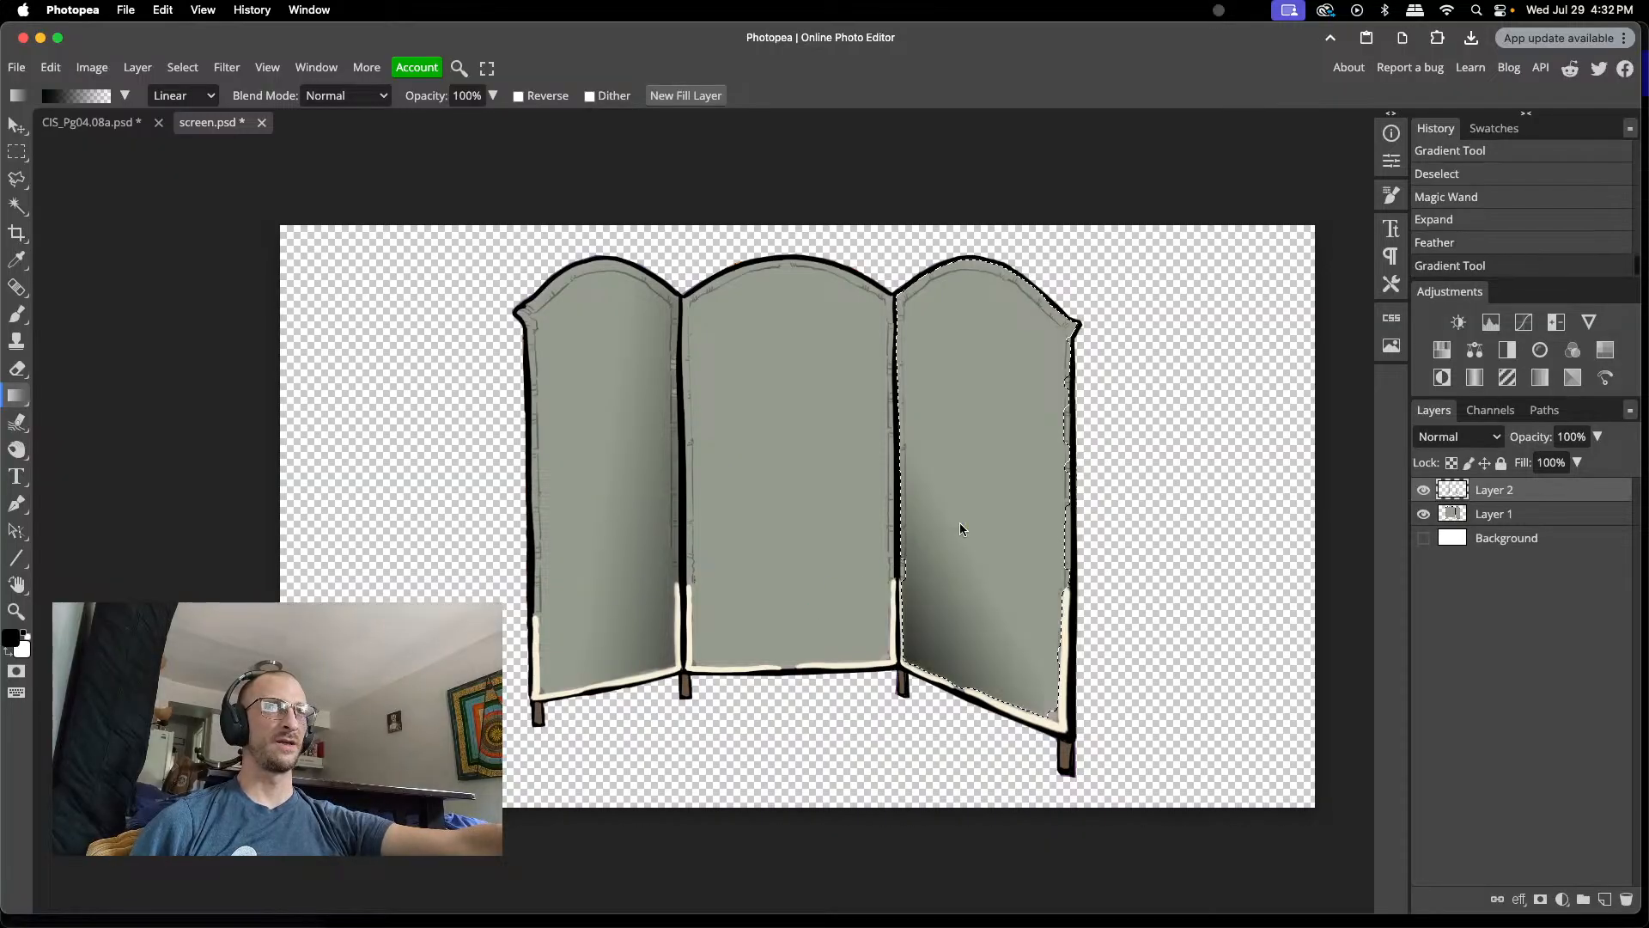
{"action": "key", "text": "super+z"}
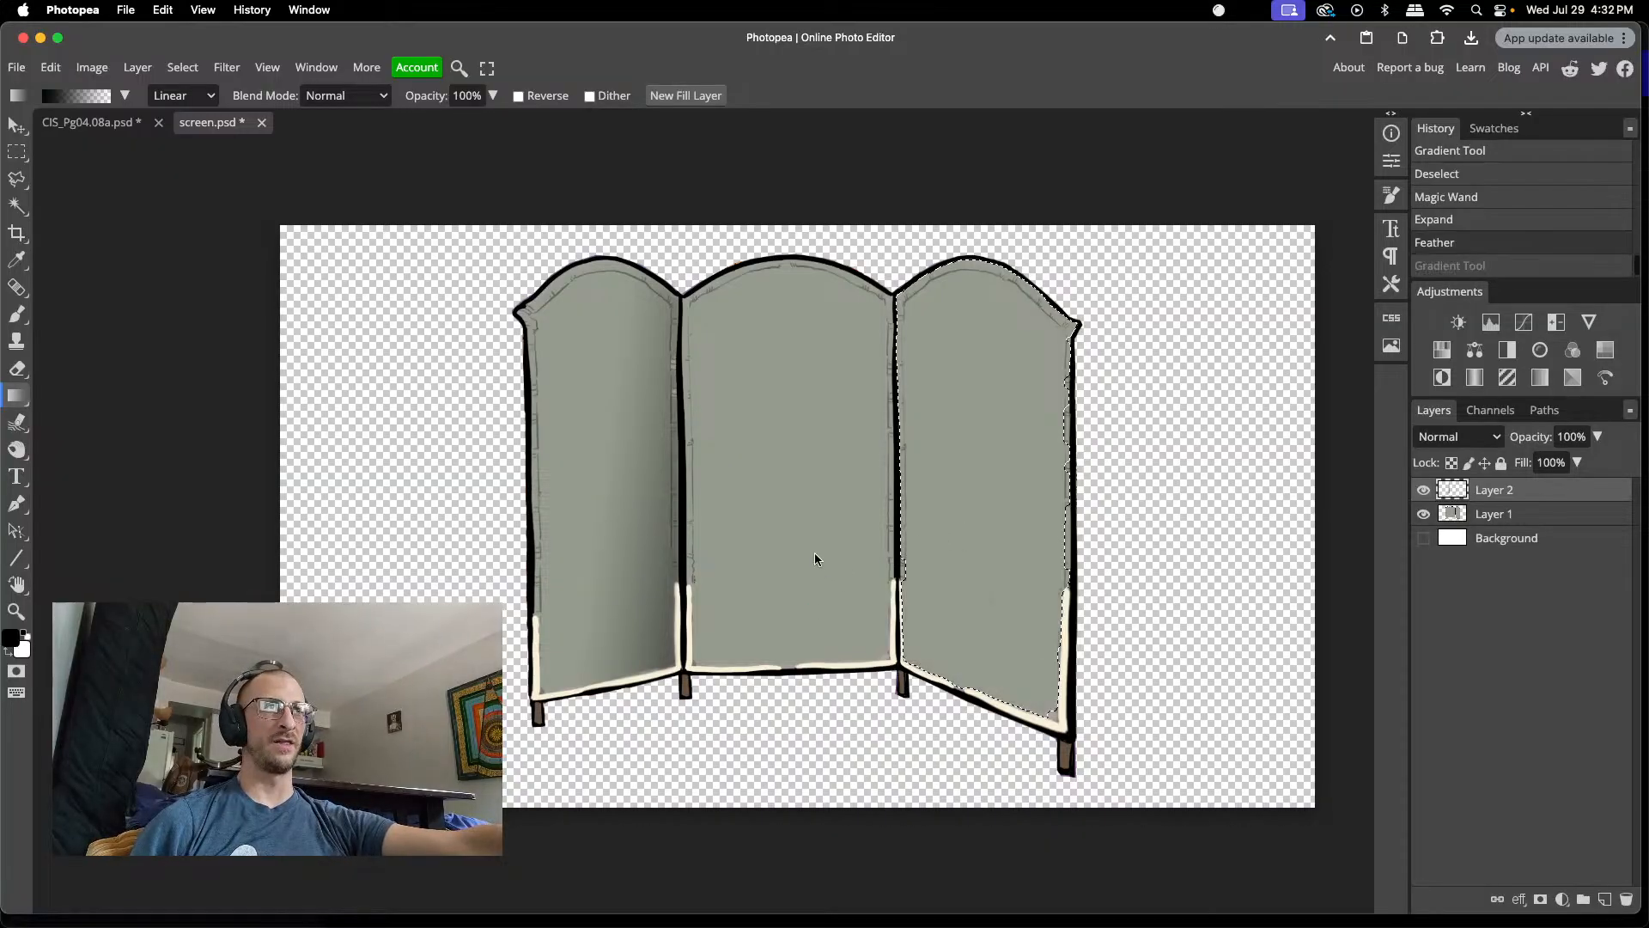
{"action": "mouse_move", "coordinate": [815, 557]}
{"action": "left_mouse_down"}
{"action": "mouse_move", "coordinate": [952, 471]}
{"action": "mouse_move", "coordinate": [985, 479]}
{"action": "left_mouse_up"}
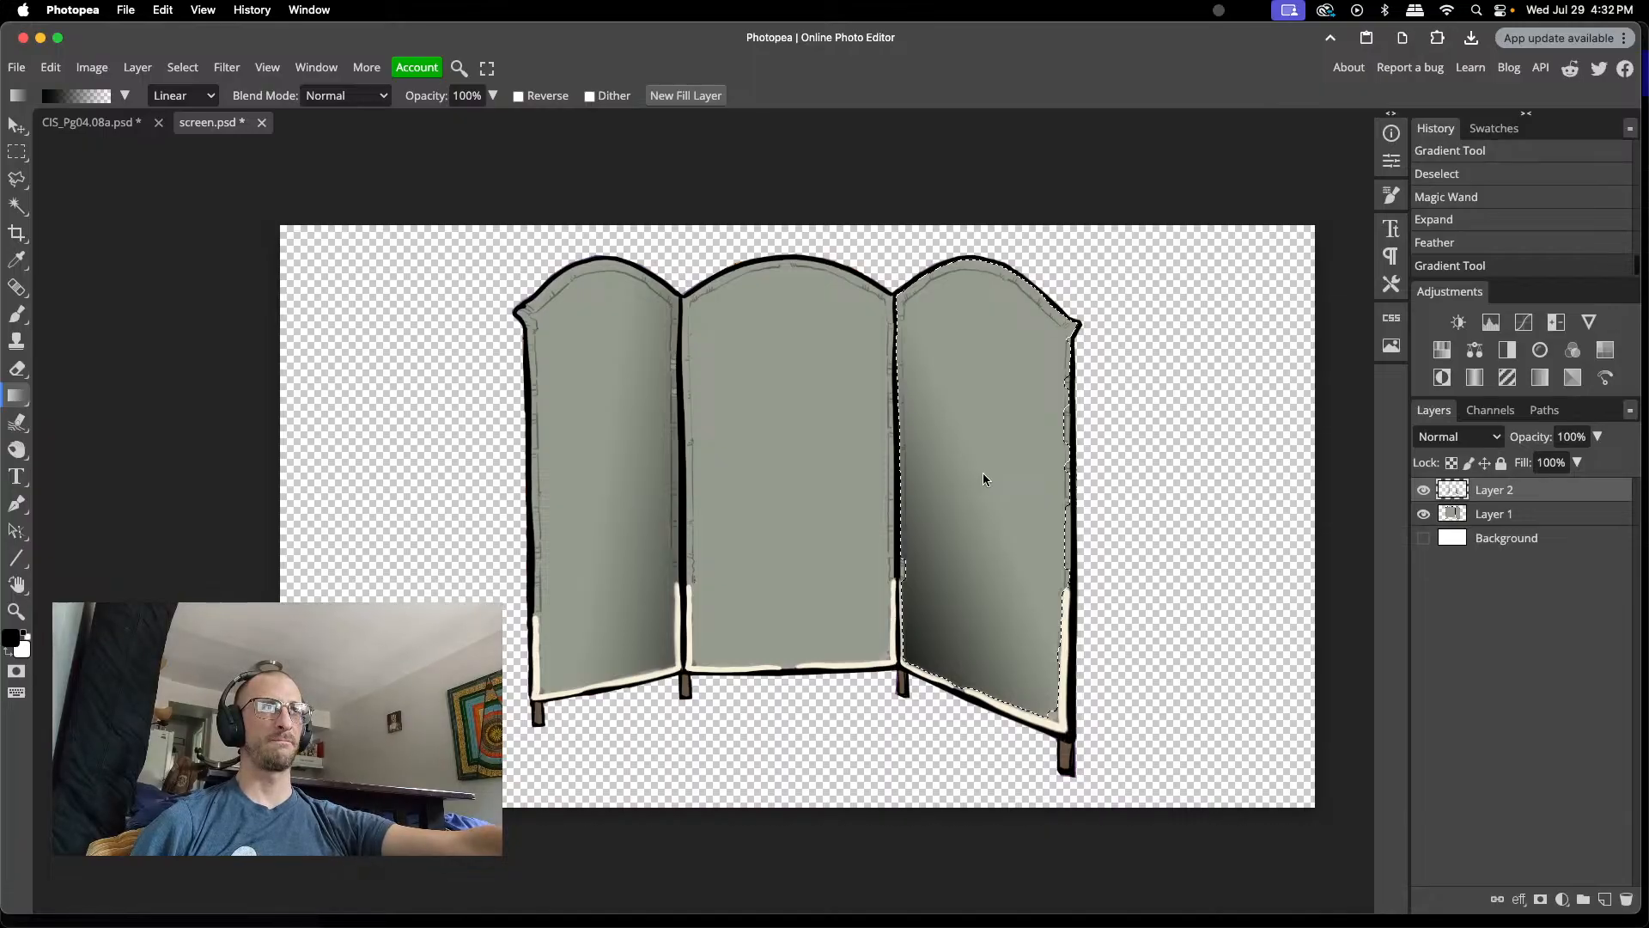
{"action": "key", "text": "super+z"}
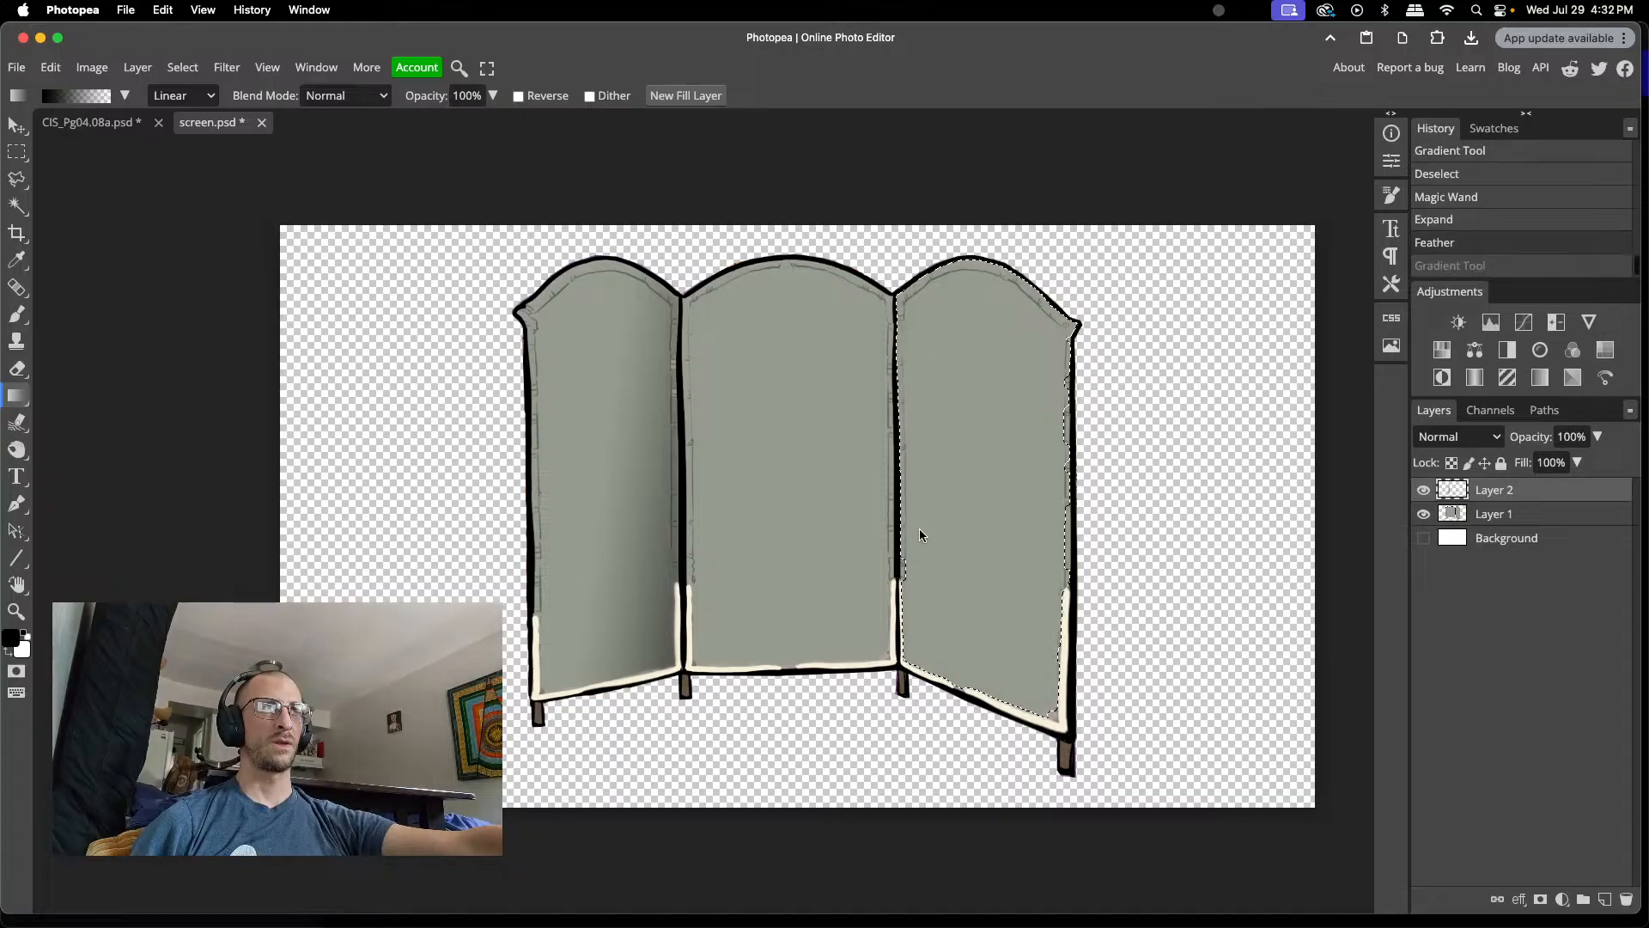
- Draw a diagonal black-to-transparent linear gradient from below the middle panel into the right panel, and set Layer 2's blend mode to Overlay
{"action": "left_click_drag", "start_coordinate": [751, 718], "coordinate": [1028, 465]}
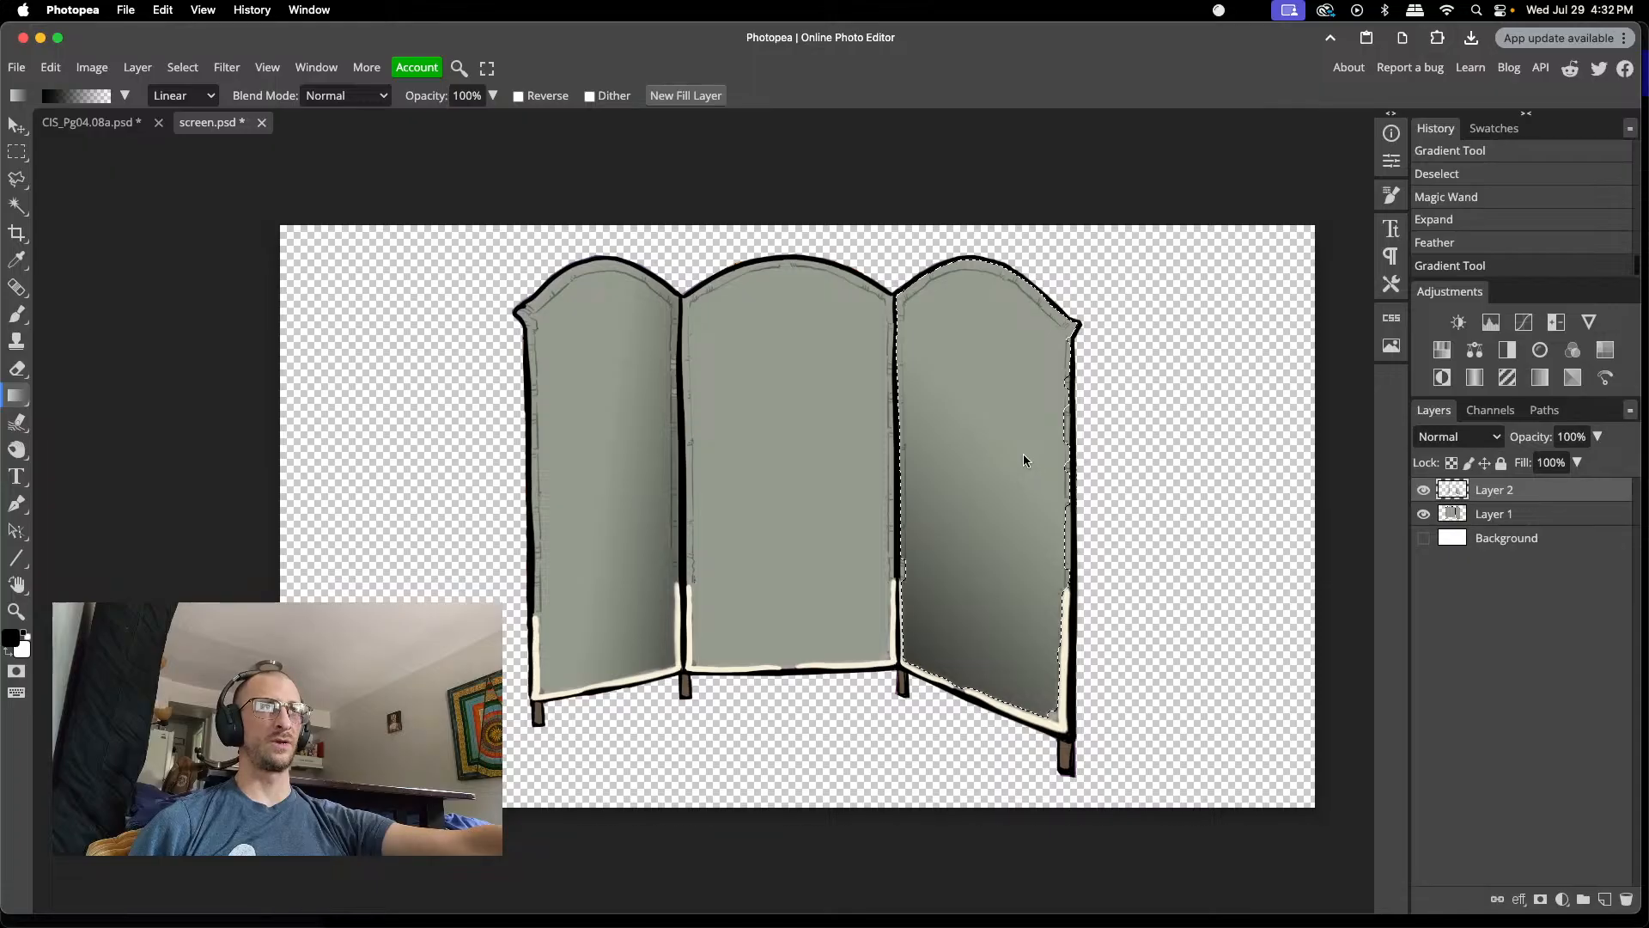
{"action": "left_click", "coordinate": [1484, 437]}
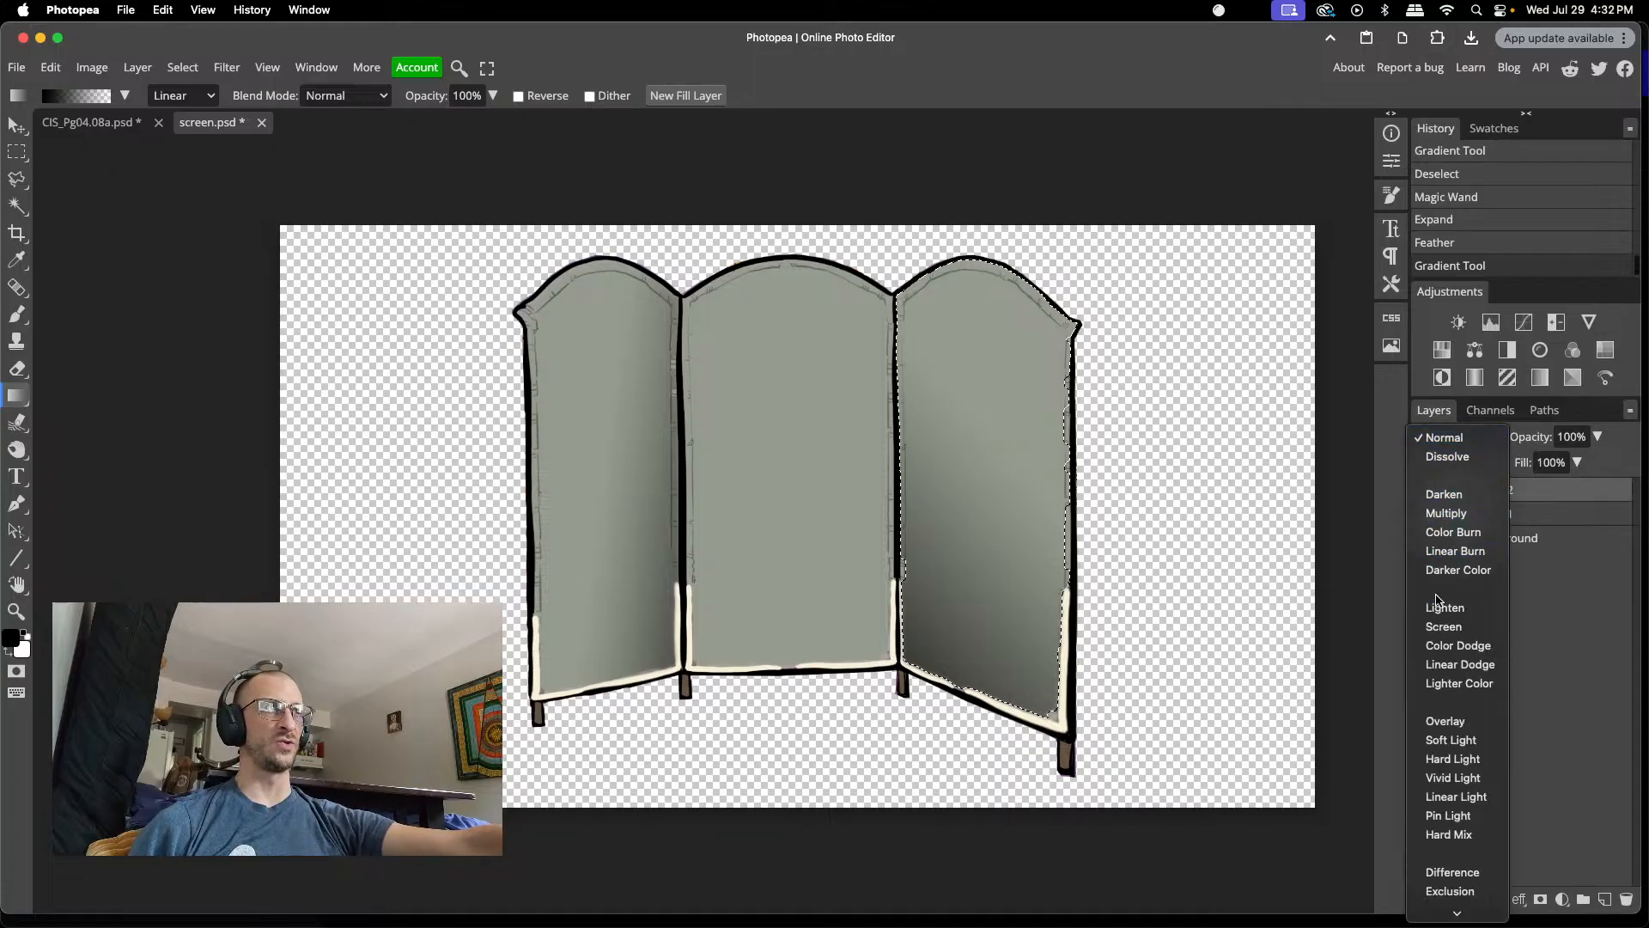
{"action": "left_click", "coordinate": [1443, 726]}
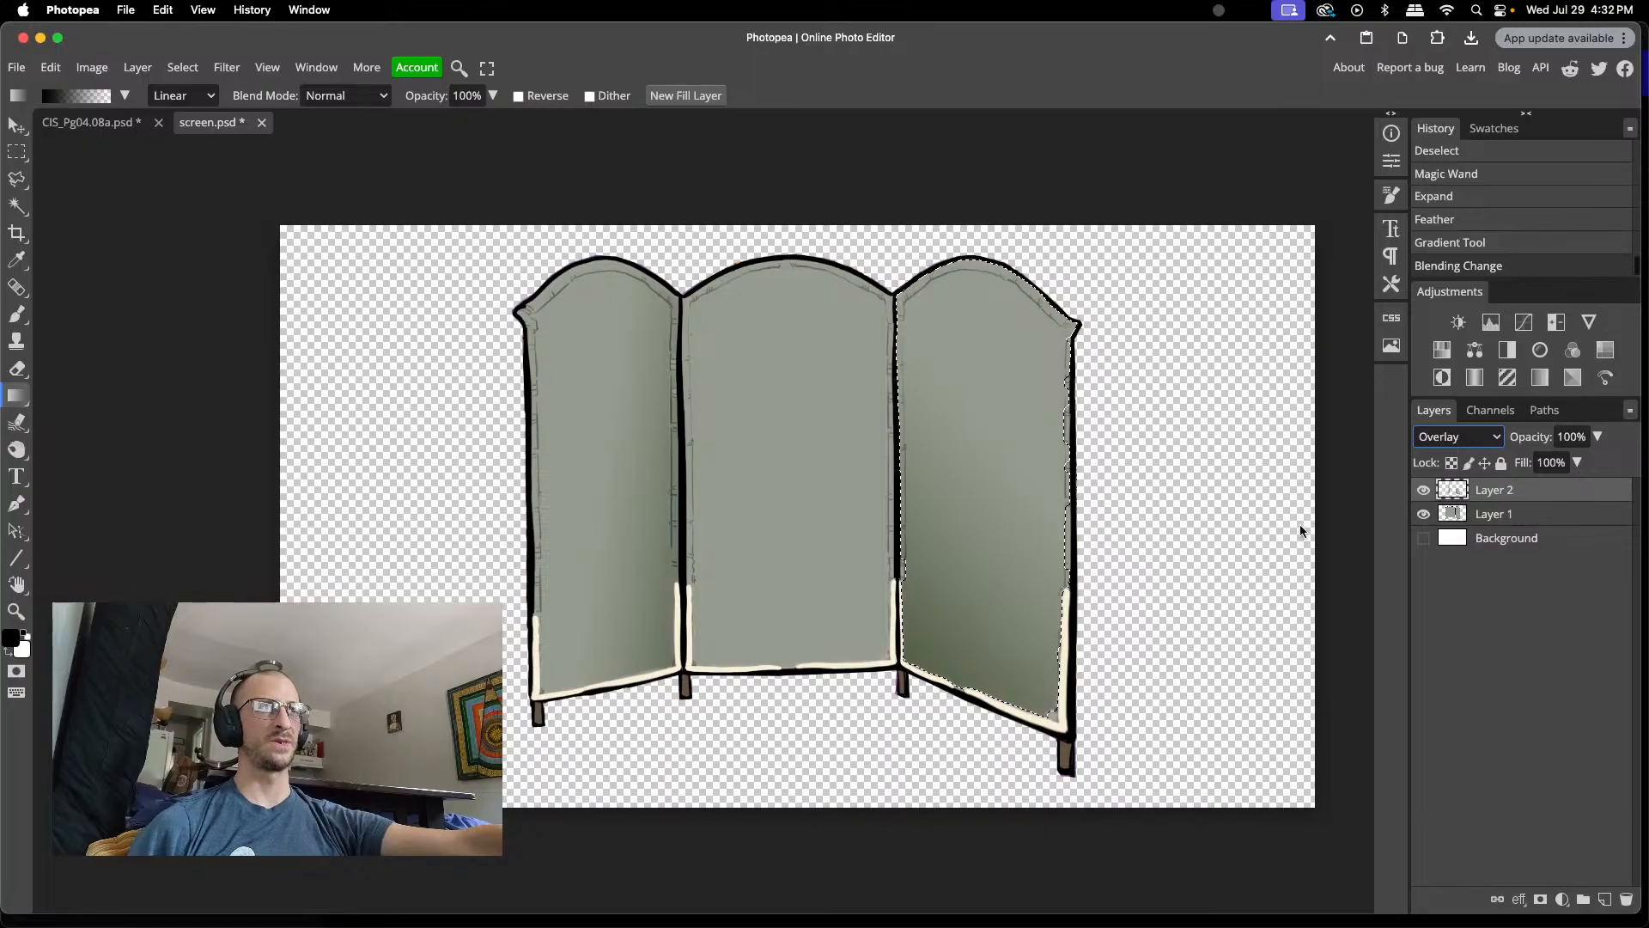
{"action": "key", "text": "super+d"}
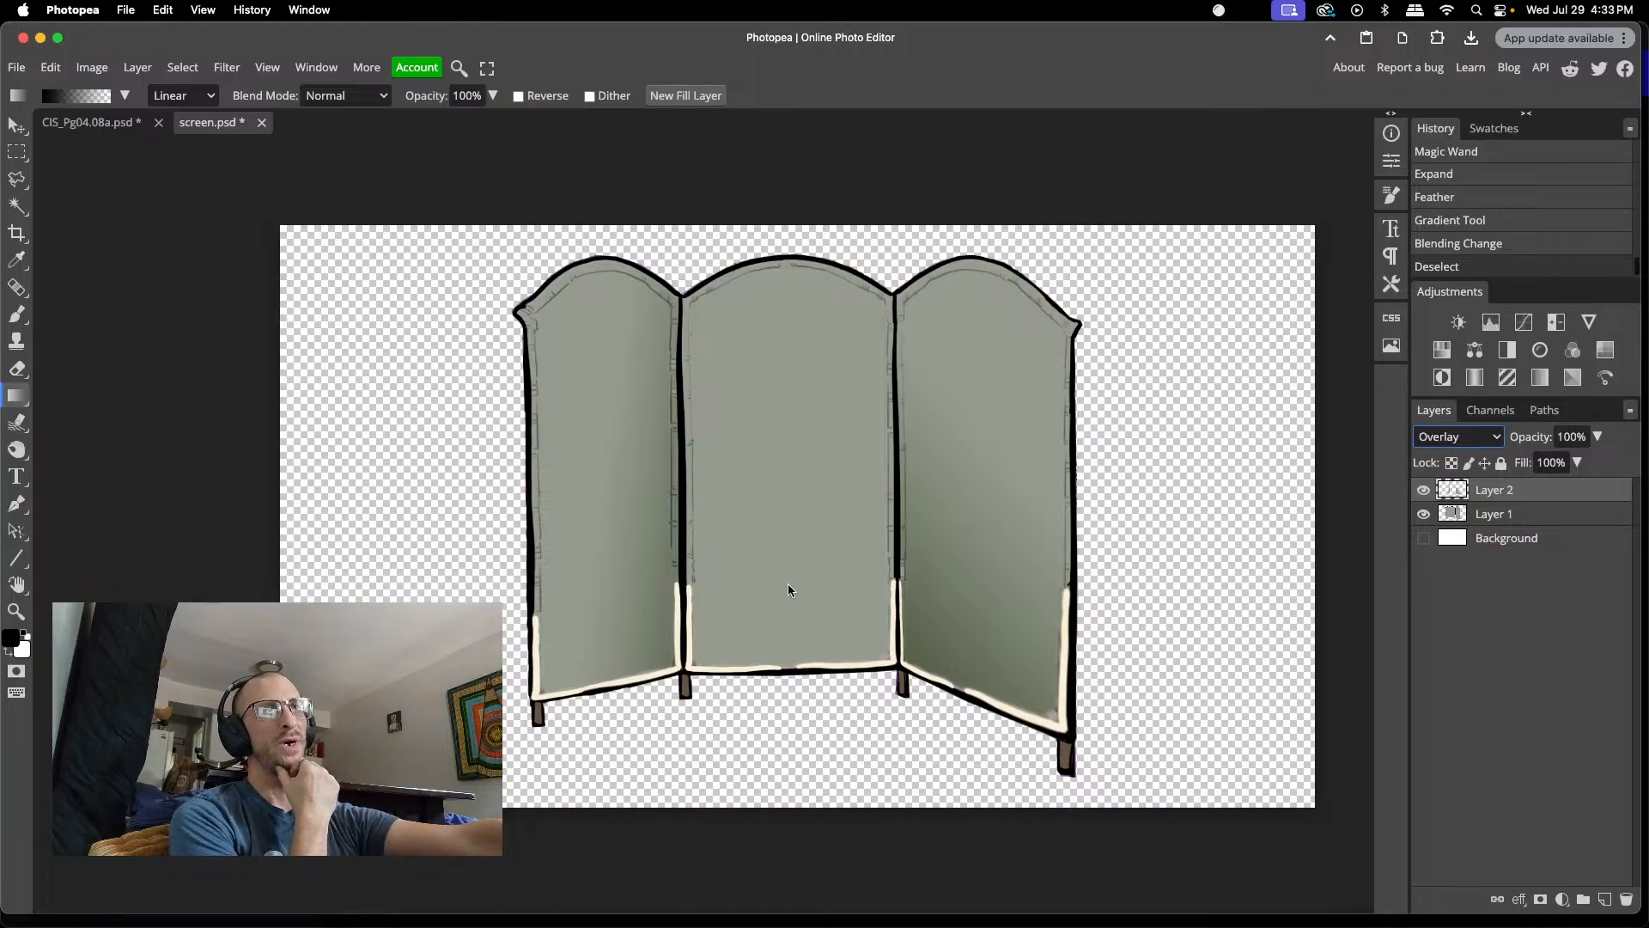
- Select the middle panel's fill on Layer 1 with the Magic Wand and expand the selection
{"action": "key", "text": "w"}
{"action": "left_click", "coordinate": [776, 605]}
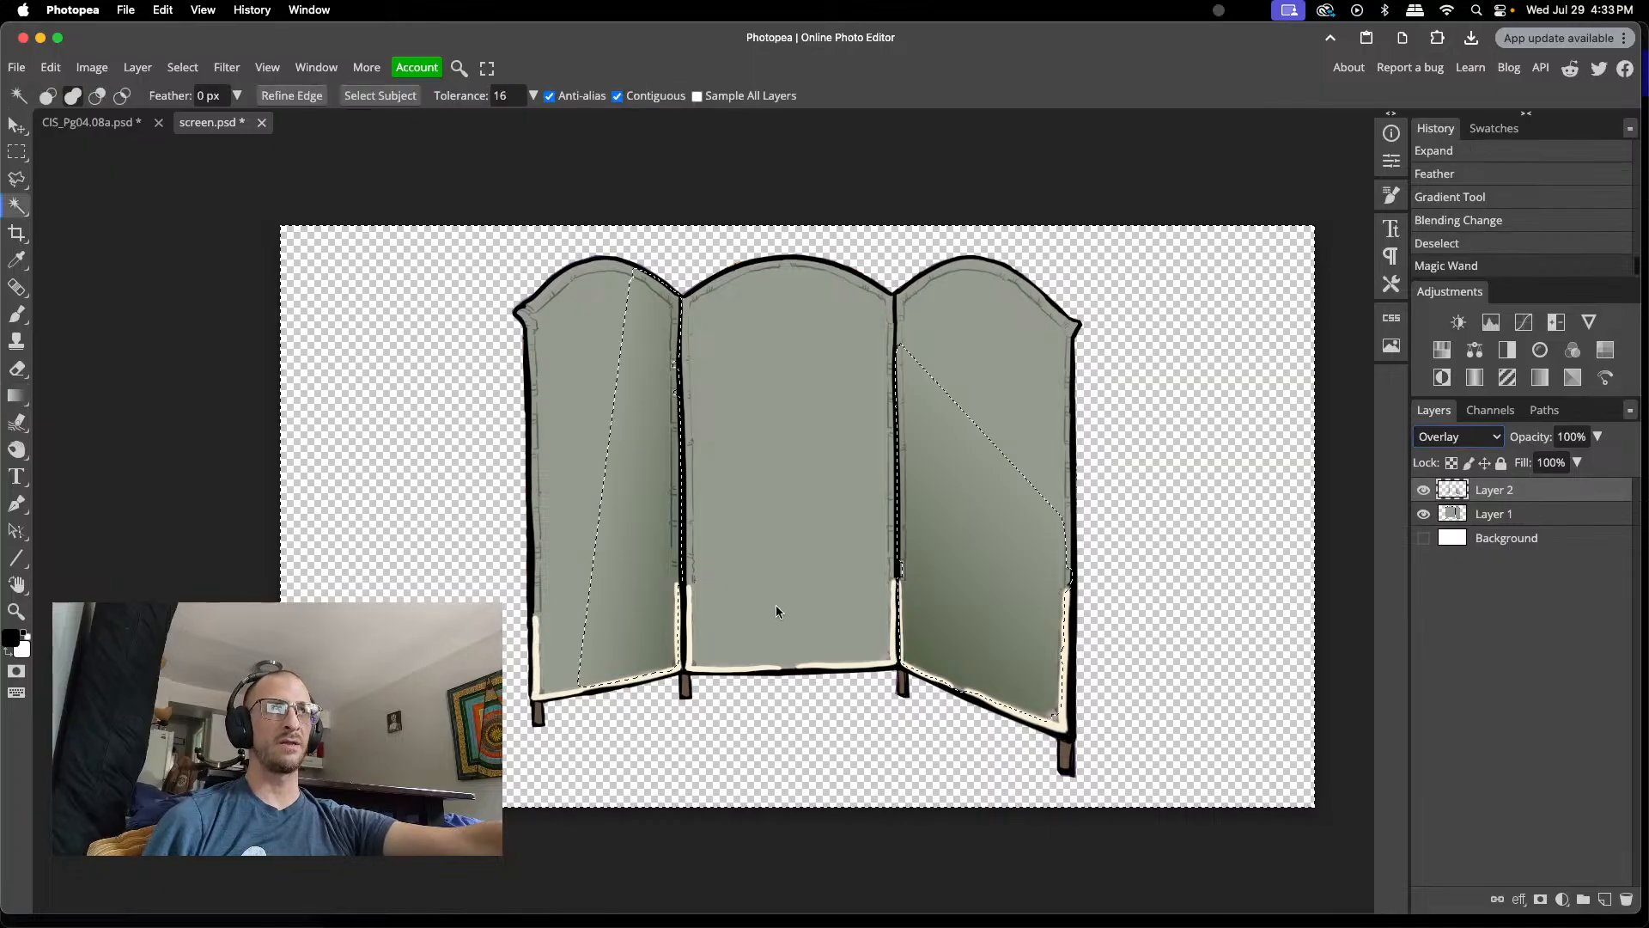
{"action": "left_click", "coordinate": [1484, 515]}
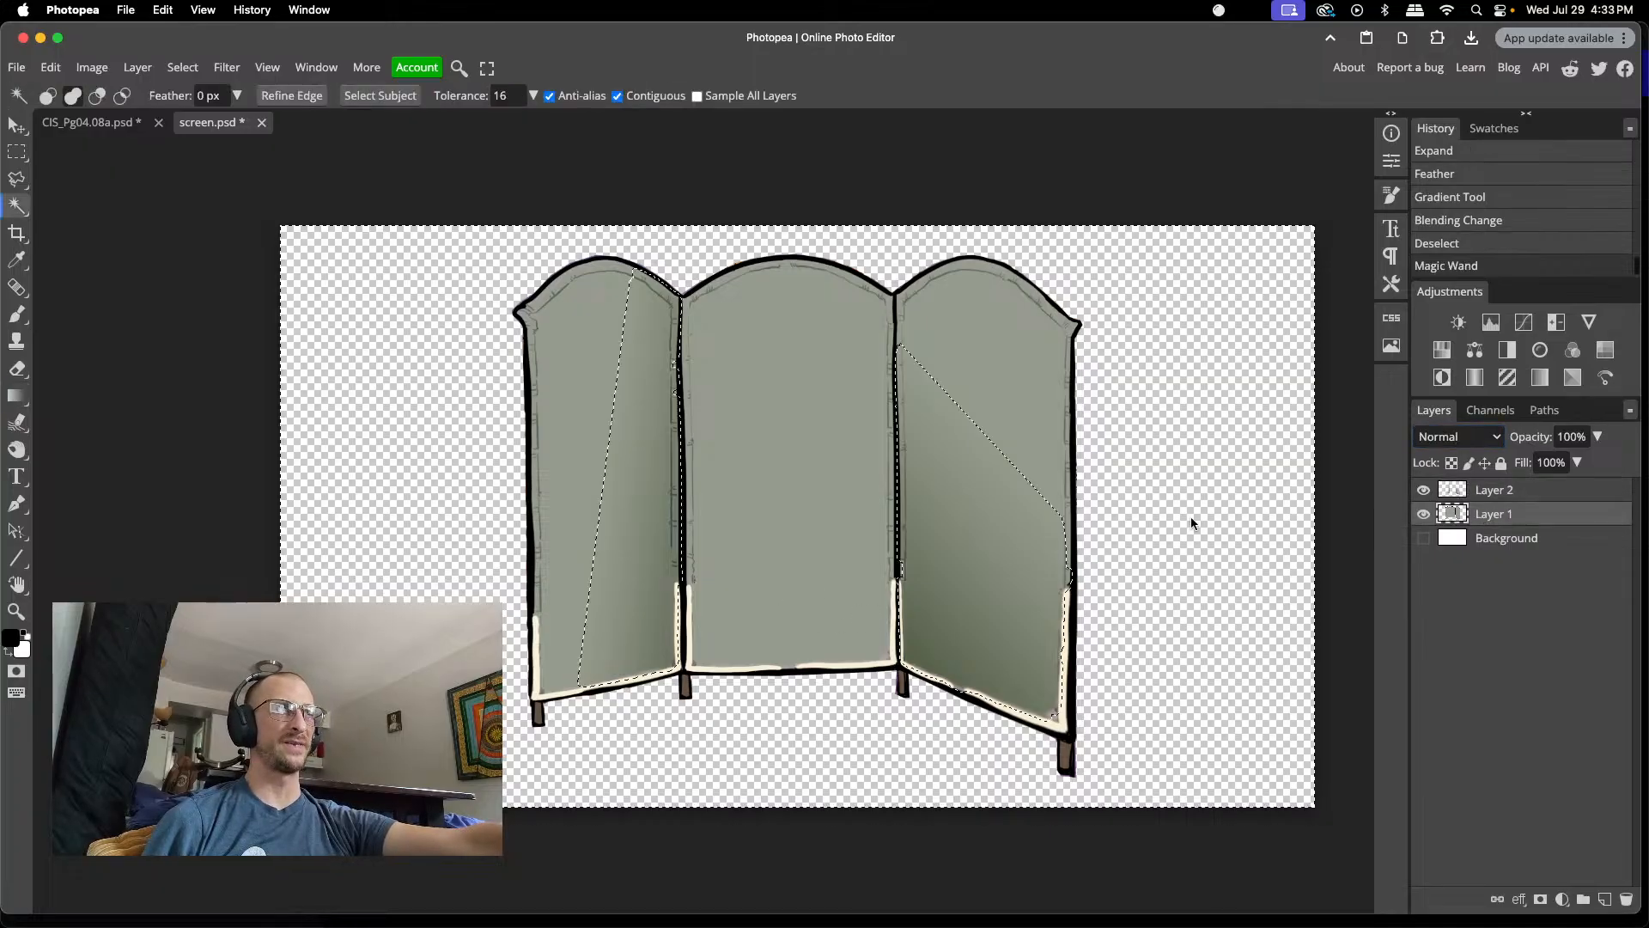
{"action": "key", "text": "super+d"}
{"action": "left_click", "coordinate": [811, 523]}
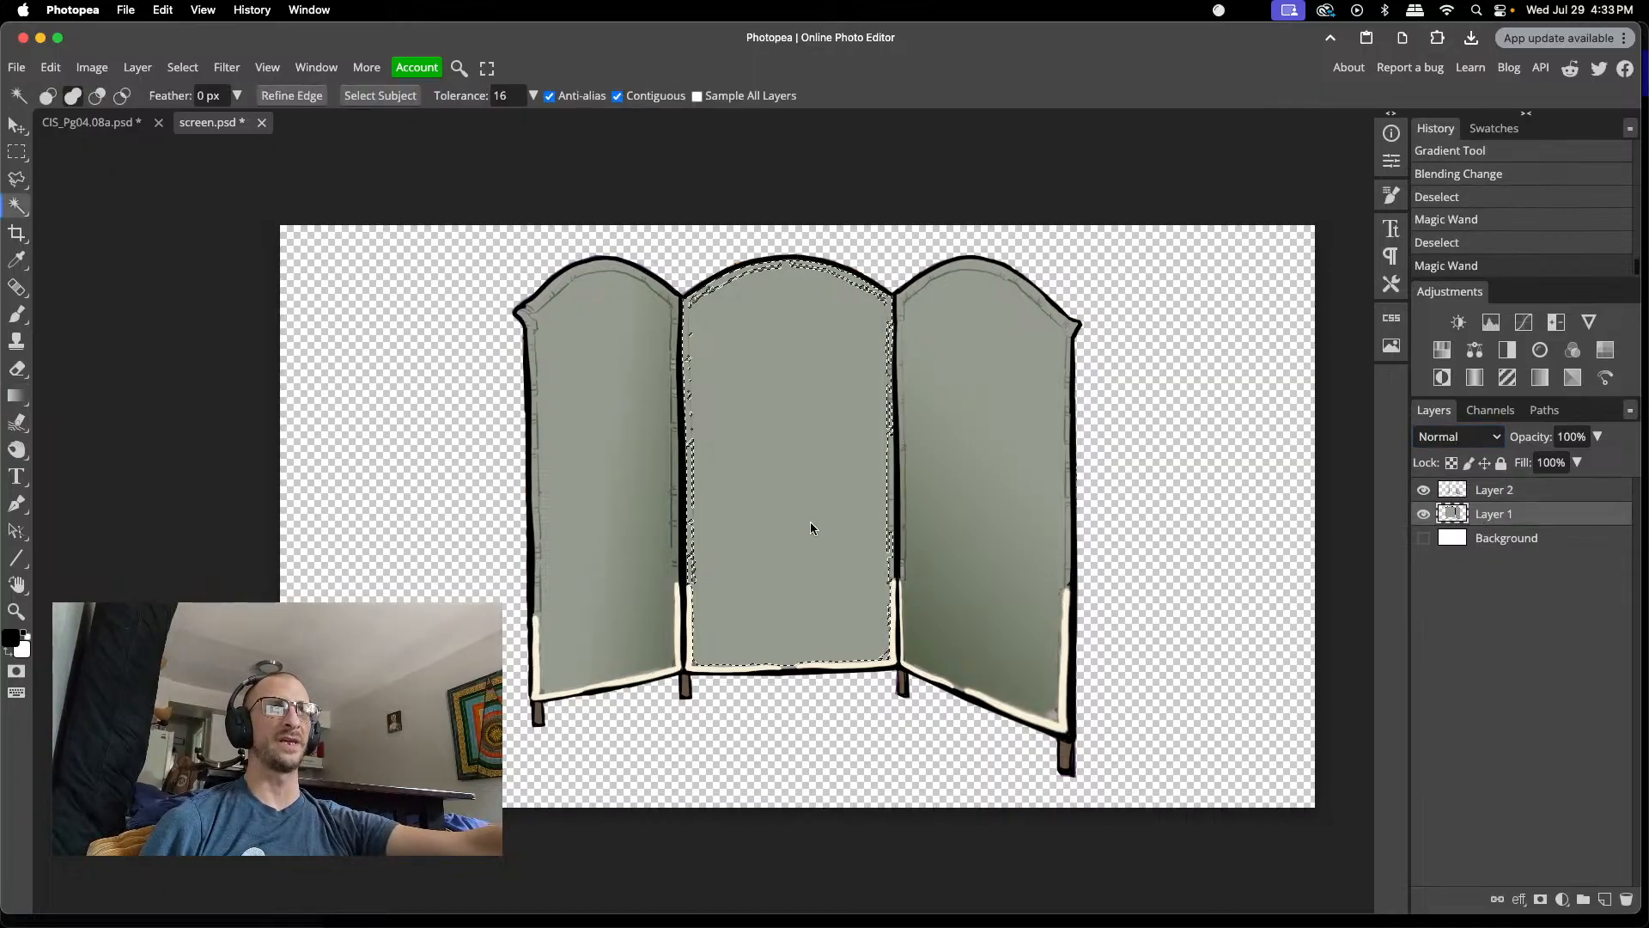
{"action": "left_click", "coordinate": [226, 67]}
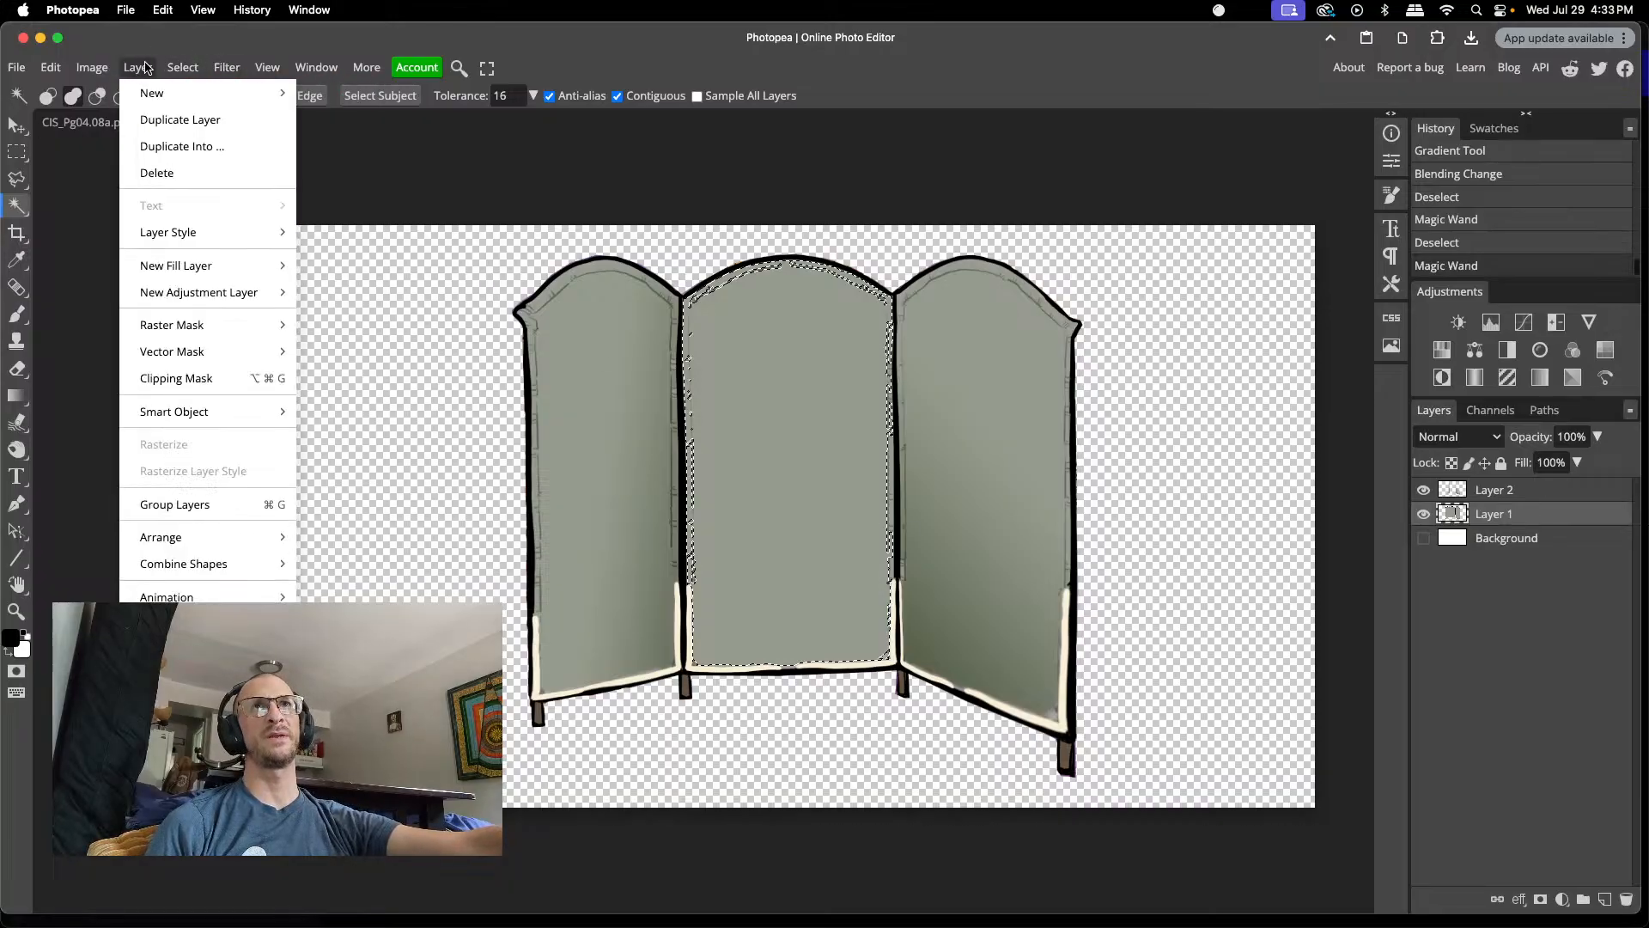
{"action": "mouse_move", "coordinate": [182, 67]}
{"action": "mouse_move", "coordinate": [223, 321]}
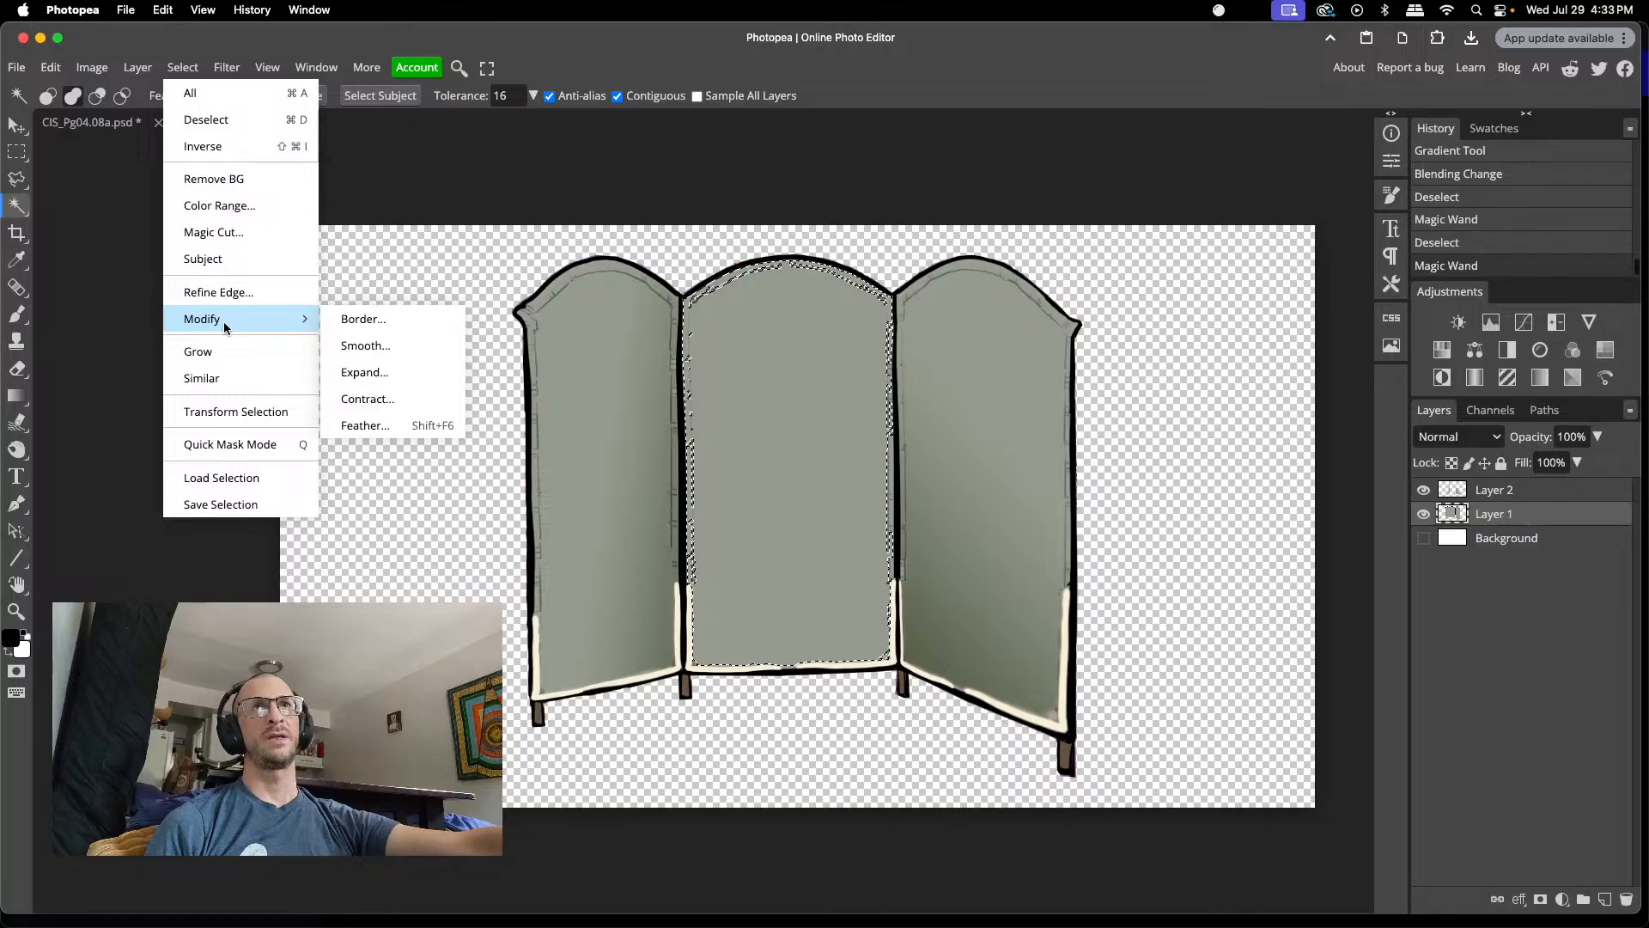
{"action": "left_click", "coordinate": [375, 381]}
{"action": "left_click", "coordinate": [254, 289]}
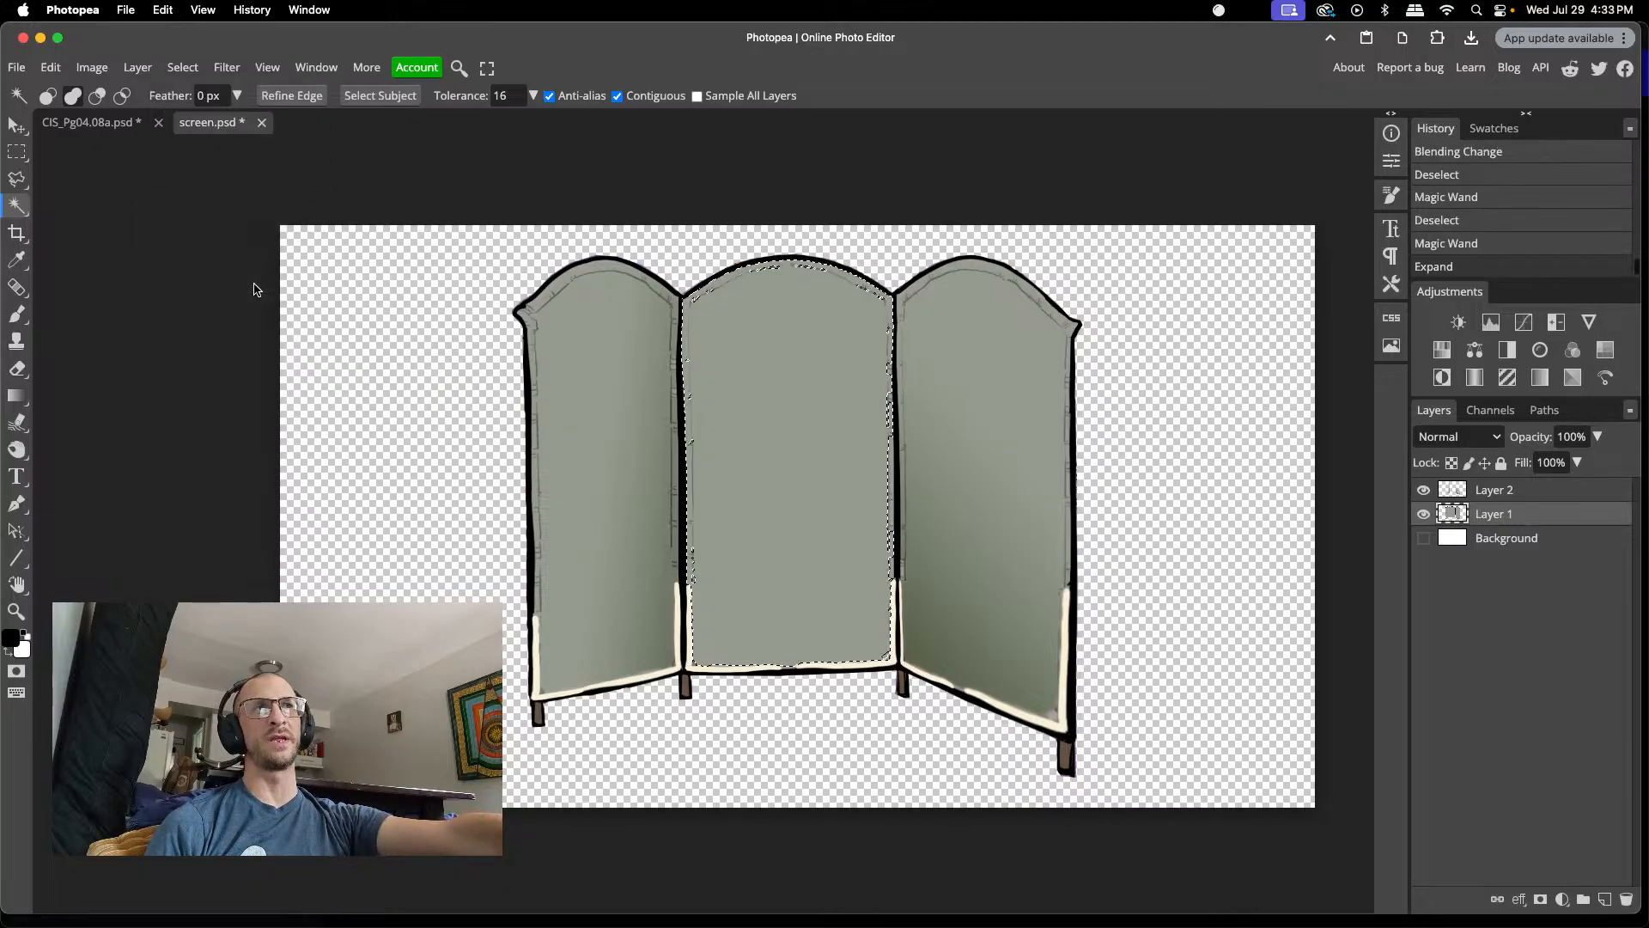
- Feather the expanded middle panel selection and make Layer 2 the active layer
{"action": "left_click", "coordinate": [200, 69]}
{"action": "mouse_move", "coordinate": [252, 319]}
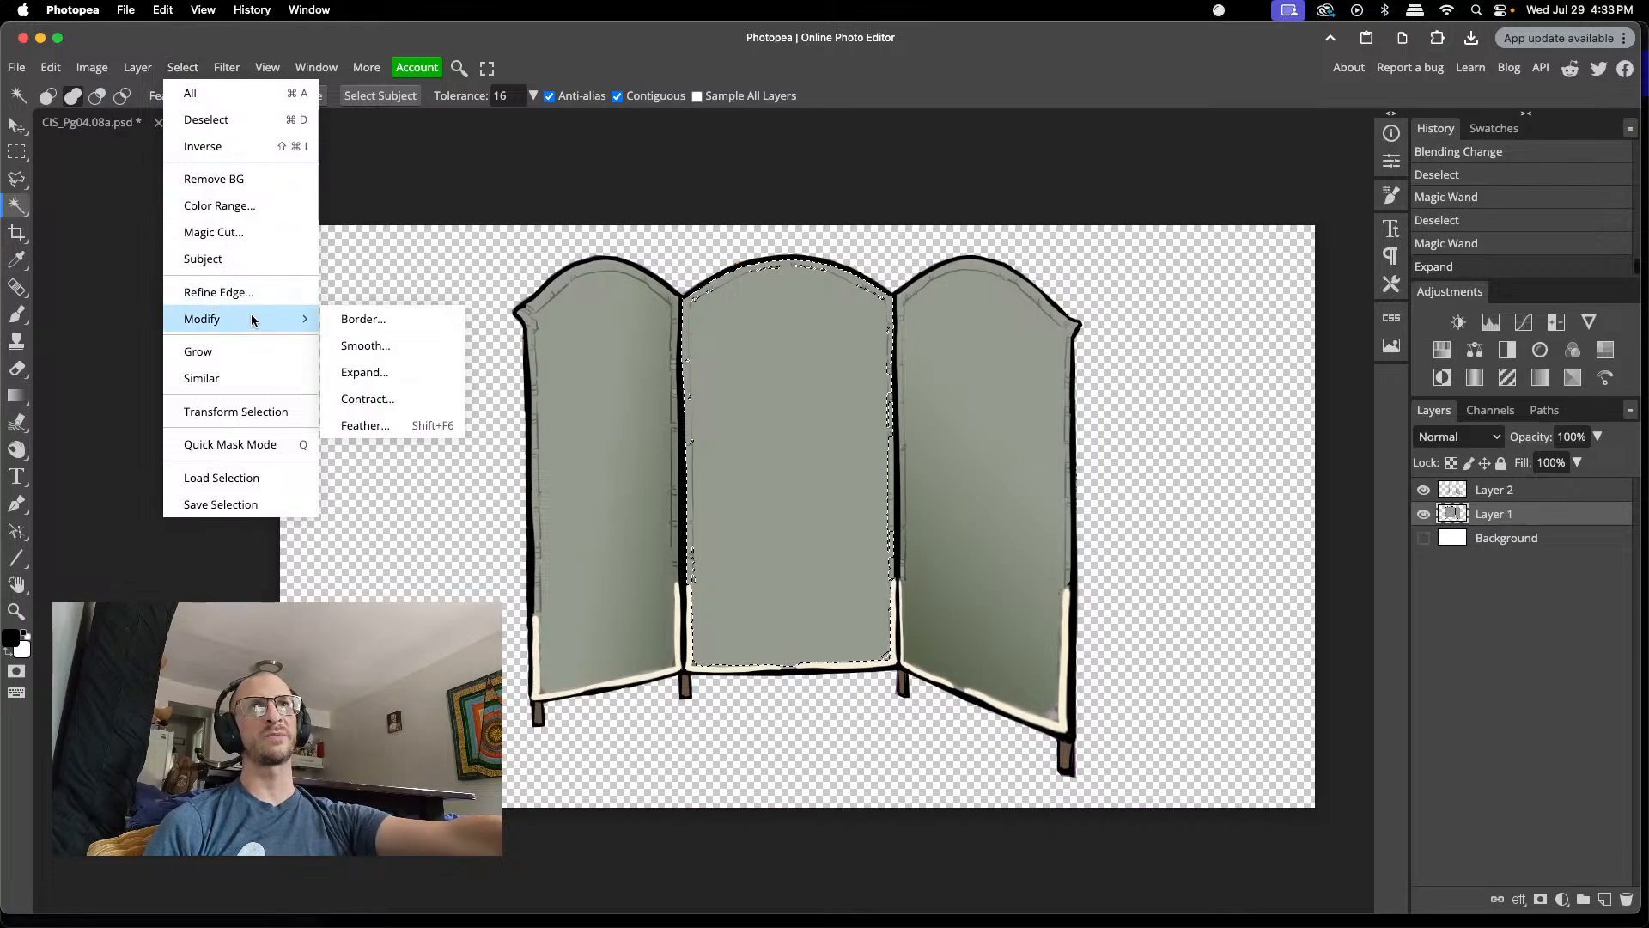
{"action": "left_click", "coordinate": [374, 425]}
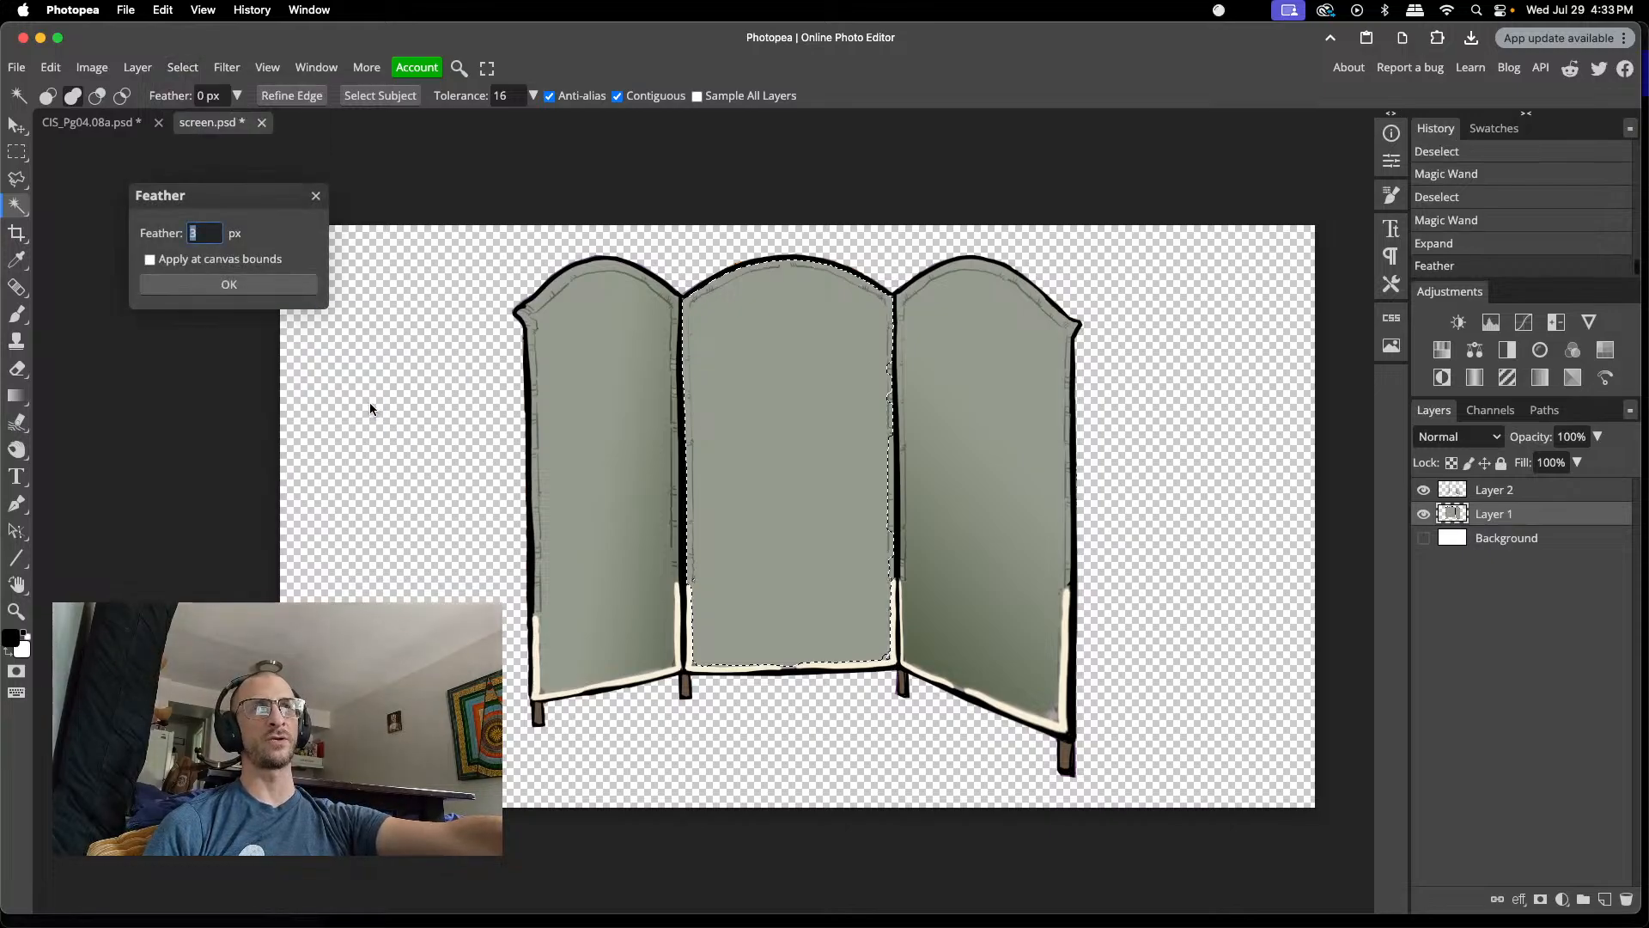
{"action": "left_click", "coordinate": [258, 287]}
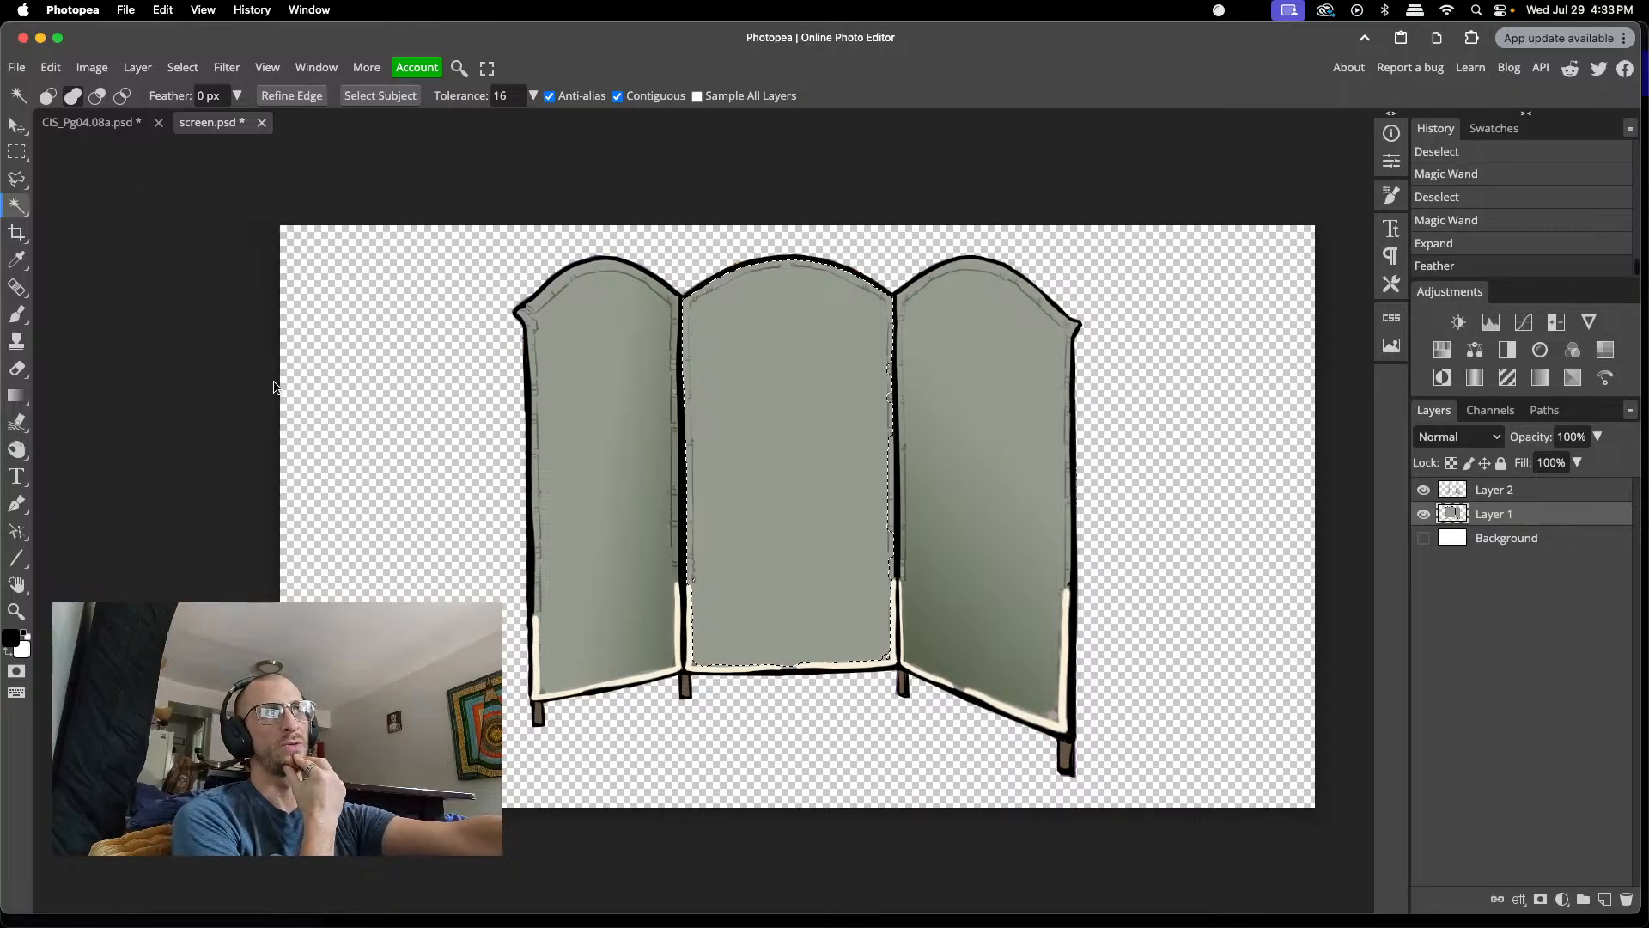
{"action": "left_click", "coordinate": [1515, 493]}
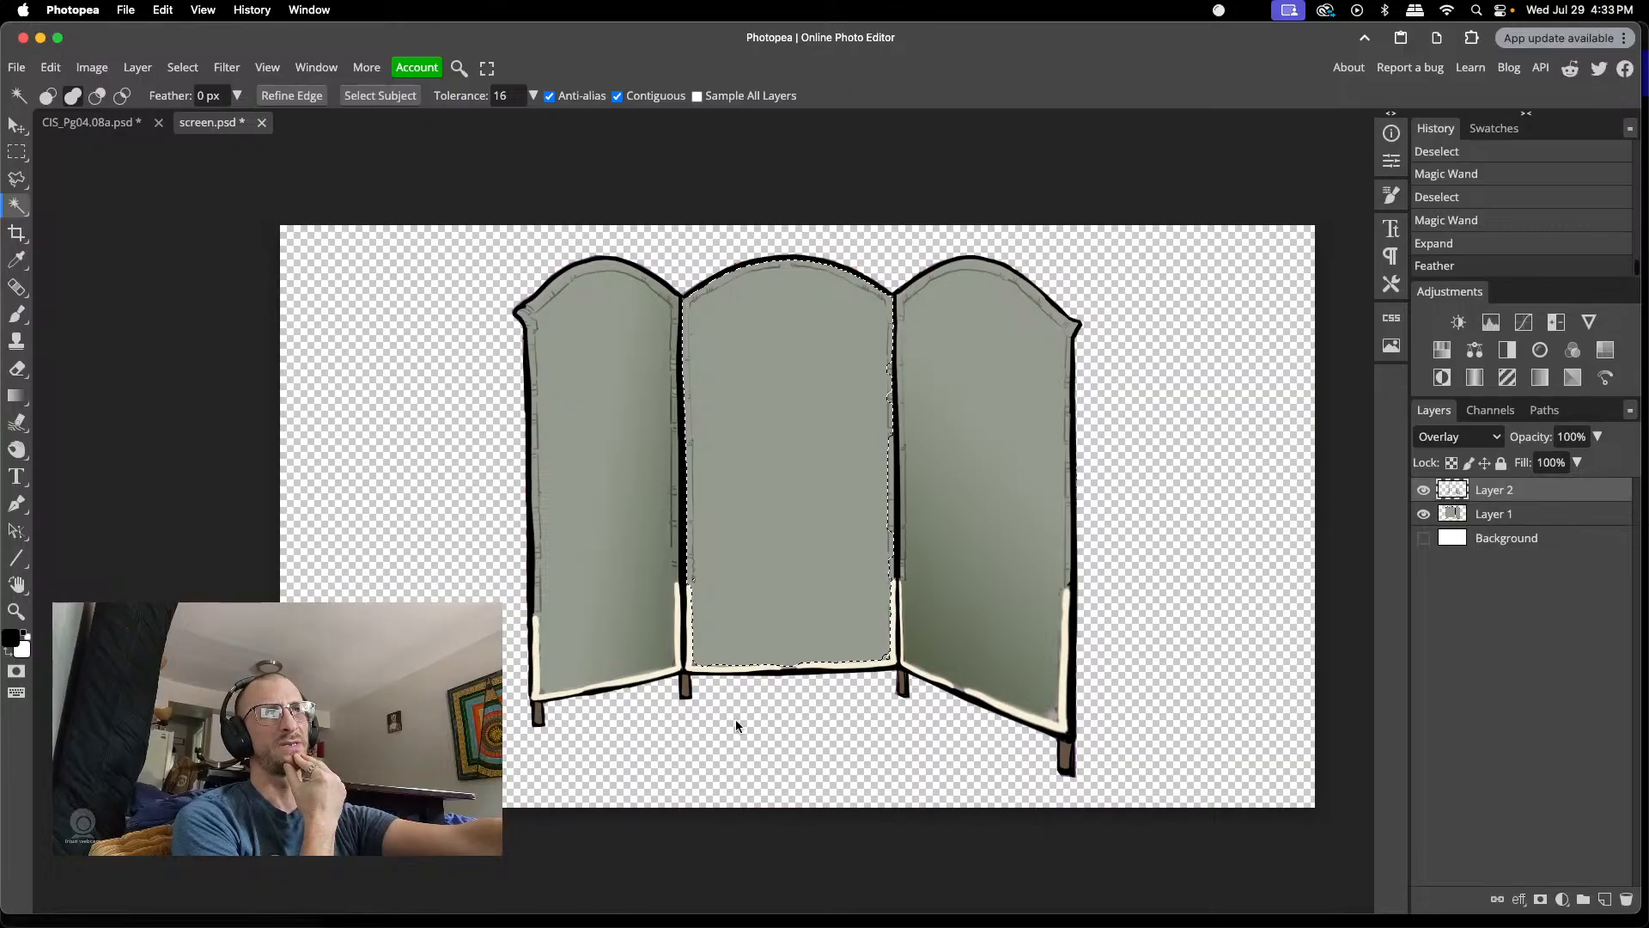
{"action": "left_click", "coordinate": [766, 528]}
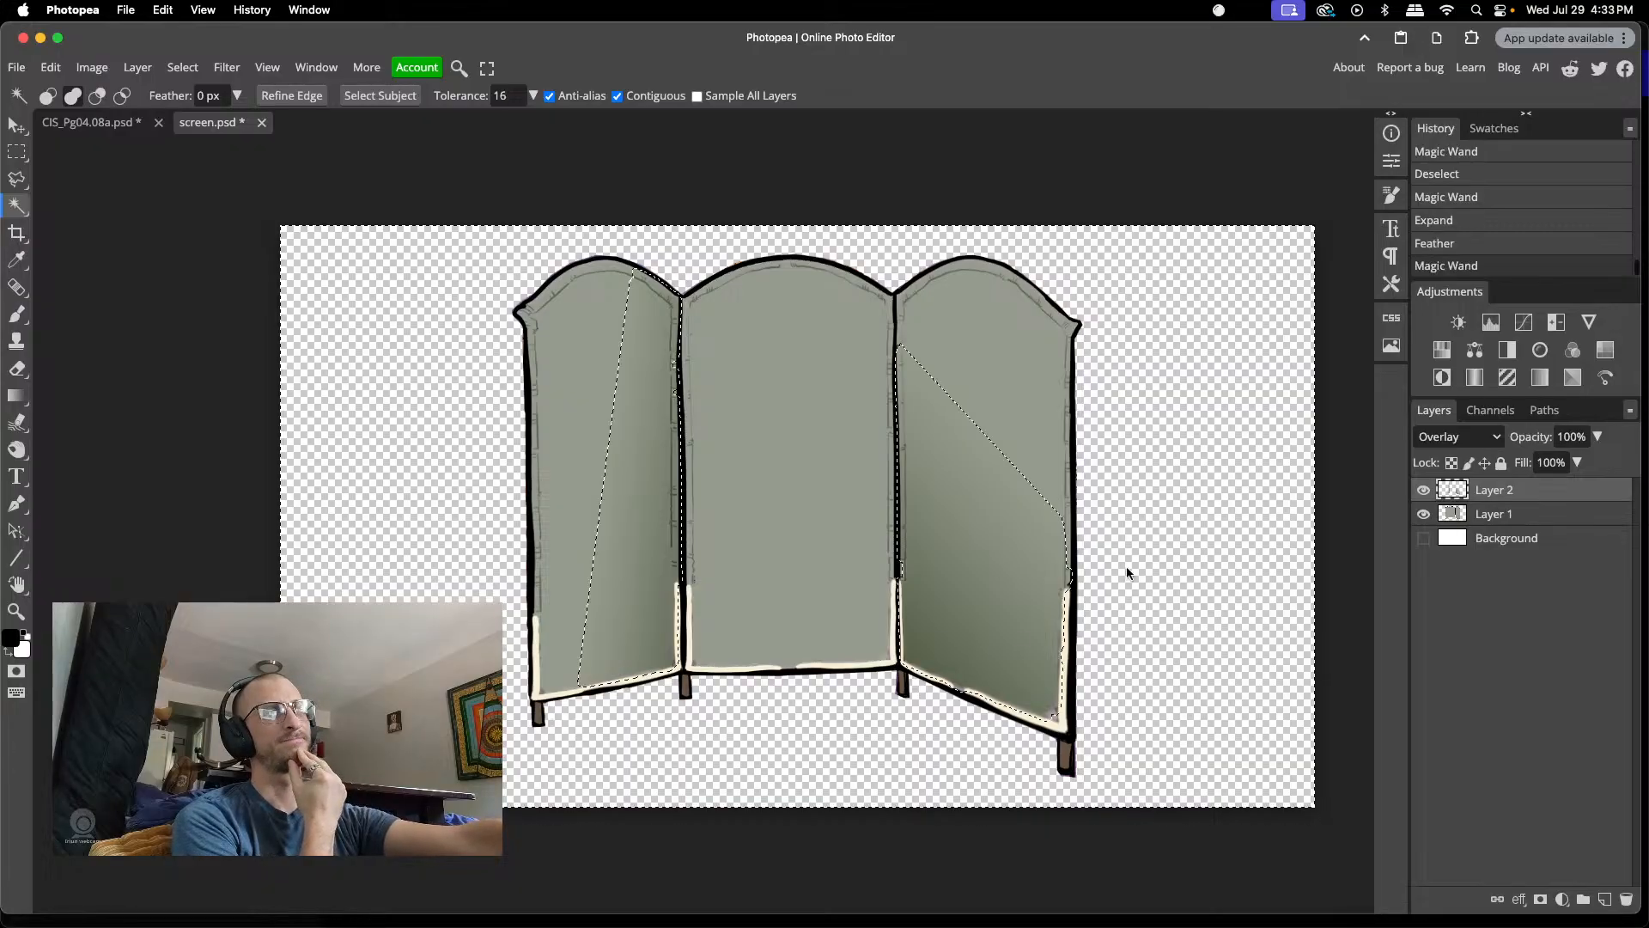
{"action": "key", "text": "super+d"}
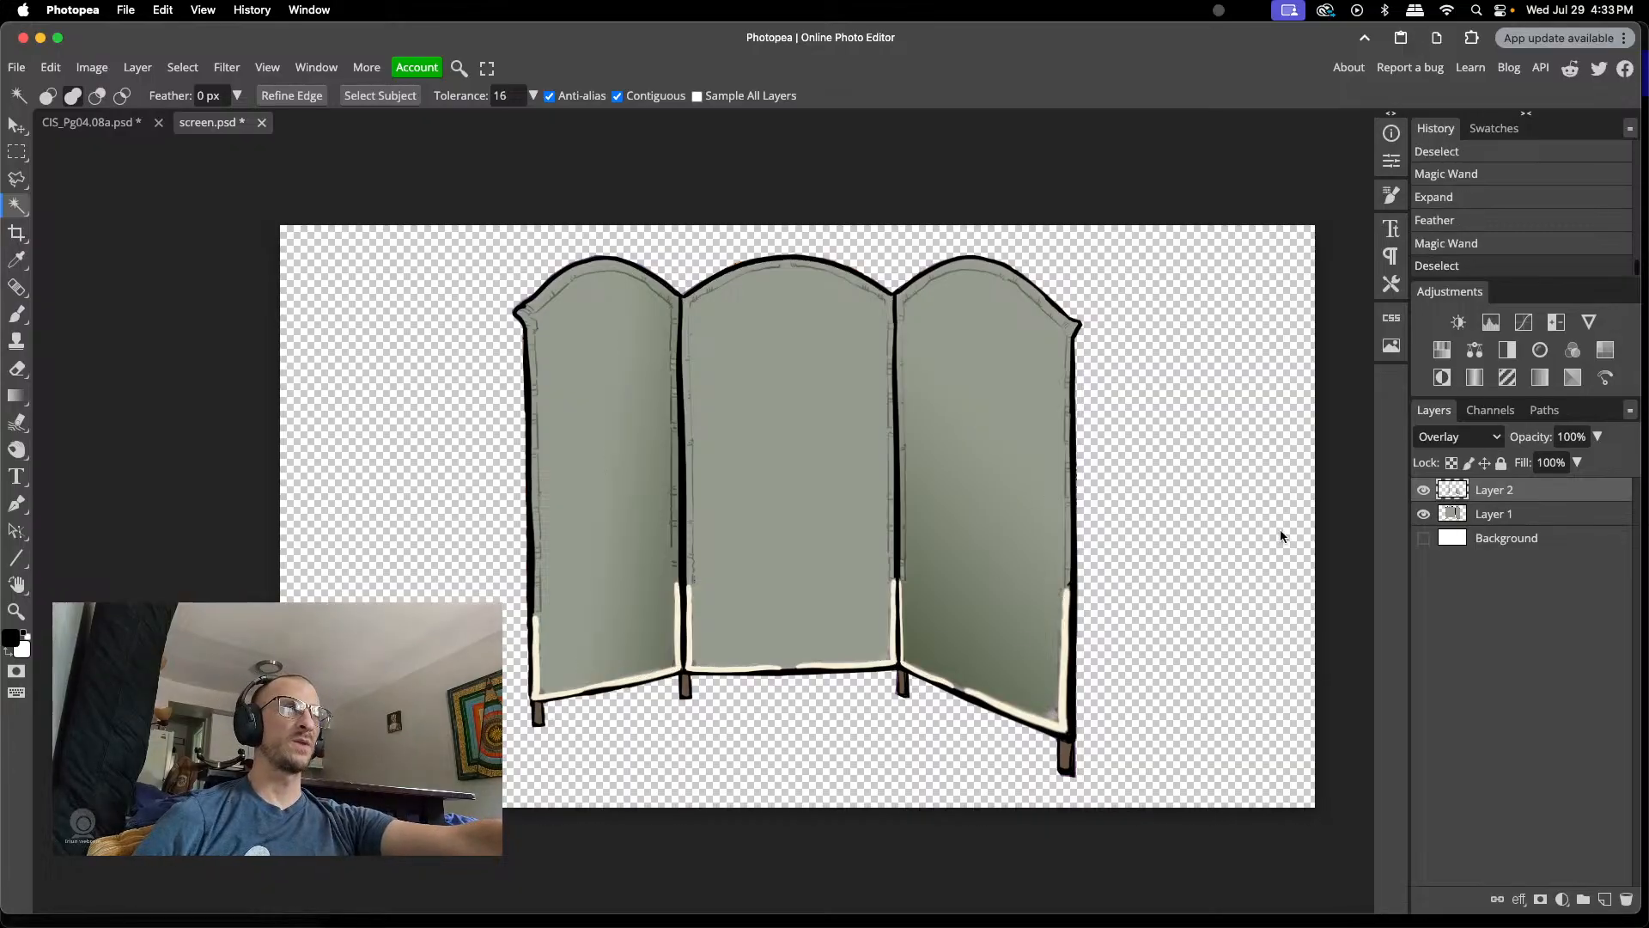
{"action": "left_click", "coordinate": [1448, 246]}
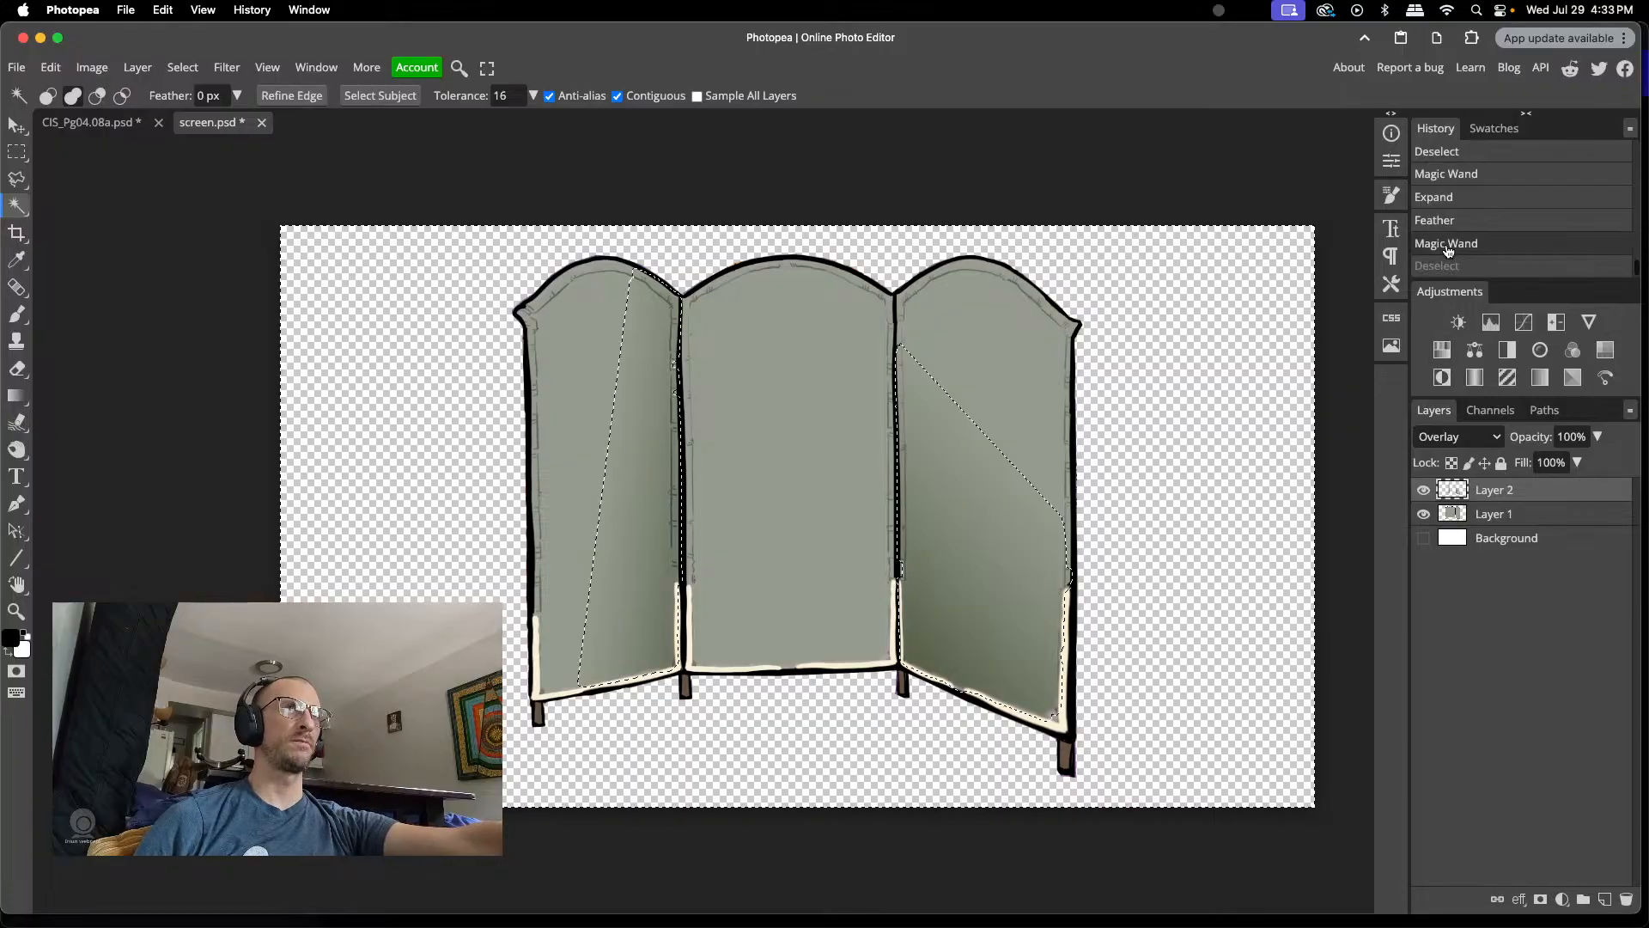
{"action": "left_click", "coordinate": [1449, 222]}
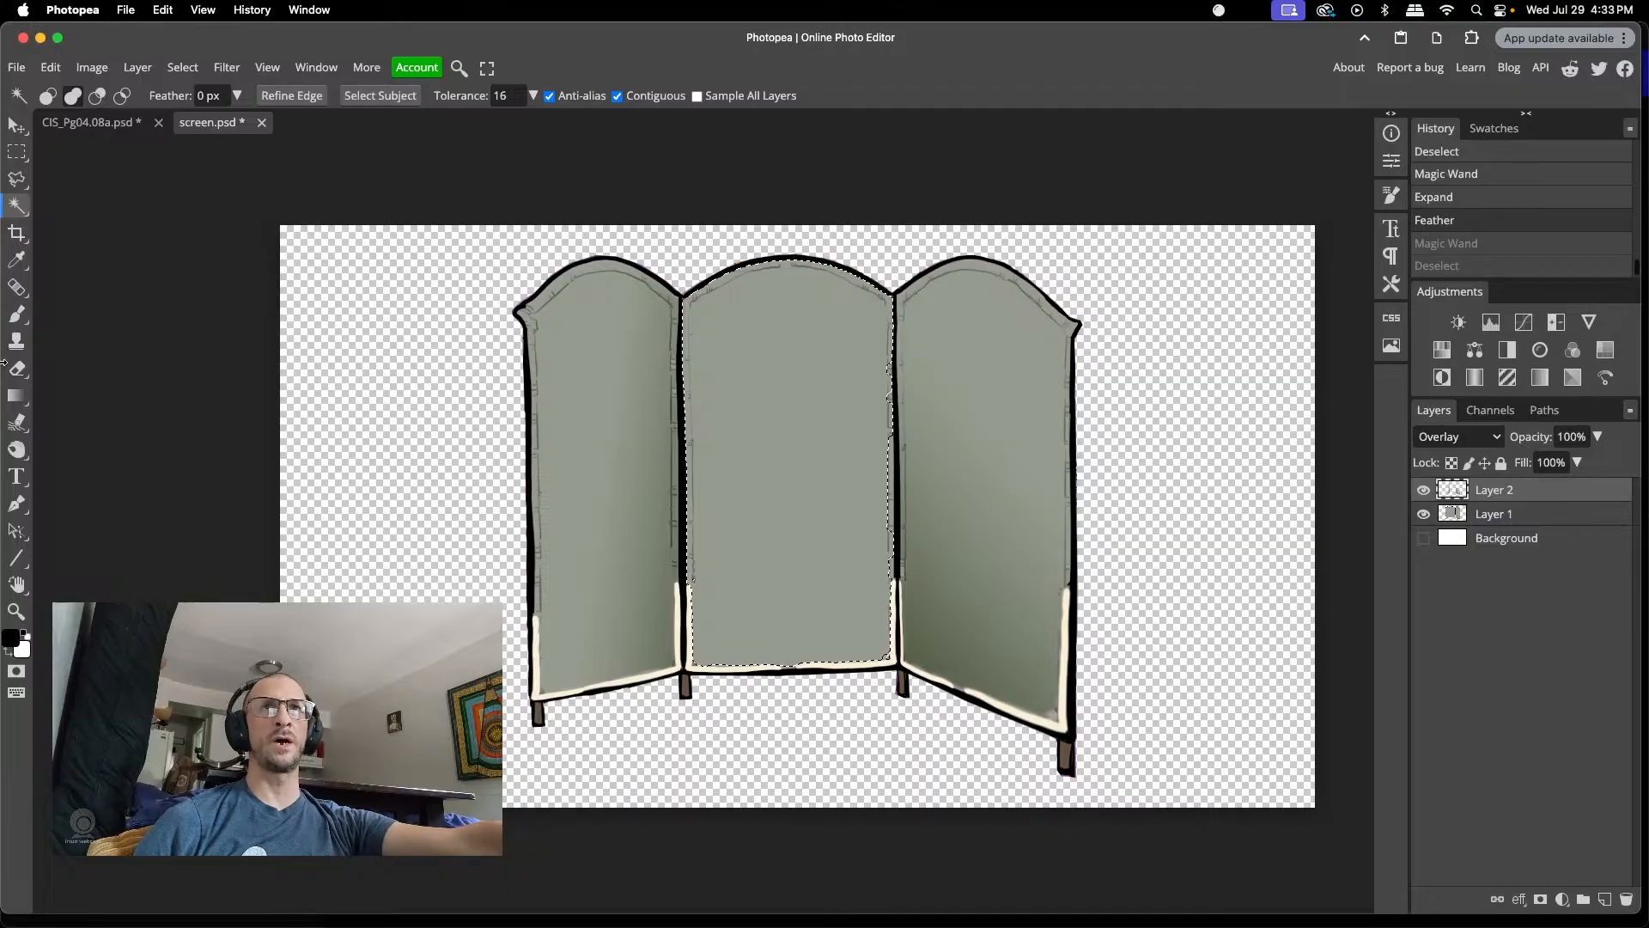
- Draw a nearly vertical black-to-transparent linear gradient on Layer 2 from below the middle panel up to its centre, and clear the selection
{"action": "left_click", "coordinate": [16, 397]}
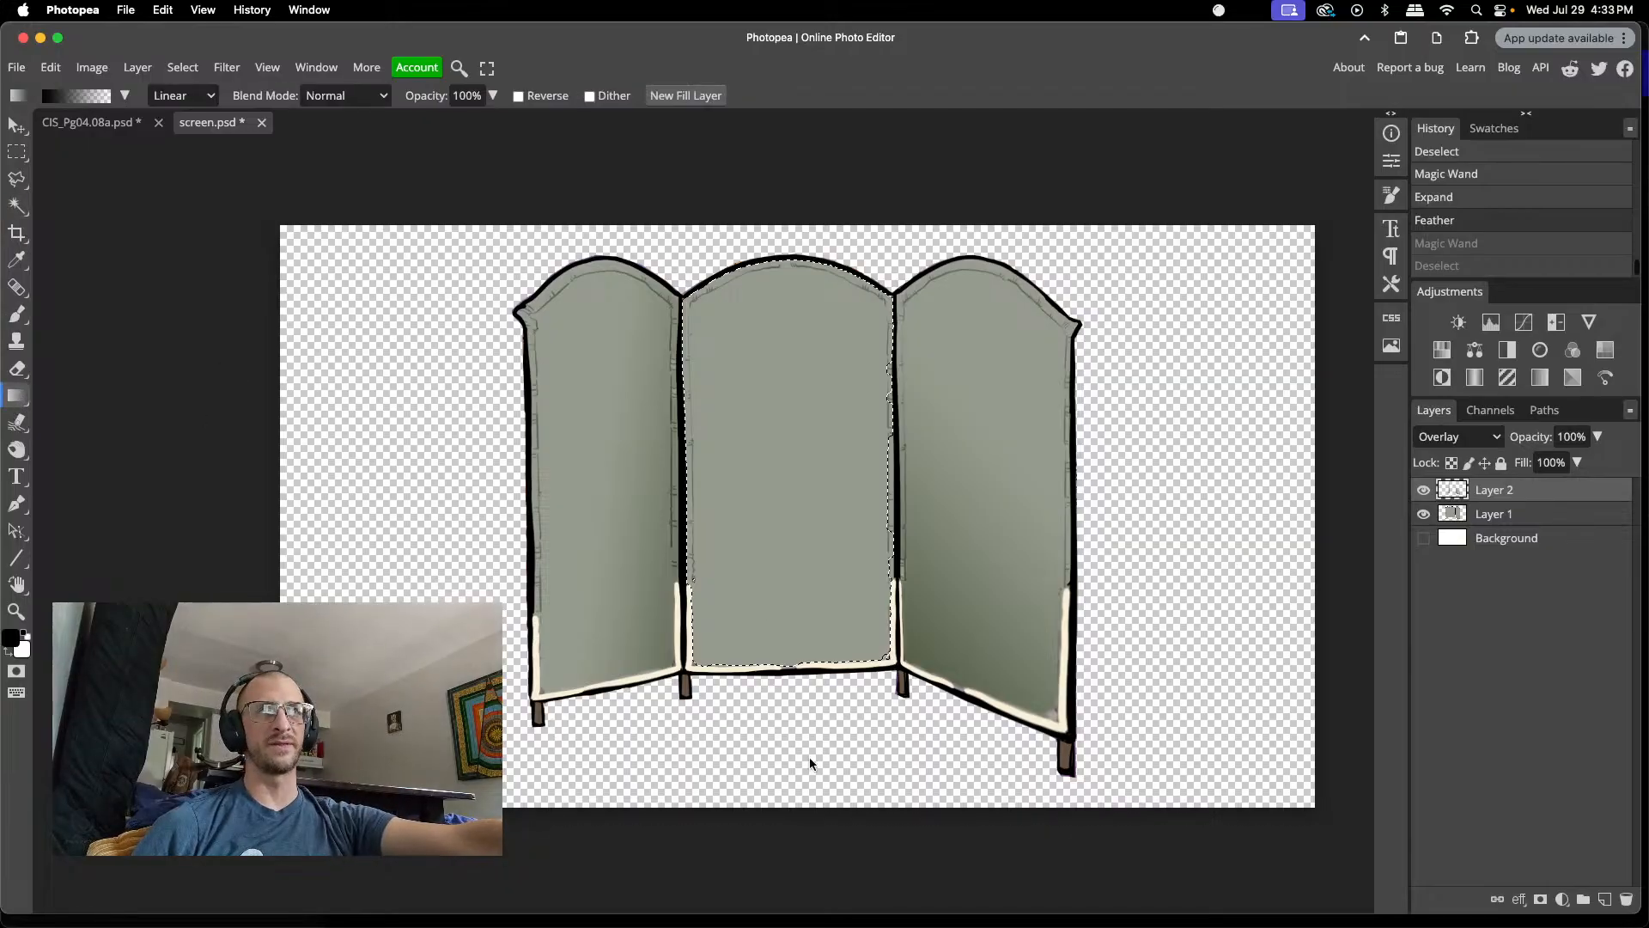
{"action": "left_click_drag", "start_coordinate": [810, 756], "coordinate": [795, 487]}
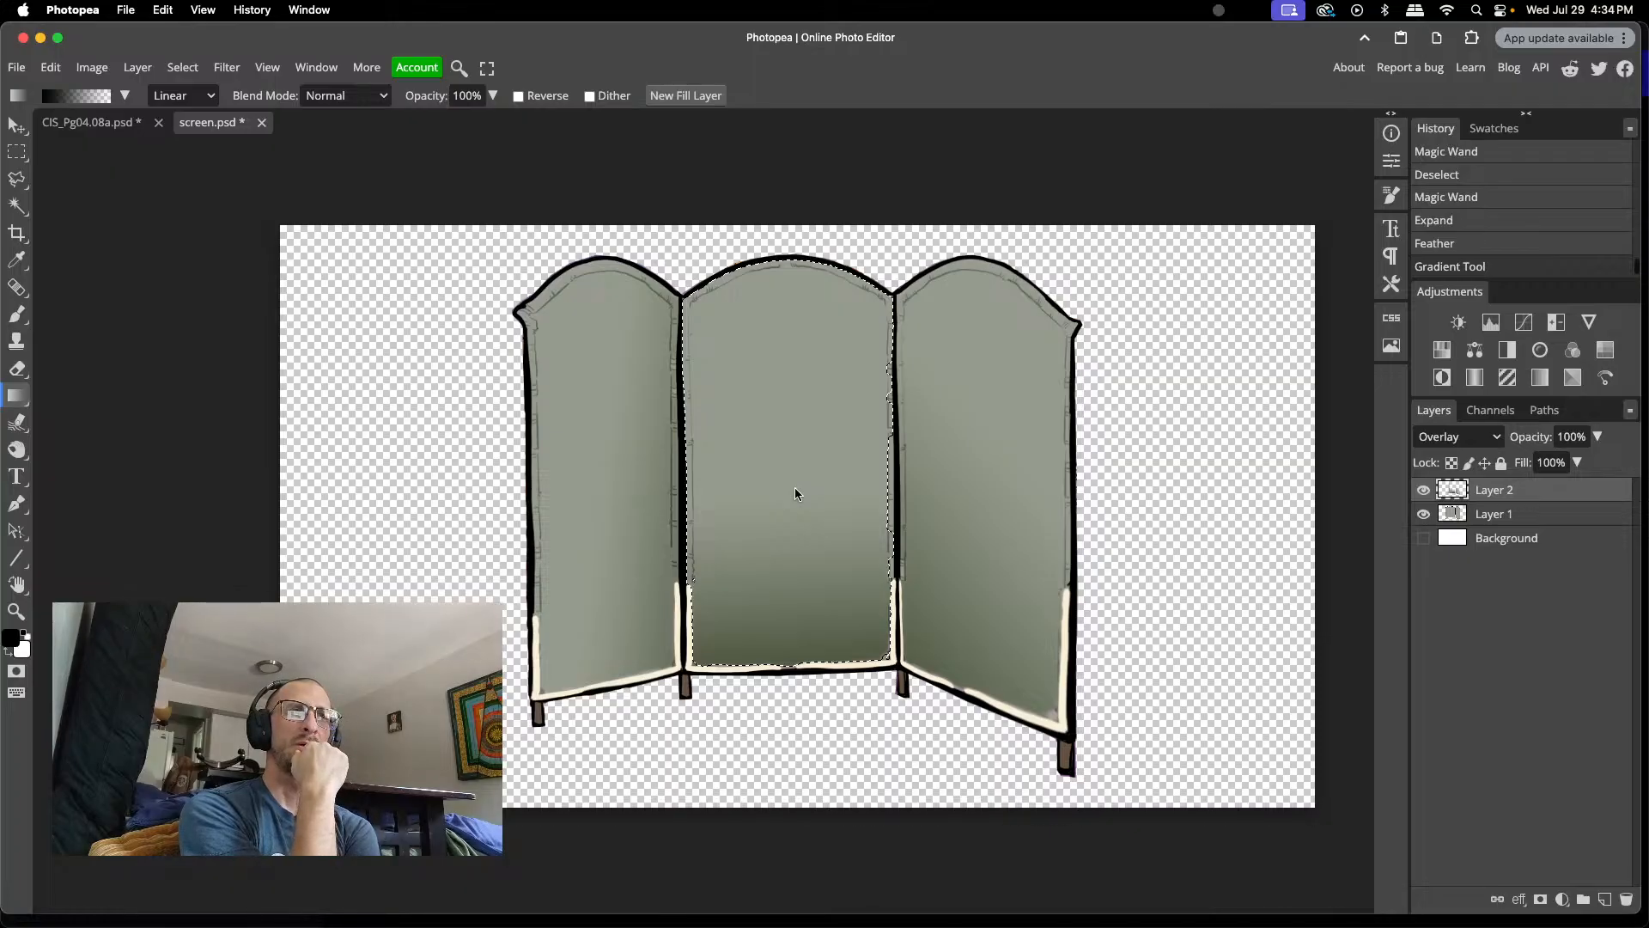
{"action": "key", "text": "super+d"}
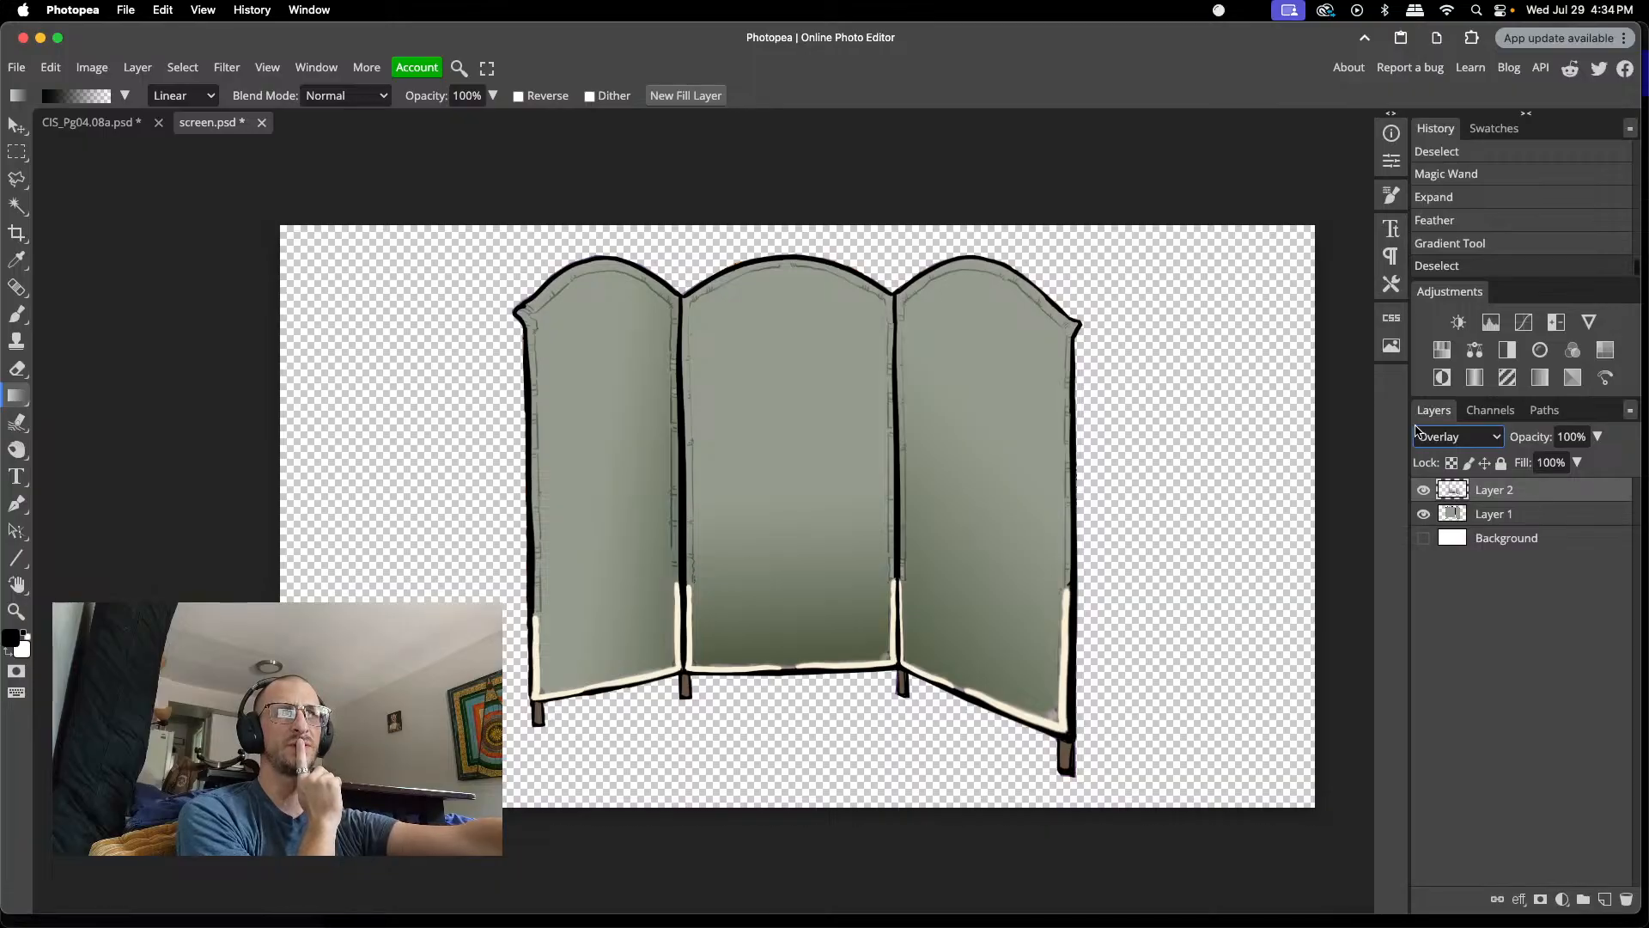
- Erase the left panel's gradient shading from Layer 2 with a large Eraser brush
{"action": "left_click", "coordinate": [1457, 497]}
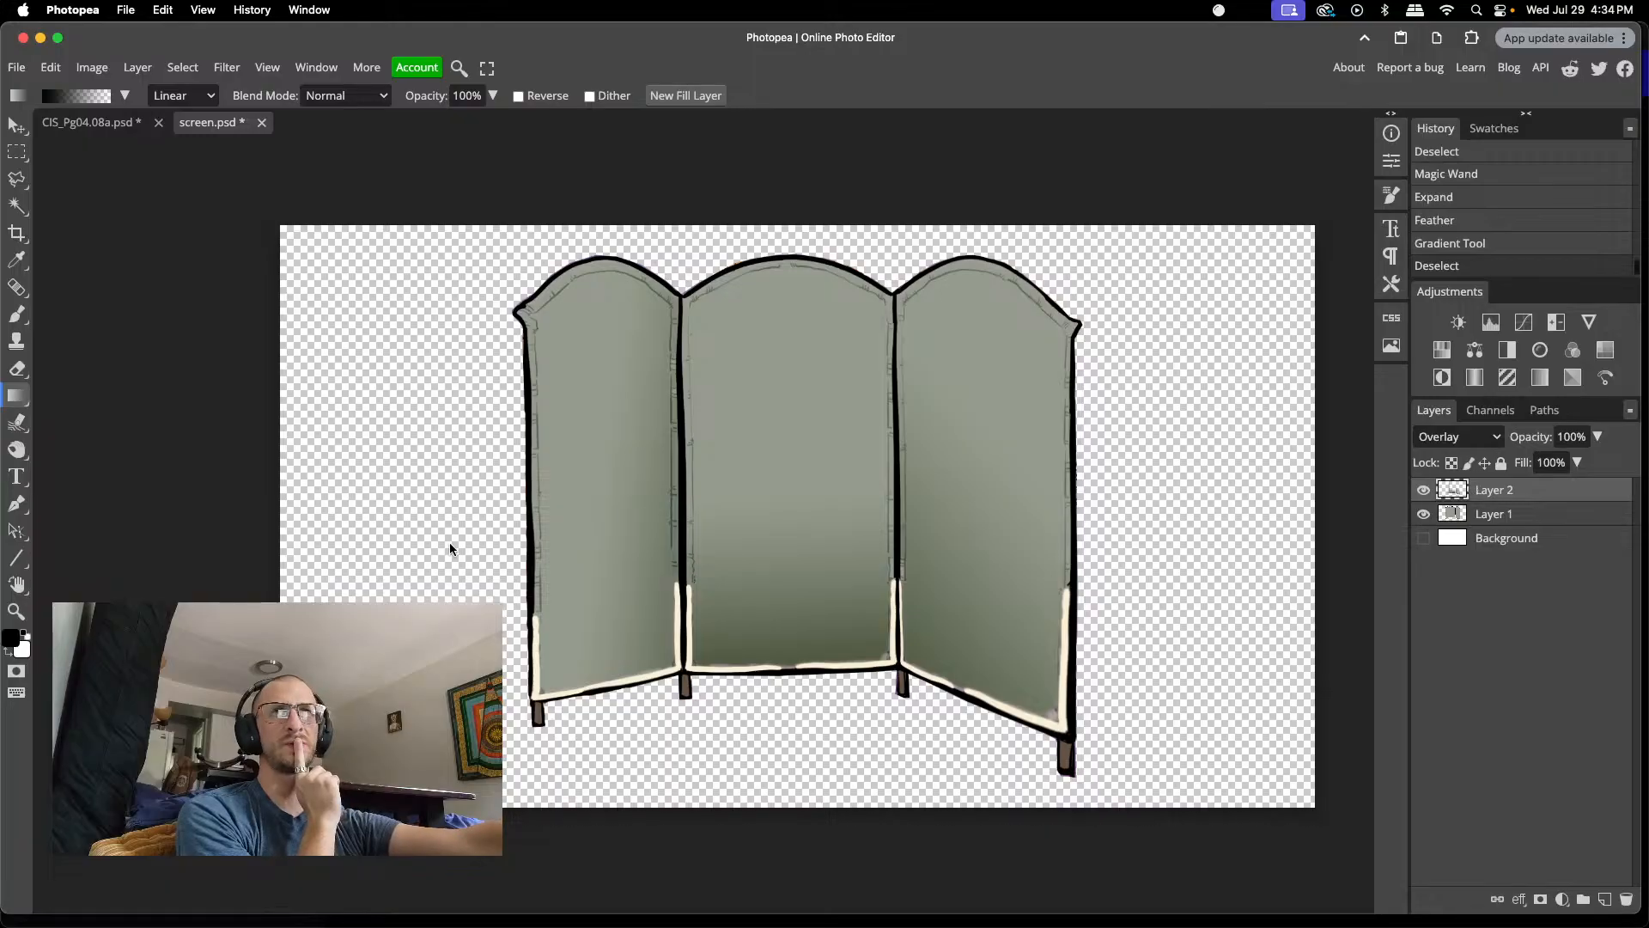
{"action": "left_click", "coordinate": [17, 369]}
{"action": "right_click", "coordinate": [430, 321]}
{"action": "mouse_move", "coordinate": [527, 359]}
{"action": "left_mouse_down"}
{"action": "mouse_move", "coordinate": [594, 365]}
{"action": "mouse_move", "coordinate": [549, 306]}
{"action": "mouse_move", "coordinate": [597, 315]}
{"action": "mouse_move", "coordinate": [626, 458]}
{"action": "mouse_move", "coordinate": [602, 639]}
{"action": "mouse_move", "coordinate": [553, 612]}
{"action": "mouse_move", "coordinate": [564, 707]}
{"action": "left_mouse_up"}
{"action": "left_click", "coordinate": [479, 280]}
{"action": "left_click_drag", "start_coordinate": [617, 601], "coordinate": [615, 700]}
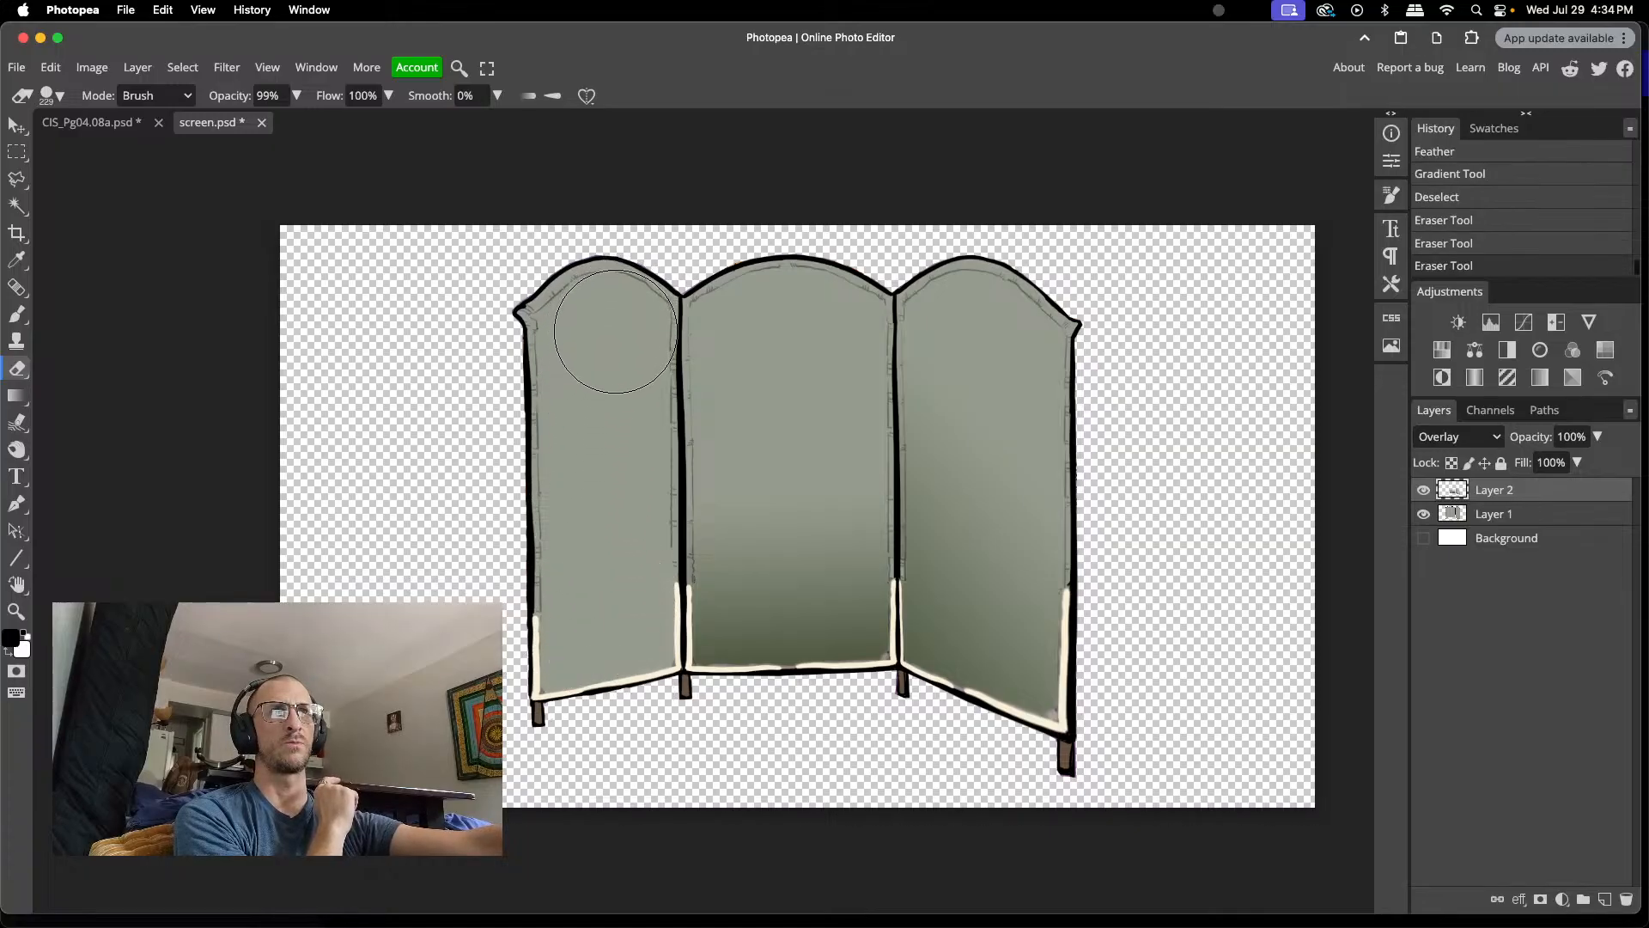
{"action": "left_click_drag", "start_coordinate": [614, 376], "coordinate": [571, 435]}
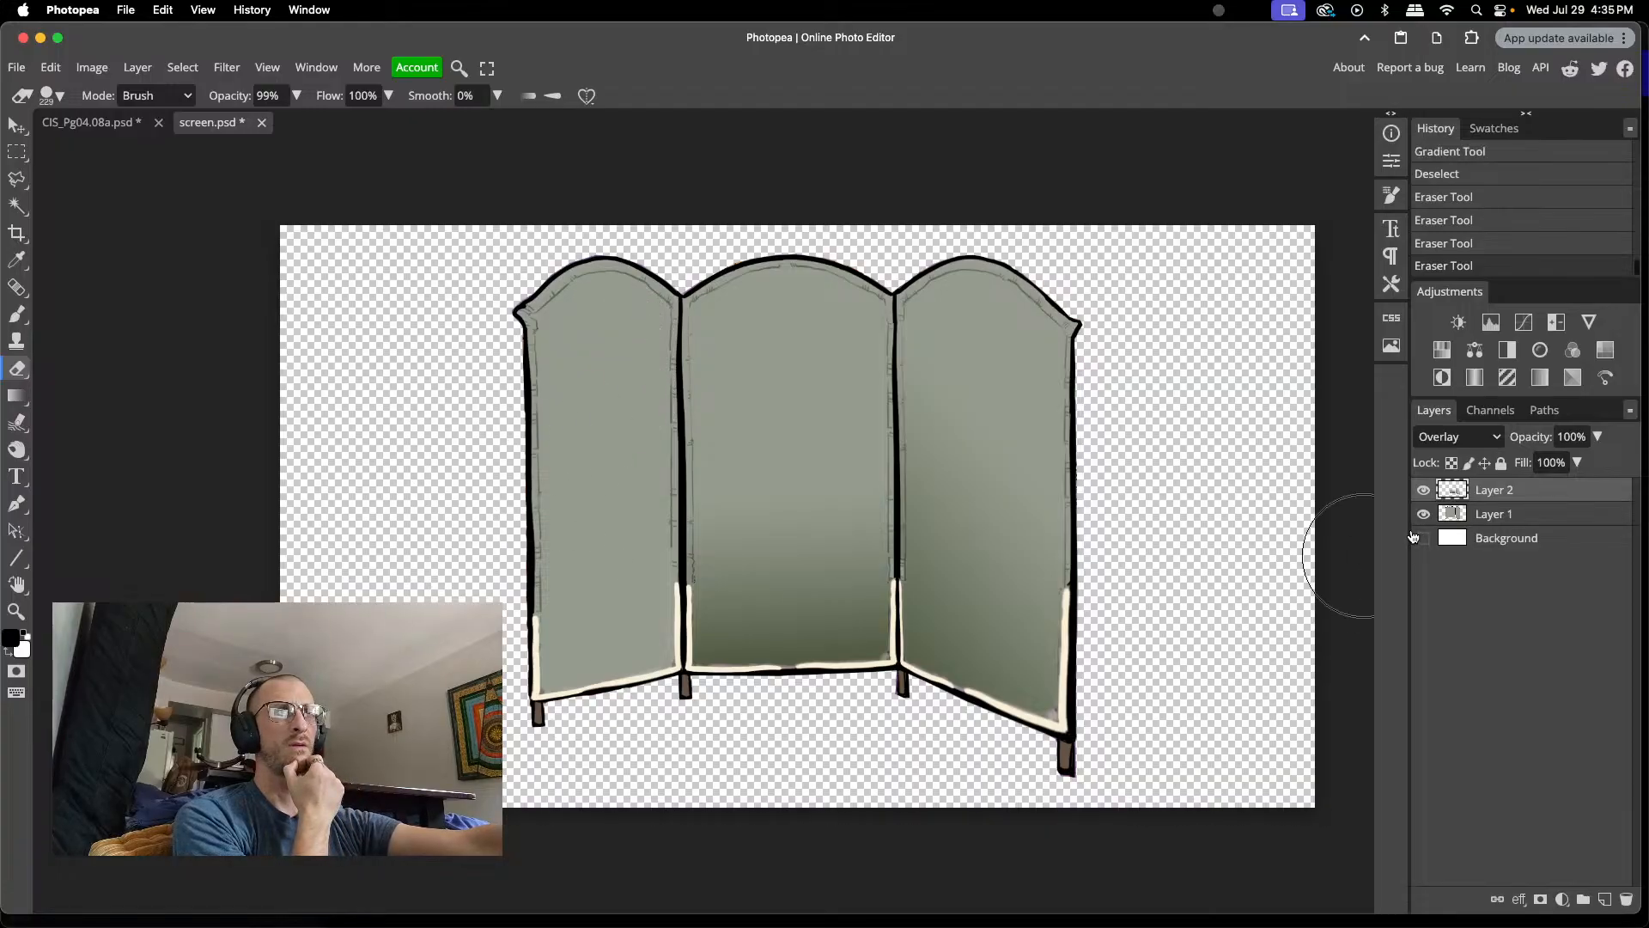
- Select the left panel's fill on Layer 1 with the Magic Wand and expand the selection
{"action": "left_click", "coordinate": [1550, 515]}
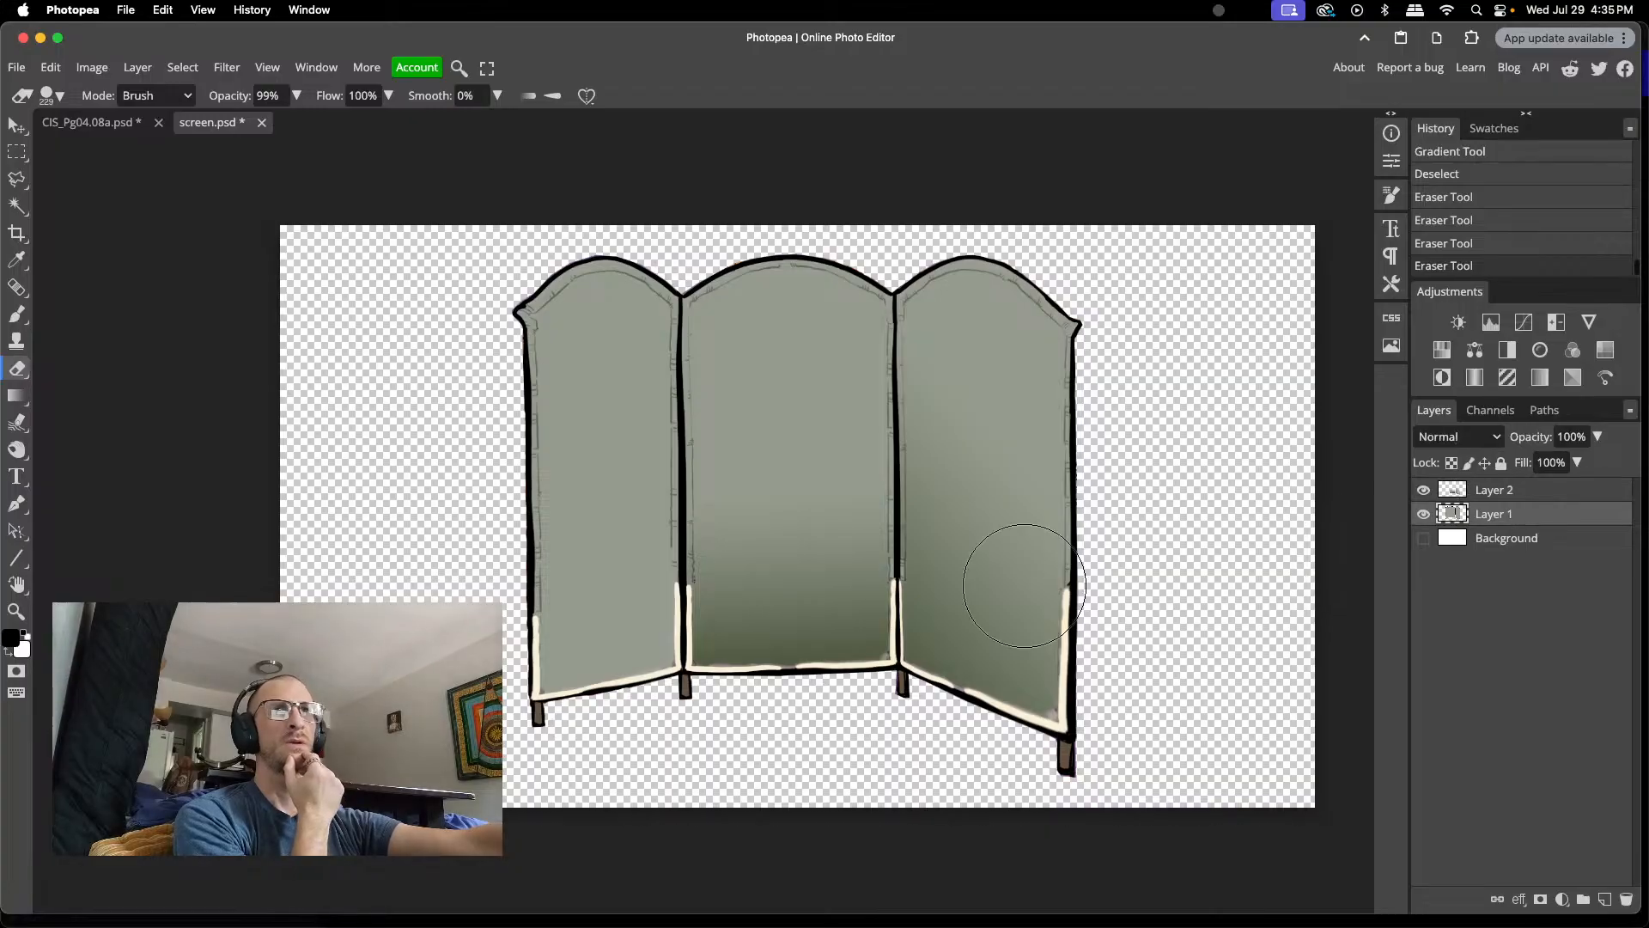
{"action": "left_click", "coordinate": [17, 207]}
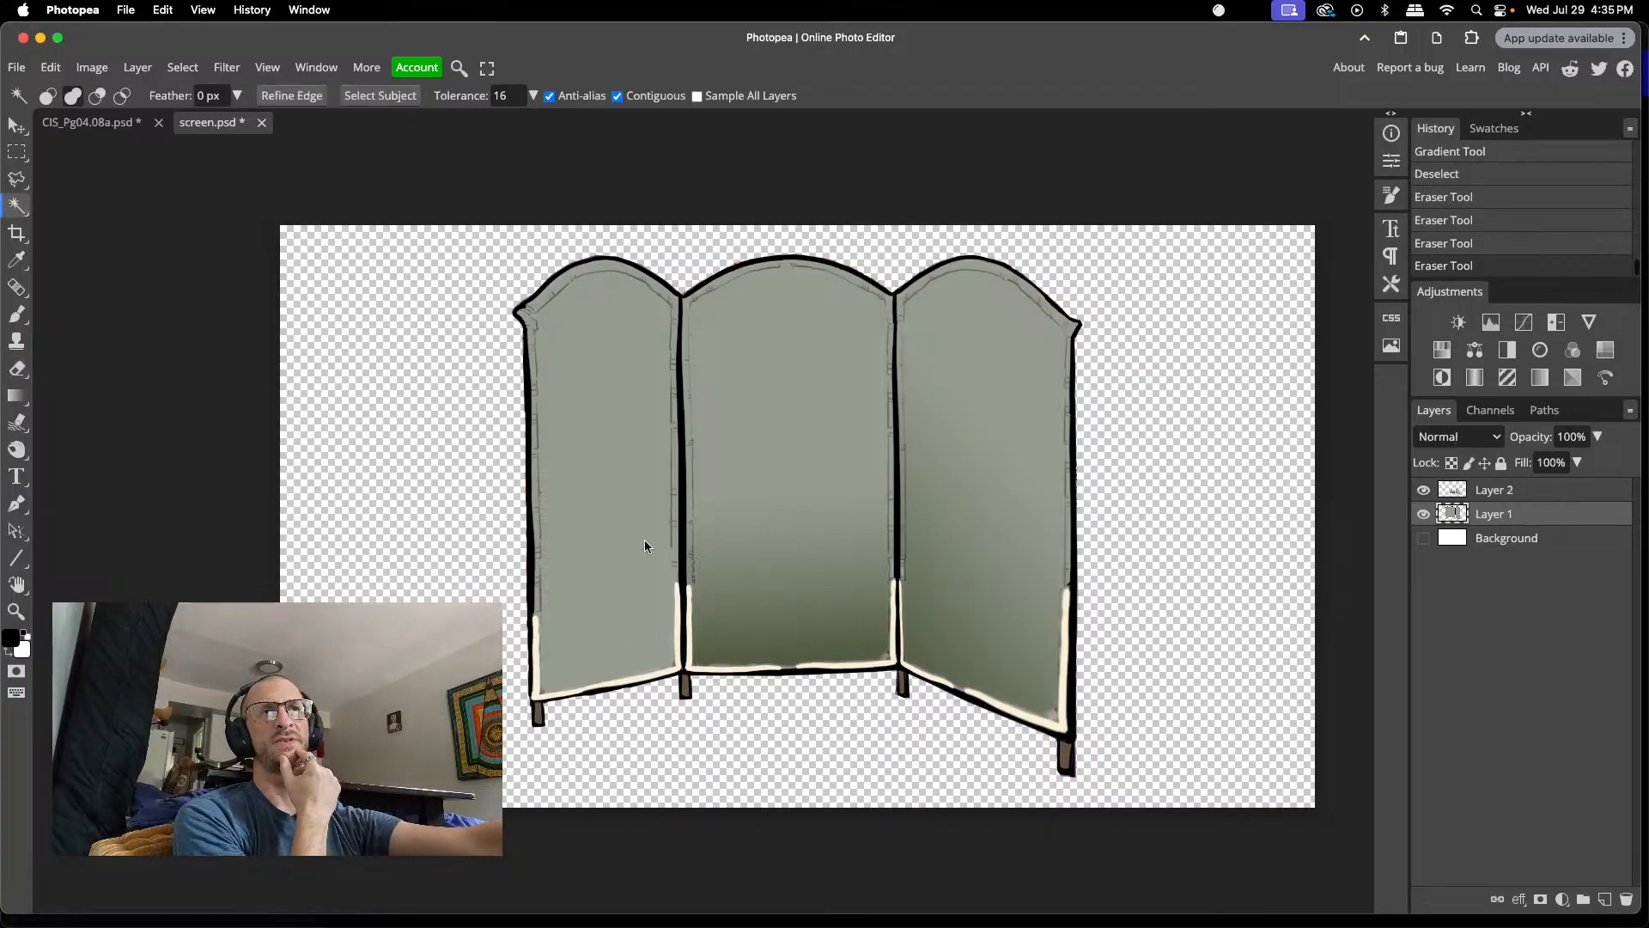
{"action": "left_click", "coordinate": [610, 514]}
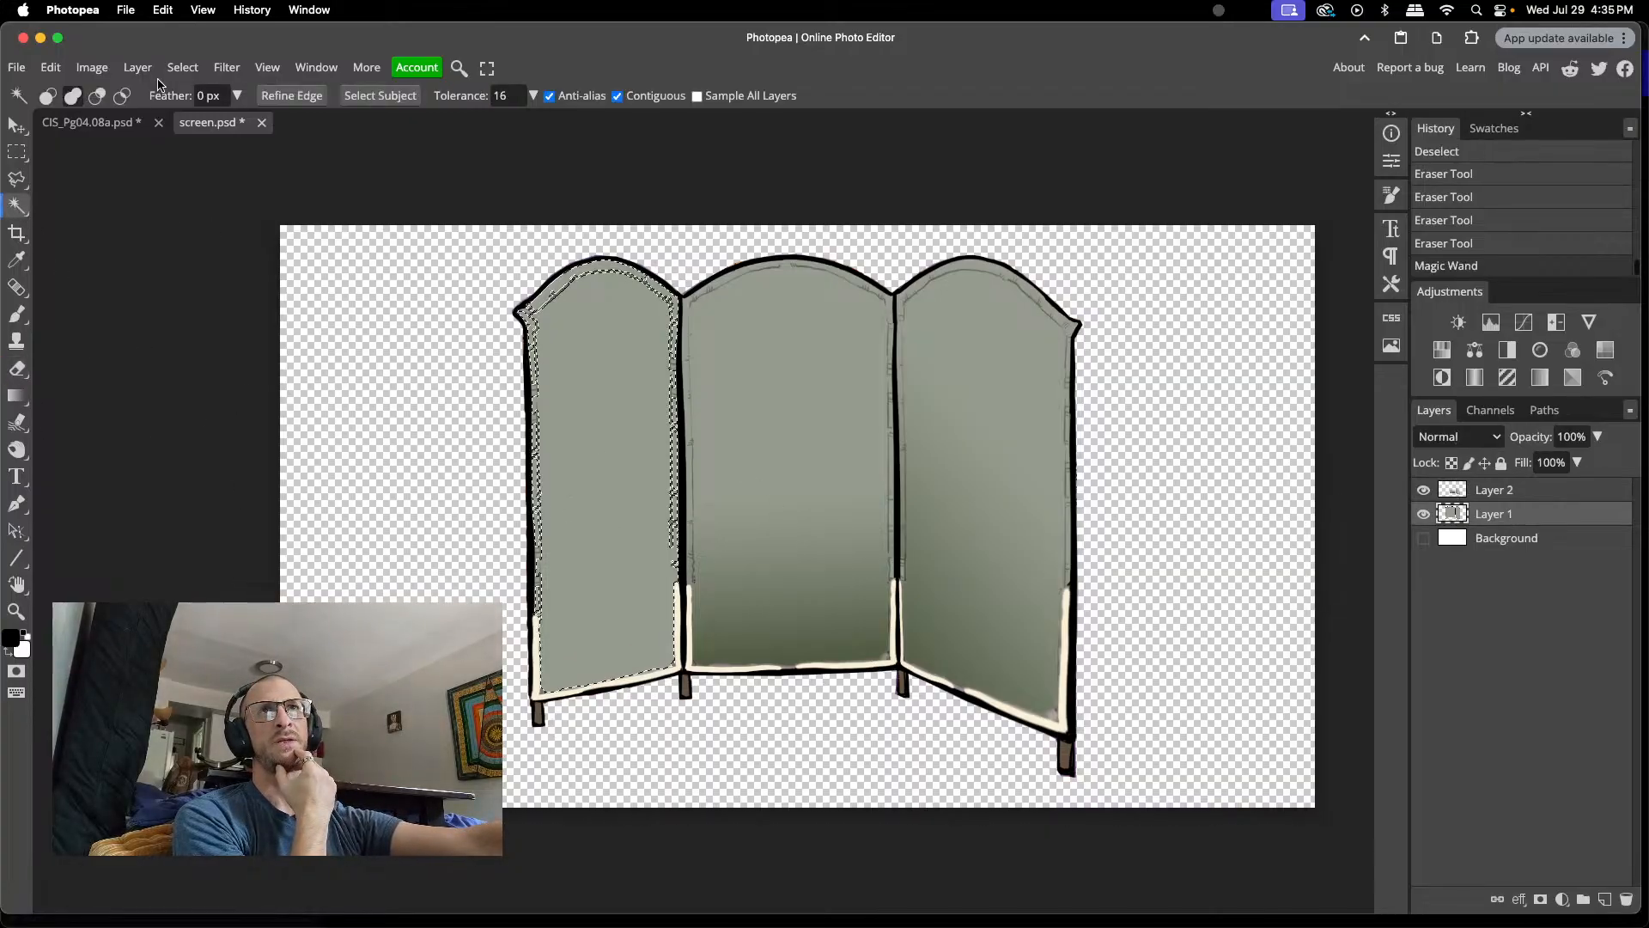
{"action": "left_click", "coordinate": [182, 67]}
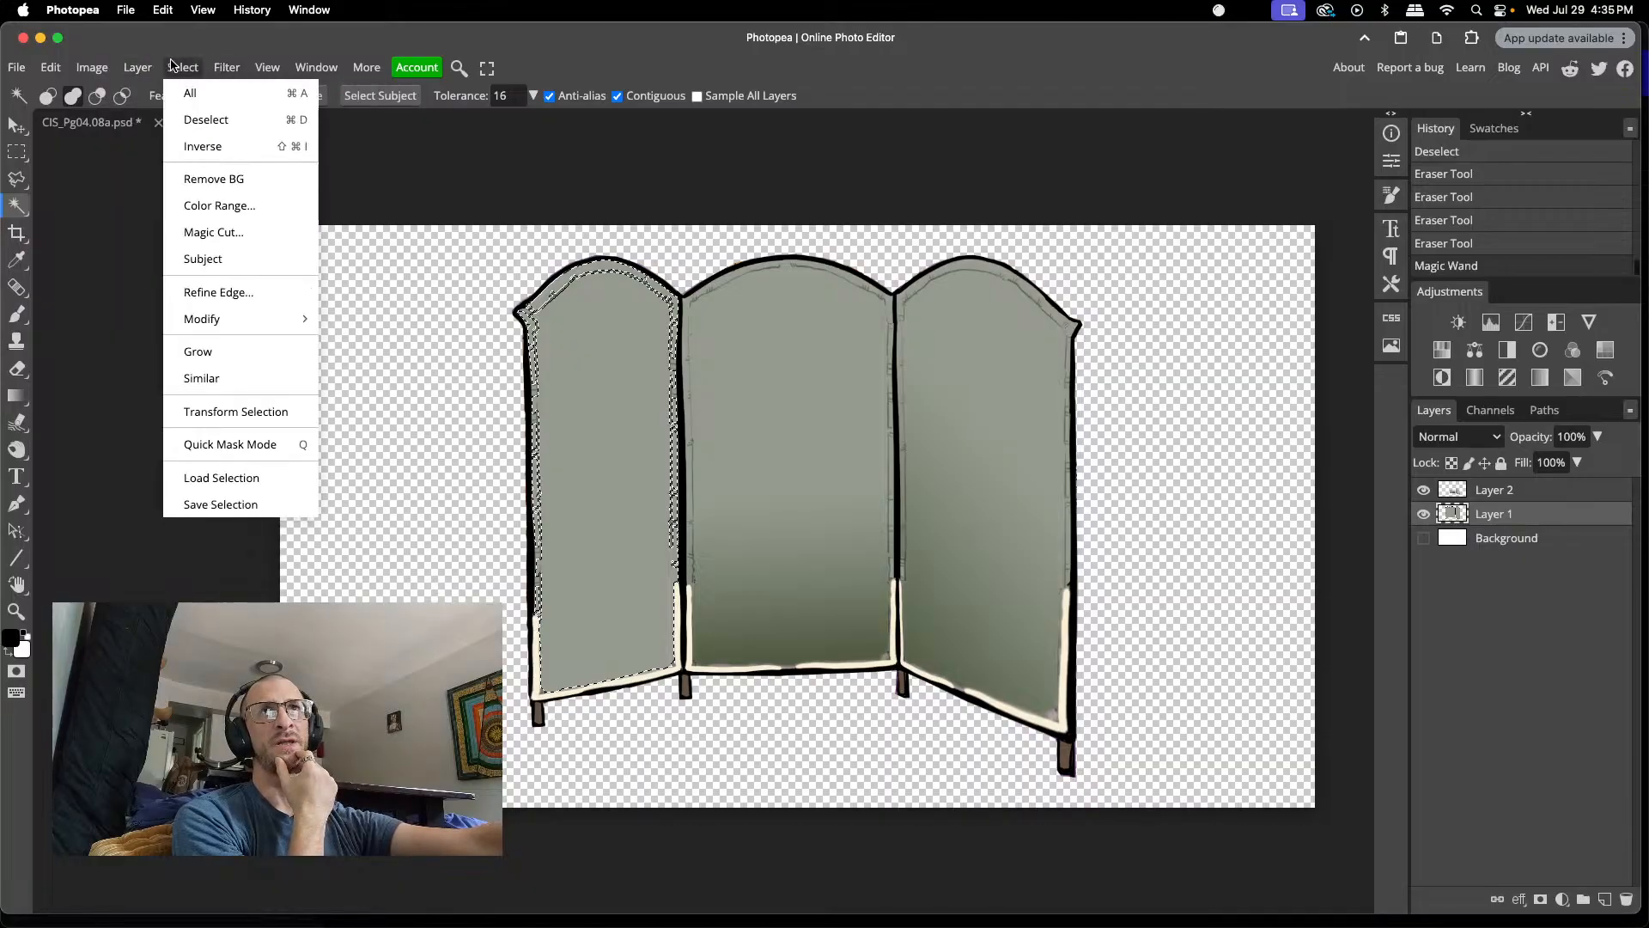
{"action": "mouse_move", "coordinate": [292, 319]}
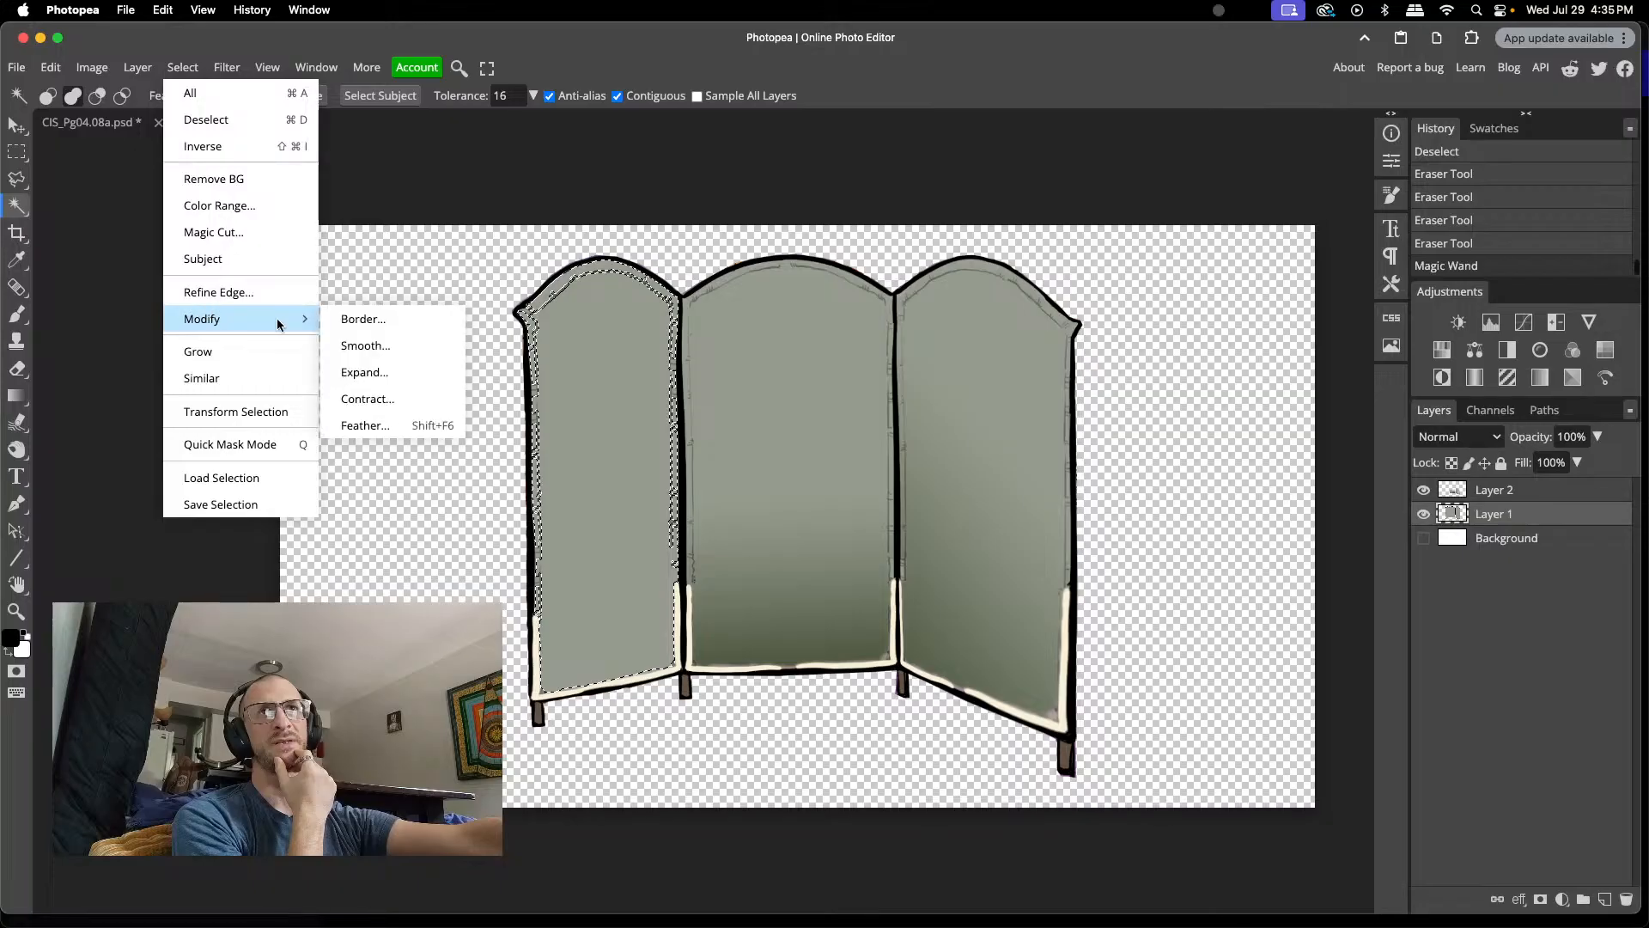
{"action": "left_click", "coordinate": [378, 373]}
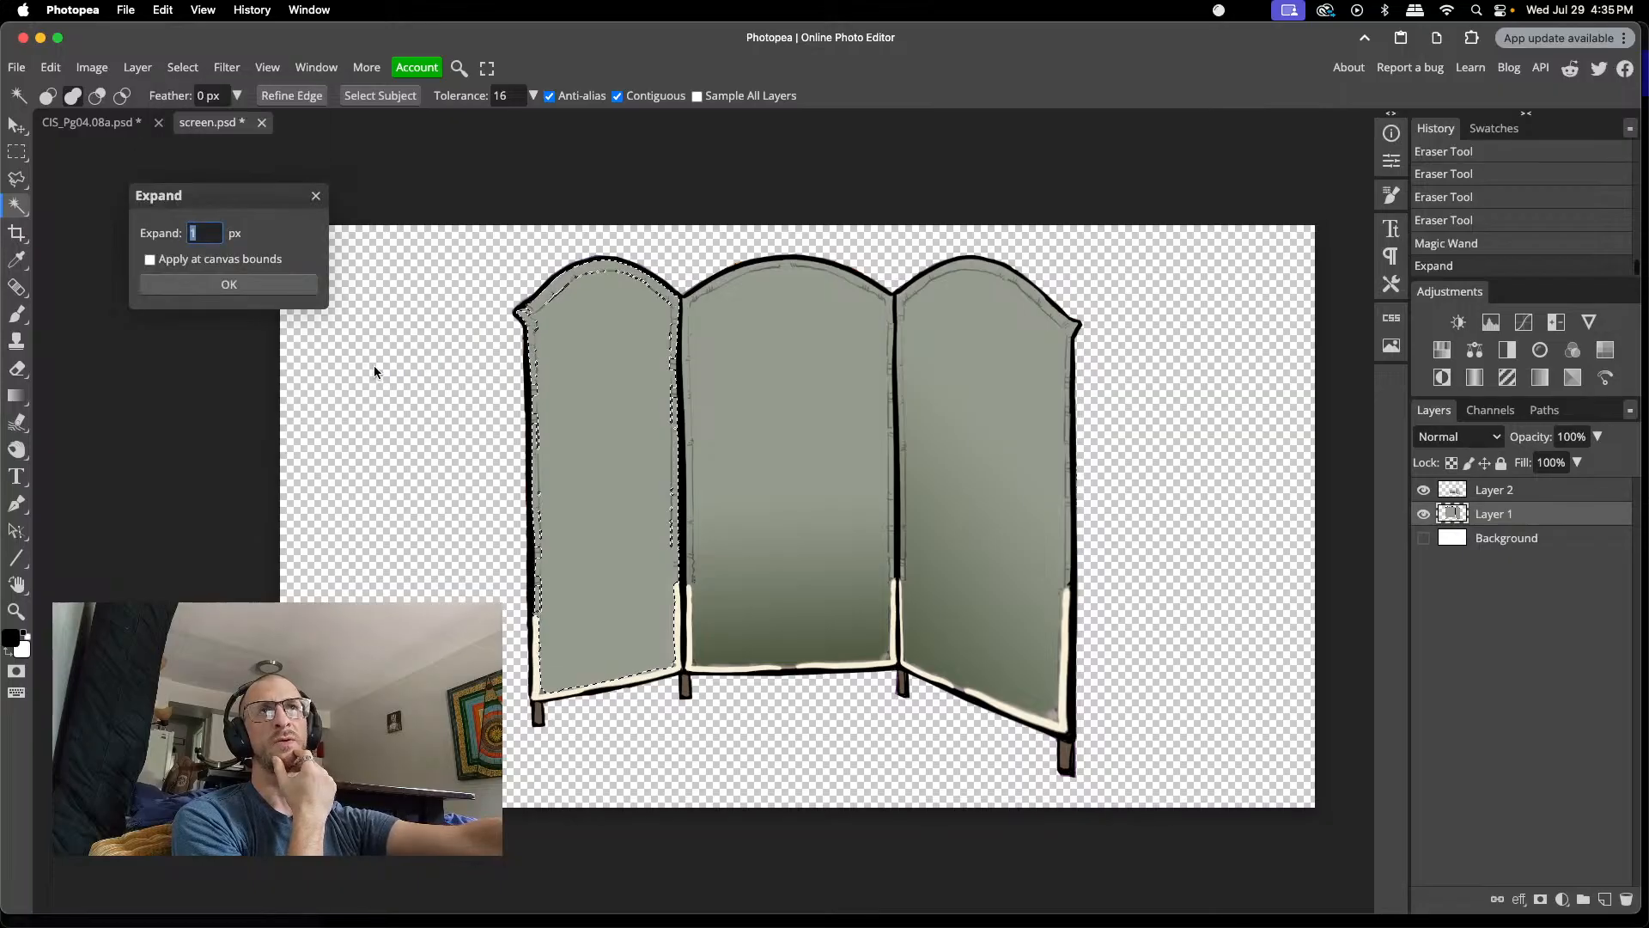
{"action": "left_click", "coordinate": [279, 288]}
- Feather the expanded left panel selection and make Layer 2 the active layer
{"action": "left_click", "coordinate": [175, 66]}
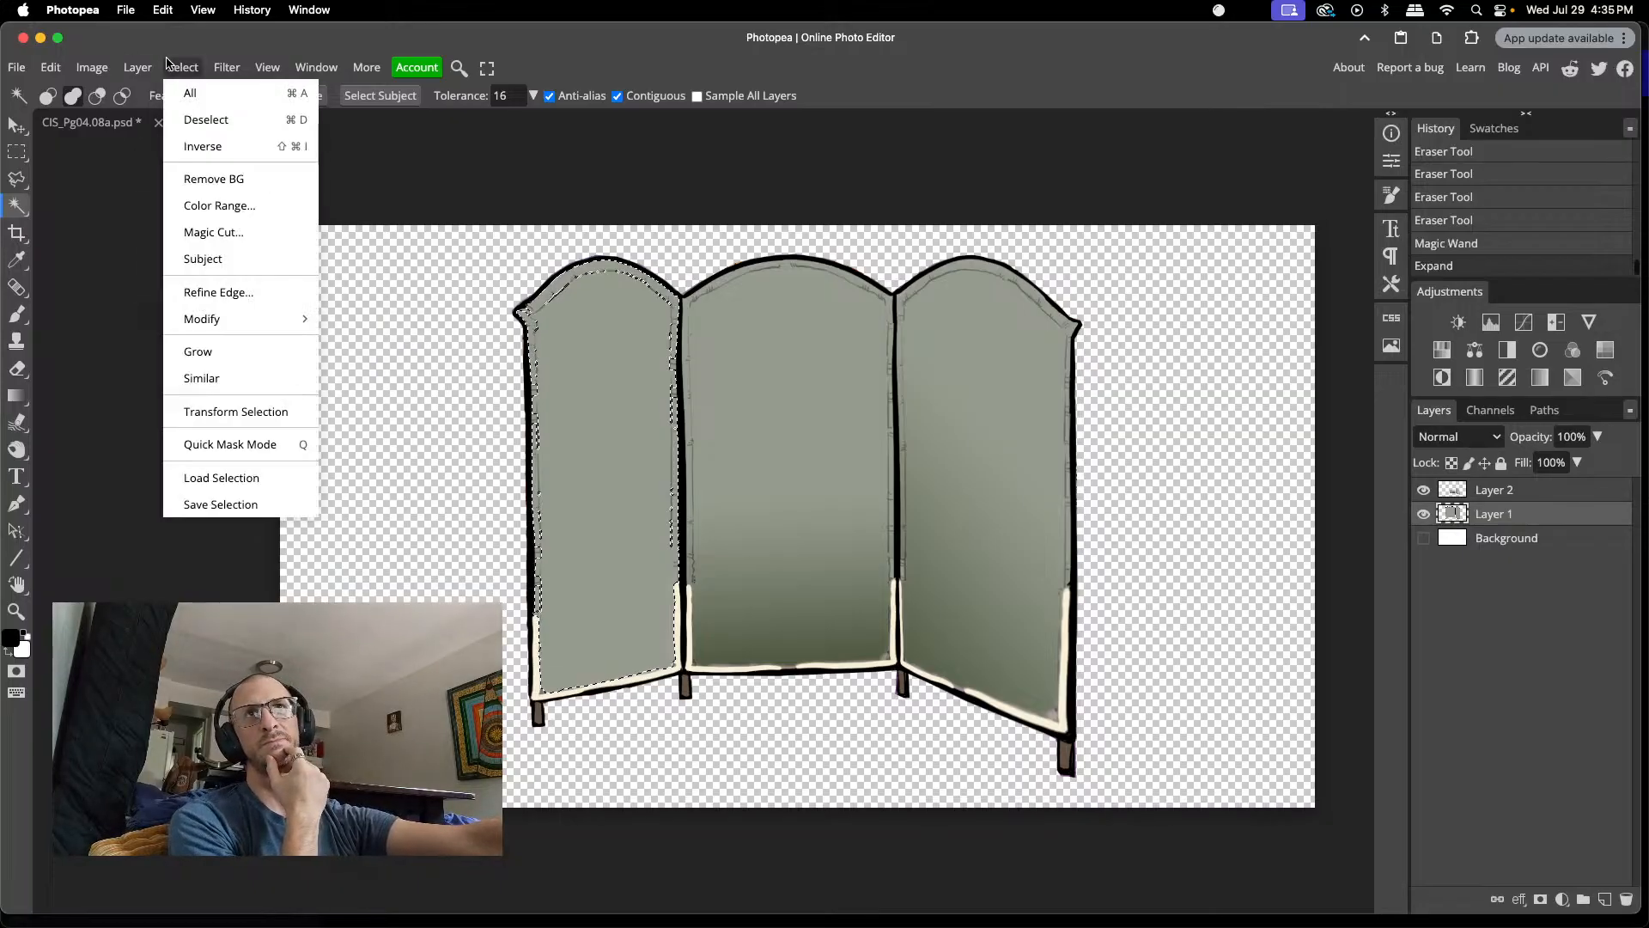
{"action": "mouse_move", "coordinate": [142, 64]}
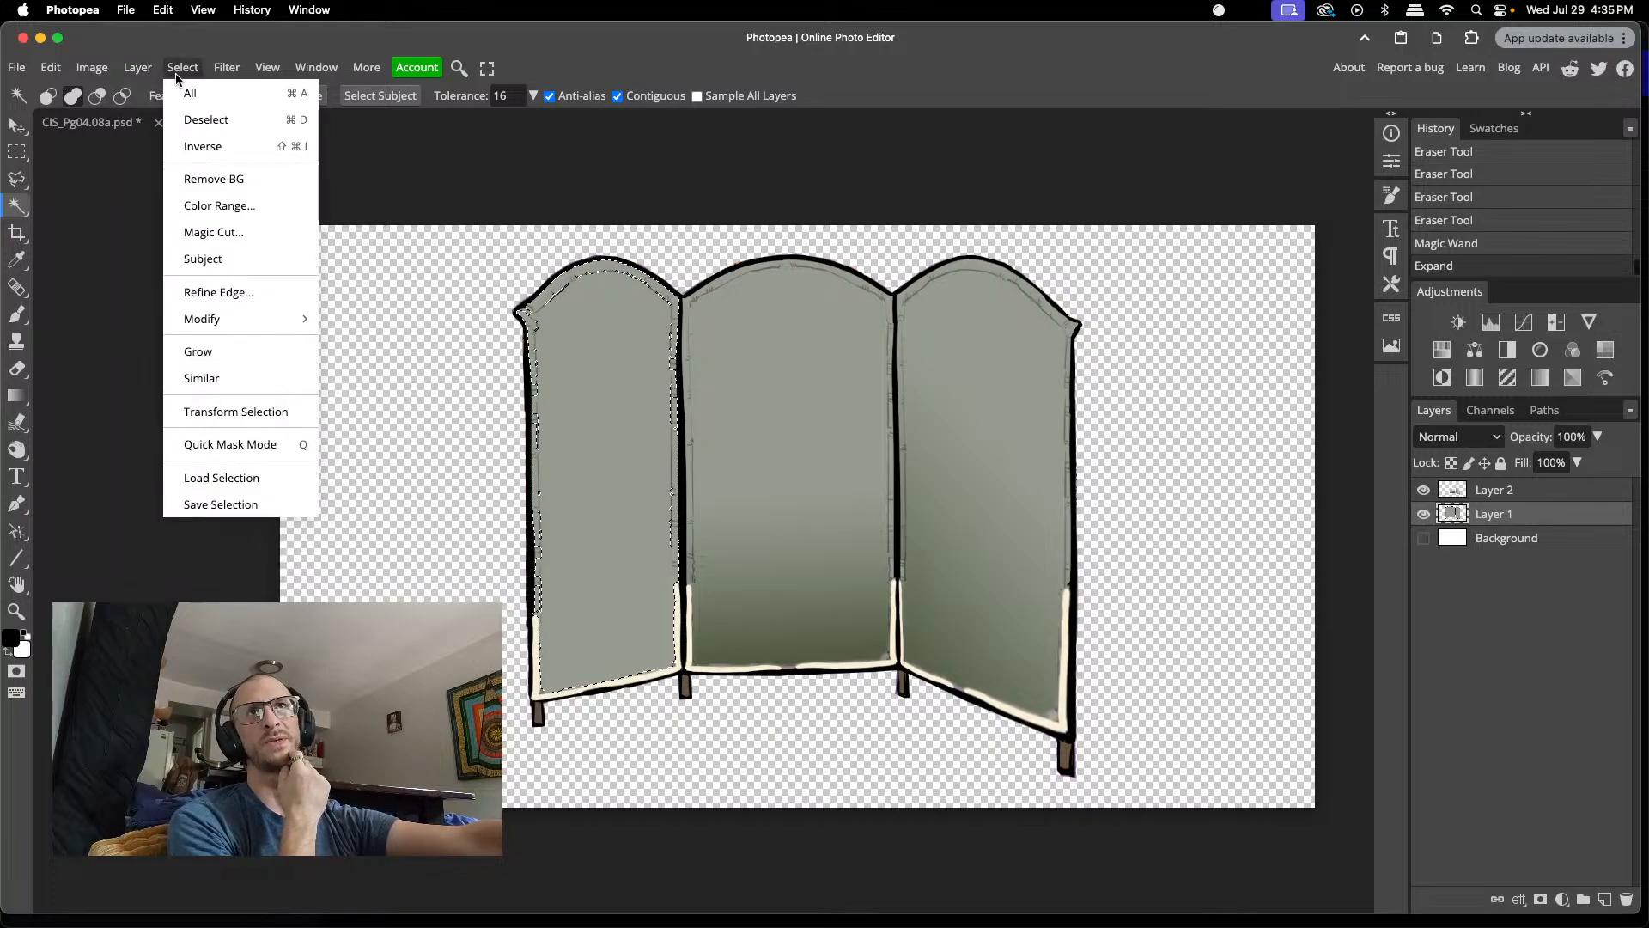
{"action": "mouse_move", "coordinate": [232, 319]}
{"action": "left_click", "coordinate": [365, 426]}
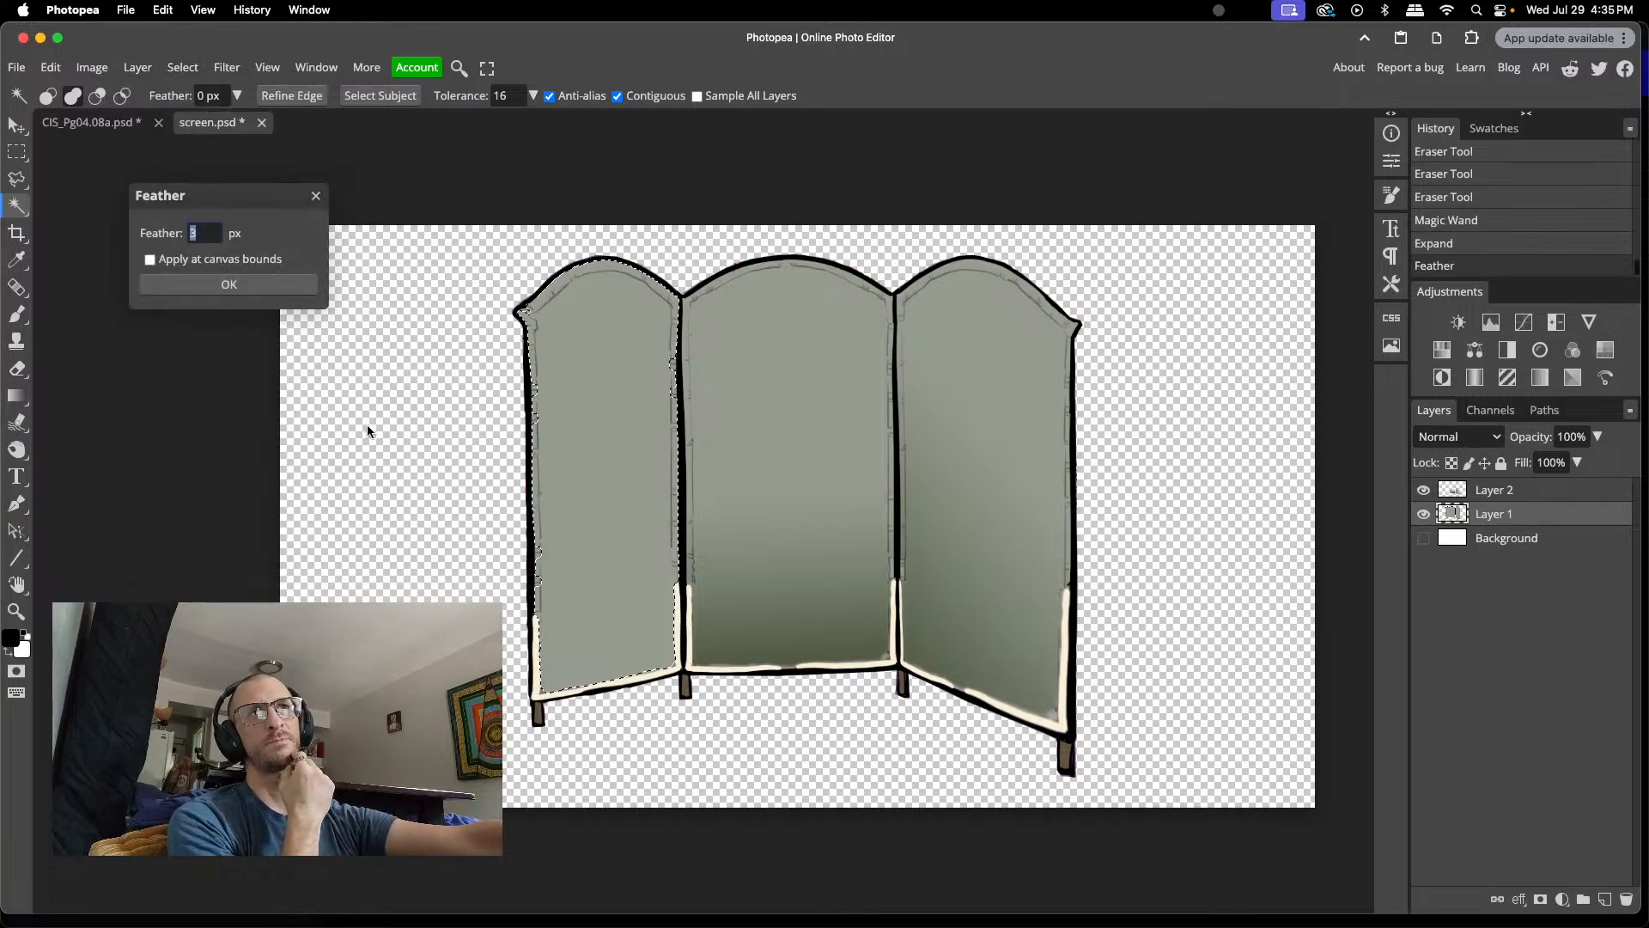
{"action": "left_click", "coordinate": [228, 292]}
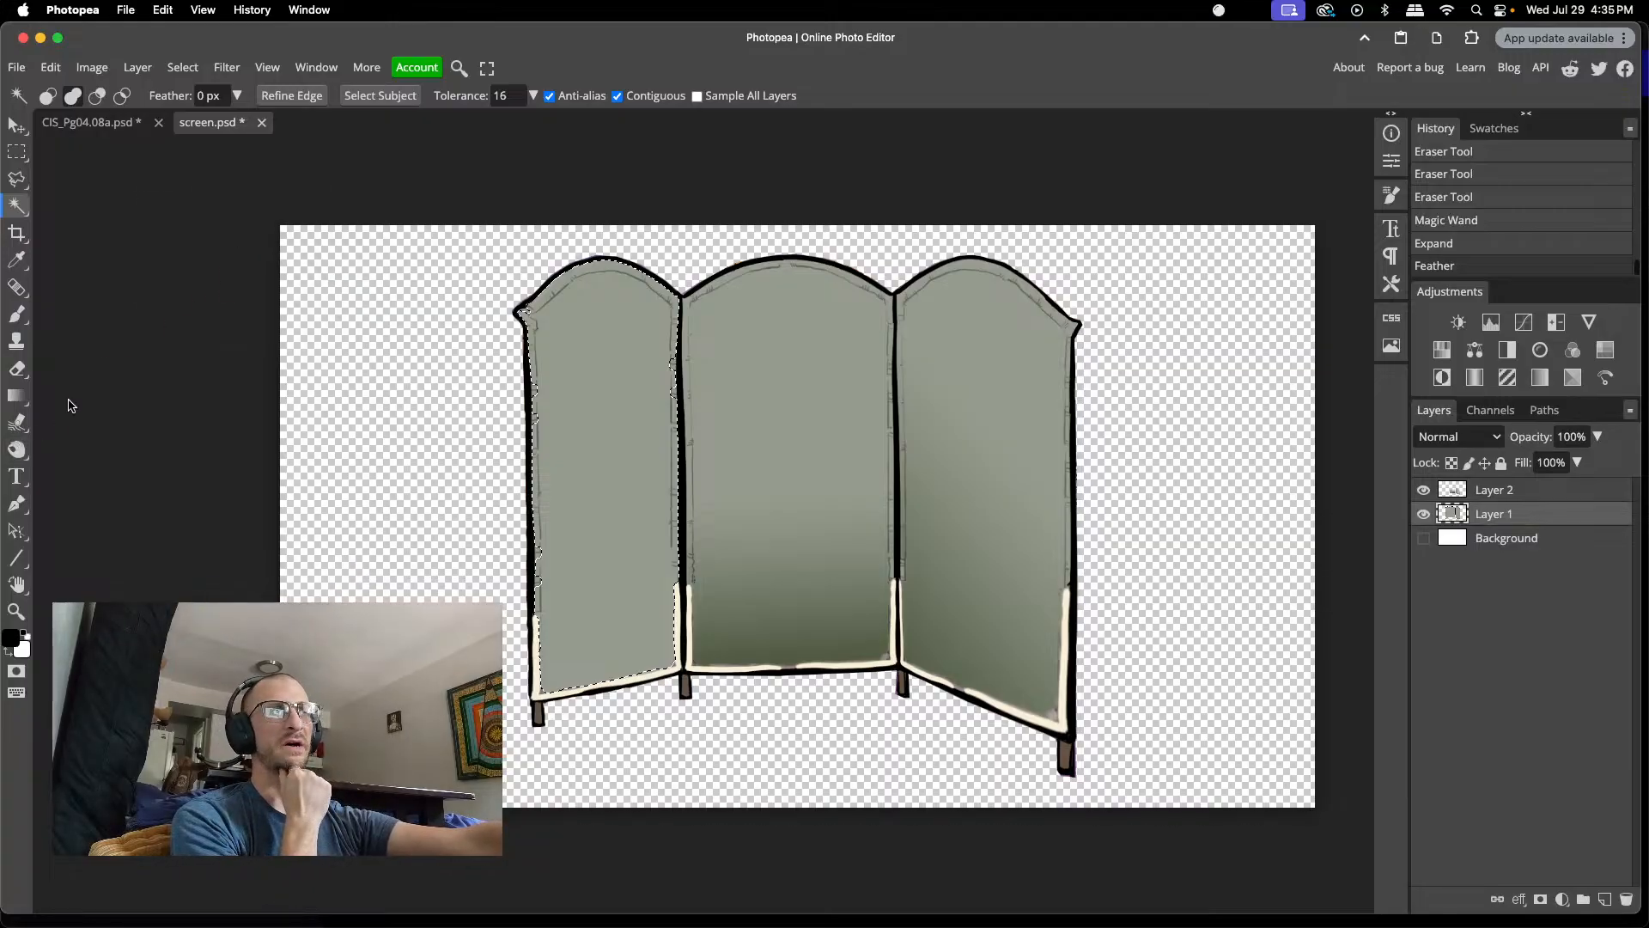
{"action": "left_click", "coordinate": [1486, 494]}
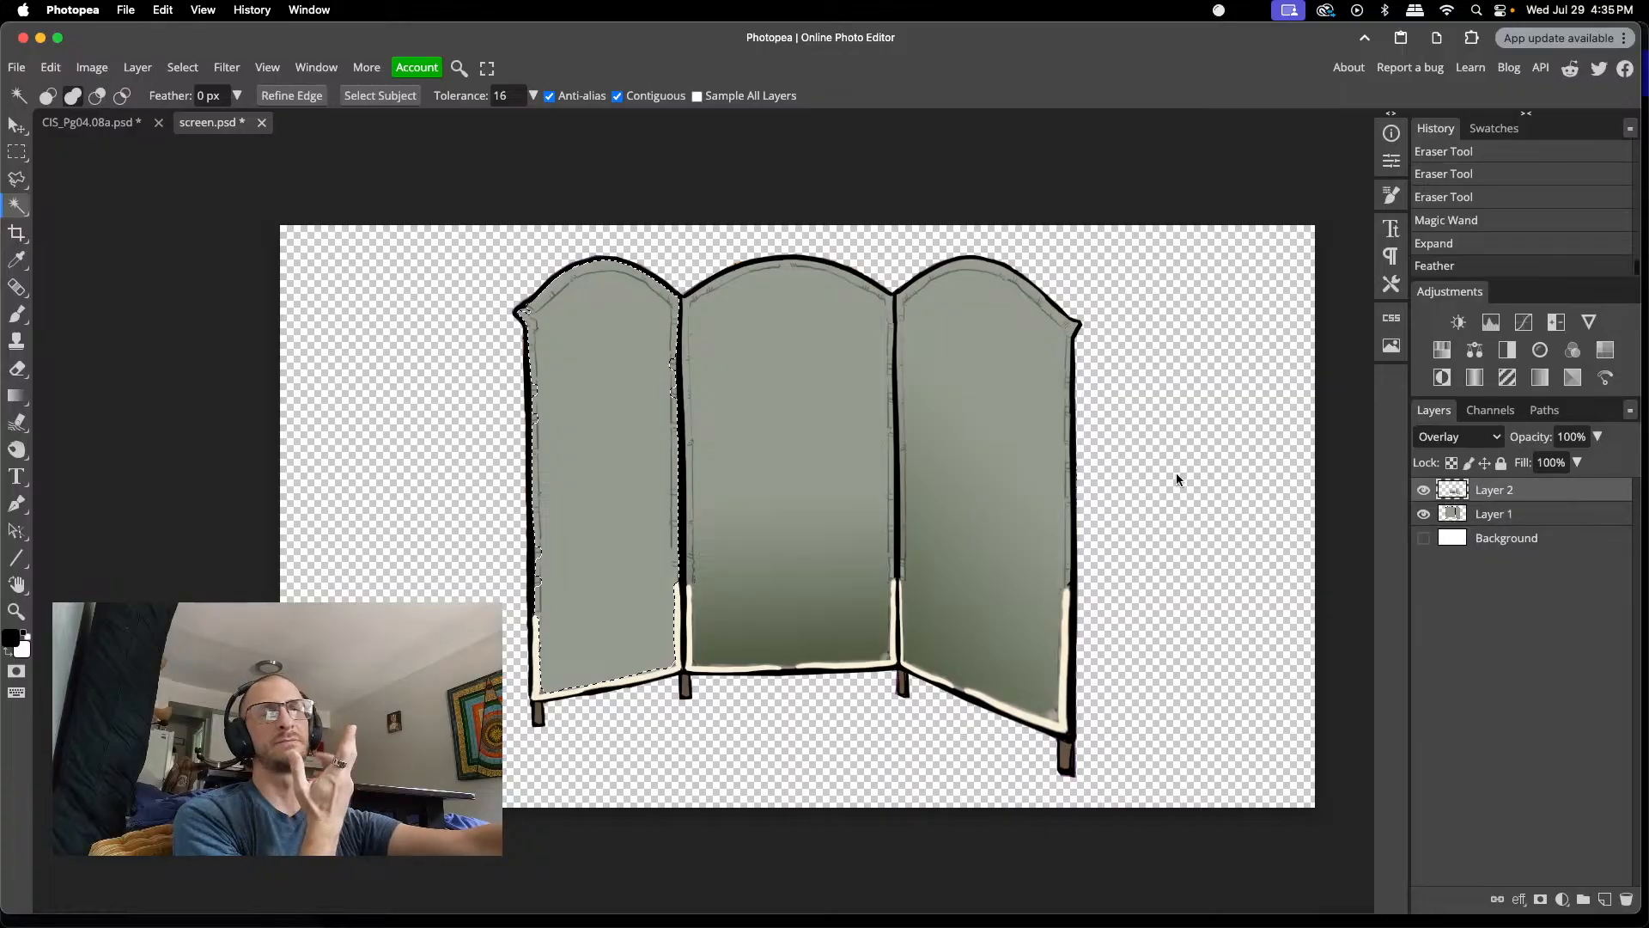
- Draw a diagonal black-to-transparent linear gradient on Layer 2 from below the left panel up to its middle, and clear the selection
{"action": "left_click", "coordinate": [21, 398]}
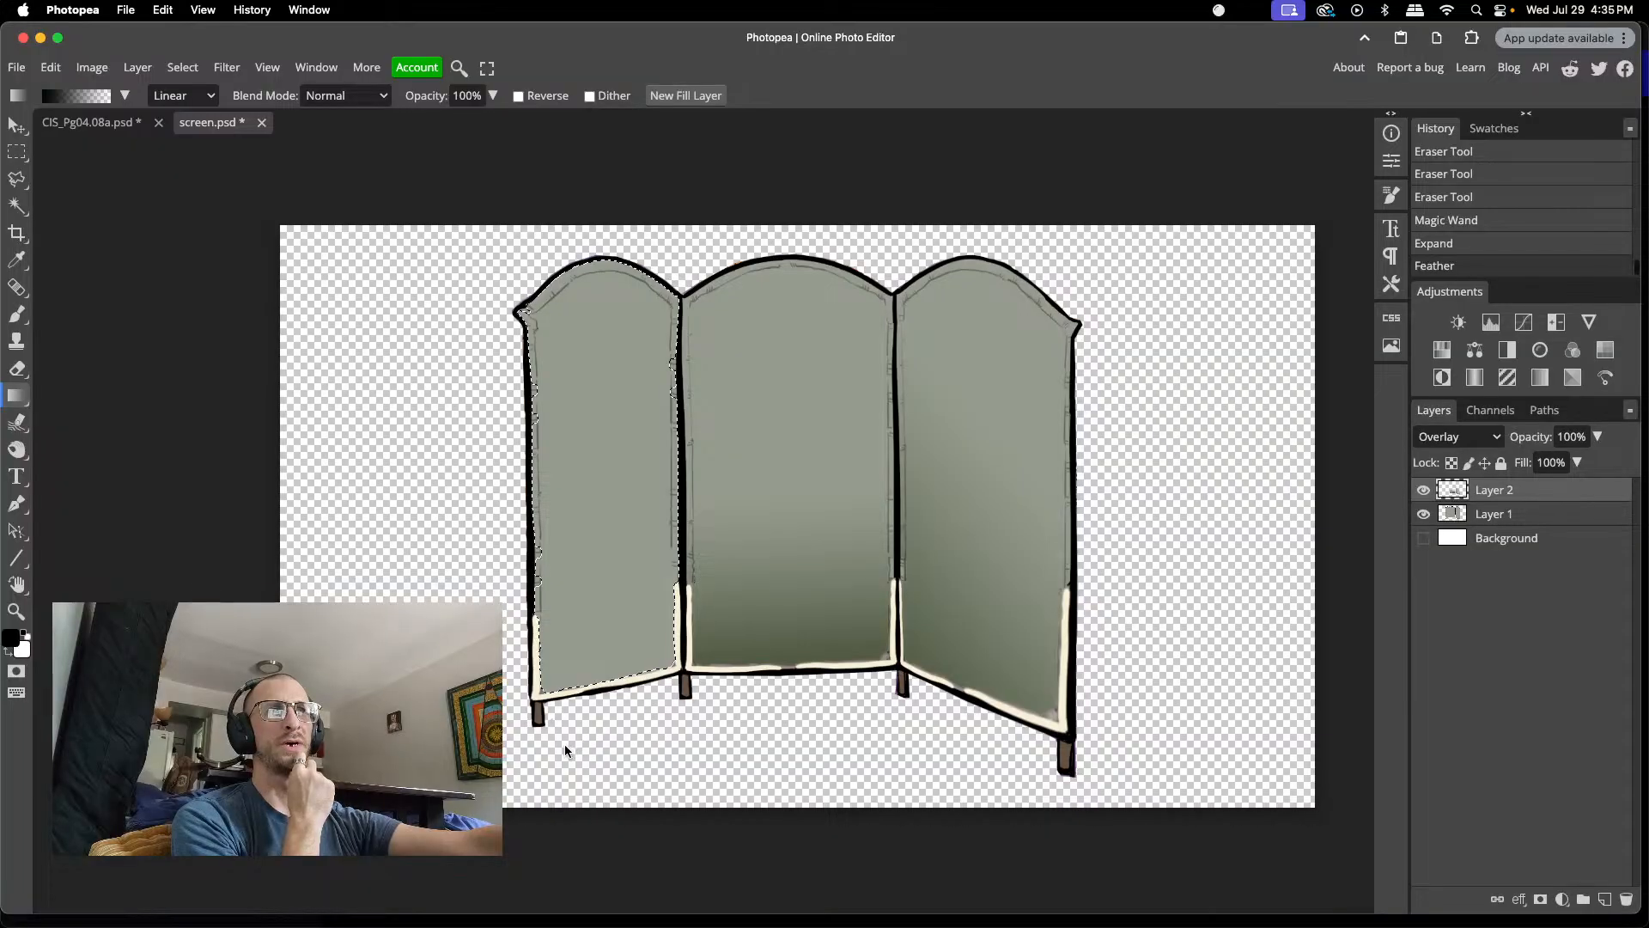
{"action": "left_click_drag", "start_coordinate": [538, 745], "coordinate": [638, 514]}
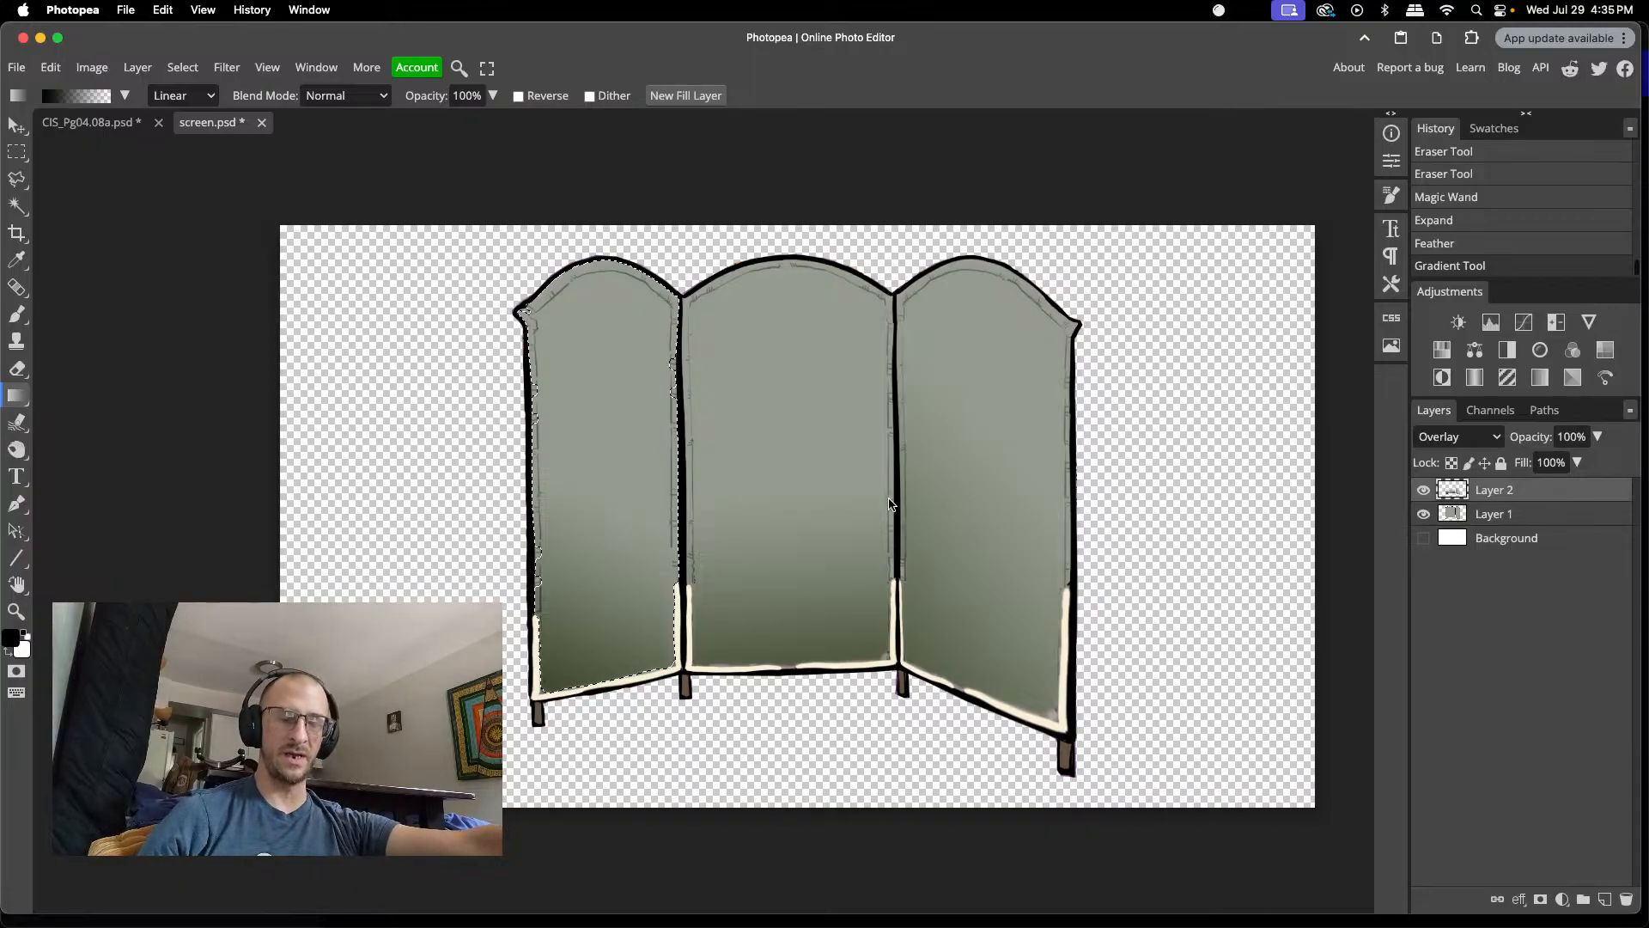
{"action": "key", "text": "ctrl+d"}
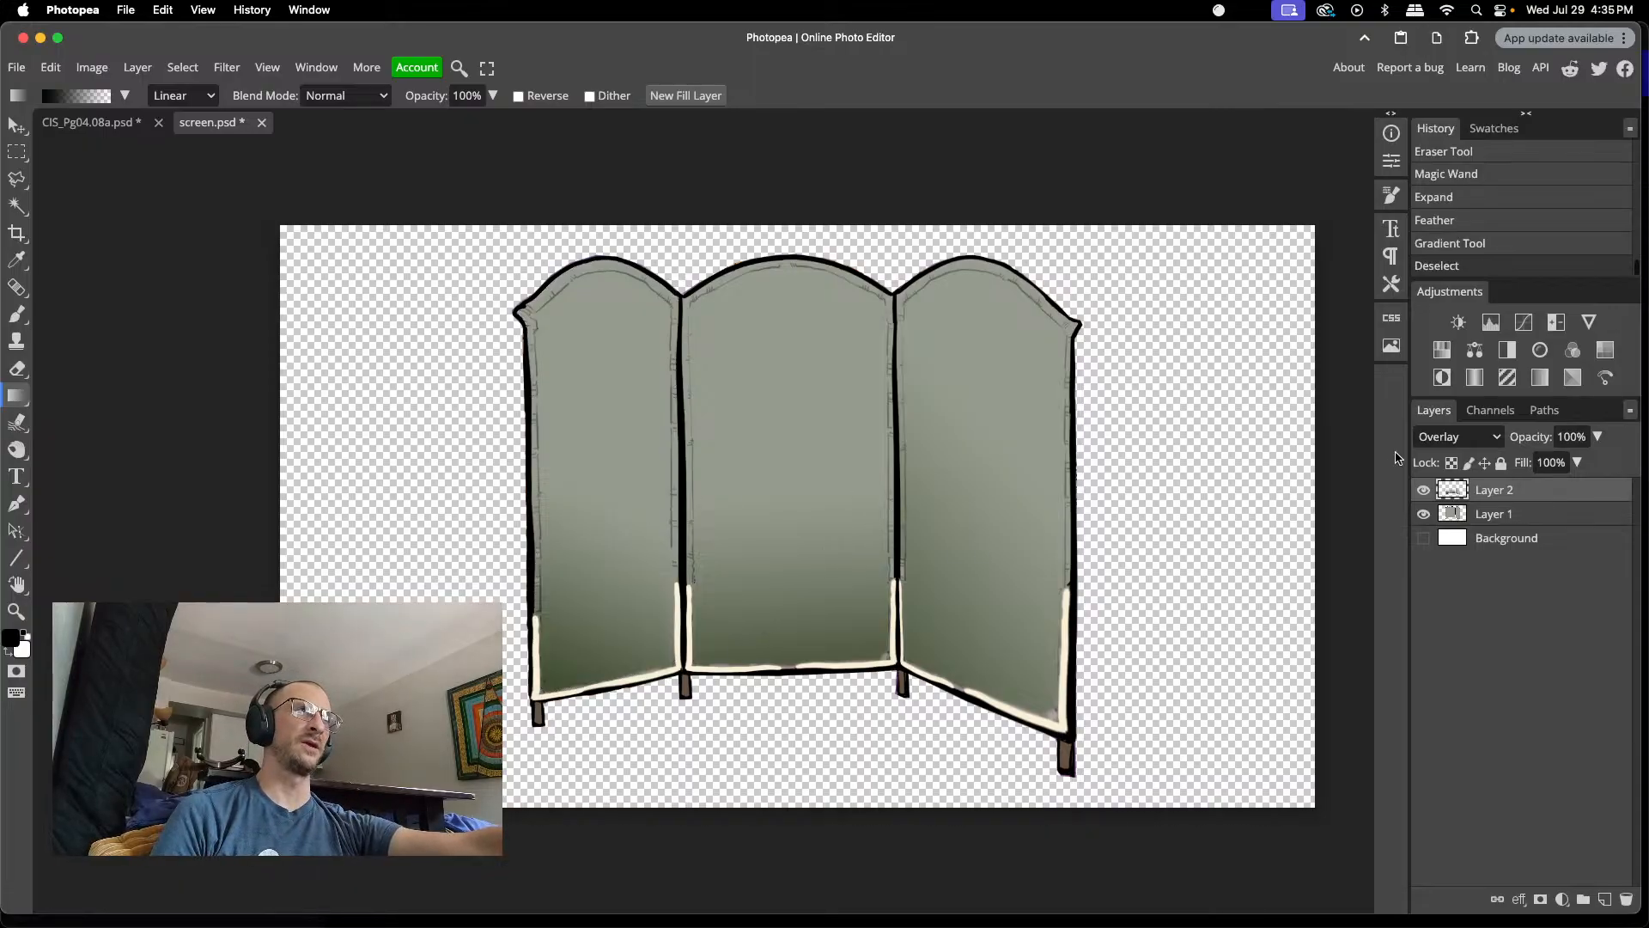
{"action": "left_click", "coordinate": [1478, 517]}
{"action": "left_click", "coordinate": [1479, 493]}
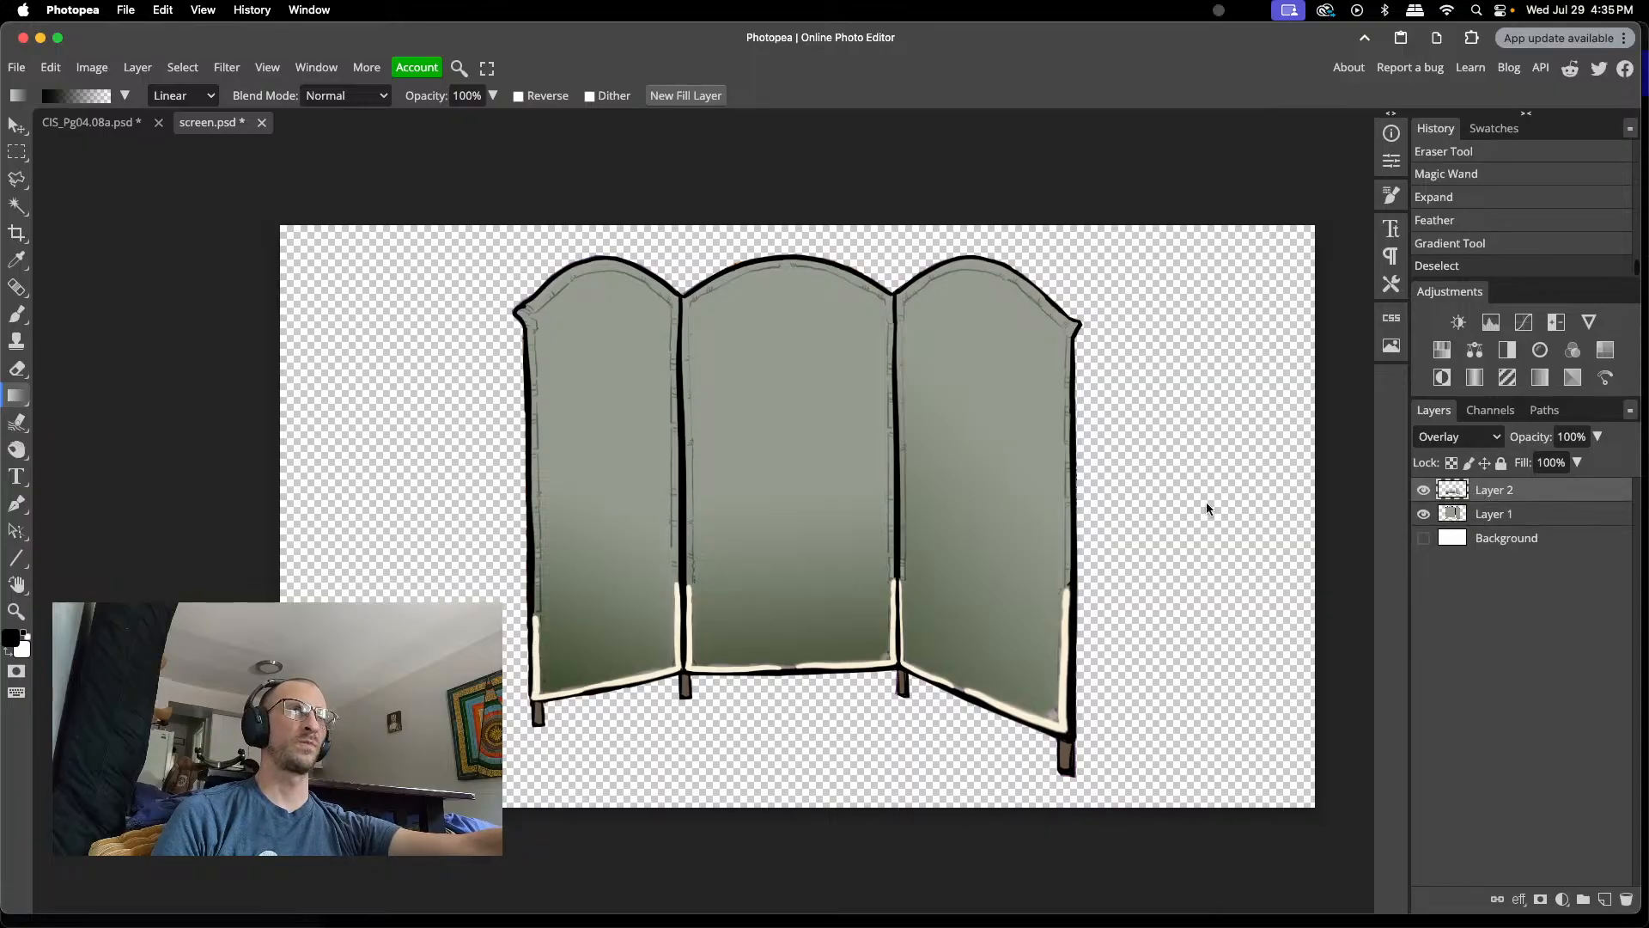
{"action": "scroll", "coordinate": [559, 507], "scroll_direction": "down", "scroll_amount": 3}
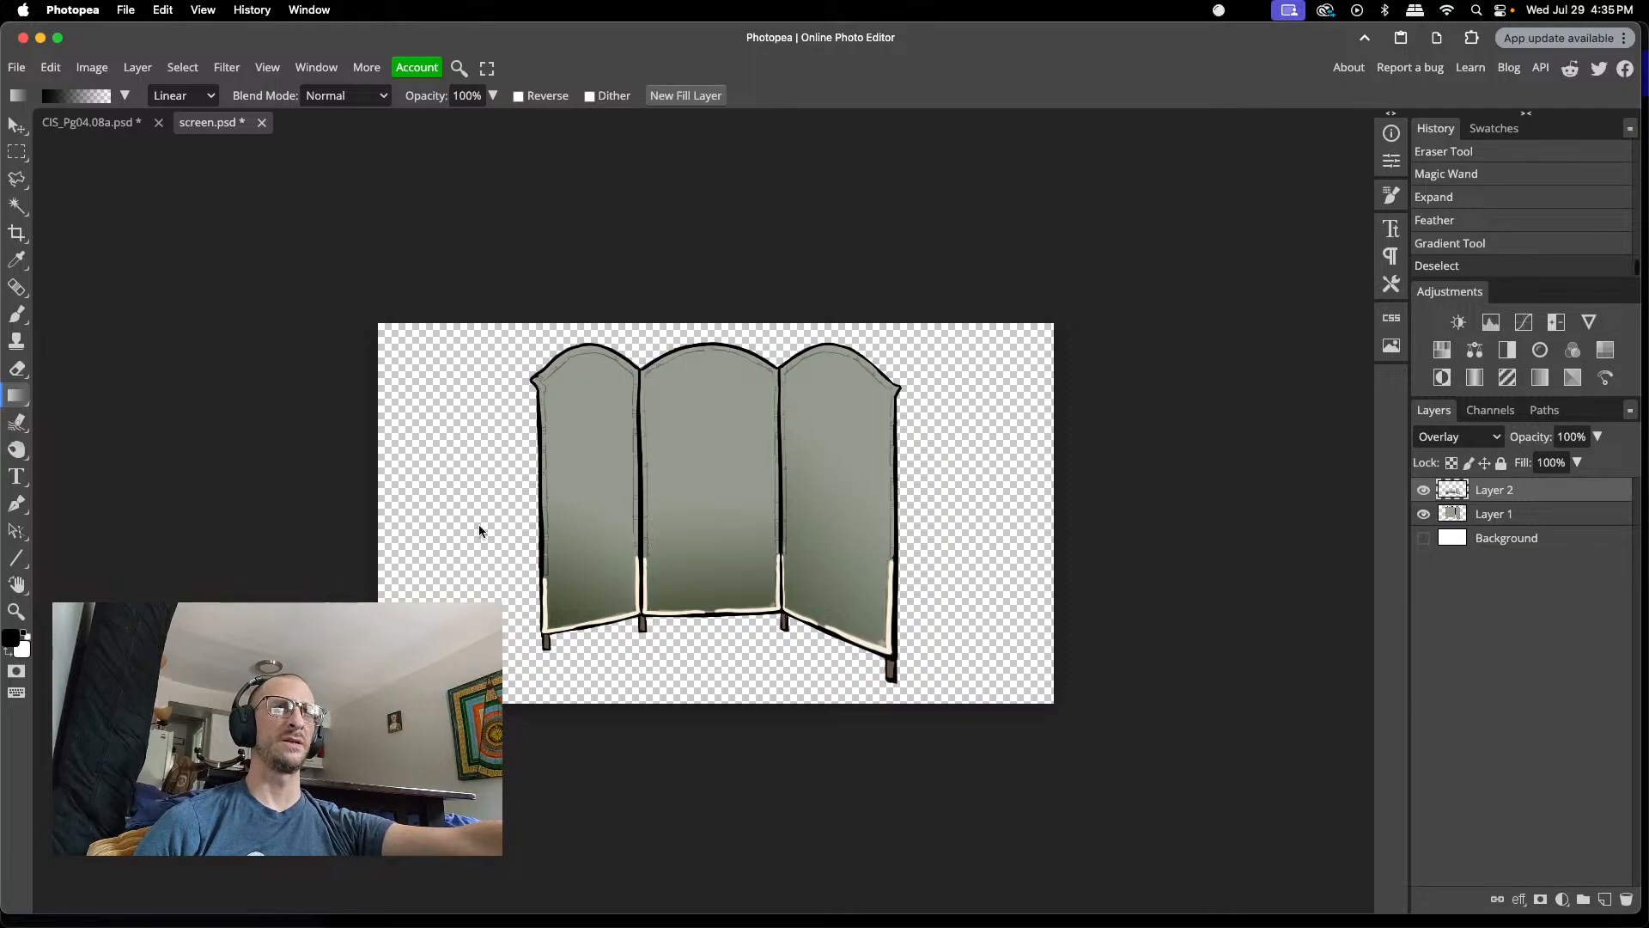
- Export the folding screen drawing as a 1920 × 1080 px PNG named screen into the lounge2 folder
{"action": "left_click", "coordinate": [16, 67]}
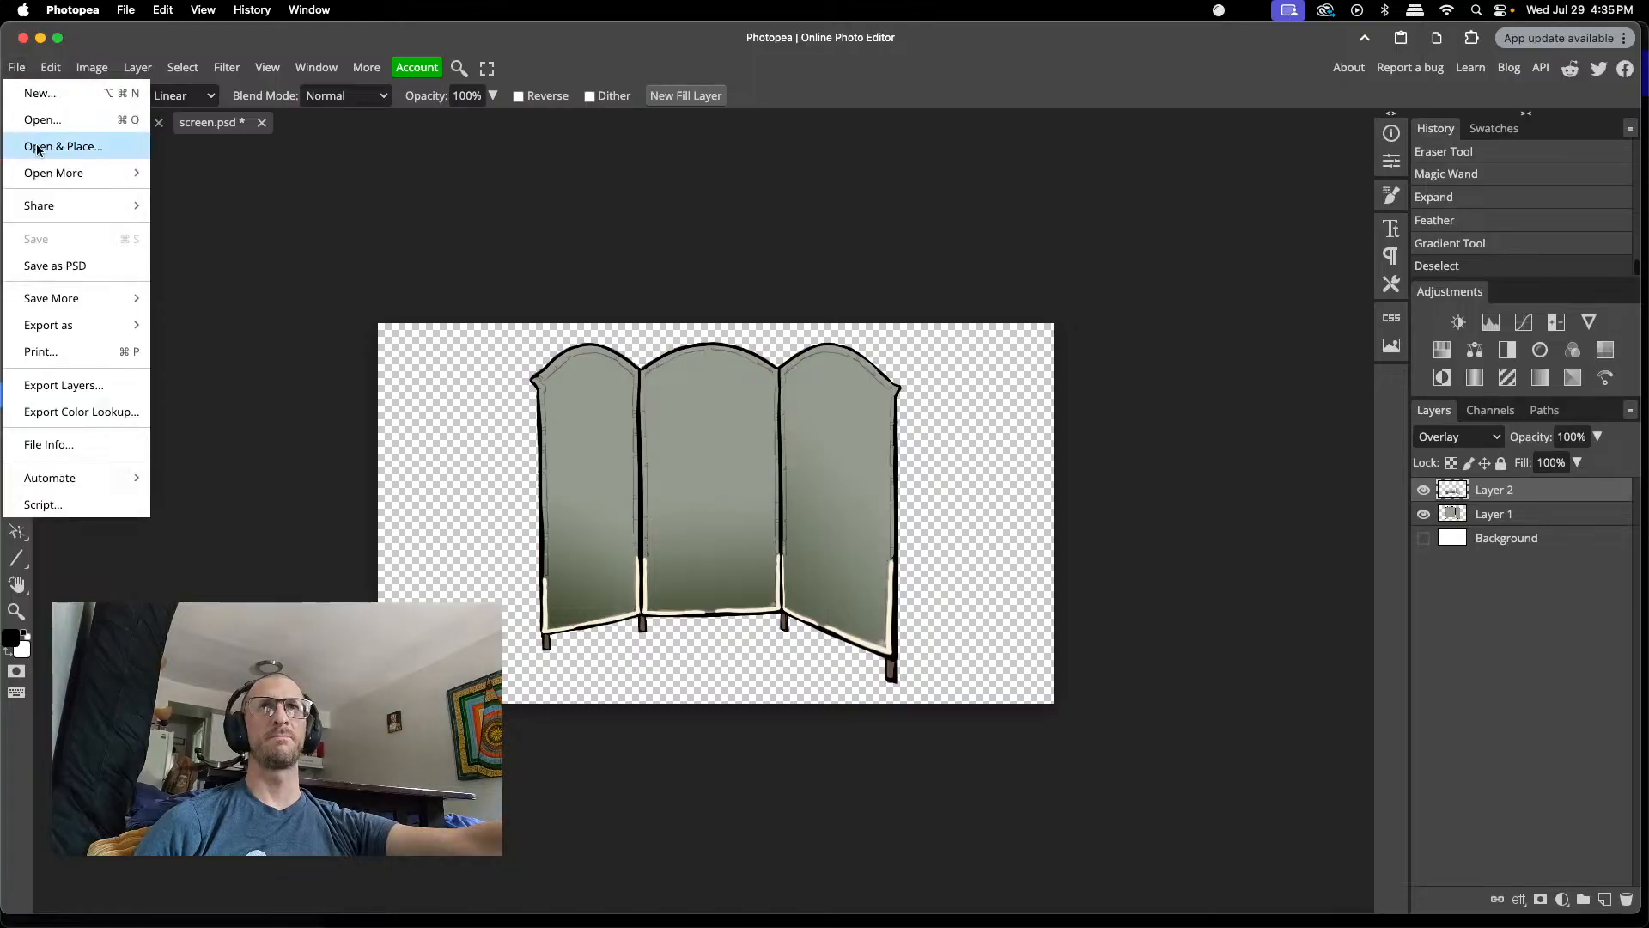
{"action": "mouse_move", "coordinate": [86, 326]}
{"action": "left_click", "coordinate": [202, 325]}
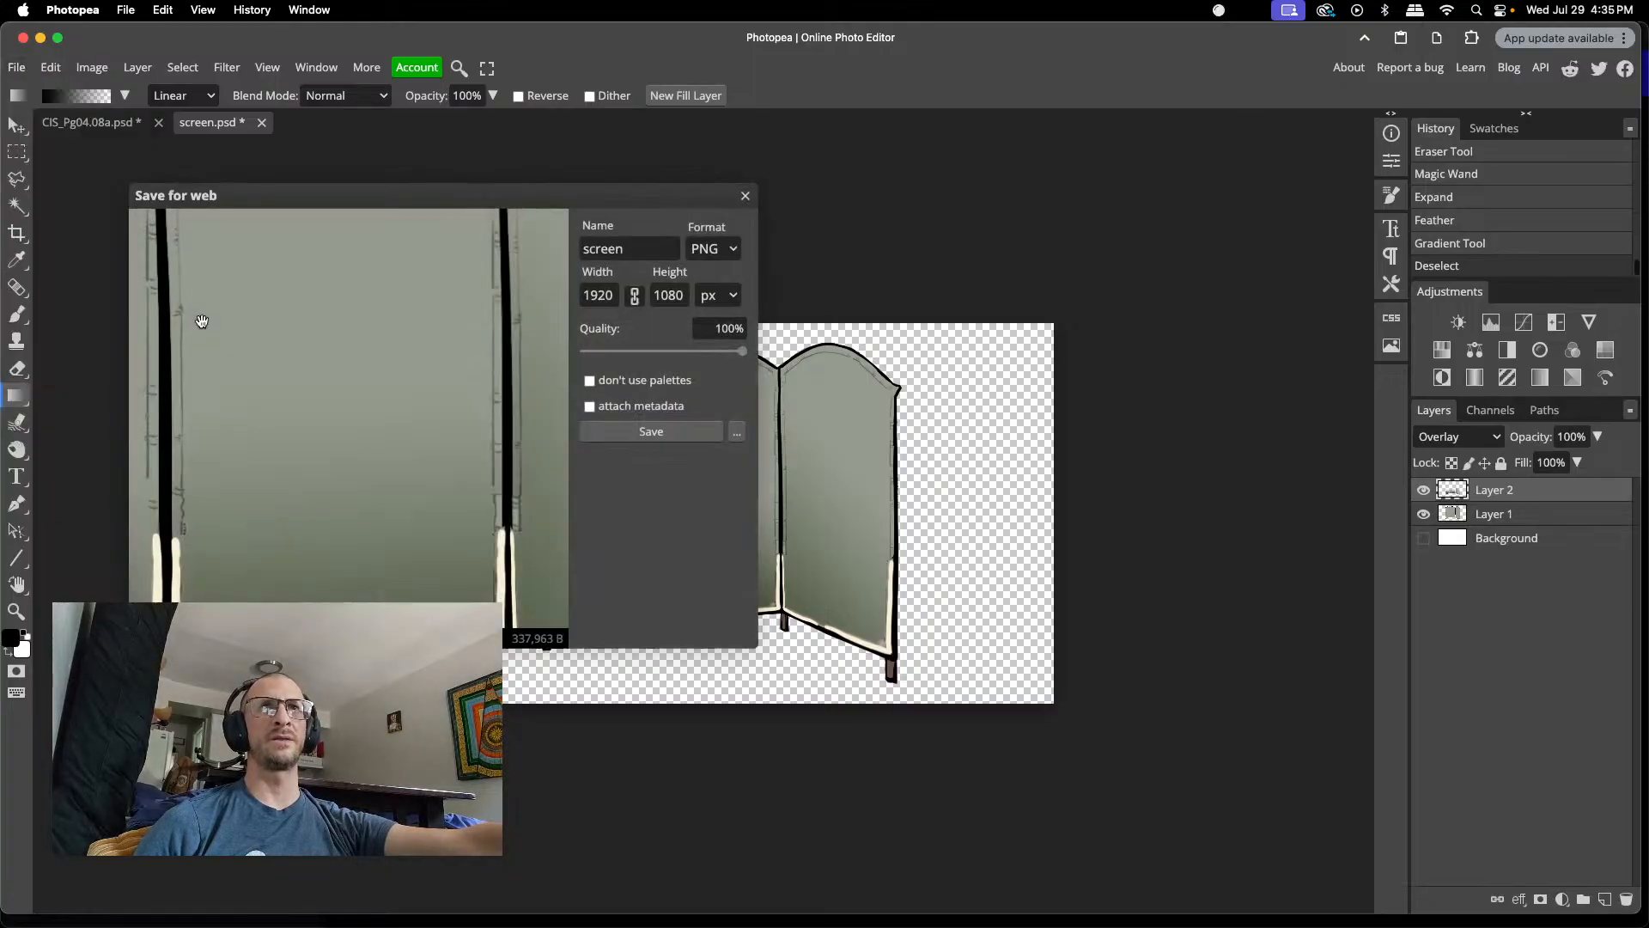
{"action": "left_click", "coordinate": [657, 431]}
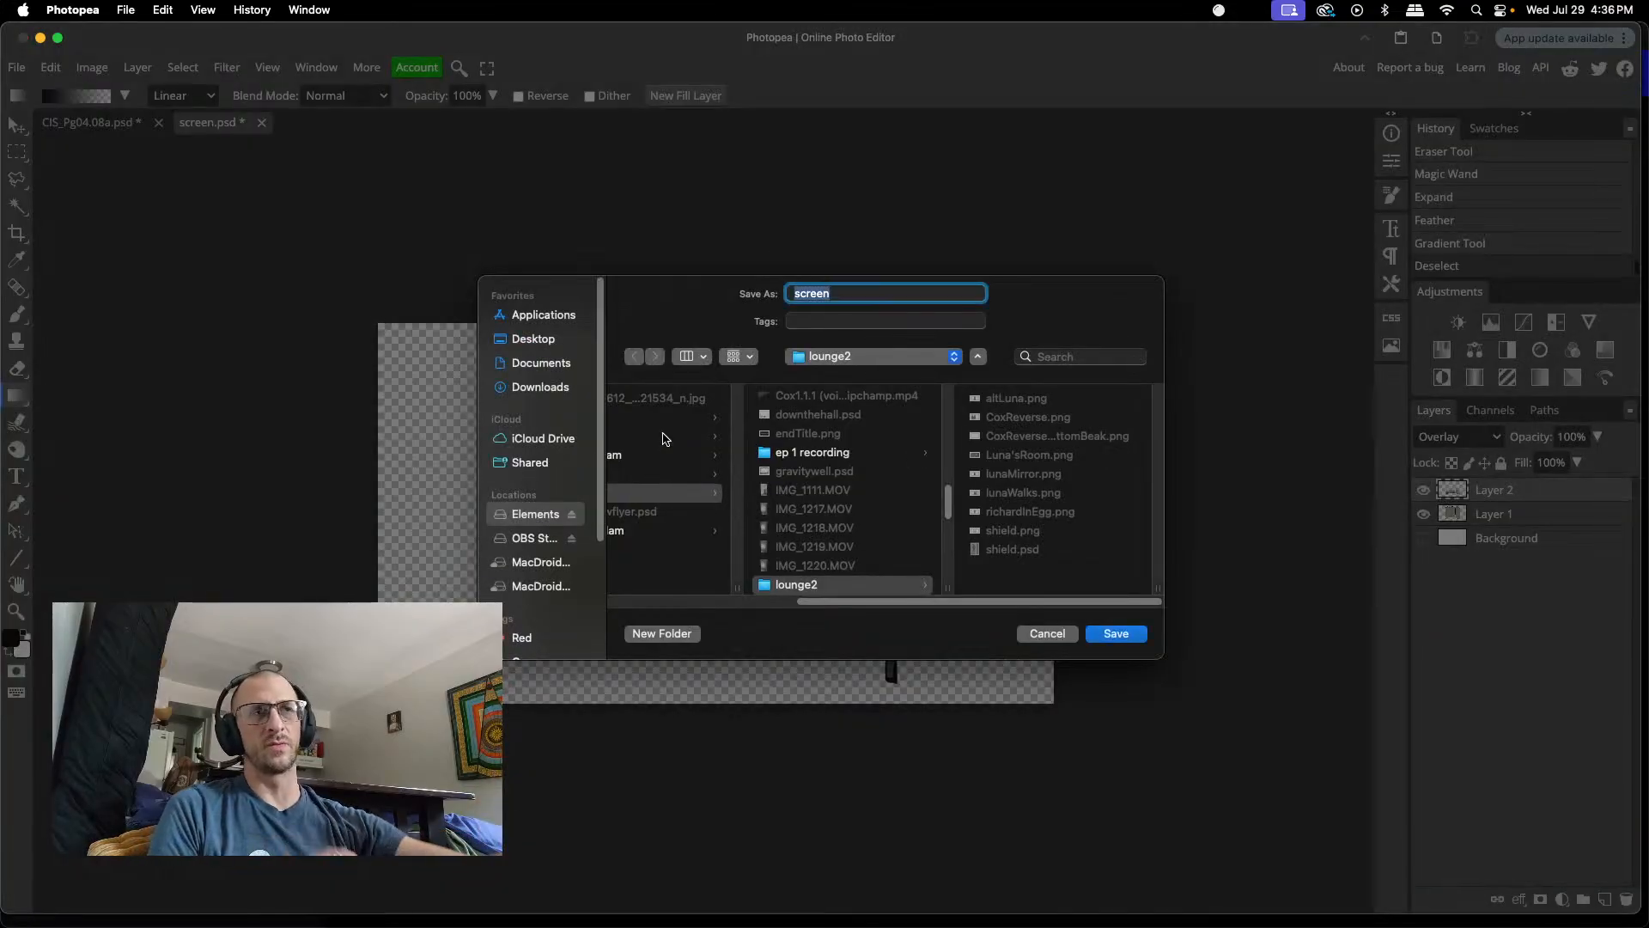
{"action": "left_click", "coordinate": [1123, 634]}
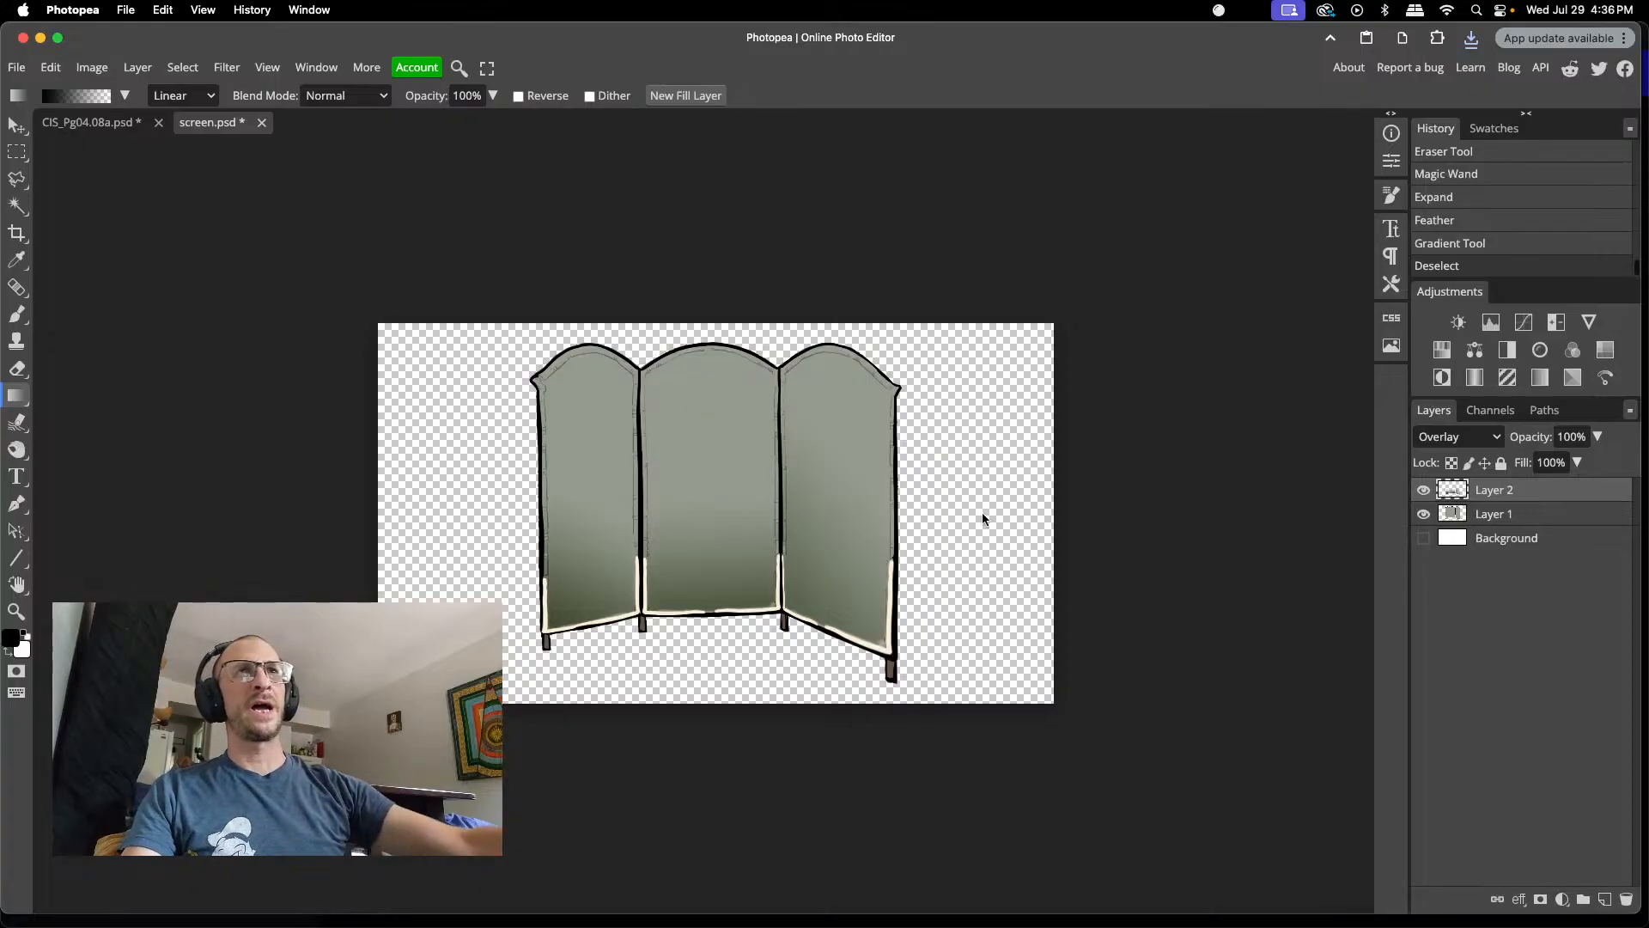
- Switch to CIS_Pg04.08a.psd and examine the folding screen panel against the other panels of the comic page
{"action": "left_click", "coordinate": [52, 121]}
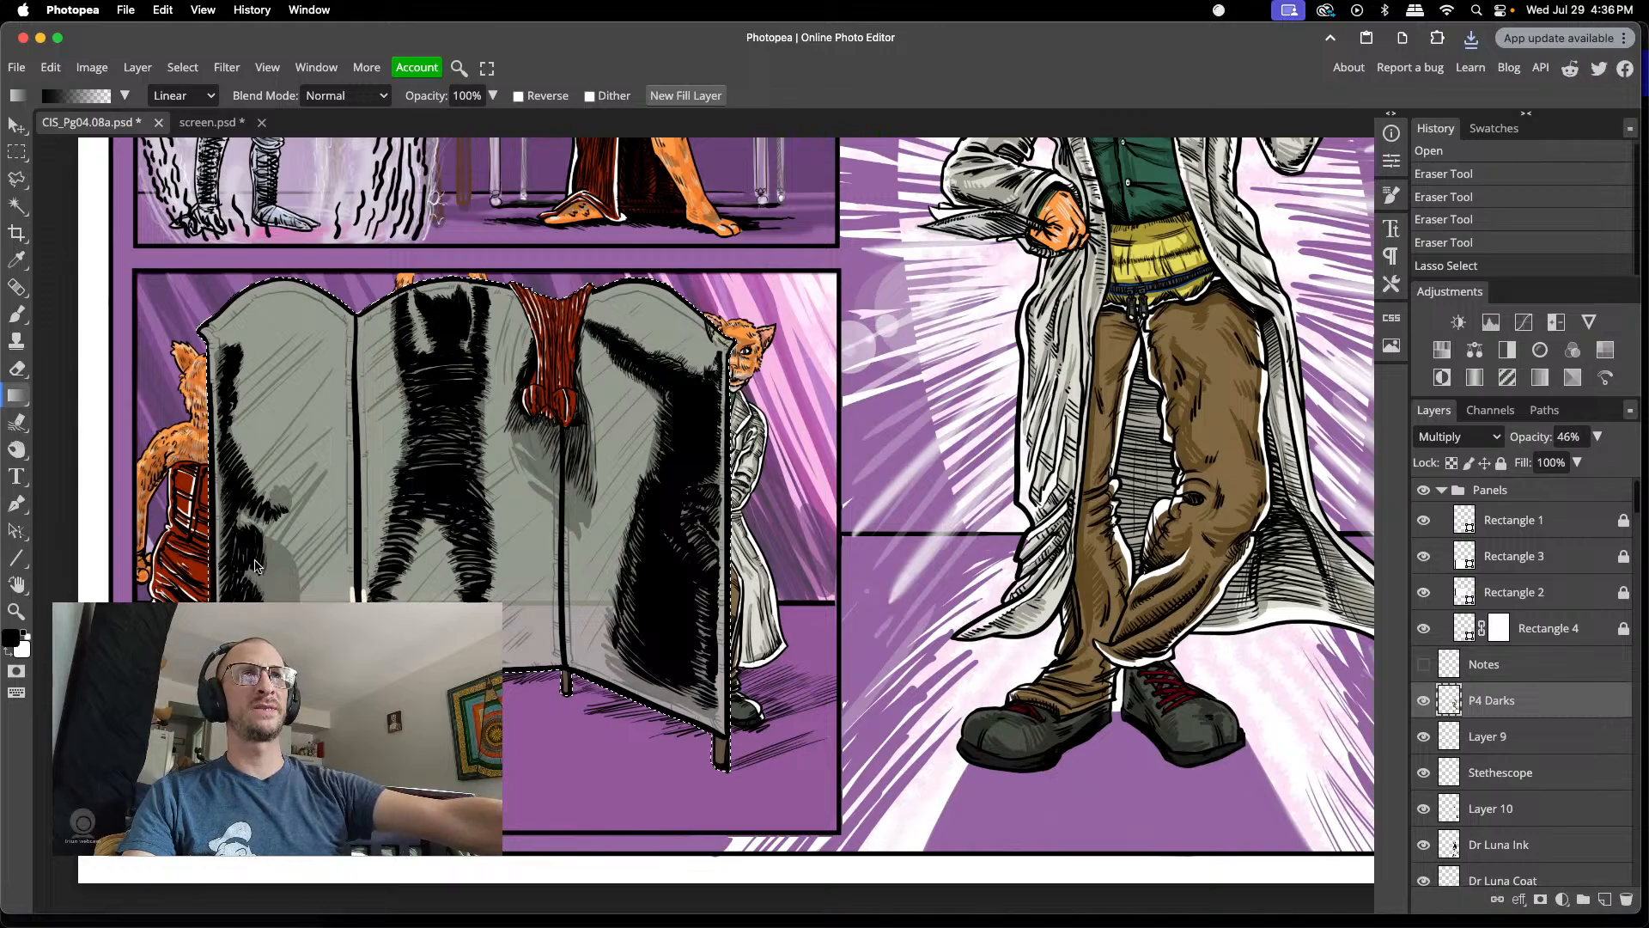
{"action": "scroll", "coordinate": [364, 414], "scroll_direction": "up", "scroll_amount": 6}
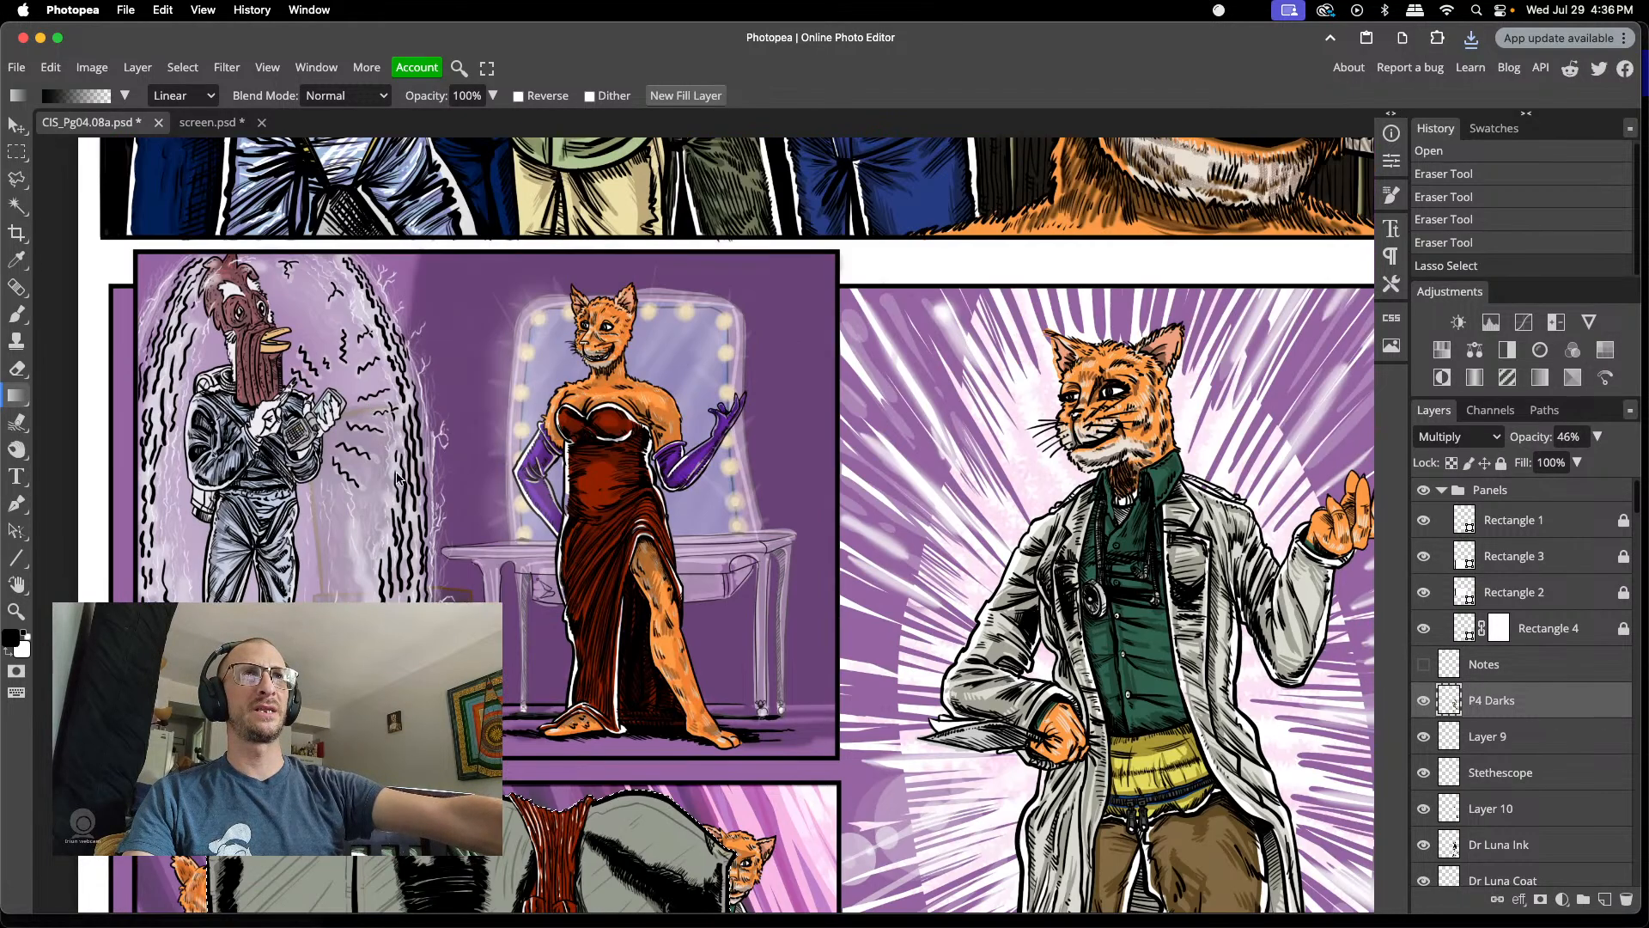
{"action": "scroll", "coordinate": [446, 411], "scroll_direction": "down", "scroll_amount": 10}
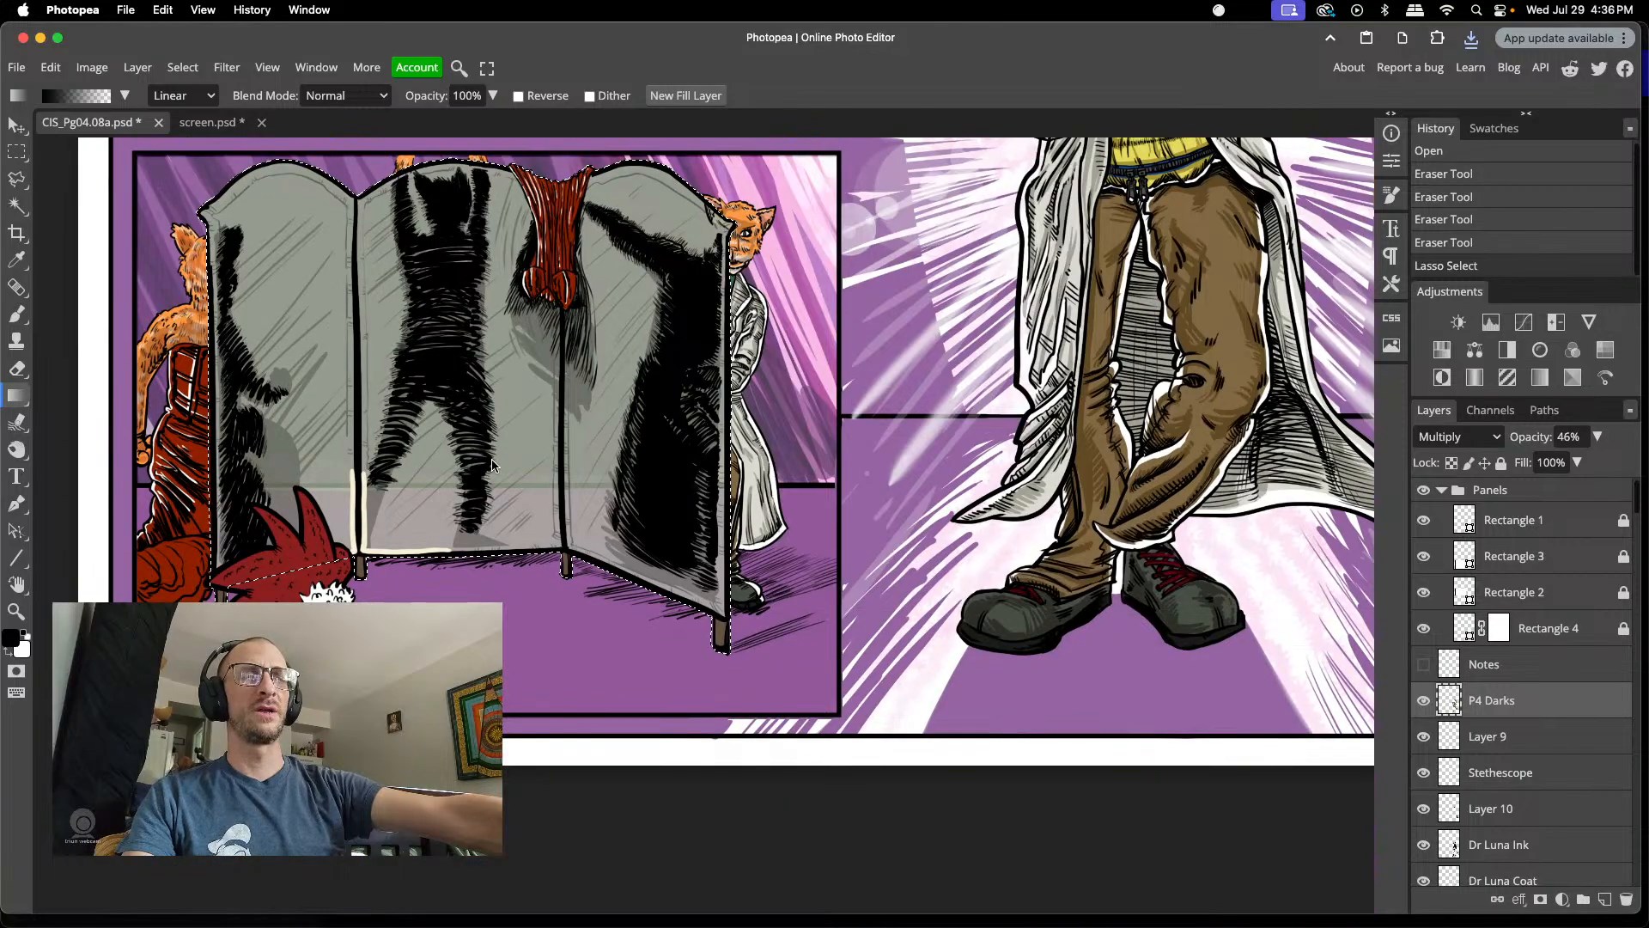
{"action": "scroll", "coordinate": [386, 355], "scroll_direction": "up", "scroll_amount": 10}
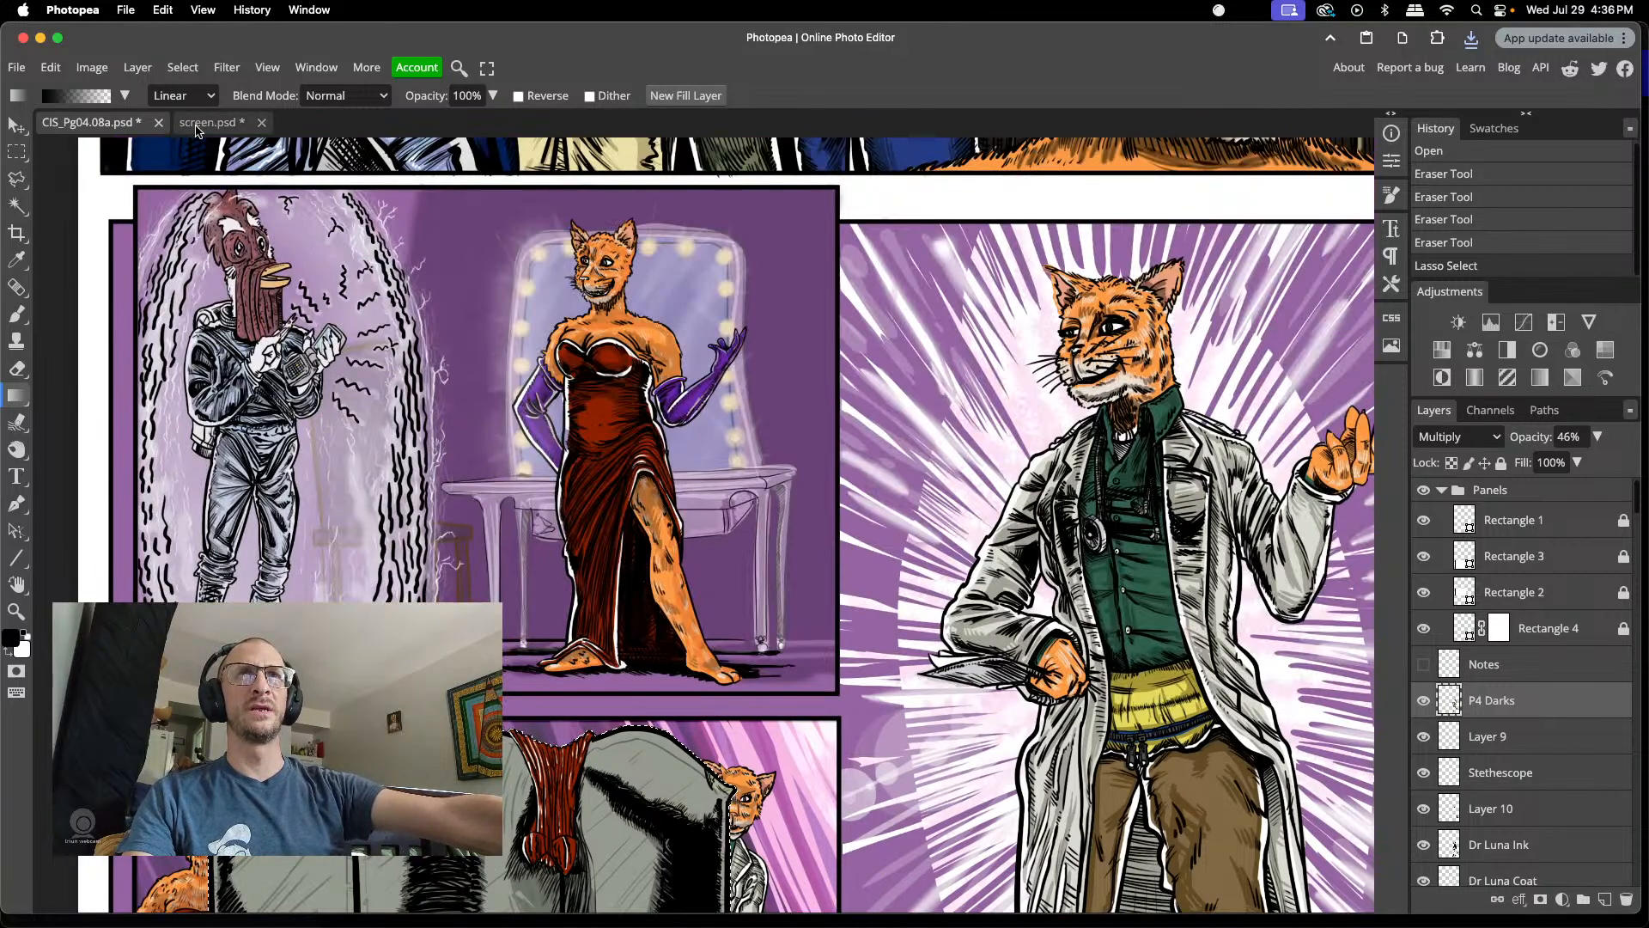
{"action": "scroll", "coordinate": [256, 359], "scroll_direction": "down", "scroll_amount": 3}
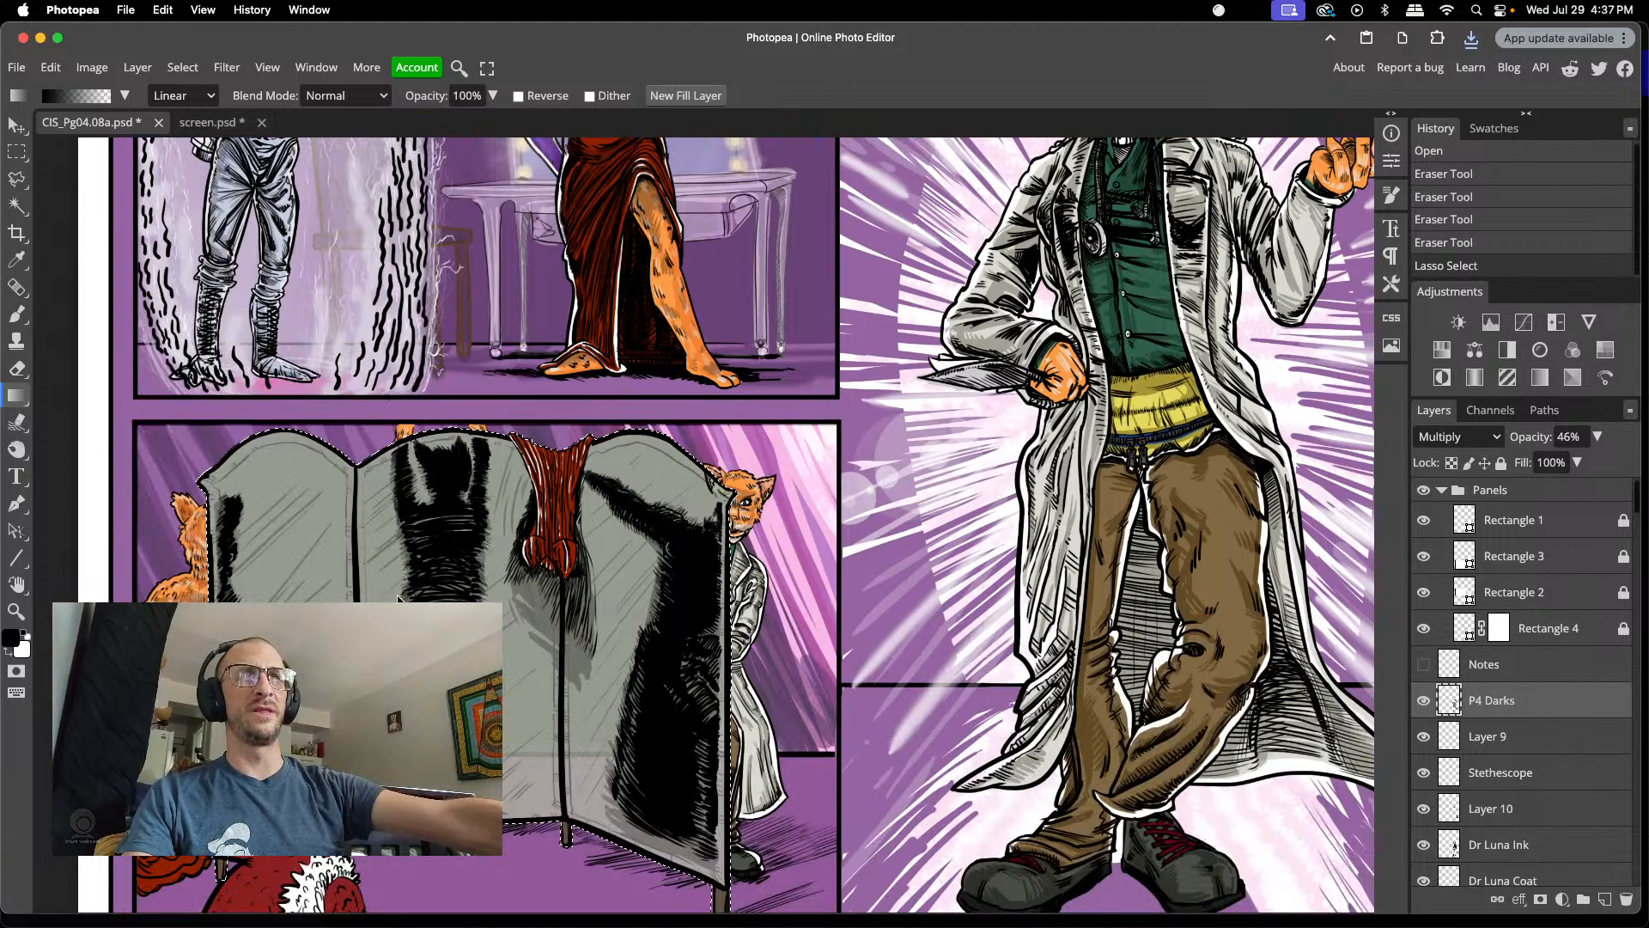
{"action": "scroll", "coordinate": [399, 597], "scroll_direction": "down", "scroll_amount": 2}
{"action": "scroll", "coordinate": [400, 593], "scroll_direction": "up", "scroll_amount": 5}
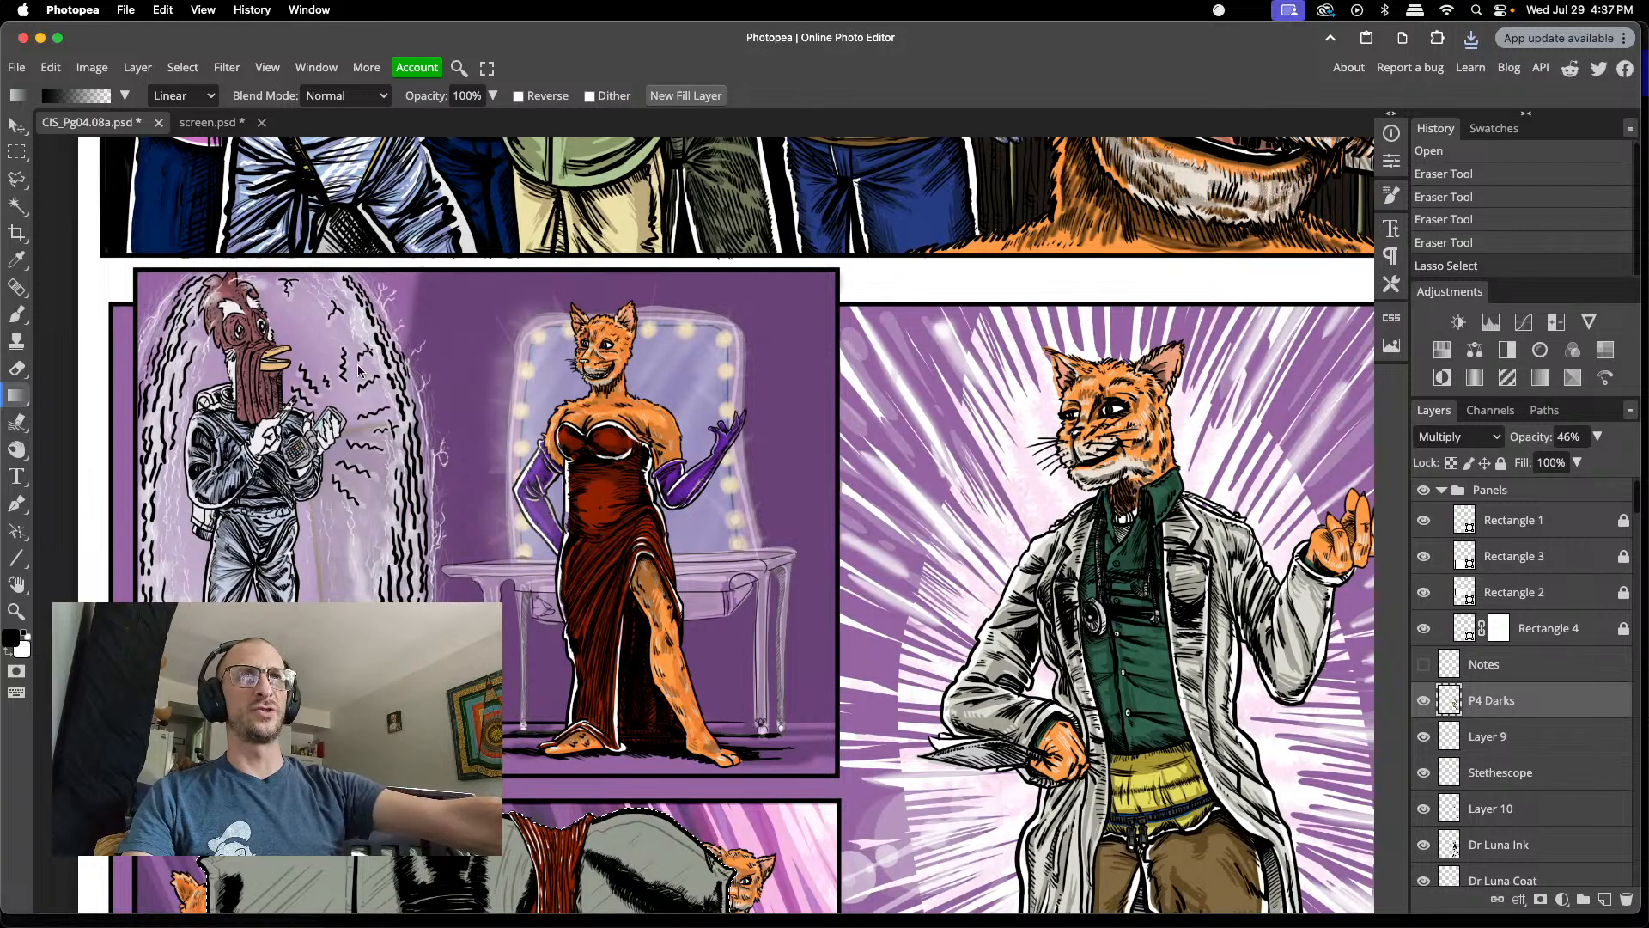
{"action": "scroll", "coordinate": [235, 532], "scroll_direction": "down", "scroll_amount": 8}
{"action": "scroll", "coordinate": [262, 176], "scroll_direction": "up", "scroll_amount": 5}
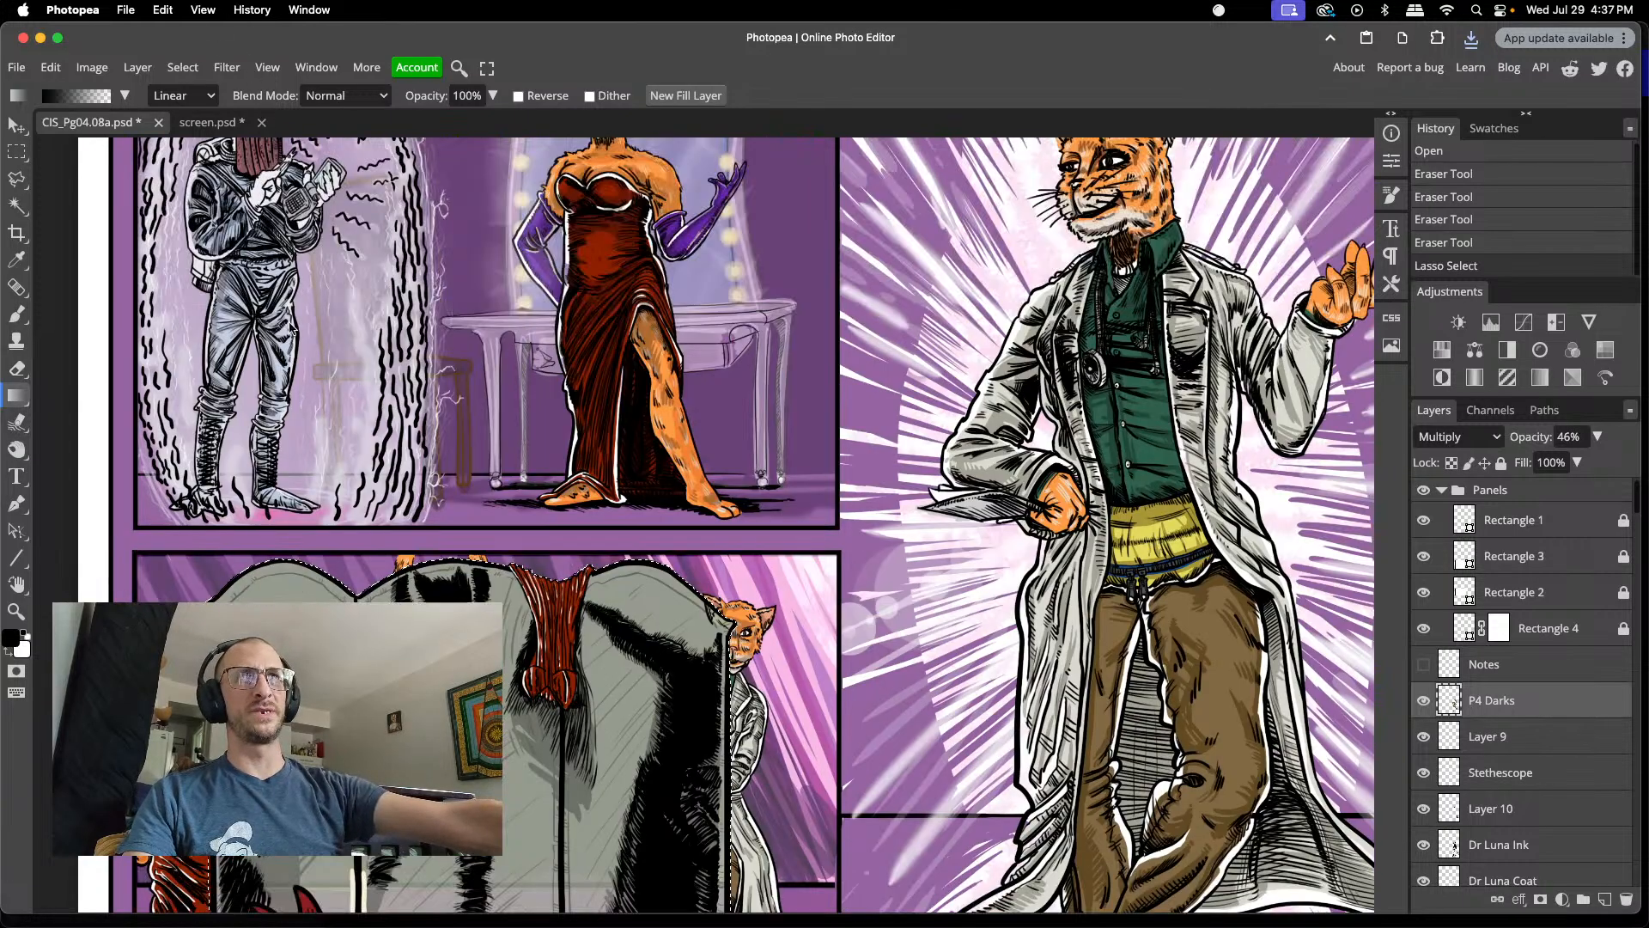
{"action": "scroll", "coordinate": [292, 329], "scroll_direction": "down", "scroll_amount": 5}
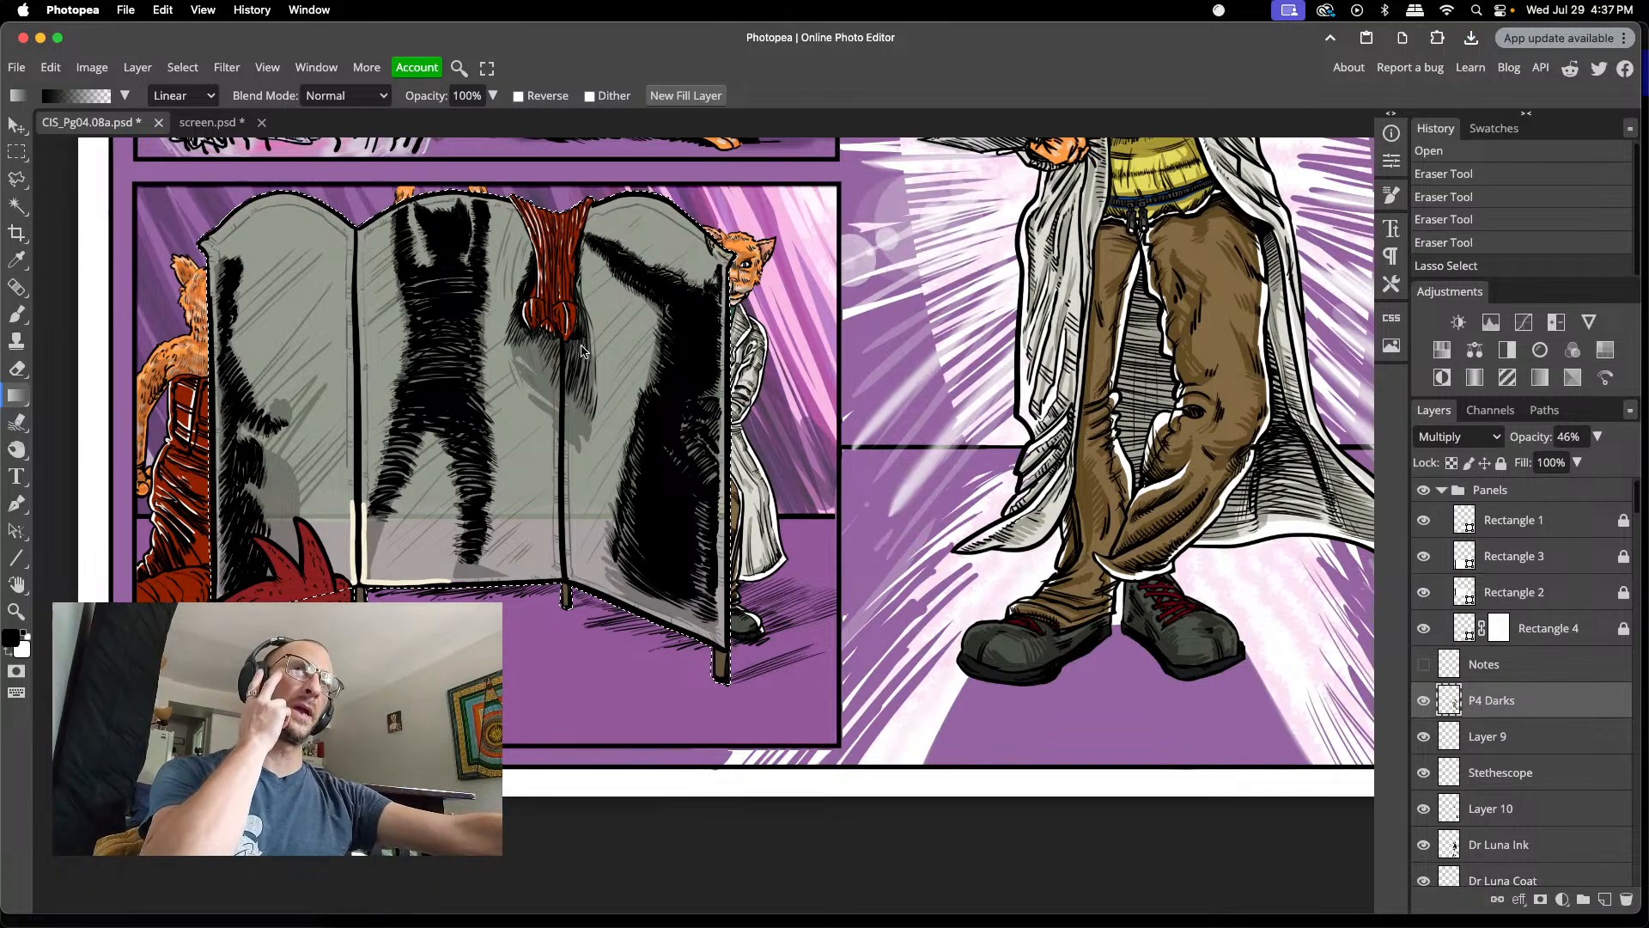
{"action": "scroll", "coordinate": [294, 362], "scroll_direction": "up", "scroll_amount": 7}
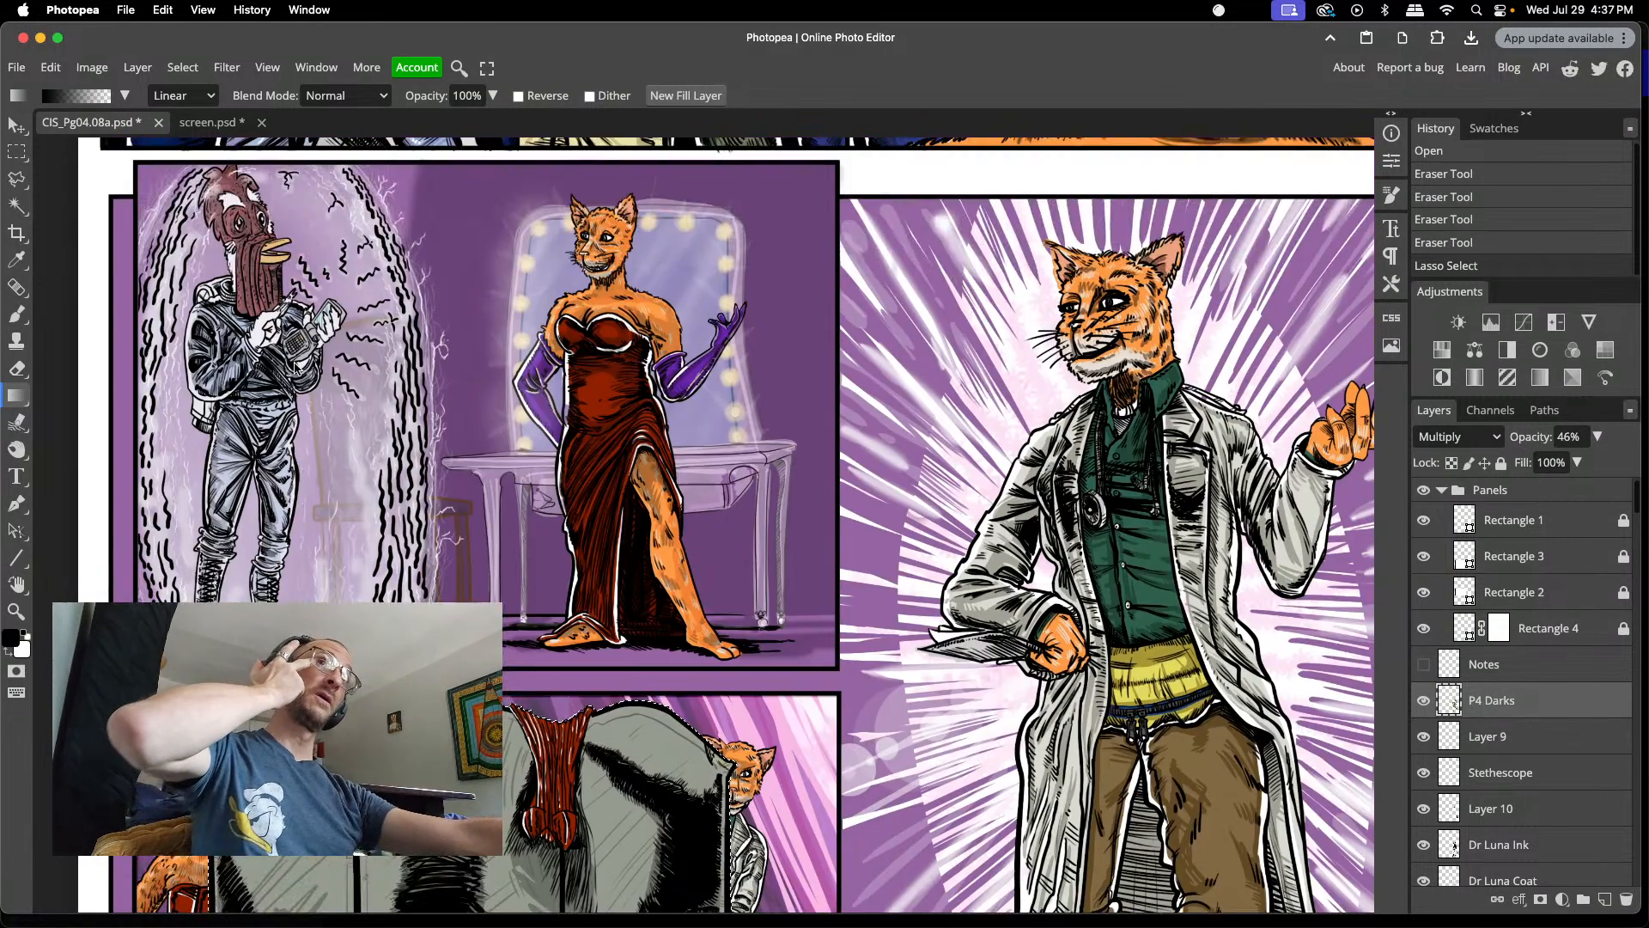
{"action": "scroll", "coordinate": [625, 373], "scroll_direction": "down", "scroll_amount": 1}
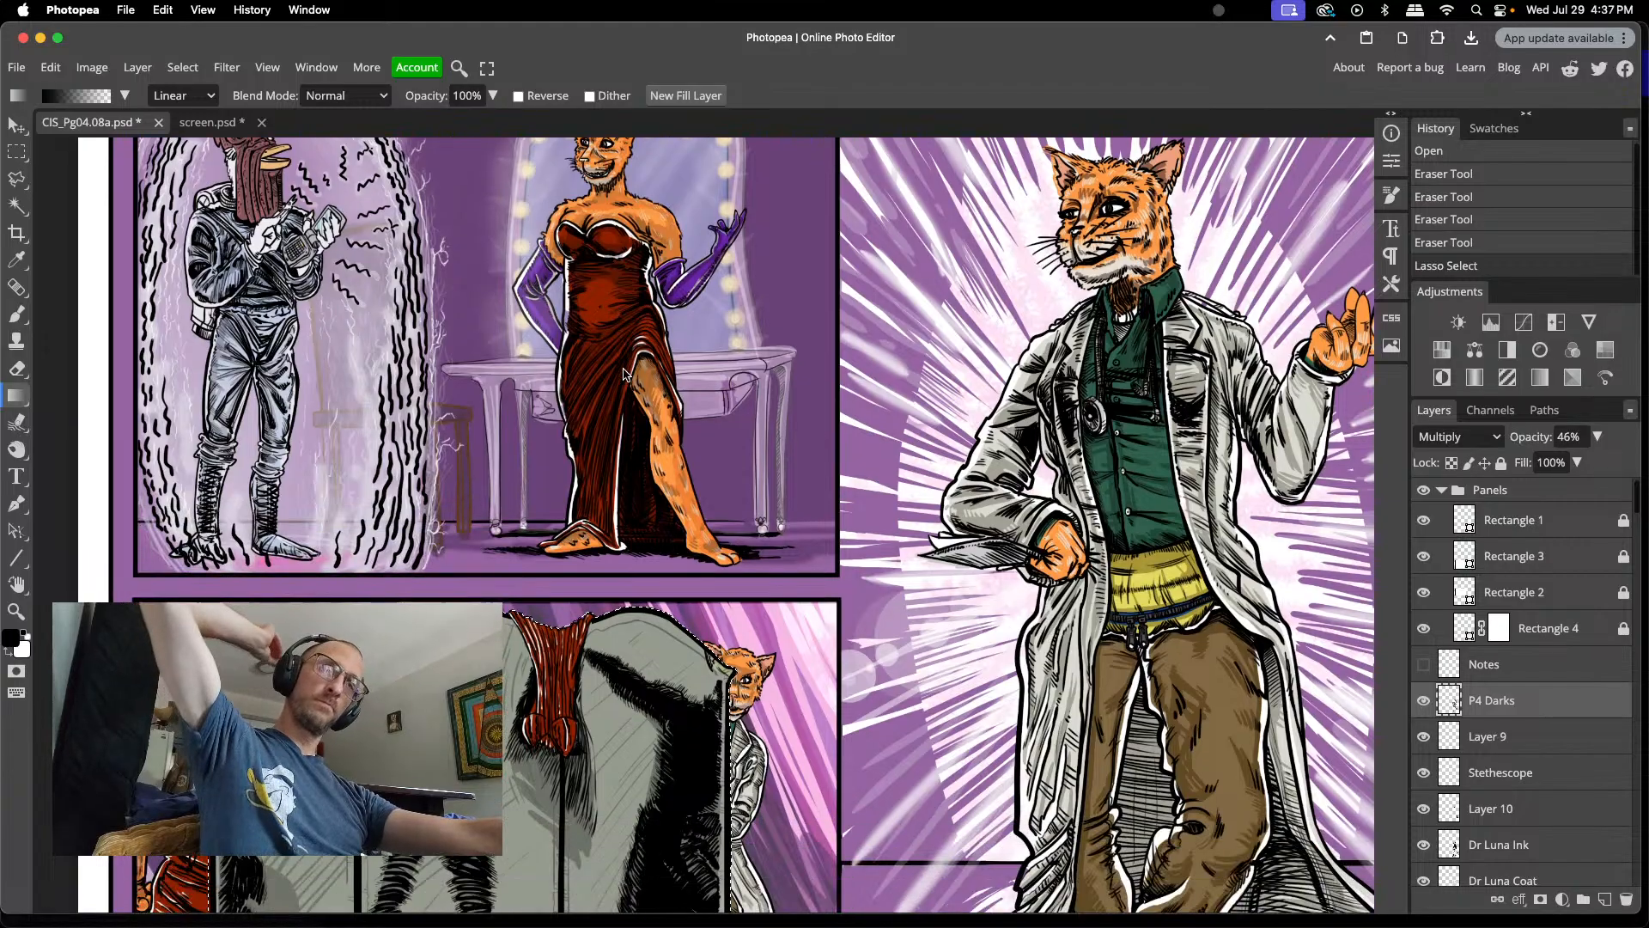
{"action": "scroll", "coordinate": [624, 372], "scroll_direction": "down", "scroll_amount": 1}
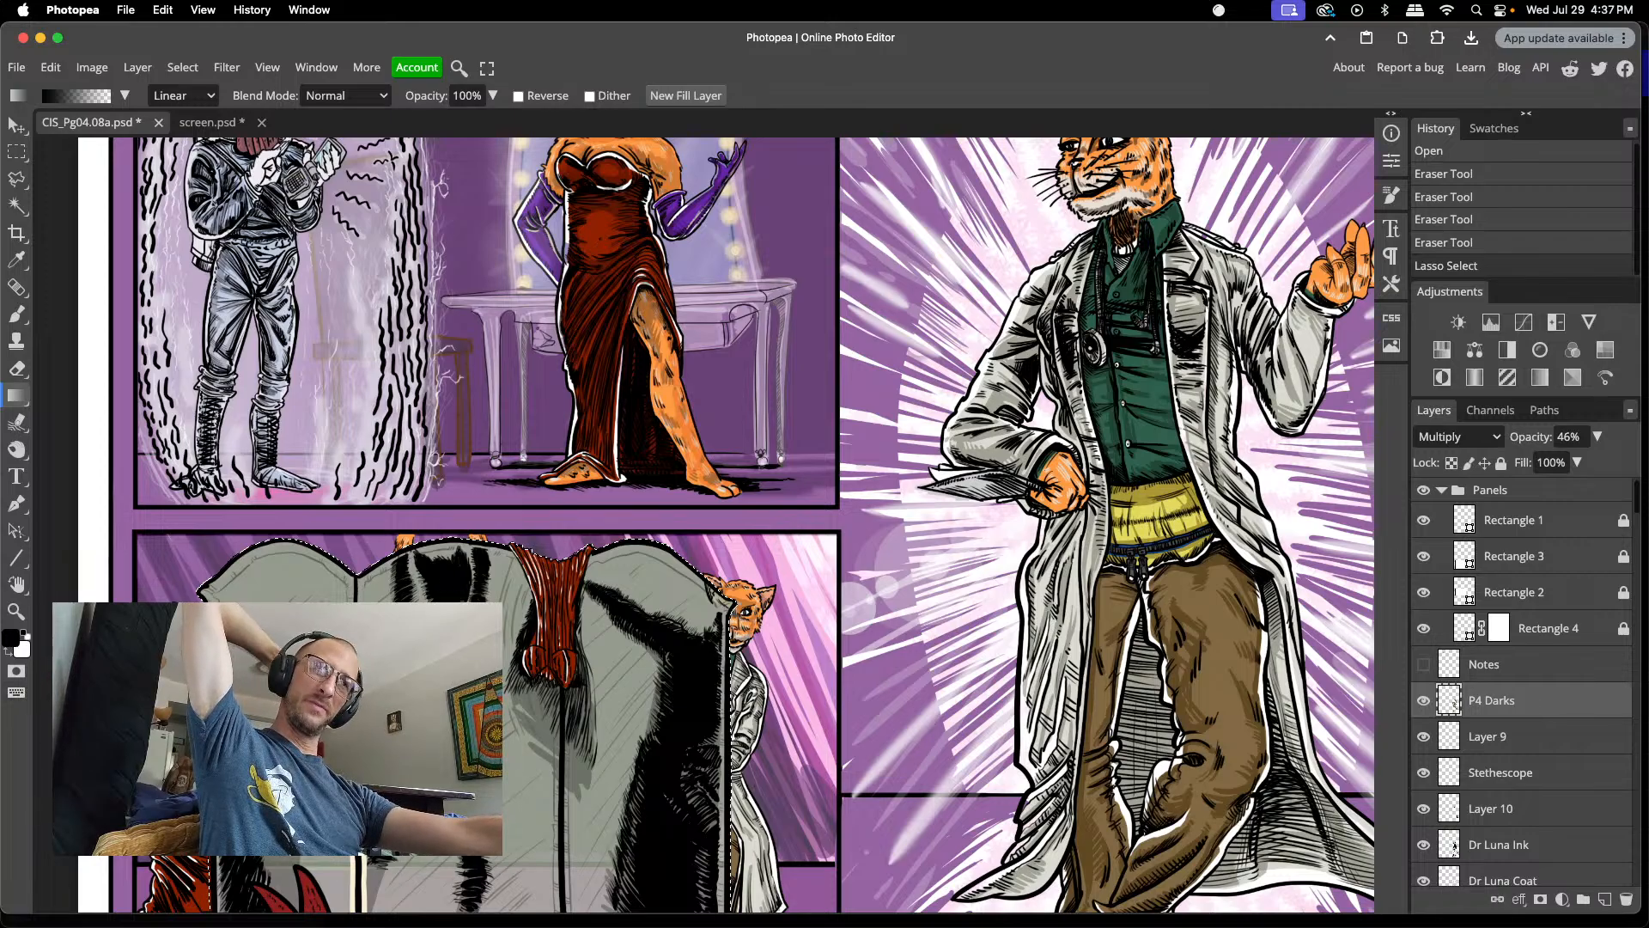
{"action": "scroll", "coordinate": [653, 634], "scroll_direction": "down", "scroll_amount": 5}
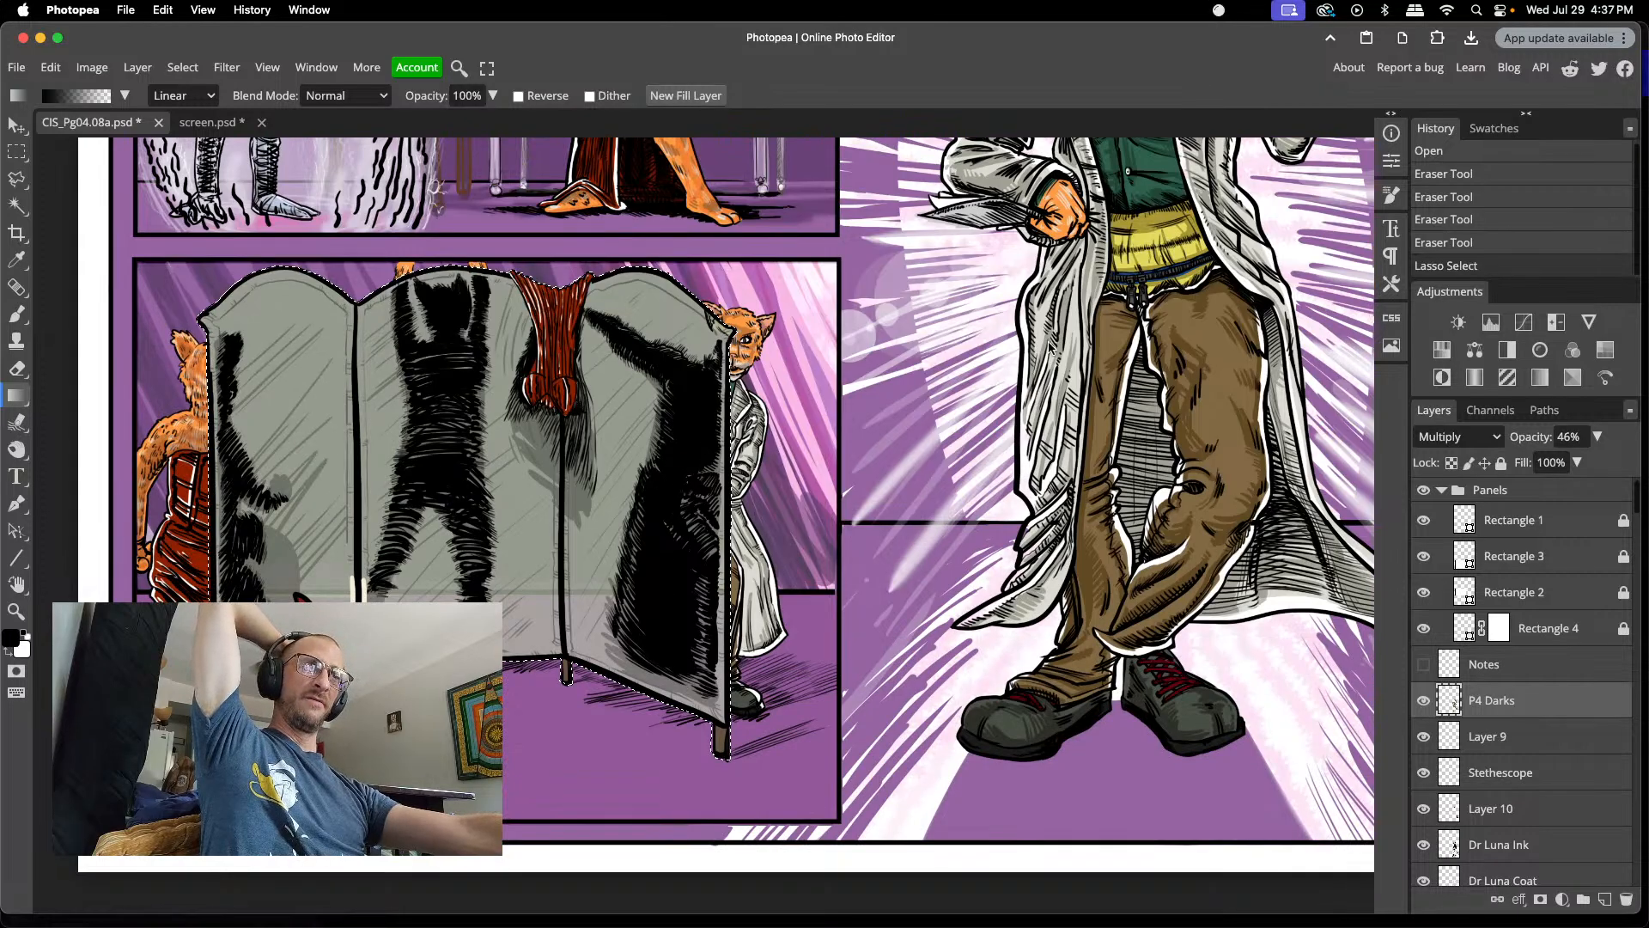
{"action": "scroll", "coordinate": [1052, 348], "scroll_direction": "up", "scroll_amount": 6}
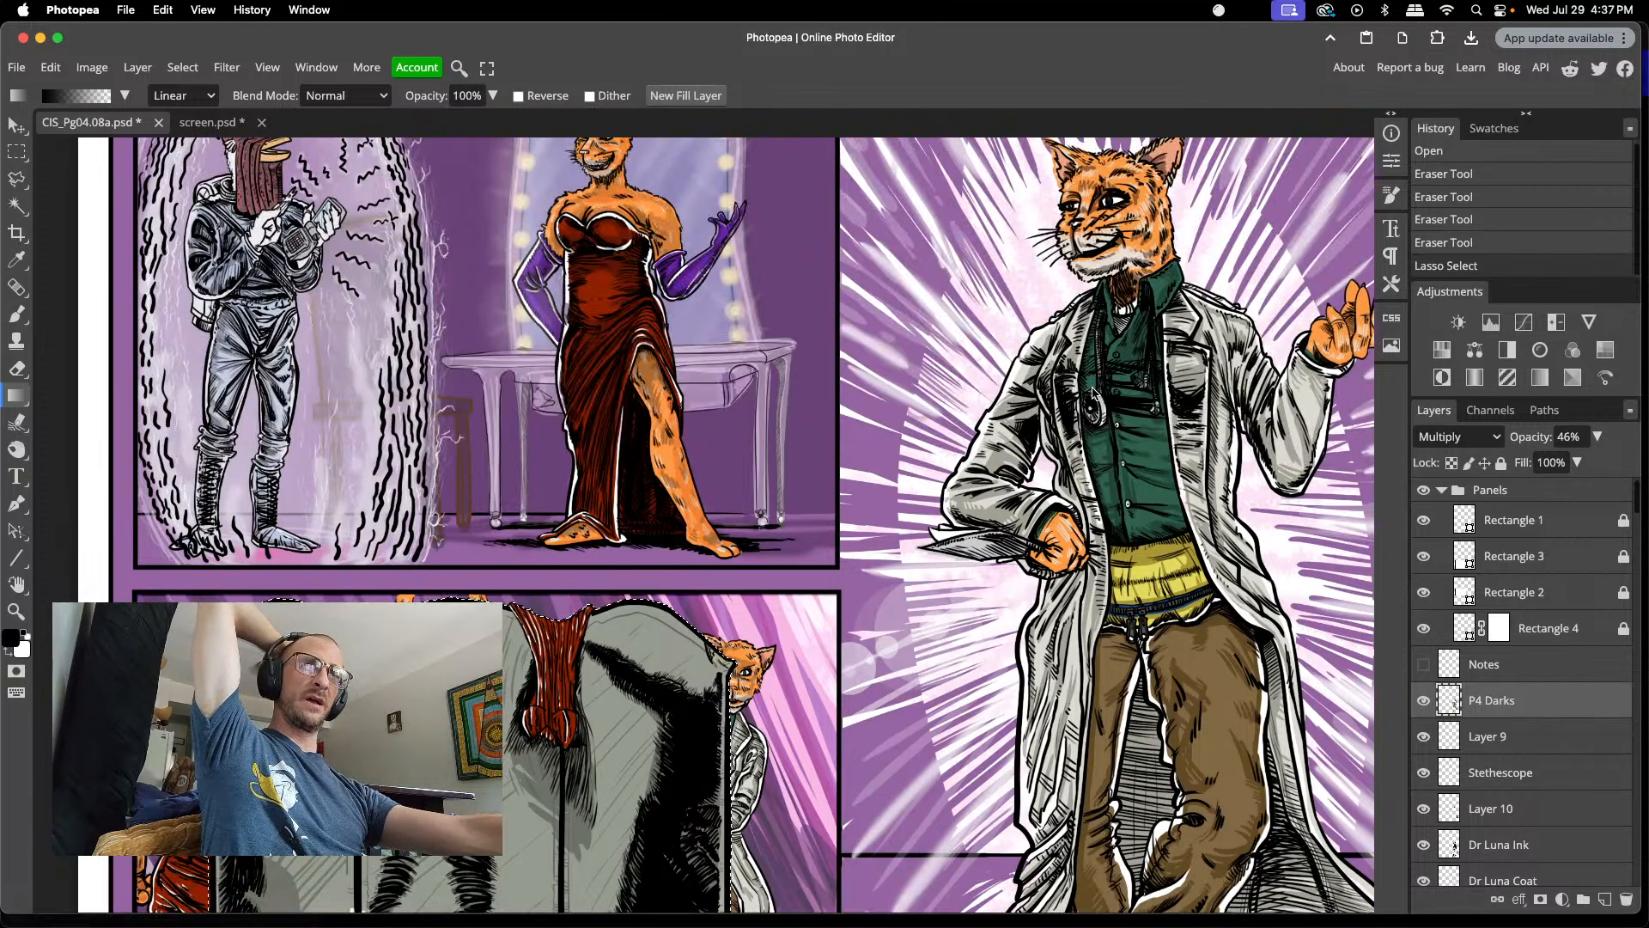
{"action": "scroll", "coordinate": [1093, 393], "scroll_direction": "down", "scroll_amount": 6}
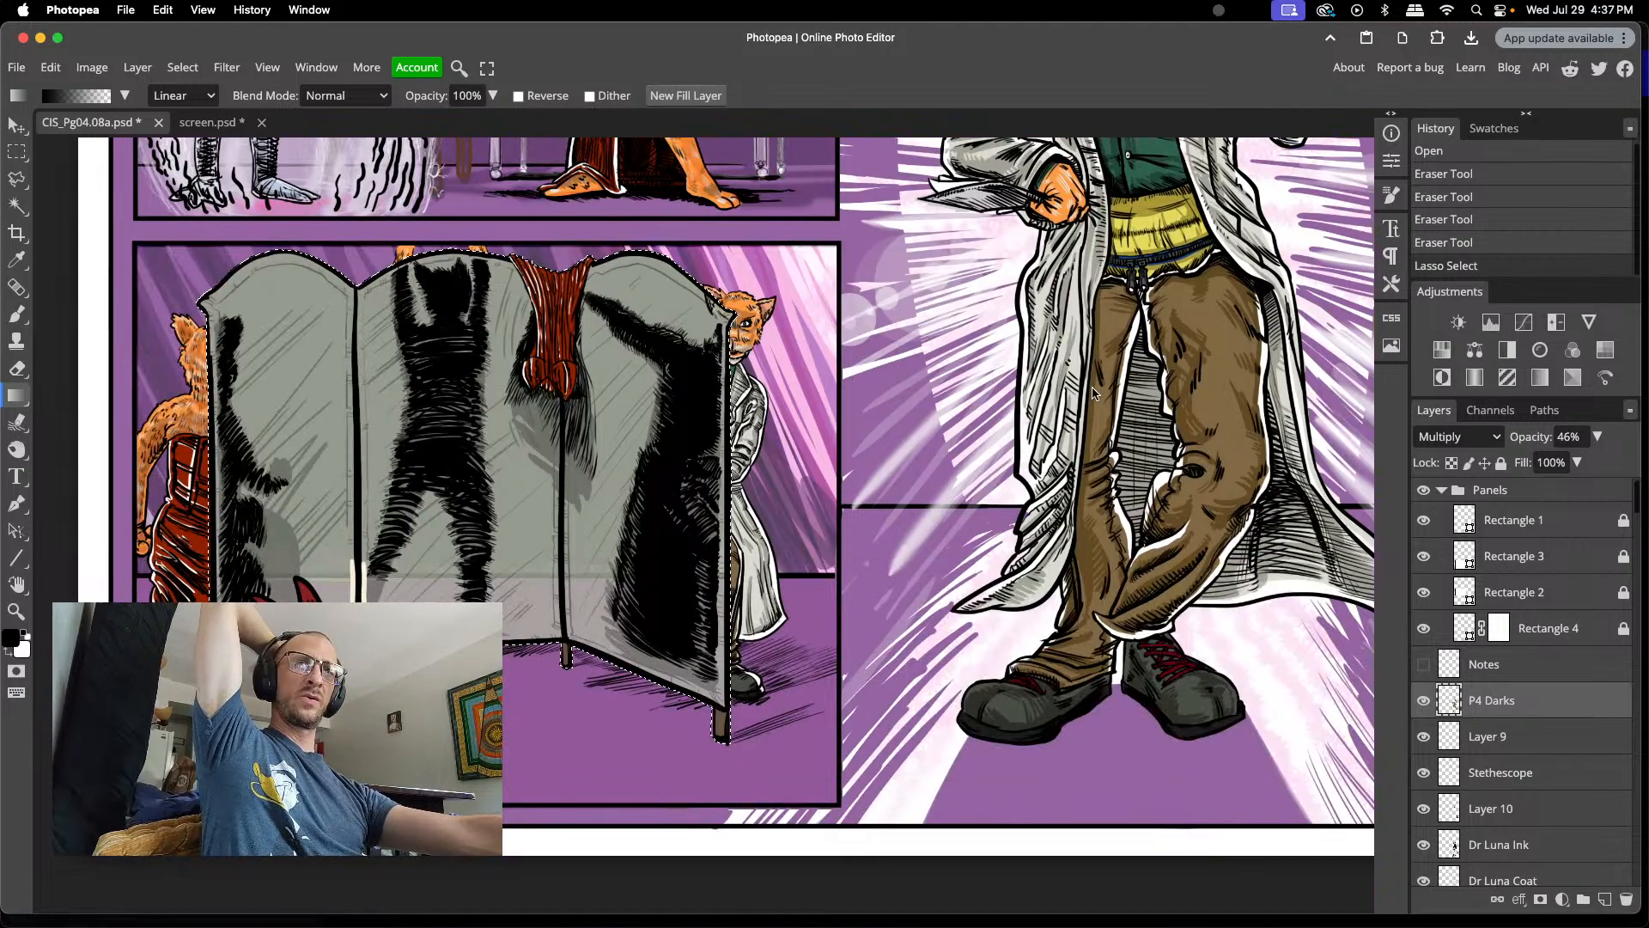
{"action": "scroll", "coordinate": [1092, 393], "scroll_direction": "down", "scroll_amount": 2}
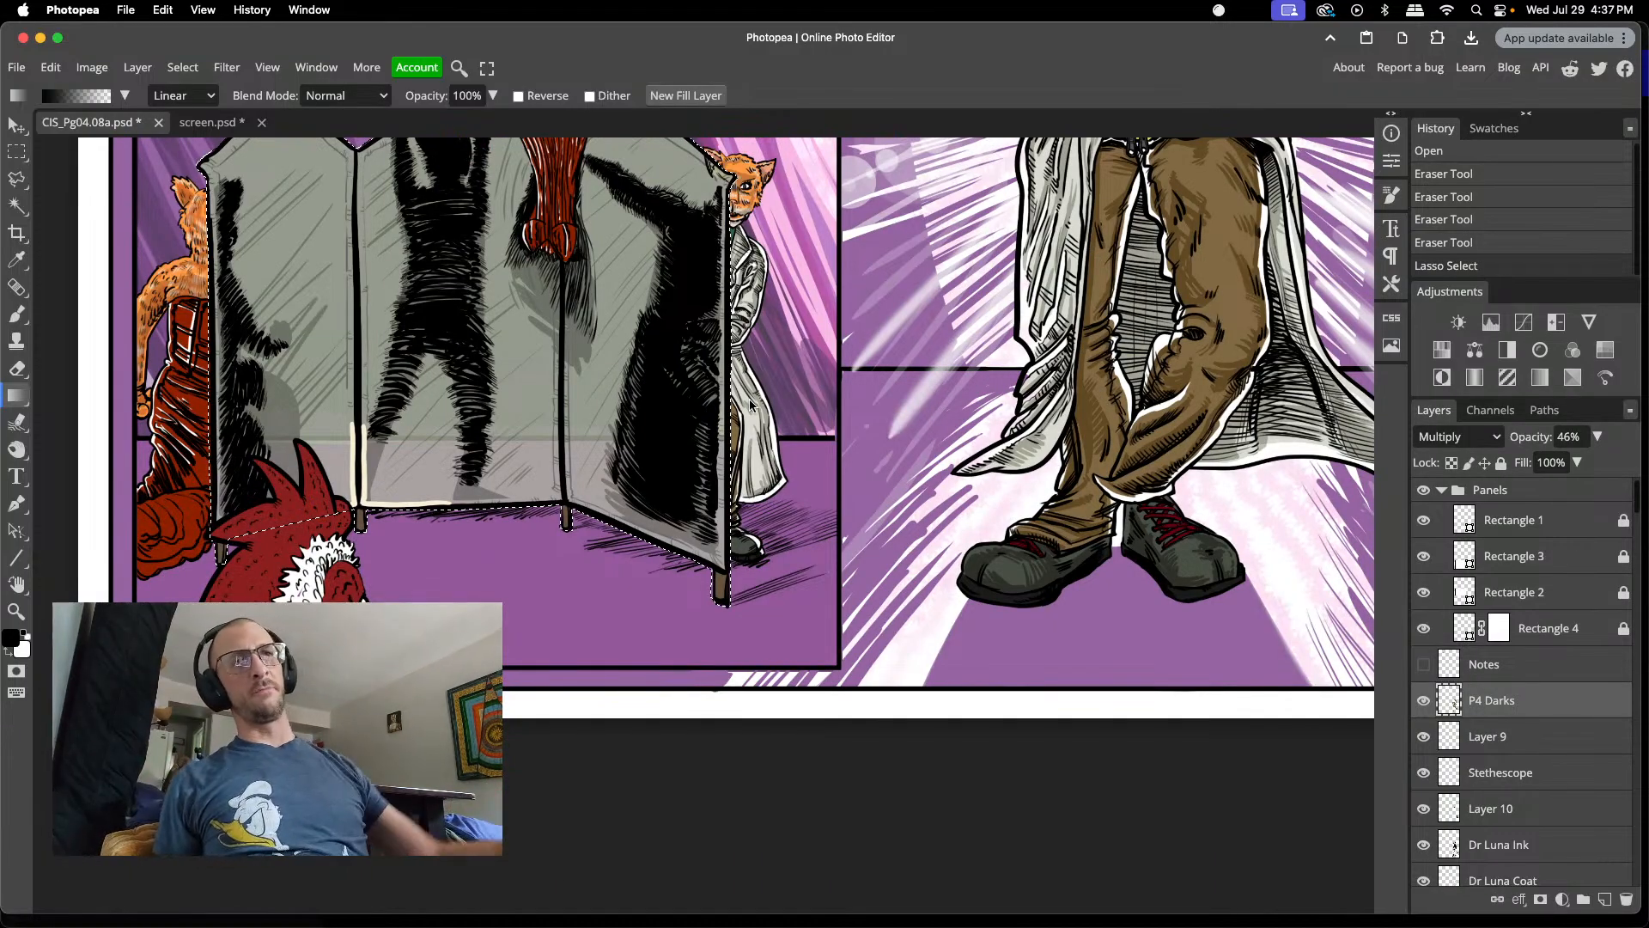
{"action": "scroll", "coordinate": [604, 326], "scroll_direction": "up", "scroll_amount": 5}
{"action": "scroll", "coordinate": [604, 327], "scroll_direction": "up", "scroll_amount": 5}
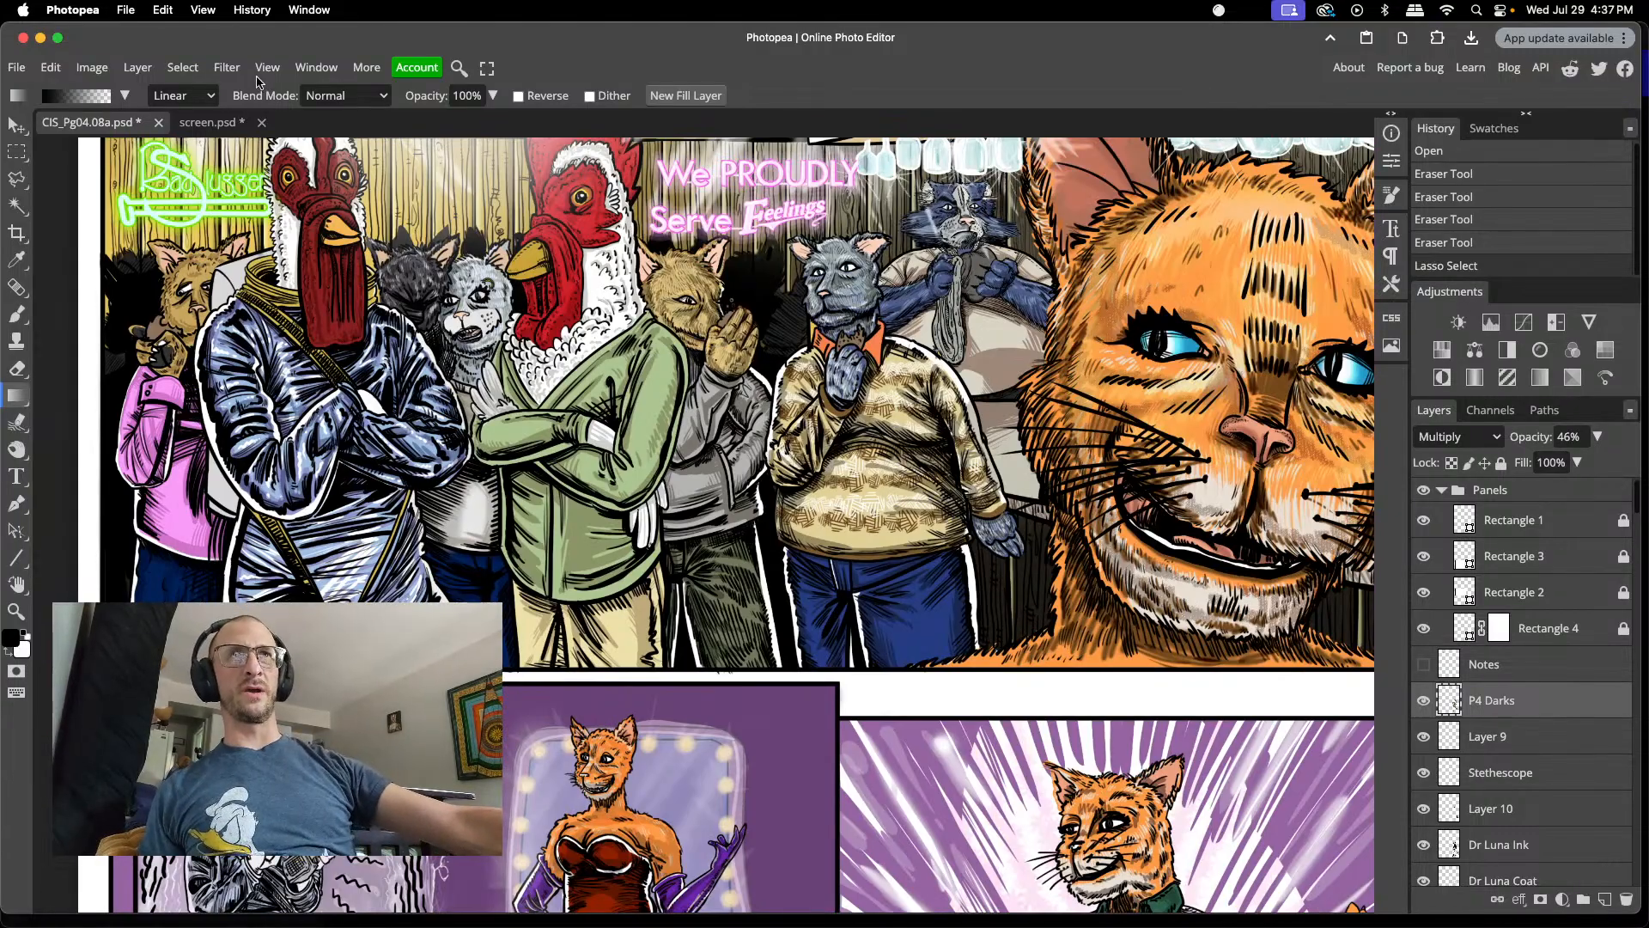
- Close the CIS_Pg04.08a.psd document and quit the image editor without saving the remaining changes
{"action": "left_click", "coordinate": [158, 122]}
{"action": "left_click", "coordinate": [969, 162]}
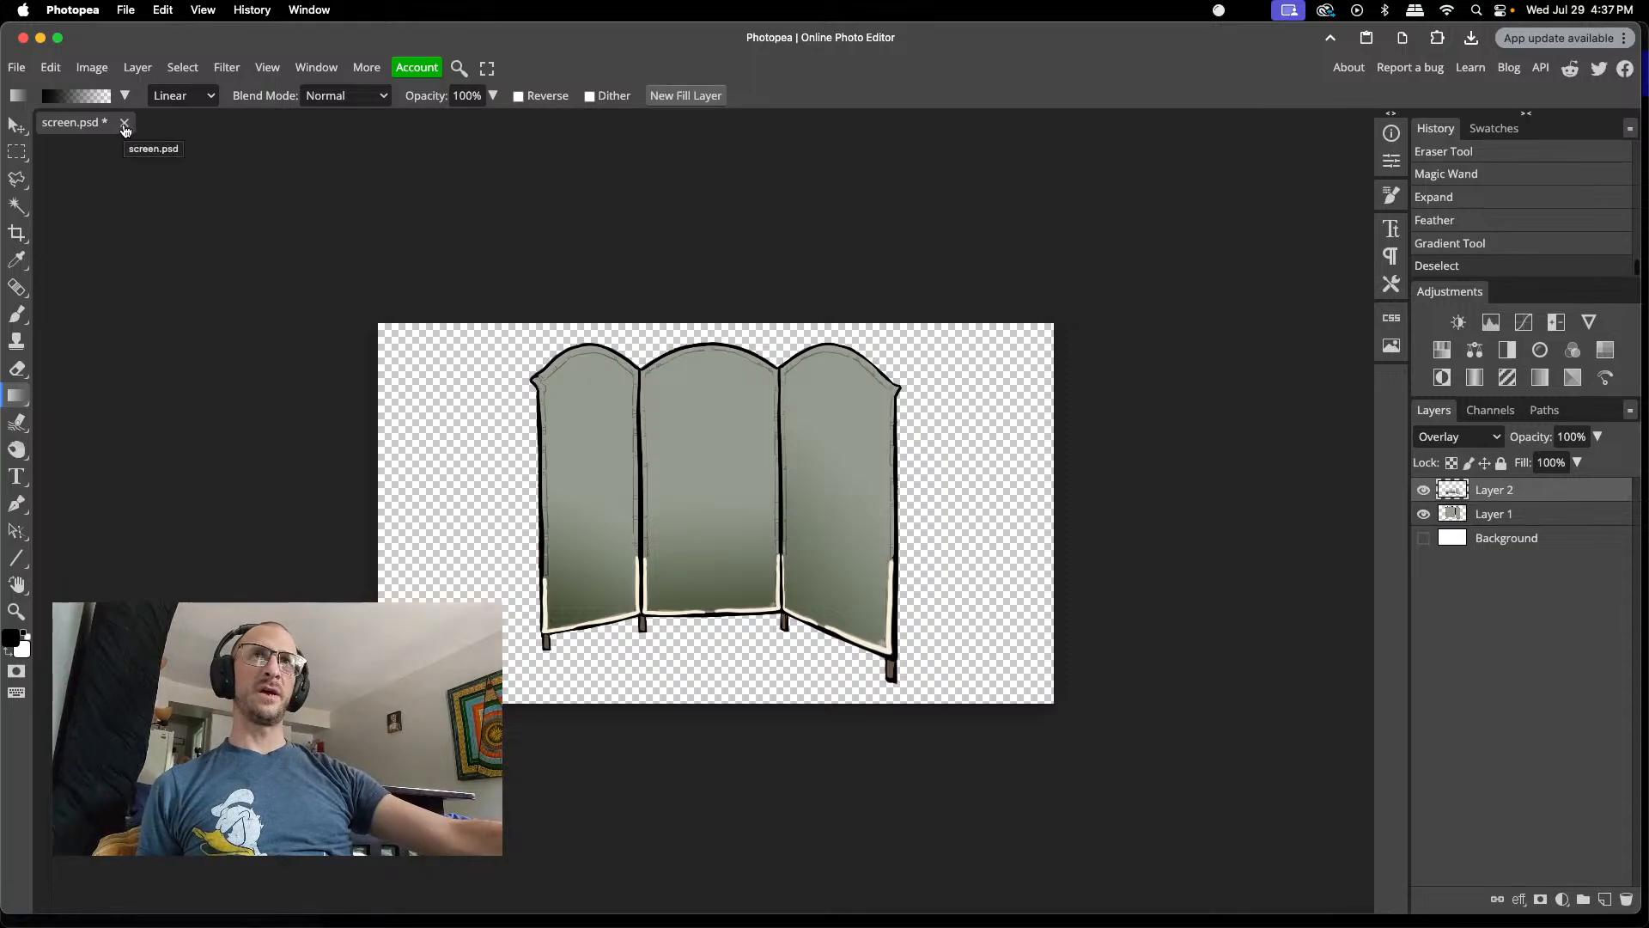
{"action": "left_click", "coordinate": [23, 38]}
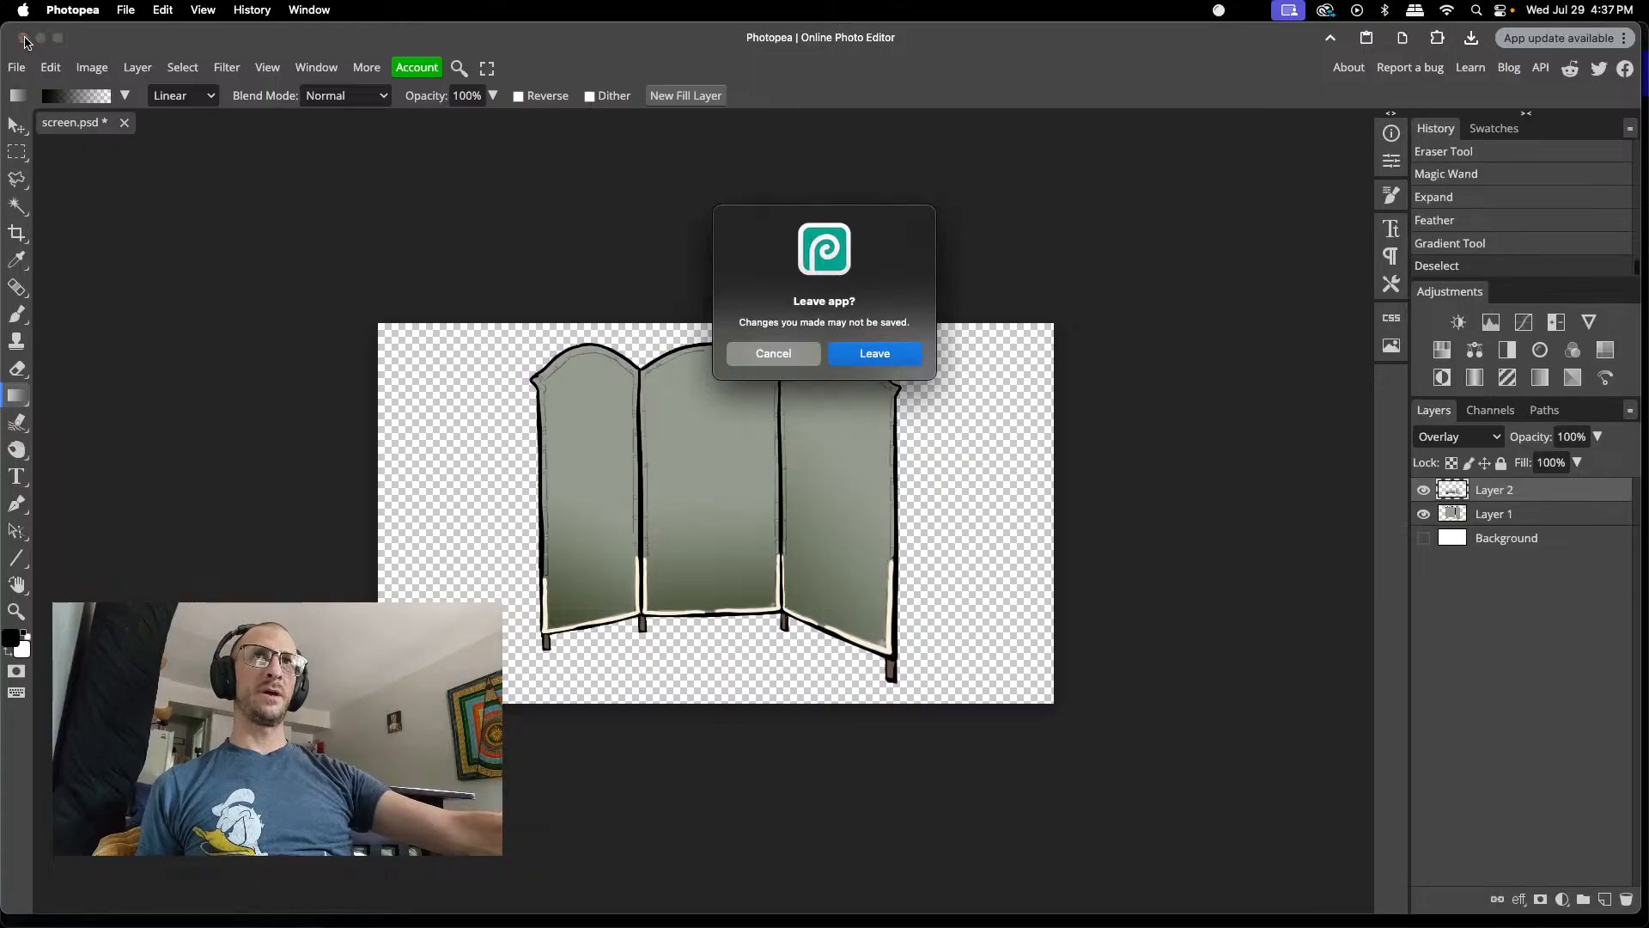
{"action": "left_click", "coordinate": [884, 352]}
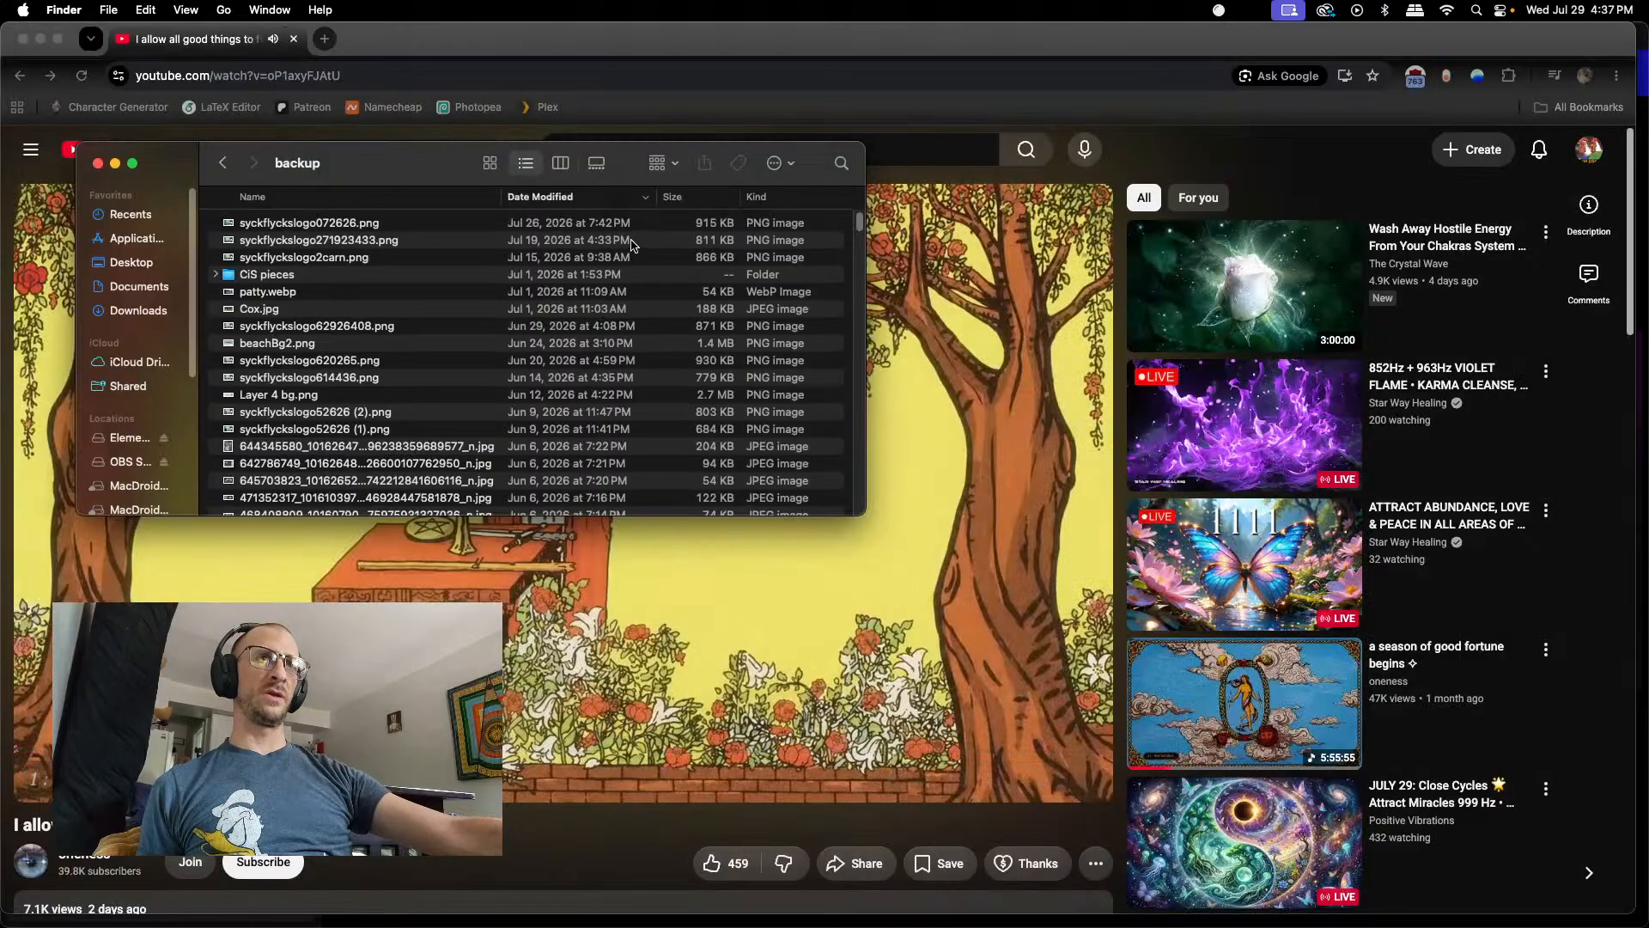
- Close the backup folder window and switch to OBS
{"action": "left_click", "coordinate": [97, 163]}
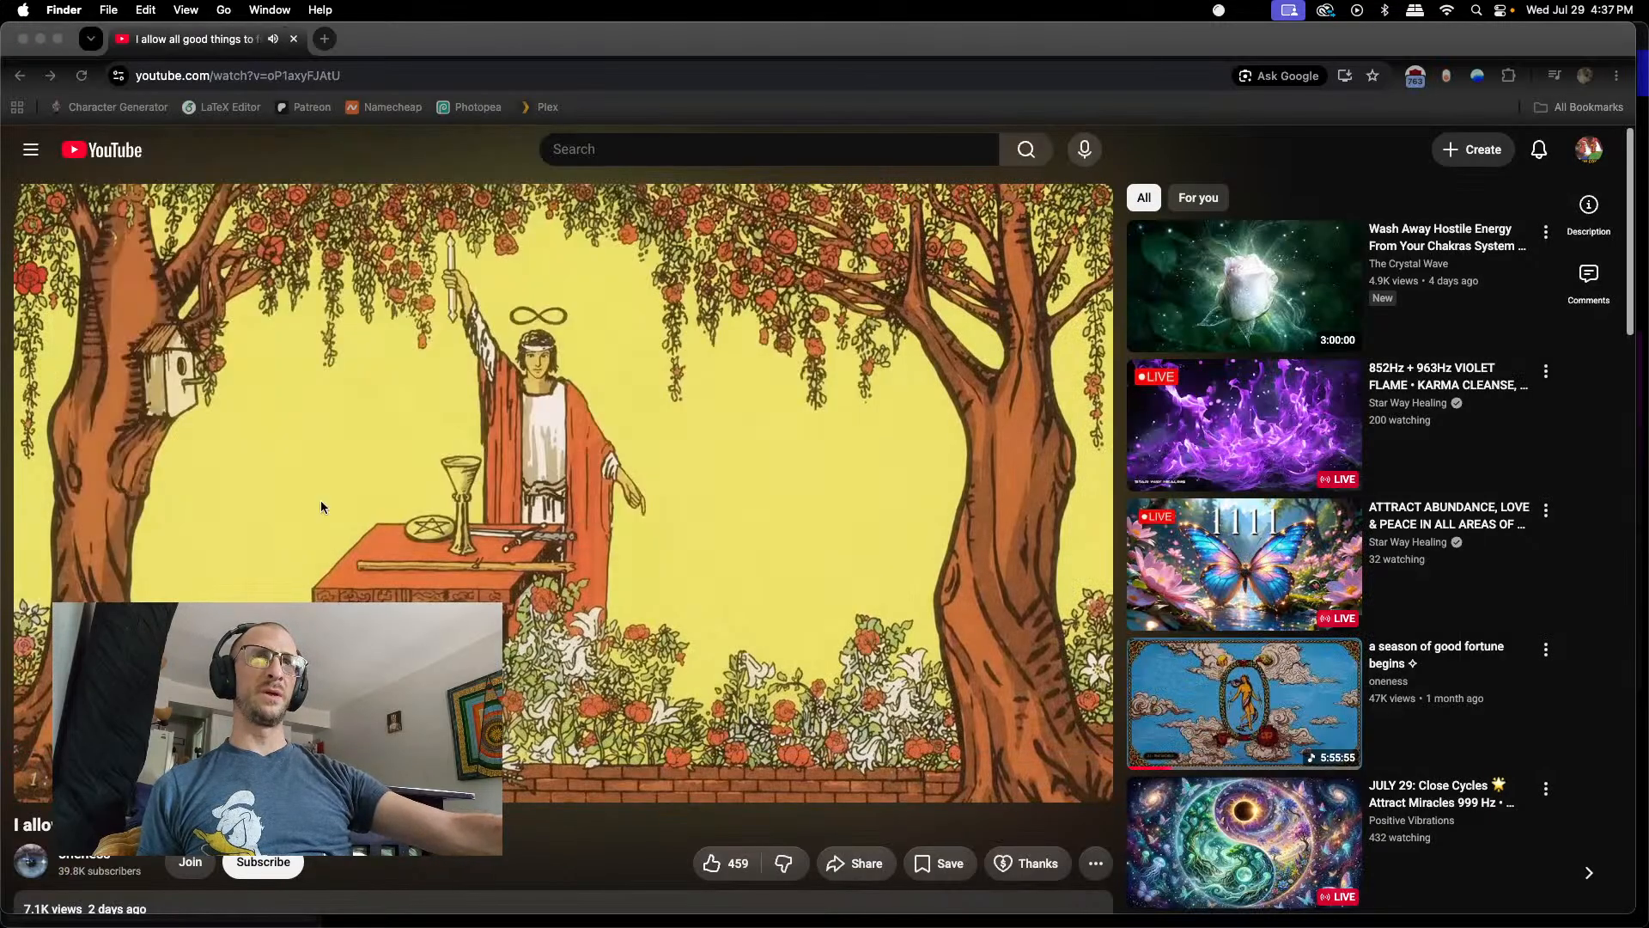
{"action": "mouse_move", "coordinate": [976, 923]}
{"action": "left_click", "coordinate": [792, 894]}
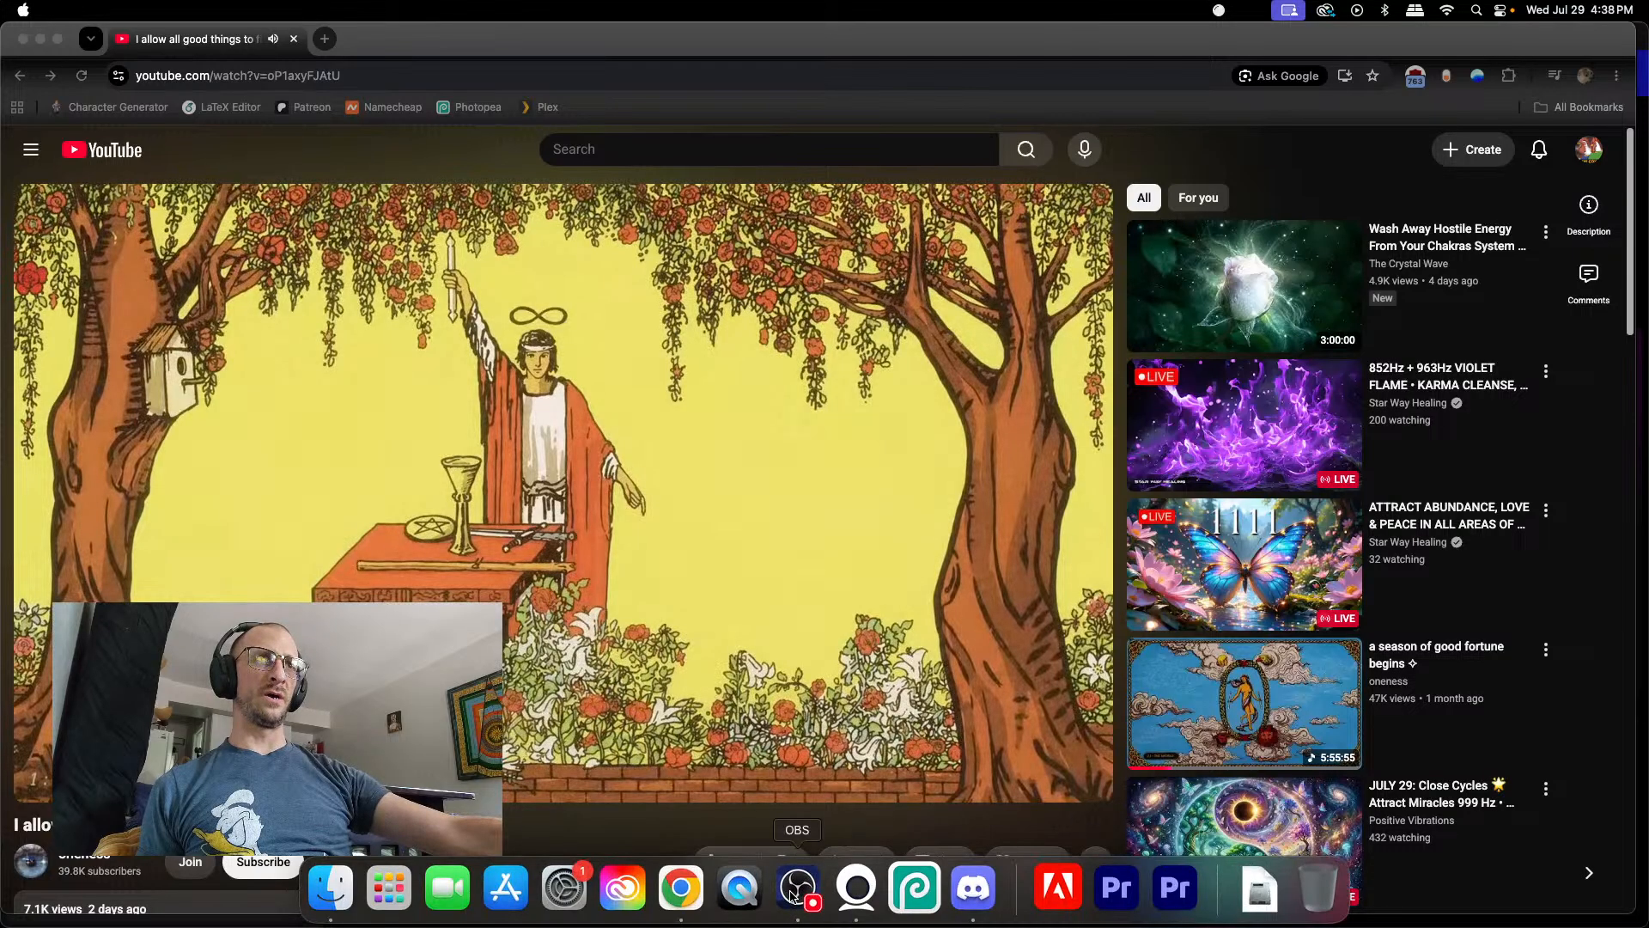